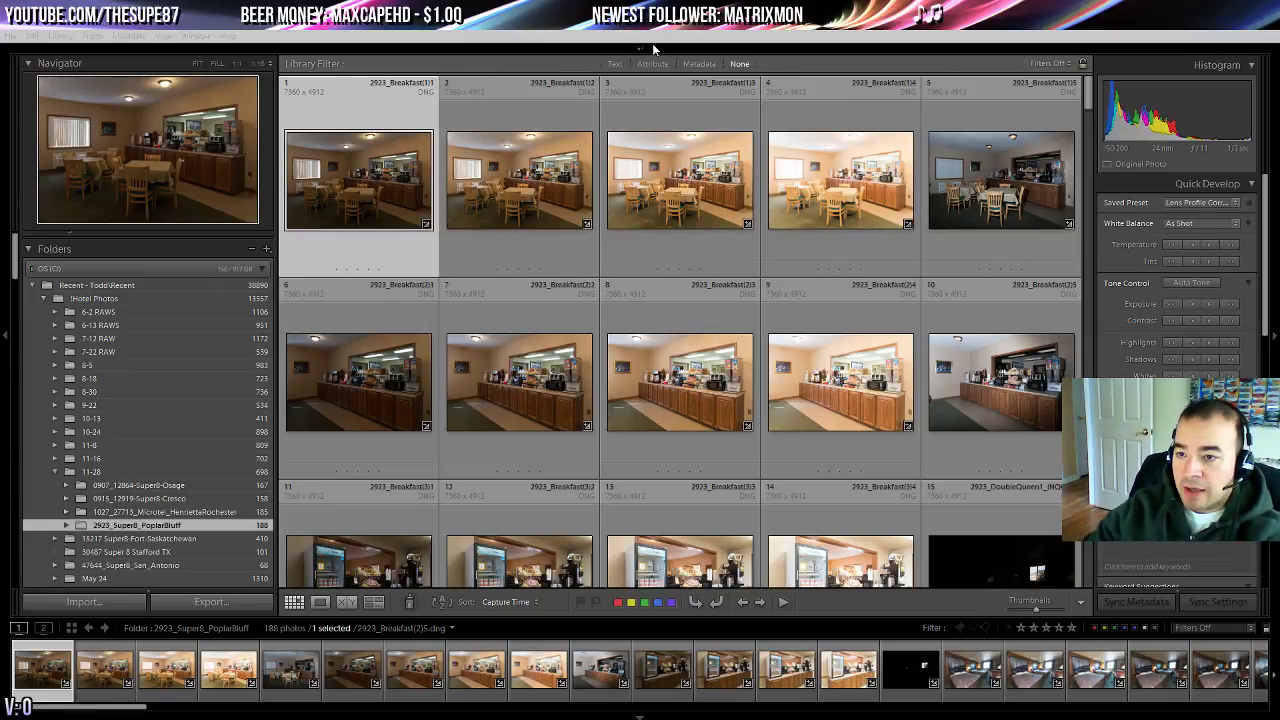
- Open the third exposure of the dining-area shot for developing and set its white balance to Auto
{"action": "mouse_move", "coordinate": [652, 43]}
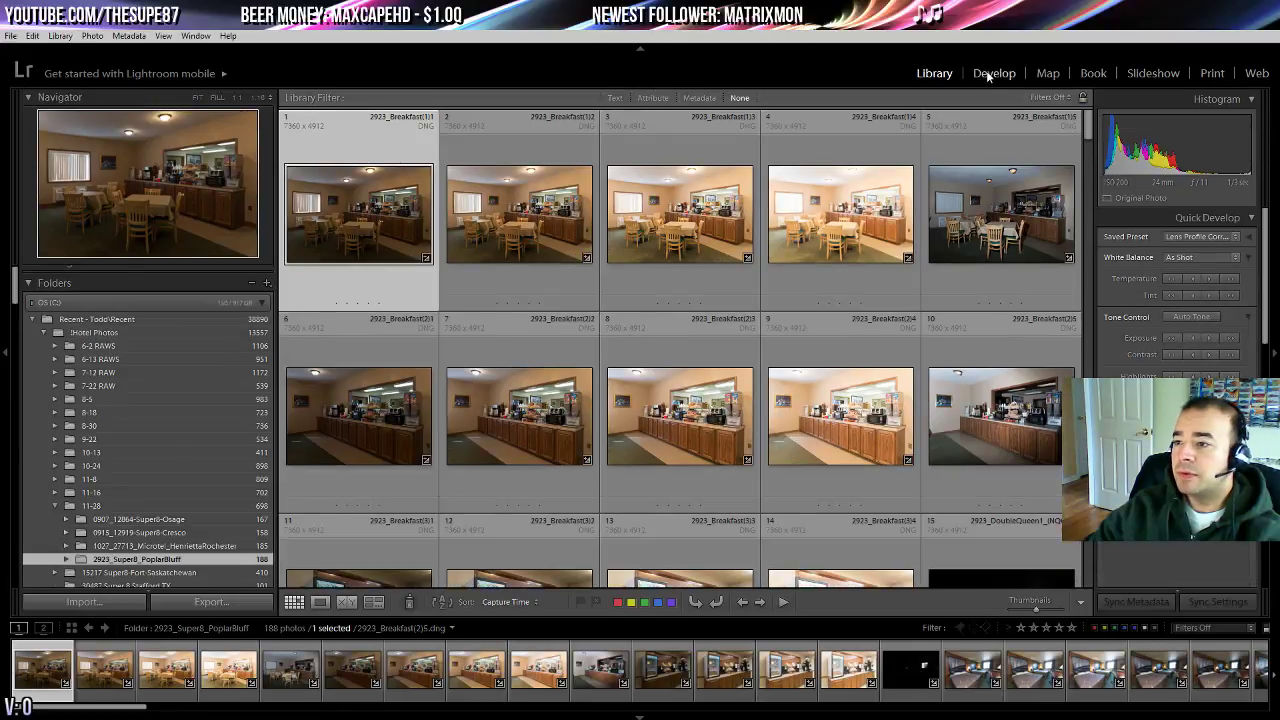
{"action": "left_click", "coordinate": [993, 73]}
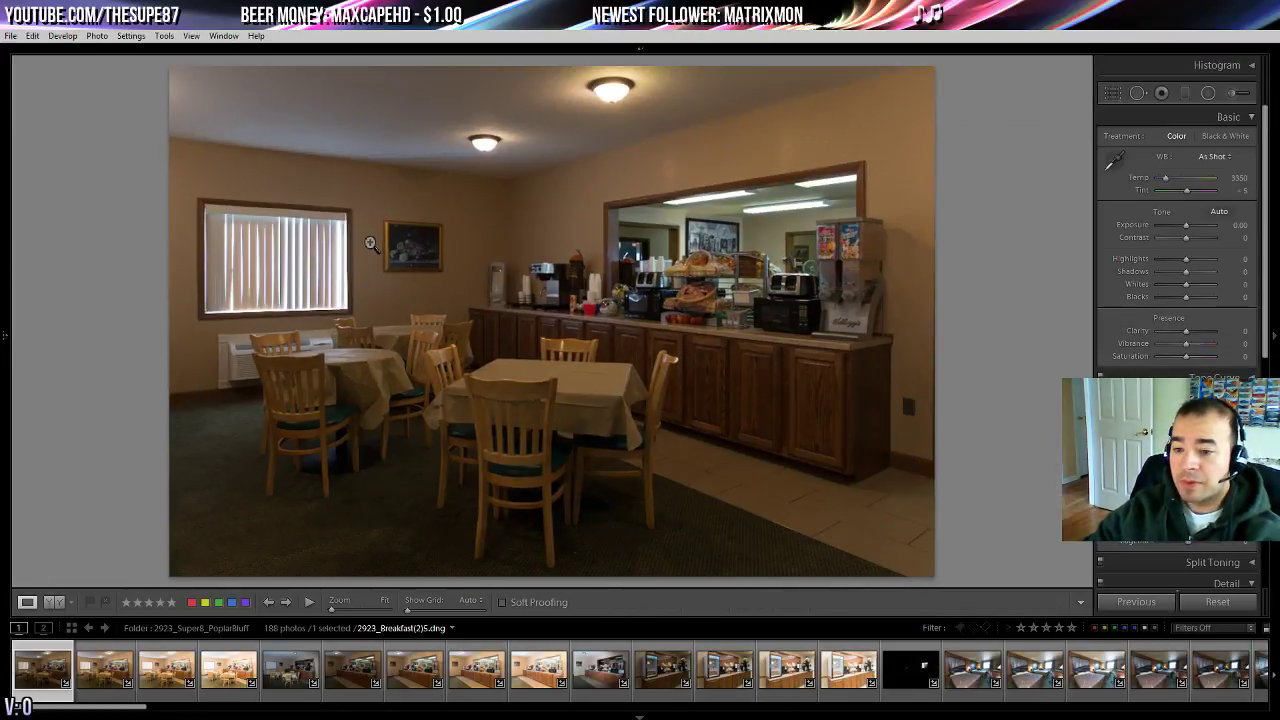
{"action": "left_click", "coordinate": [140, 665]}
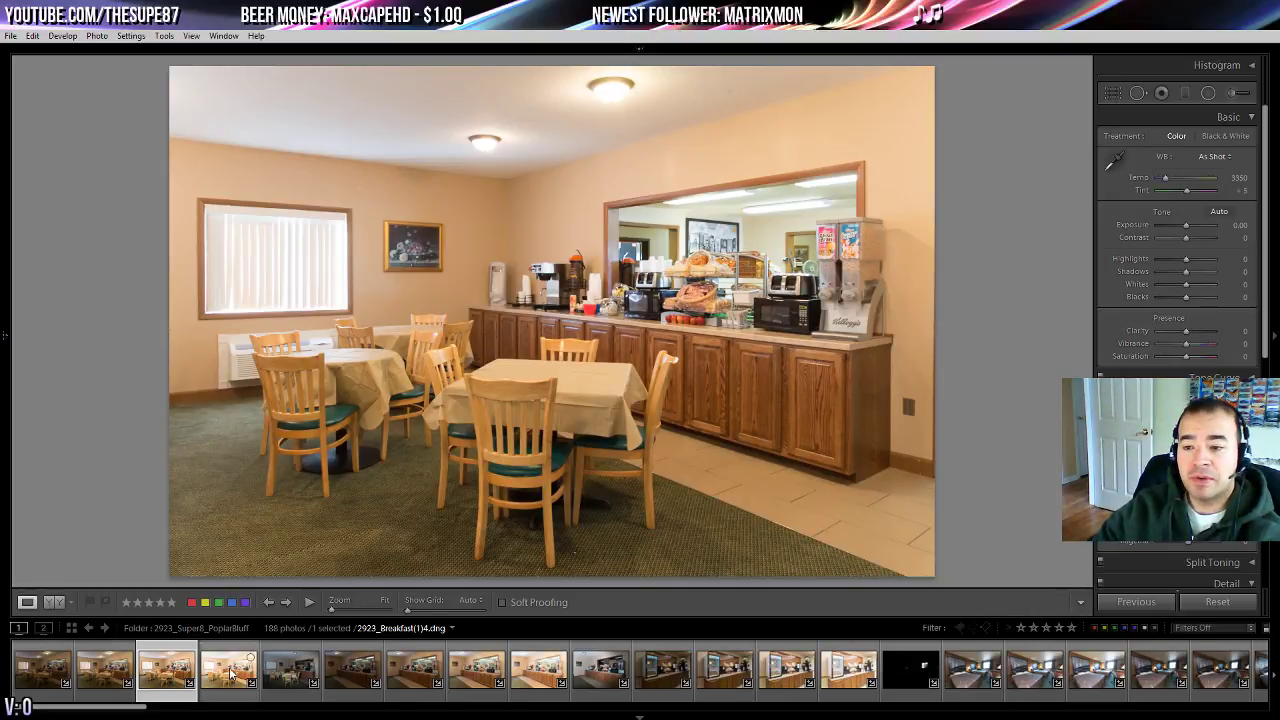
{"action": "left_click", "coordinate": [1213, 157]}
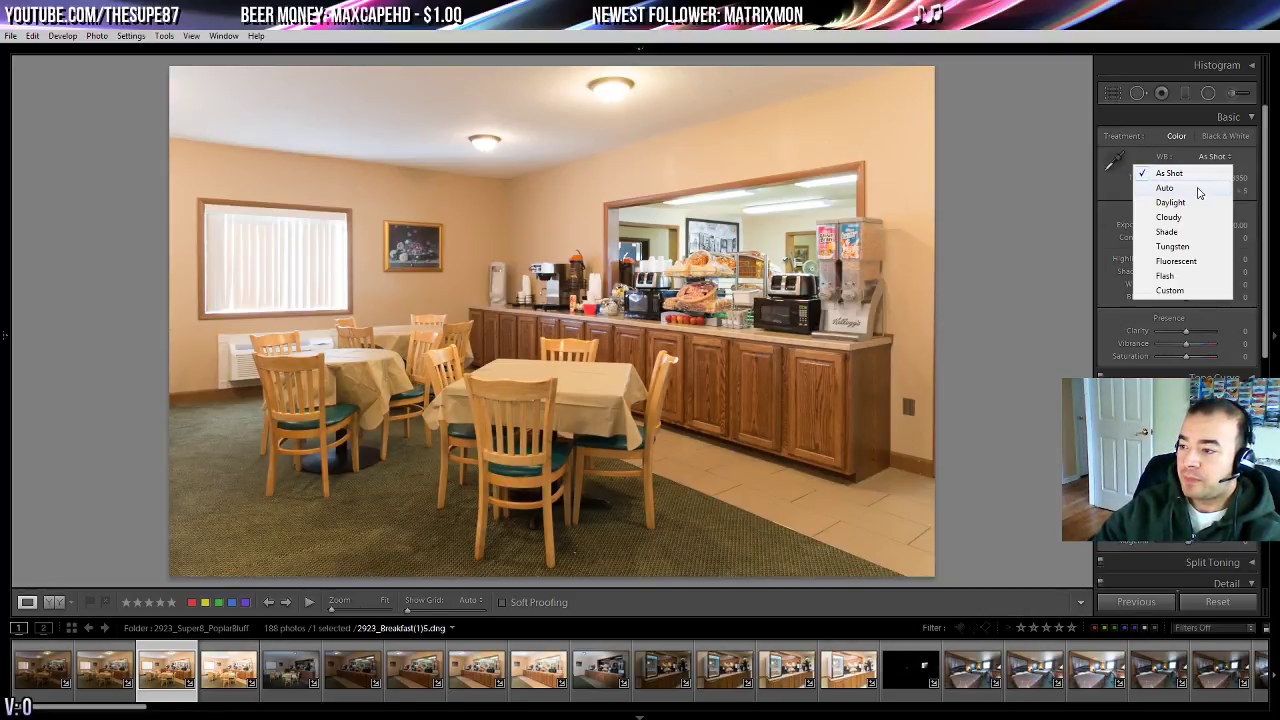
{"action": "left_click", "coordinate": [1195, 186]}
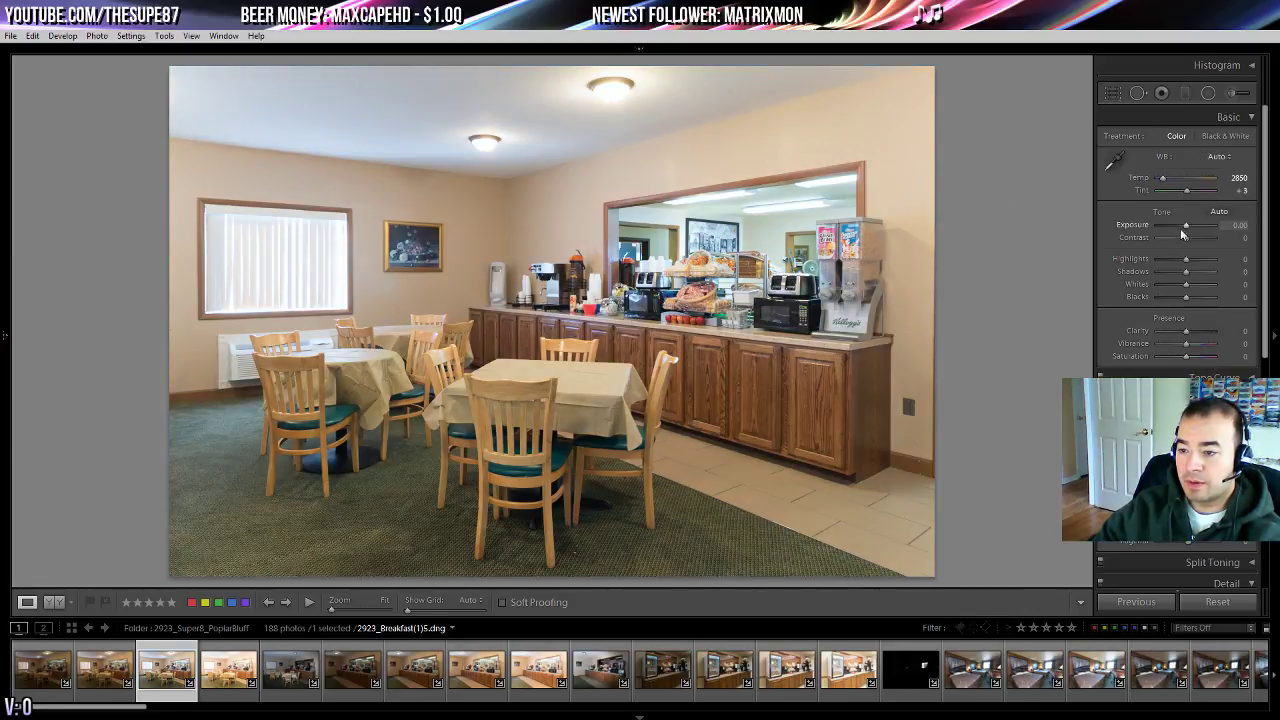
- Warm the dining-area photo to a temperature of 2952 and mark it with the yellow colour label
{"action": "scroll", "coordinate": [1158, 343], "scroll_direction": "down", "scroll_amount": 15}
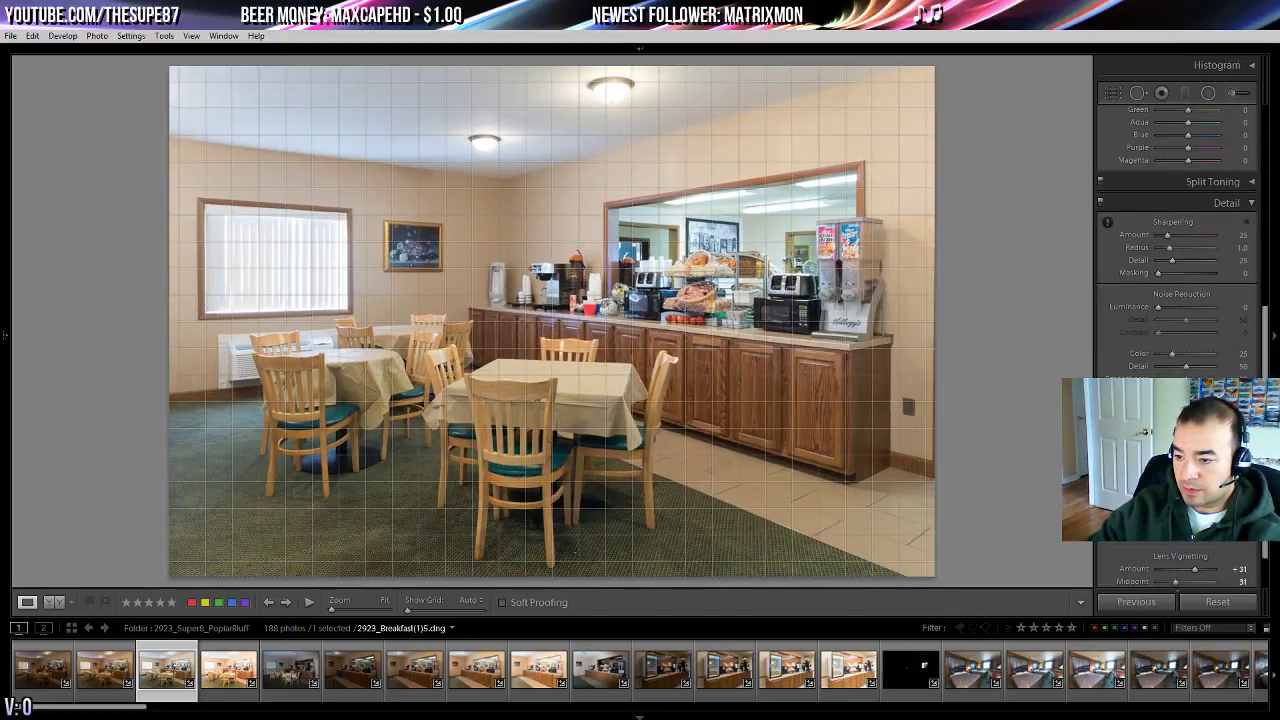
{"action": "key", "text": "ctrl+e"}
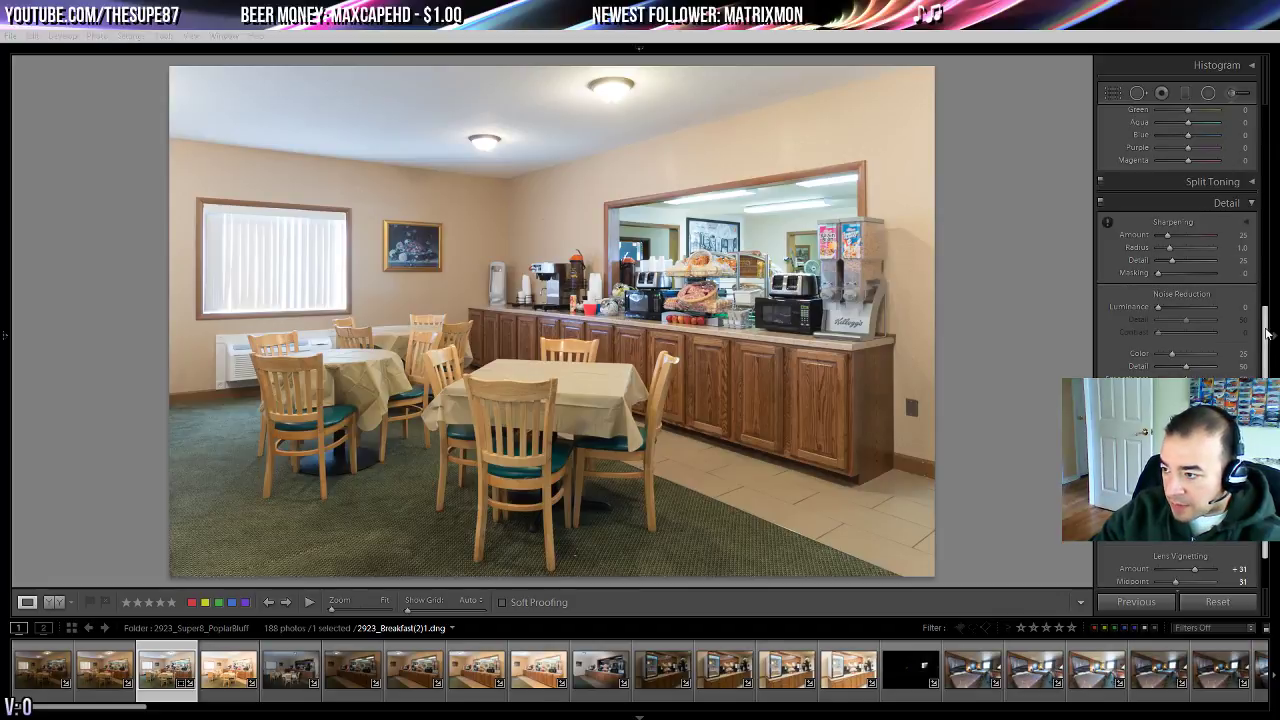
{"action": "scroll", "coordinate": [1267, 334], "scroll_direction": "up", "scroll_amount": 5}
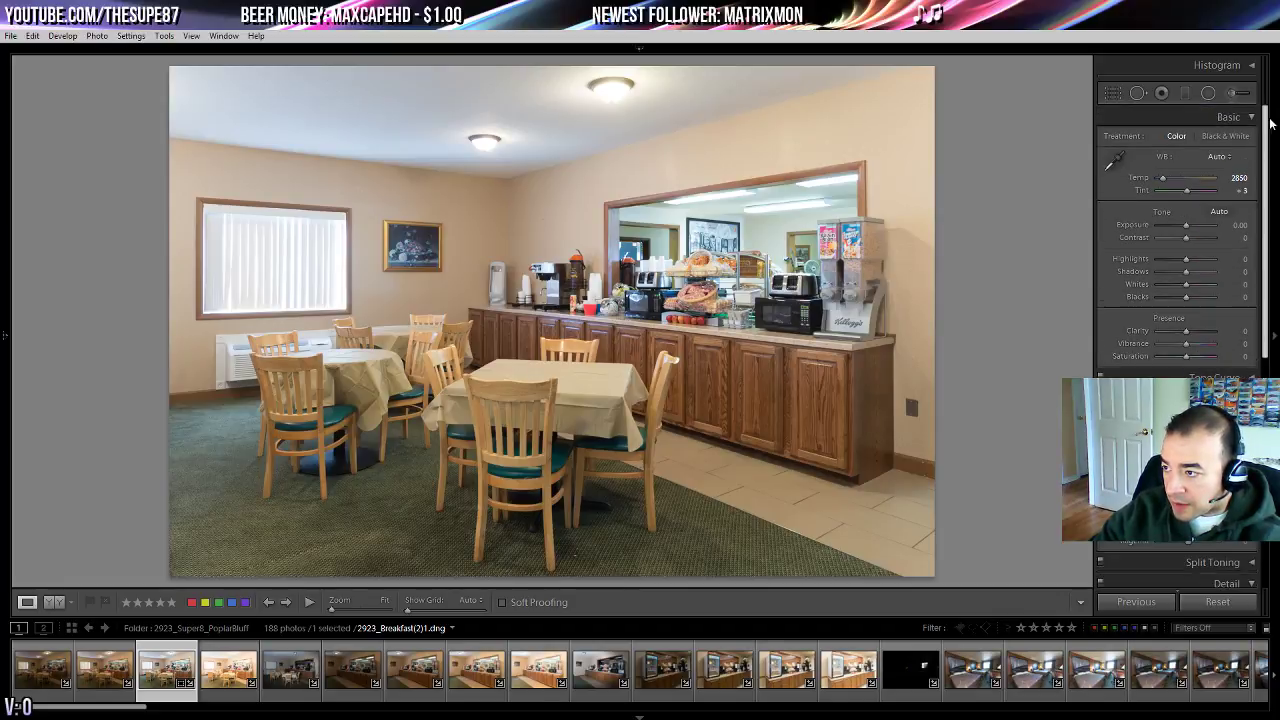
{"action": "left_click", "coordinate": [1222, 157]}
{"action": "left_click", "coordinate": [1192, 154]}
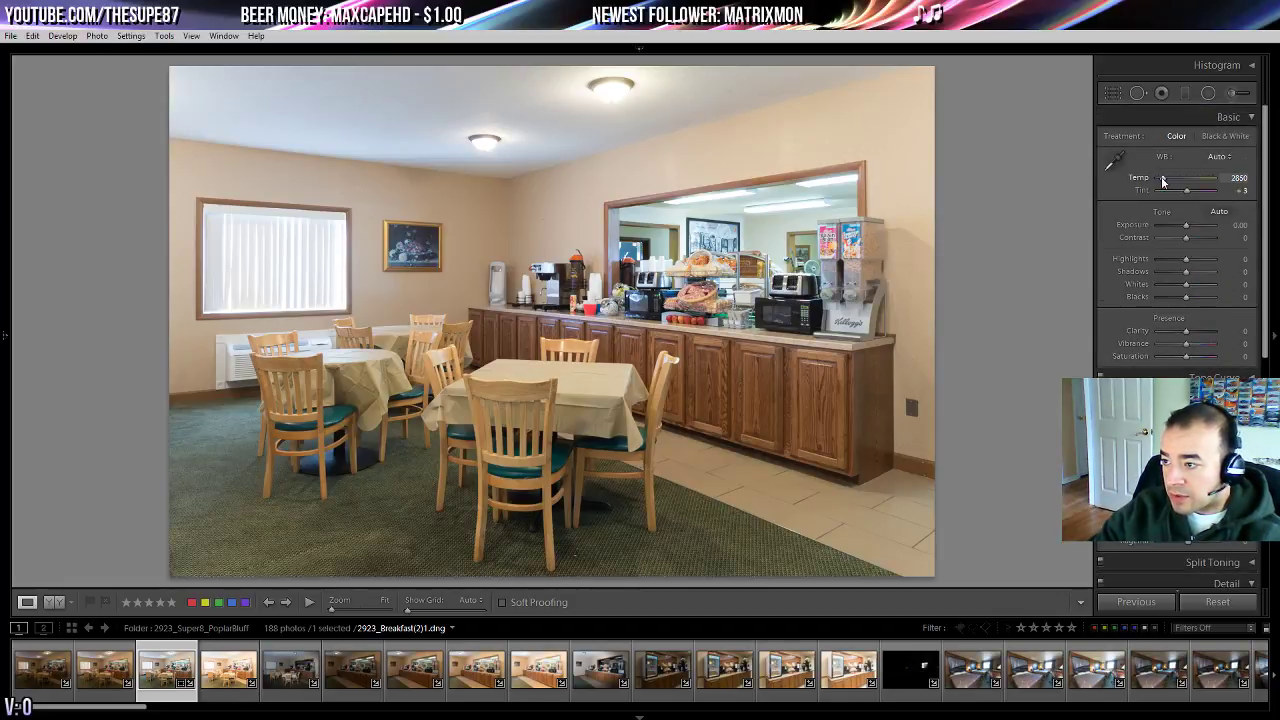
{"action": "left_click_drag", "start_coordinate": [1163, 181], "coordinate": [1167, 181]}
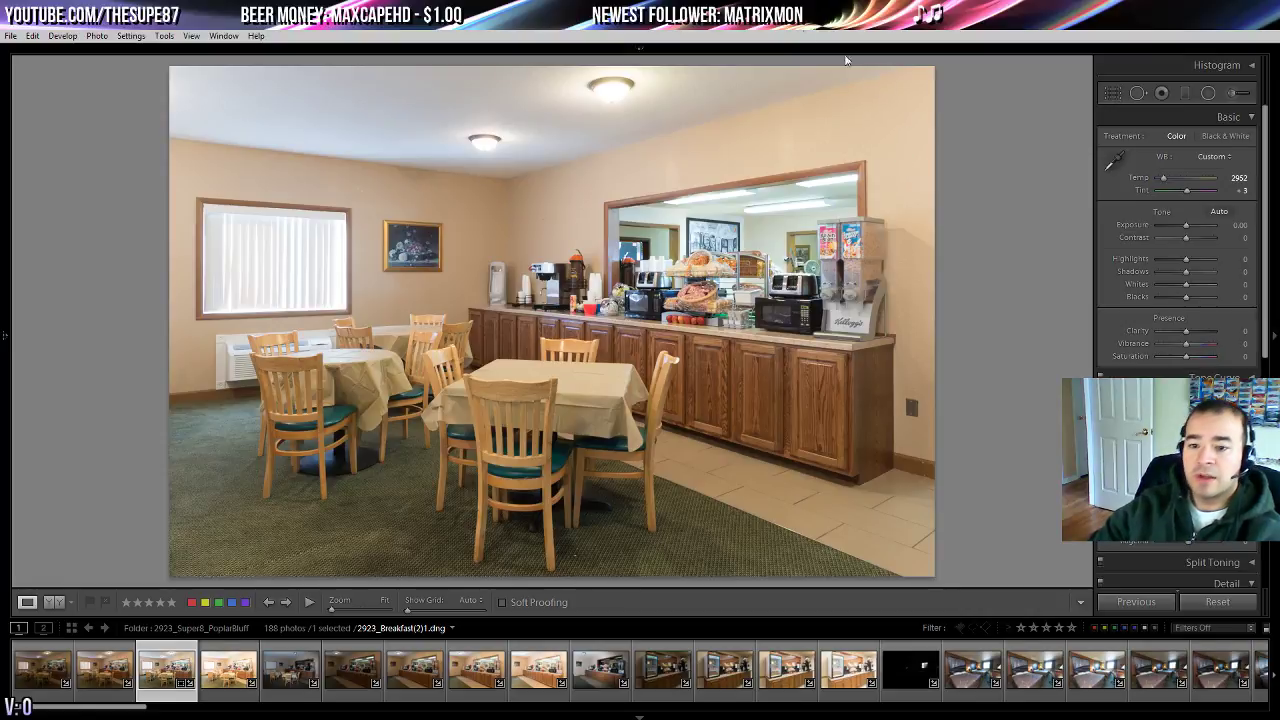
{"action": "key", "text": "7"}
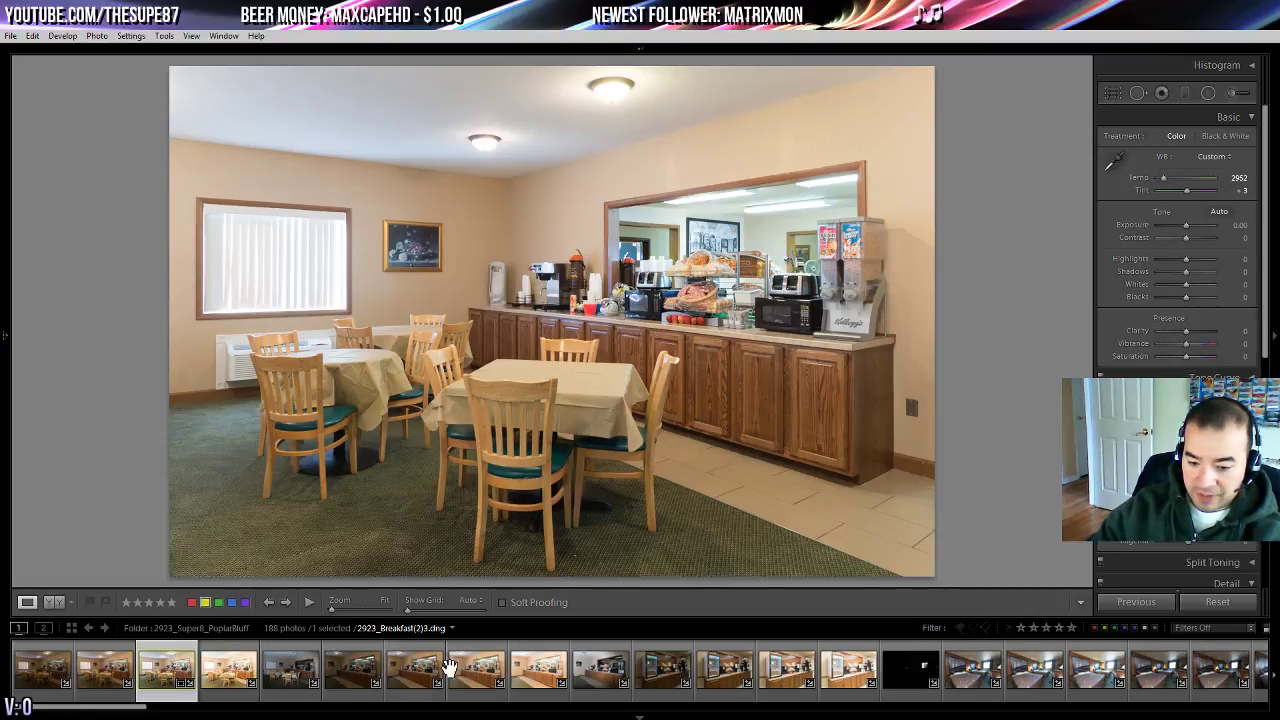
- Select the brighter serving-counter exposure 2923_Breakfast(2)3.dng and set its white balance to Auto
{"action": "left_click", "coordinate": [418, 686]}
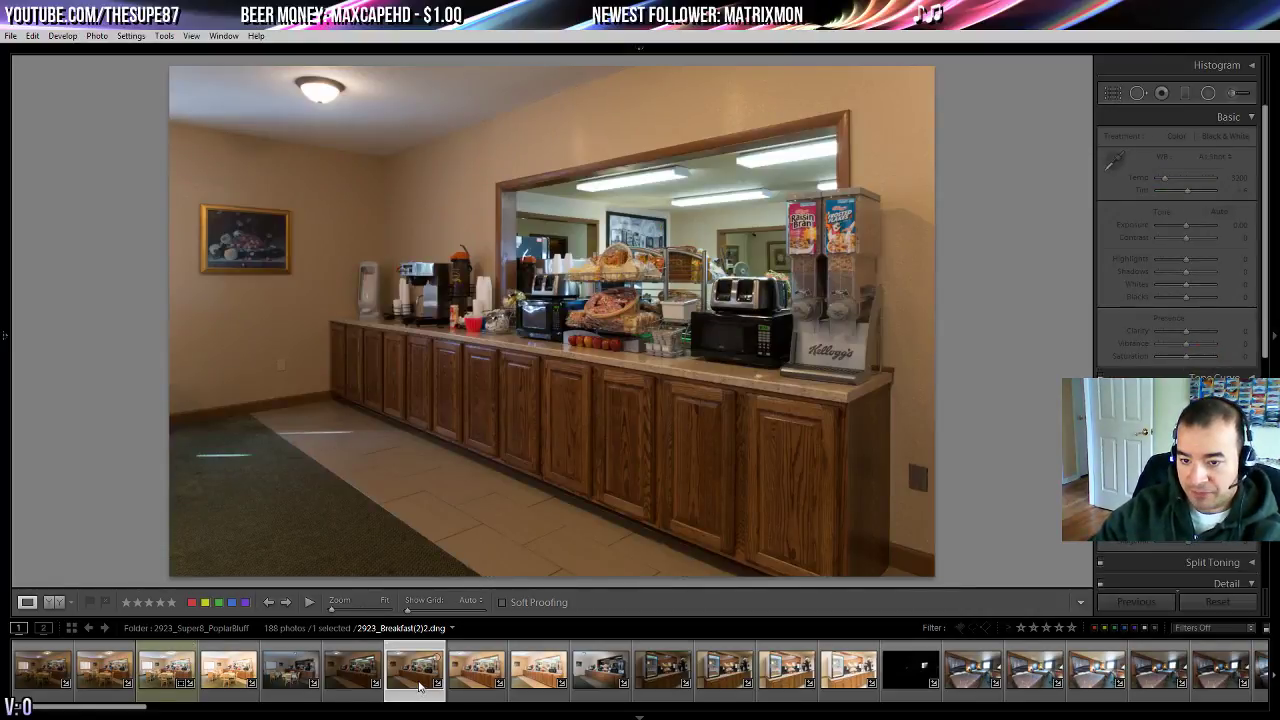
{"action": "left_click", "coordinate": [490, 673]}
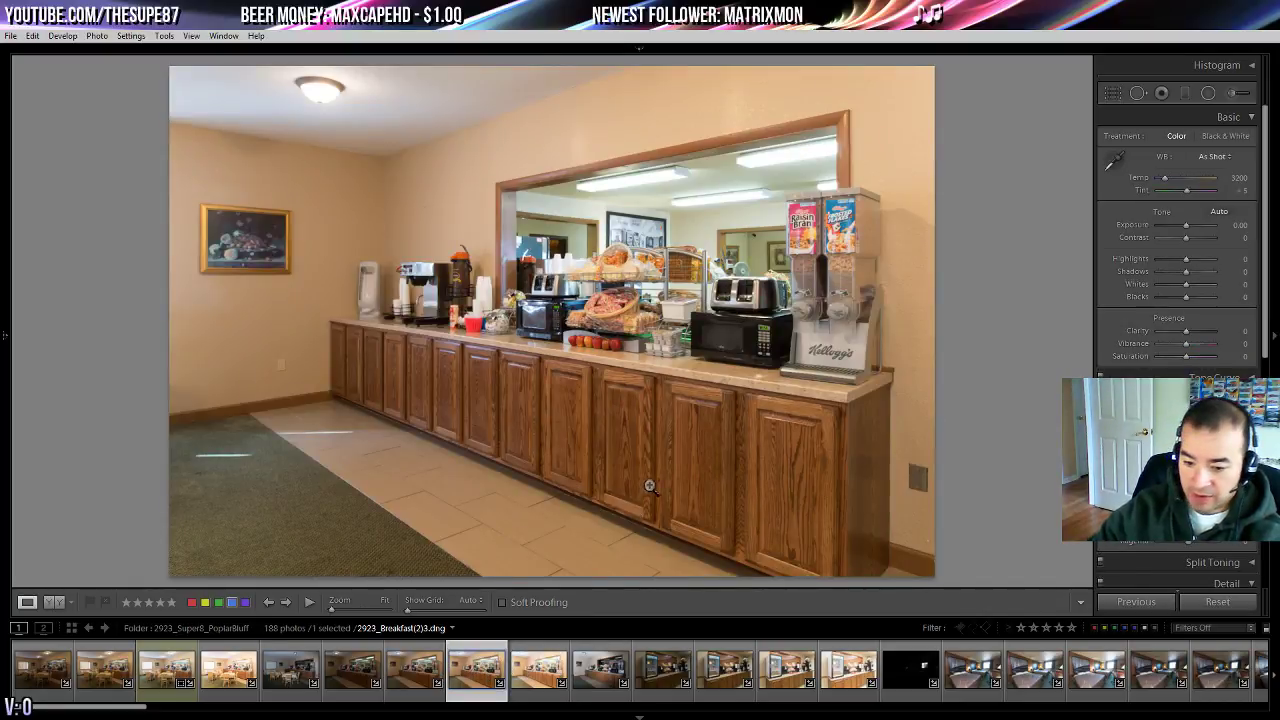
{"action": "left_click", "coordinate": [1222, 159]}
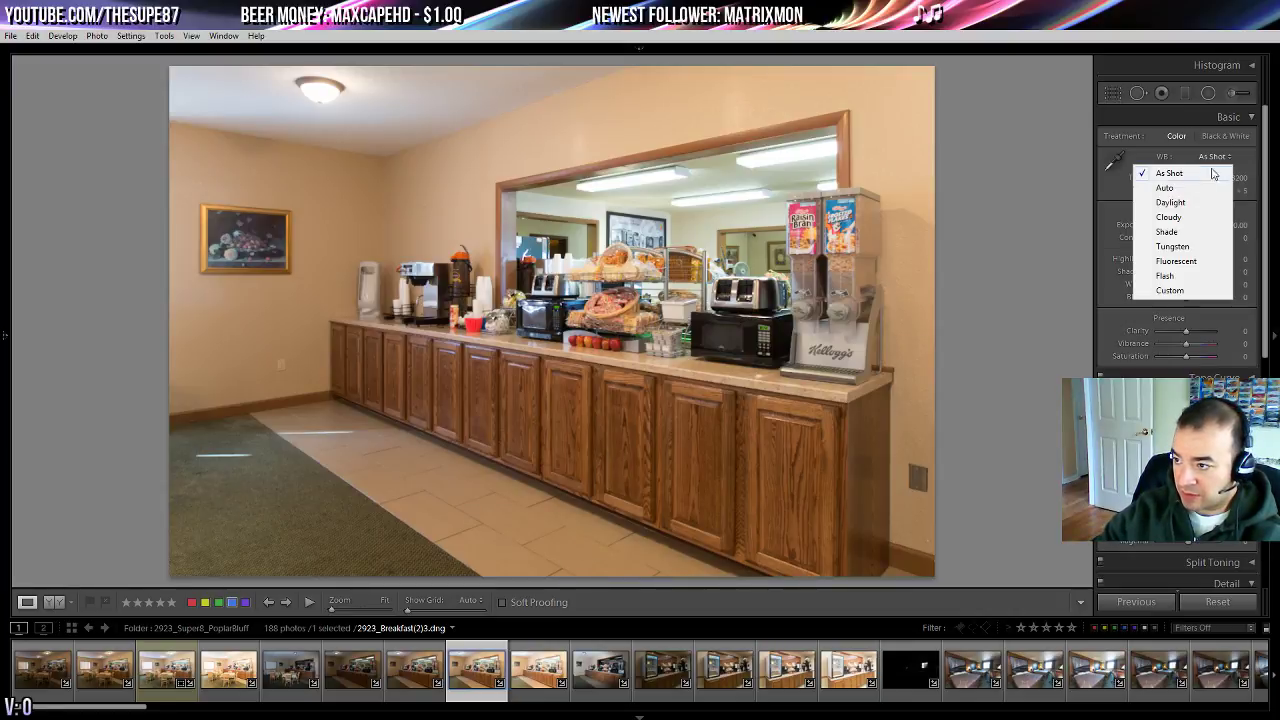
{"action": "left_click", "coordinate": [1198, 184]}
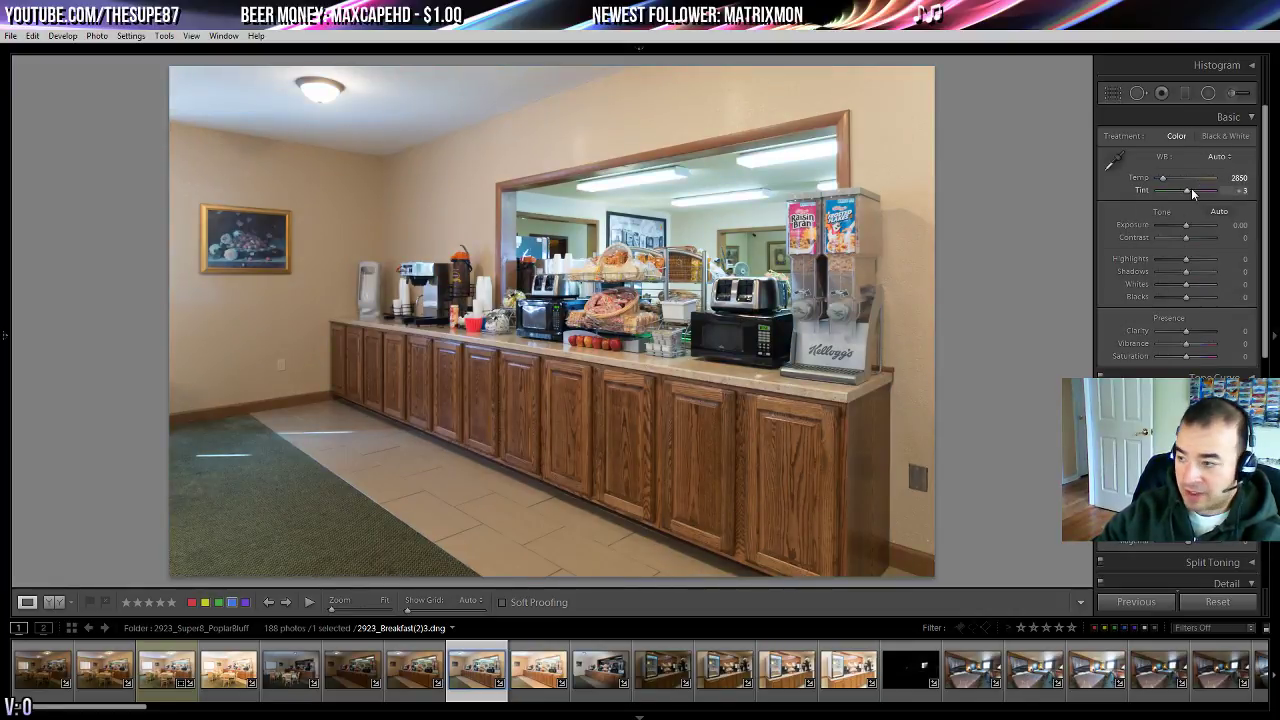
- Set the serving-counter photo's shadows to +50, exposure to +0.36 and highlights to -55
{"action": "left_click_drag", "start_coordinate": [1186, 272], "coordinate": [1205, 277]}
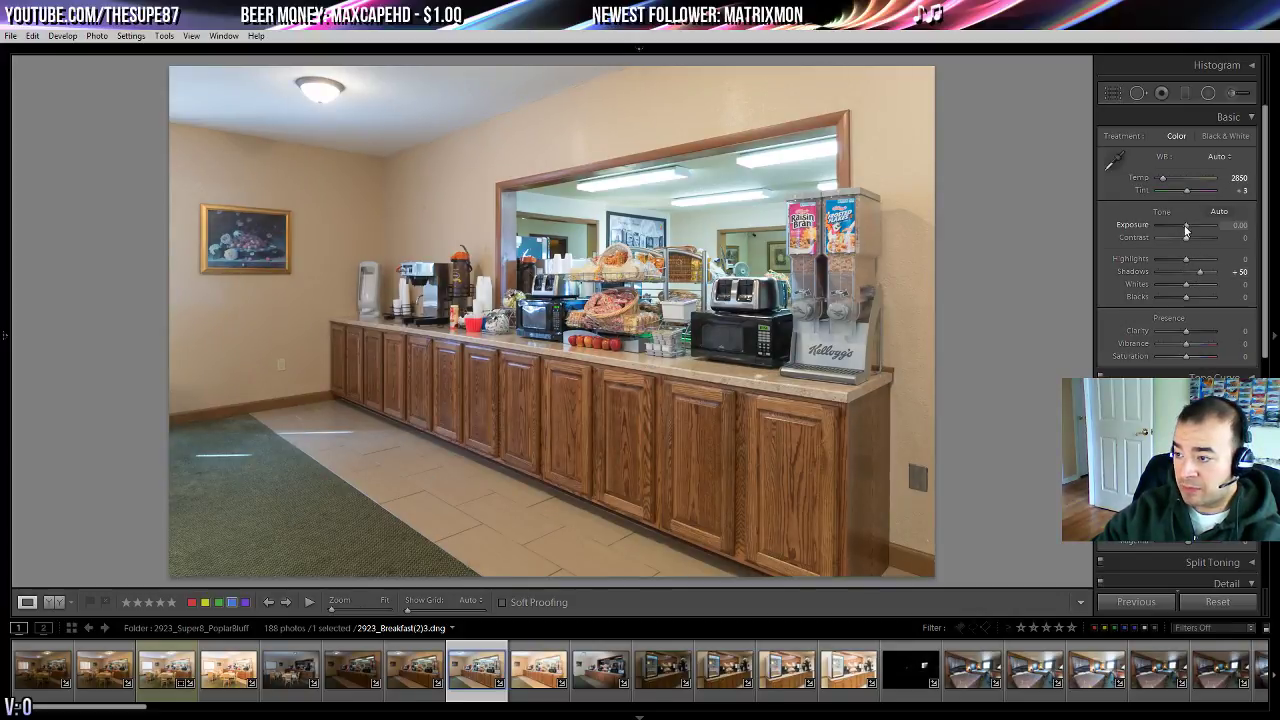
{"action": "left_click_drag", "start_coordinate": [1189, 229], "coordinate": [1172, 262]}
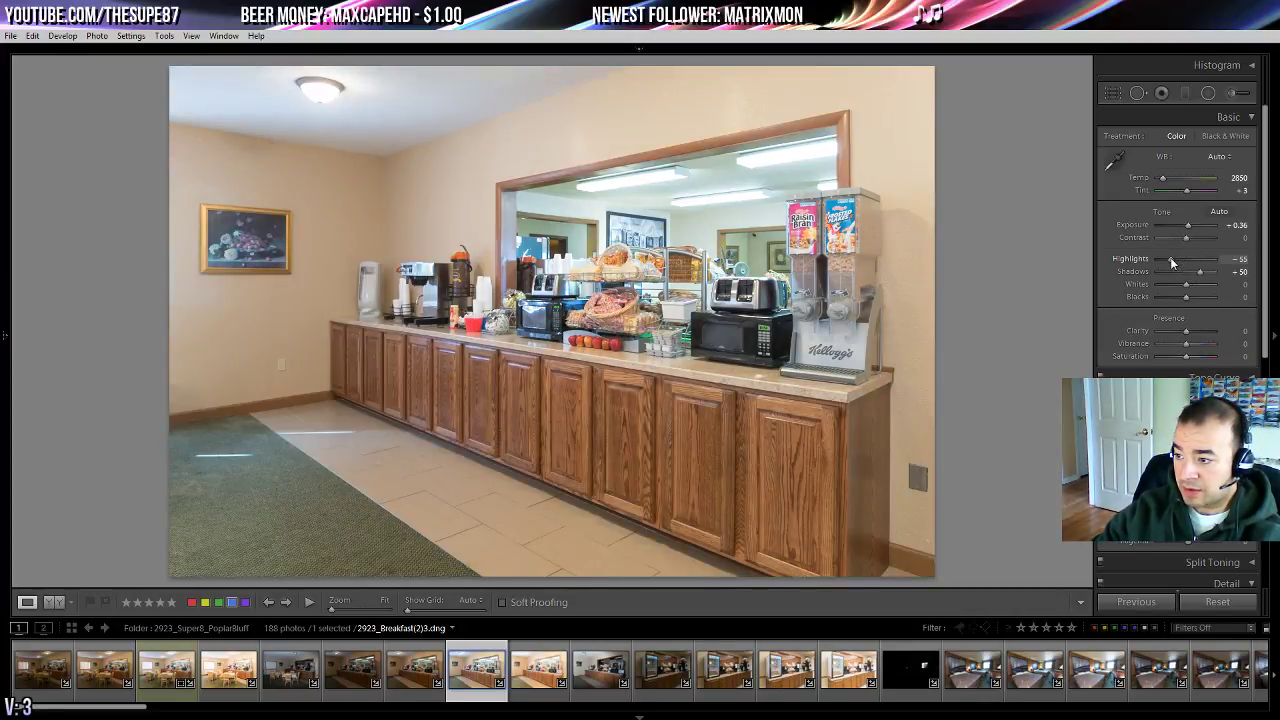
{"action": "left_click", "coordinate": [168, 675]}
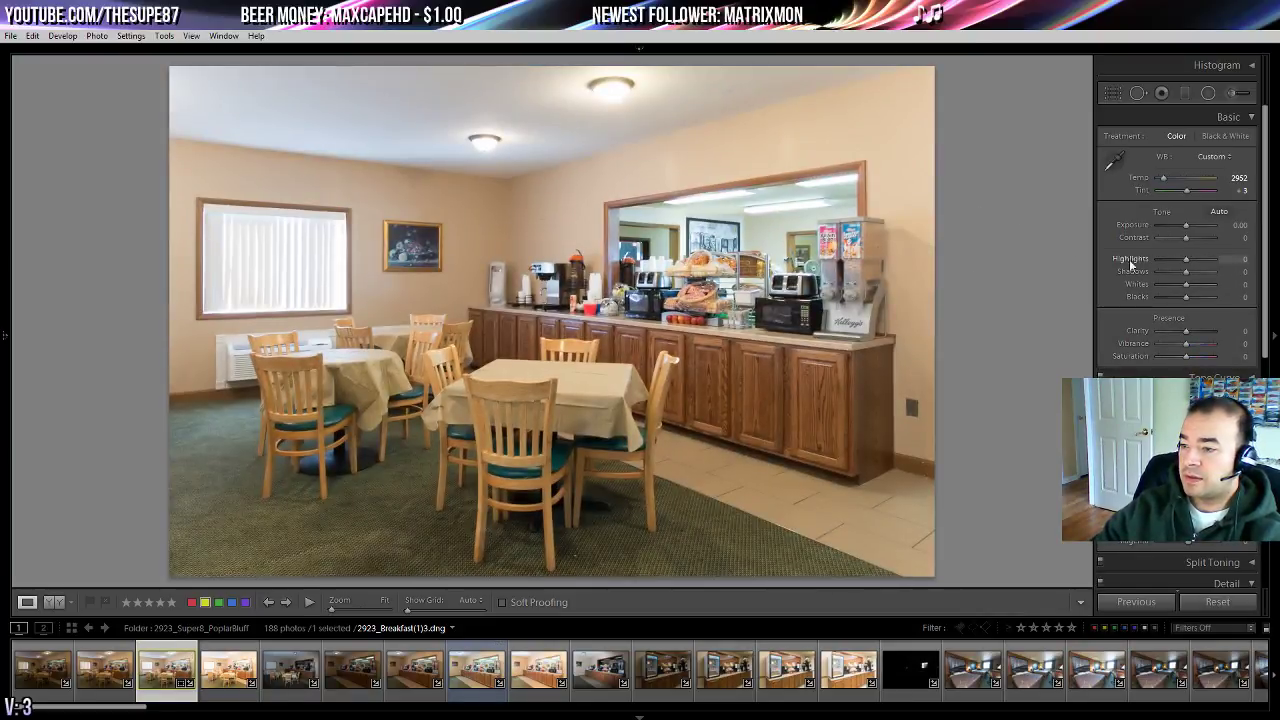
- Apply Auto tone to the third Cold Drinks counter exposure, with shadows +55, highlights -67 and Auto white balance
{"action": "left_click", "coordinate": [843, 684]}
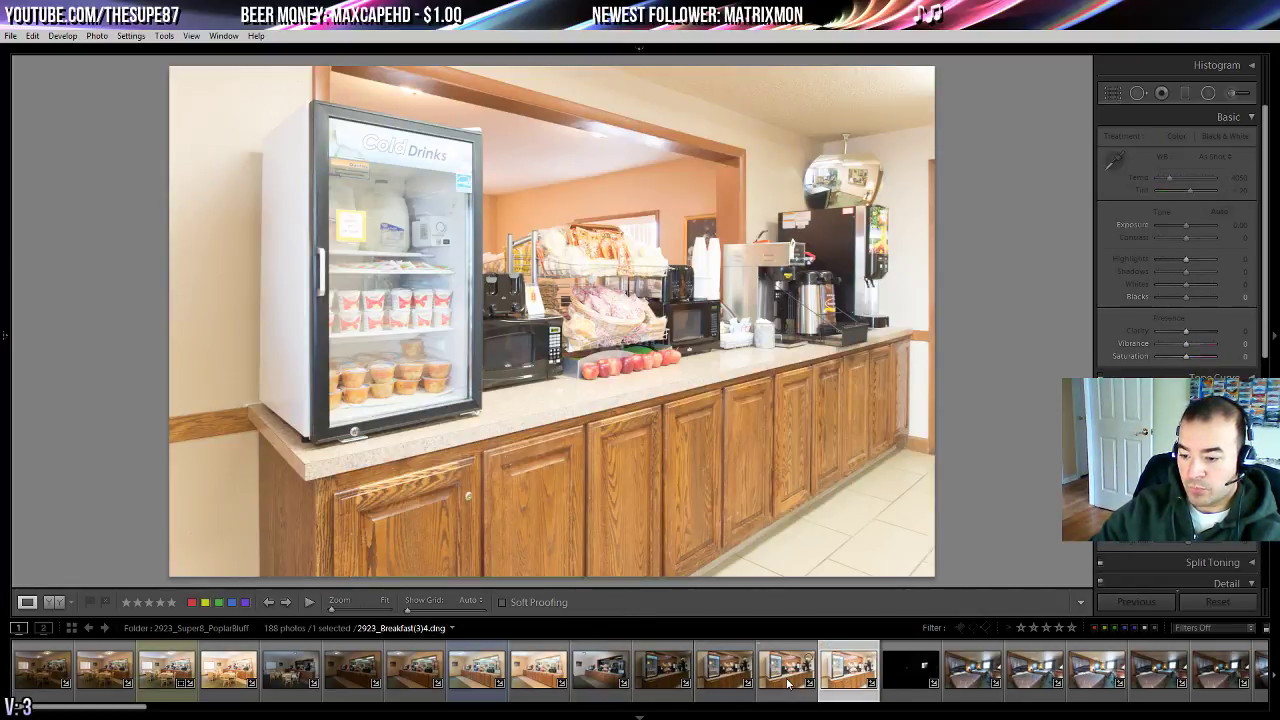
{"action": "left_click", "coordinate": [788, 684]}
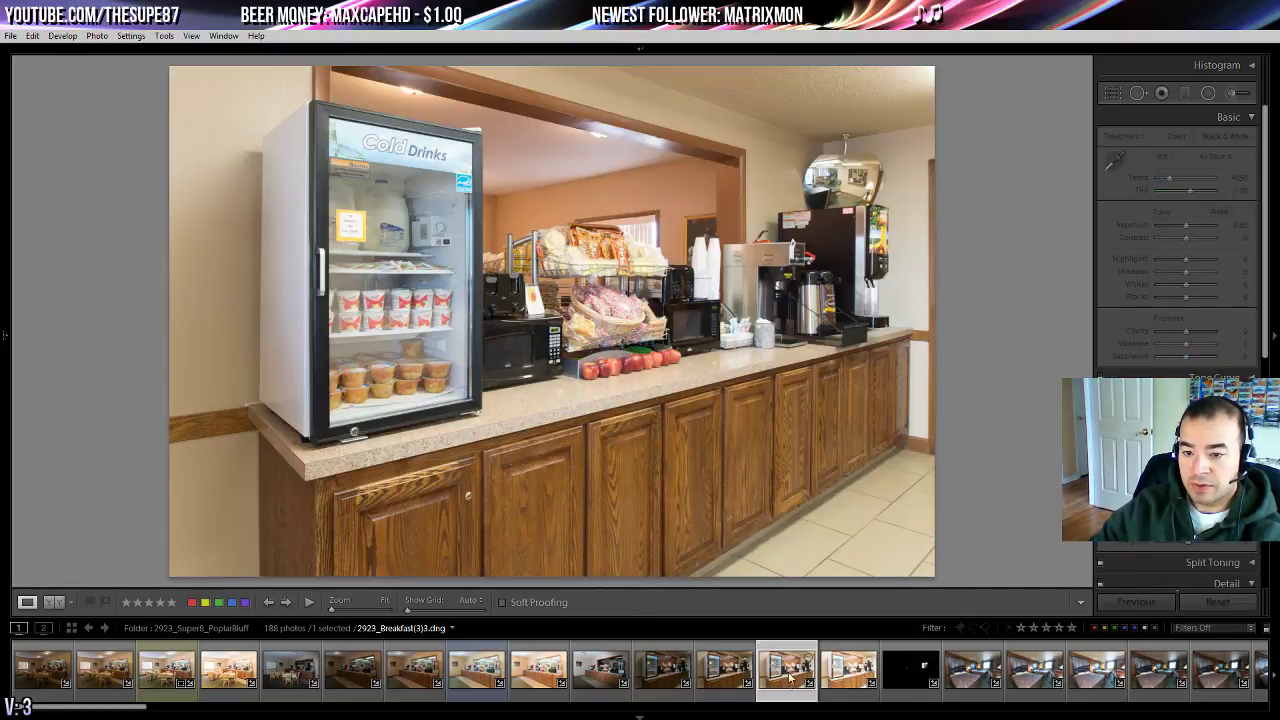
{"action": "left_click", "coordinate": [1219, 212]}
{"action": "left_click_drag", "start_coordinate": [1186, 271], "coordinate": [1201, 272]}
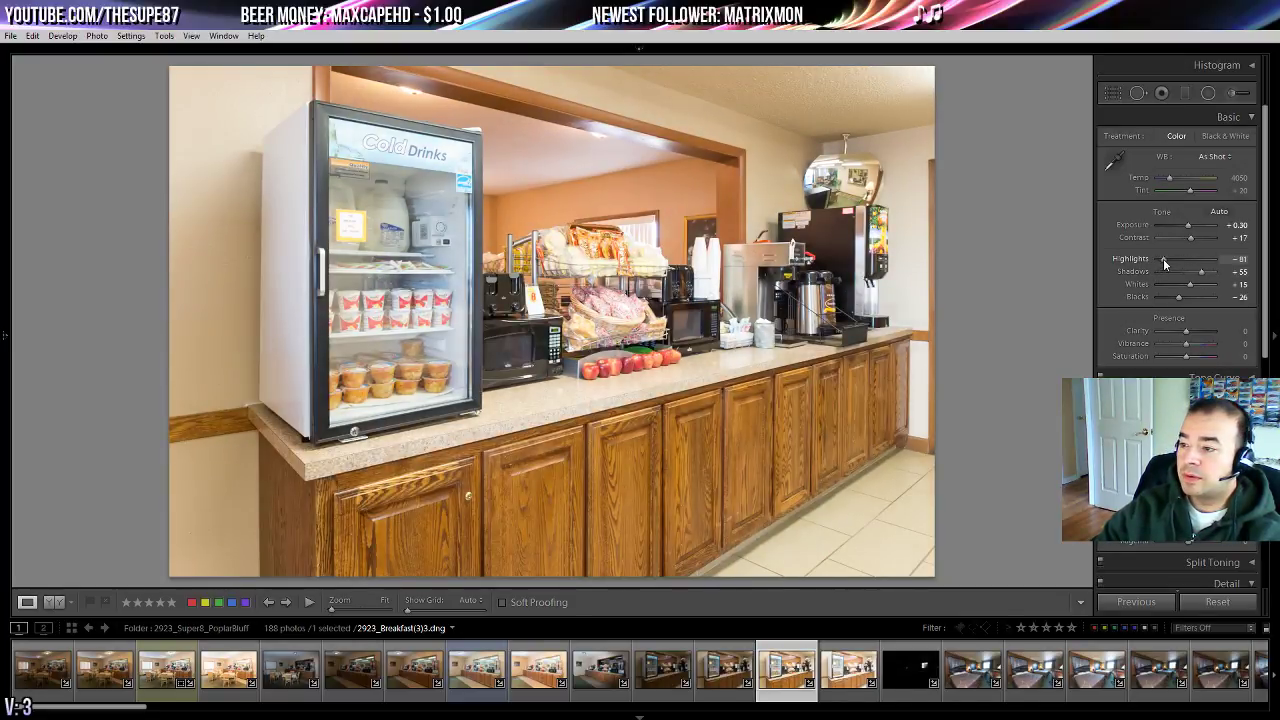
{"action": "left_click", "coordinate": [1167, 259]}
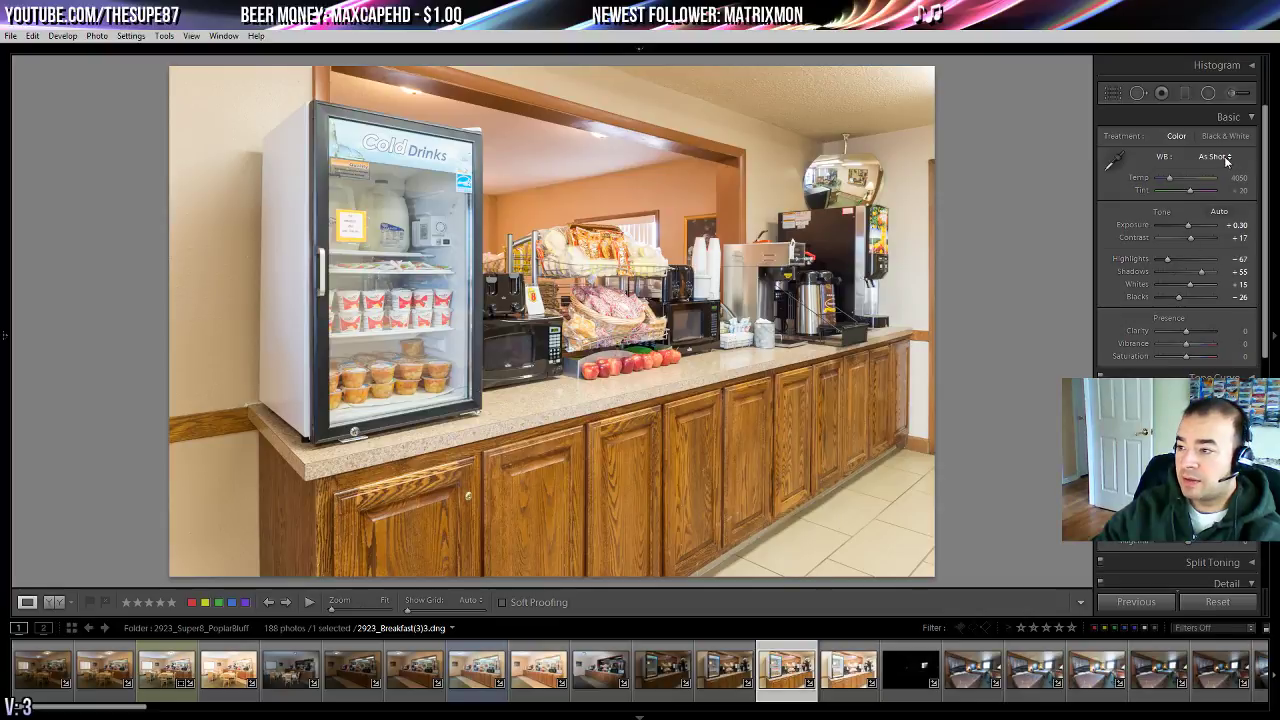
{"action": "left_click", "coordinate": [1213, 156]}
{"action": "left_click", "coordinate": [1205, 189]}
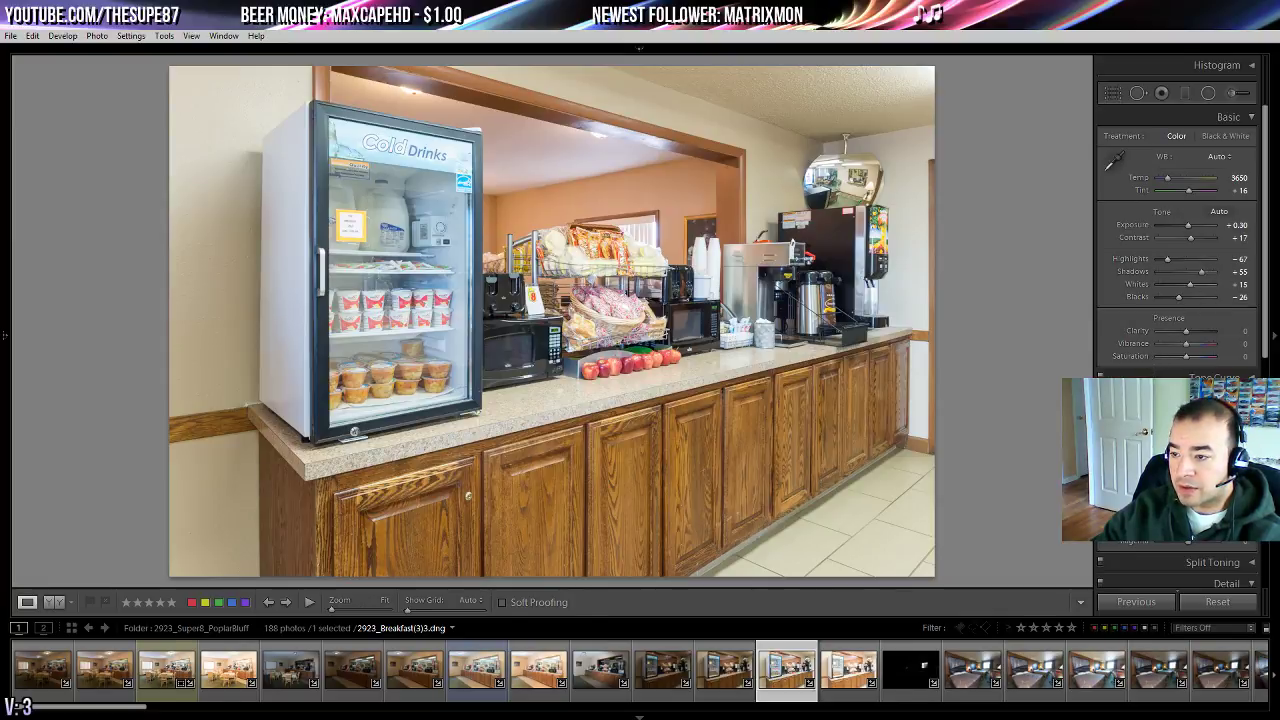
- Crop a thin strip off the edges of the Cold Drinks counter photo, keeping the original aspect ratio
{"action": "left_click", "coordinate": [1112, 93]}
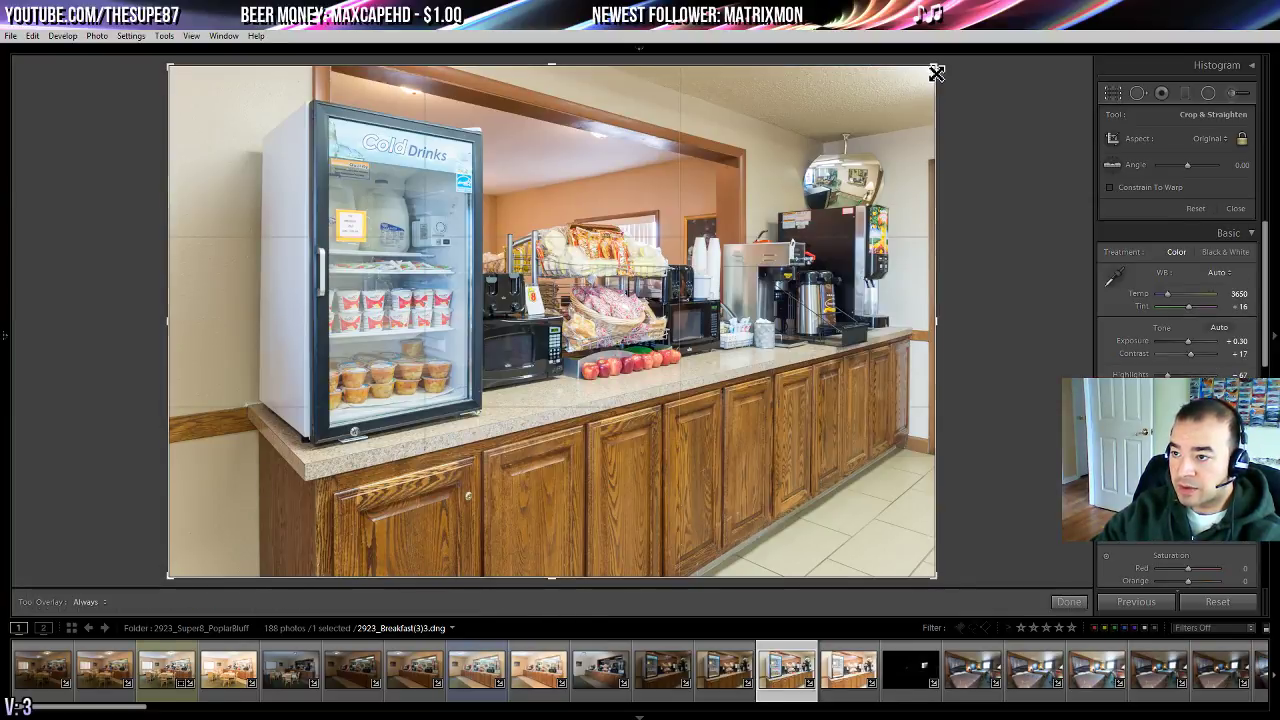
{"action": "left_click_drag", "start_coordinate": [940, 73], "coordinate": [934, 76]}
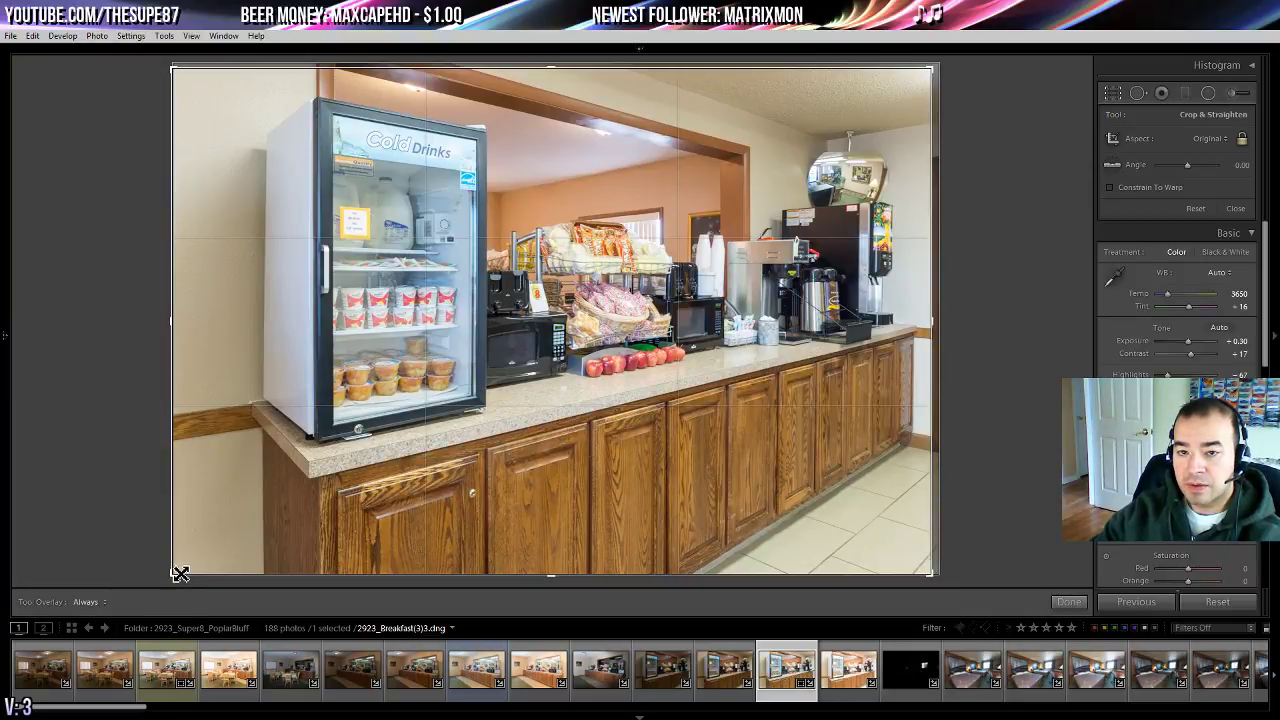
{"action": "double_click", "coordinate": [620, 231]}
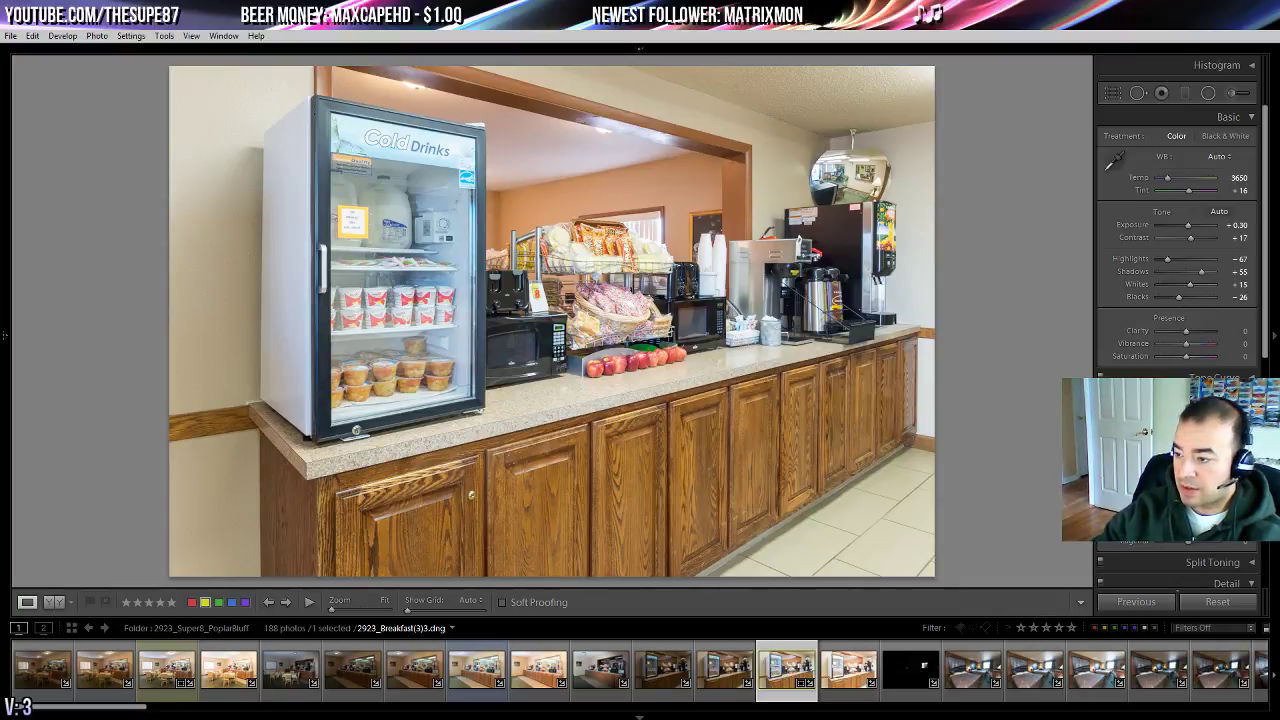
- Pick the last exposure of the double-queen room before the darker clear-window shots, lower its highlights and brighten its exposure
{"action": "scroll", "coordinate": [972, 672], "scroll_direction": "down", "scroll_amount": 3}
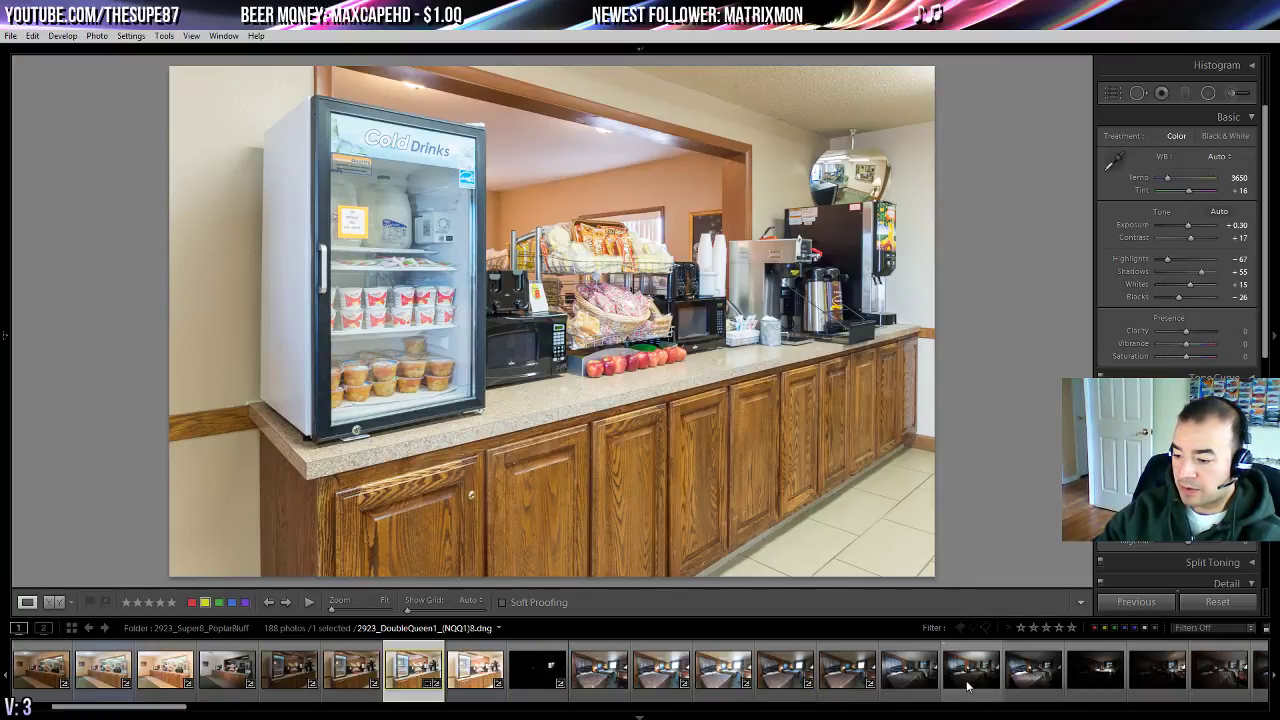
{"action": "left_click", "coordinate": [686, 680]}
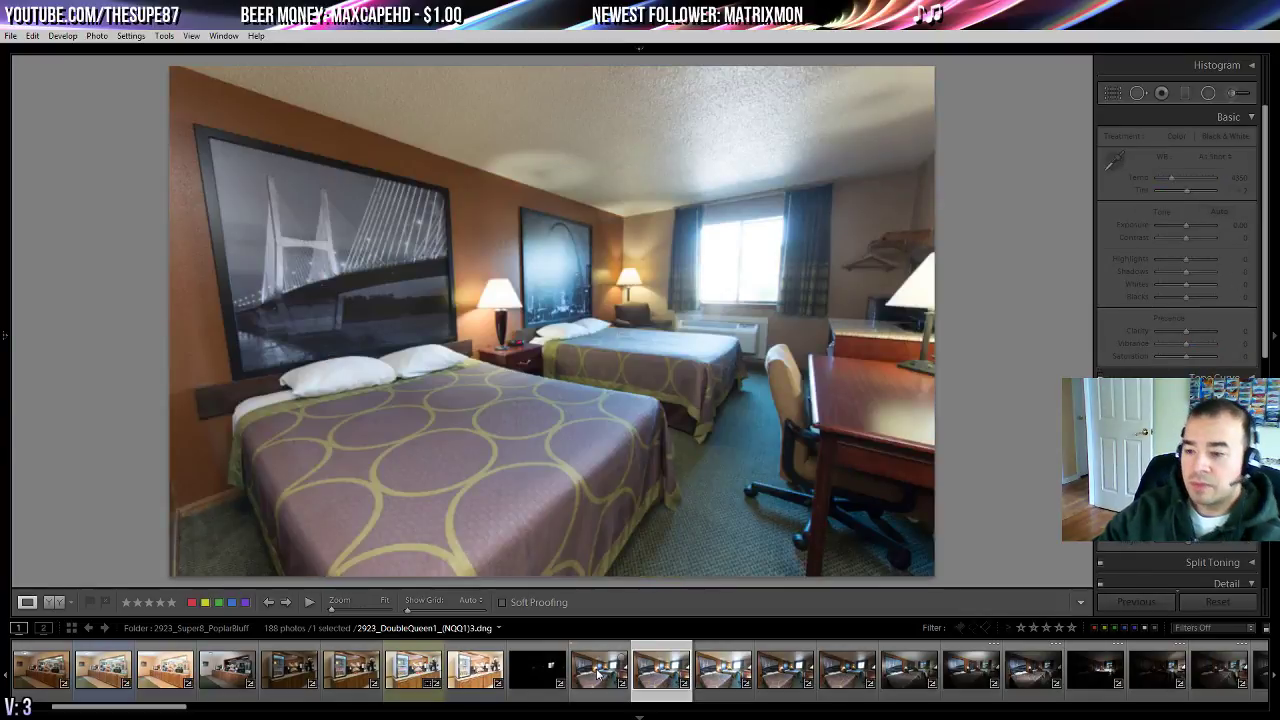
{"action": "left_click", "coordinate": [604, 676]}
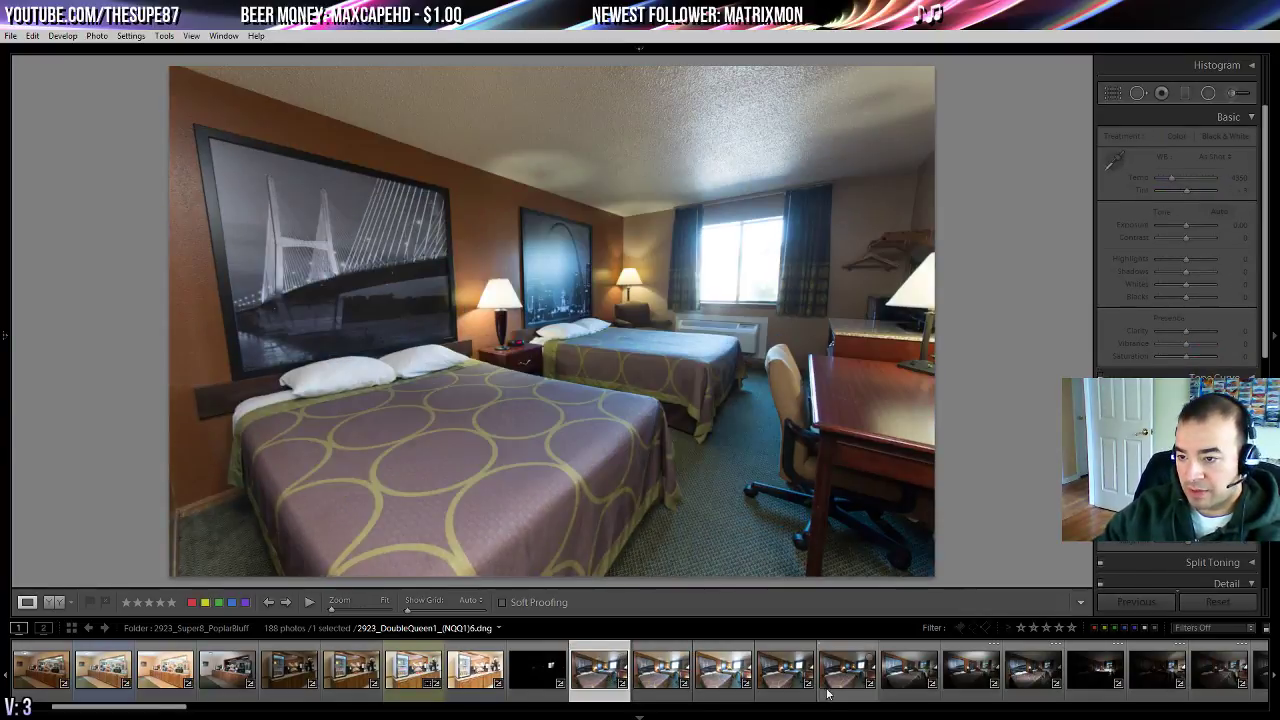
{"action": "left_click", "coordinate": [786, 676]}
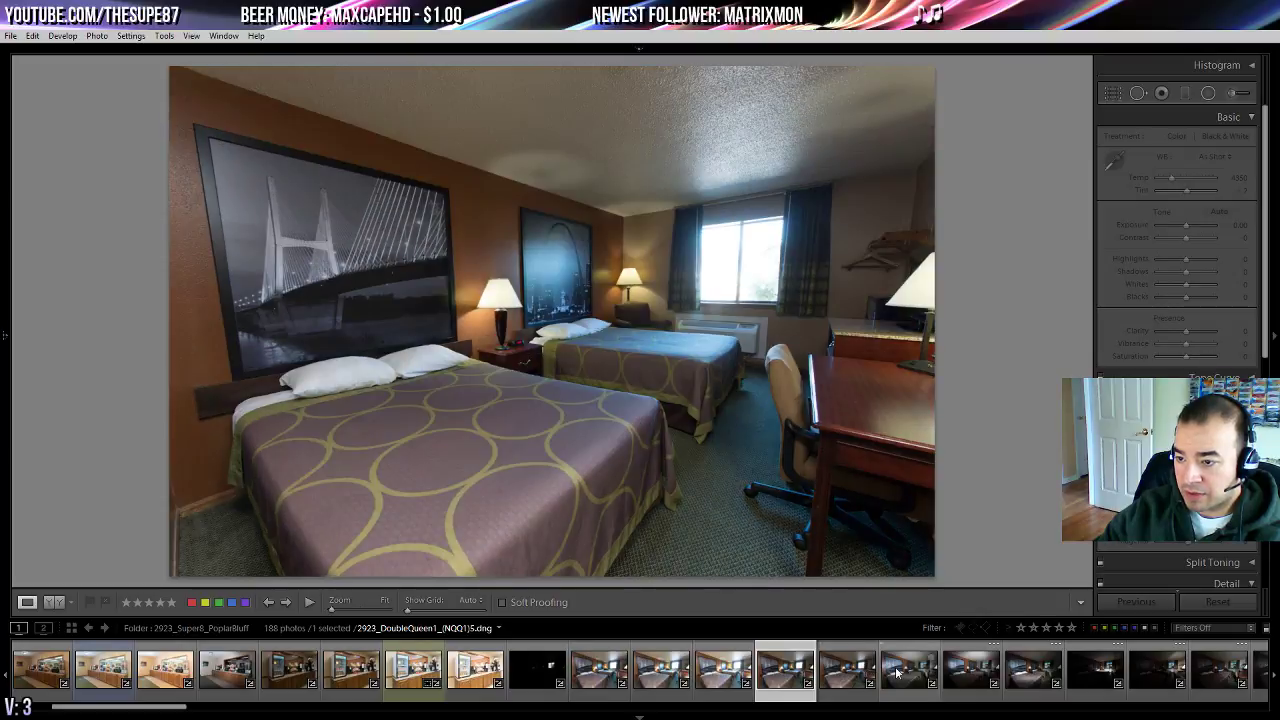
{"action": "left_click", "coordinate": [900, 674]}
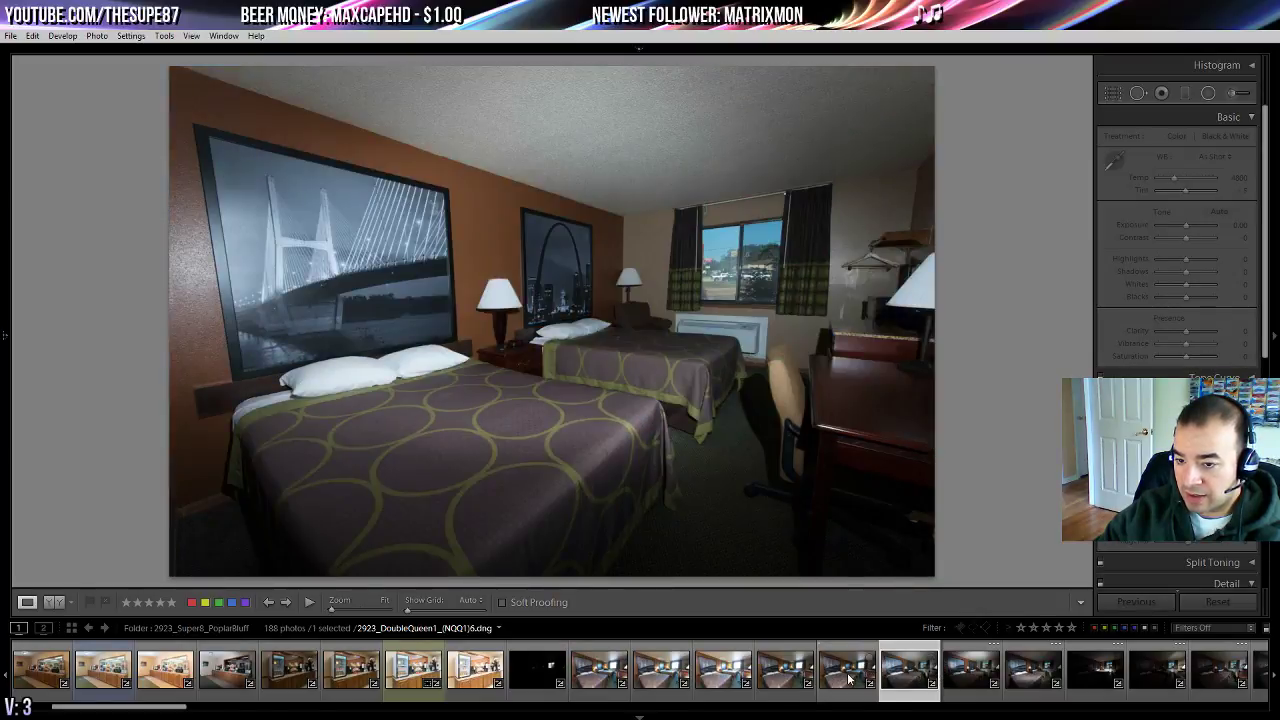
{"action": "left_click", "coordinate": [848, 680]}
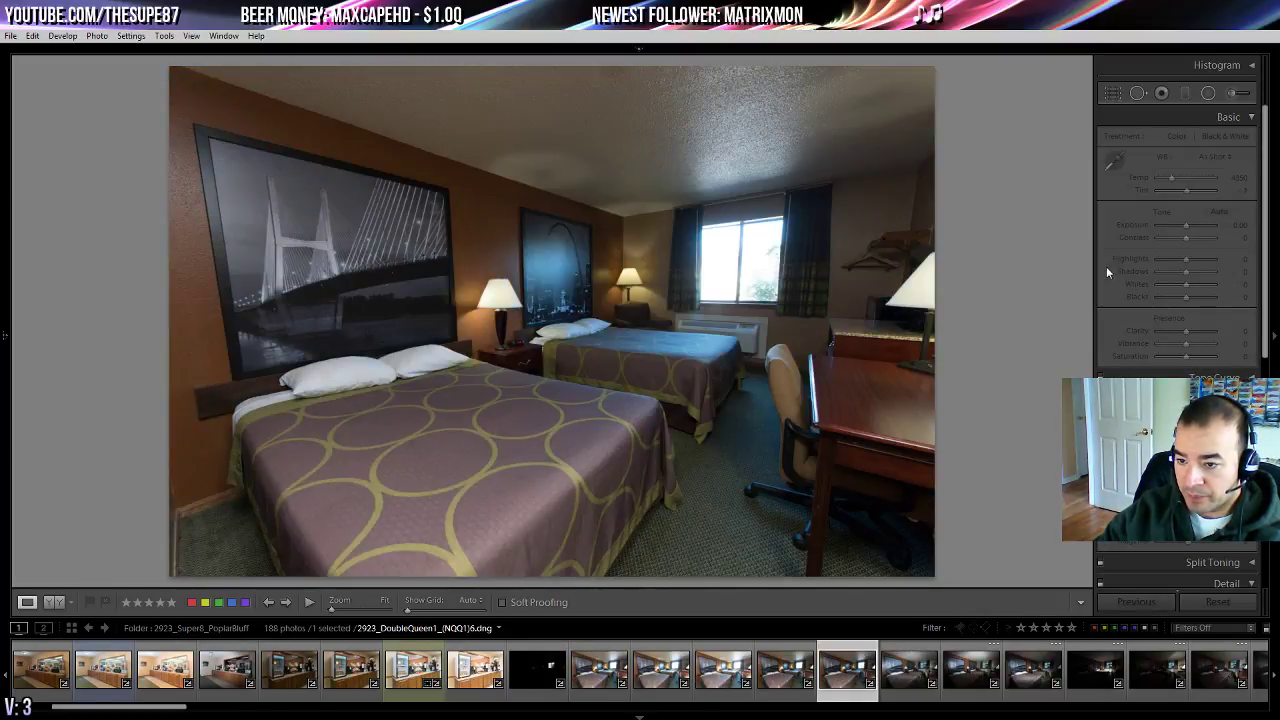
{"action": "left_click", "coordinate": [1163, 258]}
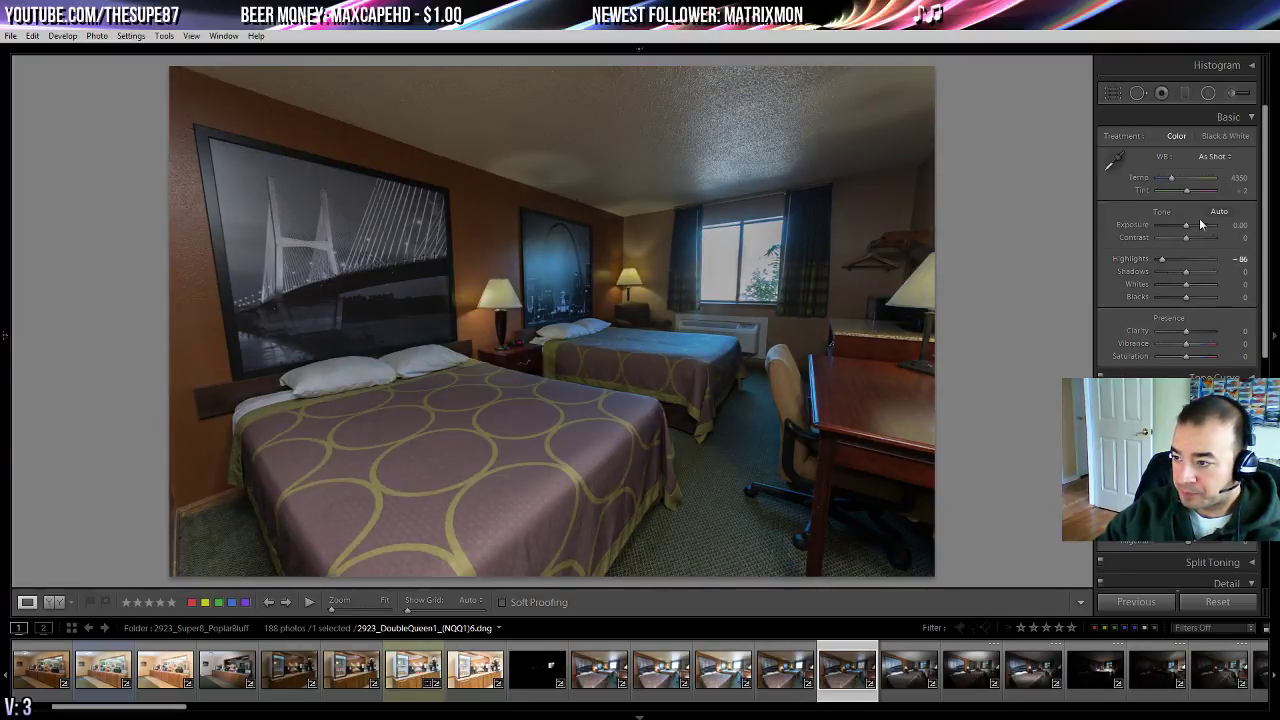
{"action": "left_click", "coordinate": [1199, 227]}
{"action": "left_click_drag", "start_coordinate": [1198, 229], "coordinate": [1153, 256]}
- Select the first dark double-queen room exposure with the clear window view and apply Auto tone to it
{"action": "left_click", "coordinate": [889, 666]}
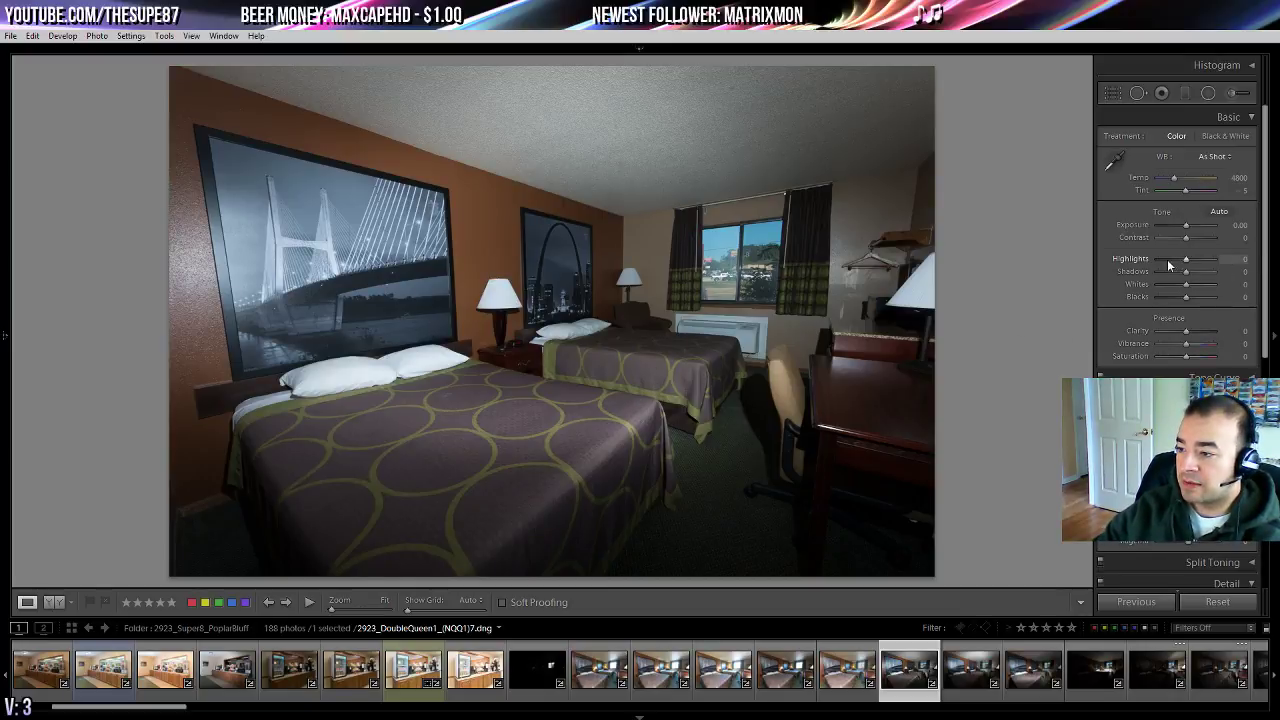
{"action": "mouse_move", "coordinate": [1165, 257]}
{"action": "left_mouse_down"}
{"action": "mouse_move", "coordinate": [1183, 258]}
{"action": "mouse_move", "coordinate": [1166, 258]}
{"action": "left_mouse_up"}
{"action": "left_click", "coordinate": [1218, 212]}
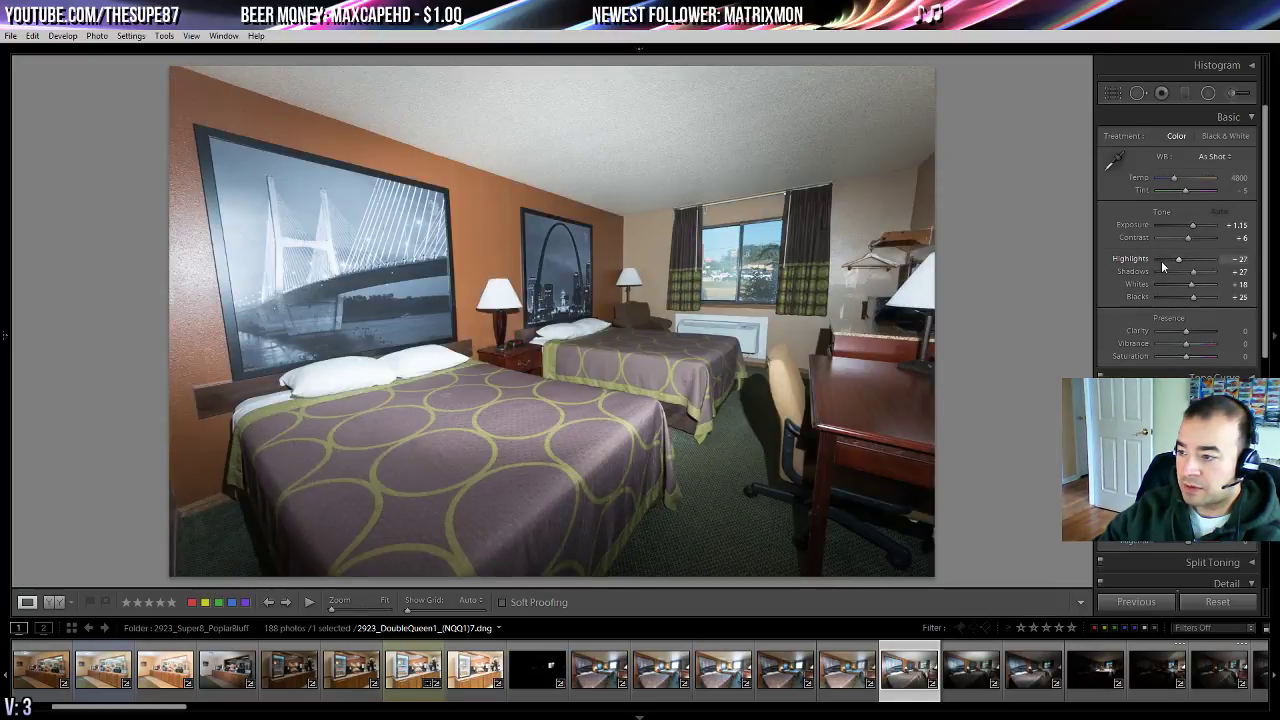
- Try Auto white balance on the clear-window double-queen exposure, return it to As Shot, and inspect the window view up close
{"action": "left_click", "coordinate": [1205, 158]}
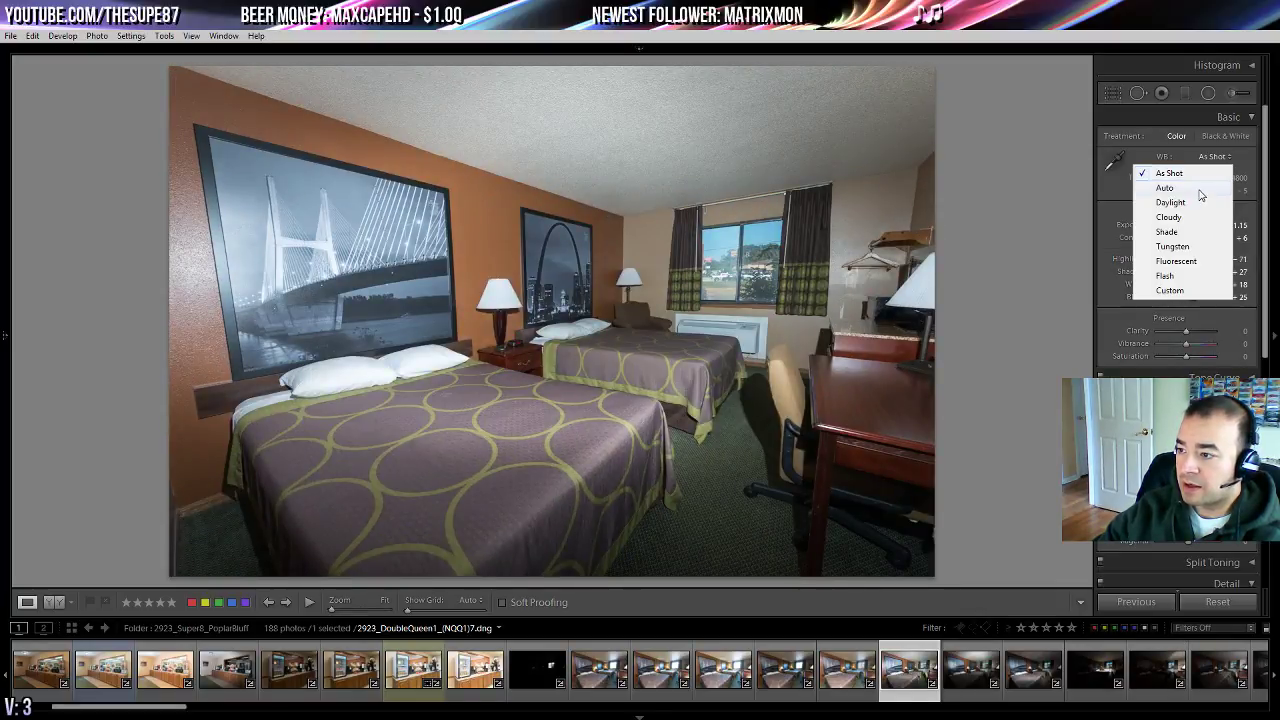
{"action": "left_click", "coordinate": [1229, 188]}
{"action": "left_click", "coordinate": [1225, 136]}
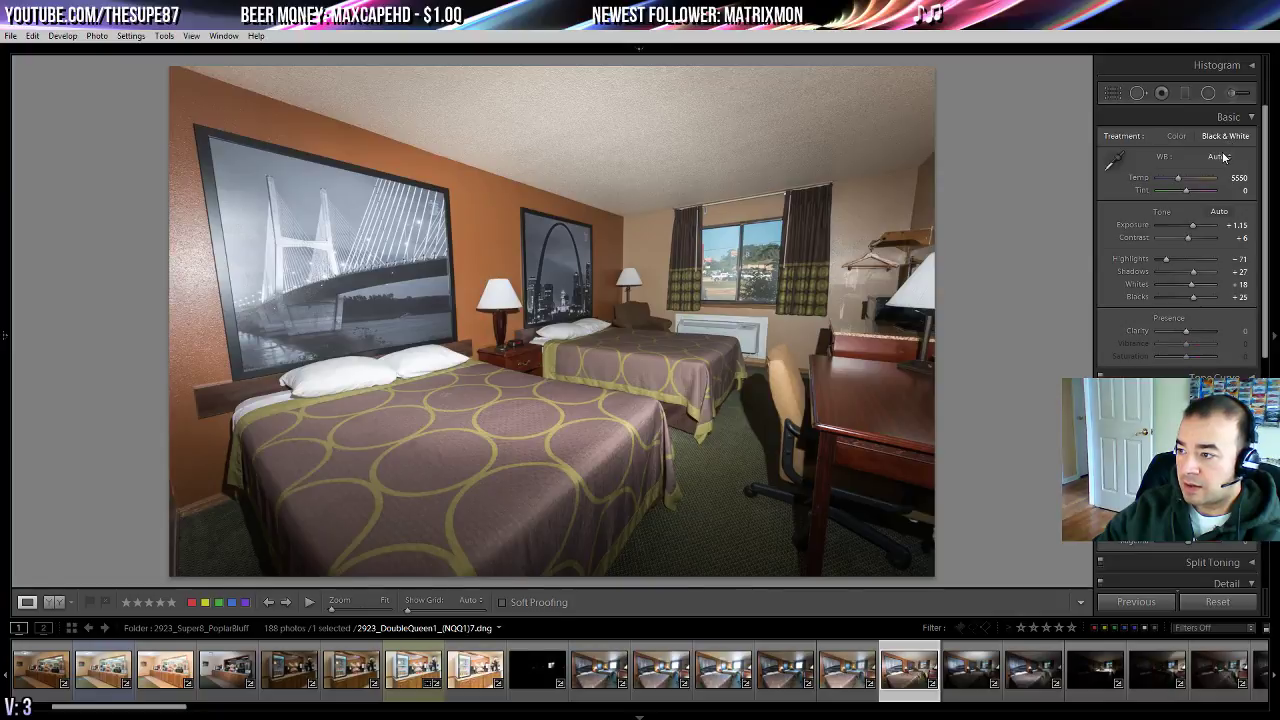
{"action": "left_click", "coordinate": [1178, 136]}
{"action": "left_click", "coordinate": [1216, 156]}
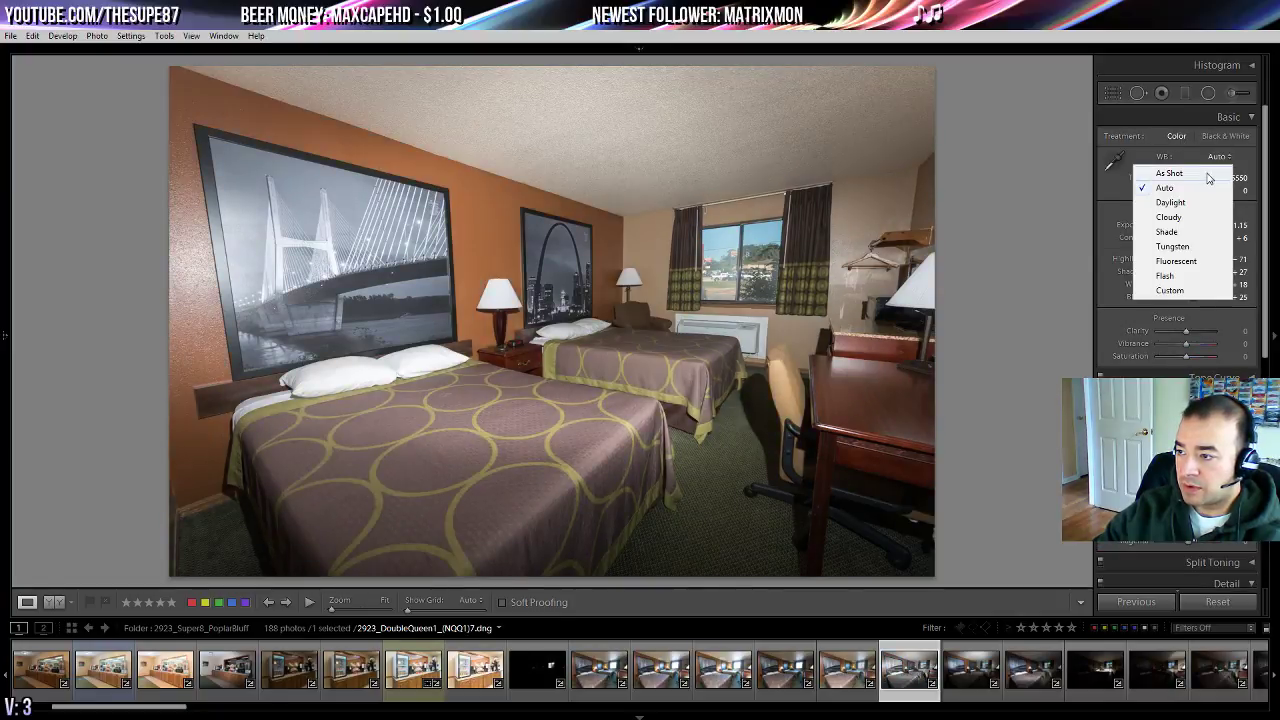
{"action": "left_click", "coordinate": [1203, 172]}
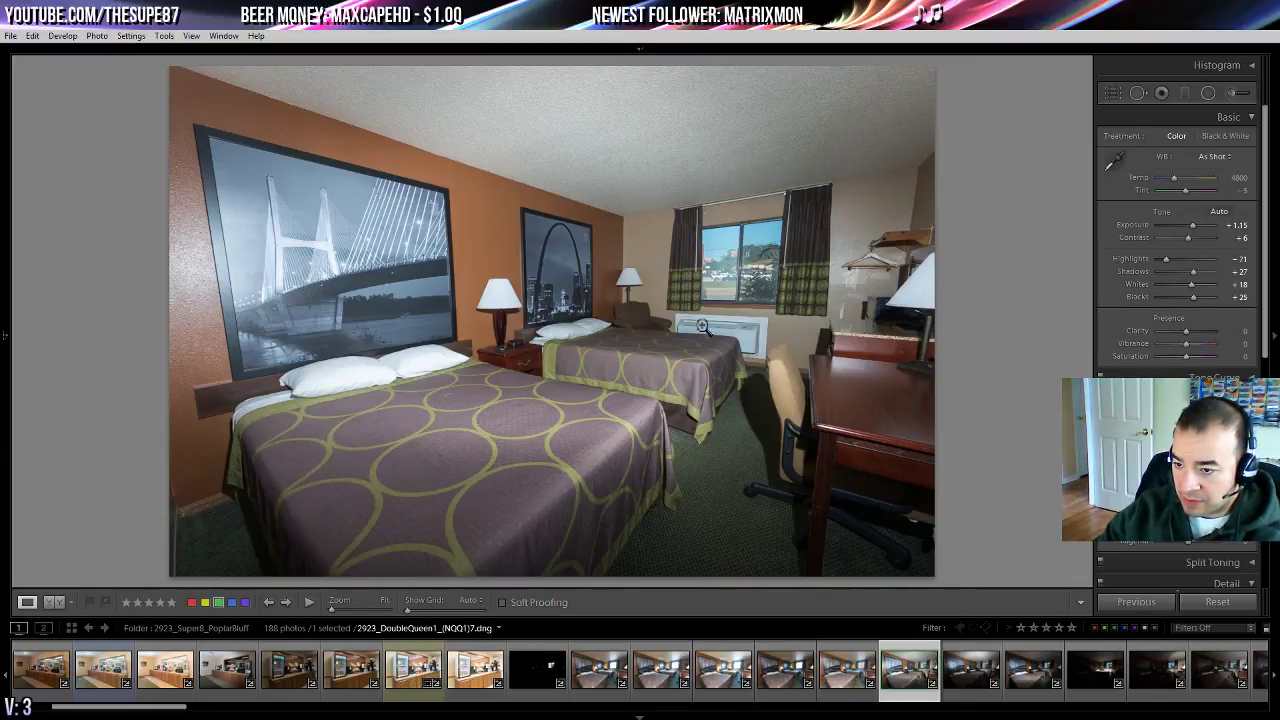
{"action": "left_click", "coordinate": [741, 283]}
{"action": "left_click_drag", "start_coordinate": [800, 246], "coordinate": [709, 349]}
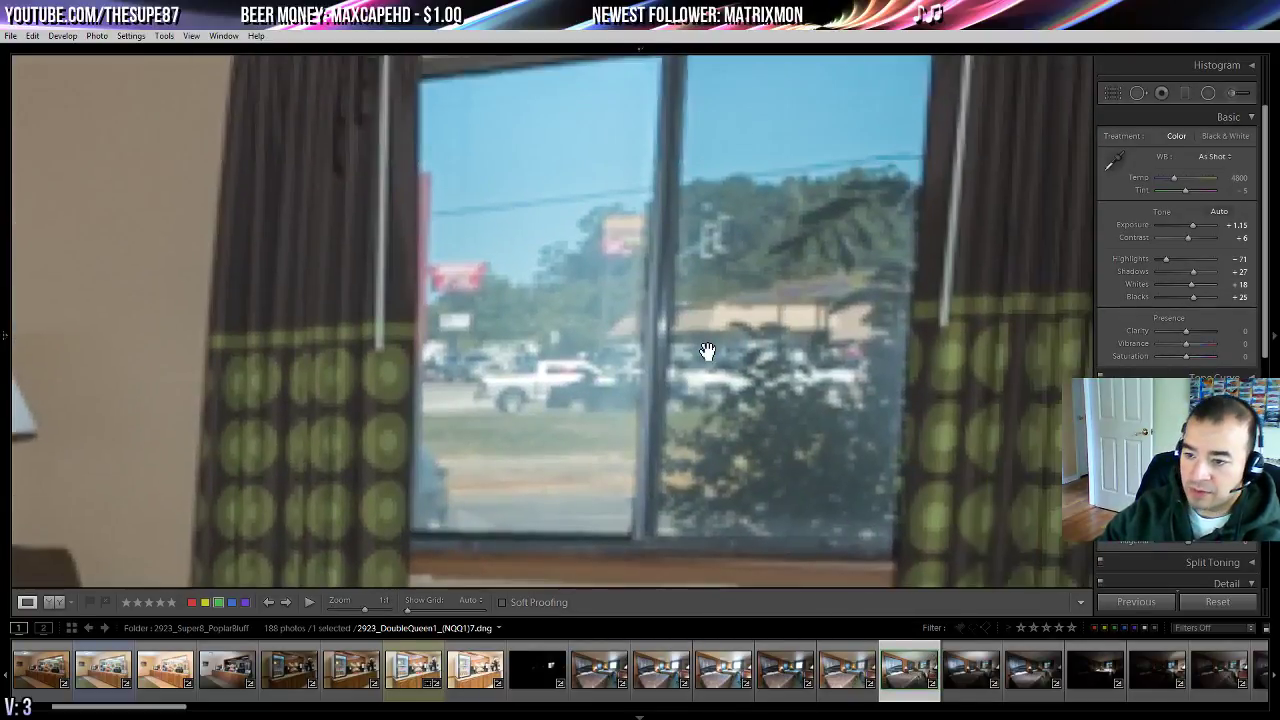
{"action": "left_click", "coordinate": [720, 256]}
- Select the fourth bright double-queen room exposure and set highlights to -76, white balance to Auto and exposure to +1.31
{"action": "left_click", "coordinate": [655, 683]}
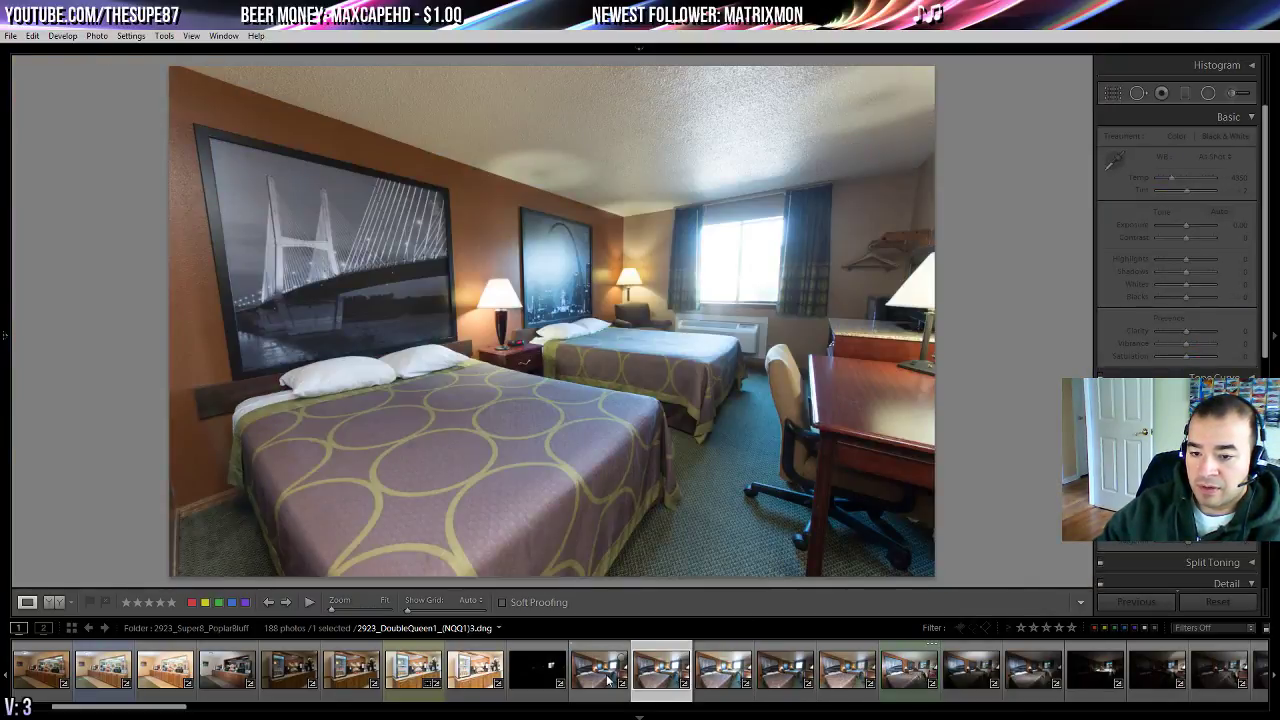
{"action": "left_click", "coordinate": [609, 680]}
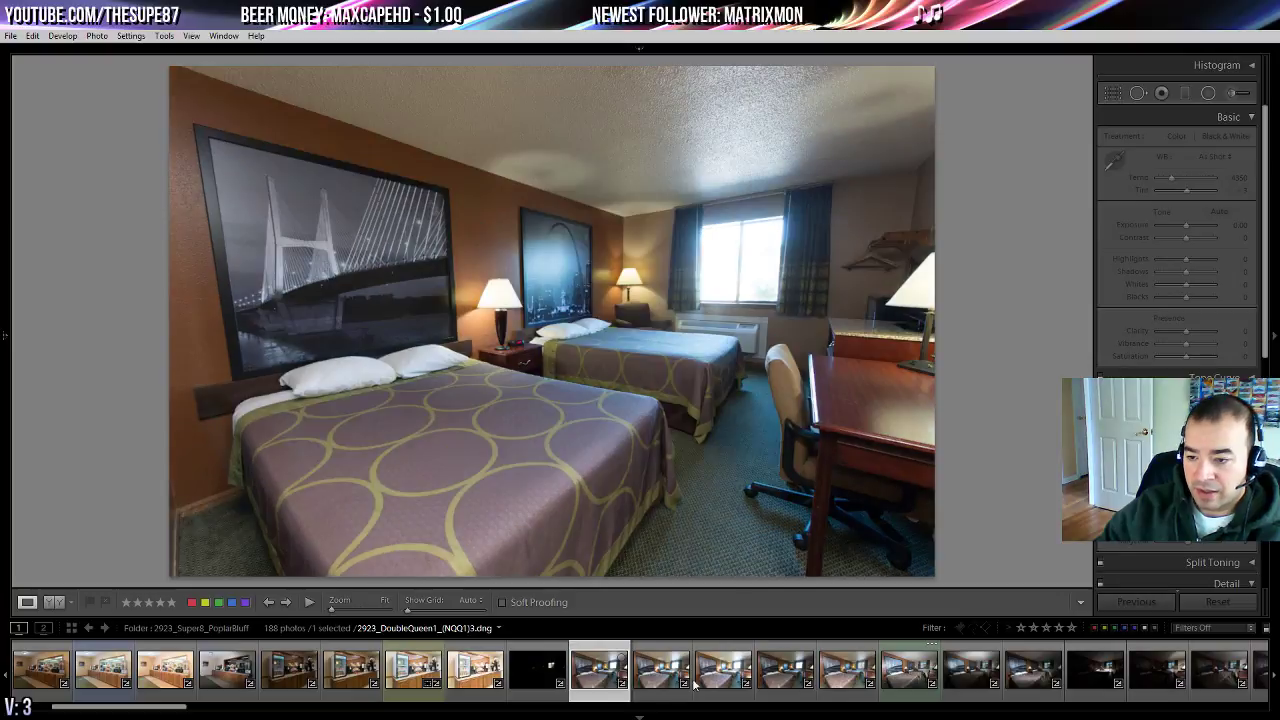
{"action": "left_click", "coordinate": [724, 684]}
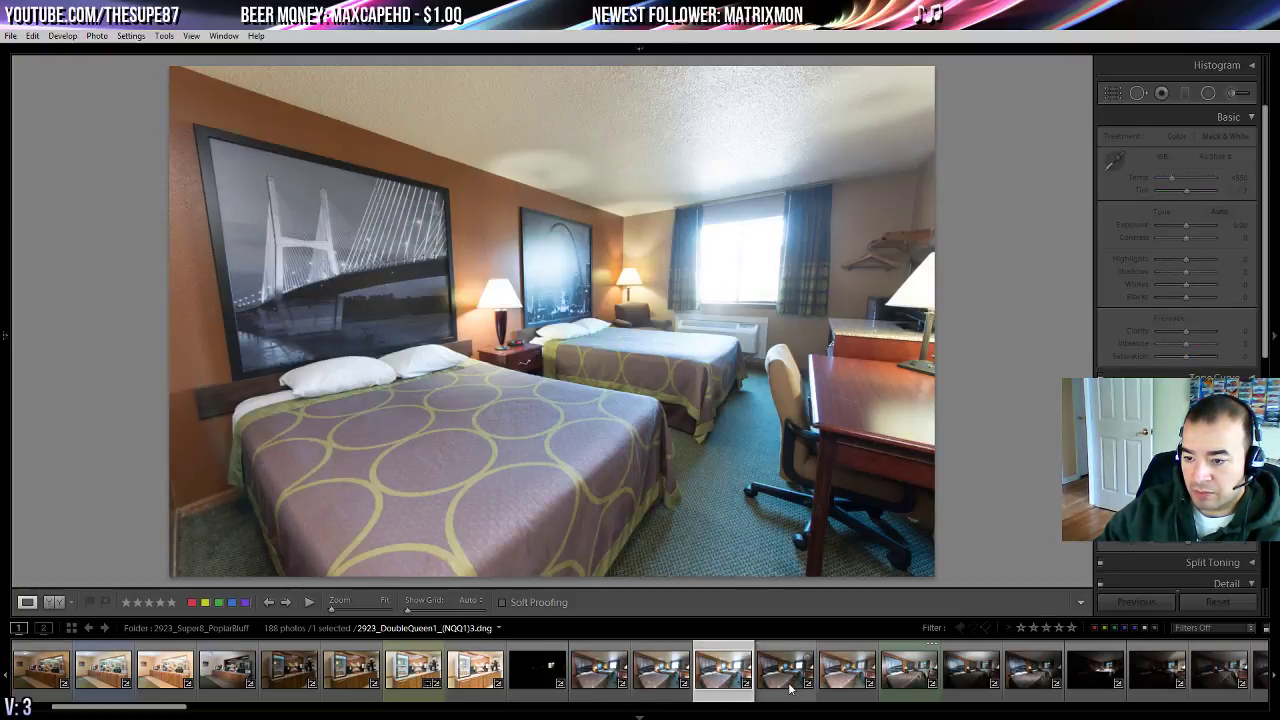
{"action": "left_click", "coordinate": [800, 685]}
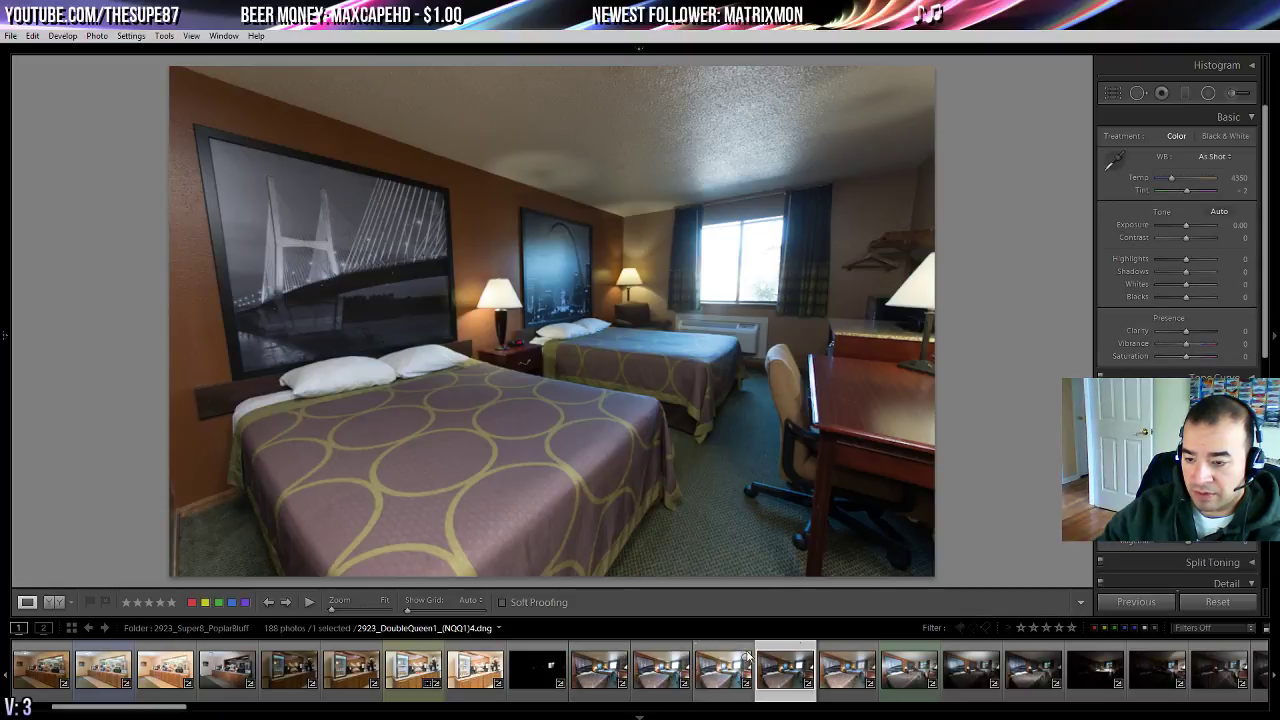
{"action": "left_click_drag", "start_coordinate": [1186, 259], "coordinate": [1165, 259]}
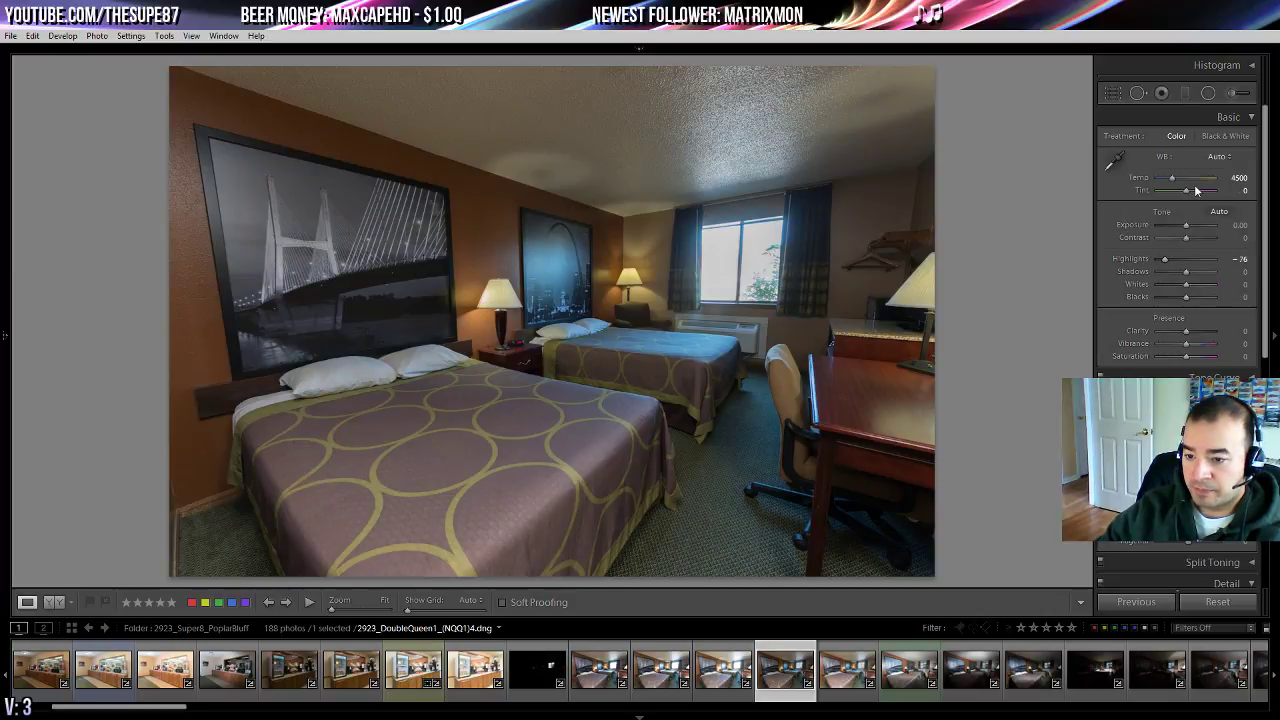
{"action": "mouse_move", "coordinate": [1187, 226]}
{"action": "left_mouse_down"}
{"action": "mouse_move", "coordinate": [1209, 230]}
{"action": "mouse_move", "coordinate": [1194, 231]}
{"action": "left_mouse_up"}
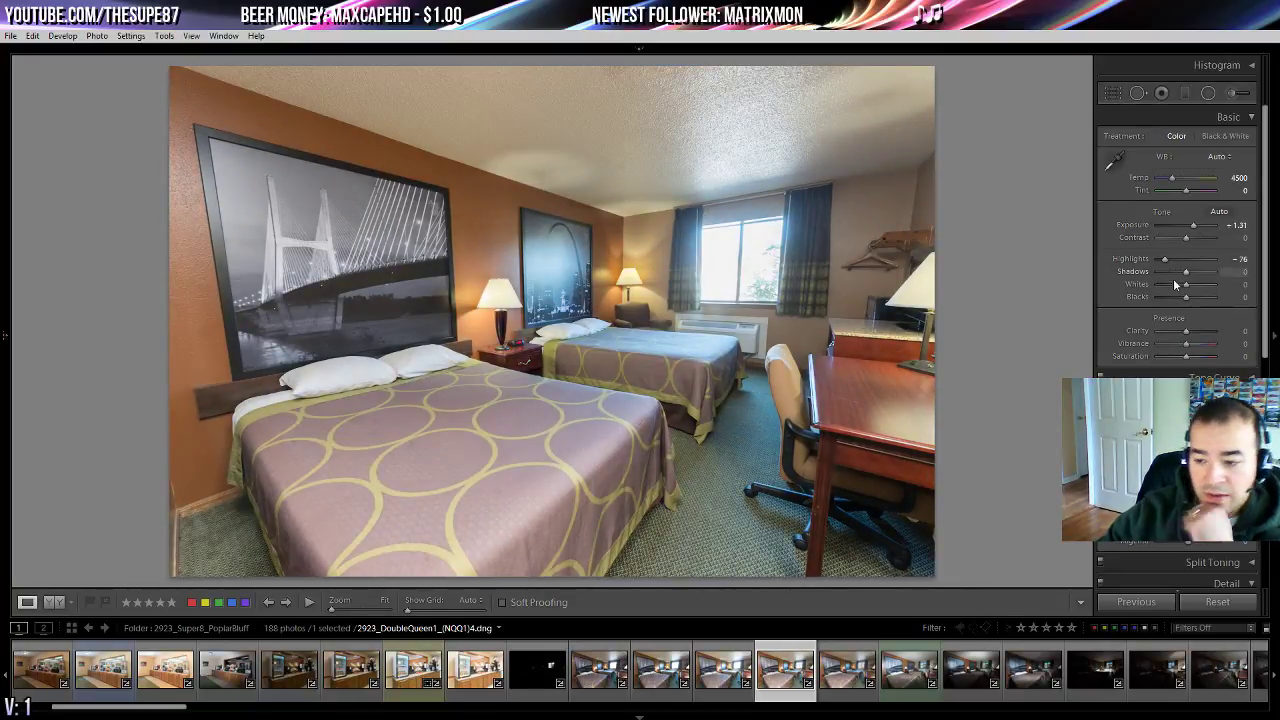
- Correct the vertical perspective of the bright double-queen exposure with manual lens correction so the wall pictures and curtains stand upright
{"action": "scroll", "coordinate": [1130, 300], "scroll_direction": "down", "scroll_amount": 10}
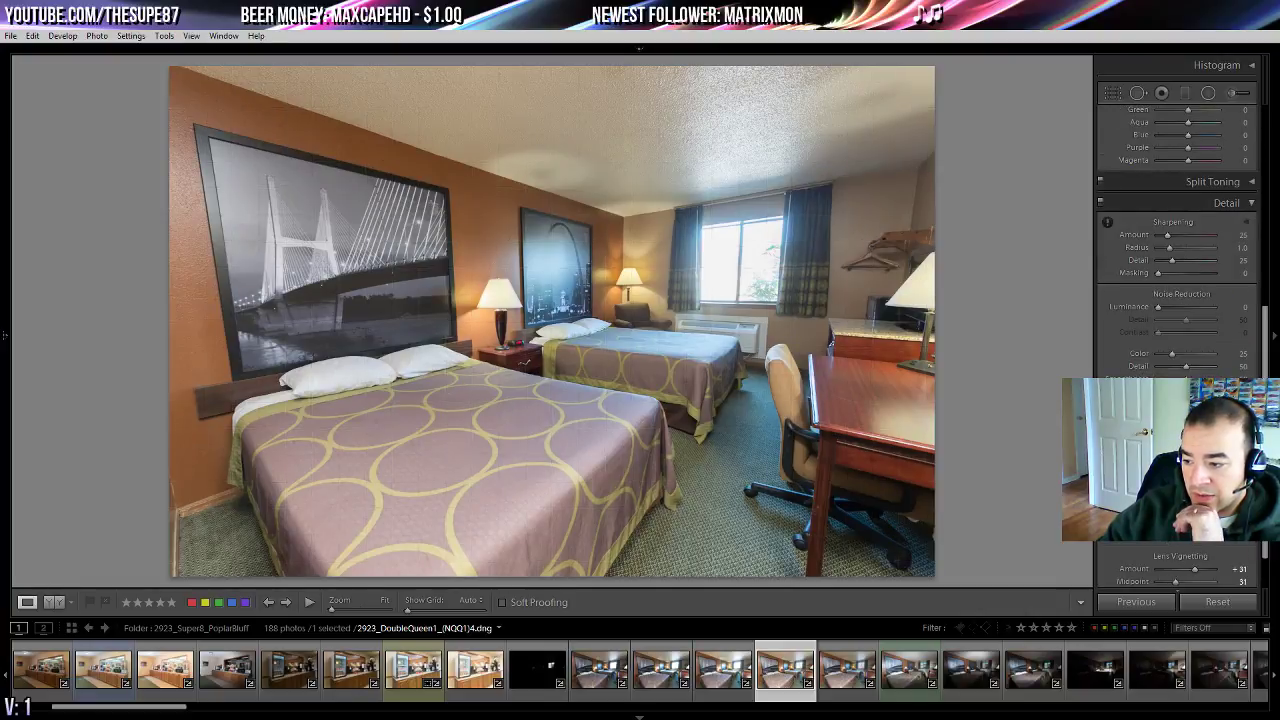
{"action": "key", "text": "ctrl+Tab"}
{"action": "key", "text": "ctrl+Tab"}
{"action": "key", "text": "ctrl+Tab"}
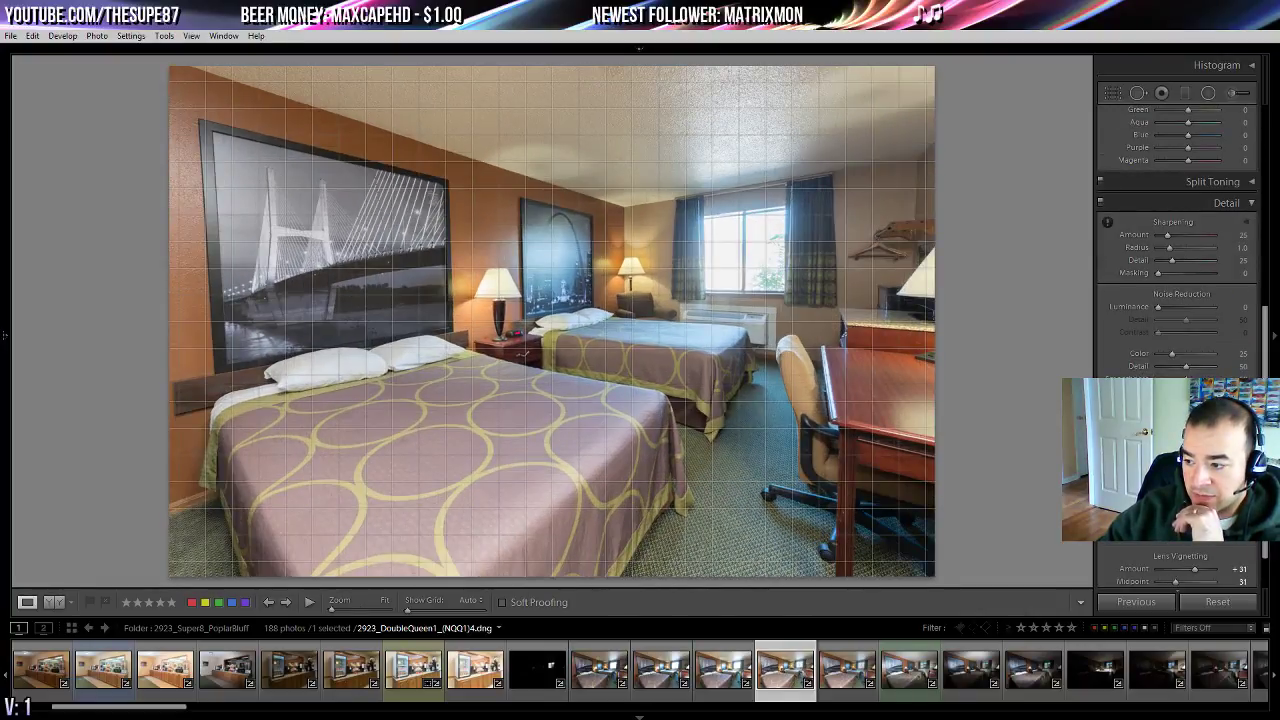
{"action": "key", "text": "Up"}
{"action": "key", "text": "Up"}
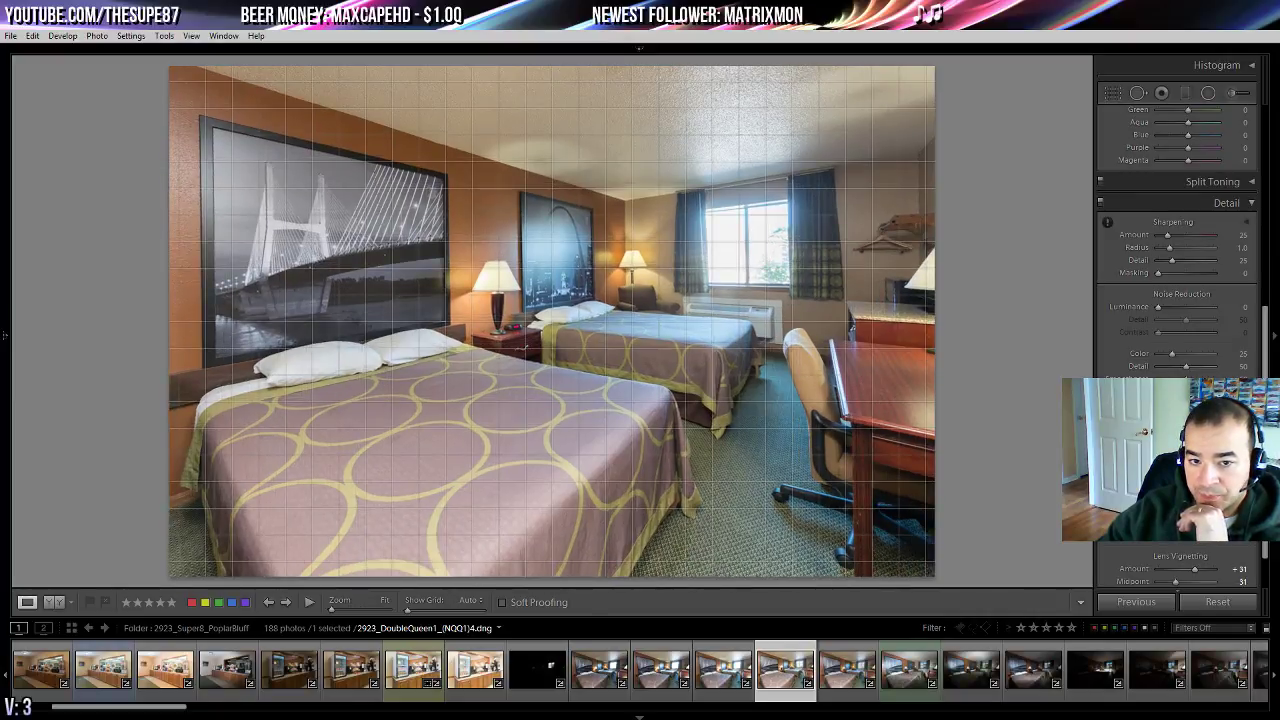
{"action": "key", "text": "Up"}
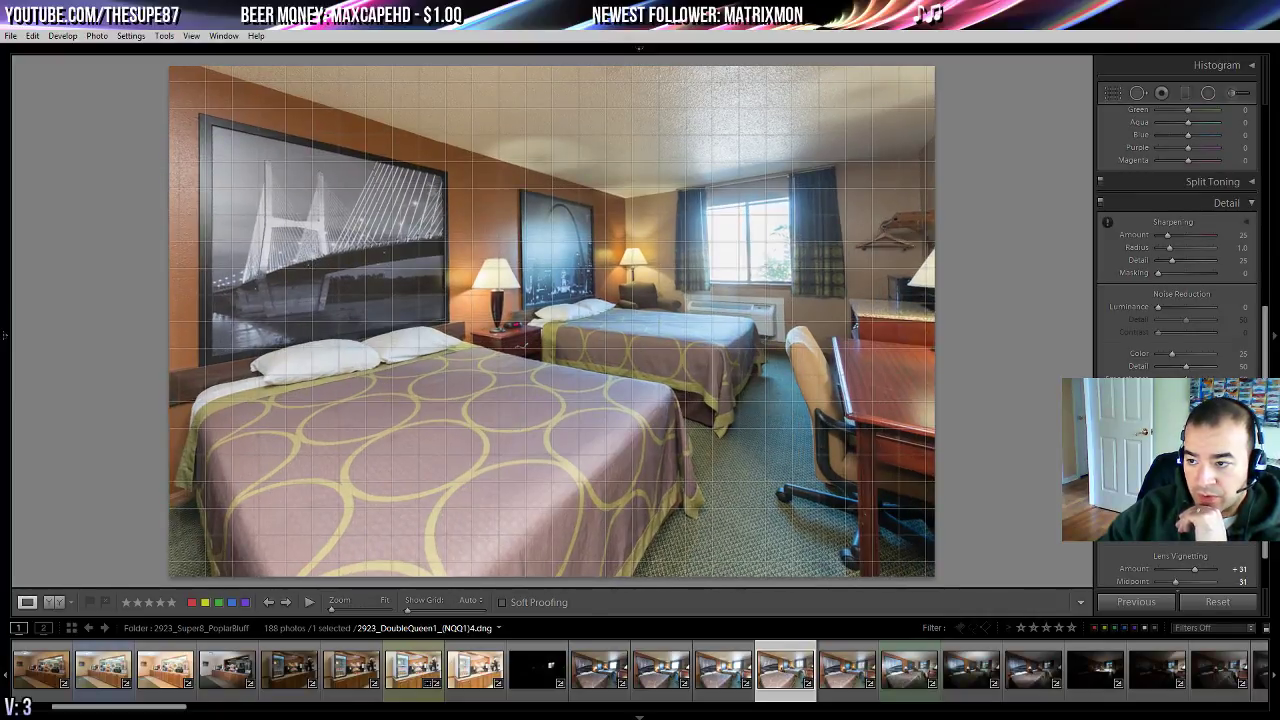
{"action": "key", "text": "Down"}
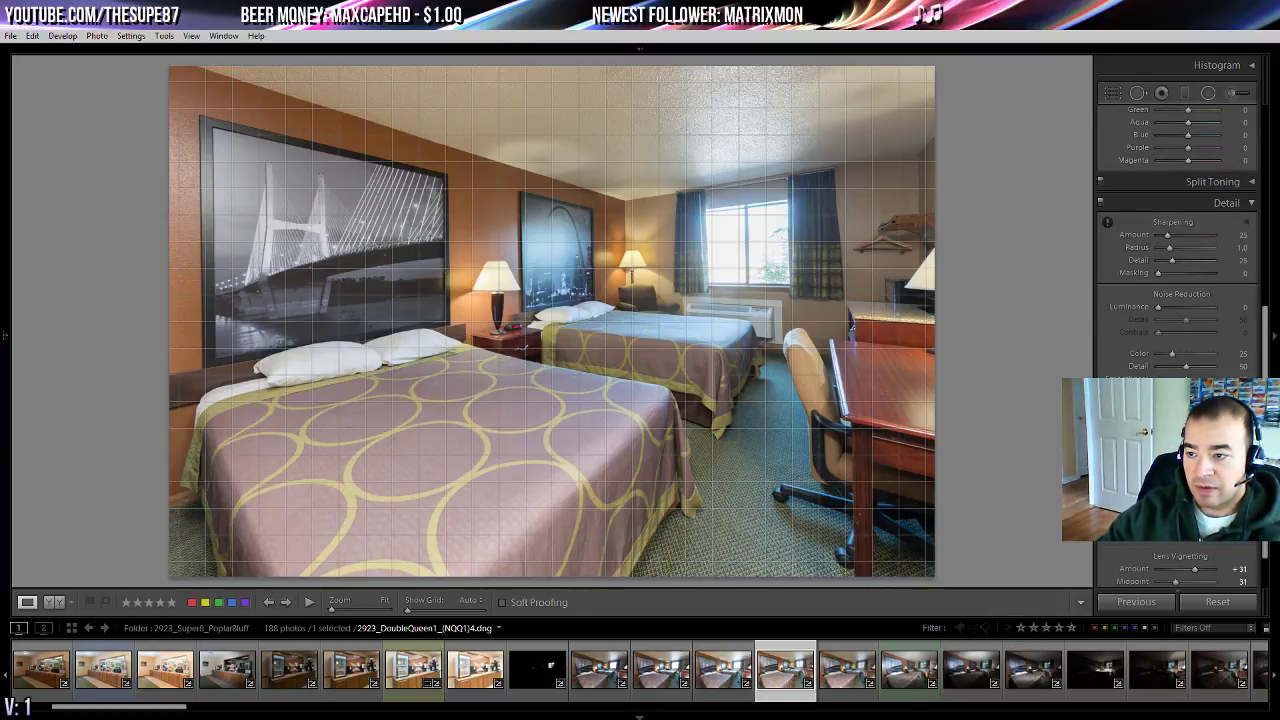
{"action": "key", "text": "Up"}
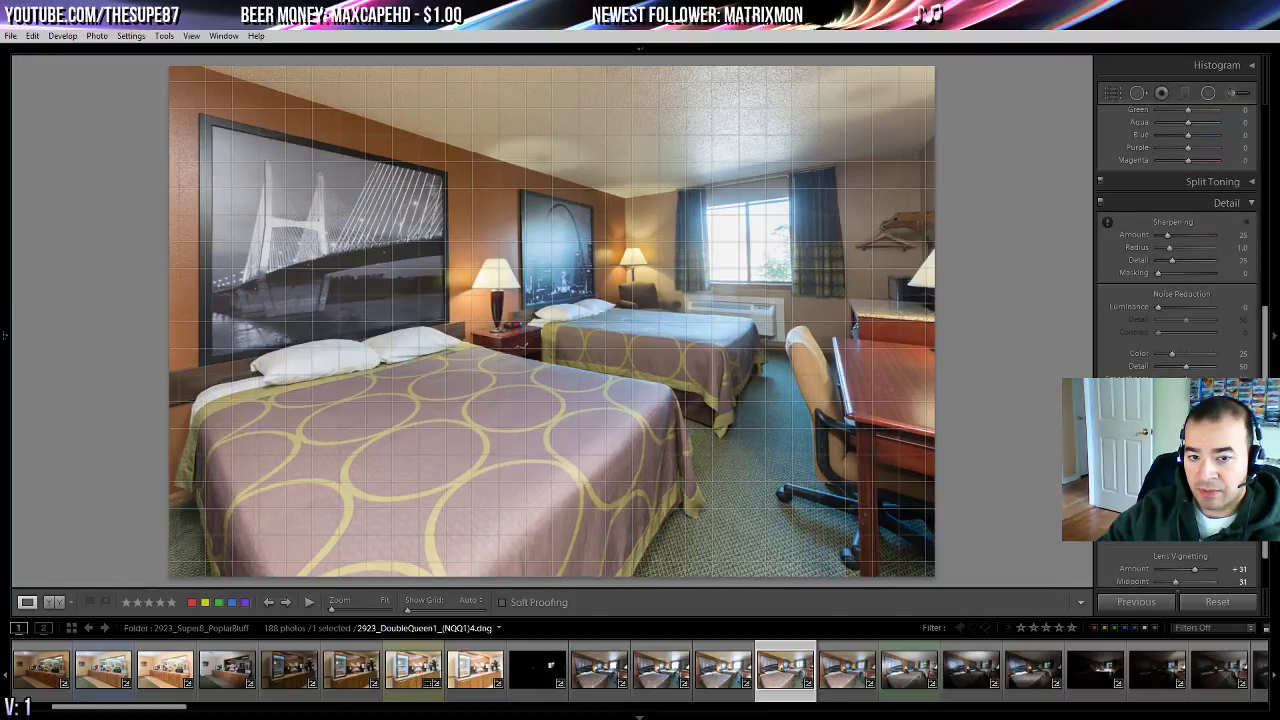
{"action": "key", "text": "Down"}
{"action": "key", "text": "Down"}
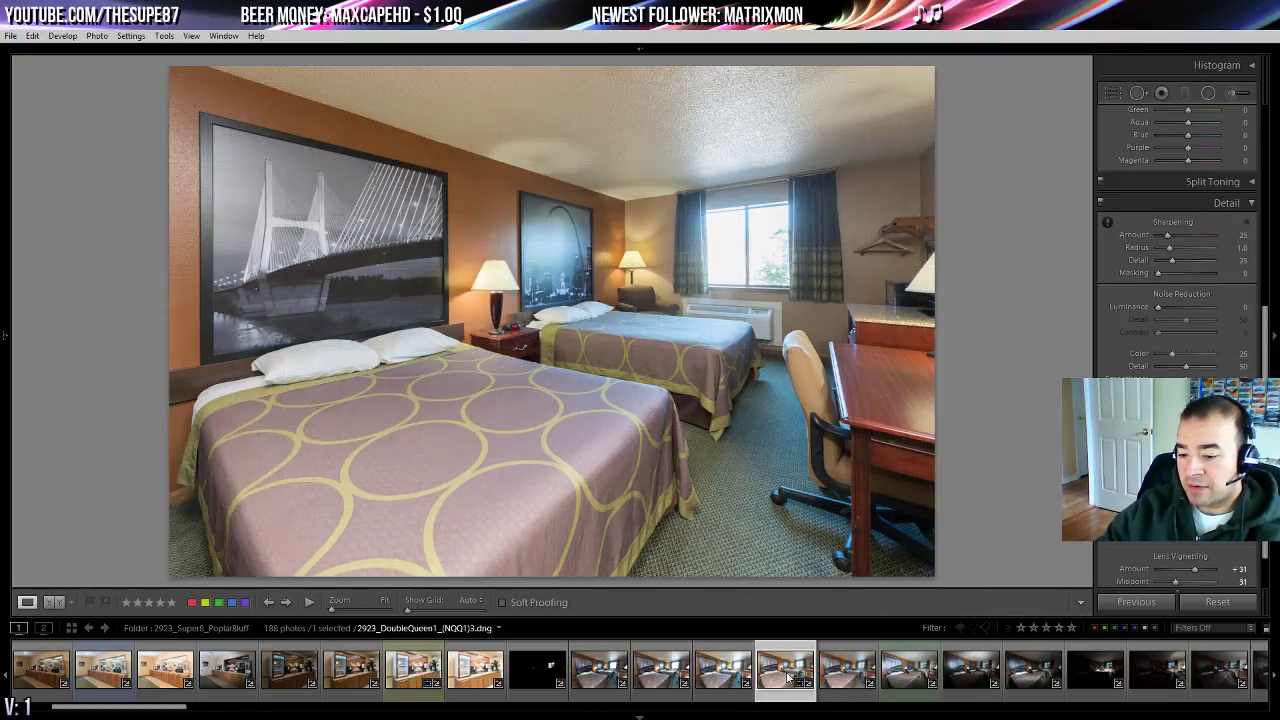
- Label the corrected bright exposure yellow, sync its perspective correction to the green-labelled clear-window exposure, and compare the two photos
{"action": "key", "text": "7"}
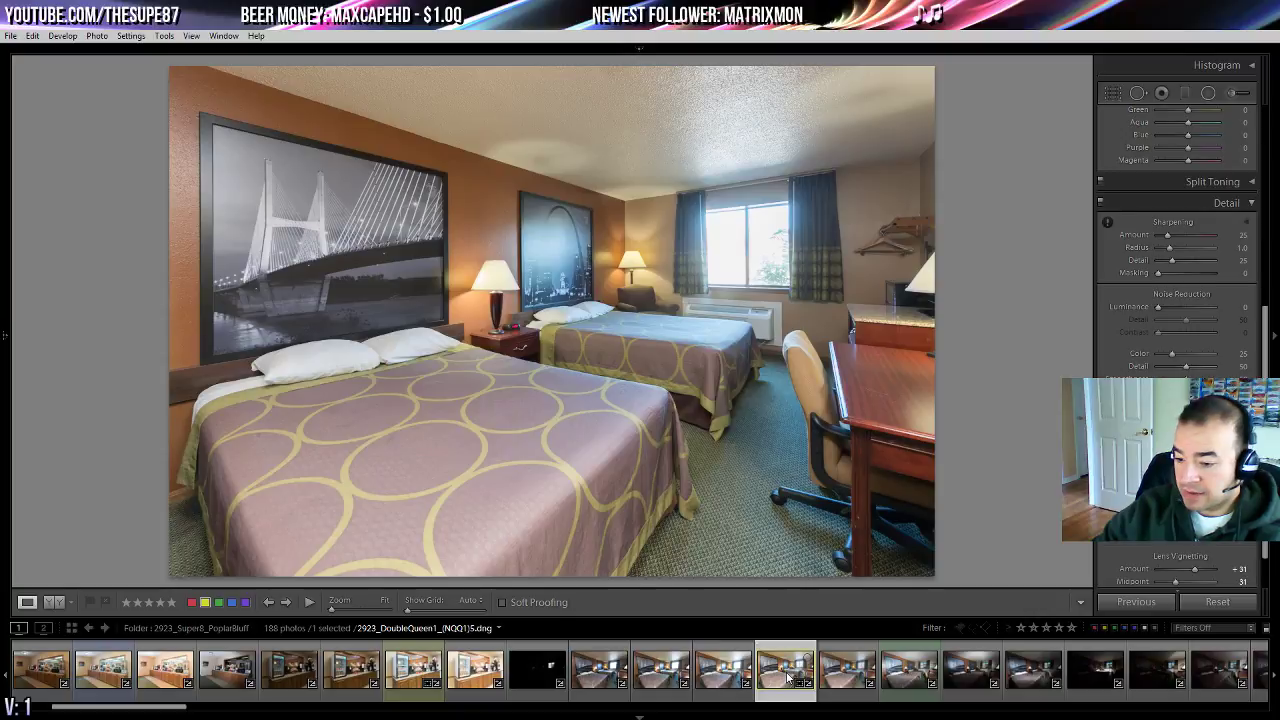
{"action": "left_click", "coordinate": [922, 678], "text": "ctrl"}
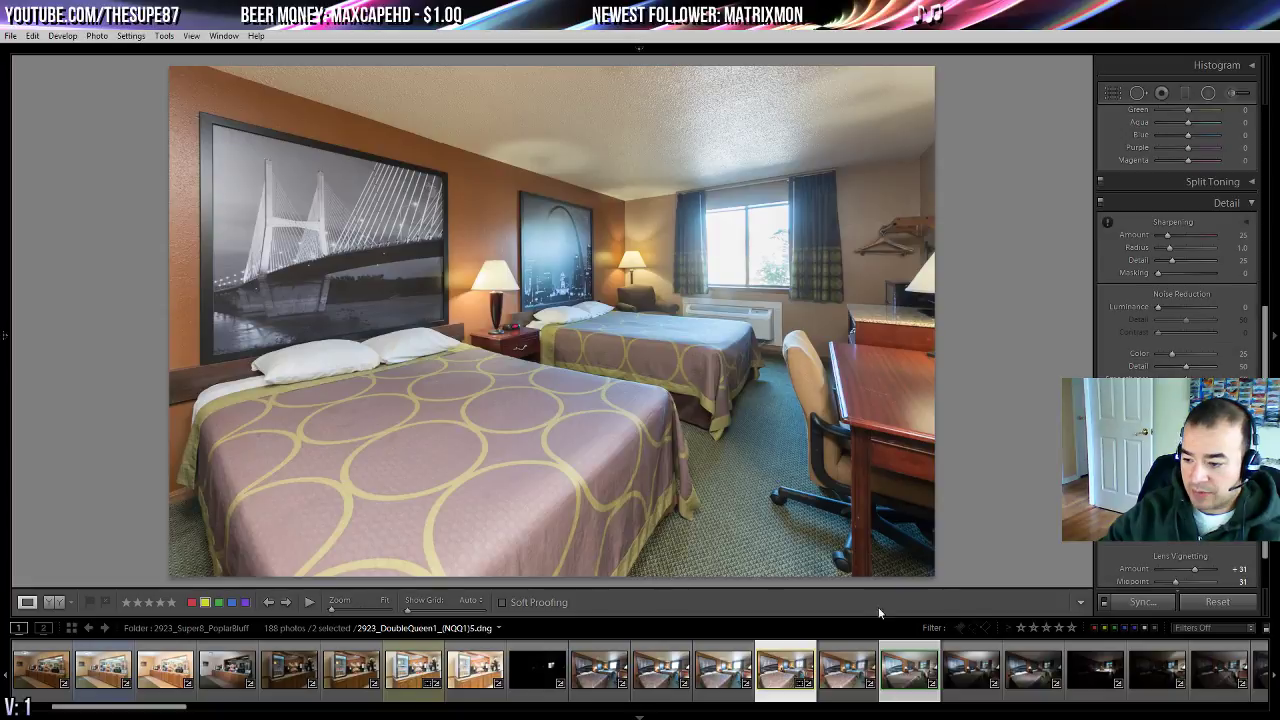
{"action": "left_click", "coordinate": [912, 675]}
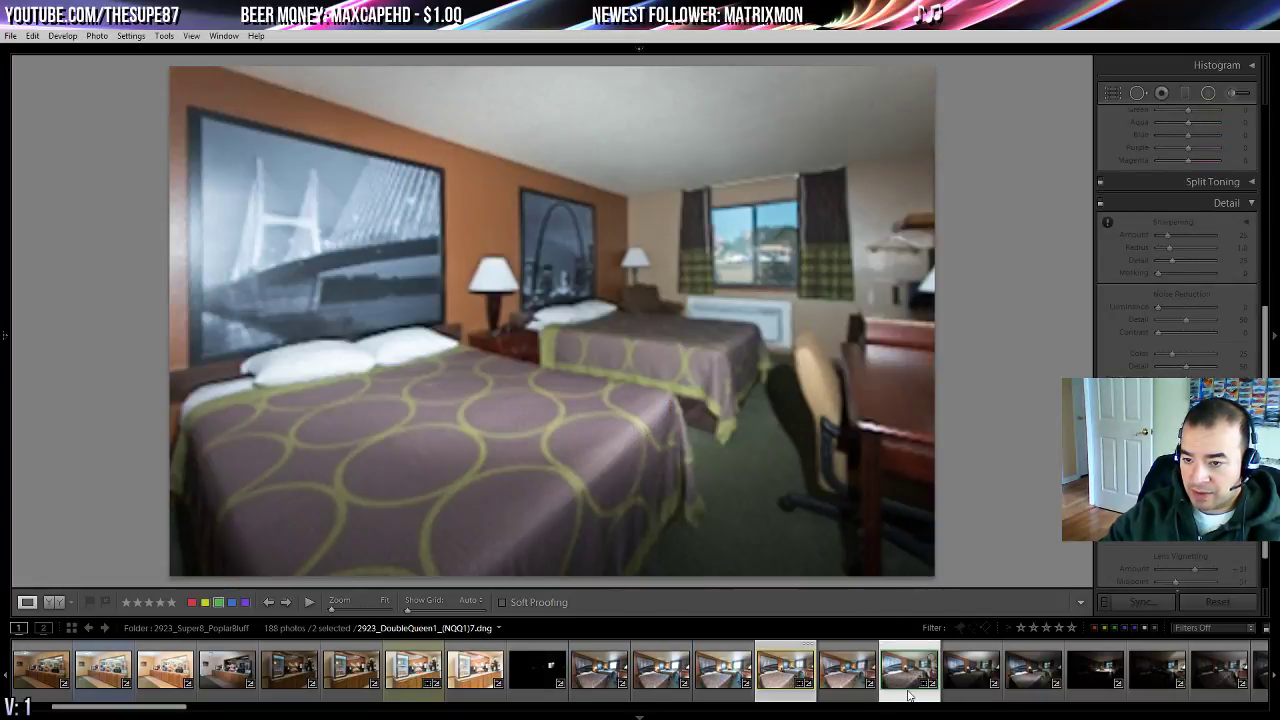
{"action": "left_click", "coordinate": [787, 678]}
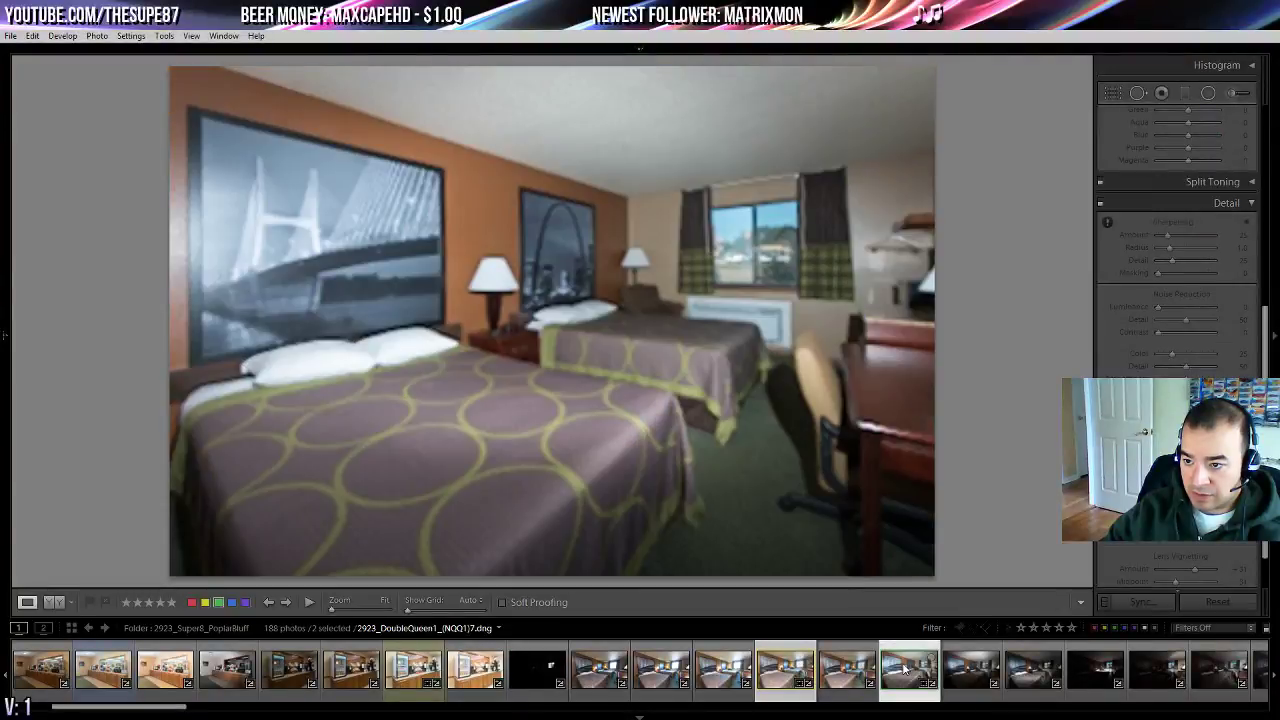
{"action": "left_click", "coordinate": [783, 678]}
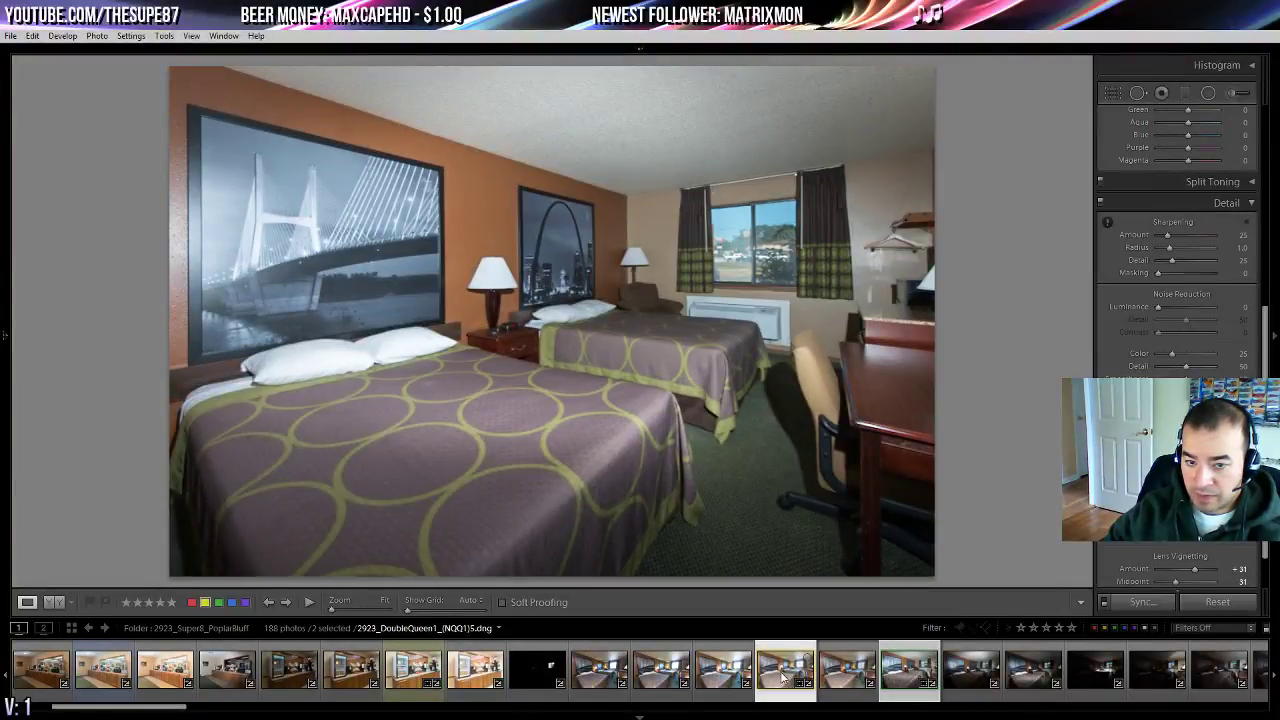
{"action": "left_click", "coordinate": [916, 668]}
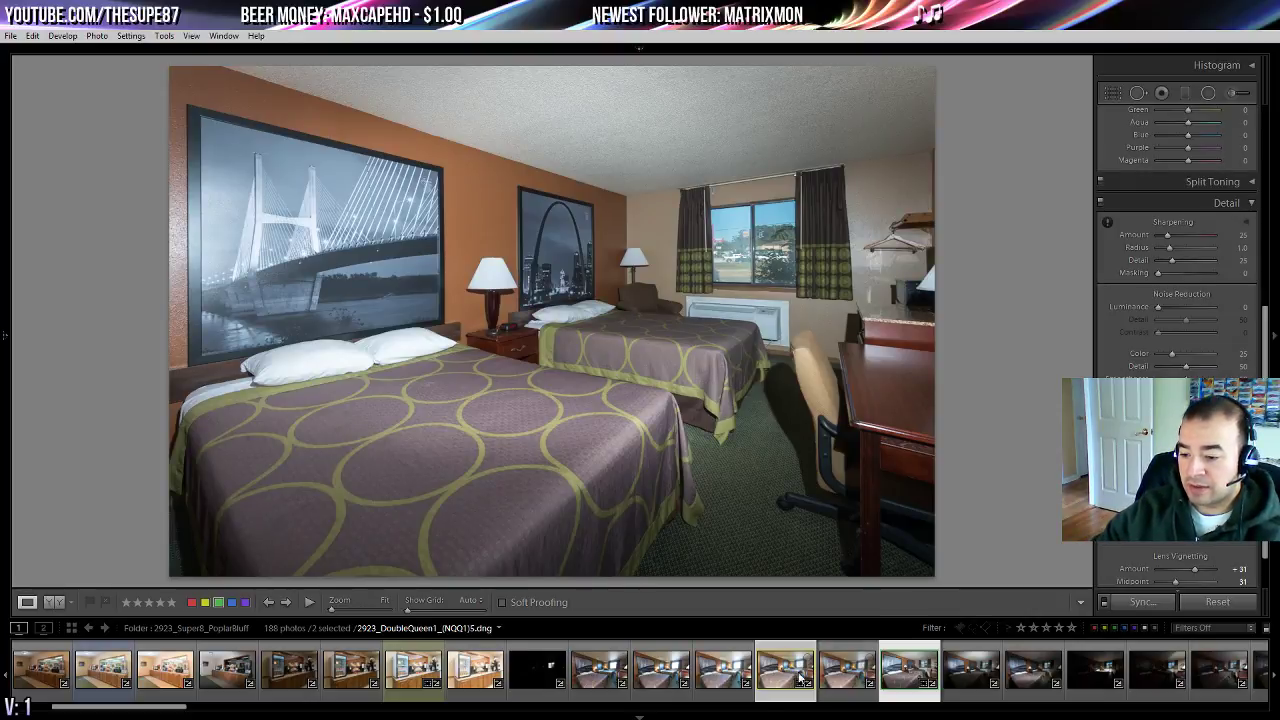
- Move past the remaining dark shots to the second double-queen view with the arch picture and select its fourth exposure
{"action": "left_click", "coordinate": [1095, 668]}
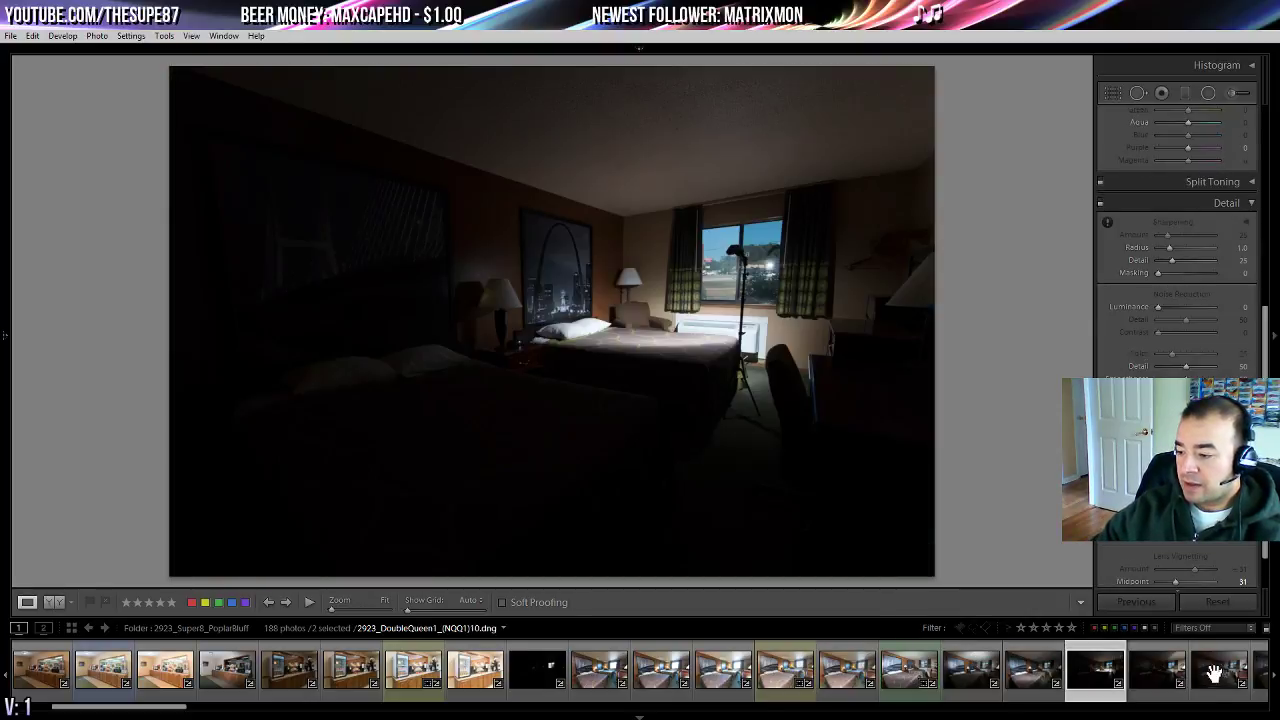
{"action": "left_click", "coordinate": [1085, 686]}
{"action": "scroll", "coordinate": [1085, 686], "scroll_direction": "down", "scroll_amount": 3}
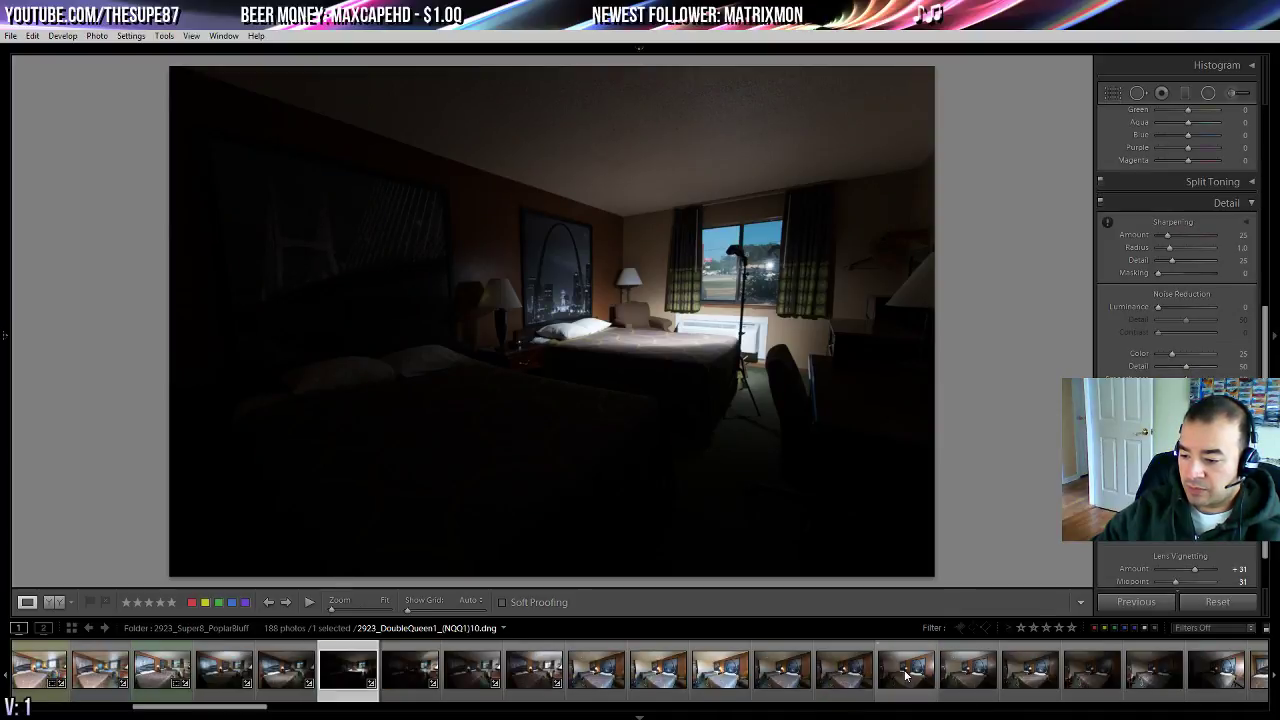
{"action": "left_click", "coordinate": [906, 672]}
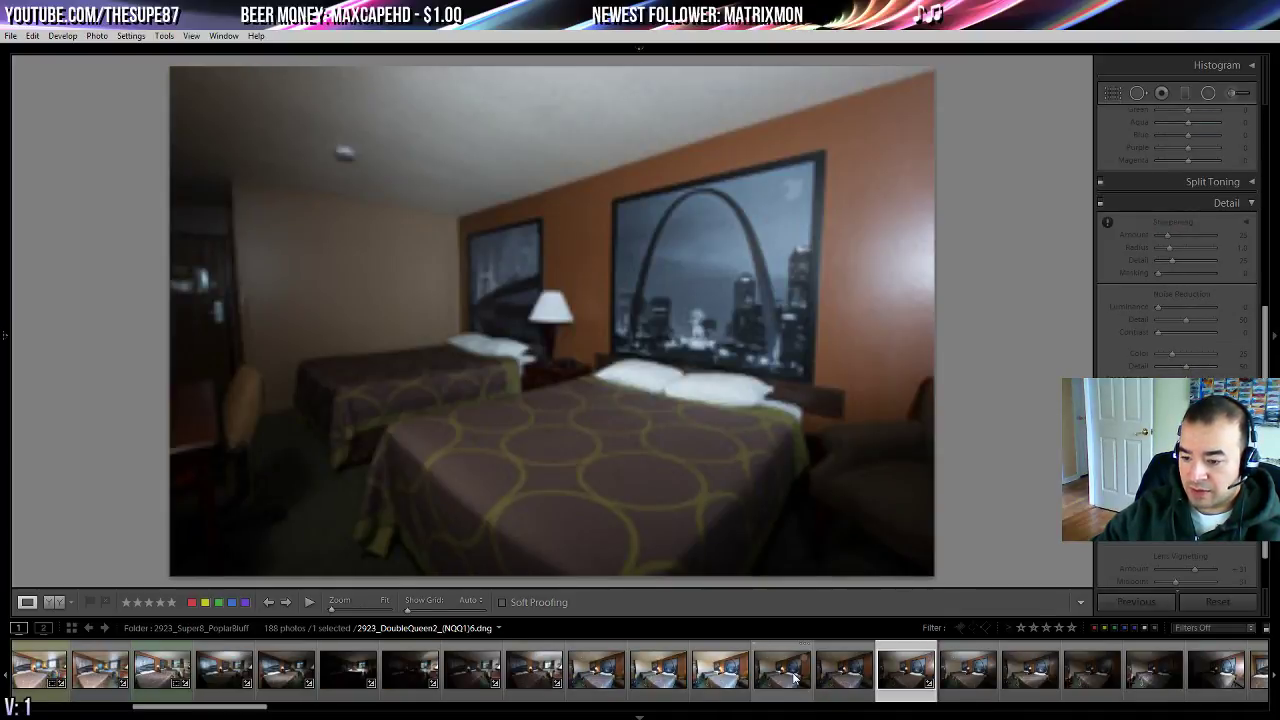
{"action": "left_click", "coordinate": [793, 675]}
{"action": "left_click", "coordinate": [716, 676]}
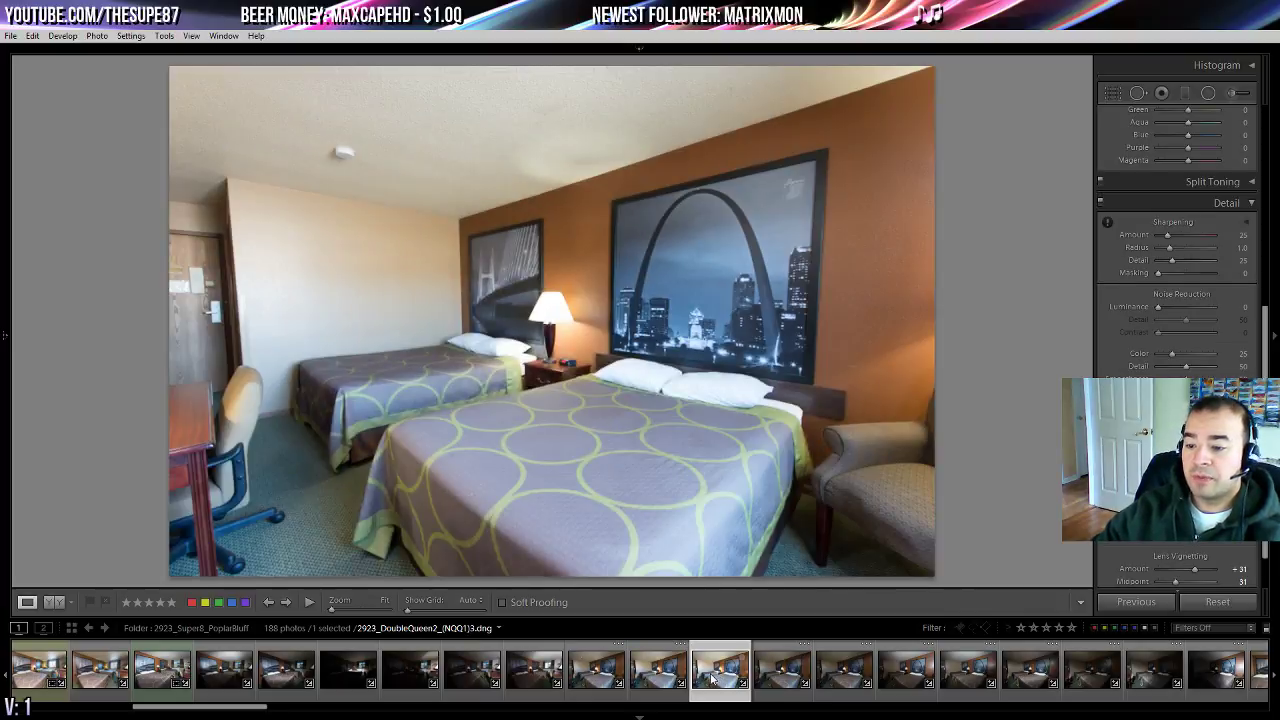
{"action": "left_click", "coordinate": [782, 680]}
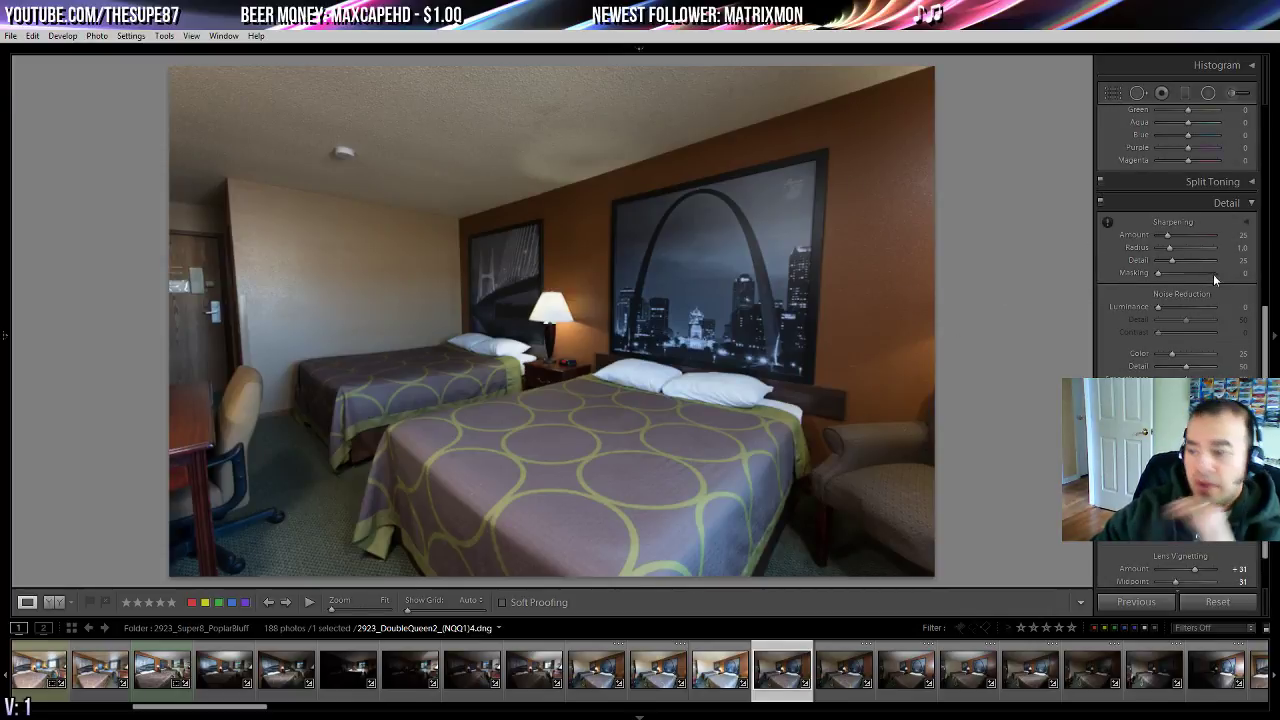
- Apply Auto tone to the arch-picture room photo and lower its highlights to -74
{"action": "scroll", "coordinate": [1213, 274], "scroll_direction": "up", "scroll_amount": 10}
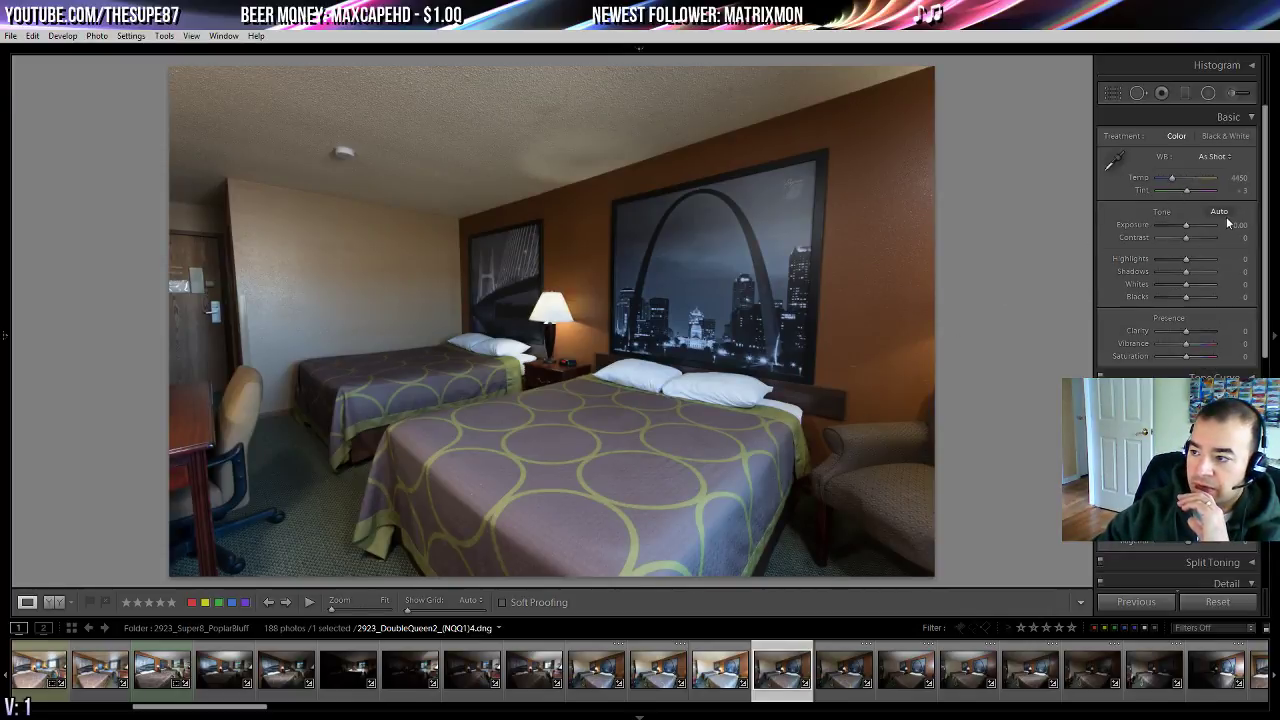
{"action": "left_click", "coordinate": [1220, 212]}
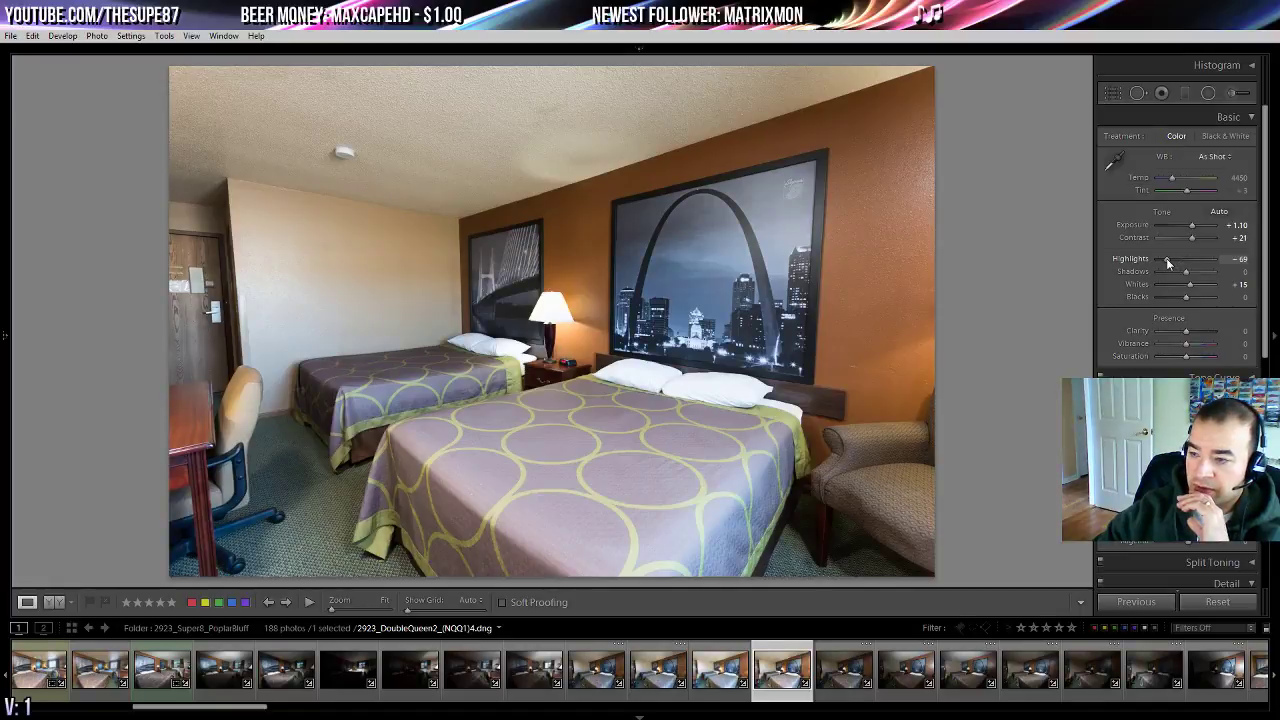
{"action": "left_click_drag", "start_coordinate": [1166, 258], "coordinate": [1165, 258]}
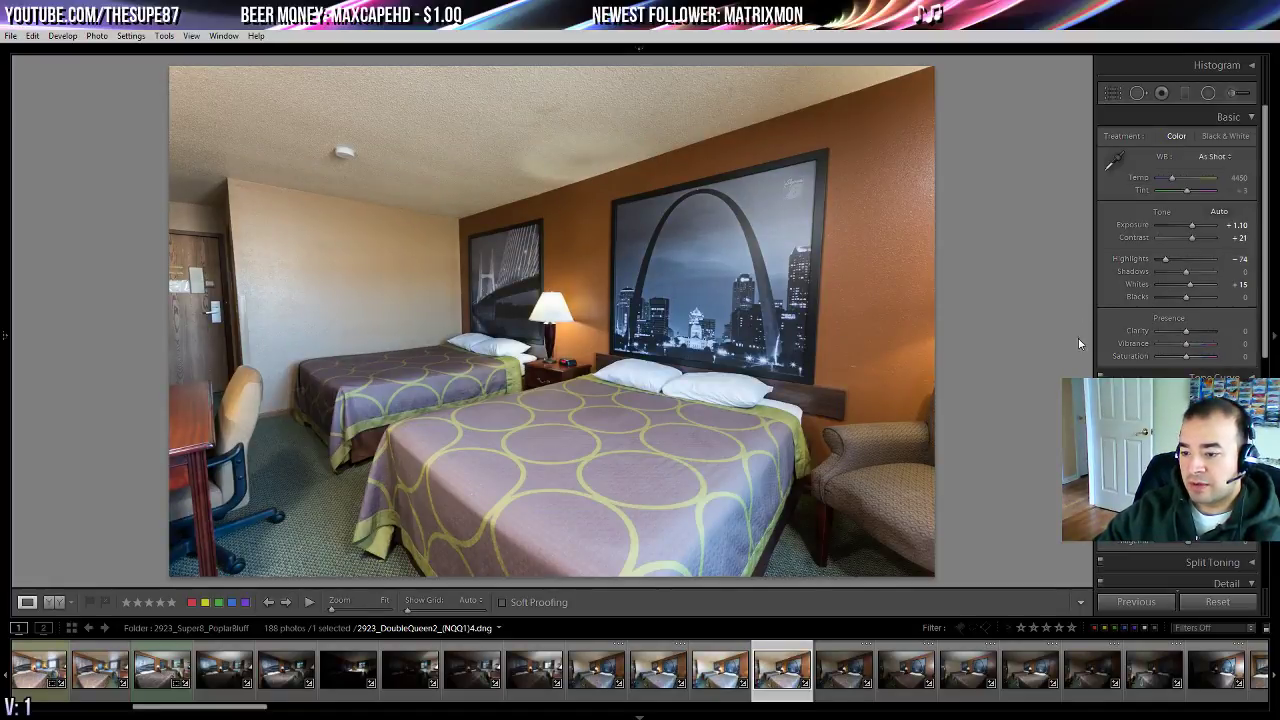
{"action": "left_click", "coordinate": [1202, 278]}
{"action": "left_click_drag", "start_coordinate": [1202, 278], "coordinate": [1206, 282]}
- Correct the vertical perspective of the arch-picture room photo with manual lens correction so the door and picture frames stand upright
{"action": "scroll", "coordinate": [1206, 282], "scroll_direction": "down", "scroll_amount": 6}
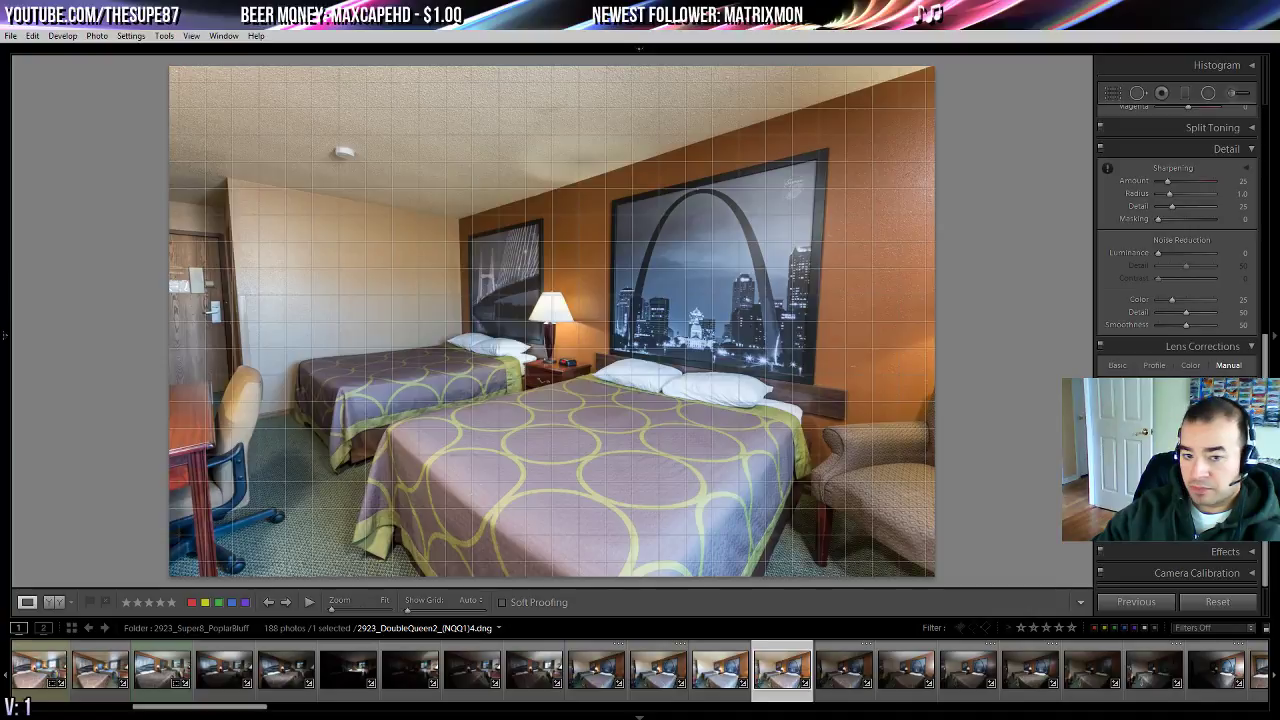
{"action": "left_click_drag", "start_coordinate": [1186, 419], "coordinate": [1186, 419]}
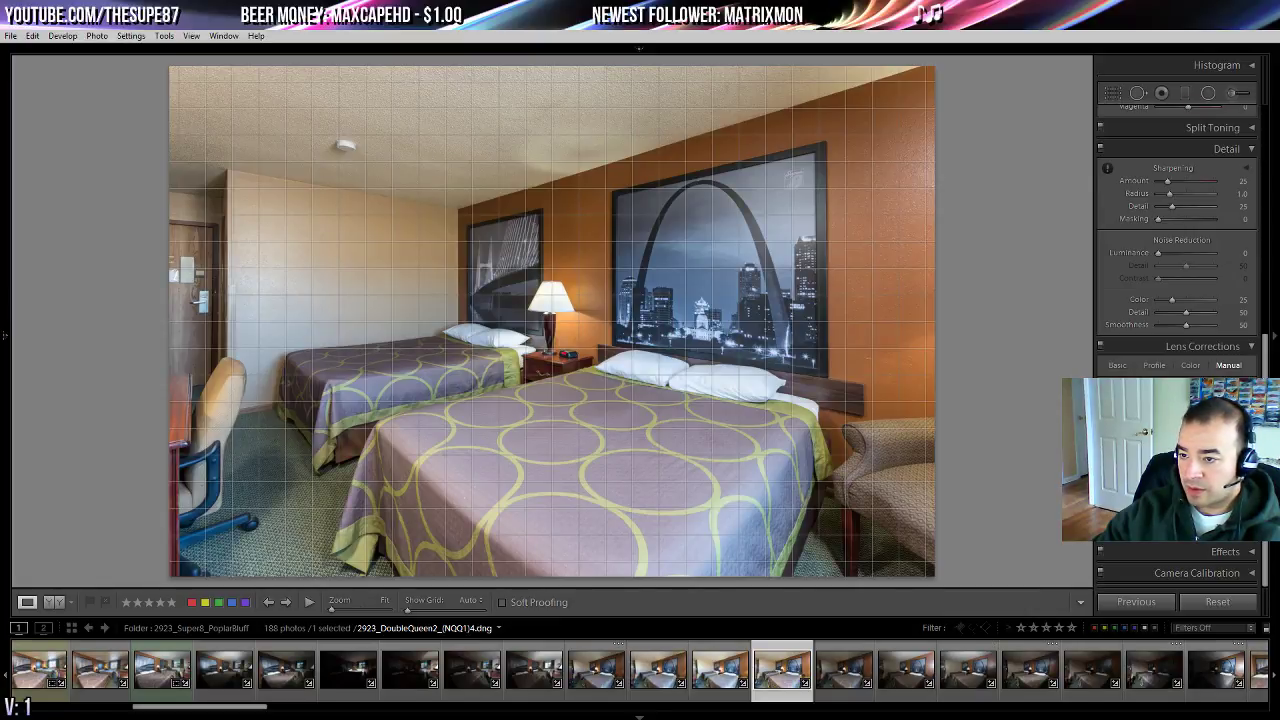
{"action": "left_click_drag", "start_coordinate": [1186, 419], "coordinate": [1187, 419]}
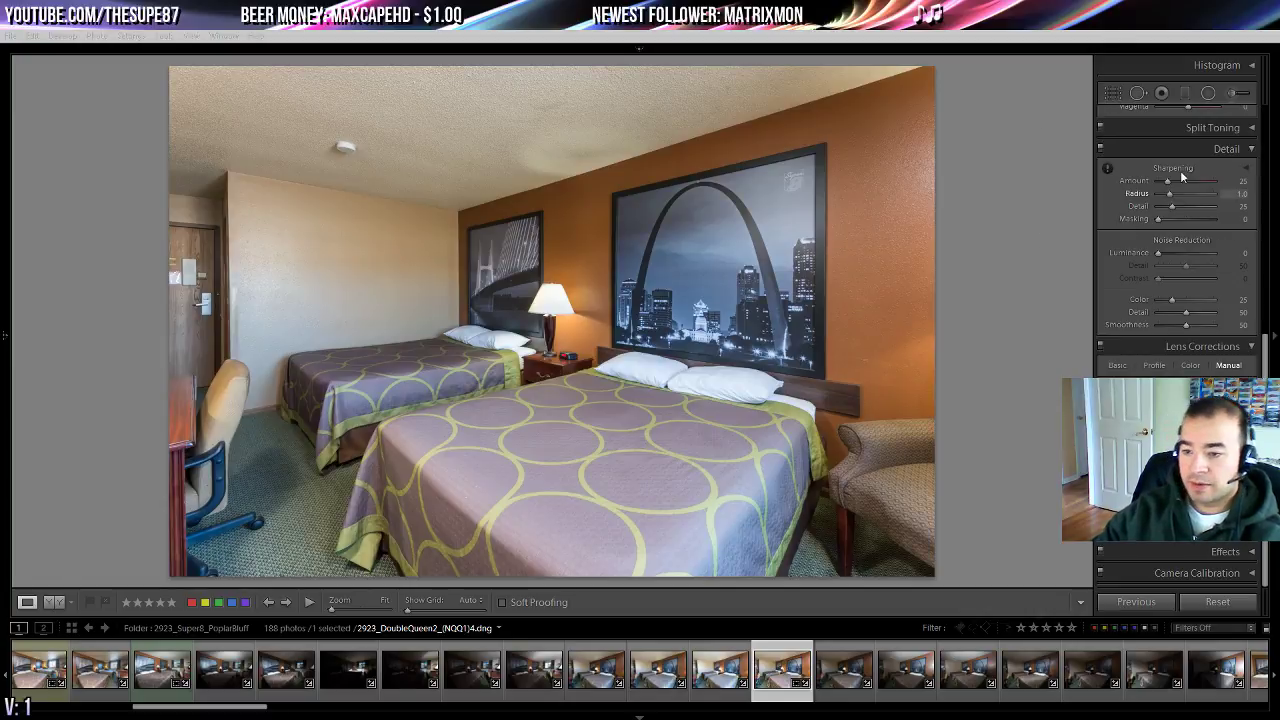
- Try Daylight white balance on the arch-picture room photo, and then set it to Auto
{"action": "left_click_drag", "start_coordinate": [1262, 372], "coordinate": [1260, 117]}
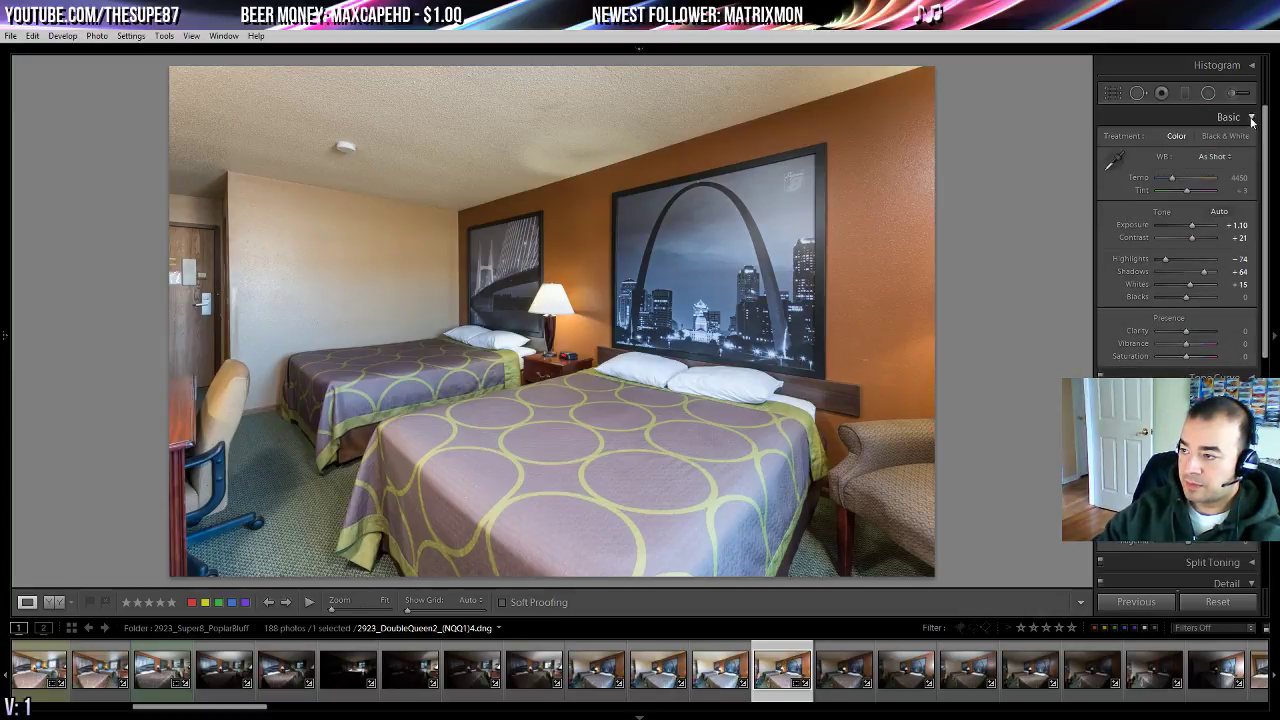
{"action": "left_click", "coordinate": [1216, 157]}
{"action": "left_click", "coordinate": [1200, 202]}
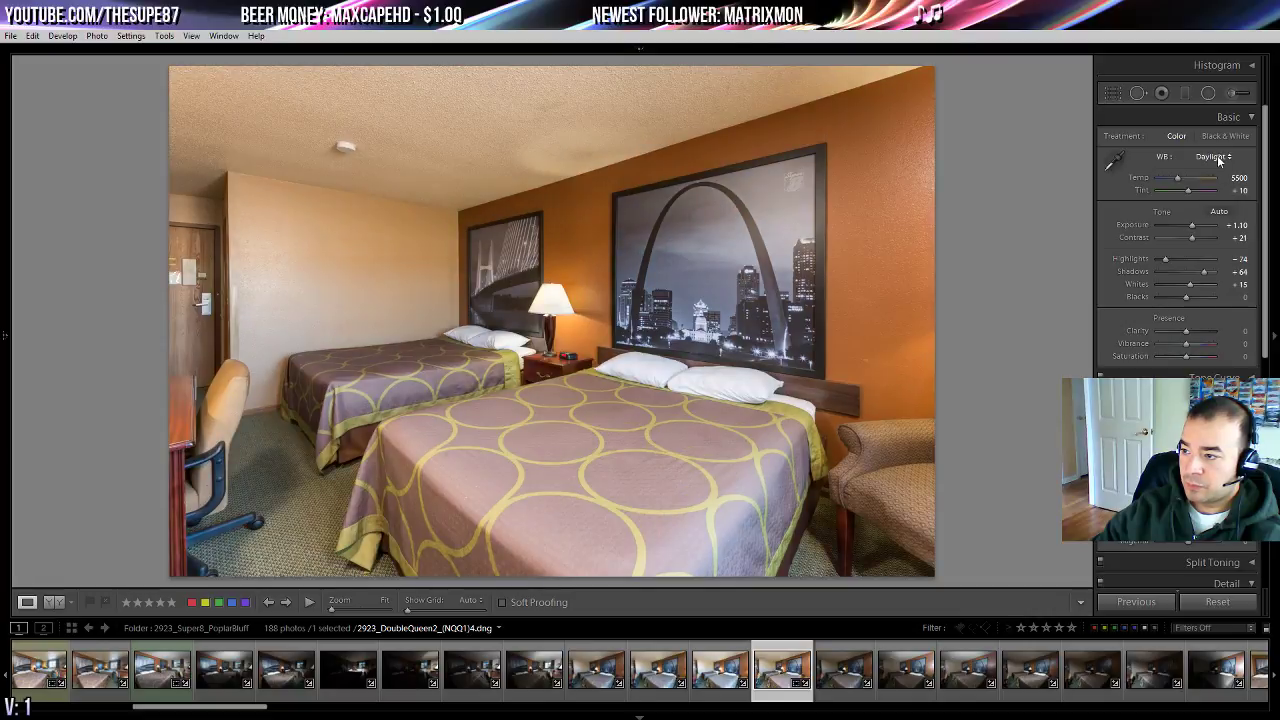
{"action": "left_click", "coordinate": [1217, 157]}
{"action": "left_click", "coordinate": [1200, 188]}
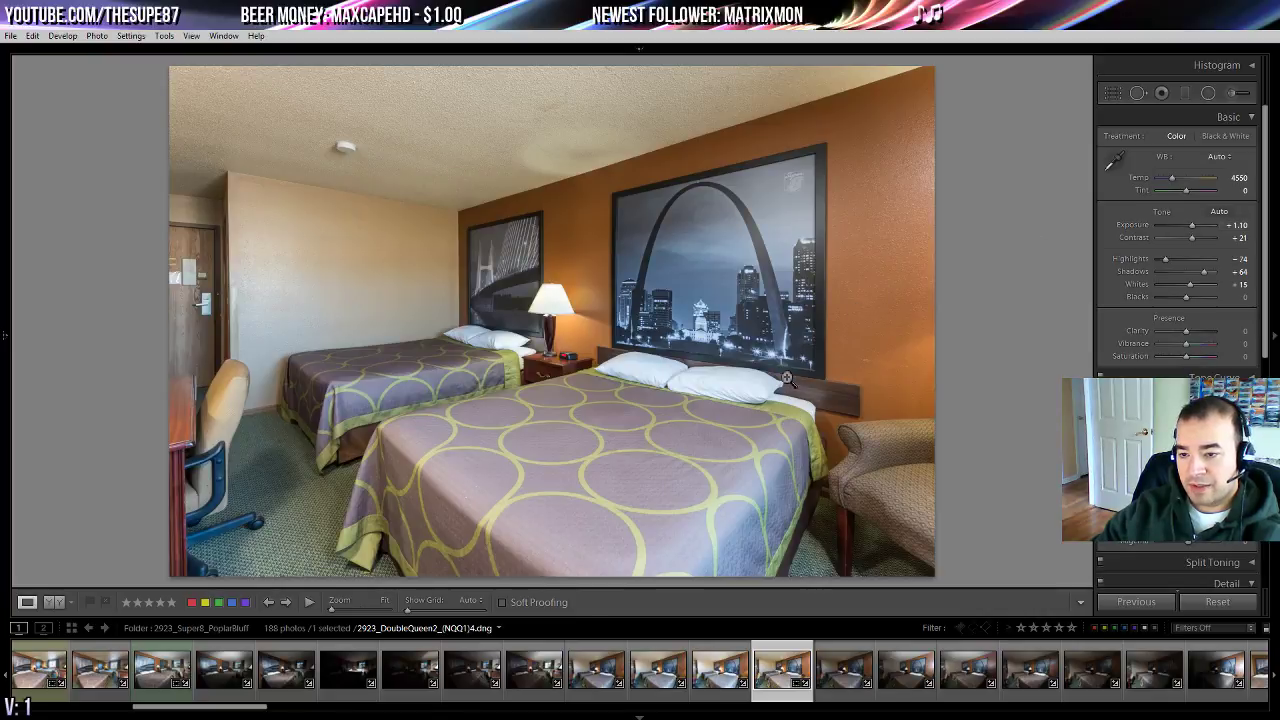
- Lower the arch-picture room photo's aqua saturation to -22 and blue saturation to -27, and compare it with the unedited version
{"action": "scroll", "coordinate": [1170, 358], "scroll_direction": "down", "scroll_amount": 3}
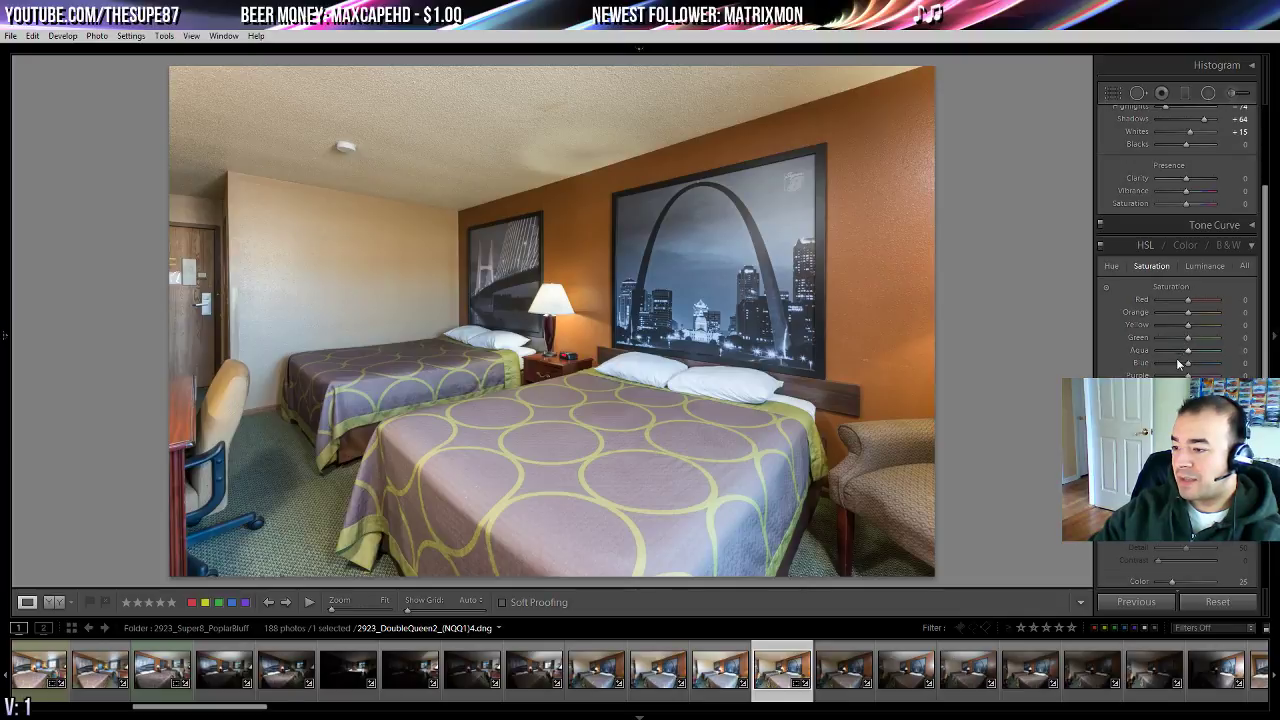
{"action": "mouse_move", "coordinate": [1188, 362]}
{"action": "left_mouse_down"}
{"action": "mouse_move", "coordinate": [1179, 371]}
{"action": "mouse_move", "coordinate": [1179, 352]}
{"action": "mouse_move", "coordinate": [1205, 352]}
{"action": "mouse_move", "coordinate": [1181, 350]}
{"action": "left_mouse_up"}
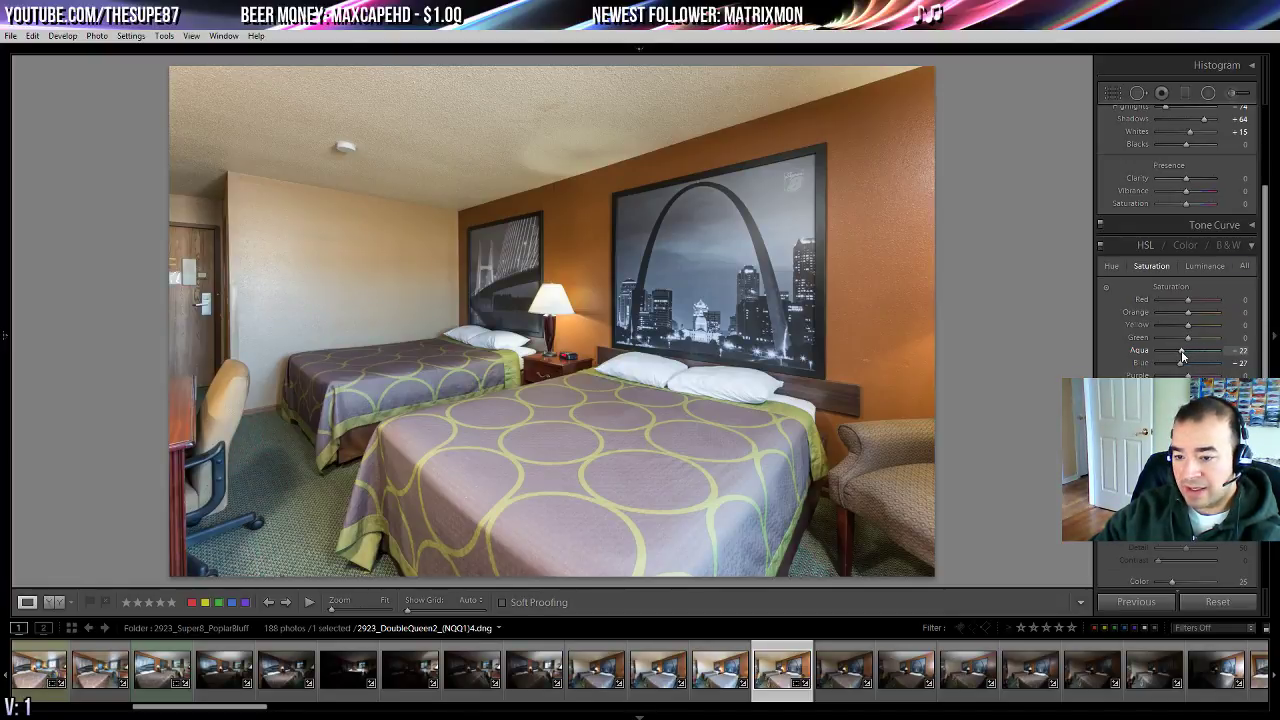
{"action": "key", "text": "backslash"}
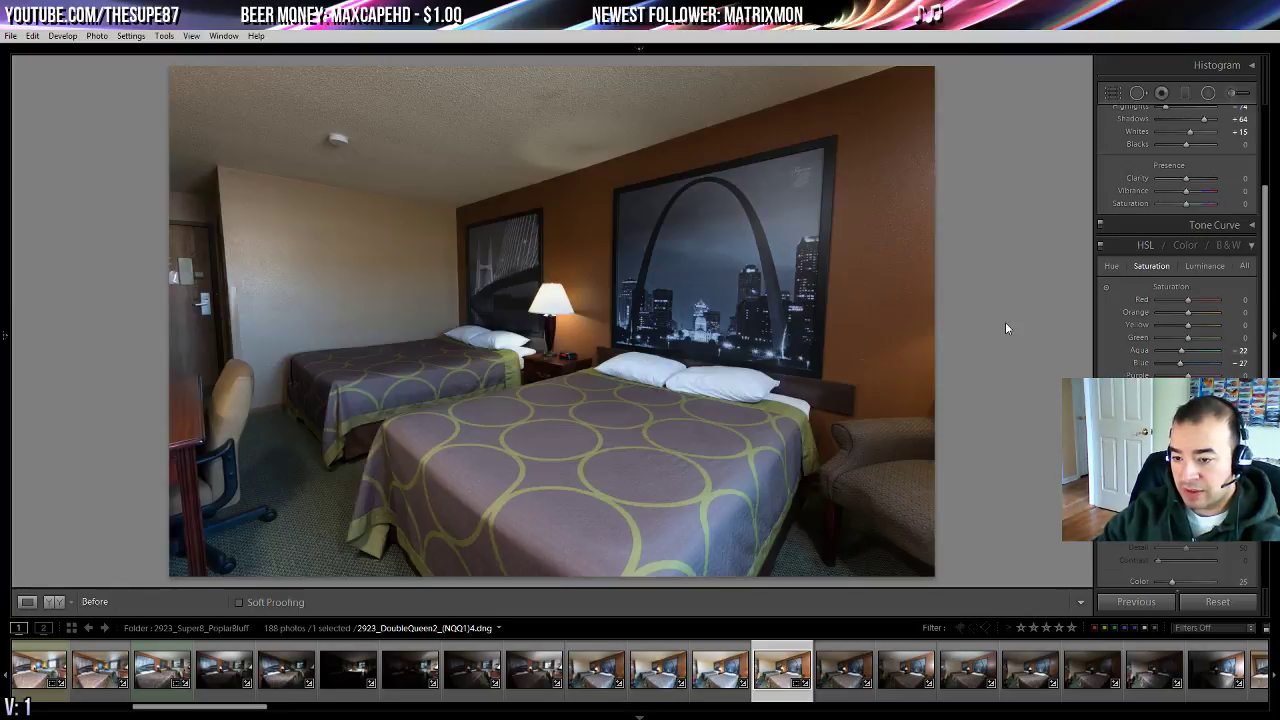
{"action": "key", "text": "backslash"}
{"action": "key", "text": "backslash"}
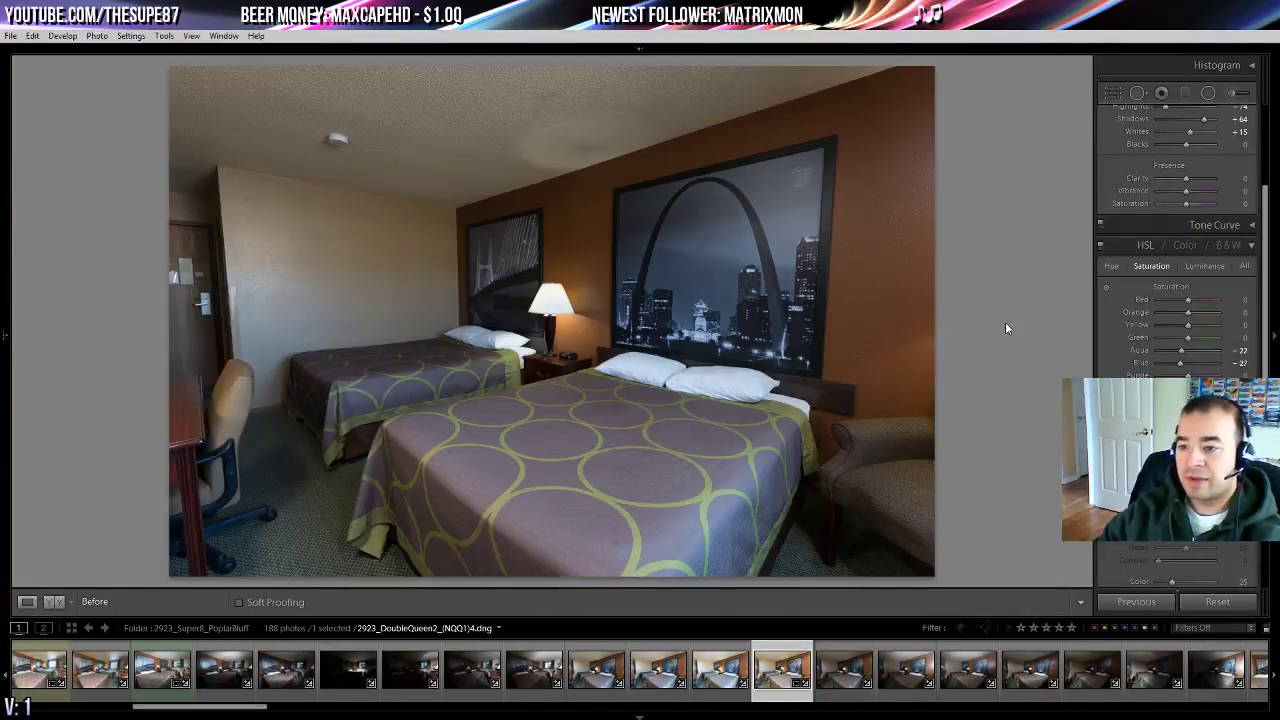
{"action": "key", "text": "backslash"}
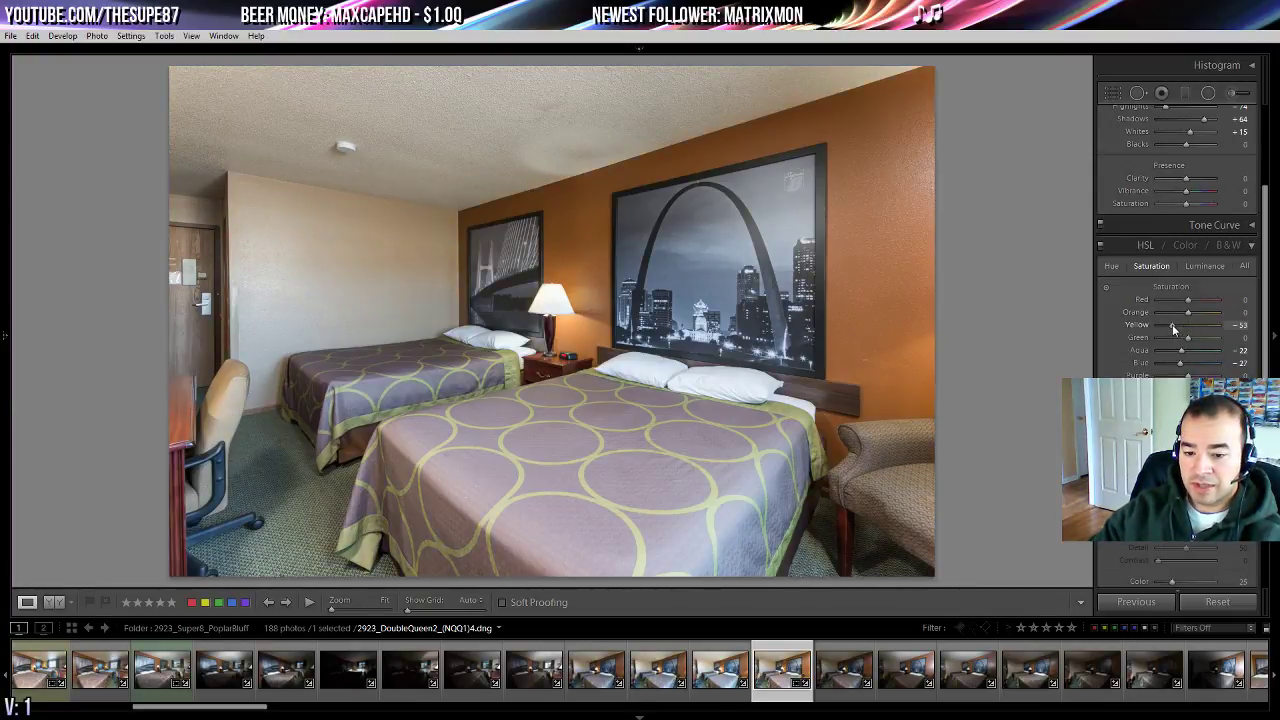
- Set the yellow saturation to -2 and label the arch-picture room photo yellow
{"action": "mouse_move", "coordinate": [1174, 327]}
{"action": "left_mouse_down"}
{"action": "mouse_move", "coordinate": [1157, 328]}
{"action": "mouse_move", "coordinate": [1188, 336]}
{"action": "left_mouse_up"}
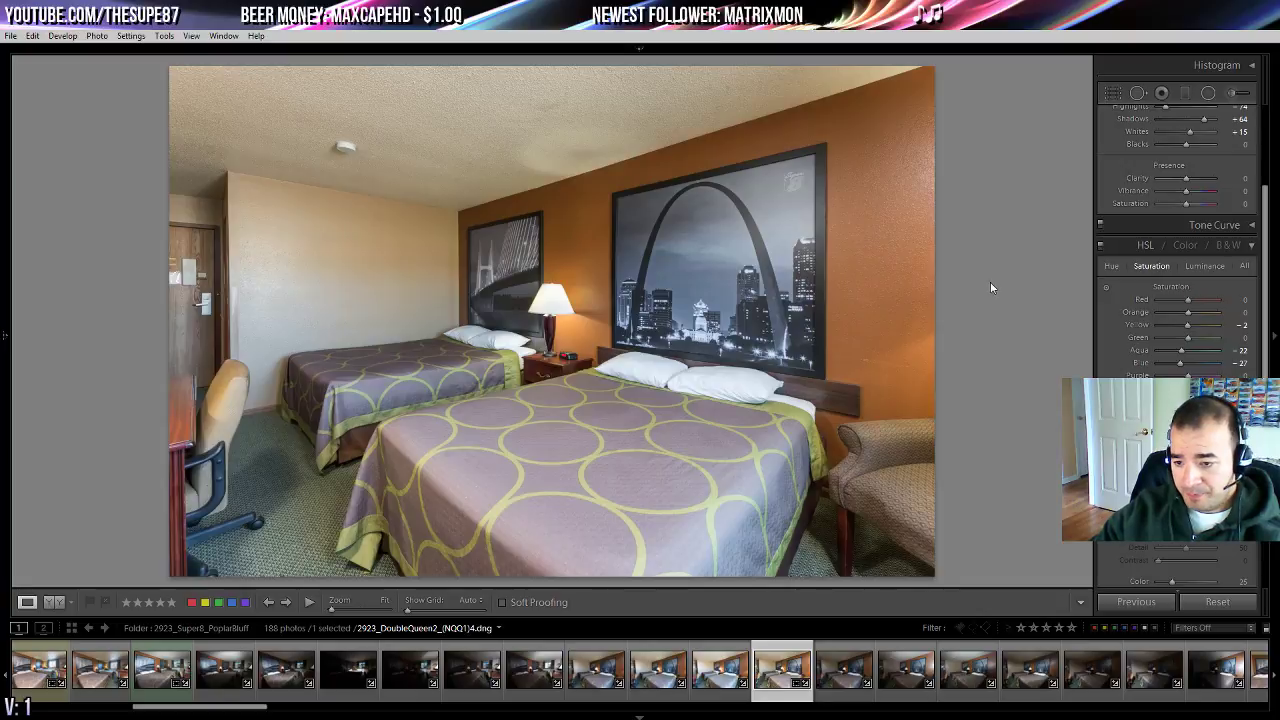
{"action": "key", "text": "7"}
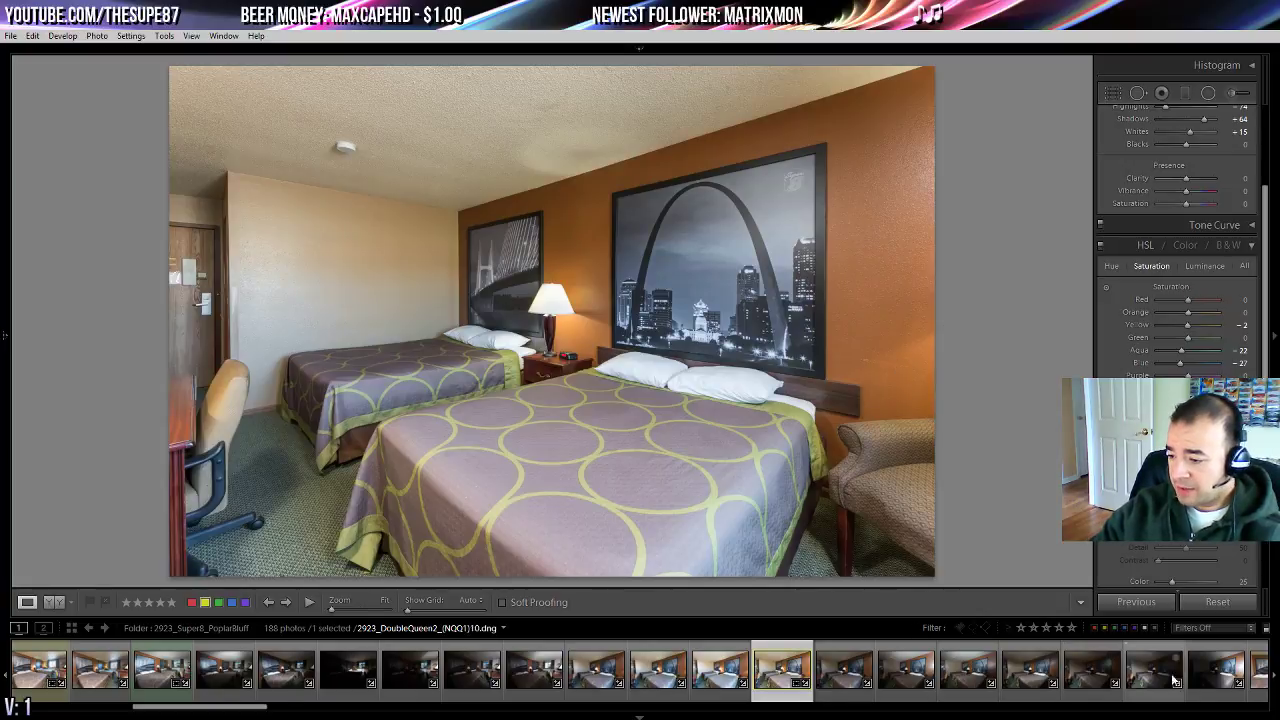
- Move past the dark flash shots to the straight-on view of the two beds and label its first exposure blue
{"action": "left_click", "coordinate": [1216, 668]}
{"action": "scroll", "coordinate": [1012, 672], "scroll_direction": "down", "scroll_amount": 3}
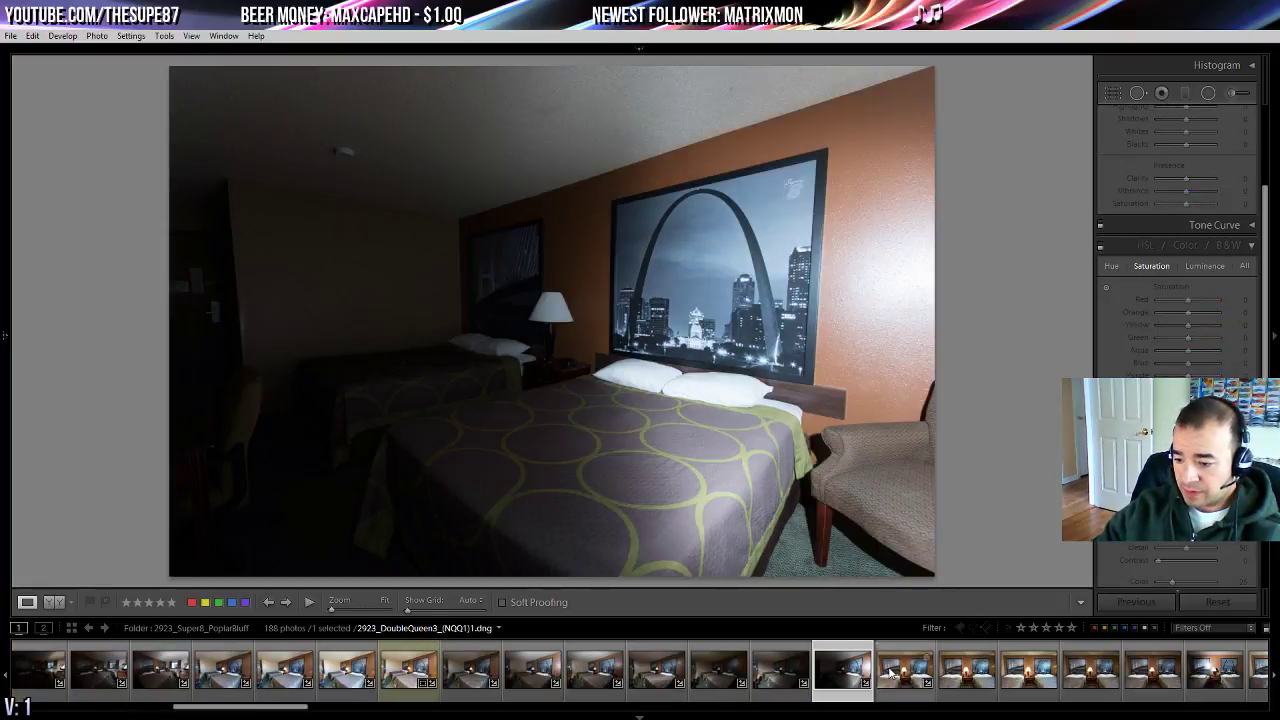
{"action": "left_click", "coordinate": [893, 672]}
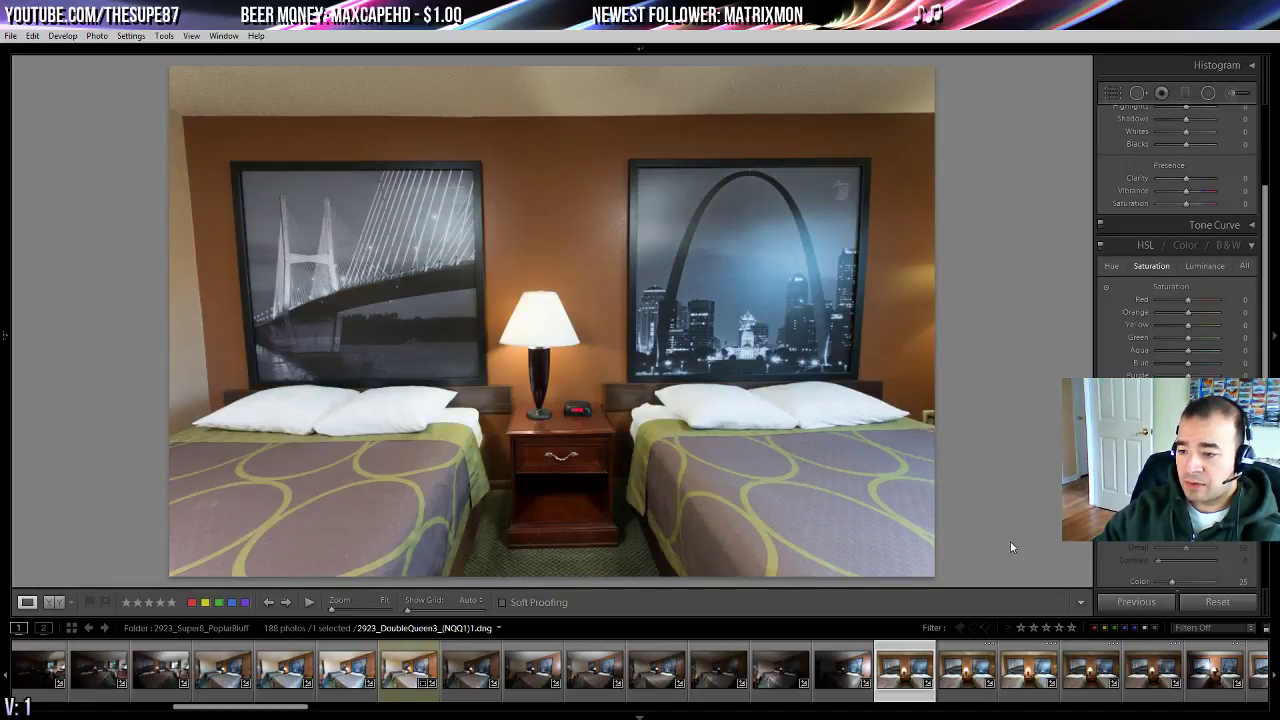
{"action": "scroll", "coordinate": [940, 680], "scroll_direction": "down", "scroll_amount": 3}
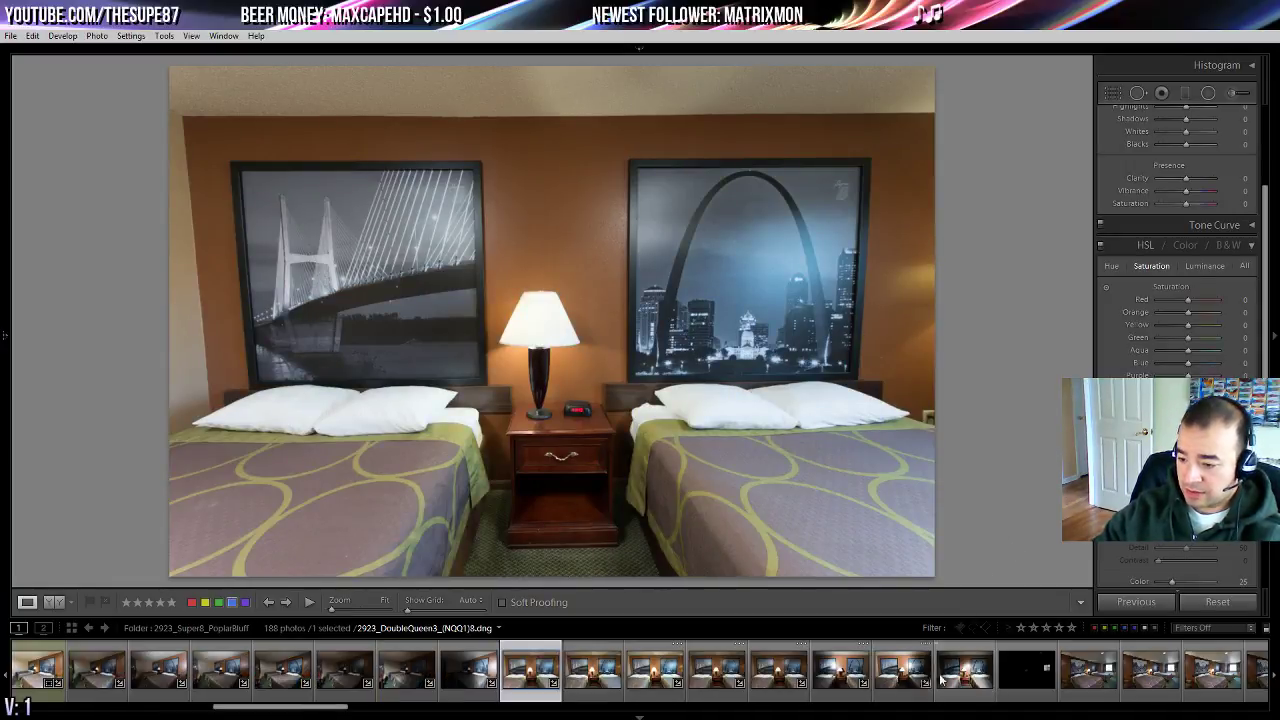
- Review the bracketed exposures of the QueenJacuzzi1 room with the window and select the sixth exposure
{"action": "scroll", "coordinate": [940, 680], "scroll_direction": "down", "scroll_amount": 3}
{"action": "left_click", "coordinate": [718, 678]}
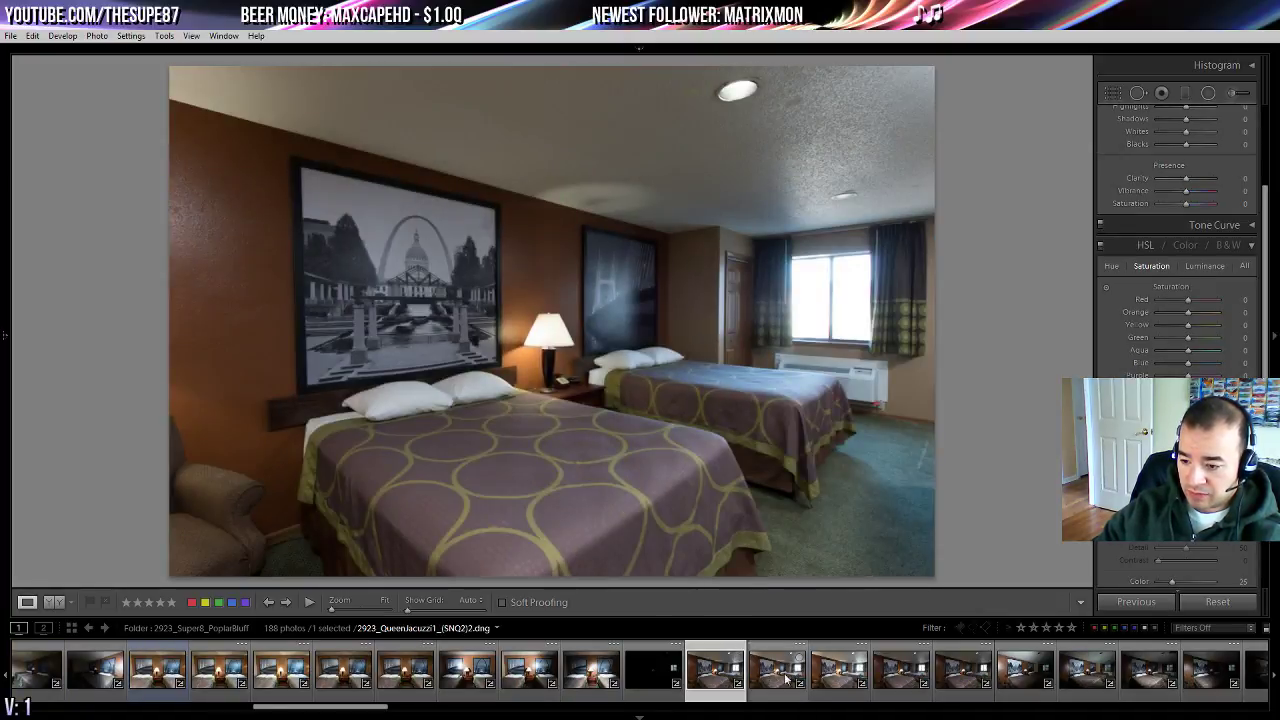
{"action": "left_click", "coordinate": [843, 676]}
{"action": "left_click", "coordinate": [900, 676]}
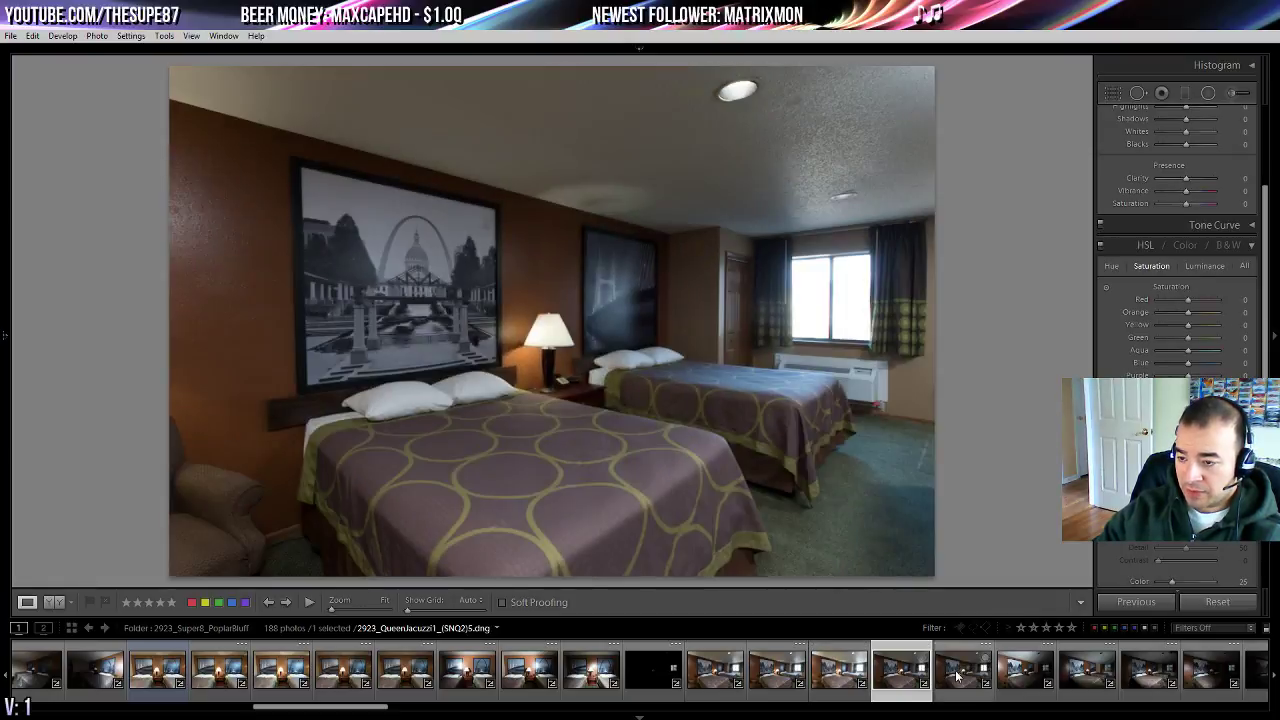
{"action": "left_click", "coordinate": [958, 676]}
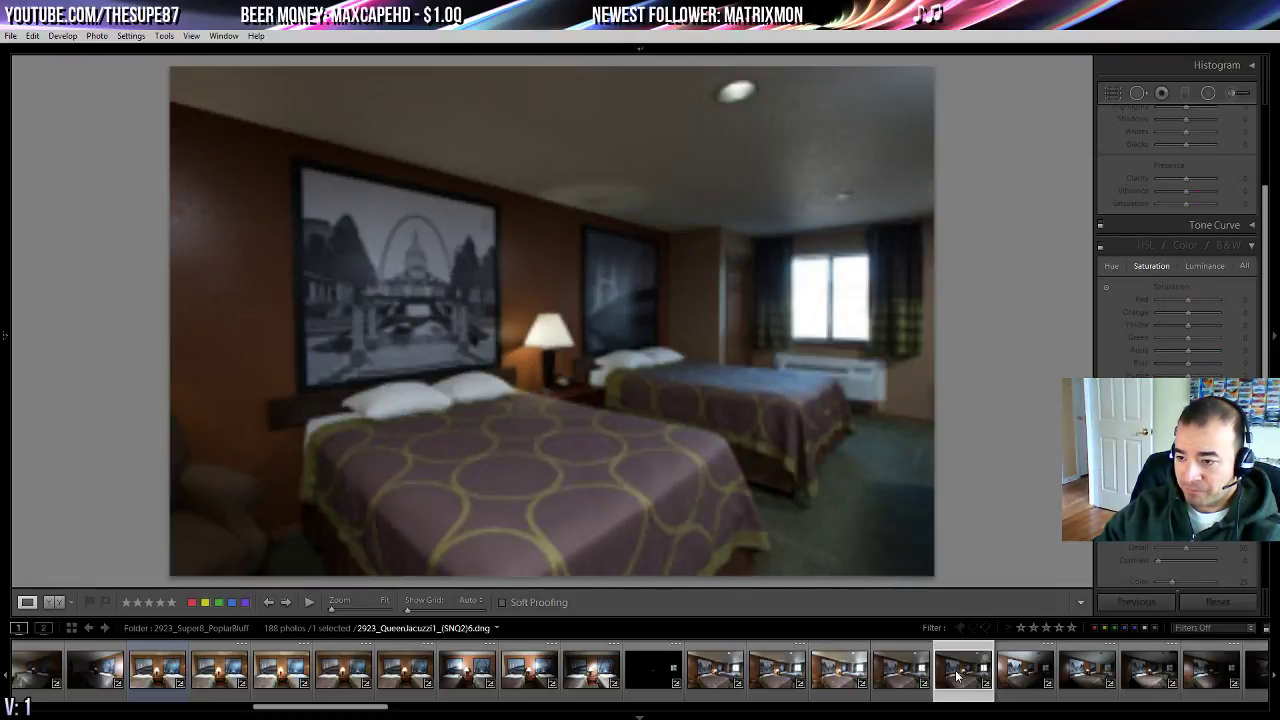
{"action": "left_click", "coordinate": [1046, 678]}
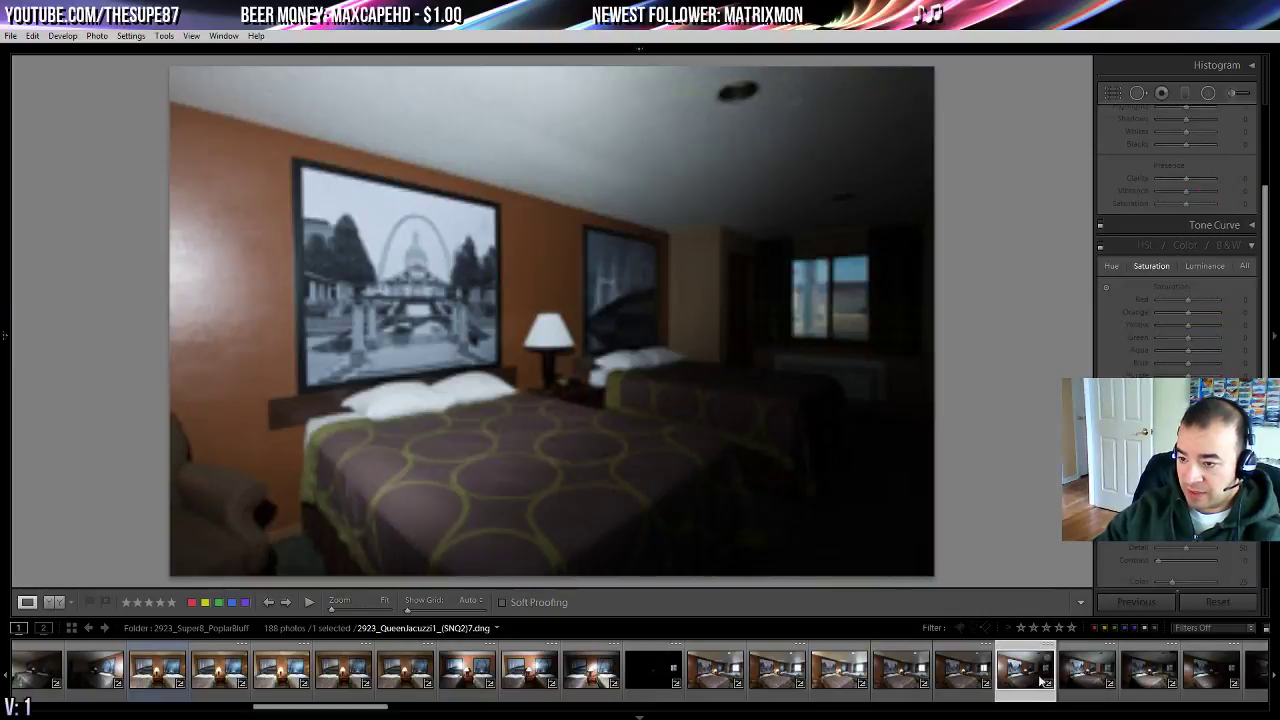
{"action": "left_click", "coordinate": [963, 676]}
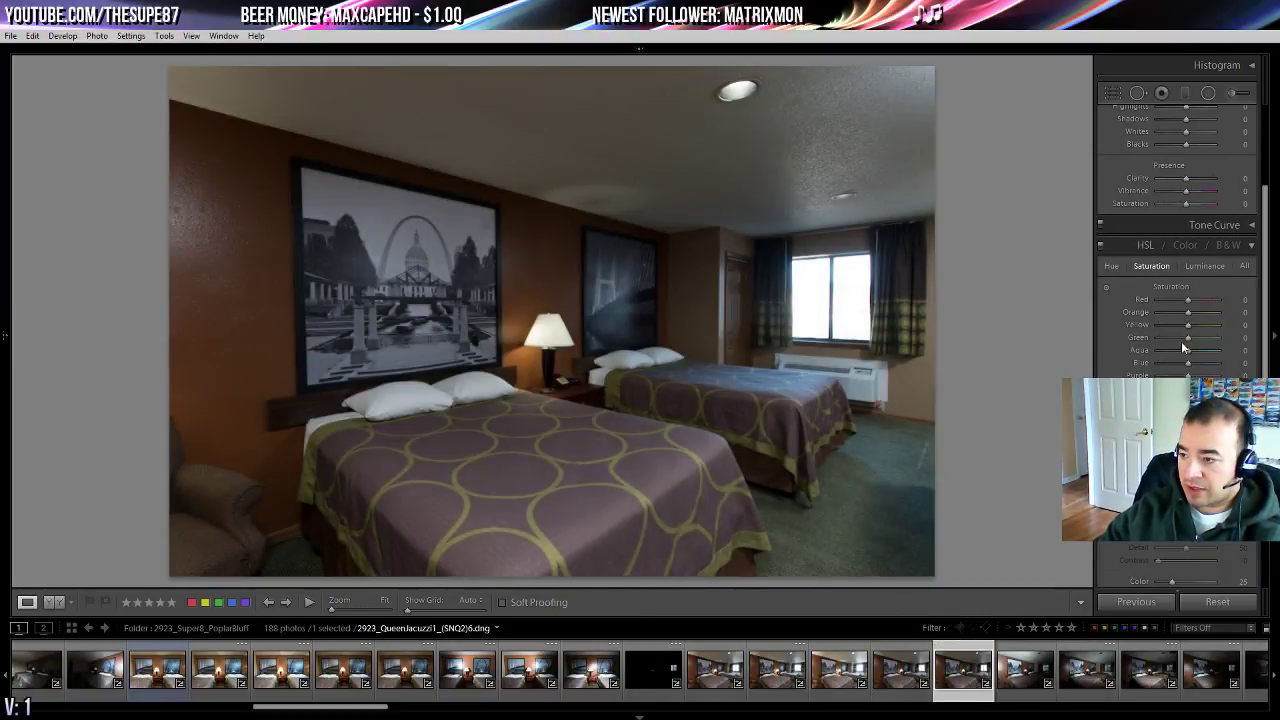
- Apply Auto tone to the window-side room photo, lower its highlights to -55 and raise its shadows to +57
{"action": "scroll", "coordinate": [1182, 343], "scroll_direction": "up", "scroll_amount": 3}
{"action": "left_click", "coordinate": [1216, 211]}
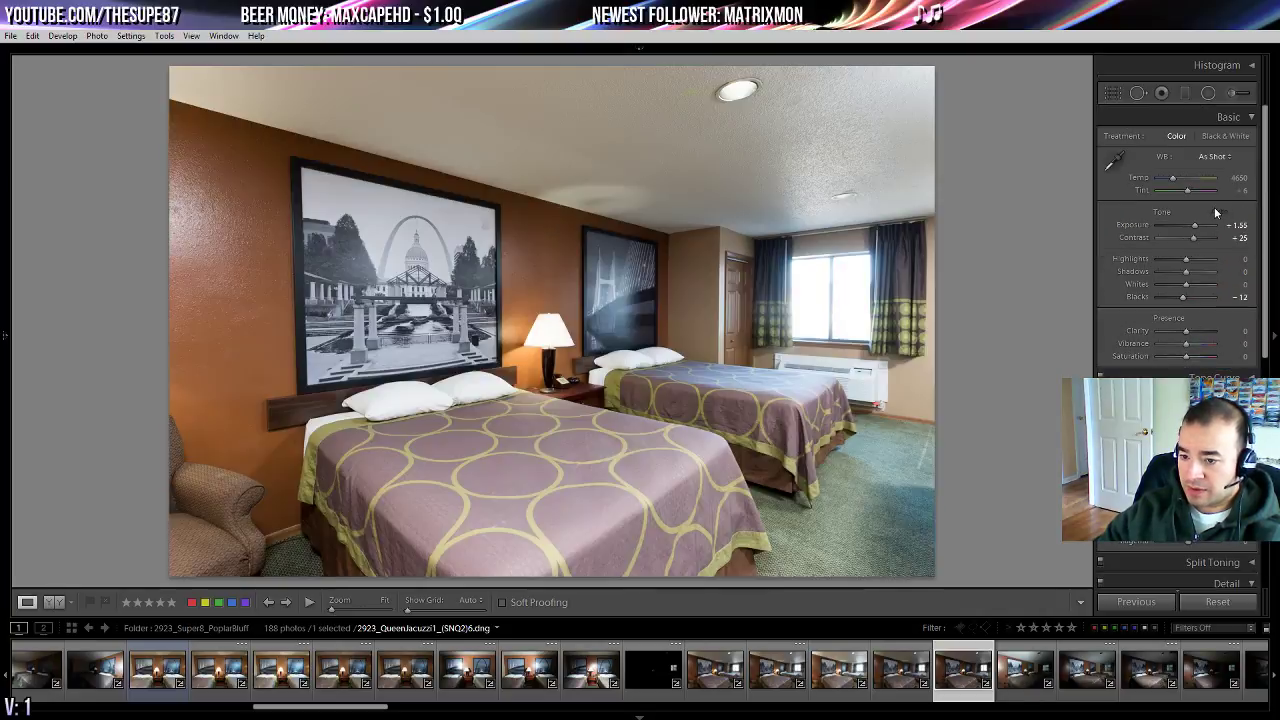
{"action": "mouse_move", "coordinate": [1186, 258]}
{"action": "left_mouse_down"}
{"action": "mouse_move", "coordinate": [1168, 258]}
{"action": "mouse_move", "coordinate": [1204, 276]}
{"action": "left_mouse_up"}
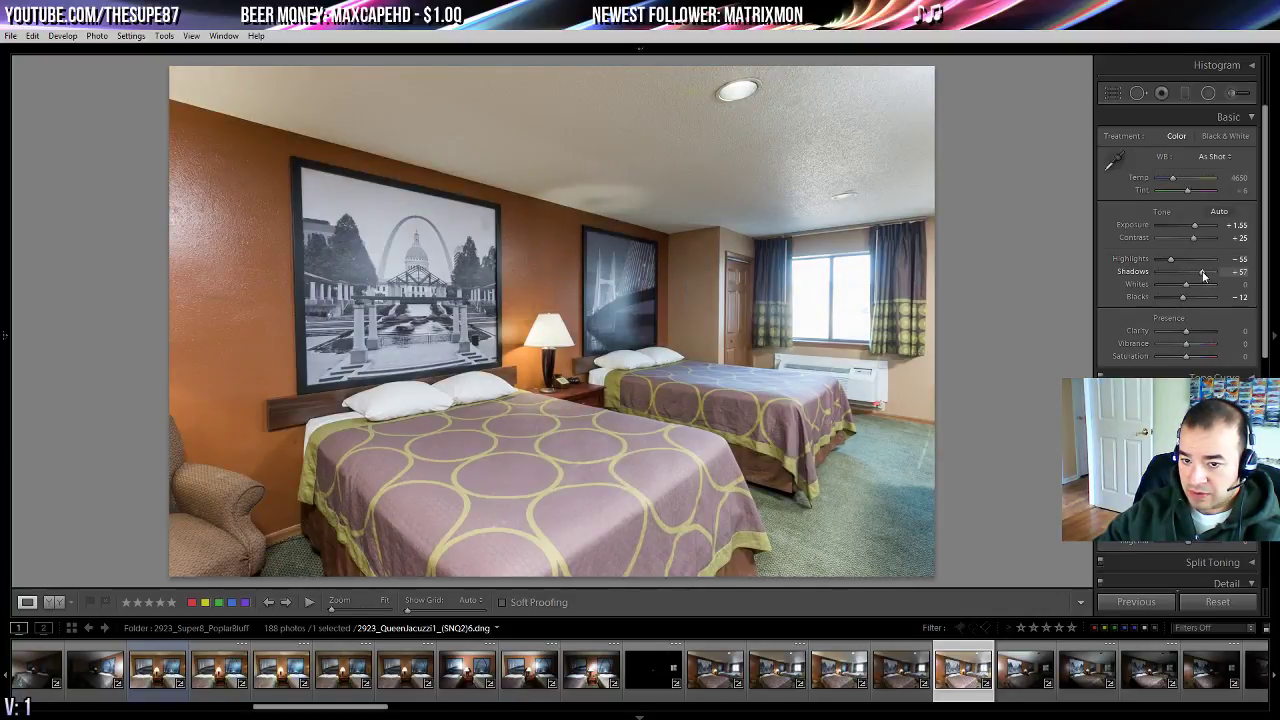
- Straighten the room photo's verticals with manual lens correction and crop it to cut most of the armchair and the ceiling light
{"action": "scroll", "coordinate": [1204, 276], "scroll_direction": "down", "scroll_amount": 5}
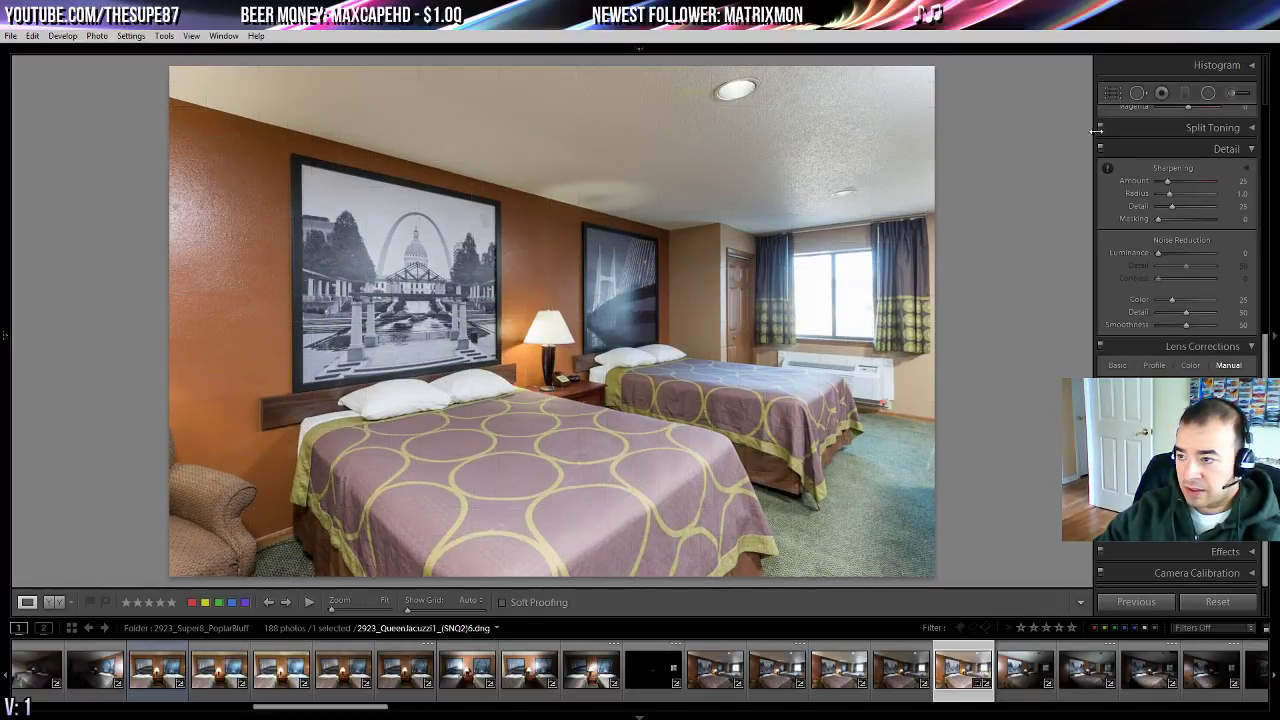
{"action": "left_click", "coordinate": [1111, 94]}
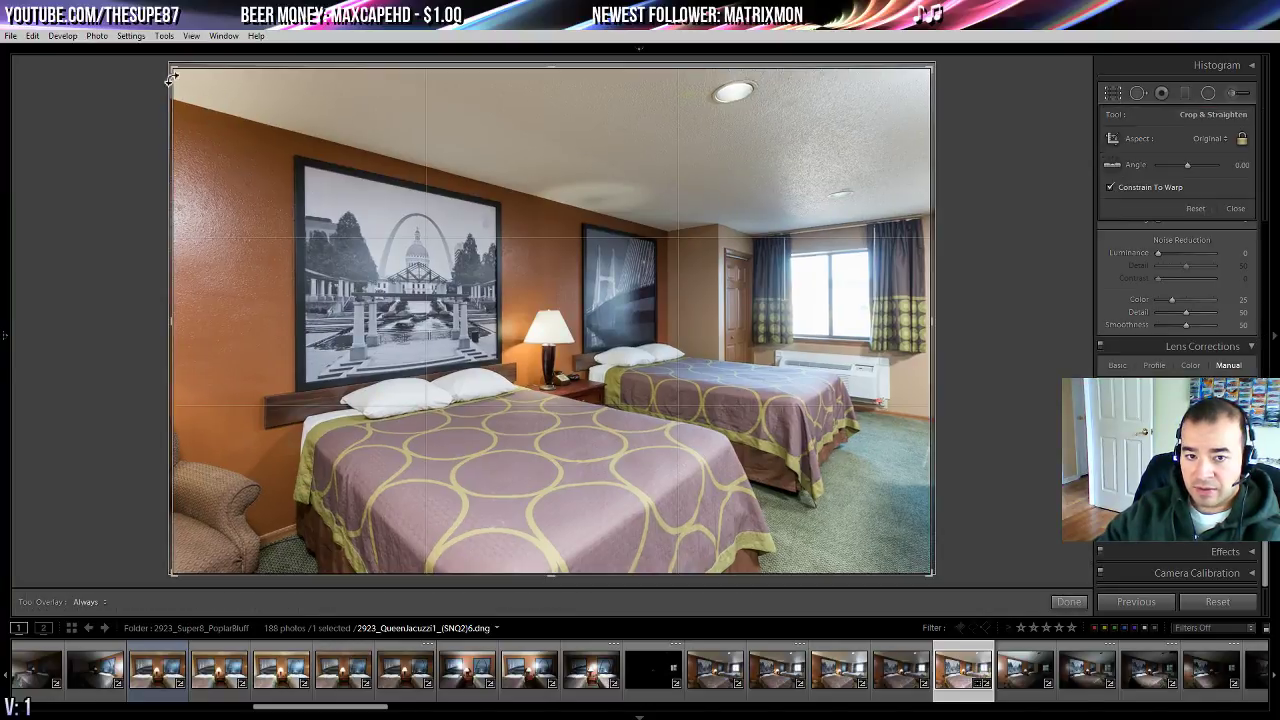
{"action": "left_click_drag", "start_coordinate": [176, 70], "coordinate": [200, 94]}
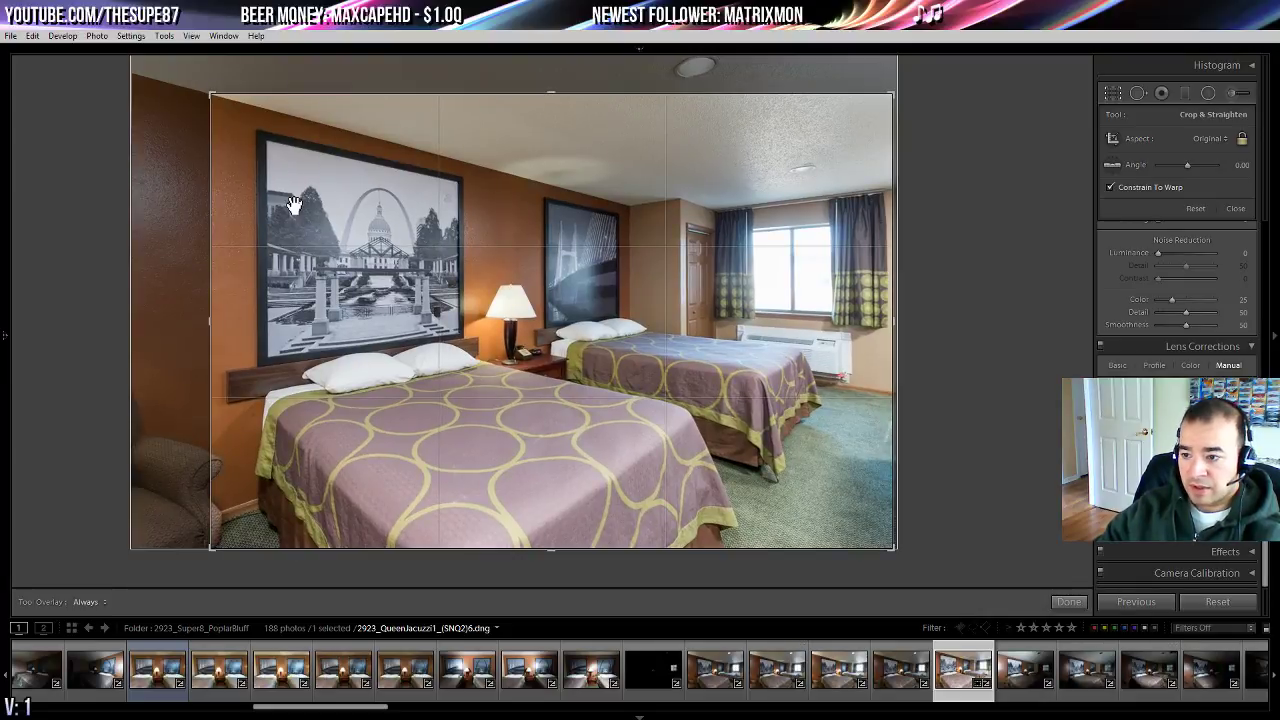
{"action": "mouse_move", "coordinate": [257, 150]}
{"action": "left_mouse_down"}
{"action": "mouse_move", "coordinate": [280, 157]}
{"action": "mouse_move", "coordinate": [259, 134]}
{"action": "left_mouse_up"}
{"action": "key", "text": "Return"}
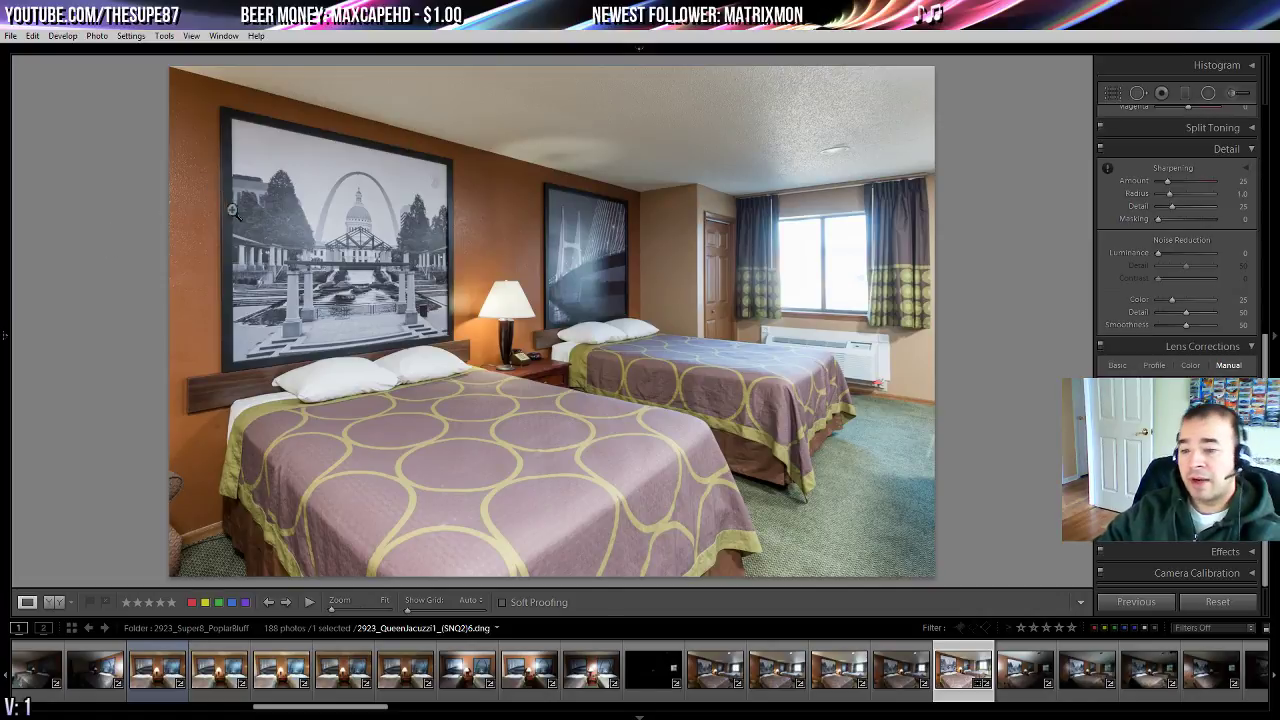
- Tighten the crop slightly on the window side of the room photo and label it yellow
{"action": "left_click", "coordinate": [1114, 95]}
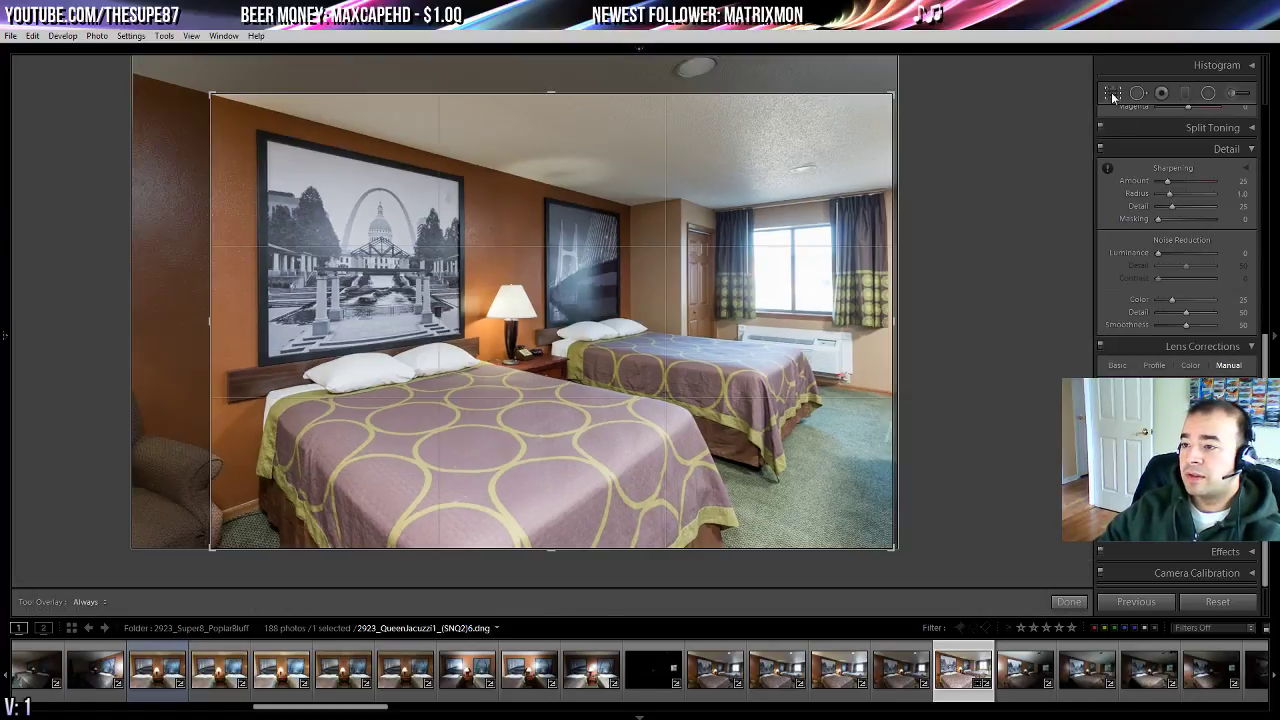
{"action": "left_click_drag", "start_coordinate": [898, 553], "coordinate": [894, 556]}
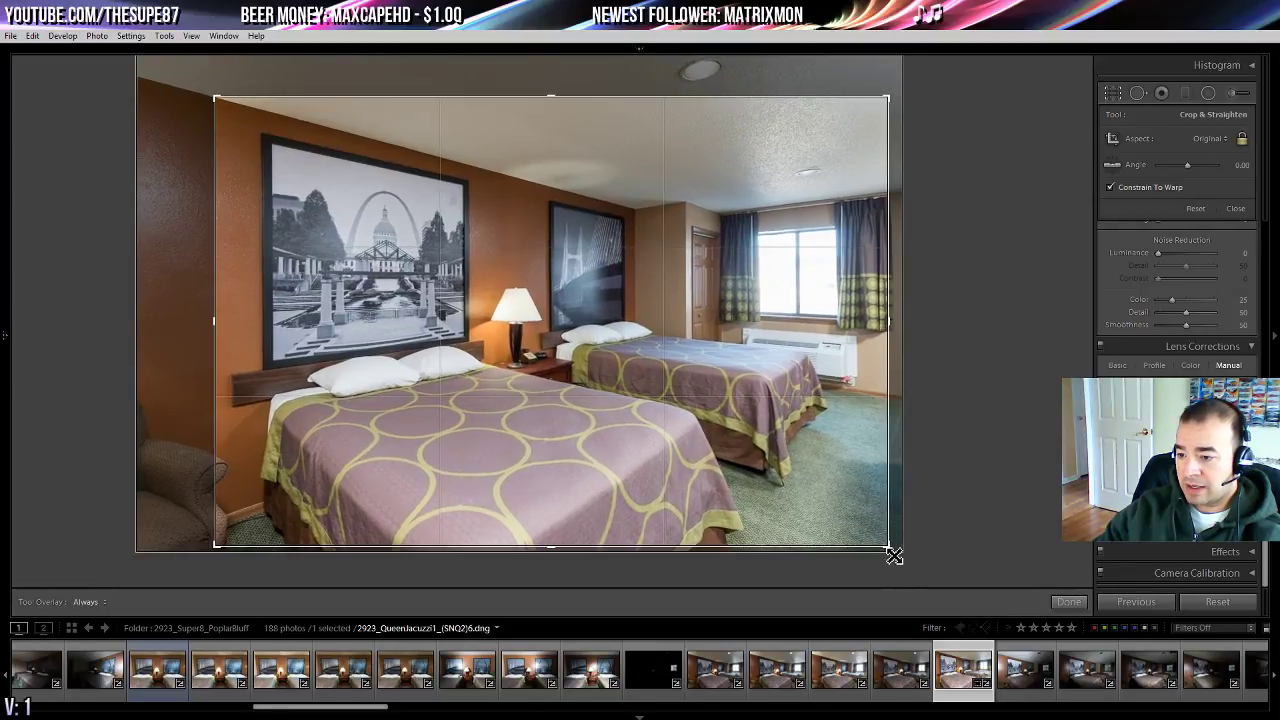
{"action": "key", "text": "Return"}
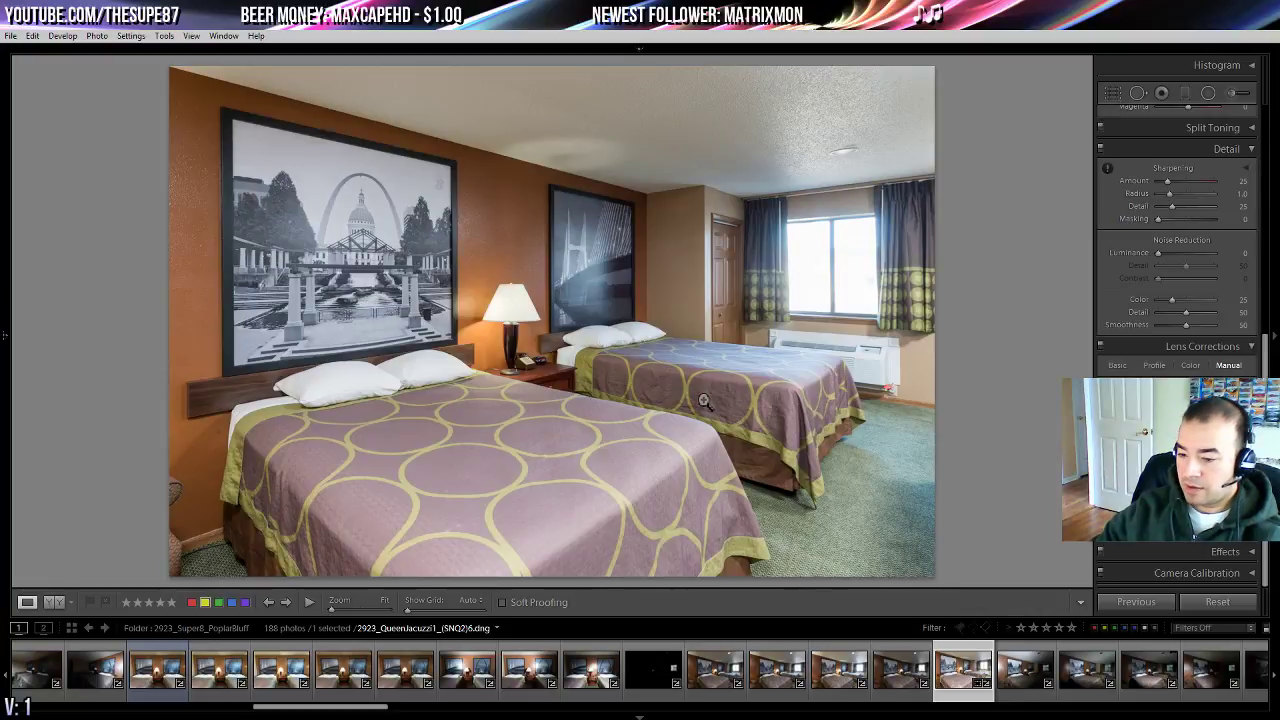
- Compare the darker flash exposures of the same room with the clear window view and select the tenth exposure
{"action": "left_click", "coordinate": [566, 665]}
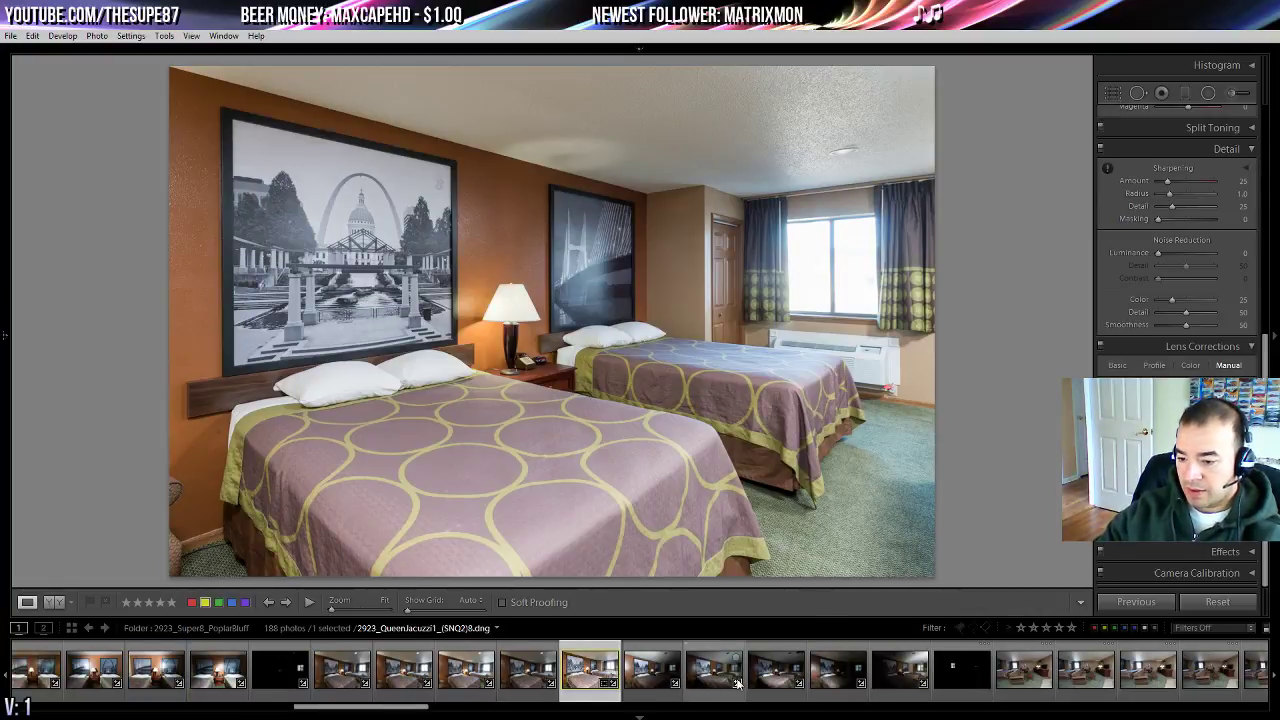
{"action": "left_click", "coordinate": [793, 677]}
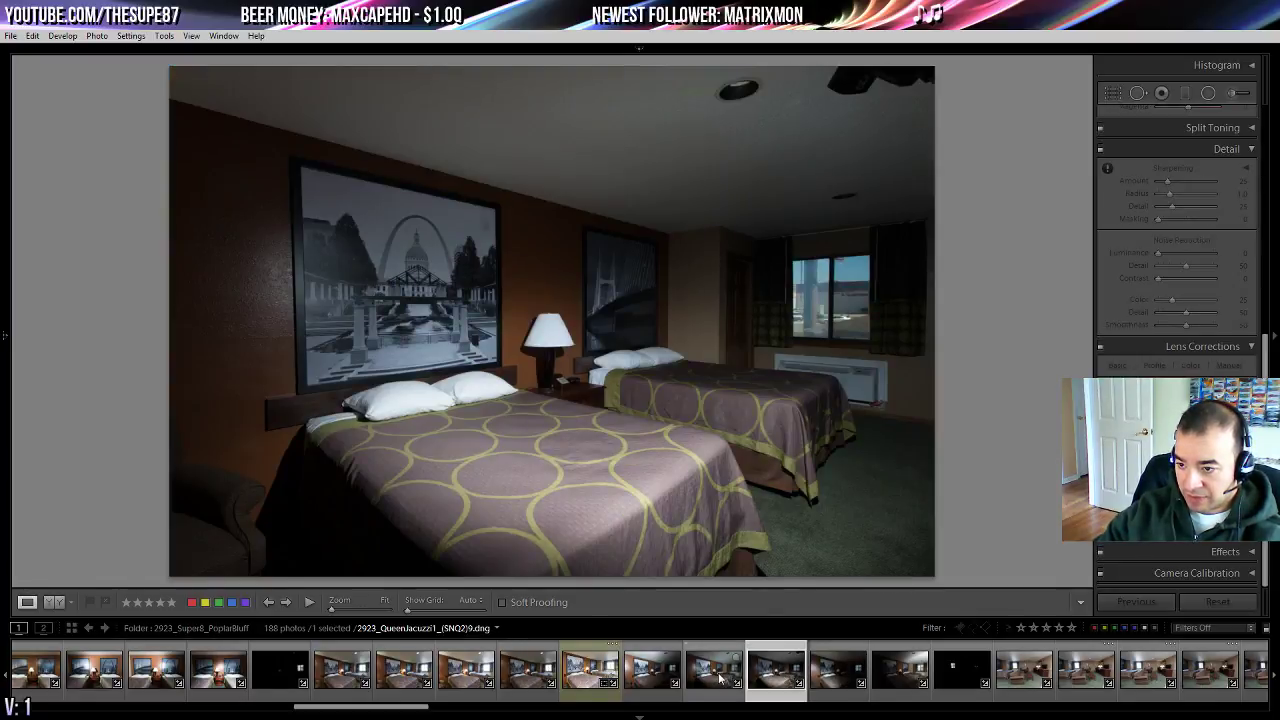
{"action": "left_click", "coordinate": [720, 678]}
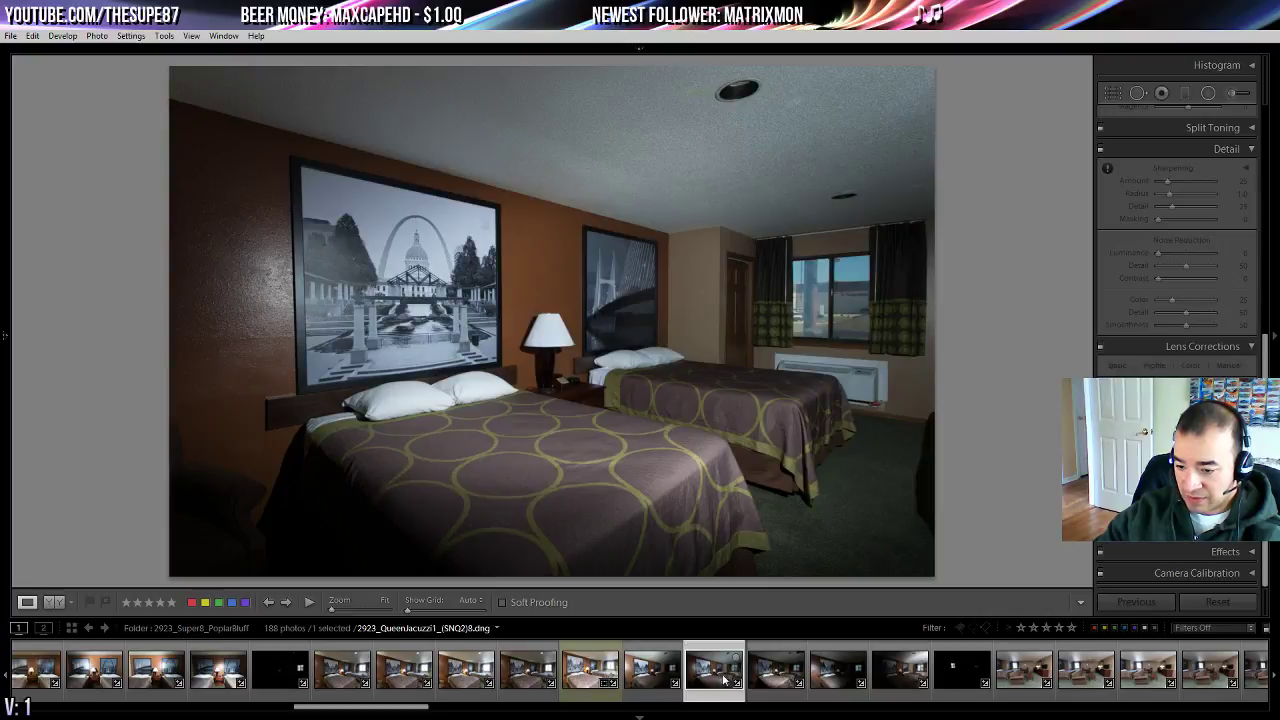
{"action": "left_click", "coordinate": [773, 677]}
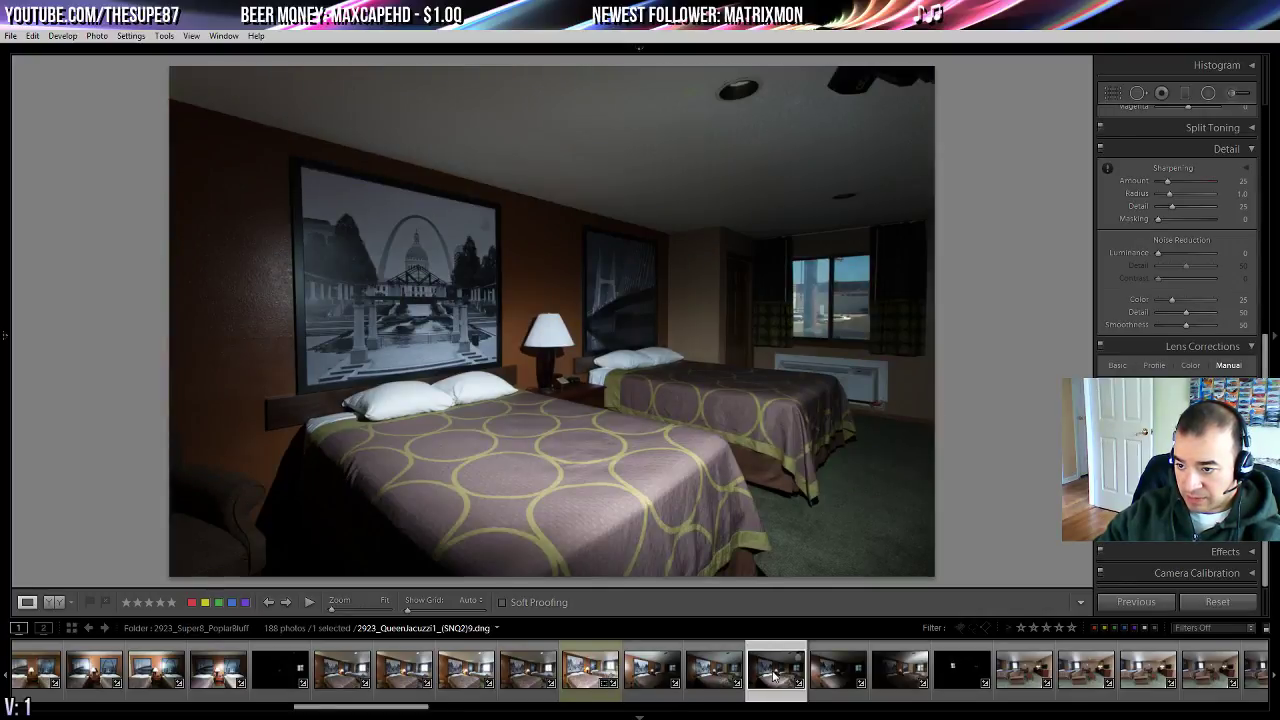
{"action": "left_click", "coordinate": [826, 668]}
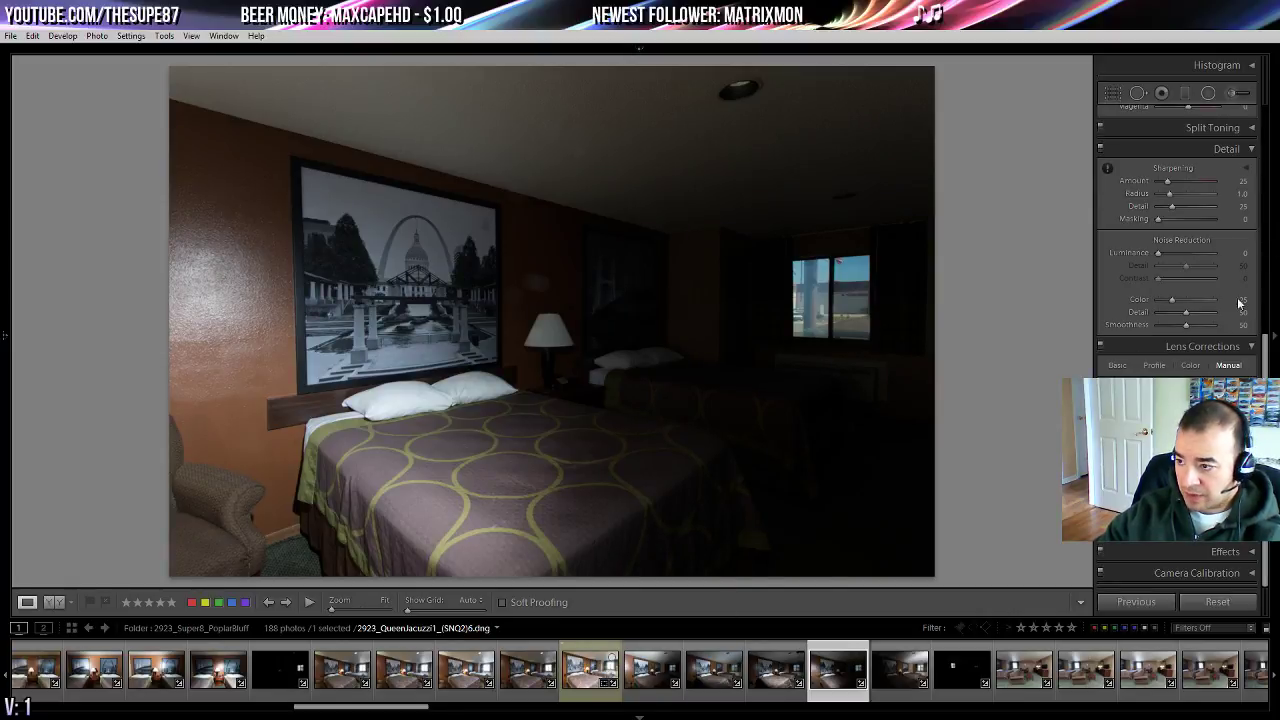
- Apply Auto tone to the dark clear-window exposure and set its white balance to Daylight
{"action": "scroll", "coordinate": [1214, 343], "scroll_direction": "up", "scroll_amount": 10}
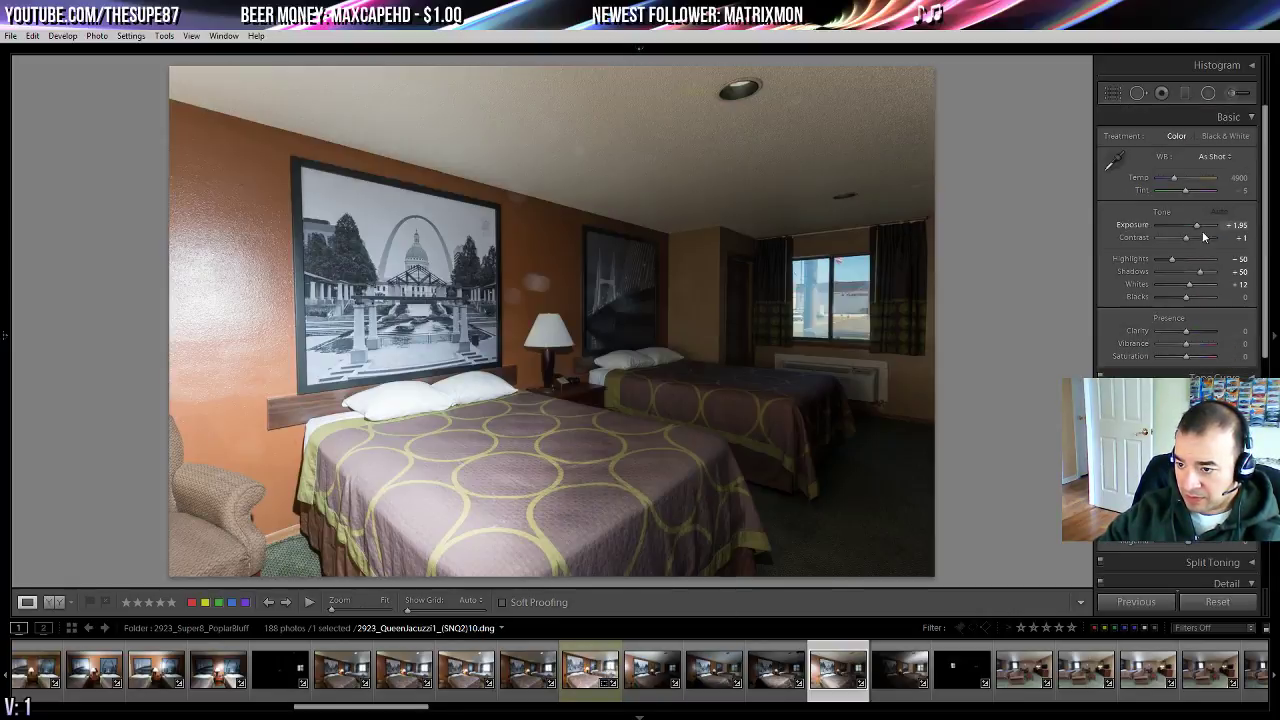
{"action": "left_click", "coordinate": [1217, 158]}
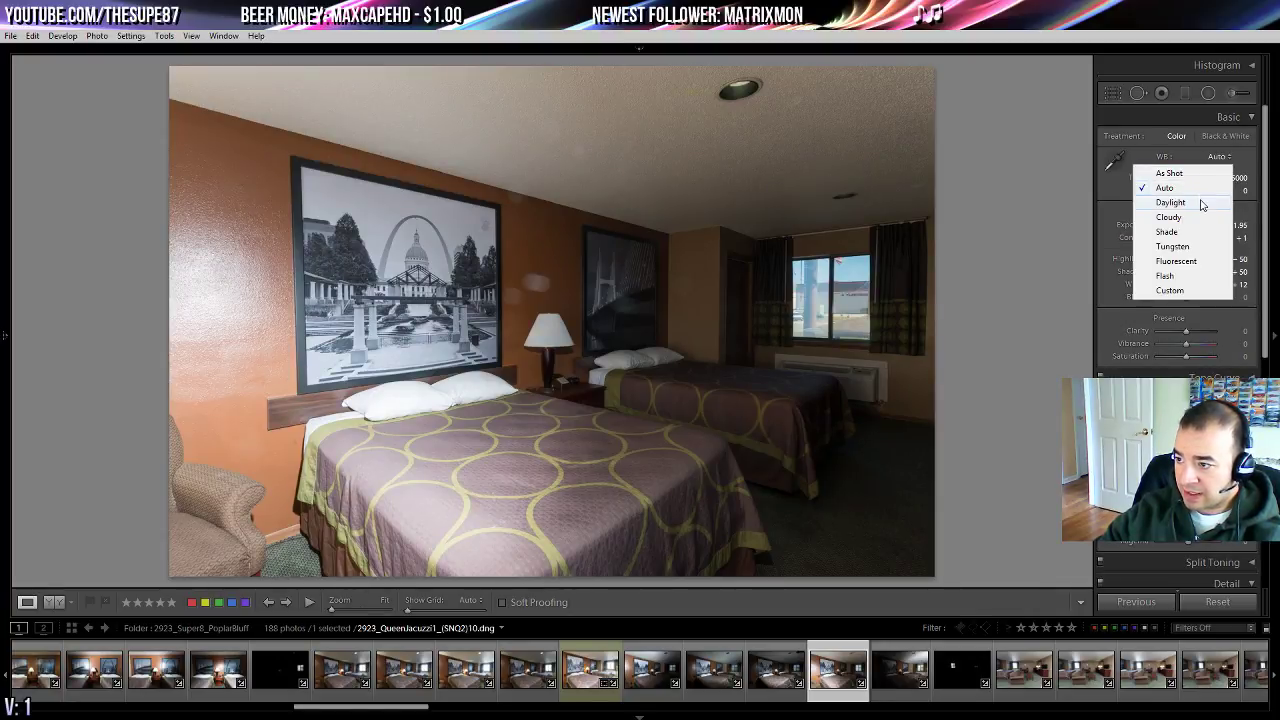
{"action": "left_click", "coordinate": [1162, 202]}
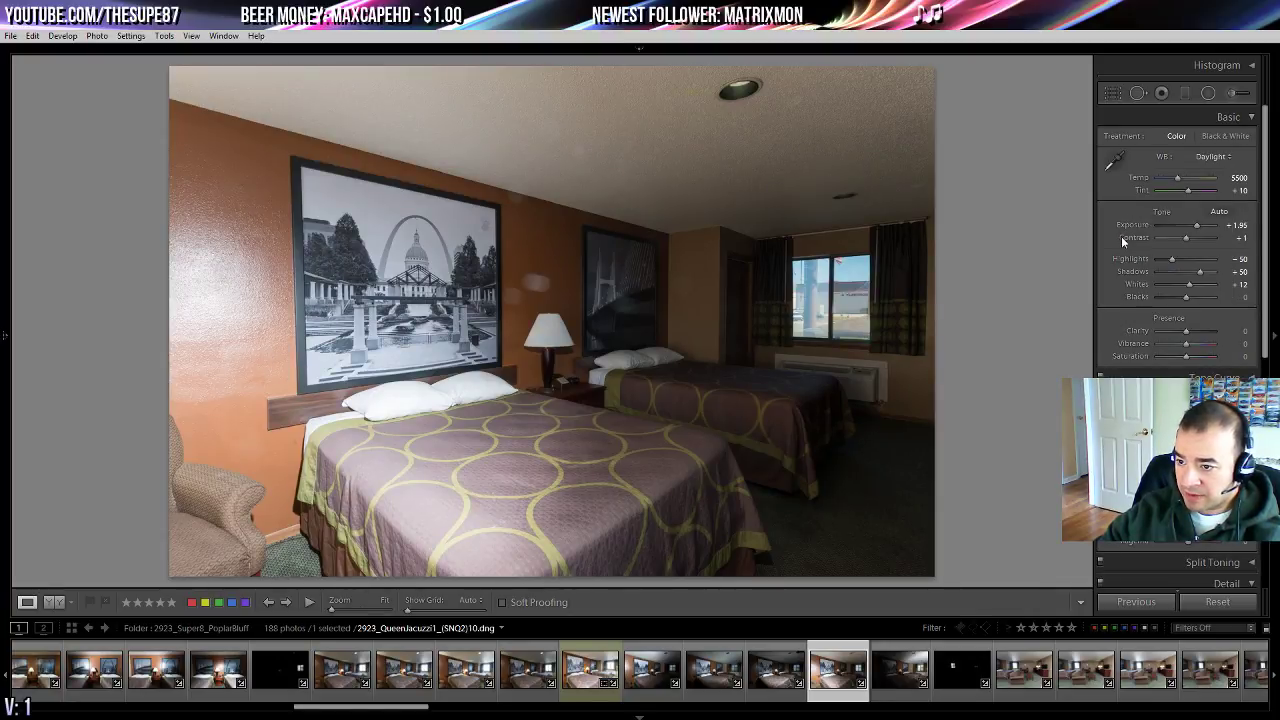
- Set the dark clear-window exposure's white balance to Auto and label it green
{"action": "left_click", "coordinate": [1216, 157]}
{"action": "left_click", "coordinate": [1200, 187]}
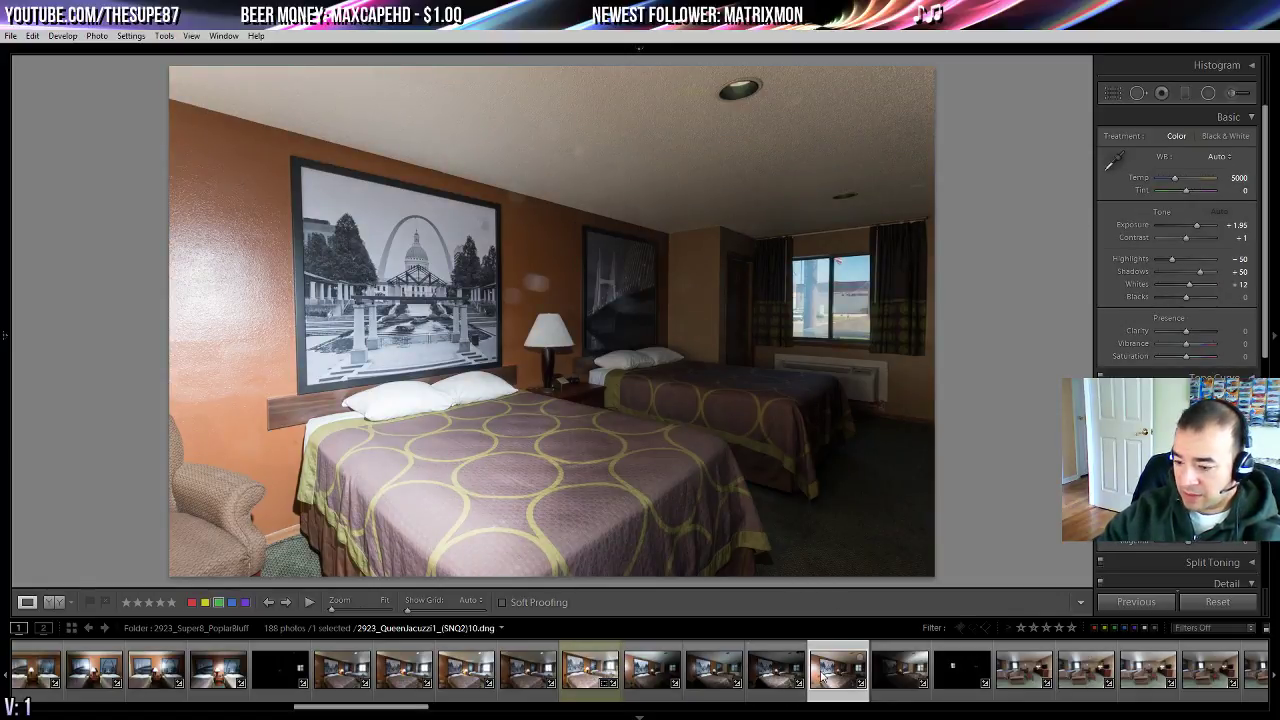
{"action": "key", "text": "8"}
- Sync the crop and lens correction from the yellow-labelled bedroom exposure to the green-labelled one, keeping its own white balance and tone
{"action": "left_click", "coordinate": [597, 676]}
{"action": "left_click", "coordinate": [845, 675], "text": "ctrl"}
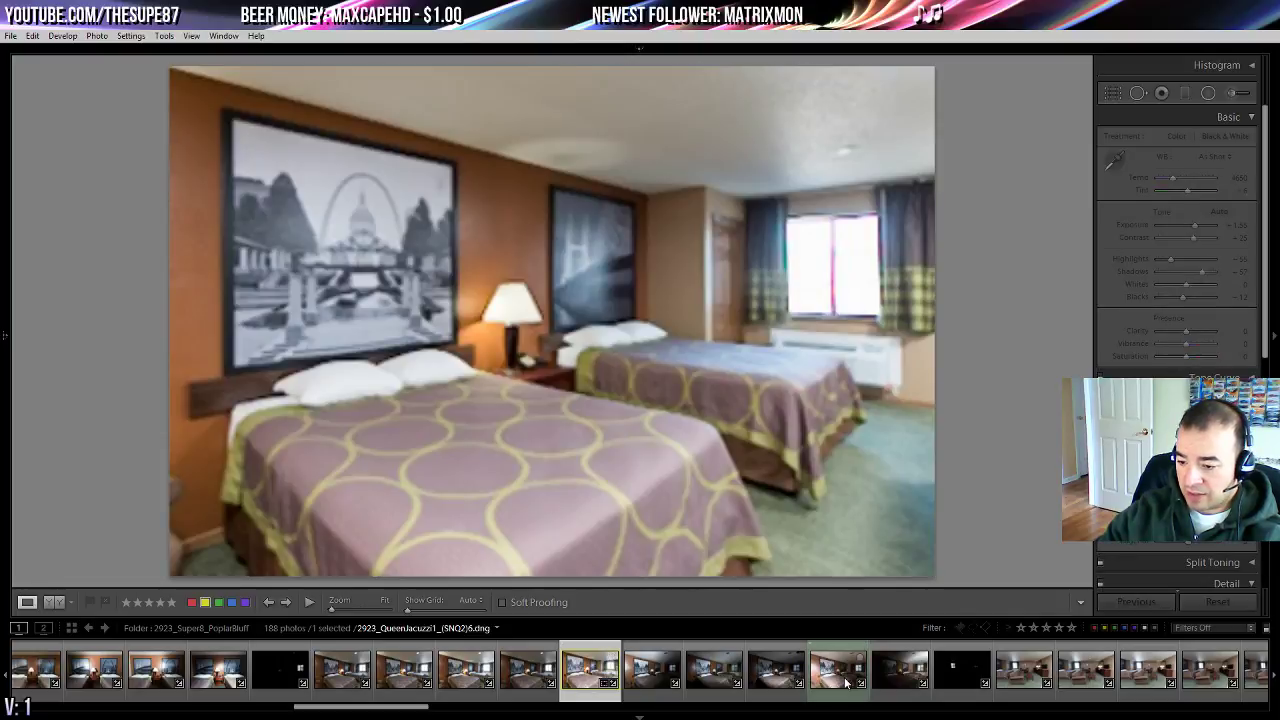
{"action": "left_click", "coordinate": [1148, 602], "text": "alt"}
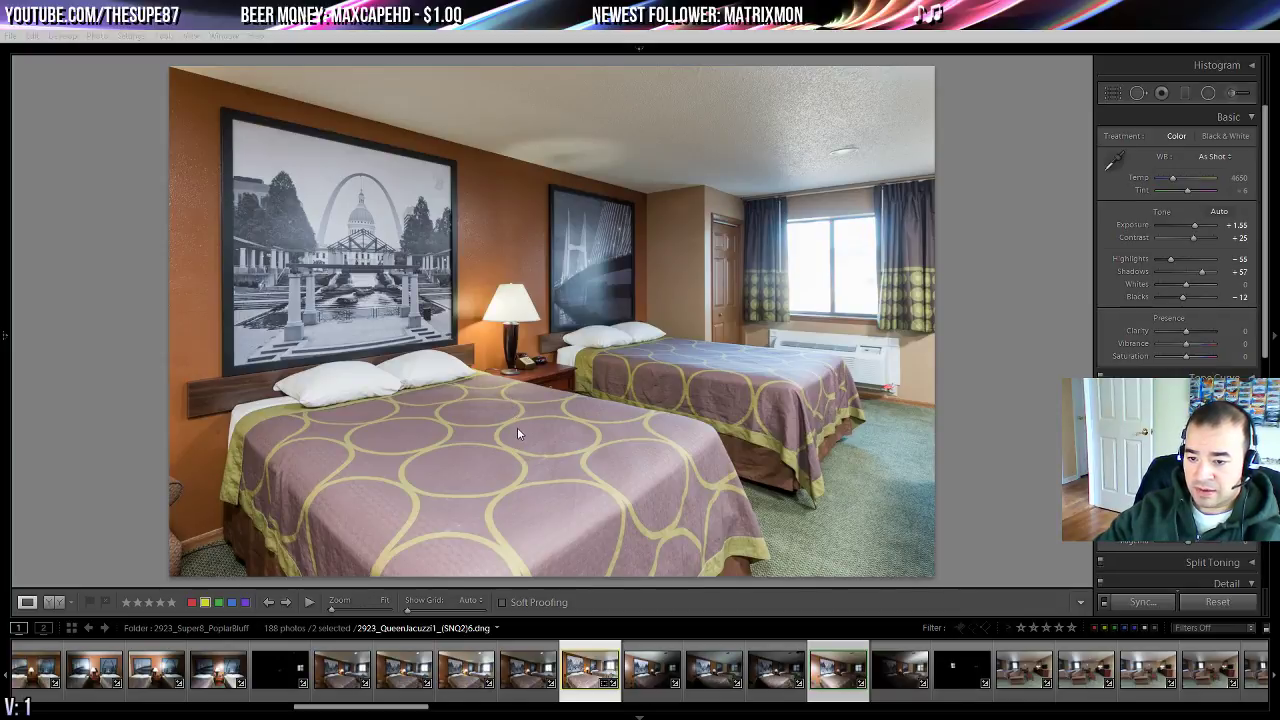
{"action": "left_click", "coordinate": [847, 680]}
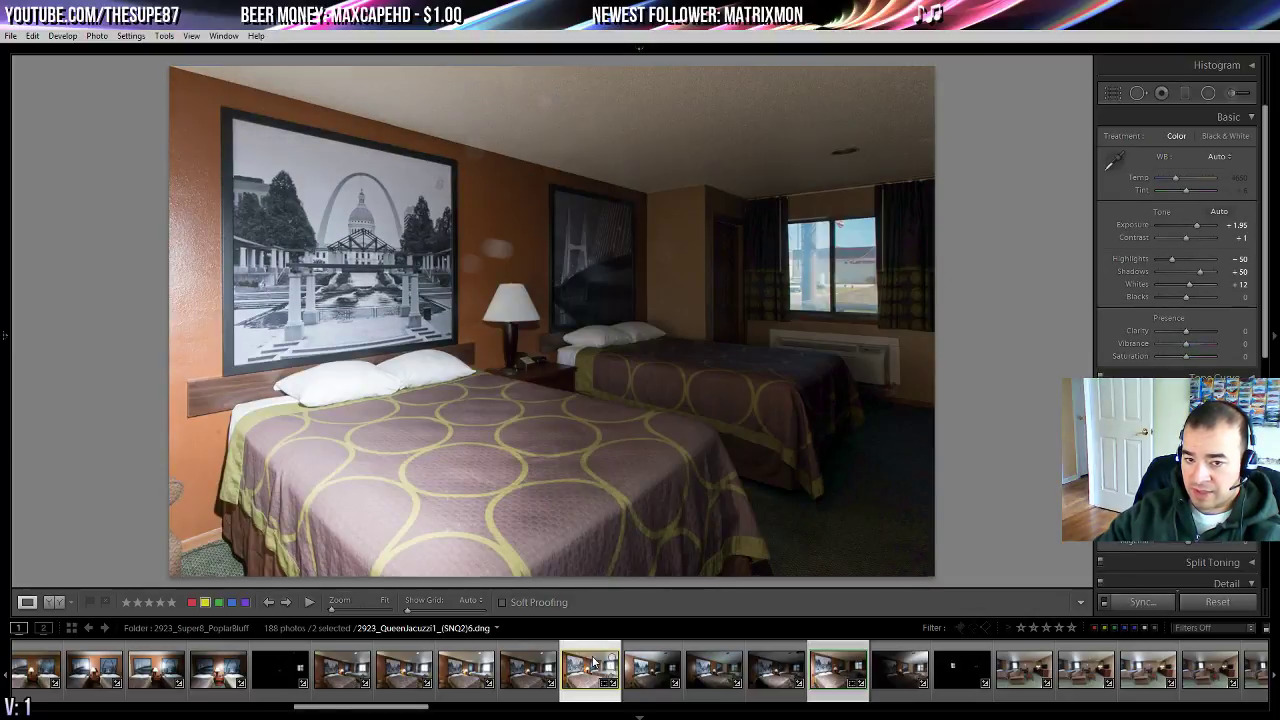
{"action": "key", "text": "ctrl+shift+v"}
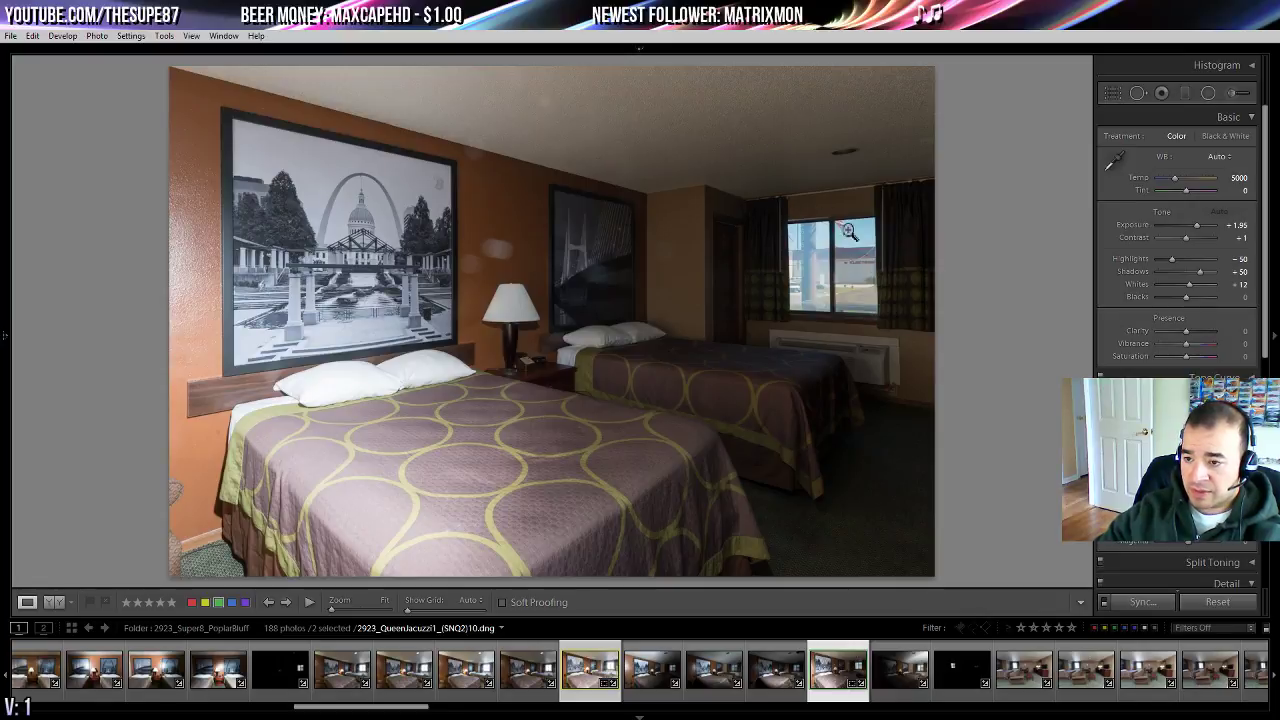
- Compare the natural-light exposures of the sofa and desk scene and select the fifth one
{"action": "left_click", "coordinate": [1086, 670]}
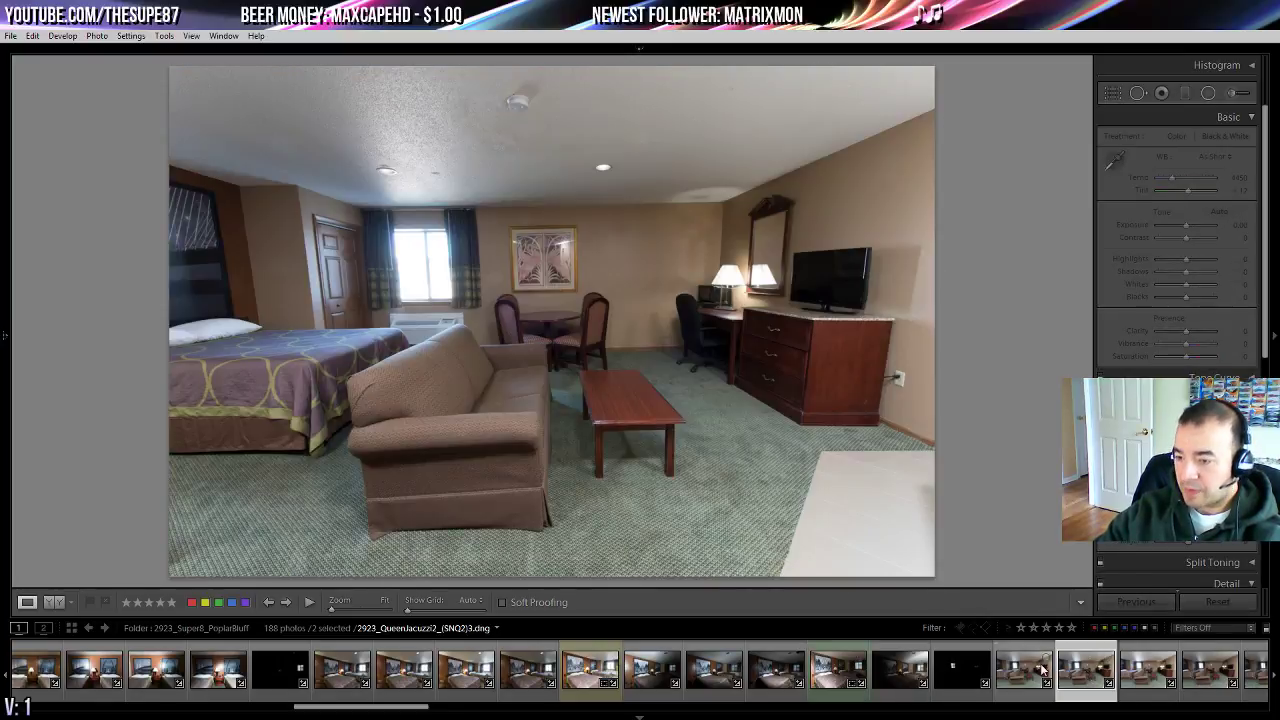
{"action": "scroll", "coordinate": [865, 668], "scroll_direction": "down", "scroll_amount": 2}
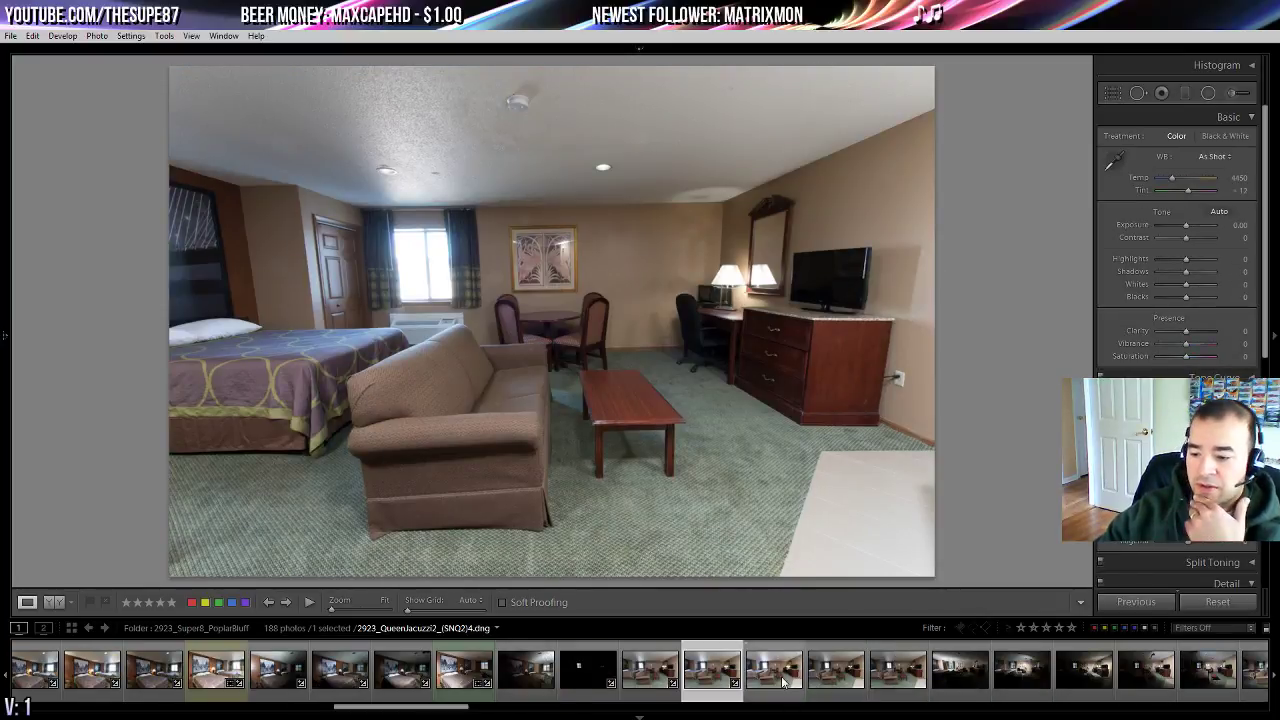
{"action": "left_click", "coordinate": [645, 675]}
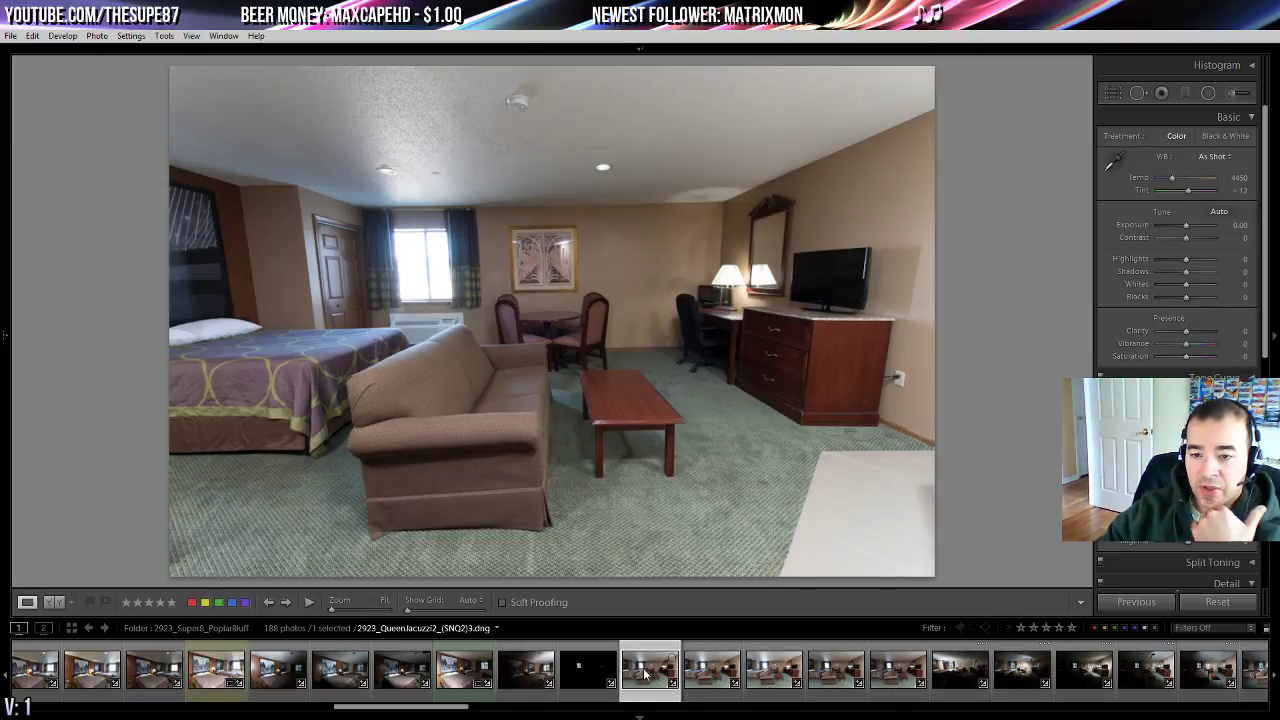
{"action": "left_click", "coordinate": [826, 671]}
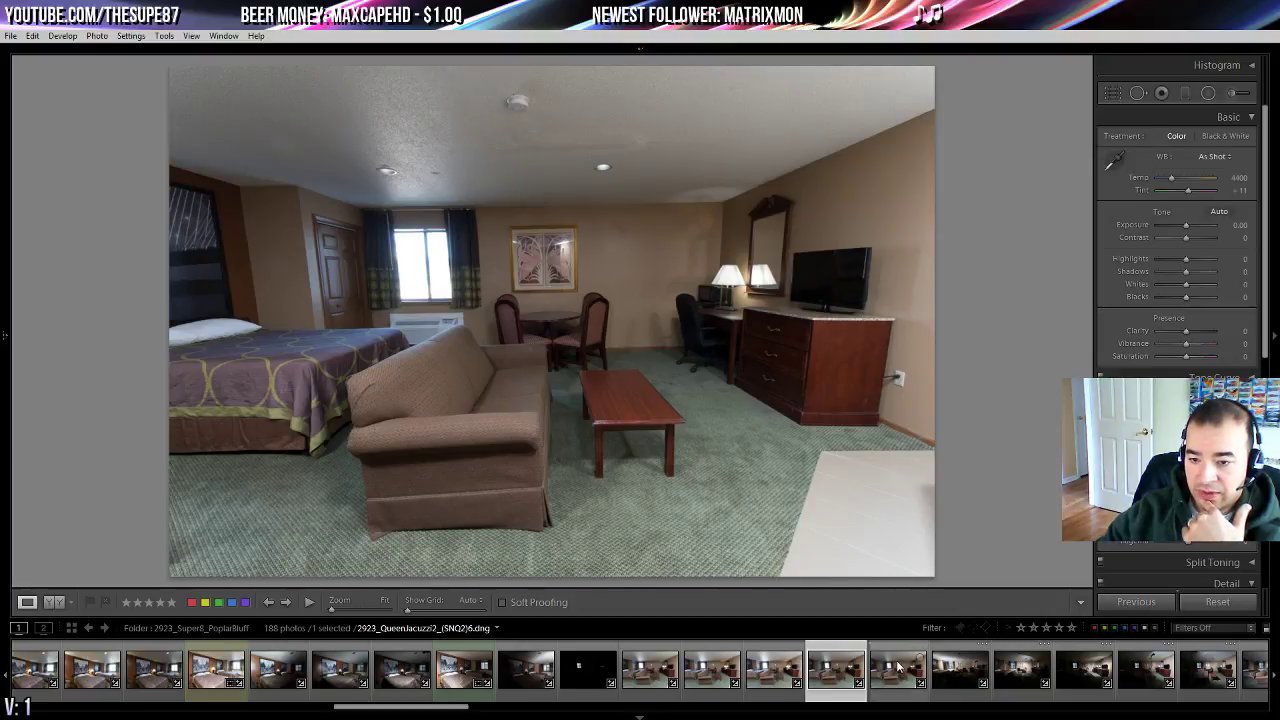
{"action": "left_click", "coordinate": [897, 665]}
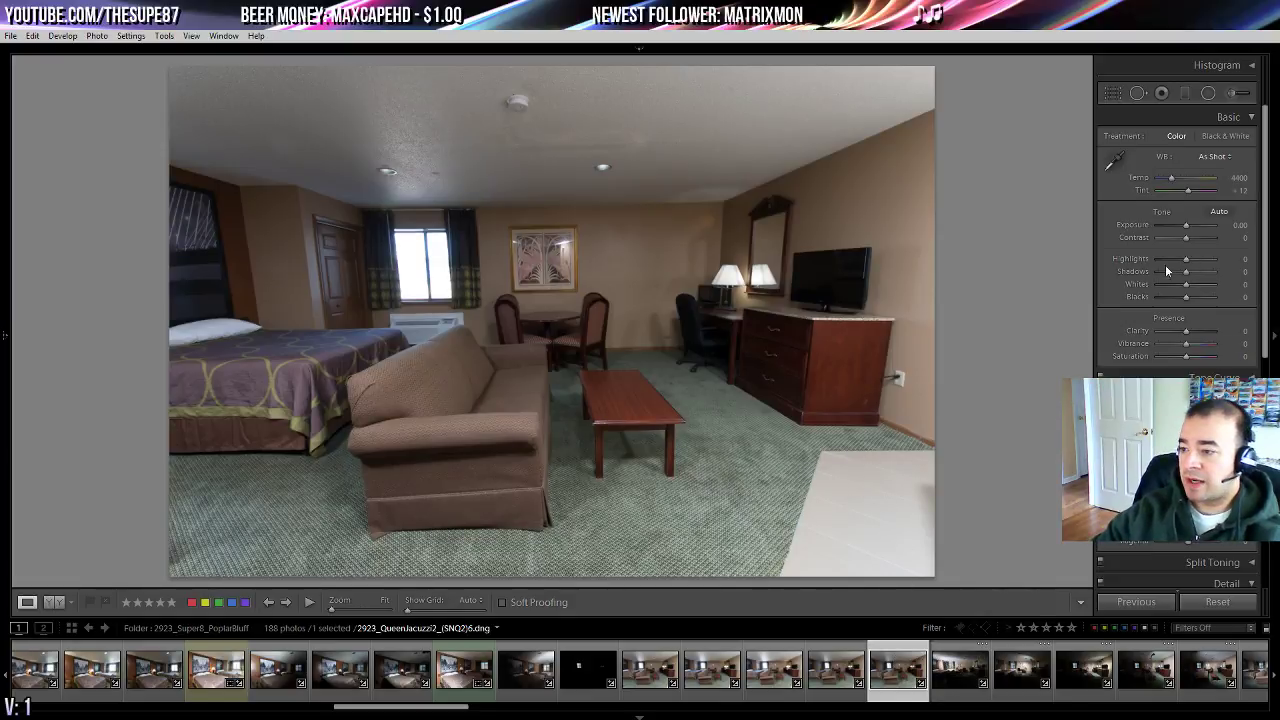
- Try the sofa scene's highlights at -100 and check the window detail at 1:1 magnification
{"action": "left_click_drag", "start_coordinate": [1165, 264], "coordinate": [1151, 251]}
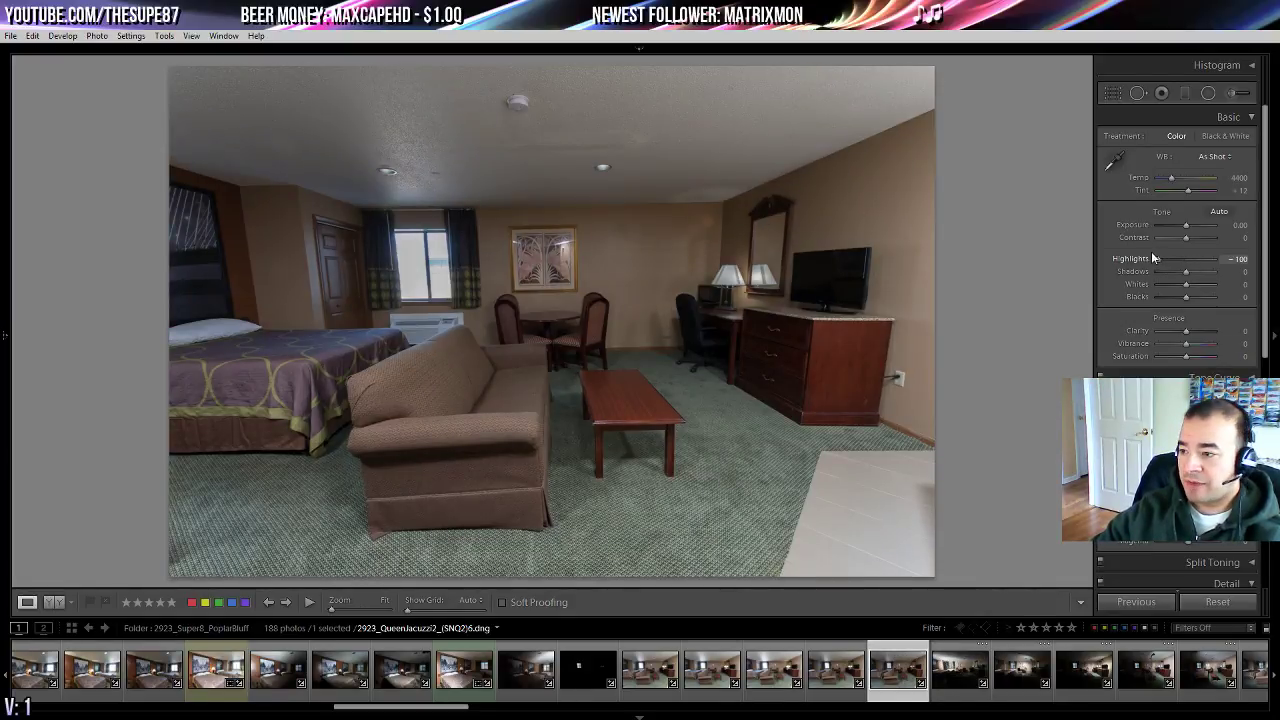
{"action": "left_click", "coordinate": [406, 266]}
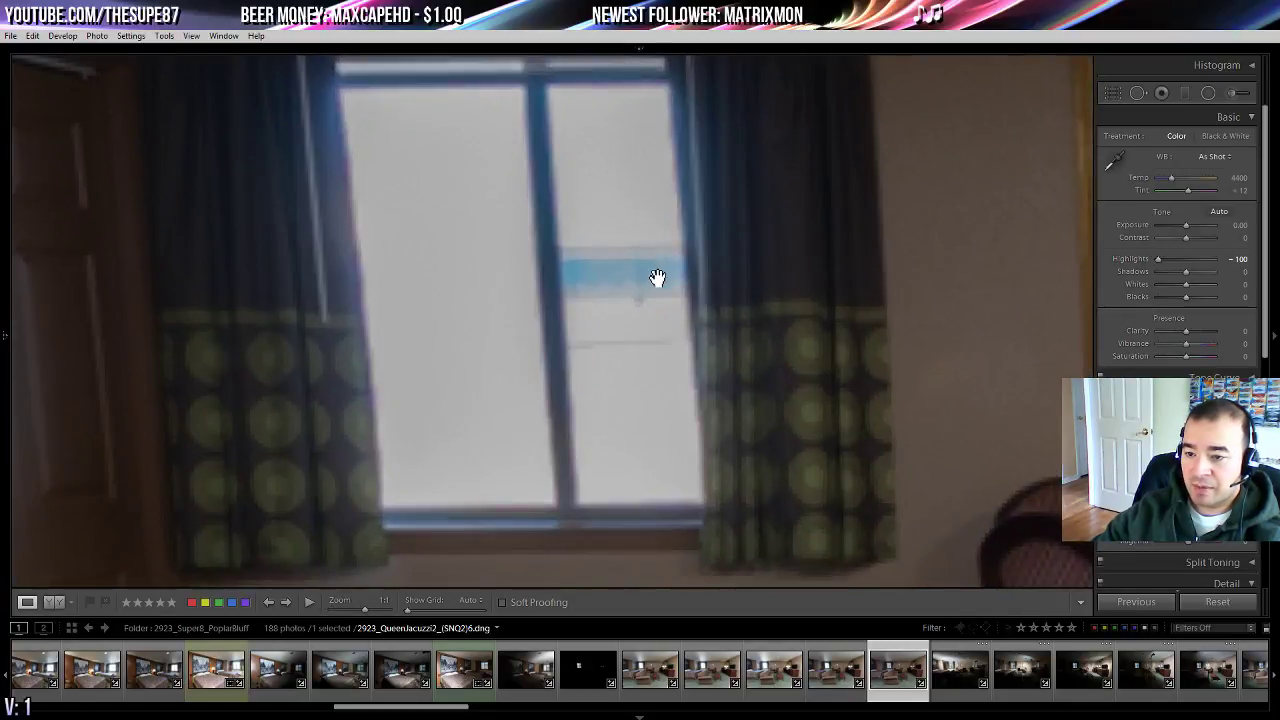
{"action": "left_click", "coordinate": [688, 287]}
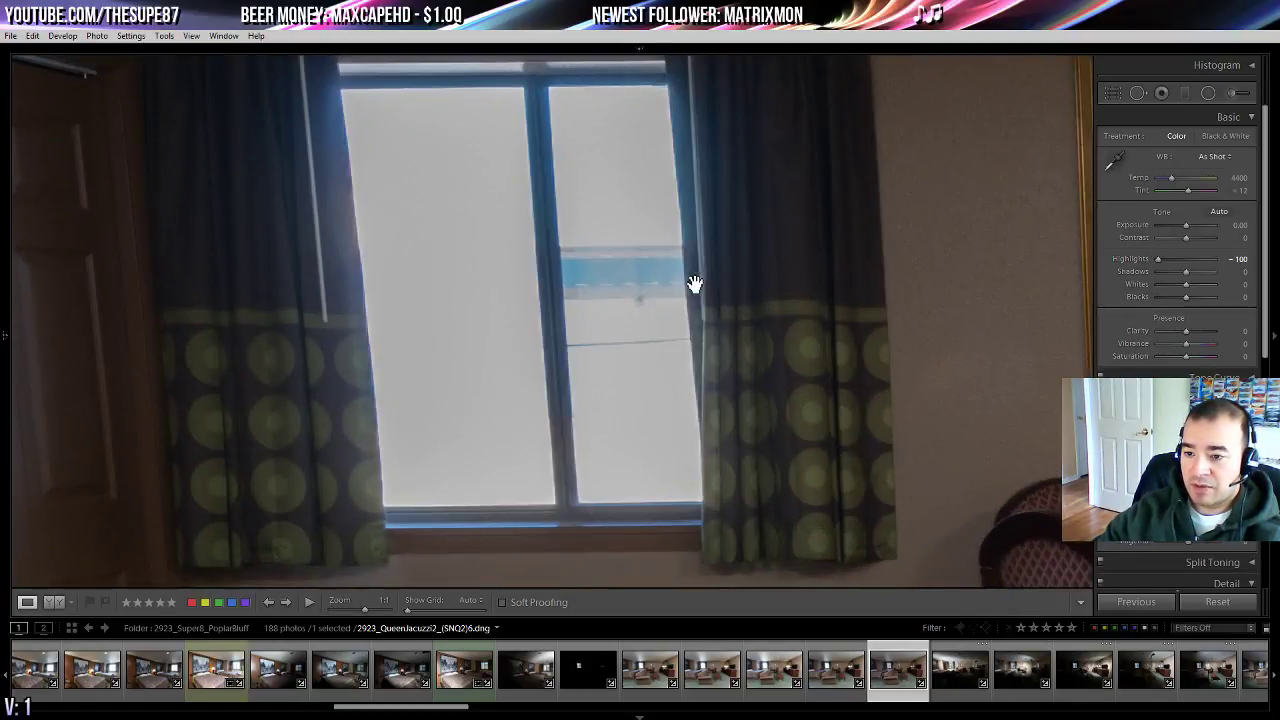
{"action": "left_click", "coordinate": [653, 313]}
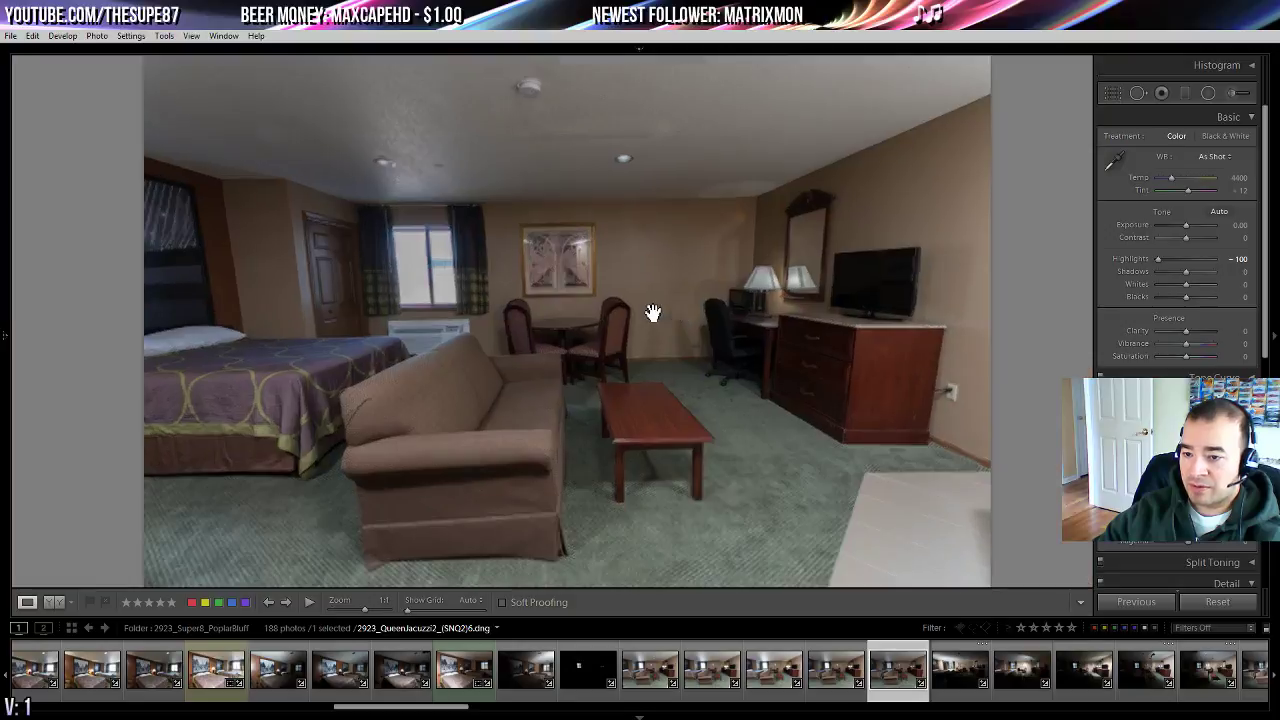
{"action": "left_click", "coordinate": [718, 310]}
{"action": "key", "text": "z"}
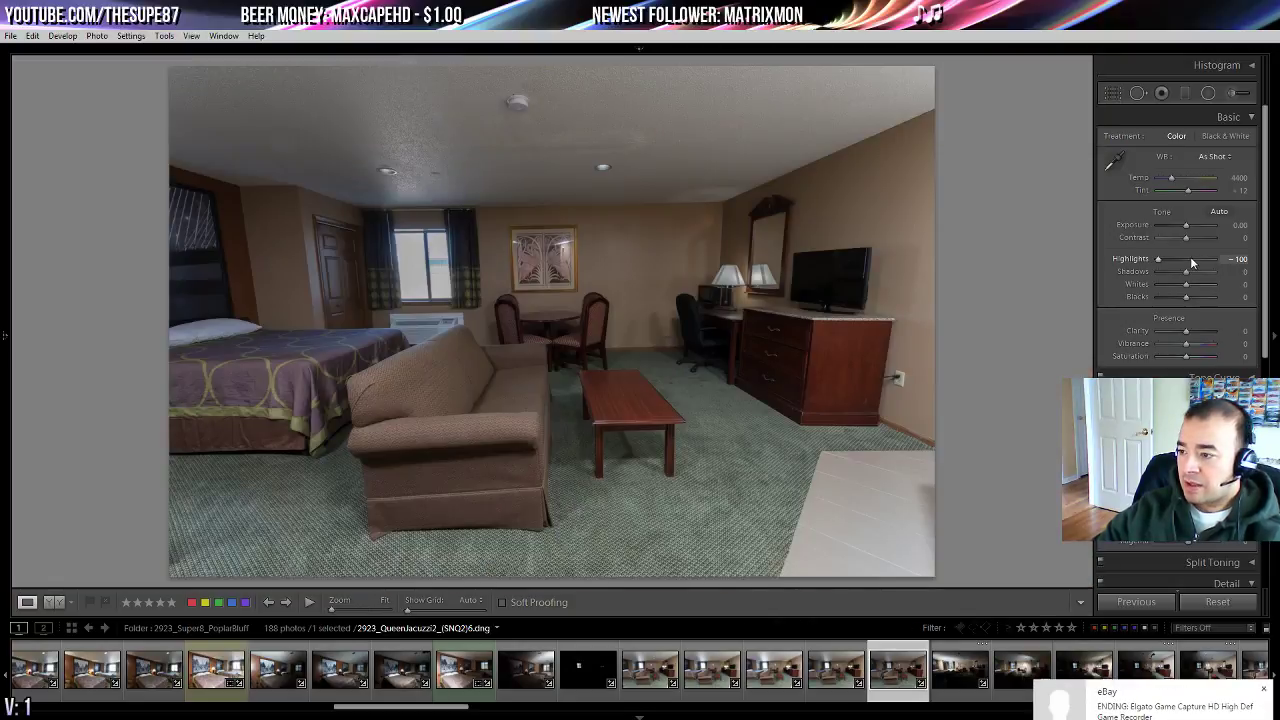
- Apply Auto tone to the sofa scene, then set exposure to +0.71, highlights to -69 and shadows to +76
{"action": "left_click_drag", "start_coordinate": [1186, 258], "coordinate": [1184, 258]}
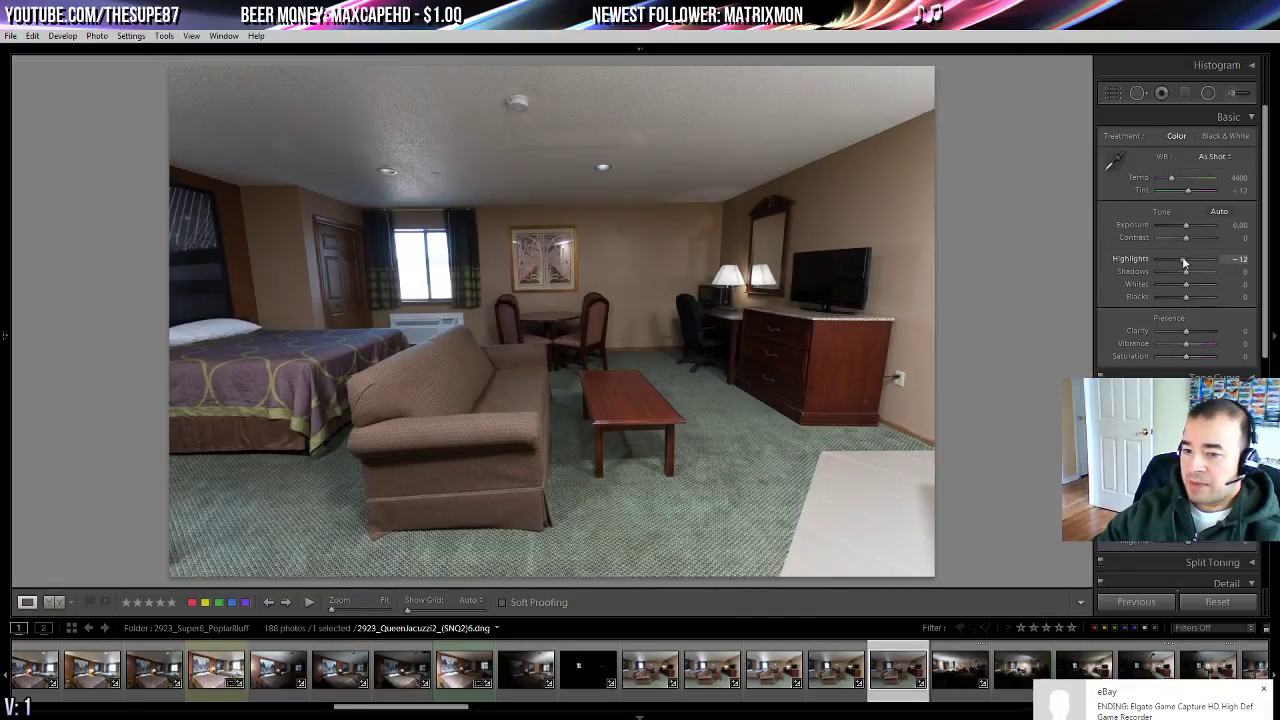
{"action": "left_click", "coordinate": [1218, 212]}
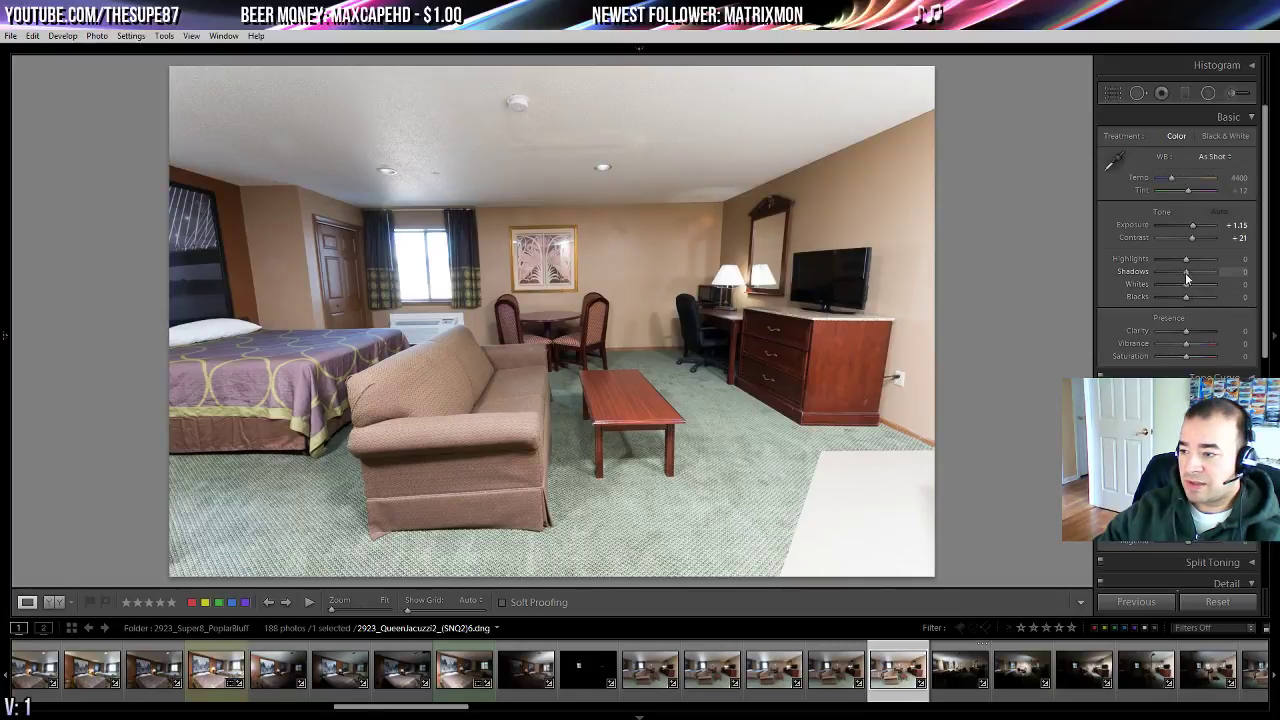
{"action": "left_click_drag", "start_coordinate": [1185, 259], "coordinate": [1209, 278]}
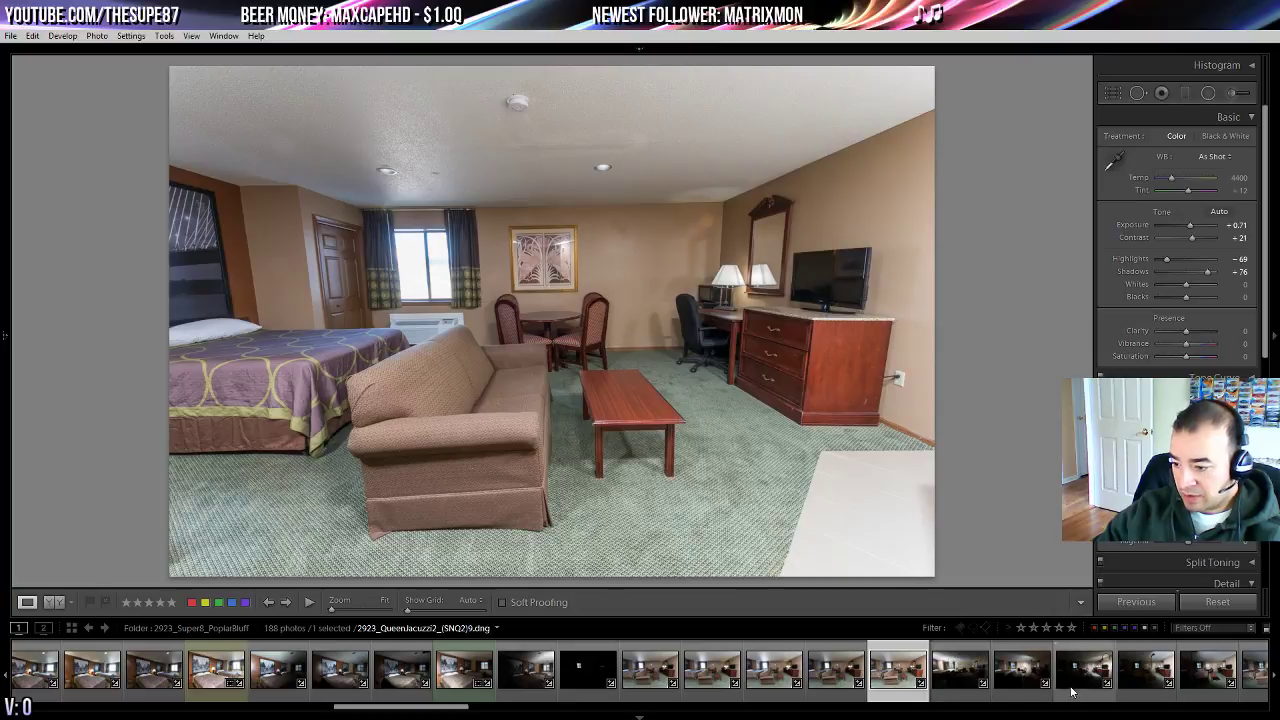
- Compare the sofa scene's flash exposures with the natural-light one, examining glare on the framed bird print at 1:1
{"action": "left_click", "coordinate": [1012, 681]}
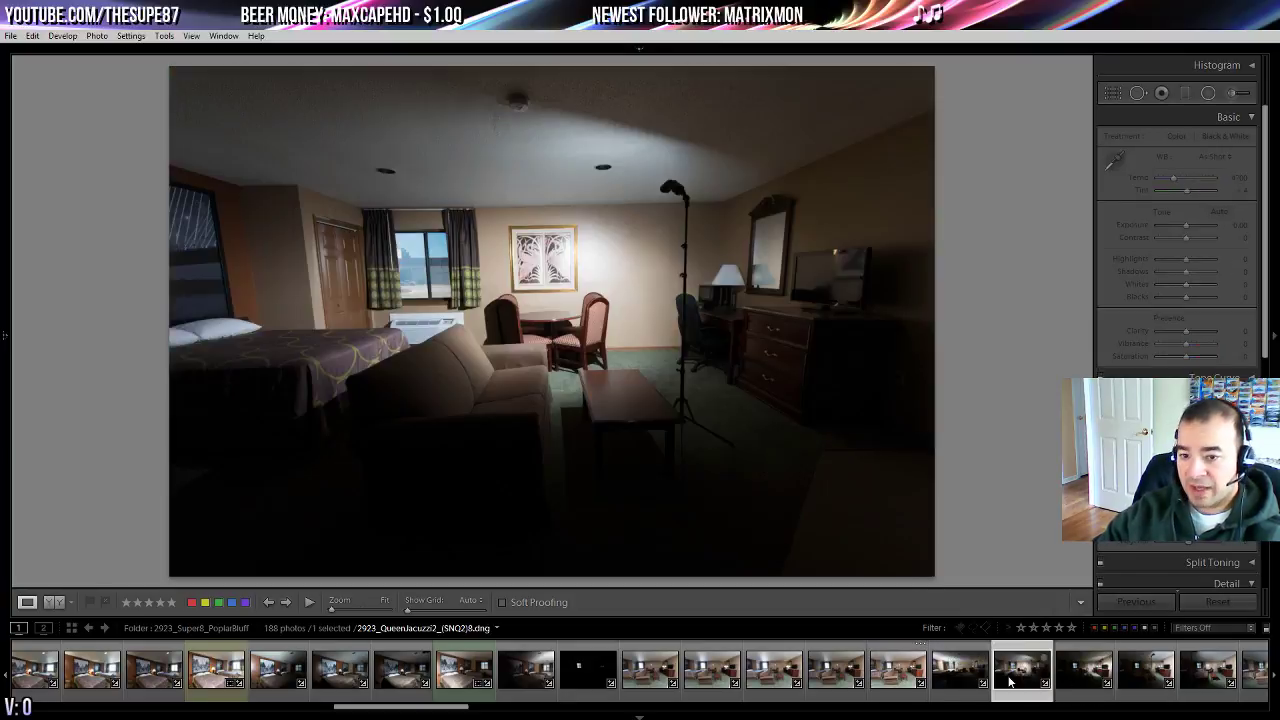
{"action": "left_click", "coordinate": [1090, 671]}
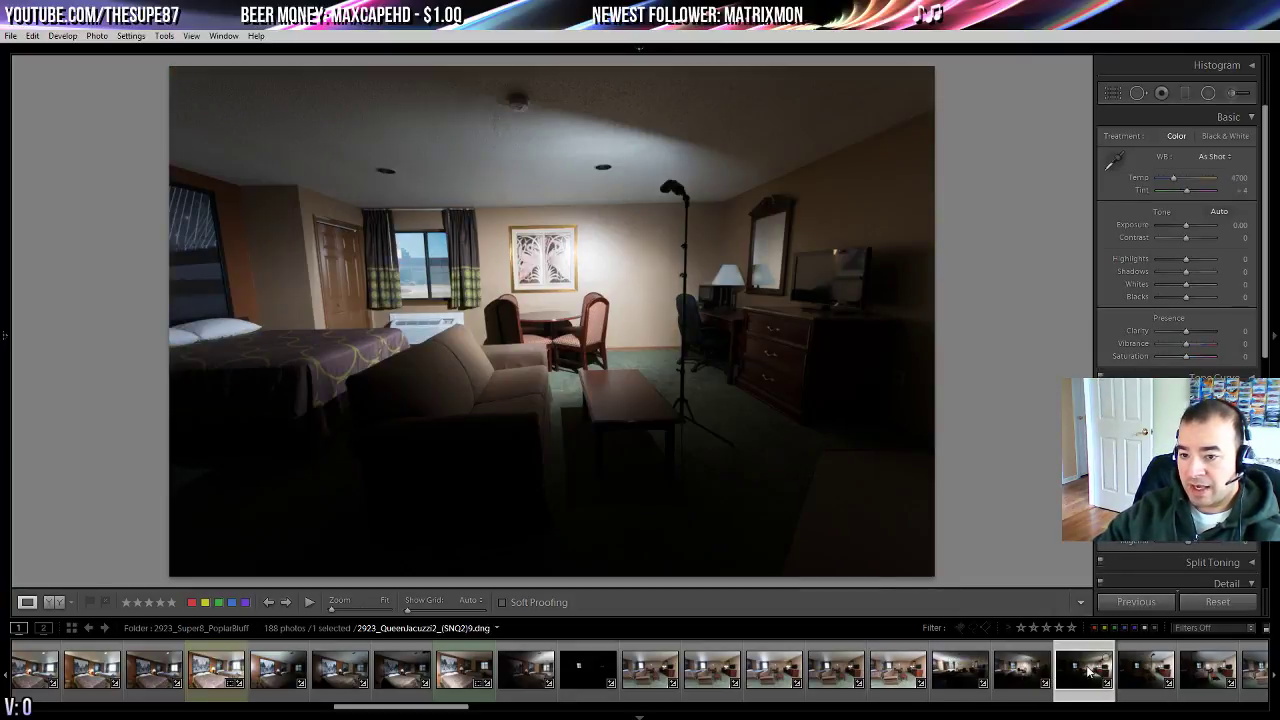
{"action": "left_click", "coordinate": [966, 675]}
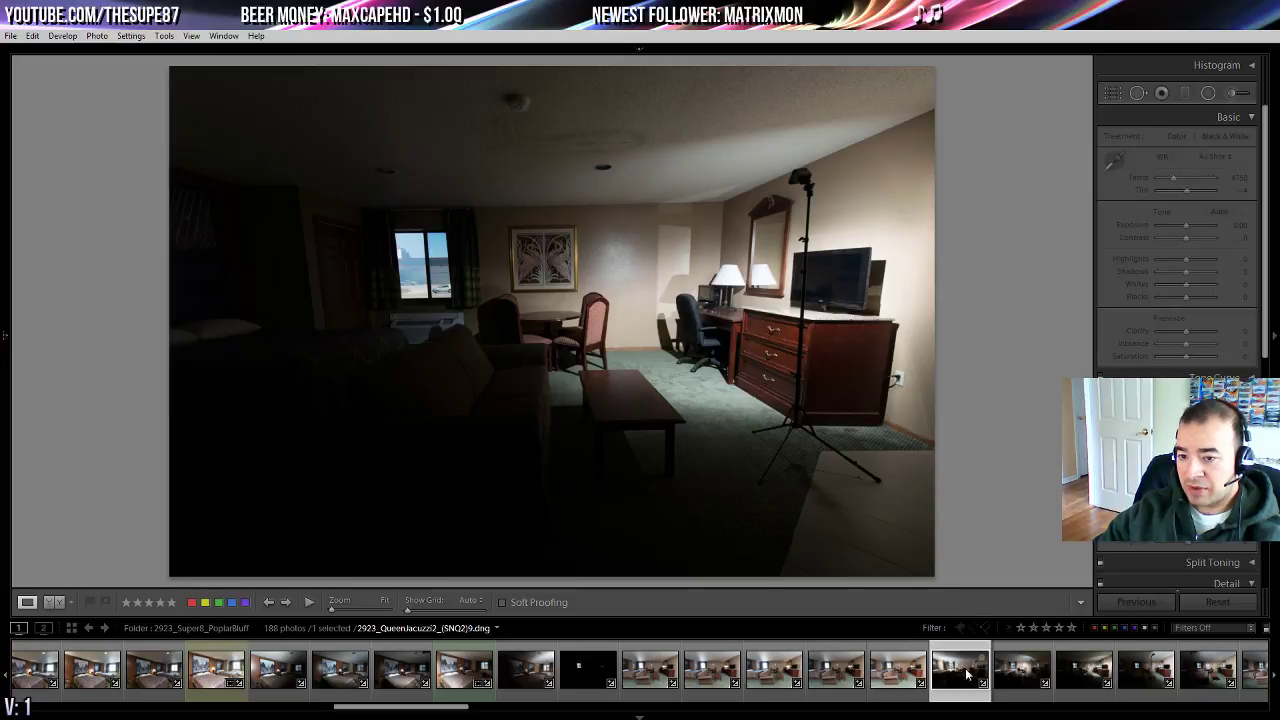
{"action": "left_click", "coordinate": [900, 677]}
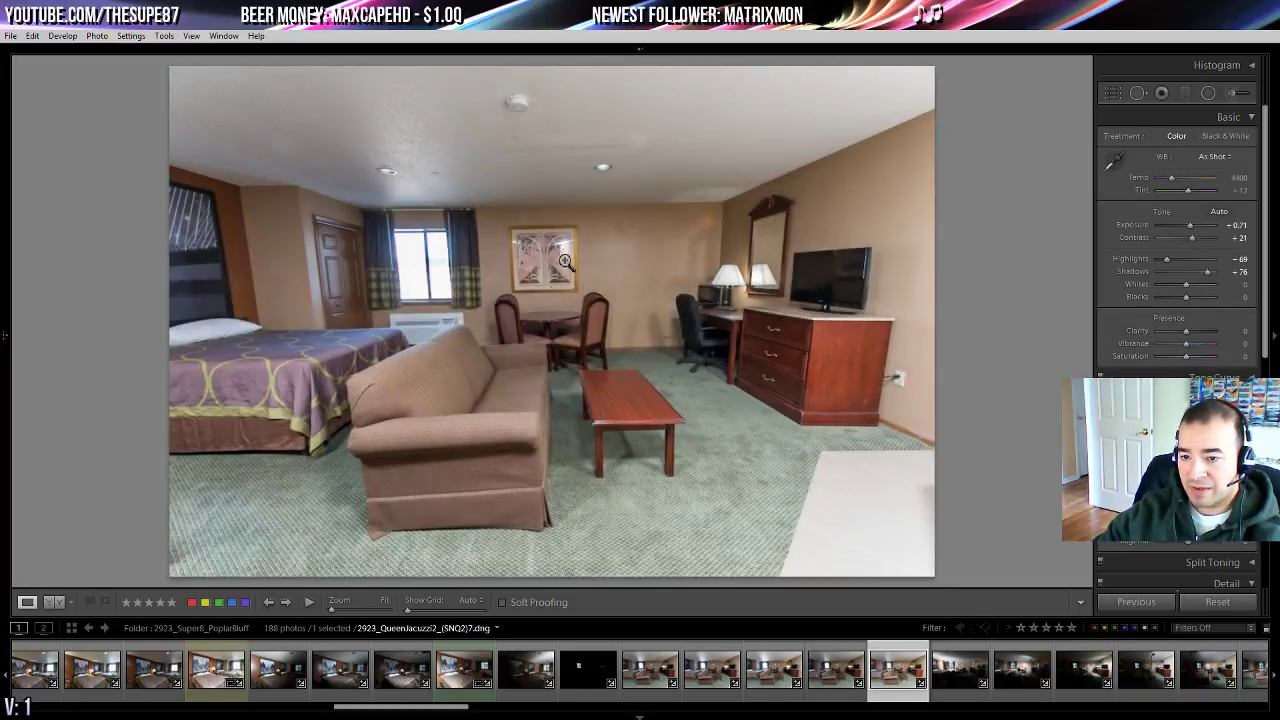
{"action": "left_click", "coordinate": [562, 245]}
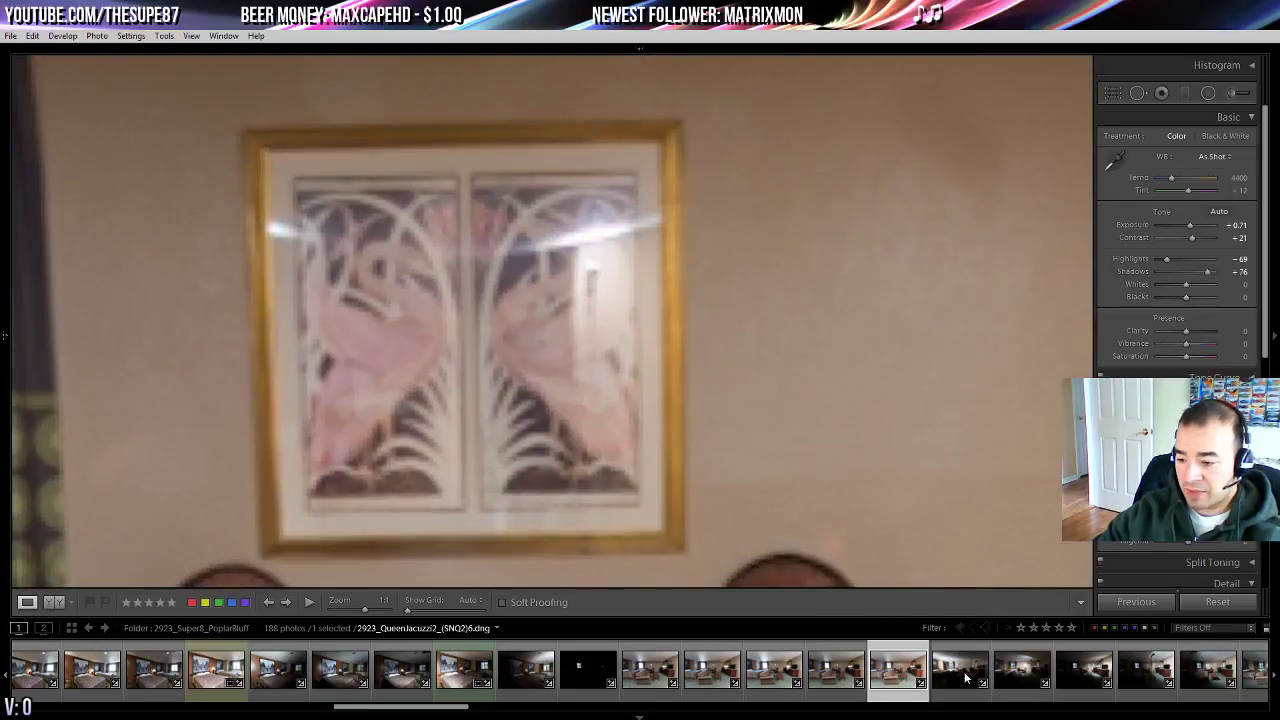
{"action": "left_click", "coordinate": [965, 678]}
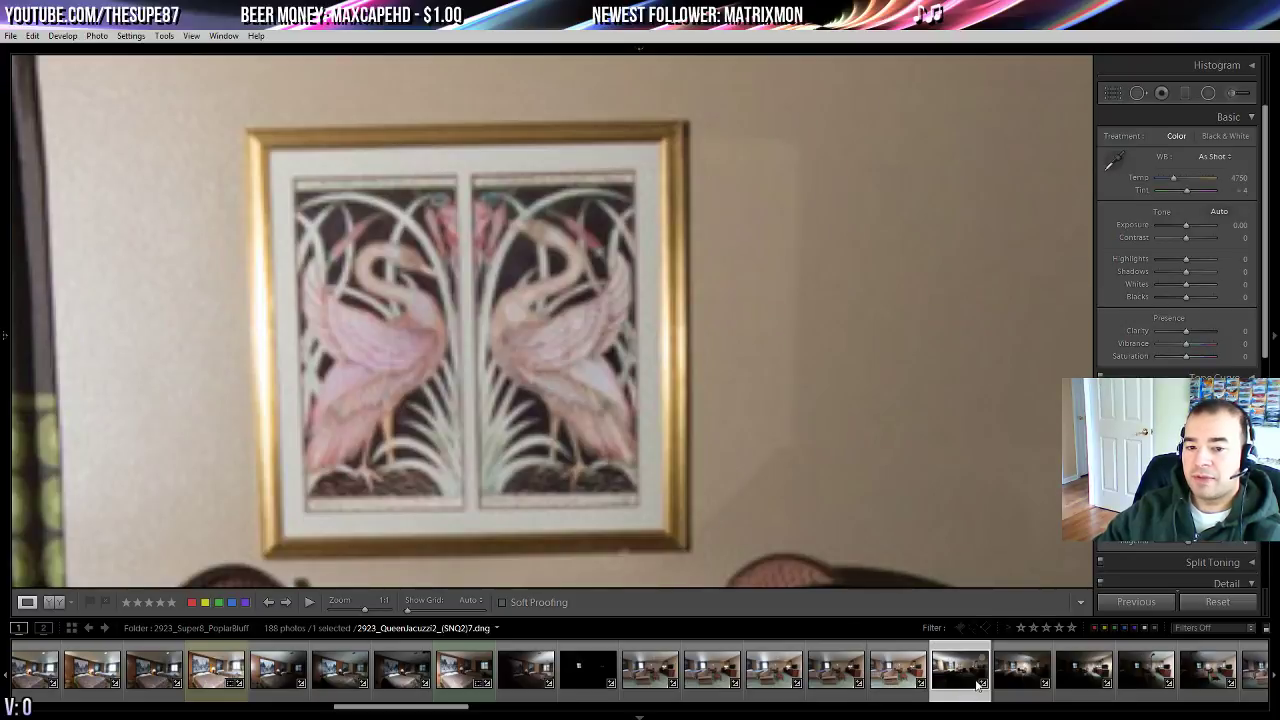
{"action": "left_click", "coordinate": [1020, 678]}
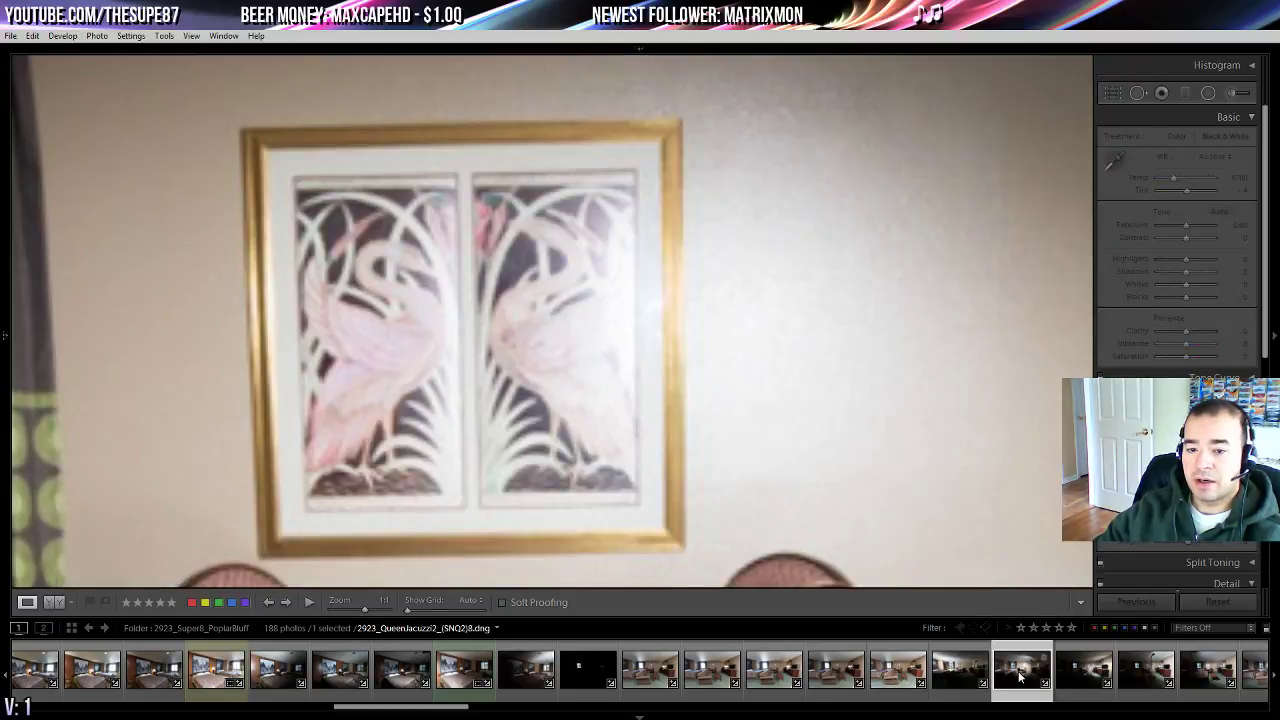
{"action": "left_click", "coordinate": [1083, 680]}
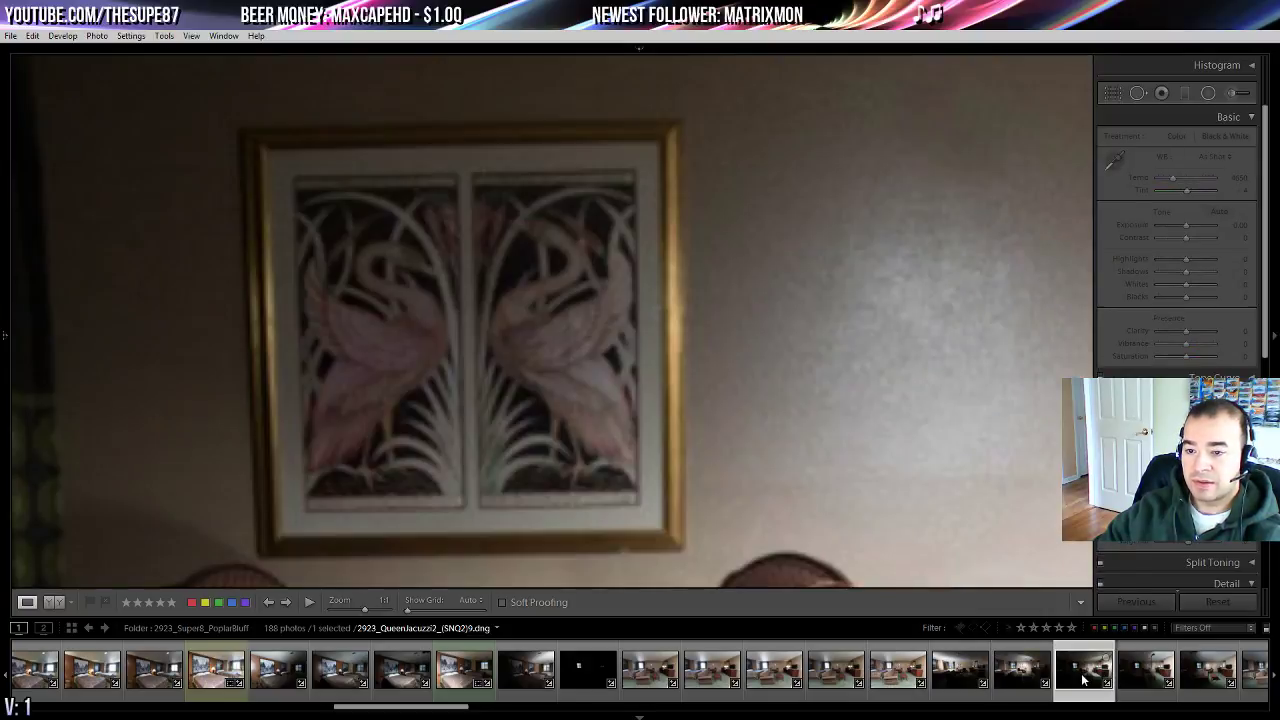
- Set the highlights to -64 and the exposure to +0.95 on the first flash exposure of the sofa scene
{"action": "left_click", "coordinate": [965, 680]}
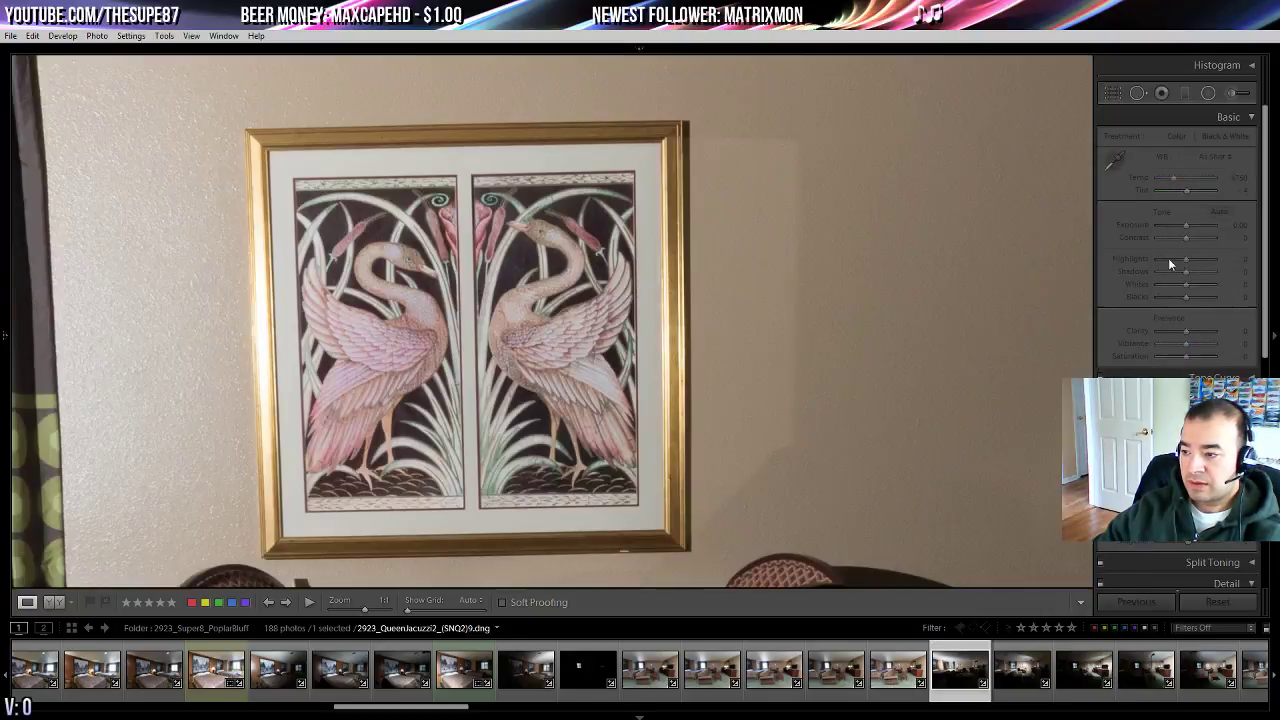
{"action": "left_click", "coordinate": [1162, 259]}
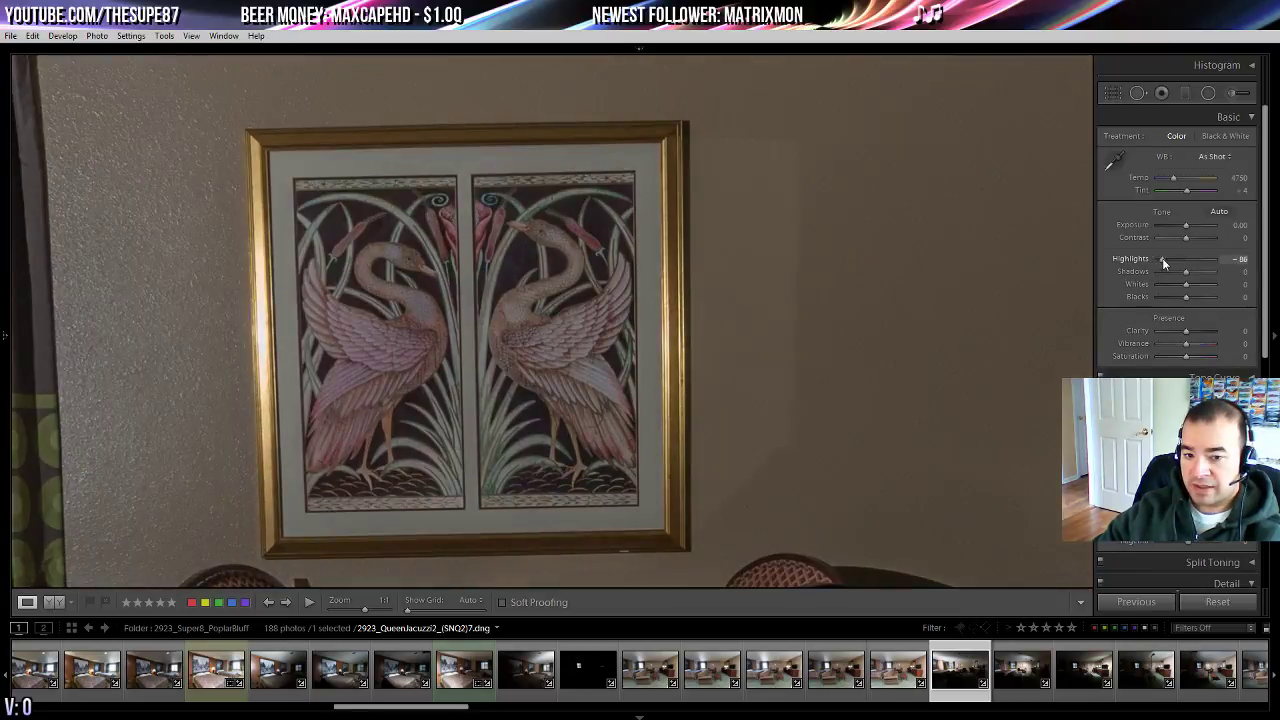
{"action": "left_click_drag", "start_coordinate": [1162, 258], "coordinate": [1156, 256]}
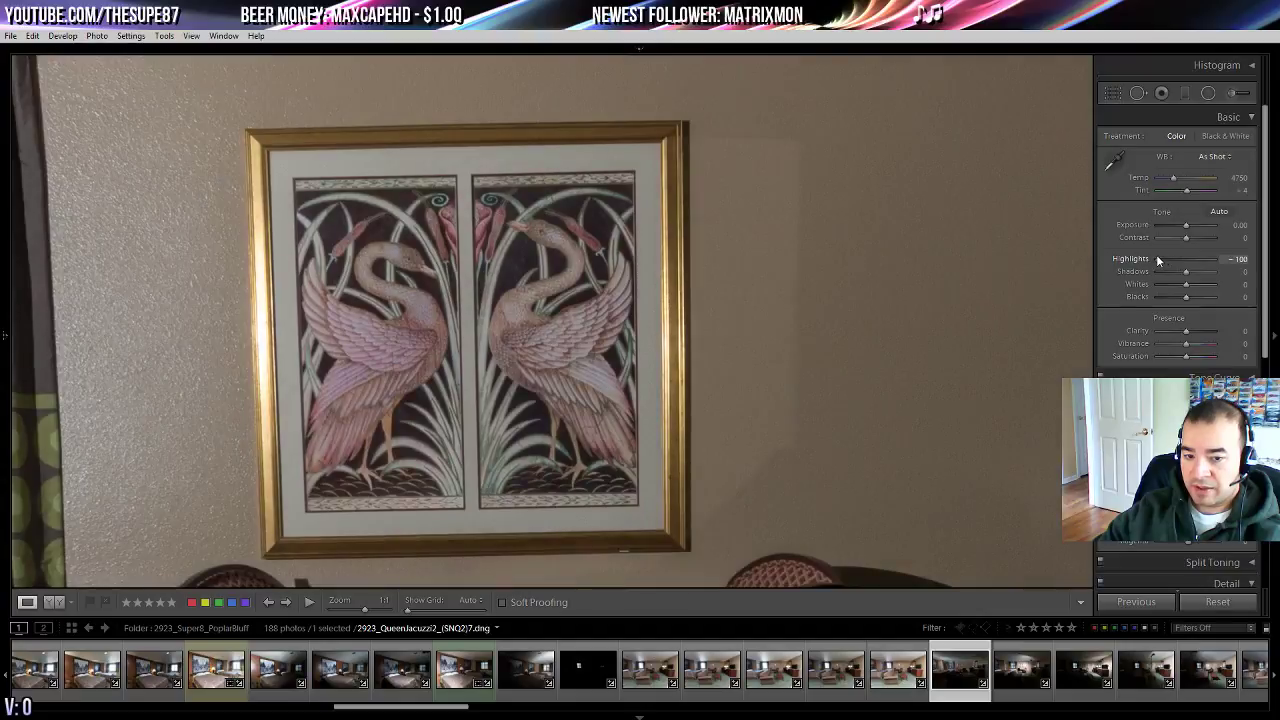
{"action": "left_click", "coordinate": [774, 298]}
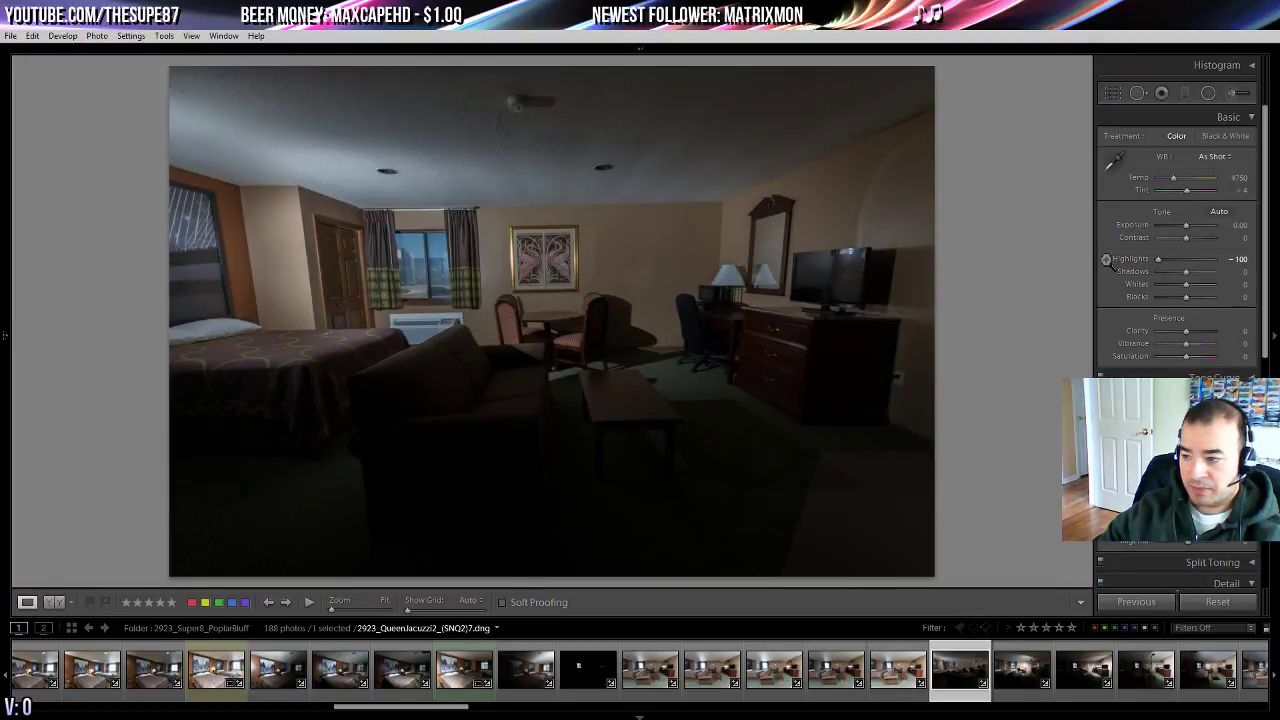
{"action": "left_click_drag", "start_coordinate": [1187, 226], "coordinate": [1169, 259]}
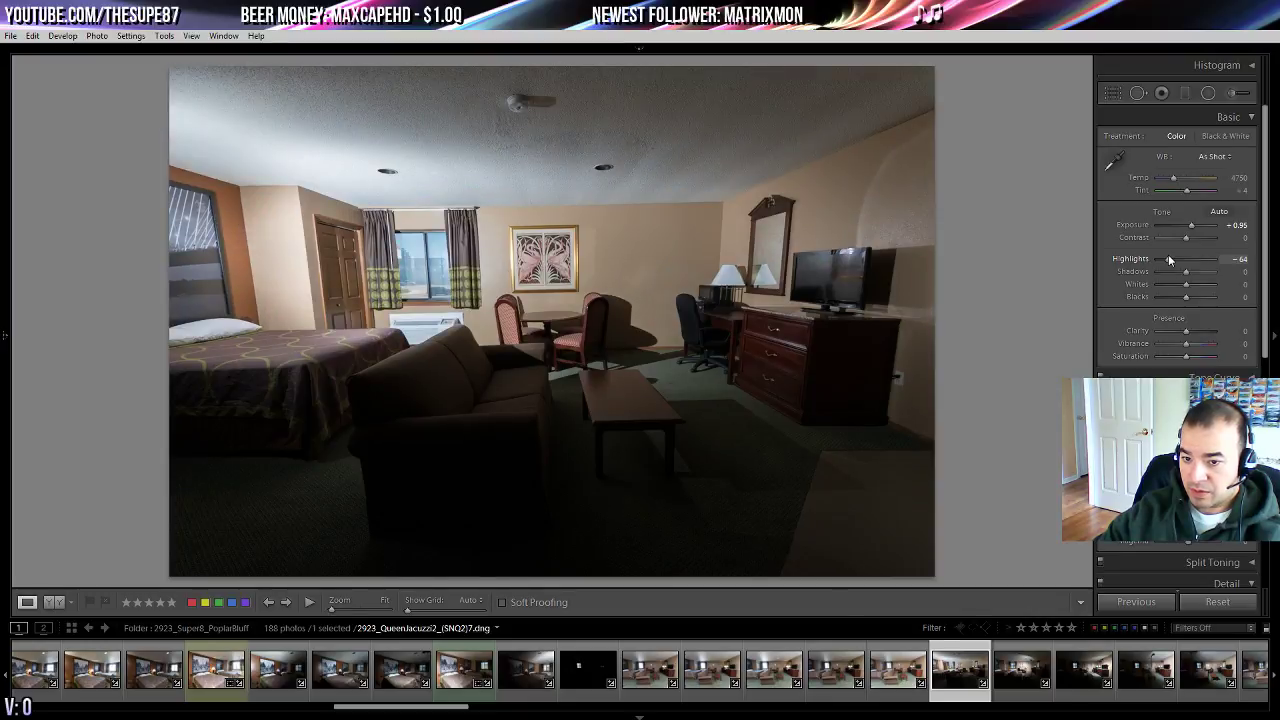
- Check the other flash exposures of the sofa scene and examine the ninth exposure's window view at 1:1
{"action": "left_click", "coordinate": [915, 678]}
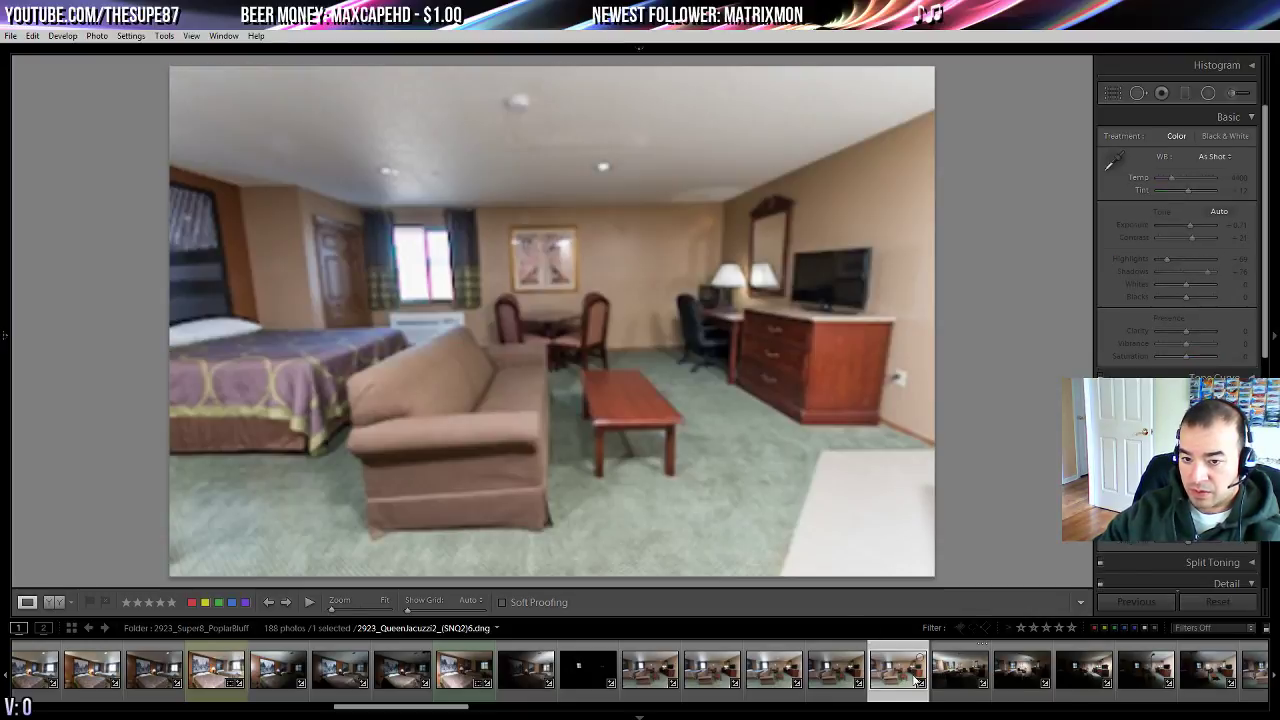
{"action": "left_click", "coordinate": [1030, 678]}
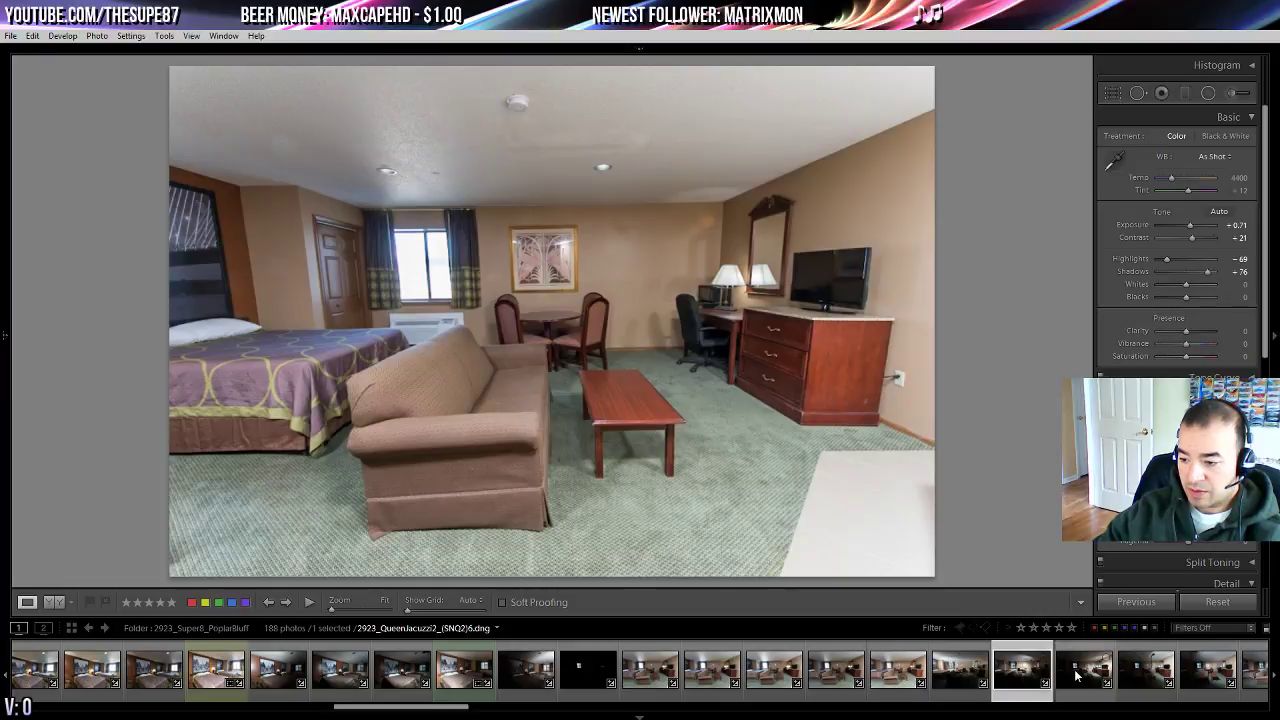
{"action": "left_click", "coordinate": [1077, 676]}
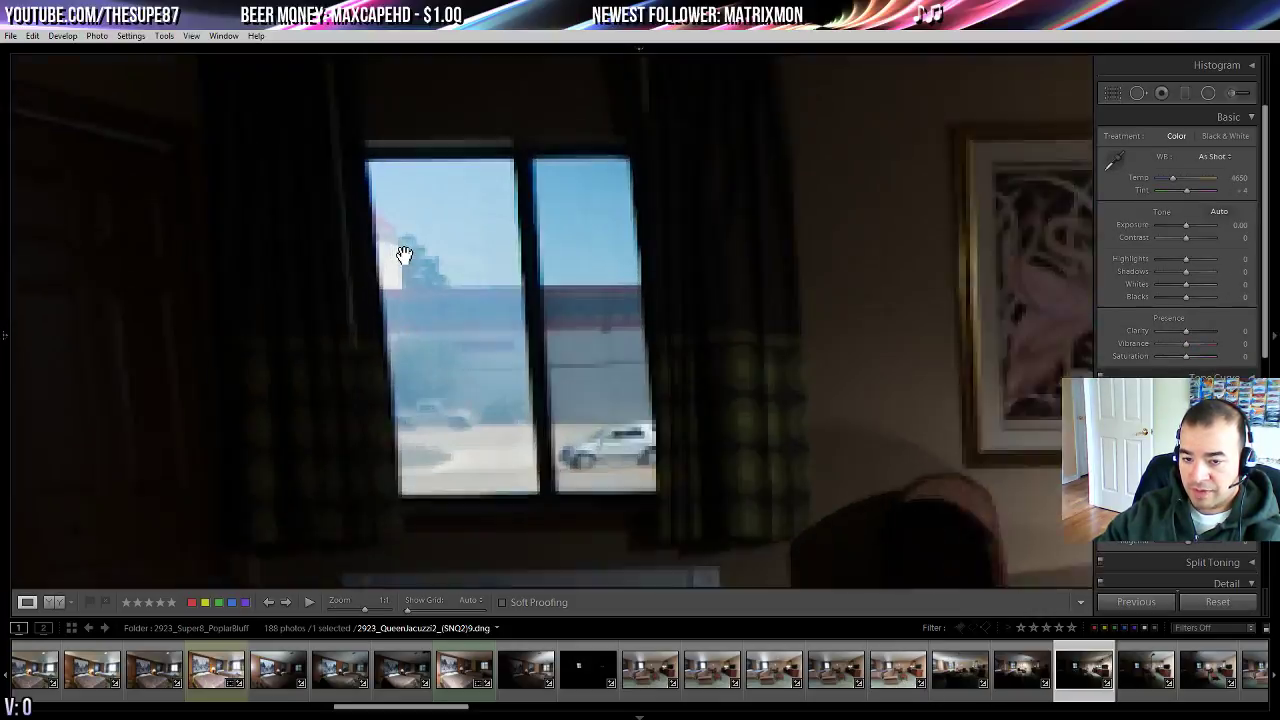
{"action": "left_click", "coordinate": [402, 252]}
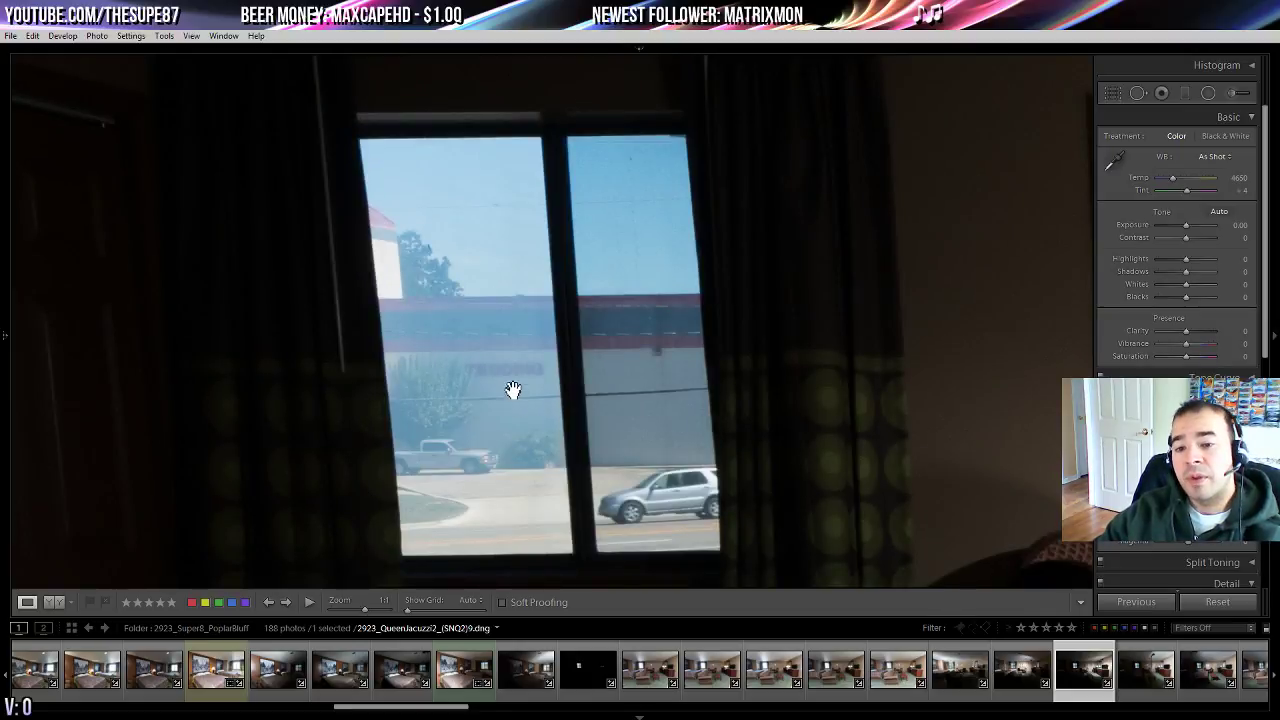
- Compare the sofa scene's flash exposures, check the framed bird print at 1:1 in the first one, and label that exposure green
{"action": "left_click", "coordinate": [414, 296]}
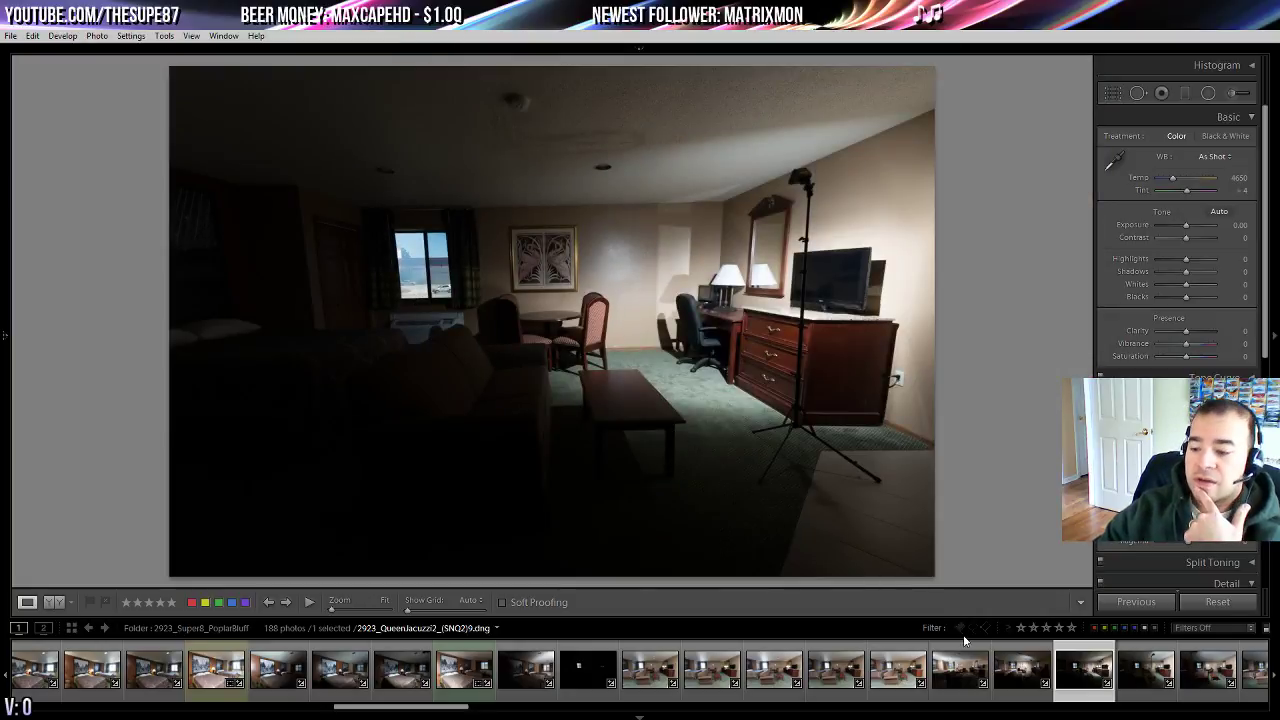
{"action": "left_click", "coordinate": [1015, 670]}
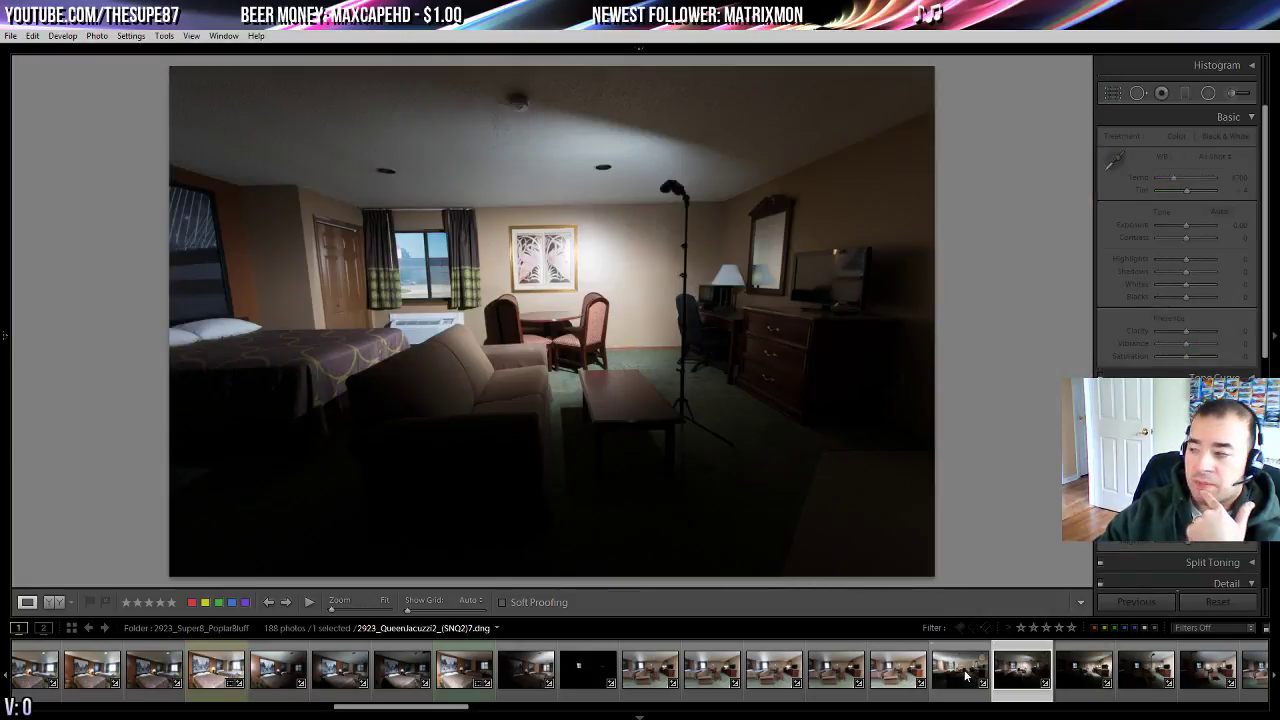
{"action": "left_click", "coordinate": [965, 677]}
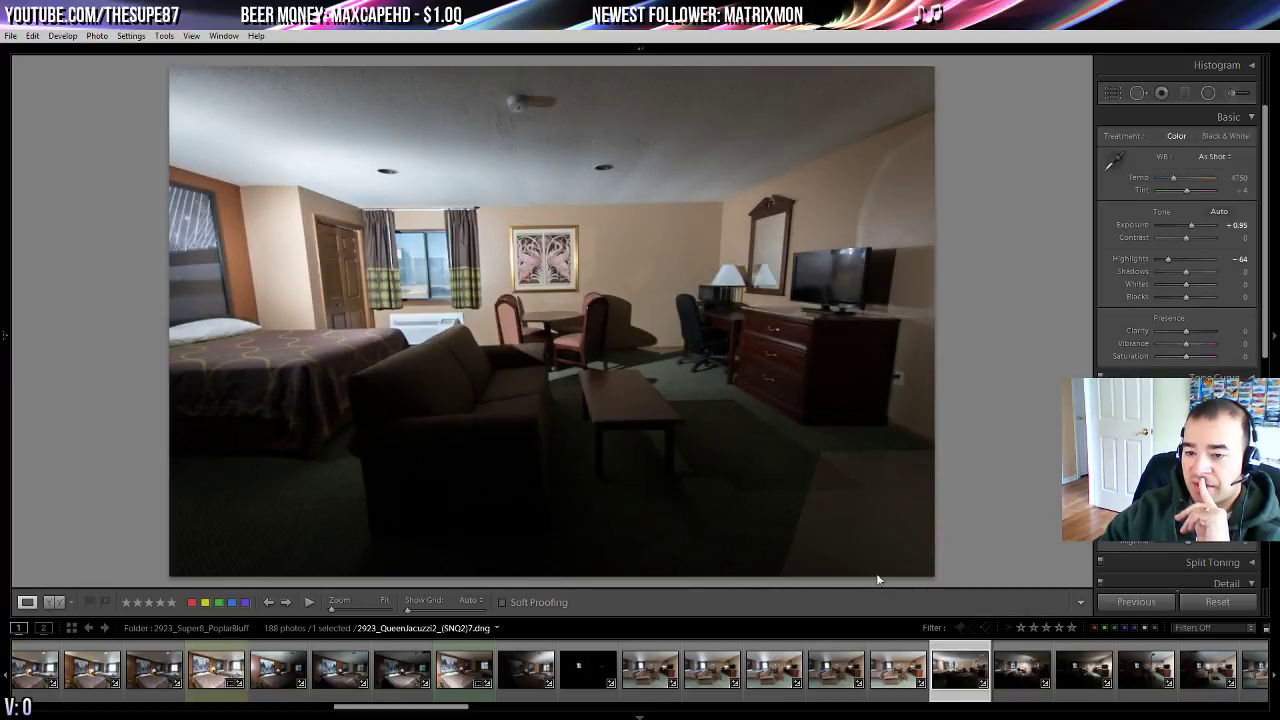
{"action": "left_click", "coordinate": [525, 263]}
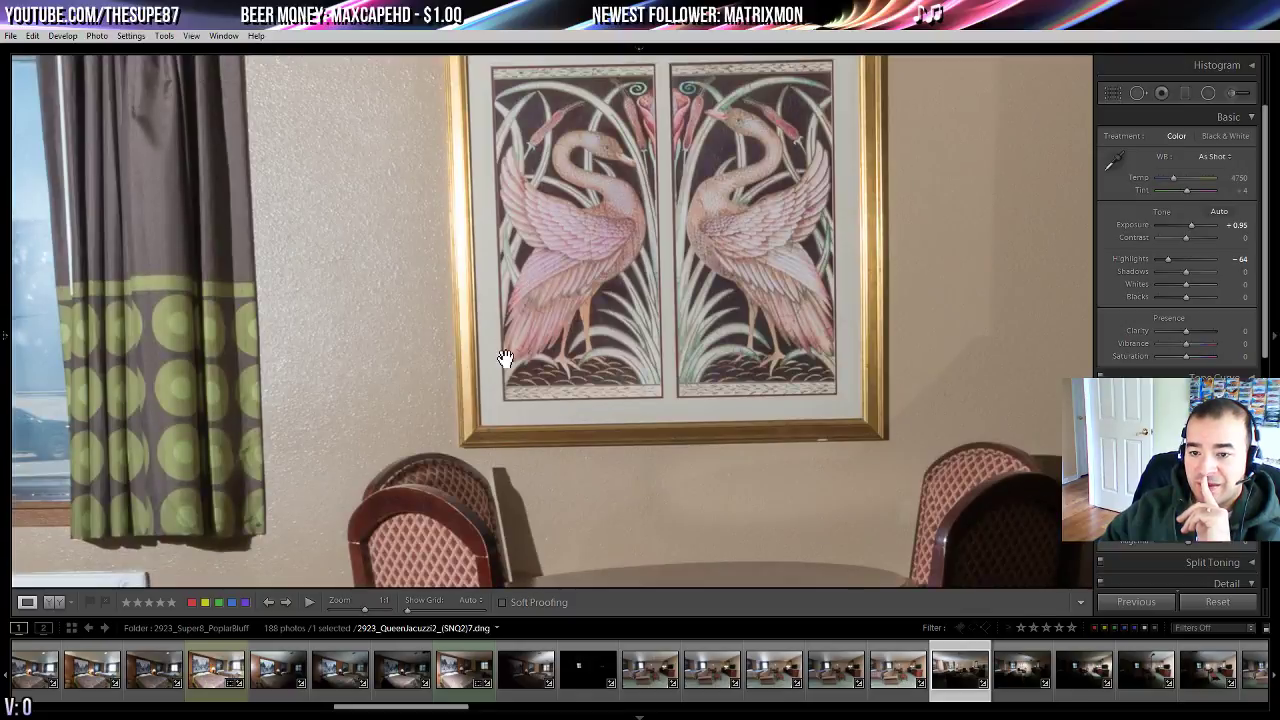
{"action": "left_click", "coordinate": [506, 352]}
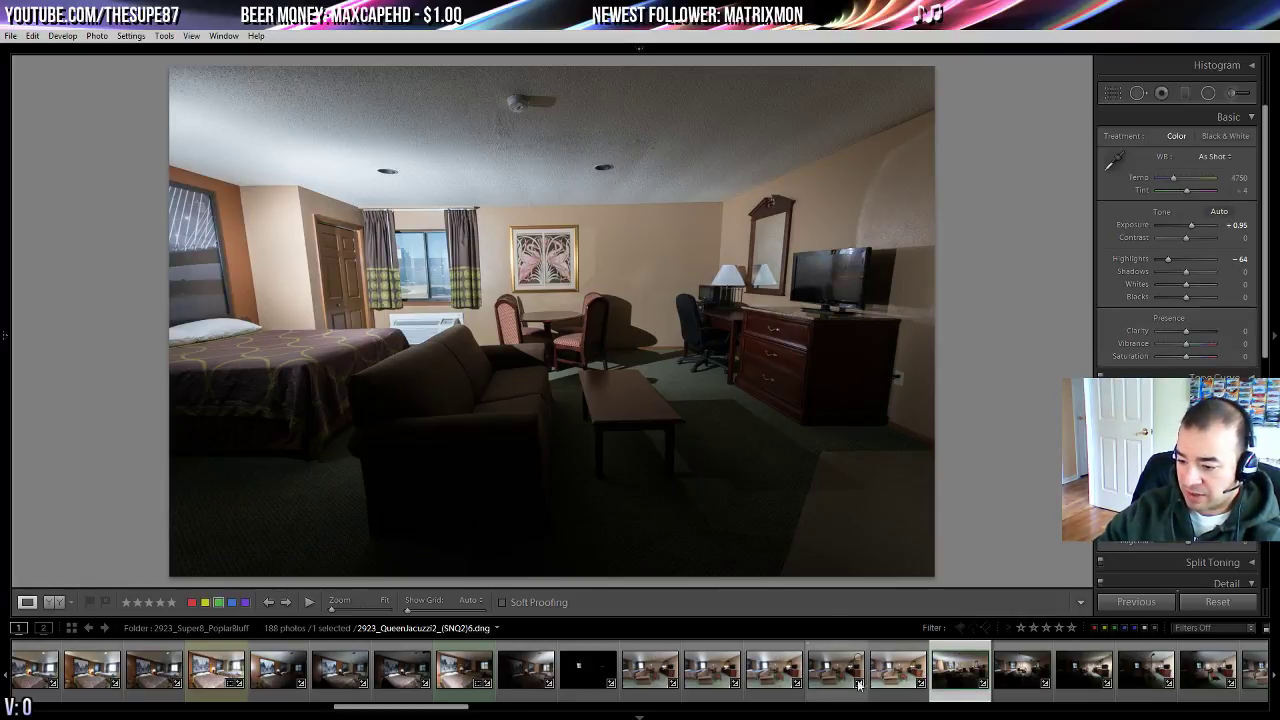
- Compare the five natural-light exposures of the sofa scene to choose the best base image
{"action": "left_click", "coordinate": [712, 678]}
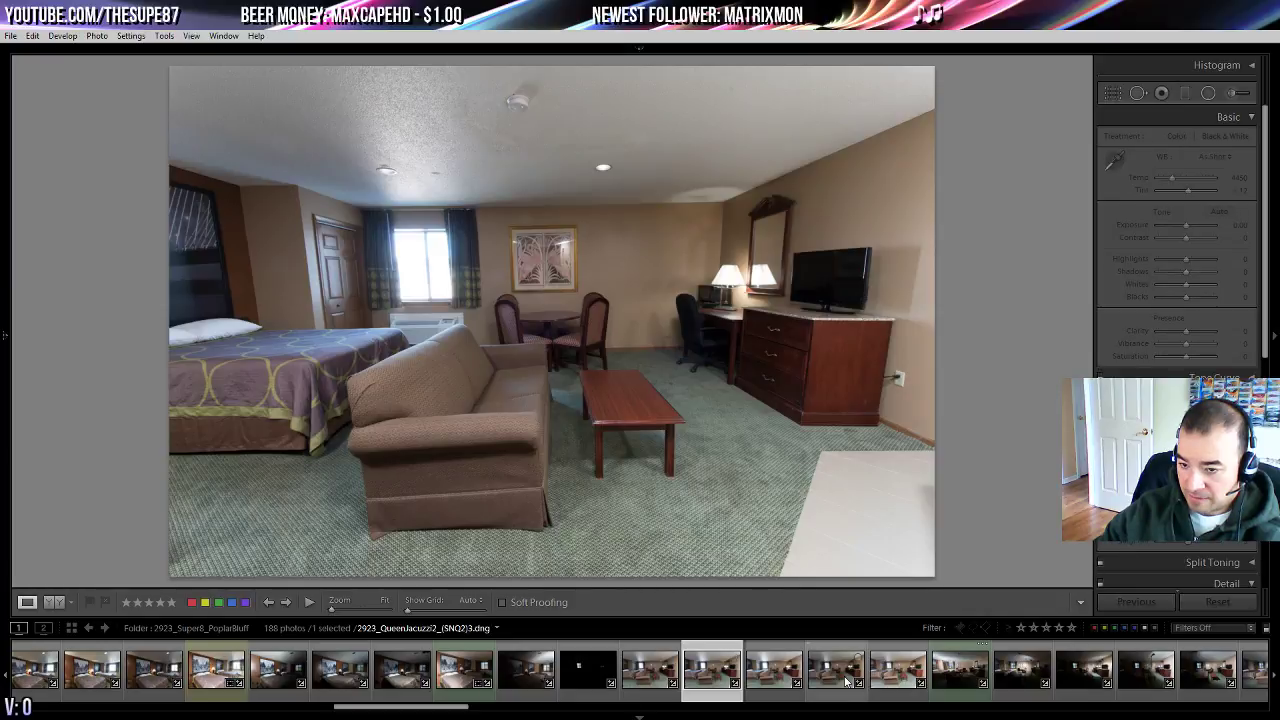
{"action": "left_click", "coordinate": [838, 680]}
{"action": "left_click", "coordinate": [882, 676]}
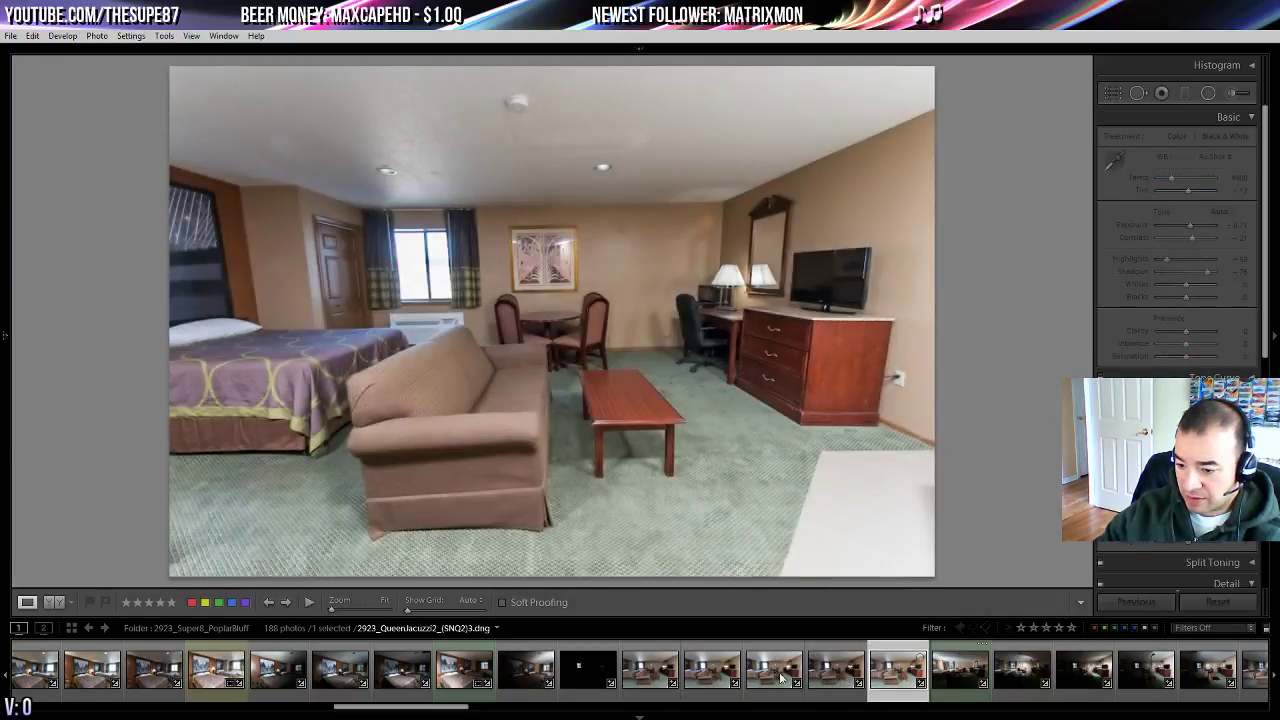
{"action": "left_click", "coordinate": [838, 678]}
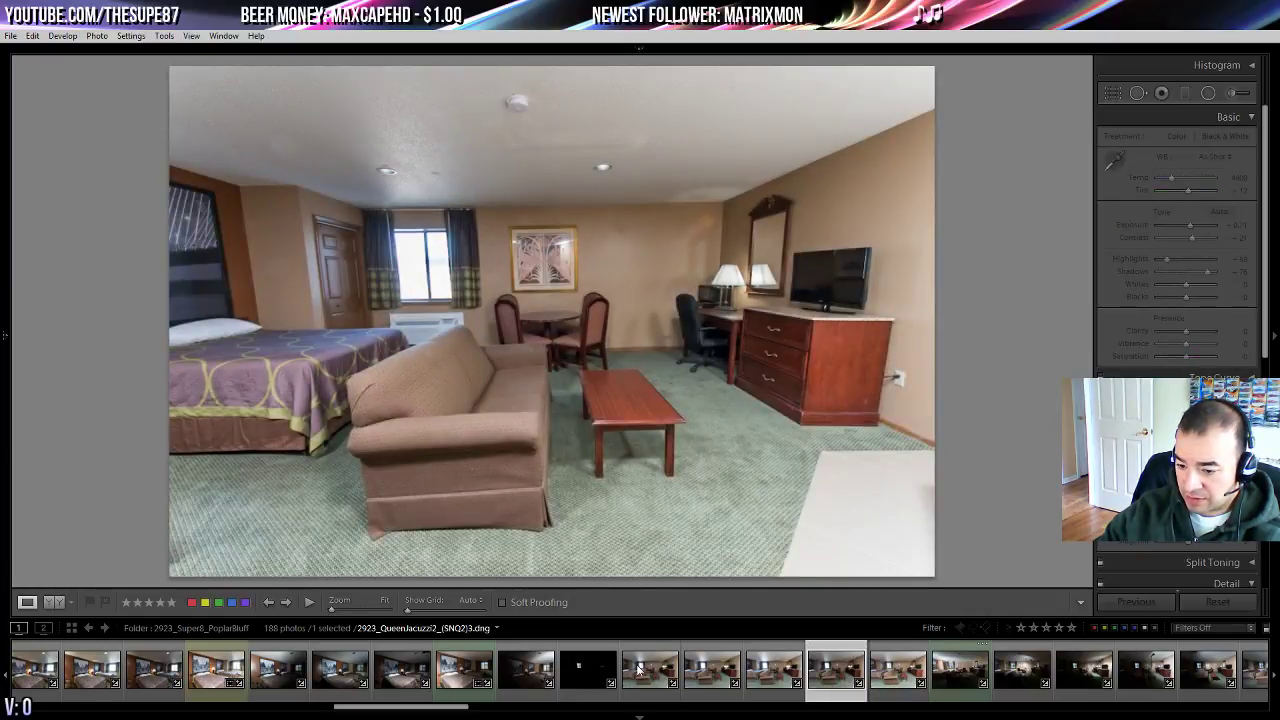
{"action": "left_click", "coordinate": [640, 670]}
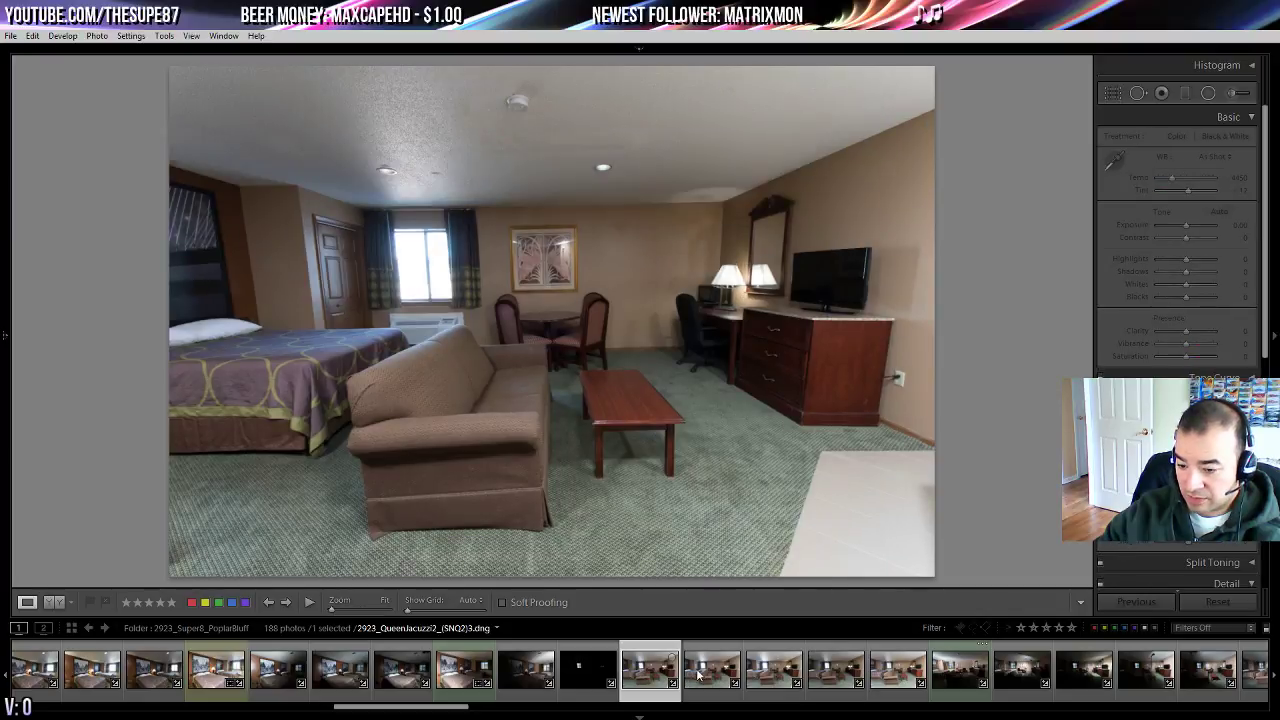
{"action": "left_click", "coordinate": [698, 676]}
{"action": "left_click", "coordinate": [772, 677]}
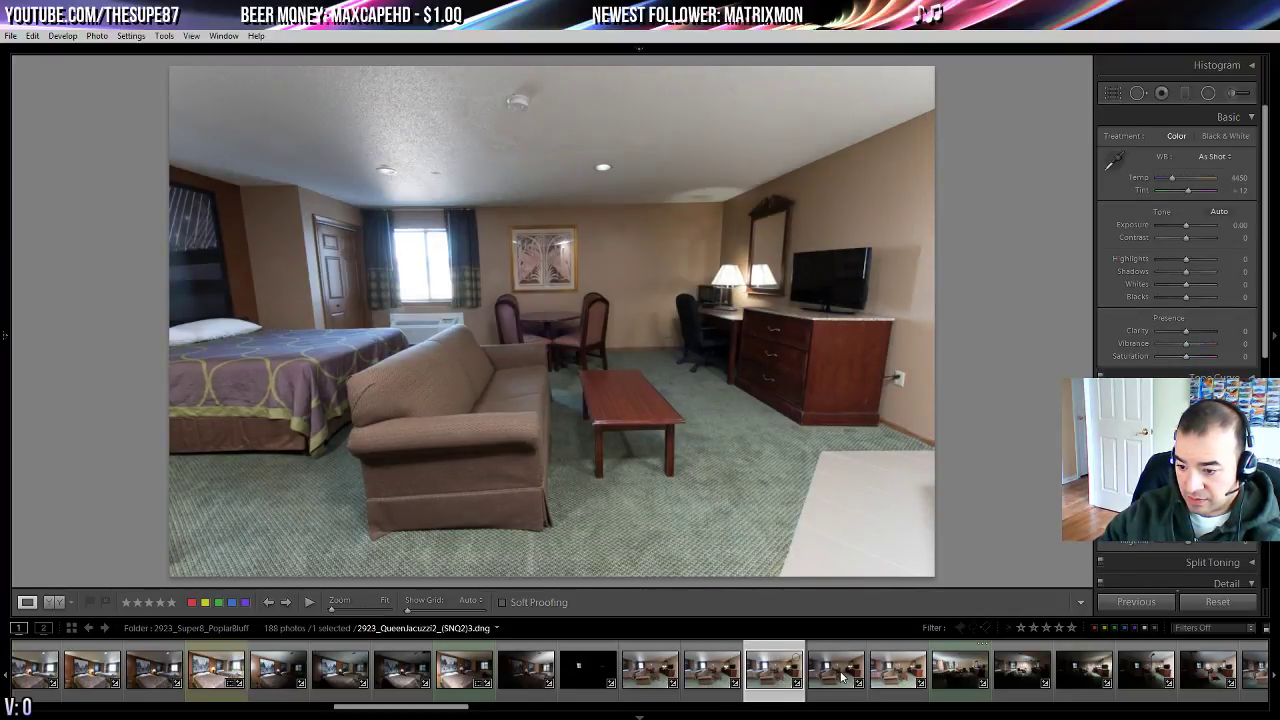
{"action": "left_click", "coordinate": [842, 678]}
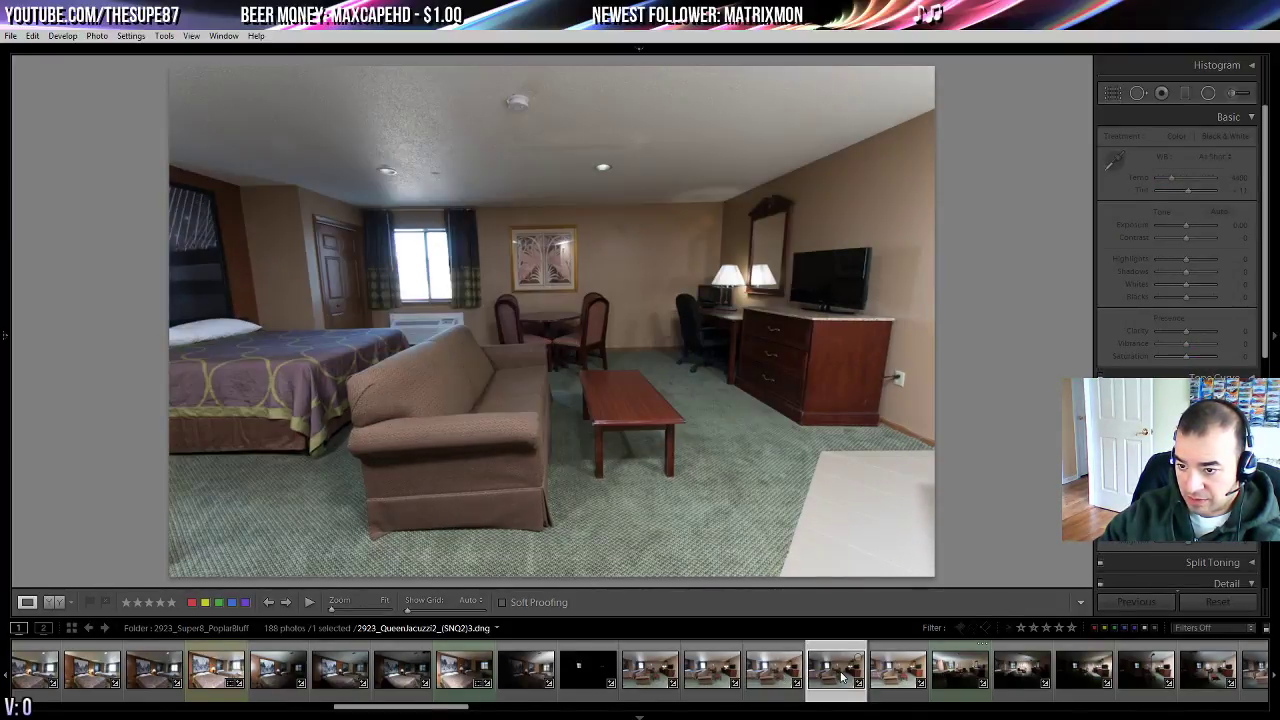
{"action": "left_click", "coordinate": [886, 677]}
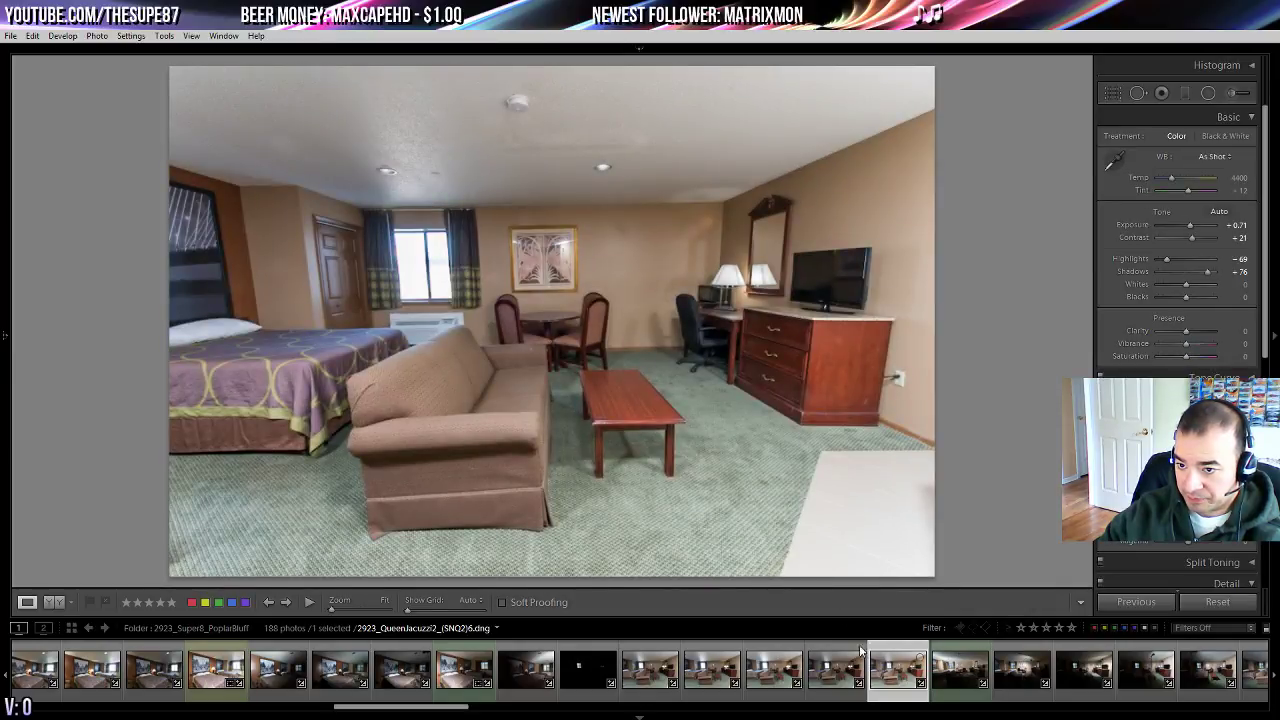
- Examine the bird print's glare at 1:1, recheck the neighbouring exposures, and label the tone-adjusted sofa base exposure yellow
{"action": "left_click", "coordinate": [546, 220]}
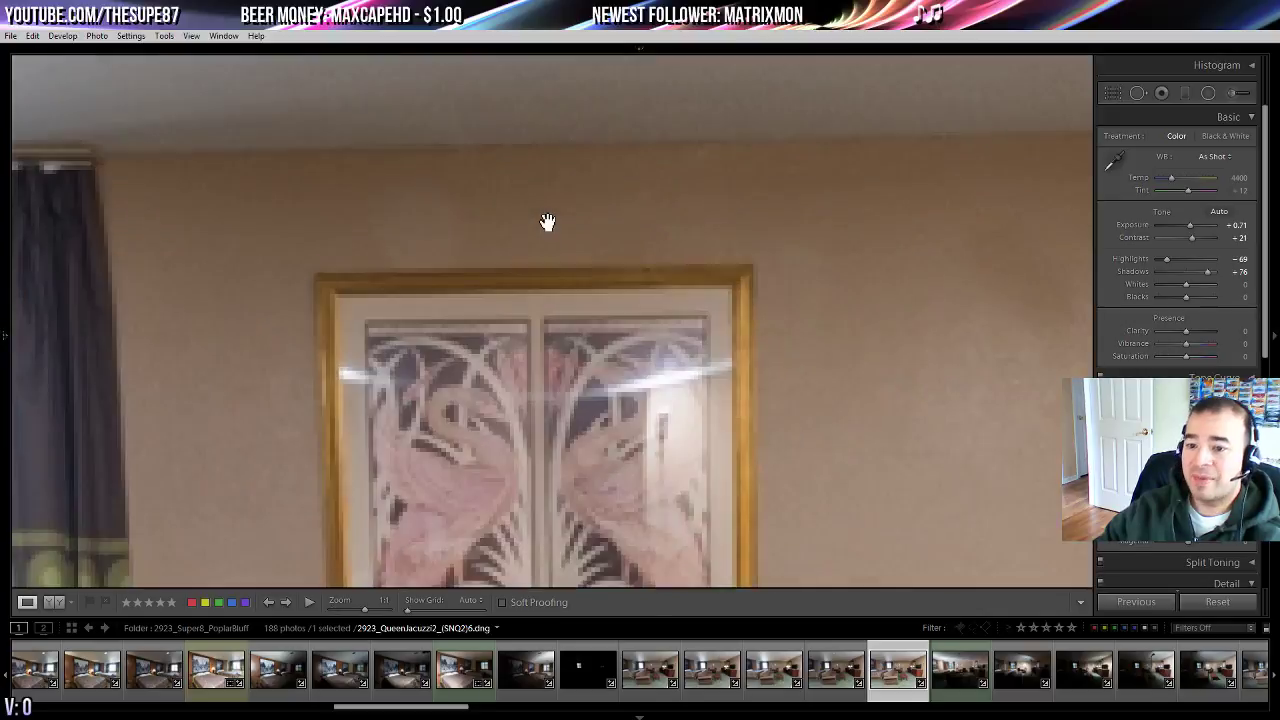
{"action": "left_click", "coordinate": [478, 226]}
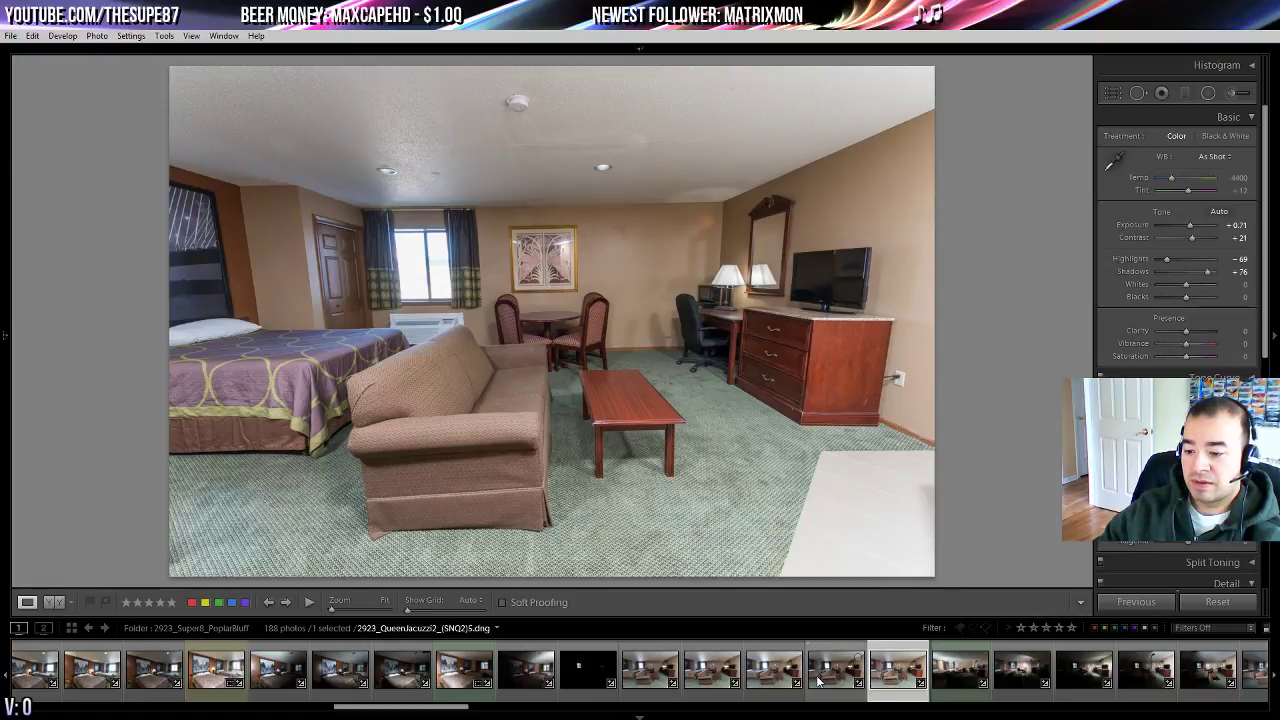
{"action": "left_click", "coordinate": [818, 680]}
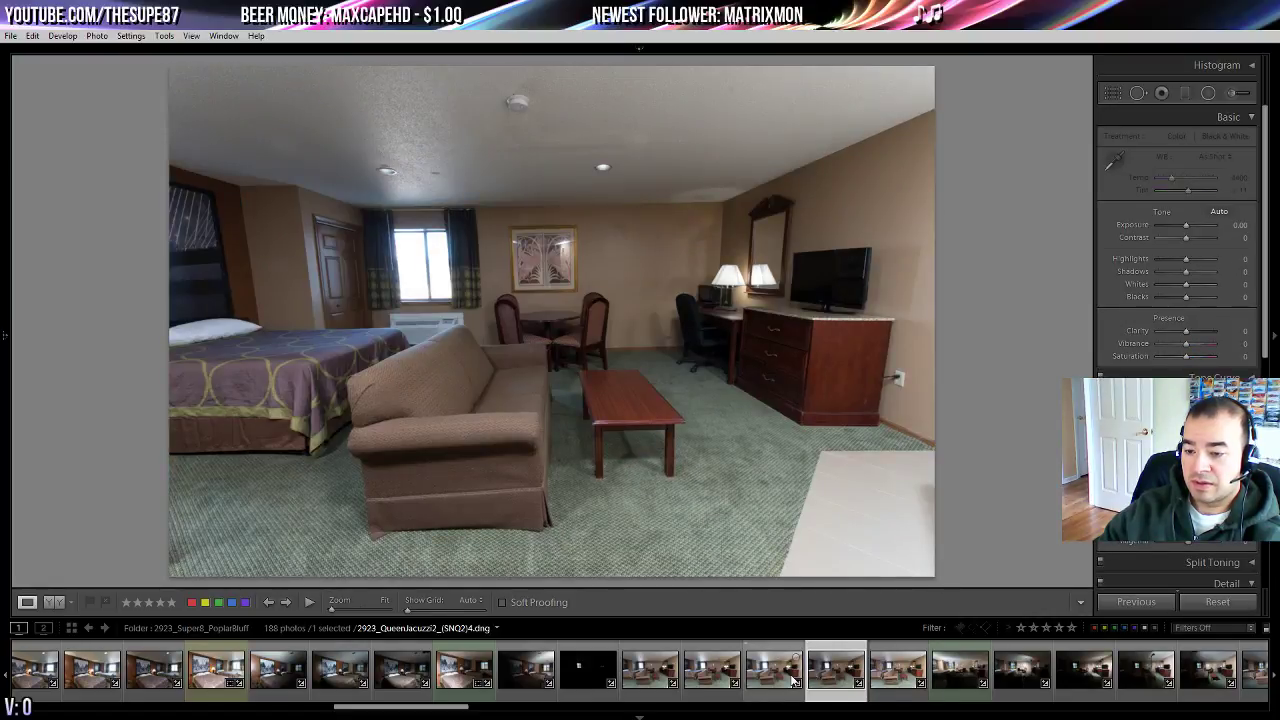
{"action": "left_click", "coordinate": [793, 680]}
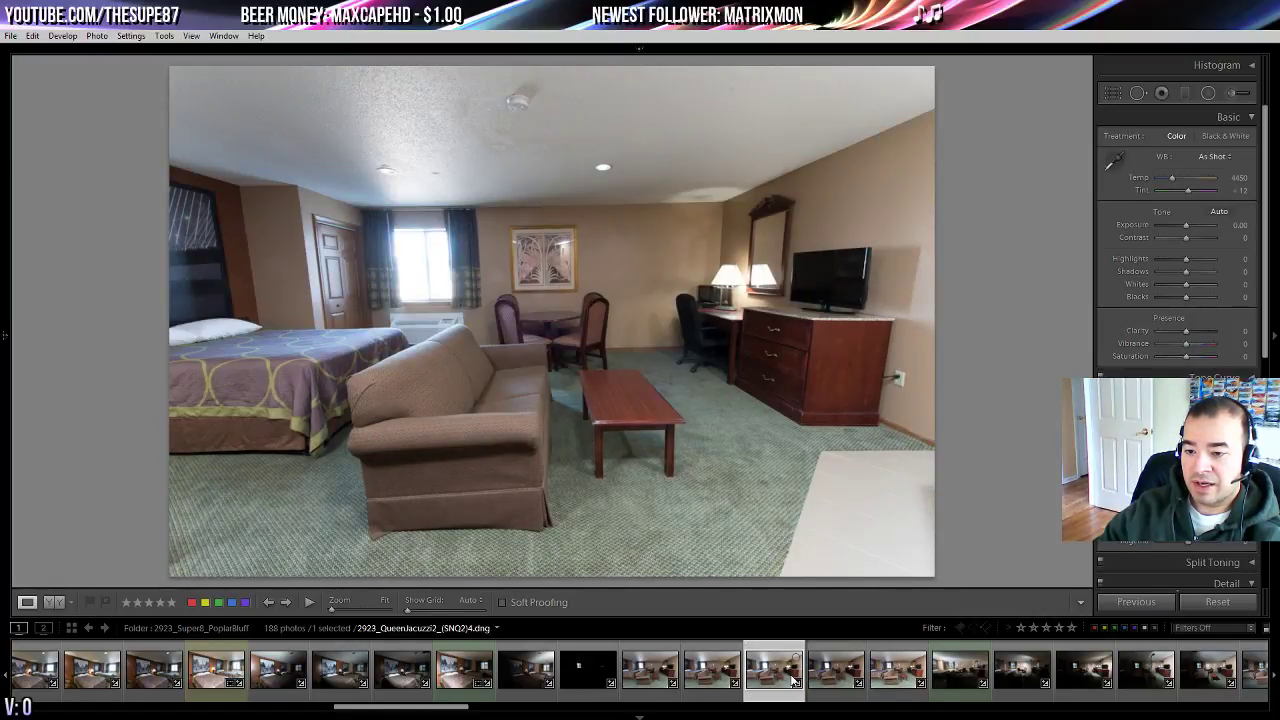
{"action": "left_click", "coordinate": [894, 671]}
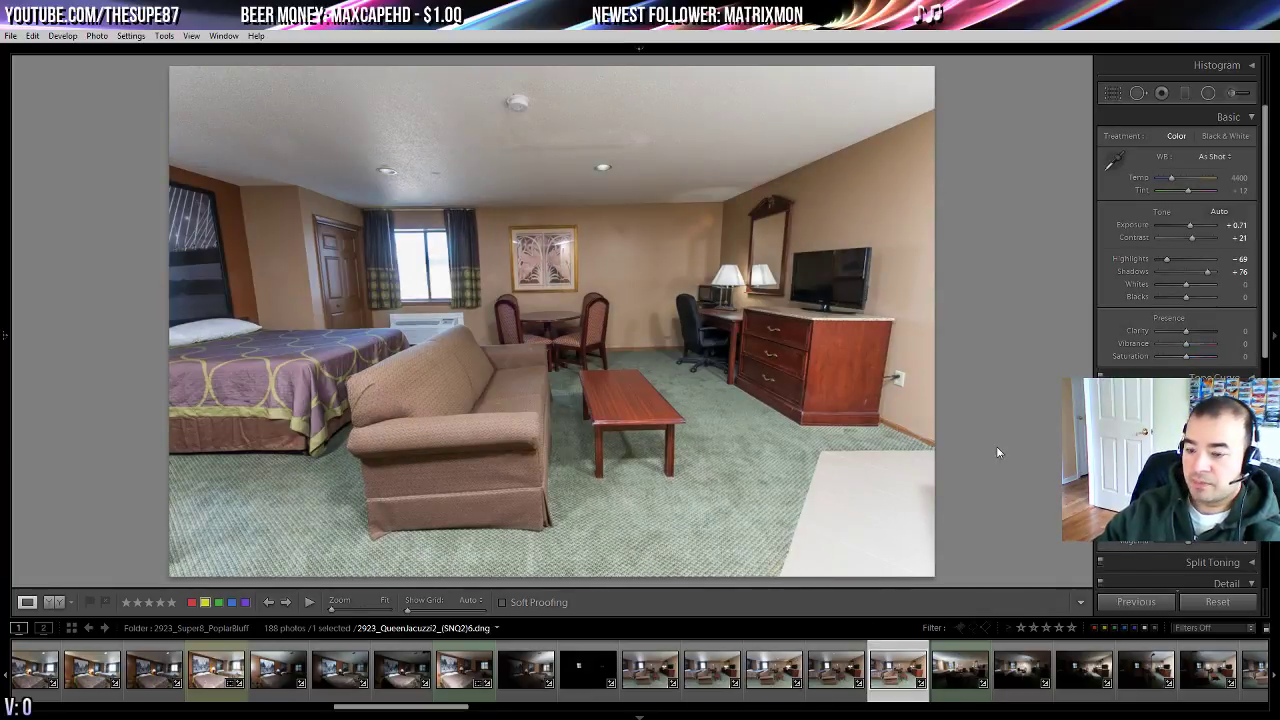
{"action": "left_click", "coordinate": [960, 668]}
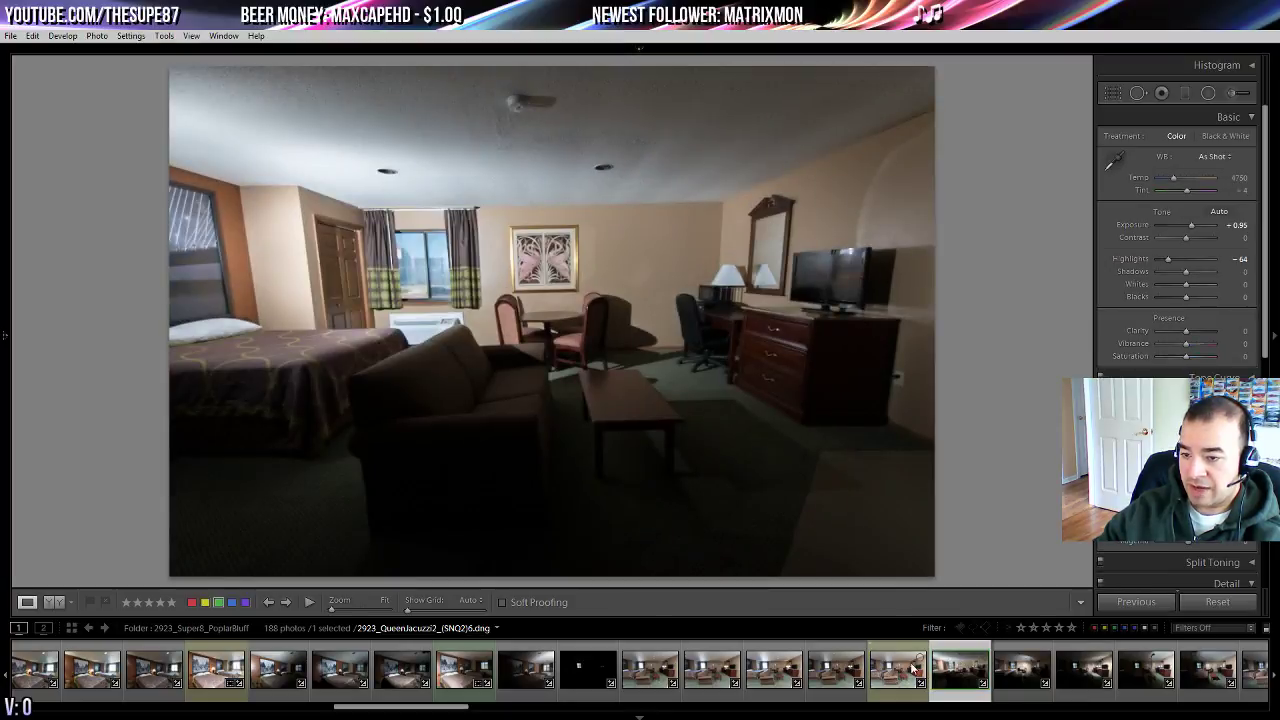
- Straighten the yellow-labelled sofa photo with a positive vertical perspective correction and a slight clockwise rotation
{"action": "left_click", "coordinate": [897, 677]}
{"action": "scroll", "coordinate": [1177, 220], "scroll_direction": "down", "scroll_amount": 5}
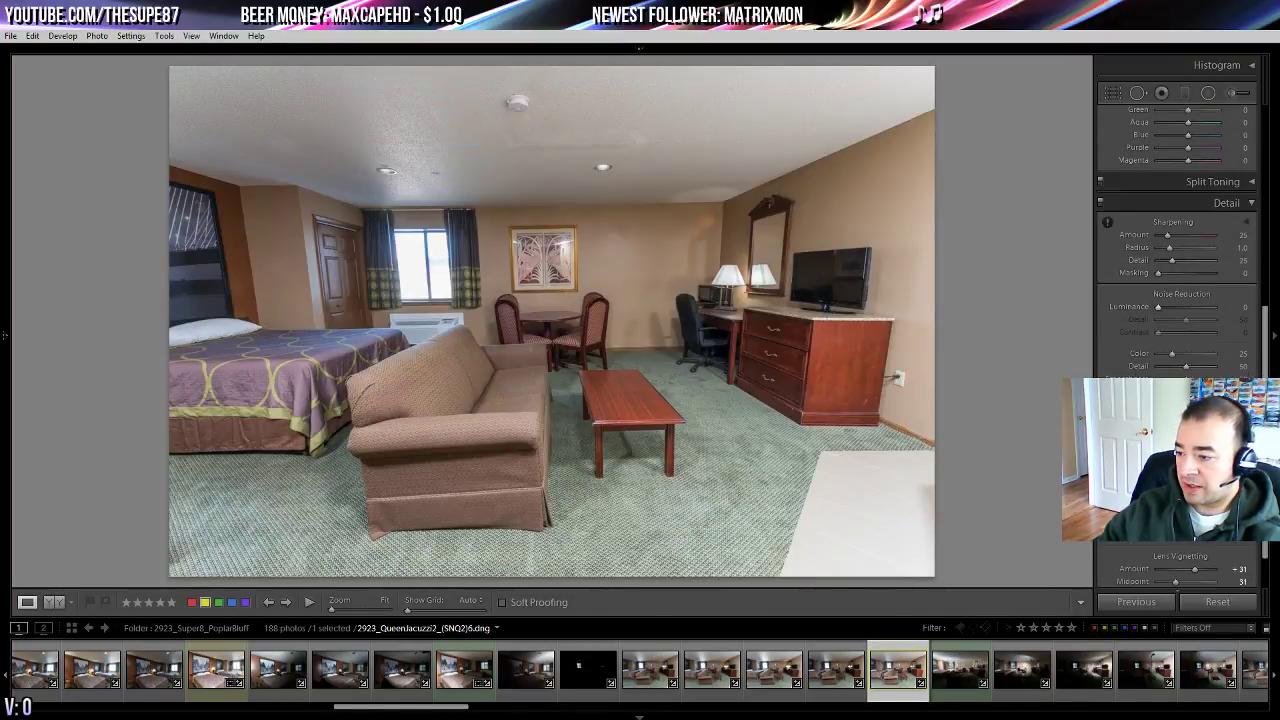
{"action": "key", "text": "ctrl+alt+o"}
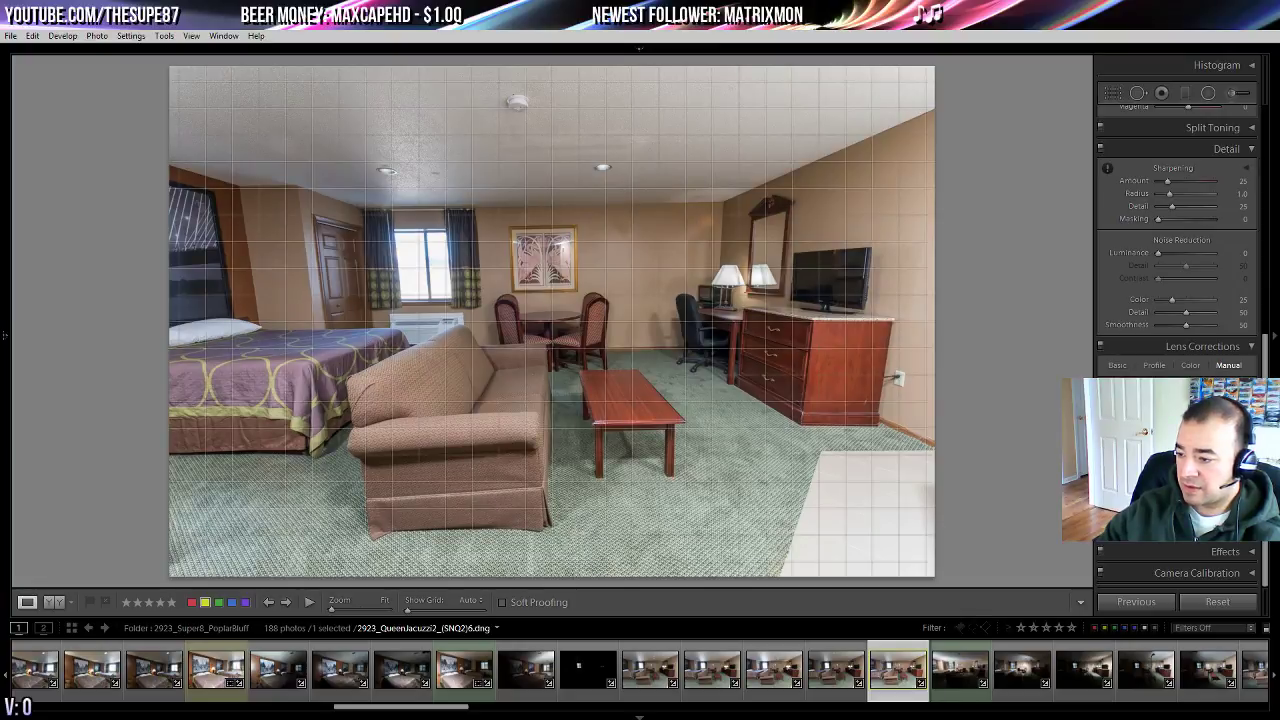
{"action": "left_click_drag", "start_coordinate": [1186, 413], "coordinate": [1200, 413]}
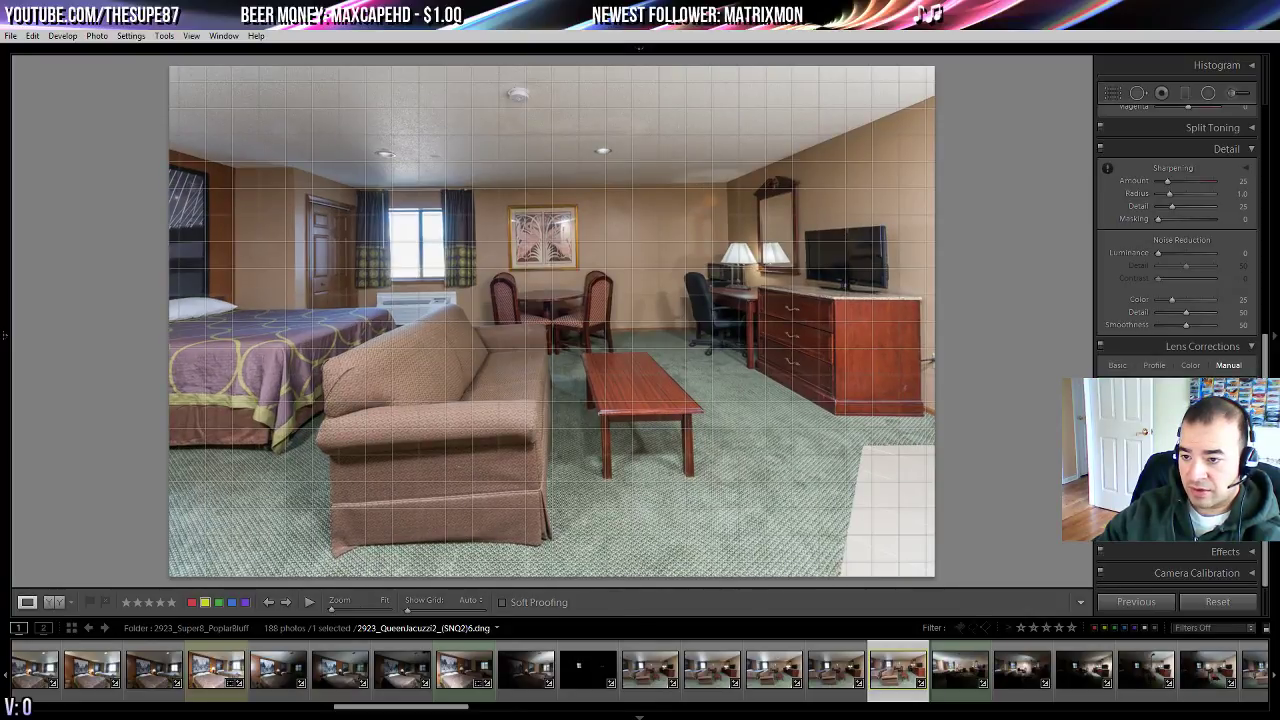
{"action": "left_click_drag", "start_coordinate": [1200, 413], "coordinate": [1197, 413]}
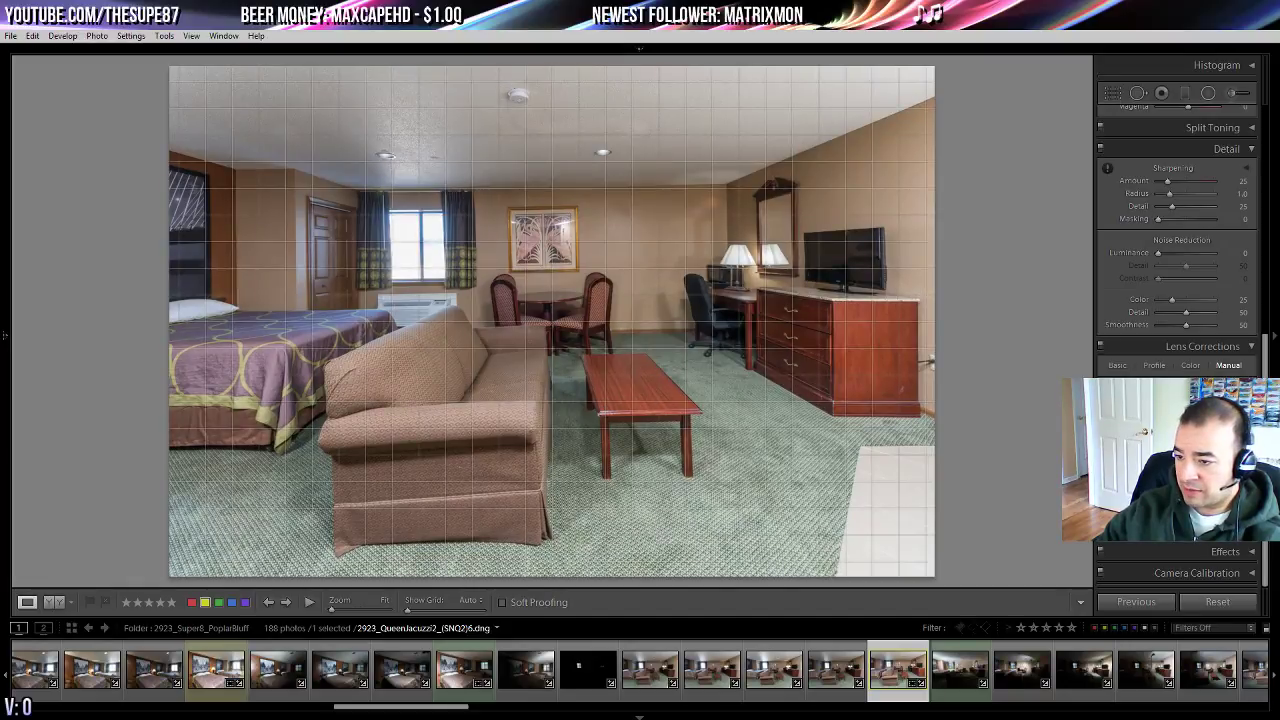
{"action": "left_click_drag", "start_coordinate": [1186, 438], "coordinate": [1189, 438]}
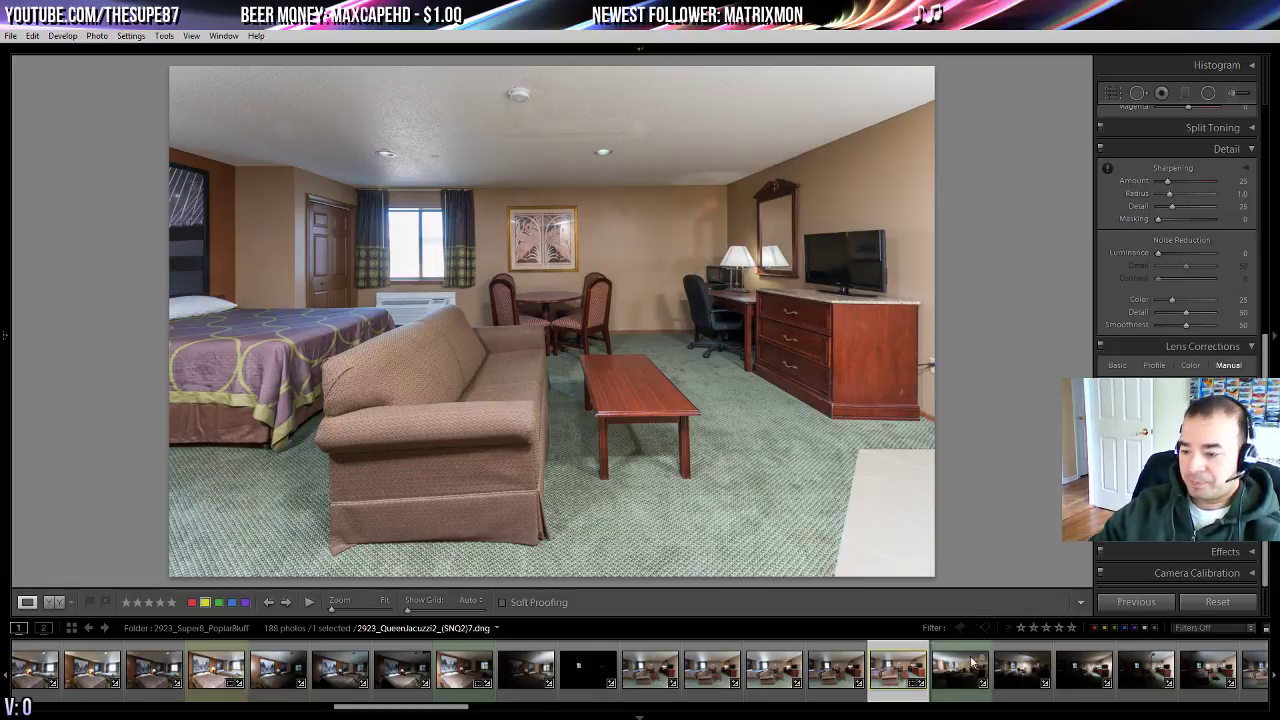
- Sync the perspective and rotation corrections from the yellow-labelled sofa photo to the green-labelled flash exposure
{"action": "left_click", "coordinate": [960, 668], "text": "ctrl"}
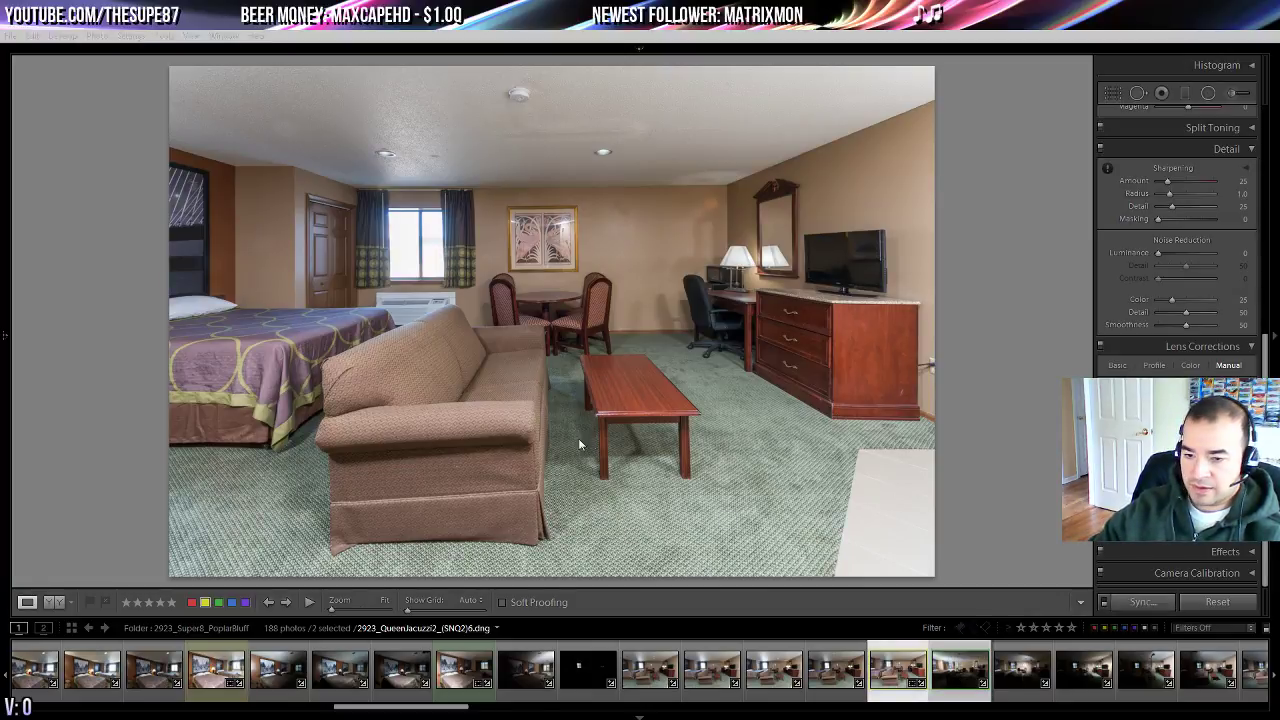
{"action": "left_click", "coordinate": [957, 683]}
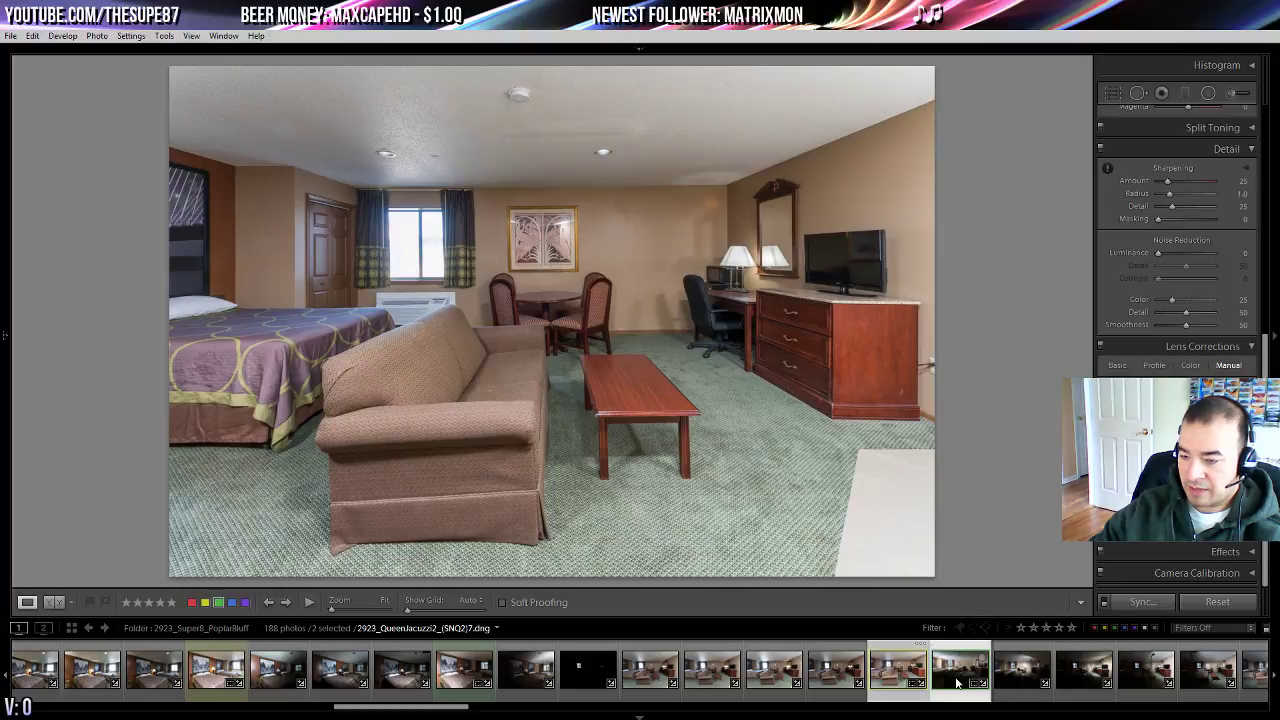
{"action": "left_click", "coordinate": [956, 683]}
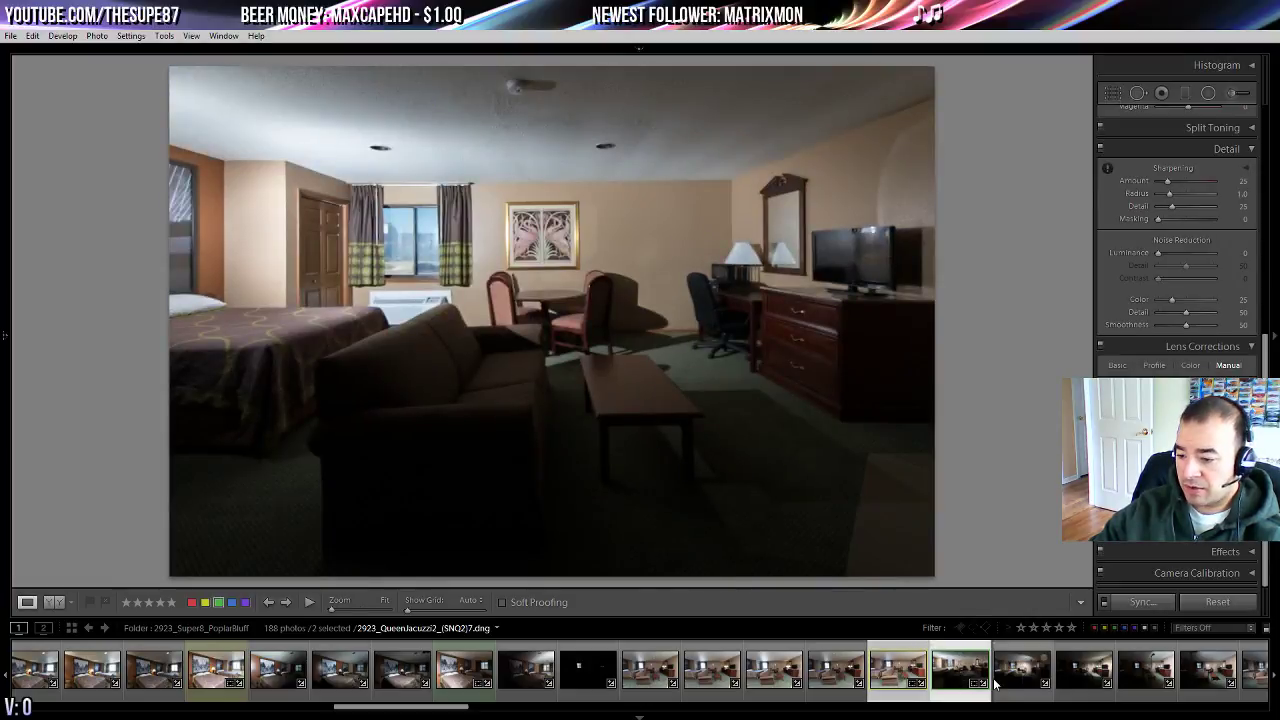
- Check one of the remaining sofa flash exposures and compare the first four exposures of the corner jacuzzi scene
{"action": "scroll", "coordinate": [1104, 676], "scroll_direction": "down", "scroll_amount": 3}
{"action": "left_click", "coordinate": [838, 685]}
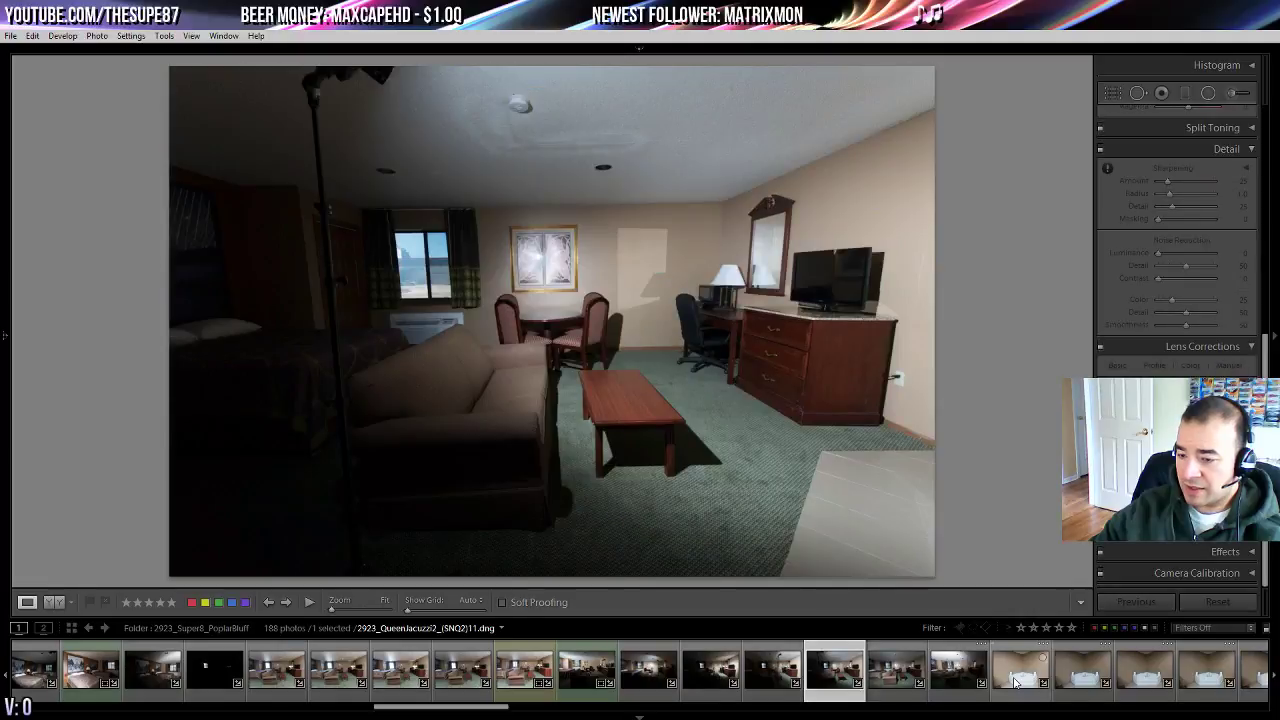
{"action": "left_click", "coordinate": [1015, 682]}
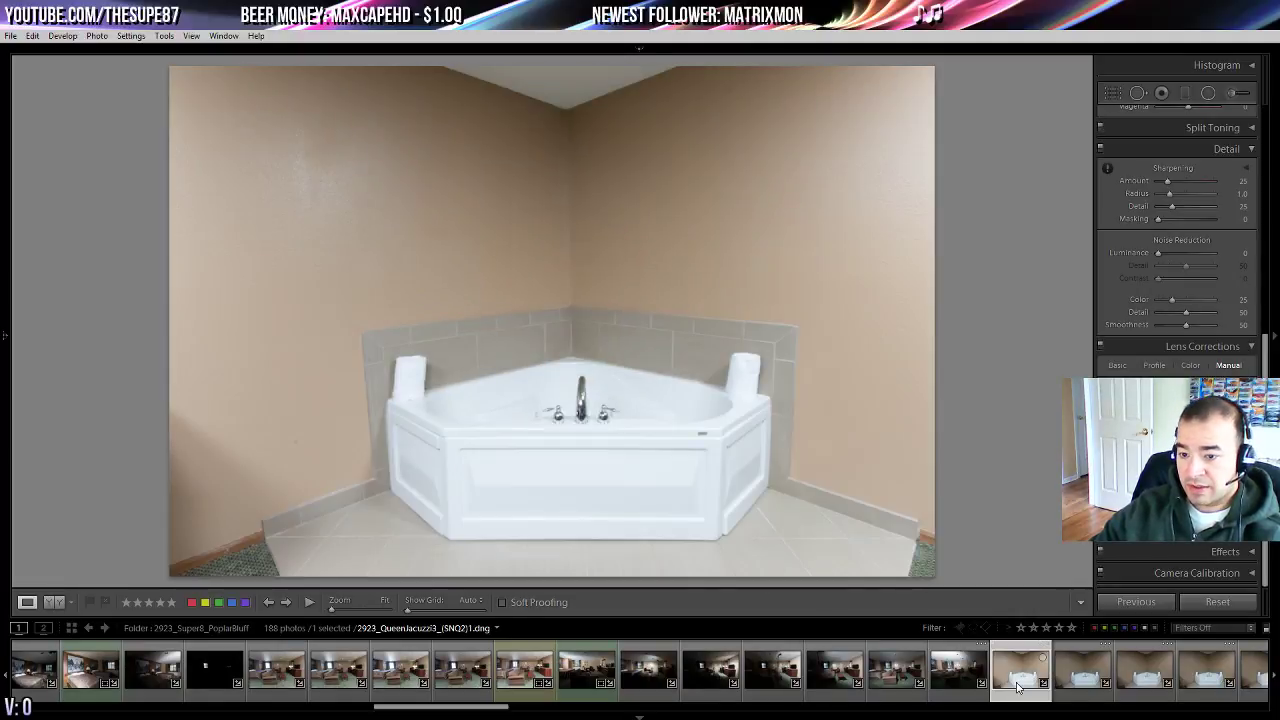
{"action": "left_click", "coordinate": [1093, 683]}
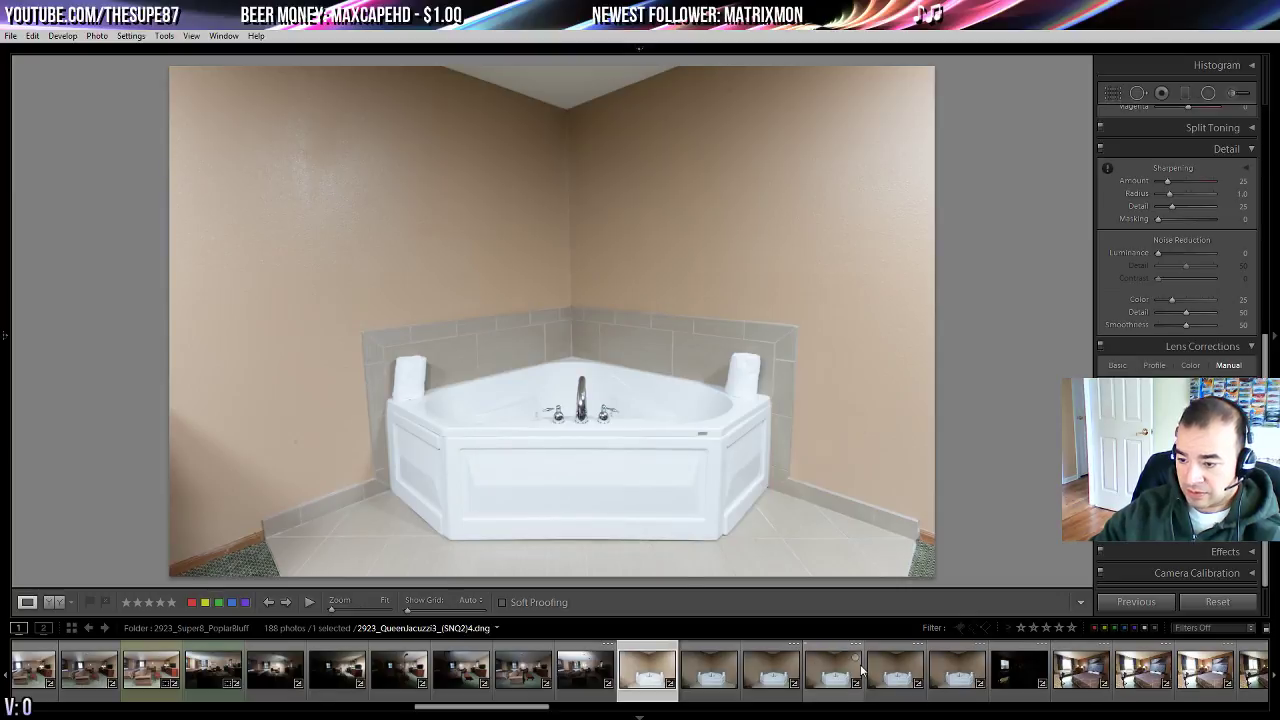
{"action": "left_click", "coordinate": [724, 680]}
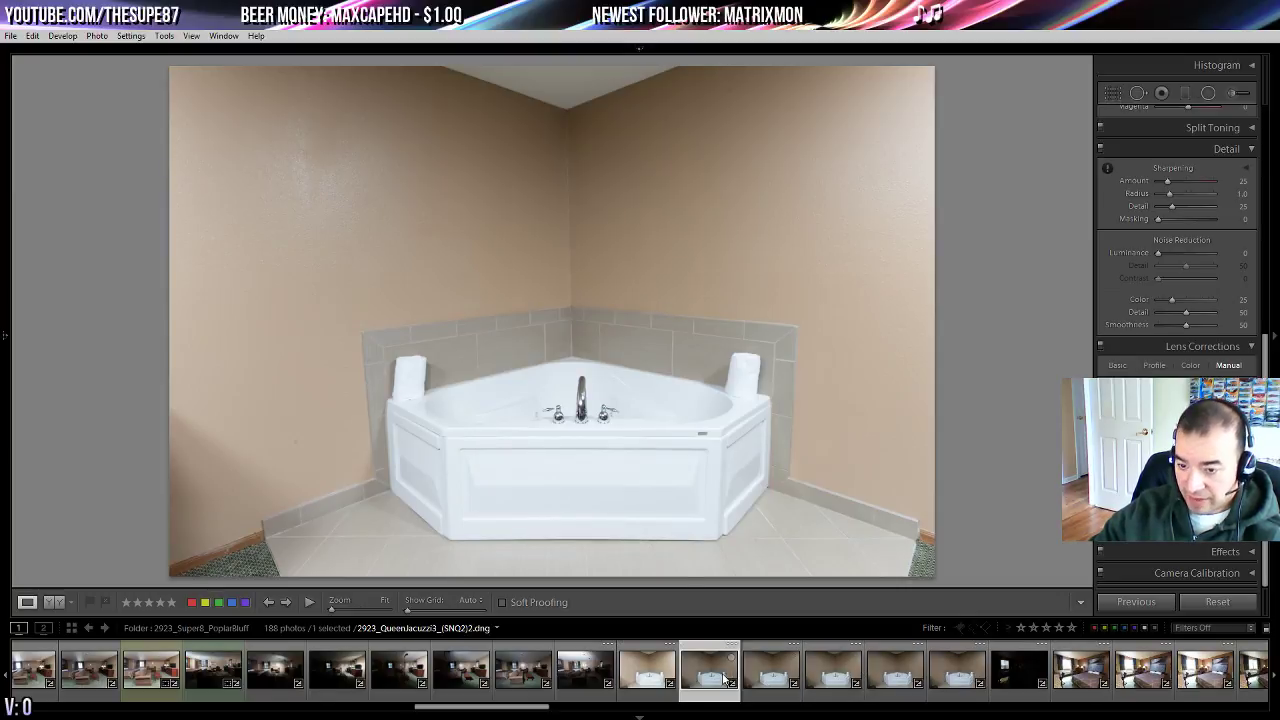
{"action": "left_click", "coordinate": [783, 675]}
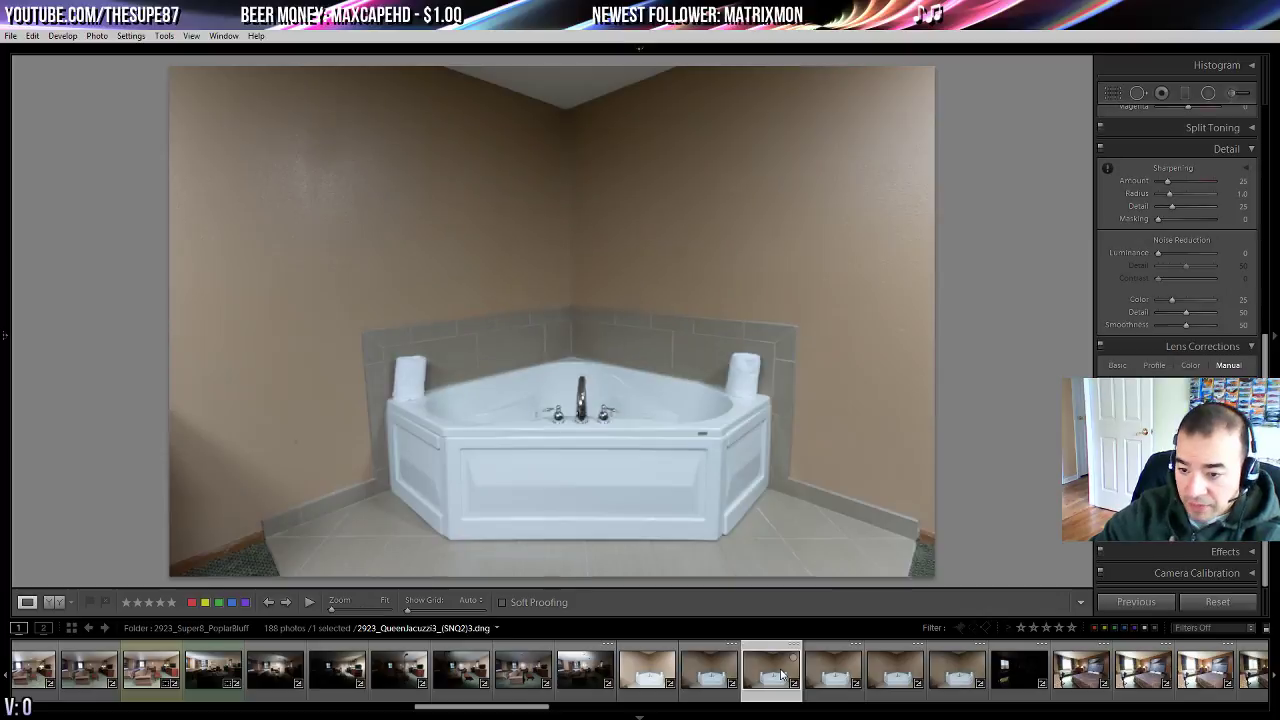
{"action": "key", "text": "Right"}
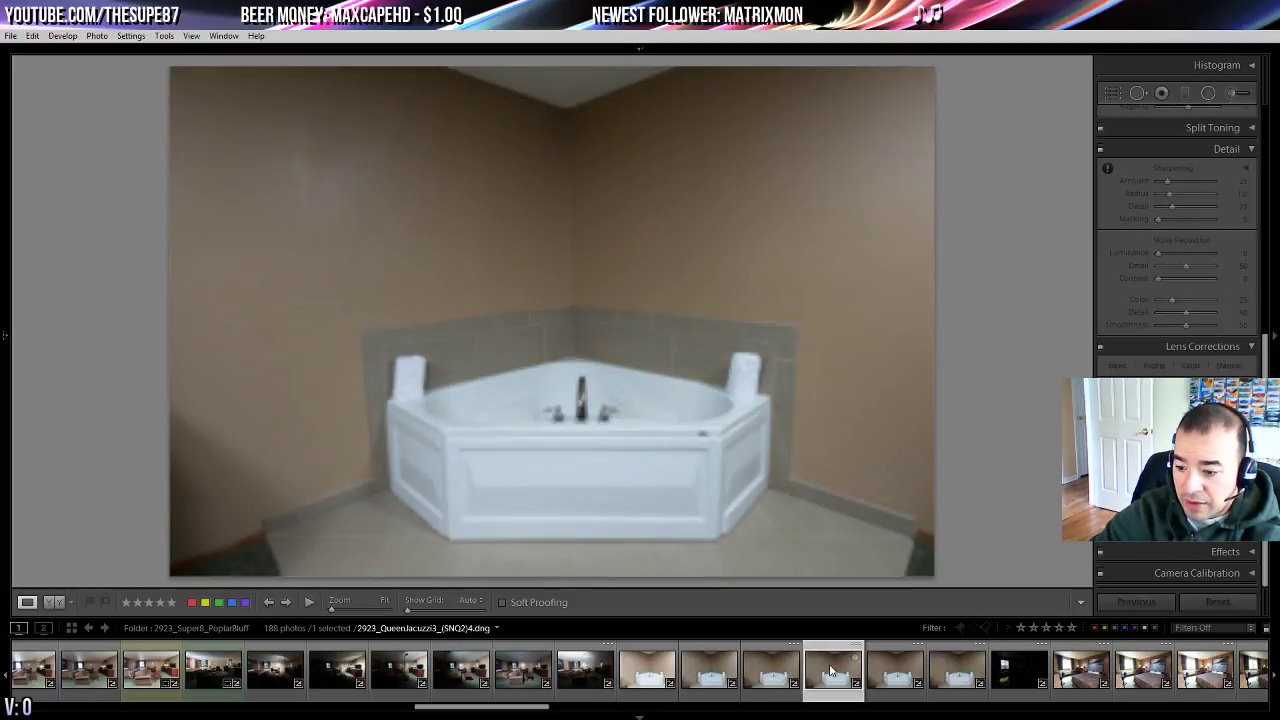
- Try Auto tone on the first exposure of the corner jacuzzi scene
{"action": "left_click", "coordinate": [647, 671]}
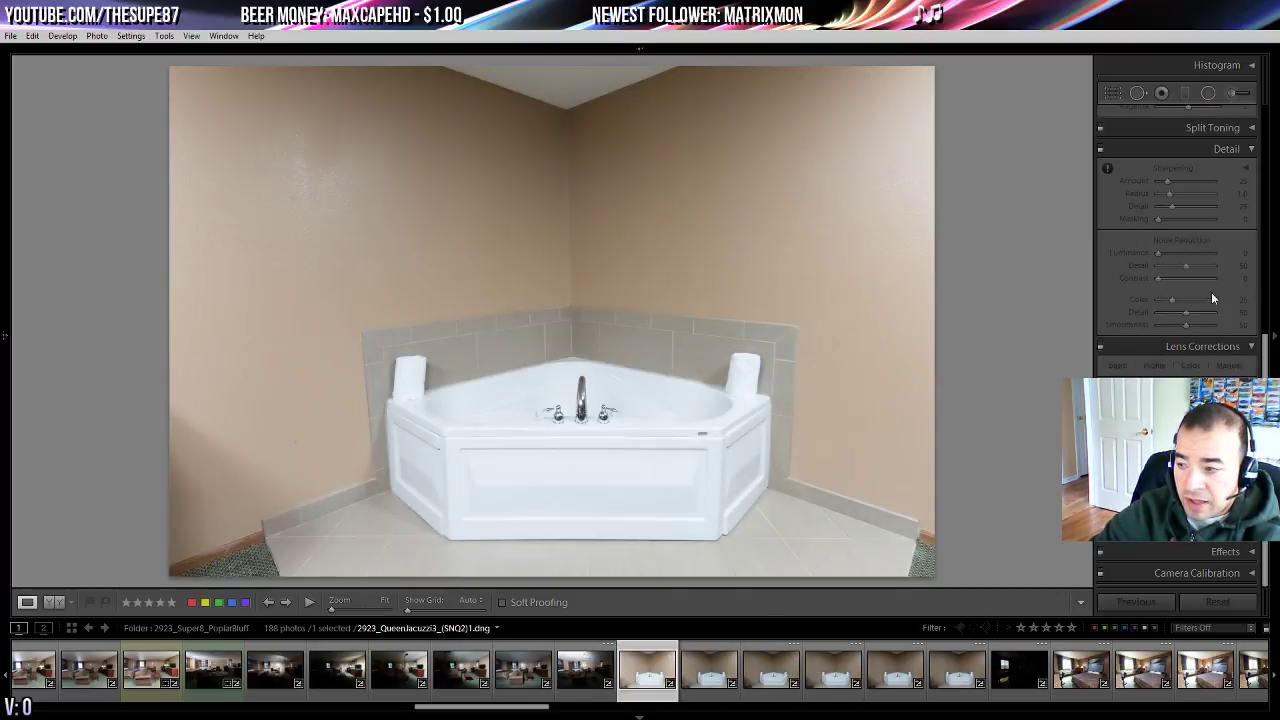
{"action": "scroll", "coordinate": [1191, 300], "scroll_direction": "up", "scroll_amount": 10}
{"action": "left_click", "coordinate": [1212, 210]}
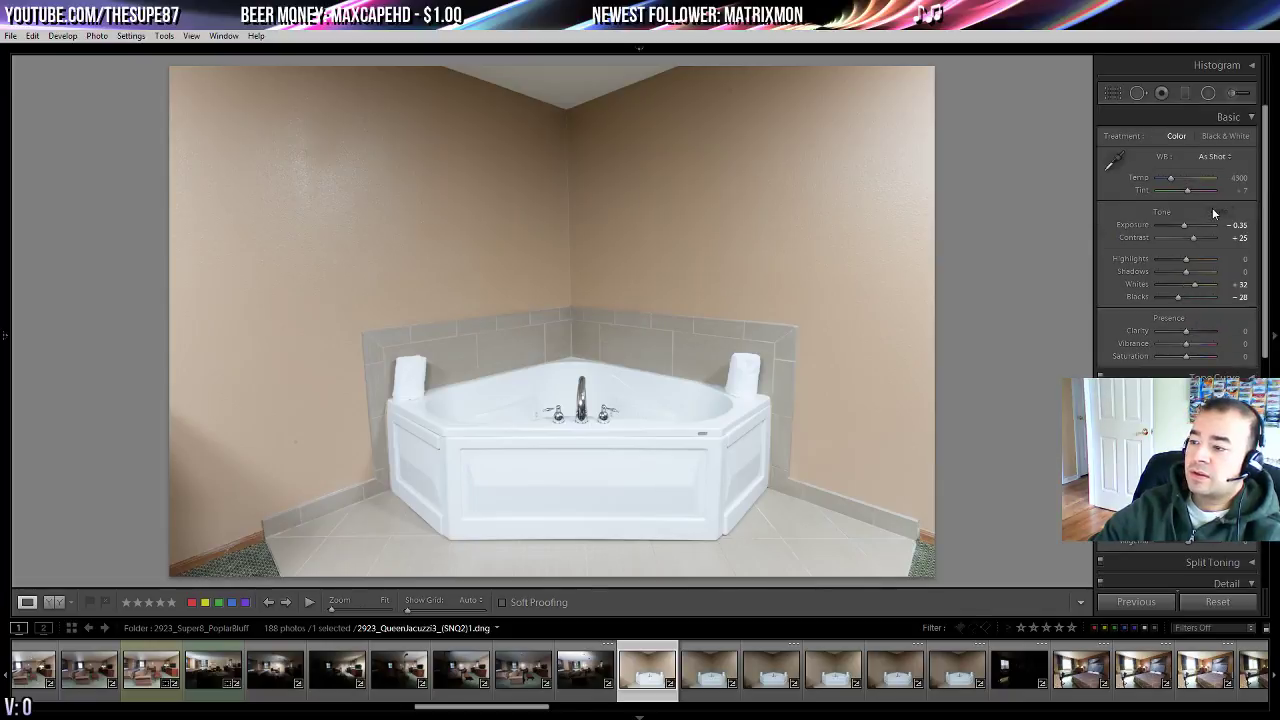
{"action": "key", "text": "ctrl+z"}
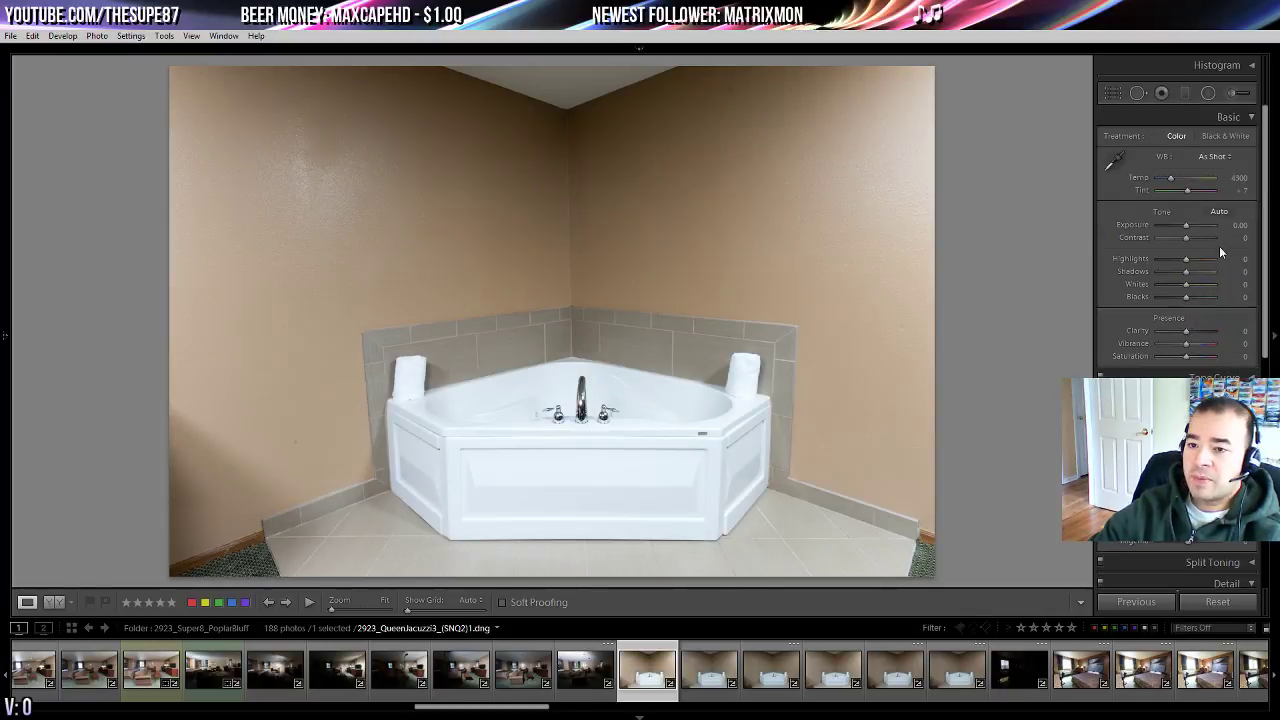
- Set the first corner jacuzzi exposure to Highlights -83, Shadows +67, Whites +14 and Blacks +7
{"action": "left_click", "coordinate": [1163, 259]}
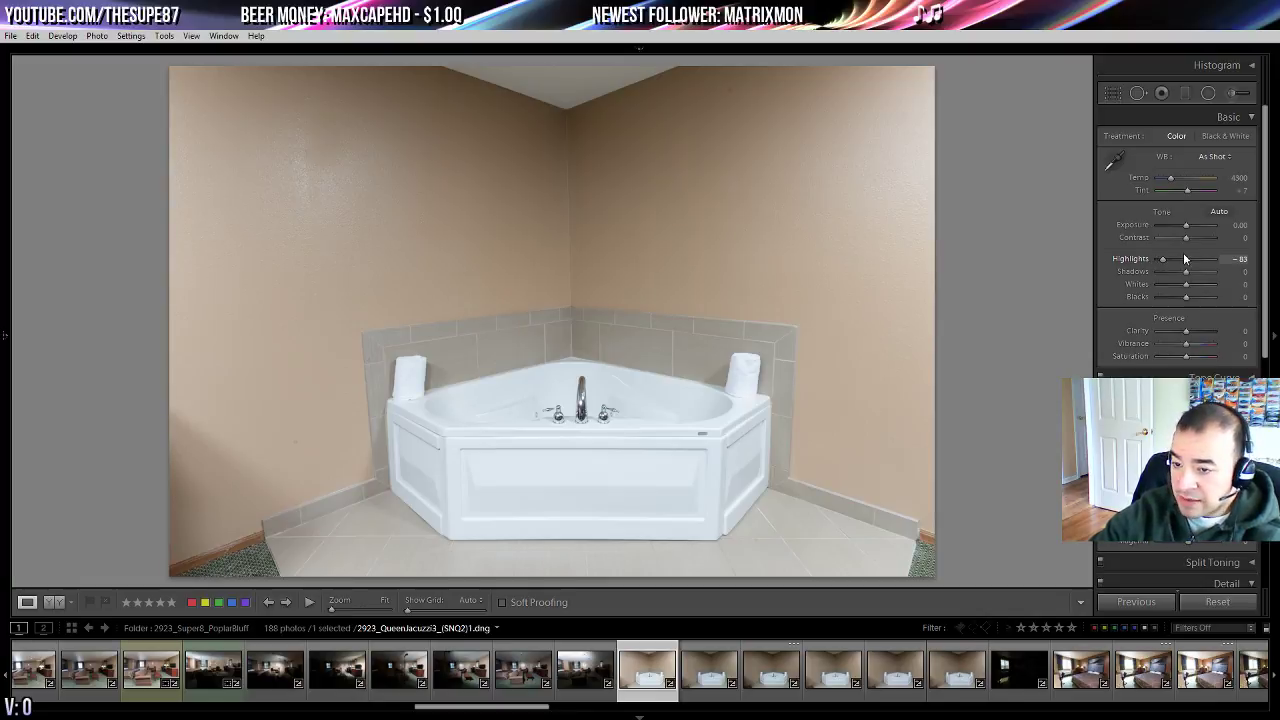
{"action": "left_click_drag", "start_coordinate": [1188, 271], "coordinate": [1185, 298]}
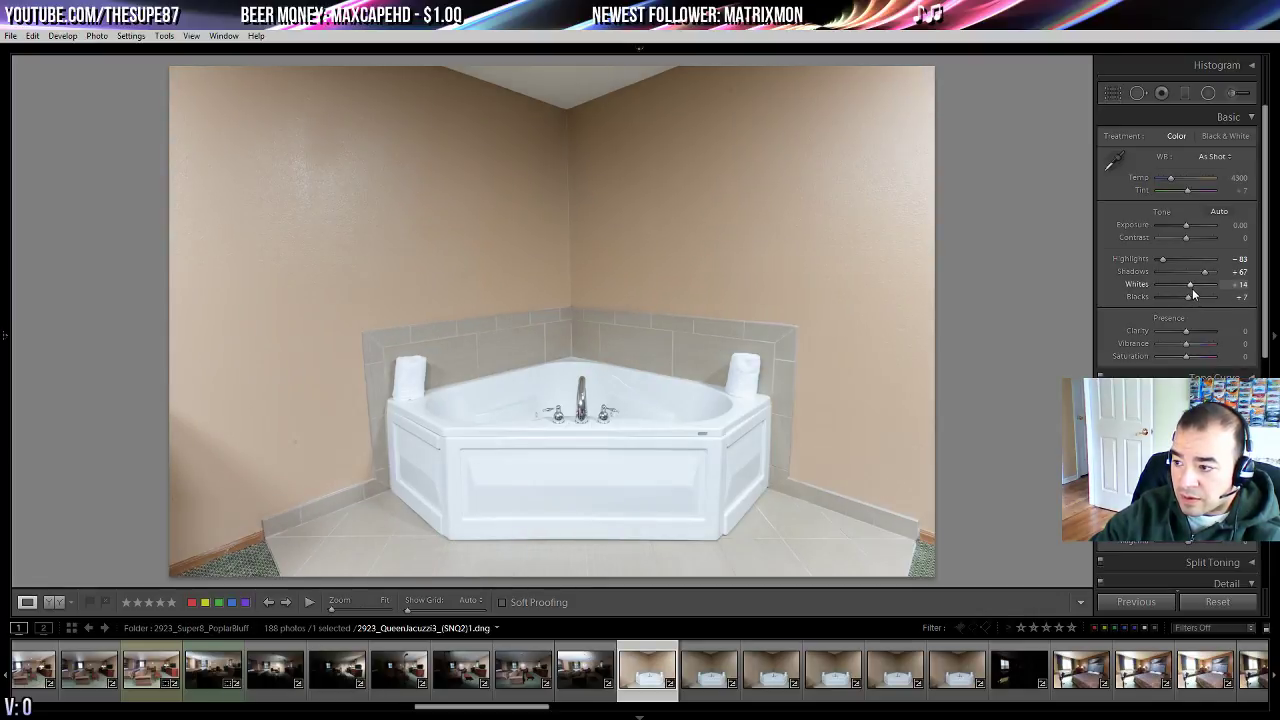
{"action": "left_click_drag", "start_coordinate": [1193, 290], "coordinate": [1188, 290]}
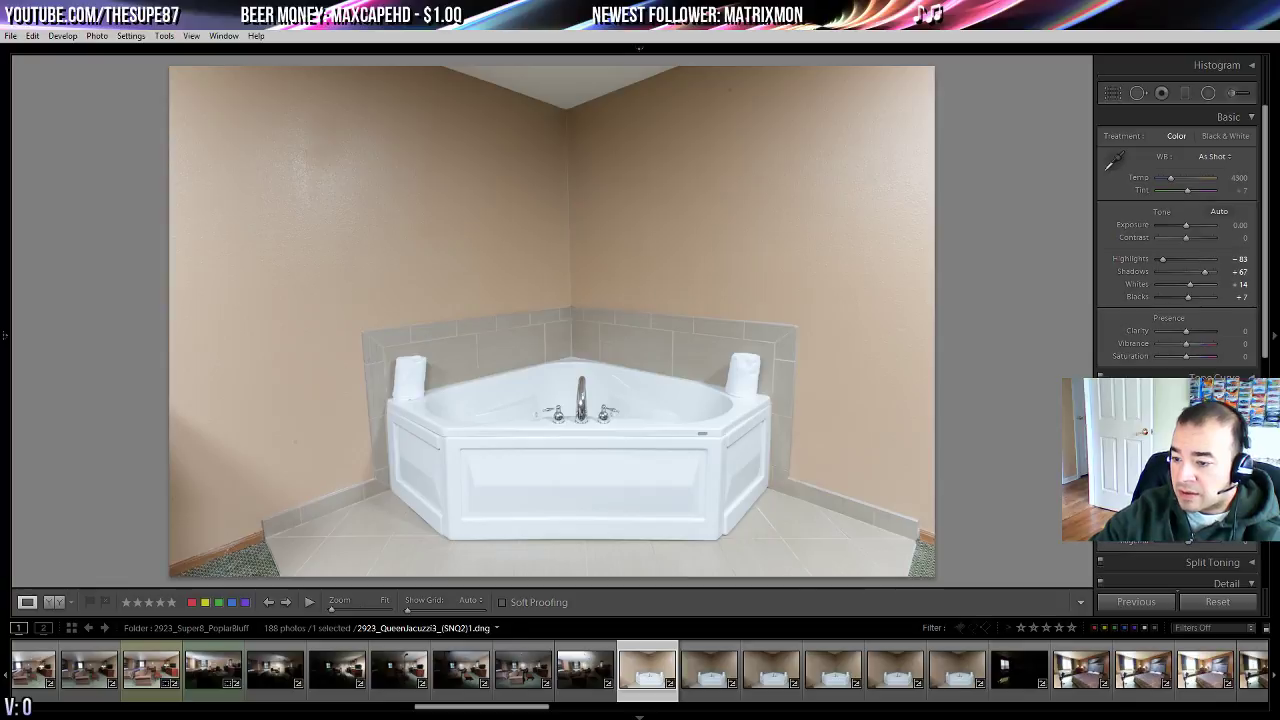
- Straighten the corner jacuzzi photo with a positive vertical perspective correction and a slight clockwise rotation
{"action": "scroll", "coordinate": [1175, 300], "scroll_direction": "down", "scroll_amount": 5}
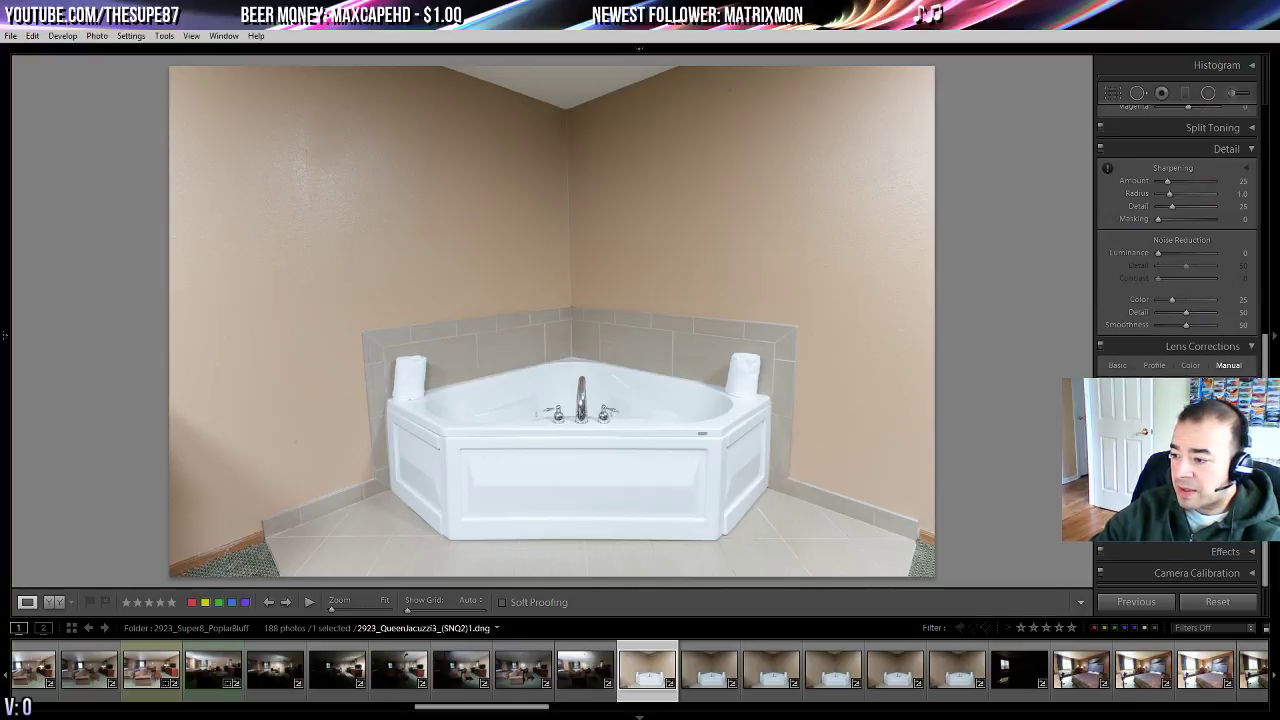
{"action": "left_click_drag", "start_coordinate": [1186, 413], "coordinate": [1193, 413]}
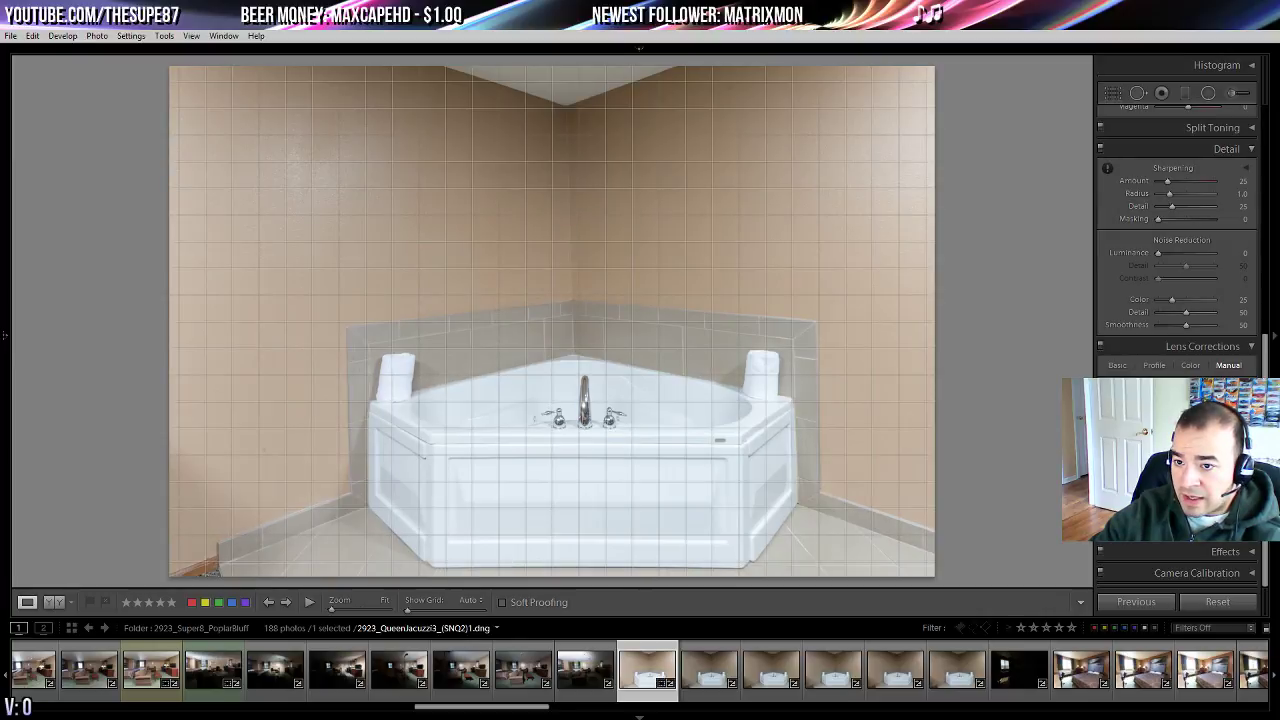
{"action": "left_click_drag", "start_coordinate": [1186, 438], "coordinate": [1189, 438]}
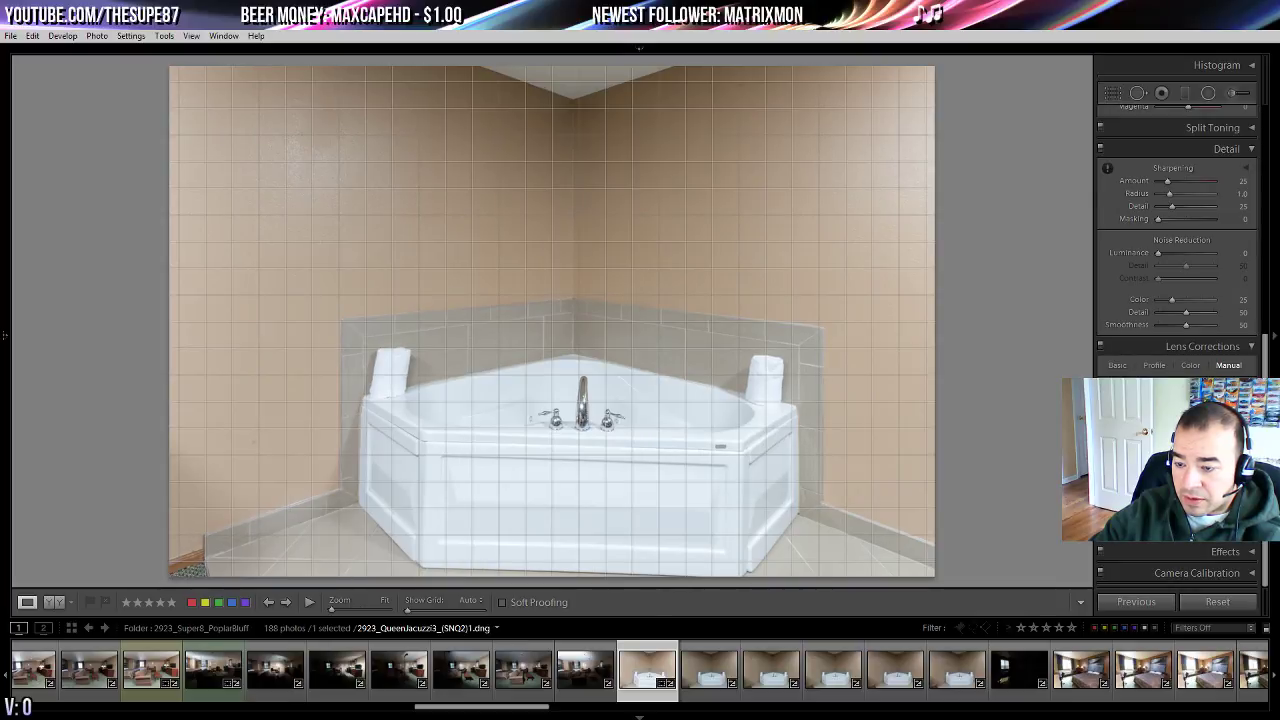
{"action": "left_click_drag", "start_coordinate": [1210, 455], "coordinate": [1210, 455]}
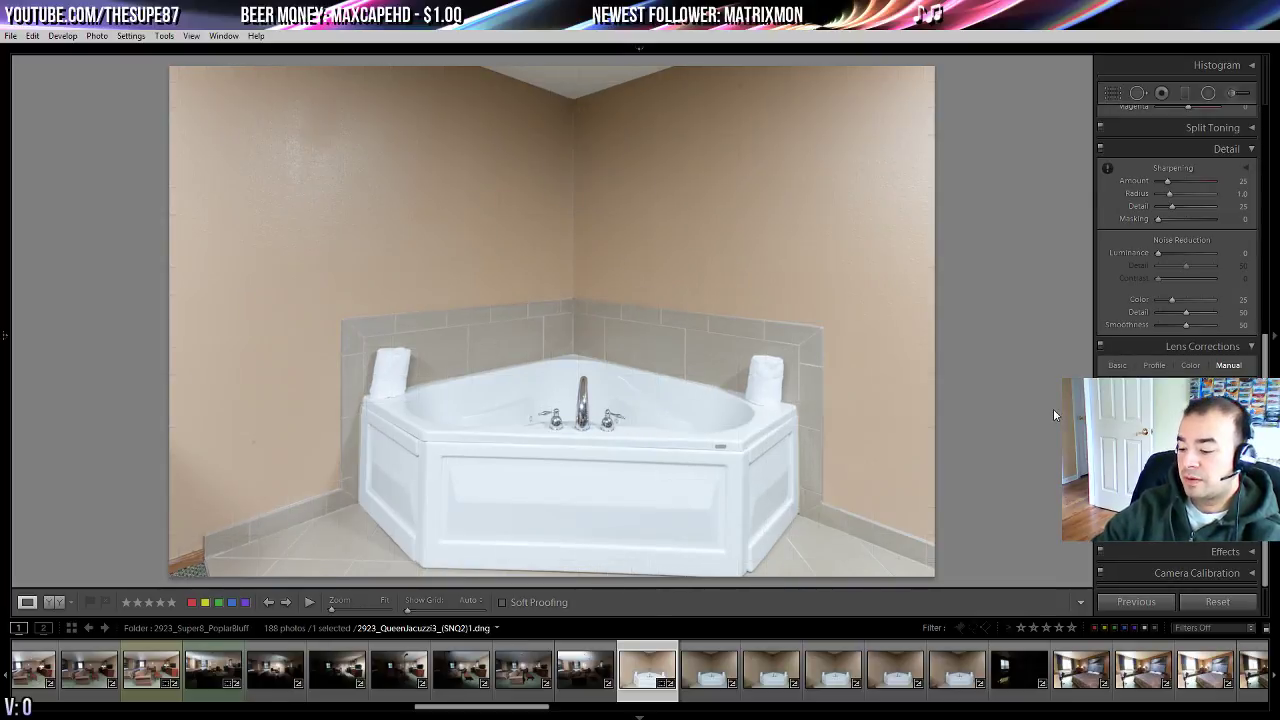
- Compare the jacuzzi photo before and after its corrections and slightly reduce its clockwise rotation
{"action": "key", "text": "backslash"}
{"action": "key", "text": "backslash"}
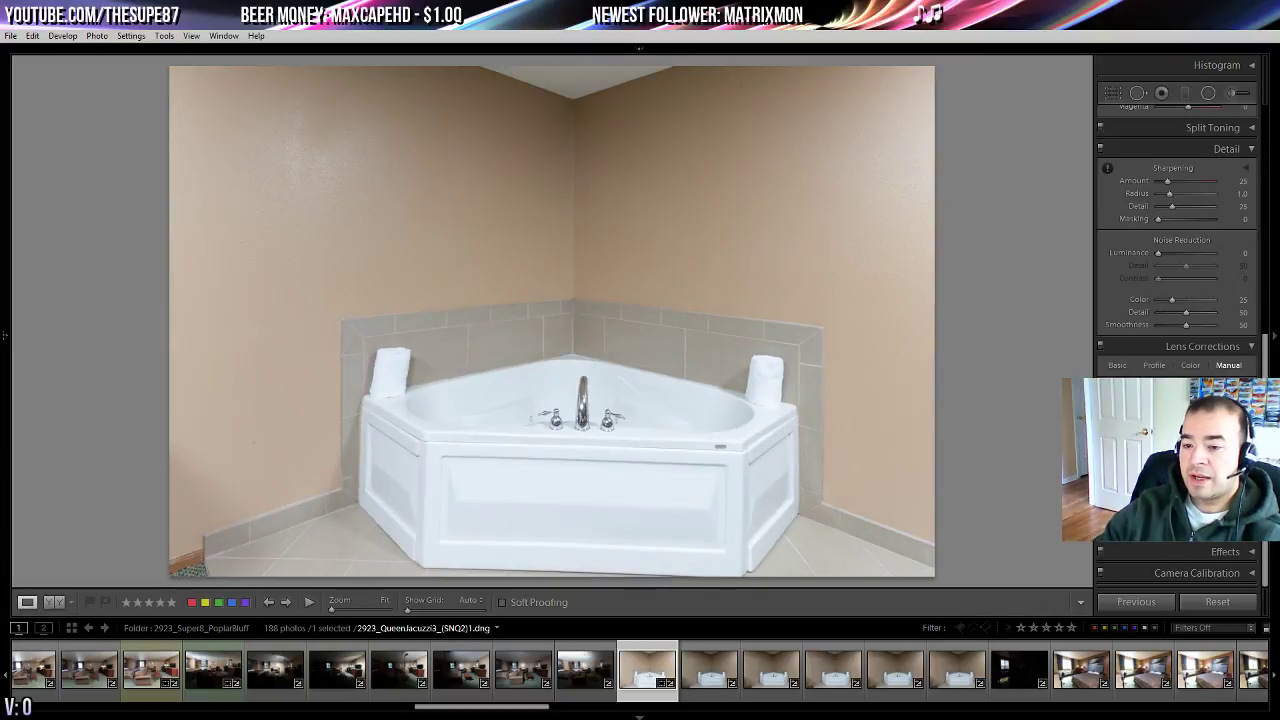
{"action": "key", "text": "backslash"}
{"action": "key", "text": "backslash"}
{"action": "key", "text": "backslash"}
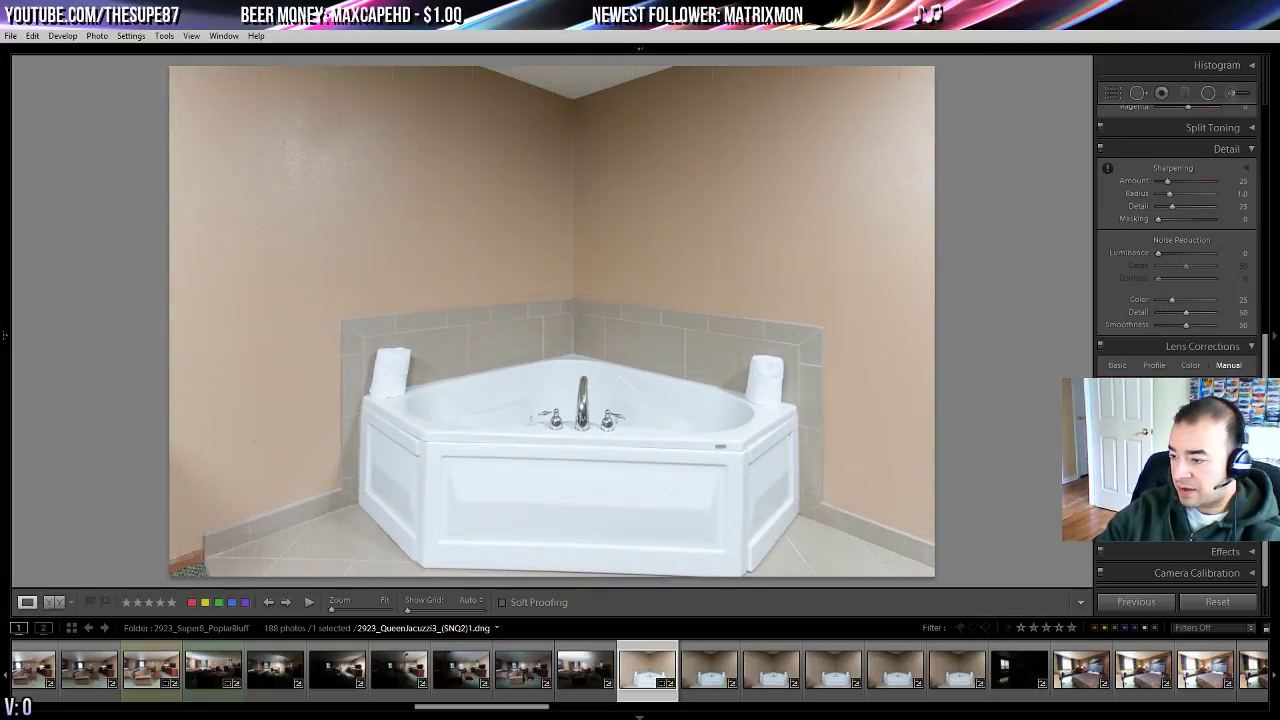
{"action": "key", "text": "backslash"}
{"action": "left_click_drag", "start_coordinate": [1187, 437], "coordinate": [1185, 437]}
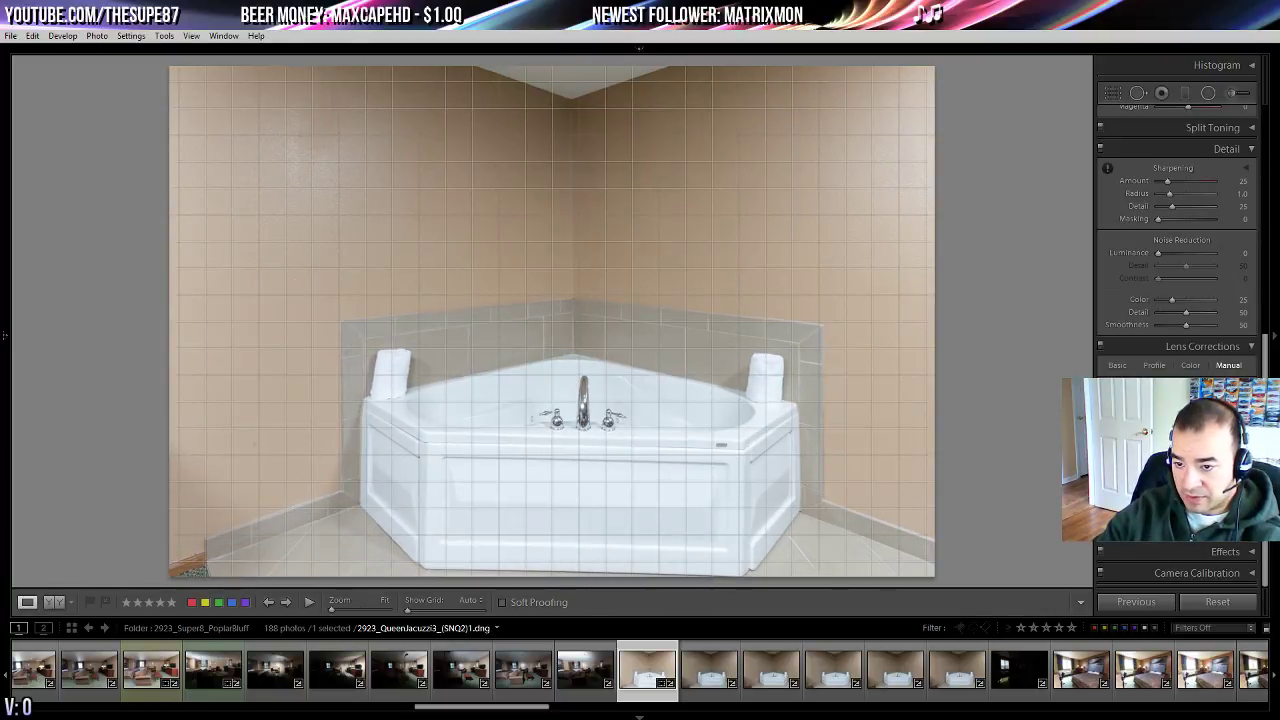
- Enlarge and reposition the jacuzzi photo's crop and apply a slight negative horizontal perspective correction
{"action": "left_click", "coordinate": [1113, 89]}
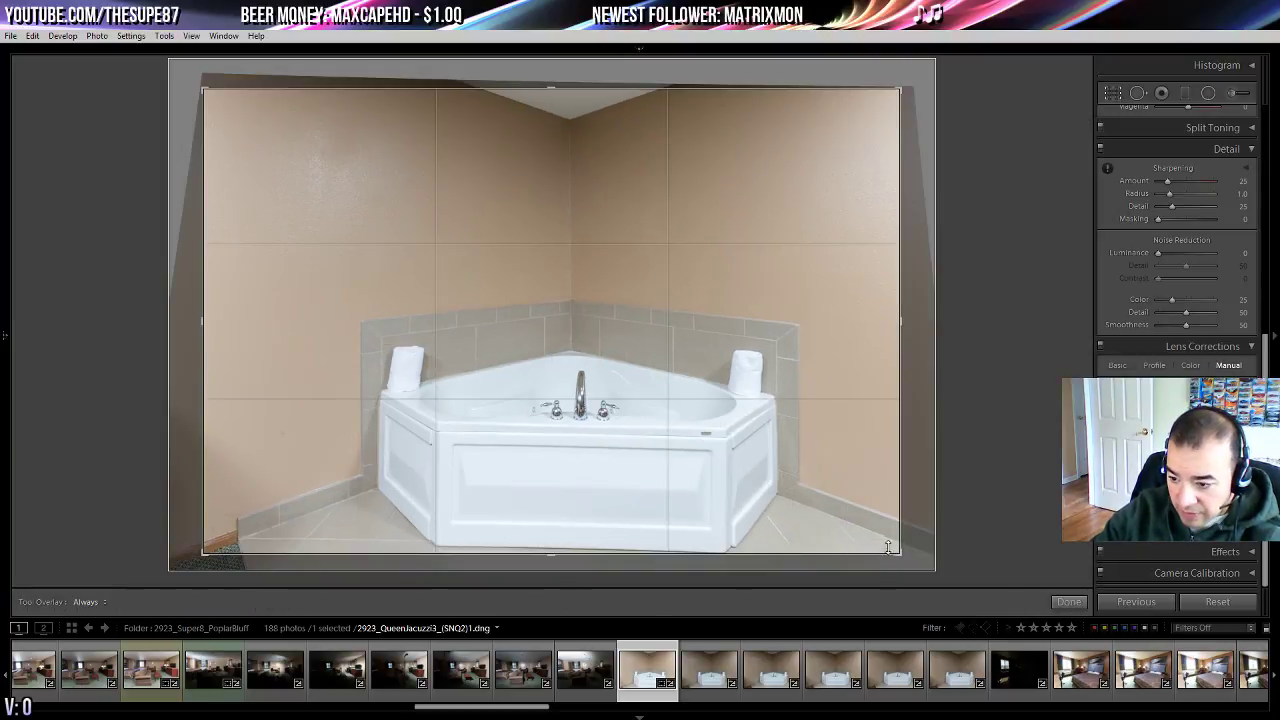
{"action": "left_click_drag", "start_coordinate": [887, 547], "coordinate": [912, 577]}
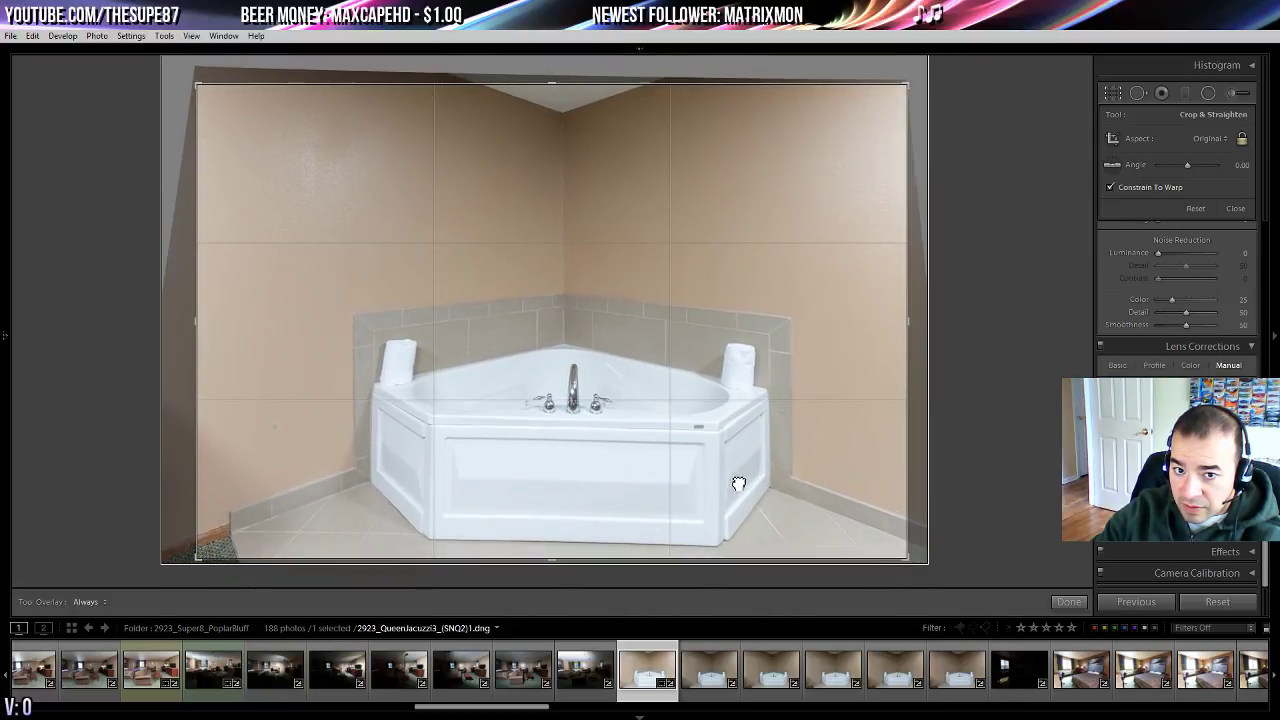
{"action": "left_click_drag", "start_coordinate": [739, 484], "coordinate": [742, 484]}
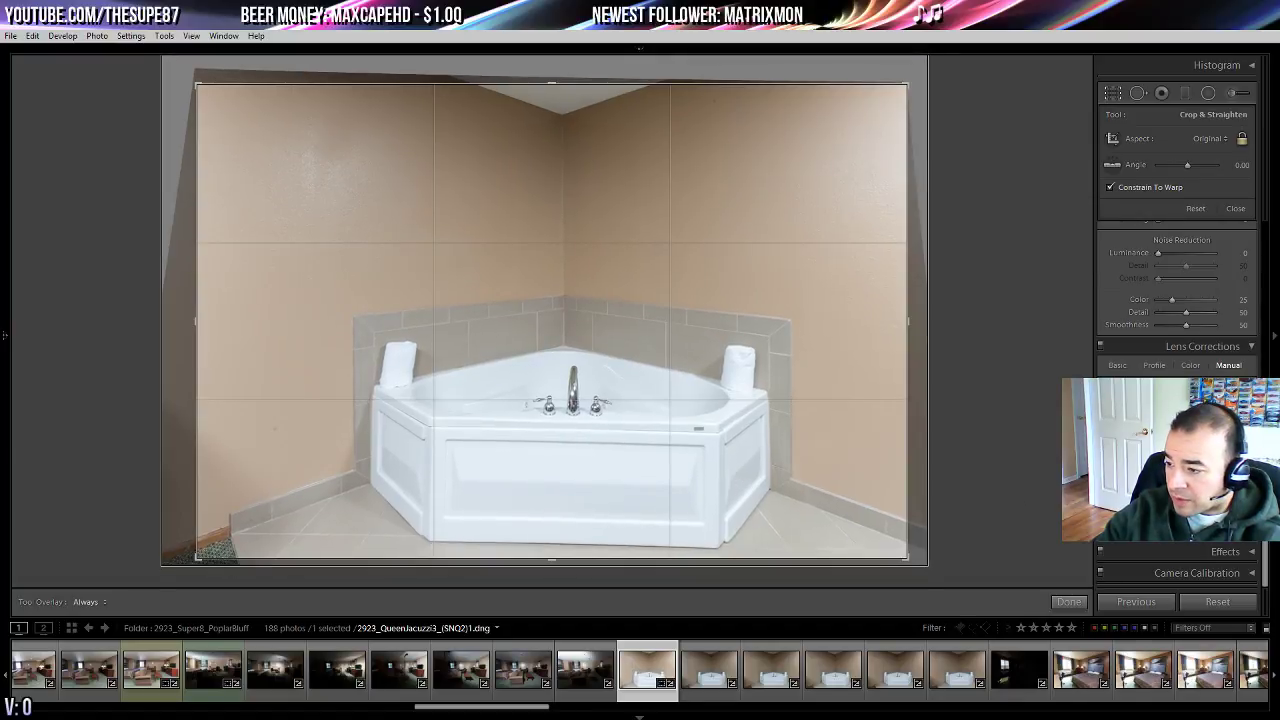
{"action": "left_click_drag", "start_coordinate": [1187, 424], "coordinate": [1186, 424]}
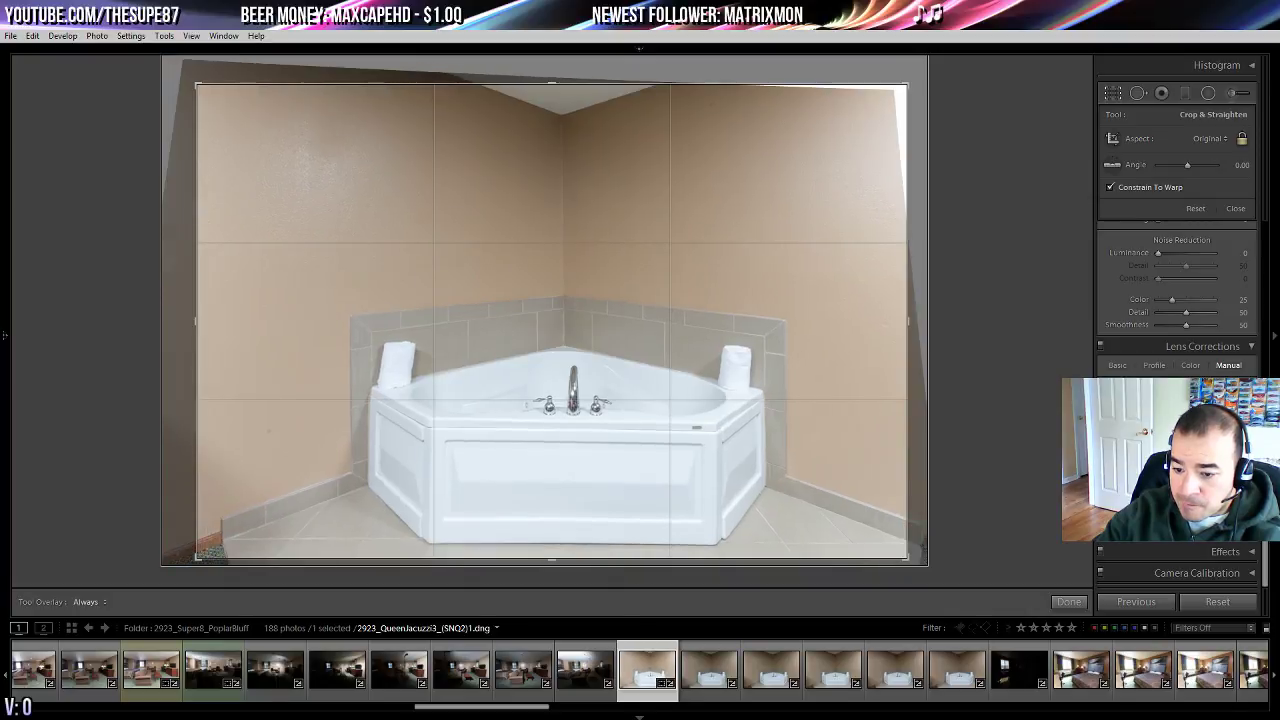
{"action": "double_click", "coordinate": [849, 409]}
{"action": "key", "text": "Return"}
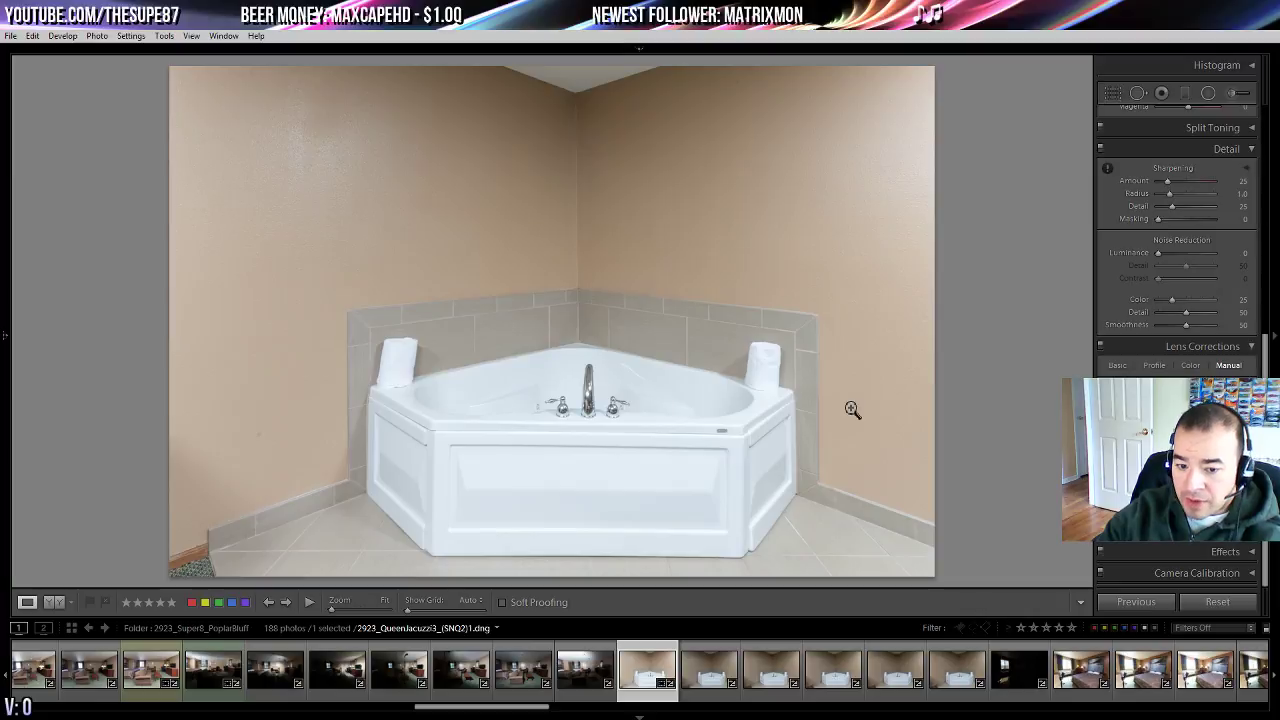
- Tighten the jacuzzi photo's crop at the original aspect ratio to cut out the ceiling and the carpet corner
{"action": "left_click", "coordinate": [1112, 93]}
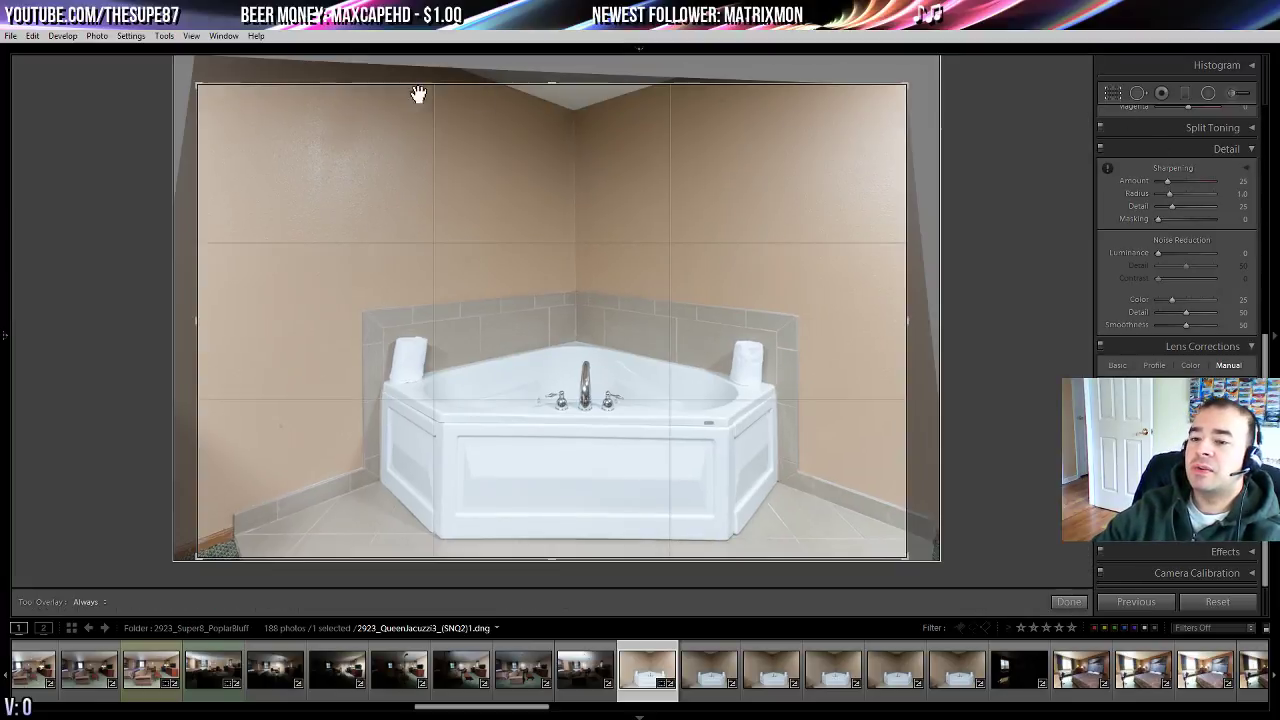
{"action": "left_click_drag", "start_coordinate": [203, 90], "coordinate": [214, 106]}
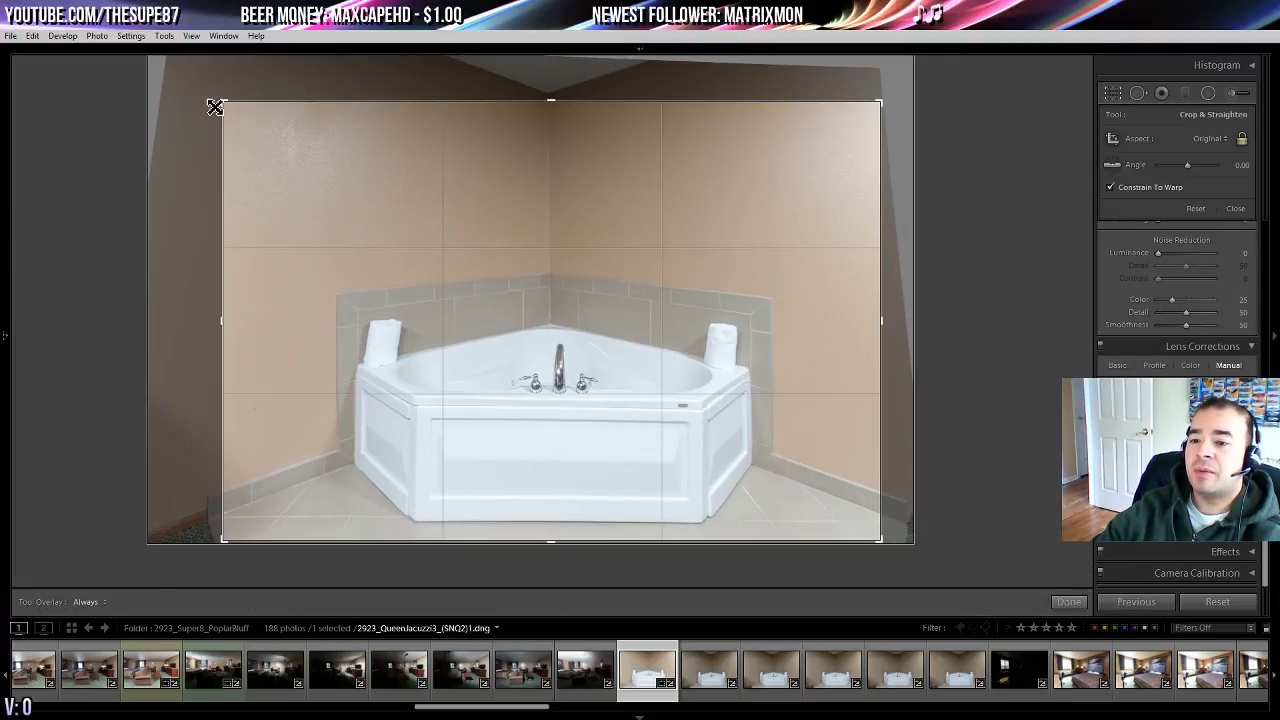
{"action": "left_click_drag", "start_coordinate": [343, 186], "coordinate": [347, 160]}
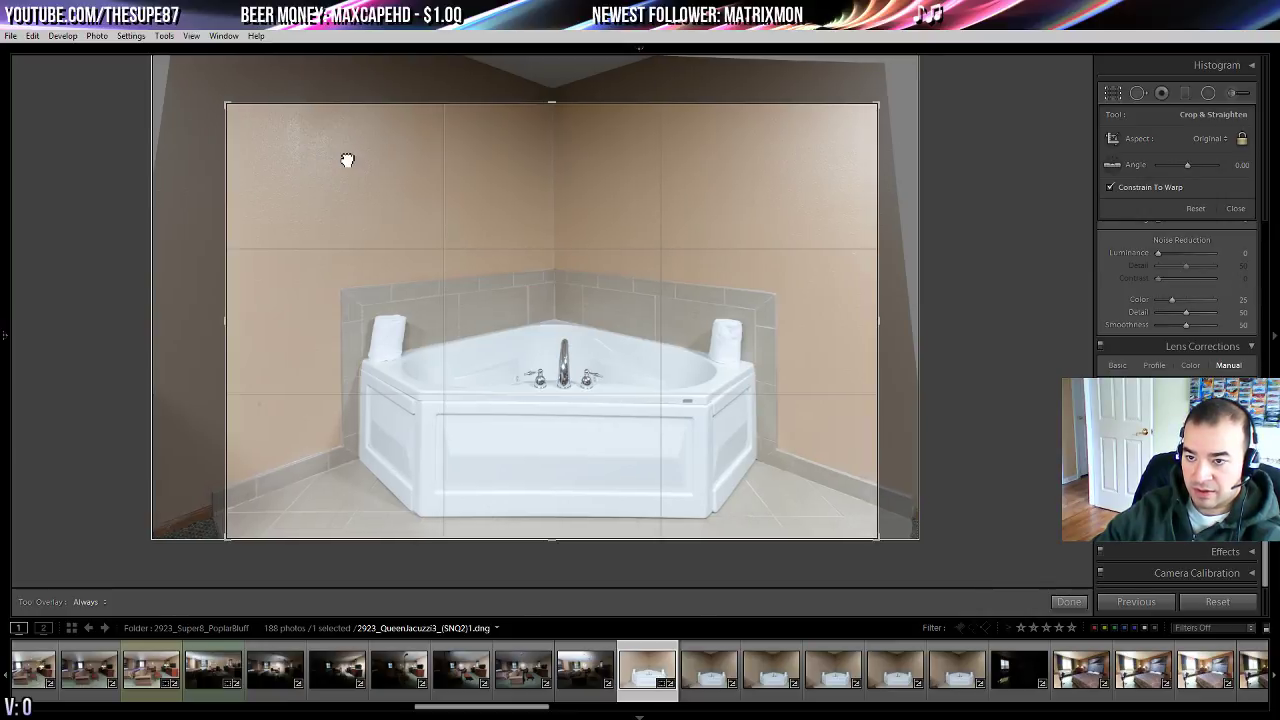
{"action": "key", "text": "Return"}
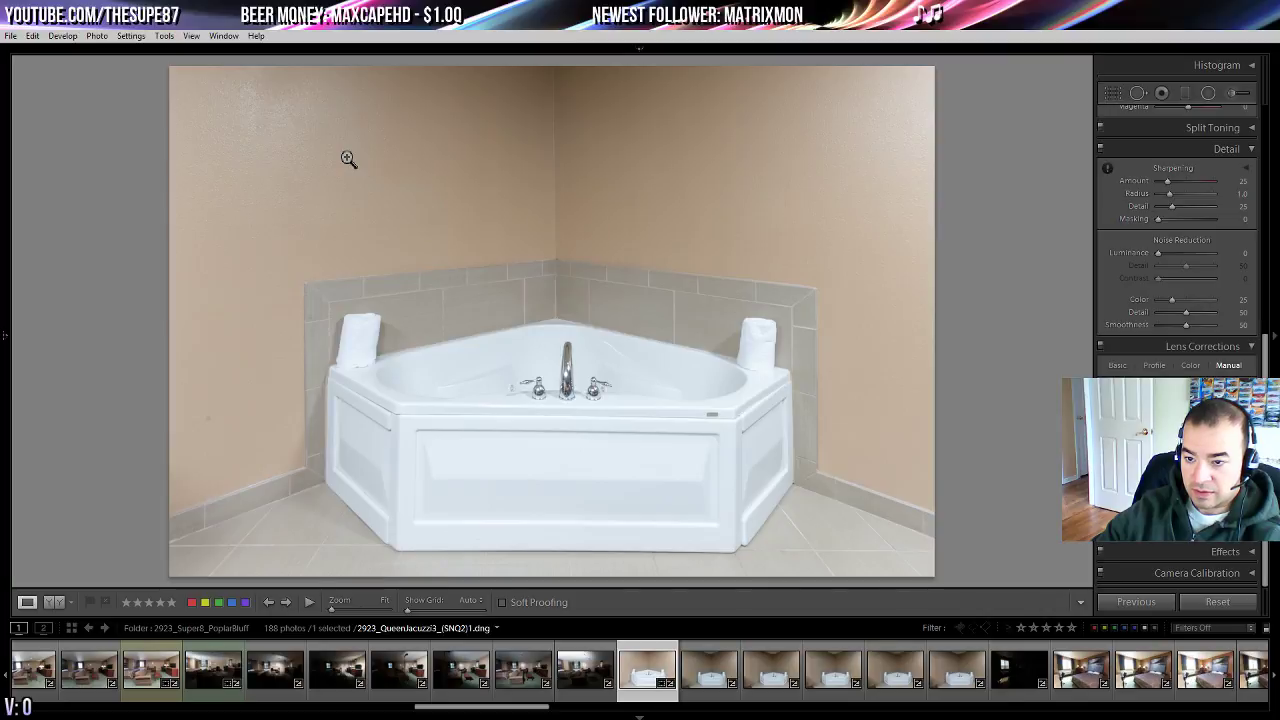
- Crop the jacuzzi photo closely around the tub, centre the tub in the frame and give the photo a yellow label
{"action": "left_click", "coordinate": [1112, 92]}
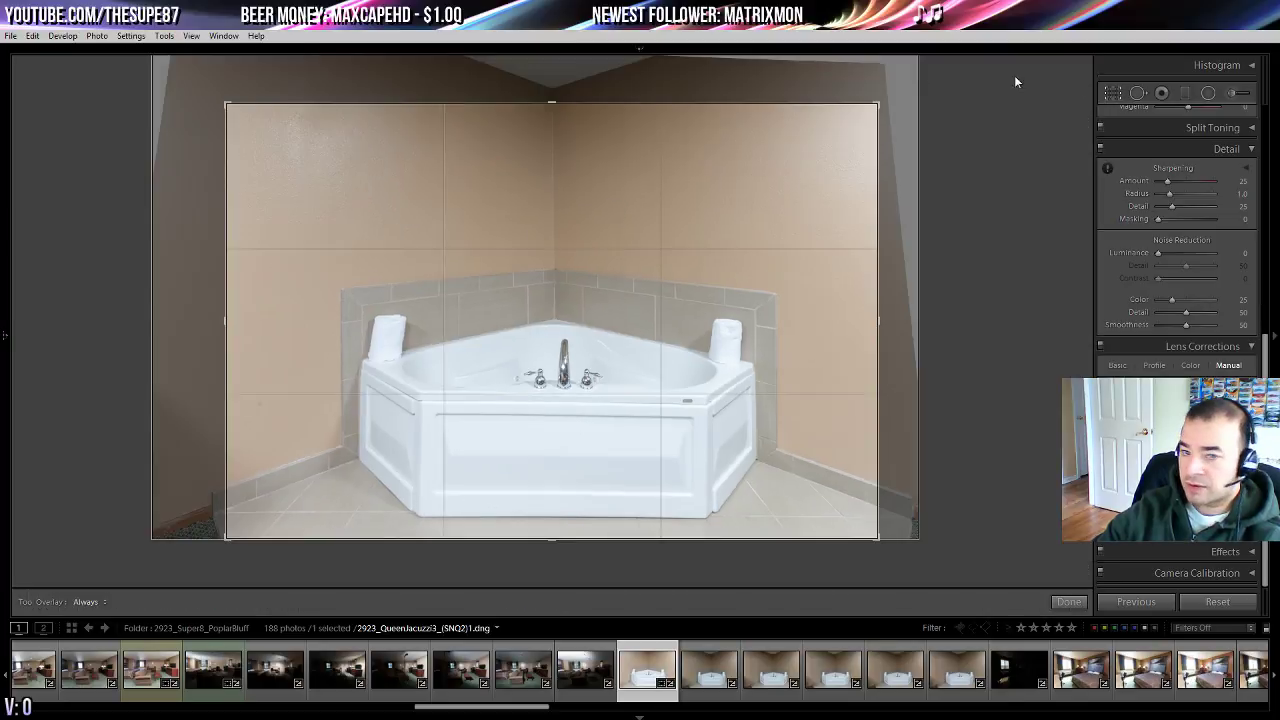
{"action": "left_click_drag", "start_coordinate": [231, 109], "coordinate": [257, 143]}
{"action": "left_click_drag", "start_coordinate": [369, 209], "coordinate": [409, 209]}
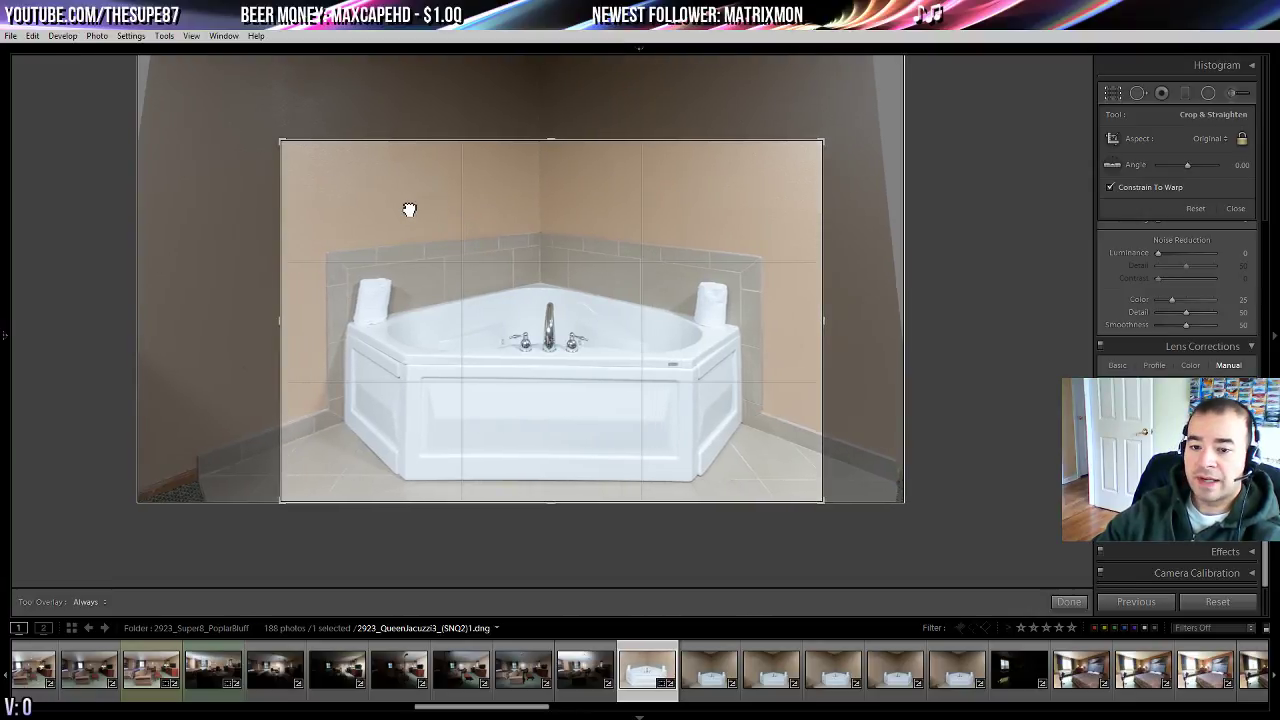
{"action": "left_click_drag", "start_coordinate": [409, 209], "coordinate": [420, 205]}
{"action": "key", "text": "Return"}
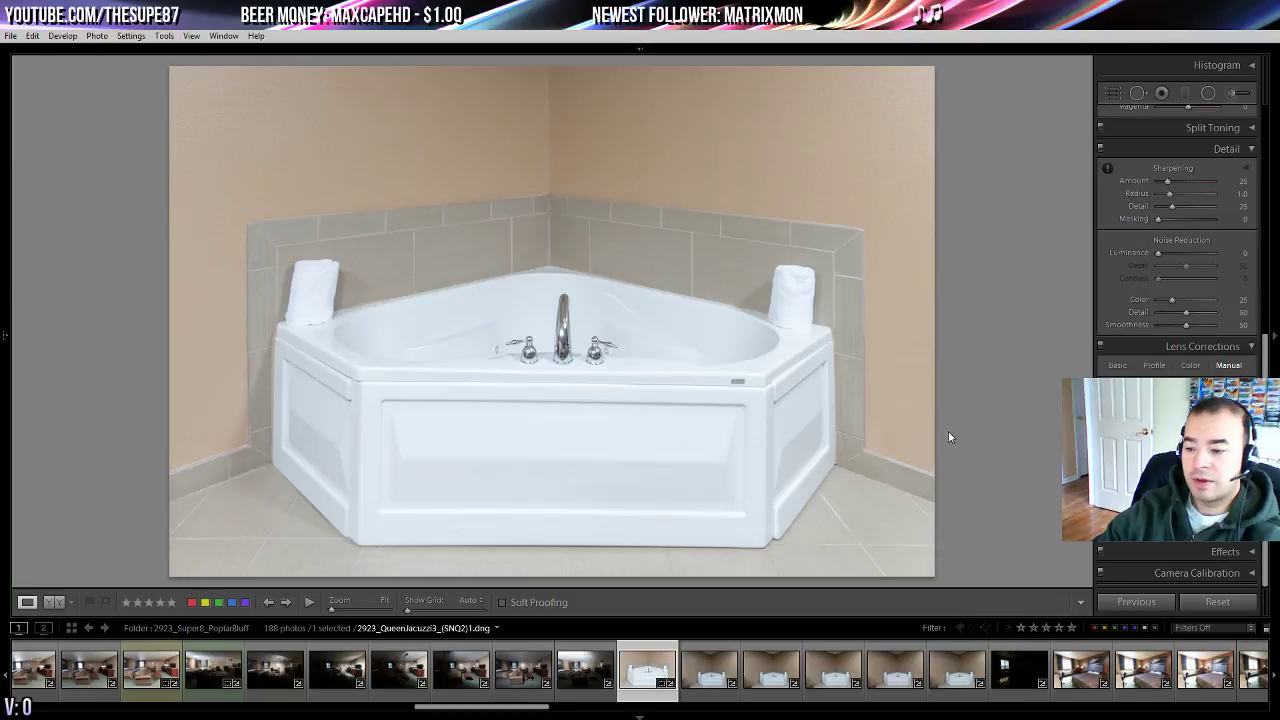
{"action": "key", "text": "7"}
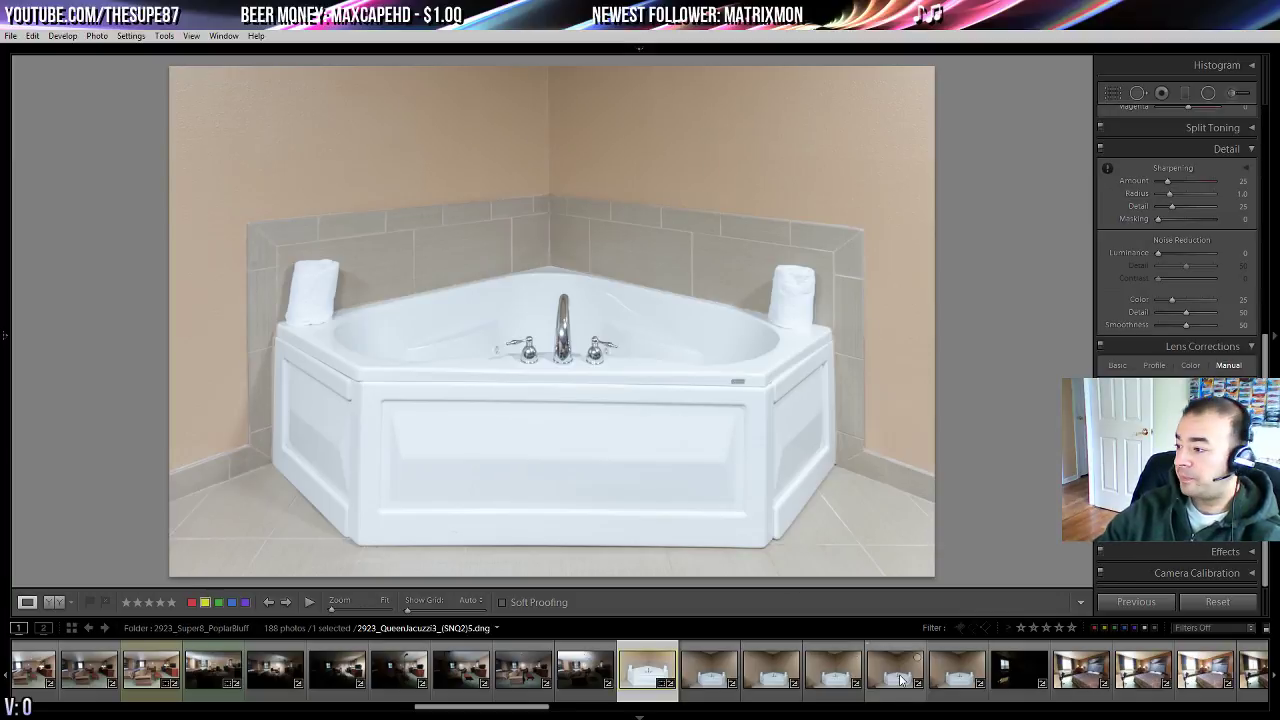
- Compare the ambient and flash exposures of the first standard queen bedroom scene, checking the window view and room brightness
{"action": "scroll", "coordinate": [812, 680], "scroll_direction": "down", "scroll_amount": 2}
{"action": "left_click", "coordinate": [712, 676]}
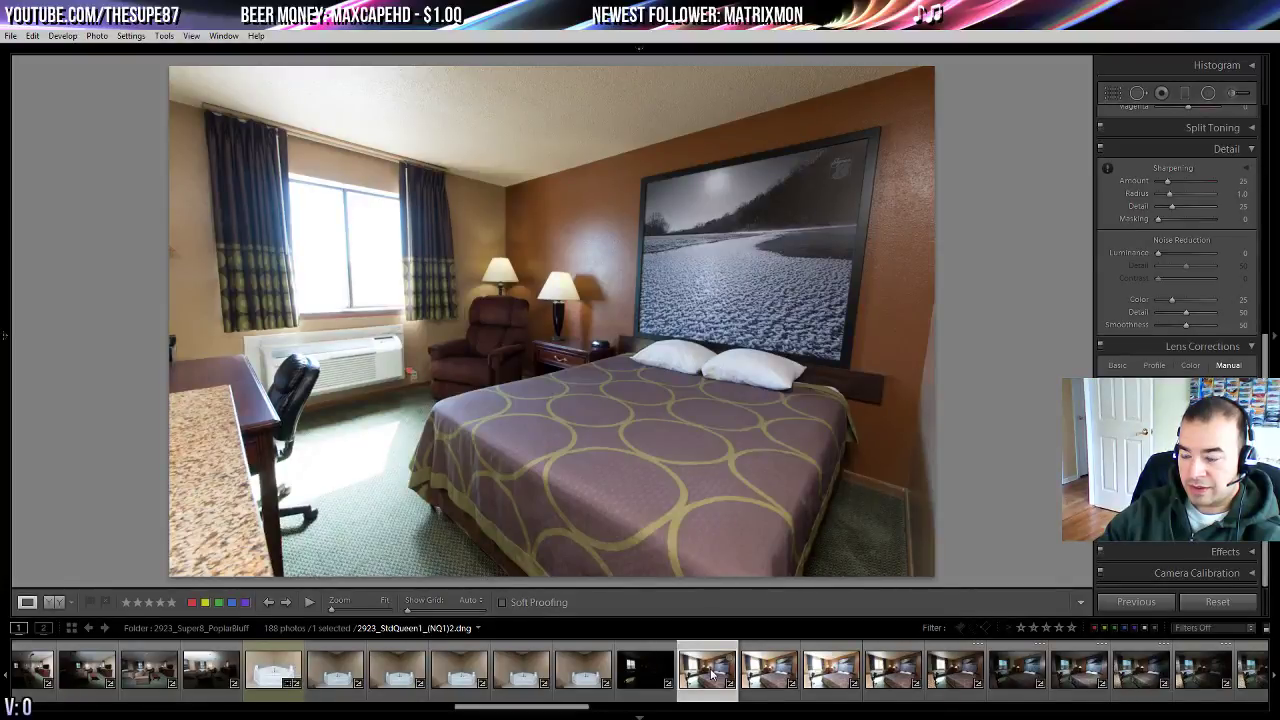
{"action": "left_click", "coordinate": [778, 676]}
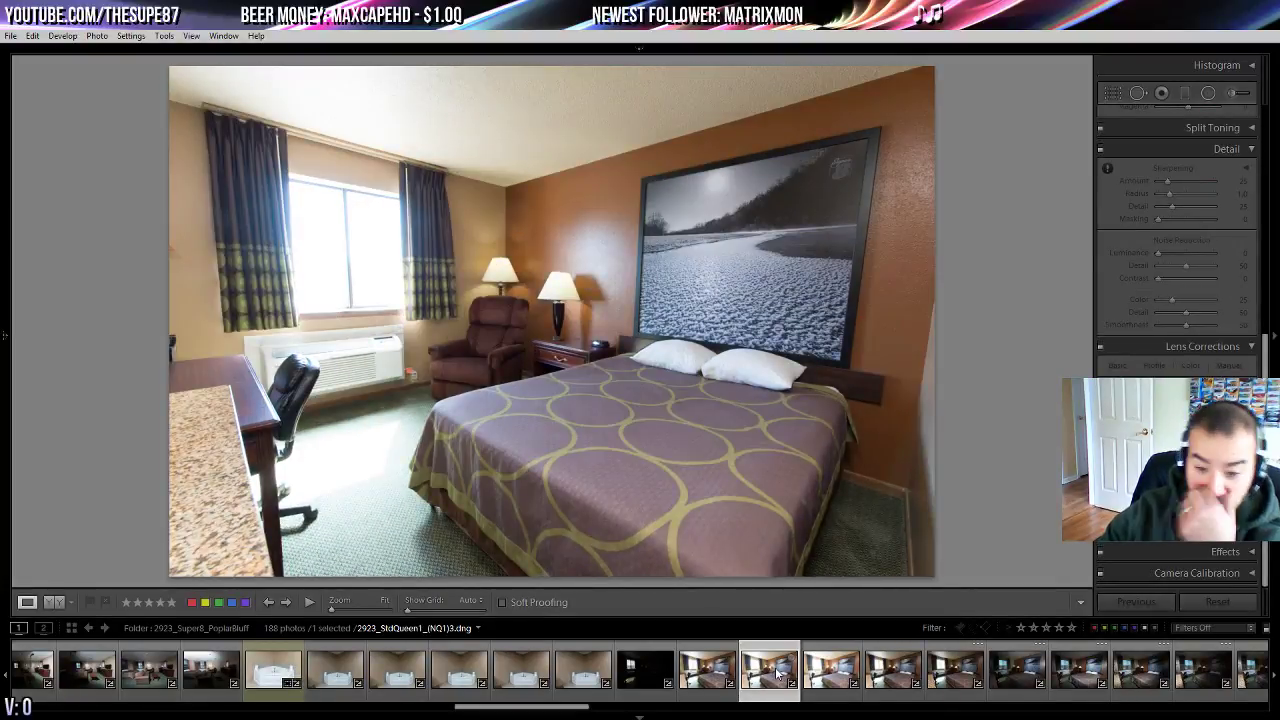
{"action": "left_click", "coordinate": [825, 679]}
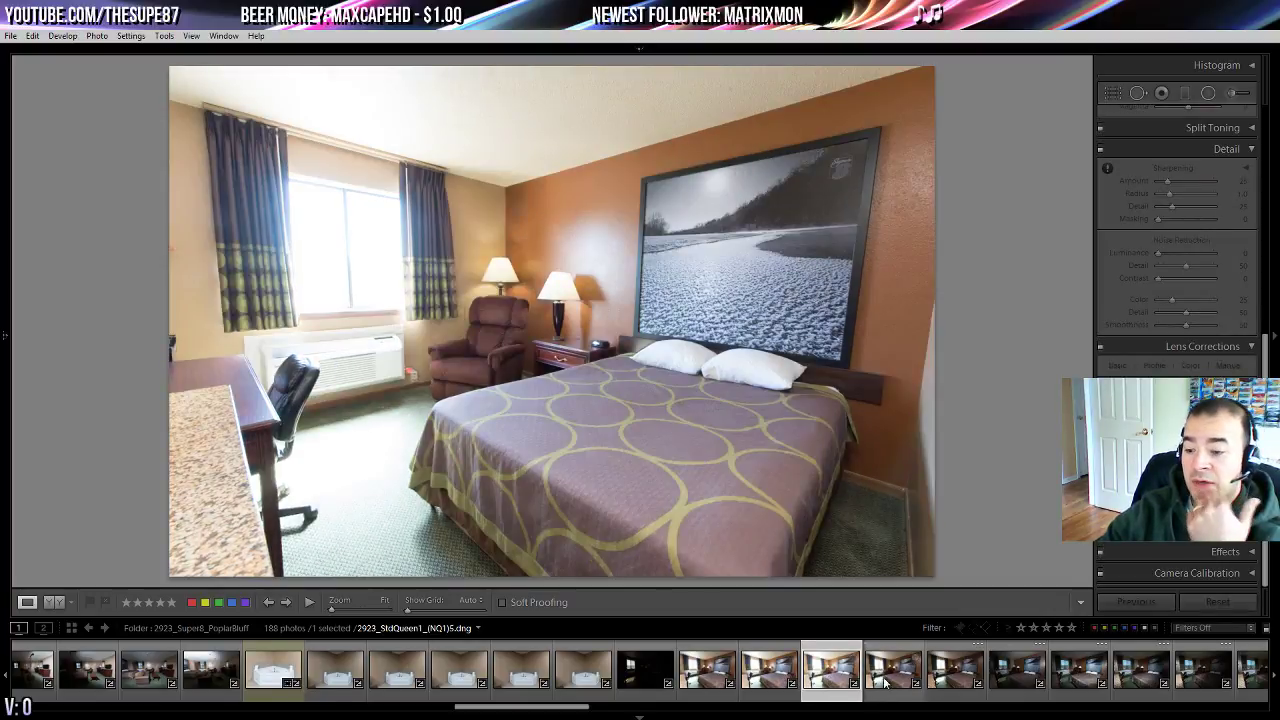
{"action": "left_click", "coordinate": [889, 681]}
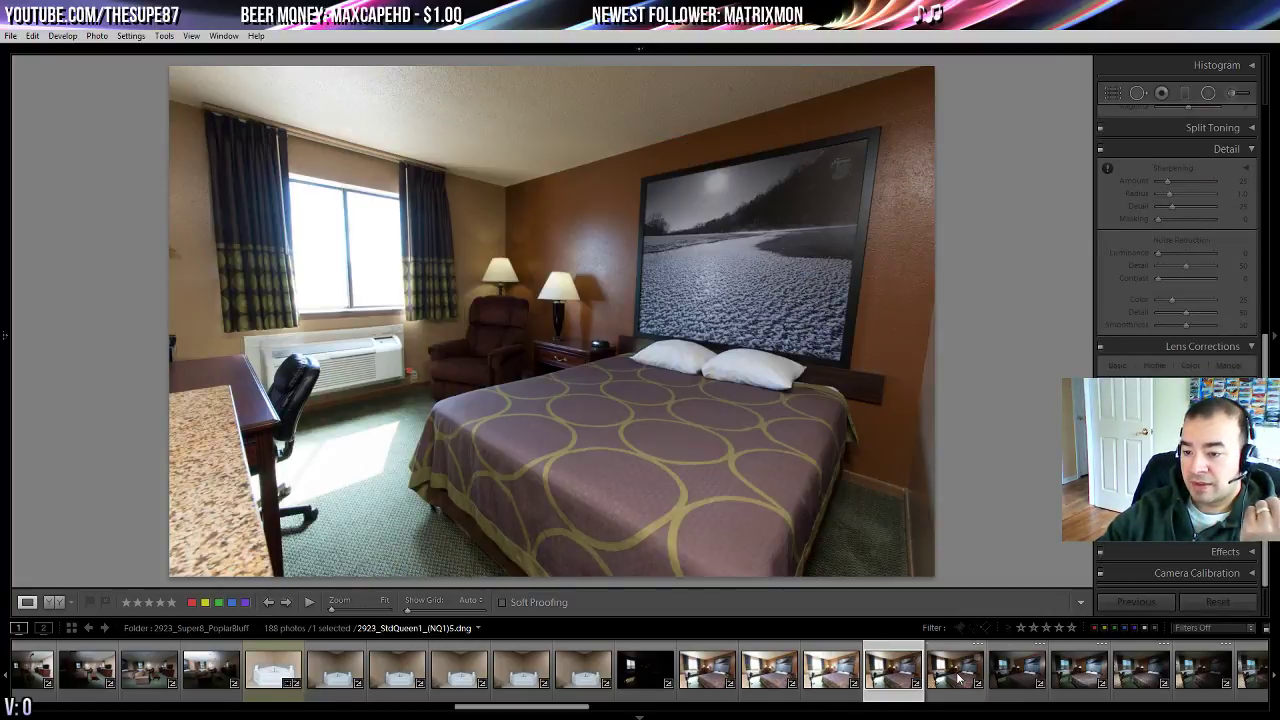
{"action": "left_click", "coordinate": [958, 680]}
{"action": "scroll", "coordinate": [680, 680], "scroll_direction": "down", "scroll_amount": 3}
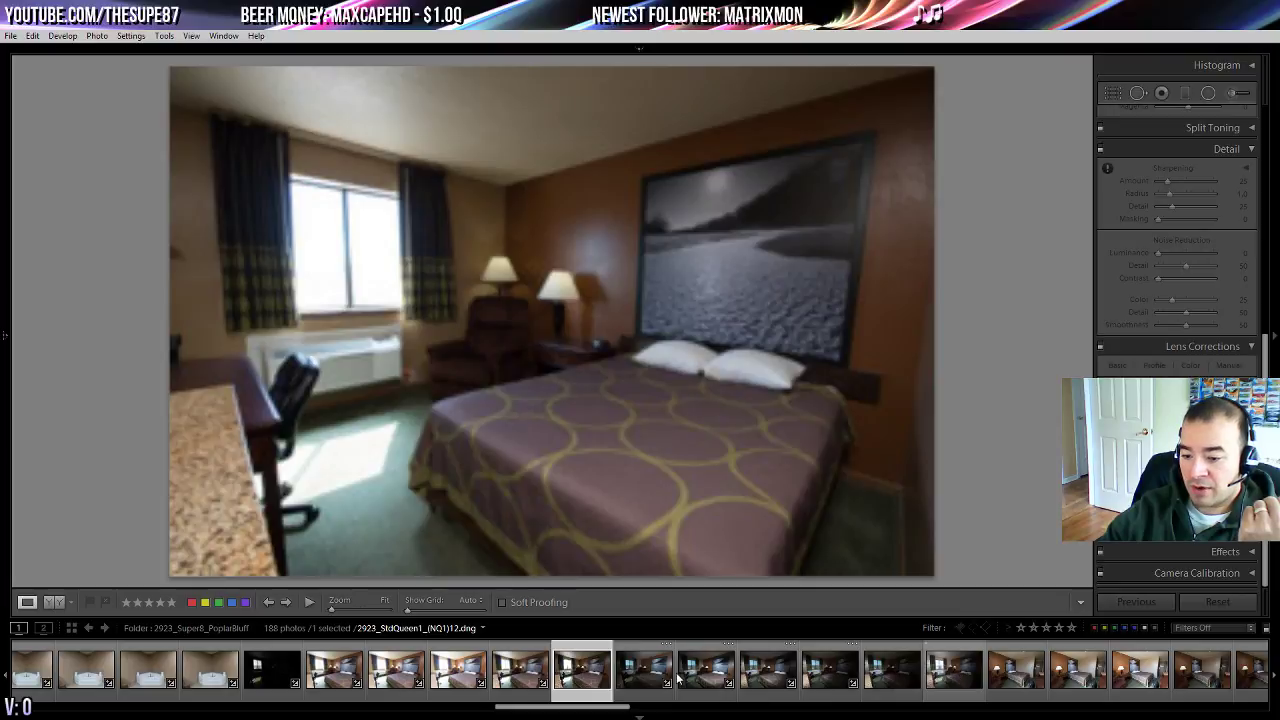
{"action": "left_click", "coordinate": [704, 678]}
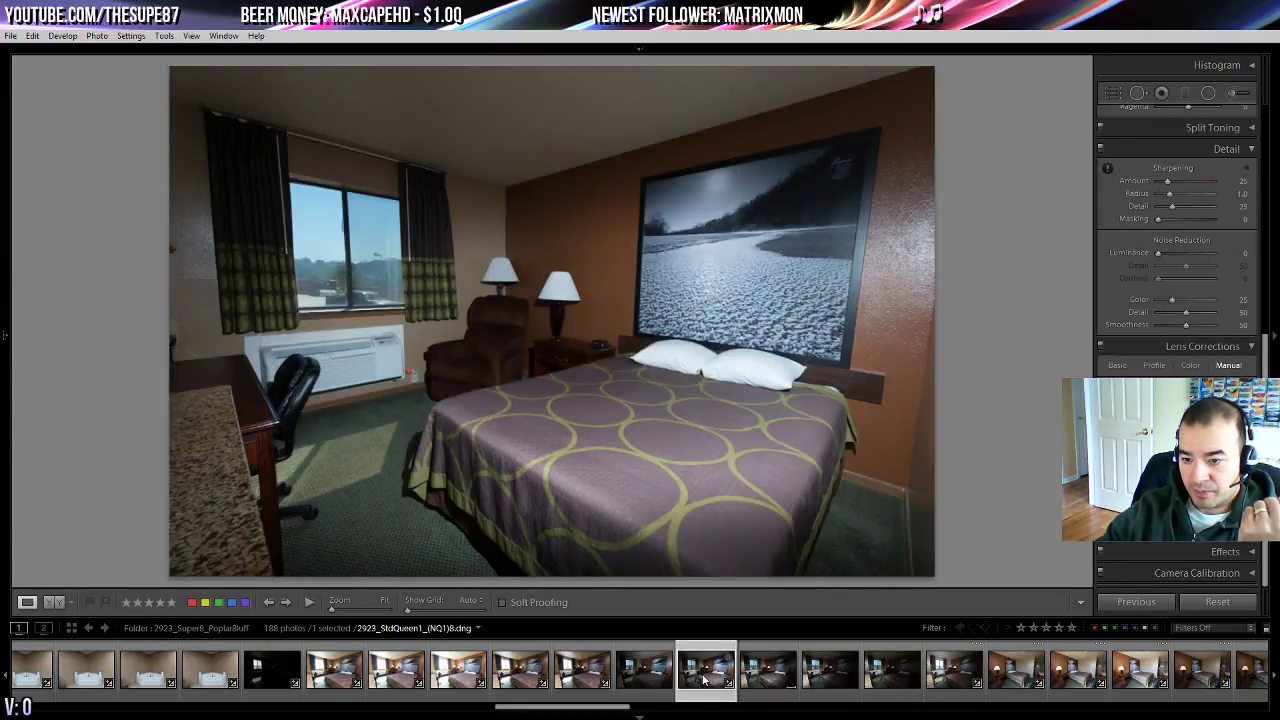
{"action": "left_click", "coordinate": [766, 678]}
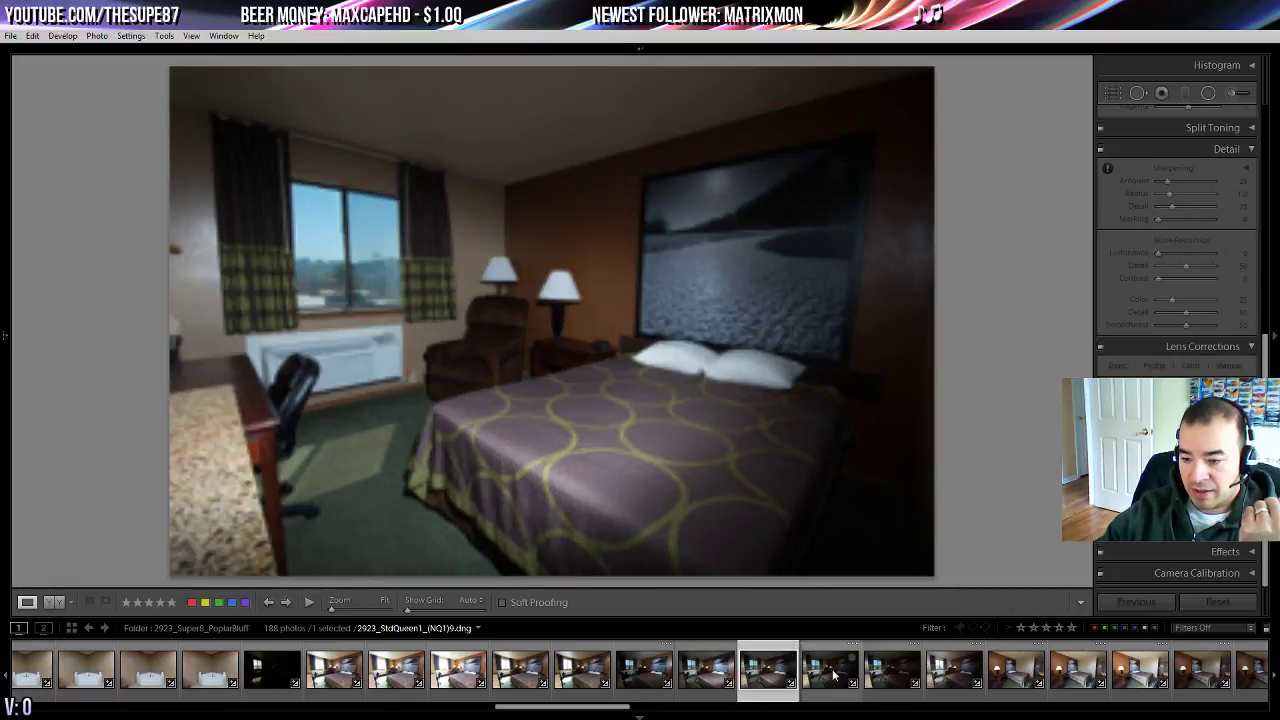
{"action": "left_click", "coordinate": [850, 679]}
{"action": "left_click", "coordinate": [884, 679]}
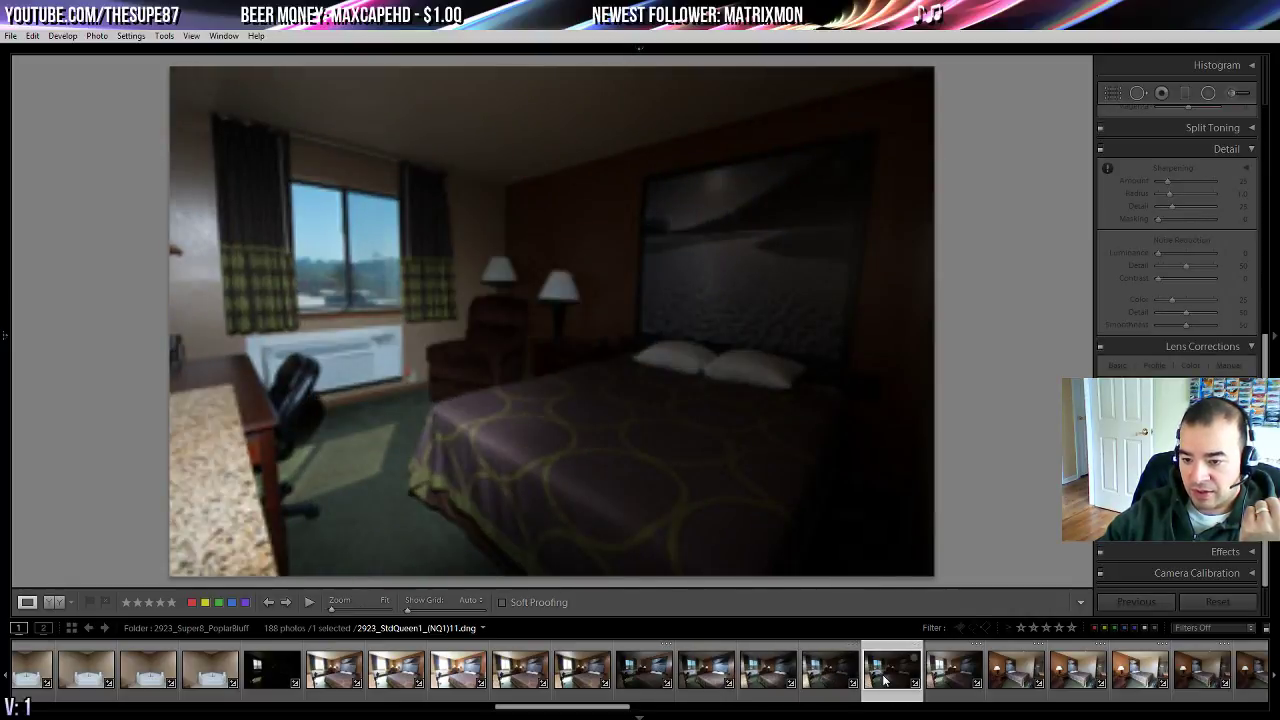
{"action": "left_click", "coordinate": [977, 672]}
- Tone the first exposure of the second standard queen scene with Auto and Highlights -60, and straighten its vertical perspective
{"action": "left_click", "coordinate": [1008, 672]}
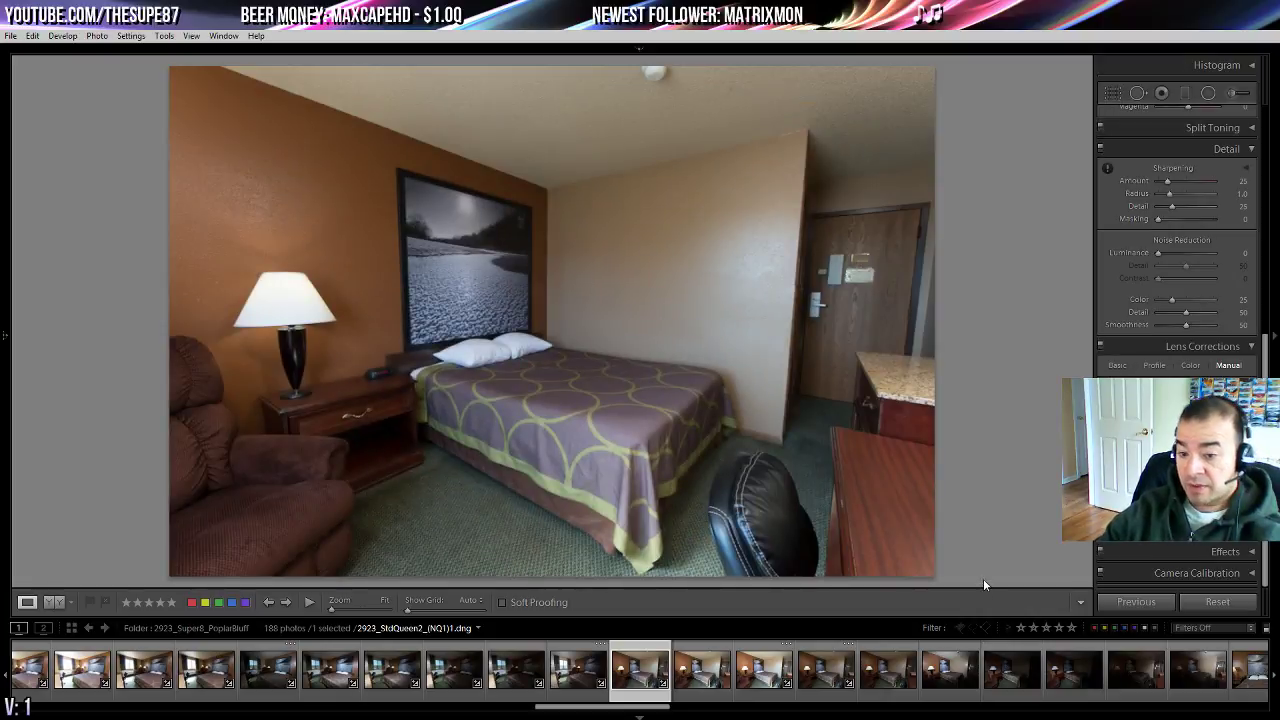
{"action": "scroll", "coordinate": [1177, 338], "scroll_direction": "up", "scroll_amount": 5}
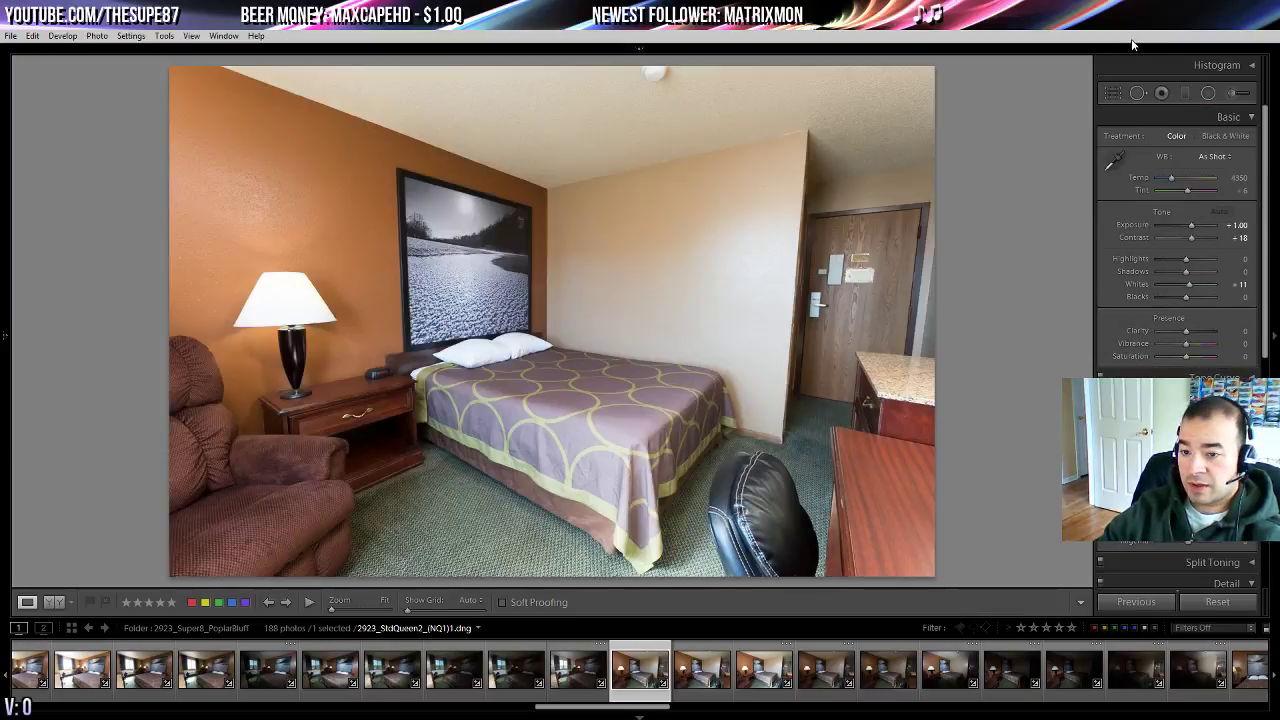
{"action": "mouse_move", "coordinate": [1186, 259]}
{"action": "left_mouse_down"}
{"action": "mouse_move", "coordinate": [1154, 261]}
{"action": "mouse_move", "coordinate": [1169, 258]}
{"action": "left_mouse_up"}
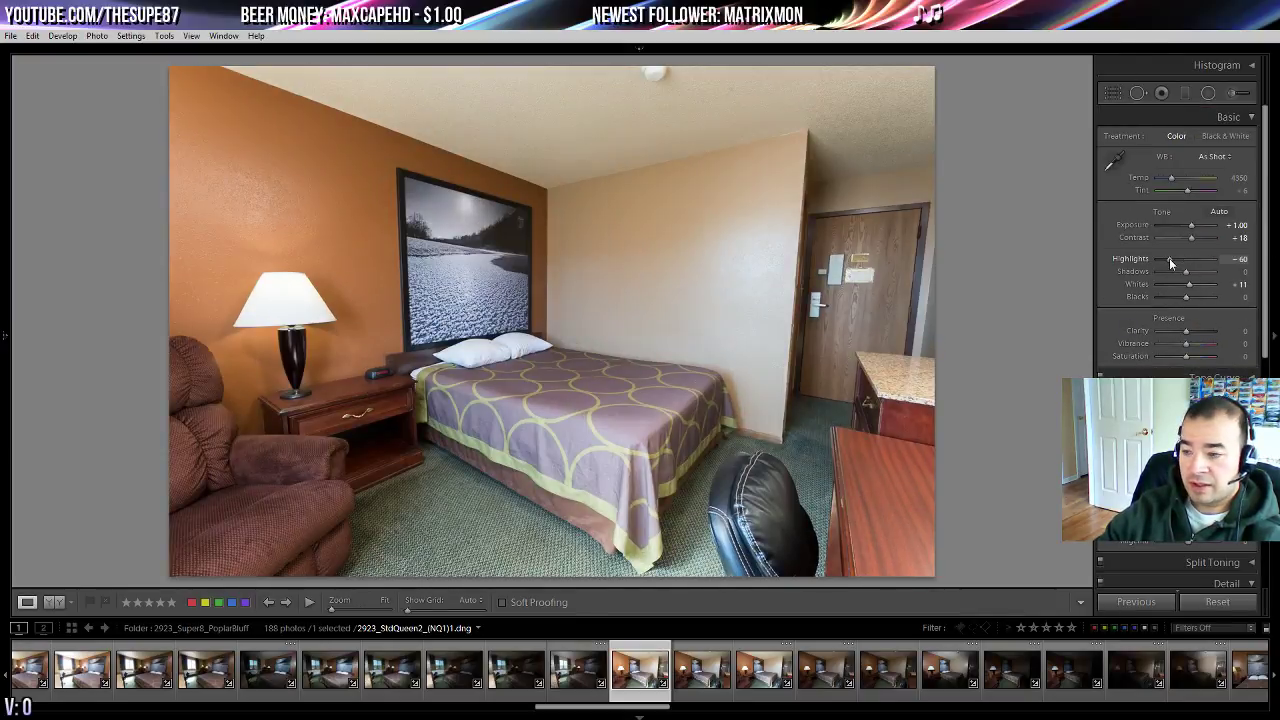
{"action": "scroll", "coordinate": [1189, 284], "scroll_direction": "down", "scroll_amount": 5}
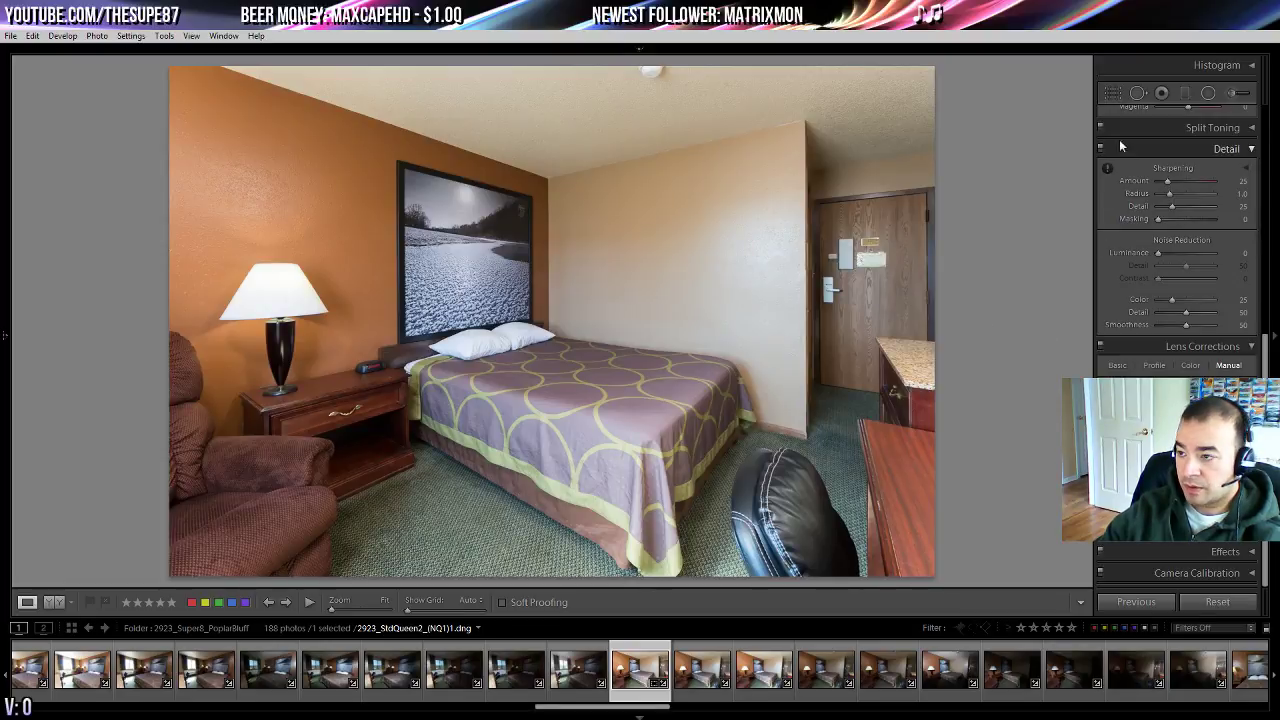
- Tighten the second standard queen photo's crop at the original aspect ratio to trim the armchair and the lower foreground
{"action": "left_click", "coordinate": [1114, 95]}
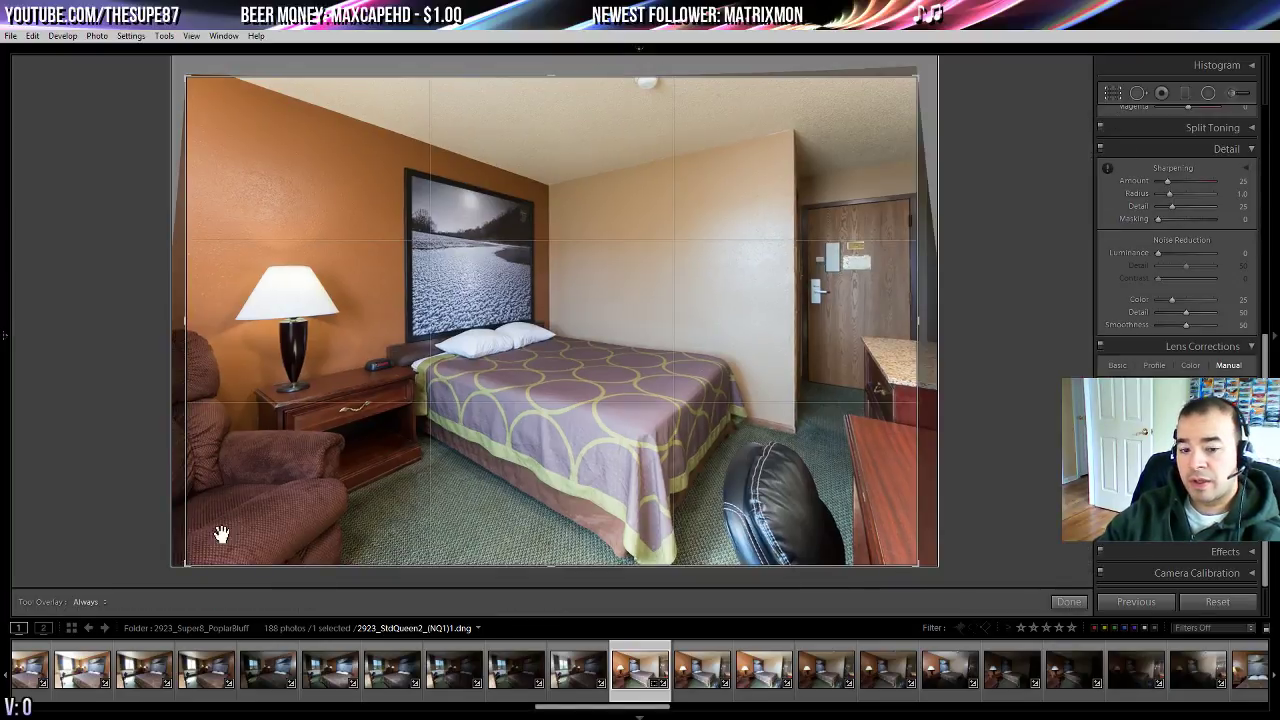
{"action": "left_click_drag", "start_coordinate": [191, 570], "coordinate": [217, 554]}
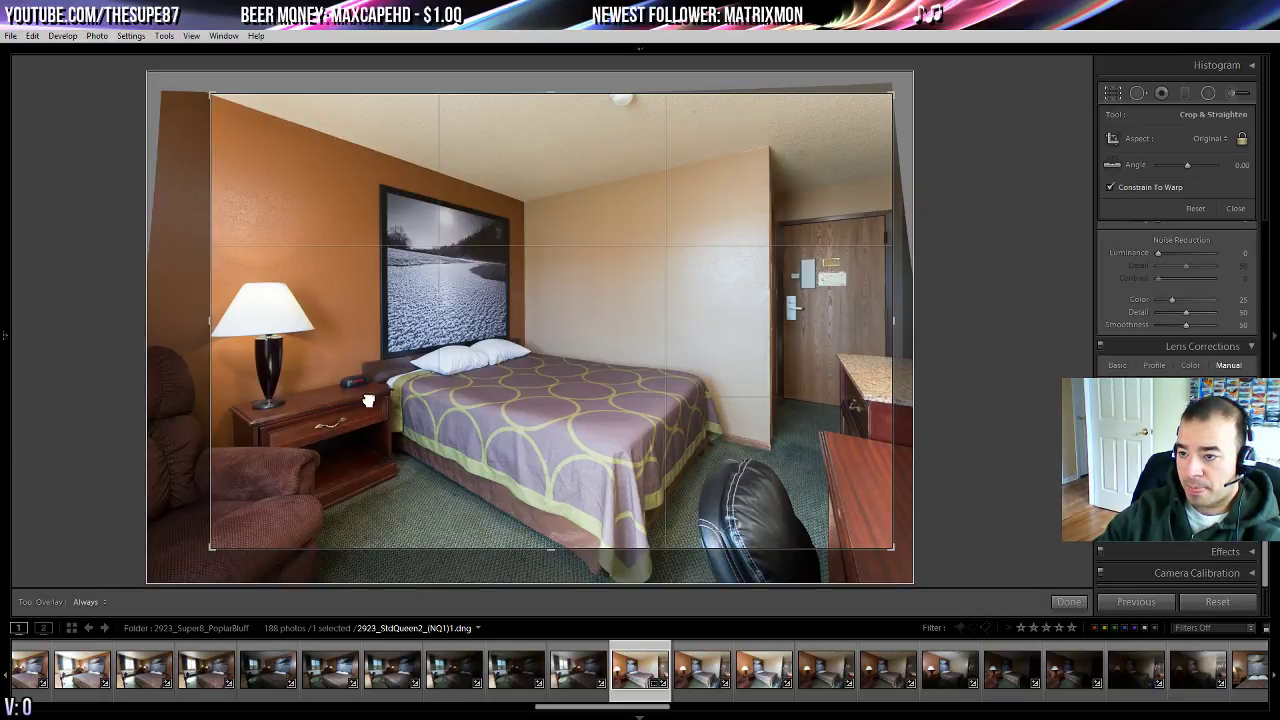
{"action": "key", "text": "Return"}
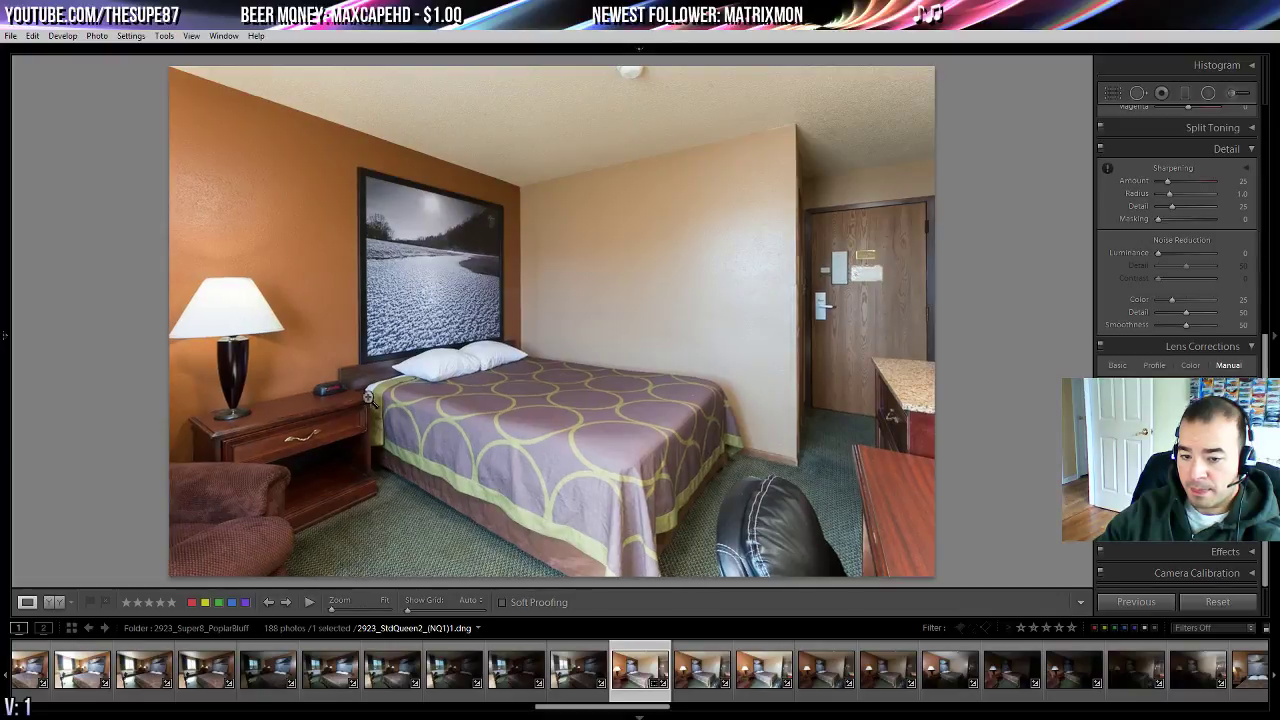
- Set the second standard queen photo's Highlights to -86, Exposure to +0.36 and Shadows to +71
{"action": "scroll", "coordinate": [1150, 335], "scroll_direction": "up", "scroll_amount": 5}
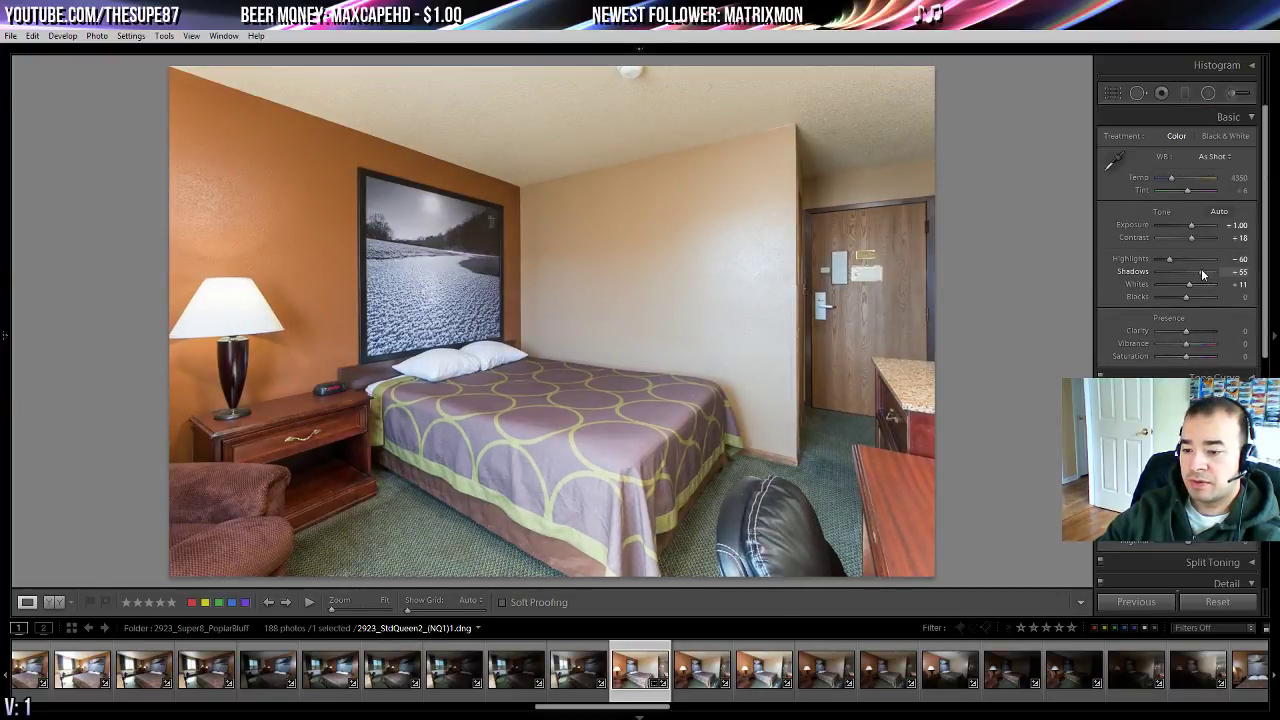
{"action": "left_click_drag", "start_coordinate": [1162, 258], "coordinate": [1160, 258]}
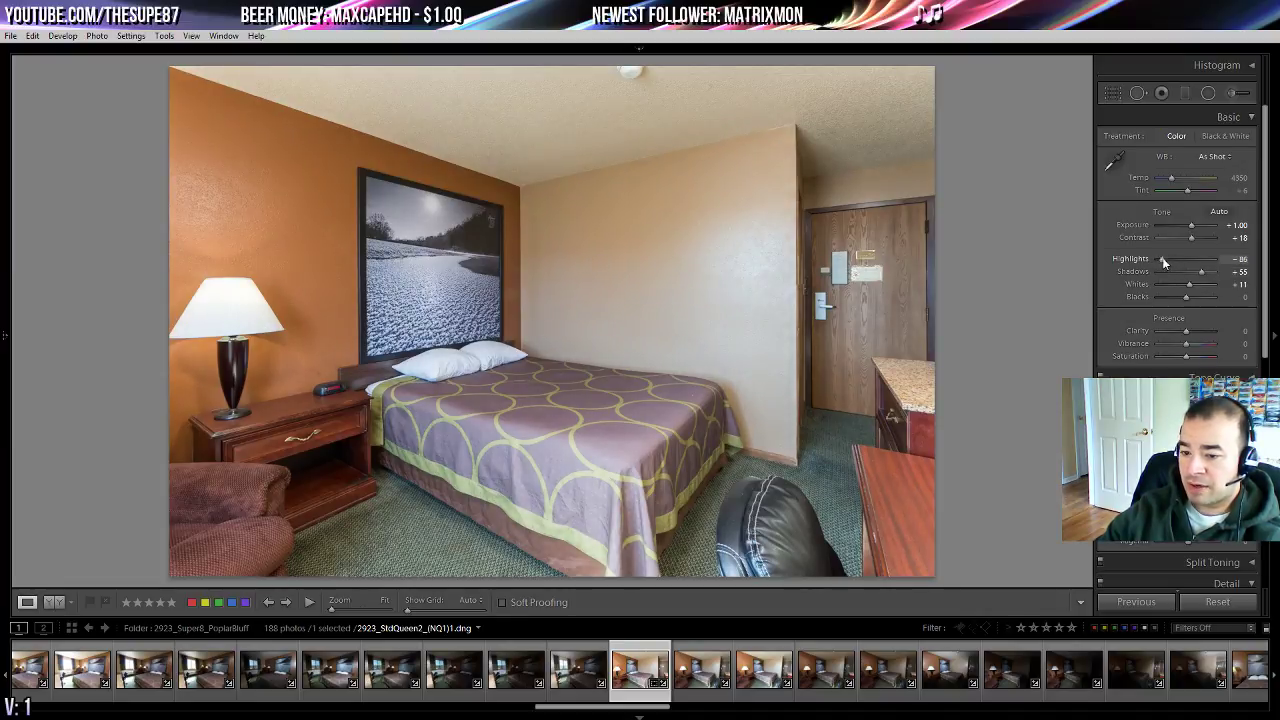
{"action": "left_click_drag", "start_coordinate": [1191, 224], "coordinate": [1189, 229]}
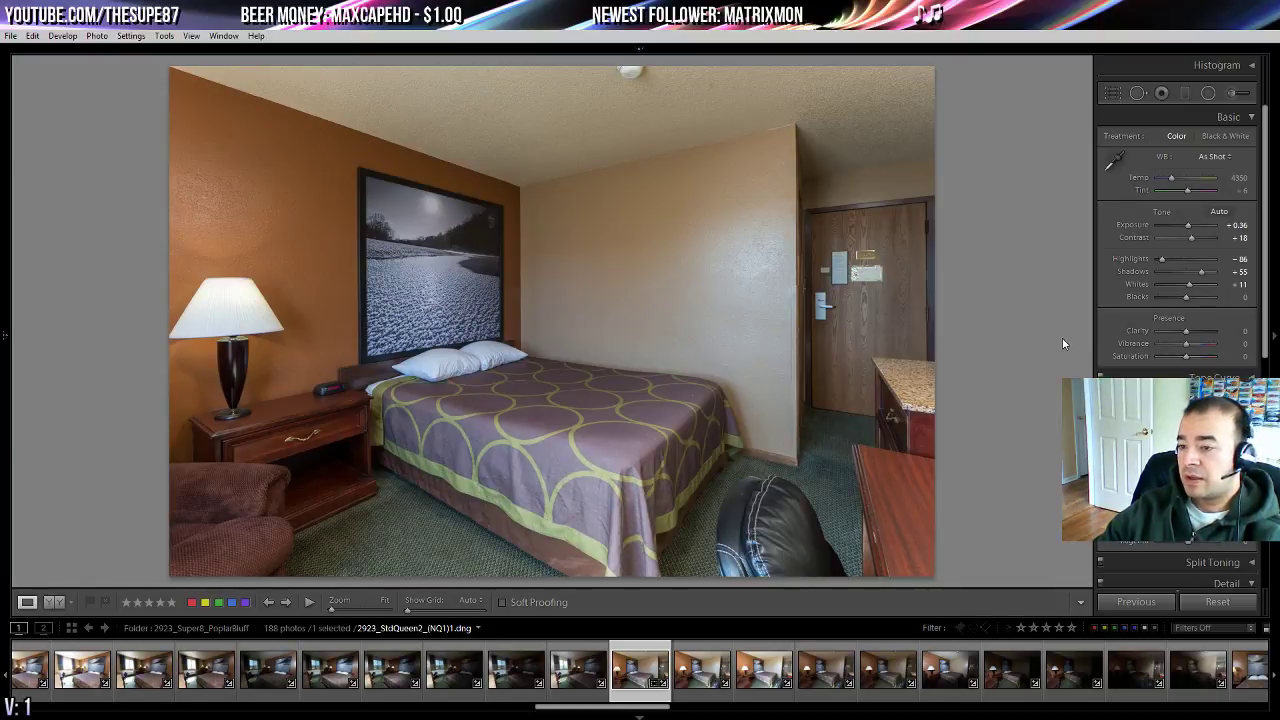
{"action": "left_click", "coordinate": [1209, 273]}
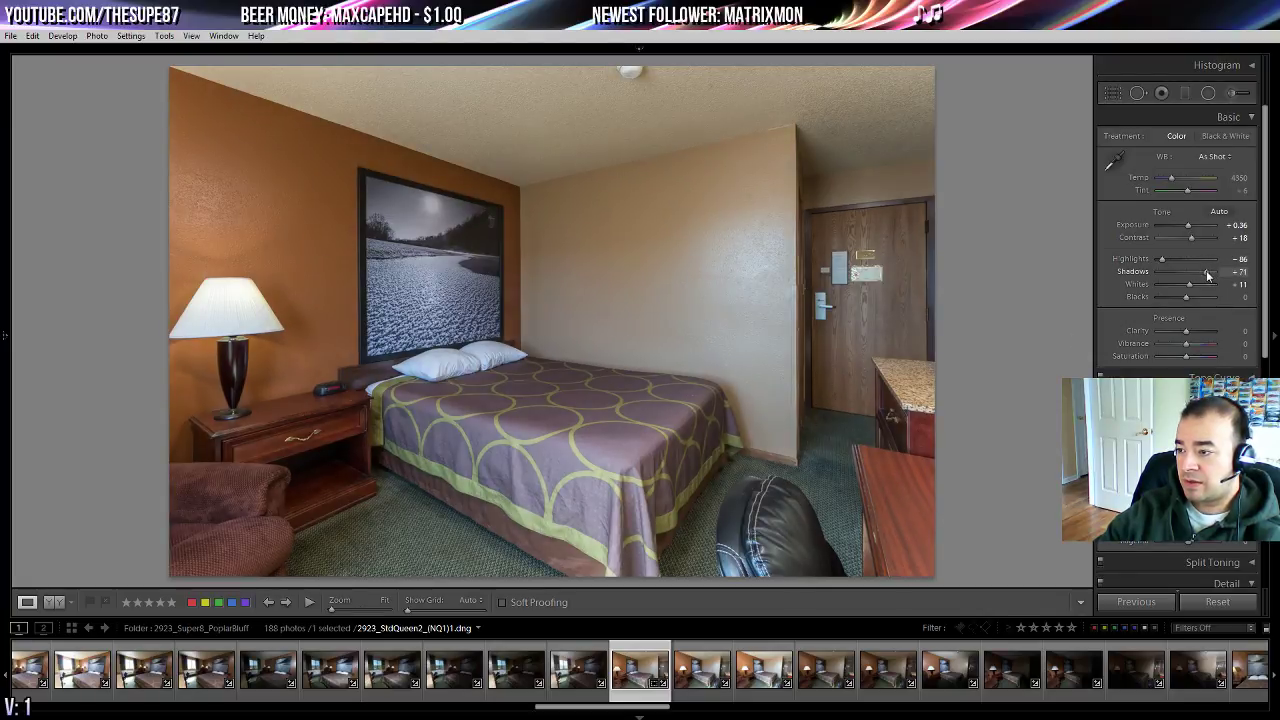
- Try the Auto white balance on the second standard queen photo and return it to As Shot
{"action": "left_click", "coordinate": [1213, 157]}
{"action": "left_click", "coordinate": [1164, 188]}
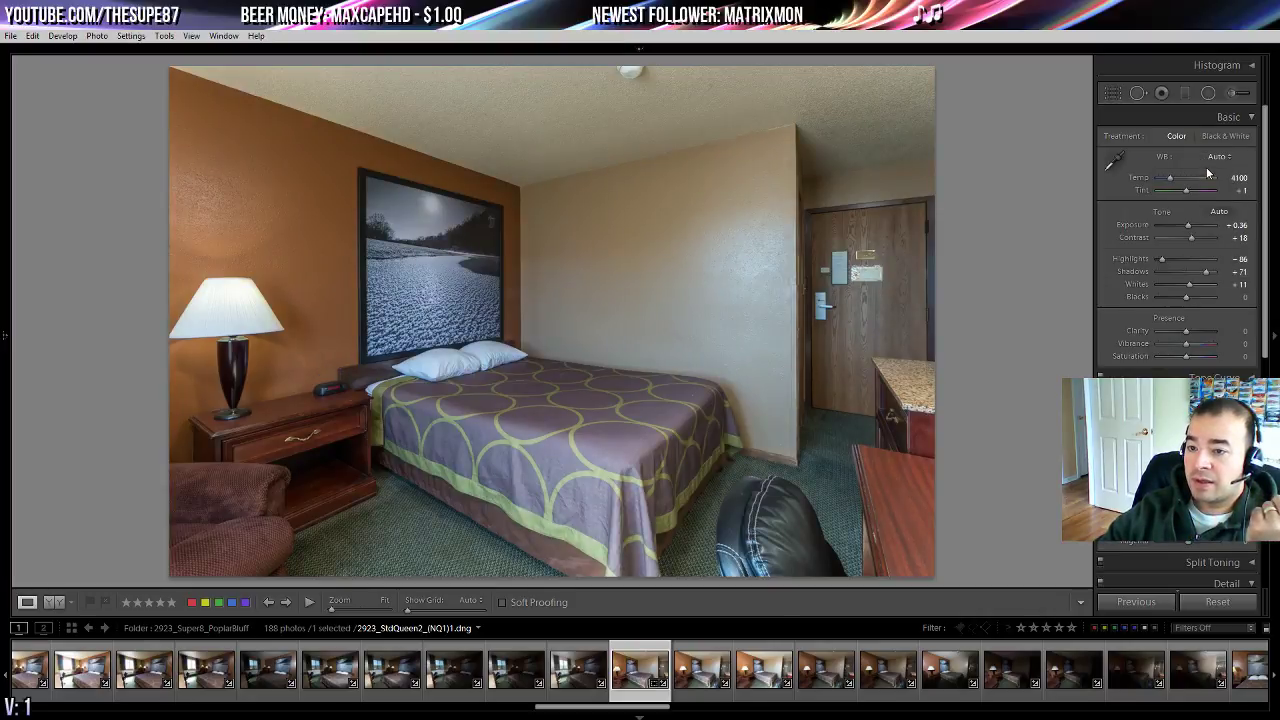
{"action": "left_click", "coordinate": [1215, 163]}
{"action": "left_click", "coordinate": [1212, 173]}
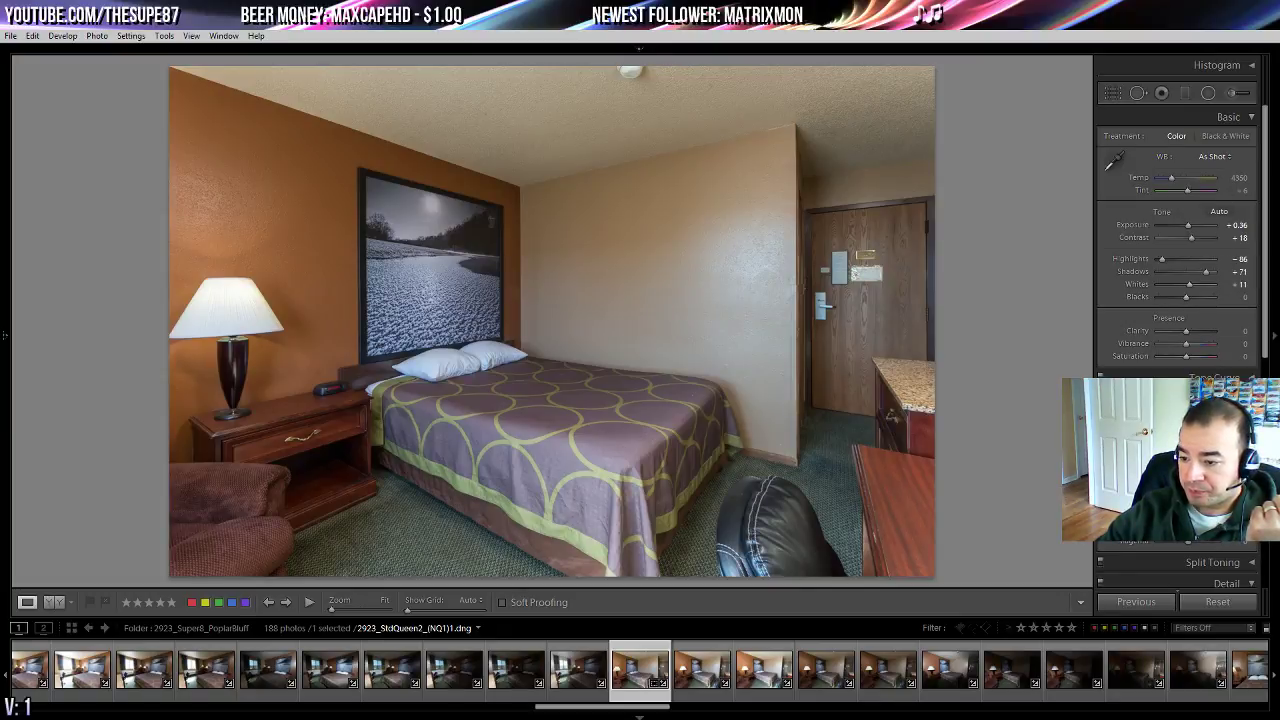
- Raise Whites to +26 on the second standard queen photo and give it a yellow label
{"action": "left_click_drag", "start_coordinate": [1189, 285], "coordinate": [1196, 288]}
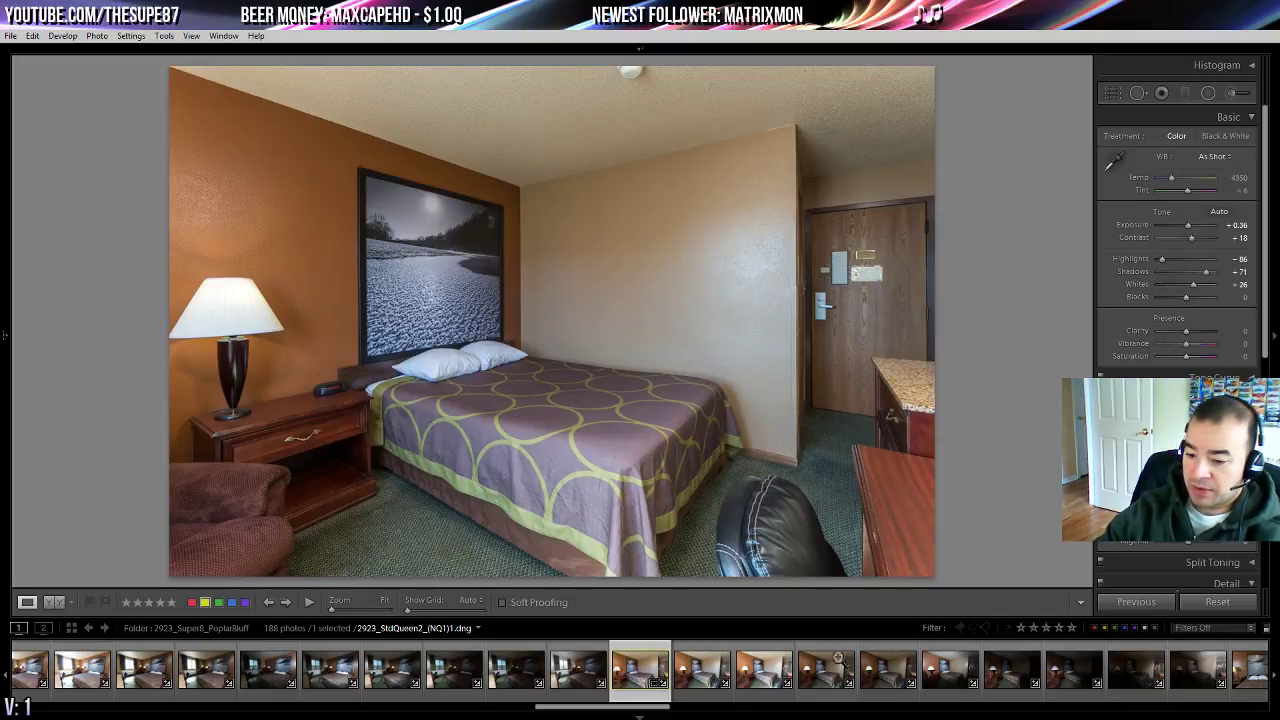
- Give the third exposure of the StdQueen3 headboard scene a blue label
{"action": "scroll", "coordinate": [826, 670], "scroll_direction": "down", "scroll_amount": 2}
{"action": "left_click", "coordinate": [940, 672]}
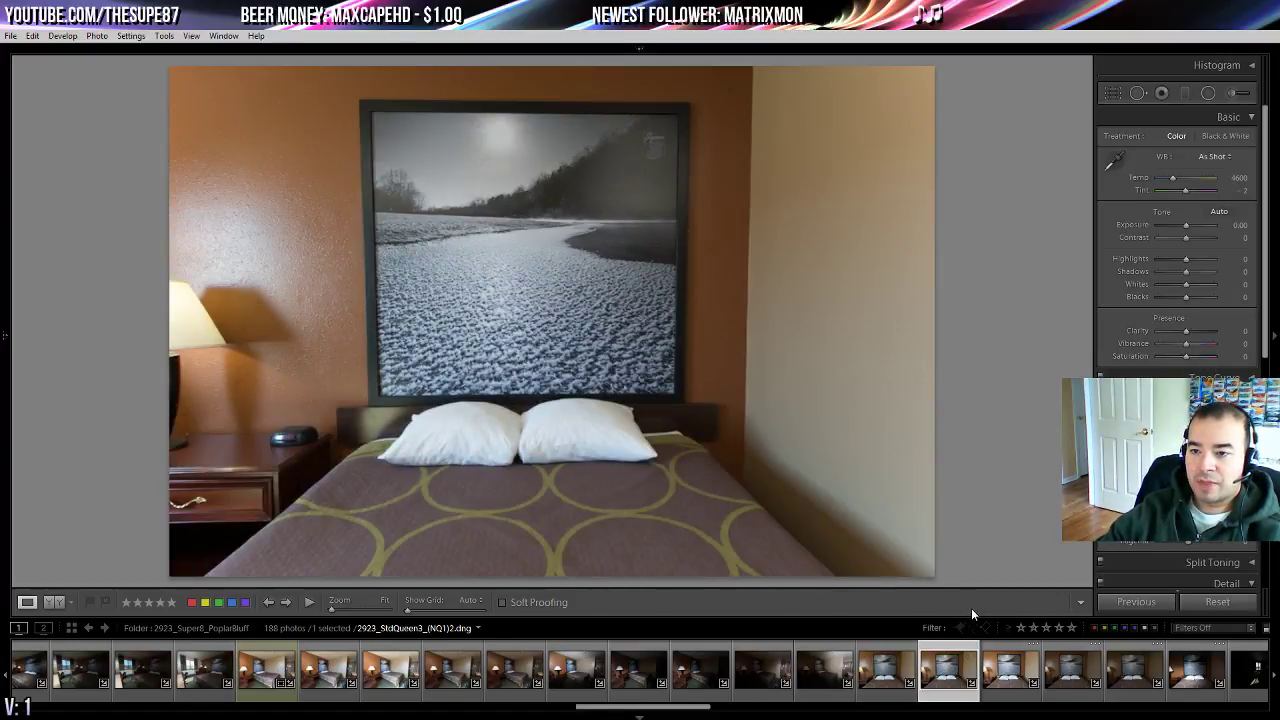
{"action": "left_click", "coordinate": [1004, 672]}
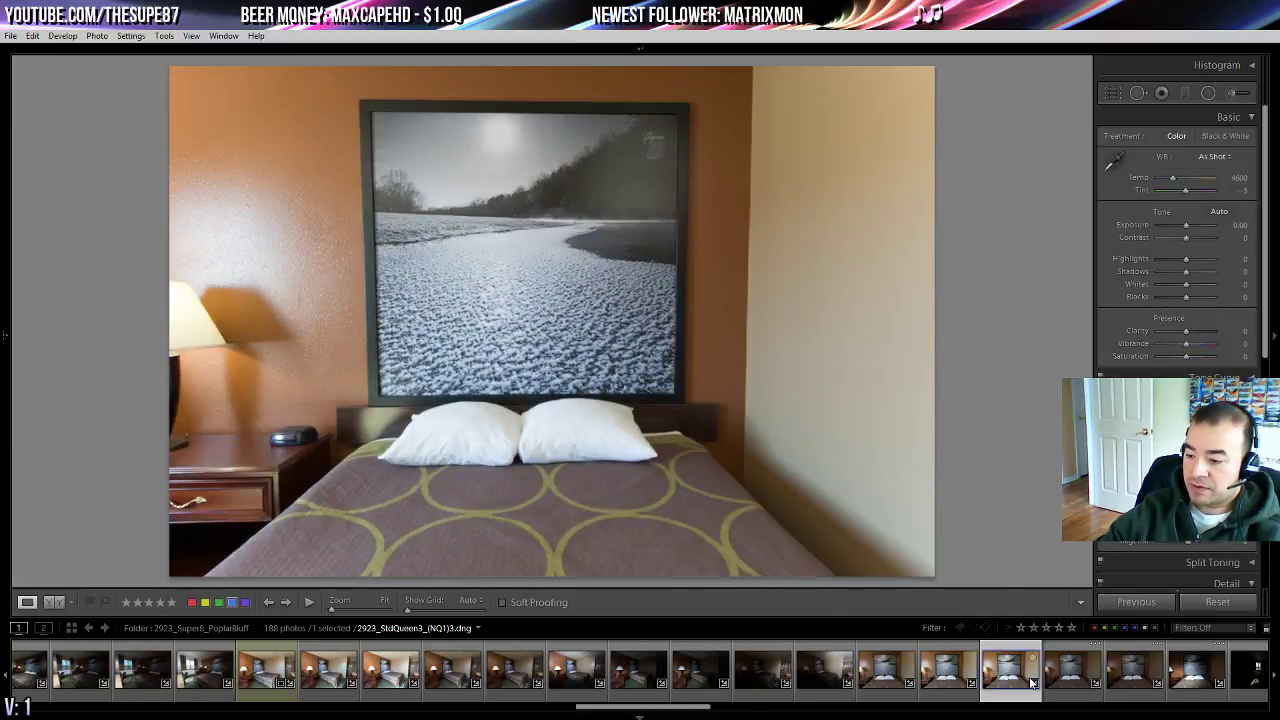
- Compare the ambient and flash exposures of the first queen ADA bedroom scene, checking the window view and room brightness
{"action": "scroll", "coordinate": [929, 672], "scroll_direction": "down", "scroll_amount": 3}
{"action": "left_click", "coordinate": [996, 676]}
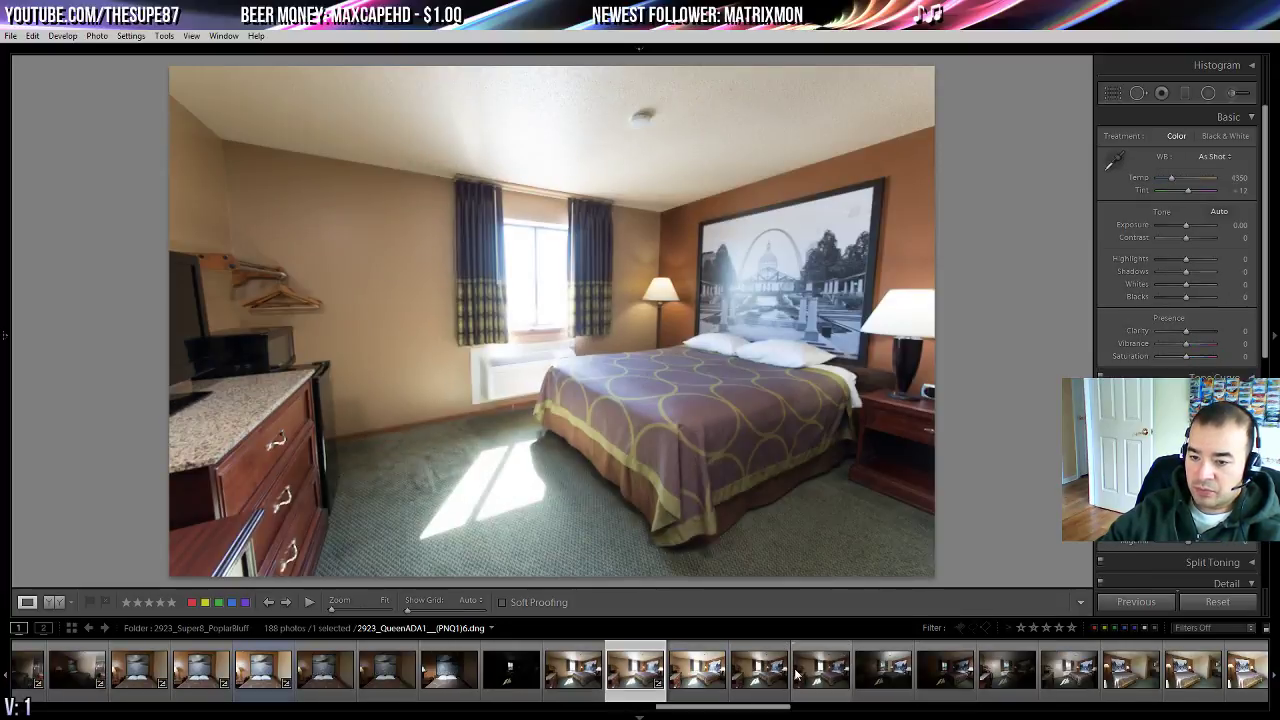
{"action": "key", "text": "Right"}
{"action": "key", "text": "Right"}
{"action": "key", "text": "Right"}
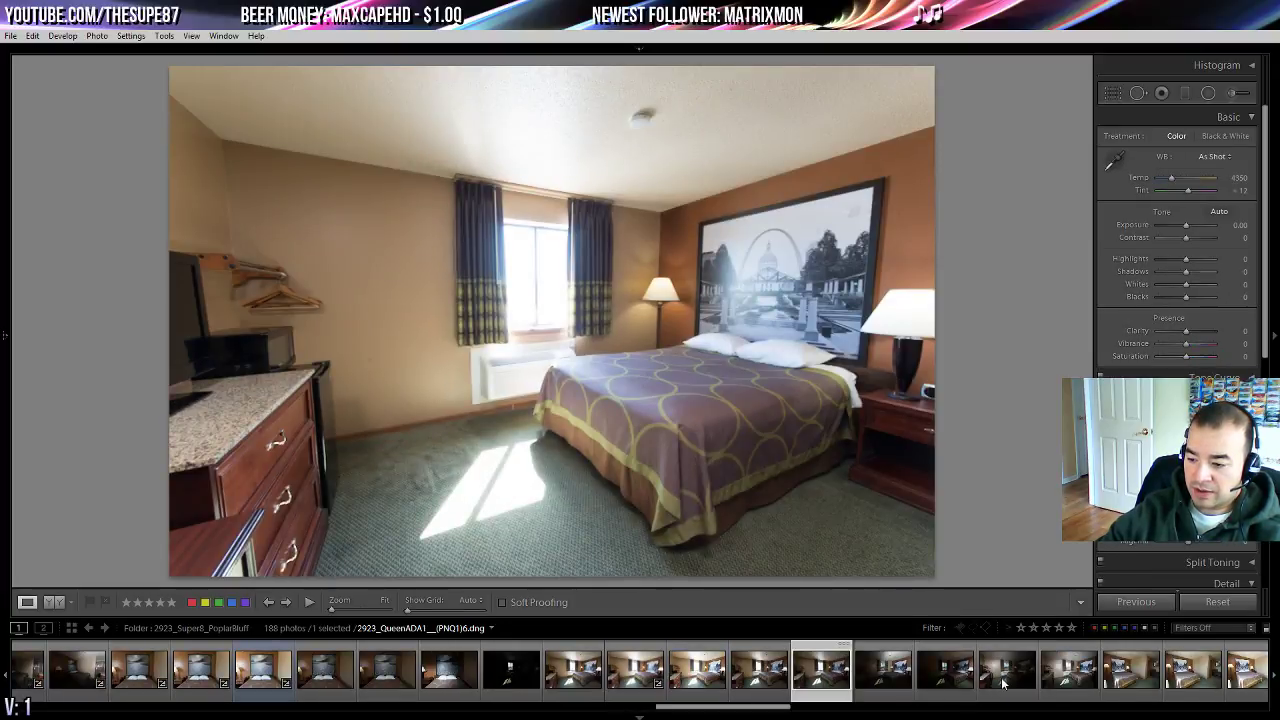
{"action": "left_click", "coordinate": [1003, 680]}
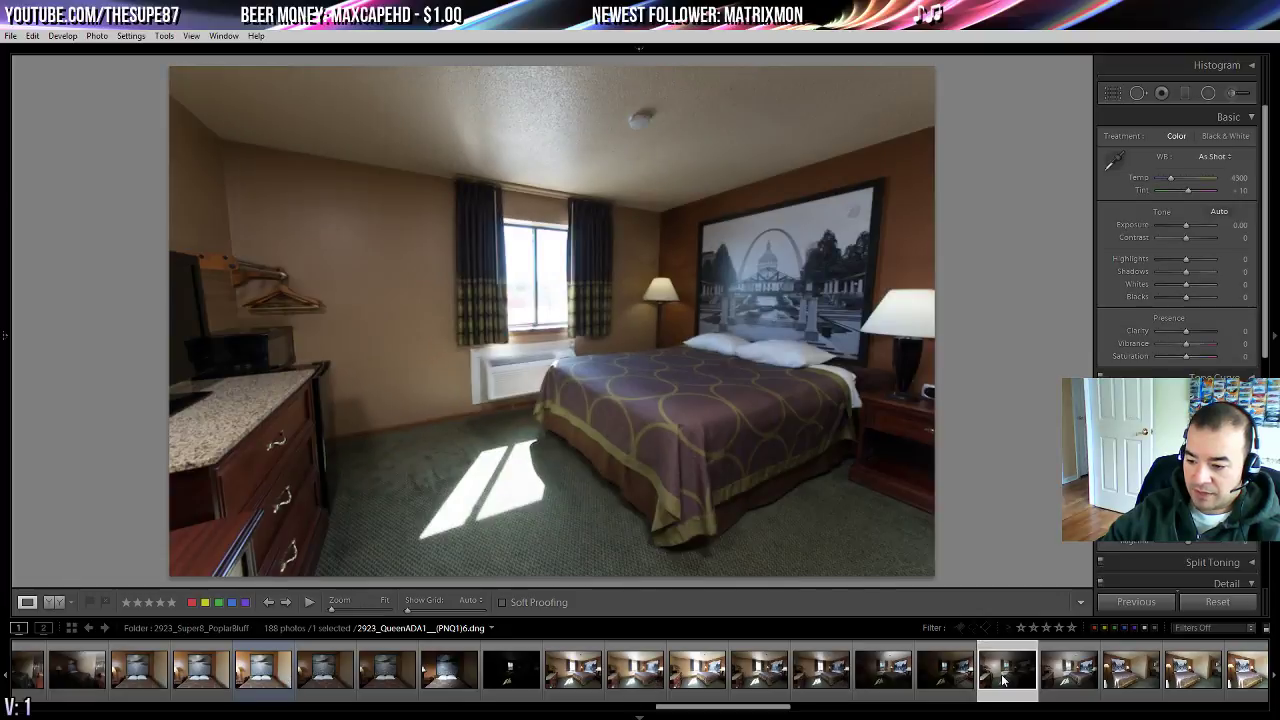
{"action": "key", "text": "Right"}
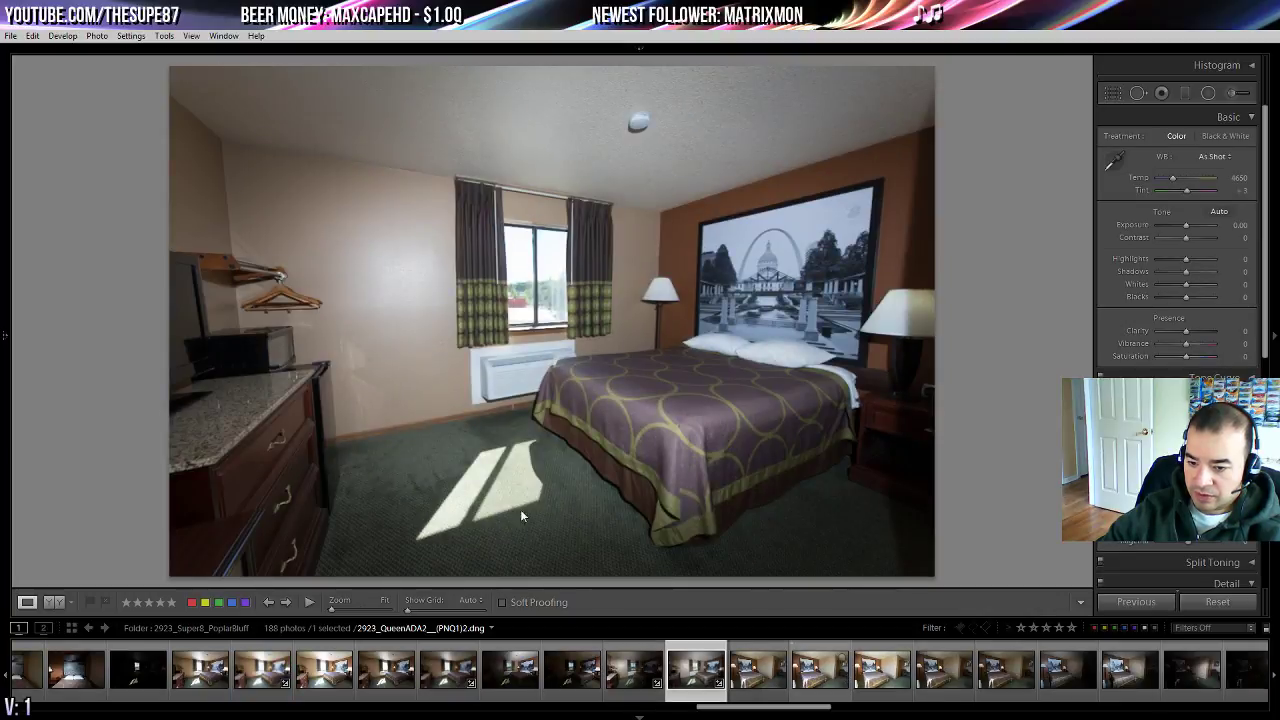
- Set Highlights to -100 and Exposure to +1.07 on the fifth exposure of the second queen ADA scene, and label it blue
{"action": "left_click", "coordinate": [947, 670]}
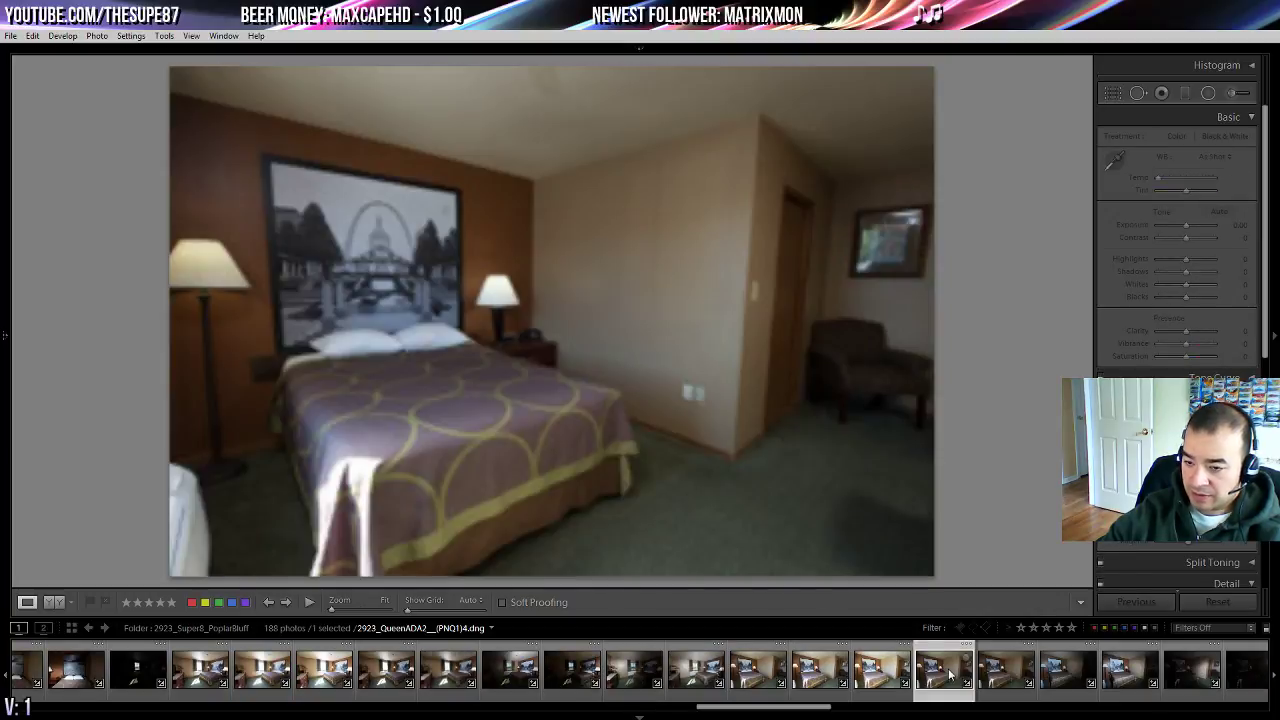
{"action": "left_click", "coordinate": [880, 671]}
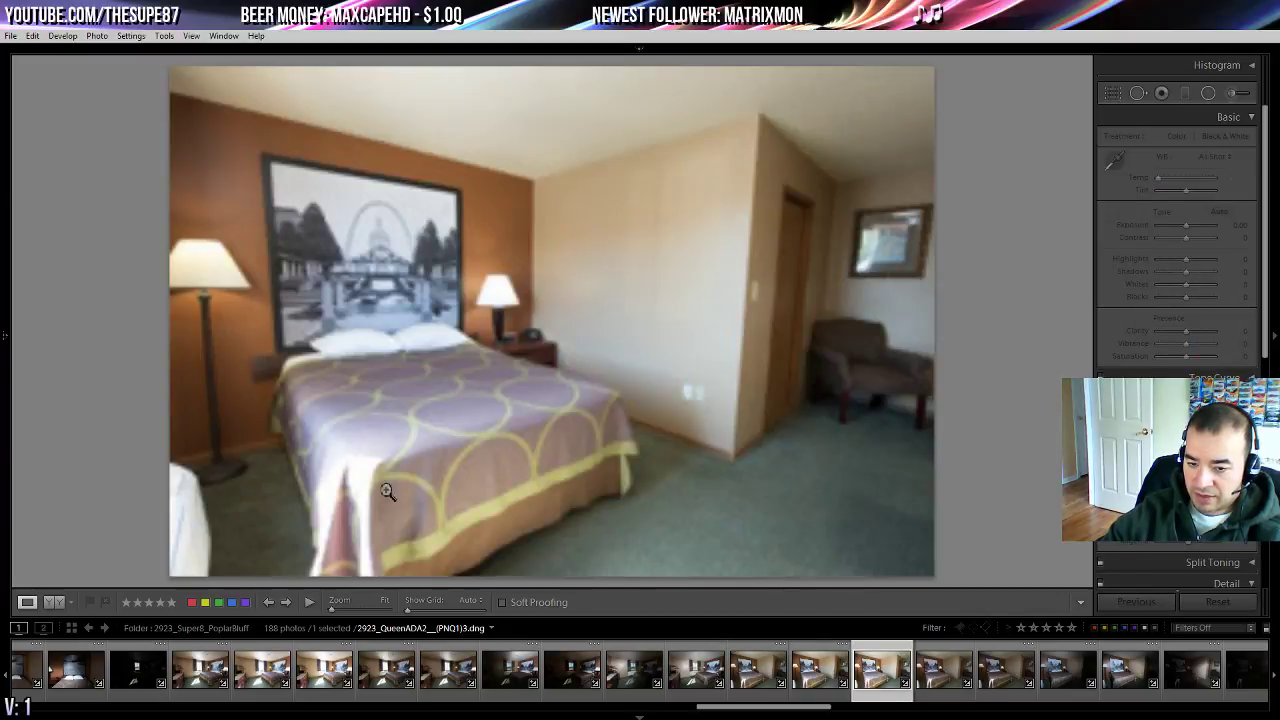
{"action": "left_click", "coordinate": [819, 679]}
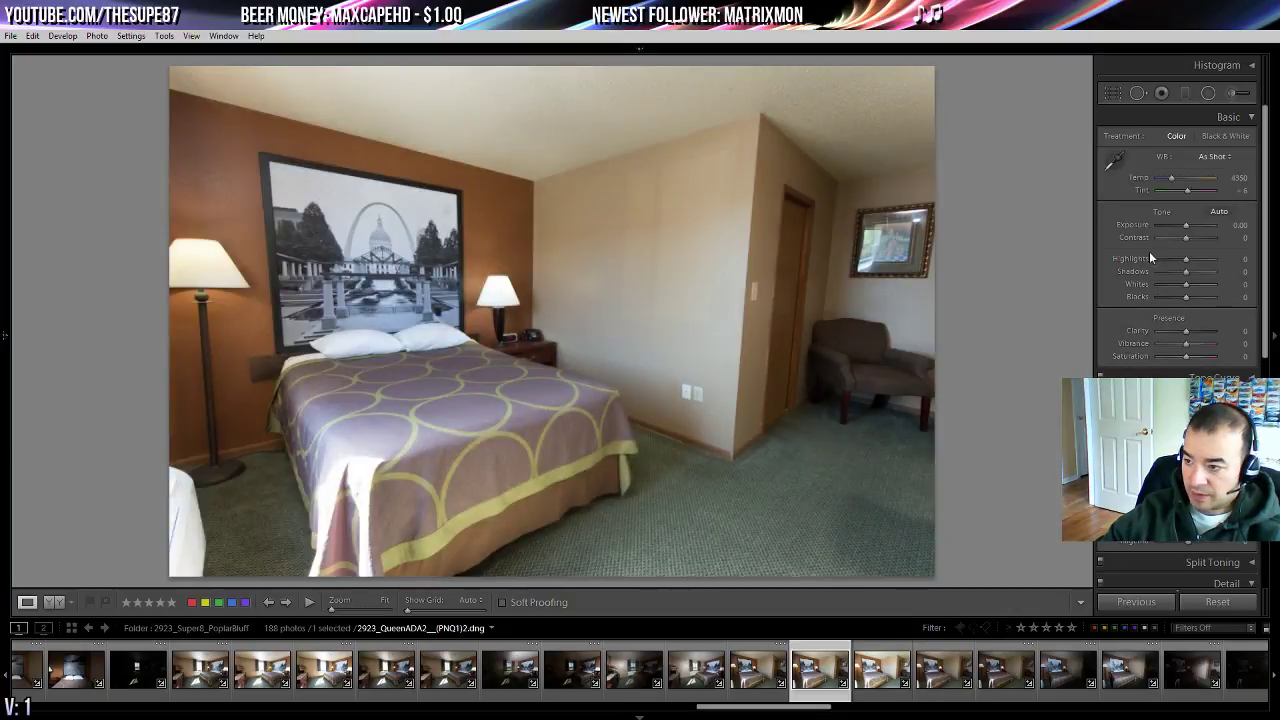
{"action": "left_click", "coordinate": [1016, 684]}
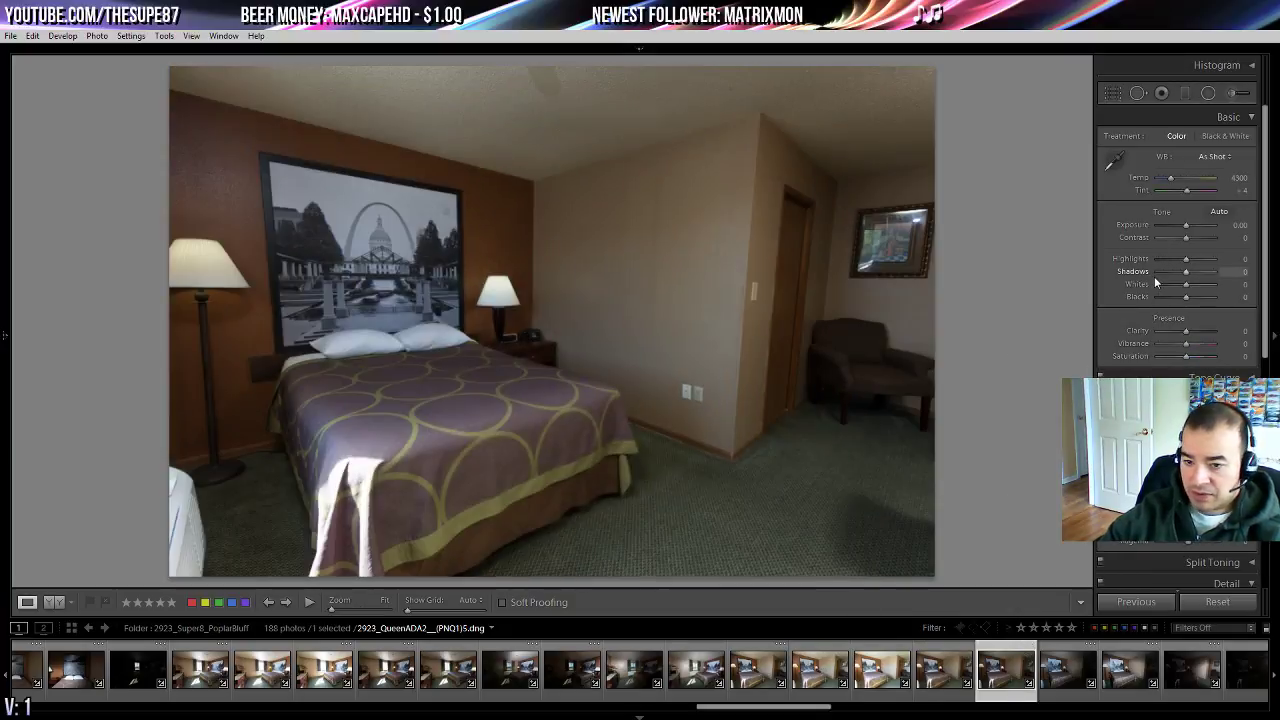
{"action": "left_click", "coordinate": [1155, 259]}
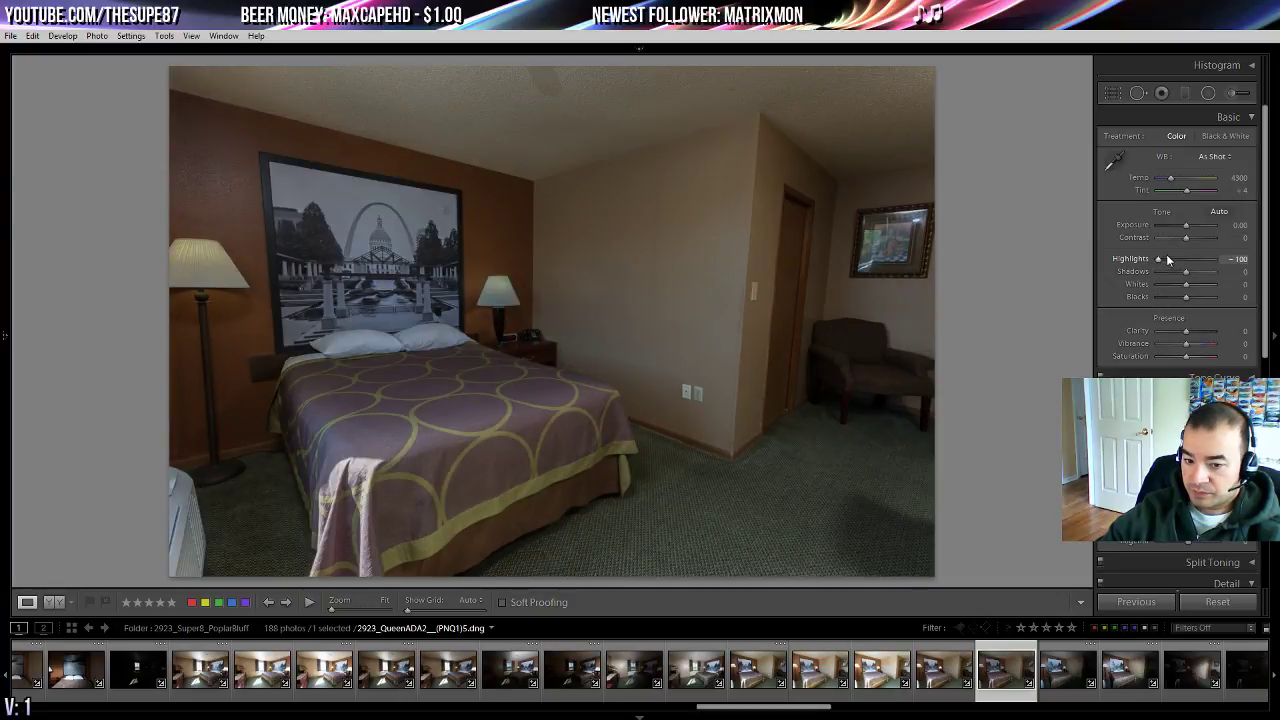
{"action": "left_click", "coordinate": [1195, 226]}
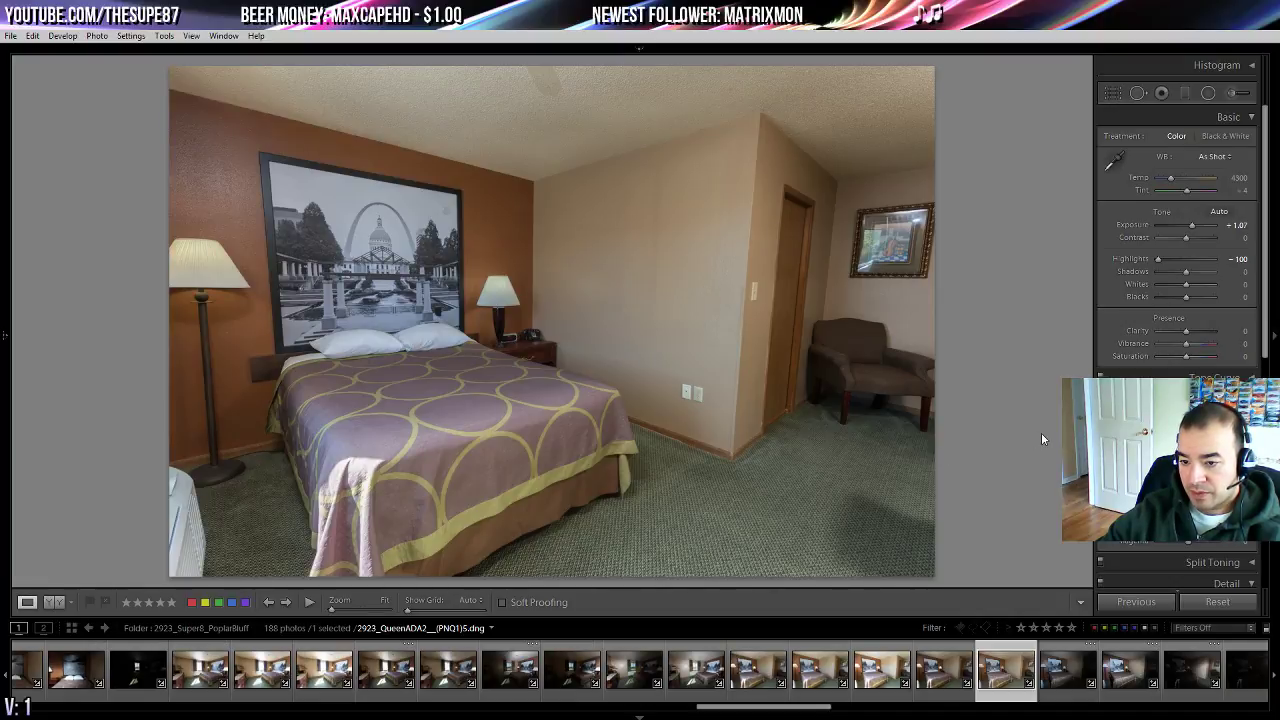
{"action": "key", "text": "9"}
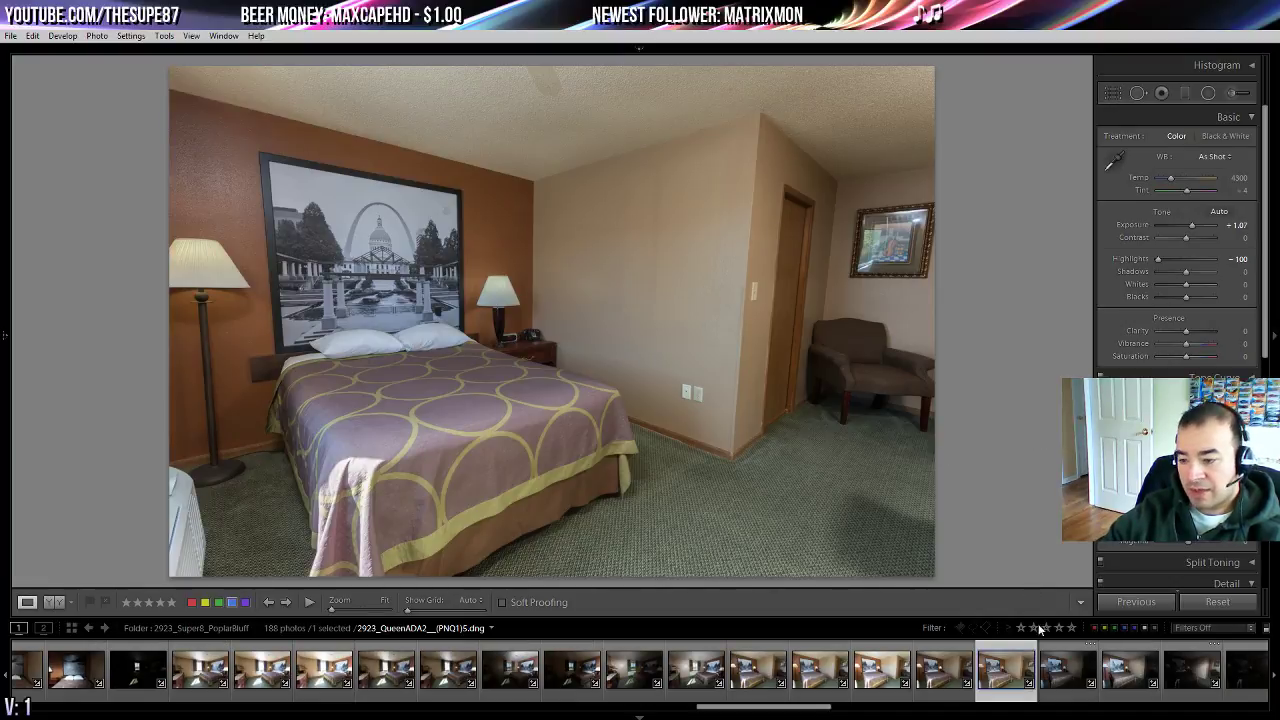
- Tone the third exposure of the QueenADA3 headboard scene with Auto, Highlights -60 and Shadows +48, and set its white balance to Auto
{"action": "scroll", "coordinate": [1005, 670], "scroll_direction": "down", "scroll_amount": 3}
{"action": "left_click", "coordinate": [1000, 688]}
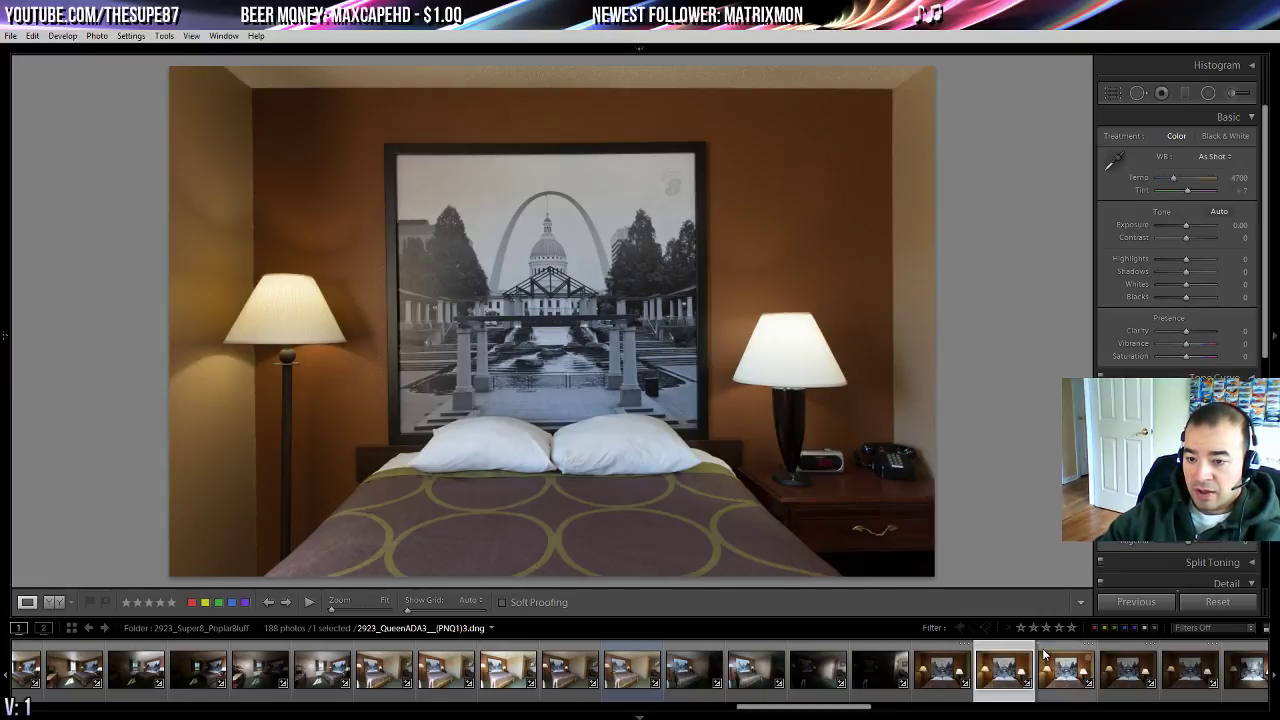
{"action": "left_click", "coordinate": [1077, 684]}
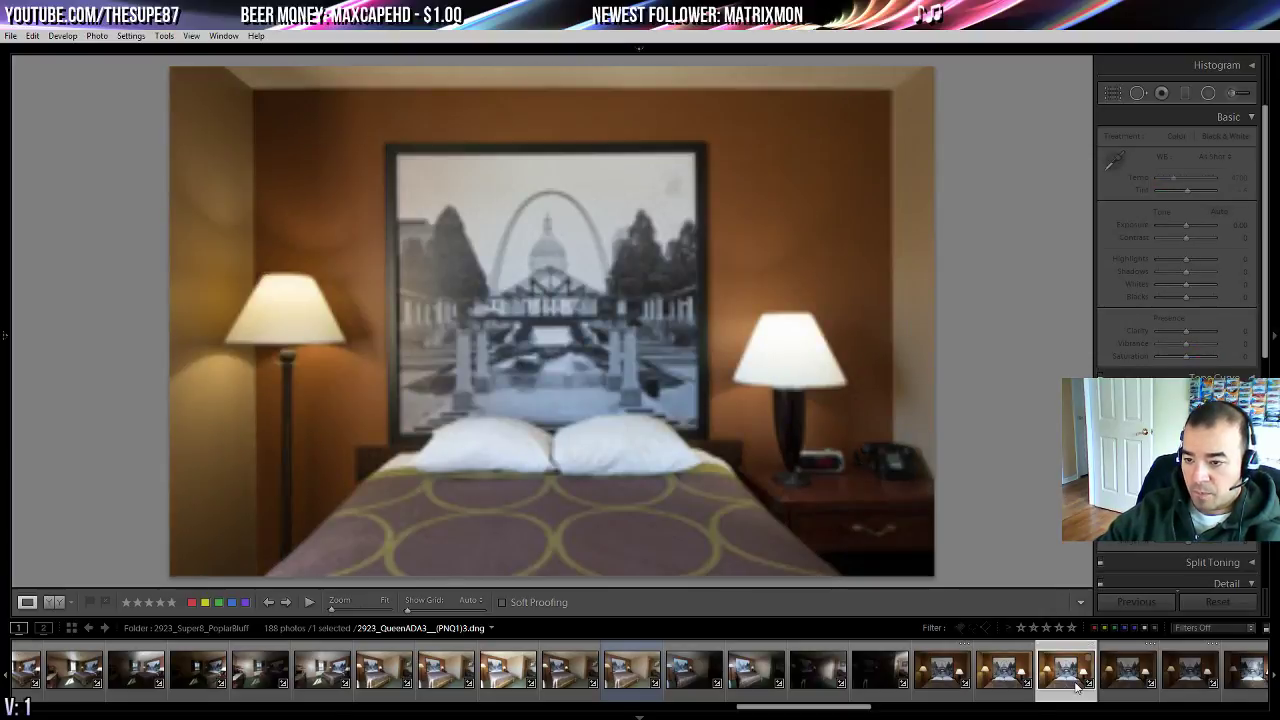
{"action": "left_click", "coordinate": [1220, 211]}
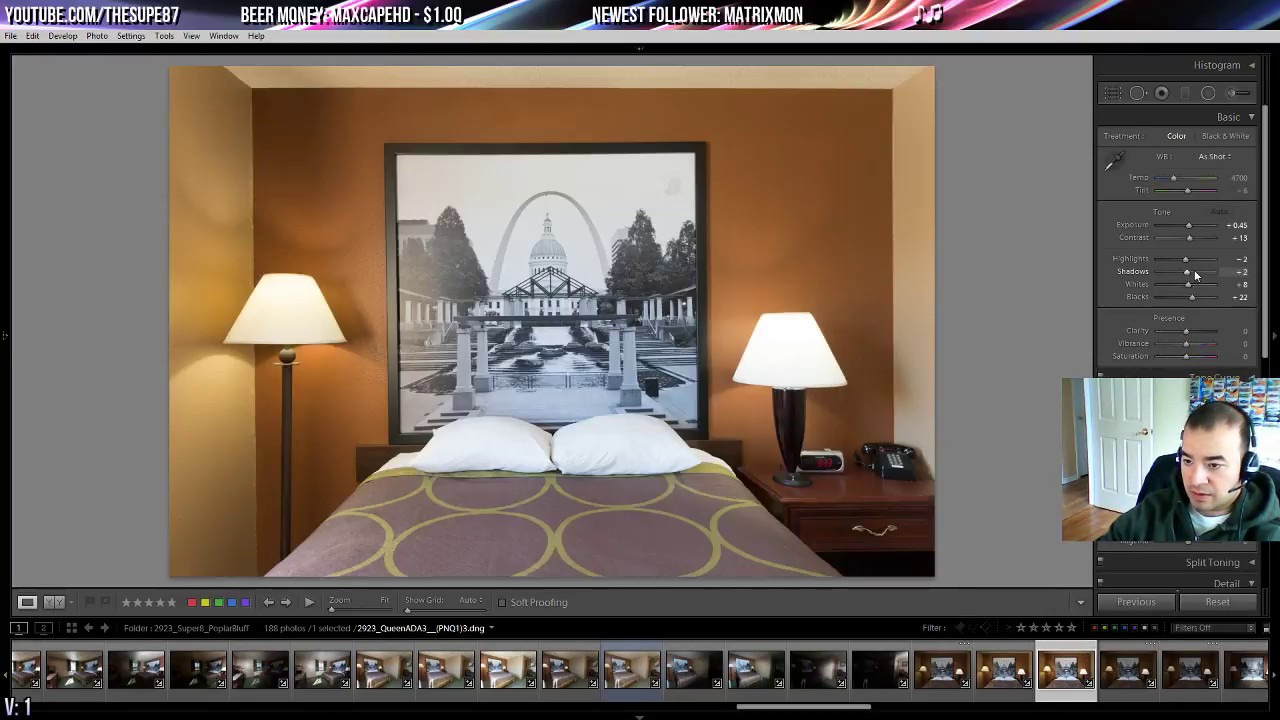
{"action": "mouse_move", "coordinate": [1186, 259]}
{"action": "left_mouse_down"}
{"action": "mouse_move", "coordinate": [1163, 260]}
{"action": "mouse_move", "coordinate": [1201, 273]}
{"action": "left_mouse_up"}
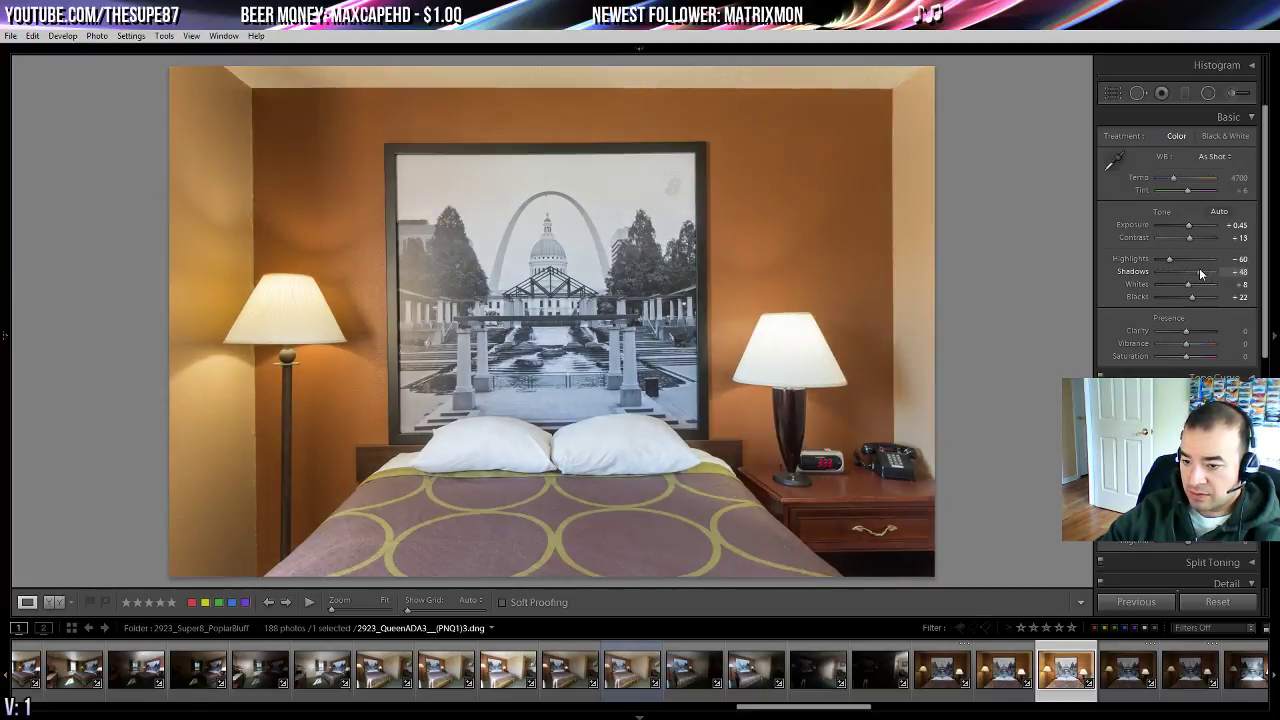
{"action": "left_click", "coordinate": [1214, 156]}
{"action": "left_click", "coordinate": [1205, 172]}
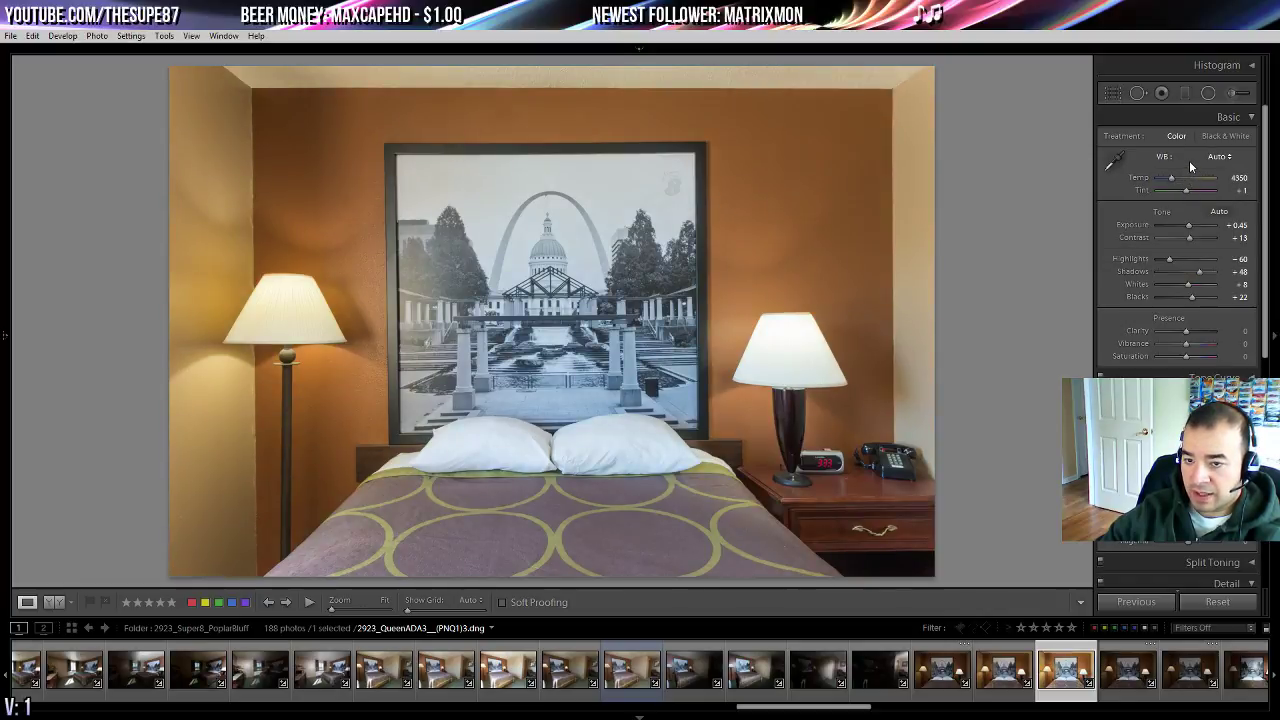
- Straighten the perspective of the QueenADA3 headboard photo against the grid and give the photo a yellow label
{"action": "scroll", "coordinate": [1172, 244], "scroll_direction": "down", "scroll_amount": 10}
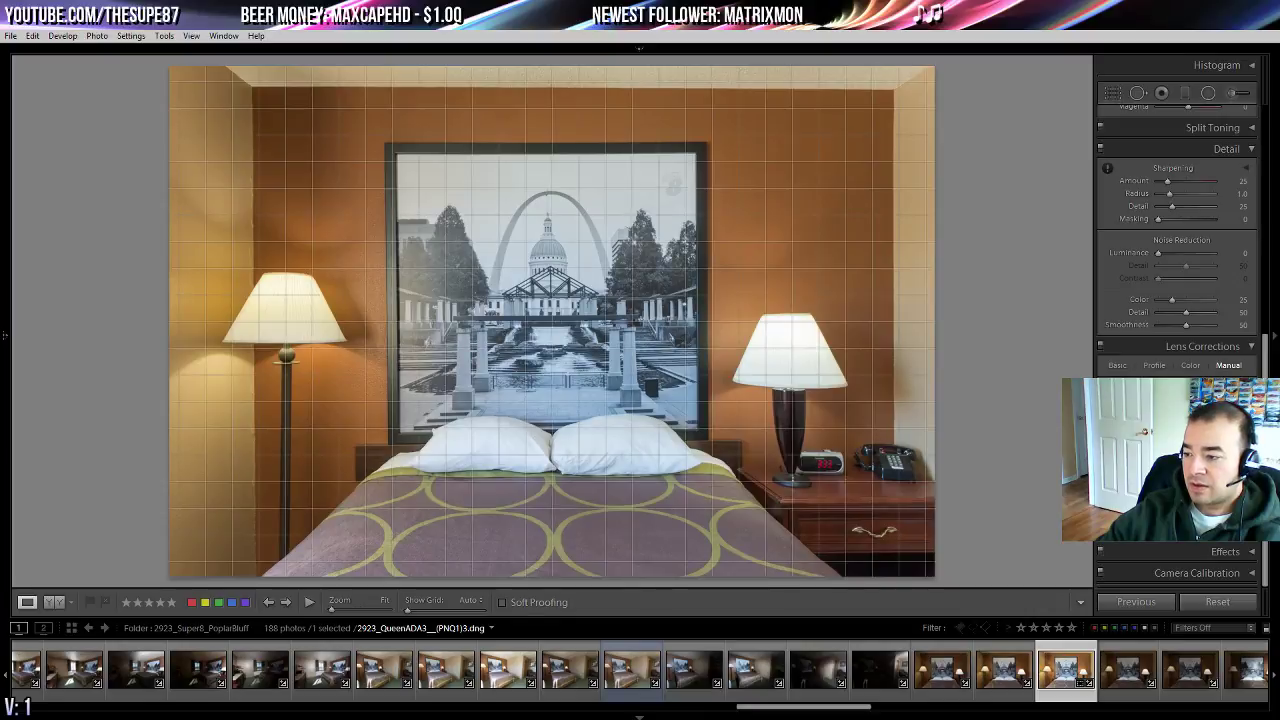
{"action": "key", "text": "Down"}
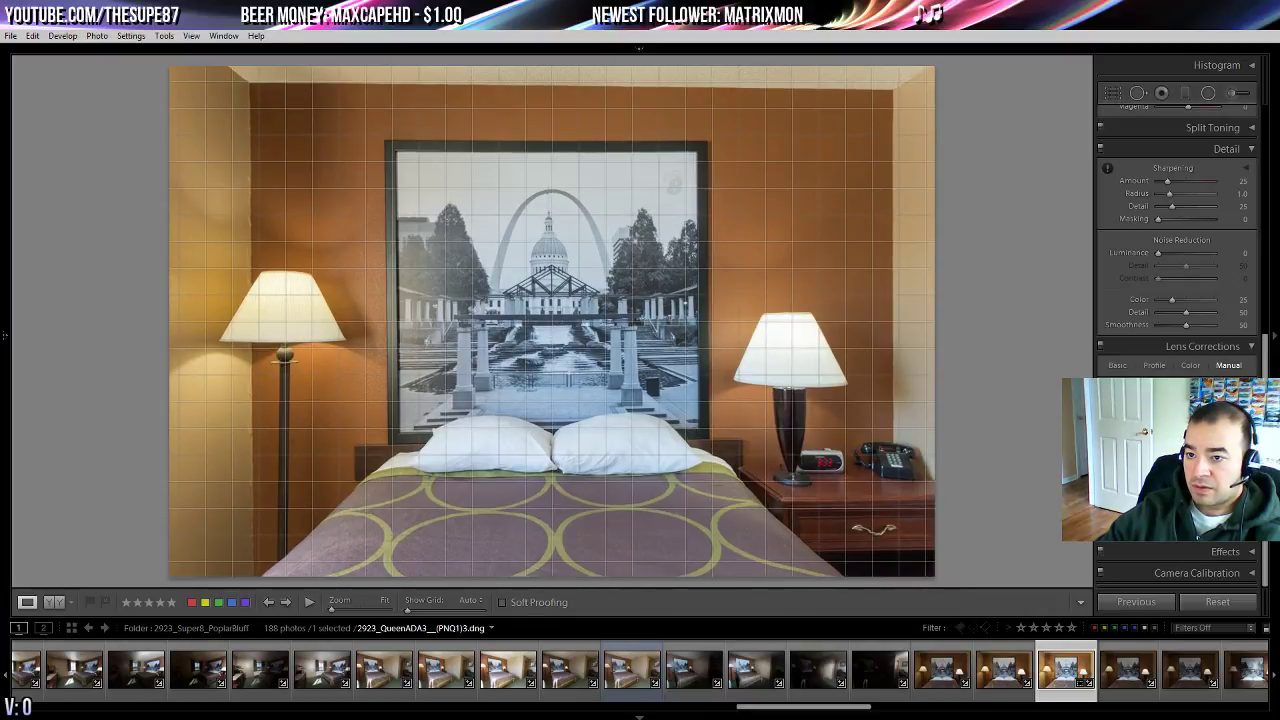
{"action": "key", "text": "Up"}
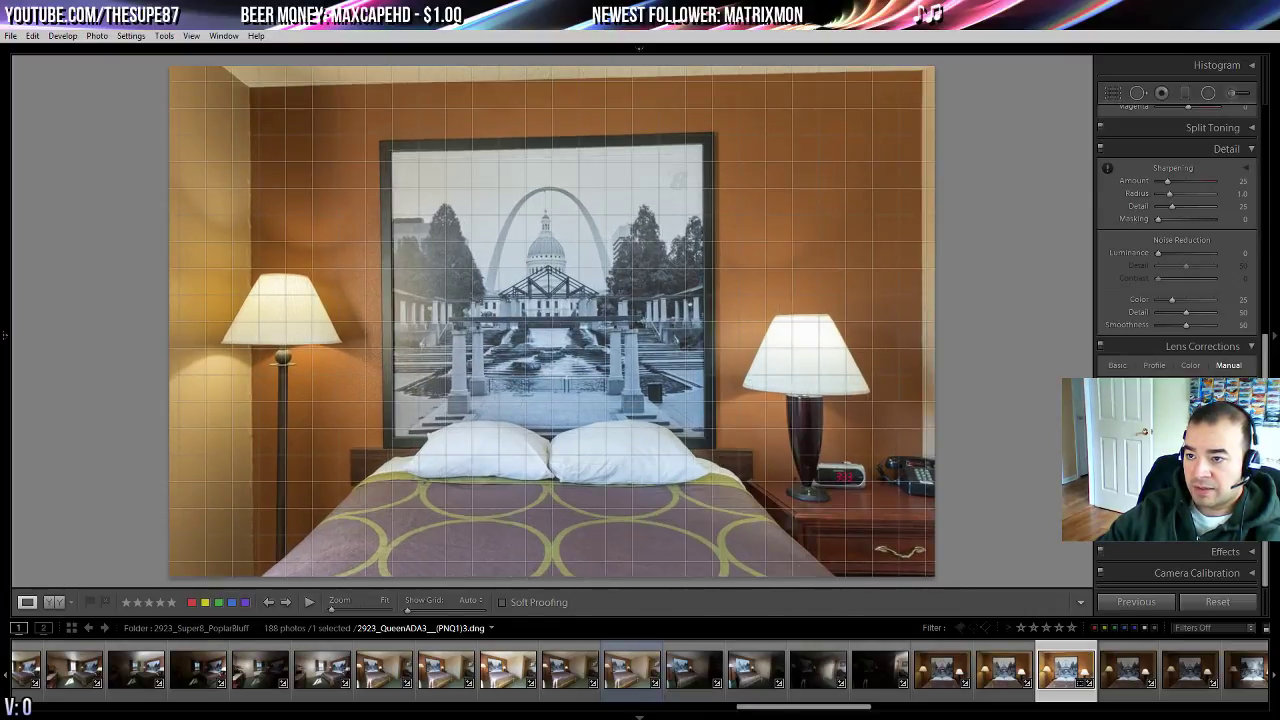
{"action": "left_click_drag", "start_coordinate": [1165, 430], "coordinate": [1161, 430]}
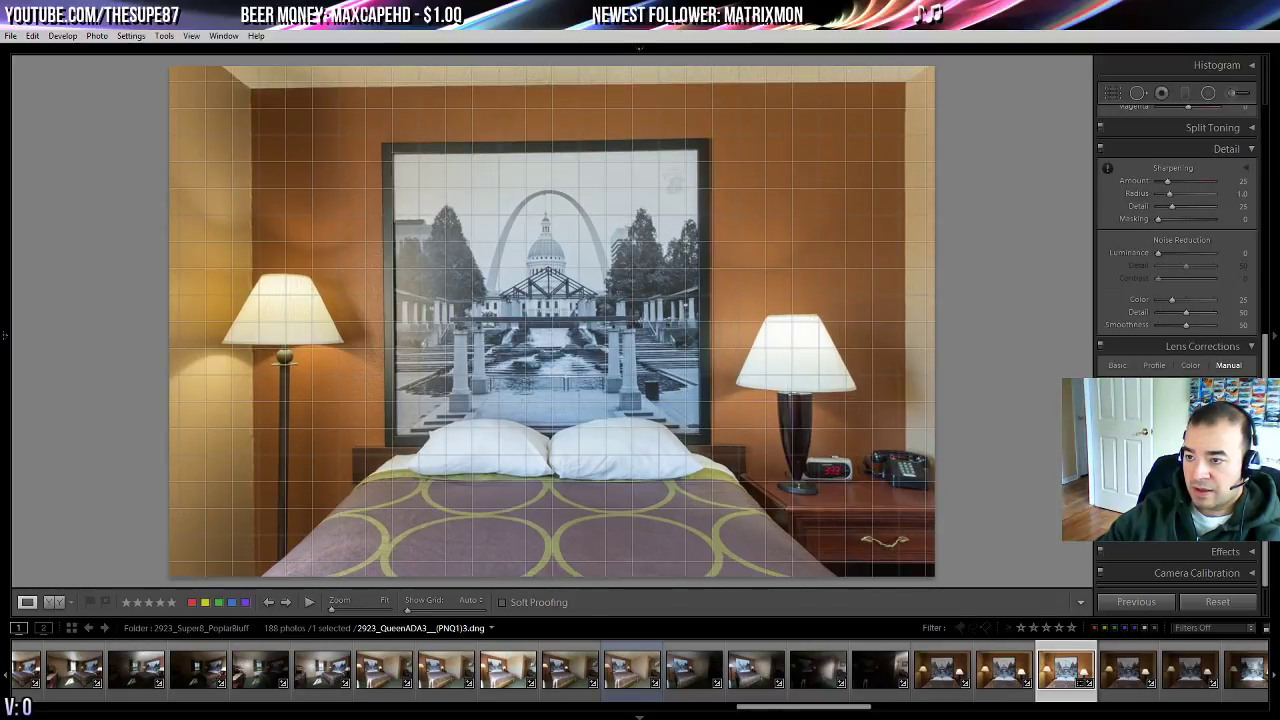
{"action": "key", "text": "Down"}
{"action": "key", "text": "Down"}
{"action": "left_click_drag", "start_coordinate": [1157, 430], "coordinate": [1159, 430]}
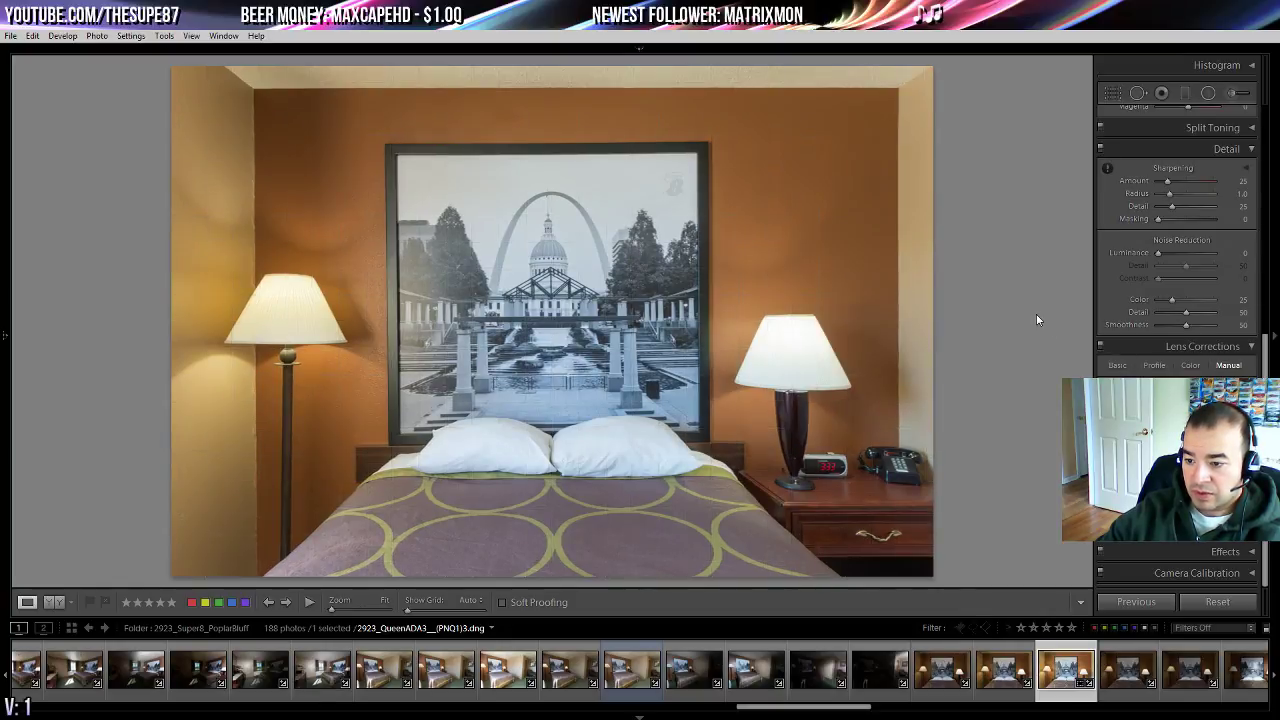
{"action": "key", "text": "7"}
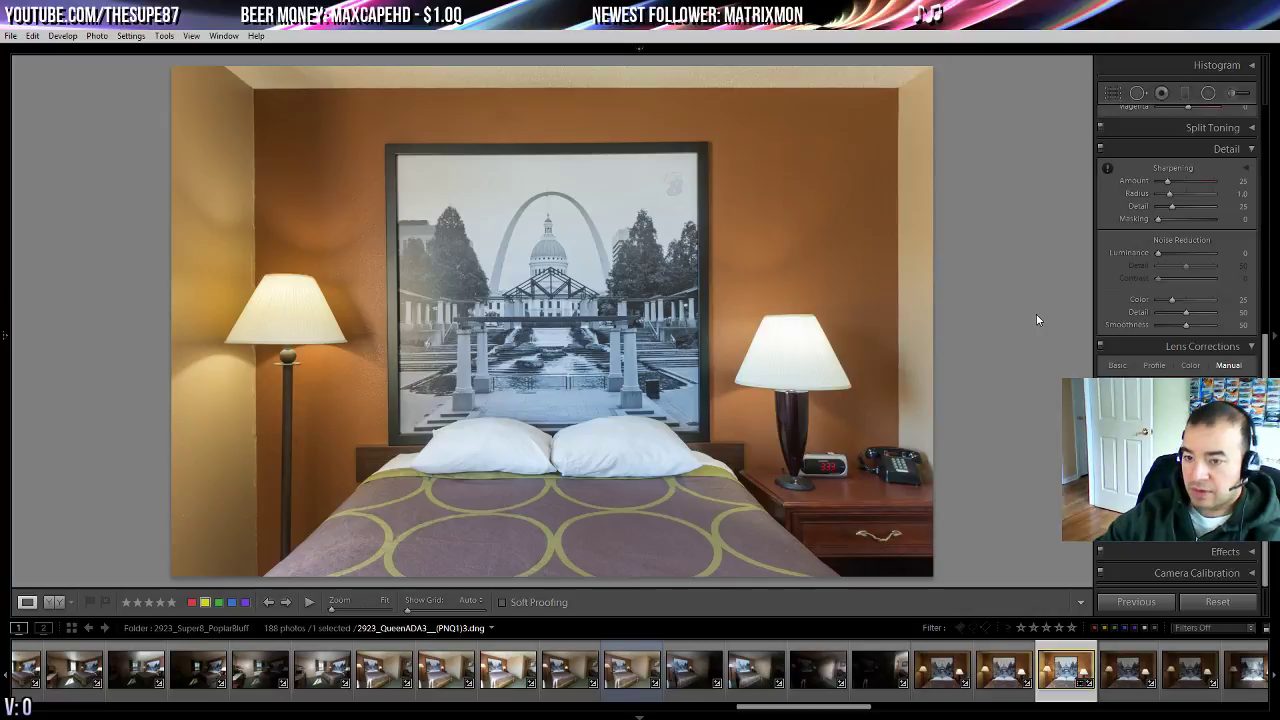
{"action": "scroll", "coordinate": [1152, 176], "scroll_direction": "up", "scroll_amount": 5}
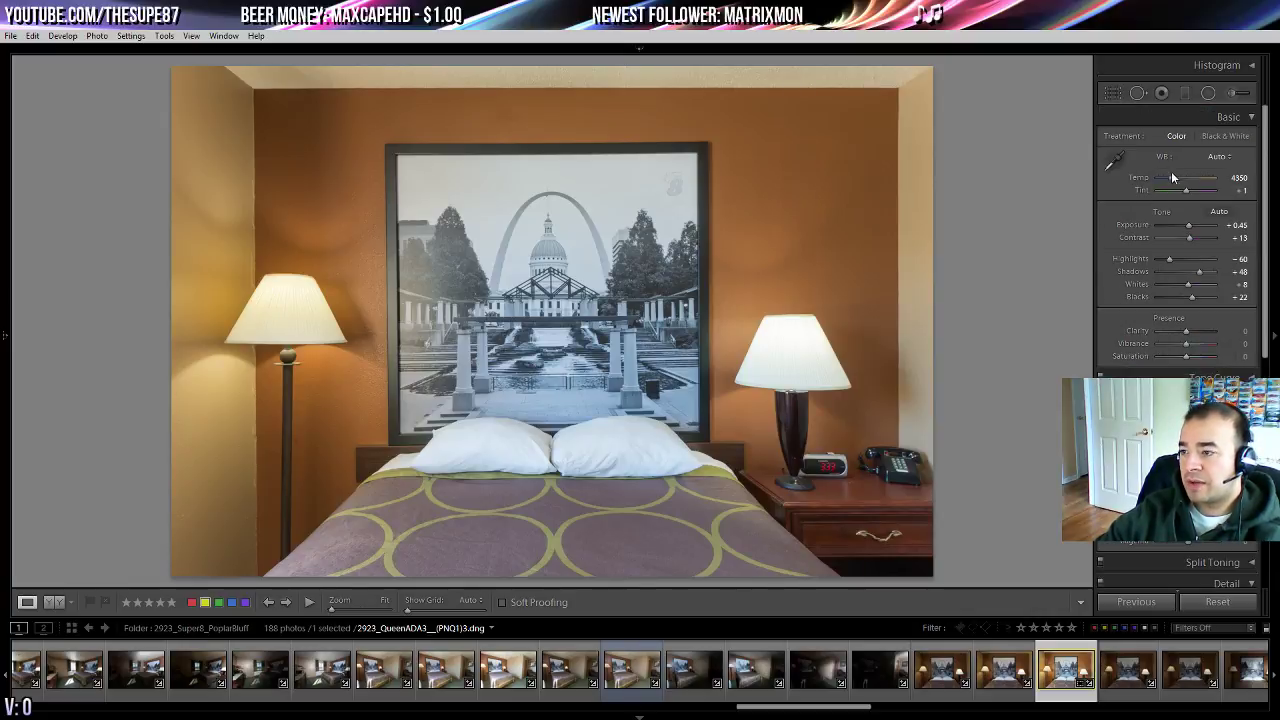
- Set the QueenADA3 headboard photo's temperature to 3905 and reduce its Aqua and Blue saturation to -38 each
{"action": "left_click_drag", "start_coordinate": [1174, 181], "coordinate": [1169, 181]}
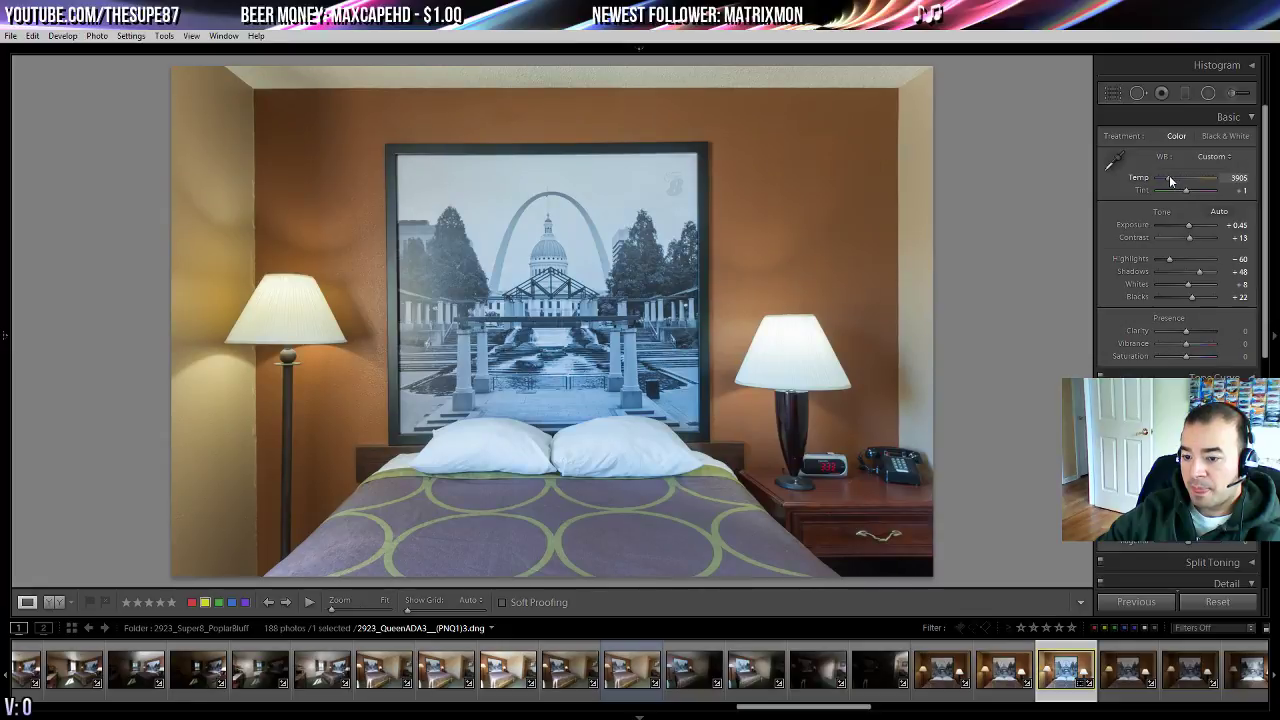
{"action": "scroll", "coordinate": [1170, 332], "scroll_direction": "down", "scroll_amount": 3}
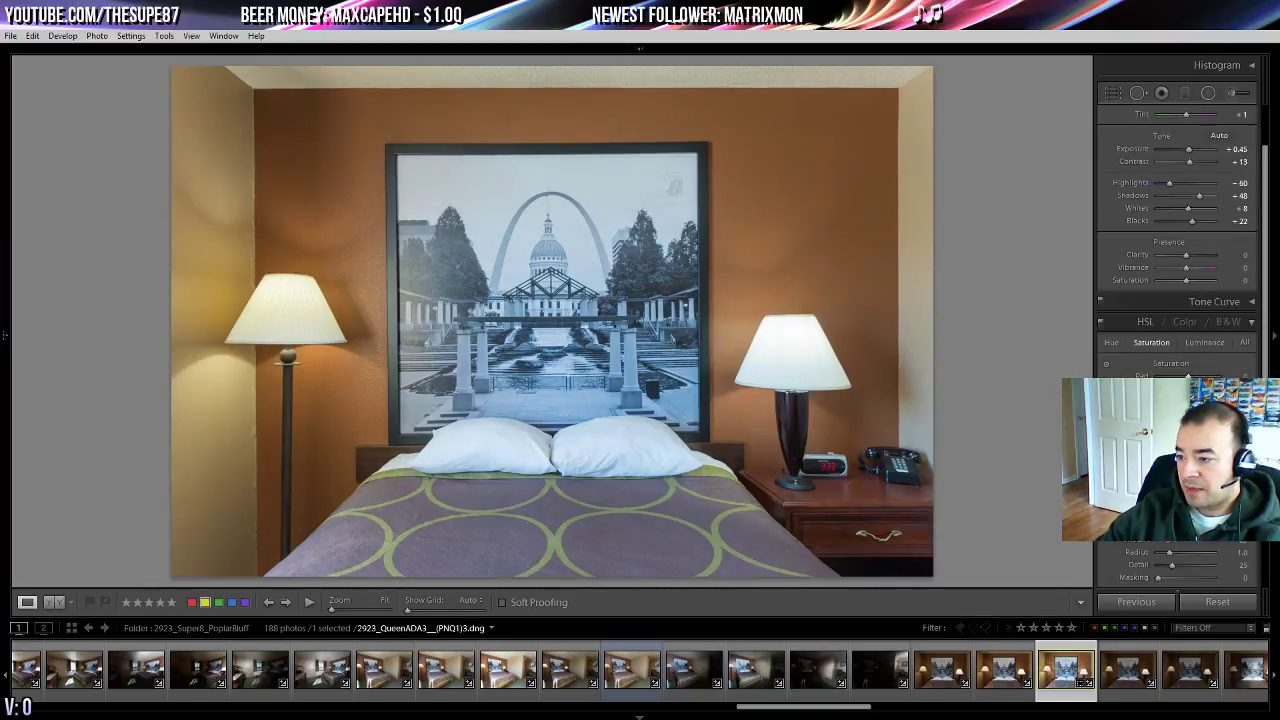
{"action": "left_click", "coordinate": [1177, 363]}
{"action": "left_click", "coordinate": [1177, 350]}
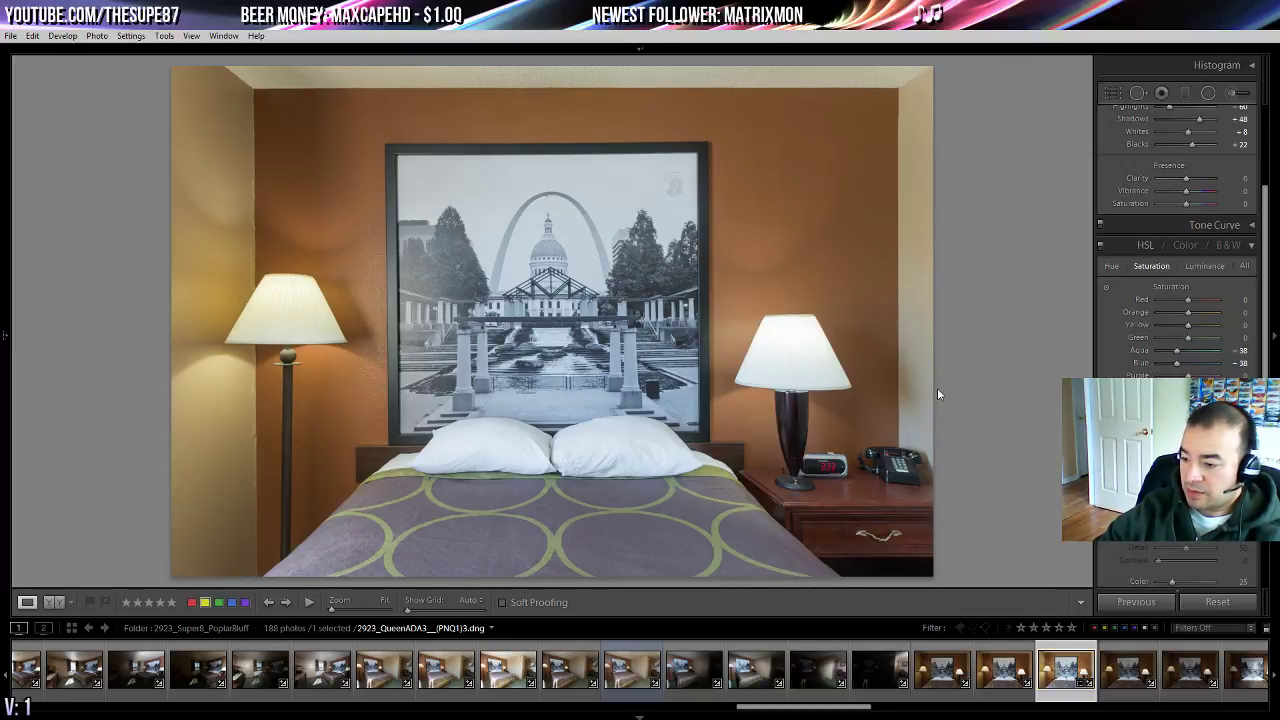
- Set the third ADA tub exposure's white balance to Auto, apply Auto tone, and set Highlights to -93
{"action": "scroll", "coordinate": [968, 672], "scroll_direction": "down", "scroll_amount": 3}
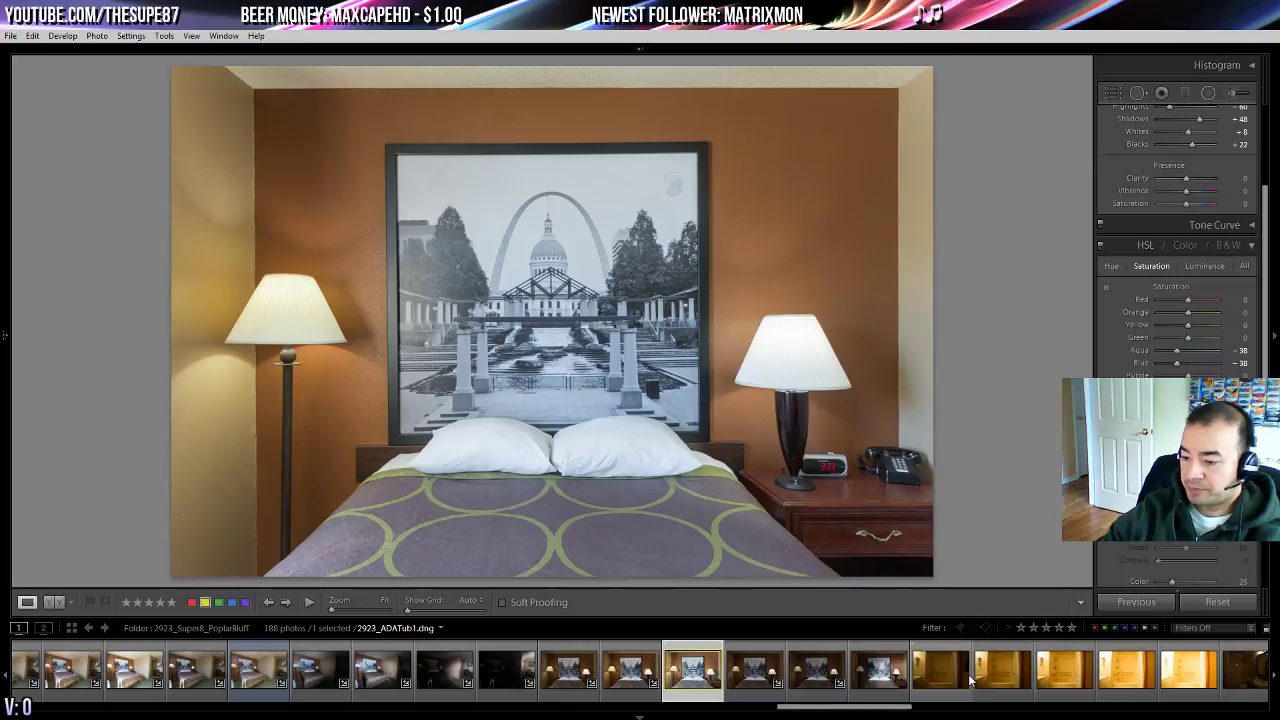
{"action": "scroll", "coordinate": [968, 672], "scroll_direction": "down", "scroll_amount": 3}
{"action": "left_click", "coordinate": [752, 670]}
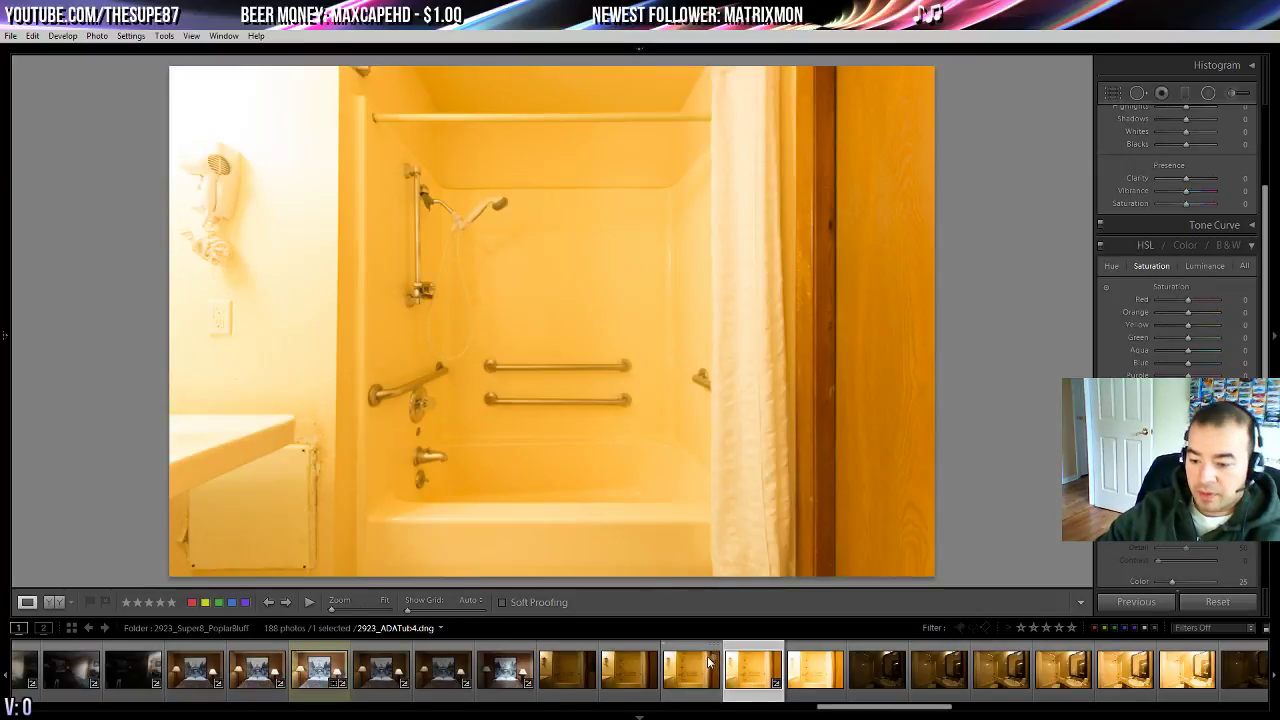
{"action": "left_click", "coordinate": [702, 666]}
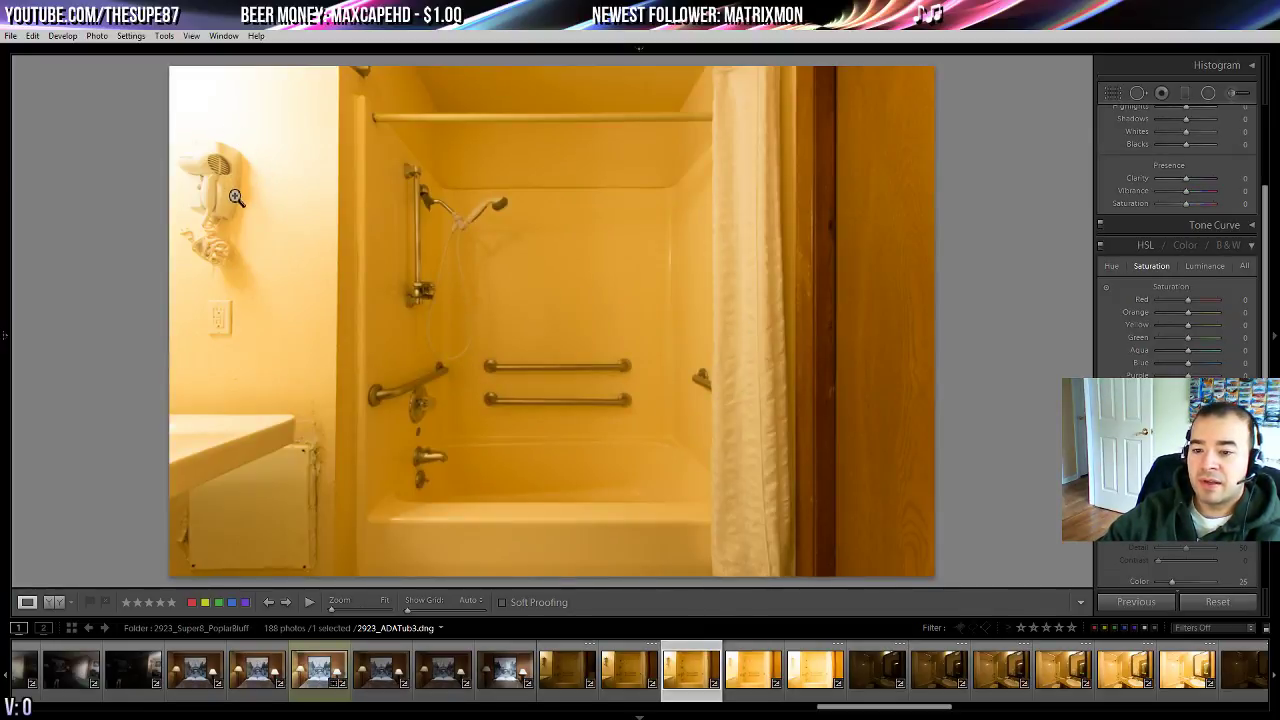
{"action": "scroll", "coordinate": [1213, 282], "scroll_direction": "up", "scroll_amount": 3}
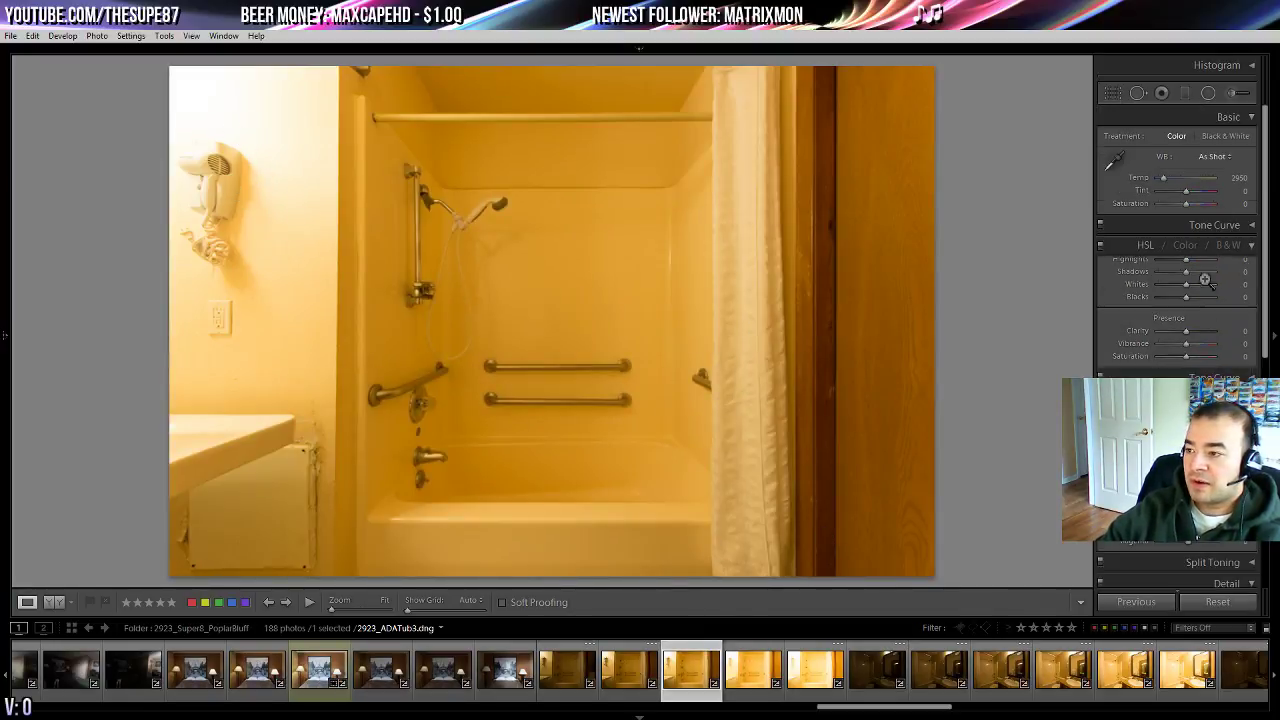
{"action": "left_click", "coordinate": [1214, 157]}
{"action": "left_click", "coordinate": [1203, 187]}
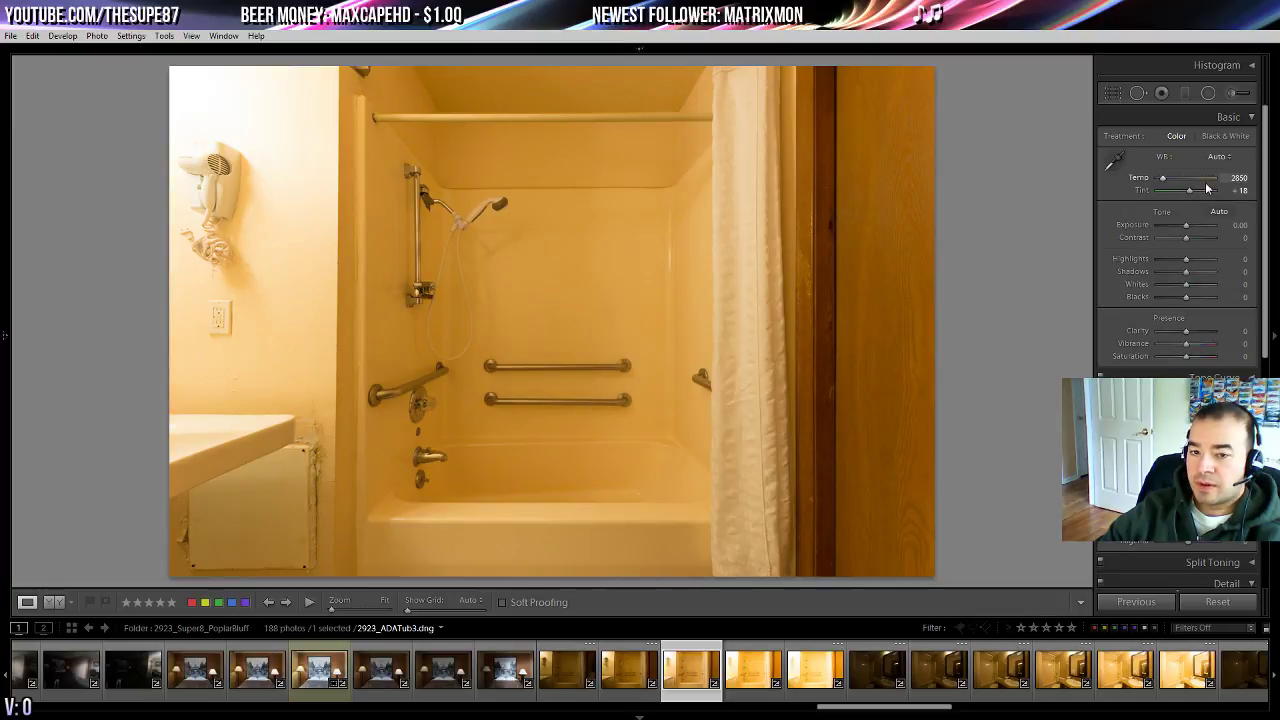
{"action": "left_click", "coordinate": [1219, 211]}
{"action": "left_click_drag", "start_coordinate": [1186, 258], "coordinate": [1160, 257]}
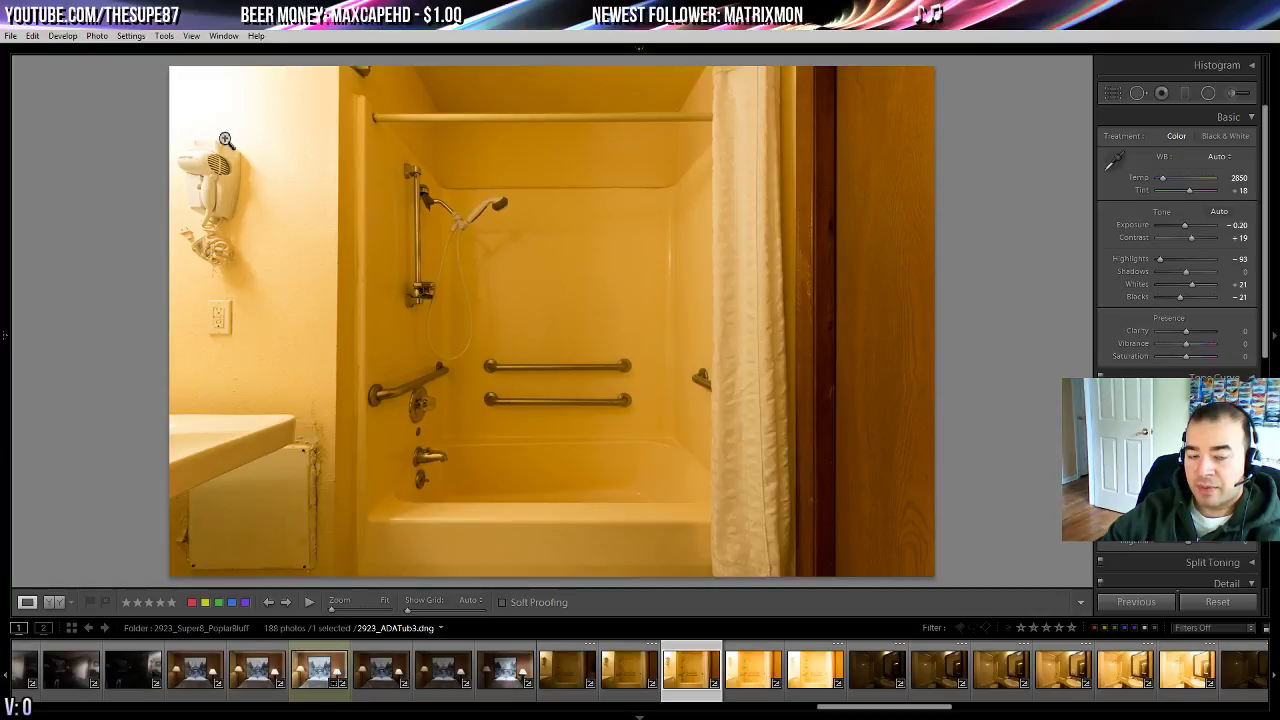
- Set Highlights to -86 and Exposure to +0.60 on the second ADA tub exposure, and correct its white balance with Auto and Temp 2238
{"action": "left_click", "coordinate": [628, 673]}
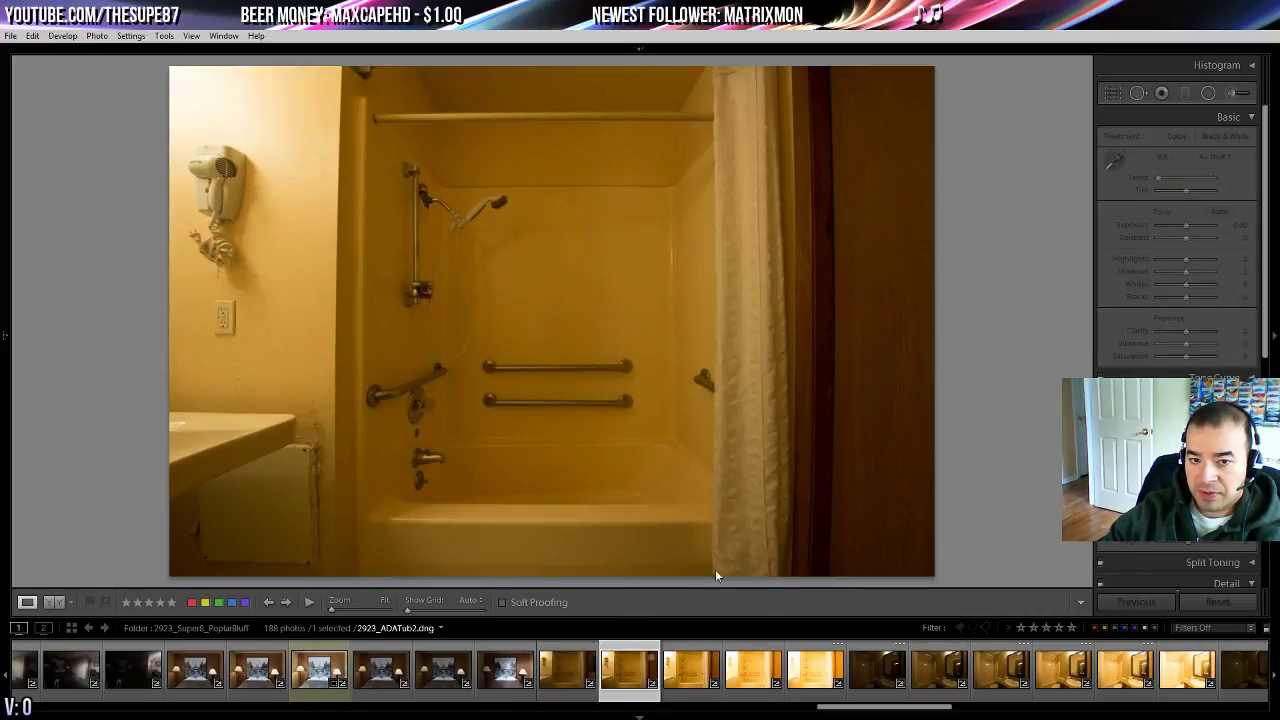
{"action": "left_click", "coordinate": [1162, 258]}
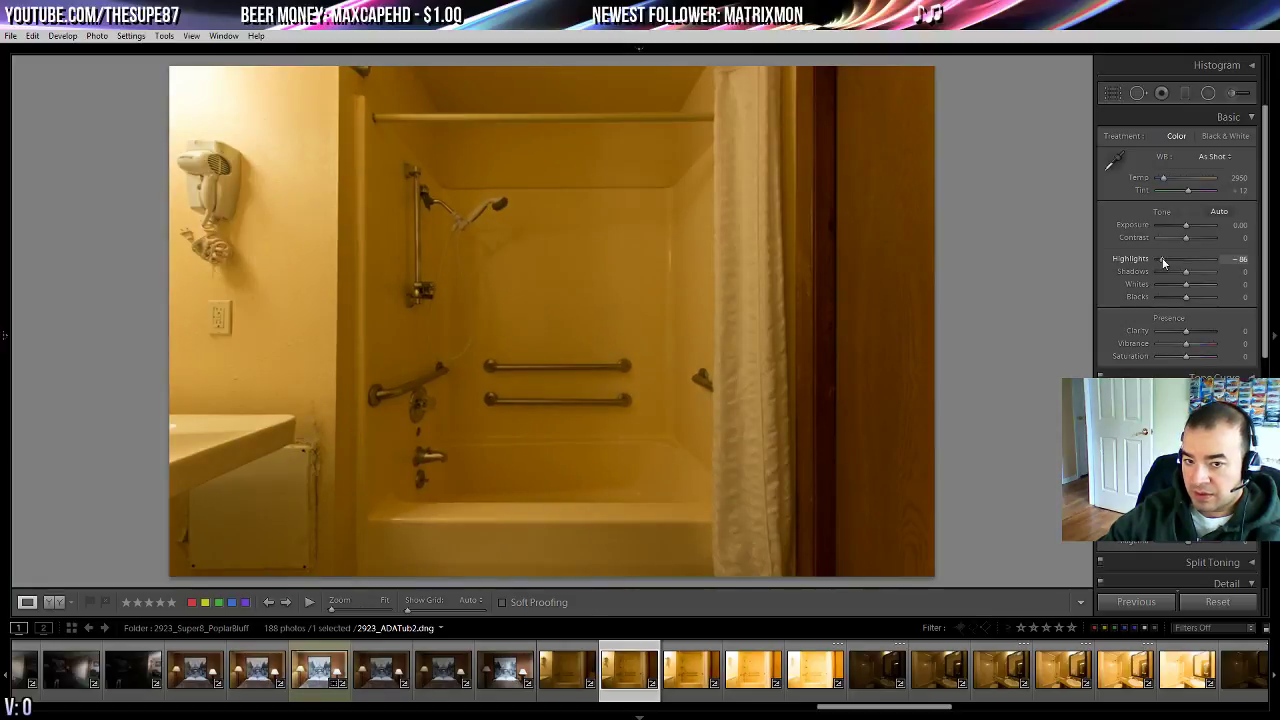
{"action": "mouse_move", "coordinate": [1186, 225]}
{"action": "left_mouse_down"}
{"action": "mouse_move", "coordinate": [1200, 224]}
{"action": "mouse_move", "coordinate": [1189, 225]}
{"action": "left_mouse_up"}
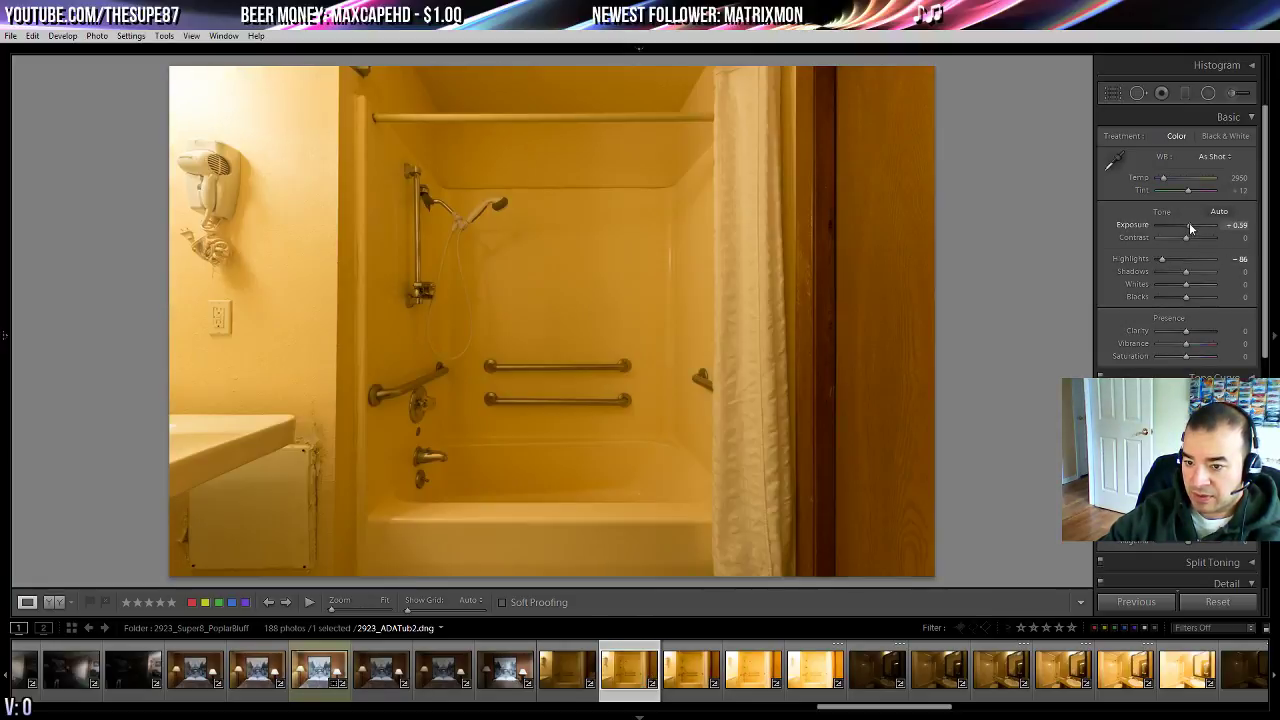
{"action": "left_click", "coordinate": [1214, 156]}
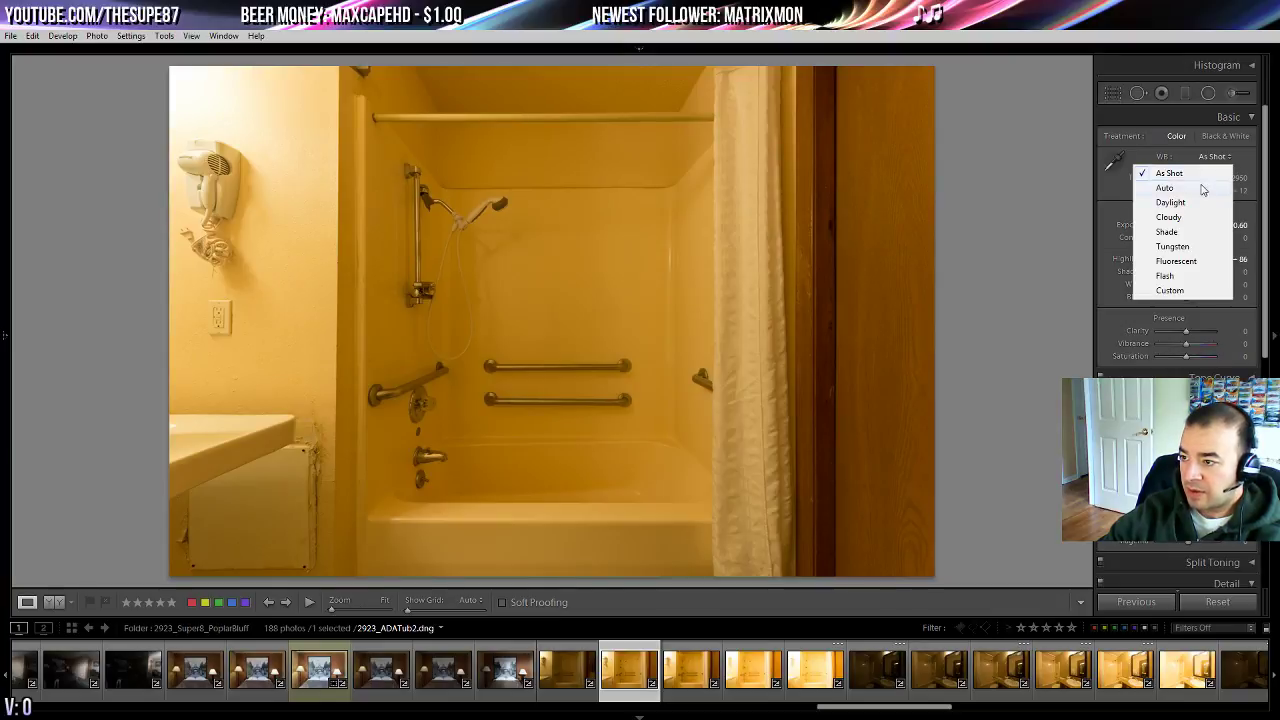
{"action": "left_click", "coordinate": [1177, 189]}
{"action": "left_click_drag", "start_coordinate": [1163, 178], "coordinate": [1160, 179]}
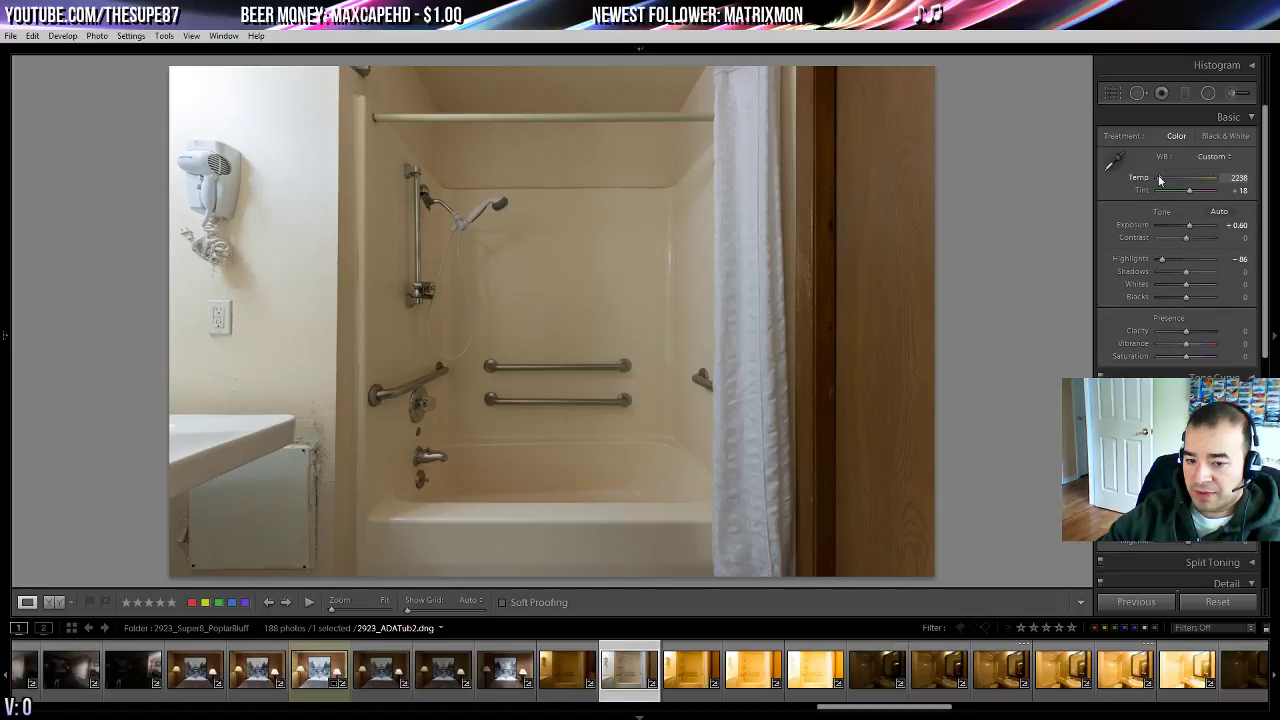
- Inspect the damaged wall beside the ADA tub at 1:1 and preview the third standard bathroom exposure
{"action": "left_click", "coordinate": [308, 470]}
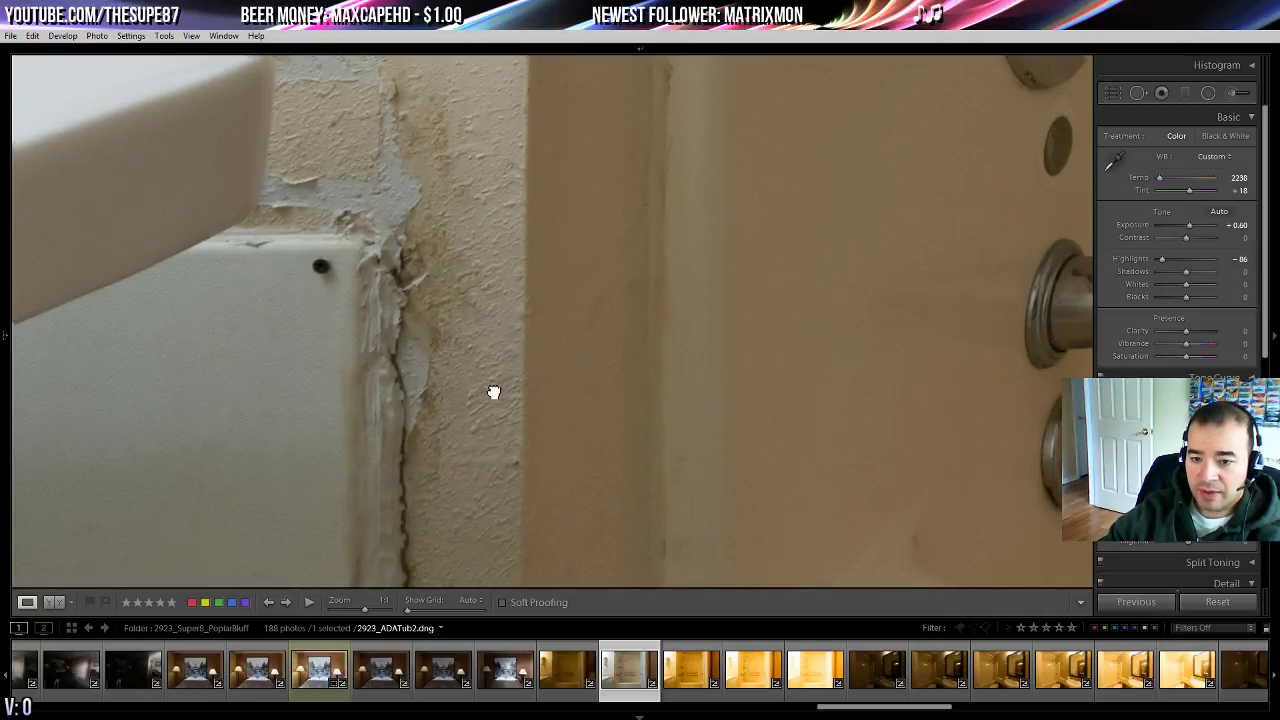
{"action": "left_click_drag", "start_coordinate": [426, 255], "coordinate": [563, 125]}
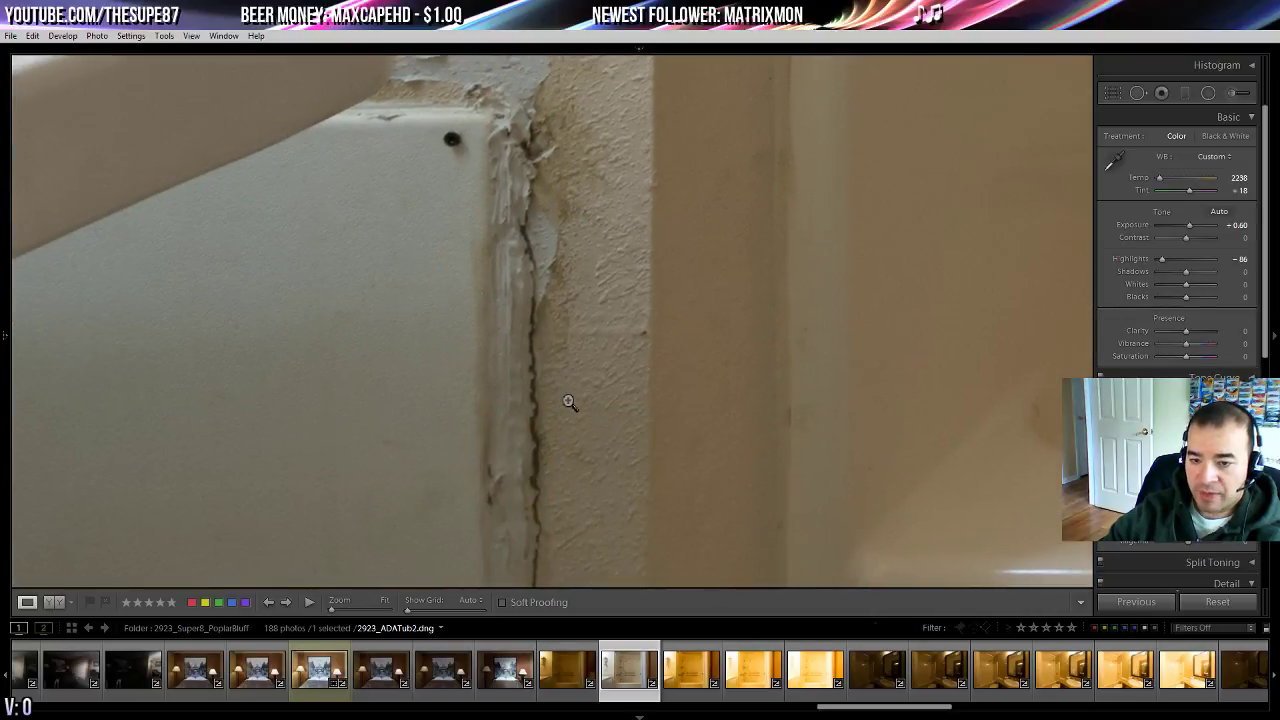
{"action": "left_click", "coordinate": [567, 401]}
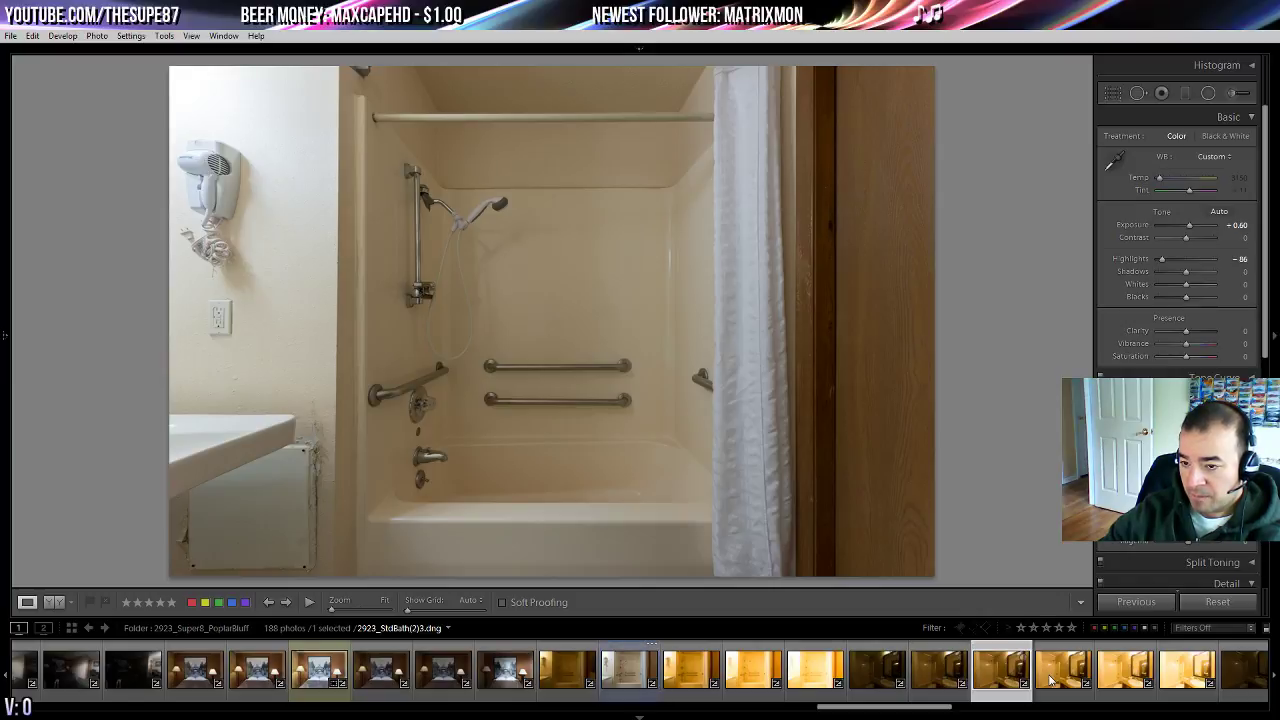
{"action": "left_click", "coordinate": [1016, 681]}
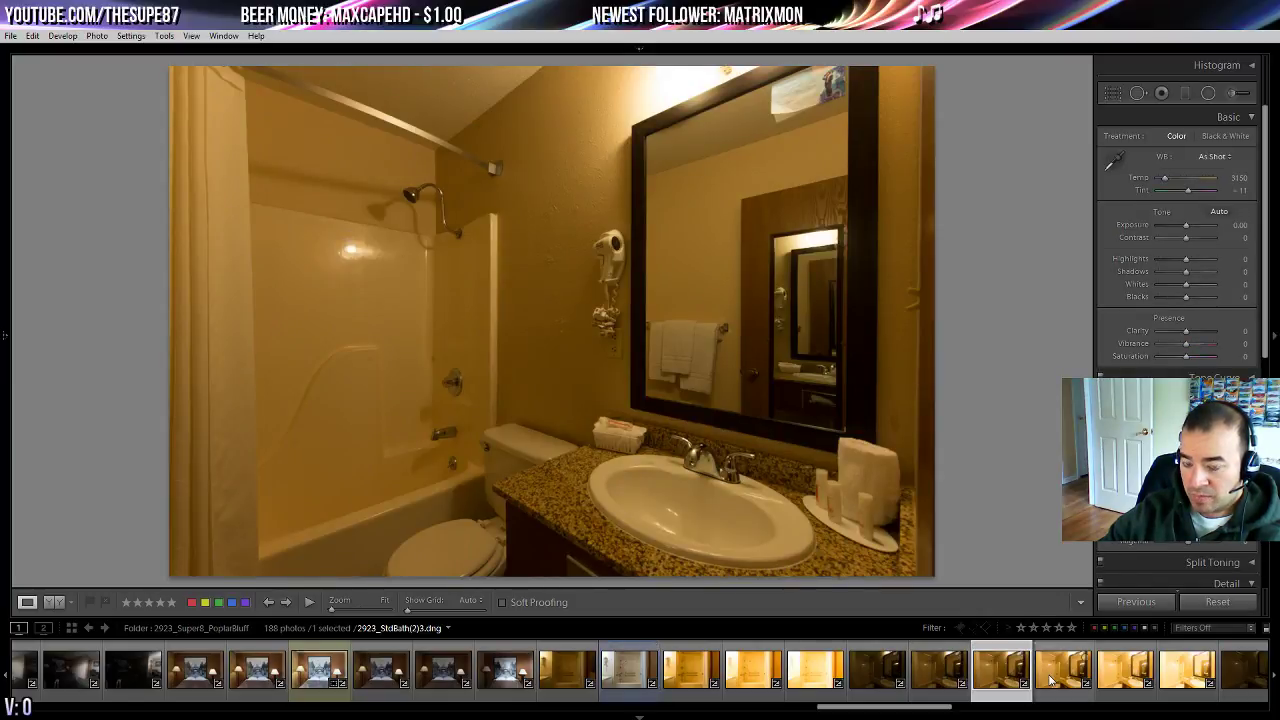
{"action": "left_click", "coordinate": [649, 684]}
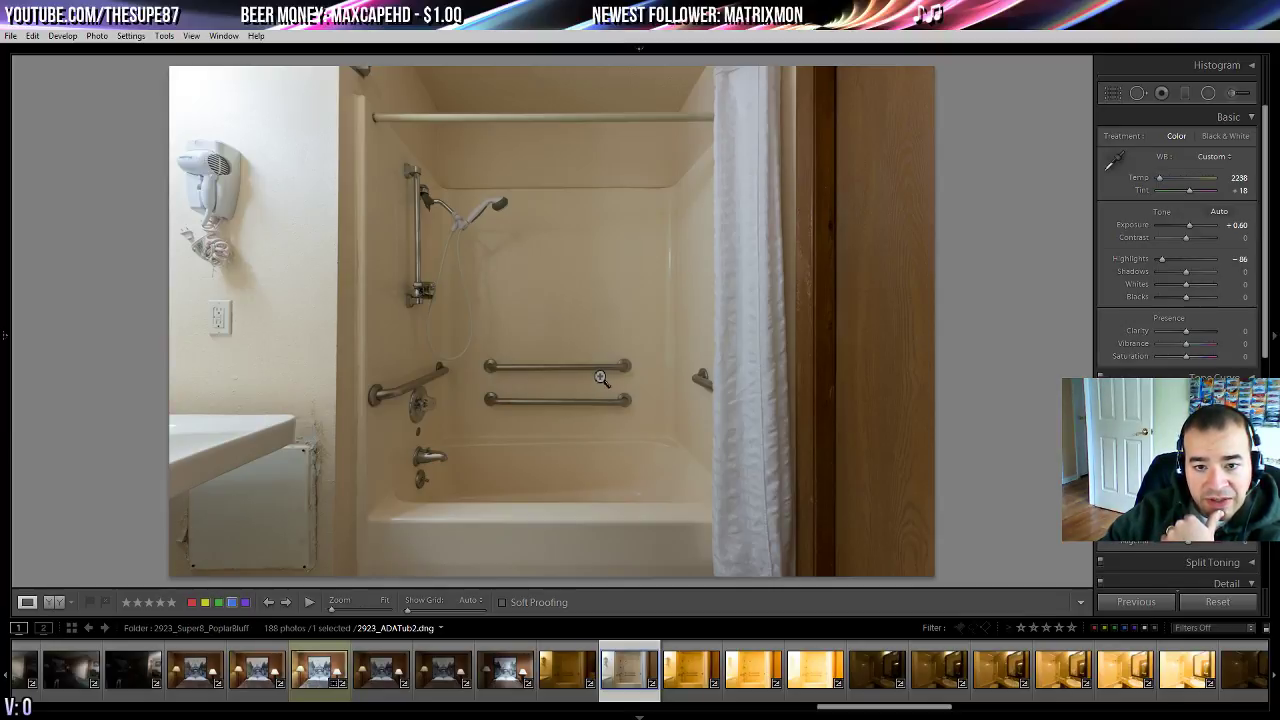
- Crop the second ADA tub photo slightly tighter at the original aspect ratio, trimming the wooden door at the photo's right edge
{"action": "left_click", "coordinate": [1112, 94]}
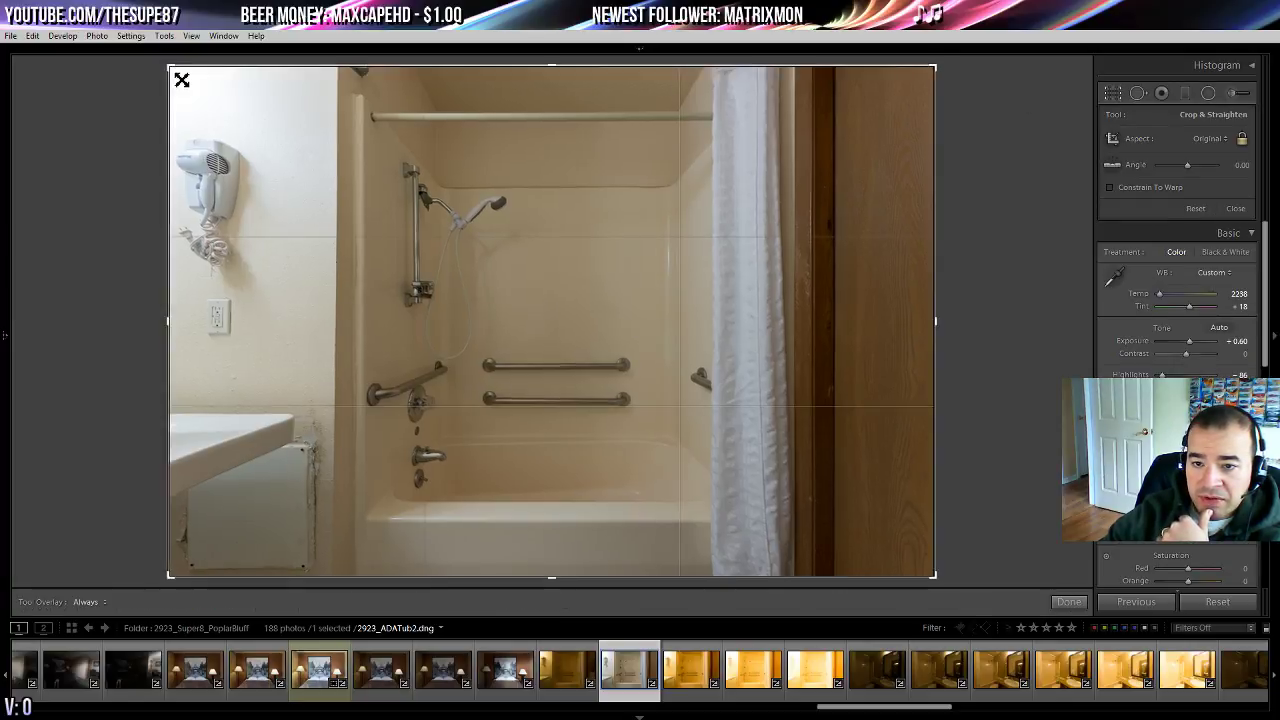
{"action": "left_click_drag", "start_coordinate": [182, 80], "coordinate": [189, 83]}
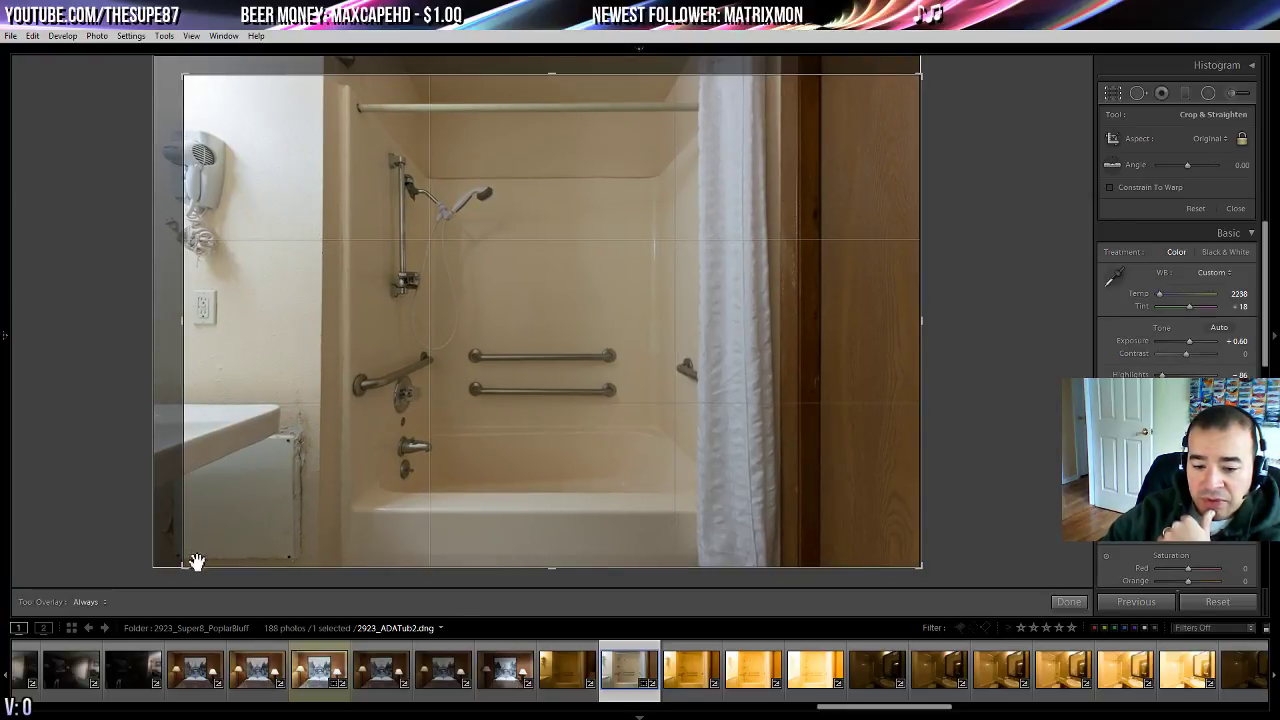
{"action": "left_click_drag", "start_coordinate": [189, 566], "coordinate": [202, 566]}
{"action": "left_click_drag", "start_coordinate": [286, 529], "coordinate": [374, 522]}
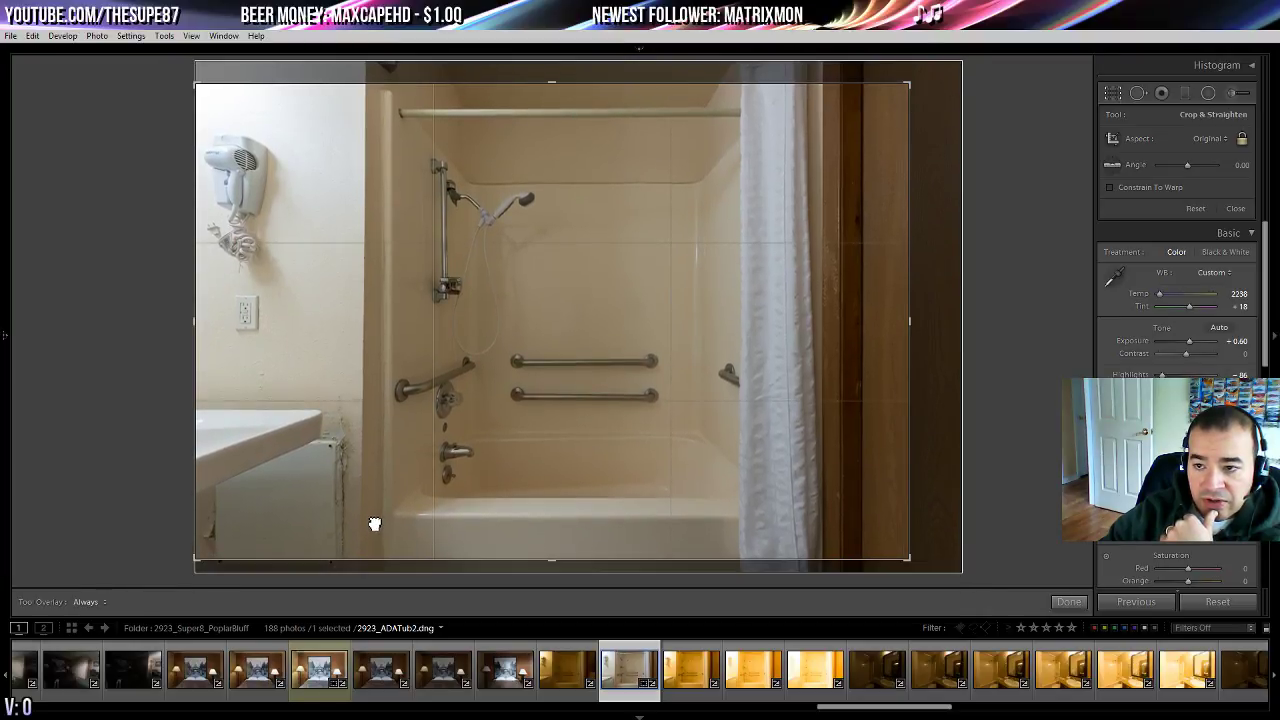
{"action": "left_click_drag", "start_coordinate": [373, 526], "coordinate": [372, 531]}
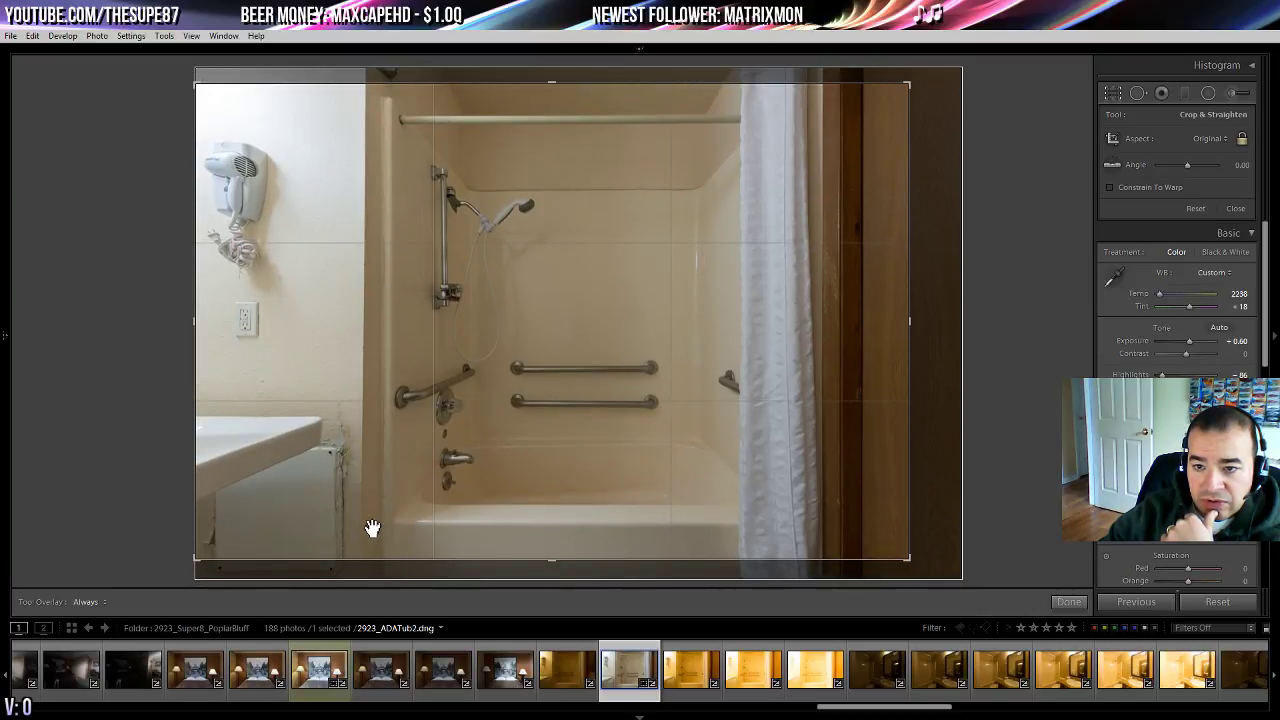
{"action": "double_click", "coordinate": [454, 501]}
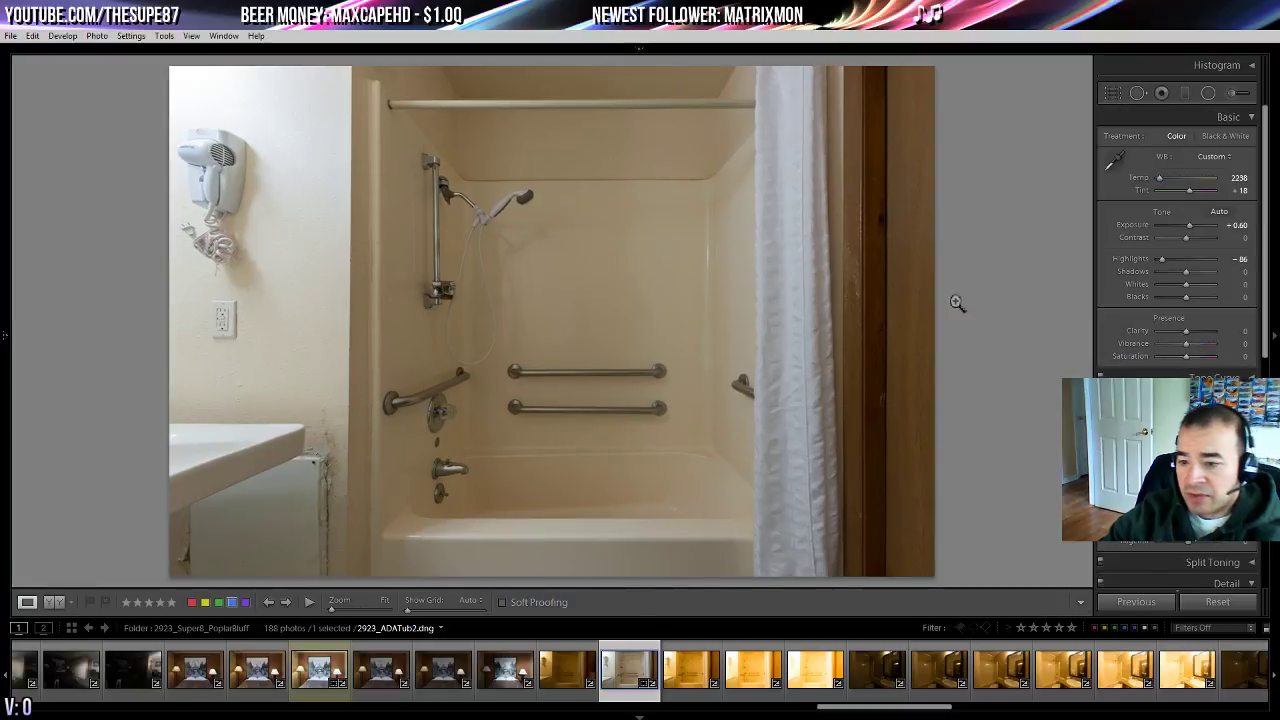
- Tone the cropped tub photo with Highlights -100, Shadows +43, Whites +50, Contrast -5, Aqua saturation -20 and Blue saturation -31, and label it yellow
{"action": "left_click_drag", "start_coordinate": [1199, 290], "coordinate": [1203, 289]}
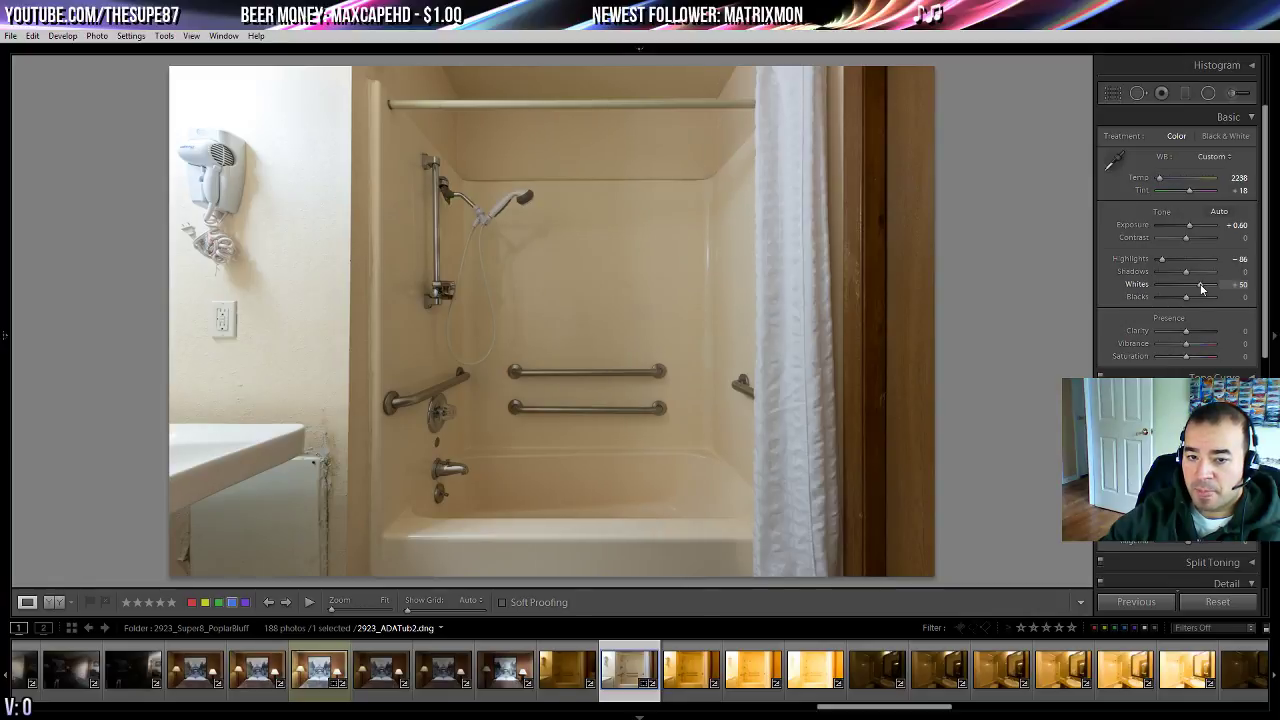
{"action": "left_click_drag", "start_coordinate": [1162, 259], "coordinate": [1200, 273]}
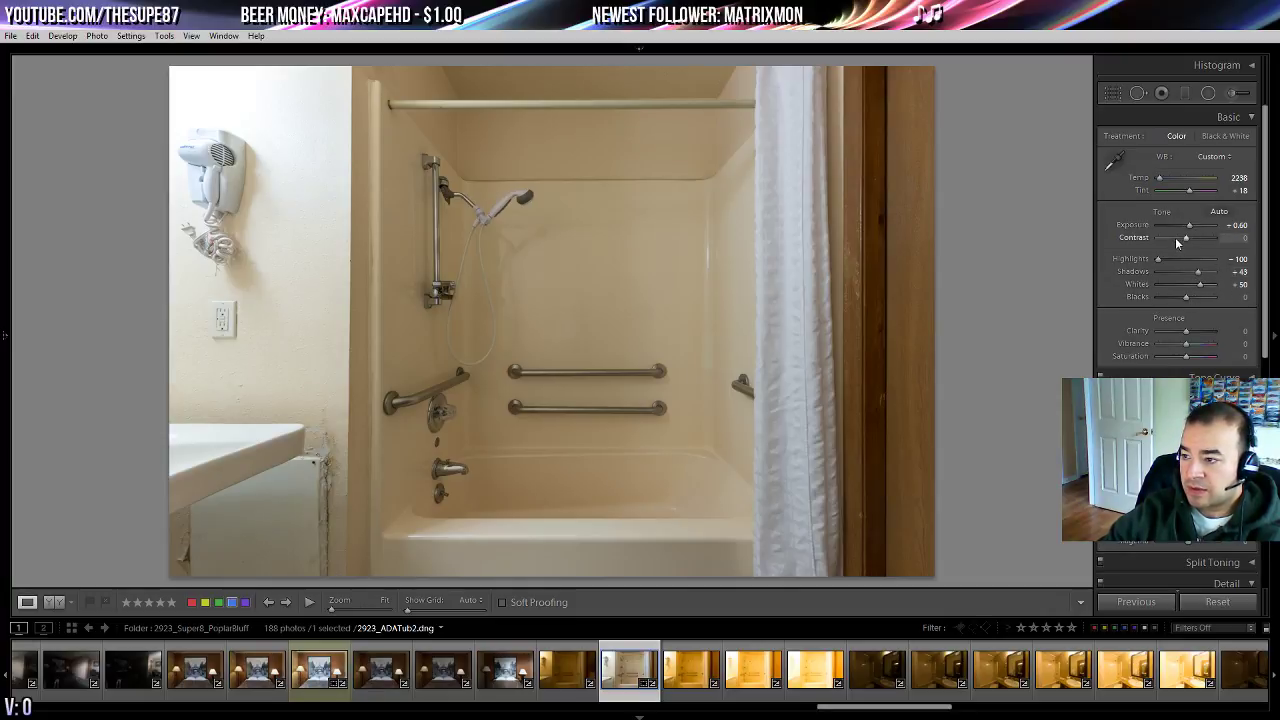
{"action": "mouse_move", "coordinate": [1176, 239]}
{"action": "left_mouse_down"}
{"action": "mouse_move", "coordinate": [1197, 239]}
{"action": "mouse_move", "coordinate": [1185, 239]}
{"action": "left_mouse_up"}
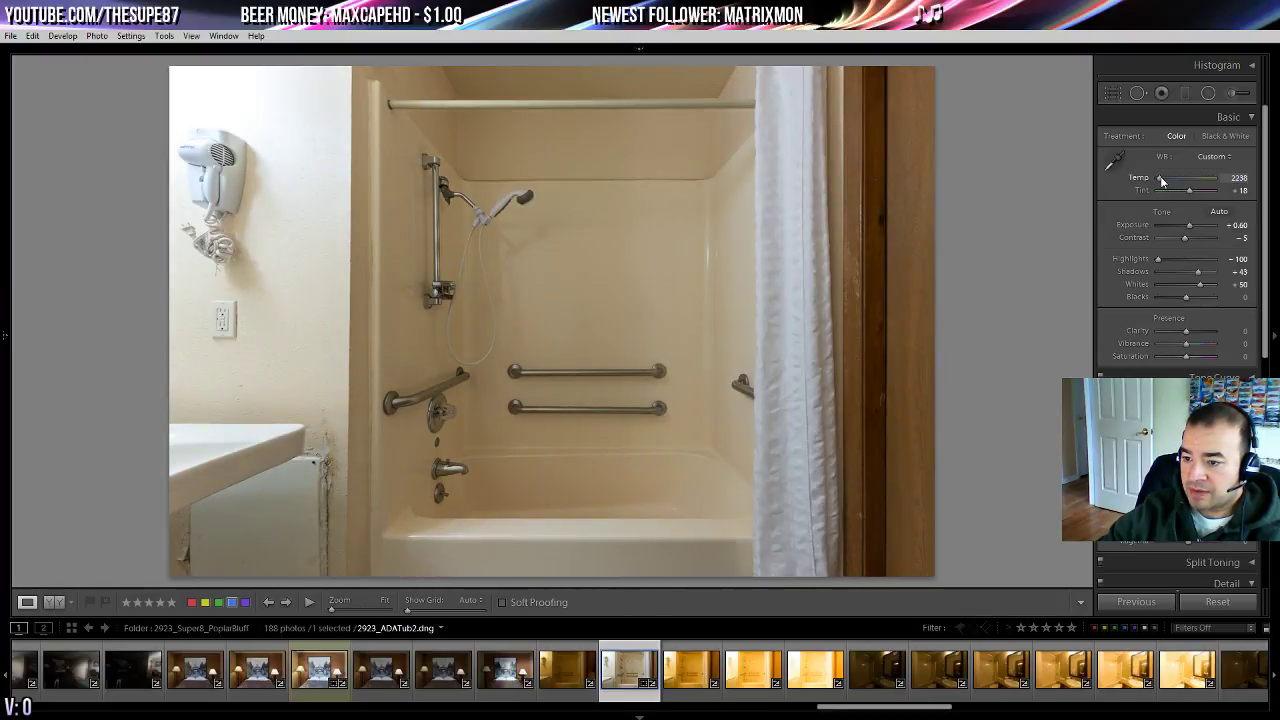
{"action": "left_click_drag", "start_coordinate": [1161, 180], "coordinate": [1162, 182]}
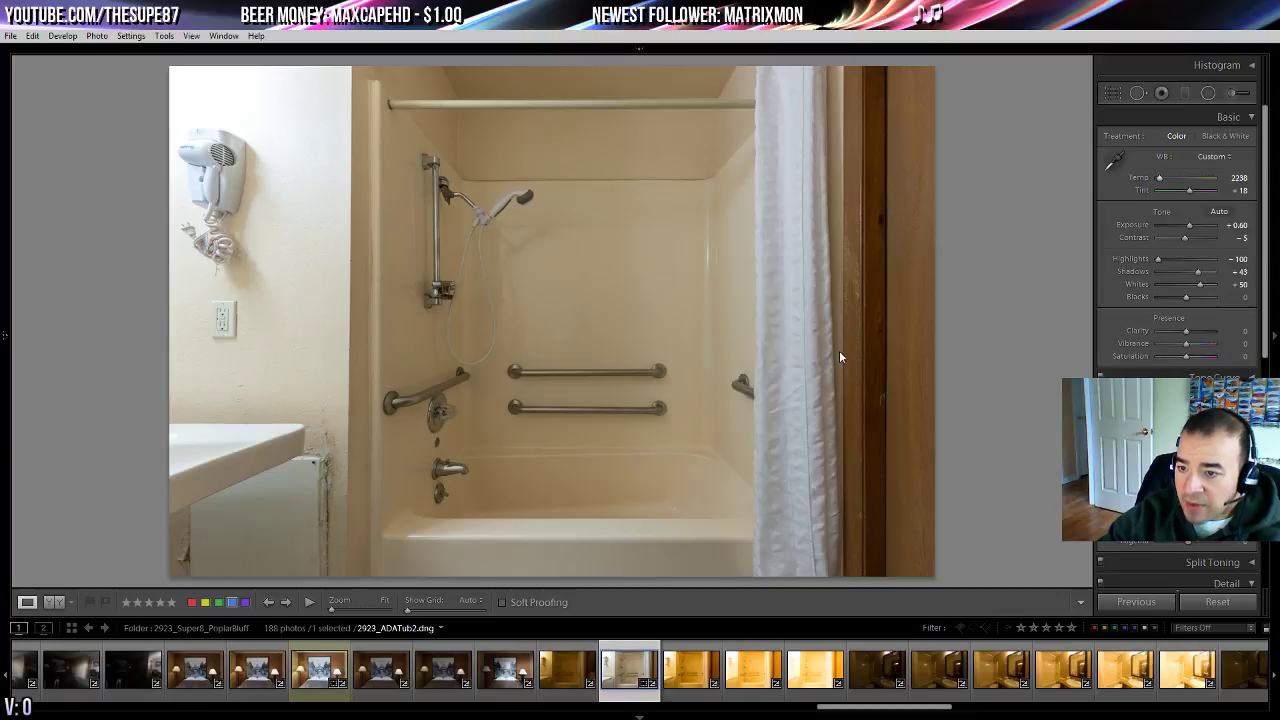
{"action": "scroll", "coordinate": [1176, 300], "scroll_direction": "down", "scroll_amount": 5}
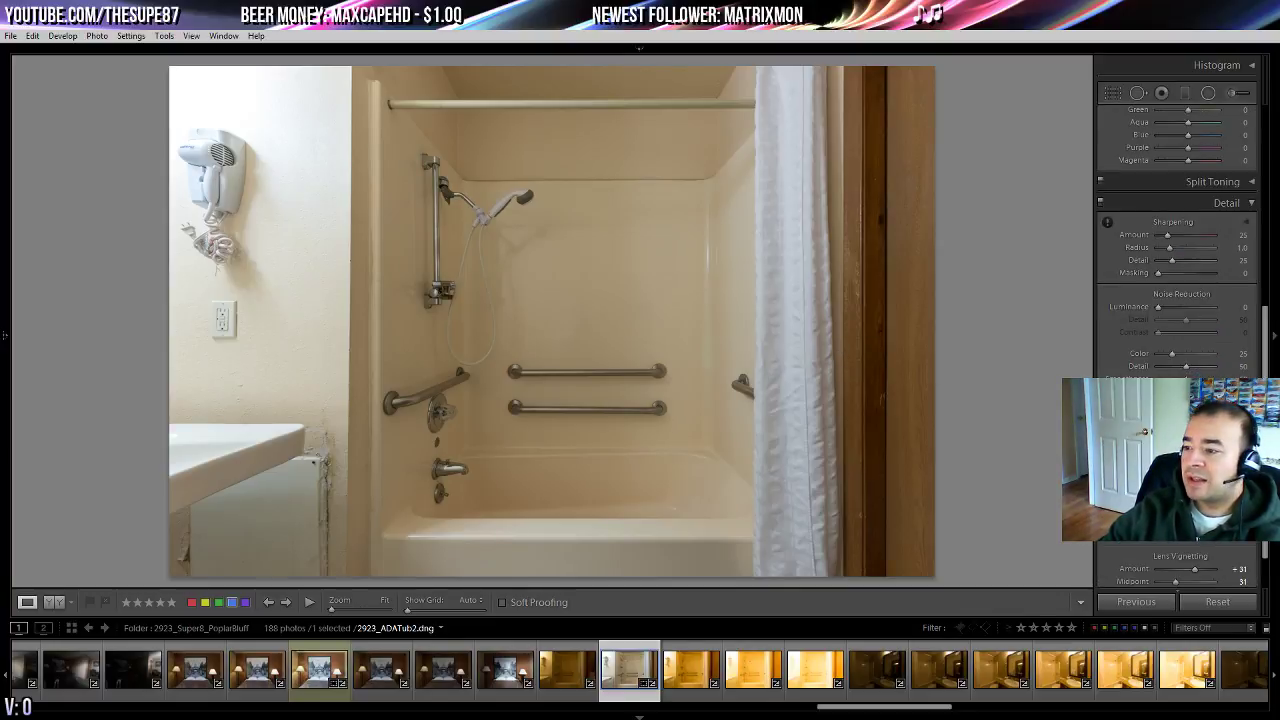
{"action": "scroll", "coordinate": [1177, 300], "scroll_direction": "up", "scroll_amount": 3}
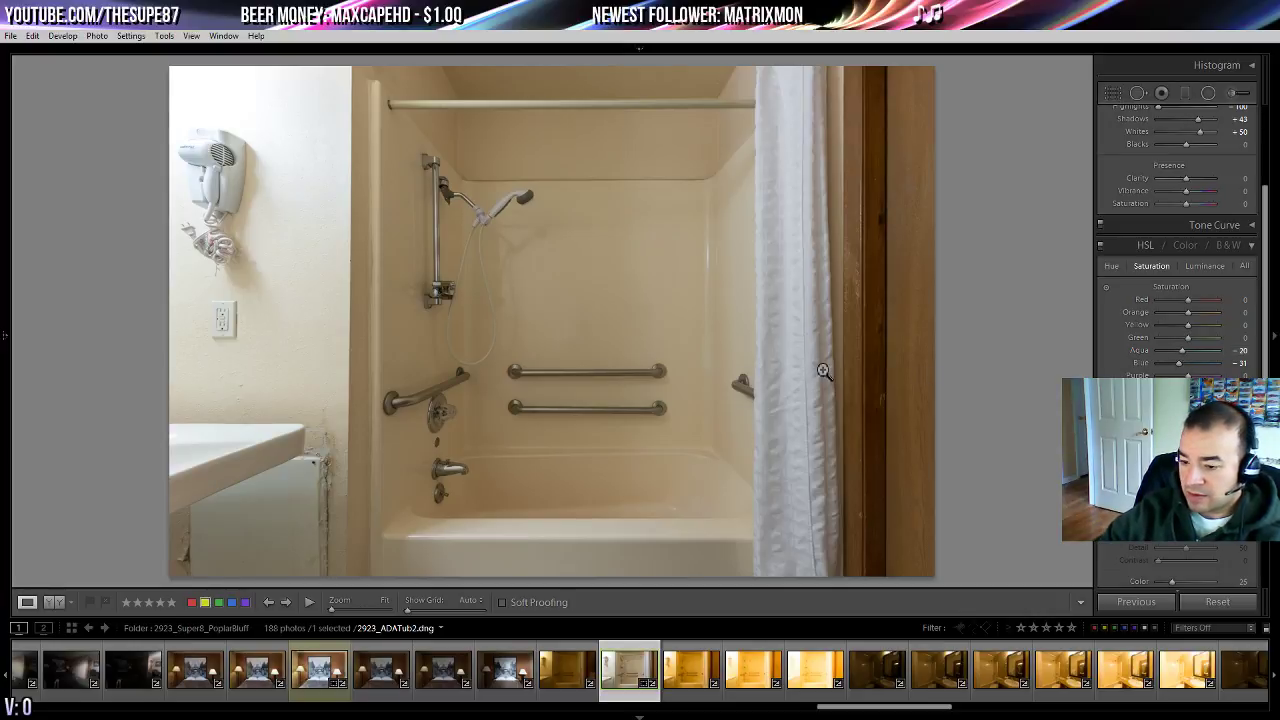
- Compare the second and third standard bathroom exposures, and set Highlights to -95 and Exposure to +1.91 on the second
{"action": "left_click", "coordinate": [942, 668]}
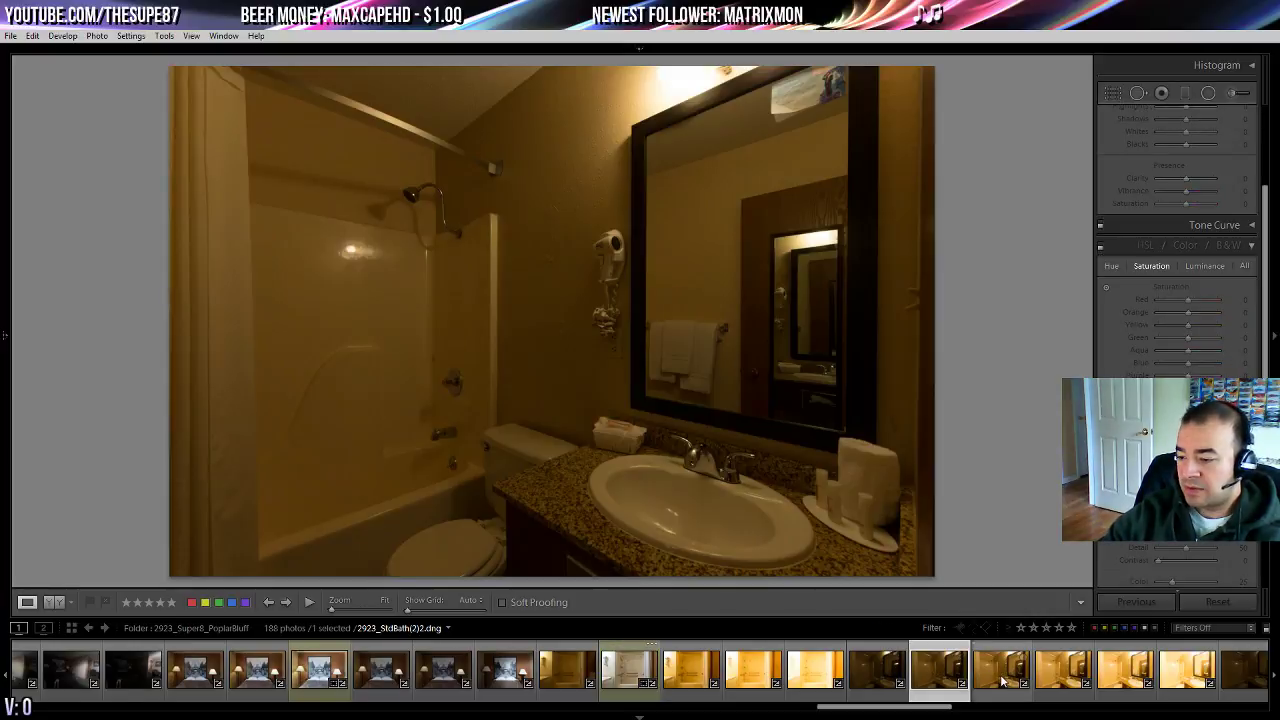
{"action": "left_click", "coordinate": [1003, 675]}
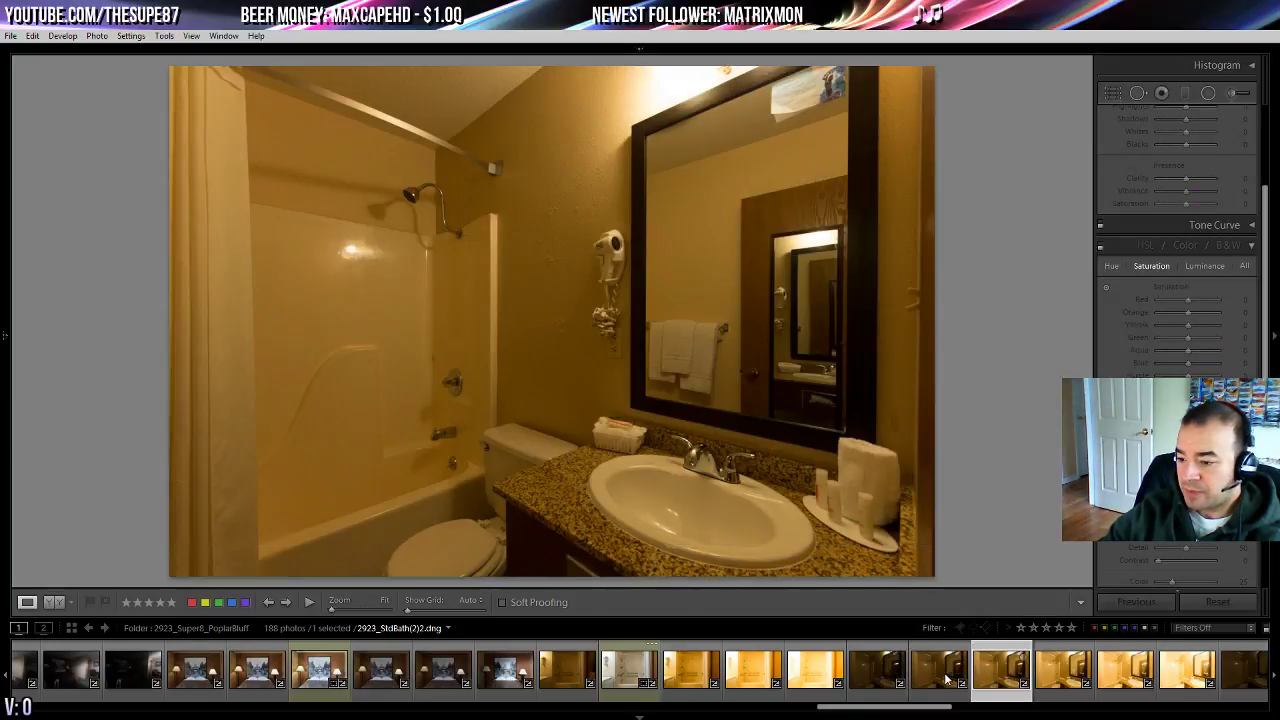
{"action": "left_click", "coordinate": [946, 678]}
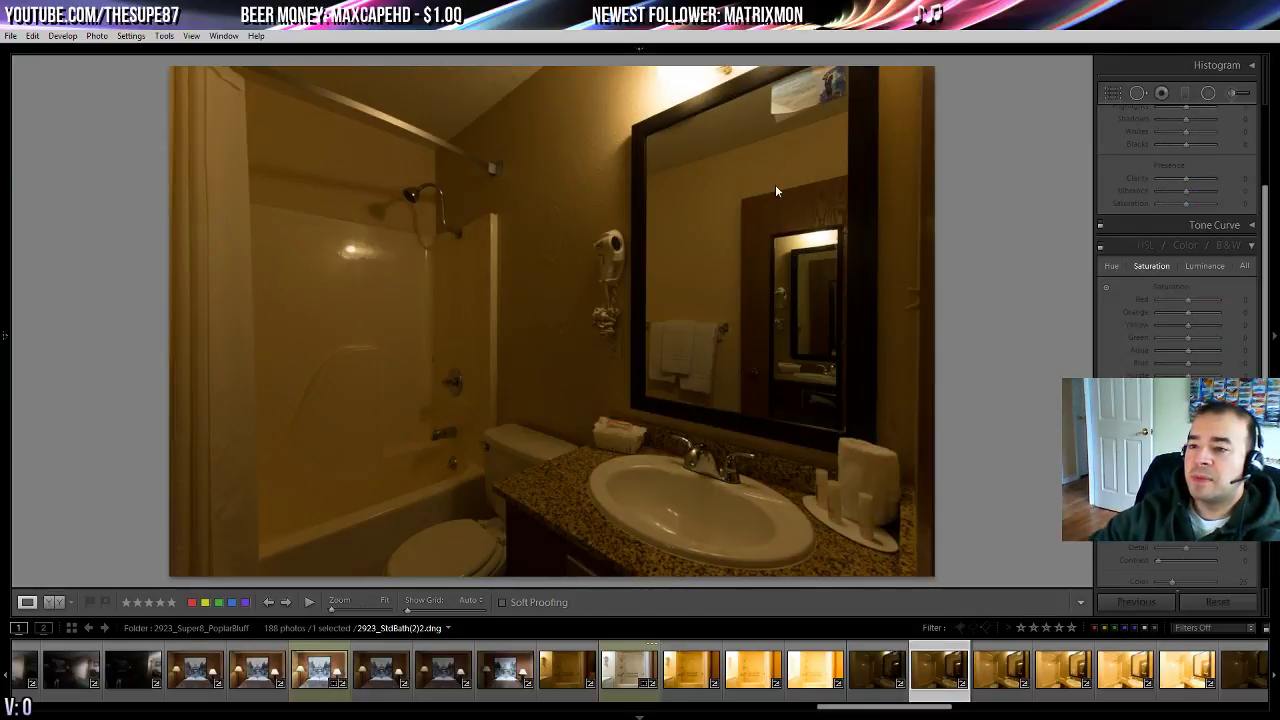
{"action": "scroll", "coordinate": [1208, 283], "scroll_direction": "up", "scroll_amount": 3}
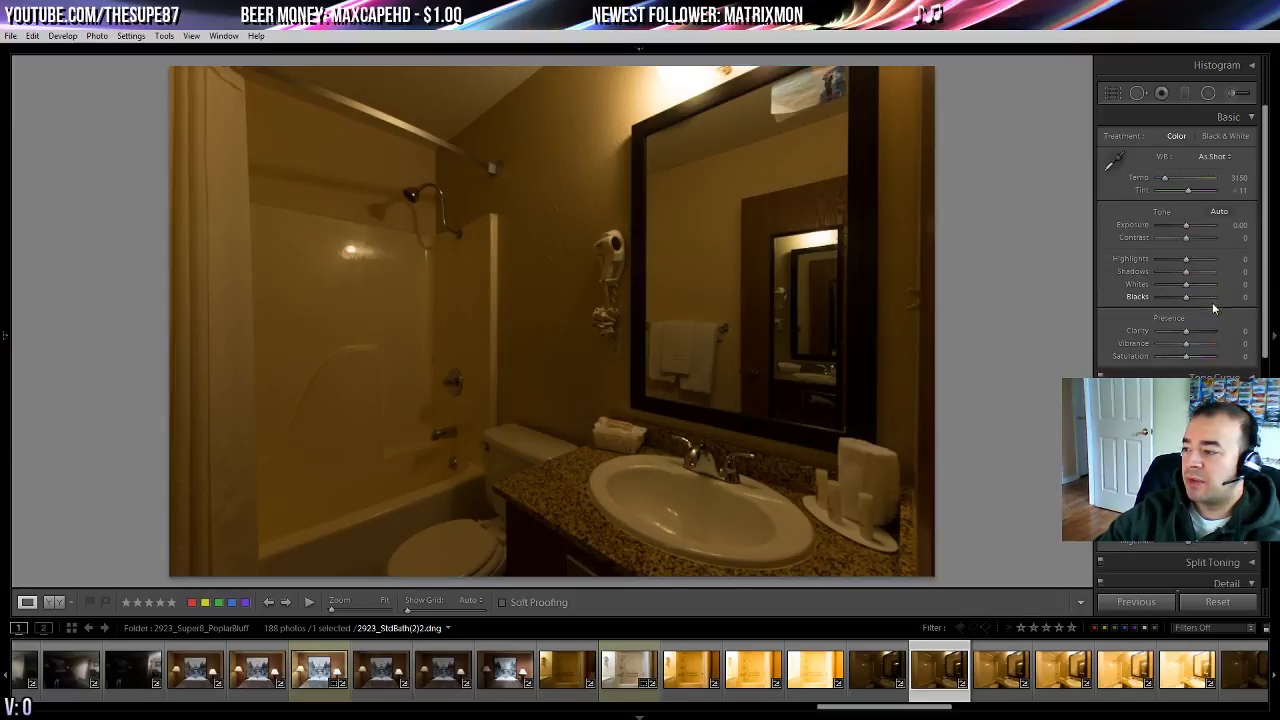
{"action": "left_click_drag", "start_coordinate": [1186, 259], "coordinate": [1199, 232]}
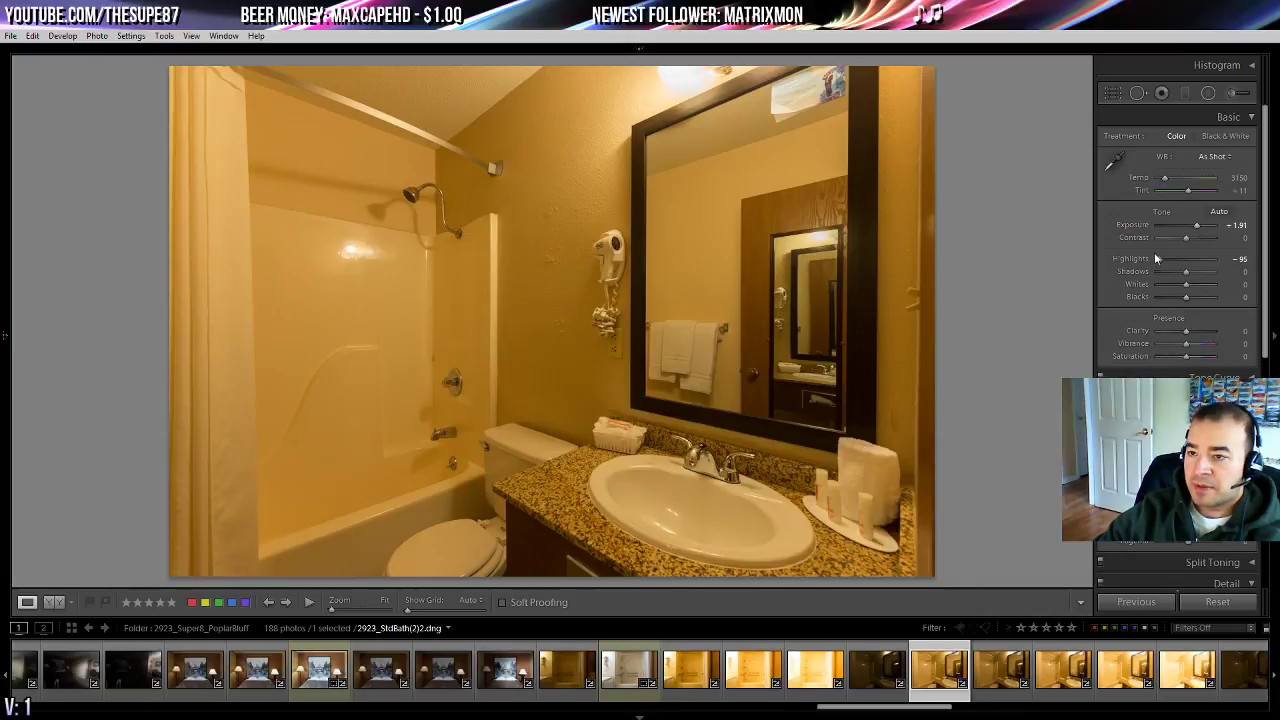
- Inspect the light above the mirror at 1:1, and set the second standard bathroom photo's white balance to Temp 2476 and Tint +18
{"action": "left_click", "coordinate": [725, 112]}
{"action": "left_click_drag", "start_coordinate": [725, 112], "coordinate": [714, 190]}
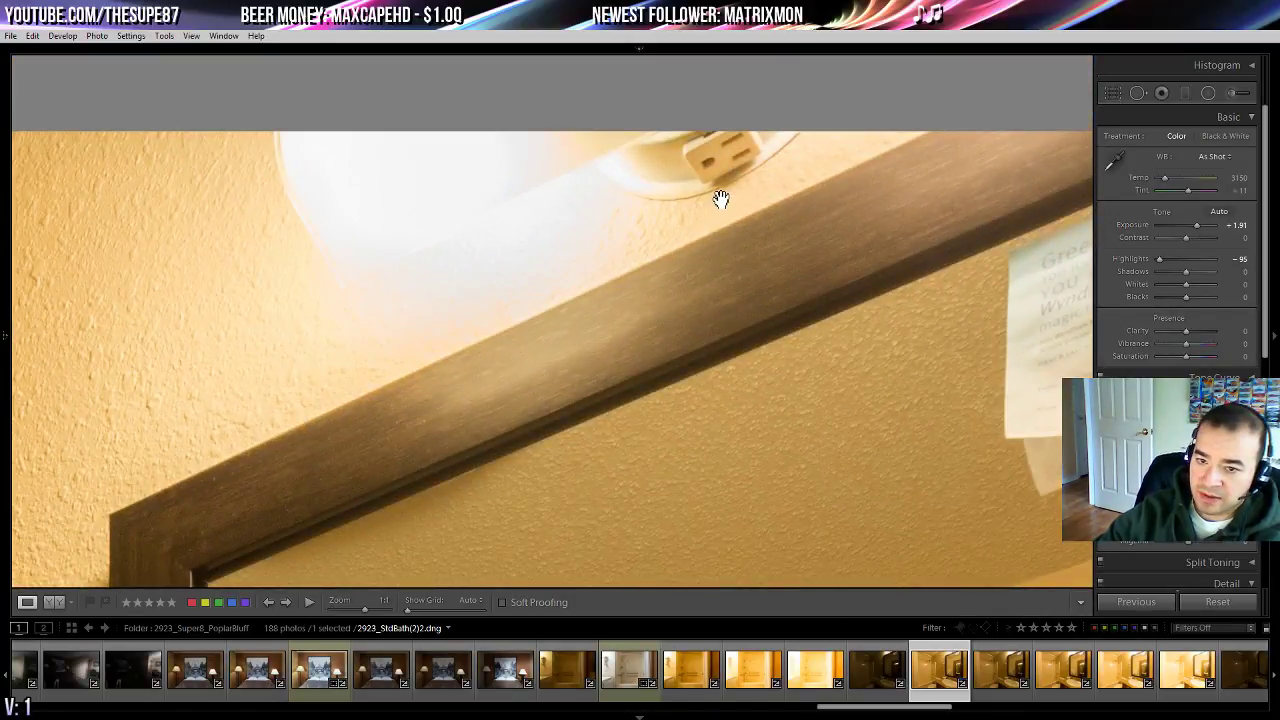
{"action": "left_click", "coordinate": [748, 166]}
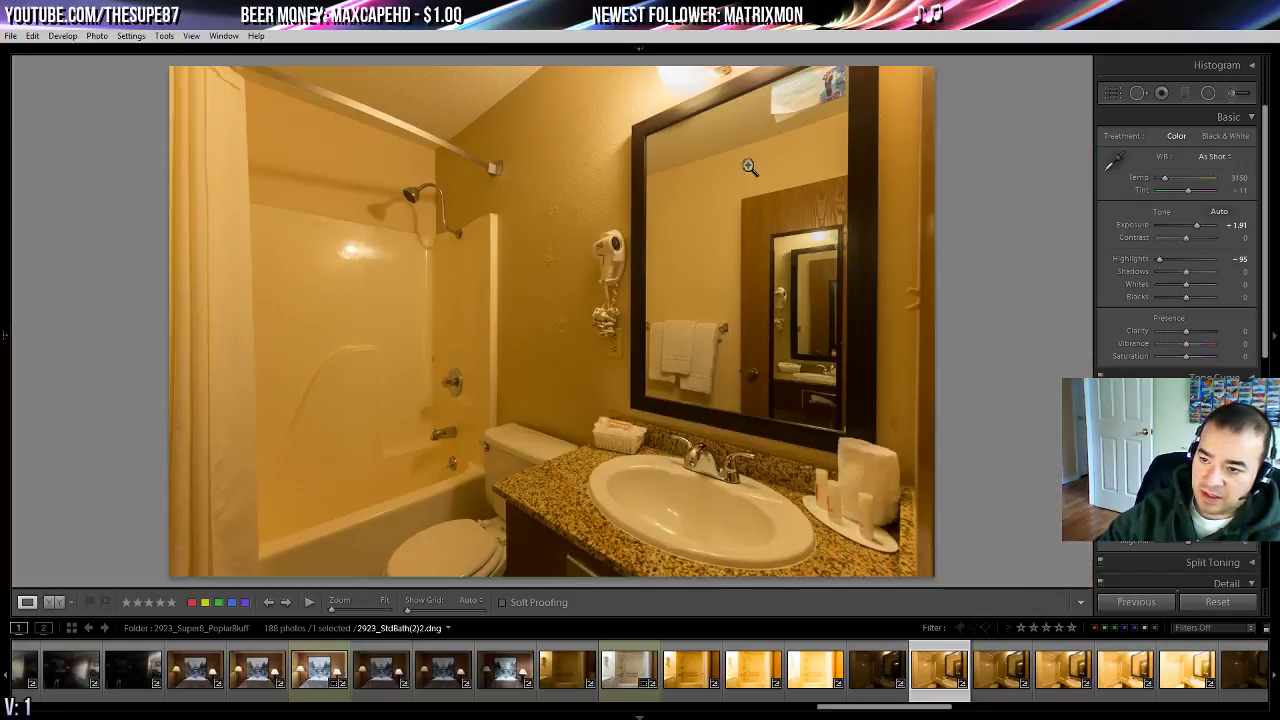
{"action": "left_click", "coordinate": [1214, 157]}
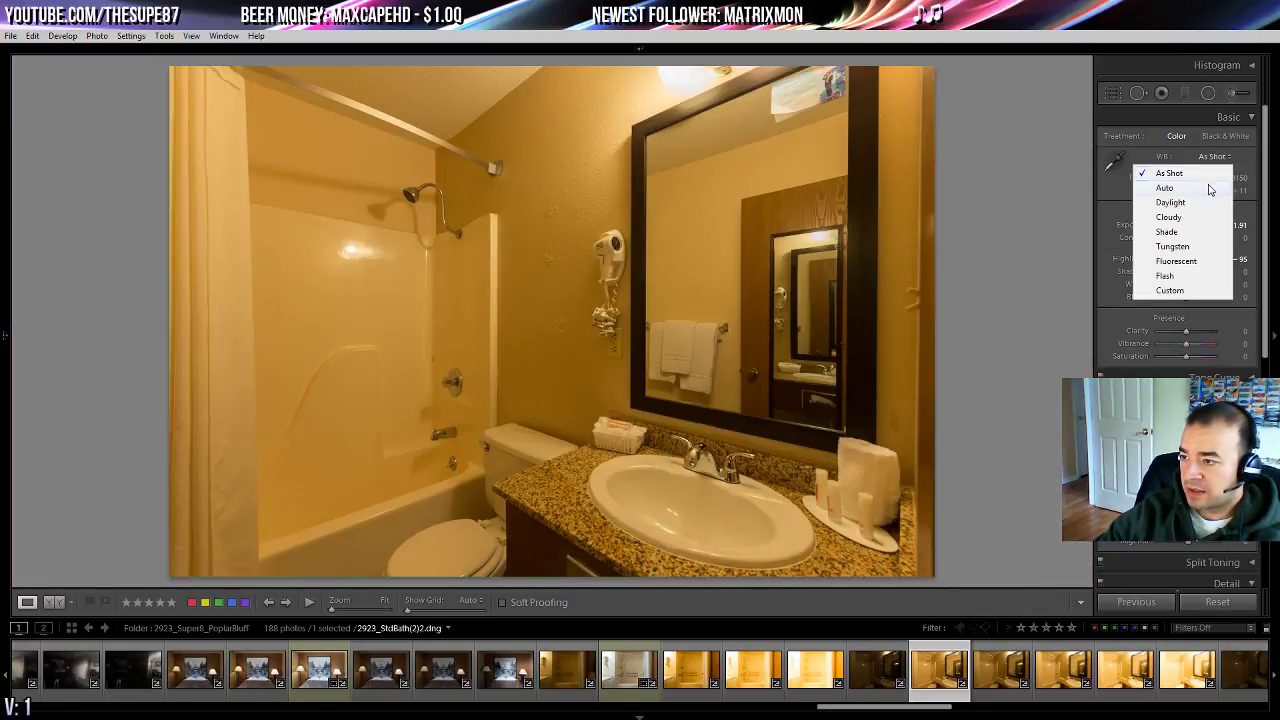
{"action": "left_click", "coordinate": [1169, 184]}
{"action": "left_click_drag", "start_coordinate": [1169, 184], "coordinate": [1161, 181]}
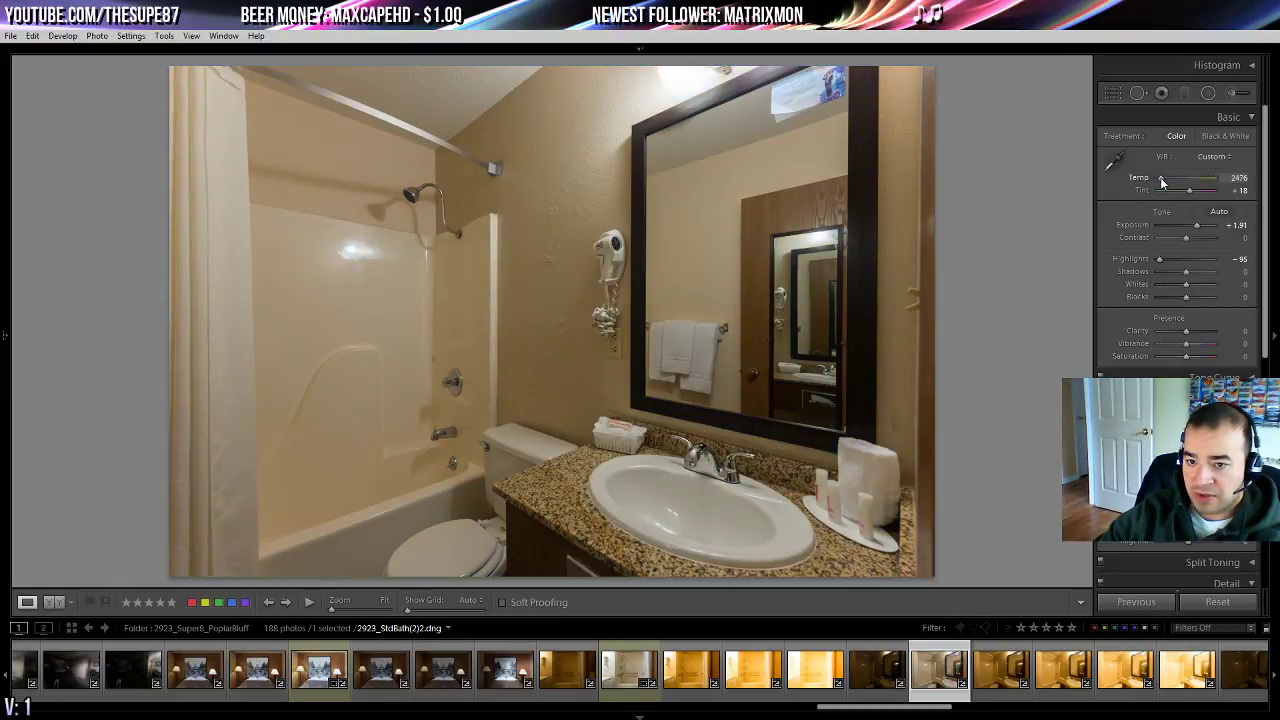
- Tone the second standard bathroom photo with Shadows +40, Whites +33 and Exposure +2.14
{"action": "left_click", "coordinate": [1204, 276]}
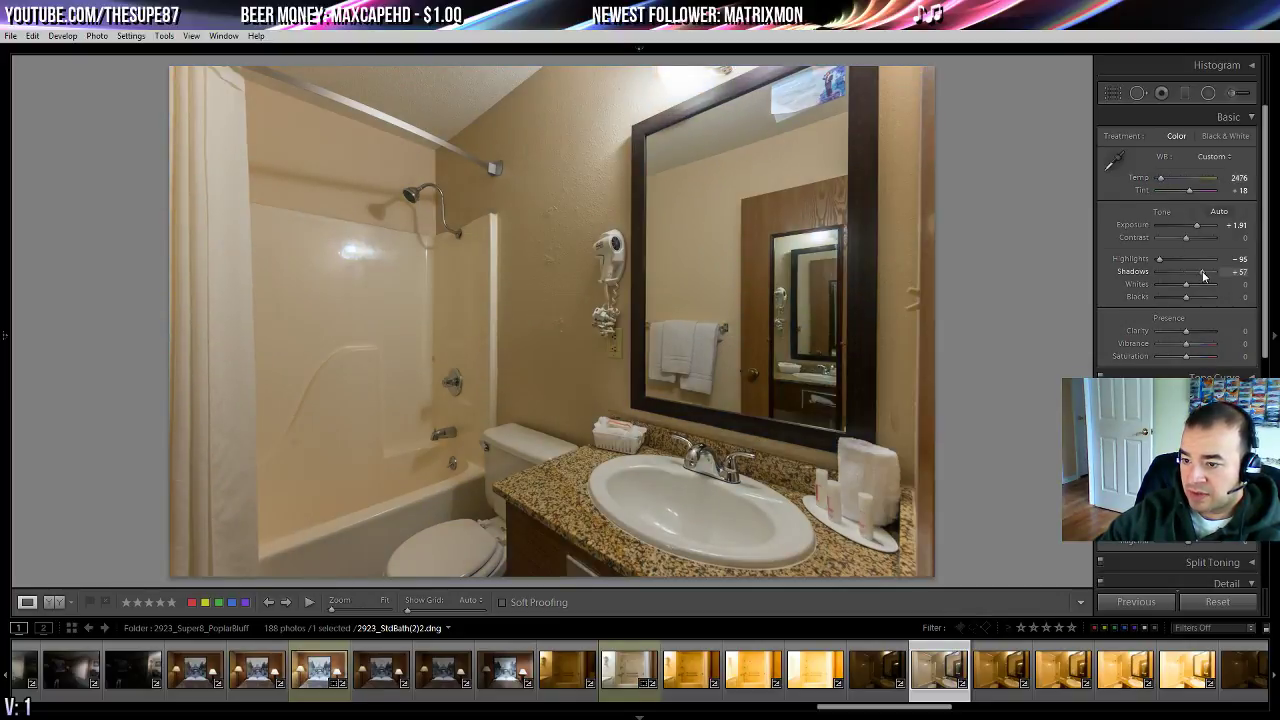
{"action": "left_click_drag", "start_coordinate": [1200, 275], "coordinate": [1198, 275]}
{"action": "left_click", "coordinate": [1196, 287]}
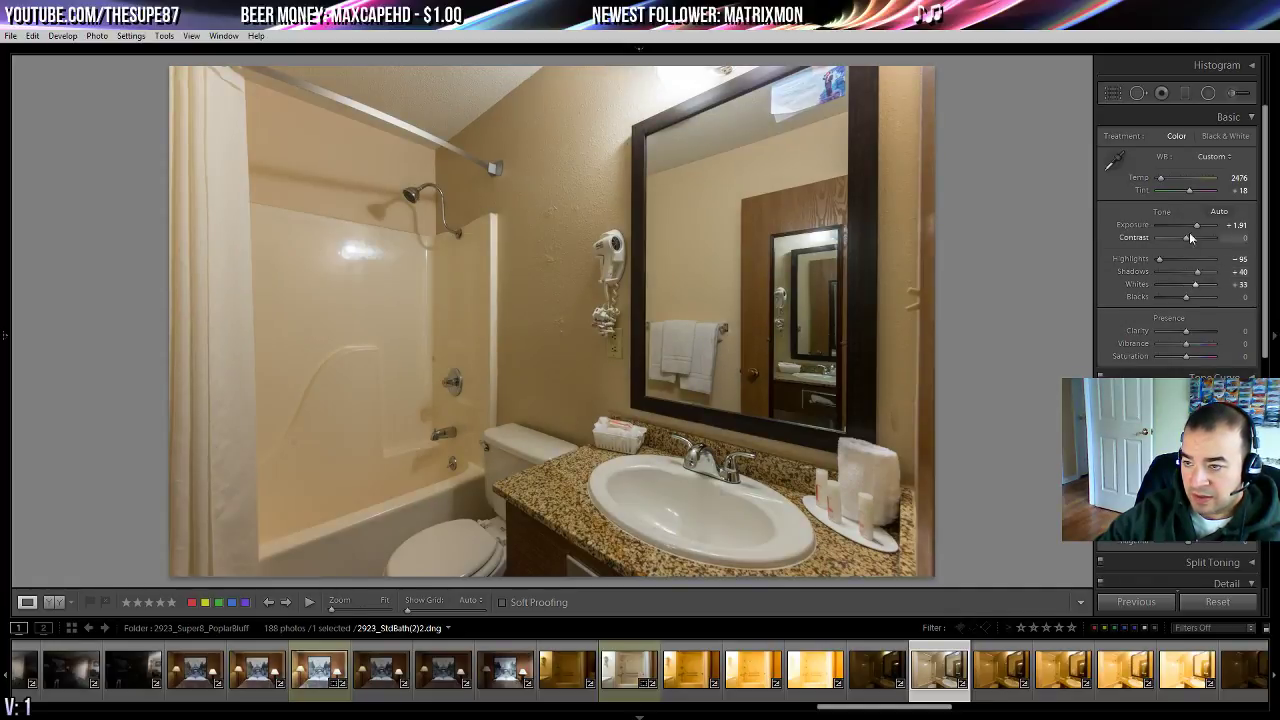
{"action": "left_click_drag", "start_coordinate": [1200, 229], "coordinate": [1200, 229]}
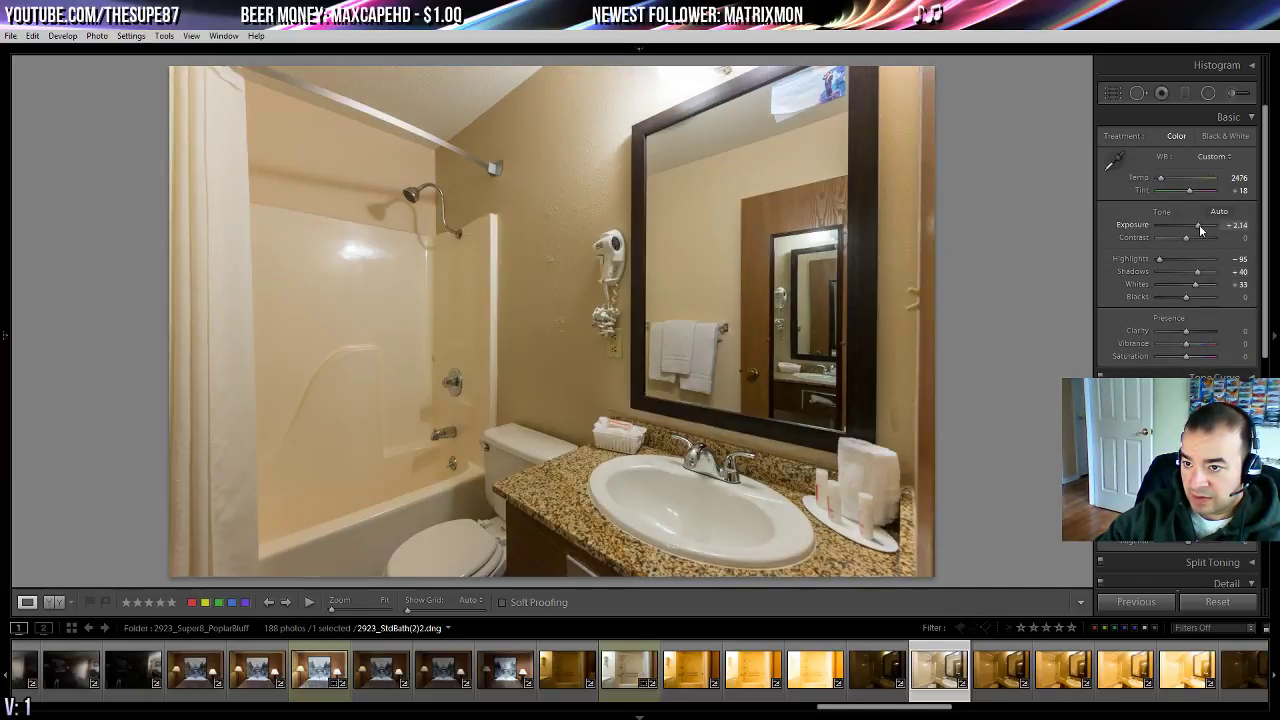
- Crop the bathroom photo slightly tighter at the original aspect ratio, trimming the door frame at the photo's right edge
{"action": "left_click", "coordinate": [1114, 93]}
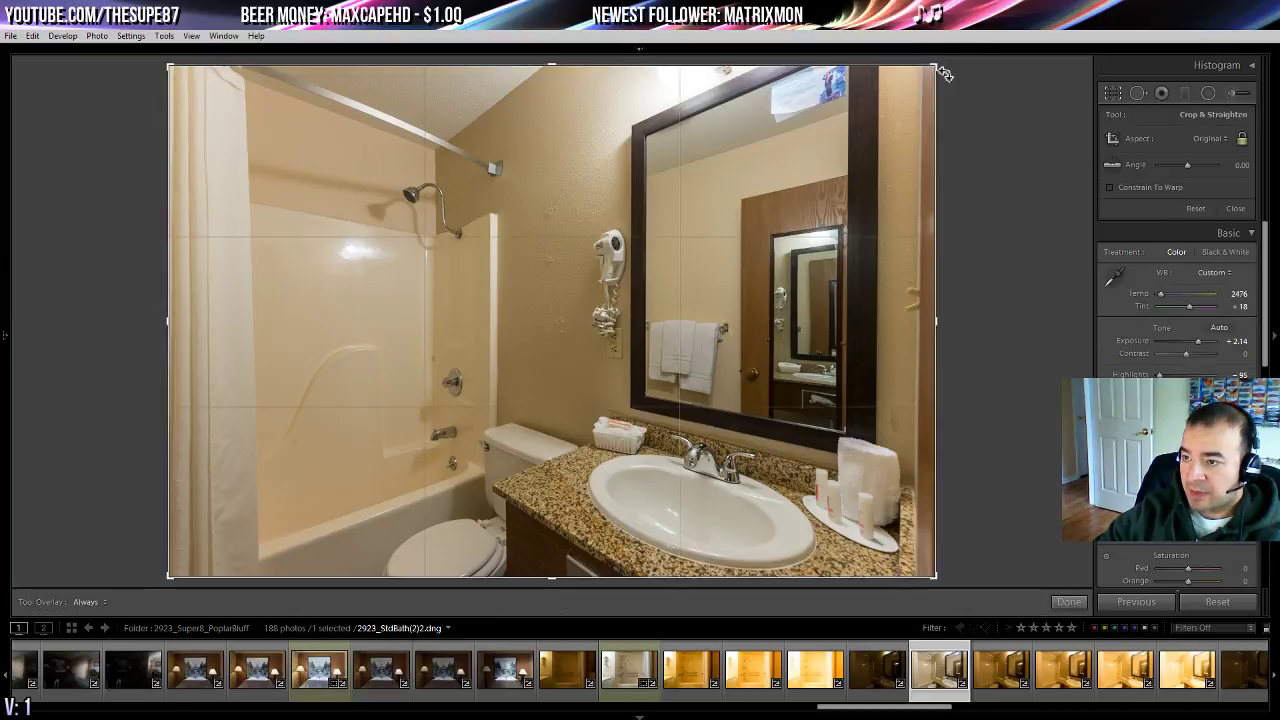
{"action": "left_click_drag", "start_coordinate": [943, 65], "coordinate": [933, 70]}
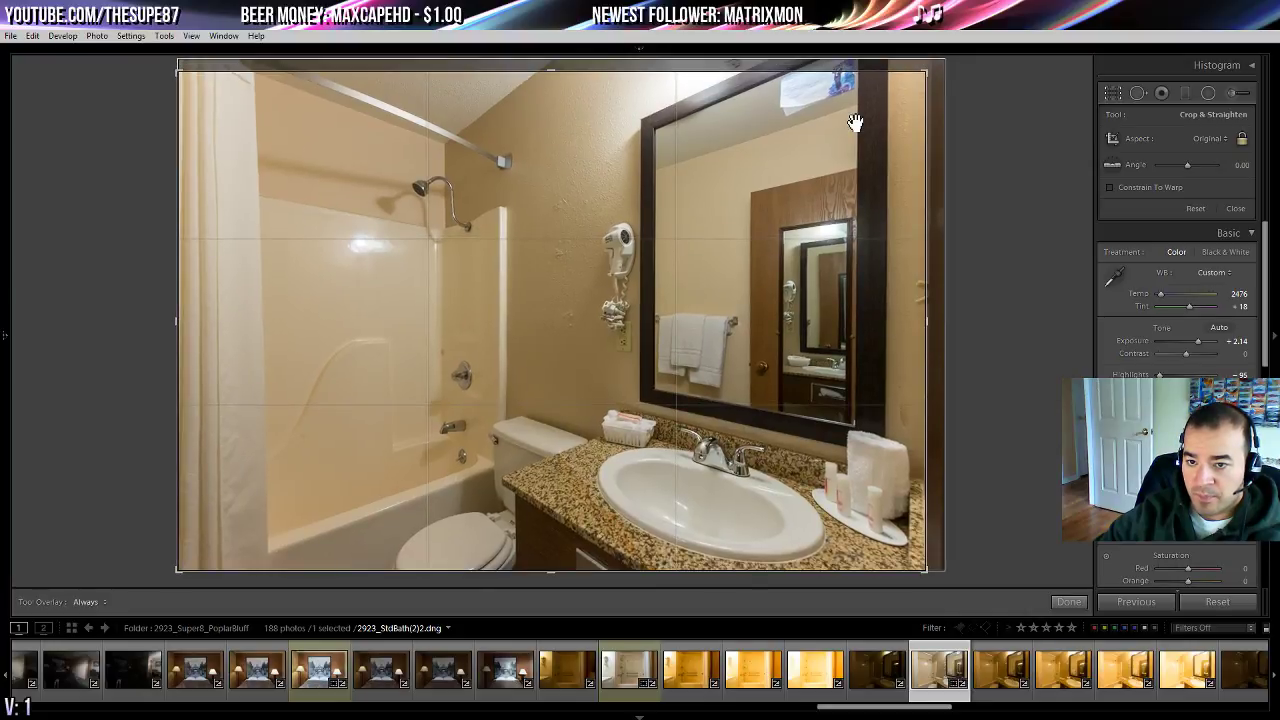
{"action": "key", "text": "Return"}
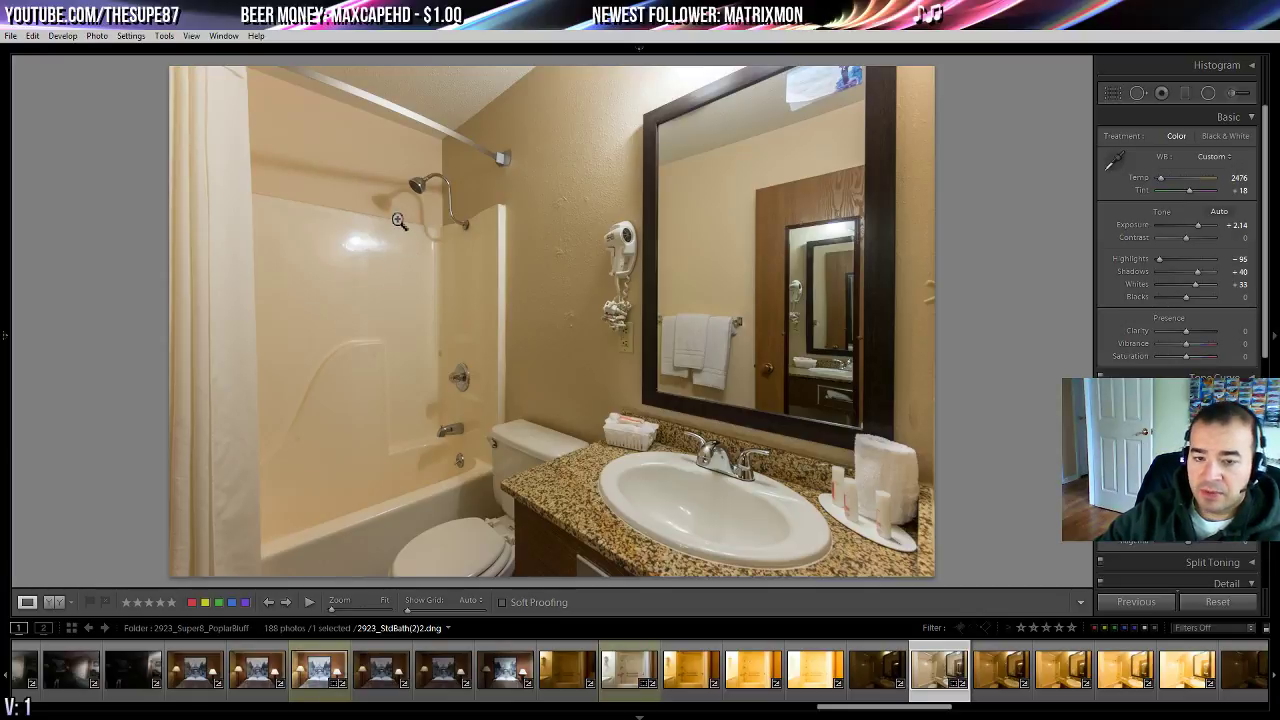
- Fine-tune the bathroom photo's perspective with the manual lens correction, aligning the vertical lines to the grid
{"action": "scroll", "coordinate": [1176, 330], "scroll_direction": "down", "scroll_amount": 7}
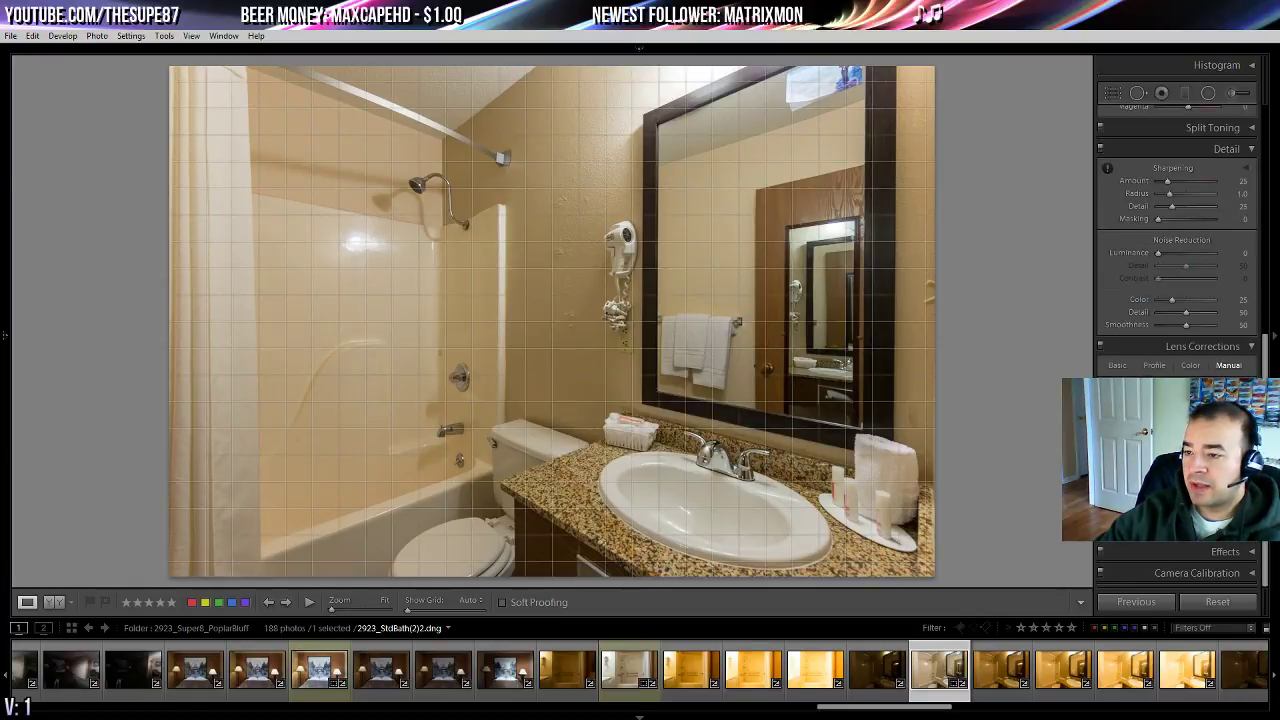
{"action": "key", "text": "Up"}
{"action": "key", "text": "Up"}
{"action": "key", "text": "Up"}
{"action": "key", "text": "Up"}
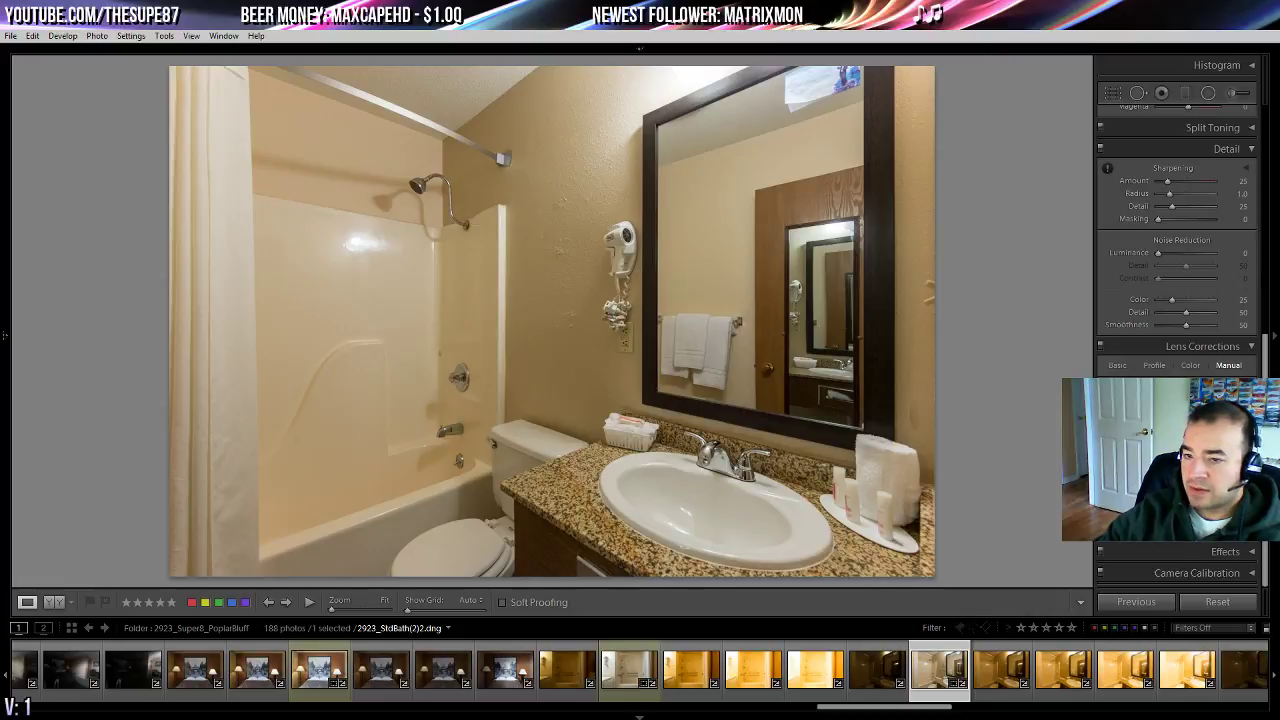
- Set the bathroom photo's Shadows to +71, check the paper notice in the mirror at 1:1, and label the photo yellow
{"action": "scroll", "coordinate": [1174, 331], "scroll_direction": "up", "scroll_amount": 6}
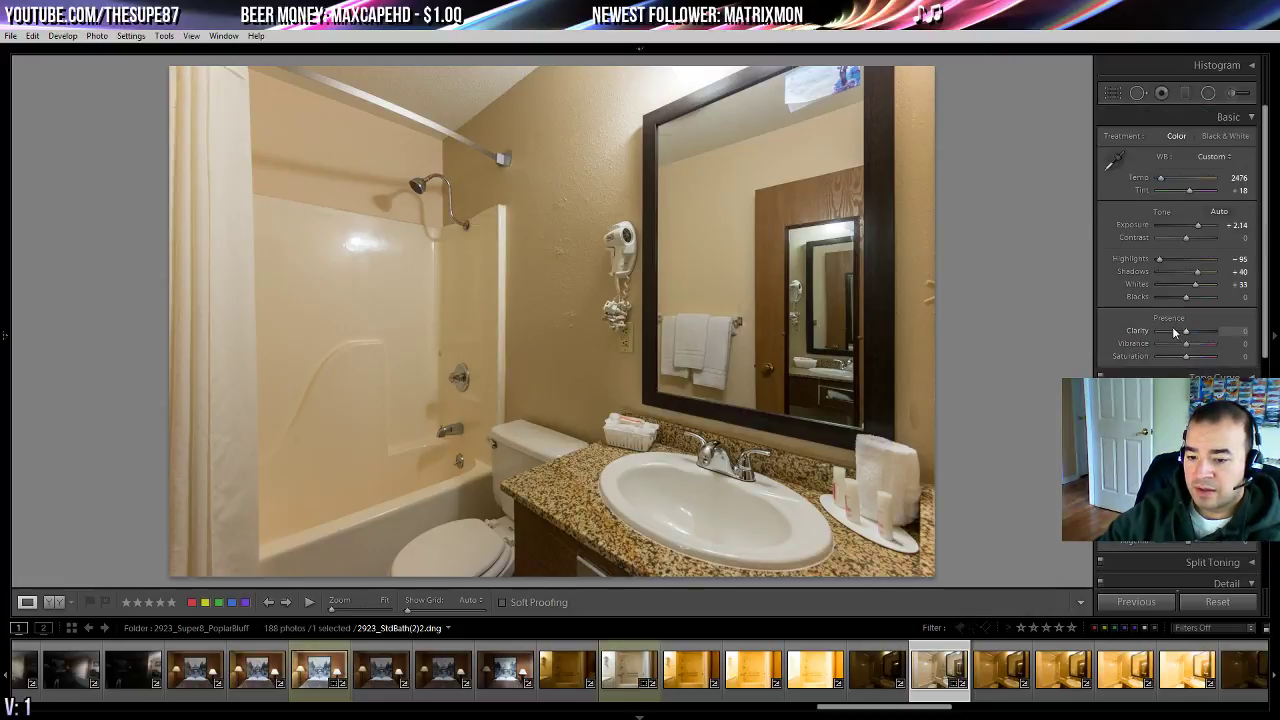
{"action": "left_click", "coordinate": [1212, 272]}
{"action": "left_click_drag", "start_coordinate": [1213, 273], "coordinate": [1206, 272]}
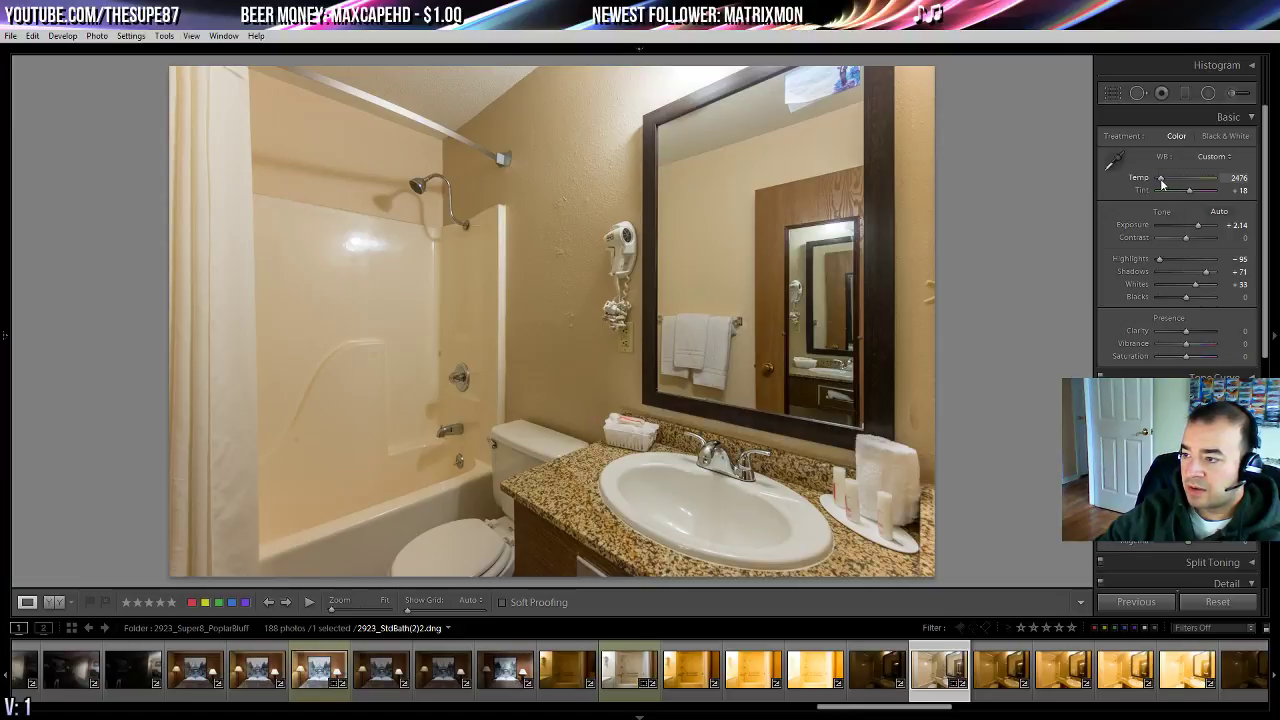
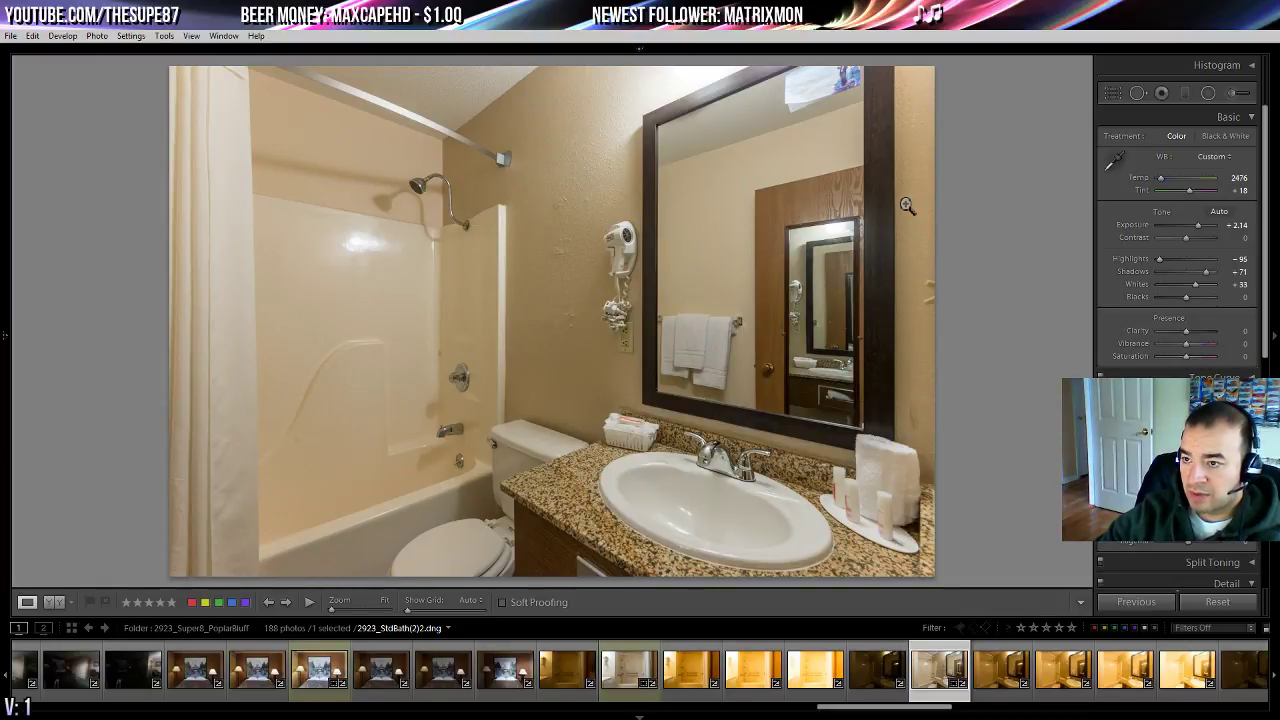
{"action": "left_click_drag", "start_coordinate": [848, 98], "coordinate": [799, 350]}
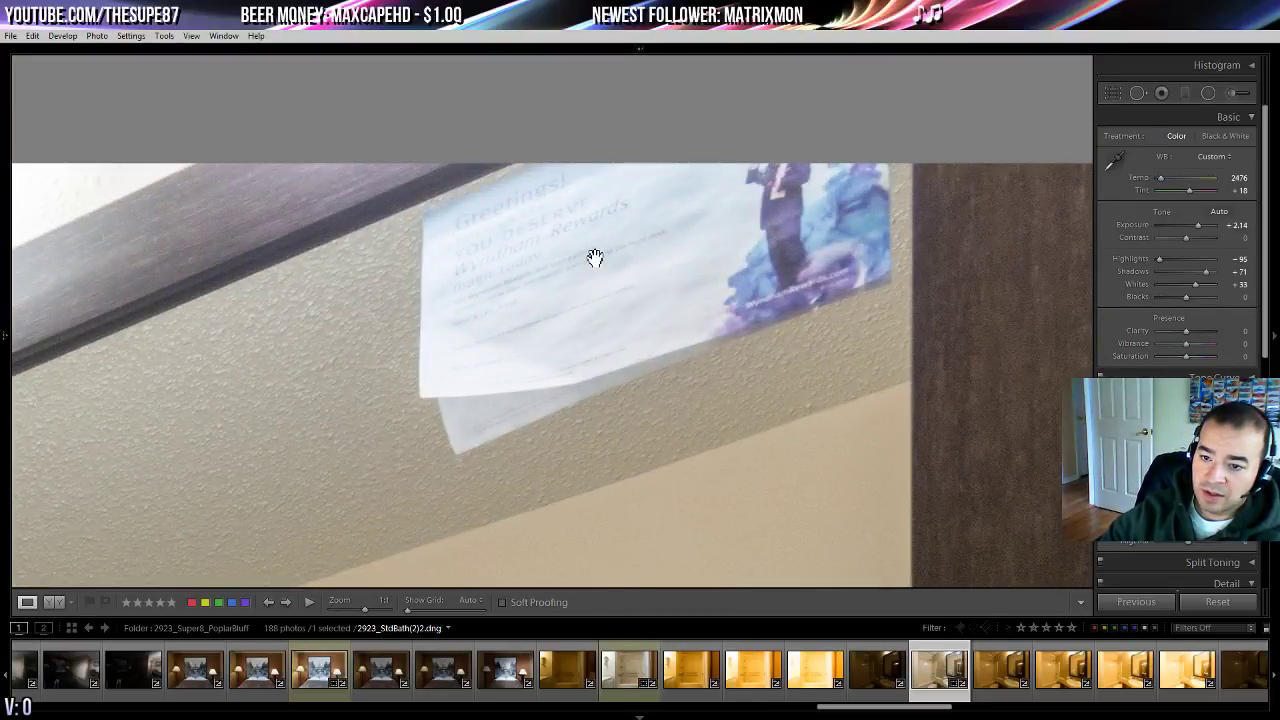
{"action": "left_click_drag", "start_coordinate": [574, 371], "coordinate": [591, 177]}
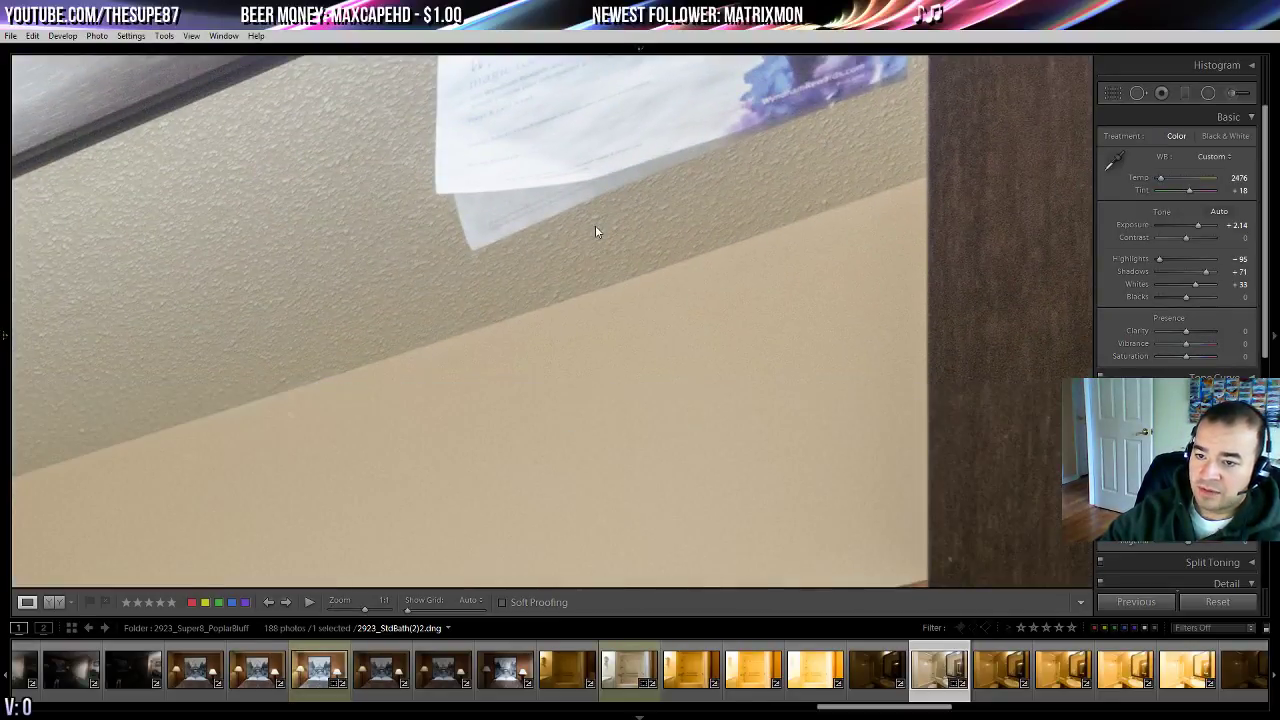
{"action": "left_click", "coordinate": [595, 232]}
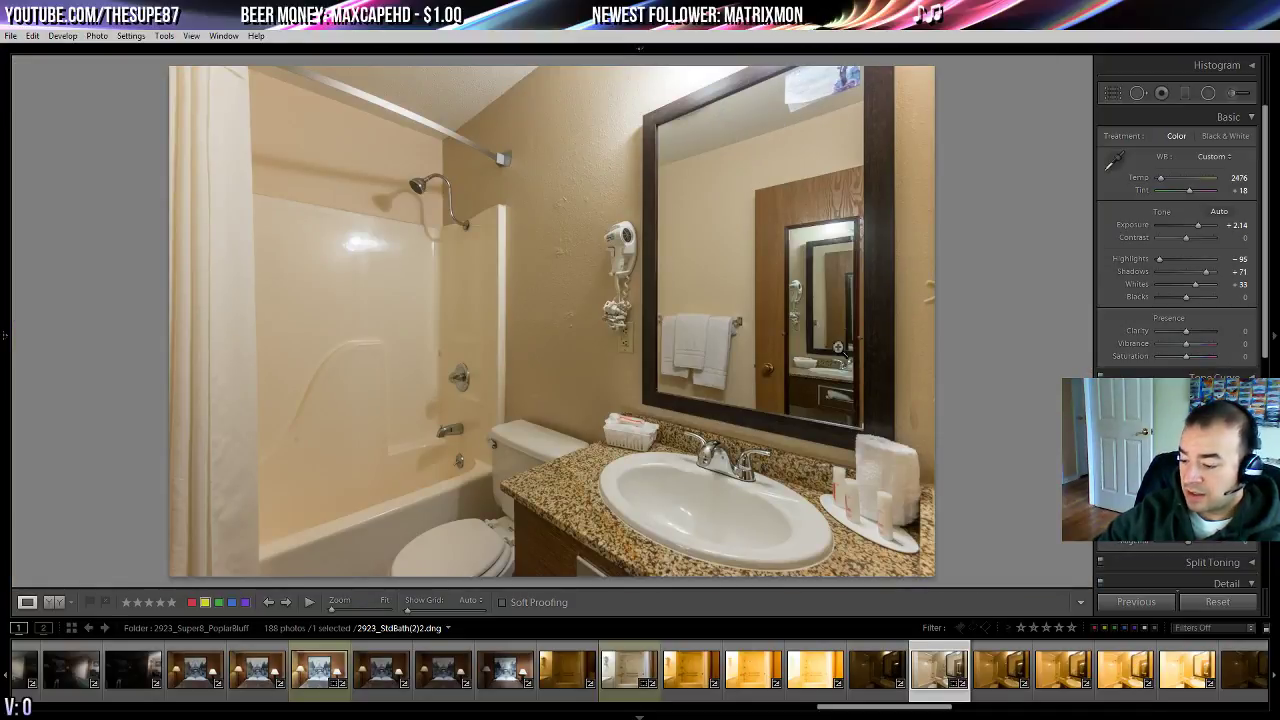
- Look through the remaining standard bathroom exposures and the guest laundry exposures, and open the third guest laundry photo
{"action": "scroll", "coordinate": [1070, 668], "scroll_direction": "down", "scroll_amount": 3}
{"action": "left_click", "coordinate": [1070, 668]}
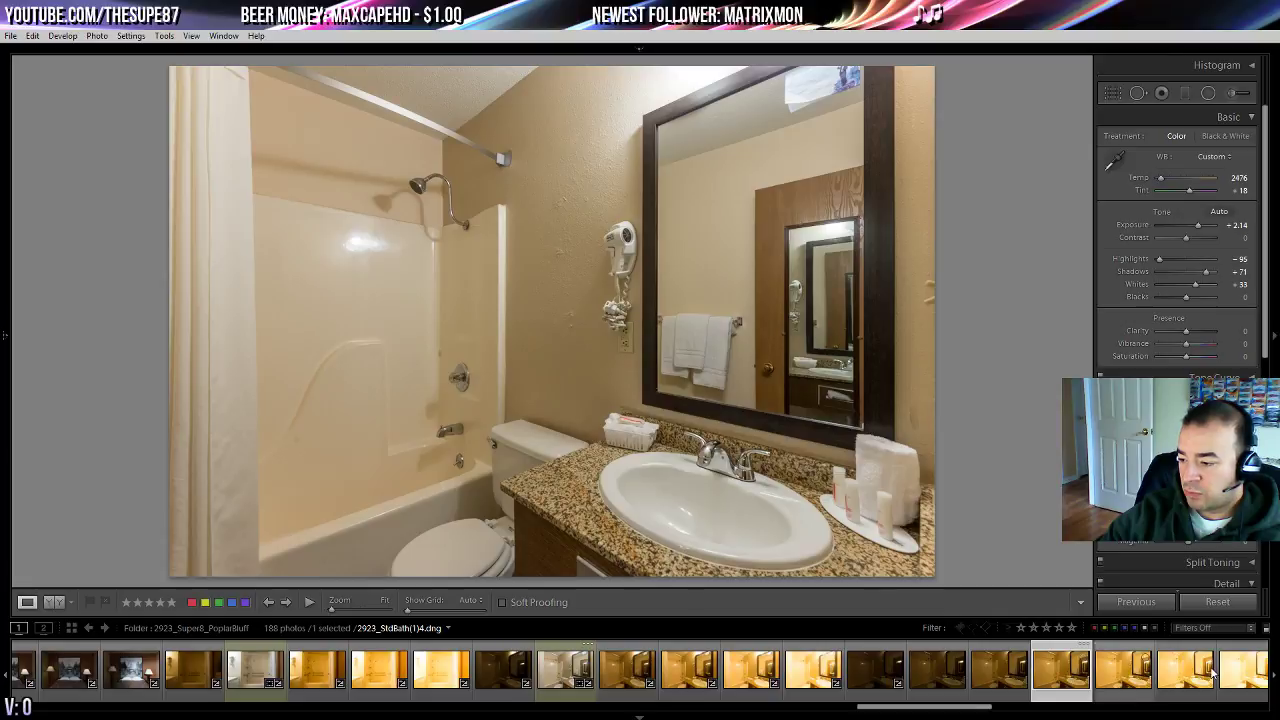
{"action": "left_click", "coordinate": [1208, 672]}
{"action": "left_click", "coordinate": [1245, 668]}
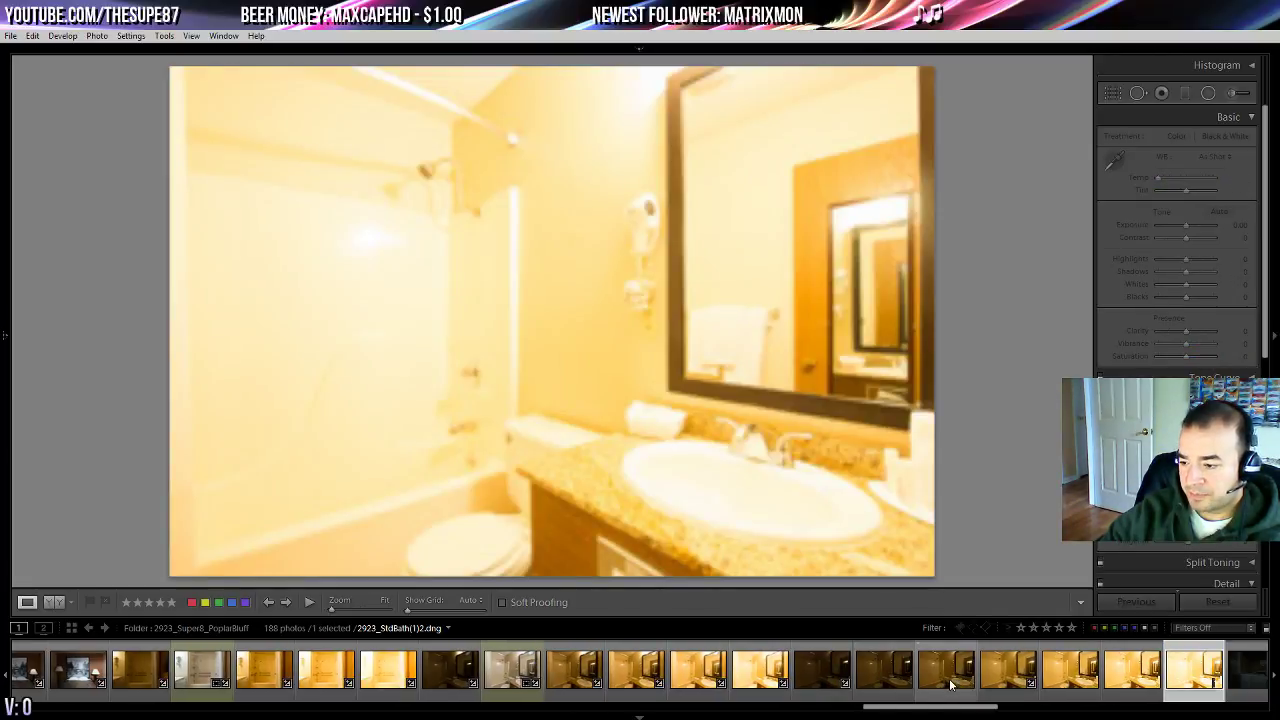
{"action": "left_click", "coordinate": [955, 680]}
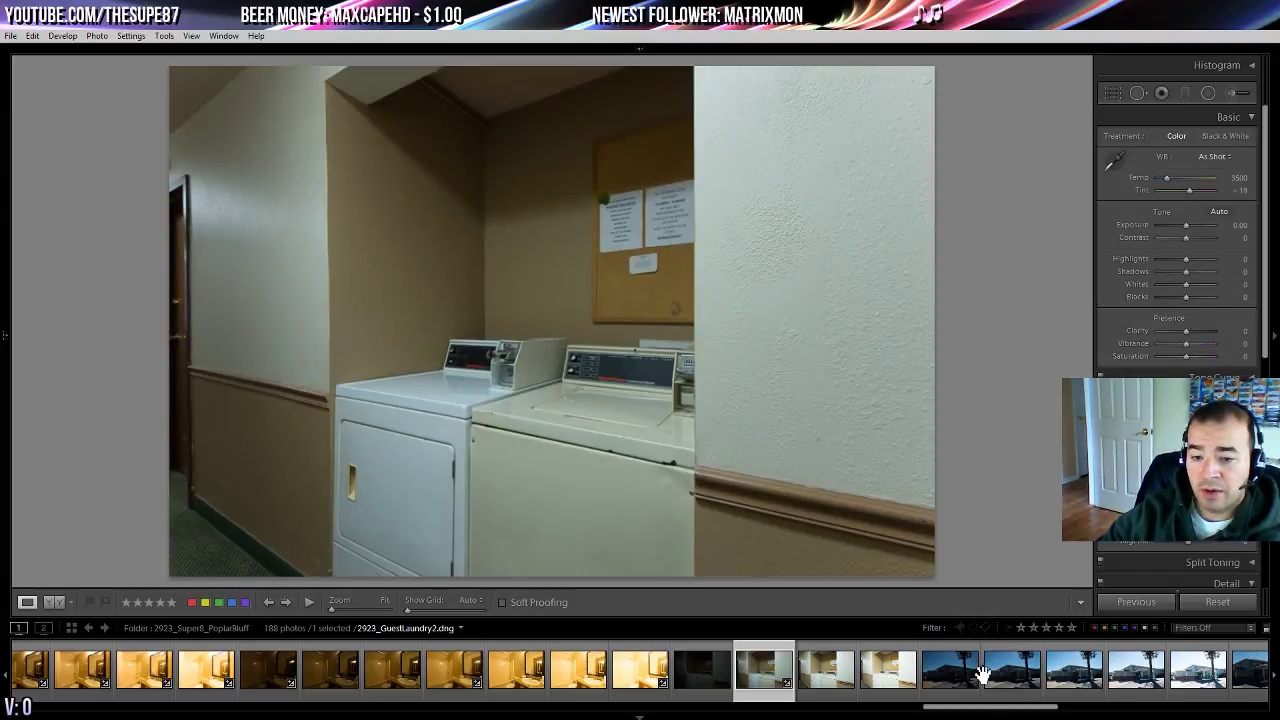
{"action": "left_click", "coordinate": [889, 688]}
{"action": "left_click", "coordinate": [842, 683]}
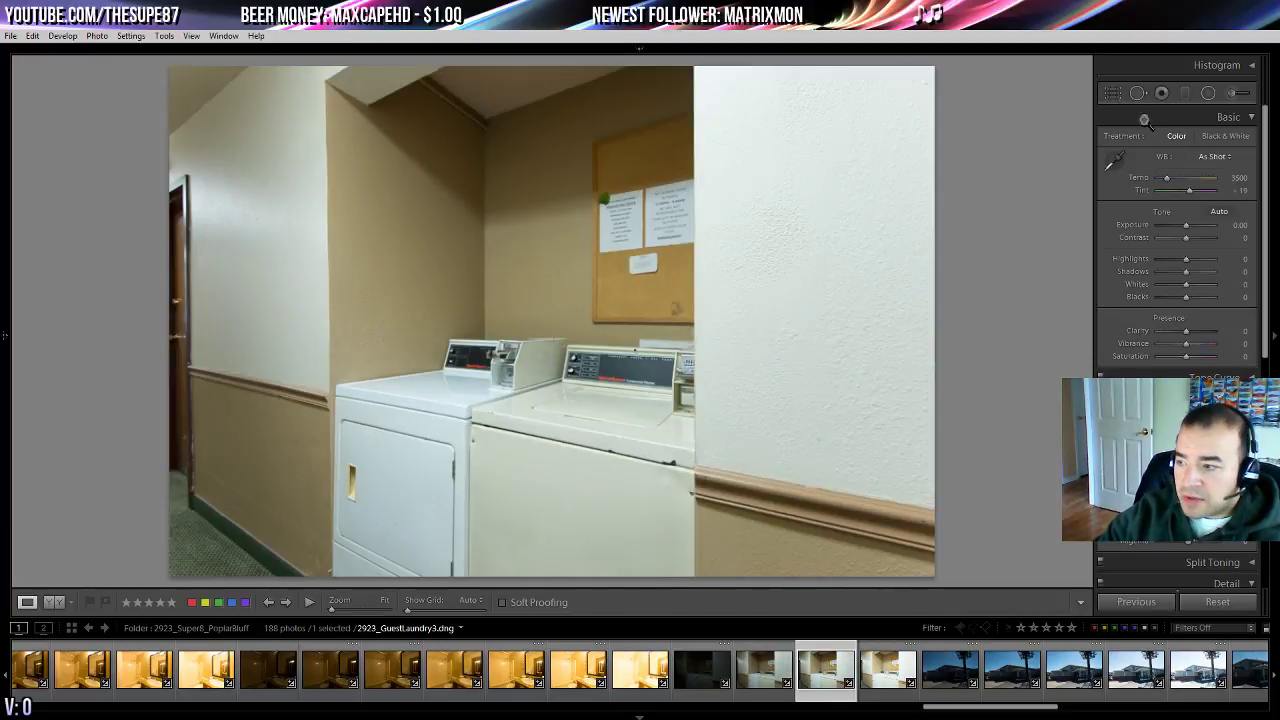
- Try a tighter crop of the third guest laundry photo at the original aspect ratio, trimming the ceiling and part of the white wall
{"action": "left_click", "coordinate": [1108, 97]}
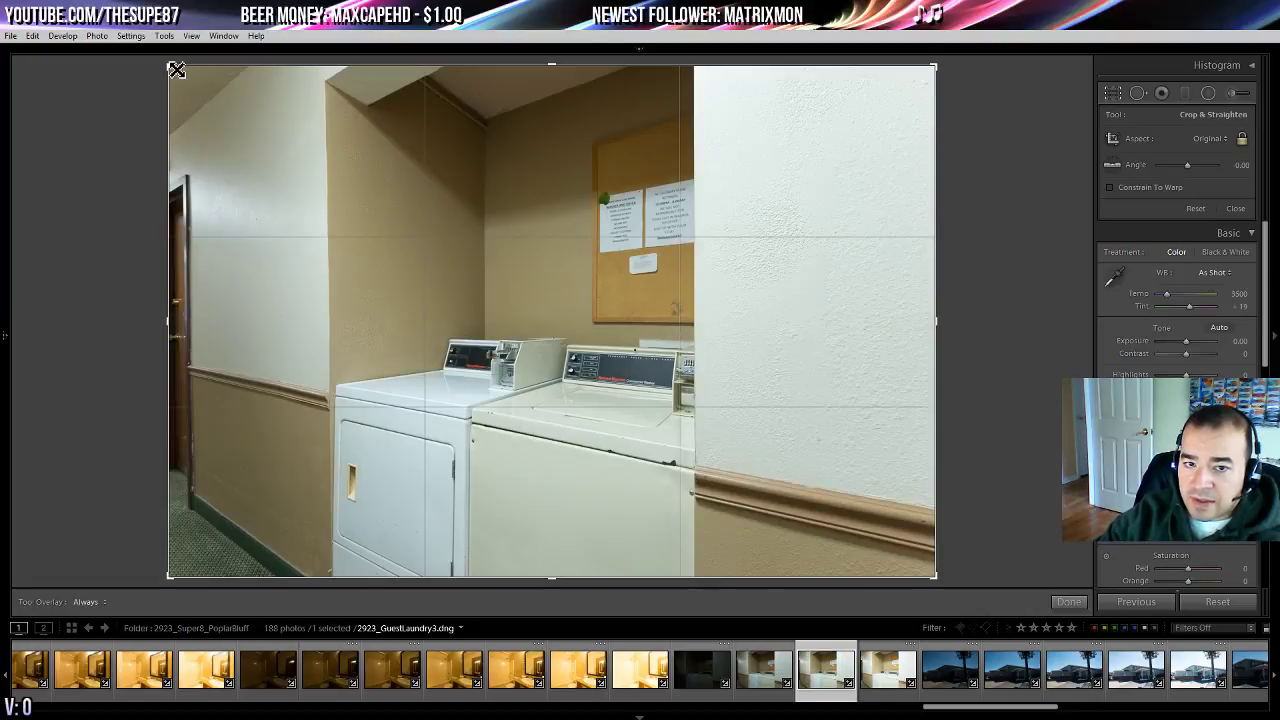
{"action": "left_click_drag", "start_coordinate": [170, 65], "coordinate": [194, 106]}
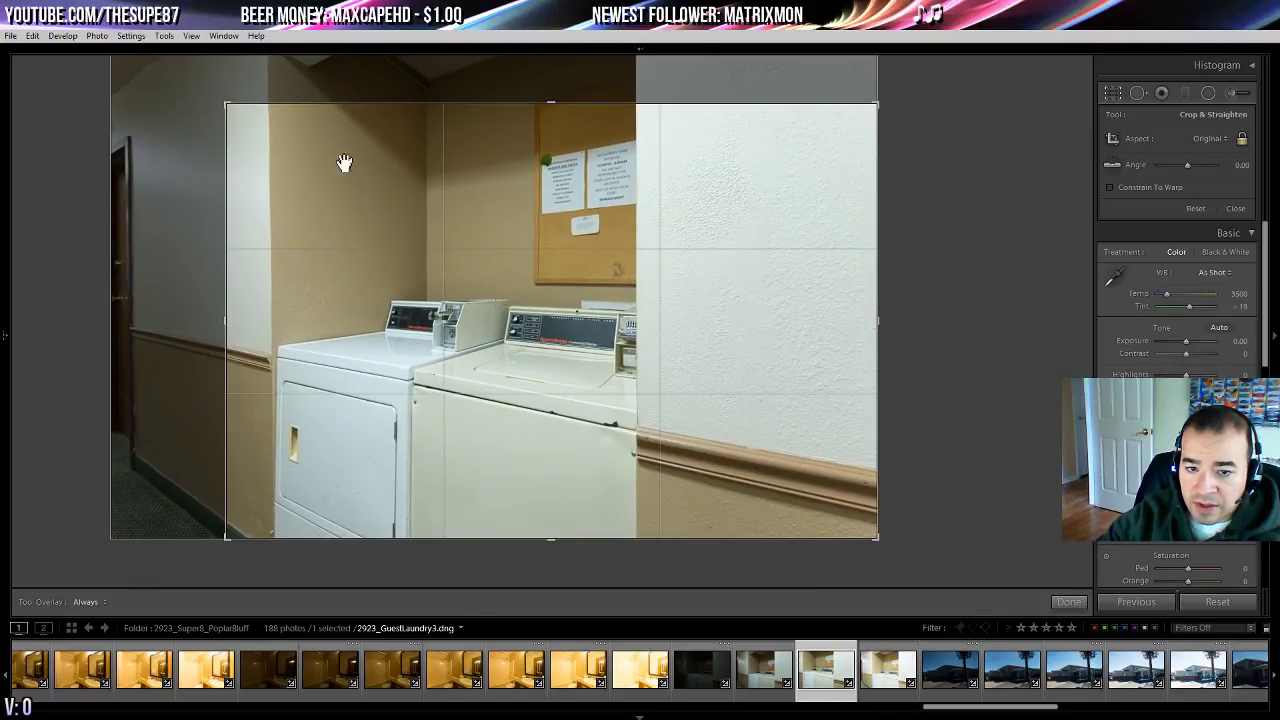
{"action": "left_click_drag", "start_coordinate": [343, 163], "coordinate": [444, 162]}
{"action": "key", "text": "Return"}
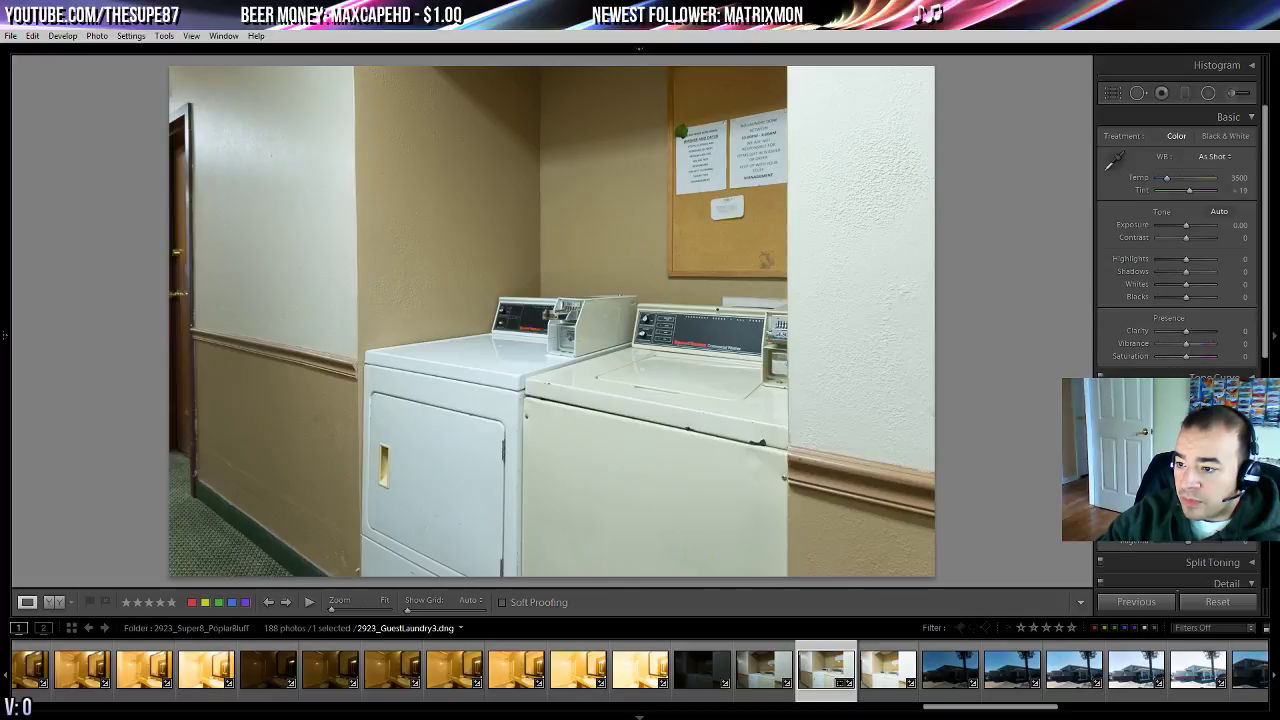
- Correct the laundry photo's perspective with Constrain Crop, and recrop it at the original aspect ratio to exclude the ceiling and hallway door
{"action": "scroll", "coordinate": [1091, 335], "scroll_direction": "down", "scroll_amount": 10}
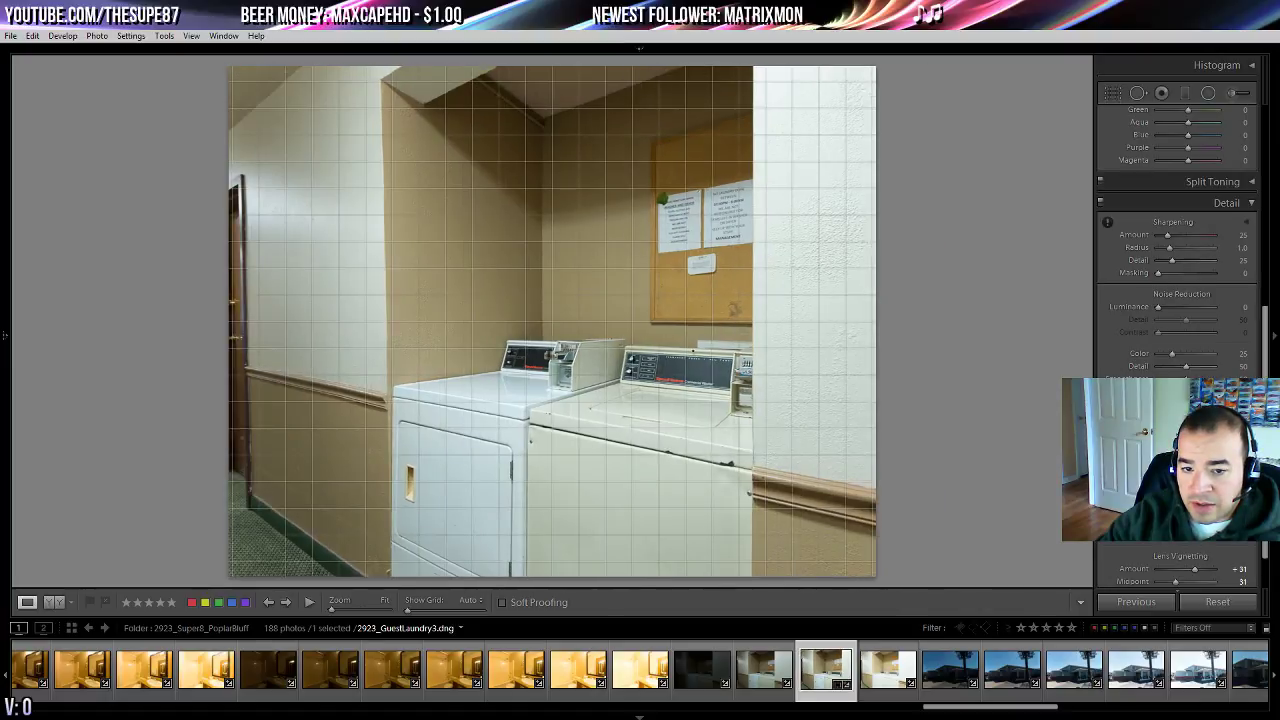
{"action": "key", "text": "r"}
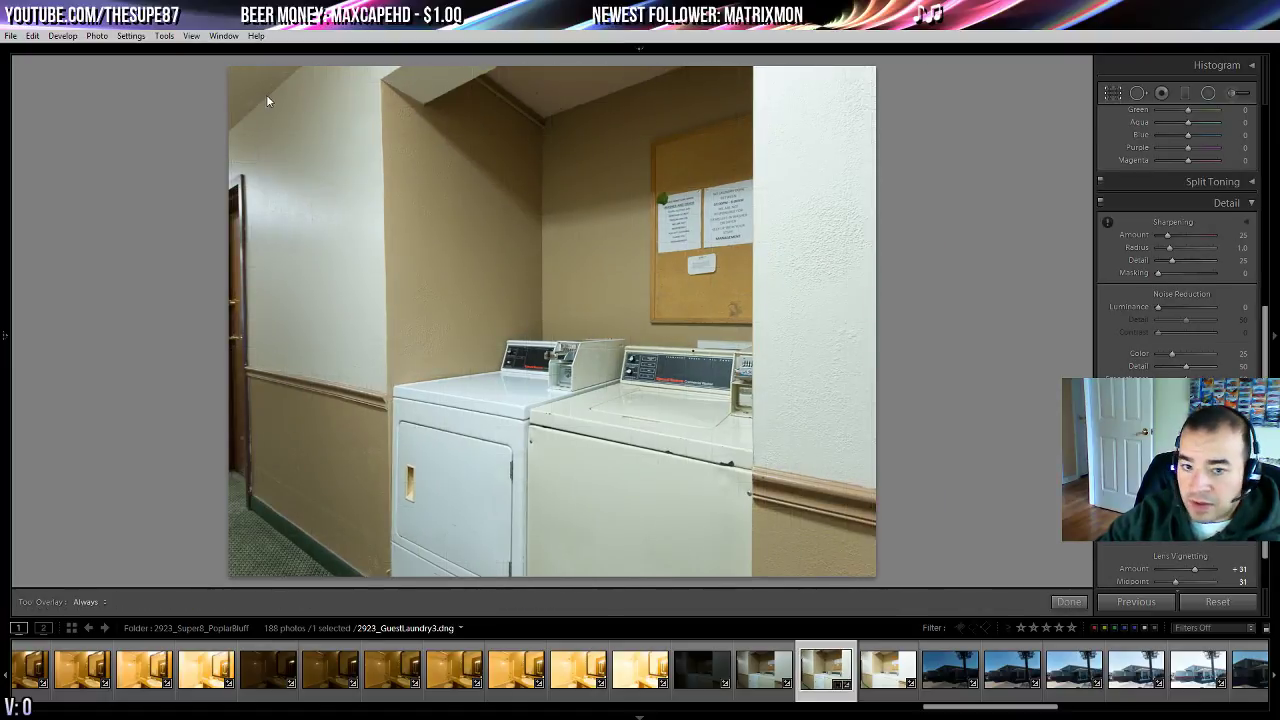
{"action": "left_click_drag", "start_coordinate": [232, 70], "coordinate": [241, 89]}
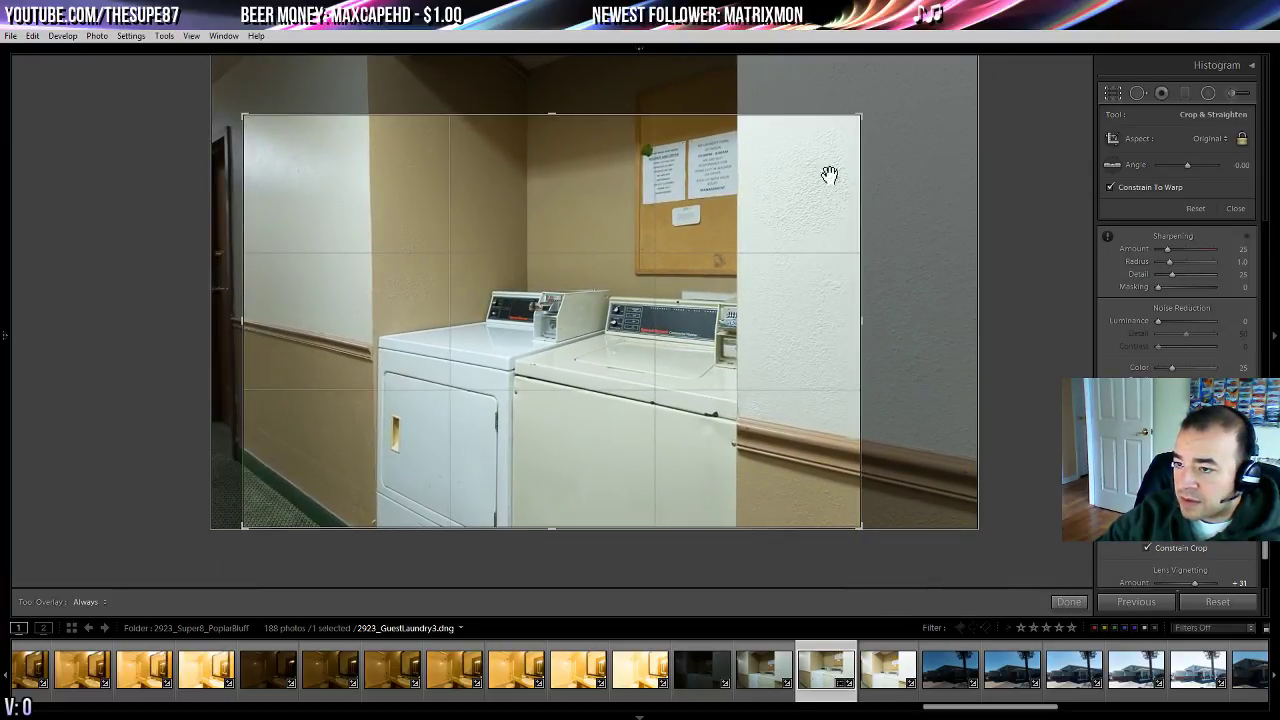
{"action": "key", "text": "Return"}
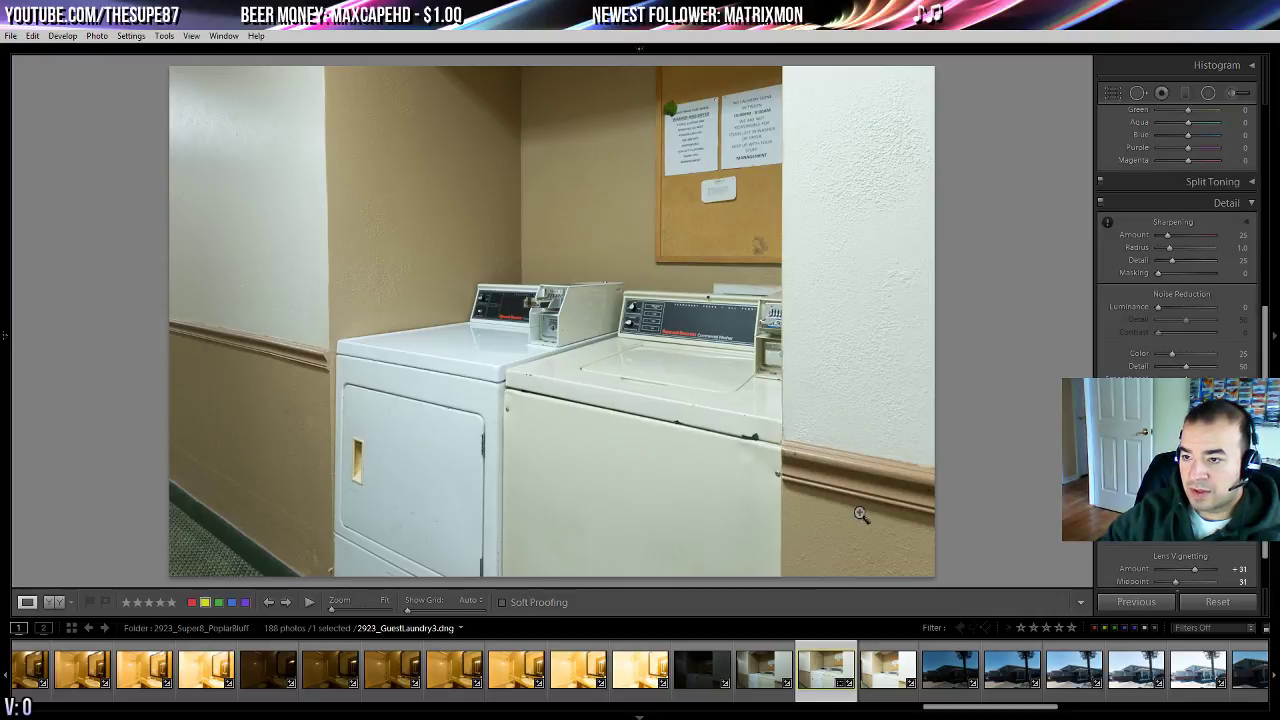
- Try the Auto white balance on the laundry photo and restore As Shot
{"action": "scroll", "coordinate": [1199, 290], "scroll_direction": "up", "scroll_amount": 5}
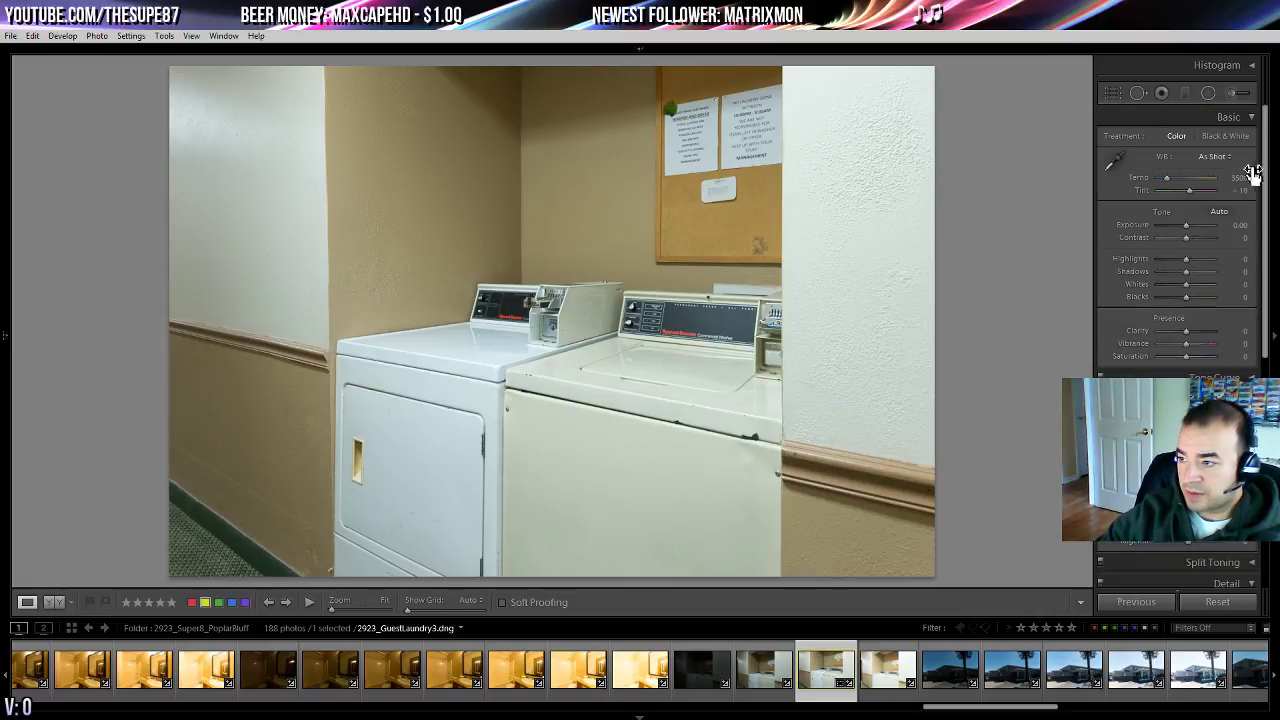
{"action": "left_click", "coordinate": [1213, 157]}
{"action": "left_click", "coordinate": [1211, 176]}
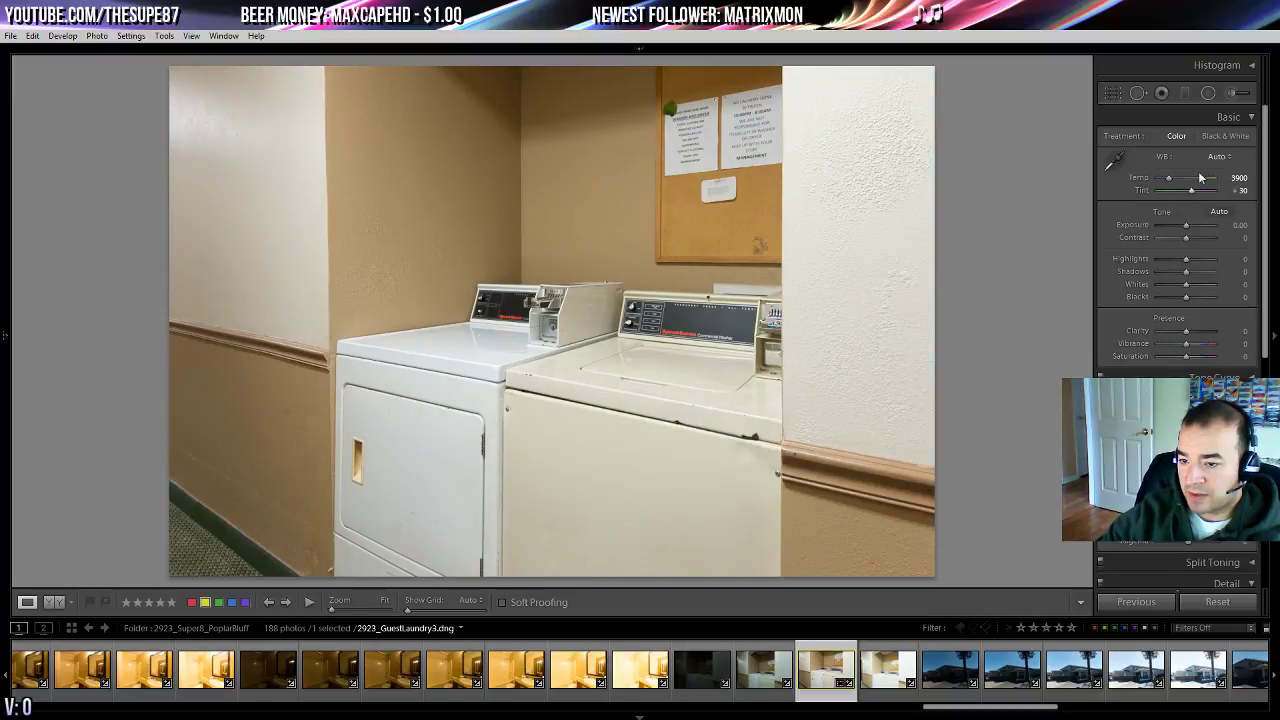
{"action": "left_click", "coordinate": [1215, 157]}
{"action": "left_click", "coordinate": [1216, 174]}
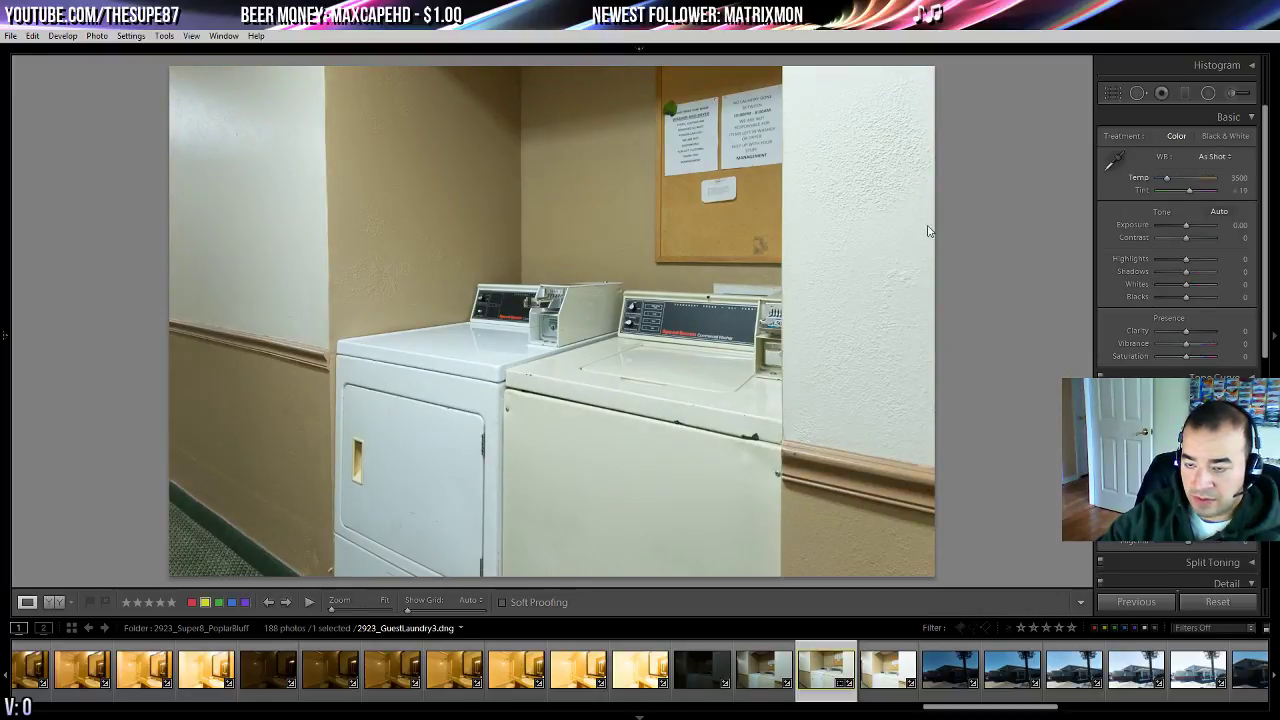
- Tone the laundry photo with Shadows +74, Whites +21 and Highlights -19
{"action": "left_click", "coordinate": [1206, 273]}
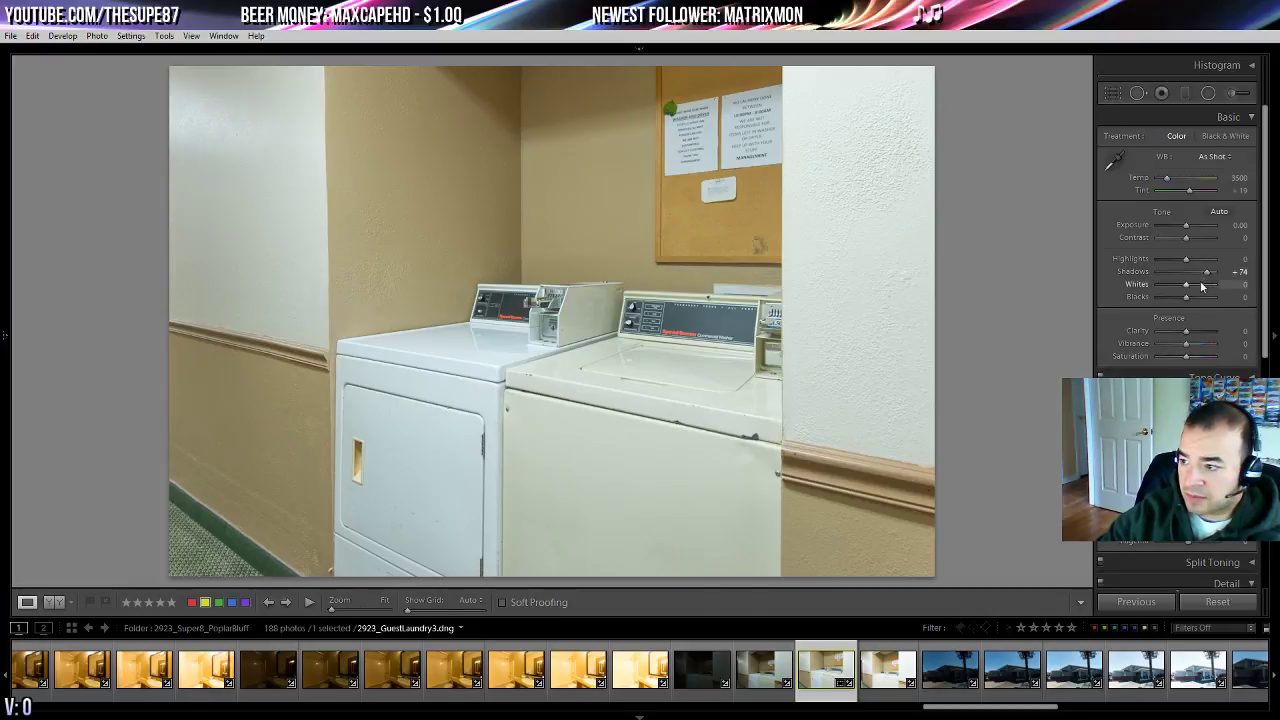
{"action": "left_click", "coordinate": [1196, 285]}
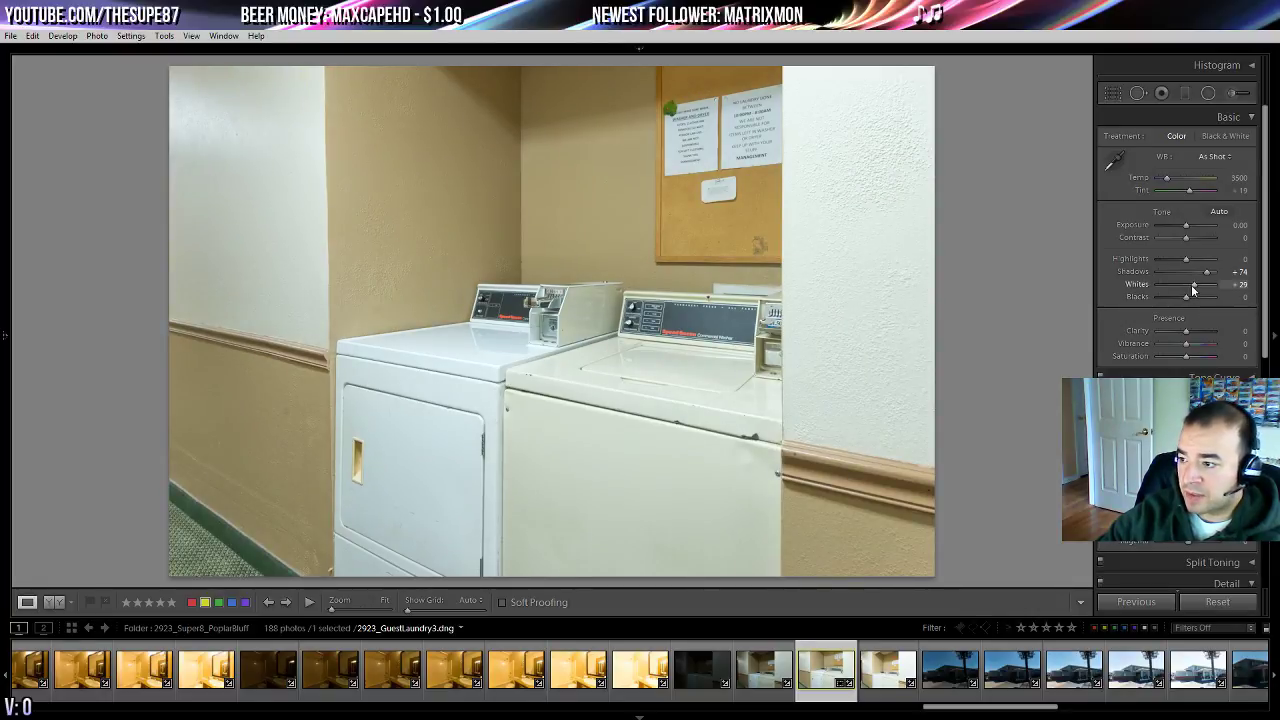
{"action": "left_click_drag", "start_coordinate": [1190, 284], "coordinate": [1176, 258]}
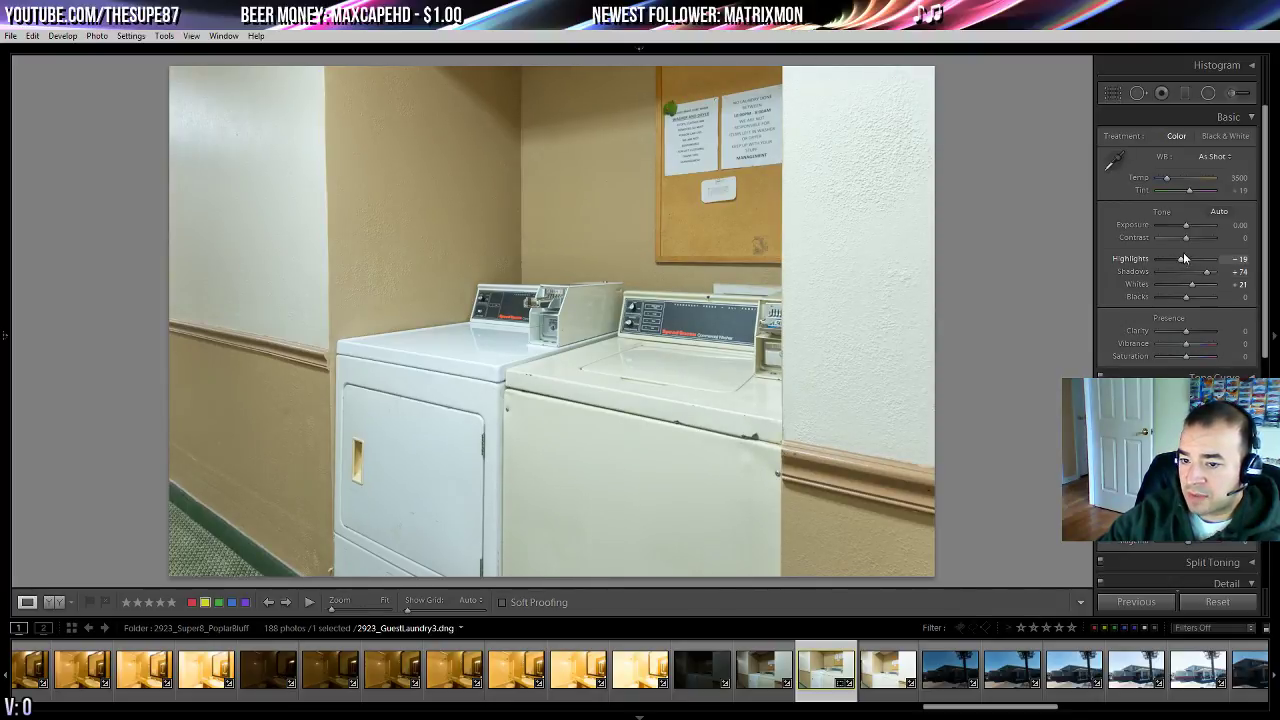
- Review the bracketed daytime exterior photos from both camera angles, comparing their exposures
{"action": "left_click", "coordinate": [1011, 669]}
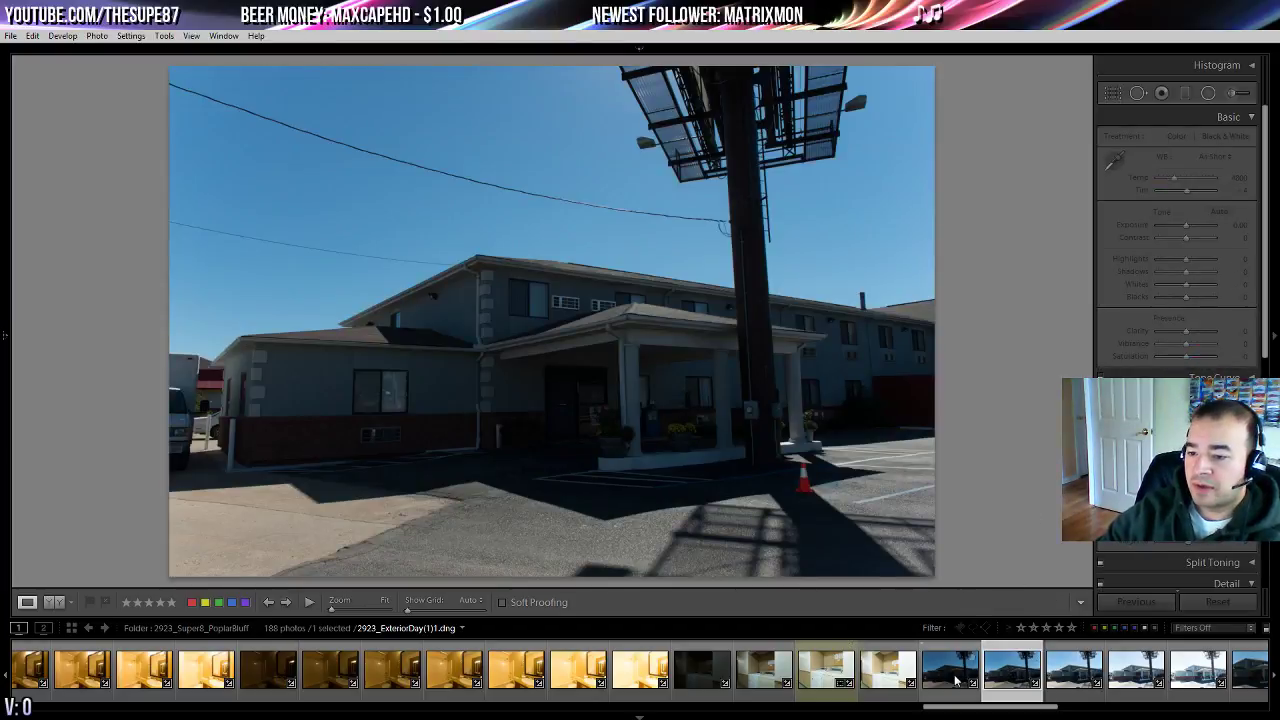
{"action": "left_click", "coordinate": [944, 670]}
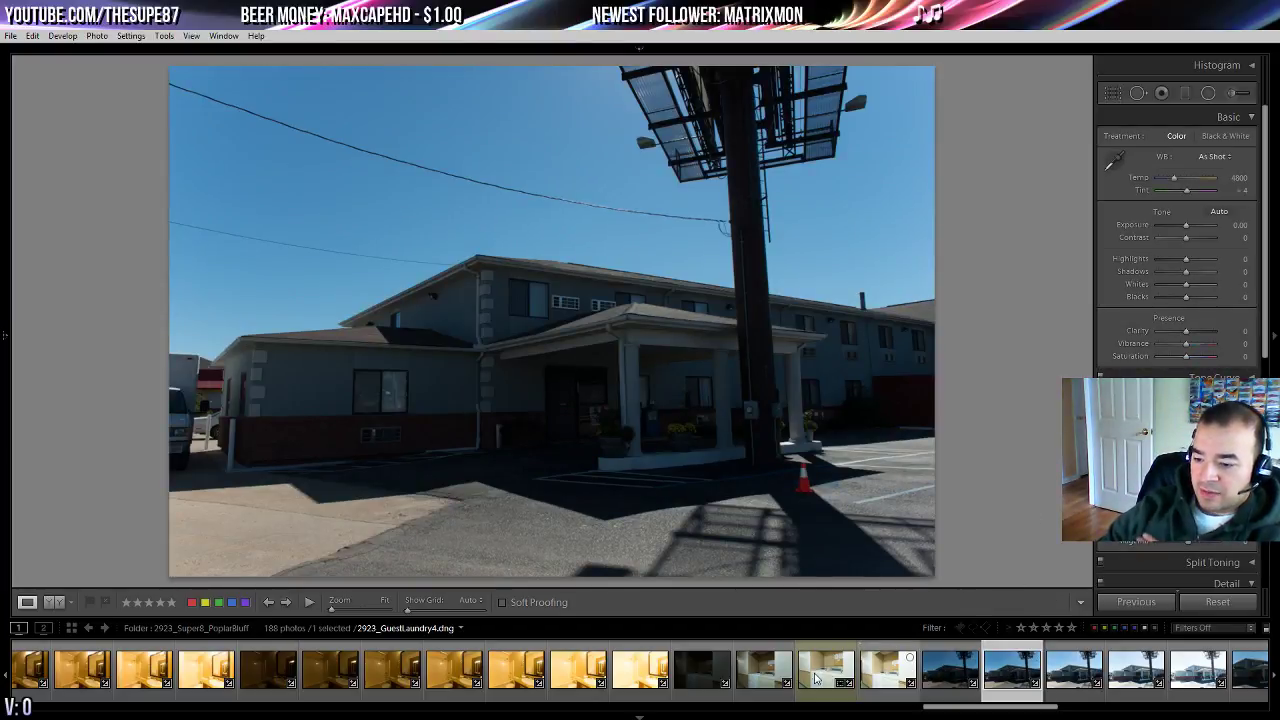
{"action": "scroll", "coordinate": [814, 676], "scroll_direction": "down", "scroll_amount": 3}
{"action": "left_click", "coordinate": [960, 680]}
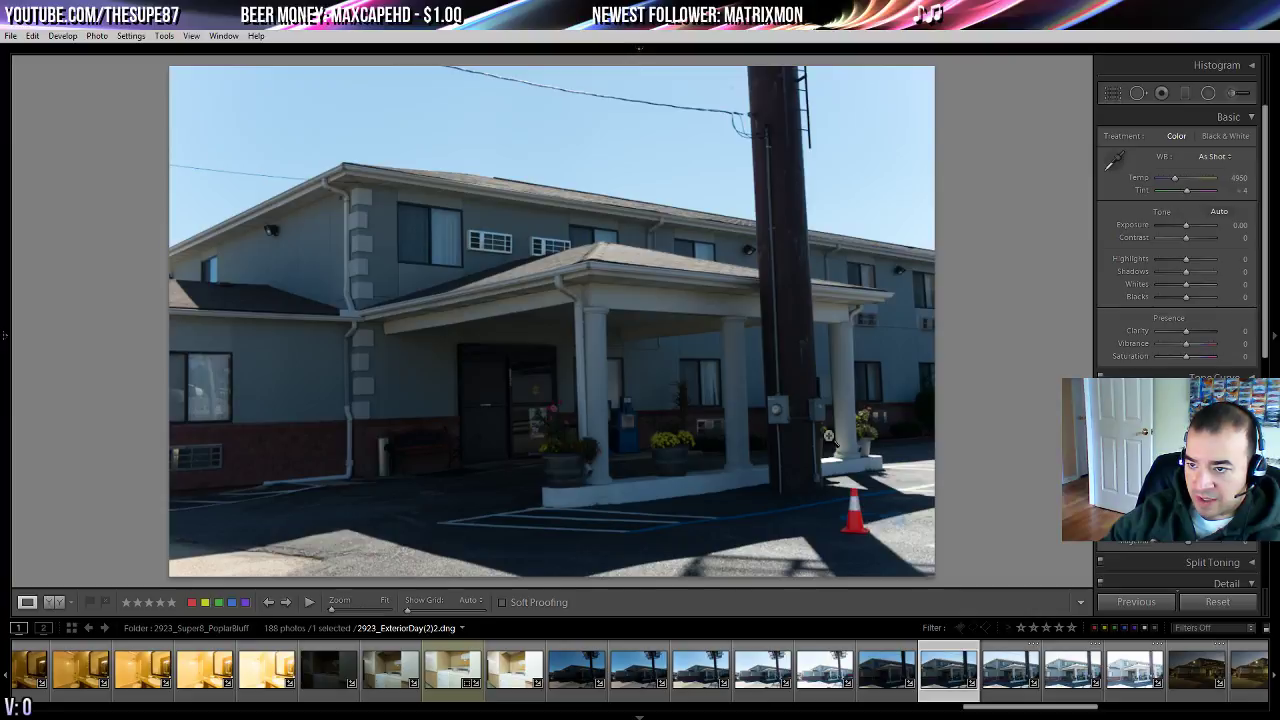
{"action": "left_click", "coordinate": [766, 680]}
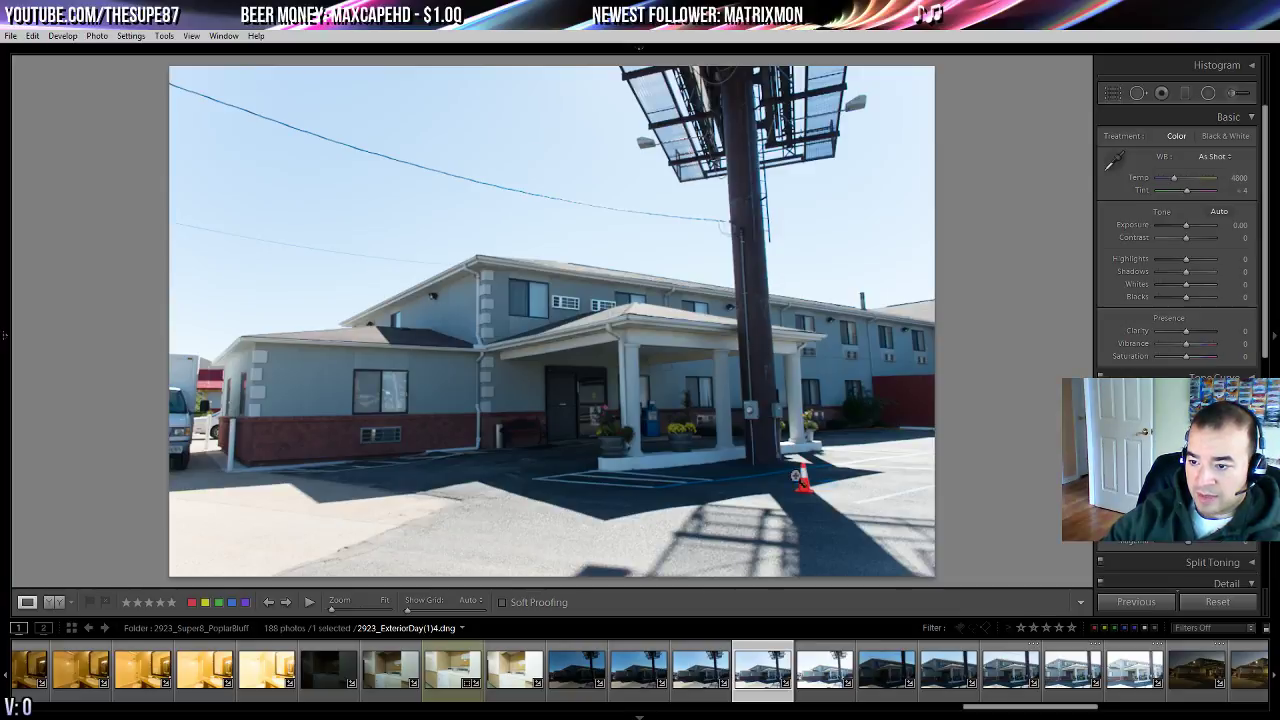
{"action": "left_click", "coordinate": [886, 668]}
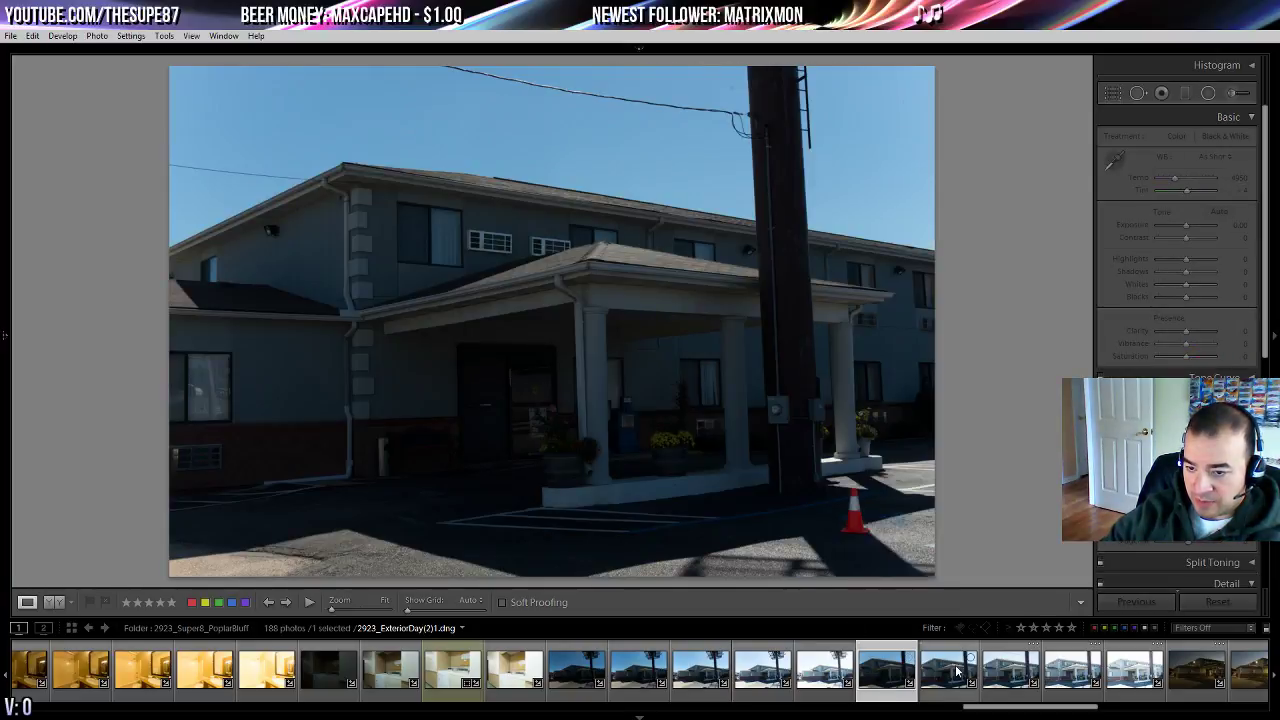
{"action": "left_click", "coordinate": [957, 672]}
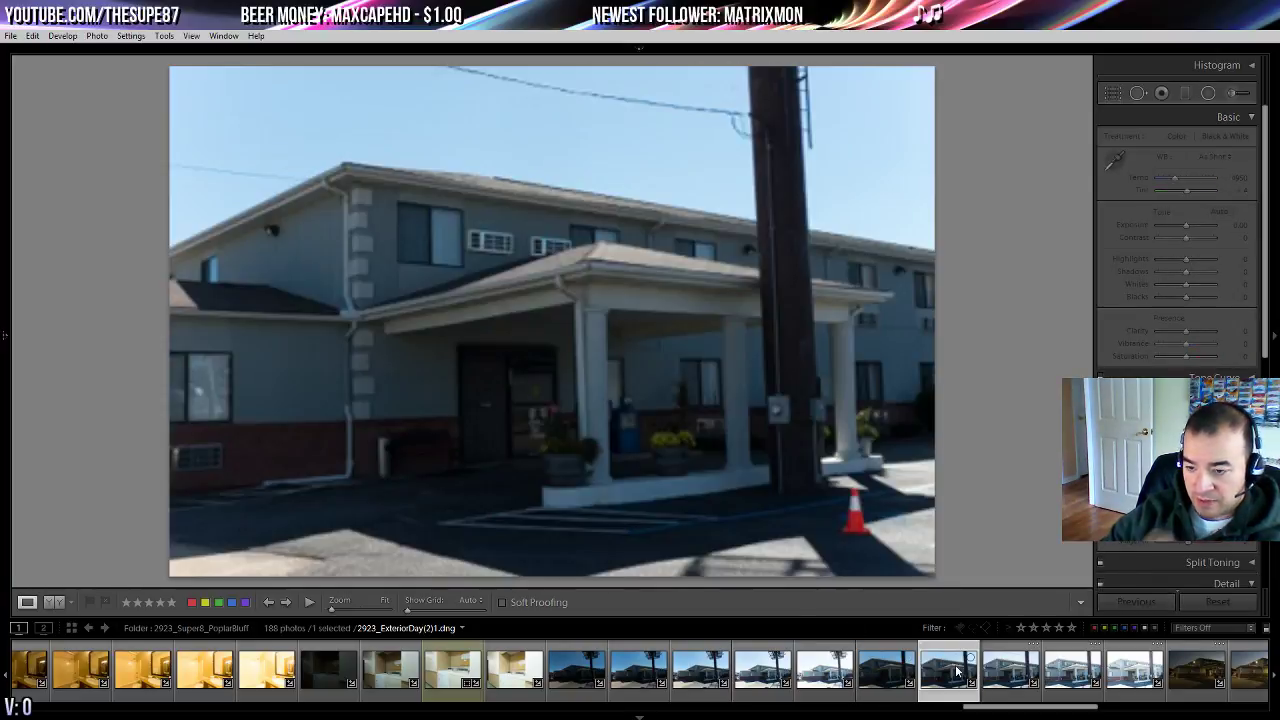
{"action": "left_click", "coordinate": [1005, 674]}
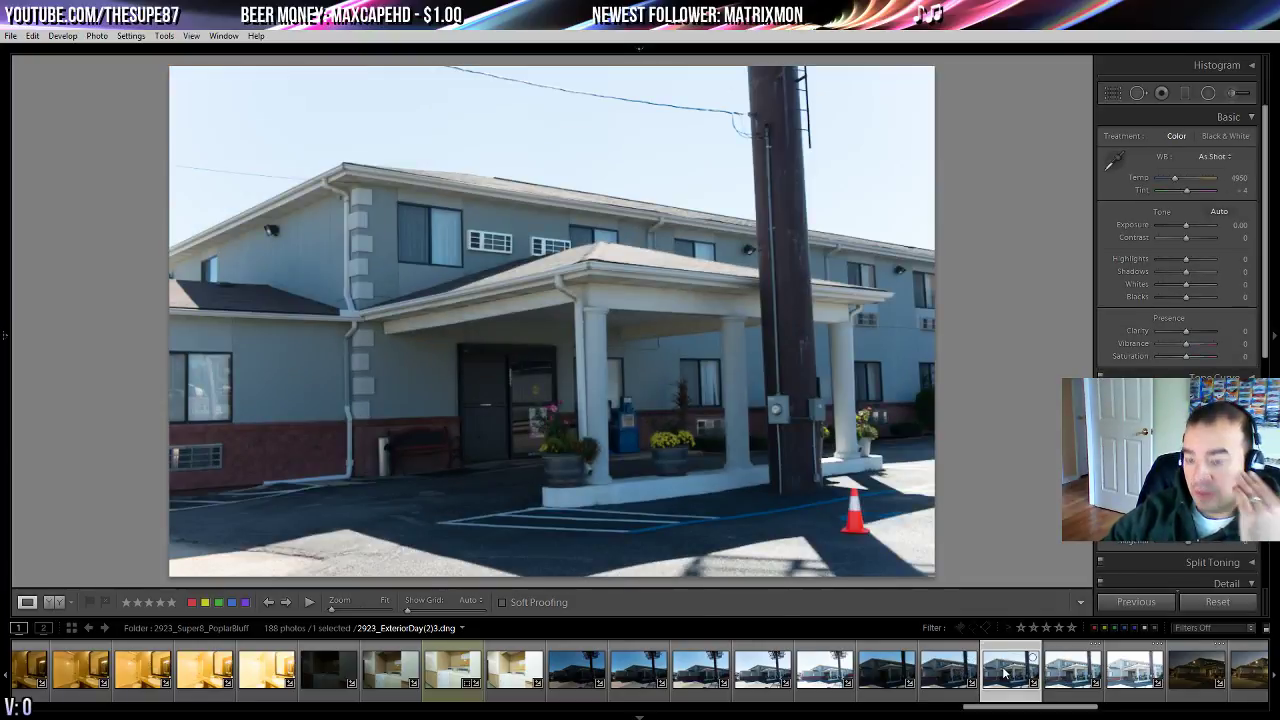
- Browse the dusk exterior and lobby brackets, comparing the exposures of both dusk compositions
{"action": "scroll", "coordinate": [1008, 673], "scroll_direction": "down", "scroll_amount": 2}
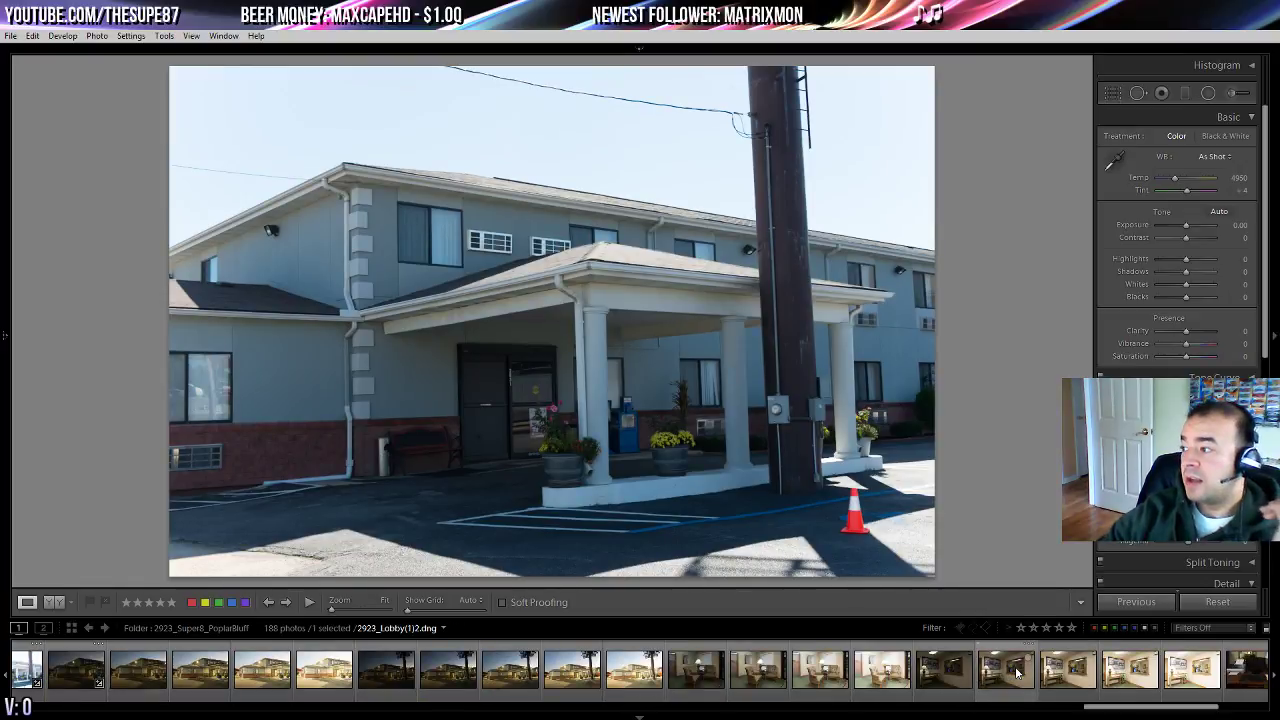
{"action": "left_click", "coordinate": [552, 678]}
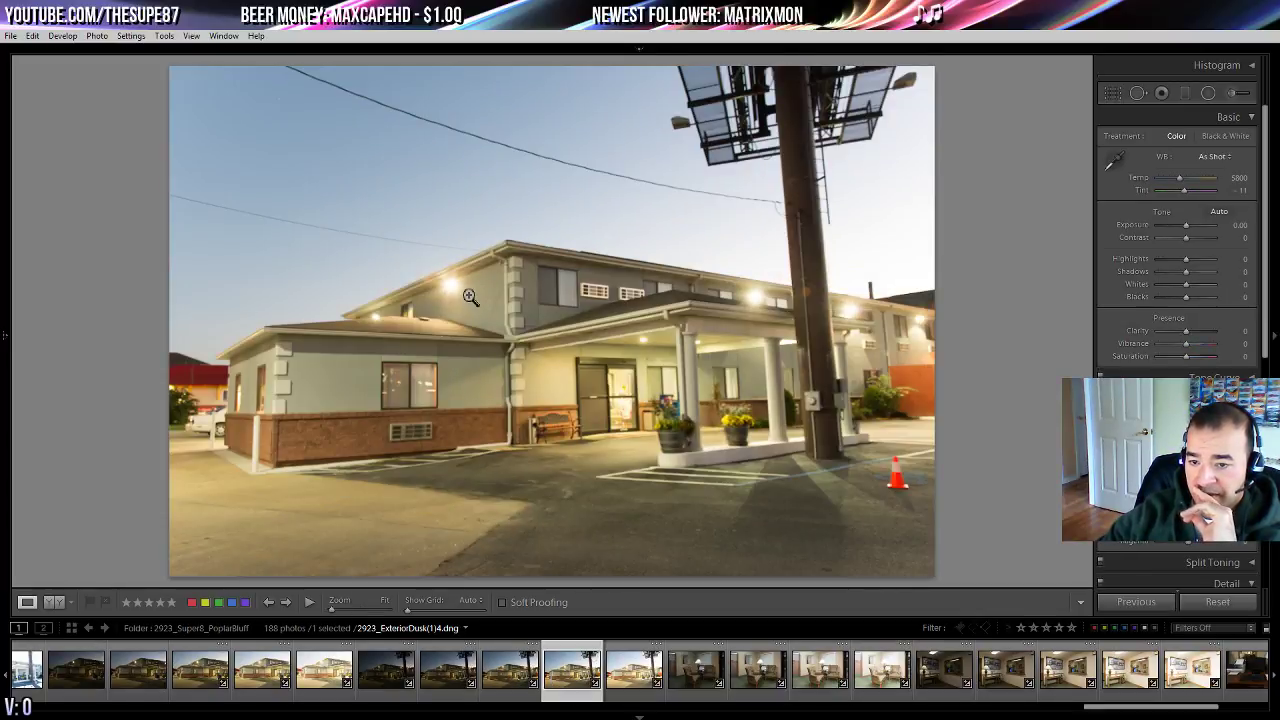
{"action": "left_click_drag", "start_coordinate": [470, 297], "coordinate": [471, 297]}
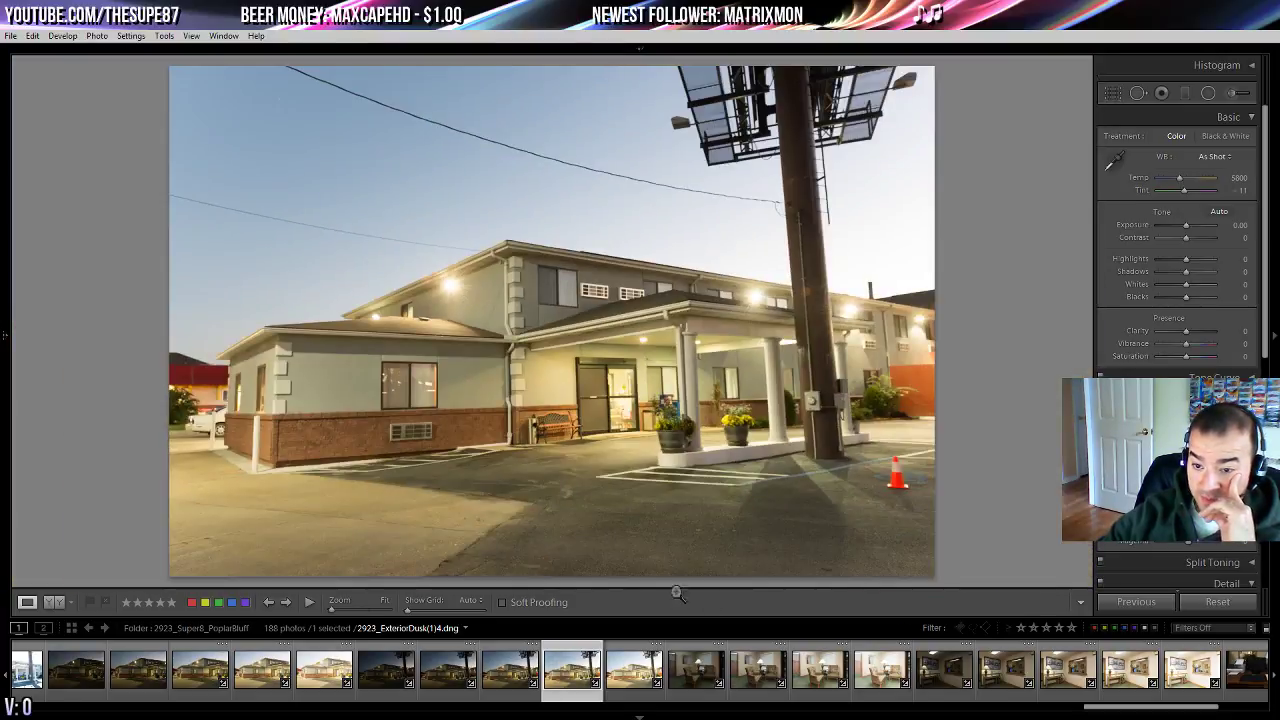
{"action": "left_click", "coordinate": [625, 672]}
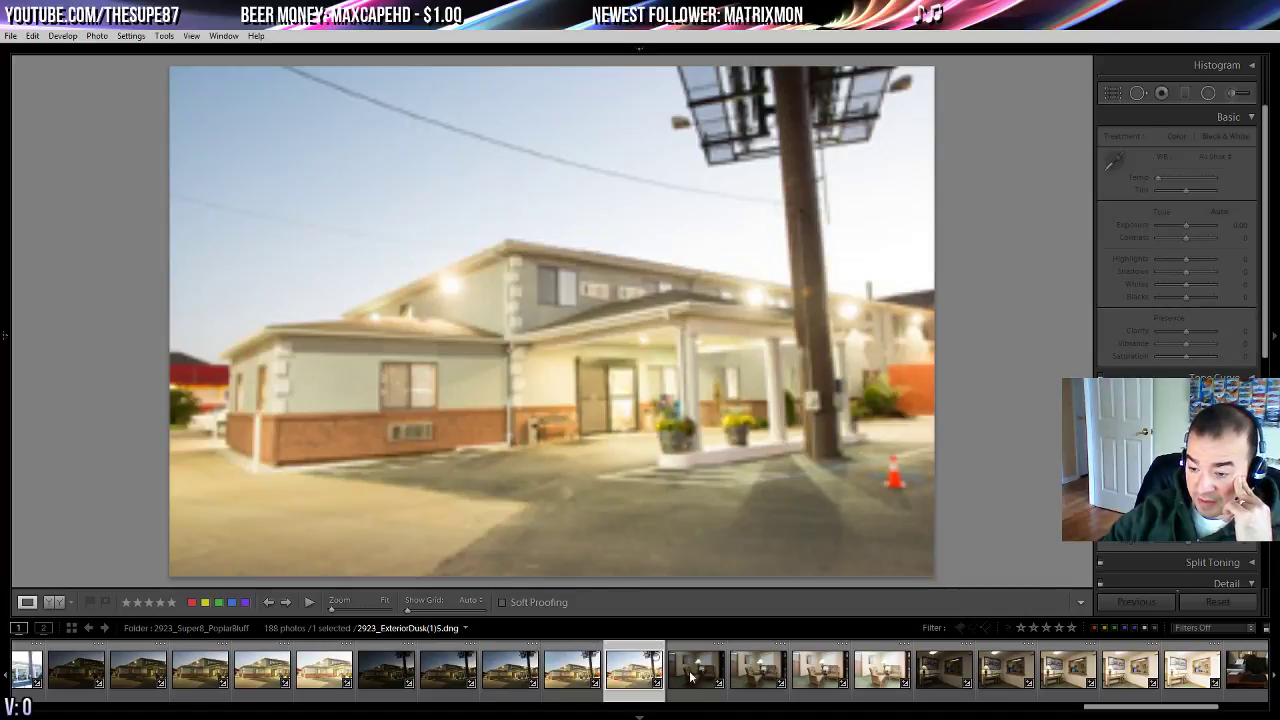
{"action": "left_click", "coordinate": [884, 678]}
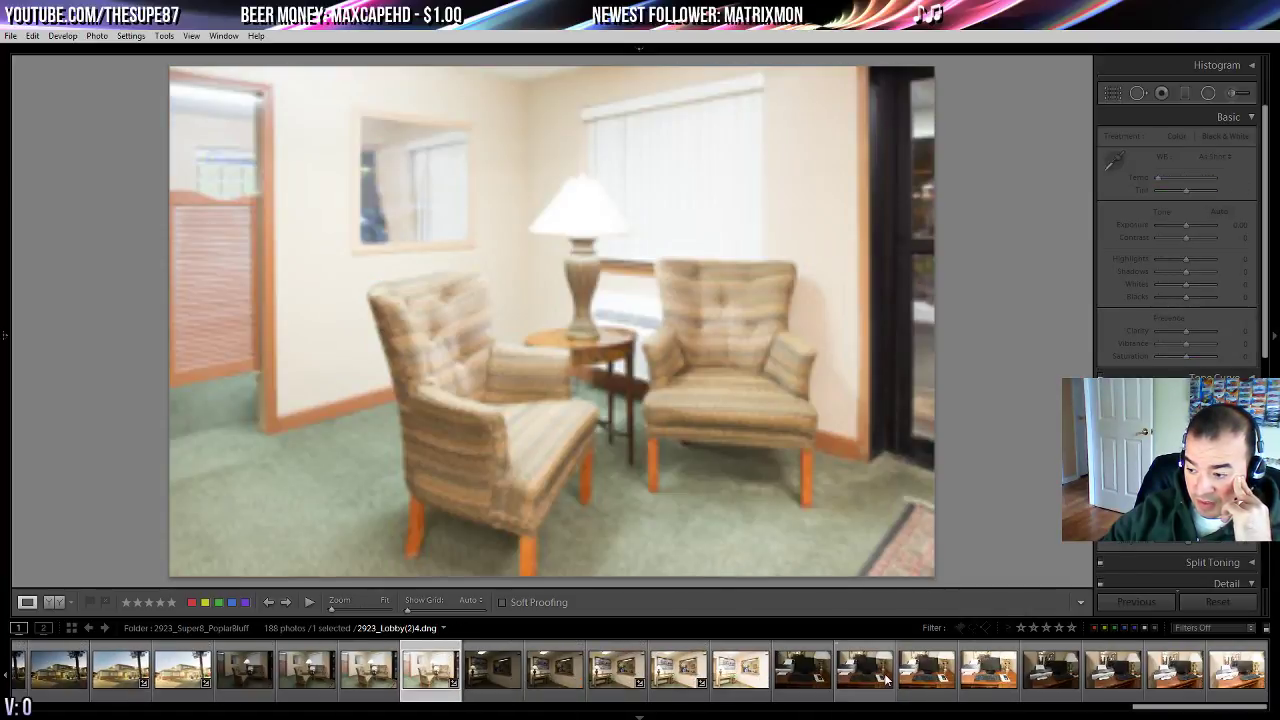
{"action": "scroll", "coordinate": [800, 672], "scroll_direction": "up", "scroll_amount": 5}
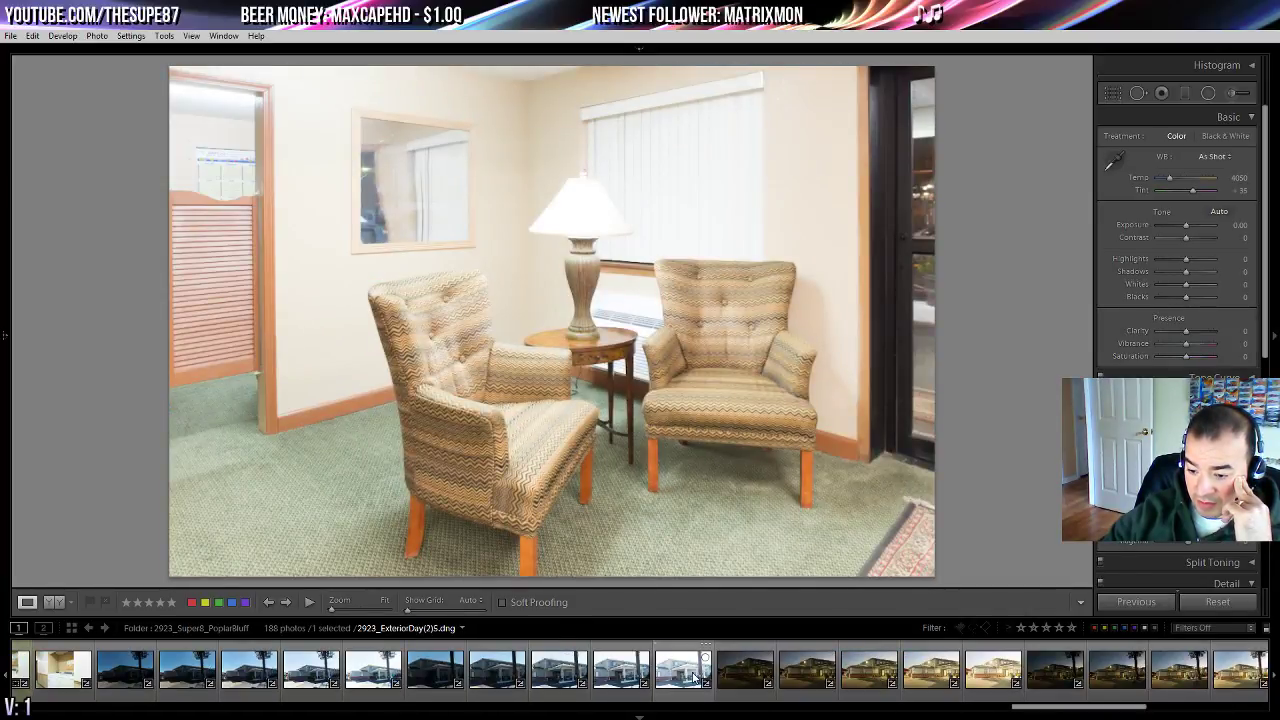
{"action": "left_click", "coordinate": [695, 678]}
{"action": "left_click", "coordinate": [745, 676]}
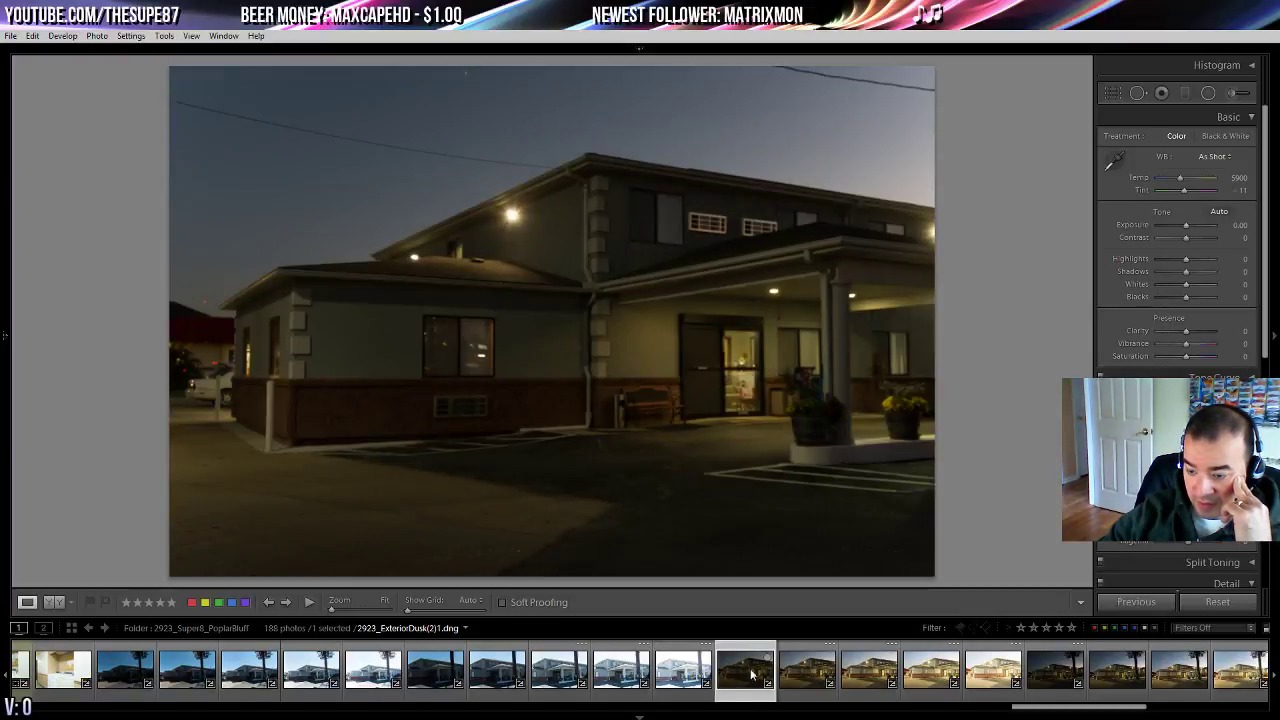
{"action": "left_click", "coordinate": [1040, 683]}
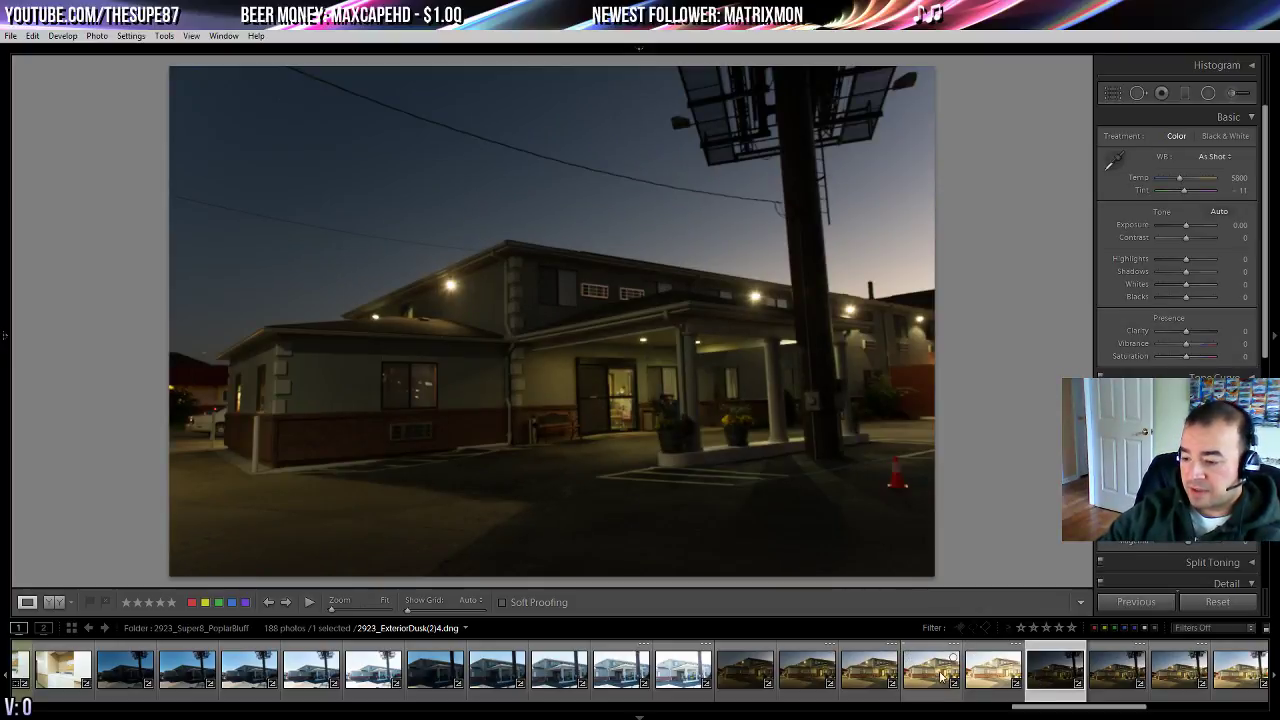
{"action": "left_click", "coordinate": [1157, 678]}
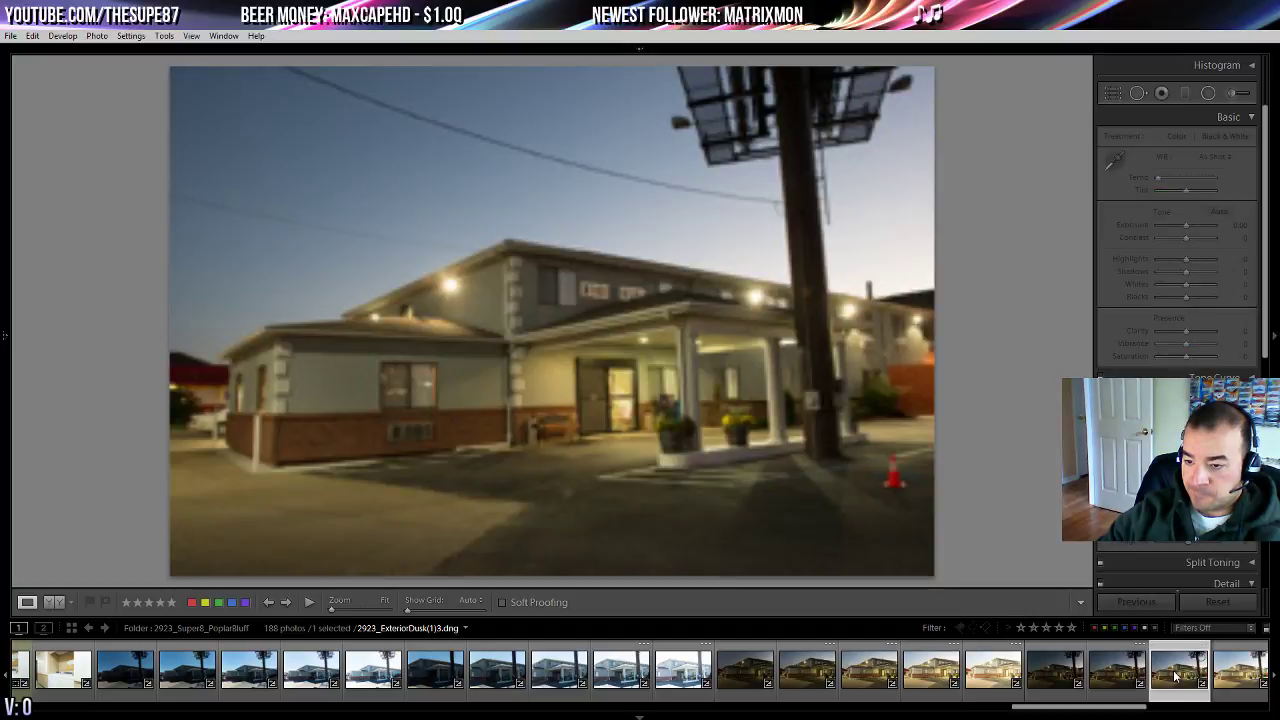
- Apply Auto tone and Auto white balance to the second exposure of the closer dusk exterior, 2923_ExteriorDusk(2)2.dng
{"action": "left_click", "coordinate": [805, 675]}
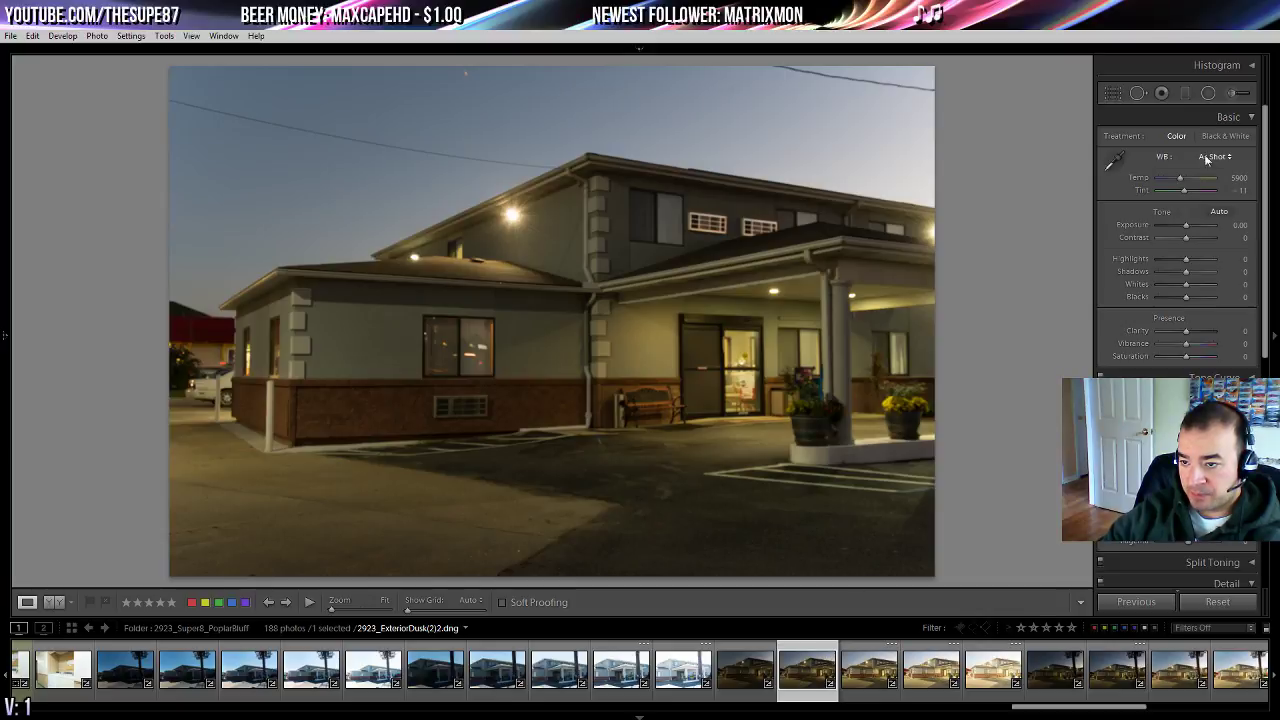
{"action": "left_click", "coordinate": [1219, 213]}
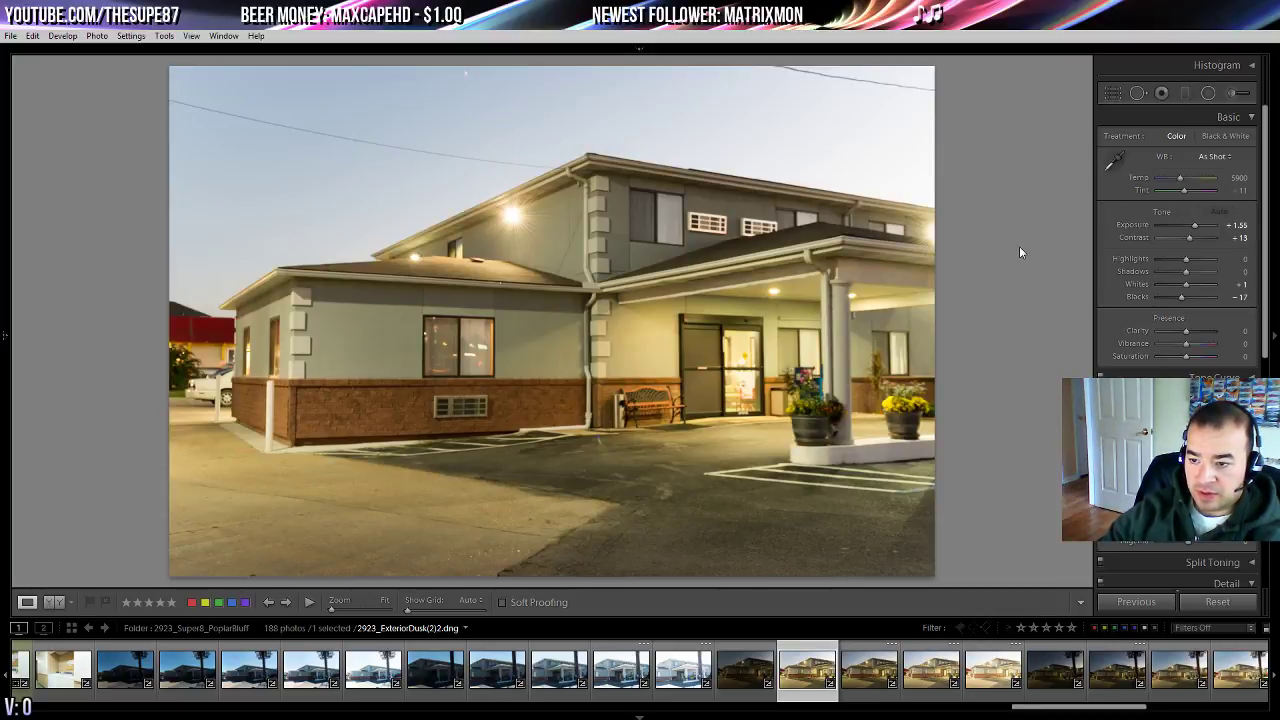
{"action": "left_click", "coordinate": [1214, 156]}
{"action": "left_click", "coordinate": [1197, 190]}
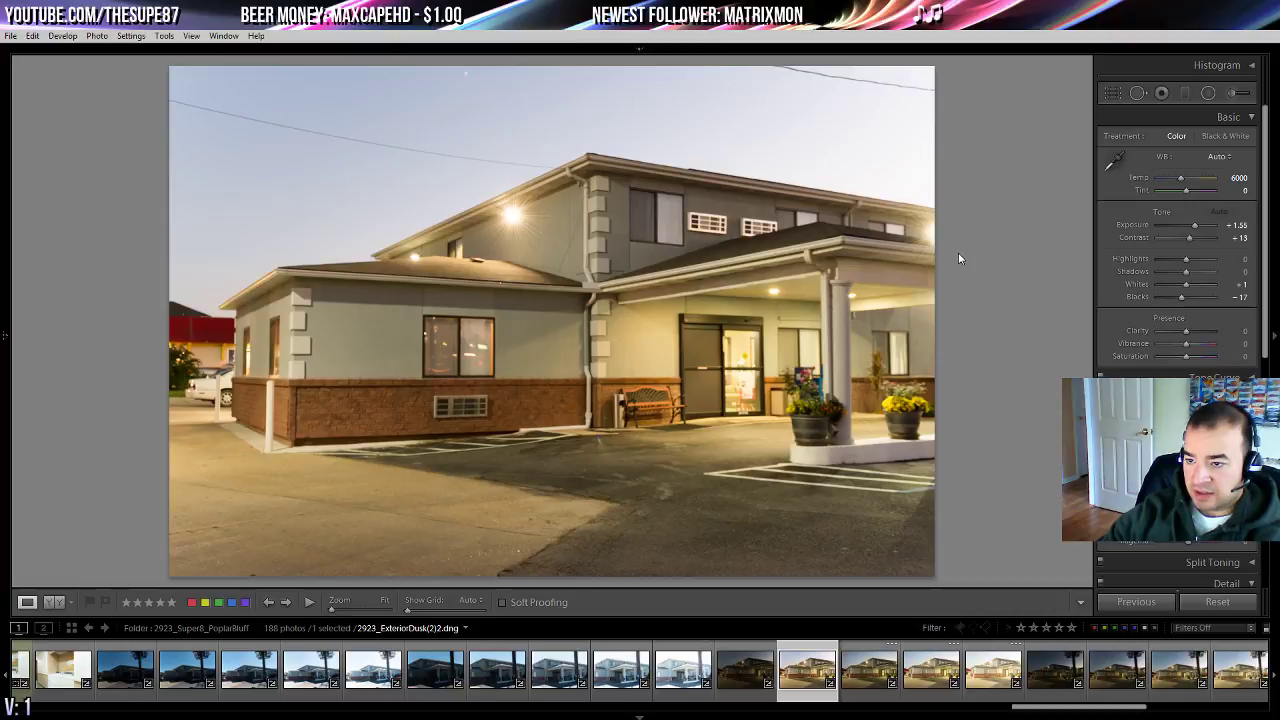
- Crop the dusk exterior slightly tighter at the original aspect ratio with Constrain To Warp enabled, and compare it with the unedited version
{"action": "left_click", "coordinate": [1113, 93]}
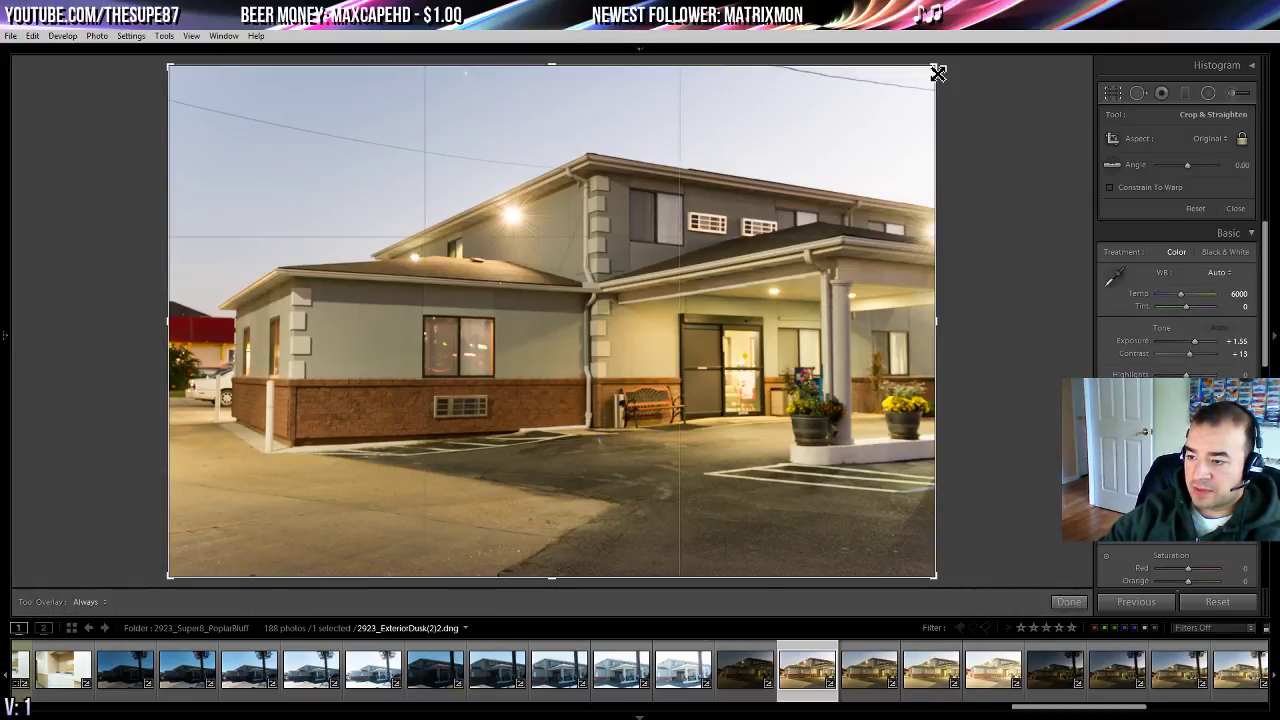
{"action": "left_click_drag", "start_coordinate": [937, 73], "coordinate": [932, 81]}
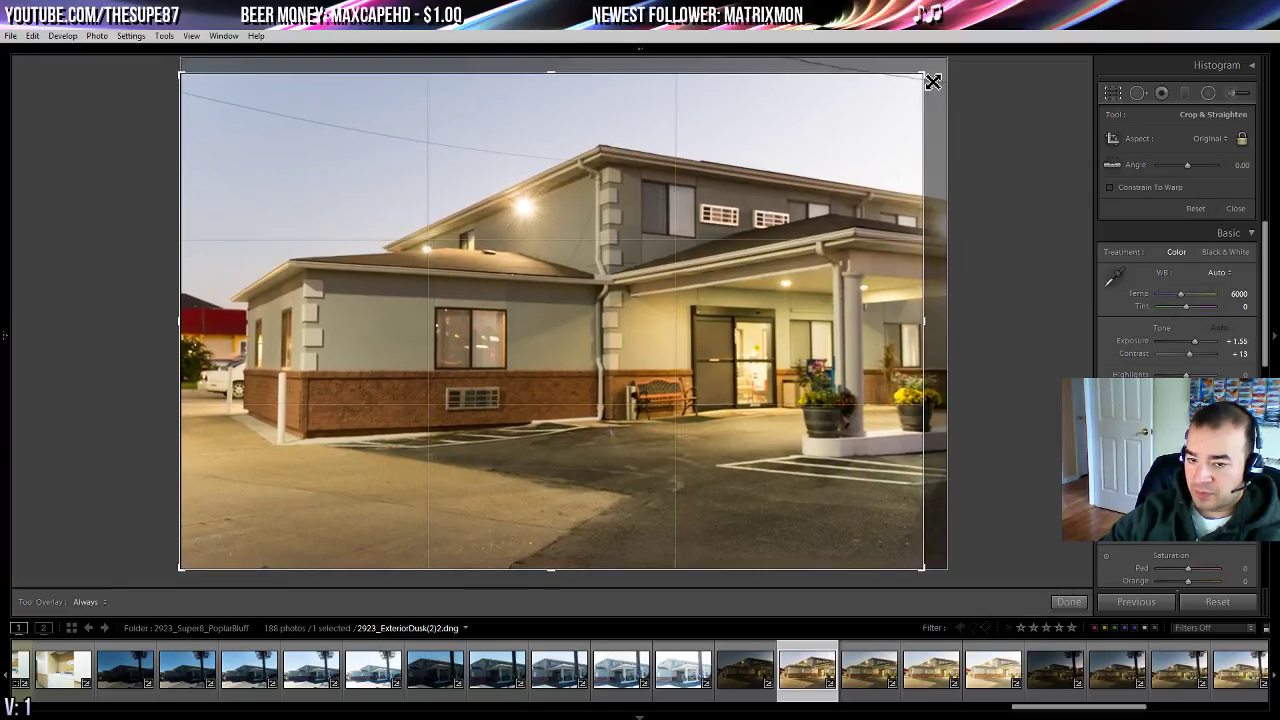
{"action": "scroll", "coordinate": [1178, 400], "scroll_direction": "down", "scroll_amount": 10}
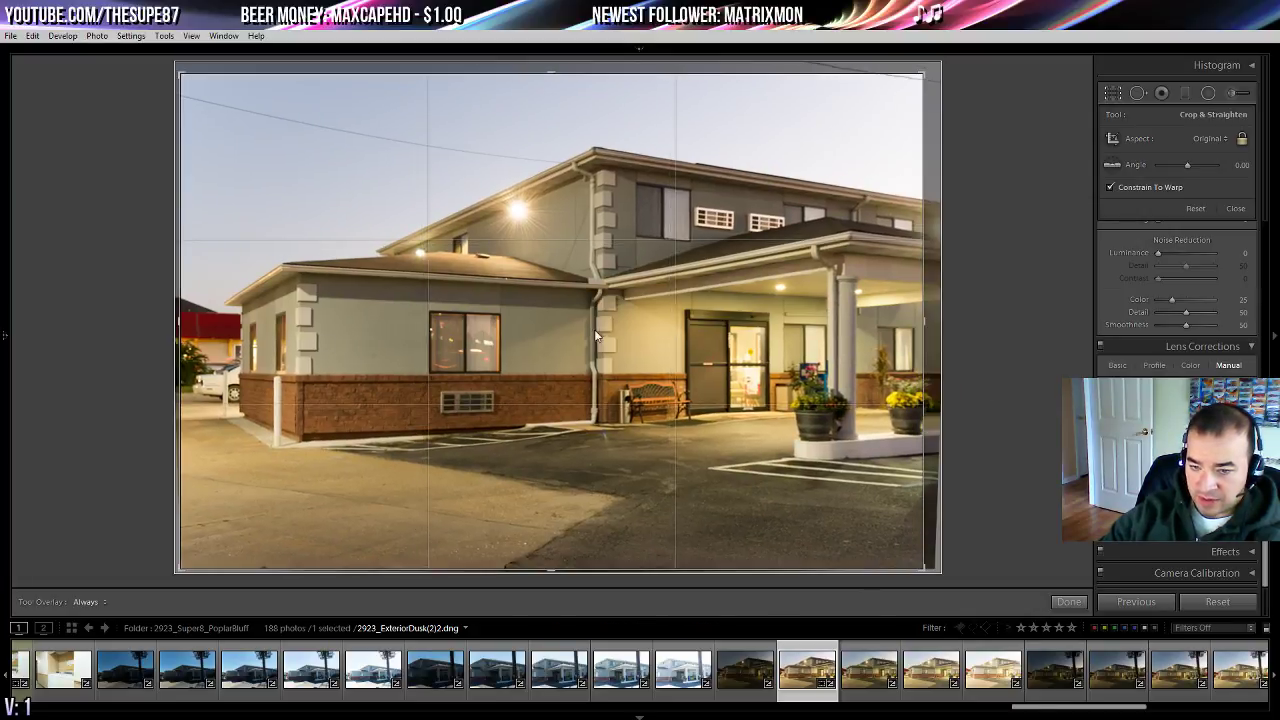
{"action": "left_click", "coordinate": [1114, 92]}
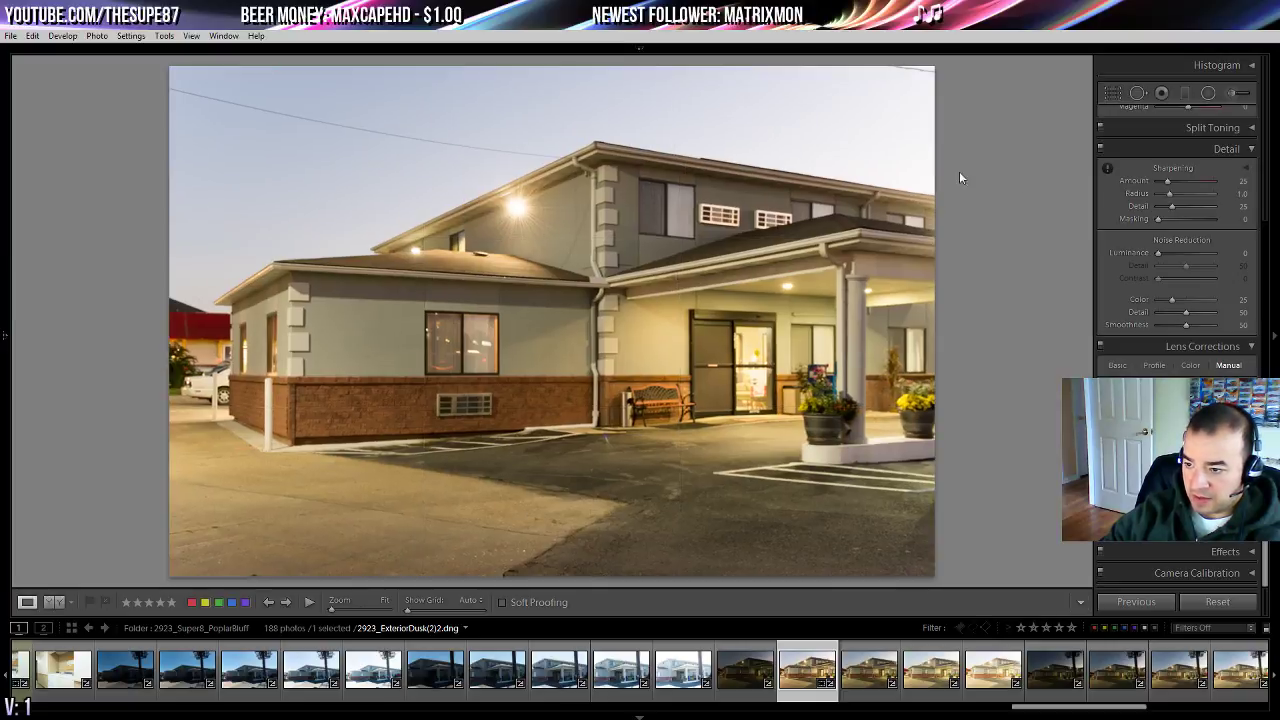
{"action": "key", "text": "backslash"}
{"action": "key", "text": "backslash"}
{"action": "key", "text": "backslash"}
{"action": "key", "text": "backslash"}
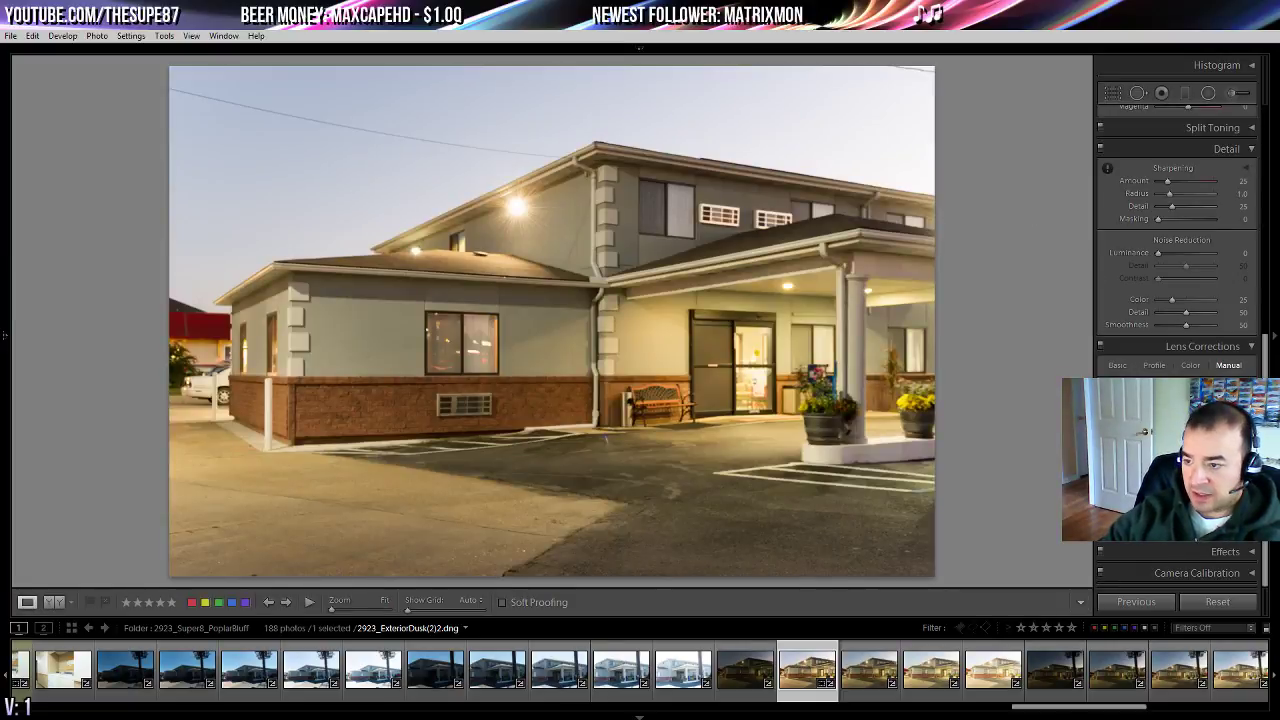
- Fine-tune the dusk exterior's perspective with the manual lens correction transforms, aligning the building's vertical edges to the grid
{"action": "mouse_move", "coordinate": [1180, 450]}
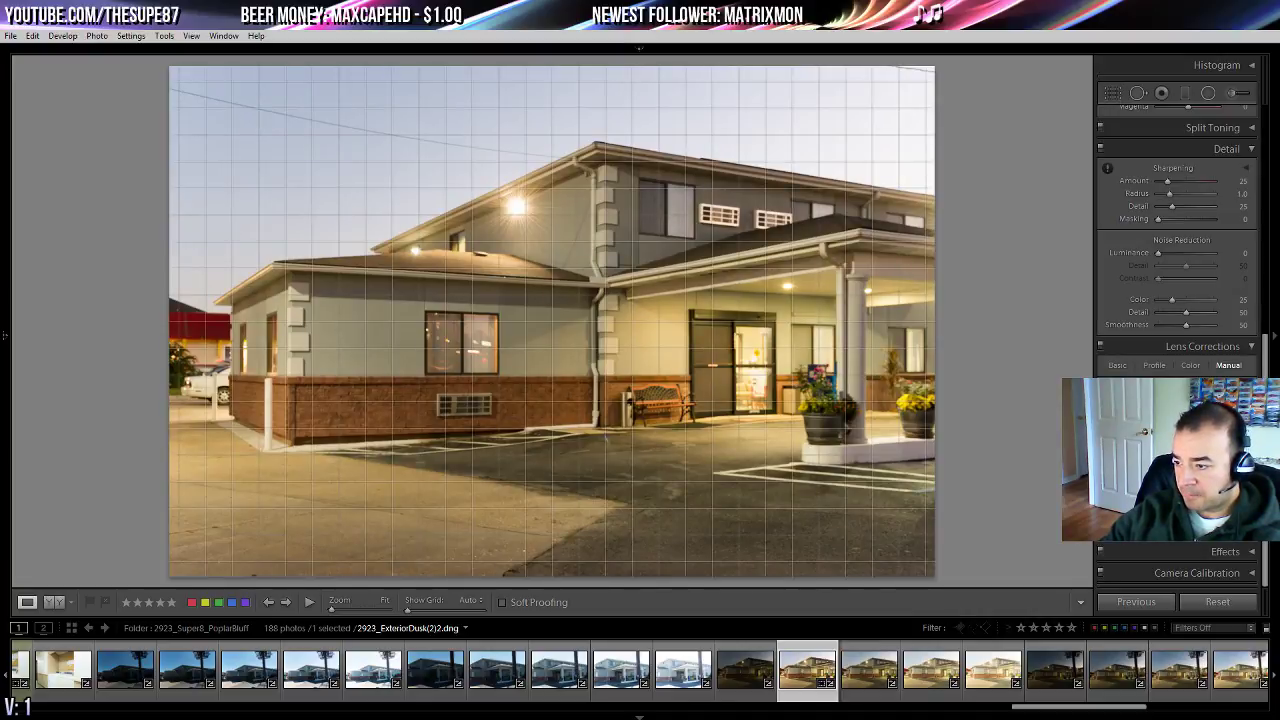
{"action": "key", "text": "Up"}
{"action": "key", "text": "Up"}
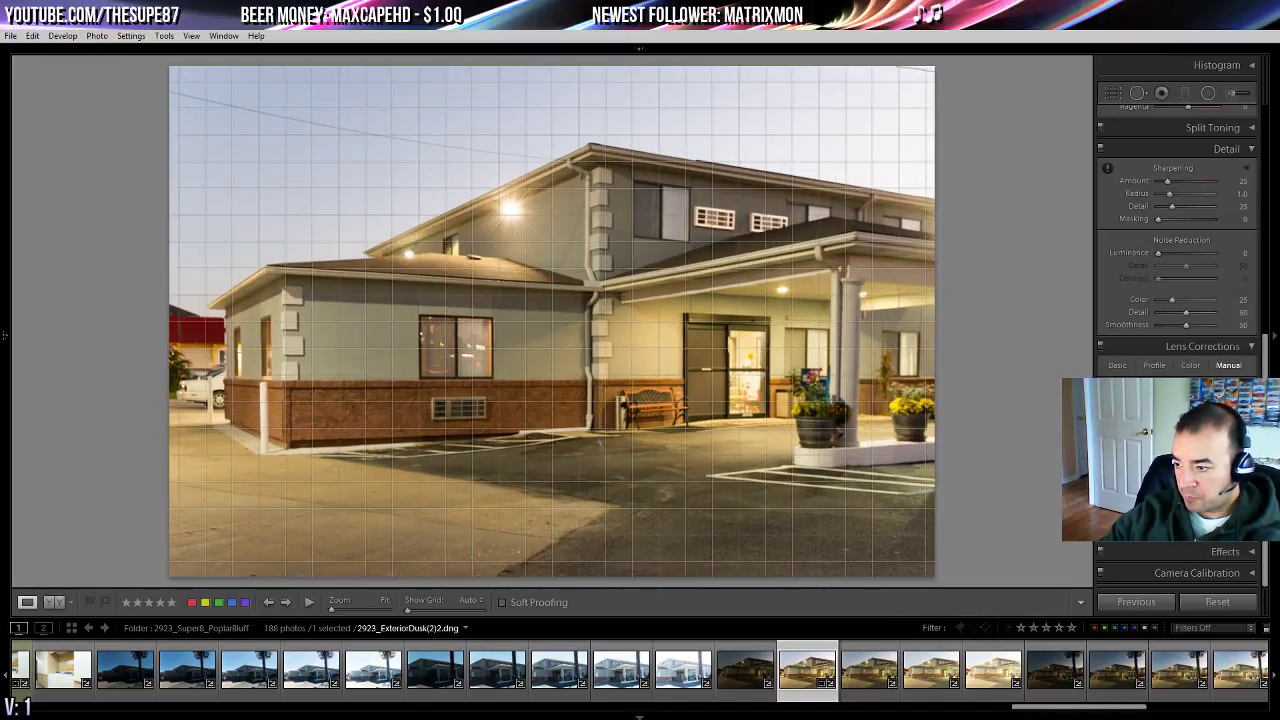
{"action": "key", "text": "Up"}
{"action": "key", "text": "Up"}
{"action": "key", "text": "Up"}
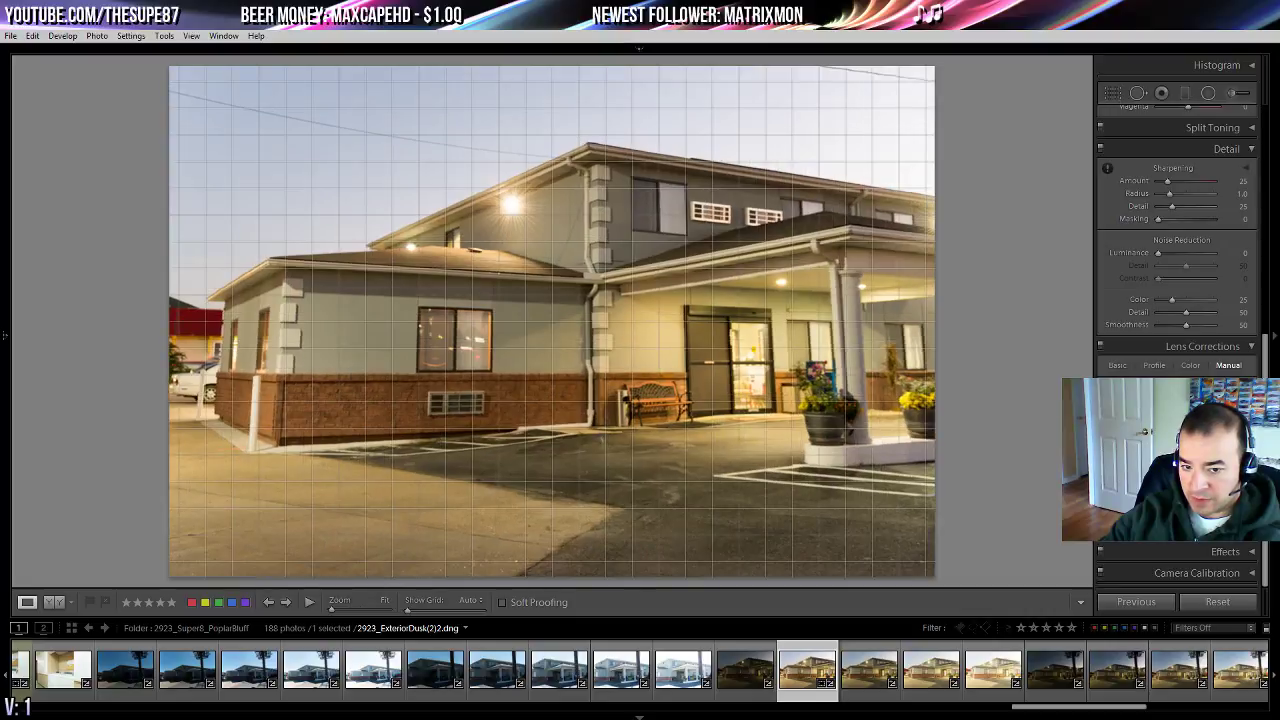
{"action": "key", "text": "Up"}
{"action": "key", "text": "Up"}
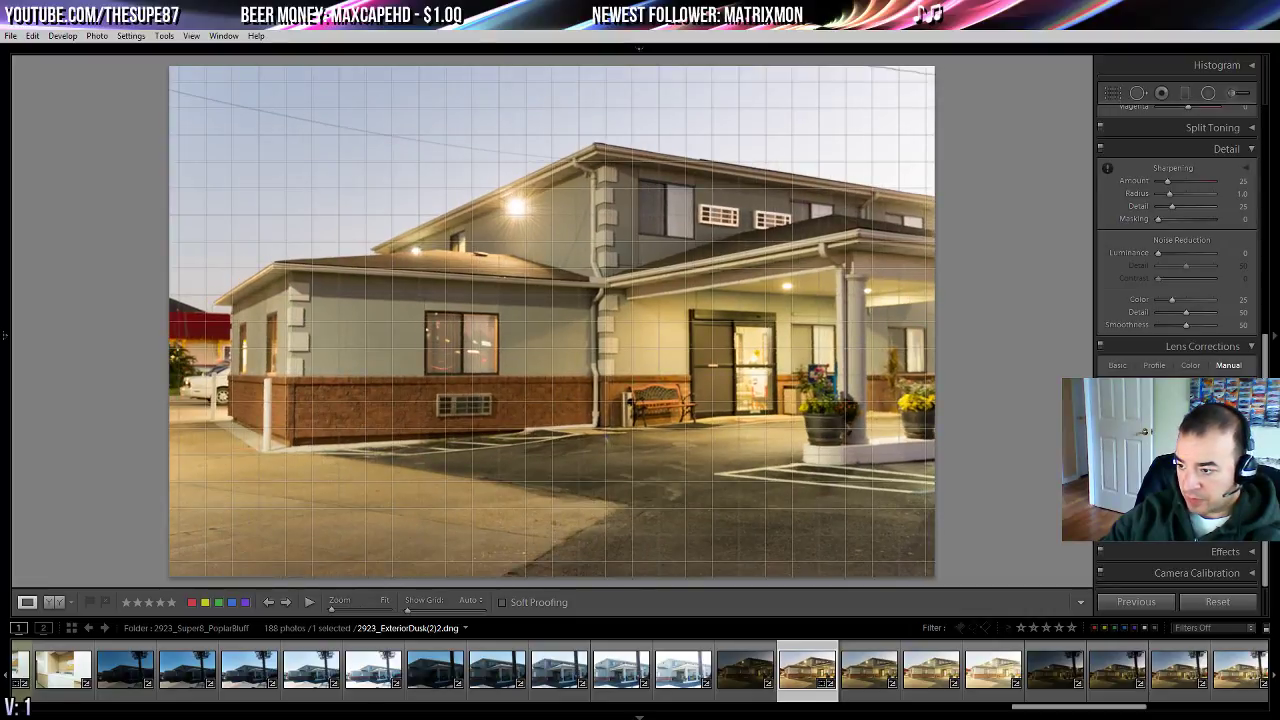
{"action": "key", "text": "Up"}
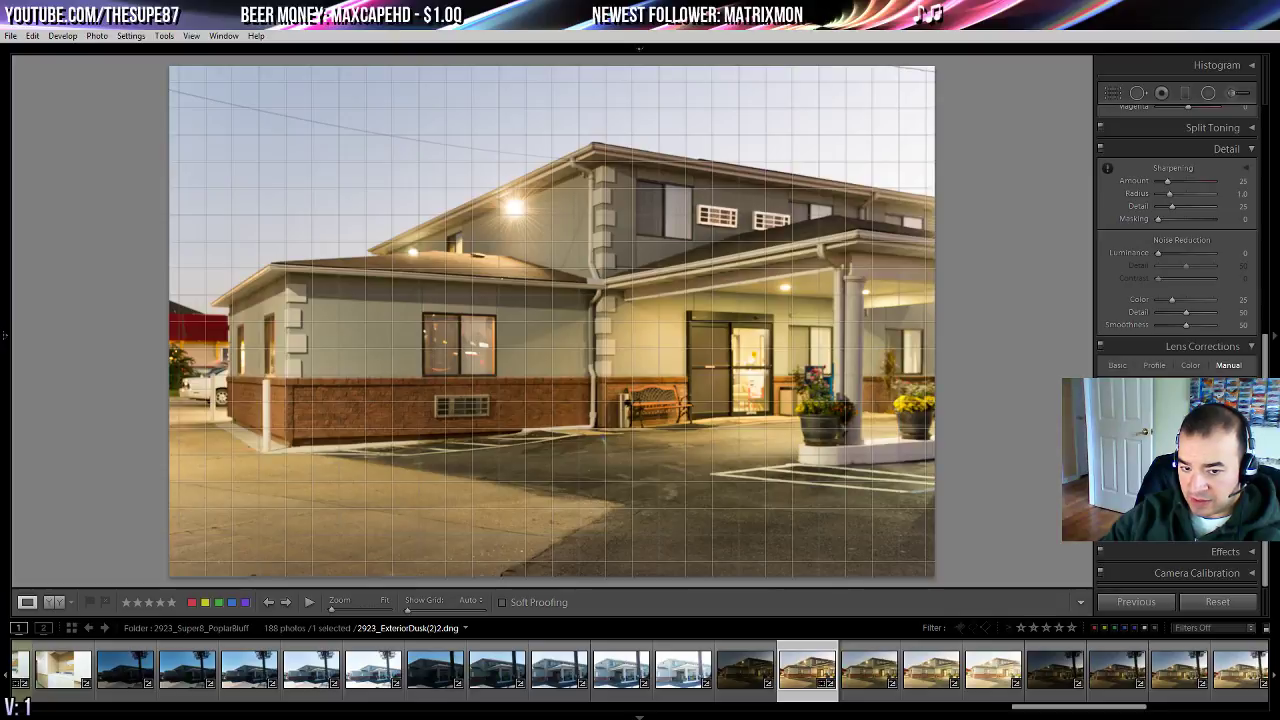
{"action": "key", "text": "Up"}
{"action": "key", "text": "Up"}
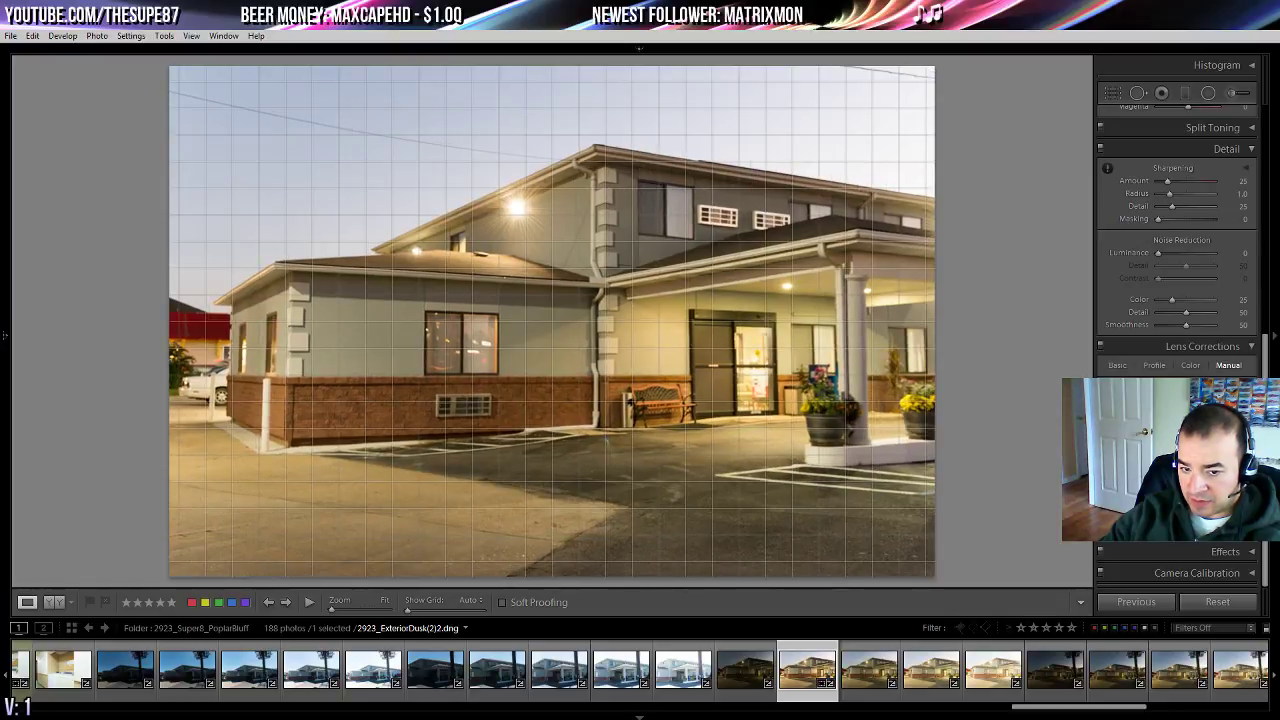
{"action": "key", "text": "Up"}
{"action": "key", "text": "Up"}
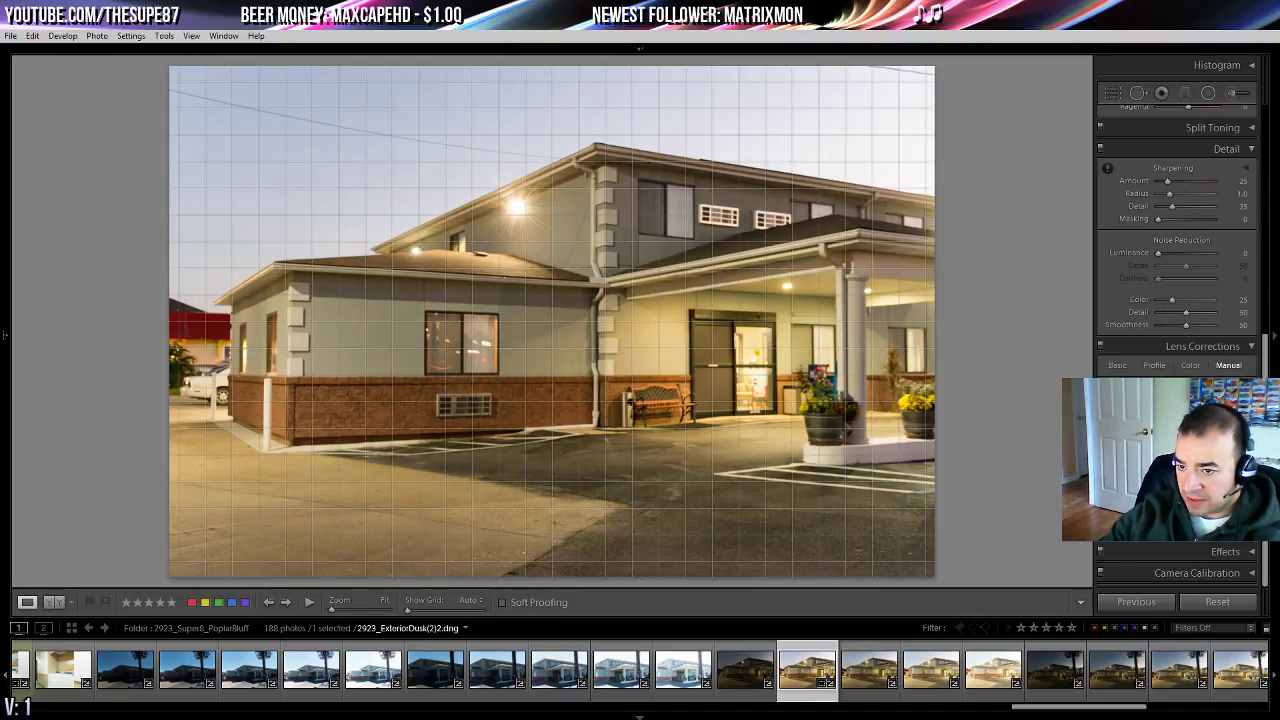
{"action": "key", "text": "Up"}
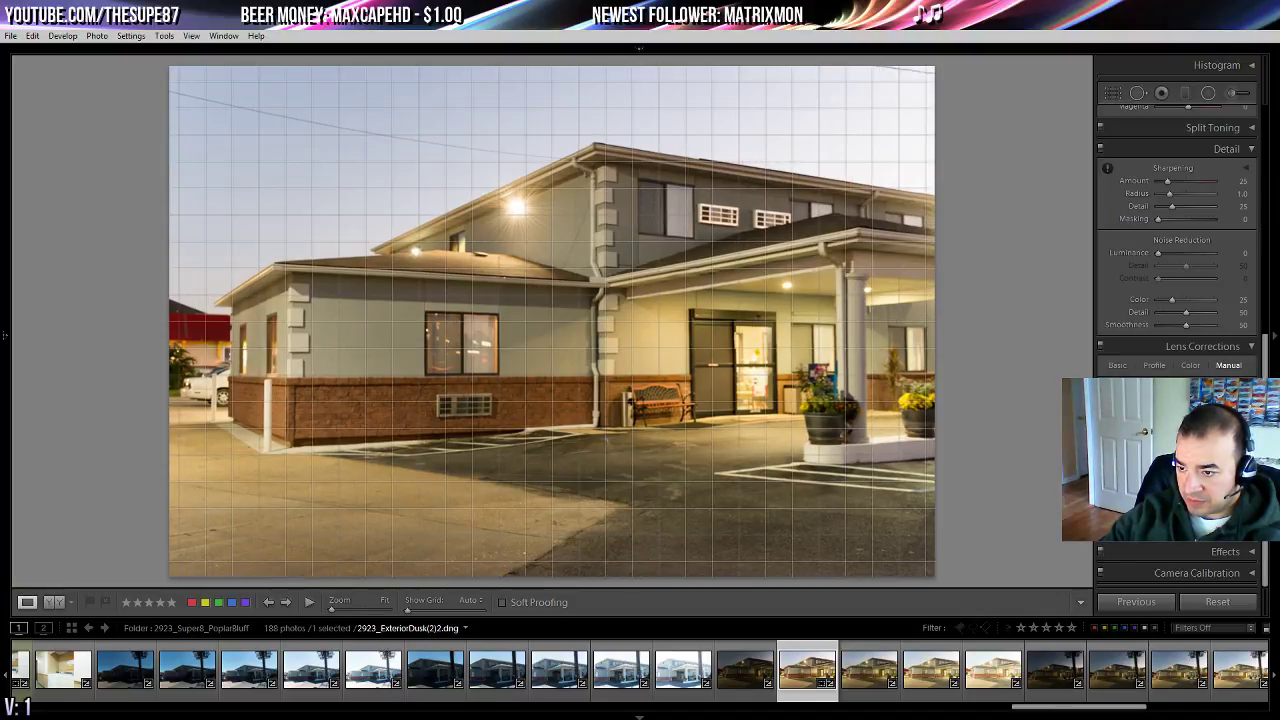
{"action": "key", "text": "Down"}
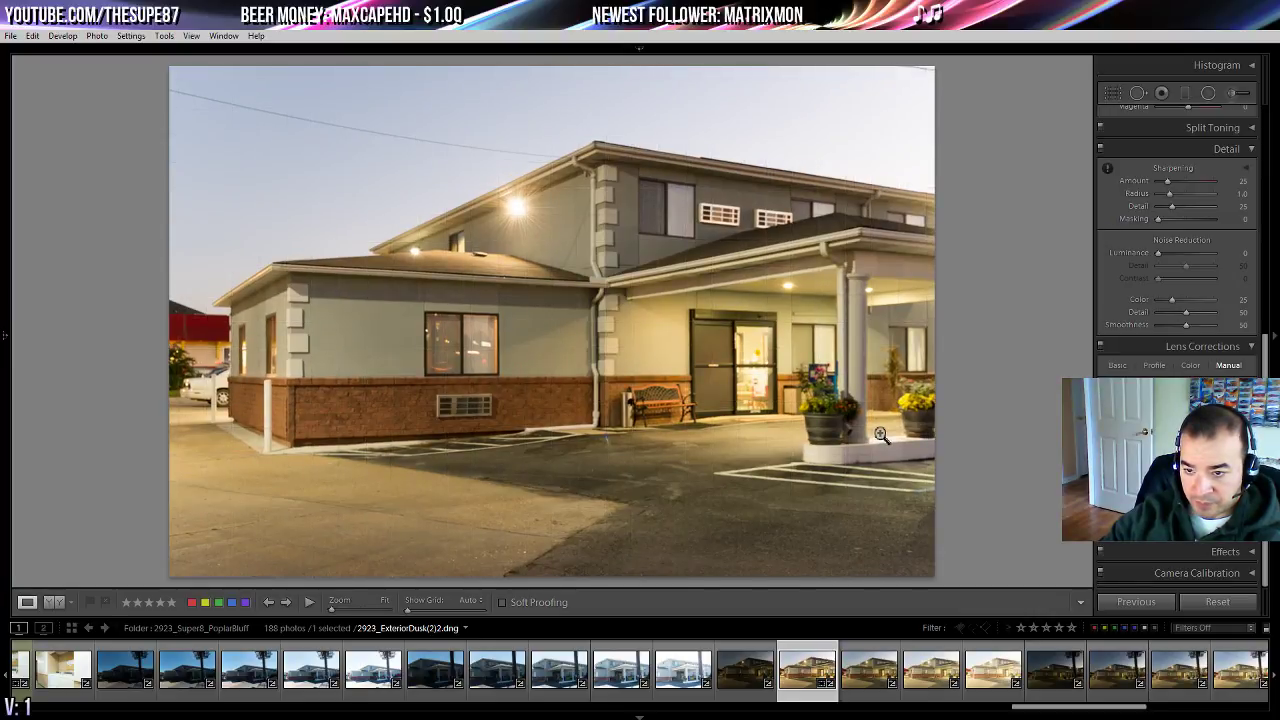
- Cool the dusk exterior's white balance by setting the temperature to 4857
{"action": "scroll", "coordinate": [1178, 242], "scroll_direction": "up", "scroll_amount": 5}
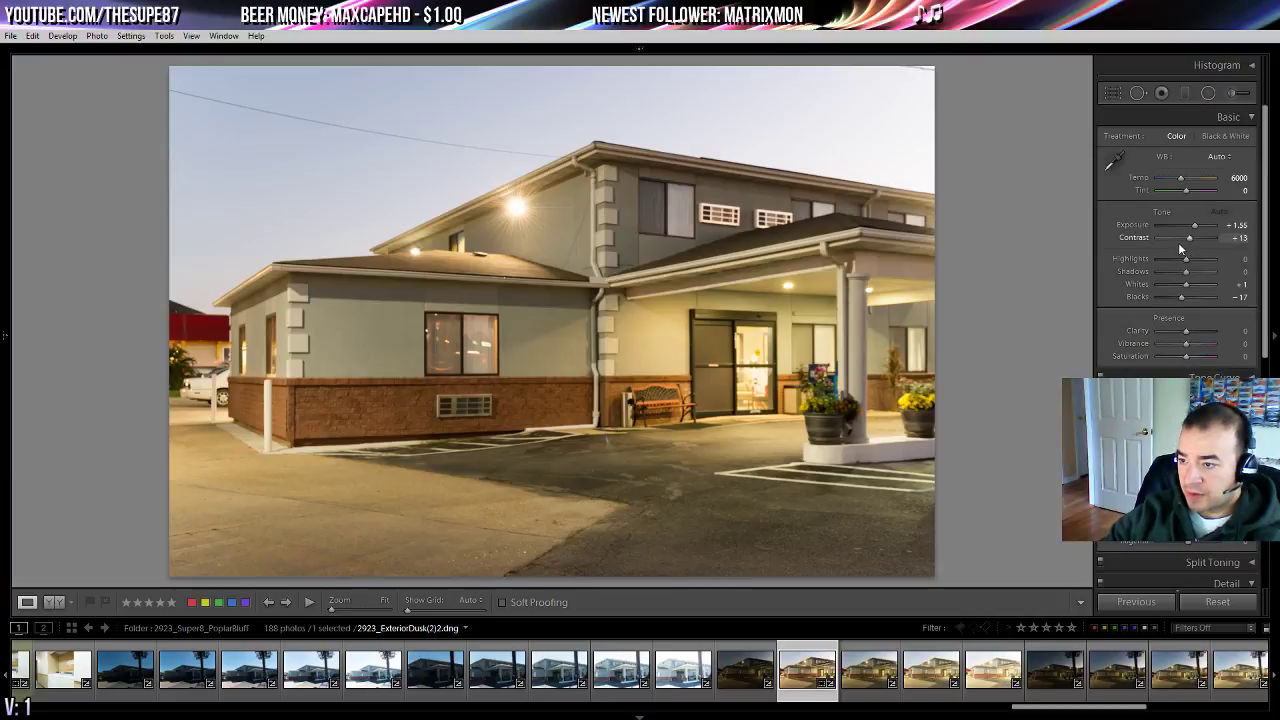
{"action": "left_click_drag", "start_coordinate": [1181, 177], "coordinate": [1175, 178]}
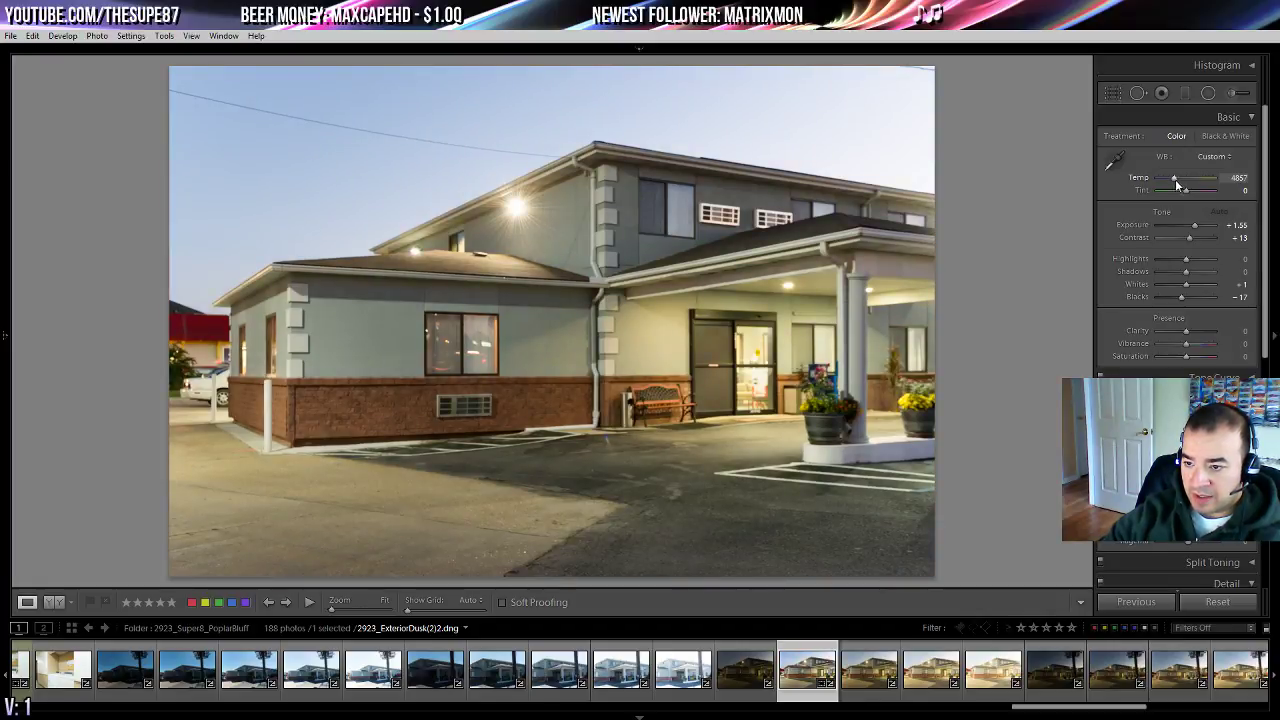
- Lift the dusk exterior's shadows to +48 and crop it tighter at the original aspect ratio, trimming the neighbouring red building and foreground
{"action": "left_click_drag", "start_coordinate": [1186, 272], "coordinate": [1202, 276]}
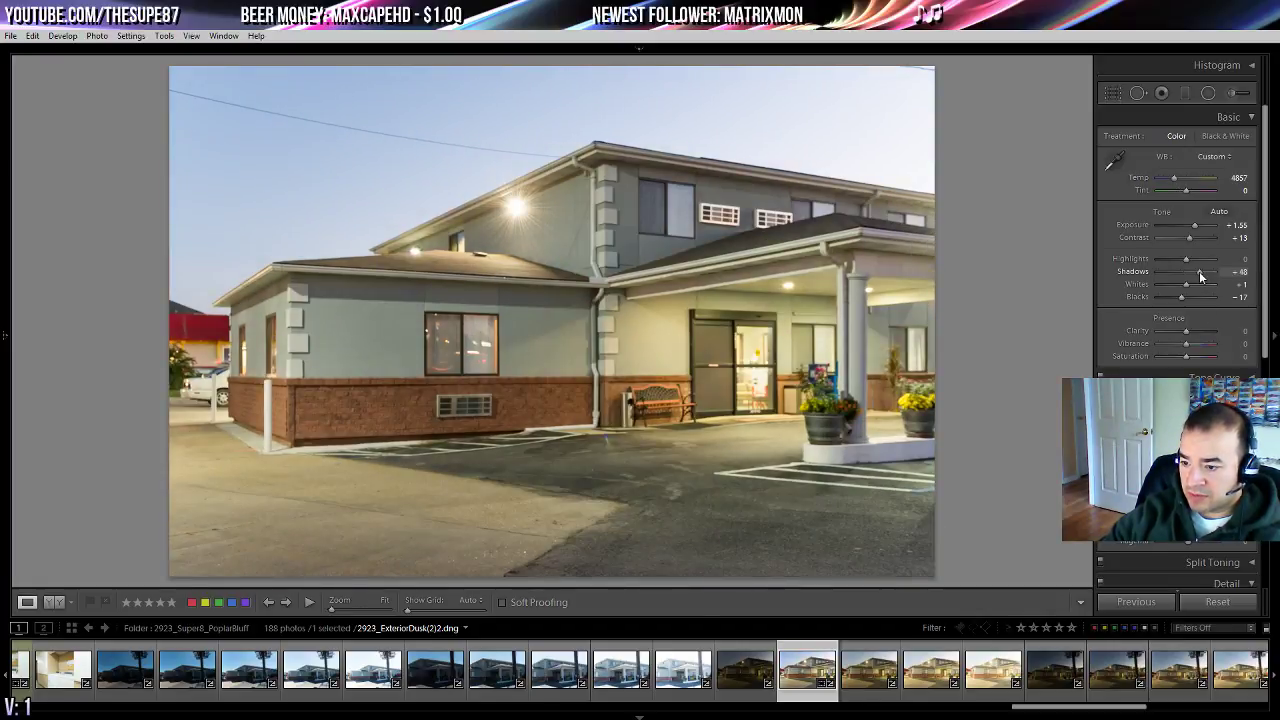
{"action": "scroll", "coordinate": [1202, 276], "scroll_direction": "down", "scroll_amount": 5}
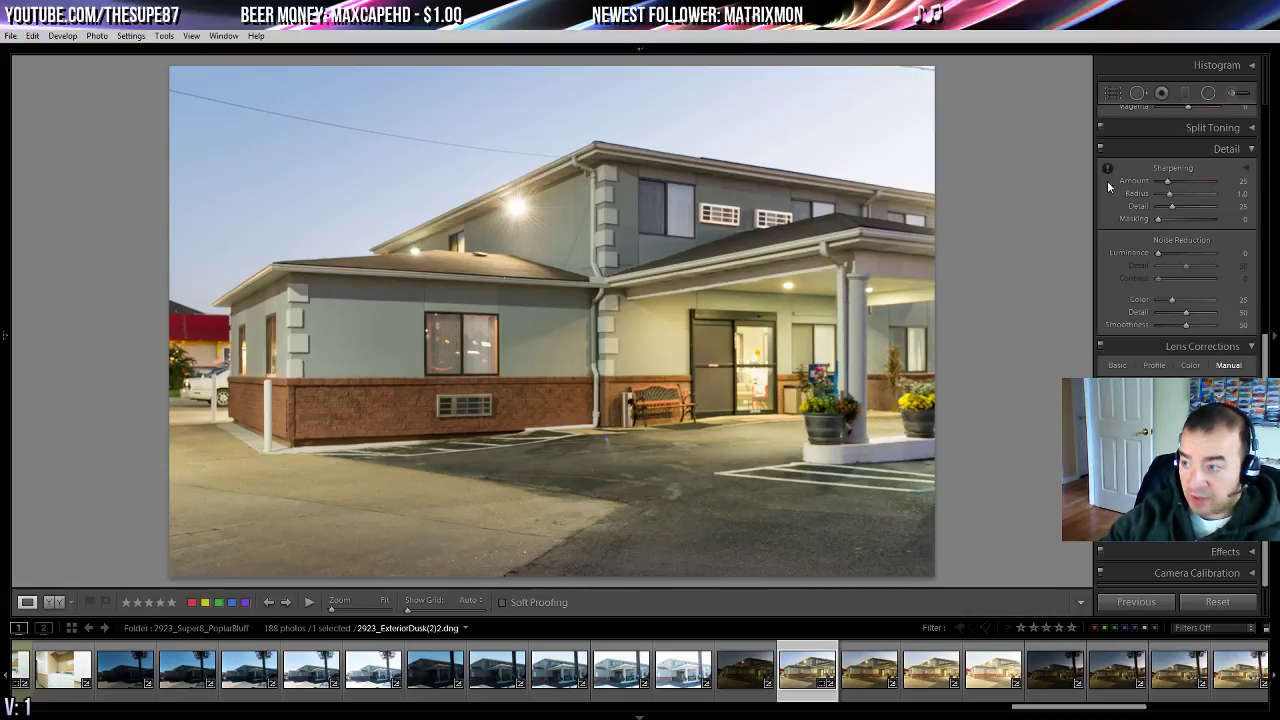
{"action": "key", "text": "r"}
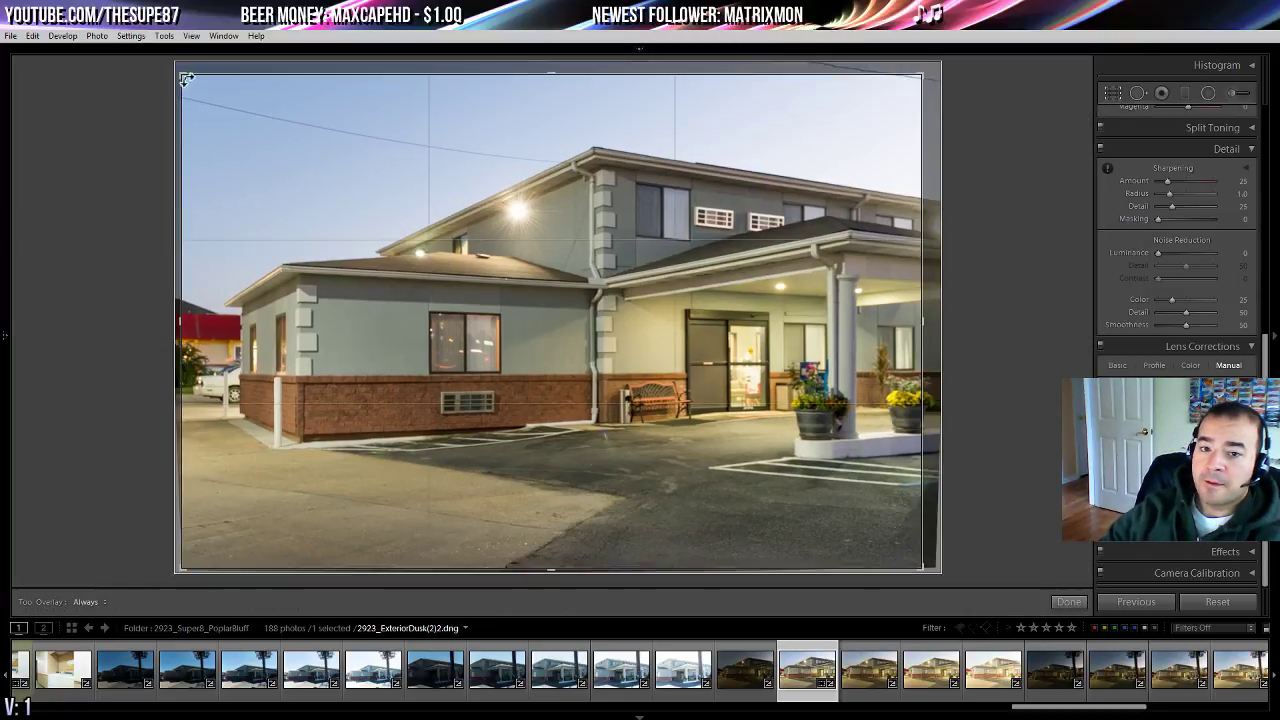
{"action": "left_click_drag", "start_coordinate": [186, 80], "coordinate": [191, 86]}
{"action": "left_click_drag", "start_coordinate": [314, 189], "coordinate": [309, 254]}
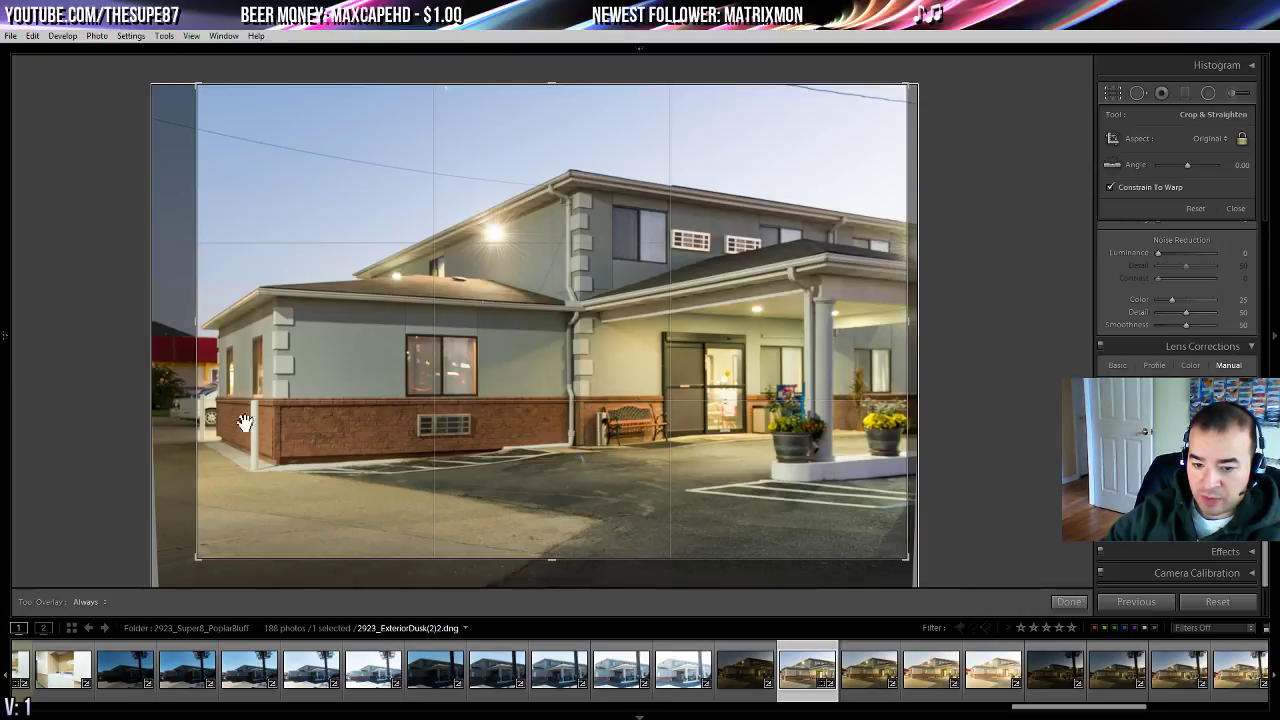
{"action": "left_click_drag", "start_coordinate": [205, 563], "coordinate": [208, 560]}
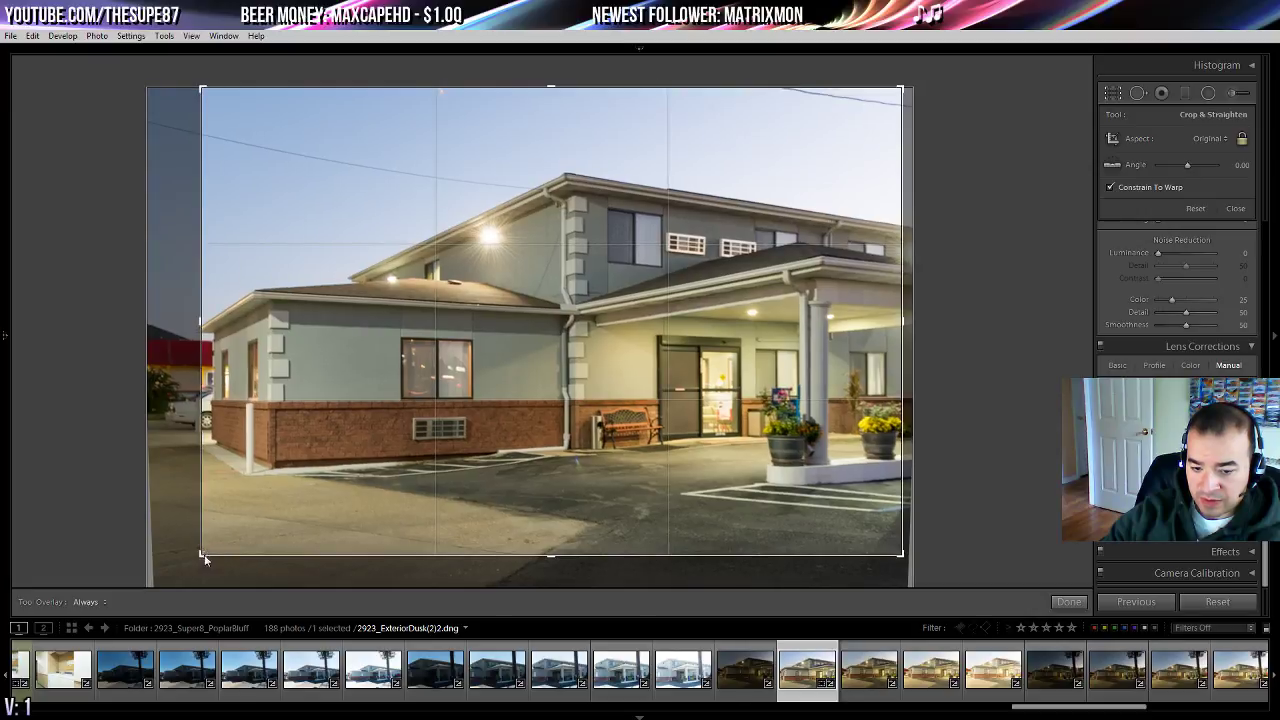
{"action": "key", "text": "Return"}
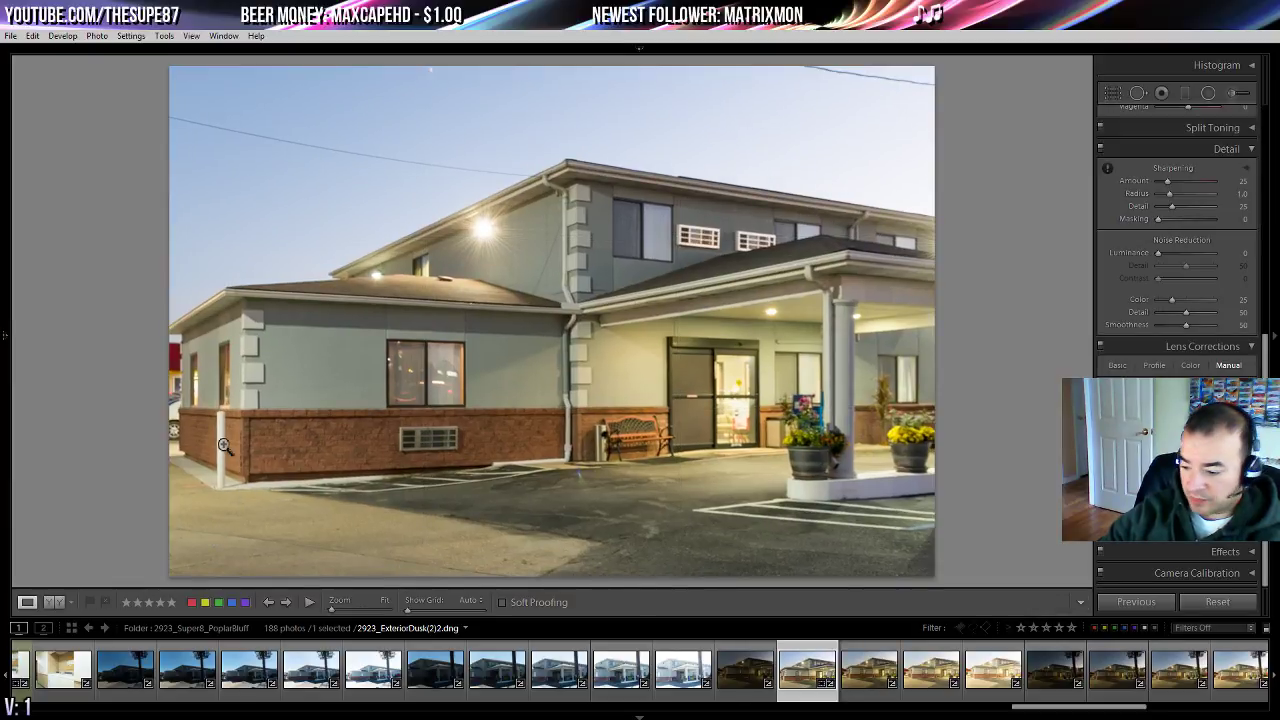
- Compare the bracketed daytime exterior exposures and select 2923_ExteriorDay(1)4.dng for editing
{"action": "left_click", "coordinate": [616, 673]}
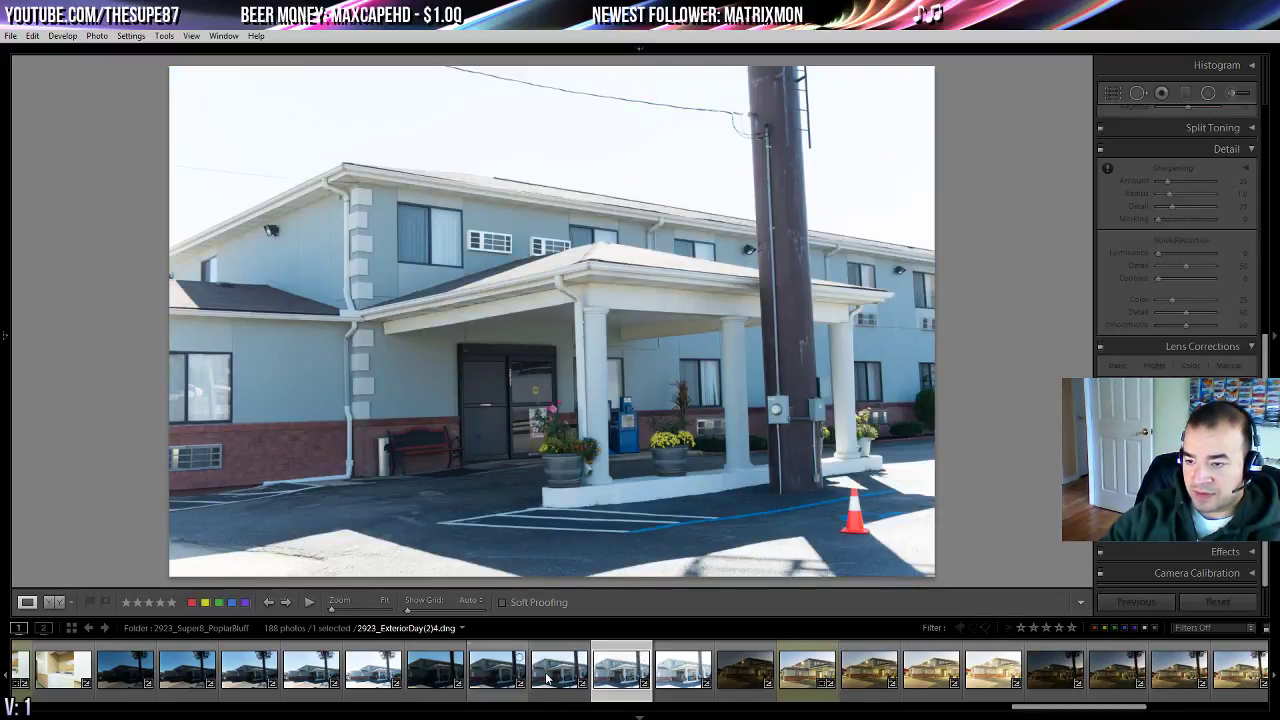
{"action": "left_click", "coordinate": [550, 678]}
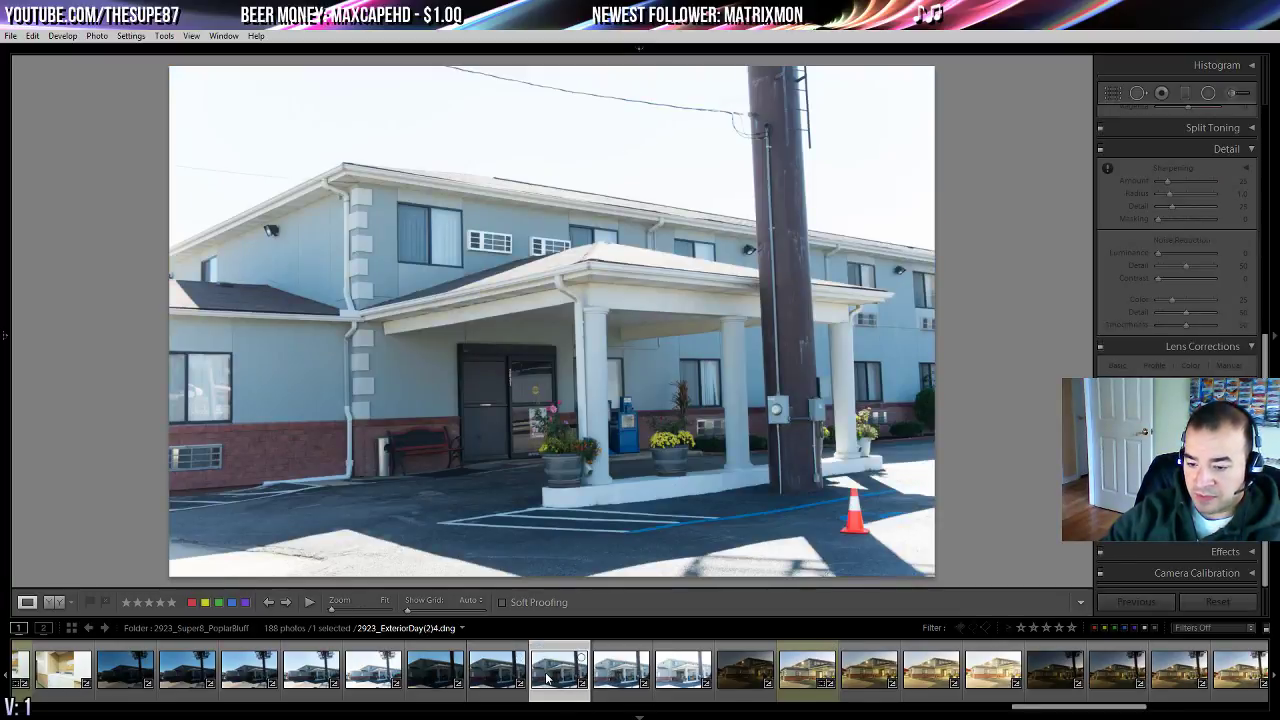
{"action": "left_click", "coordinate": [516, 680]}
{"action": "left_click", "coordinate": [312, 682]}
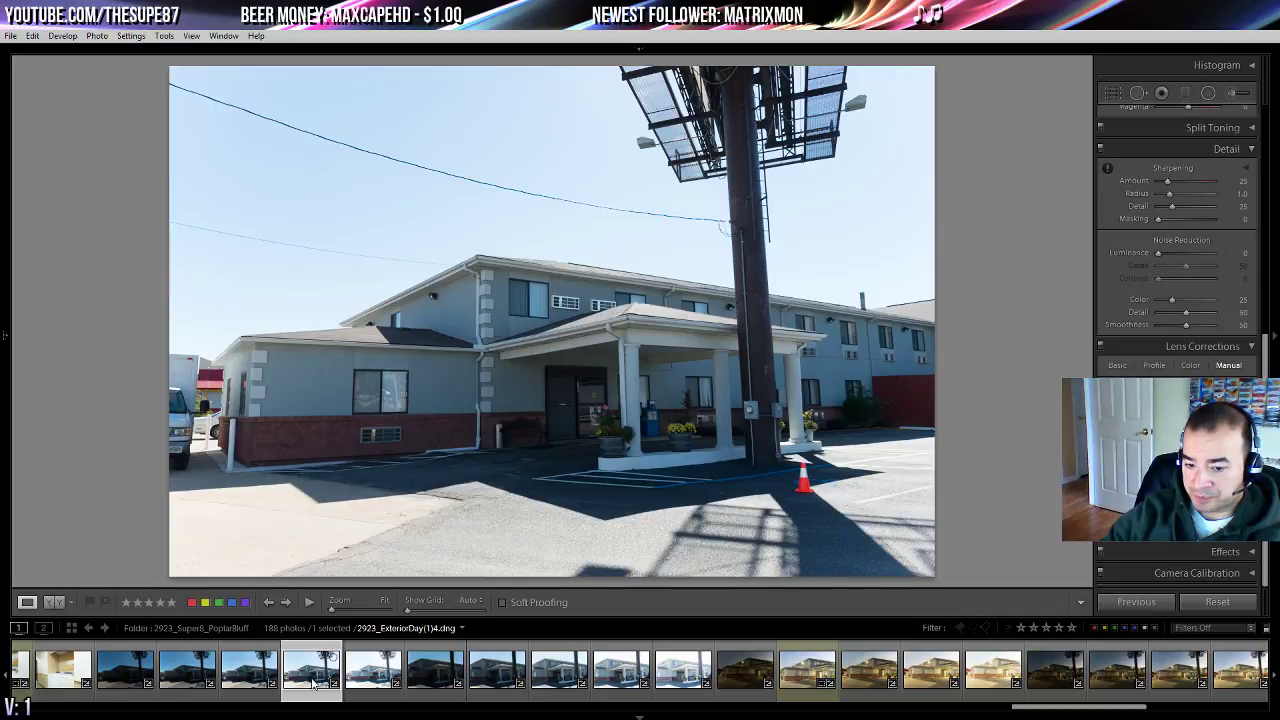
{"action": "key", "text": "Left"}
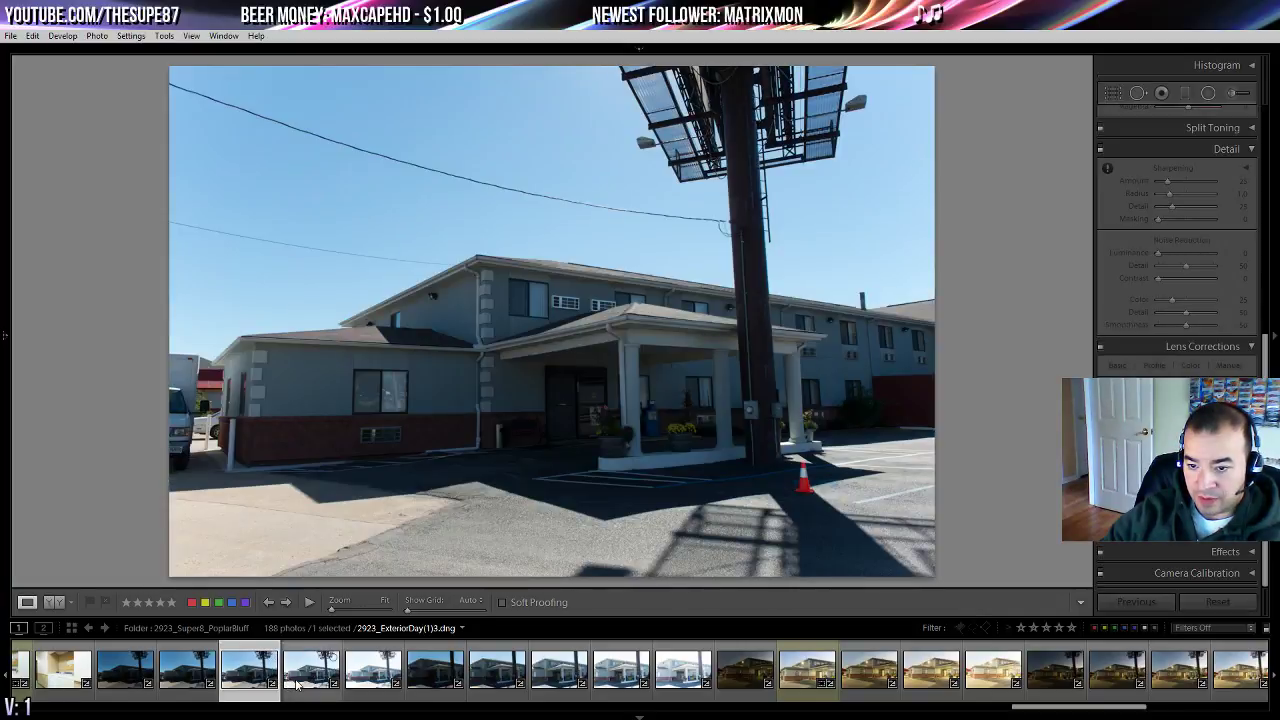
{"action": "key", "text": "Right"}
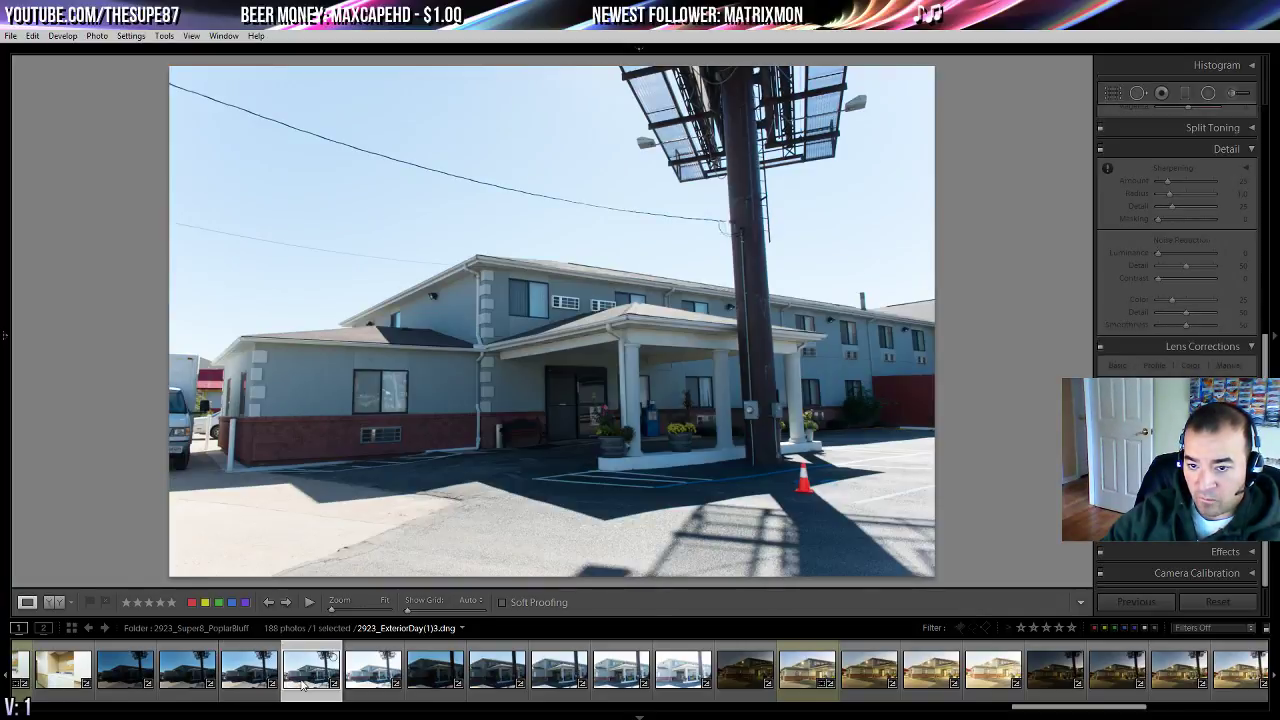
- Undo a trial Auto tone on the daytime exterior, set Highlights to -38 and Shadows to +86, and apply Auto white balance
{"action": "scroll", "coordinate": [1216, 222], "scroll_direction": "up", "scroll_amount": 5}
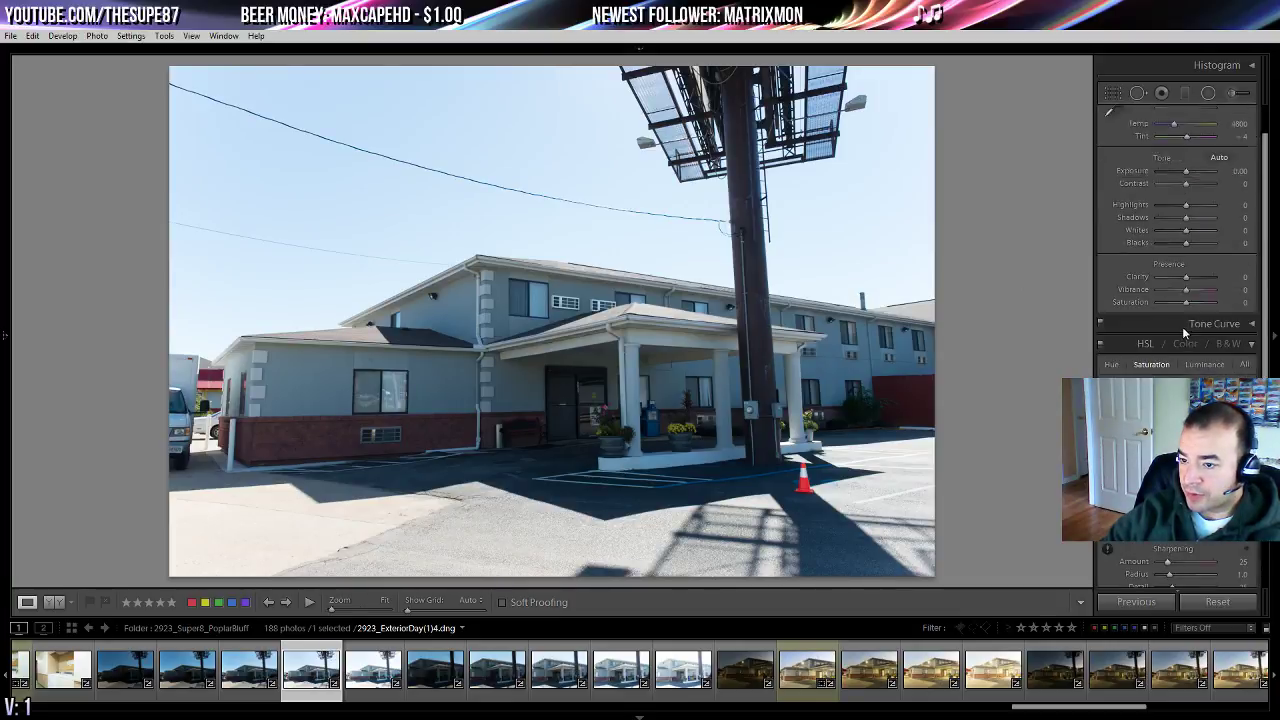
{"action": "left_click", "coordinate": [1218, 212]}
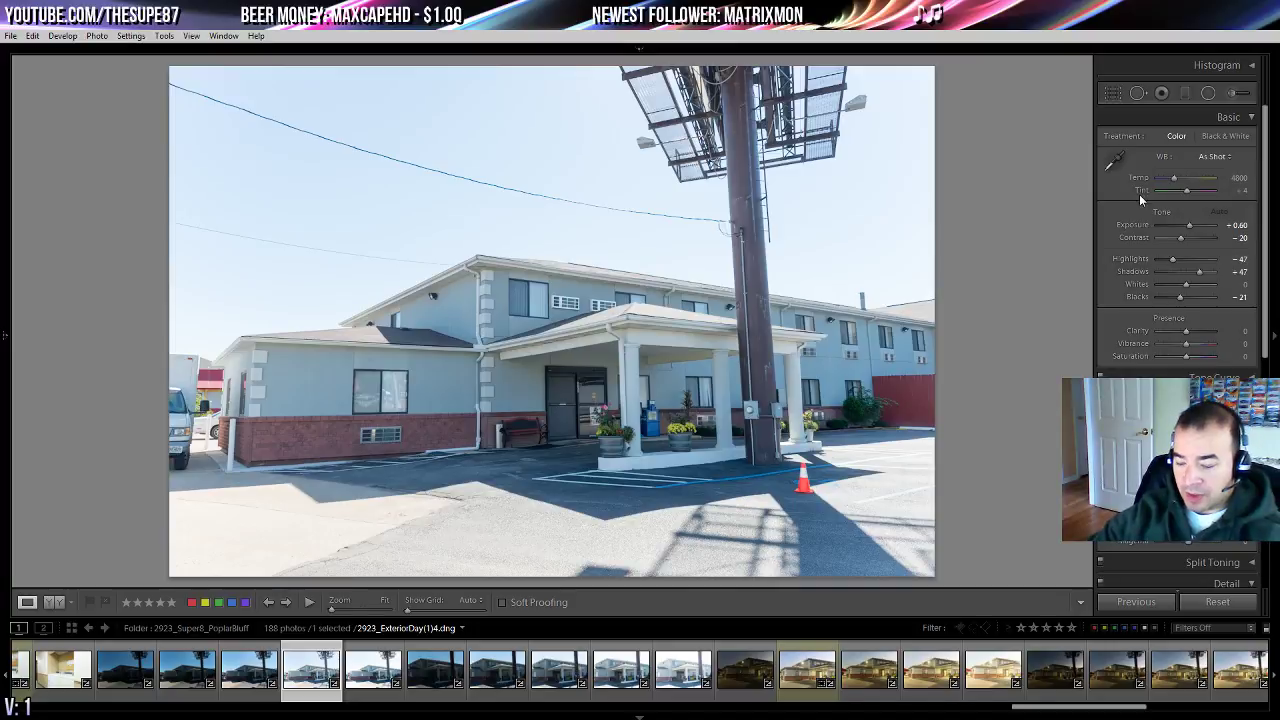
{"action": "key", "text": "ctrl+z"}
{"action": "left_click_drag", "start_coordinate": [1186, 259], "coordinate": [1212, 278]}
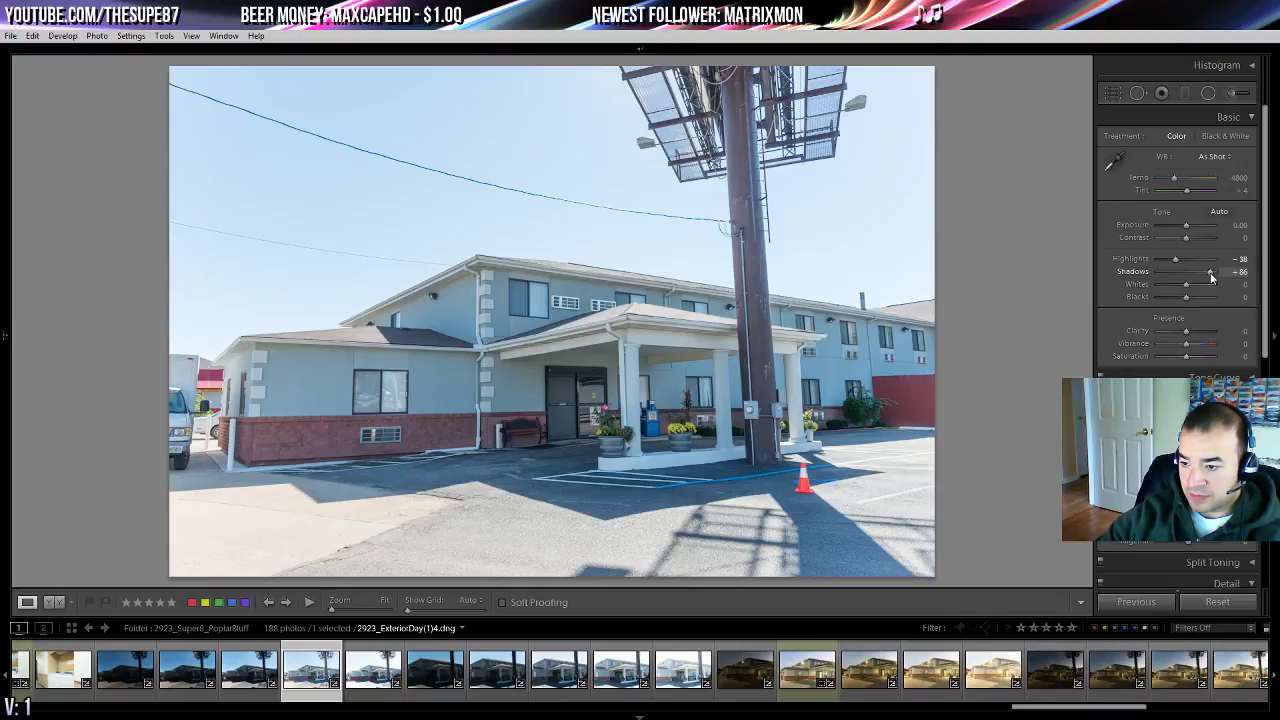
{"action": "left_click", "coordinate": [1214, 157]}
{"action": "left_click", "coordinate": [1206, 187]}
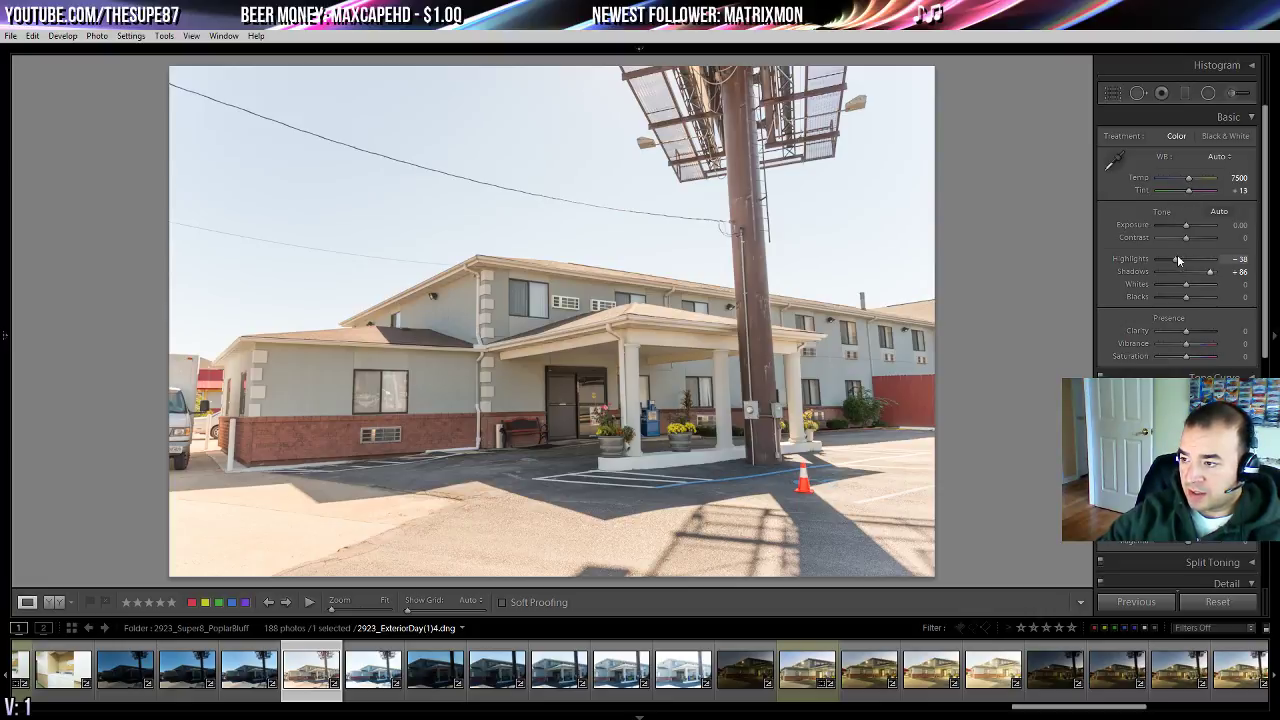
- Correct the daytime exterior's perspective against the grid with the manual lens correction transforms, and open the photo for cropping
{"action": "scroll", "coordinate": [1178, 261], "scroll_direction": "down", "scroll_amount": 10}
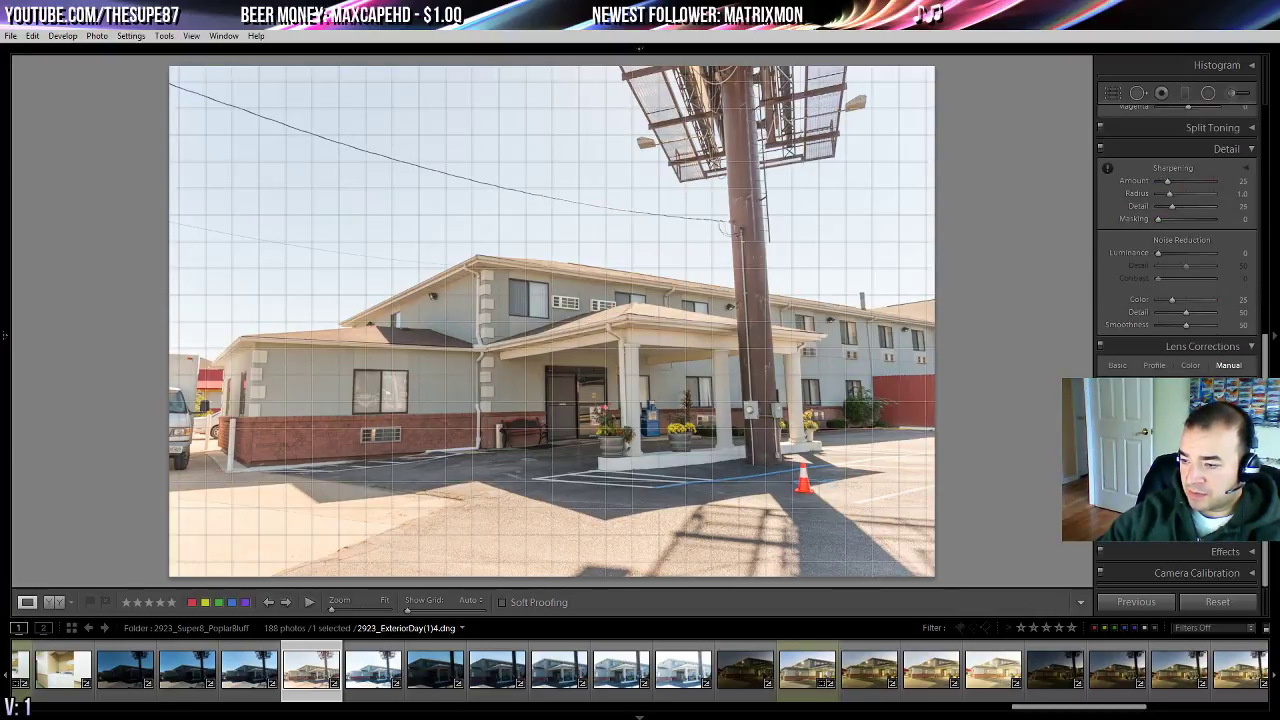
{"action": "left_click_drag", "start_coordinate": [1186, 411], "coordinate": [1173, 411]}
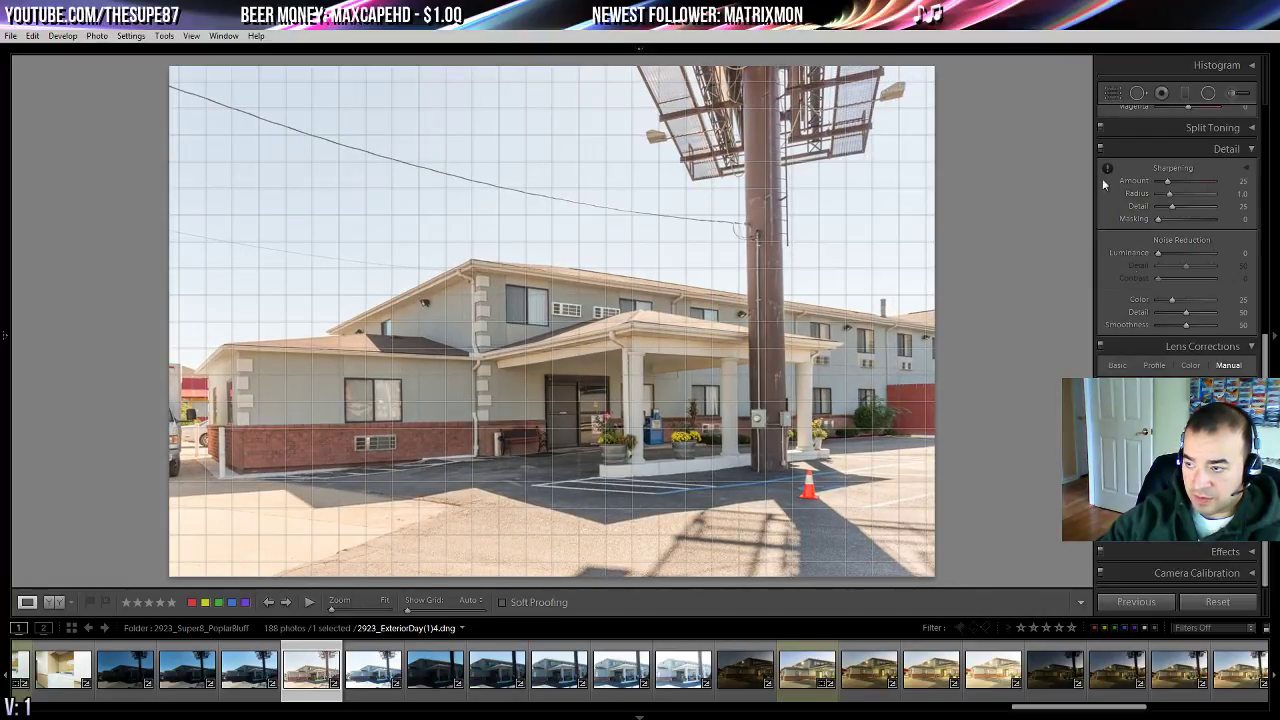
{"action": "left_click", "coordinate": [1112, 92]}
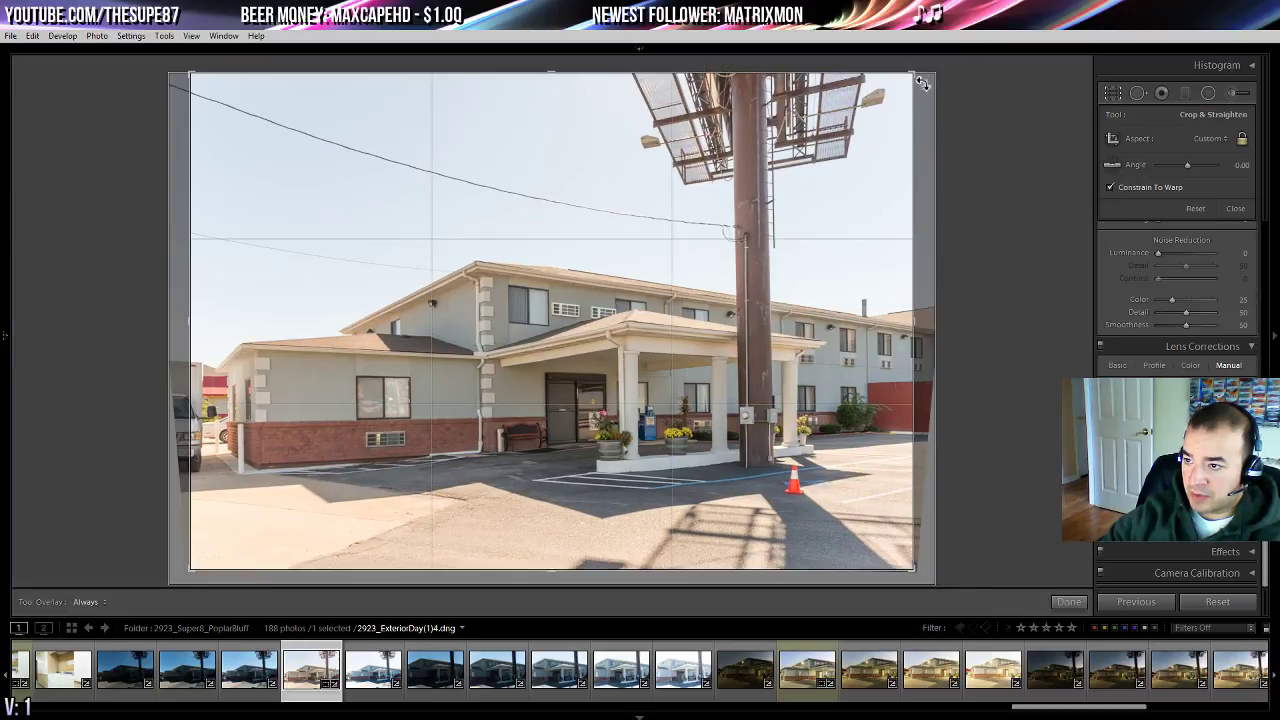
{"action": "left_click_drag", "start_coordinate": [922, 84], "coordinate": [871, 123]}
{"action": "left_click", "coordinate": [1210, 139]}
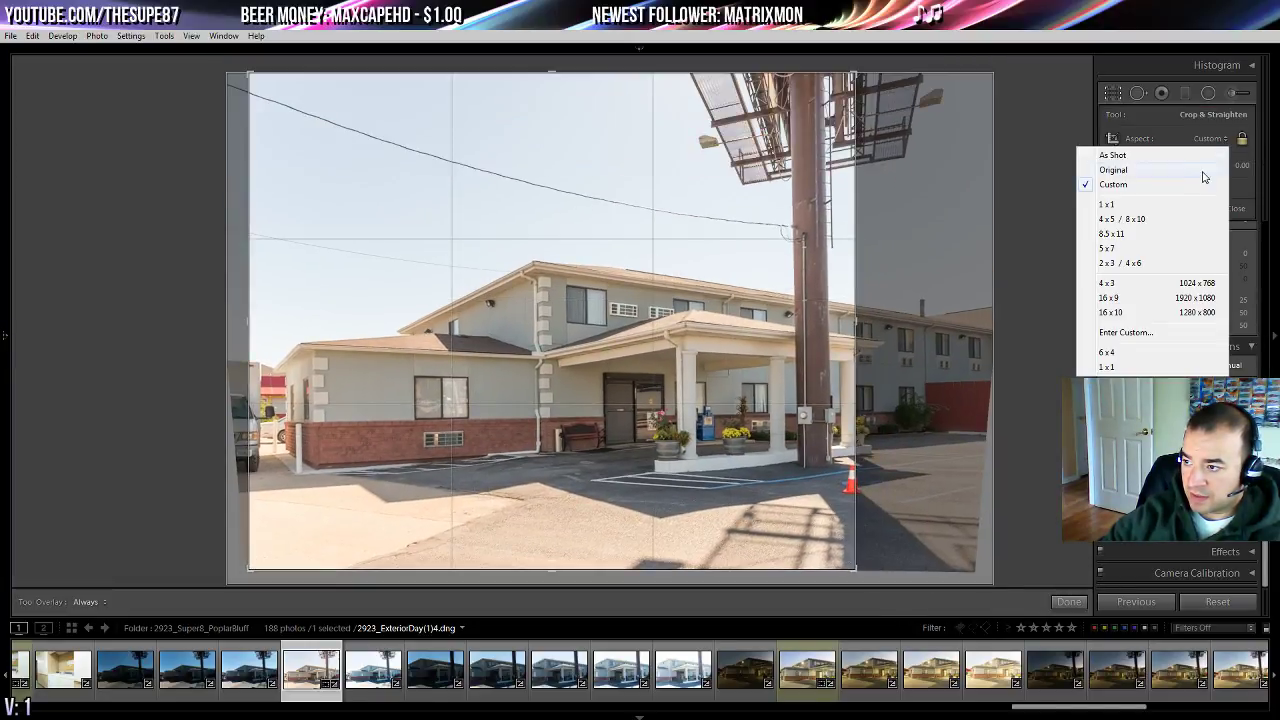
{"action": "left_click", "coordinate": [1204, 181]}
{"action": "left_click", "coordinate": [1220, 140]}
{"action": "left_click", "coordinate": [1192, 171]}
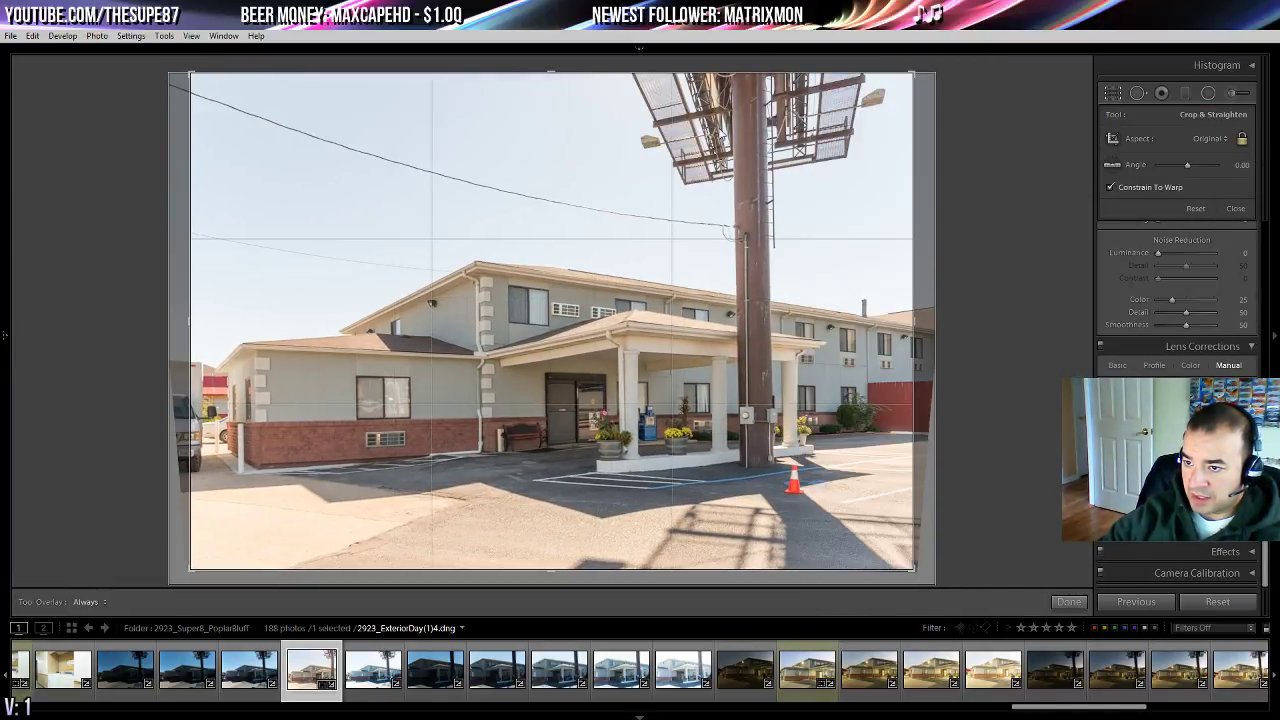
{"action": "left_click_drag", "start_coordinate": [191, 73], "coordinate": [328, 74]}
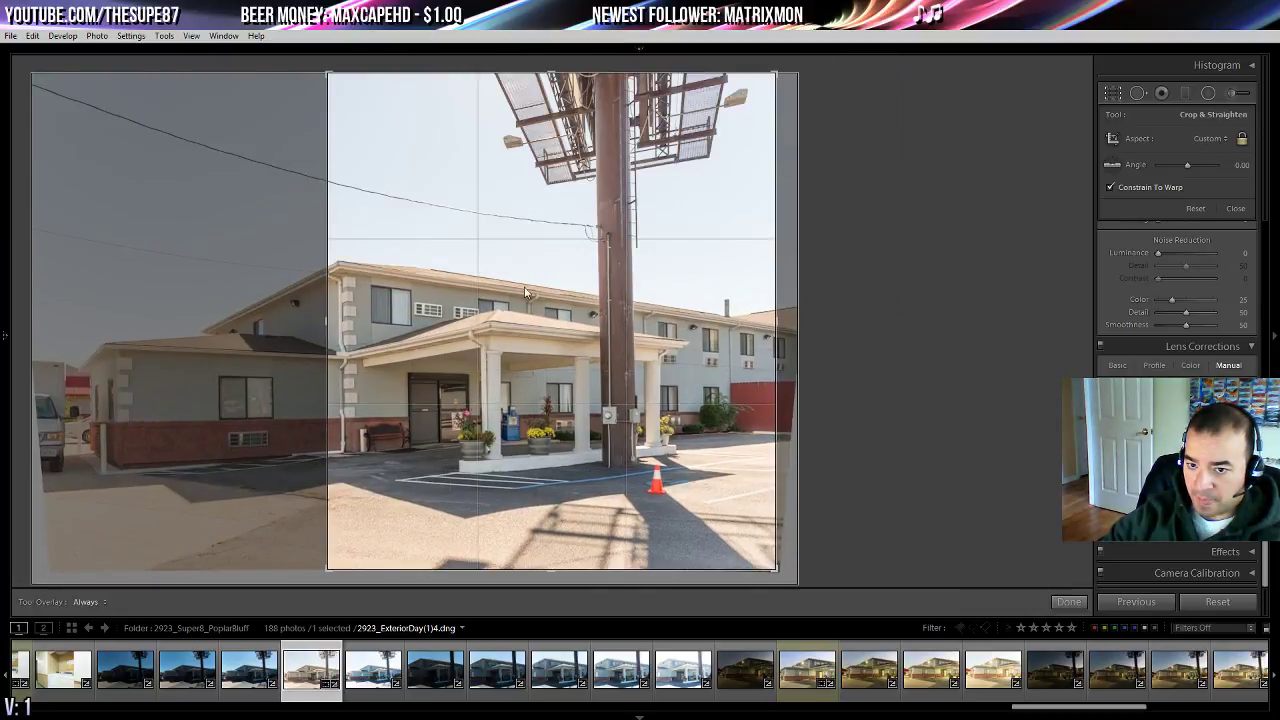
{"action": "left_click_drag", "start_coordinate": [527, 292], "coordinate": [803, 292]}
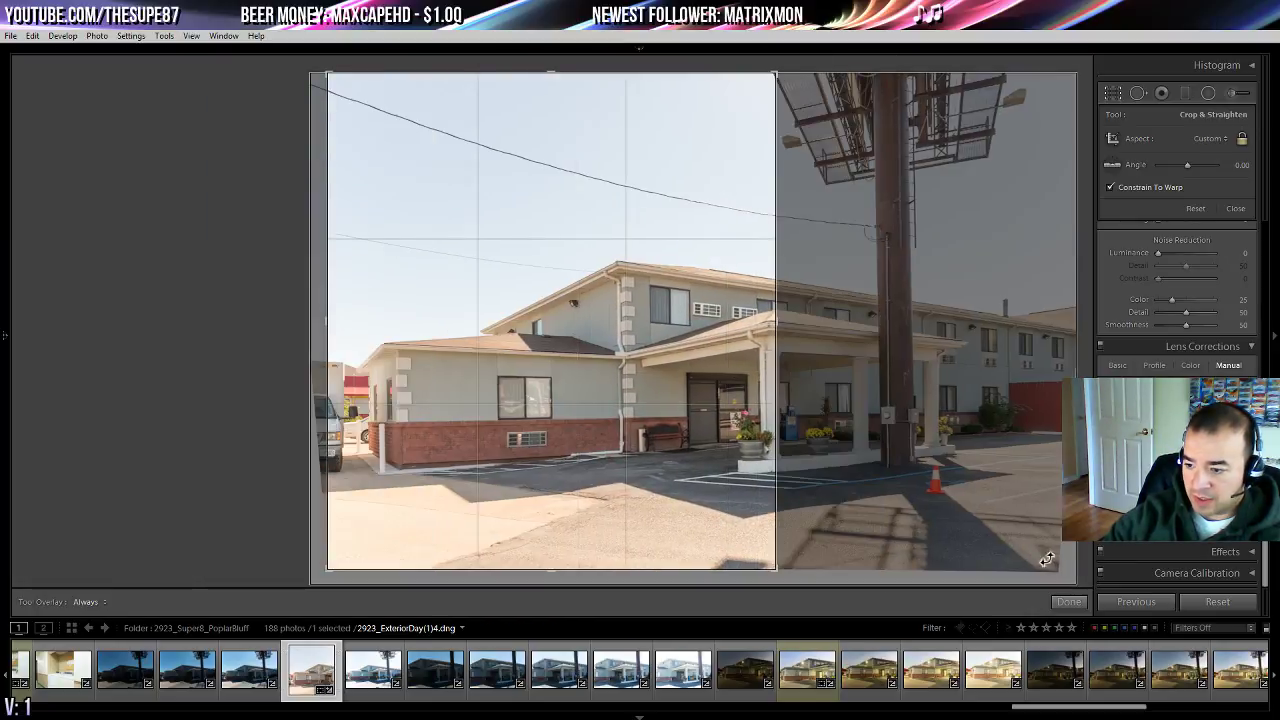
{"action": "left_click_drag", "start_coordinate": [783, 574], "coordinate": [735, 529]}
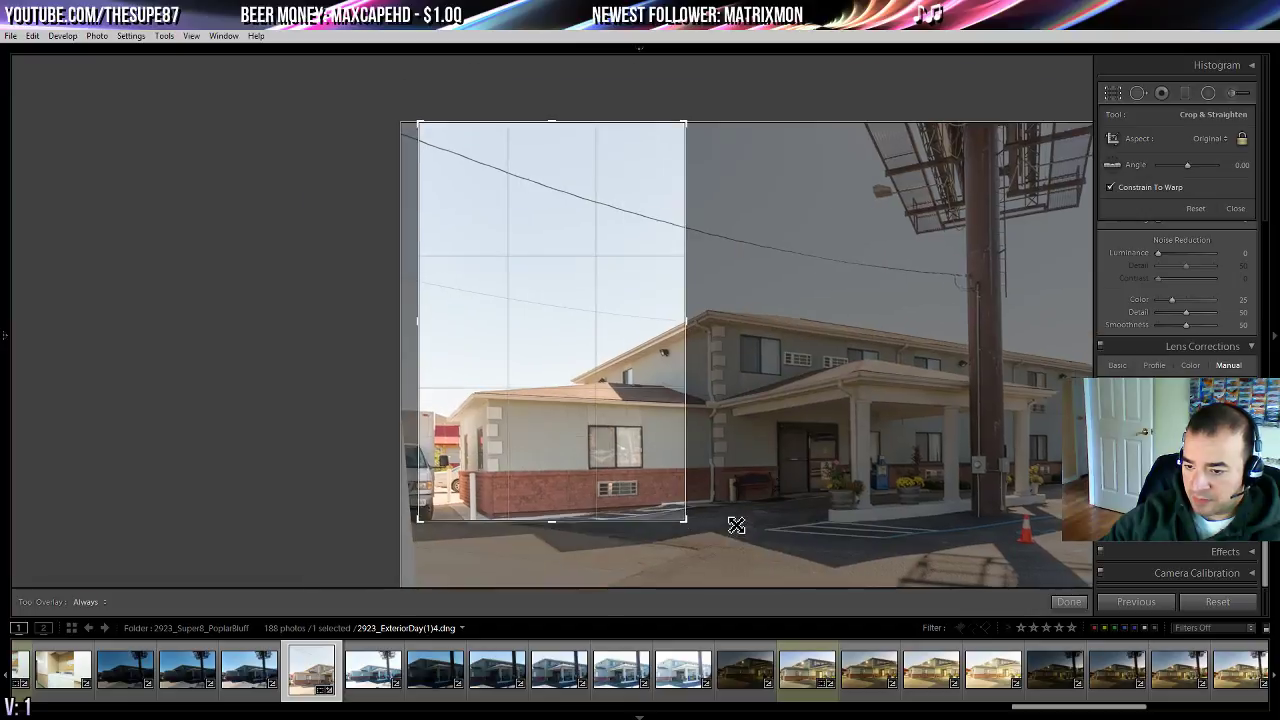
{"action": "left_click", "coordinate": [1203, 140]}
{"action": "left_click", "coordinate": [1186, 171]}
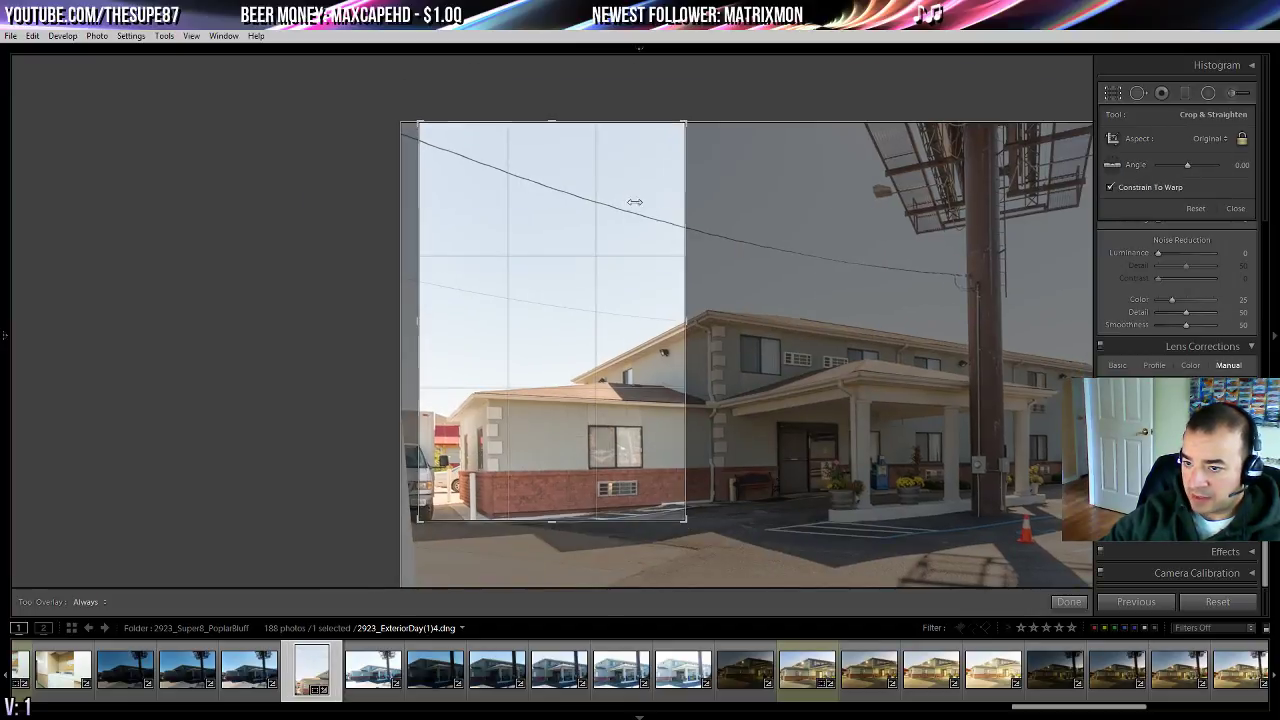
{"action": "left_click_drag", "start_coordinate": [700, 114], "coordinate": [320, 248]}
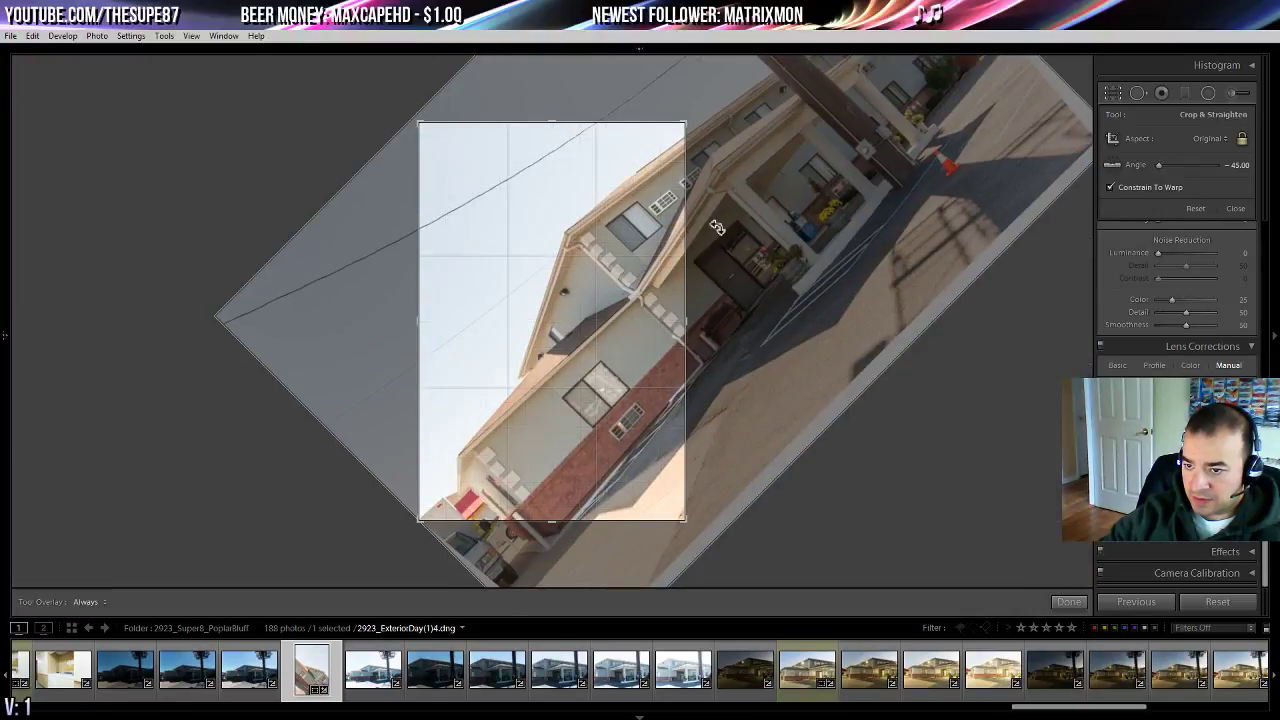
{"action": "key", "text": "ctrl+z"}
{"action": "key", "text": "ctrl+z"}
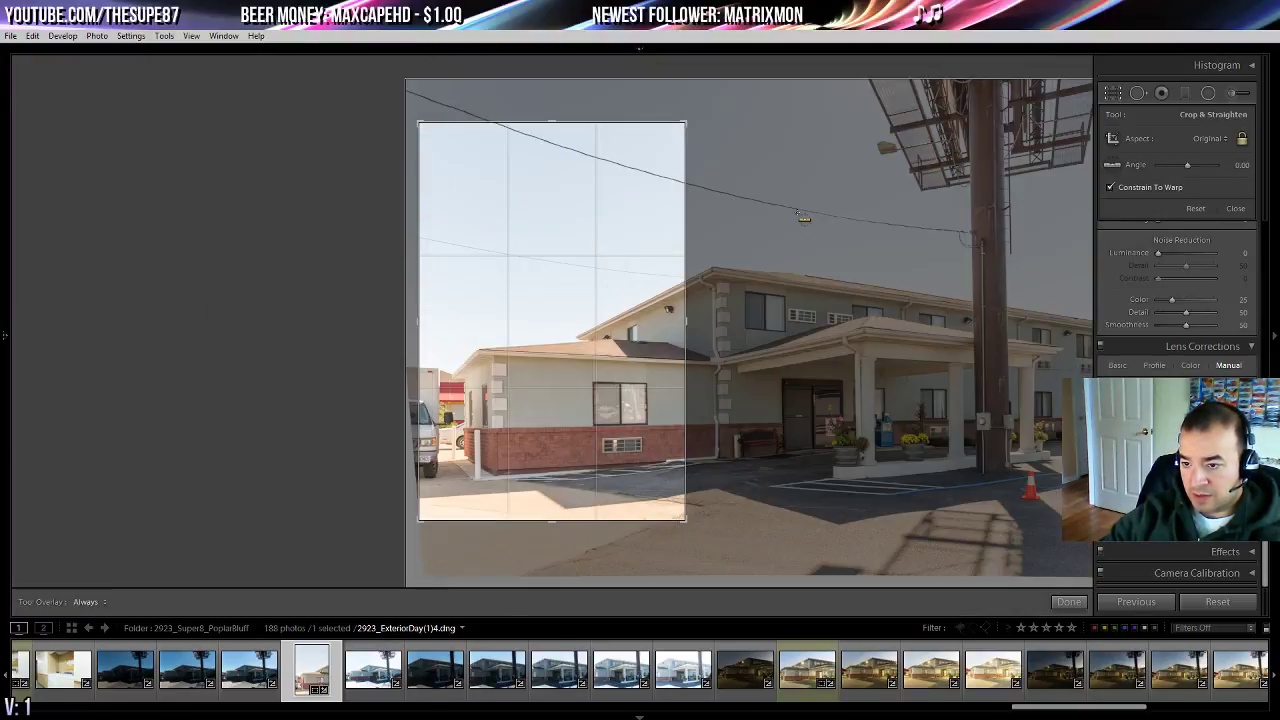
{"action": "key", "text": "ctrl+z"}
{"action": "key", "text": "ctrl+z"}
{"action": "key", "text": "ctrl+z"}
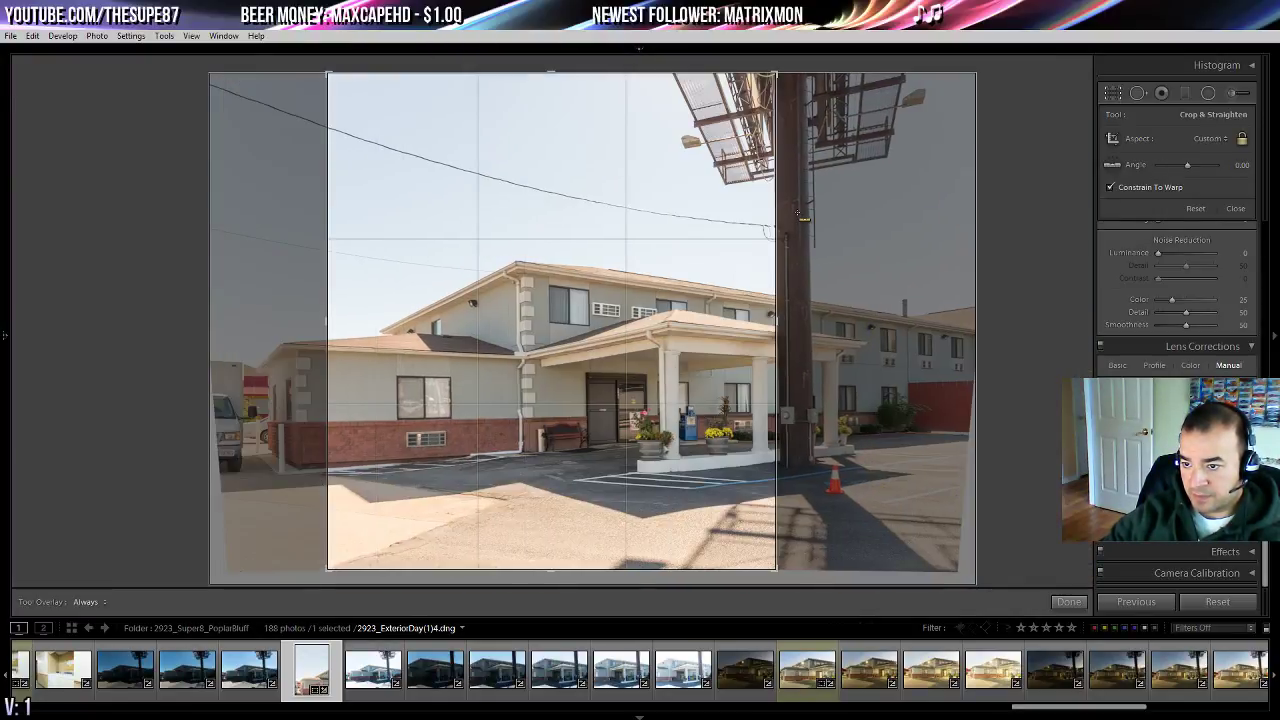
{"action": "key", "text": "ctrl+z"}
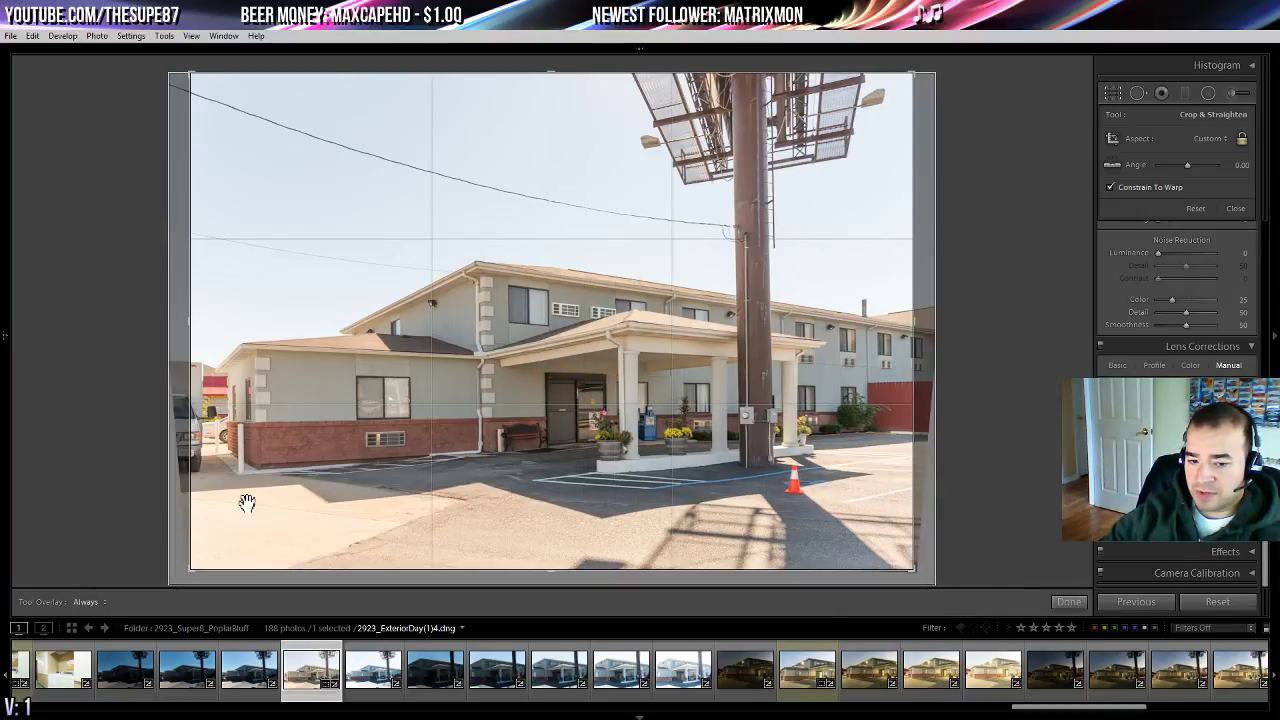
- Crop the daytime exterior at the original aspect ratio around the entrance and near wing, excluding the large pole and most of the foreground
{"action": "left_click_drag", "start_coordinate": [197, 571], "coordinate": [220, 556]}
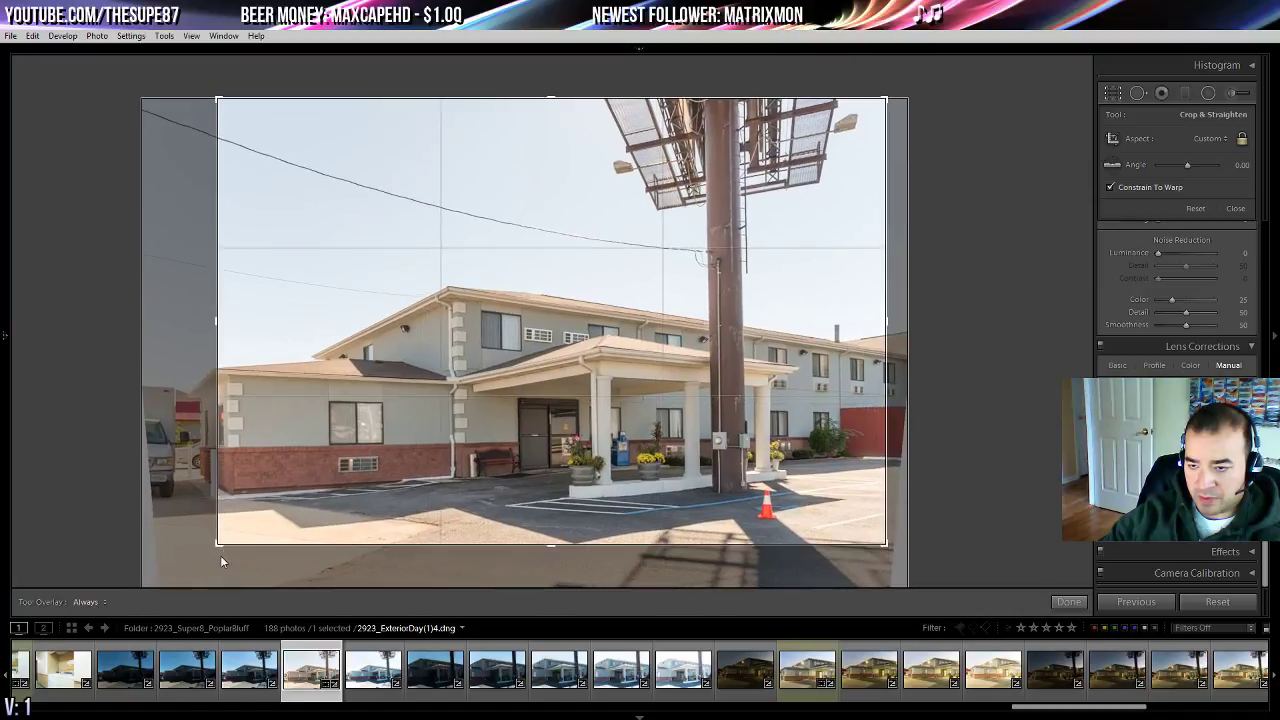
{"action": "left_click_drag", "start_coordinate": [415, 469], "coordinate": [428, 442]}
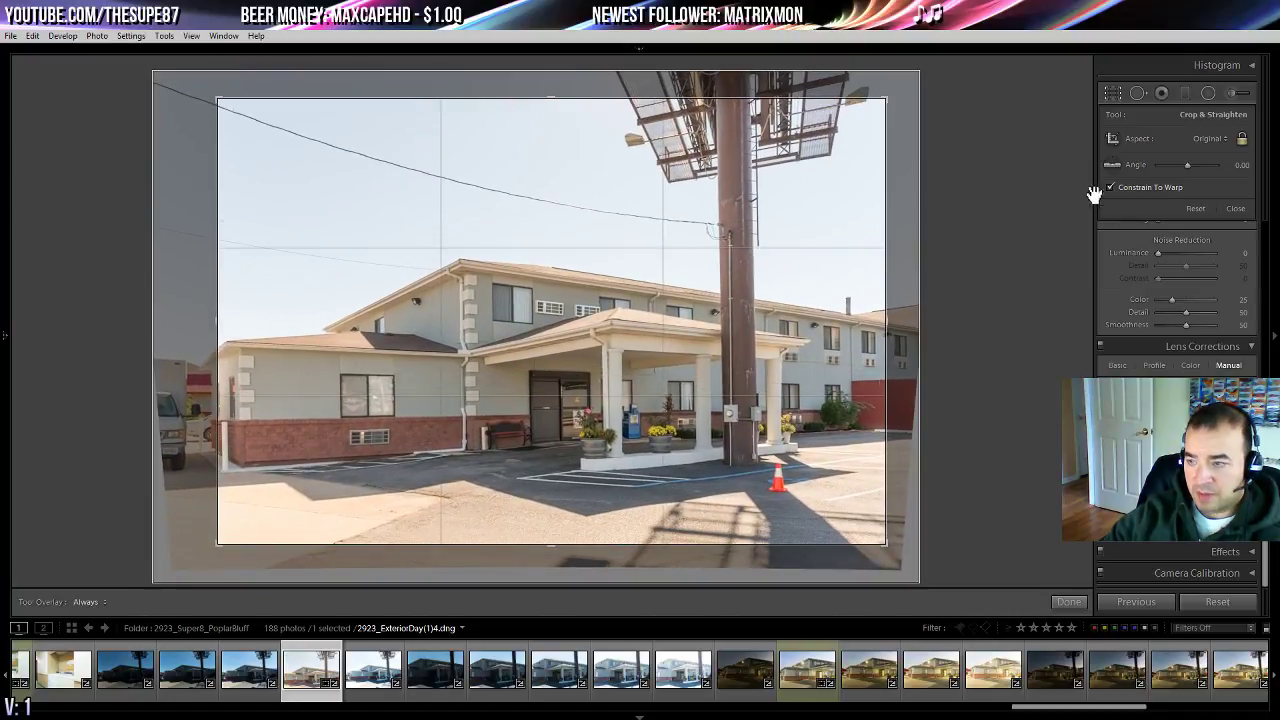
{"action": "left_click_drag", "start_coordinate": [891, 101], "coordinate": [806, 157]}
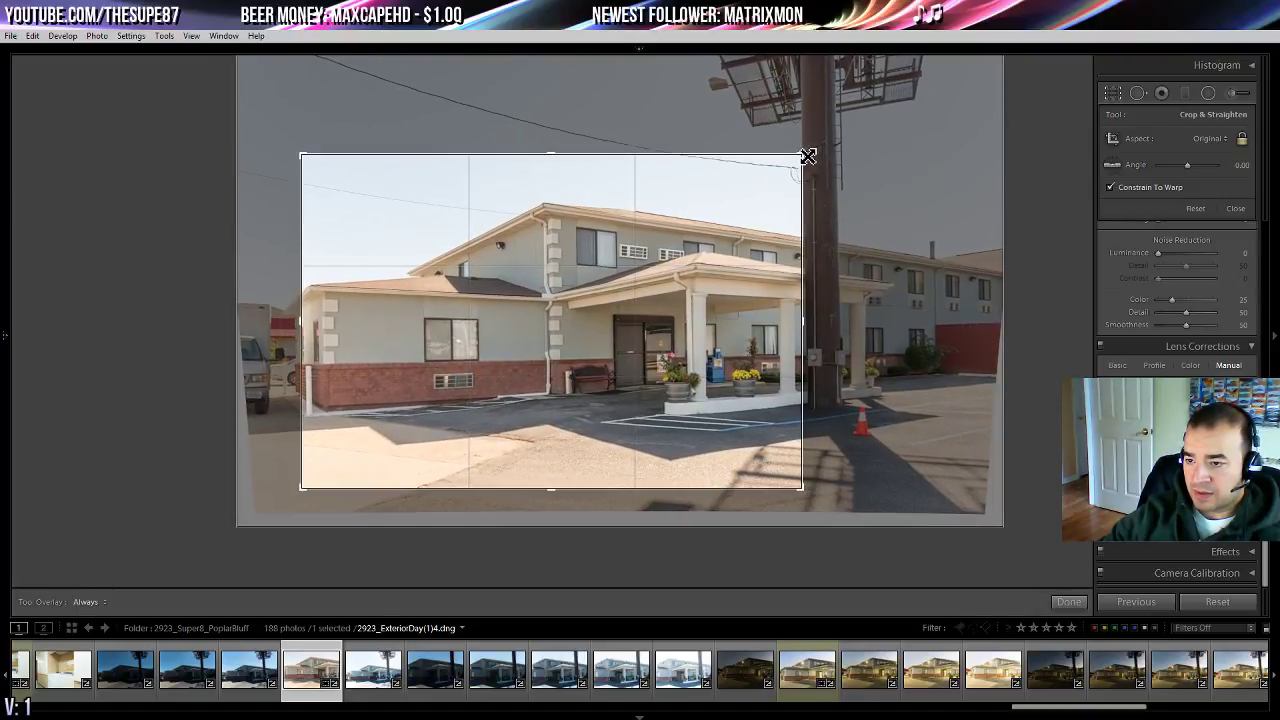
{"action": "left_click_drag", "start_coordinate": [306, 157], "coordinate": [292, 144]}
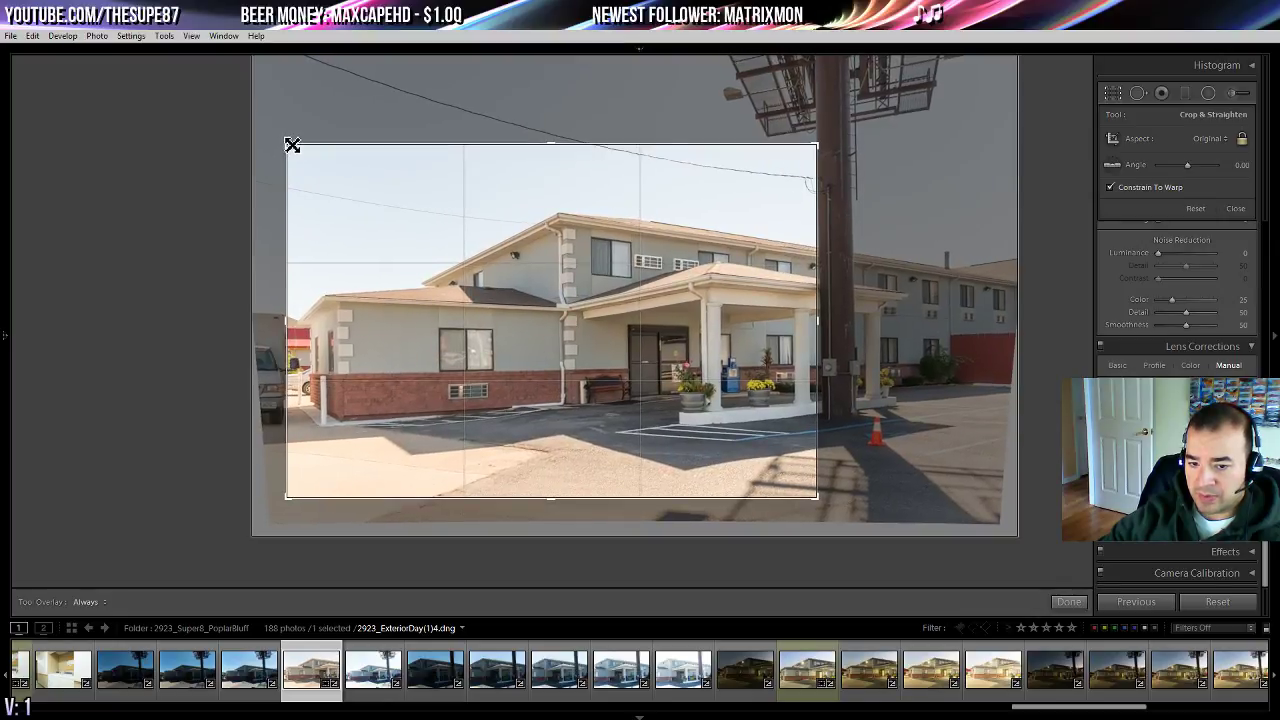
{"action": "left_click_drag", "start_coordinate": [523, 231], "coordinate": [537, 270]}
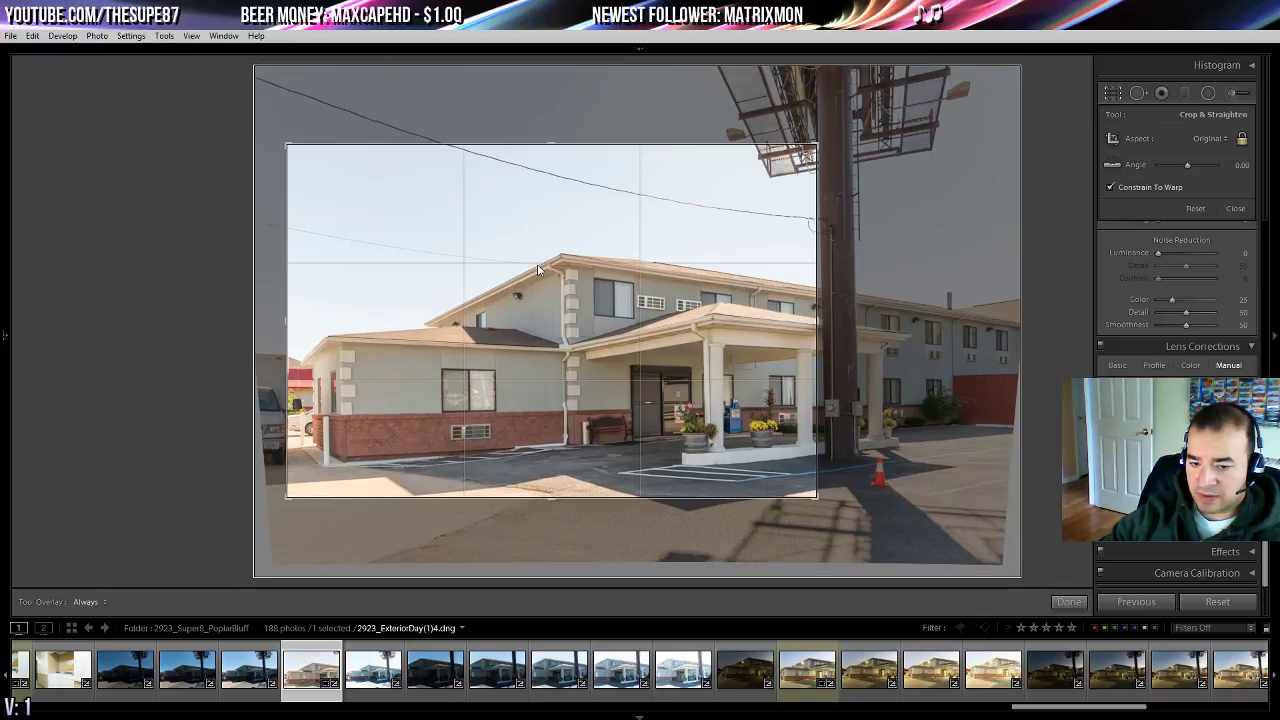
{"action": "key", "text": "Return"}
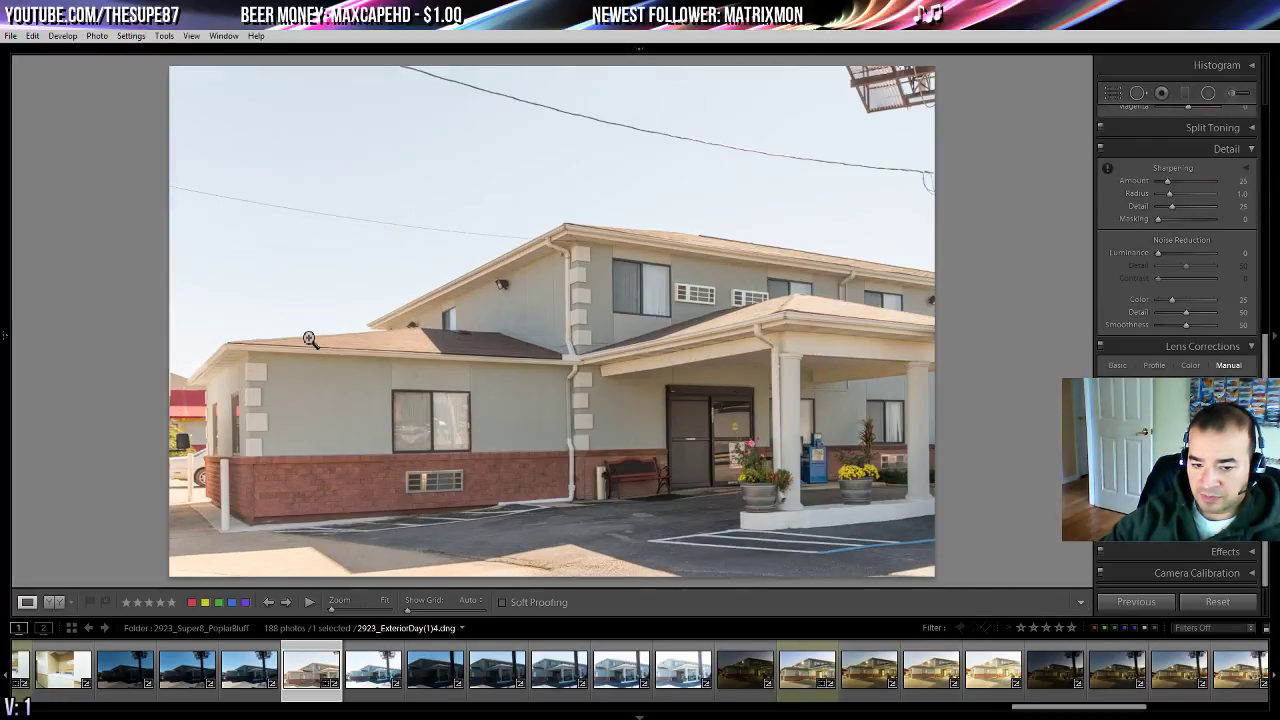
- Reopen the daytime exterior's crop and fine-tune the position of the image inside the frame
{"action": "left_click", "coordinate": [1115, 93]}
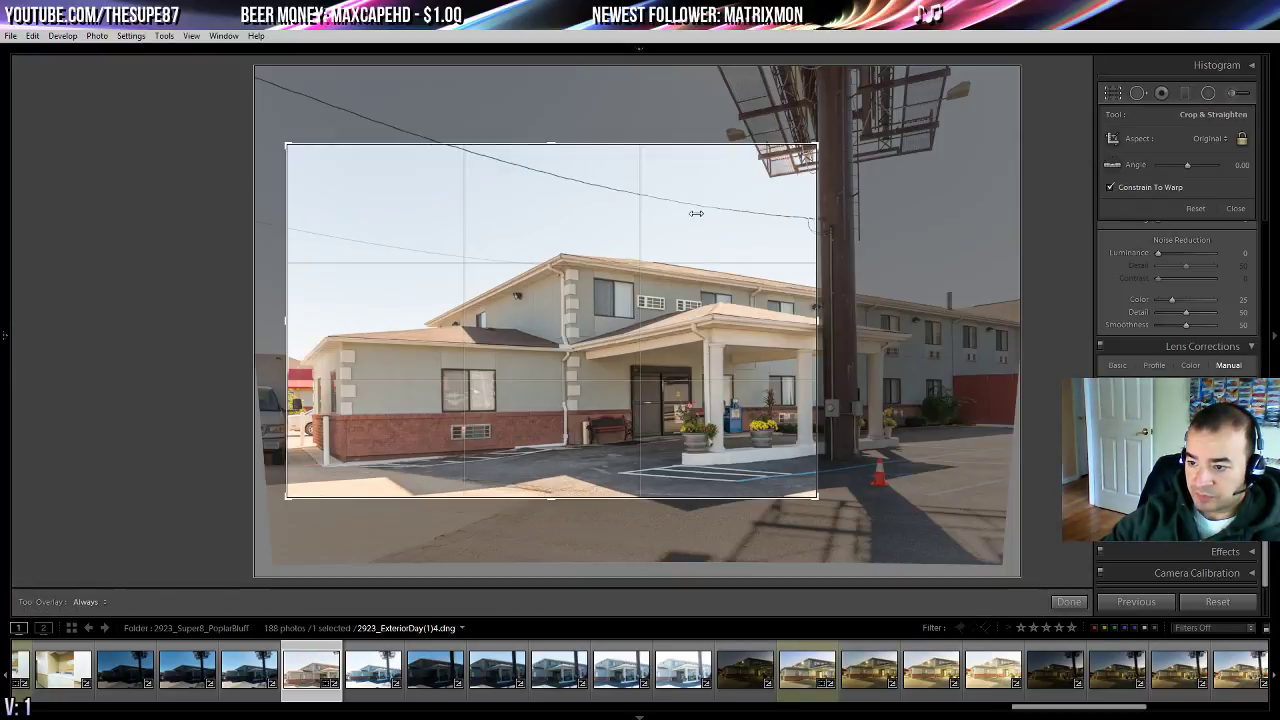
{"action": "left_click_drag", "start_coordinate": [702, 221], "coordinate": [700, 223]}
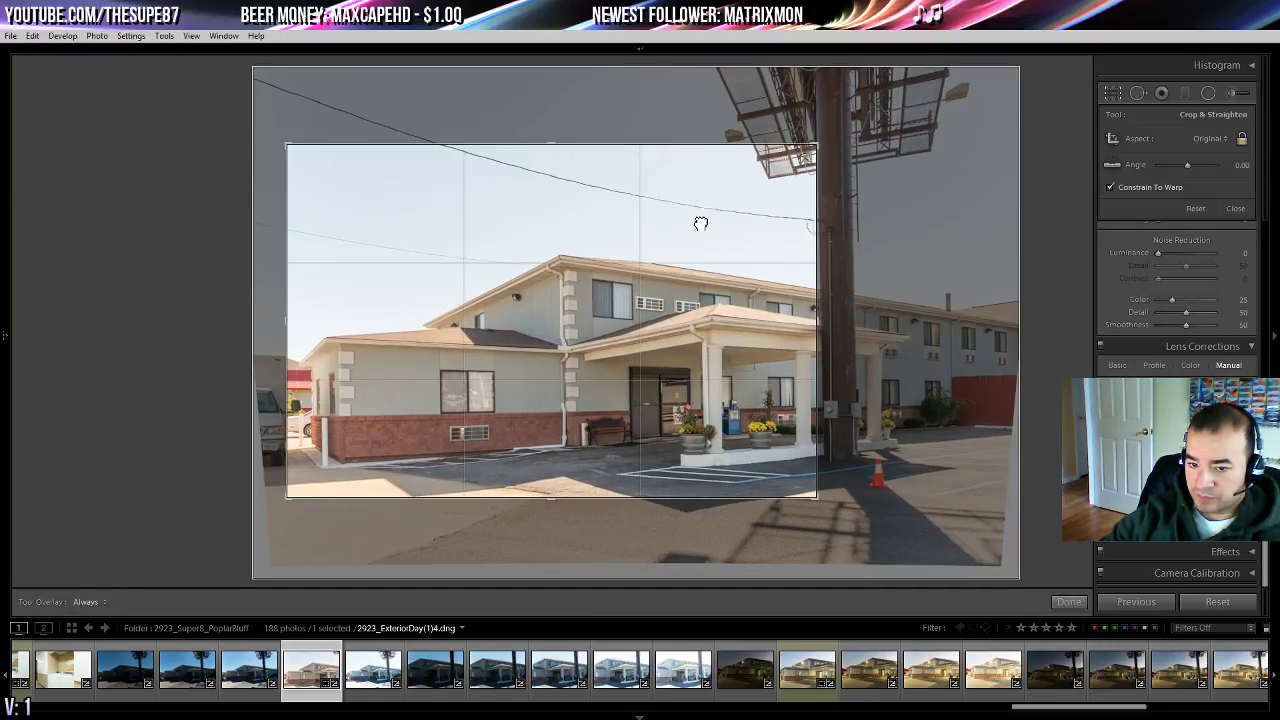
- Apply the crop to the exterior photo and set its white balance temperature to 6524
{"action": "key", "text": "Return"}
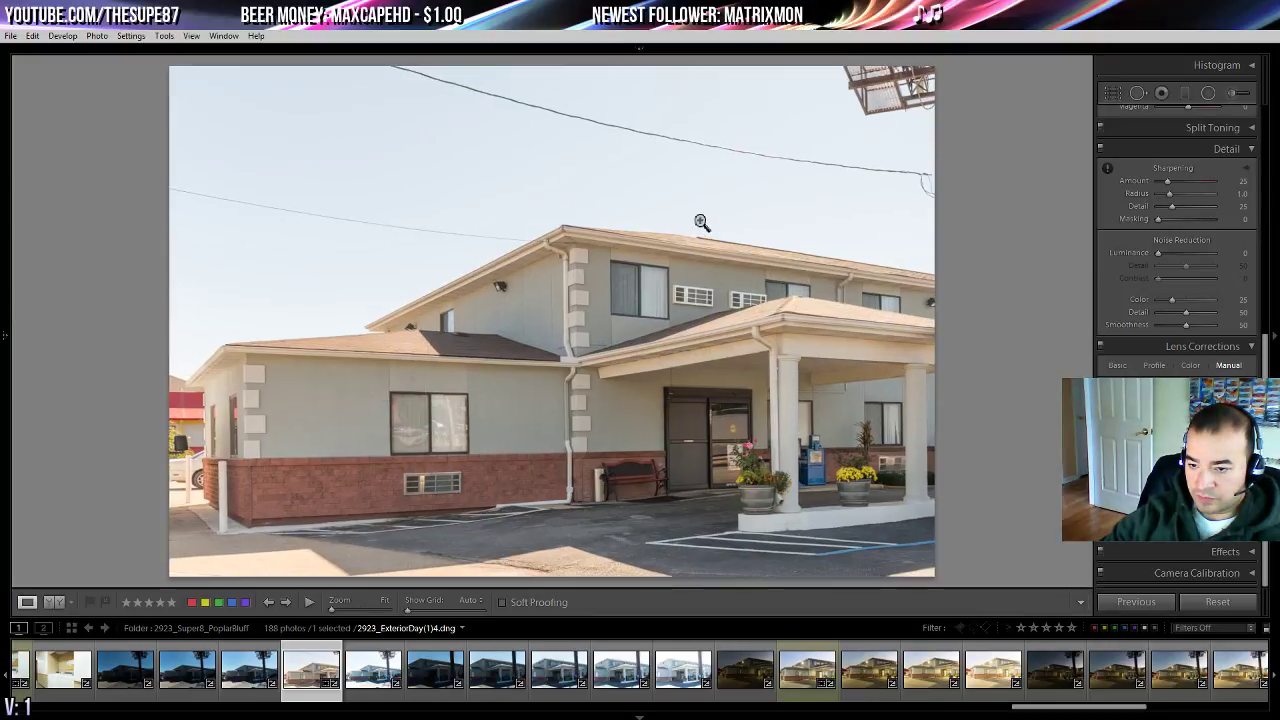
{"action": "scroll", "coordinate": [1224, 190], "scroll_direction": "up", "scroll_amount": 5}
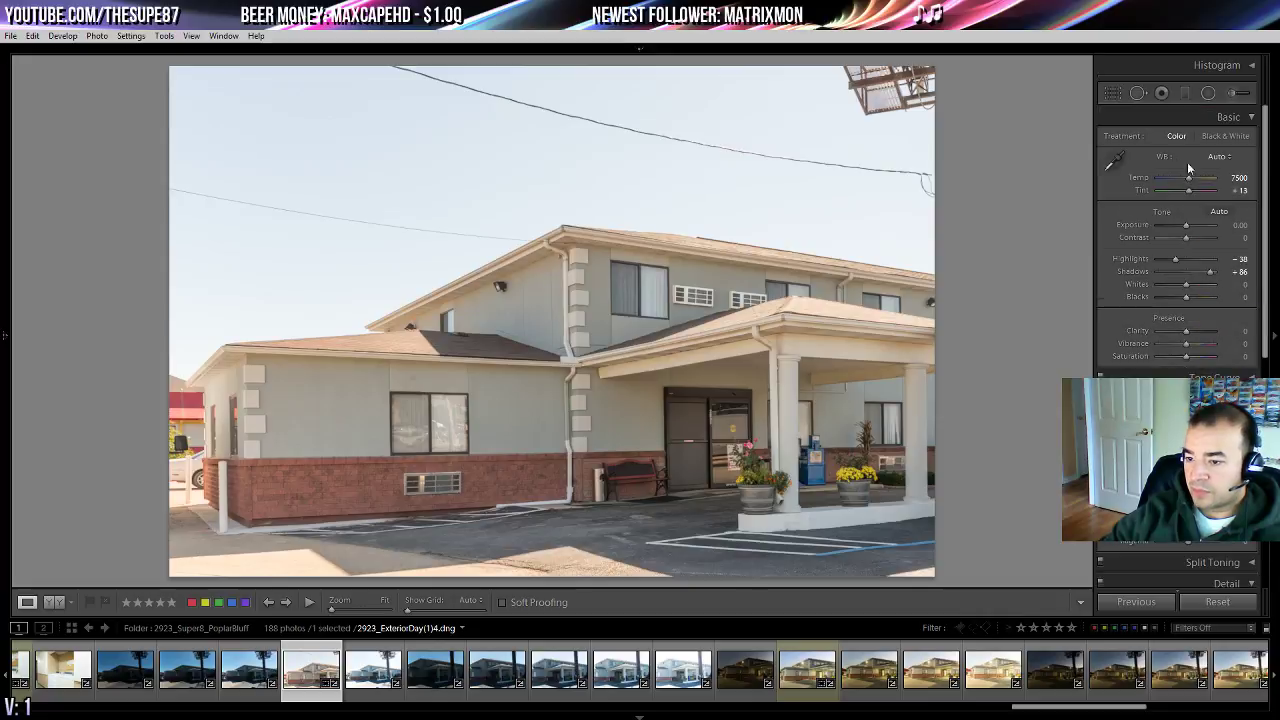
{"action": "left_click_drag", "start_coordinate": [1181, 181], "coordinate": [1185, 180]}
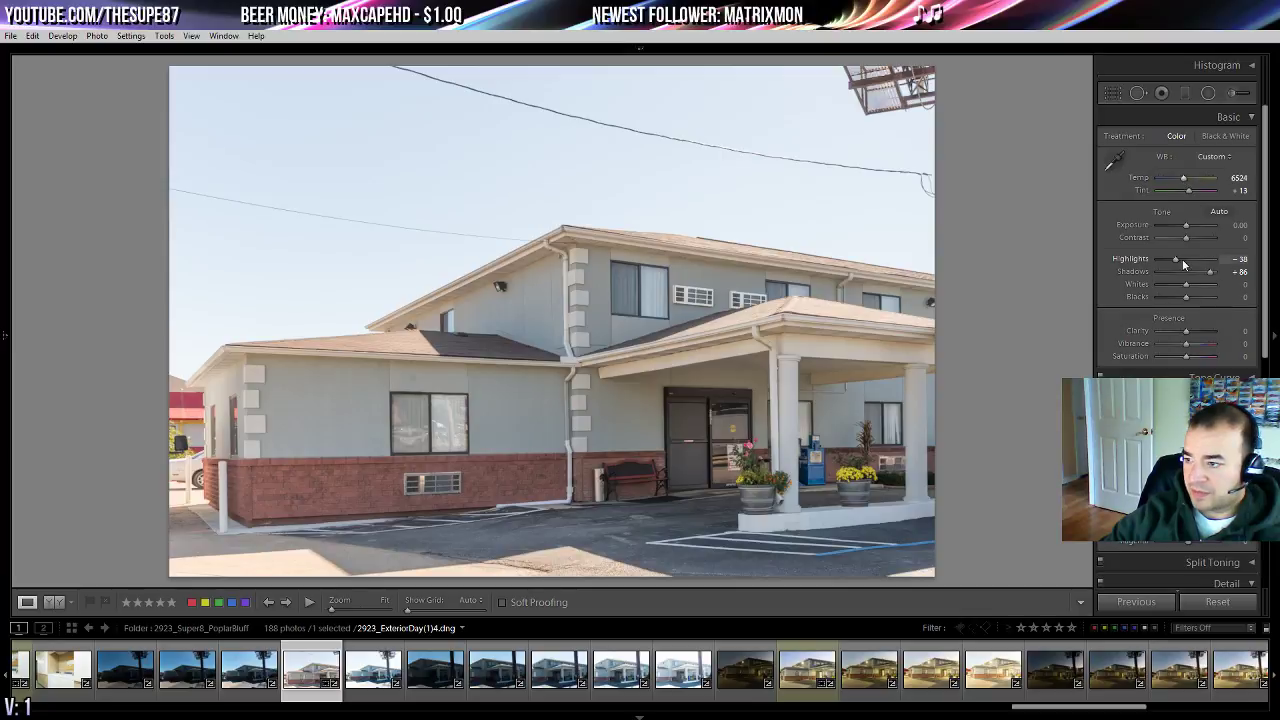
- Set the exterior photo's highlights to -67, whites to +10 and shadows to +93
{"action": "left_click_drag", "start_coordinate": [1165, 258], "coordinate": [1167, 261]}
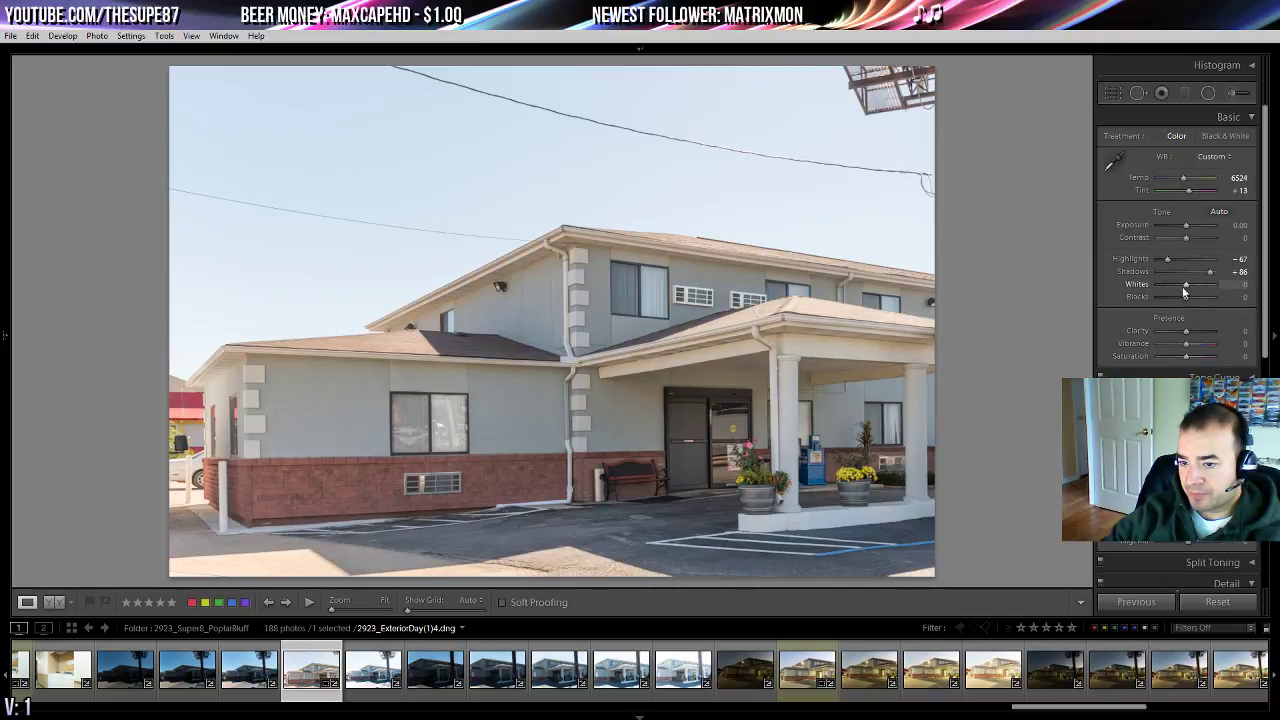
{"action": "left_click_drag", "start_coordinate": [1186, 285], "coordinate": [1192, 290]}
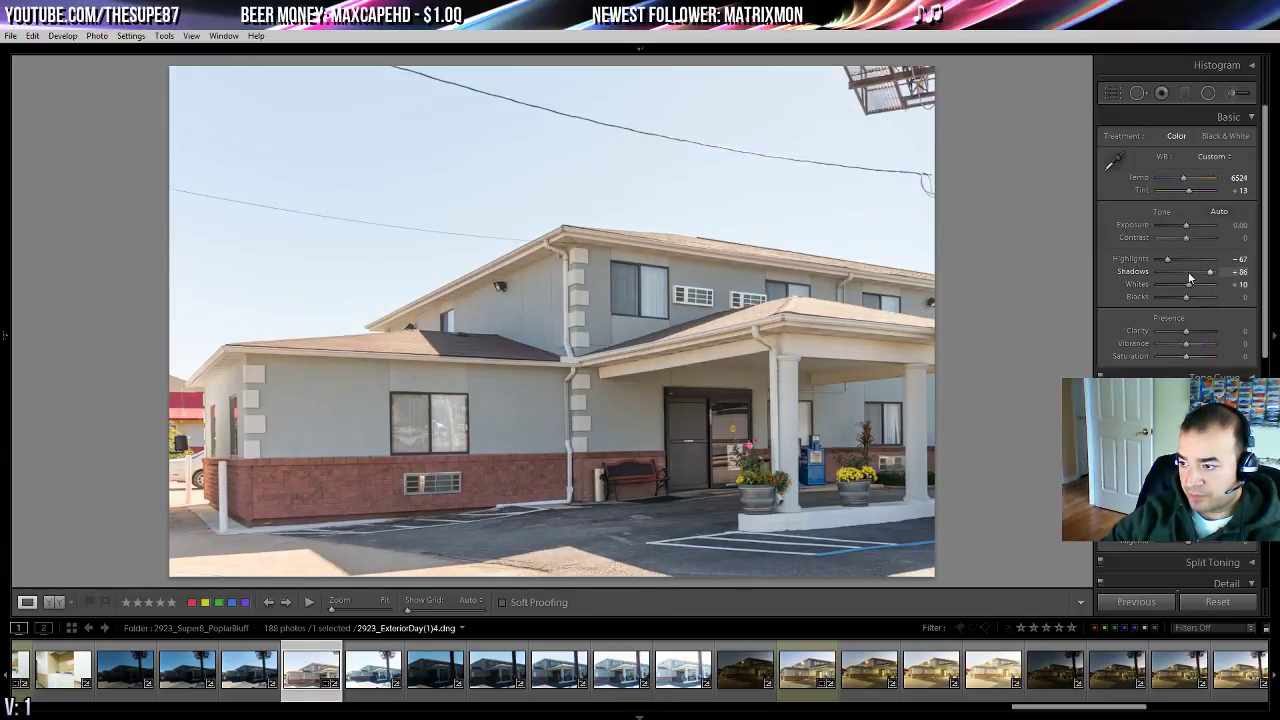
{"action": "left_click", "coordinate": [1189, 273]}
{"action": "left_click_drag", "start_coordinate": [1189, 276], "coordinate": [1214, 285]}
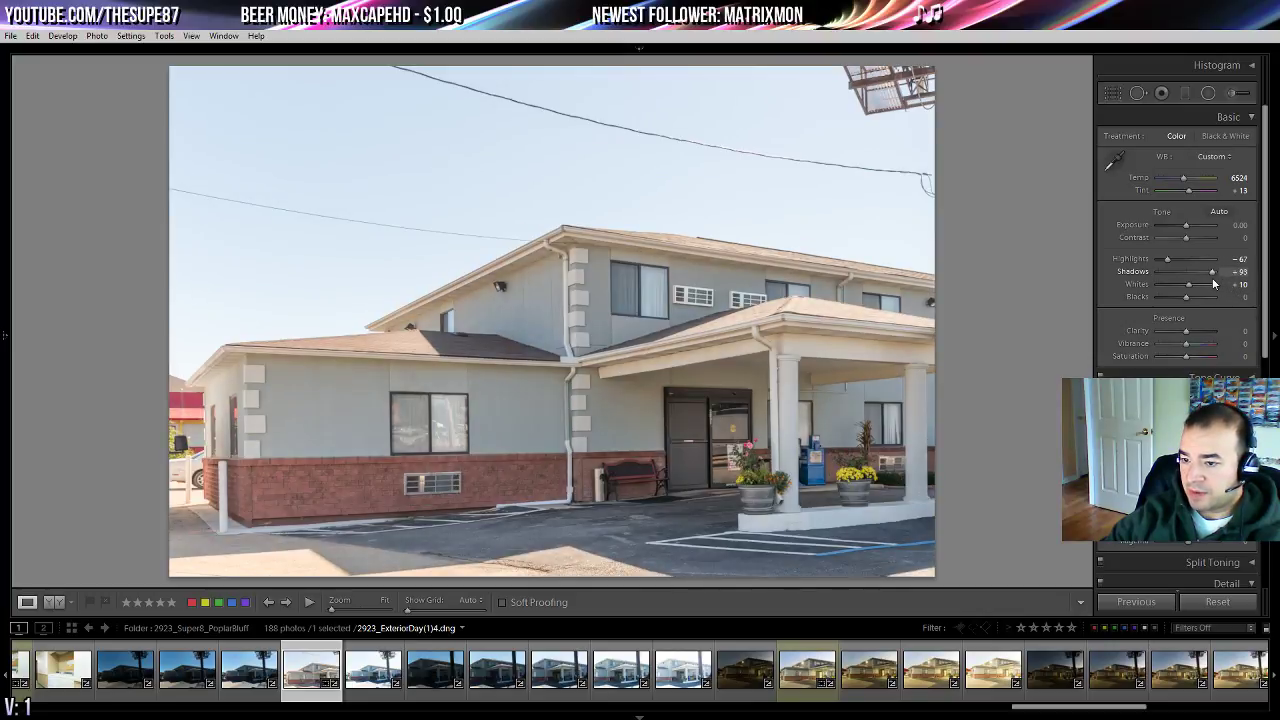
- Check the detail around the hotel entrance, set the tint to +11 and give the photo a yellow color label
{"action": "left_click", "coordinate": [824, 462]}
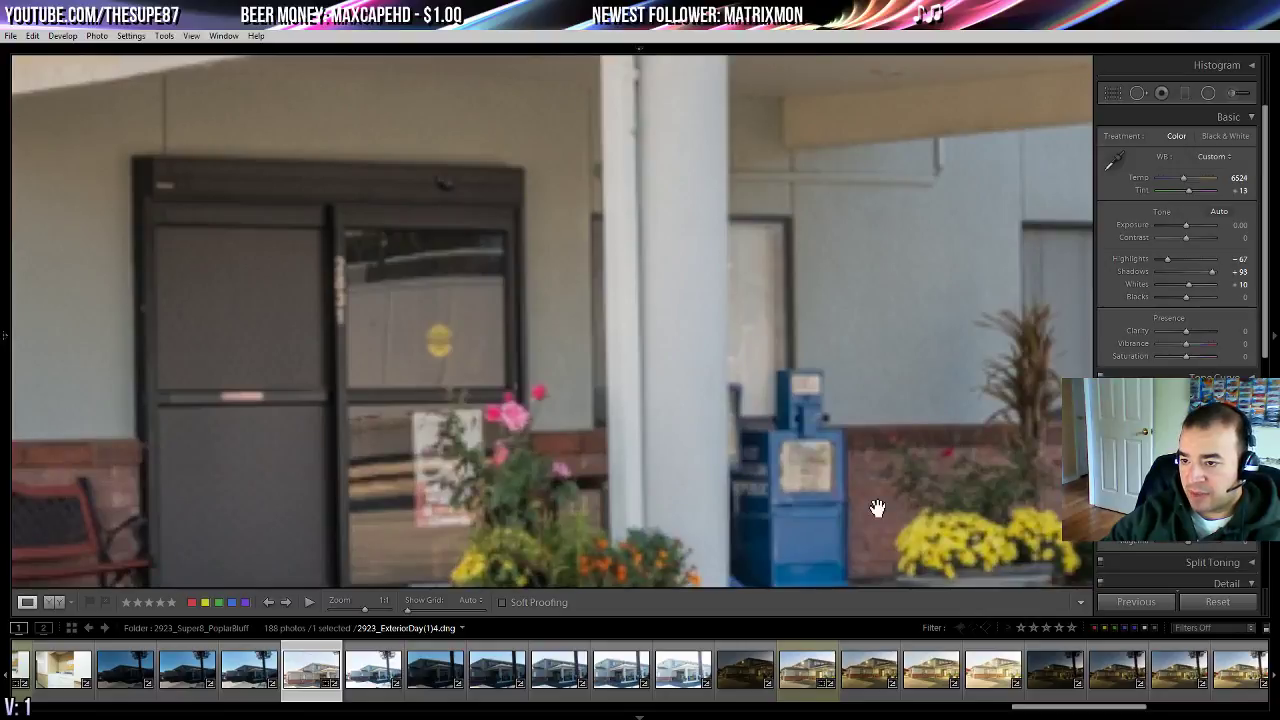
{"action": "left_click", "coordinate": [672, 346]}
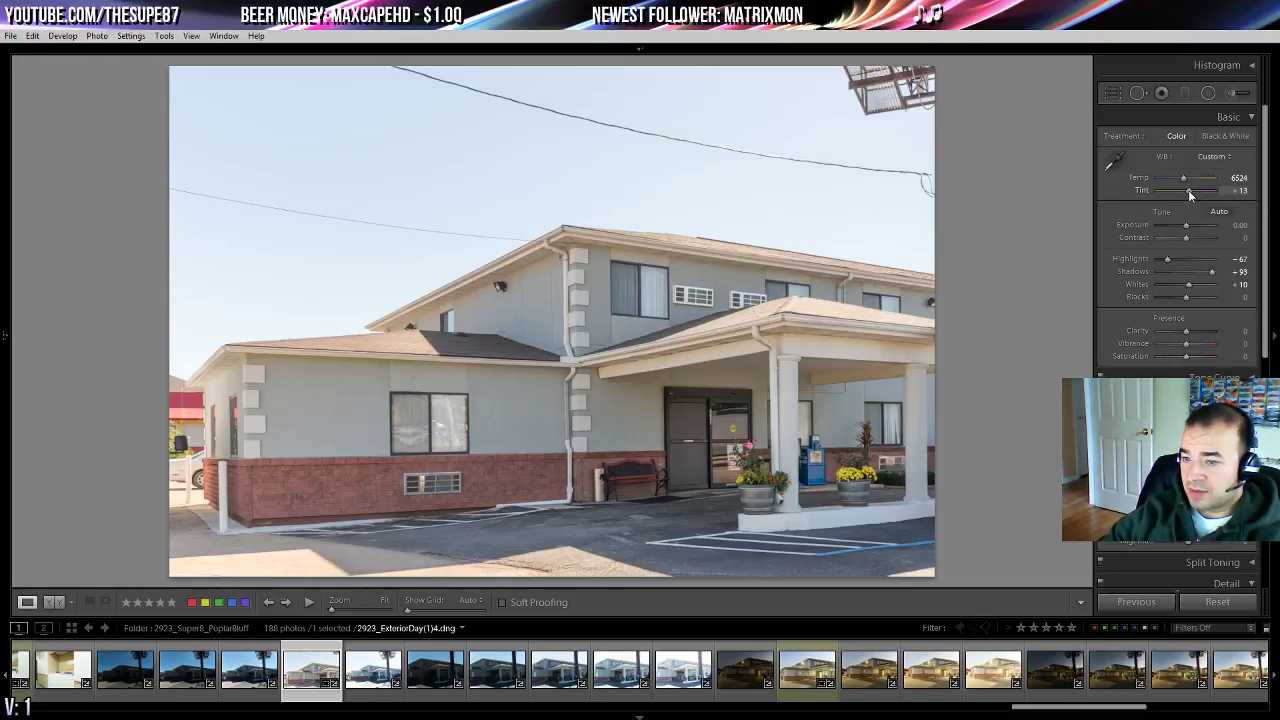
{"action": "left_click_drag", "start_coordinate": [1188, 190], "coordinate": [1184, 188]}
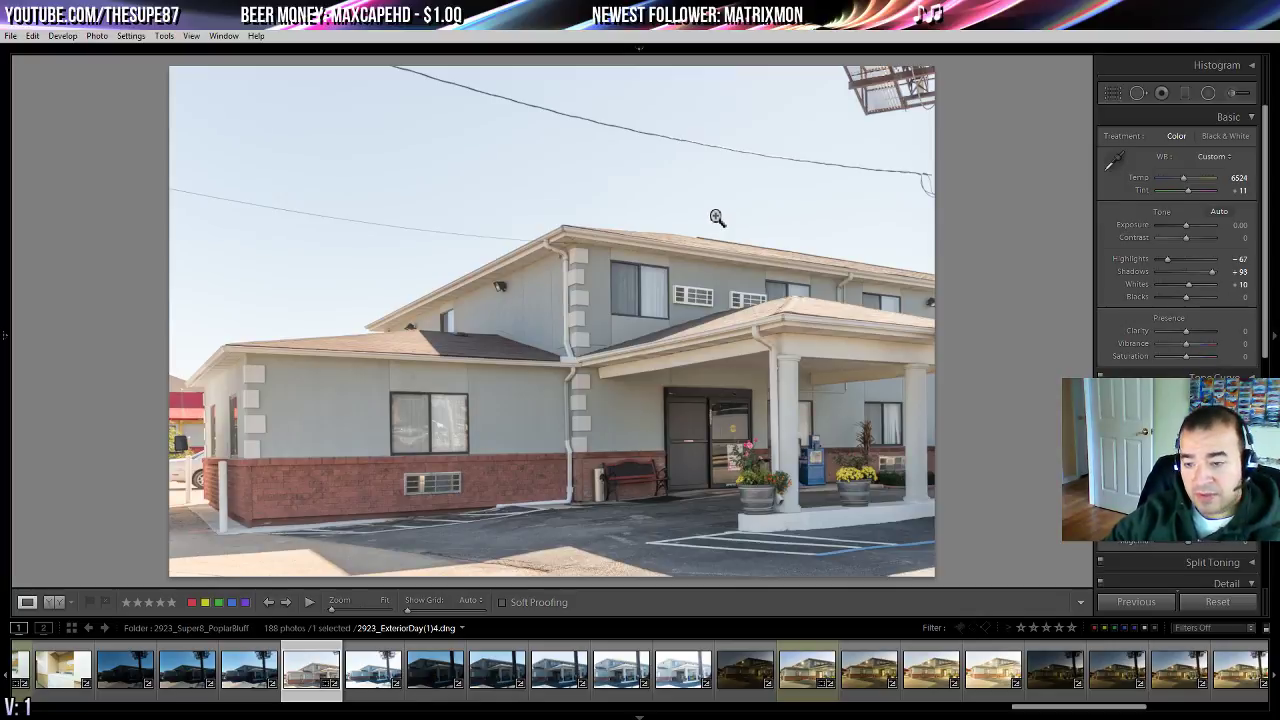
{"action": "key", "text": "7"}
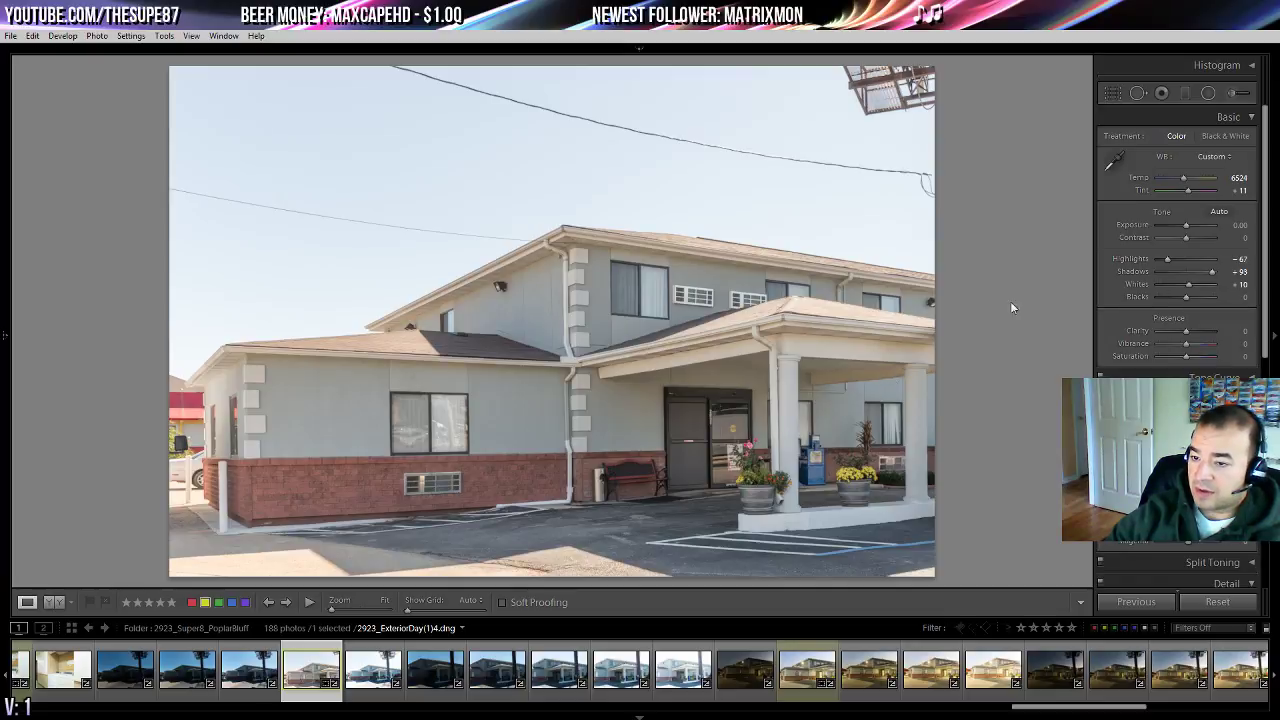
- Look through the bracketed lobby shots and open 2923_Lobby(1)3.dng for editing
{"action": "scroll", "coordinate": [1085, 670], "scroll_direction": "down", "scroll_amount": 3}
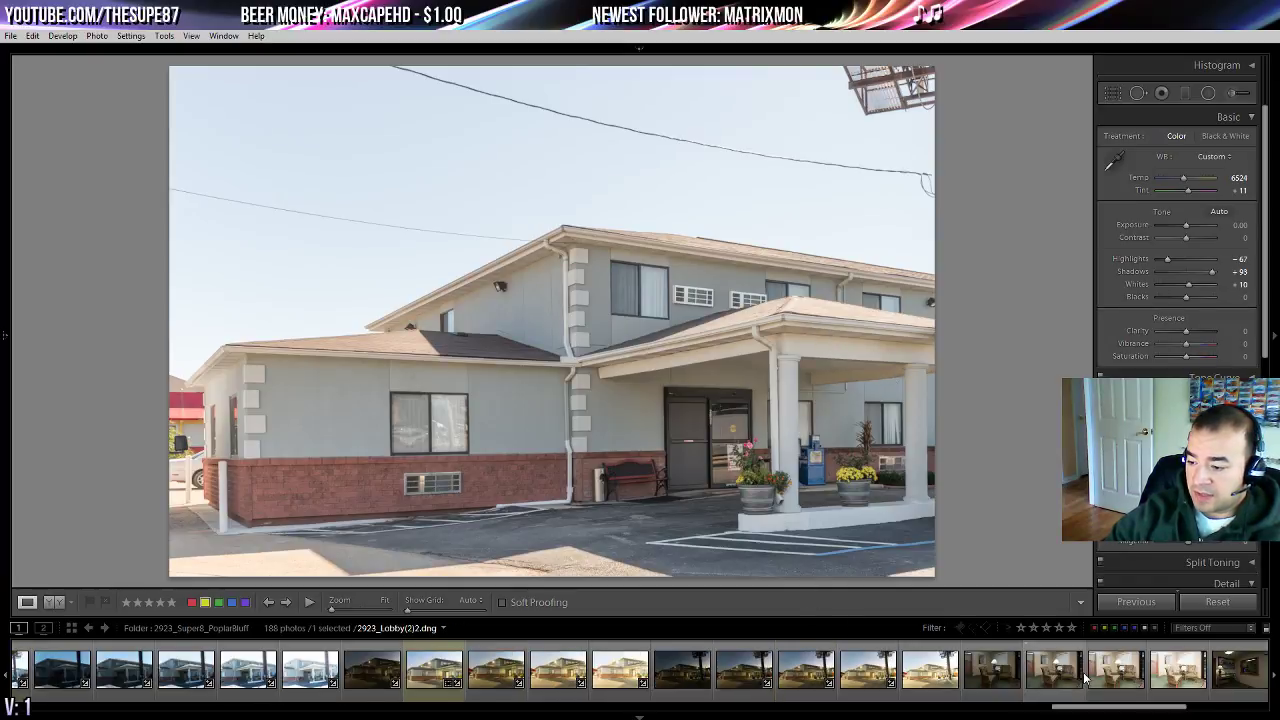
{"action": "left_click", "coordinate": [1083, 680]}
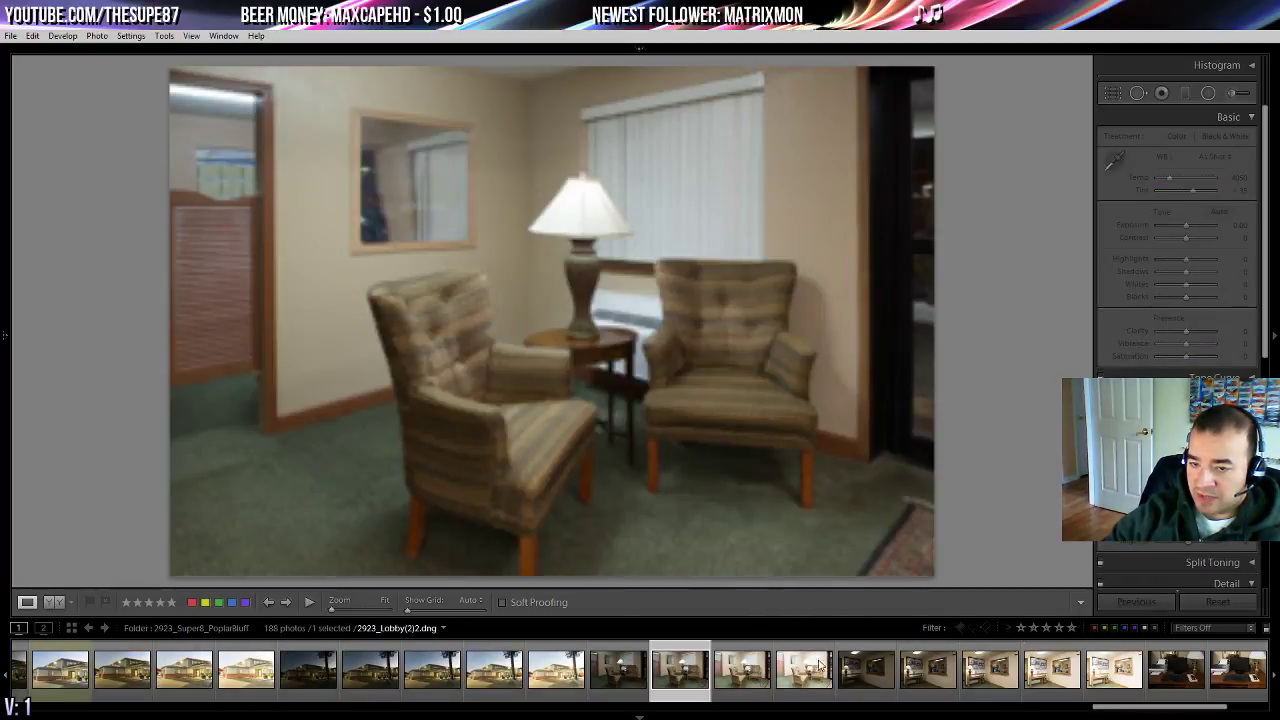
{"action": "left_click", "coordinate": [910, 670]}
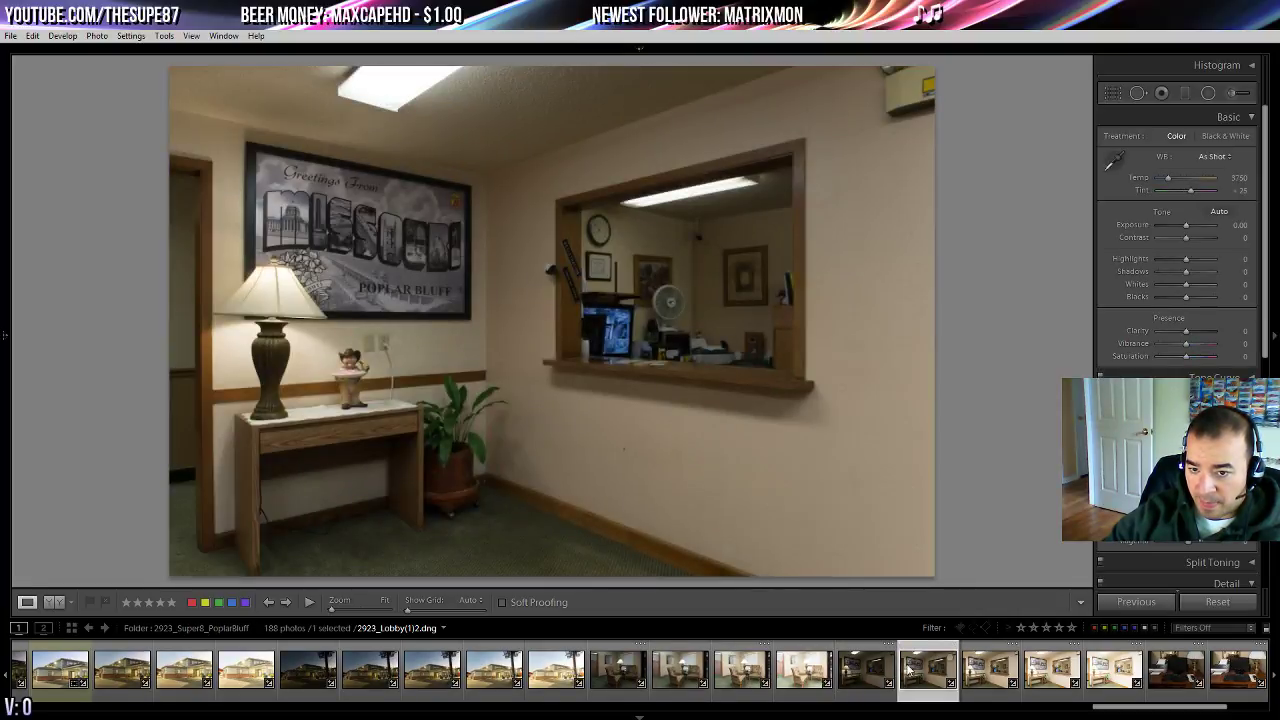
{"action": "left_click", "coordinate": [985, 672]}
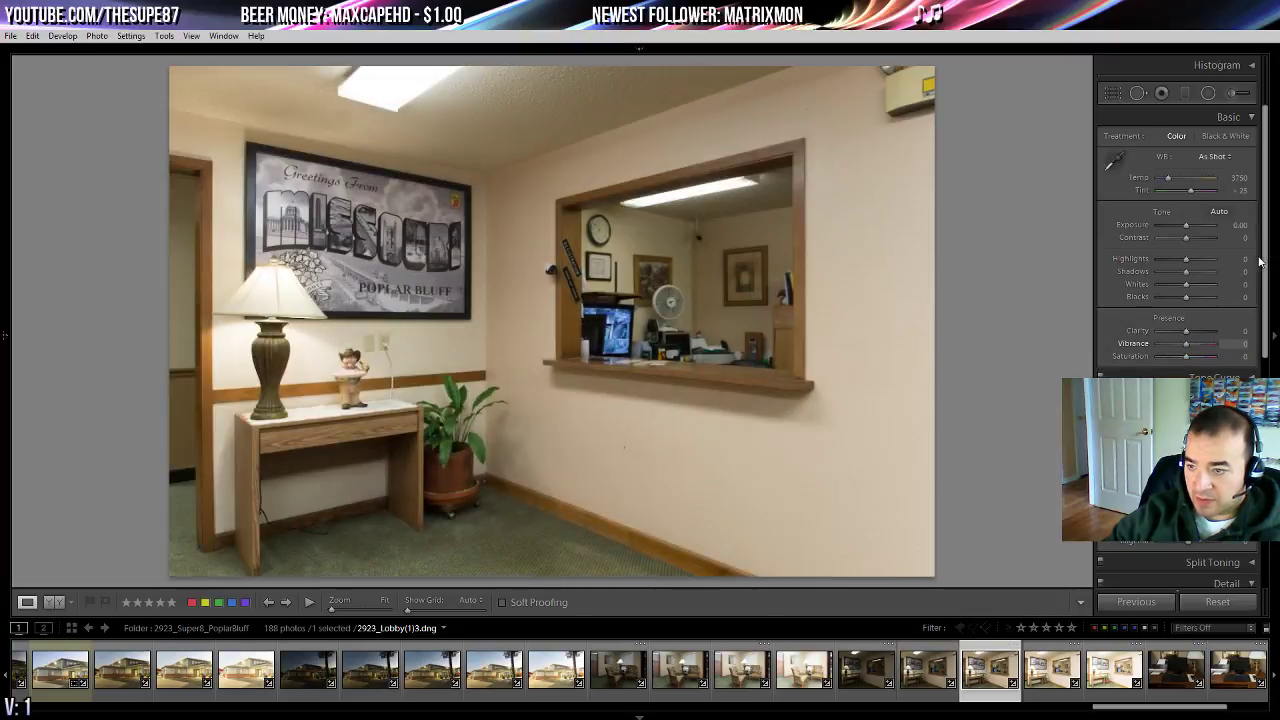
- Set the lobby photo's highlights to -48, shadows to +81, exposure to +0.60 and temperature to 3429
{"action": "left_click_drag", "start_coordinate": [1175, 257], "coordinate": [1208, 272]}
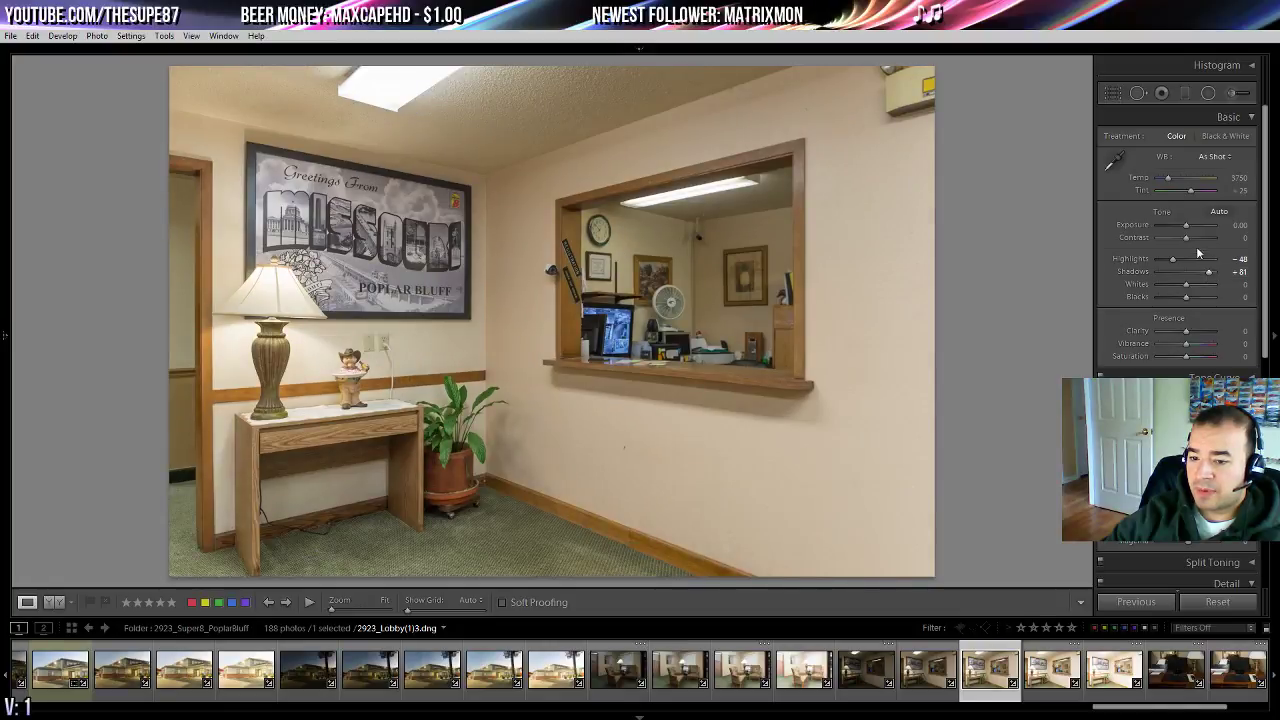
{"action": "left_click_drag", "start_coordinate": [1186, 229], "coordinate": [1189, 227]}
{"action": "left_click_drag", "start_coordinate": [1169, 178], "coordinate": [1166, 179]}
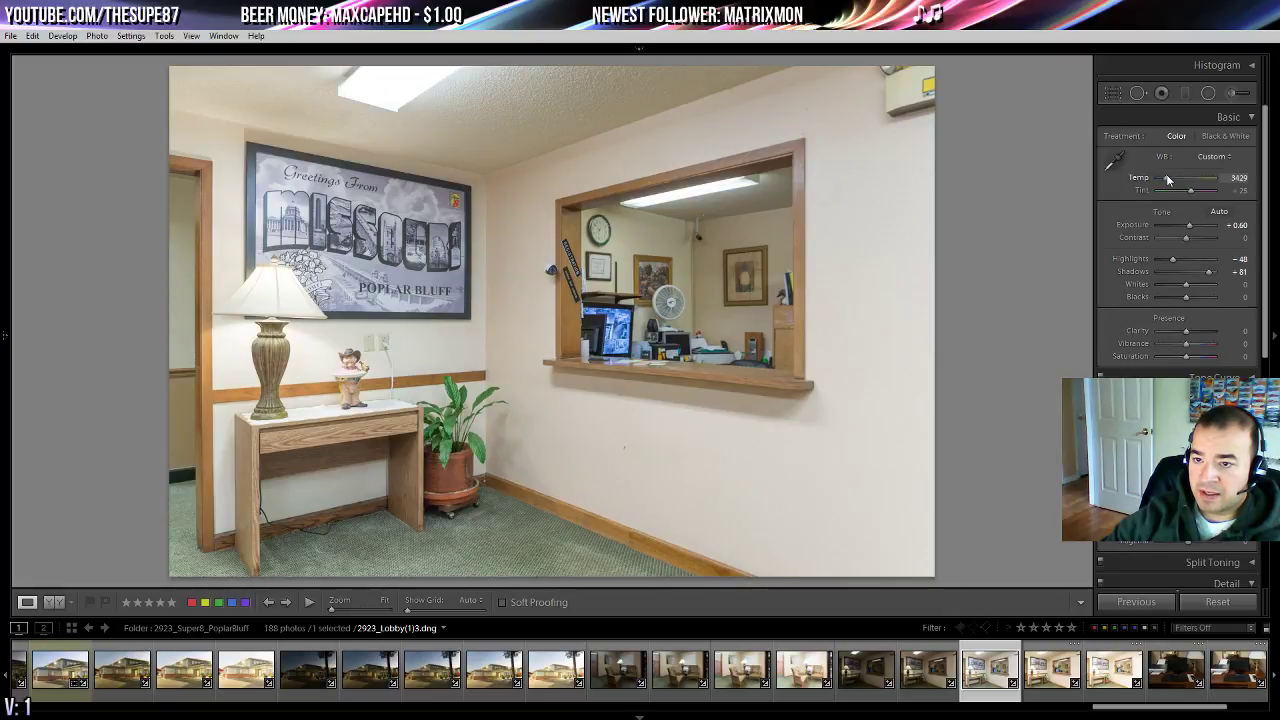
- Fine-tune the lobby photo's vertical perspective with the manual lens correction, aligning the door and window edges with the grid
{"action": "scroll", "coordinate": [1175, 230], "scroll_direction": "down", "scroll_amount": 2}
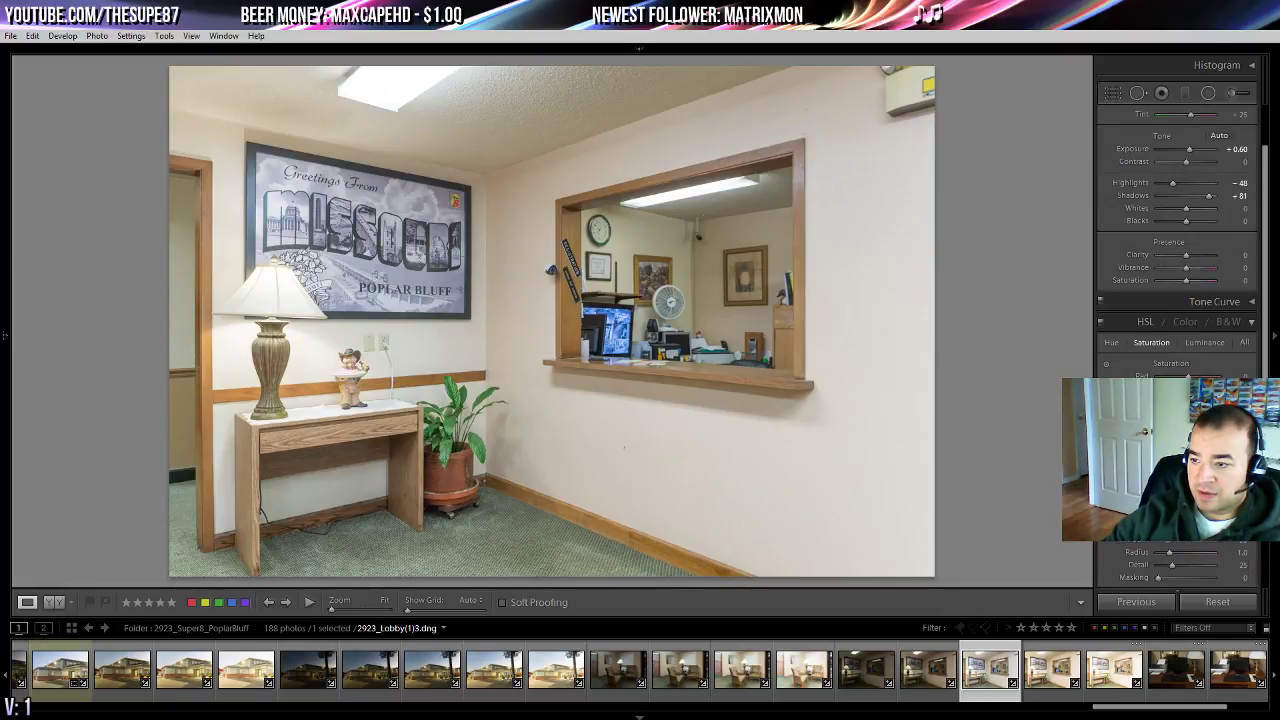
{"action": "scroll", "coordinate": [1153, 544], "scroll_direction": "down", "scroll_amount": 5}
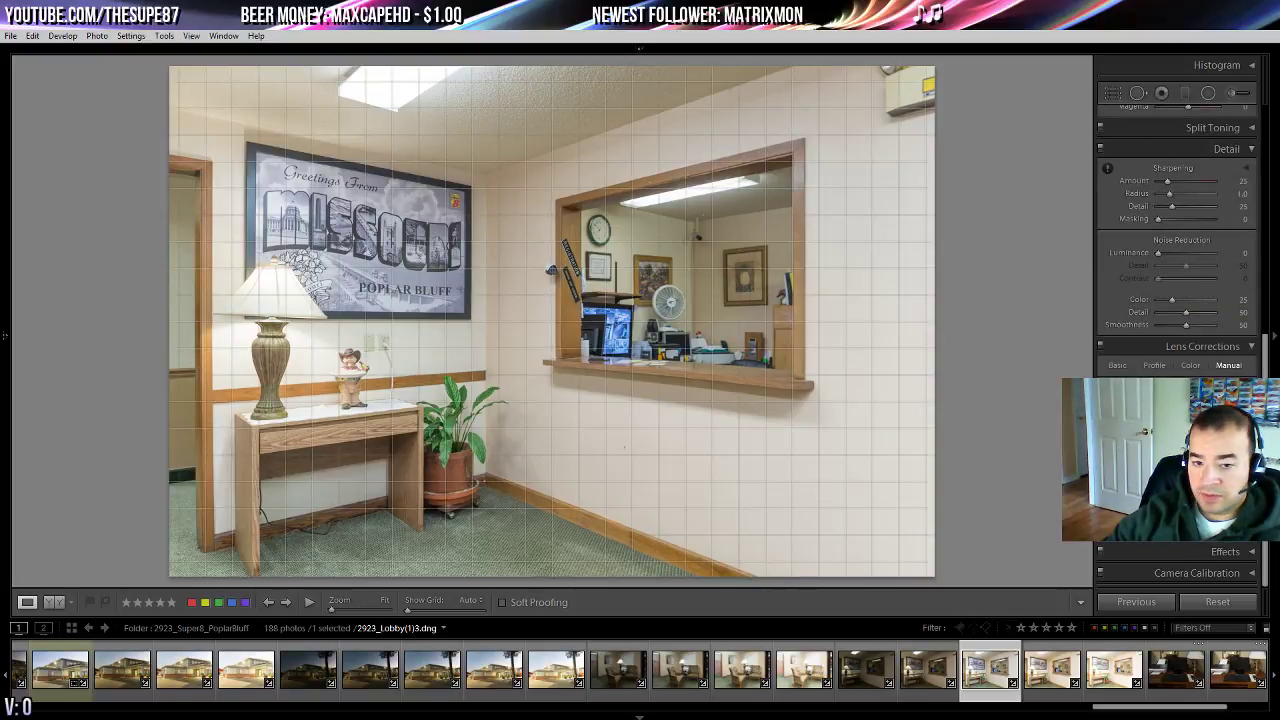
{"action": "key", "text": "Up"}
{"action": "key", "text": "Up"}
{"action": "key", "text": "Up"}
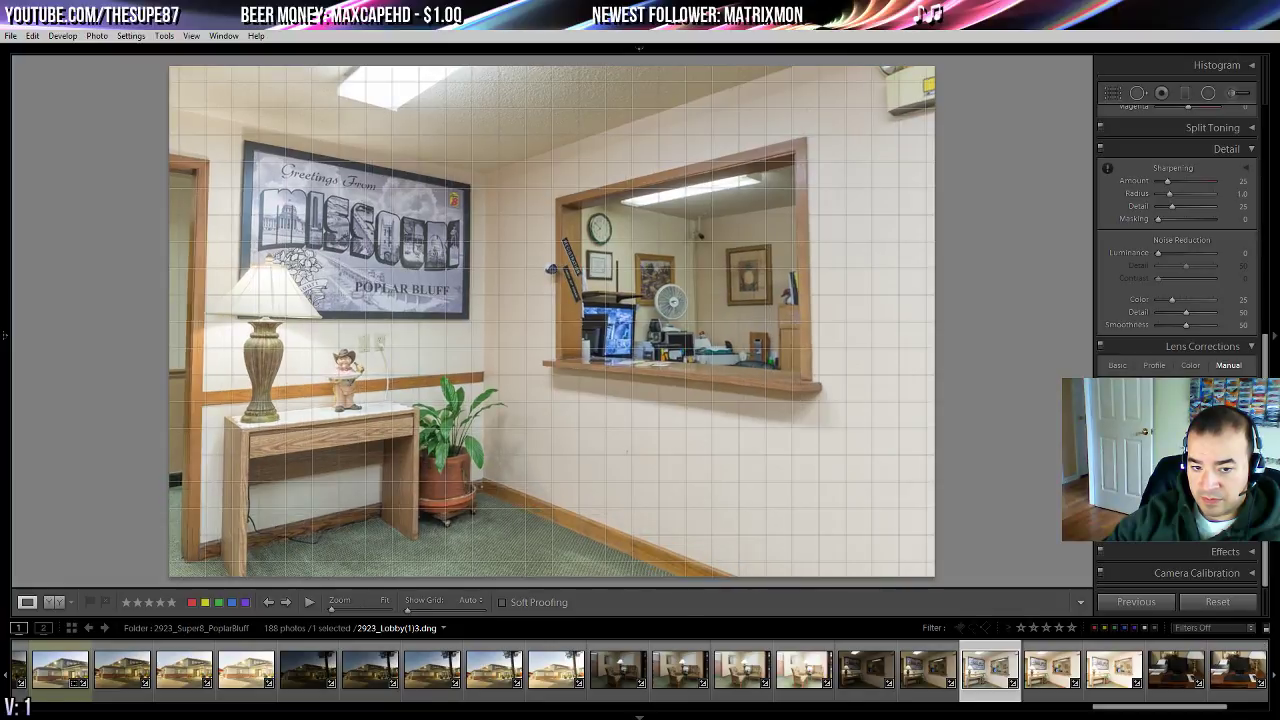
{"action": "key", "text": "Down"}
{"action": "key", "text": "Down"}
{"action": "key", "text": "Down"}
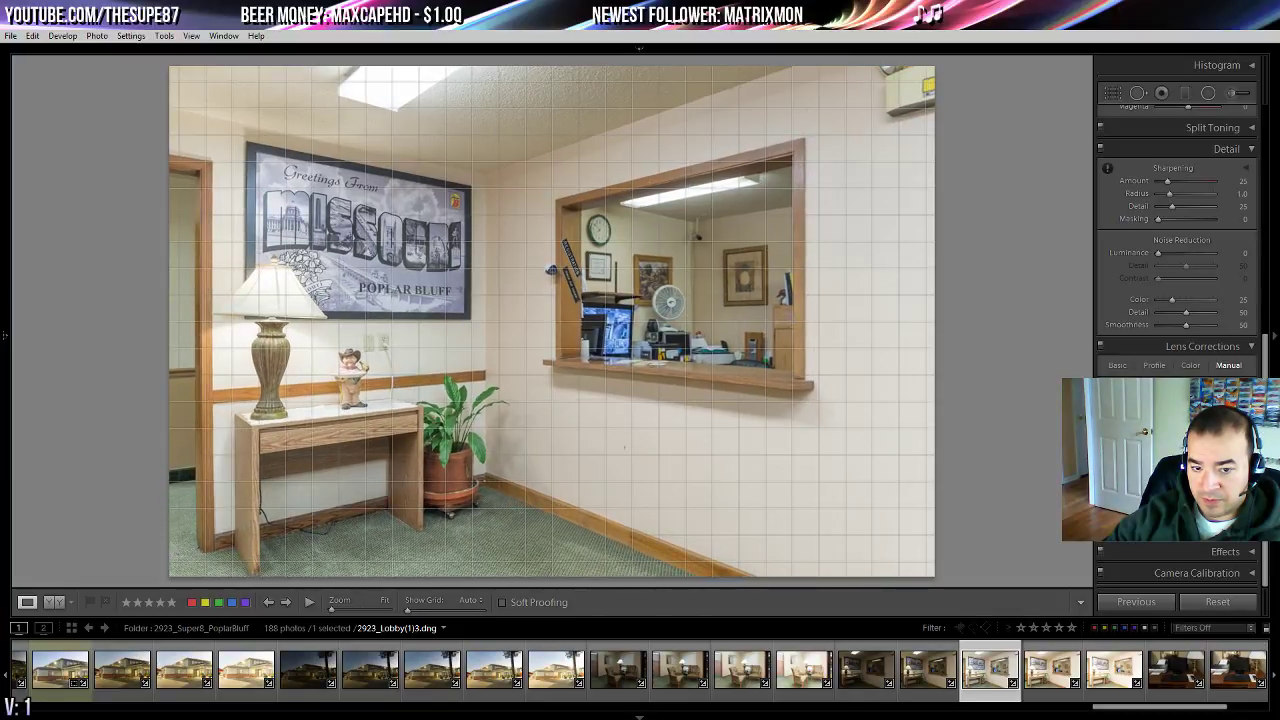
{"action": "key", "text": "Down"}
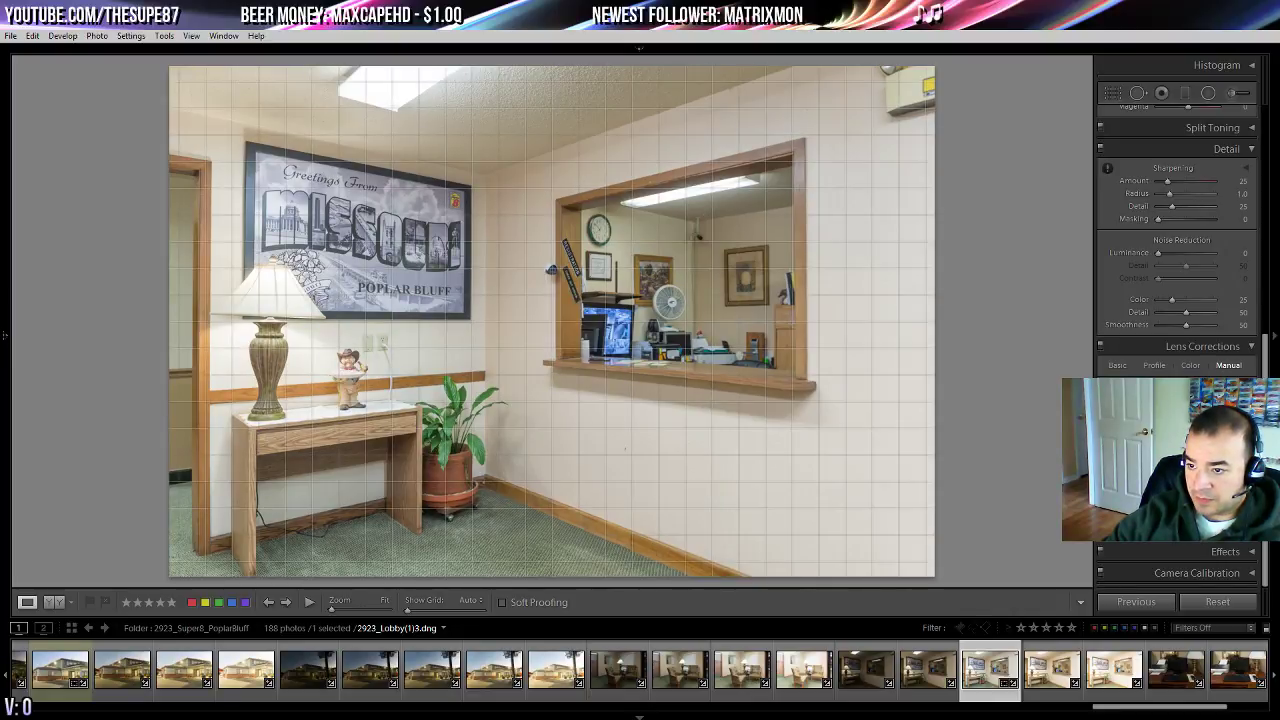
{"action": "key", "text": "Down"}
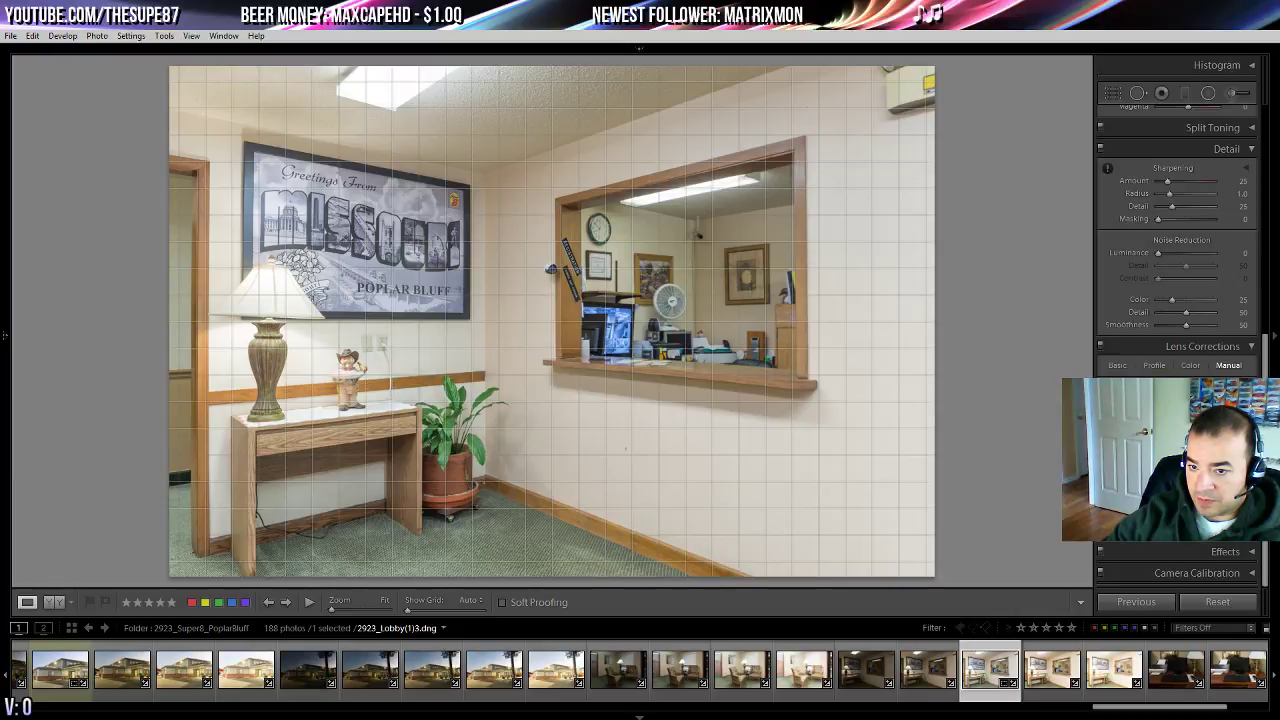
- Crop the lobby photo inward from its upper-right corner, cutting off the wall unit and most of the ceiling light
{"action": "left_click", "coordinate": [1117, 96]}
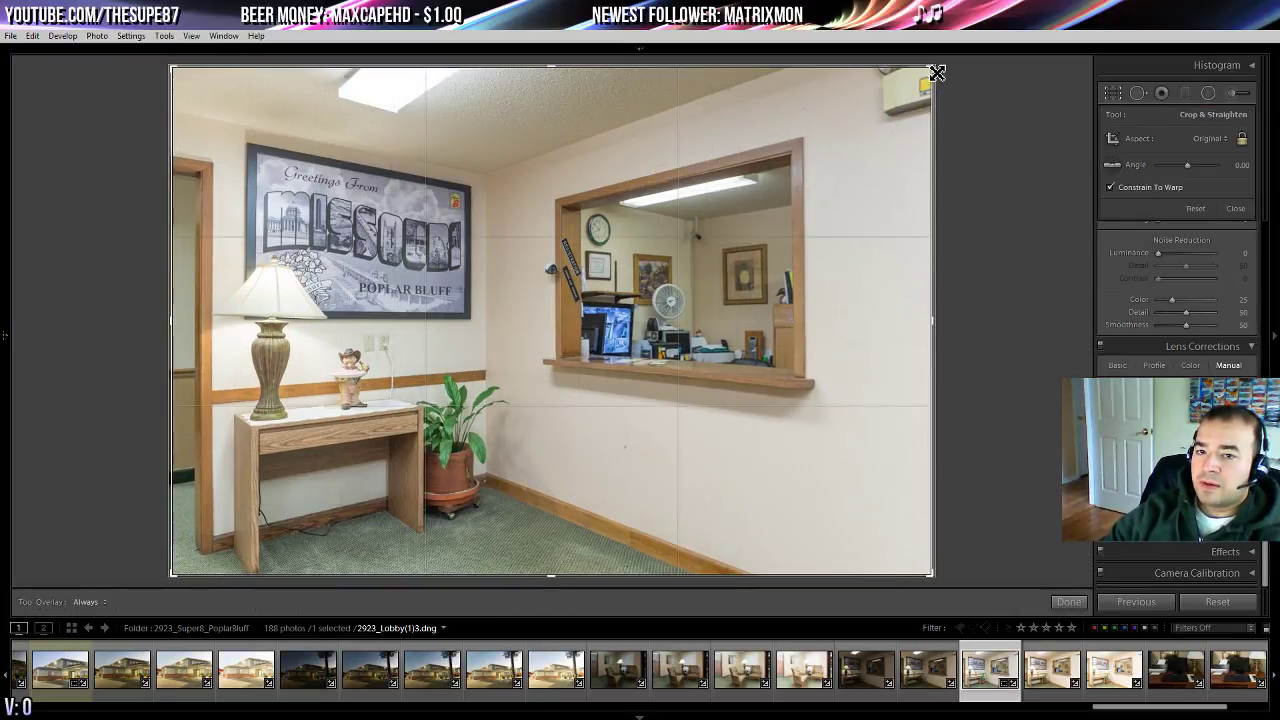
{"action": "left_click_drag", "start_coordinate": [929, 77], "coordinate": [905, 88]}
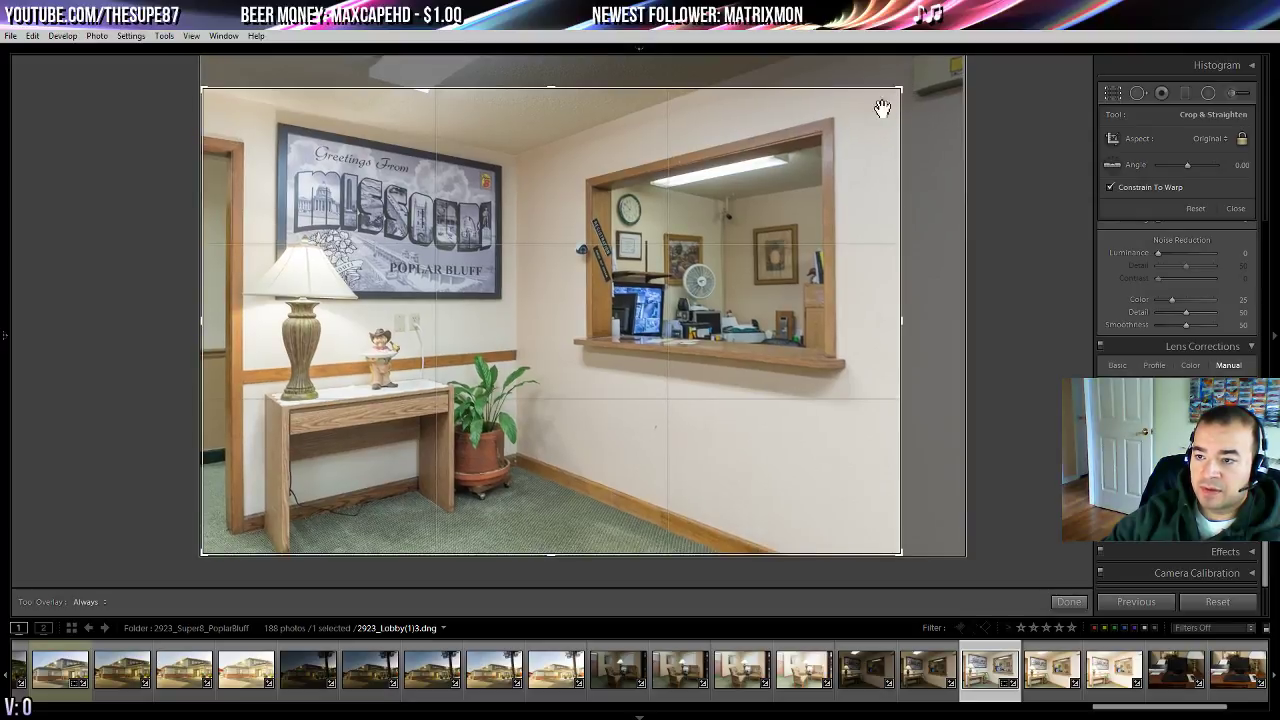
{"action": "double_click", "coordinate": [882, 109]}
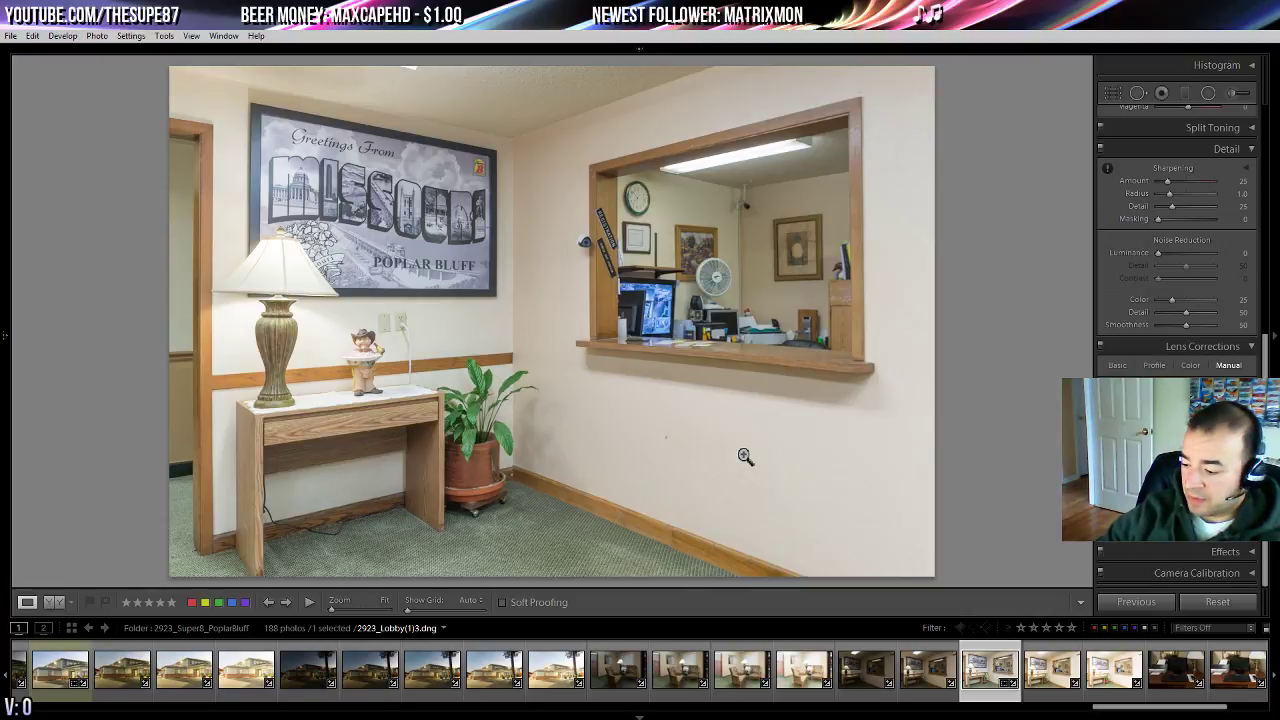
- Compare the exposures of the two business desk compositions and open 2923_Business(1)3.dng for editing
{"action": "scroll", "coordinate": [1048, 676], "scroll_direction": "down", "scroll_amount": 2}
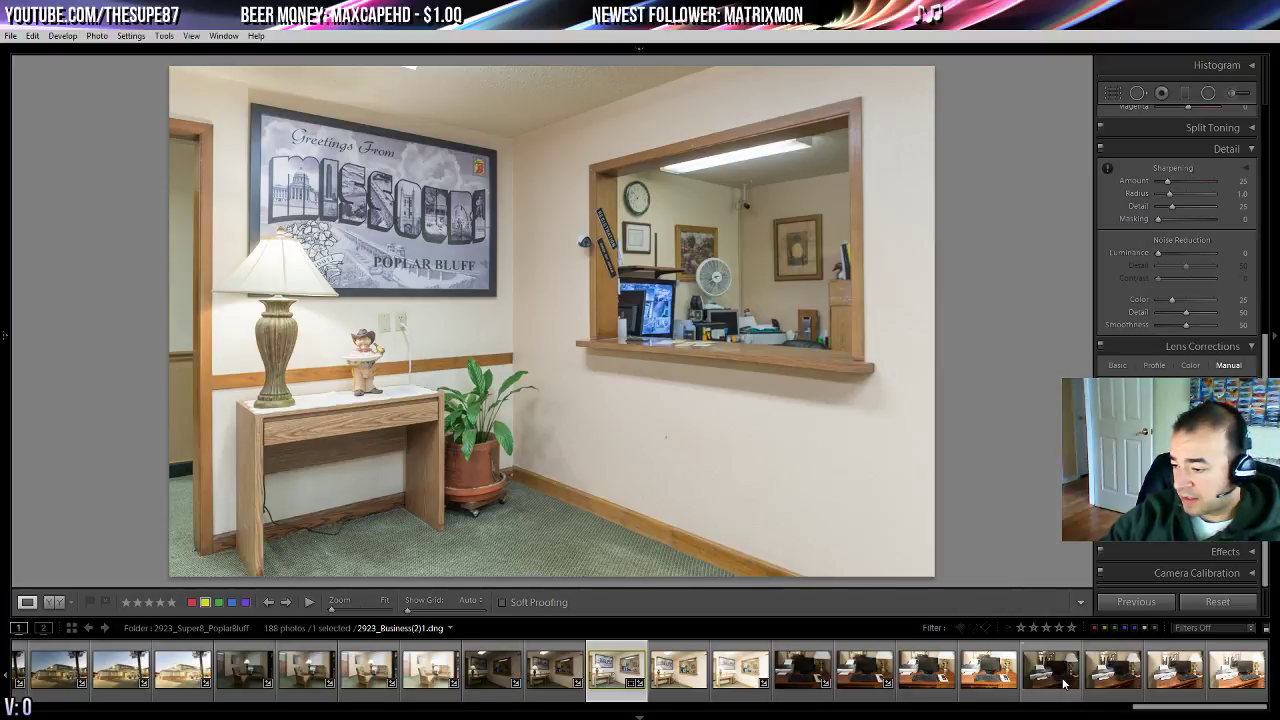
{"action": "left_click", "coordinate": [976, 678]}
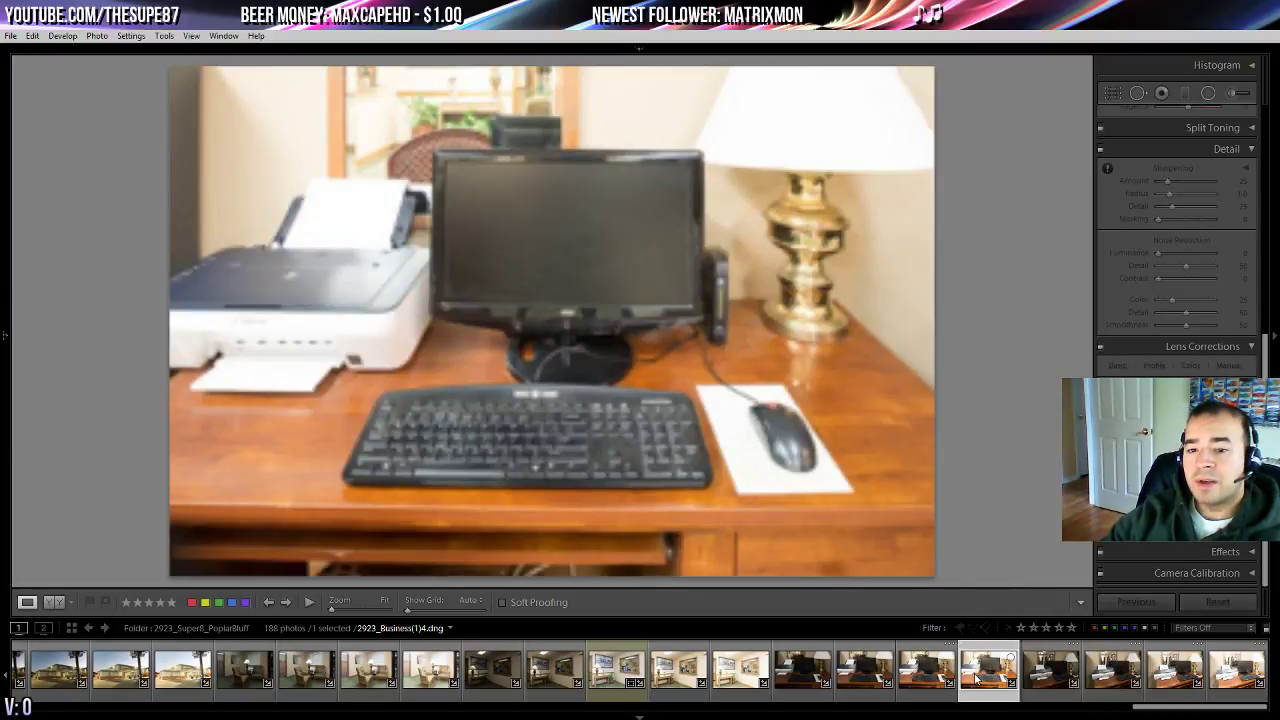
{"action": "left_click", "coordinate": [1050, 678]}
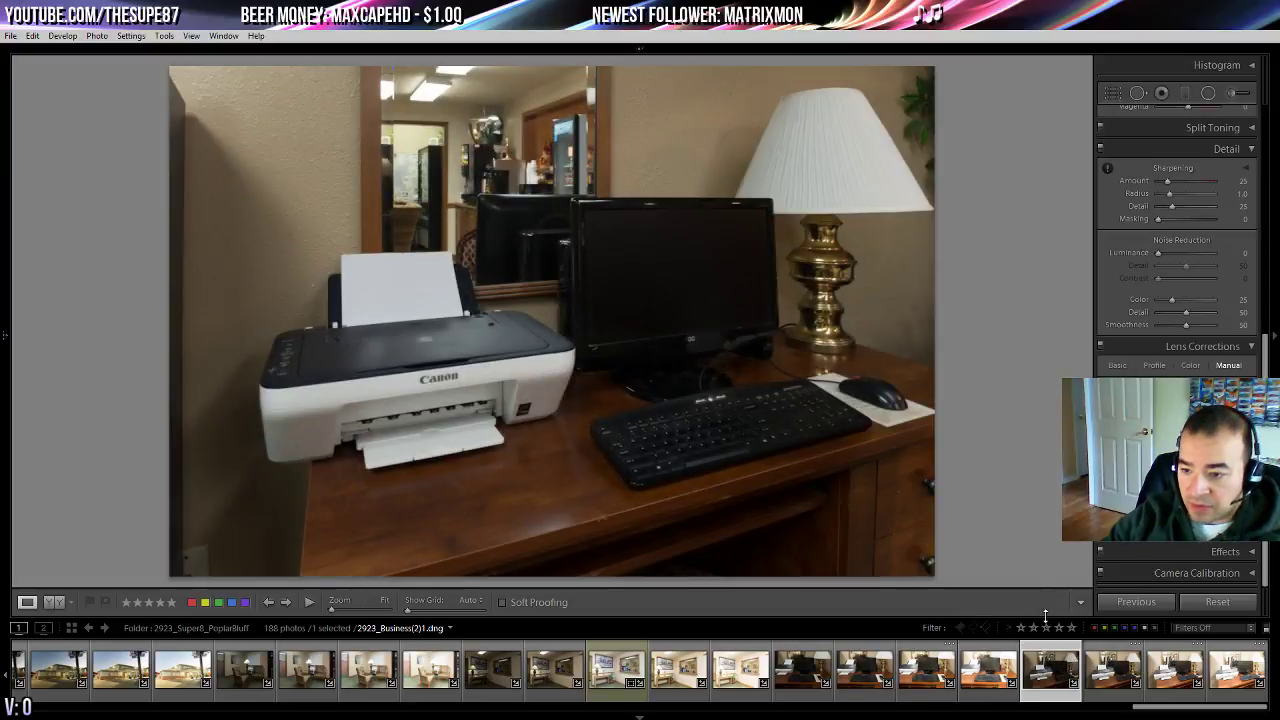
{"action": "left_click", "coordinate": [922, 676]}
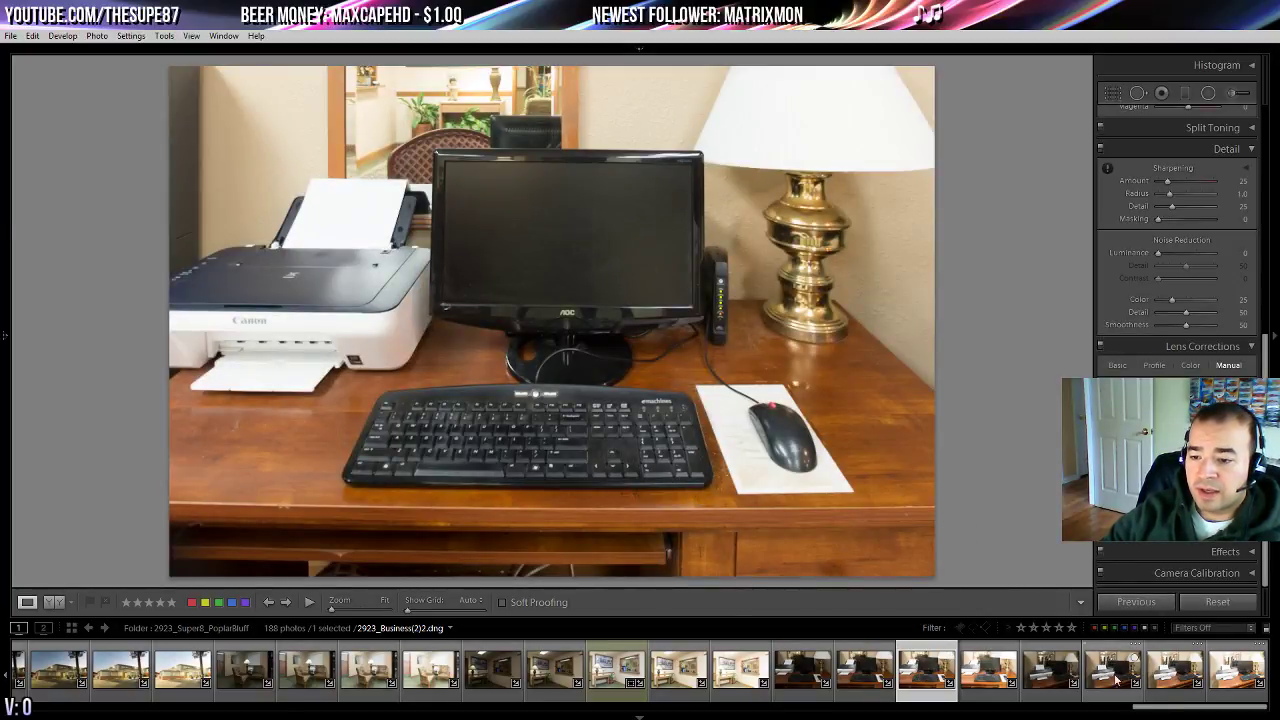
{"action": "left_click", "coordinate": [1177, 685]}
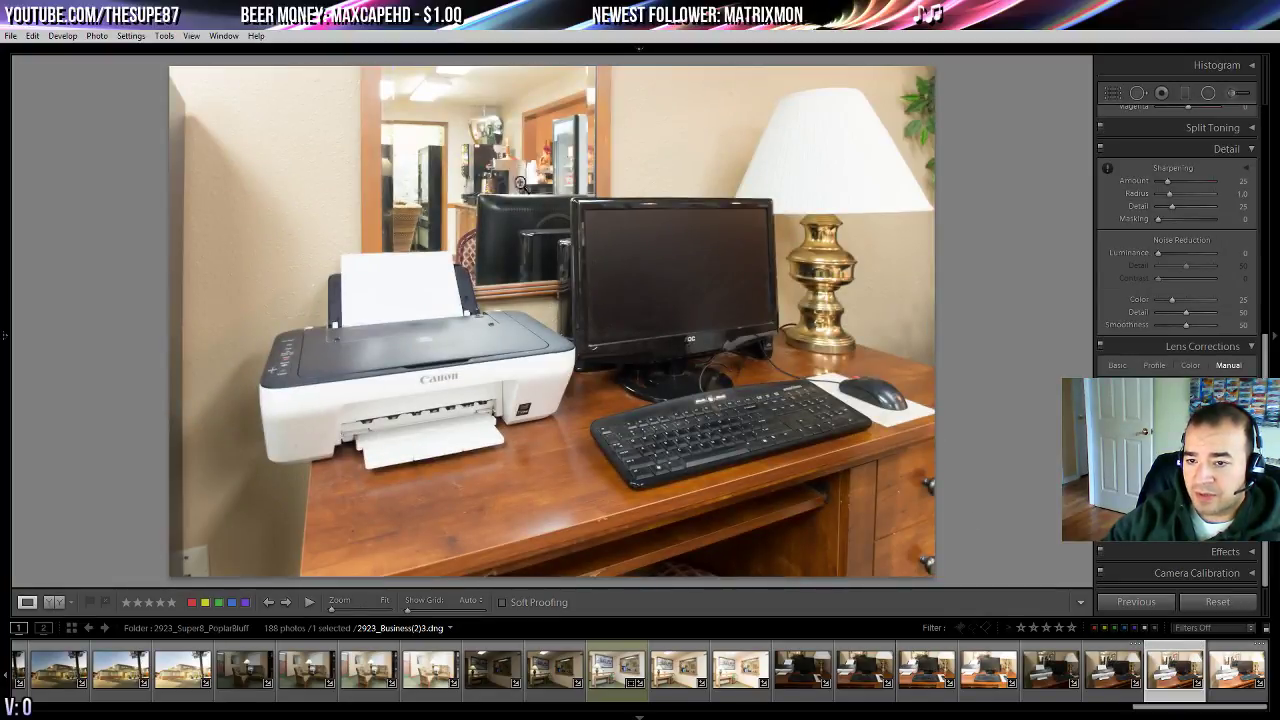
{"action": "left_click", "coordinate": [993, 677]}
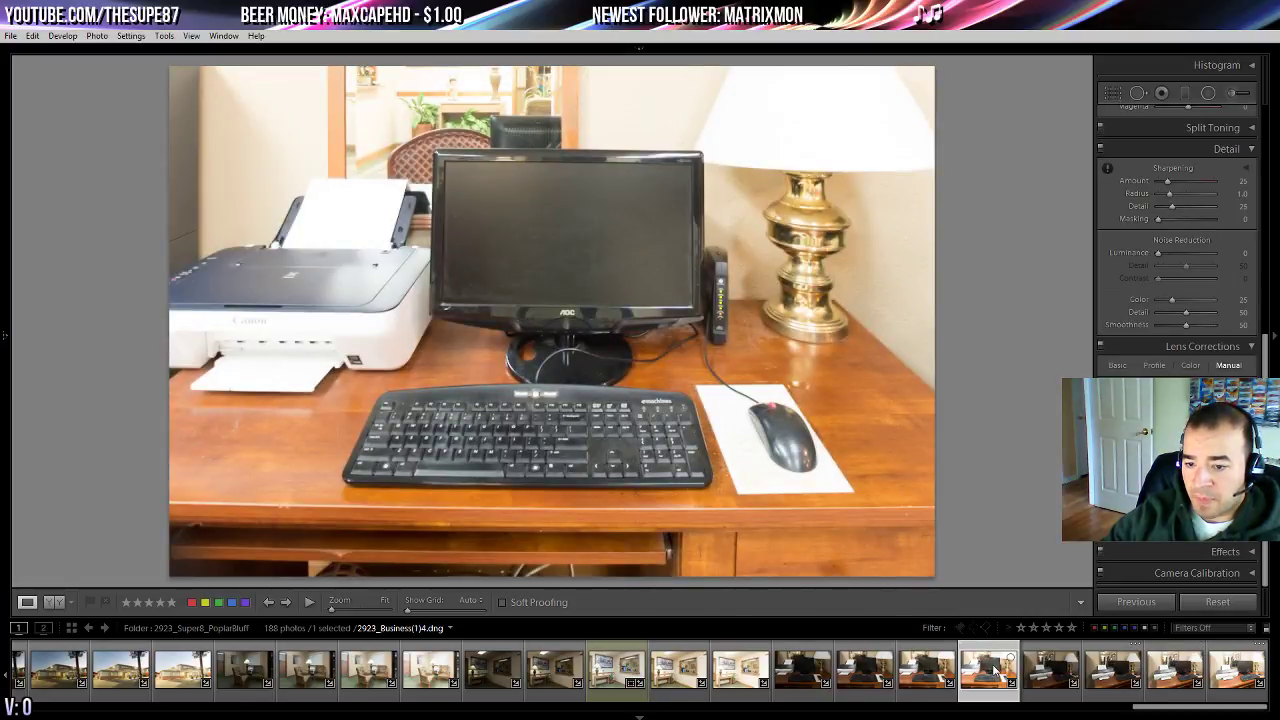
{"action": "left_click", "coordinate": [926, 670]}
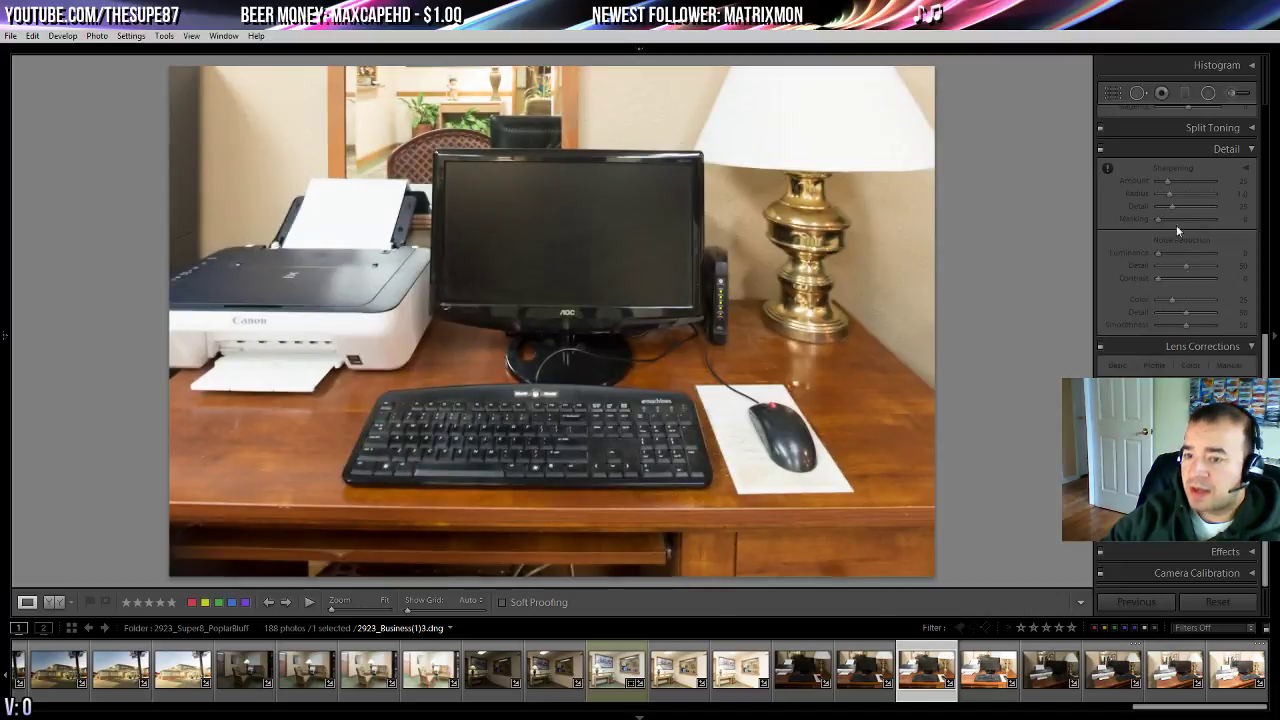
- Apply automatic tone to the business desk photo, and set highlights to -90 and shadows to +43
{"action": "scroll", "coordinate": [1204, 314], "scroll_direction": "up", "scroll_amount": 5}
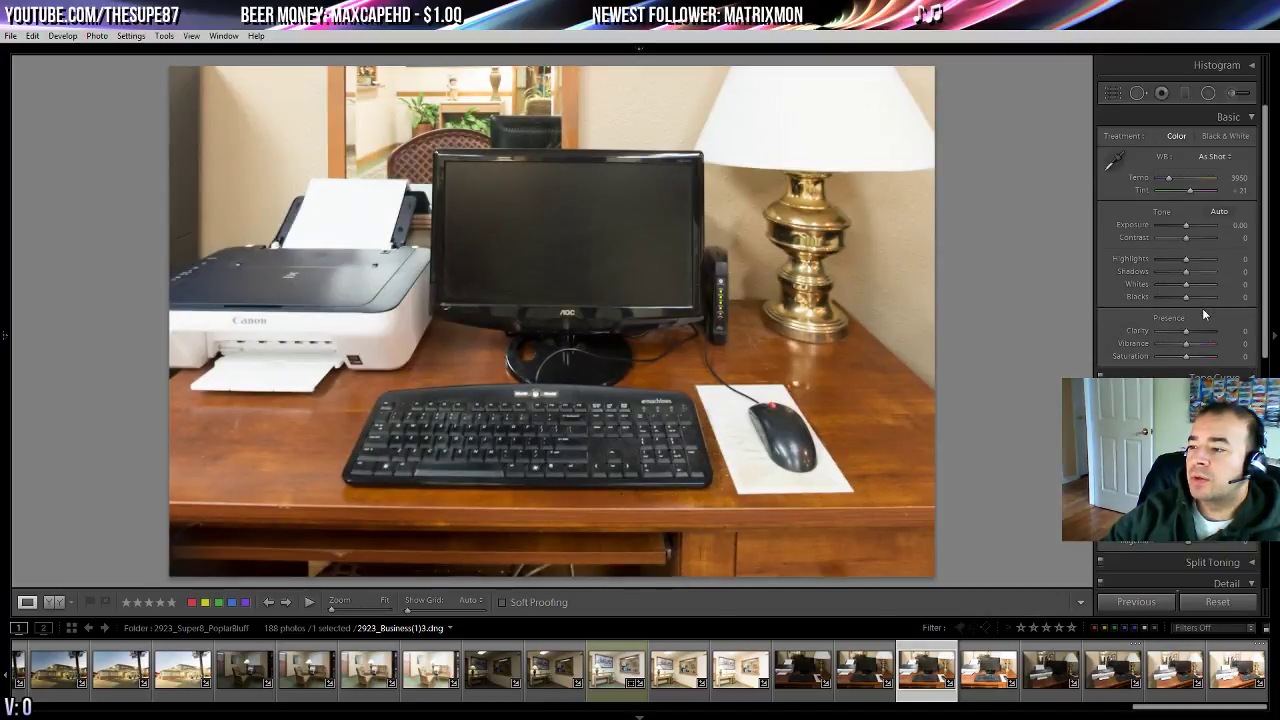
{"action": "left_click", "coordinate": [1219, 211]}
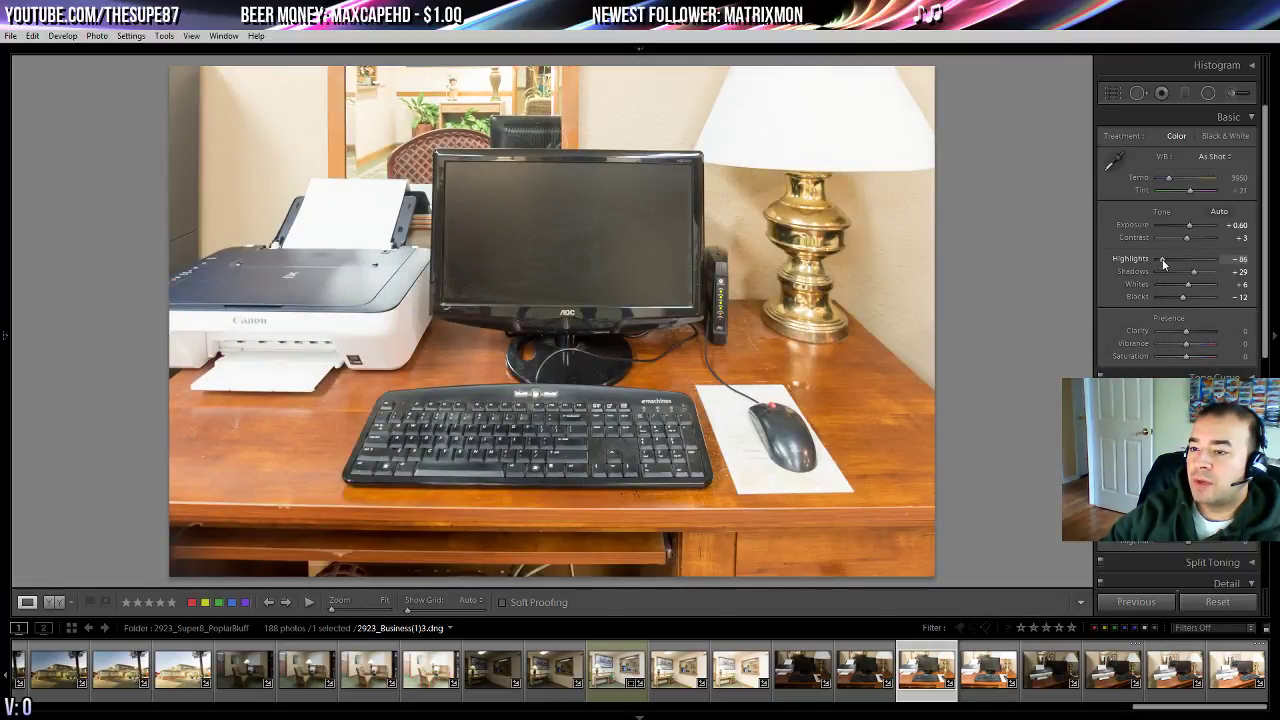
{"action": "left_click_drag", "start_coordinate": [1161, 259], "coordinate": [1199, 273]}
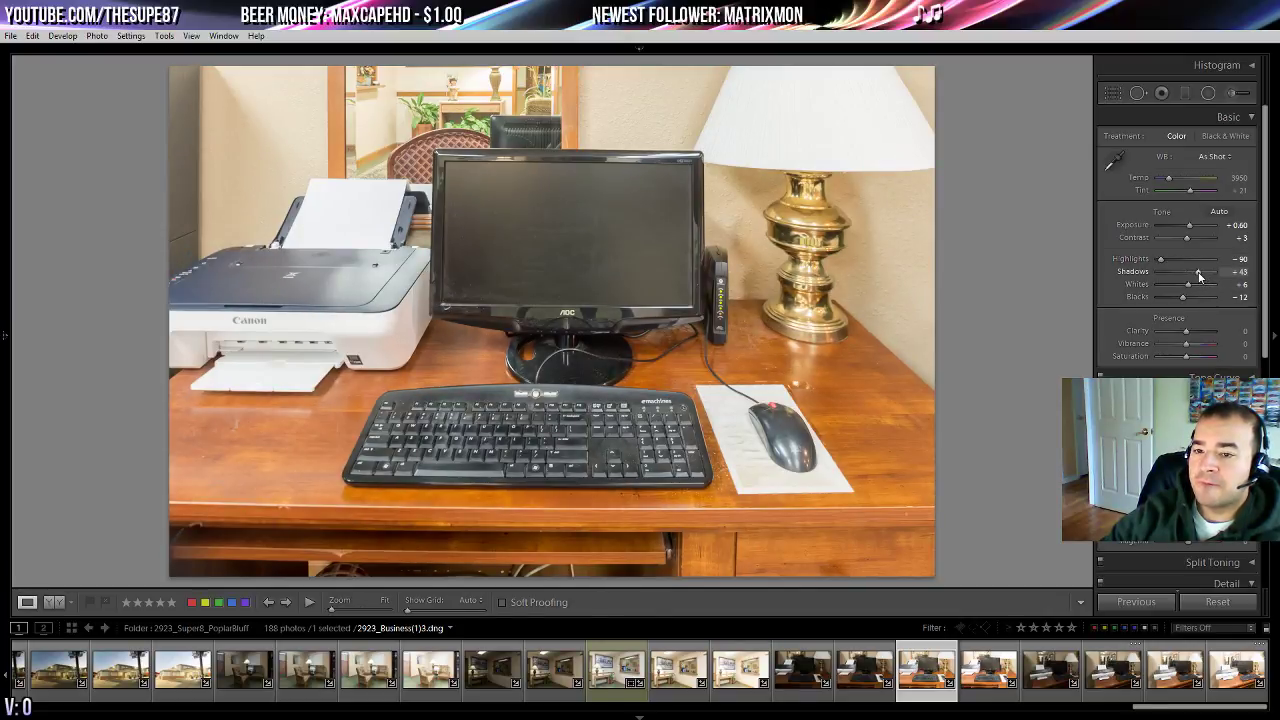
- Crop the business desk photo inward from its lower corners, cutting off most of the area beneath the desktop
{"action": "key", "text": "r"}
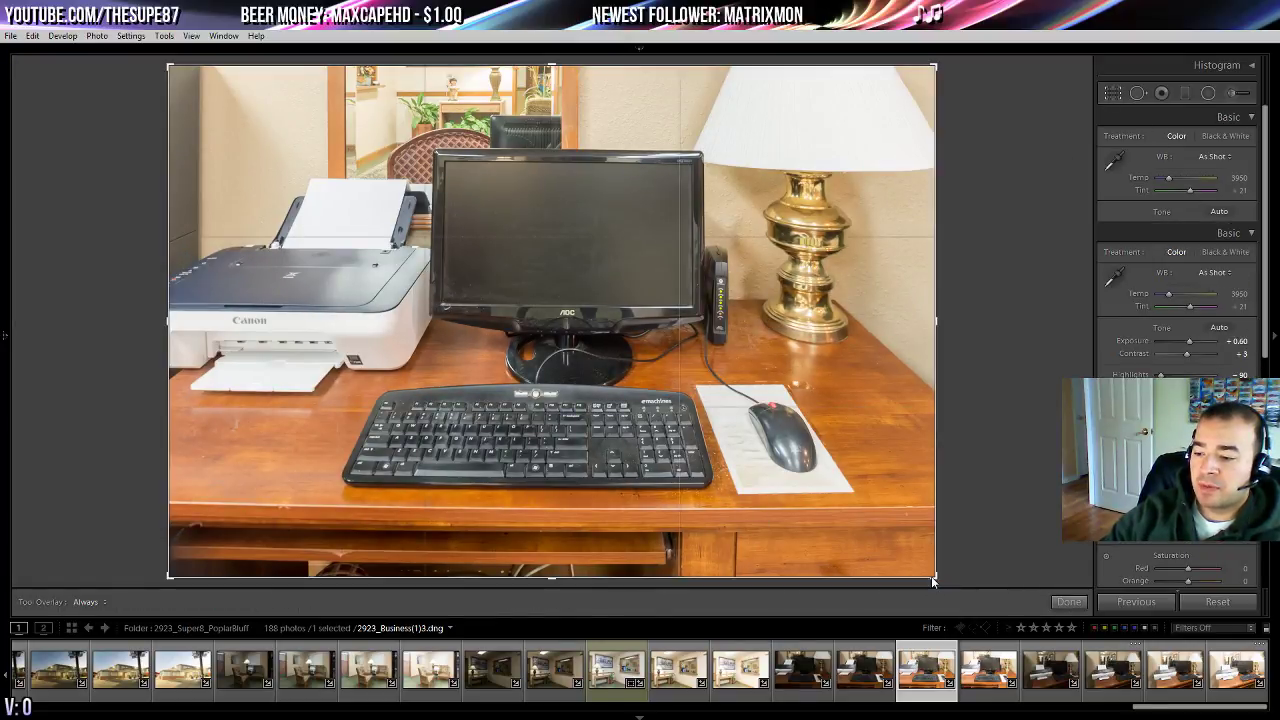
{"action": "left_click_drag", "start_coordinate": [934, 580], "coordinate": [916, 569]}
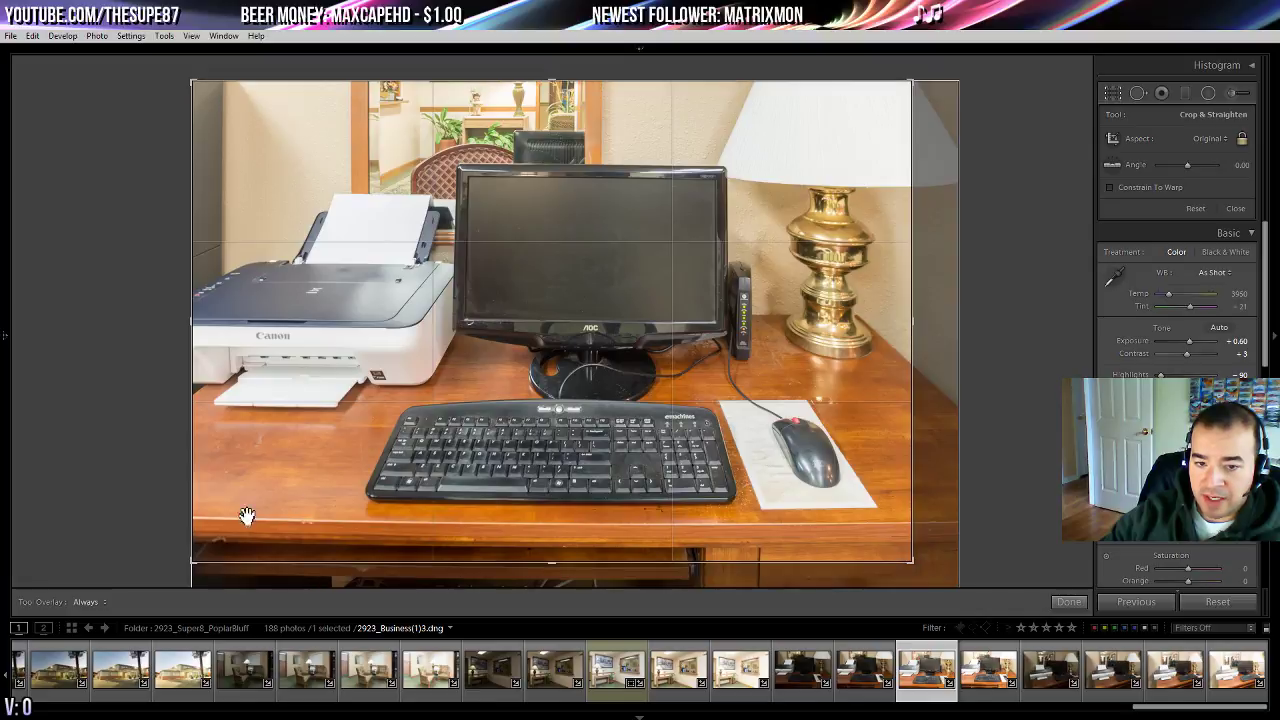
{"action": "left_click_drag", "start_coordinate": [200, 557], "coordinate": [211, 551]}
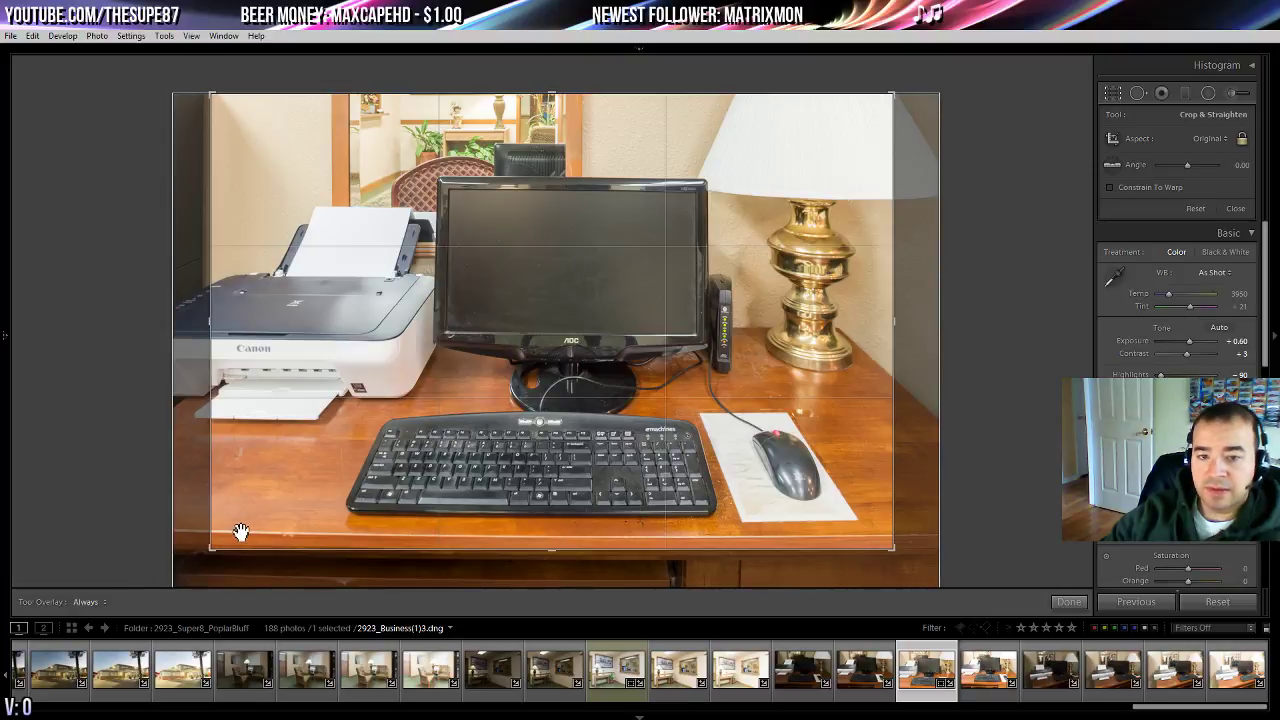
{"action": "left_click_drag", "start_coordinate": [214, 551], "coordinate": [214, 556]}
{"action": "key", "text": "Return"}
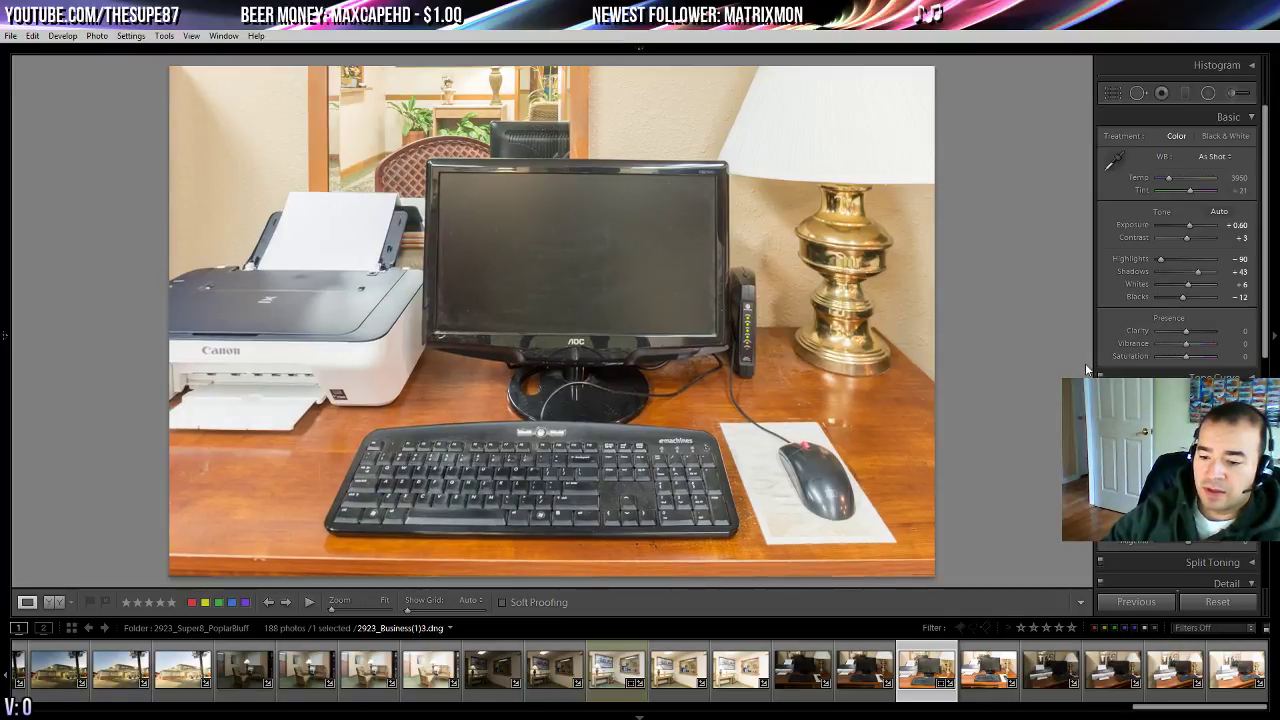
- Fine-tune the business desk photo's perspective with the manual lens correction, aligning the monitor edges with the grid
{"action": "scroll", "coordinate": [1168, 328], "scroll_direction": "down", "scroll_amount": 8}
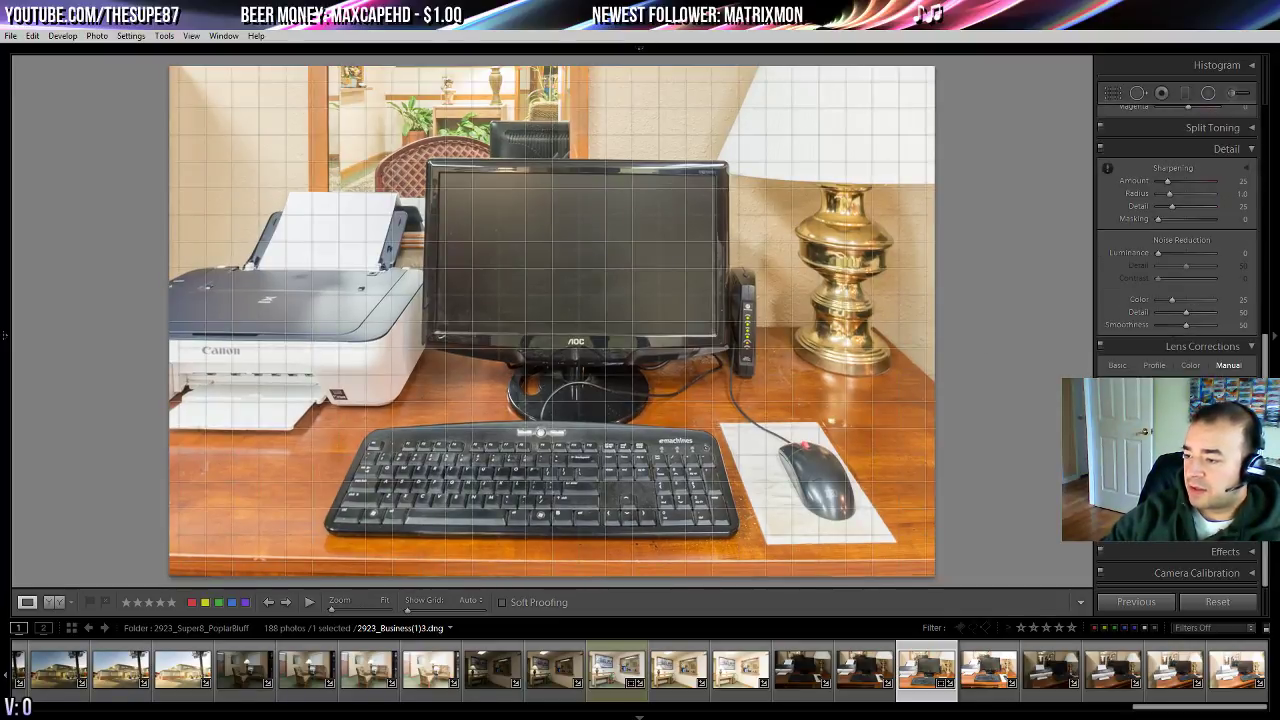
{"action": "key", "text": "Down"}
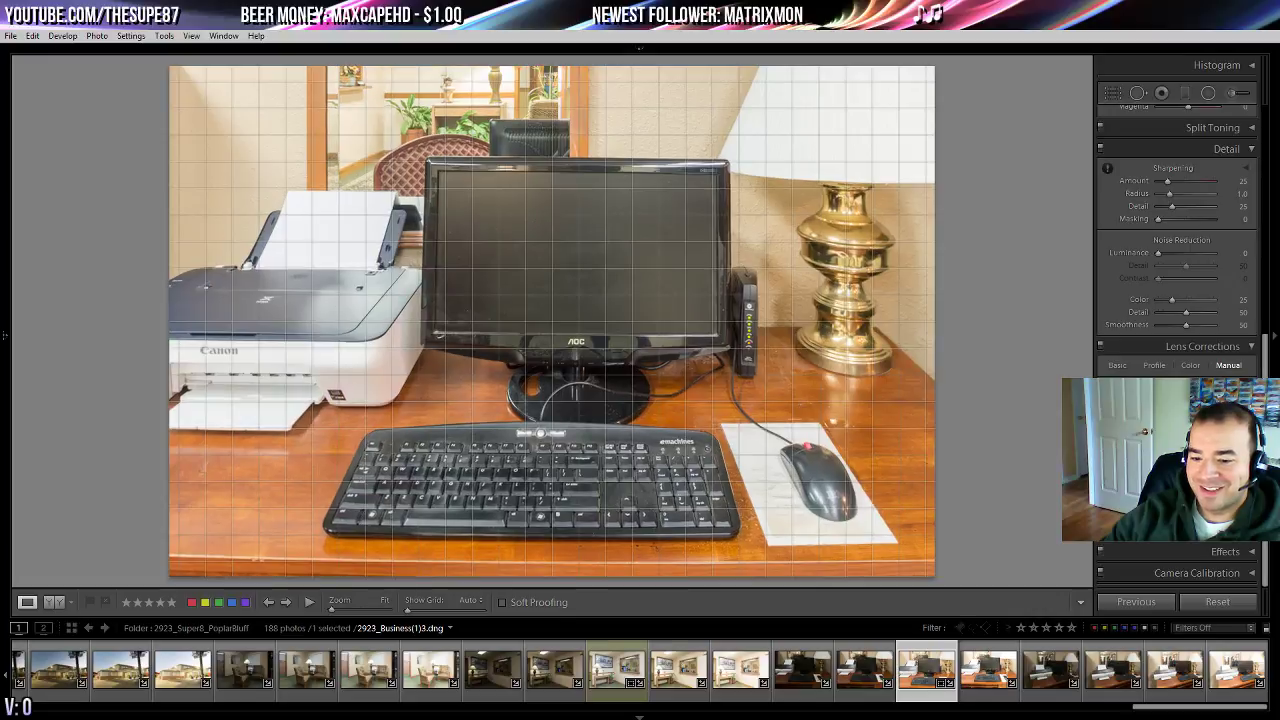
{"action": "key", "text": "Up"}
{"action": "key", "text": "Up"}
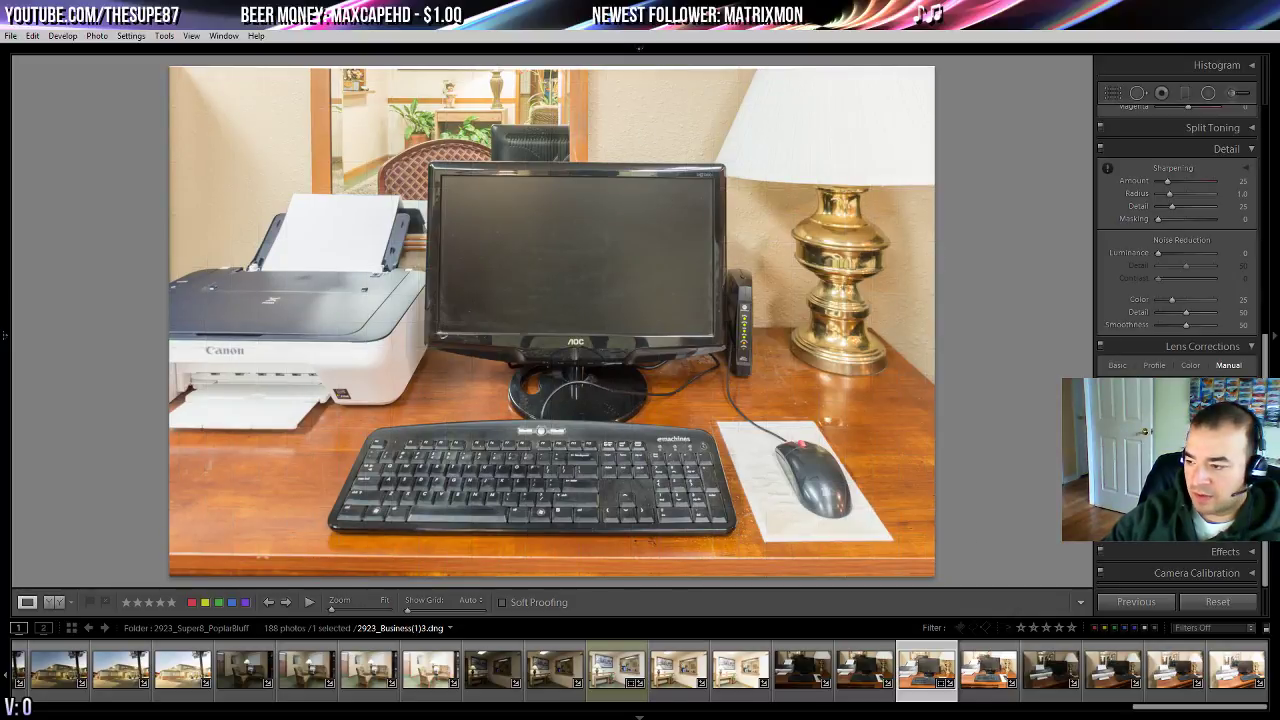
{"action": "left_click", "coordinate": [1108, 485]}
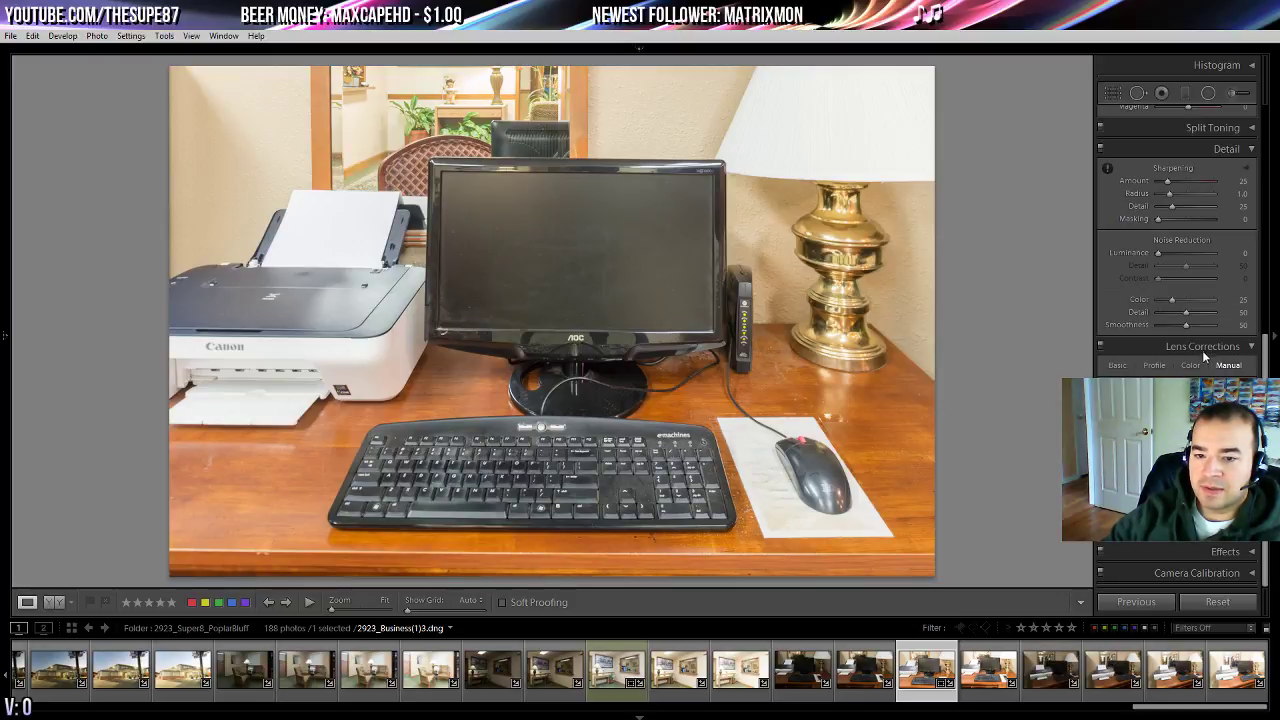
- Set the desk photo's white balance to Auto and highlights to -100, and label the photo yellow
{"action": "scroll", "coordinate": [1212, 320], "scroll_direction": "up", "scroll_amount": 5}
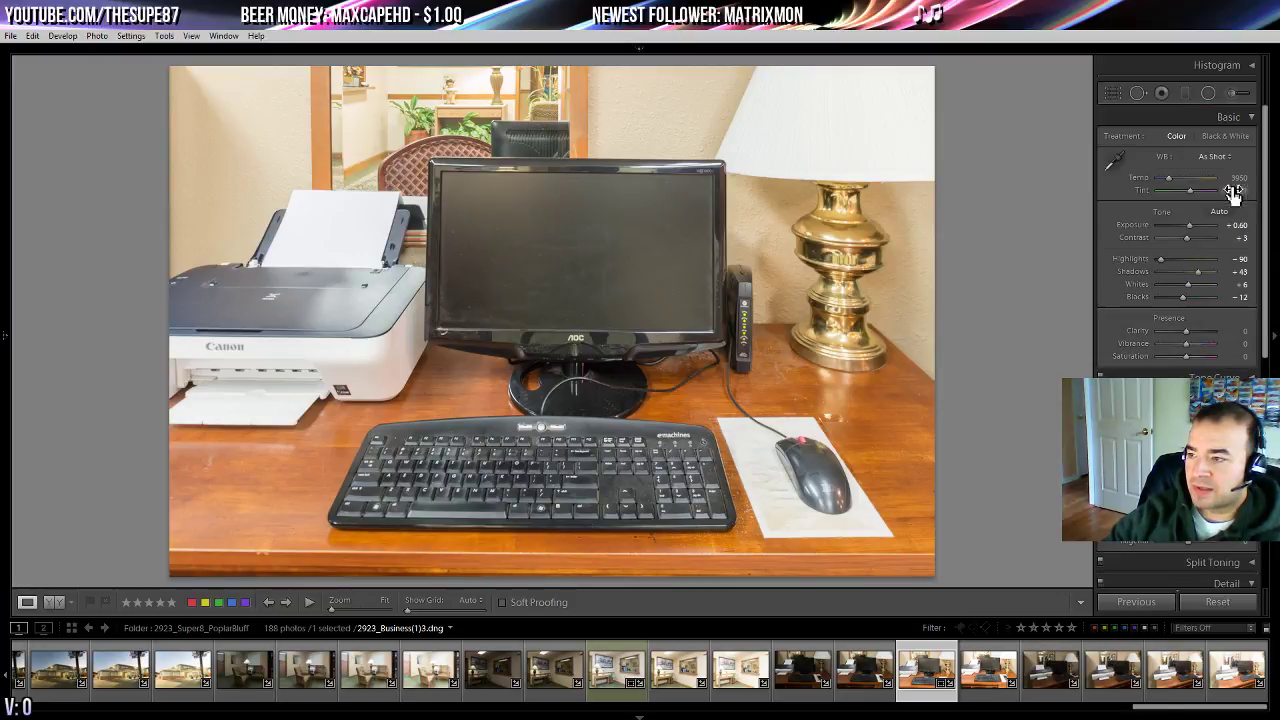
{"action": "left_click", "coordinate": [1215, 156]}
{"action": "left_click", "coordinate": [1206, 180]}
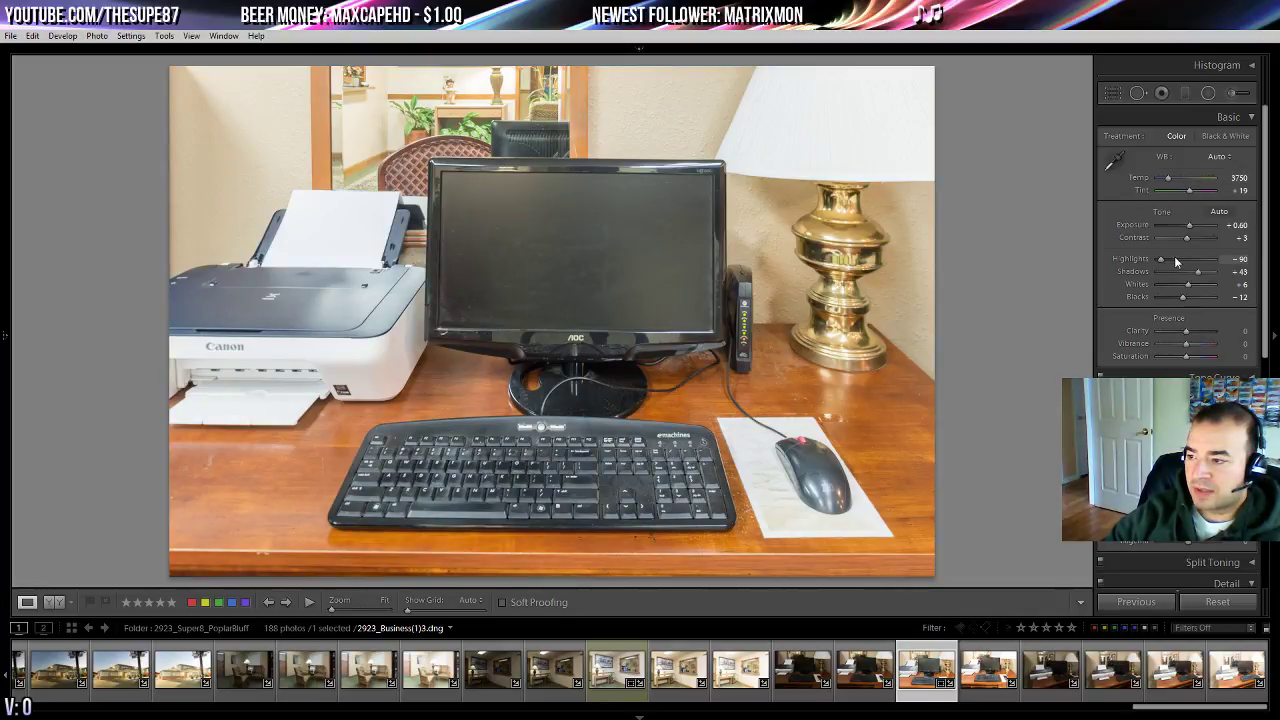
{"action": "left_click_drag", "start_coordinate": [1162, 258], "coordinate": [1152, 258]}
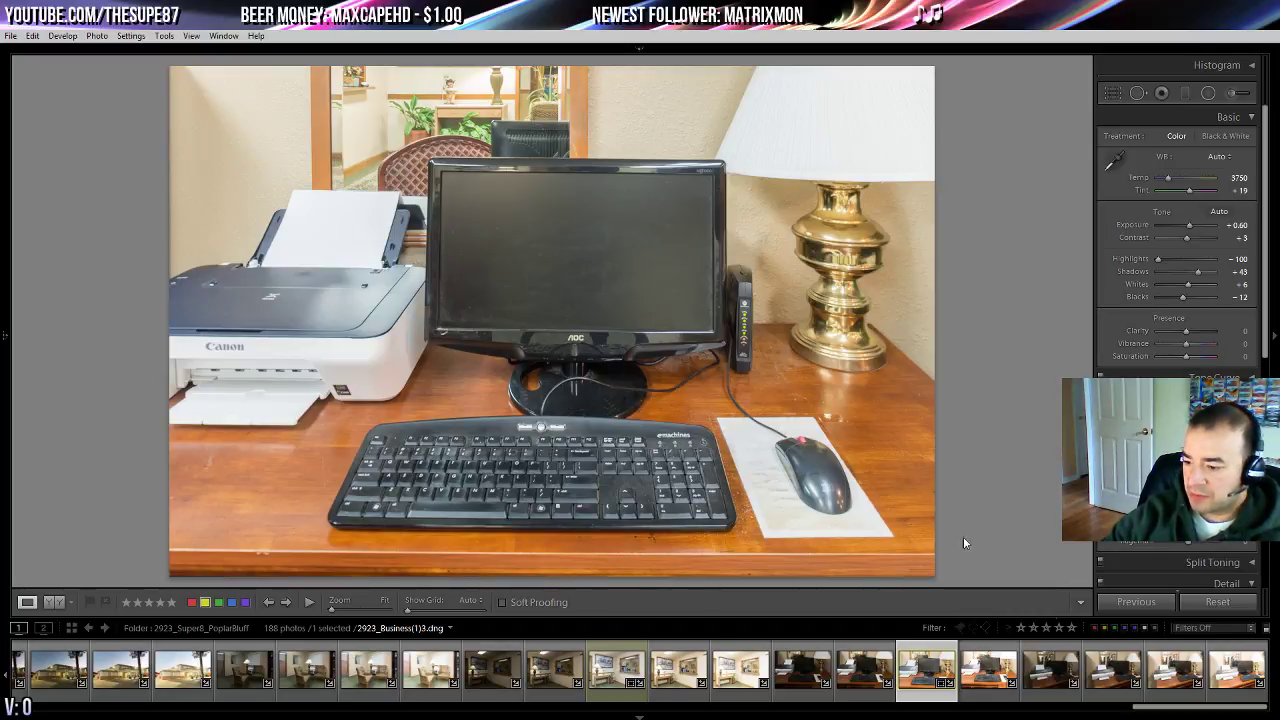
- Filter the filmstrip to yellow-labeled photos and compare the finished daytime and dusk exterior shots
{"action": "left_click", "coordinate": [1105, 628]}
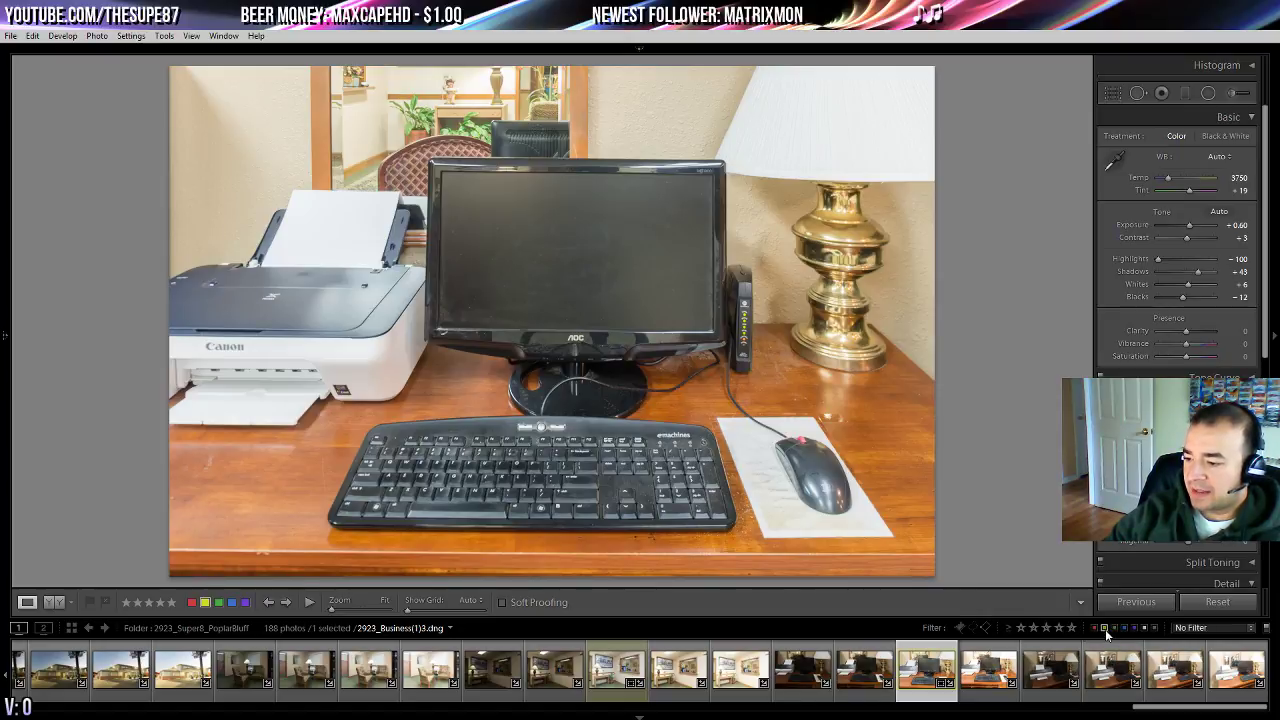
{"action": "left_click", "coordinate": [1105, 629]}
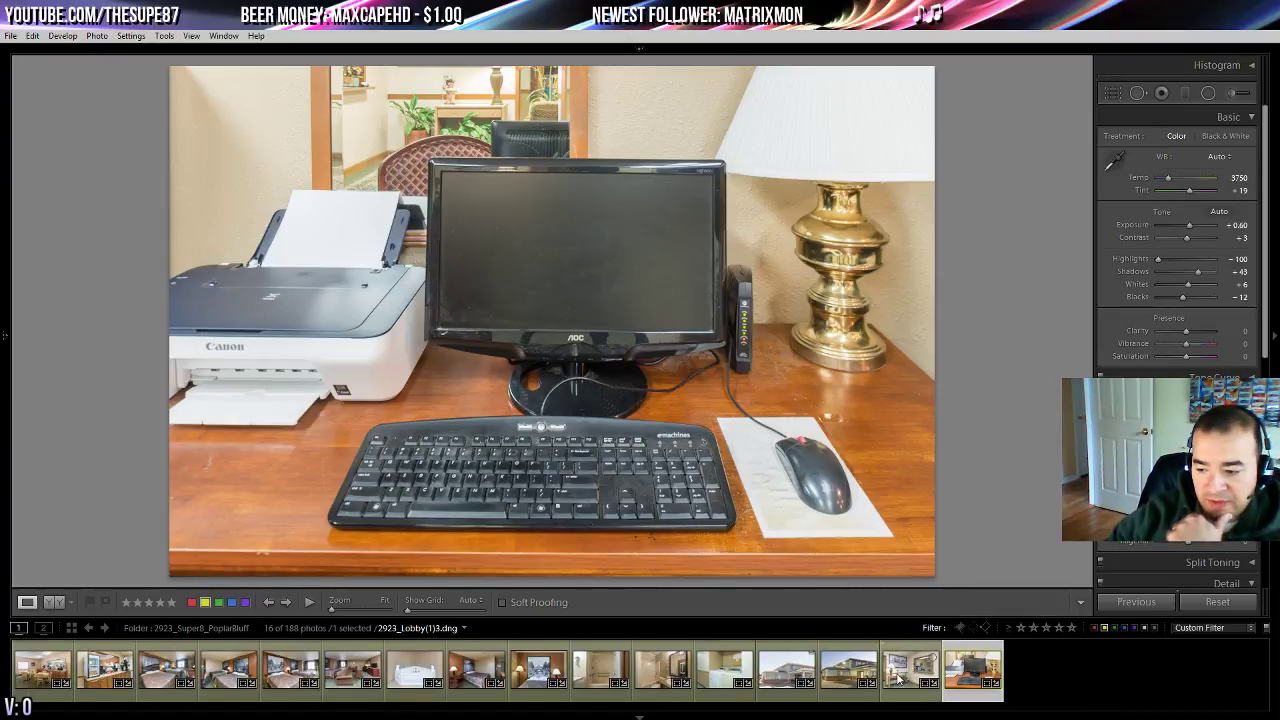
{"action": "left_click", "coordinate": [847, 680]}
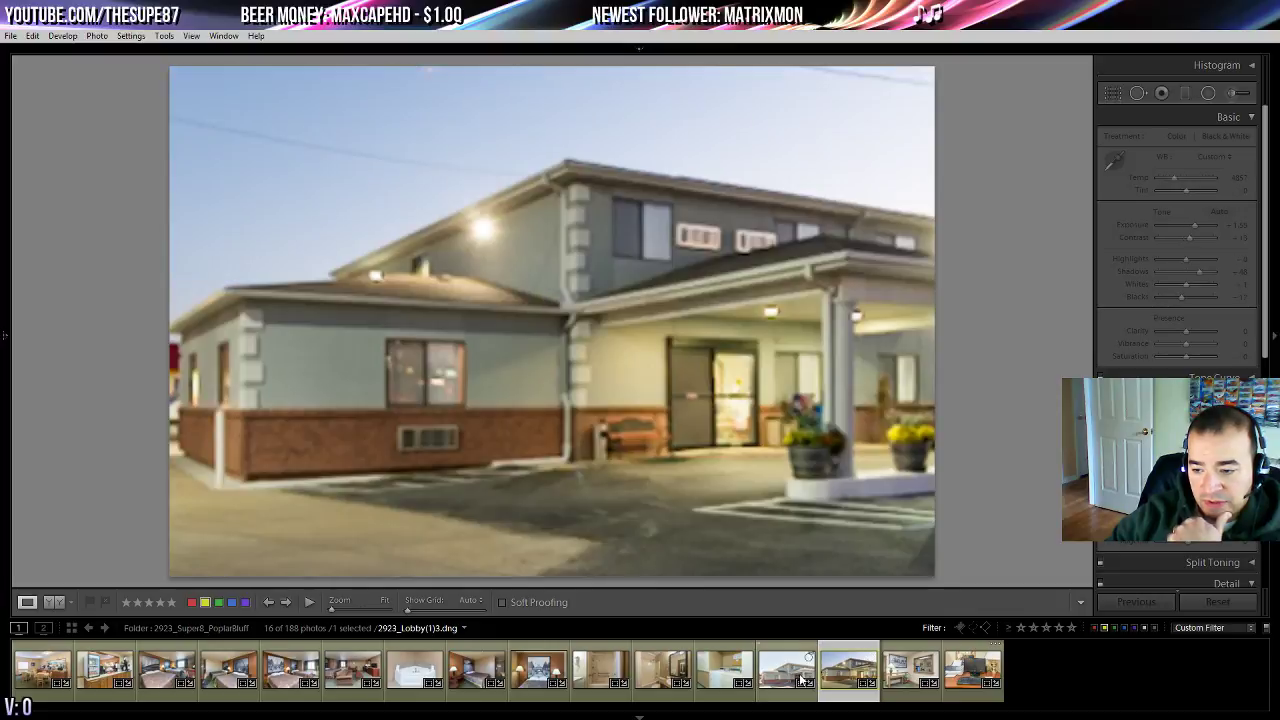
{"action": "left_click", "coordinate": [790, 675]}
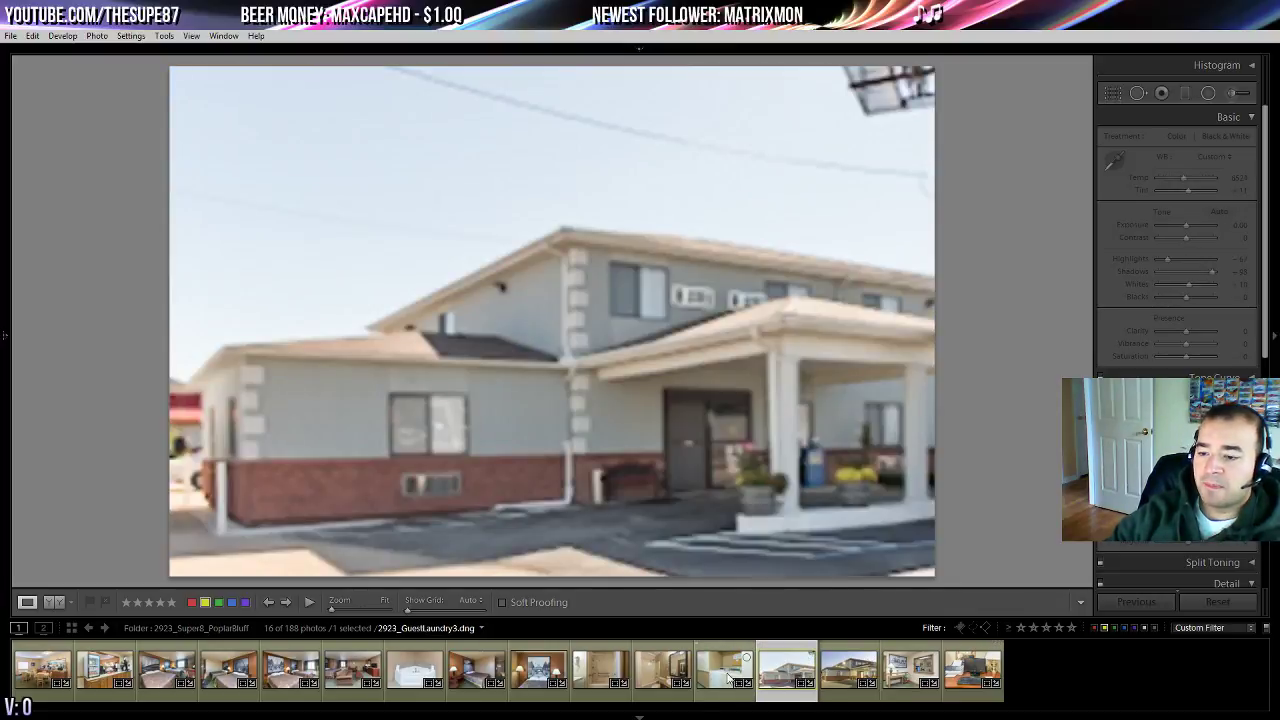
{"action": "left_click", "coordinate": [845, 678]}
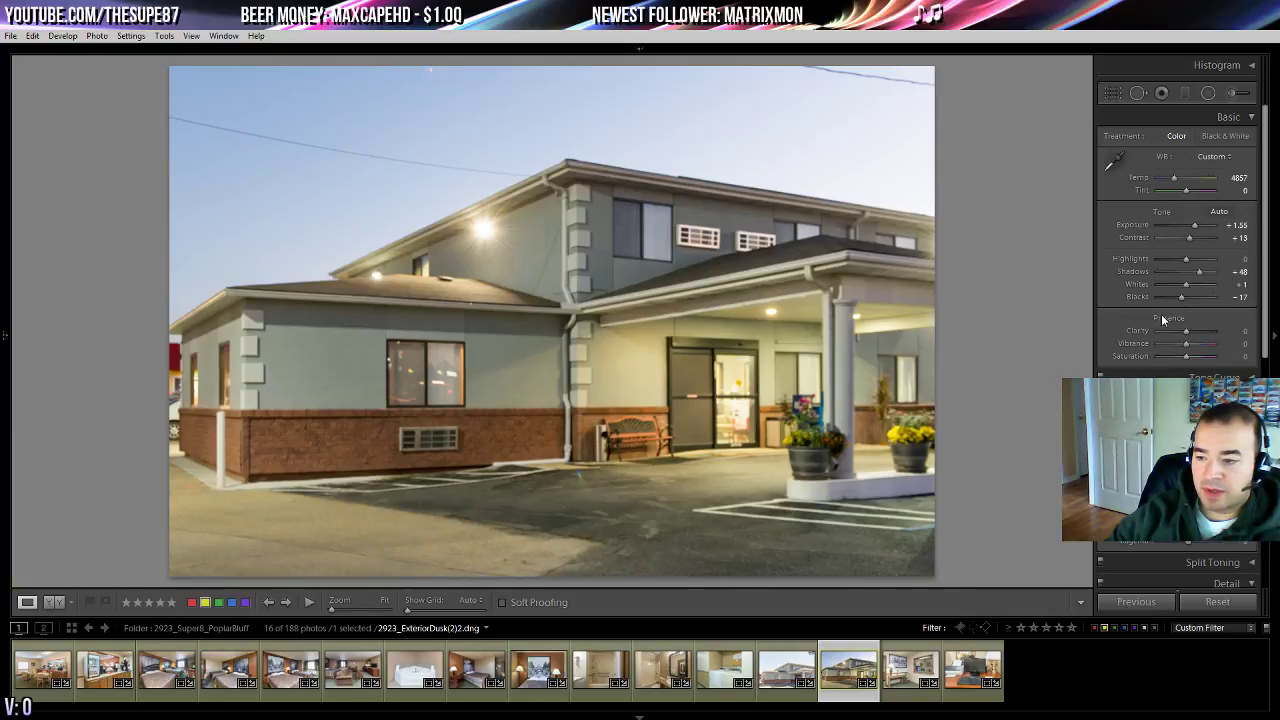
{"action": "left_click", "coordinate": [788, 672]}
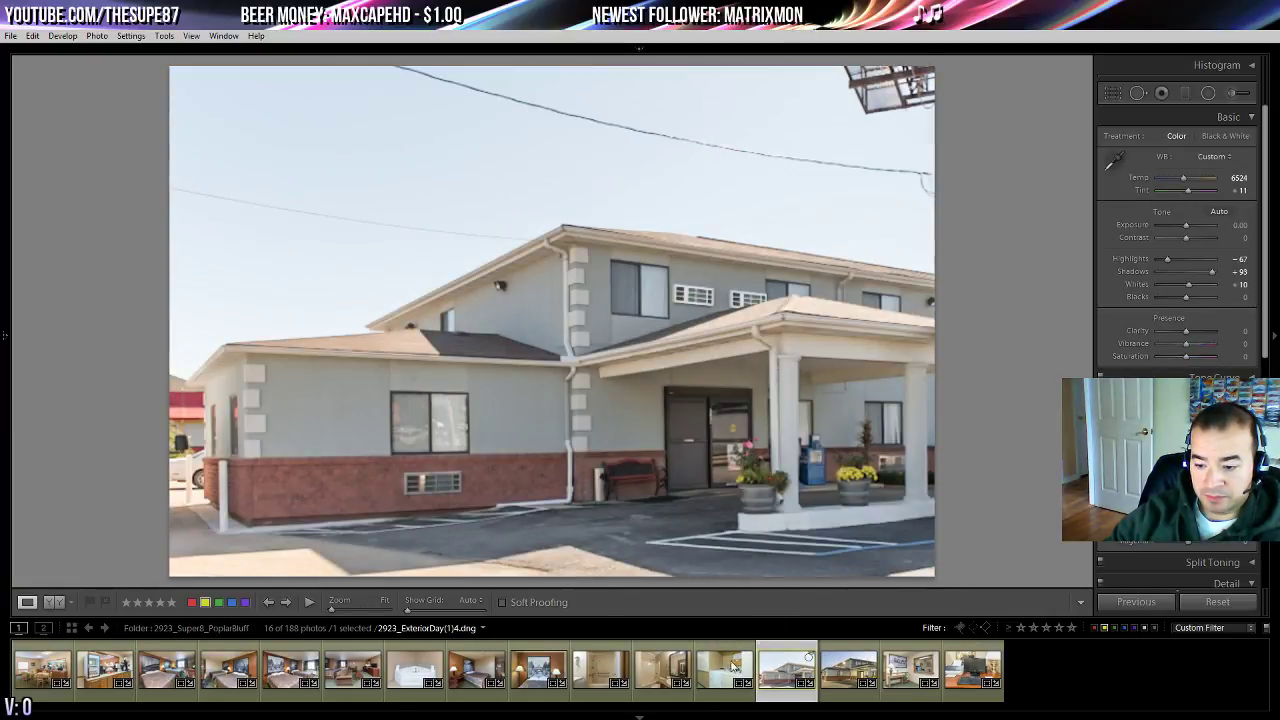
- Browse the finished laundry and bathroom photos and open 2923_ADATub2.dng for further editing
{"action": "left_click", "coordinate": [733, 668]}
{"action": "left_click", "coordinate": [666, 680]}
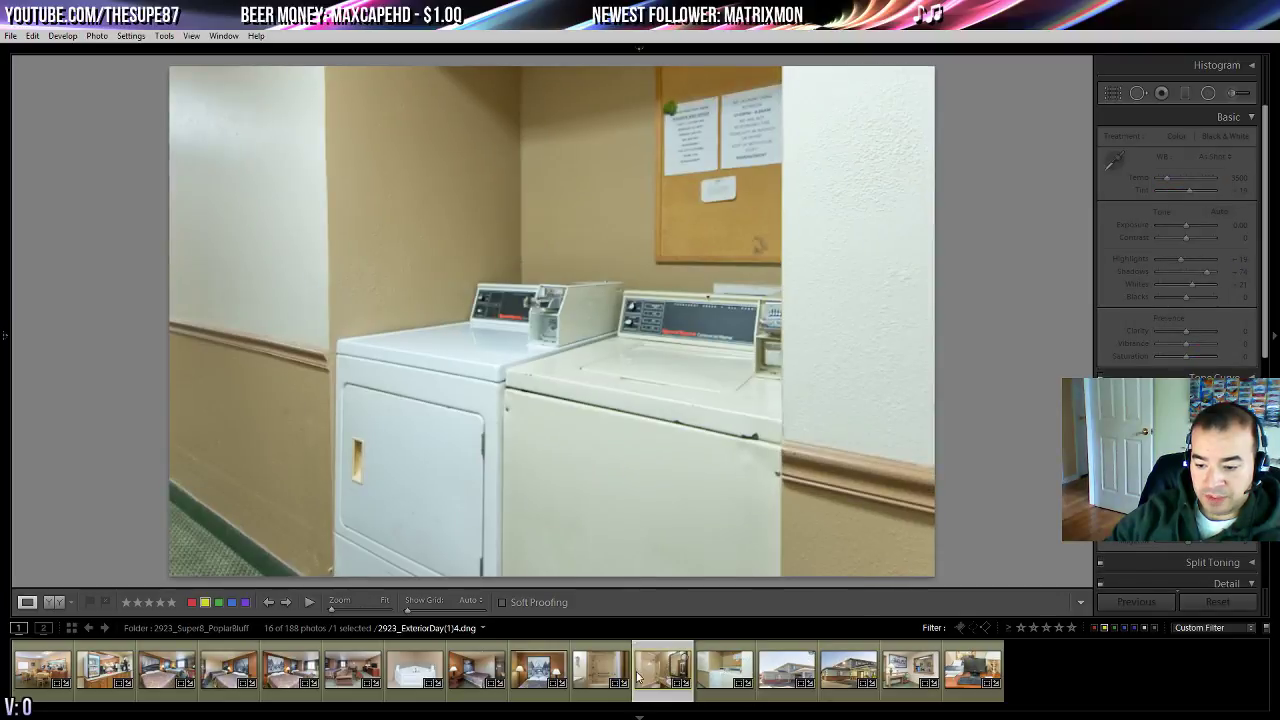
{"action": "left_click", "coordinate": [558, 676]}
{"action": "left_click", "coordinate": [592, 670]}
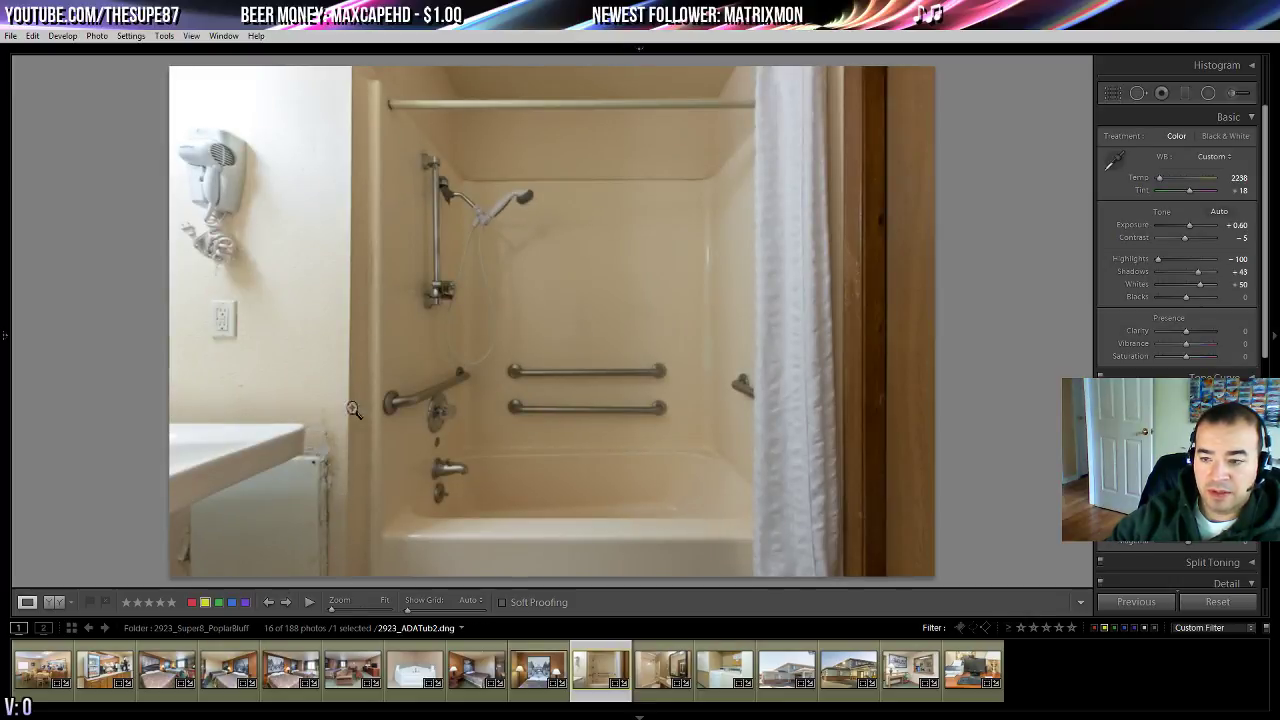
- Nudge the tub photo's manual lens correction in small increments, aligning the tub walls and shower curtain with the grid
{"action": "scroll", "coordinate": [1177, 240], "scroll_direction": "down", "scroll_amount": 10}
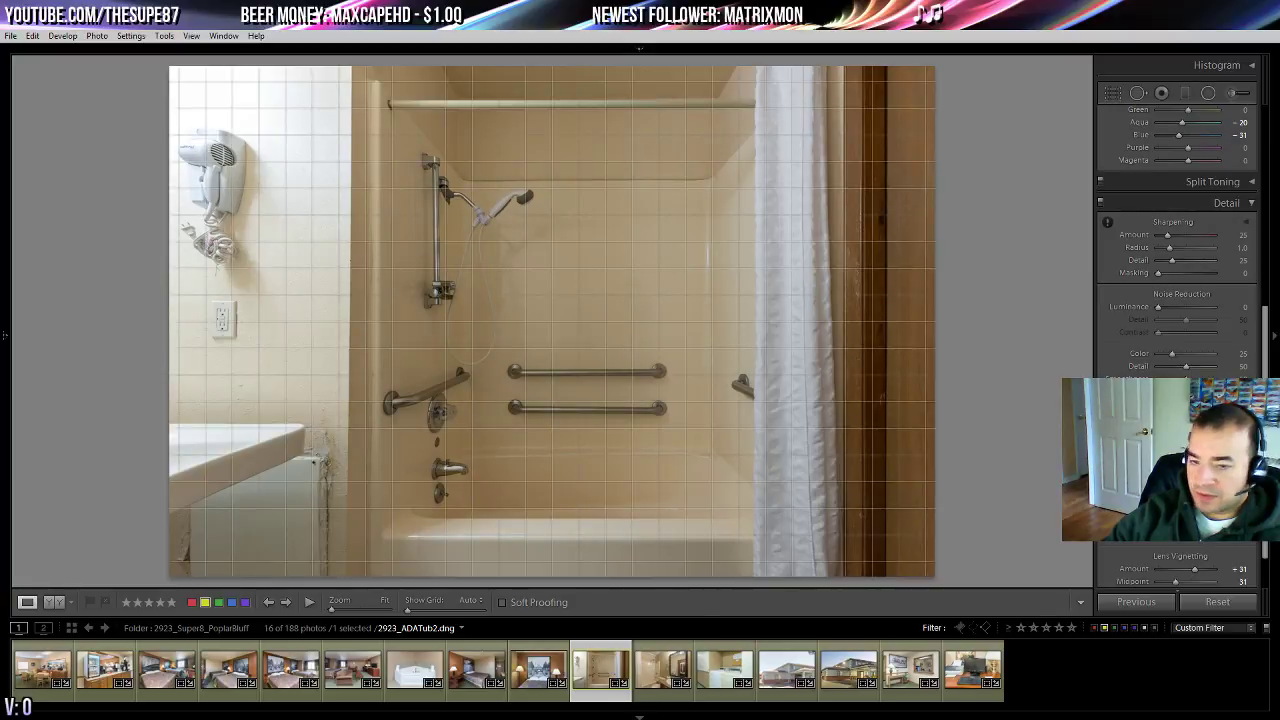
{"action": "key", "text": "Up"}
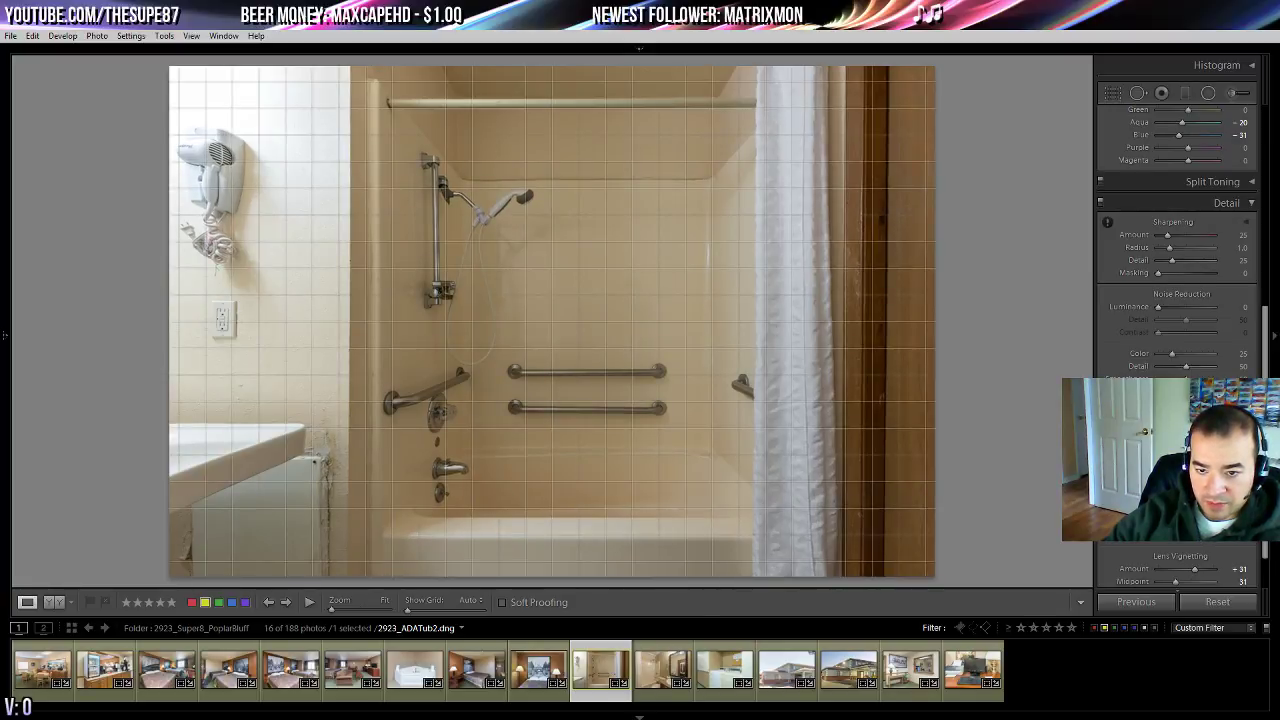
{"action": "key", "text": "Down"}
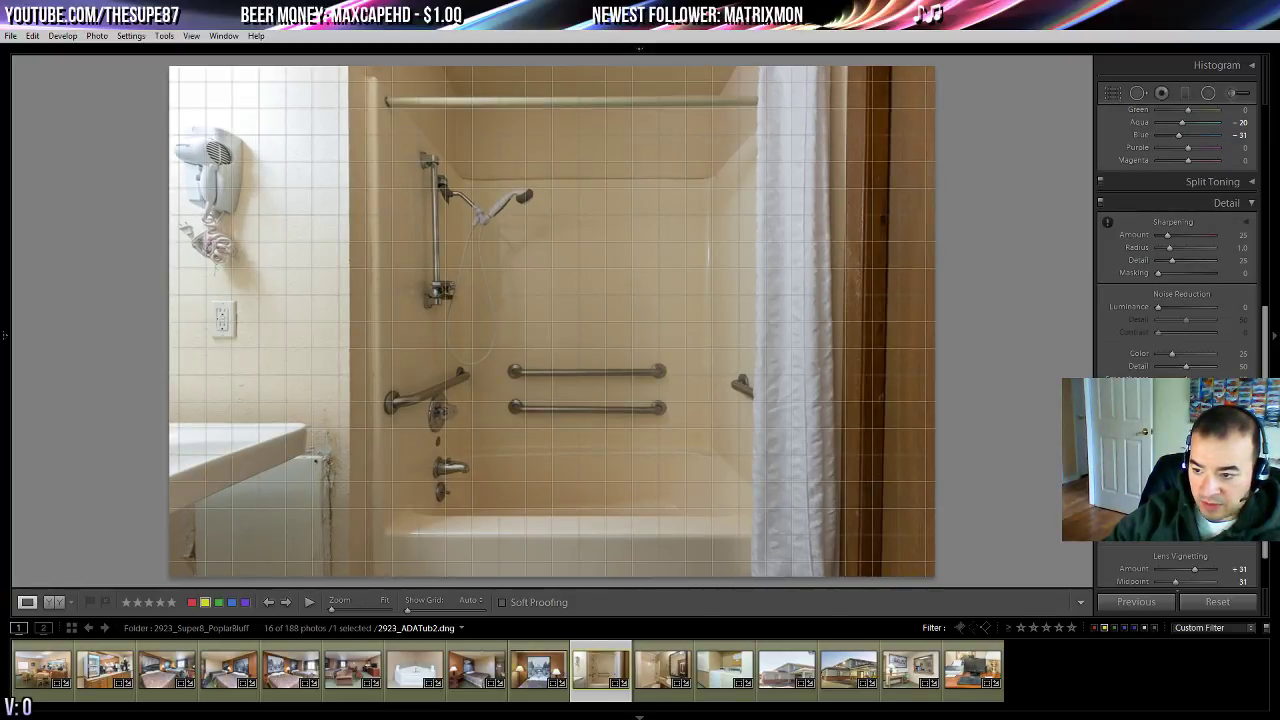
{"action": "key", "text": "Down"}
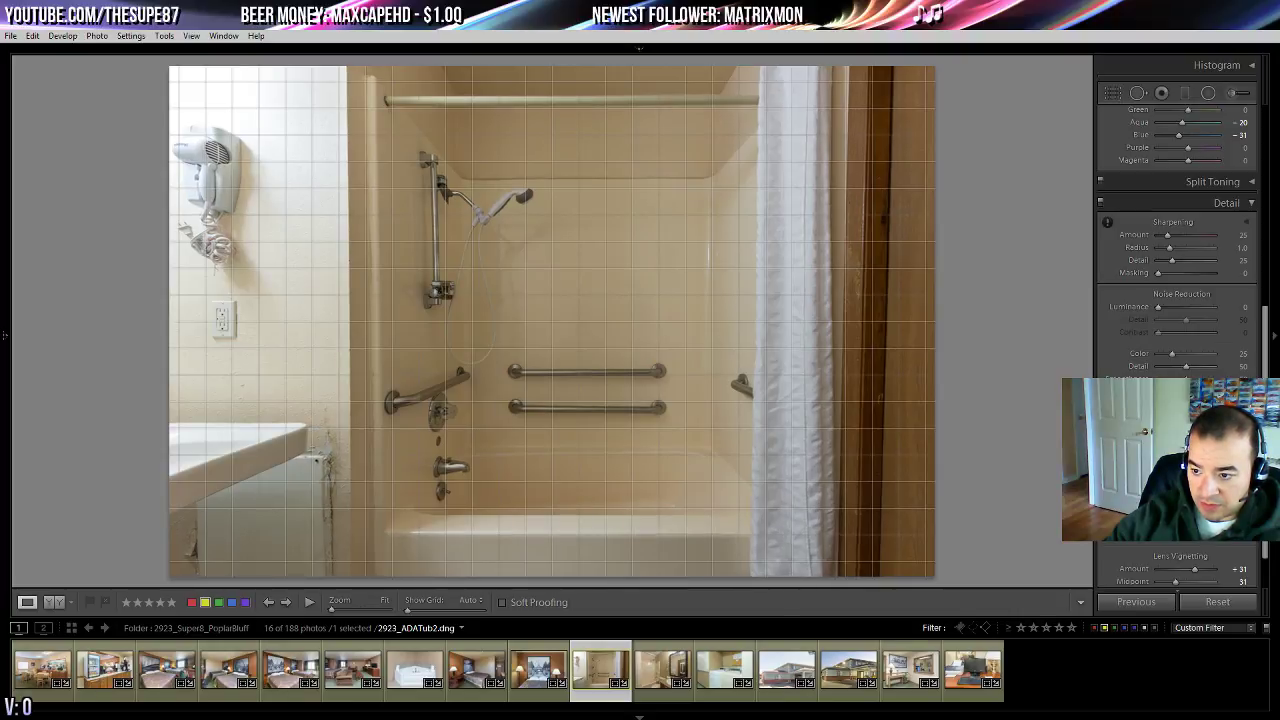
{"action": "key", "text": "Up"}
{"action": "key", "text": "Down"}
{"action": "key", "text": "Down"}
{"action": "key", "text": "Down"}
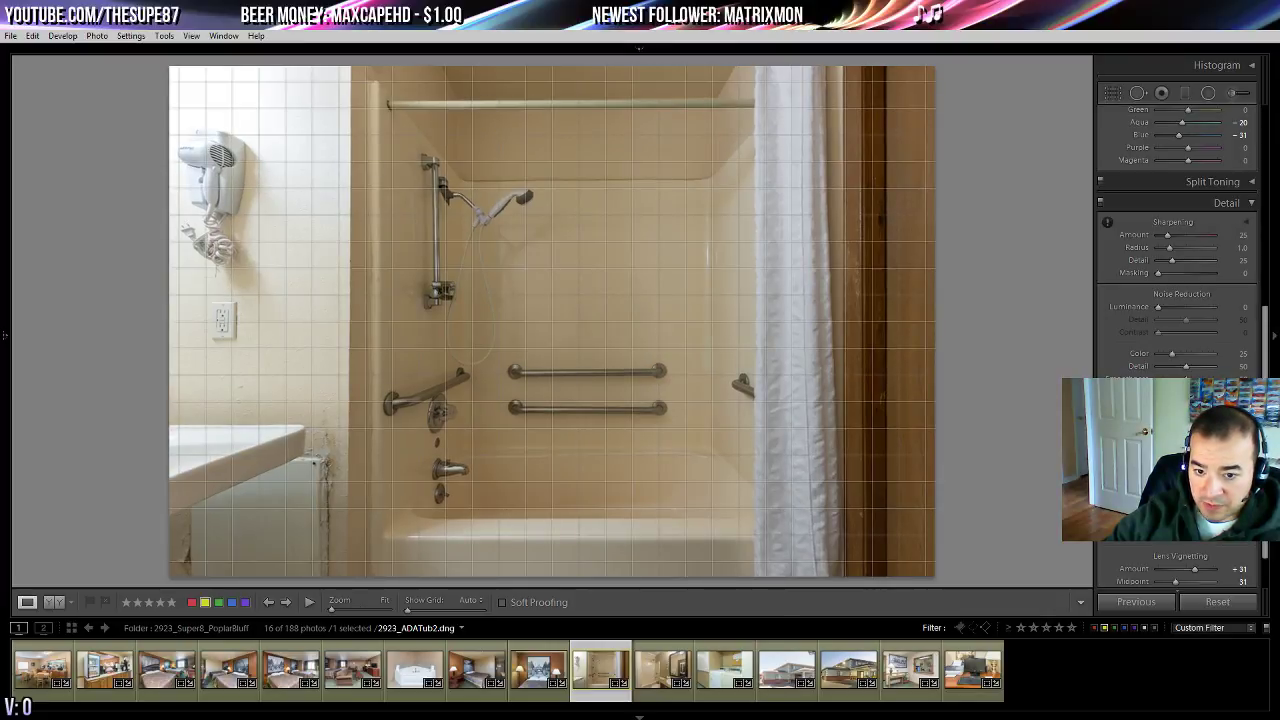
{"action": "key", "text": "Down"}
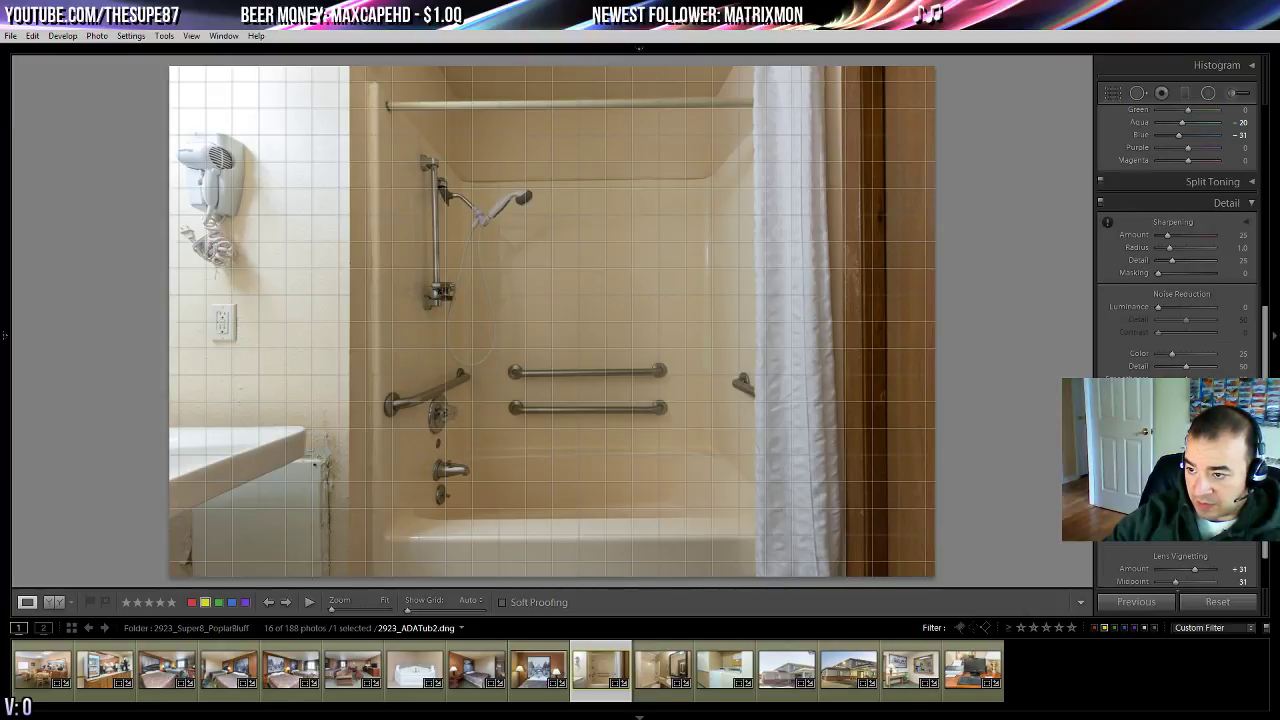
{"action": "key", "text": "Up"}
- Refine the tub photo's manual lens transform until the curtain and wooden door frame look straight
{"action": "left_click_drag", "start_coordinate": [1184, 471], "coordinate": [1181, 471]}
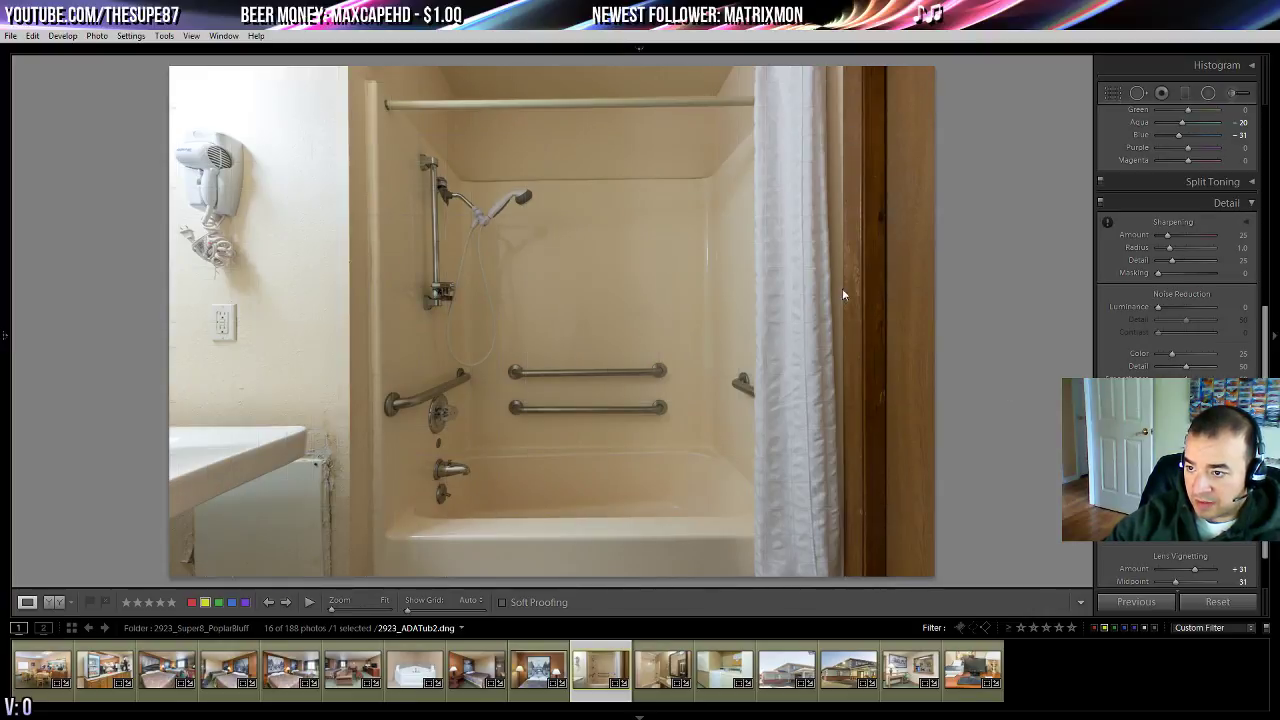
{"action": "left_click_drag", "start_coordinate": [1180, 471], "coordinate": [1174, 471]}
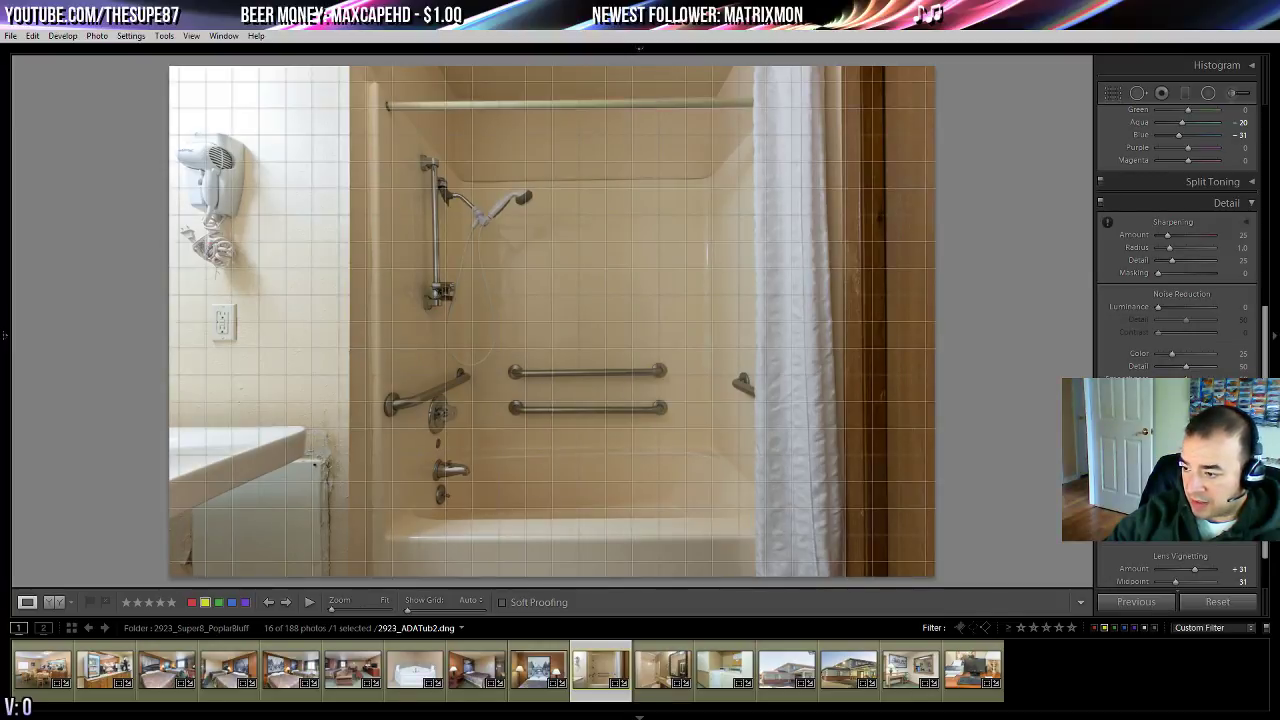
{"action": "left_click_drag", "start_coordinate": [1186, 492], "coordinate": [1174, 471]}
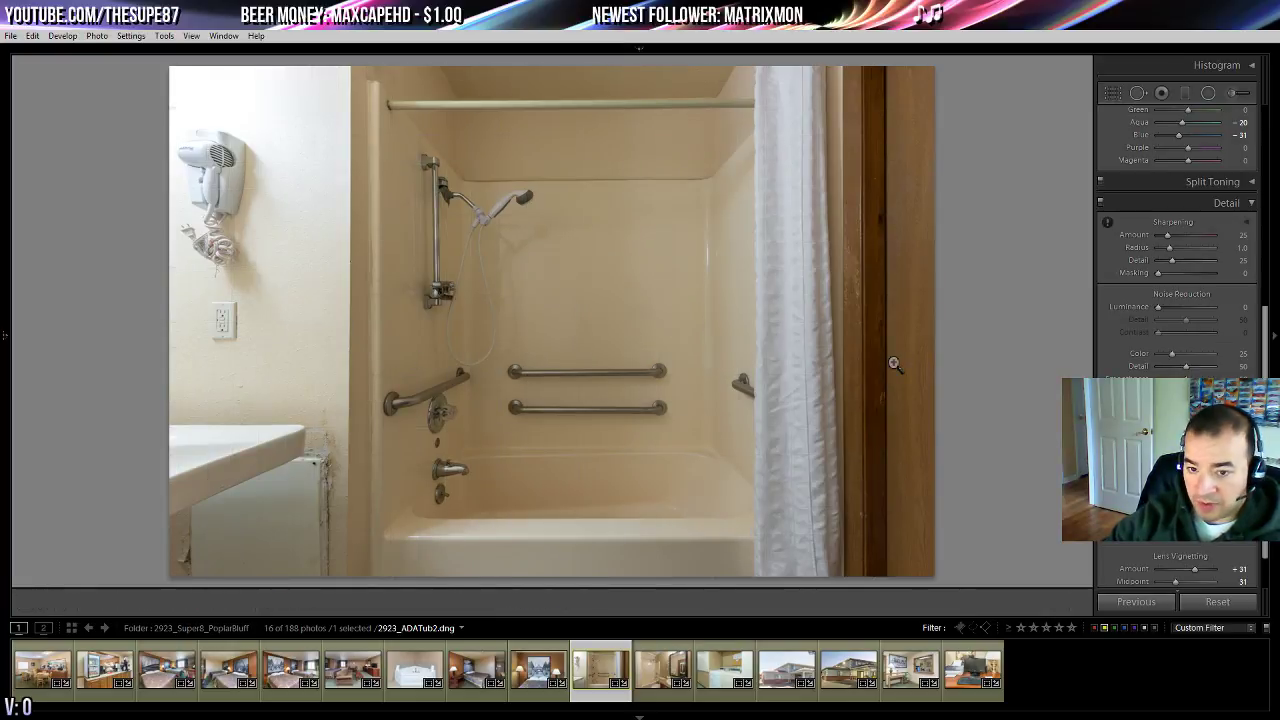
{"action": "key", "text": "backslash"}
{"action": "key", "text": "backslash"}
{"action": "key", "text": "t"}
{"action": "key", "text": "t"}
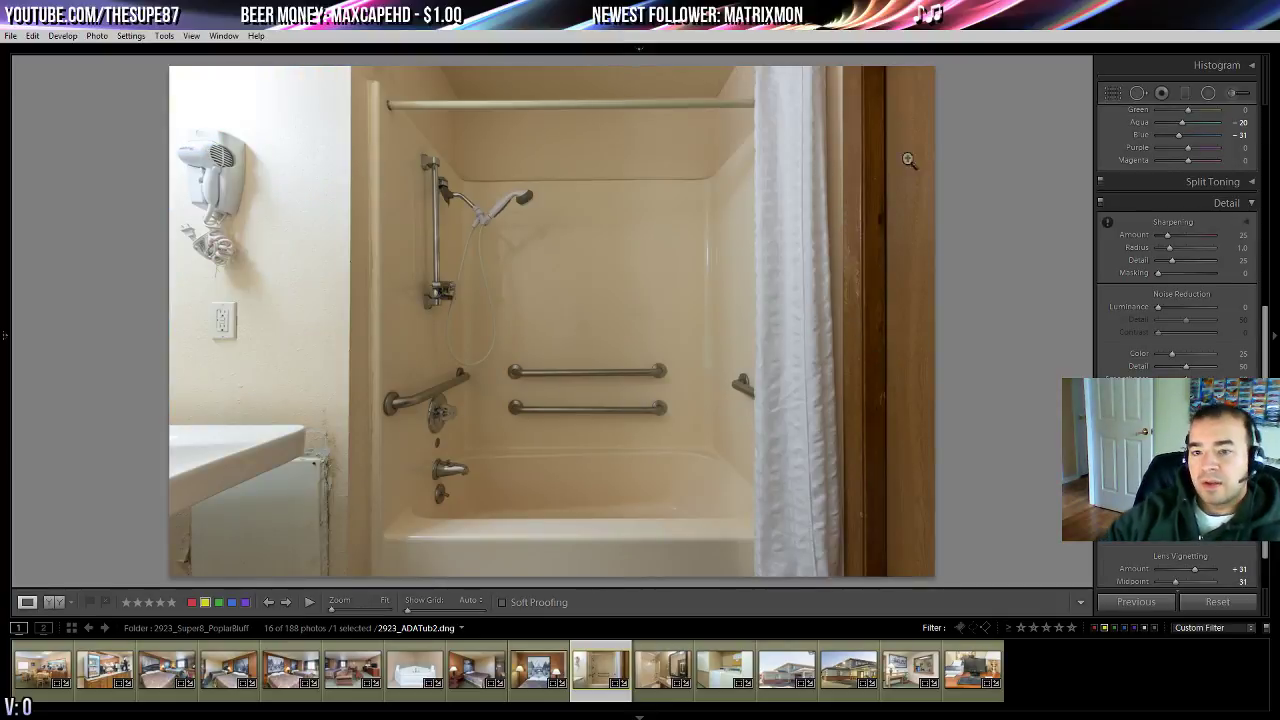
- Crop the tub photo inward from its upper-left corner, trimming the wall beside the hair dryer, and reposition the frame
{"action": "left_click", "coordinate": [1111, 93]}
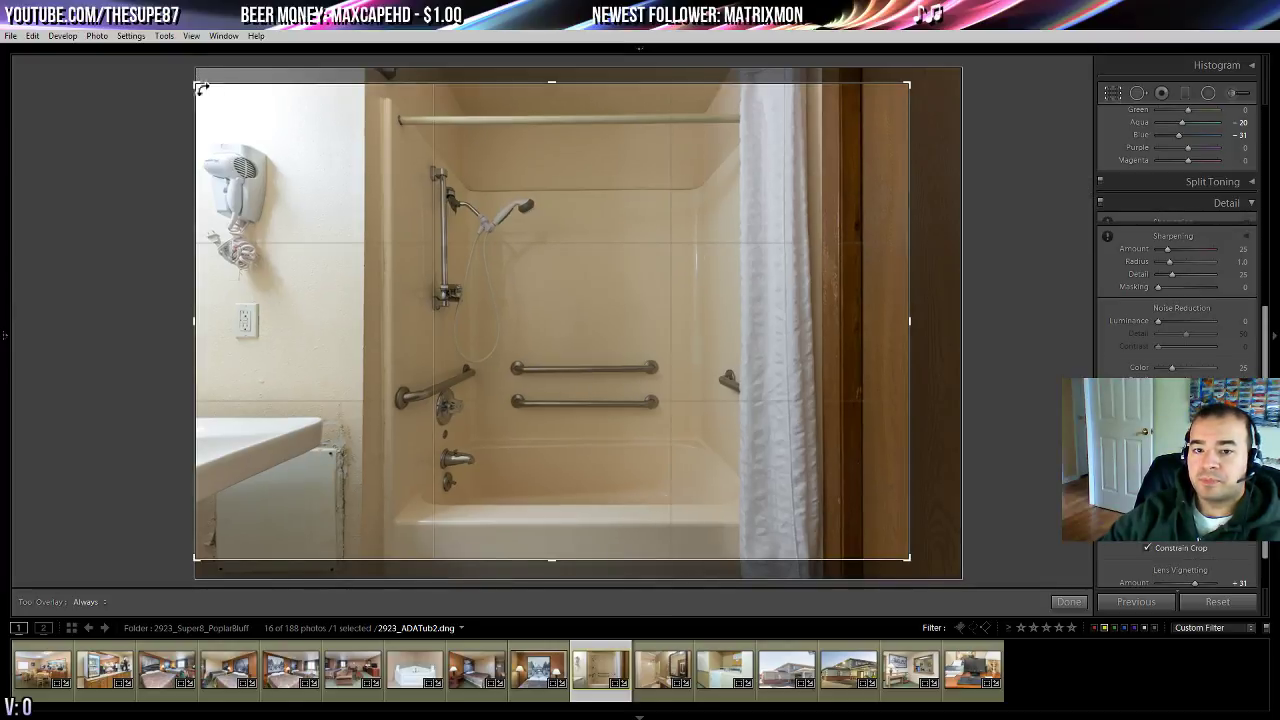
{"action": "left_click_drag", "start_coordinate": [197, 88], "coordinate": [205, 96]}
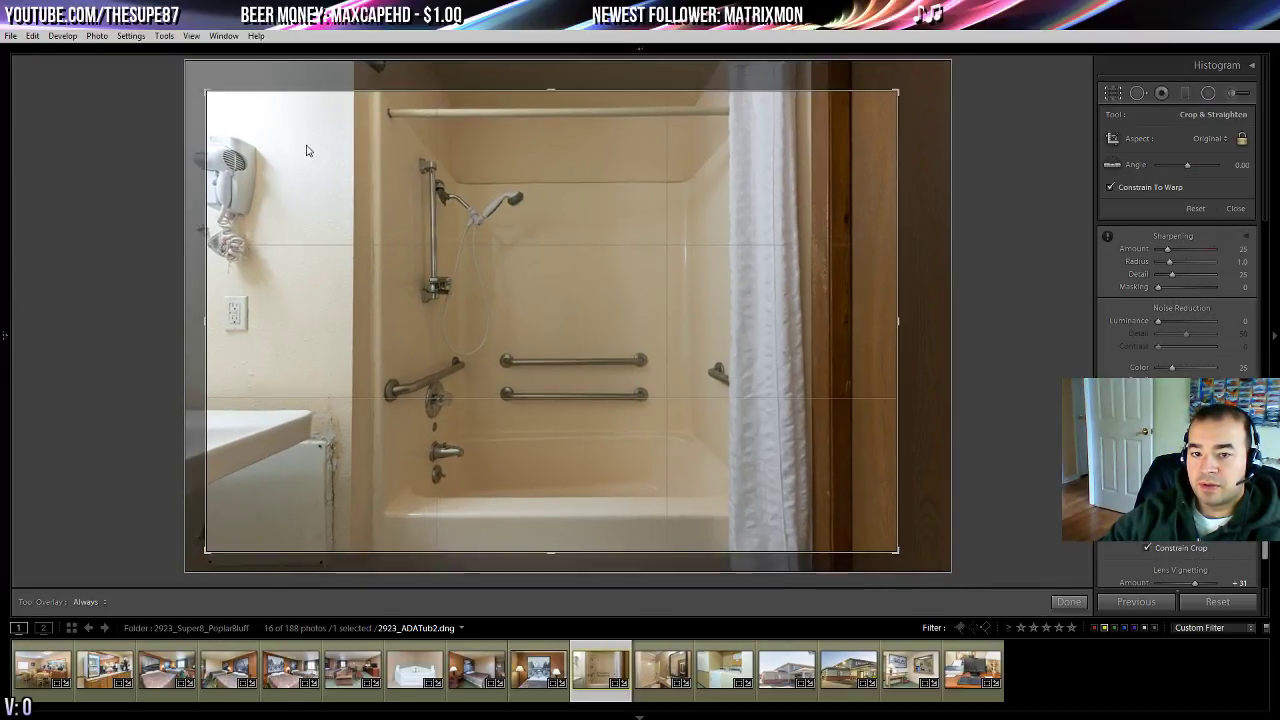
{"action": "left_click_drag", "start_coordinate": [309, 150], "coordinate": [310, 158]}
{"action": "key", "text": "Return"}
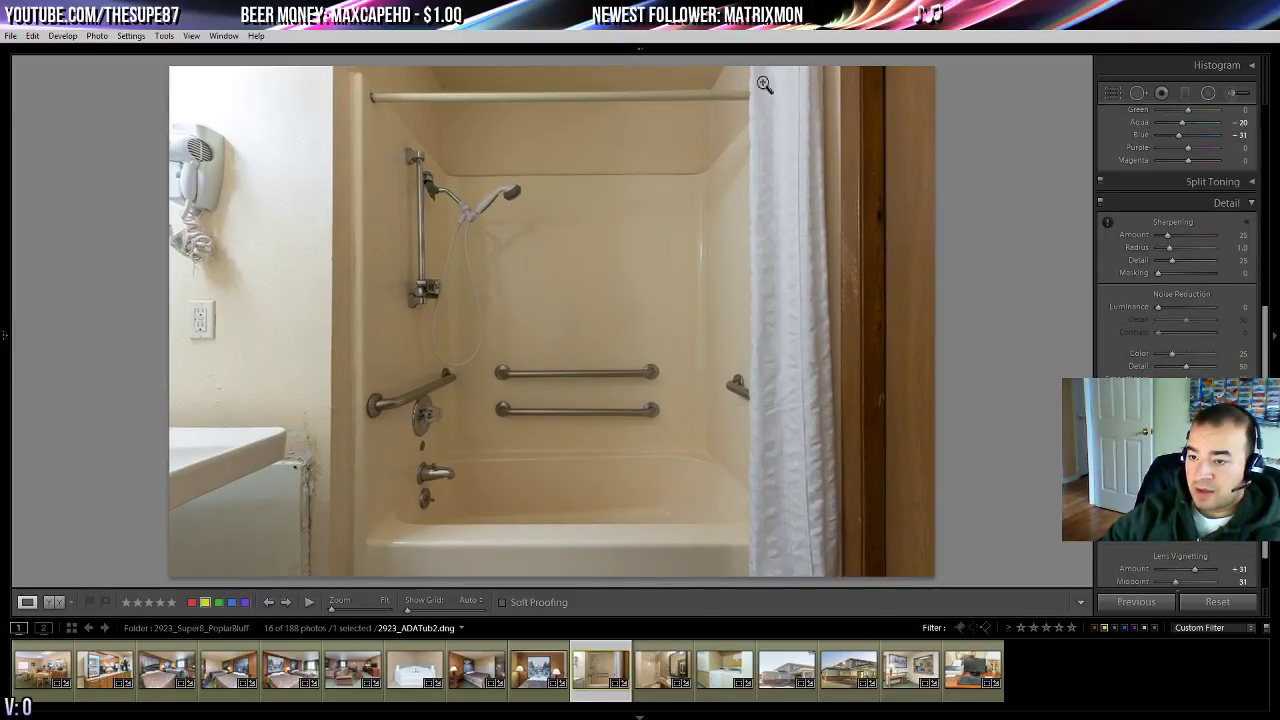
- Brighten the tub photo by setting shadows to +95 and whites to +79
{"action": "scroll", "coordinate": [1191, 352], "scroll_direction": "up", "scroll_amount": 5}
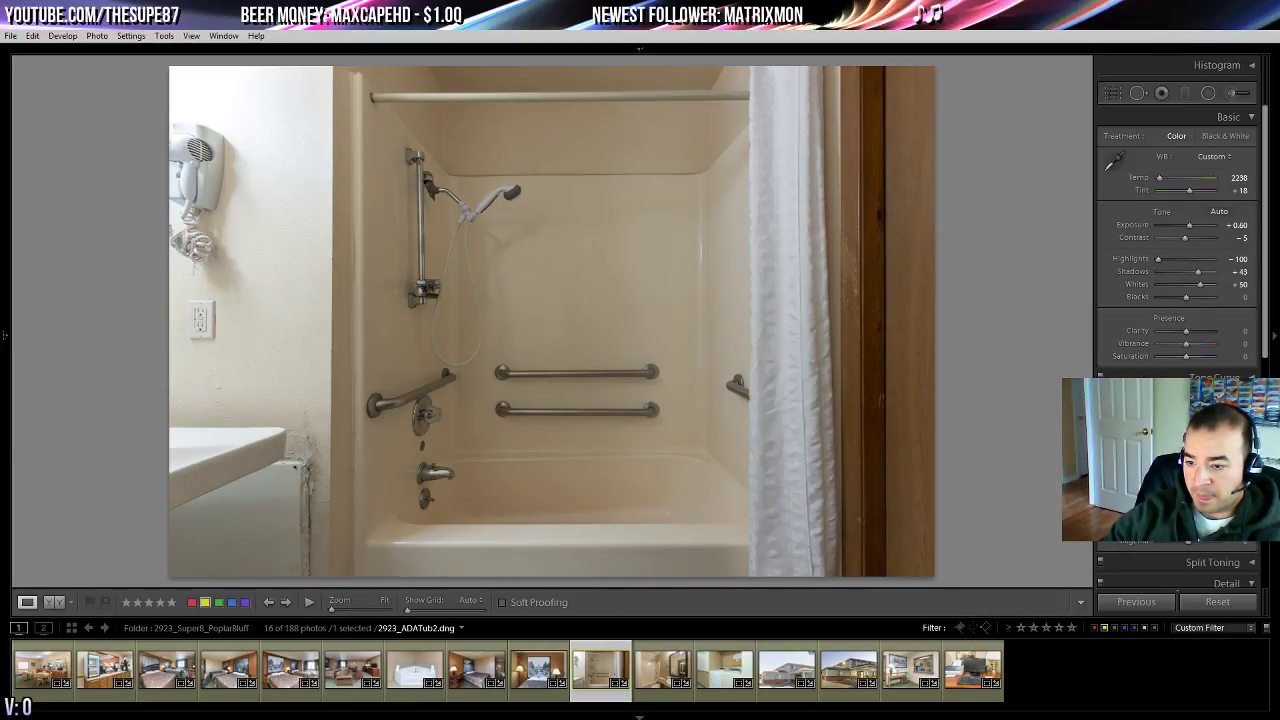
{"action": "left_click_drag", "start_coordinate": [1199, 274], "coordinate": [1208, 278]}
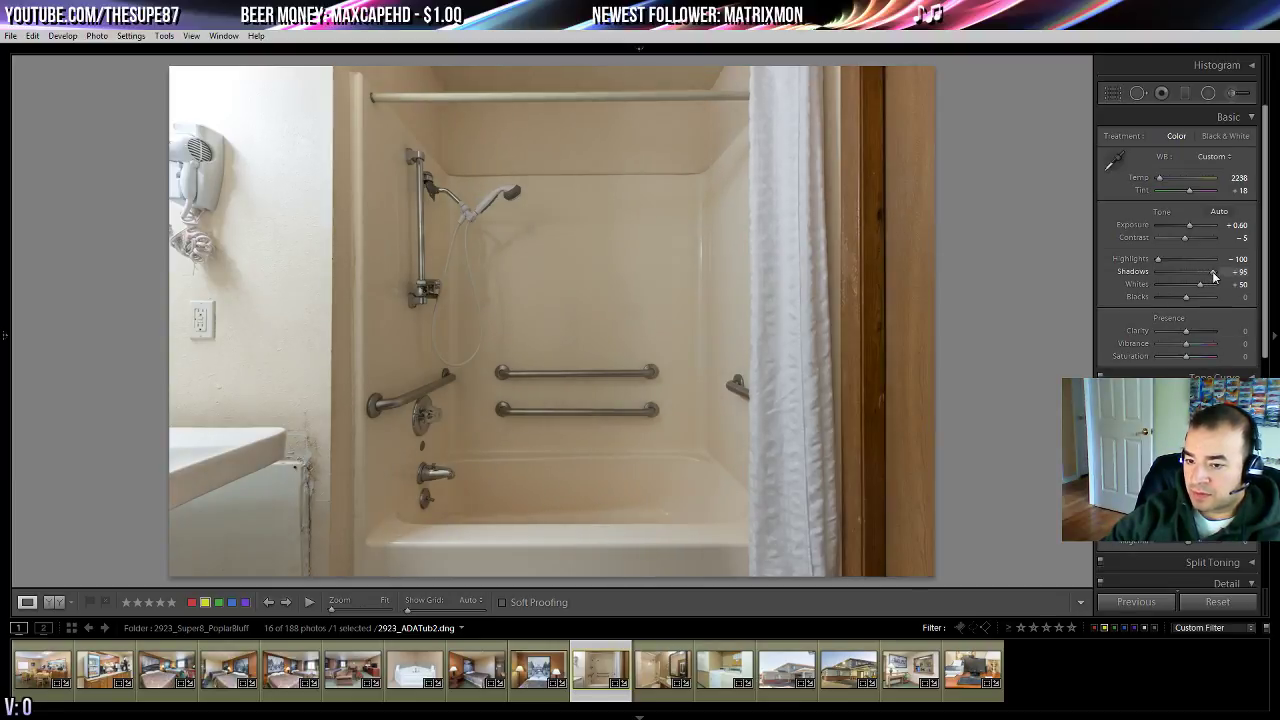
{"action": "left_click_drag", "start_coordinate": [1208, 278], "coordinate": [1212, 288]}
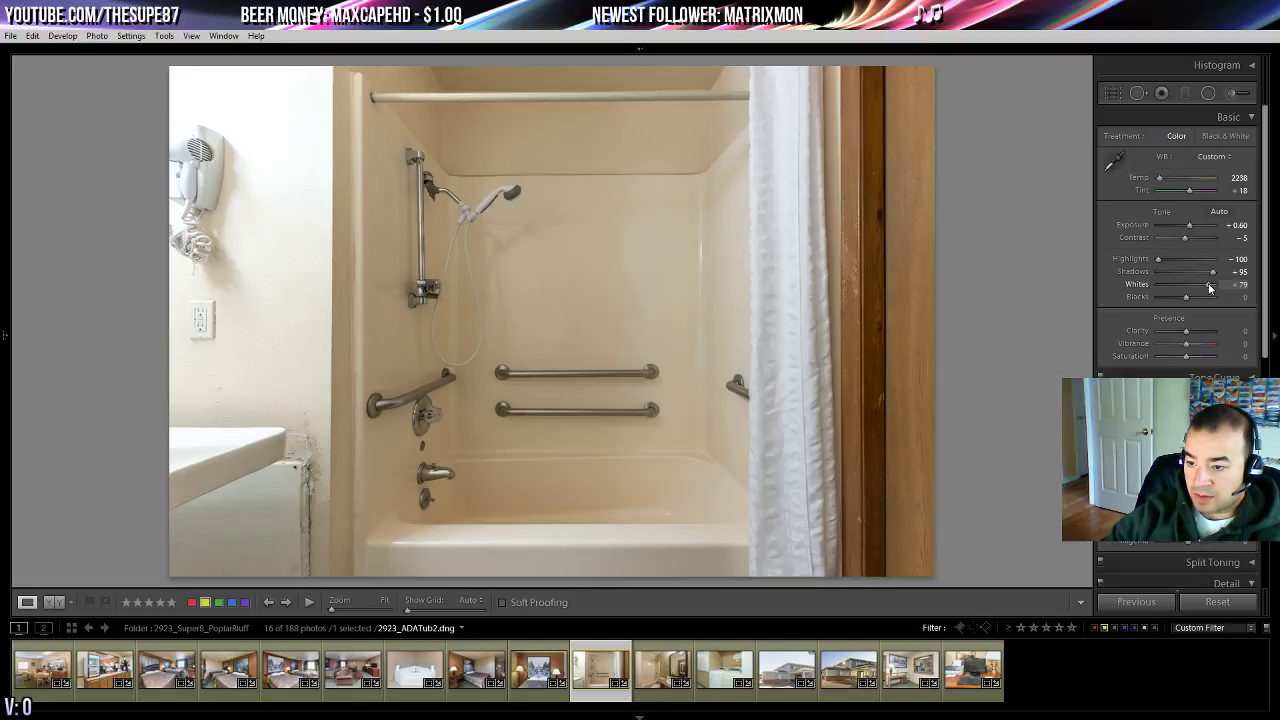
- Set the tub photo's whites to +83 and switch to the photo of the bed beneath the framed arch picture
{"action": "left_click_drag", "start_coordinate": [1209, 287], "coordinate": [1210, 287]}
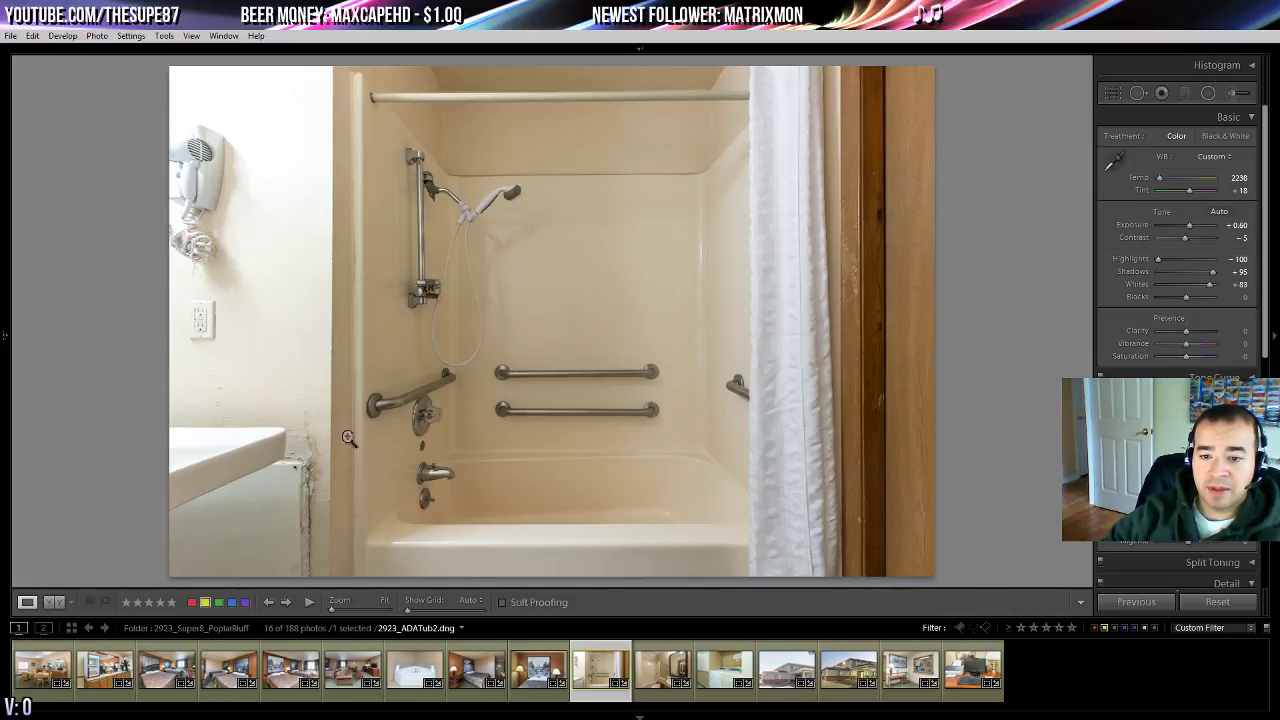
{"action": "left_click", "coordinate": [516, 674]}
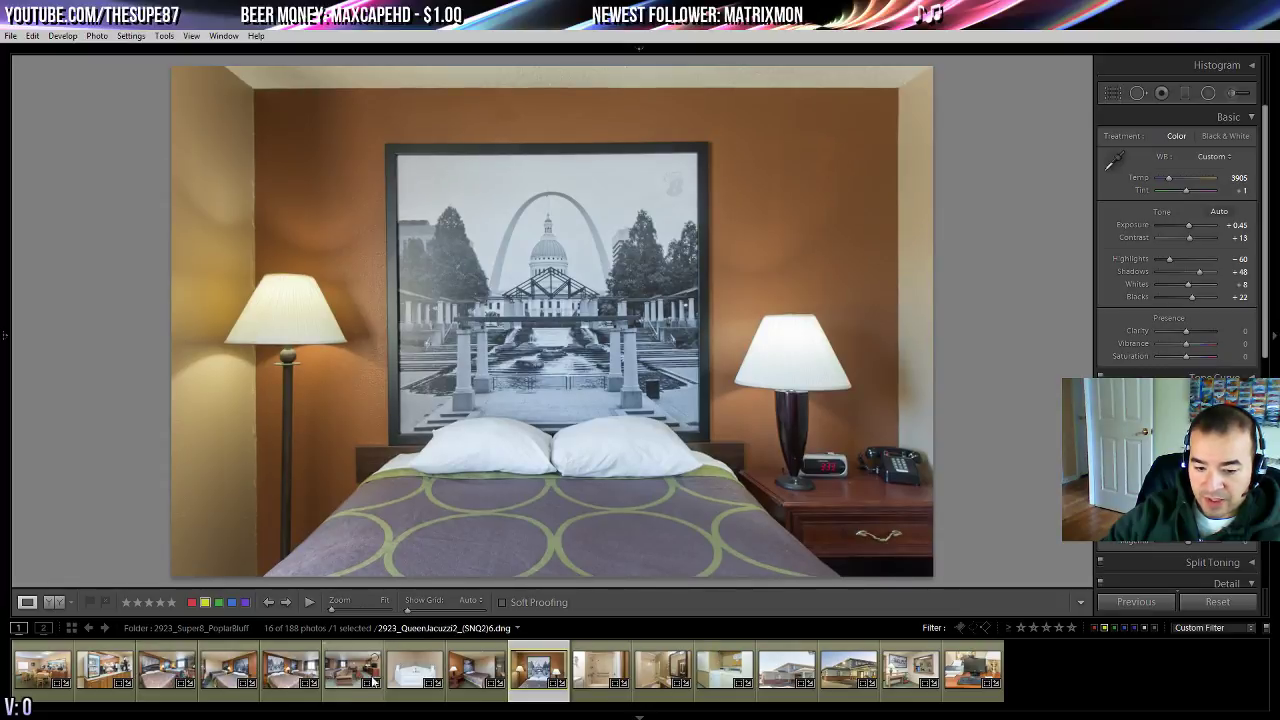
- Include the green-labeled photos in the filtered set and check the added two-bed room and sofa shots
{"action": "left_click", "coordinate": [1116, 627]}
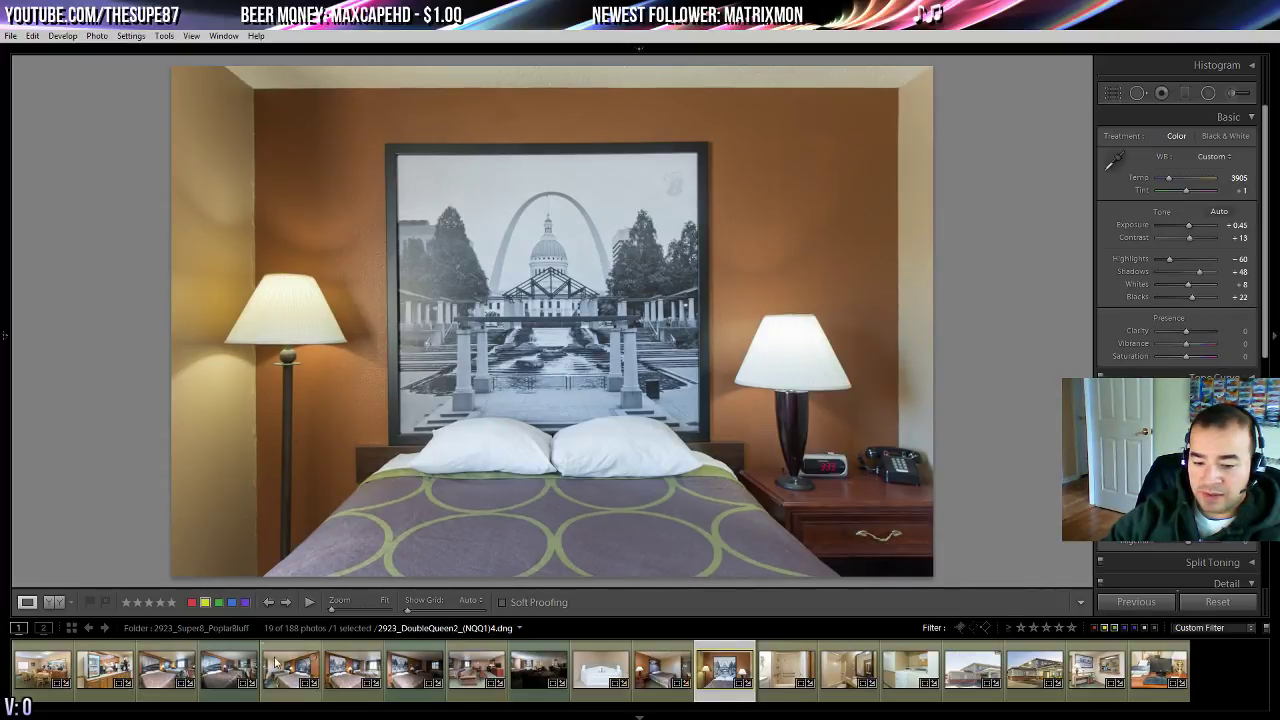
{"action": "left_click", "coordinate": [290, 670]}
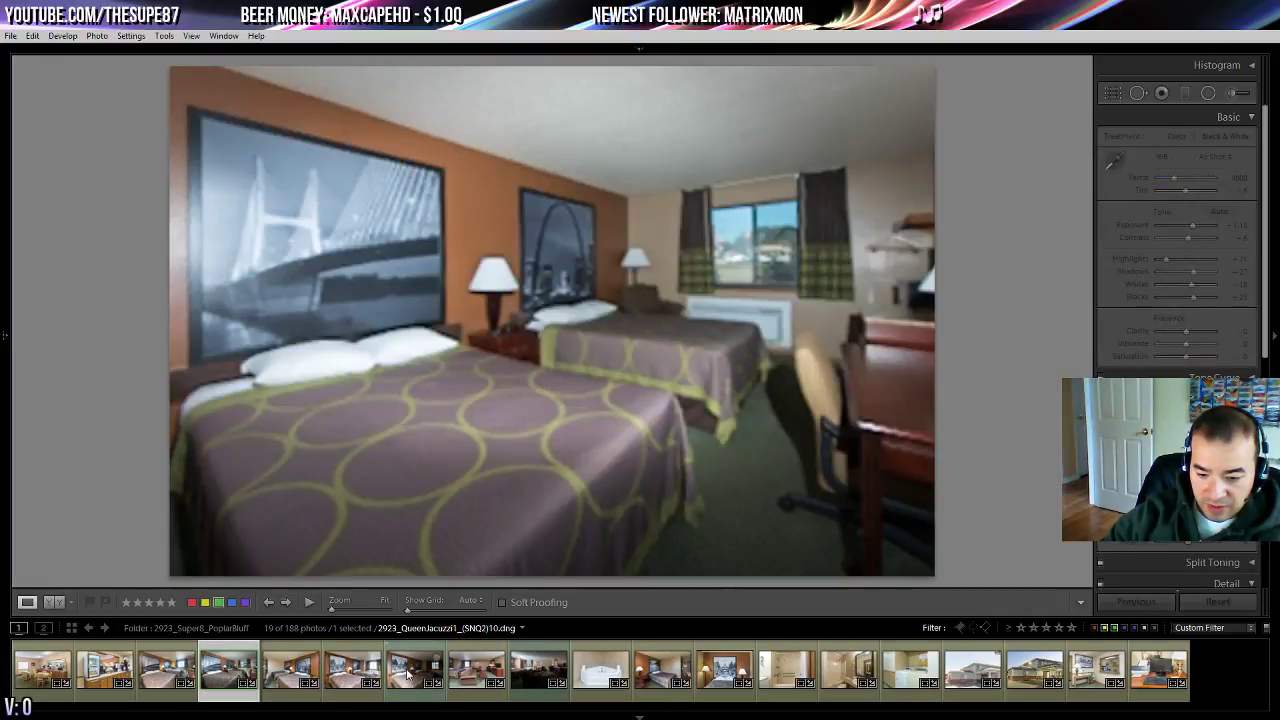
{"action": "left_click", "coordinate": [415, 670]}
{"action": "left_click", "coordinate": [546, 676]}
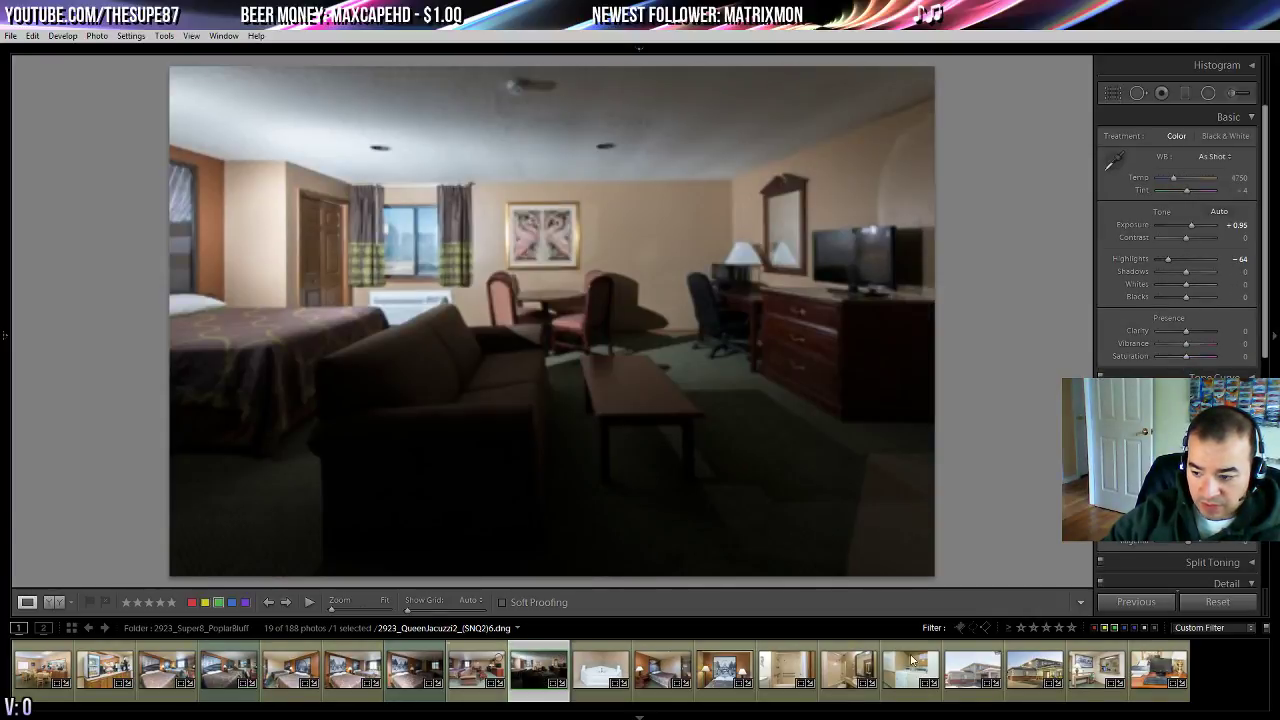
- Select all filtered photos, from the breakfast shot through the business desk shot, and open the export settings for them
{"action": "left_click", "coordinate": [1168, 667]}
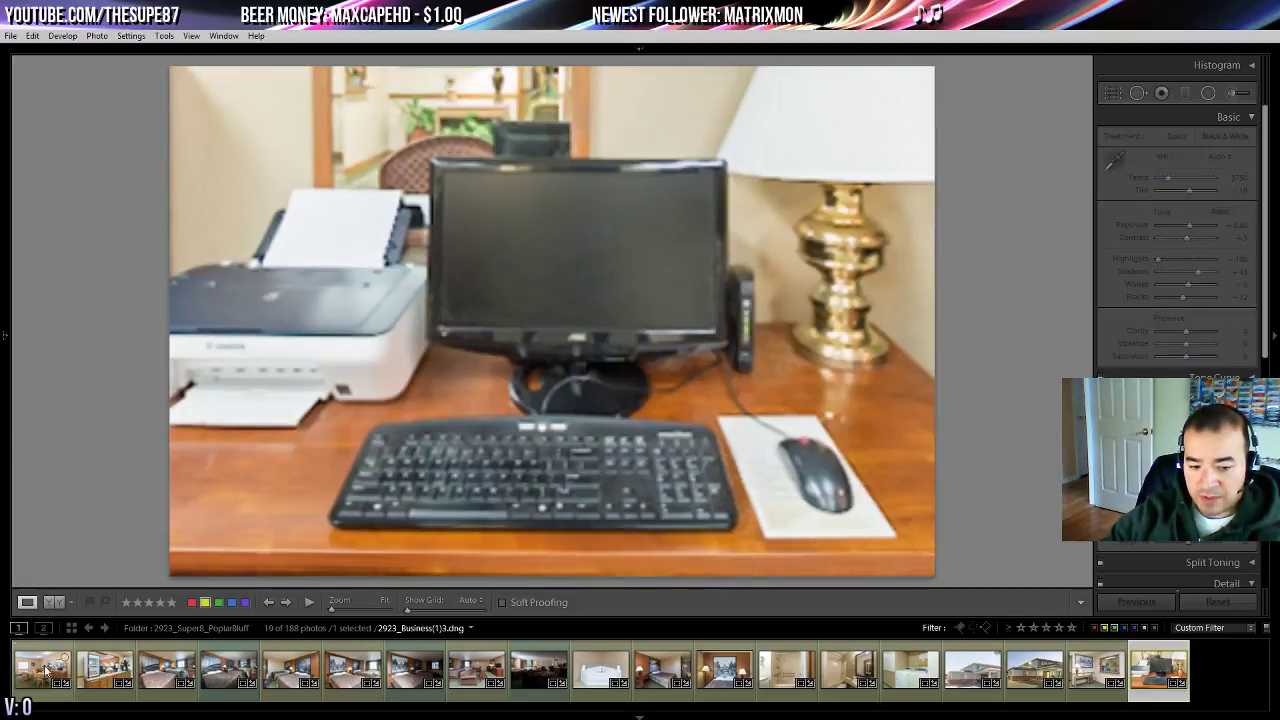
{"action": "right_click", "coordinate": [45, 669]}
{"action": "mouse_move", "coordinate": [110, 584]}
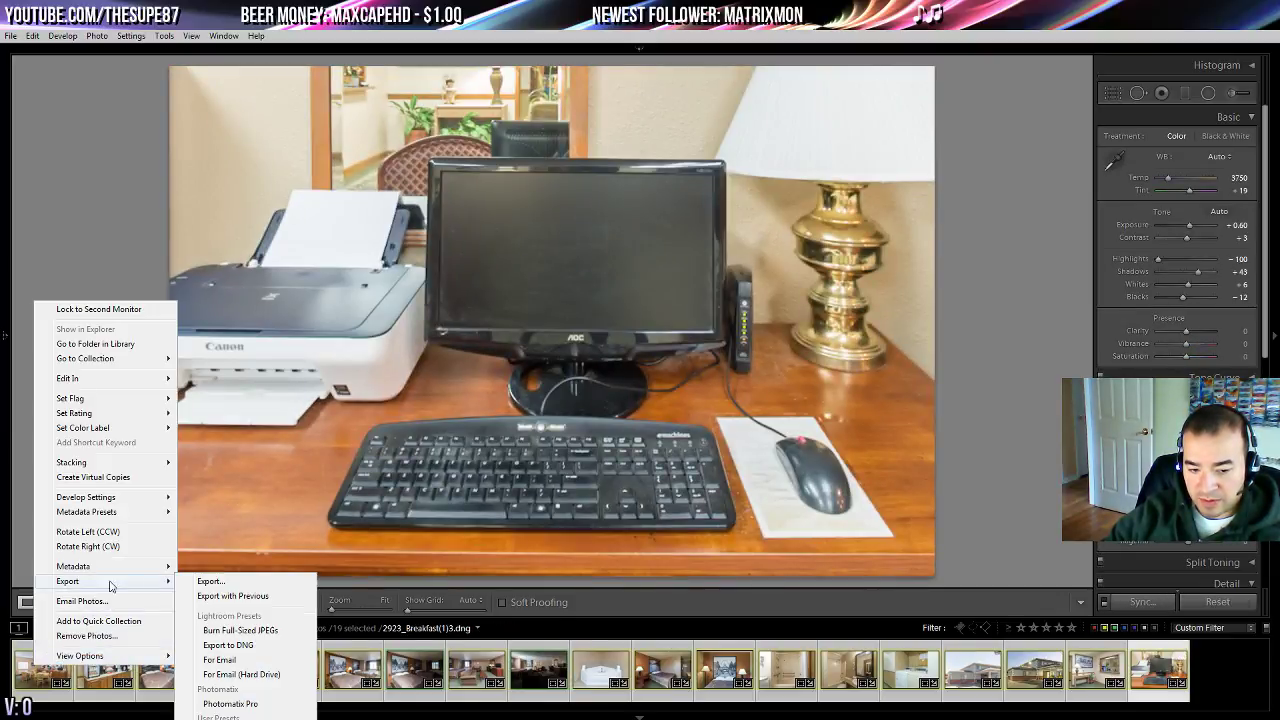
{"action": "left_click", "coordinate": [224, 581]}
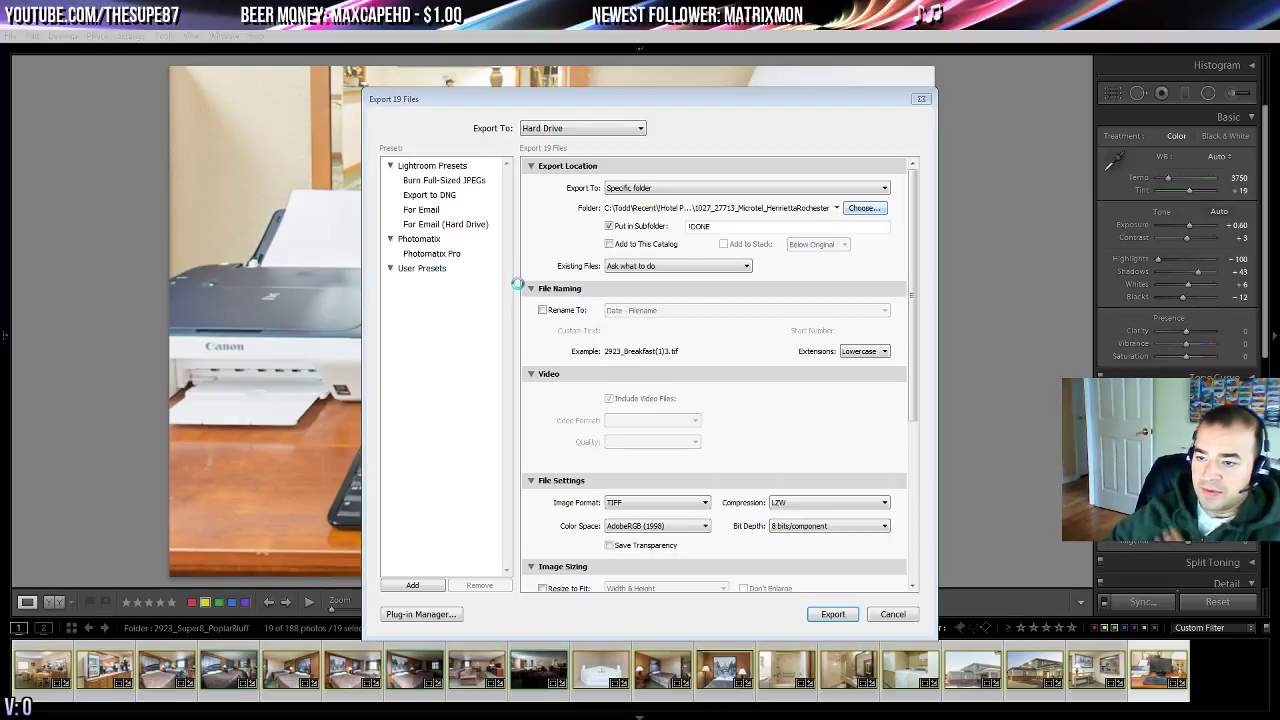
- Set the export destination to the 2923_Super8_PoplarBluff folder inside 11-28 and export the selected photos as TIFF files
{"action": "left_click", "coordinate": [864, 208]}
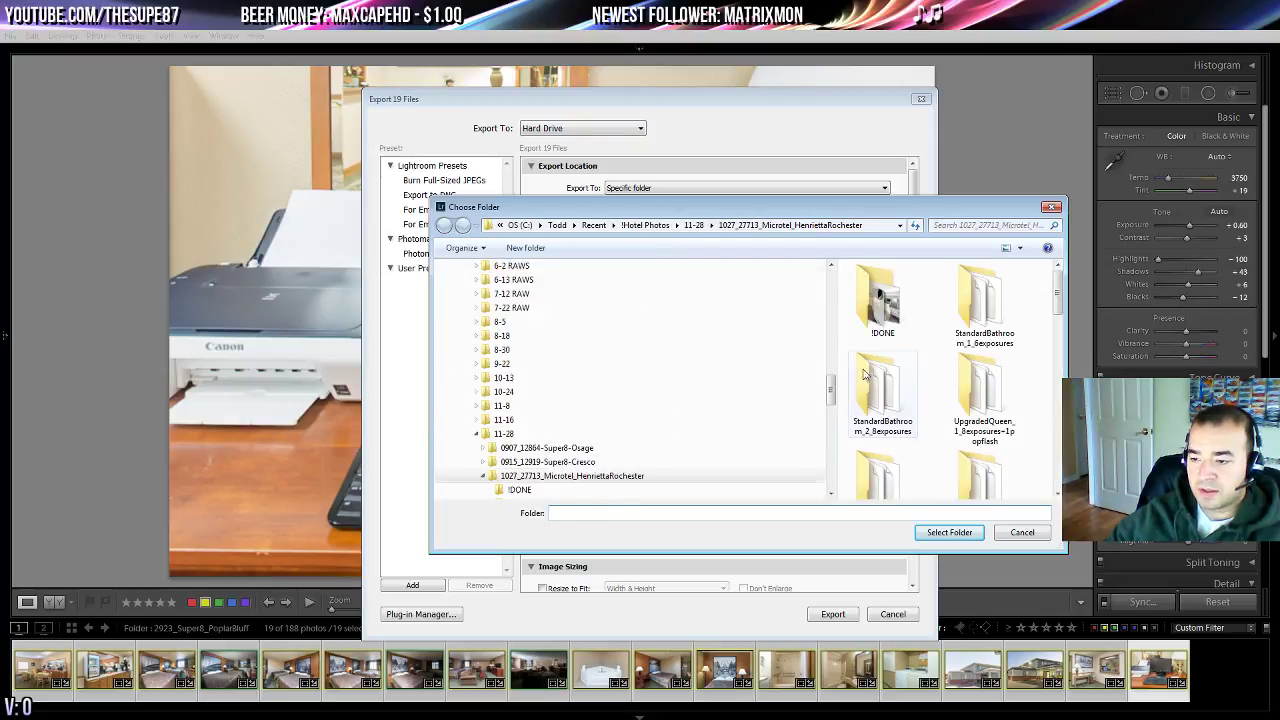
{"action": "left_click_drag", "start_coordinate": [830, 391], "coordinate": [838, 424]}
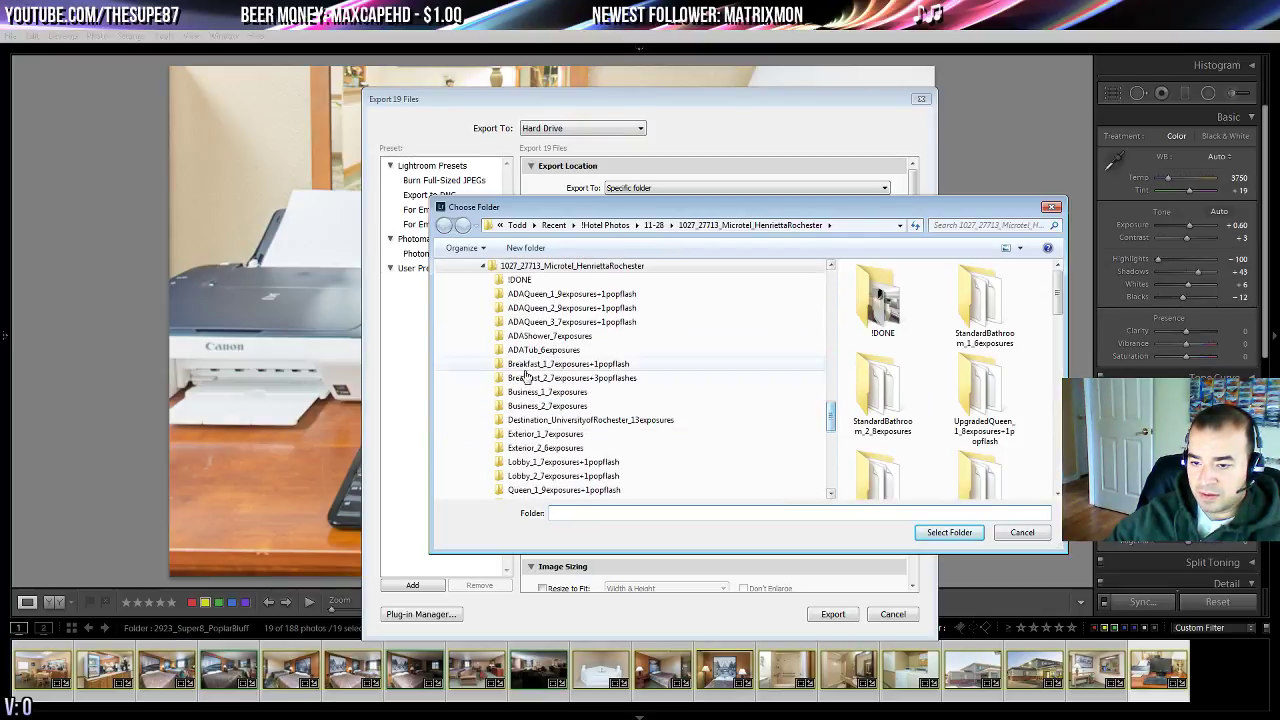
{"action": "left_click", "coordinate": [484, 266]}
{"action": "left_click", "coordinate": [492, 280]}
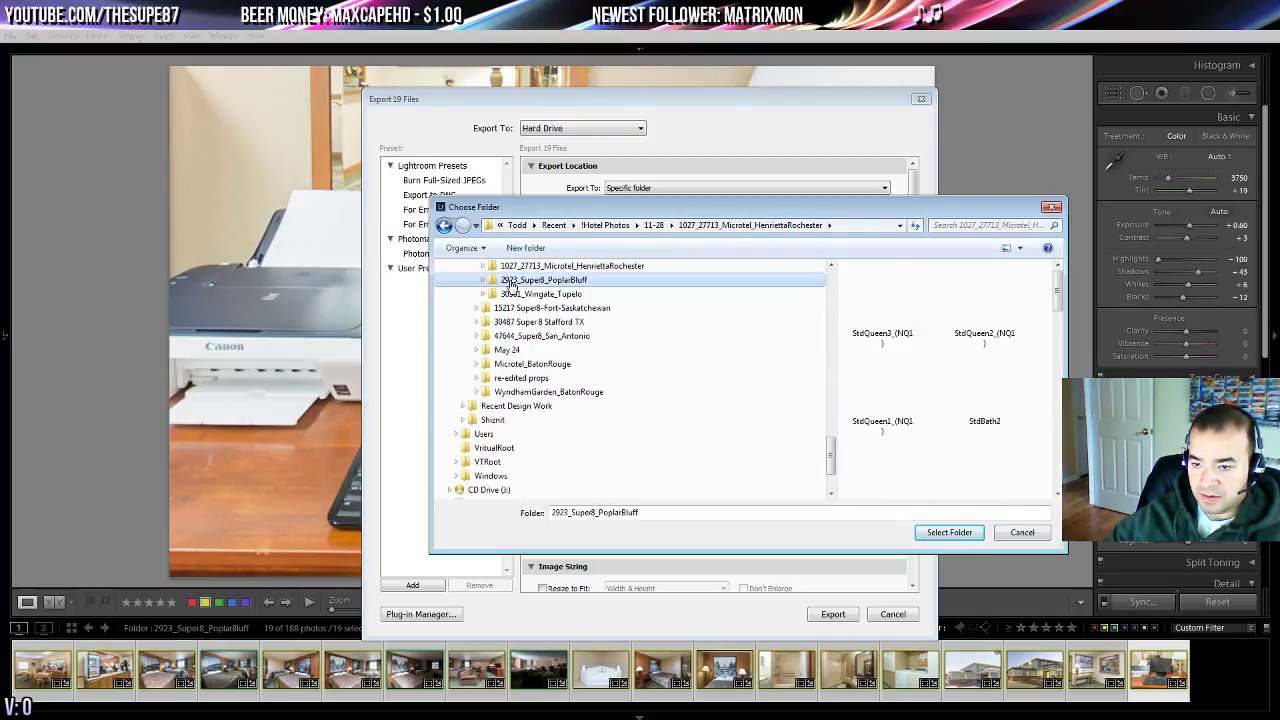
{"action": "left_click_drag", "start_coordinate": [660, 513], "coordinate": [575, 514]}
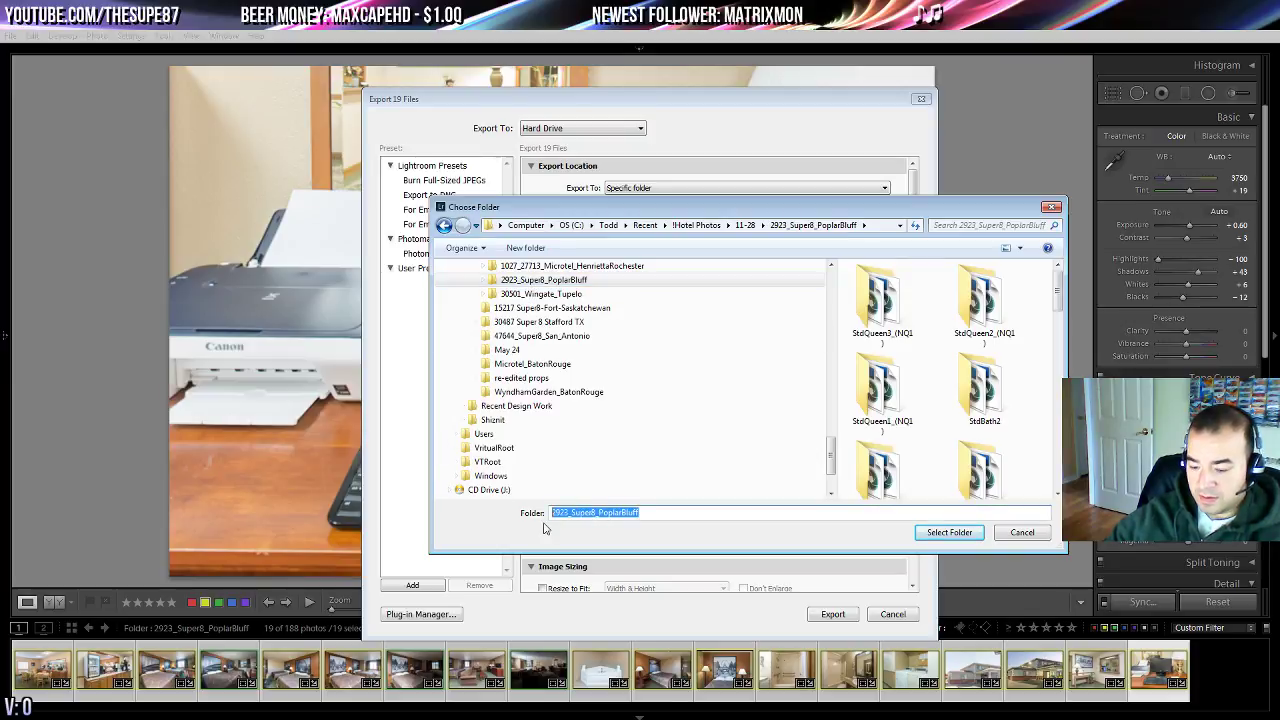
{"action": "left_click", "coordinate": [960, 534]}
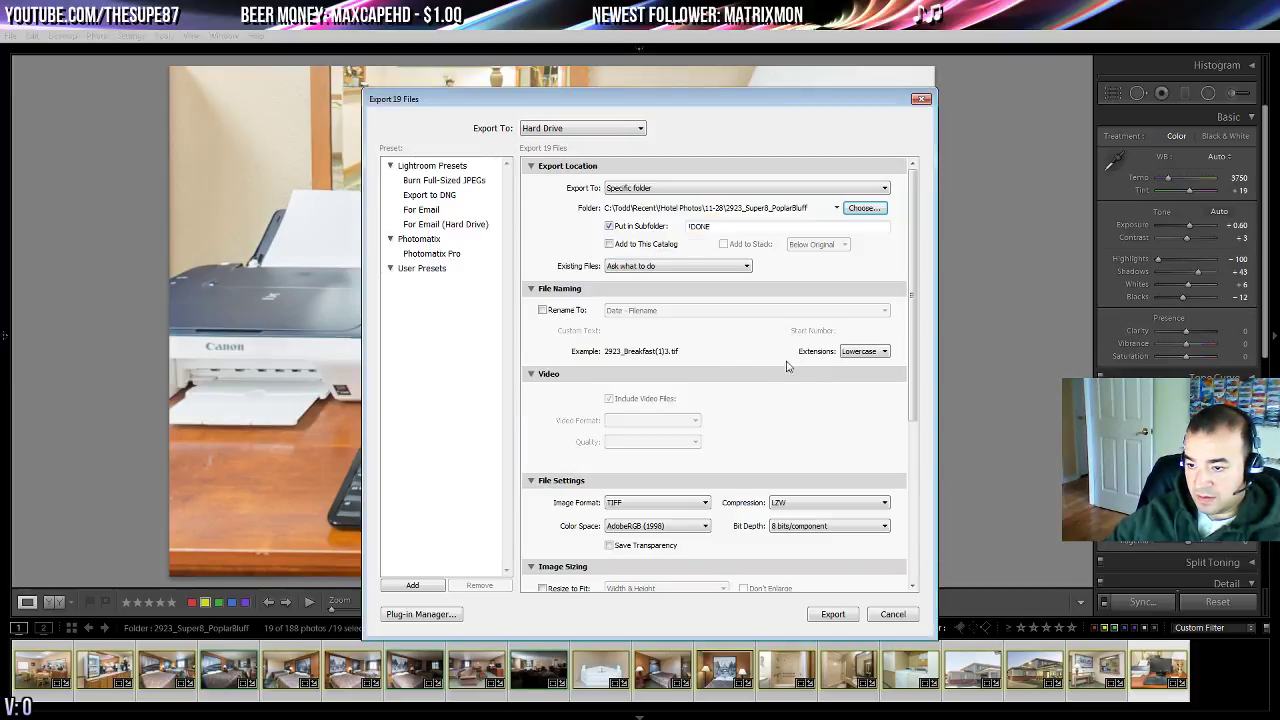
{"action": "left_click", "coordinate": [830, 615]}
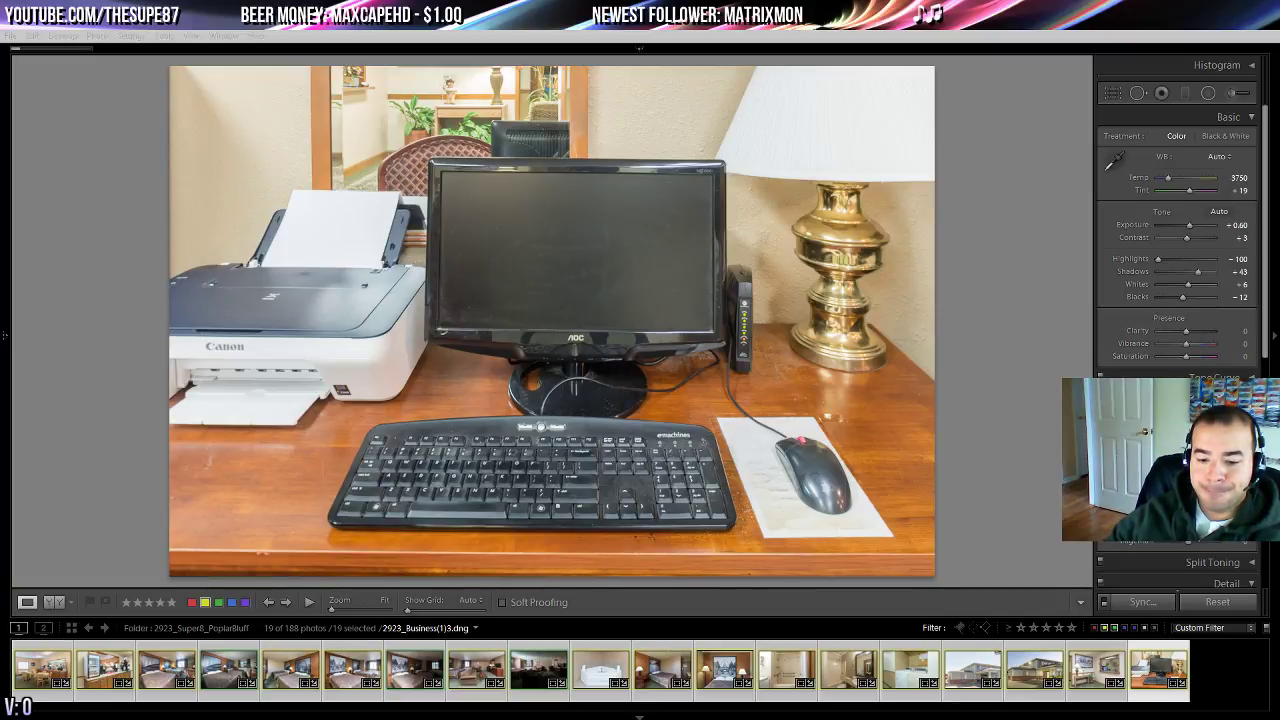
- Switch to the browser, close its Watchtower Online Library window, and bring up Photoshop
{"action": "key", "text": "alt+Tab"}
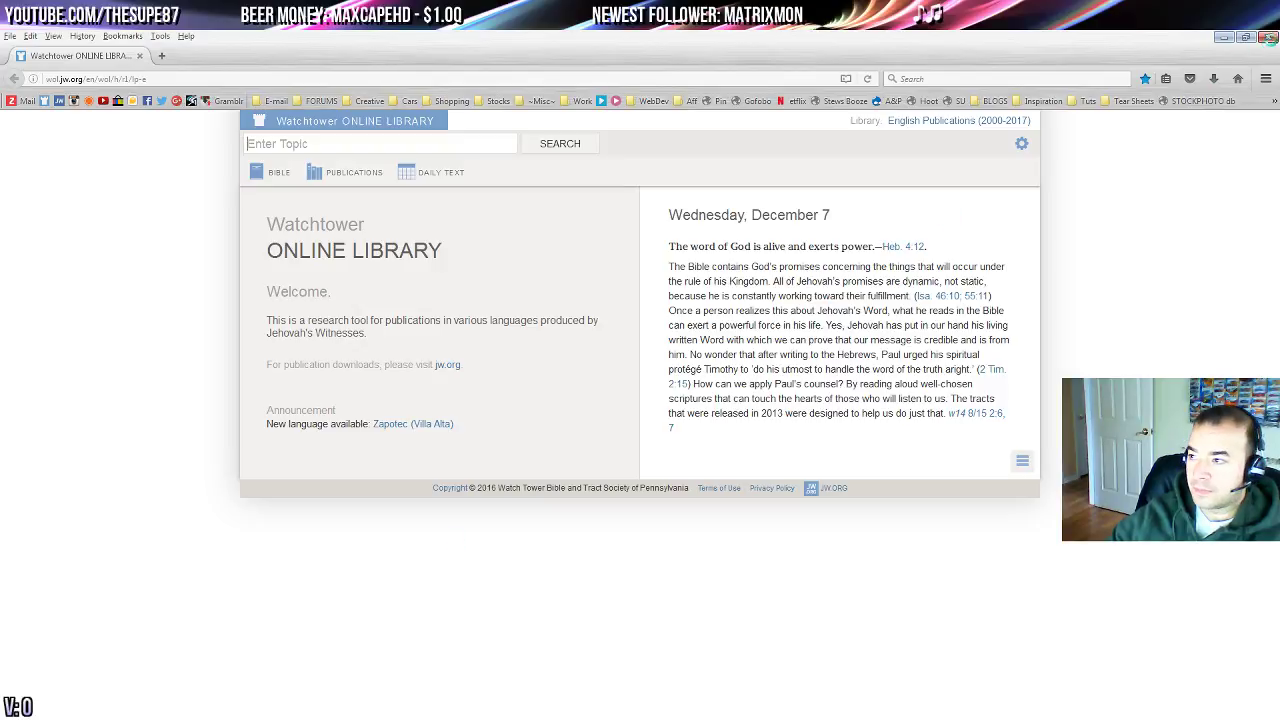
{"action": "left_click", "coordinate": [1271, 38]}
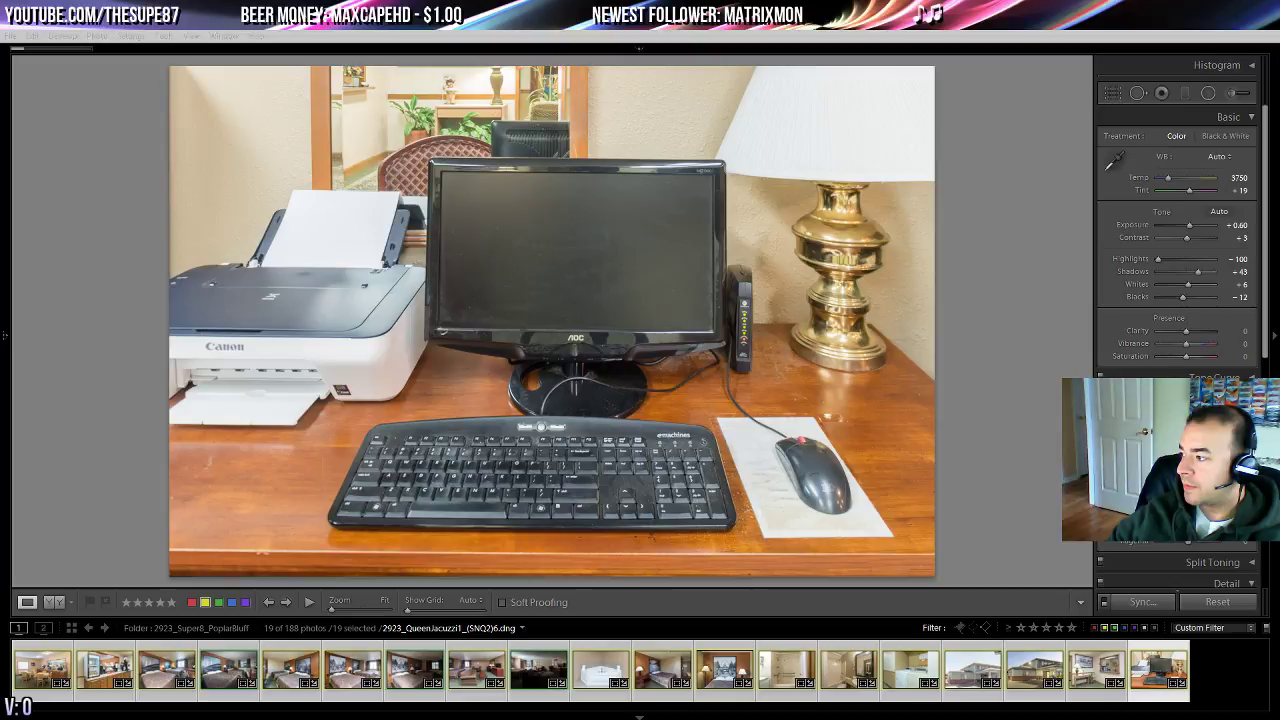
{"action": "key", "text": "ctrl+e"}
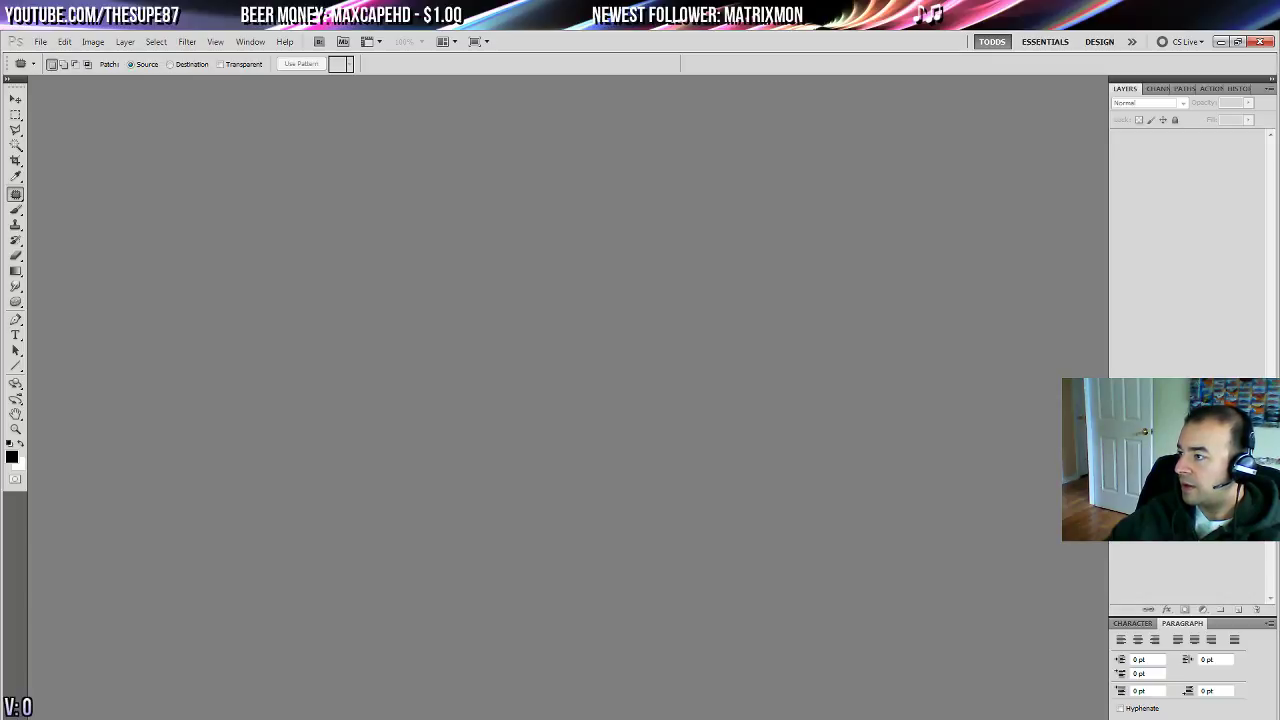
- Switch to Spotify, maximize its blank window on this screen, and try its file commands
{"action": "left_click_drag", "start_coordinate": [1279, 129], "coordinate": [224, 51]}
{"action": "double_click", "coordinate": [232, 45]}
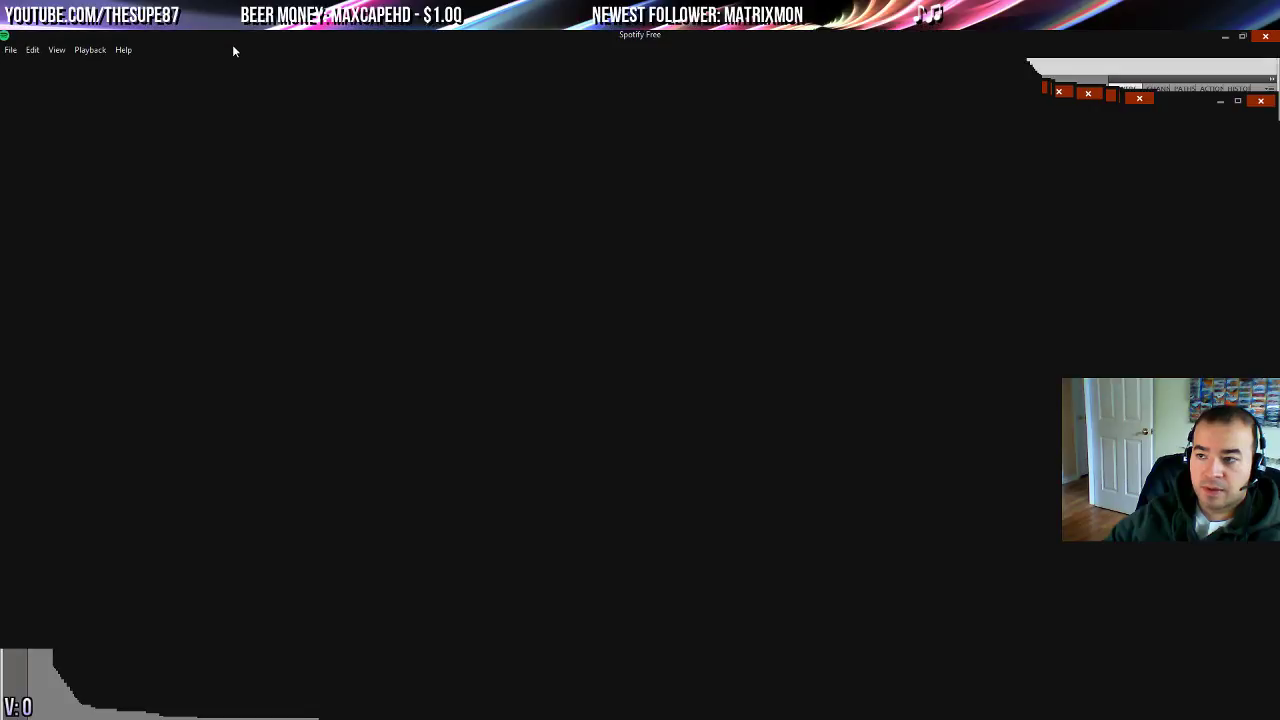
{"action": "left_click", "coordinate": [9, 50]}
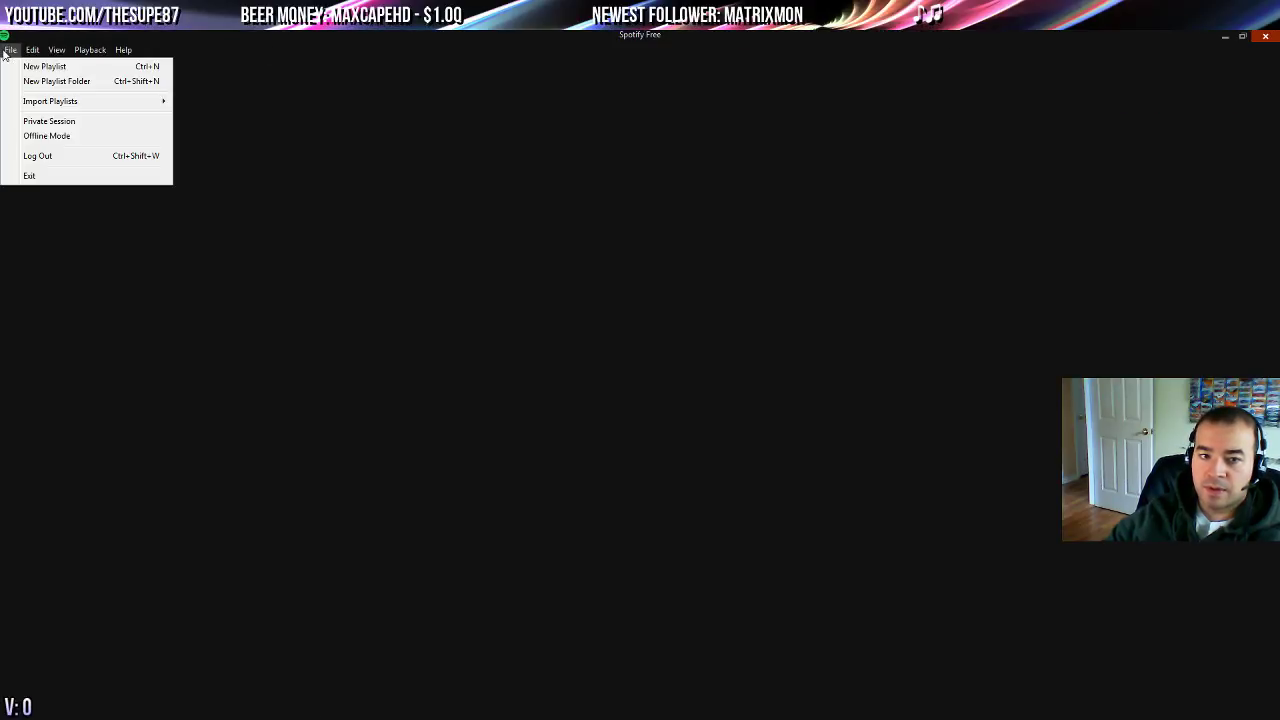
{"action": "left_click", "coordinate": [9, 50]}
{"action": "left_click", "coordinate": [6, 51]}
{"action": "left_click", "coordinate": [8, 50]}
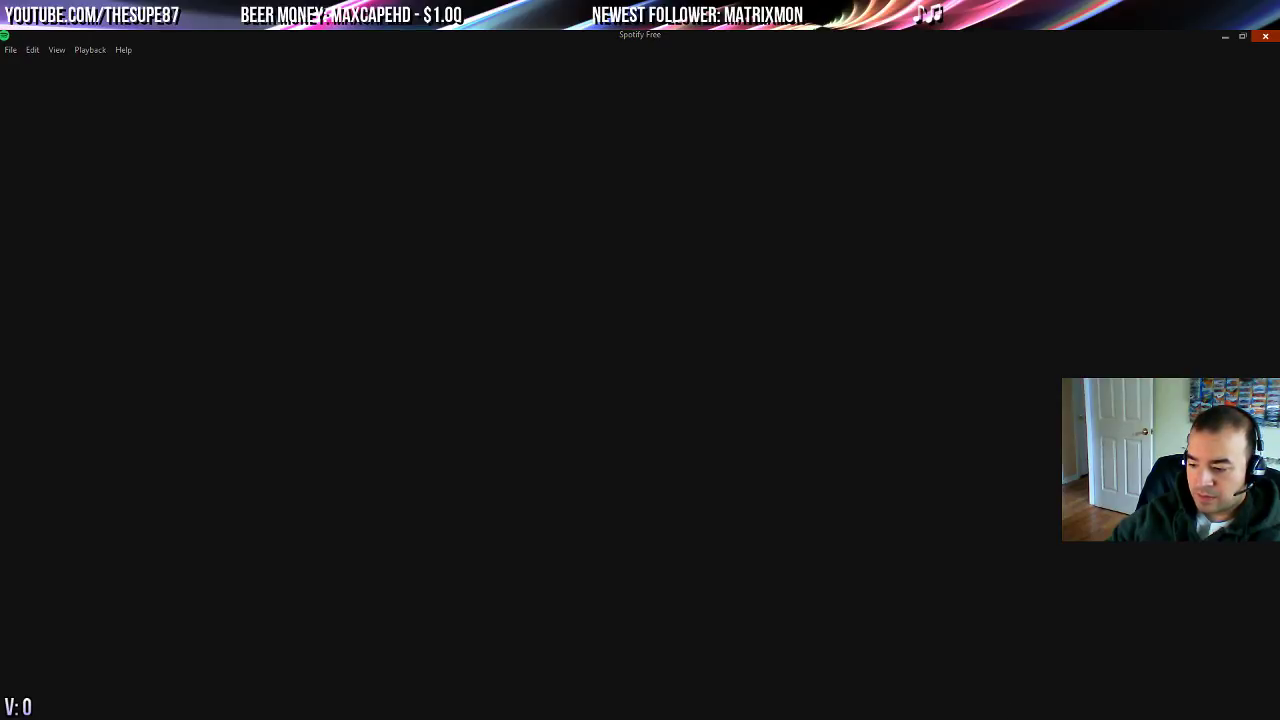
{"action": "left_click_drag", "start_coordinate": [550, 32], "coordinate": [1279, 151]}
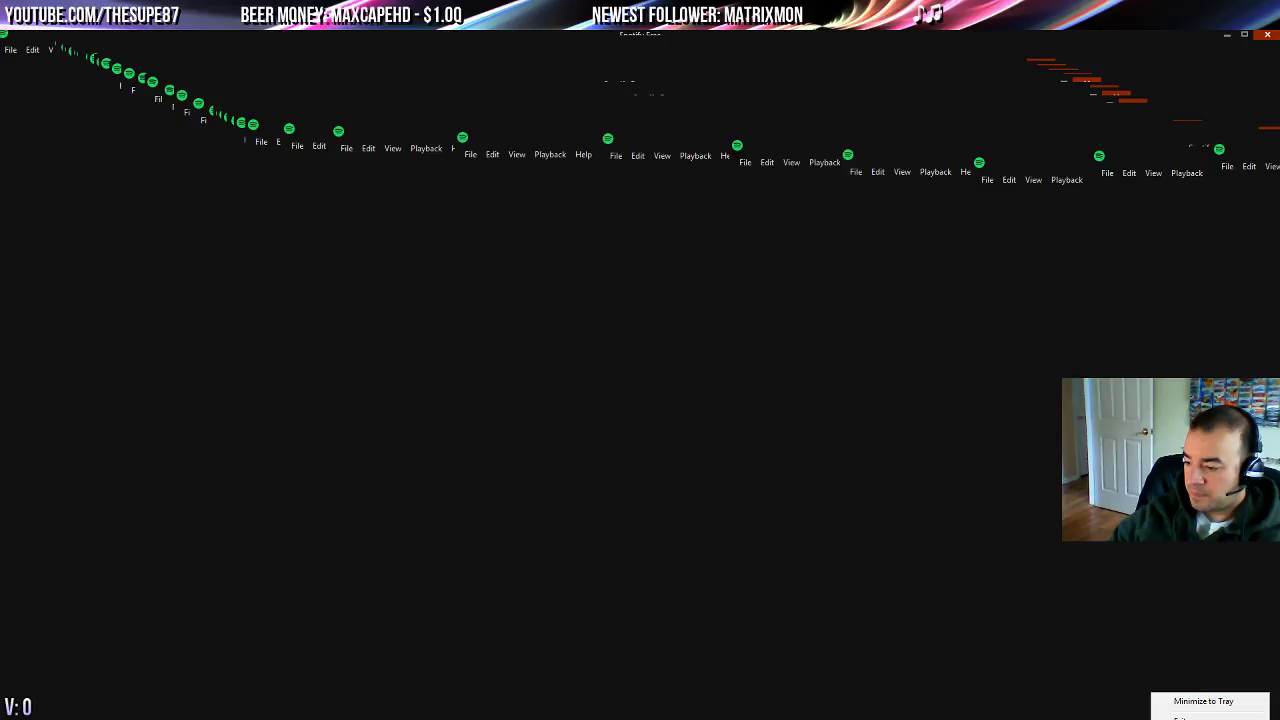
- Open Windows Task Manager and list the running processes
{"action": "left_click", "coordinate": [1147, 719]}
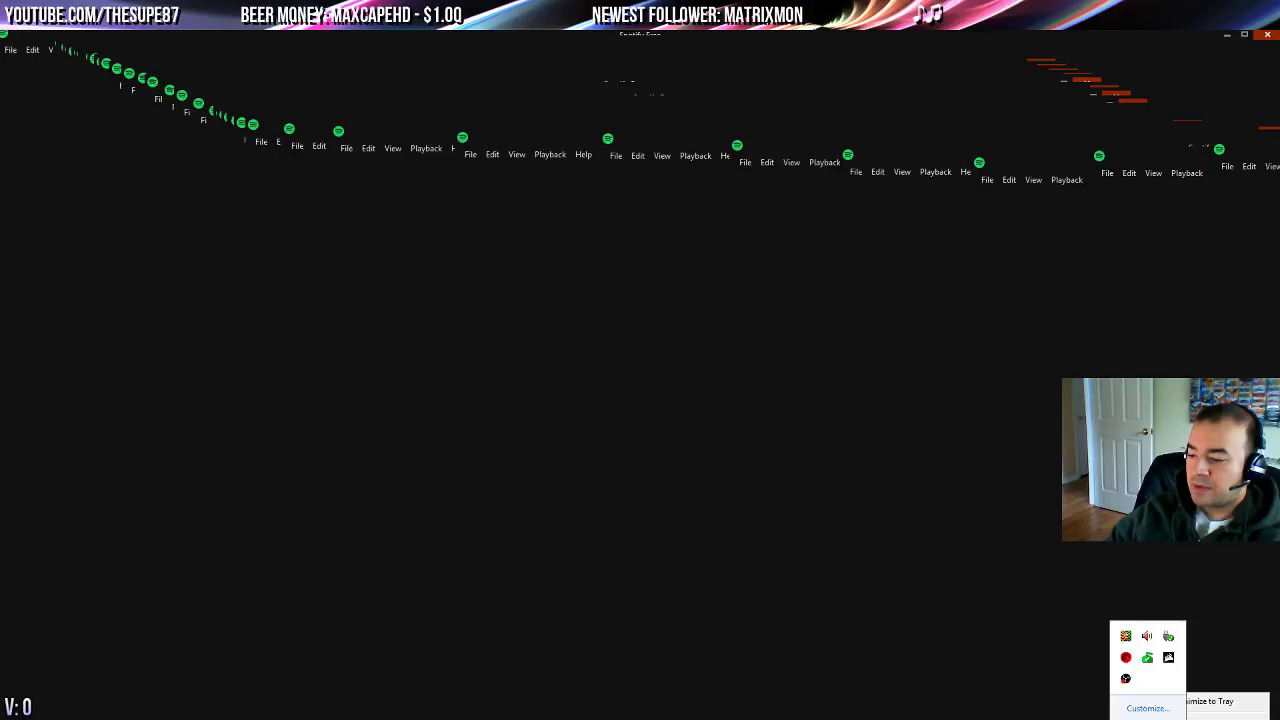
{"action": "right_click", "coordinate": [1099, 709]}
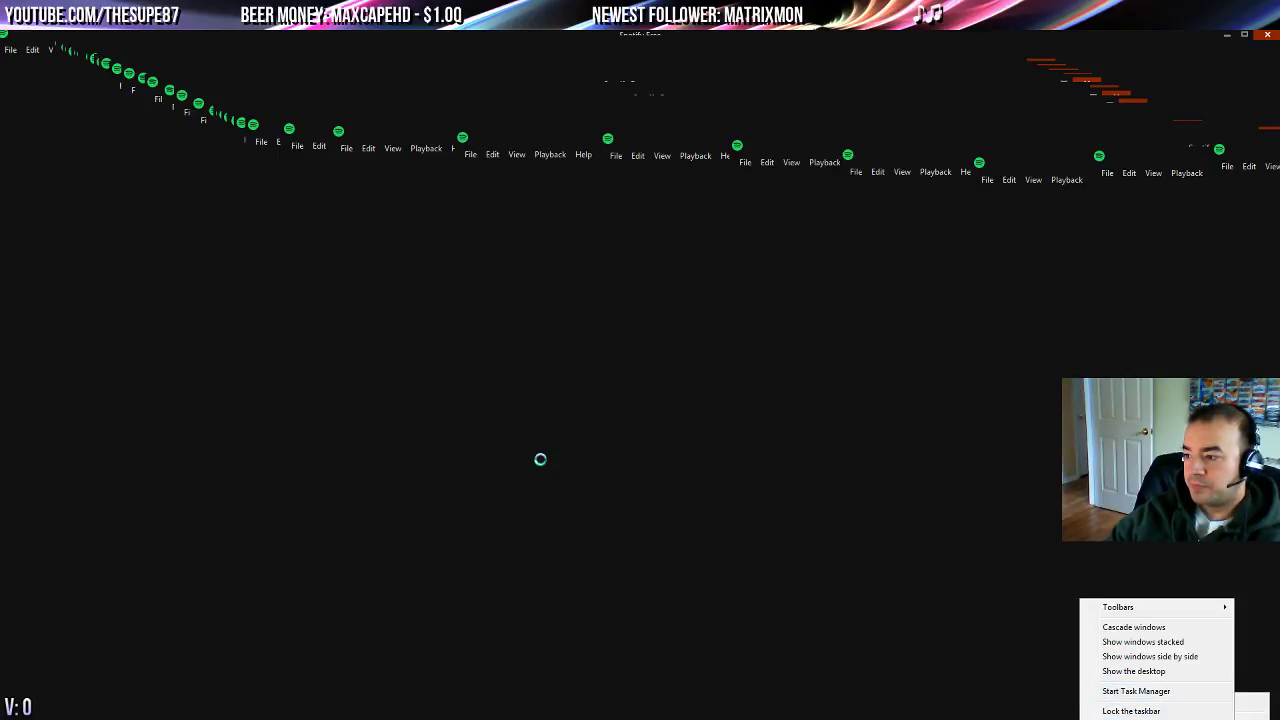
{"action": "left_click", "coordinate": [560, 715]}
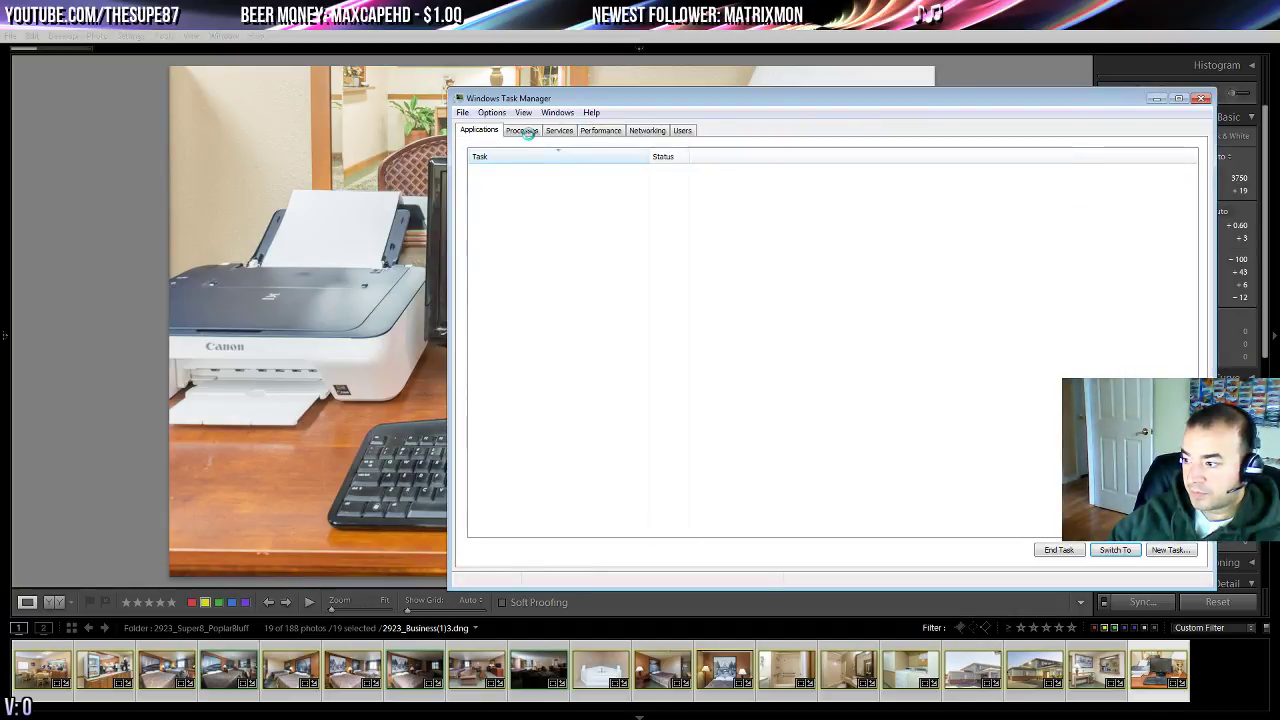
{"action": "left_click", "coordinate": [522, 131]}
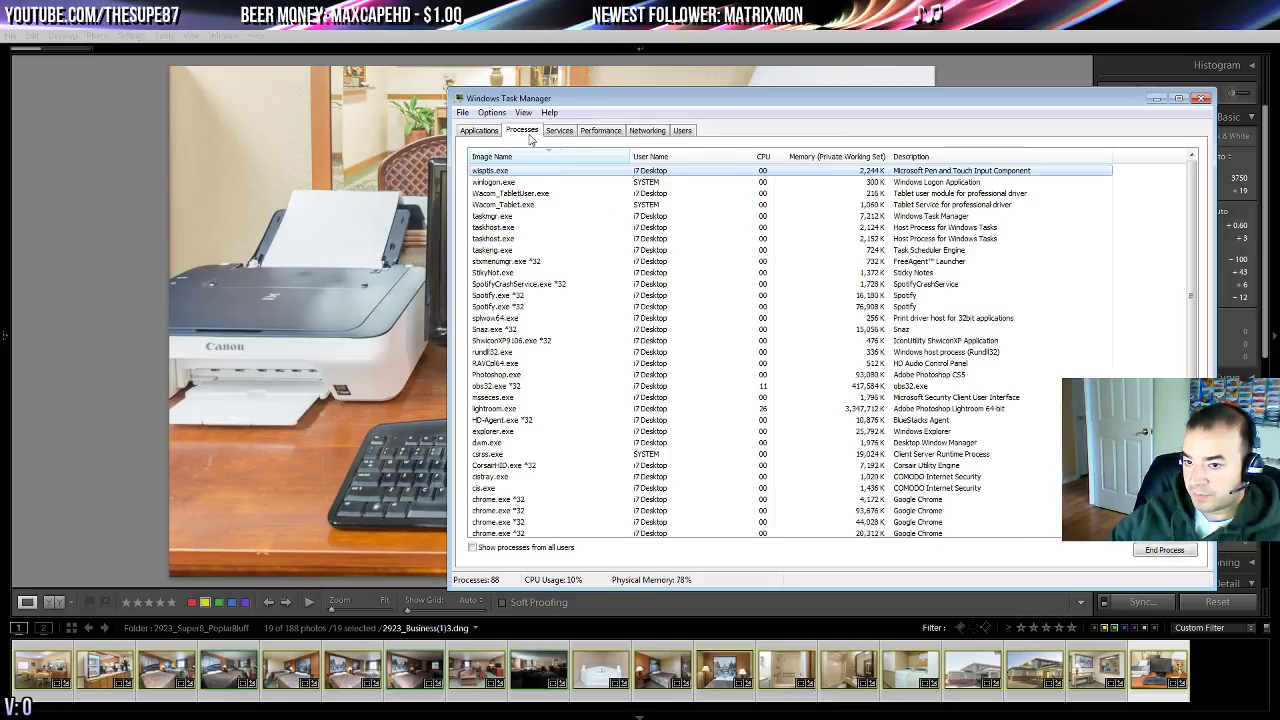
- Try to end the BlueStacks agent process HD-Agent.exe
{"action": "scroll", "coordinate": [519, 310], "scroll_direction": "down", "scroll_amount": 4}
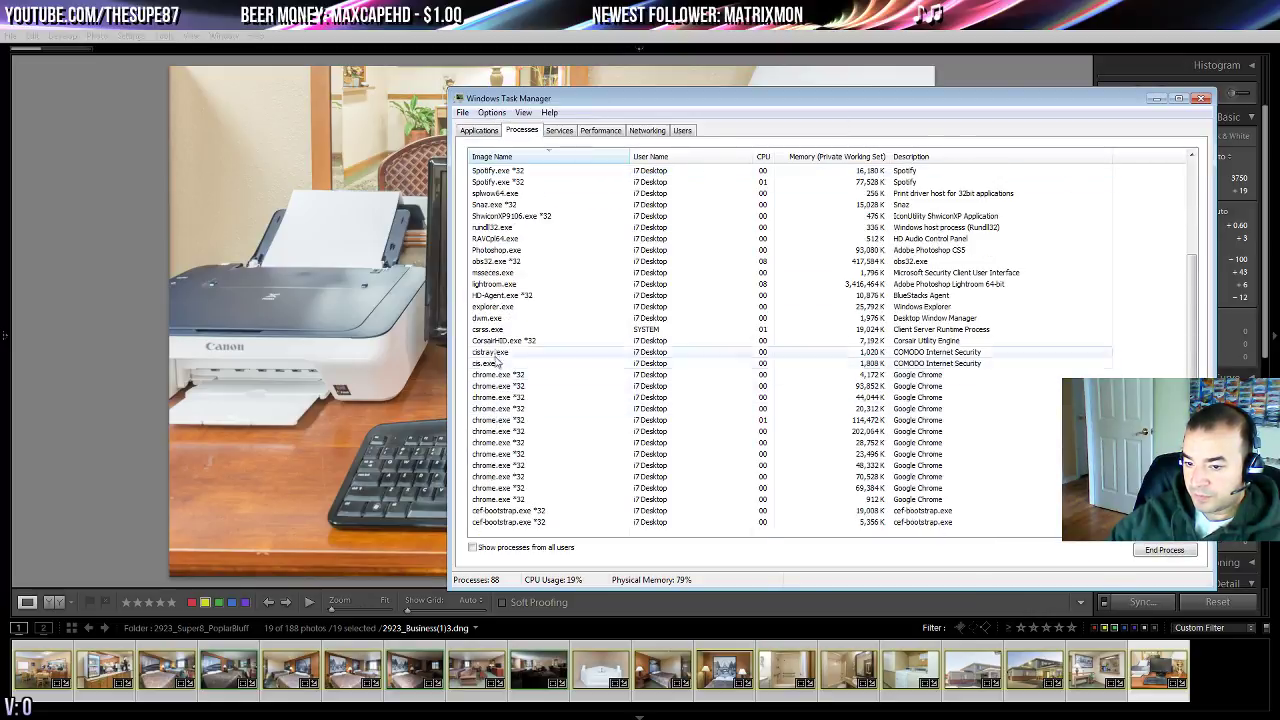
{"action": "left_click", "coordinate": [494, 295]}
{"action": "left_click", "coordinate": [1160, 549]}
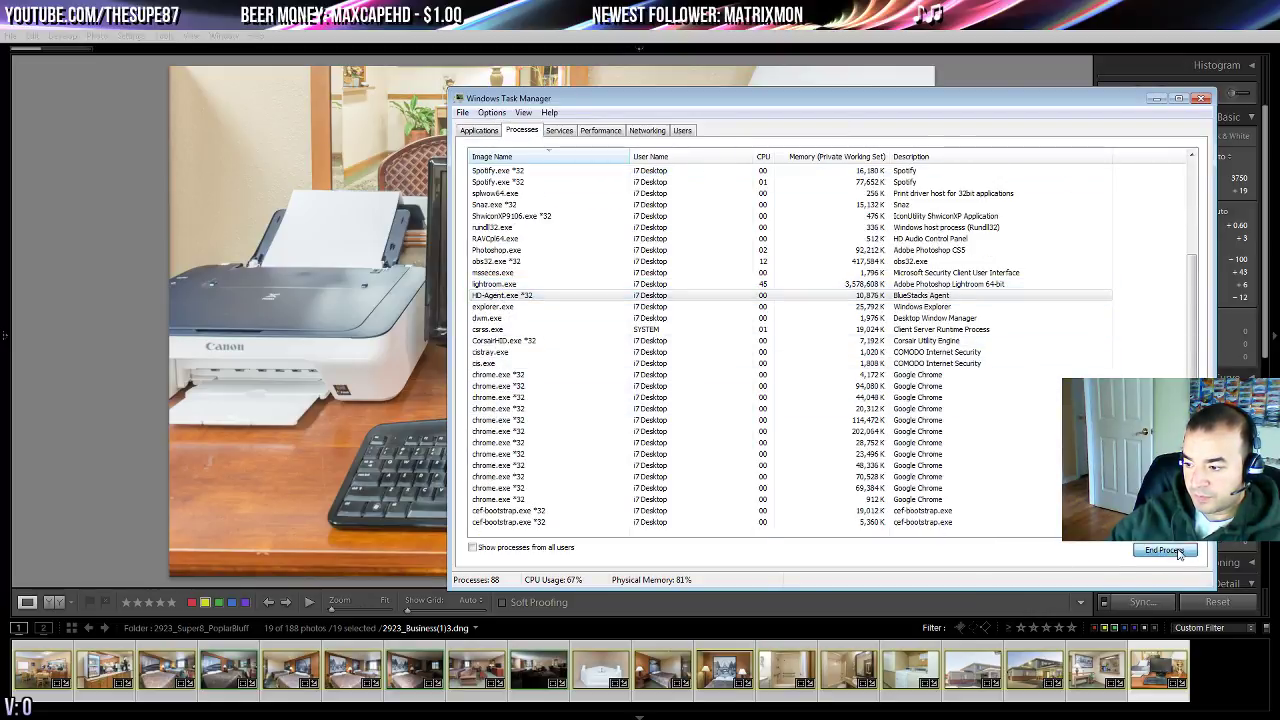
{"action": "key", "text": "Delete"}
{"action": "left_click", "coordinate": [665, 404]}
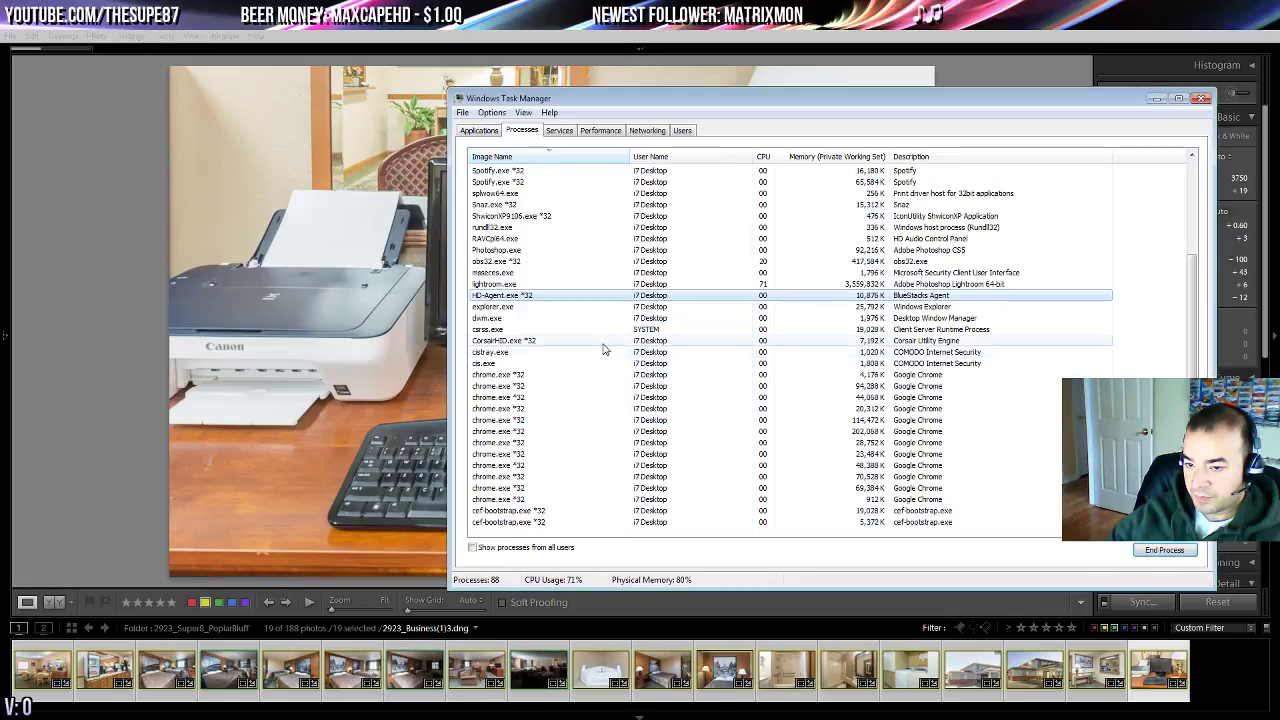
- Return Task Manager to its list of running applications and move its window off this screen
{"action": "left_click", "coordinate": [481, 131]}
{"action": "left_click_drag", "start_coordinate": [526, 99], "coordinate": [1279, 112]}
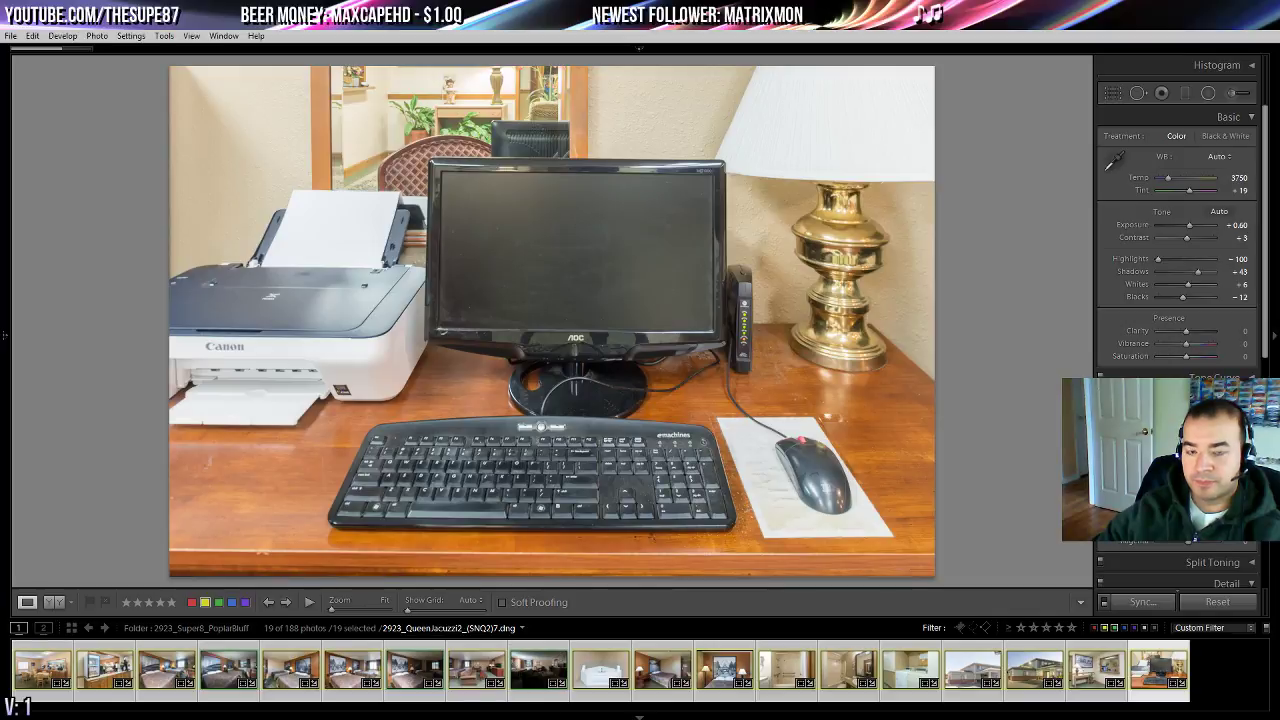
- Bring the Spotify window onto this screen and open the Twitch Music Library playlist
{"action": "mouse_move", "coordinate": [663, 49]}
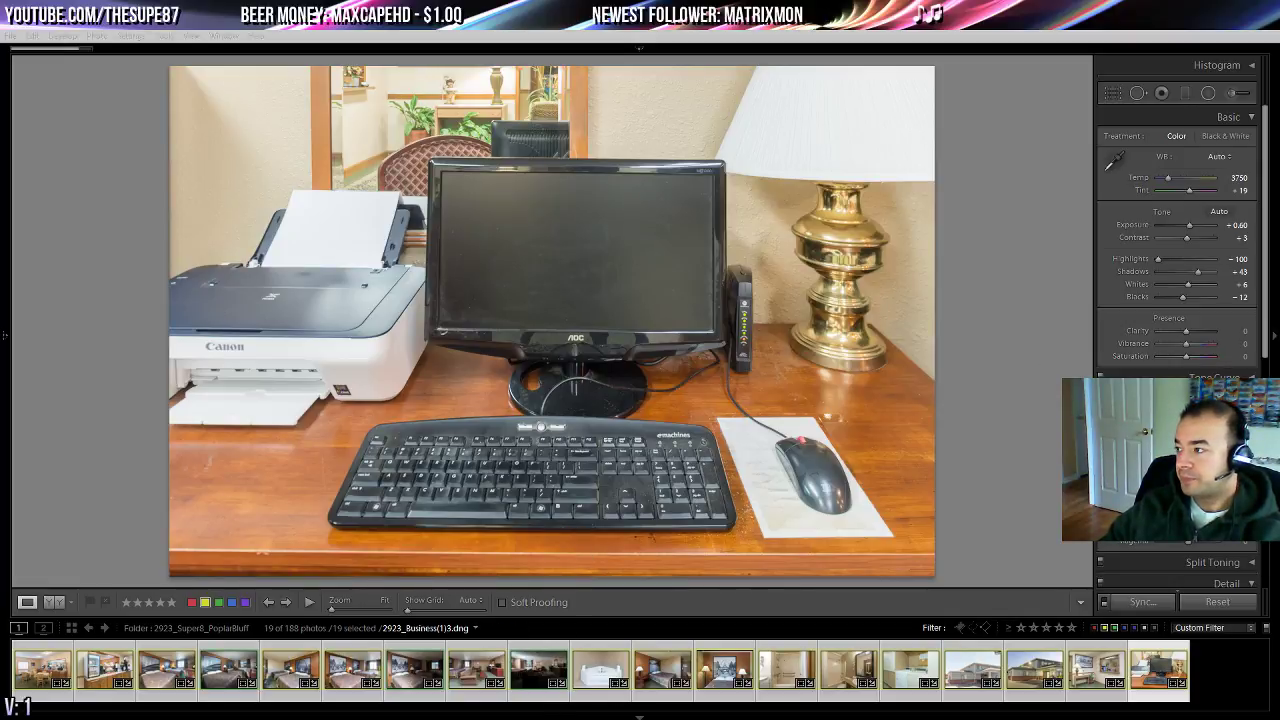
{"action": "left_click_drag", "start_coordinate": [1279, 125], "coordinate": [434, 76]}
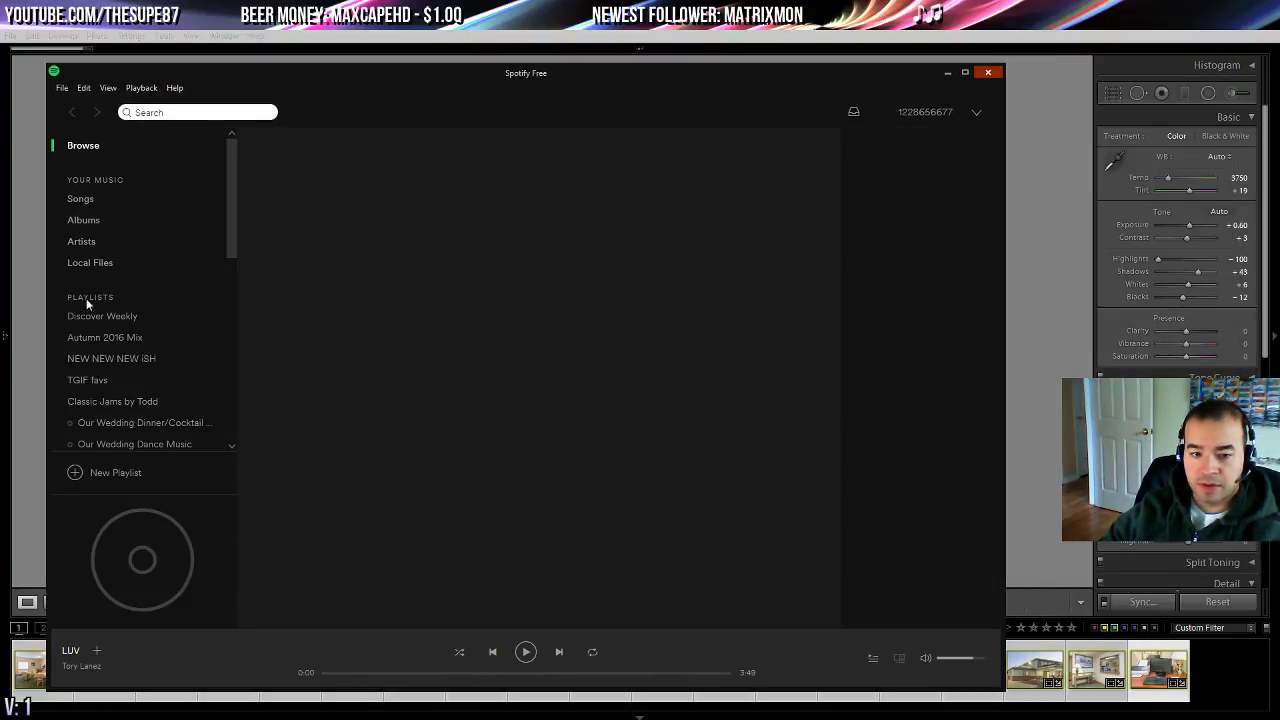
{"action": "left_click_drag", "start_coordinate": [230, 189], "coordinate": [226, 224]}
{"action": "scroll", "coordinate": [227, 233], "scroll_direction": "down", "scroll_amount": 1}
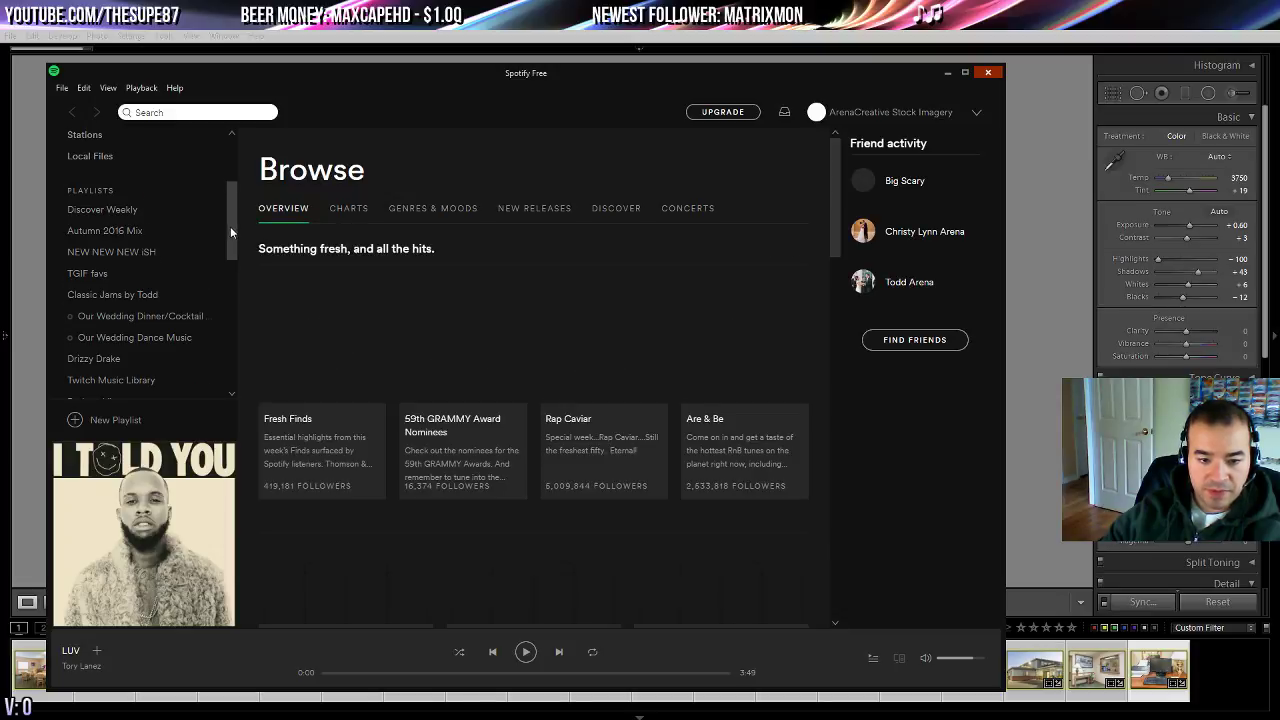
{"action": "scroll", "coordinate": [230, 227], "scroll_direction": "down", "scroll_amount": 1}
{"action": "left_click", "coordinate": [112, 326]}
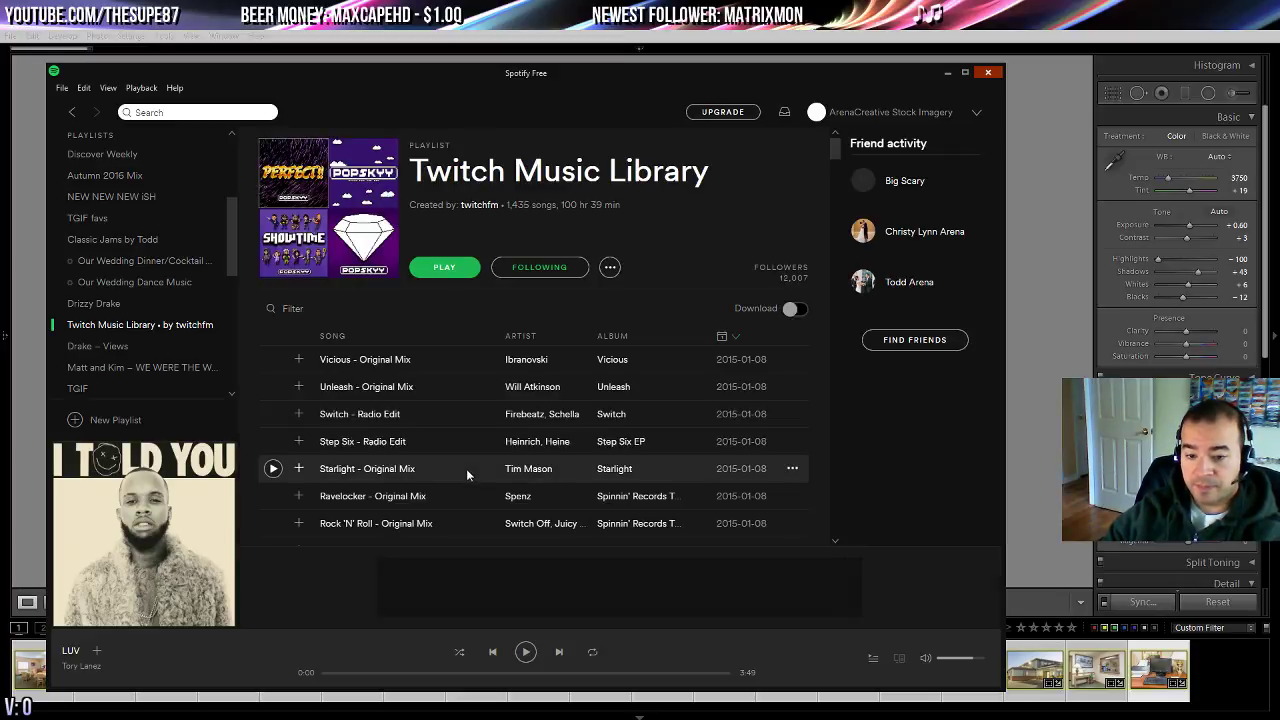
- Play "Switch - Radio Edit" from the Twitch Music Library playlist and turn on shuffle
{"action": "double_click", "coordinate": [459, 417]}
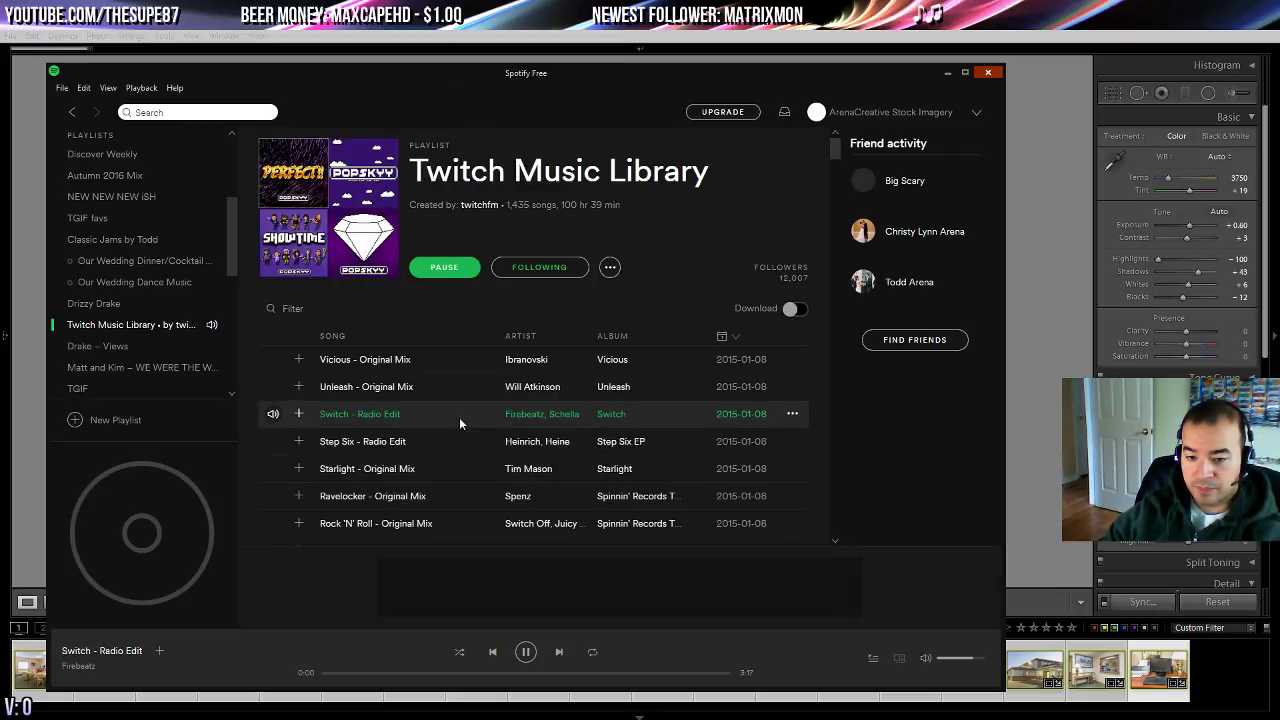
{"action": "left_click", "coordinate": [460, 653]}
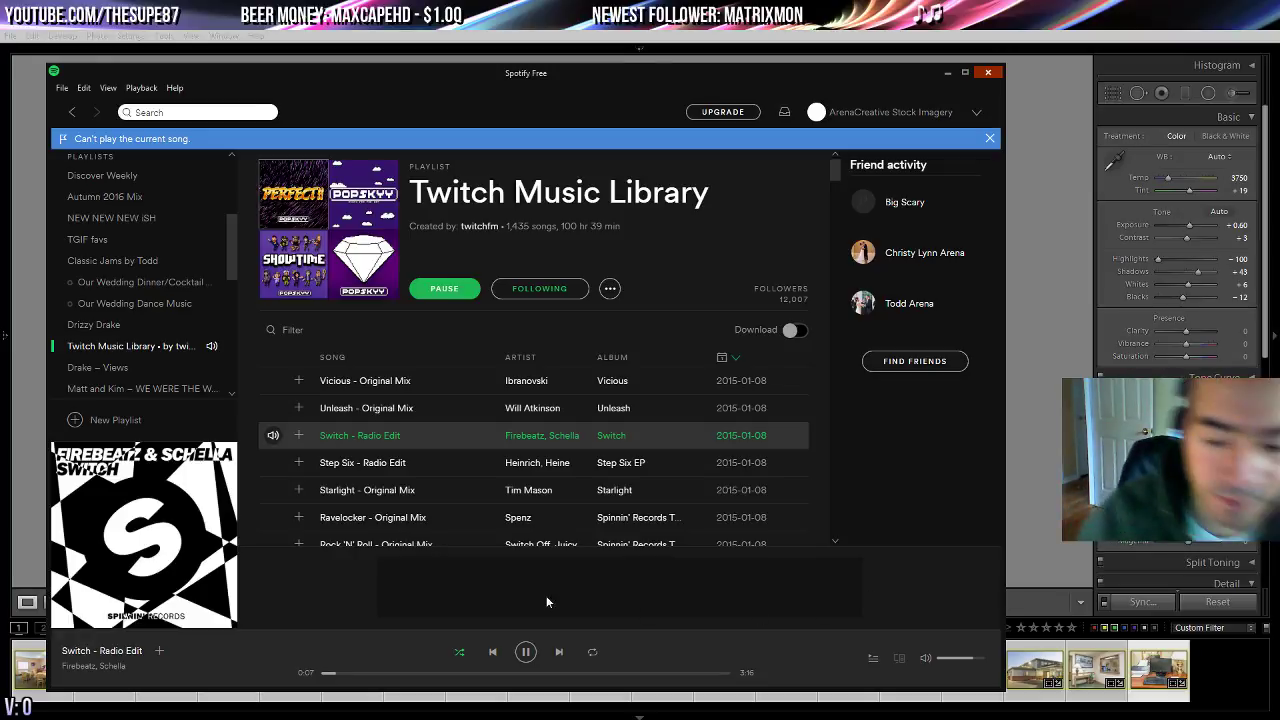
- Pause and resume "Switch - Radio Edit" to get it playing, and raise the playback volume to maximum
{"action": "left_click", "coordinate": [525, 651]}
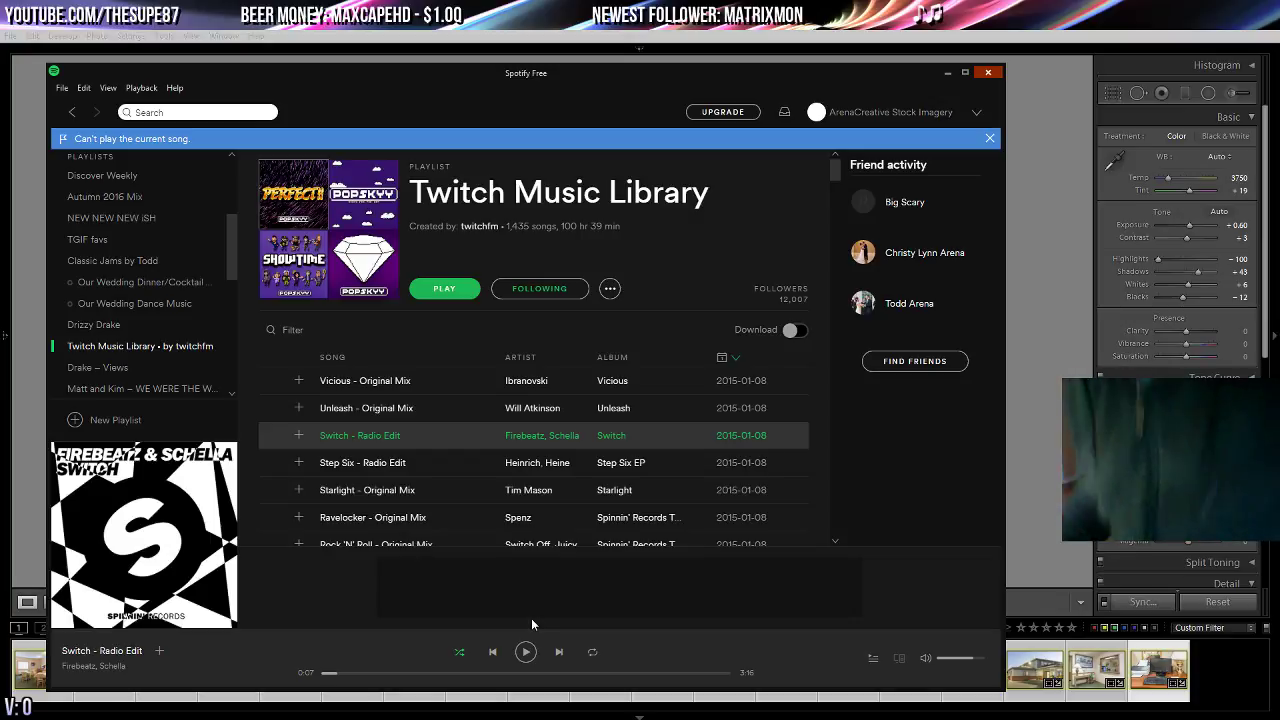
{"action": "left_click", "coordinate": [529, 656]}
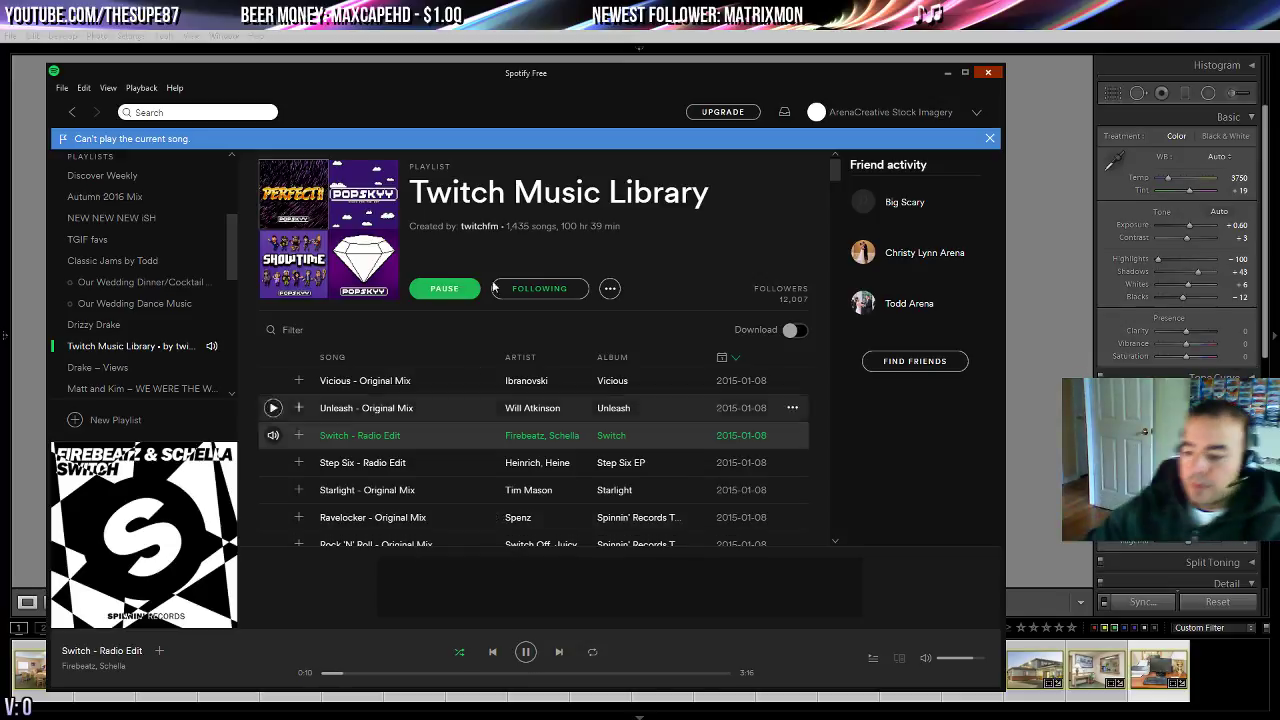
{"action": "left_click_drag", "start_coordinate": [962, 665], "coordinate": [983, 664]}
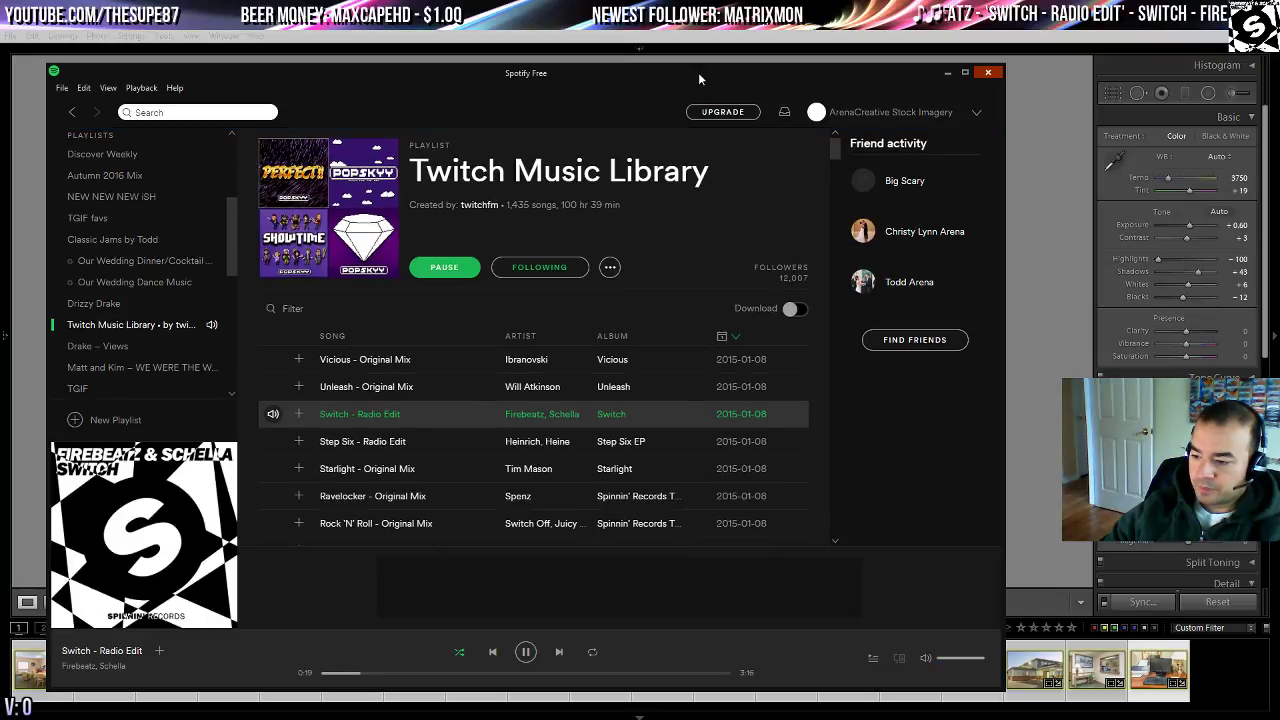
- Move the Spotify window off this screen so the Lightroom workspace is uncovered
{"action": "left_click_drag", "start_coordinate": [570, 75], "coordinate": [605, 75]}
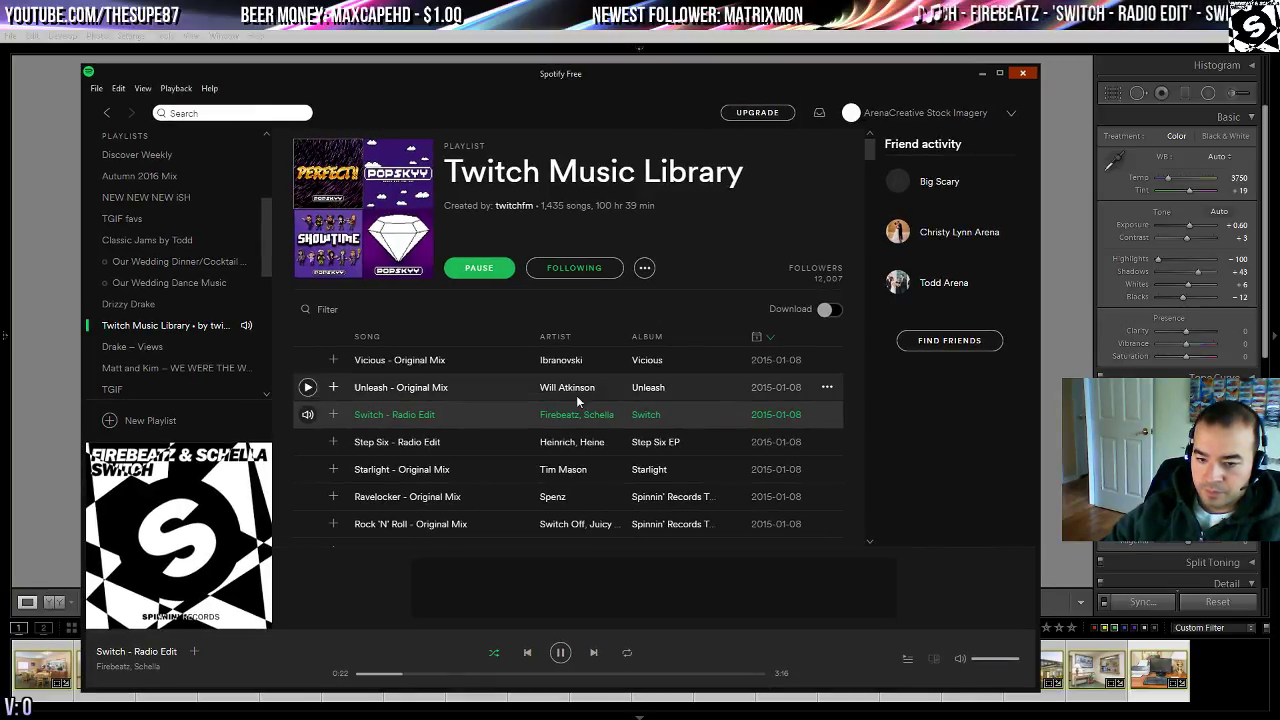
{"action": "scroll", "coordinate": [576, 395], "scroll_direction": "down", "scroll_amount": 2}
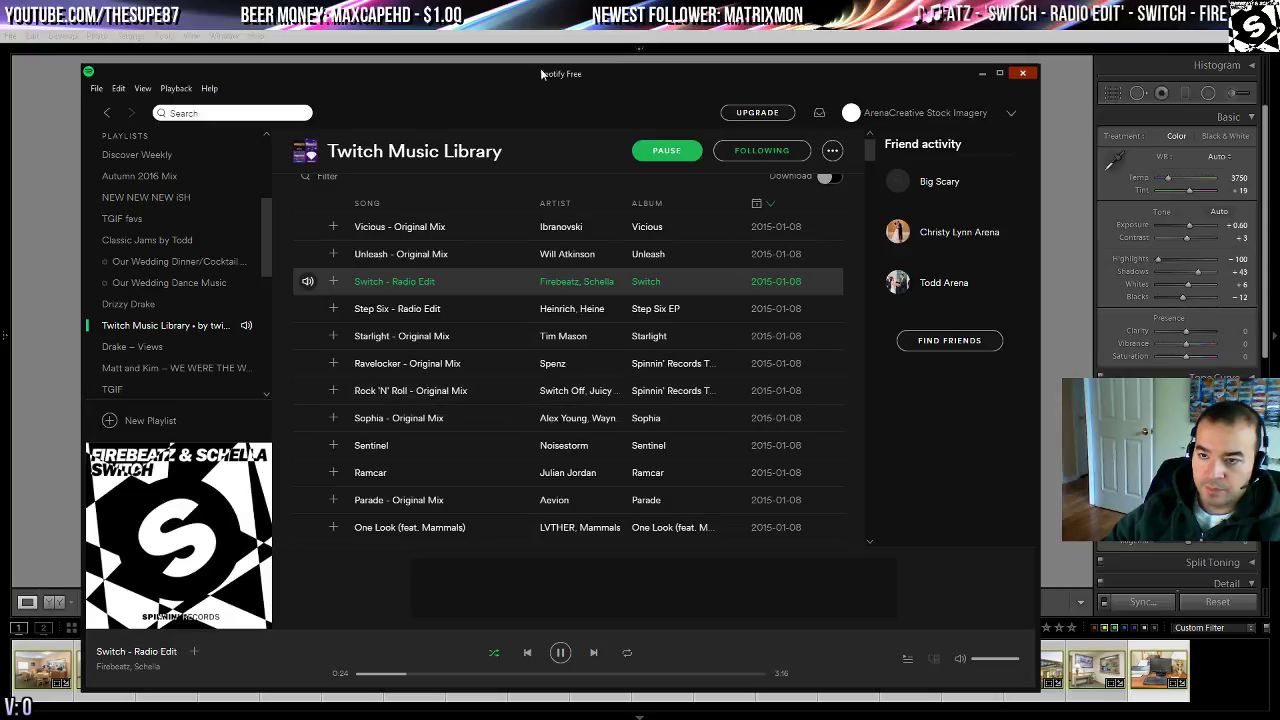
{"action": "left_click_drag", "start_coordinate": [508, 78], "coordinate": [1279, 100]}
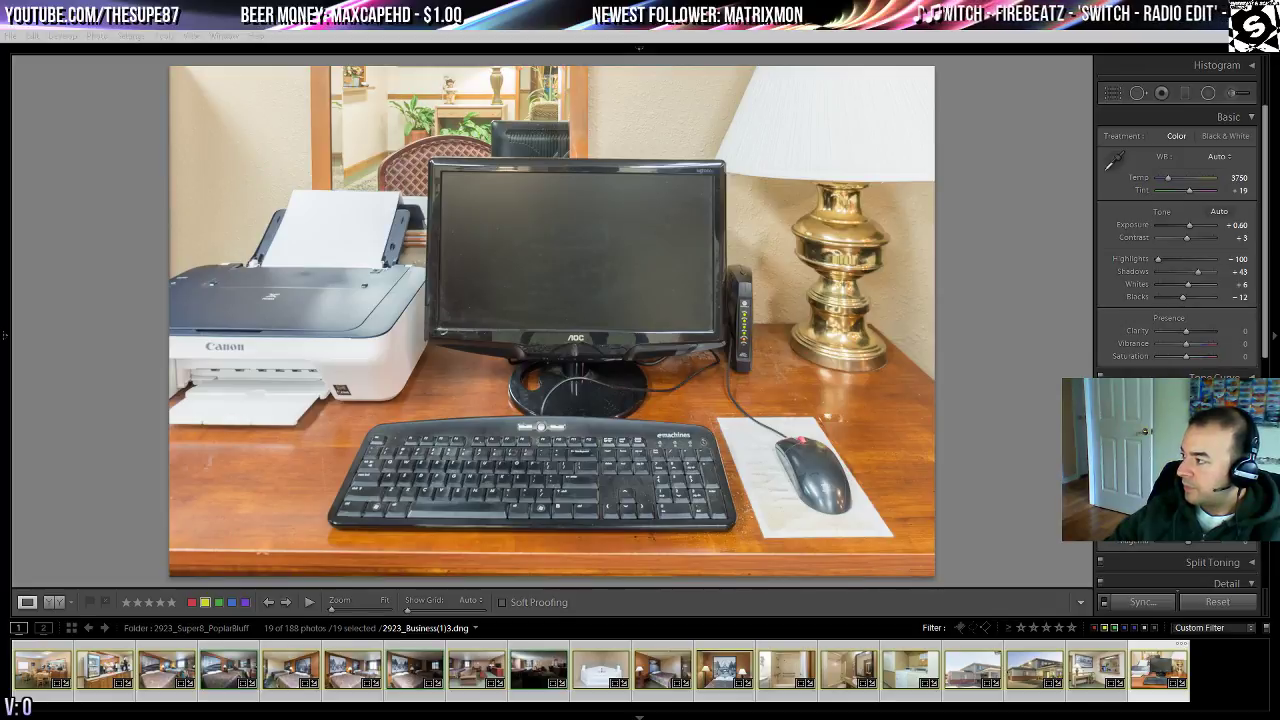
- Leave Lightroom and switch to Photoshop with the exported photo 2923_Breakfast(1)3.tif in front
{"action": "key", "text": "alt+Tab"}
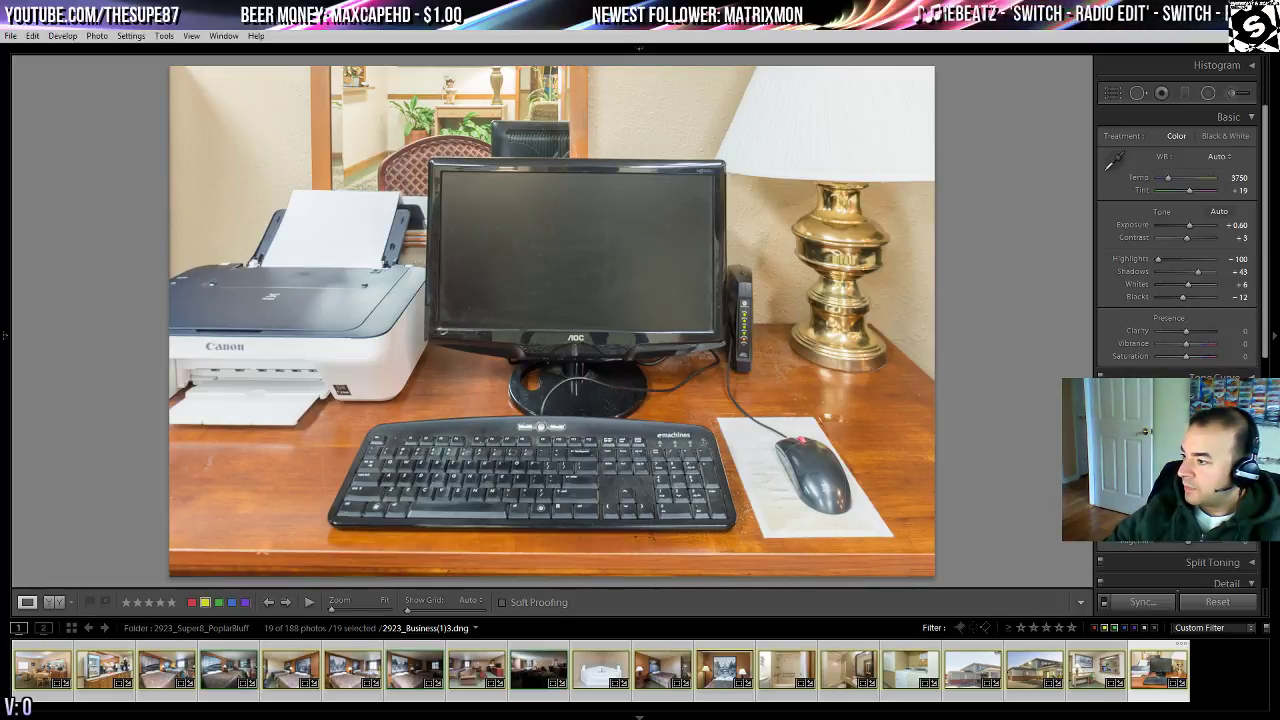
{"action": "key", "text": "alt+Tab"}
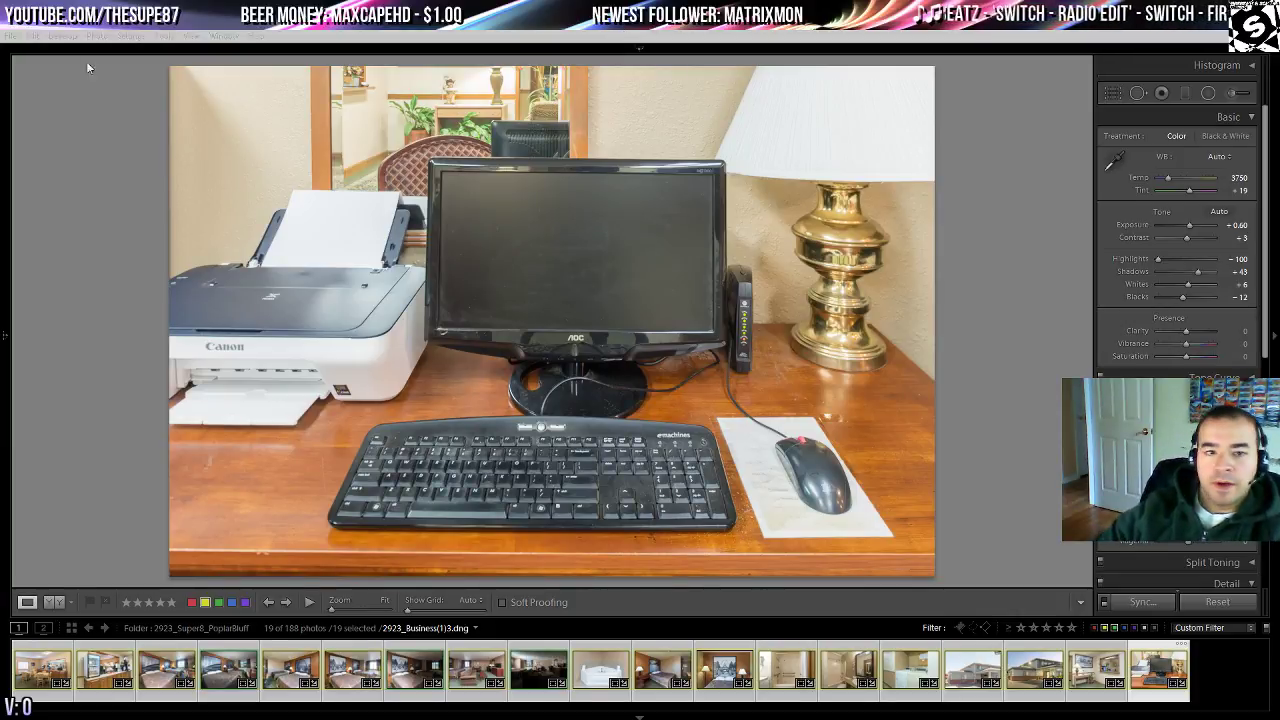
{"action": "left_click", "coordinate": [5, 39]}
{"action": "left_click", "coordinate": [27, 422]}
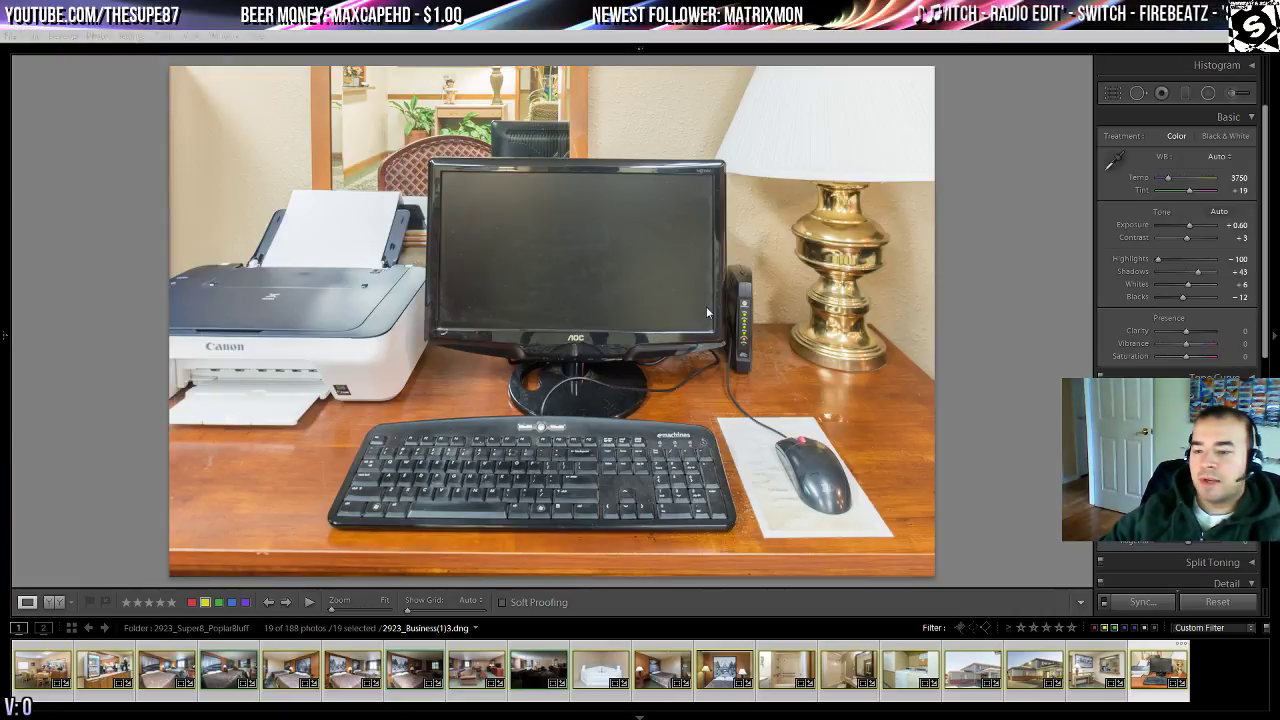
{"action": "key", "text": "alt+Tab"}
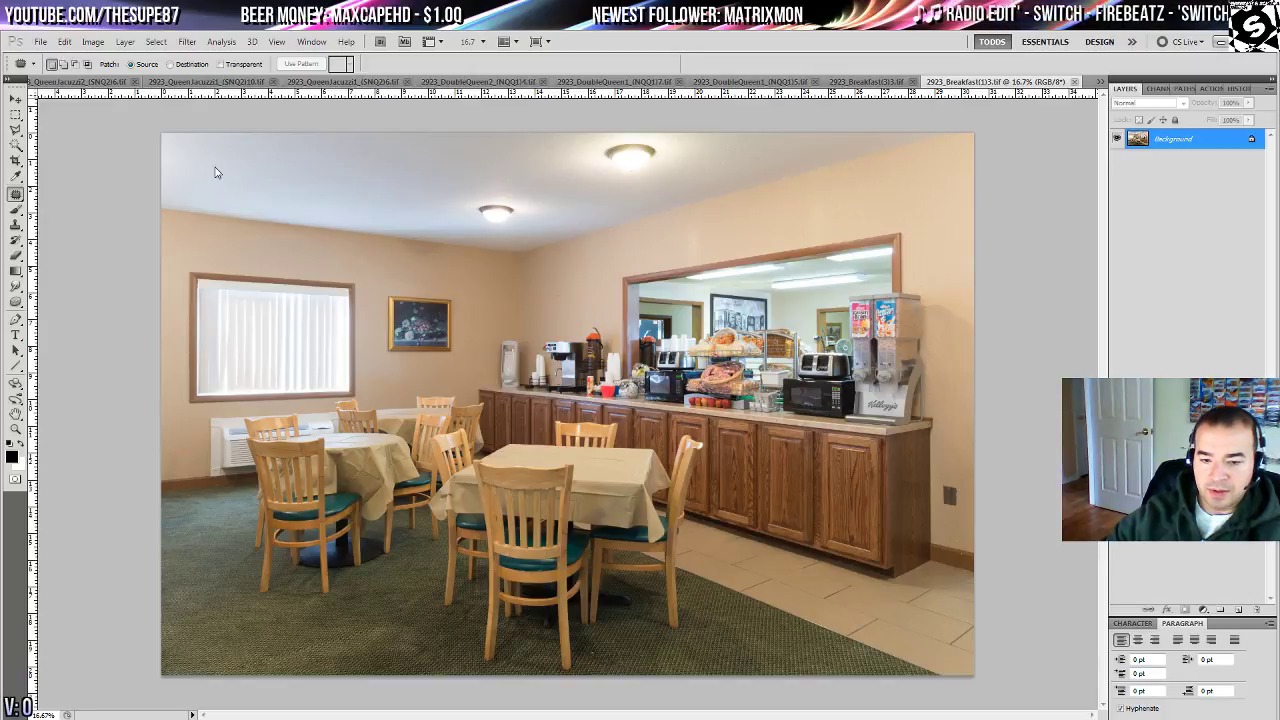
- Examine the ceiling, its light fixtures and the wall edges of the breakfast room photo at up to 100% magnification
{"action": "left_click", "coordinate": [15, 430]}
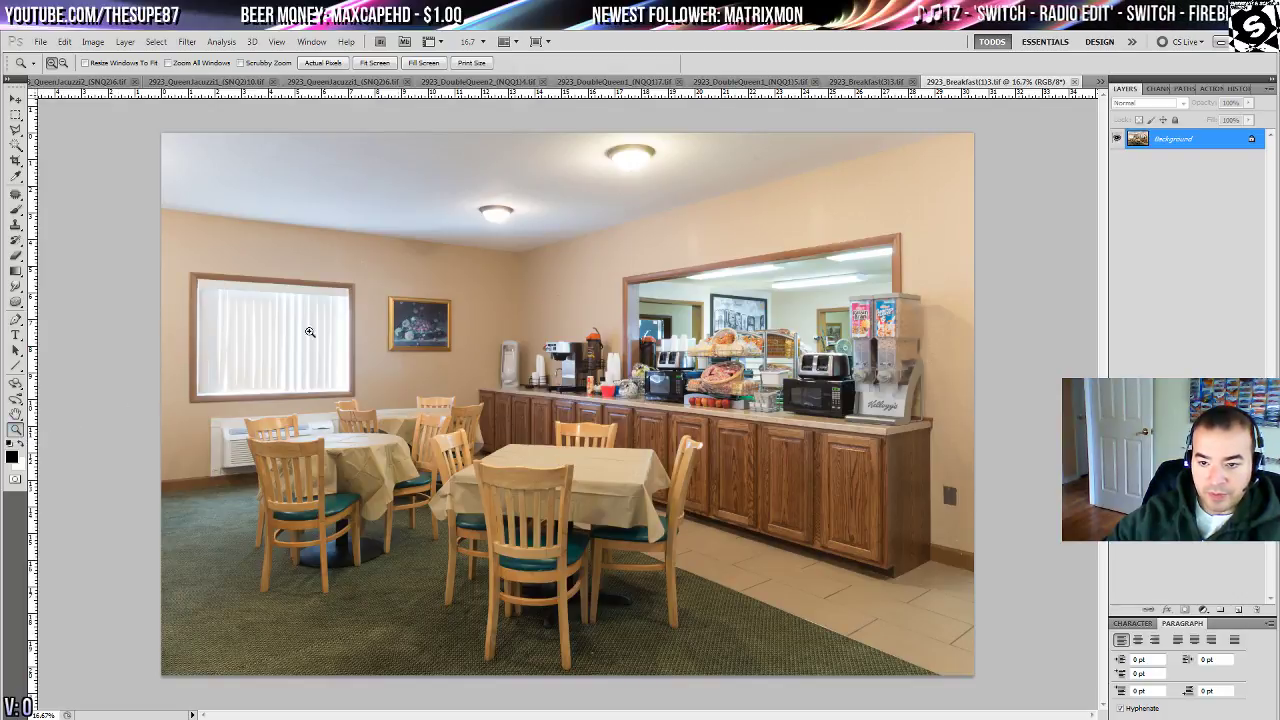
{"action": "left_click", "coordinate": [526, 218]}
{"action": "left_click", "coordinate": [526, 218]}
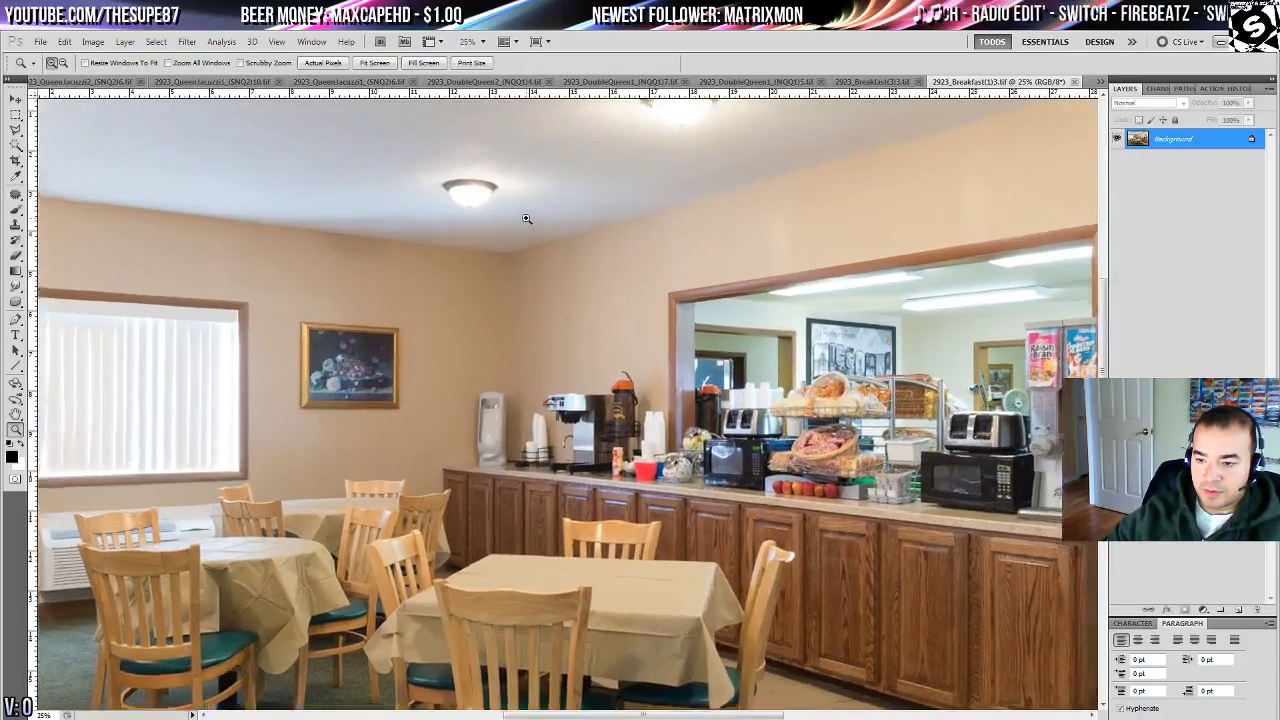
{"action": "left_click_drag", "start_coordinate": [508, 173], "coordinate": [568, 313]}
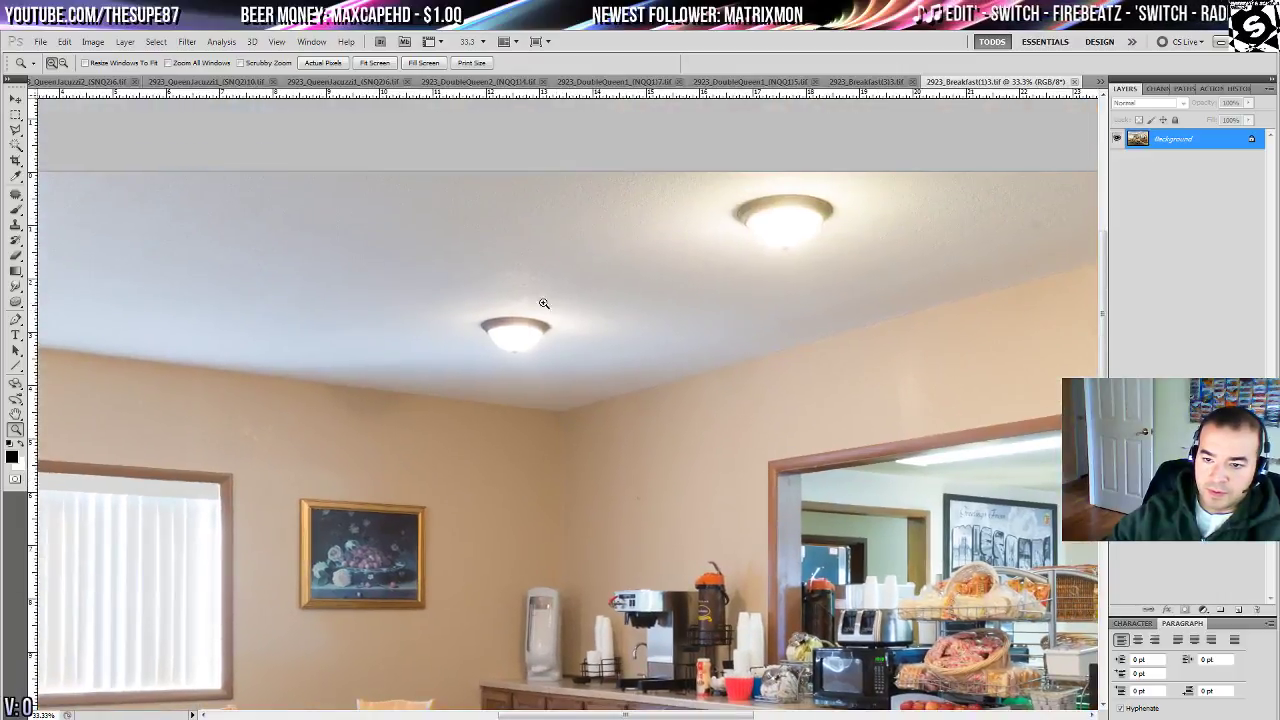
{"action": "double_click", "coordinate": [15, 431]}
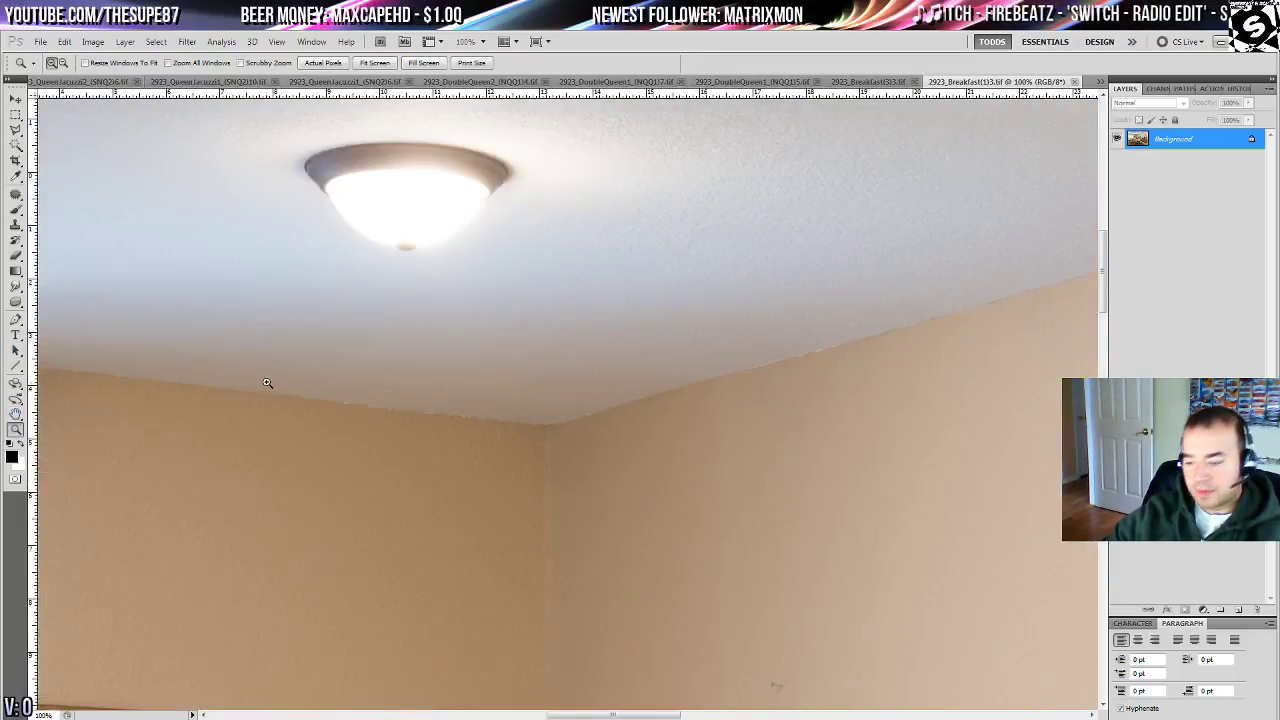
{"action": "key", "text": "ctrl+0"}
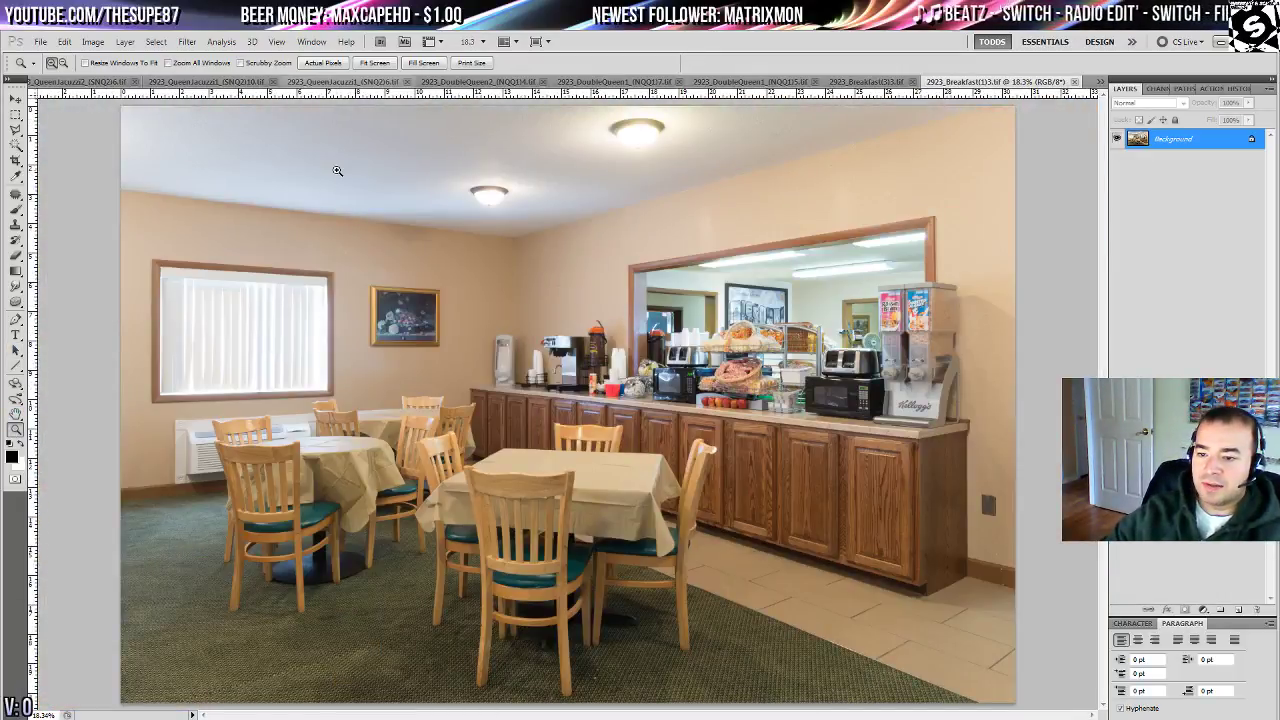
- Brighten the breakfast room photo slightly with a Brightness/Contrast adjustment, comparing it with the original through the preview
{"action": "left_click", "coordinate": [93, 41]}
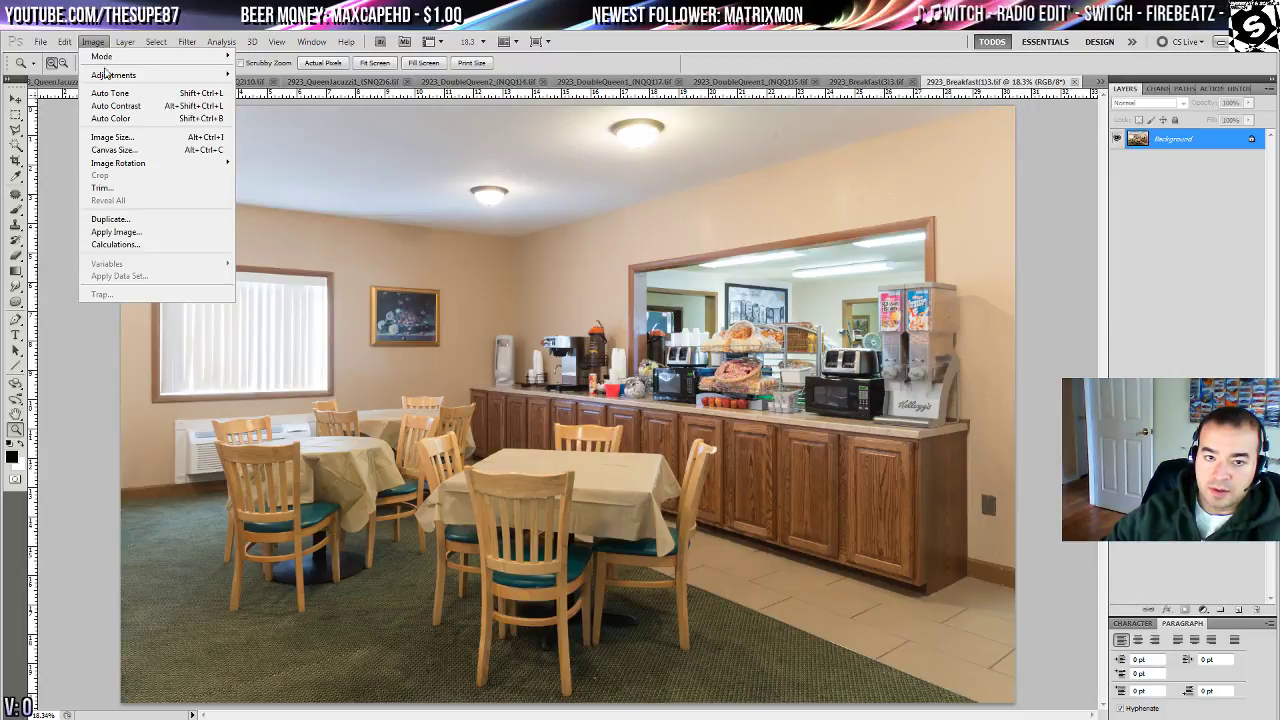
{"action": "mouse_move", "coordinate": [120, 75]}
{"action": "left_click", "coordinate": [287, 77]}
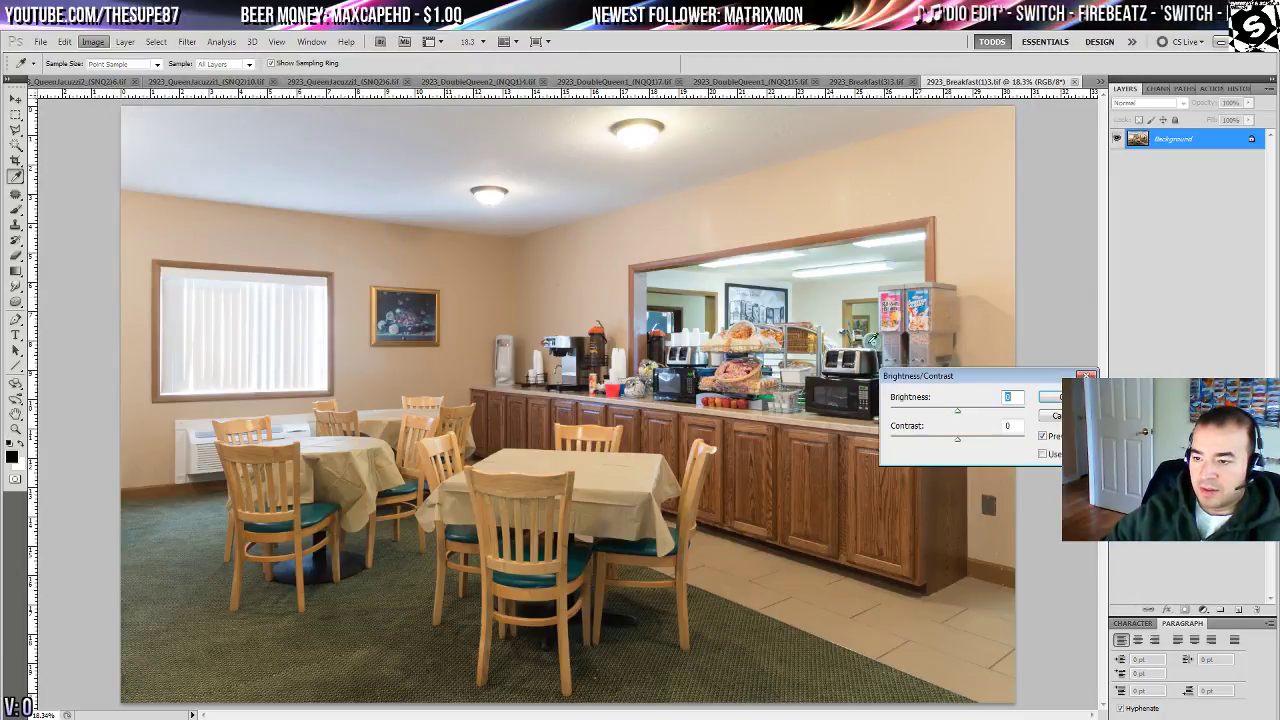
{"action": "left_click_drag", "start_coordinate": [959, 411], "coordinate": [961, 412]}
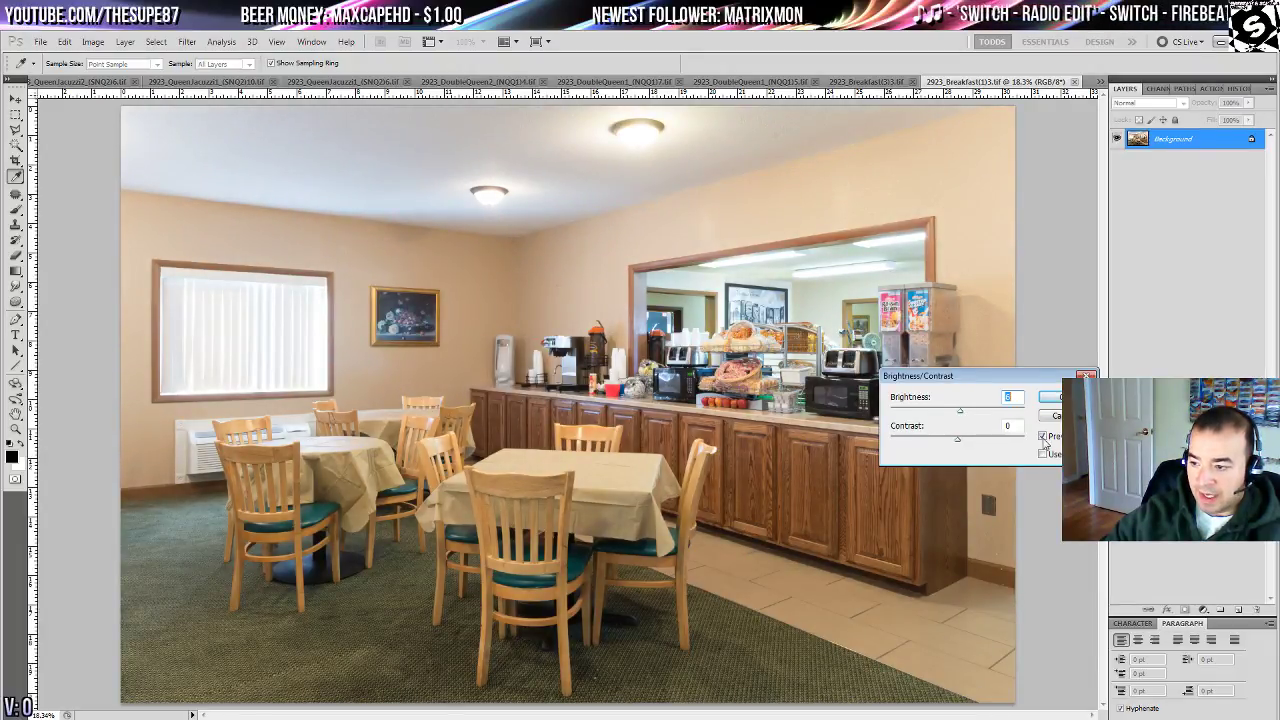
{"action": "left_click", "coordinate": [1043, 437]}
{"action": "left_click", "coordinate": [1043, 437]}
{"action": "key", "text": "z"}
{"action": "left_click", "coordinate": [1050, 397]}
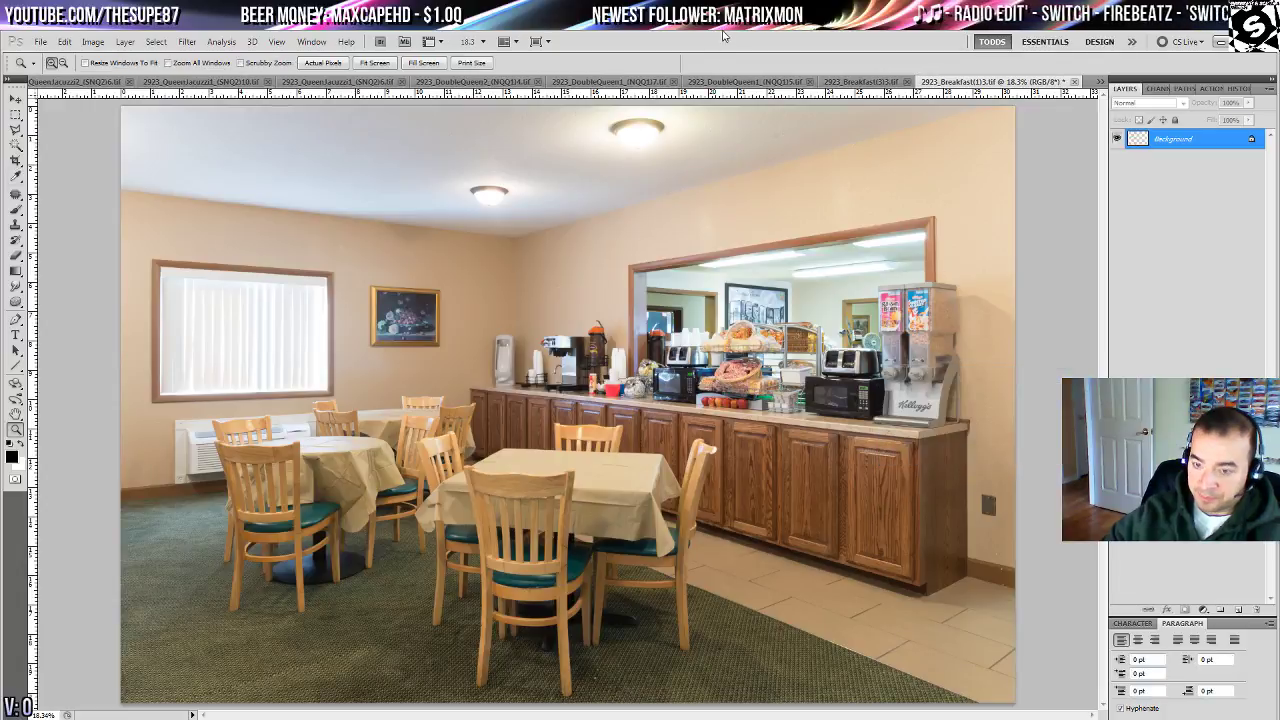
- Use the Patch tool at 100% to remove the wall mark above the coffee machine and the blemish inside the wooden opening's frame
{"action": "double_click", "coordinate": [15, 429]}
{"action": "left_click_drag", "start_coordinate": [520, 392], "coordinate": [424, 659]}
{"action": "left_click_drag", "start_coordinate": [482, 110], "coordinate": [451, 351]}
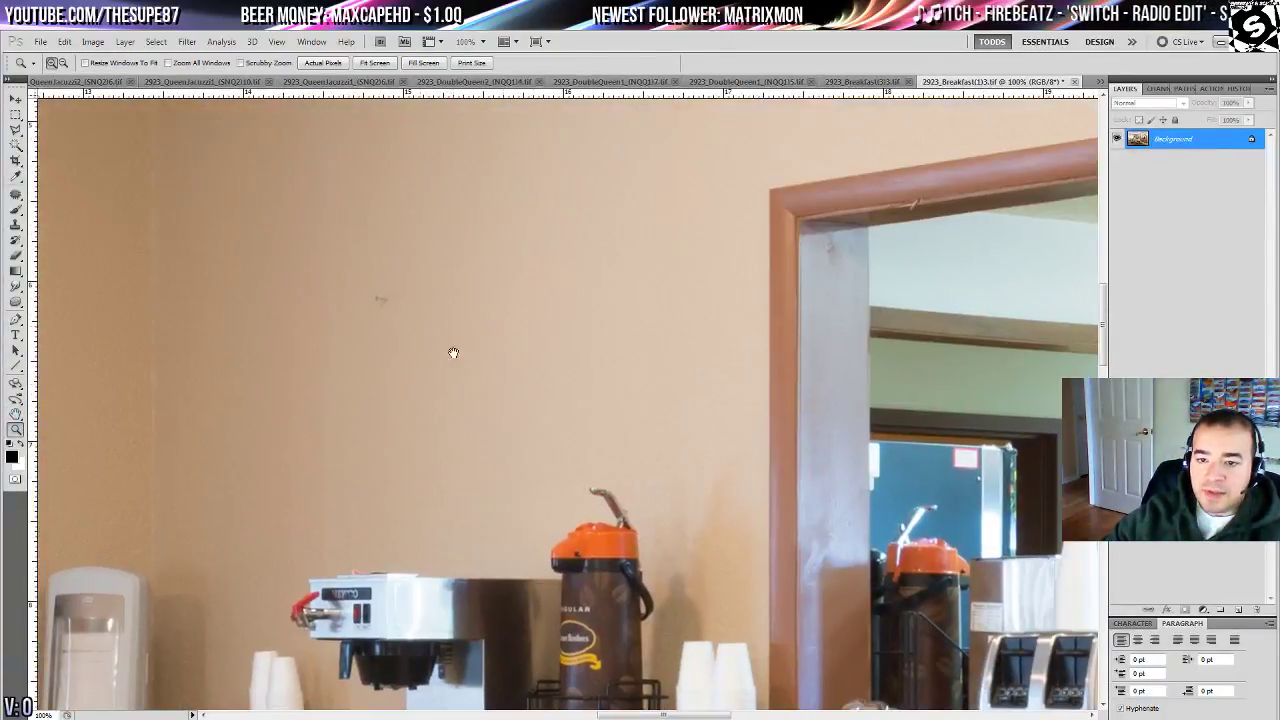
{"action": "left_click", "coordinate": [16, 195]}
{"action": "mouse_move", "coordinate": [376, 324]}
{"action": "left_mouse_down"}
{"action": "mouse_move", "coordinate": [405, 270]}
{"action": "mouse_move", "coordinate": [370, 316]}
{"action": "mouse_move", "coordinate": [436, 274]}
{"action": "left_mouse_up"}
{"action": "key", "text": "ctrl+d"}
{"action": "left_click_drag", "start_coordinate": [1022, 262], "coordinate": [370, 274]}
{"action": "mouse_move", "coordinate": [208, 257]}
{"action": "left_mouse_down"}
{"action": "mouse_move", "coordinate": [165, 256]}
{"action": "mouse_move", "coordinate": [206, 256]}
{"action": "left_mouse_up"}
{"action": "key", "text": "ctrl+d"}
- Patch over the metal cover plate on the wall beside the cabinet's end panel with clean wall texture from above it
{"action": "left_click_drag", "start_coordinate": [870, 350], "coordinate": [296, 309]}
{"action": "left_click_drag", "start_coordinate": [686, 309], "coordinate": [120, 300]}
{"action": "left_click_drag", "start_coordinate": [920, 341], "coordinate": [346, 291]}
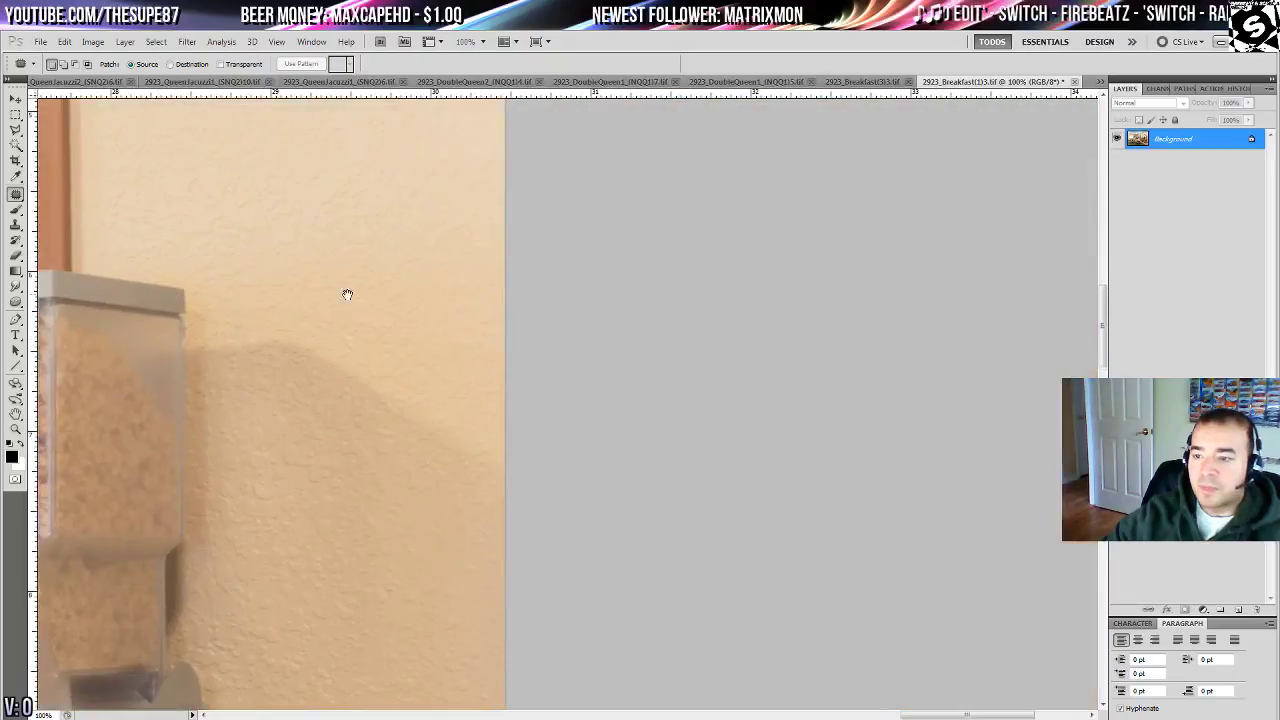
{"action": "left_click_drag", "start_coordinate": [522, 454], "coordinate": [691, 137]}
{"action": "left_click_drag", "start_coordinate": [569, 496], "coordinate": [830, 163]}
{"action": "scroll", "coordinate": [739, 213], "scroll_direction": "down", "scroll_amount": 6}
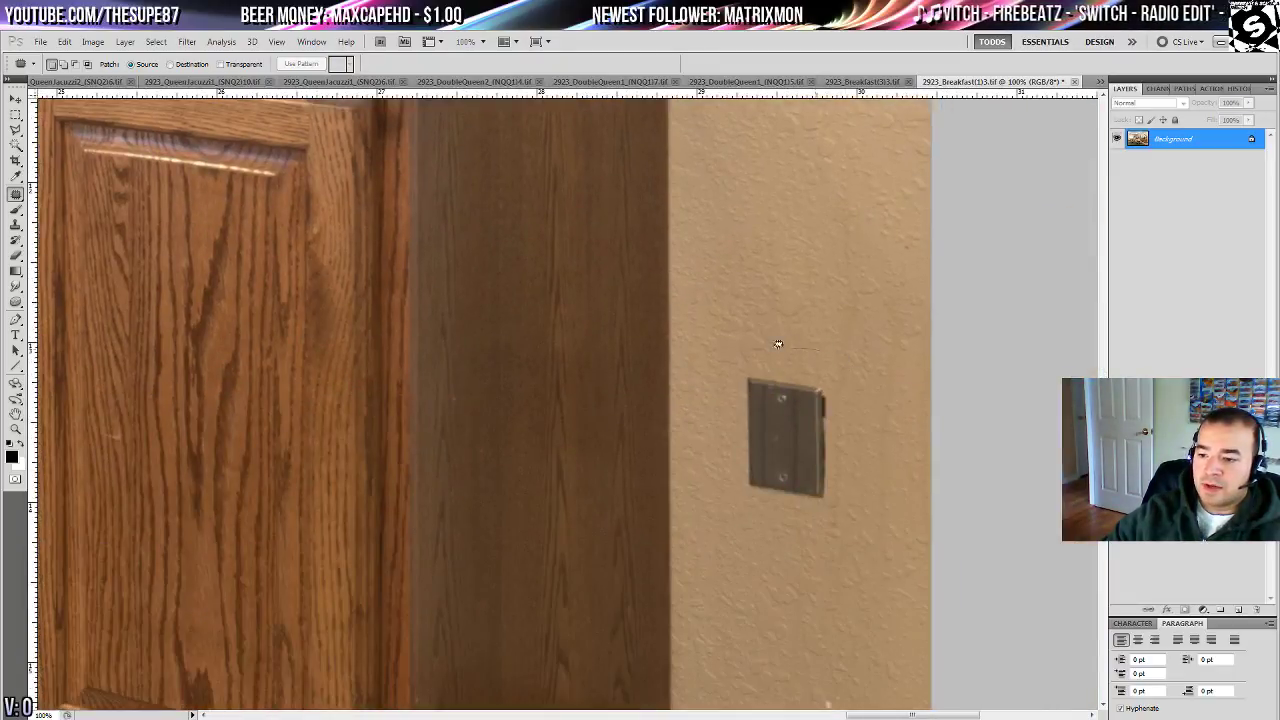
{"action": "mouse_move", "coordinate": [770, 335]}
{"action": "left_mouse_down"}
{"action": "mouse_move", "coordinate": [840, 534]}
{"action": "mouse_move", "coordinate": [856, 500]}
{"action": "left_mouse_up"}
{"action": "left_click_drag", "start_coordinate": [830, 455], "coordinate": [832, 168]}
{"action": "key", "text": "ctrl+d"}
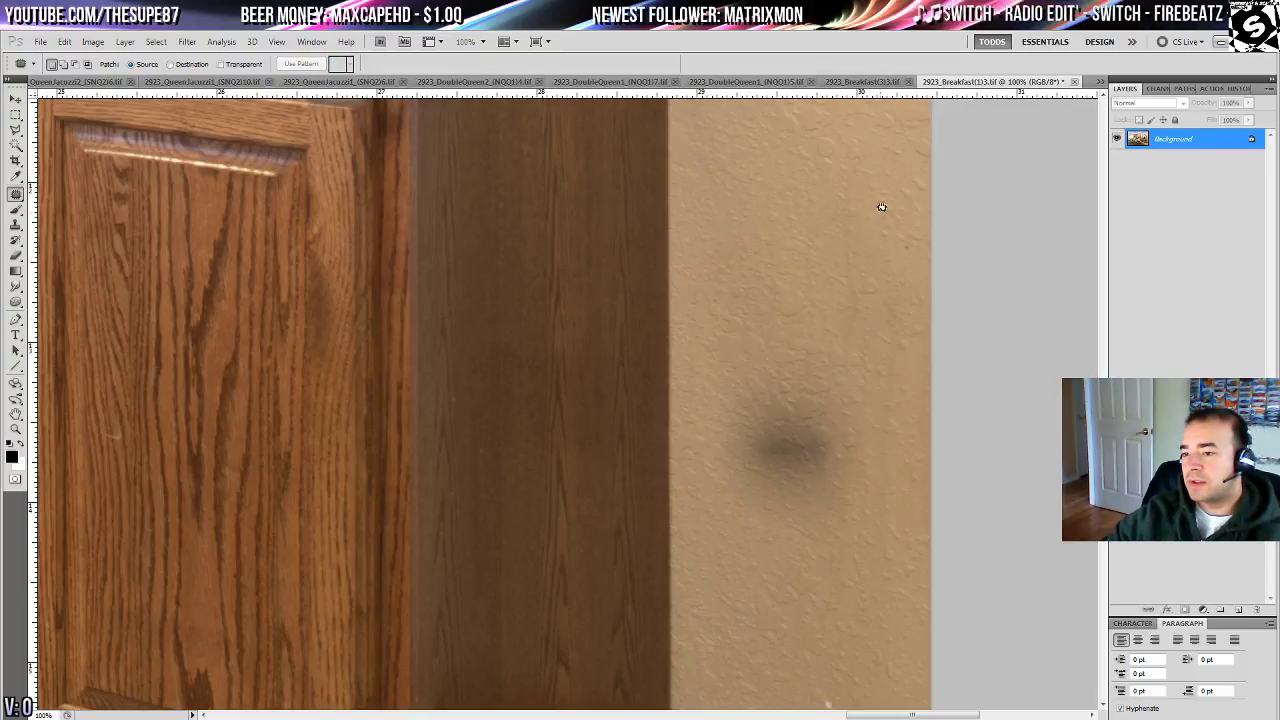
- Patch the dark smudge where the cover plate was and the uneven wall strip near the photo's edge with clean wall texture
{"action": "left_click_drag", "start_coordinate": [749, 517], "coordinate": [855, 366]}
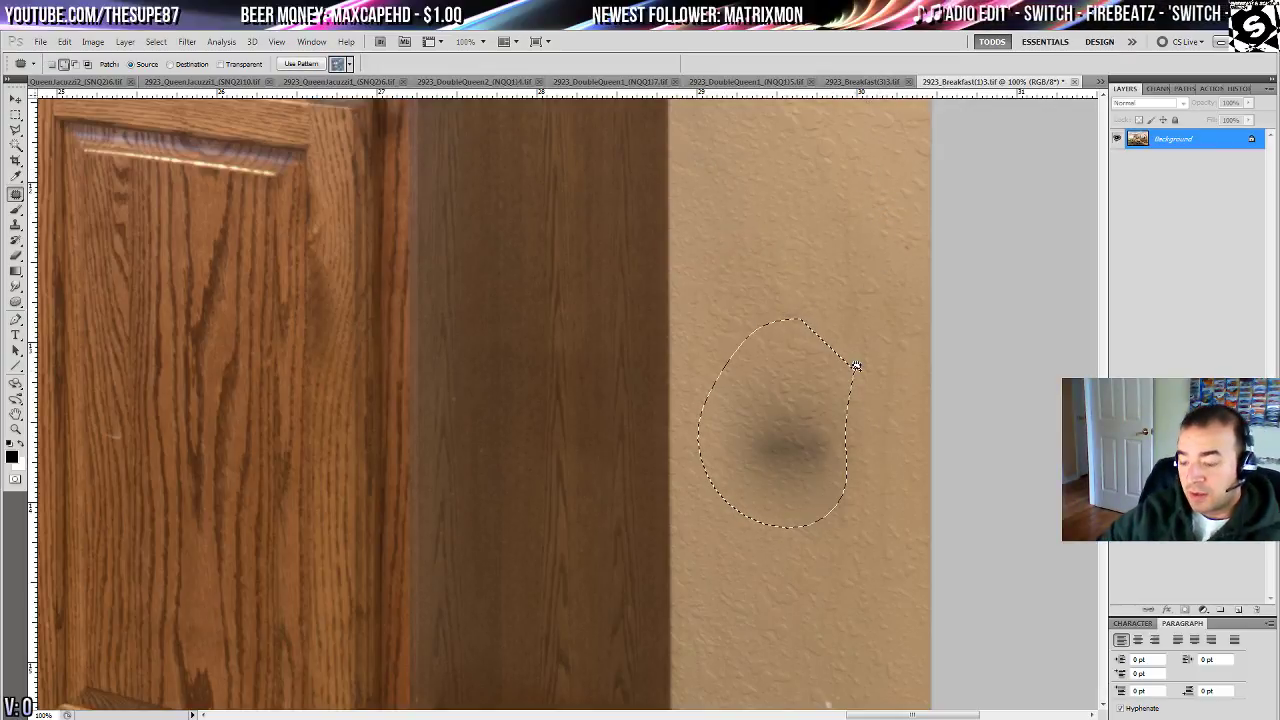
{"action": "key", "text": "ctrl+d"}
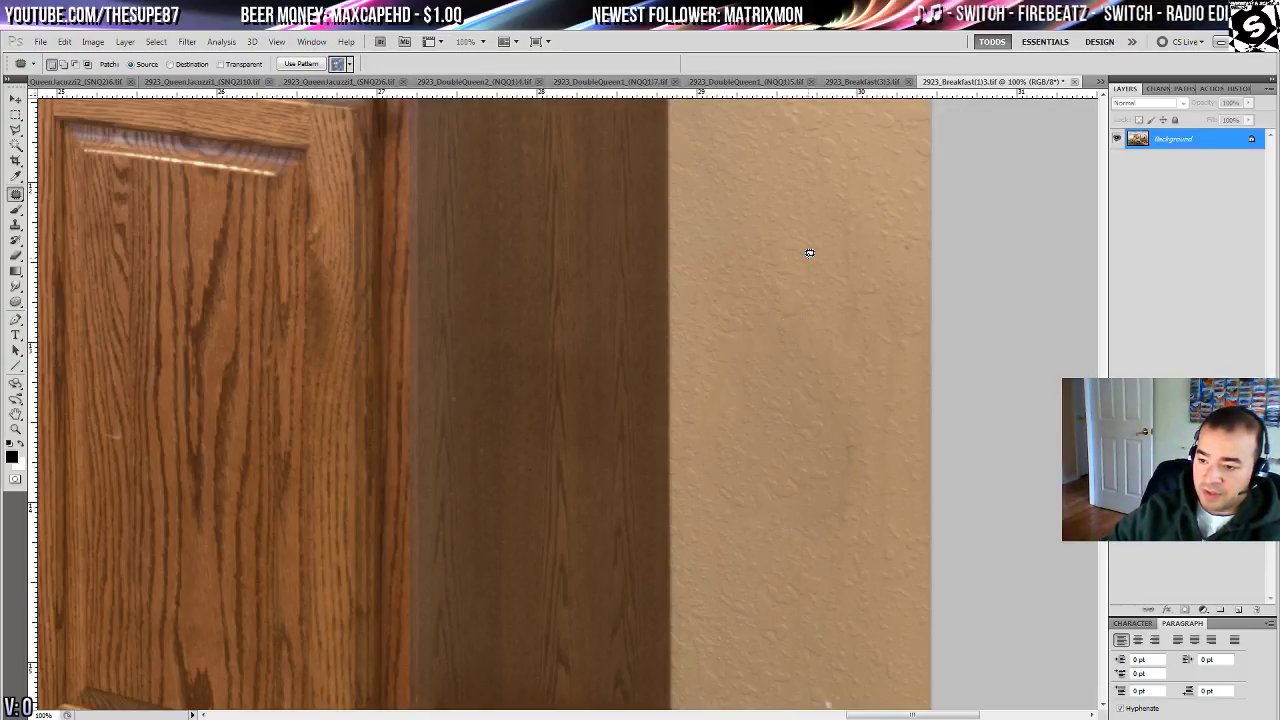
{"action": "left_click_drag", "start_coordinate": [832, 356], "coordinate": [501, 356]}
{"action": "mouse_move", "coordinate": [536, 213]}
{"action": "left_mouse_down"}
{"action": "mouse_move", "coordinate": [497, 363]}
{"action": "mouse_move", "coordinate": [560, 577]}
{"action": "mouse_move", "coordinate": [574, 309]}
{"action": "mouse_move", "coordinate": [510, 203]}
{"action": "left_mouse_up"}
{"action": "left_click_drag", "start_coordinate": [537, 357], "coordinate": [431, 483]}
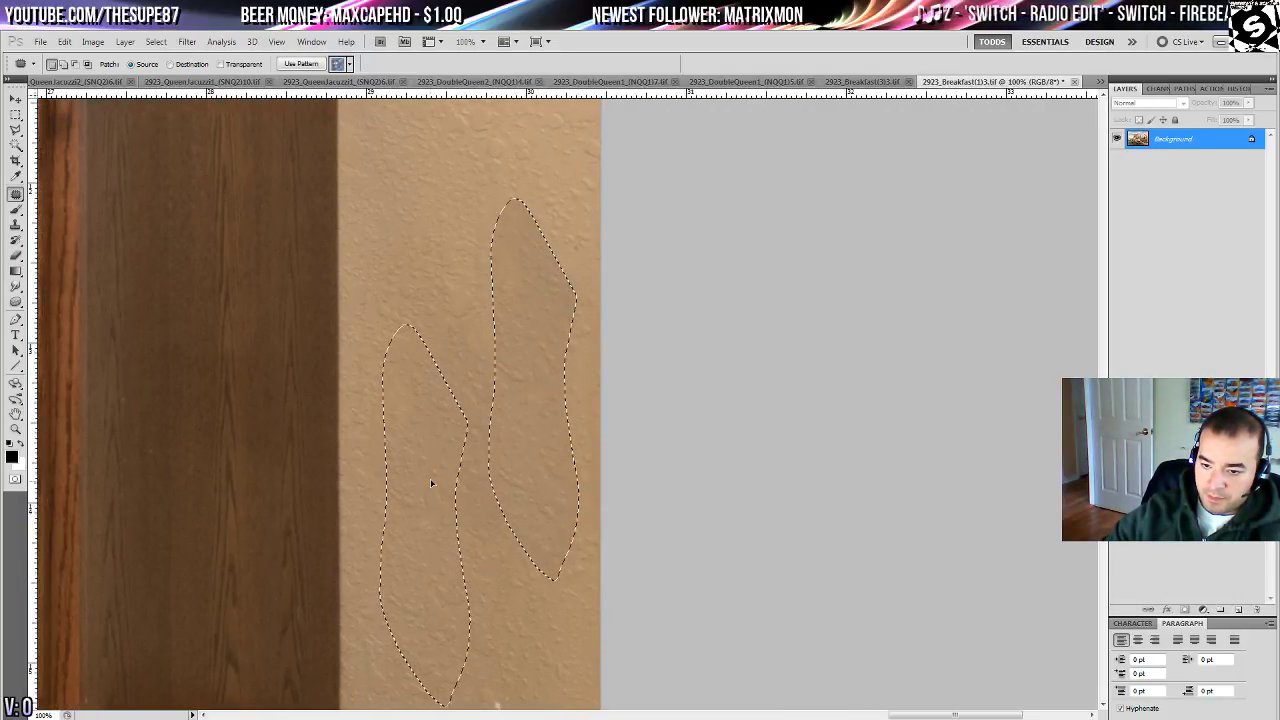
{"action": "key", "text": "ctrl+d"}
- Patch the small mark at the photo's outer edge, on the wall just below countertop height, with clean wall texture
{"action": "scroll", "coordinate": [449, 386], "scroll_direction": "up", "scroll_amount": 5}
{"action": "scroll", "coordinate": [449, 386], "scroll_direction": "left", "scroll_amount": 1}
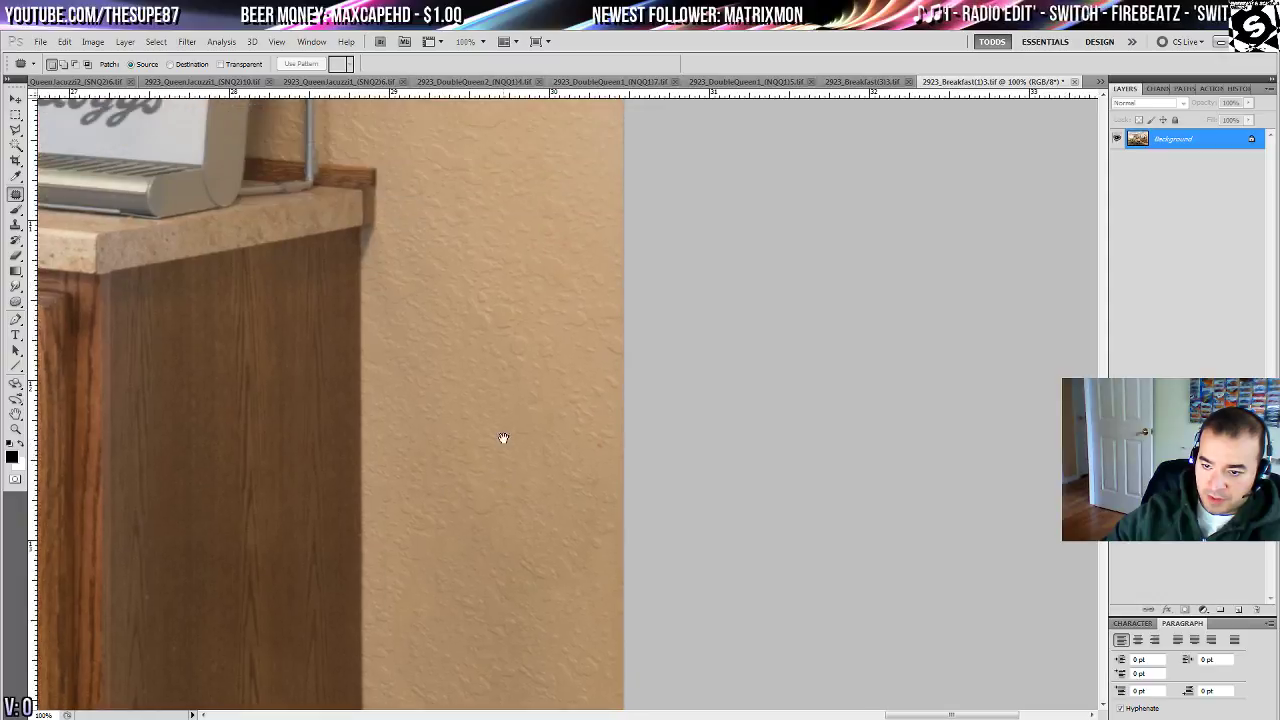
{"action": "left_click_drag", "start_coordinate": [608, 441], "coordinate": [603, 426]}
{"action": "left_click_drag", "start_coordinate": [599, 443], "coordinate": [434, 429]}
{"action": "key", "text": "ctrl+d"}
- Use the Clone Stamp to extend the cereal texture over the empty upper part of the Frosted Flakes dispenser's side
{"action": "left_click_drag", "start_coordinate": [198, 354], "coordinate": [746, 390]}
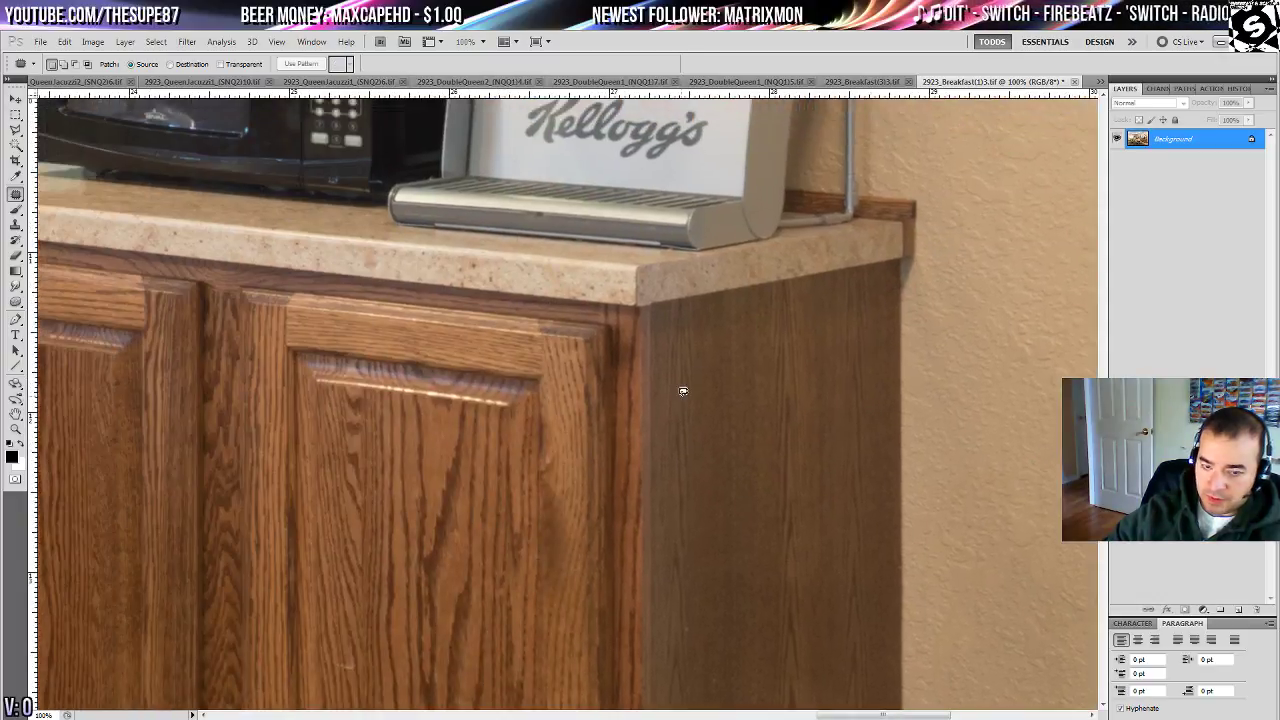
{"action": "key", "text": "ctrl+minus"}
{"action": "key", "text": "ctrl+minus"}
{"action": "left_click_drag", "start_coordinate": [634, 177], "coordinate": [613, 381]}
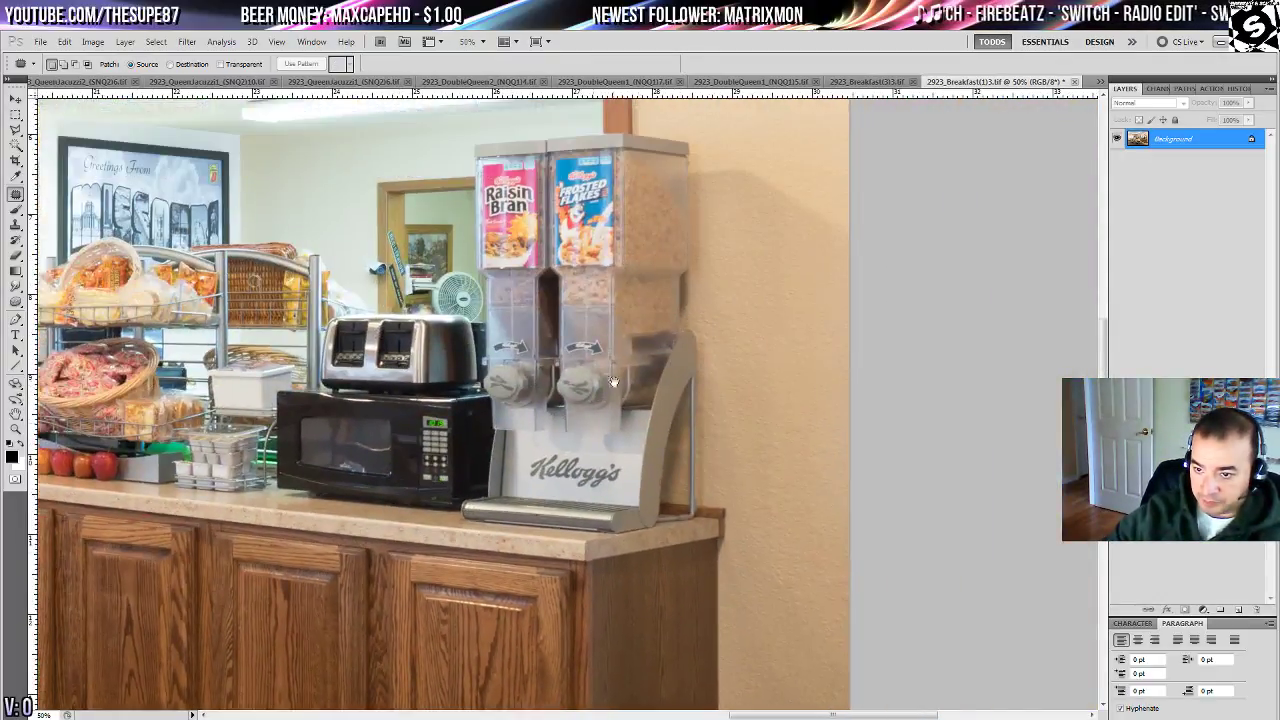
{"action": "left_click", "coordinate": [15, 430]}
{"action": "left_click", "coordinate": [640, 222]}
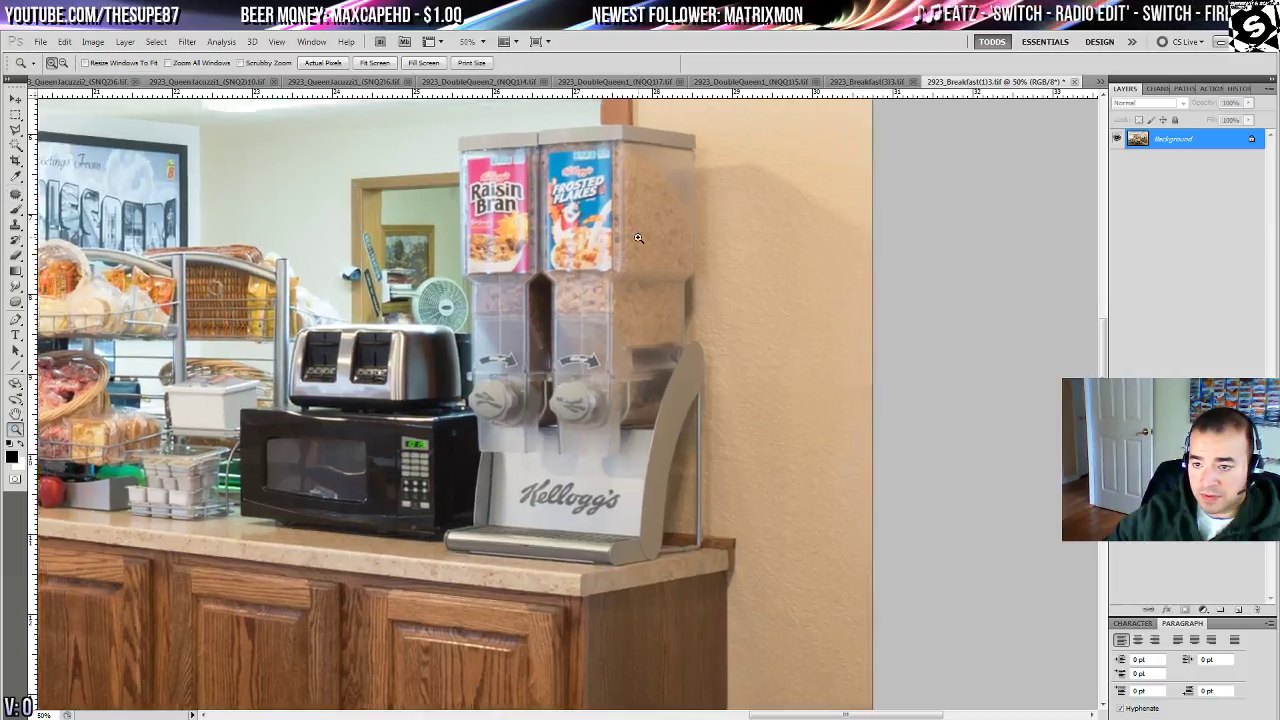
{"action": "left_click", "coordinate": [690, 218]}
{"action": "left_click", "coordinate": [721, 215]}
{"action": "left_click_drag", "start_coordinate": [721, 215], "coordinate": [366, 478]}
{"action": "key", "text": "s"}
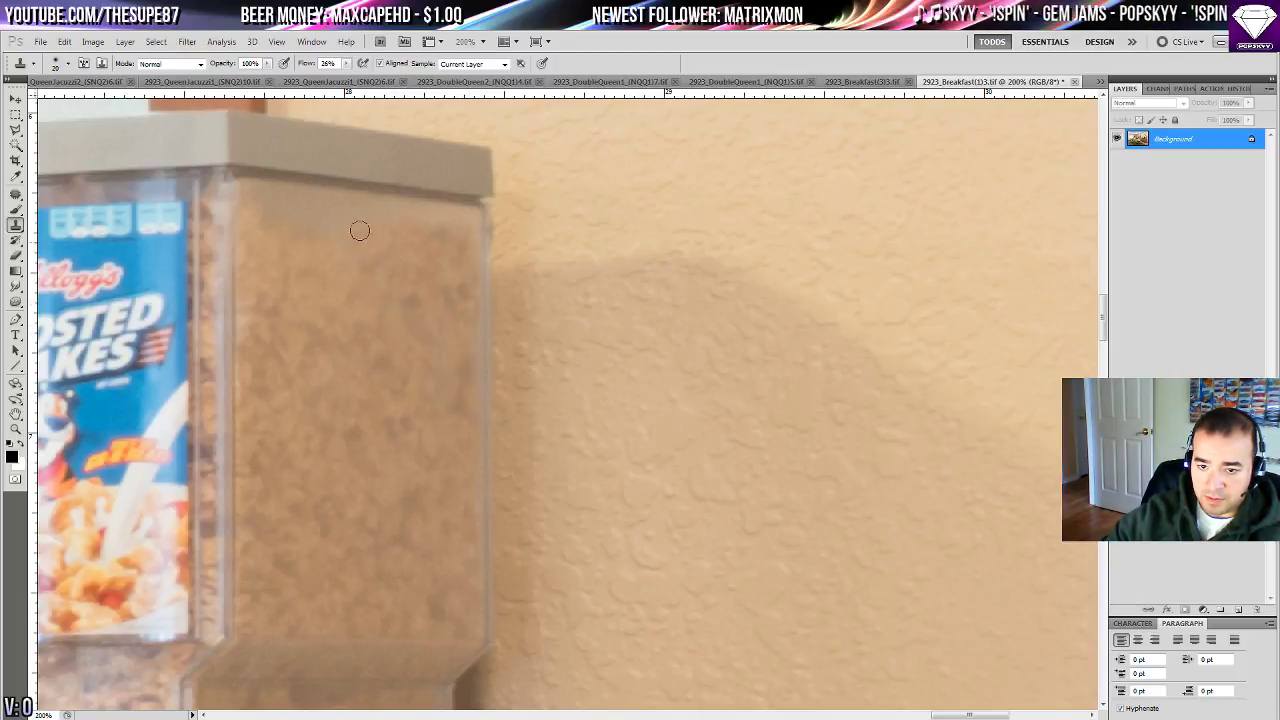
{"action": "left_click", "coordinate": [415, 334], "text": "alt"}
{"action": "mouse_move", "coordinate": [460, 240]}
{"action": "left_mouse_down"}
{"action": "mouse_move", "coordinate": [430, 220]}
{"action": "mouse_move", "coordinate": [455, 218]}
{"action": "mouse_move", "coordinate": [309, 207]}
{"action": "mouse_move", "coordinate": [360, 223]}
{"action": "mouse_move", "coordinate": [317, 210]}
{"action": "left_mouse_up"}
{"action": "left_click", "coordinate": [378, 408], "text": "alt"}
- Clone over the dark specks along the clear outer edge of the Raisin Bran dispenser
{"action": "key", "text": "space"}
{"action": "left_click_drag", "start_coordinate": [290, 438], "coordinate": [1160, 414]}
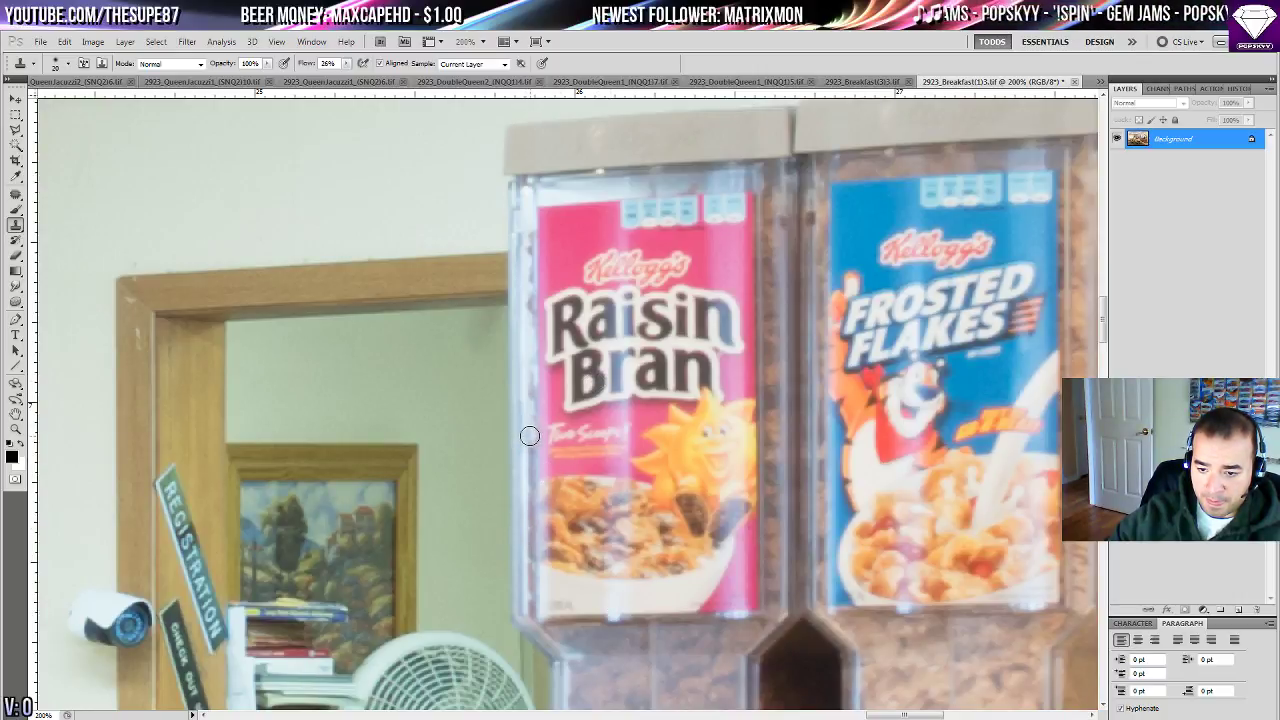
{"action": "left_click_drag", "start_coordinate": [519, 436], "coordinate": [522, 262]}
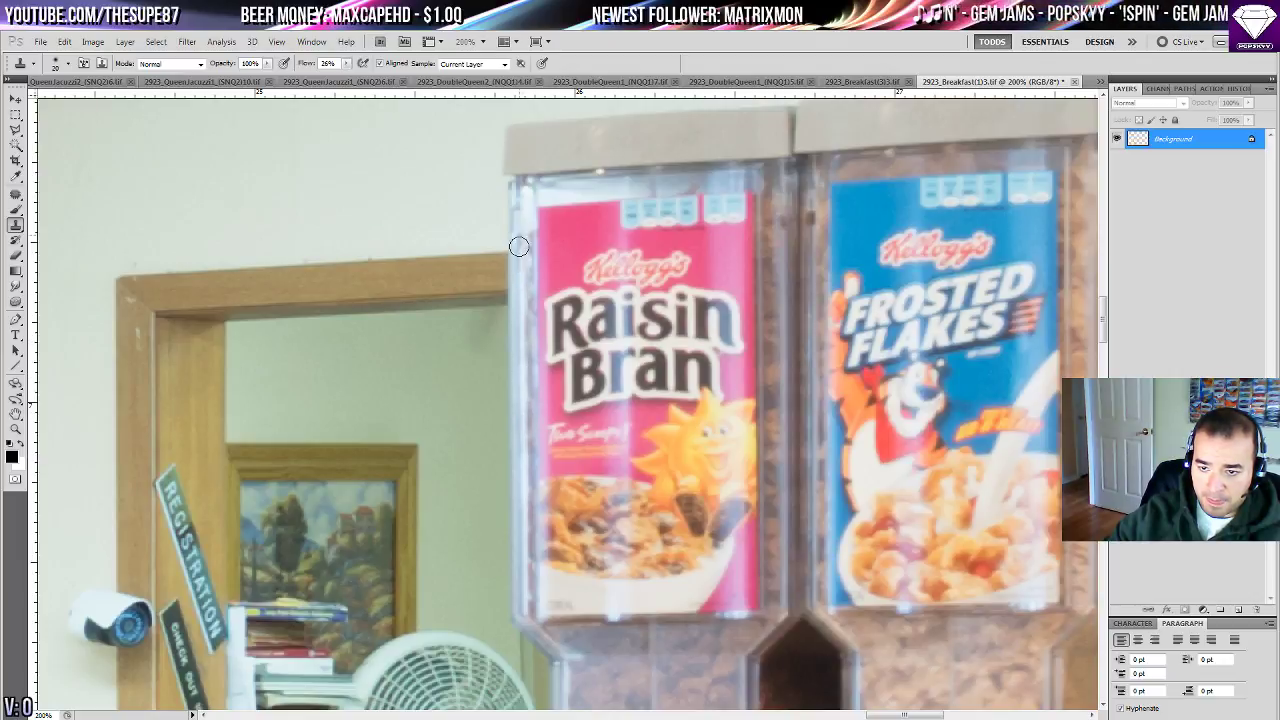
{"action": "left_click_drag", "start_coordinate": [520, 206], "coordinate": [526, 191]}
- Look over the doorway behind the toaster, the breakfast counter and the coffee area for remaining distractions
{"action": "key", "text": "space"}
{"action": "mouse_move", "coordinate": [482, 501]}
{"action": "left_mouse_down"}
{"action": "mouse_move", "coordinate": [302, 401]}
{"action": "mouse_move", "coordinate": [672, 306]}
{"action": "left_mouse_up"}
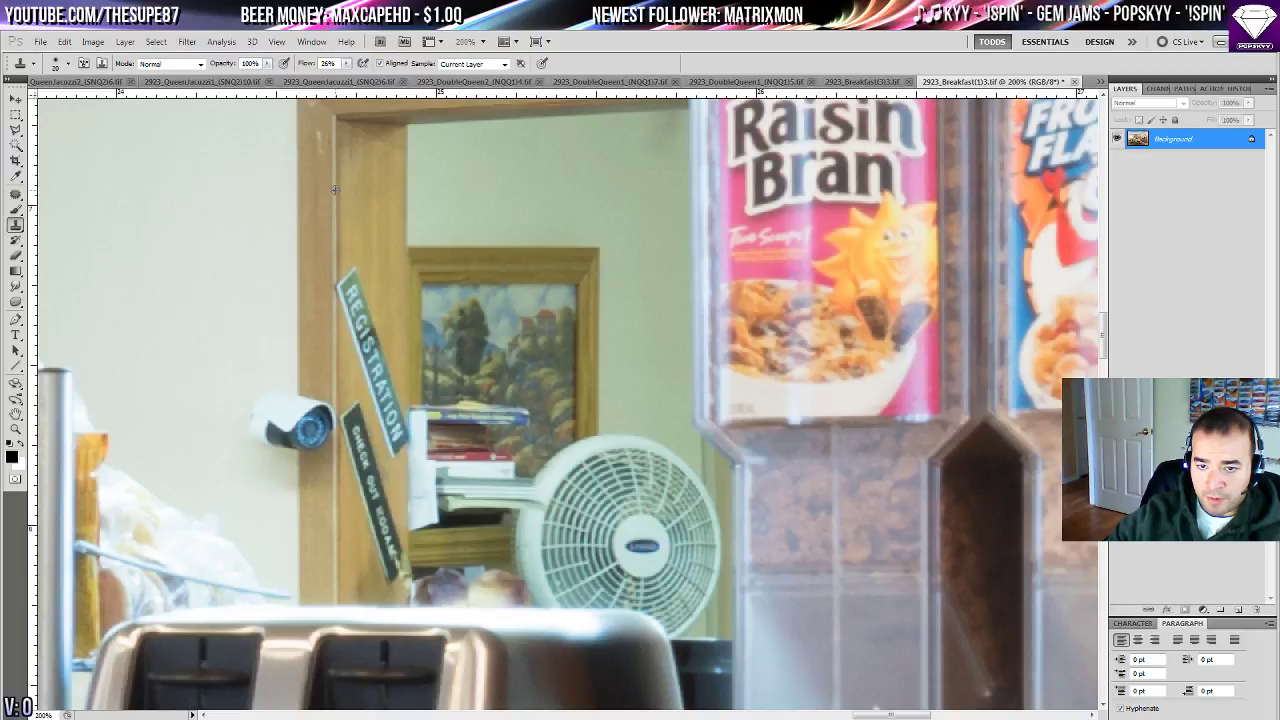
{"action": "mouse_move", "coordinate": [343, 259]}
{"action": "left_mouse_down"}
{"action": "mouse_move", "coordinate": [357, 257]}
{"action": "mouse_move", "coordinate": [348, 295]}
{"action": "left_mouse_up"}
{"action": "key", "text": "space"}
{"action": "left_click_drag", "start_coordinate": [329, 506], "coordinate": [732, 386]}
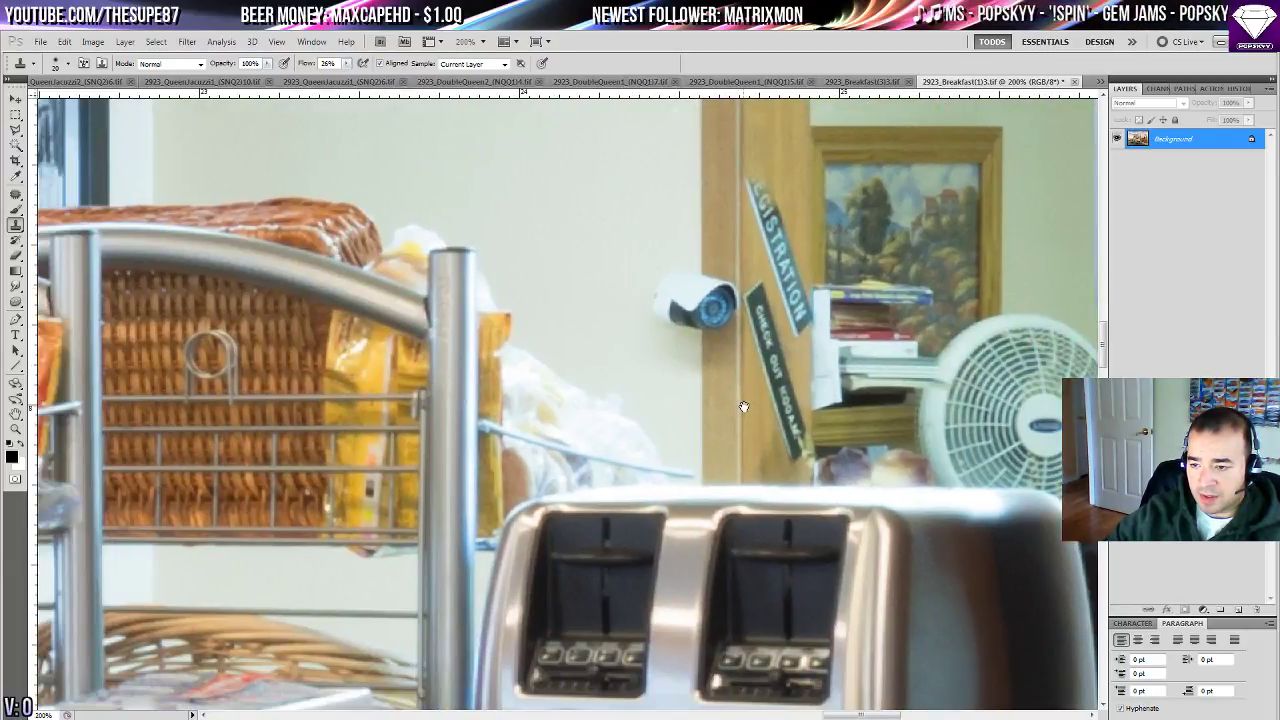
{"action": "key", "text": "ctrl+minus"}
{"action": "key", "text": "ctrl+minus"}
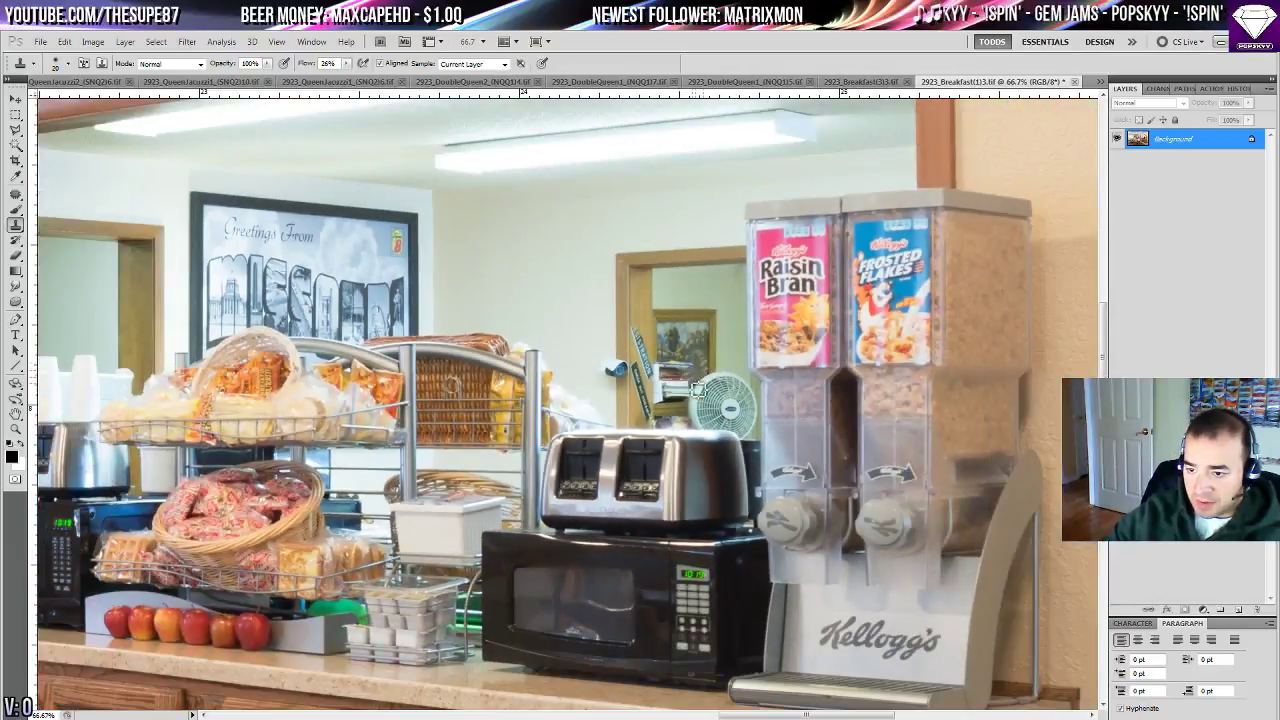
{"action": "left_click_drag", "start_coordinate": [710, 385], "coordinate": [846, 242]}
{"action": "left_click_drag", "start_coordinate": [155, 299], "coordinate": [392, 402]}
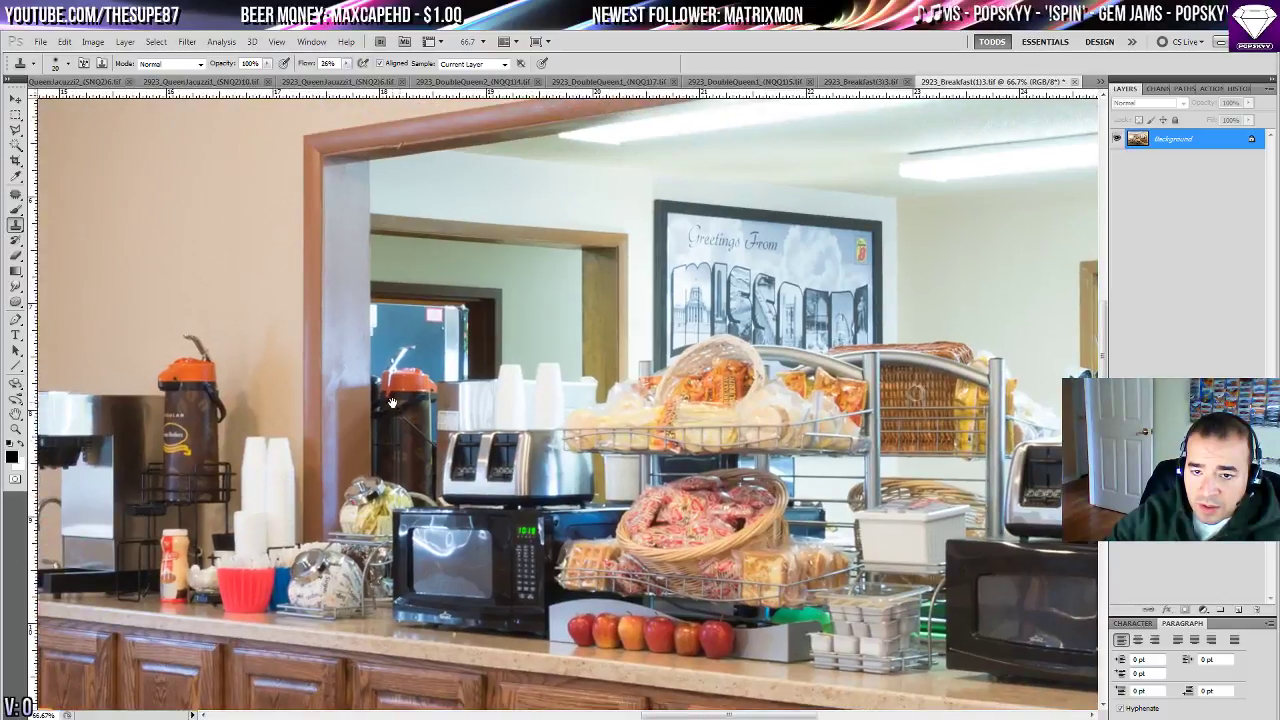
{"action": "left_click_drag", "start_coordinate": [620, 396], "coordinate": [318, 368]}
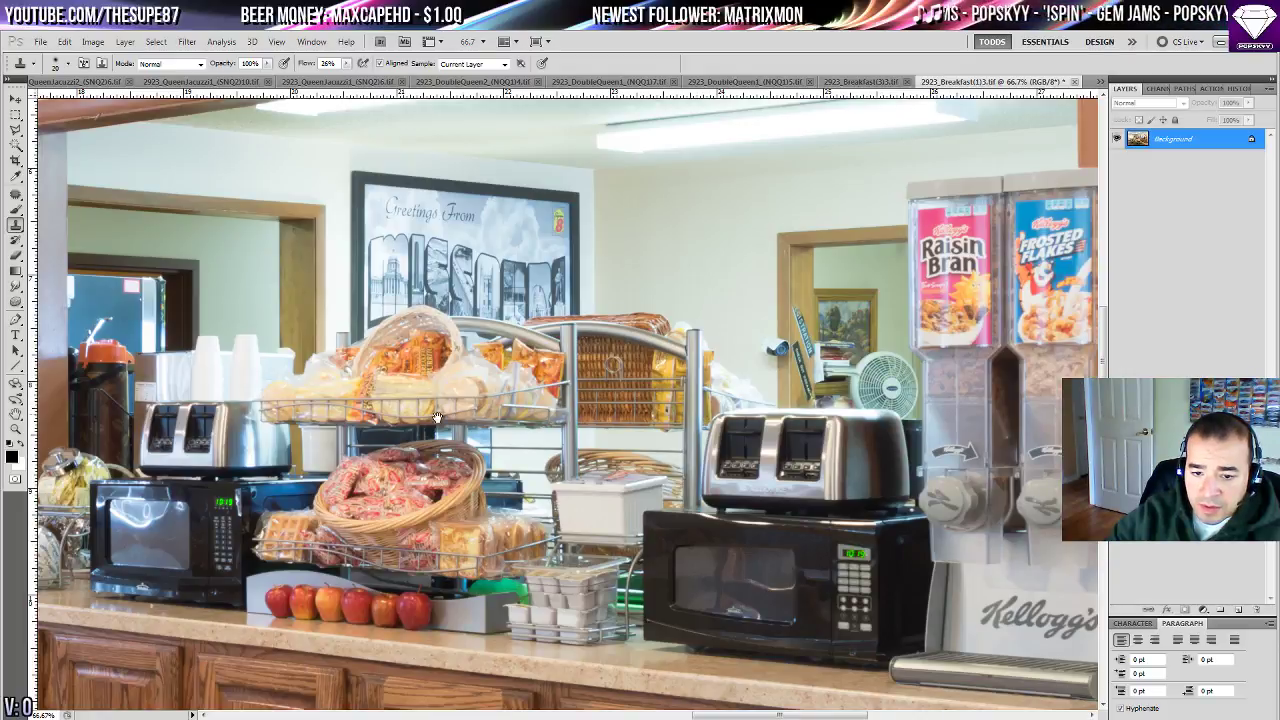
{"action": "left_click_drag", "start_coordinate": [366, 425], "coordinate": [655, 412]}
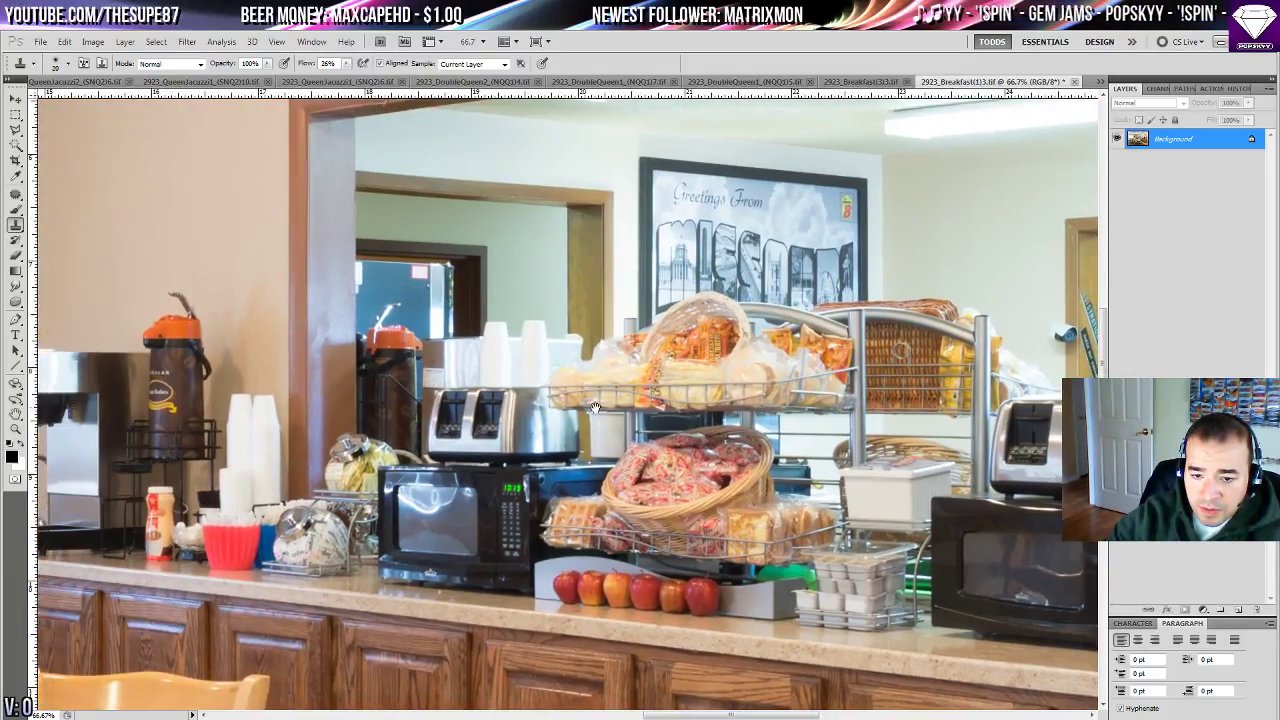
{"action": "scroll", "coordinate": [232, 390], "scroll_direction": "right", "scroll_amount": 6}
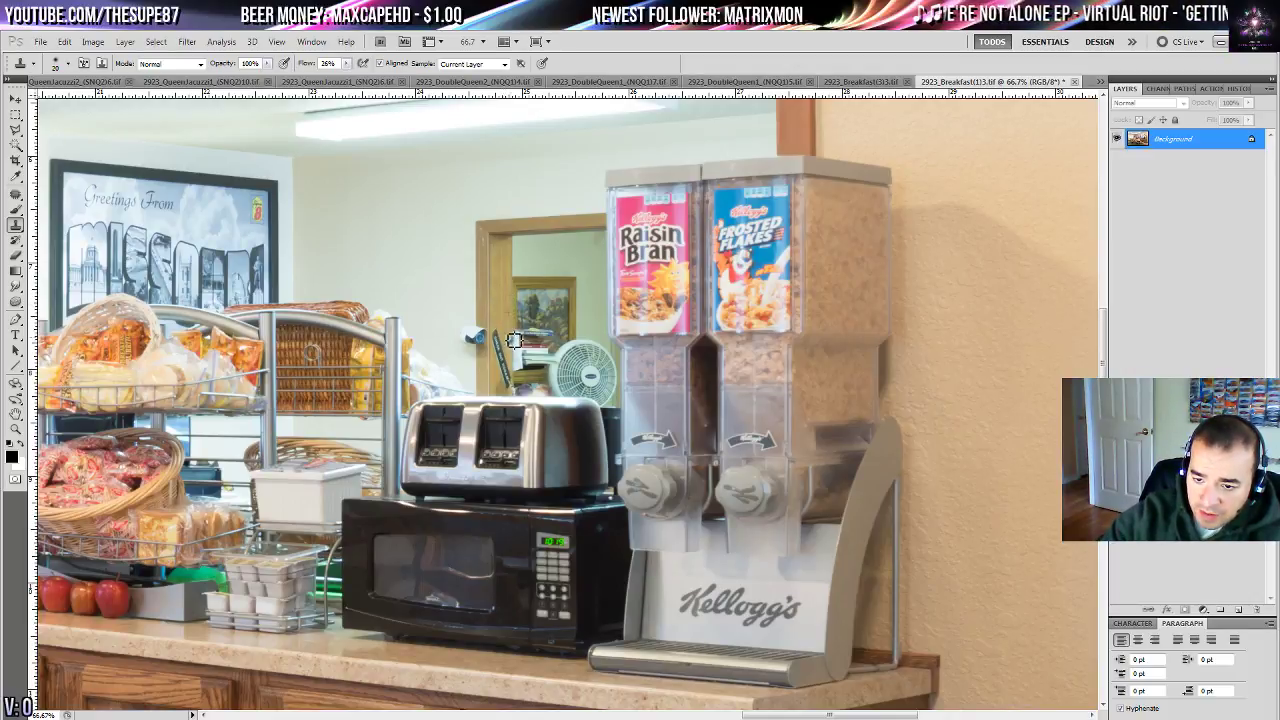
- Clone out the Registration and Check Out signs on the back door frame and the security camera beside it
{"action": "mouse_move", "coordinate": [518, 340]}
{"action": "left_mouse_down"}
{"action": "mouse_move", "coordinate": [518, 352]}
{"action": "mouse_move", "coordinate": [512, 323]}
{"action": "mouse_move", "coordinate": [517, 344]}
{"action": "mouse_move", "coordinate": [503, 353]}
{"action": "left_mouse_up"}
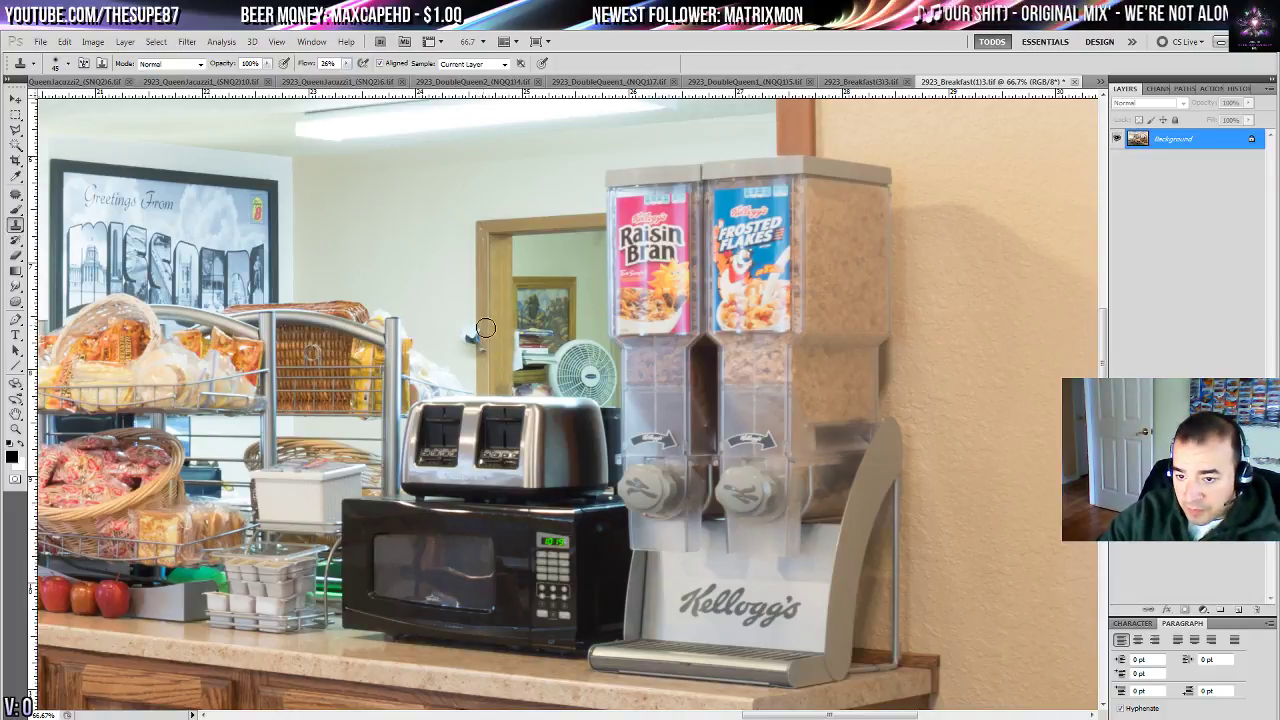
{"action": "left_click", "coordinate": [475, 337]}
{"action": "left_click", "coordinate": [468, 337]}
{"action": "left_click", "coordinate": [471, 340]}
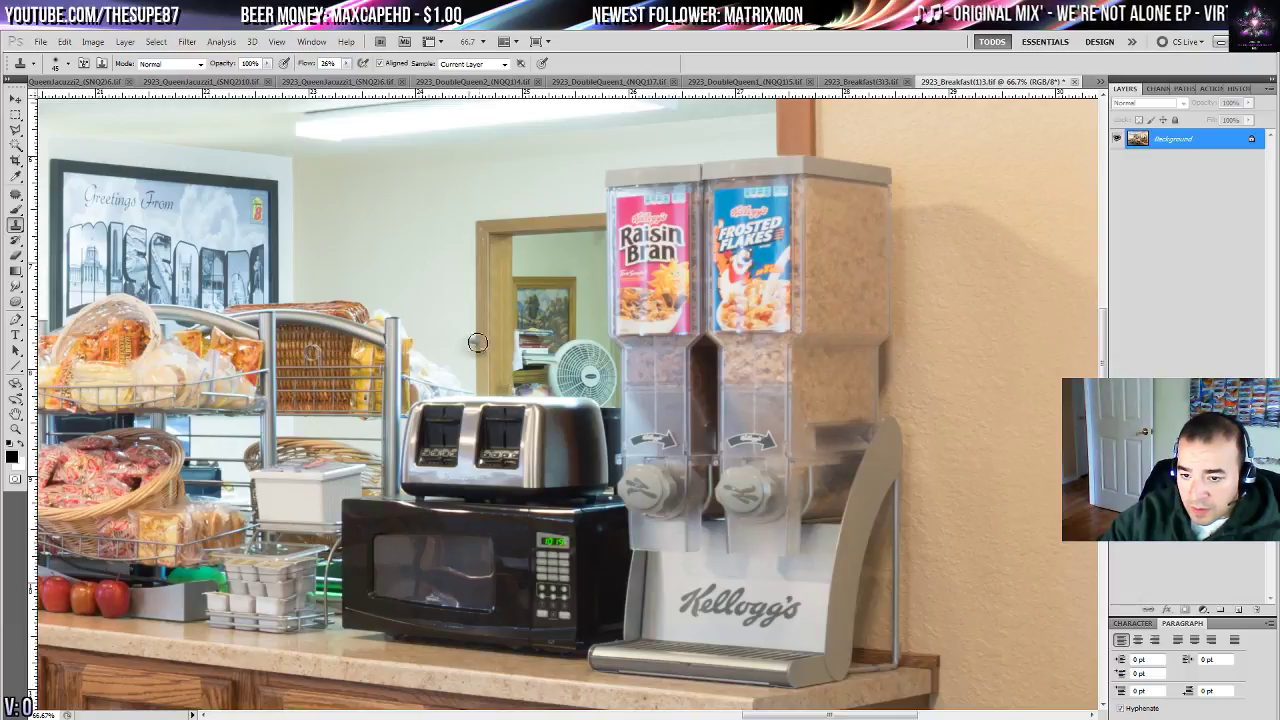
- Check the pass-through window, coffee counter, framed painting, tables and chairs for remaining blemishes
{"action": "mouse_move", "coordinate": [463, 339]}
{"action": "left_mouse_down"}
{"action": "mouse_move", "coordinate": [483, 274]}
{"action": "mouse_move", "coordinate": [419, 344]}
{"action": "mouse_move", "coordinate": [485, 431]}
{"action": "mouse_move", "coordinate": [496, 471]}
{"action": "left_mouse_up"}
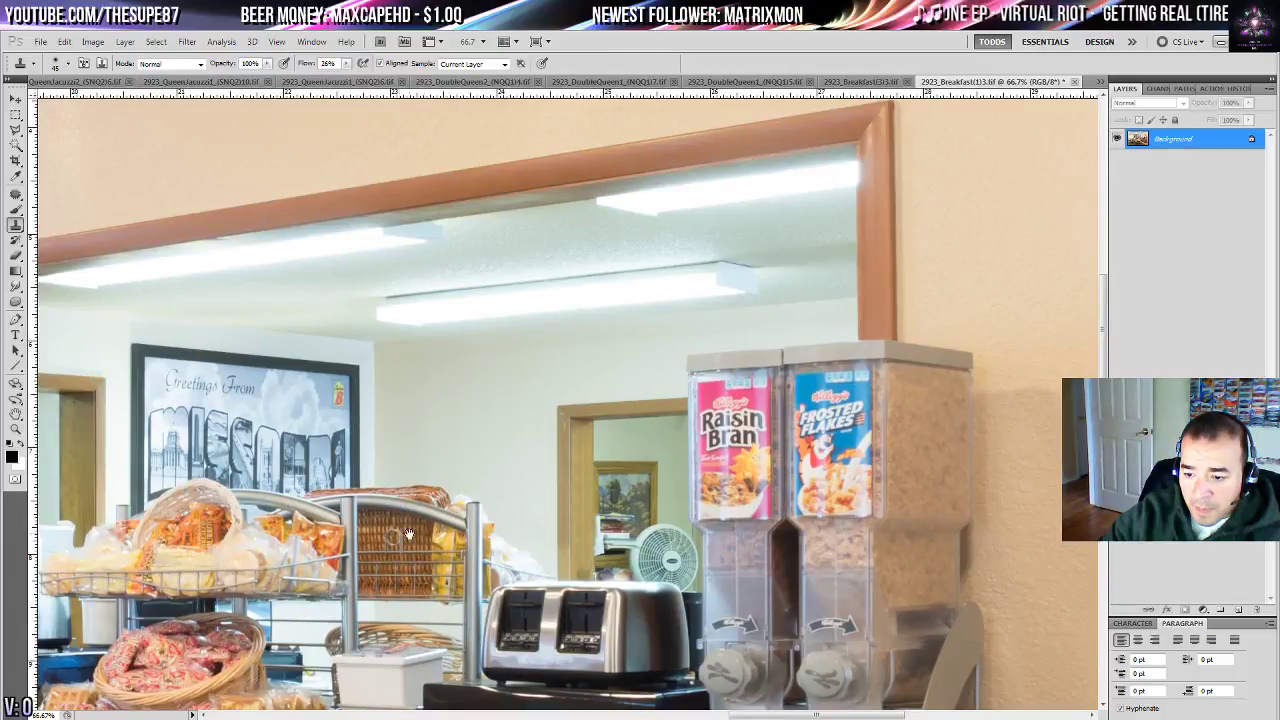
{"action": "left_click_drag", "start_coordinate": [340, 575], "coordinate": [718, 452]}
{"action": "left_click_drag", "start_coordinate": [498, 495], "coordinate": [820, 262]}
{"action": "left_click_drag", "start_coordinate": [380, 408], "coordinate": [789, 358]}
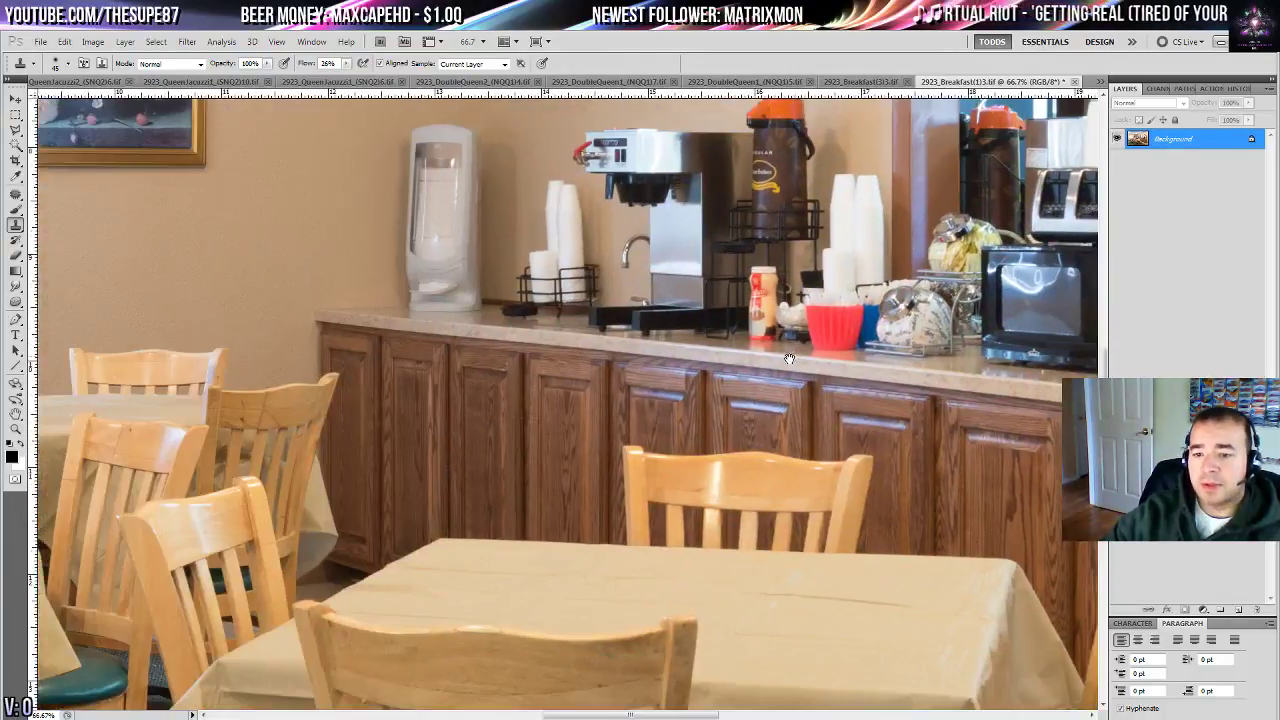
{"action": "mouse_move", "coordinate": [457, 317]}
{"action": "left_mouse_down"}
{"action": "mouse_move", "coordinate": [346, 354]}
{"action": "mouse_move", "coordinate": [562, 491]}
{"action": "left_mouse_up"}
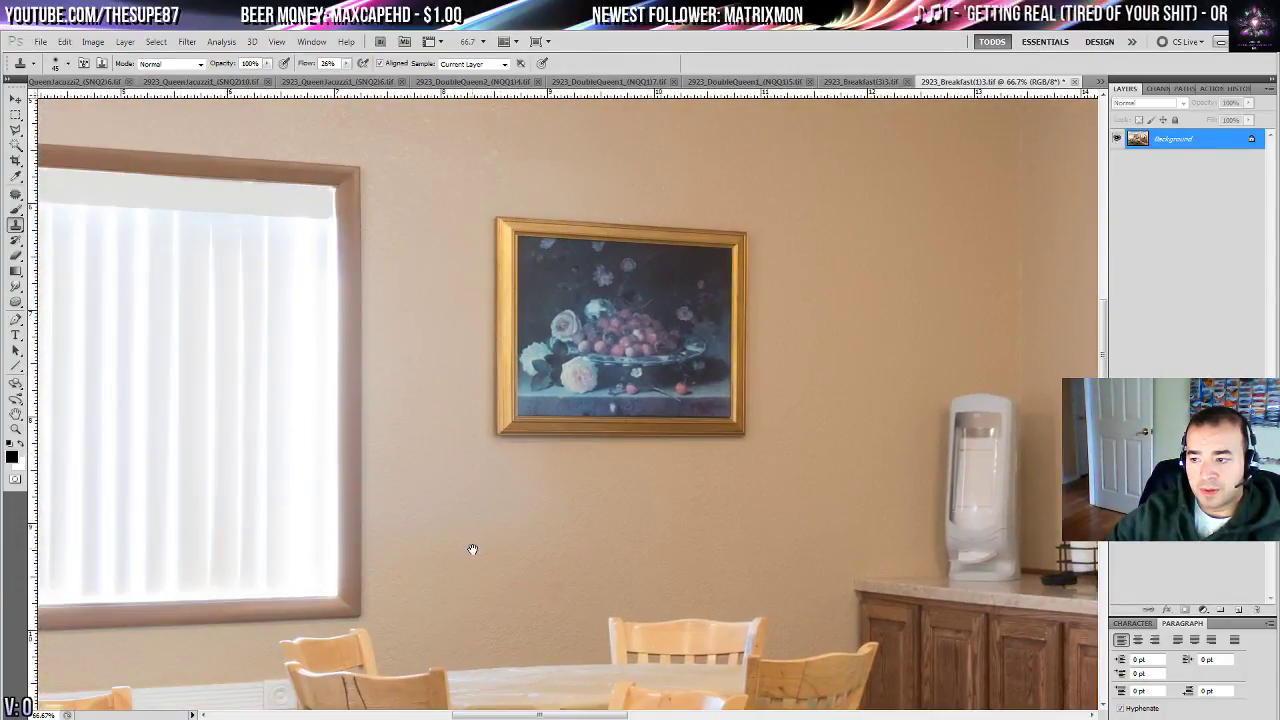
{"action": "left_click_drag", "start_coordinate": [472, 549], "coordinate": [454, 224]}
{"action": "left_click_drag", "start_coordinate": [494, 427], "coordinate": [303, 212]}
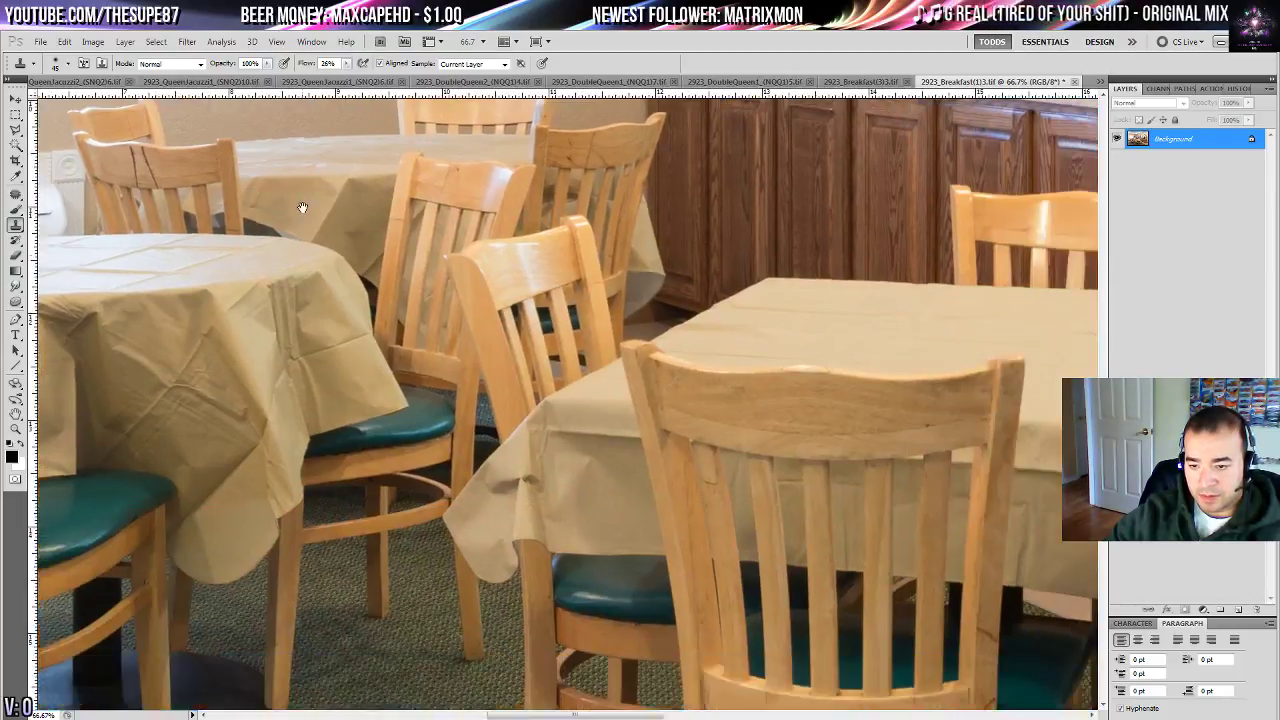
{"action": "left_click_drag", "start_coordinate": [658, 331], "coordinate": [11, 239]}
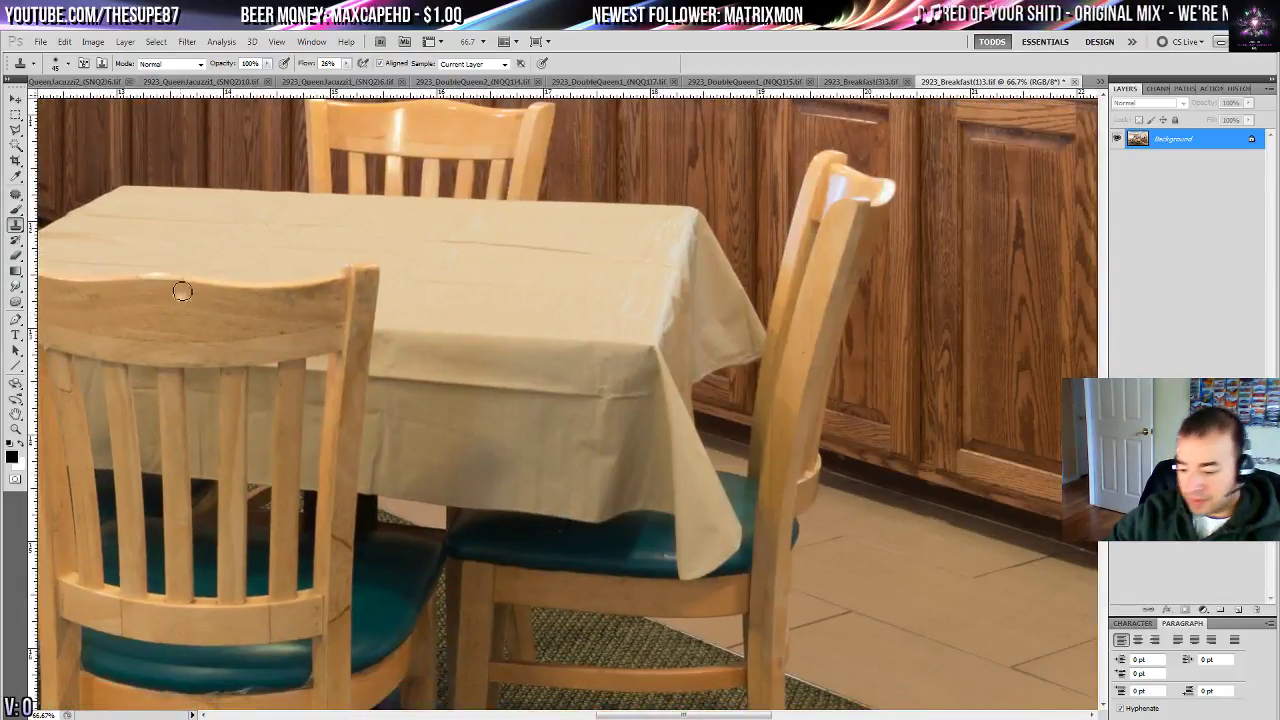
- Remove the white specks from the carpet near the front chair's legs with the Spot Healing Brush set to Content-Aware
{"action": "key", "text": "ctrl+0"}
{"action": "double_click", "coordinate": [15, 429]}
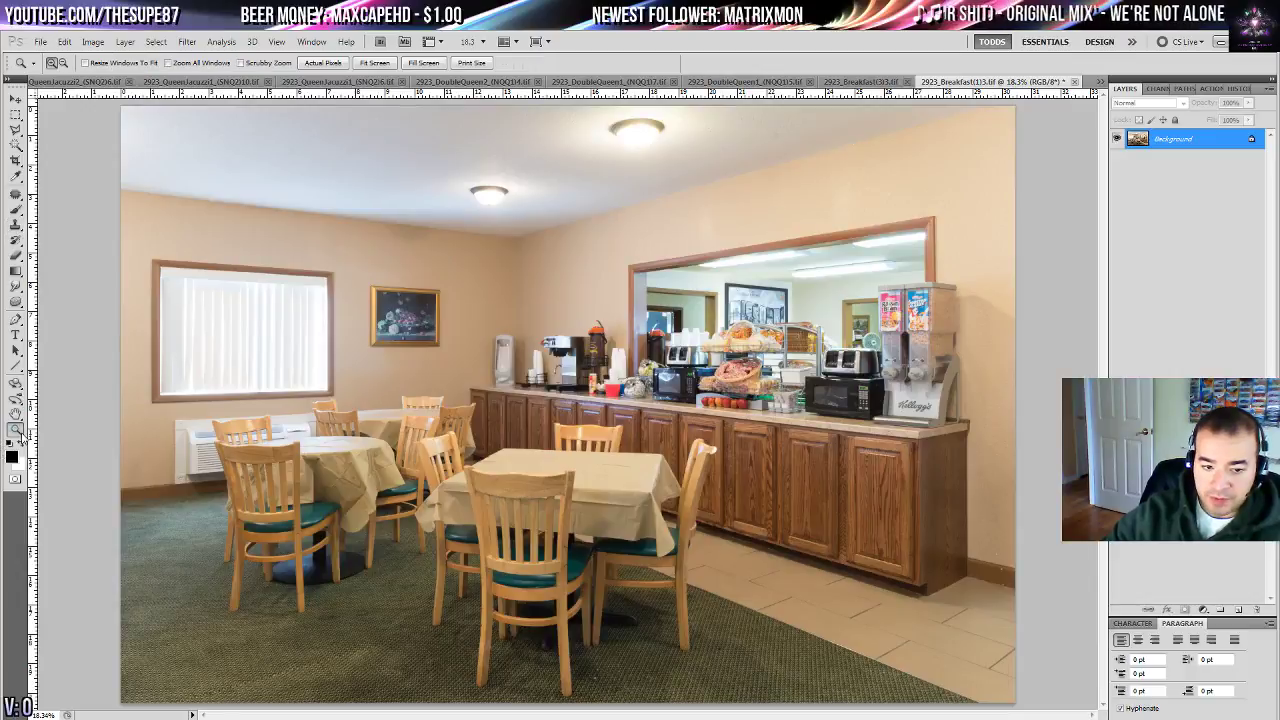
{"action": "left_click_drag", "start_coordinate": [580, 634], "coordinate": [520, 163]}
{"action": "left_click_drag", "start_coordinate": [603, 540], "coordinate": [582, 169]}
{"action": "left_click_drag", "start_coordinate": [632, 512], "coordinate": [340, 228]}
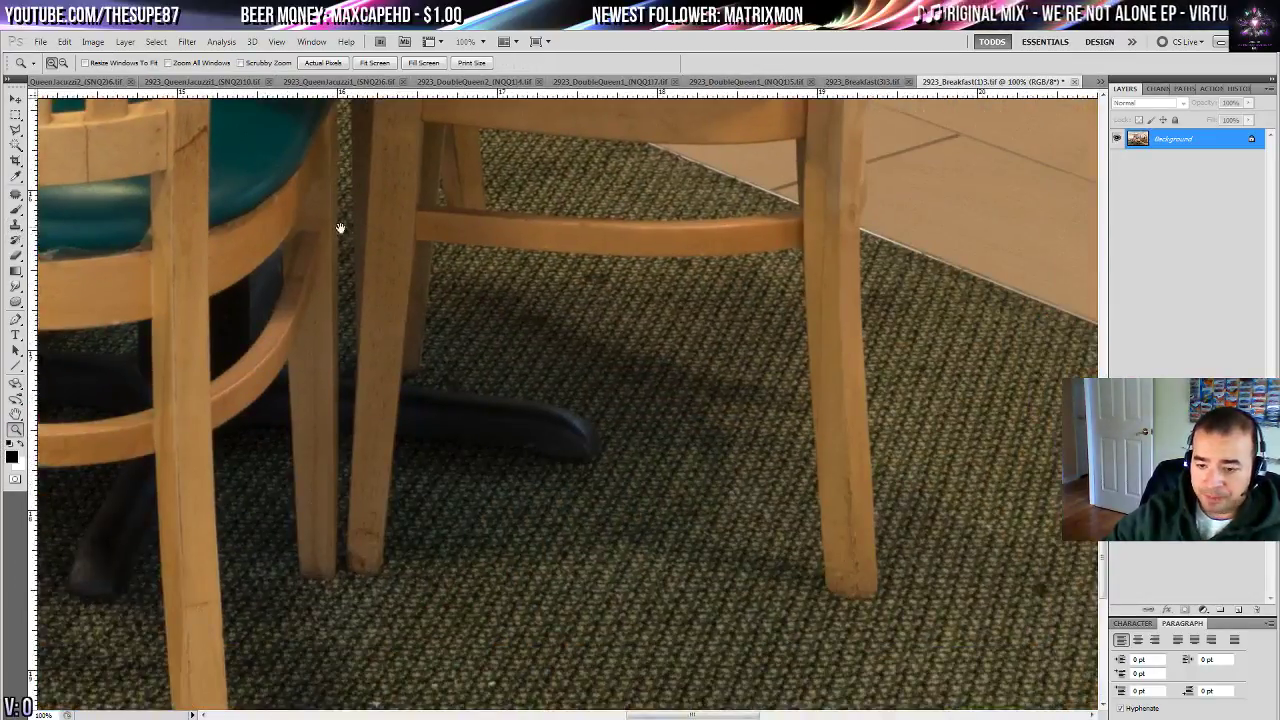
{"action": "left_click", "coordinate": [15, 196]}
{"action": "left_click", "coordinate": [62, 191]}
{"action": "mouse_move", "coordinate": [367, 446]}
{"action": "left_mouse_down"}
{"action": "mouse_move", "coordinate": [311, 291]}
{"action": "mouse_move", "coordinate": [214, 157]}
{"action": "left_mouse_up"}
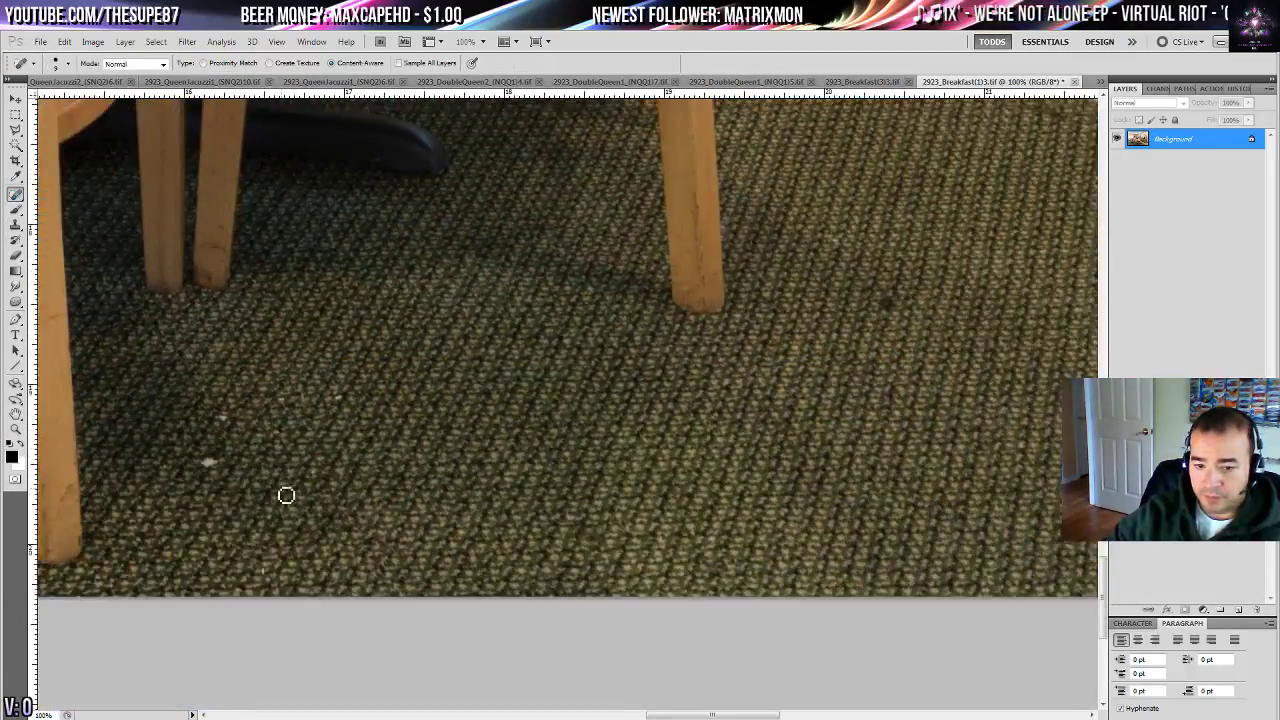
{"action": "left_click", "coordinate": [213, 465]}
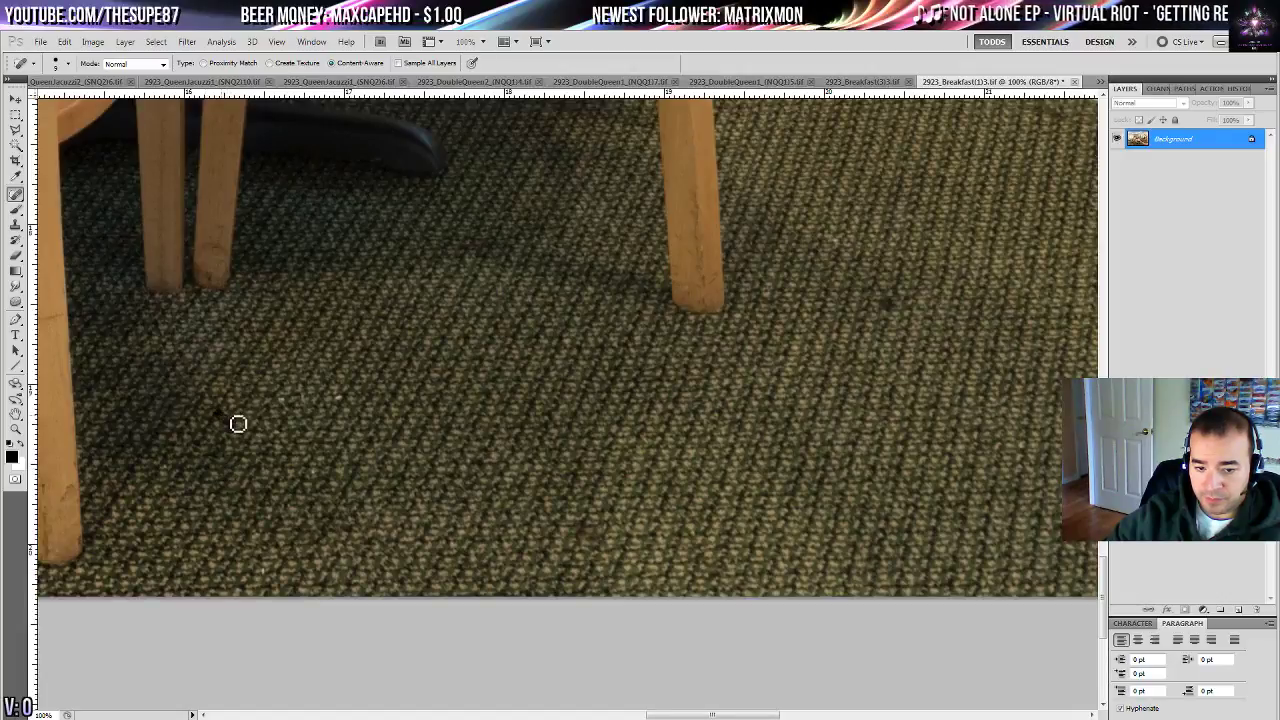
- Spot-heal the light specks on the tile floor along the base of the wooden cabinets
{"action": "scroll", "coordinate": [345, 428], "scroll_direction": "right", "scroll_amount": 3}
{"action": "mouse_move", "coordinate": [643, 334]}
{"action": "left_mouse_down"}
{"action": "mouse_move", "coordinate": [637, 300]}
{"action": "mouse_move", "coordinate": [184, 423]}
{"action": "mouse_move", "coordinate": [156, 443]}
{"action": "left_mouse_up"}
{"action": "left_click_drag", "start_coordinate": [487, 336], "coordinate": [463, 314]}
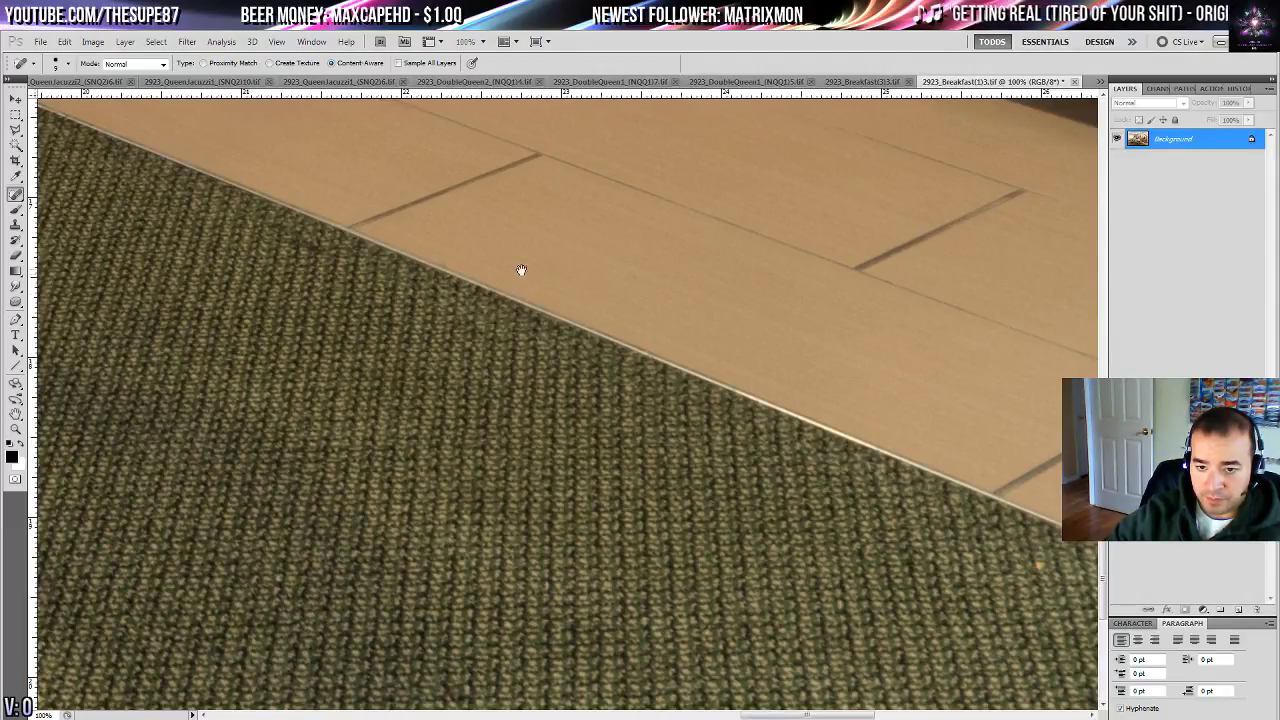
{"action": "left_click_drag", "start_coordinate": [520, 271], "coordinate": [502, 600]}
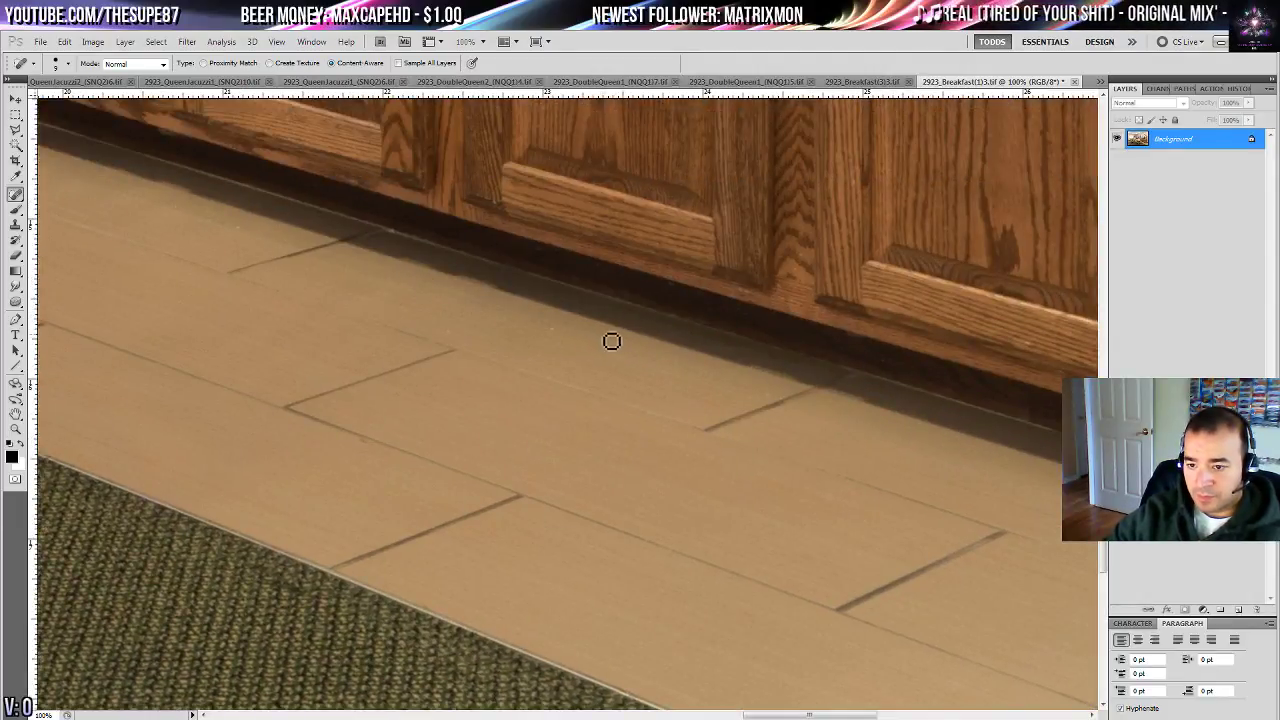
{"action": "mouse_move", "coordinate": [574, 326]}
{"action": "left_mouse_down"}
{"action": "mouse_move", "coordinate": [553, 335]}
{"action": "mouse_move", "coordinate": [615, 337]}
{"action": "left_mouse_up"}
{"action": "left_click_drag", "start_coordinate": [478, 348], "coordinate": [551, 403]}
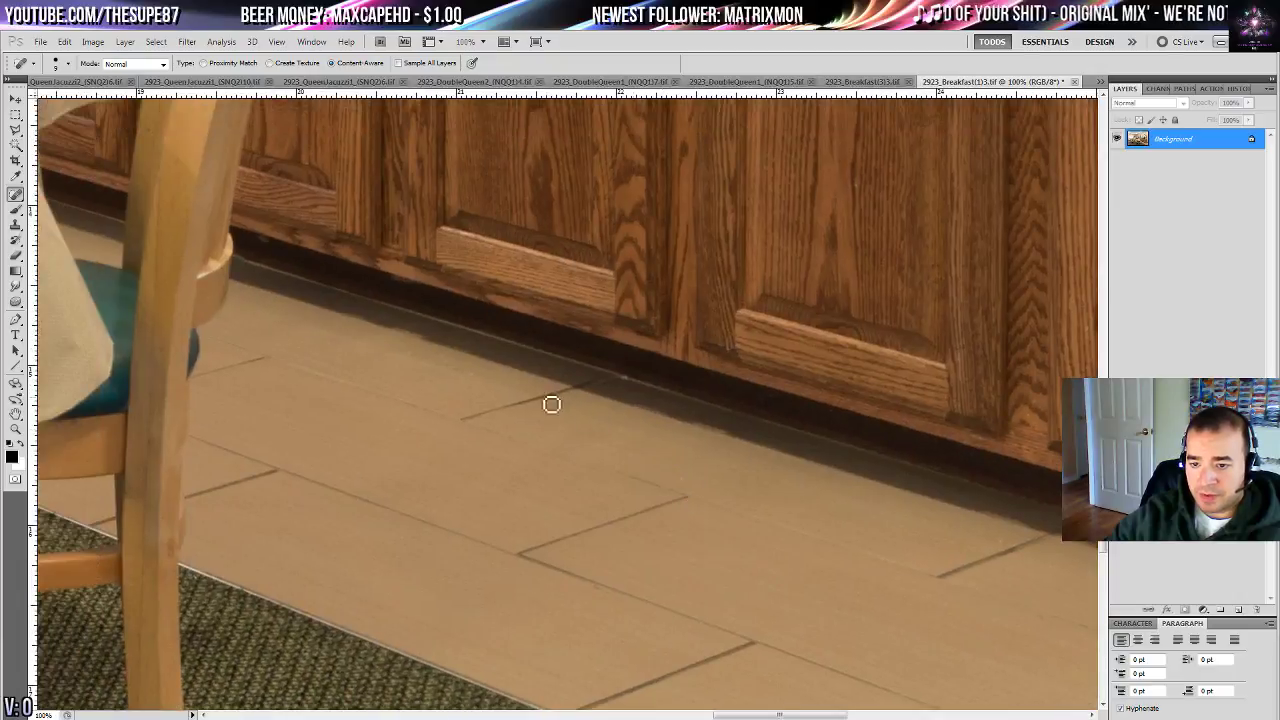
{"action": "left_click", "coordinate": [478, 377]}
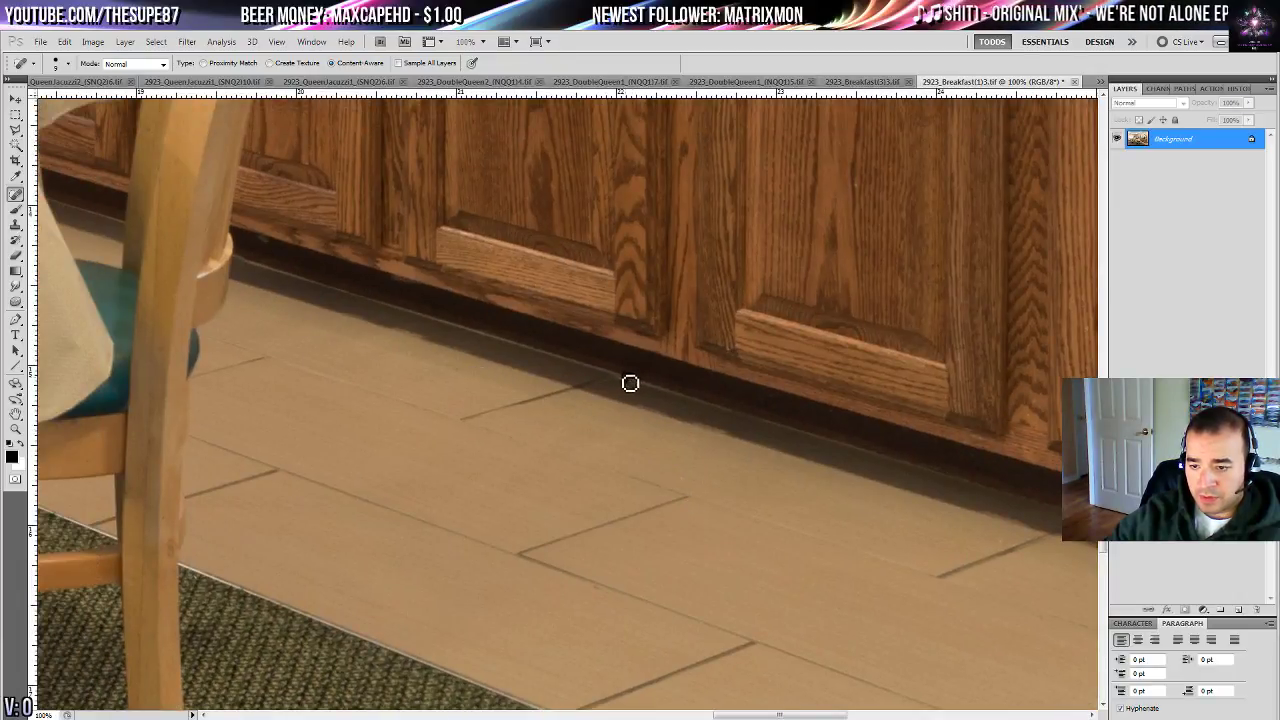
- Spot-heal the white specks on the brown baseboard beside the end of the cabinets
{"action": "mouse_move", "coordinate": [477, 426]}
{"action": "left_mouse_down"}
{"action": "mouse_move", "coordinate": [732, 526]}
{"action": "mouse_move", "coordinate": [245, 407]}
{"action": "left_mouse_up"}
{"action": "left_click_drag", "start_coordinate": [665, 558], "coordinate": [258, 487]}
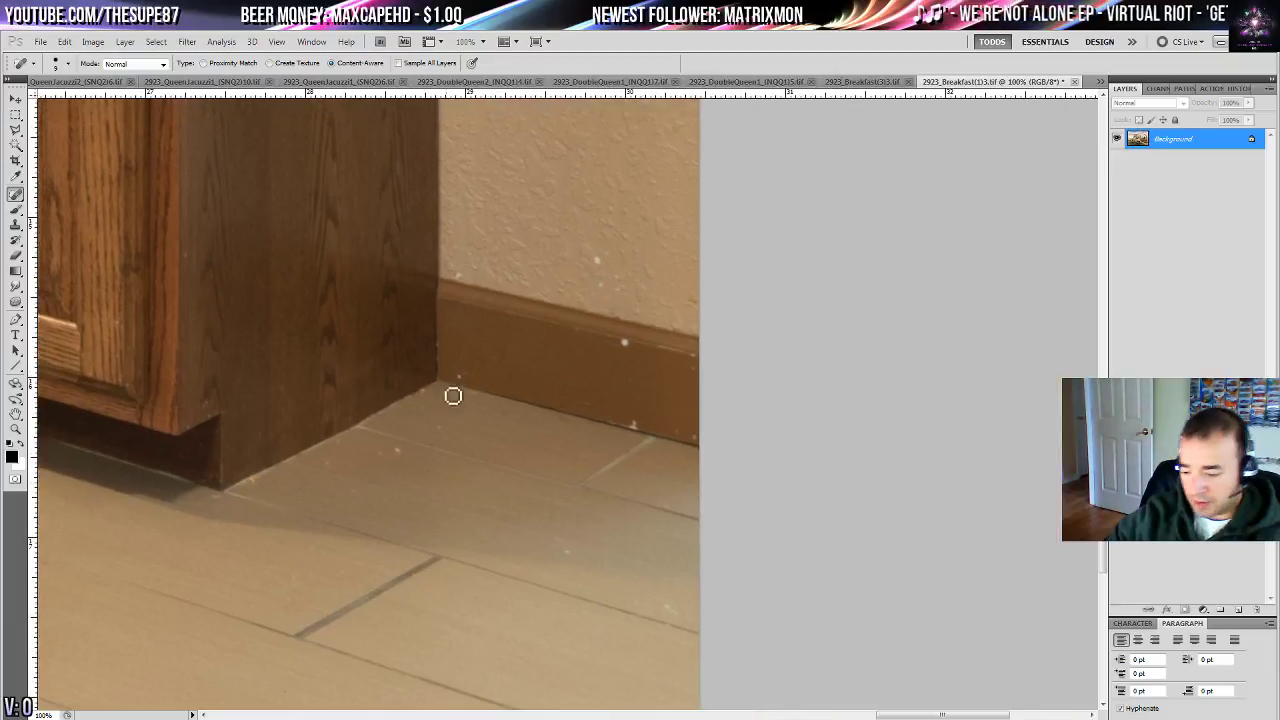
{"action": "left_click", "coordinate": [627, 423]}
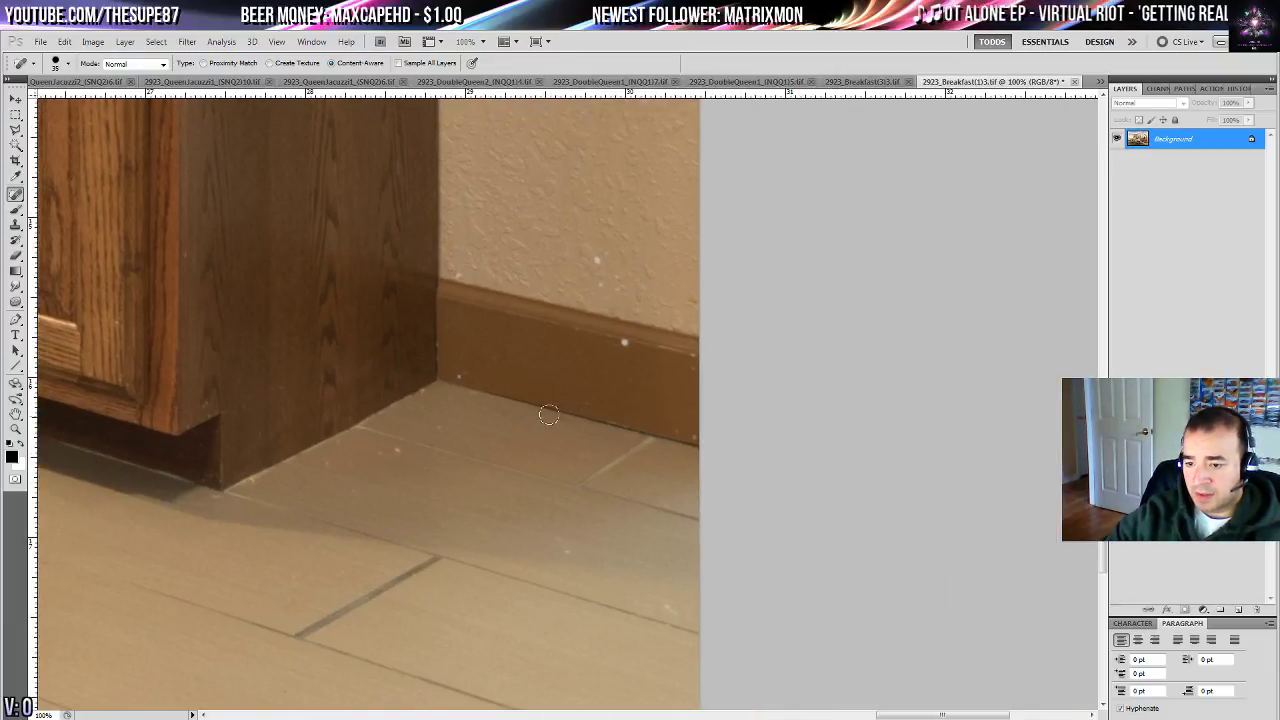
{"action": "left_click", "coordinate": [621, 342]}
{"action": "left_click", "coordinate": [457, 372]}
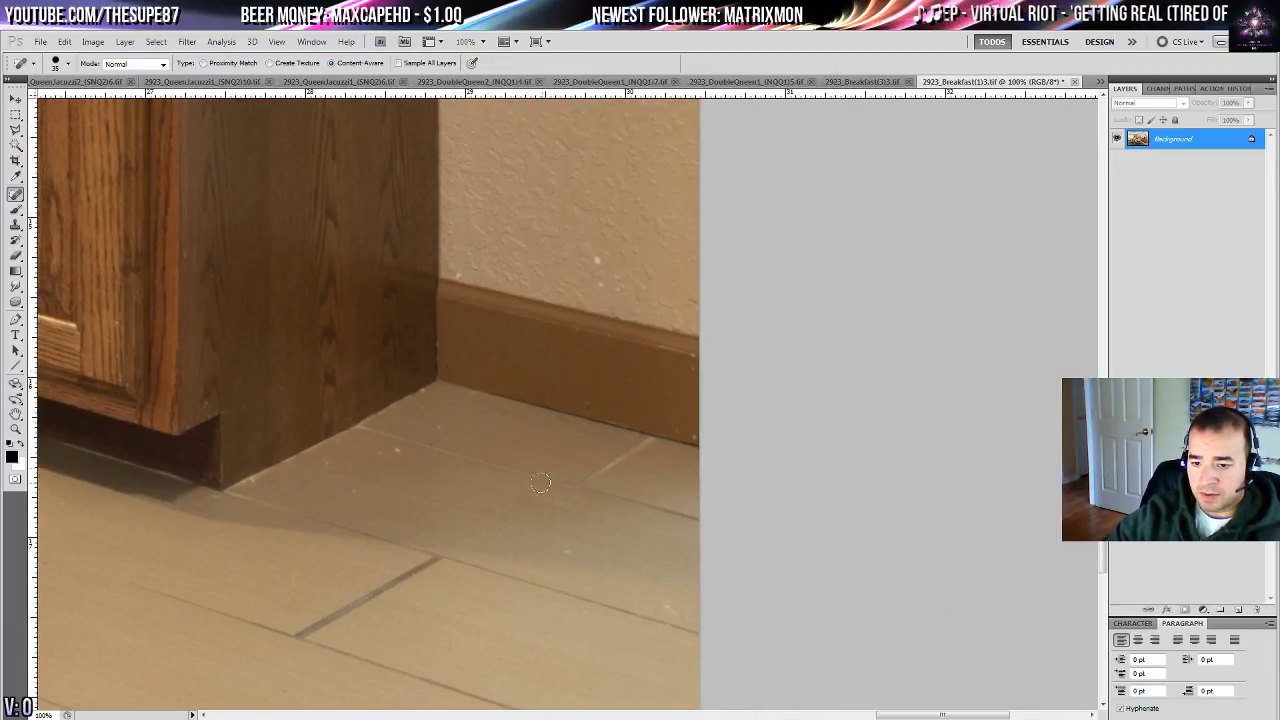
- Spot-heal the light specks on the floor tiles in the corner beside the end cabinet
{"action": "left_click", "coordinate": [566, 546]}
{"action": "left_click", "coordinate": [664, 604]}
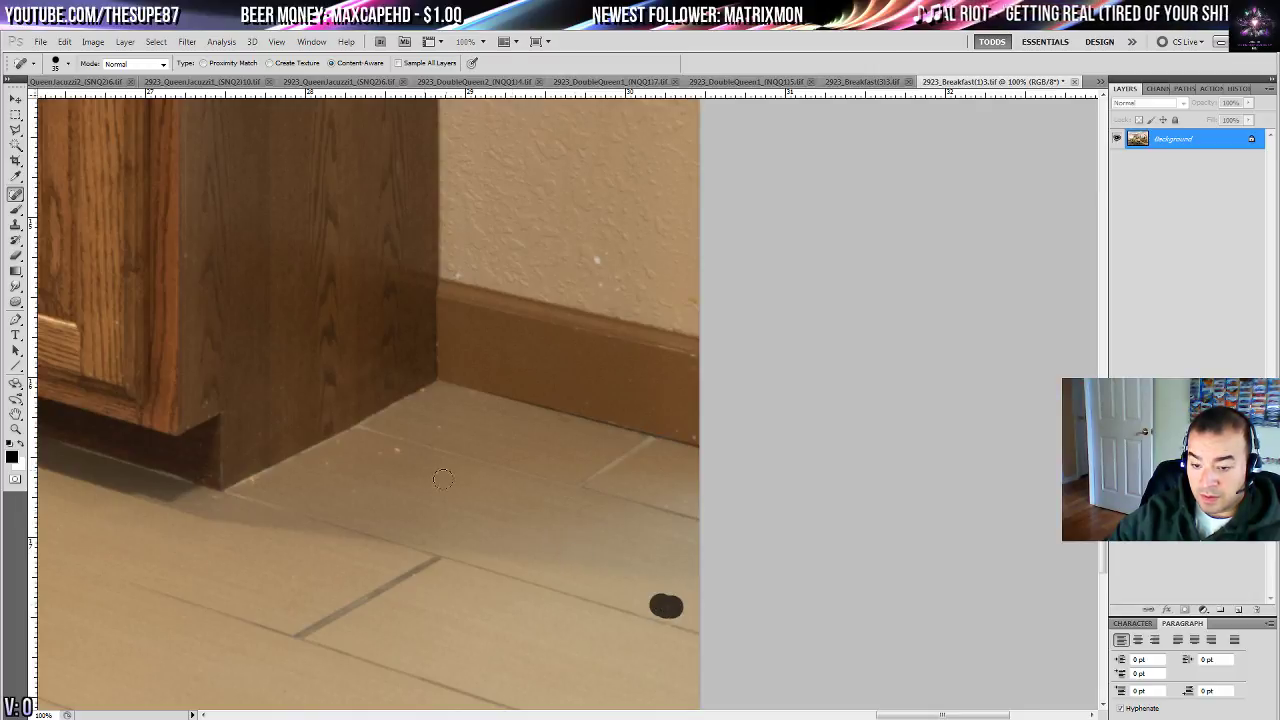
{"action": "left_click", "coordinate": [398, 449]}
{"action": "left_click", "coordinate": [439, 425]}
{"action": "left_click", "coordinate": [397, 456]}
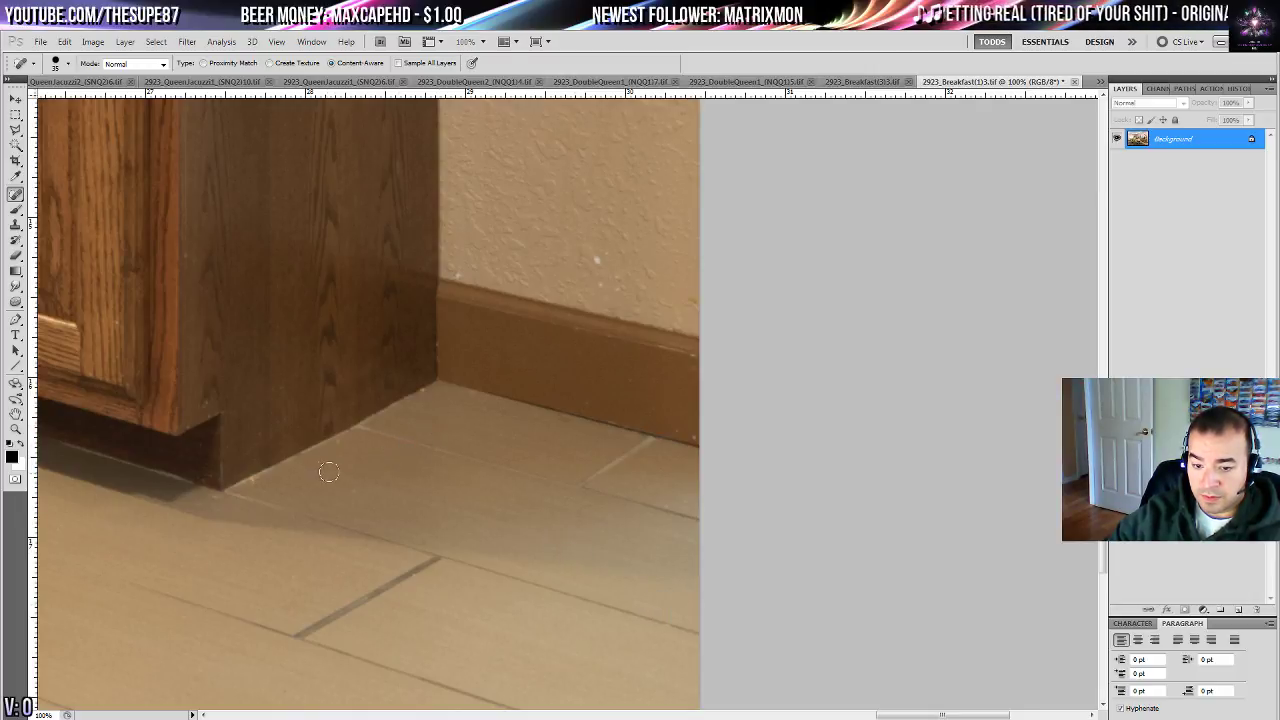
{"action": "left_click", "coordinate": [327, 467]}
{"action": "left_click", "coordinate": [350, 491]}
{"action": "left_click", "coordinate": [254, 475]}
- Spot-heal the white speck on the textured wall just above the baseboard beside the cabinet
{"action": "mouse_move", "coordinate": [332, 402]}
{"action": "left_mouse_down"}
{"action": "mouse_move", "coordinate": [451, 620]}
{"action": "mouse_move", "coordinate": [454, 659]}
{"action": "left_mouse_up"}
{"action": "left_click_drag", "start_coordinate": [727, 511], "coordinate": [726, 538]}
{"action": "left_click", "coordinate": [718, 539]}
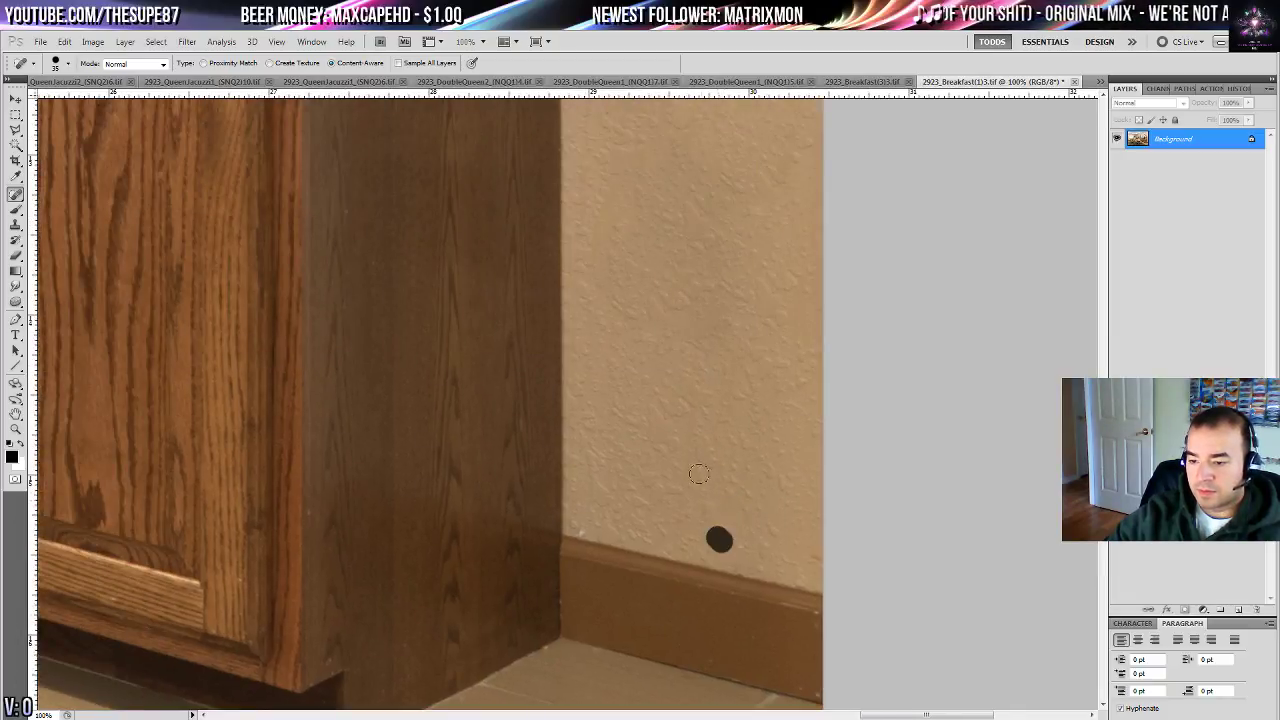
- Remove the glowing green clock digits from the display of the microwave next to the cereal dispensers
{"action": "mouse_move", "coordinate": [294, 123]}
{"action": "left_mouse_down"}
{"action": "mouse_move", "coordinate": [538, 403]}
{"action": "mouse_move", "coordinate": [543, 604]}
{"action": "left_mouse_up"}
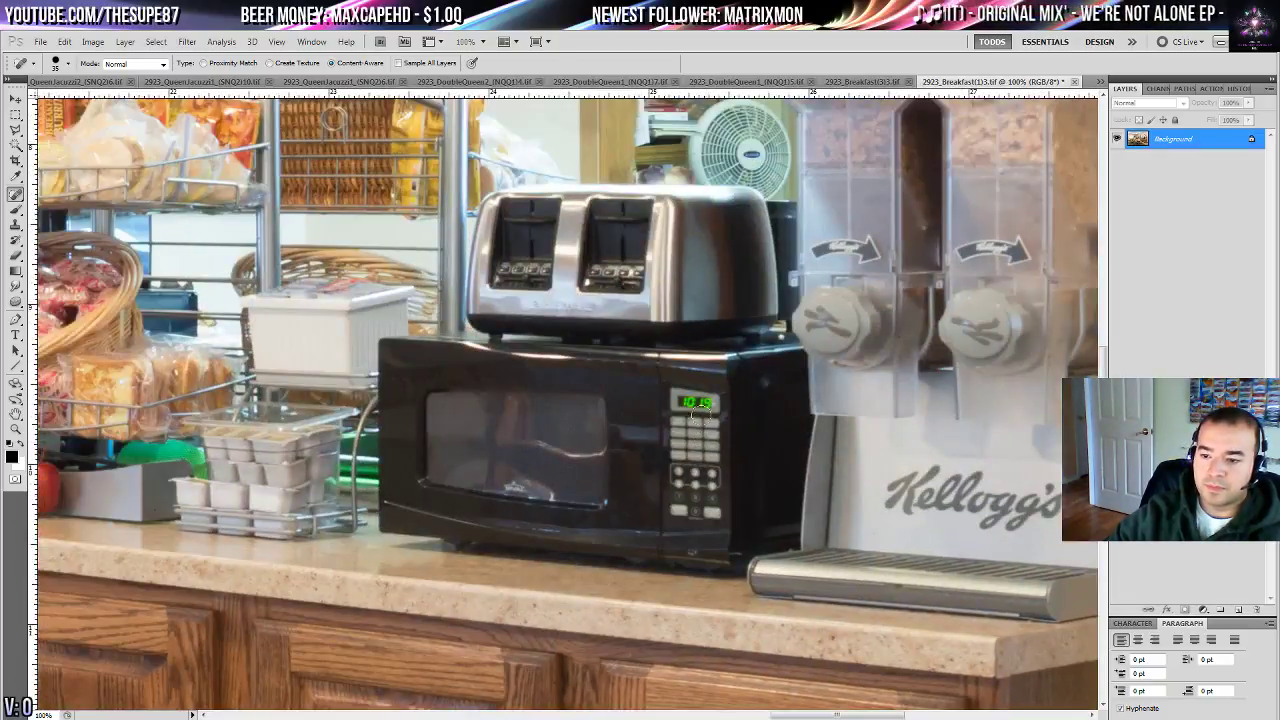
{"action": "mouse_move", "coordinate": [702, 412]}
{"action": "left_mouse_down"}
{"action": "mouse_move", "coordinate": [678, 398]}
{"action": "mouse_move", "coordinate": [707, 400]}
{"action": "left_mouse_up"}
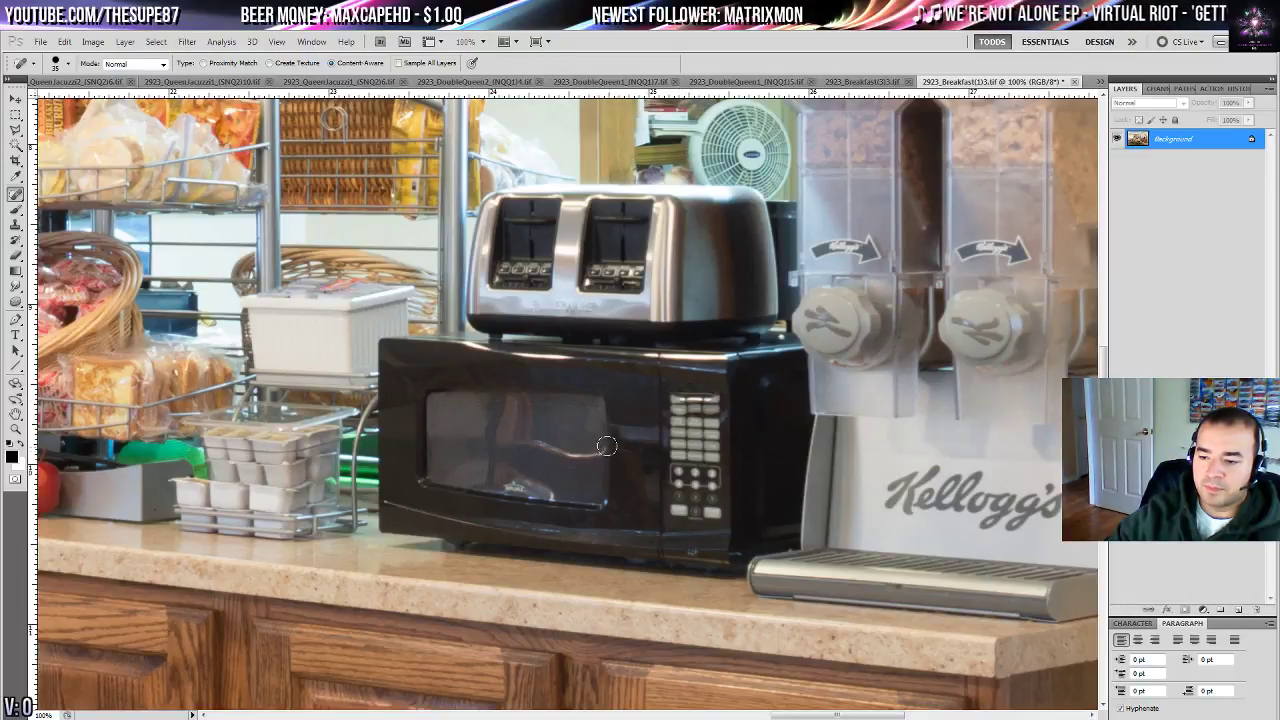
{"action": "left_click_drag", "start_coordinate": [394, 462], "coordinate": [946, 502]}
{"action": "left_click_drag", "start_coordinate": [866, 325], "coordinate": [426, 636]}
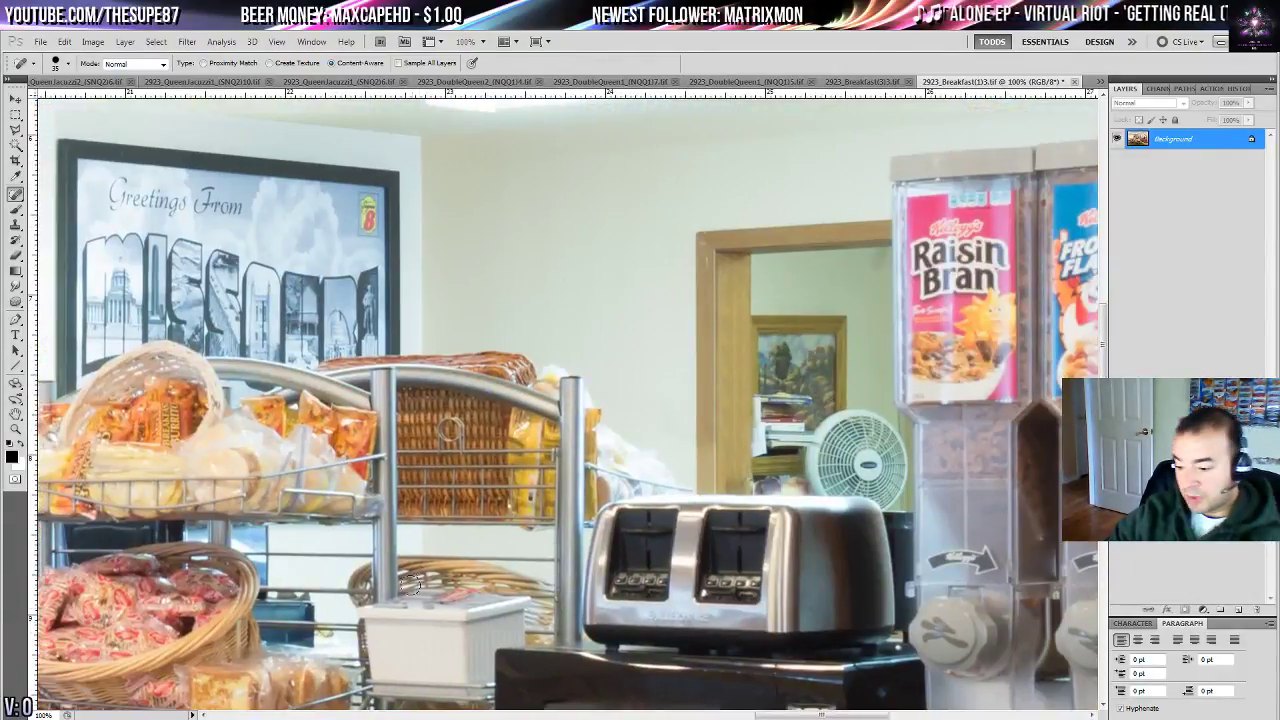
- Examine the ceiling around the smaller light fixture near the room corner at full size
{"action": "key", "text": "ctrl+0"}
{"action": "double_click", "coordinate": [15, 429]}
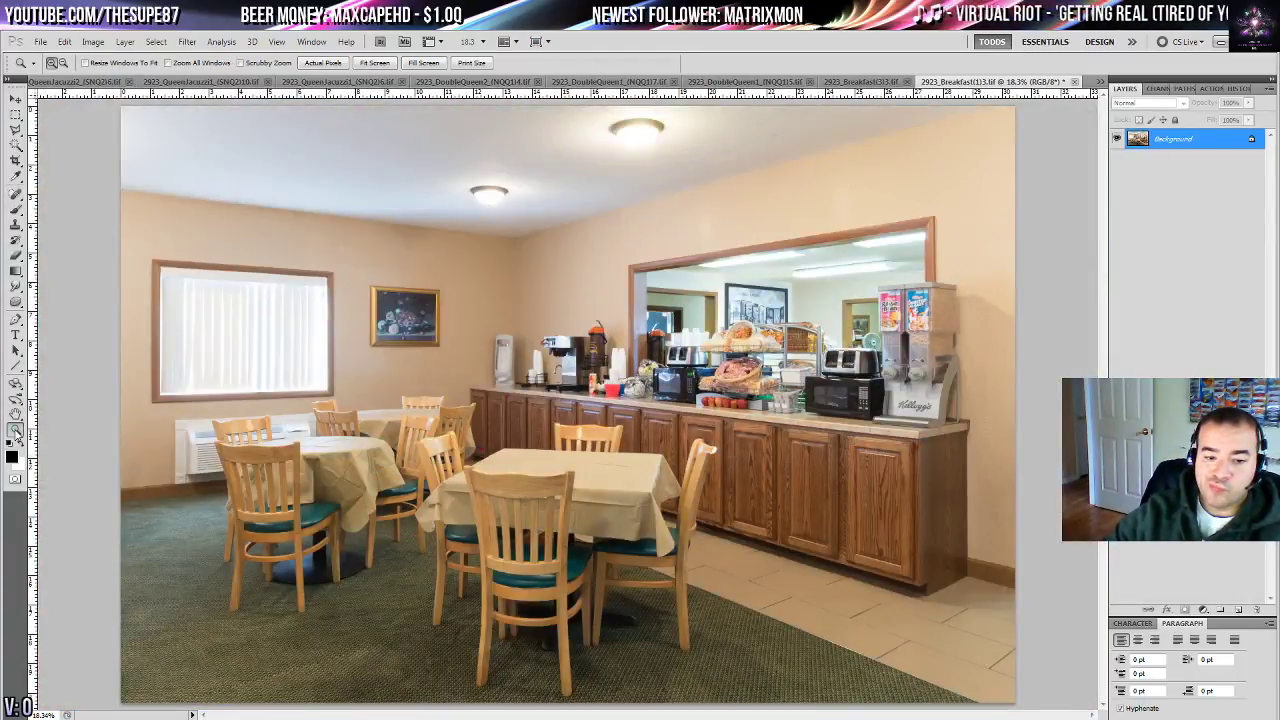
{"action": "left_click_drag", "start_coordinate": [433, 291], "coordinate": [428, 690]}
{"action": "left_click_drag", "start_coordinate": [446, 166], "coordinate": [440, 569]}
{"action": "left_click_drag", "start_coordinate": [426, 205], "coordinate": [434, 411]}
{"action": "left_click_drag", "start_coordinate": [203, 353], "coordinate": [583, 377]}
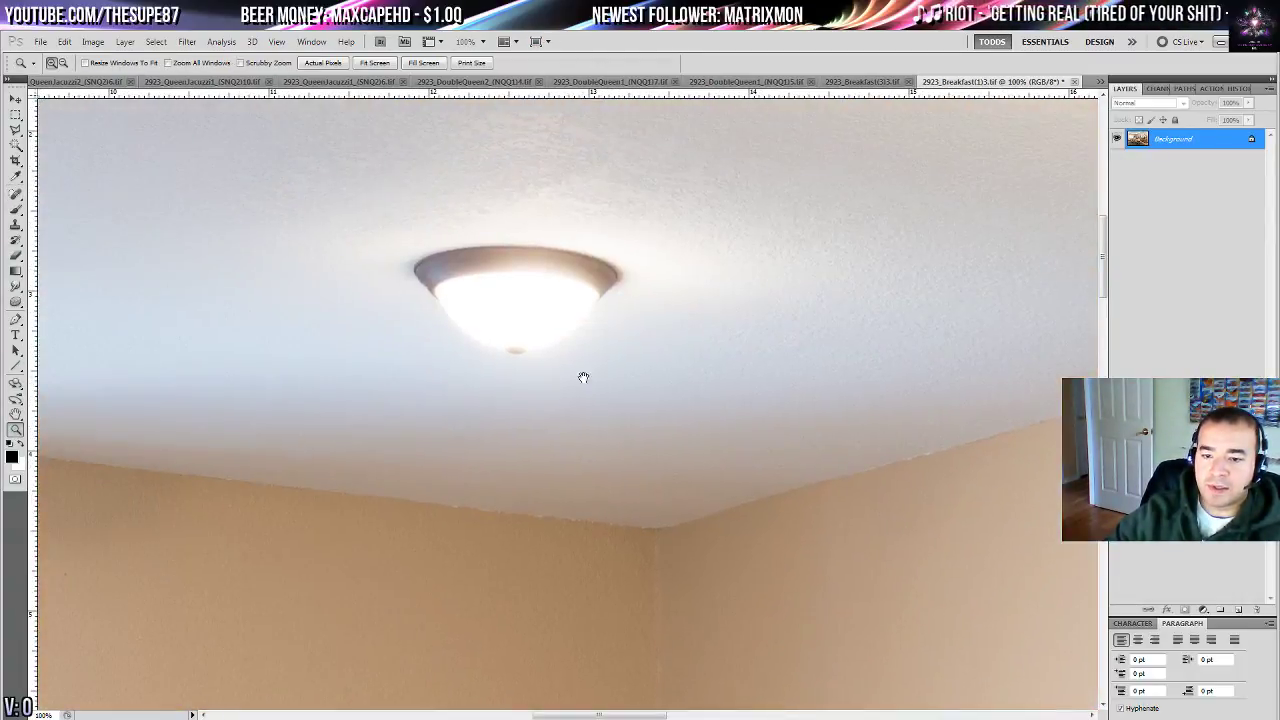
{"action": "key", "text": "ctrl+0"}
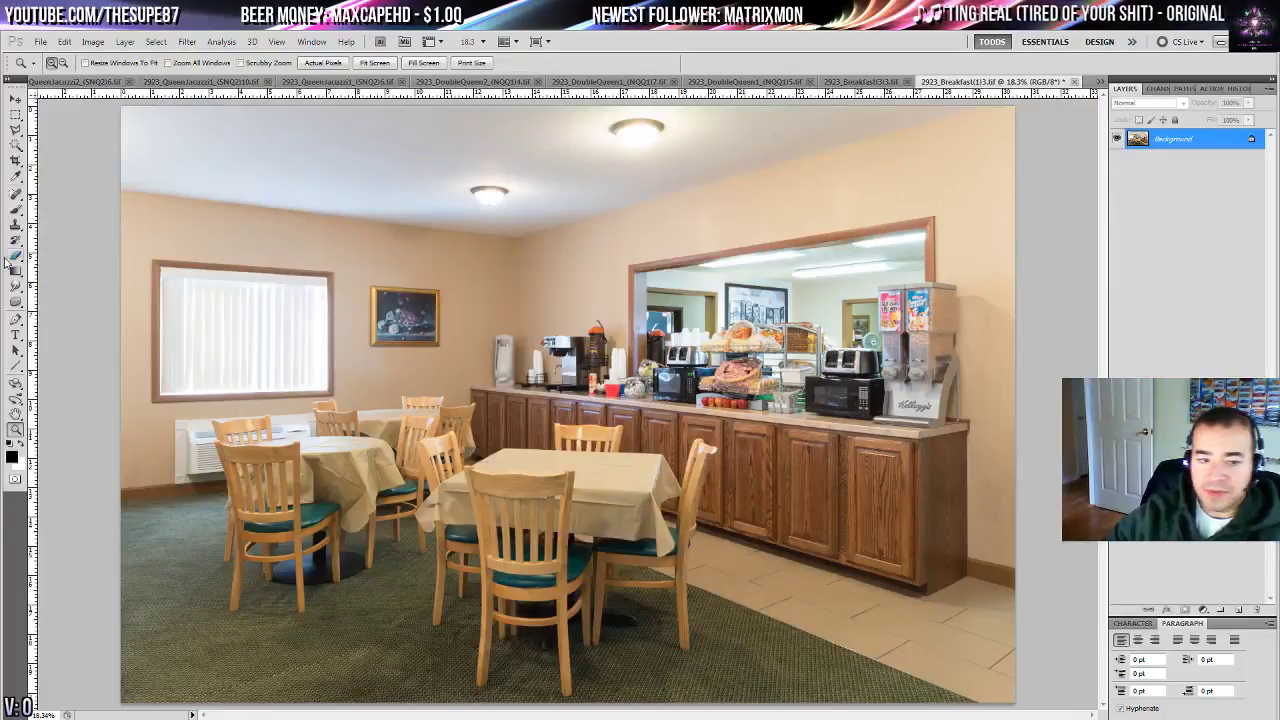
- Switch from the Sponge tool to the Dodge tool for toning the breakfast room photo
{"action": "left_click", "coordinate": [16, 300]}
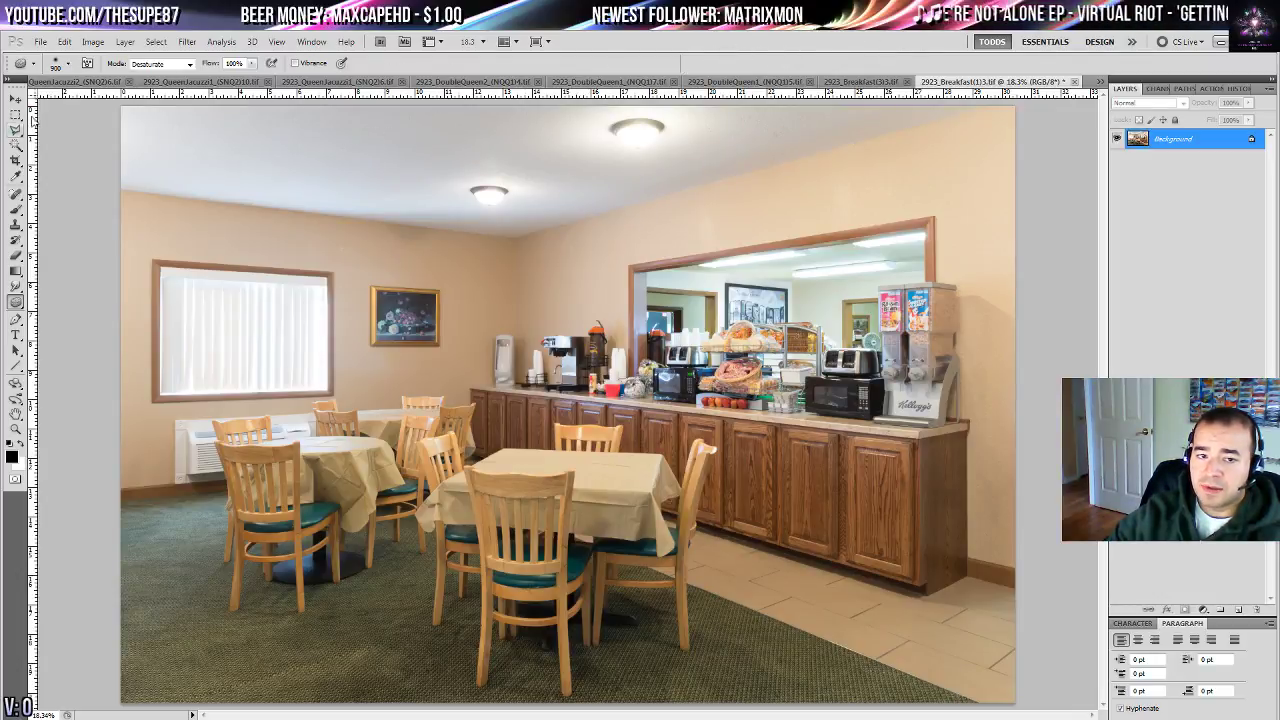
{"action": "right_click", "coordinate": [15, 302]}
{"action": "left_click", "coordinate": [45, 300]}
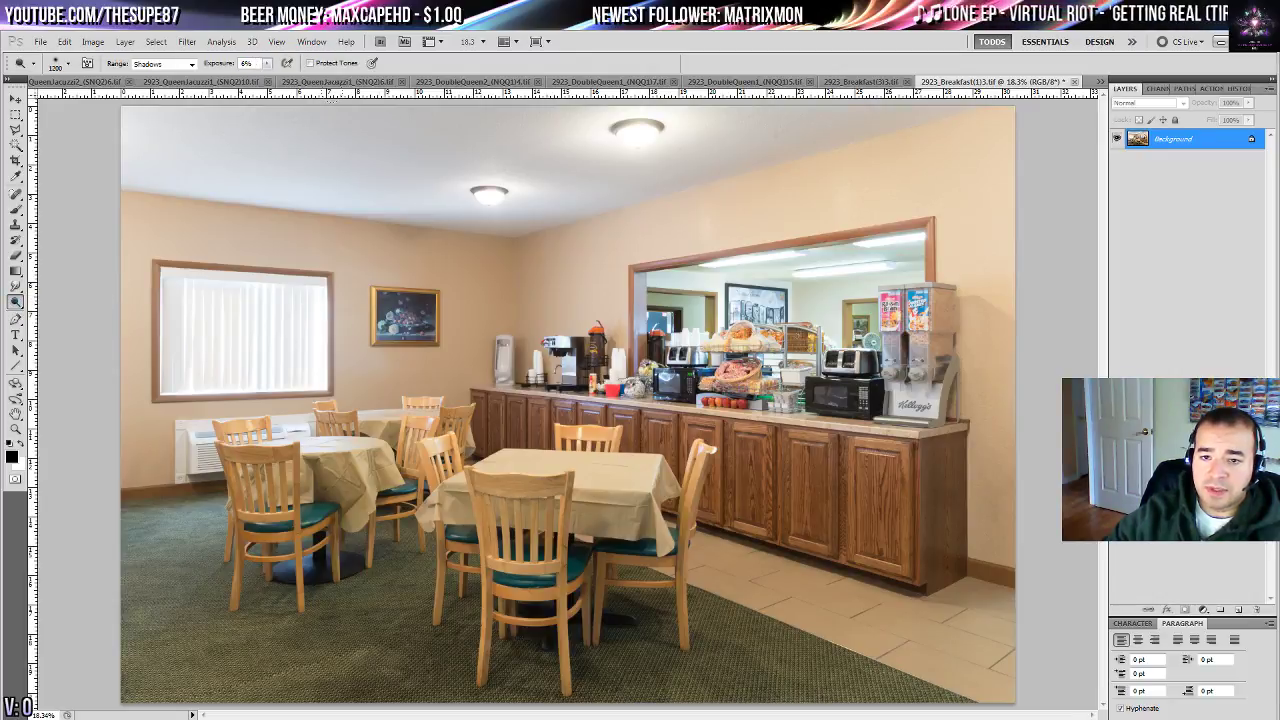
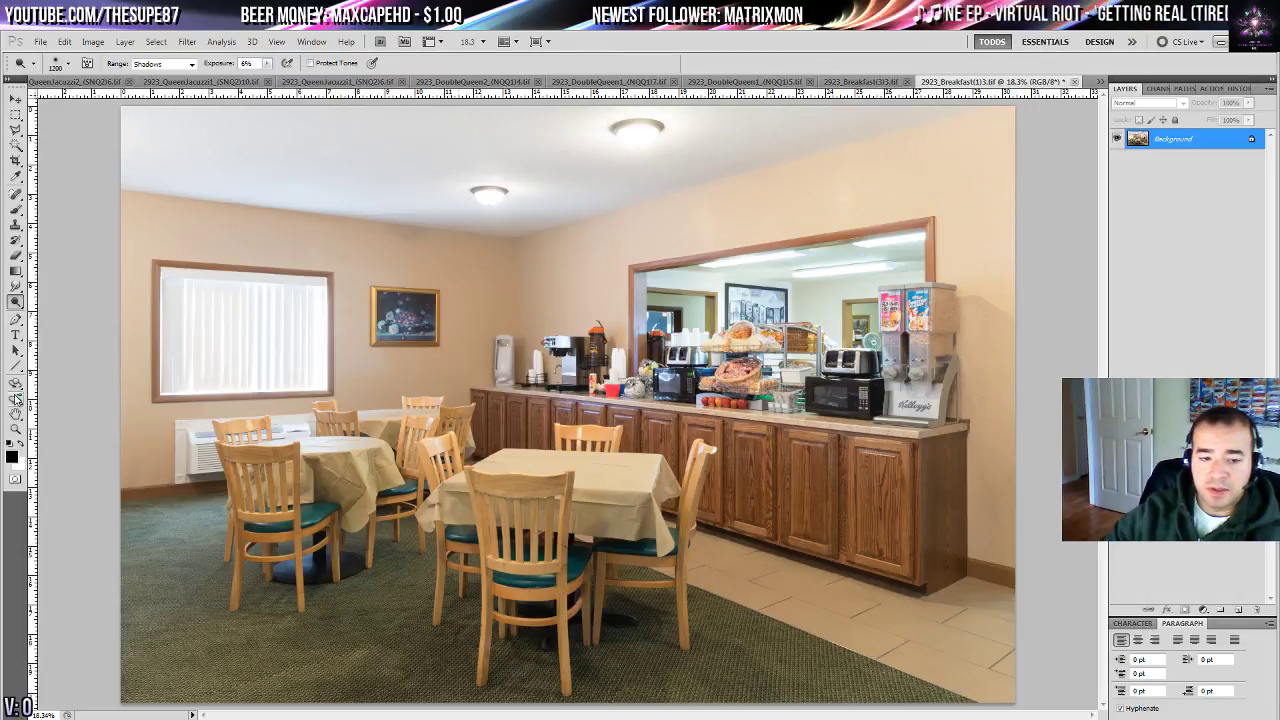
- Patch the dark smudge on the wall-ceiling edge above the painting with a clean stretch of that edge nearer the room corner
{"action": "double_click", "coordinate": [15, 429]}
{"action": "mouse_move", "coordinate": [300, 150]}
{"action": "left_mouse_down"}
{"action": "mouse_move", "coordinate": [531, 237]}
{"action": "mouse_move", "coordinate": [516, 342]}
{"action": "mouse_move", "coordinate": [614, 446]}
{"action": "left_mouse_up"}
{"action": "left_click", "coordinate": [16, 194]}
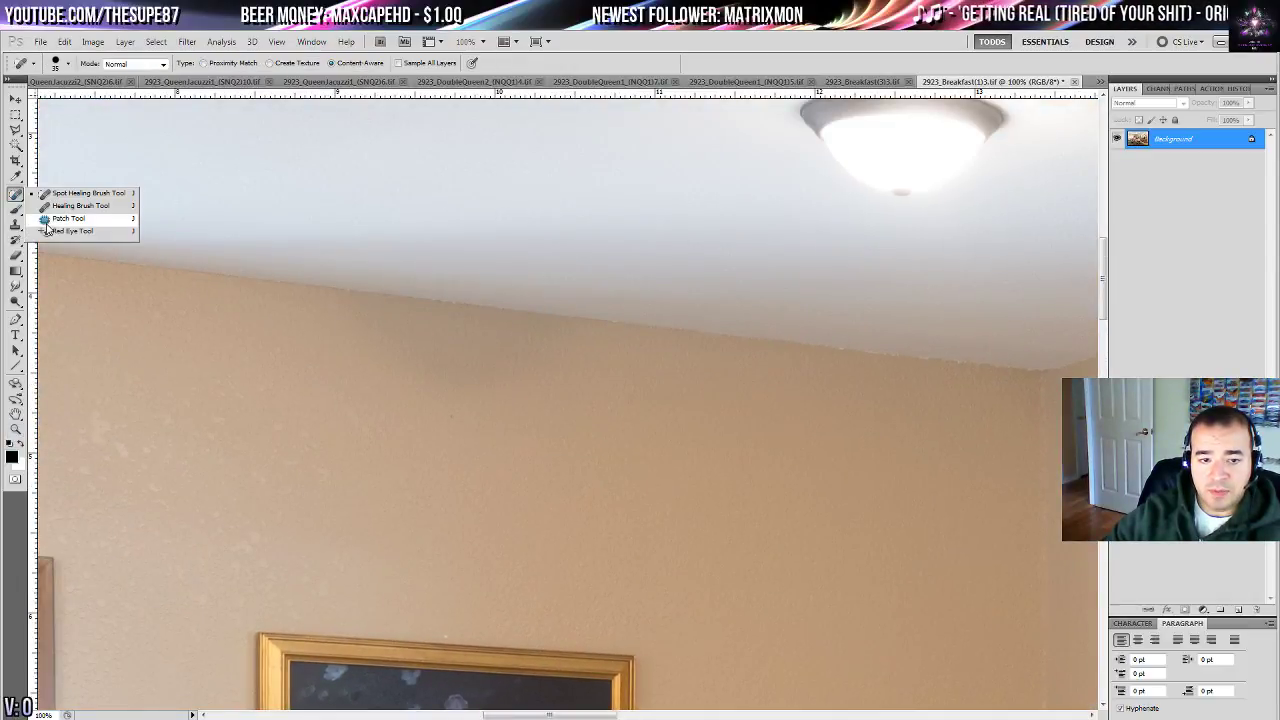
{"action": "left_click", "coordinate": [48, 216]}
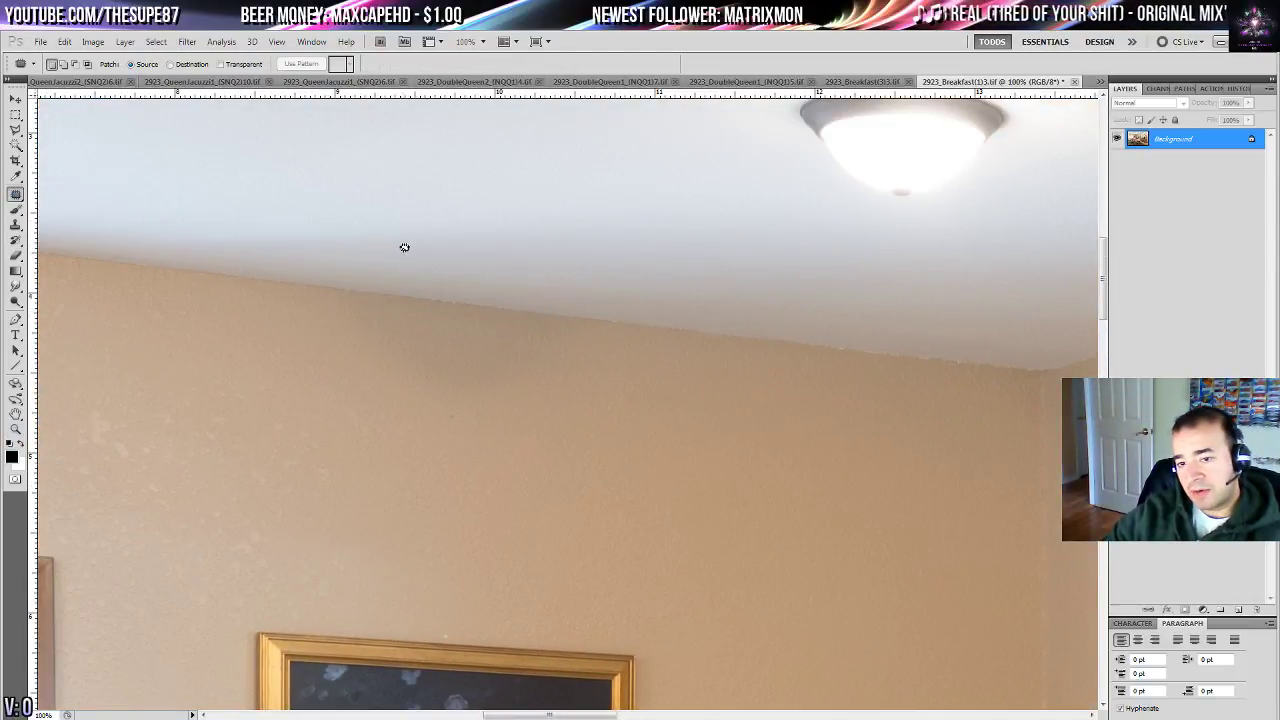
{"action": "left_click_drag", "start_coordinate": [413, 248], "coordinate": [493, 199]}
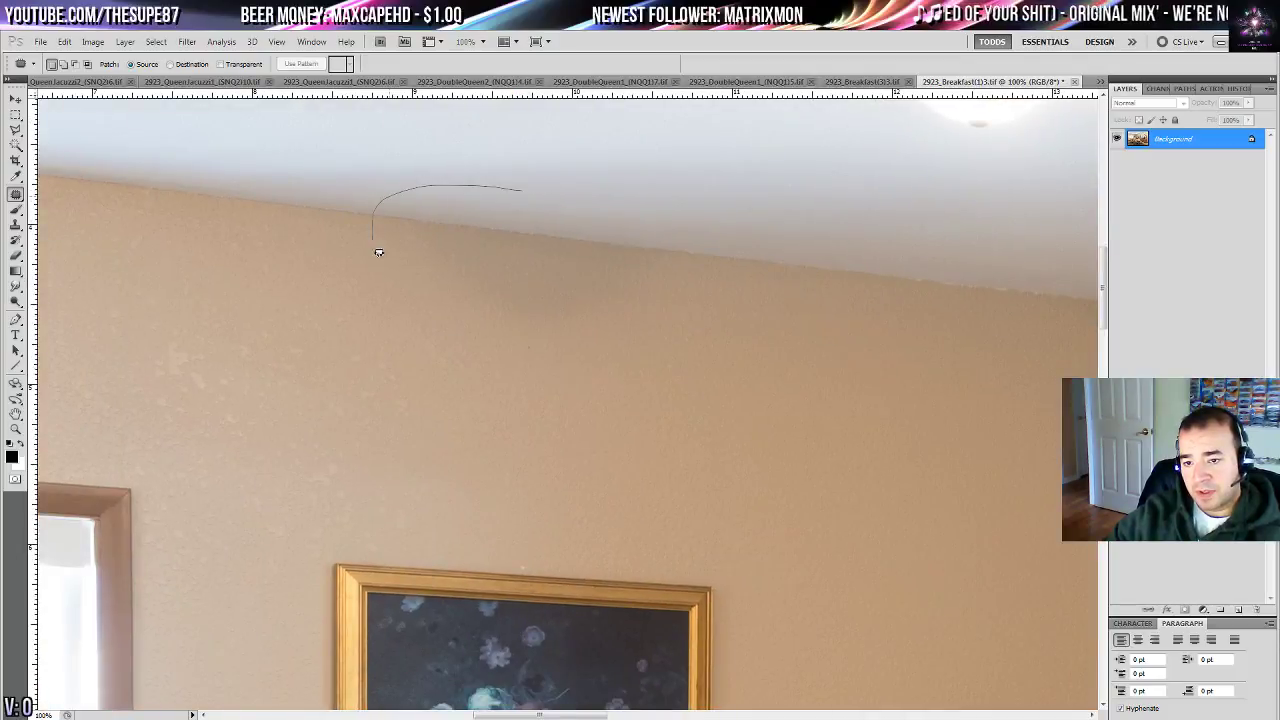
{"action": "mouse_move", "coordinate": [379, 252]}
{"action": "left_mouse_down"}
{"action": "mouse_move", "coordinate": [691, 306]}
{"action": "mouse_move", "coordinate": [726, 208]}
{"action": "left_mouse_up"}
{"action": "left_click_drag", "start_coordinate": [663, 334], "coordinate": [433, 298]}
{"action": "left_click_drag", "start_coordinate": [363, 239], "coordinate": [726, 285]}
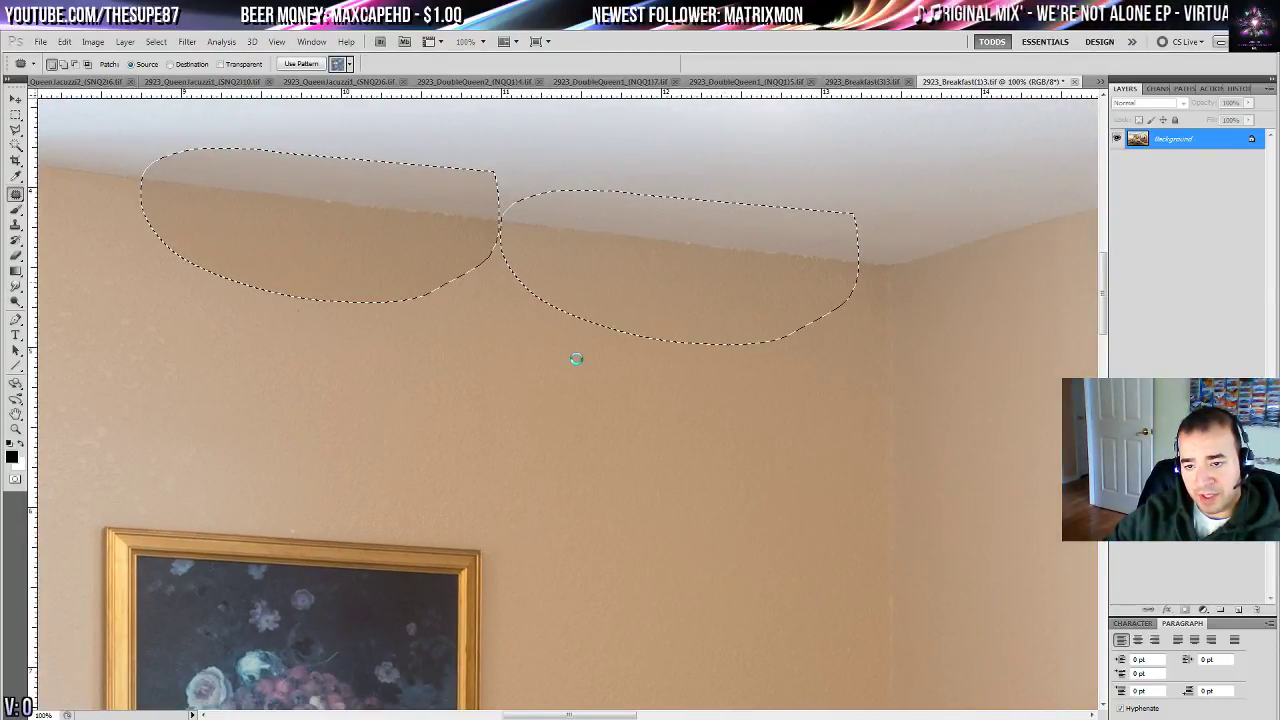
{"action": "key", "text": "ctrl+d"}
- Patch the small leftover marks on the wall-ceiling edge above the painting with clean areas just beside them
{"action": "left_click_drag", "start_coordinate": [478, 363], "coordinate": [713, 400]}
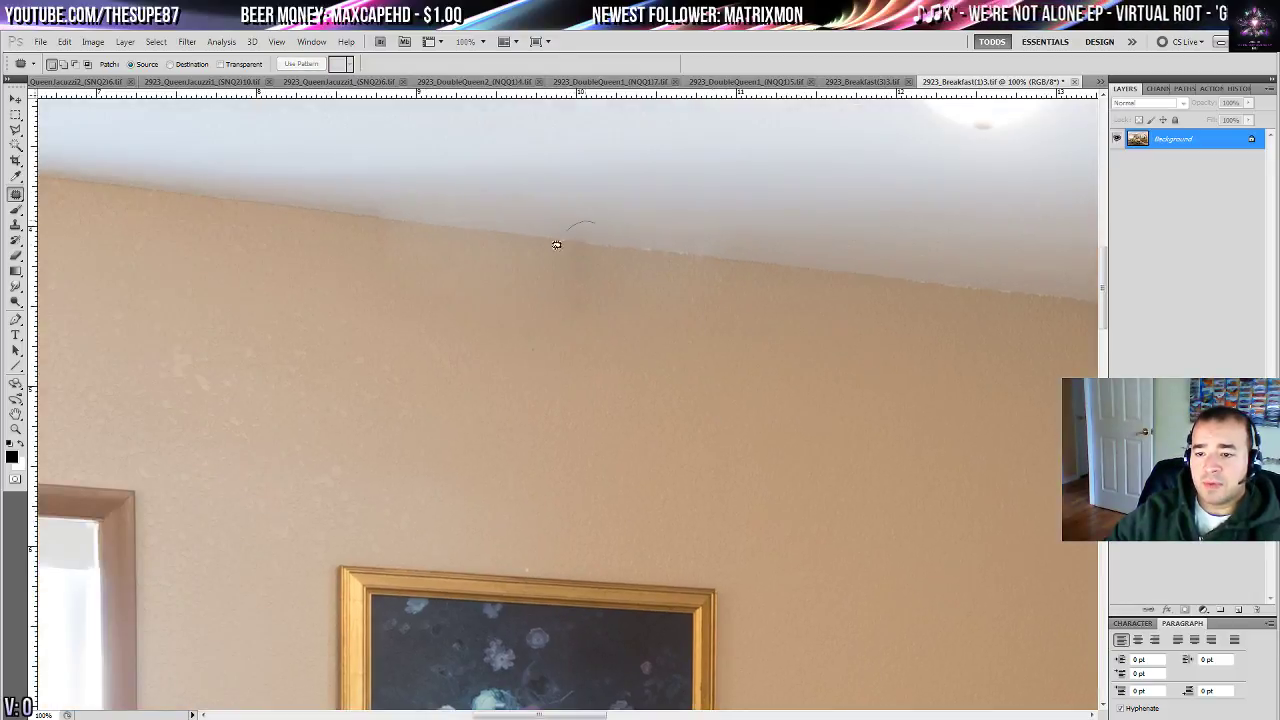
{"action": "left_click_drag", "start_coordinate": [557, 244], "coordinate": [601, 278]}
{"action": "left_click_drag", "start_coordinate": [583, 296], "coordinate": [646, 303]}
{"action": "key", "text": "ctrl+d"}
{"action": "mouse_move", "coordinate": [390, 208]}
{"action": "left_mouse_down"}
{"action": "mouse_move", "coordinate": [366, 234]}
{"action": "mouse_move", "coordinate": [390, 210]}
{"action": "left_mouse_up"}
{"action": "left_click_drag", "start_coordinate": [360, 225], "coordinate": [470, 237]}
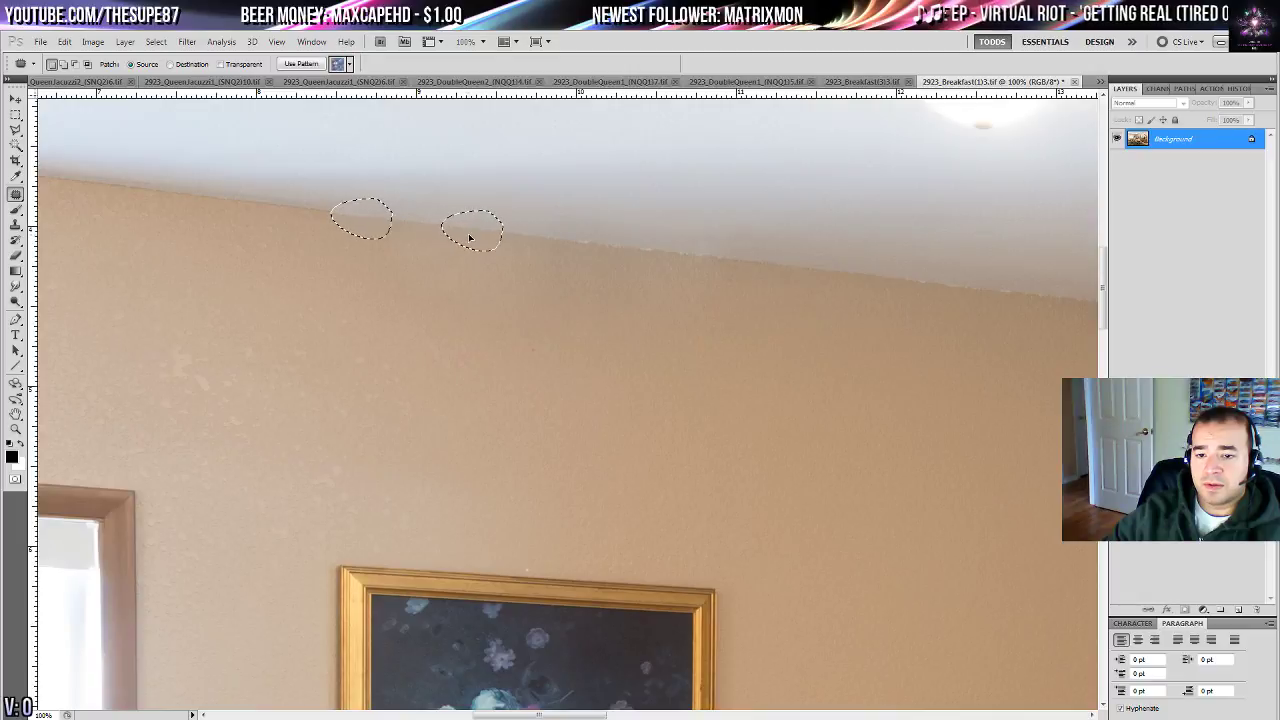
{"action": "key", "text": "ctrl+d"}
- Patch long thin strips of the discoloured wall-ceiling edge above the painting with the edge next to them
{"action": "mouse_move", "coordinate": [658, 336]}
{"action": "left_mouse_down"}
{"action": "mouse_move", "coordinate": [516, 290]}
{"action": "mouse_move", "coordinate": [485, 297]}
{"action": "mouse_move", "coordinate": [469, 361]}
{"action": "mouse_move", "coordinate": [507, 332]}
{"action": "mouse_move", "coordinate": [455, 291]}
{"action": "mouse_move", "coordinate": [449, 317]}
{"action": "mouse_move", "coordinate": [740, 341]}
{"action": "left_mouse_up"}
{"action": "key", "text": "ctrl+minus"}
{"action": "key", "text": "ctrl+minus"}
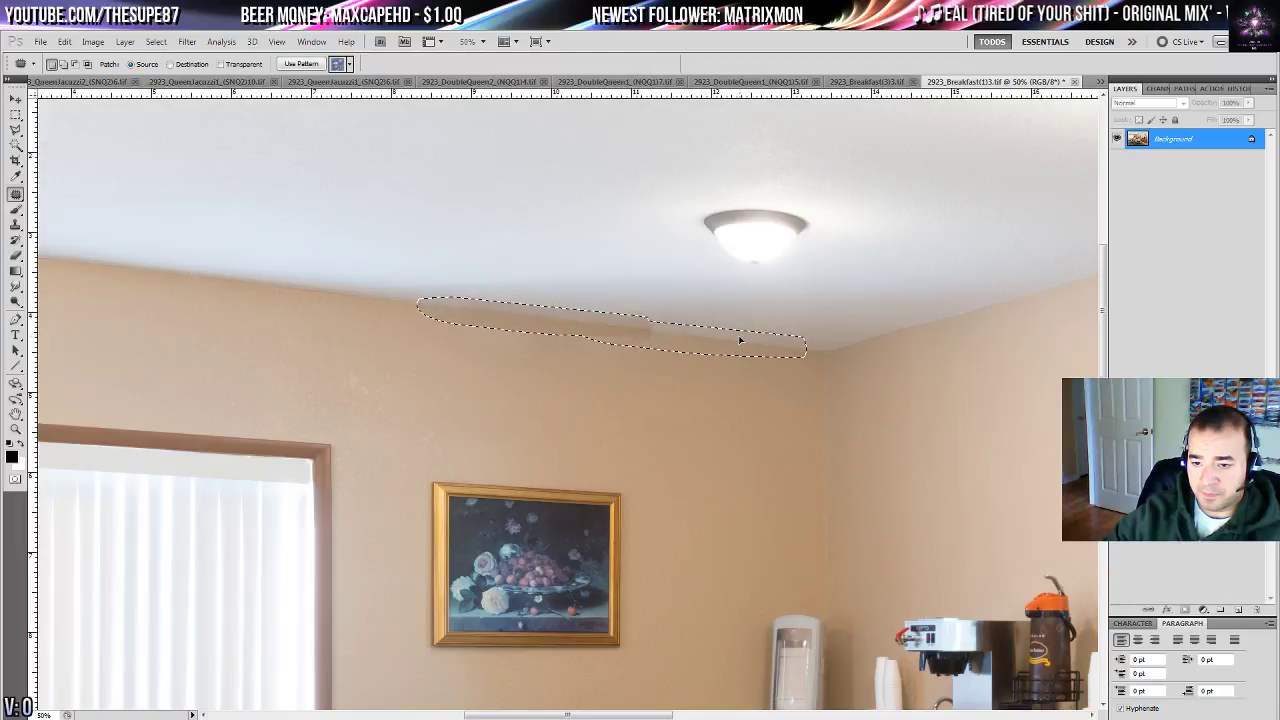
{"action": "key", "text": "ctrl+d"}
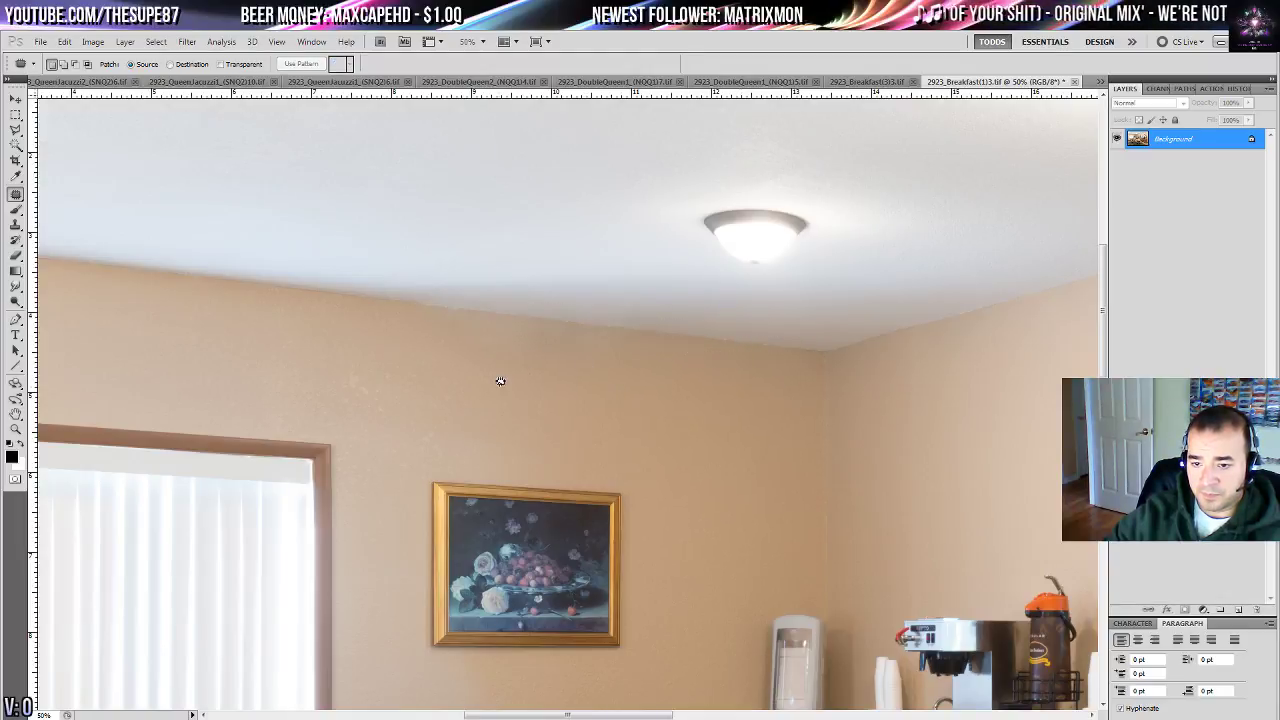
{"action": "left_click_drag", "start_coordinate": [500, 383], "coordinate": [748, 377]}
{"action": "left_click_drag", "start_coordinate": [598, 282], "coordinate": [834, 329]}
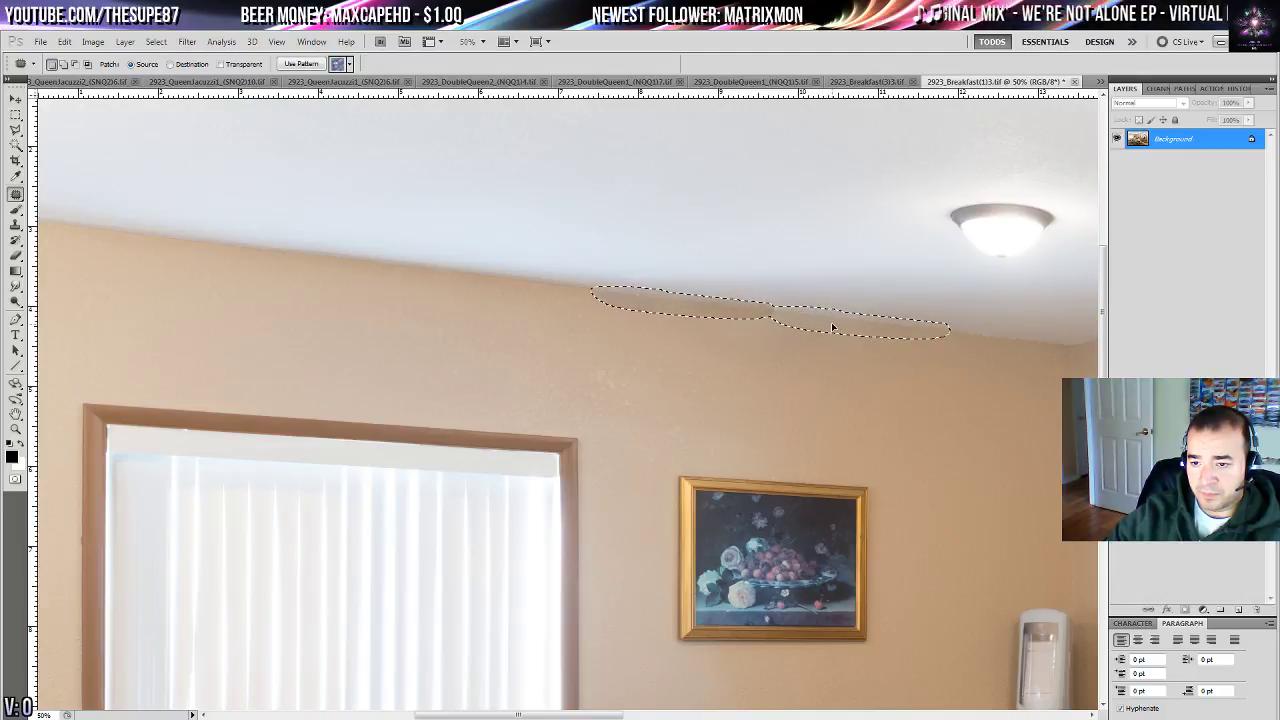
{"action": "key", "text": "ctrl+d"}
- Patch the remaining grey spot below the ceiling line above the painting with clean wall from just beneath it
{"action": "left_click_drag", "start_coordinate": [725, 319], "coordinate": [540, 293]}
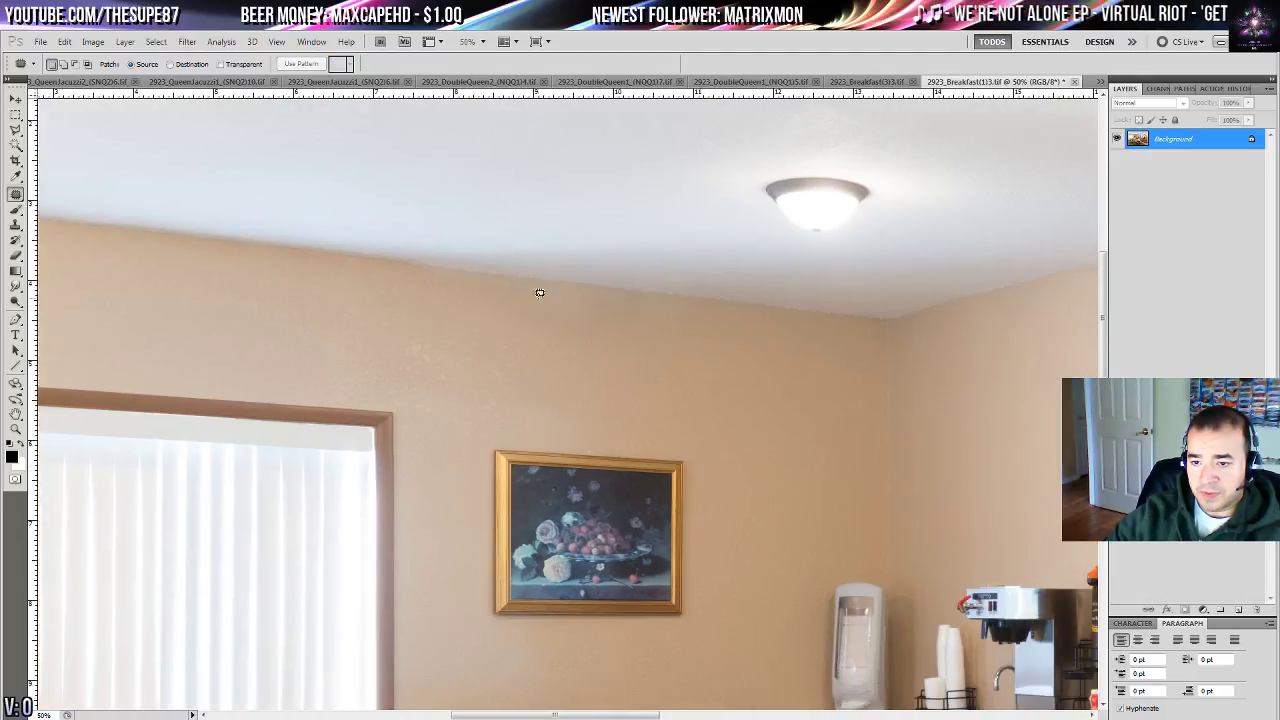
{"action": "left_click_drag", "start_coordinate": [656, 304], "coordinate": [663, 312]}
{"action": "left_click_drag", "start_coordinate": [618, 314], "coordinate": [618, 367]}
{"action": "key", "text": "ctrl+d"}
{"action": "left_click_drag", "start_coordinate": [756, 408], "coordinate": [548, 366]}
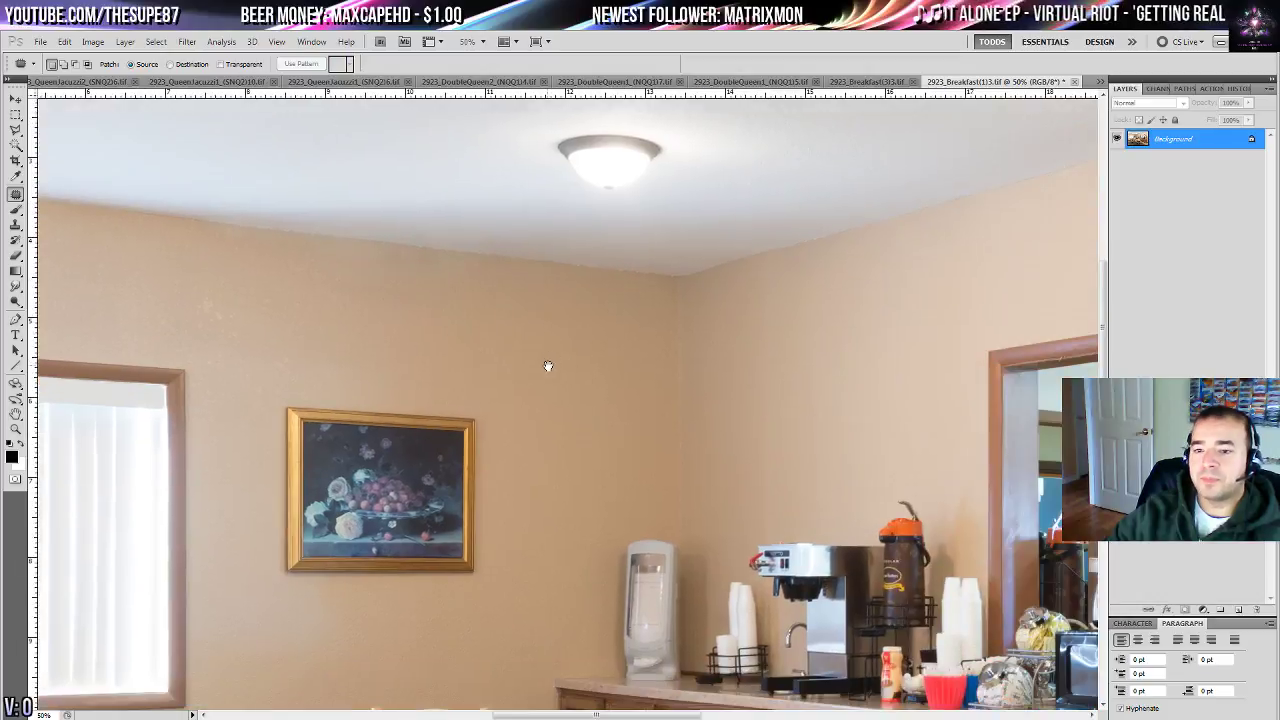
{"action": "left_click_drag", "start_coordinate": [352, 292], "coordinate": [751, 375]}
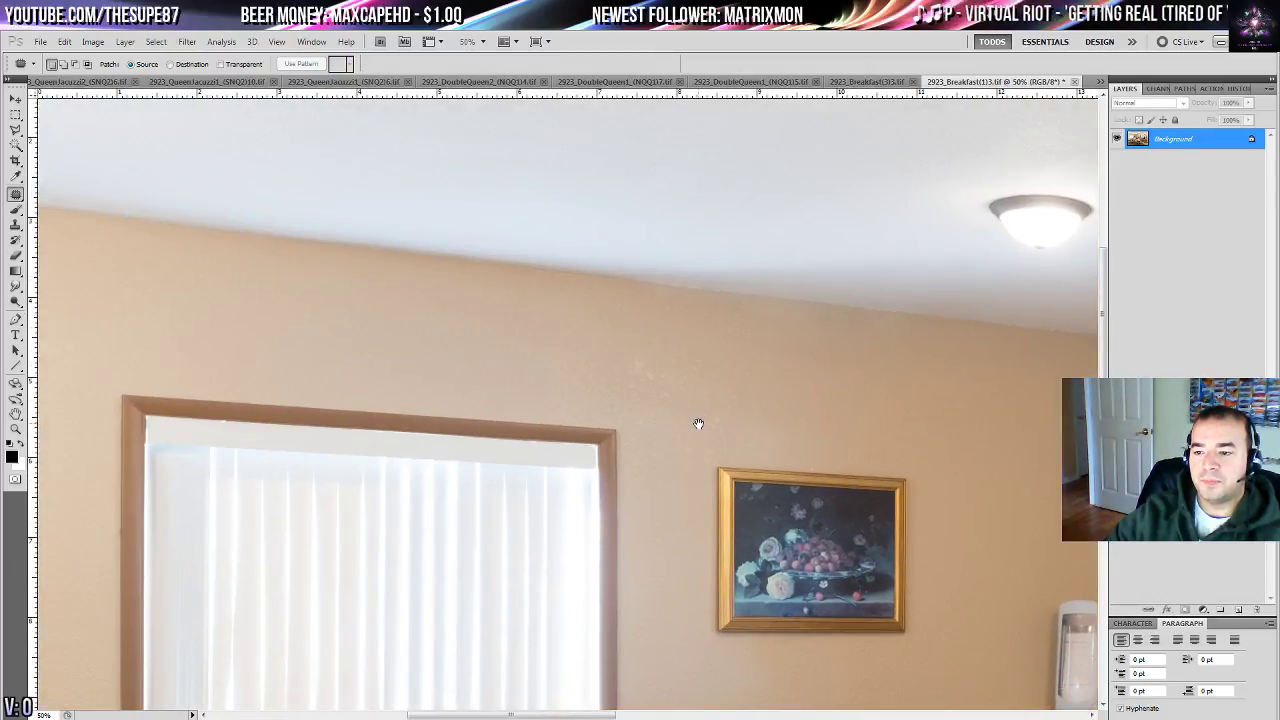
{"action": "key", "text": "ctrl+0"}
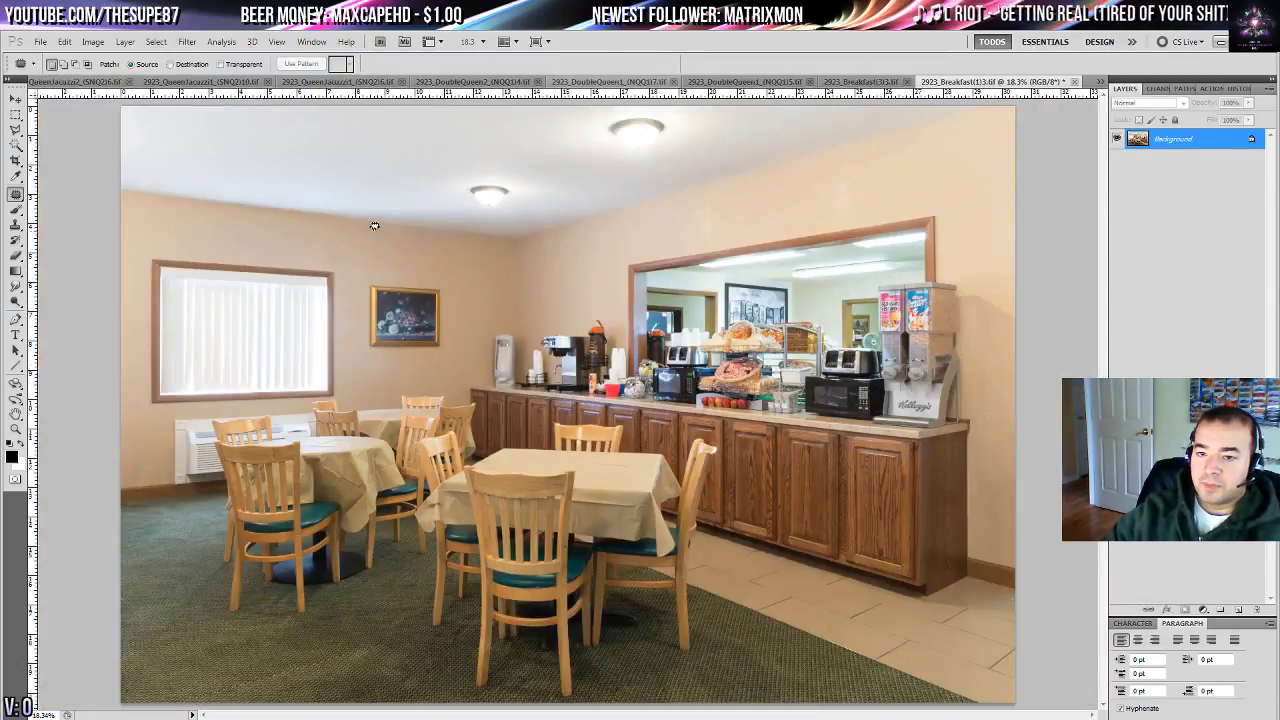
- Patch out the smaller ceiling light near the room corner with the clean ceiling beside it
{"action": "left_click", "coordinate": [16, 300]}
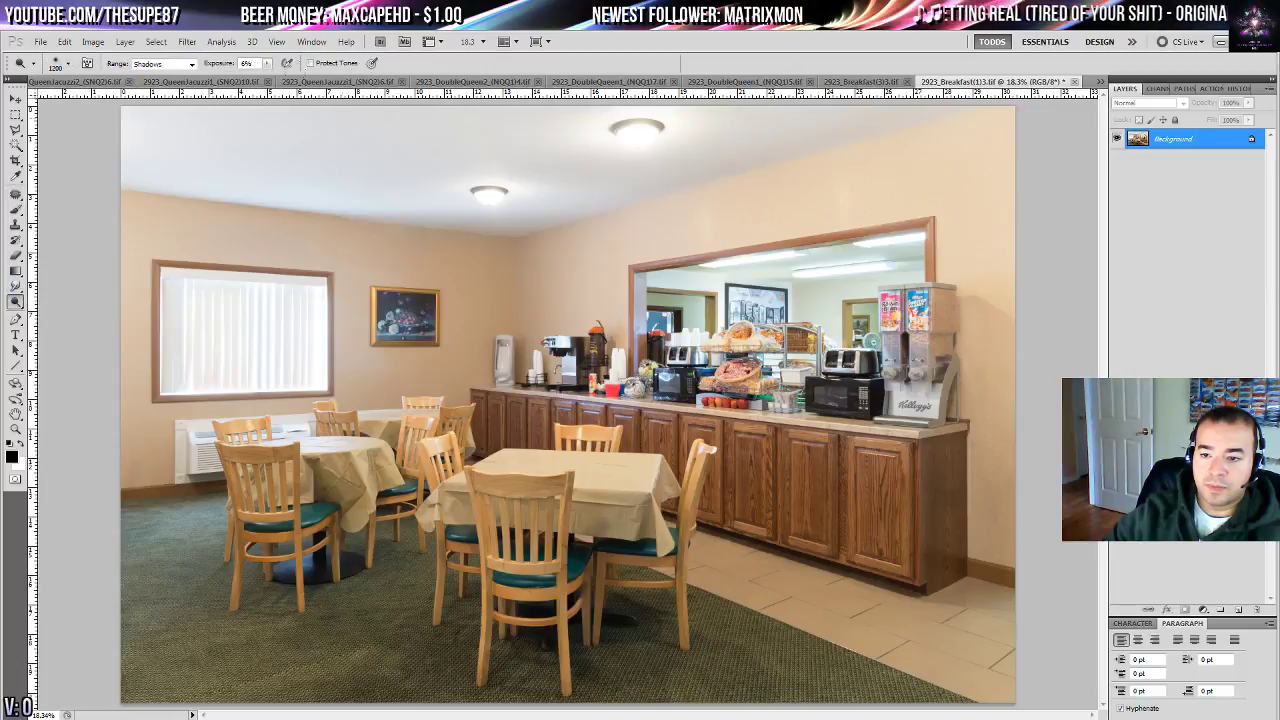
{"action": "double_click", "coordinate": [15, 422]}
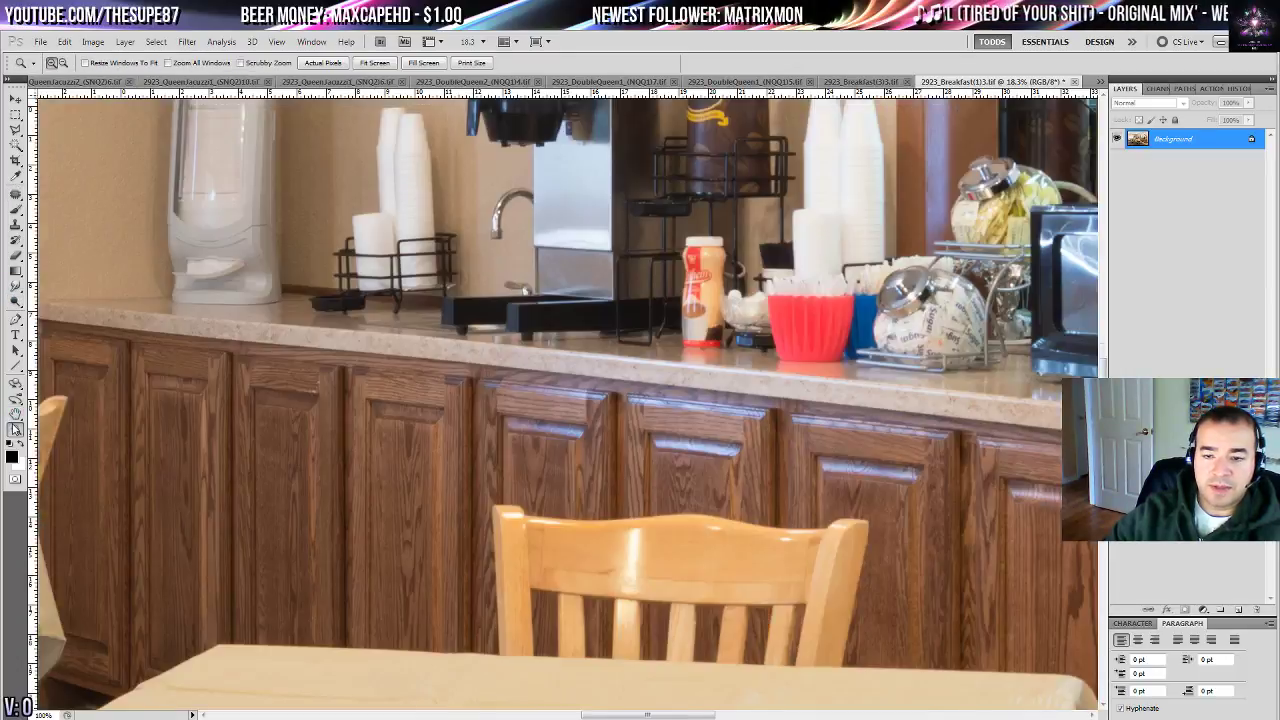
{"action": "scroll", "coordinate": [514, 466], "scroll_direction": "up", "scroll_amount": 15}
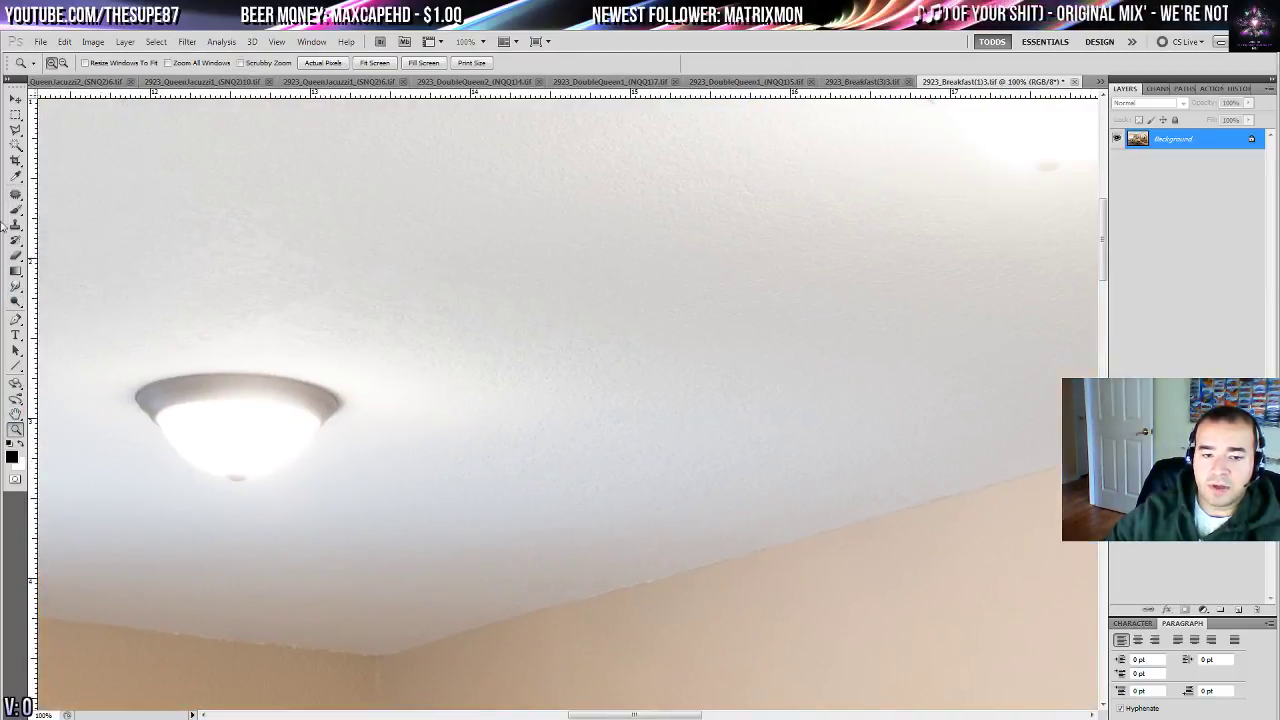
{"action": "left_click", "coordinate": [15, 194]}
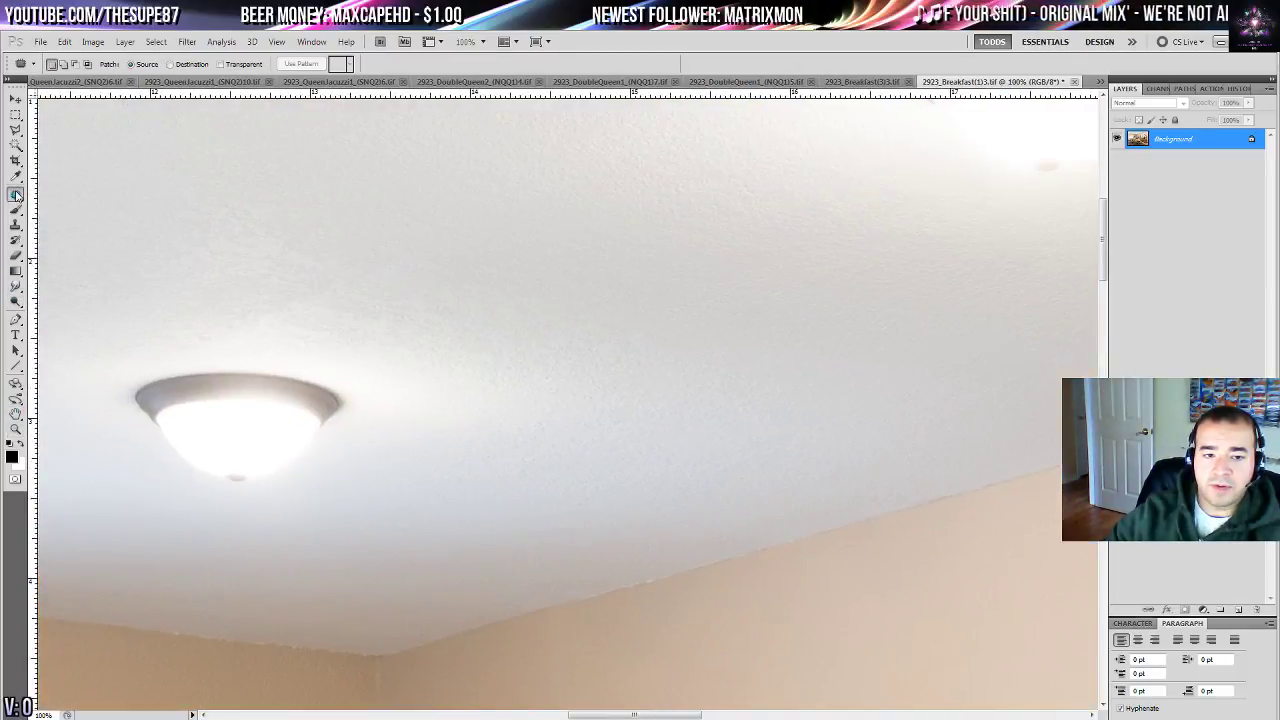
{"action": "left_click_drag", "start_coordinate": [290, 349], "coordinate": [628, 274]}
{"action": "mouse_move", "coordinate": [499, 235]}
{"action": "left_mouse_down"}
{"action": "mouse_move", "coordinate": [489, 417]}
{"action": "mouse_move", "coordinate": [771, 246]}
{"action": "mouse_move", "coordinate": [505, 236]}
{"action": "left_mouse_up"}
{"action": "mouse_move", "coordinate": [730, 319]}
{"action": "left_mouse_down"}
{"action": "mouse_move", "coordinate": [228, 285]}
{"action": "mouse_move", "coordinate": [238, 290]}
{"action": "left_mouse_up"}
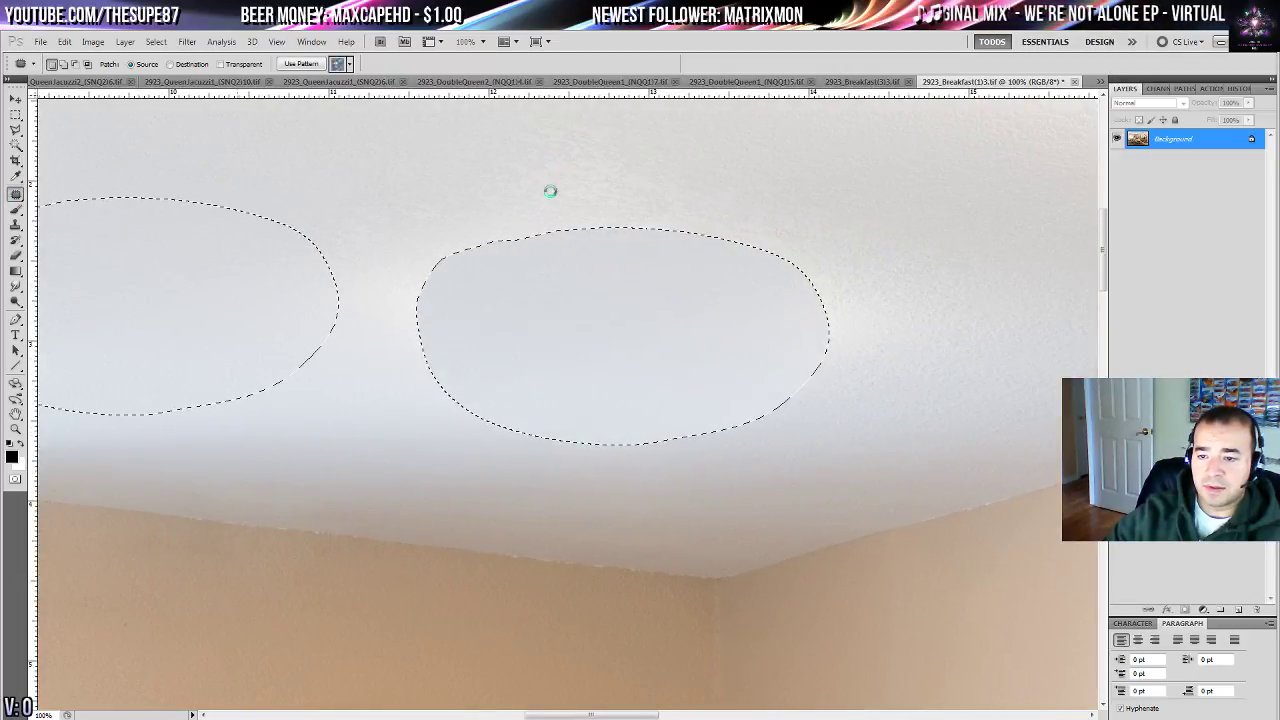
{"action": "left_click", "coordinate": [837, 246]}
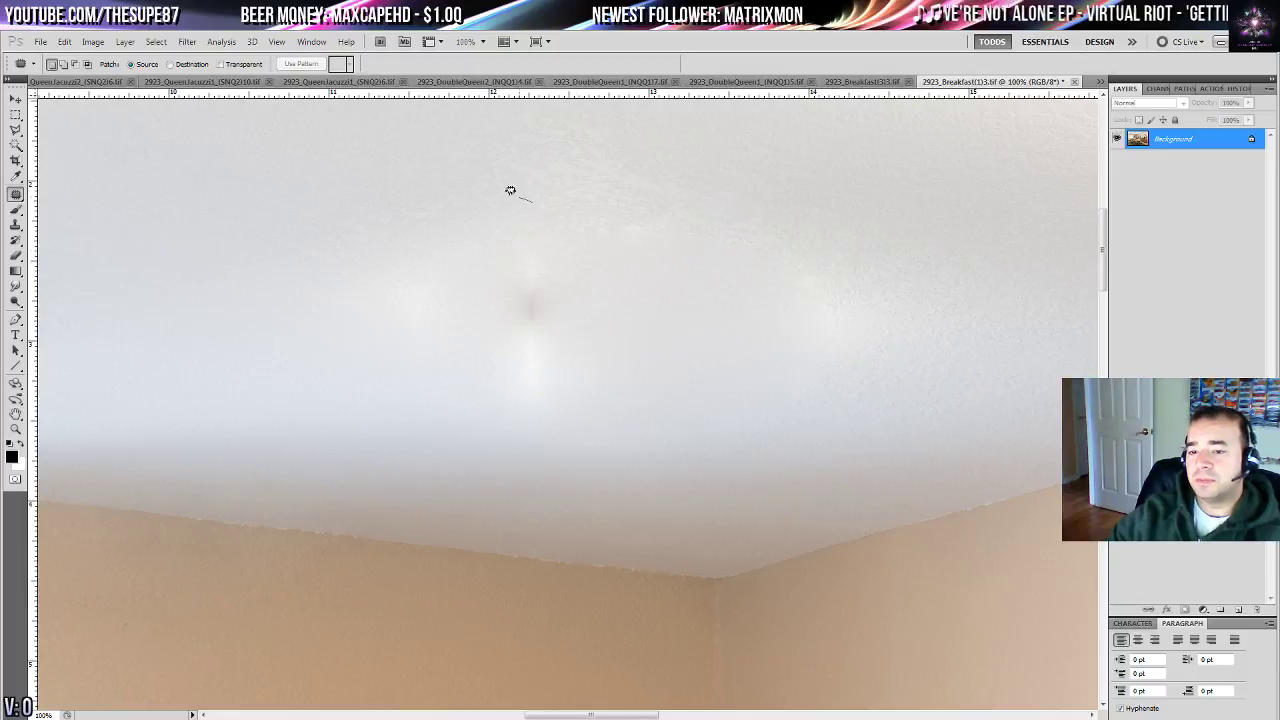
- Patch the leftover smudge and bright glow on the ceiling where the smaller light was with clean ceiling
{"action": "mouse_move", "coordinate": [510, 190]}
{"action": "left_mouse_down"}
{"action": "mouse_move", "coordinate": [591, 249]}
{"action": "mouse_move", "coordinate": [505, 196]}
{"action": "left_mouse_up"}
{"action": "mouse_move", "coordinate": [505, 292]}
{"action": "left_mouse_down"}
{"action": "mouse_move", "coordinate": [251, 300]}
{"action": "mouse_move", "coordinate": [243, 283]}
{"action": "left_mouse_up"}
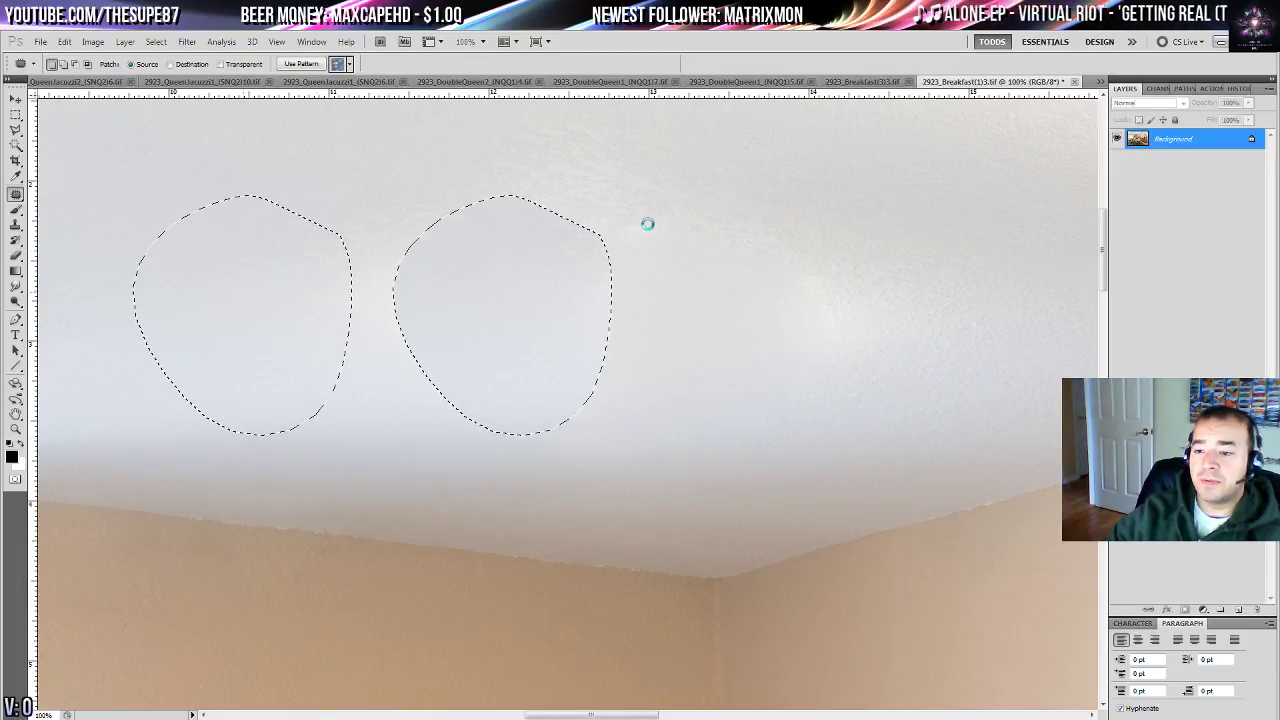
{"action": "left_click", "coordinate": [746, 240]}
{"action": "mouse_move", "coordinate": [810, 247]}
{"action": "left_mouse_down"}
{"action": "mouse_move", "coordinate": [698, 212]}
{"action": "mouse_move", "coordinate": [752, 244]}
{"action": "mouse_move", "coordinate": [788, 242]}
{"action": "left_mouse_up"}
{"action": "left_click_drag", "start_coordinate": [724, 266], "coordinate": [905, 249]}
{"action": "key", "text": "ctrl+d"}
- Outline the larger ceiling light with its glow and fill it using Content-Aware at 100% opacity in Normal mode
{"action": "left_click_drag", "start_coordinate": [861, 190], "coordinate": [191, 530]}
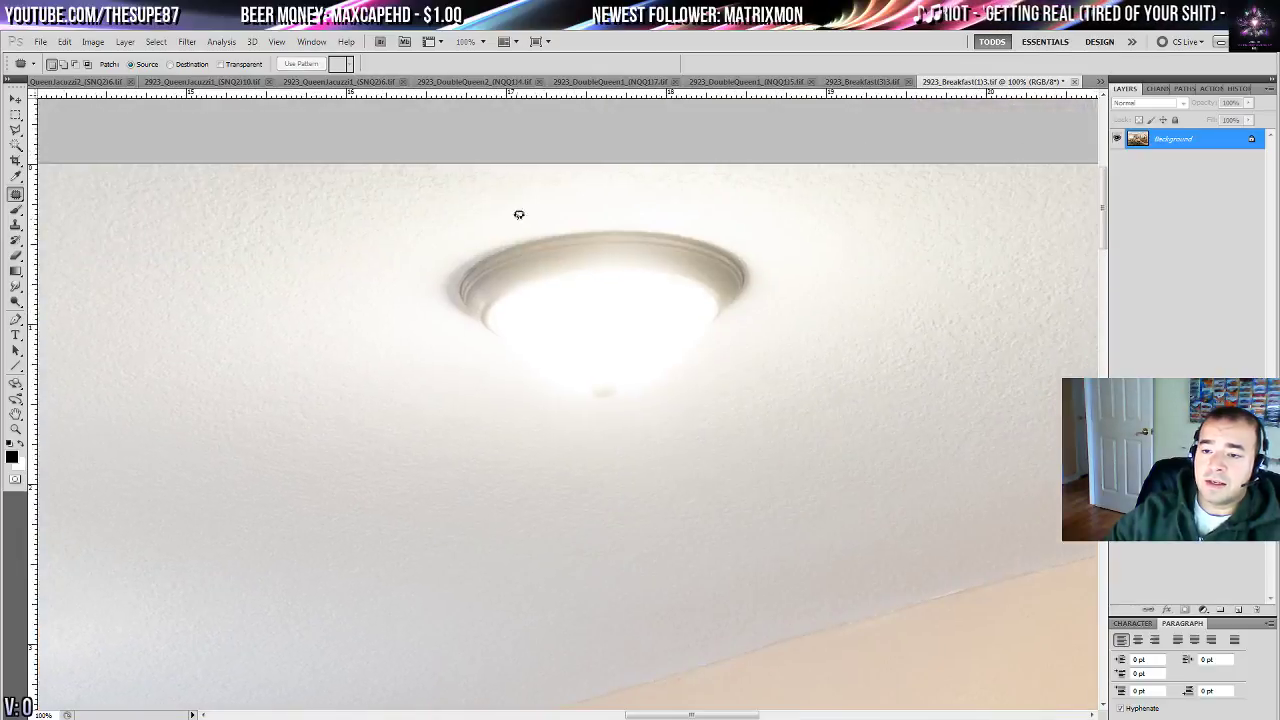
{"action": "mouse_move", "coordinate": [495, 183]}
{"action": "left_mouse_down"}
{"action": "mouse_move", "coordinate": [320, 197]}
{"action": "mouse_move", "coordinate": [580, 449]}
{"action": "mouse_move", "coordinate": [760, 191]}
{"action": "mouse_move", "coordinate": [403, 222]}
{"action": "mouse_move", "coordinate": [831, 151]}
{"action": "mouse_move", "coordinate": [294, 157]}
{"action": "left_mouse_up"}
{"action": "key", "text": "shift+BackSpace"}
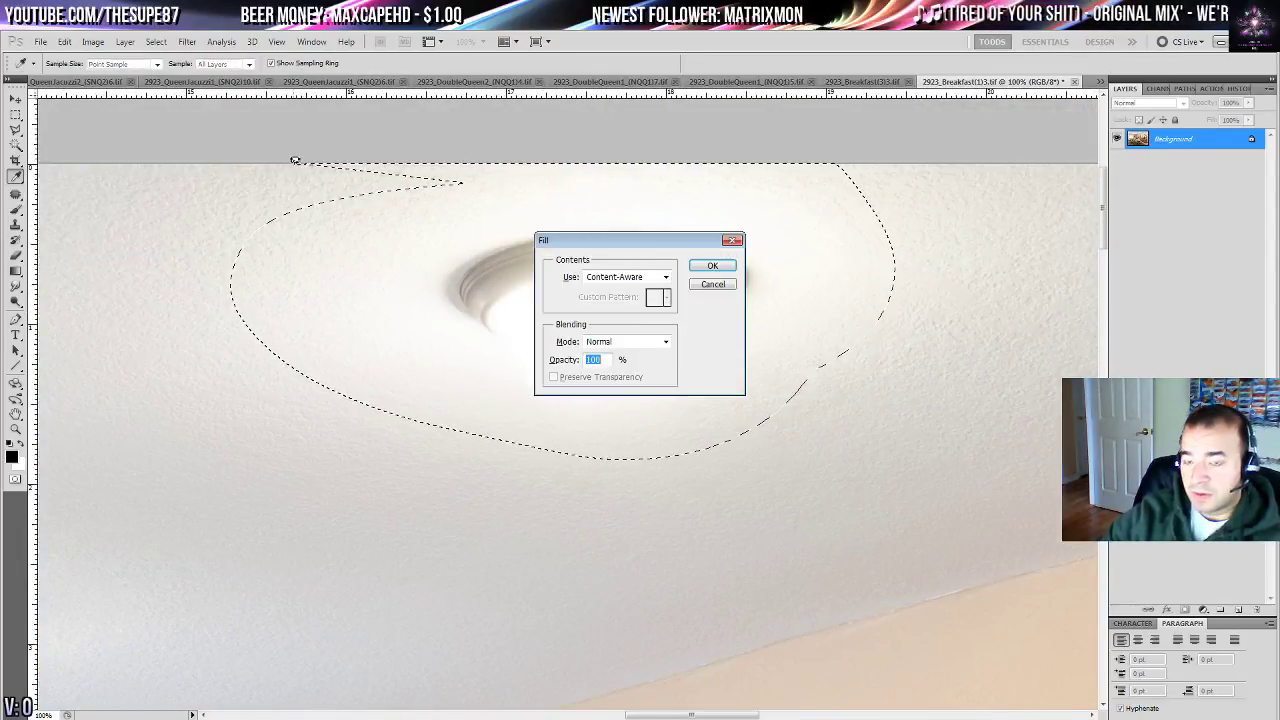
{"action": "key", "text": "Escape"}
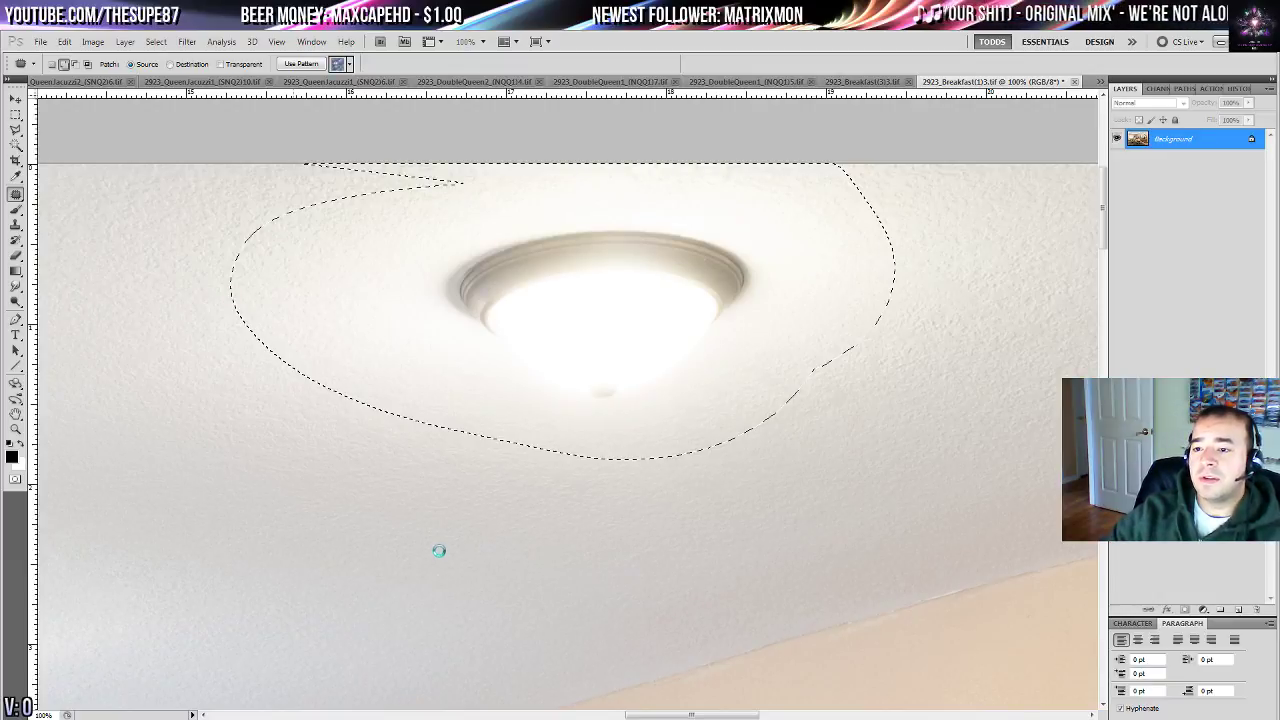
{"action": "key", "text": "ctrl+d"}
- Patch the blotches along the window-side edge of the filled ceiling area with clean ceiling beside them
{"action": "left_click_drag", "start_coordinate": [529, 408], "coordinate": [646, 486]}
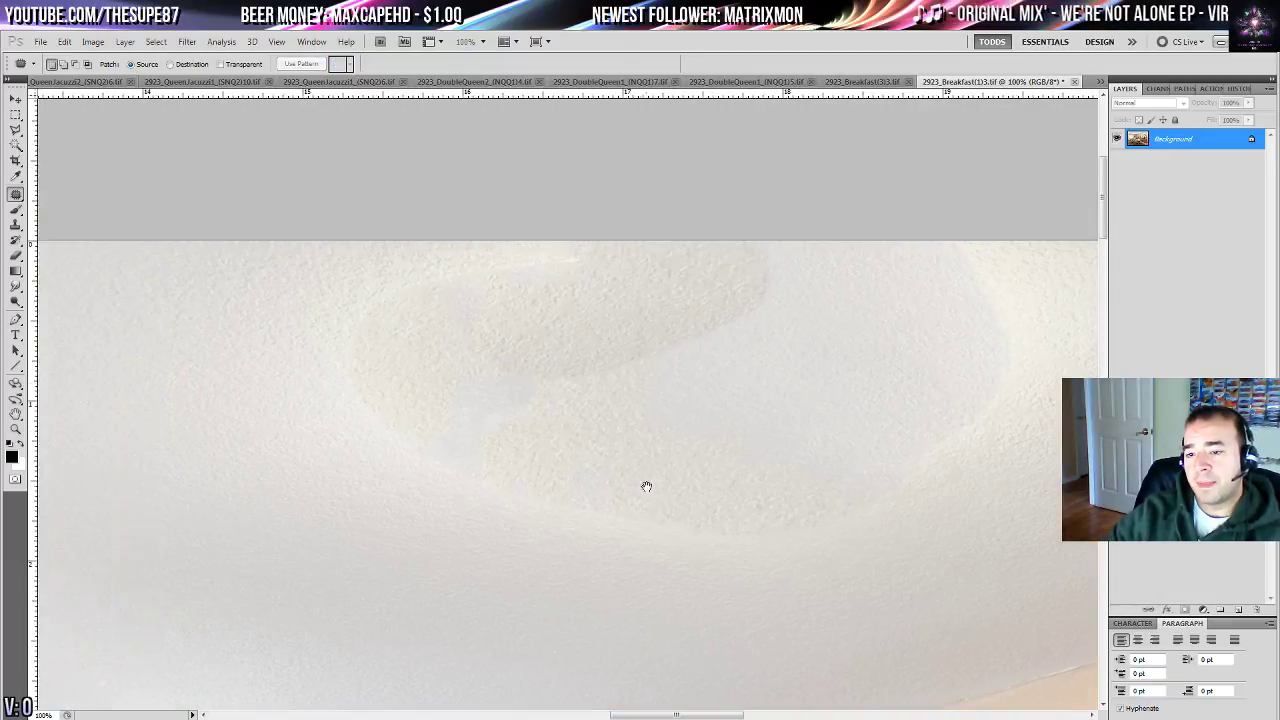
{"action": "left_click_drag", "start_coordinate": [408, 253], "coordinate": [566, 247]}
{"action": "left_click_drag", "start_coordinate": [424, 298], "coordinate": [147, 360]}
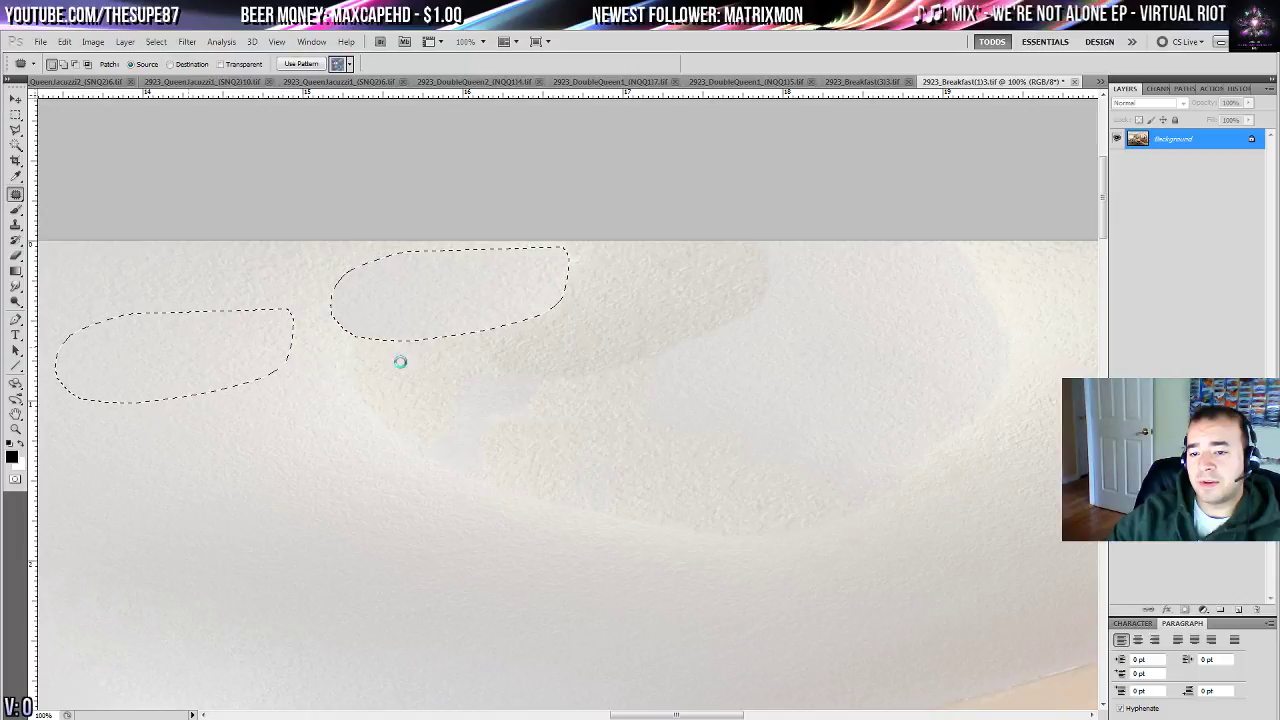
{"action": "key", "text": "ctrl+d"}
{"action": "mouse_move", "coordinate": [364, 302]}
{"action": "left_mouse_down"}
{"action": "mouse_move", "coordinate": [486, 331]}
{"action": "mouse_move", "coordinate": [366, 306]}
{"action": "left_mouse_up"}
{"action": "left_click_drag", "start_coordinate": [420, 386], "coordinate": [200, 400]}
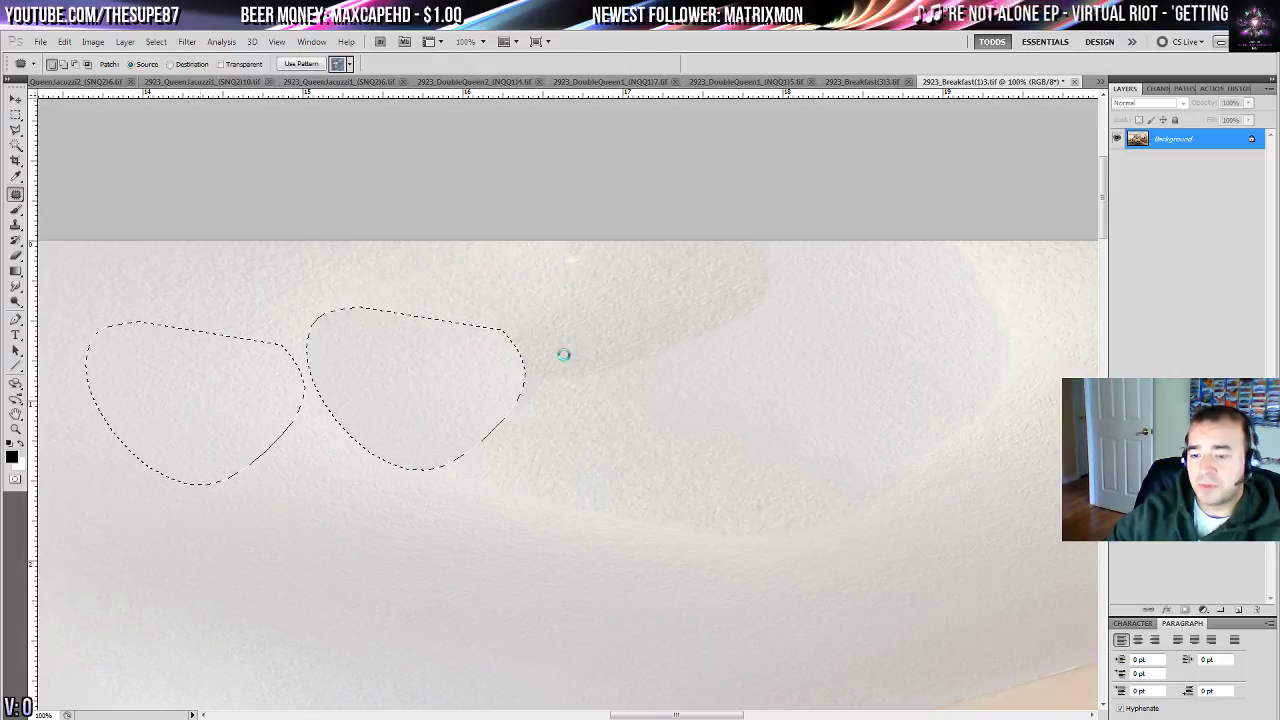
- Patch the uneven texture in the middle of the filled ceiling area and up to the photo's upper edge with smoother ceiling
{"action": "mouse_move", "coordinate": [532, 290]}
{"action": "left_mouse_down"}
{"action": "mouse_move", "coordinate": [460, 346]}
{"action": "mouse_move", "coordinate": [735, 268]}
{"action": "left_mouse_up"}
{"action": "mouse_move", "coordinate": [687, 322]}
{"action": "left_mouse_down"}
{"action": "mouse_move", "coordinate": [263, 451]}
{"action": "mouse_move", "coordinate": [297, 525]}
{"action": "left_mouse_up"}
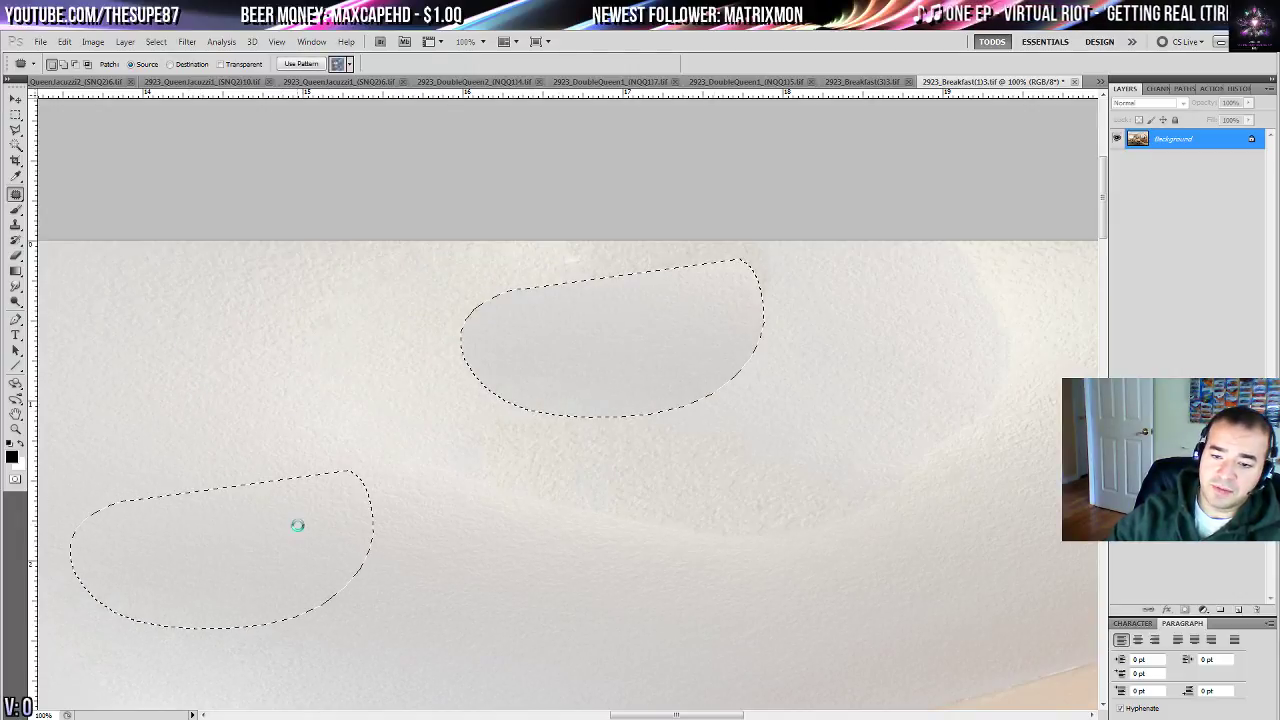
{"action": "key", "text": "ctrl+d"}
{"action": "scroll", "coordinate": [543, 197], "scroll_direction": "down", "scroll_amount": 3}
{"action": "mouse_move", "coordinate": [527, 133]}
{"action": "left_mouse_down"}
{"action": "mouse_move", "coordinate": [640, 294]}
{"action": "mouse_move", "coordinate": [592, 95]}
{"action": "mouse_move", "coordinate": [500, 145]}
{"action": "left_mouse_up"}
{"action": "left_click_drag", "start_coordinate": [700, 206], "coordinate": [223, 225]}
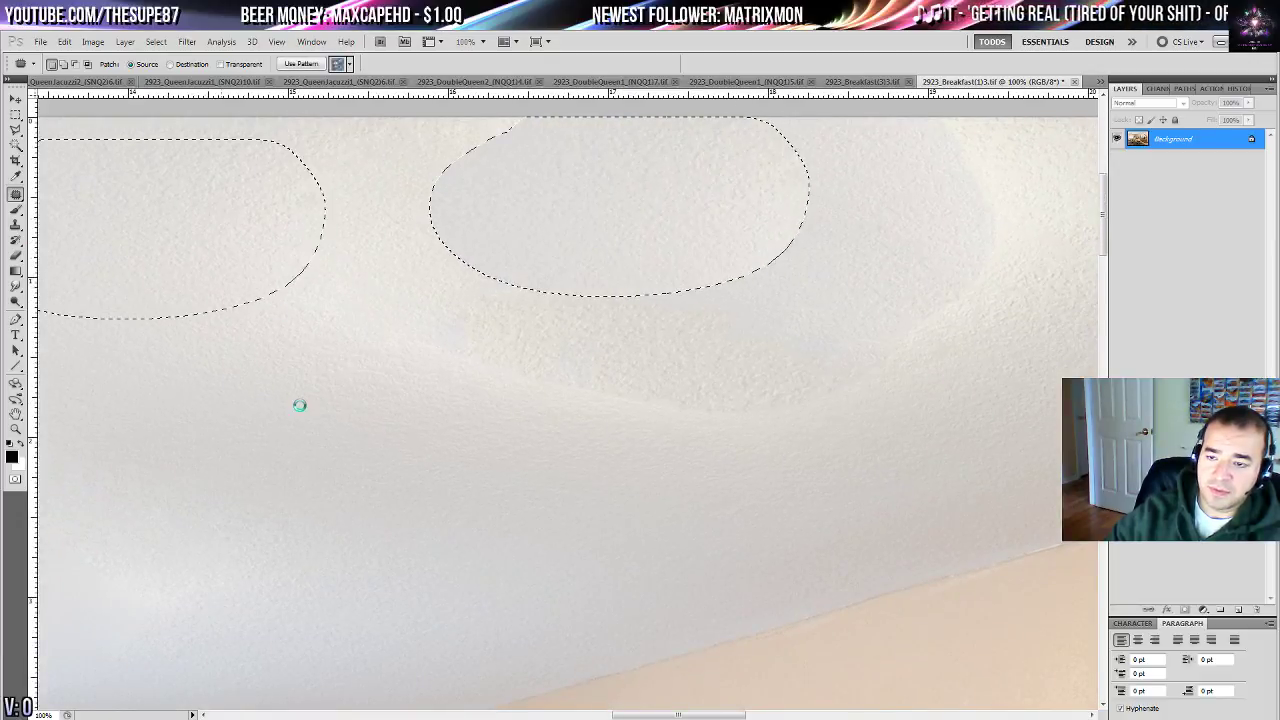
{"action": "key", "text": "ctrl+d"}
{"action": "left_click_drag", "start_coordinate": [446, 324], "coordinate": [554, 291]}
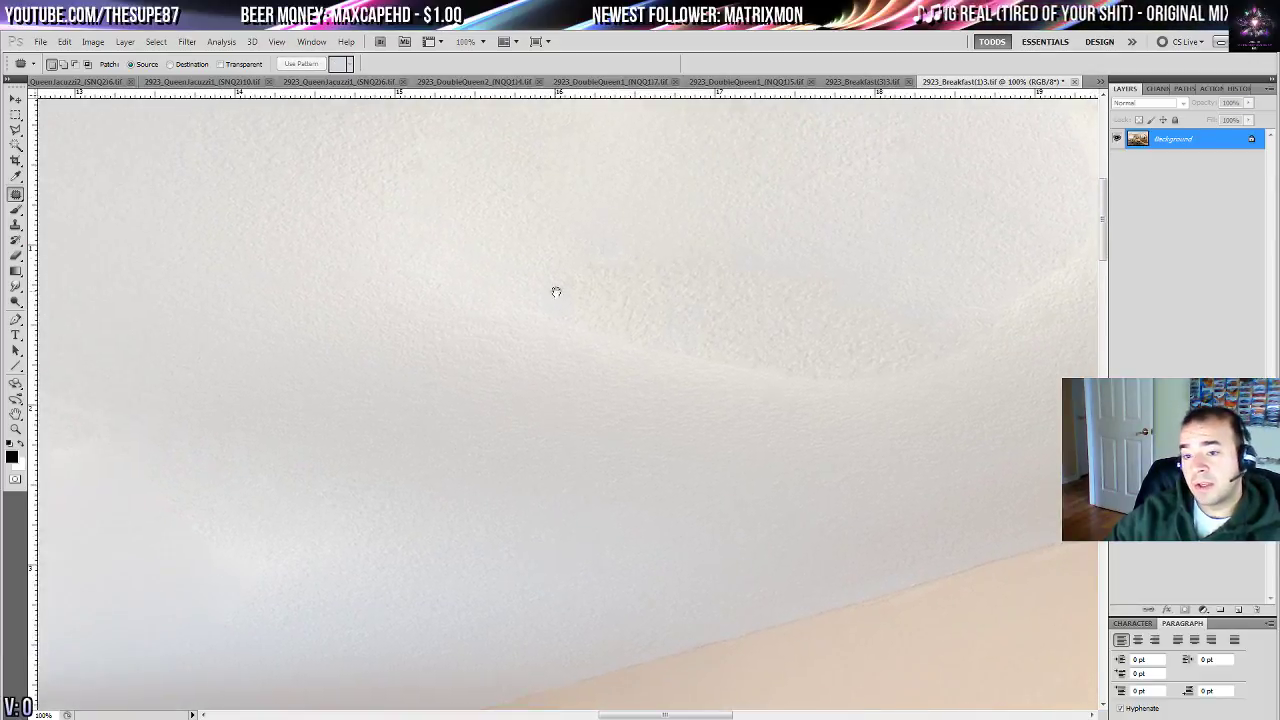
- Patch the rough-textured band along the lower edge of the filled ceiling area with smoother ceiling
{"action": "mouse_move", "coordinate": [548, 210]}
{"action": "left_mouse_down"}
{"action": "mouse_move", "coordinate": [468, 314]}
{"action": "mouse_move", "coordinate": [917, 300]}
{"action": "left_mouse_up"}
{"action": "left_click_drag", "start_coordinate": [825, 370], "coordinate": [446, 417]}
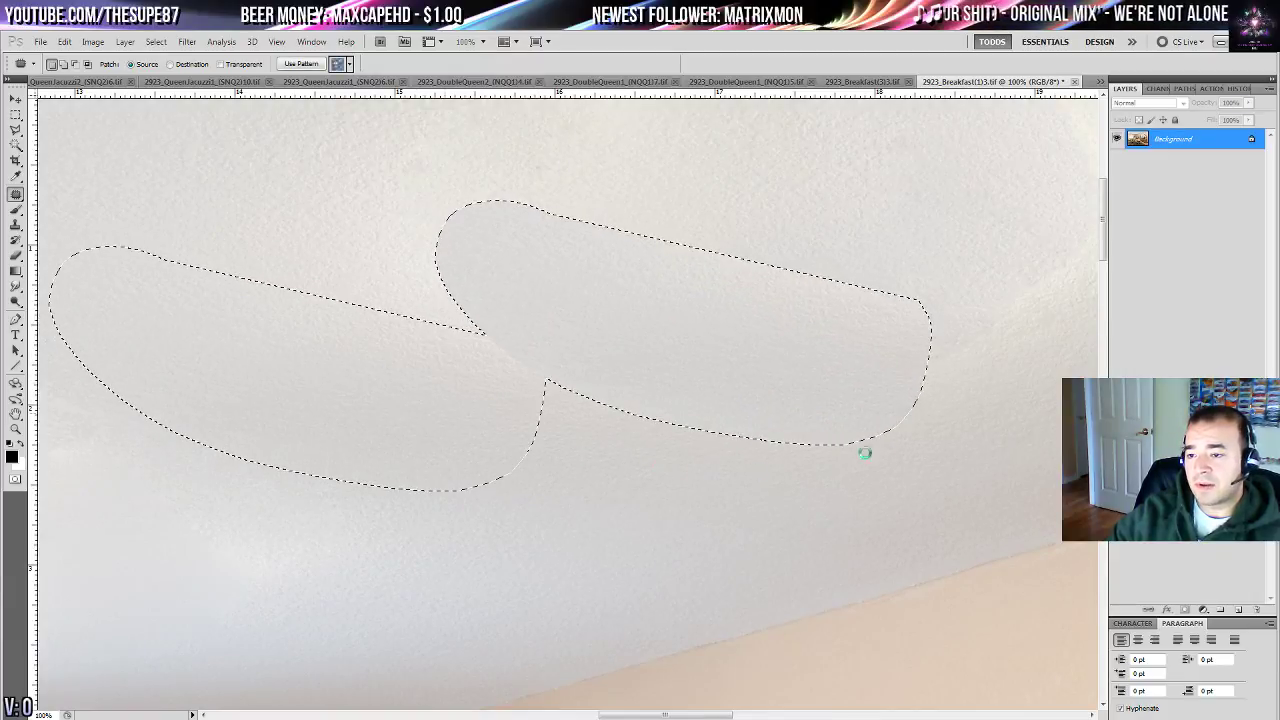
{"action": "key", "text": "ctrl+d"}
- Patch the uneven tone and texture on the ceiling near the photo's upper edge with matching ceiling beside it
{"action": "left_click_drag", "start_coordinate": [940, 380], "coordinate": [500, 423]}
{"action": "mouse_move", "coordinate": [609, 300]}
{"action": "left_mouse_down"}
{"action": "mouse_move", "coordinate": [525, 325]}
{"action": "mouse_move", "coordinate": [763, 274]}
{"action": "mouse_move", "coordinate": [634, 129]}
{"action": "mouse_move", "coordinate": [607, 296]}
{"action": "left_mouse_up"}
{"action": "left_click_drag", "start_coordinate": [723, 263], "coordinate": [926, 253]}
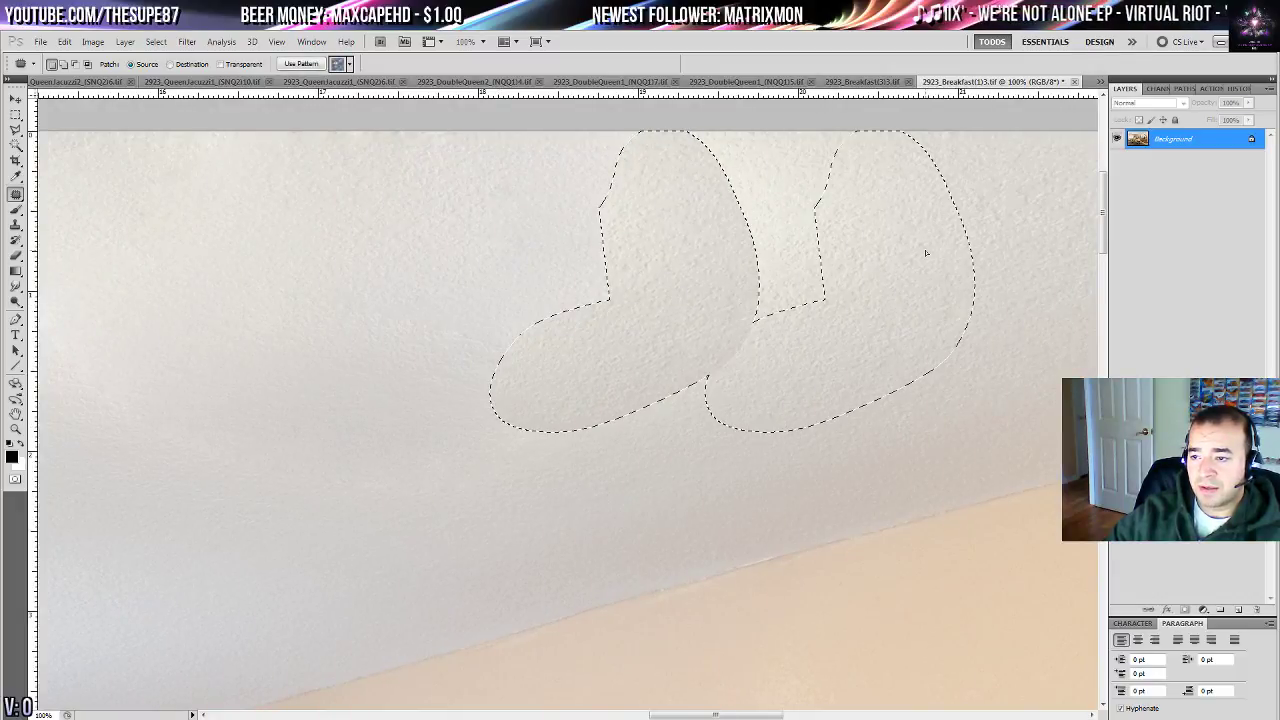
{"action": "key", "text": "ctrl+d"}
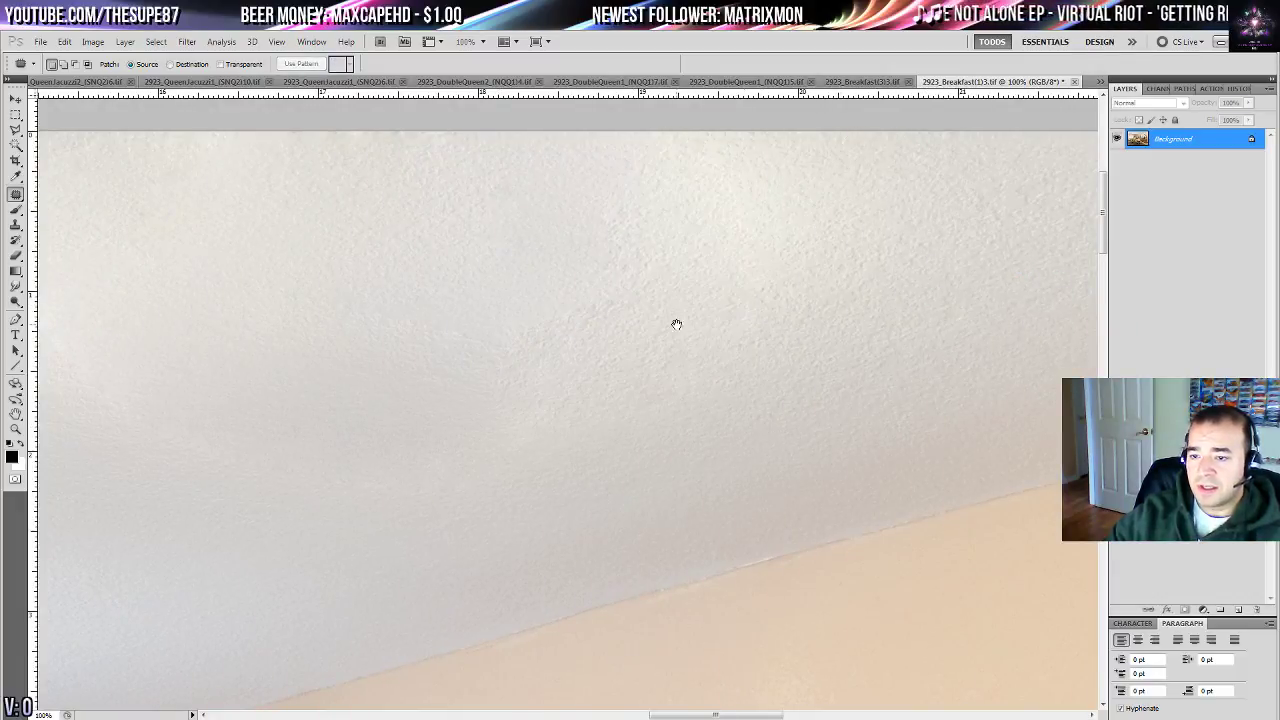
{"action": "left_click_drag", "start_coordinate": [680, 335], "coordinate": [863, 384]}
{"action": "mouse_move", "coordinate": [765, 239]}
{"action": "left_mouse_down"}
{"action": "mouse_move", "coordinate": [828, 275]}
{"action": "mouse_move", "coordinate": [1046, 303]}
{"action": "left_mouse_up"}
{"action": "key", "text": "ctrl+d"}
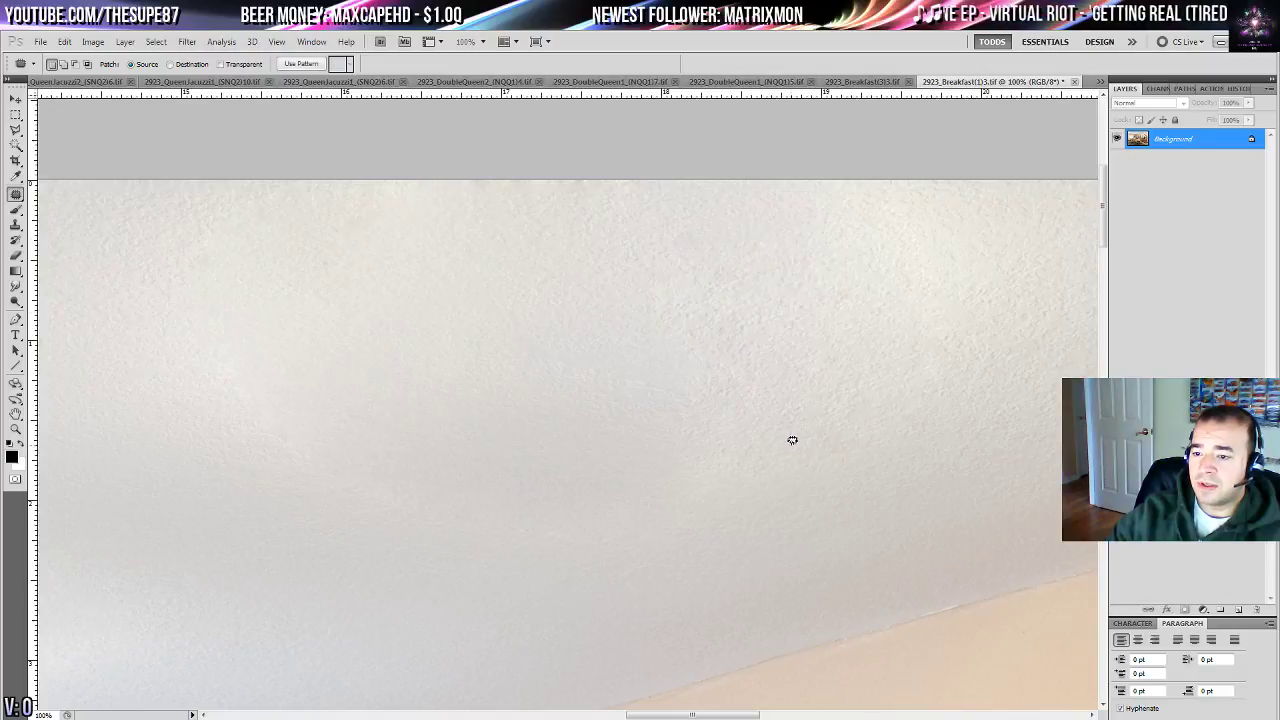
{"action": "left_click_drag", "start_coordinate": [791, 437], "coordinate": [791, 323]}
{"action": "key", "text": "ctrl+0"}
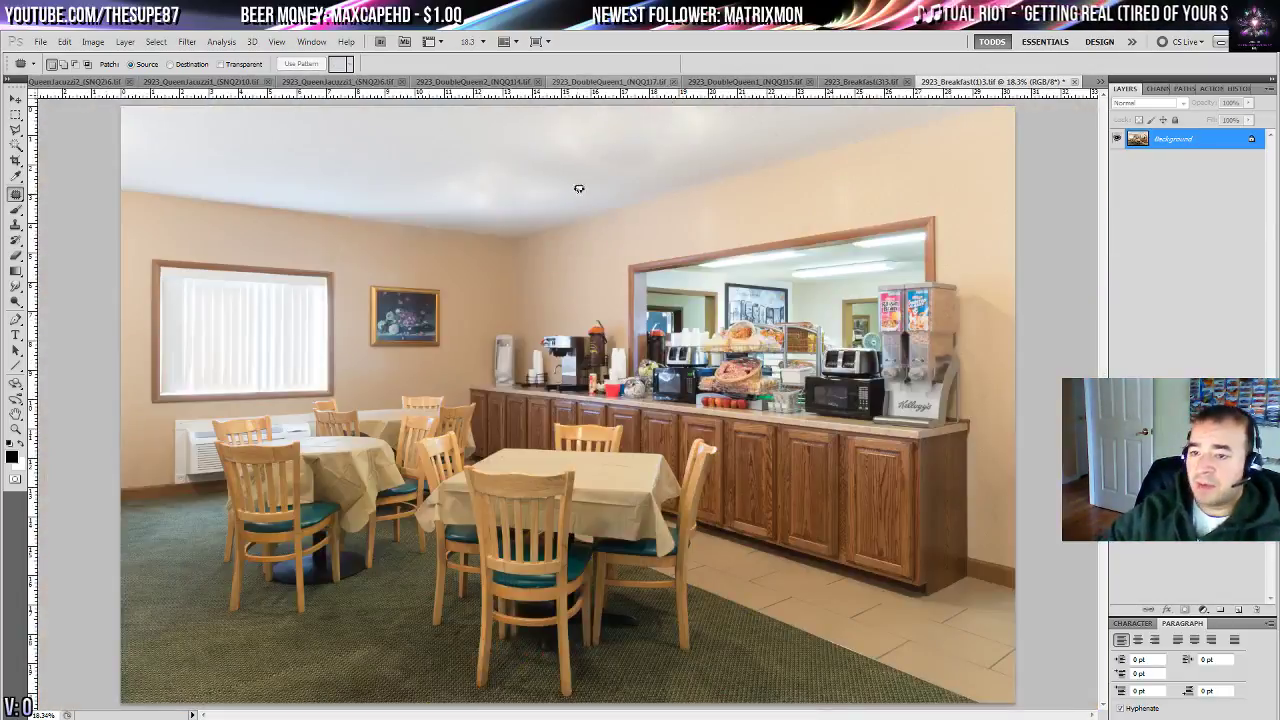
- Start a polygonal ceiling outline at the room corner and trace the ceiling line above the window wall past the photo's edge
{"action": "key", "text": "z"}
{"action": "left_click_drag", "start_coordinate": [395, 200], "coordinate": [848, 348]}
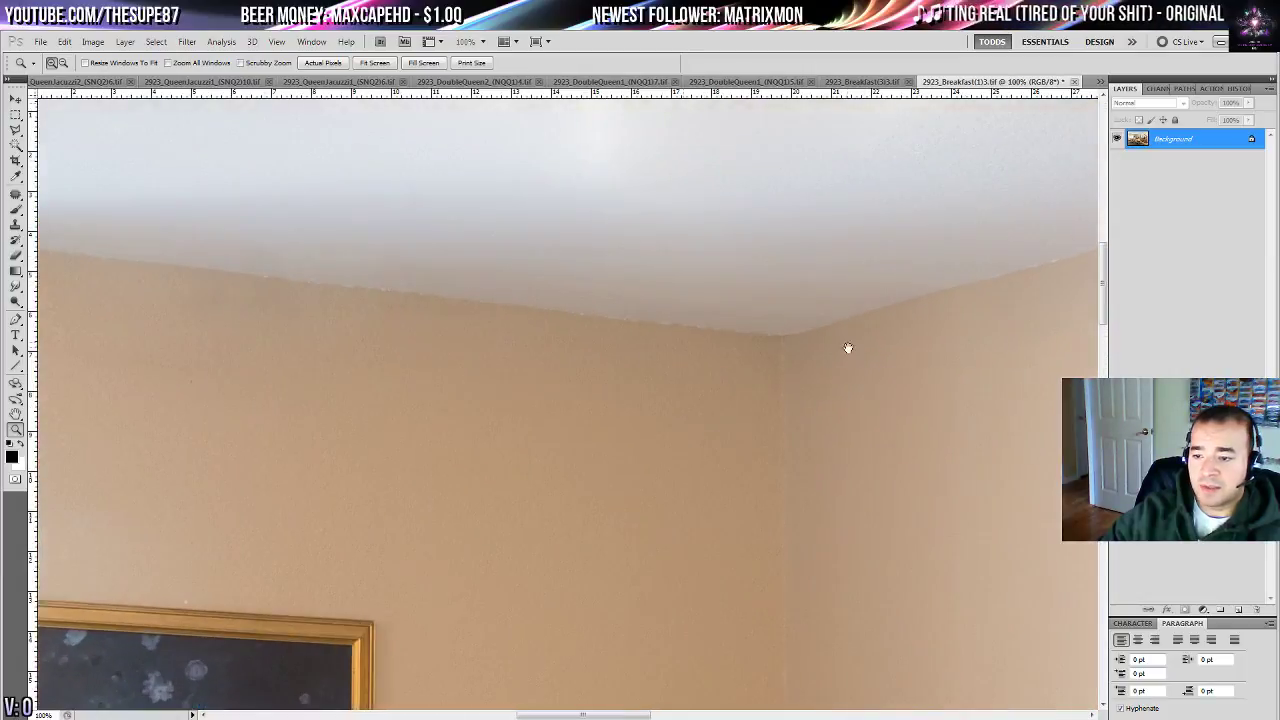
{"action": "left_click", "coordinate": [16, 131]}
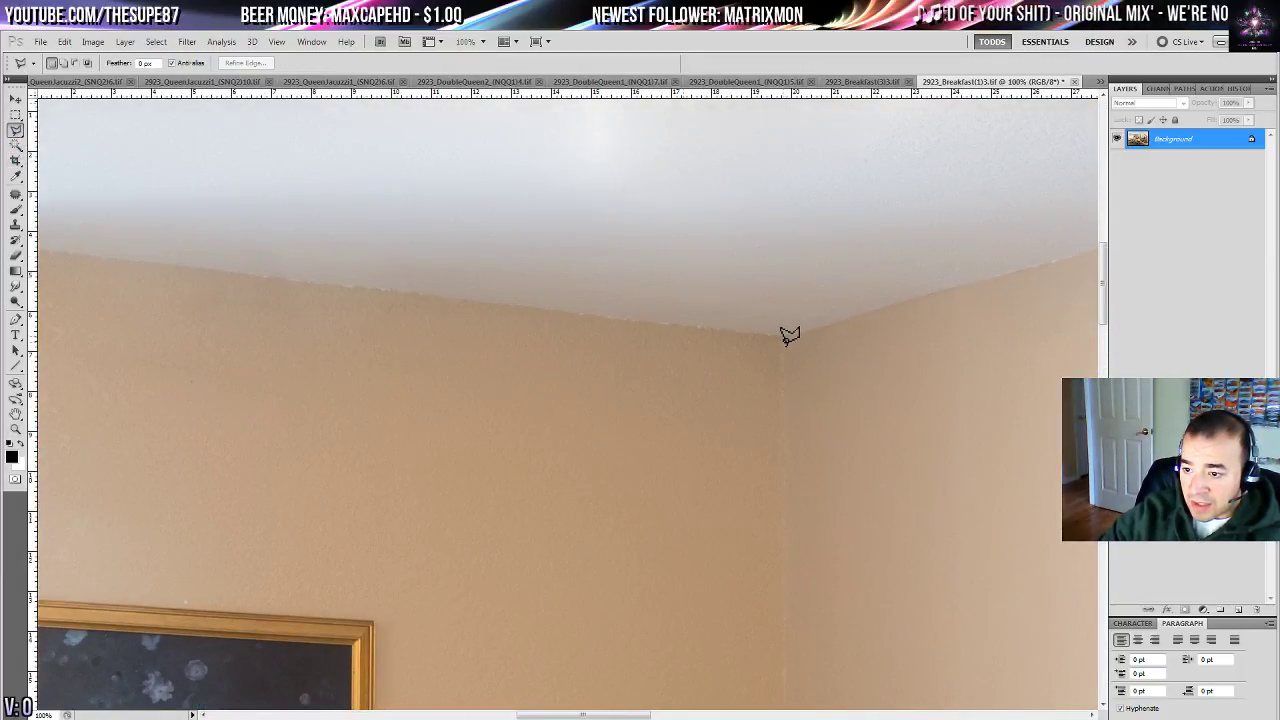
{"action": "left_click", "coordinate": [785, 335]}
{"action": "left_click_drag", "start_coordinate": [126, 262], "coordinate": [1126, 364]}
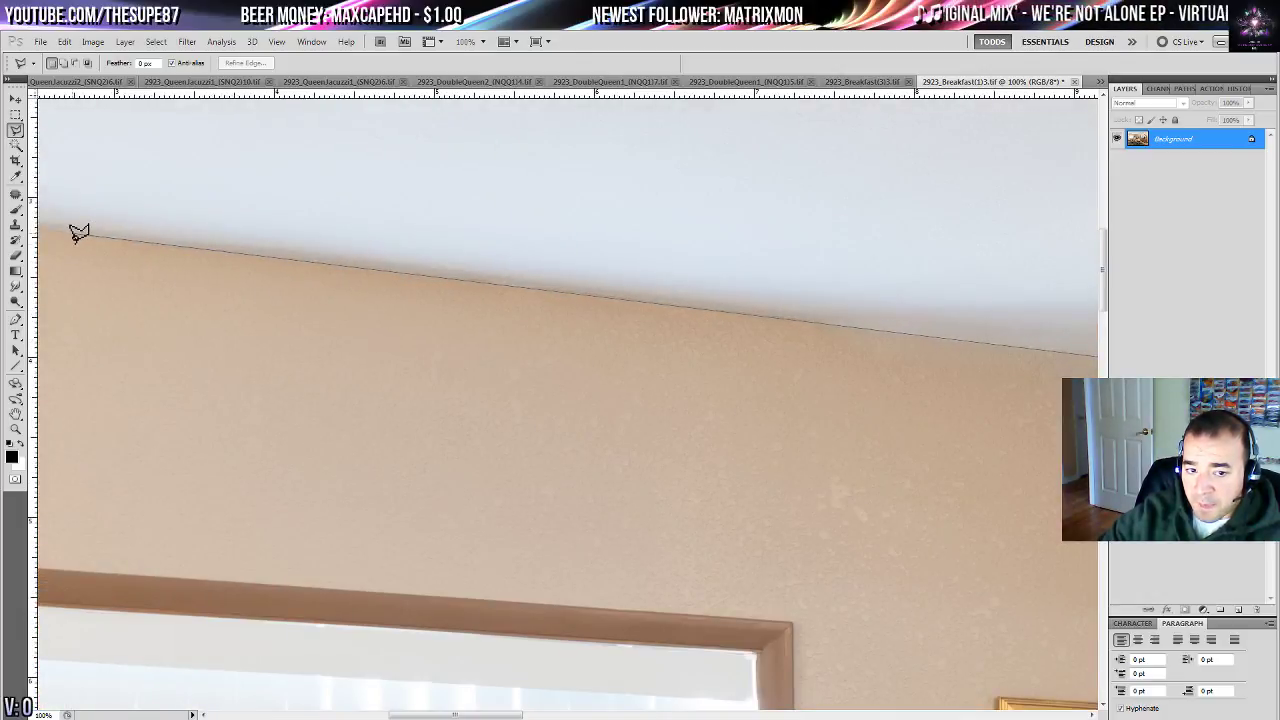
{"action": "scroll", "coordinate": [80, 232], "scroll_direction": "left", "scroll_amount": 10}
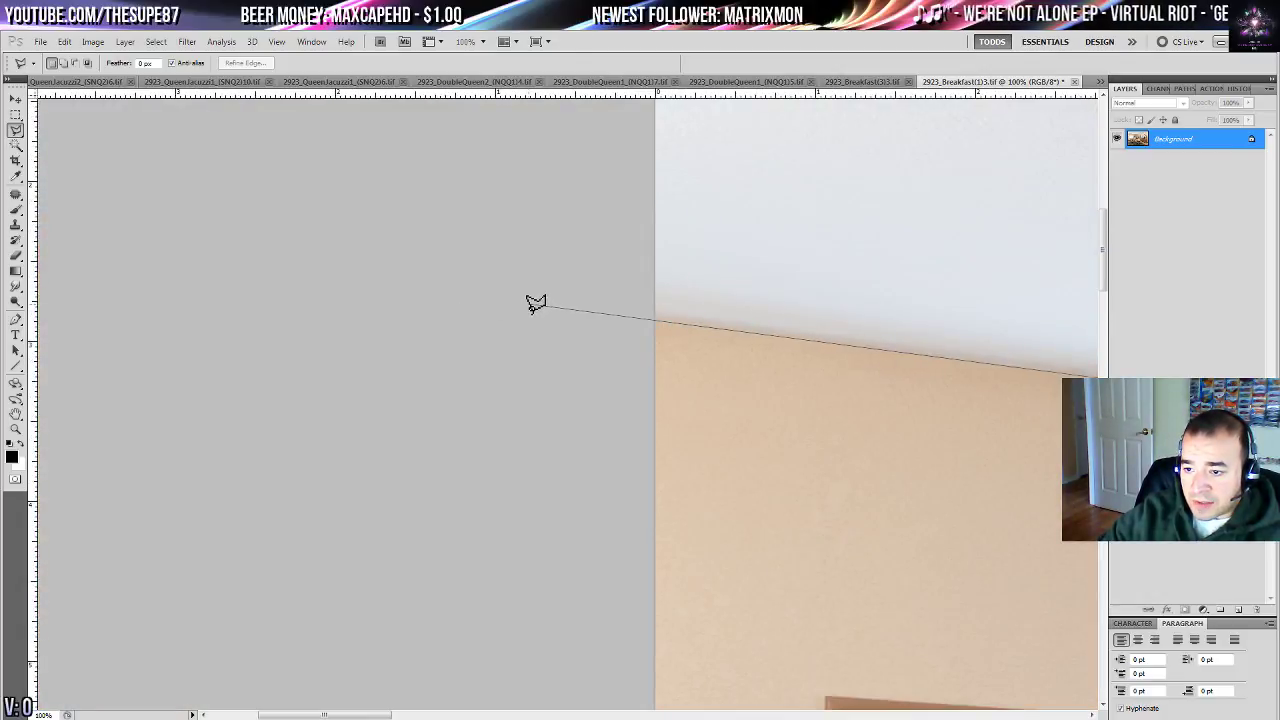
{"action": "left_click", "coordinate": [531, 302]}
{"action": "scroll", "coordinate": [483, 557], "scroll_direction": "up", "scroll_amount": 4}
- Continue the ceiling outline just beyond the photo's upper edge to where the ceiling meets the counter-side wall
{"action": "left_click", "coordinate": [552, 143]}
{"action": "left_click_drag", "start_coordinate": [1078, 144], "coordinate": [120, 186]}
{"action": "left_click_drag", "start_coordinate": [1040, 150], "coordinate": [120, 169]}
{"action": "left_click_drag", "start_coordinate": [940, 176], "coordinate": [200, 162]}
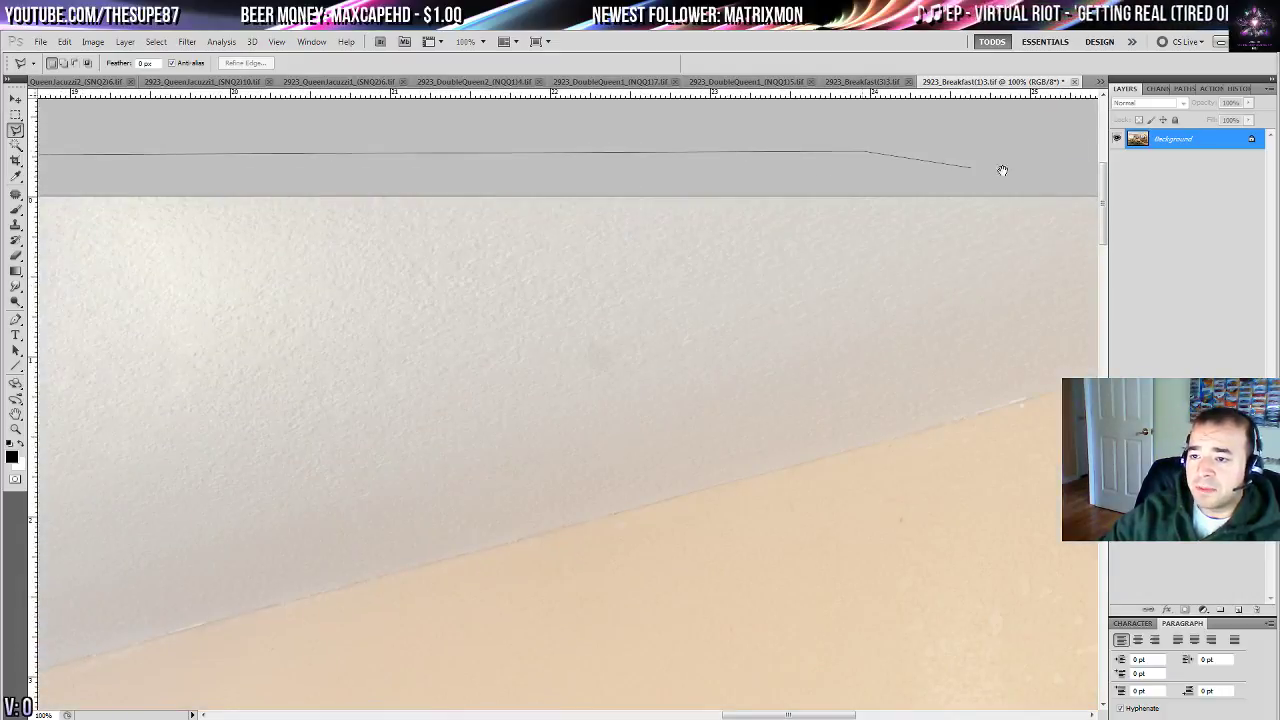
{"action": "left_click_drag", "start_coordinate": [1003, 171], "coordinate": [566, 154]}
{"action": "left_click", "coordinate": [866, 154]}
{"action": "left_click_drag", "start_coordinate": [880, 154], "coordinate": [63, 149]}
{"action": "left_click", "coordinate": [699, 149]}
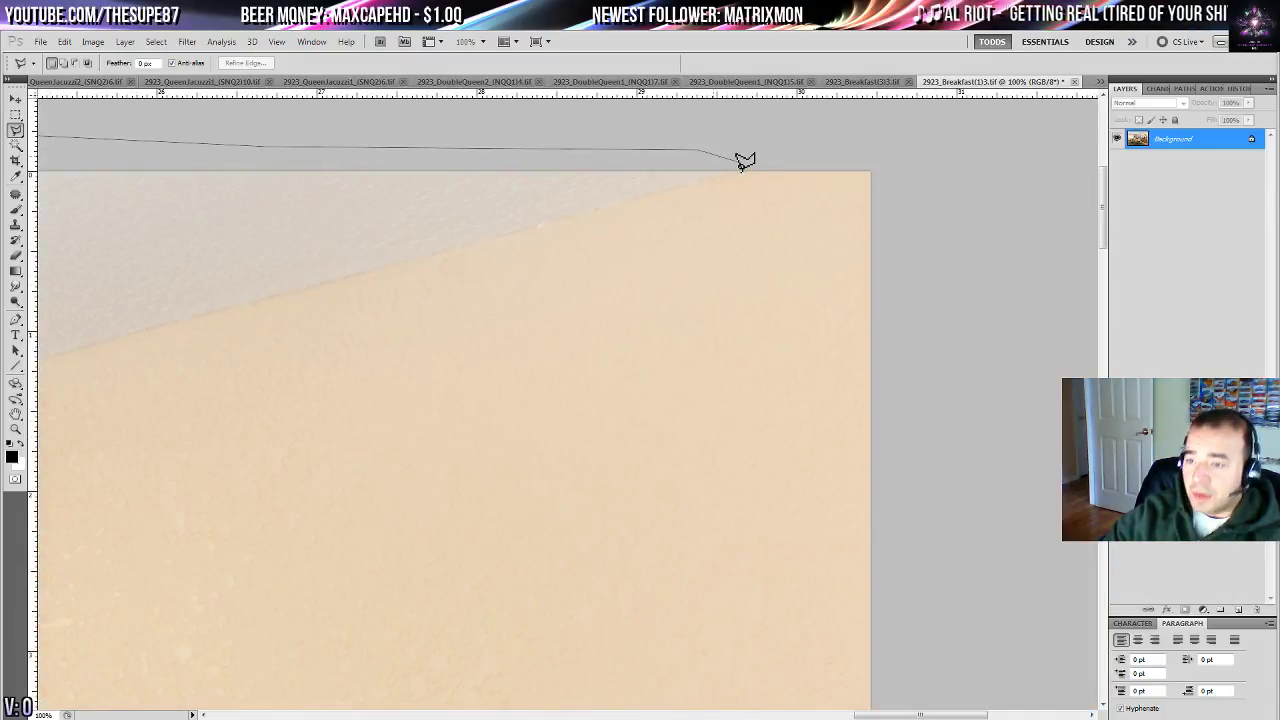
{"action": "left_click", "coordinate": [732, 170]}
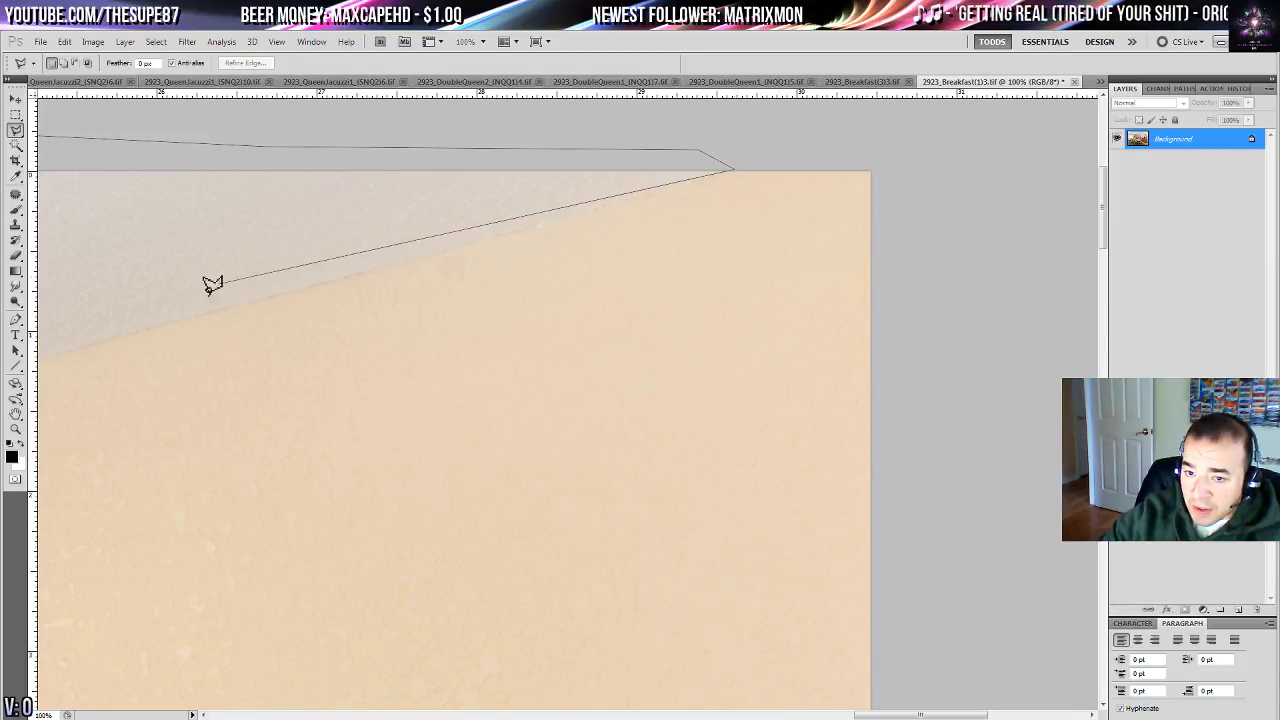
- Trace the ceiling line along the counter-side wall back to the room corner and close the selection
{"action": "left_click", "coordinate": [97, 343]}
{"action": "left_click_drag", "start_coordinate": [375, 298], "coordinate": [1279, 62]}
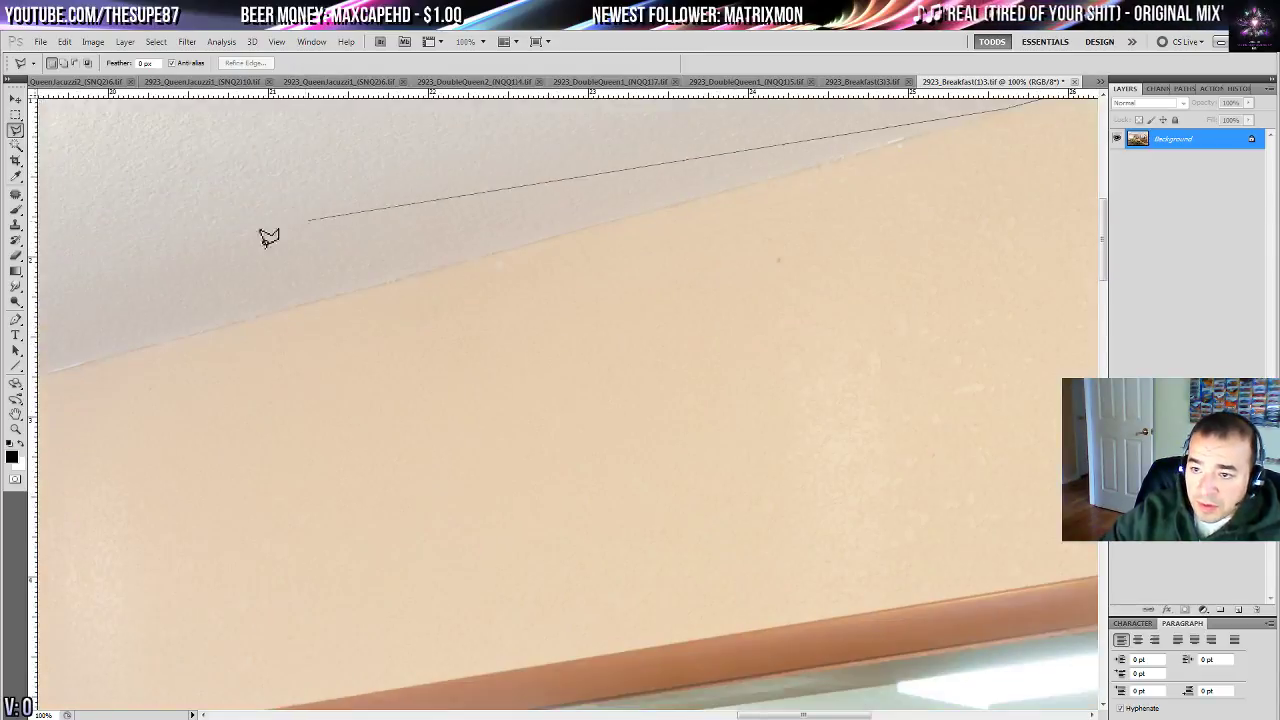
{"action": "left_click", "coordinate": [73, 369]}
{"action": "left_click_drag", "start_coordinate": [225, 318], "coordinate": [1040, 178]}
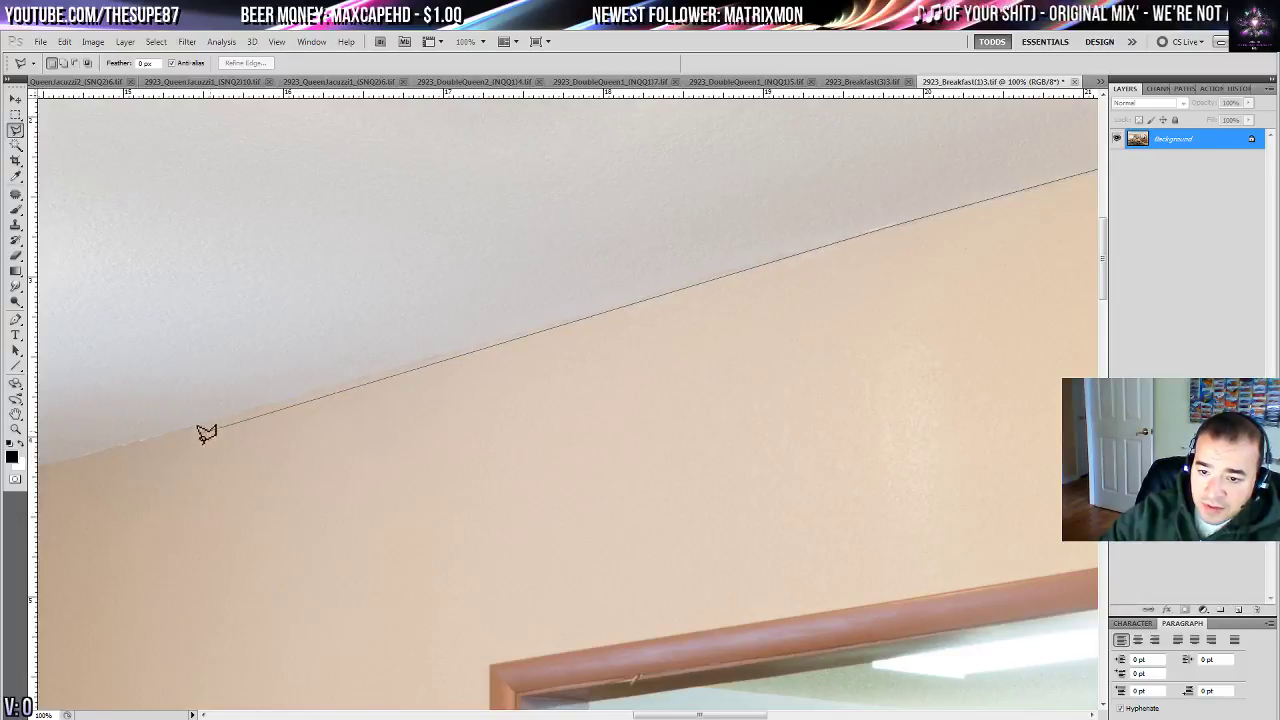
{"action": "left_click", "coordinate": [116, 447]}
{"action": "left_click_drag", "start_coordinate": [264, 397], "coordinate": [960, 234]}
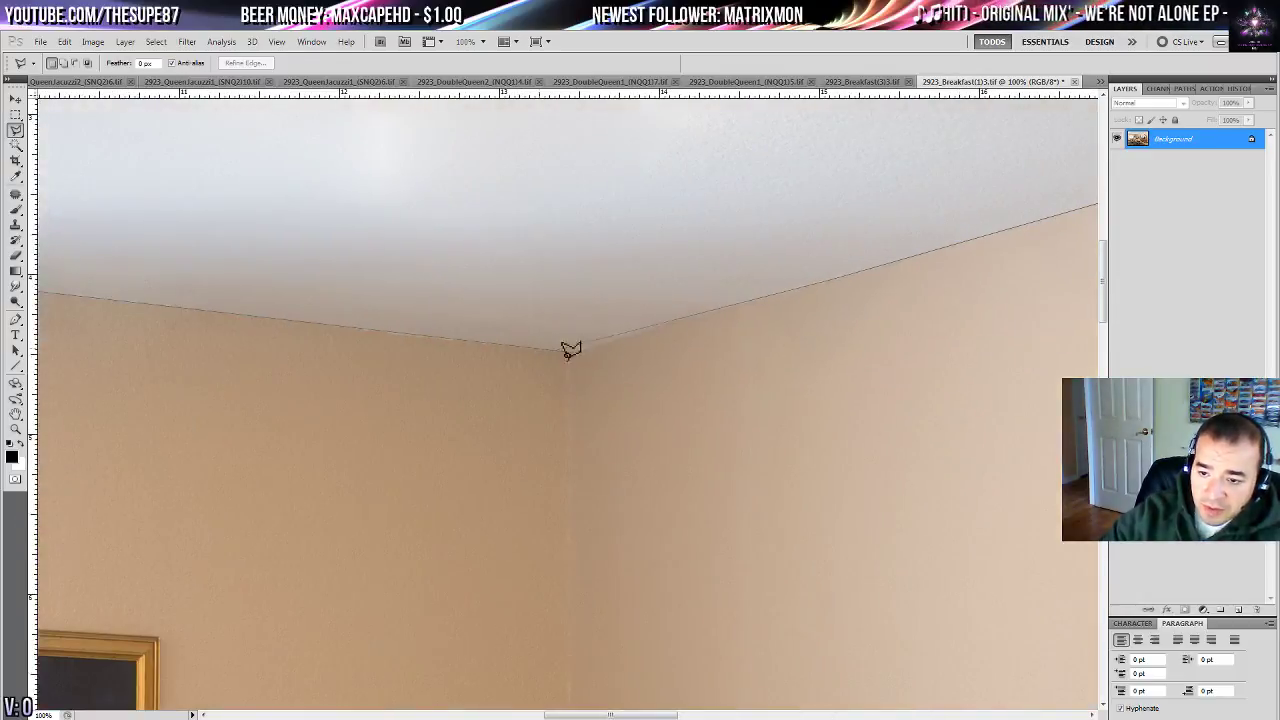
{"action": "double_click", "coordinate": [602, 344]}
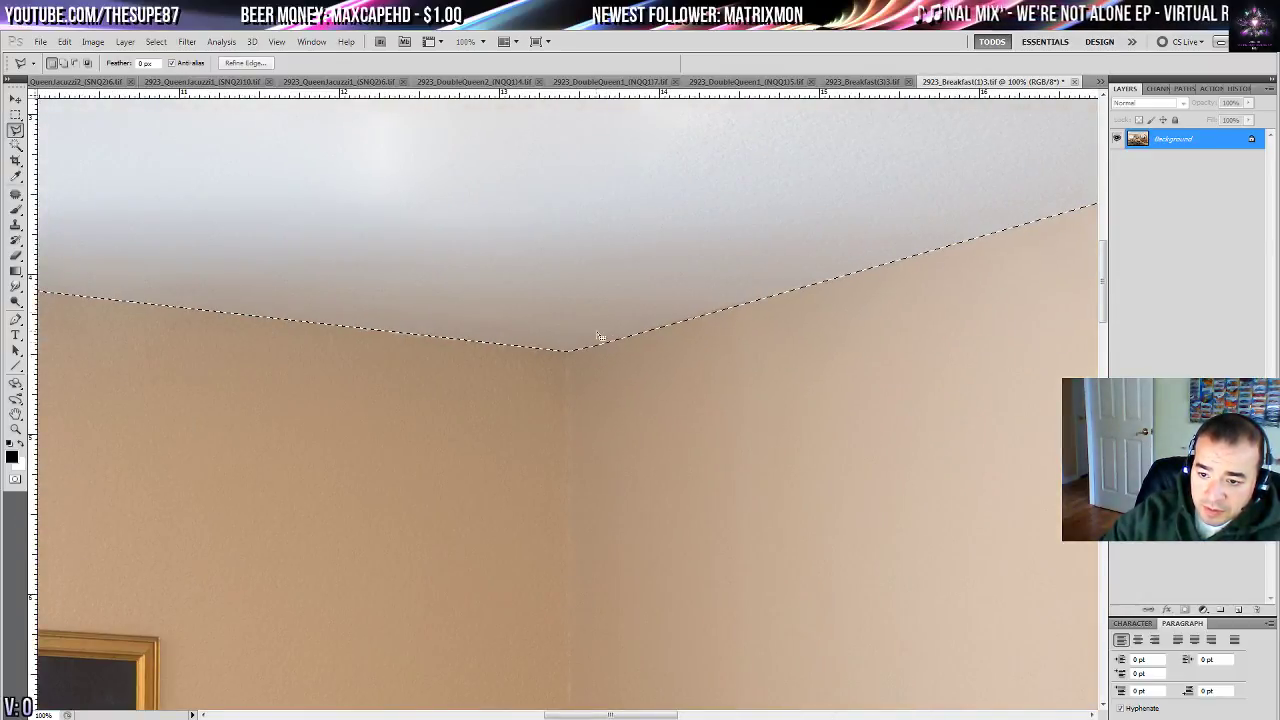
{"action": "key", "text": "ctrl+0"}
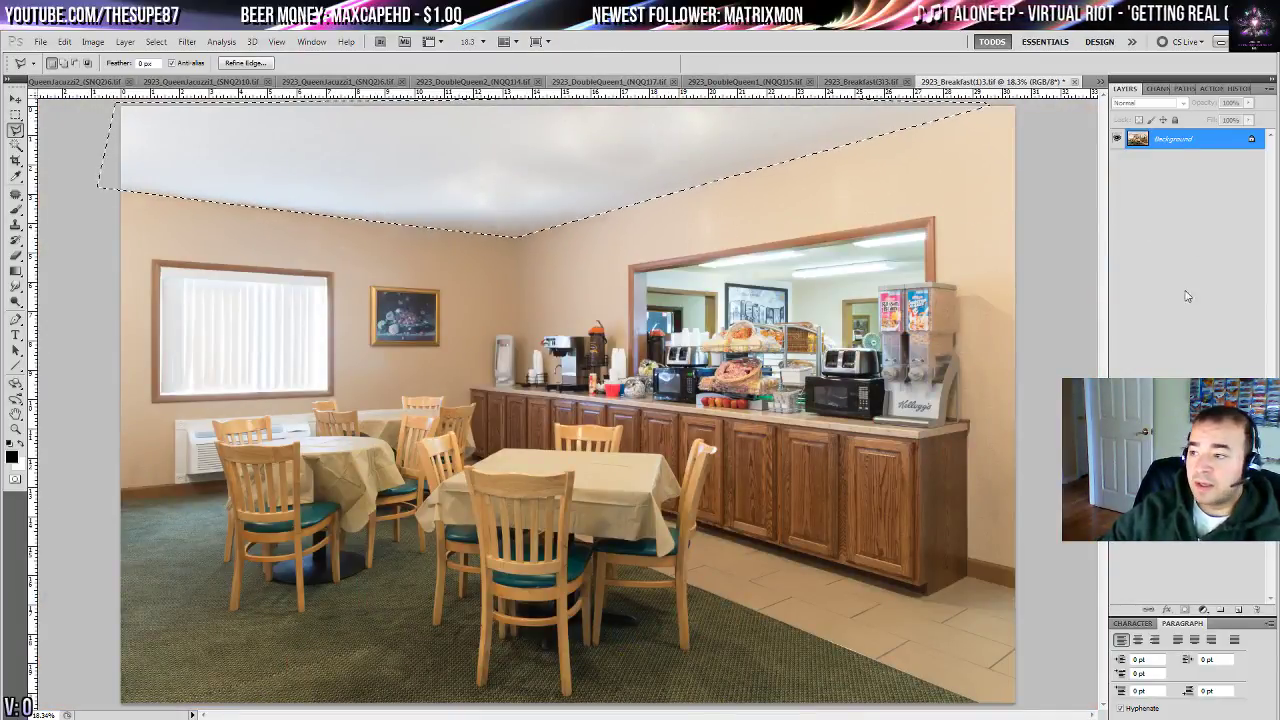
- Fill the selected ceiling with white on a new layer, deselect it, and set the layer's opacity to 55%
{"action": "left_click", "coordinate": [1237, 609]}
{"action": "key", "text": "ctrl+BackSpace"}
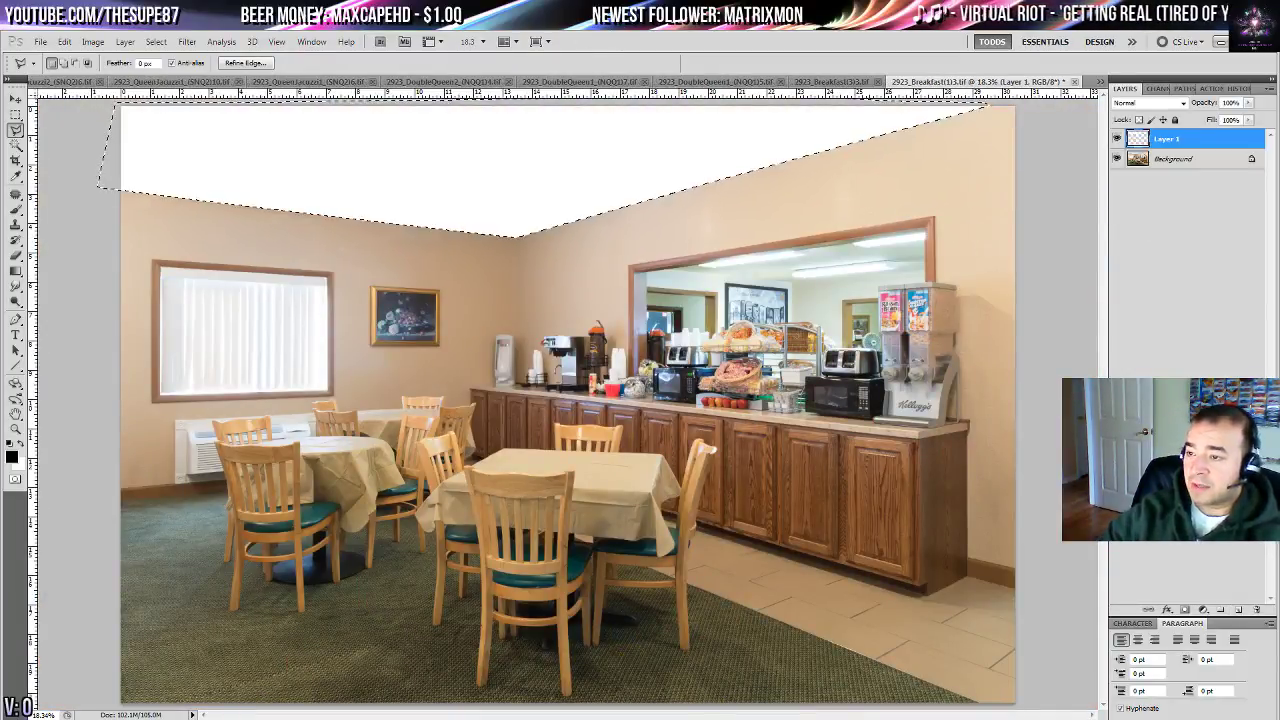
{"action": "key", "text": "ctrl+d"}
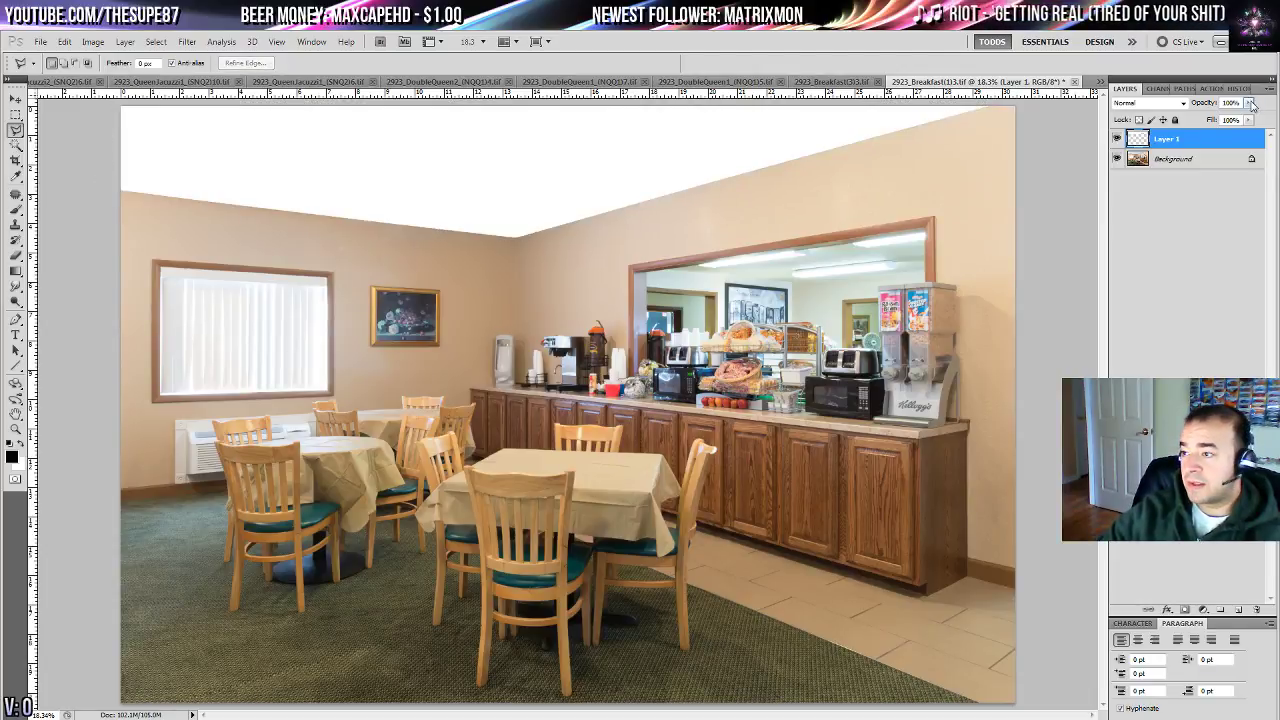
{"action": "left_click_drag", "start_coordinate": [1248, 103], "coordinate": [1219, 120]}
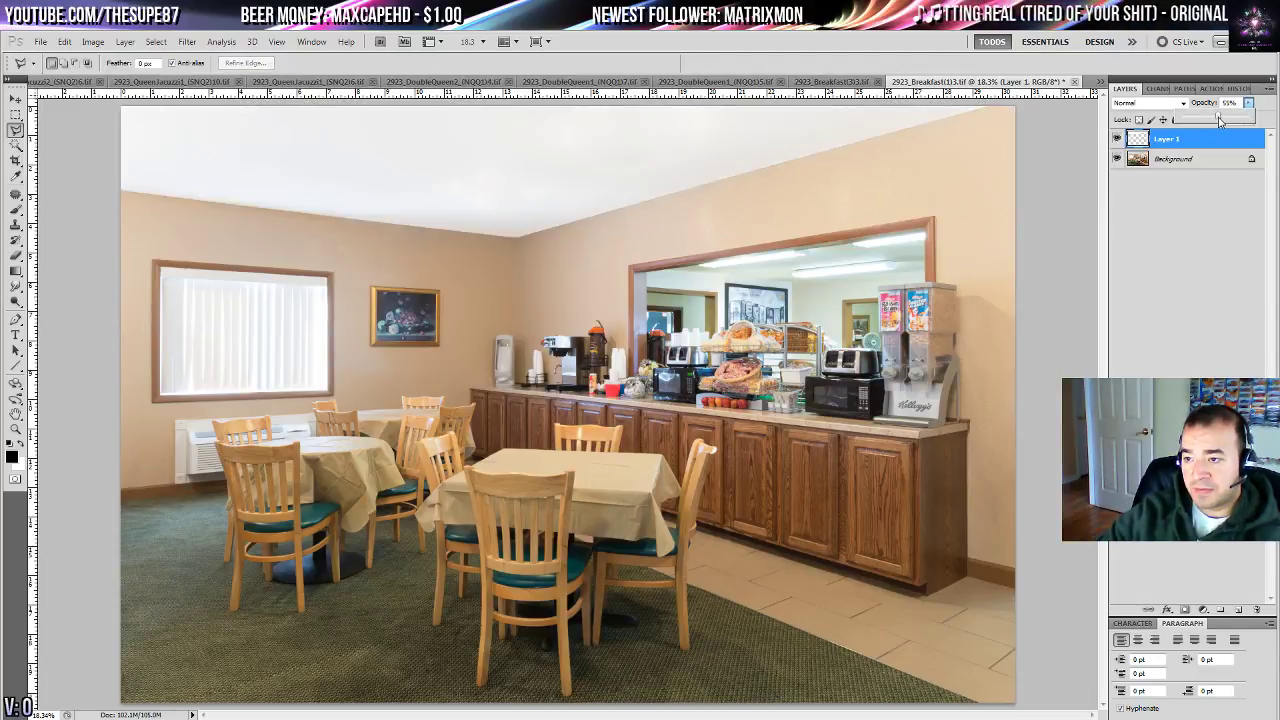
- Crop the photo to trim a narrow strip from the counter-side wall edge and the carpet edge
{"action": "key", "text": "c"}
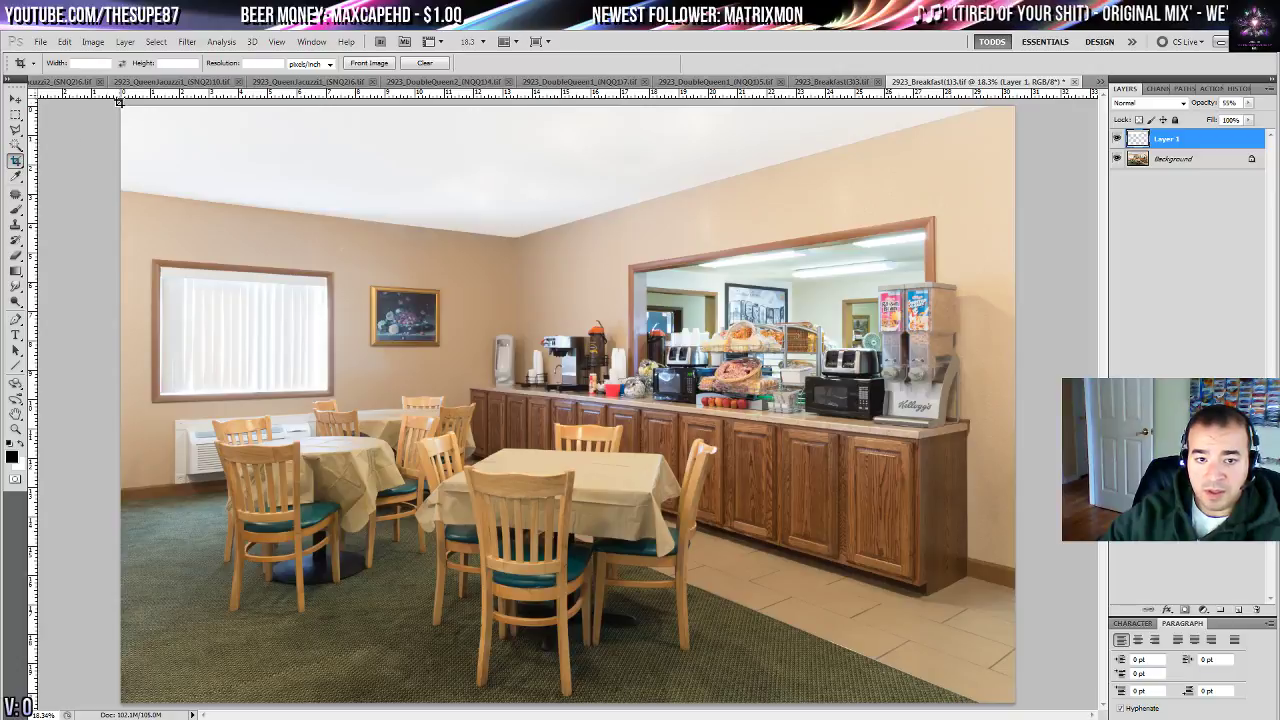
{"action": "left_click_drag", "start_coordinate": [118, 102], "coordinate": [989, 683]}
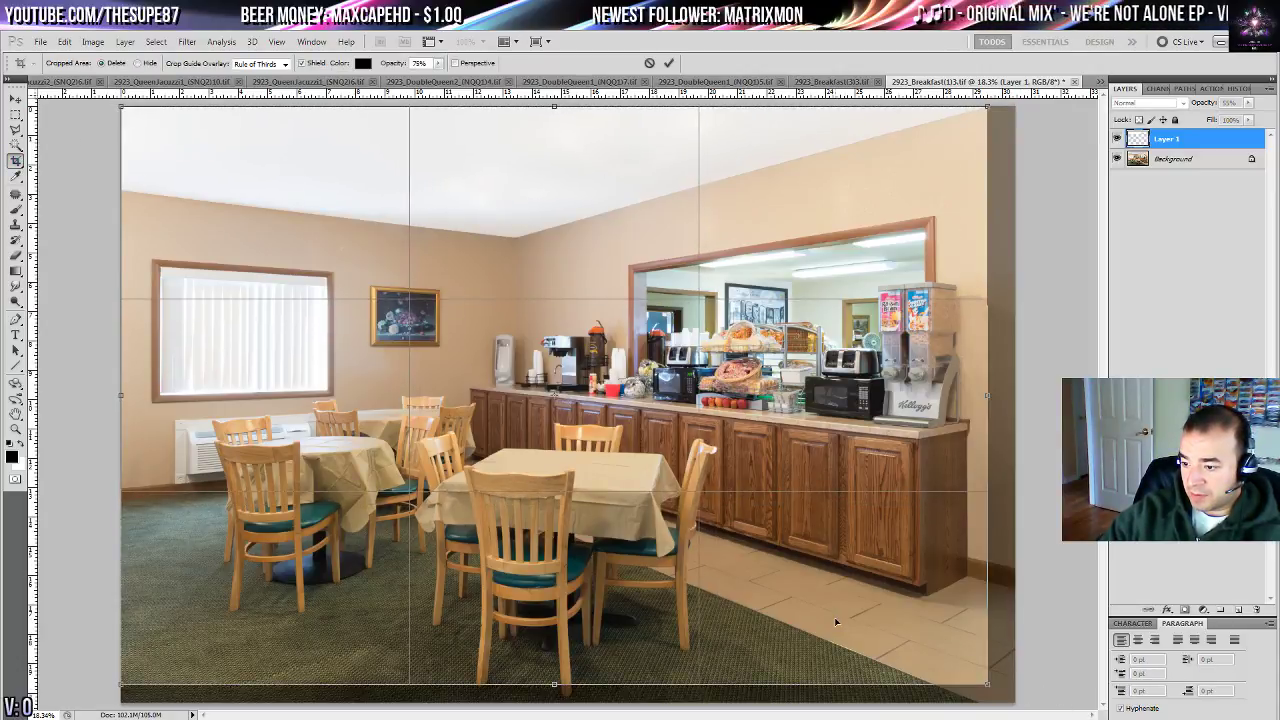
{"action": "key", "text": "Return"}
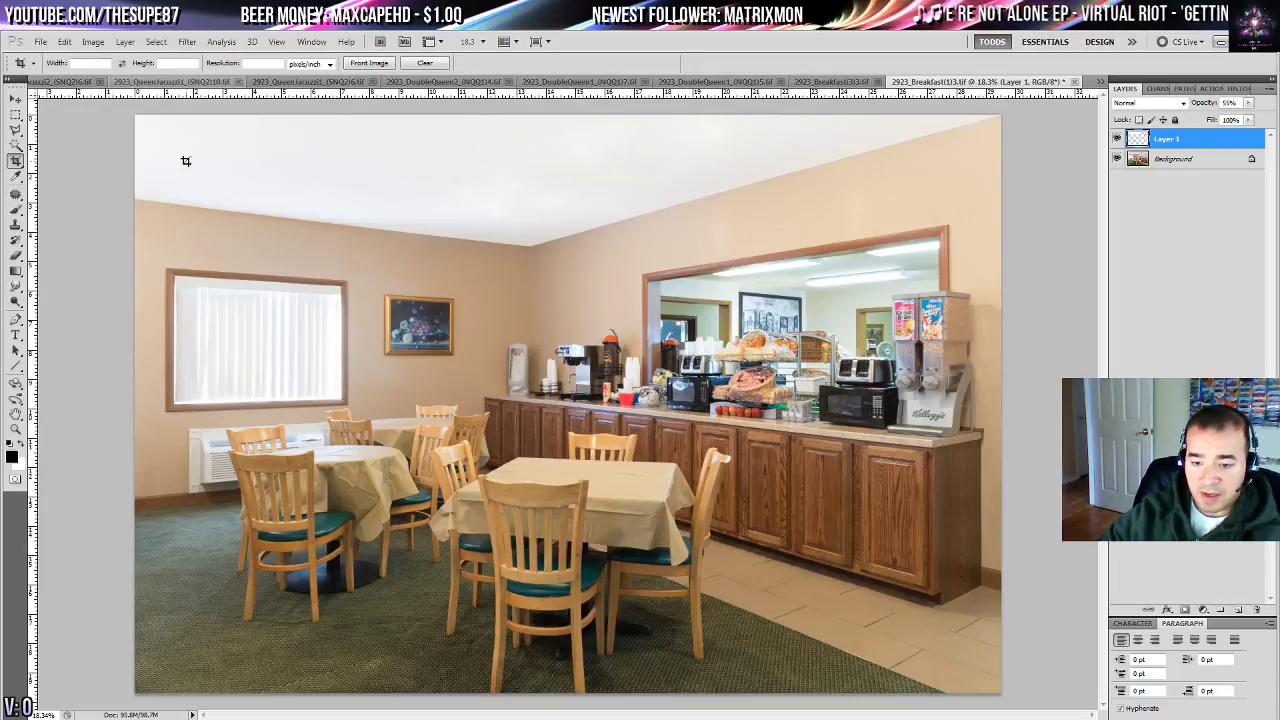
- Flatten the image and close 2923_Breakfast(1)3.tif, saving the changes
{"action": "left_click", "coordinate": [1266, 89]}
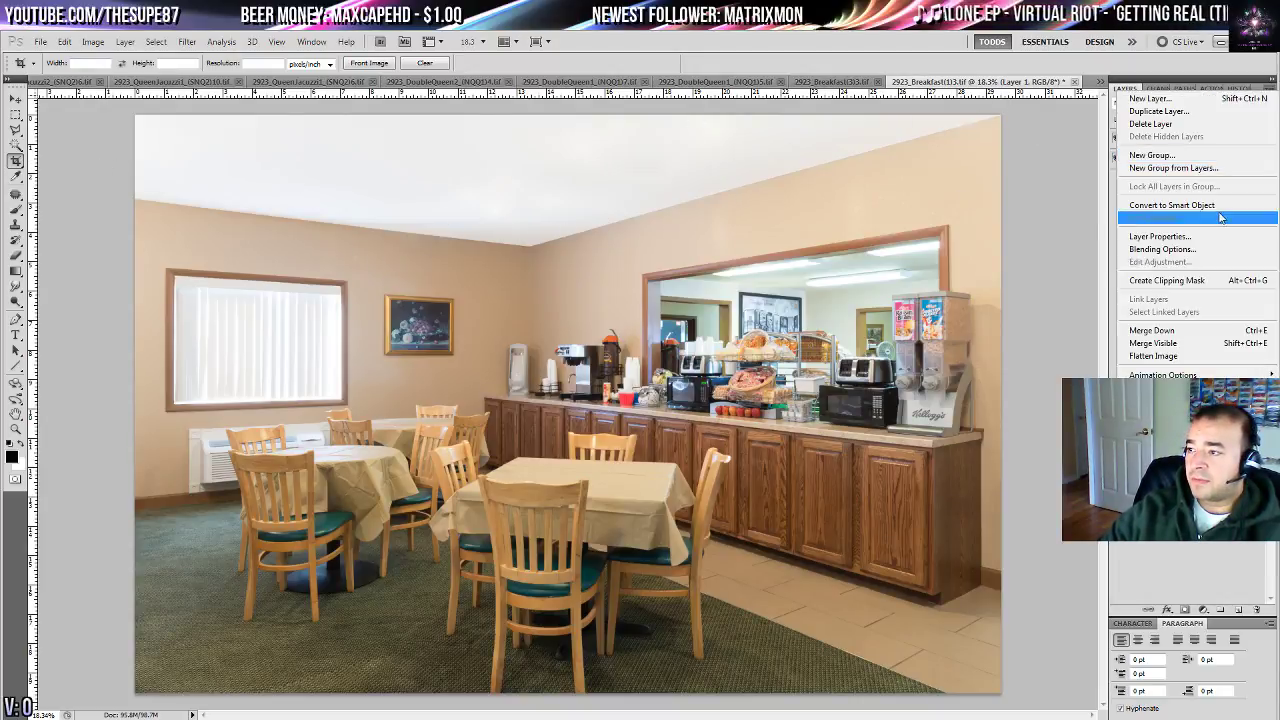
{"action": "left_click", "coordinate": [1157, 357]}
{"action": "left_click", "coordinate": [1076, 81]}
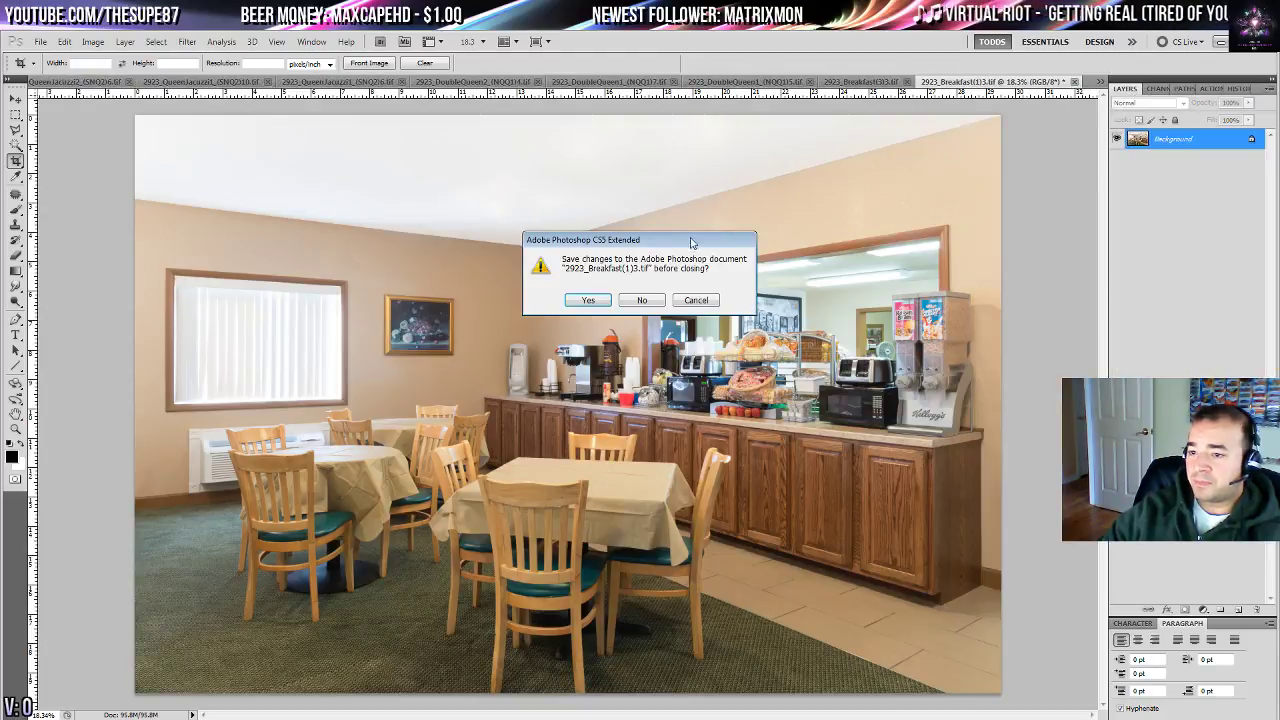
{"action": "left_click", "coordinate": [589, 300]}
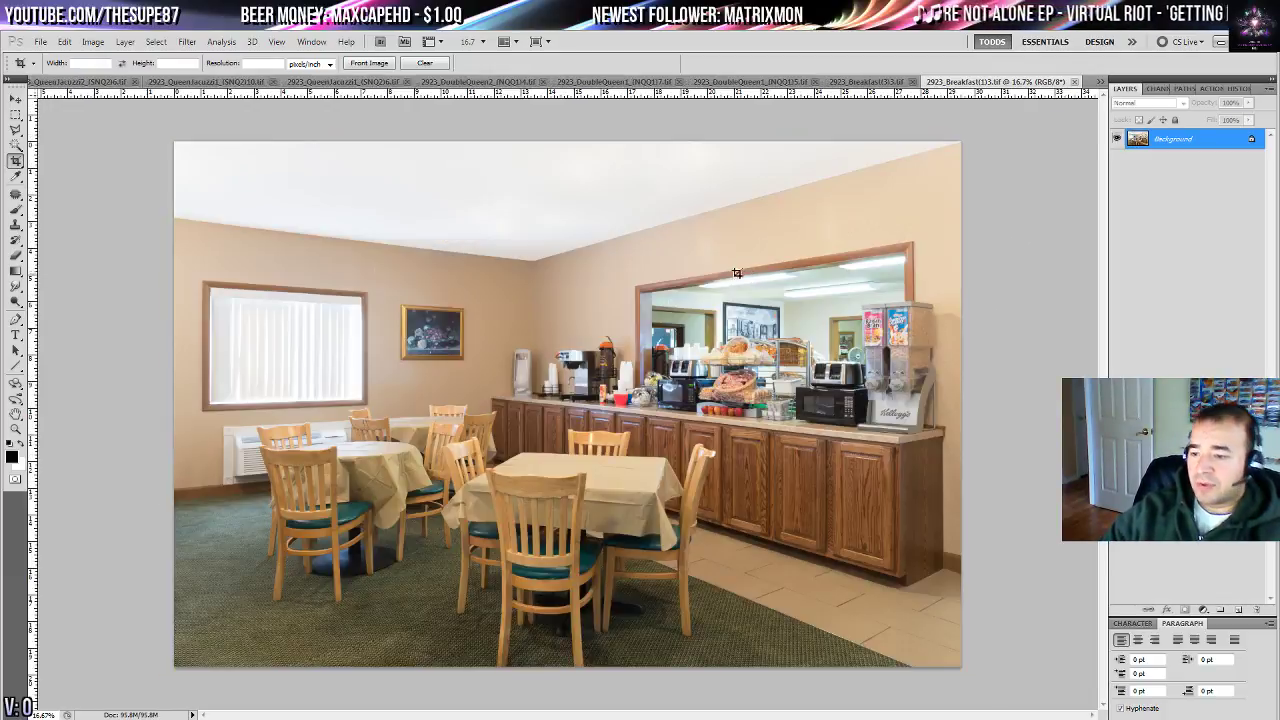
- Desaturate the greenish ceiling above the Missouri poster using the Sponge tool at brush size 100 and 100% flow
{"action": "double_click", "coordinate": [15, 429]}
{"action": "left_click_drag", "start_coordinate": [712, 314], "coordinate": [20, 571]}
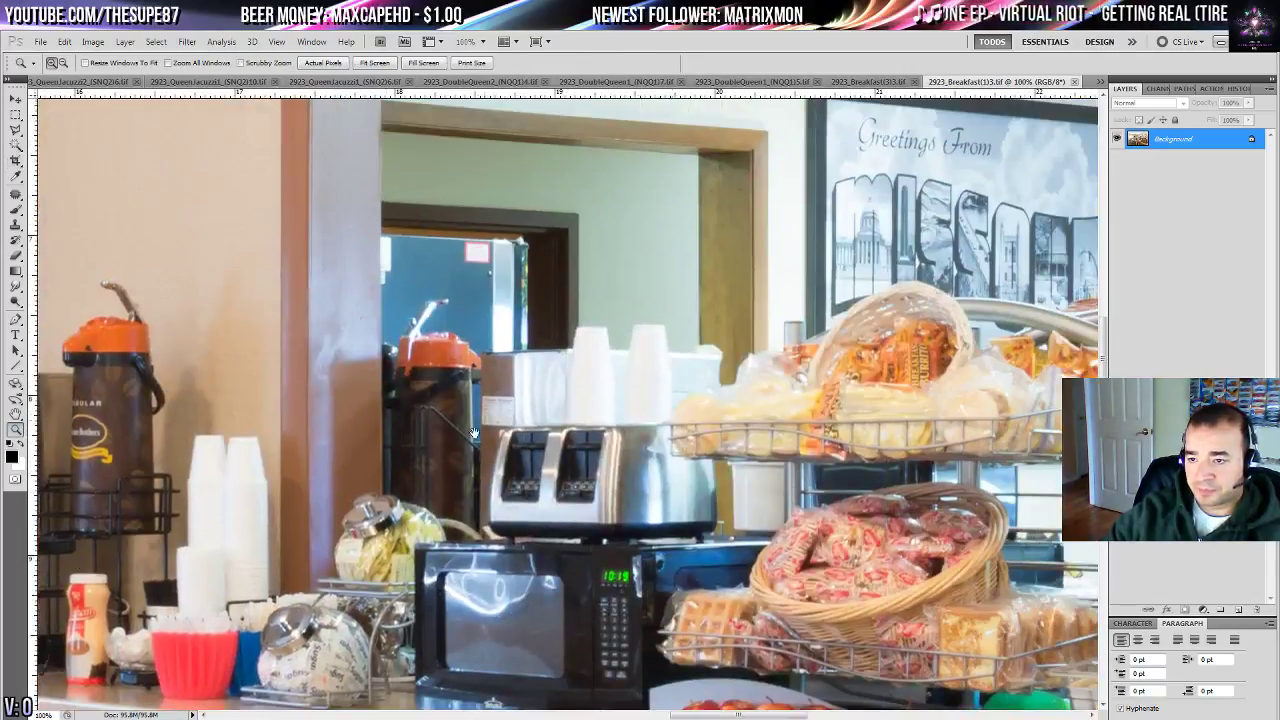
{"action": "left_click_drag", "start_coordinate": [769, 150], "coordinate": [482, 418]}
{"action": "mouse_move", "coordinate": [611, 330]}
{"action": "left_mouse_down"}
{"action": "mouse_move", "coordinate": [244, 343]}
{"action": "mouse_move", "coordinate": [146, 363]}
{"action": "left_mouse_up"}
{"action": "left_click", "coordinate": [15, 301]}
{"action": "left_click", "coordinate": [60, 326]}
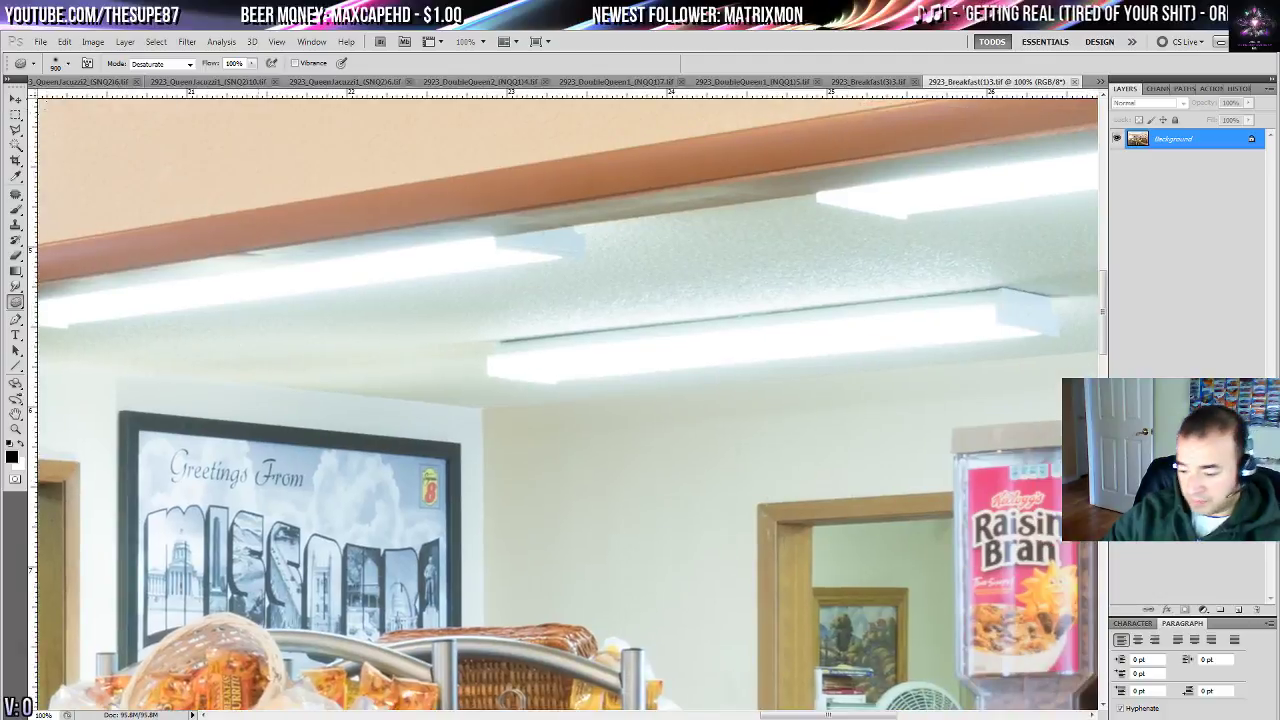
{"action": "key", "text": "["}
{"action": "key", "text": "["}
{"action": "key", "text": "["}
{"action": "key", "text": "["}
{"action": "key", "text": "["}
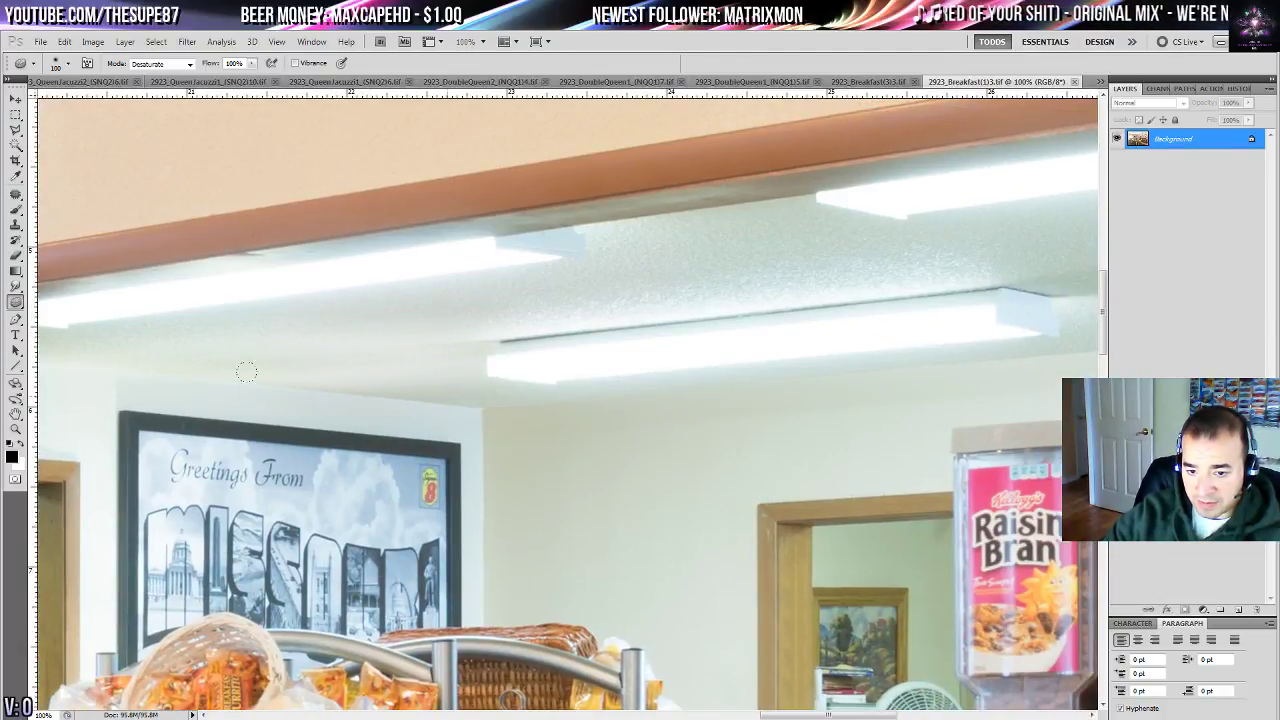
{"action": "left_click_drag", "start_coordinate": [124, 352], "coordinate": [431, 343]}
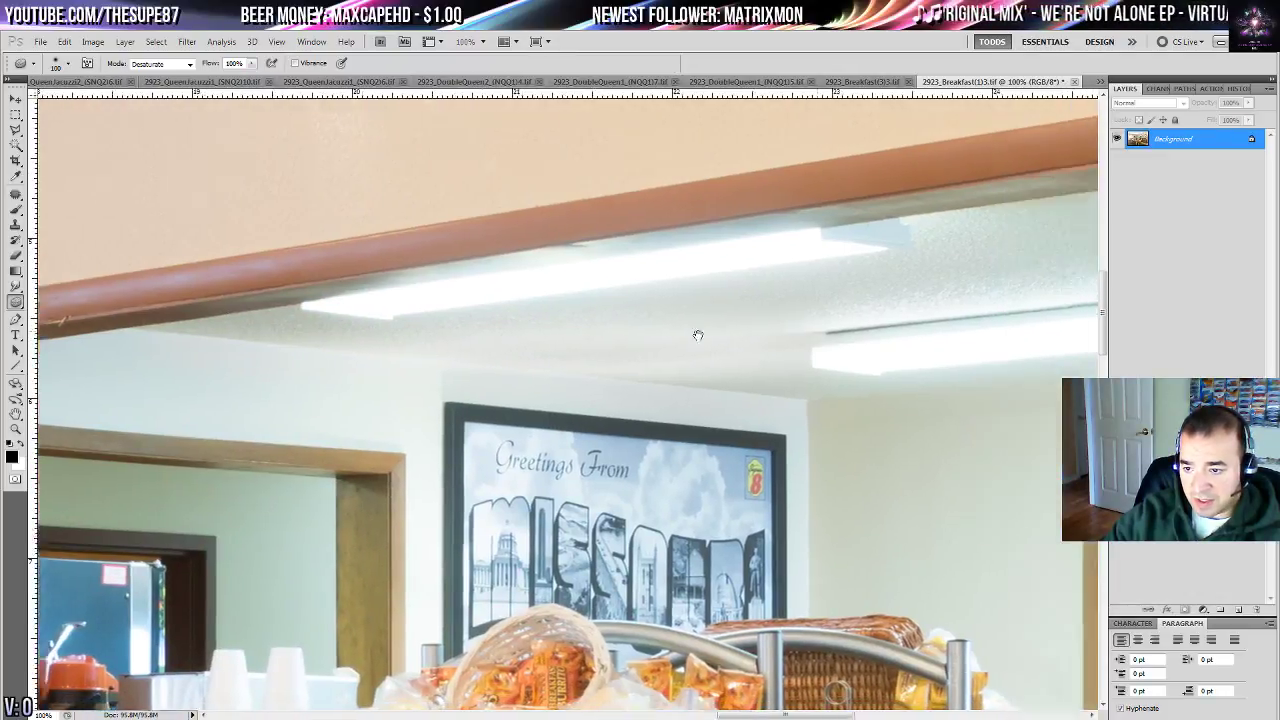
- Desaturate the remaining ceiling around the fluorescent lights seen through the wood-framed opening
{"action": "left_click_drag", "start_coordinate": [694, 334], "coordinate": [379, 348]}
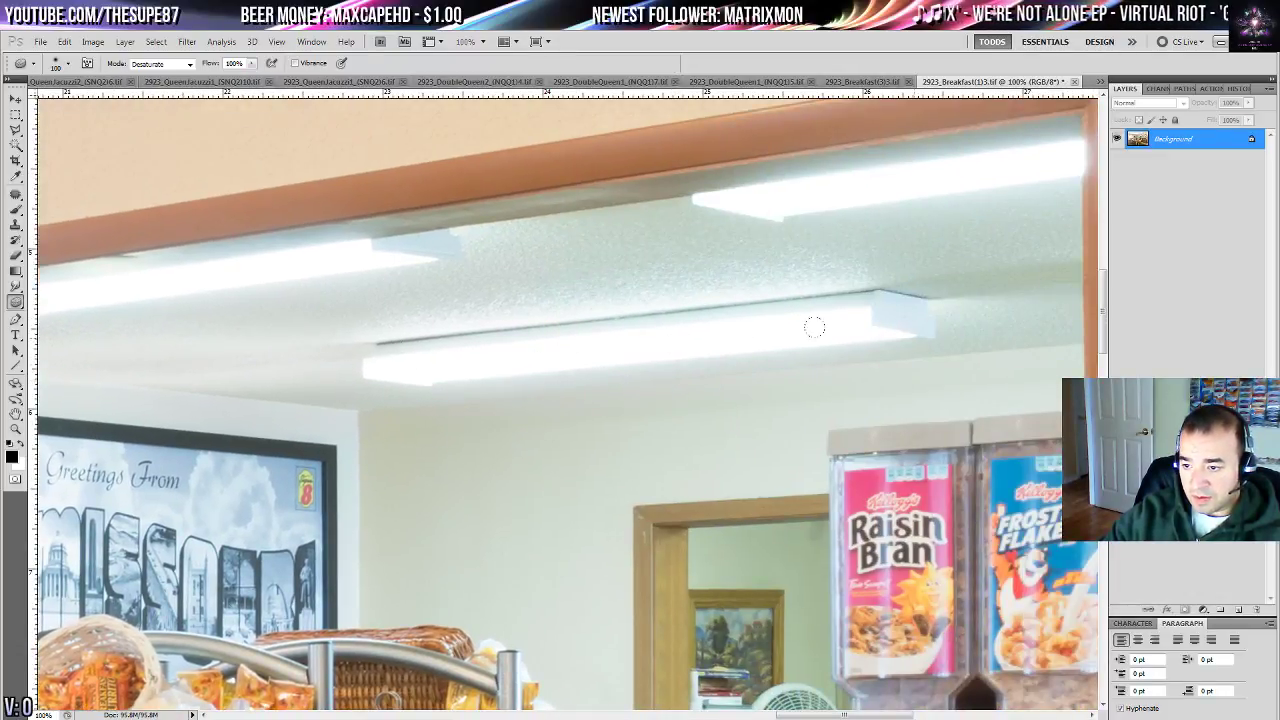
{"action": "left_click_drag", "start_coordinate": [814, 327], "coordinate": [632, 337]}
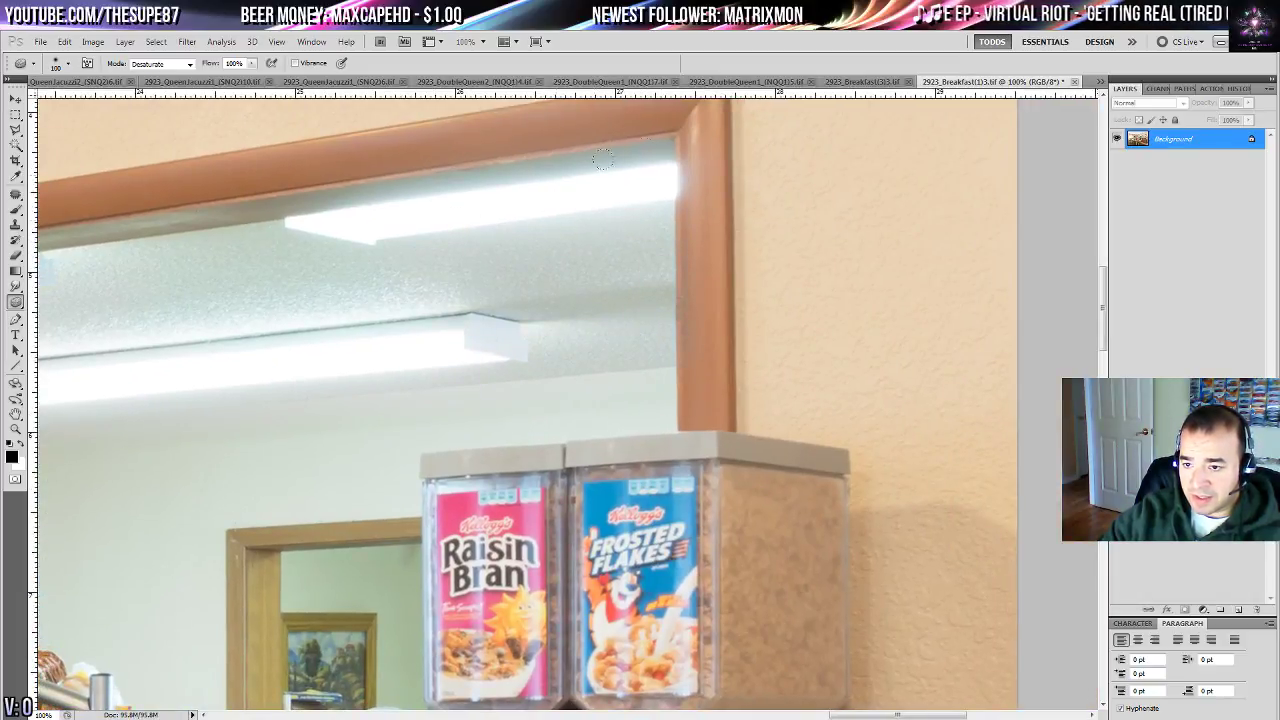
{"action": "left_click_drag", "start_coordinate": [322, 190], "coordinate": [671, 222]}
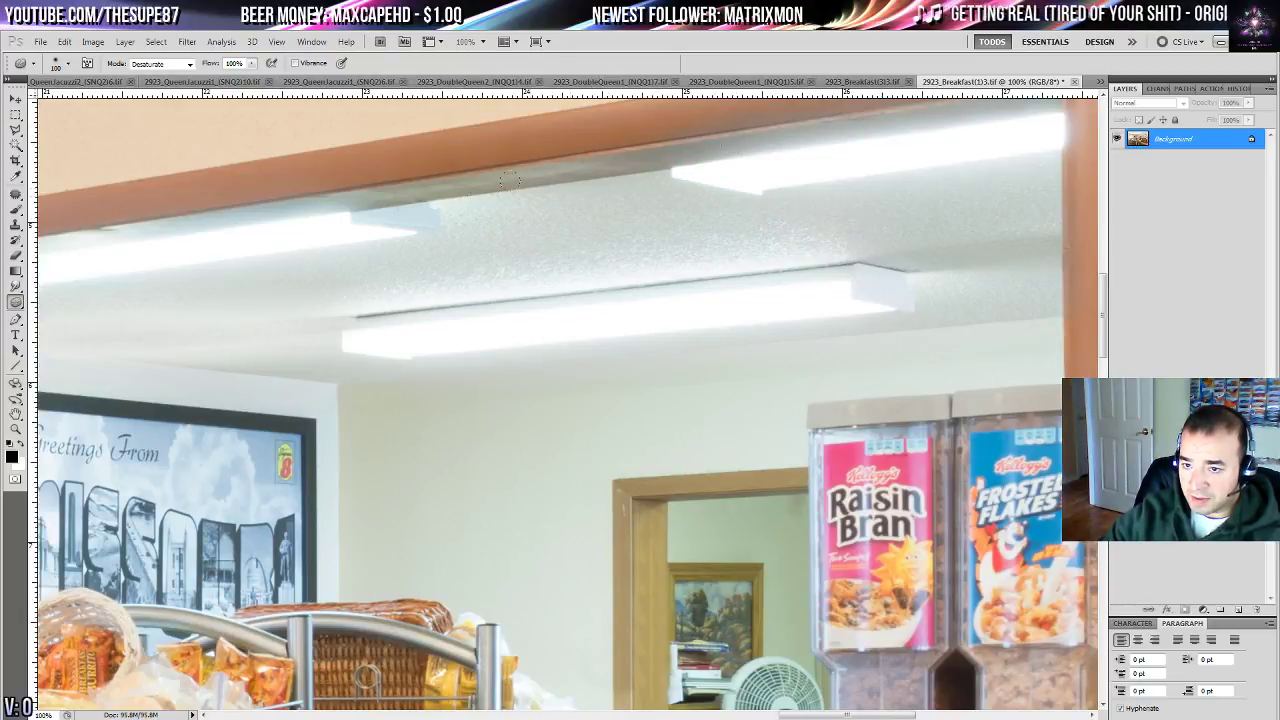
{"action": "left_click_drag", "start_coordinate": [353, 175], "coordinate": [761, 179]}
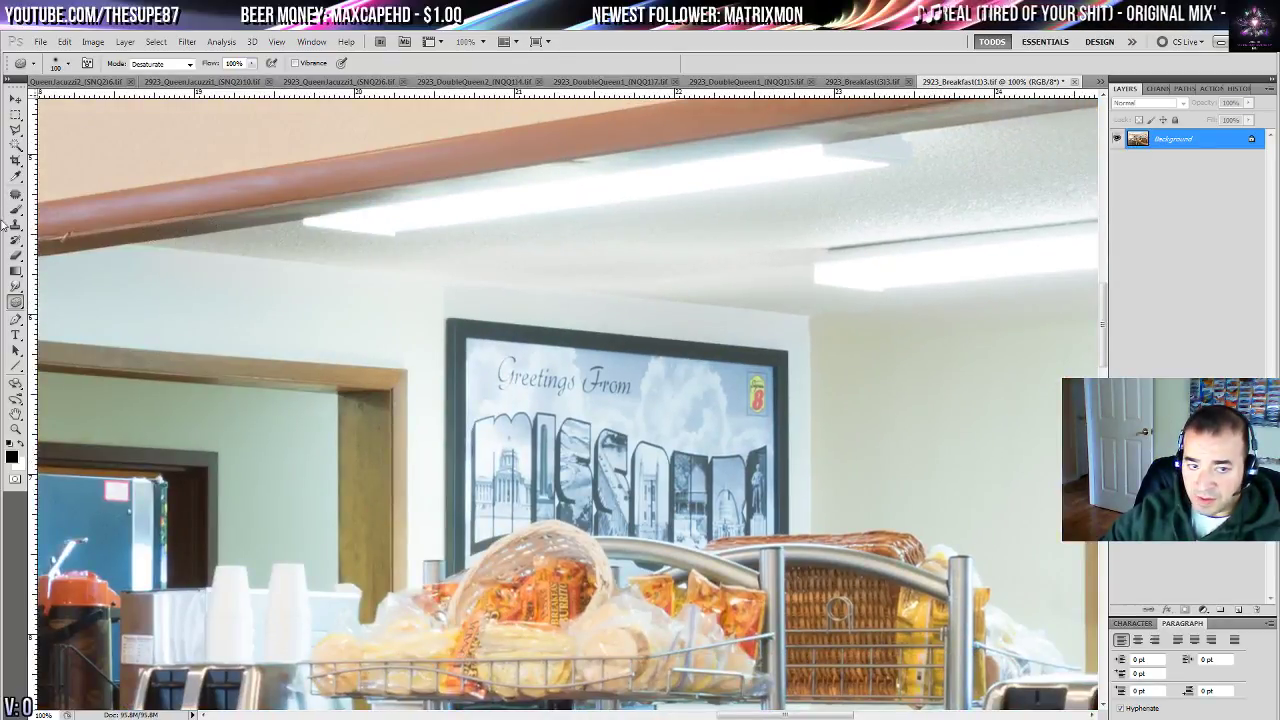
- Lighten the shadowed ceiling around the fluorescent lights with the Dodge tool set to Shadows, 6% exposure and brush size 100
{"action": "left_click_drag", "start_coordinate": [16, 309], "coordinate": [53, 308]}
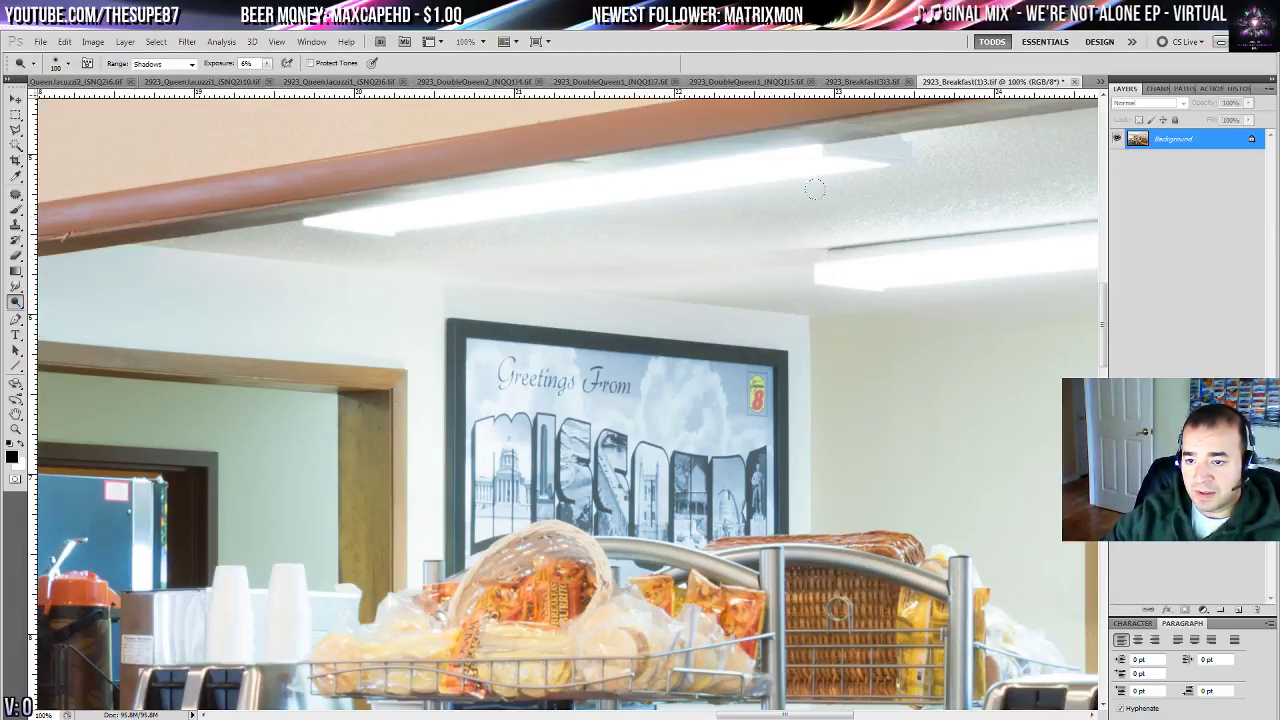
{"action": "left_click_drag", "start_coordinate": [814, 189], "coordinate": [369, 240]}
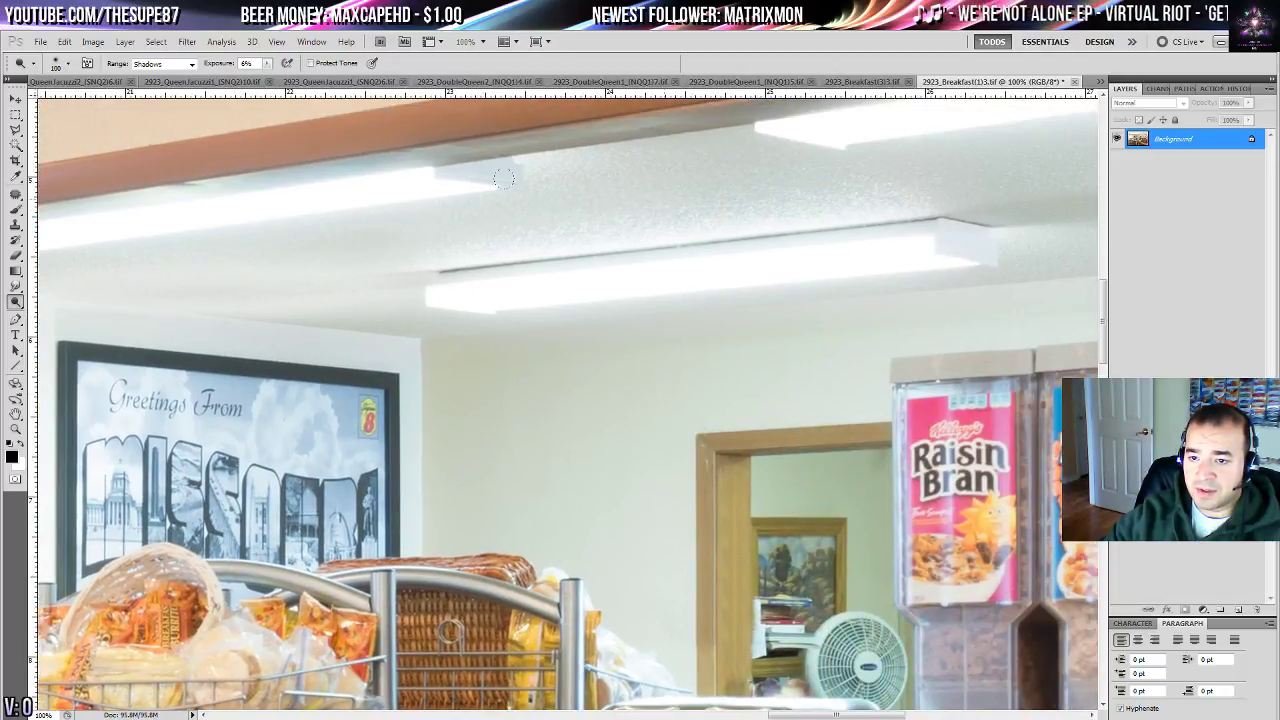
{"action": "left_click_drag", "start_coordinate": [618, 220], "coordinate": [242, 220]}
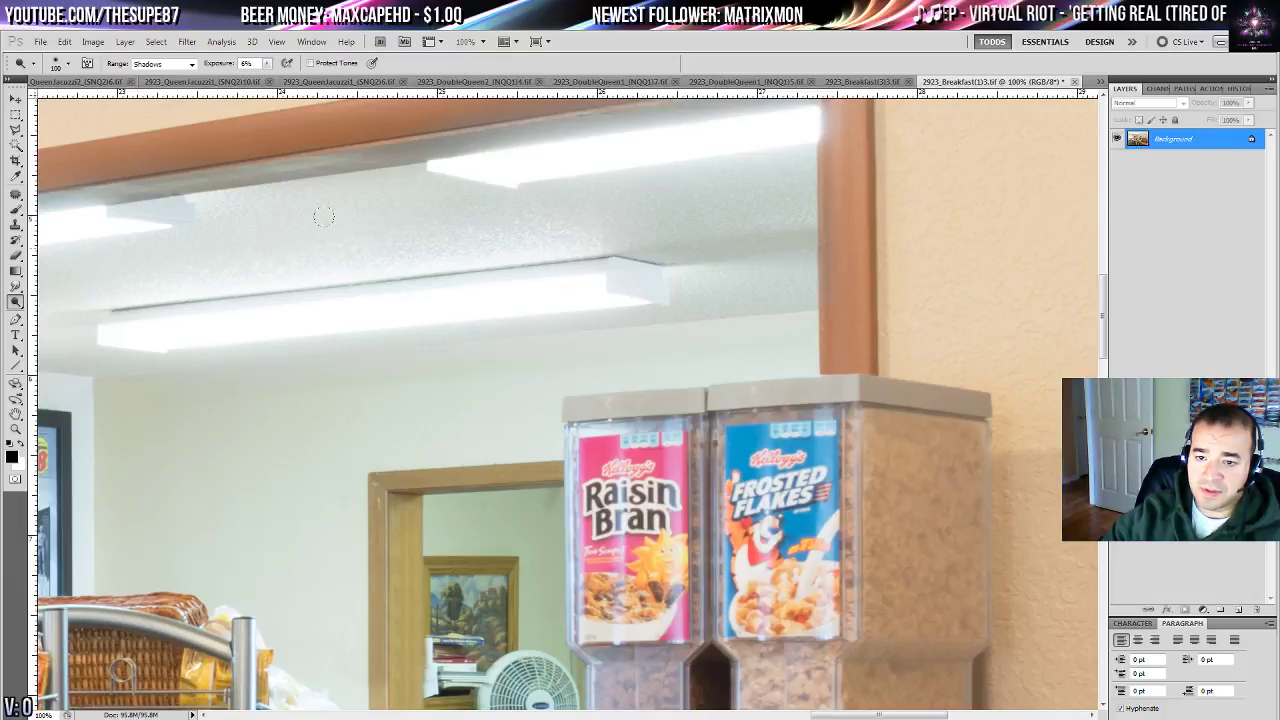
{"action": "left_click_drag", "start_coordinate": [447, 221], "coordinate": [371, 271]}
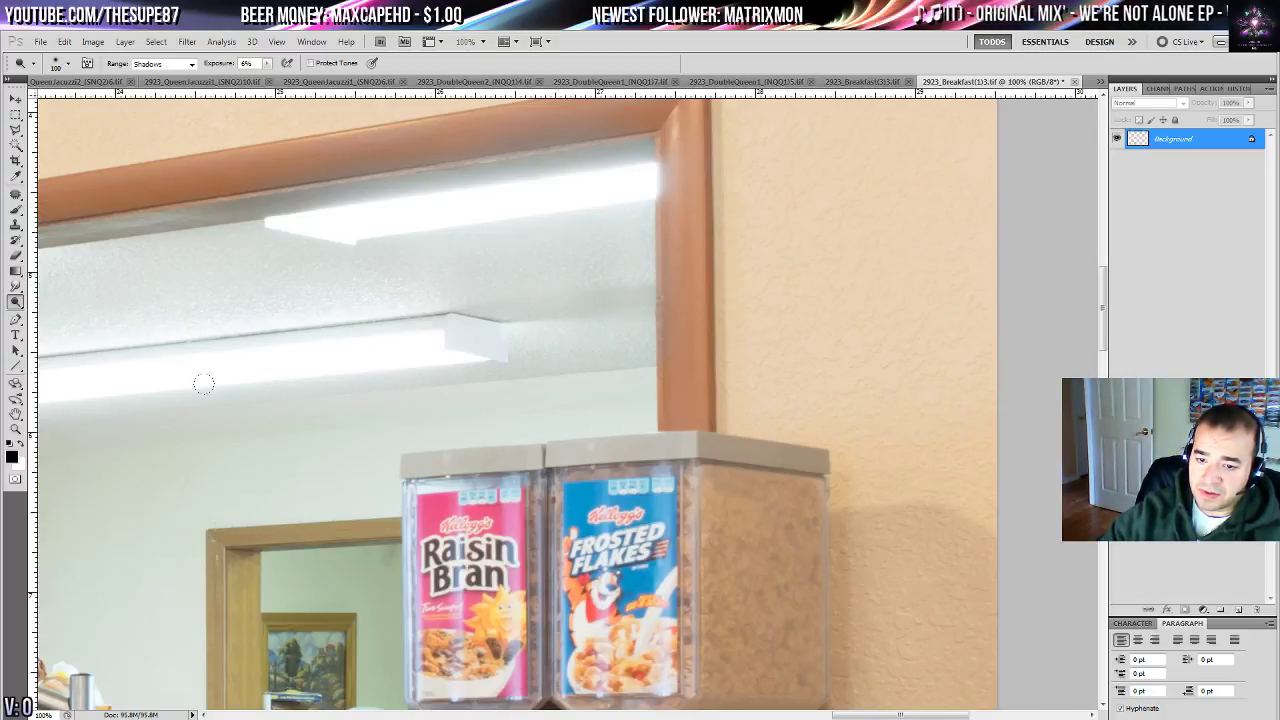
{"action": "left_click_drag", "start_coordinate": [210, 378], "coordinate": [622, 307]}
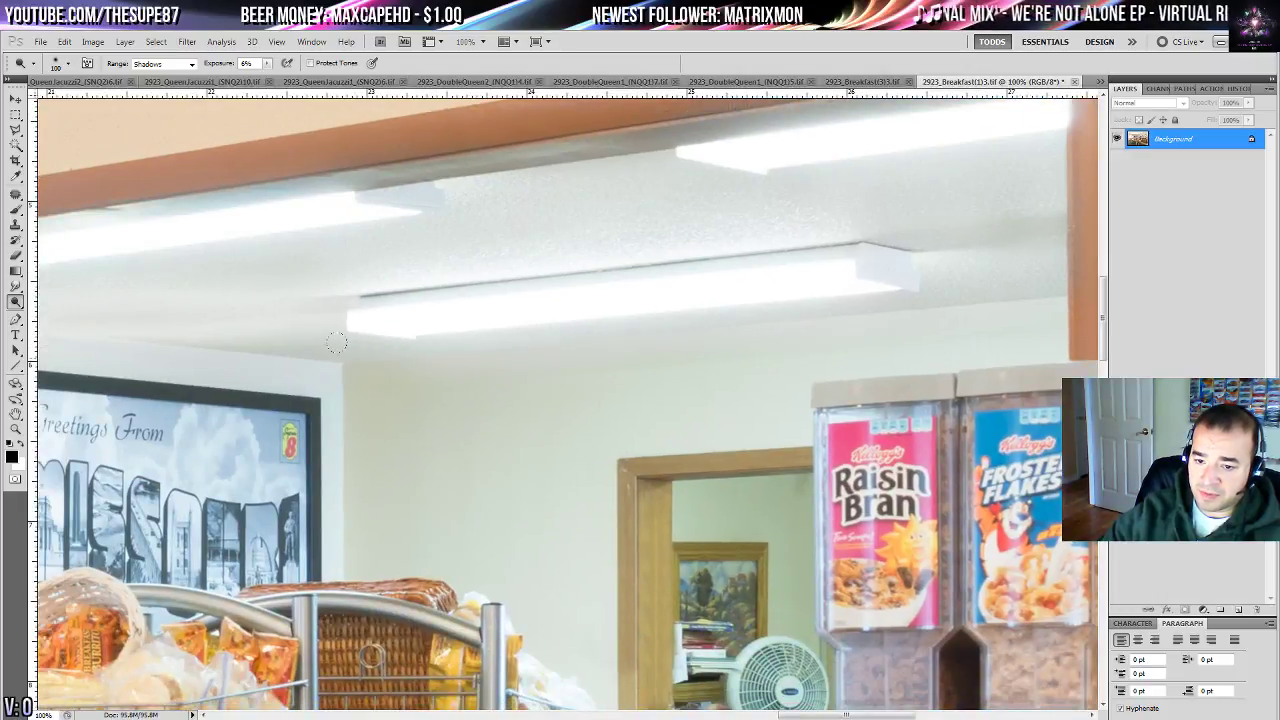
{"action": "left_click_drag", "start_coordinate": [336, 343], "coordinate": [543, 333]}
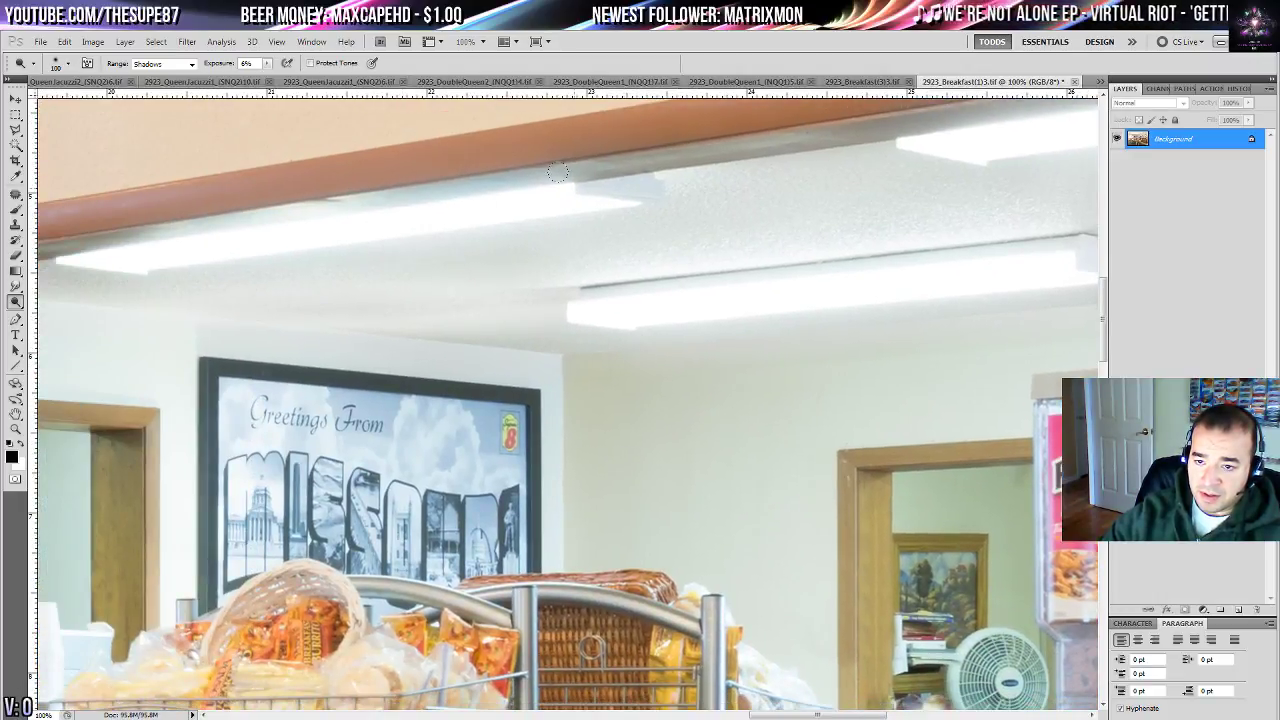
{"action": "left_click_drag", "start_coordinate": [112, 254], "coordinate": [457, 242]}
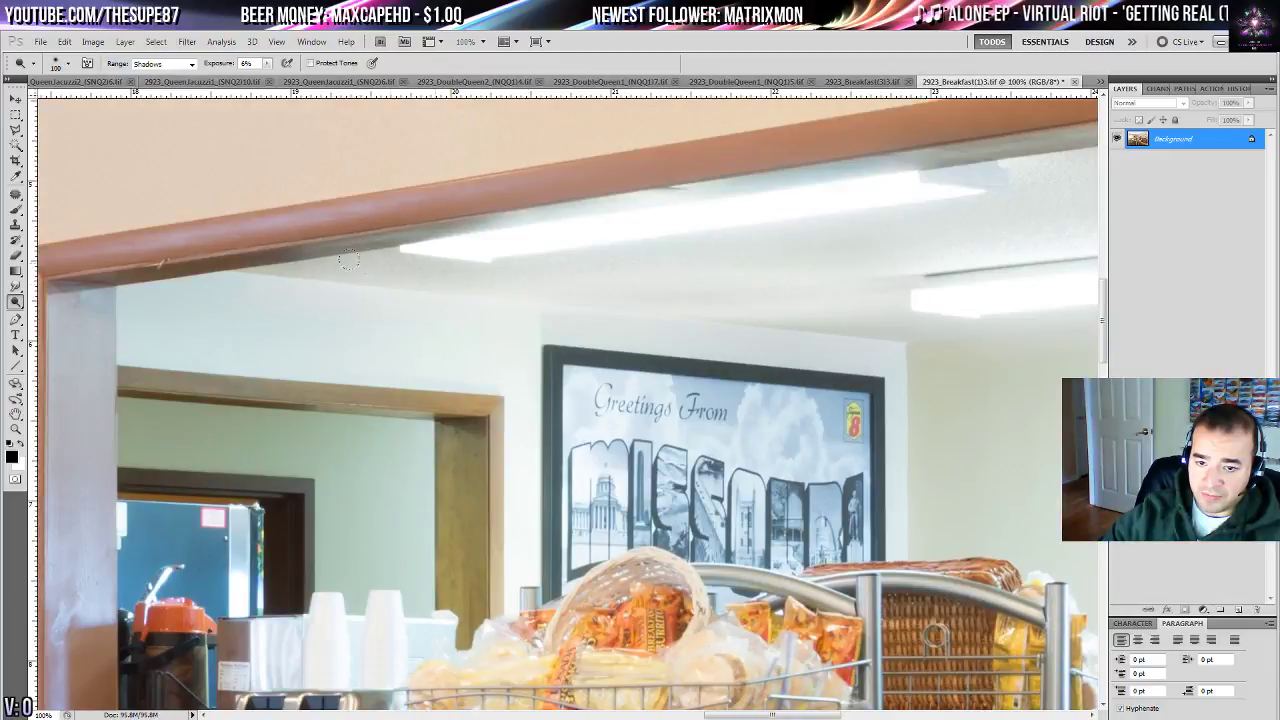
{"action": "key", "text": "ctrl+0"}
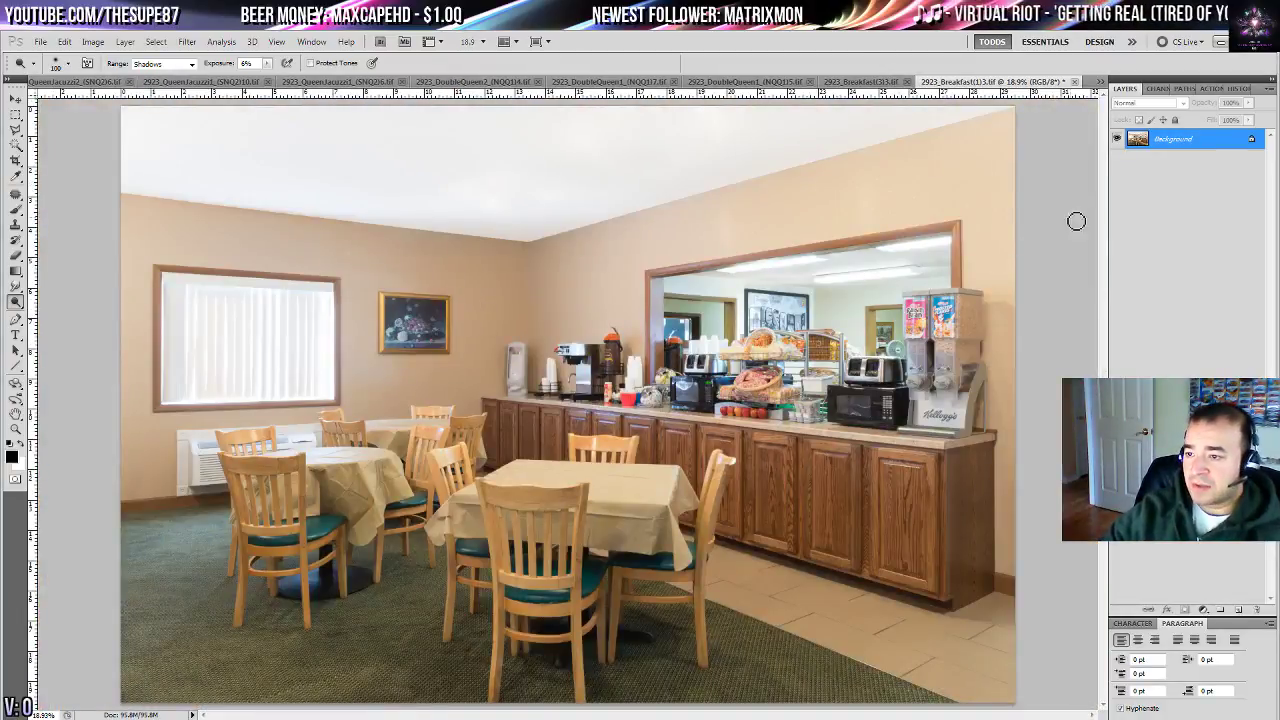
- Compare the photo's opening state with the latest Dodge edit through the document history, ending on the latest edit
{"action": "left_click", "coordinate": [1238, 89]}
{"action": "left_click", "coordinate": [1224, 108]}
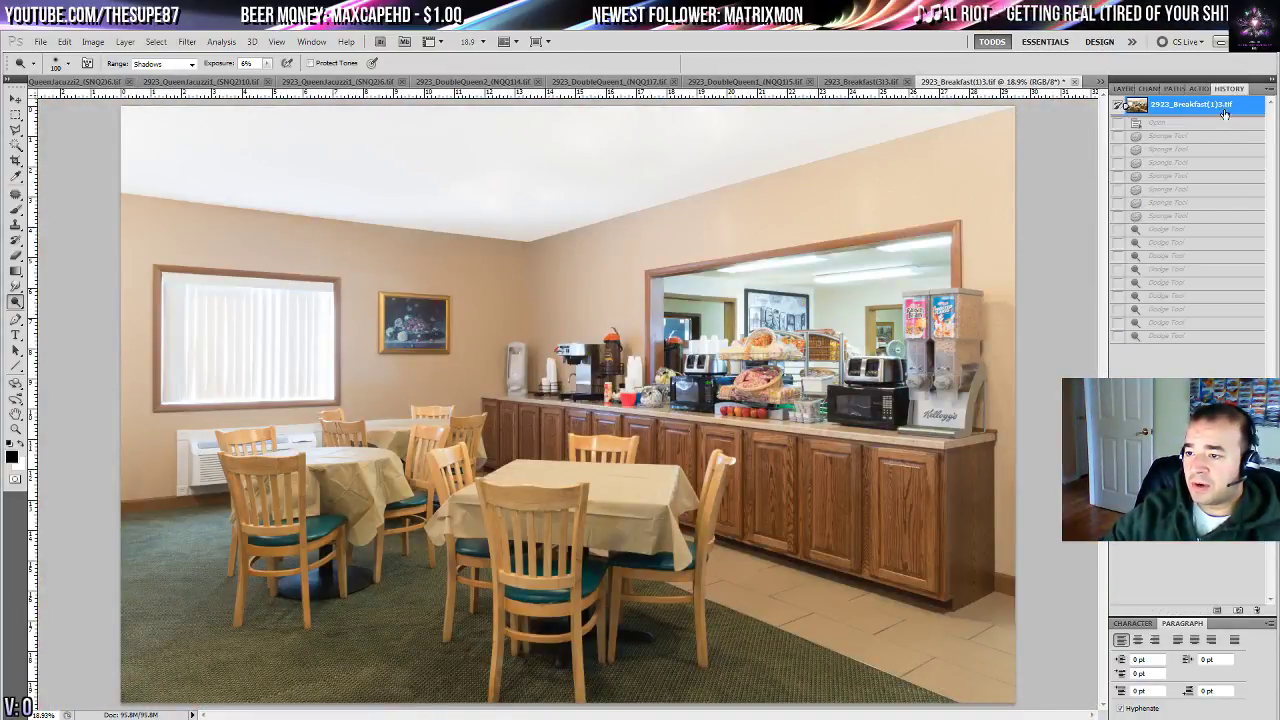
{"action": "left_click", "coordinate": [1197, 337]}
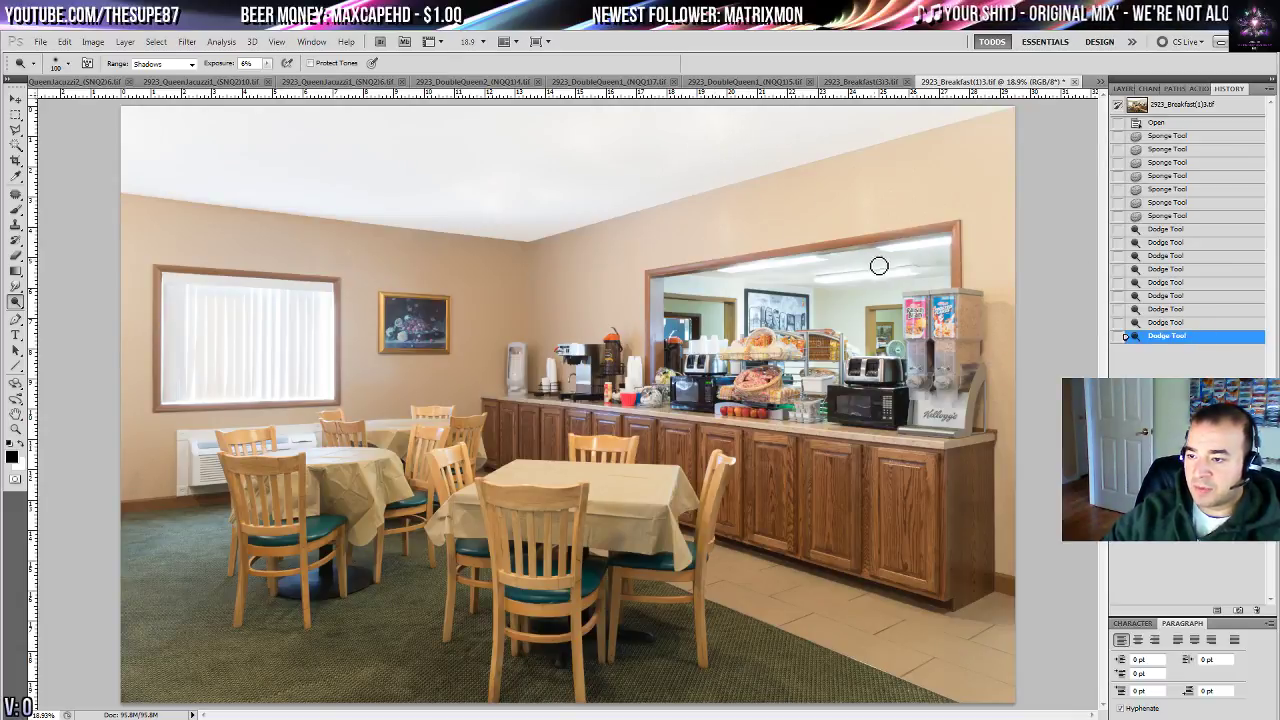
{"action": "left_click", "coordinate": [1200, 105]}
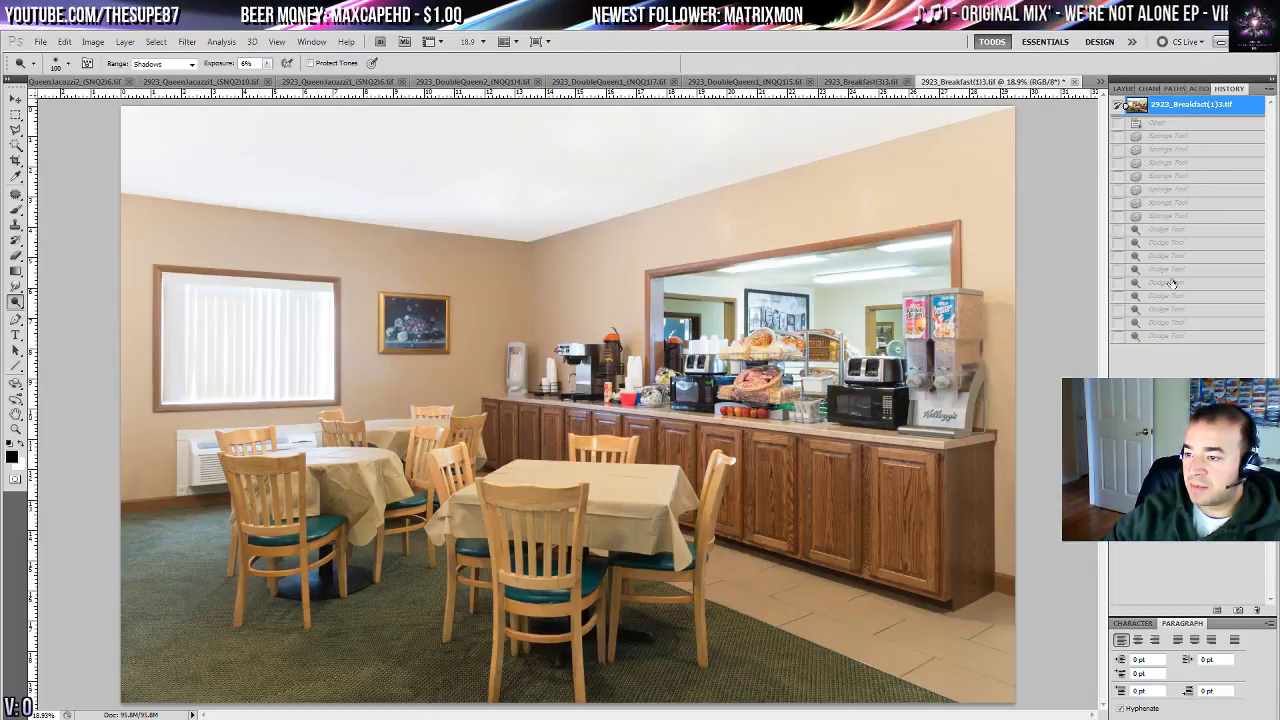
{"action": "left_click", "coordinate": [1167, 338]}
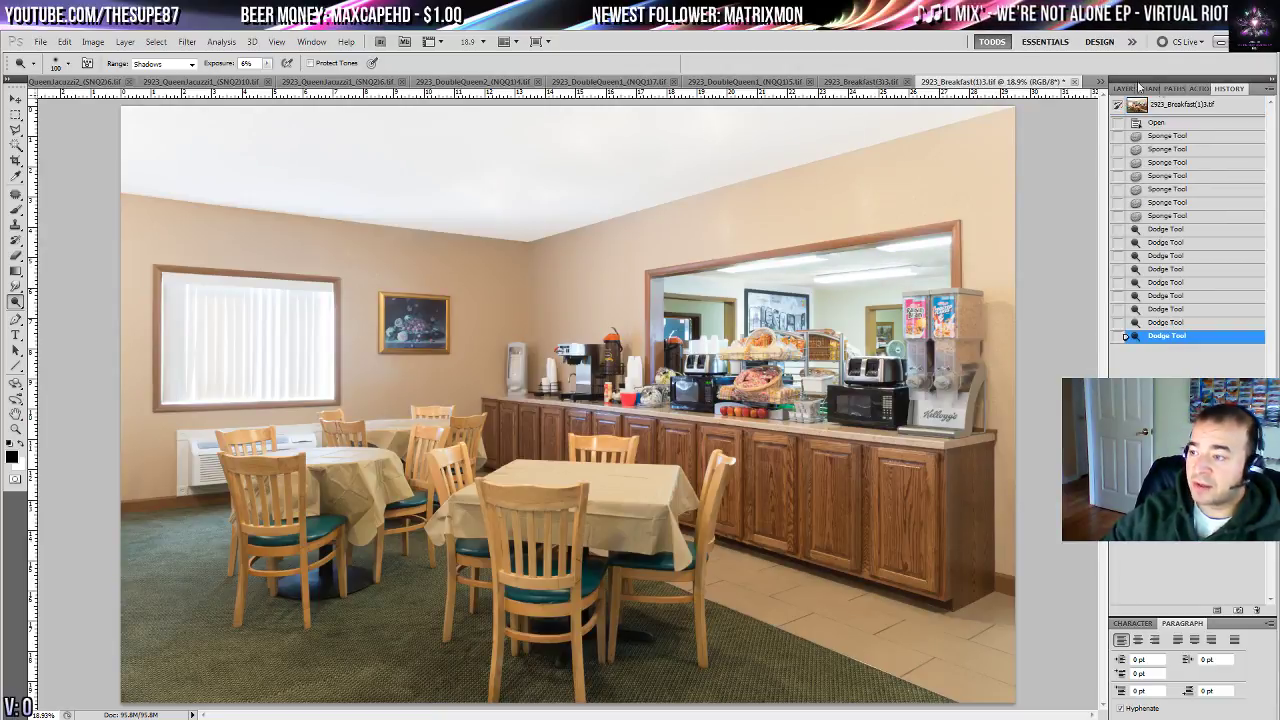
- Close 2923_Breakfast(1)3.tif, saving the changes
{"action": "left_click", "coordinate": [1075, 82]}
{"action": "left_click", "coordinate": [694, 300]}
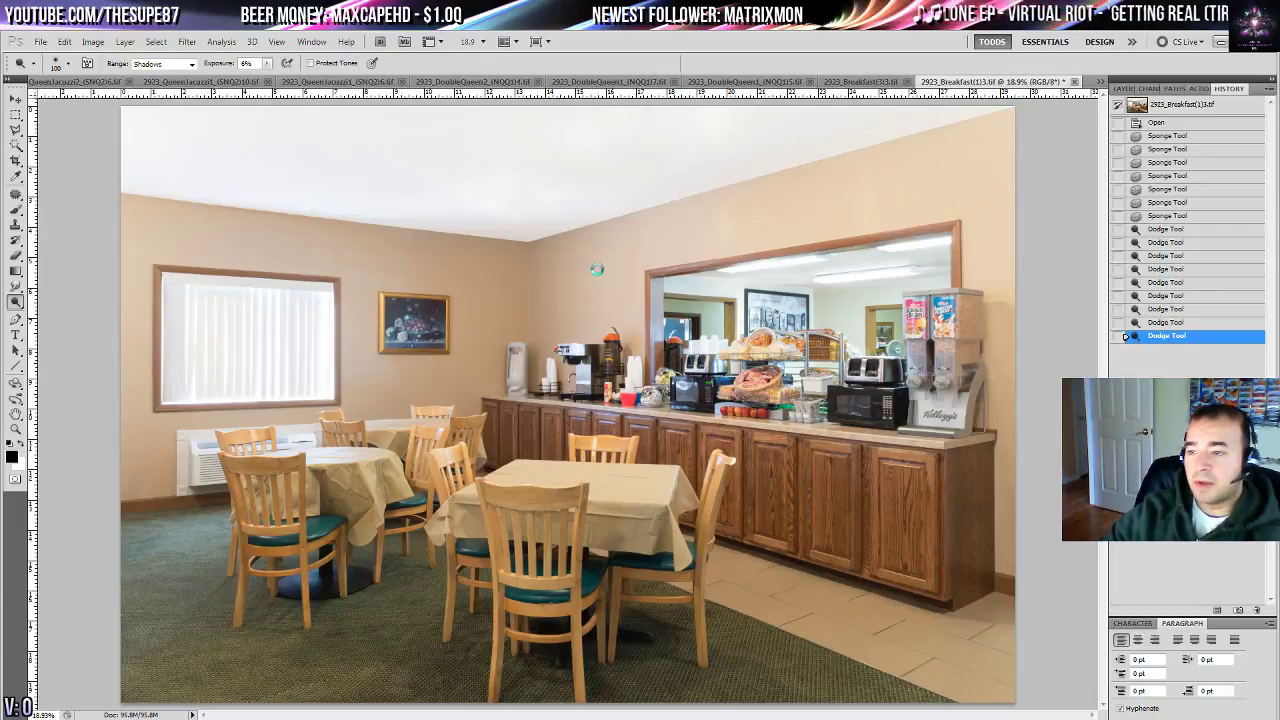
{"action": "key", "text": "ctrl+w"}
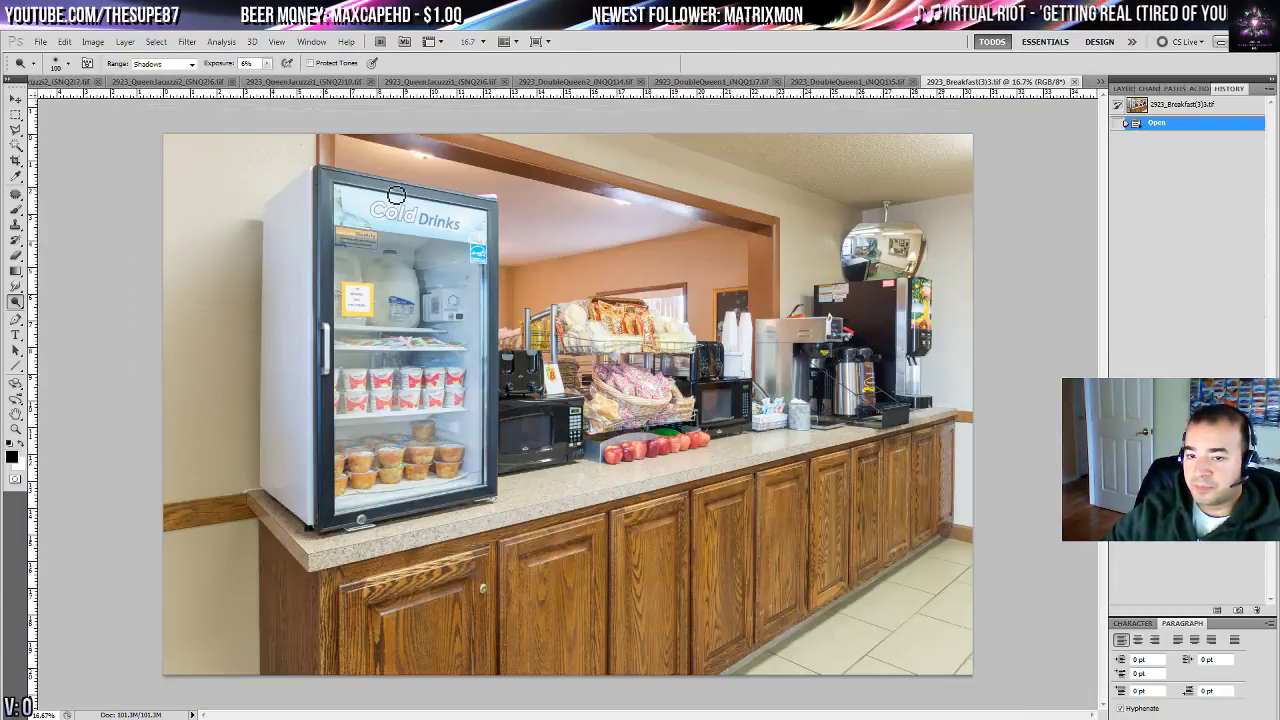
- Patch out the blemishes on the wall above and beside the drinks cooler using the Patch tool
{"action": "left_click", "coordinate": [15, 194]}
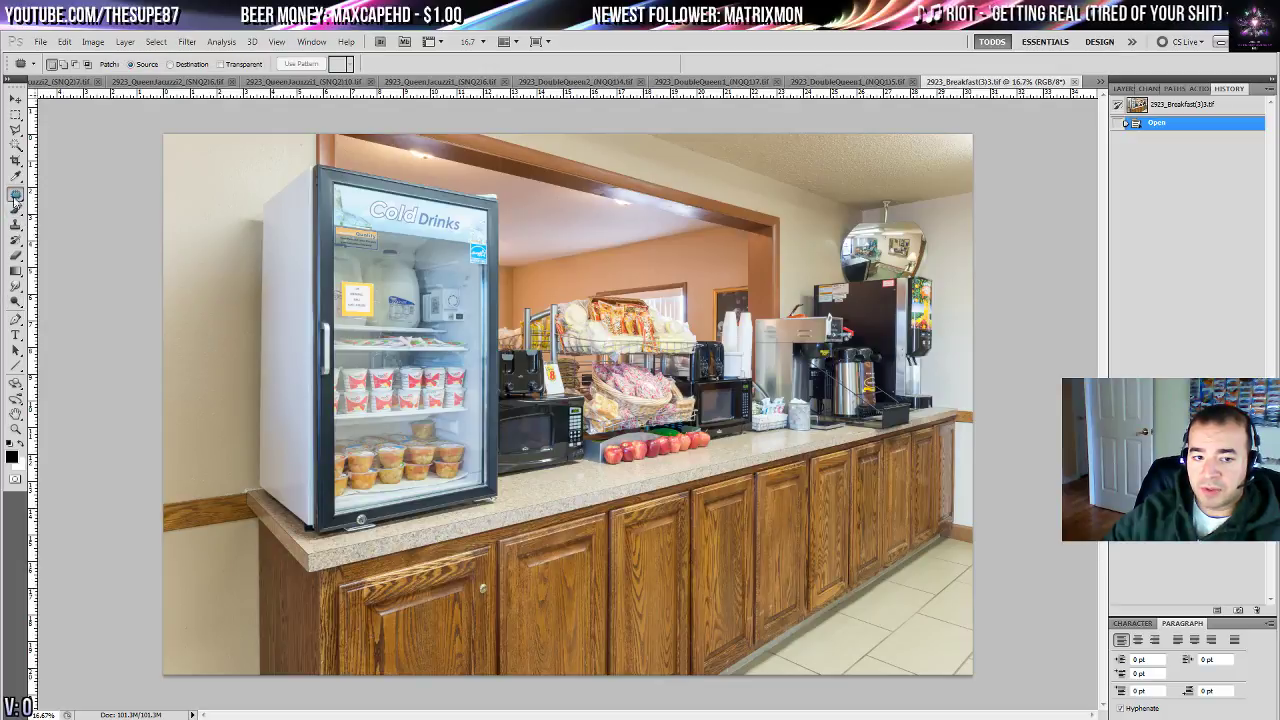
{"action": "left_click", "coordinate": [303, 140]}
{"action": "mouse_move", "coordinate": [297, 148]}
{"action": "left_mouse_down"}
{"action": "mouse_move", "coordinate": [306, 138]}
{"action": "mouse_move", "coordinate": [298, 147]}
{"action": "left_mouse_up"}
{"action": "left_click_drag", "start_coordinate": [298, 148], "coordinate": [232, 194]}
{"action": "key", "text": "ctrl+d"}
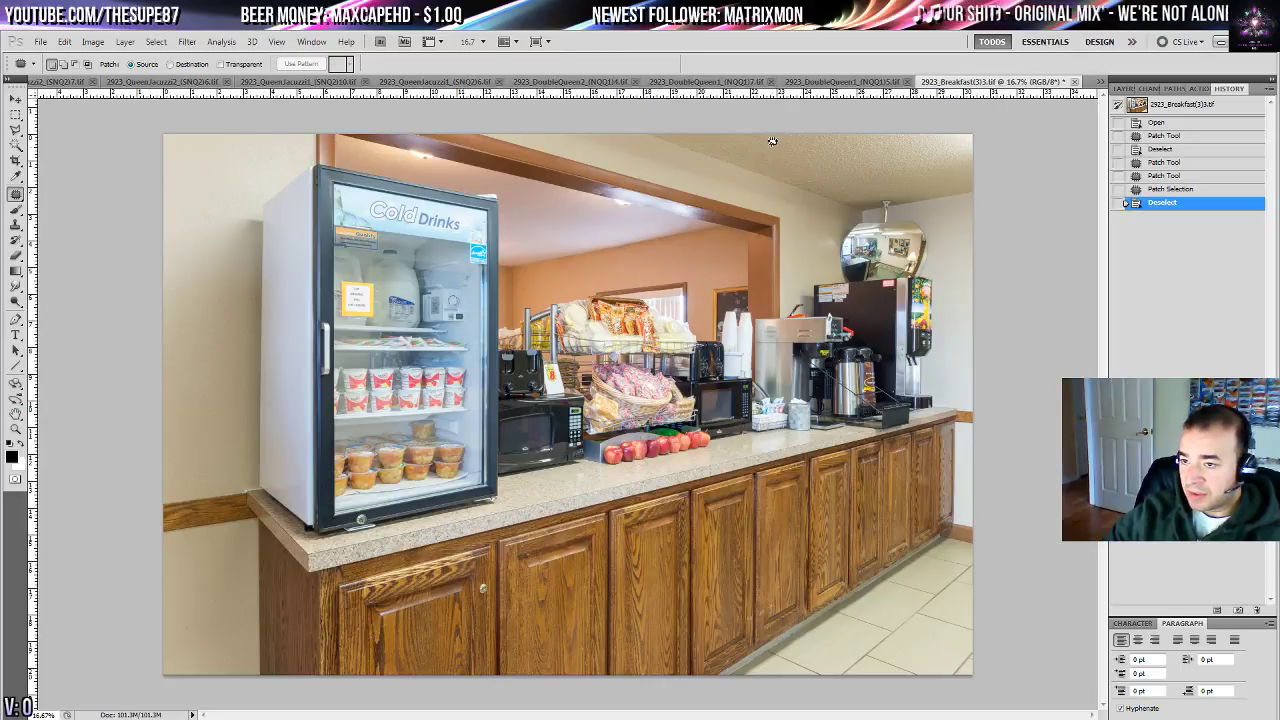
- Examine the breakfast counter and the convex mirror's reflection at 100% for unwanted details
{"action": "double_click", "coordinate": [15, 430]}
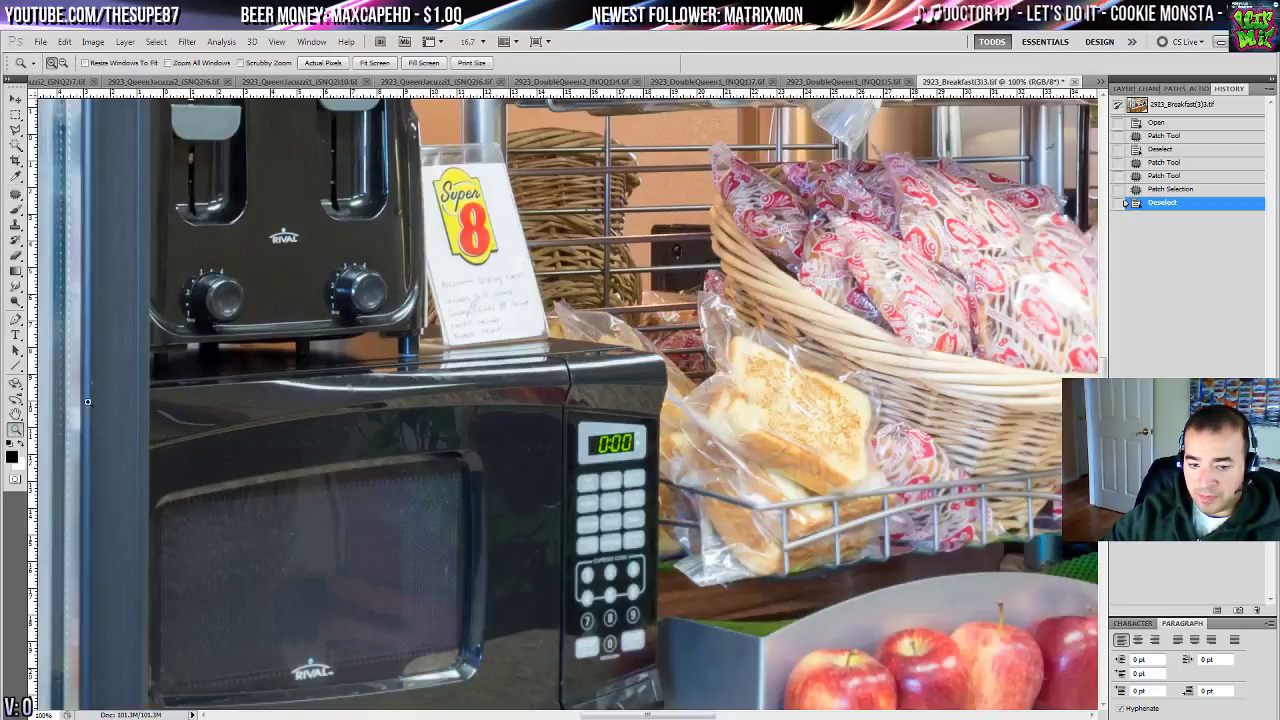
{"action": "left_click_drag", "start_coordinate": [1004, 149], "coordinate": [89, 550]}
{"action": "left_click_drag", "start_coordinate": [1060, 136], "coordinate": [441, 596]}
{"action": "left_click_drag", "start_coordinate": [678, 452], "coordinate": [385, 341]}
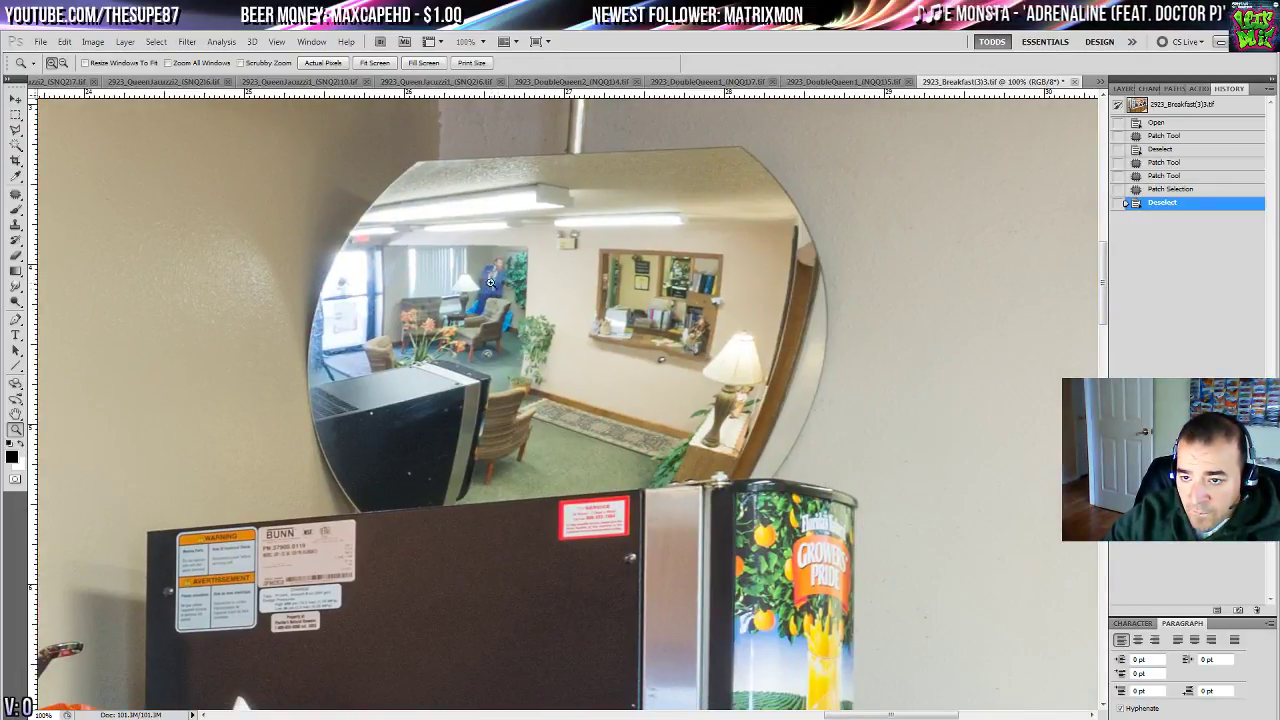
{"action": "left_click_drag", "start_coordinate": [490, 283], "coordinate": [496, 418]}
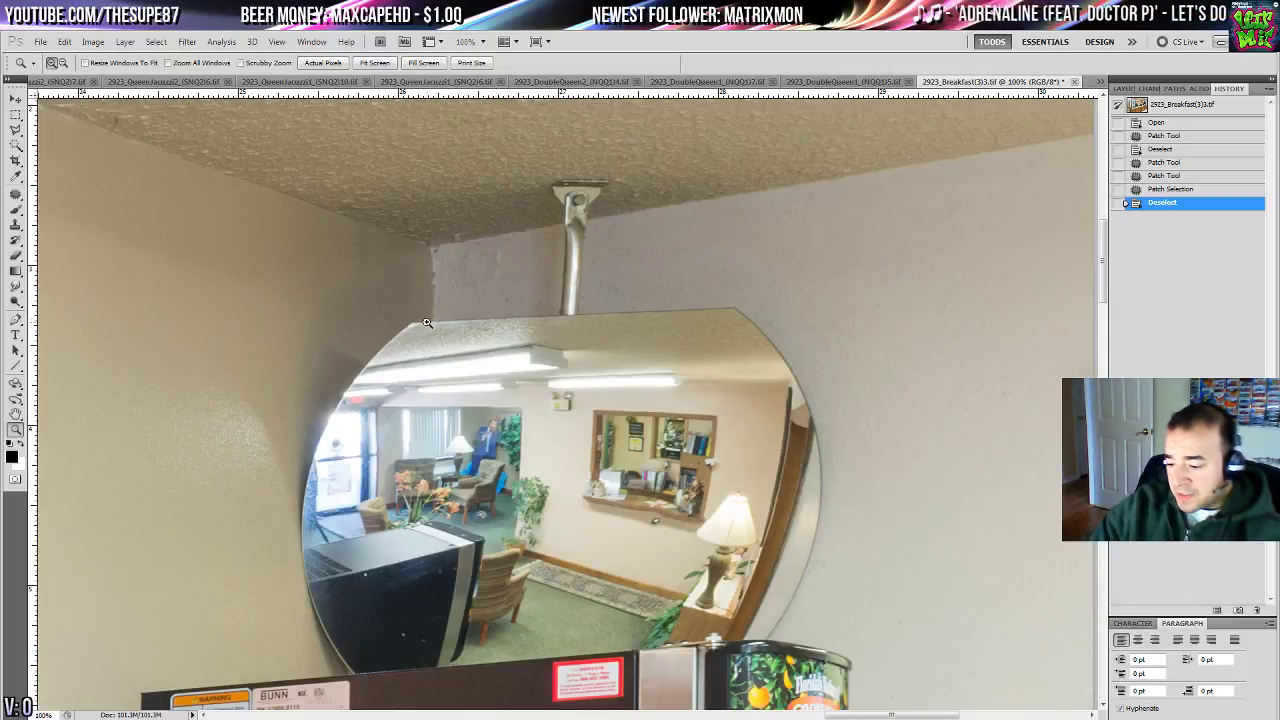
{"action": "key", "text": "ctrl+minus"}
{"action": "key", "text": "ctrl+minus"}
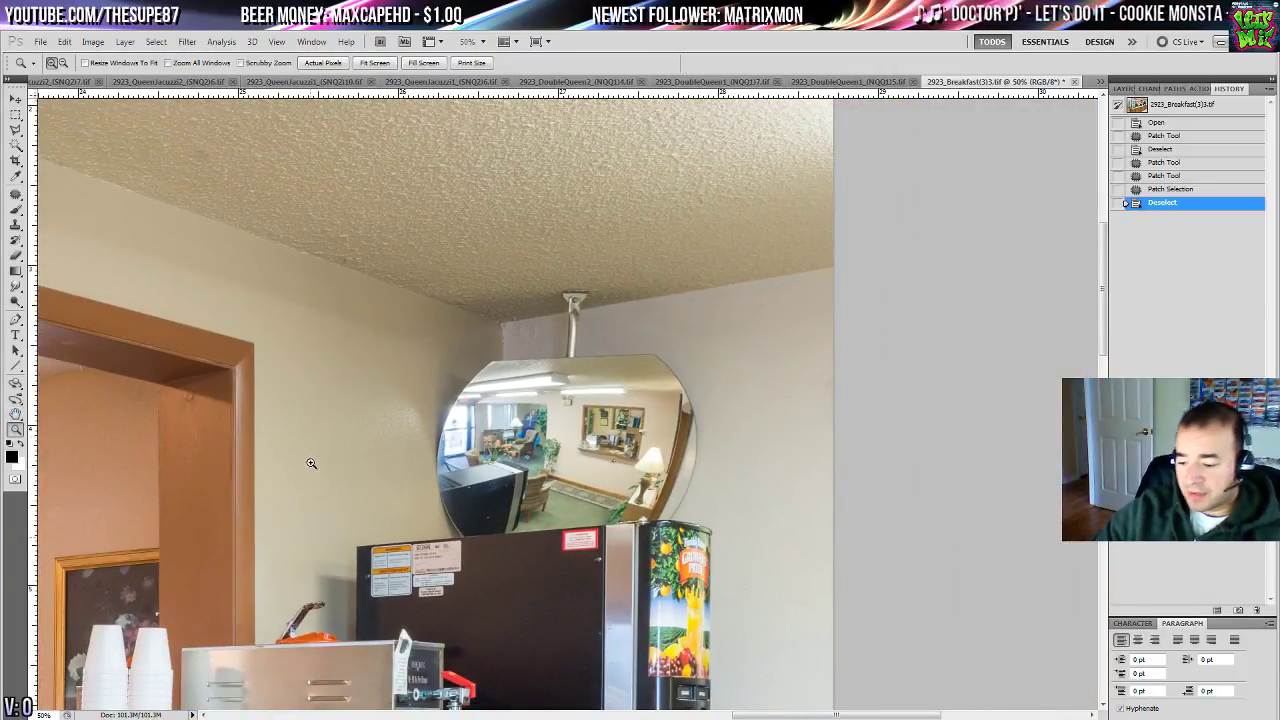
{"action": "double_click", "coordinate": [16, 430]}
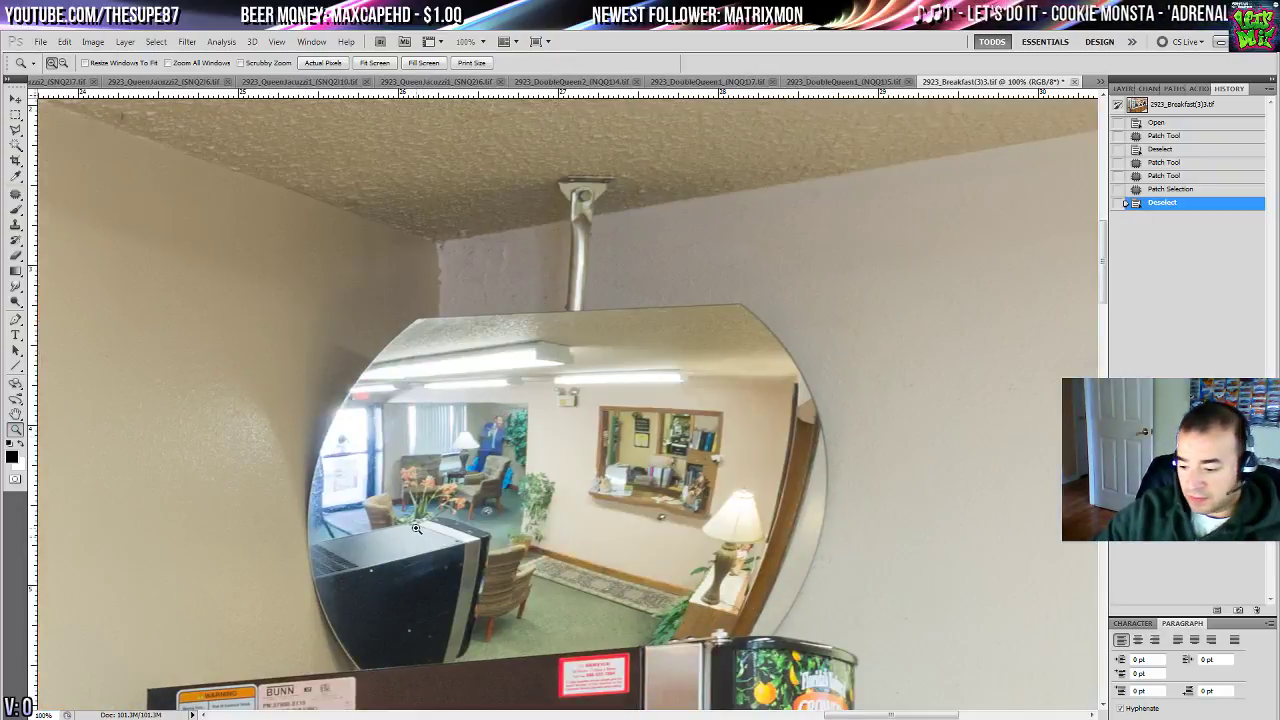
{"action": "key", "text": "ctrl+minus"}
{"action": "key", "text": "ctrl+minus"}
{"action": "key", "text": "ctrl+minus"}
{"action": "key", "text": "ctrl+minus"}
{"action": "key", "text": "ctrl+minus"}
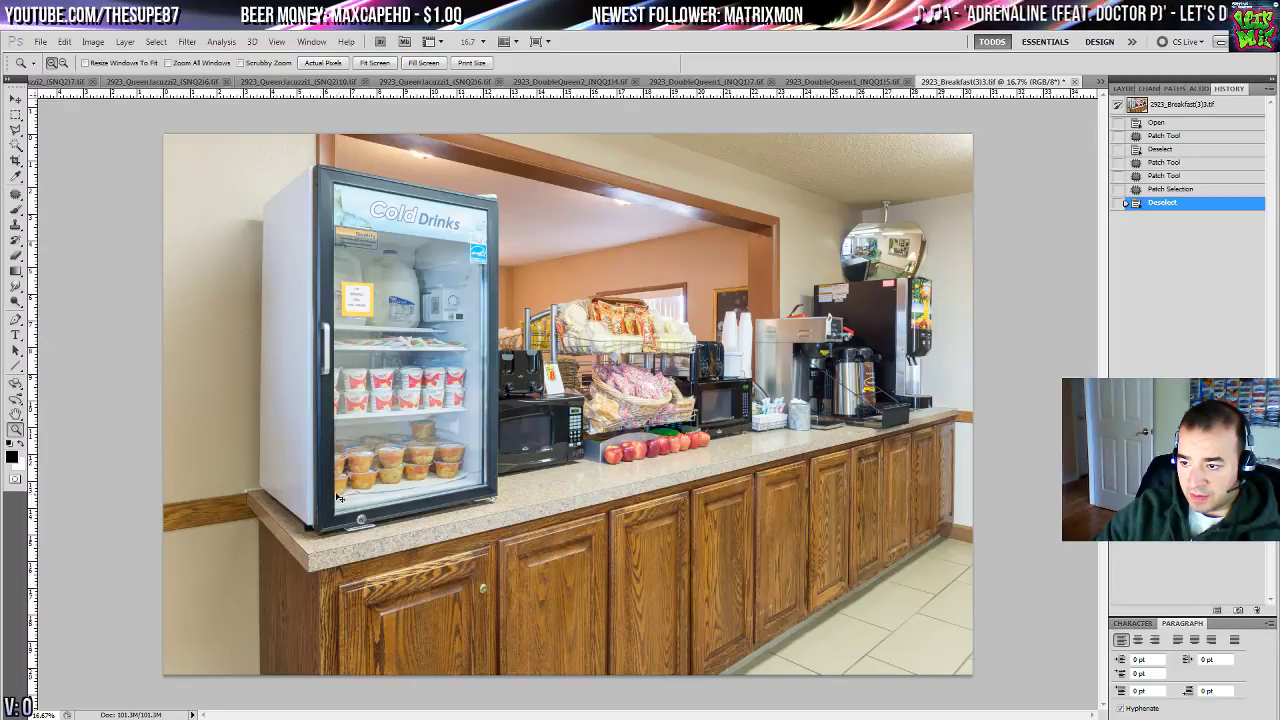
- Patch out the emergency light on the wall reflected in the convex mirror, using clean wall as the source
{"action": "left_click", "coordinate": [922, 254]}
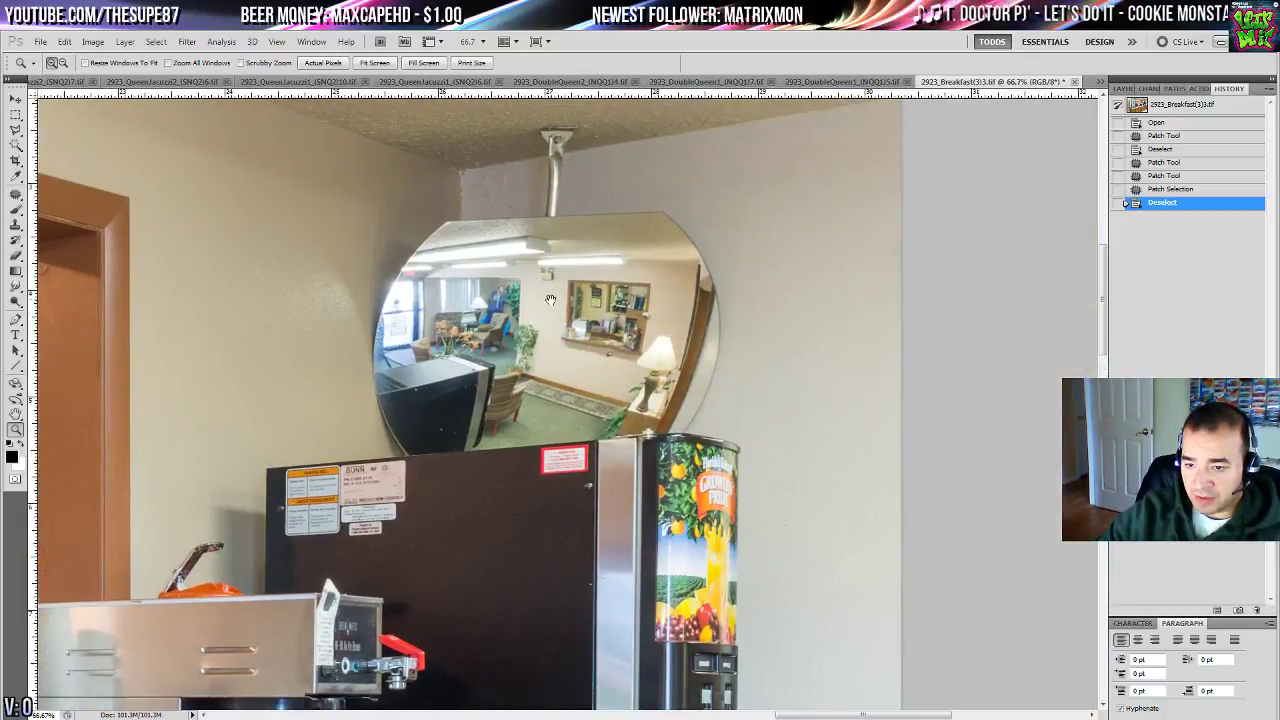
{"action": "left_click", "coordinate": [550, 300]}
{"action": "left_click", "coordinate": [16, 197]}
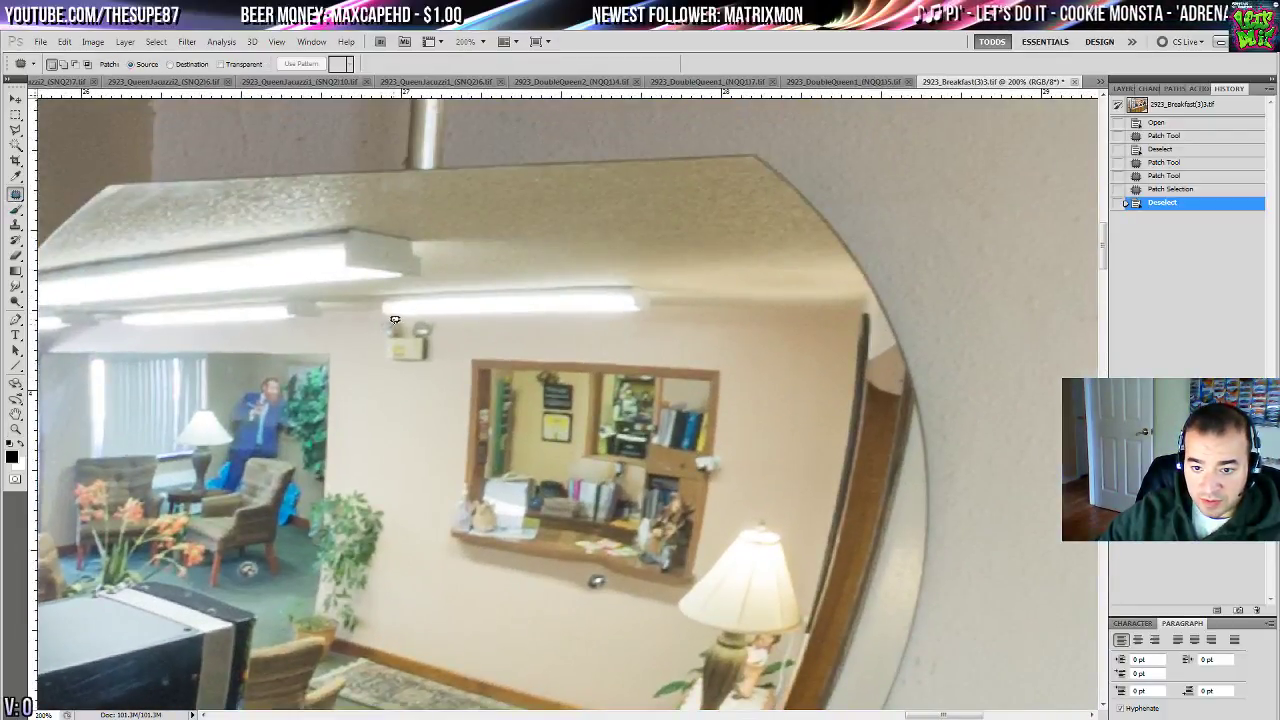
{"action": "mouse_move", "coordinate": [401, 315]}
{"action": "left_mouse_down"}
{"action": "mouse_move", "coordinate": [371, 344]}
{"action": "mouse_move", "coordinate": [451, 323]}
{"action": "mouse_move", "coordinate": [443, 313]}
{"action": "left_mouse_up"}
{"action": "left_click_drag", "start_coordinate": [423, 355], "coordinate": [421, 420]}
{"action": "key", "text": "ctrl+d"}
- Patch out the small spot beneath the reflected front-desk window and the other blemishes near it in the mirror
{"action": "left_click_drag", "start_coordinate": [419, 468], "coordinate": [314, 385]}
{"action": "mouse_move", "coordinate": [597, 364]}
{"action": "left_mouse_down"}
{"action": "mouse_move", "coordinate": [630, 376]}
{"action": "mouse_move", "coordinate": [600, 346]}
{"action": "mouse_move", "coordinate": [623, 390]}
{"action": "mouse_move", "coordinate": [611, 380]}
{"action": "mouse_move", "coordinate": [610, 394]}
{"action": "left_mouse_up"}
{"action": "key", "text": "ctrl+d"}
{"action": "key", "text": "ctrl+d"}
{"action": "mouse_move", "coordinate": [480, 489]}
{"action": "left_mouse_down"}
{"action": "mouse_move", "coordinate": [486, 500]}
{"action": "mouse_move", "coordinate": [436, 492]}
{"action": "mouse_move", "coordinate": [788, 506]}
{"action": "left_mouse_up"}
{"action": "key", "text": "ctrl+d"}
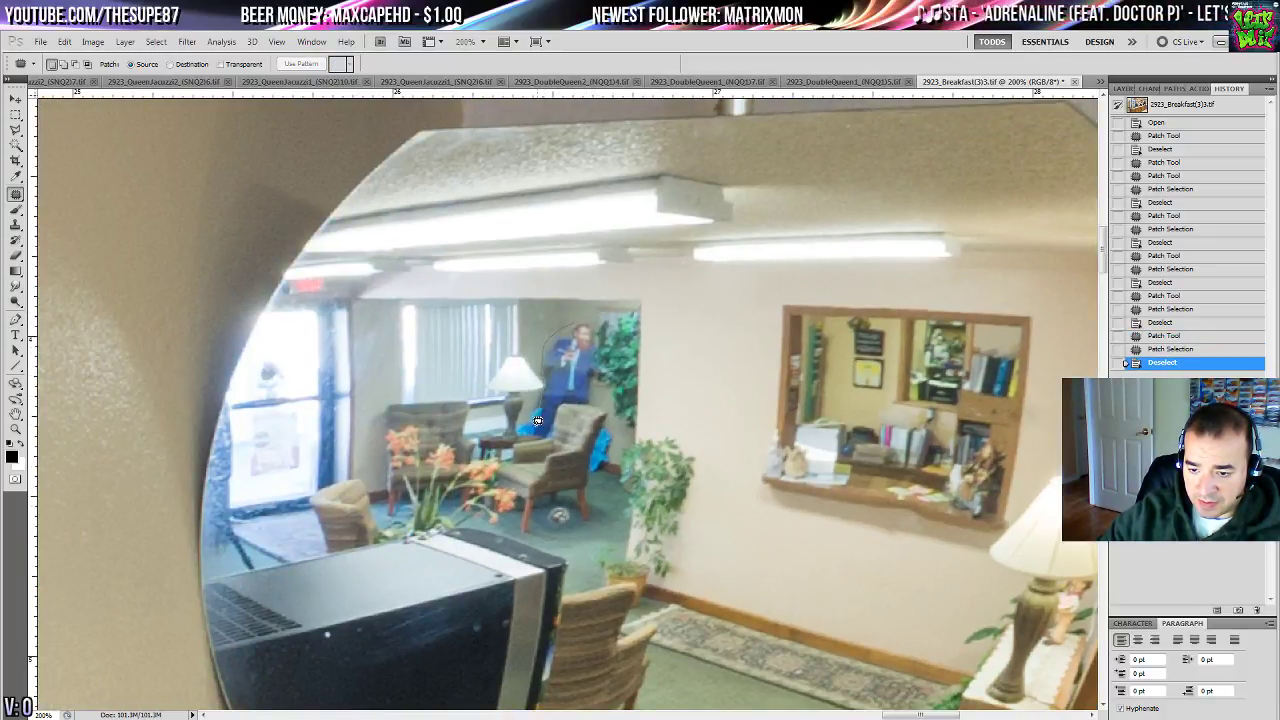
- Patch out the person in blue standing behind the armchair in the mirror's reflection
{"action": "left_click_drag", "start_coordinate": [537, 421], "coordinate": [597, 377]}
{"action": "mouse_move", "coordinate": [593, 330]}
{"action": "left_mouse_down"}
{"action": "mouse_move", "coordinate": [582, 322]}
{"action": "mouse_move", "coordinate": [722, 356]}
{"action": "left_mouse_up"}
{"action": "key", "text": "ctrl+d"}
{"action": "left_click_drag", "start_coordinate": [587, 319], "coordinate": [587, 320]}
{"action": "left_click_drag", "start_coordinate": [586, 329], "coordinate": [571, 331]}
{"action": "key", "text": "ctrl+d"}
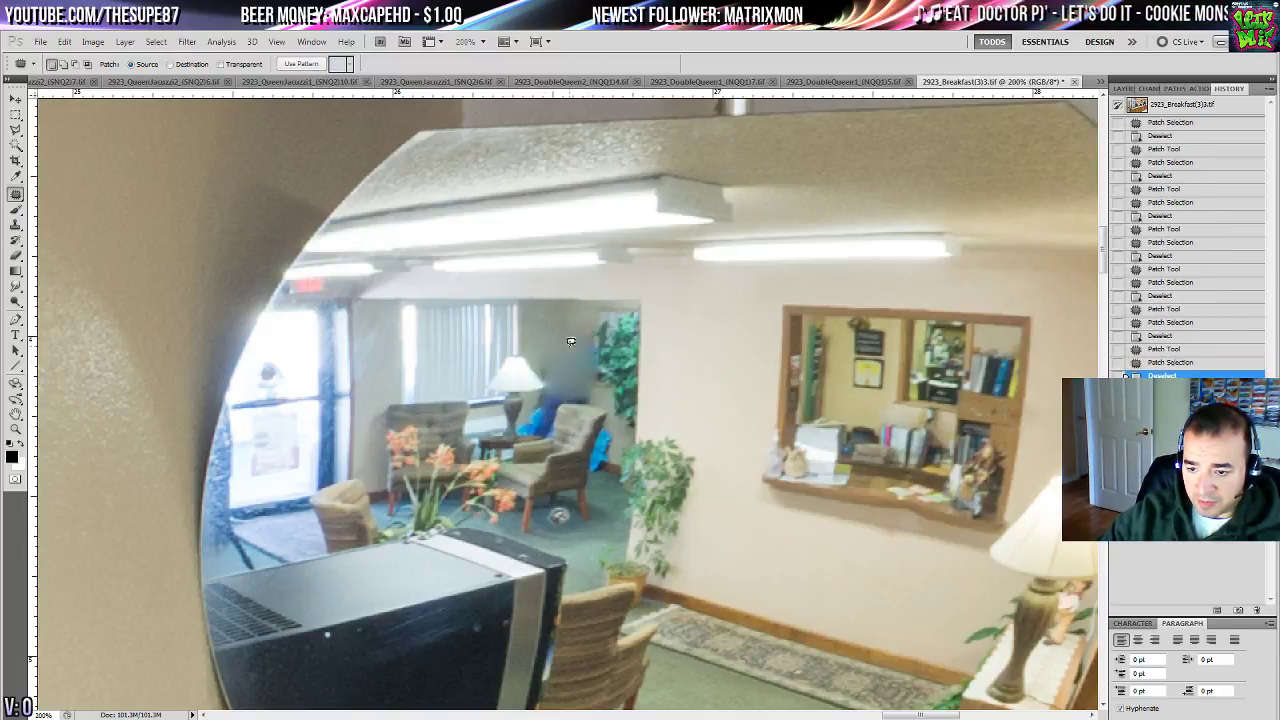
- Patch out the light specks on the black machine reflected in the lower part of the mirror
{"action": "mouse_move", "coordinate": [468, 404]}
{"action": "left_mouse_down"}
{"action": "mouse_move", "coordinate": [305, 402]}
{"action": "mouse_move", "coordinate": [646, 447]}
{"action": "left_mouse_up"}
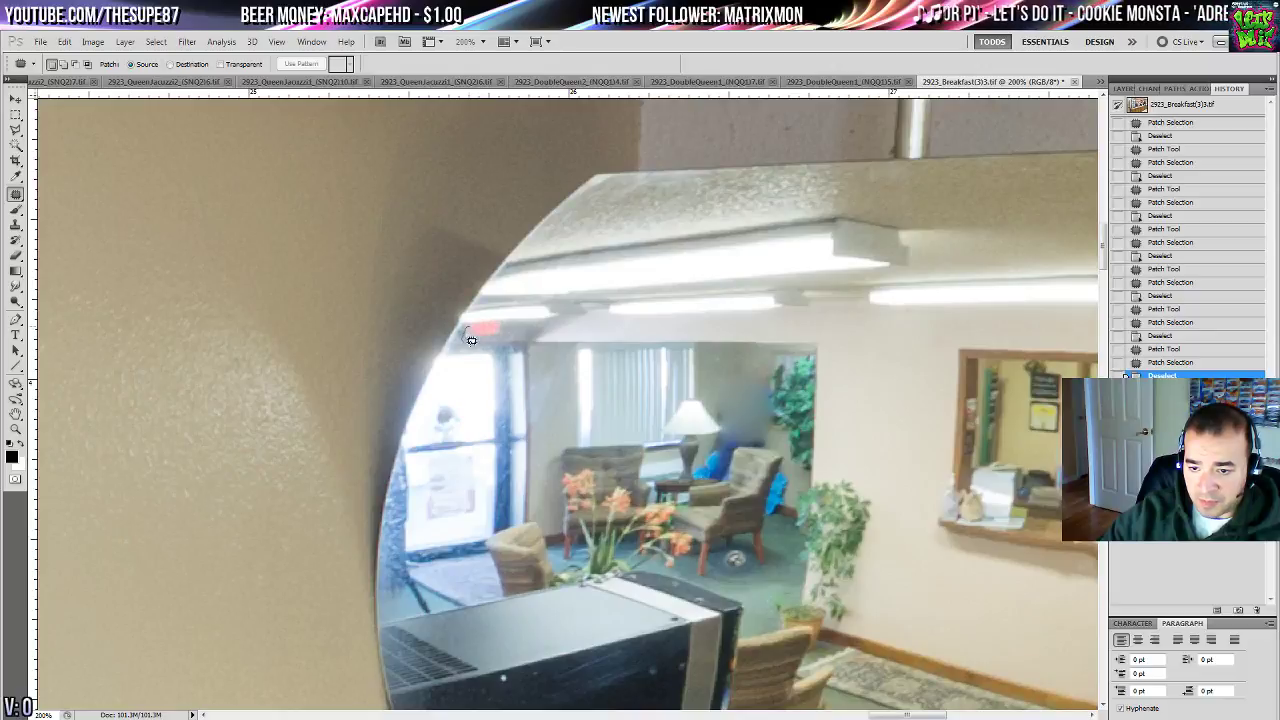
{"action": "left_click_drag", "start_coordinate": [649, 570], "coordinate": [522, 314]}
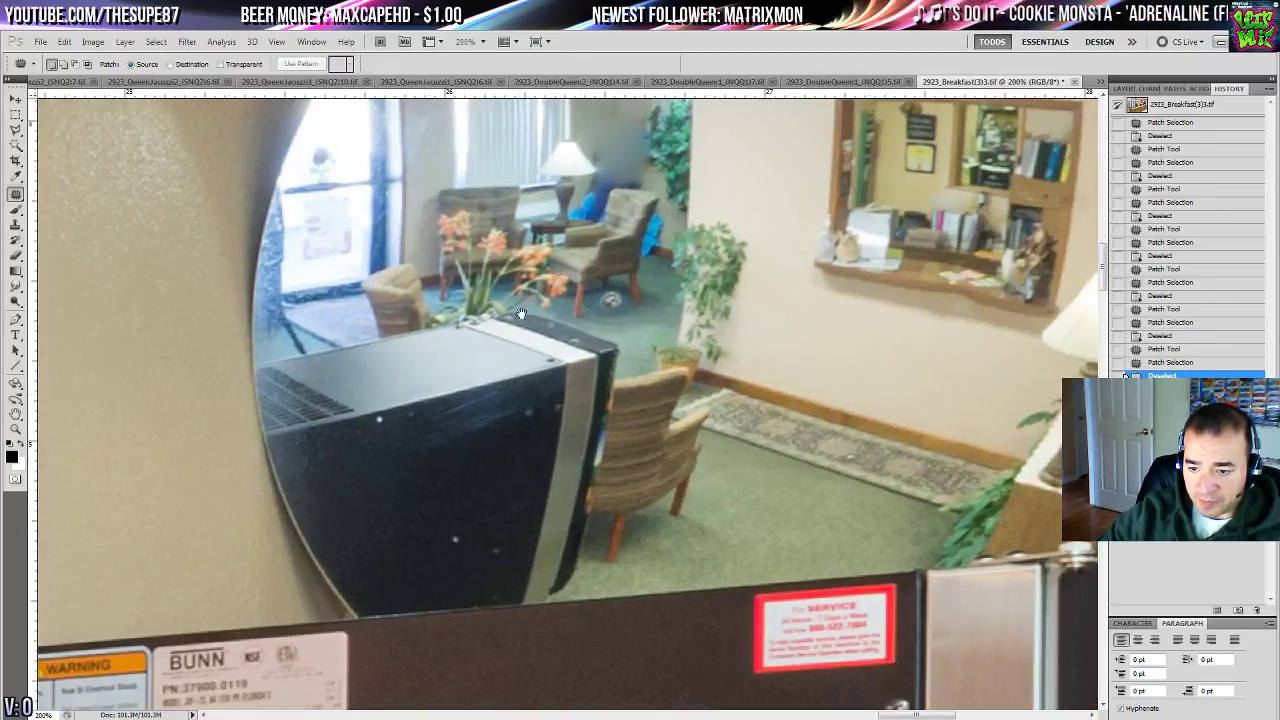
{"action": "left_click_drag", "start_coordinate": [586, 480], "coordinate": [330, 219]}
{"action": "mouse_move", "coordinate": [134, 153]}
{"action": "left_mouse_down"}
{"action": "mouse_move", "coordinate": [114, 150]}
{"action": "mouse_move", "coordinate": [140, 168]}
{"action": "left_mouse_up"}
{"action": "left_click_drag", "start_coordinate": [128, 165], "coordinate": [124, 192]}
{"action": "key", "text": "ctrl+d"}
{"action": "mouse_move", "coordinate": [211, 264]}
{"action": "left_mouse_down"}
{"action": "mouse_move", "coordinate": [248, 286]}
{"action": "mouse_move", "coordinate": [220, 264]}
{"action": "left_mouse_up"}
{"action": "left_click_drag", "start_coordinate": [222, 276], "coordinate": [229, 221]}
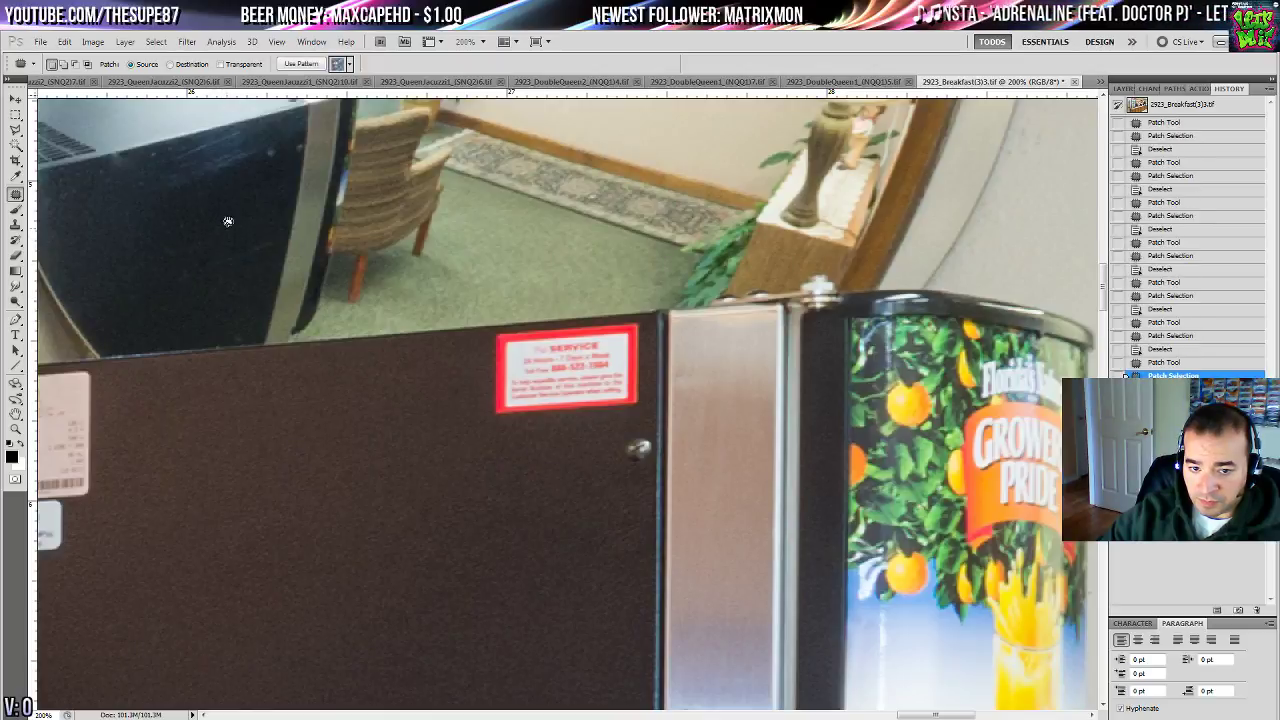
{"action": "key", "text": "ctrl+d"}
{"action": "key", "text": "ctrl+0"}
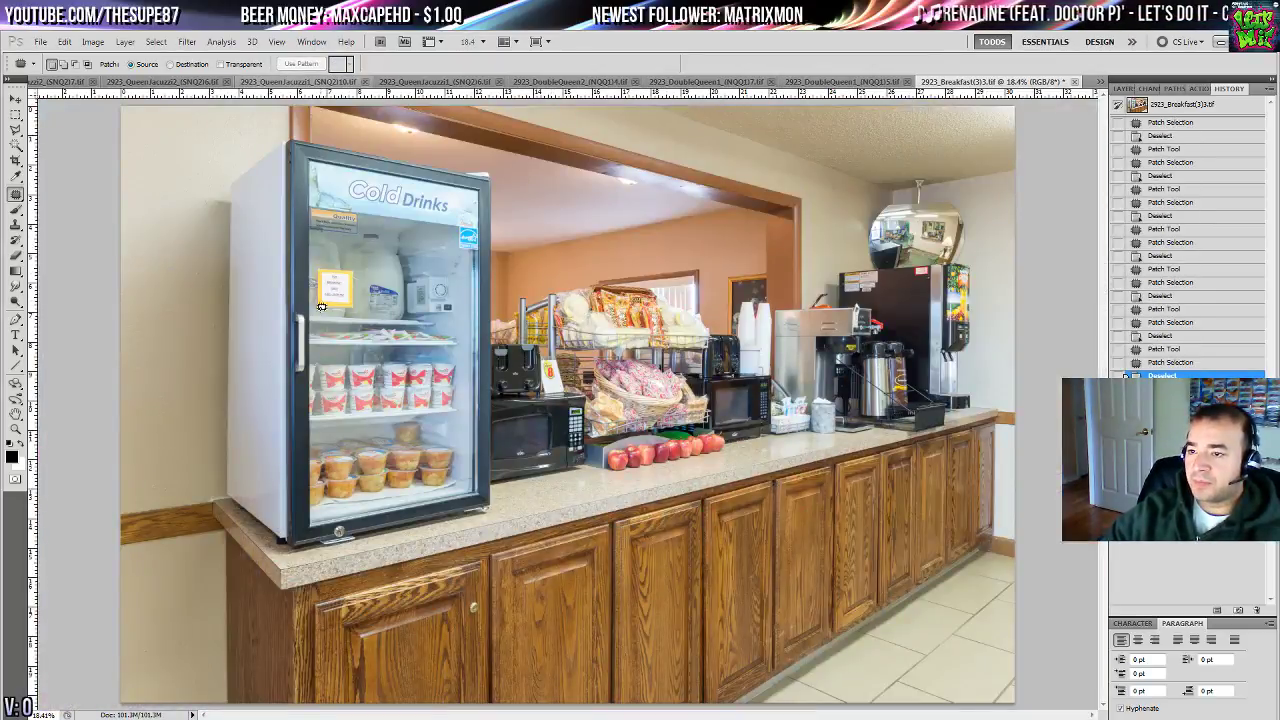
{"action": "left_click", "coordinate": [16, 430]}
{"action": "left_click", "coordinate": [873, 148]}
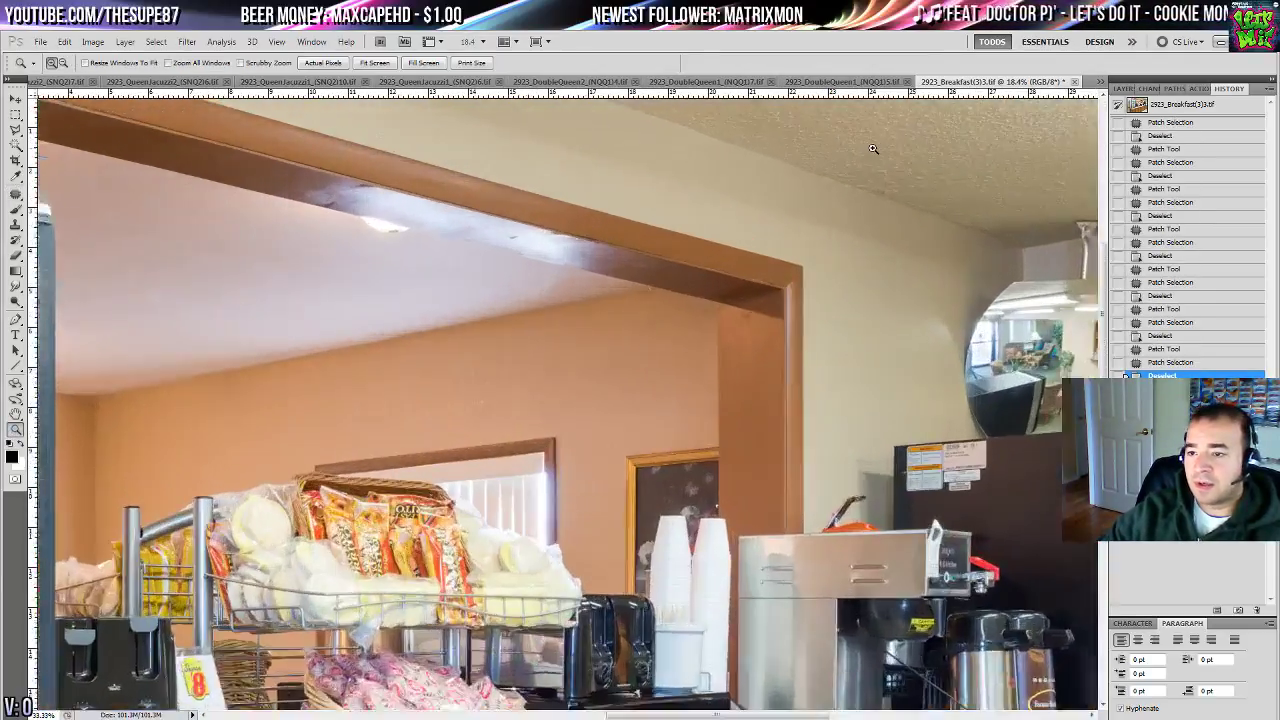
{"action": "left_click", "coordinate": [16, 193]}
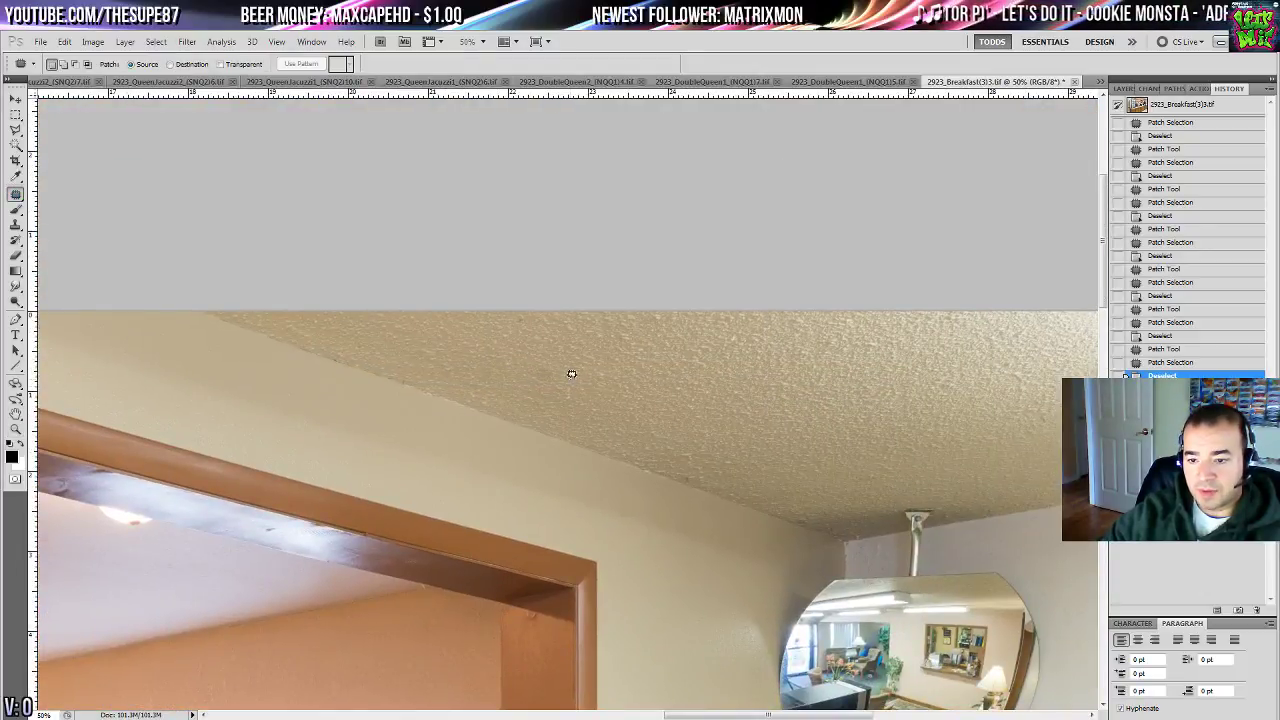
{"action": "key", "text": "l"}
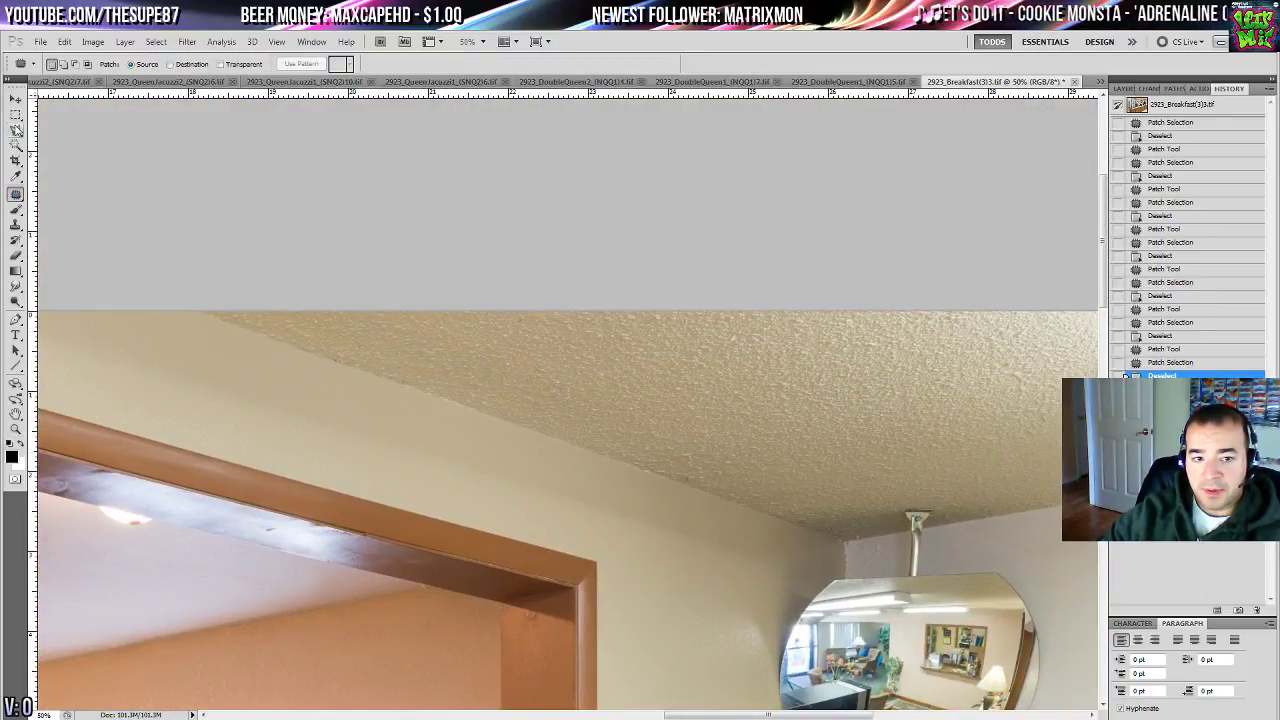
{"action": "left_click_drag", "start_coordinate": [714, 434], "coordinate": [400, 237]}
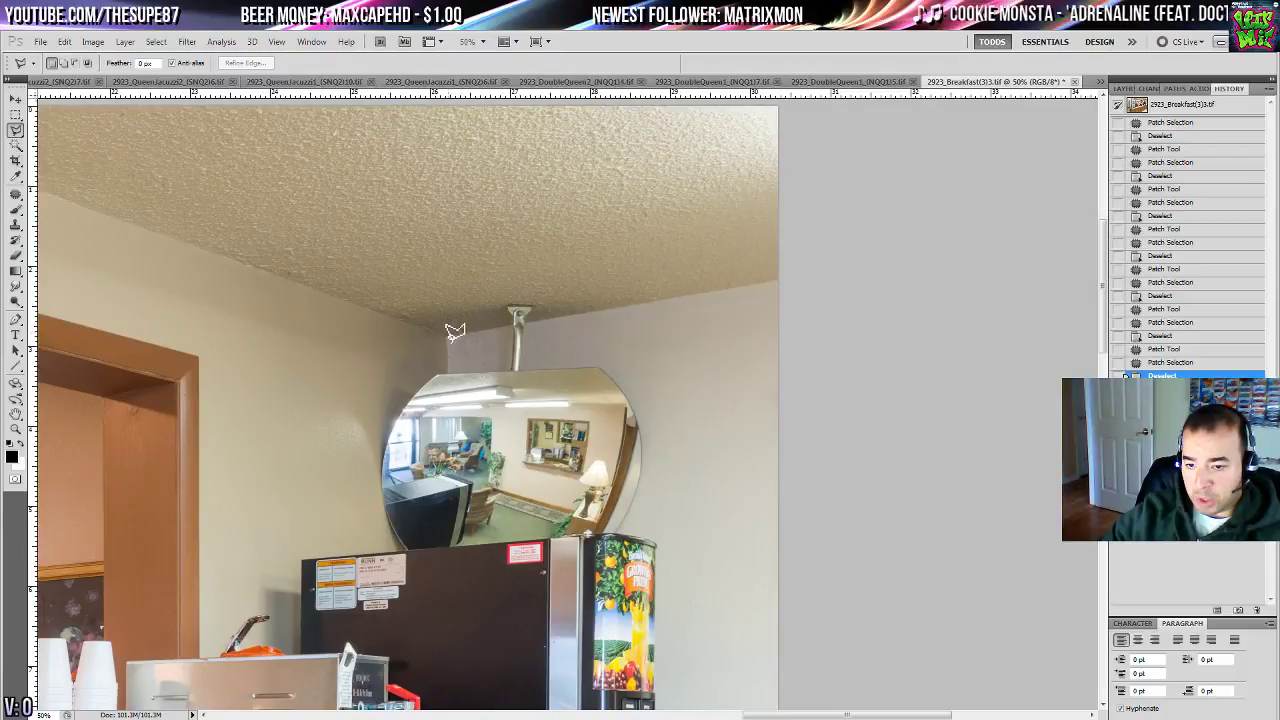
{"action": "left_click_drag", "start_coordinate": [203, 222], "coordinate": [466, 248]}
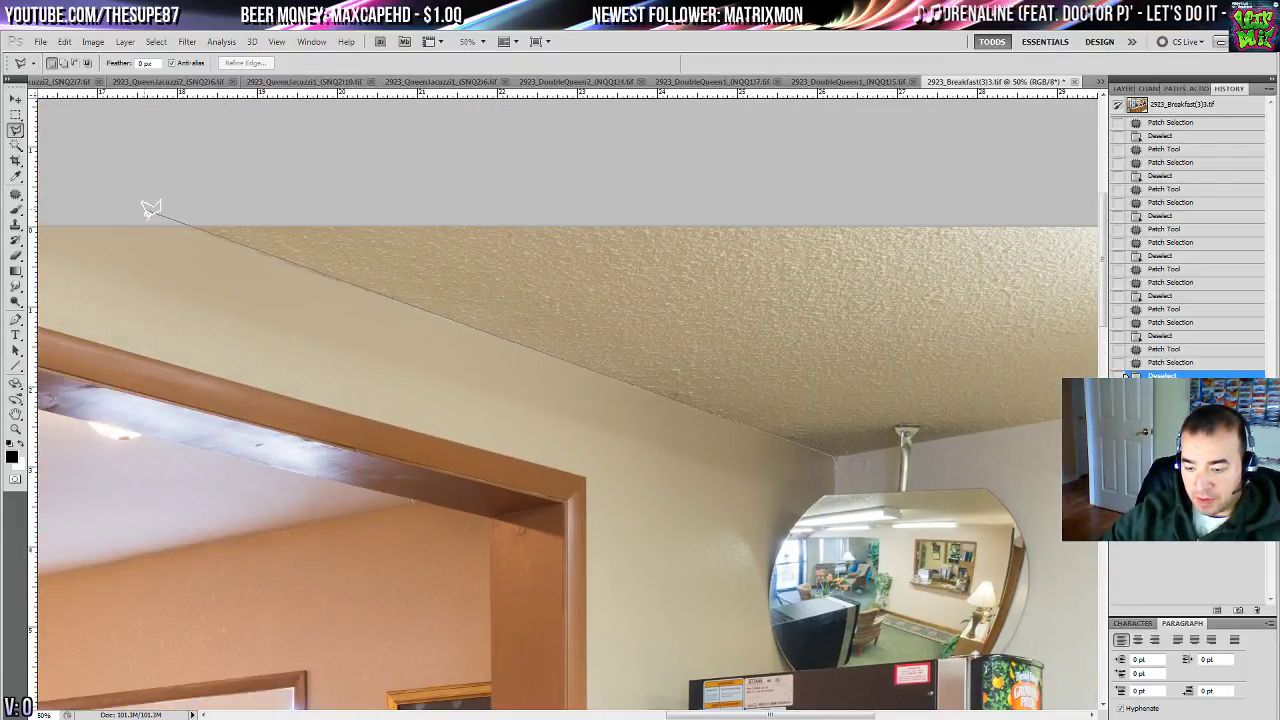
{"action": "left_click_drag", "start_coordinate": [574, 316], "coordinate": [167, 311]}
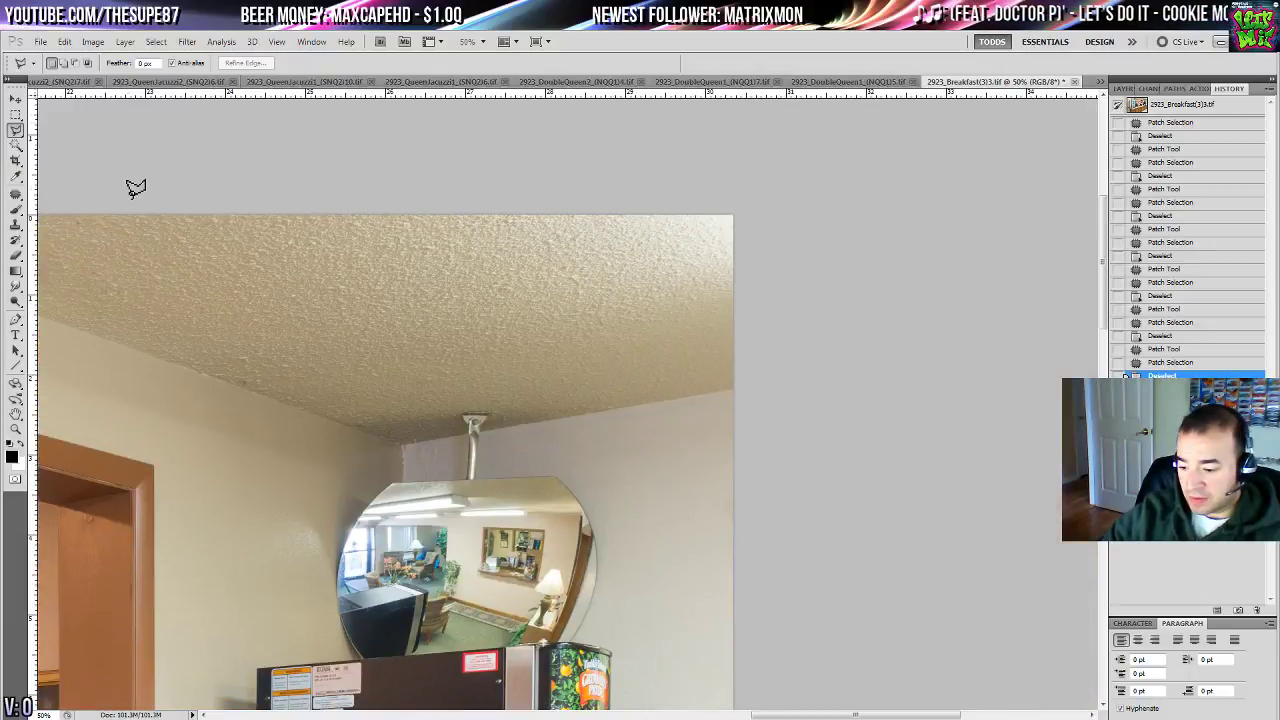
{"action": "key", "text": "ctrl+minus"}
- Desaturate the yellowish textured ceiling with the Sponge tool in Desaturate mode at 100% flow
{"action": "left_click", "coordinate": [16, 299]}
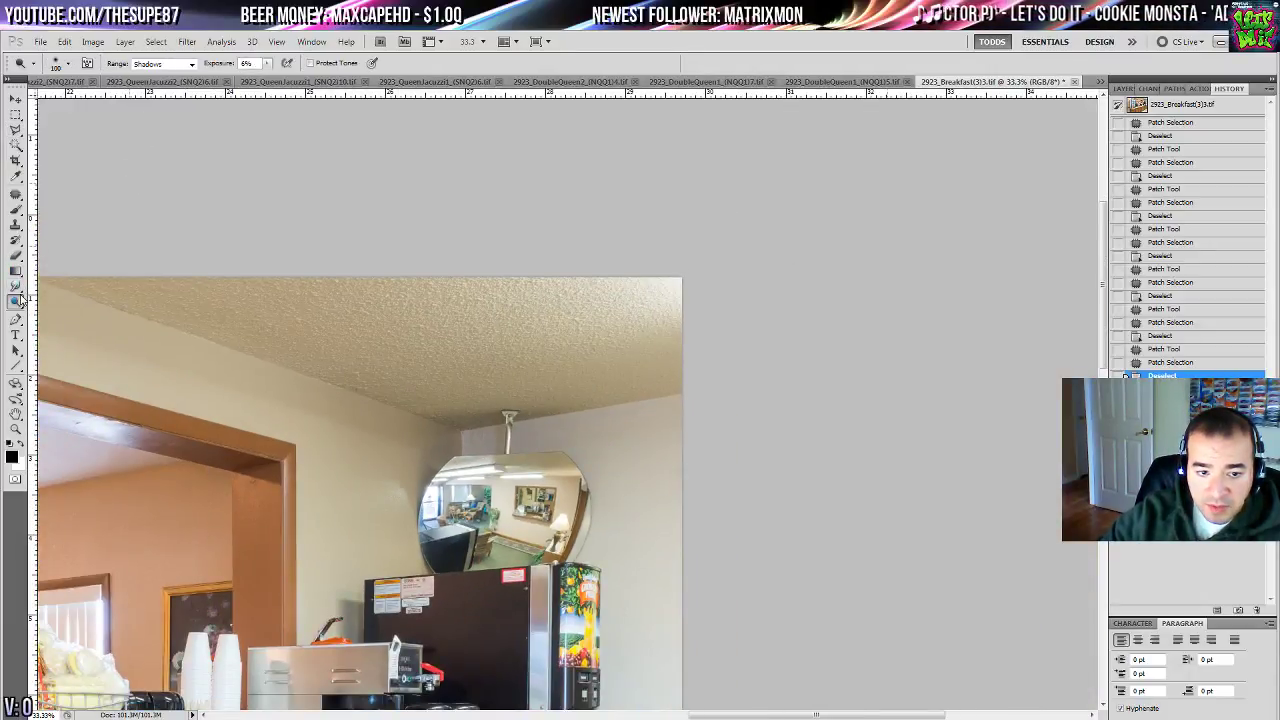
{"action": "right_click", "coordinate": [18, 300]}
{"action": "left_click", "coordinate": [53, 325]}
{"action": "left_click_drag", "start_coordinate": [314, 323], "coordinate": [581, 313]}
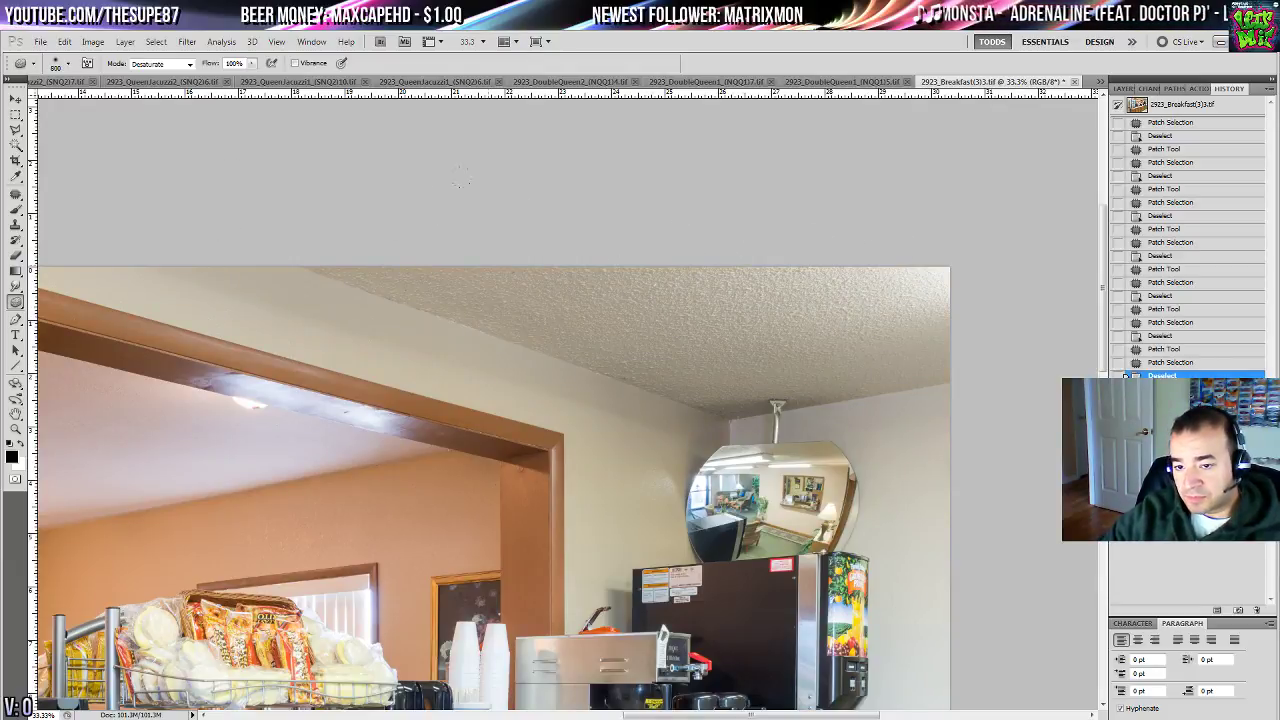
{"action": "left_click_drag", "start_coordinate": [421, 257], "coordinate": [766, 246]}
- Desaturate the wall above the wood-trimmed opening and around the convex mirror with the Sponge tool
{"action": "left_click_drag", "start_coordinate": [880, 300], "coordinate": [472, 153]}
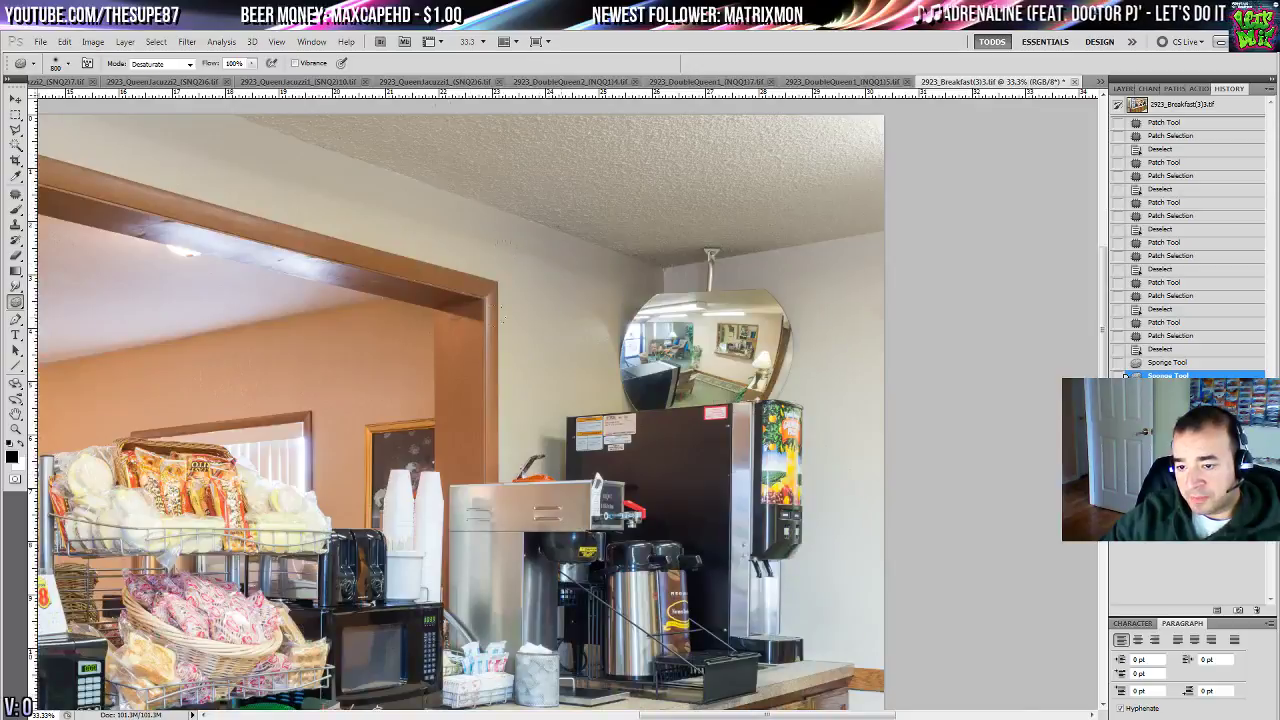
{"action": "left_click", "coordinate": [503, 243]}
{"action": "mouse_move", "coordinate": [898, 343]}
{"action": "left_mouse_down"}
{"action": "mouse_move", "coordinate": [778, 186]}
{"action": "mouse_move", "coordinate": [861, 451]}
{"action": "left_mouse_up"}
{"action": "left_click", "coordinate": [262, 180]}
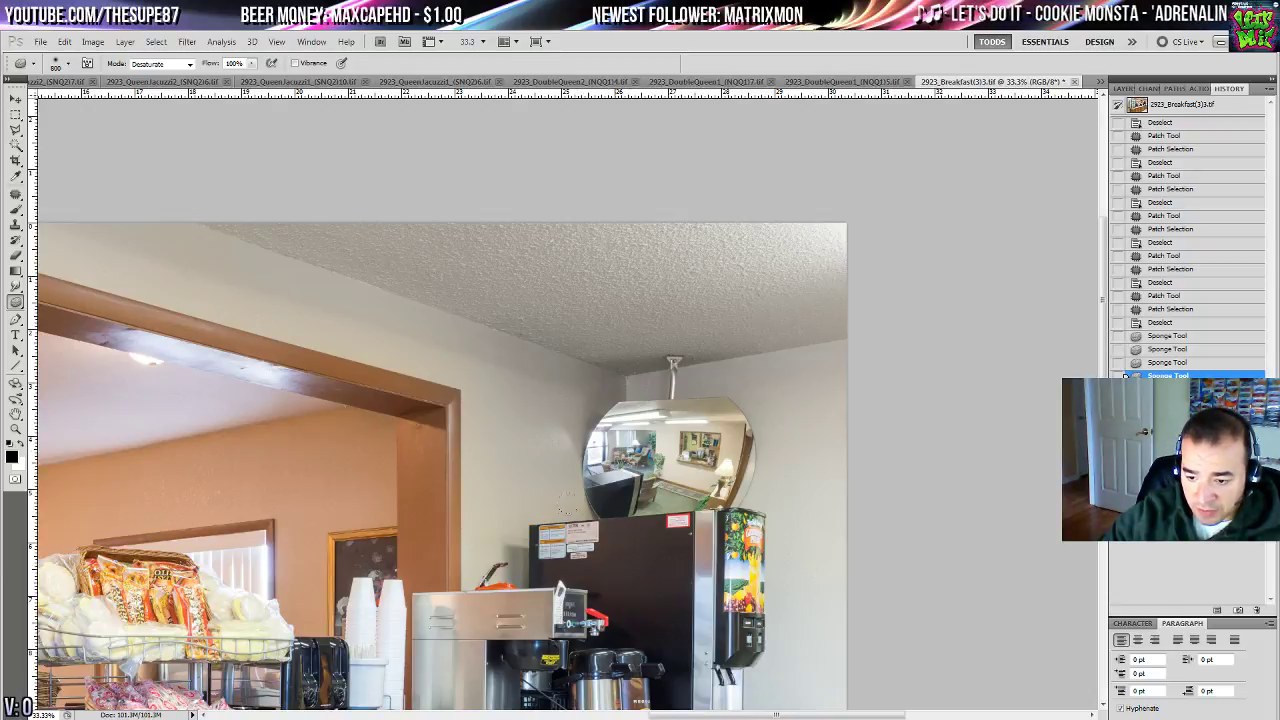
{"action": "left_click_drag", "start_coordinate": [566, 505], "coordinate": [571, 386]}
{"action": "left_click", "coordinate": [415, 218]}
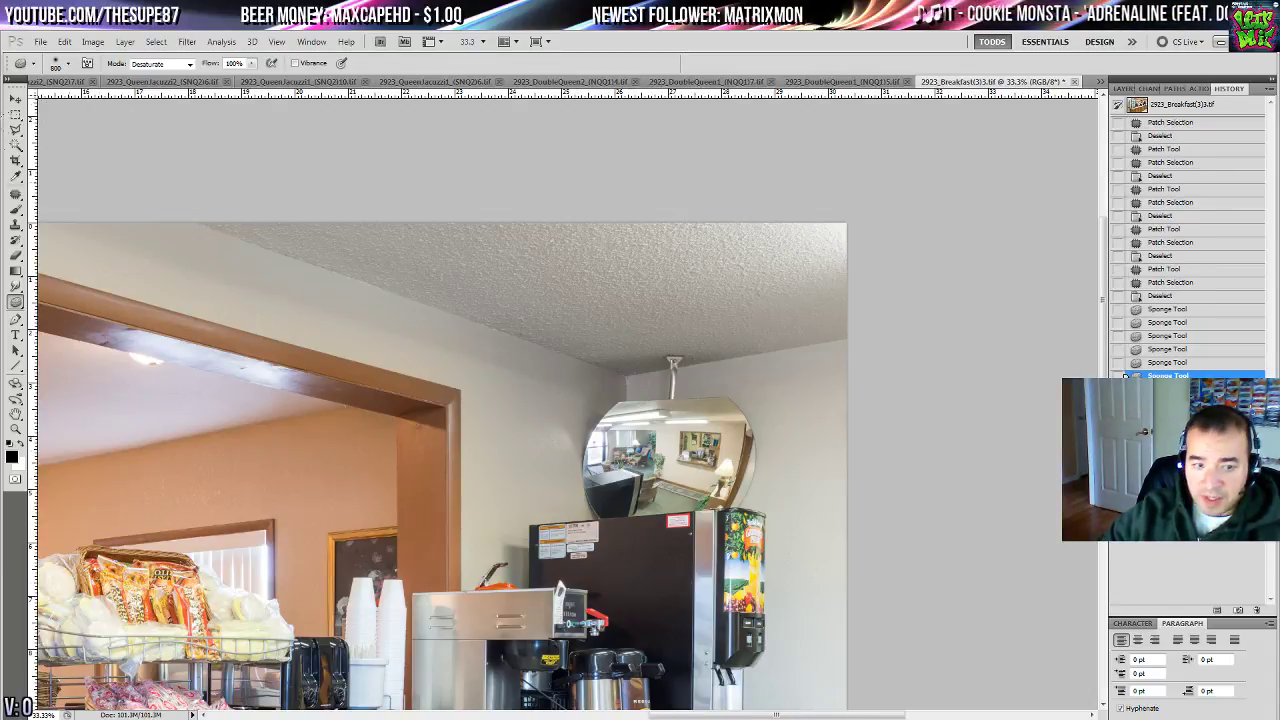
- Try brightening the ceiling with the Dodge tool, using the Shadows range at 6% exposure
{"action": "left_click", "coordinate": [15, 301]}
{"action": "left_click_drag", "start_coordinate": [38, 302], "coordinate": [42, 301]}
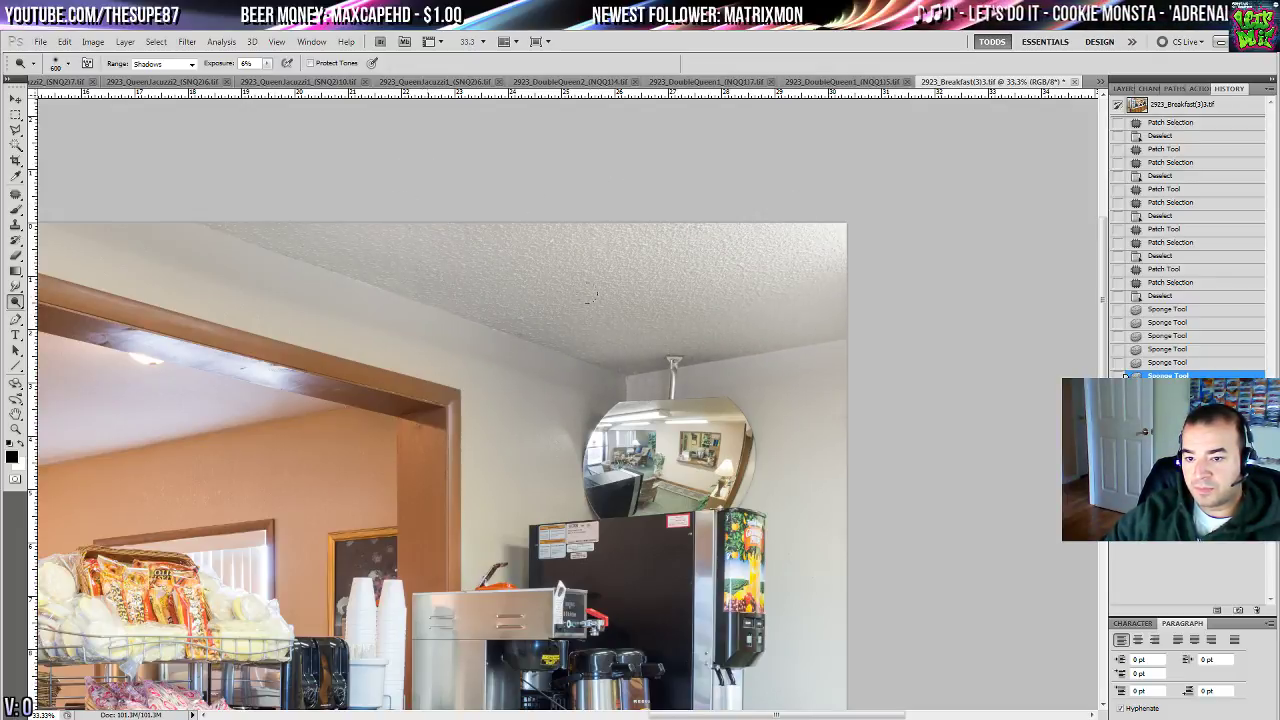
{"action": "left_click", "coordinate": [232, 179]}
{"action": "left_click_drag", "start_coordinate": [369, 249], "coordinate": [627, 219]}
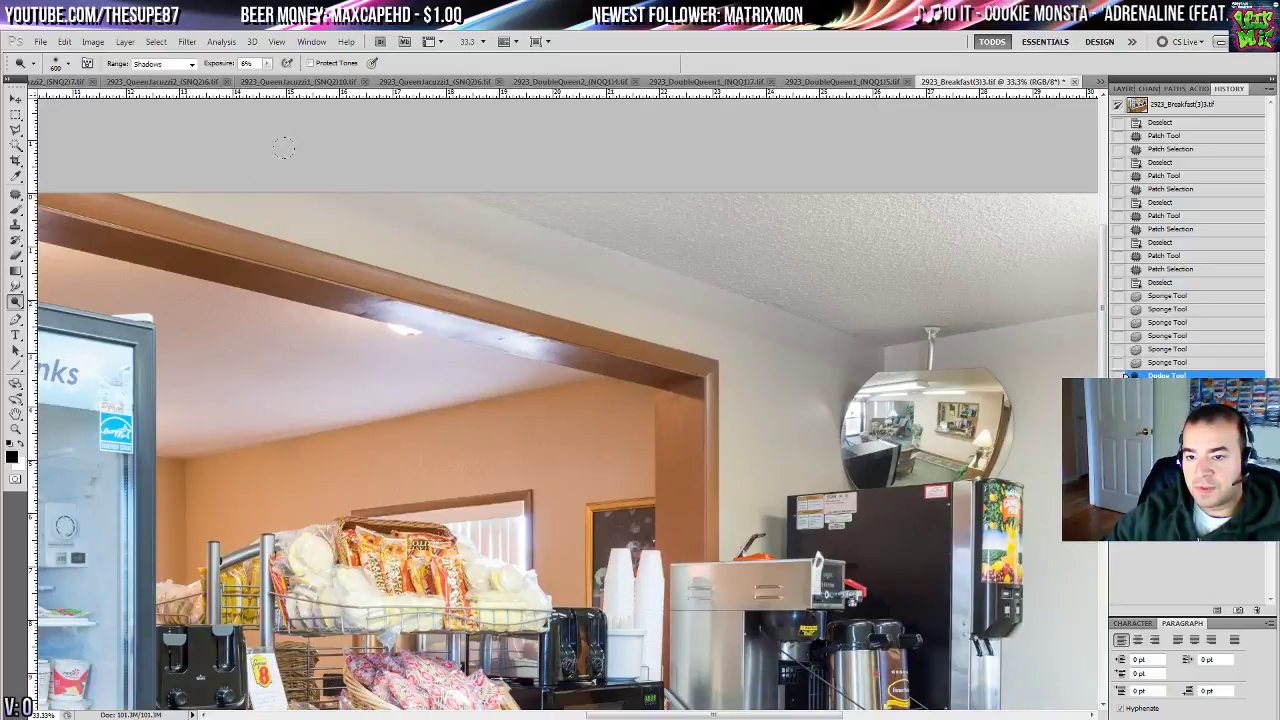
{"action": "left_click_drag", "start_coordinate": [775, 260], "coordinate": [864, 299]}
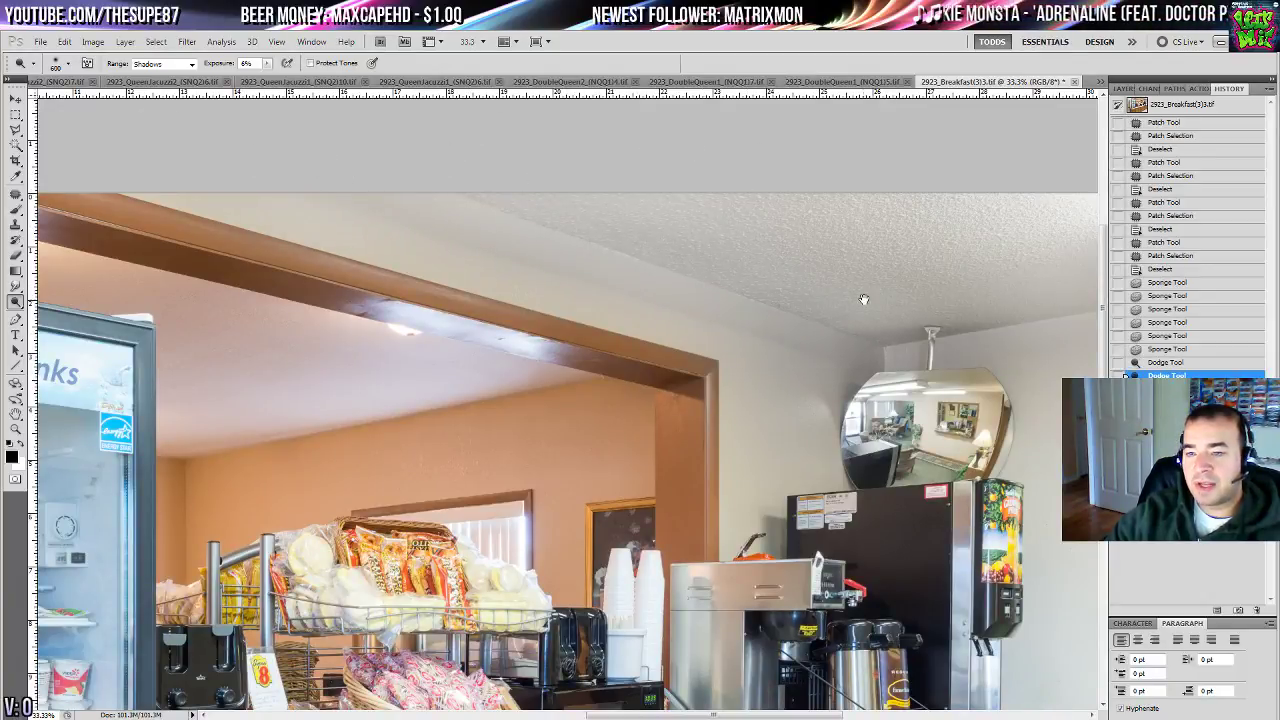
{"action": "left_click_drag", "start_coordinate": [786, 246], "coordinate": [656, 243]}
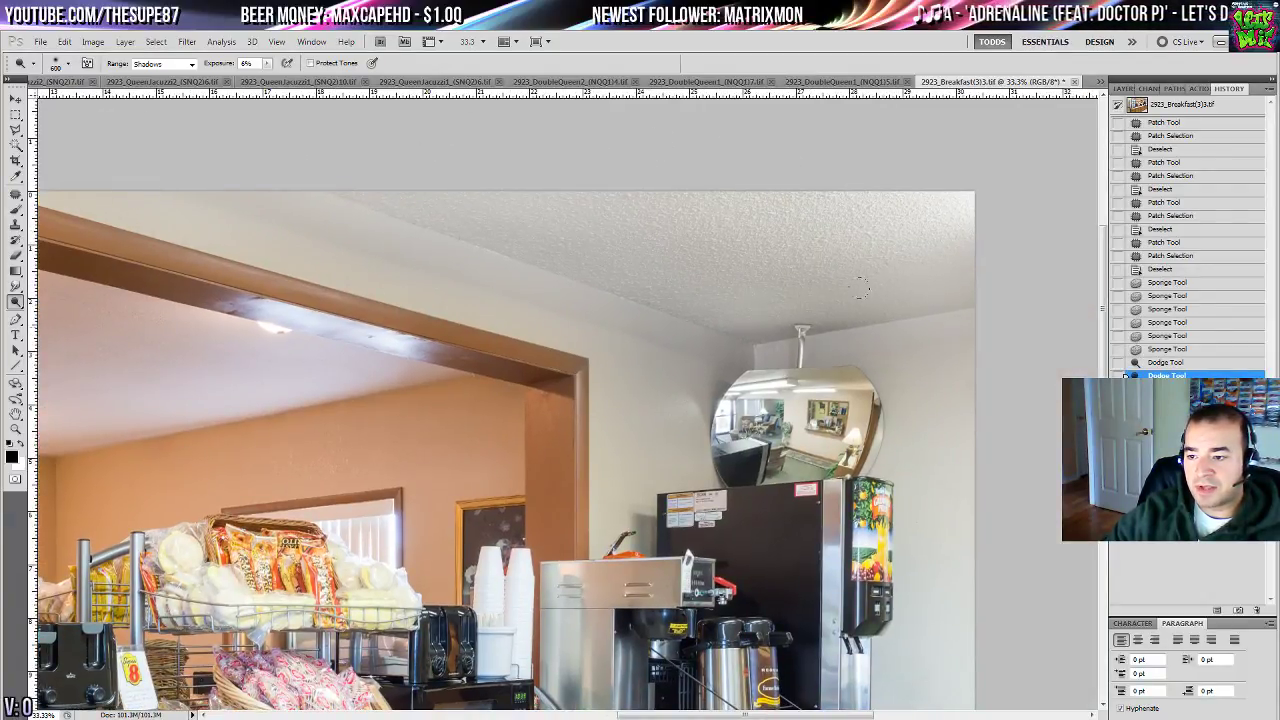
- Switch the Dodge range to Highlights and try brightening the ceiling further
{"action": "left_click", "coordinate": [160, 63]}
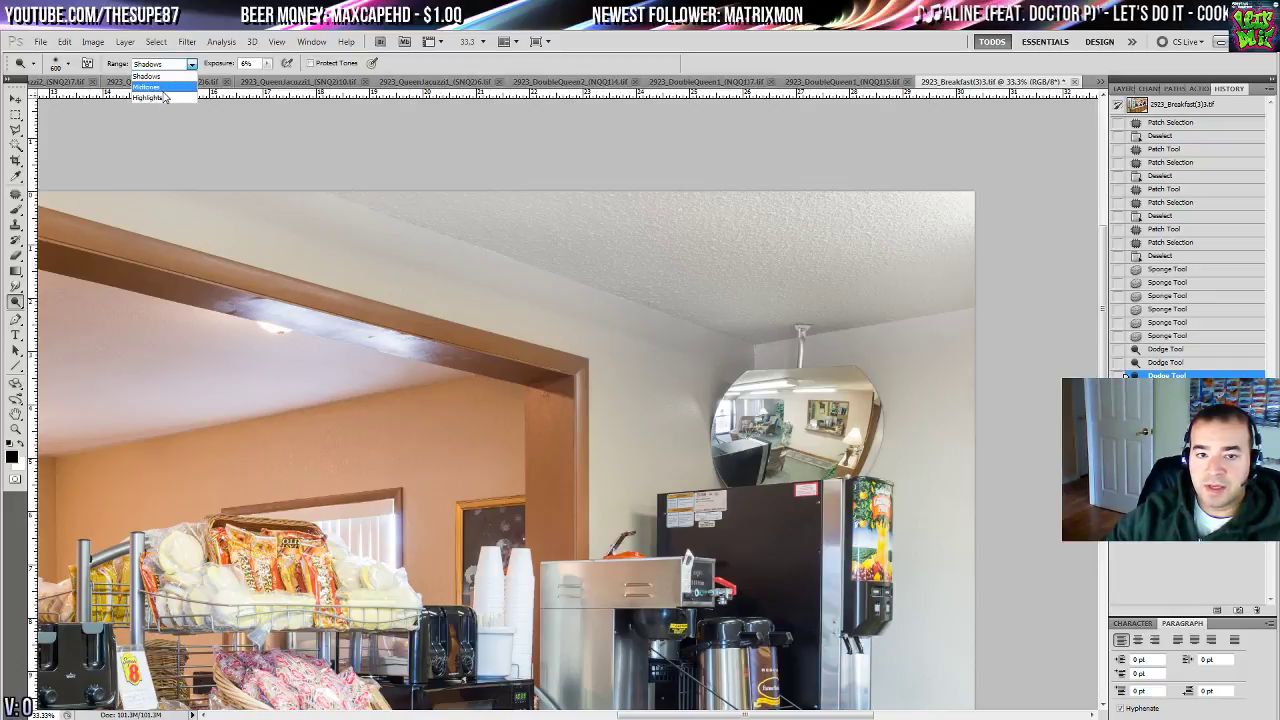
{"action": "left_click", "coordinate": [148, 93]}
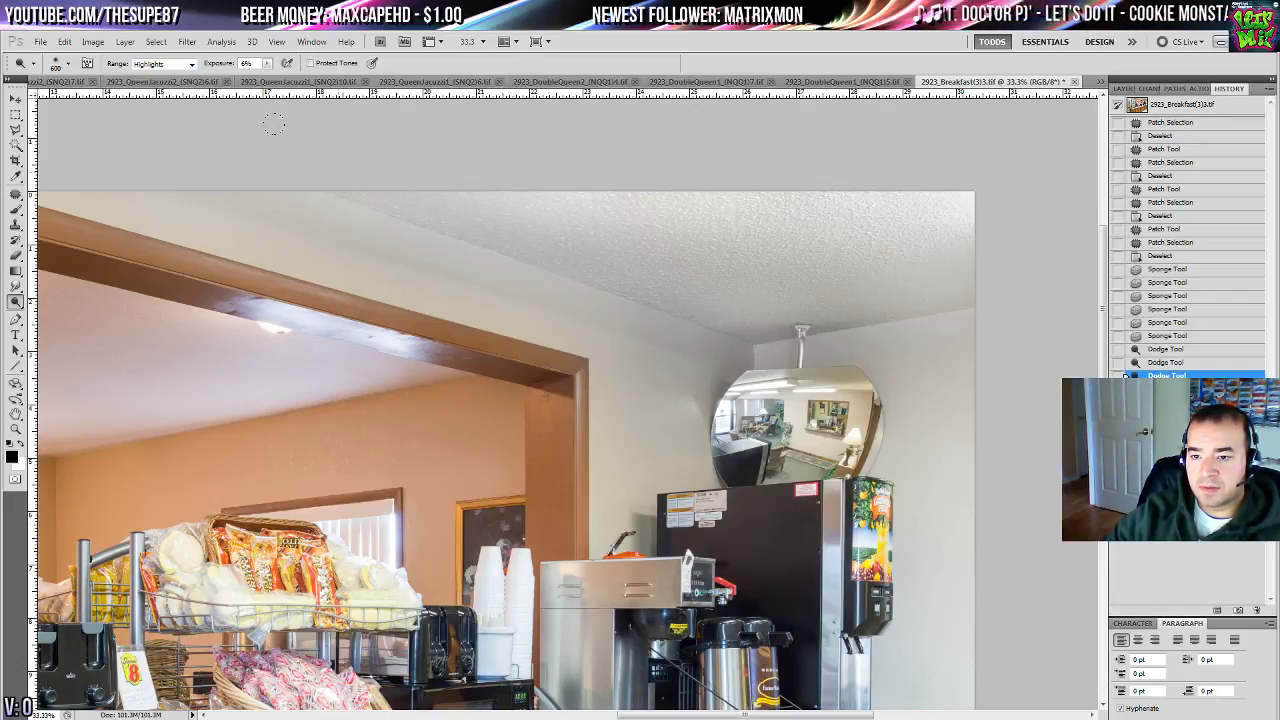
{"action": "mouse_move", "coordinate": [589, 195]}
{"action": "left_mouse_down"}
{"action": "mouse_move", "coordinate": [781, 233]}
{"action": "mouse_move", "coordinate": [947, 228]}
{"action": "mouse_move", "coordinate": [711, 260]}
{"action": "mouse_move", "coordinate": [966, 245]}
{"action": "mouse_move", "coordinate": [640, 258]}
{"action": "left_mouse_up"}
{"action": "mouse_move", "coordinate": [173, 119]}
{"action": "left_mouse_down"}
{"action": "mouse_move", "coordinate": [491, 251]}
{"action": "mouse_move", "coordinate": [170, 182]}
{"action": "mouse_move", "coordinate": [506, 181]}
{"action": "left_mouse_up"}
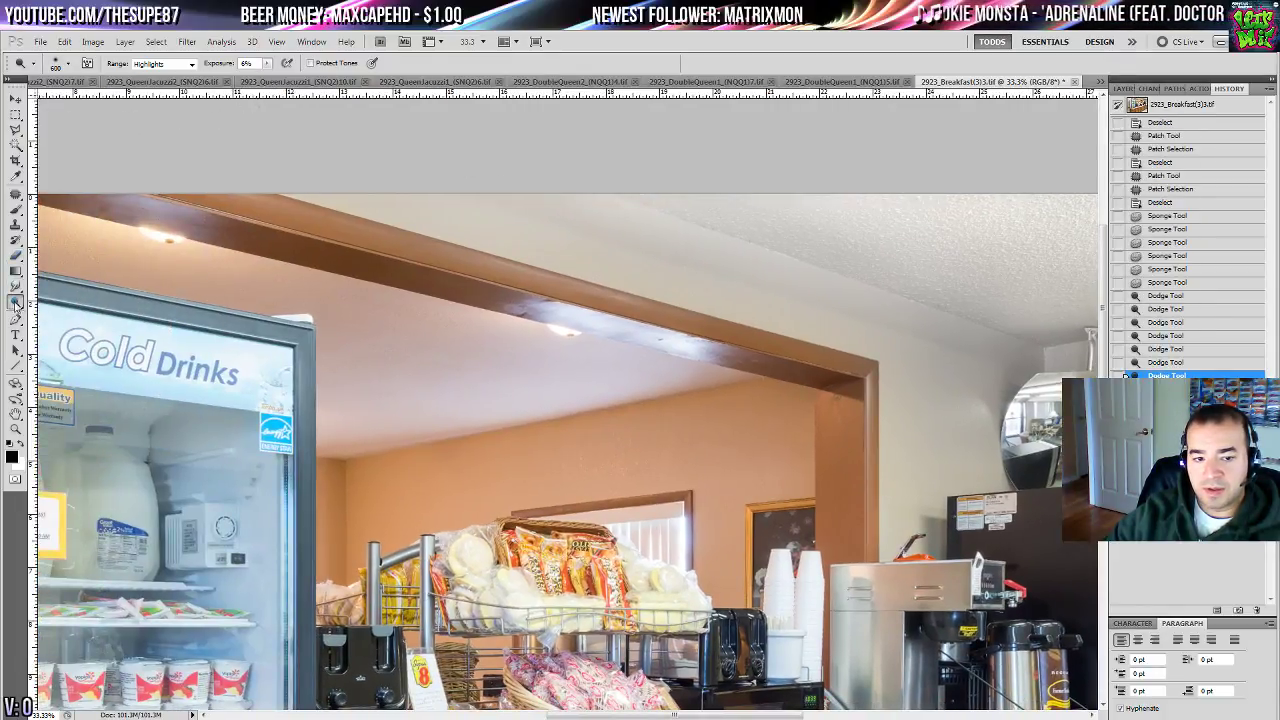
- Try desaturating the ceiling and the adjoining wall further with the Sponge tool
{"action": "left_click_drag", "start_coordinate": [15, 298], "coordinate": [60, 328]}
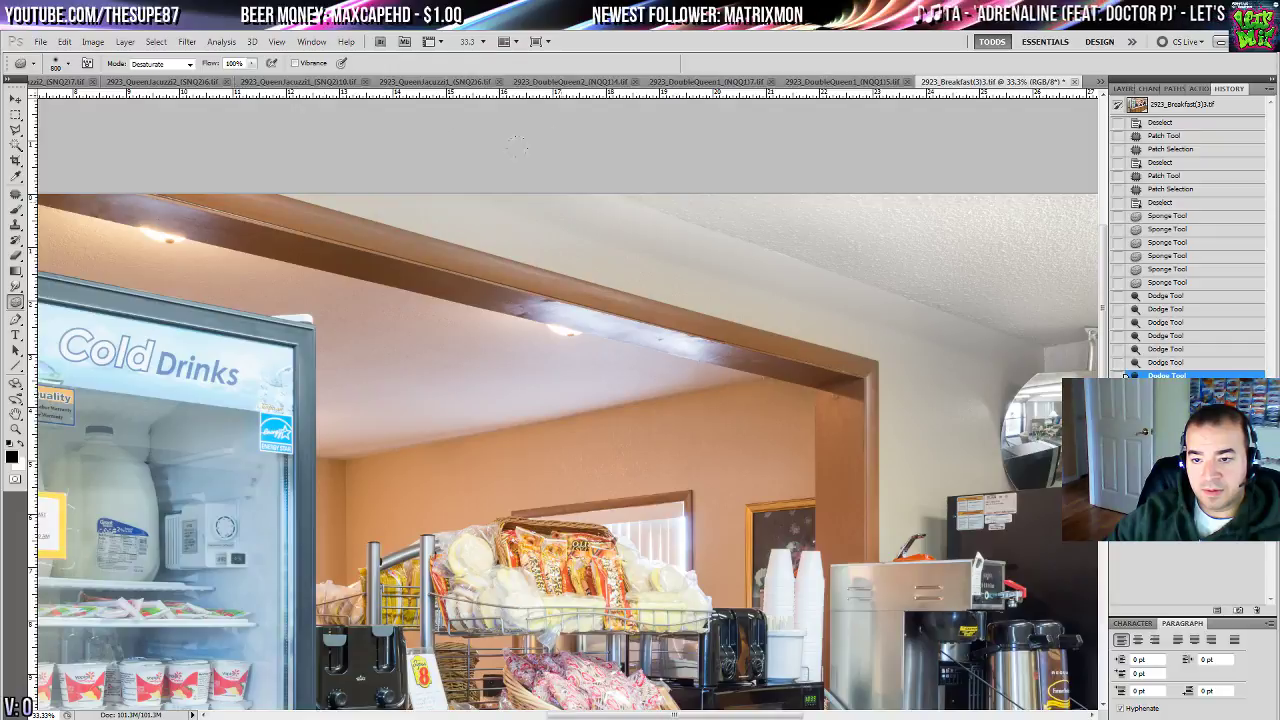
{"action": "left_click", "coordinate": [904, 254]}
{"action": "left_click_drag", "start_coordinate": [892, 360], "coordinate": [625, 242]}
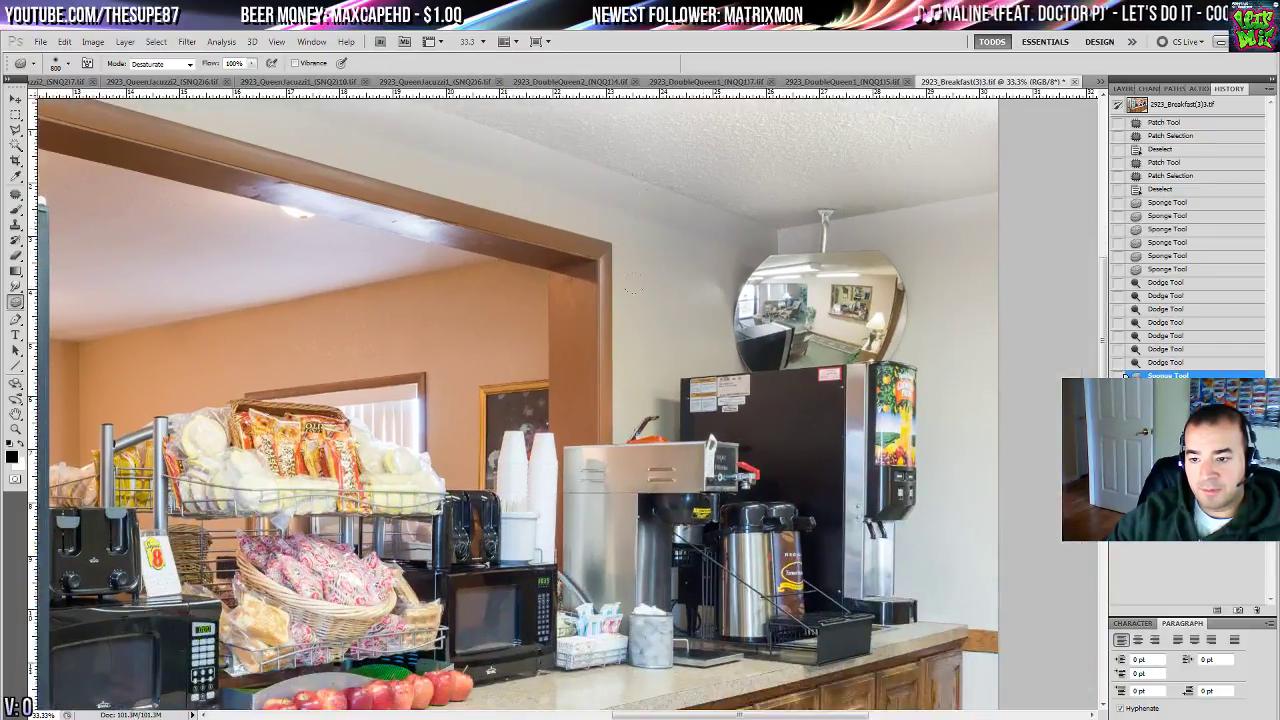
{"action": "left_click", "coordinate": [604, 213]}
- Roll the history back to the last sponge stroke made before the dodging
{"action": "key", "text": "ctrl+minus"}
{"action": "key", "text": "ctrl+minus"}
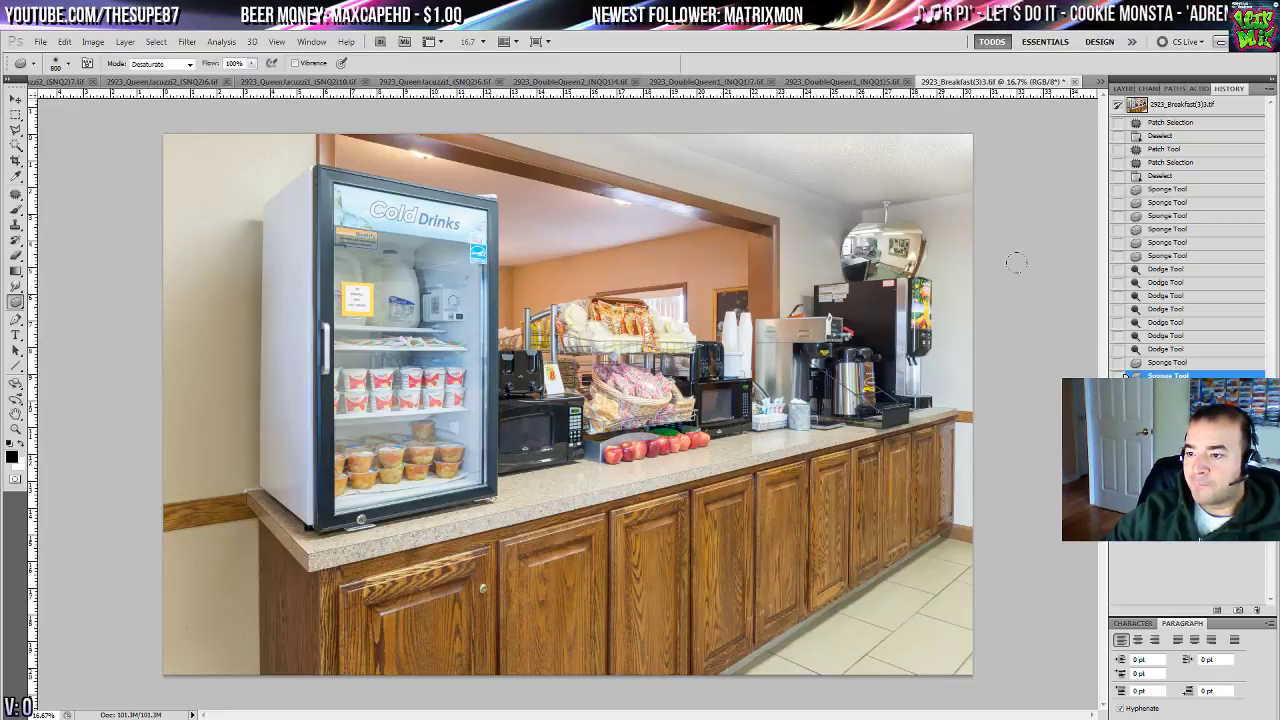
{"action": "left_click", "coordinate": [1168, 256]}
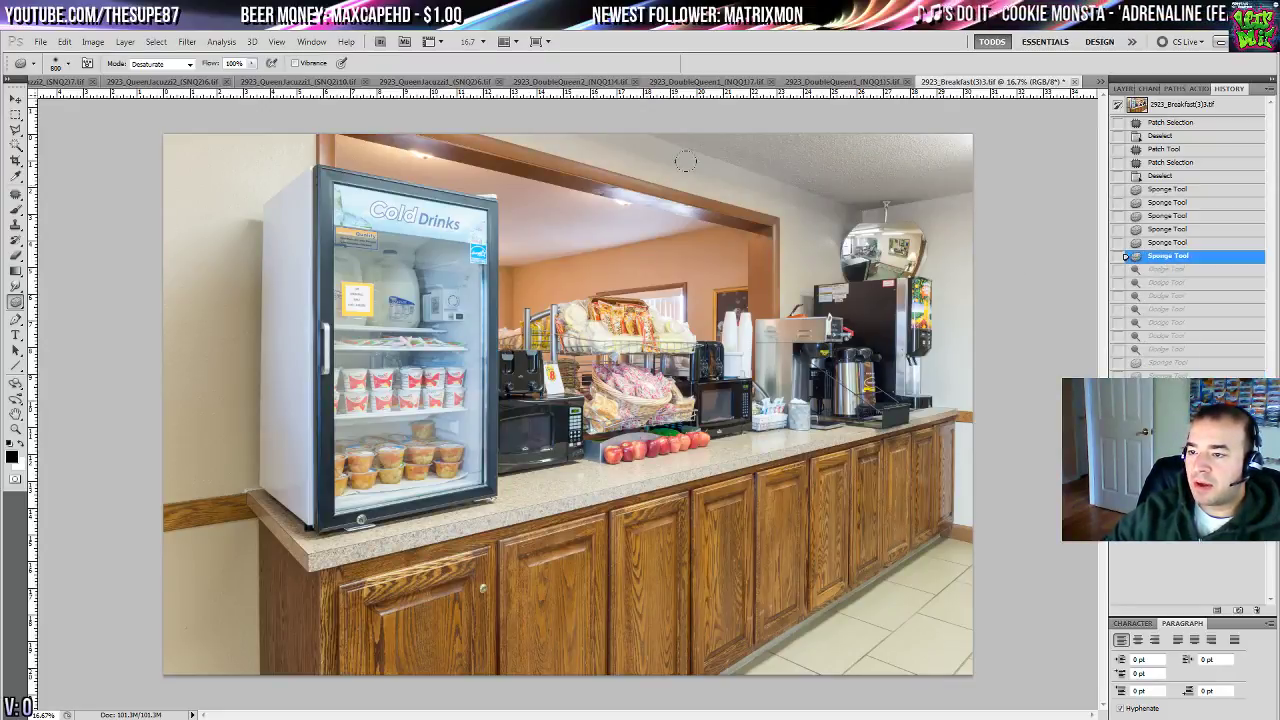
- Select the whole ceiling with the Polygonal Lasso, following both wall edges and closing the outline outside the image borders
{"action": "double_click", "coordinate": [16, 429]}
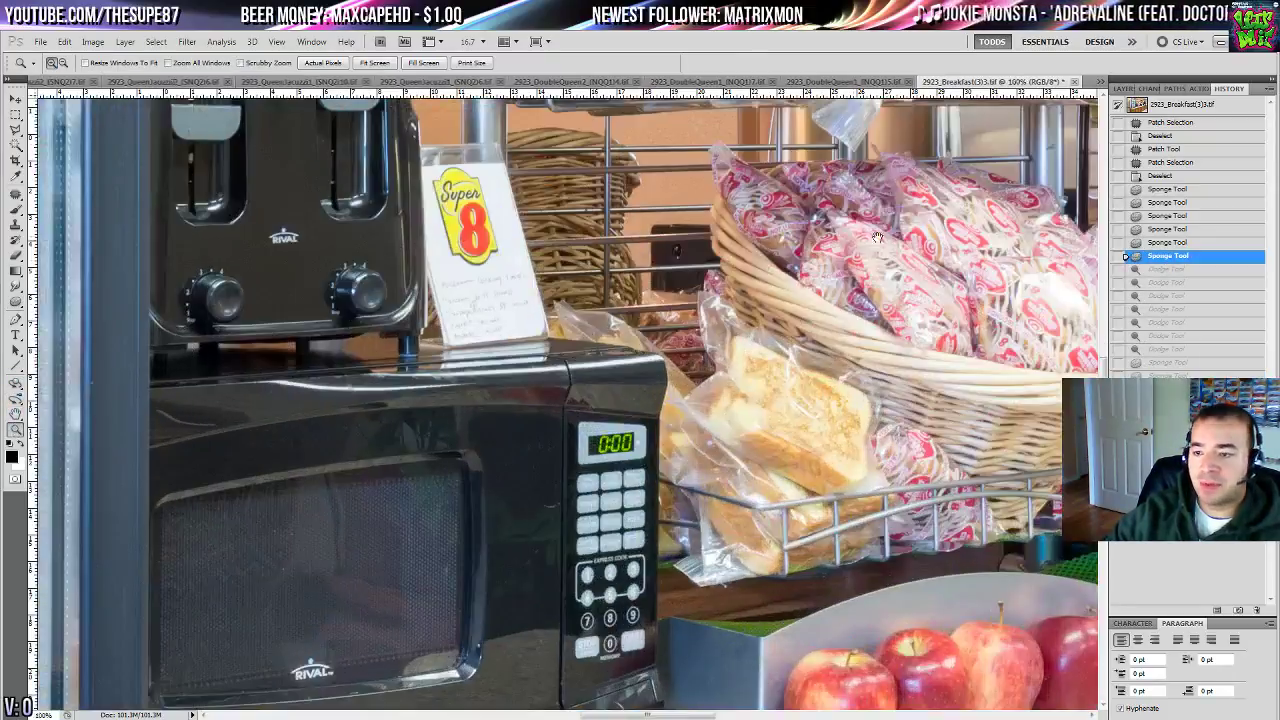
{"action": "left_click_drag", "start_coordinate": [900, 200], "coordinate": [591, 520]}
{"action": "left_click_drag", "start_coordinate": [761, 193], "coordinate": [591, 520]}
{"action": "left_click_drag", "start_coordinate": [1090, 175], "coordinate": [140, 457]}
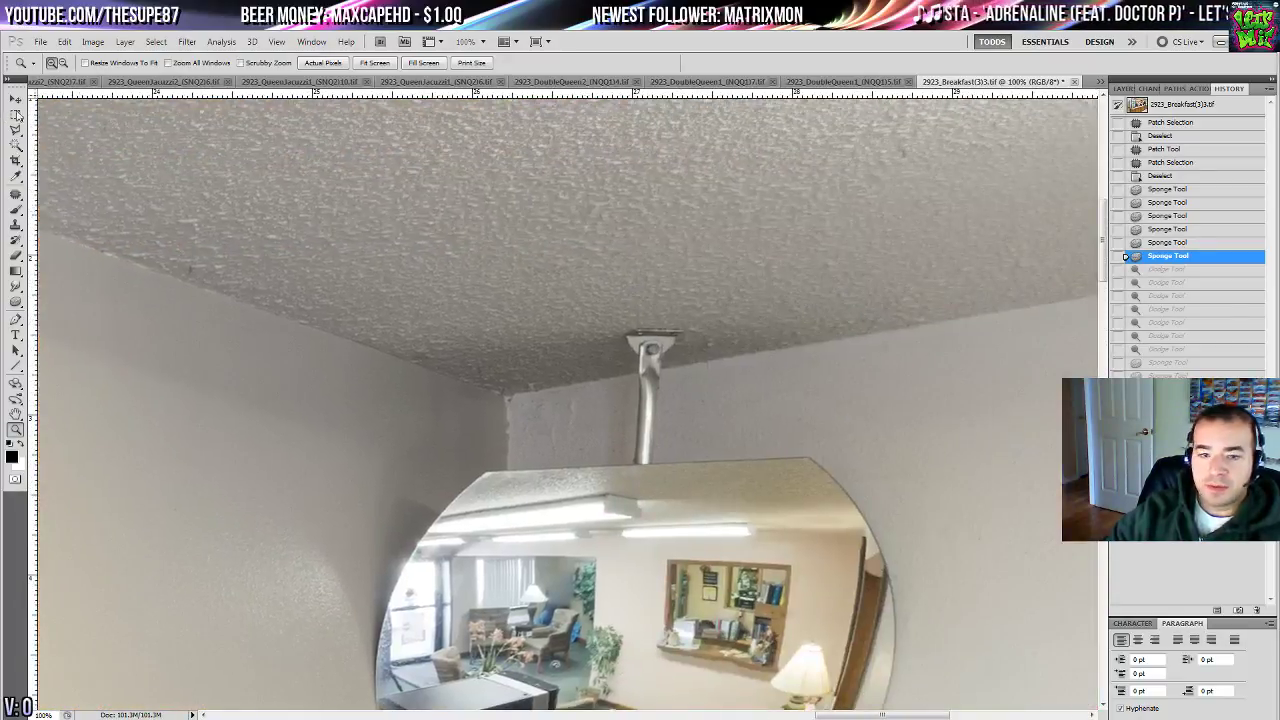
{"action": "left_click", "coordinate": [15, 130]}
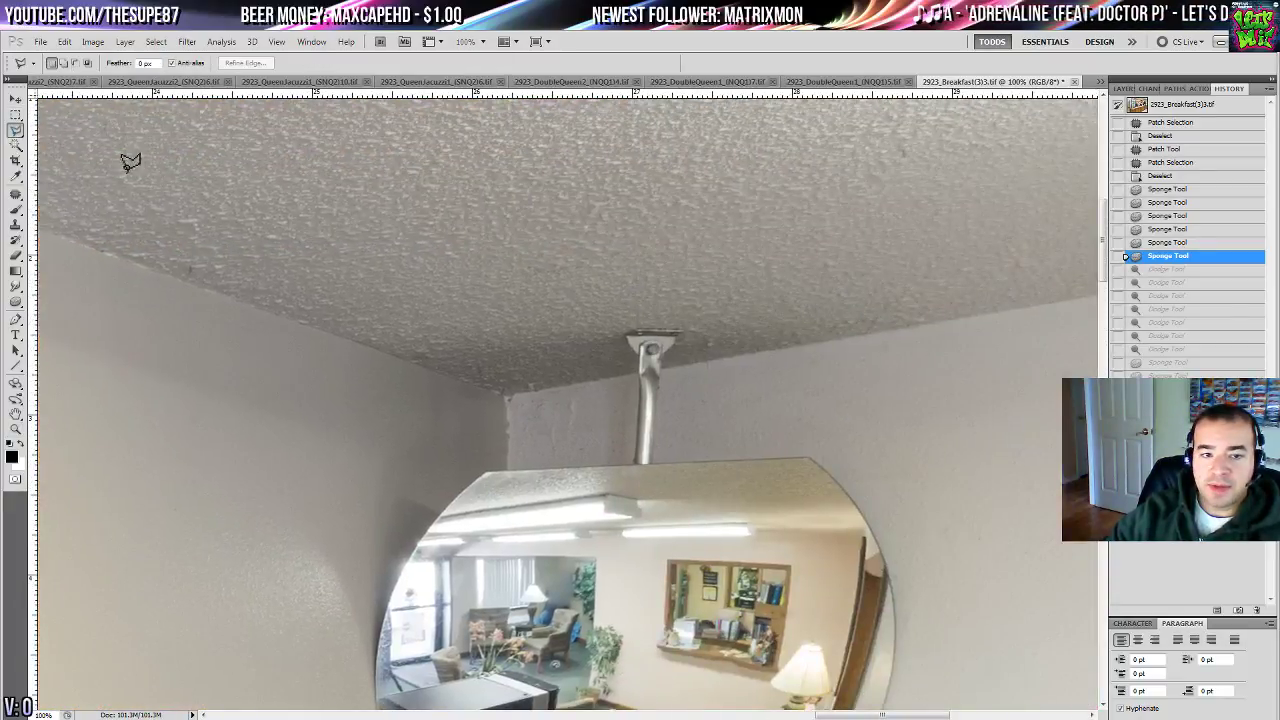
{"action": "left_click", "coordinate": [507, 392]}
{"action": "mouse_move", "coordinate": [270, 314]}
{"action": "left_mouse_down"}
{"action": "mouse_move", "coordinate": [434, 326]}
{"action": "mouse_move", "coordinate": [1017, 488]}
{"action": "left_mouse_up"}
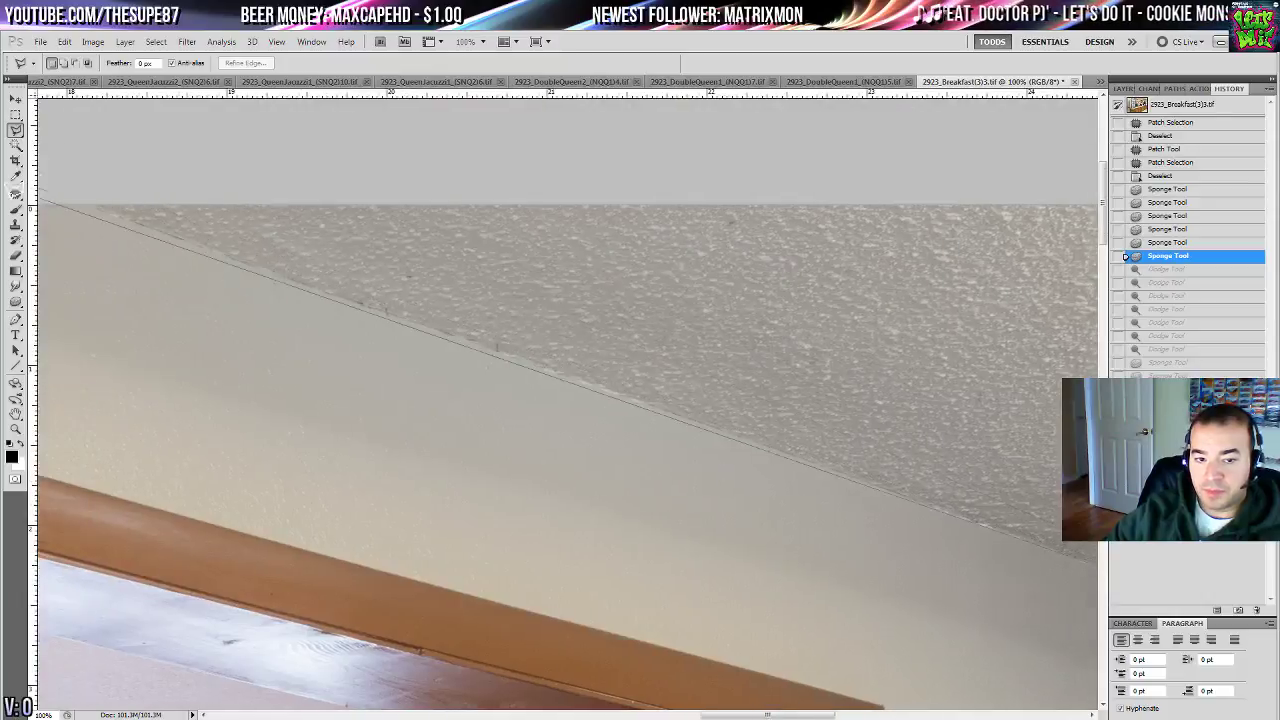
{"action": "left_click", "coordinate": [101, 191]}
{"action": "left_click_drag", "start_coordinate": [990, 167], "coordinate": [203, 166]}
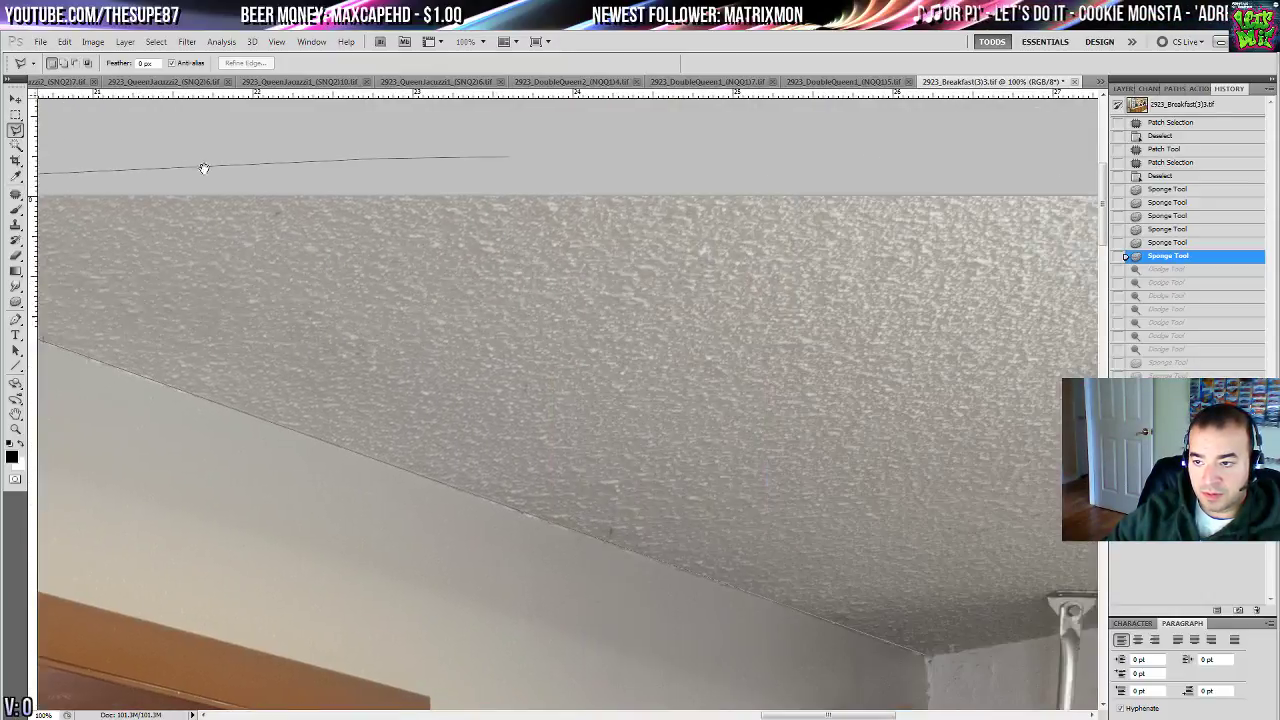
{"action": "left_click", "coordinate": [785, 178]}
{"action": "left_click", "coordinate": [743, 533]}
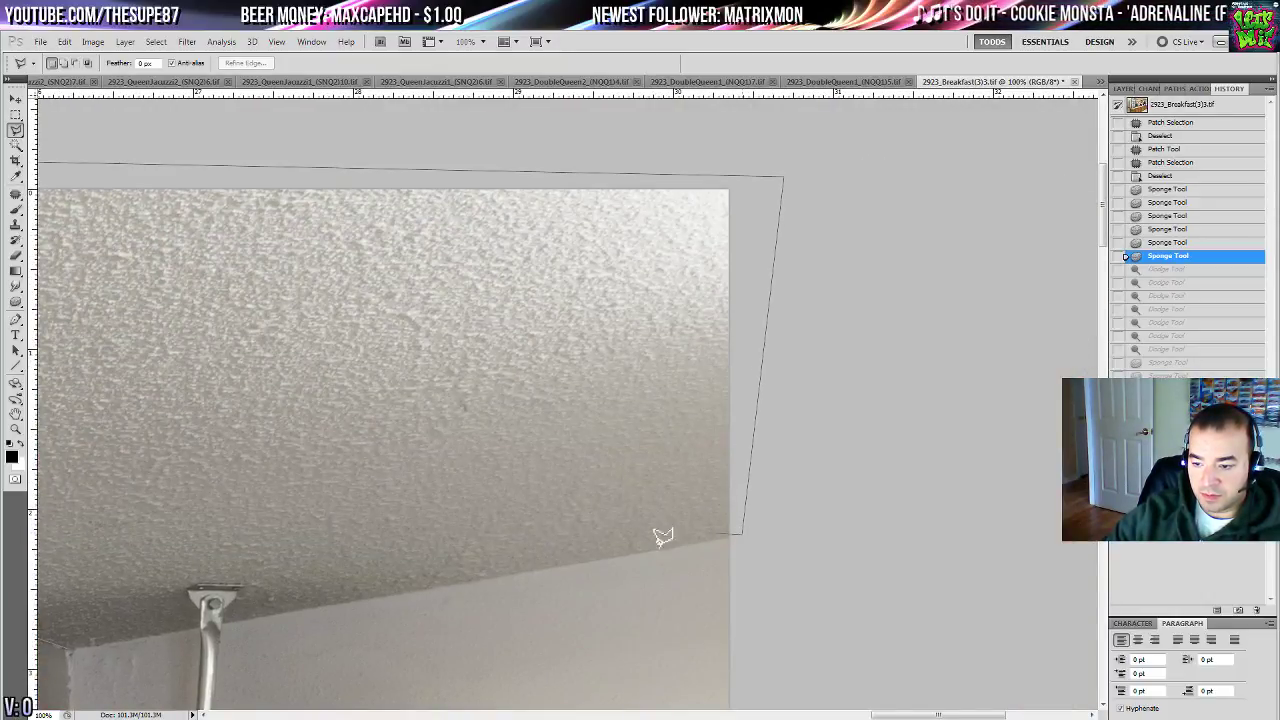
{"action": "mouse_move", "coordinate": [265, 586]}
{"action": "left_mouse_down"}
{"action": "mouse_move", "coordinate": [1086, 329]}
{"action": "mouse_move", "coordinate": [646, 491]}
{"action": "mouse_move", "coordinate": [697, 492]}
{"action": "left_mouse_up"}
{"action": "left_click", "coordinate": [697, 492]}
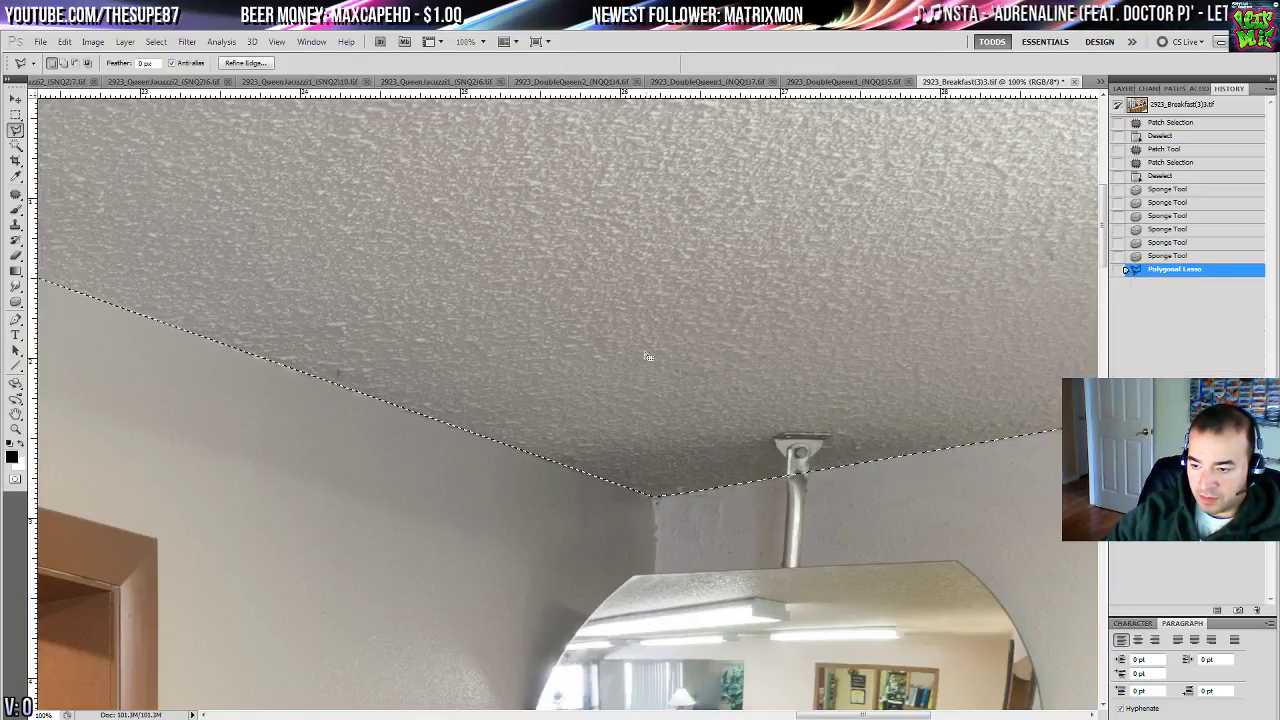
- Subtract the mirror's mounting bracket and rod from the ceiling selection by outlining them with the Polygonal Lasso
{"action": "key", "text": "z"}
{"action": "left_click", "coordinate": [845, 458]}
{"action": "left_click", "coordinate": [845, 458]}
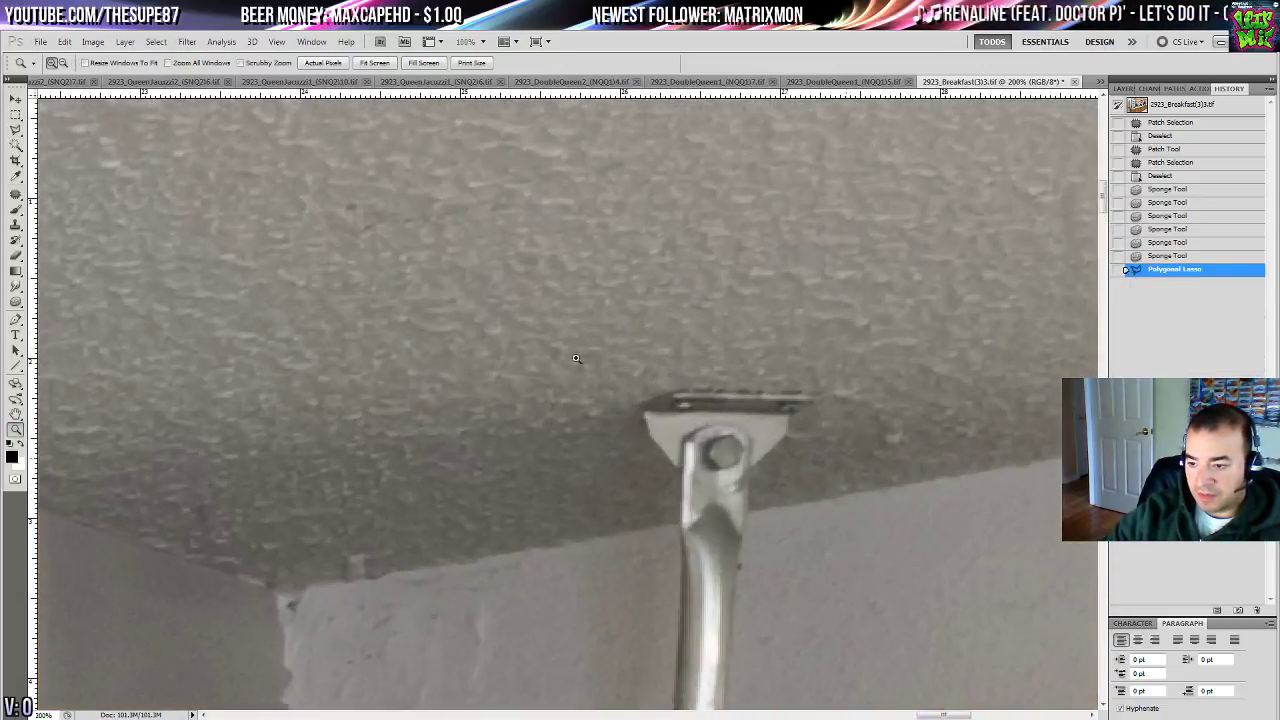
{"action": "left_click", "coordinate": [15, 131]}
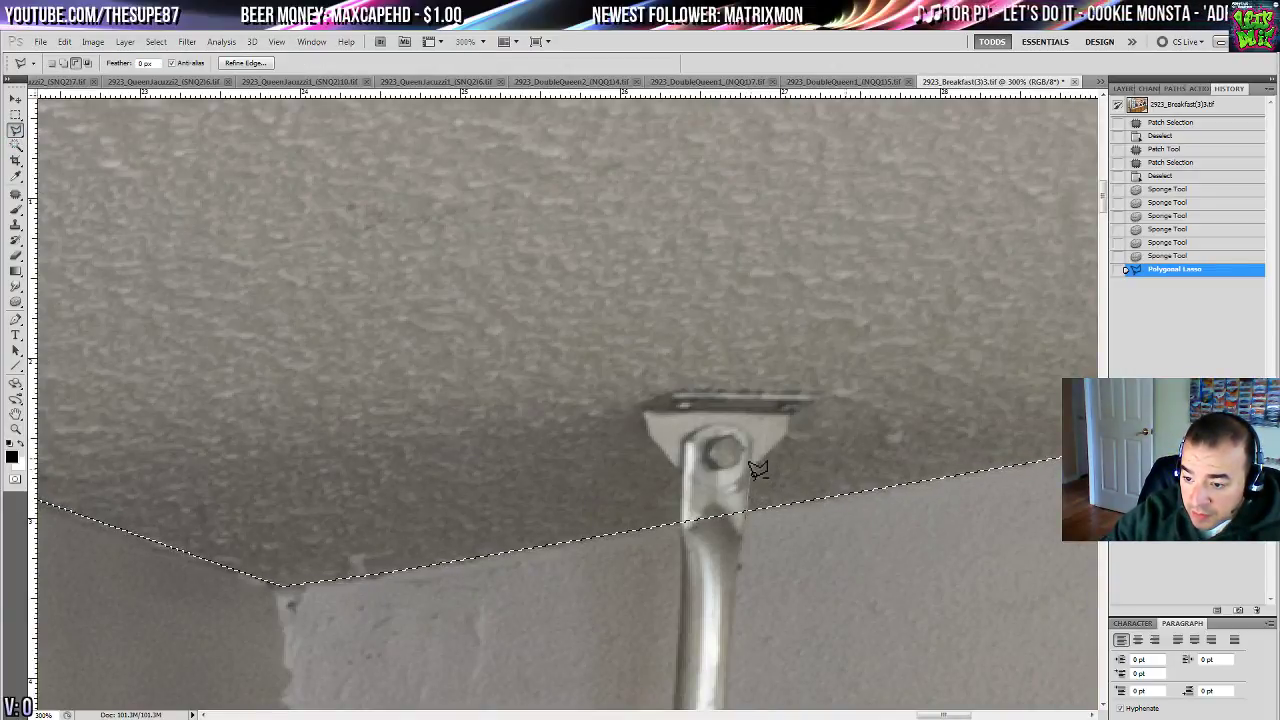
{"action": "left_click", "coordinate": [791, 413]}
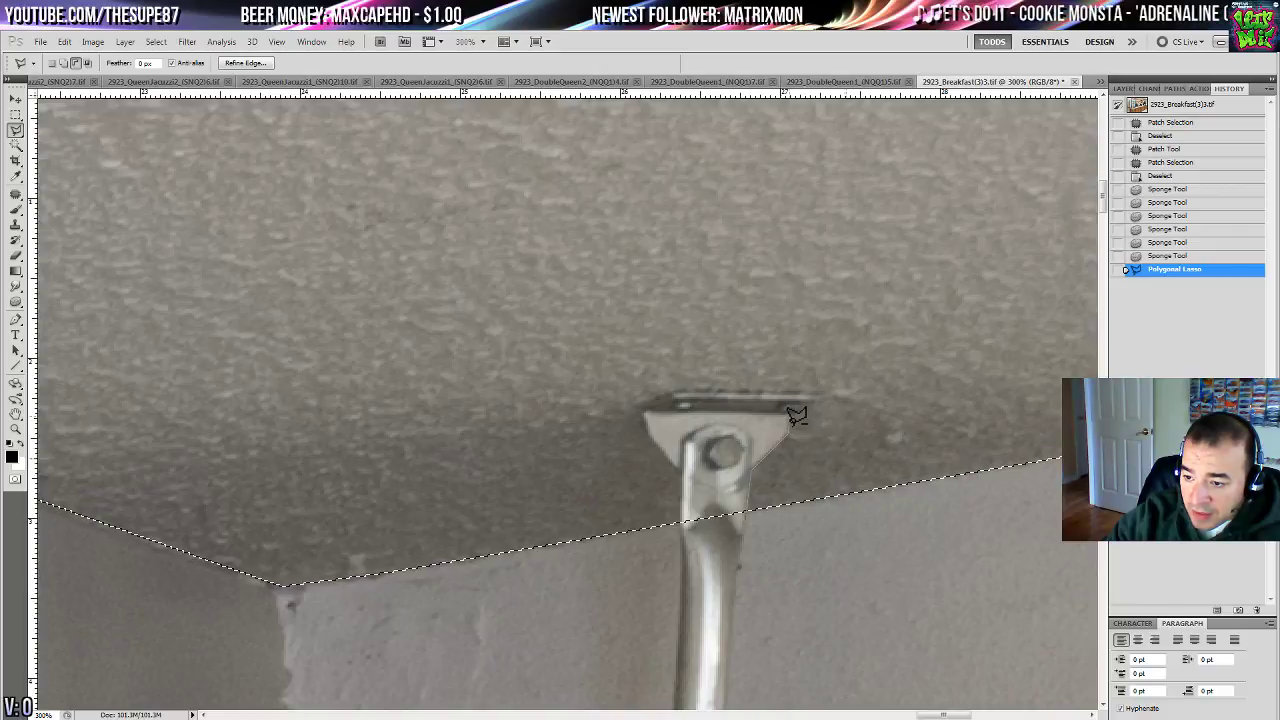
{"action": "left_click", "coordinate": [818, 397]}
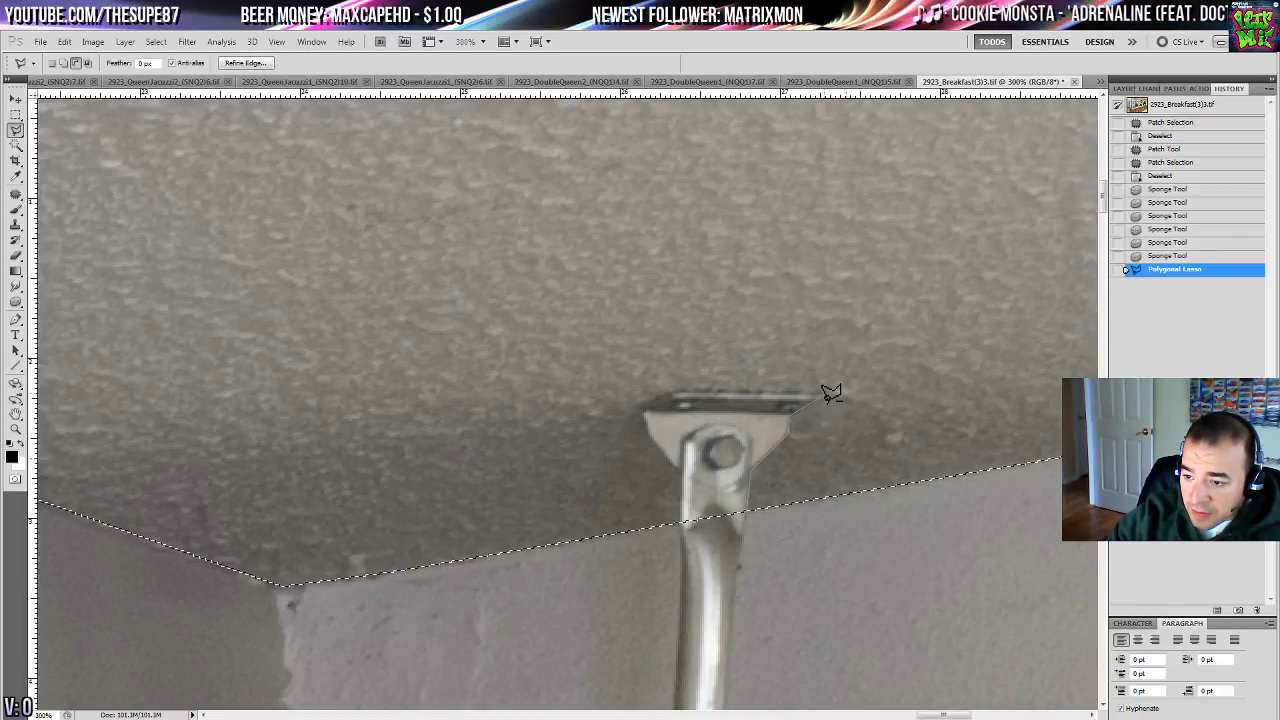
{"action": "left_click", "coordinate": [640, 408]}
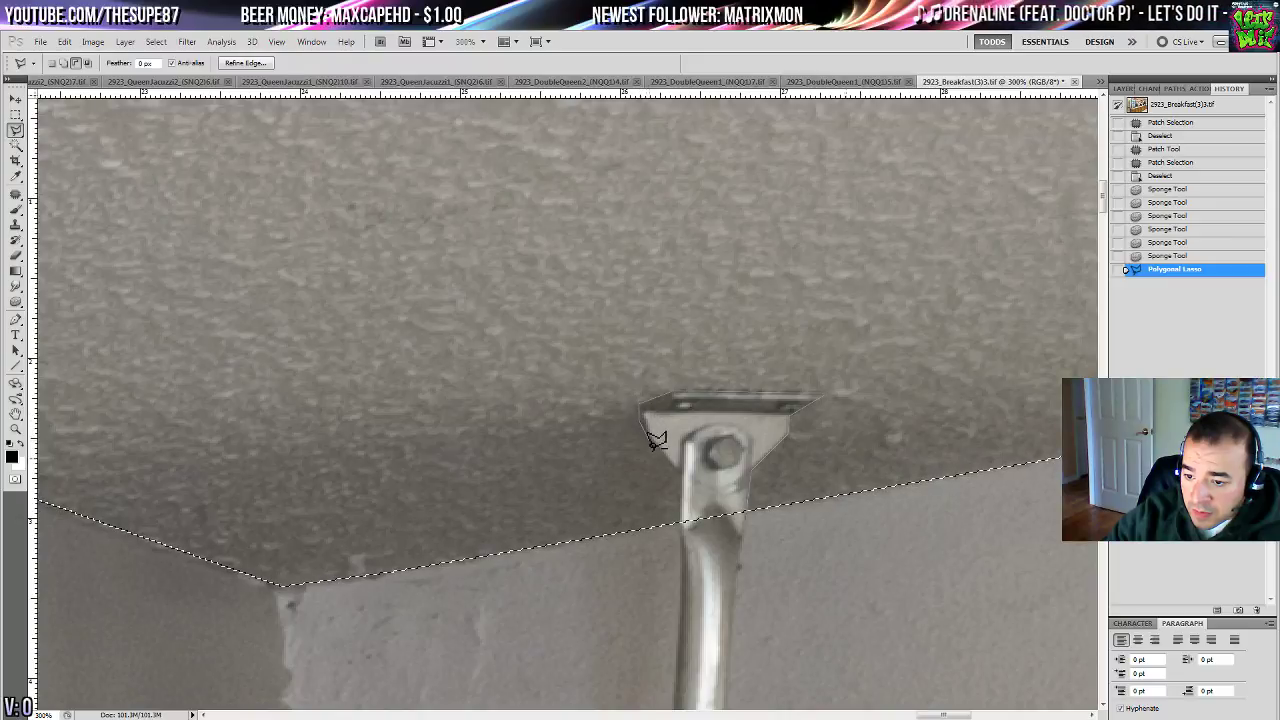
{"action": "left_click", "coordinate": [682, 472]}
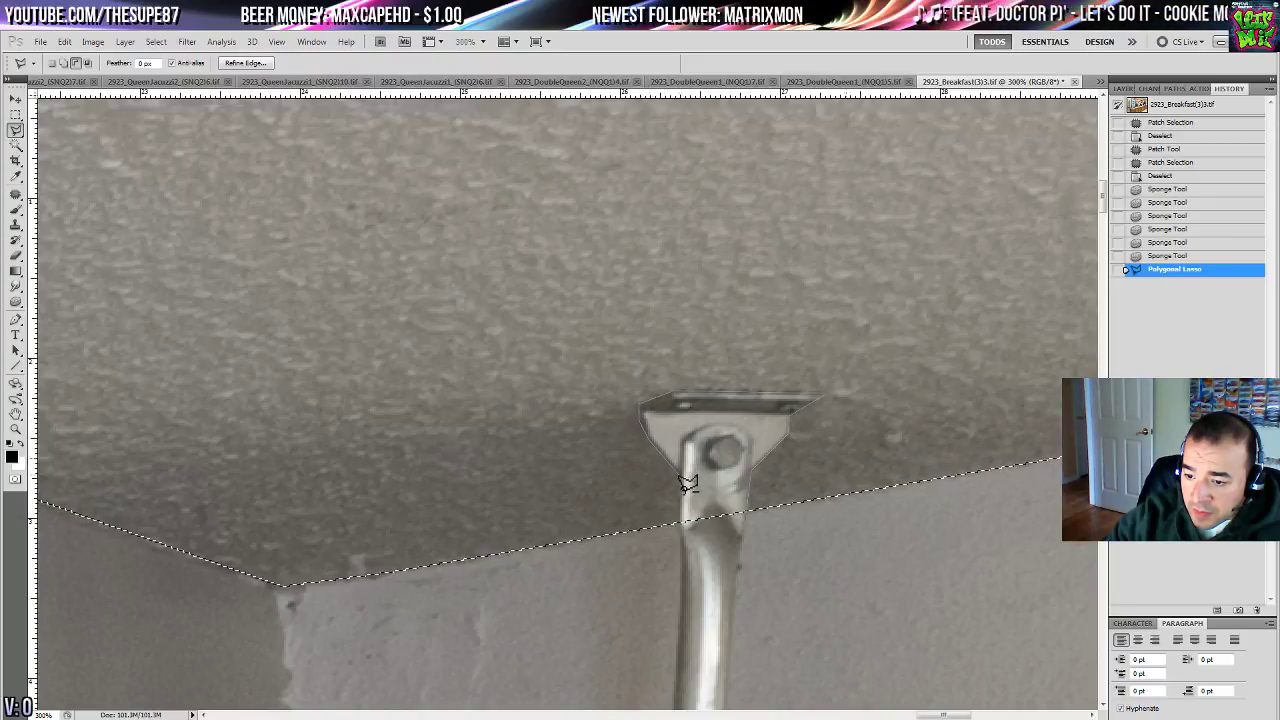
{"action": "double_click", "coordinate": [679, 526]}
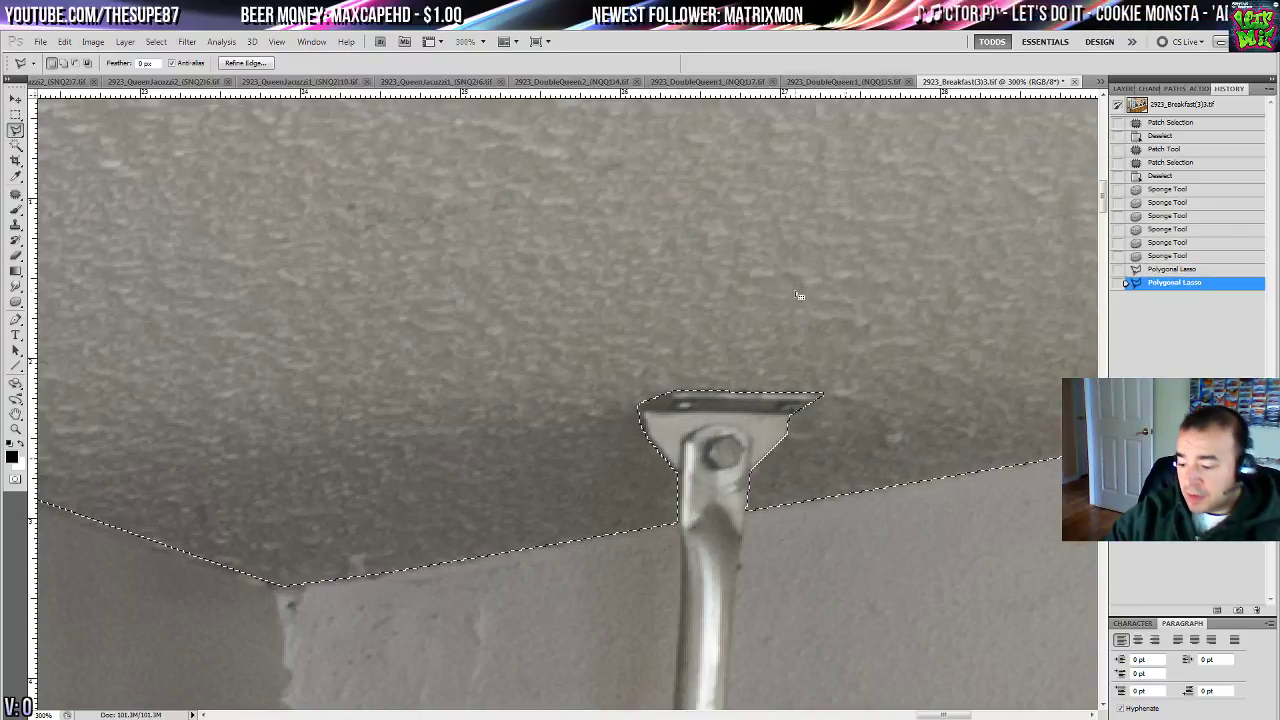
- Fill the ceiling selection with white on a new layer, deselect, and lower that layer's opacity to blend it
{"action": "key", "text": "ctrl+0"}
{"action": "left_click", "coordinate": [1124, 88]}
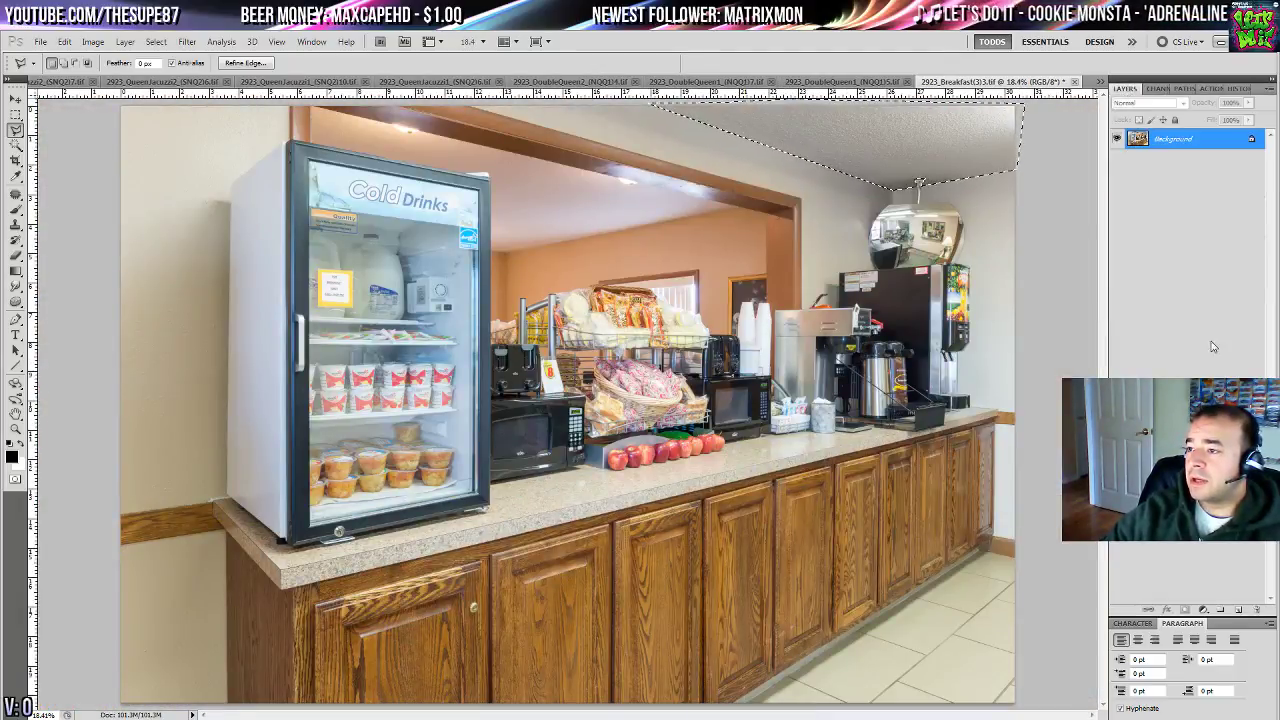
{"action": "key", "text": "ctrl+shift+alt+n"}
{"action": "key", "text": "ctrl+BackSpace"}
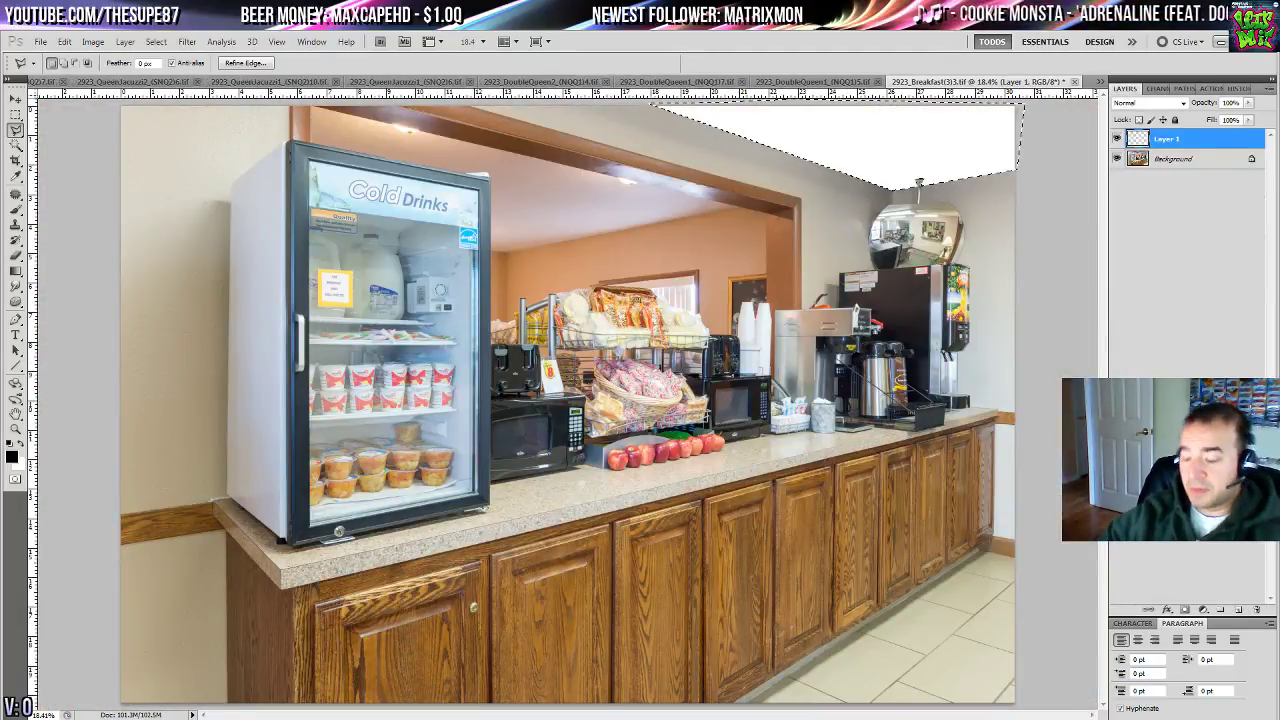
{"action": "key", "text": "ctrl+d"}
{"action": "left_click", "coordinate": [1248, 103]}
{"action": "left_click_drag", "start_coordinate": [1250, 119], "coordinate": [1216, 124]}
- Try desaturating the walls on the Background layer with the Sponge tool, then compare against 2923_Breakfast(1)3.tif and close that image
{"action": "left_click", "coordinate": [1192, 159]}
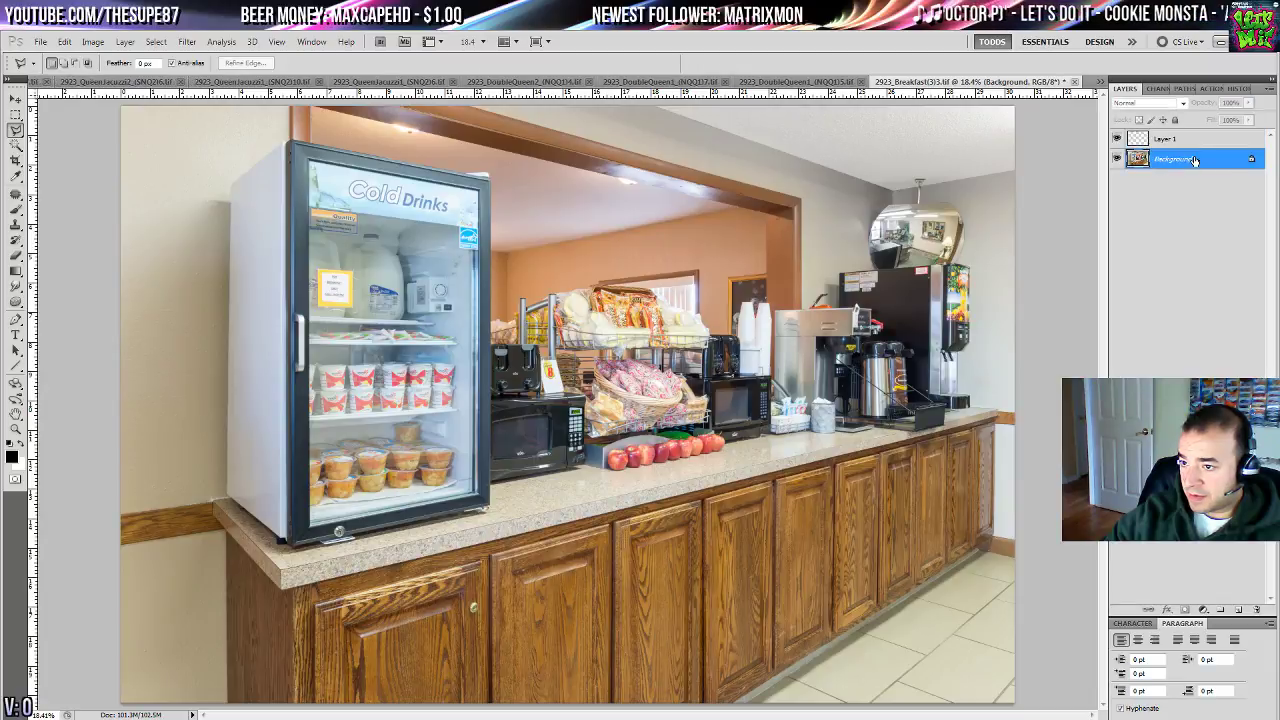
{"action": "left_click", "coordinate": [17, 301]}
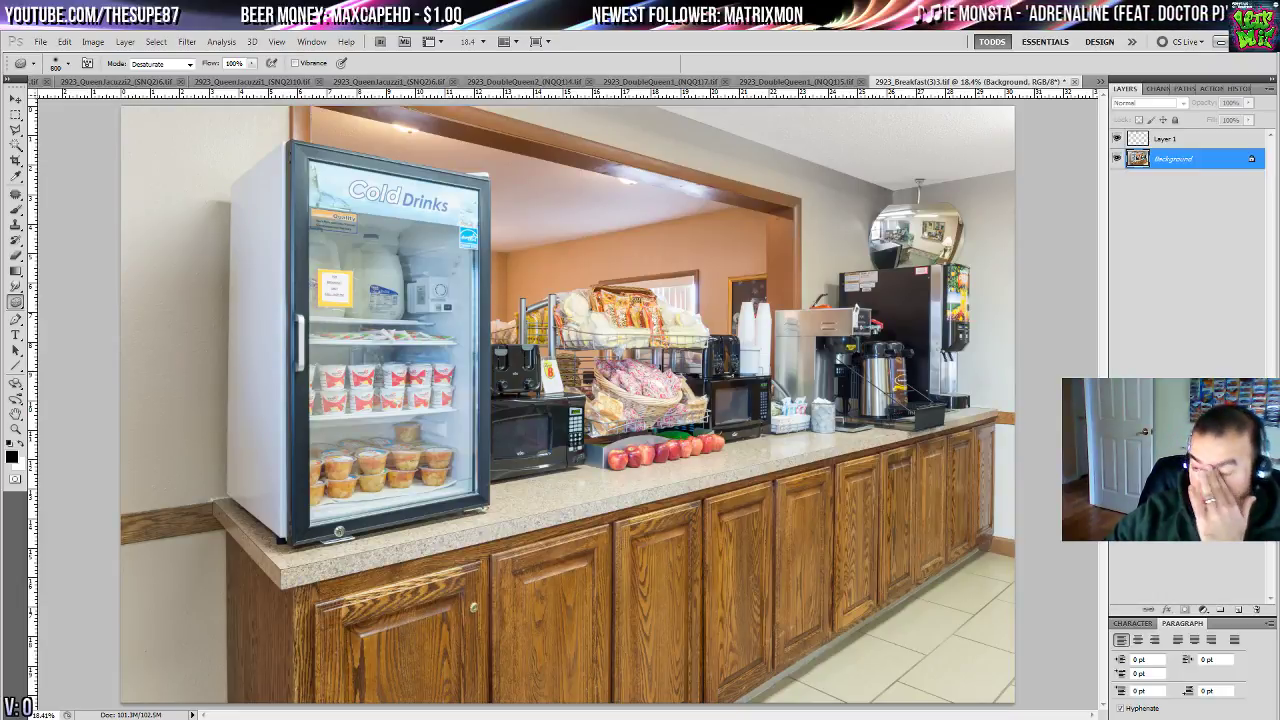
{"action": "key", "text": "ctrl+Tab"}
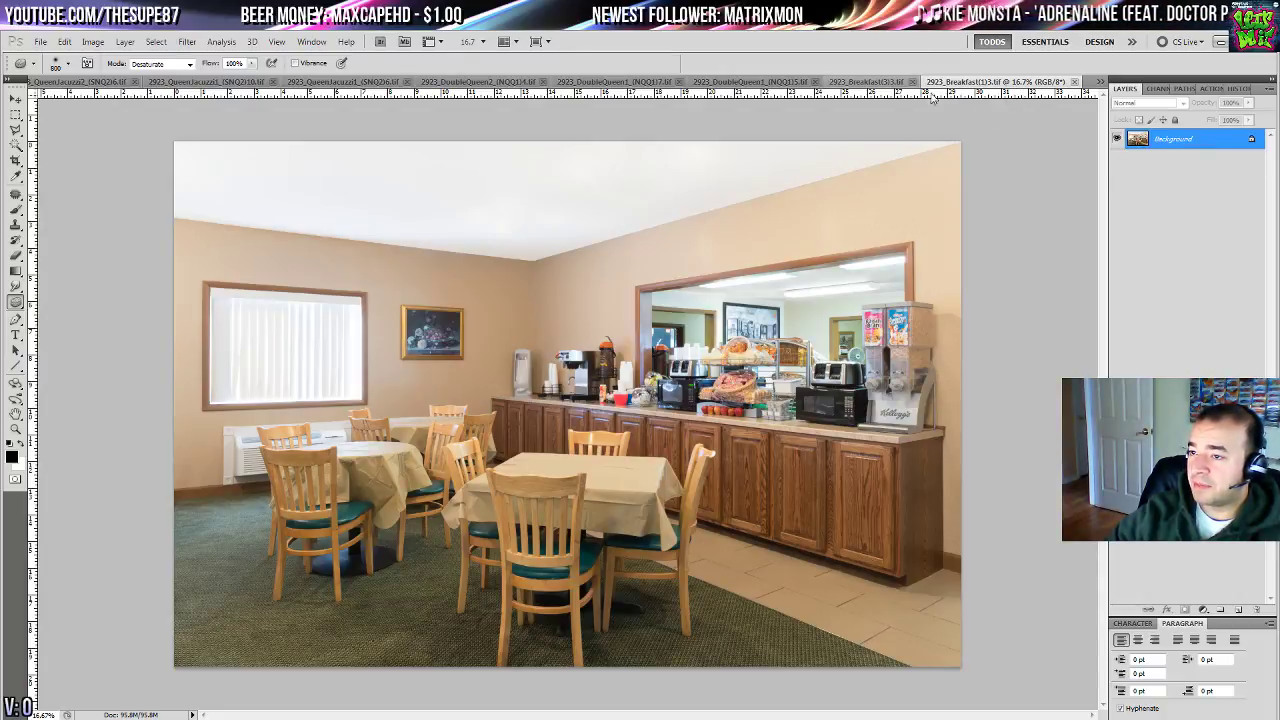
{"action": "left_click", "coordinate": [1074, 82]}
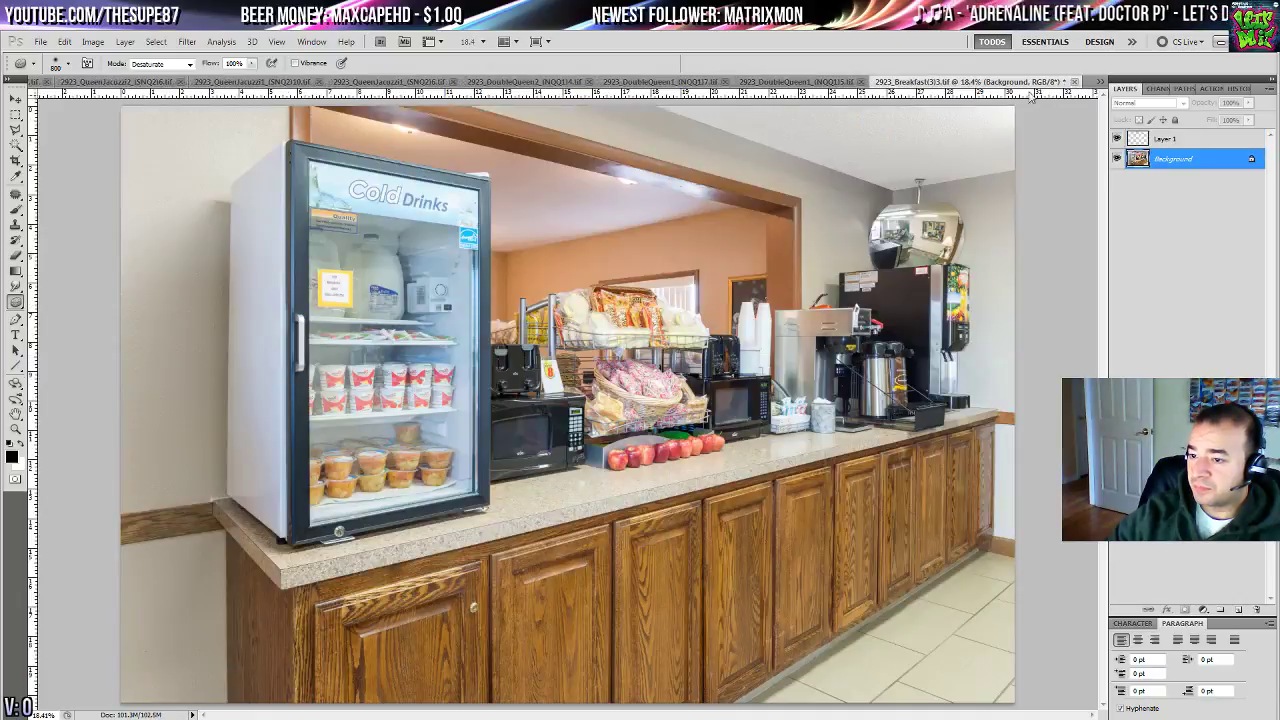
- Roll the history back to the layer opacity change, before the latest sponge strokes
{"action": "left_click", "coordinate": [1240, 88]}
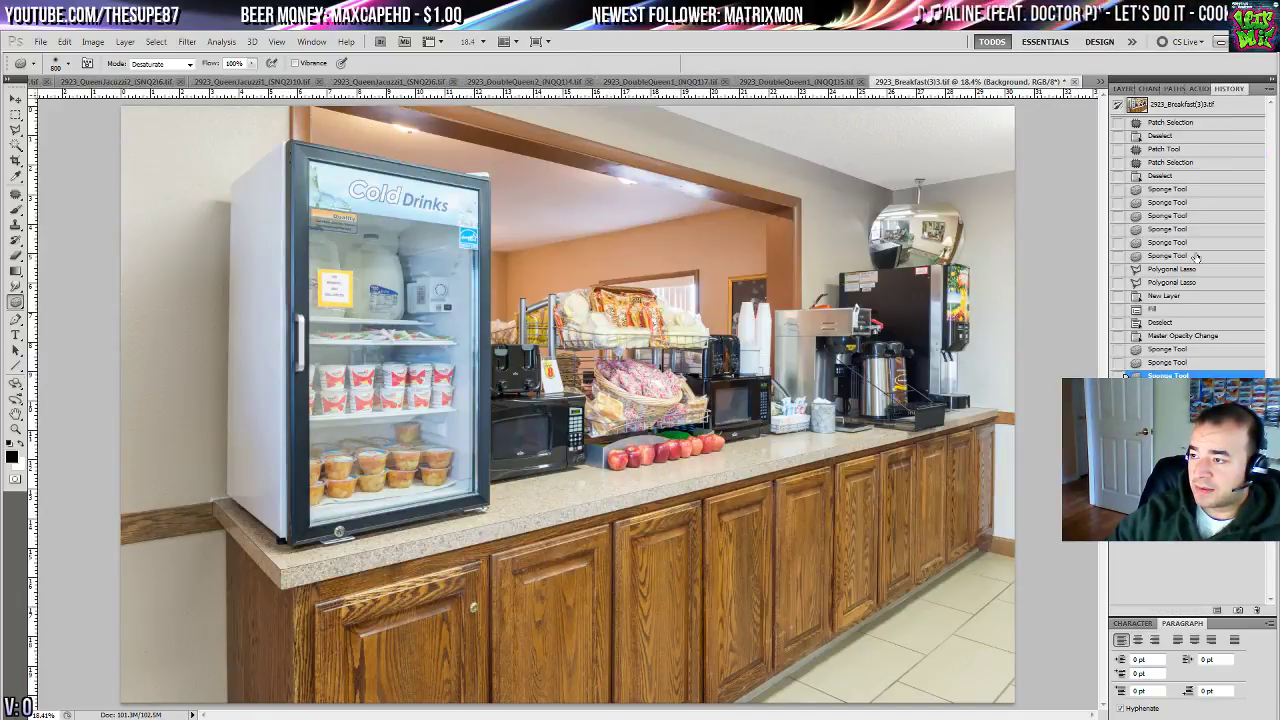
{"action": "left_click", "coordinate": [1157, 336]}
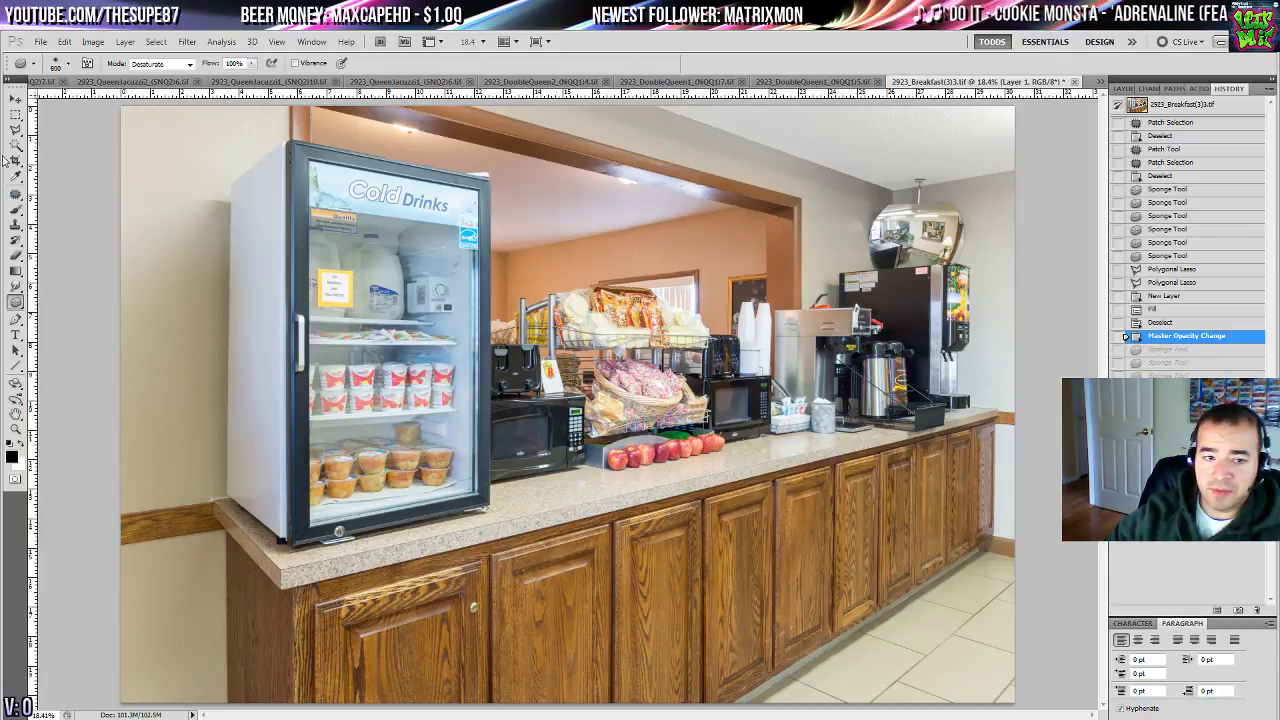
- Paint the original colour back with the History Brush on the wall beside the drinks fridge and along the wall above the wooden beam
{"action": "left_click", "coordinate": [16, 240]}
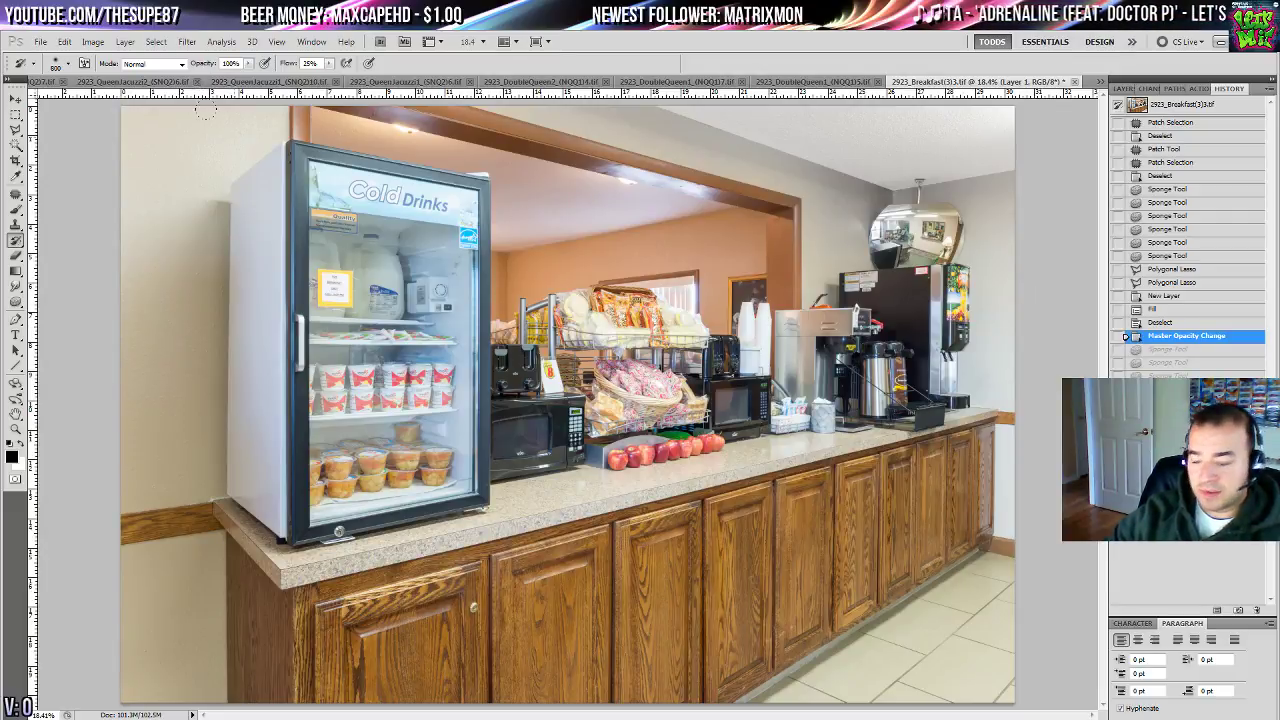
{"action": "left_click", "coordinate": [131, 148]}
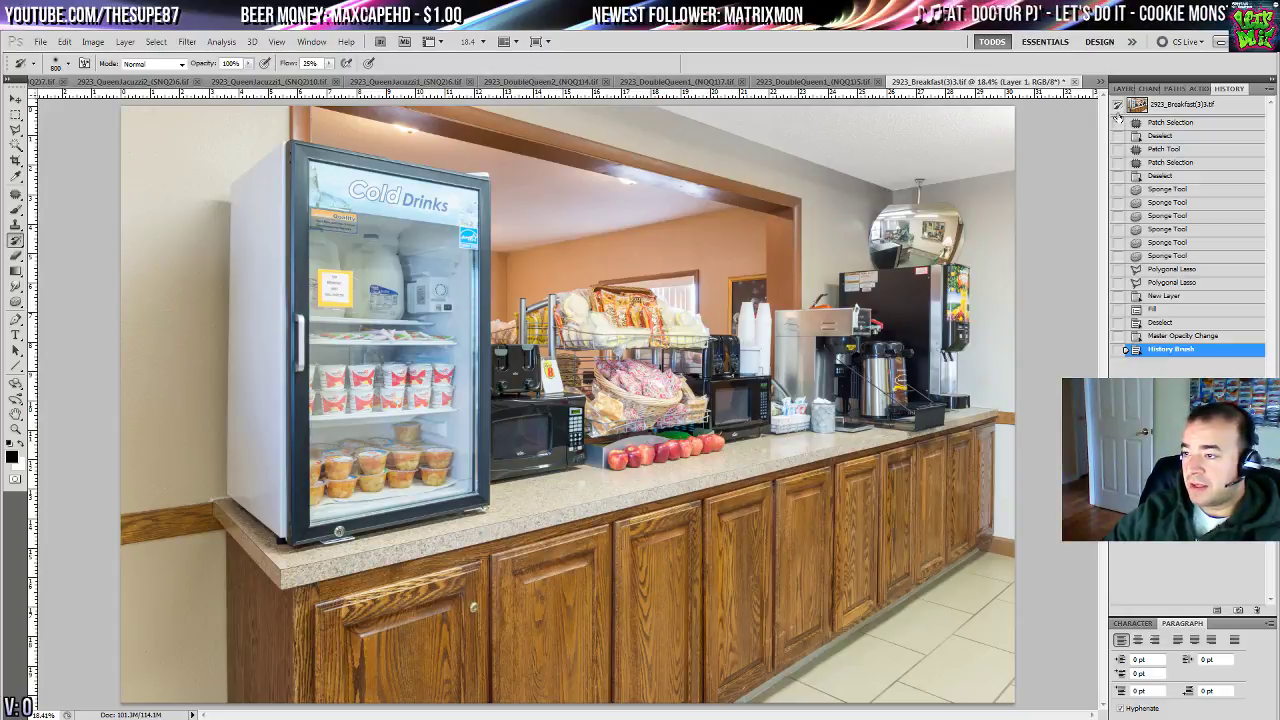
{"action": "key", "text": "ctrl+plus"}
{"action": "key", "text": "ctrl+plus"}
{"action": "key", "text": "ctrl+plus"}
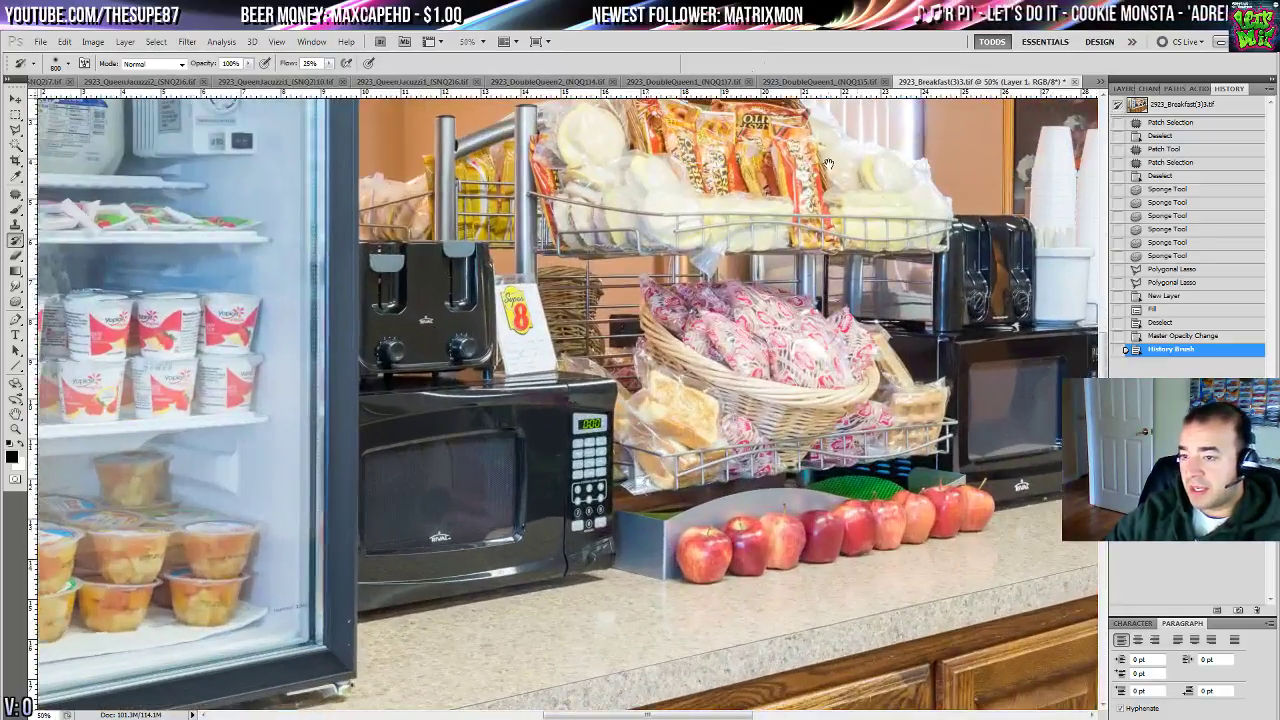
{"action": "left_click_drag", "start_coordinate": [730, 170], "coordinate": [540, 624]}
{"action": "left_click_drag", "start_coordinate": [674, 377], "coordinate": [622, 551]}
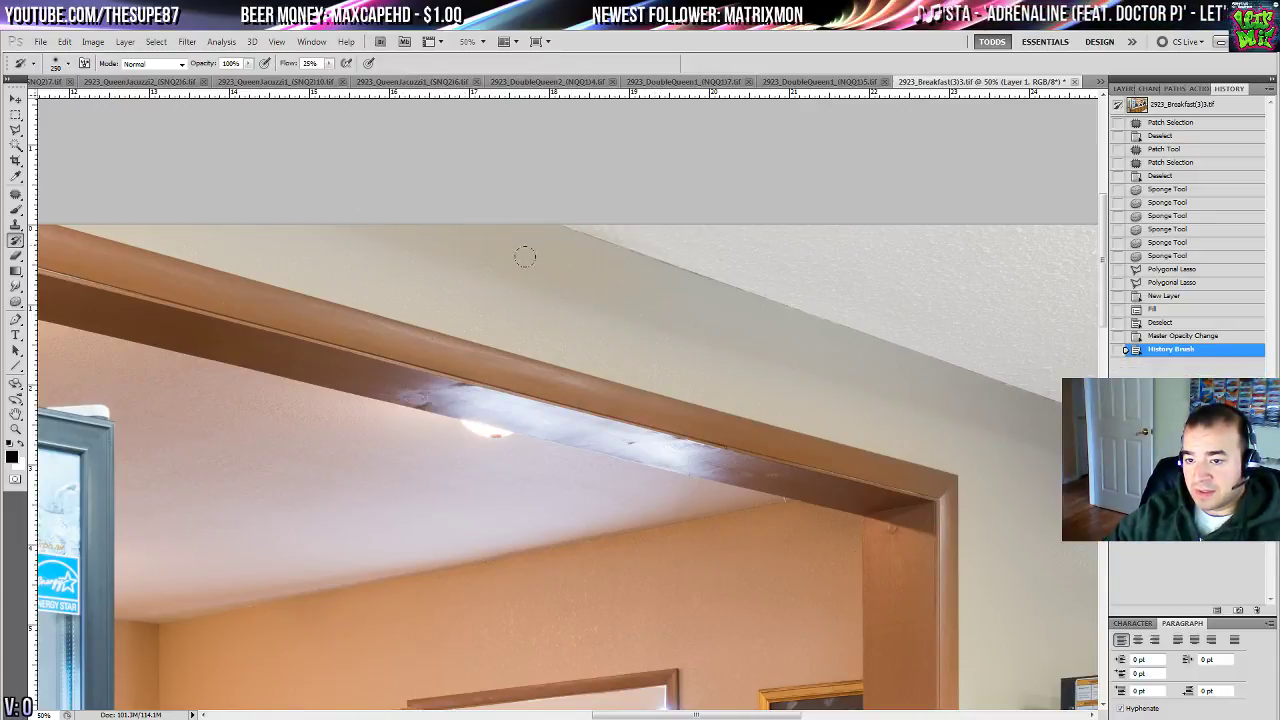
{"action": "mouse_move", "coordinate": [71, 194]}
{"action": "left_mouse_down"}
{"action": "mouse_move", "coordinate": [234, 249]}
{"action": "mouse_move", "coordinate": [631, 311]}
{"action": "mouse_move", "coordinate": [630, 326]}
{"action": "left_mouse_up"}
{"action": "left_click_drag", "start_coordinate": [630, 330], "coordinate": [405, 257]}
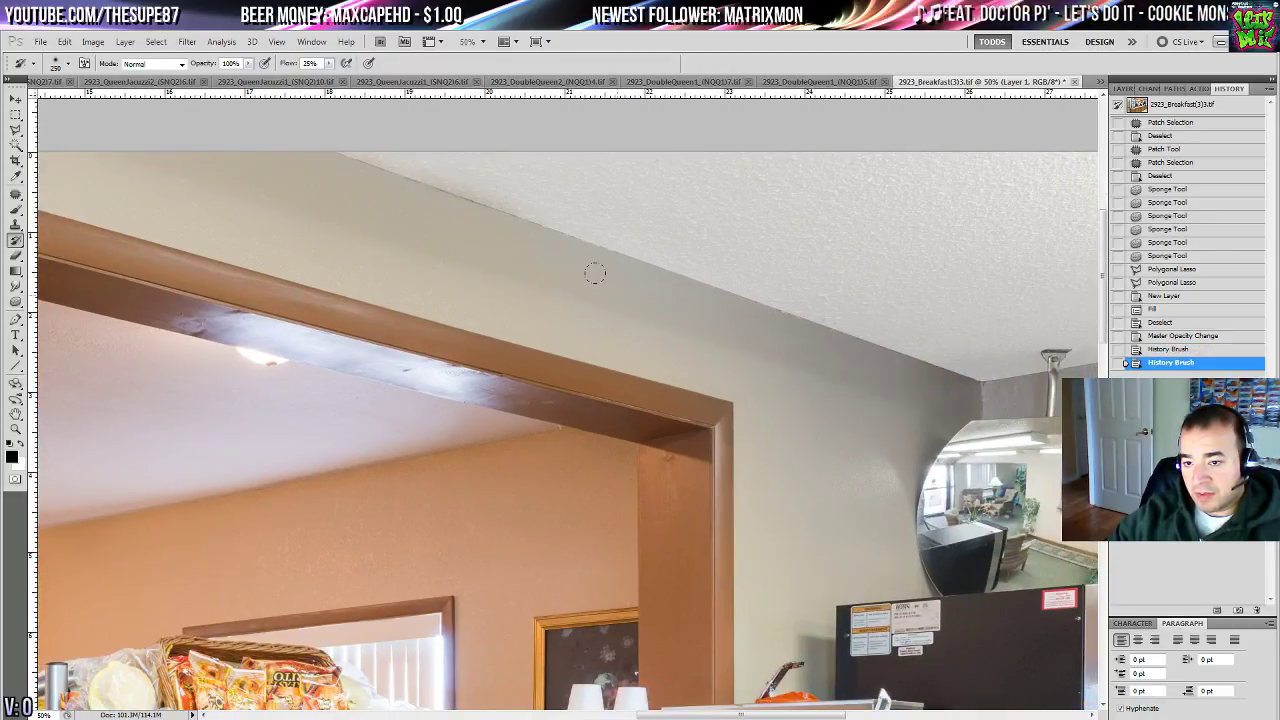
{"action": "left_click_drag", "start_coordinate": [594, 274], "coordinate": [526, 266]}
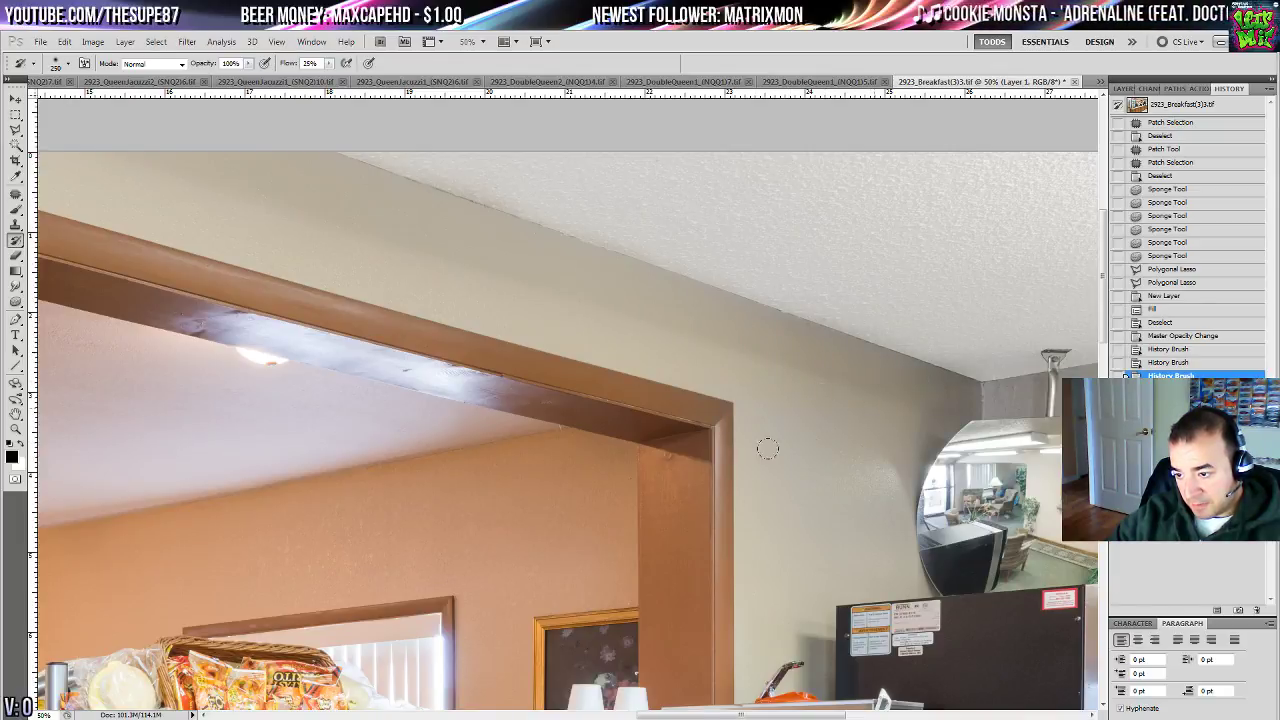
- Brush the original colour back onto the wall between the wooden opening frame and the convex mirror
{"action": "left_click", "coordinate": [814, 438]}
{"action": "left_click_drag", "start_coordinate": [826, 434], "coordinate": [717, 258]}
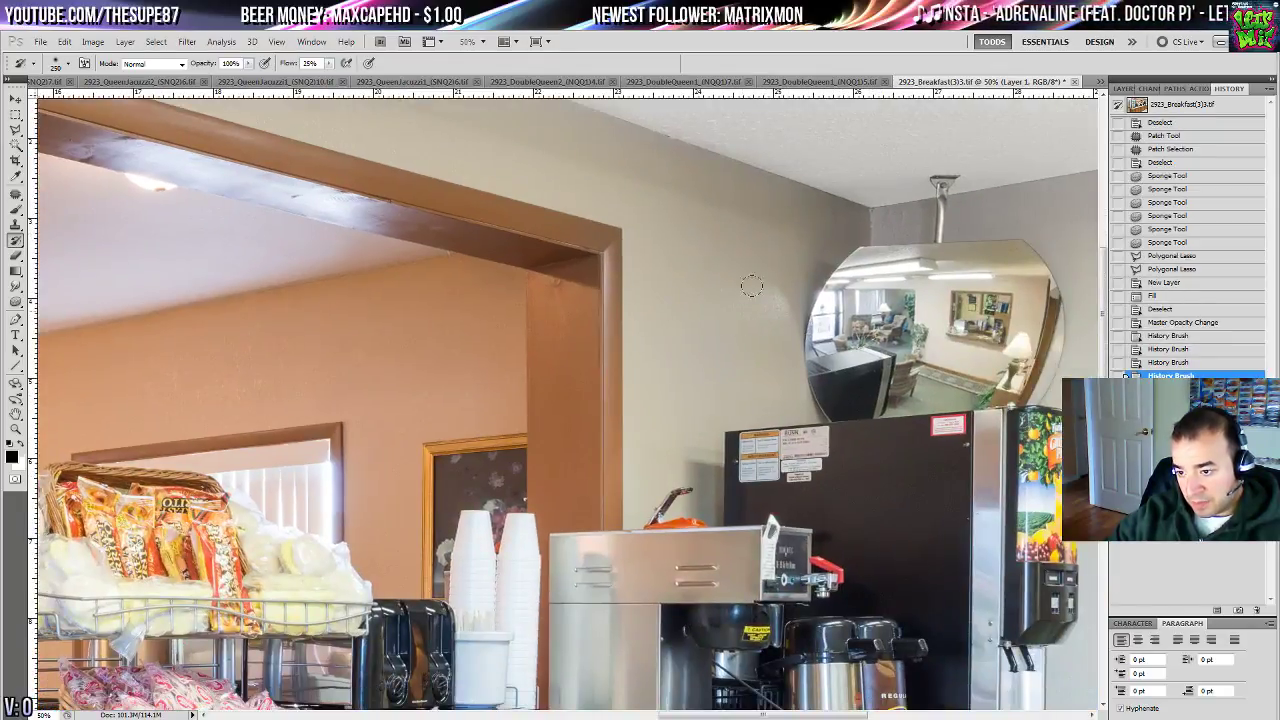
{"action": "left_click", "coordinate": [682, 452]}
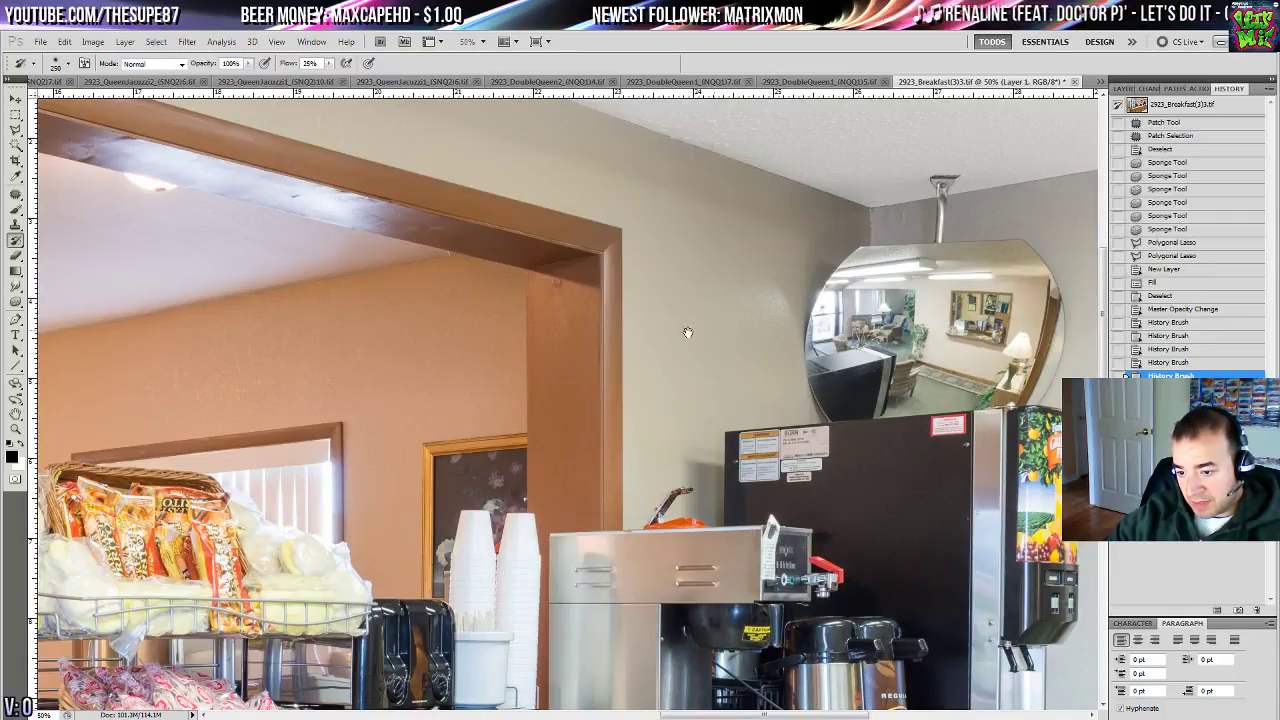
- Restore the original colour with the History Brush on the wall beside the mirror and juice dispenser, continuing down past the cabinets
{"action": "scroll", "coordinate": [686, 331], "scroll_direction": "right", "scroll_amount": 4}
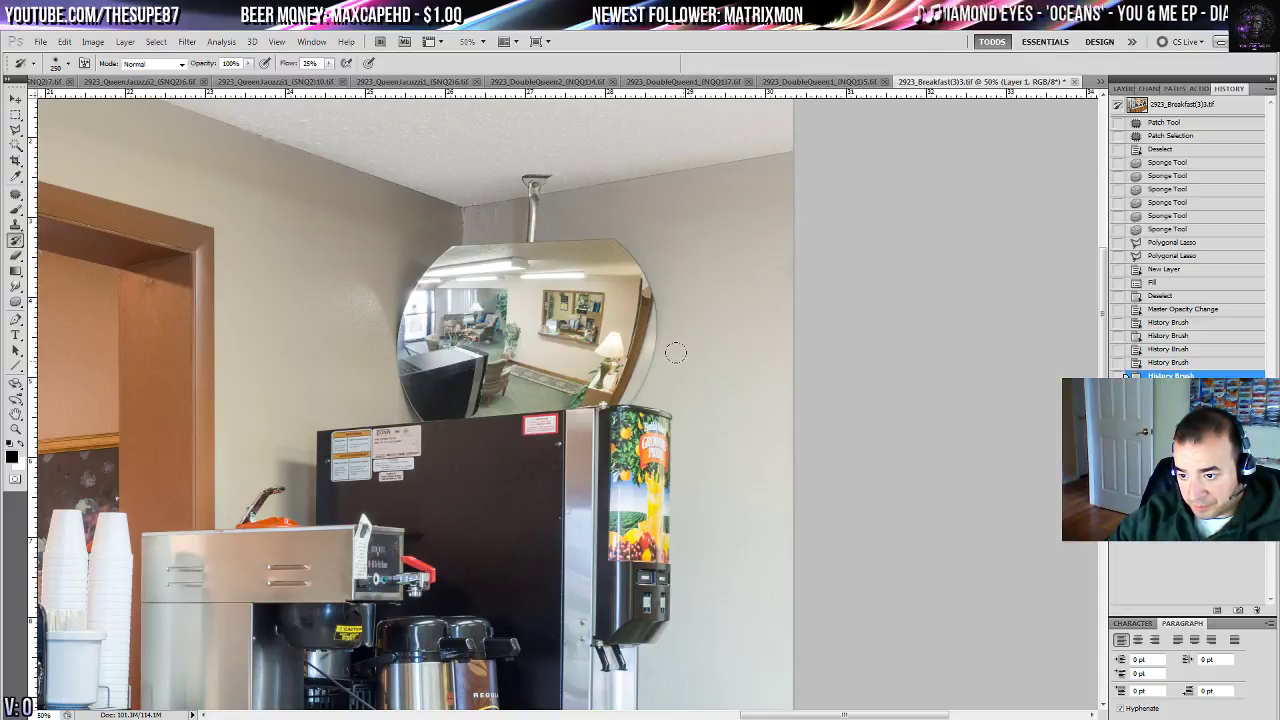
{"action": "left_click_drag", "start_coordinate": [795, 348], "coordinate": [722, 487]}
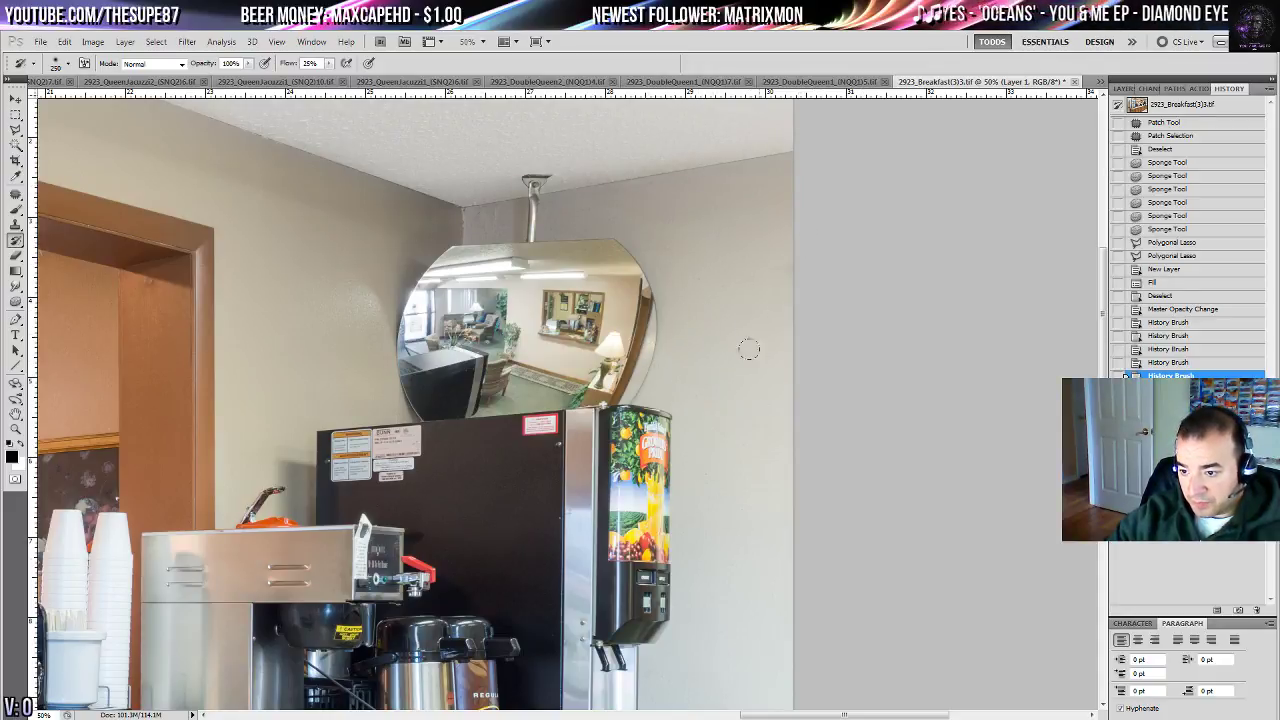
{"action": "left_click_drag", "start_coordinate": [748, 348], "coordinate": [762, 424]}
{"action": "mouse_move", "coordinate": [776, 481]}
{"action": "left_mouse_down"}
{"action": "mouse_move", "coordinate": [779, 341]}
{"action": "mouse_move", "coordinate": [700, 200]}
{"action": "left_mouse_up"}
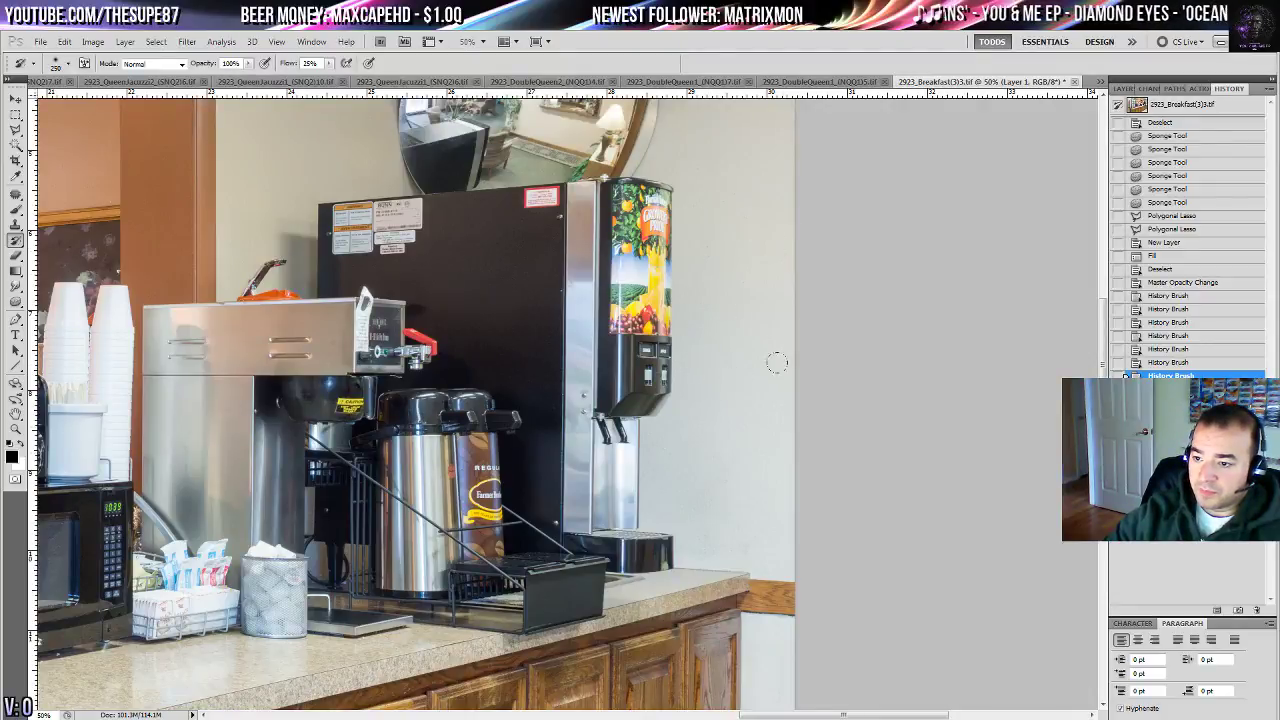
{"action": "left_click_drag", "start_coordinate": [780, 520], "coordinate": [680, 246]}
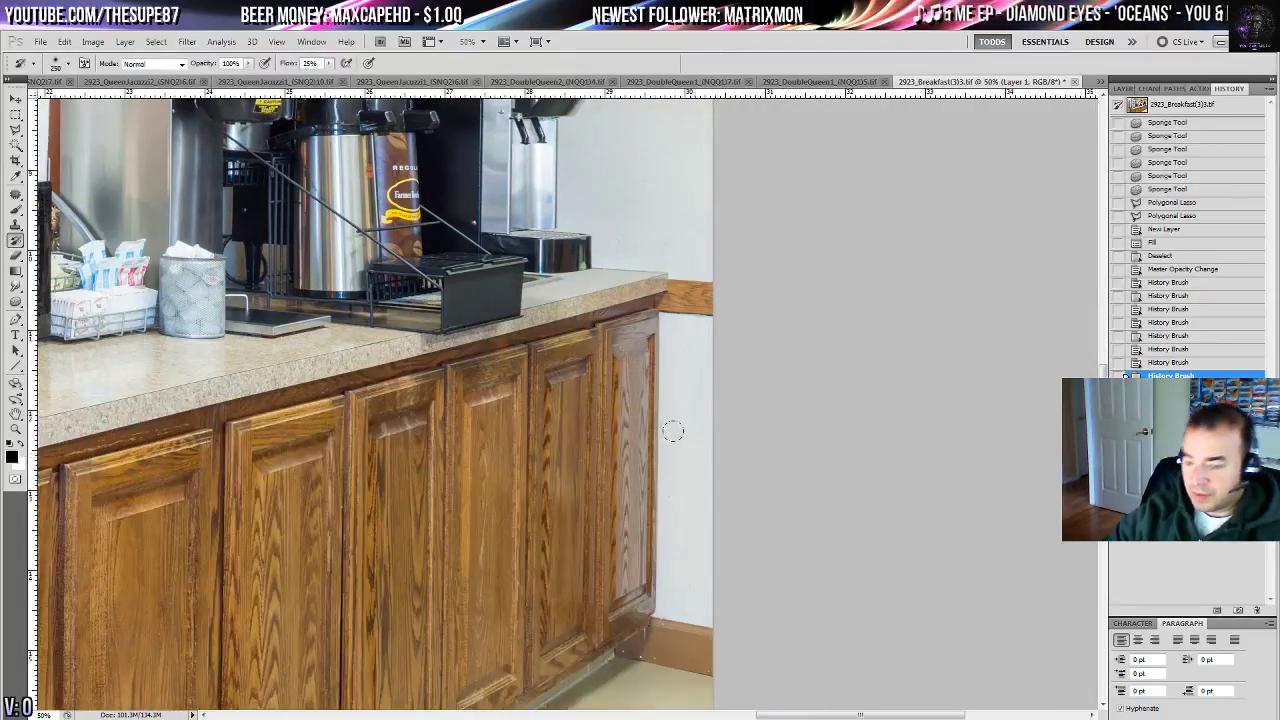
- Merge the visible layers into a single Background layer
{"action": "key", "text": "ctrl+0"}
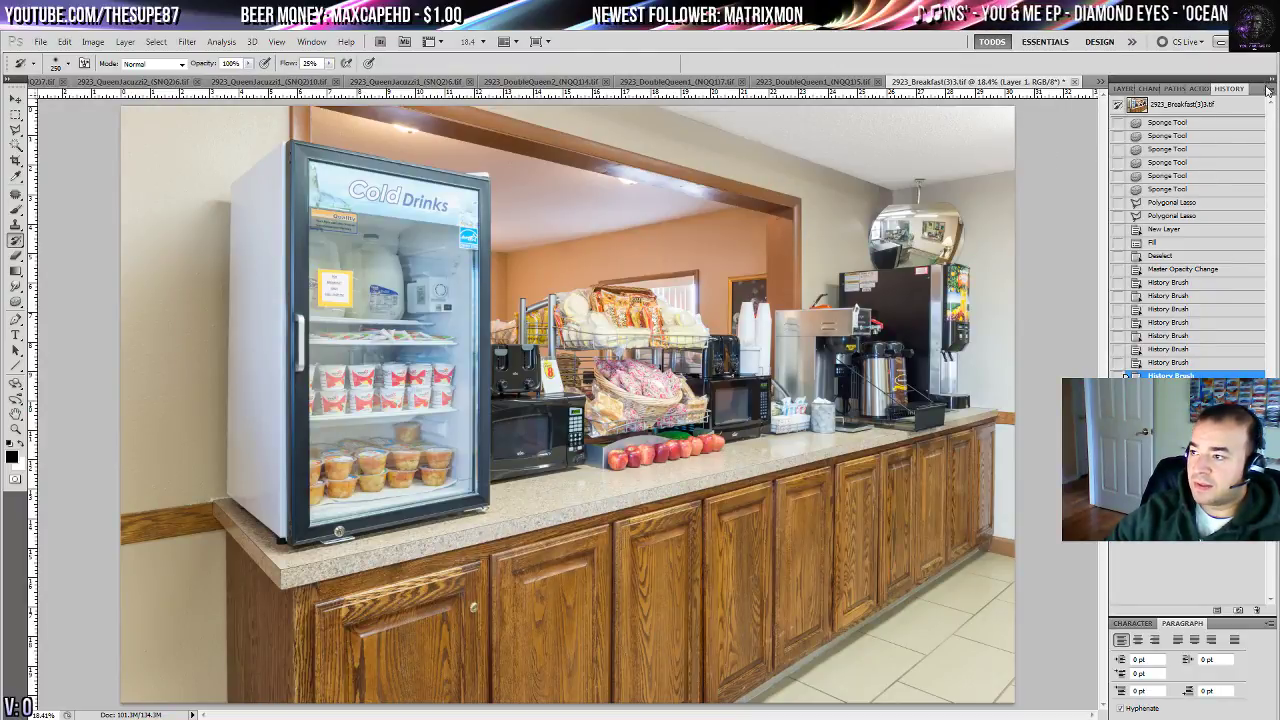
{"action": "left_click", "coordinate": [1133, 88]}
{"action": "left_click", "coordinate": [1270, 88]}
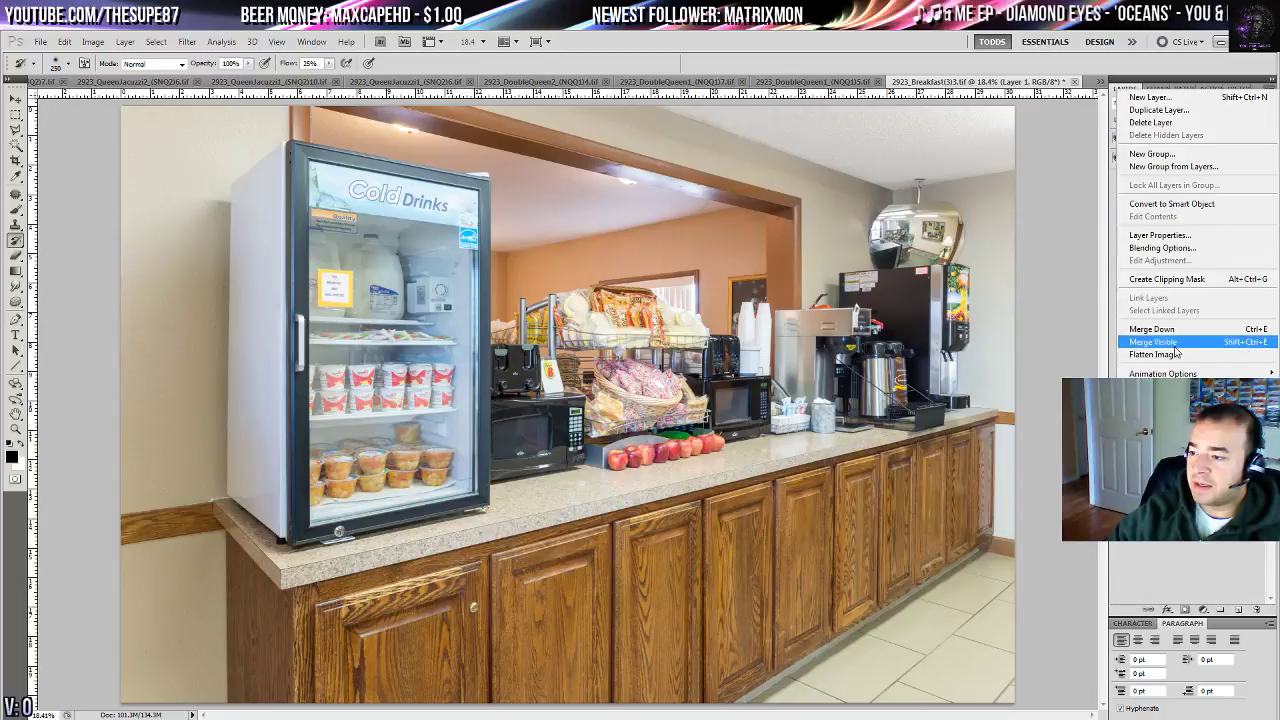
{"action": "left_click", "coordinate": [1120, 344]}
- Close 2923_Breakfast(3)3.tif and save its changes
{"action": "left_click", "coordinate": [1074, 82]}
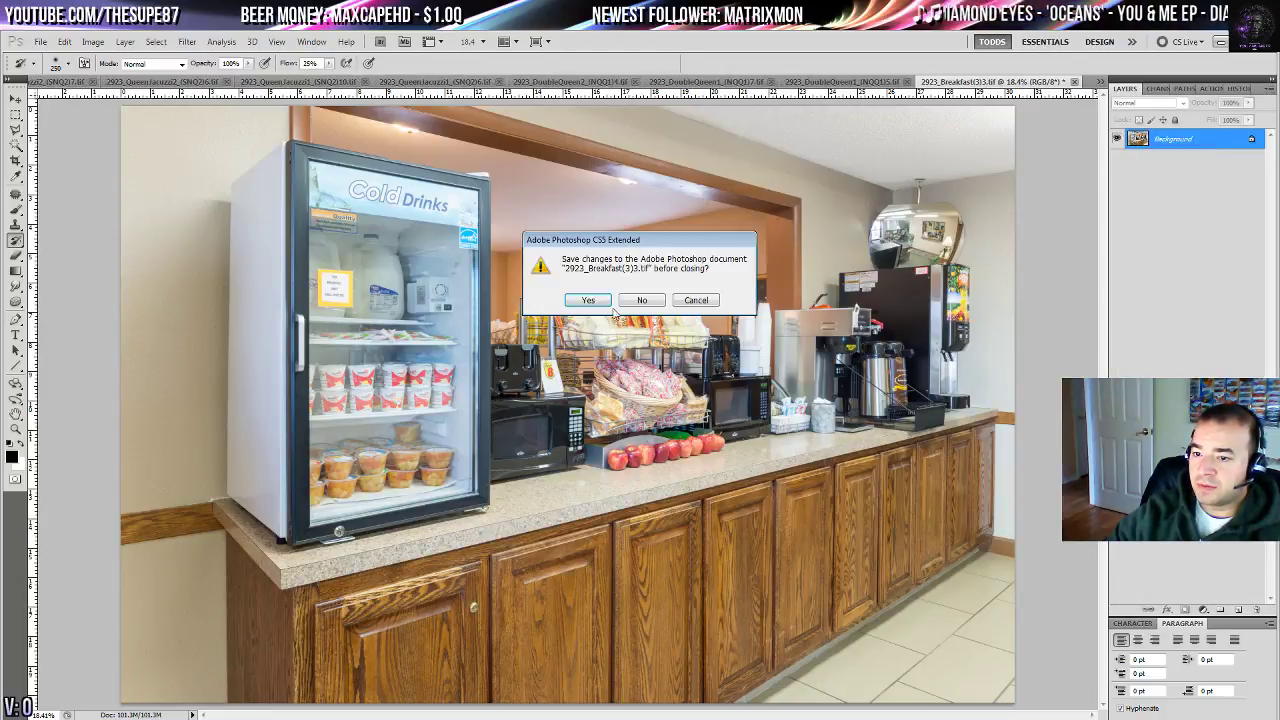
{"action": "left_click", "coordinate": [590, 300]}
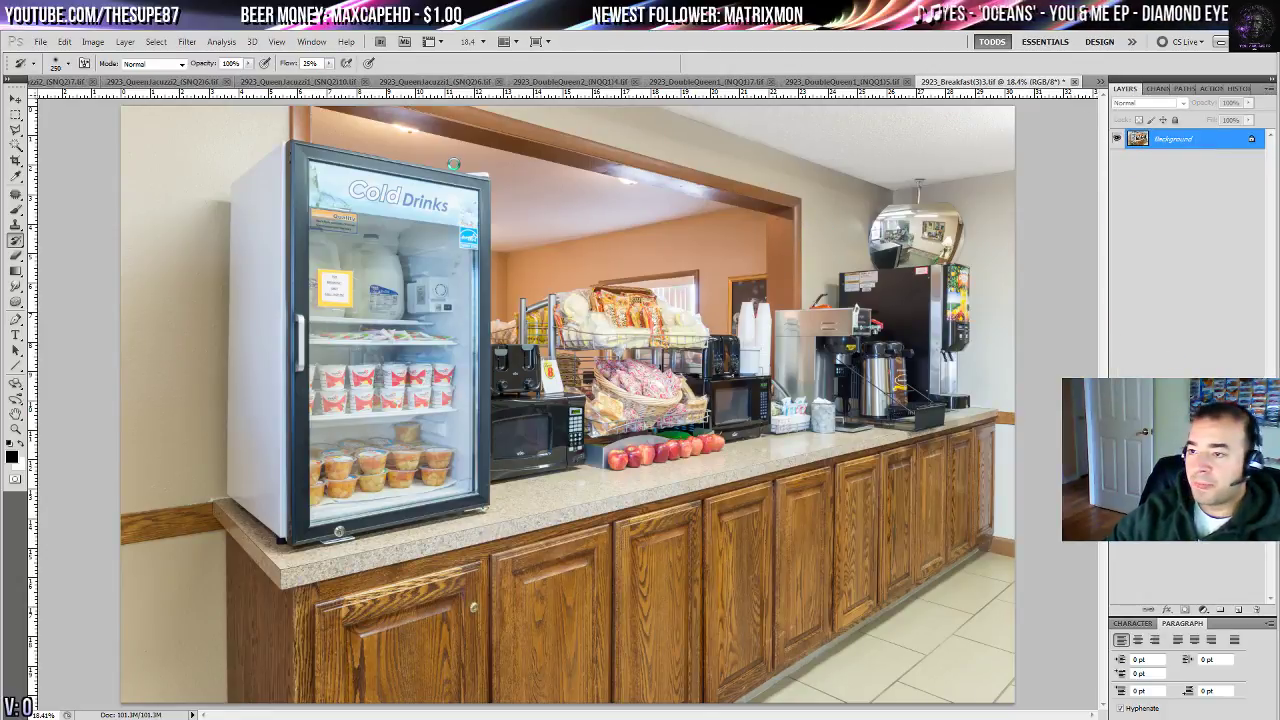
{"action": "key", "text": "ctrl+w"}
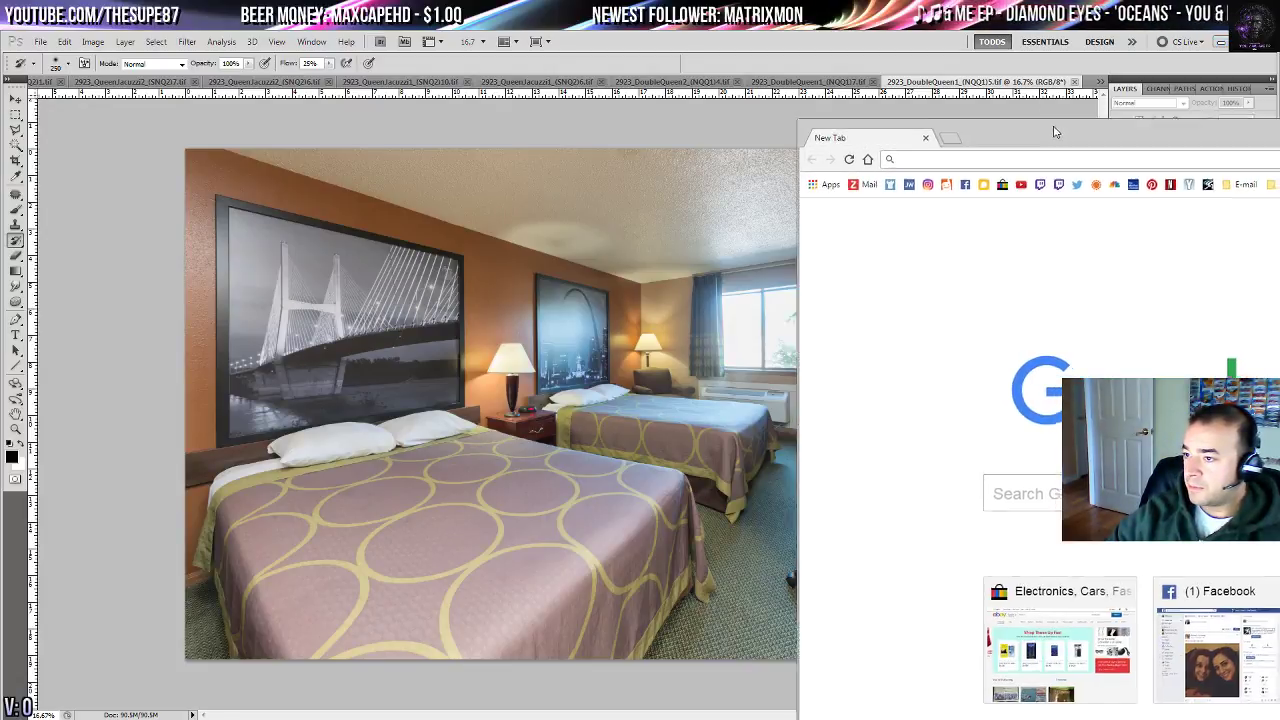
{"action": "left_click_drag", "start_coordinate": [1050, 122], "coordinate": [434, 229]}
{"action": "left_click", "coordinate": [424, 287]}
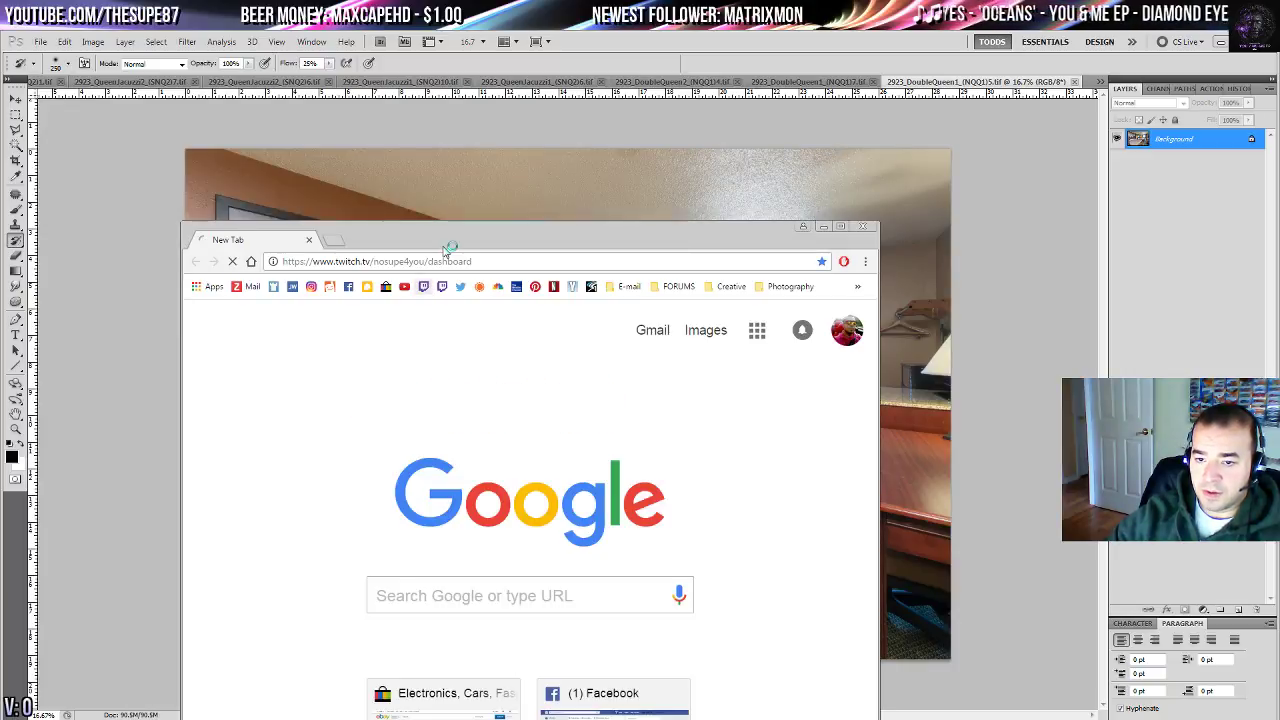
{"action": "left_click_drag", "start_coordinate": [374, 261], "coordinate": [517, 268]}
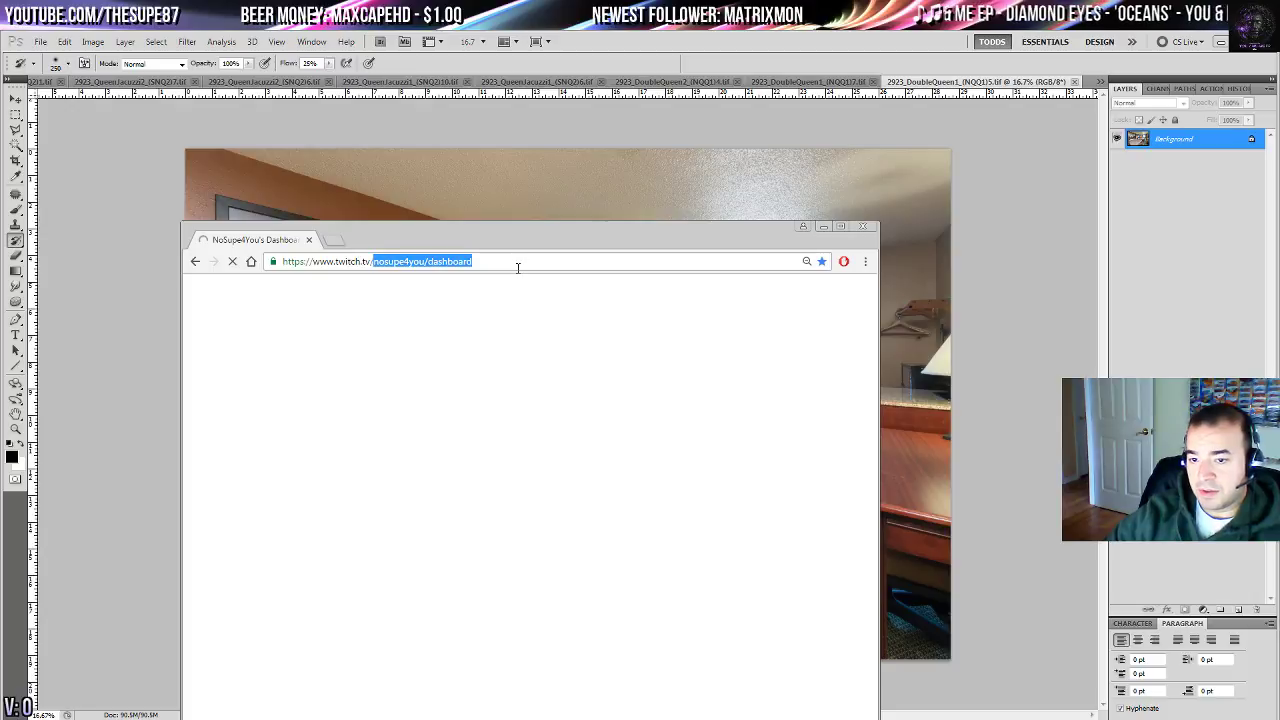
{"action": "key", "text": "BackSpace"}
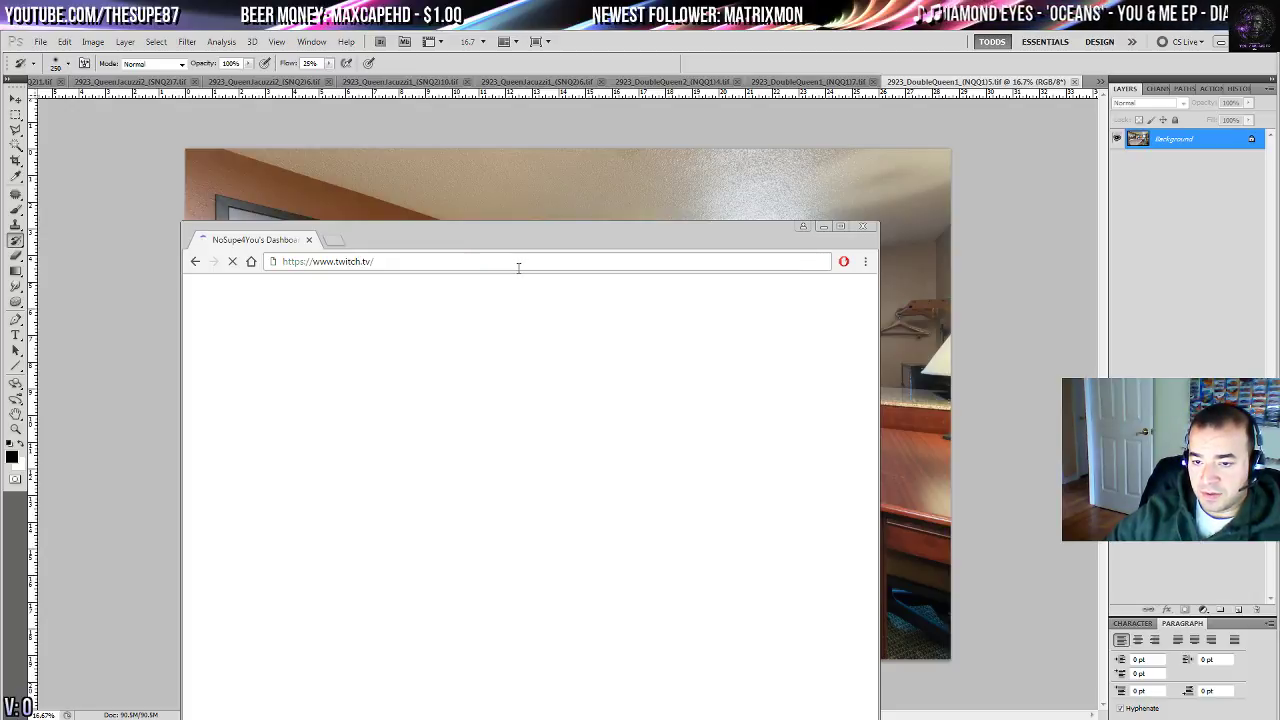
{"action": "key", "text": "Return"}
{"action": "left_click_drag", "start_coordinate": [526, 234], "coordinate": [583, 30]}
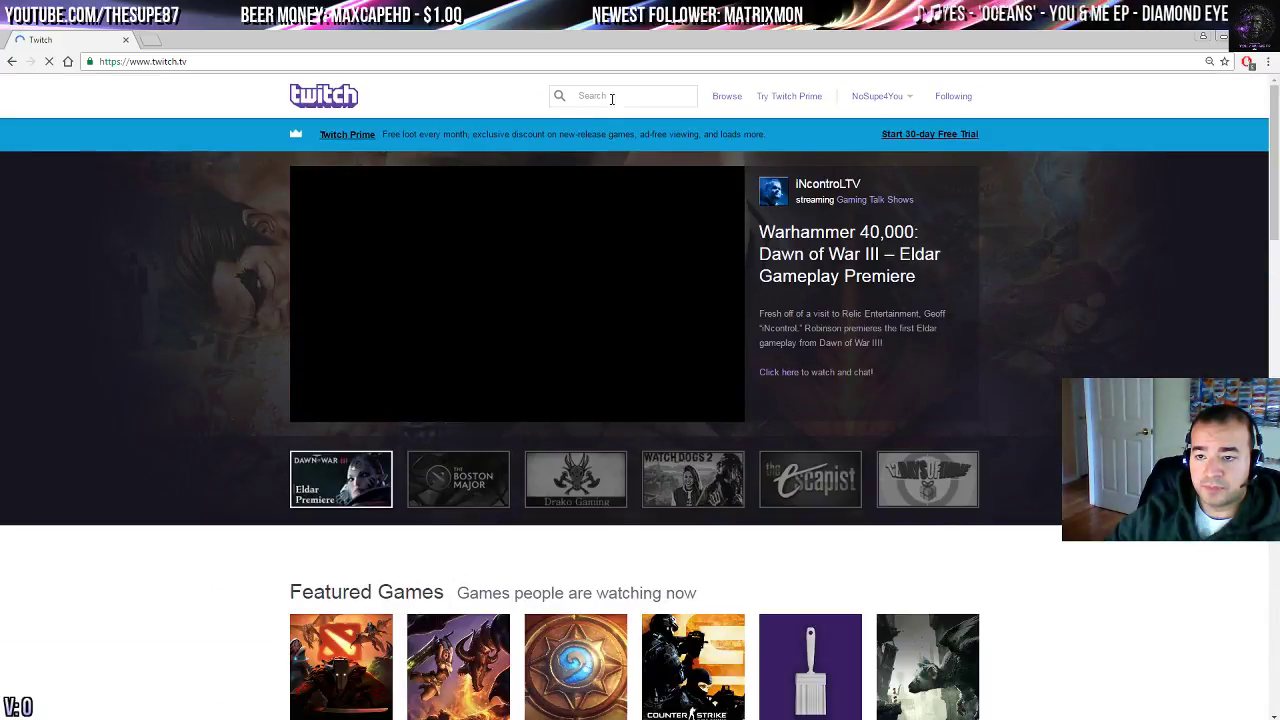
- Search Twitch for "creative photoshop", shorten the query to "photoshop", and list all matching live broadcasts
{"action": "left_click", "coordinate": [621, 94]}
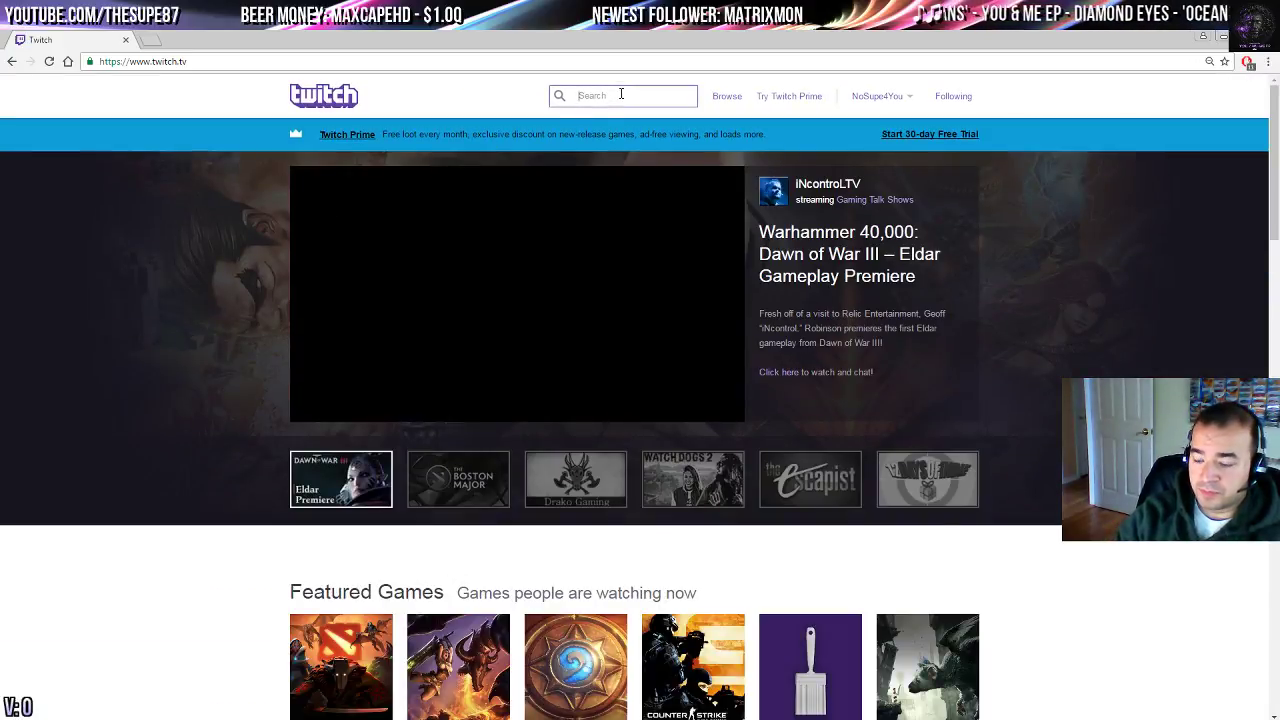
{"action": "type", "text": "creative"}
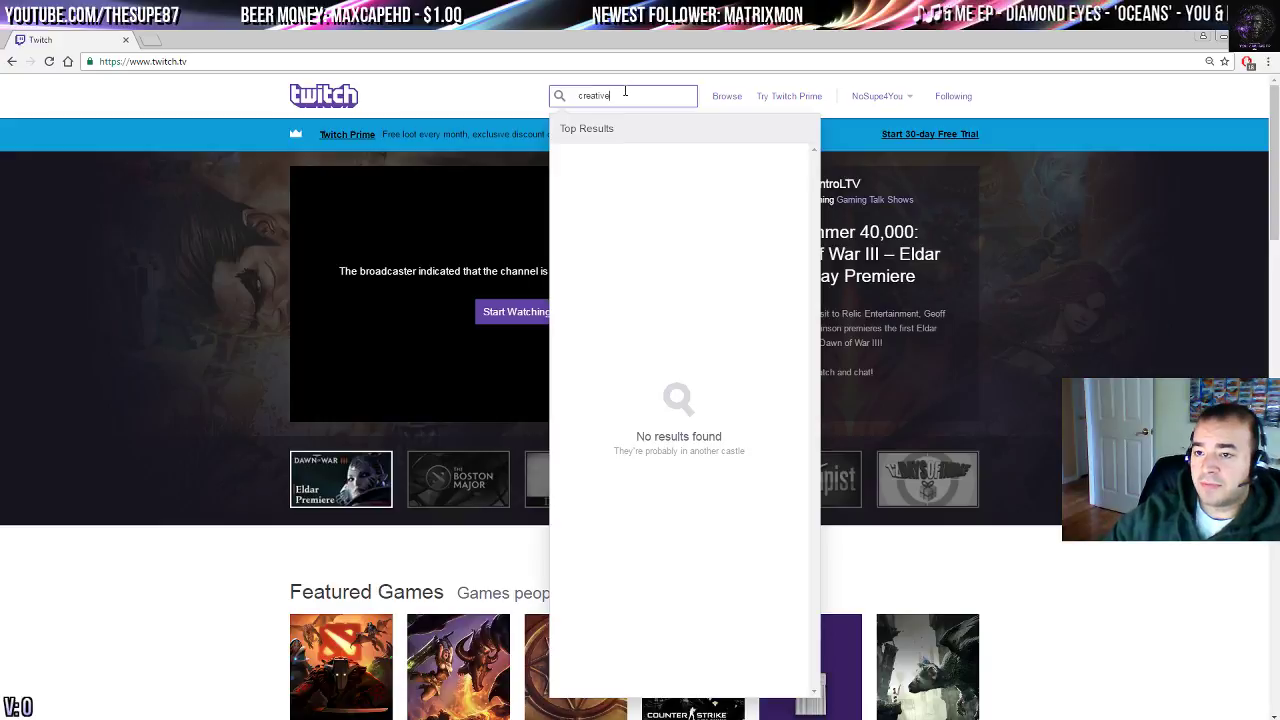
{"action": "type", "text": " p"}
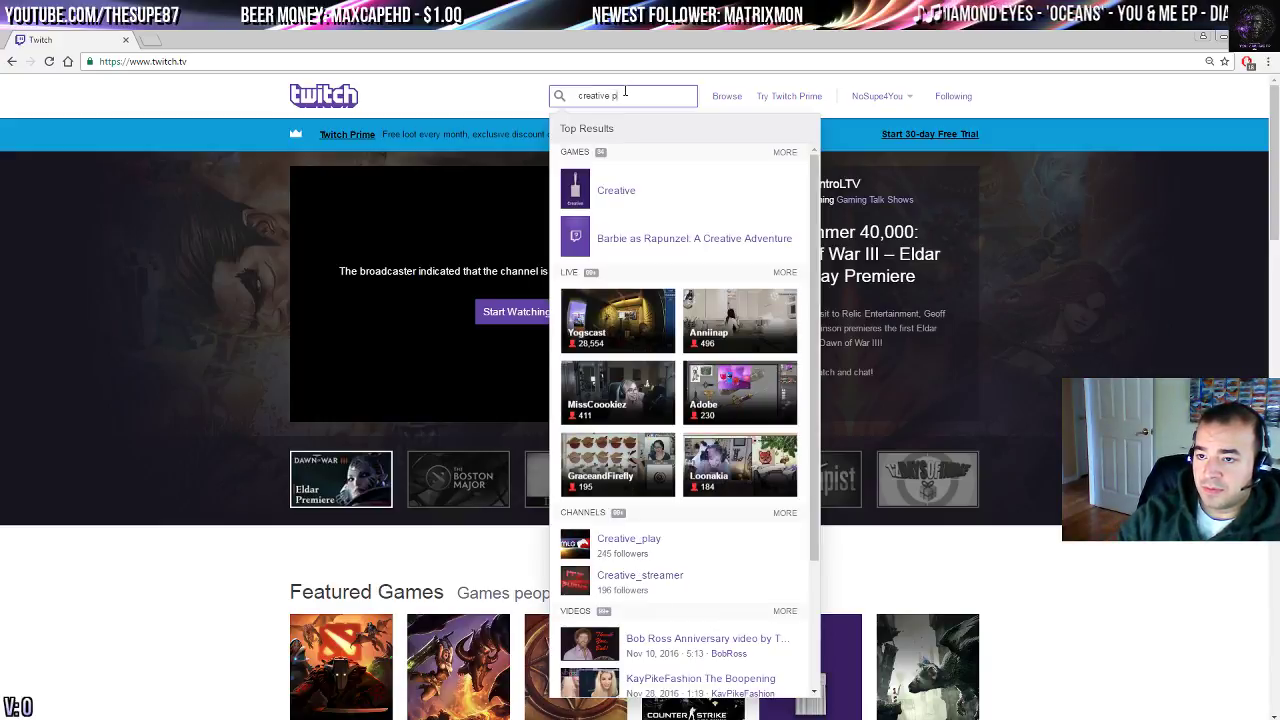
{"action": "type", "text": "hotoshop"}
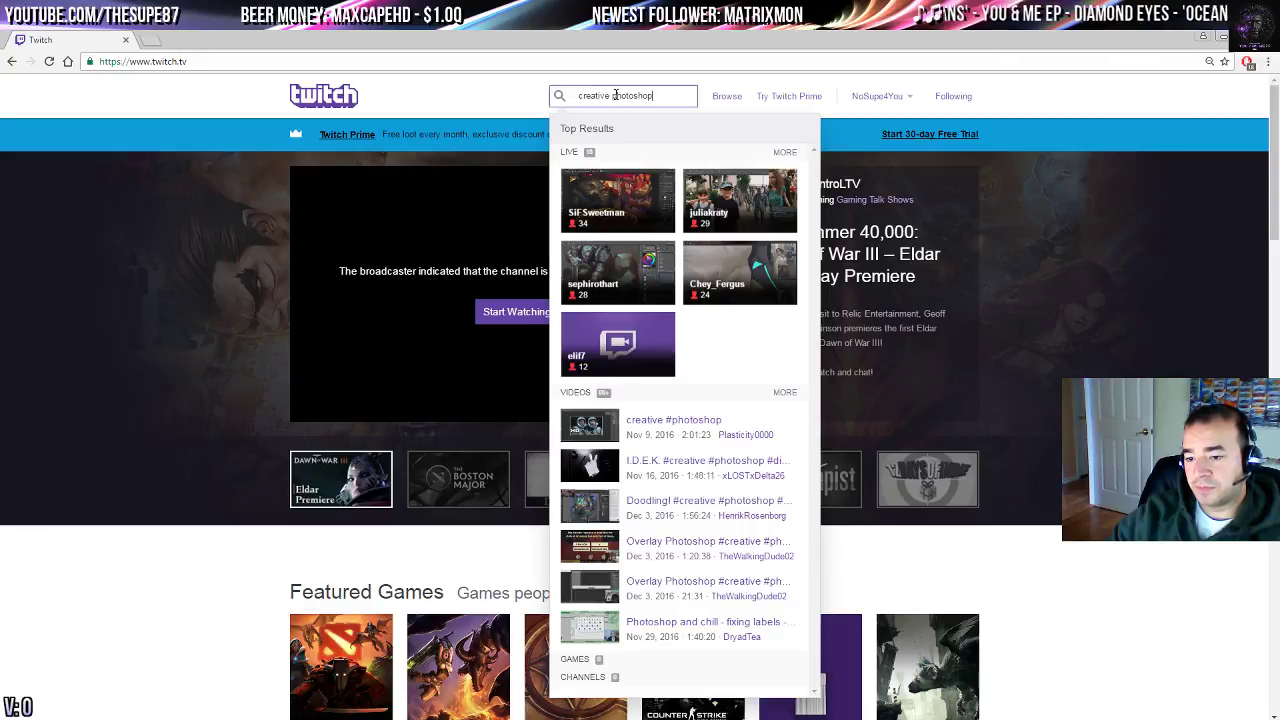
{"action": "left_click_drag", "start_coordinate": [612, 95], "coordinate": [556, 95]}
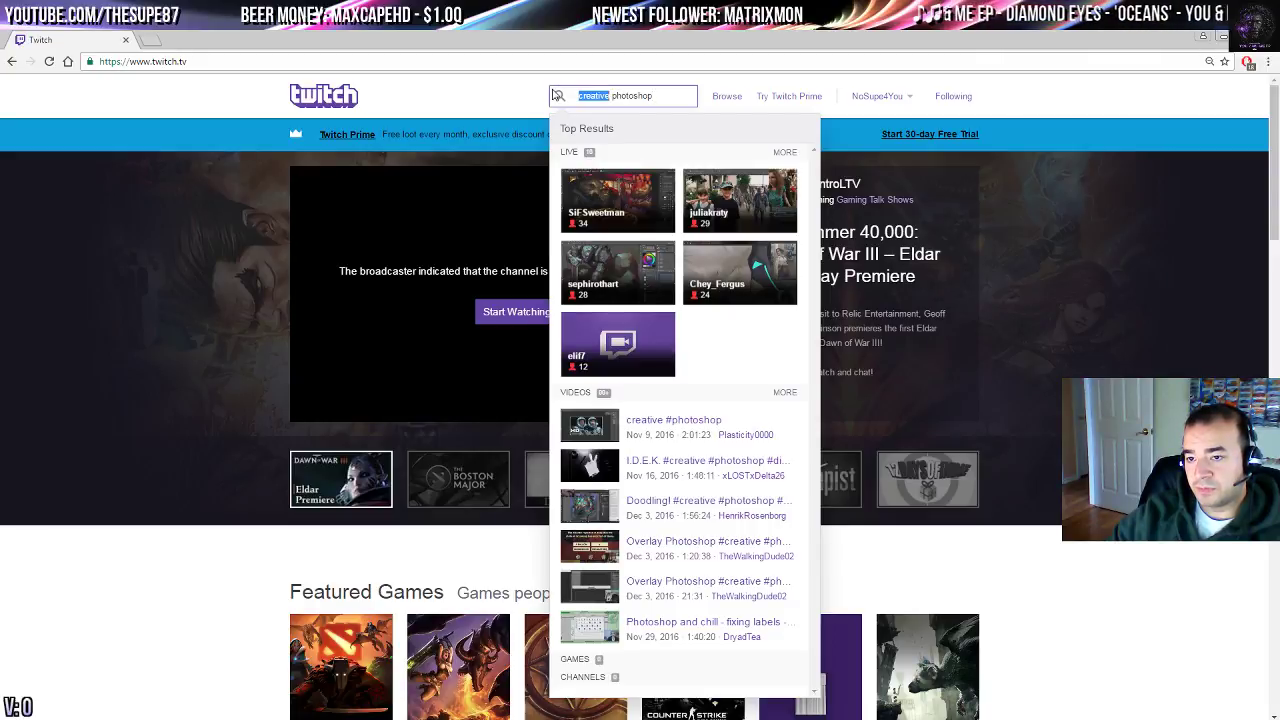
{"action": "key", "text": "BackSpace"}
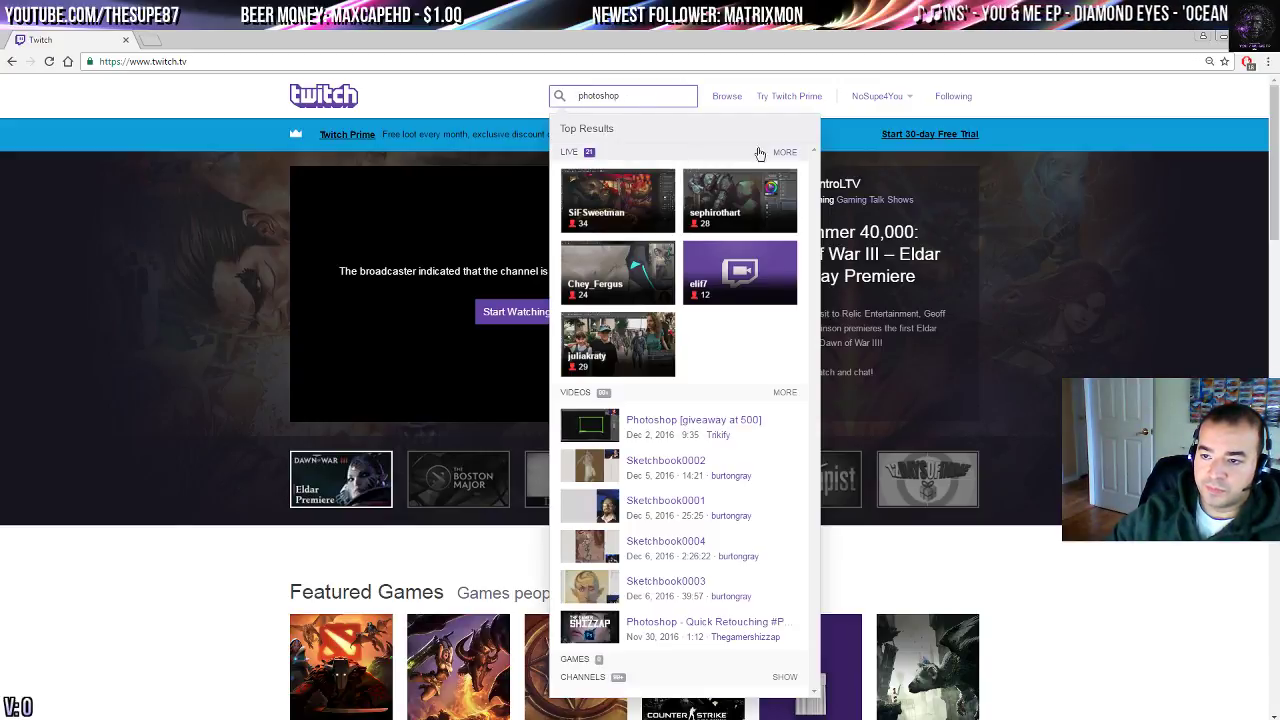
{"action": "left_click", "coordinate": [781, 152]}
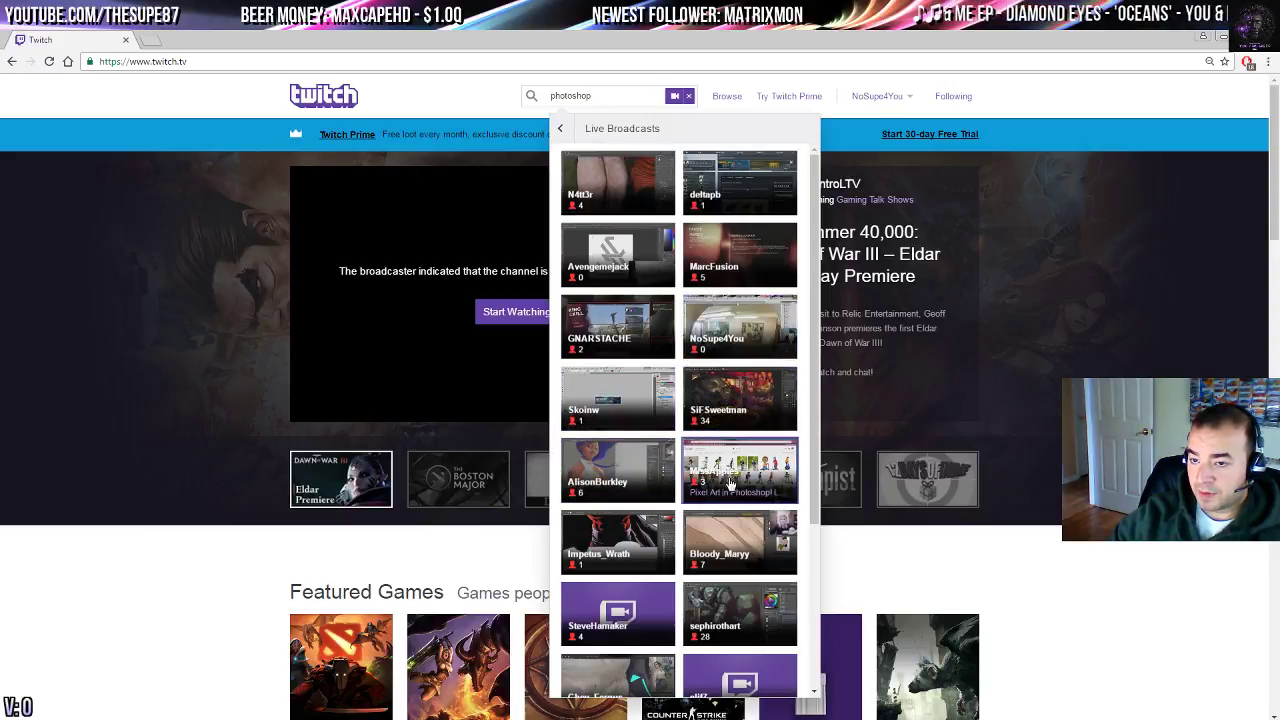
- Return to Photoshop, copy the whole 2923_DoubleQueen1_(NQQ1)7.tif image, close that file, and paste the copy into 2923_DoubleQueen1_(NQQ1)5.tif
{"action": "left_click_drag", "start_coordinate": [342, 43], "coordinate": [0, 43]}
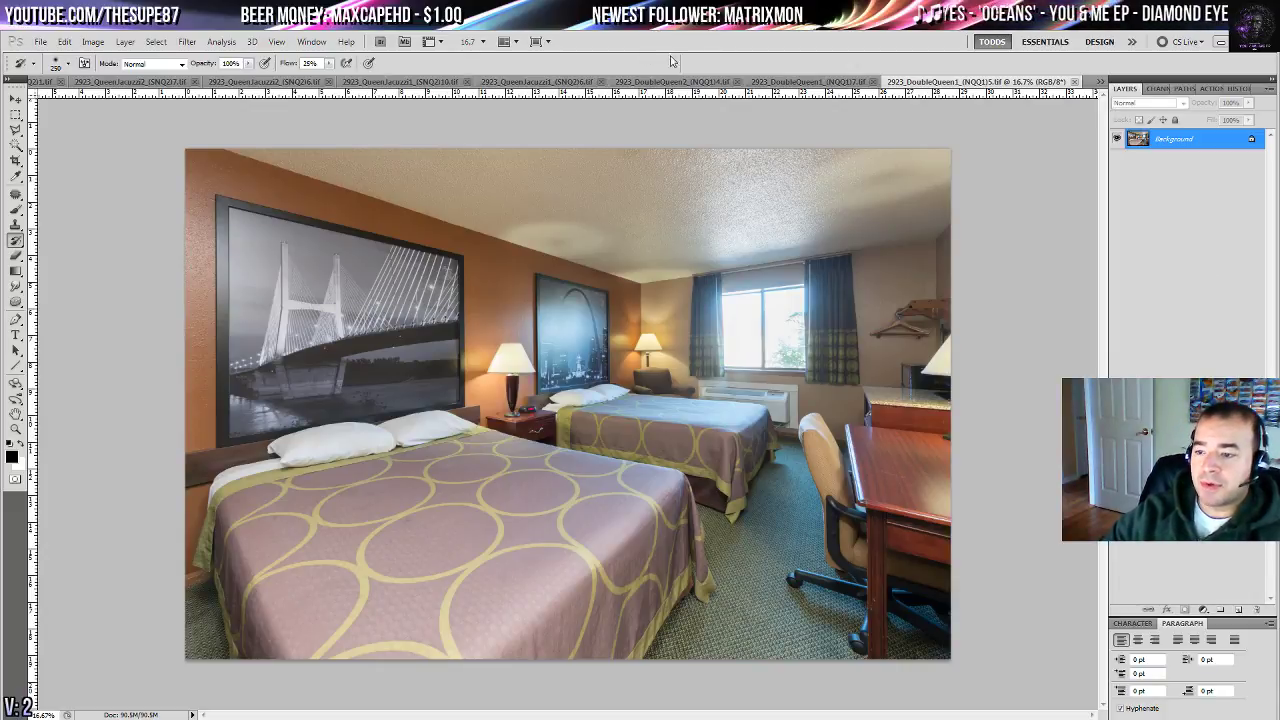
{"action": "left_click", "coordinate": [857, 83]}
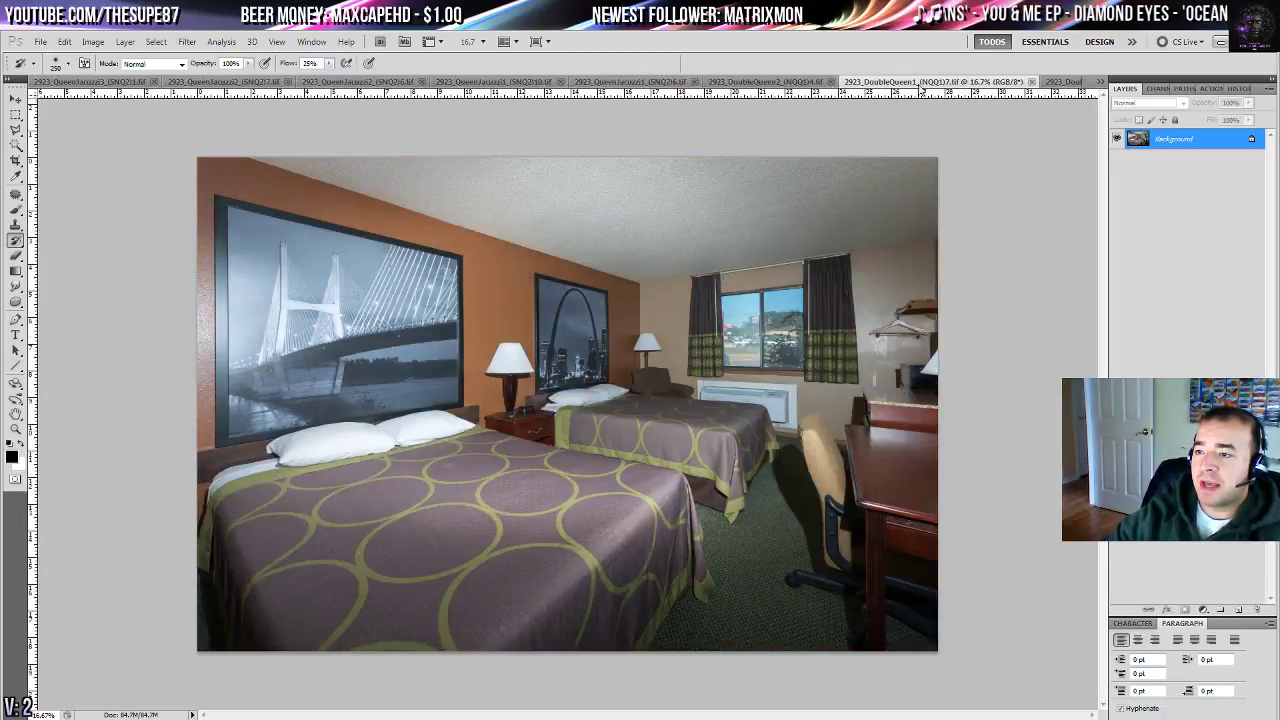
{"action": "left_click", "coordinate": [1063, 83]}
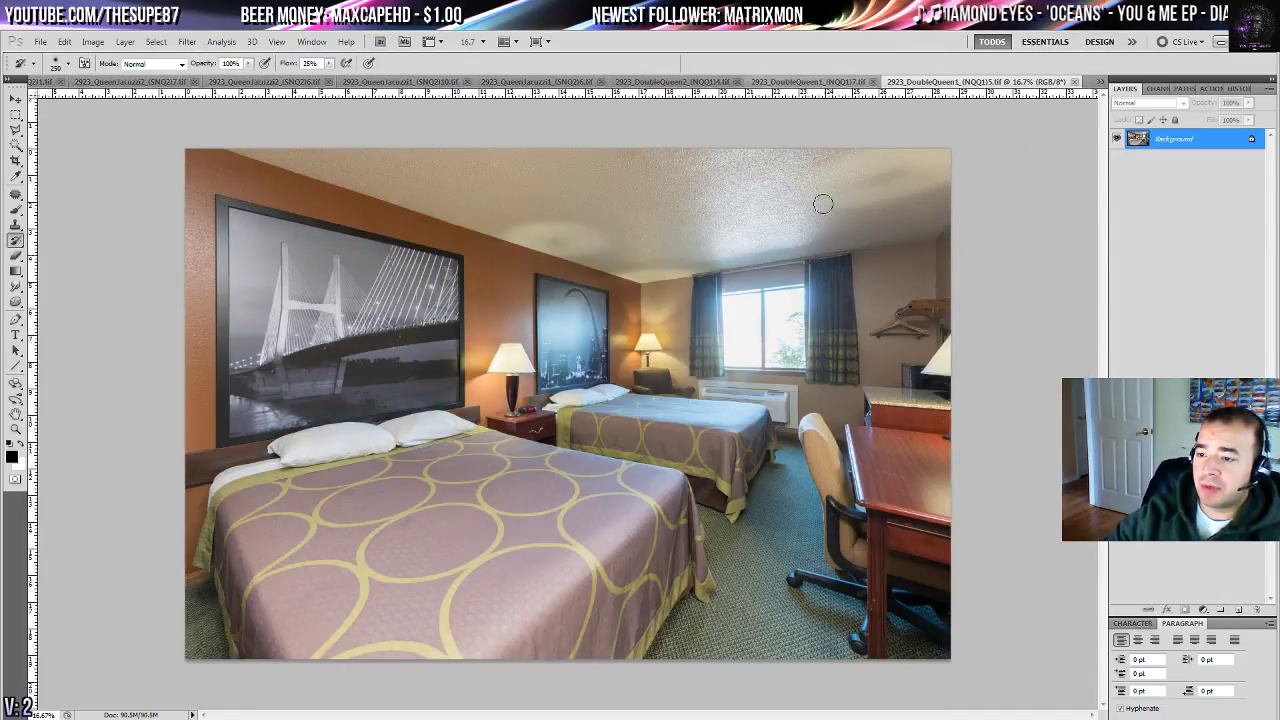
{"action": "left_click", "coordinate": [797, 82]}
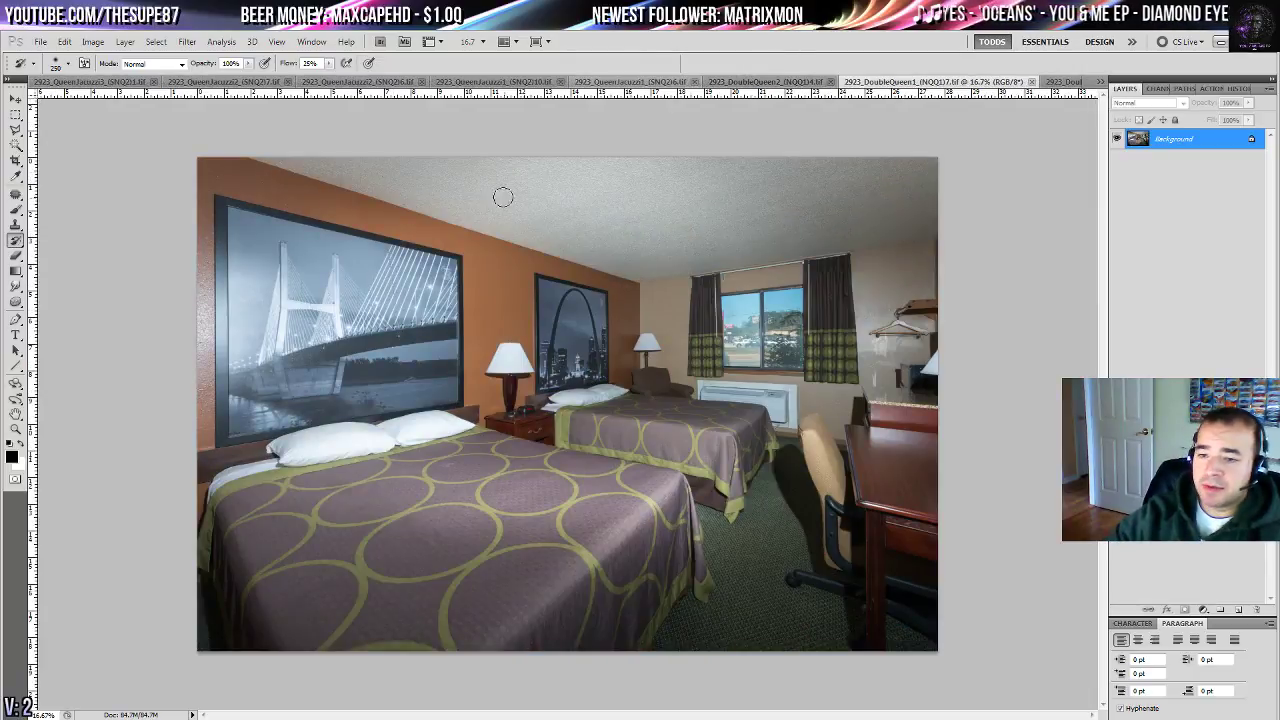
{"action": "key", "text": "ctrl+a"}
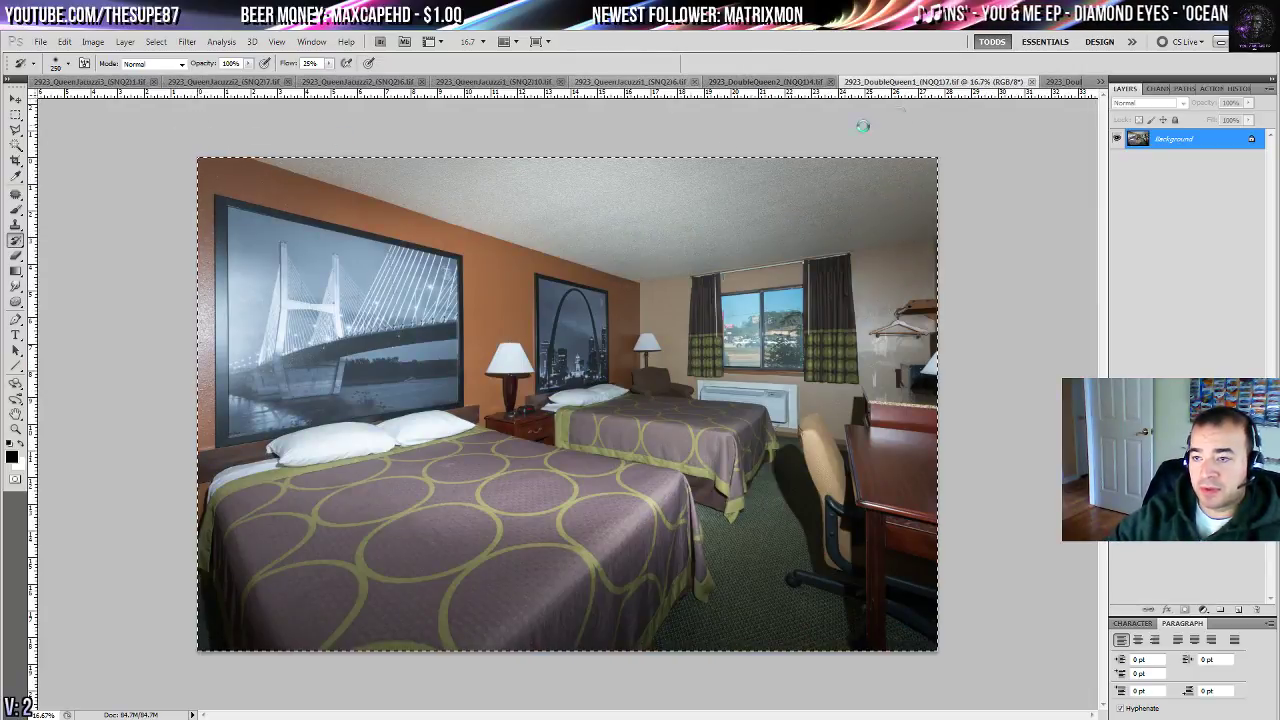
{"action": "left_click", "coordinate": [1032, 82]}
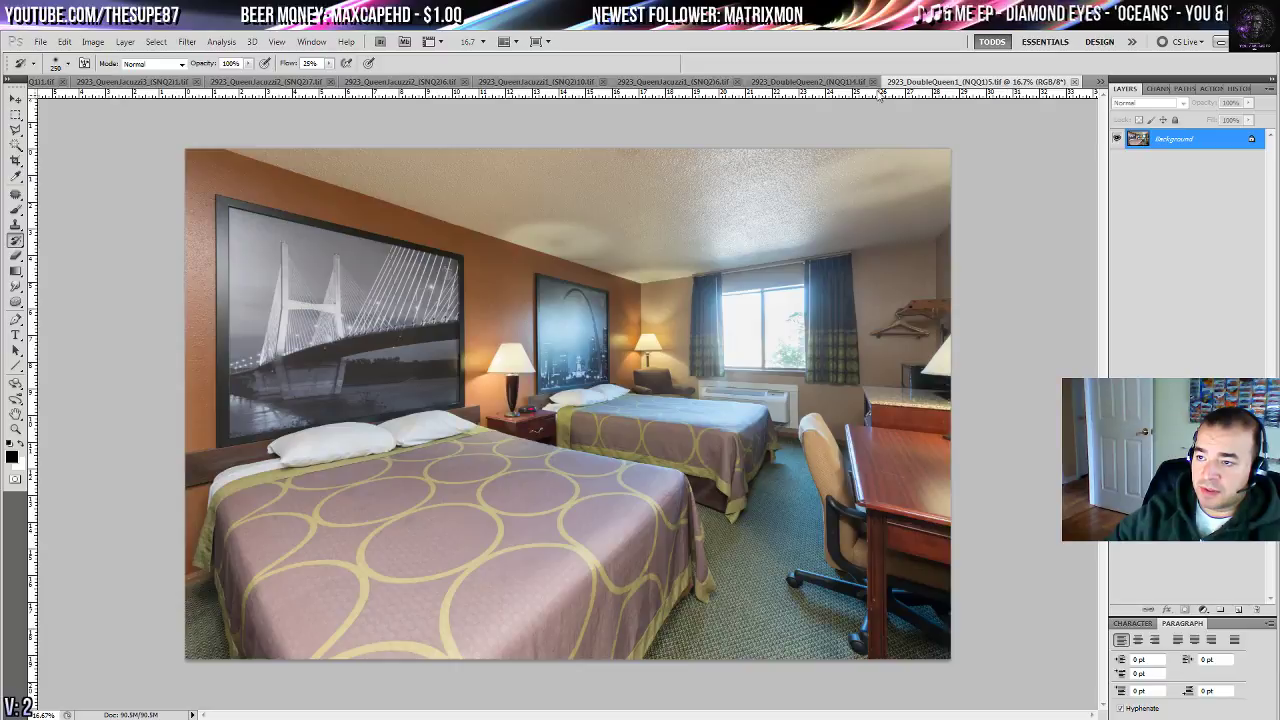
{"action": "key", "text": "ctrl+v"}
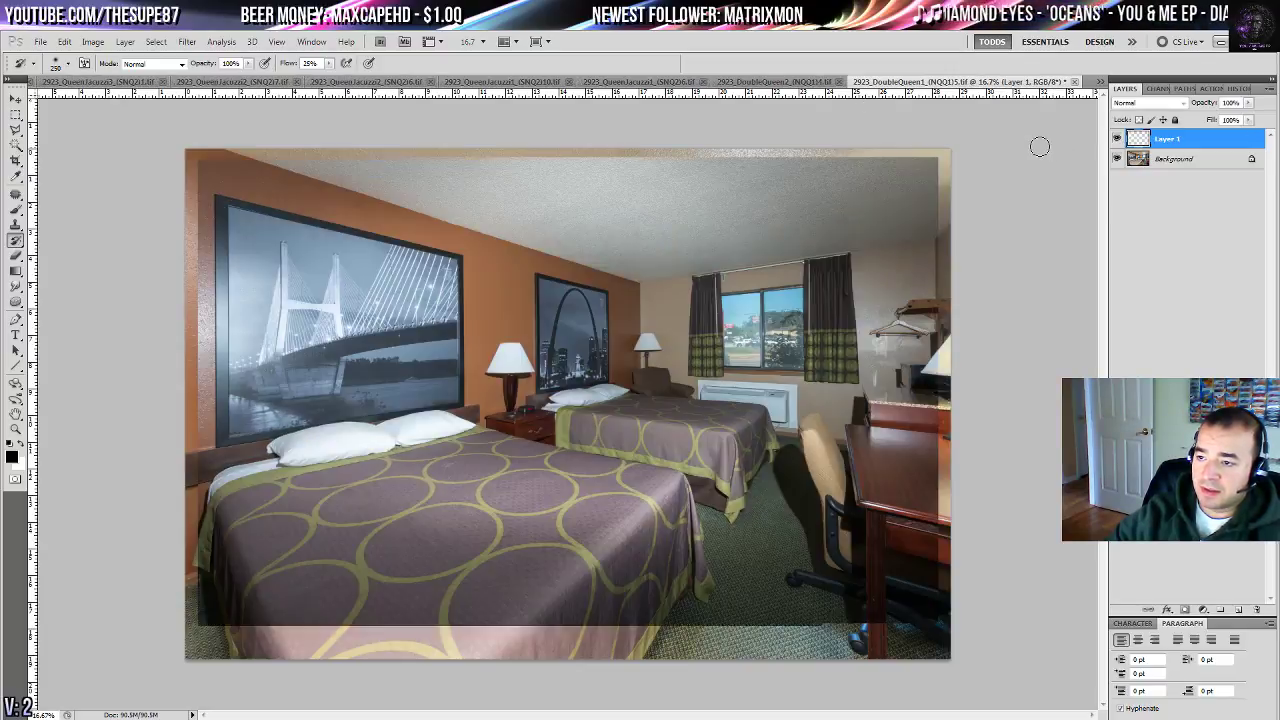
- Compare the pasted darker exposure with the Background by repeatedly toggling the visibility of Layer 1
{"action": "left_click", "coordinate": [1118, 139]}
{"action": "left_click", "coordinate": [1118, 139]}
{"action": "left_click", "coordinate": [1118, 139]}
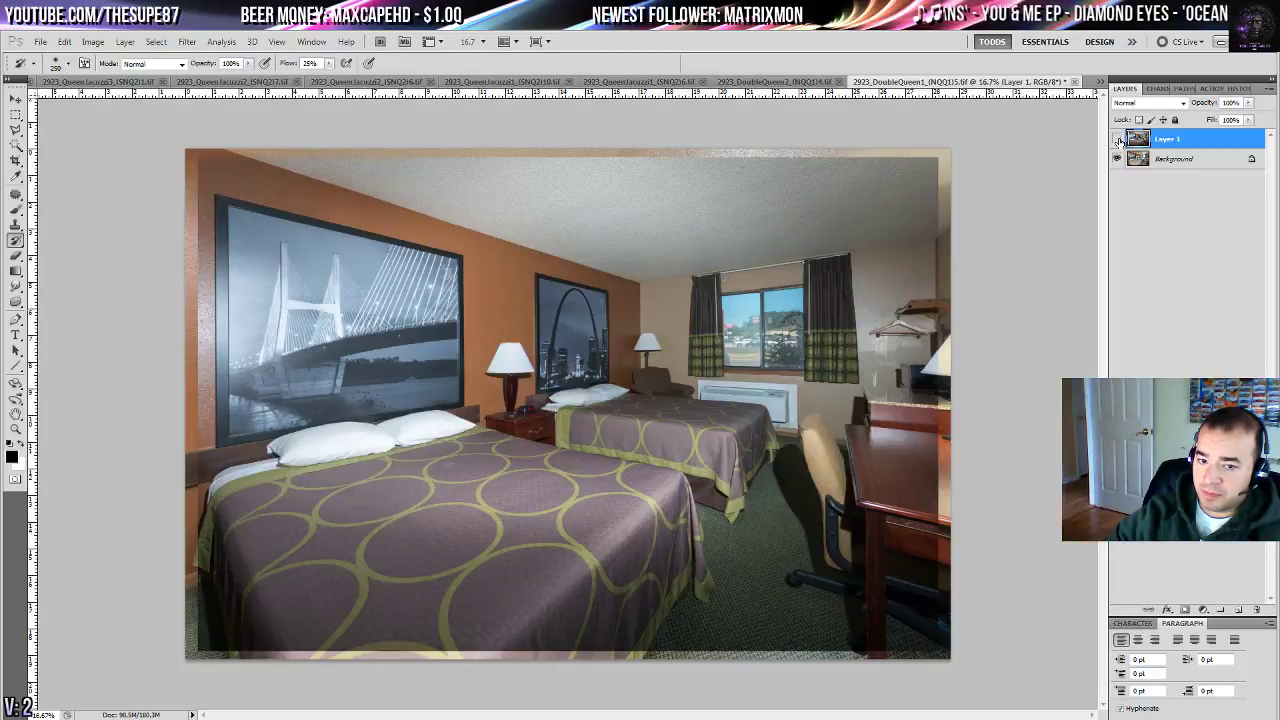
{"action": "left_click", "coordinate": [1118, 139]}
{"action": "left_click", "coordinate": [1118, 139]}
{"action": "left_click", "coordinate": [1118, 139]}
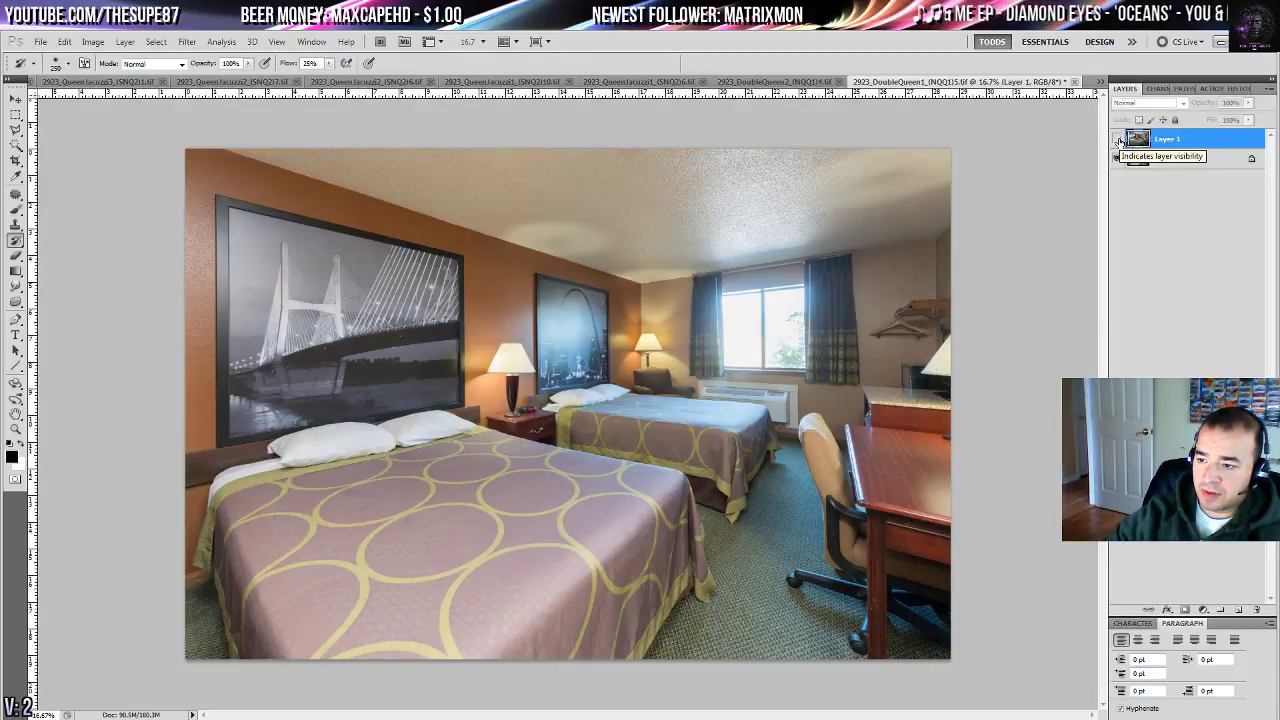
{"action": "left_click", "coordinate": [1118, 139]}
{"action": "left_click", "coordinate": [1118, 139]}
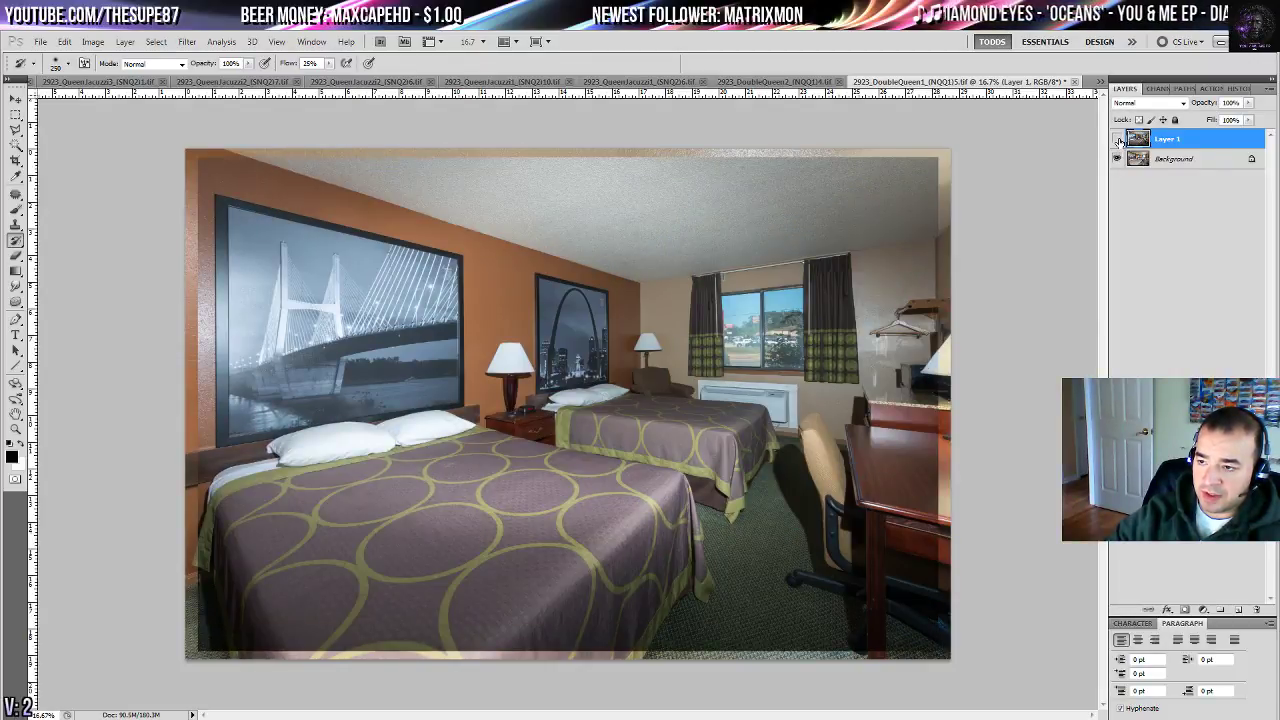
{"action": "left_click", "coordinate": [1118, 139]}
{"action": "left_click", "coordinate": [1118, 139]}
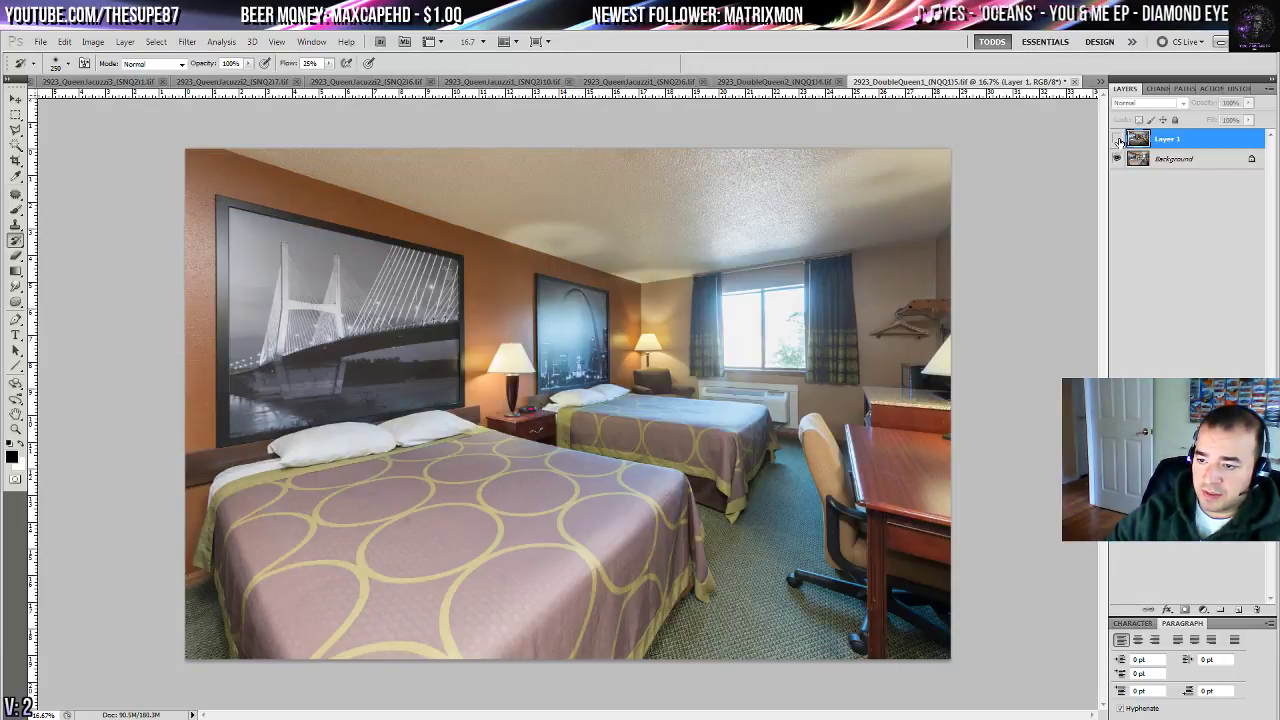
{"action": "left_click", "coordinate": [1118, 139]}
{"action": "left_click", "coordinate": [1118, 139]}
{"action": "left_click", "coordinate": [1118, 139]}
{"action": "left_click", "coordinate": [1118, 139]}
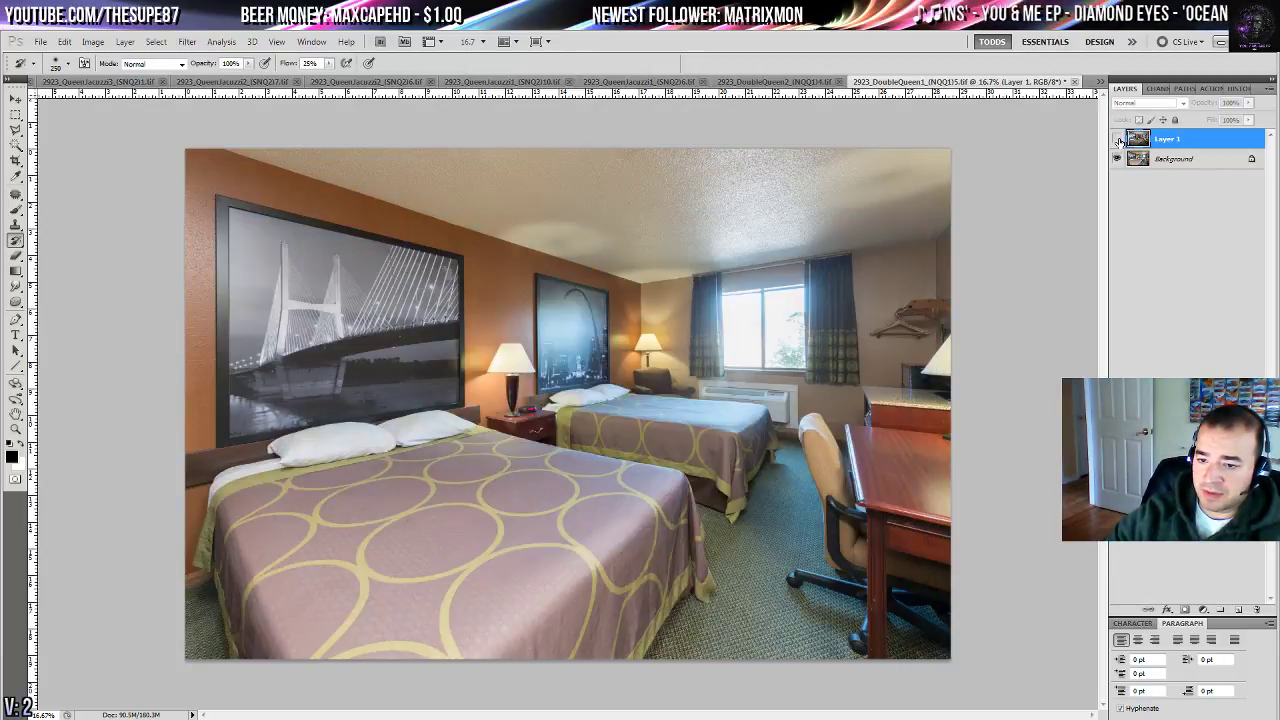
{"action": "left_click", "coordinate": [1118, 139]}
{"action": "left_click", "coordinate": [1118, 139]}
{"action": "left_click", "coordinate": [1118, 139]}
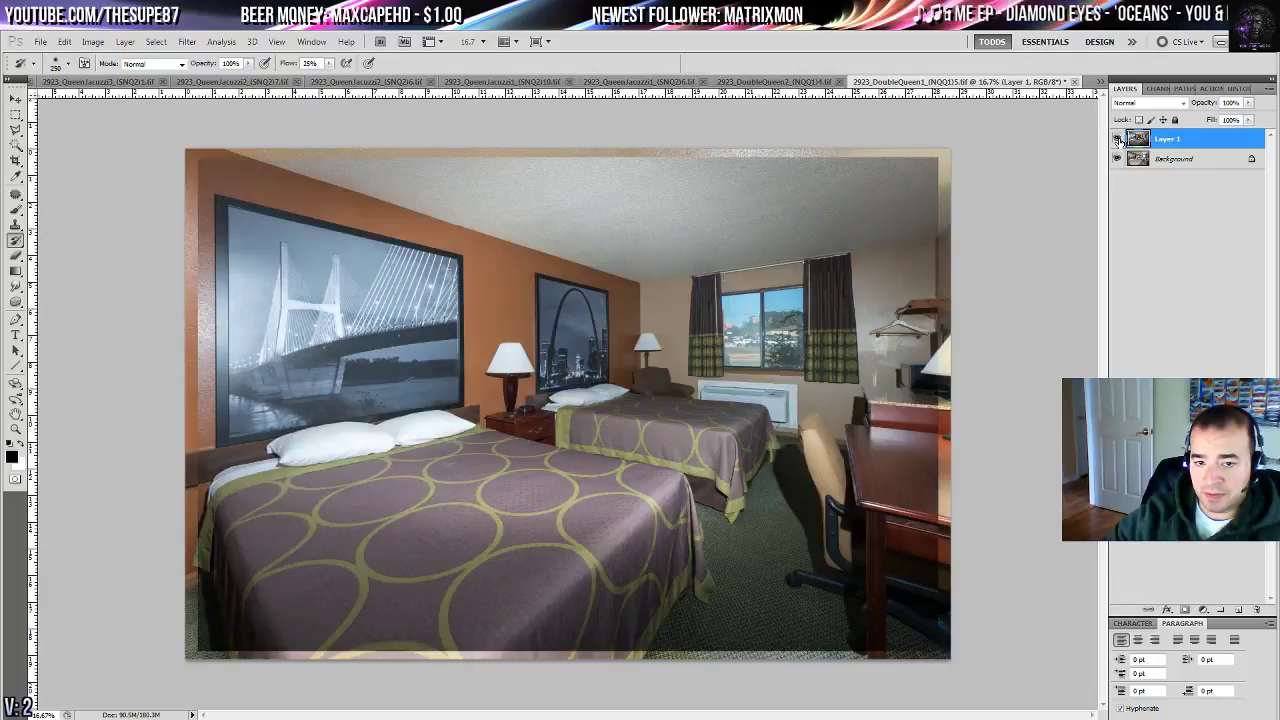
- Convert the Background into the regular layer Layer 0 and place it above Layer 1
{"action": "double_click", "coordinate": [1172, 160]}
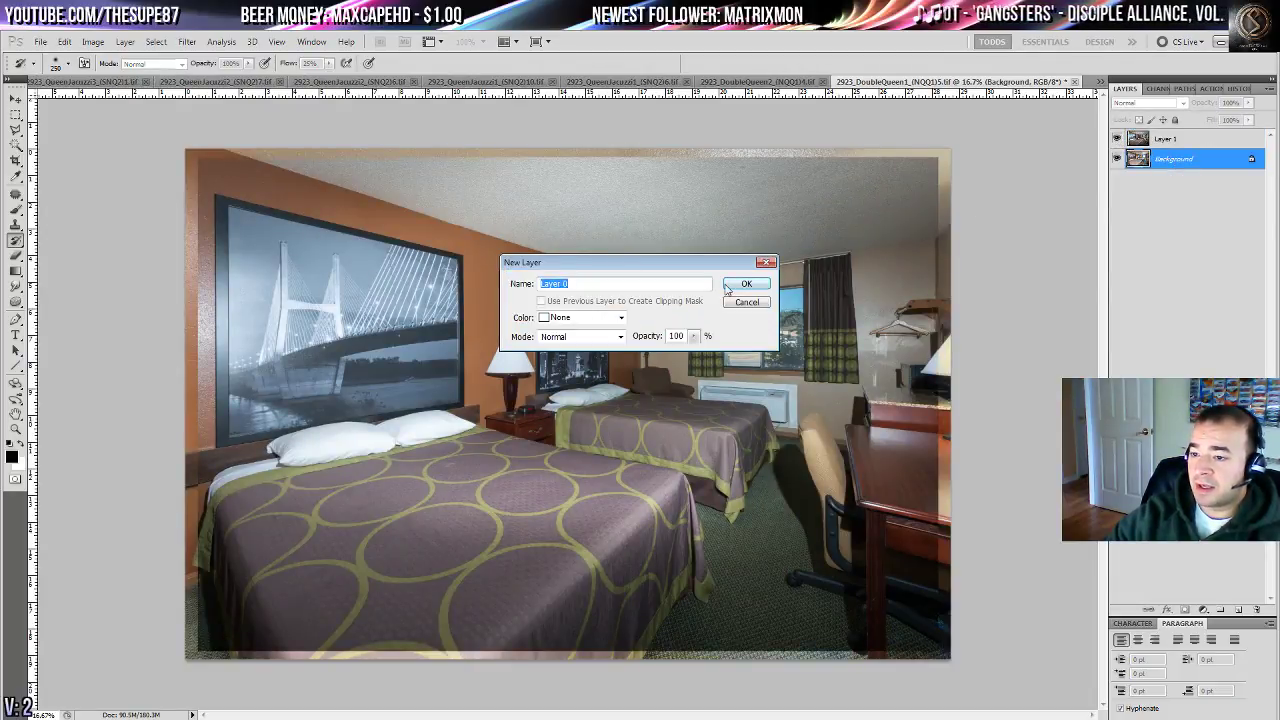
{"action": "left_click", "coordinate": [738, 285]}
{"action": "left_click_drag", "start_coordinate": [1177, 168], "coordinate": [1173, 140]}
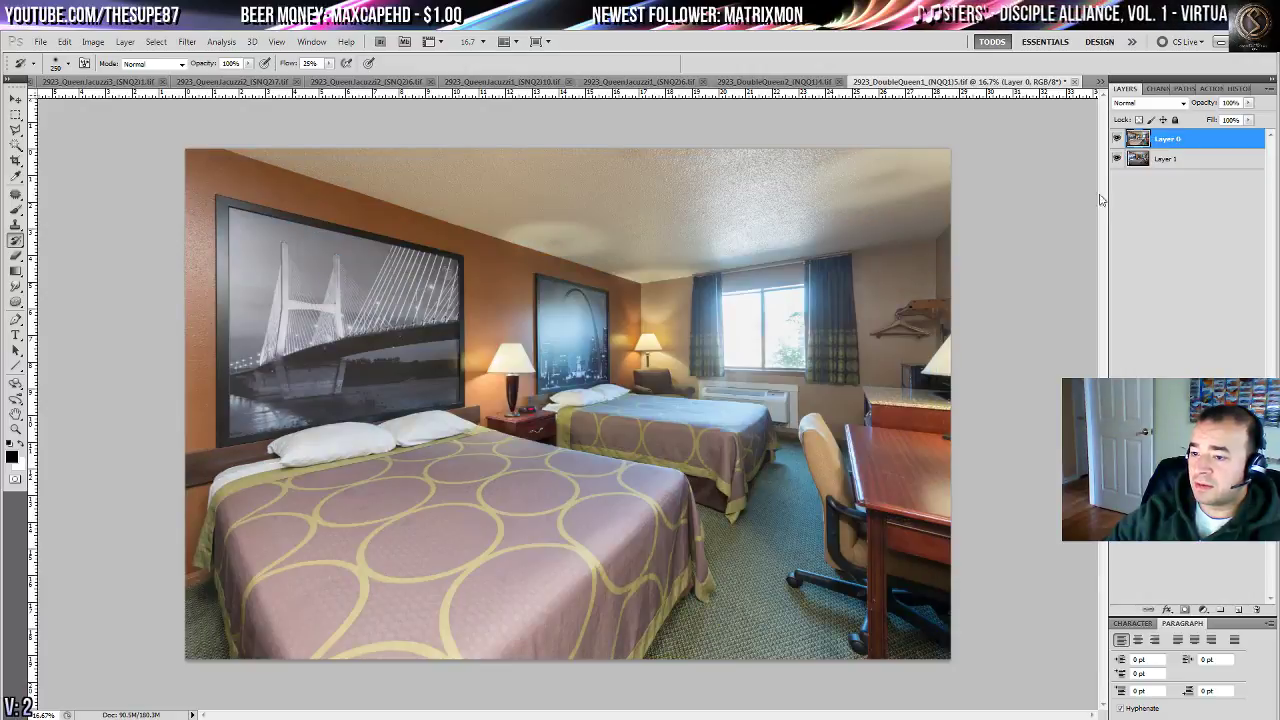
{"action": "left_click", "coordinate": [1117, 138]}
{"action": "left_click", "coordinate": [1117, 138]}
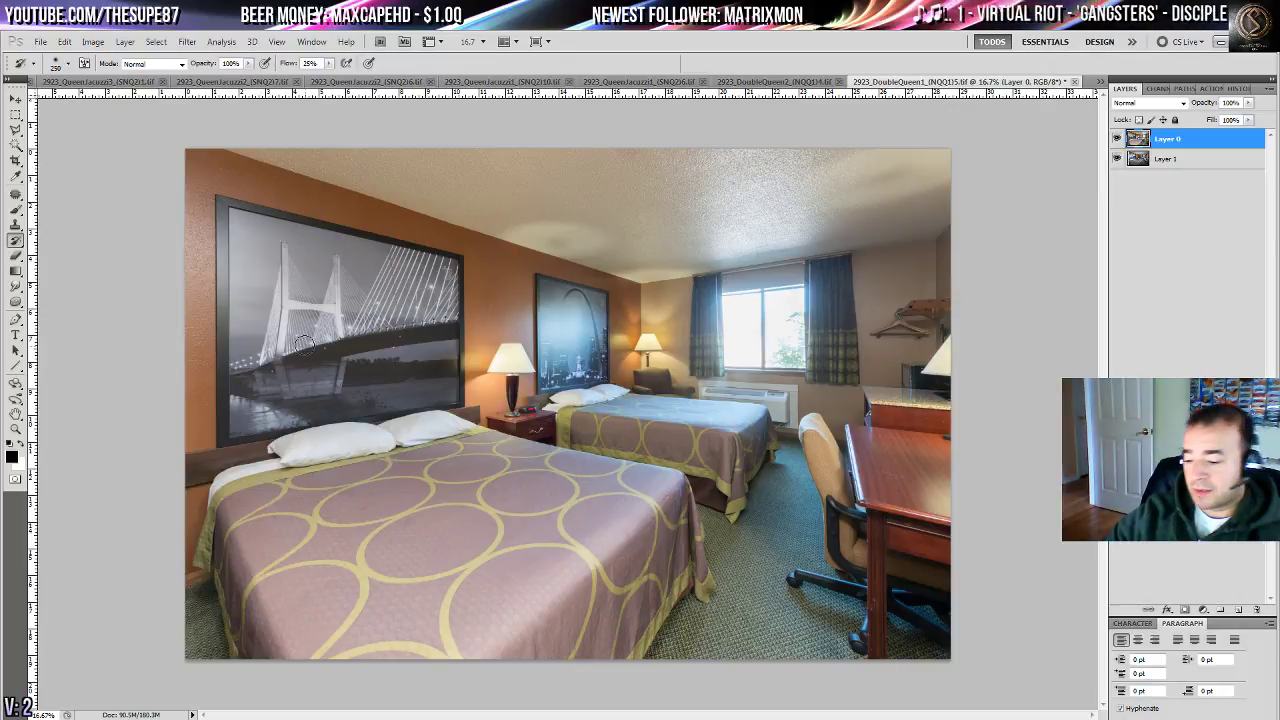
- Erase Layer 0 over the glare on the framed arch picture and on the orange wall beside the bridge picture
{"action": "key", "text": "ctrl+plus"}
{"action": "key", "text": "ctrl+plus"}
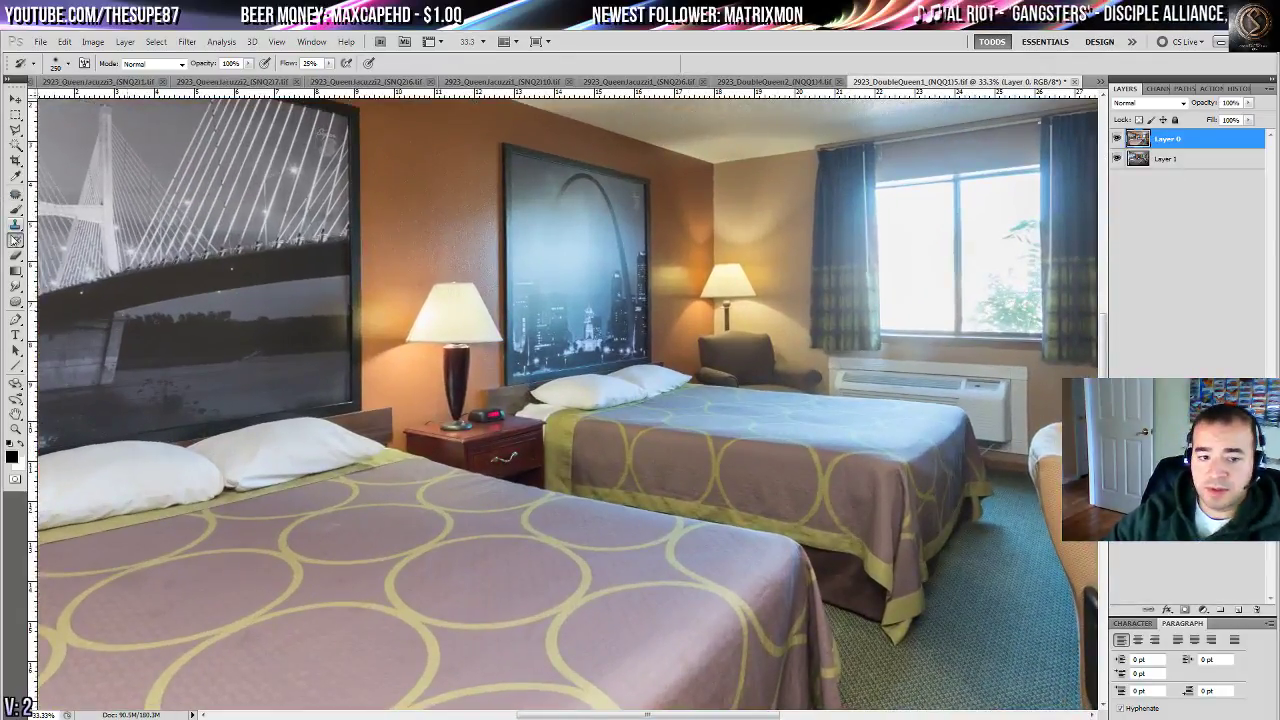
{"action": "key", "text": "e"}
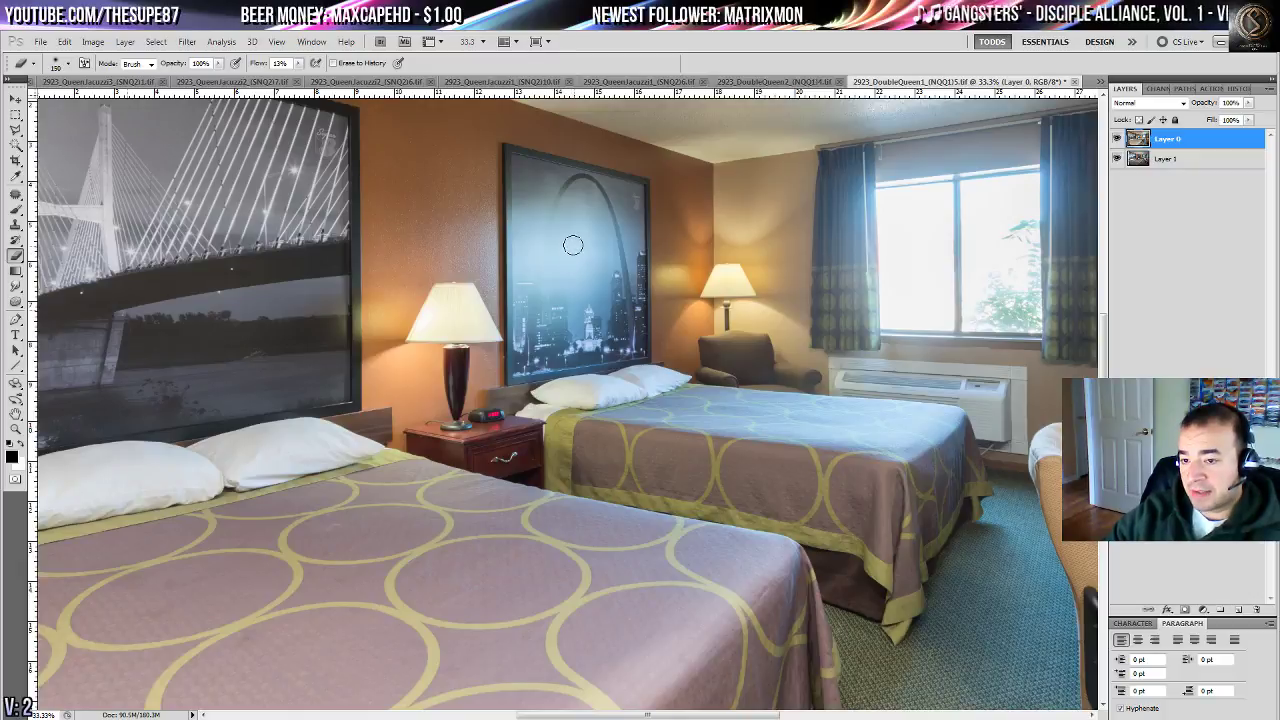
{"action": "mouse_move", "coordinate": [546, 224]}
{"action": "left_mouse_down"}
{"action": "mouse_move", "coordinate": [574, 240]}
{"action": "mouse_move", "coordinate": [529, 220]}
{"action": "mouse_move", "coordinate": [519, 175]}
{"action": "mouse_move", "coordinate": [566, 181]}
{"action": "mouse_move", "coordinate": [595, 225]}
{"action": "mouse_move", "coordinate": [595, 186]}
{"action": "mouse_move", "coordinate": [510, 152]}
{"action": "mouse_move", "coordinate": [493, 212]}
{"action": "mouse_move", "coordinate": [488, 180]}
{"action": "mouse_move", "coordinate": [477, 268]}
{"action": "mouse_move", "coordinate": [562, 230]}
{"action": "mouse_move", "coordinate": [582, 288]}
{"action": "left_mouse_up"}
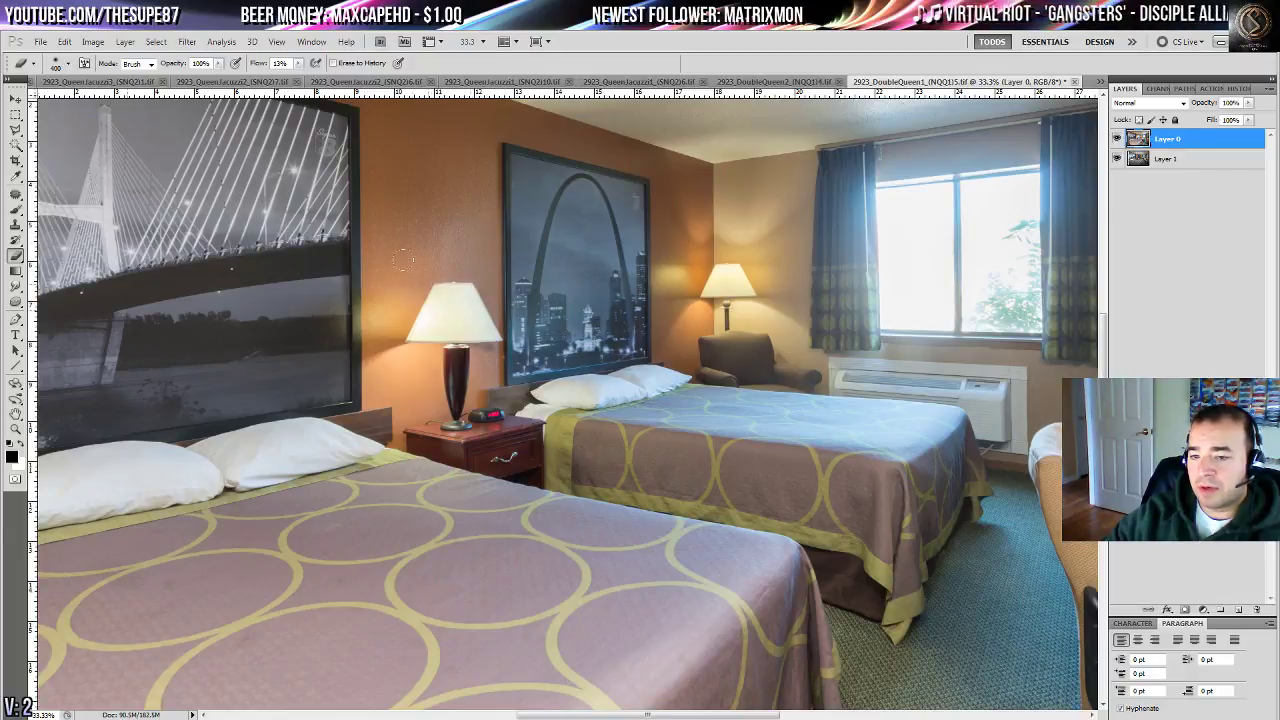
{"action": "mouse_move", "coordinate": [403, 260]}
{"action": "left_mouse_down"}
{"action": "mouse_move", "coordinate": [333, 262]}
{"action": "mouse_move", "coordinate": [325, 319]}
{"action": "mouse_move", "coordinate": [384, 282]}
{"action": "mouse_move", "coordinate": [352, 291]}
{"action": "left_mouse_up"}
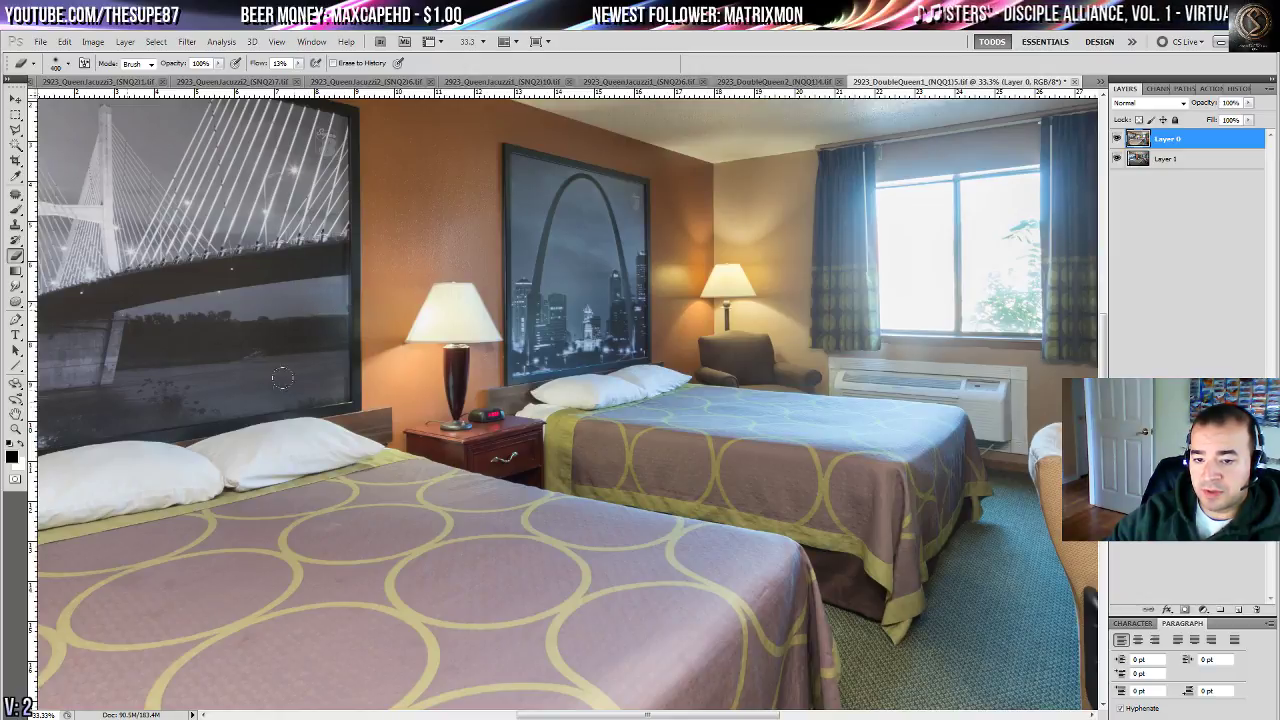
- Erase Layer 0 over the window, both curtains and the wall around the curtain rod to reveal the darker exposure
{"action": "left_click_drag", "start_coordinate": [402, 269], "coordinate": [286, 342]}
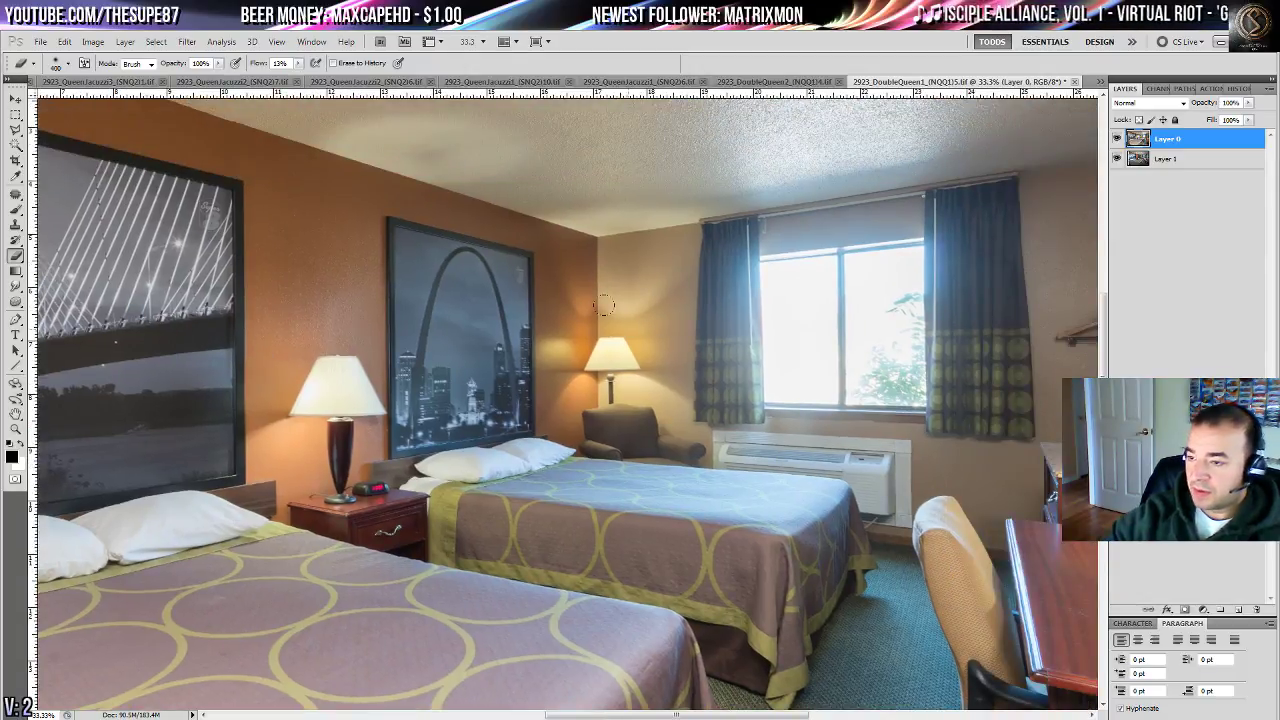
{"action": "mouse_move", "coordinate": [926, 335]}
{"action": "left_mouse_down"}
{"action": "mouse_move", "coordinate": [936, 232]}
{"action": "mouse_move", "coordinate": [936, 263]}
{"action": "mouse_move", "coordinate": [981, 300]}
{"action": "mouse_move", "coordinate": [987, 266]}
{"action": "mouse_move", "coordinate": [991, 369]}
{"action": "mouse_move", "coordinate": [928, 348]}
{"action": "mouse_move", "coordinate": [921, 400]}
{"action": "mouse_move", "coordinate": [868, 252]}
{"action": "mouse_move", "coordinate": [846, 330]}
{"action": "mouse_move", "coordinate": [791, 295]}
{"action": "mouse_move", "coordinate": [800, 255]}
{"action": "mouse_move", "coordinate": [760, 320]}
{"action": "mouse_move", "coordinate": [804, 298]}
{"action": "mouse_move", "coordinate": [860, 390]}
{"action": "mouse_move", "coordinate": [905, 395]}
{"action": "mouse_move", "coordinate": [858, 368]}
{"action": "mouse_move", "coordinate": [780, 392]}
{"action": "mouse_move", "coordinate": [800, 408]}
{"action": "mouse_move", "coordinate": [745, 330]}
{"action": "mouse_move", "coordinate": [730, 345]}
{"action": "mouse_move", "coordinate": [728, 262]}
{"action": "mouse_move", "coordinate": [755, 252]}
{"action": "left_mouse_up"}
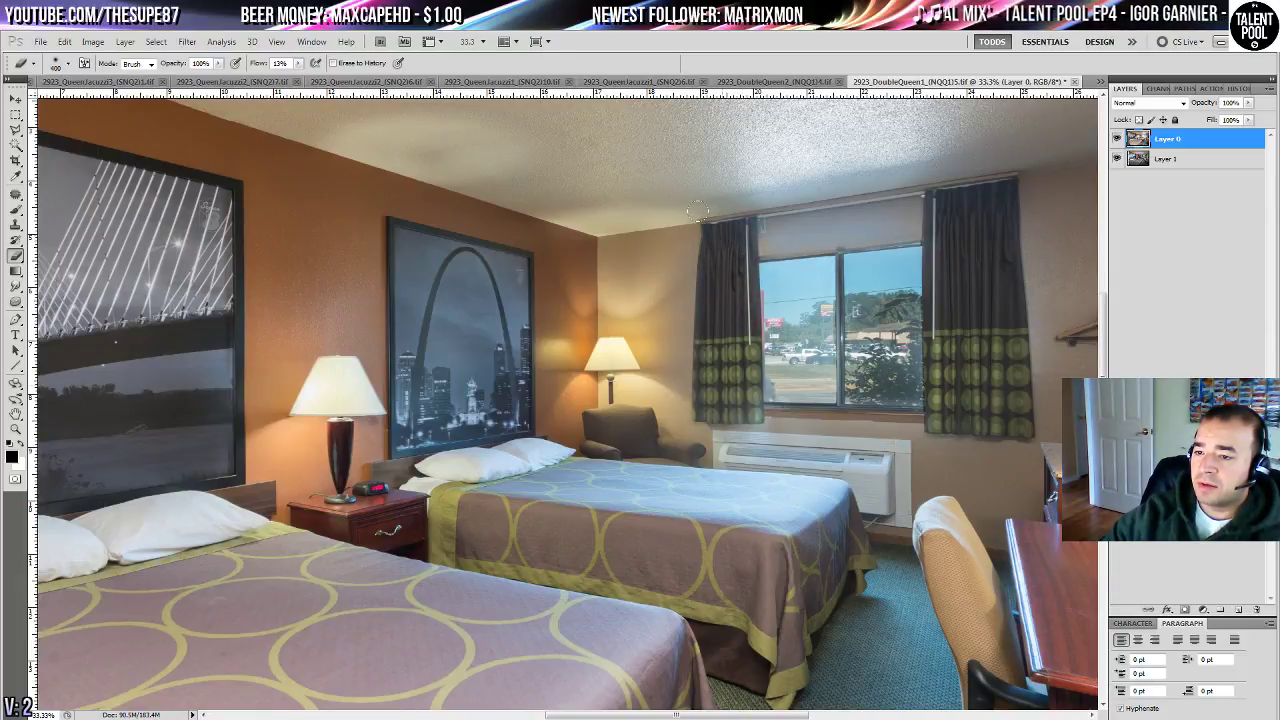
{"action": "mouse_move", "coordinate": [720, 203]}
{"action": "left_mouse_down"}
{"action": "mouse_move", "coordinate": [845, 184]}
{"action": "mouse_move", "coordinate": [776, 213]}
{"action": "left_mouse_up"}
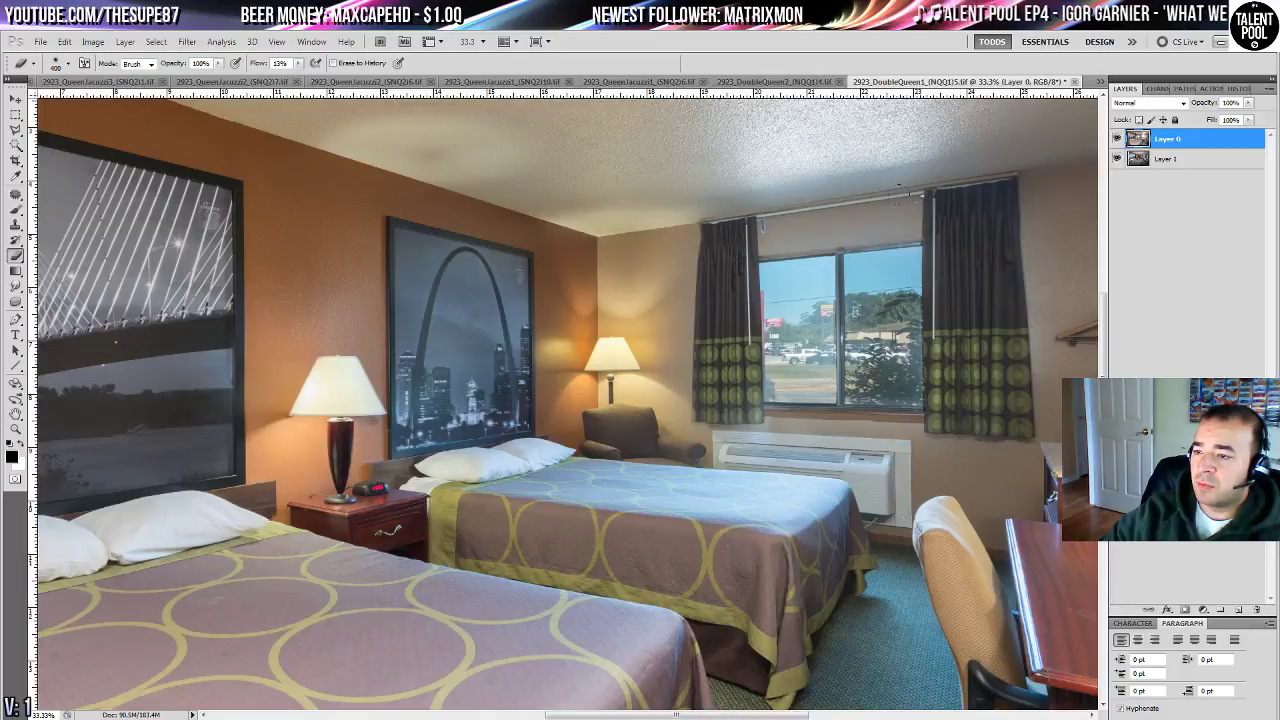
{"action": "left_click_drag", "start_coordinate": [905, 194], "coordinate": [758, 329]}
{"action": "mouse_move", "coordinate": [750, 268]}
{"action": "left_mouse_down"}
{"action": "mouse_move", "coordinate": [648, 251]}
{"action": "mouse_move", "coordinate": [794, 245]}
{"action": "left_mouse_up"}
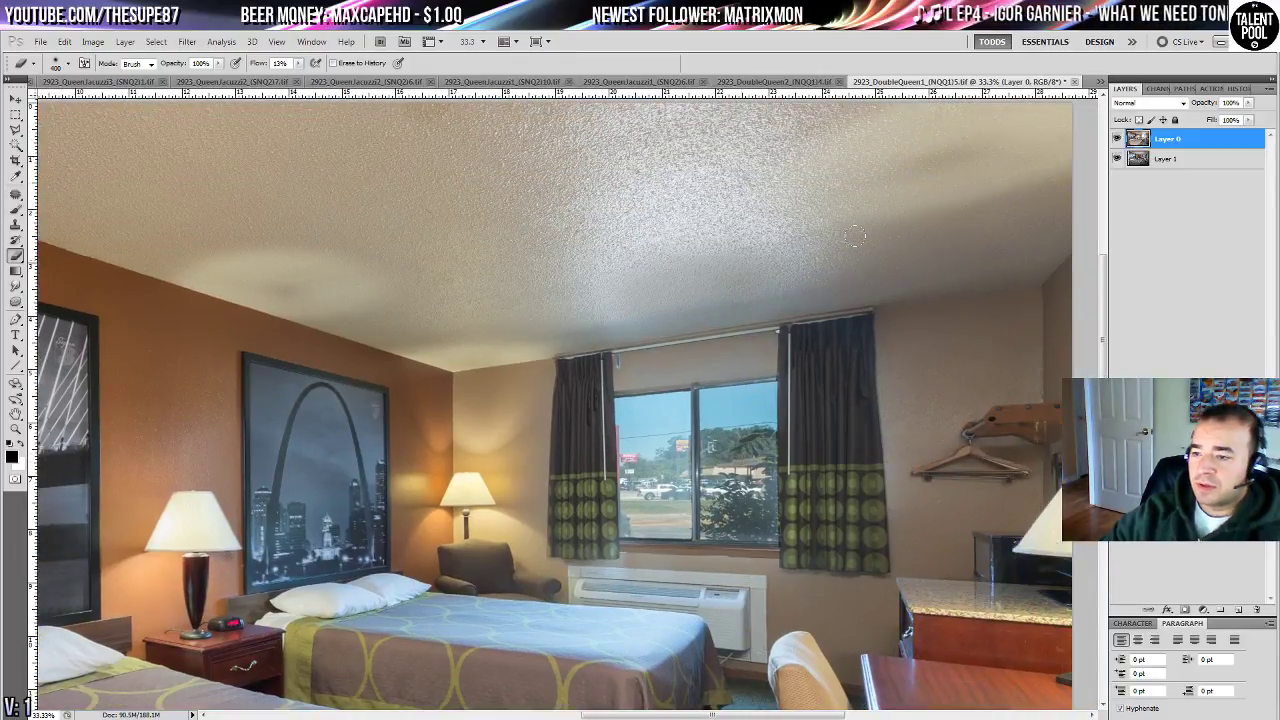
- Erase Layer 0 over the air conditioner and the area beneath the window, undoing the unwanted stroke
{"action": "left_click_drag", "start_coordinate": [662, 418], "coordinate": [724, 312]}
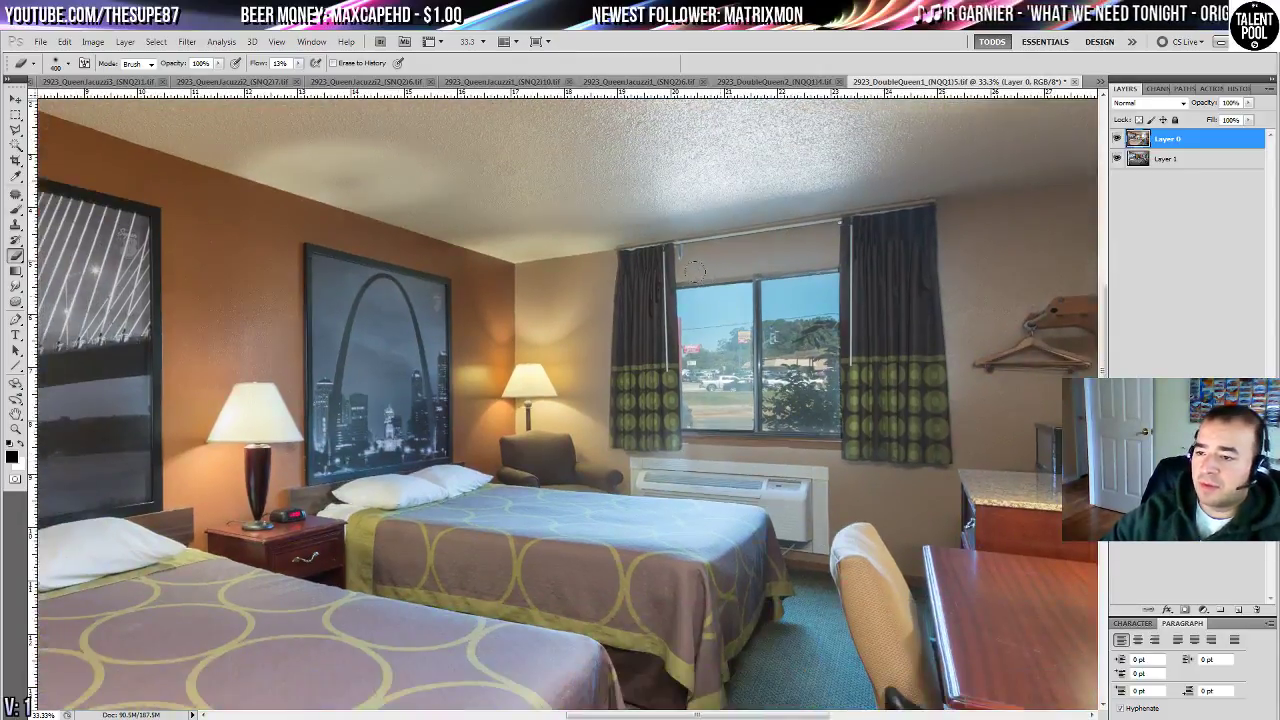
{"action": "left_click_drag", "start_coordinate": [722, 139], "coordinate": [687, 357]}
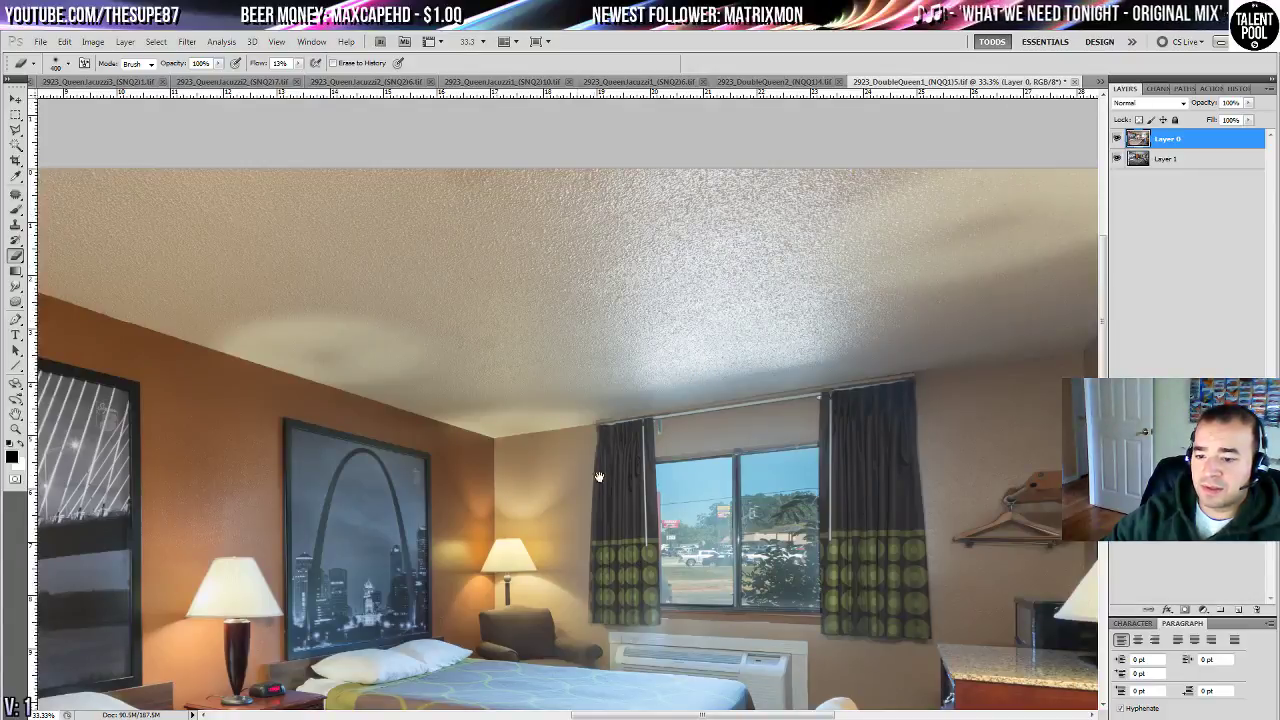
{"action": "left_click_drag", "start_coordinate": [598, 477], "coordinate": [511, 289]}
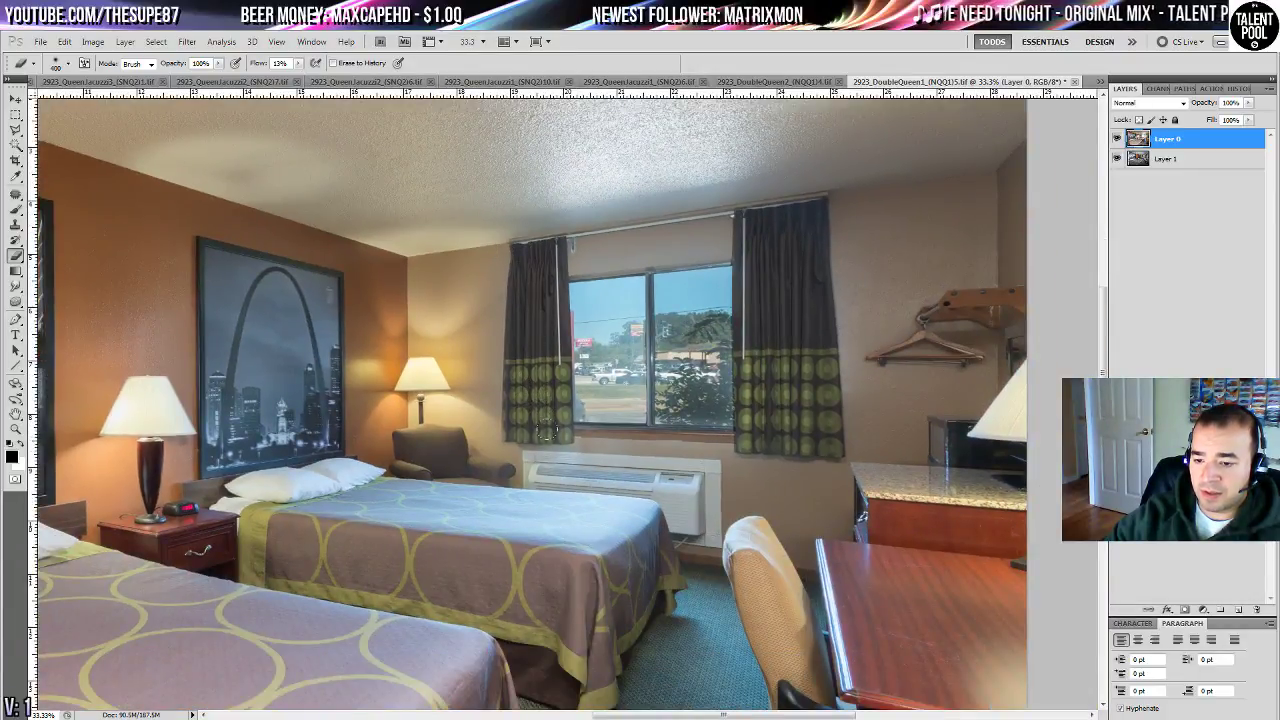
{"action": "mouse_move", "coordinate": [530, 492]}
{"action": "left_mouse_down"}
{"action": "mouse_move", "coordinate": [670, 482]}
{"action": "mouse_move", "coordinate": [586, 493]}
{"action": "mouse_move", "coordinate": [374, 474]}
{"action": "mouse_move", "coordinate": [668, 503]}
{"action": "left_mouse_up"}
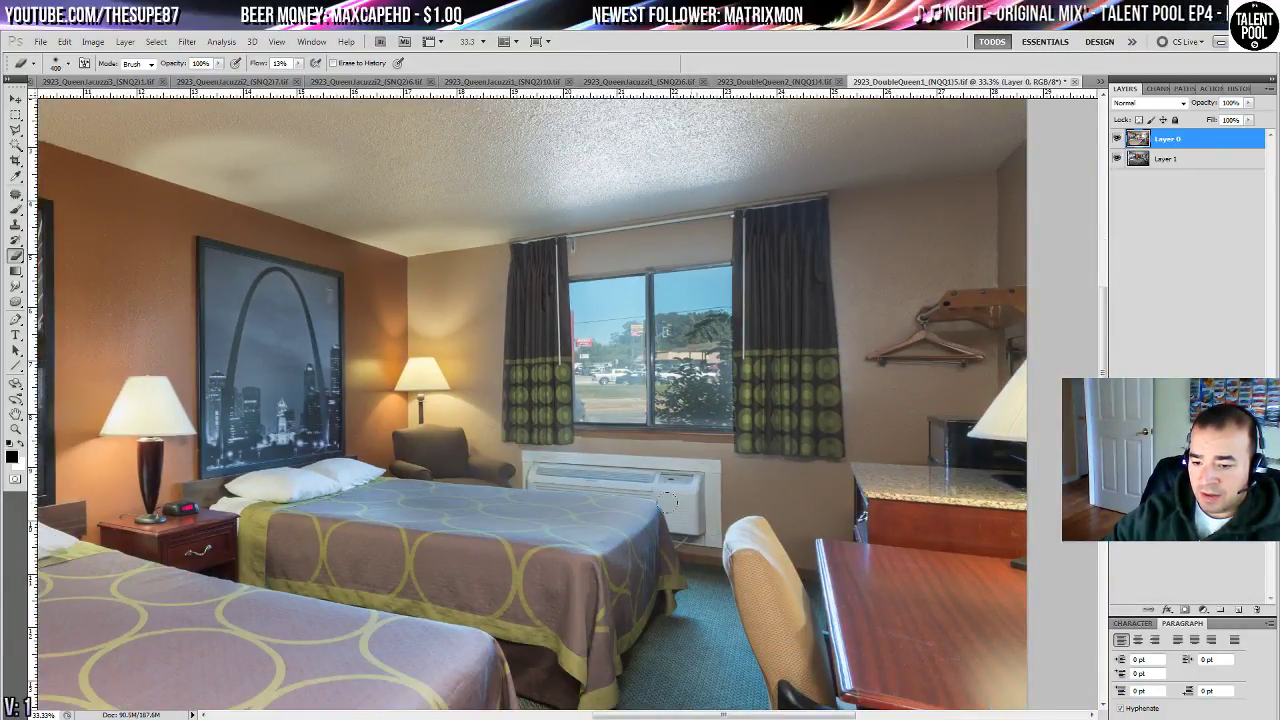
{"action": "mouse_move", "coordinate": [584, 515]}
{"action": "left_mouse_down"}
{"action": "mouse_move", "coordinate": [856, 432]}
{"action": "mouse_move", "coordinate": [610, 432]}
{"action": "left_mouse_up"}
{"action": "key", "text": "ctrl+z"}
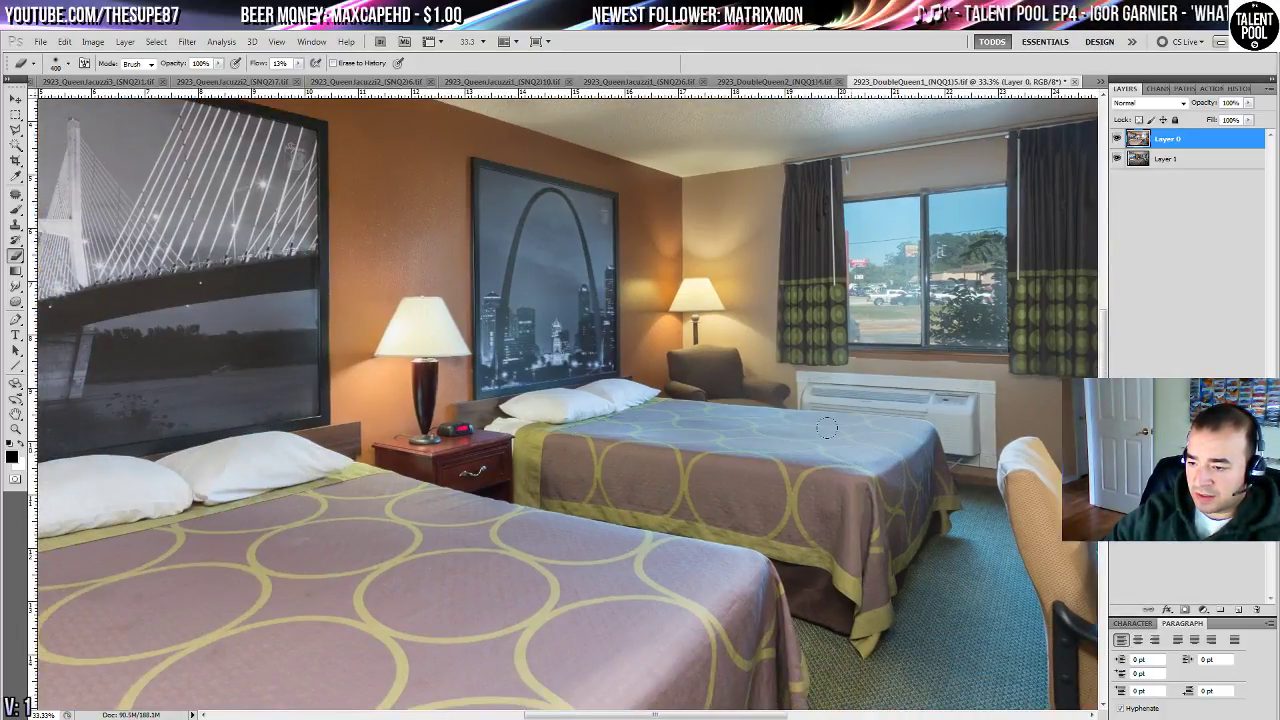
{"action": "mouse_move", "coordinate": [828, 428]}
{"action": "left_mouse_down"}
{"action": "mouse_move", "coordinate": [918, 447]}
{"action": "mouse_move", "coordinate": [982, 426]}
{"action": "left_mouse_up"}
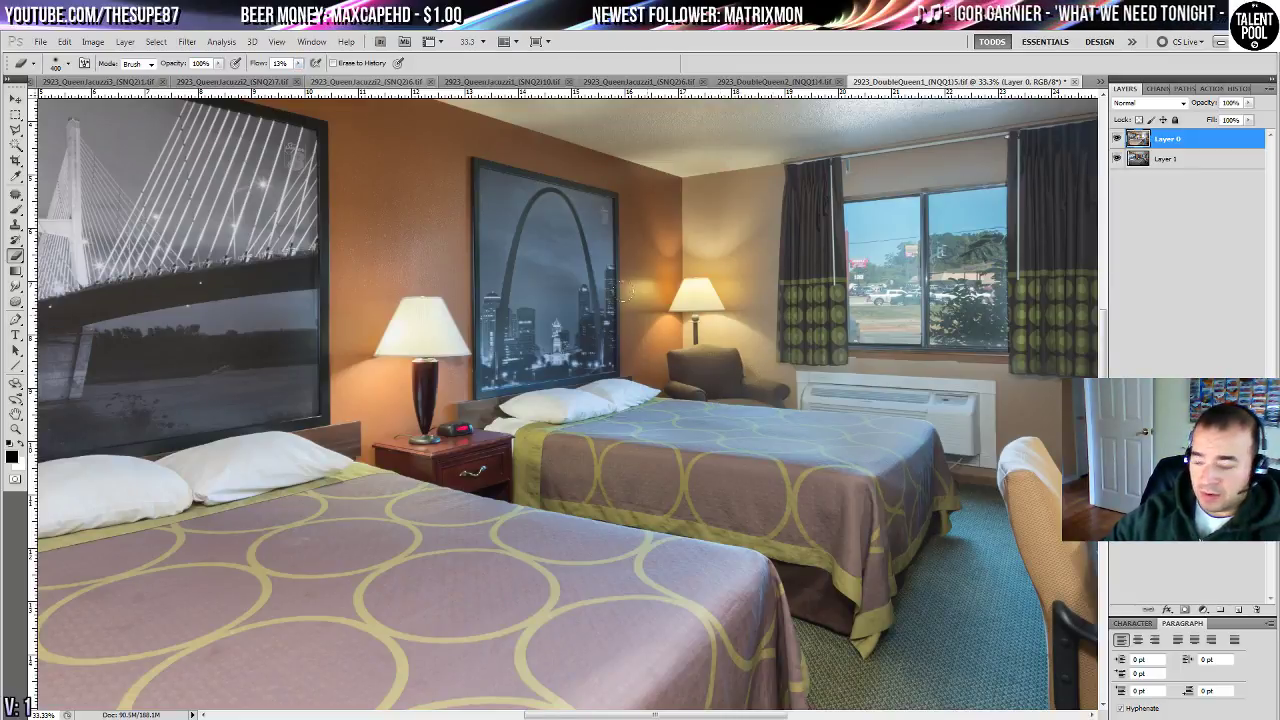
- Erase Layer 0 over the lamp glow on the orange wall beside the arch picture and over the far lamp
{"action": "mouse_move", "coordinate": [635, 285]}
{"action": "left_mouse_down"}
{"action": "mouse_move", "coordinate": [642, 294]}
{"action": "mouse_move", "coordinate": [612, 284]}
{"action": "left_mouse_up"}
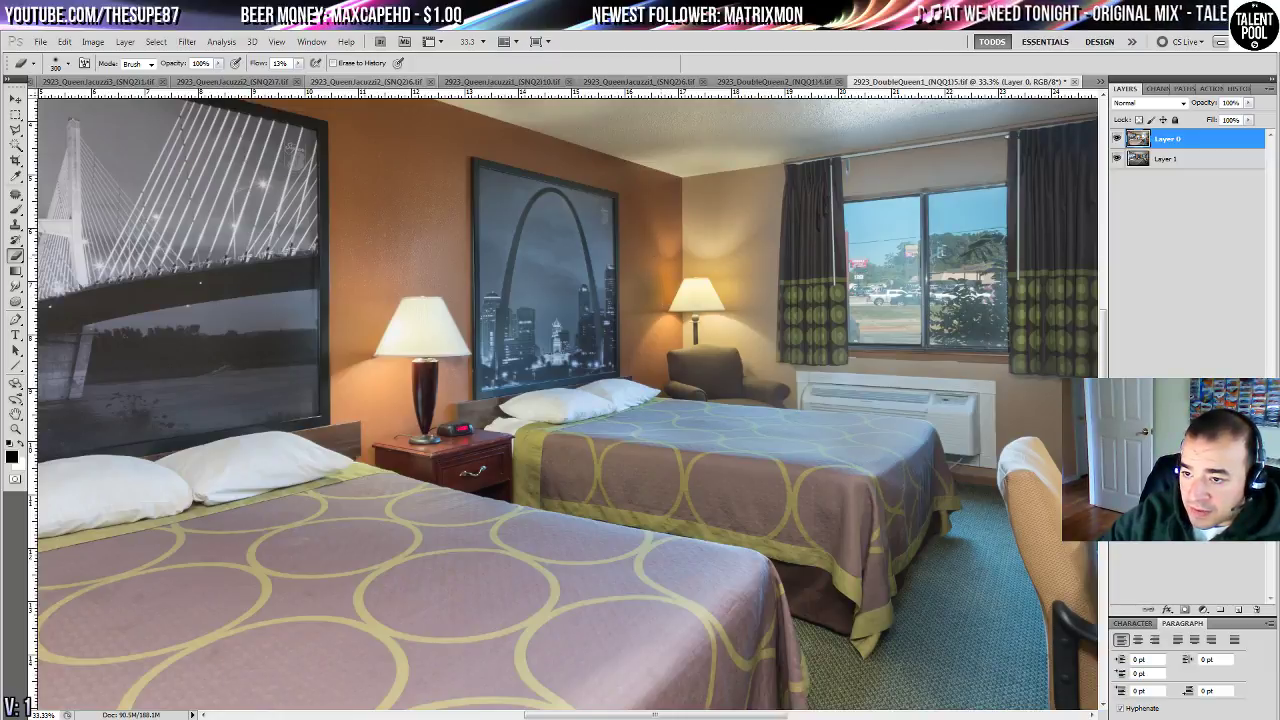
{"action": "mouse_move", "coordinate": [634, 222]}
{"action": "left_mouse_down"}
{"action": "mouse_move", "coordinate": [640, 304]}
{"action": "mouse_move", "coordinate": [641, 185]}
{"action": "mouse_move", "coordinate": [641, 239]}
{"action": "mouse_move", "coordinate": [670, 216]}
{"action": "mouse_move", "coordinate": [697, 228]}
{"action": "mouse_move", "coordinate": [717, 211]}
{"action": "mouse_move", "coordinate": [696, 190]}
{"action": "mouse_move", "coordinate": [742, 219]}
{"action": "mouse_move", "coordinate": [751, 326]}
{"action": "mouse_move", "coordinate": [697, 300]}
{"action": "mouse_move", "coordinate": [740, 342]}
{"action": "mouse_move", "coordinate": [672, 228]}
{"action": "mouse_move", "coordinate": [757, 308]}
{"action": "mouse_move", "coordinate": [668, 265]}
{"action": "mouse_move", "coordinate": [626, 322]}
{"action": "mouse_move", "coordinate": [618, 245]}
{"action": "left_mouse_up"}
{"action": "left_click", "coordinate": [1117, 138]}
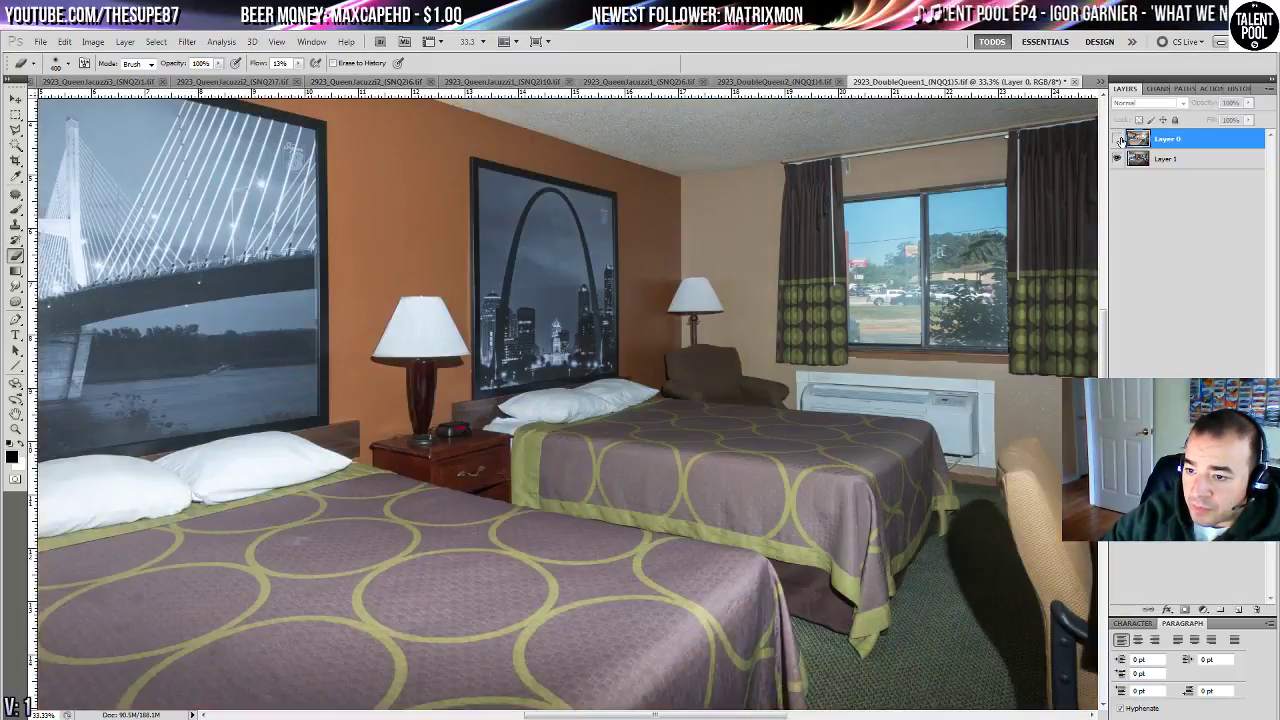
{"action": "left_click", "coordinate": [1118, 139]}
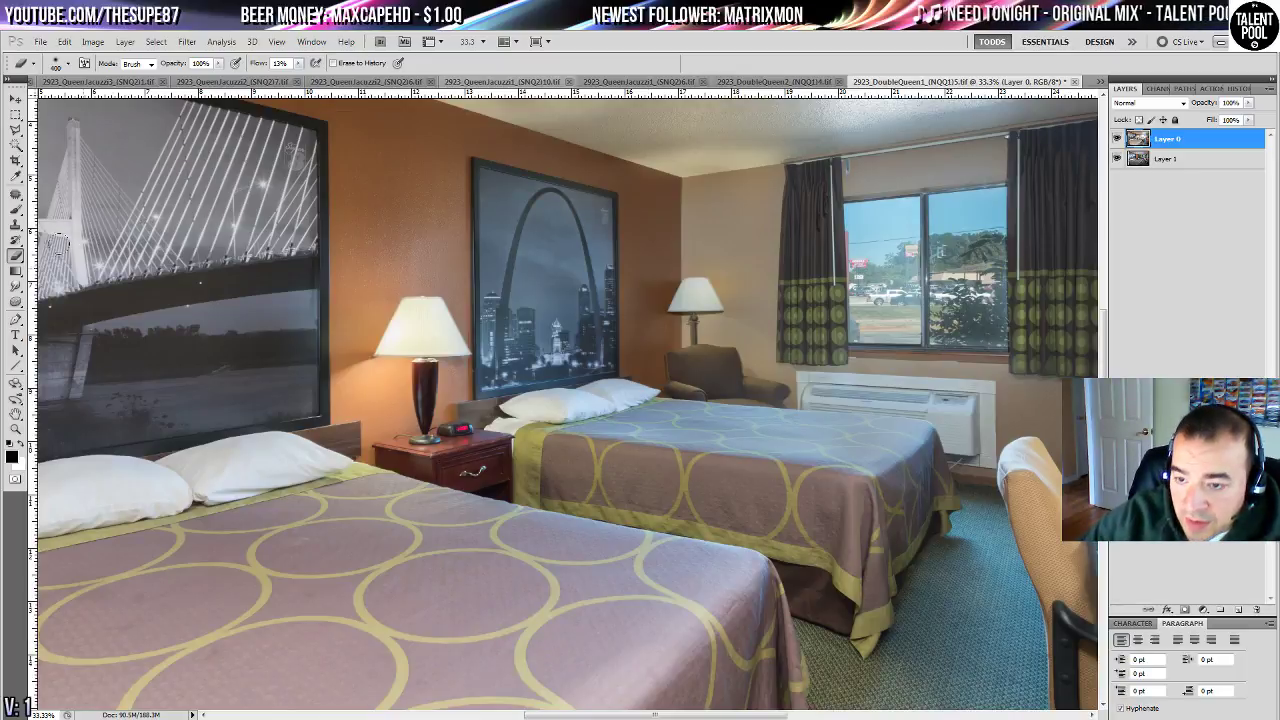
- Compare the blended result with Layer 1 by toggling Layer 0's visibility, including at 100% around the arch picture and far lamp
{"action": "left_click", "coordinate": [1117, 139]}
{"action": "left_click", "coordinate": [1117, 139]}
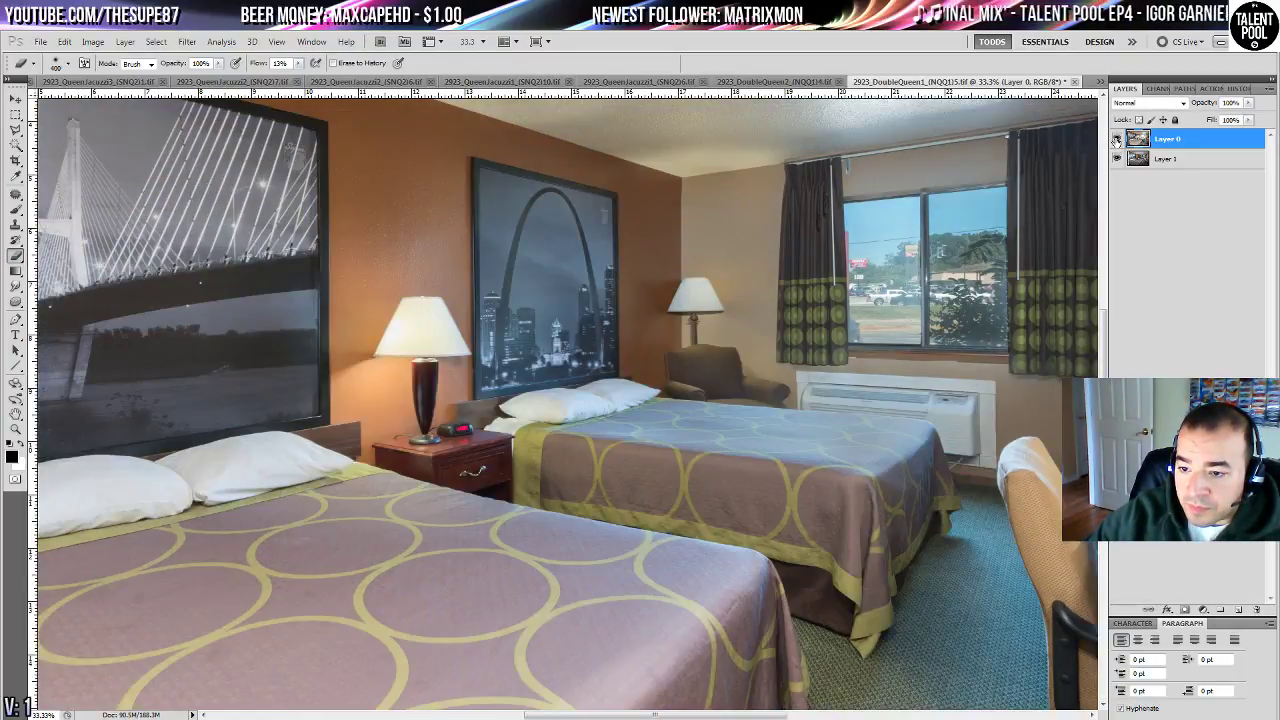
{"action": "double_click", "coordinate": [16, 429]}
{"action": "left_click_drag", "start_coordinate": [563, 274], "coordinate": [548, 402]}
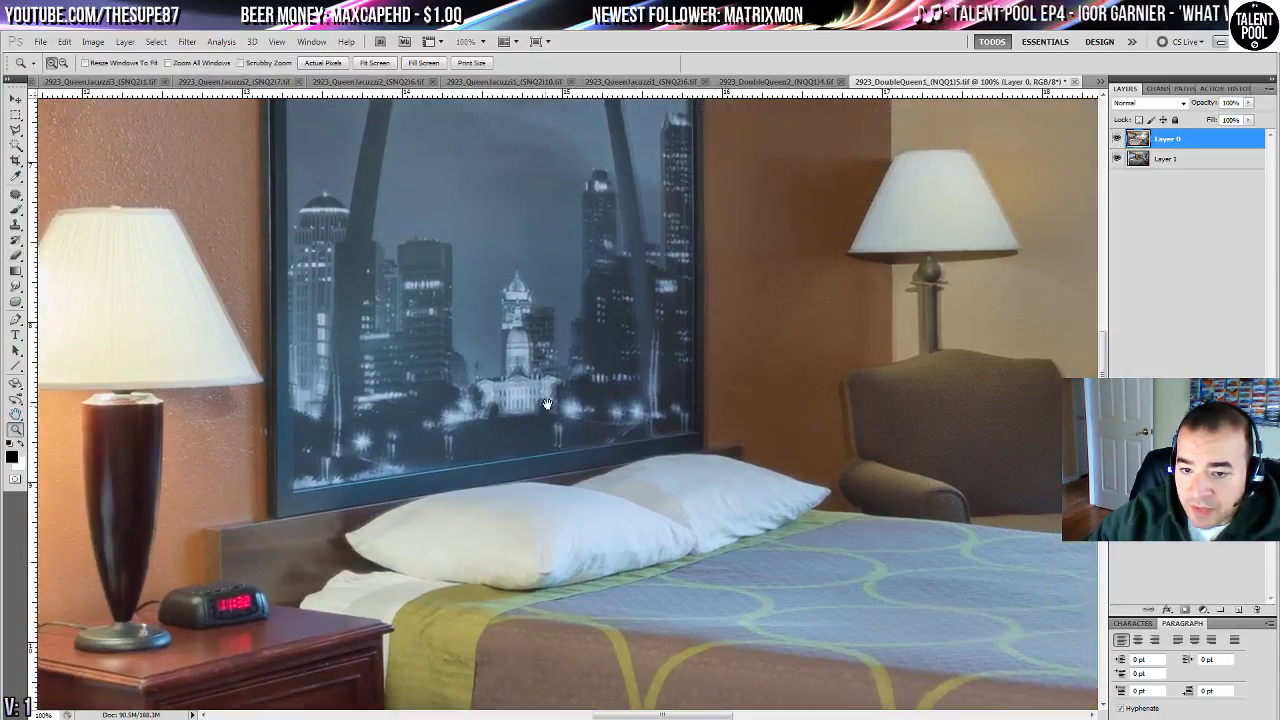
{"action": "left_click", "coordinate": [1120, 139]}
{"action": "left_click", "coordinate": [1120, 139]}
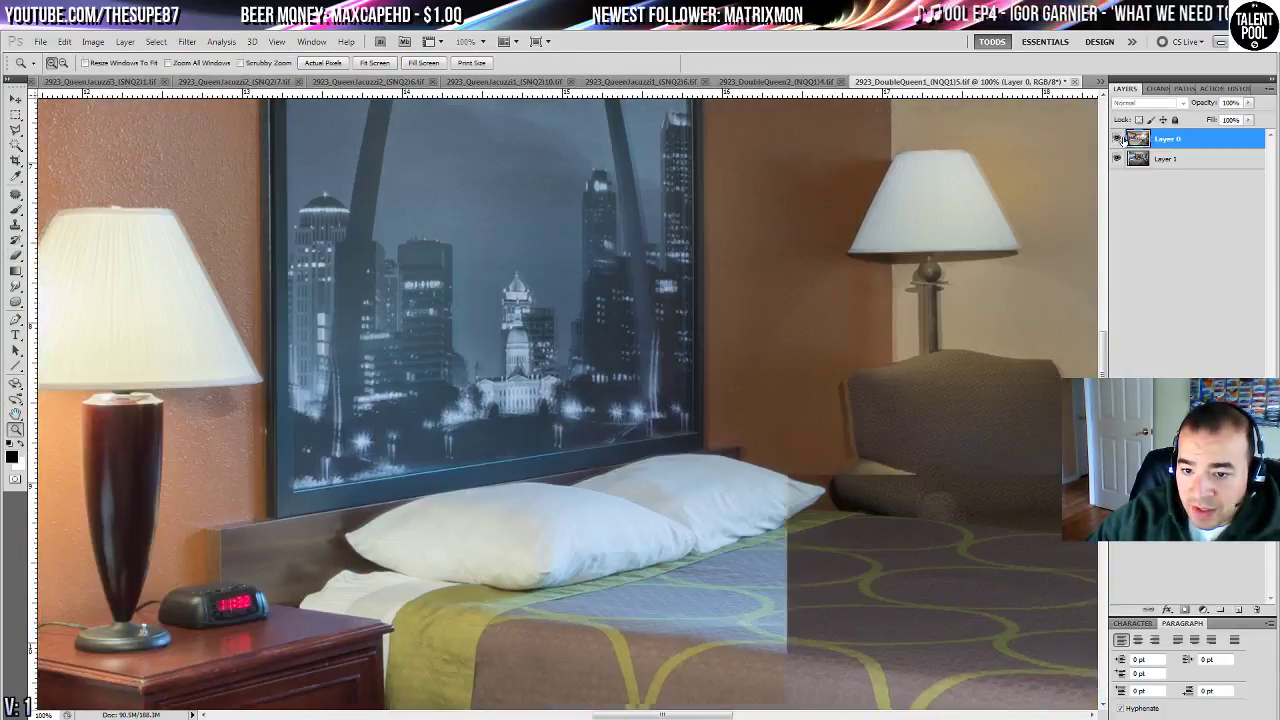
{"action": "left_click", "coordinate": [1120, 139]}
{"action": "left_click", "coordinate": [1120, 139]}
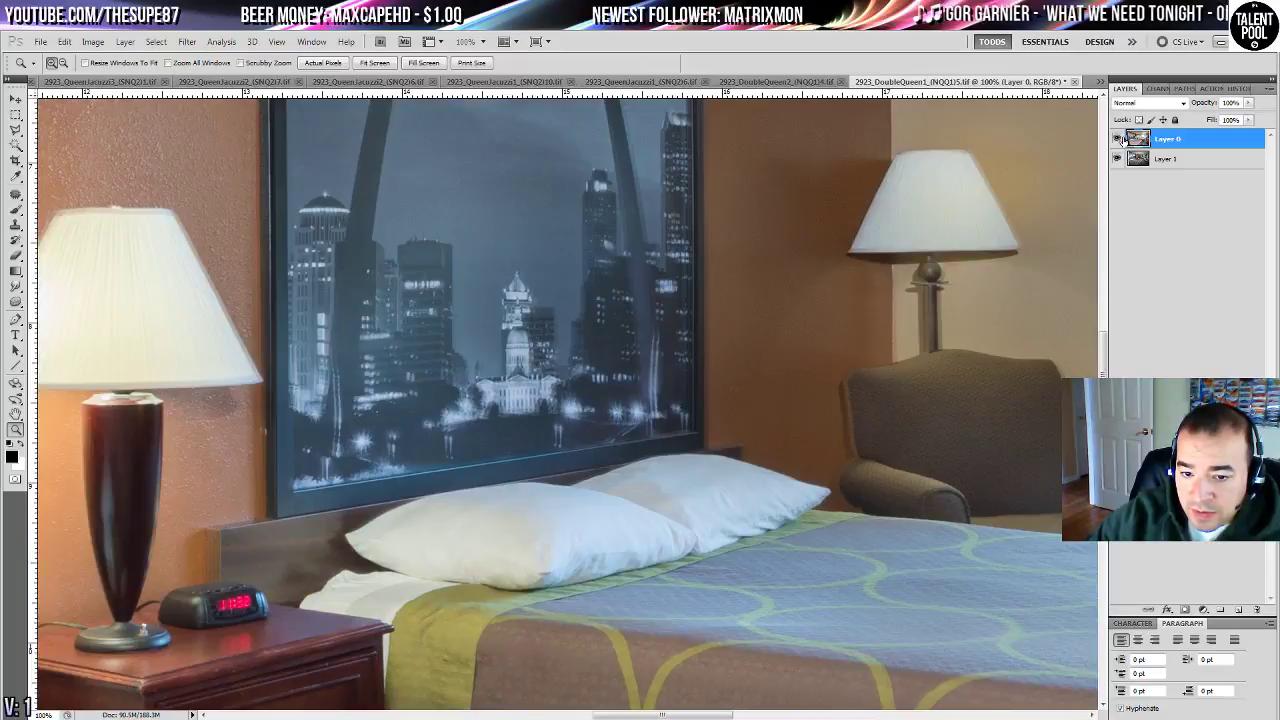
{"action": "key", "text": "ctrl+0"}
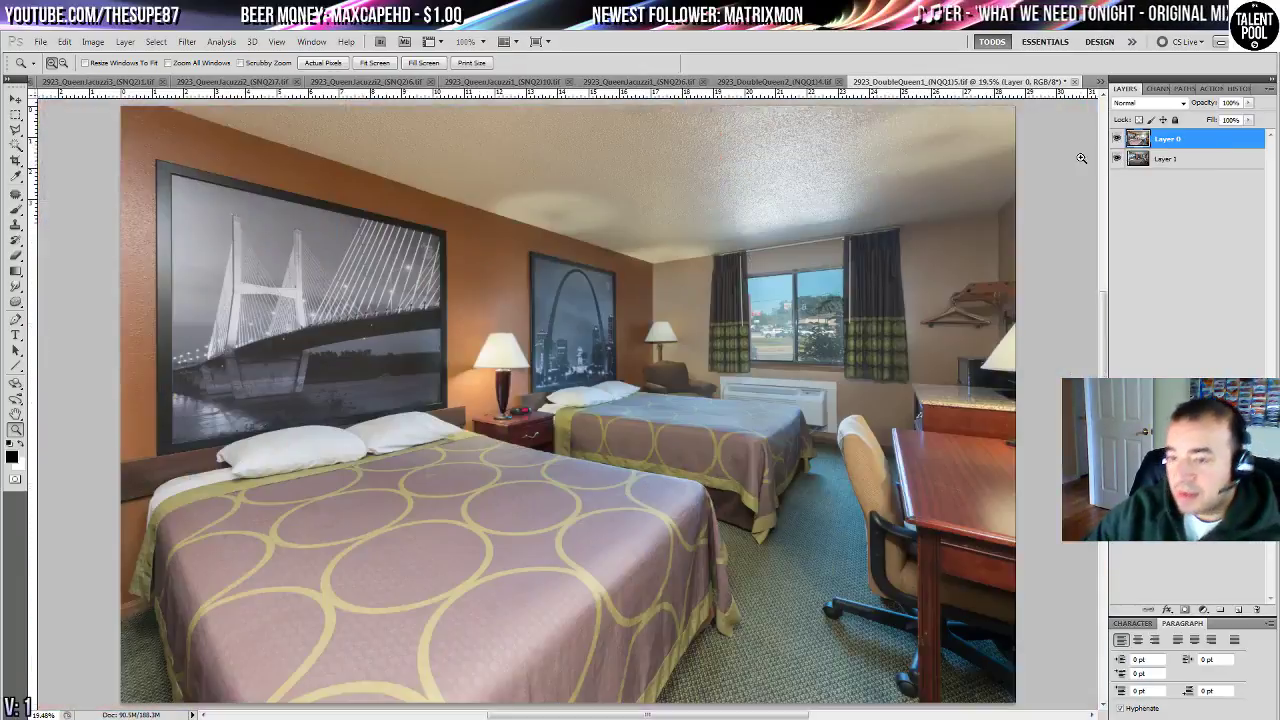
- Select both Layer 0 and Layer 1 and align them with Auto-Align Layers
{"action": "left_click", "coordinate": [1162, 162]}
{"action": "left_click", "coordinate": [1185, 142], "text": "shift"}
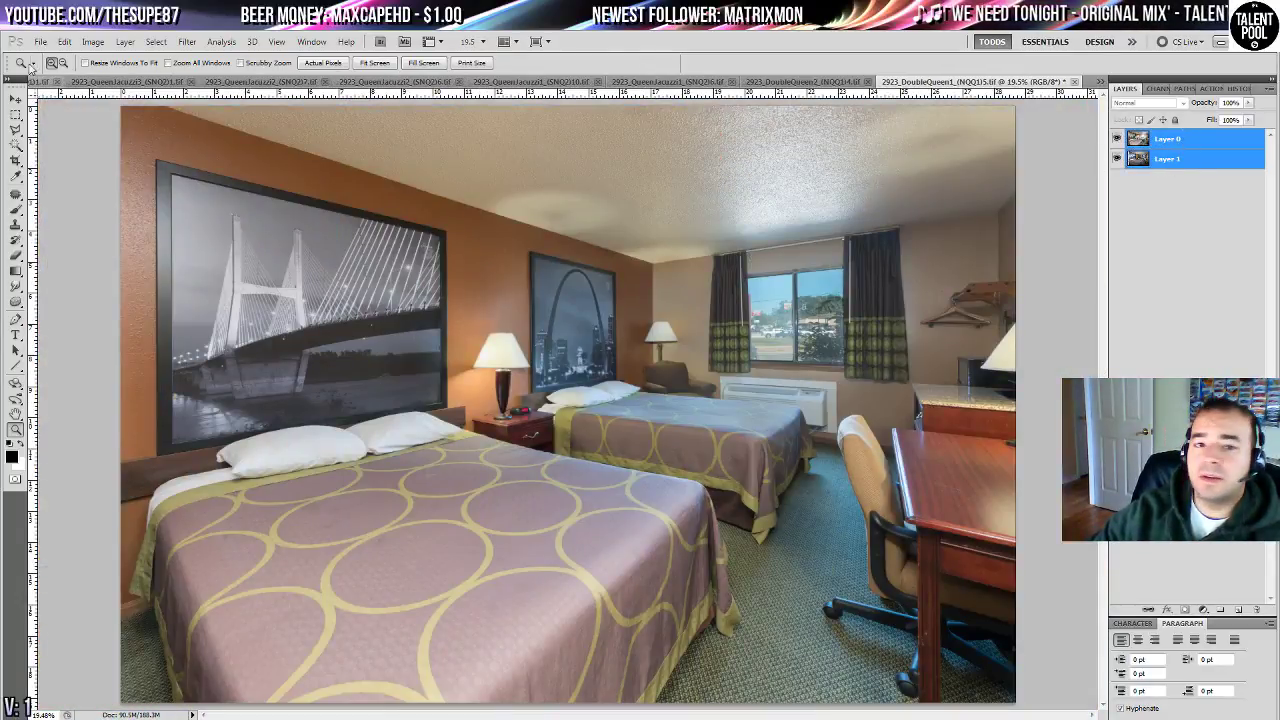
{"action": "left_click", "coordinate": [92, 41]}
{"action": "mouse_move", "coordinate": [62, 40]}
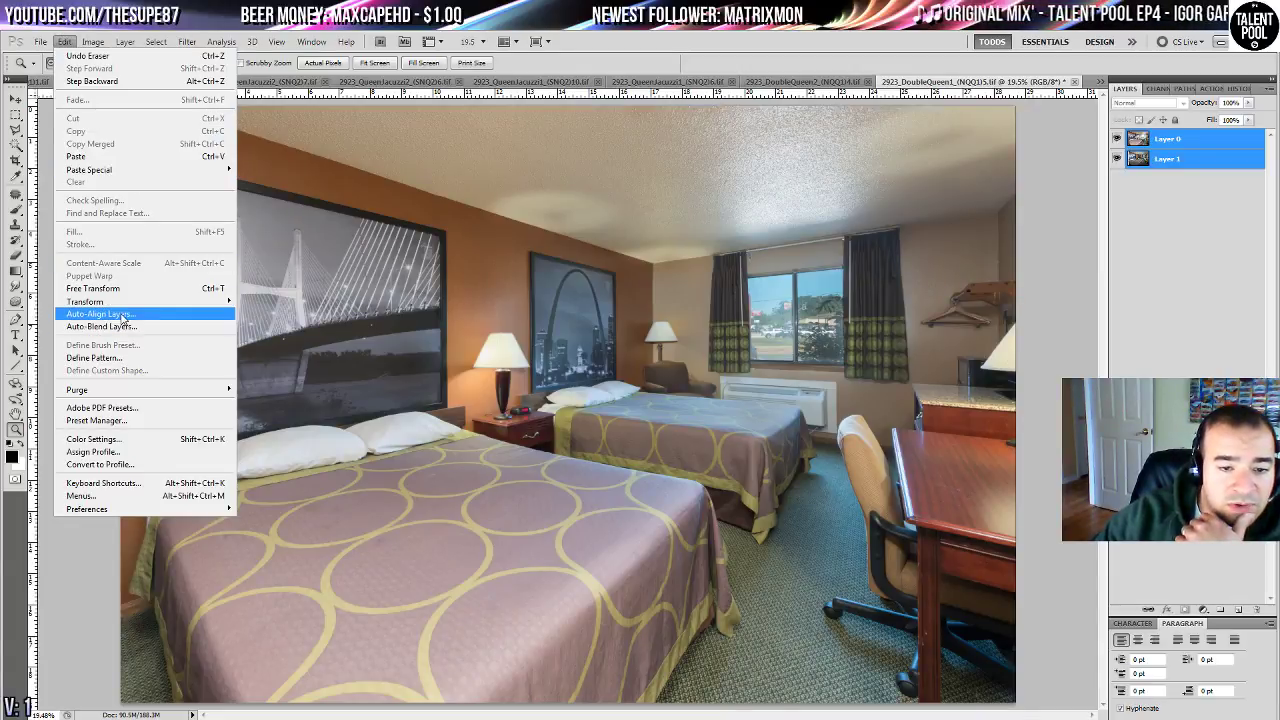
{"action": "left_click", "coordinate": [110, 314]}
{"action": "left_click", "coordinate": [780, 224]}
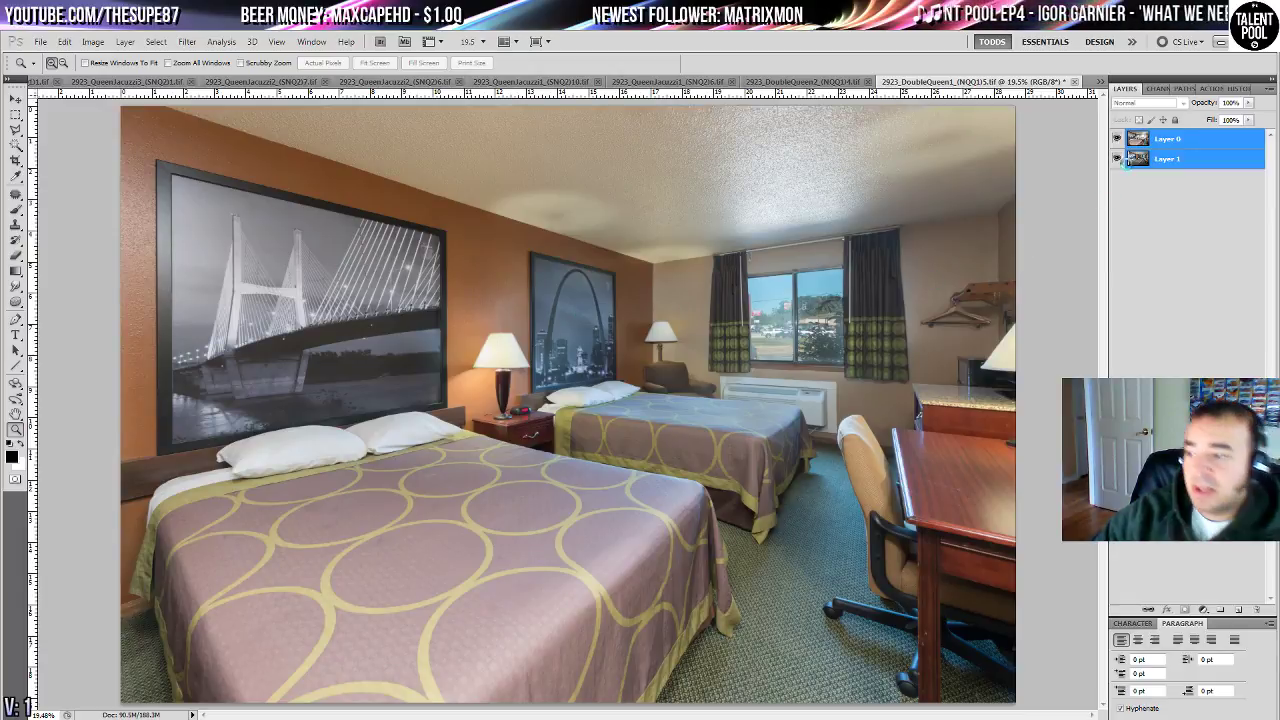
- Check the alignment of the two exposures by repeatedly toggling the visibility of Layer 1 and Layer 0
{"action": "left_click", "coordinate": [1117, 158]}
{"action": "left_click", "coordinate": [1117, 158]}
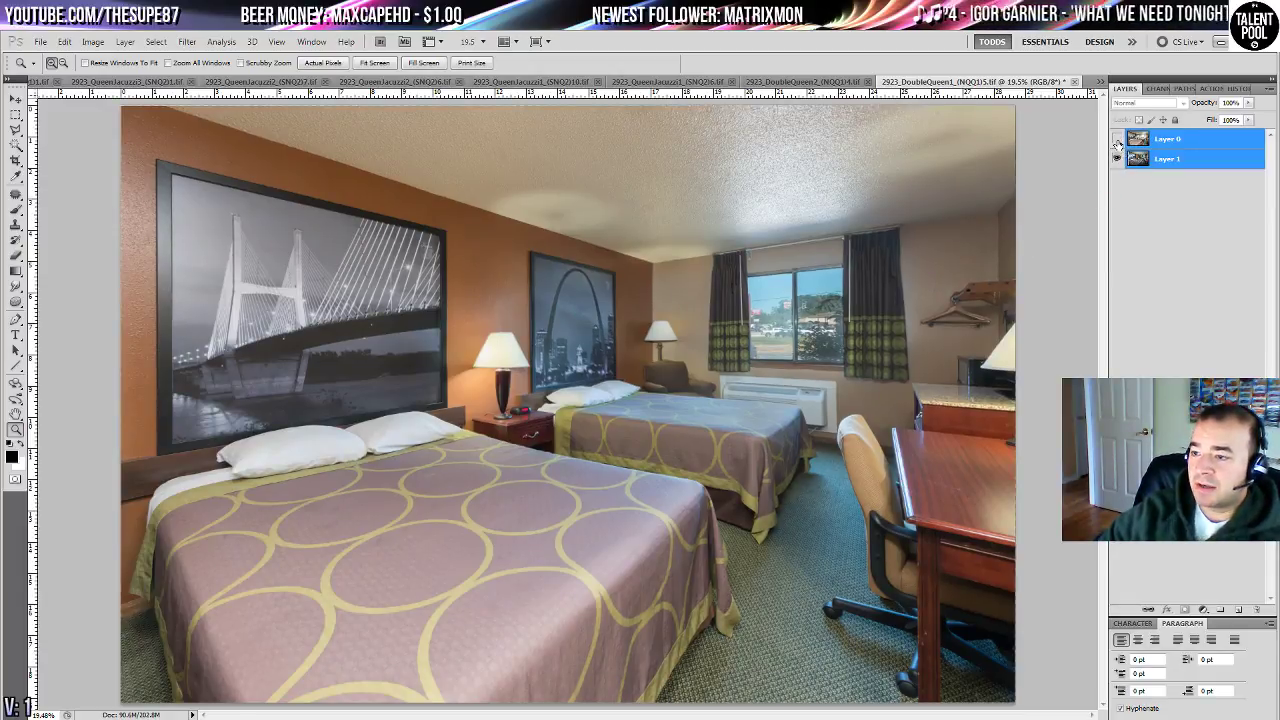
{"action": "left_click", "coordinate": [1117, 140]}
{"action": "left_click", "coordinate": [1117, 140]}
{"action": "left_click", "coordinate": [1117, 140]}
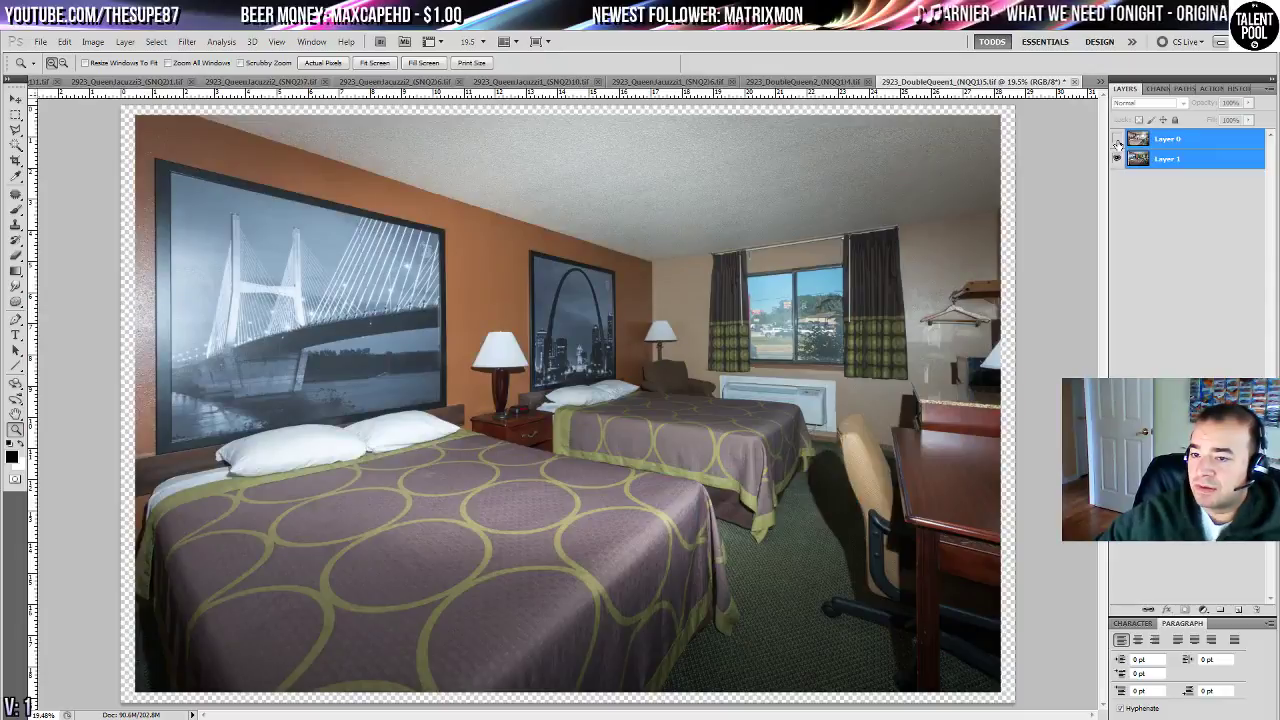
{"action": "left_click", "coordinate": [1117, 140]}
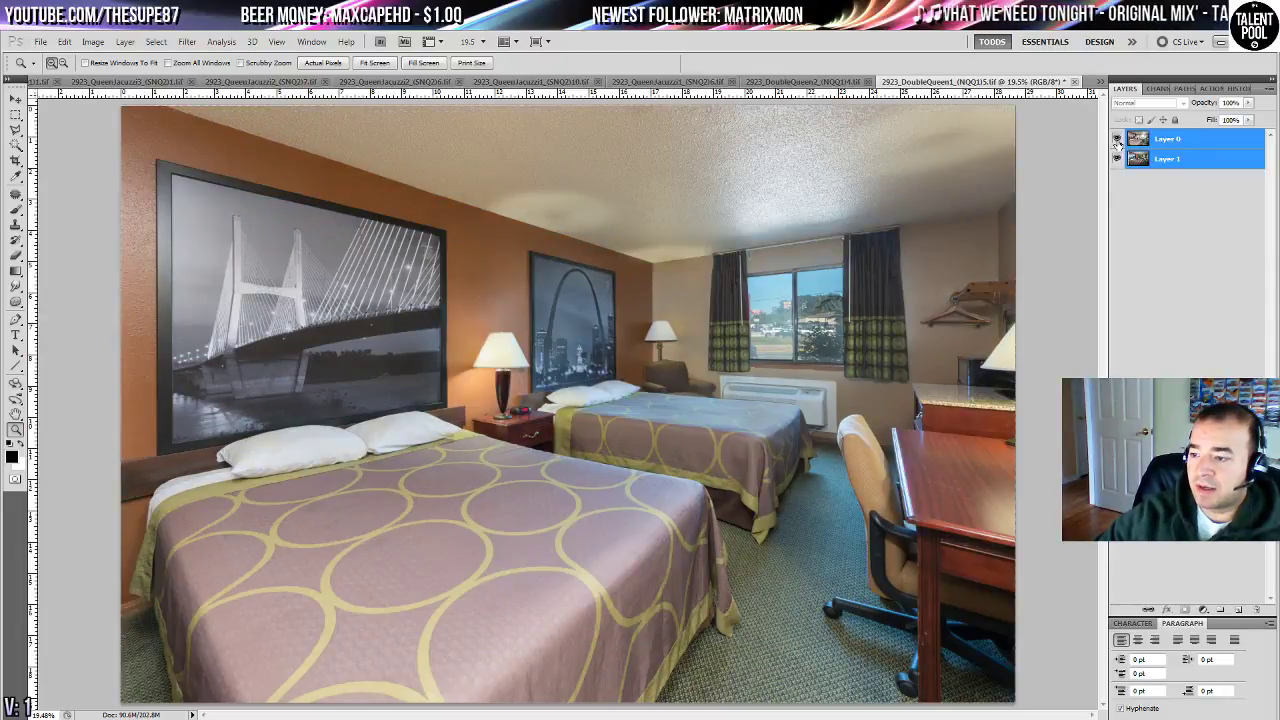
{"action": "left_click", "coordinate": [1117, 140]}
{"action": "left_click", "coordinate": [1117, 140]}
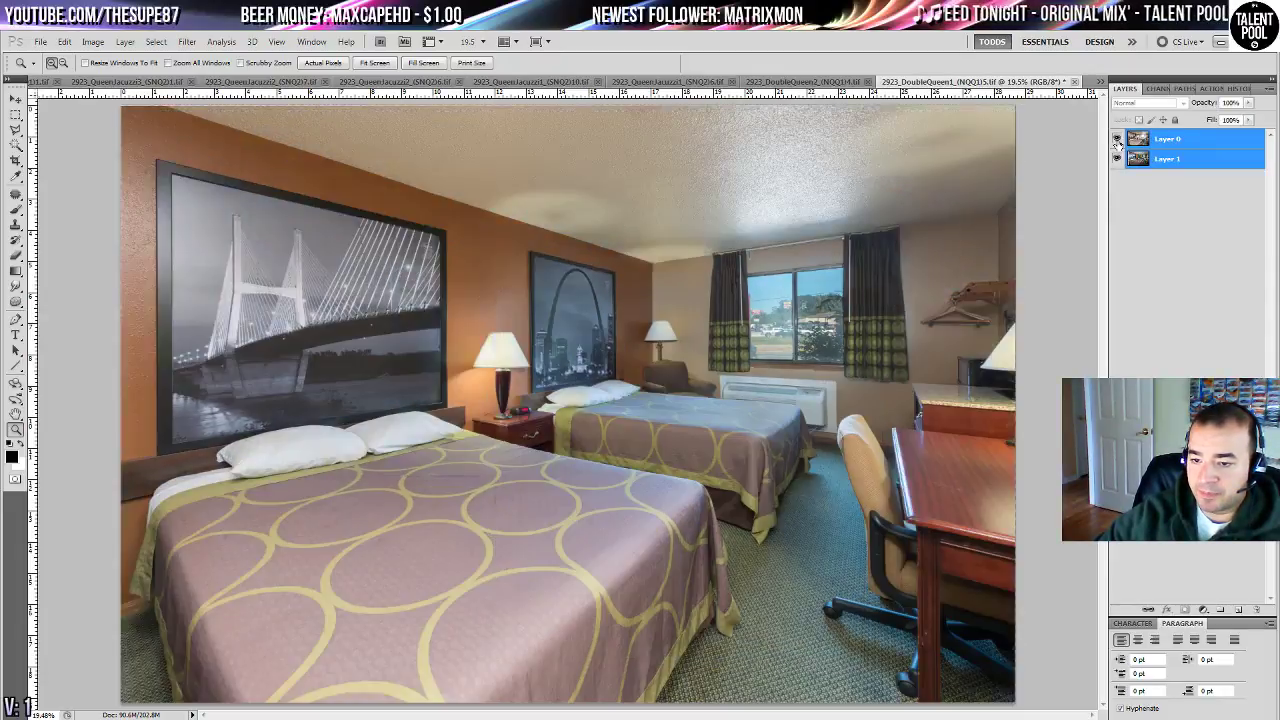
- Compare the two layers up close around the bedside lamps, and undo the Auto-Align Layers operation
{"action": "double_click", "coordinate": [14, 430]}
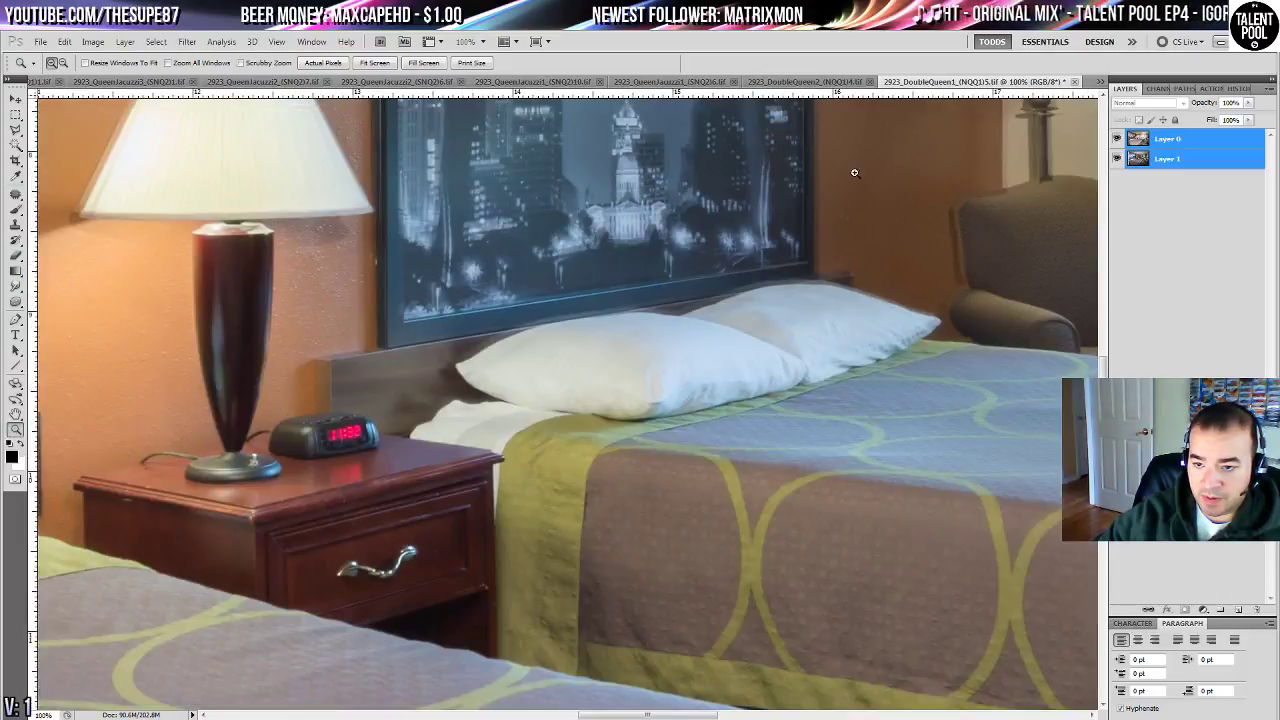
{"action": "left_click_drag", "start_coordinate": [786, 266], "coordinate": [738, 469]}
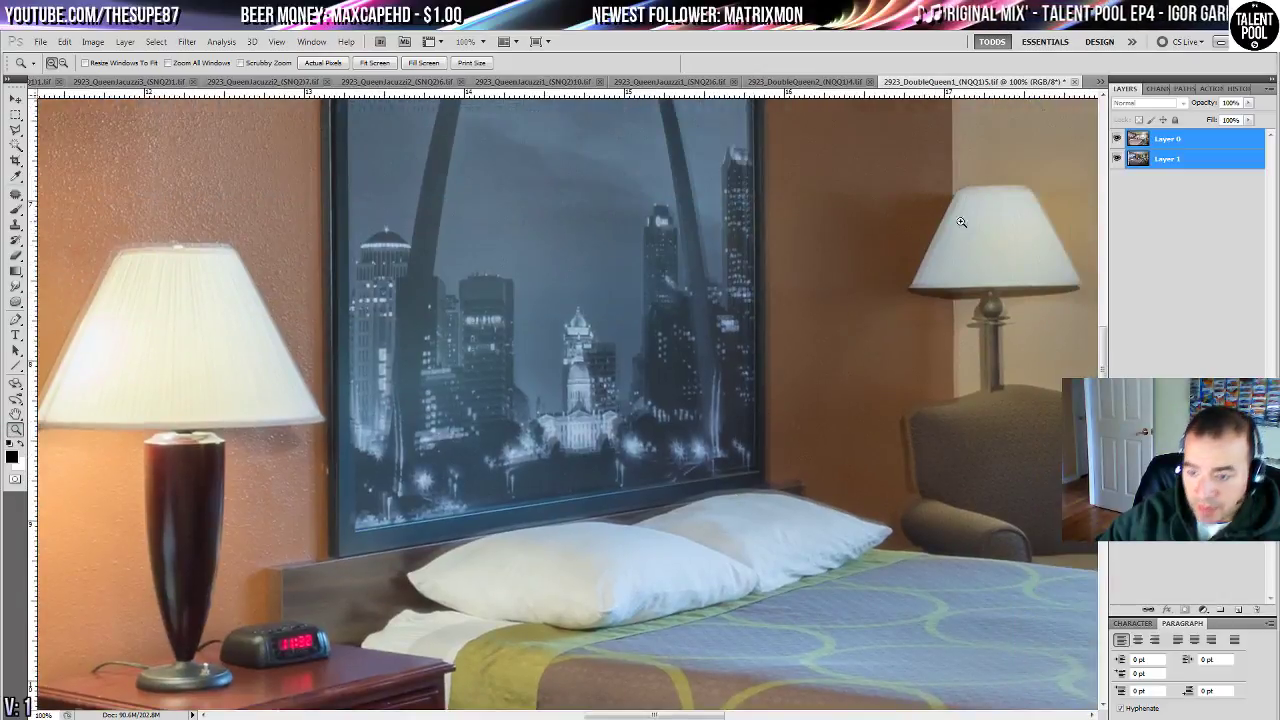
{"action": "left_click", "coordinate": [1117, 140]}
{"action": "left_click", "coordinate": [1117, 140]}
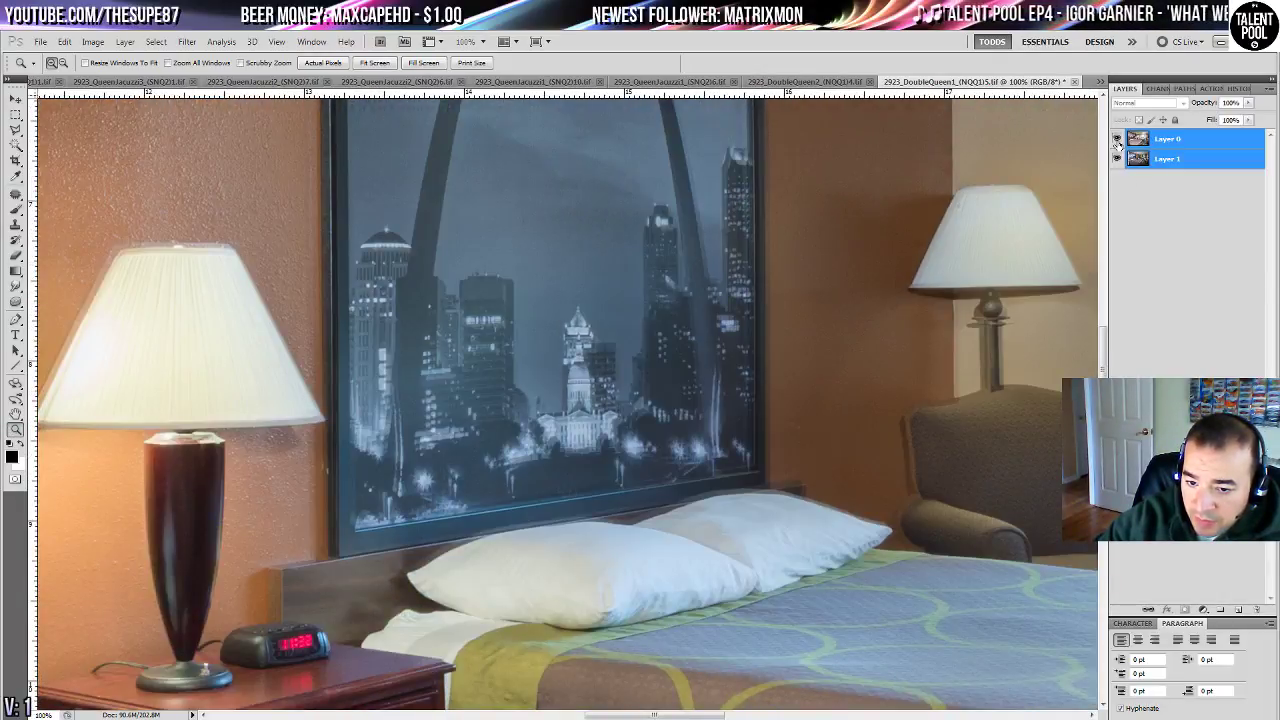
{"action": "left_click", "coordinate": [1117, 140]}
{"action": "left_click", "coordinate": [1229, 88]}
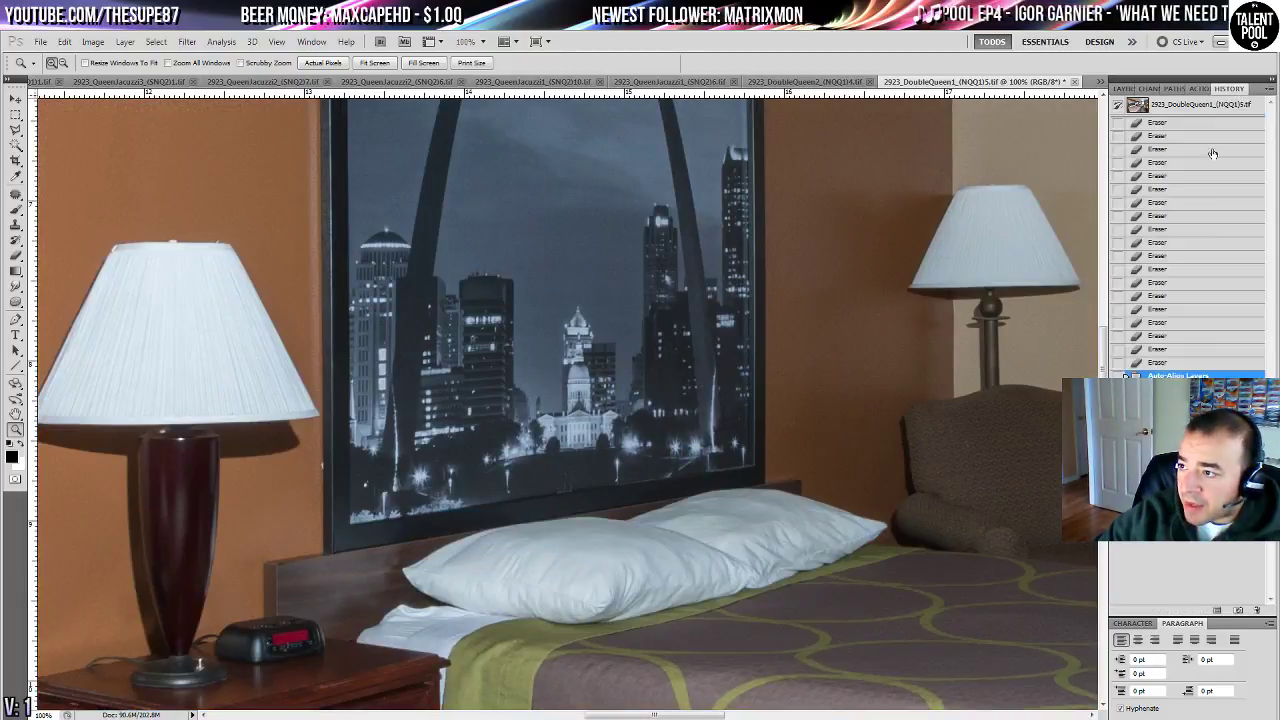
{"action": "left_click", "coordinate": [1160, 362]}
- Nudge Layer 1 horizontally with the Move tool until its lamps and arch picture line up with Layer 0
{"action": "left_click", "coordinate": [16, 100]}
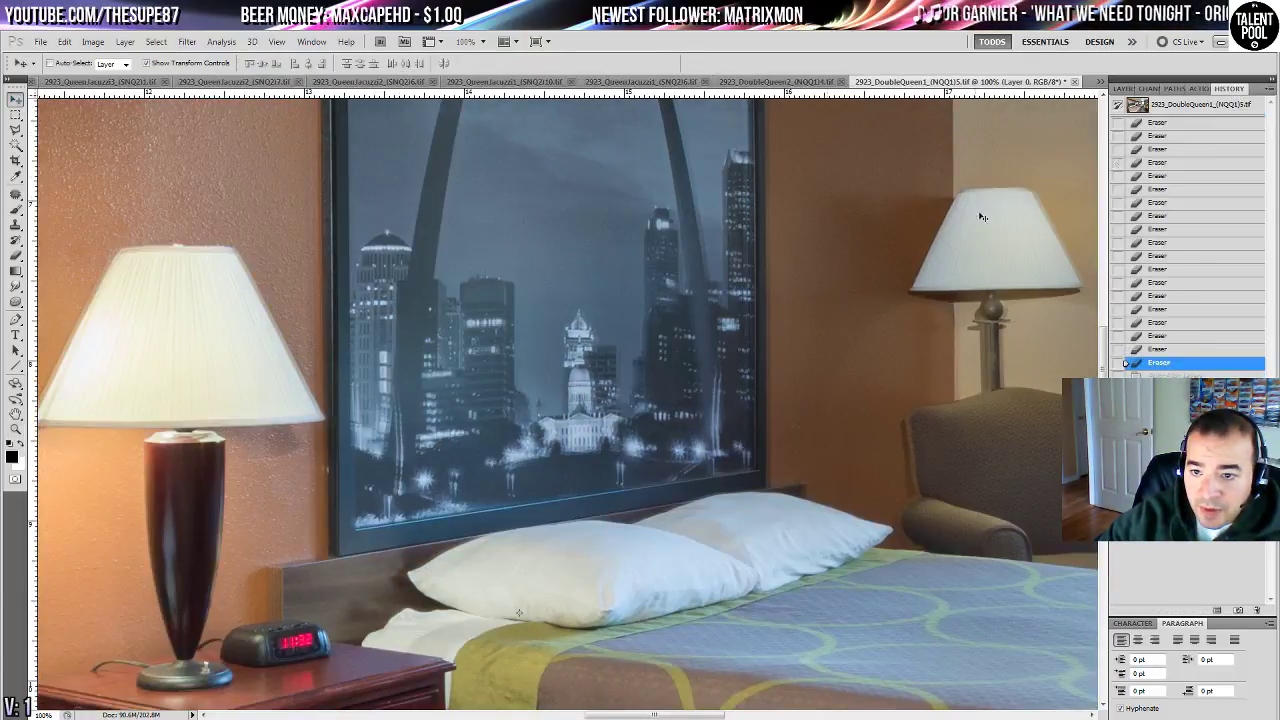
{"action": "left_click", "coordinate": [1124, 88]}
{"action": "left_click", "coordinate": [1117, 140]}
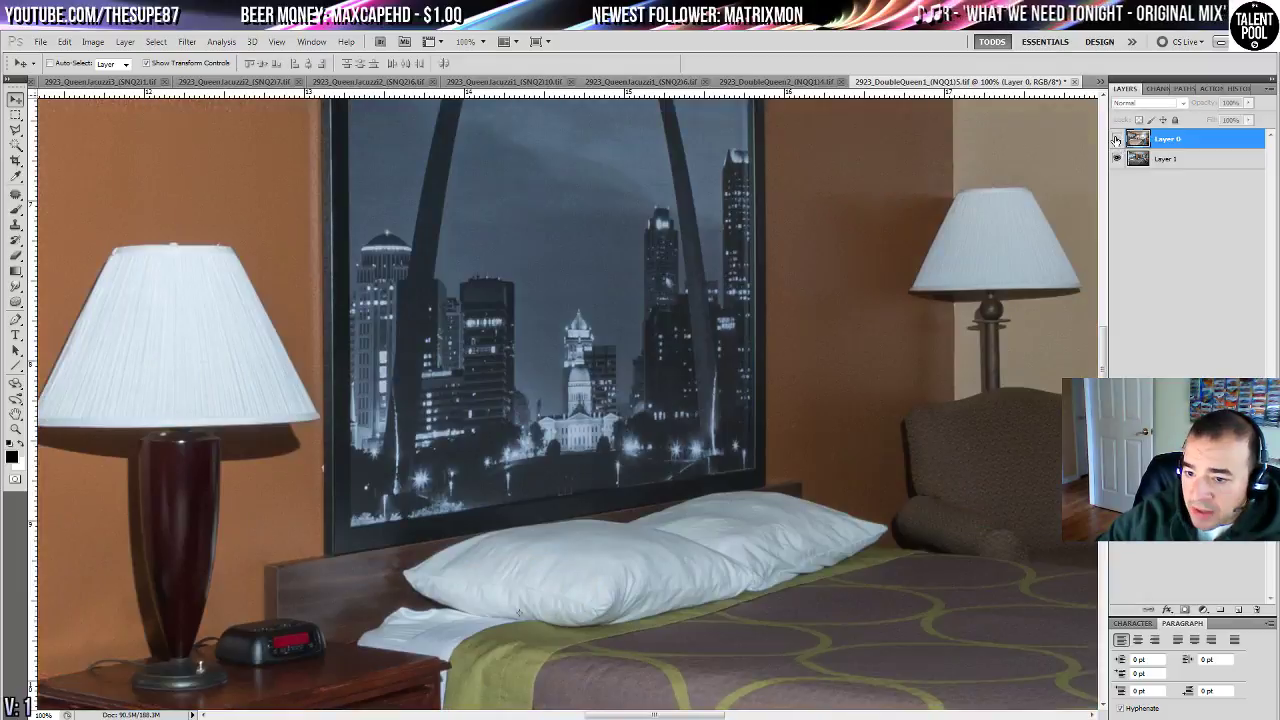
{"action": "left_click", "coordinate": [1117, 140]}
{"action": "left_click", "coordinate": [1166, 160]}
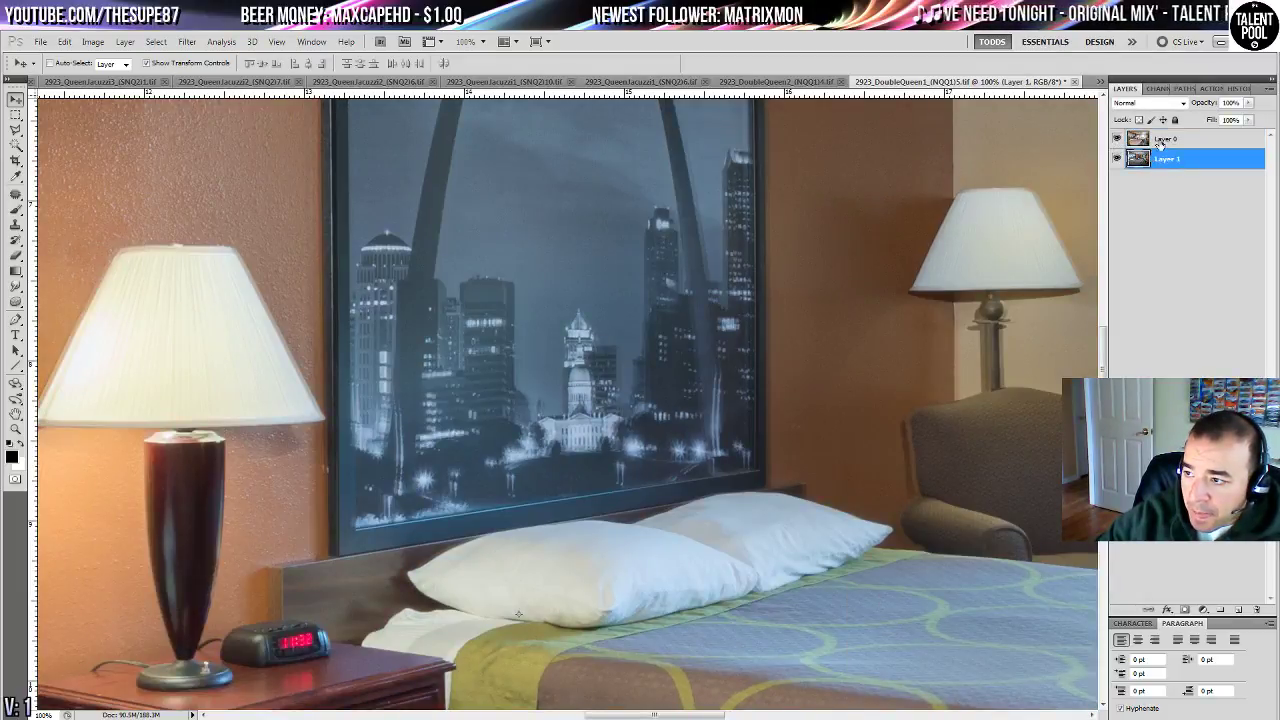
{"action": "left_click", "coordinate": [1160, 142]}
{"action": "left_click", "coordinate": [1161, 160]}
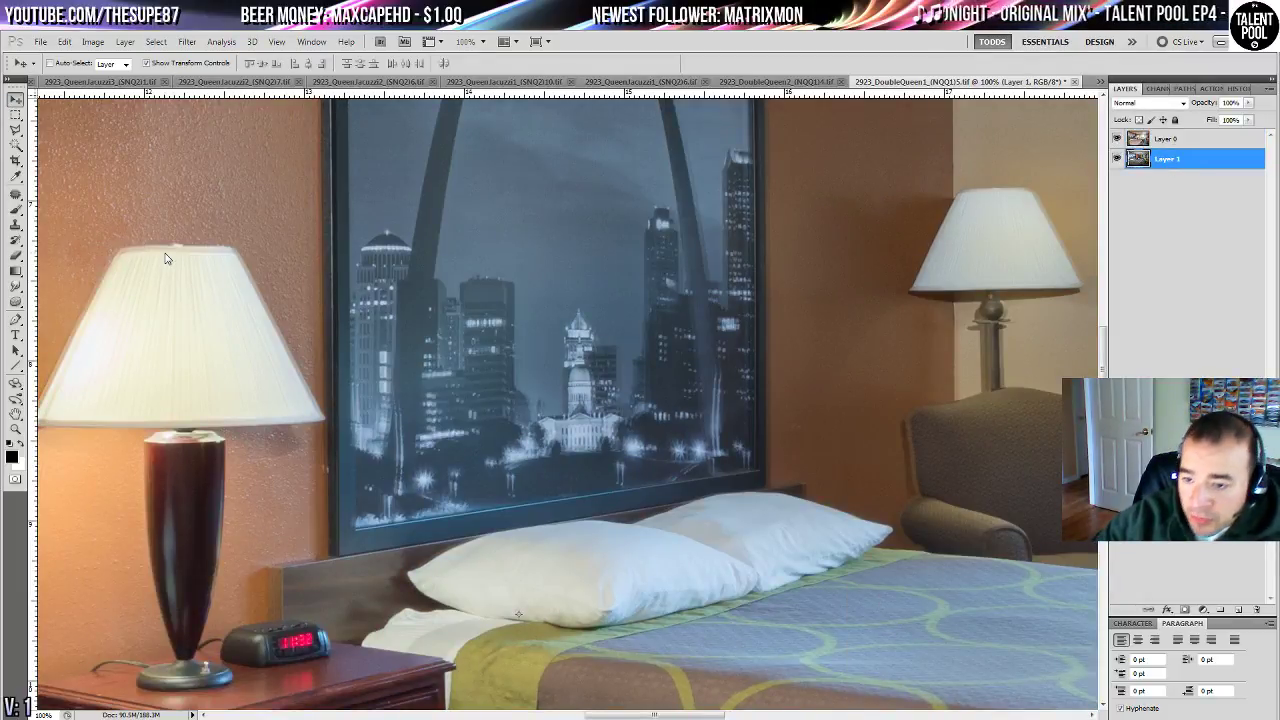
{"action": "key", "text": "Left"}
{"action": "key", "text": "Left"}
{"action": "key", "text": "Left"}
{"action": "key", "text": "Left"}
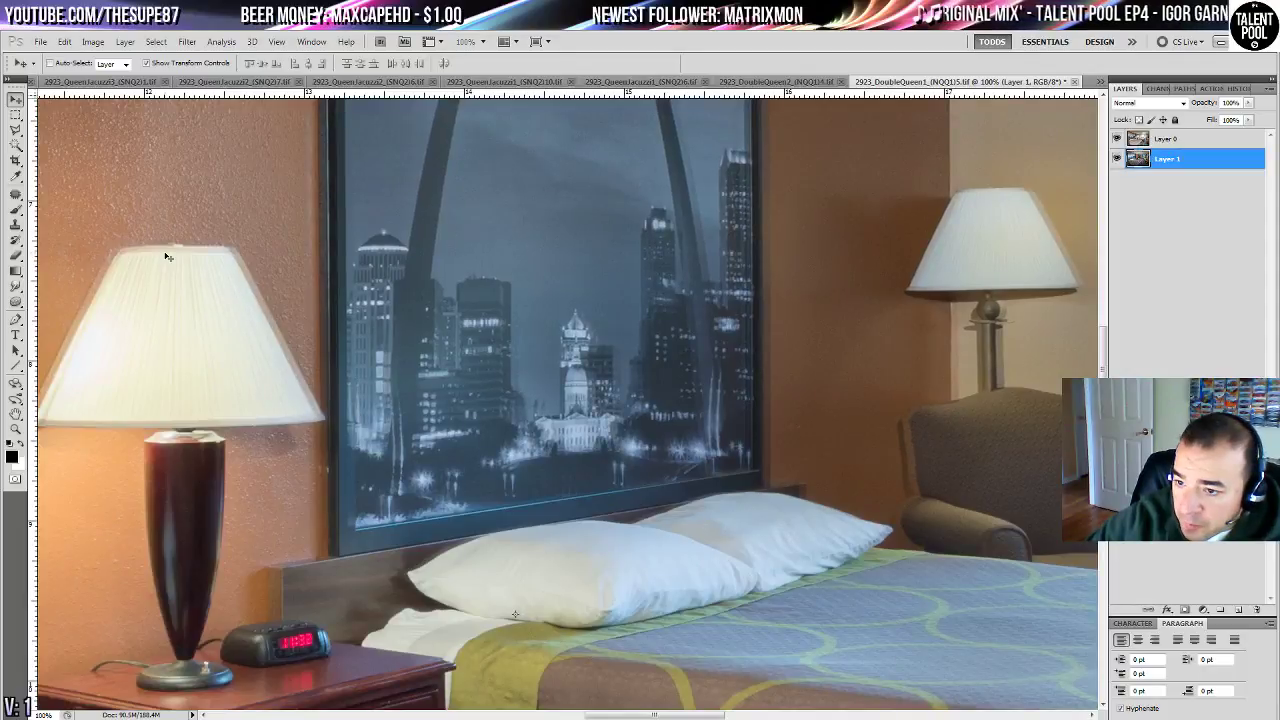
{"action": "key", "text": "Right"}
{"action": "key", "text": "Right"}
{"action": "key", "text": "Right"}
{"action": "key", "text": "Right"}
{"action": "key", "text": "Right"}
{"action": "key", "text": "Right"}
{"action": "key", "text": "Right"}
{"action": "key", "text": "Right"}
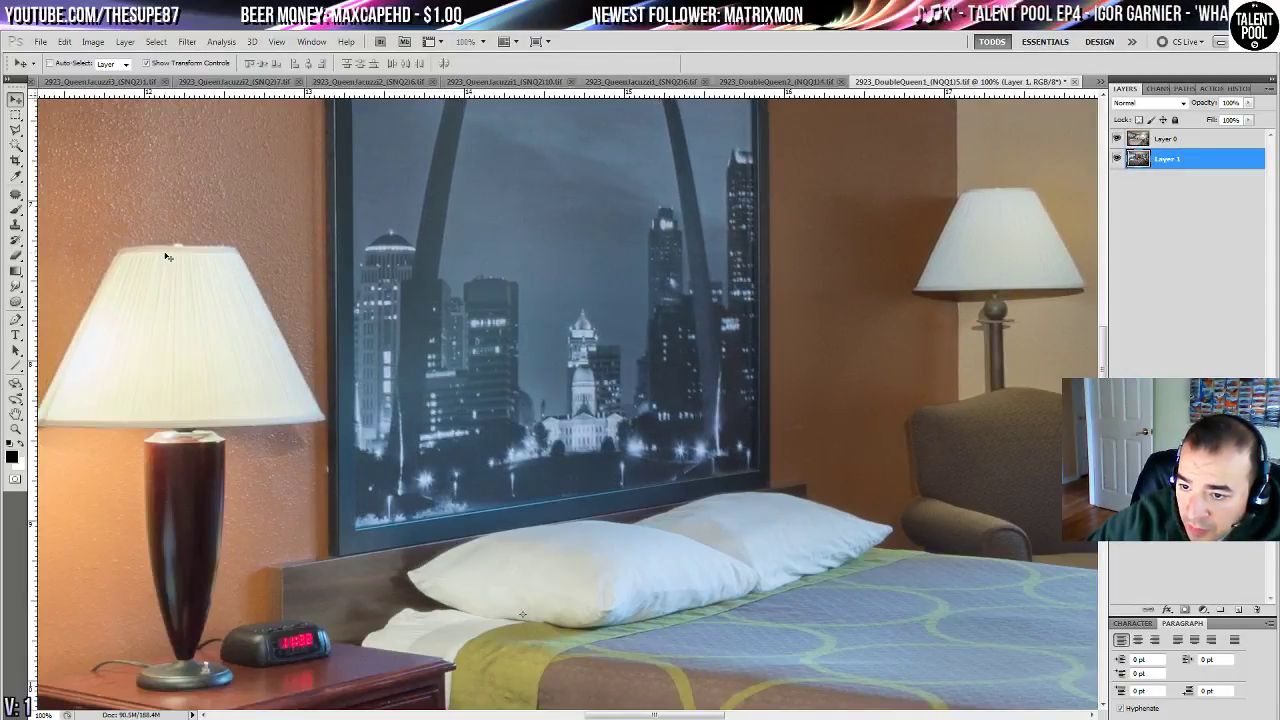
{"action": "key", "text": "Right"}
{"action": "key", "text": "Left"}
- Fine-tune Layer 1's vertical and sideways position against Layer 0 in single-pixel nudges
{"action": "key", "text": "Down"}
{"action": "key", "text": "Down"}
{"action": "key", "text": "Down"}
{"action": "key", "text": "Down"}
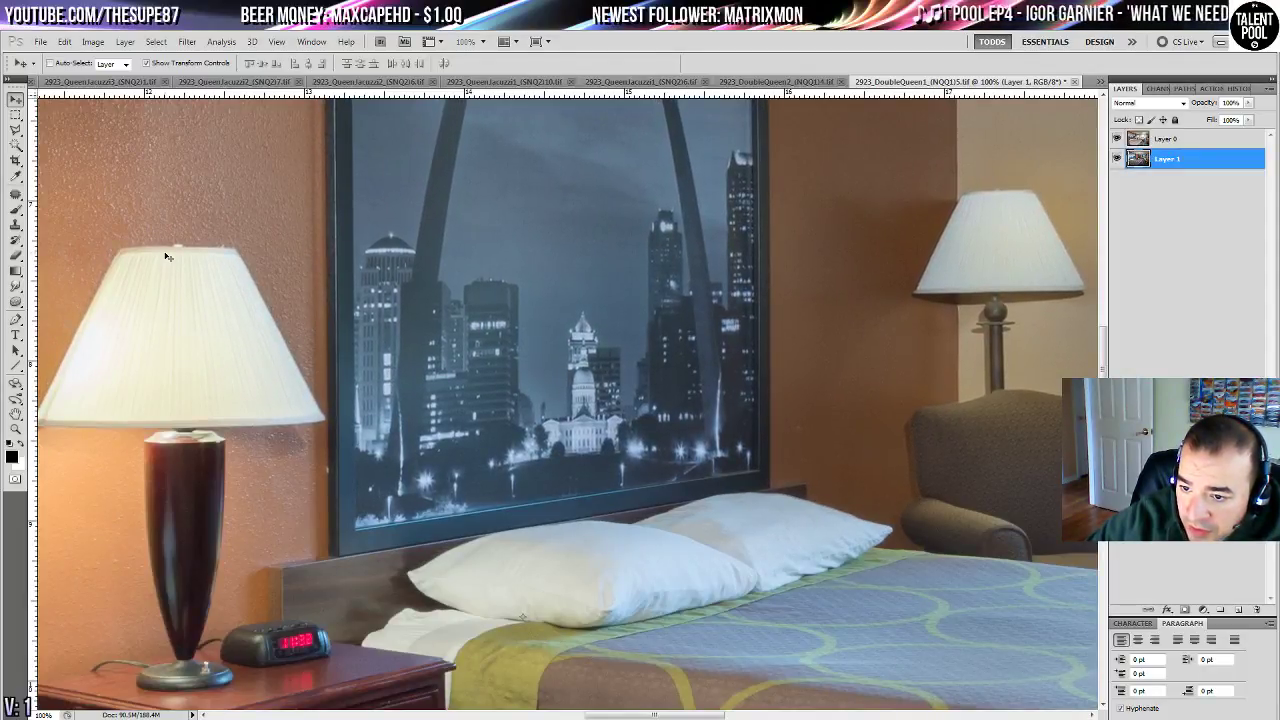
{"action": "key", "text": "Down"}
{"action": "key", "text": "Down"}
{"action": "key", "text": "Up"}
{"action": "key", "text": "Up"}
{"action": "key", "text": "Up"}
{"action": "key", "text": "Up"}
{"action": "key", "text": "Up"}
{"action": "key", "text": "Up"}
{"action": "key", "text": "Right"}
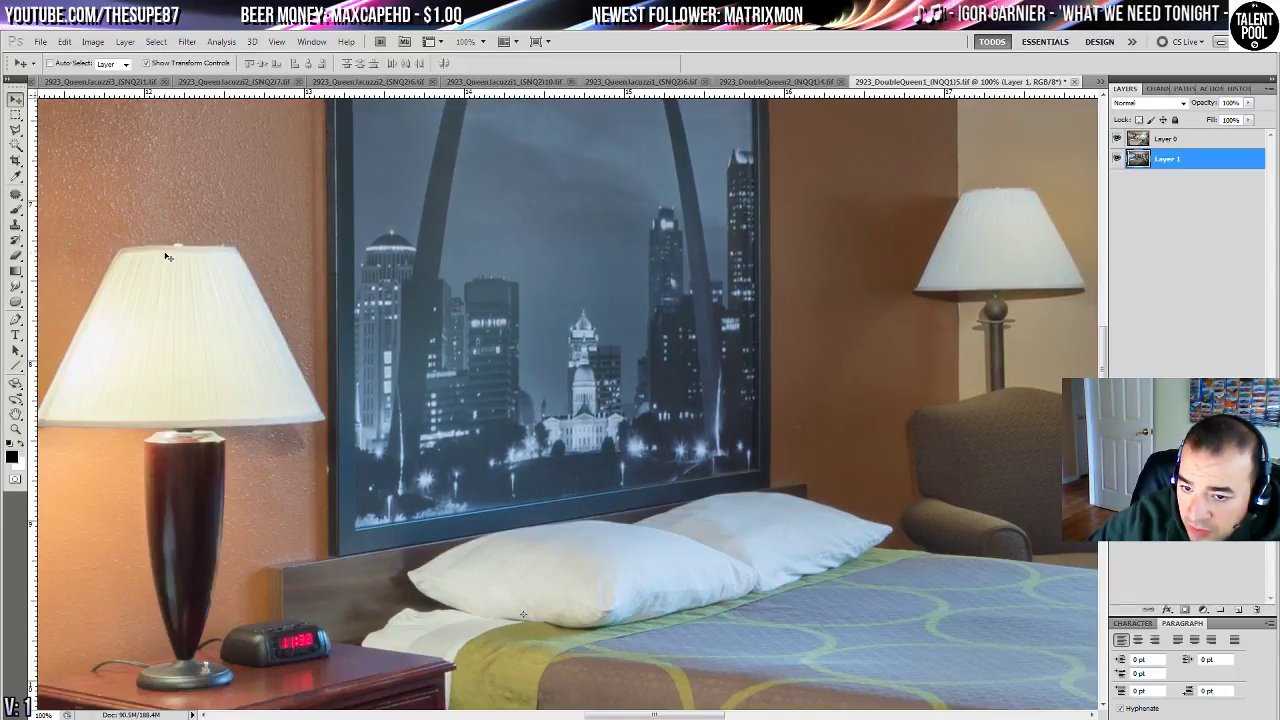
{"action": "key", "text": "Left"}
{"action": "key", "text": "Right"}
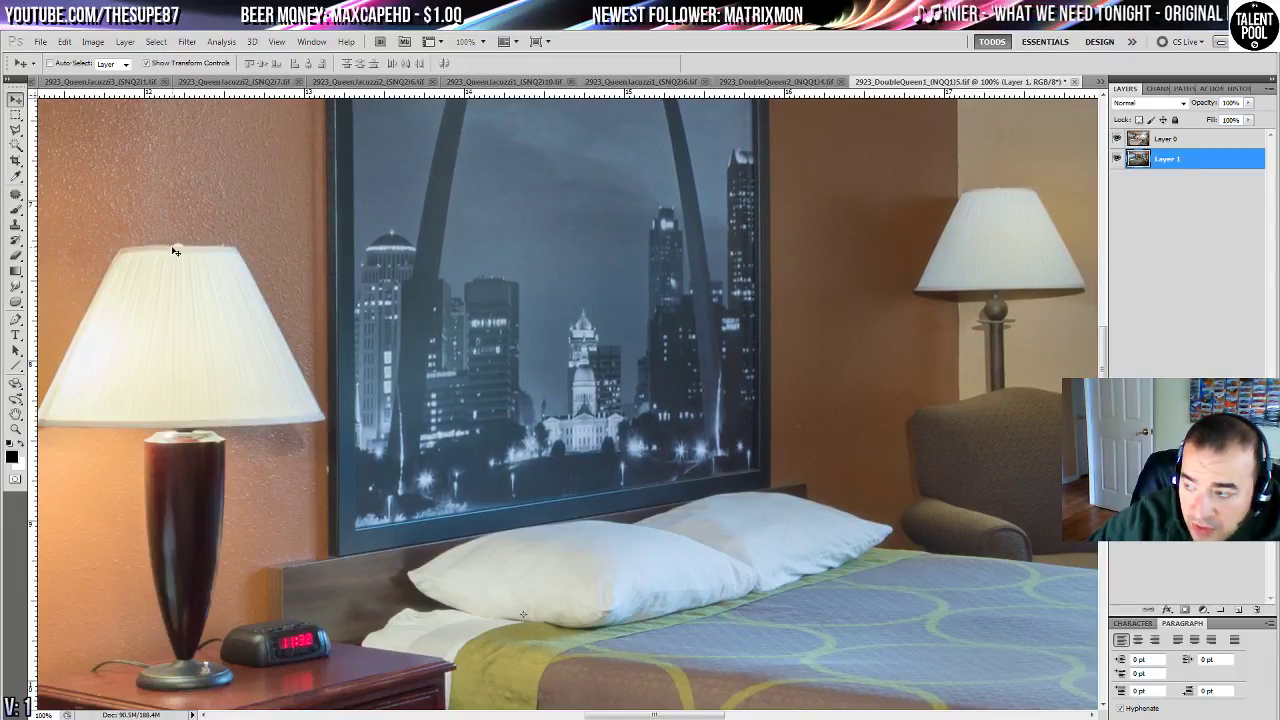
- Check the layer alignment at the lamps, window and curtains by repeatedly hiding and showing Layer 0
{"action": "left_click", "coordinate": [1116, 140]}
{"action": "left_click", "coordinate": [1117, 140]}
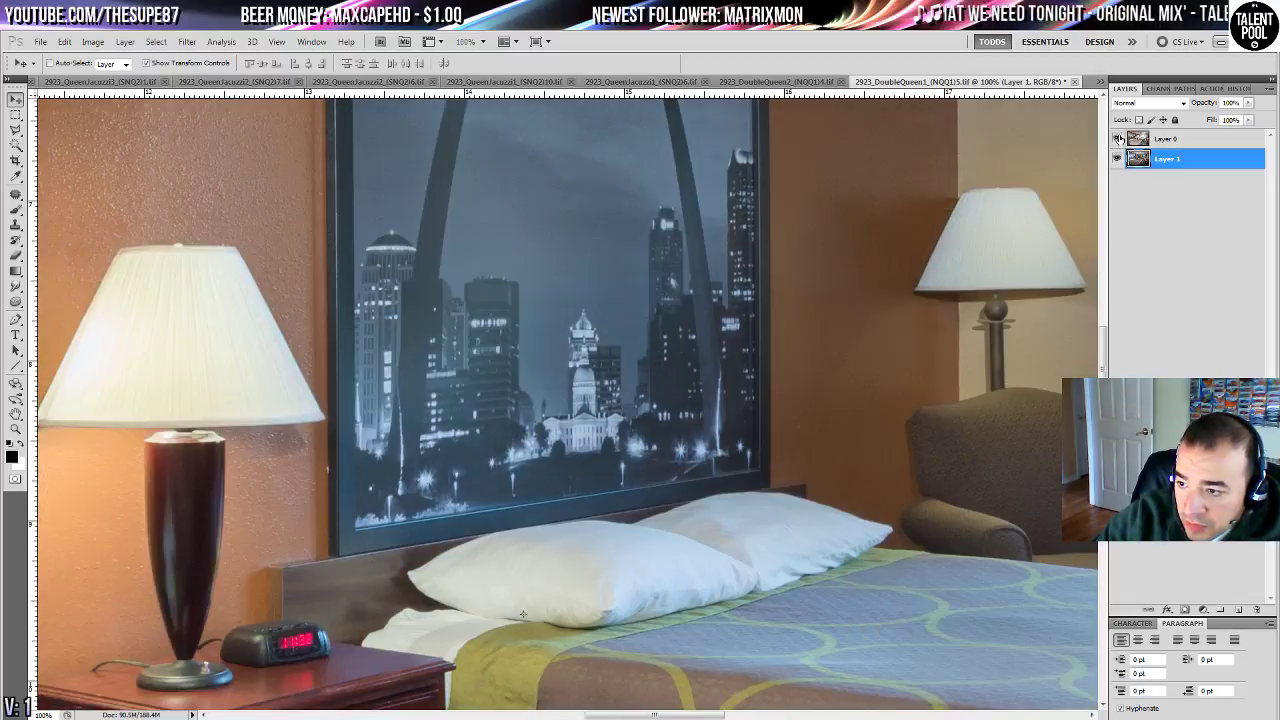
{"action": "left_click", "coordinate": [1118, 140]}
{"action": "left_click", "coordinate": [1119, 140]}
{"action": "left_click_drag", "start_coordinate": [803, 260], "coordinate": [2, 473]}
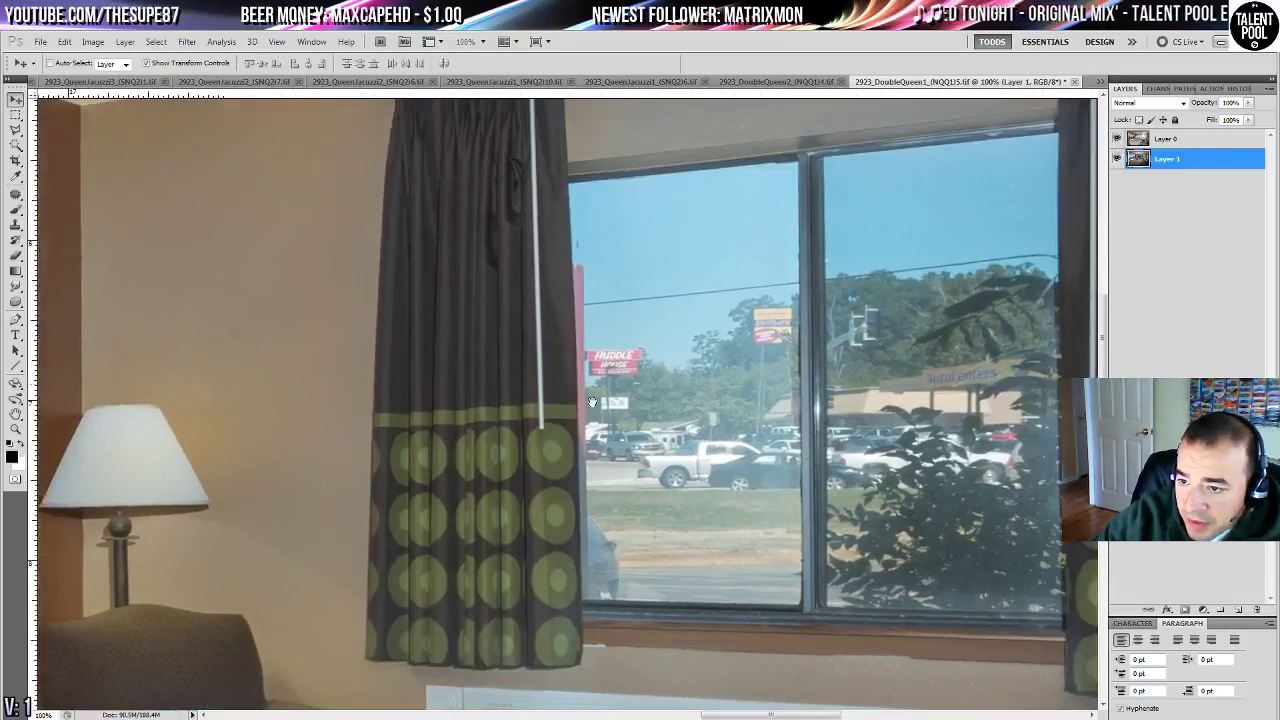
{"action": "left_click", "coordinate": [1118, 141]}
{"action": "left_click", "coordinate": [1117, 140]}
{"action": "left_click", "coordinate": [1117, 140]}
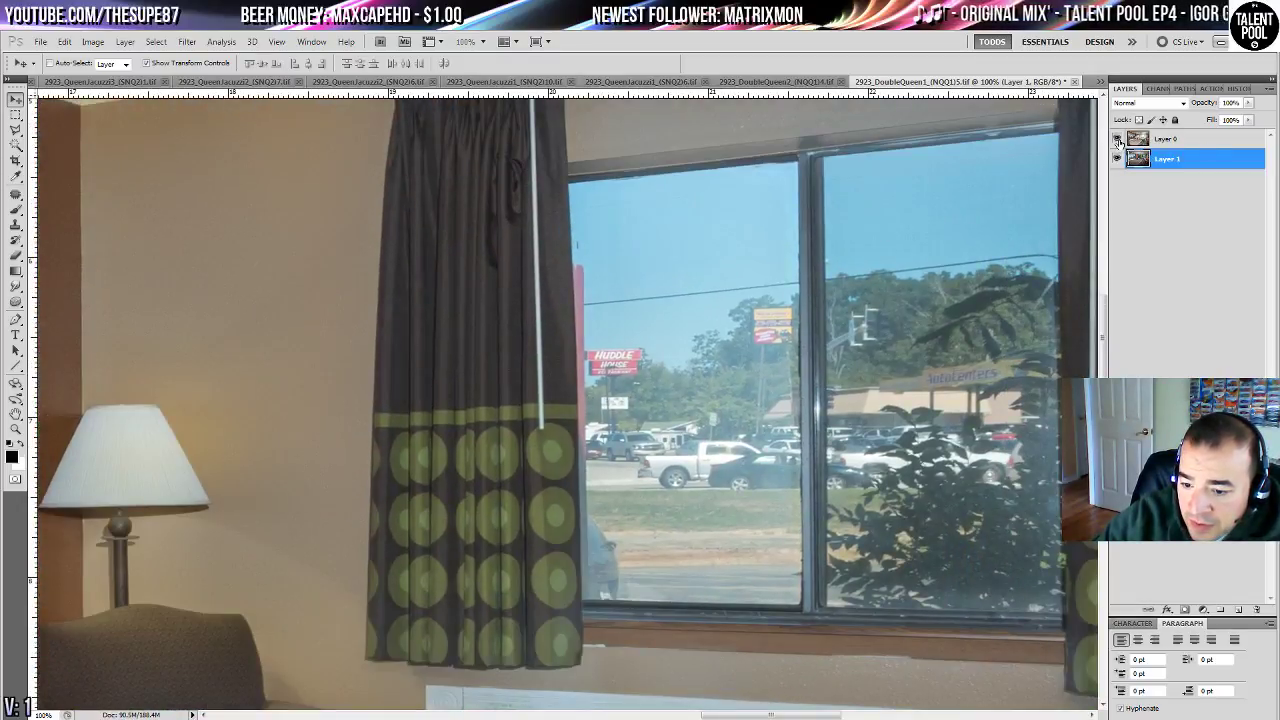
{"action": "left_click", "coordinate": [1117, 140]}
{"action": "left_click", "coordinate": [1117, 140]}
{"action": "left_click_drag", "start_coordinate": [739, 363], "coordinate": [490, 264]}
{"action": "left_click_drag", "start_coordinate": [612, 255], "coordinate": [572, 460]}
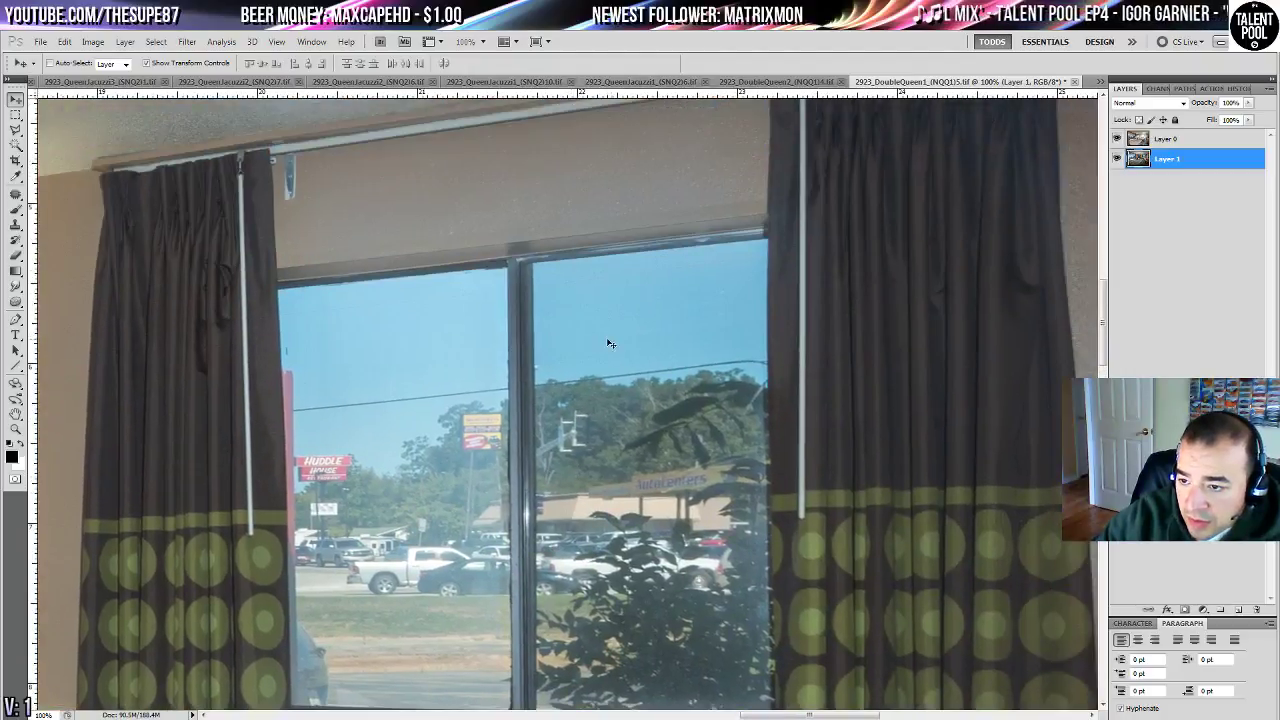
{"action": "left_click_drag", "start_coordinate": [594, 345], "coordinate": [606, 340]}
{"action": "key", "text": "ctrl+0"}
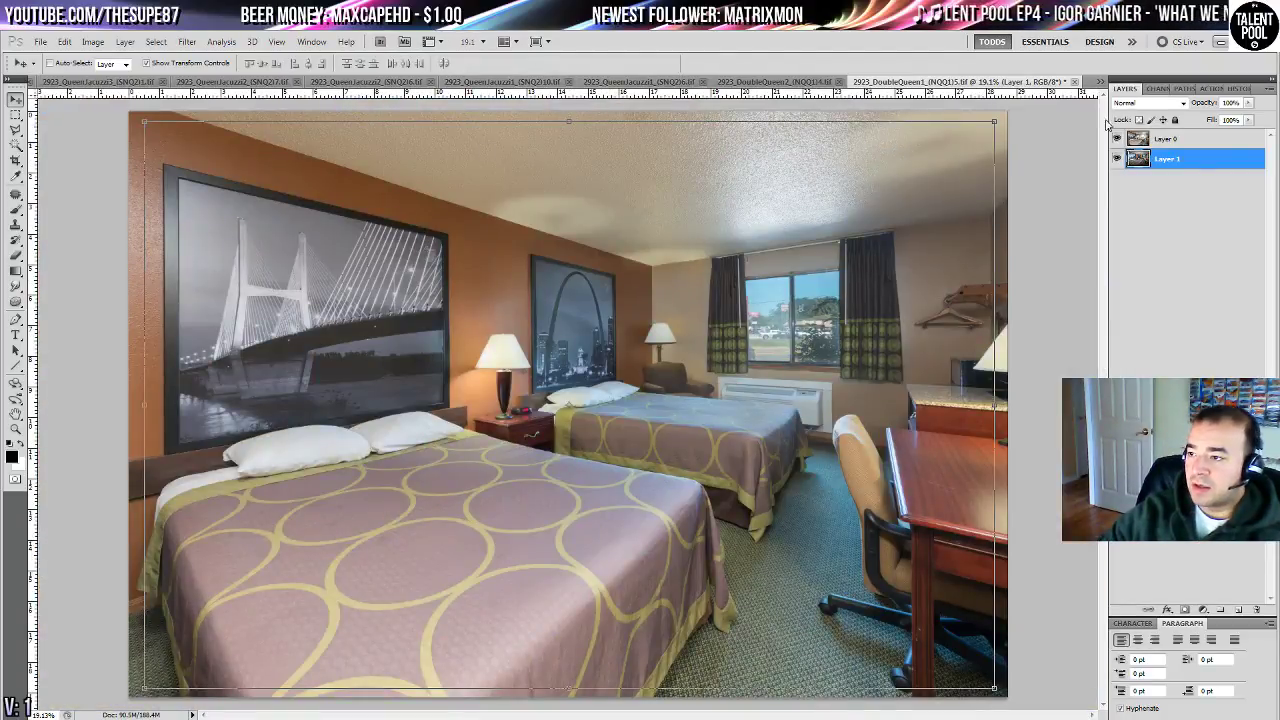
- Compare the edited photo with its originally opened state, and return to the latest edit
{"action": "left_click", "coordinate": [1234, 89]}
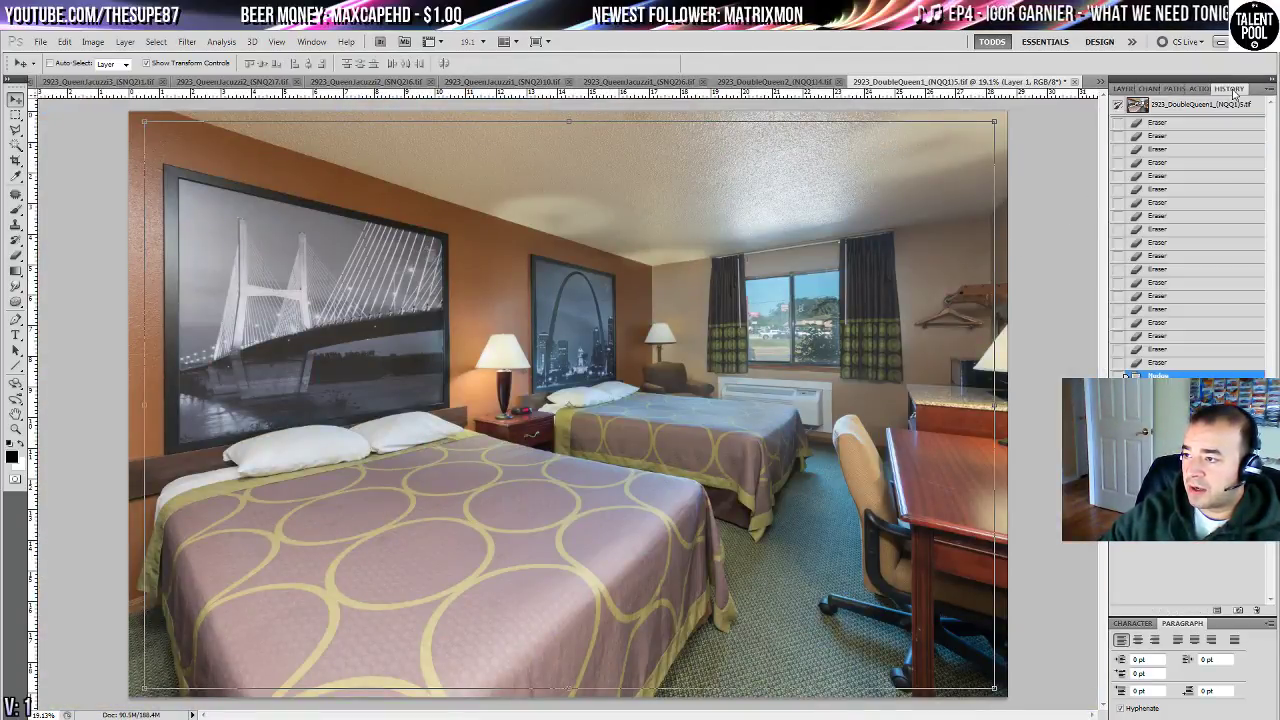
{"action": "left_click", "coordinate": [1213, 106]}
{"action": "left_click", "coordinate": [1140, 375]}
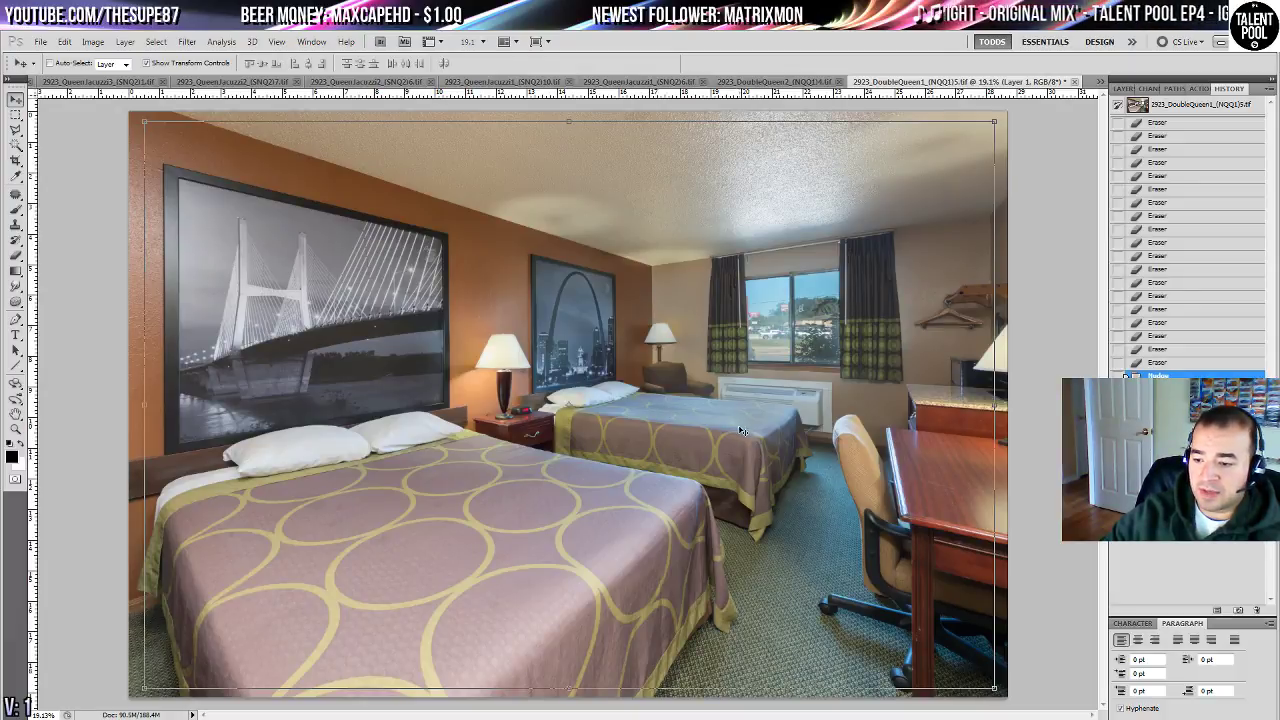
- Flatten Layer 0 and Layer 1 into a single background layer
{"action": "left_click", "coordinate": [1130, 88]}
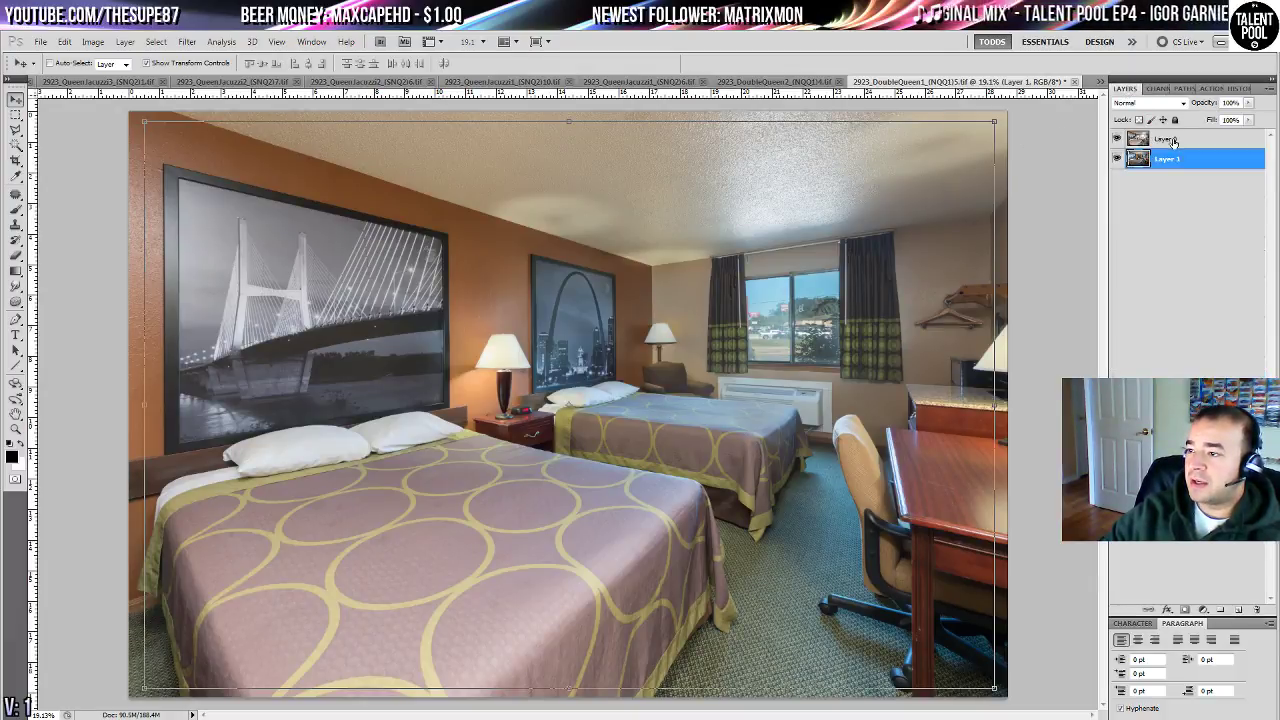
{"action": "left_click", "coordinate": [1266, 93]}
{"action": "left_click", "coordinate": [1200, 330]}
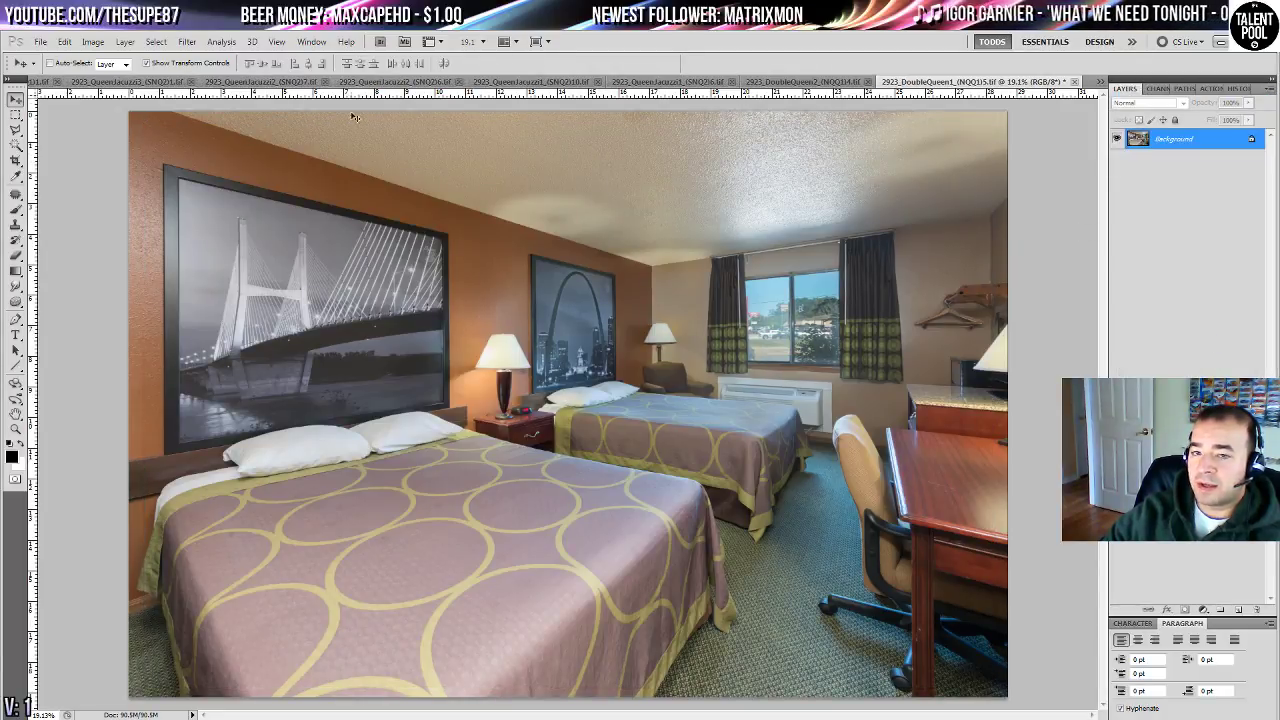
- Crop a strip off the photo's right and bottom edges, cutting out the desk lamp and most of the coat hangers
{"action": "left_click", "coordinate": [15, 160]}
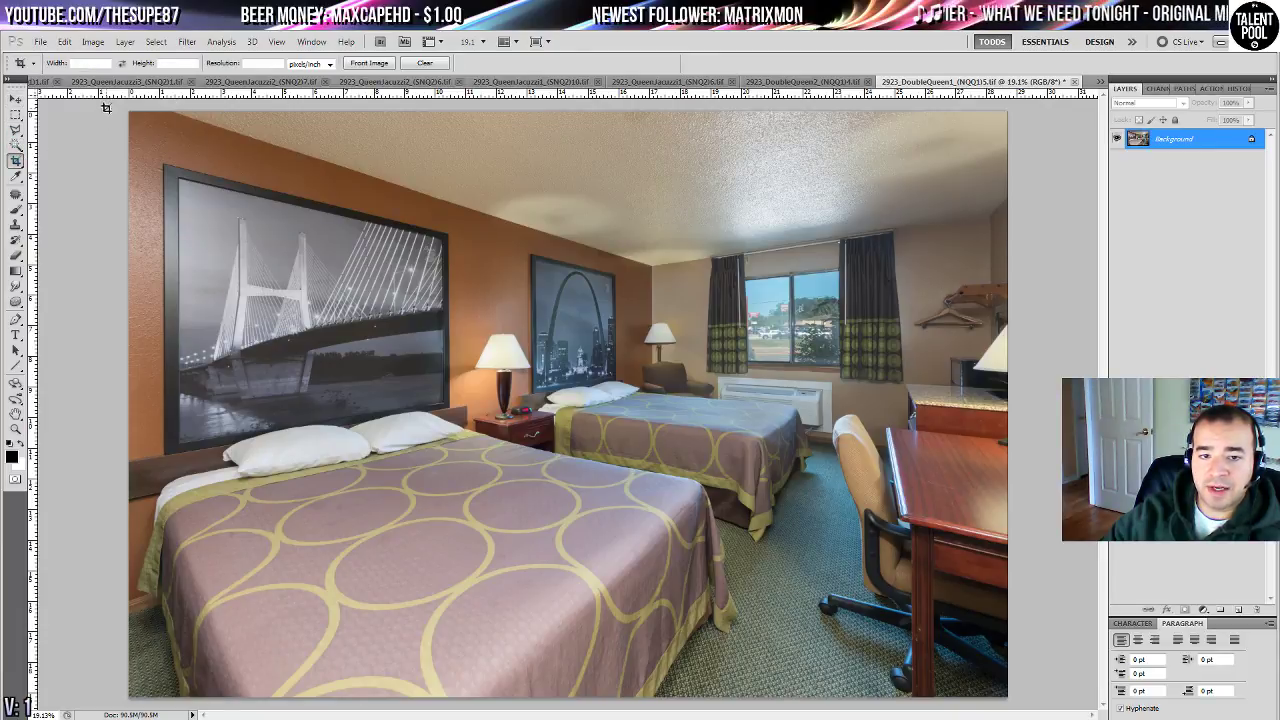
{"action": "left_click_drag", "start_coordinate": [105, 107], "coordinate": [1073, 665]}
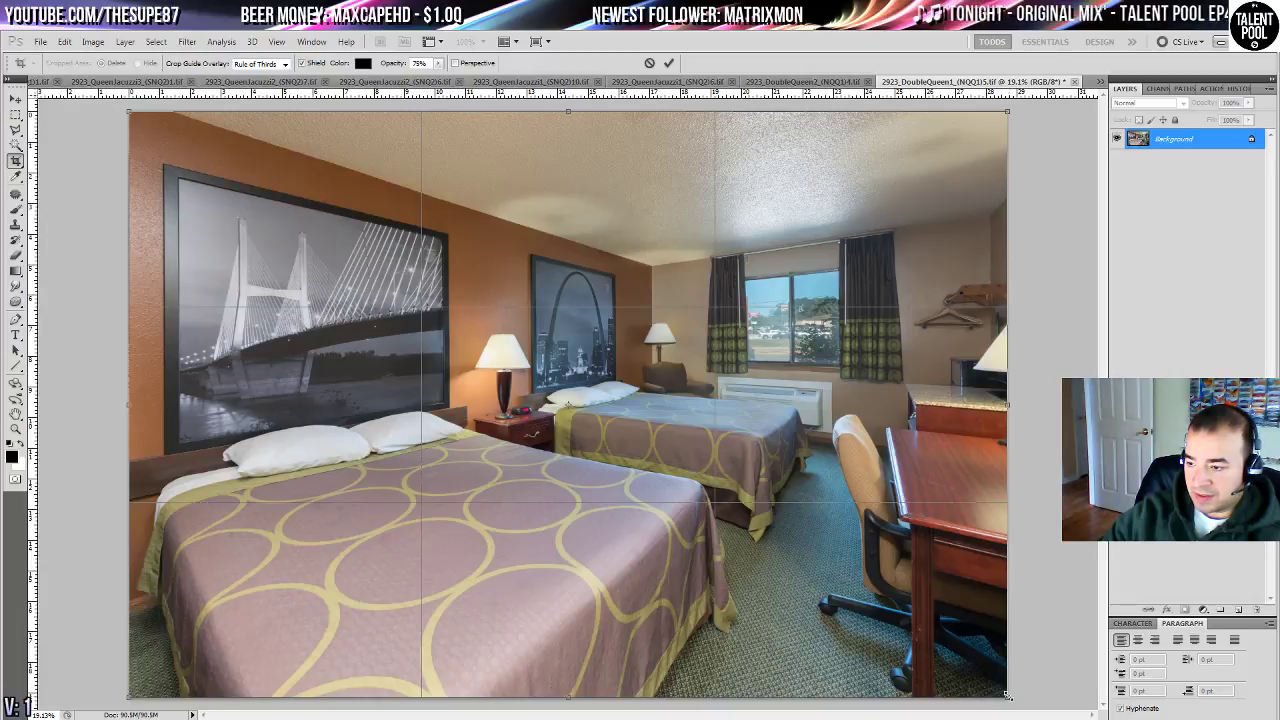
{"action": "left_click_drag", "start_coordinate": [1007, 695], "coordinate": [944, 652]}
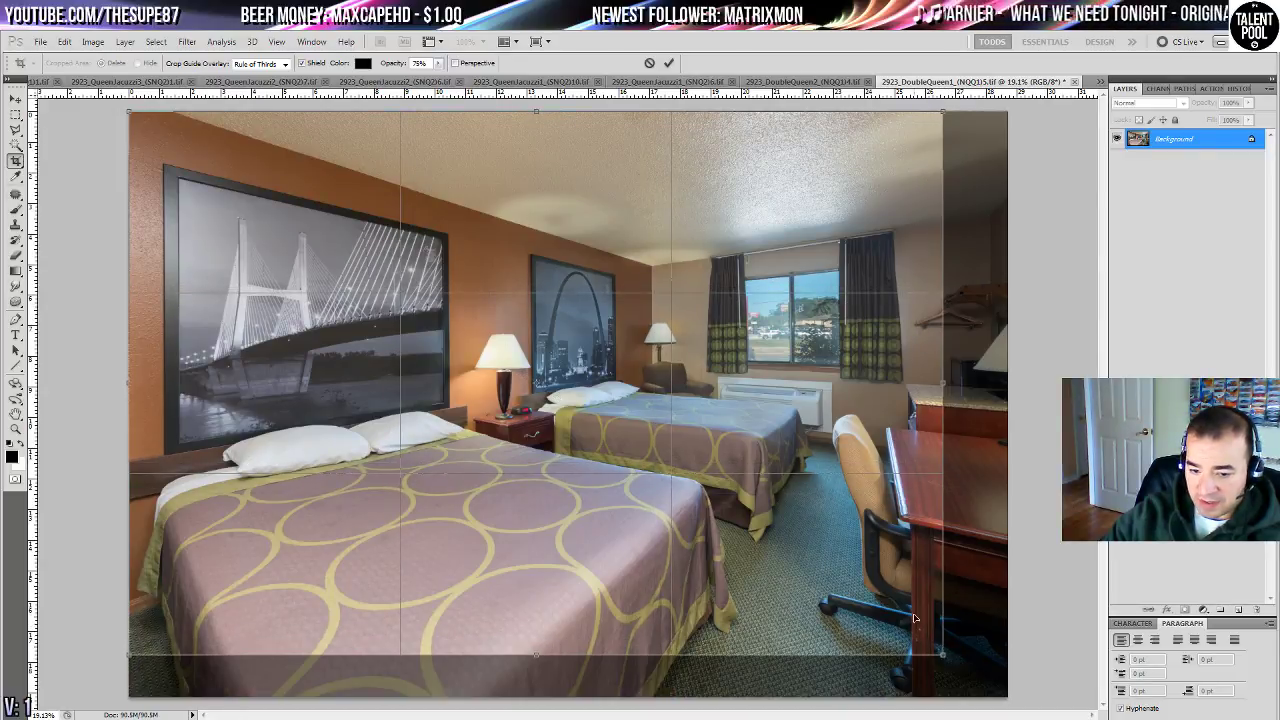
{"action": "key", "text": "Return"}
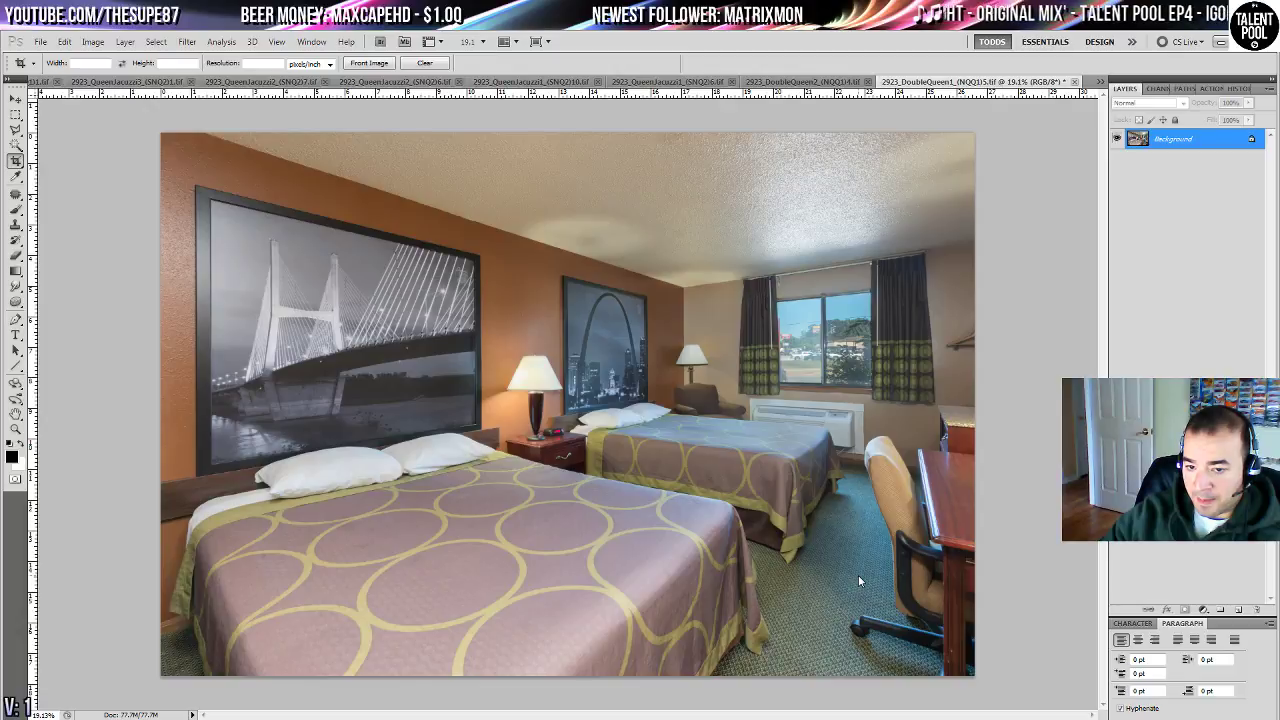
- Remove the remaining coat hanger beside the curtain by patching it with clean wall texture, and clear the selection
{"action": "left_click", "coordinate": [15, 430]}
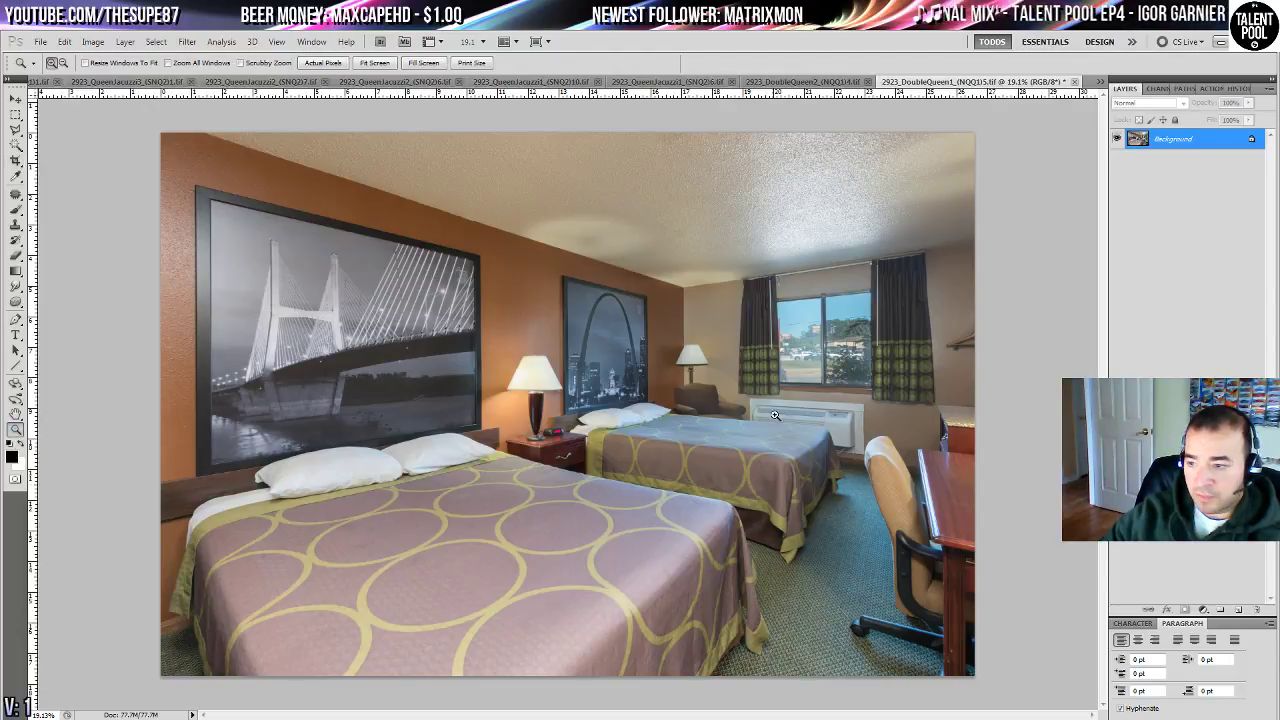
{"action": "left_click", "coordinate": [994, 365]}
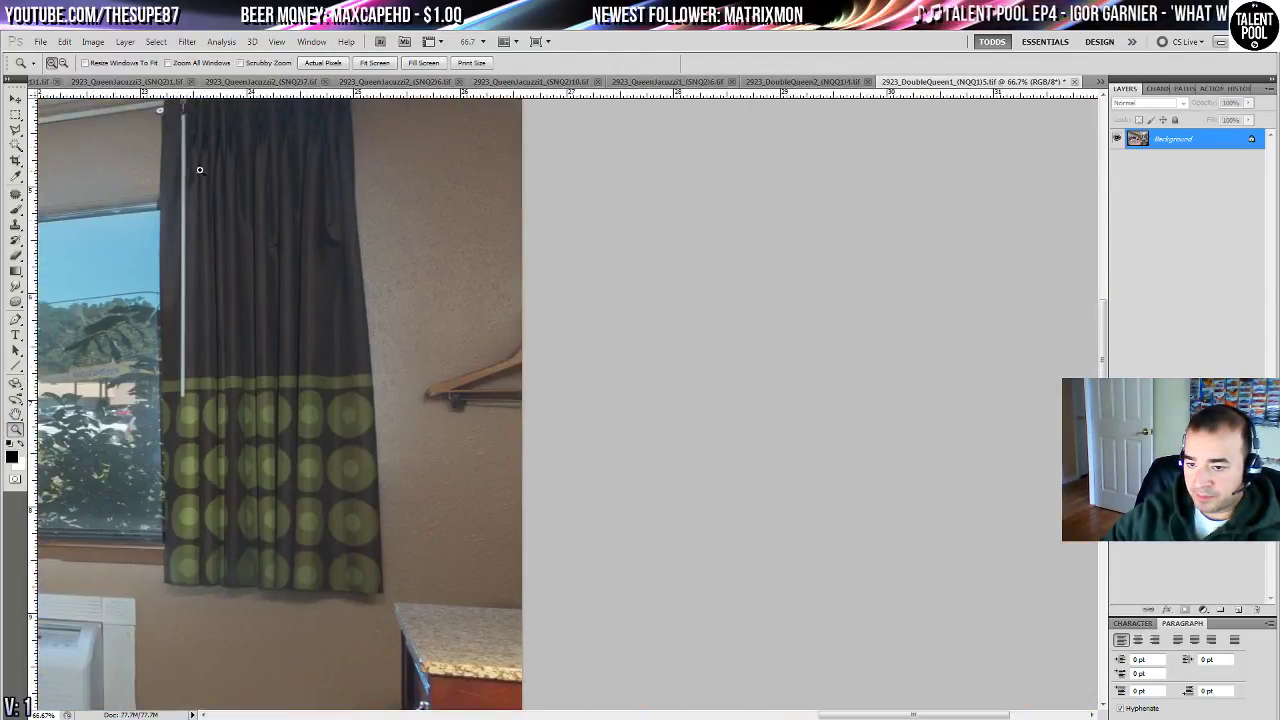
{"action": "left_click", "coordinate": [15, 193]}
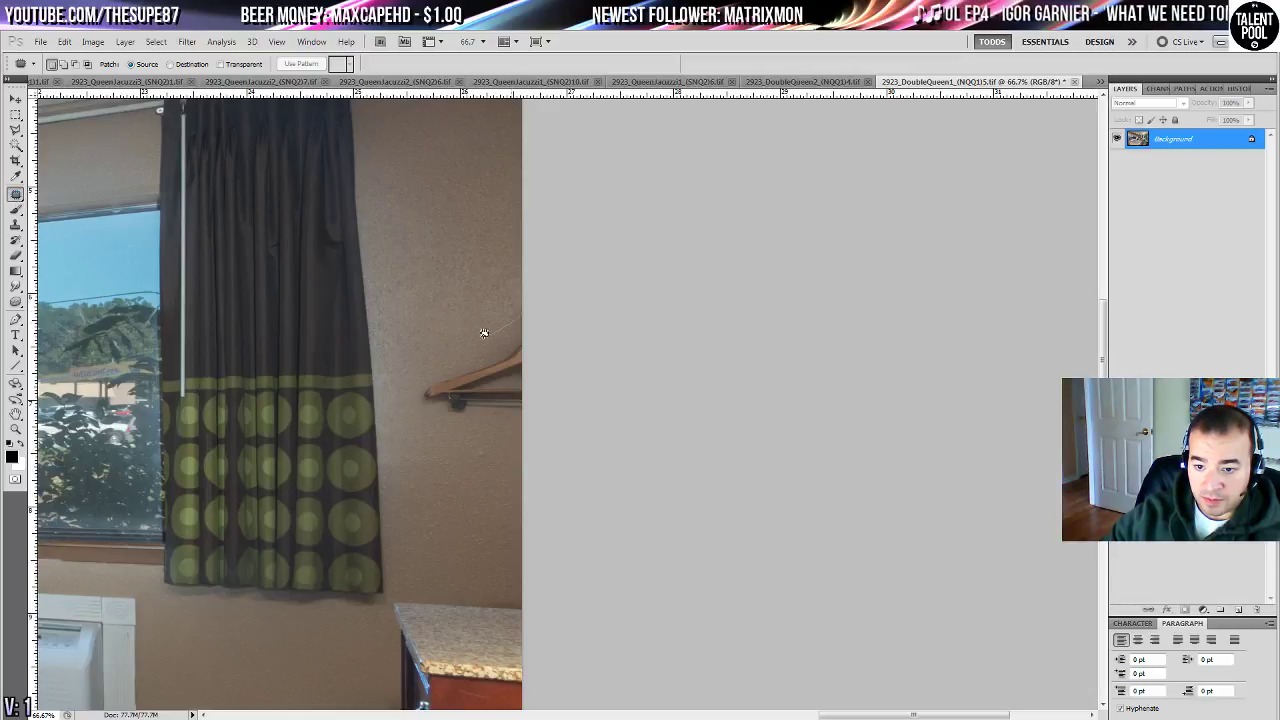
{"action": "left_click_drag", "start_coordinate": [405, 404], "coordinate": [571, 400]}
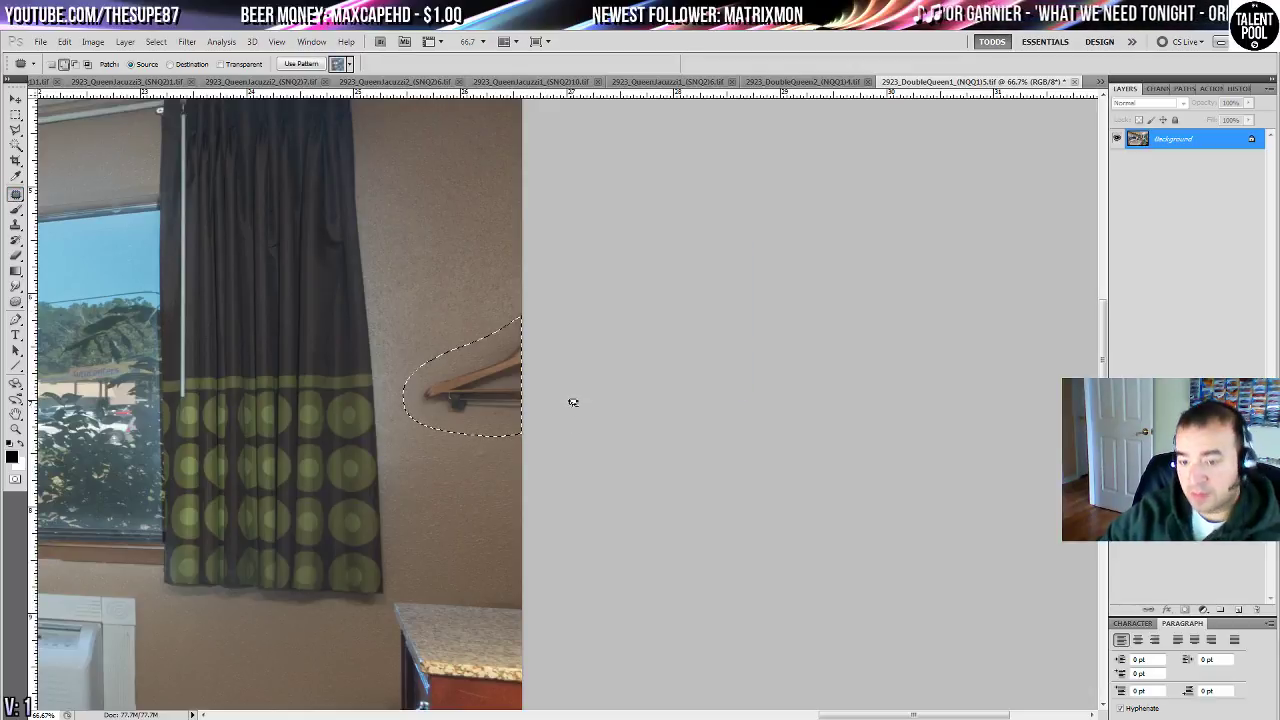
{"action": "key", "text": "ctrl+d"}
- Remove the power line across both window panes with the Spot Healing Brush
{"action": "left_click_drag", "start_coordinate": [417, 326], "coordinate": [895, 427]}
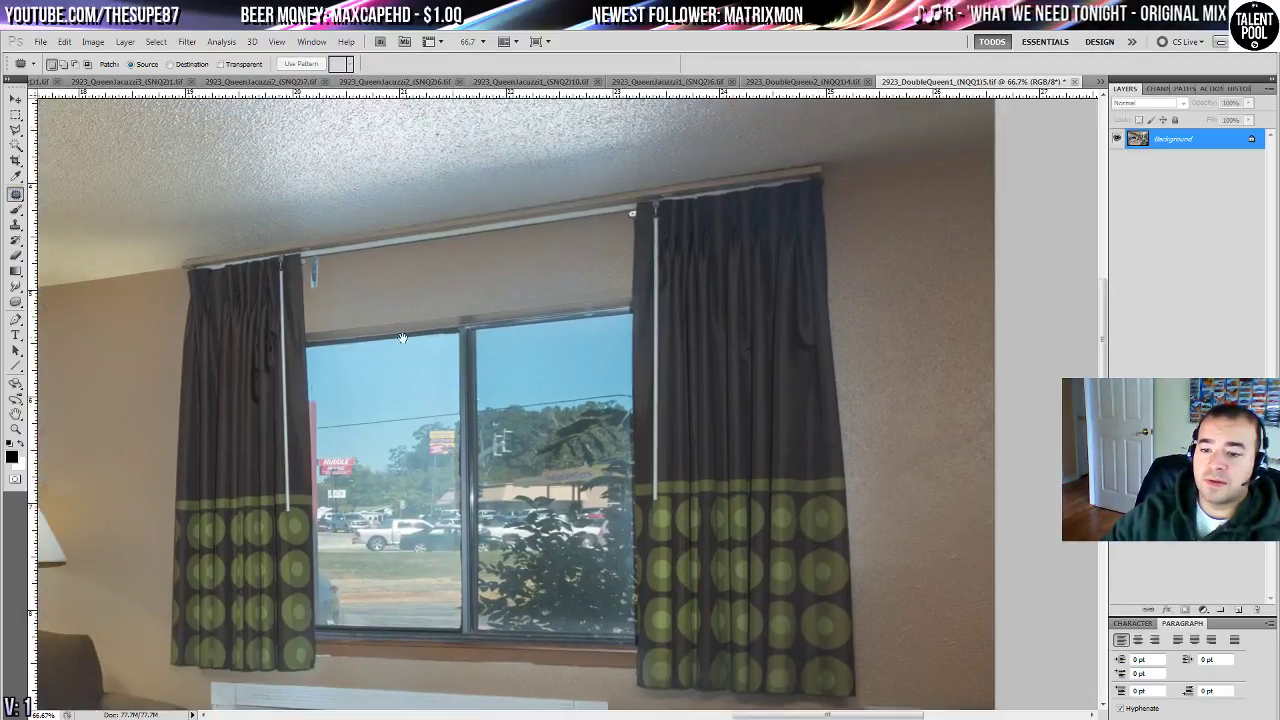
{"action": "left_click_drag", "start_coordinate": [100, 300], "coordinate": [440, 389]}
{"action": "left_click_drag", "start_coordinate": [244, 637], "coordinate": [584, 408]}
{"action": "left_click_drag", "start_coordinate": [585, 130], "coordinate": [266, 330]}
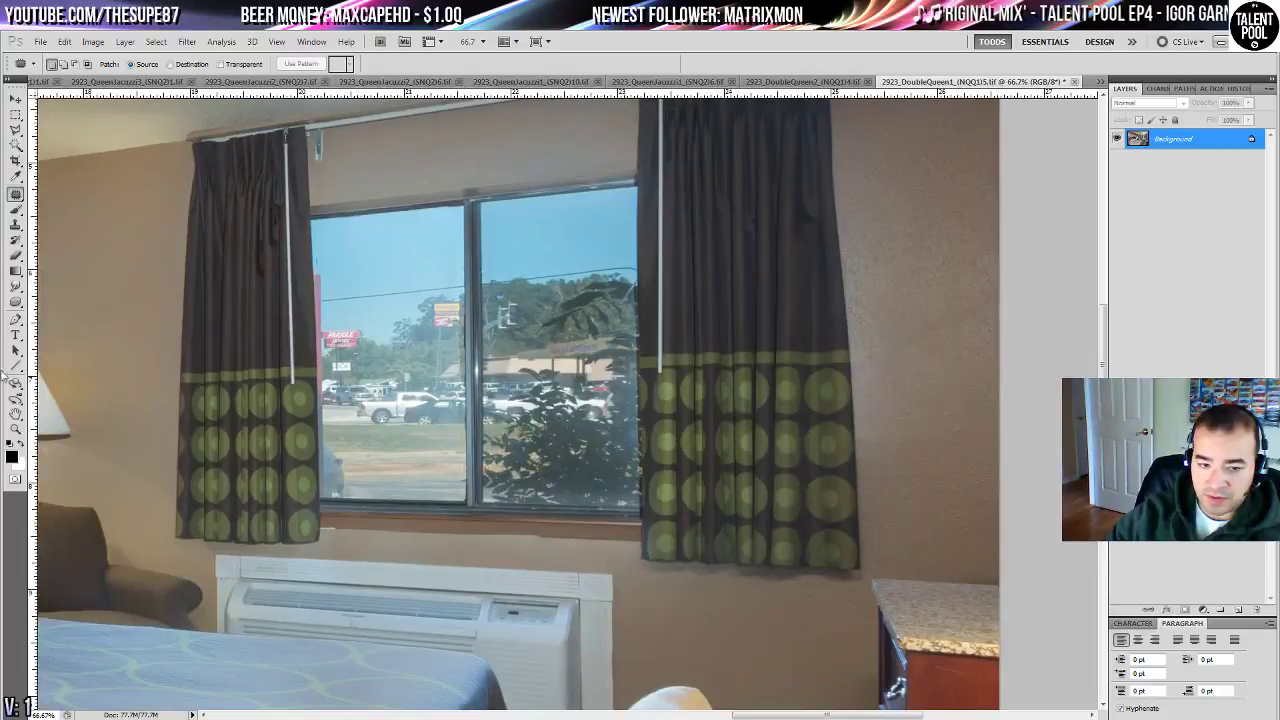
{"action": "left_click", "coordinate": [16, 430]}
{"action": "left_click", "coordinate": [358, 344]}
{"action": "left_click", "coordinate": [16, 193]}
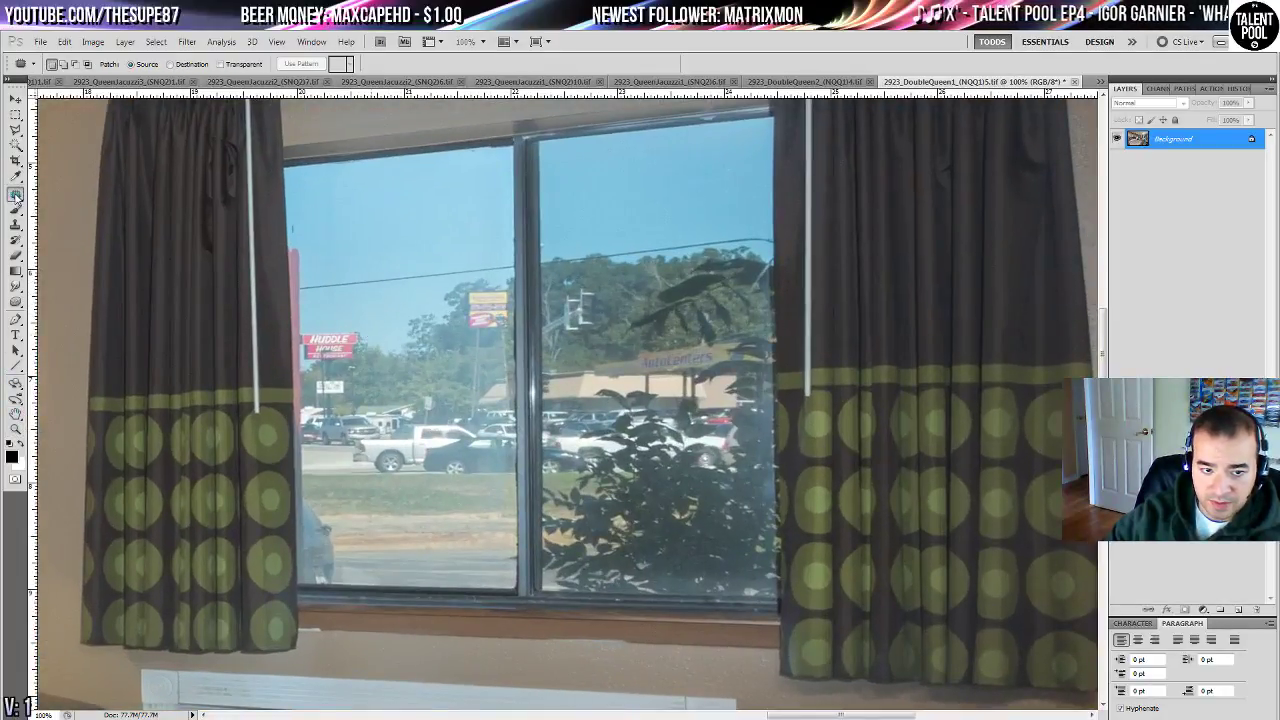
{"action": "right_click", "coordinate": [16, 193]}
{"action": "left_click", "coordinate": [60, 196]}
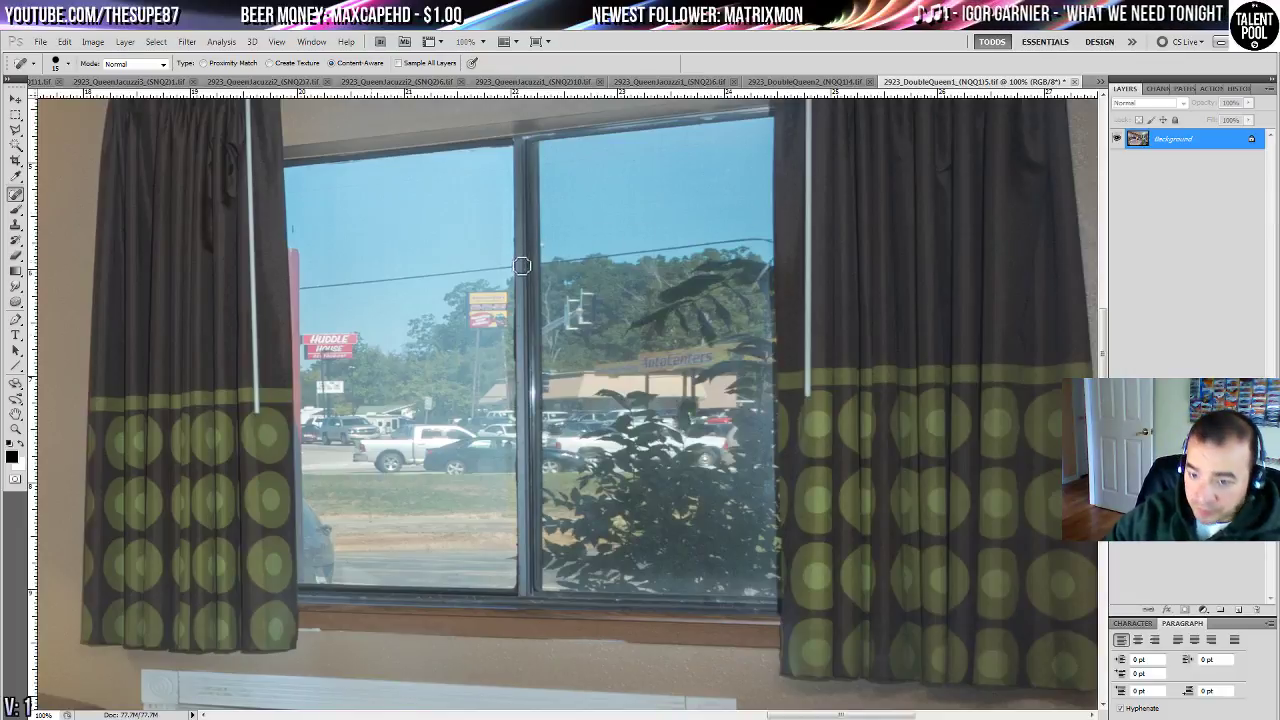
{"action": "mouse_move", "coordinate": [520, 266]}
{"action": "left_mouse_down"}
{"action": "mouse_move", "coordinate": [304, 291]}
{"action": "mouse_move", "coordinate": [739, 242]}
{"action": "mouse_move", "coordinate": [810, 258]}
{"action": "left_mouse_up"}
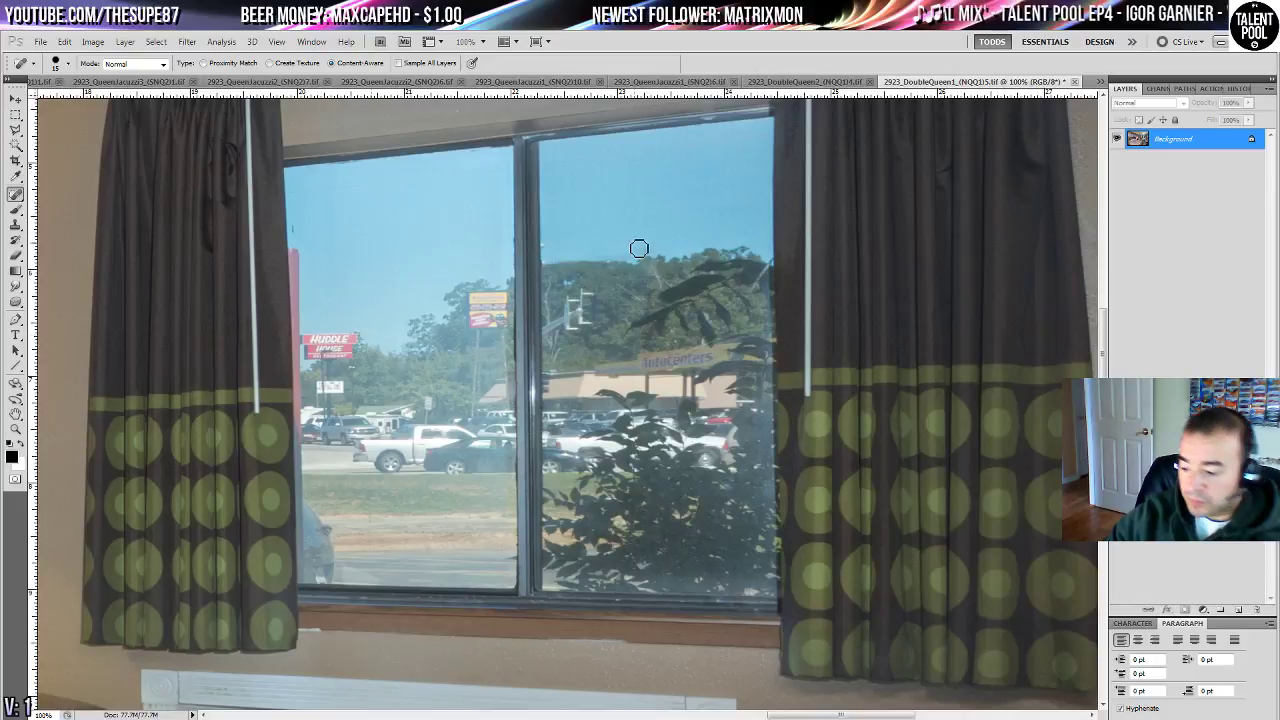
- Raise the whole photo's brightness to 21 with a Brightness/Contrast adjustment, comparing the result with the original before applying
{"action": "key", "text": "ctrl+0"}
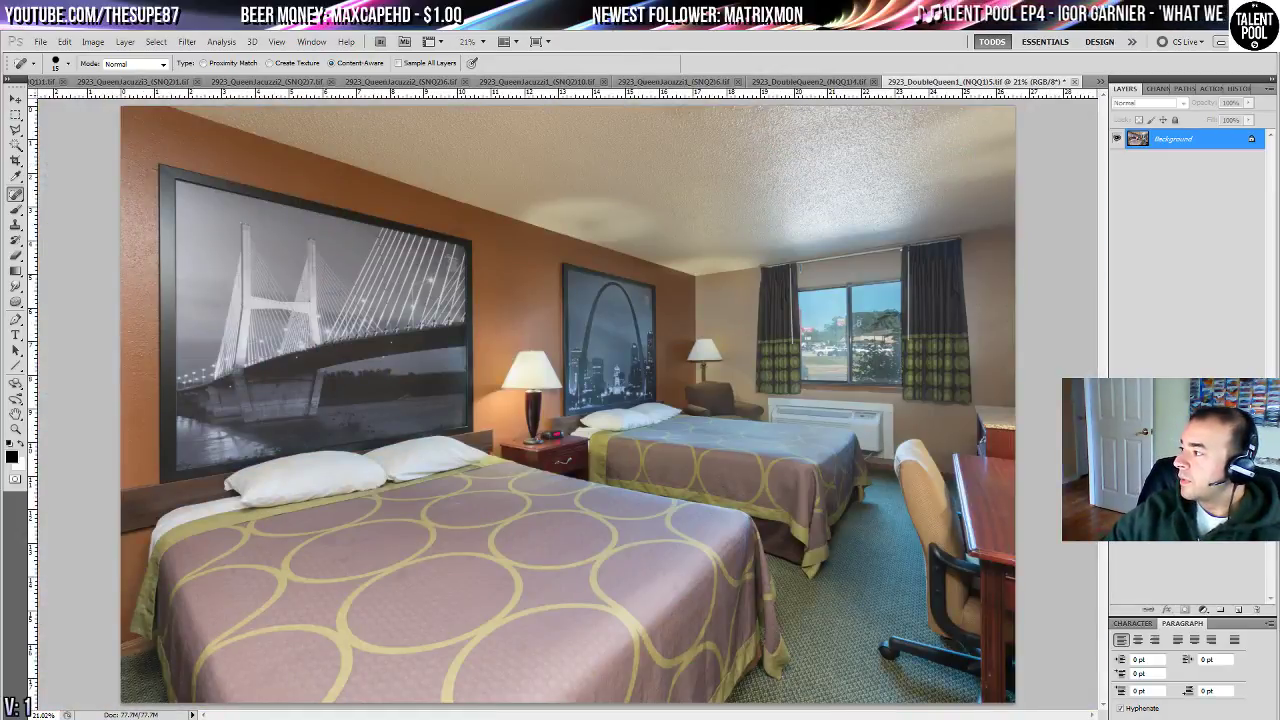
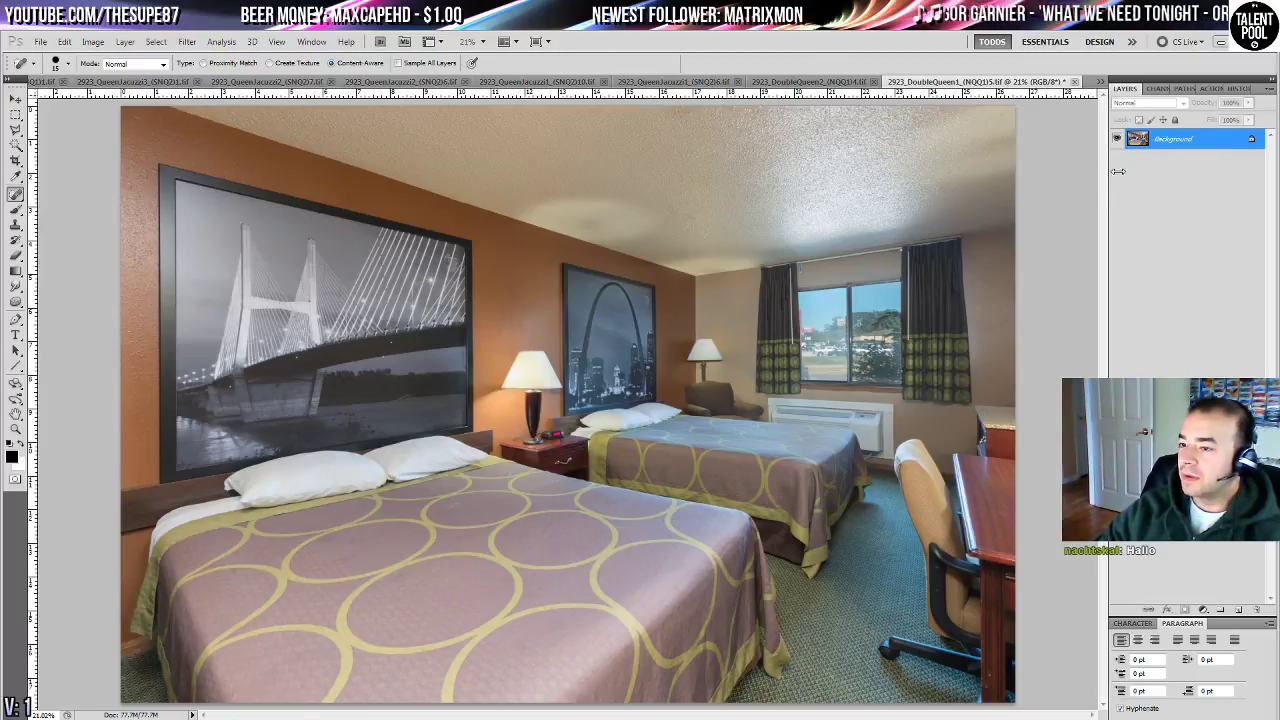
{"action": "left_click", "coordinate": [15, 430]}
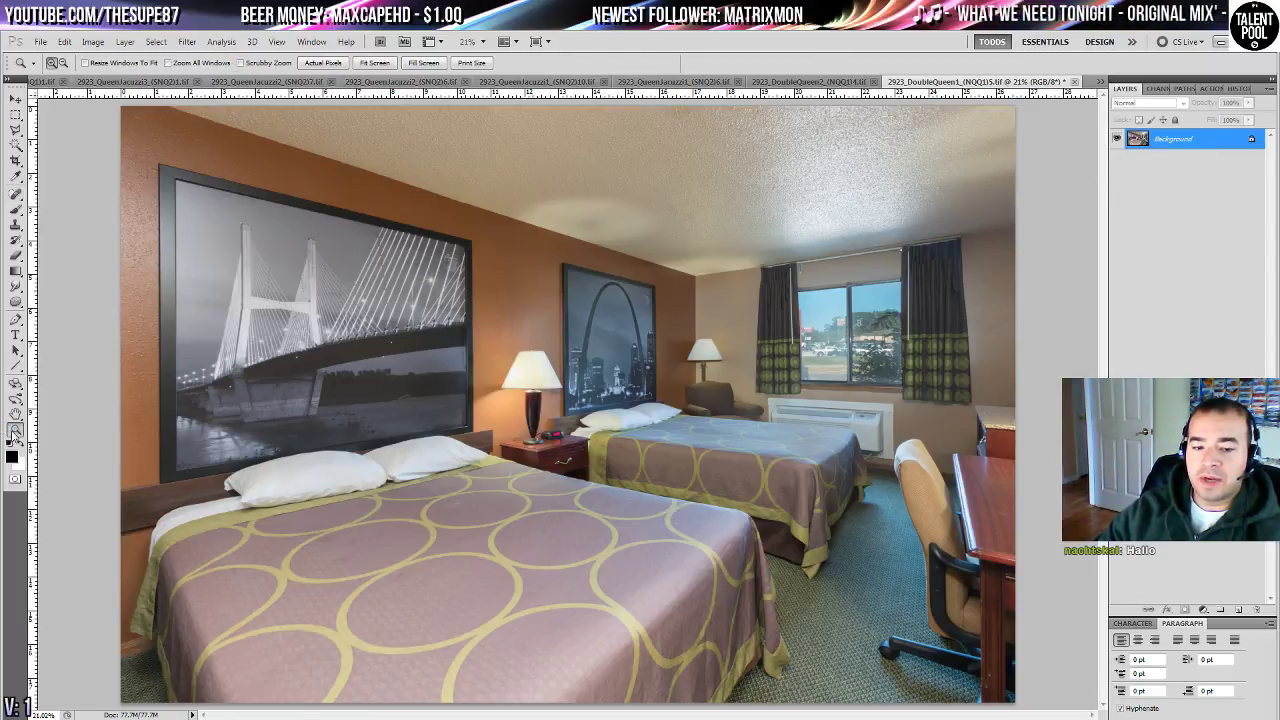
{"action": "left_click", "coordinate": [93, 41]}
{"action": "mouse_move", "coordinate": [150, 83]}
{"action": "left_click", "coordinate": [381, 119]}
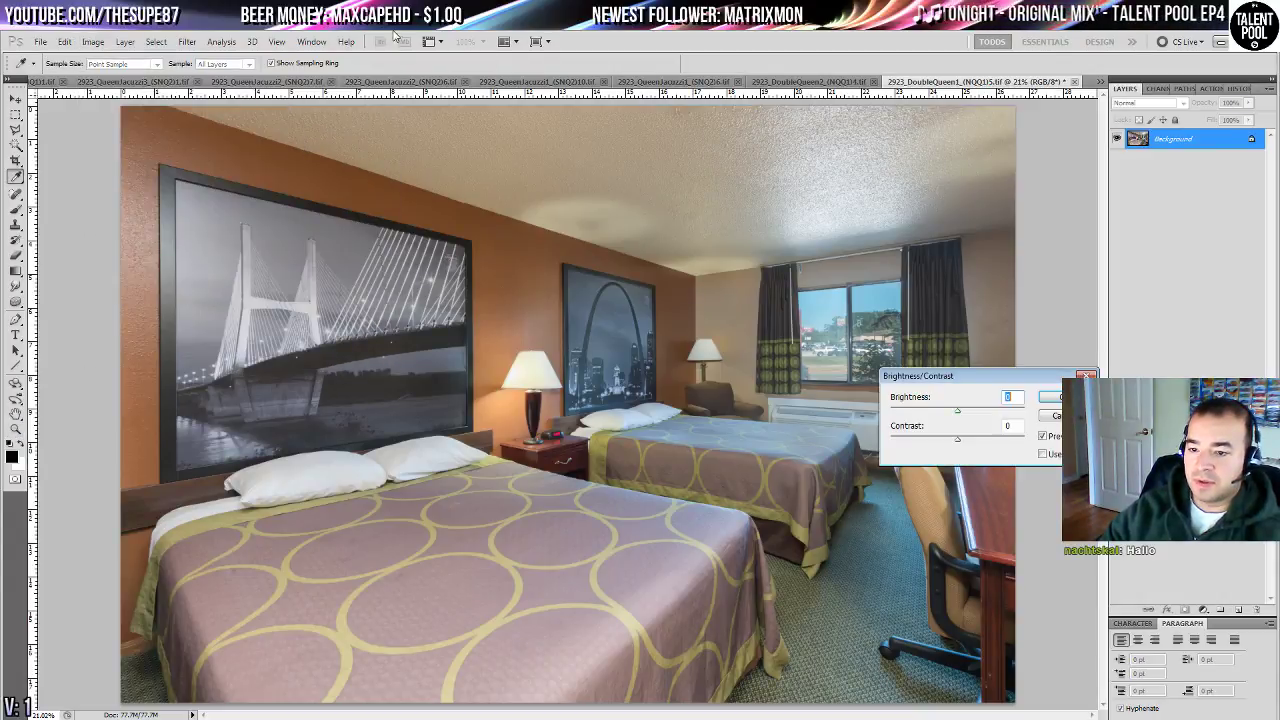
{"action": "left_click_drag", "start_coordinate": [922, 383], "coordinate": [1016, 512]}
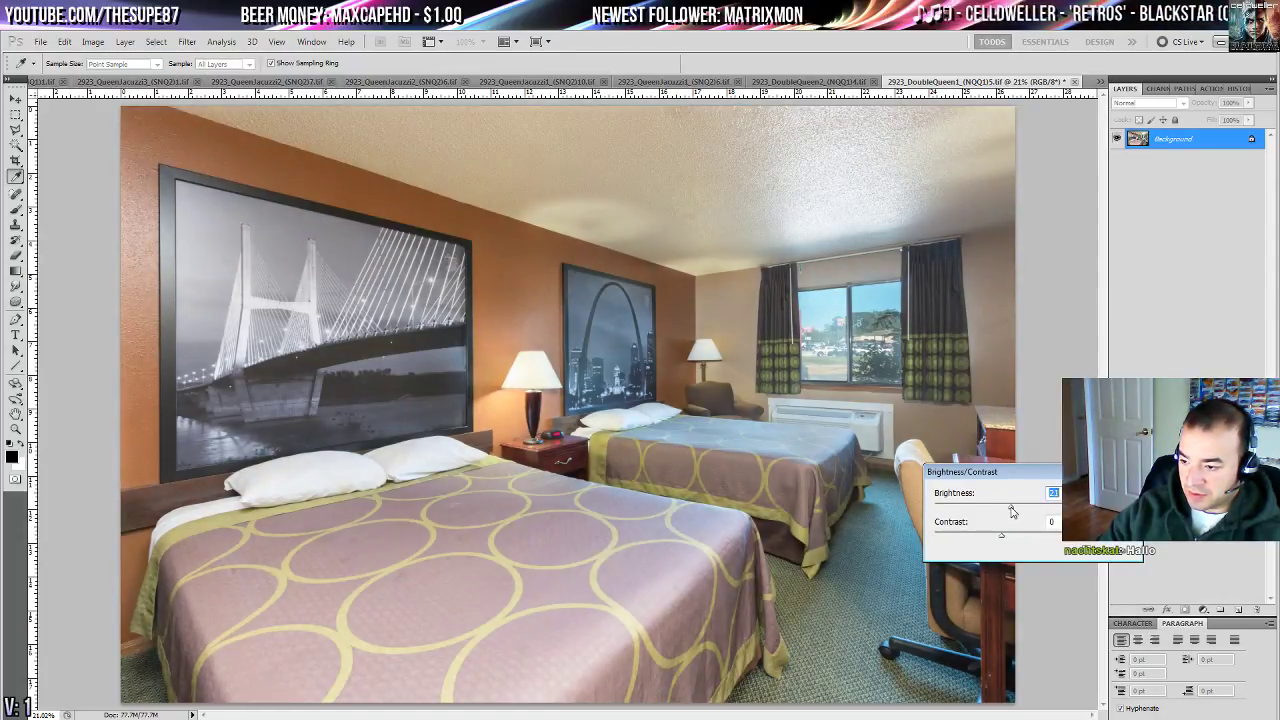
{"action": "key", "text": "p"}
{"action": "key", "text": "p"}
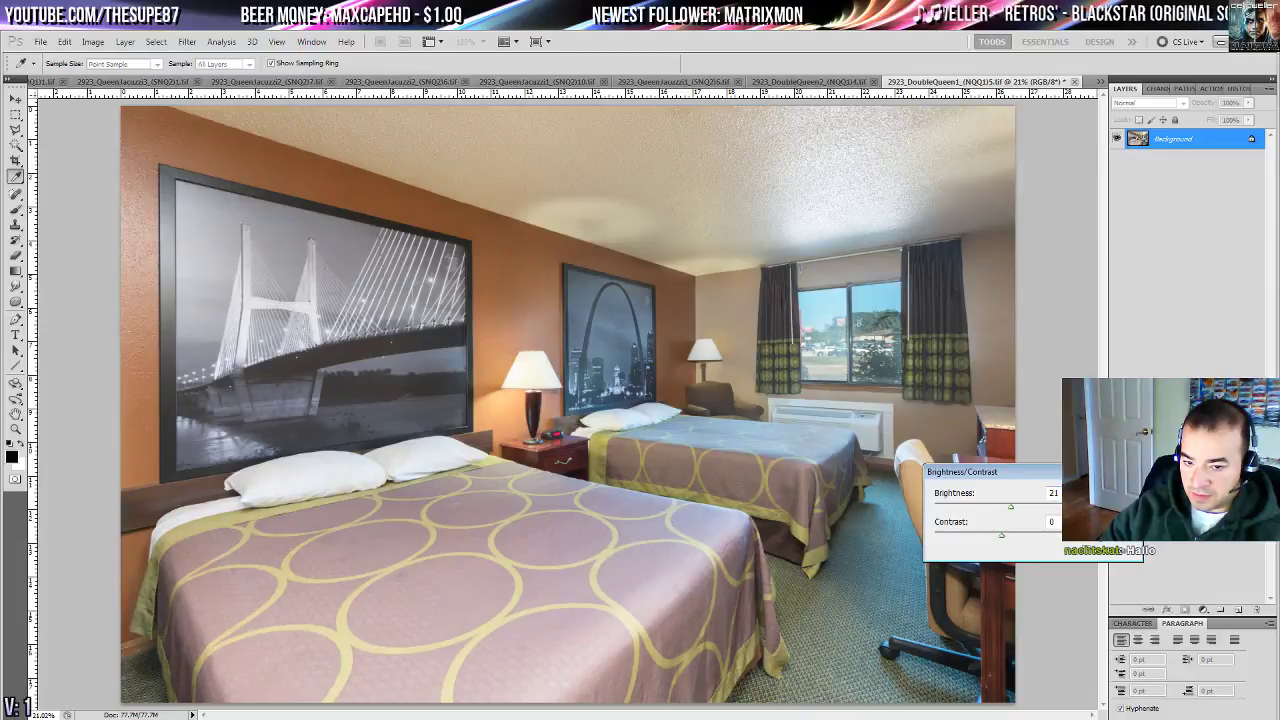
{"action": "key", "text": "Return"}
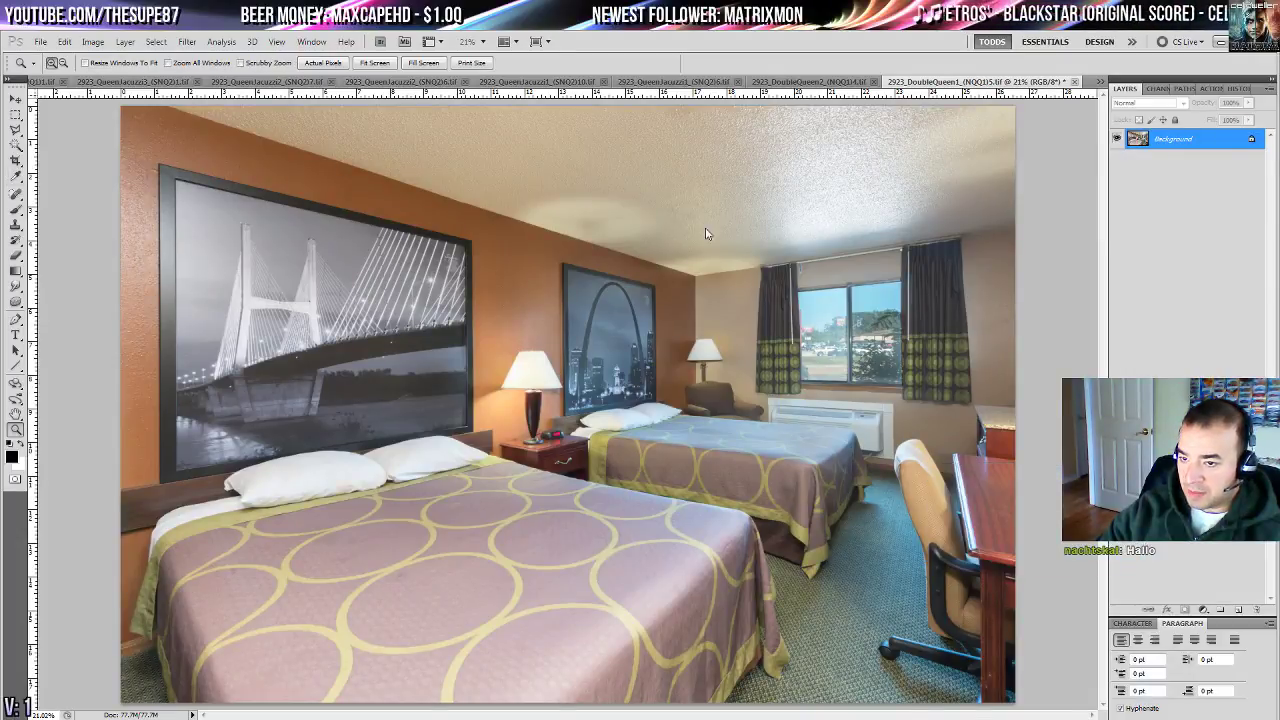
- Lighten the photo's dark areas slightly with a Shadows/Highlights adjustment, keeping the highlights amount at 0%
{"action": "left_click", "coordinate": [93, 41]}
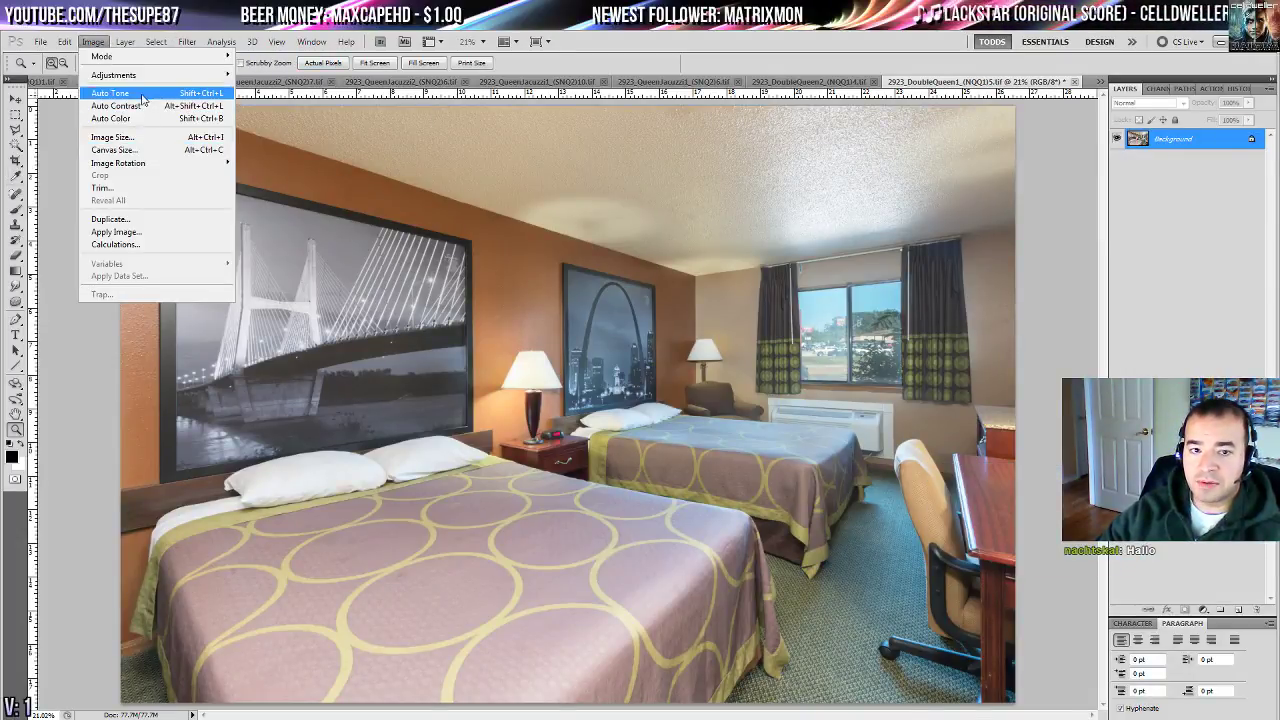
{"action": "mouse_move", "coordinate": [160, 75]}
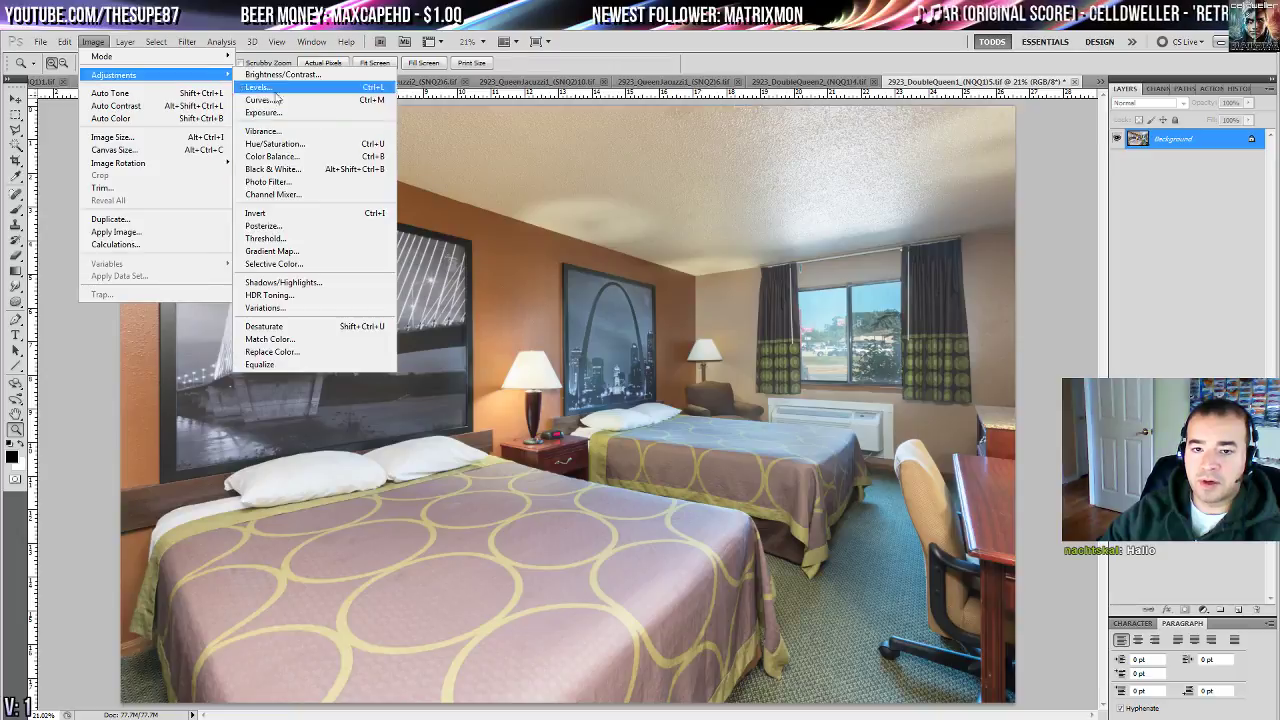
{"action": "left_click", "coordinate": [283, 282]}
{"action": "left_click_drag", "start_coordinate": [1030, 267], "coordinate": [990, 266]}
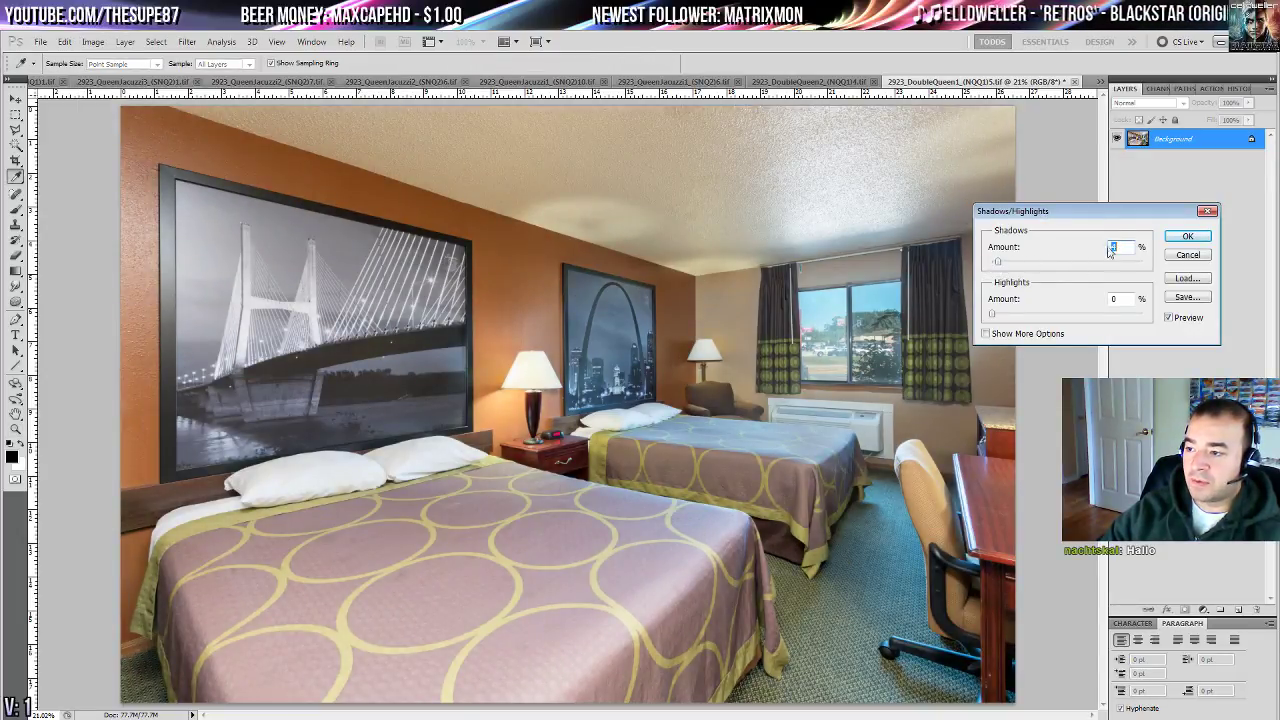
{"action": "left_click", "coordinate": [1187, 236]}
{"action": "key", "text": "z"}
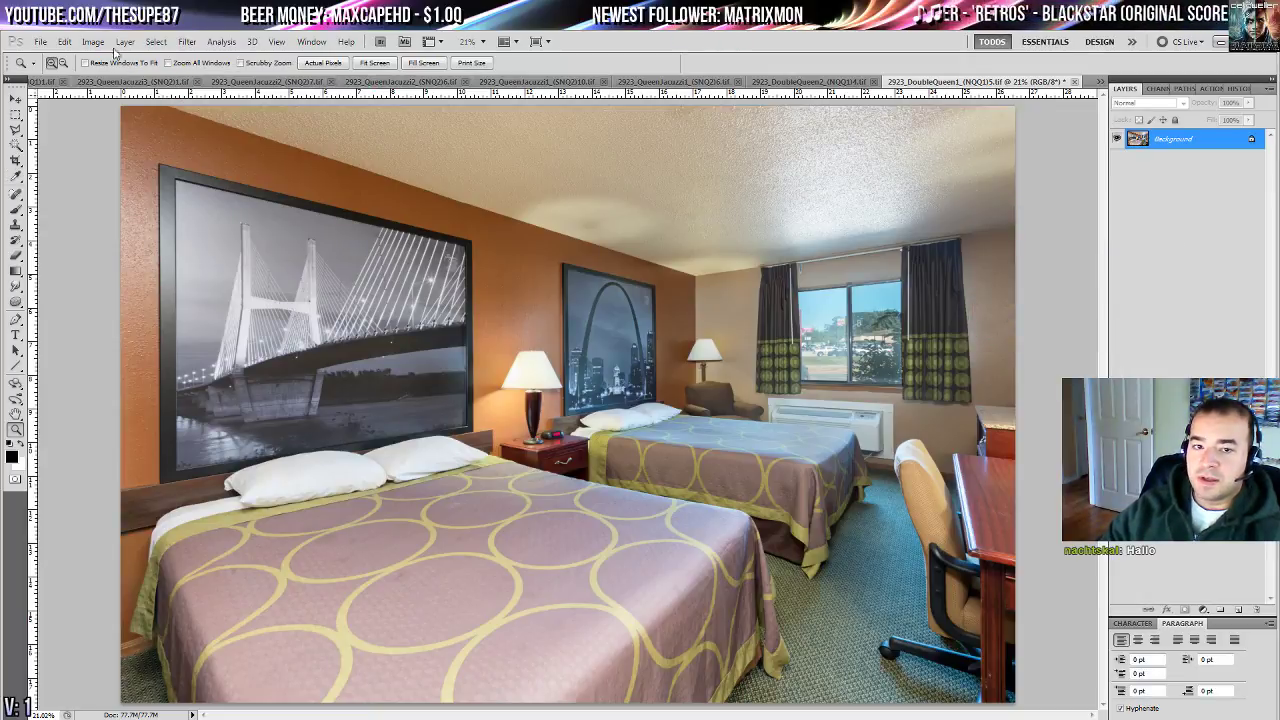
{"action": "left_click_drag", "start_coordinate": [15, 301], "coordinate": [58, 330]}
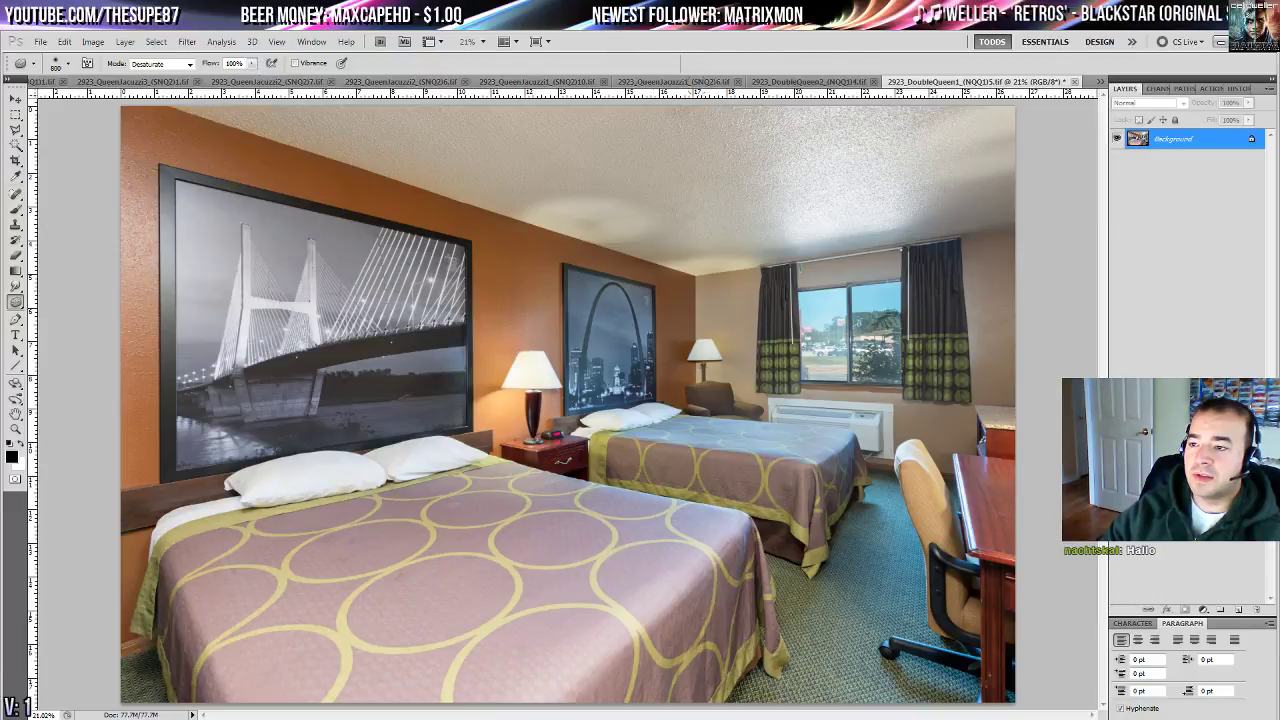
- Start a Polygonal Lasso outline at the far ceiling corner and trace the orange wall's ceiling edge to the photo's upper border
{"action": "left_click", "coordinate": [15, 429]}
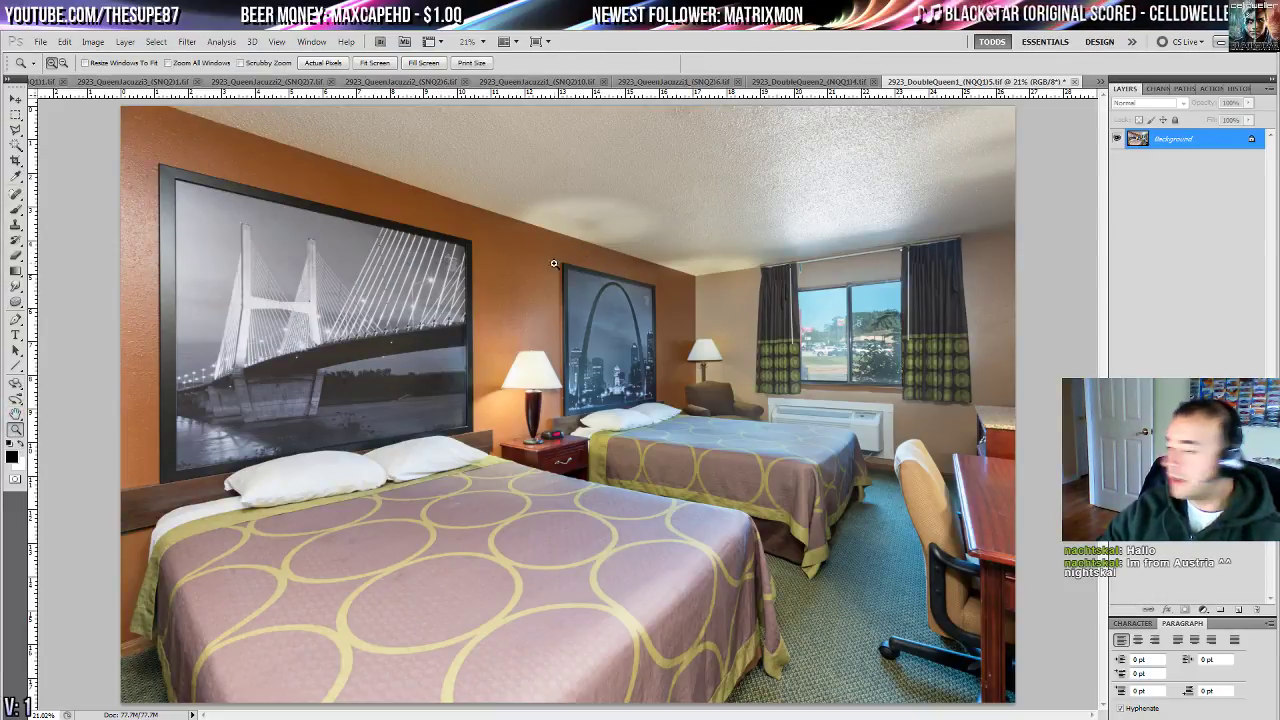
{"action": "left_click", "coordinate": [729, 266]}
{"action": "left_click", "coordinate": [729, 266]}
{"action": "left_click", "coordinate": [729, 266]}
{"action": "left_click", "coordinate": [733, 240]}
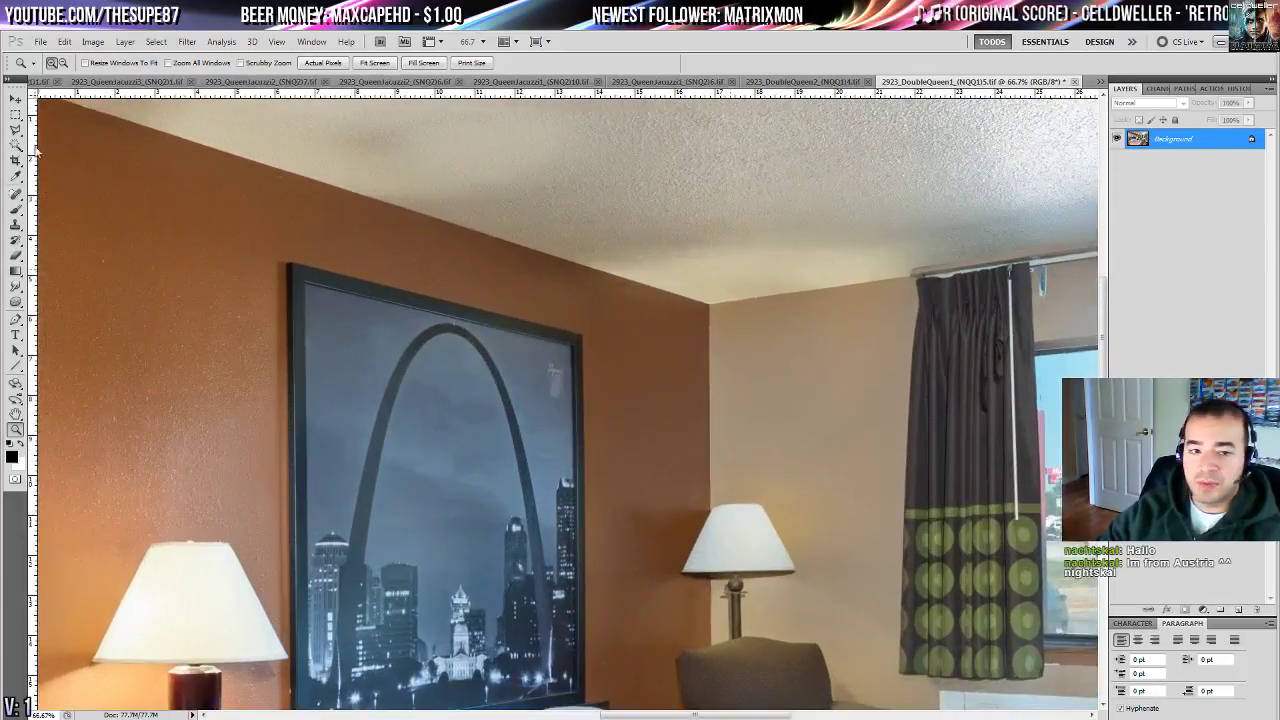
{"action": "left_click", "coordinate": [16, 130]}
{"action": "key", "text": "ctrl+plus"}
{"action": "key", "text": "ctrl+plus"}
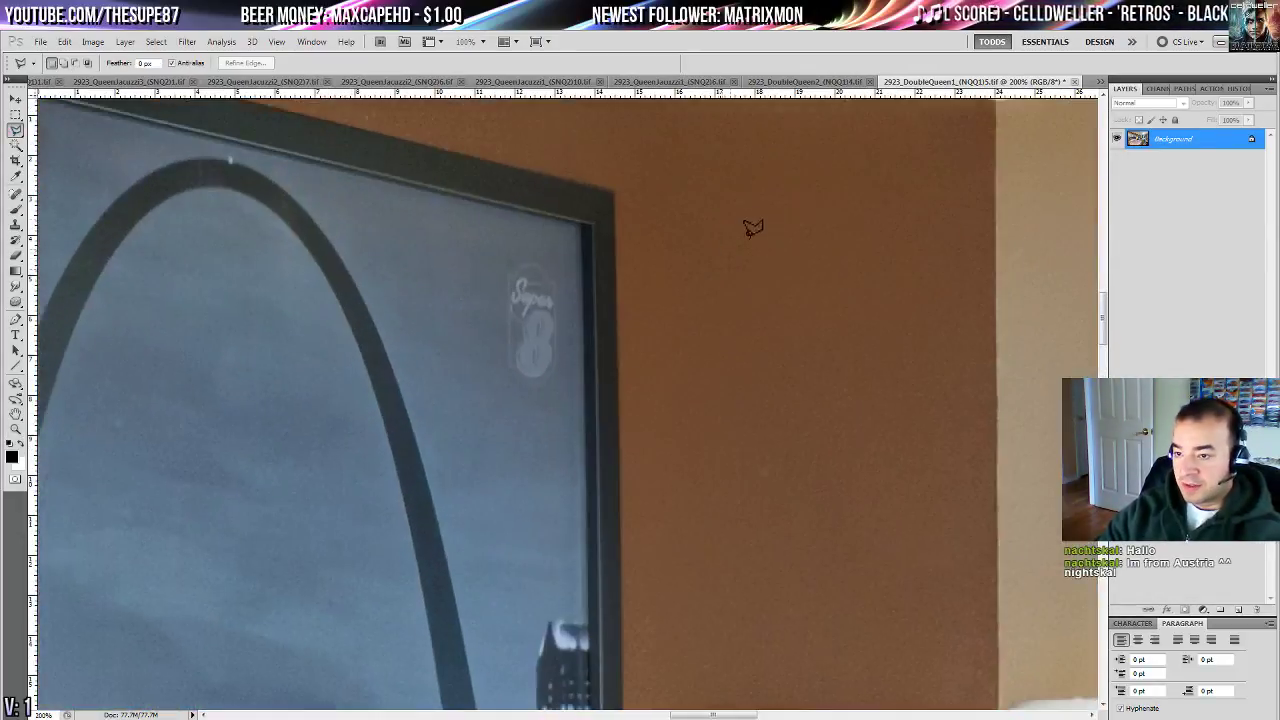
{"action": "left_click_drag", "start_coordinate": [868, 167], "coordinate": [568, 471]}
{"action": "key", "text": "ctrl+minus"}
{"action": "key", "text": "ctrl+minus"}
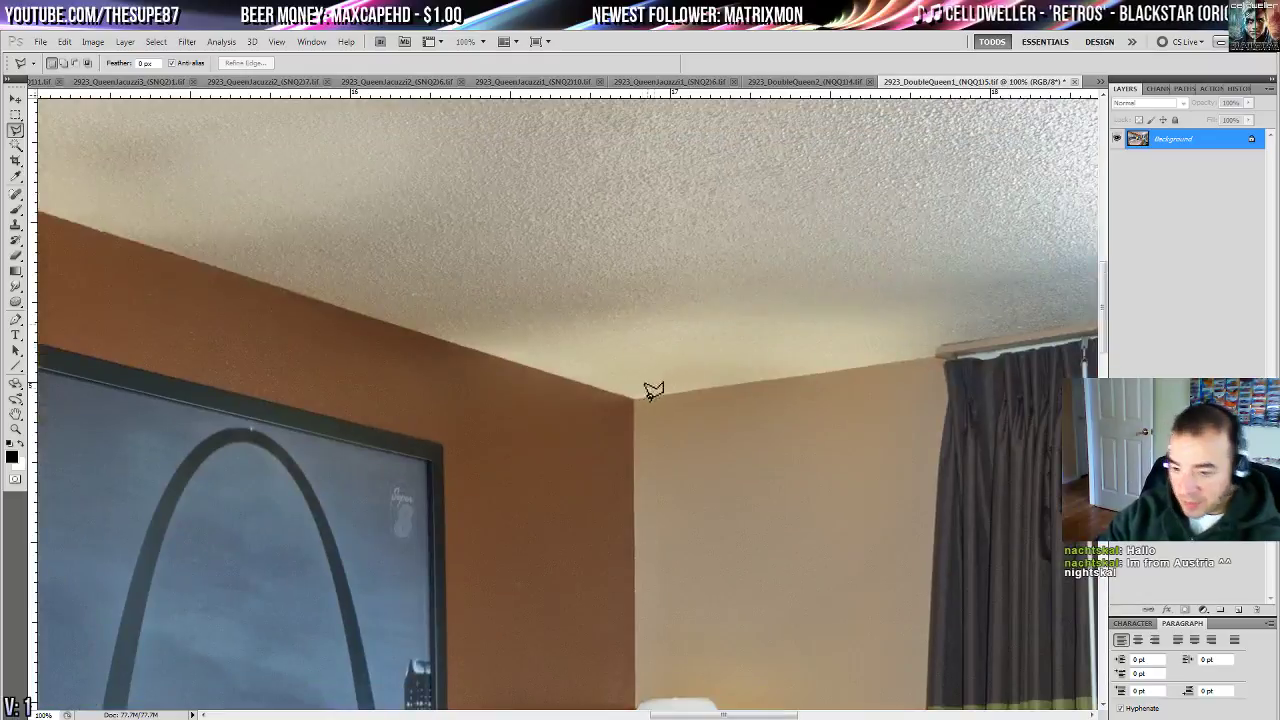
{"action": "left_click", "coordinate": [636, 401]}
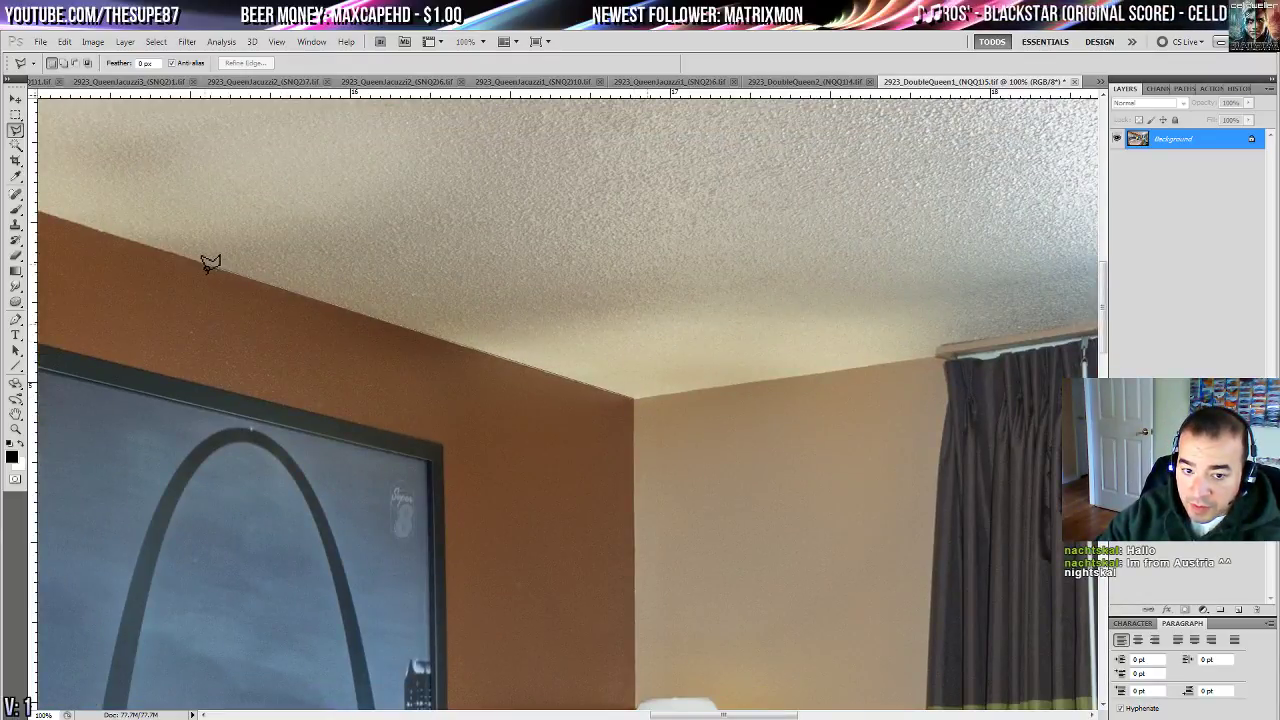
{"action": "left_click_drag", "start_coordinate": [185, 265], "coordinate": [912, 435]}
{"action": "left_click", "coordinate": [252, 225]}
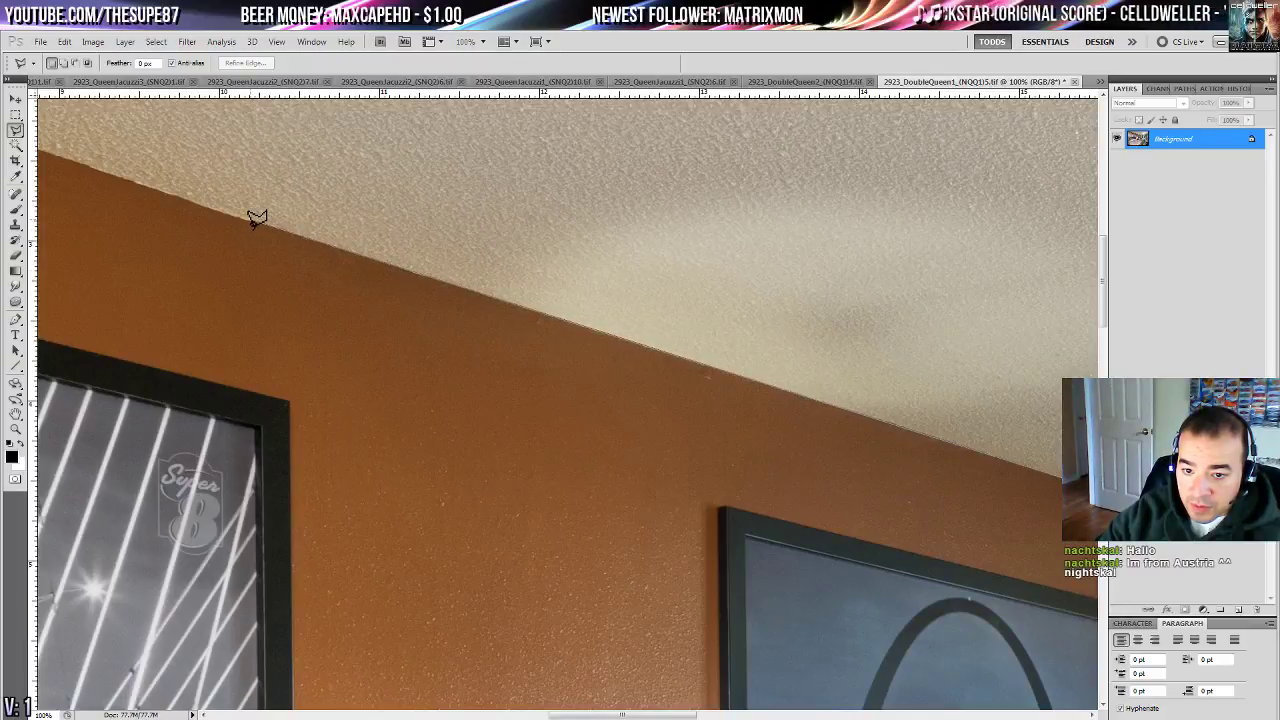
{"action": "left_click_drag", "start_coordinate": [210, 188], "coordinate": [824, 438]}
{"action": "left_click_drag", "start_coordinate": [428, 275], "coordinate": [1100, 453]}
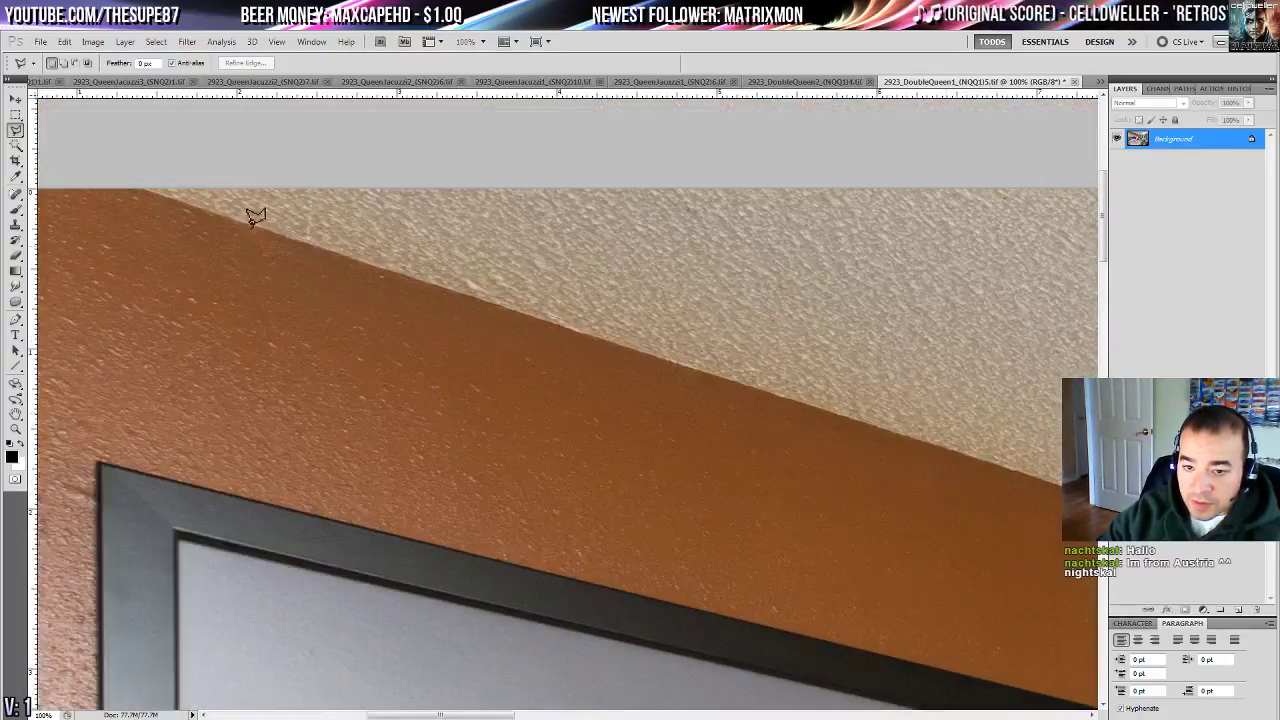
{"action": "left_click", "coordinate": [108, 177]}
- Continue the lasso outline outside the canvas, along the photo's upper border and down past its right border
{"action": "left_click", "coordinate": [292, 155]}
{"action": "left_click_drag", "start_coordinate": [1062, 145], "coordinate": [240, 140]}
{"action": "left_click_drag", "start_coordinate": [494, 140], "coordinate": [134, 146]}
{"action": "left_click_drag", "start_coordinate": [868, 173], "coordinate": [335, 170]}
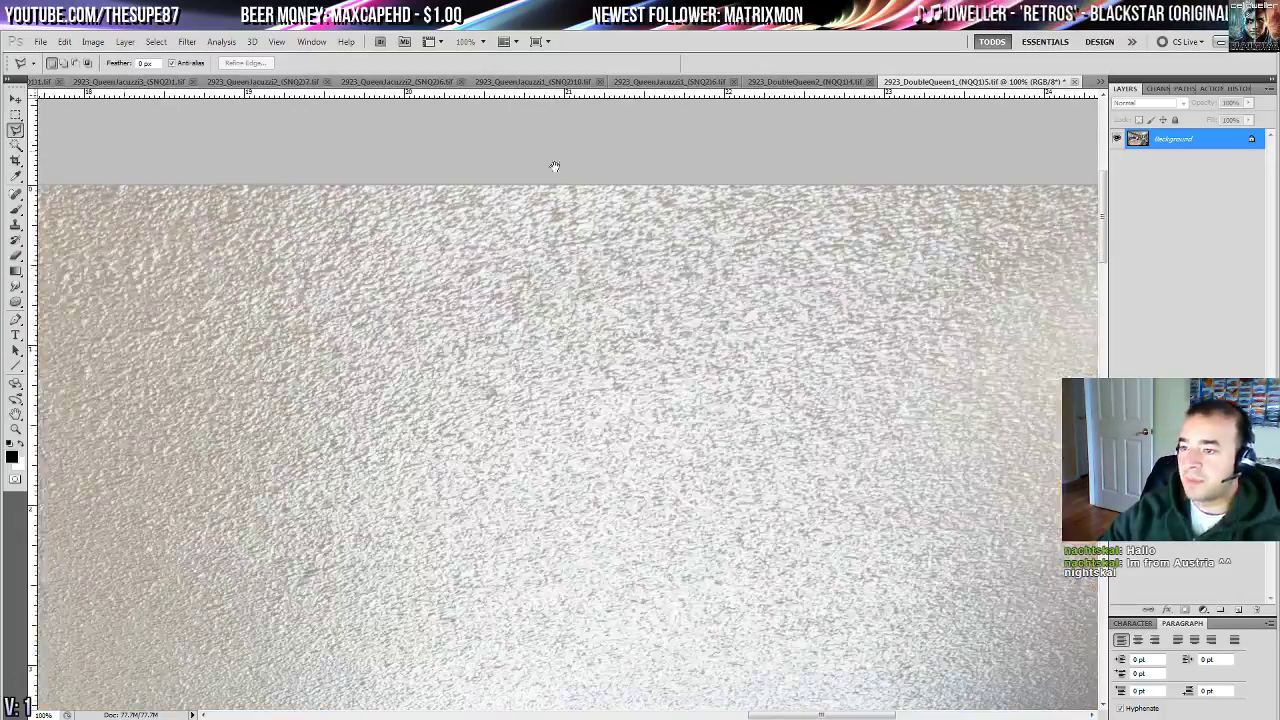
{"action": "left_click_drag", "start_coordinate": [983, 157], "coordinate": [351, 131]}
{"action": "left_click", "coordinate": [341, 137]}
{"action": "left_click_drag", "start_coordinate": [366, 422], "coordinate": [494, 149]}
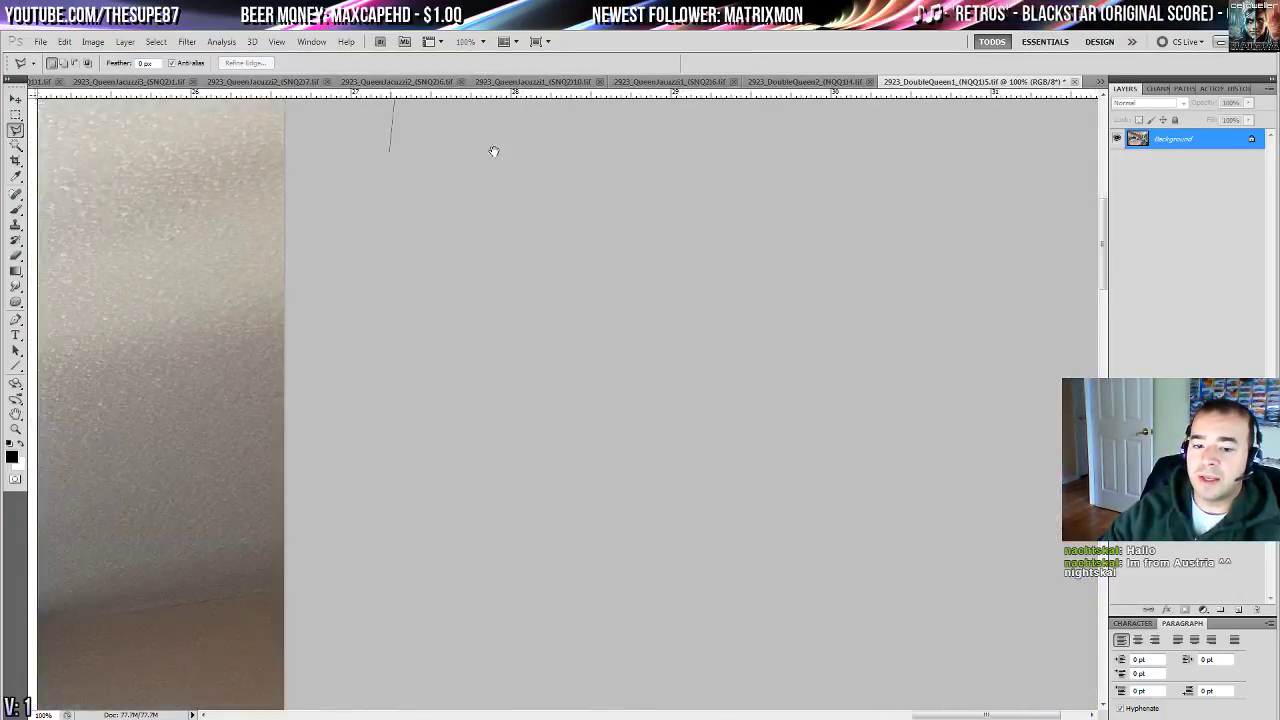
{"action": "left_click", "coordinate": [380, 446]}
{"action": "left_click_drag", "start_coordinate": [363, 456], "coordinate": [658, 354]}
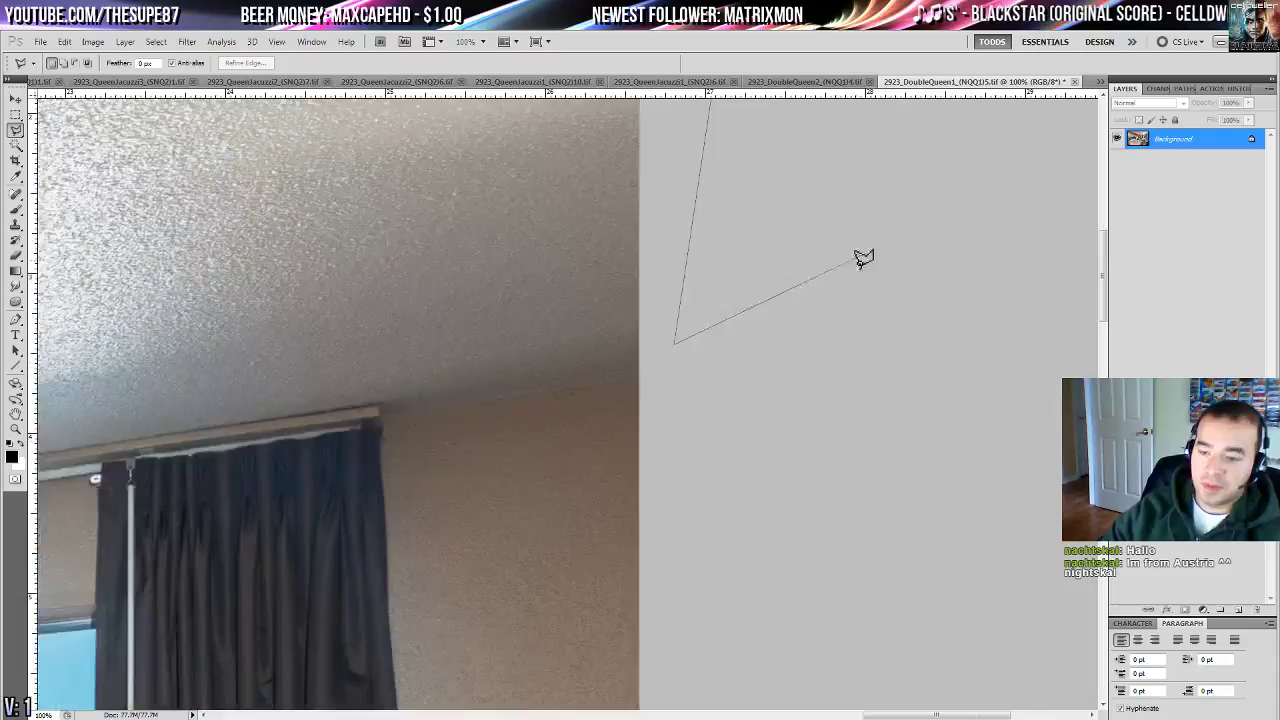
- Trace the ceiling edge along the window wall and curtain rail back to the far corner, closing the ceiling selection
{"action": "left_click", "coordinate": [641, 378]}
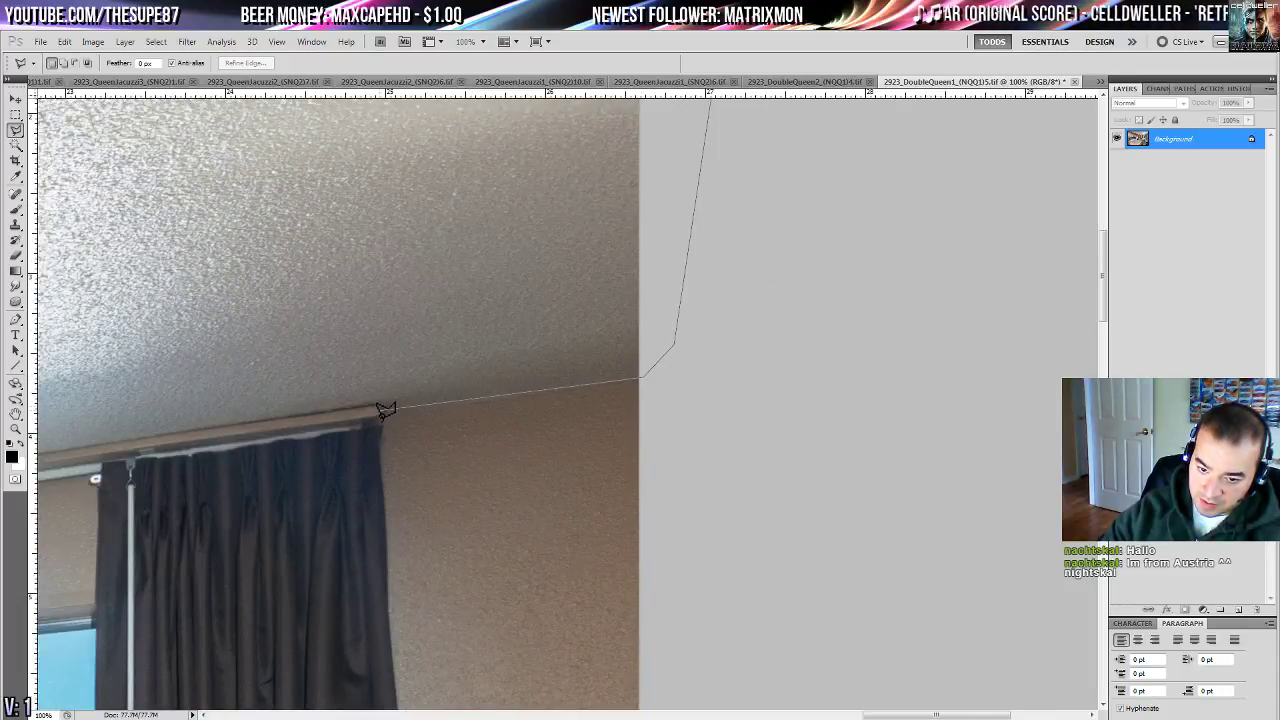
{"action": "left_click", "coordinate": [380, 407]}
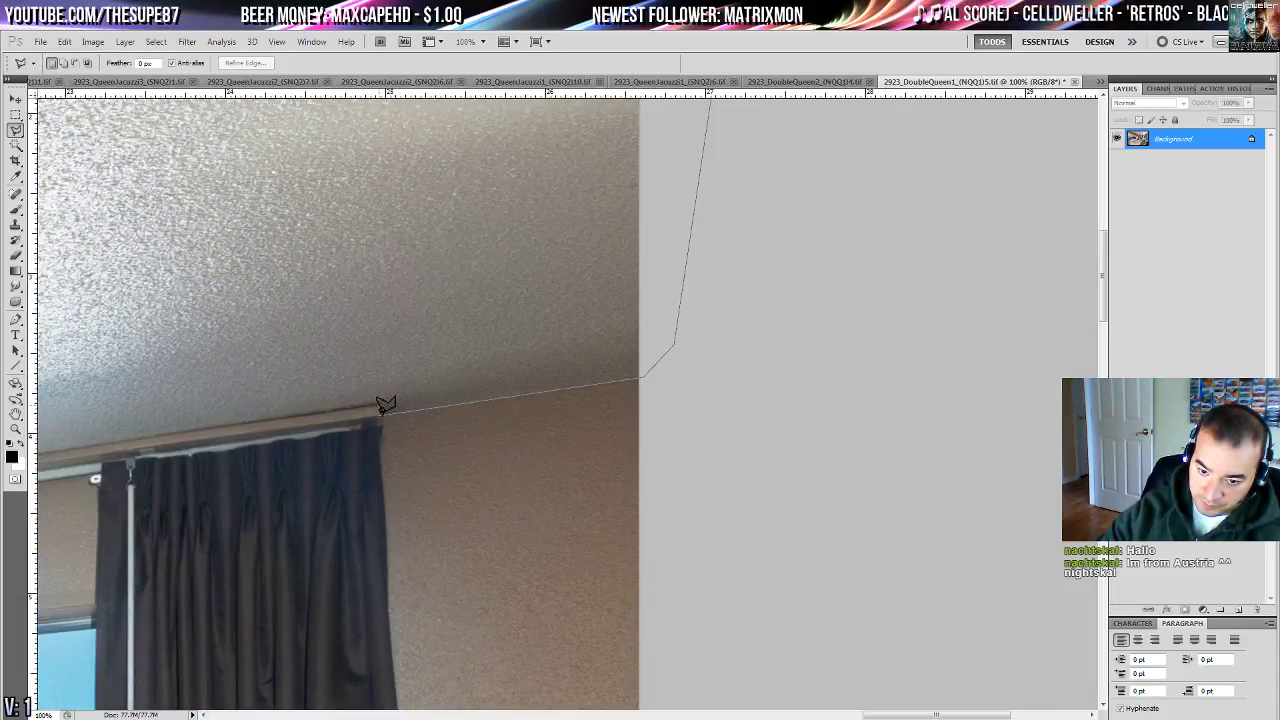
{"action": "left_click_drag", "start_coordinate": [206, 414], "coordinate": [822, 236]}
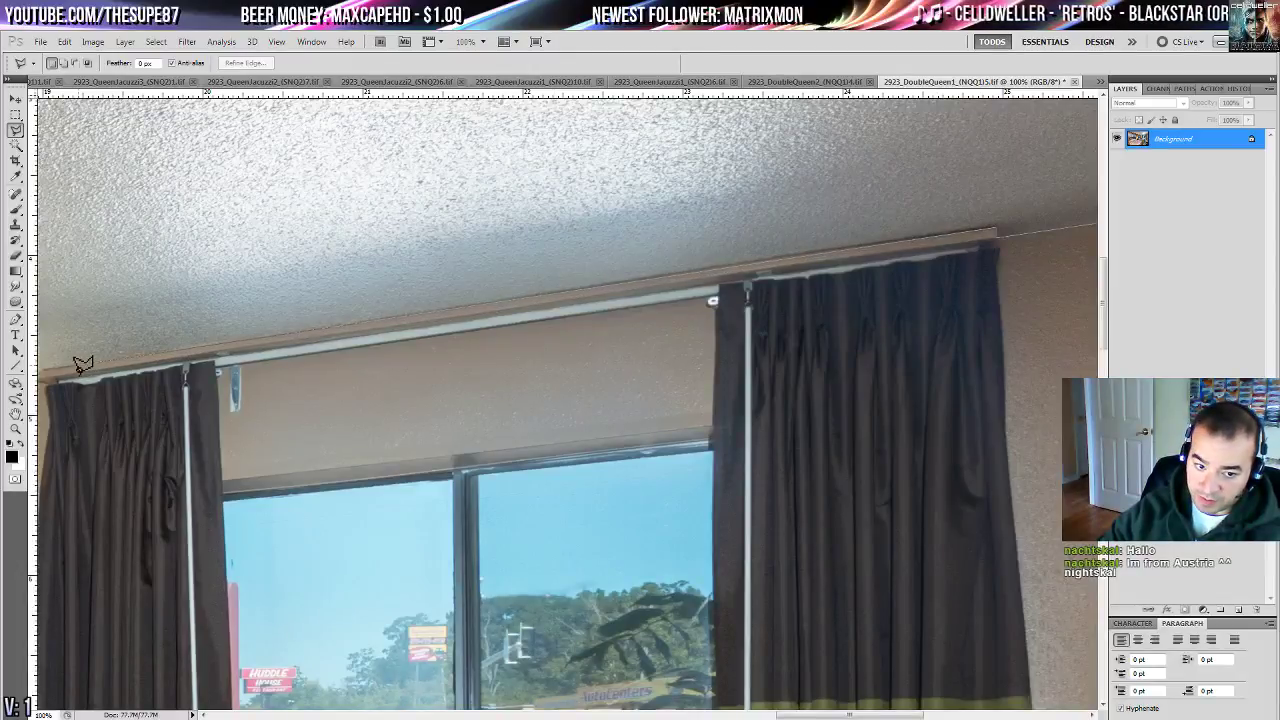
{"action": "left_click_drag", "start_coordinate": [83, 364], "coordinate": [728, 300]}
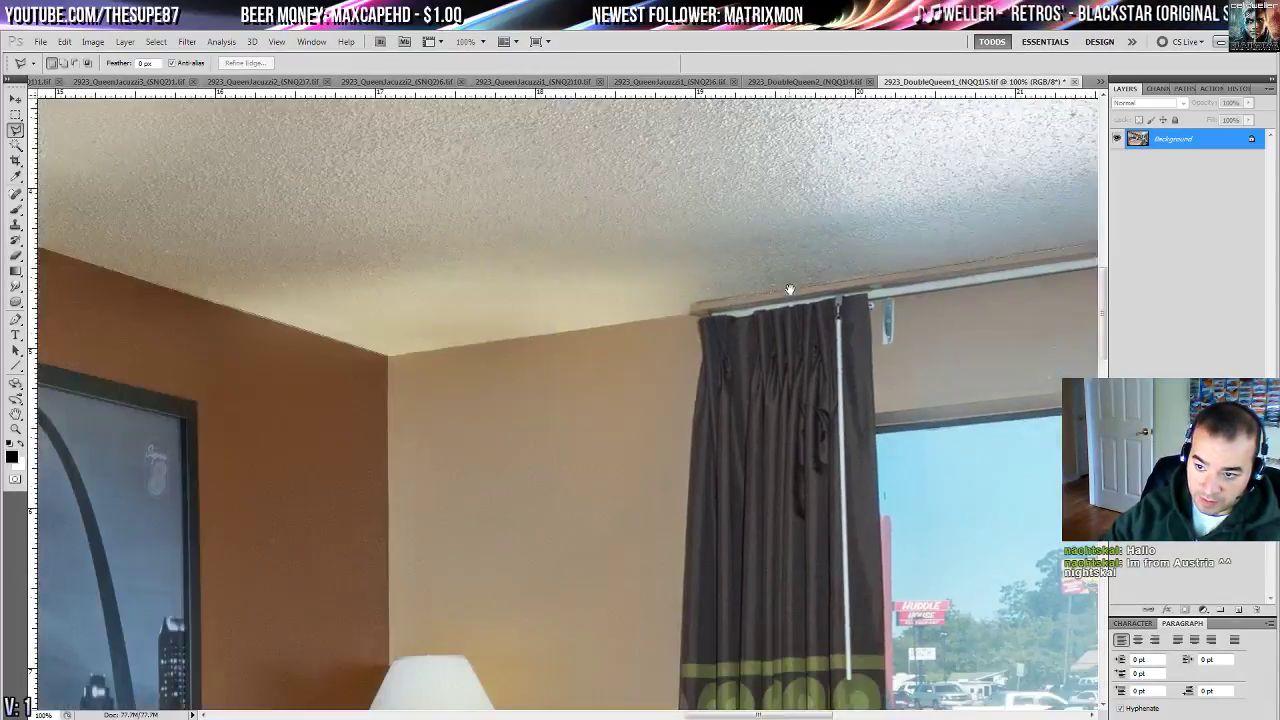
{"action": "left_click", "coordinate": [693, 307]}
{"action": "left_click", "coordinate": [691, 315]}
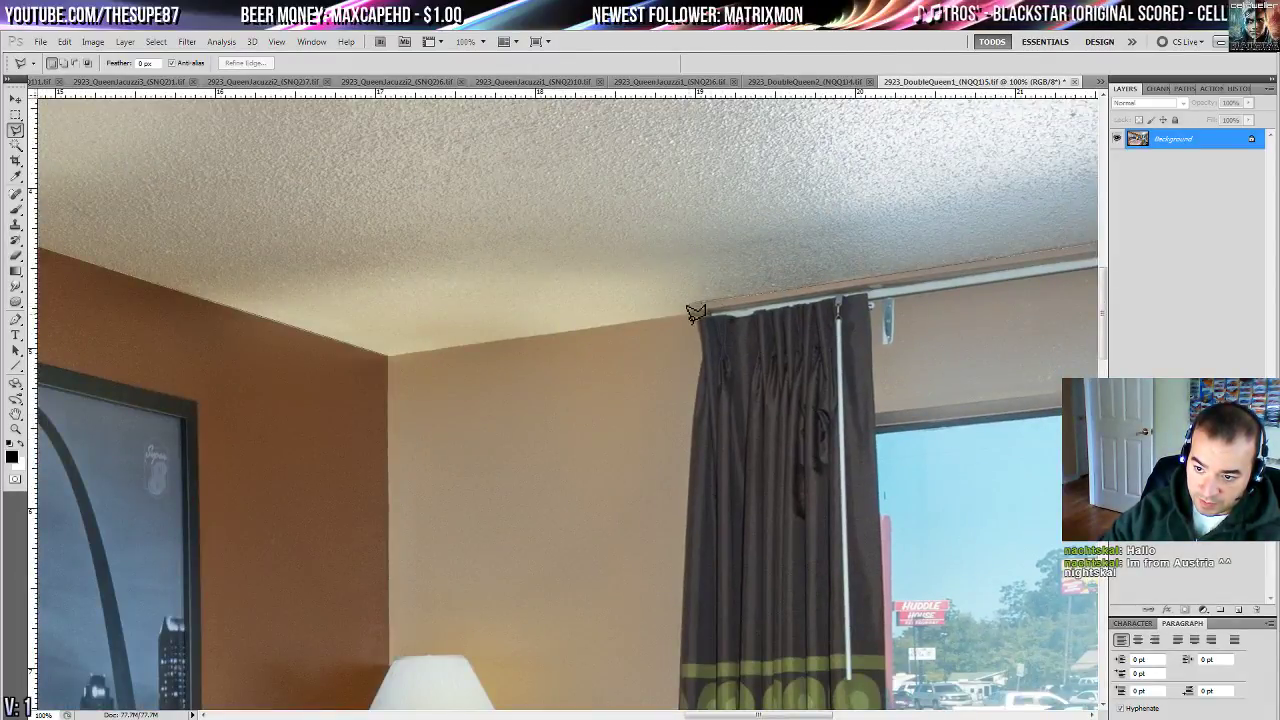
{"action": "left_click", "coordinate": [454, 346]}
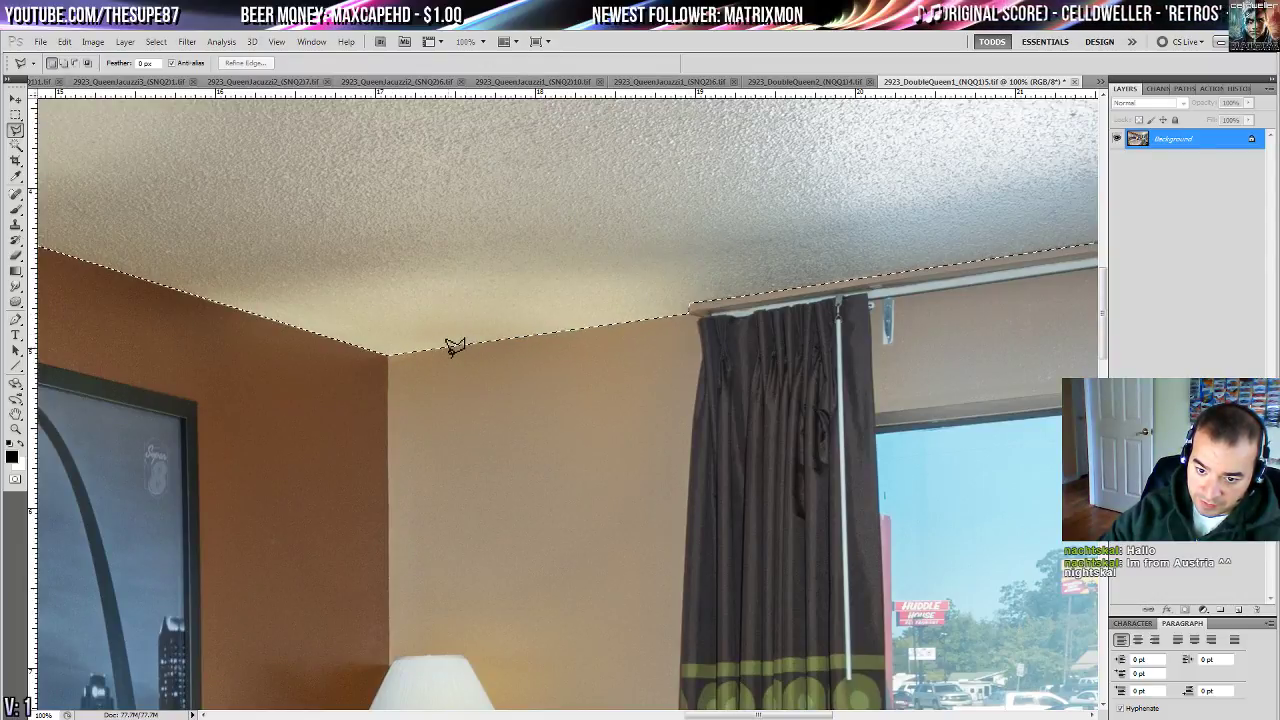
{"action": "left_click_drag", "start_coordinate": [974, 270], "coordinate": [286, 334]}
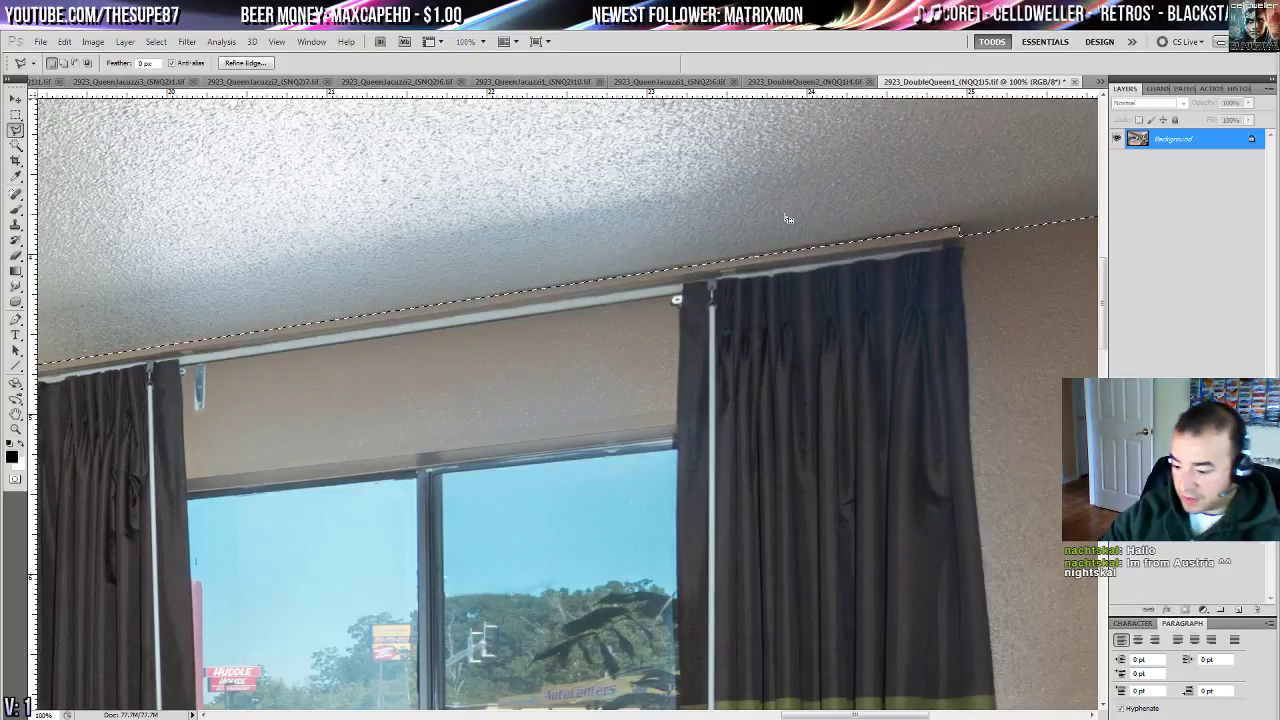
- Fill the selected ceiling with white on a new layer and clear the selection
{"action": "key", "text": "ctrl+0"}
{"action": "key", "text": "ctrl+shift+alt+n"}
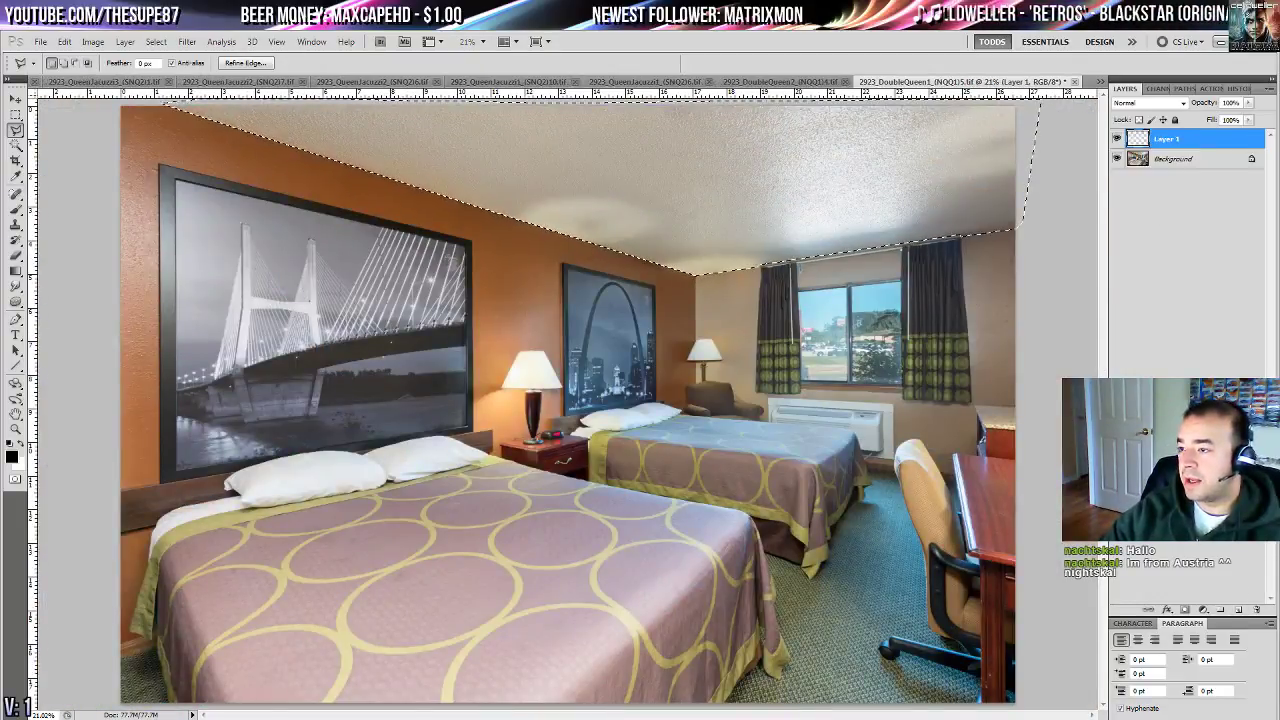
{"action": "key", "text": "ctrl+BackSpace"}
{"action": "key", "text": "ctrl+d"}
- Set the white ceiling layer's opacity to 60%
{"action": "left_click", "coordinate": [1248, 103]}
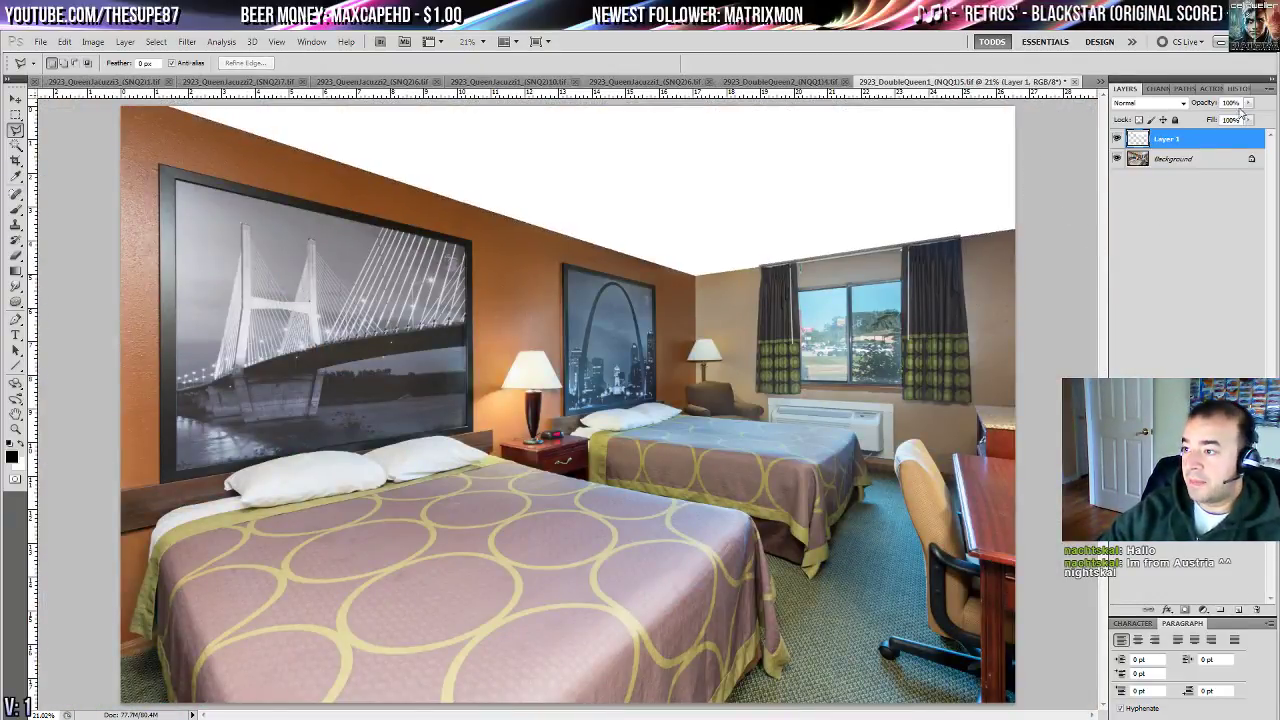
{"action": "left_click_drag", "start_coordinate": [1248, 118], "coordinate": [1222, 118]}
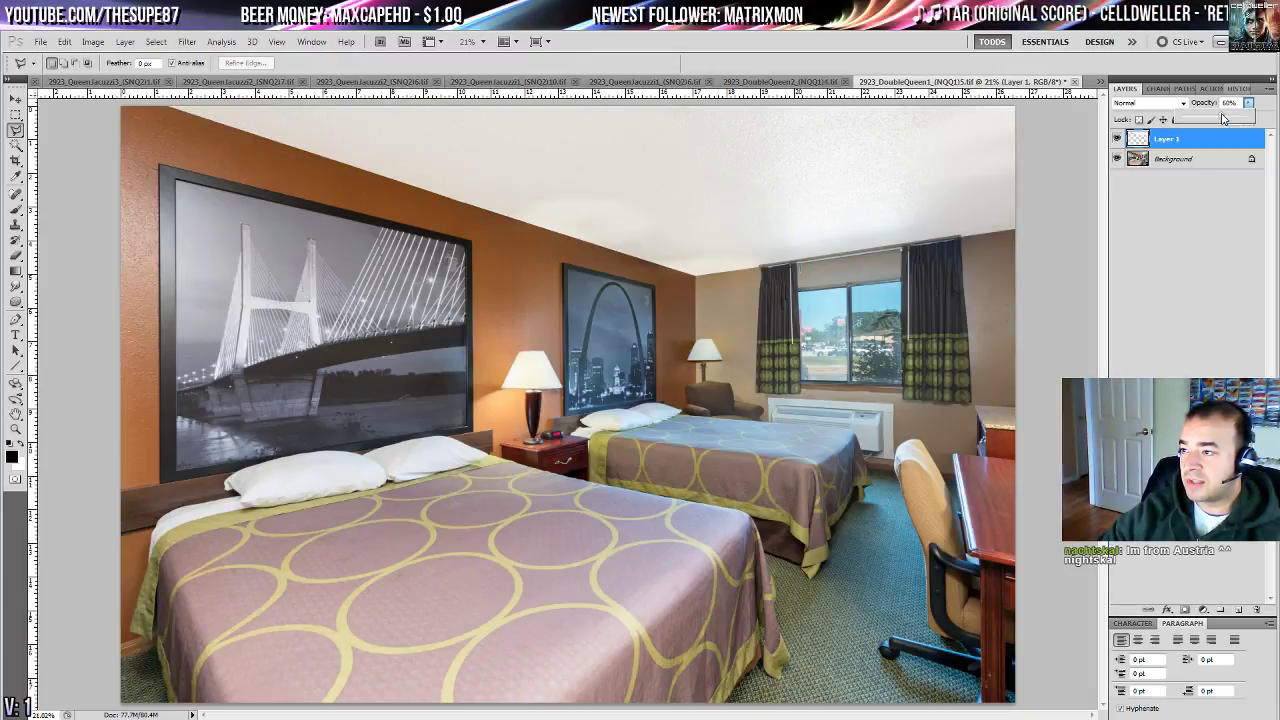
{"action": "key", "text": "Return"}
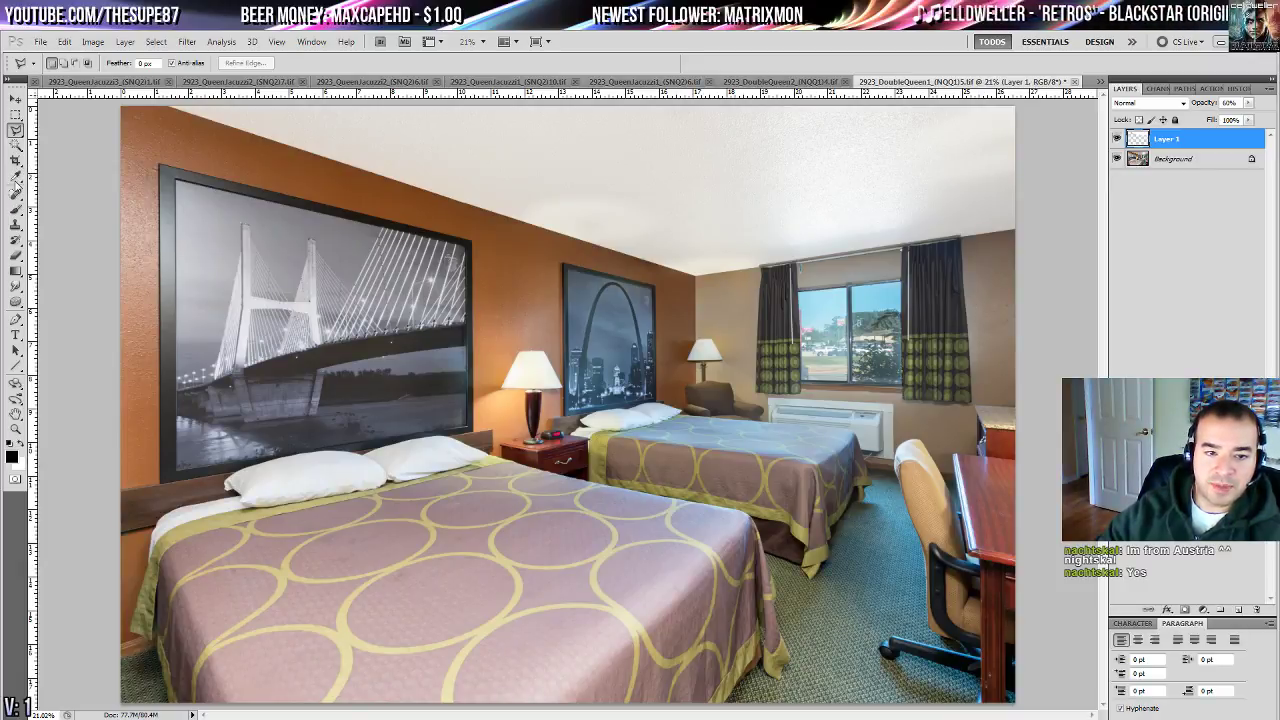
- Sample the orange wall above the large bridge picture as the foreground colour
{"action": "left_click", "coordinate": [16, 176]}
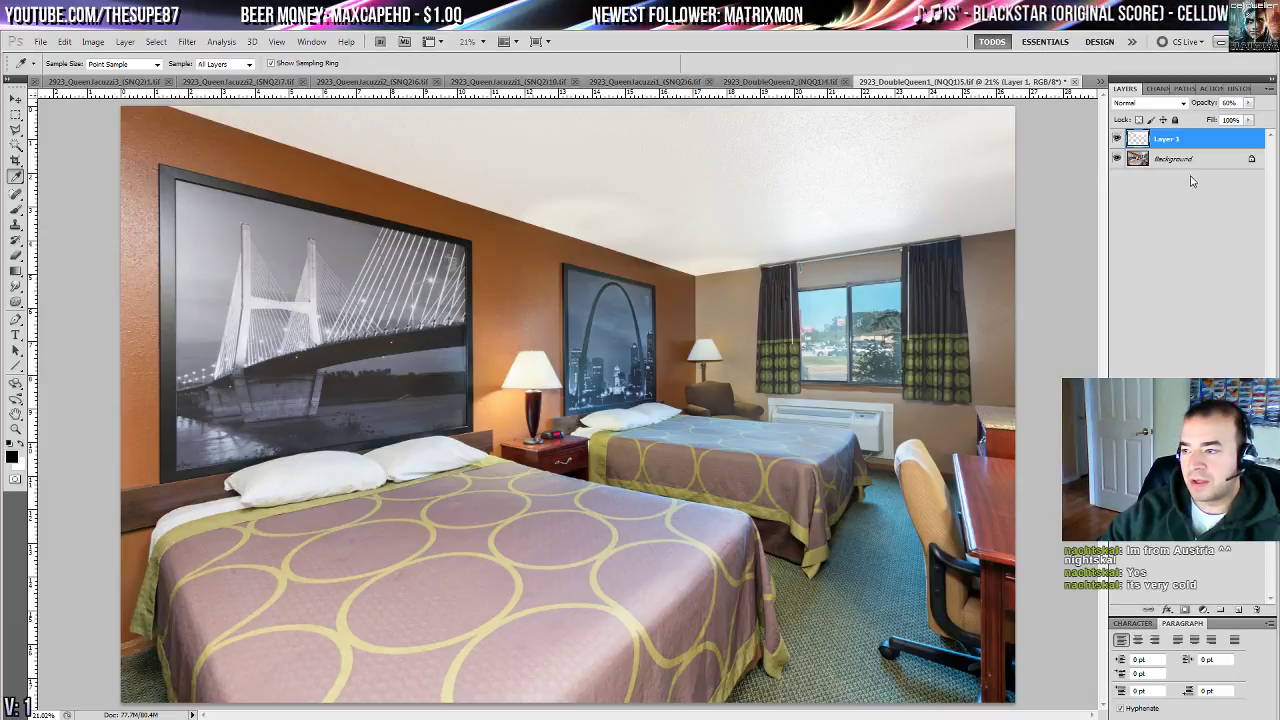
{"action": "left_click_drag", "start_coordinate": [220, 152], "coordinate": [150, 135]}
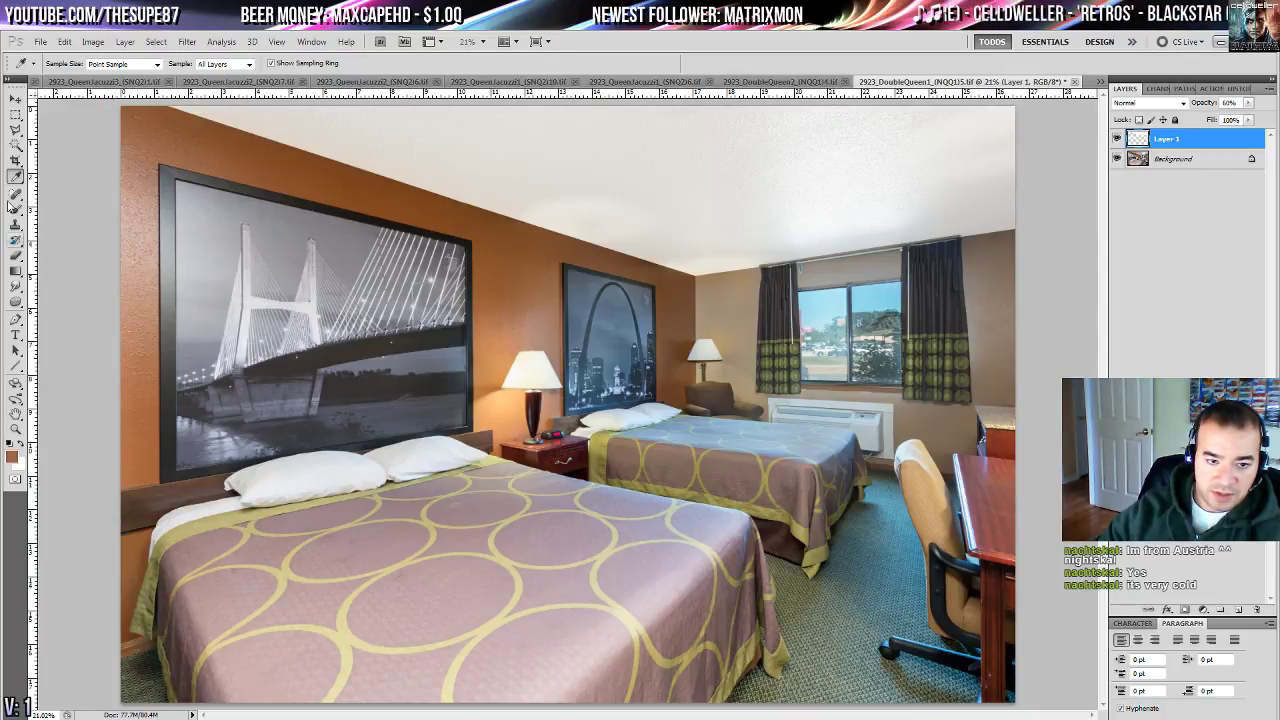
- Select the orange wall area beside and above the bridge picture's outer corner on the Background layer with Quick Selection
{"action": "left_click", "coordinate": [15, 145]}
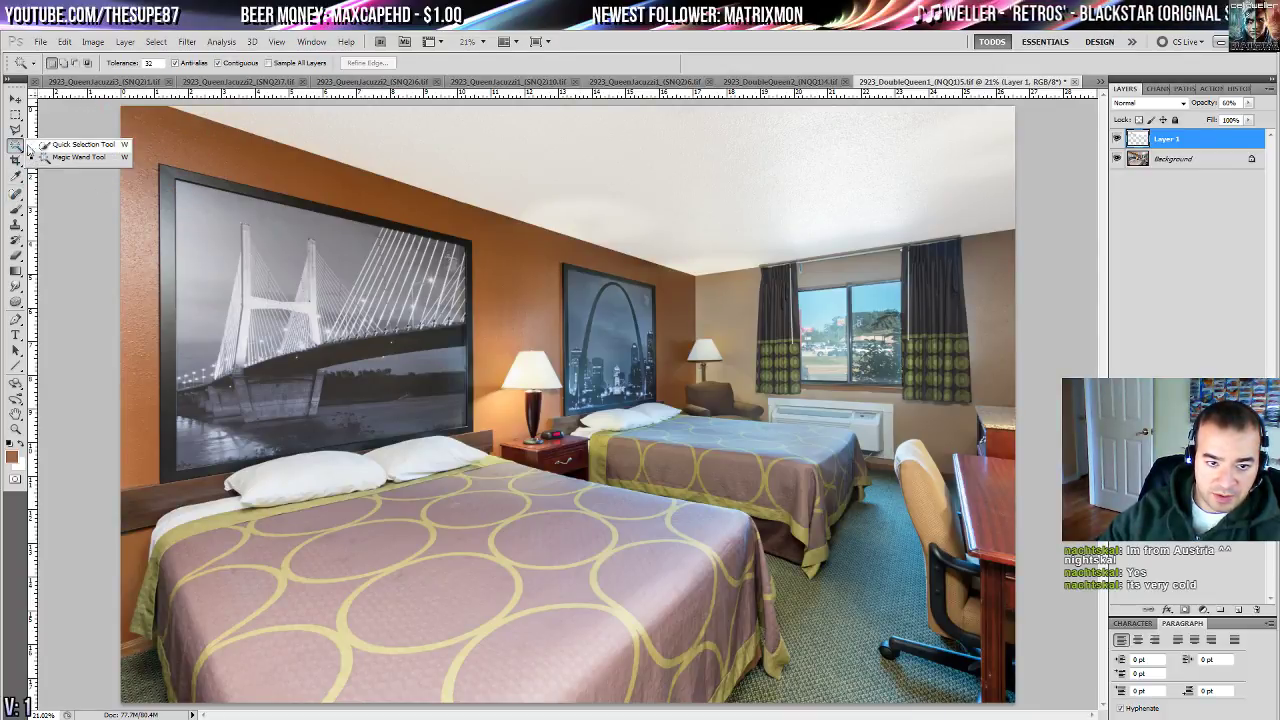
{"action": "left_click", "coordinate": [55, 145]}
{"action": "left_click", "coordinate": [1190, 162]}
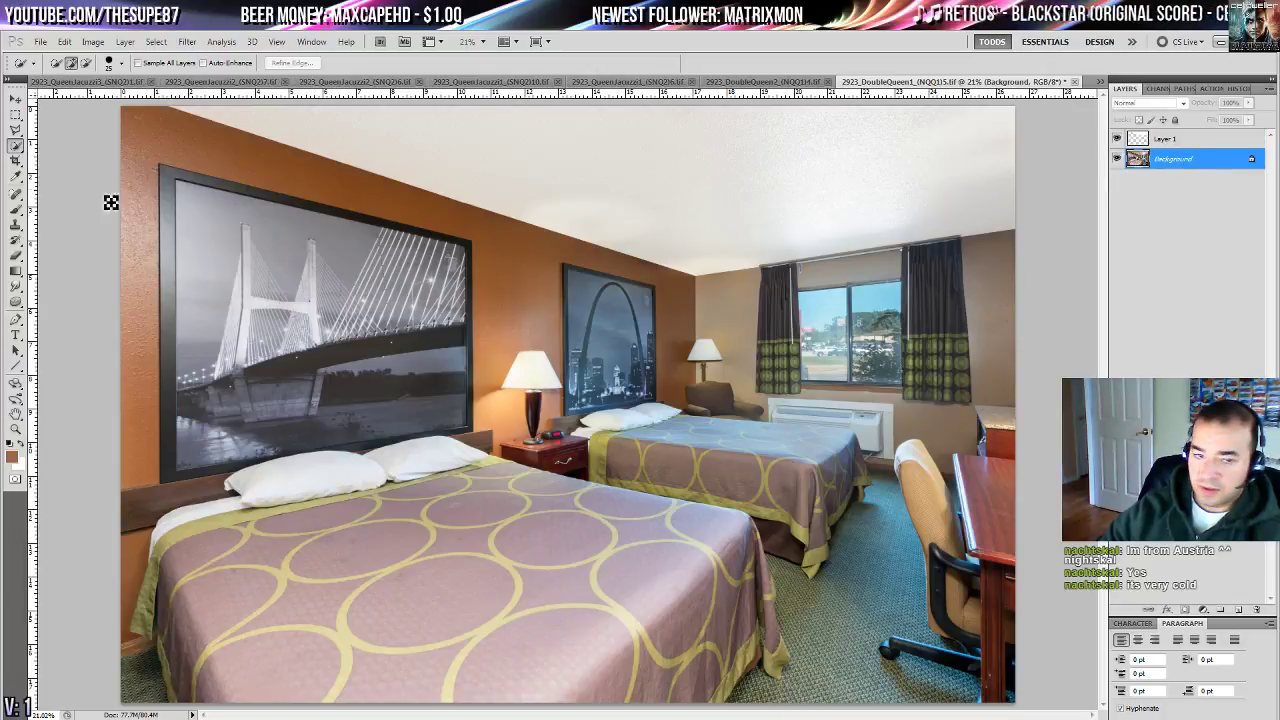
{"action": "mouse_move", "coordinate": [141, 161]}
{"action": "left_mouse_down"}
{"action": "mouse_move", "coordinate": [148, 431]}
{"action": "mouse_move", "coordinate": [123, 171]}
{"action": "mouse_move", "coordinate": [158, 143]}
{"action": "mouse_move", "coordinate": [203, 162]}
{"action": "left_mouse_up"}
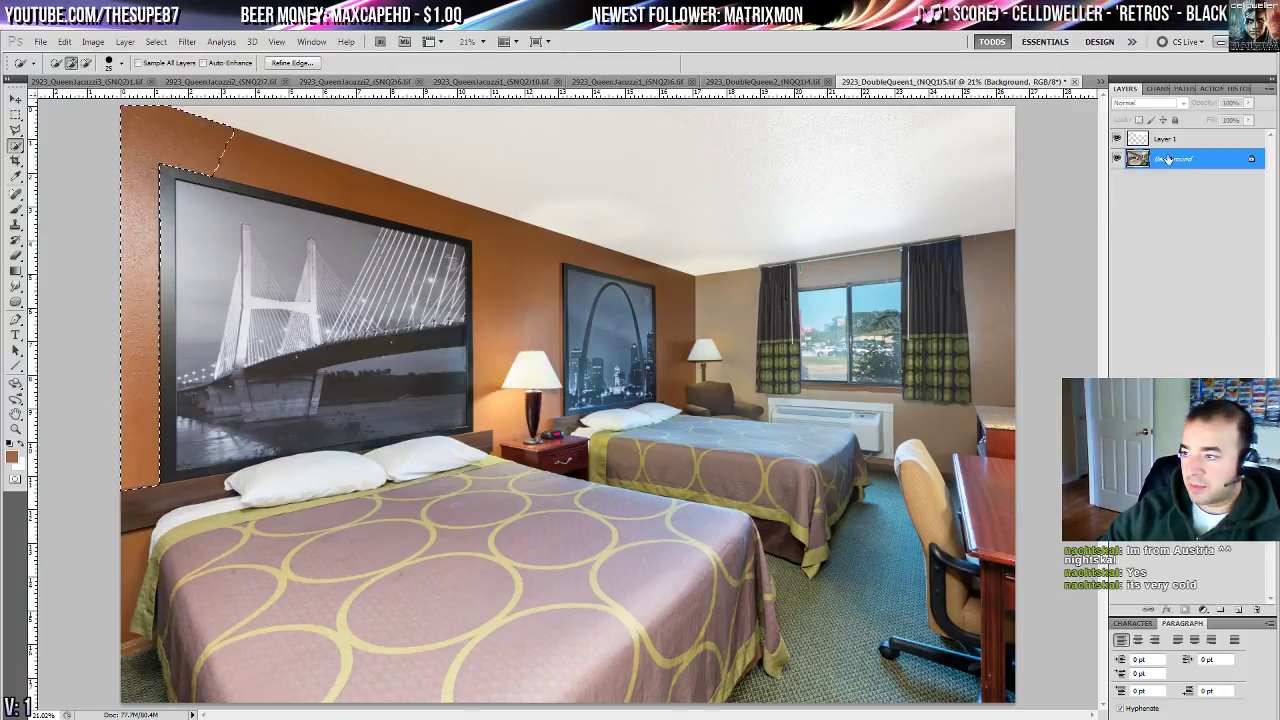
- Paint the sampled orange over the selected wall on a new layer and set that layer's opacity to 66%
{"action": "left_click", "coordinate": [1238, 609]}
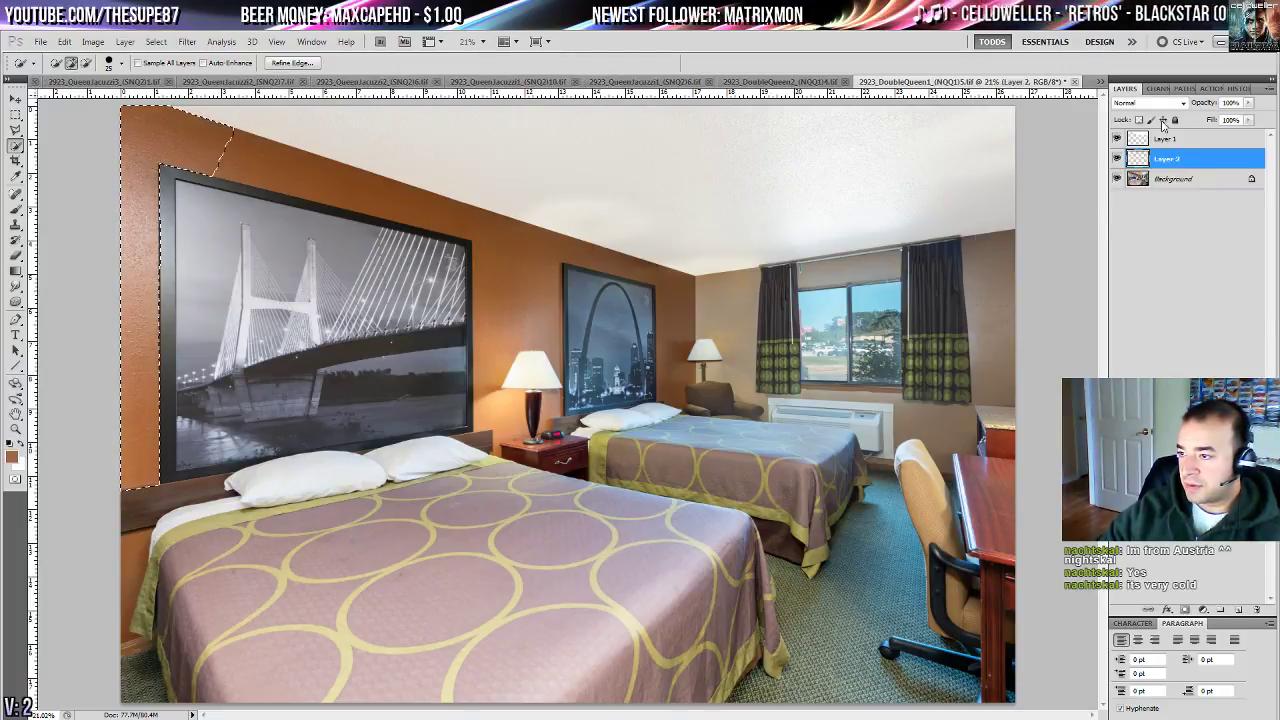
{"action": "left_click", "coordinate": [16, 212]}
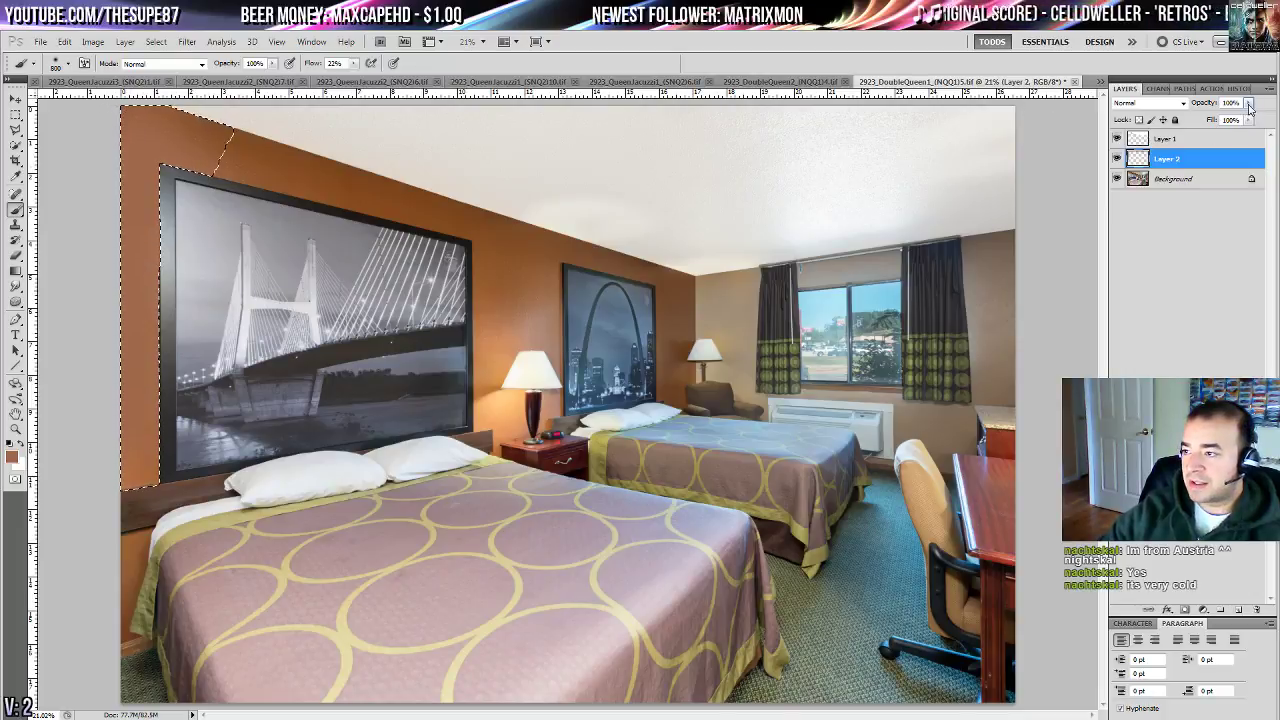
{"action": "left_click_drag", "start_coordinate": [1248, 102], "coordinate": [1227, 118]}
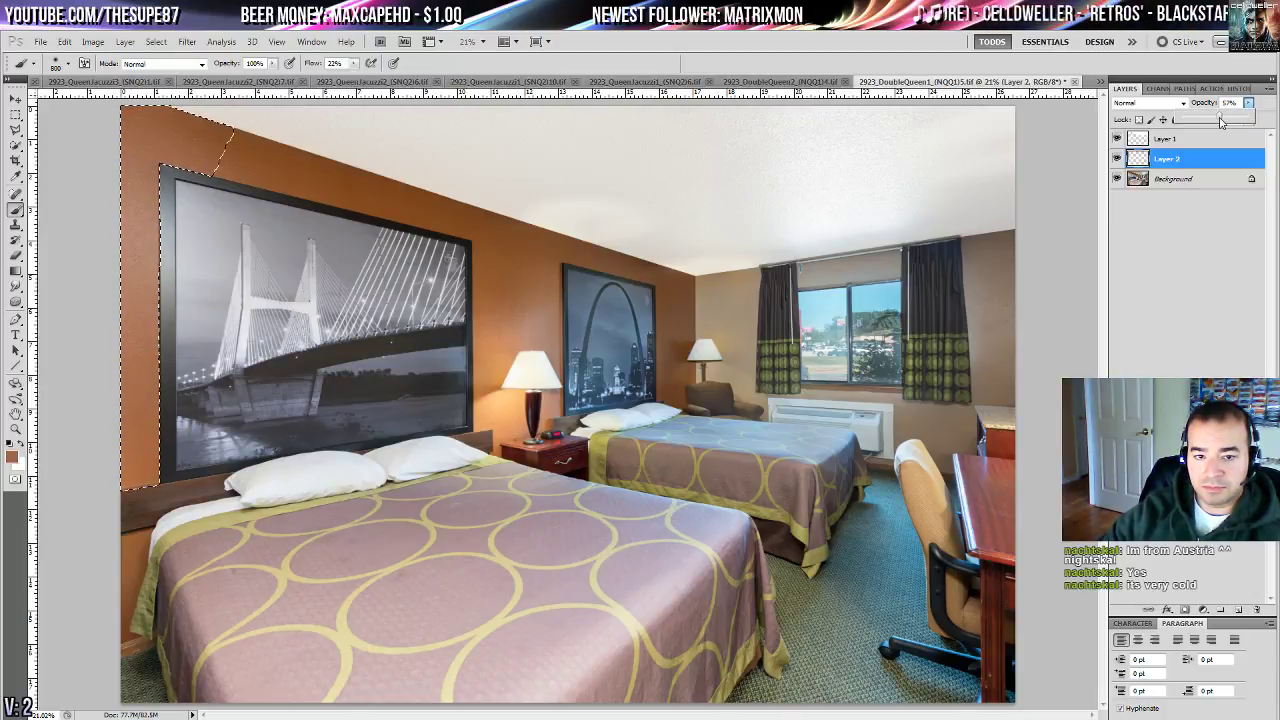
{"action": "left_click_drag", "start_coordinate": [1220, 121], "coordinate": [1218, 133]}
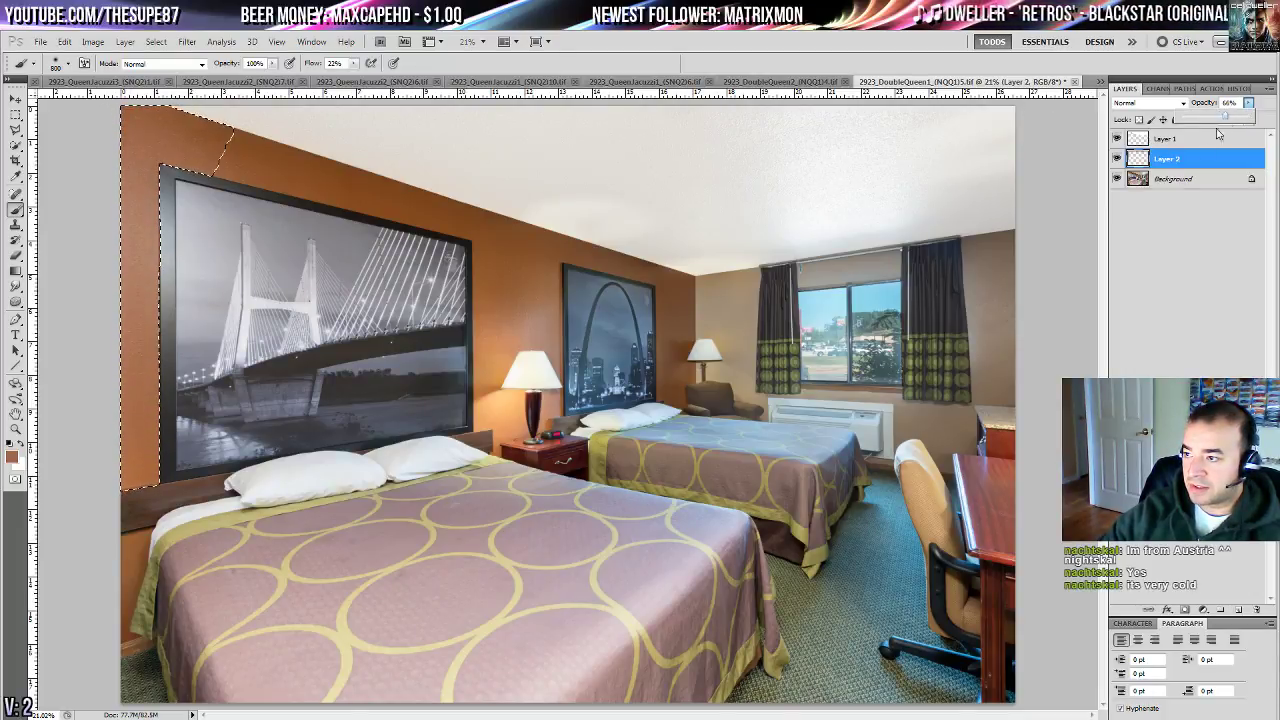
- Return to the Background layer, clear the selection, and compare the wall with and without the orange paint layer
{"action": "left_click", "coordinate": [1126, 179]}
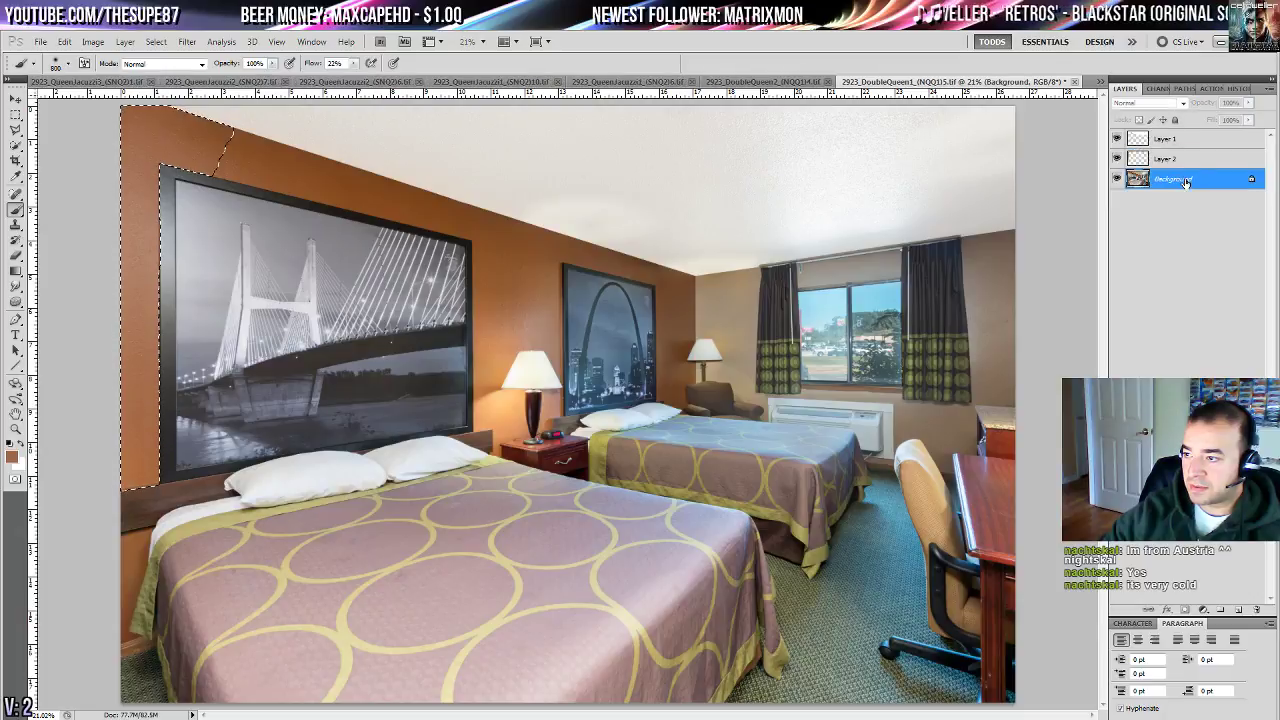
{"action": "left_click", "coordinate": [1117, 158]}
{"action": "left_click", "coordinate": [1117, 158]}
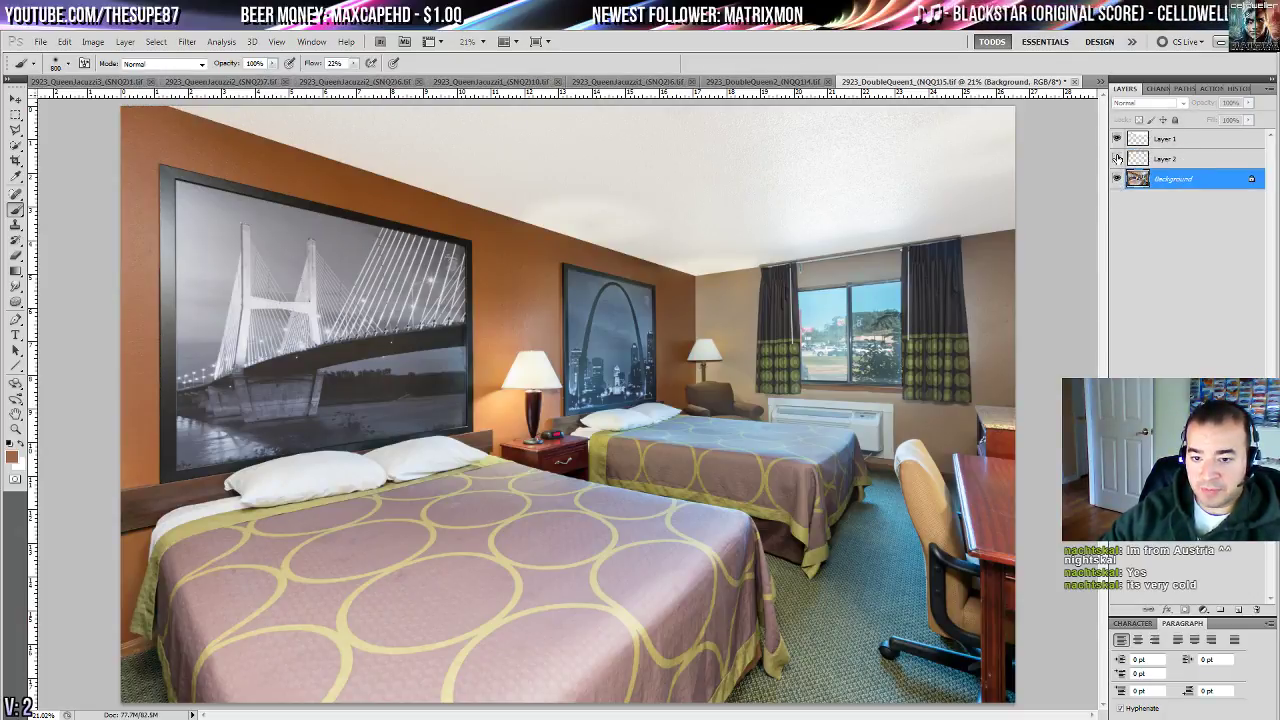
{"action": "left_click", "coordinate": [1117, 158]}
{"action": "left_click", "coordinate": [1117, 158]}
{"action": "left_click", "coordinate": [1117, 160]}
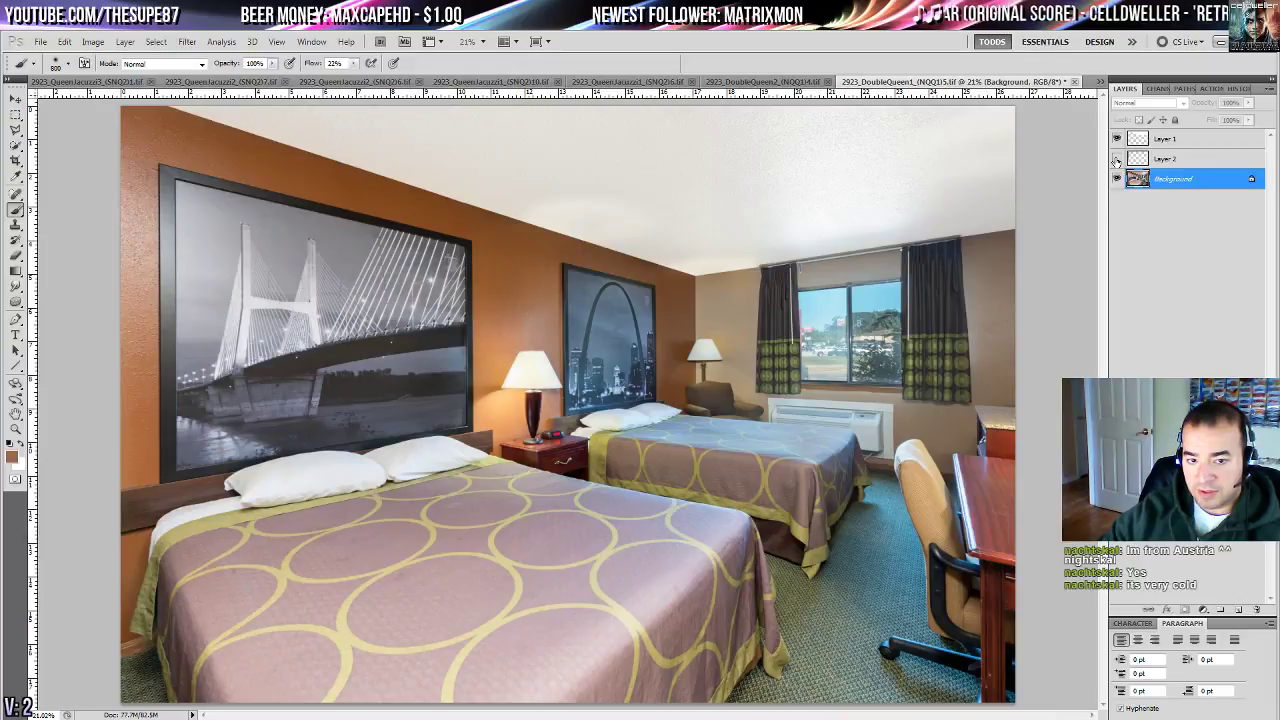
{"action": "left_click", "coordinate": [1117, 159]}
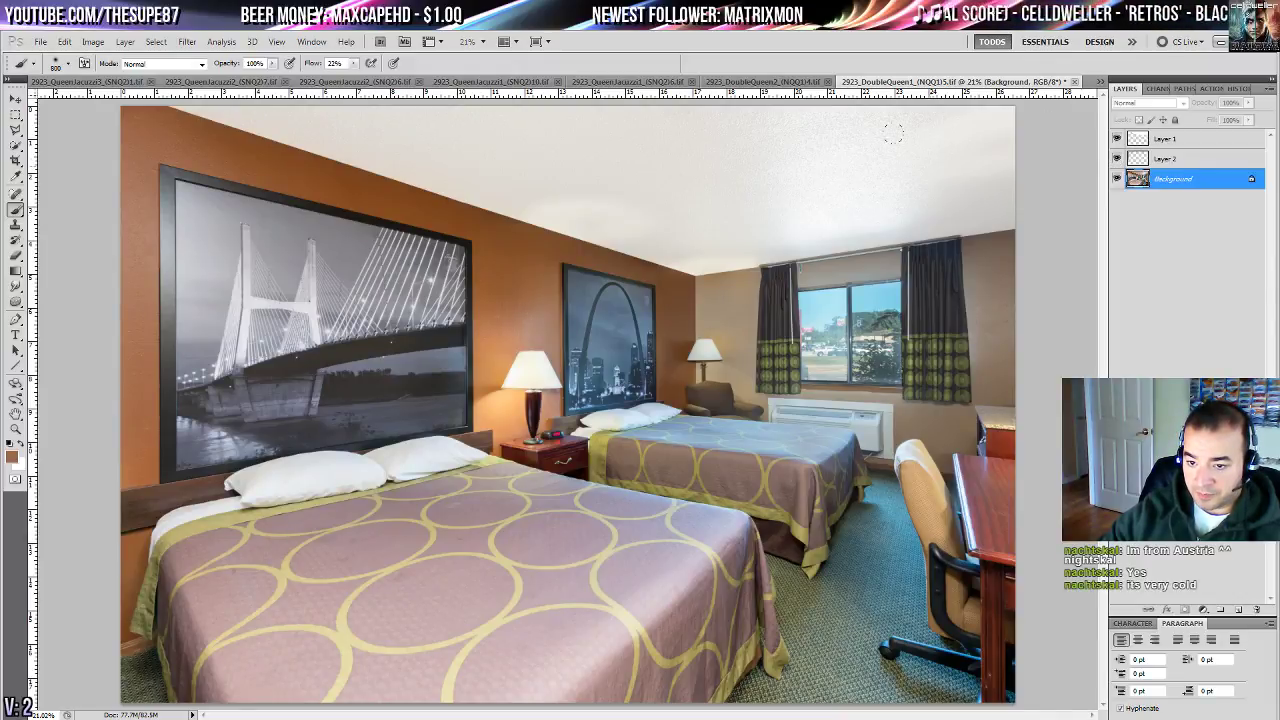
- Examine the orange wall around the bedside lamp between the two pictures up close
{"action": "left_click", "coordinate": [15, 428]}
{"action": "left_click", "coordinate": [539, 338]}
{"action": "left_click", "coordinate": [539, 338]}
{"action": "left_click", "coordinate": [539, 338]}
{"action": "left_click", "coordinate": [539, 338]}
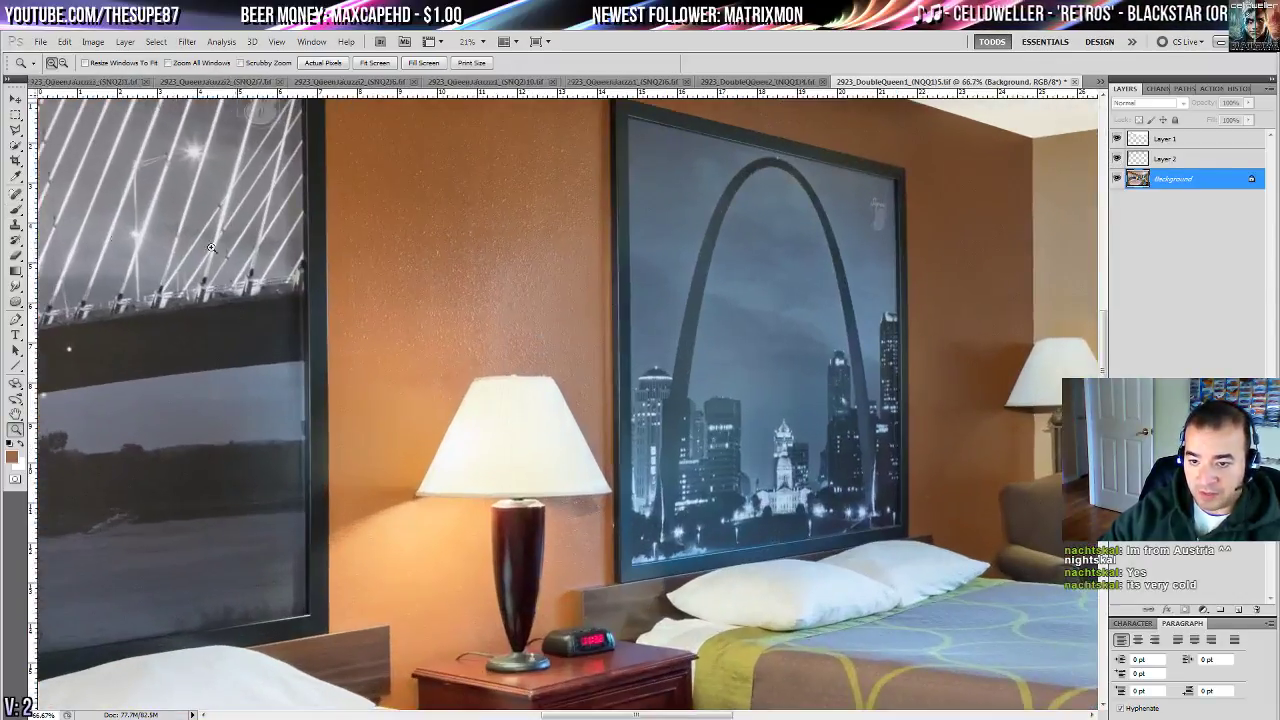
{"action": "left_click", "coordinate": [16, 209]}
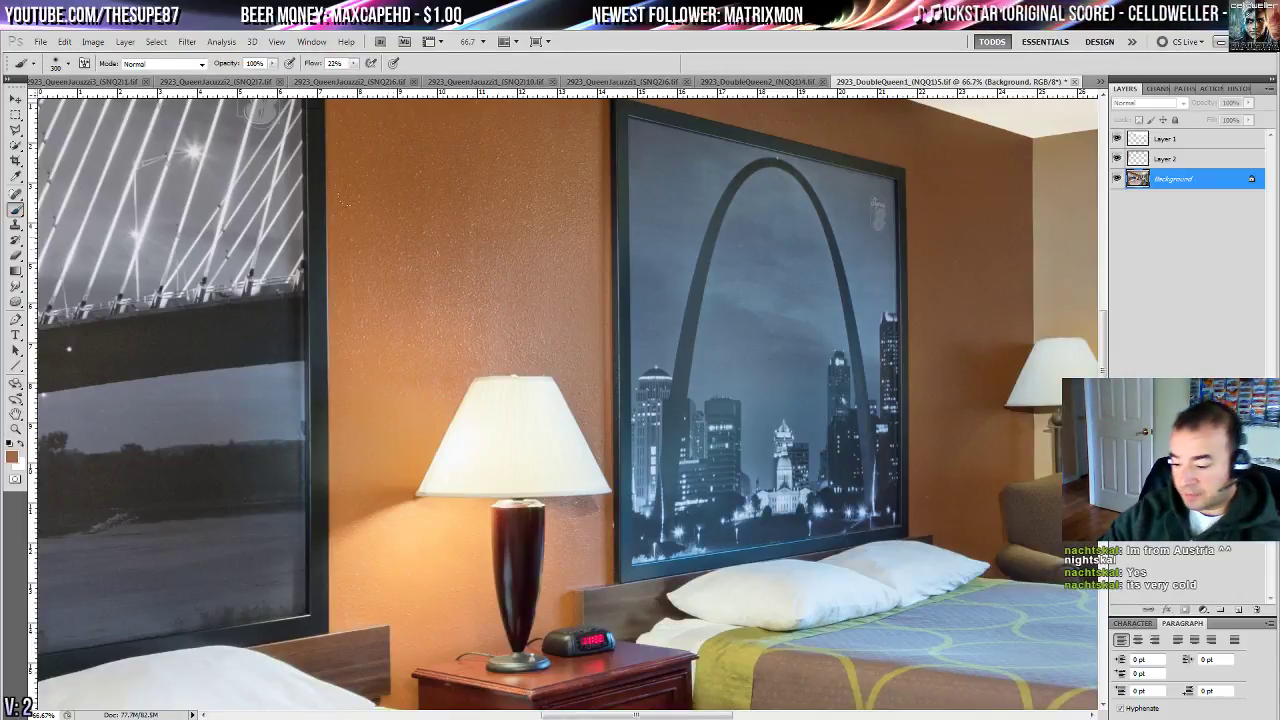
{"action": "key", "text": "ctrl+0"}
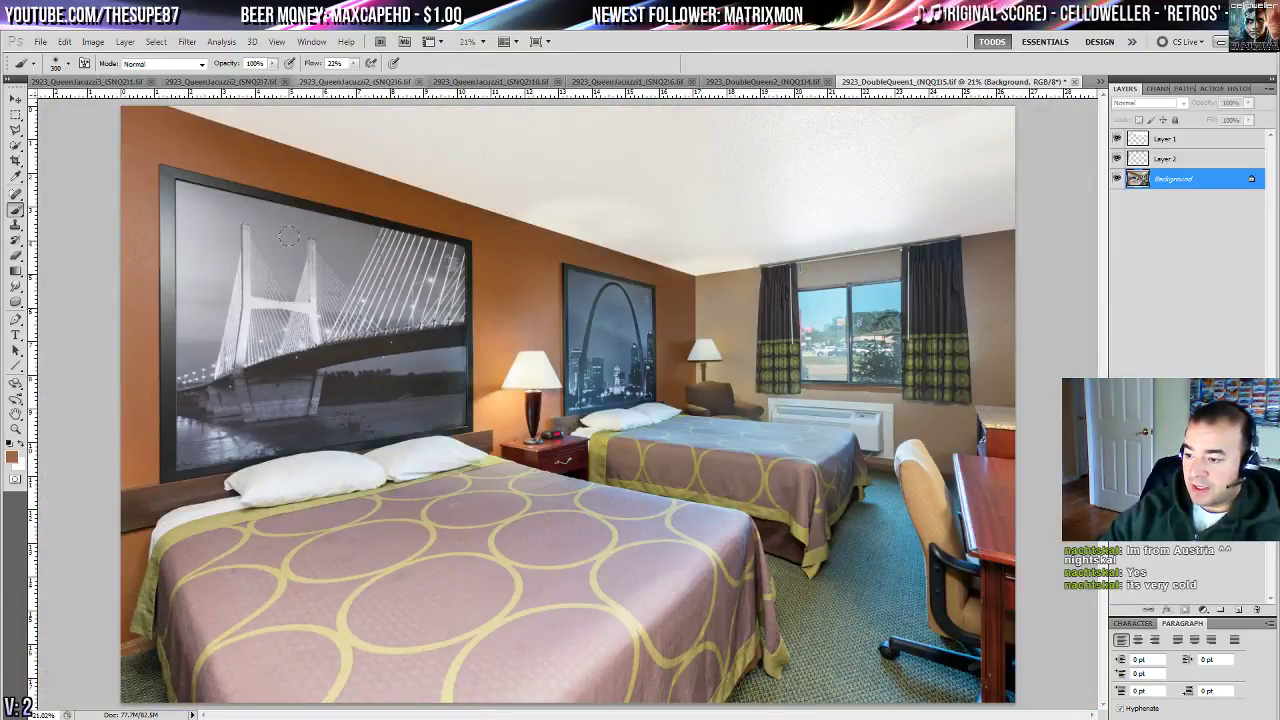
- Patch the small scratch near the chair-side edge of the wooden desktop with clean wood grain
{"action": "double_click", "coordinate": [16, 429]}
{"action": "left_click_drag", "start_coordinate": [889, 448], "coordinate": [531, 326]}
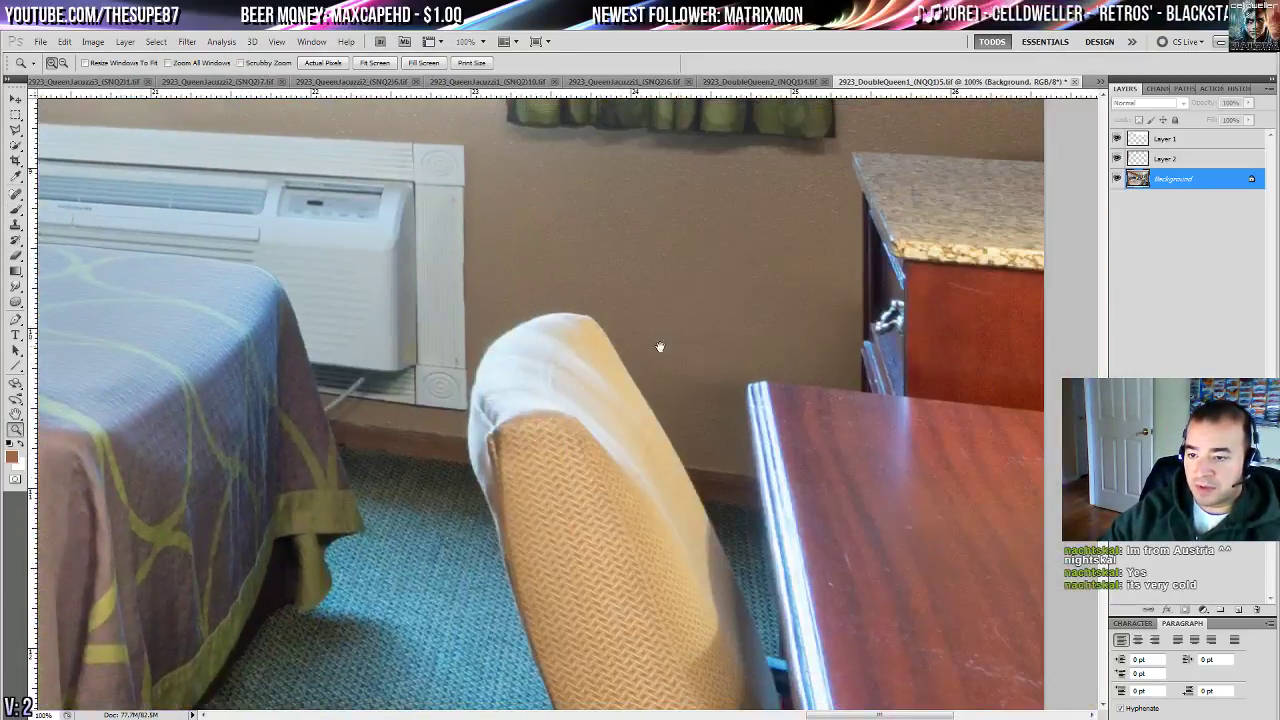
{"action": "left_click_drag", "start_coordinate": [773, 481], "coordinate": [289, 314]}
{"action": "left_click", "coordinate": [16, 195]}
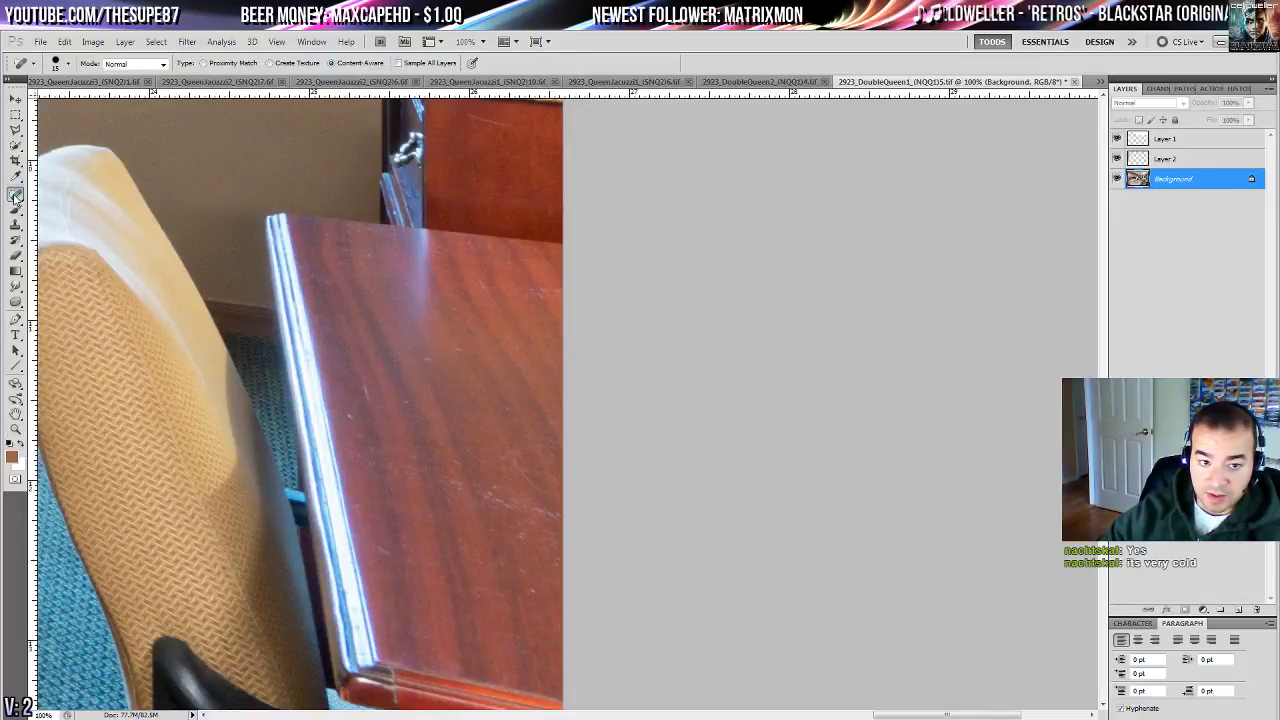
{"action": "left_click_drag", "start_coordinate": [55, 221], "coordinate": [60, 219]}
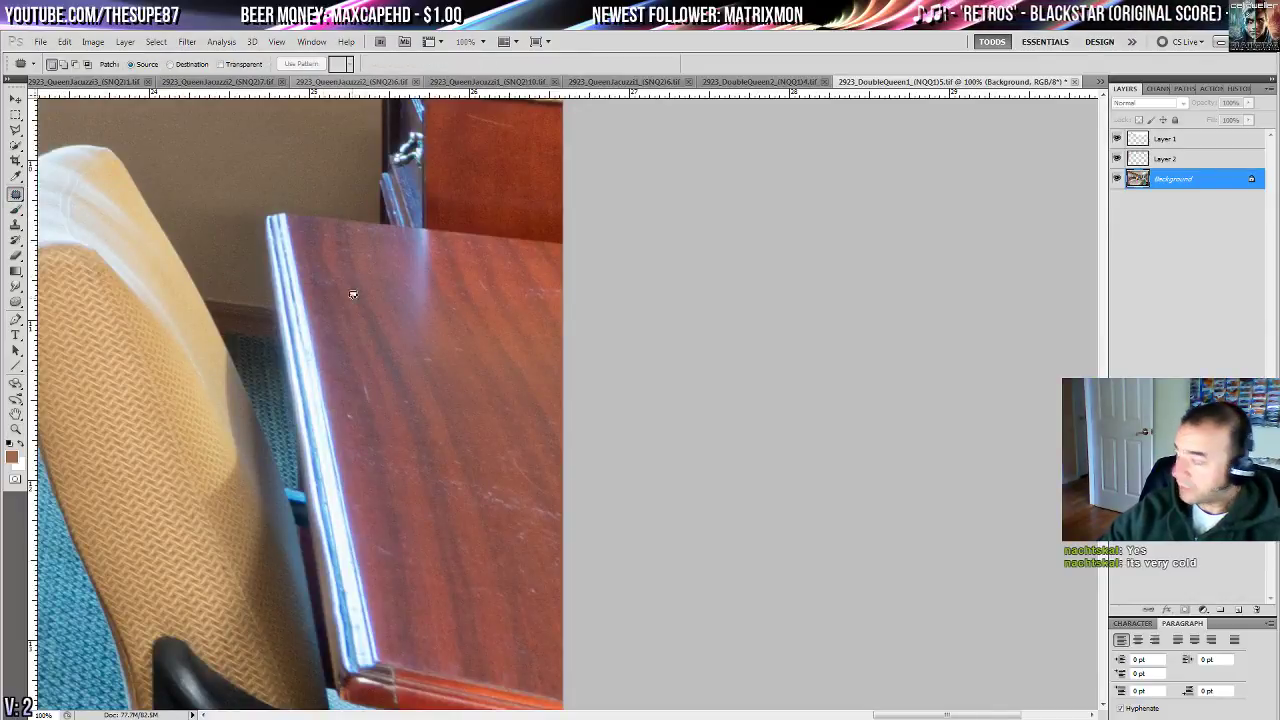
{"action": "left_click_drag", "start_coordinate": [359, 399], "coordinate": [372, 386]}
{"action": "mouse_move", "coordinate": [370, 394]}
{"action": "left_mouse_down"}
{"action": "mouse_move", "coordinate": [383, 434]}
{"action": "mouse_move", "coordinate": [352, 406]}
{"action": "left_mouse_up"}
{"action": "key", "text": "ctrl+d"}
- Patch the remaining scratches across the middle and front part of the desktop with clean wood
{"action": "mouse_move", "coordinate": [379, 533]}
{"action": "left_mouse_down"}
{"action": "mouse_move", "coordinate": [329, 409]}
{"action": "mouse_move", "coordinate": [374, 450]}
{"action": "left_mouse_up"}
{"action": "key", "text": "ctrl+d"}
{"action": "mouse_move", "coordinate": [441, 345]}
{"action": "left_mouse_down"}
{"action": "mouse_move", "coordinate": [405, 419]}
{"action": "mouse_move", "coordinate": [414, 430]}
{"action": "left_mouse_up"}
{"action": "mouse_move", "coordinate": [443, 457]}
{"action": "left_mouse_down"}
{"action": "mouse_move", "coordinate": [440, 491]}
{"action": "mouse_move", "coordinate": [423, 372]}
{"action": "mouse_move", "coordinate": [400, 354]}
{"action": "left_mouse_up"}
{"action": "key", "text": "ctrl+d"}
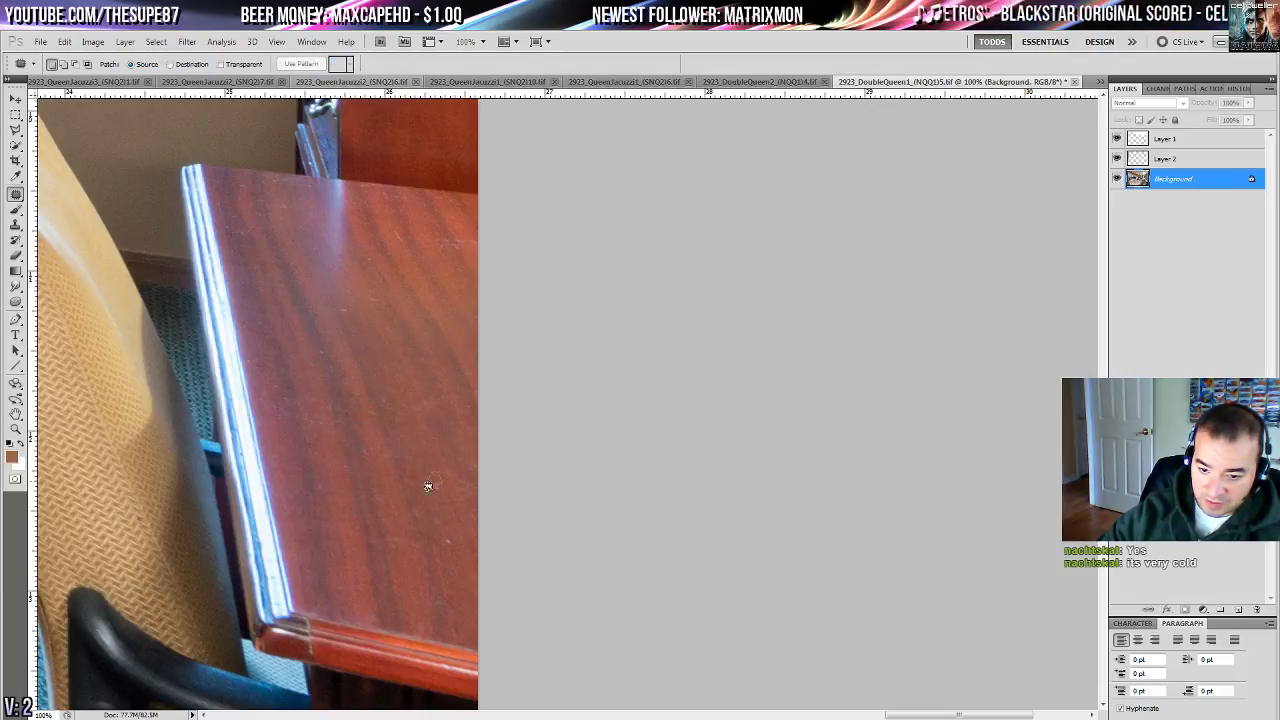
{"action": "mouse_move", "coordinate": [456, 534]}
{"action": "left_mouse_down"}
{"action": "mouse_move", "coordinate": [407, 535]}
{"action": "mouse_move", "coordinate": [424, 470]}
{"action": "left_mouse_up"}
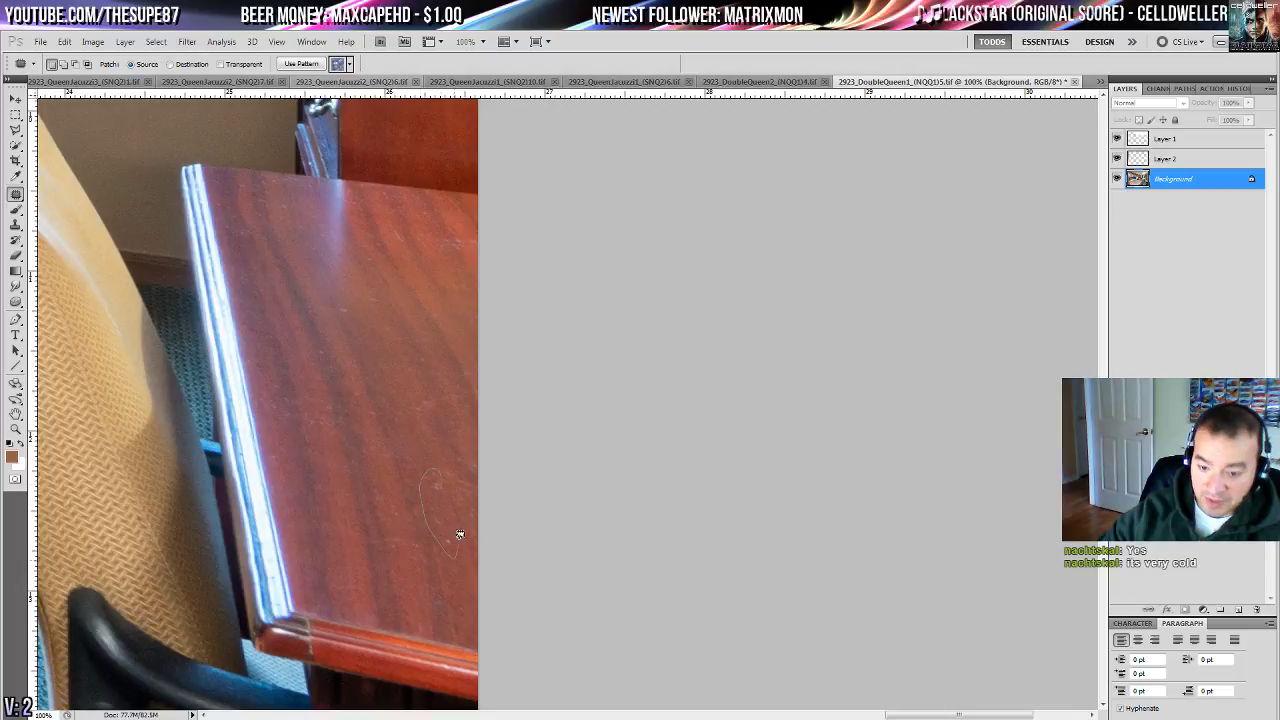
{"action": "left_click_drag", "start_coordinate": [460, 534], "coordinate": [444, 478]}
{"action": "left_click_drag", "start_coordinate": [428, 516], "coordinate": [386, 498]}
{"action": "key", "text": "ctrl+d"}
- Patch the scratch on the rear part of the desktop beside the photo's border
{"action": "mouse_move", "coordinate": [426, 468]}
{"action": "left_mouse_down"}
{"action": "mouse_move", "coordinate": [466, 531]}
{"action": "mouse_move", "coordinate": [522, 581]}
{"action": "left_mouse_up"}
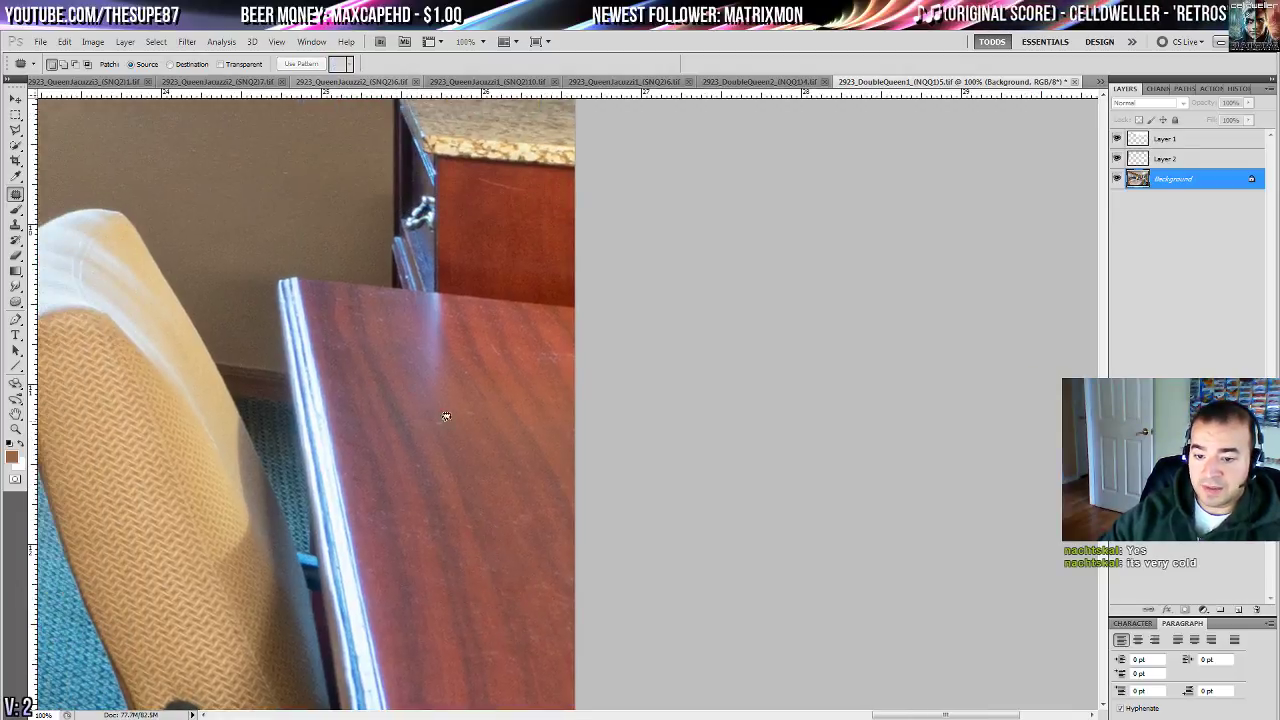
{"action": "left_click_drag", "start_coordinate": [437, 305], "coordinate": [457, 383]}
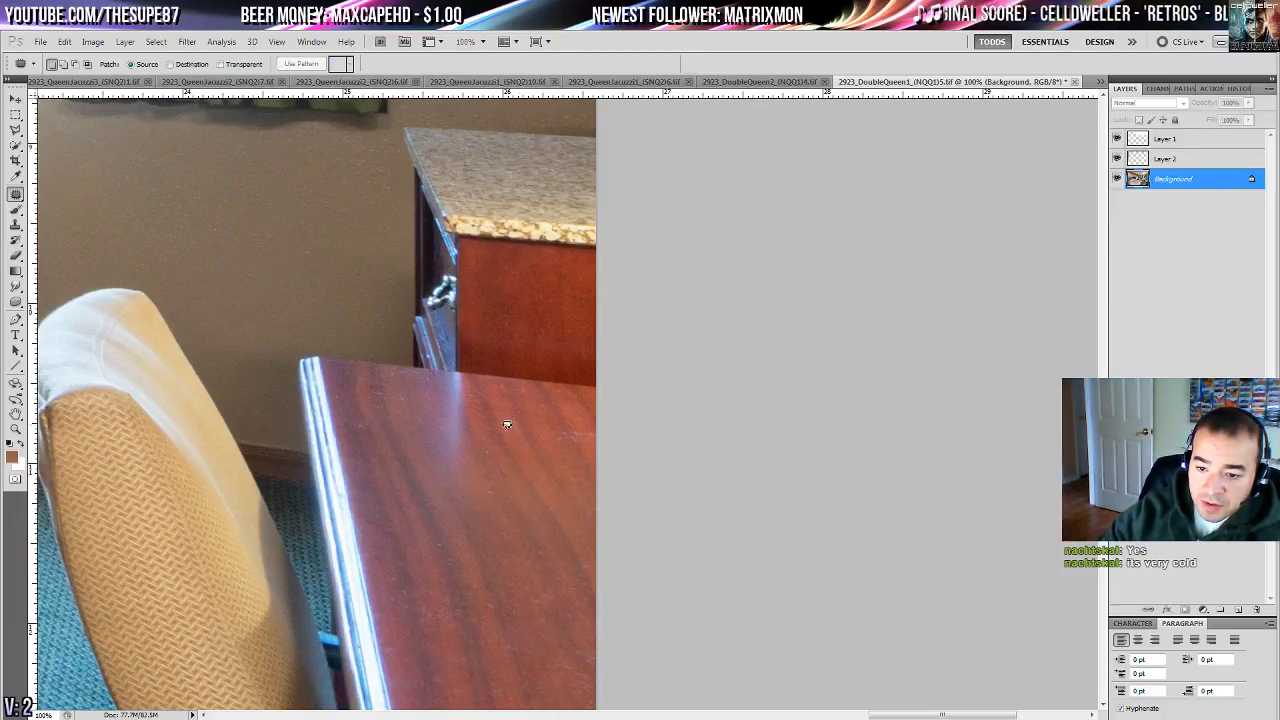
{"action": "left_click_drag", "start_coordinate": [602, 432], "coordinate": [596, 438]}
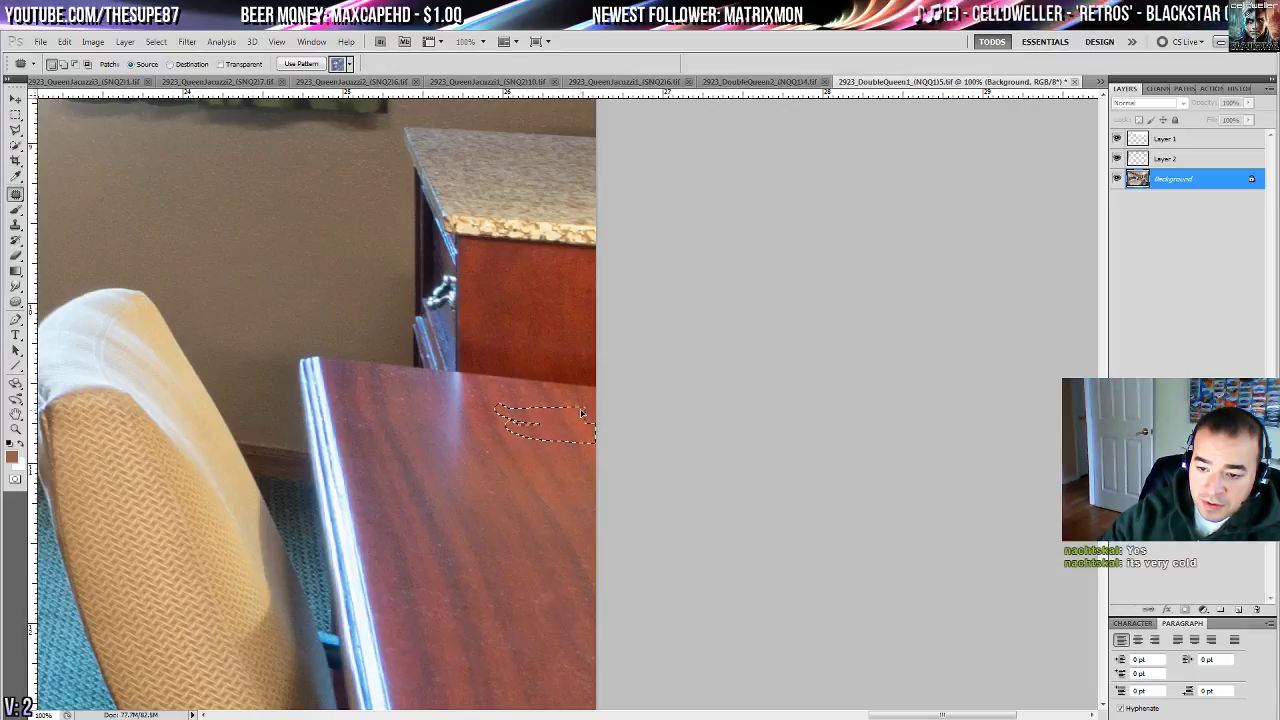
{"action": "key", "text": "ctrl+d"}
- Patch the white glare streak at the desktop's rear edge with nearby wood grain
{"action": "mouse_move", "coordinate": [446, 440]}
{"action": "left_mouse_down"}
{"action": "mouse_move", "coordinate": [470, 340]}
{"action": "mouse_move", "coordinate": [503, 346]}
{"action": "left_mouse_up"}
{"action": "mouse_move", "coordinate": [501, 348]}
{"action": "left_mouse_down"}
{"action": "mouse_move", "coordinate": [543, 446]}
{"action": "mouse_move", "coordinate": [588, 388]}
{"action": "left_mouse_up"}
{"action": "key", "text": "ctrl+d"}
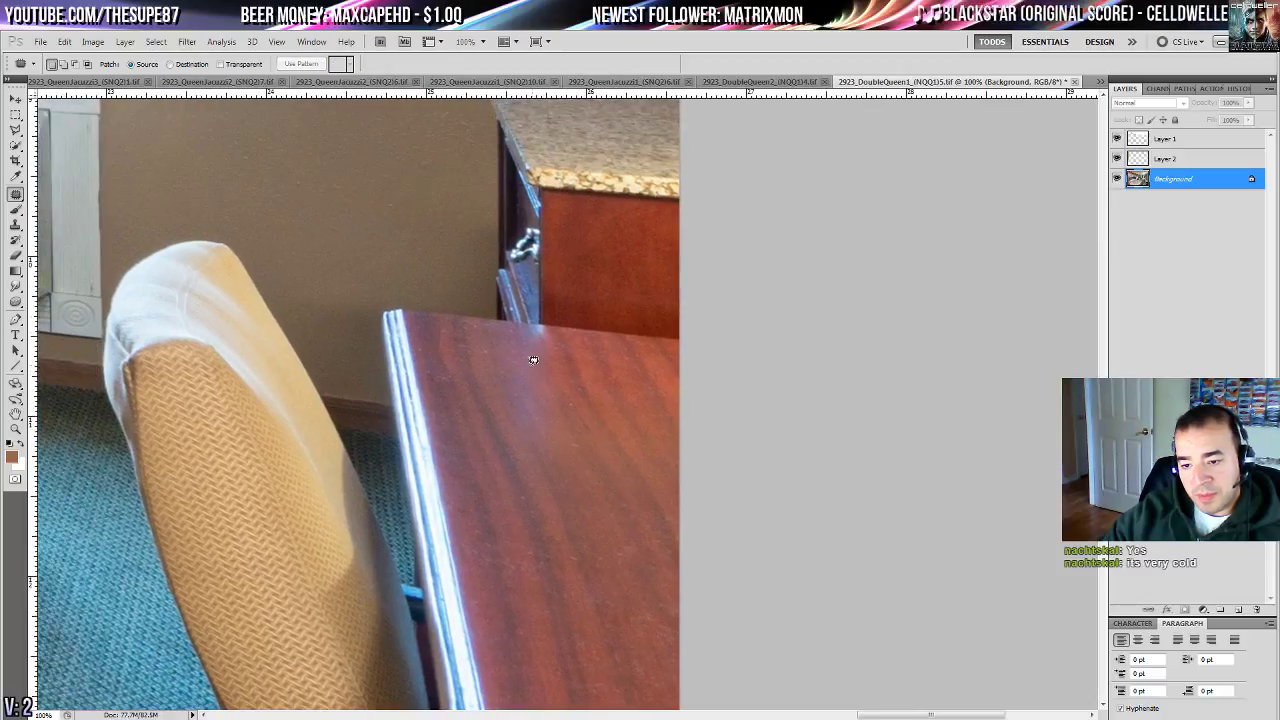
{"action": "left_click_drag", "start_coordinate": [532, 321], "coordinate": [532, 326]}
{"action": "left_click_drag", "start_coordinate": [536, 332], "coordinate": [558, 357]}
{"action": "key", "text": "ctrl+d"}
- Outline the white cord hanging below the air conditioner and remove it with a fill, then deselect
{"action": "left_click_drag", "start_coordinate": [356, 146], "coordinate": [570, 344]}
{"action": "left_click_drag", "start_coordinate": [271, 427], "coordinate": [540, 375]}
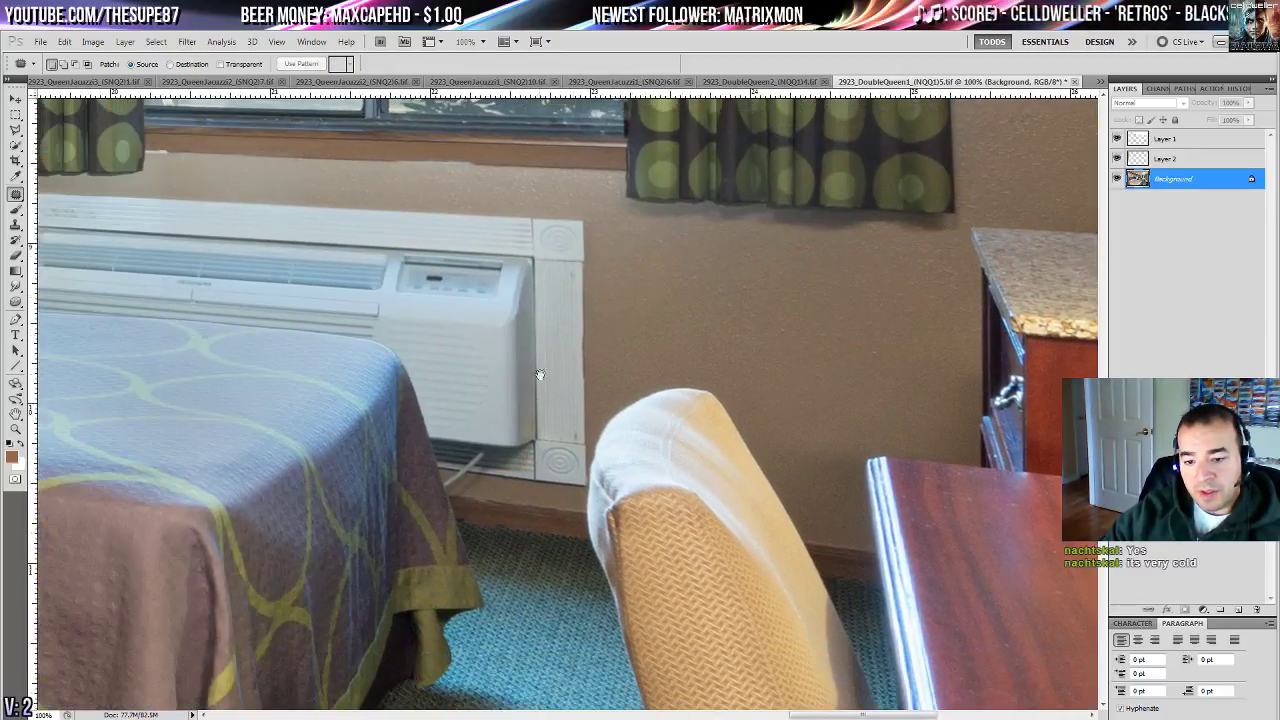
{"action": "key", "text": "ctrl+plus"}
{"action": "left_click_drag", "start_coordinate": [428, 520], "coordinate": [600, 286]}
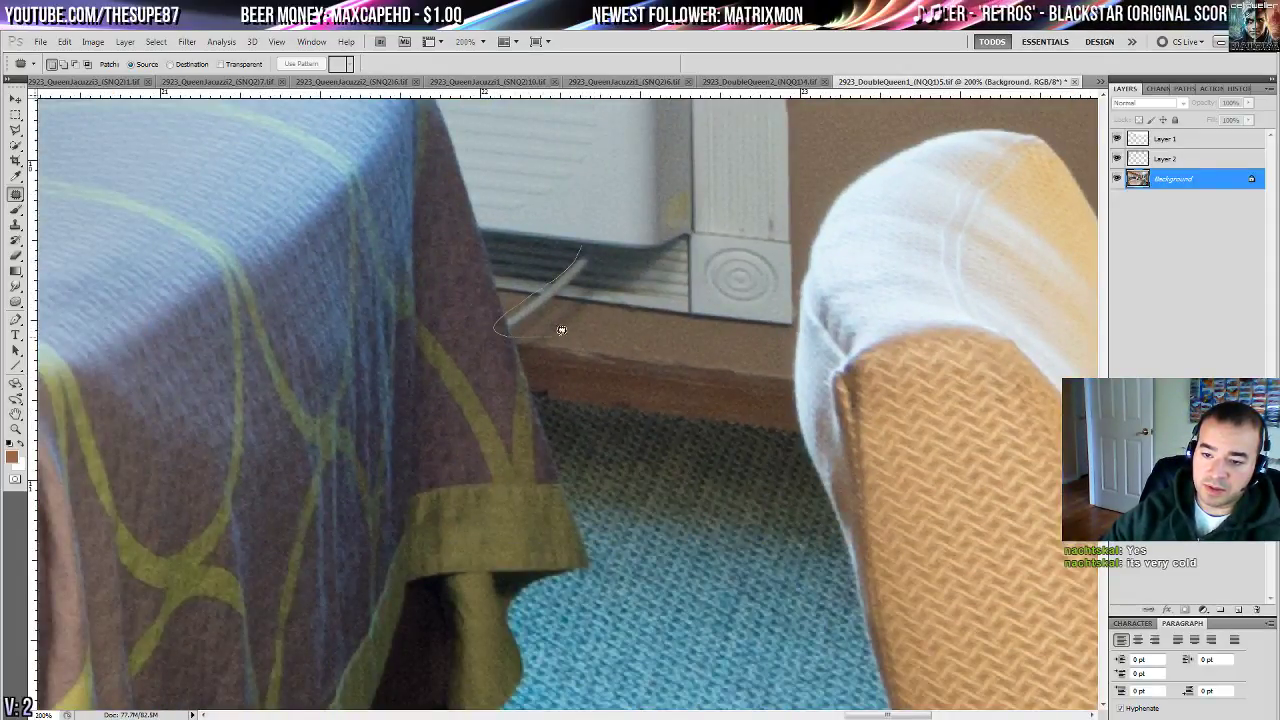
{"action": "left_click_drag", "start_coordinate": [608, 240], "coordinate": [606, 244]}
{"action": "key", "text": "shift+BackSpace"}
{"action": "key", "text": "Return"}
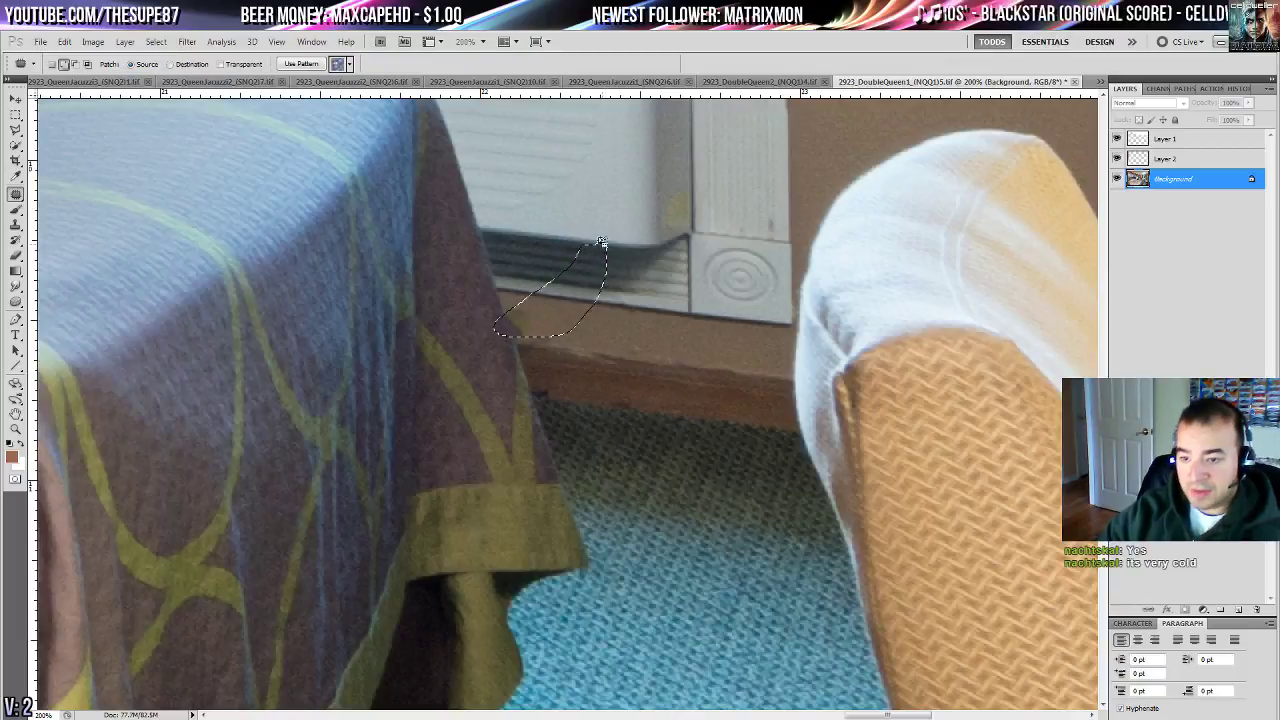
{"action": "key", "text": "ctrl+d"}
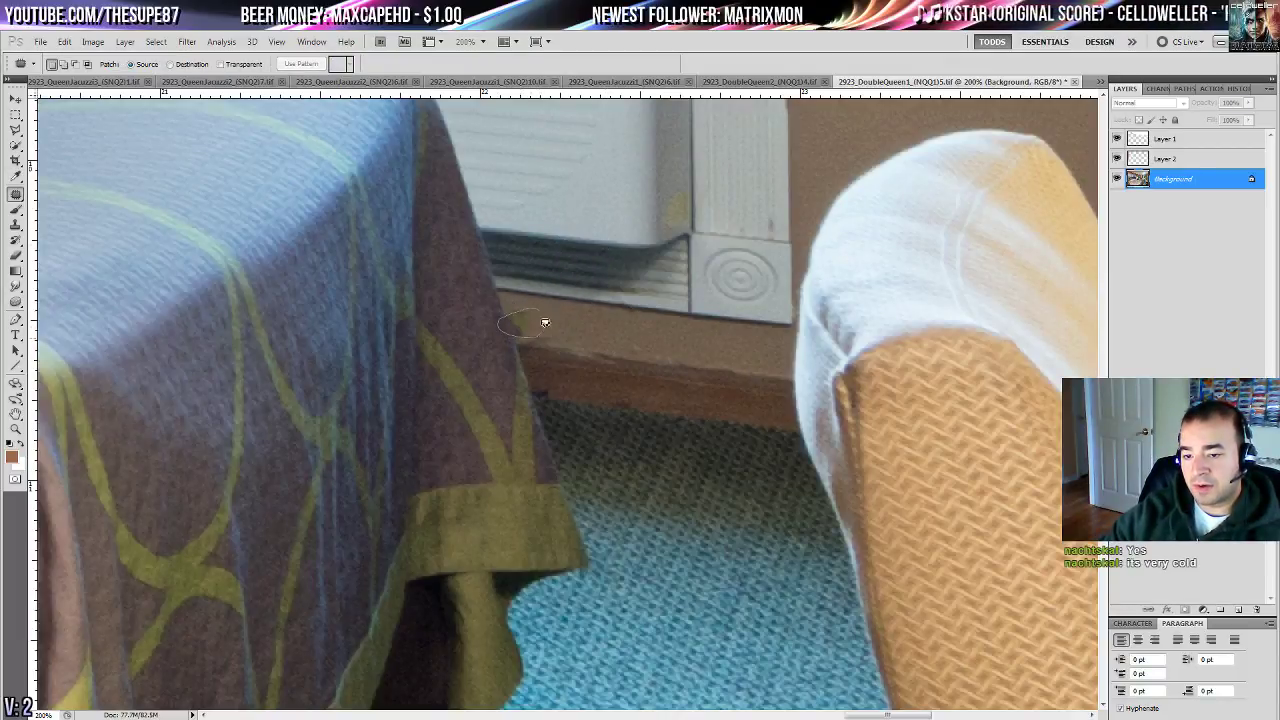
- Clean up the leftover marks on the wall and baseboard beside the far bedspread with patches and the Clone Stamp
{"action": "left_click_drag", "start_coordinate": [545, 322], "coordinate": [540, 315]}
{"action": "left_click_drag", "start_coordinate": [532, 320], "coordinate": [549, 369]}
{"action": "key", "text": "ctrl+d"}
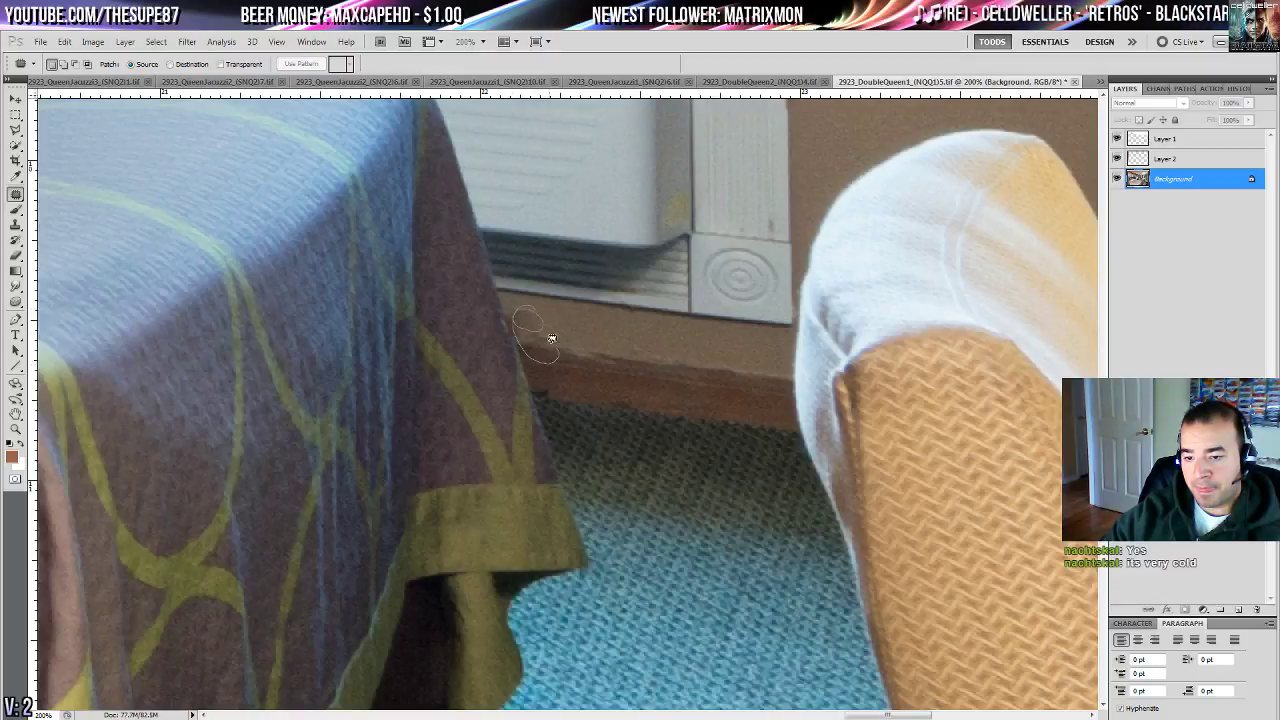
{"action": "left_click_drag", "start_coordinate": [552, 338], "coordinate": [543, 328]}
{"action": "left_click_drag", "start_coordinate": [543, 340], "coordinate": [651, 355]}
{"action": "key", "text": "ctrl+d"}
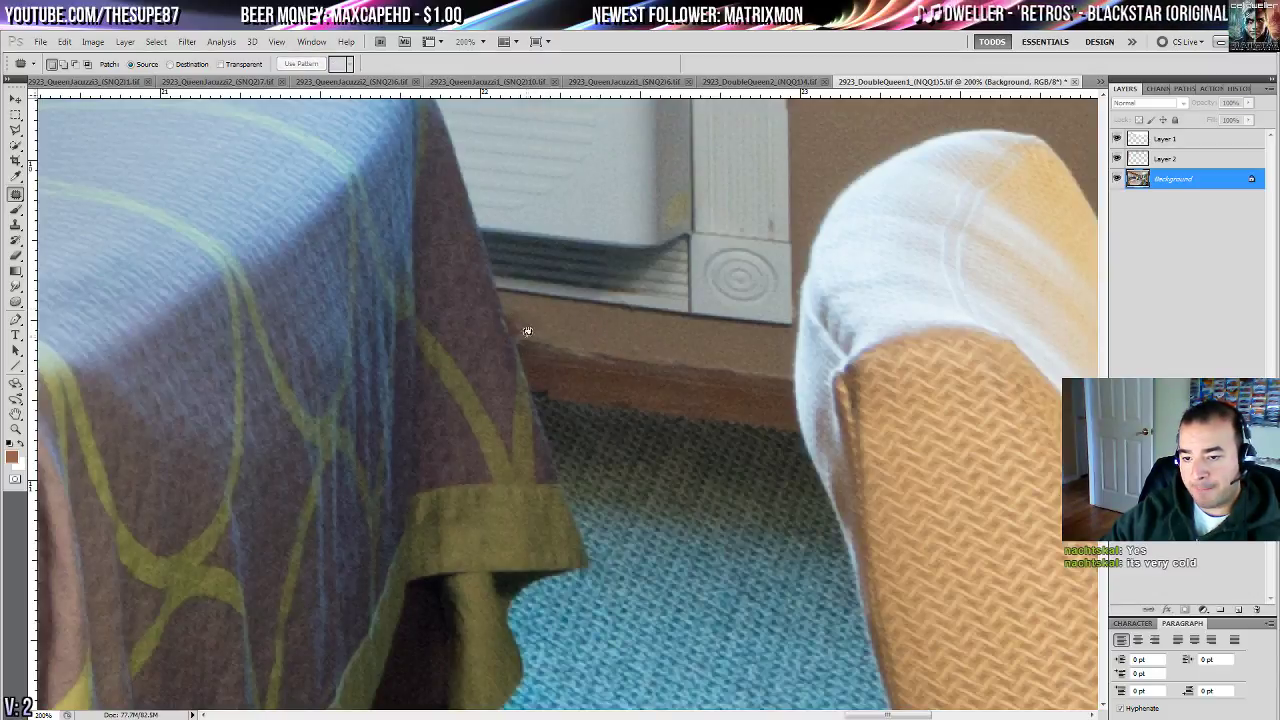
{"action": "key", "text": "s"}
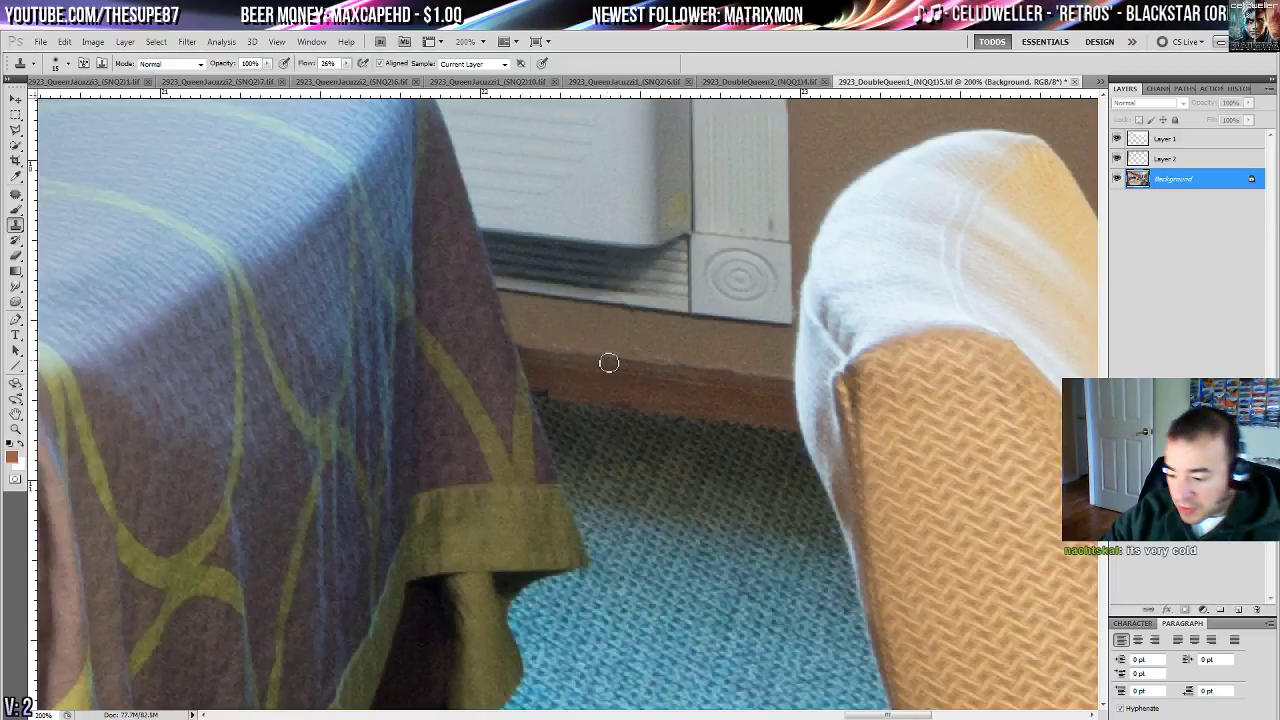
{"action": "key", "text": "ctrl+0"}
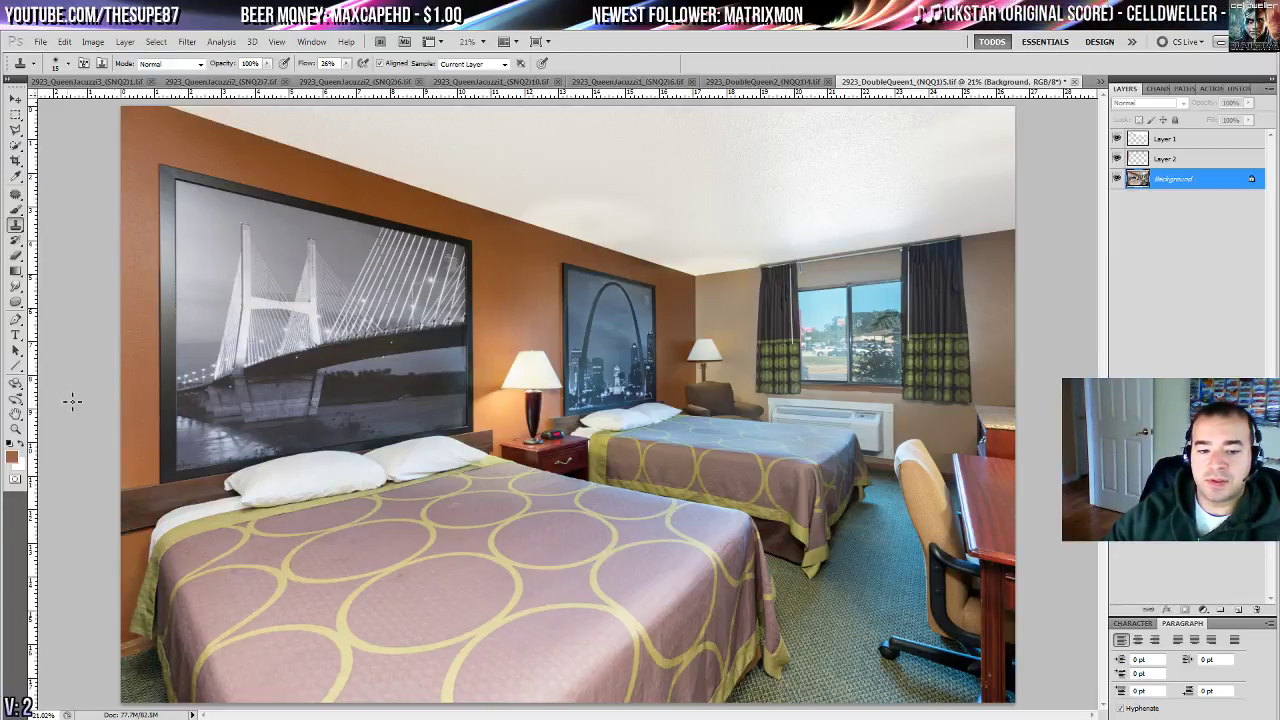
- Trace the outer edge of the bridge picture's frame with the Polygonal Lasso, from its top edge around to the lower corner by the headboard
{"action": "left_click", "coordinate": [15, 428]}
{"action": "left_click", "coordinate": [127, 349]}
{"action": "left_click", "coordinate": [127, 349]}
{"action": "left_click", "coordinate": [127, 349]}
{"action": "left_click_drag", "start_coordinate": [127, 349], "coordinate": [639, 349]}
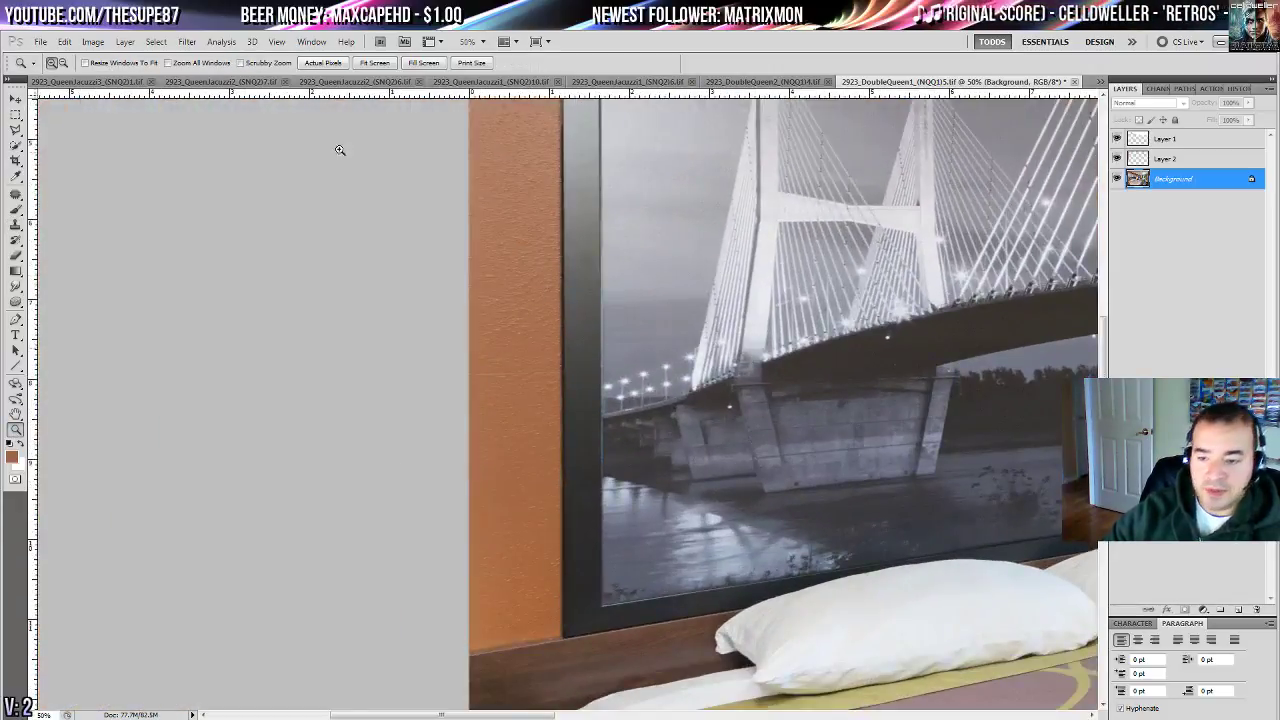
{"action": "left_click", "coordinate": [15, 130]}
{"action": "left_click_drag", "start_coordinate": [558, 243], "coordinate": [471, 499]}
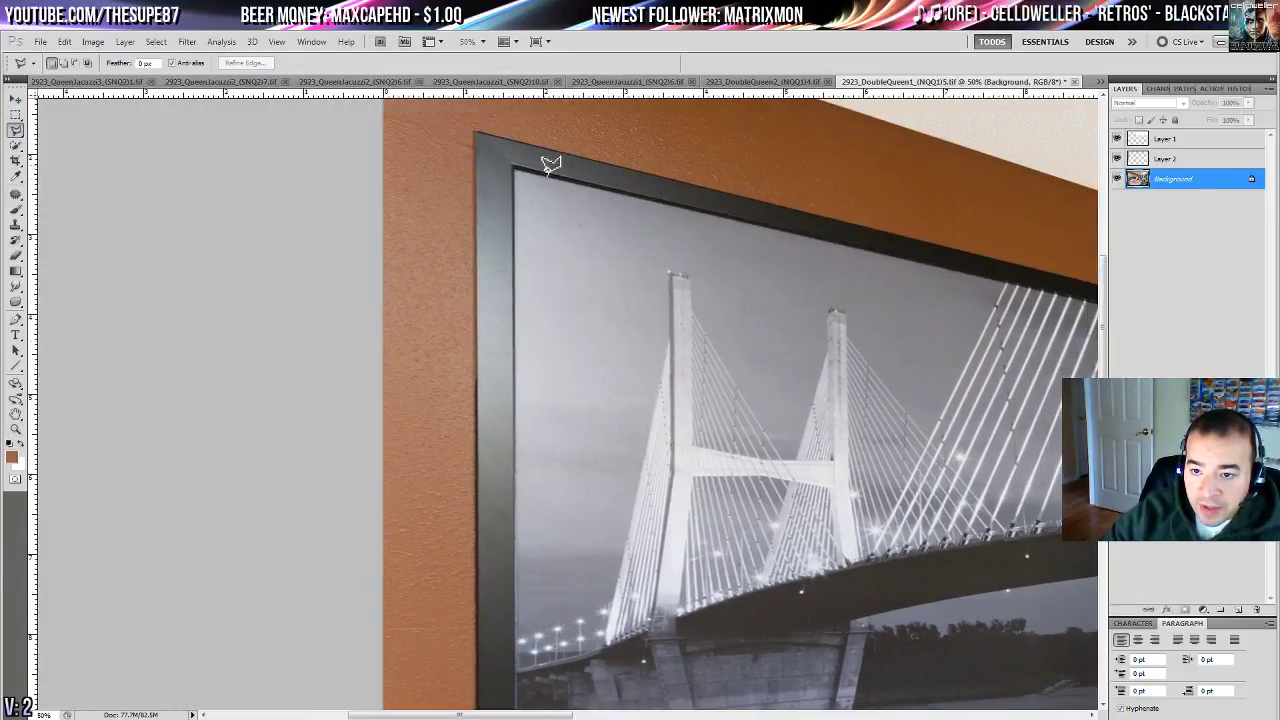
{"action": "double_click", "coordinate": [618, 159]}
{"action": "key", "text": "ctrl+plus"}
{"action": "left_click_drag", "start_coordinate": [687, 181], "coordinate": [644, 324]}
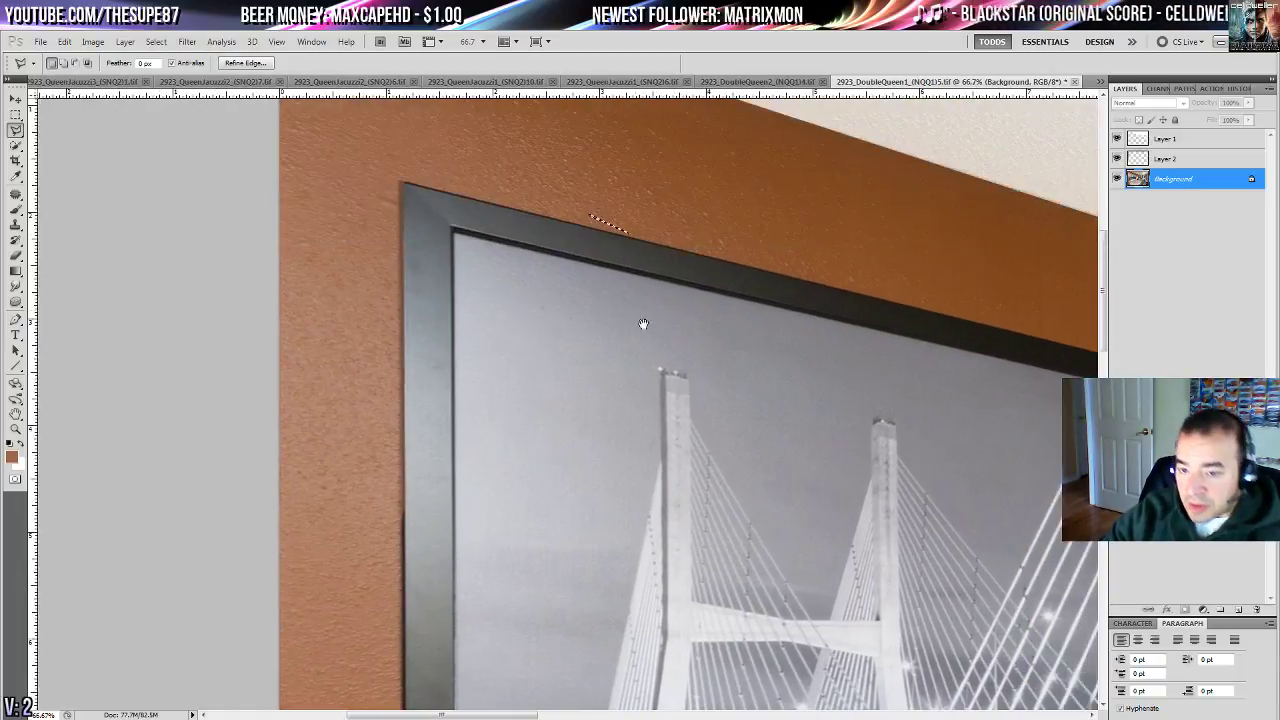
{"action": "left_click", "coordinate": [408, 182]}
{"action": "left_click_drag", "start_coordinate": [409, 633], "coordinate": [406, 250]}
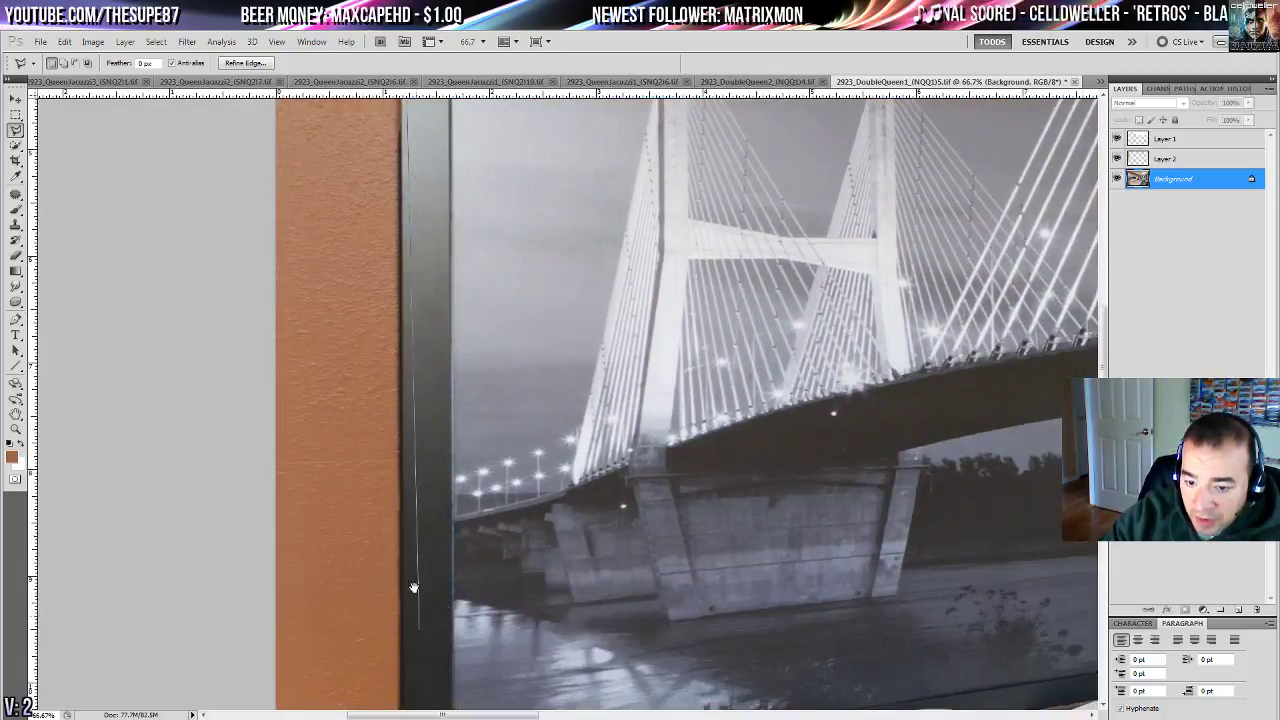
{"action": "scroll", "coordinate": [413, 587], "scroll_direction": "down", "scroll_amount": 3}
{"action": "left_click", "coordinate": [387, 526]}
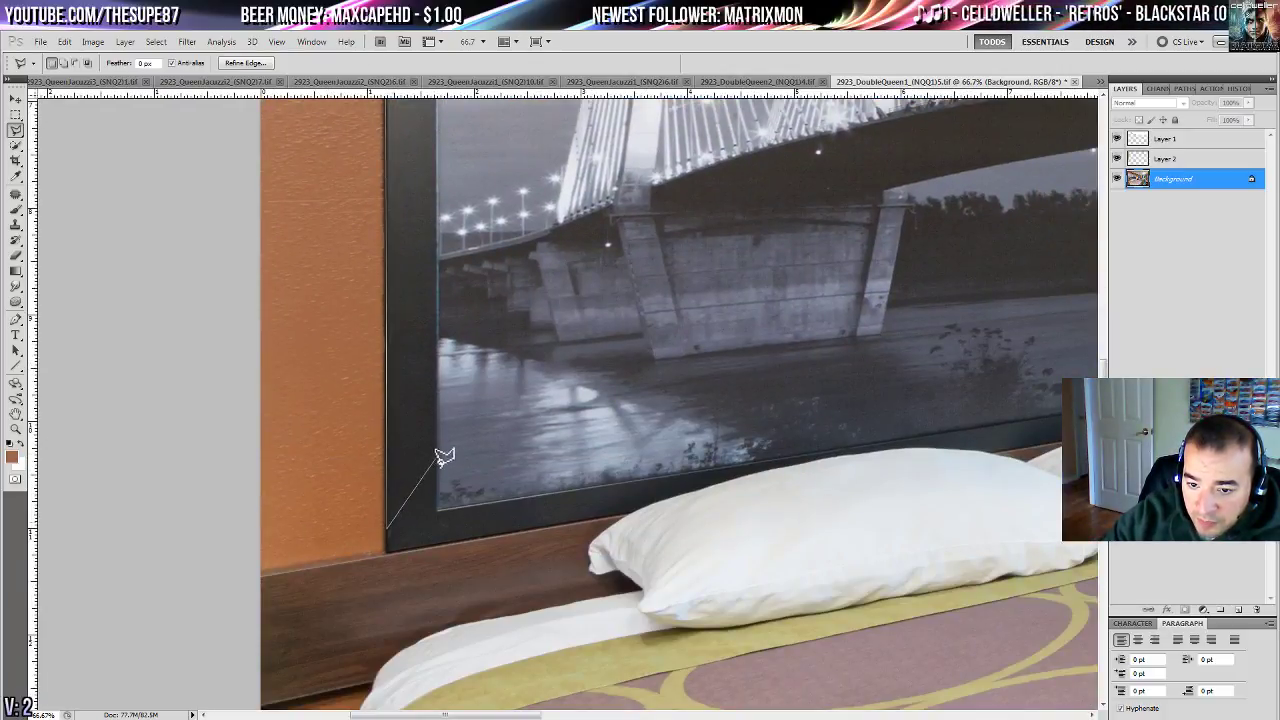
- Trace back along the frame's inner edge and close the selection around the glare on its side and top pieces
{"action": "scroll", "coordinate": [444, 153], "scroll_direction": "up", "scroll_amount": 5}
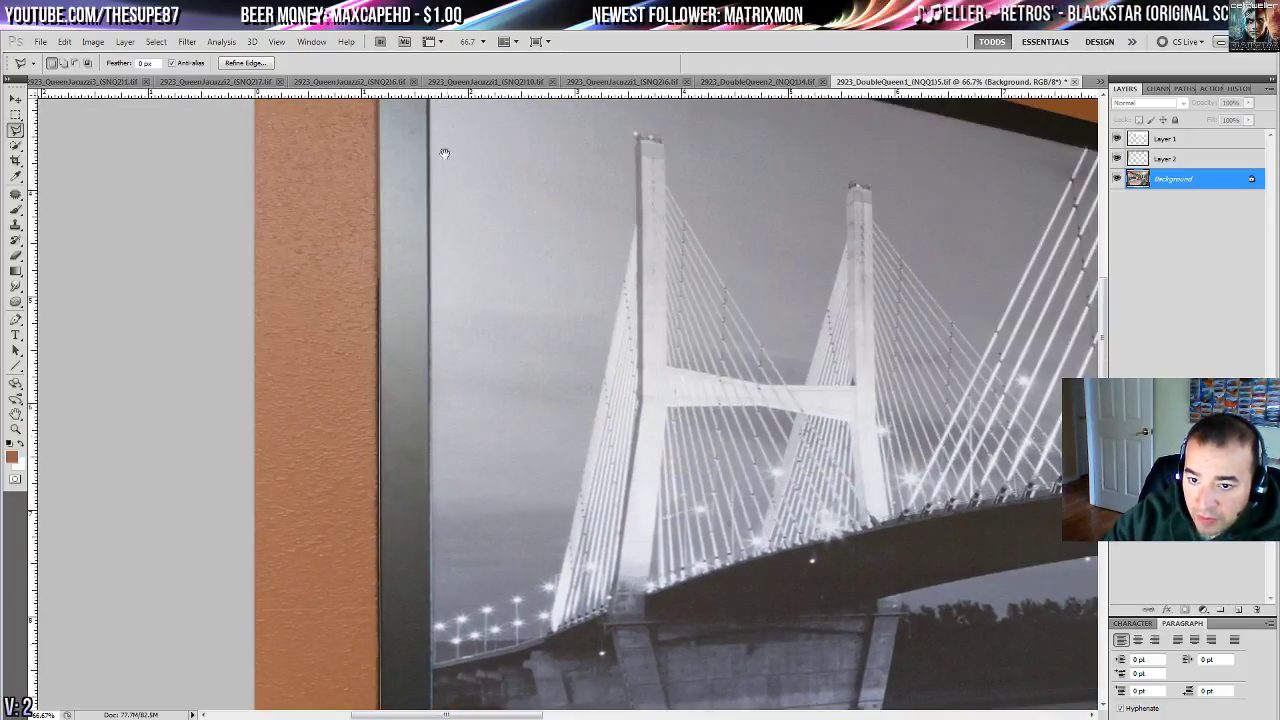
{"action": "scroll", "coordinate": [444, 153], "scroll_direction": "up", "scroll_amount": 4}
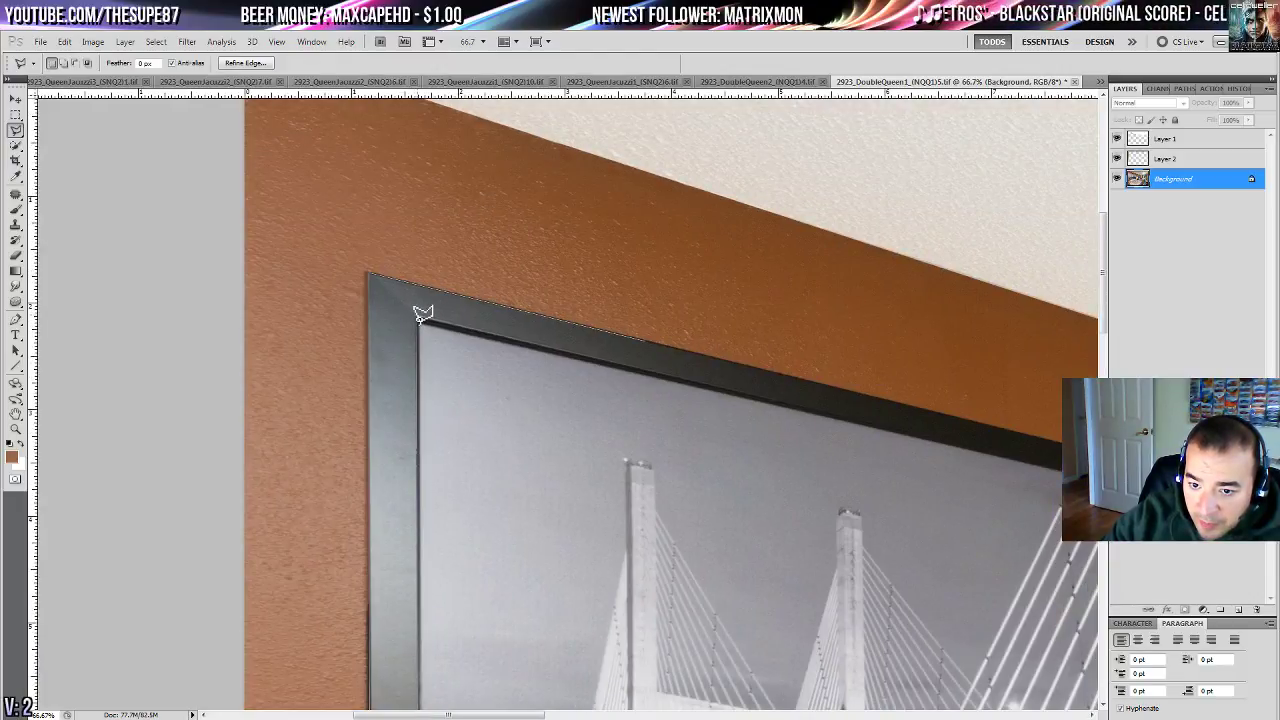
{"action": "left_click", "coordinate": [418, 318]}
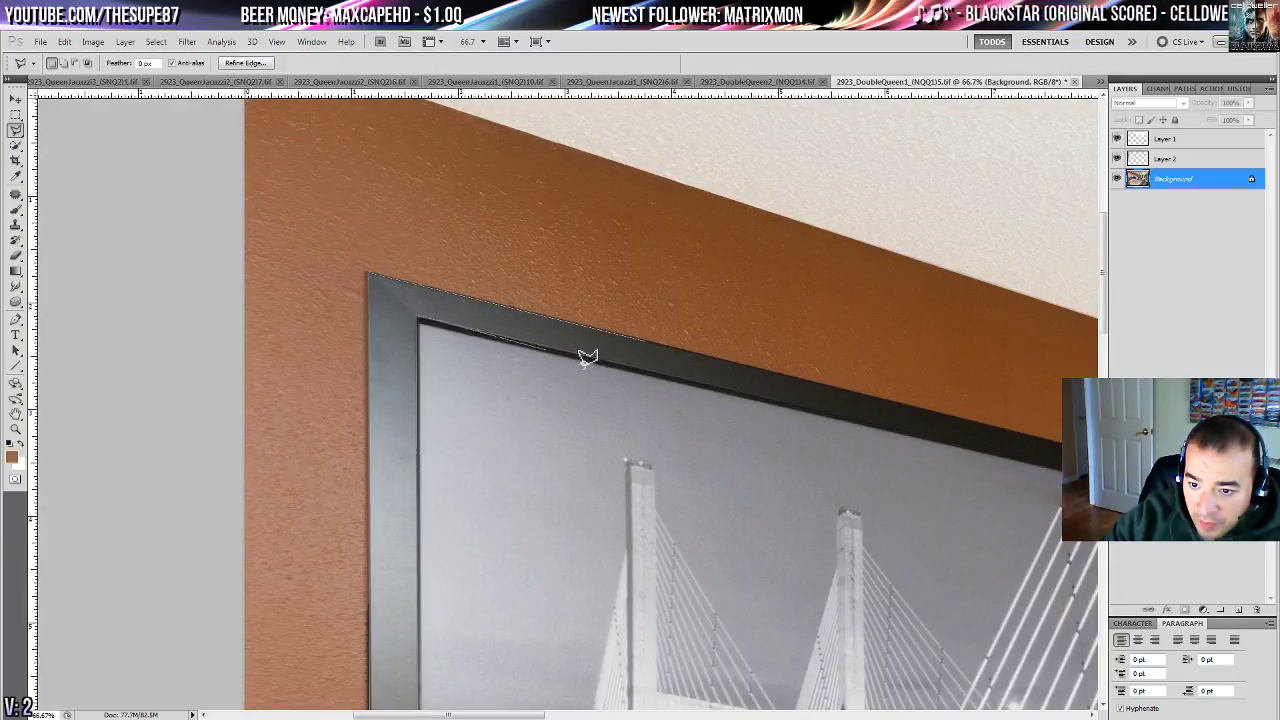
{"action": "left_click", "coordinate": [646, 366]}
- Sample the dark colour of the frame's lower part and brush it over the selected glare on a new layer at 59% opacity
{"action": "left_click", "coordinate": [16, 175]}
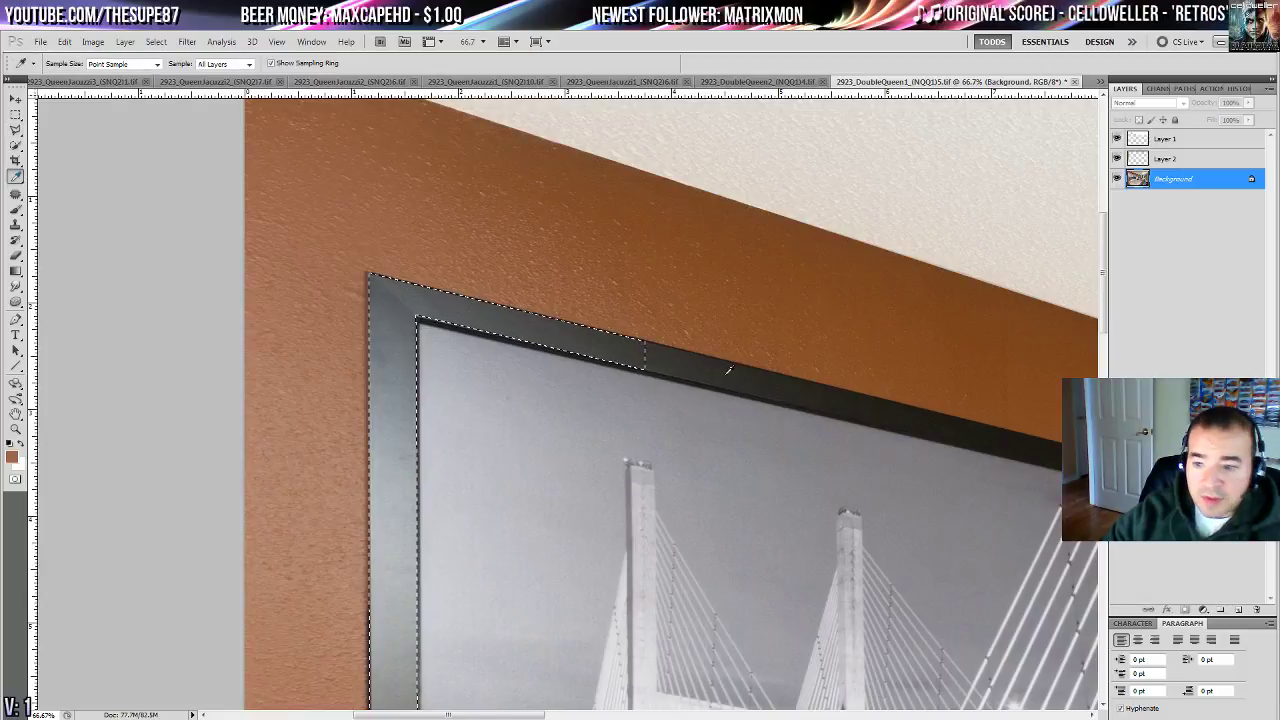
{"action": "scroll", "coordinate": [509, 363], "scroll_direction": "left", "scroll_amount": 1}
{"action": "scroll", "coordinate": [509, 363], "scroll_direction": "down", "scroll_amount": 8}
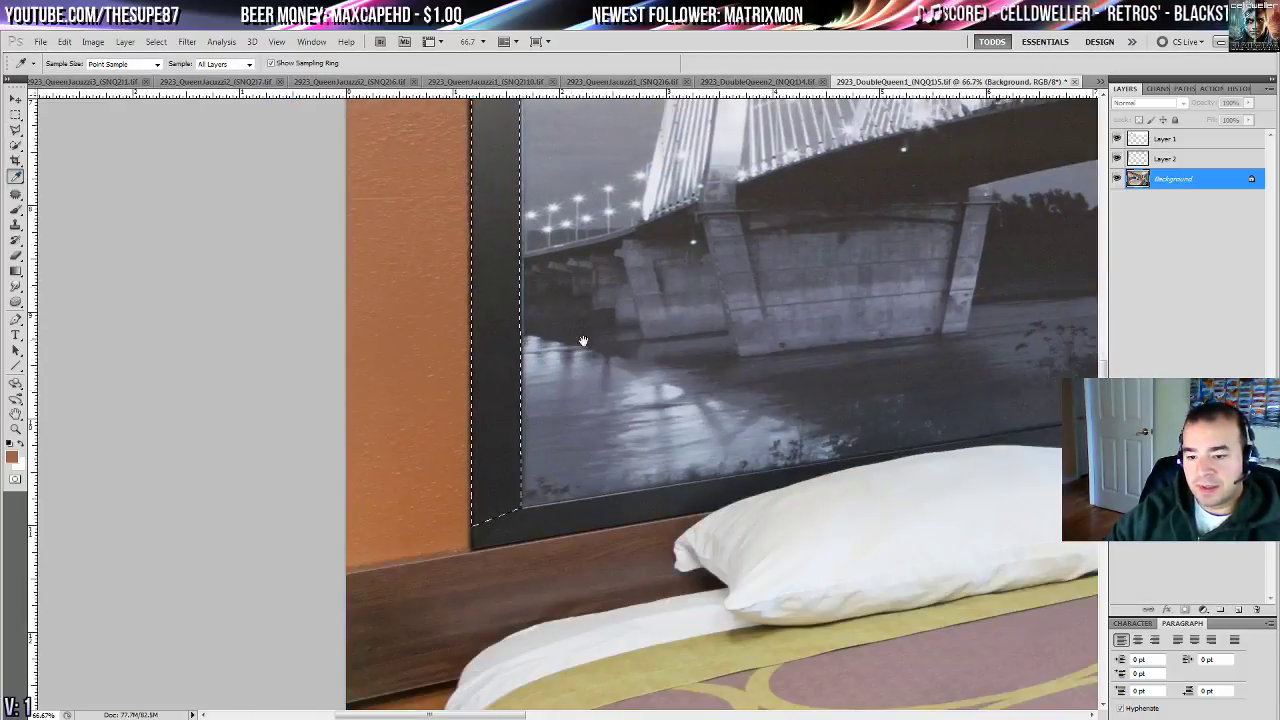
{"action": "left_click", "coordinate": [509, 437]}
{"action": "left_click", "coordinate": [15, 212]}
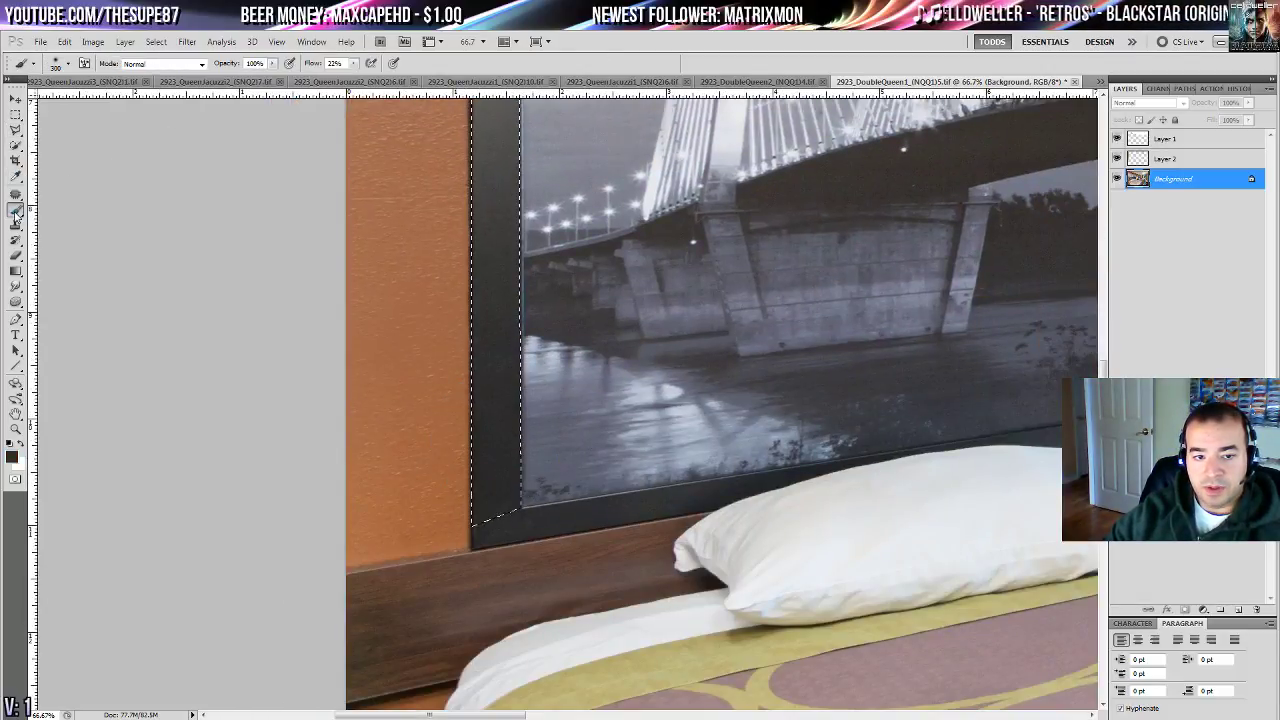
{"action": "left_click", "coordinate": [1240, 610]}
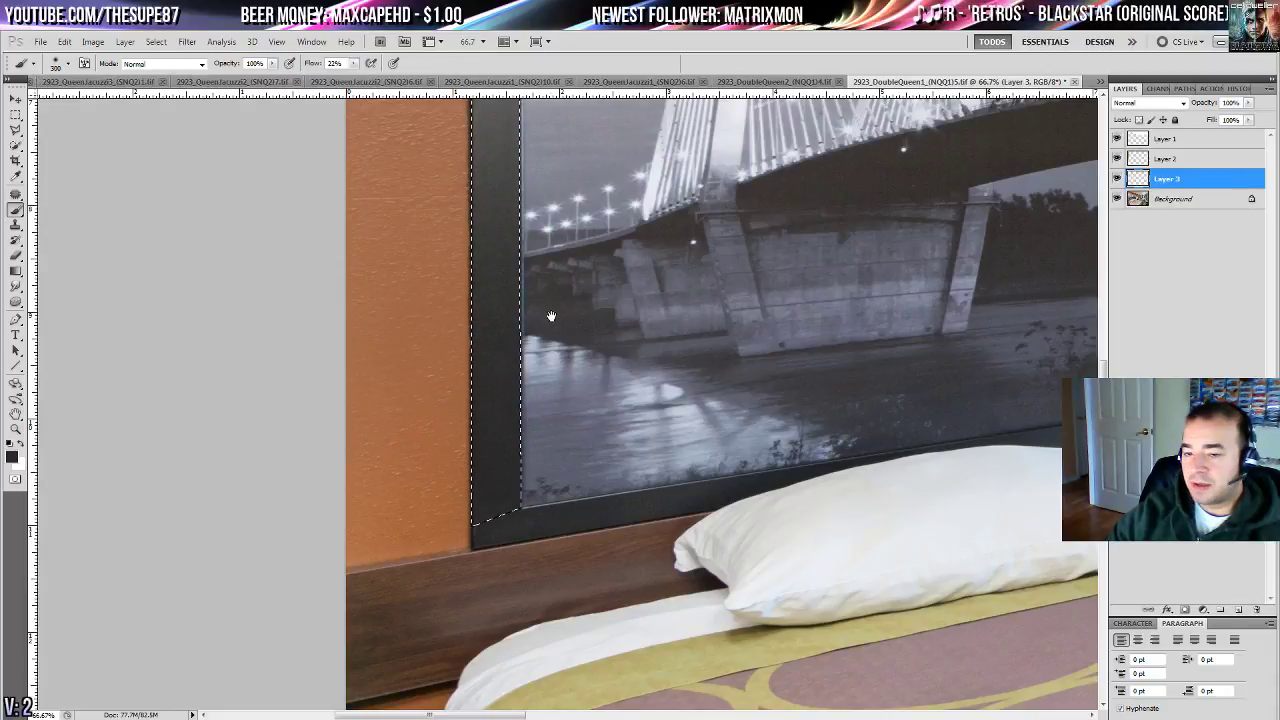
{"action": "left_click_drag", "start_coordinate": [1248, 103], "coordinate": [1223, 123]}
{"action": "mouse_move", "coordinate": [457, 233]}
{"action": "left_mouse_down"}
{"action": "mouse_move", "coordinate": [378, 405]}
{"action": "mouse_move", "coordinate": [385, 200]}
{"action": "mouse_move", "coordinate": [376, 218]}
{"action": "mouse_move", "coordinate": [392, 452]}
{"action": "left_mouse_up"}
{"action": "left_click_drag", "start_coordinate": [398, 200], "coordinate": [394, 666]}
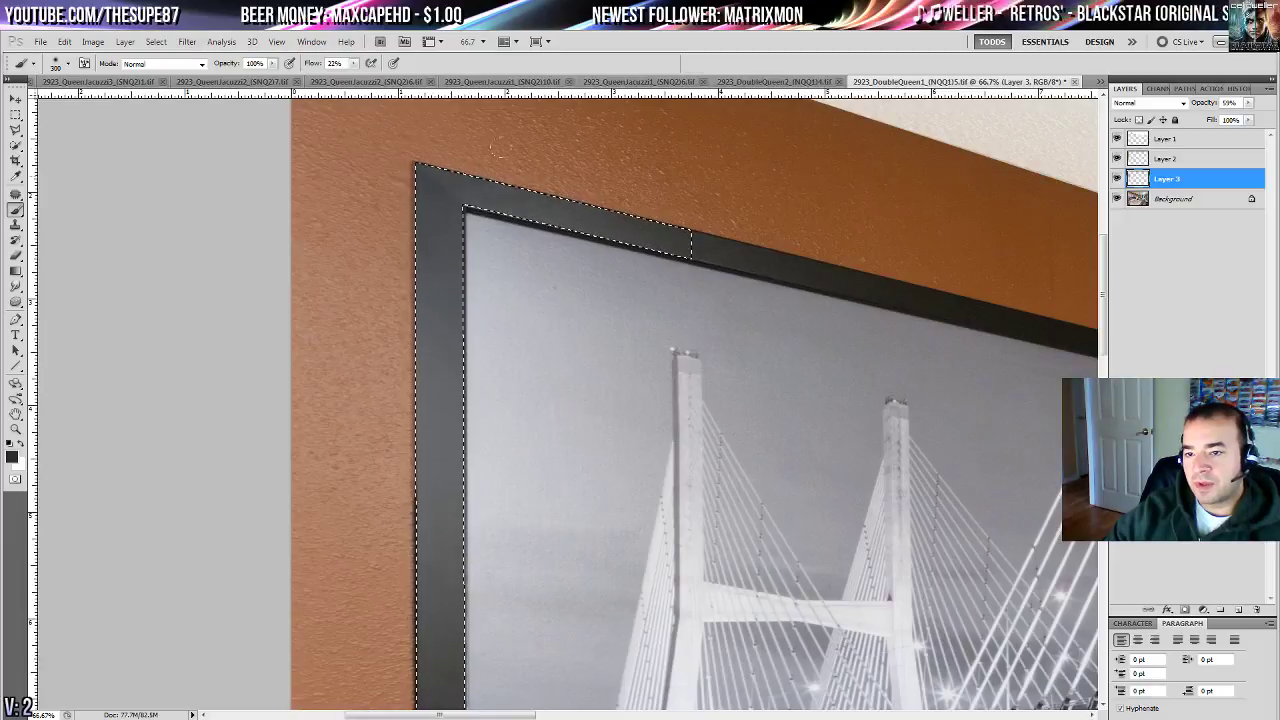
- Raise the frame paint layer's opacity to 86%, deselect, and compare the photo with and without that layer
{"action": "left_click", "coordinate": [1248, 103]}
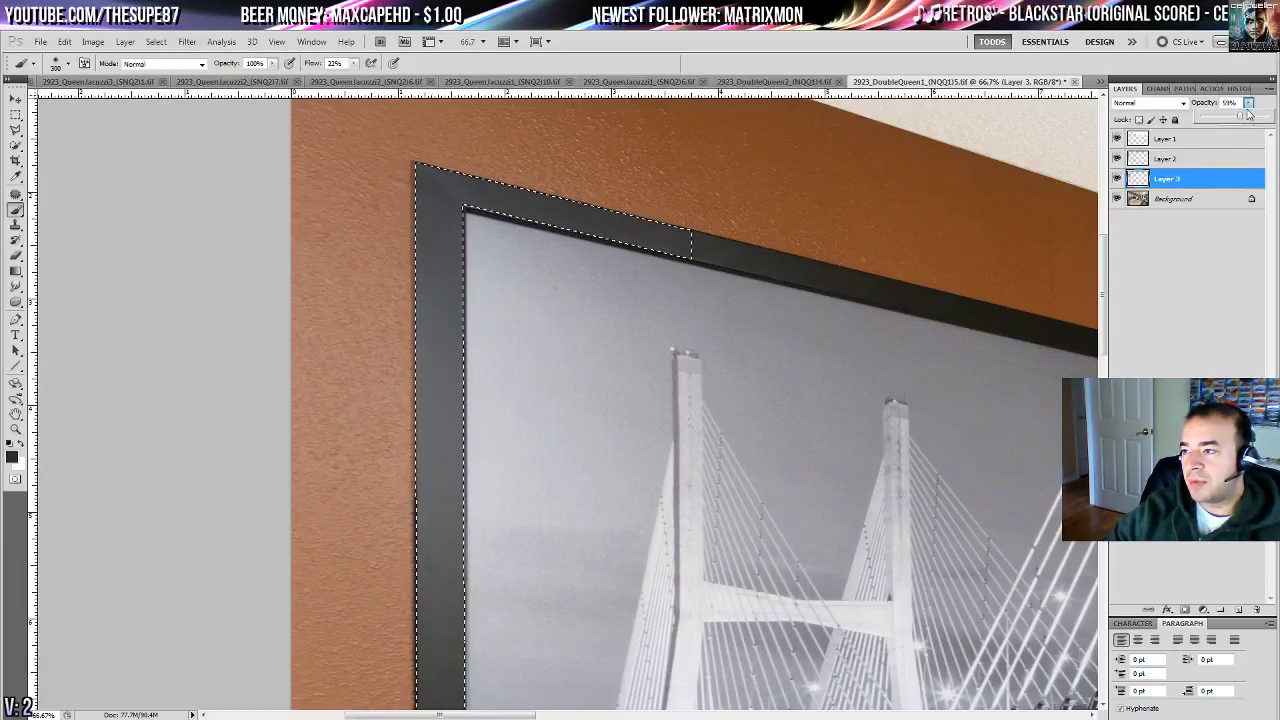
{"action": "left_click_drag", "start_coordinate": [1247, 114], "coordinate": [1260, 118]}
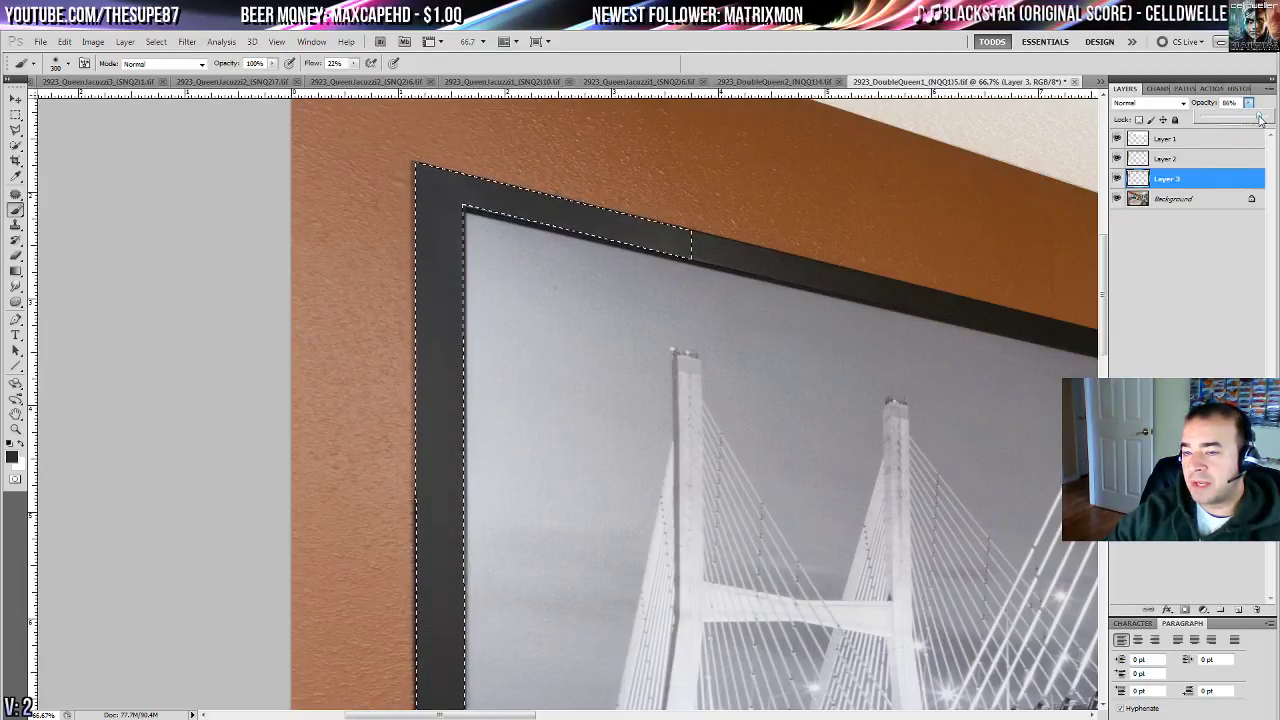
{"action": "left_click_drag", "start_coordinate": [576, 391], "coordinate": [550, 329]}
{"action": "left_click_drag", "start_coordinate": [414, 309], "coordinate": [420, 13]}
{"action": "left_click_drag", "start_coordinate": [369, 518], "coordinate": [355, 209]}
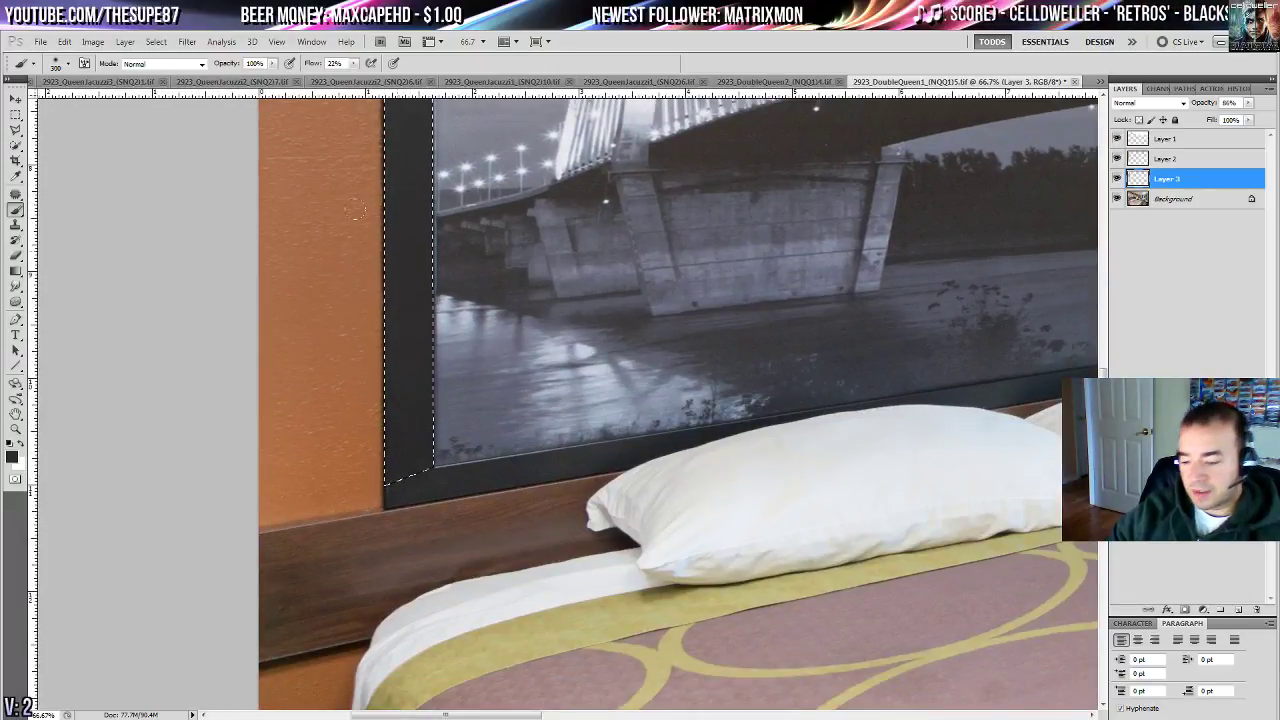
{"action": "key", "text": "ctrl+0"}
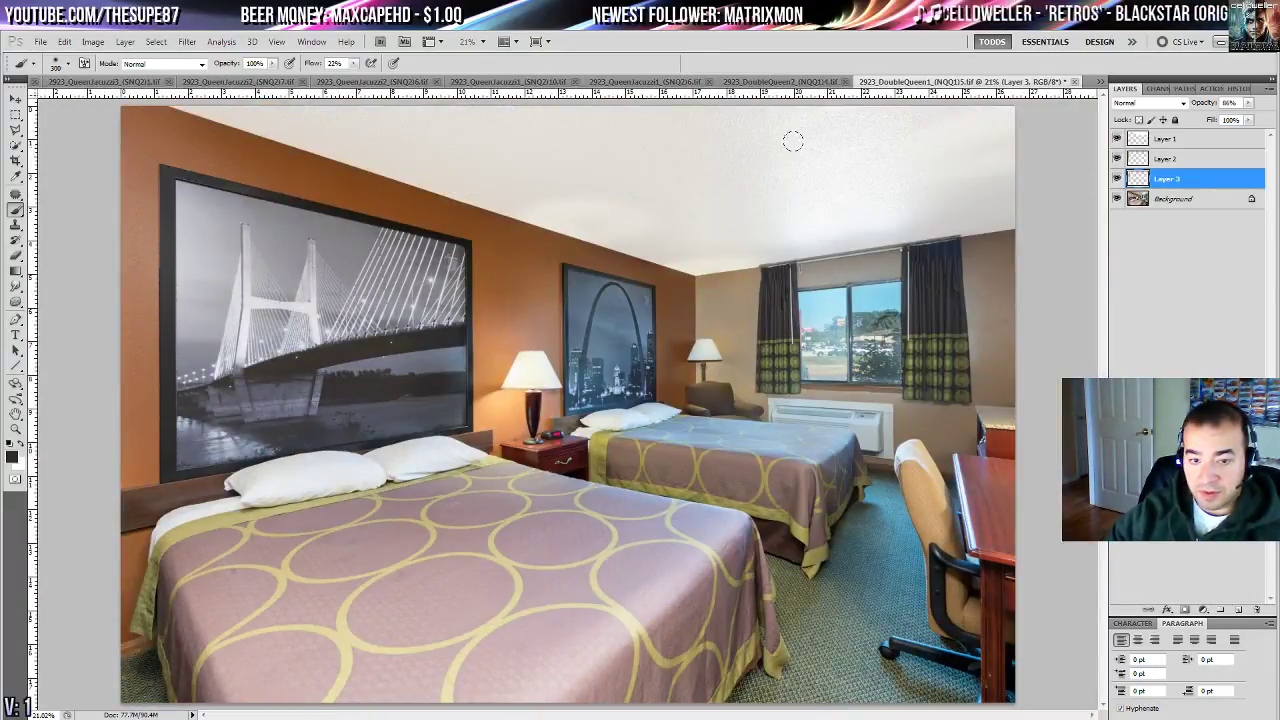
{"action": "left_click", "coordinate": [1118, 179]}
{"action": "left_click", "coordinate": [1118, 179]}
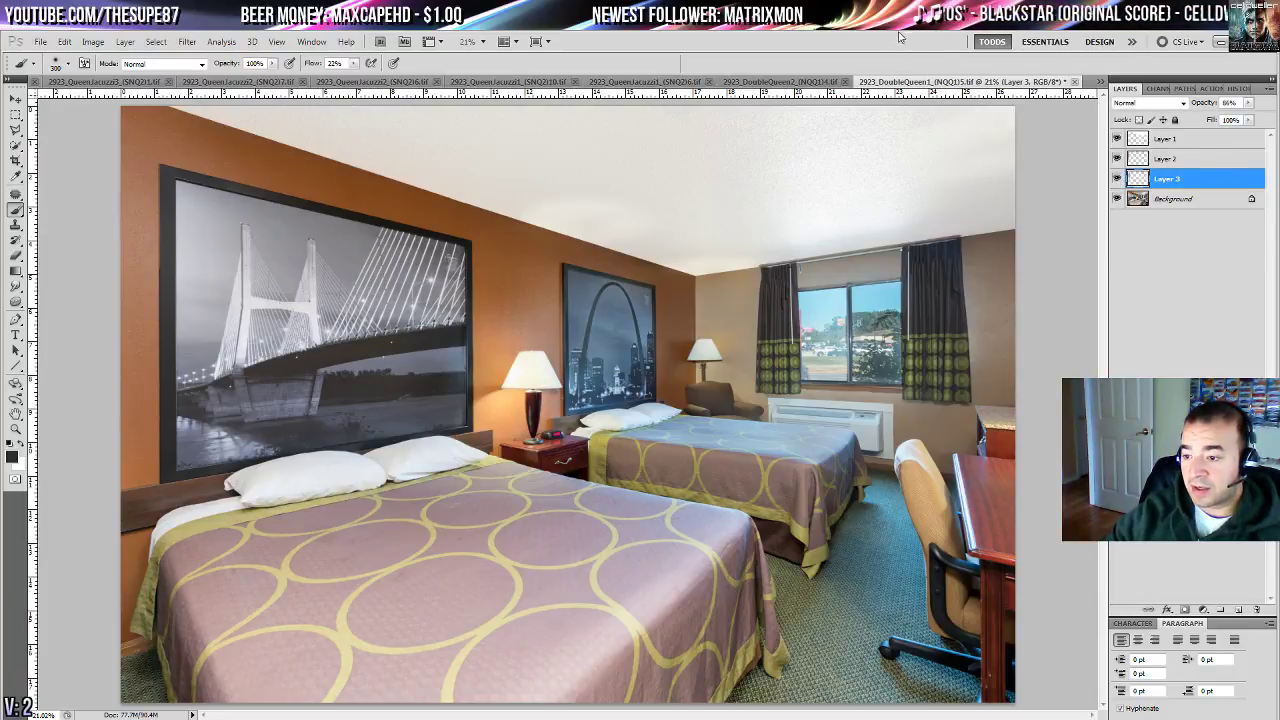
- Remove the blue cast from the framed bridge and arch pictures on the Background layer with the Sponge tool in Desaturate mode
{"action": "left_click", "coordinate": [15, 430]}
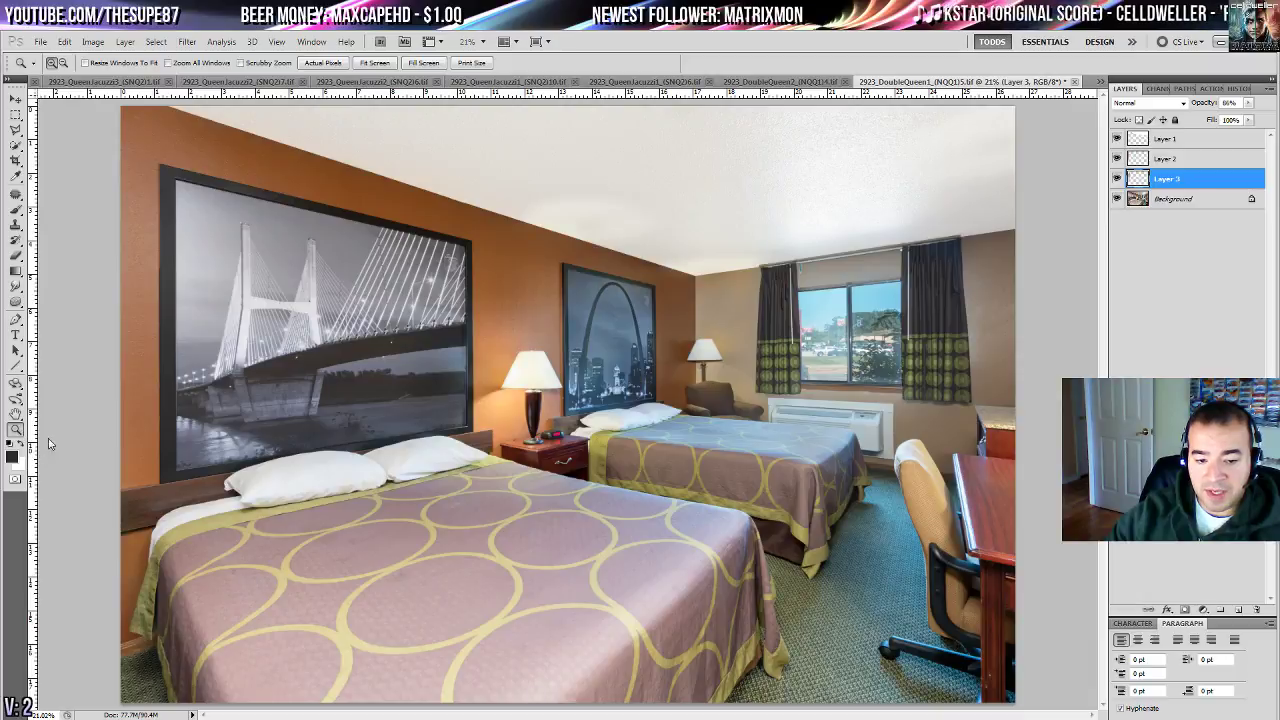
{"action": "key", "text": "ctrl+plus"}
{"action": "key", "text": "ctrl+plus"}
{"action": "left_click_drag", "start_coordinate": [236, 362], "coordinate": [503, 420]}
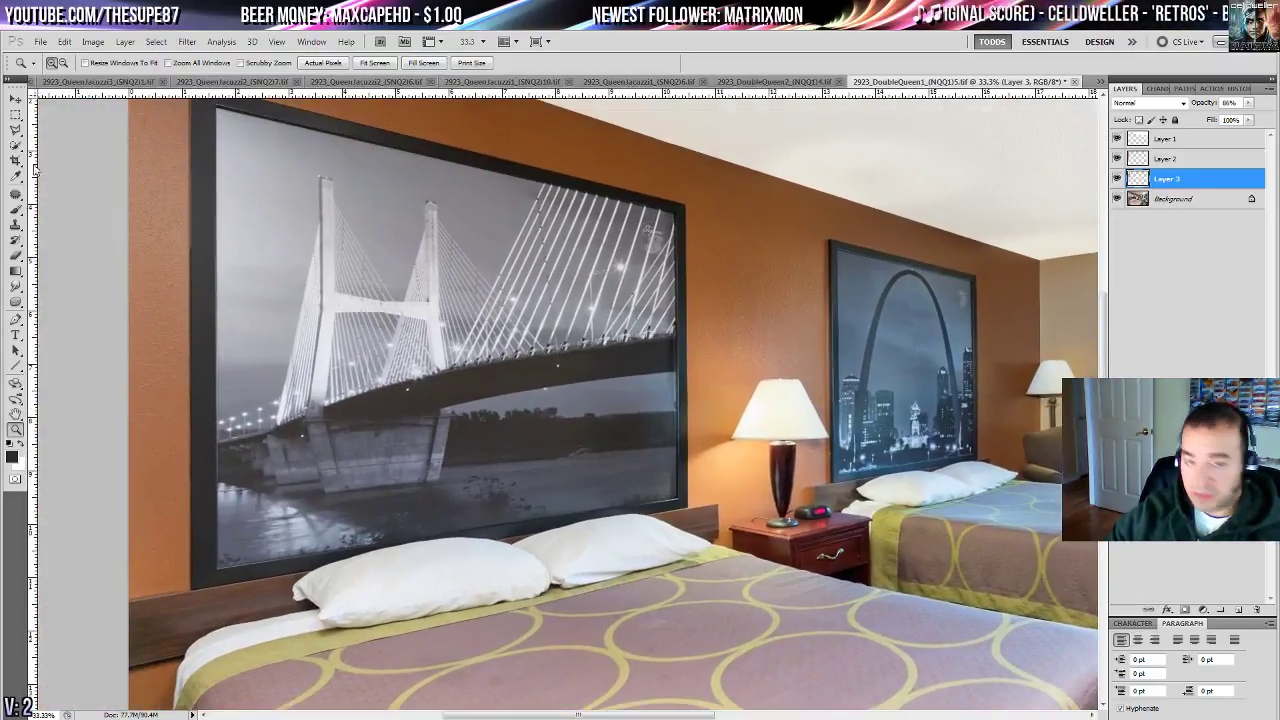
{"action": "left_click", "coordinate": [15, 302]}
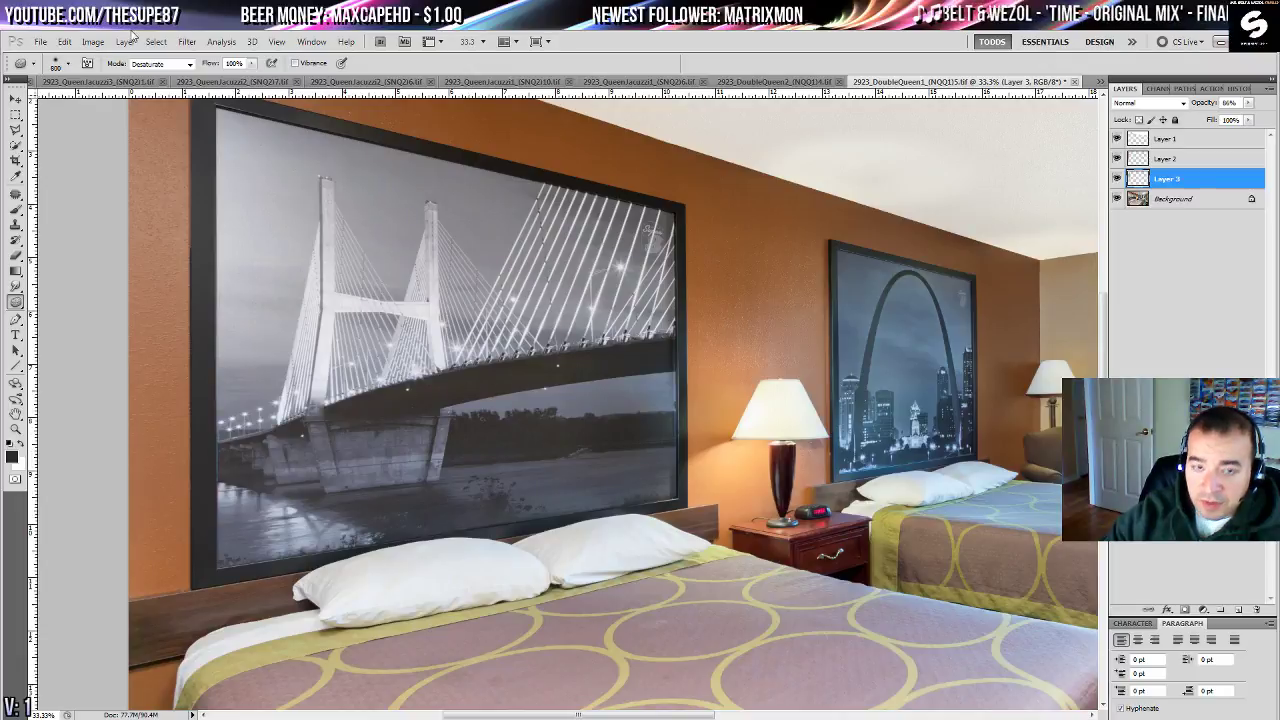
{"action": "left_click", "coordinate": [92, 41]}
{"action": "mouse_move", "coordinate": [122, 76]}
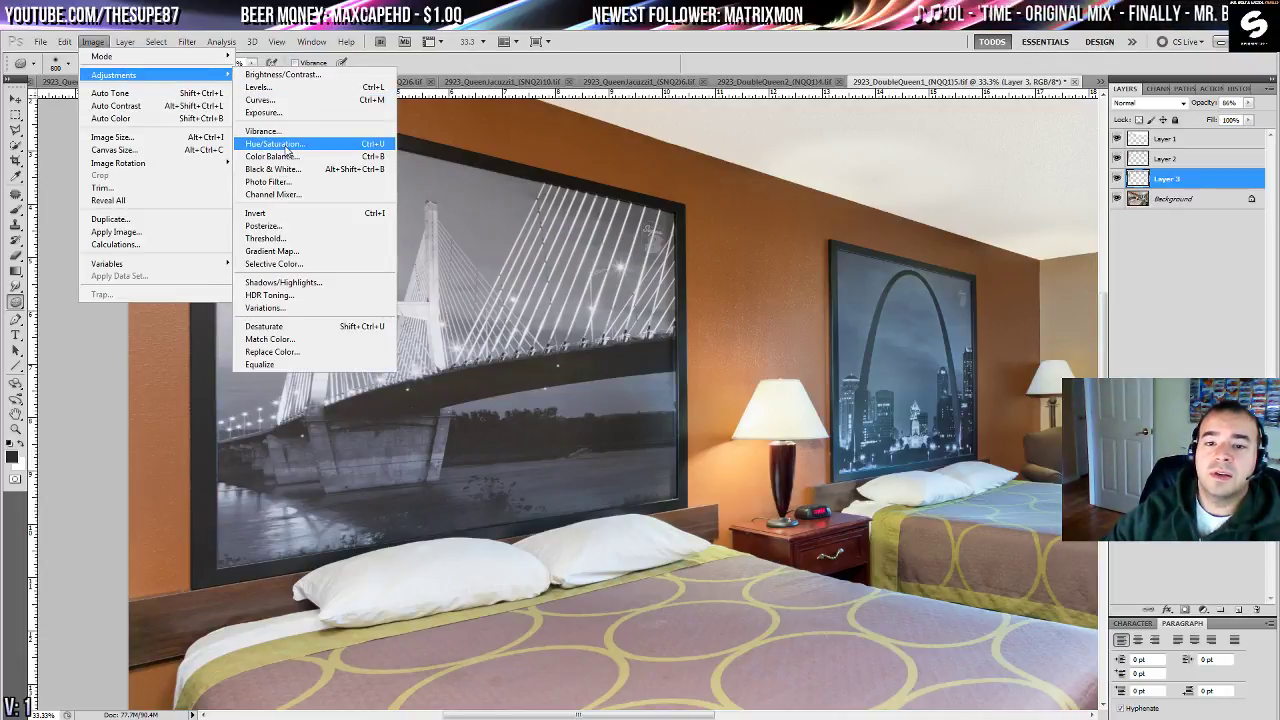
{"action": "left_click", "coordinate": [98, 41]}
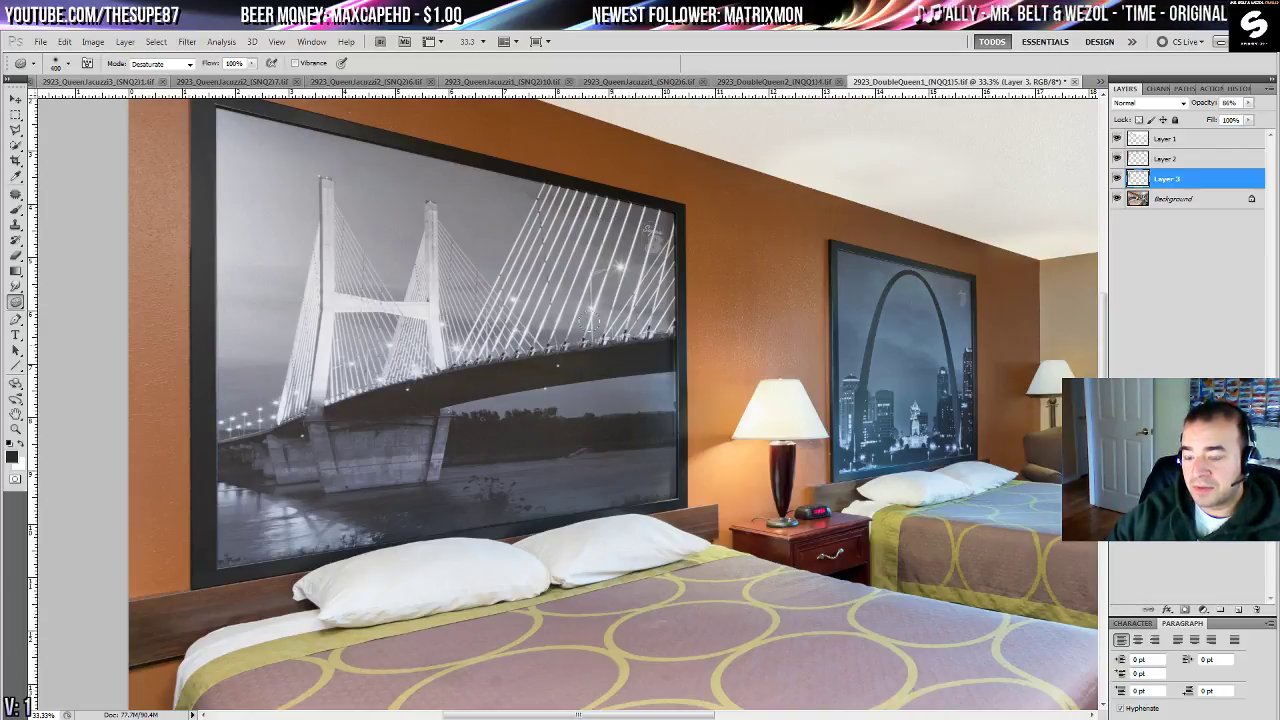
{"action": "left_click", "coordinate": [1205, 204]}
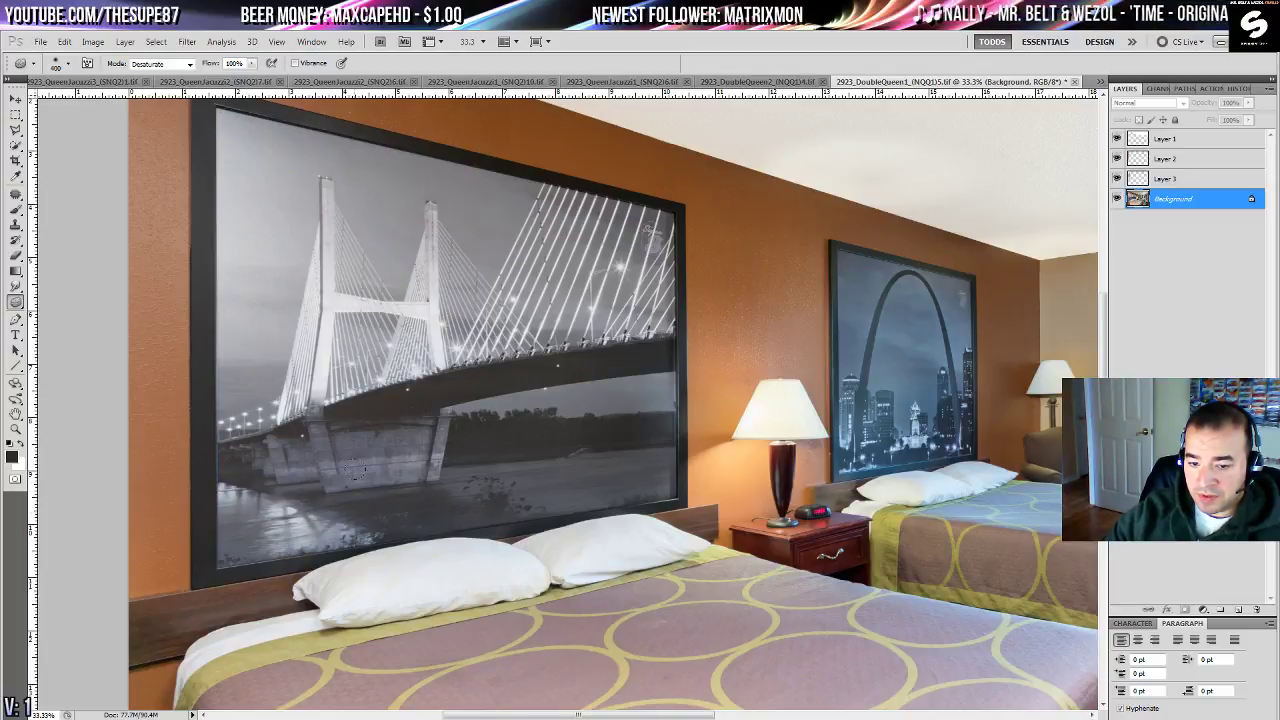
{"action": "left_click_drag", "start_coordinate": [734, 416], "coordinate": [434, 399]}
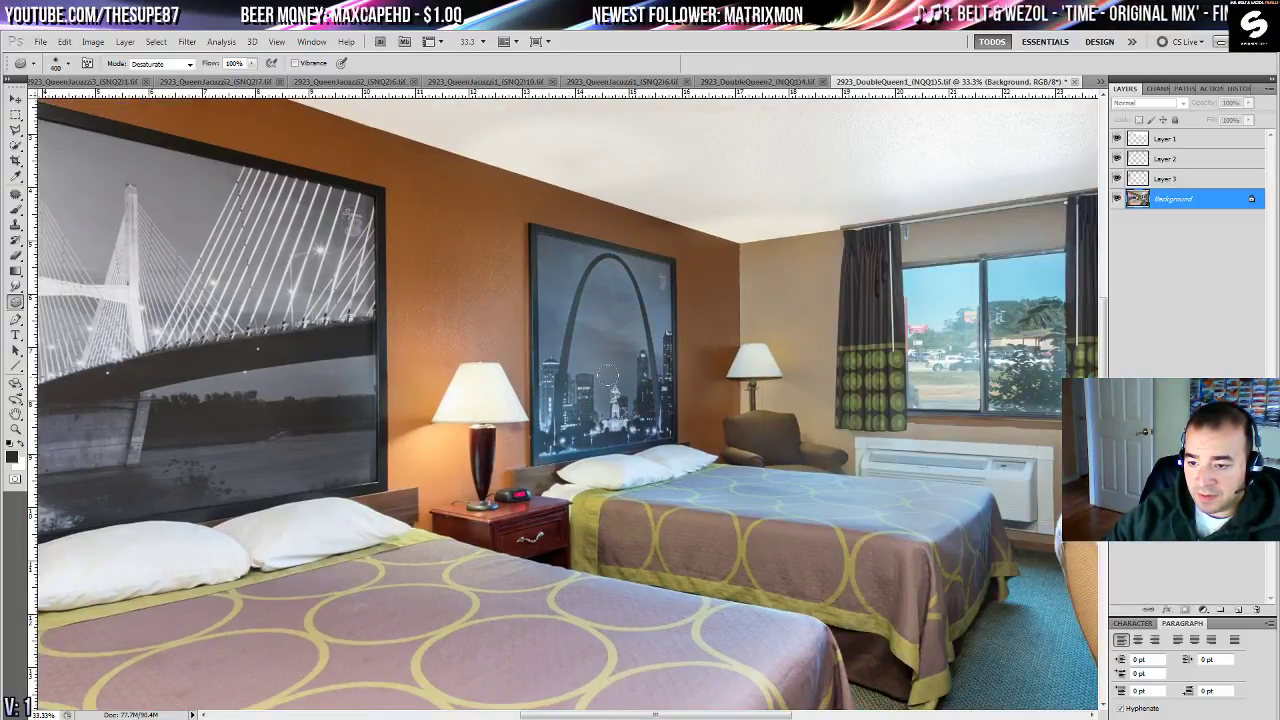
{"action": "scroll", "coordinate": [605, 320], "scroll_direction": "up", "scroll_amount": 2}
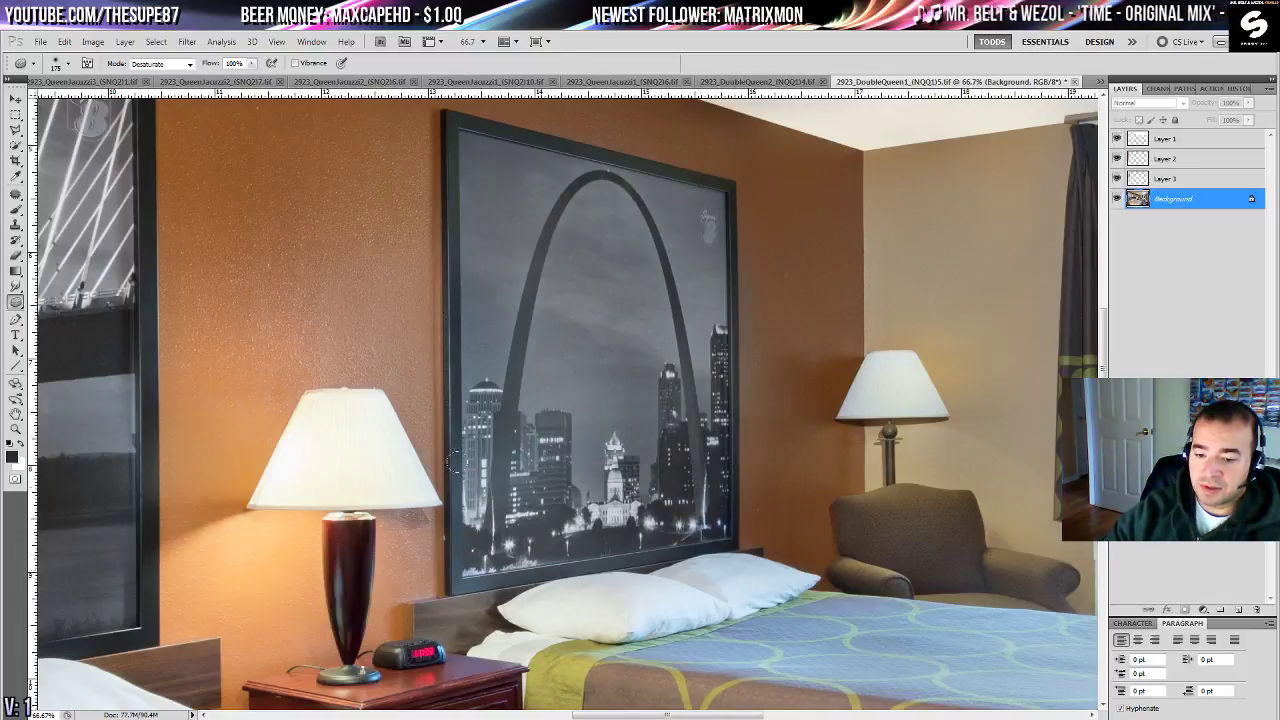
- Desaturate the blue window light on the far bed's bedspread with the Sponge tool
{"action": "left_click_drag", "start_coordinate": [578, 355], "coordinate": [551, 302]}
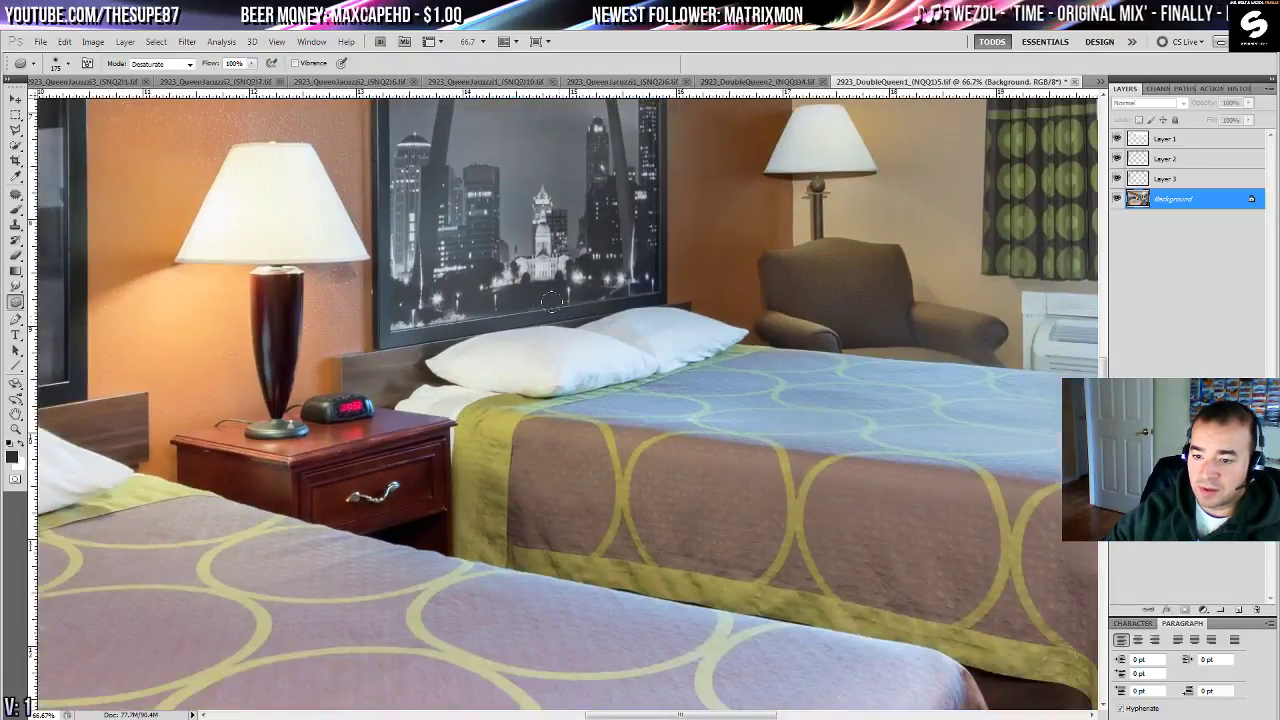
{"action": "left_click_drag", "start_coordinate": [592, 368], "coordinate": [211, 288]}
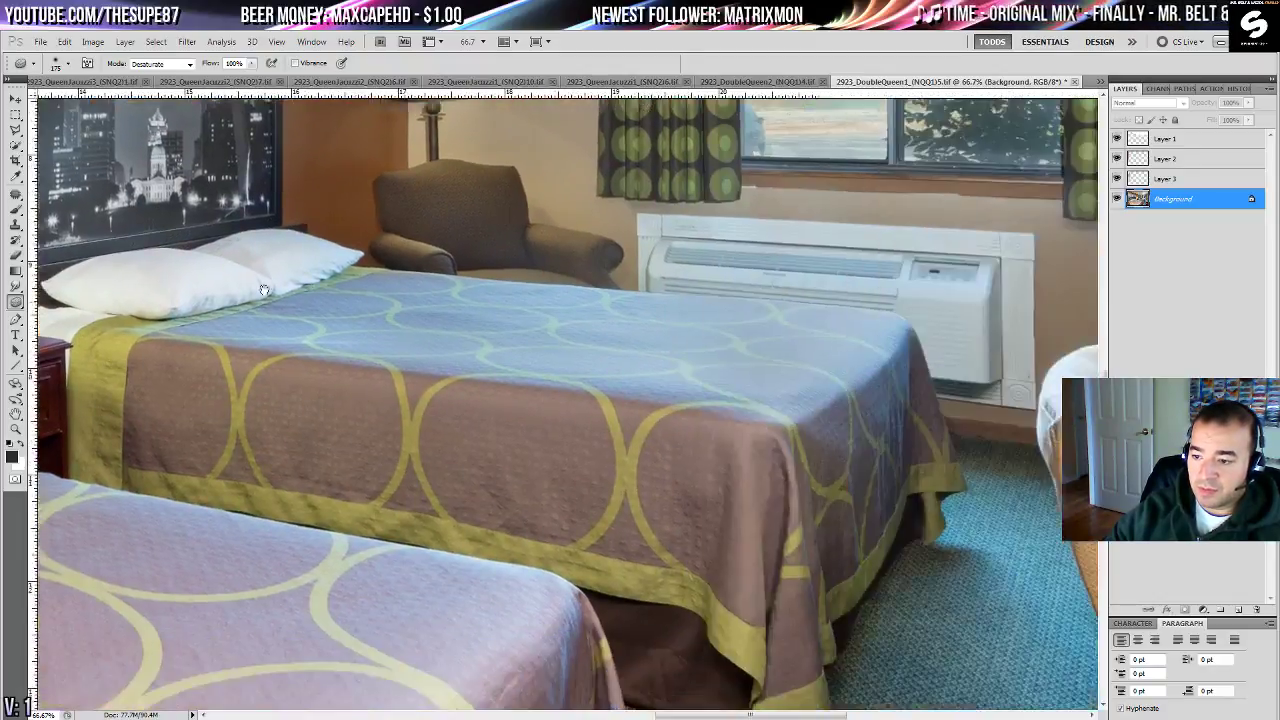
{"action": "key", "text": "bracketright"}
{"action": "key", "text": "bracketright"}
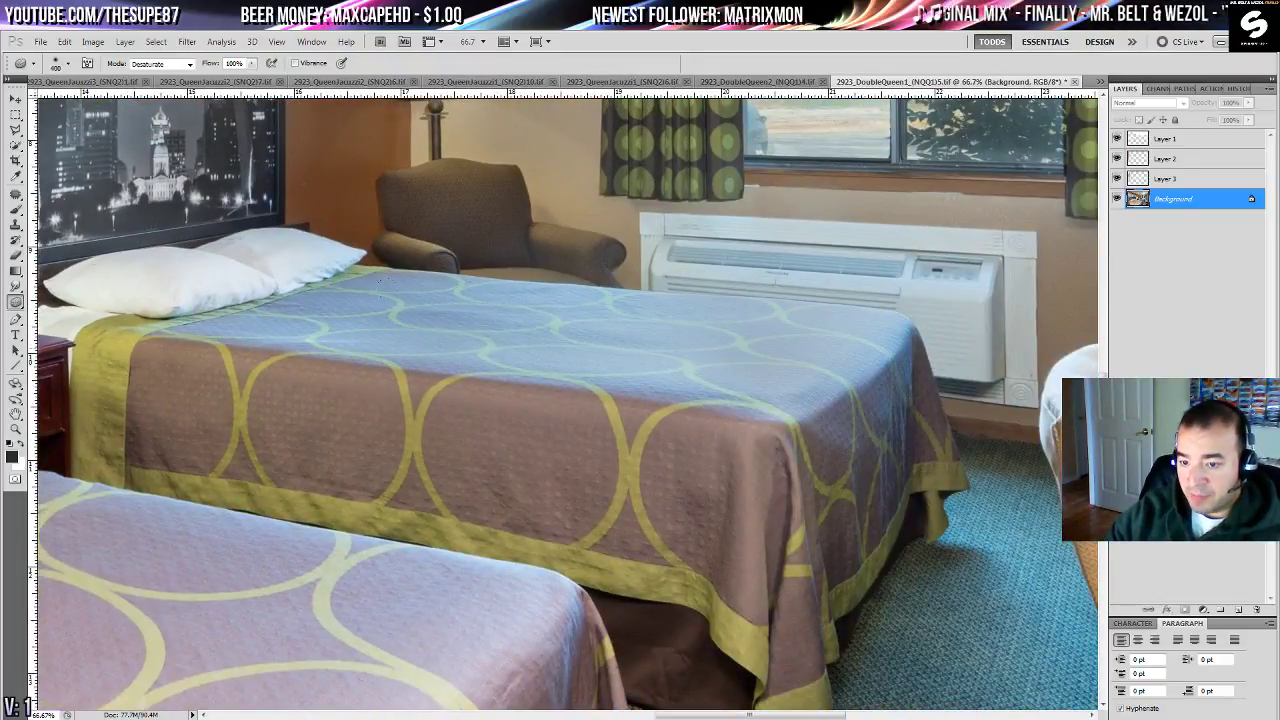
{"action": "left_click_drag", "start_coordinate": [384, 280], "coordinate": [525, 381]}
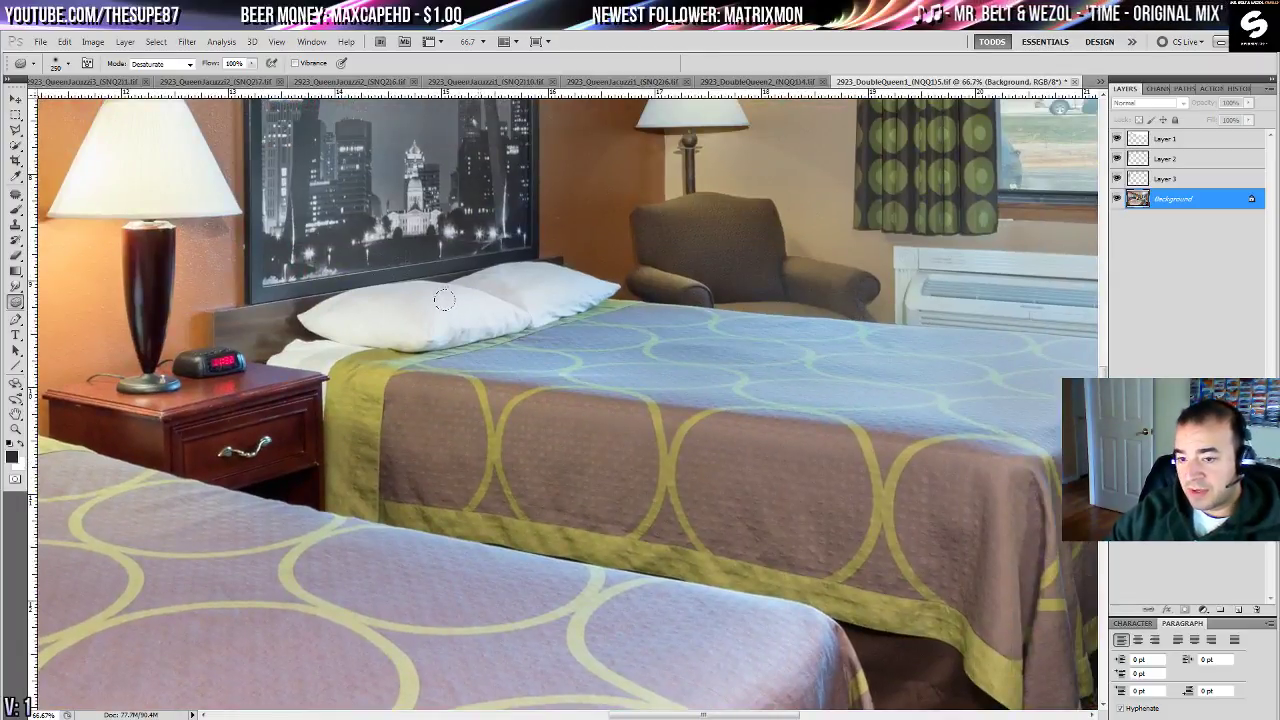
{"action": "left_click_drag", "start_coordinate": [1003, 372], "coordinate": [679, 384]}
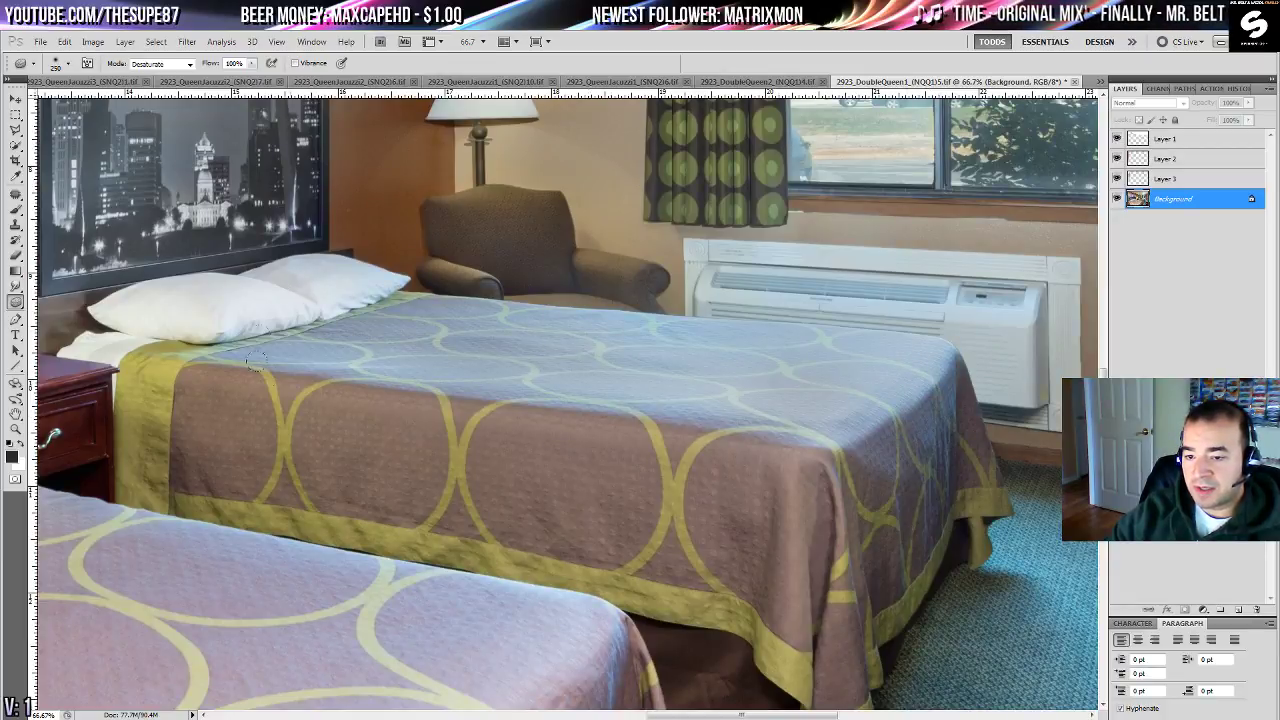
{"action": "left_click_drag", "start_coordinate": [631, 433], "coordinate": [604, 356]}
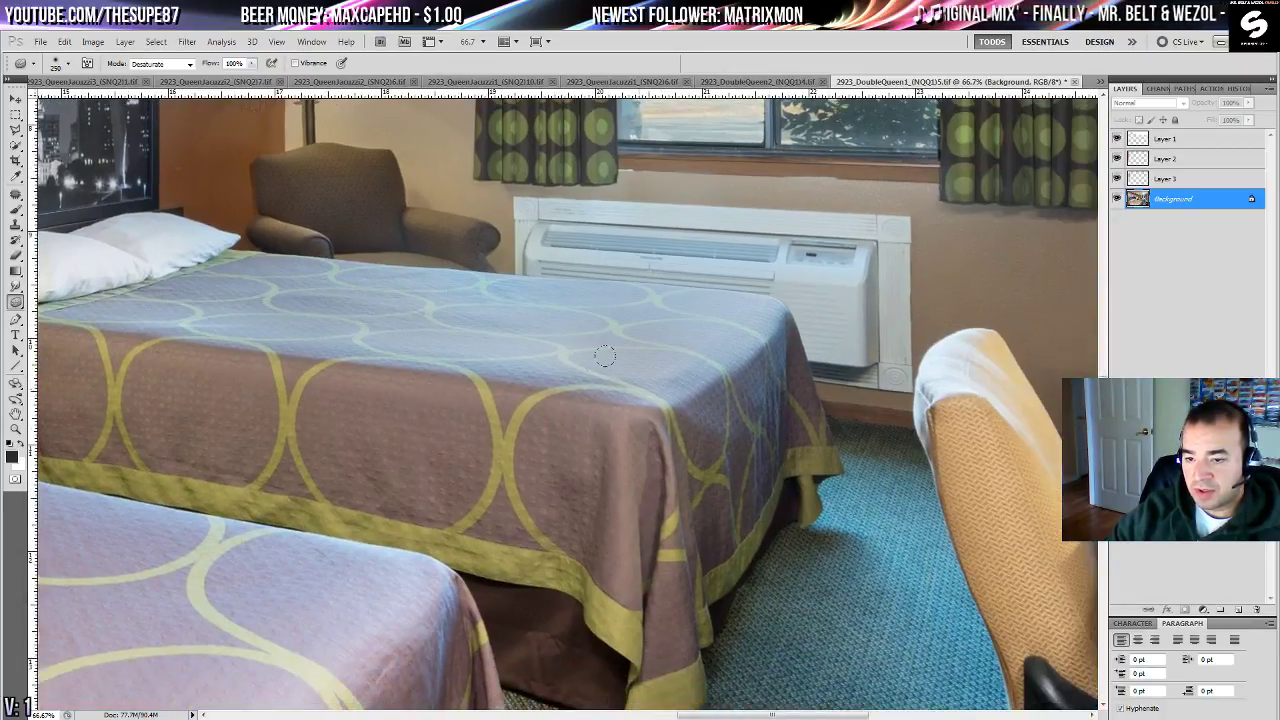
{"action": "key", "text": "ctrl+0"}
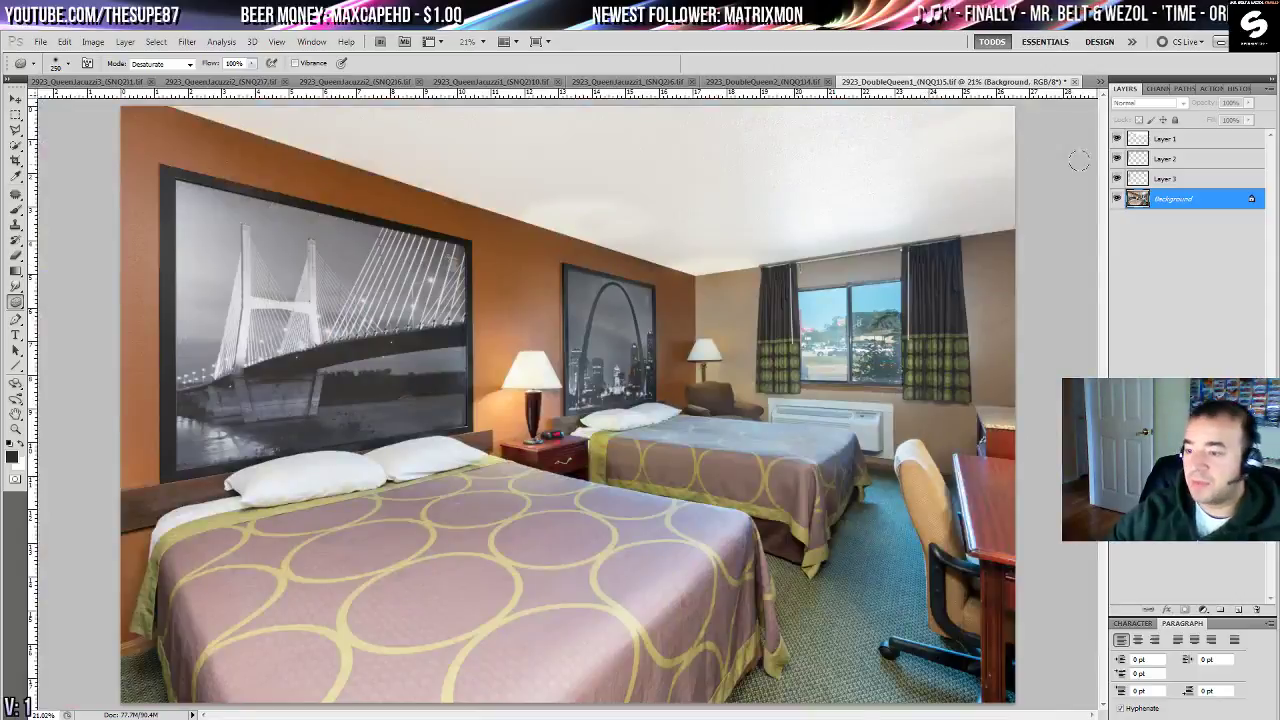
- Compare the retouched photo with its original snapshot in the history, then return to the latest Sponge Tool state
{"action": "left_click", "coordinate": [1238, 89]}
{"action": "left_click", "coordinate": [1224, 105]}
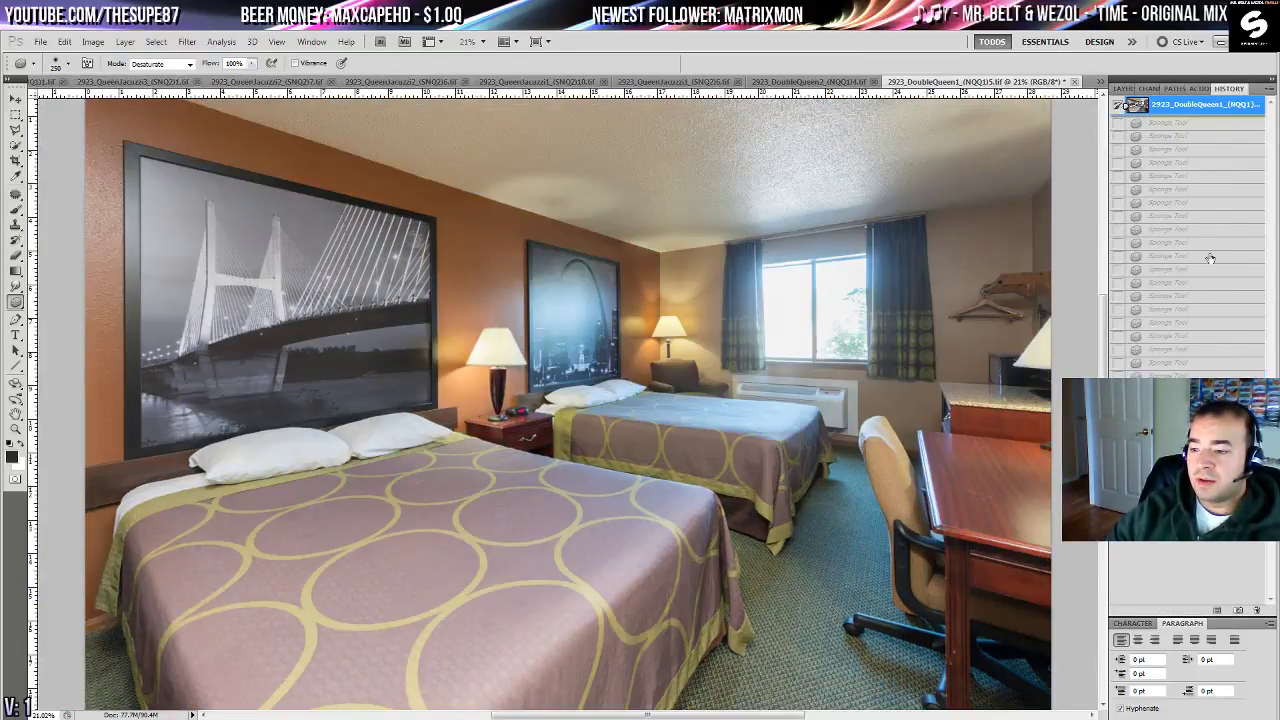
{"action": "left_click", "coordinate": [1197, 376]}
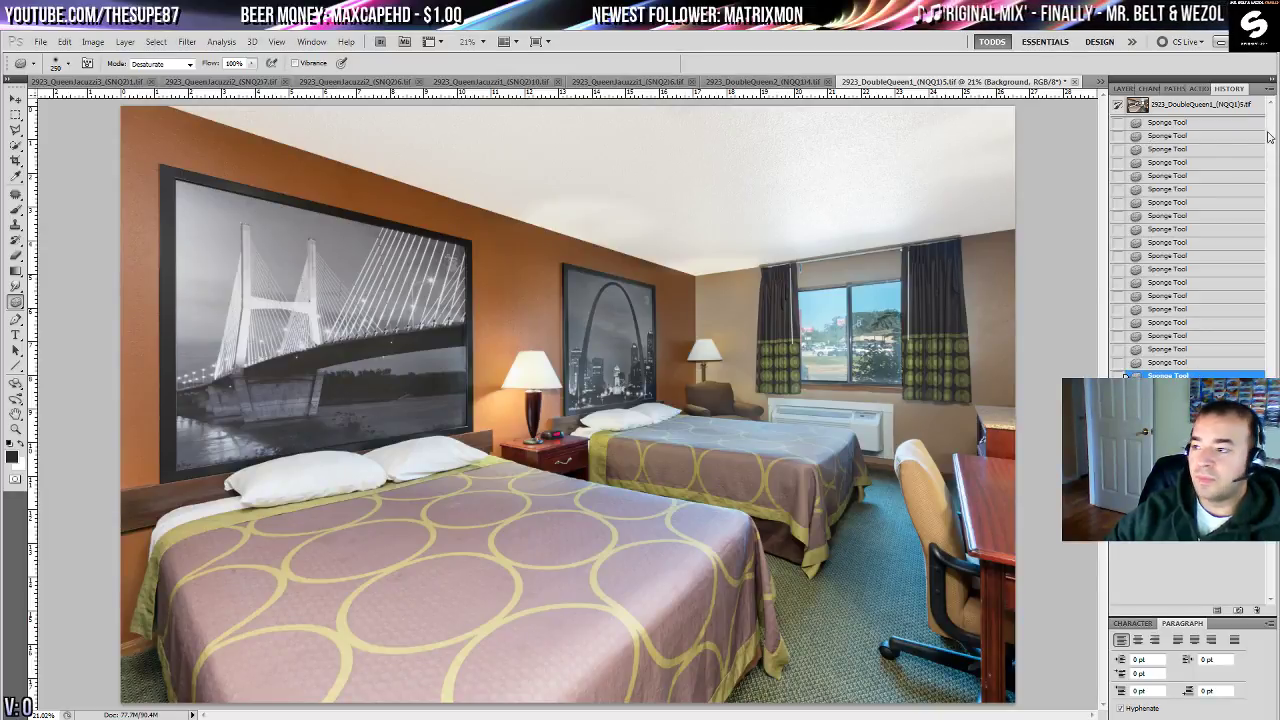
- Try to flatten the image into a single layer
{"action": "left_click", "coordinate": [1125, 89]}
{"action": "left_click", "coordinate": [1270, 89]}
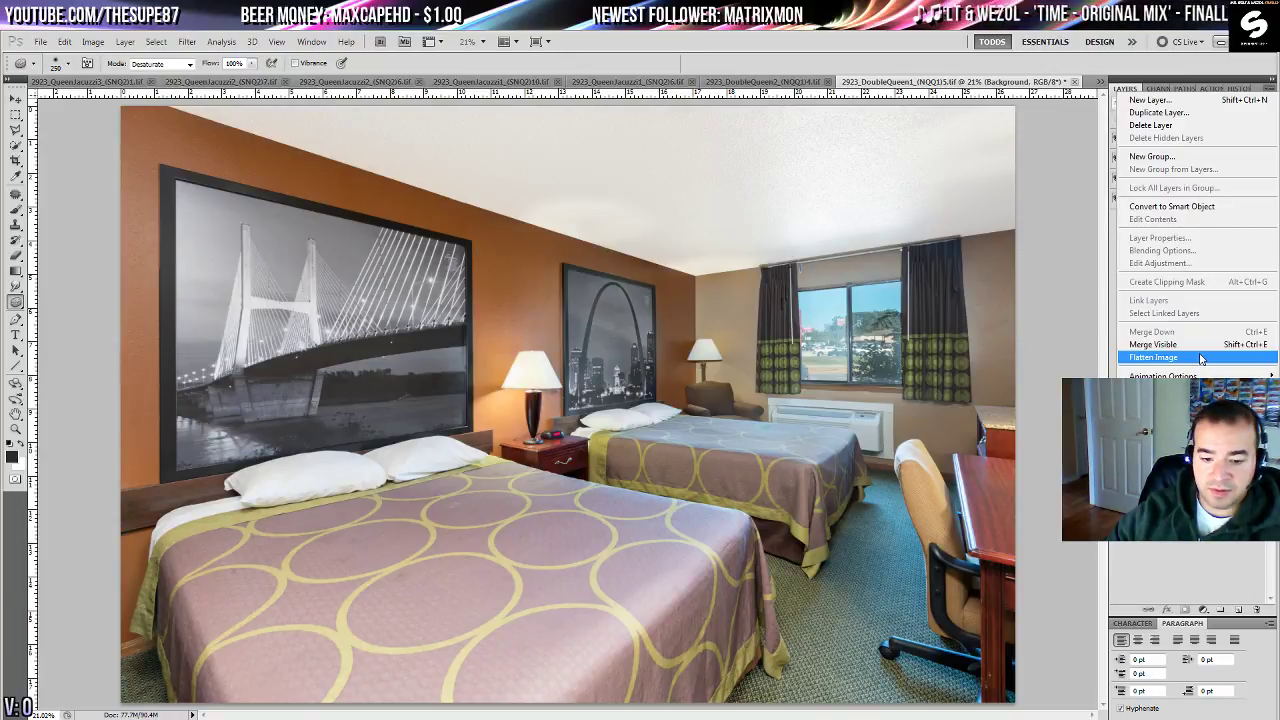
{"action": "left_click", "coordinate": [1201, 358]}
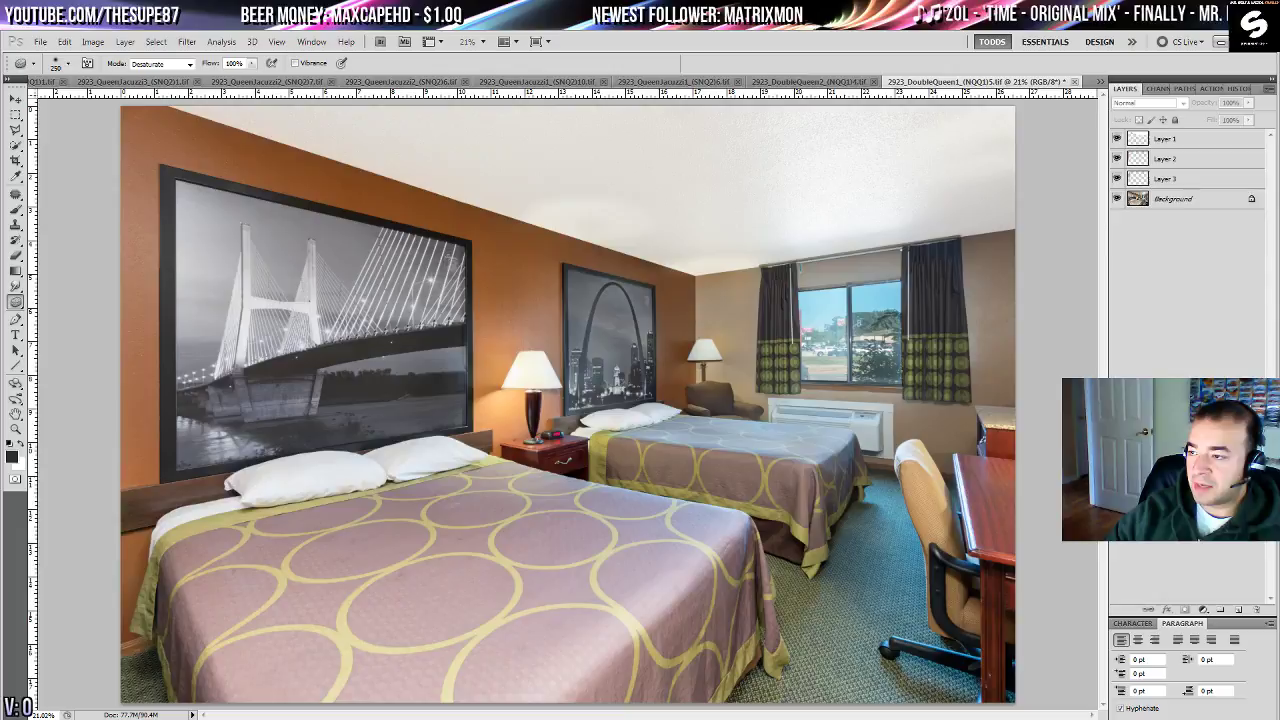
- Select the Background layer and patch the blemish in the near bedspread's oval beside the bed's outer edge
{"action": "left_click", "coordinate": [14, 429]}
{"action": "left_click", "coordinate": [262, 571]}
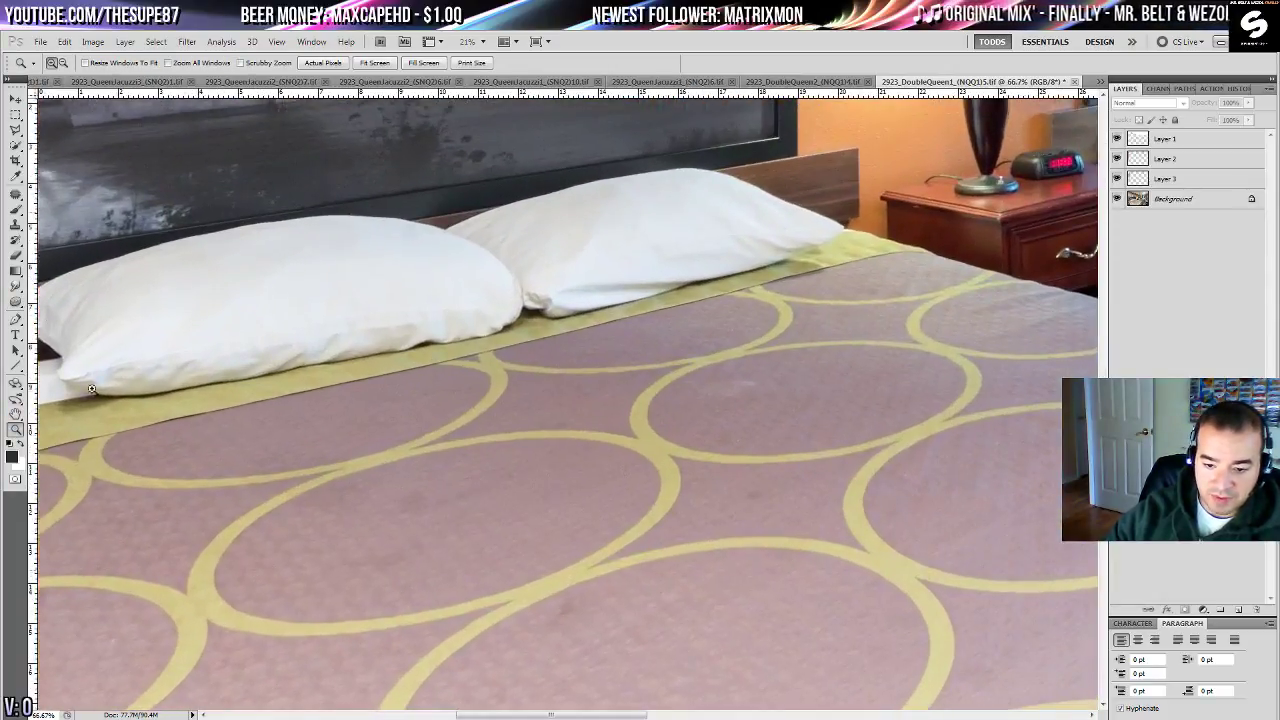
{"action": "left_click", "coordinate": [15, 194]}
{"action": "mouse_move", "coordinate": [58, 607]}
{"action": "left_mouse_down"}
{"action": "mouse_move", "coordinate": [420, 389]}
{"action": "mouse_move", "coordinate": [416, 425]}
{"action": "left_mouse_up"}
{"action": "left_click", "coordinate": [637, 296]}
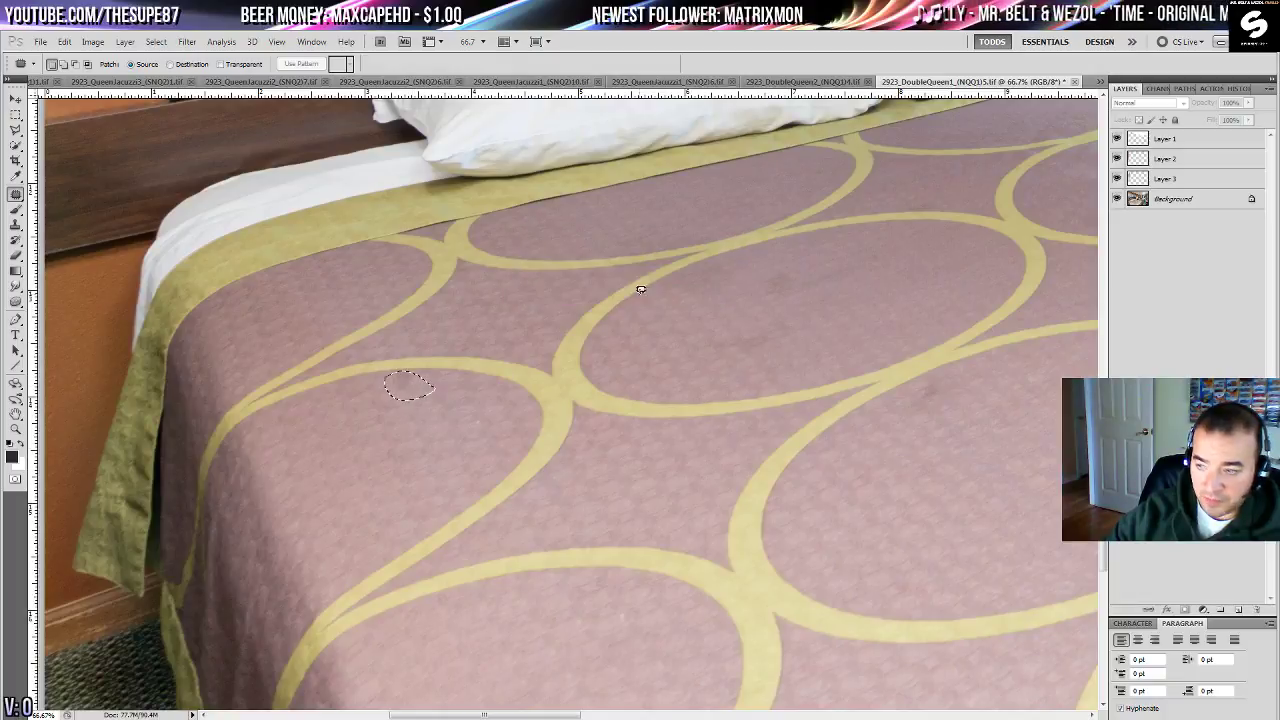
{"action": "left_click", "coordinate": [1175, 198]}
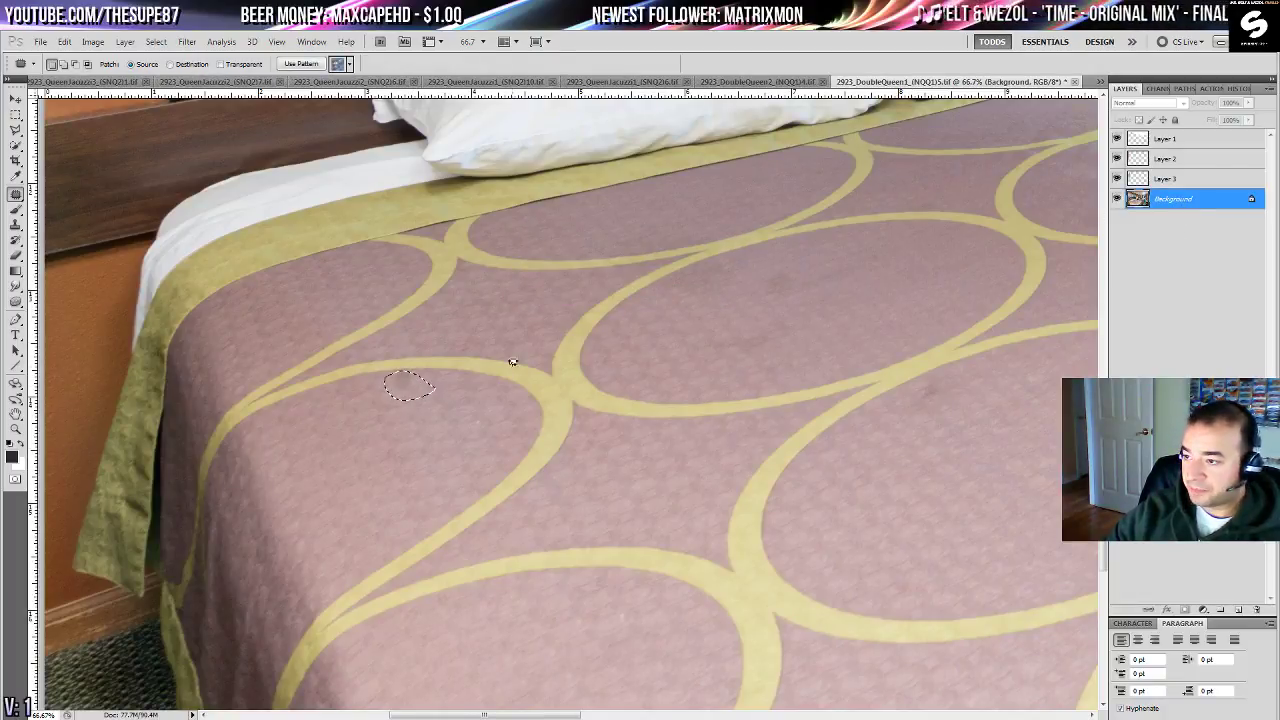
{"action": "left_click_drag", "start_coordinate": [413, 392], "coordinate": [428, 432]}
{"action": "key", "text": "ctrl+d"}
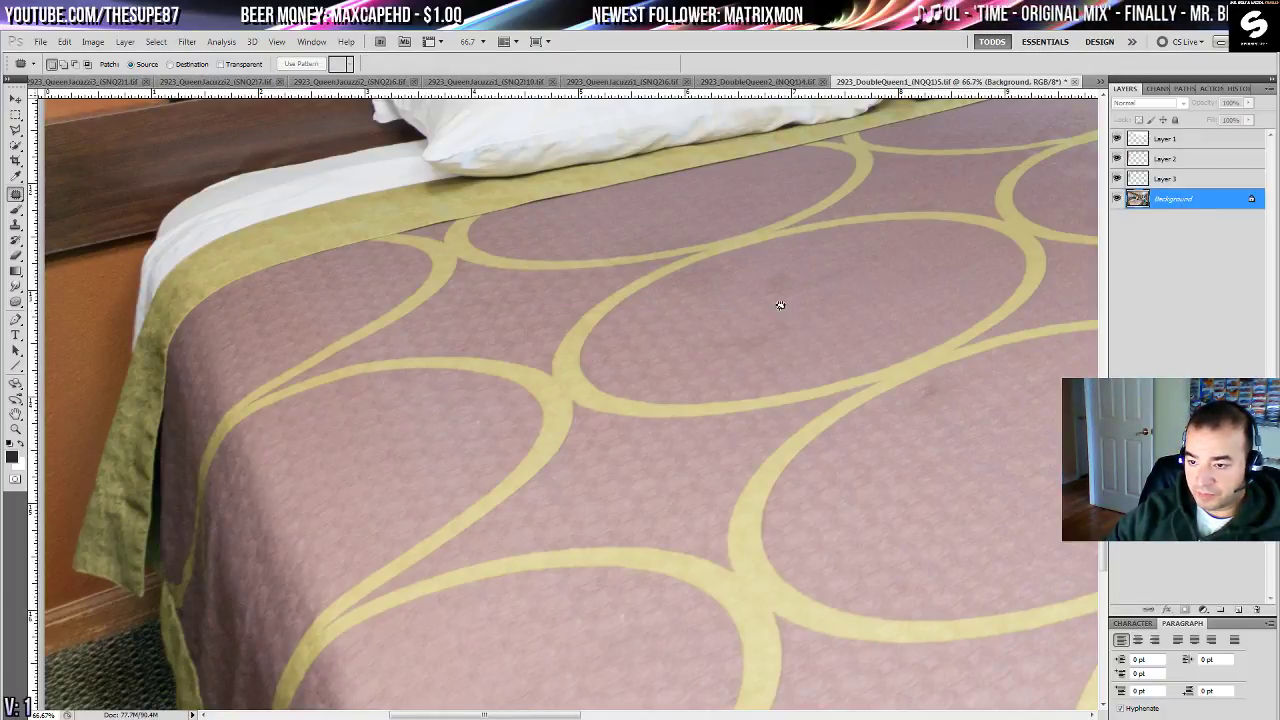
- Patch the dark stains inside the large oval below the pillows on the near bedspread
{"action": "mouse_move", "coordinate": [696, 349]}
{"action": "left_mouse_down"}
{"action": "mouse_move", "coordinate": [784, 333]}
{"action": "mouse_move", "coordinate": [766, 357]}
{"action": "mouse_move", "coordinate": [790, 336]}
{"action": "left_mouse_up"}
{"action": "key", "text": "ctrl+d"}
{"action": "mouse_move", "coordinate": [798, 275]}
{"action": "left_mouse_down"}
{"action": "mouse_move", "coordinate": [763, 285]}
{"action": "mouse_move", "coordinate": [876, 251]}
{"action": "left_mouse_up"}
{"action": "left_click_drag", "start_coordinate": [843, 300], "coordinate": [835, 325]}
{"action": "key", "text": "ctrl+d"}
{"action": "mouse_move", "coordinate": [951, 266]}
{"action": "left_mouse_down"}
{"action": "mouse_move", "coordinate": [935, 268]}
{"action": "mouse_move", "coordinate": [946, 296]}
{"action": "left_mouse_up"}
{"action": "key", "text": "ctrl+d"}
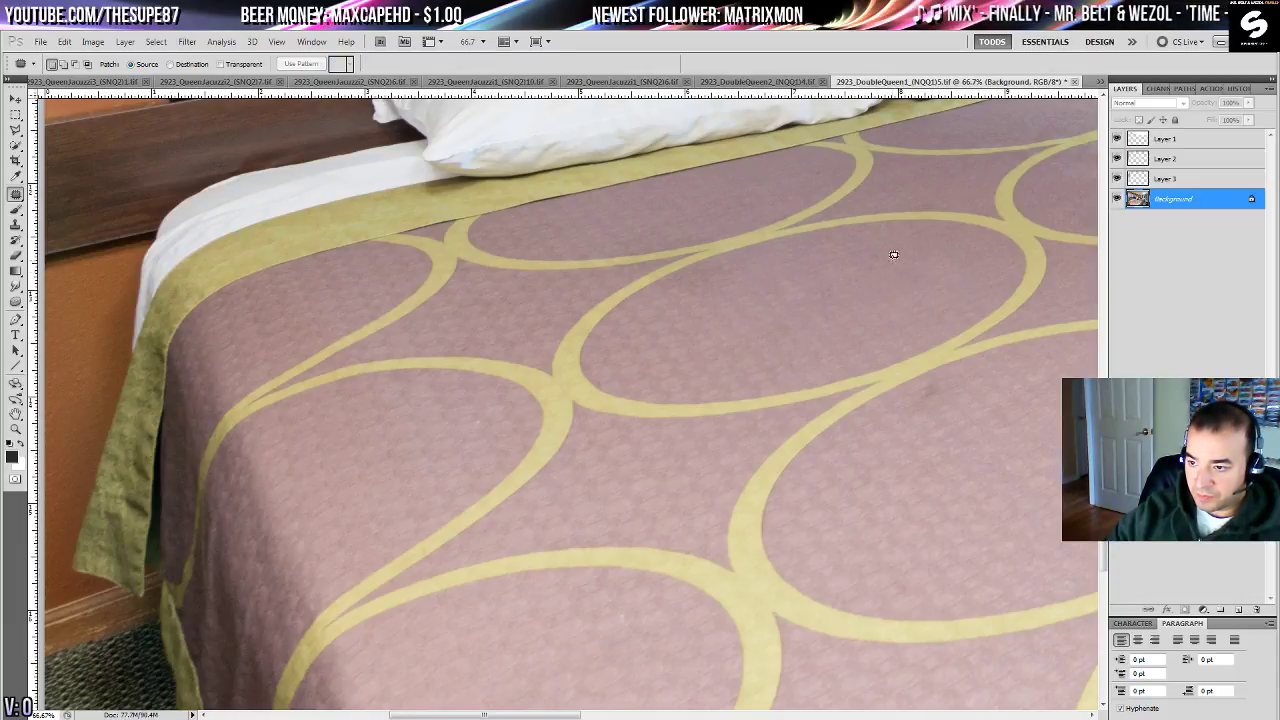
- Patch the remaining small blemishes in and around that oval, including those along its upper edge
{"action": "left_click_drag", "start_coordinate": [894, 255], "coordinate": [878, 255]}
{"action": "mouse_move", "coordinate": [940, 372]}
{"action": "left_mouse_down"}
{"action": "mouse_move", "coordinate": [903, 412]}
{"action": "mouse_move", "coordinate": [950, 372]}
{"action": "mouse_move", "coordinate": [1018, 385]}
{"action": "mouse_move", "coordinate": [432, 335]}
{"action": "mouse_move", "coordinate": [446, 354]}
{"action": "mouse_move", "coordinate": [411, 330]}
{"action": "left_mouse_up"}
{"action": "key", "text": "ctrl+d"}
{"action": "left_click_drag", "start_coordinate": [404, 230], "coordinate": [404, 240]}
{"action": "left_click_drag", "start_coordinate": [400, 243], "coordinate": [689, 317]}
{"action": "key", "text": "ctrl+d"}
{"action": "left_click_drag", "start_coordinate": [541, 431], "coordinate": [694, 231]}
{"action": "left_click_drag", "start_coordinate": [340, 142], "coordinate": [470, 292]}
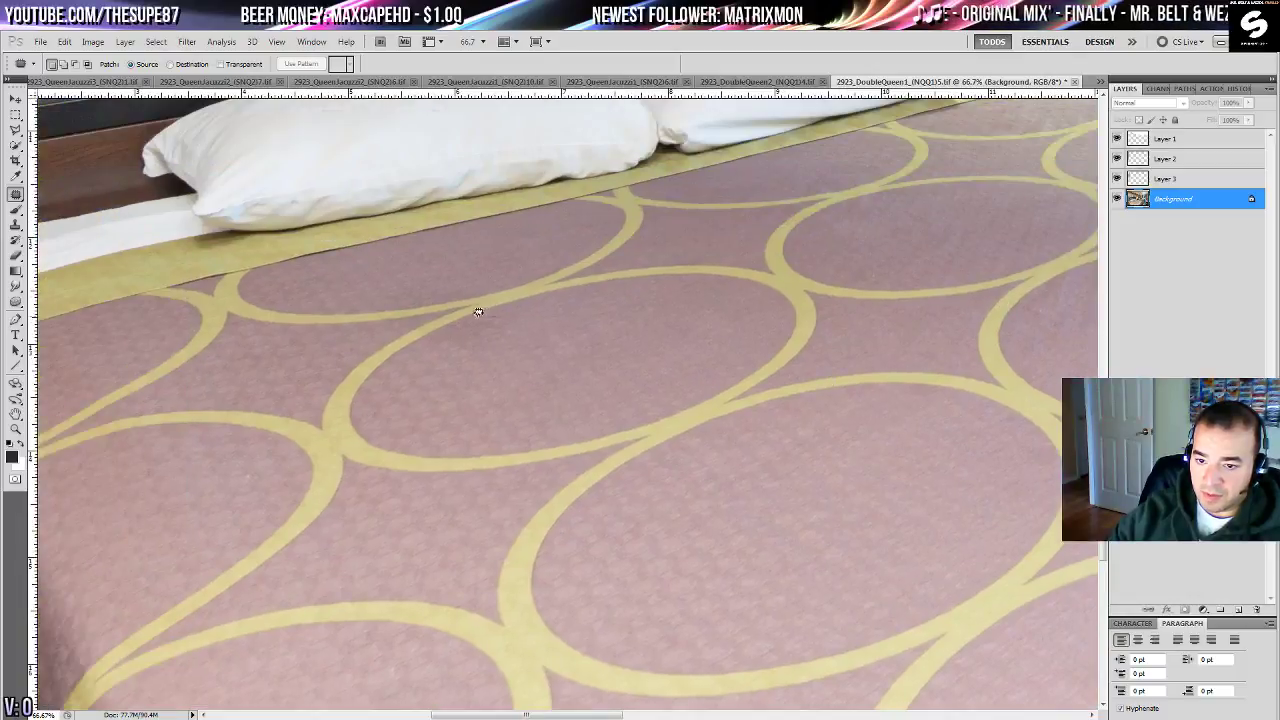
{"action": "left_click_drag", "start_coordinate": [515, 328], "coordinate": [500, 320]}
{"action": "left_click_drag", "start_coordinate": [488, 336], "coordinate": [516, 398]}
{"action": "key", "text": "ctrl+d"}
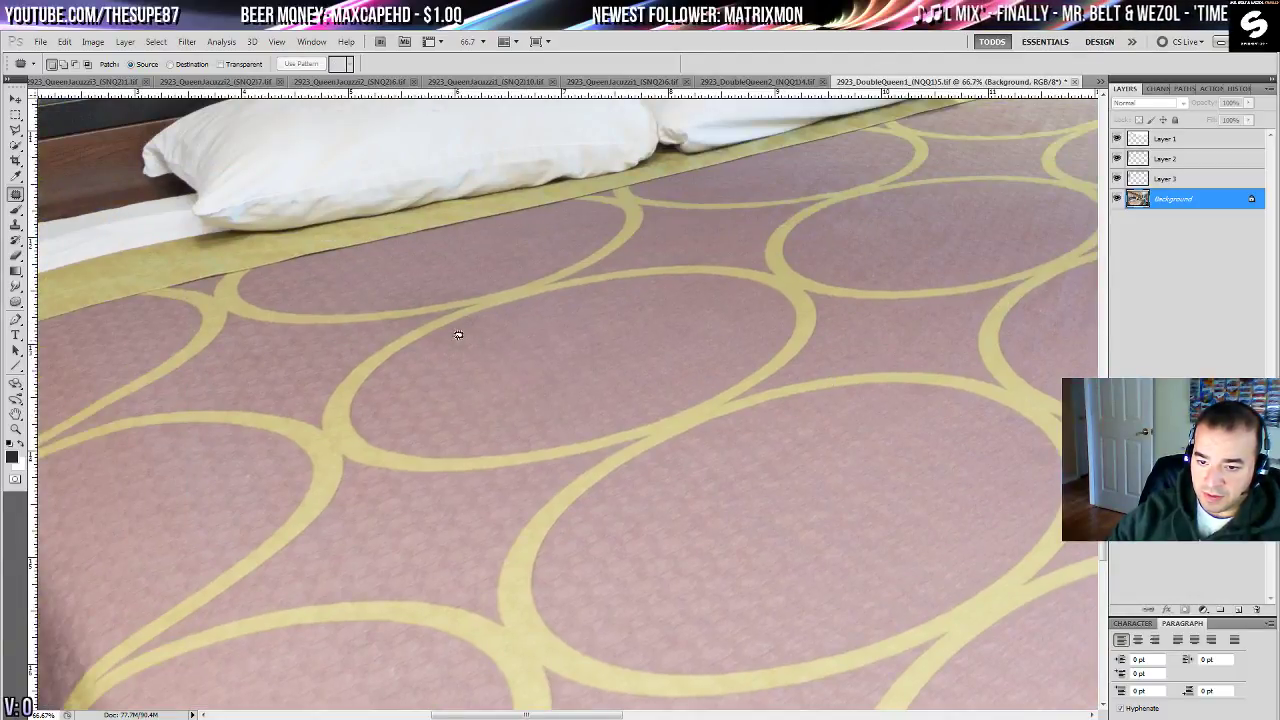
{"action": "left_click_drag", "start_coordinate": [484, 330], "coordinate": [450, 334]}
{"action": "left_click_drag", "start_coordinate": [452, 346], "coordinate": [437, 390]}
{"action": "key", "text": "ctrl+d"}
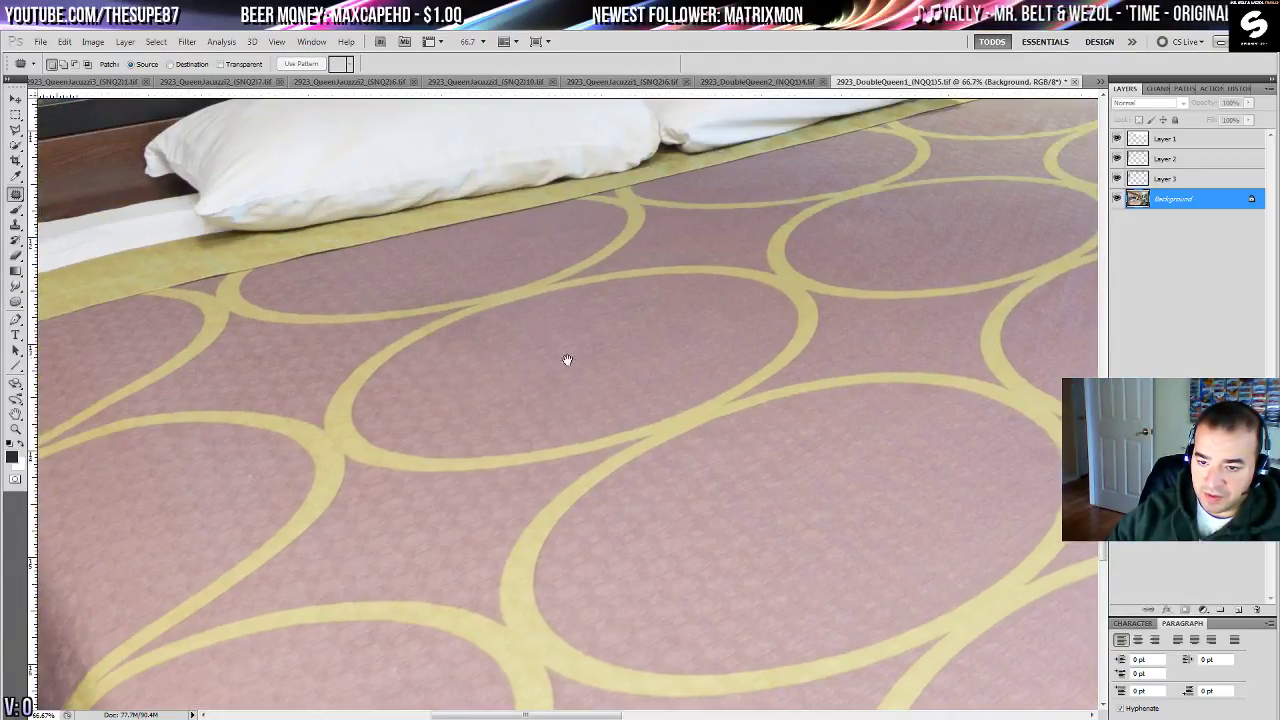
- Patch the creases on the near bed's pillow closest to the nightstand
{"action": "left_click_drag", "start_coordinate": [466, 268], "coordinate": [331, 351]}
{"action": "mouse_move", "coordinate": [1000, 405]}
{"action": "left_mouse_down"}
{"action": "mouse_move", "coordinate": [755, 469]}
{"action": "mouse_move", "coordinate": [887, 531]}
{"action": "left_mouse_up"}
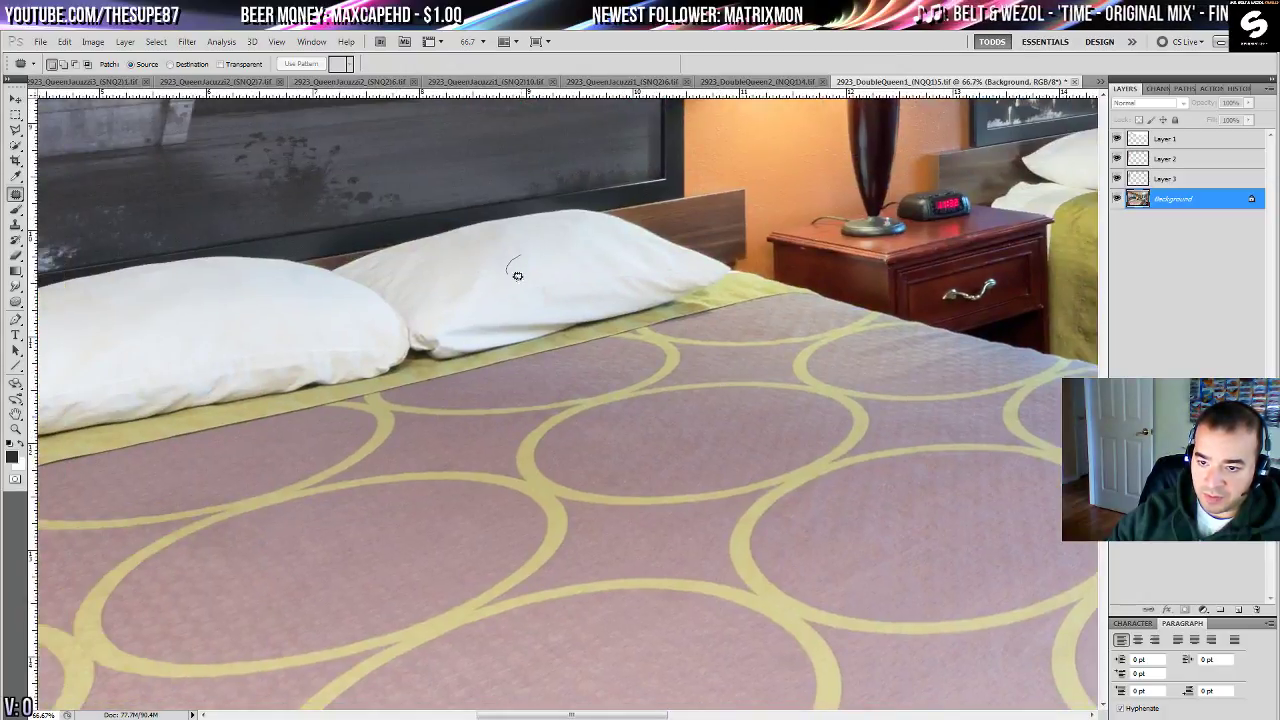
{"action": "mouse_move", "coordinate": [518, 276]}
{"action": "left_mouse_down"}
{"action": "mouse_move", "coordinate": [604, 245]}
{"action": "mouse_move", "coordinate": [460, 269]}
{"action": "mouse_move", "coordinate": [532, 263]}
{"action": "left_mouse_up"}
{"action": "key", "text": "ctrl+d"}
{"action": "left_click_drag", "start_coordinate": [505, 272], "coordinate": [579, 245]}
{"action": "key", "text": "ctrl+d"}
- Patch the blemish on the near bedspread's half facing the far bed
{"action": "left_click_drag", "start_coordinate": [983, 449], "coordinate": [474, 286]}
{"action": "left_click_drag", "start_coordinate": [486, 290], "coordinate": [446, 281]}
{"action": "key", "text": "ctrl+d"}
{"action": "mouse_move", "coordinate": [514, 333]}
{"action": "left_mouse_down"}
{"action": "mouse_move", "coordinate": [254, 183]}
{"action": "mouse_move", "coordinate": [178, 157]}
{"action": "left_mouse_up"}
{"action": "left_click_drag", "start_coordinate": [500, 276], "coordinate": [401, 580]}
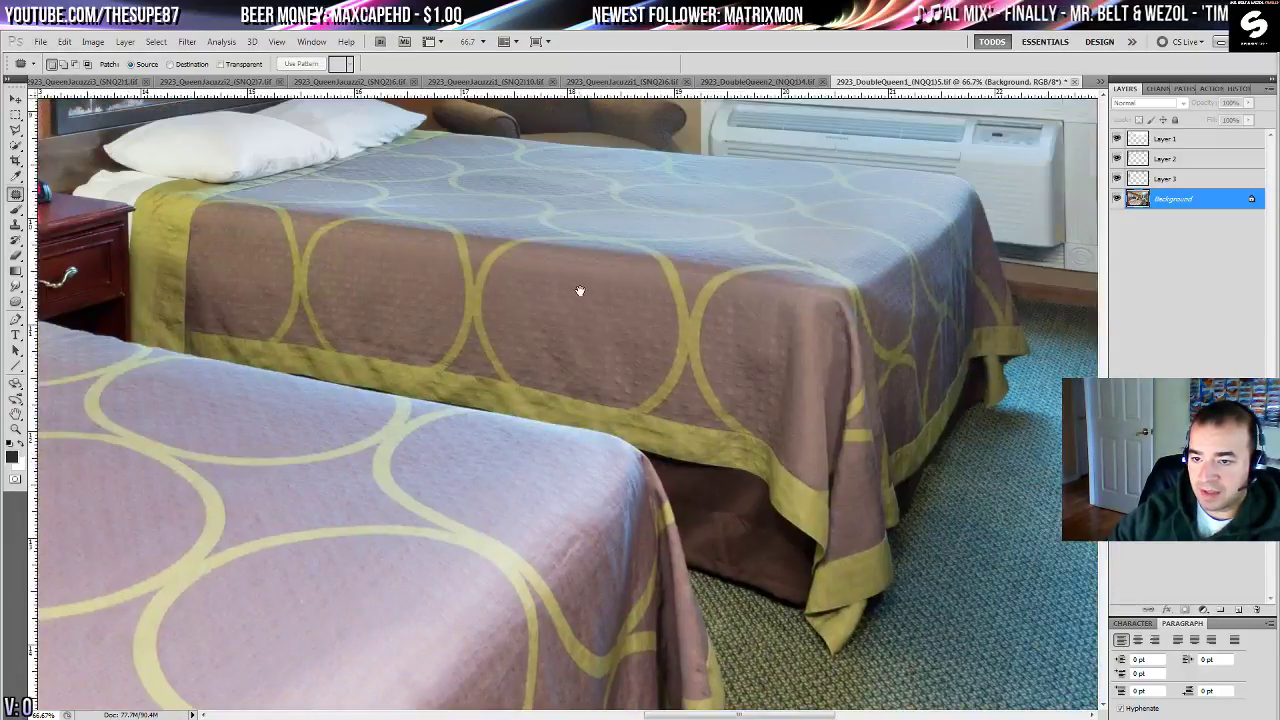
{"action": "left_click_drag", "start_coordinate": [389, 343], "coordinate": [814, 408]}
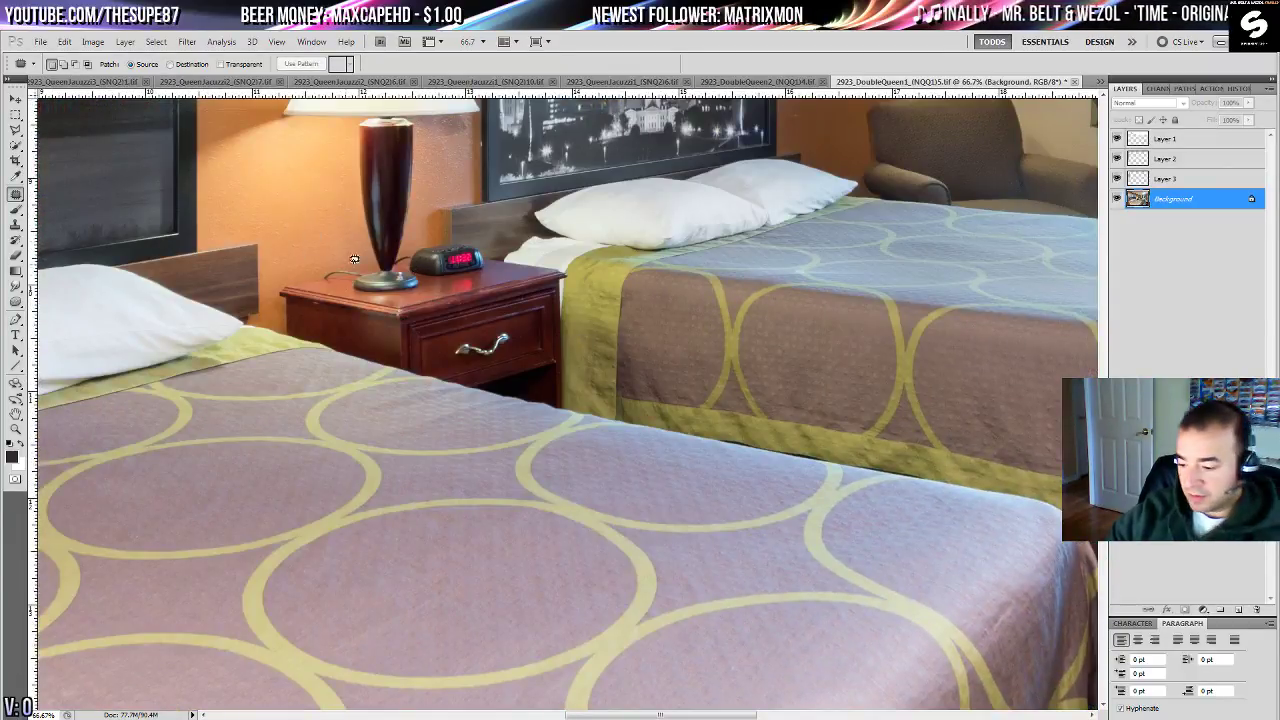
- Patch out the alarm clock's lit red digits and their red reflection on the nightstand
{"action": "key", "text": "ctrl+plus"}
{"action": "left_click_drag", "start_coordinate": [348, 148], "coordinate": [393, 327]}
{"action": "key", "text": "ctrl+plus"}
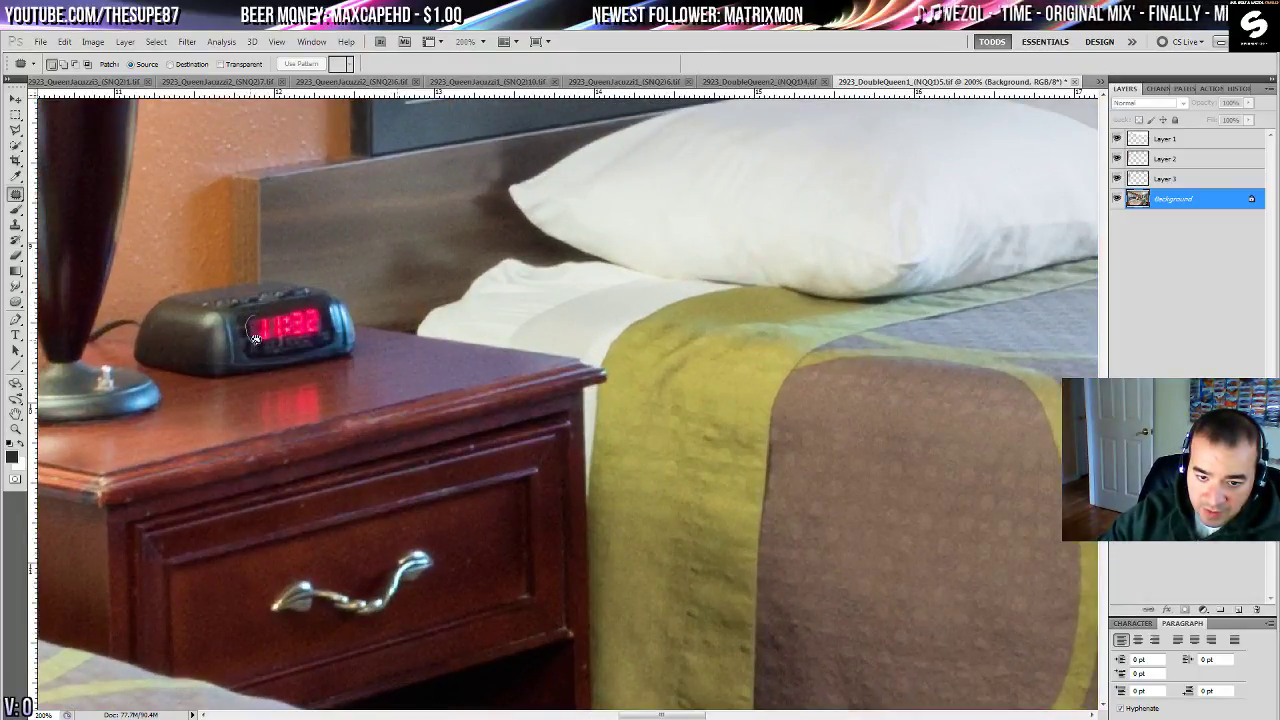
{"action": "mouse_move", "coordinate": [256, 339]}
{"action": "left_mouse_down"}
{"action": "mouse_move", "coordinate": [326, 318]}
{"action": "mouse_move", "coordinate": [262, 314]}
{"action": "mouse_move", "coordinate": [350, 232]}
{"action": "left_mouse_up"}
{"action": "key", "text": "ctrl+d"}
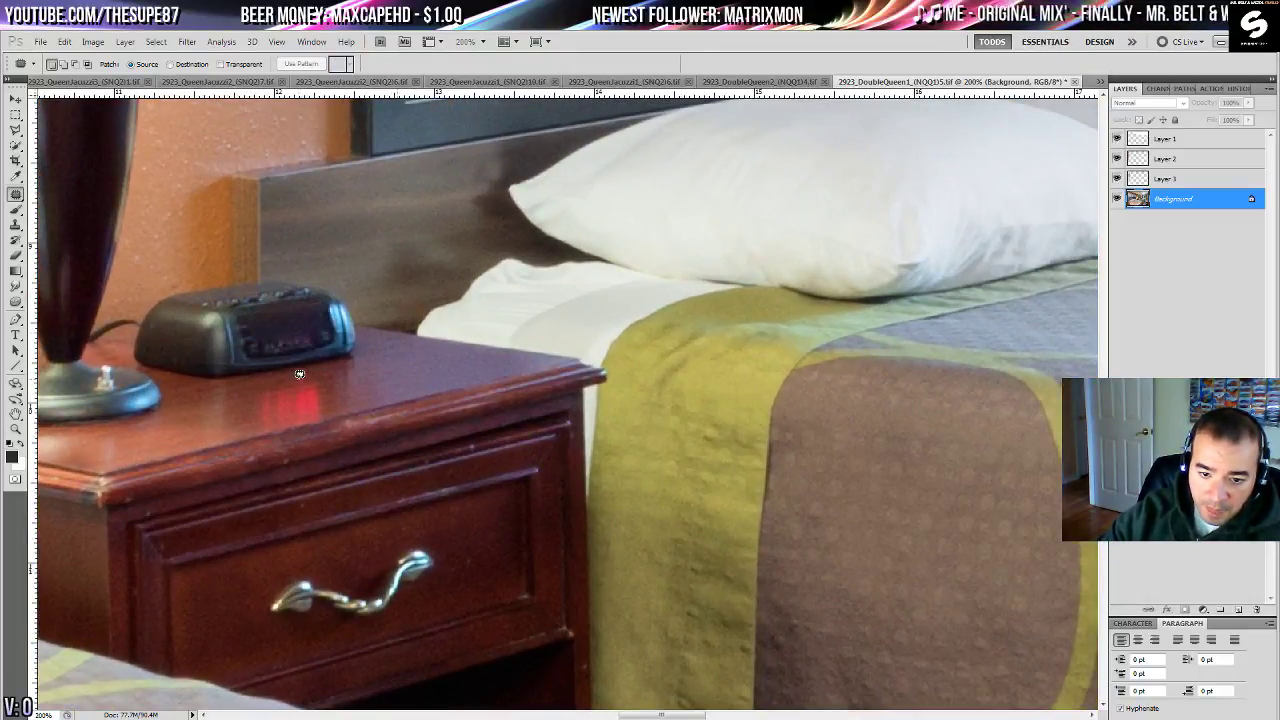
{"action": "mouse_move", "coordinate": [274, 416]}
{"action": "left_mouse_down"}
{"action": "mouse_move", "coordinate": [296, 382]}
{"action": "mouse_move", "coordinate": [368, 366]}
{"action": "left_mouse_up"}
{"action": "key", "text": "ctrl+d"}
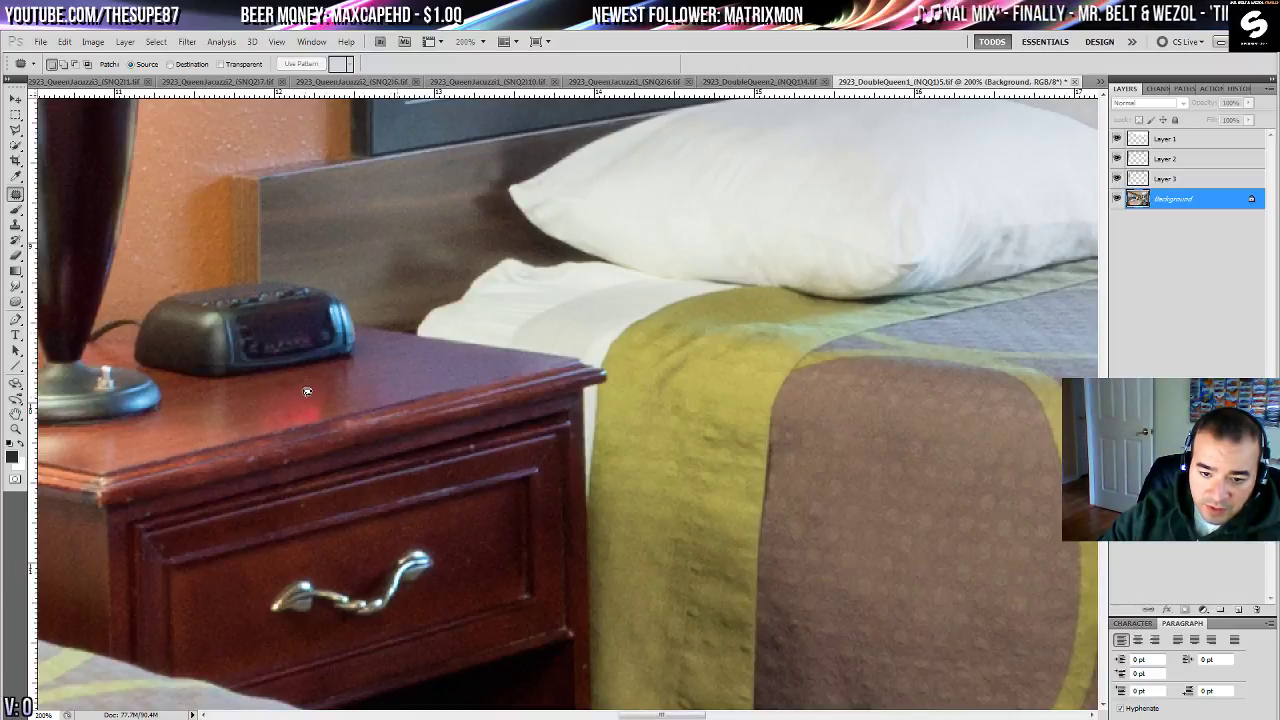
- Remove the lamp cord lying on the nightstand and blend the wall edge behind it with the Patch Tool
{"action": "left_click_drag", "start_coordinate": [218, 402], "coordinate": [788, 354]}
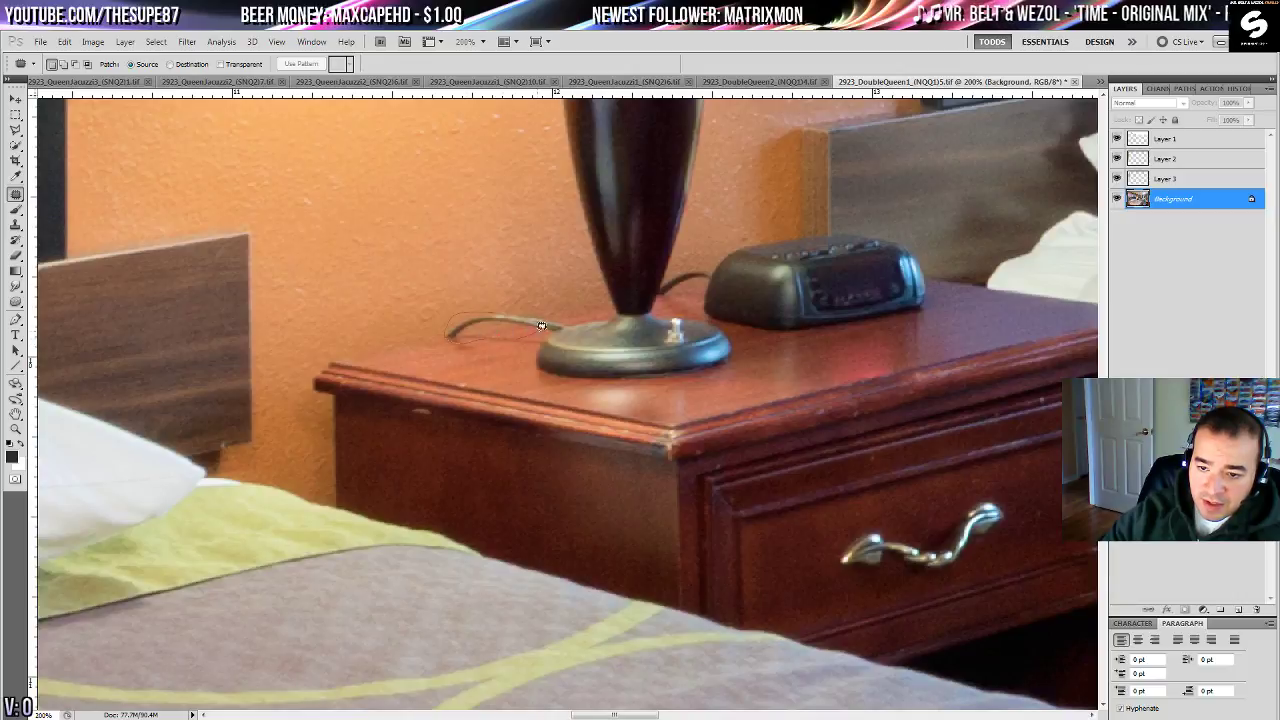
{"action": "left_click_drag", "start_coordinate": [542, 326], "coordinate": [556, 304]}
{"action": "left_click_drag", "start_coordinate": [520, 316], "coordinate": [426, 338]}
{"action": "key", "text": "ctrl+d"}
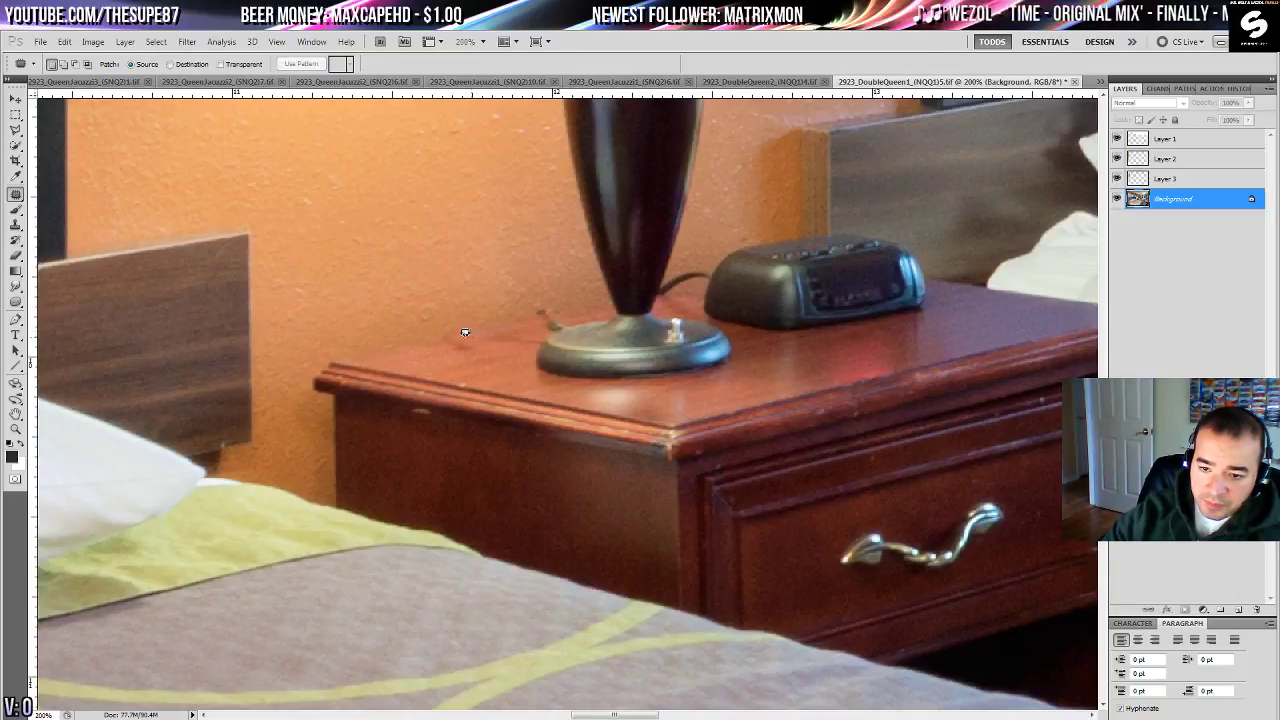
{"action": "left_click_drag", "start_coordinate": [518, 326], "coordinate": [480, 334]}
{"action": "left_click_drag", "start_coordinate": [482, 341], "coordinate": [446, 354]}
{"action": "key", "text": "ctrl+d"}
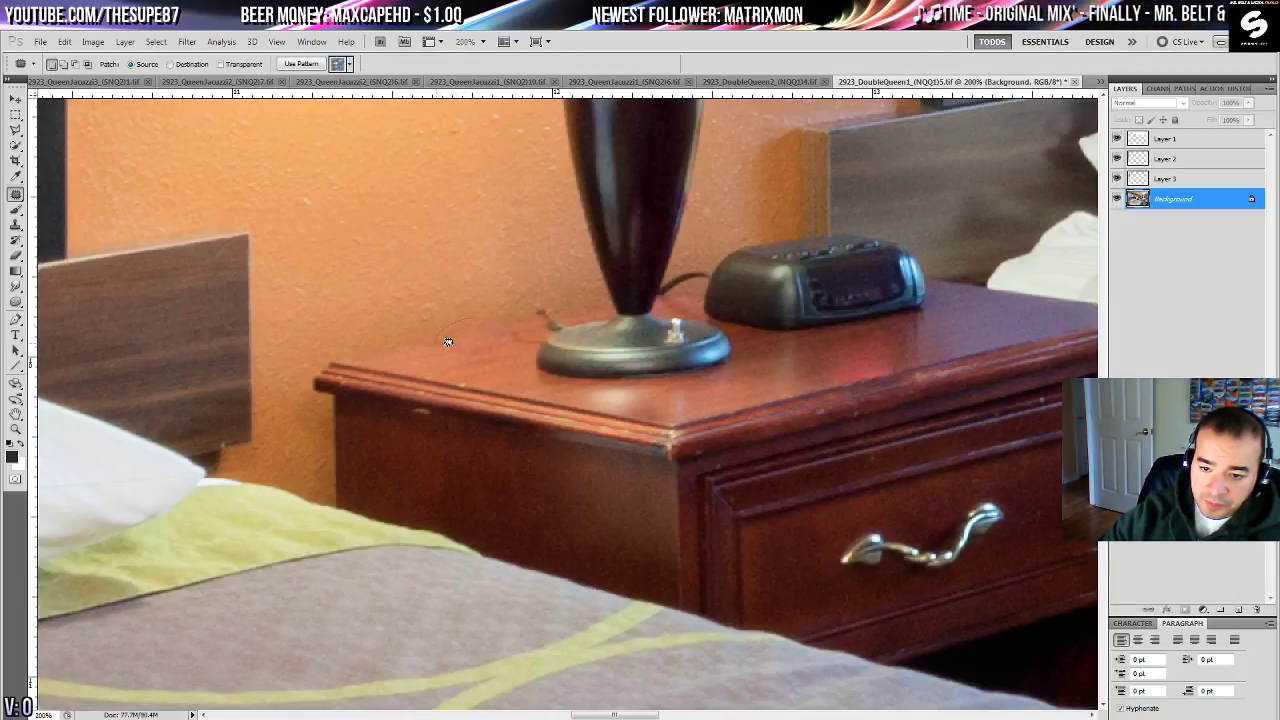
{"action": "mouse_move", "coordinate": [536, 325]}
{"action": "left_mouse_down"}
{"action": "mouse_move", "coordinate": [570, 302]}
{"action": "mouse_move", "coordinate": [340, 360]}
{"action": "left_mouse_up"}
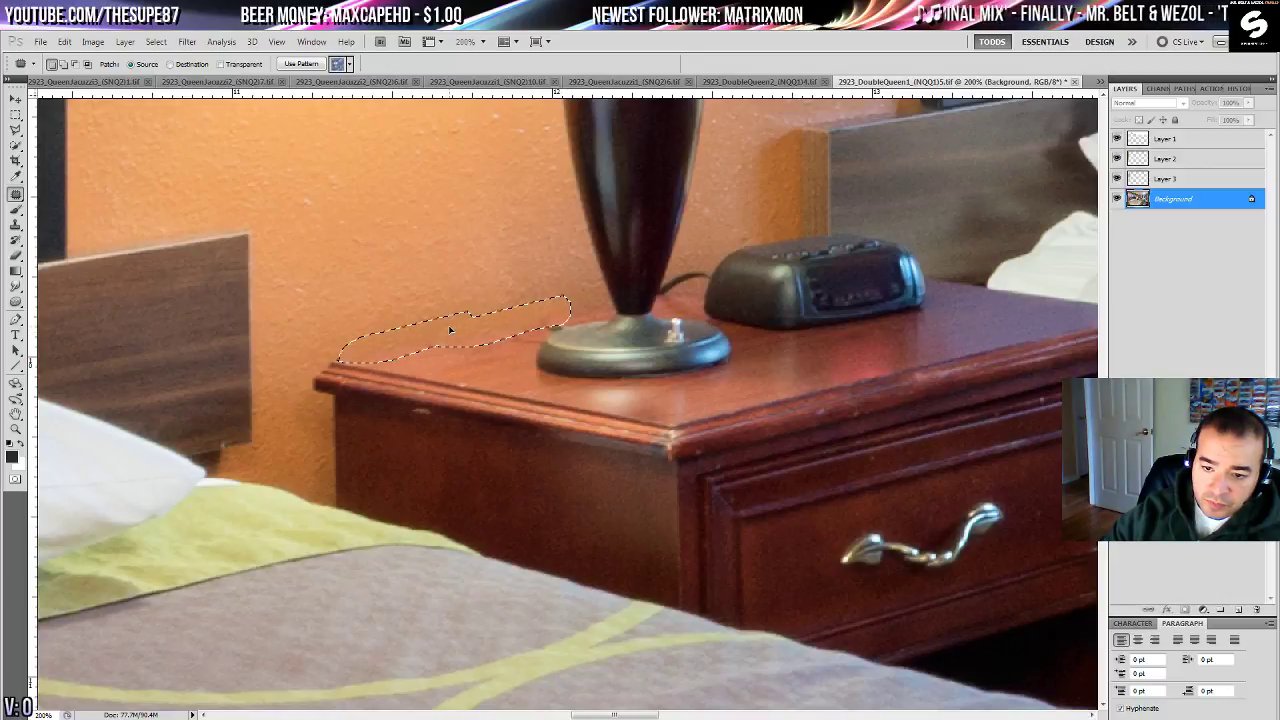
{"action": "left_click", "coordinate": [570, 315]}
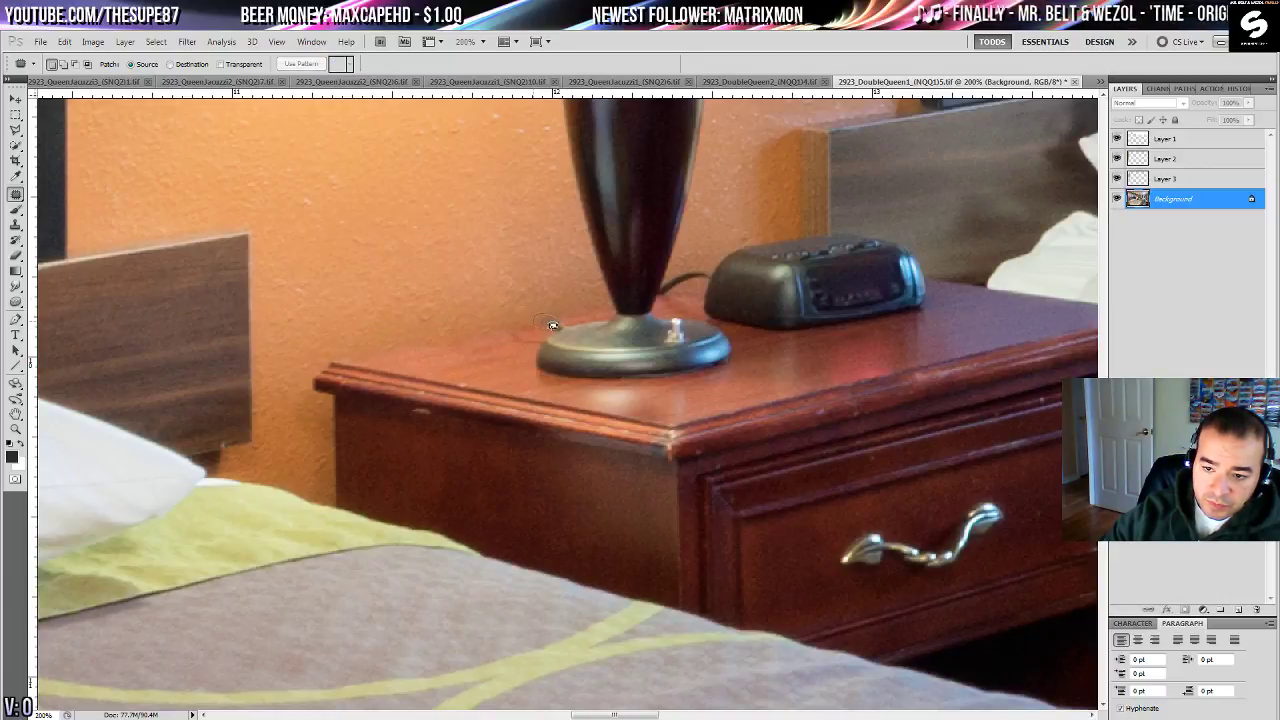
{"action": "left_click_drag", "start_coordinate": [553, 325], "coordinate": [578, 310]}
{"action": "key", "text": "ctrl+d"}
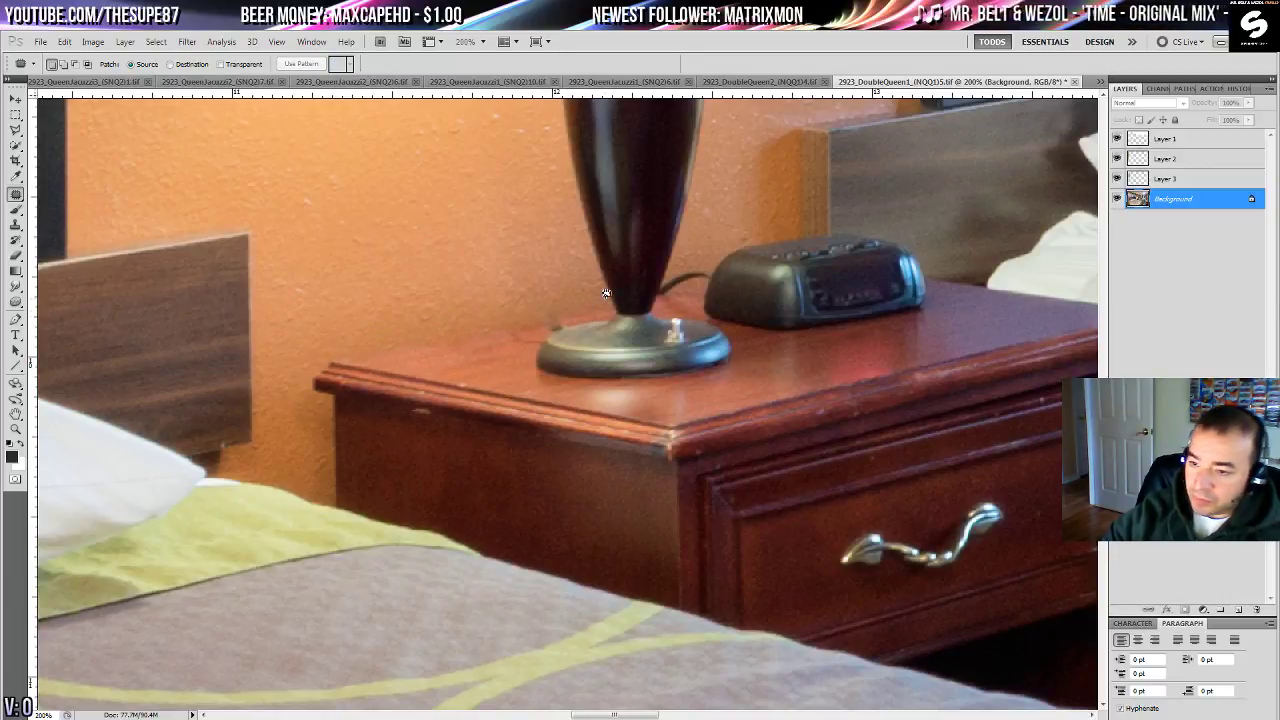
- Remove the clock cord and the leftover cord traces beside the lamp base with the Spot Healing Brush
{"action": "left_click", "coordinate": [16, 195]}
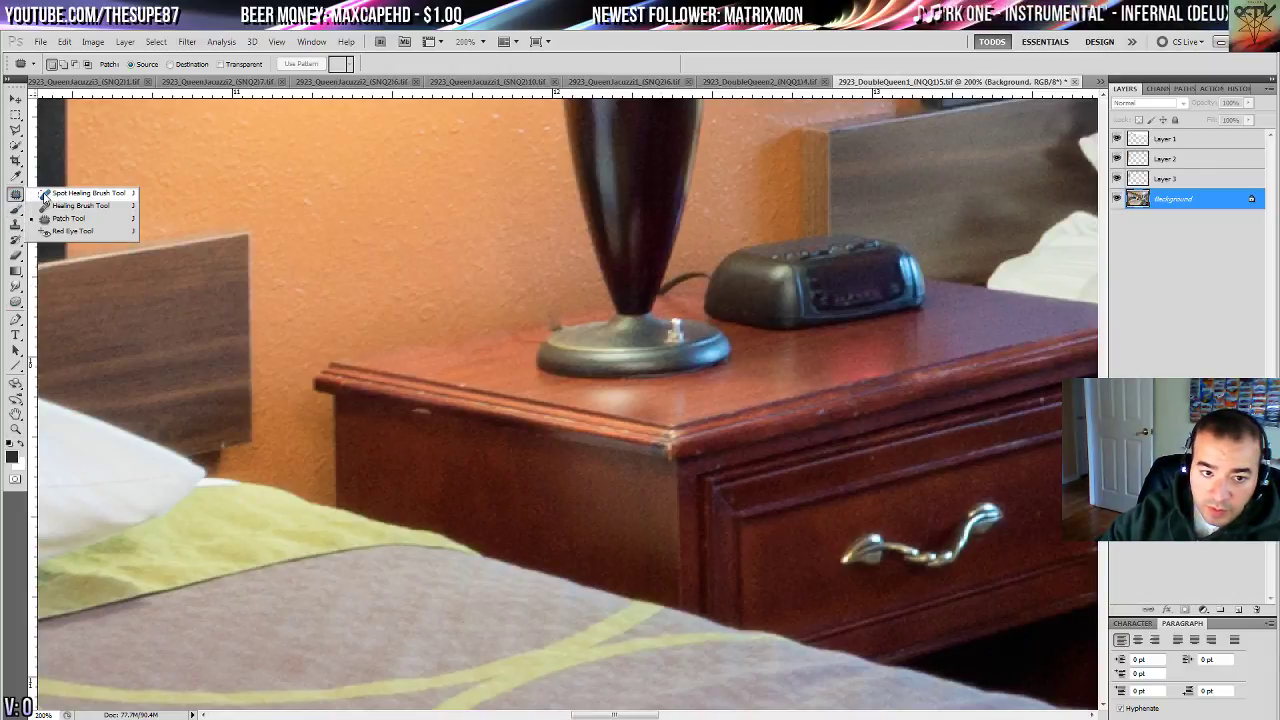
{"action": "left_click", "coordinate": [50, 199]}
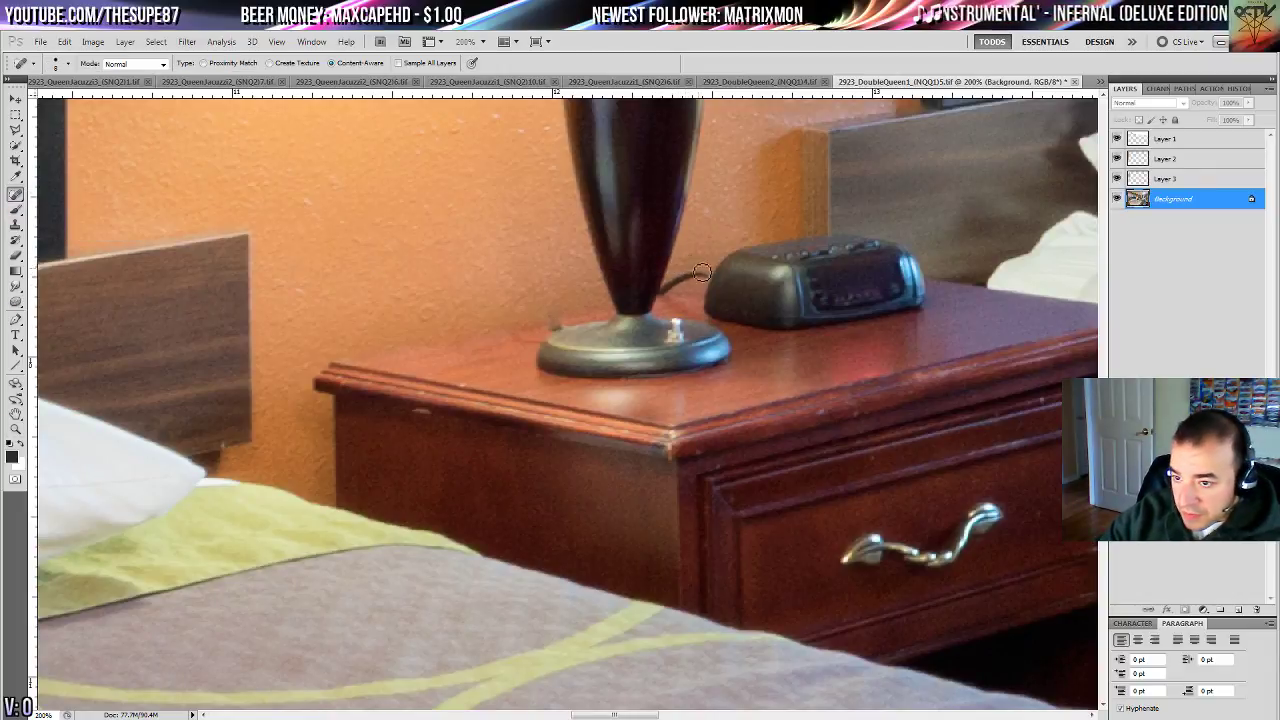
{"action": "left_click_drag", "start_coordinate": [688, 281], "coordinate": [662, 293]}
{"action": "left_click_drag", "start_coordinate": [604, 326], "coordinate": [562, 330]}
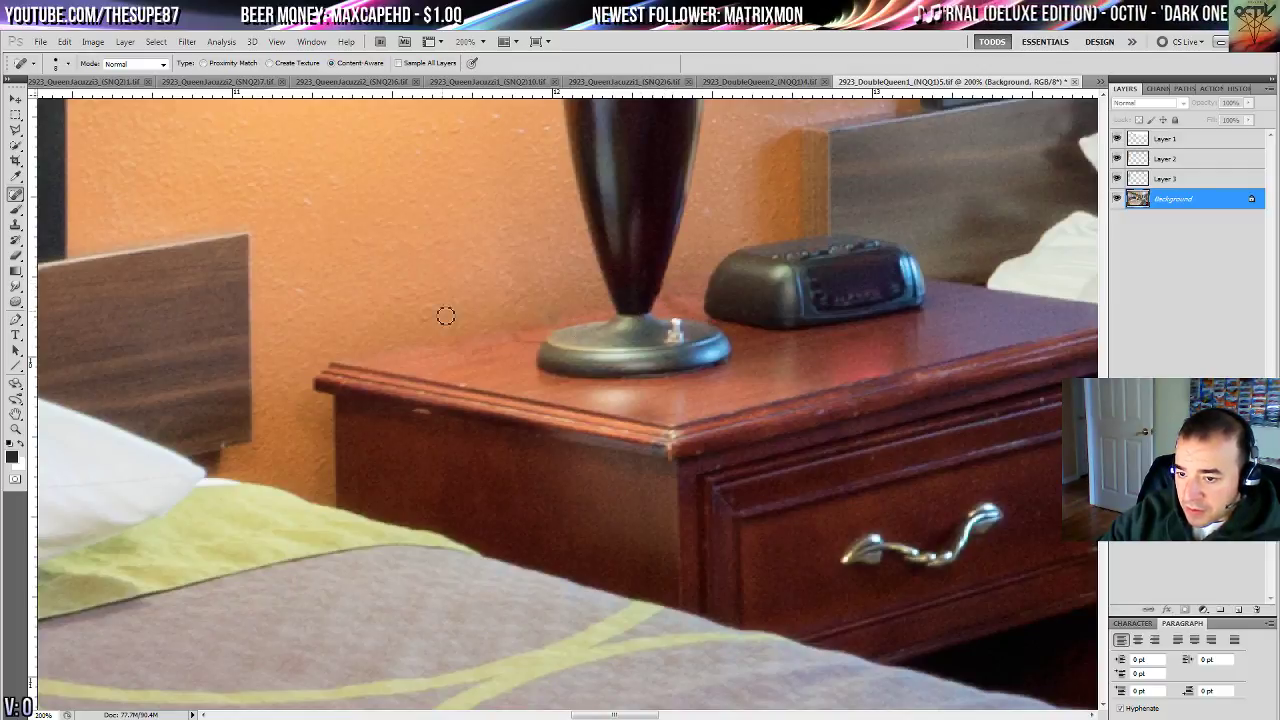
{"action": "right_click", "coordinate": [14, 198]}
{"action": "left_click", "coordinate": [57, 202]}
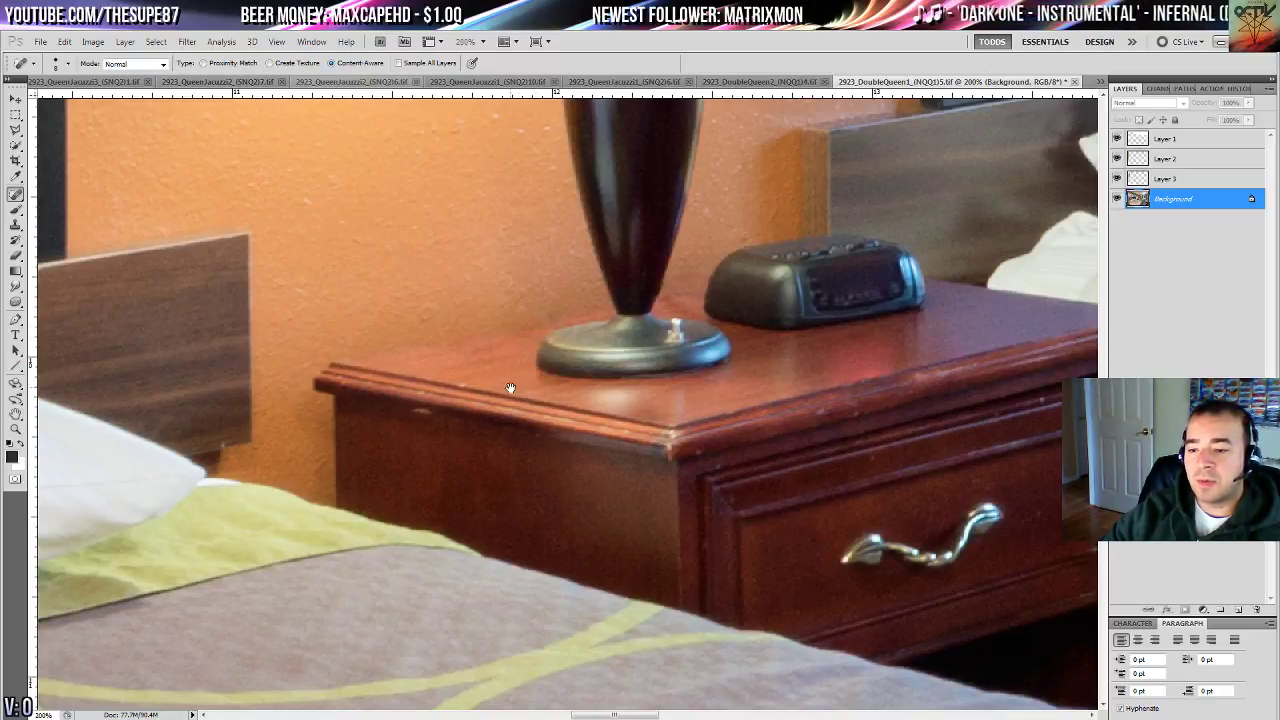
{"action": "left_click_drag", "start_coordinate": [510, 388], "coordinate": [311, 288]}
{"action": "key", "text": "ctrl+0"}
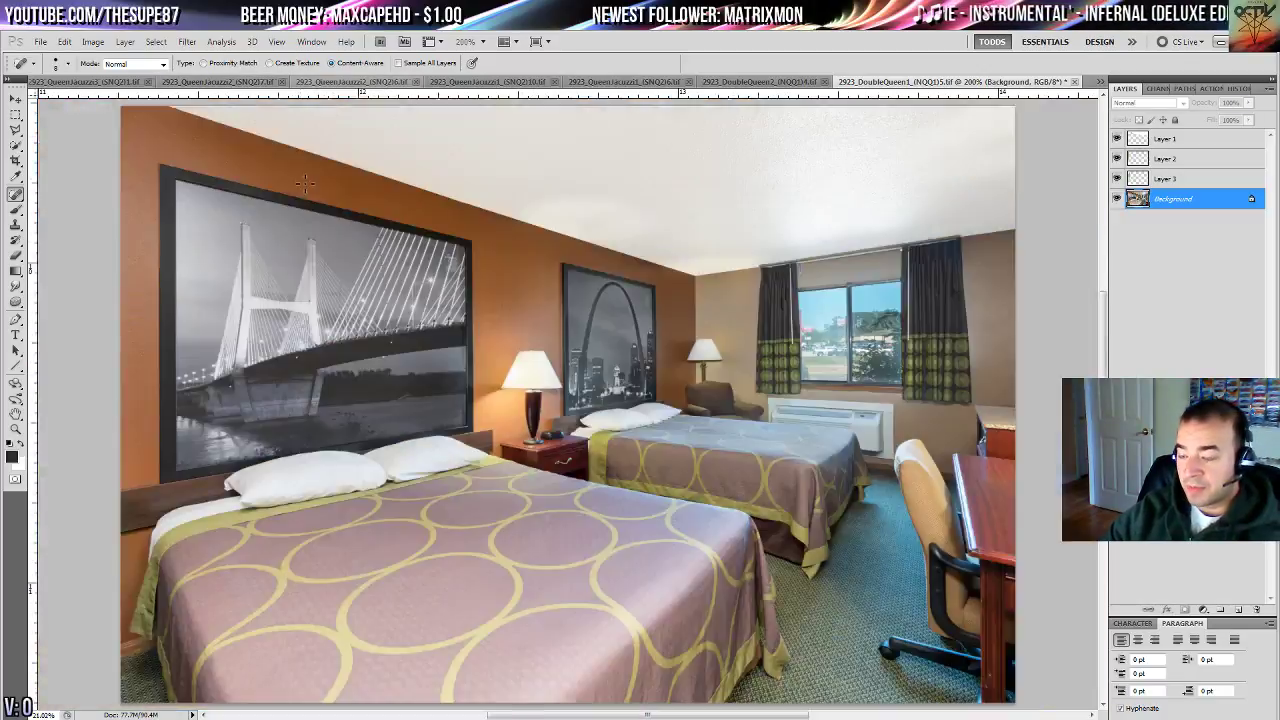
- Smooth out the creases and marks on the far bed's dark brown bed skirt with the Patch Tool
{"action": "double_click", "coordinate": [15, 429]}
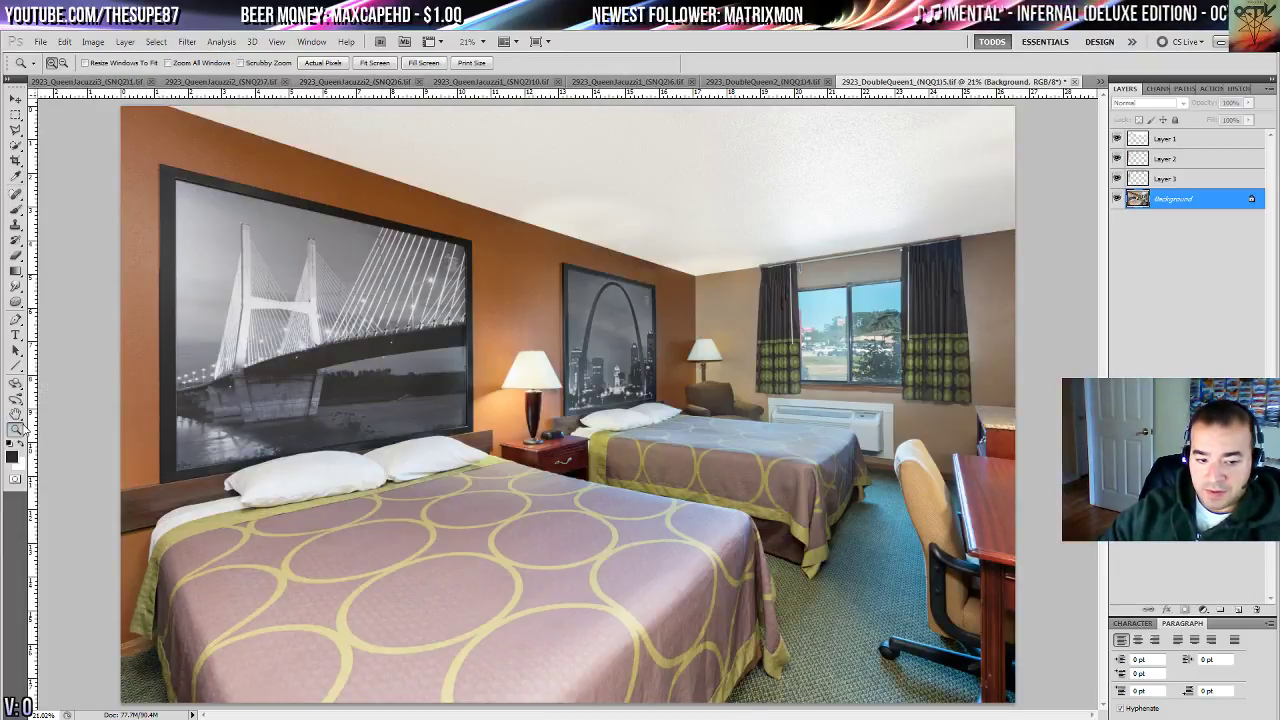
{"action": "left_click_drag", "start_coordinate": [900, 640], "coordinate": [173, 164]}
{"action": "left_click", "coordinate": [15, 193]}
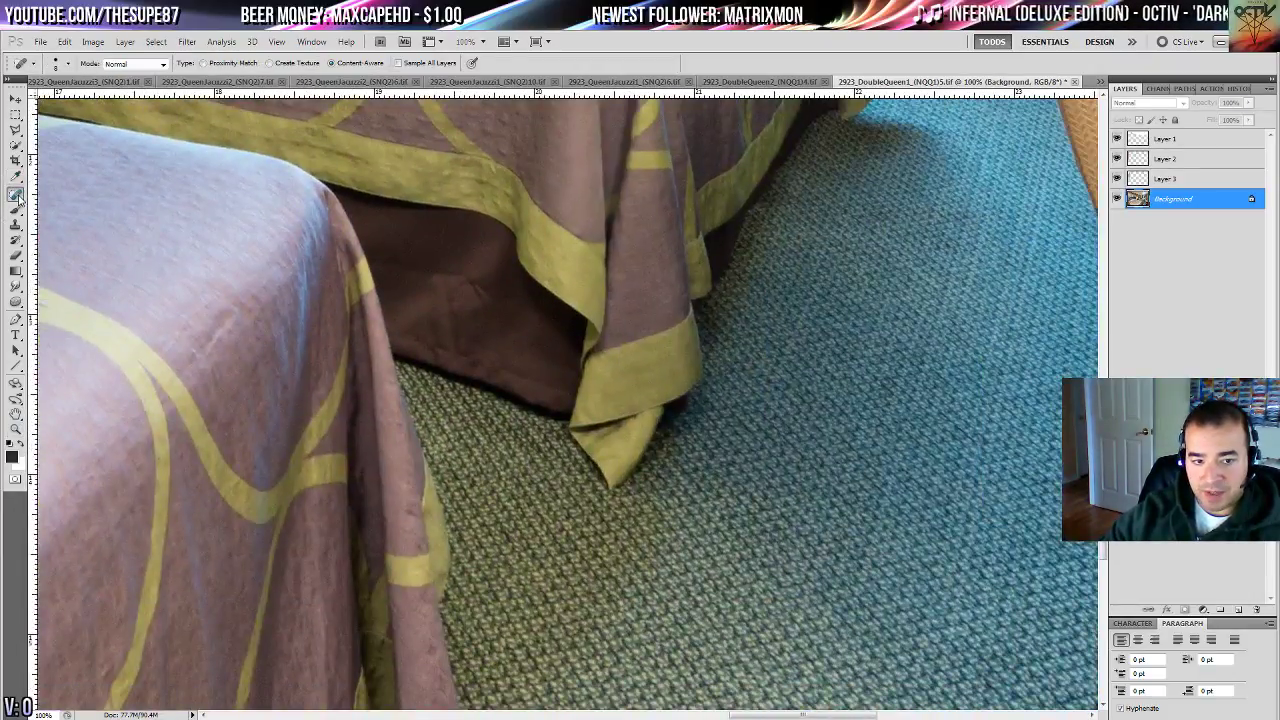
{"action": "right_click", "coordinate": [15, 193]}
{"action": "left_click", "coordinate": [59, 211]}
{"action": "mouse_move", "coordinate": [473, 265]}
{"action": "left_mouse_down"}
{"action": "mouse_move", "coordinate": [503, 291]}
{"action": "mouse_move", "coordinate": [478, 266]}
{"action": "left_mouse_up"}
{"action": "mouse_move", "coordinate": [471, 307]}
{"action": "left_mouse_down"}
{"action": "mouse_move", "coordinate": [417, 271]}
{"action": "mouse_move", "coordinate": [450, 275]}
{"action": "mouse_move", "coordinate": [434, 256]}
{"action": "mouse_move", "coordinate": [434, 285]}
{"action": "mouse_move", "coordinate": [428, 260]}
{"action": "left_mouse_up"}
{"action": "key", "text": "ctrl+d"}
{"action": "key", "text": "ctrl+d"}
{"action": "left_click_drag", "start_coordinate": [418, 270], "coordinate": [454, 262]}
{"action": "key", "text": "ctrl+d"}
{"action": "mouse_move", "coordinate": [500, 300]}
{"action": "left_mouse_down"}
{"action": "mouse_move", "coordinate": [523, 337]}
{"action": "mouse_move", "coordinate": [500, 300]}
{"action": "left_mouse_up"}
{"action": "mouse_move", "coordinate": [490, 312]}
{"action": "left_mouse_down"}
{"action": "mouse_move", "coordinate": [429, 254]}
{"action": "mouse_move", "coordinate": [503, 289]}
{"action": "mouse_move", "coordinate": [478, 245]}
{"action": "left_mouse_up"}
{"action": "key", "text": "ctrl+d"}
{"action": "left_click_drag", "start_coordinate": [494, 267], "coordinate": [434, 251]}
{"action": "key", "text": "ctrl+d"}
{"action": "mouse_move", "coordinate": [520, 288]}
{"action": "left_mouse_down"}
{"action": "mouse_move", "coordinate": [490, 277]}
{"action": "mouse_move", "coordinate": [522, 292]}
{"action": "left_mouse_up"}
{"action": "left_click_drag", "start_coordinate": [500, 297], "coordinate": [462, 262]}
{"action": "key", "text": "ctrl+d"}
{"action": "mouse_move", "coordinate": [455, 289]}
{"action": "left_mouse_down"}
{"action": "mouse_move", "coordinate": [409, 277]}
{"action": "mouse_move", "coordinate": [476, 330]}
{"action": "mouse_move", "coordinate": [469, 298]}
{"action": "left_mouse_up"}
{"action": "key", "text": "ctrl+d"}
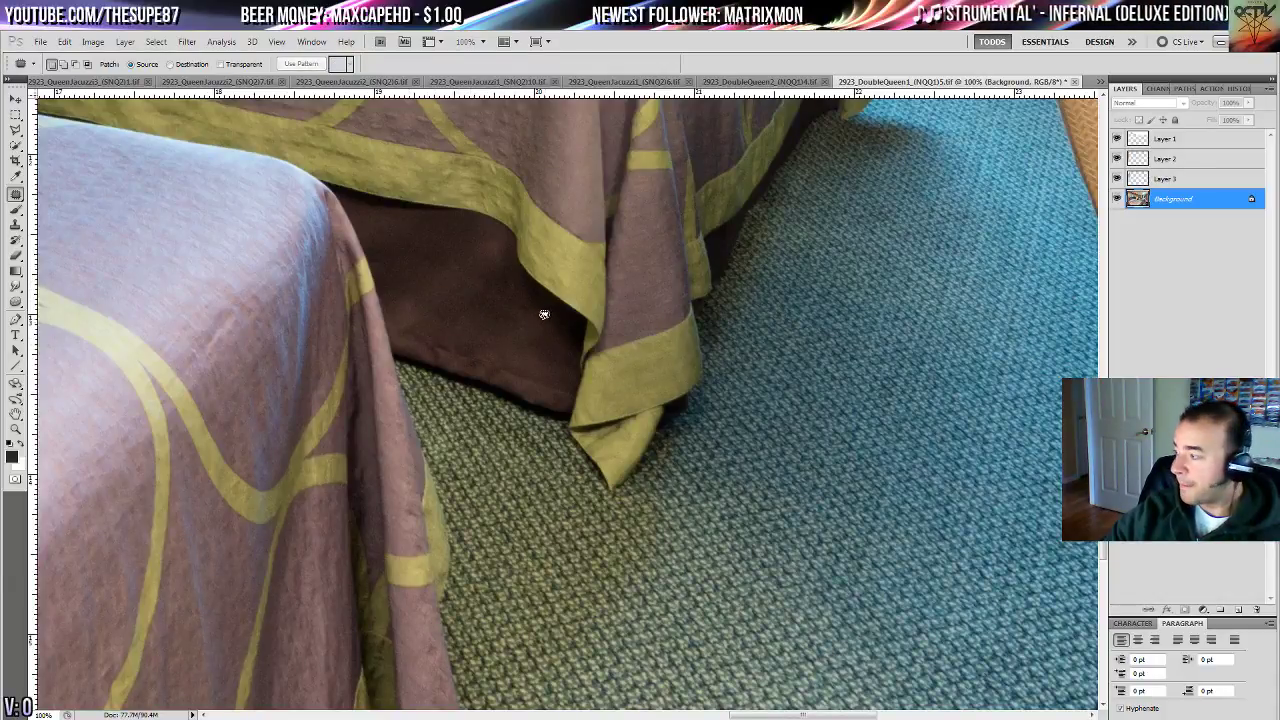
- Flatten the retouched photo into a single Background layer and close its file
{"action": "left_click_drag", "start_coordinate": [866, 196], "coordinate": [531, 443]}
{"action": "left_click_drag", "start_coordinate": [764, 405], "coordinate": [529, 569]}
{"action": "left_click_drag", "start_coordinate": [731, 330], "coordinate": [643, 545]}
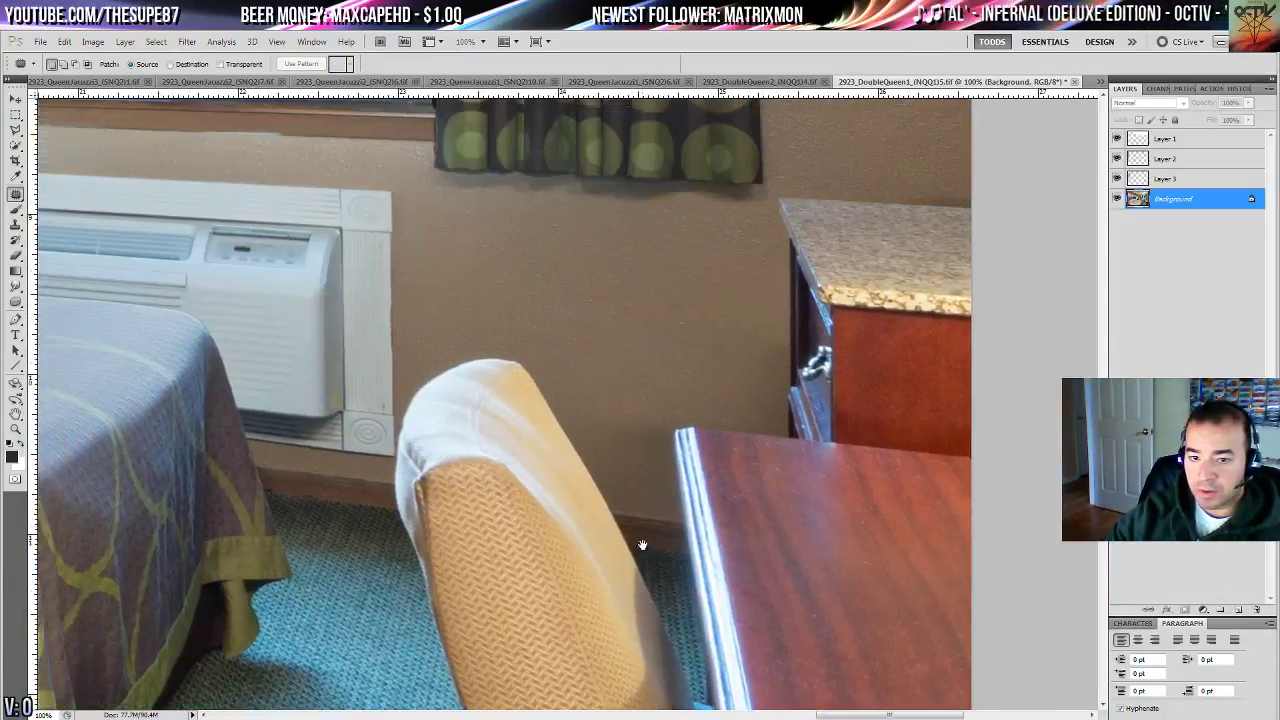
{"action": "key", "text": "ctrl+0"}
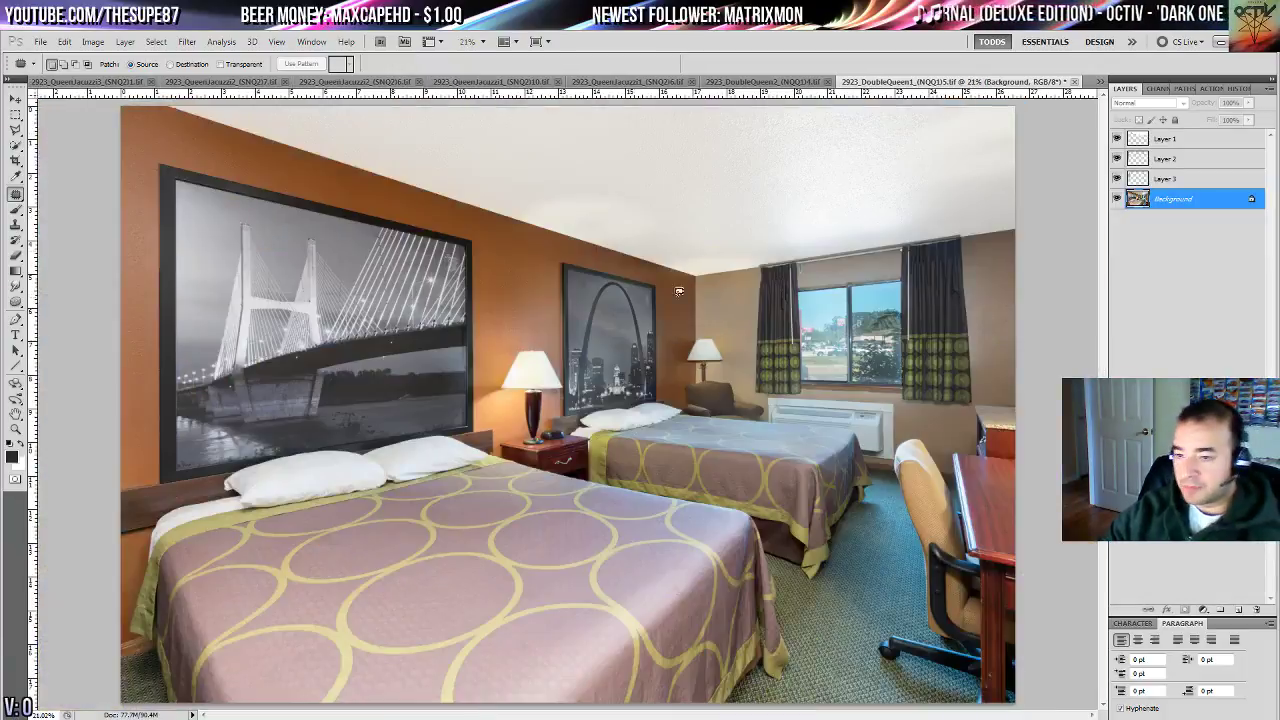
{"action": "left_click", "coordinate": [1270, 91]}
{"action": "left_click", "coordinate": [1180, 352]}
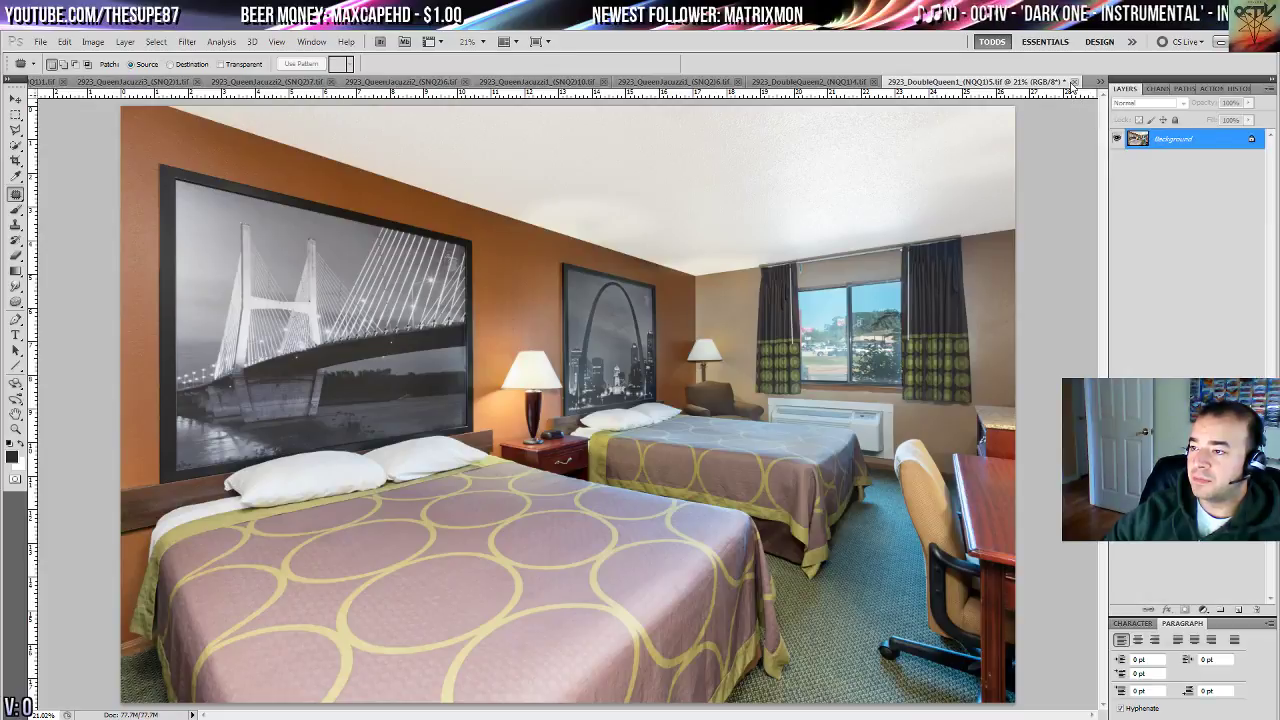
{"action": "left_click", "coordinate": [1074, 82]}
{"action": "left_click", "coordinate": [591, 302]}
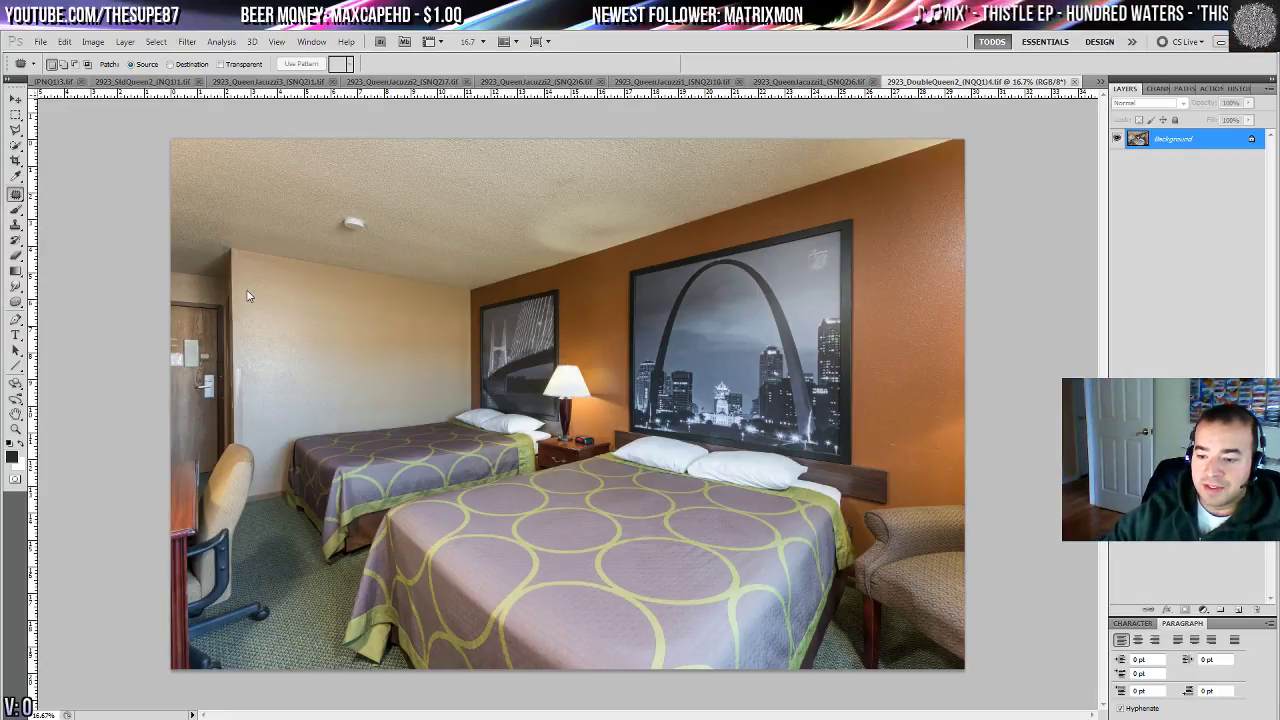
- Raise the photo's brightness to 21 with the Brightness/Contrast adjustment
{"action": "left_click", "coordinate": [92, 41]}
{"action": "mouse_move", "coordinate": [115, 77]}
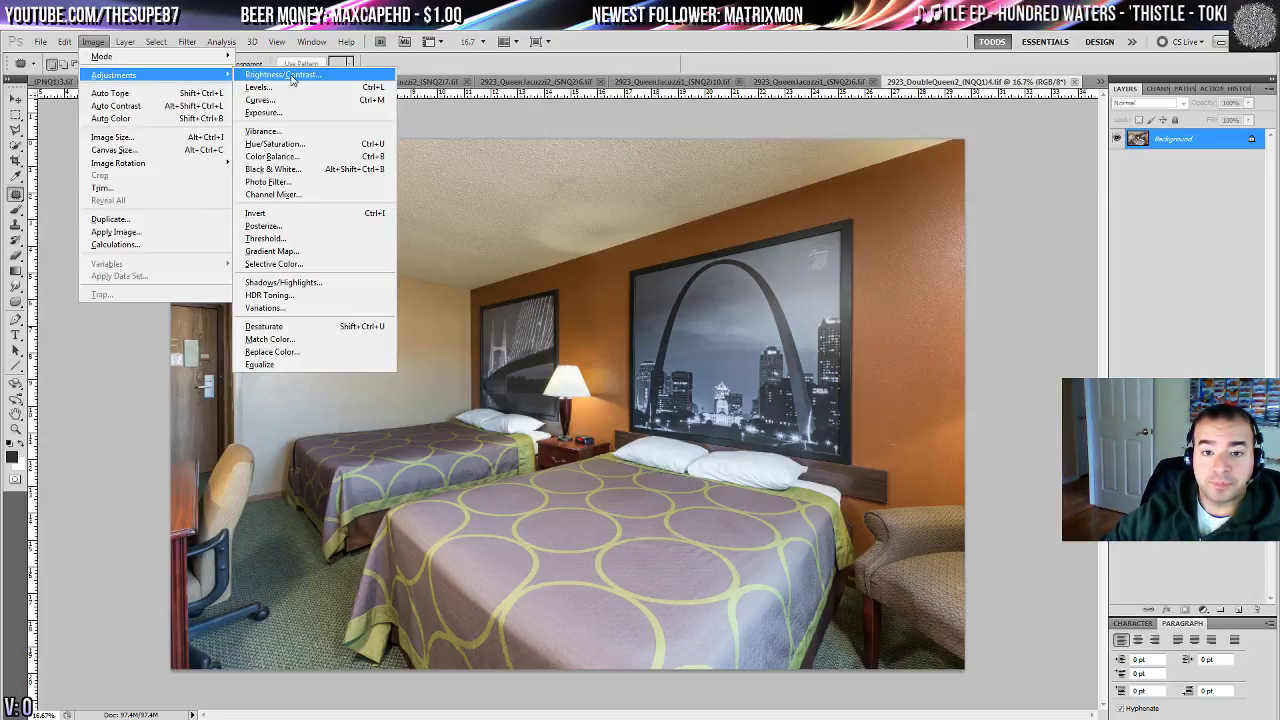
{"action": "left_click", "coordinate": [270, 78]}
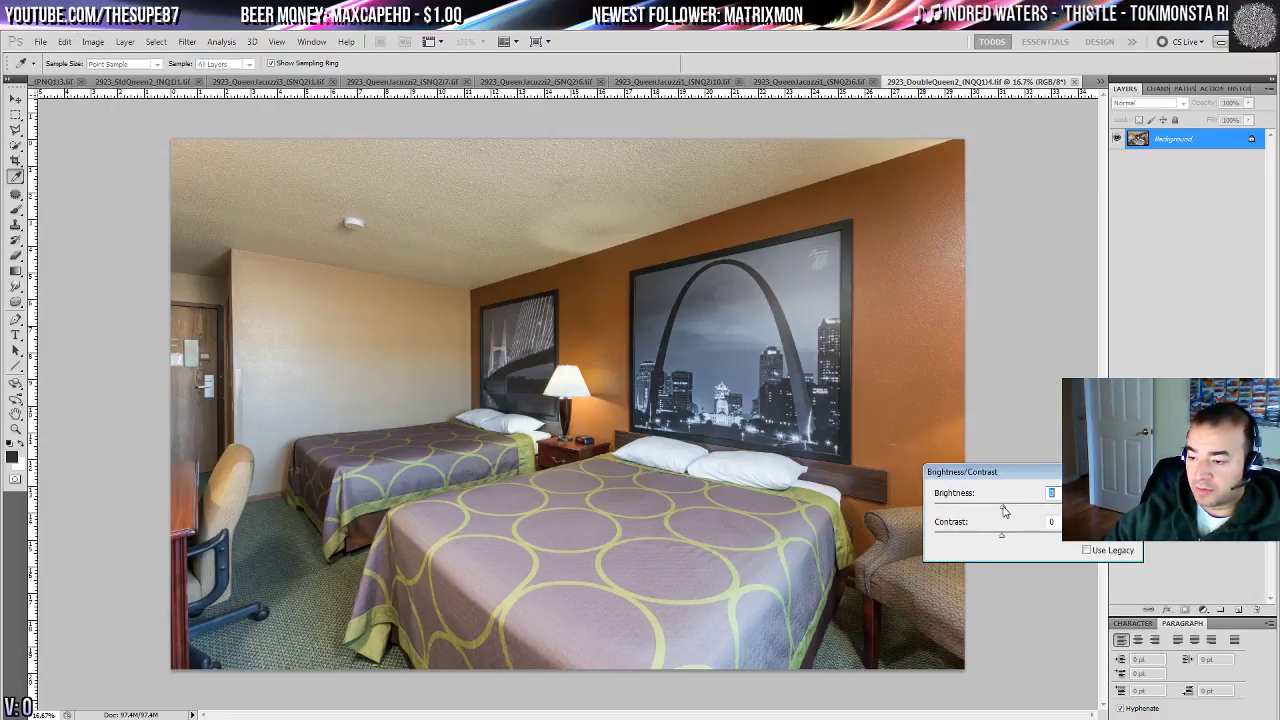
{"action": "mouse_move", "coordinate": [1004, 511]}
{"action": "left_mouse_down"}
{"action": "mouse_move", "coordinate": [1024, 512]}
{"action": "mouse_move", "coordinate": [1012, 510]}
{"action": "left_mouse_up"}
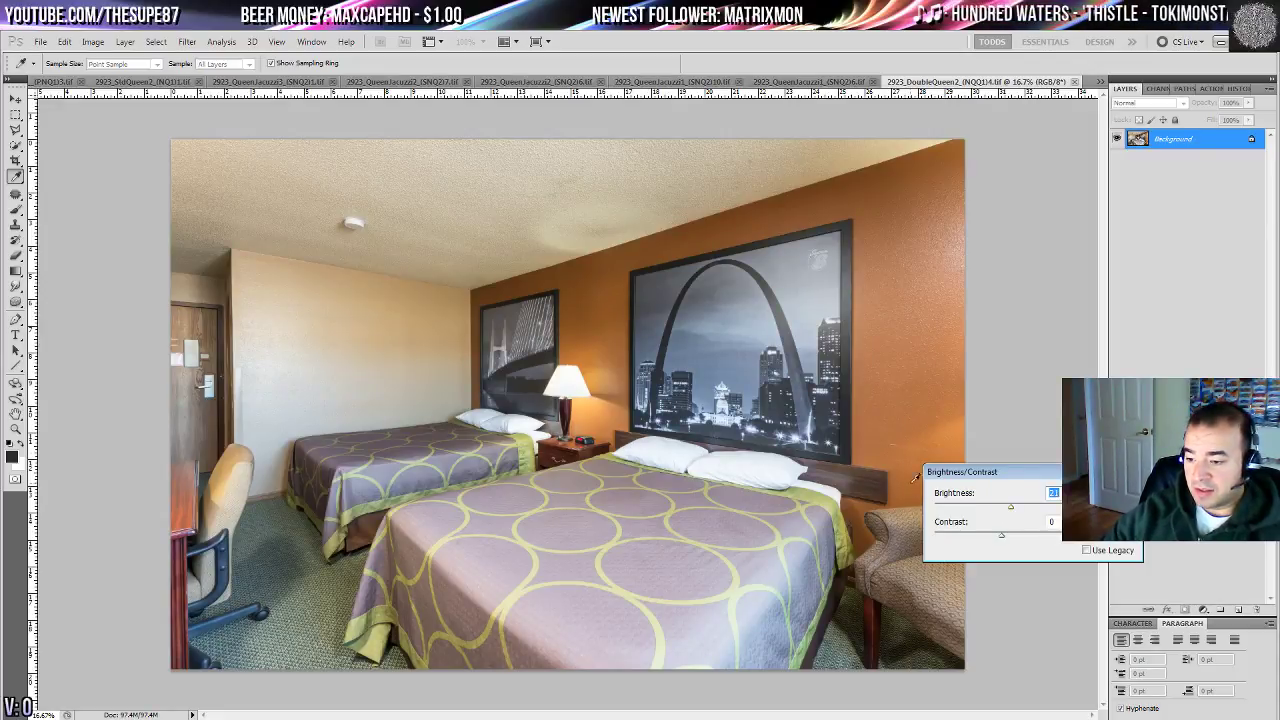
{"action": "left_click_drag", "start_coordinate": [1009, 471], "coordinate": [1053, 237]}
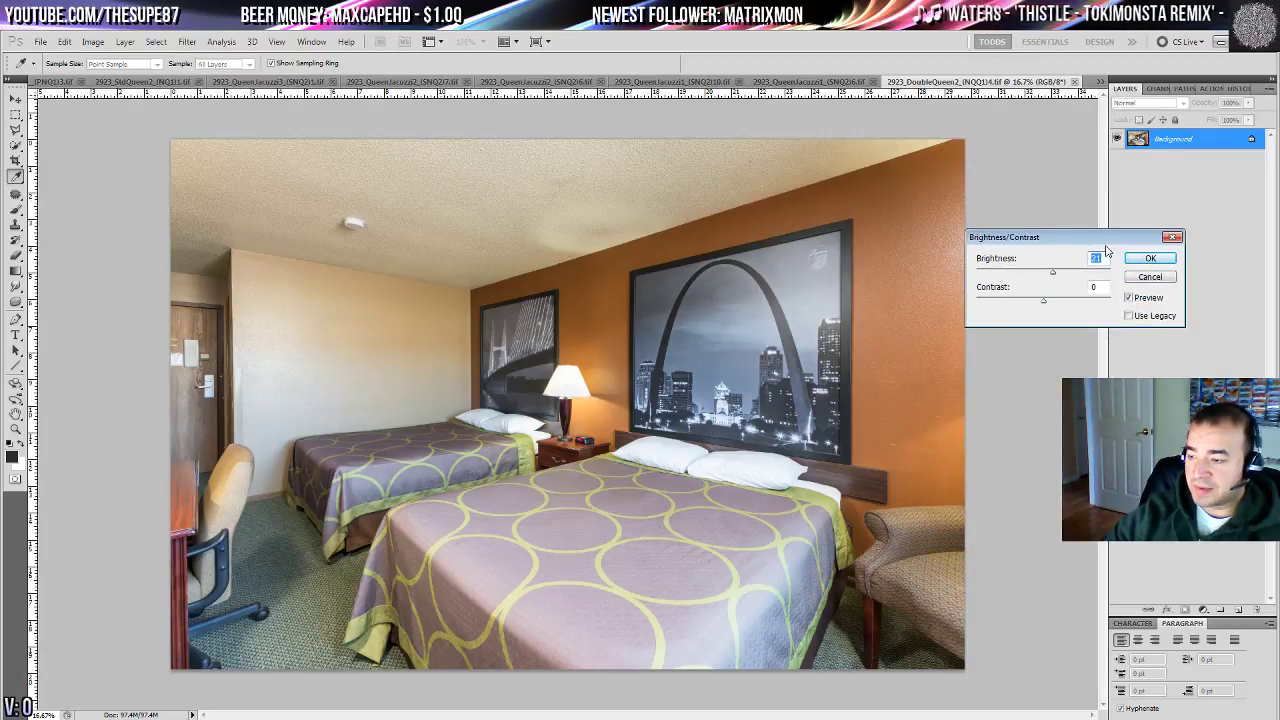
{"action": "left_click", "coordinate": [1150, 258]}
- Examine the pillows, nightstand area, front bedspread and armchair up close for blemishes and overly bright areas
{"action": "key", "text": "j"}
{"action": "left_click", "coordinate": [15, 428]}
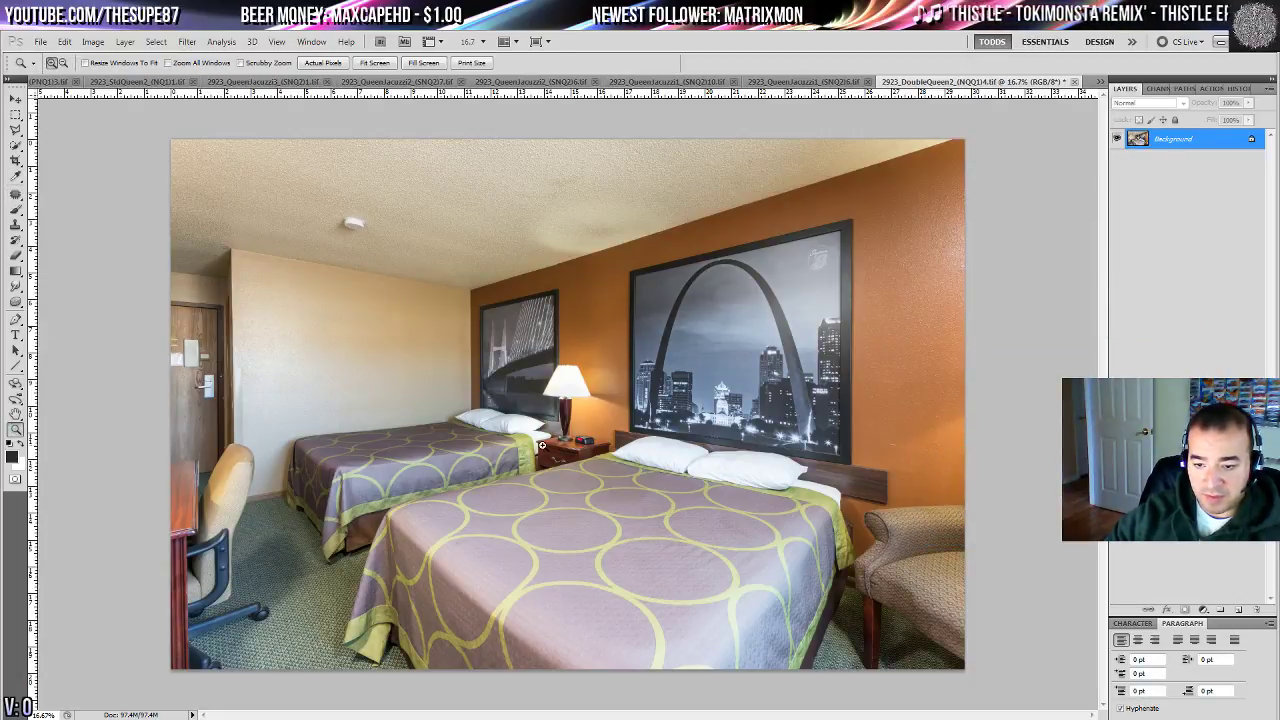
{"action": "left_click", "coordinate": [544, 445]}
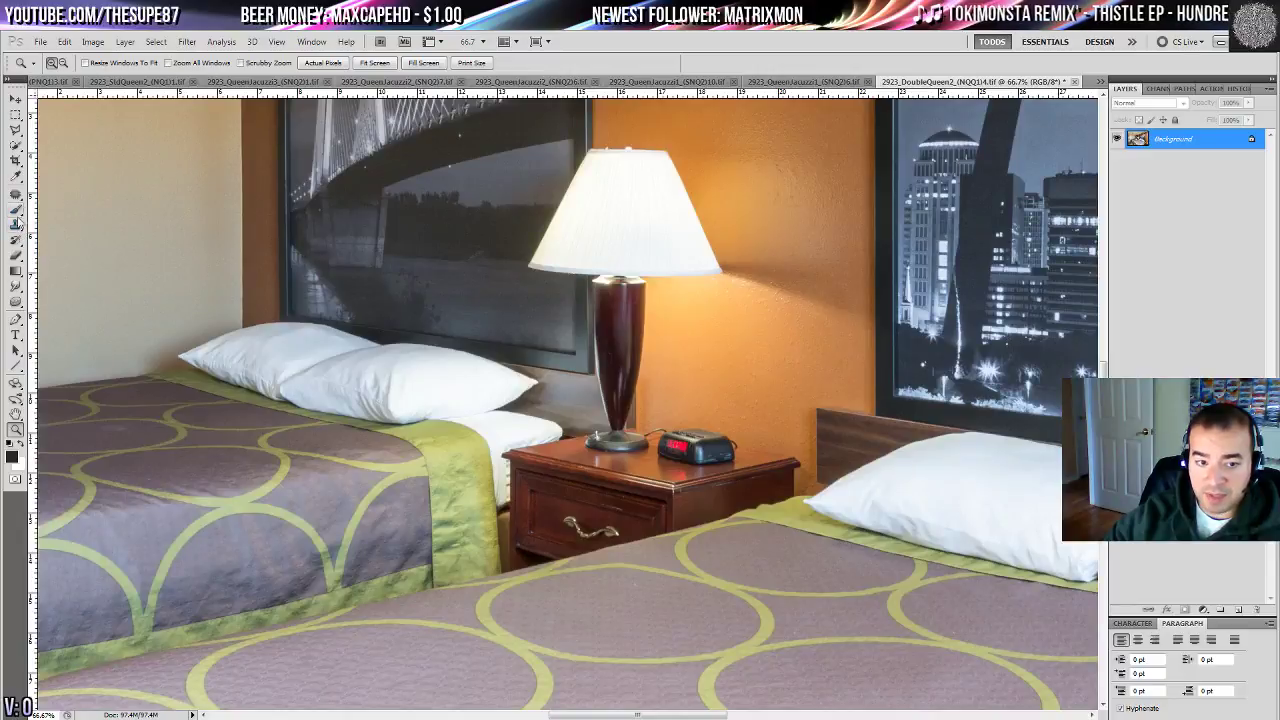
{"action": "left_click", "coordinate": [15, 240]}
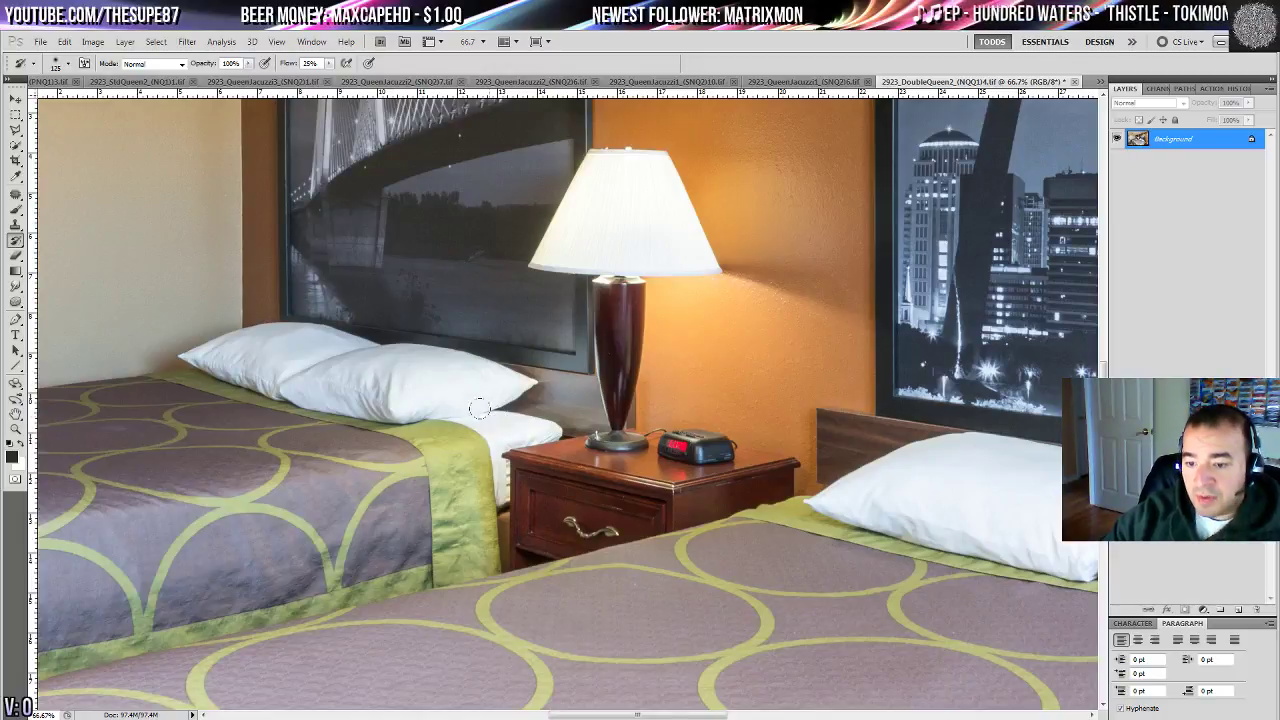
{"action": "left_click_drag", "start_coordinate": [452, 380], "coordinate": [142, 357]}
{"action": "left_click_drag", "start_coordinate": [411, 468], "coordinate": [40, 271]}
{"action": "left_click_drag", "start_coordinate": [750, 432], "coordinate": [251, 233]}
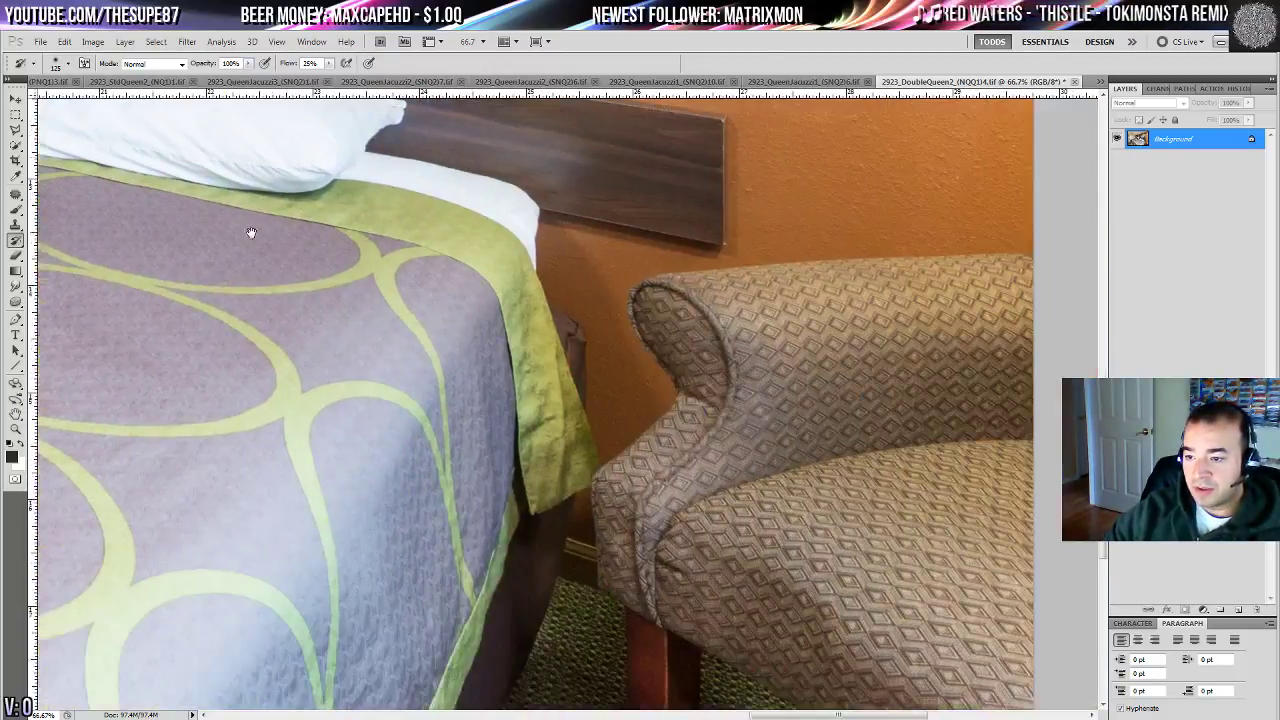
{"action": "left_click_drag", "start_coordinate": [240, 648], "coordinate": [760, 375]}
{"action": "key", "text": "ctrl+minus"}
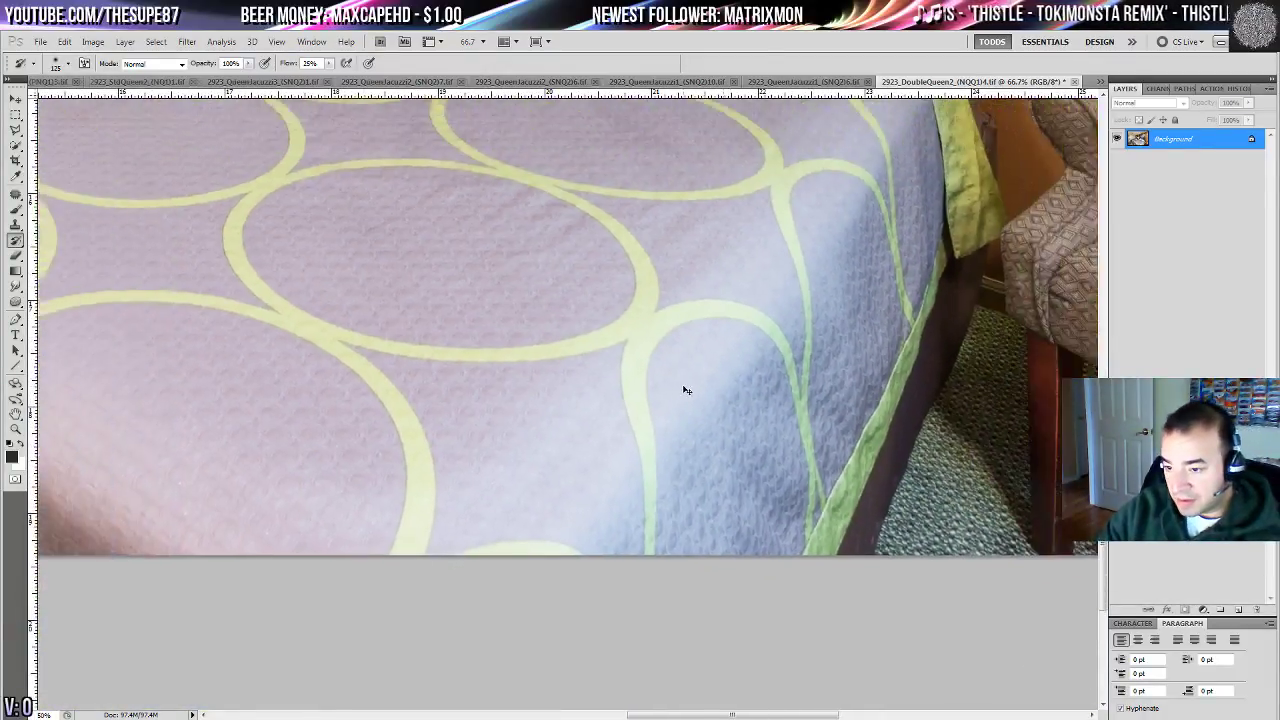
{"action": "key", "text": "ctrl+minus"}
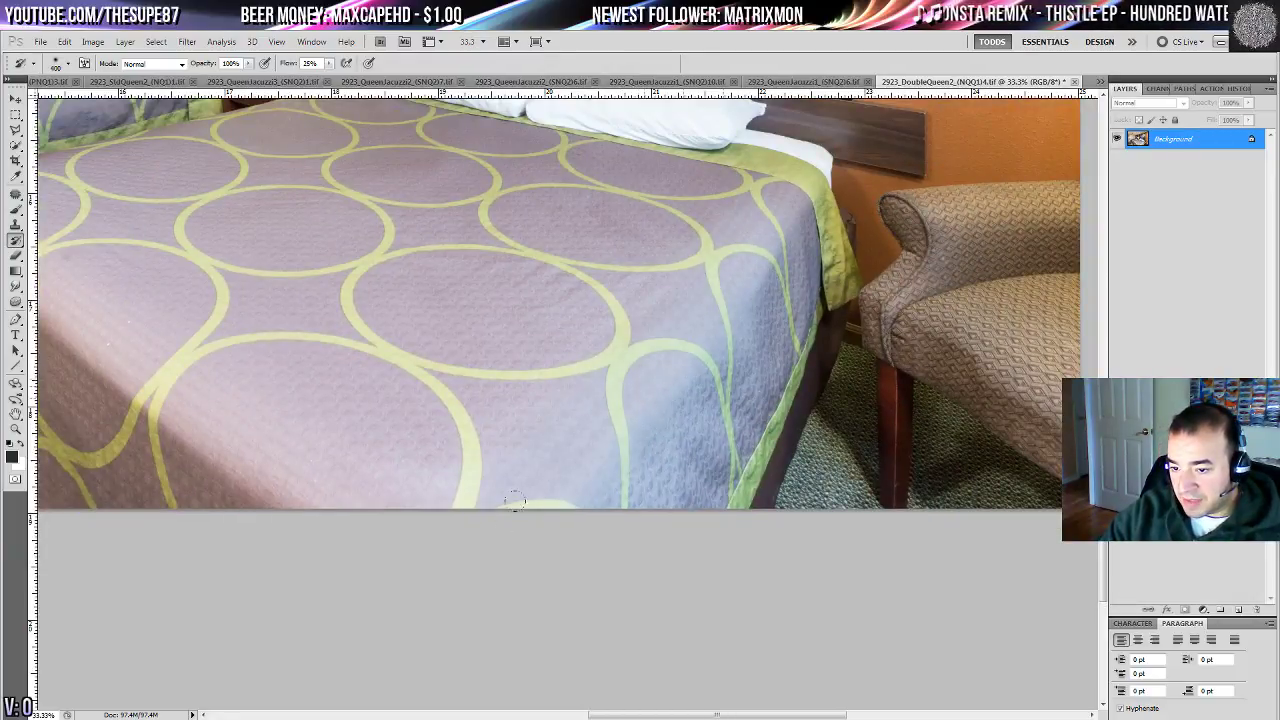
{"action": "scroll", "coordinate": [593, 350], "scroll_direction": "up", "scroll_amount": 3}
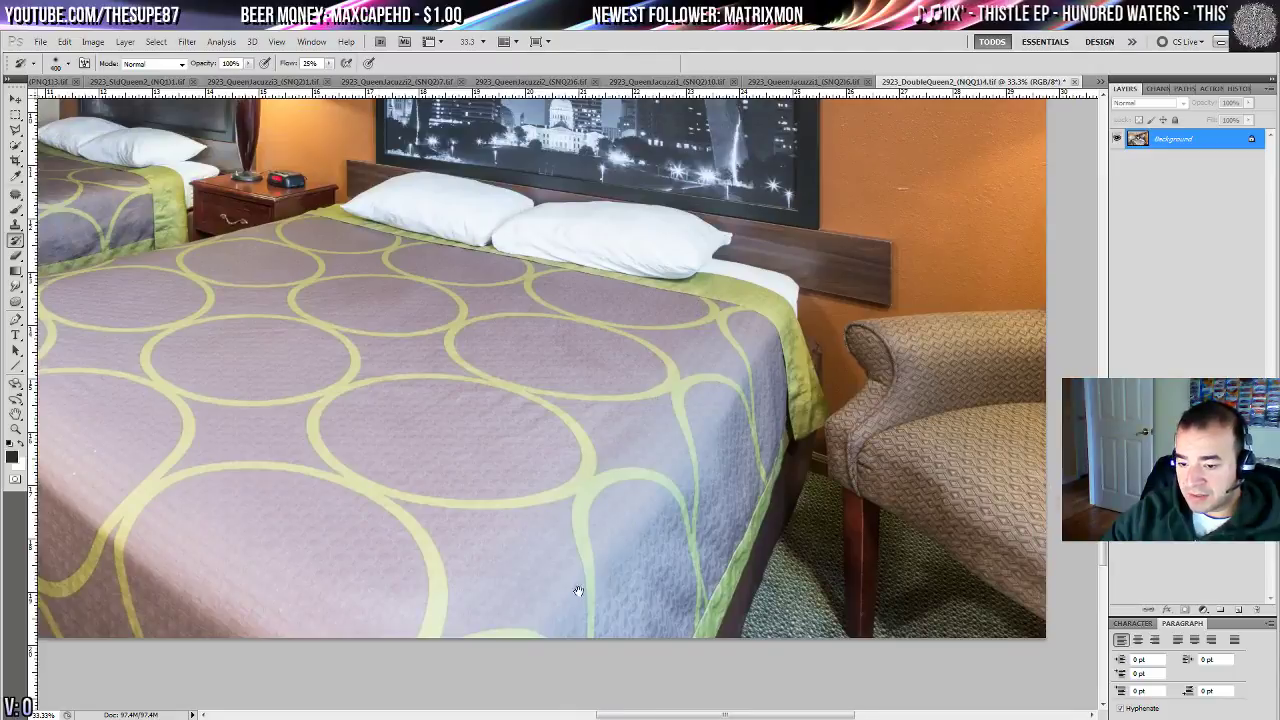
{"action": "left_click_drag", "start_coordinate": [578, 591], "coordinate": [917, 537]}
{"action": "left_click_drag", "start_coordinate": [634, 480], "coordinate": [307, 453]}
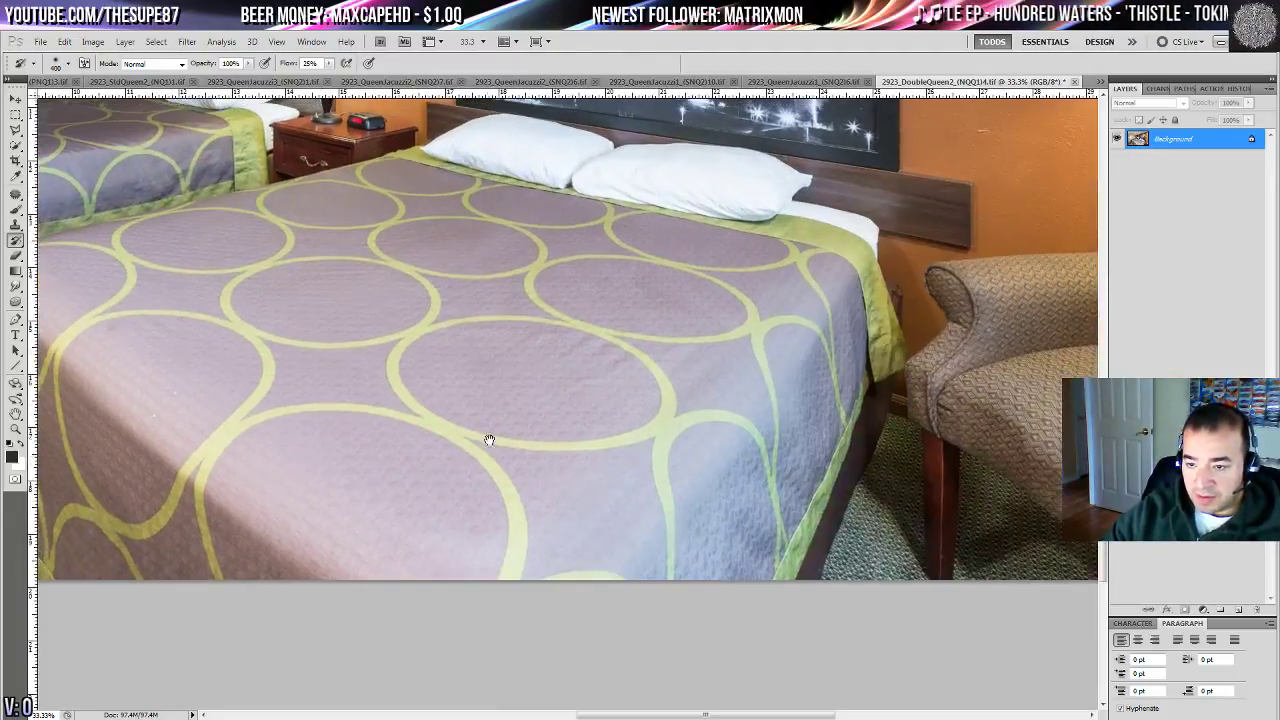
{"action": "left_click_drag", "start_coordinate": [686, 388], "coordinate": [235, 470]}
- Remove the light scuff on the orange wall above the armchair with the Patch Tool
{"action": "left_click", "coordinate": [16, 195]}
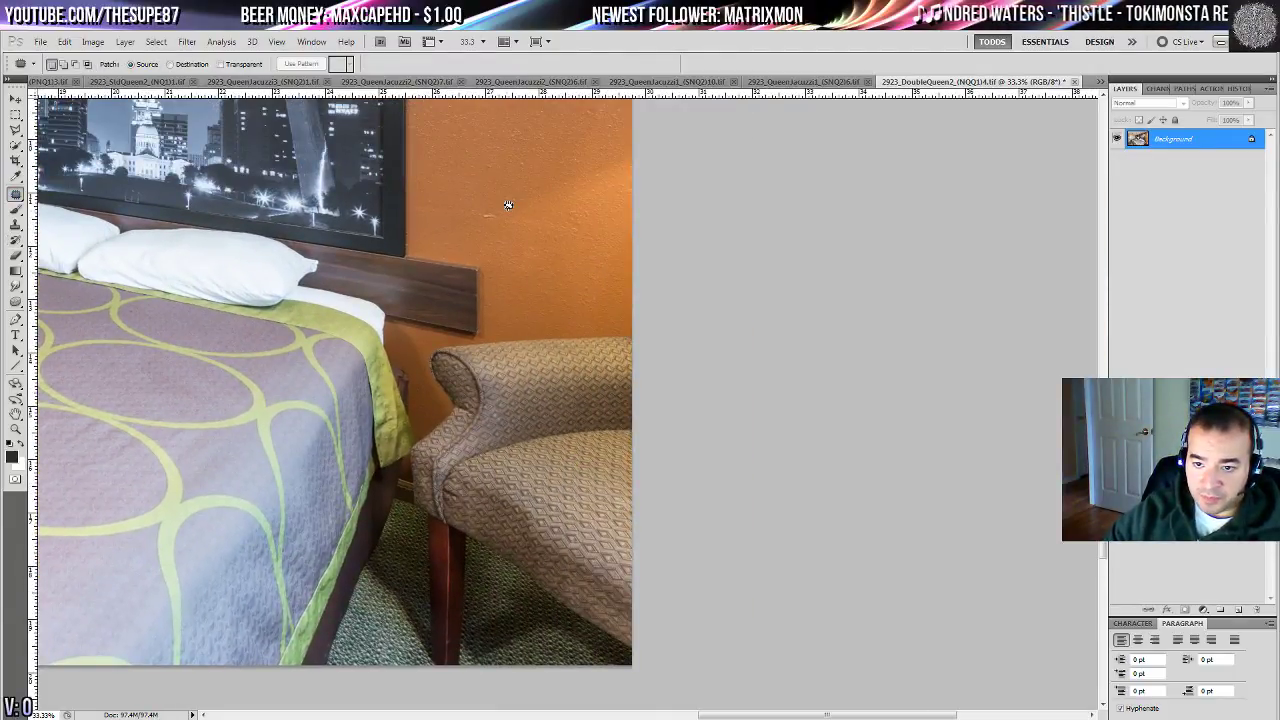
{"action": "left_click_drag", "start_coordinate": [512, 226], "coordinate": [522, 218]}
{"action": "left_click_drag", "start_coordinate": [522, 218], "coordinate": [569, 186]}
- Patch the mark just inside the green circle near the front bedspread's corner fold
{"action": "mouse_move", "coordinate": [100, 334]}
{"action": "left_mouse_down"}
{"action": "mouse_move", "coordinate": [594, 334]}
{"action": "mouse_move", "coordinate": [980, 257]}
{"action": "left_mouse_up"}
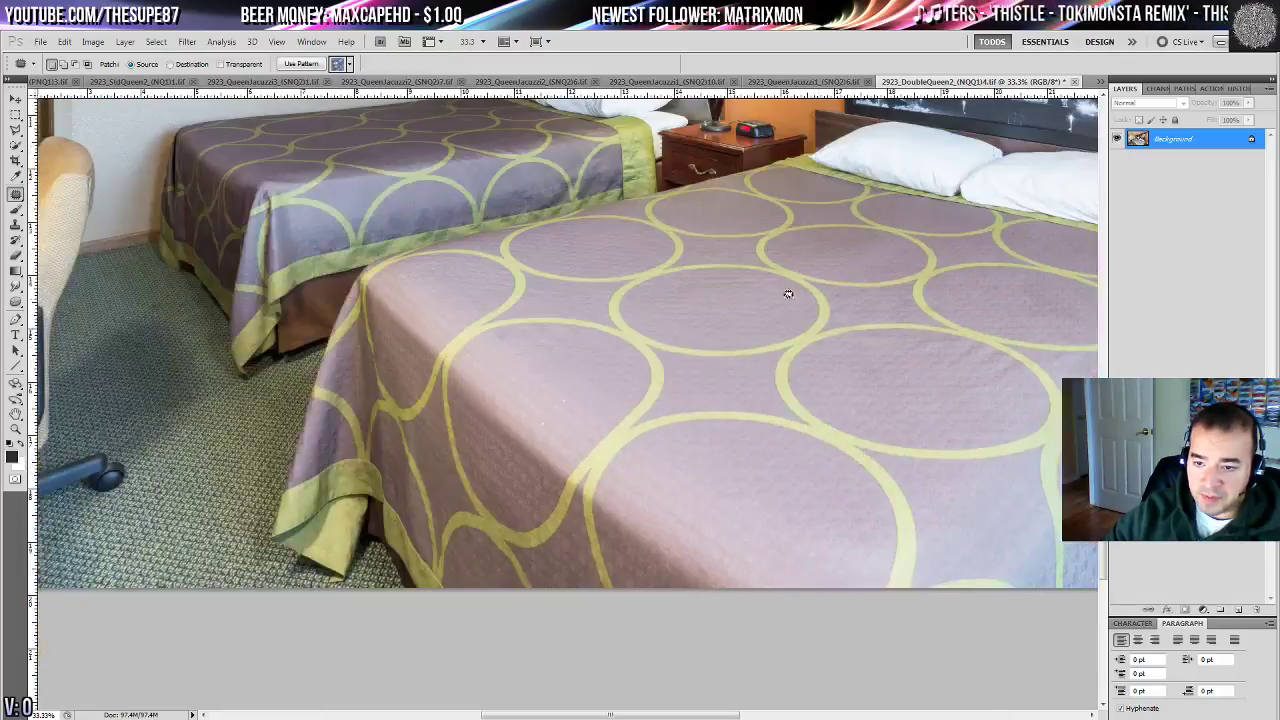
{"action": "key", "text": "ctrl+plus"}
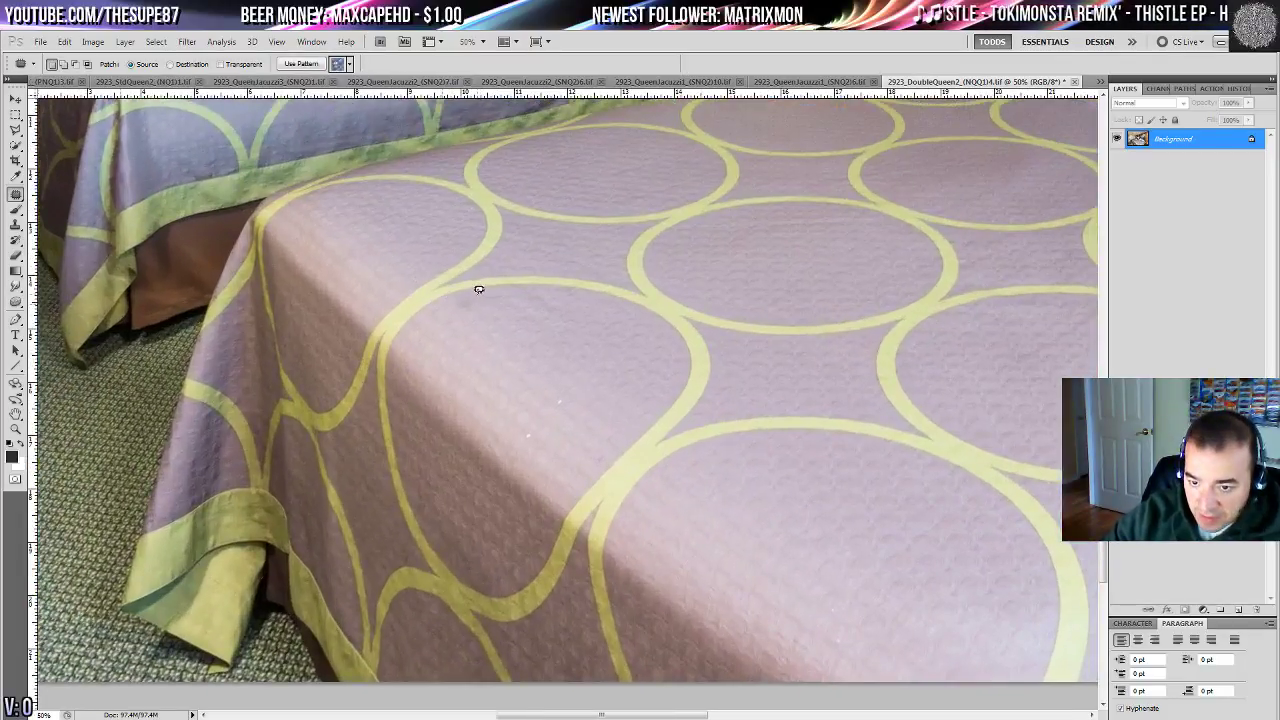
{"action": "mouse_move", "coordinate": [479, 289]}
{"action": "left_mouse_down"}
{"action": "mouse_move", "coordinate": [490, 292]}
{"action": "mouse_move", "coordinate": [463, 295]}
{"action": "left_mouse_up"}
{"action": "mouse_move", "coordinate": [470, 305]}
{"action": "left_mouse_down"}
{"action": "mouse_move", "coordinate": [491, 329]}
{"action": "mouse_move", "coordinate": [475, 462]}
{"action": "left_mouse_up"}
{"action": "key", "text": "ctrl+d"}
- Patch the mark near the foot of the far bed's bedspread and the spot on the carpet beside that bed
{"action": "left_click_drag", "start_coordinate": [397, 260], "coordinate": [784, 402]}
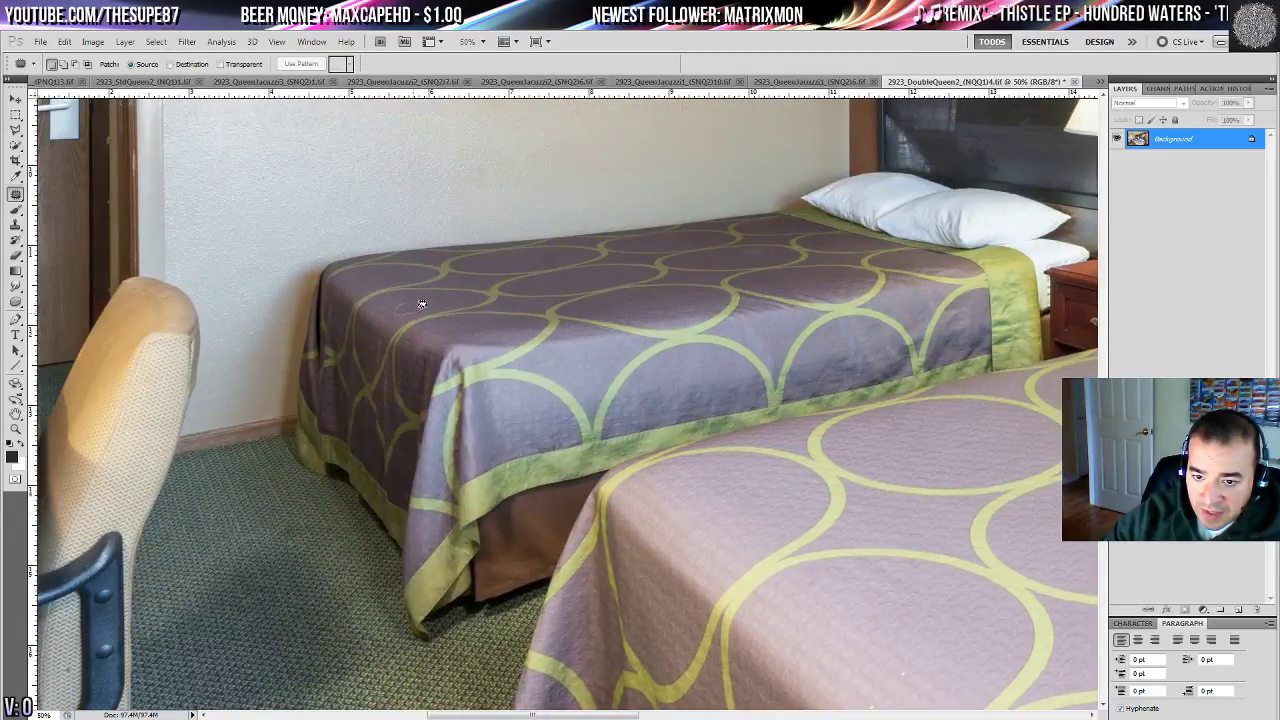
{"action": "left_click_drag", "start_coordinate": [422, 304], "coordinate": [420, 306]}
{"action": "left_click_drag", "start_coordinate": [412, 306], "coordinate": [436, 300]}
{"action": "key", "text": "ctrl+d"}
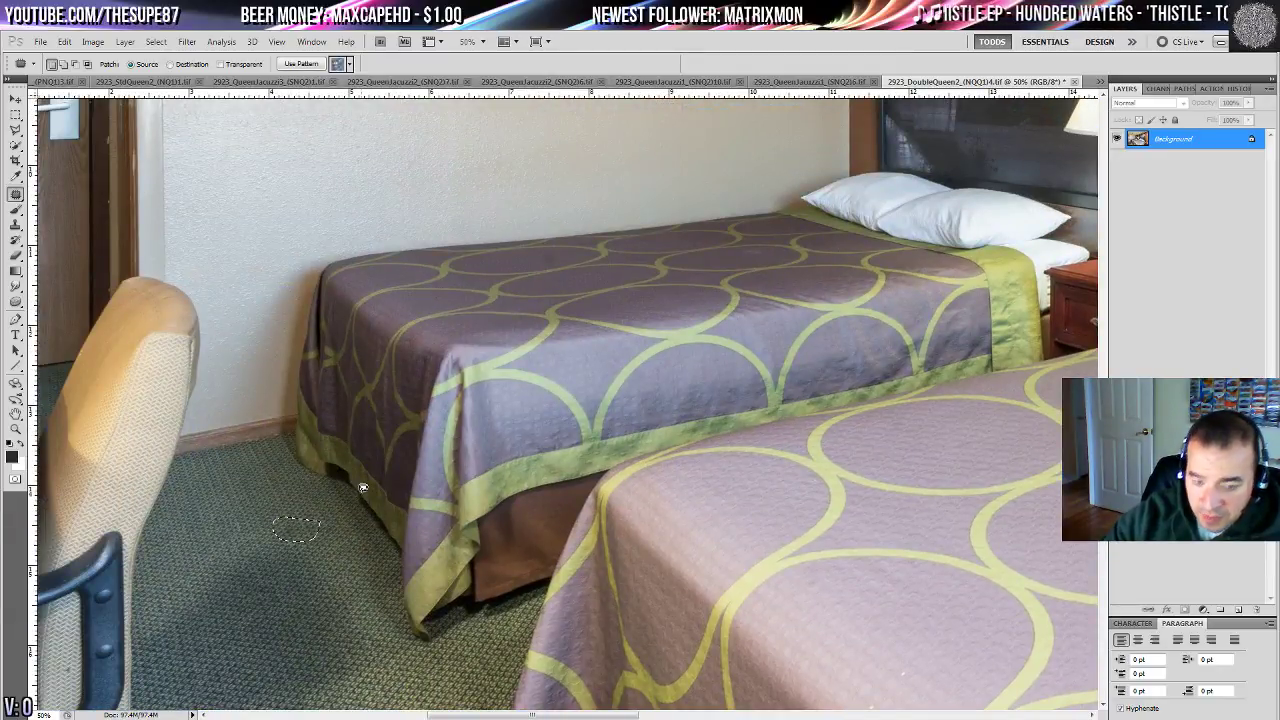
{"action": "key", "text": "ctrl+d"}
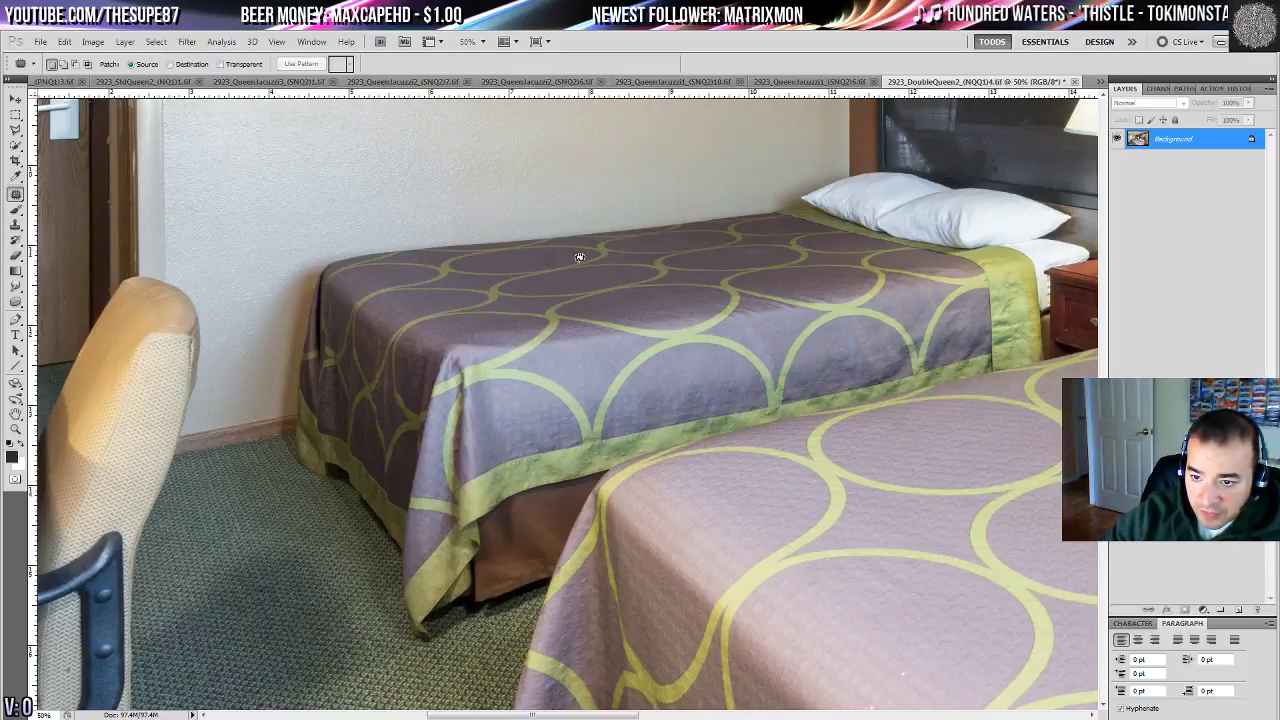
- Outline the dark spot on the far bedspread near the wall and remove it with a Fill
{"action": "left_click_drag", "start_coordinate": [540, 256], "coordinate": [571, 252]}
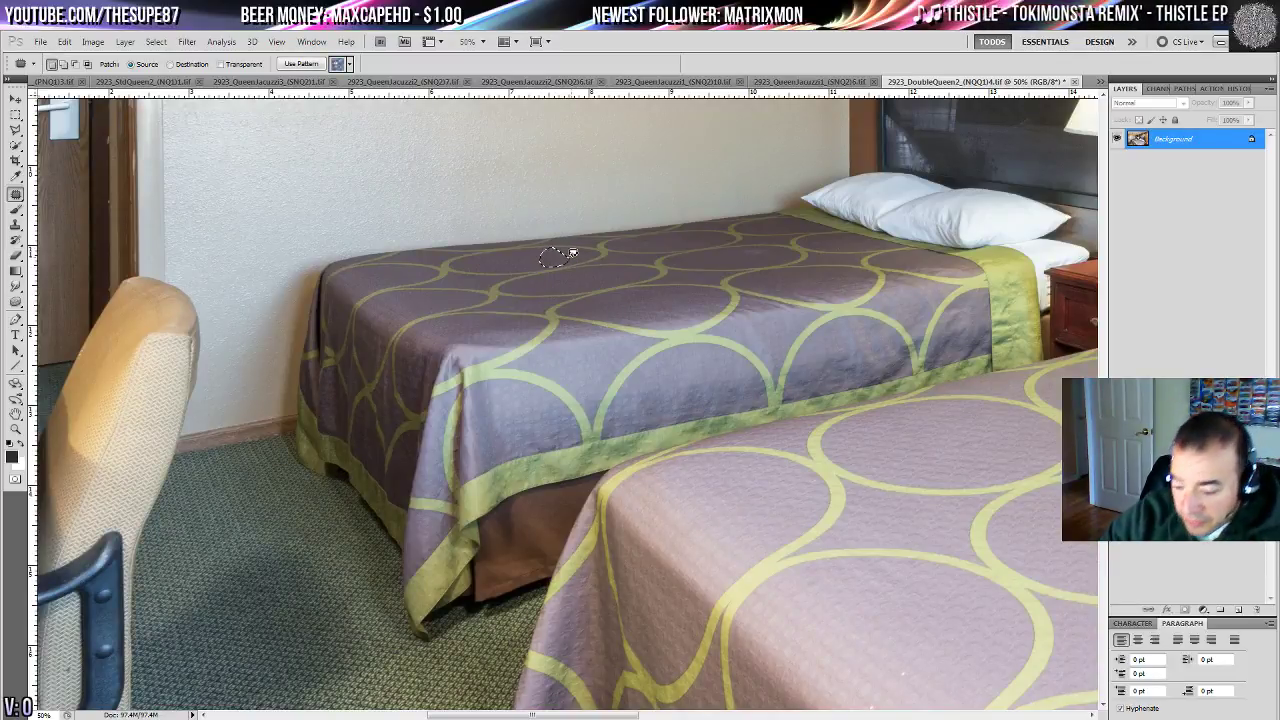
{"action": "key", "text": "shift+BackSpace"}
{"action": "key", "text": "Return"}
{"action": "key", "text": "ctrl+d"}
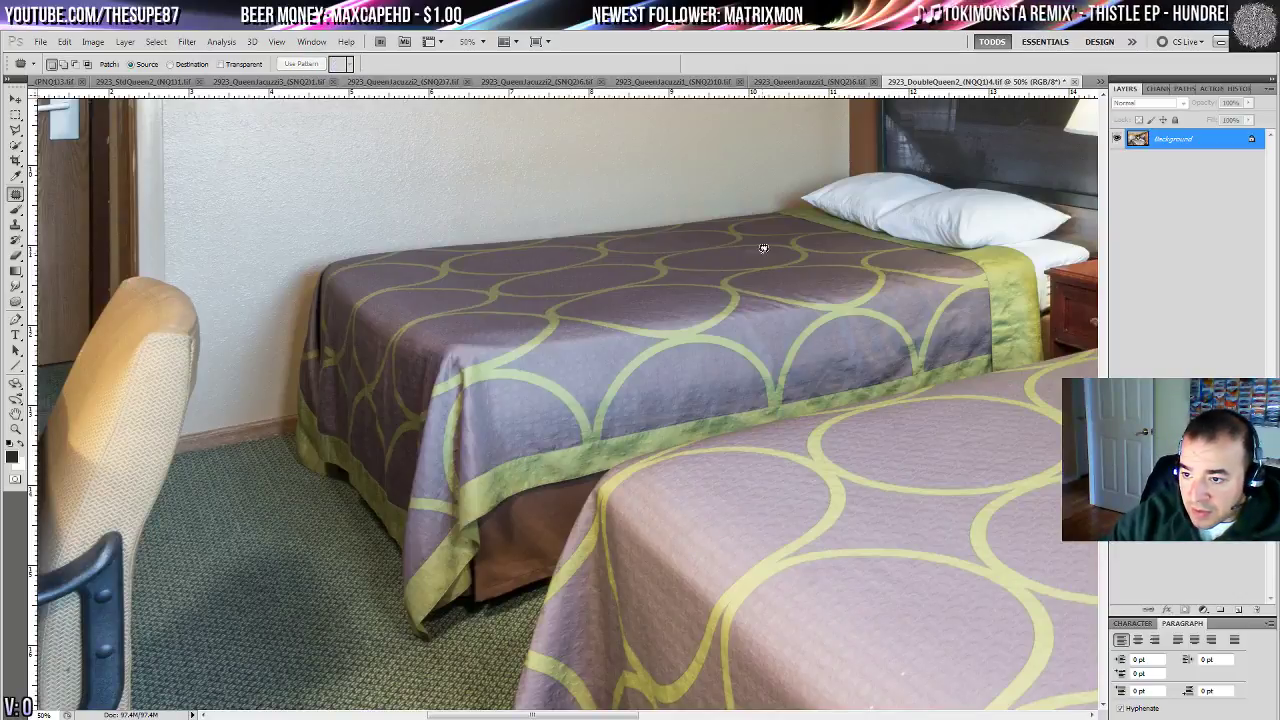
- Patch the faint marks inside the middle and wall-side ovals of the far bedspread
{"action": "key", "text": "ctrl+plus"}
{"action": "mouse_move", "coordinate": [850, 160]}
{"action": "left_mouse_down"}
{"action": "mouse_move", "coordinate": [703, 311]}
{"action": "mouse_move", "coordinate": [607, 247]}
{"action": "mouse_move", "coordinate": [657, 214]}
{"action": "mouse_move", "coordinate": [514, 240]}
{"action": "left_mouse_up"}
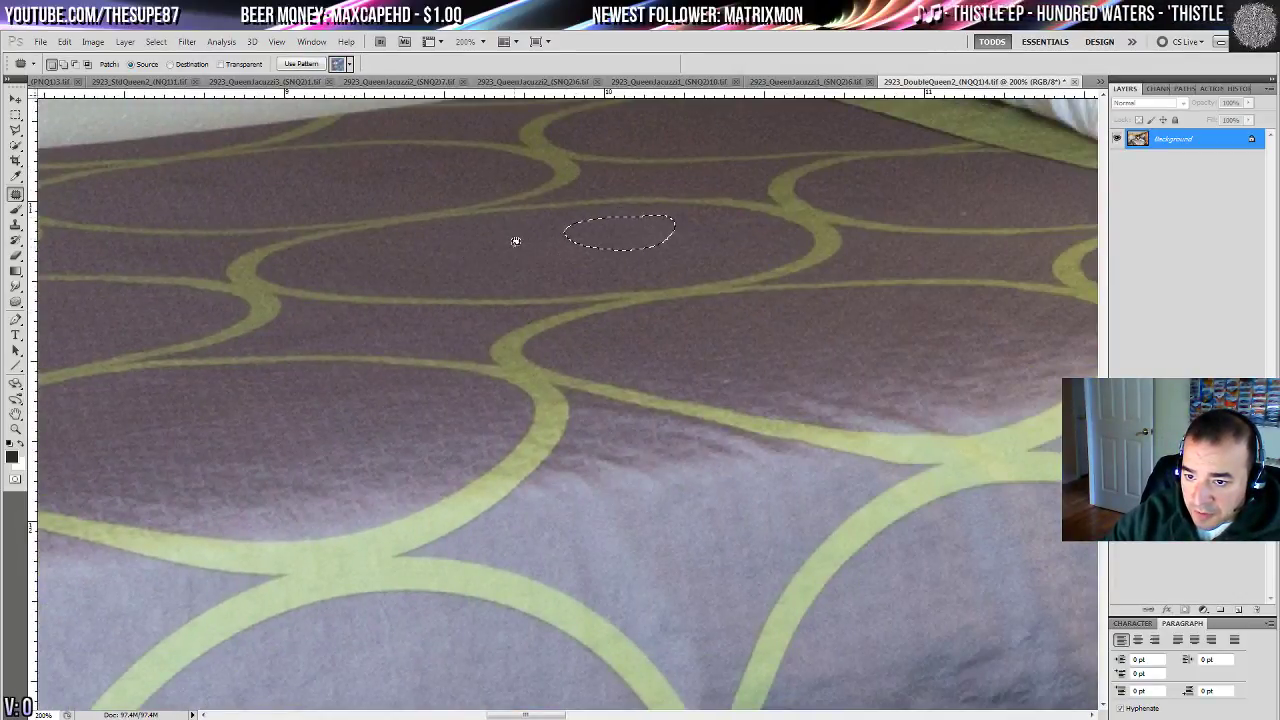
{"action": "key", "text": "ctrl+d"}
{"action": "mouse_move", "coordinate": [760, 231]}
{"action": "left_mouse_down"}
{"action": "mouse_move", "coordinate": [638, 342]}
{"action": "mouse_move", "coordinate": [985, 320]}
{"action": "left_mouse_up"}
{"action": "left_click_drag", "start_coordinate": [440, 265], "coordinate": [398, 283]}
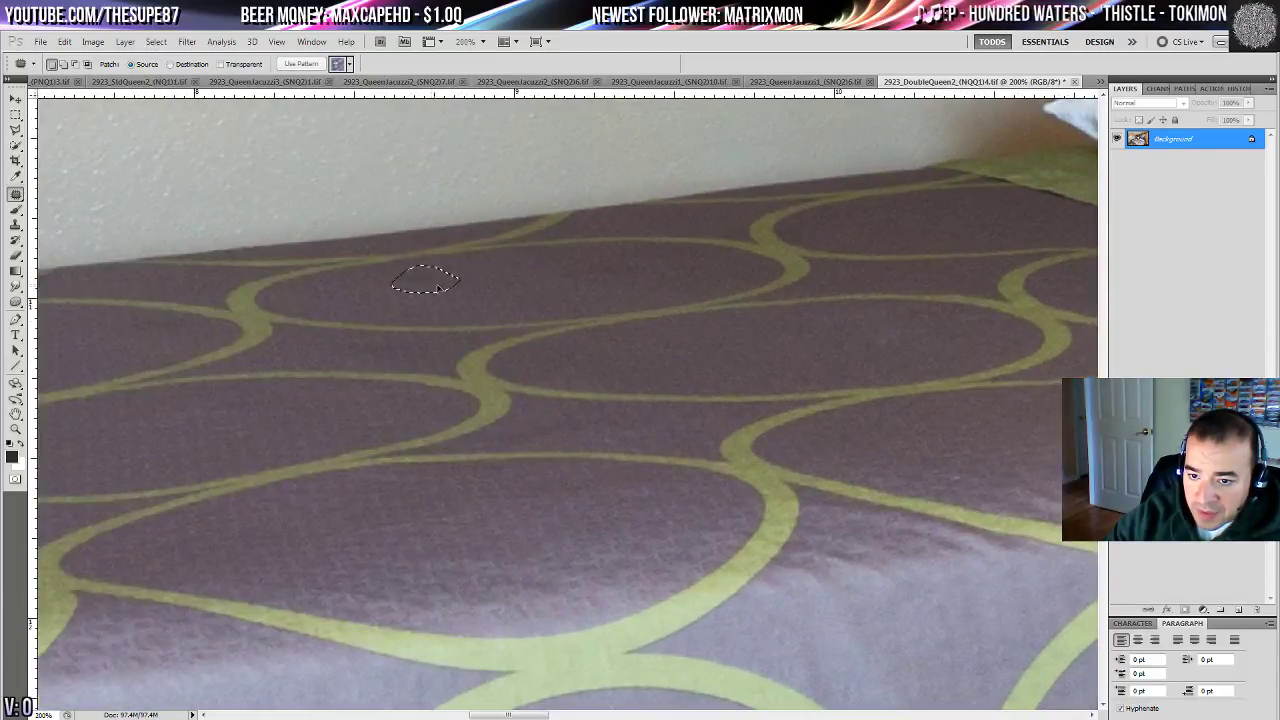
{"action": "key", "text": "ctrl+d"}
- Patch the mark inside the oval next to the far bed's pillows
{"action": "left_click_drag", "start_coordinate": [595, 288], "coordinate": [60, 270]}
{"action": "left_click_drag", "start_coordinate": [680, 292], "coordinate": [672, 287]}
{"action": "left_click_drag", "start_coordinate": [668, 291], "coordinate": [680, 274]}
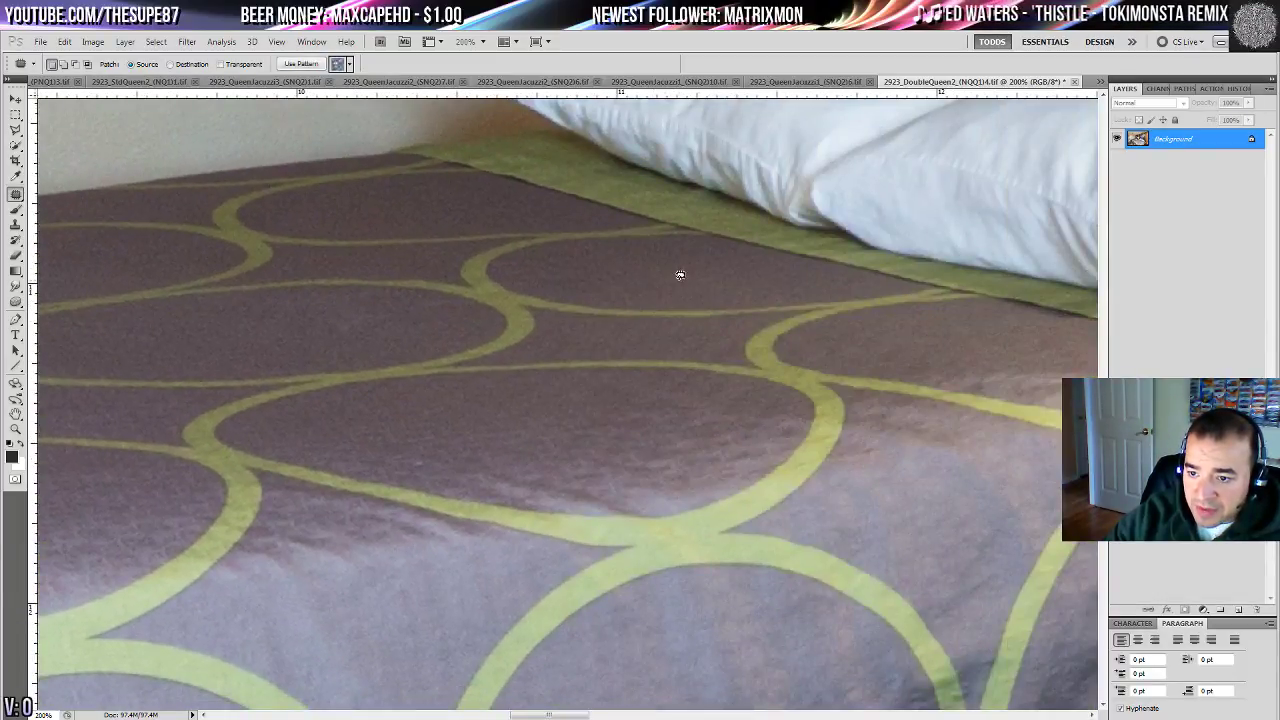
{"action": "key", "text": "ctrl+d"}
{"action": "key", "text": "ctrl+0"}
{"action": "key", "text": "ctrl+minus"}
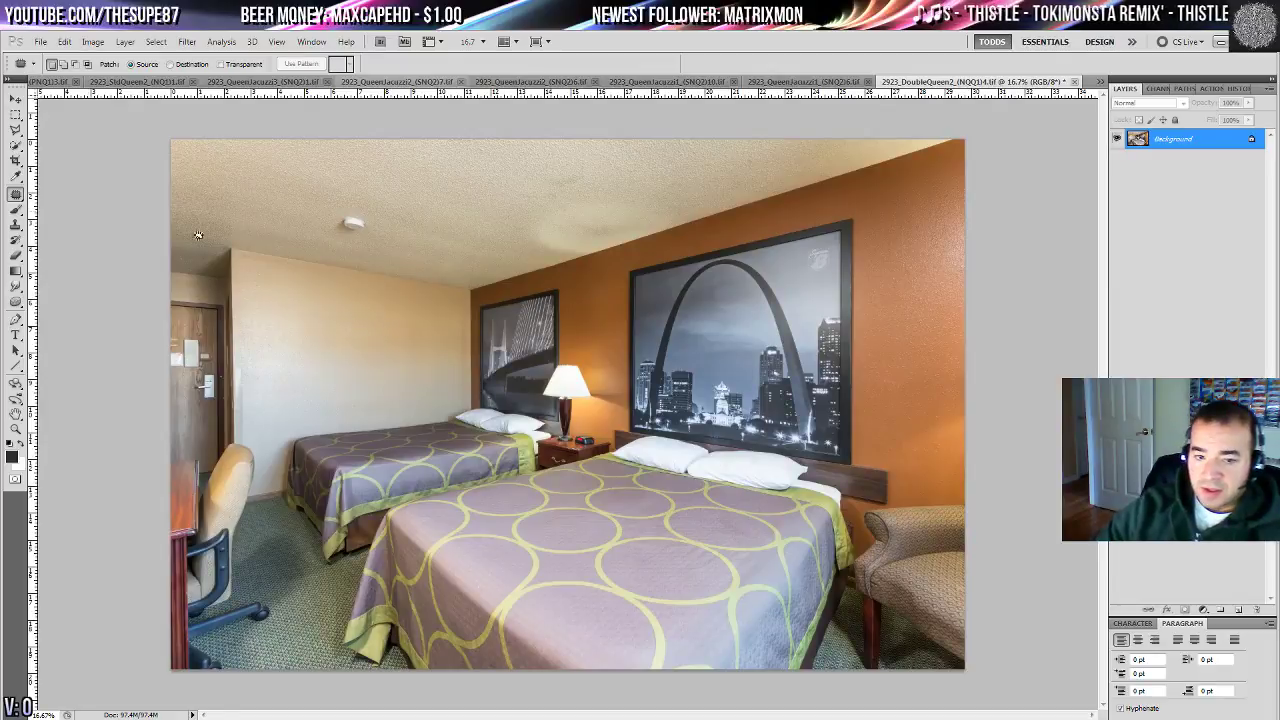
- Select the gold plate, plastic sleeve, notice and small card on the door with the Polygonal Lasso and fill them in with matching wood grain
{"action": "left_click", "coordinate": [16, 429]}
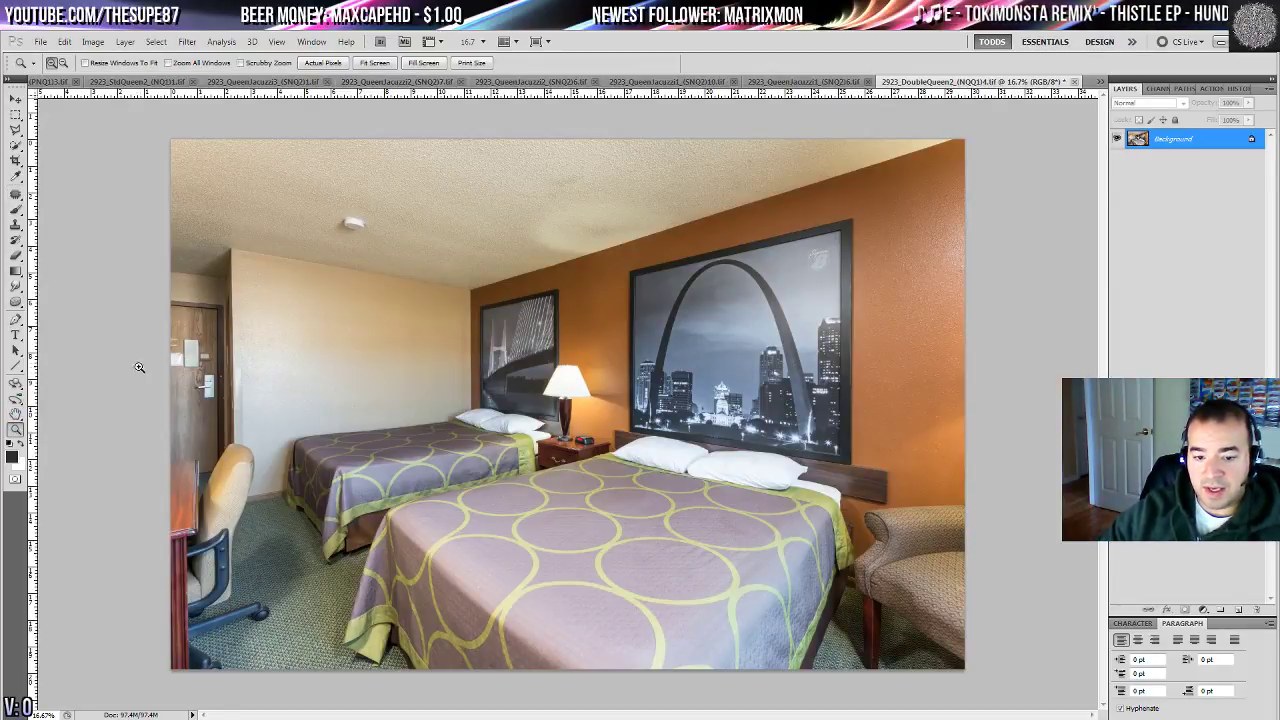
{"action": "left_click", "coordinate": [172, 368]}
{"action": "left_click", "coordinate": [172, 370]}
{"action": "left_click", "coordinate": [172, 371]}
{"action": "left_click_drag", "start_coordinate": [305, 400], "coordinate": [860, 443]}
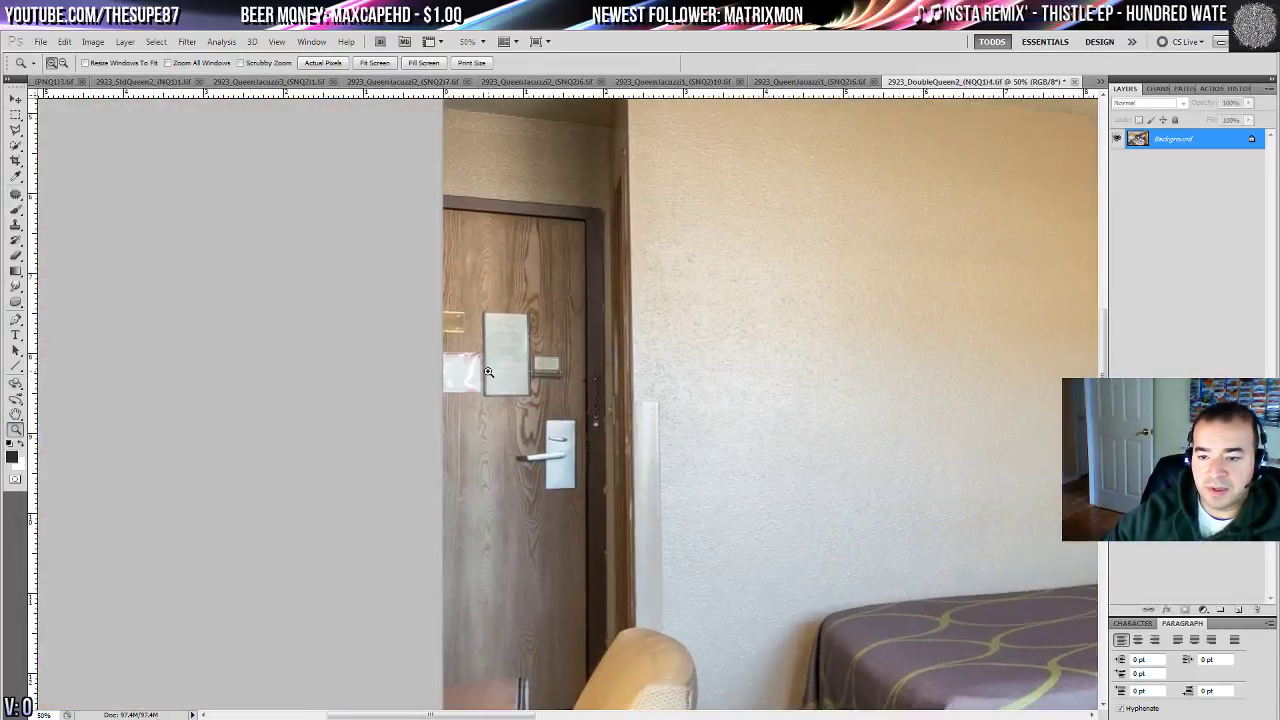
{"action": "left_click_drag", "start_coordinate": [488, 372], "coordinate": [449, 371]}
{"action": "left_click", "coordinate": [16, 130]}
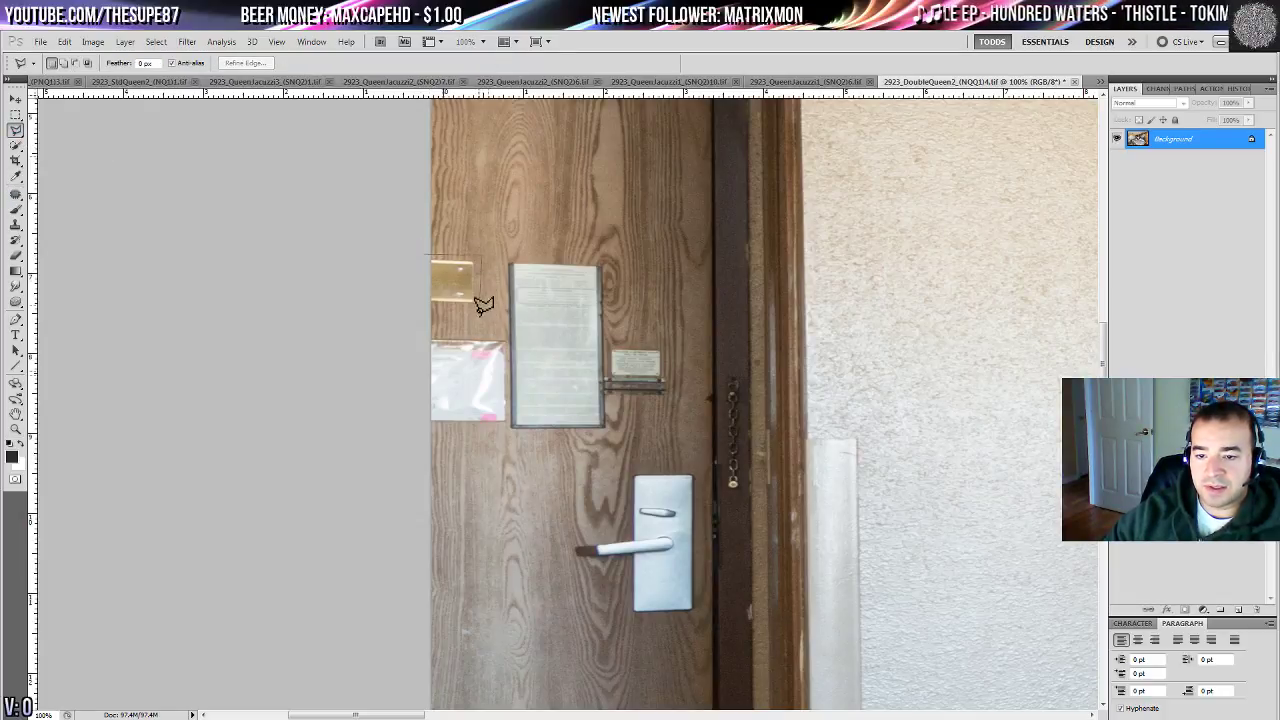
{"action": "left_click", "coordinate": [413, 305]}
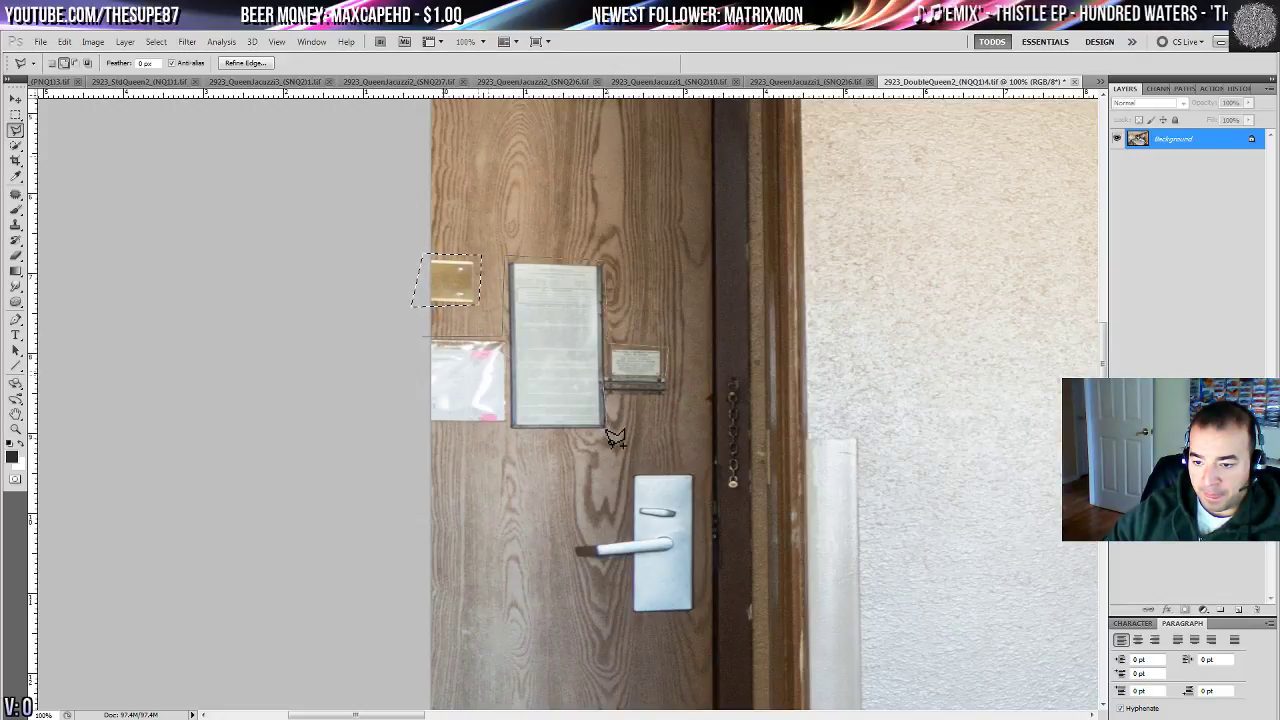
{"action": "double_click", "coordinate": [430, 437]}
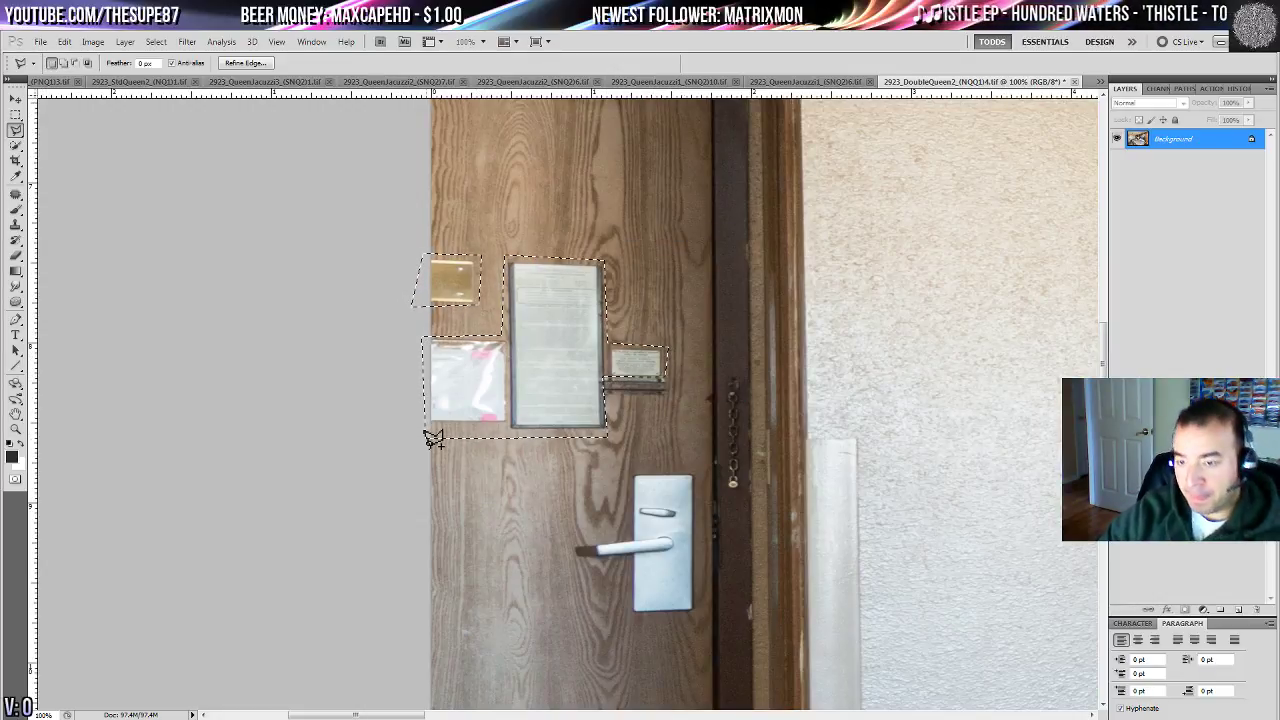
{"action": "key", "text": "shift+F5"}
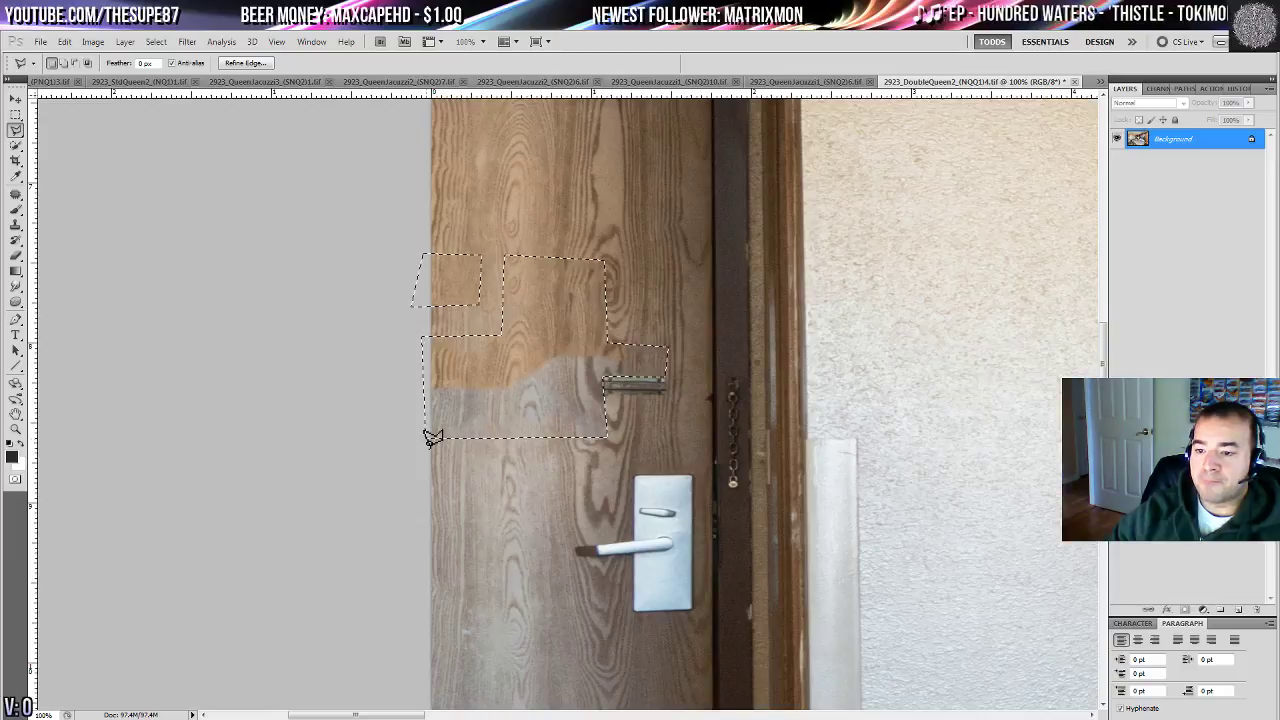
- Blend the orange and grey colour seam across the filled door area and above the latch with the Patch Tool
{"action": "left_click", "coordinate": [15, 197]}
{"action": "key", "text": "ctrl+d"}
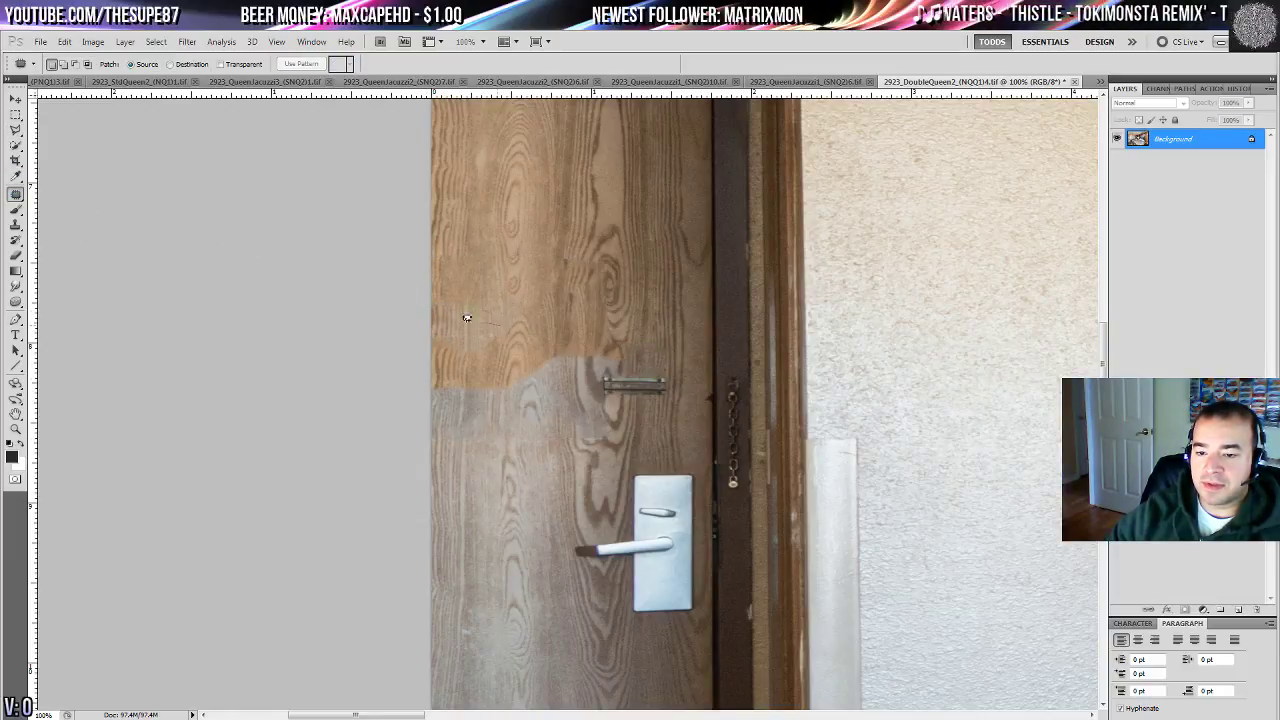
{"action": "left_click_drag", "start_coordinate": [590, 404], "coordinate": [583, 315]}
{"action": "left_click_drag", "start_coordinate": [560, 376], "coordinate": [560, 210]}
{"action": "key", "text": "ctrl+d"}
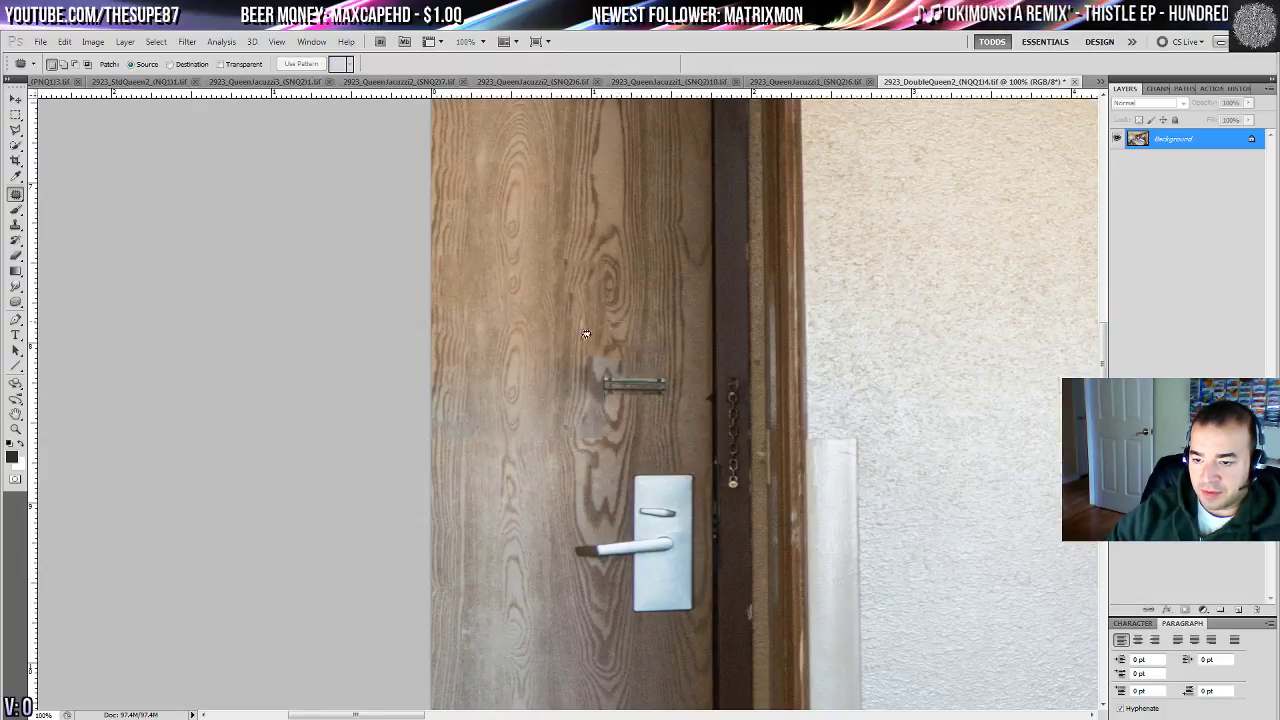
{"action": "left_click_drag", "start_coordinate": [661, 357], "coordinate": [634, 193]}
{"action": "key", "text": "ctrl+d"}
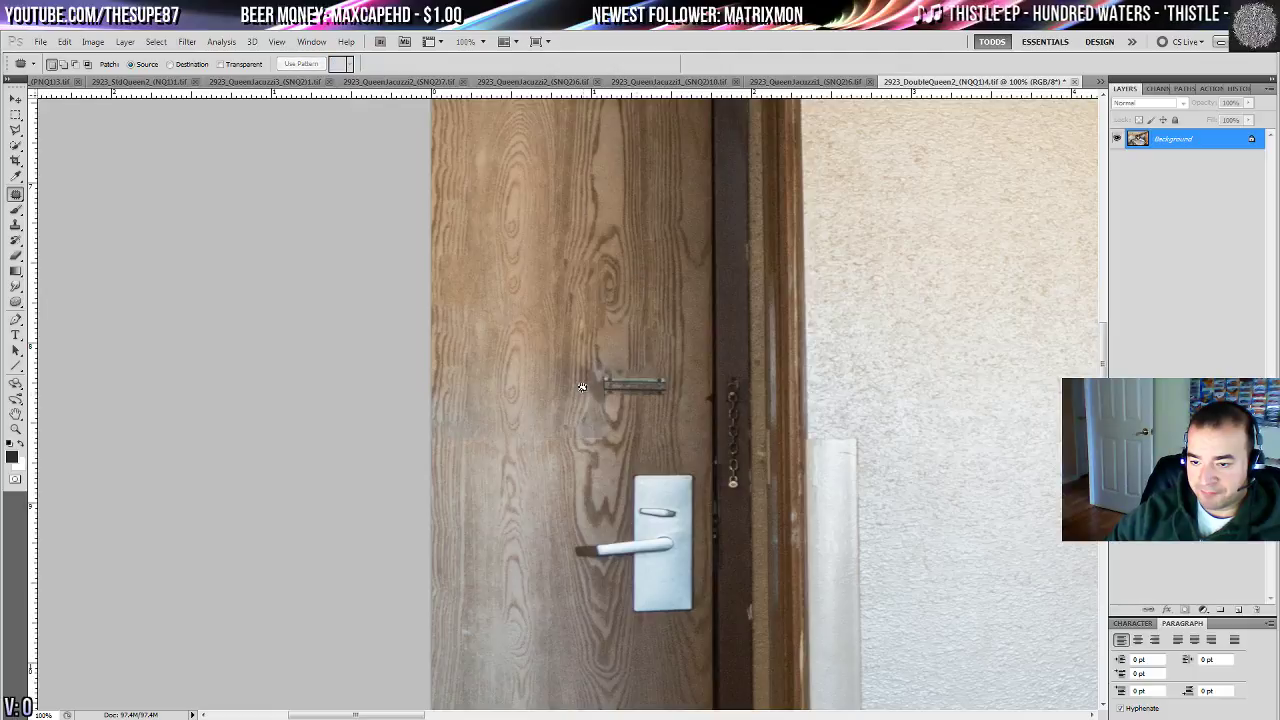
- Patch the leftover fill traces below the door latch and along the door's outer edge to even out the wood grain
{"action": "left_click_drag", "start_coordinate": [598, 399], "coordinate": [596, 446]}
{"action": "left_click_drag", "start_coordinate": [592, 428], "coordinate": [587, 515]}
{"action": "key", "text": "ctrl+d"}
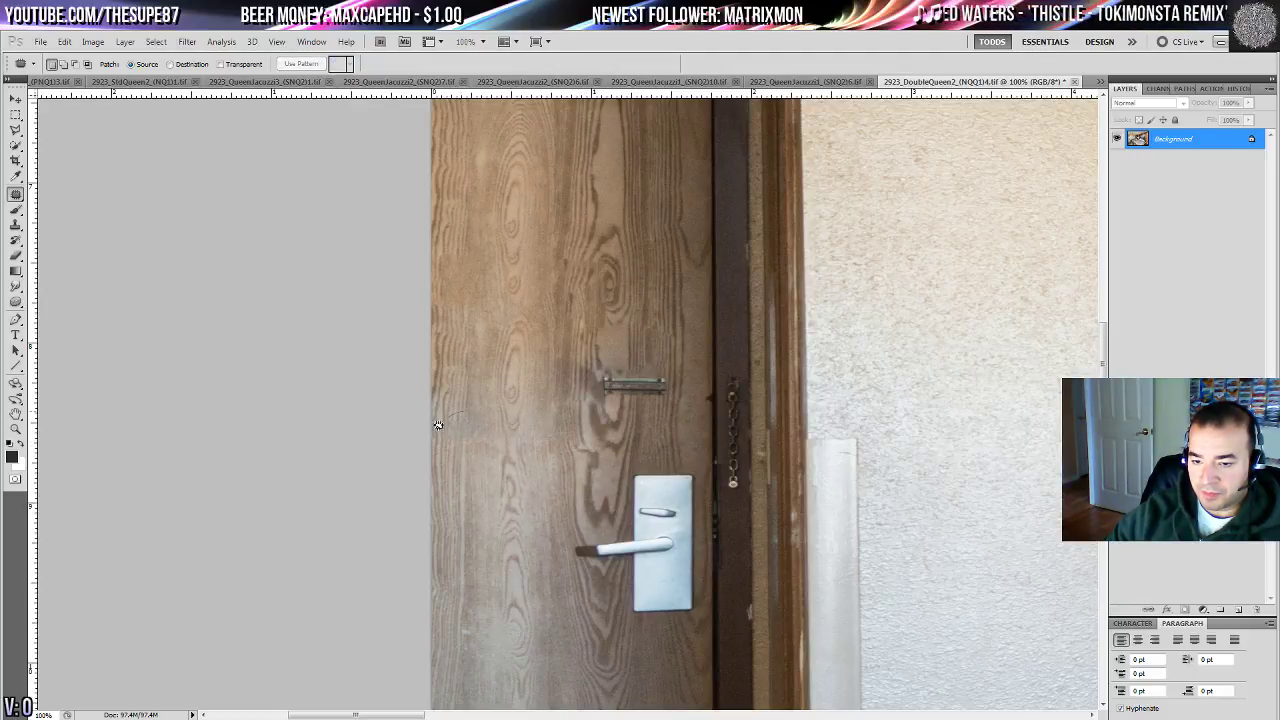
{"action": "left_click_drag", "start_coordinate": [437, 425], "coordinate": [488, 514]}
{"action": "key", "text": "ctrl+d"}
{"action": "left_click_drag", "start_coordinate": [547, 478], "coordinate": [294, 240]}
{"action": "left_click_drag", "start_coordinate": [590, 292], "coordinate": [513, 188]}
{"action": "left_click_drag", "start_coordinate": [404, 330], "coordinate": [396, 414]}
{"action": "key", "text": "ctrl+d"}
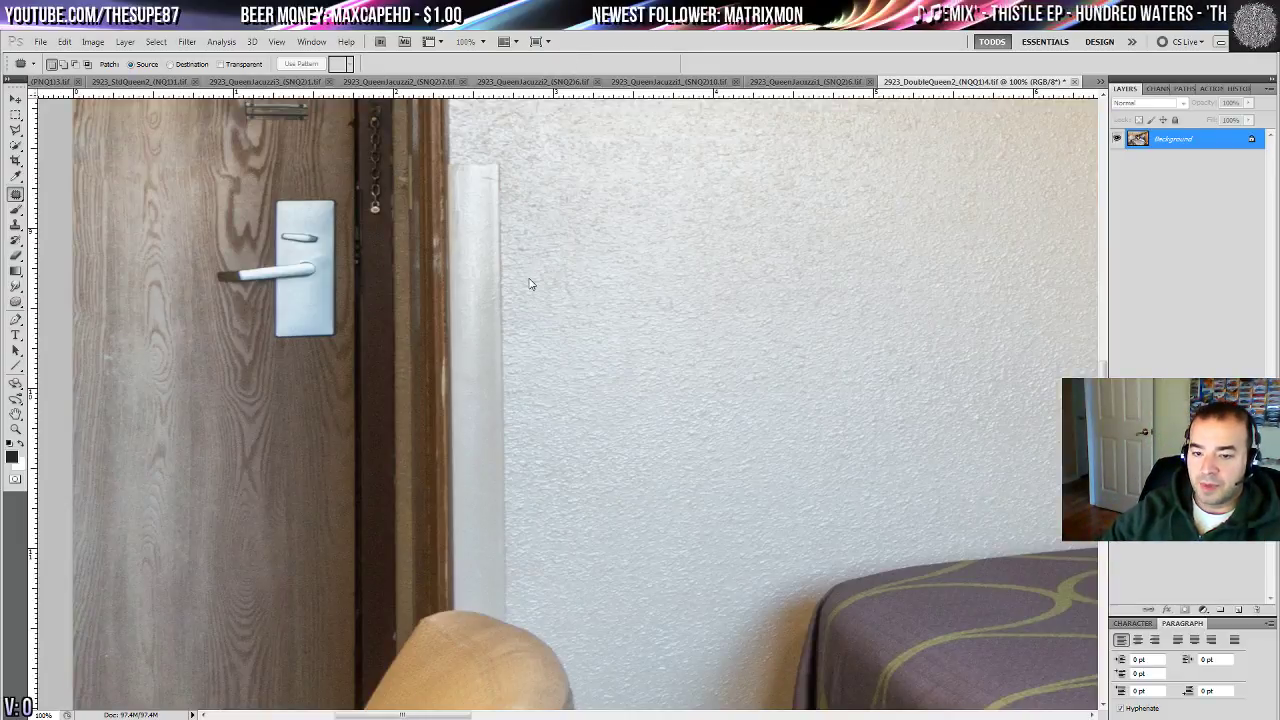
- Remove the glowing red digits from the alarm clock display on the nightstand with the Patch Tool
{"action": "left_click_drag", "start_coordinate": [559, 348], "coordinate": [678, 156]}
{"action": "left_click_drag", "start_coordinate": [542, 488], "coordinate": [585, 177]}
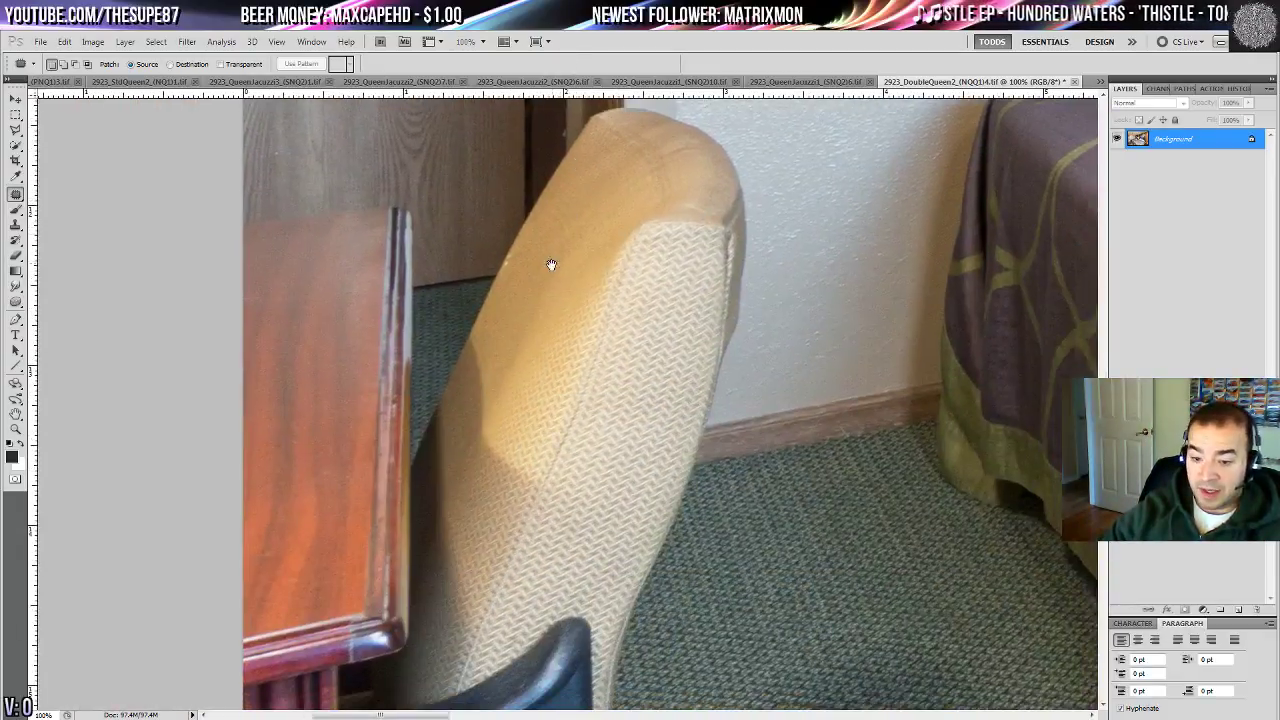
{"action": "left_click_drag", "start_coordinate": [764, 488], "coordinate": [248, 312]}
{"action": "key", "text": "ctrl+0"}
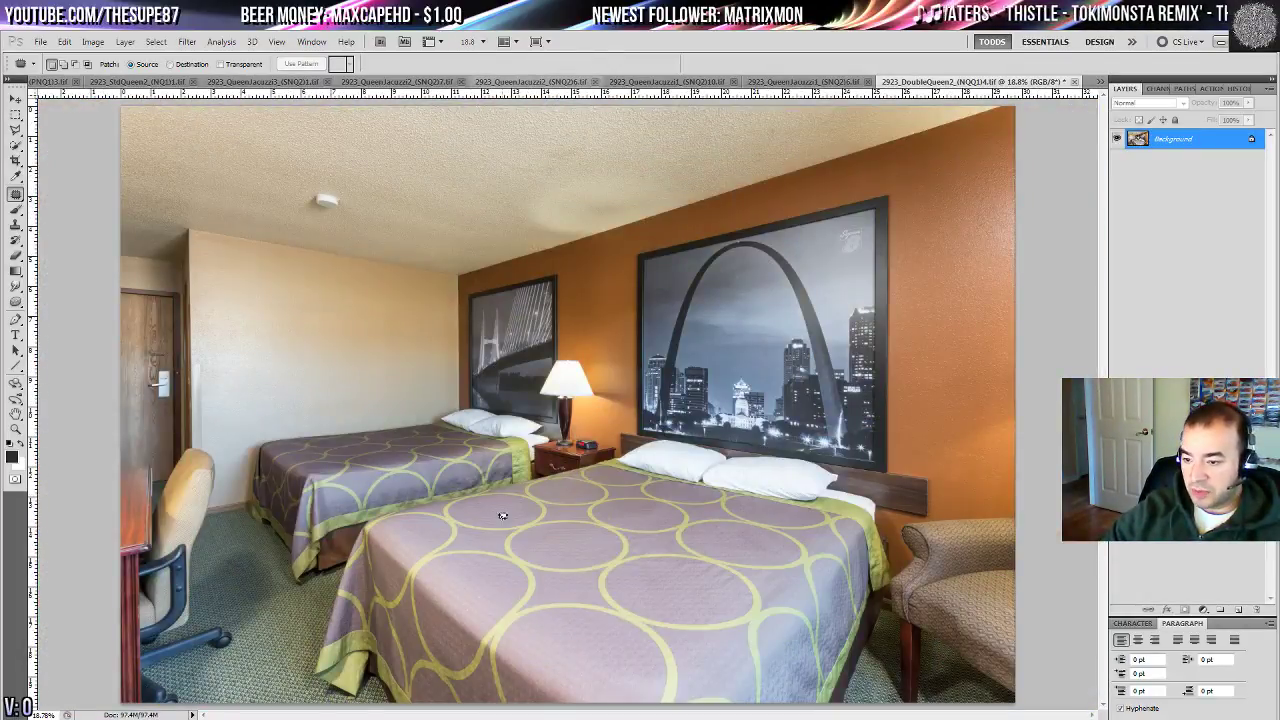
{"action": "double_click", "coordinate": [14, 429]}
{"action": "left_click_drag", "start_coordinate": [669, 536], "coordinate": [589, 363]}
{"action": "left_click", "coordinate": [559, 424]}
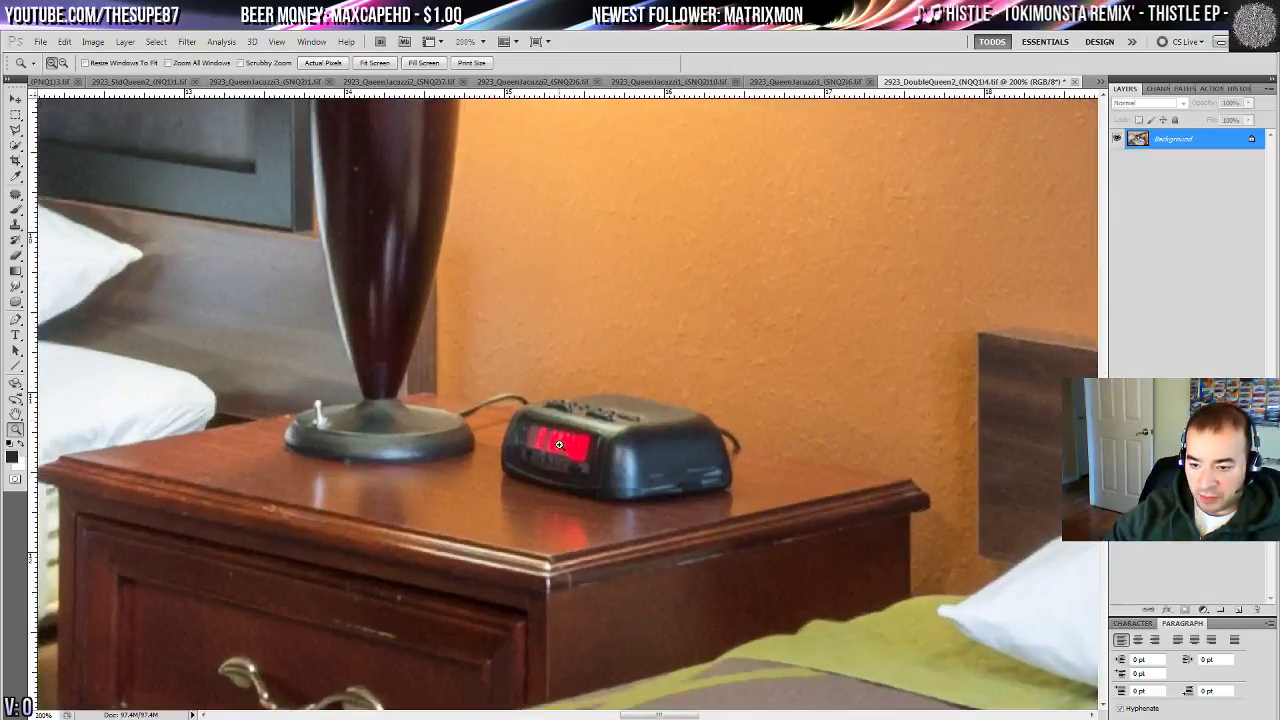
{"action": "left_click", "coordinate": [15, 193]}
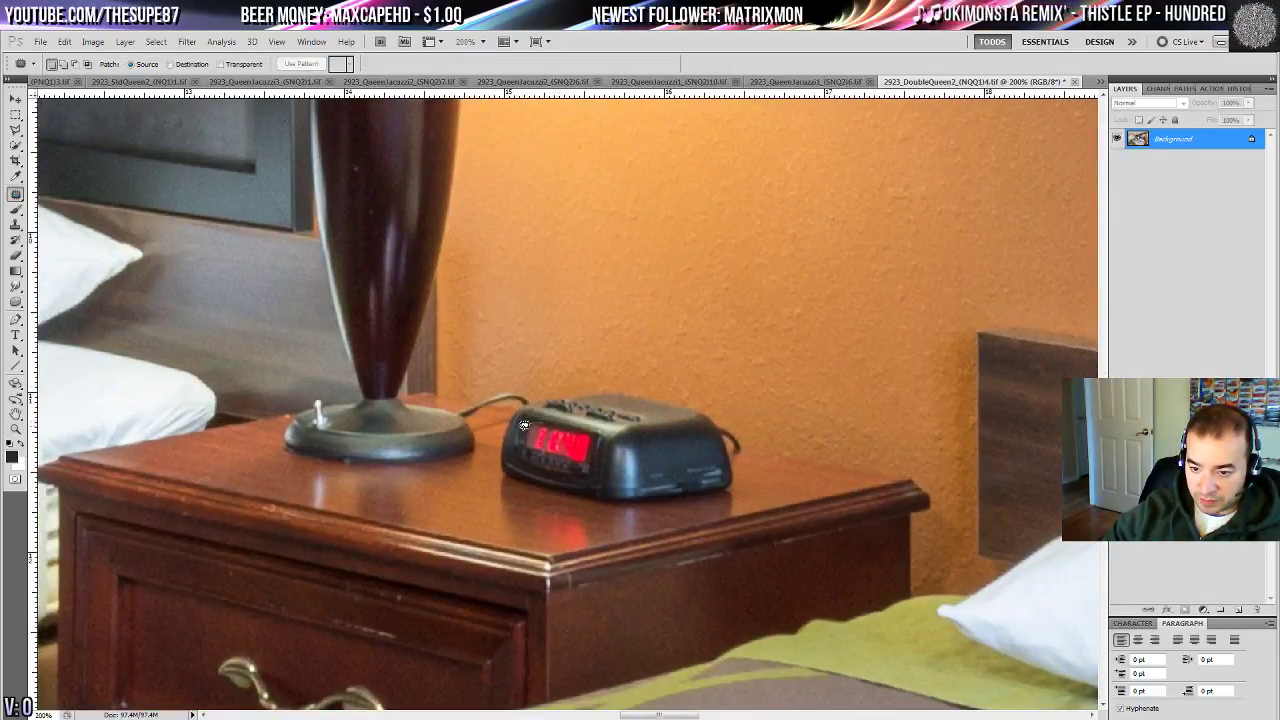
{"action": "mouse_move", "coordinate": [590, 451]}
{"action": "left_mouse_down"}
{"action": "mouse_move", "coordinate": [580, 428]}
{"action": "mouse_move", "coordinate": [638, 287]}
{"action": "left_mouse_up"}
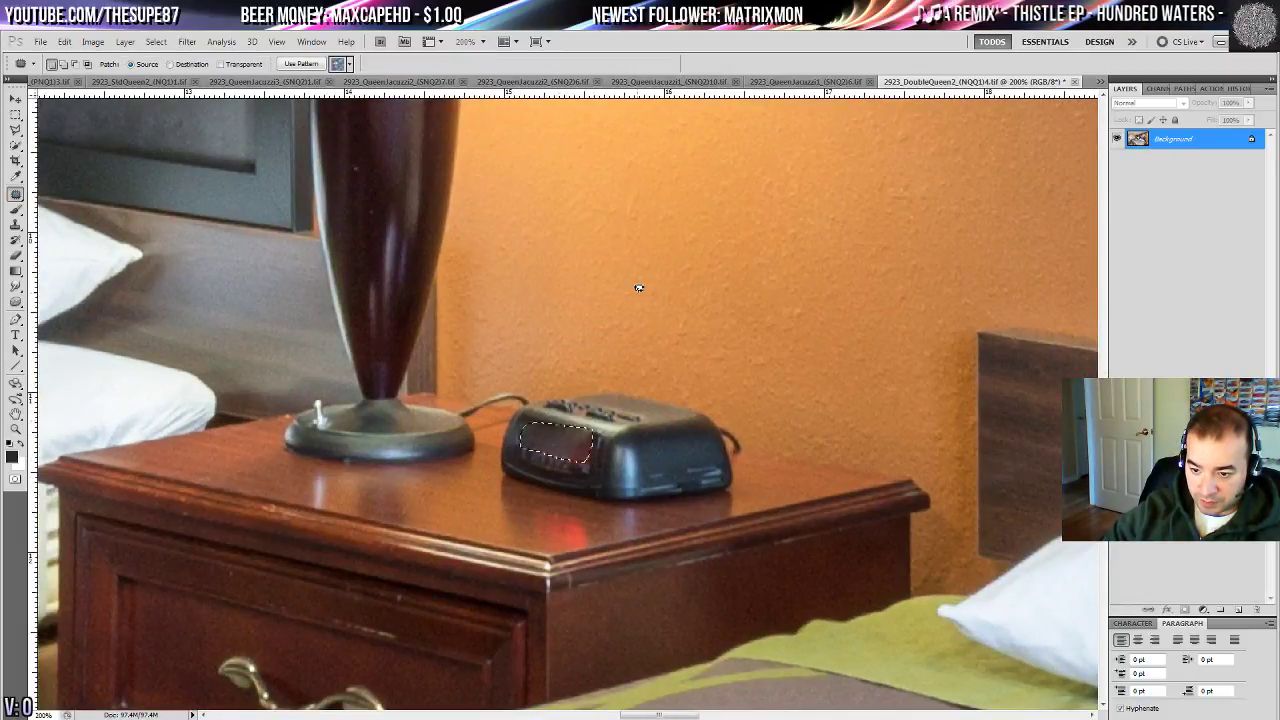
{"action": "key", "text": "ctrl+d"}
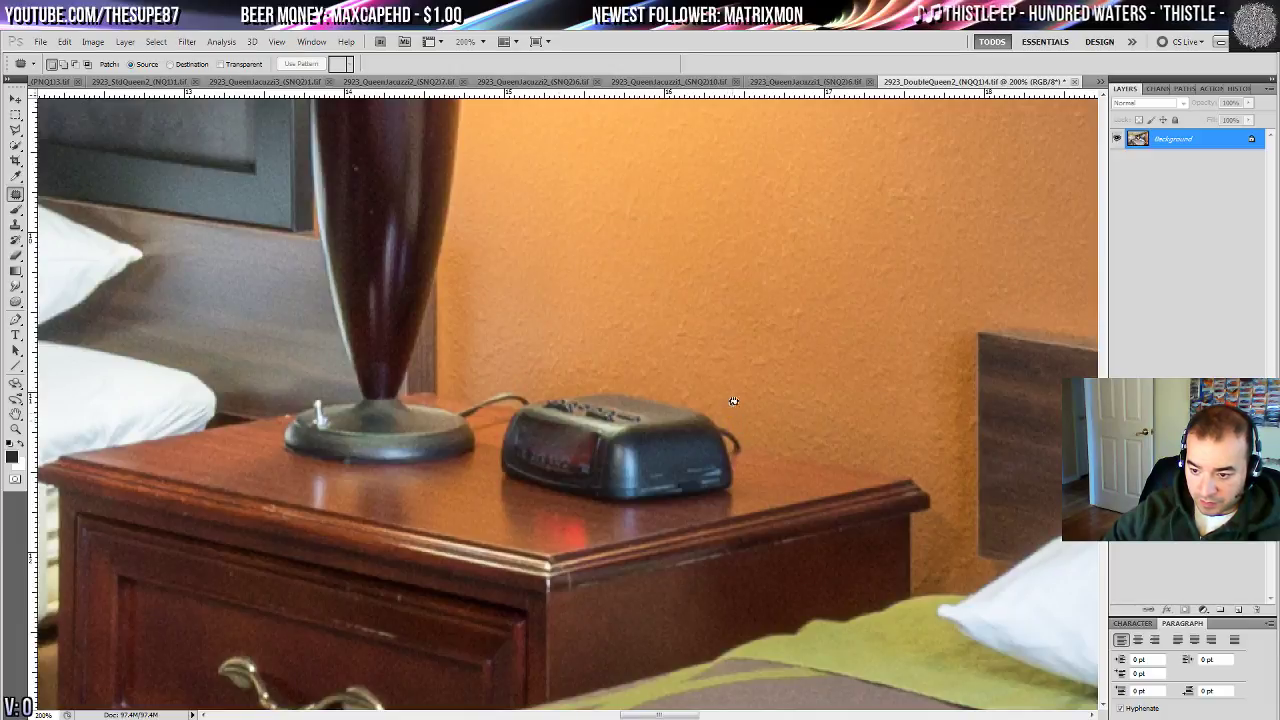
- Clone out the power cables behind the alarm clock with the Clone Stamp, using the surrounding wall and tabletop
{"action": "left_click", "coordinate": [15, 226]}
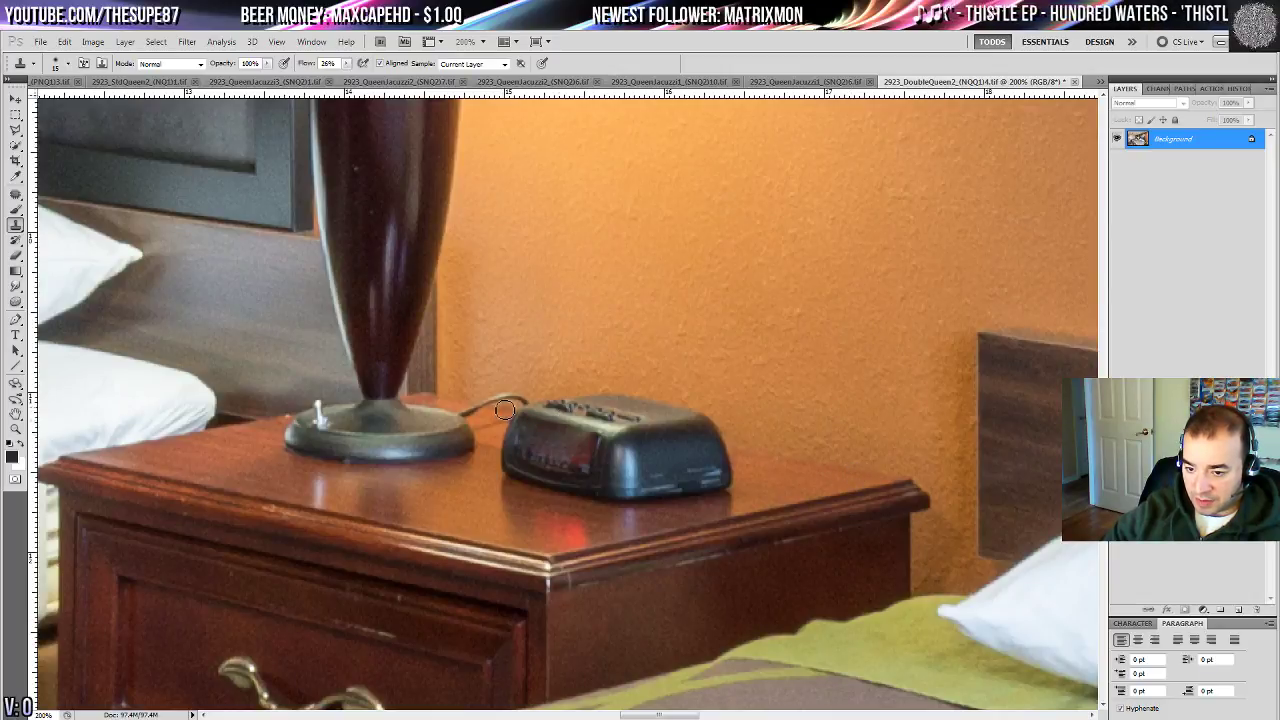
{"action": "left_click_drag", "start_coordinate": [476, 409], "coordinate": [525, 402]}
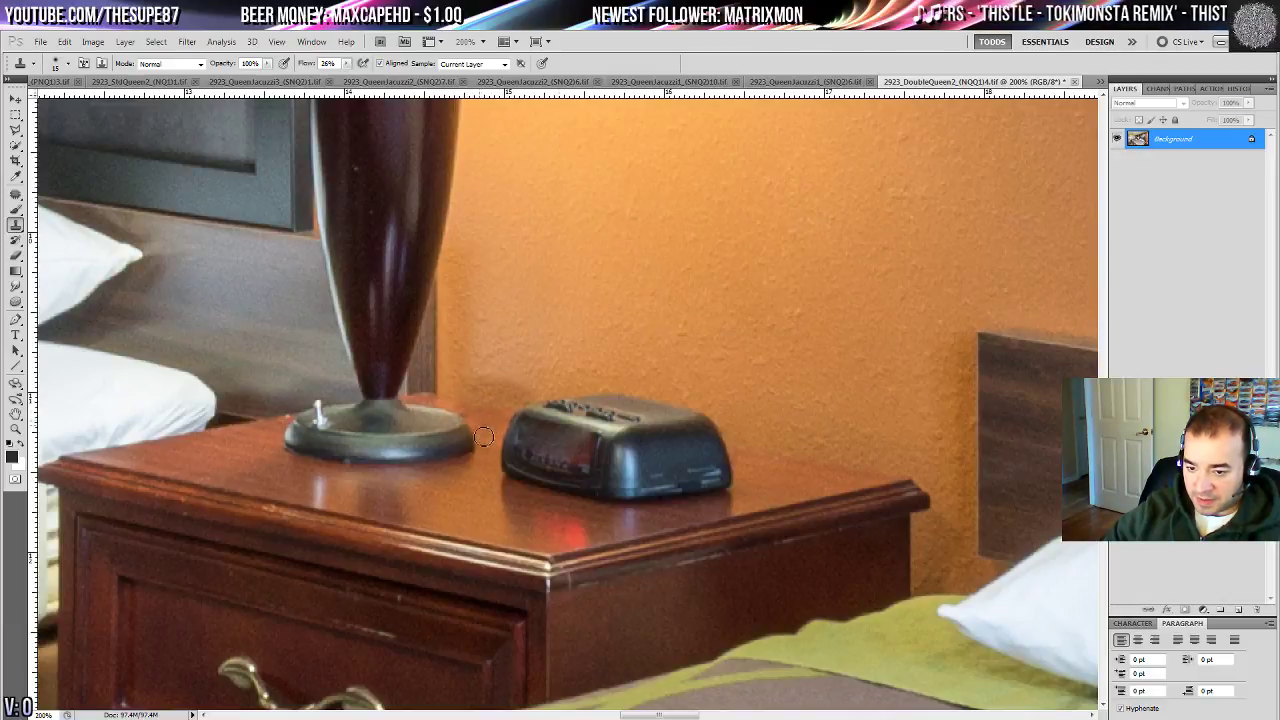
{"action": "left_click_drag", "start_coordinate": [483, 439], "coordinate": [496, 431]}
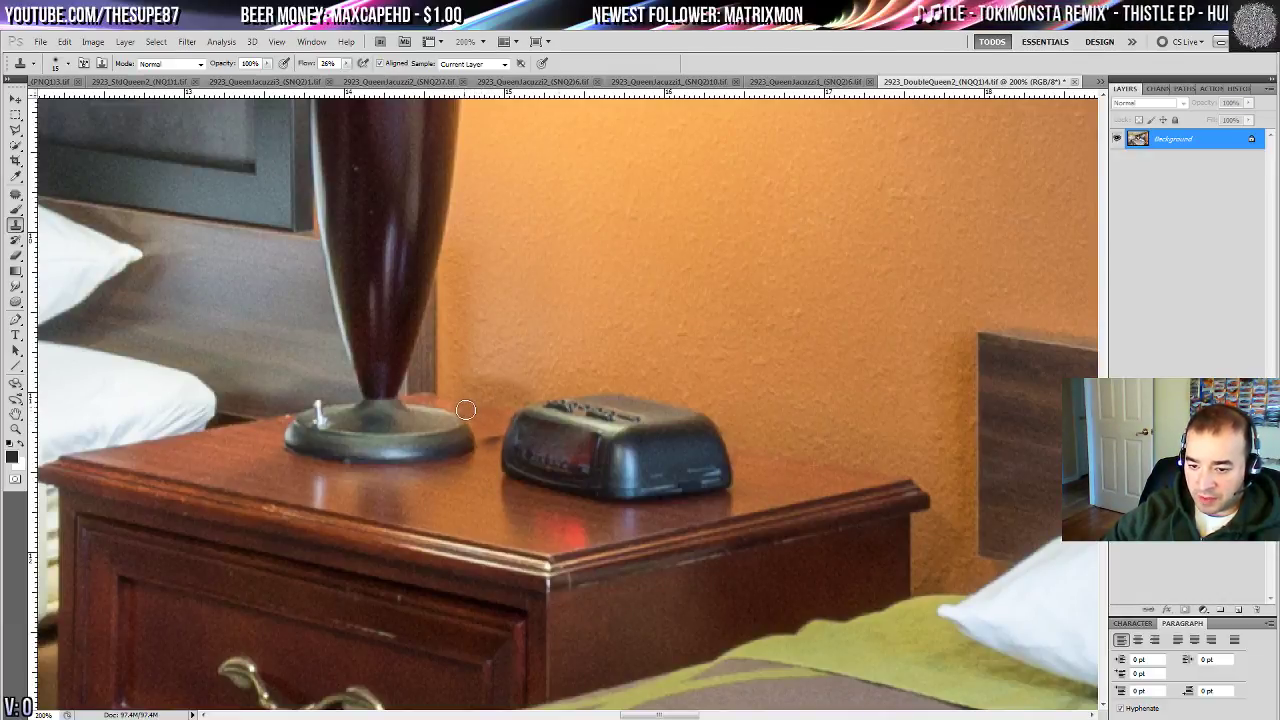
- Patch the smudges on the orange wall between the lamp and the alarm clock
{"action": "left_click", "coordinate": [16, 197]}
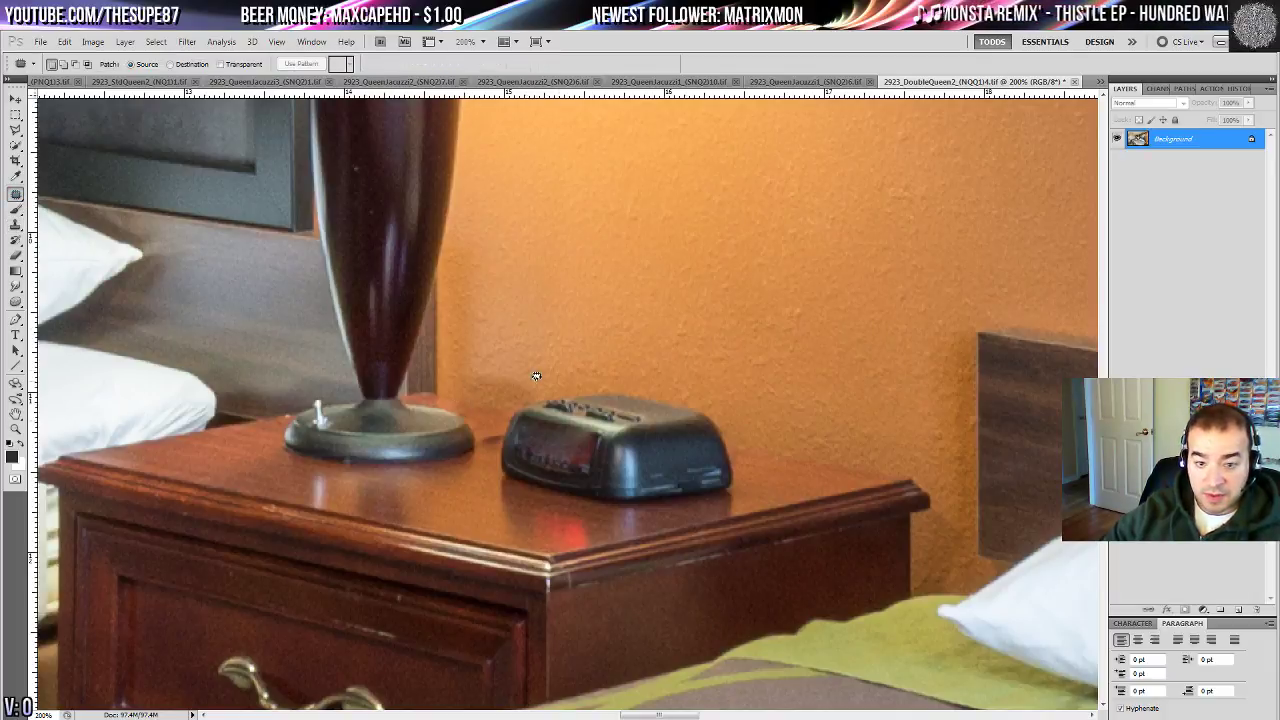
{"action": "left_click_drag", "start_coordinate": [525, 359], "coordinate": [535, 372]}
{"action": "left_click_drag", "start_coordinate": [515, 375], "coordinate": [568, 311]}
{"action": "key", "text": "ctrl+d"}
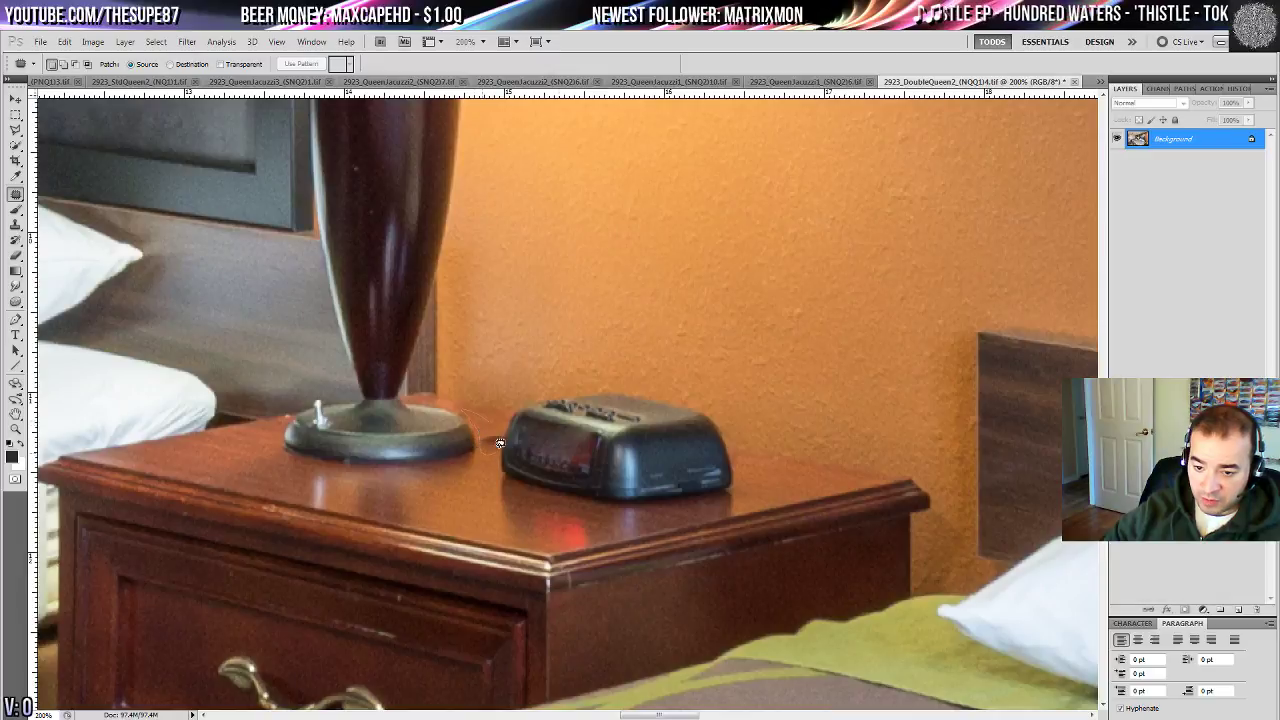
- Patch the leftover cable traces on the nightstand top between the lamp base and the alarm clock
{"action": "mouse_move", "coordinate": [501, 413]}
{"action": "left_mouse_down"}
{"action": "mouse_move", "coordinate": [480, 515]}
{"action": "mouse_move", "coordinate": [498, 446]}
{"action": "mouse_move", "coordinate": [483, 414]}
{"action": "left_mouse_up"}
{"action": "key", "text": "ctrl+d"}
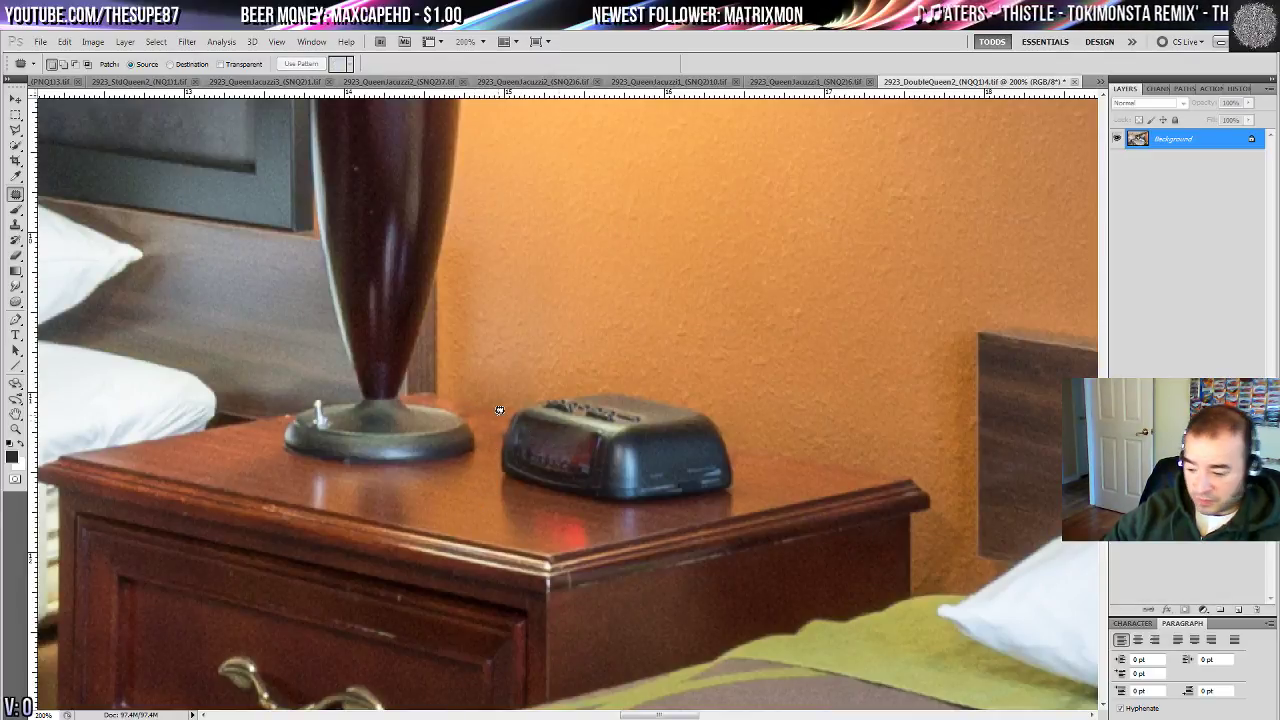
{"action": "key", "text": "ctrl+plus"}
{"action": "key", "text": "ctrl+plus"}
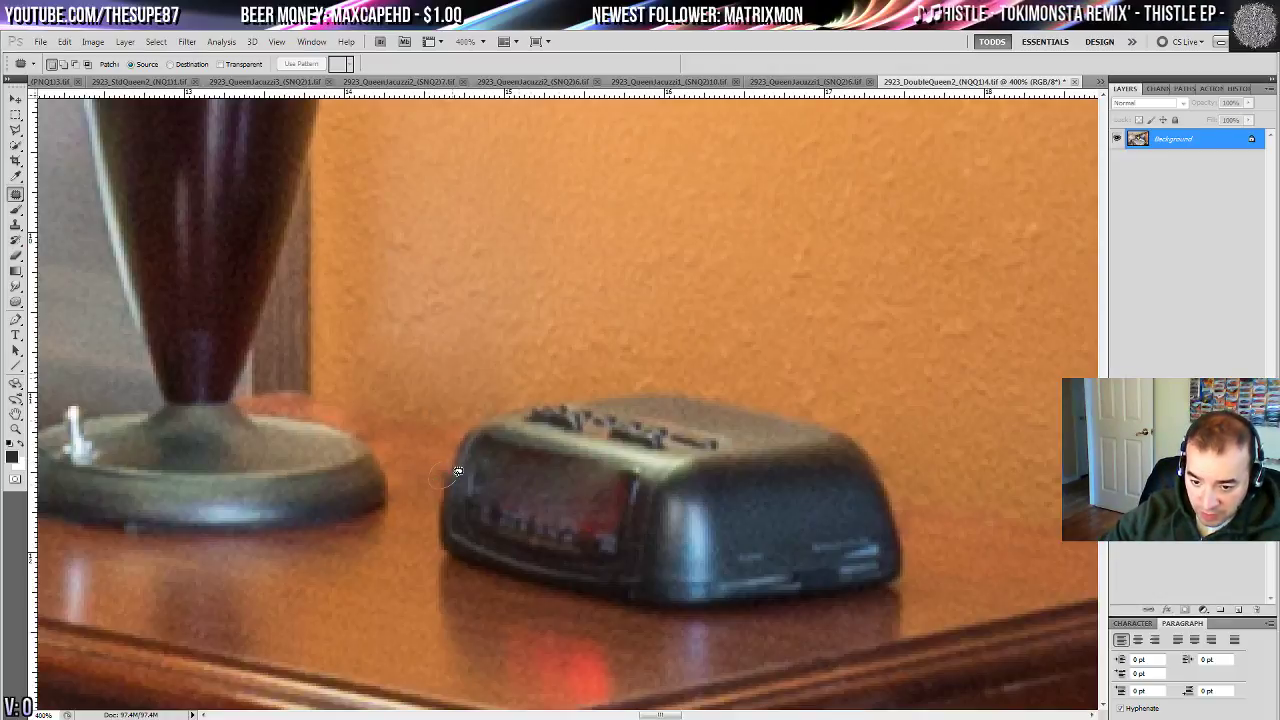
{"action": "left_click_drag", "start_coordinate": [458, 471], "coordinate": [450, 456]}
{"action": "key", "text": "ctrl+d"}
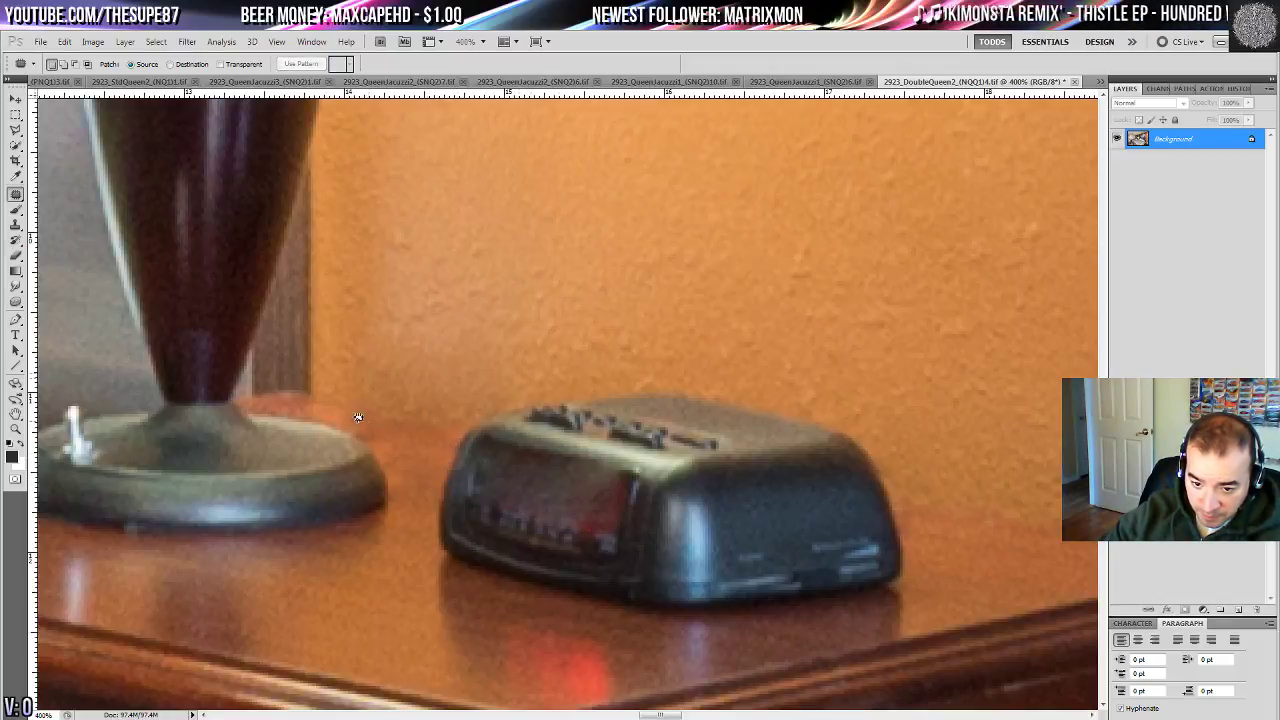
{"action": "left_click_drag", "start_coordinate": [367, 434], "coordinate": [371, 432]}
{"action": "key", "text": "ctrl+d"}
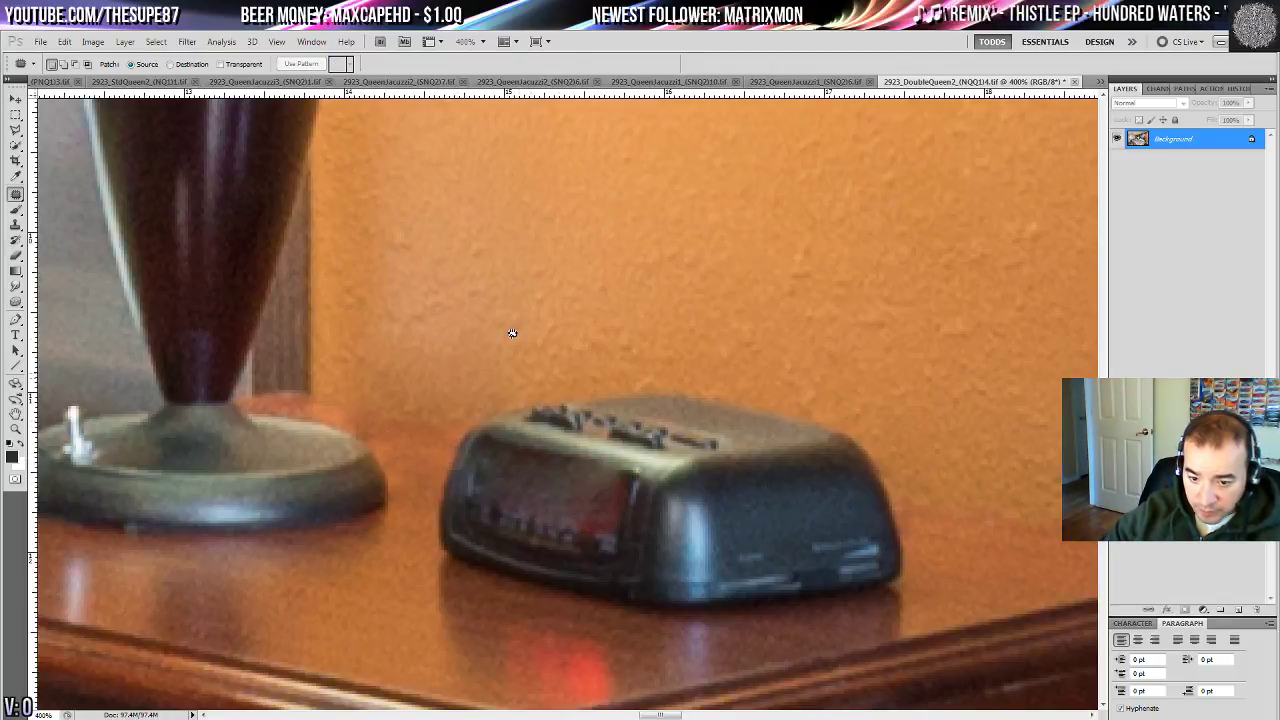
- Desaturate the colour cast in the framed arch picture with the Sponge Tool
{"action": "key", "text": "ctrl+0"}
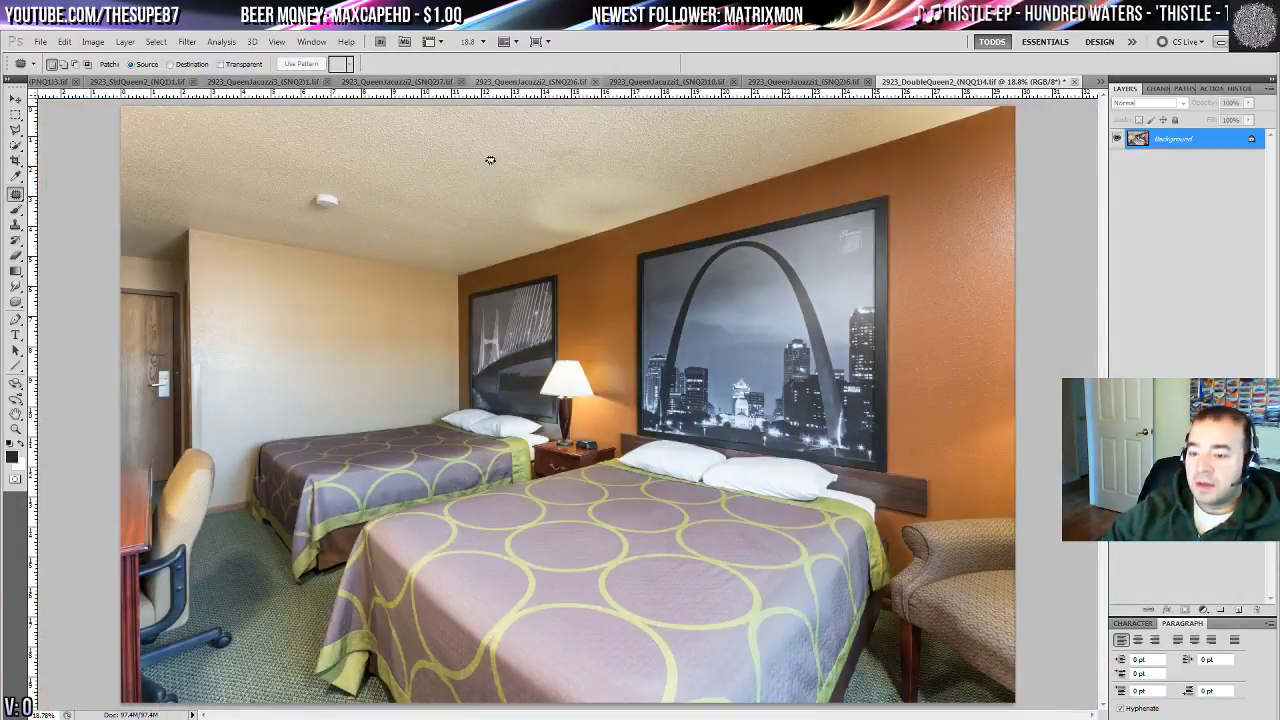
{"action": "left_click_drag", "start_coordinate": [15, 301], "coordinate": [62, 327]}
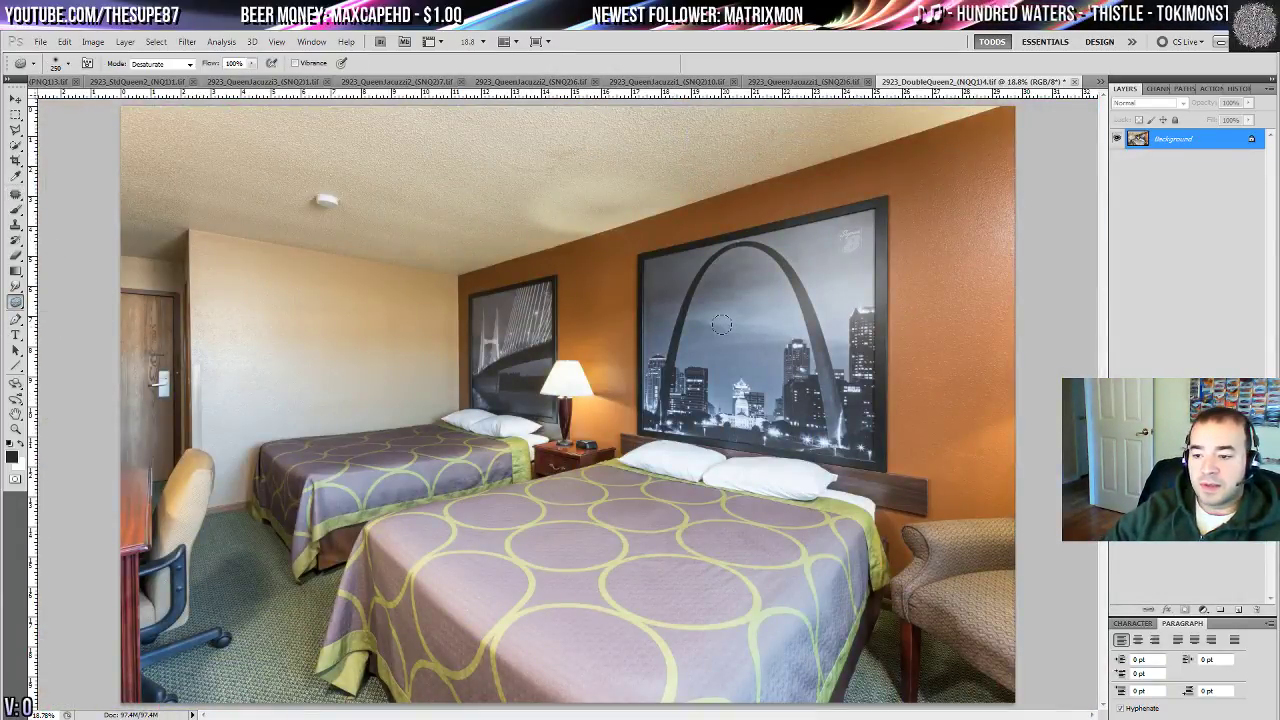
{"action": "key", "text": "ctrl+plus"}
{"action": "key", "text": "ctrl+plus"}
{"action": "left_click_drag", "start_coordinate": [757, 307], "coordinate": [476, 314]}
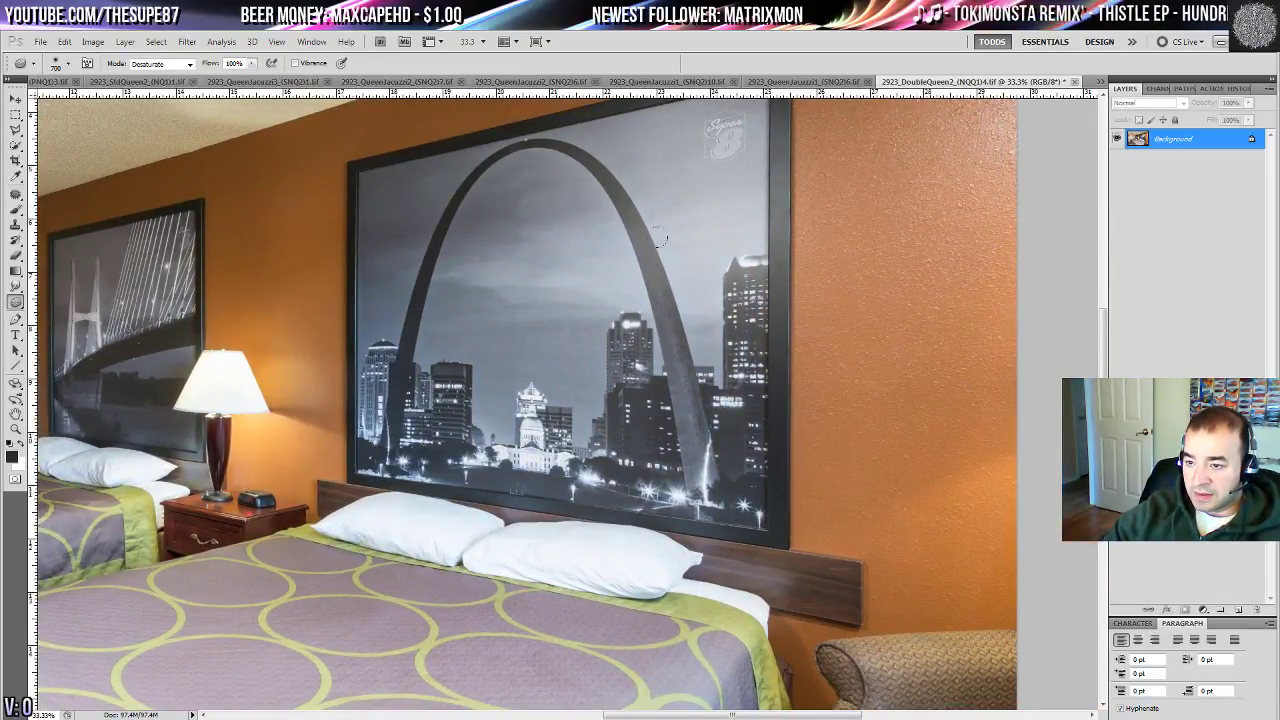
{"action": "left_click_drag", "start_coordinate": [722, 180], "coordinate": [712, 272]}
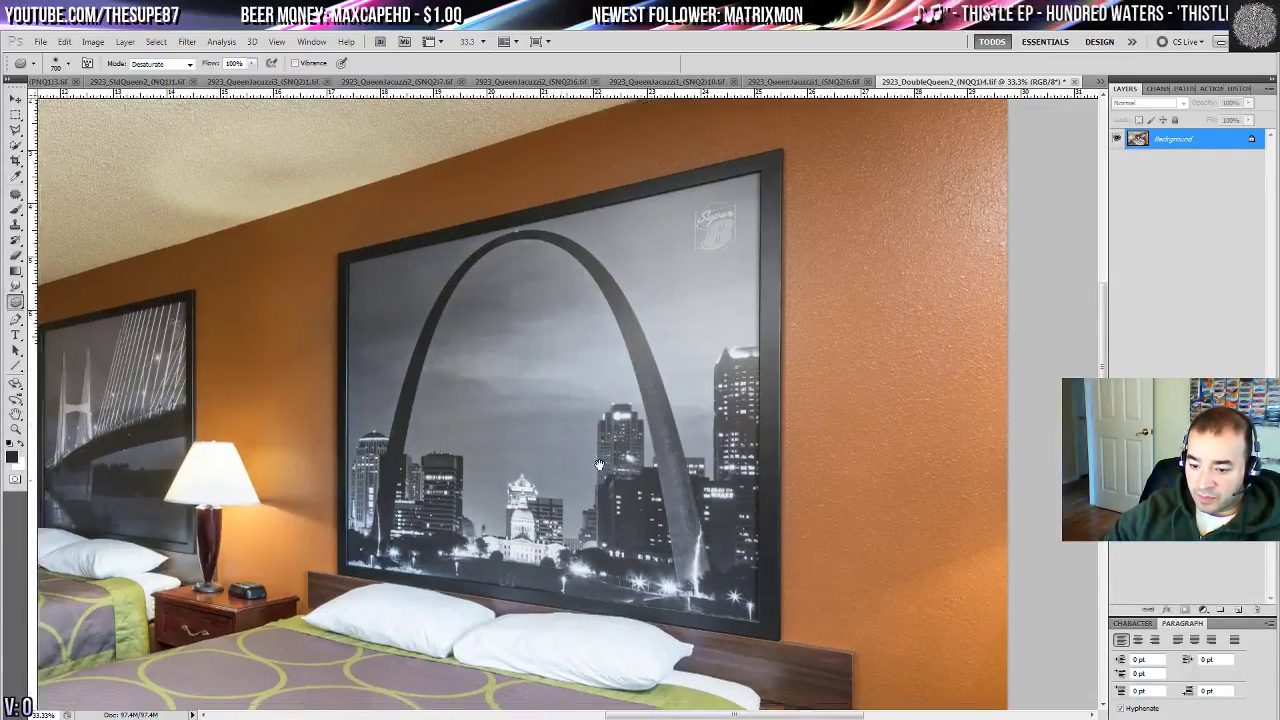
- Remove the smoke detector from the ceiling by patching it with clean ceiling texture
{"action": "left_click_drag", "start_coordinate": [390, 593], "coordinate": [895, 398]}
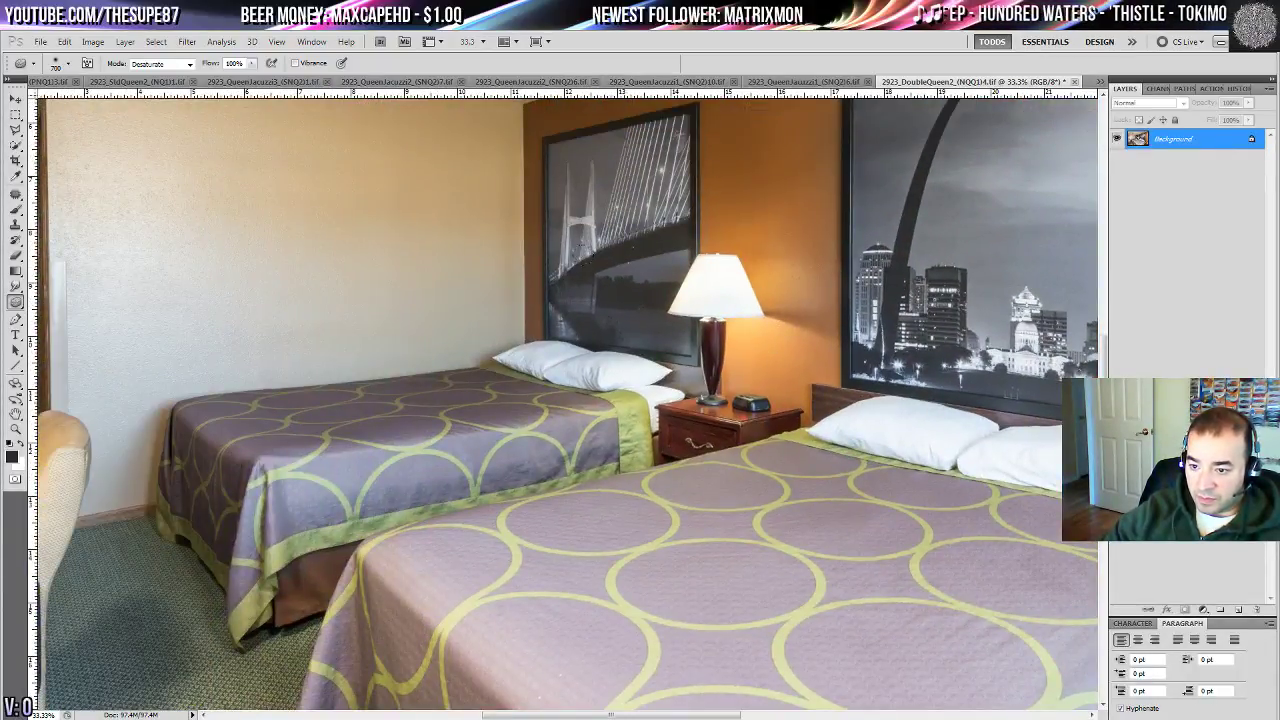
{"action": "left_click_drag", "start_coordinate": [620, 183], "coordinate": [569, 459]}
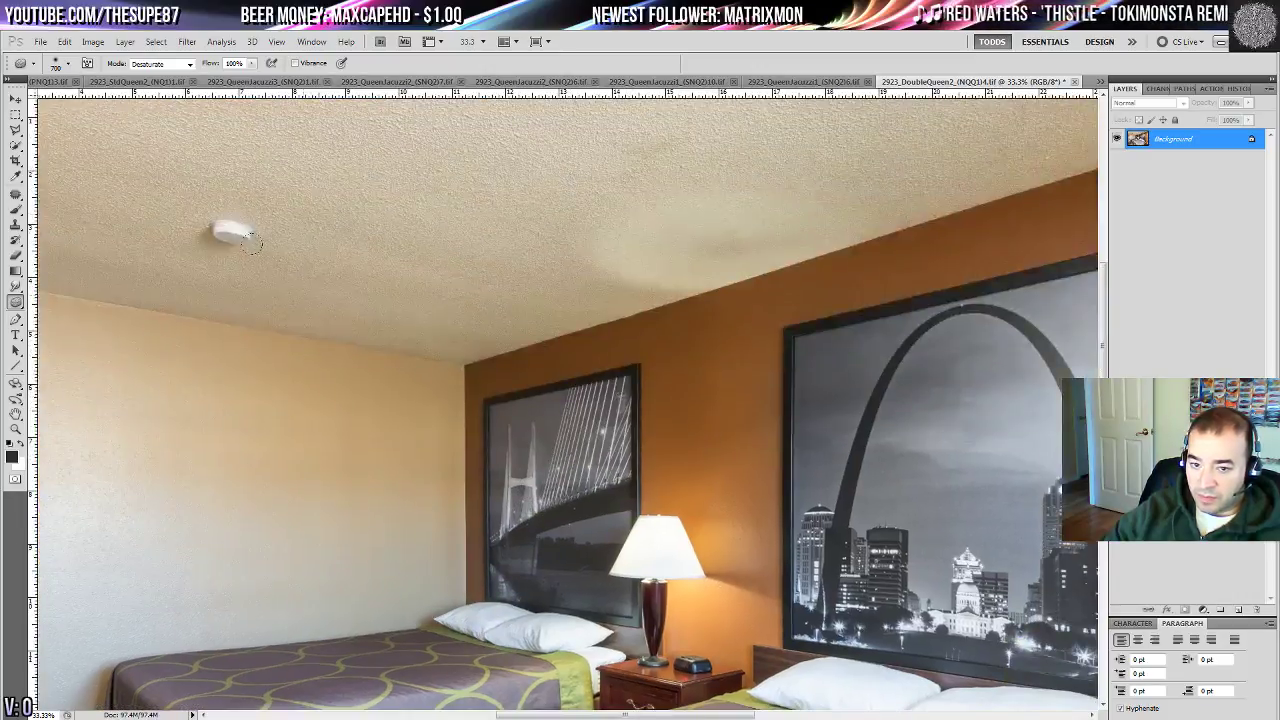
{"action": "left_click", "coordinate": [15, 195]}
{"action": "mouse_move", "coordinate": [151, 255]}
{"action": "left_mouse_down"}
{"action": "mouse_move", "coordinate": [411, 343]}
{"action": "mouse_move", "coordinate": [543, 313]}
{"action": "left_mouse_up"}
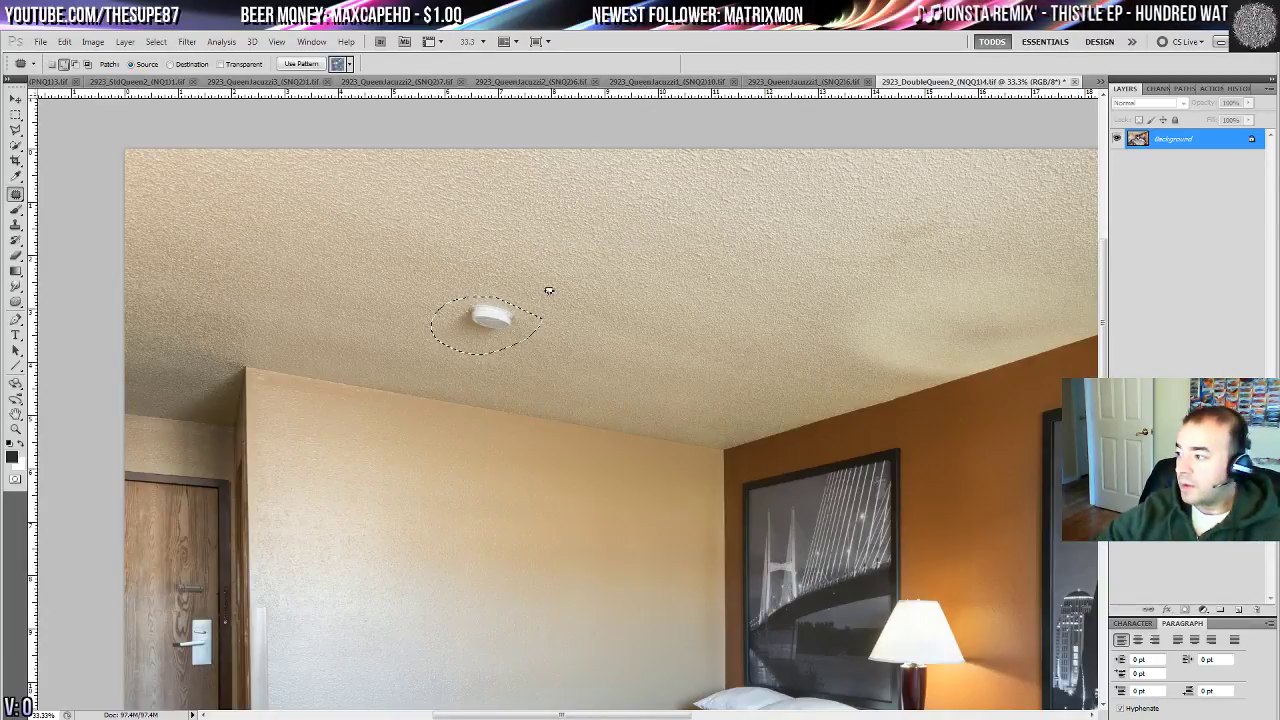
{"action": "key", "text": "ctrl+d"}
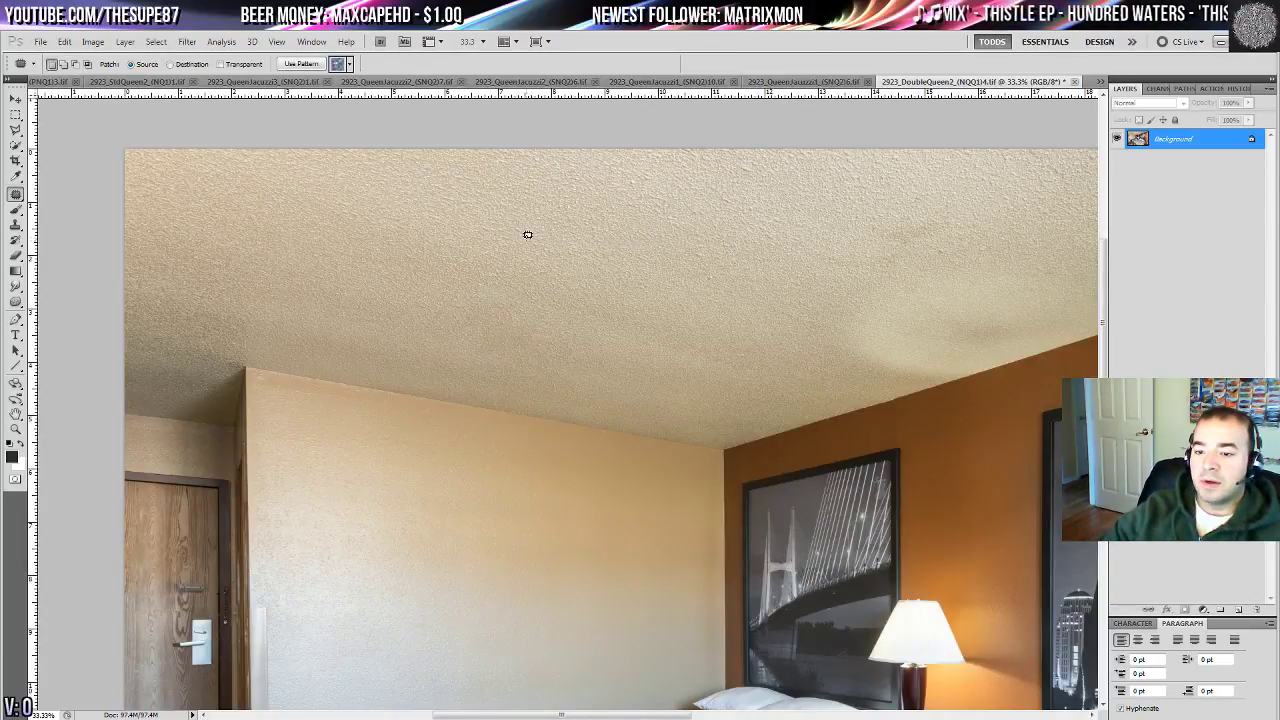
- Lighten the dark carpet shadow between the desk chair and far bed with the Dodge Tool on Shadows, undoing the last stroke
{"action": "left_click_drag", "start_coordinate": [443, 497], "coordinate": [651, 249]}
{"action": "left_click_drag", "start_coordinate": [547, 524], "coordinate": [390, 248]}
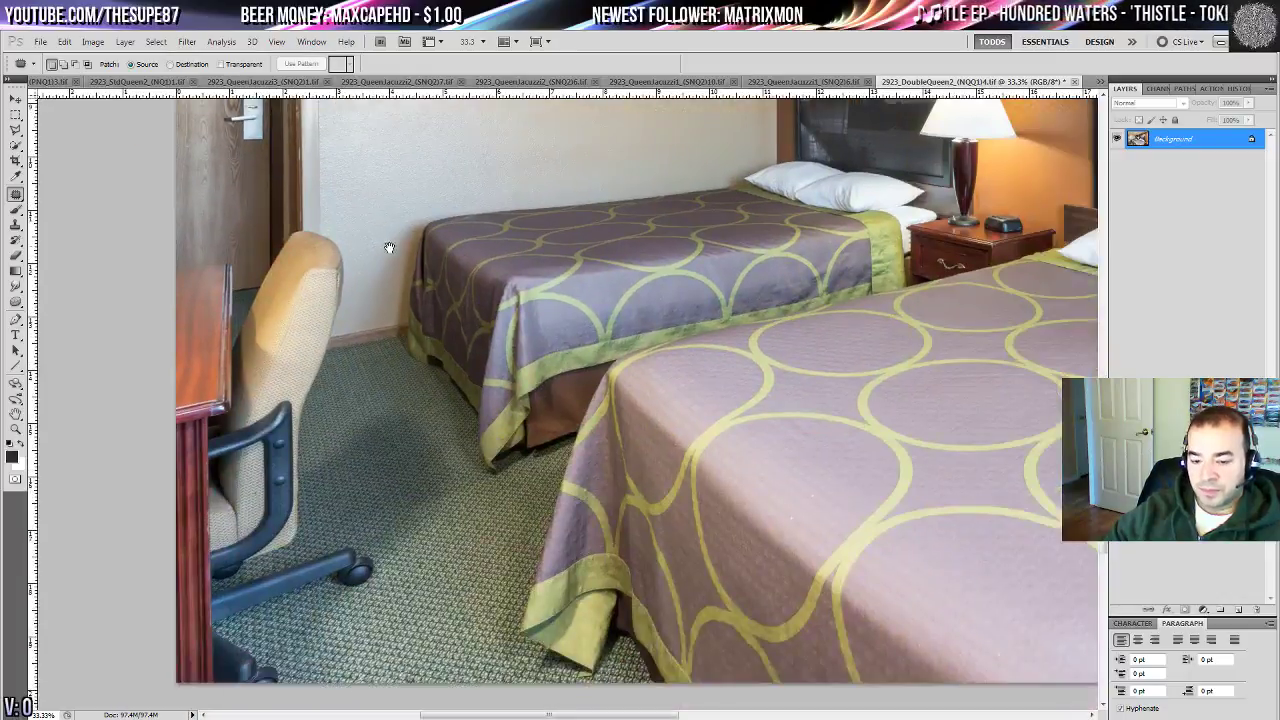
{"action": "left_click_drag", "start_coordinate": [568, 481], "coordinate": [735, 492]}
{"action": "left_click", "coordinate": [15, 301]}
{"action": "left_click", "coordinate": [45, 312]}
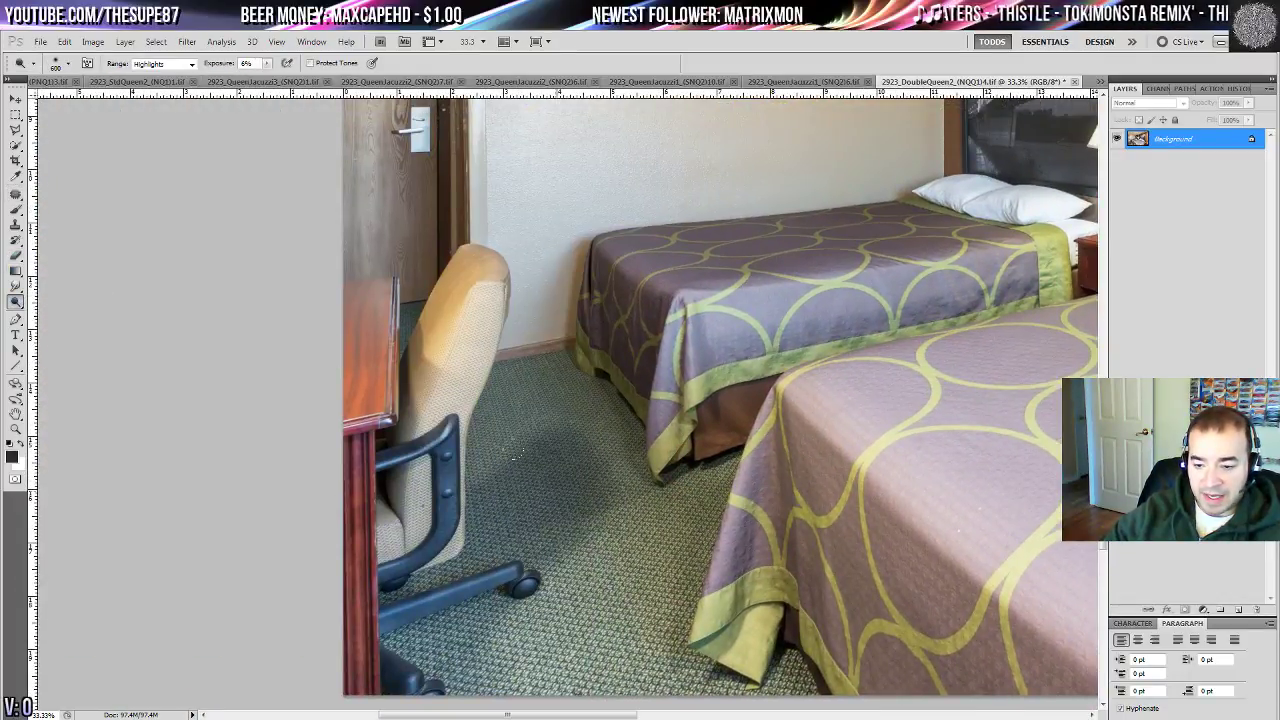
{"action": "left_click", "coordinate": [160, 63]}
{"action": "left_click", "coordinate": [150, 80]}
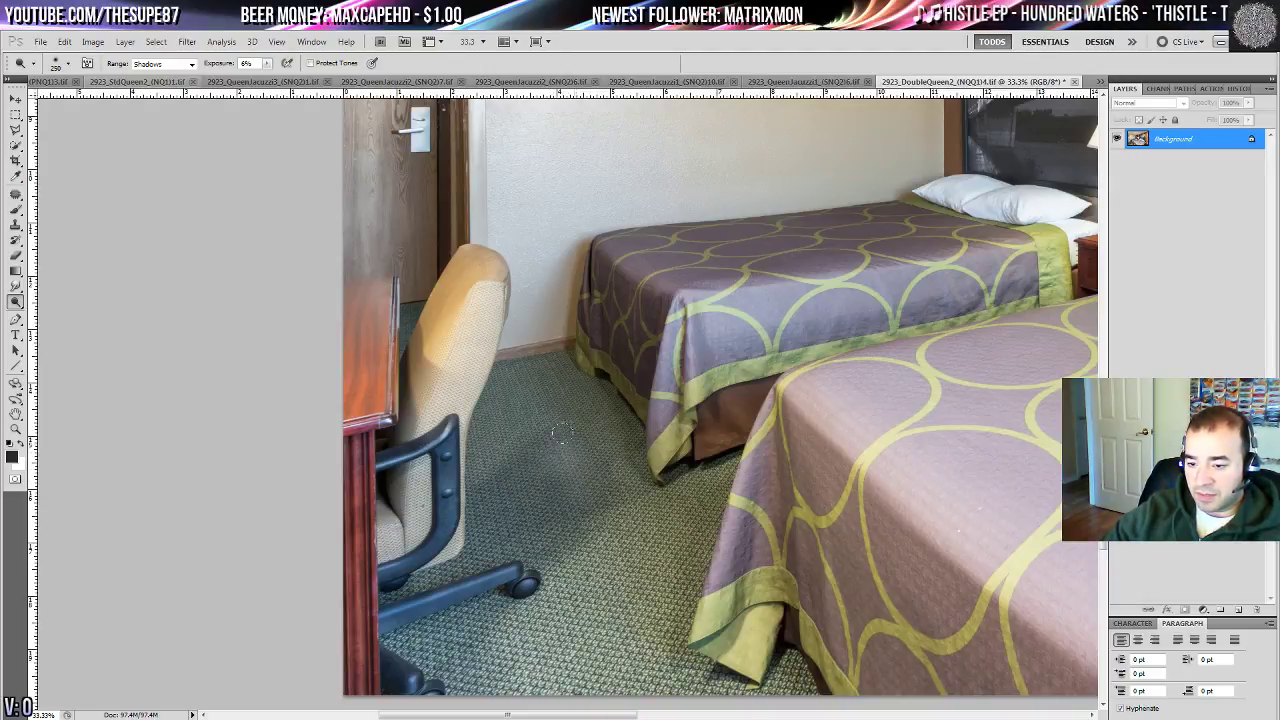
{"action": "key", "text": "ctrl+z"}
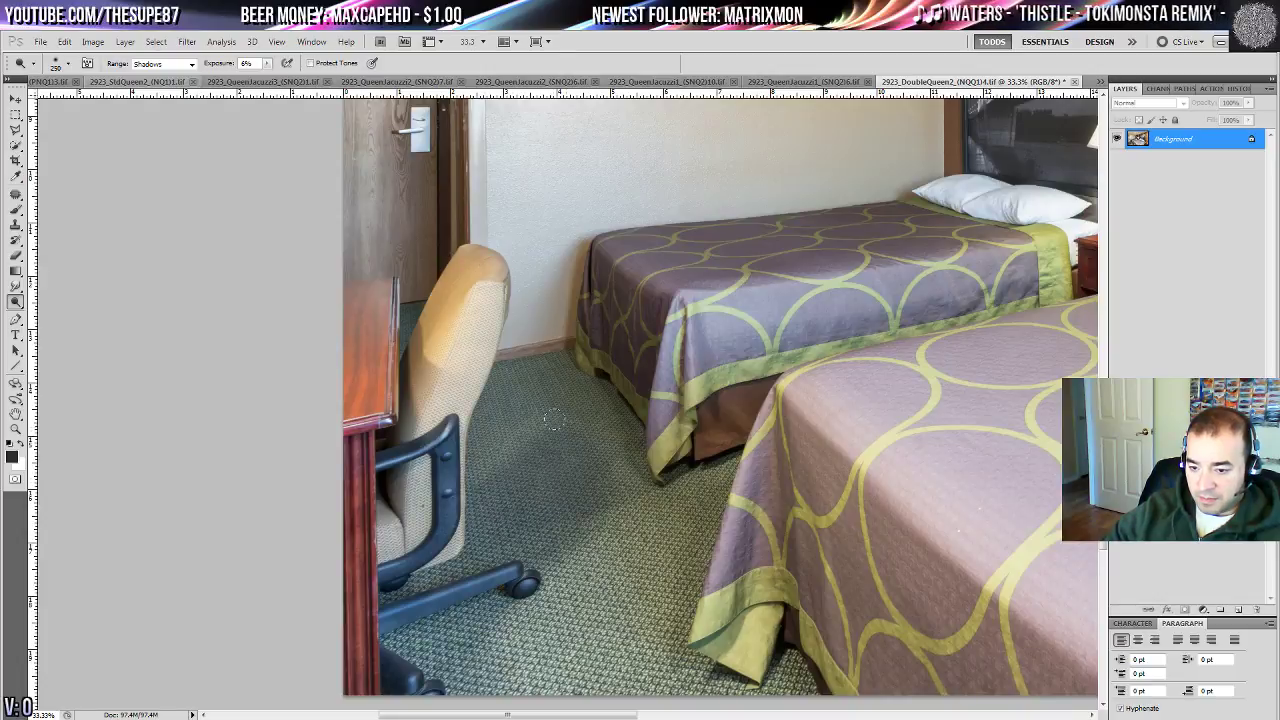
- Apply a Shadows/Highlights adjustment to the whole photo with the Shadows amount at about 16%
{"action": "left_click", "coordinate": [93, 41]}
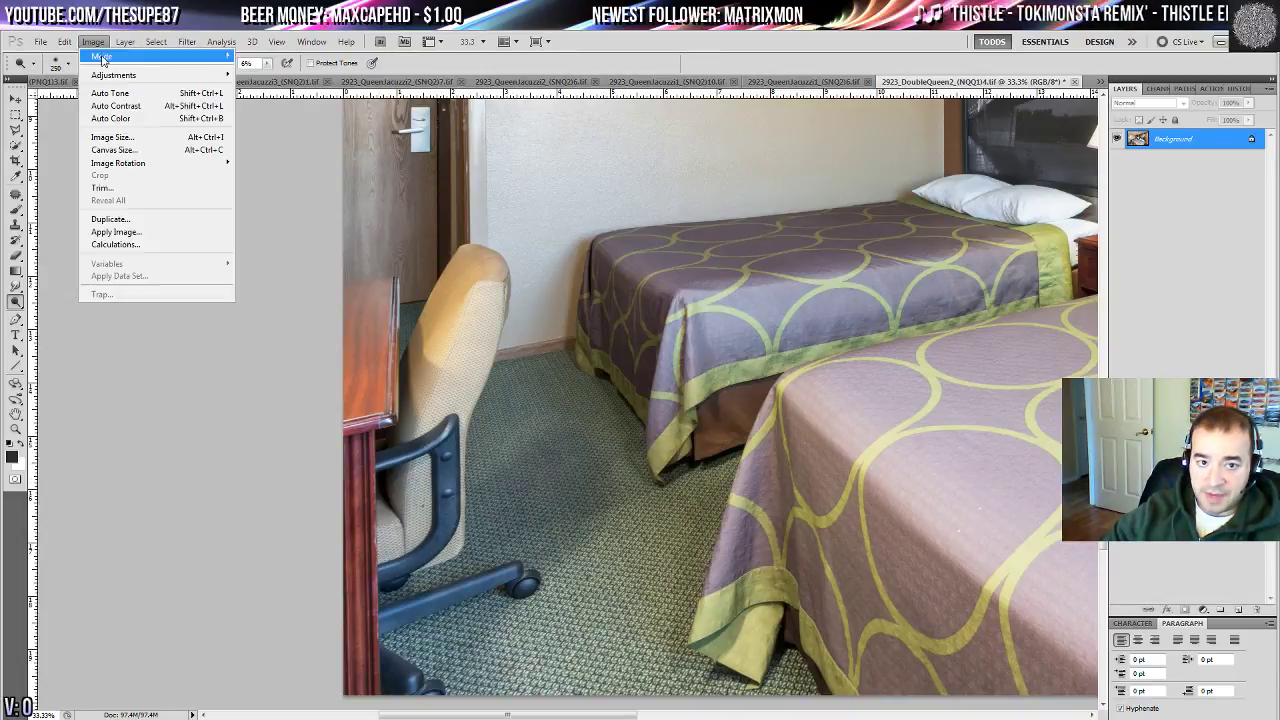
{"action": "mouse_move", "coordinate": [110, 74]}
{"action": "left_click", "coordinate": [290, 280]}
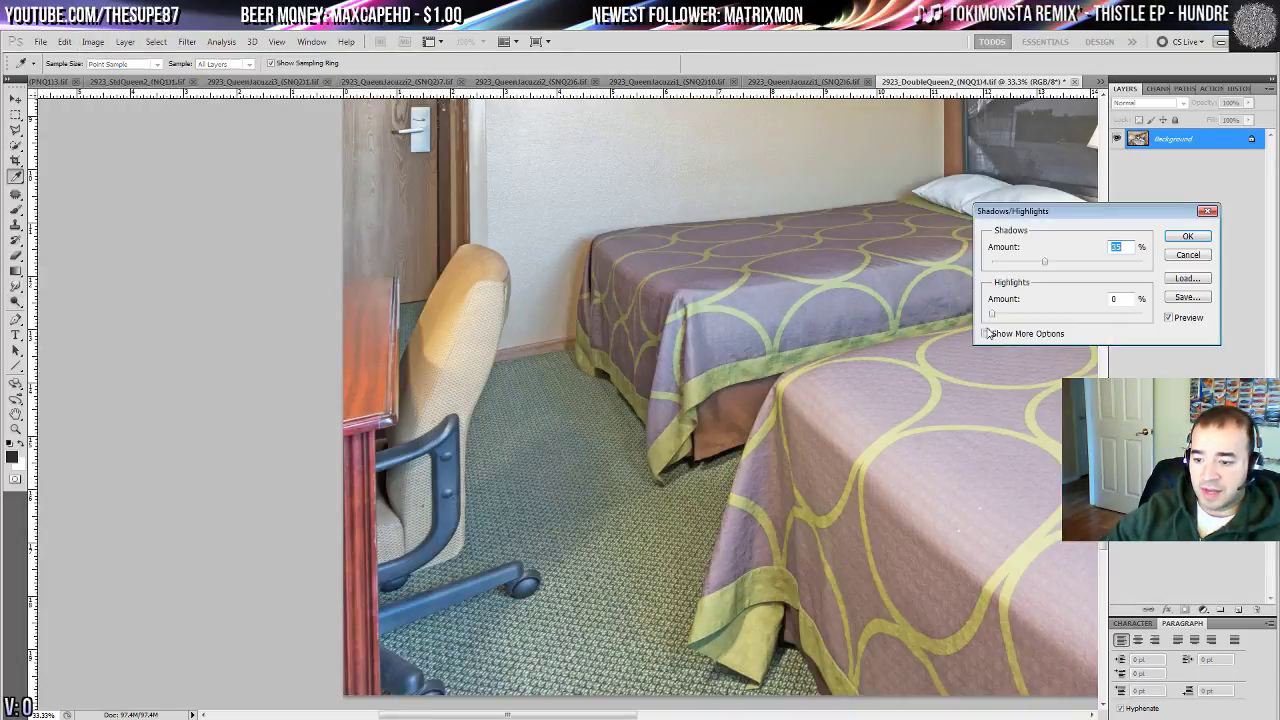
{"action": "key", "text": "ctrl+minus"}
{"action": "key", "text": "ctrl+minus"}
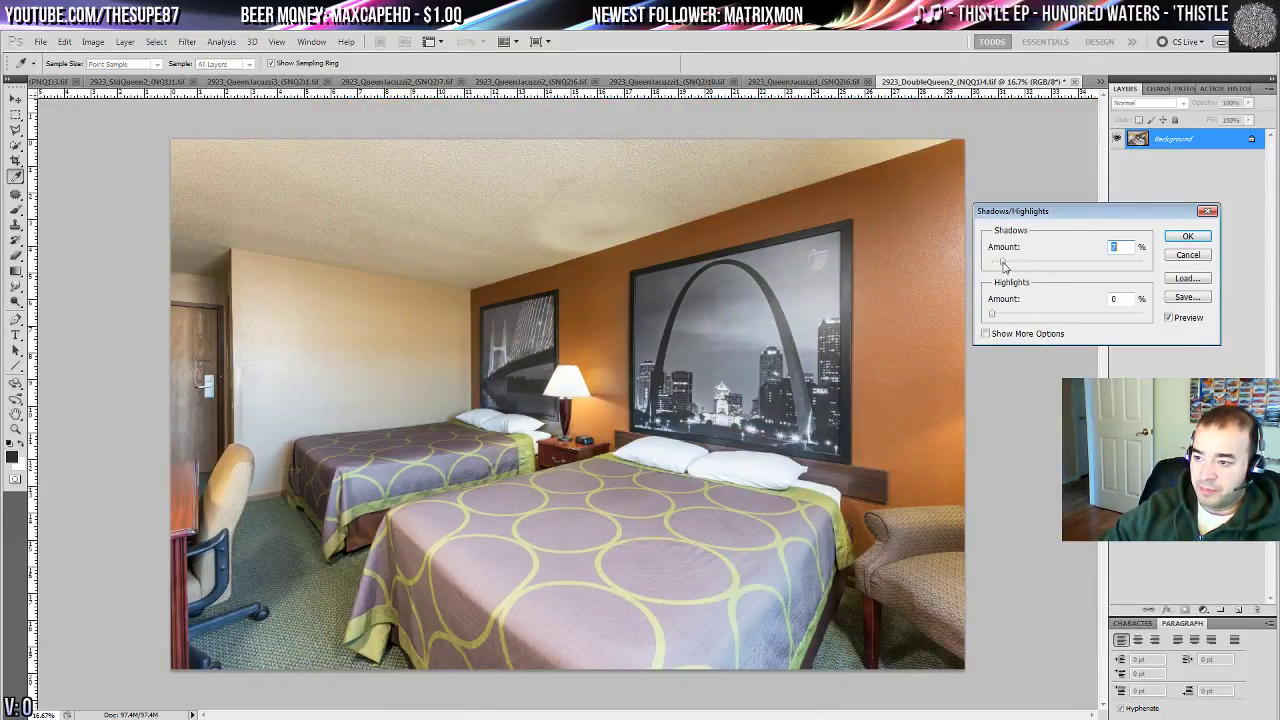
{"action": "mouse_move", "coordinate": [1004, 265]}
{"action": "left_mouse_down"}
{"action": "mouse_move", "coordinate": [984, 268]}
{"action": "mouse_move", "coordinate": [1044, 274]}
{"action": "mouse_move", "coordinate": [998, 272]}
{"action": "mouse_move", "coordinate": [1017, 273]}
{"action": "left_mouse_up"}
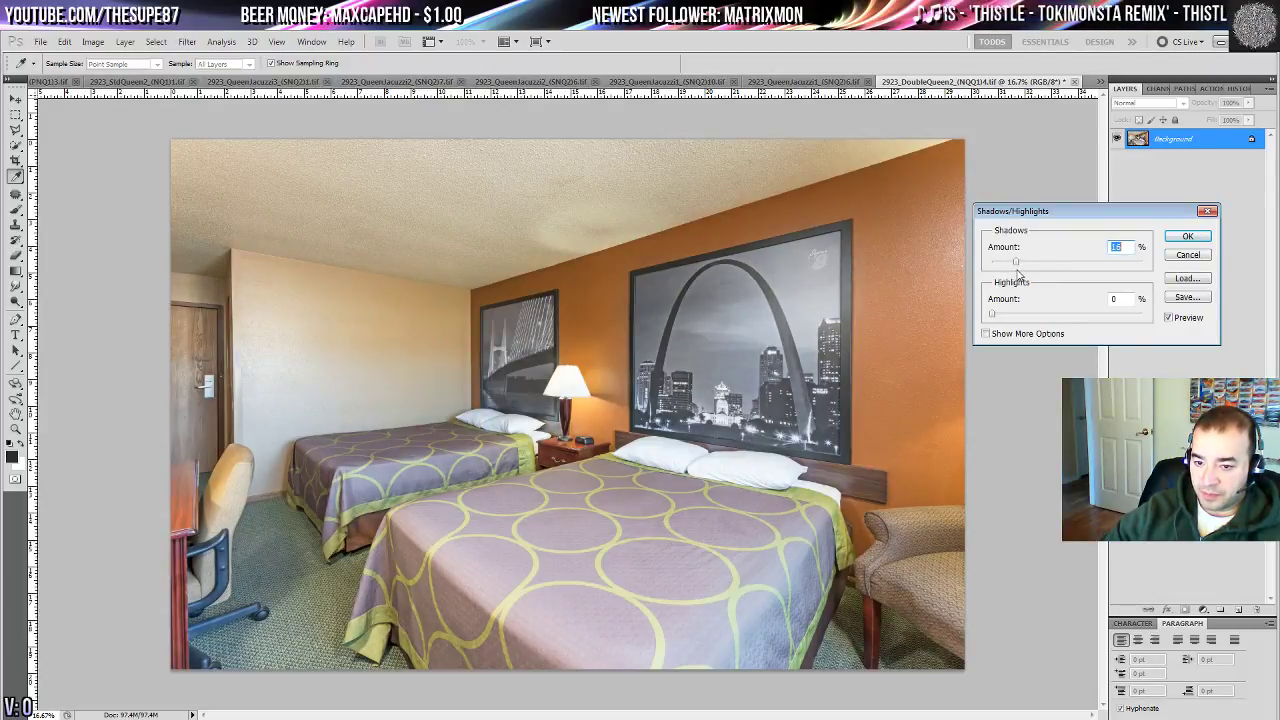
{"action": "left_click", "coordinate": [1187, 235]}
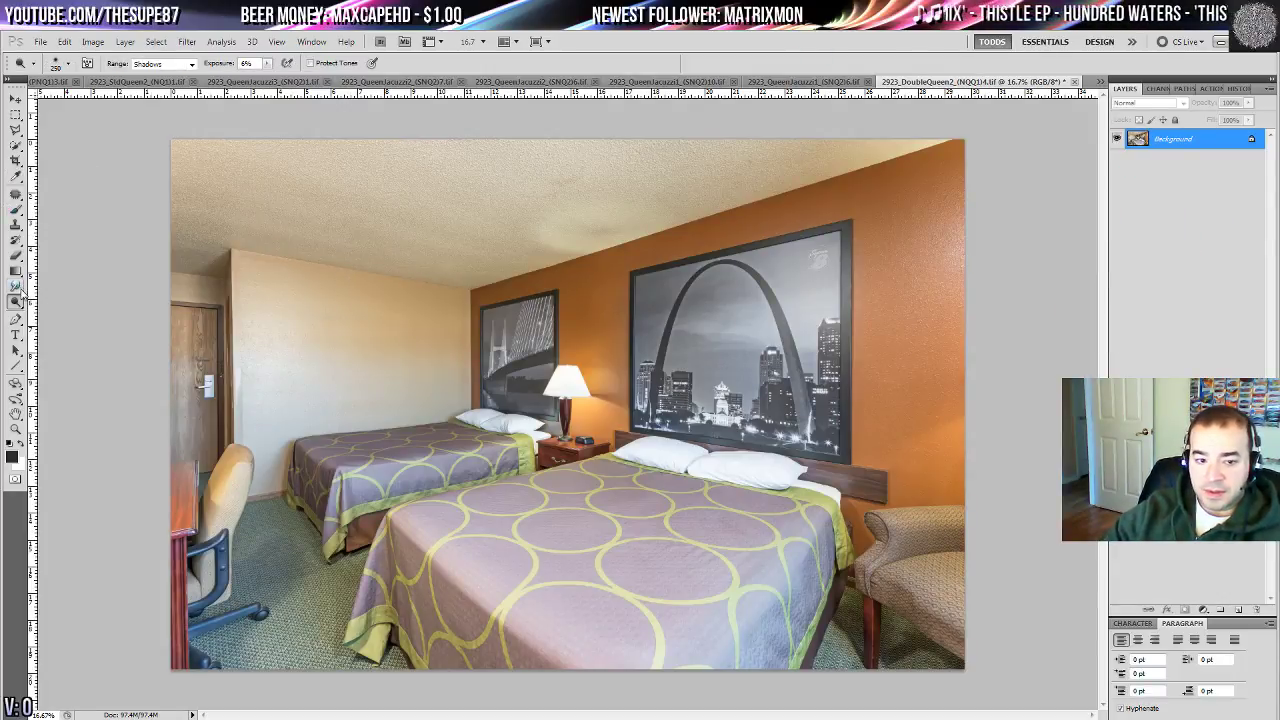
- Desaturate the yellow cast across the ceiling with the Sponge Tool
{"action": "left_click_drag", "start_coordinate": [16, 301], "coordinate": [60, 326]}
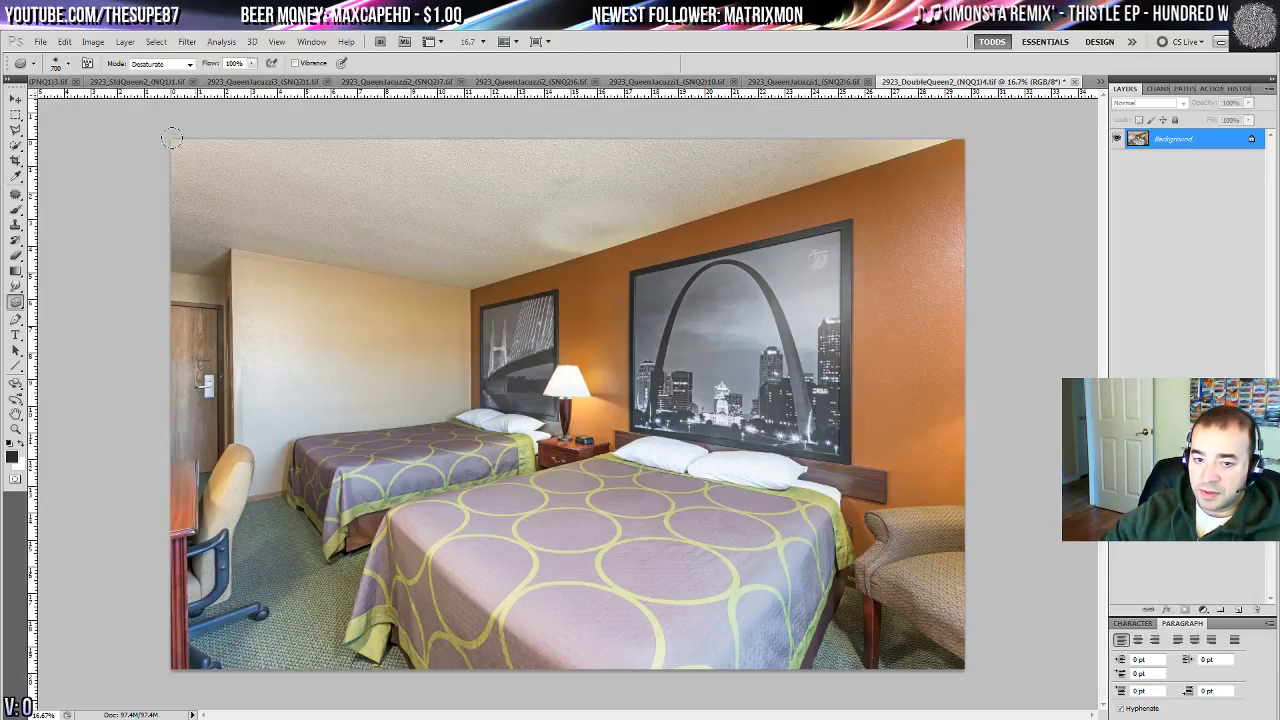
- Add a new layer and trace the ceiling's edge along the beige wall and door alcove with the Polygonal Lasso
{"action": "double_click", "coordinate": [15, 429]}
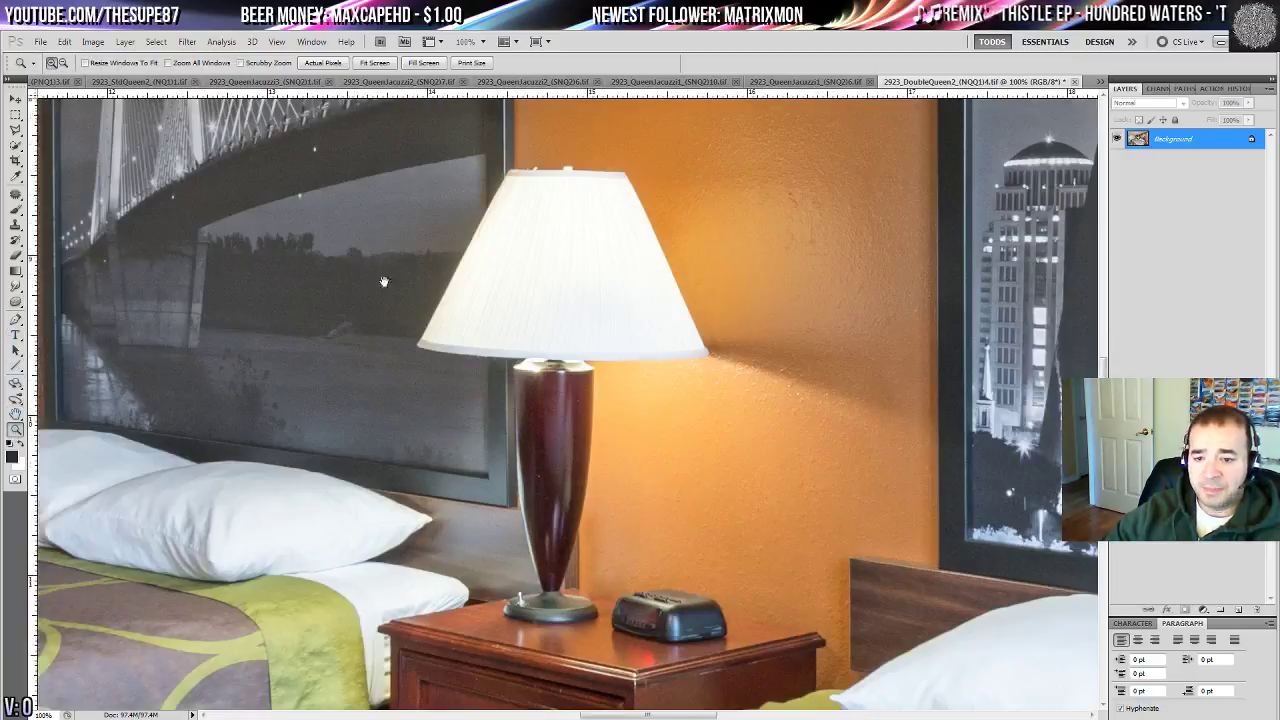
{"action": "left_click_drag", "start_coordinate": [383, 283], "coordinate": [719, 716]}
{"action": "left_click", "coordinate": [15, 131]}
{"action": "mouse_move", "coordinate": [412, 305]}
{"action": "left_mouse_down"}
{"action": "mouse_move", "coordinate": [803, 291]}
{"action": "mouse_move", "coordinate": [923, 308]}
{"action": "left_mouse_up"}
{"action": "left_click", "coordinate": [1239, 610]}
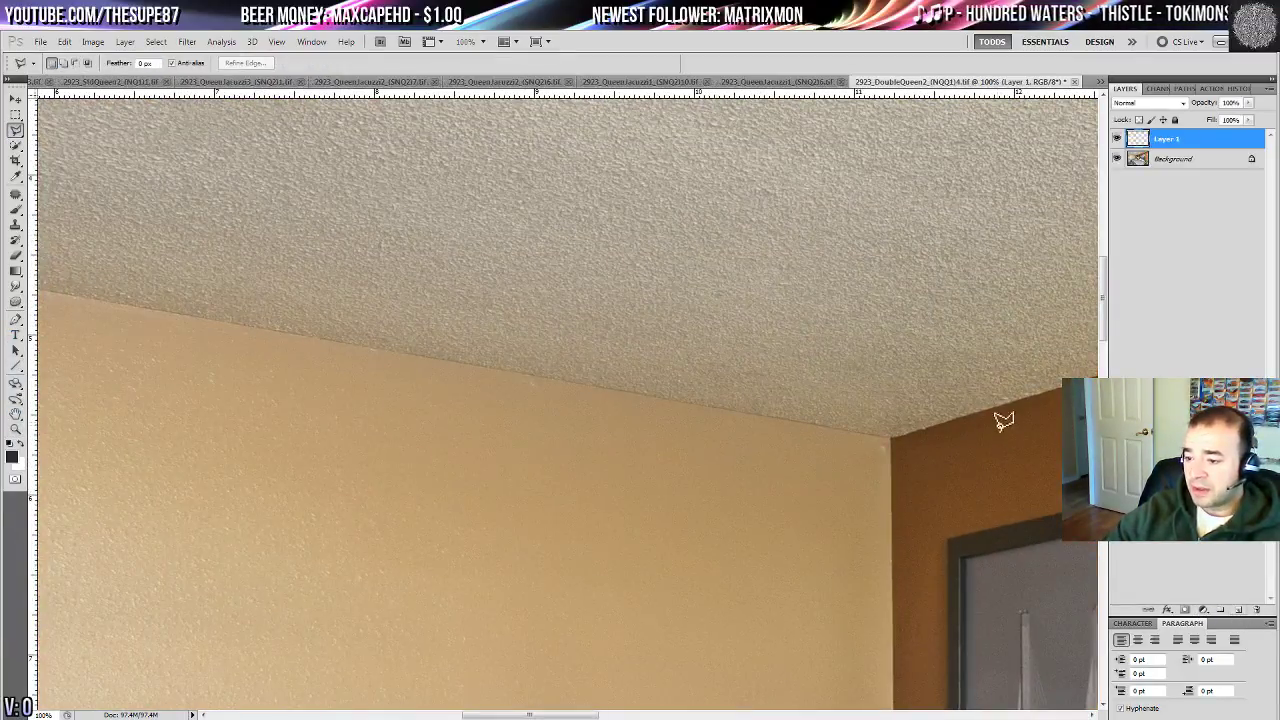
{"action": "left_click", "coordinate": [890, 440]}
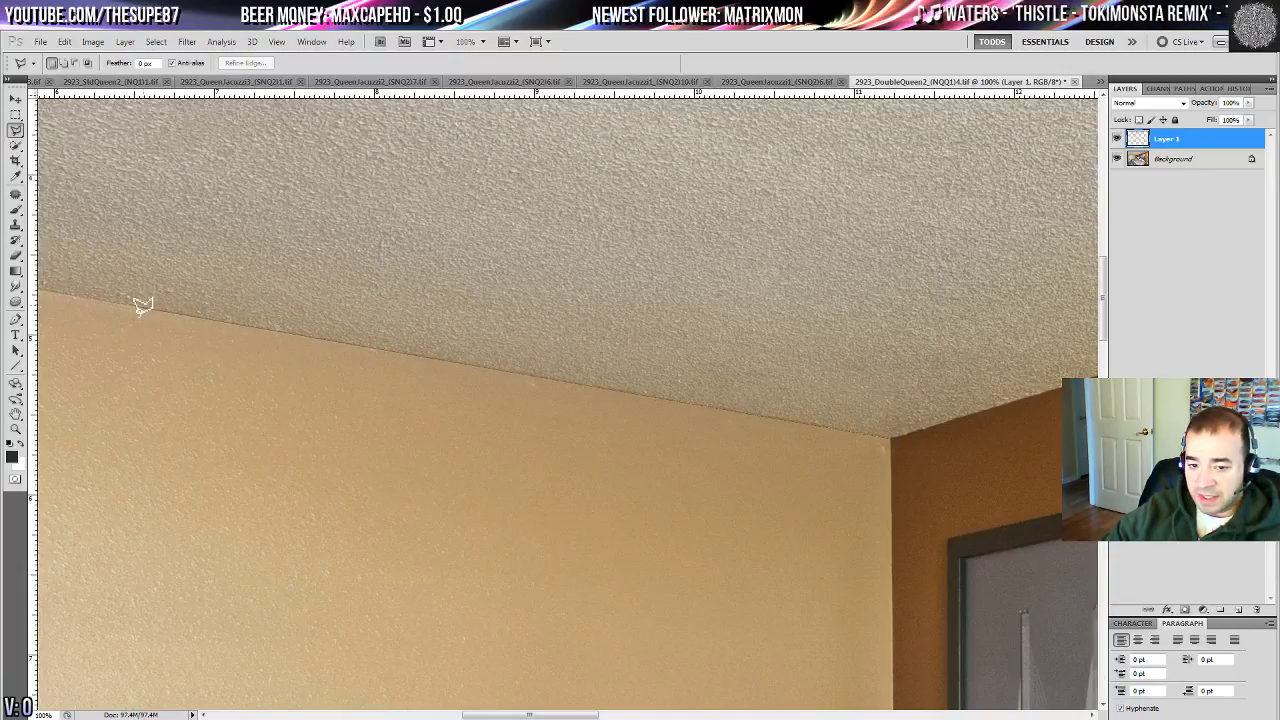
{"action": "left_click_drag", "start_coordinate": [101, 298], "coordinate": [991, 426]}
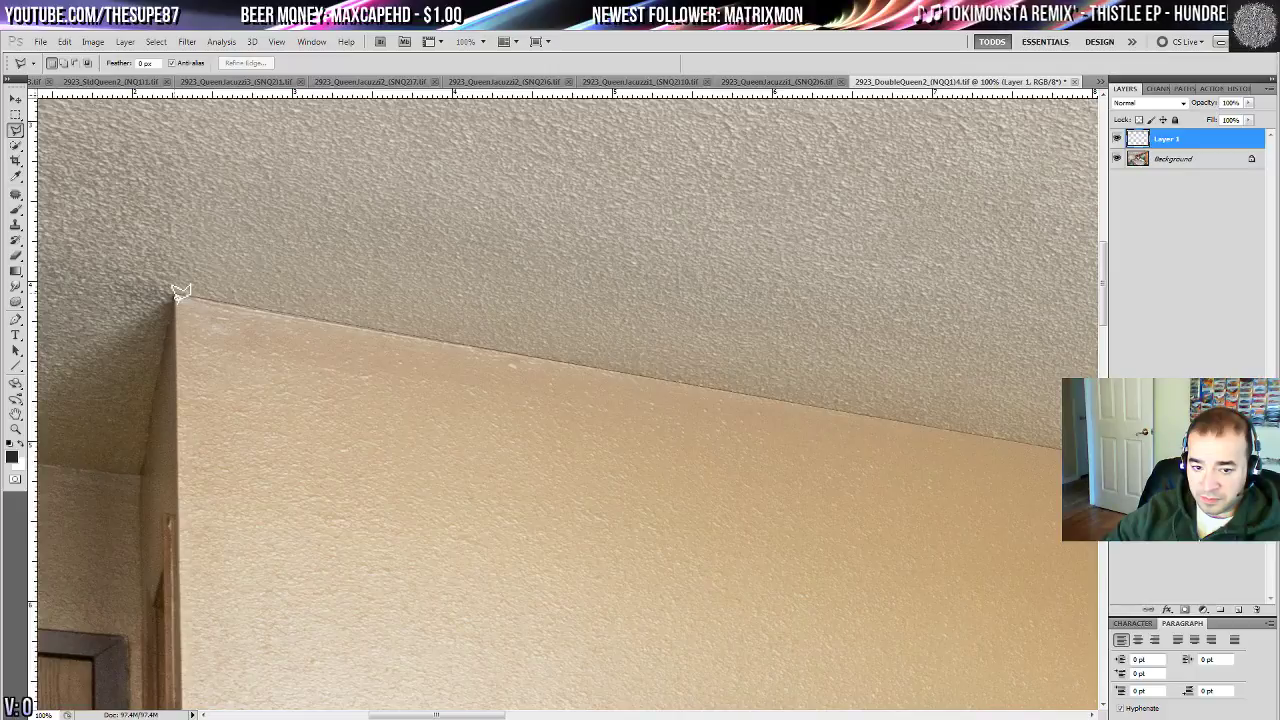
{"action": "left_click", "coordinate": [177, 297]}
{"action": "left_click", "coordinate": [141, 475]}
{"action": "left_click_drag", "start_coordinate": [125, 425], "coordinate": [828, 473]}
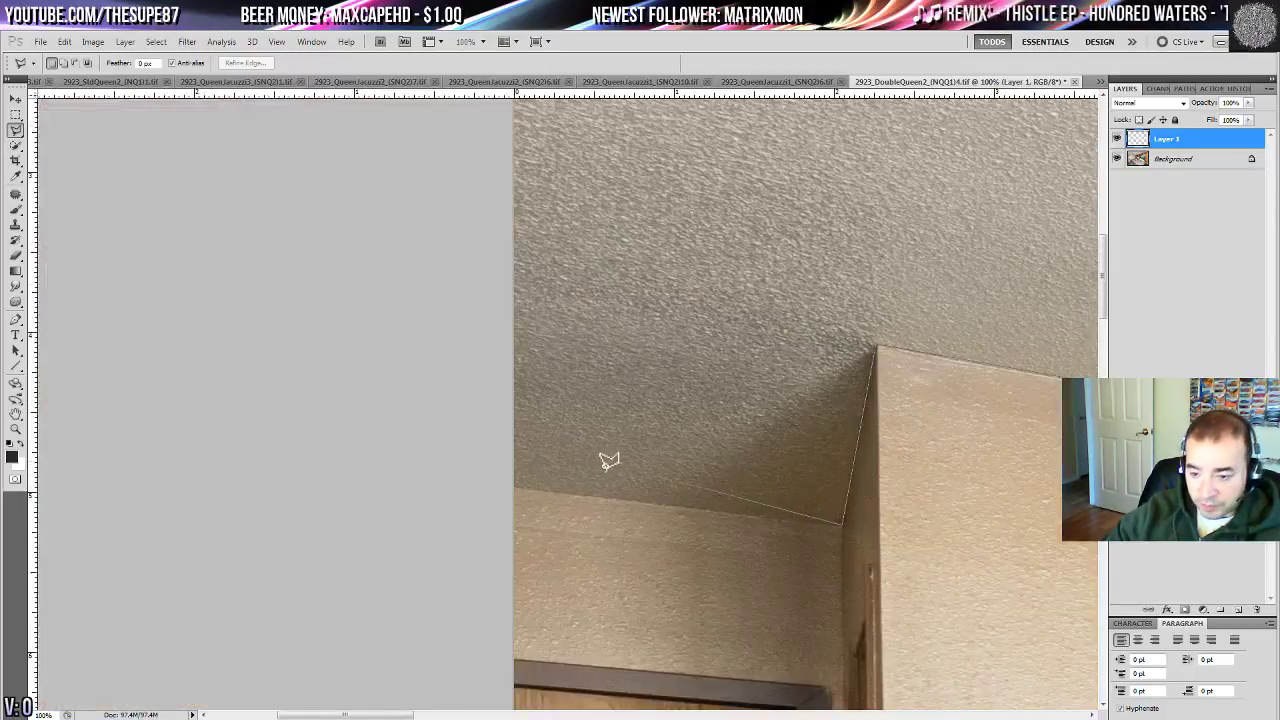
{"action": "left_click", "coordinate": [471, 472]}
- Continue the ceiling outline outside the photo's upper border to the corner where the ceiling meets the orange wall
{"action": "left_click_drag", "start_coordinate": [434, 114], "coordinate": [416, 521]}
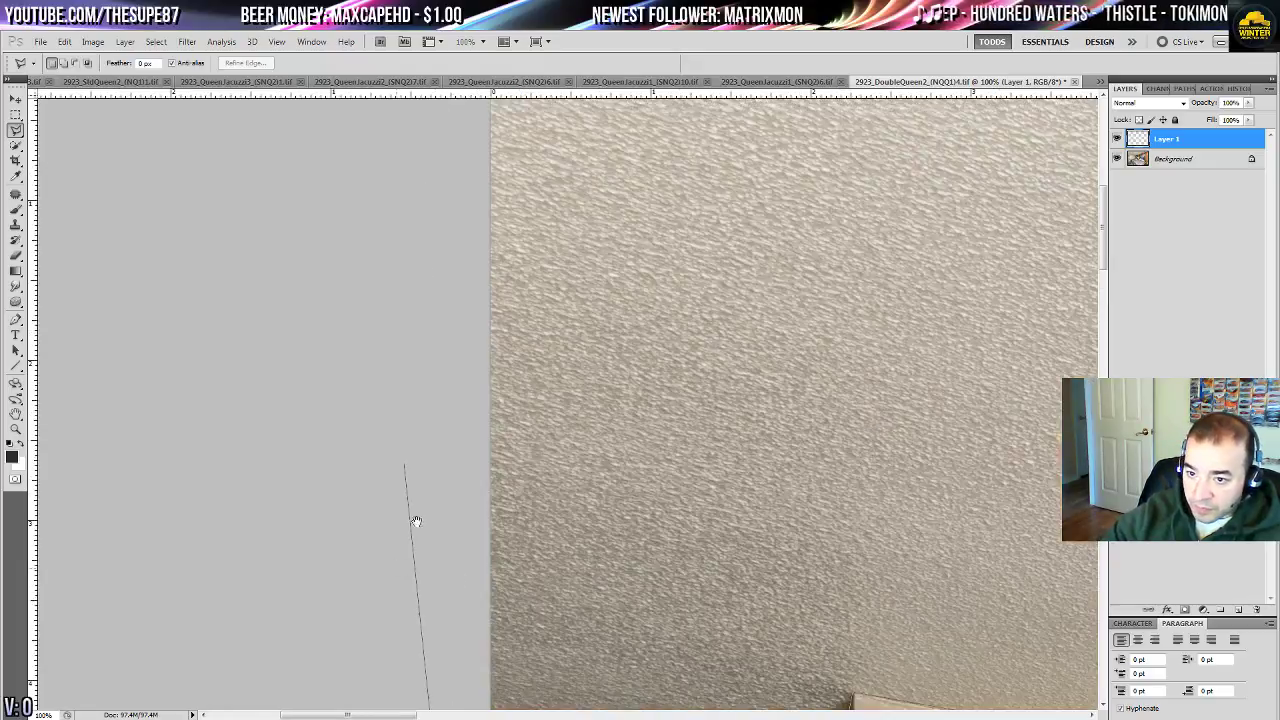
{"action": "left_click", "coordinate": [394, 349]}
{"action": "left_click_drag", "start_coordinate": [977, 363], "coordinate": [381, 272]}
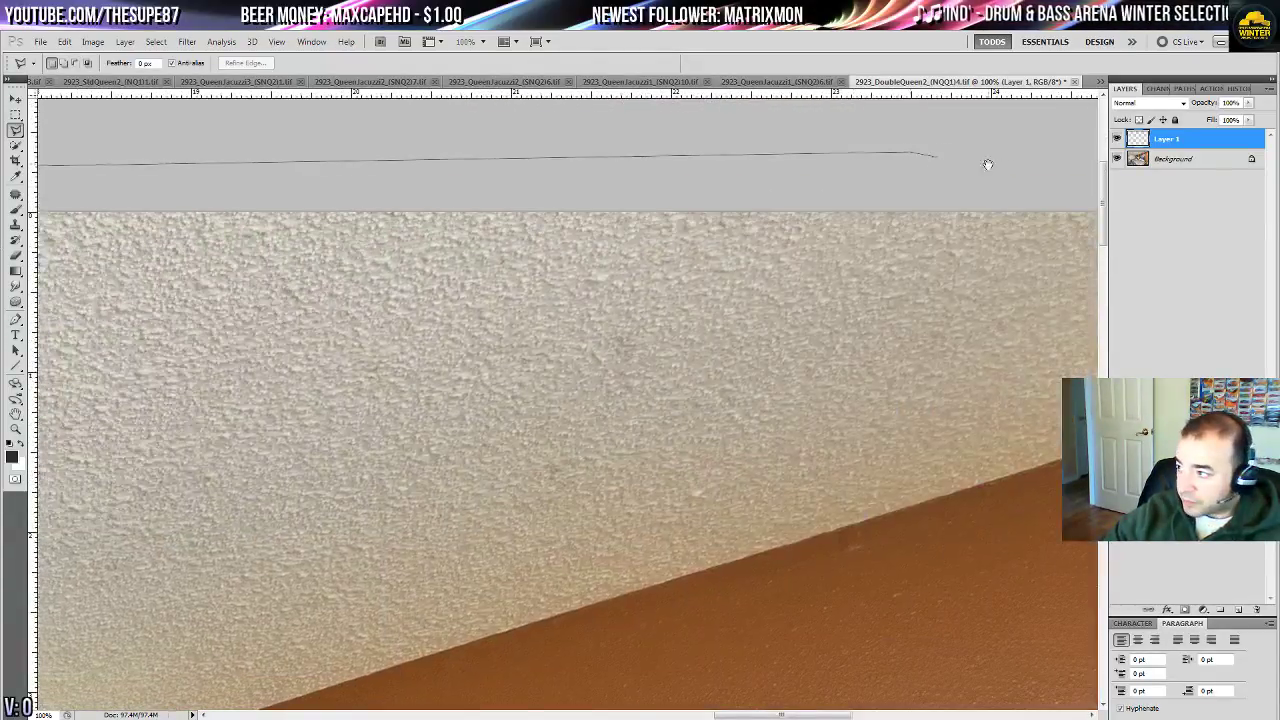
{"action": "left_click_drag", "start_coordinate": [988, 164], "coordinate": [672, 141]}
{"action": "left_click_drag", "start_coordinate": [914, 306], "coordinate": [131, 168]}
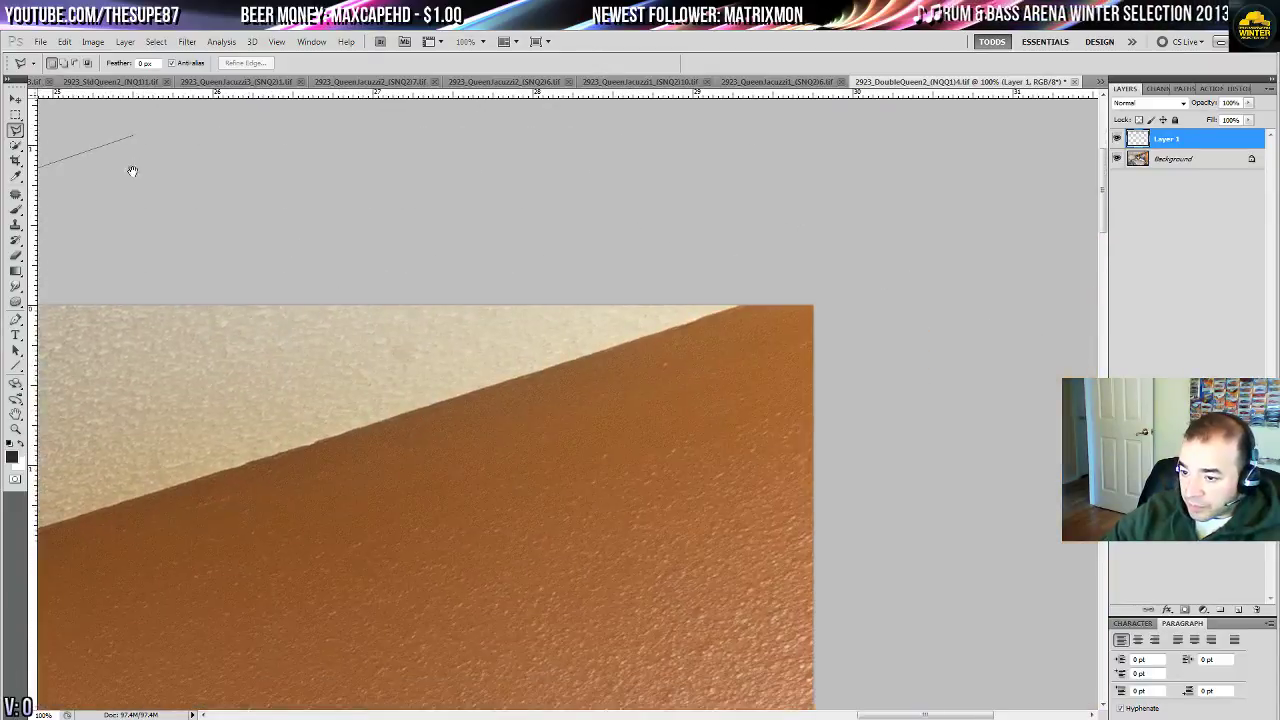
{"action": "left_click", "coordinate": [762, 296]}
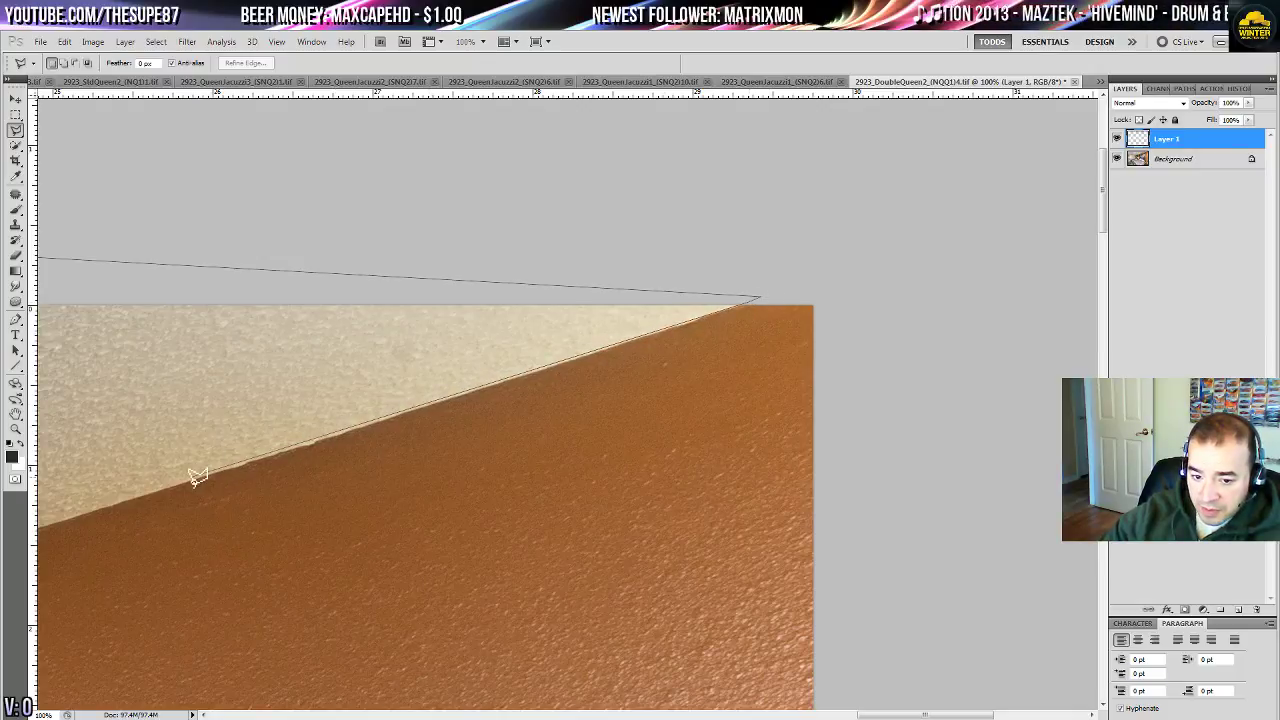
- Trace the ceiling's edge along the orange wall back to the room corner and close the selection
{"action": "mouse_move", "coordinate": [197, 479]}
{"action": "left_mouse_down"}
{"action": "mouse_move", "coordinate": [837, 231]}
{"action": "mouse_move", "coordinate": [919, 227]}
{"action": "left_mouse_up"}
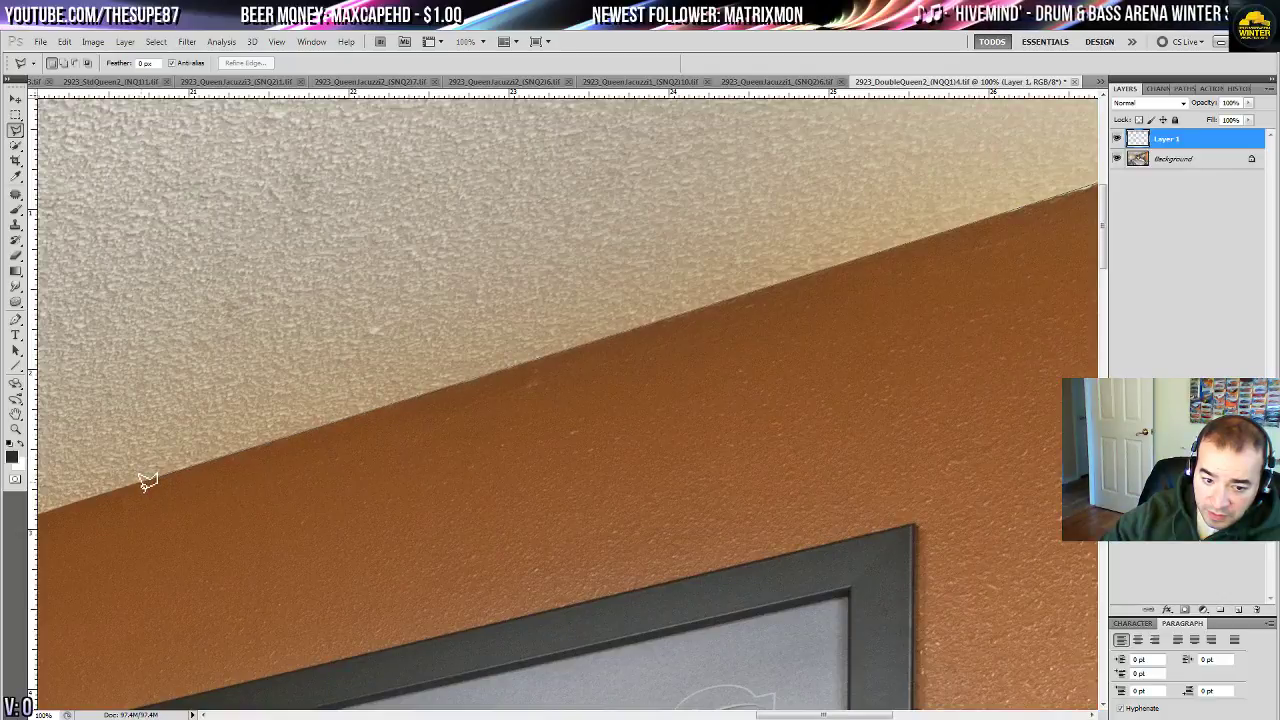
{"action": "scroll", "coordinate": [140, 490], "scroll_direction": "left", "scroll_amount": 9}
{"action": "scroll", "coordinate": [120, 505], "scroll_direction": "down", "scroll_amount": 2}
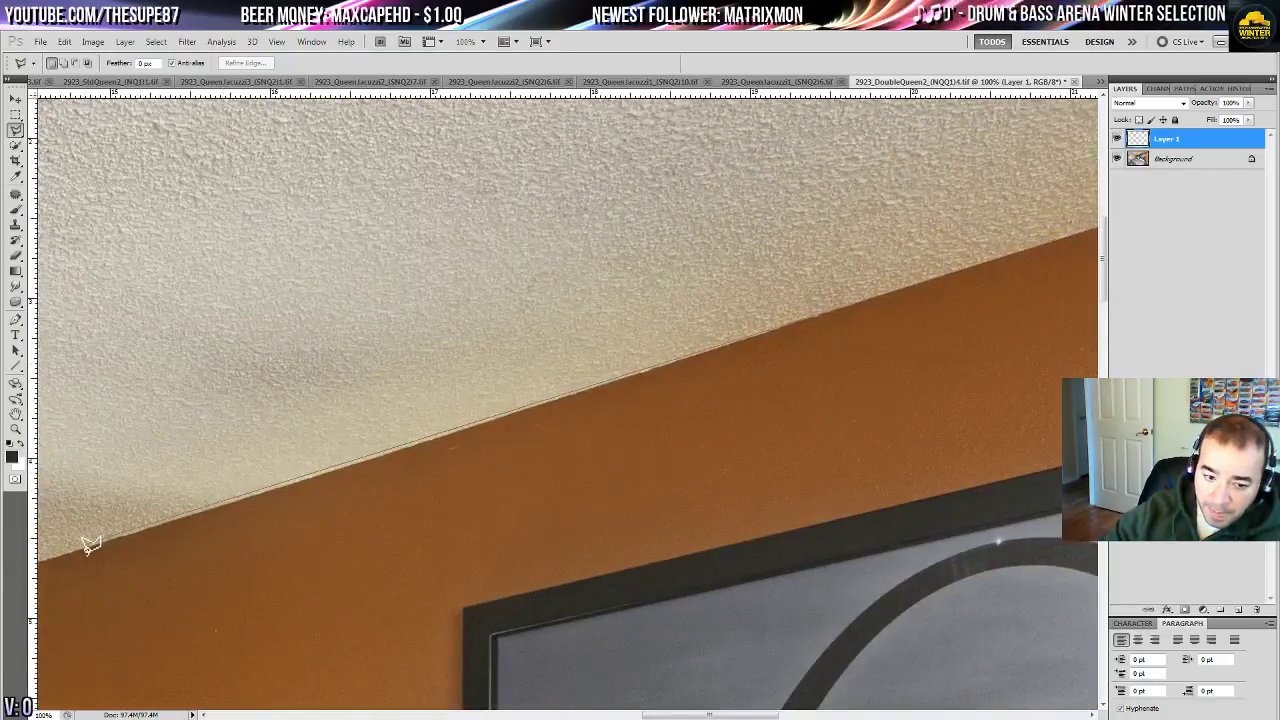
{"action": "scroll", "coordinate": [80, 543], "scroll_direction": "left", "scroll_amount": 7}
{"action": "scroll", "coordinate": [80, 543], "scroll_direction": "down", "scroll_amount": 2}
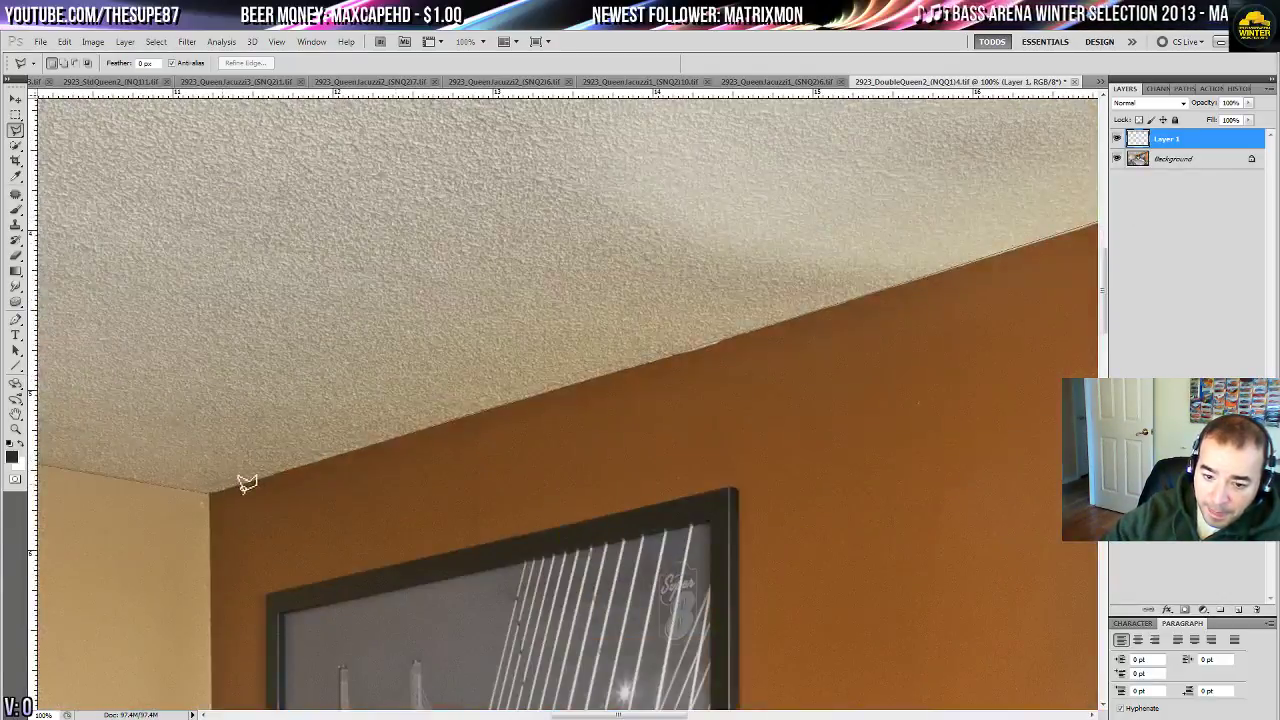
{"action": "double_click", "coordinate": [268, 476]}
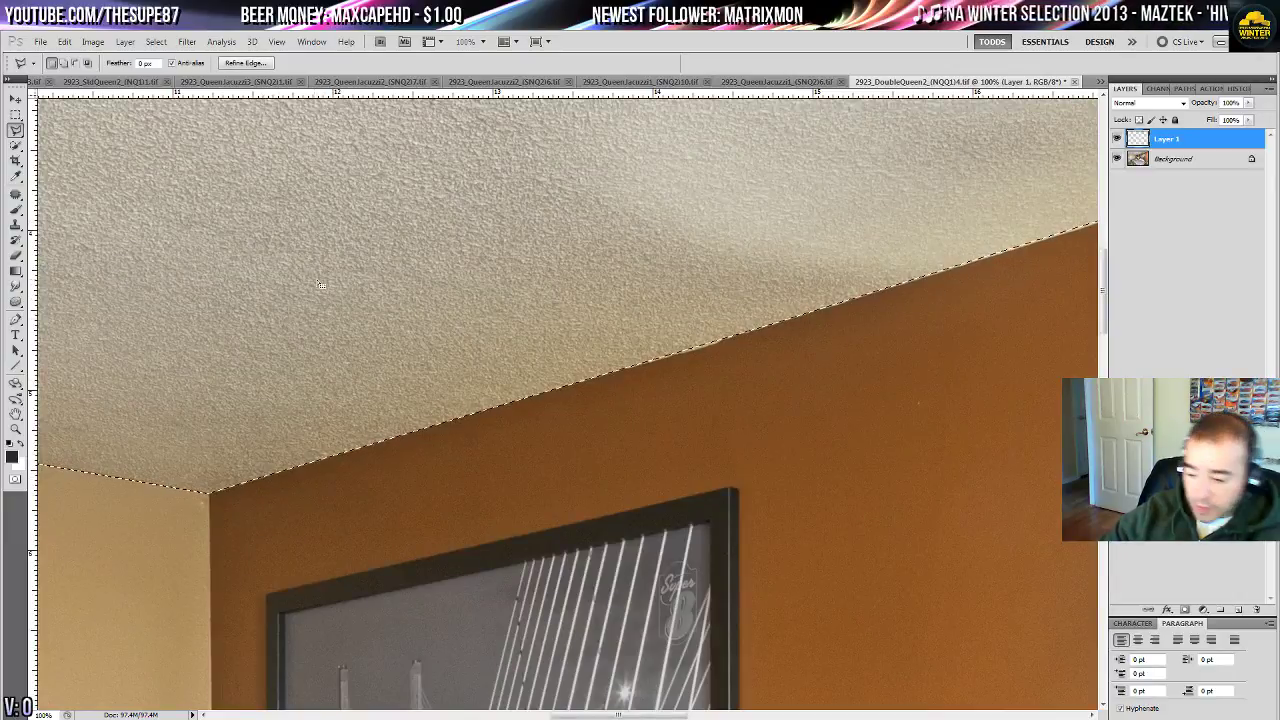
- Fill the ceiling selection with white on the new layer and deselect
{"action": "scroll", "coordinate": [427, 228], "scroll_direction": "down", "scroll_amount": 5}
{"action": "key", "text": "ctrl+0"}
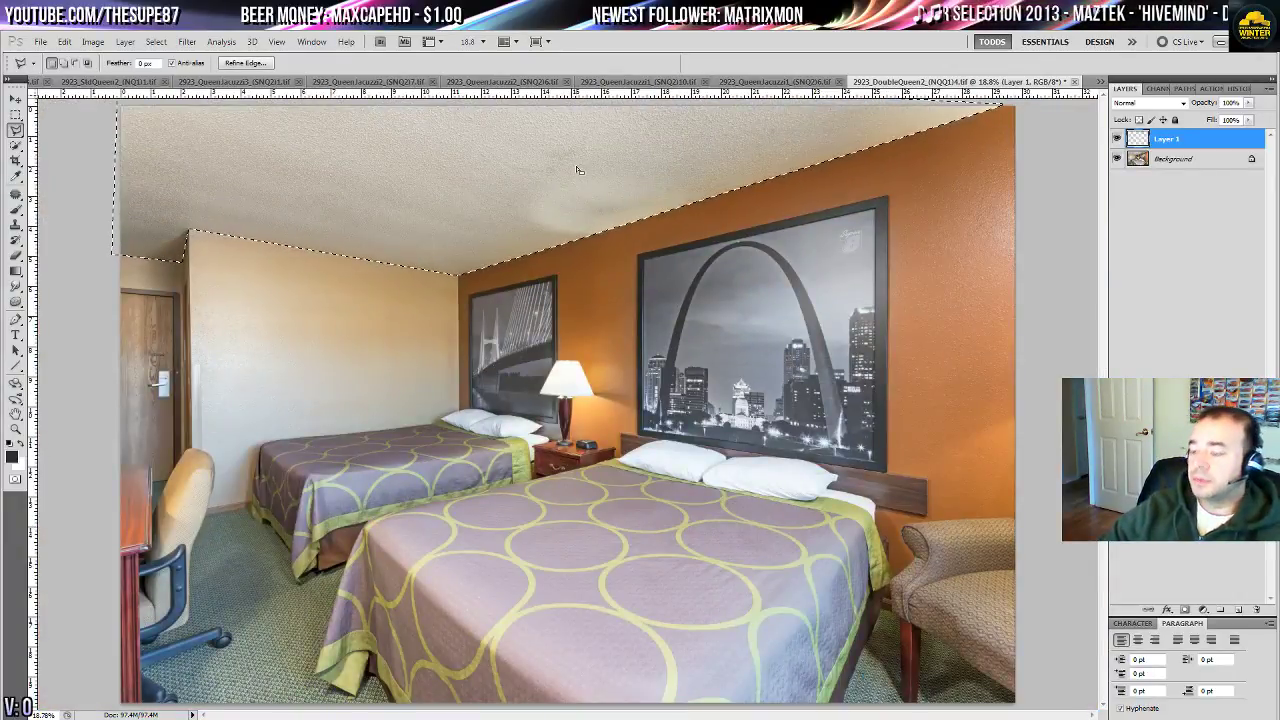
{"action": "key", "text": "ctrl+BackSpace"}
{"action": "key", "text": "ctrl+d"}
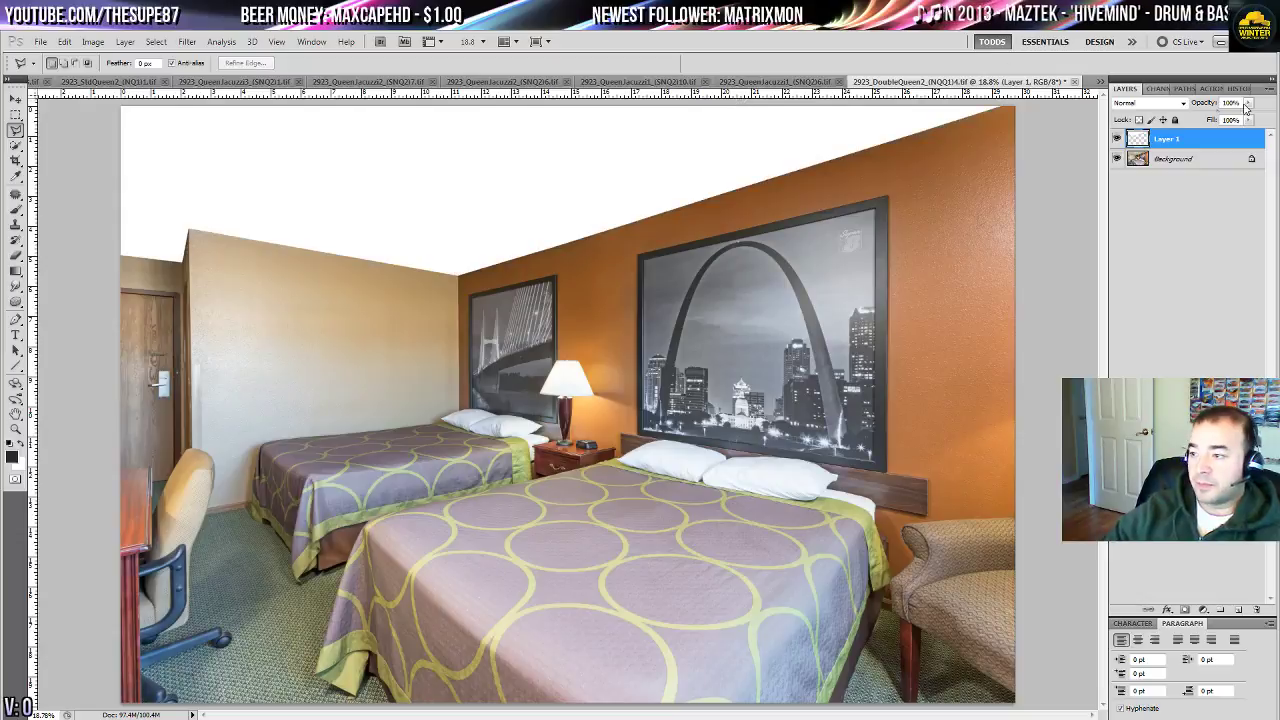
- Lower the white ceiling layer's opacity to 55% so the ceiling texture shows through
{"action": "left_click", "coordinate": [1268, 89]}
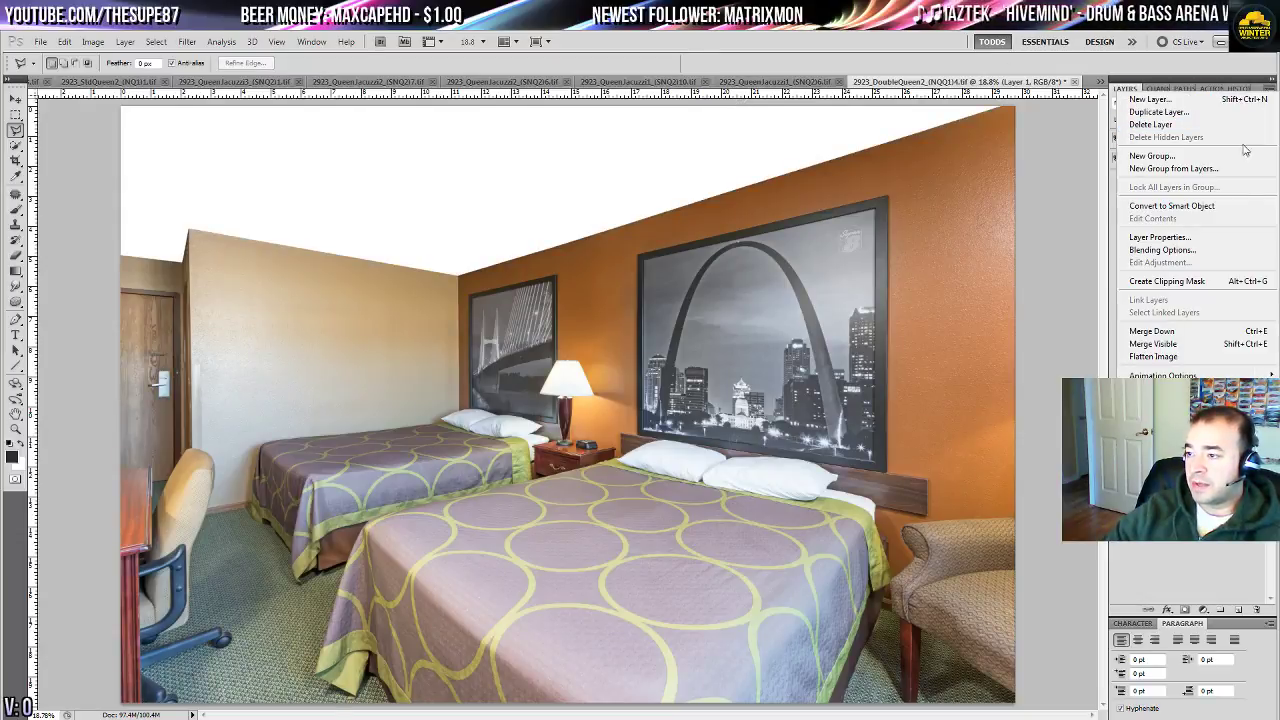
{"action": "left_click", "coordinate": [1230, 450]}
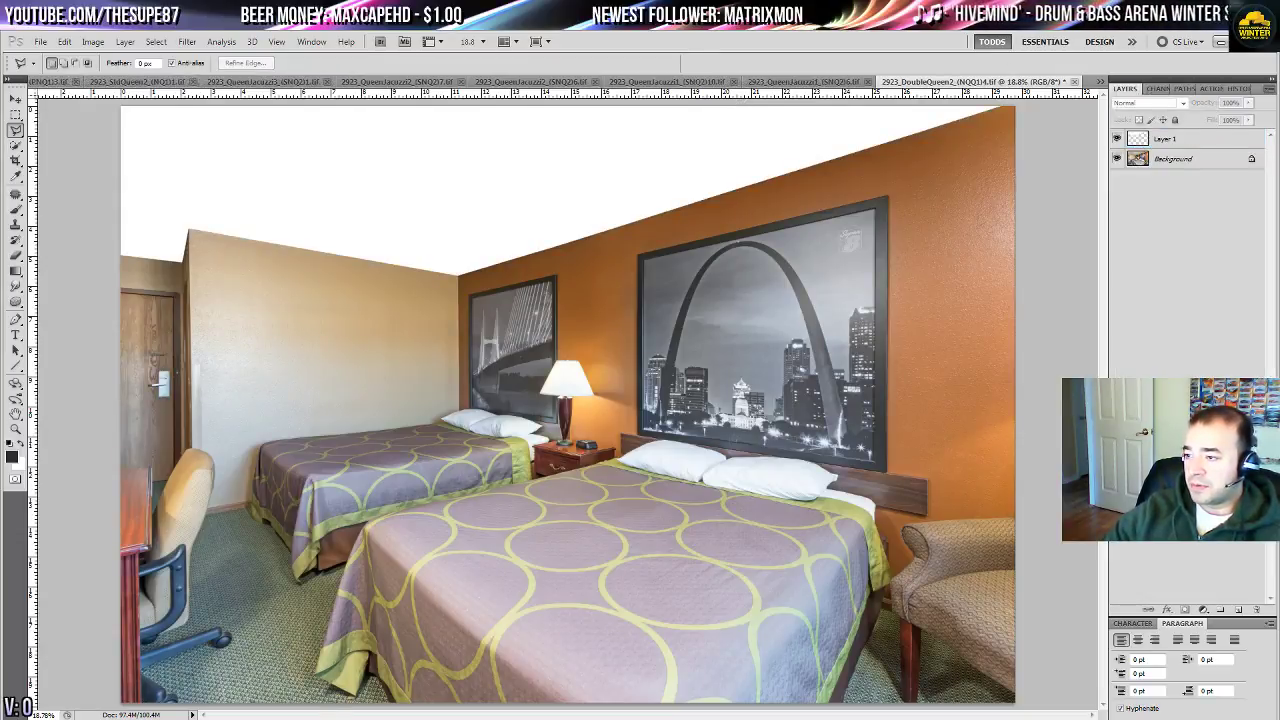
{"action": "left_click", "coordinate": [1219, 139]}
{"action": "left_click", "coordinate": [1248, 103]}
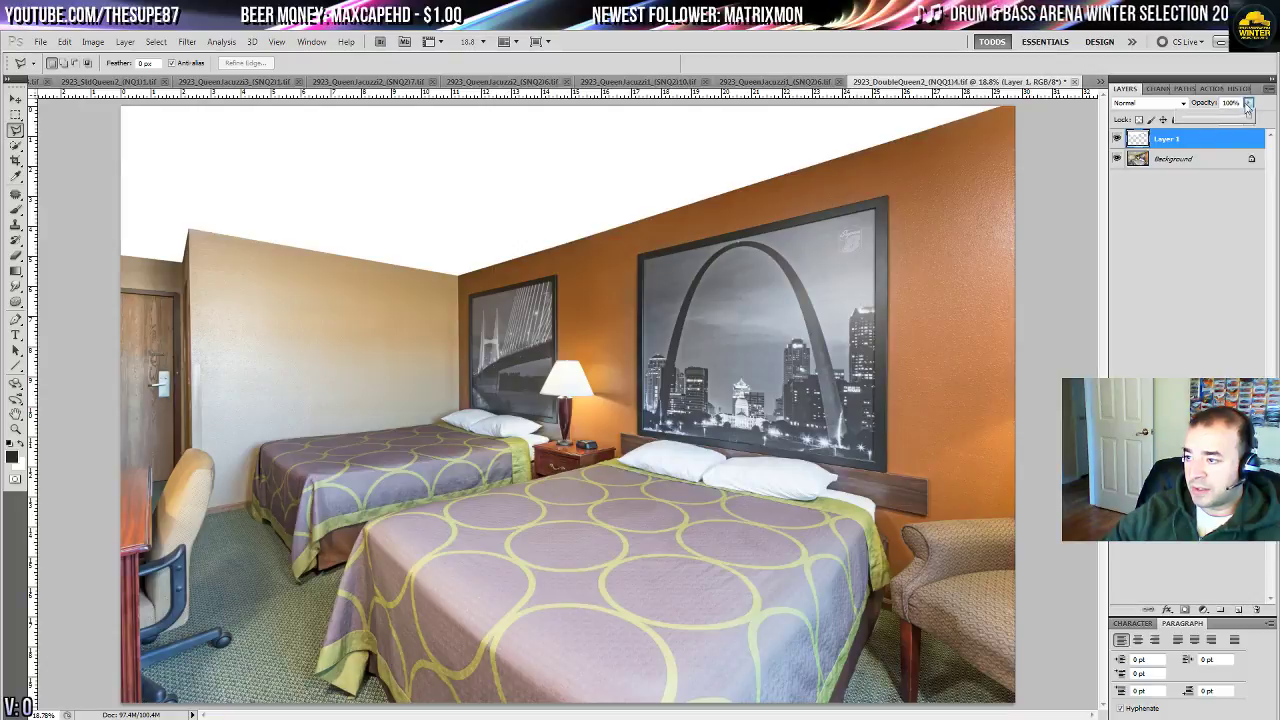
{"action": "left_click_drag", "start_coordinate": [1250, 119], "coordinate": [1217, 119]}
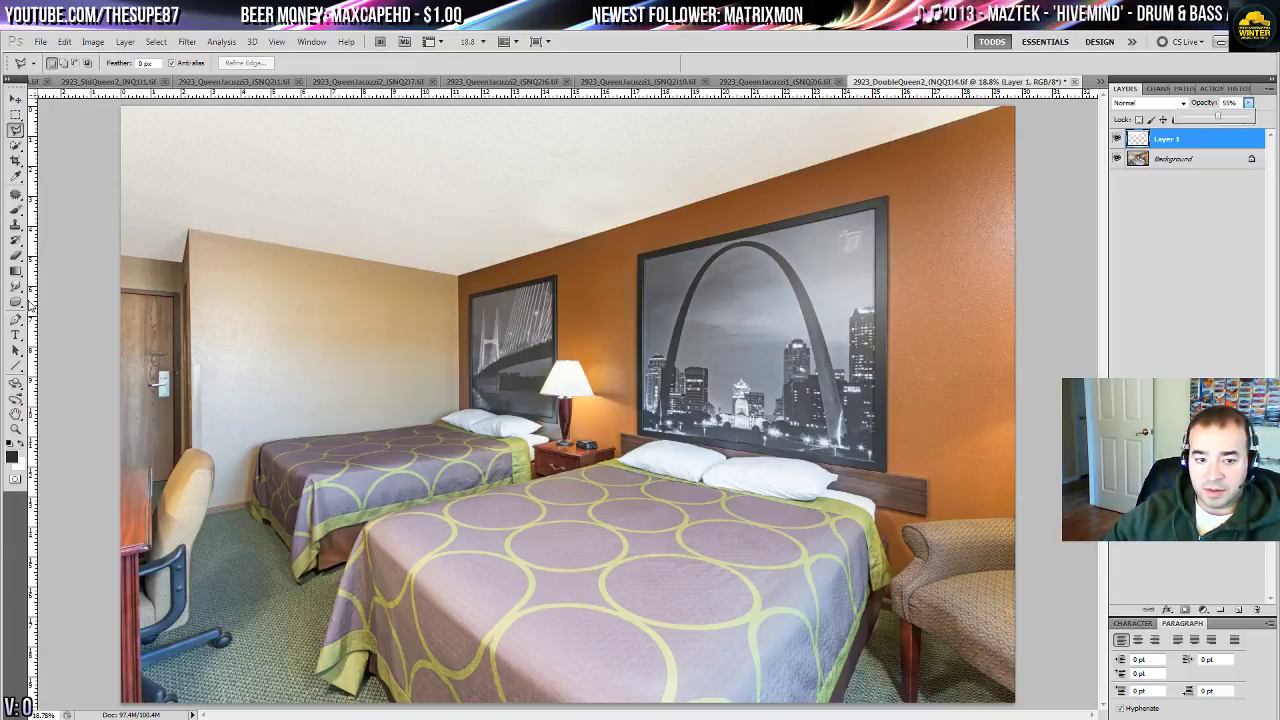
- Sample the orange wall colour, brush it over the wall beside the arch picture on Layer 1, and compare with the layer hidden
{"action": "left_click_drag", "start_coordinate": [18, 301], "coordinate": [56, 301]}
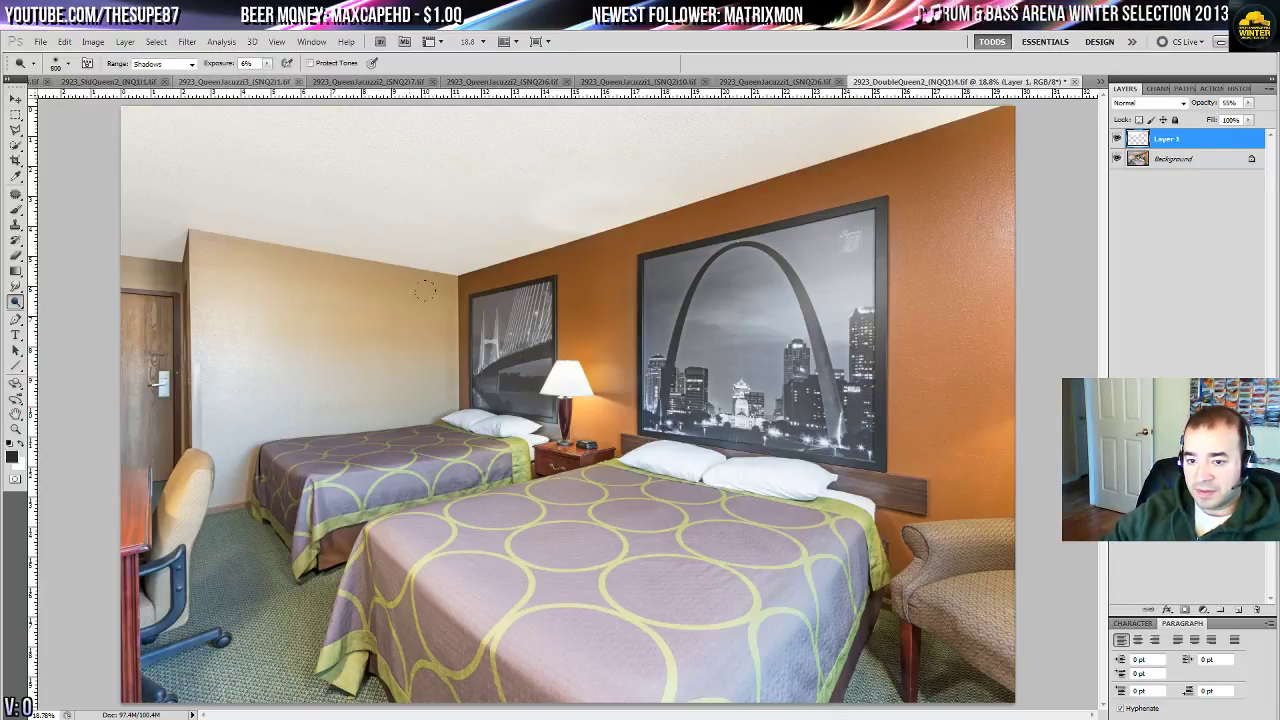
{"action": "key", "text": "alt+bracketleft"}
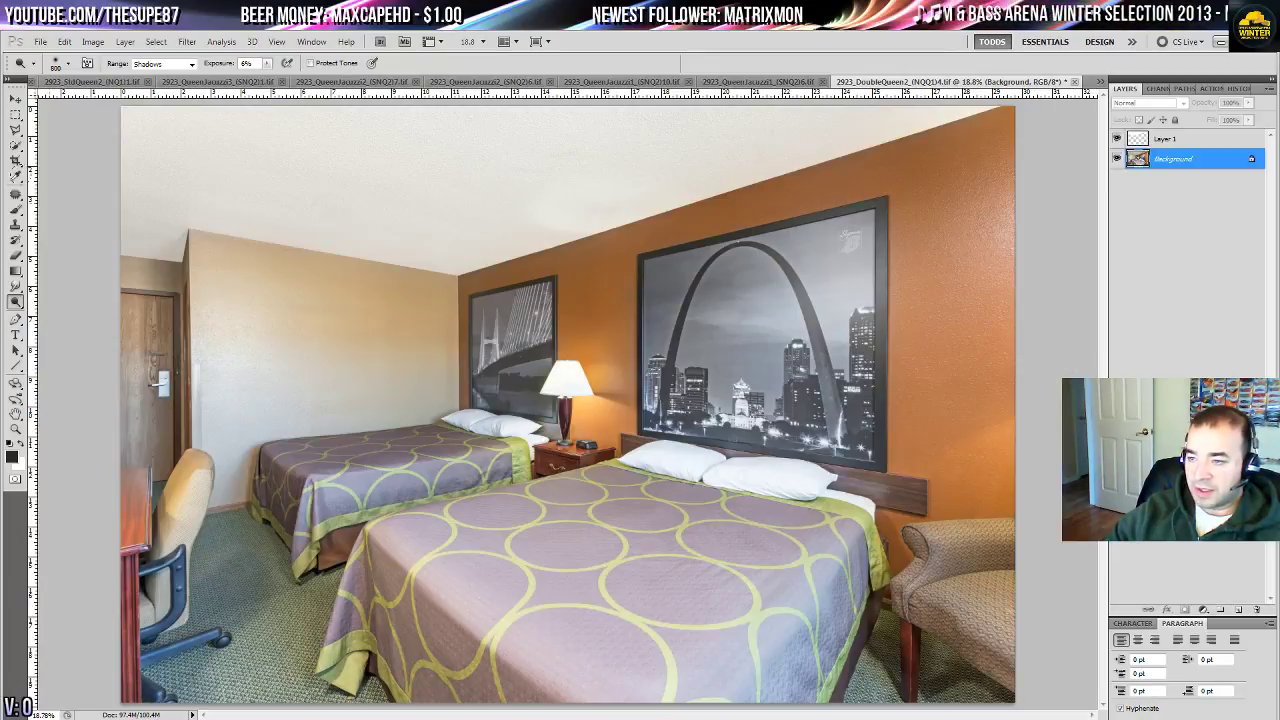
{"action": "left_click", "coordinate": [15, 194]}
{"action": "left_click", "coordinate": [15, 177]}
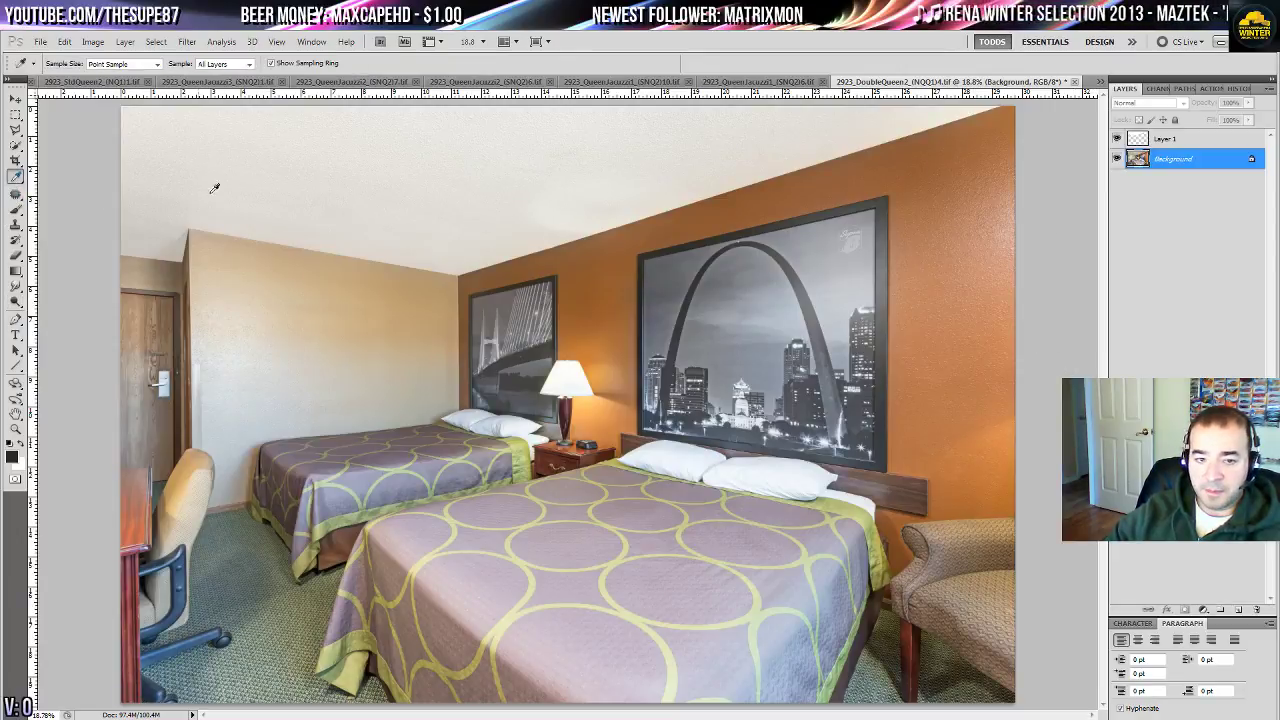
{"action": "left_click", "coordinate": [985, 161]}
{"action": "left_click", "coordinate": [16, 207]}
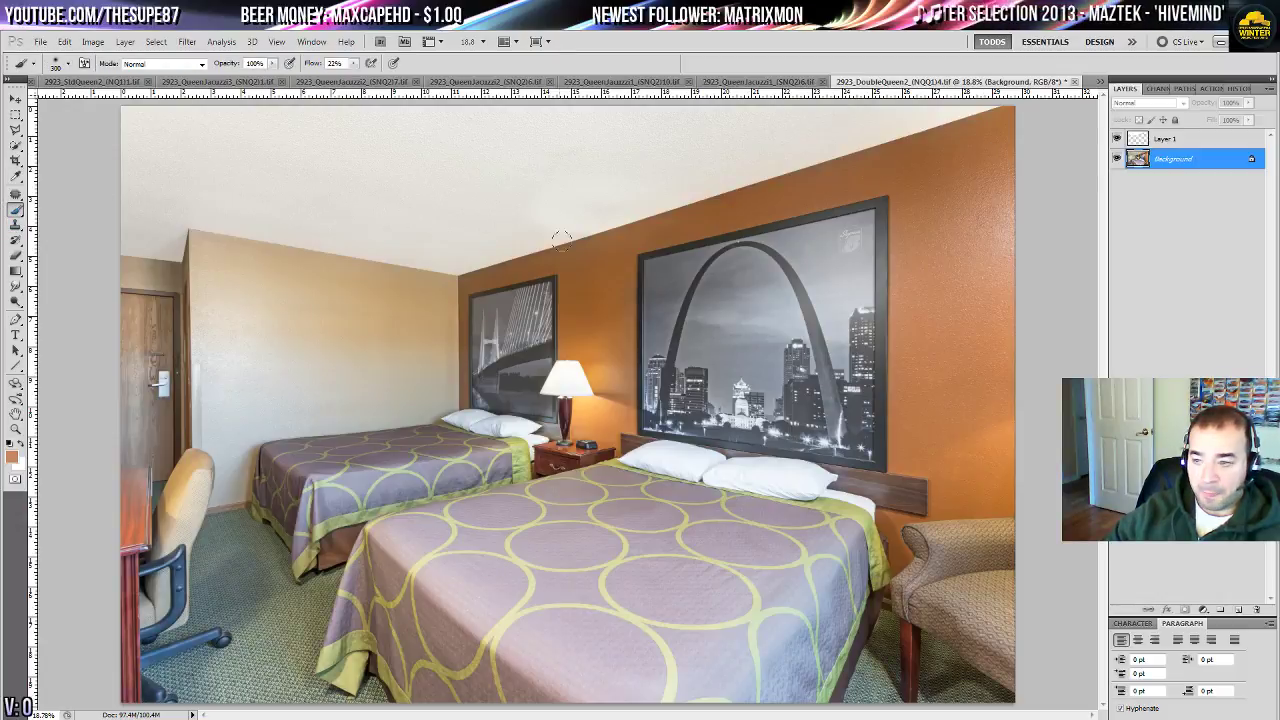
{"action": "key", "text": "alt+bracketright"}
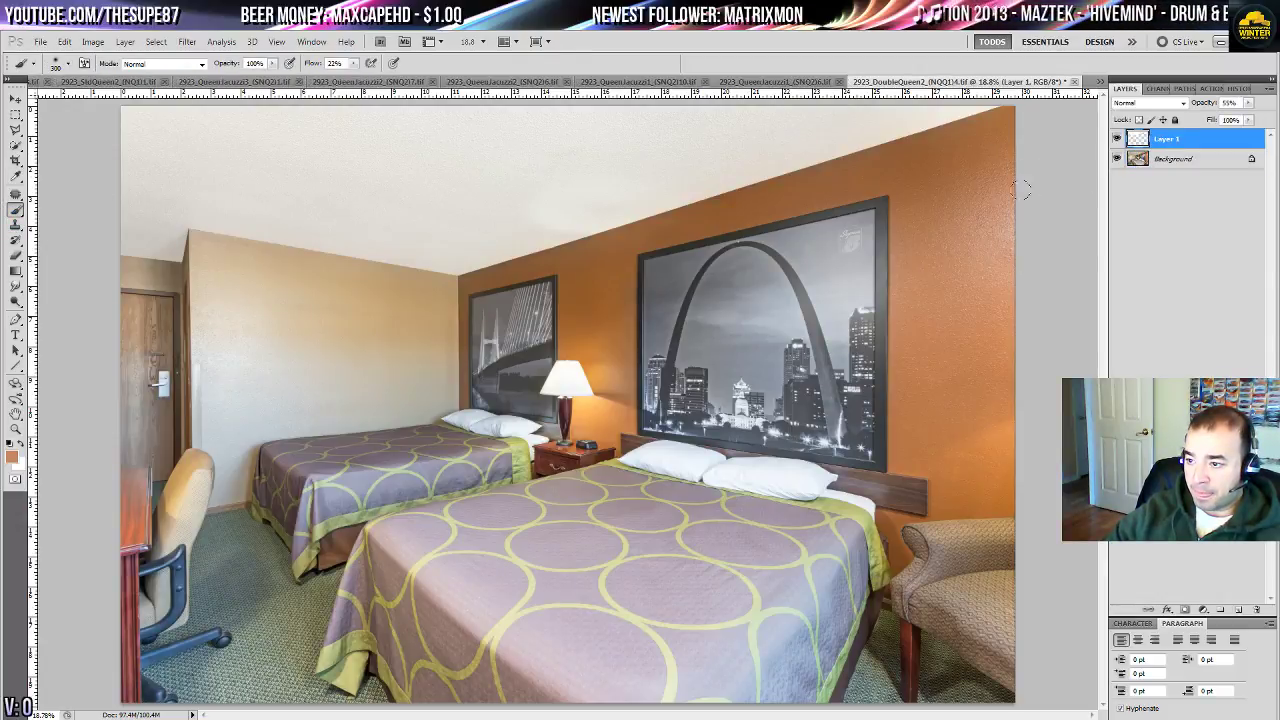
{"action": "mouse_move", "coordinate": [1021, 190]}
{"action": "left_mouse_down"}
{"action": "mouse_move", "coordinate": [1011, 257]}
{"action": "mouse_move", "coordinate": [986, 252]}
{"action": "left_mouse_up"}
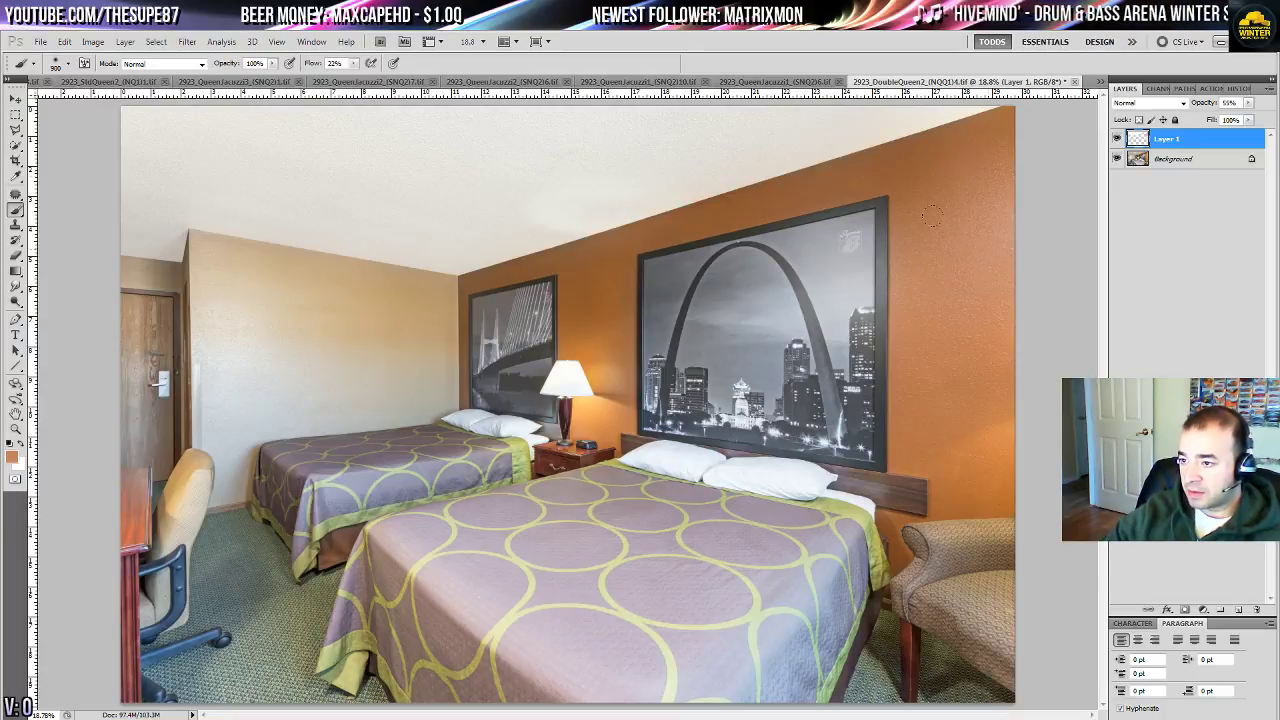
{"action": "mouse_move", "coordinate": [958, 342]}
{"action": "left_mouse_down"}
{"action": "mouse_move", "coordinate": [951, 387]}
{"action": "mouse_move", "coordinate": [965, 410]}
{"action": "mouse_move", "coordinate": [1001, 298]}
{"action": "left_mouse_up"}
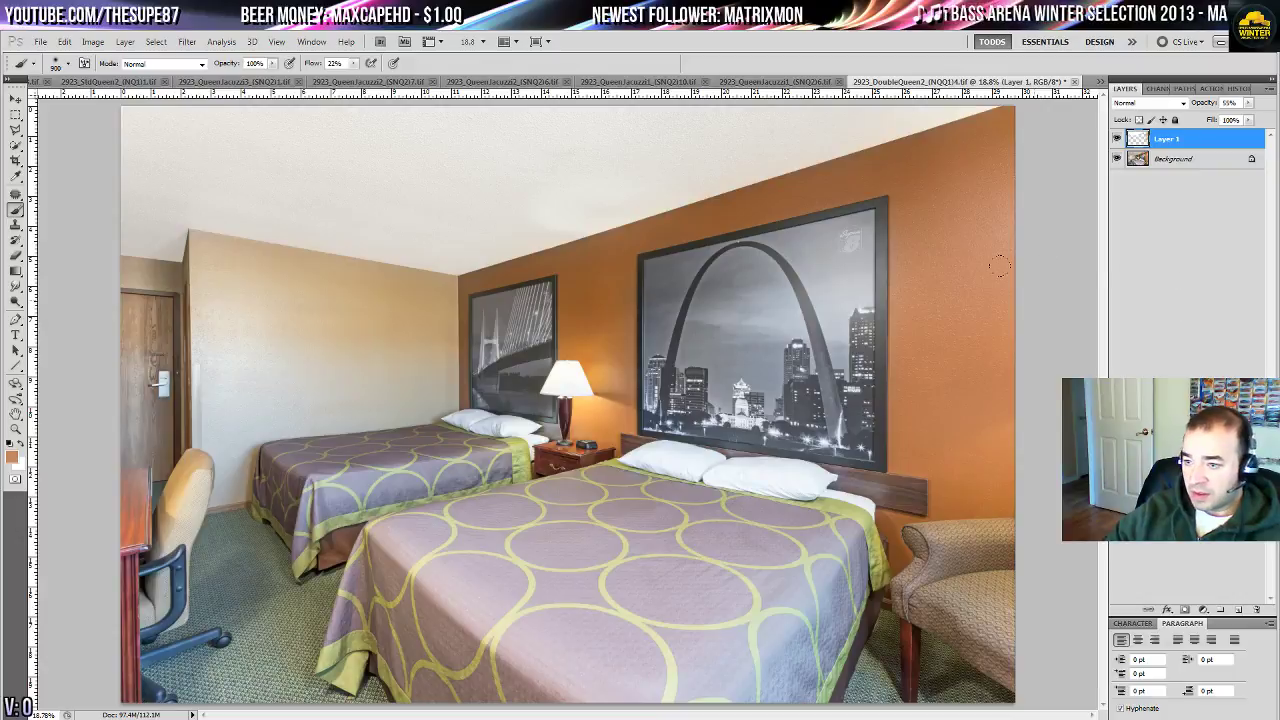
{"action": "left_click", "coordinate": [1117, 139]}
{"action": "left_click", "coordinate": [1117, 139]}
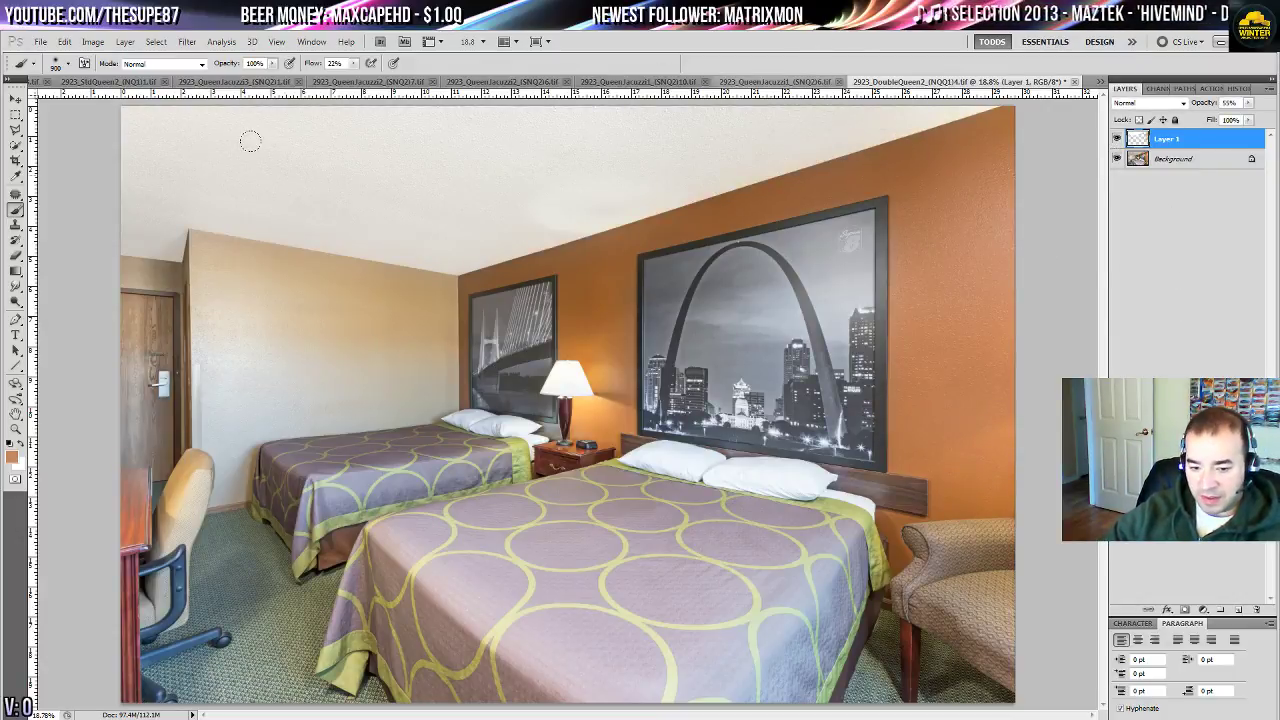
- Crop a thin strip off the photo's right and bottom edges
{"action": "left_click", "coordinate": [15, 160]}
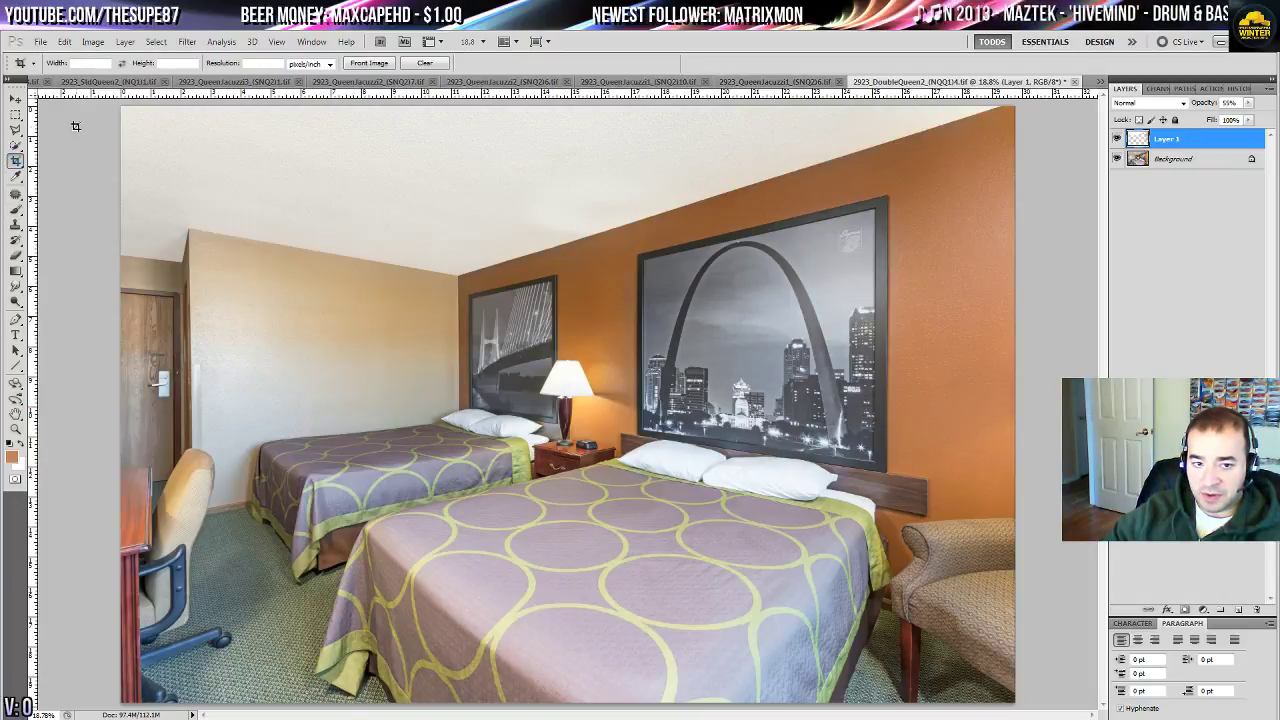
{"action": "left_click_drag", "start_coordinate": [103, 106], "coordinate": [997, 690]}
{"action": "key", "text": "Return"}
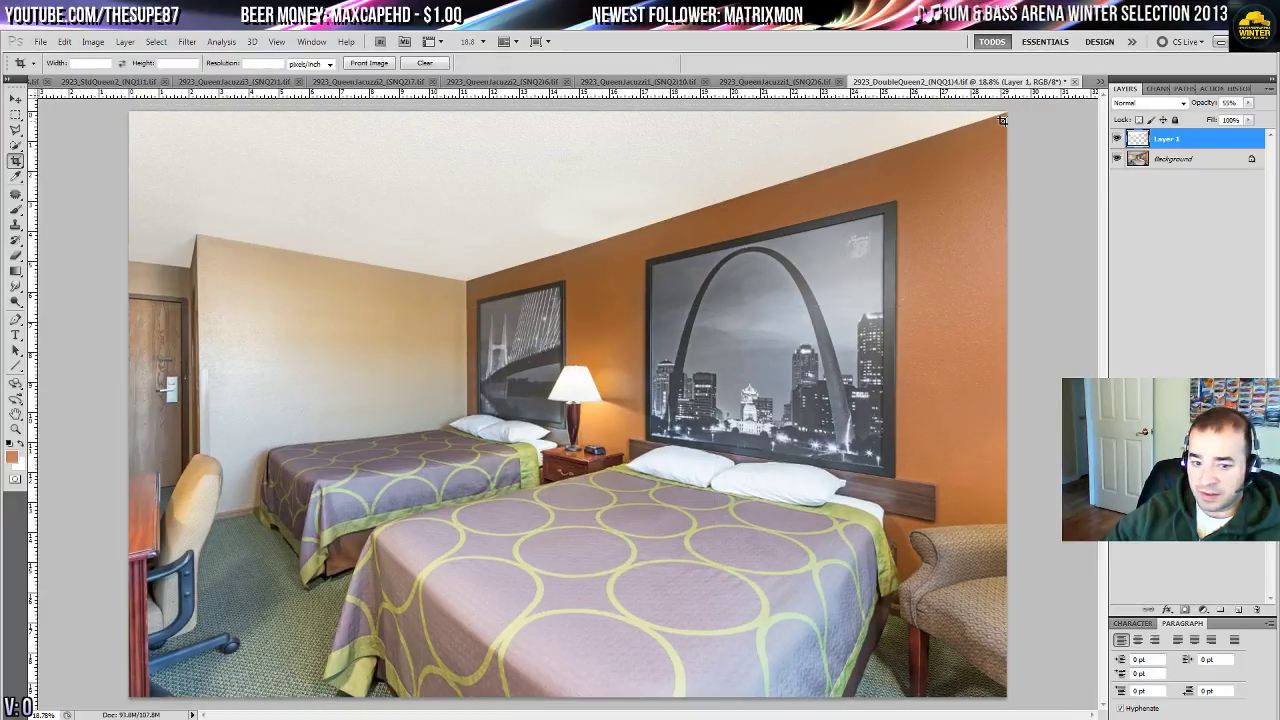
- Flatten the image and close the double-queen photo, saving its changes
{"action": "left_click", "coordinate": [1270, 91]}
{"action": "left_click", "coordinate": [1153, 356]}
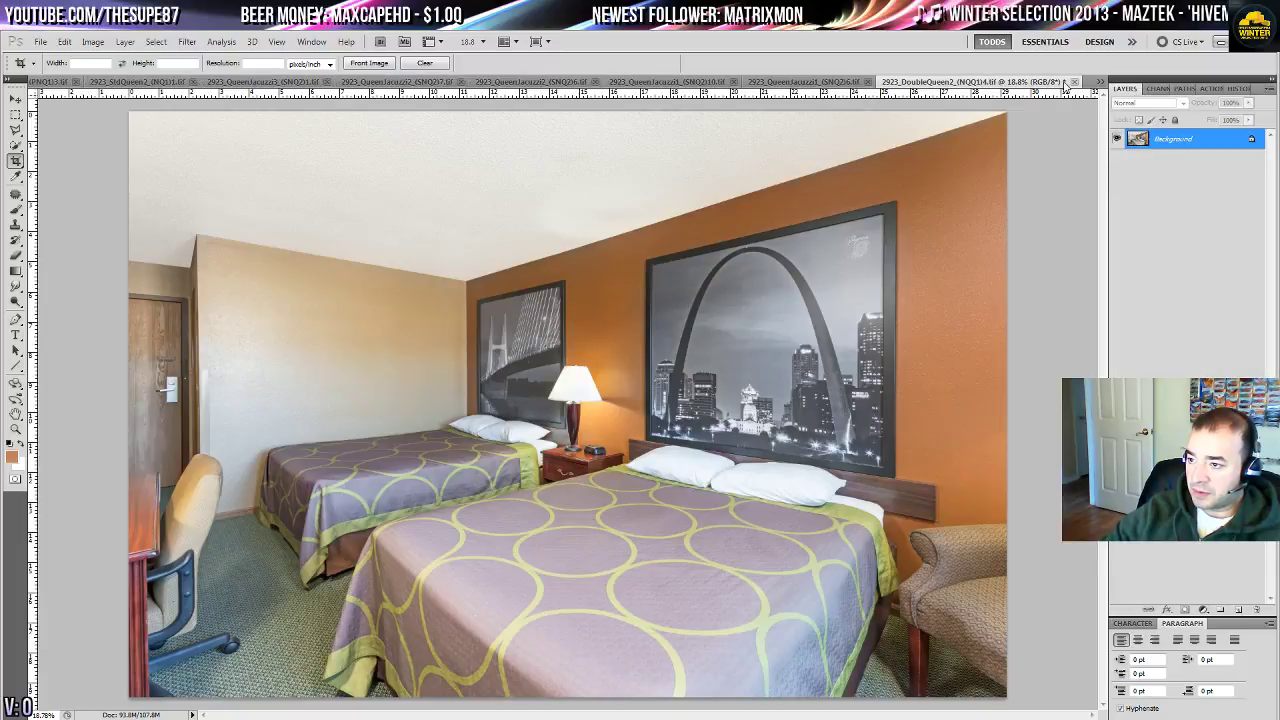
{"action": "left_click", "coordinate": [1073, 82]}
{"action": "left_click", "coordinate": [590, 300]}
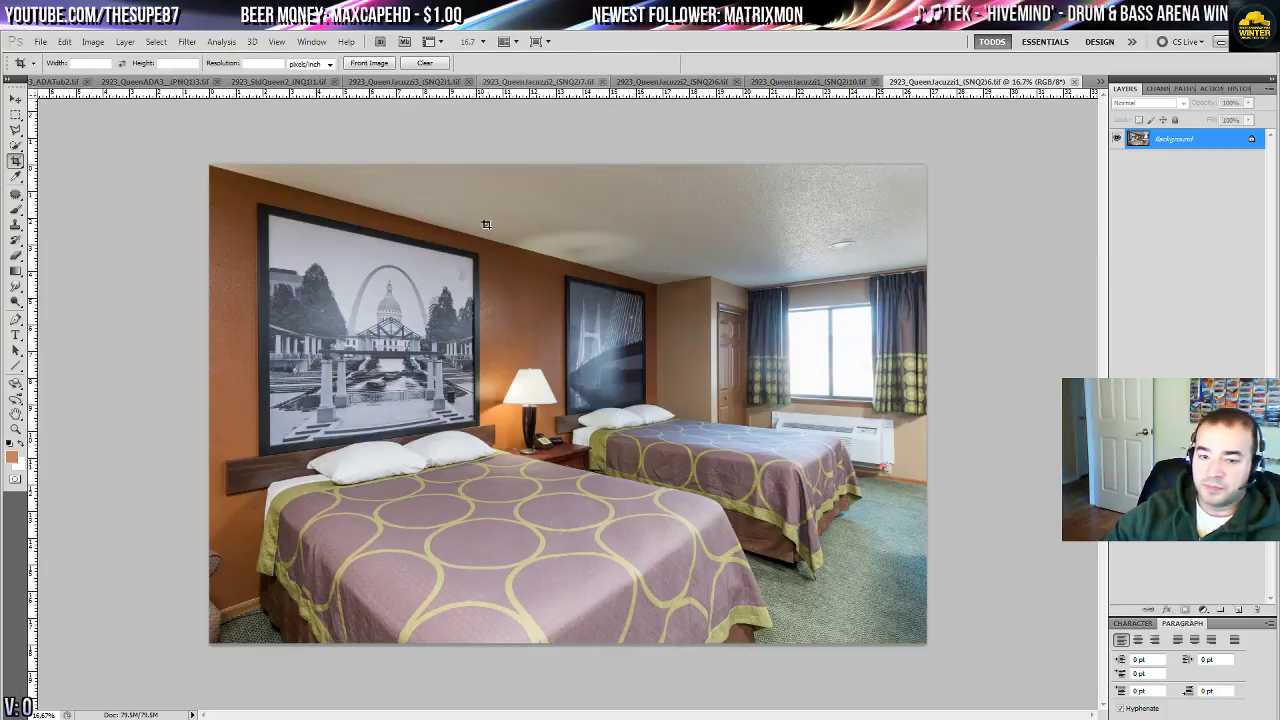
- Patch the two blemishes on the orange wall below the near bed's headboard with clean wall texture and deselect
{"action": "left_click", "coordinate": [16, 430]}
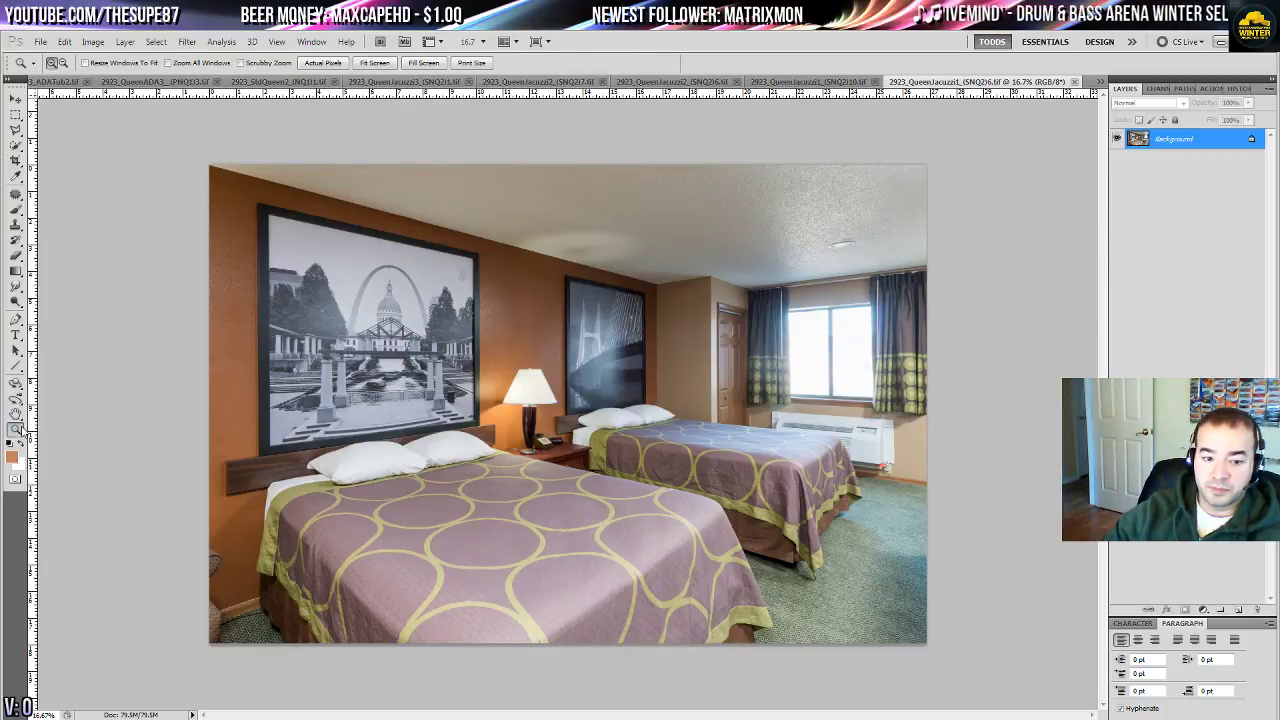
{"action": "left_click", "coordinate": [242, 532]}
{"action": "left_click", "coordinate": [242, 532]}
{"action": "left_click", "coordinate": [242, 532]}
{"action": "left_click", "coordinate": [244, 532]}
{"action": "left_click_drag", "start_coordinate": [246, 534], "coordinate": [526, 401]}
{"action": "left_click", "coordinate": [16, 195]}
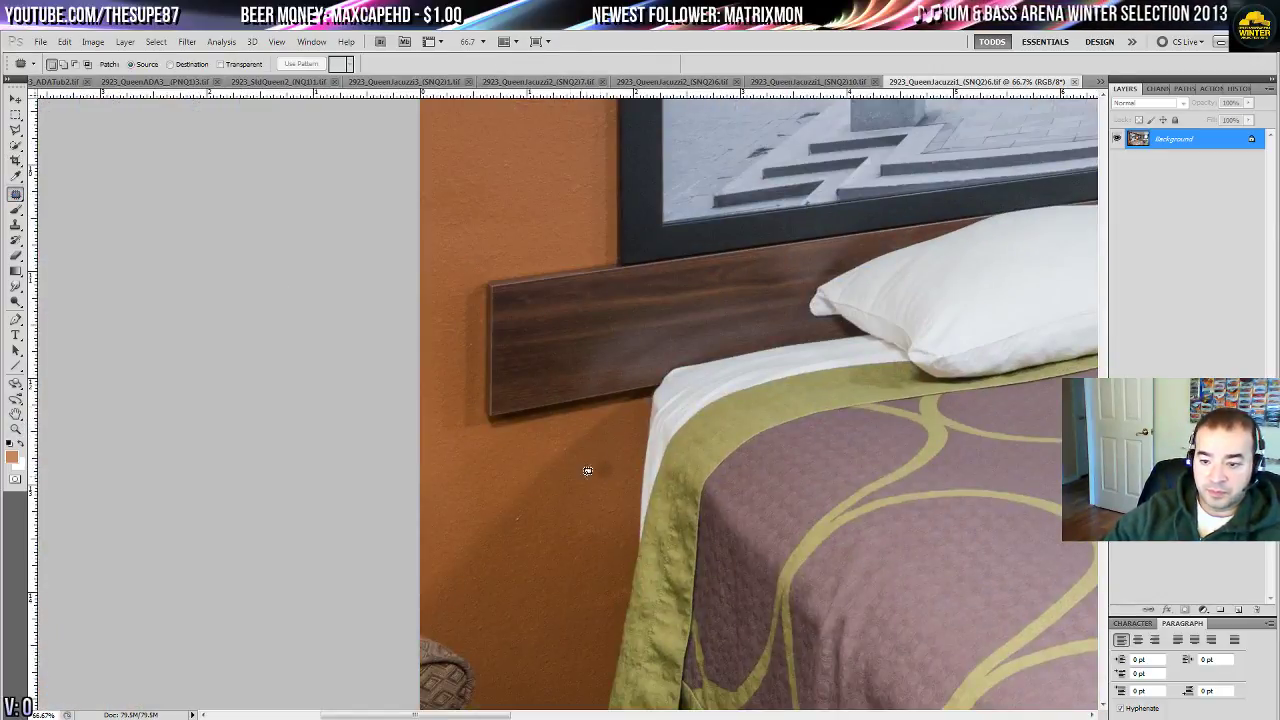
{"action": "left_click_drag", "start_coordinate": [592, 450], "coordinate": [596, 450]}
{"action": "left_click_drag", "start_coordinate": [604, 467], "coordinate": [602, 497]}
{"action": "key", "text": "ctrl+d"}
{"action": "mouse_move", "coordinate": [519, 505]}
{"action": "left_mouse_down"}
{"action": "mouse_move", "coordinate": [526, 517]}
{"action": "mouse_move", "coordinate": [519, 506]}
{"action": "left_mouse_up"}
{"action": "left_click_drag", "start_coordinate": [522, 522], "coordinate": [524, 542]}
{"action": "key", "text": "ctrl+d"}
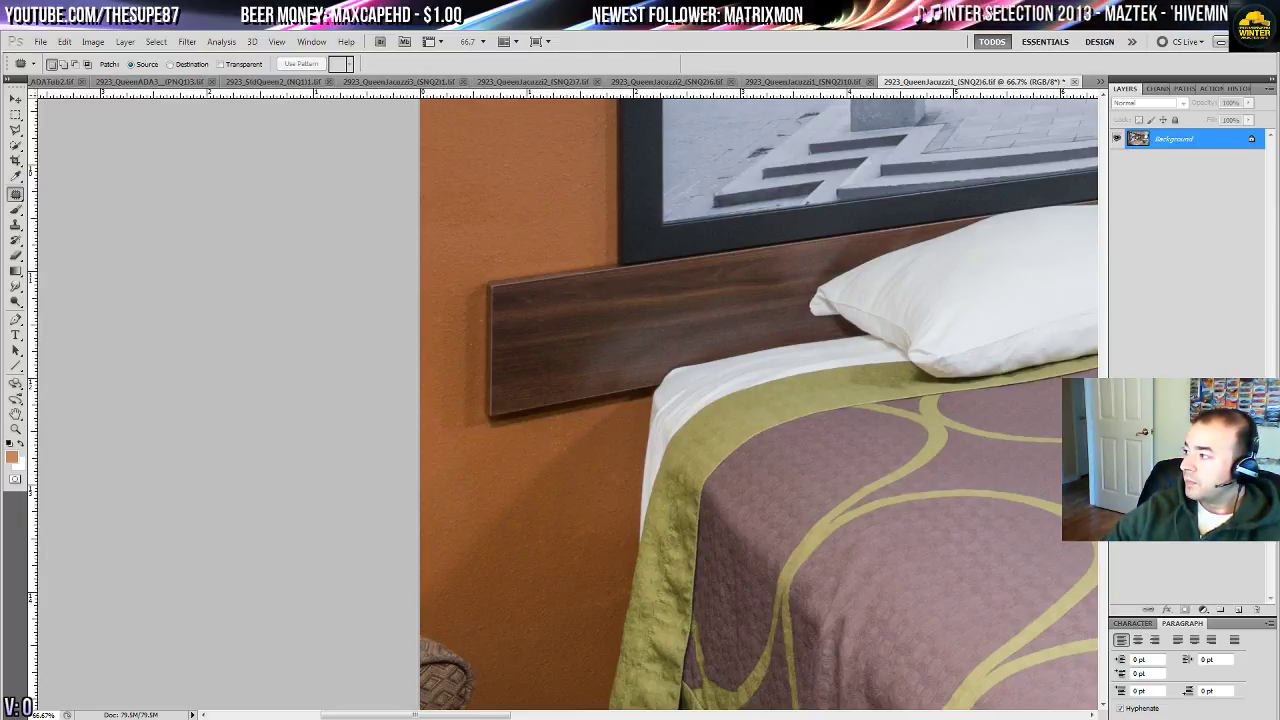
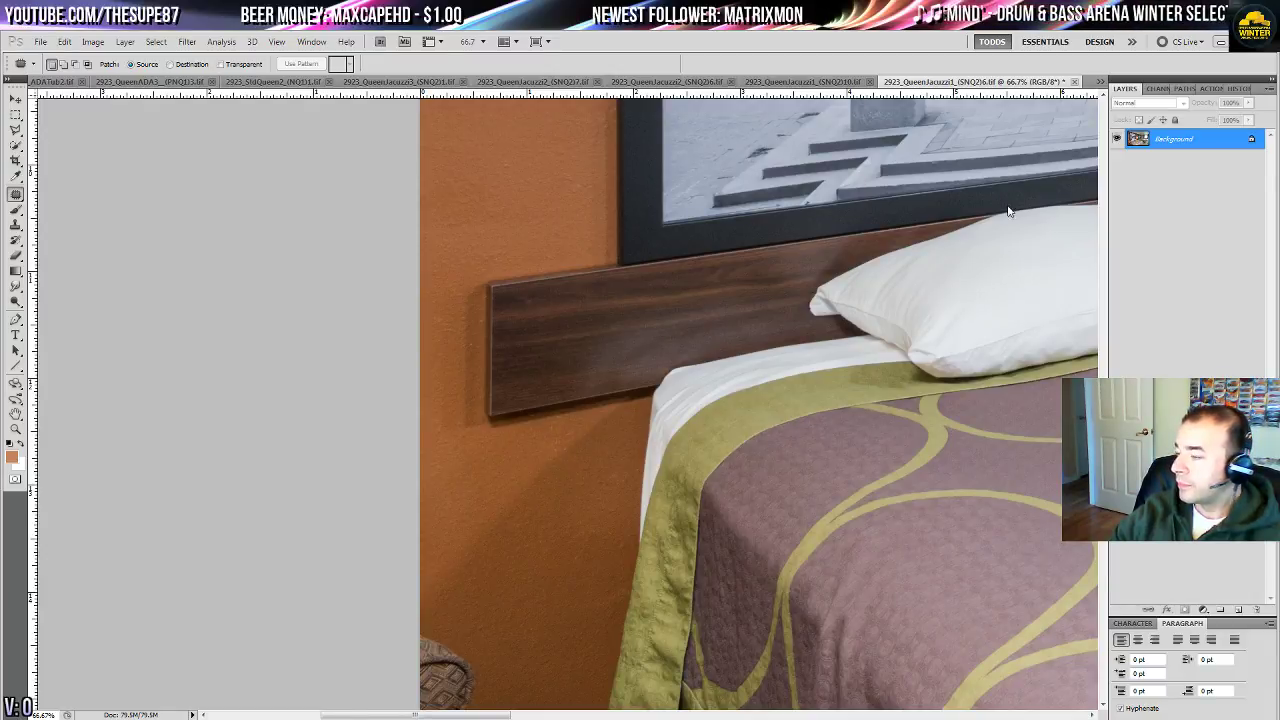
- Select the entire darker QueenJacuzzi1_(SNQ2)10 exposure and apply Auto Contrast to it
{"action": "left_click", "coordinate": [16, 430]}
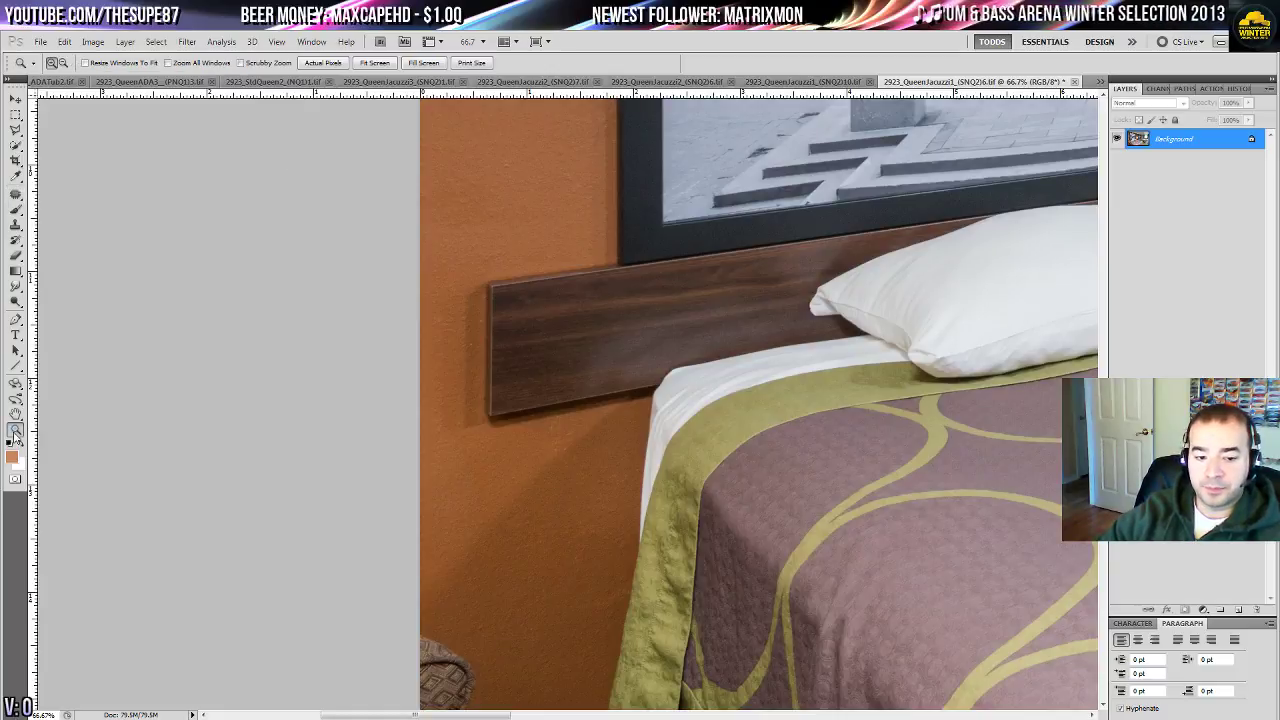
{"action": "key", "text": "ctrl+plus"}
{"action": "key", "text": "ctrl+0"}
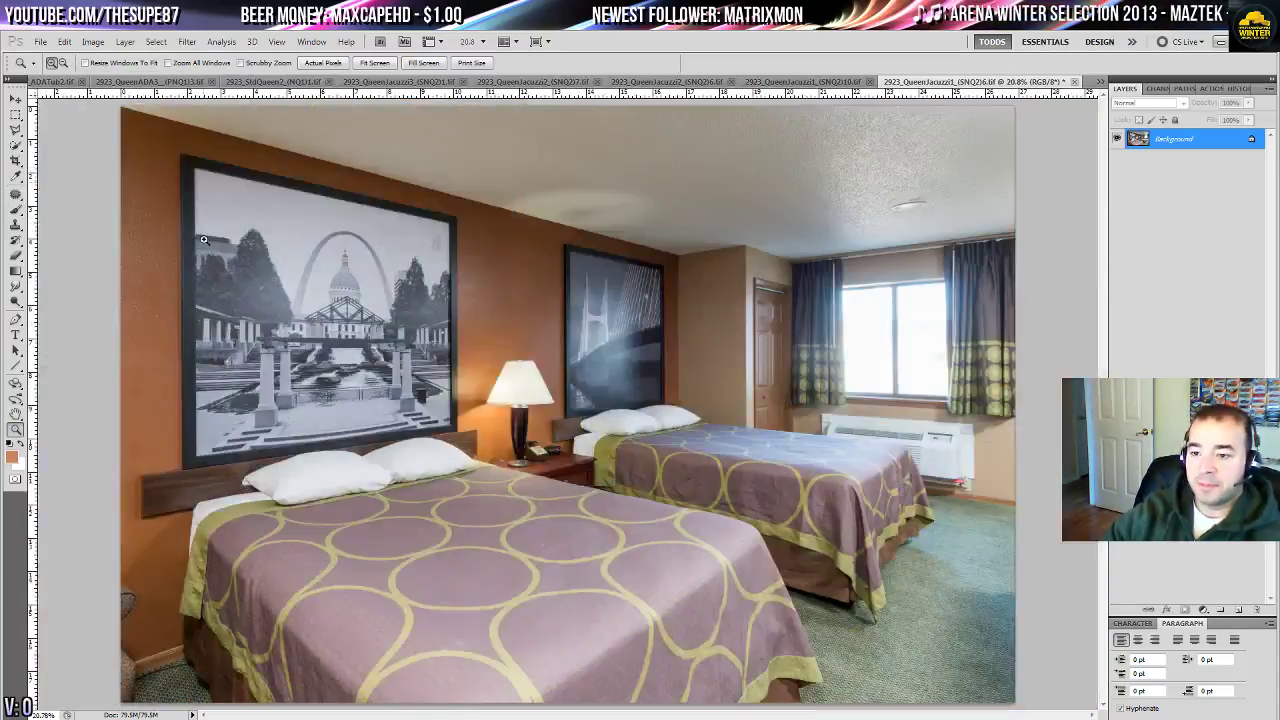
{"action": "left_click", "coordinate": [805, 82]}
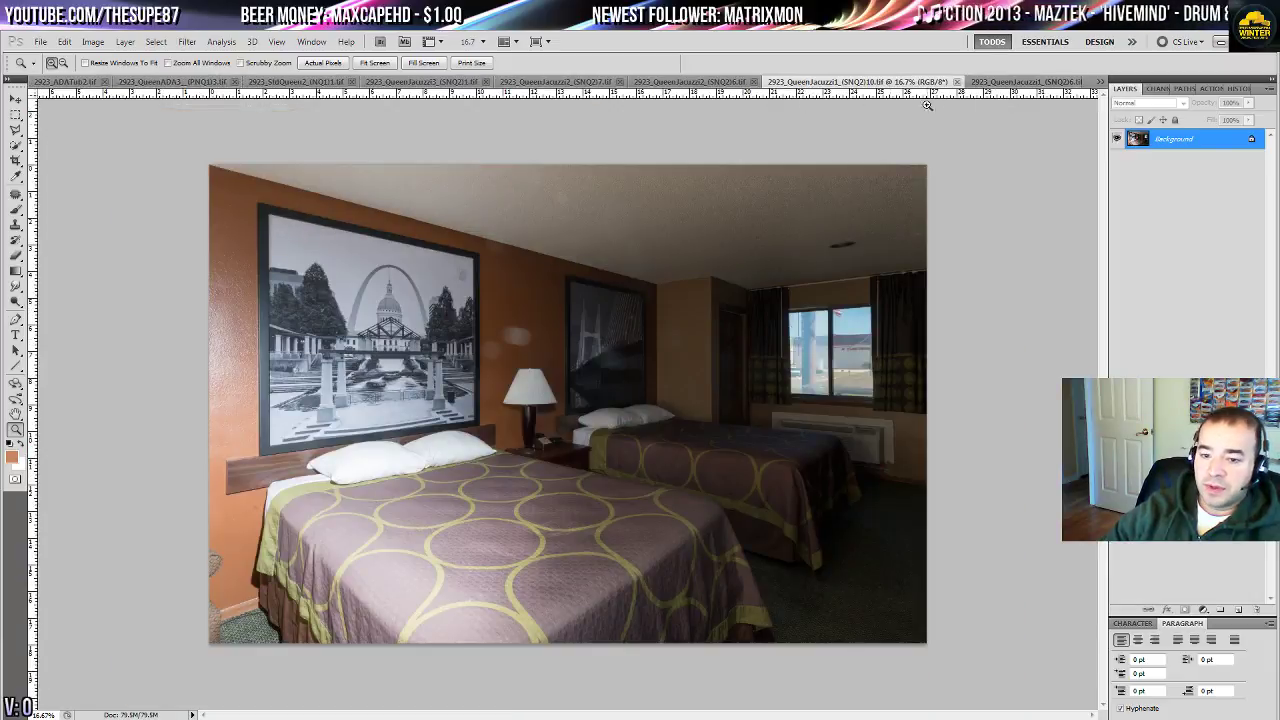
{"action": "key", "text": "ctrl+a"}
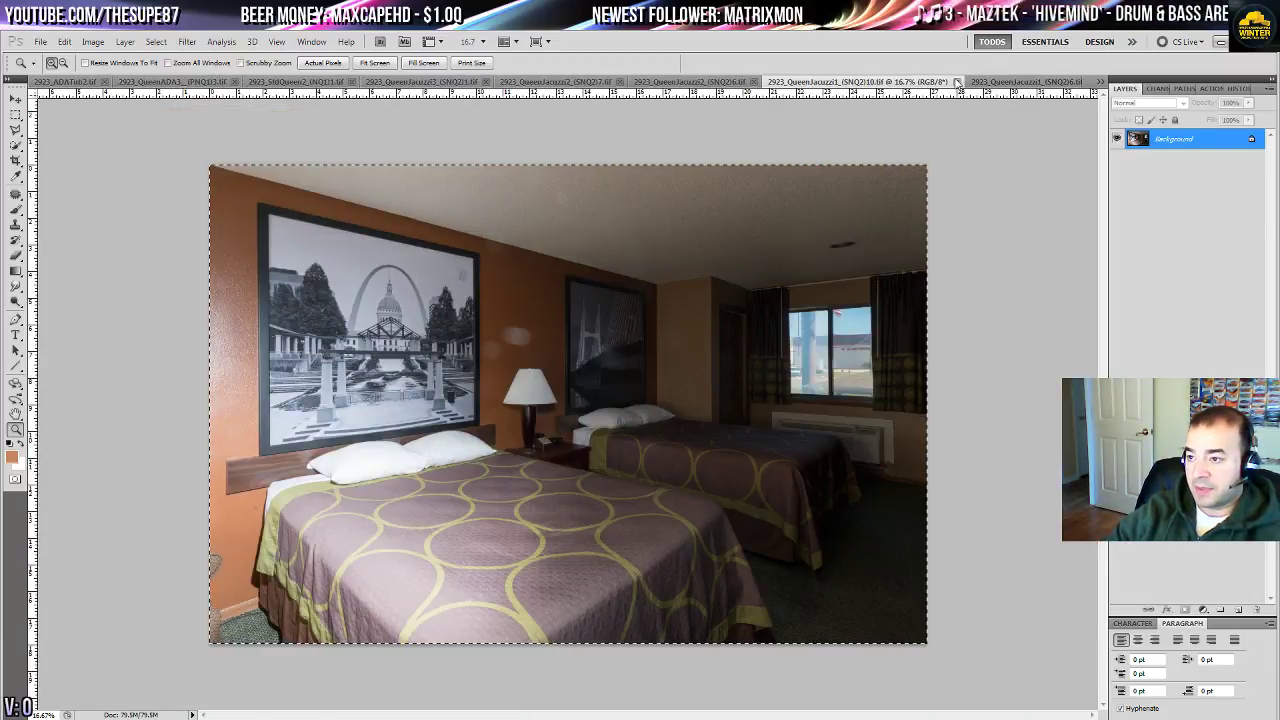
{"action": "left_click", "coordinate": [92, 41]}
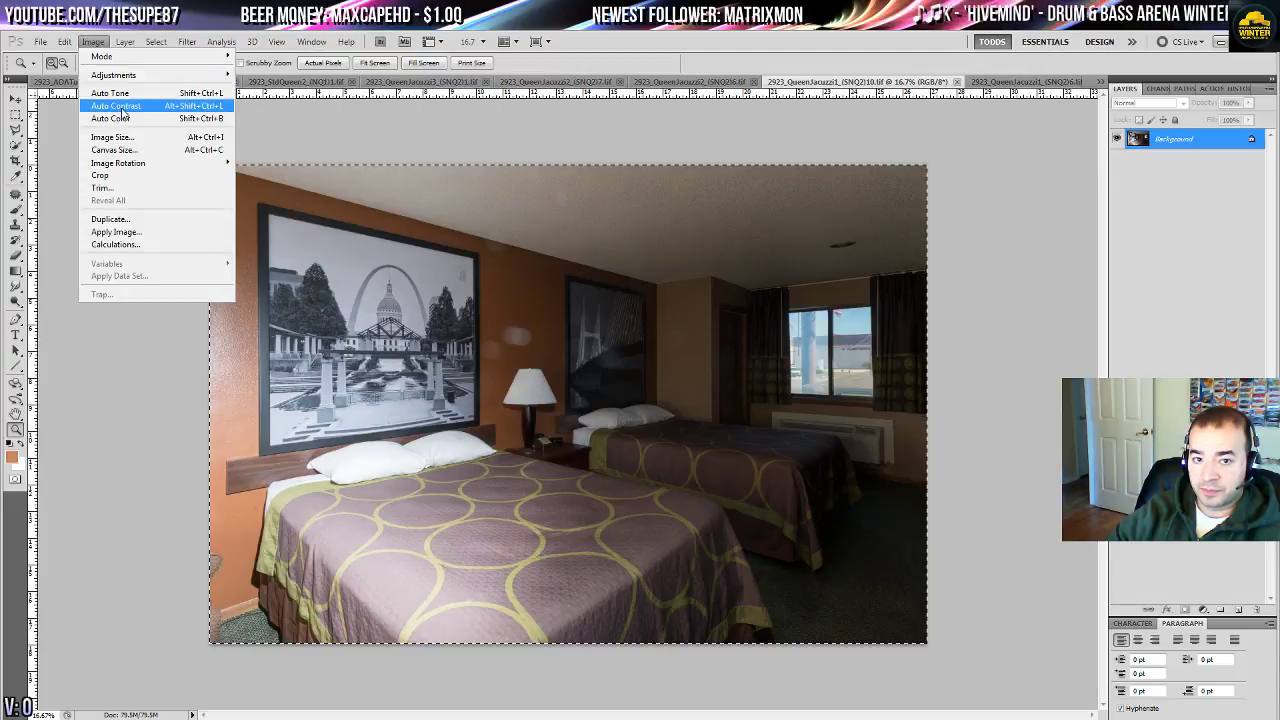
{"action": "left_click", "coordinate": [121, 108]}
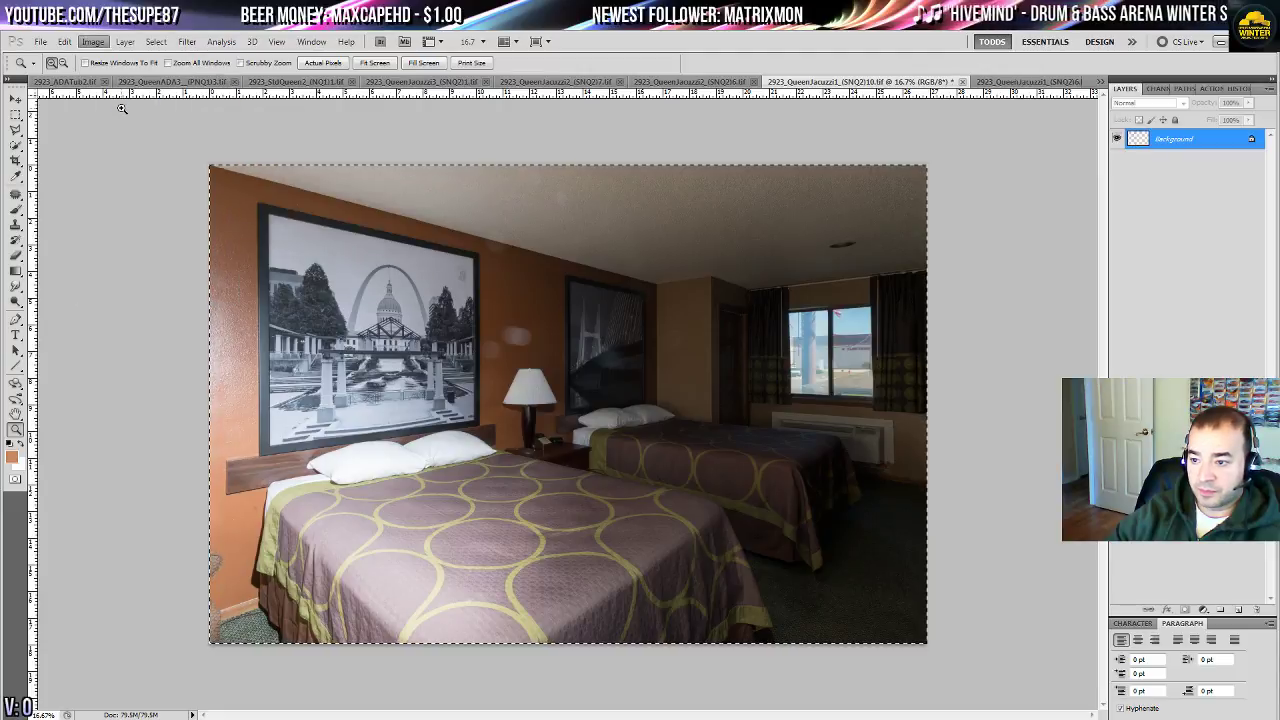
- Close the darker exposure without saving and paste its copied image as a new layer over the QueenJacuzzi1_(SNQ2)6 photo
{"action": "left_click", "coordinate": [962, 81]}
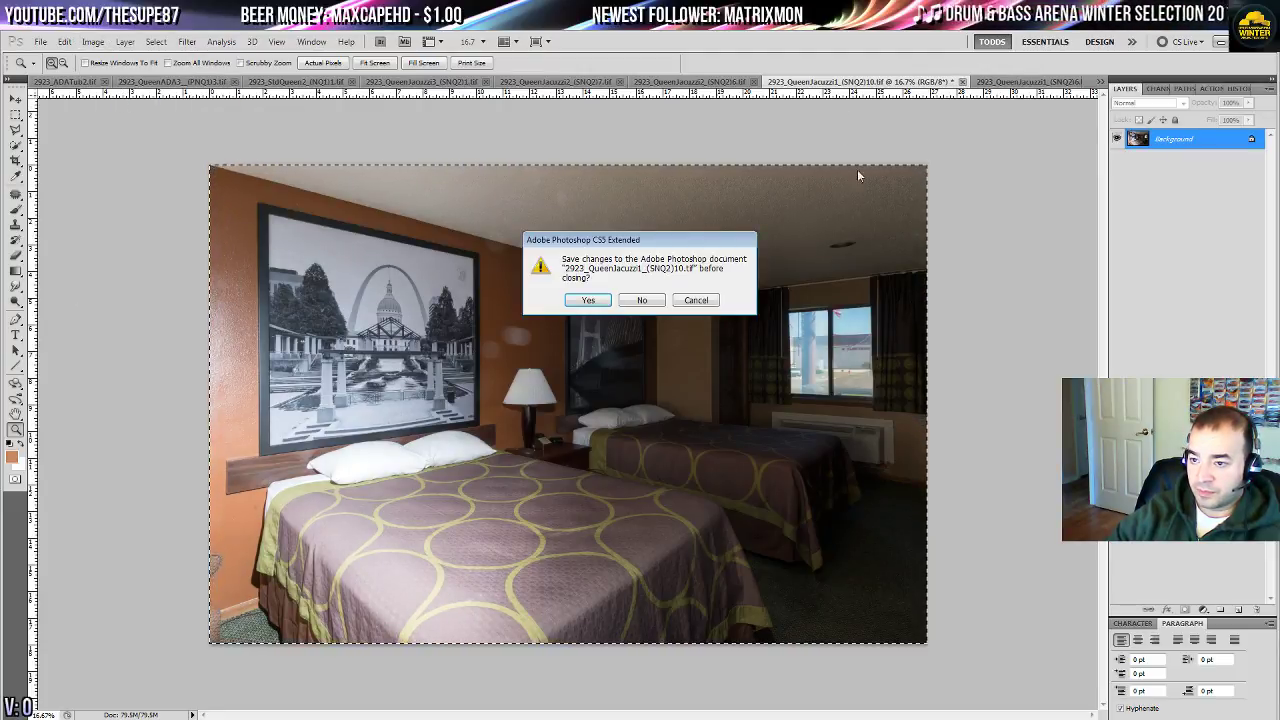
{"action": "left_click", "coordinate": [645, 300]}
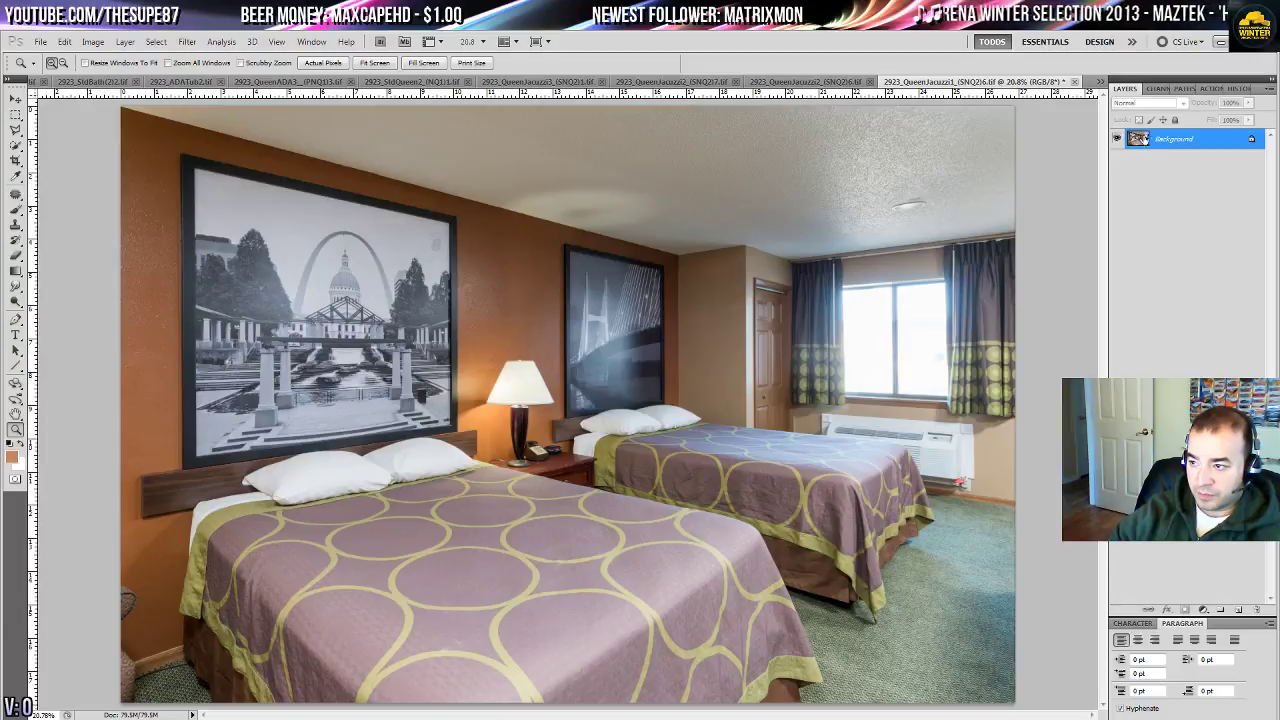
{"action": "key", "text": "ctrl+v"}
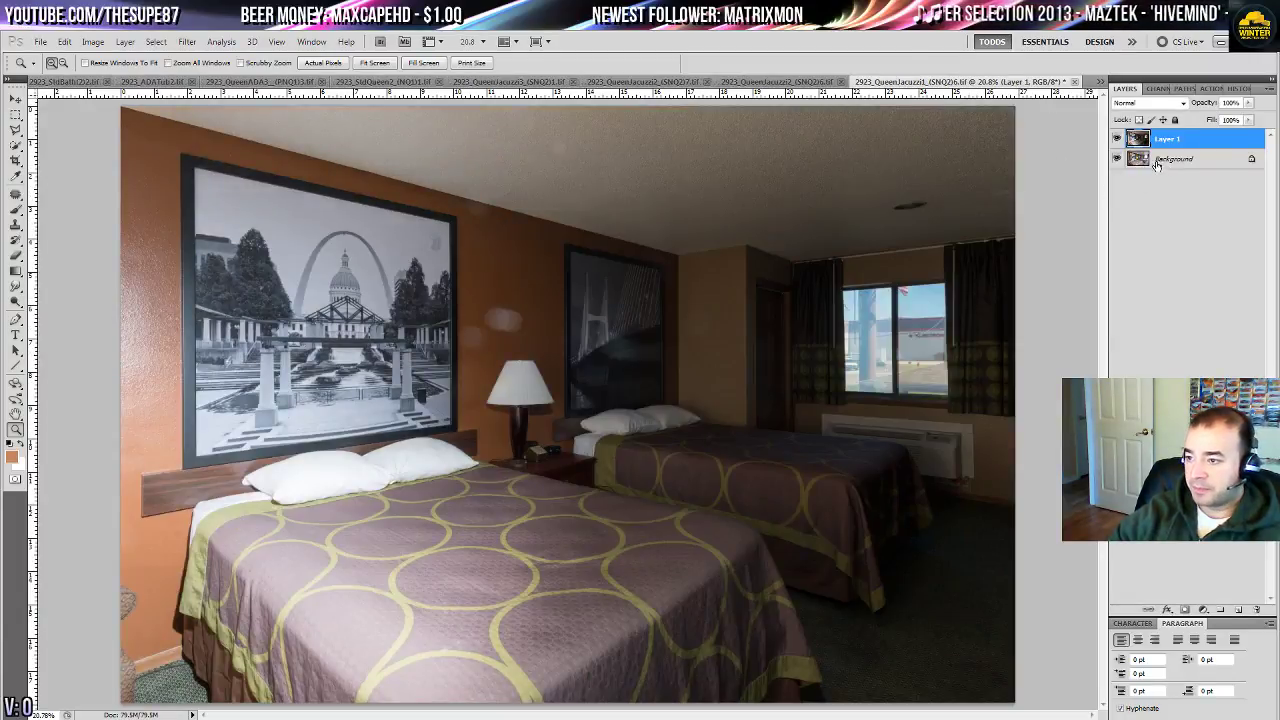
- Compare the bright photo with the pasted dark exposure by repeatedly hiding and showing Layer 1
{"action": "left_click", "coordinate": [1116, 139]}
{"action": "left_click", "coordinate": [1116, 139]}
{"action": "left_click", "coordinate": [1116, 139]}
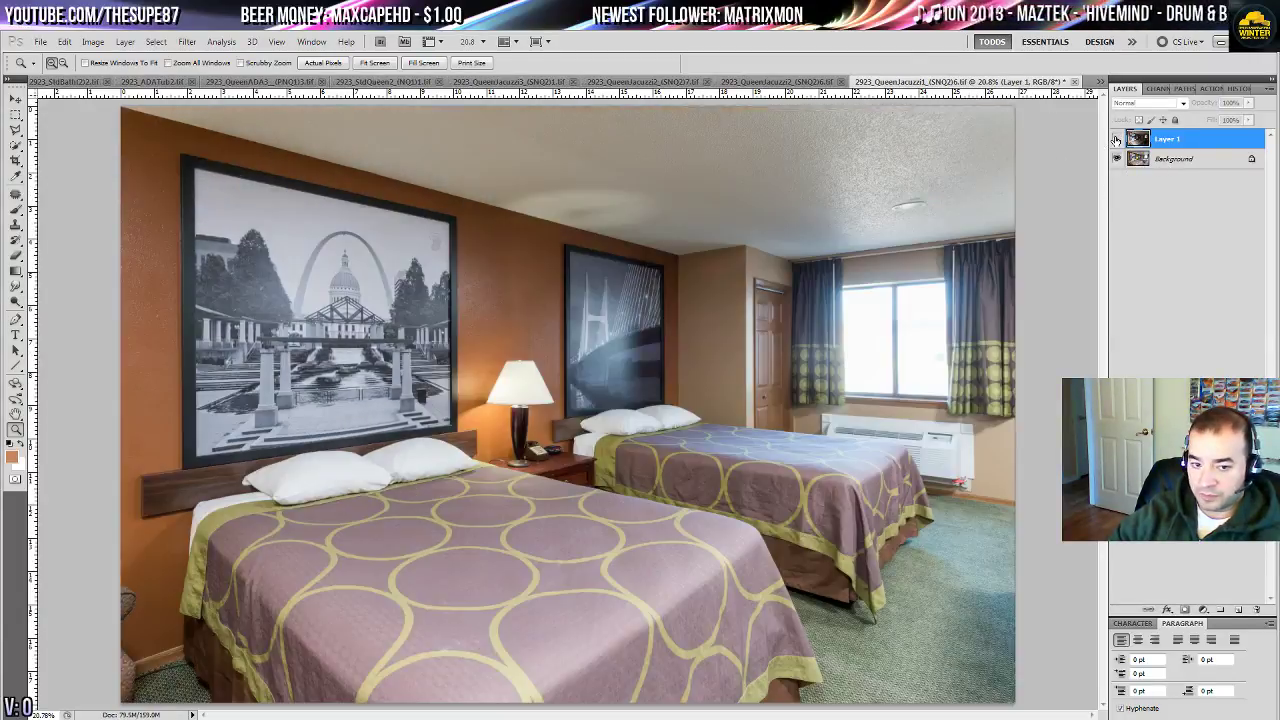
{"action": "left_click", "coordinate": [1116, 139]}
{"action": "left_click", "coordinate": [1116, 139]}
{"action": "left_click", "coordinate": [1116, 139]}
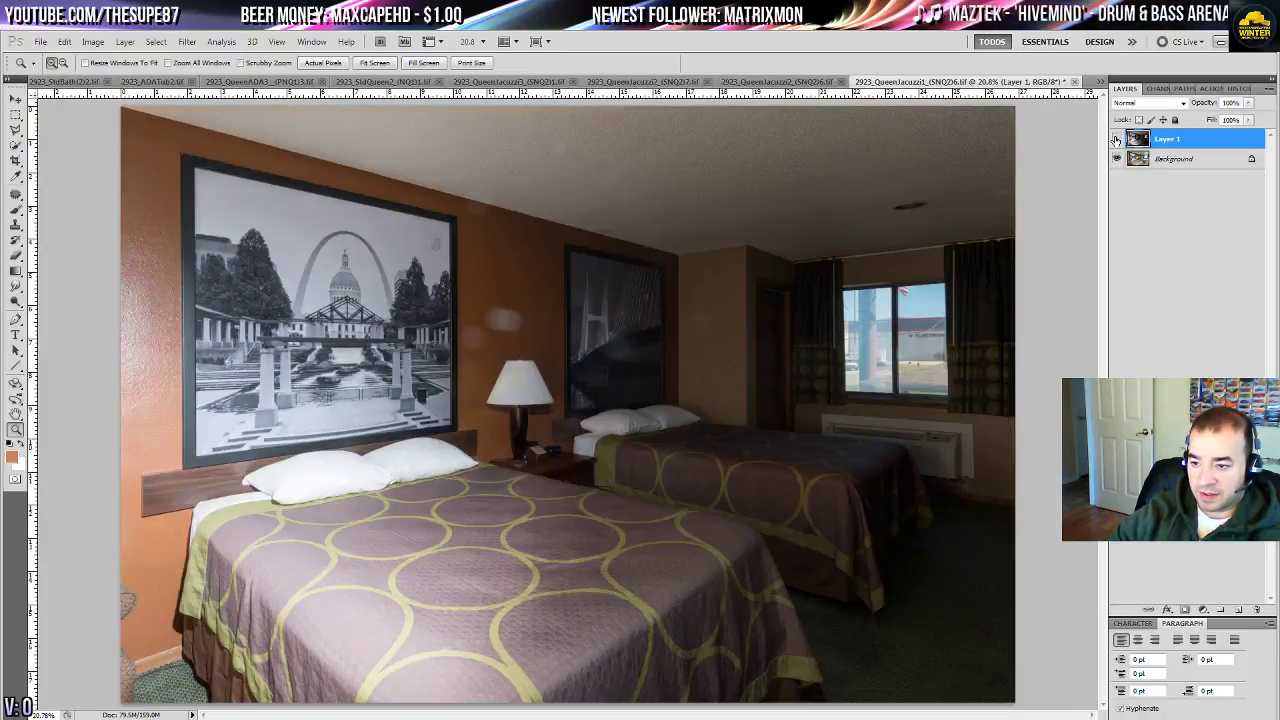
{"action": "left_click", "coordinate": [1116, 139]}
{"action": "left_click", "coordinate": [1116, 139]}
- Convert the Background into a regular layer and move it above the pasted dark exposure
{"action": "left_click", "coordinate": [1185, 160]}
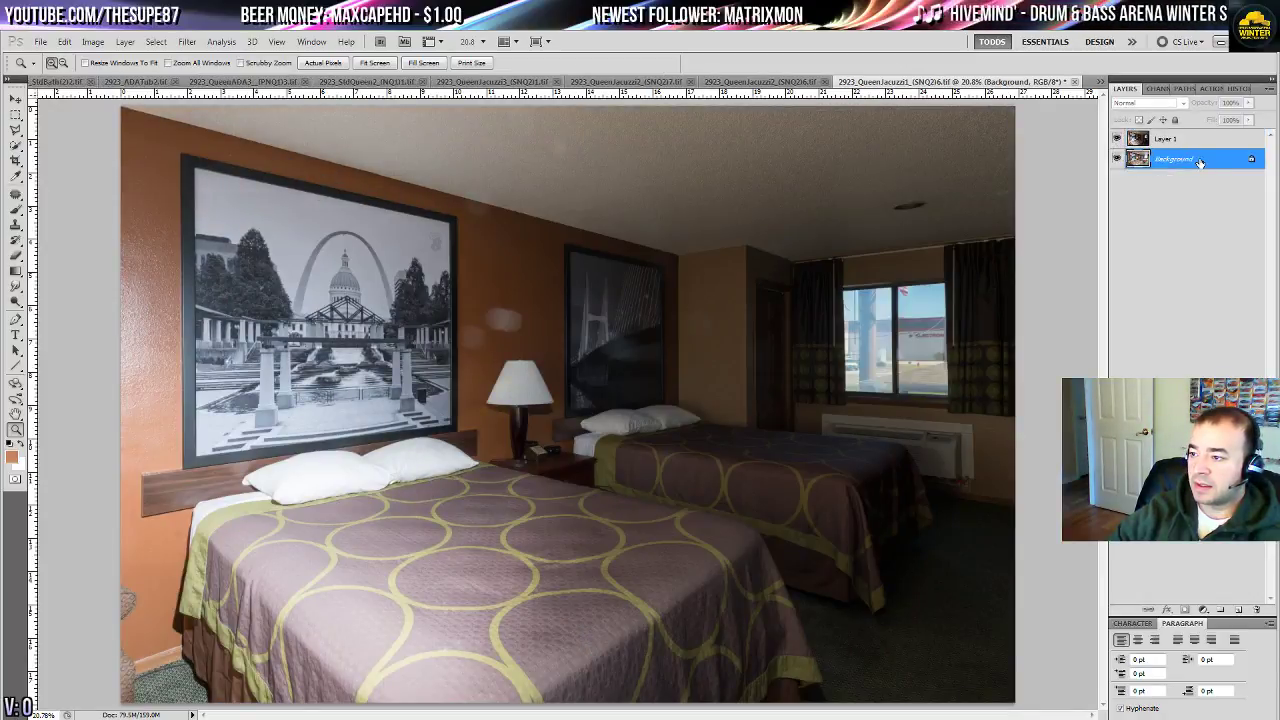
{"action": "double_click", "coordinate": [1200, 162]}
{"action": "left_click", "coordinate": [746, 287]}
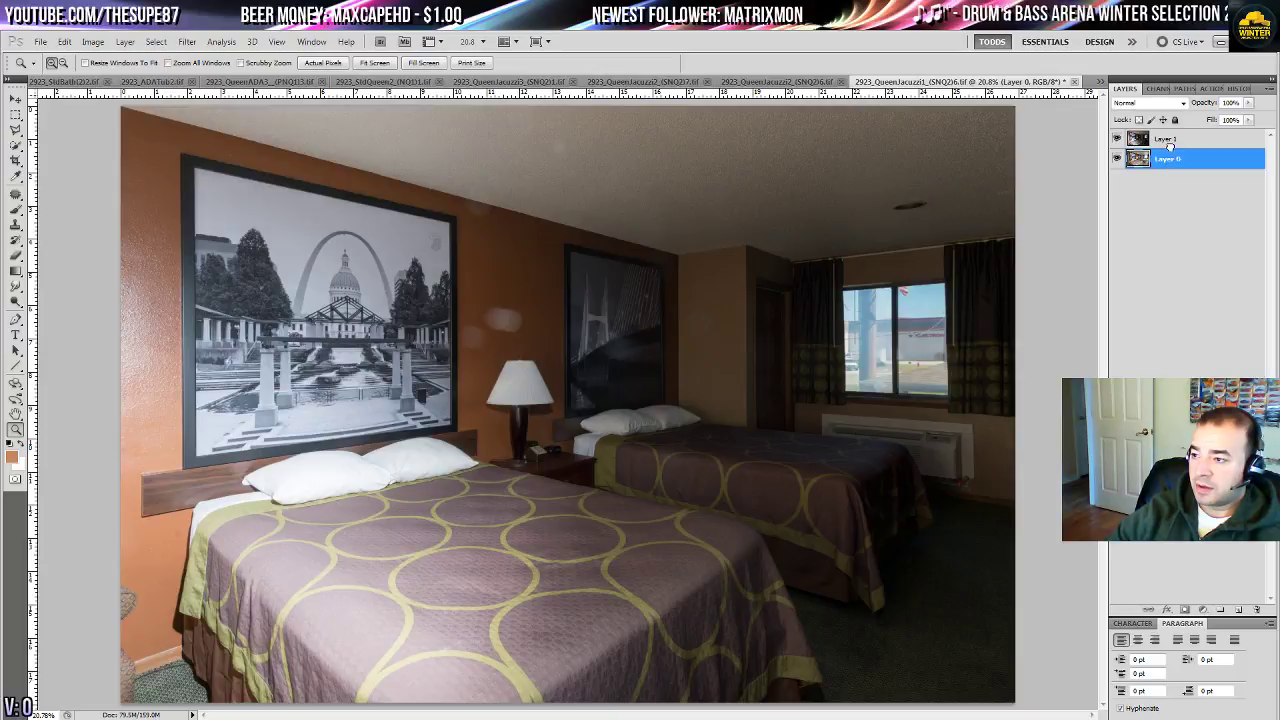
{"action": "left_click_drag", "start_coordinate": [1169, 146], "coordinate": [1168, 134]}
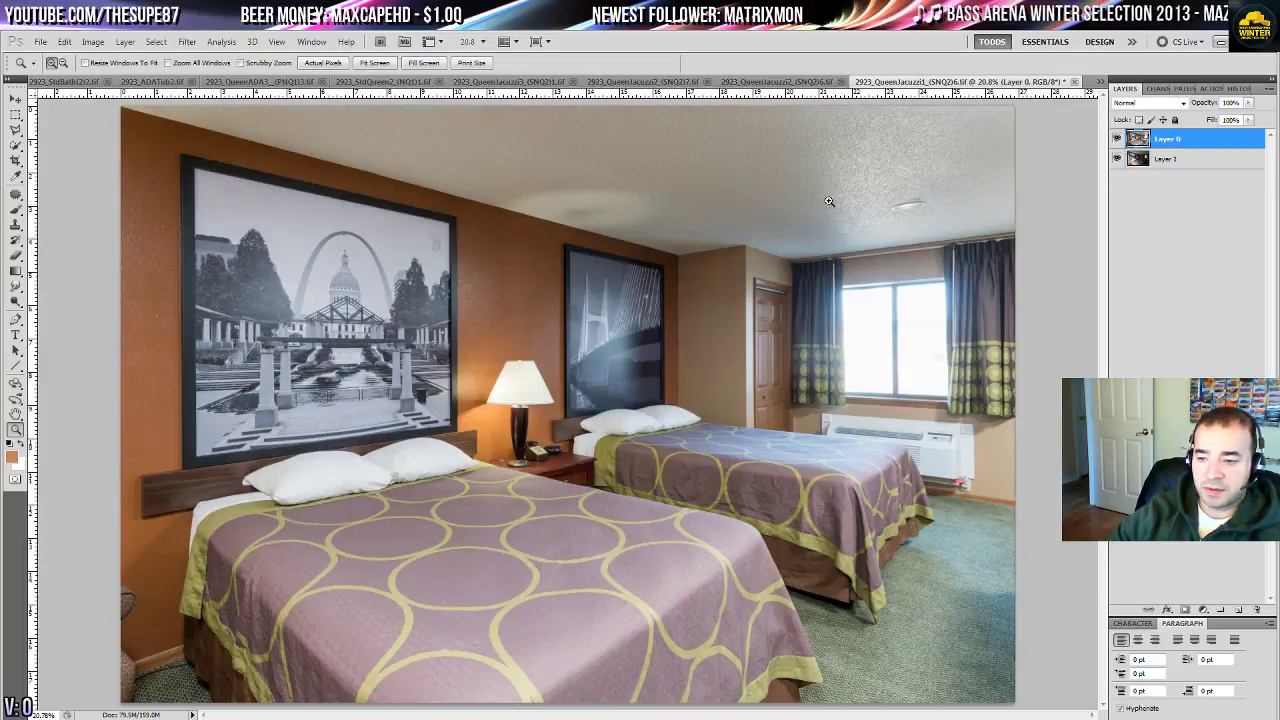
- Erase the blown-out window glass on Layer 0 at 13% flow to bring in the outside view from the dark exposure
{"action": "left_click", "coordinate": [16, 256]}
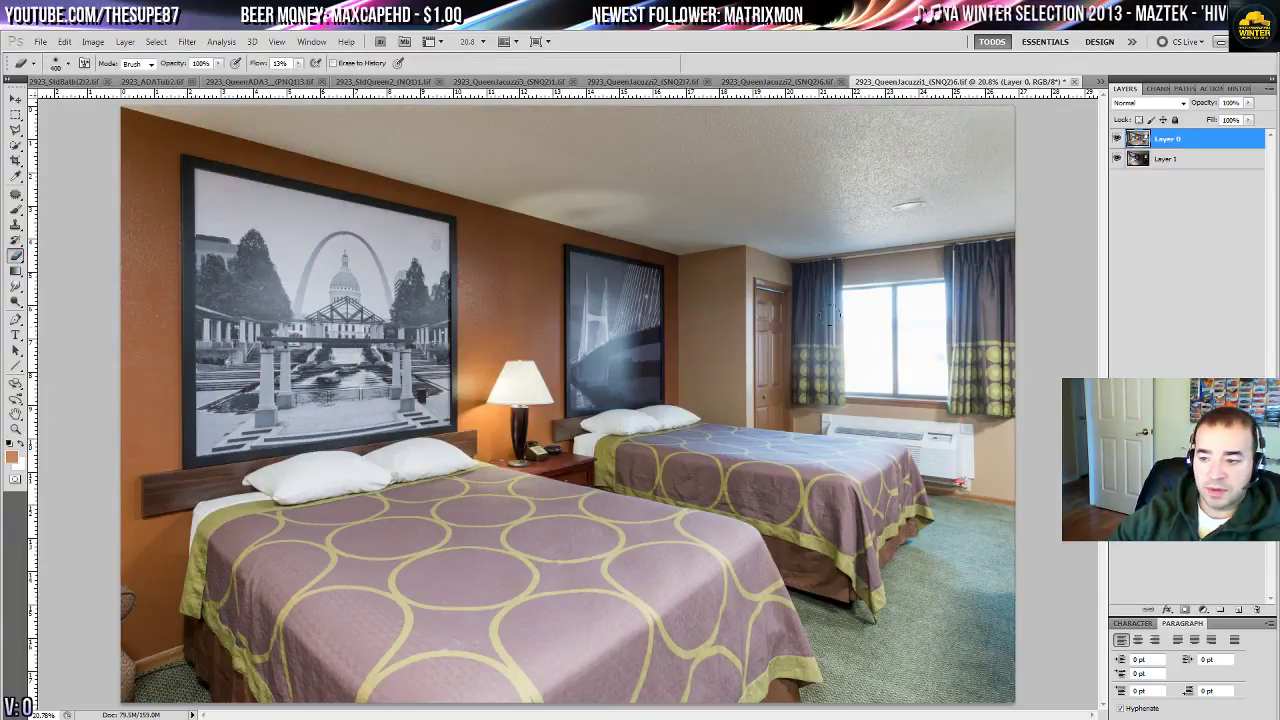
{"action": "mouse_move", "coordinate": [901, 320]}
{"action": "left_mouse_down"}
{"action": "mouse_move", "coordinate": [860, 326]}
{"action": "mouse_move", "coordinate": [912, 340]}
{"action": "mouse_move", "coordinate": [864, 331]}
{"action": "mouse_move", "coordinate": [968, 320]}
{"action": "mouse_move", "coordinate": [959, 347]}
{"action": "mouse_move", "coordinate": [956, 328]}
{"action": "mouse_move", "coordinate": [293, 410]}
{"action": "left_mouse_up"}
{"action": "key", "text": "ctrl+plus"}
{"action": "key", "text": "ctrl+plus"}
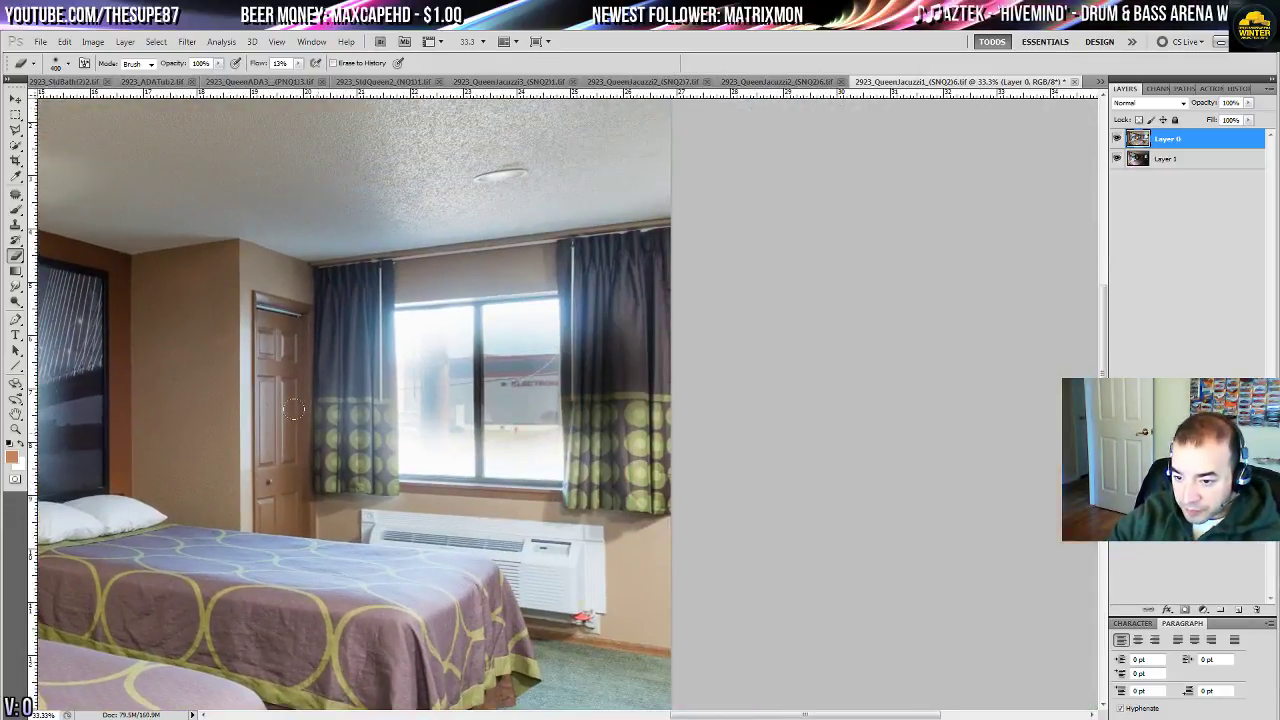
{"action": "key", "text": "ctrl+z"}
{"action": "mouse_move", "coordinate": [509, 441]}
{"action": "left_mouse_down"}
{"action": "mouse_move", "coordinate": [518, 329]}
{"action": "mouse_move", "coordinate": [511, 427]}
{"action": "mouse_move", "coordinate": [510, 350]}
{"action": "mouse_move", "coordinate": [509, 426]}
{"action": "mouse_move", "coordinate": [549, 318]}
{"action": "mouse_move", "coordinate": [548, 251]}
{"action": "mouse_move", "coordinate": [527, 316]}
{"action": "mouse_move", "coordinate": [458, 295]}
{"action": "mouse_move", "coordinate": [505, 289]}
{"action": "mouse_move", "coordinate": [489, 319]}
{"action": "mouse_move", "coordinate": [387, 336]}
{"action": "left_mouse_up"}
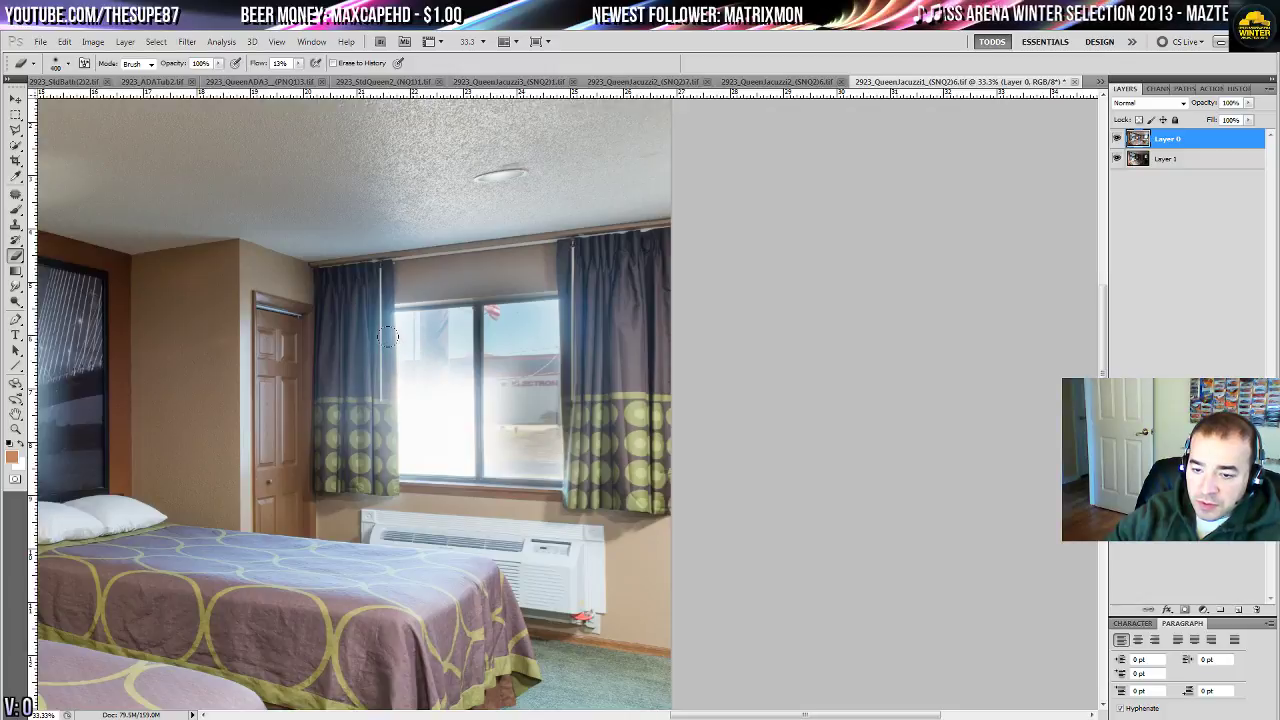
{"action": "key", "text": "ctrl+z"}
{"action": "mouse_move", "coordinate": [476, 320]}
{"action": "left_mouse_down"}
{"action": "mouse_move", "coordinate": [355, 319]}
{"action": "mouse_move", "coordinate": [532, 306]}
{"action": "mouse_move", "coordinate": [404, 322]}
{"action": "mouse_move", "coordinate": [501, 362]}
{"action": "mouse_move", "coordinate": [395, 384]}
{"action": "mouse_move", "coordinate": [493, 404]}
{"action": "mouse_move", "coordinate": [408, 418]}
{"action": "mouse_move", "coordinate": [507, 431]}
{"action": "mouse_move", "coordinate": [335, 427]}
{"action": "mouse_move", "coordinate": [369, 412]}
{"action": "mouse_move", "coordinate": [356, 333]}
{"action": "mouse_move", "coordinate": [353, 394]}
{"action": "mouse_move", "coordinate": [331, 406]}
{"action": "mouse_move", "coordinate": [314, 276]}
{"action": "mouse_move", "coordinate": [363, 317]}
{"action": "mouse_move", "coordinate": [356, 263]}
{"action": "mouse_move", "coordinate": [363, 374]}
{"action": "mouse_move", "coordinate": [405, 319]}
{"action": "mouse_move", "coordinate": [363, 267]}
{"action": "mouse_move", "coordinate": [509, 260]}
{"action": "mouse_move", "coordinate": [598, 288]}
{"action": "left_mouse_up"}
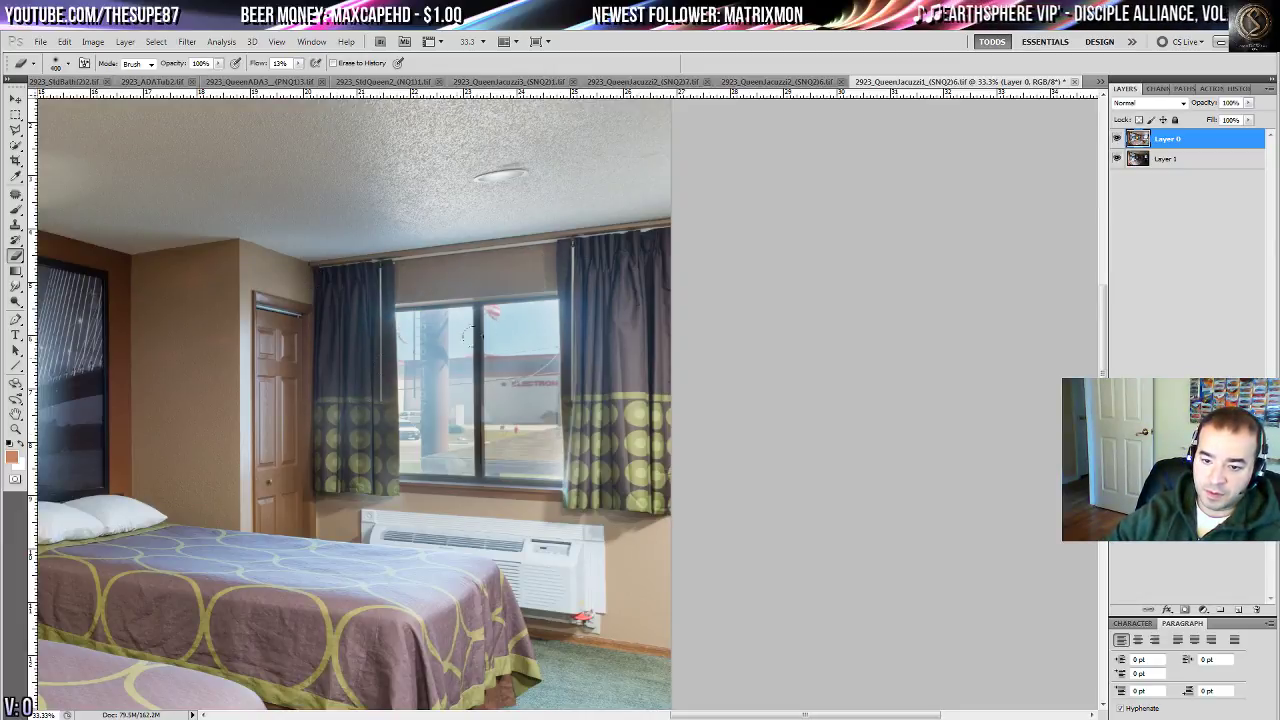
{"action": "mouse_move", "coordinate": [466, 337]}
{"action": "left_mouse_down"}
{"action": "mouse_move", "coordinate": [354, 396]}
{"action": "mouse_move", "coordinate": [455, 421]}
{"action": "mouse_move", "coordinate": [434, 426]}
{"action": "mouse_move", "coordinate": [535, 434]}
{"action": "mouse_move", "coordinate": [499, 339]}
{"action": "mouse_move", "coordinate": [530, 296]}
{"action": "mouse_move", "coordinate": [354, 312]}
{"action": "left_mouse_up"}
- Try to erase the bluish glare across the far bed's cover at 13% flow, then undo the strokes
{"action": "left_click_drag", "start_coordinate": [425, 447], "coordinate": [716, 412]}
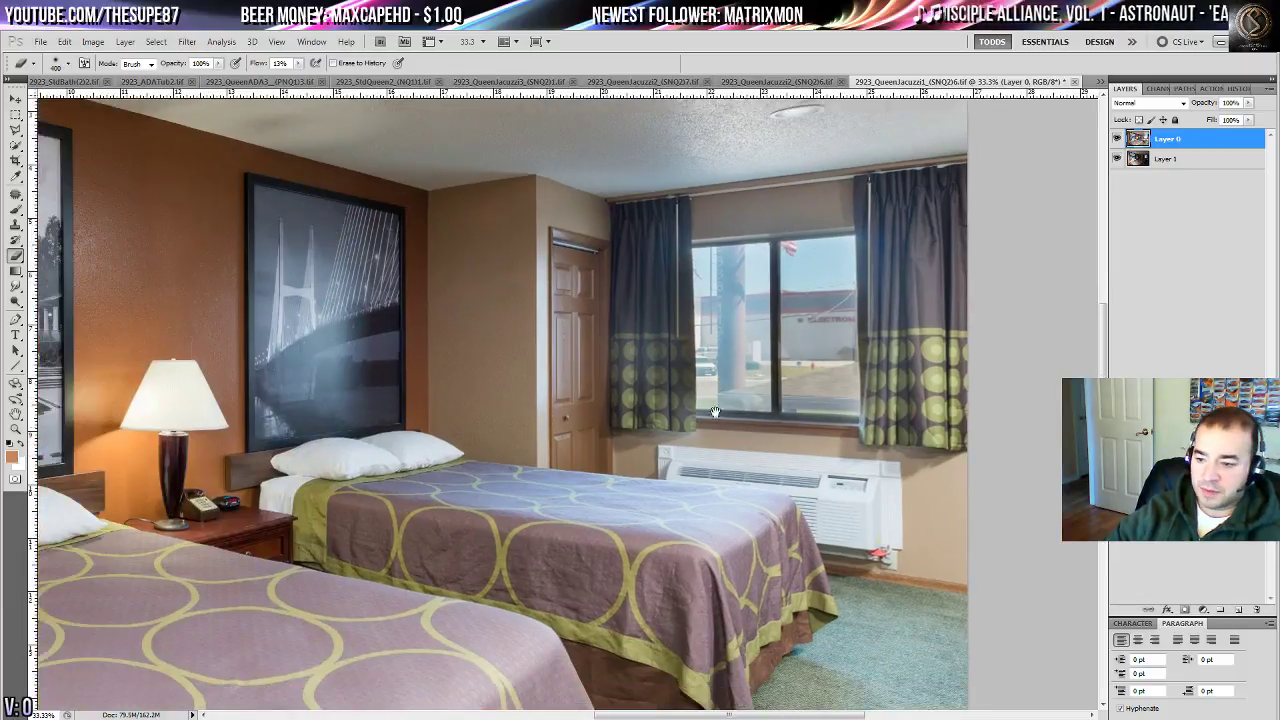
{"action": "mouse_move", "coordinate": [814, 462]}
{"action": "left_mouse_down"}
{"action": "mouse_move", "coordinate": [649, 451]}
{"action": "mouse_move", "coordinate": [549, 476]}
{"action": "mouse_move", "coordinate": [531, 501]}
{"action": "mouse_move", "coordinate": [681, 498]}
{"action": "mouse_move", "coordinate": [480, 485]}
{"action": "left_mouse_up"}
{"action": "key", "text": "ctrl+z"}
{"action": "key", "text": "ctrl+z"}
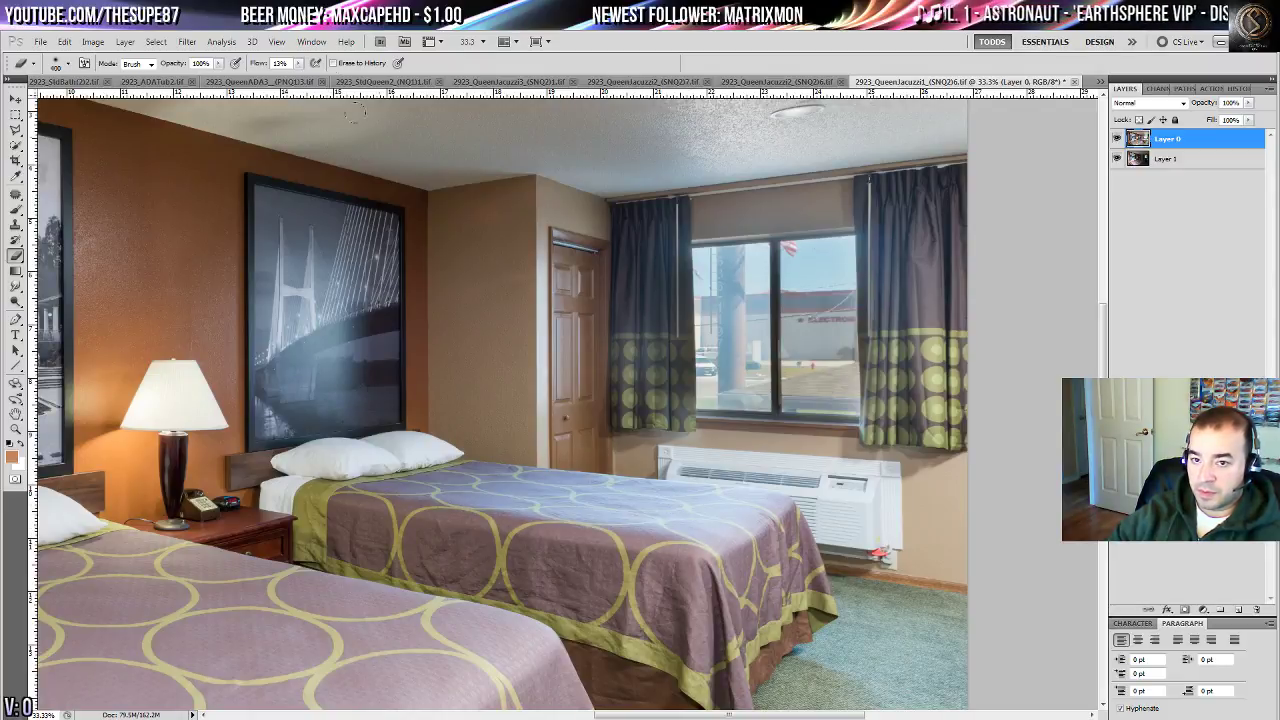
{"action": "mouse_move", "coordinate": [722, 494]}
{"action": "left_mouse_down"}
{"action": "mouse_move", "coordinate": [544, 477]}
{"action": "mouse_move", "coordinate": [454, 496]}
{"action": "mouse_move", "coordinate": [592, 481]}
{"action": "mouse_move", "coordinate": [550, 465]}
{"action": "mouse_move", "coordinate": [300, 481]}
{"action": "left_mouse_up"}
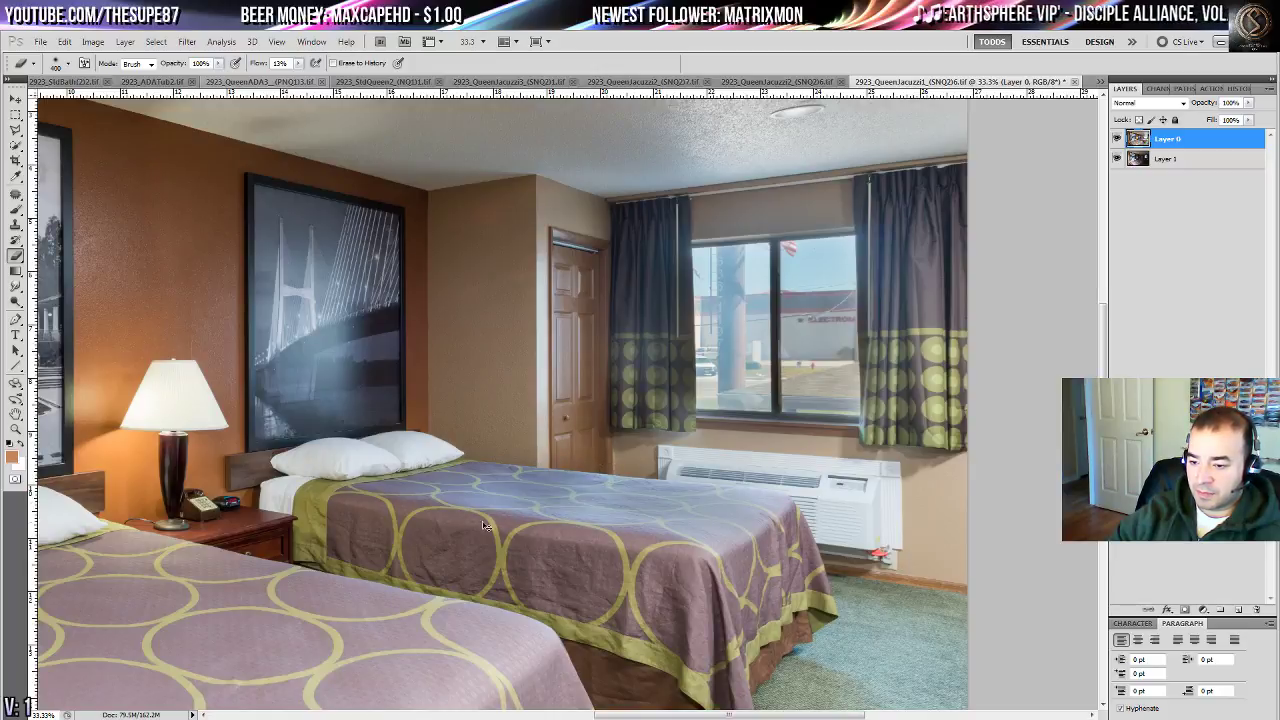
{"action": "key", "text": "ctrl+z"}
{"action": "left_click_drag", "start_coordinate": [563, 484], "coordinate": [430, 470]}
{"action": "key", "text": "ctrl+z"}
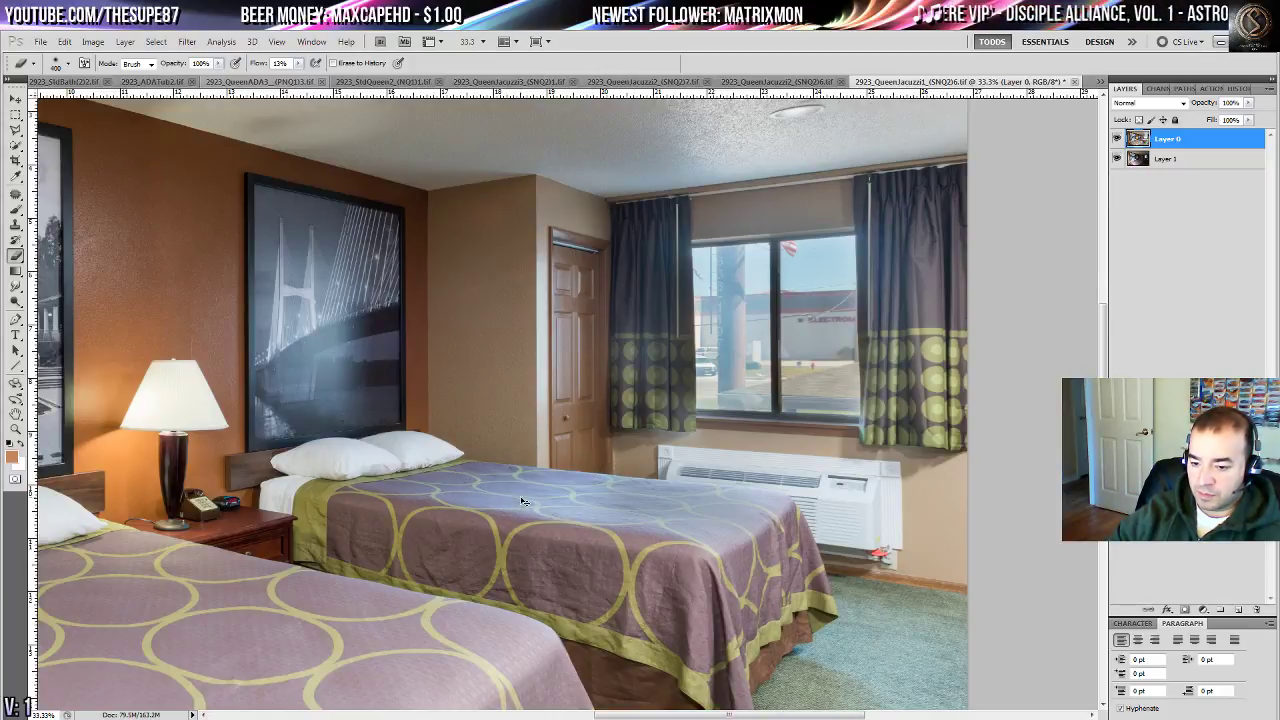
{"action": "key", "text": "ctrl+z"}
{"action": "key", "text": "ctrl+z"}
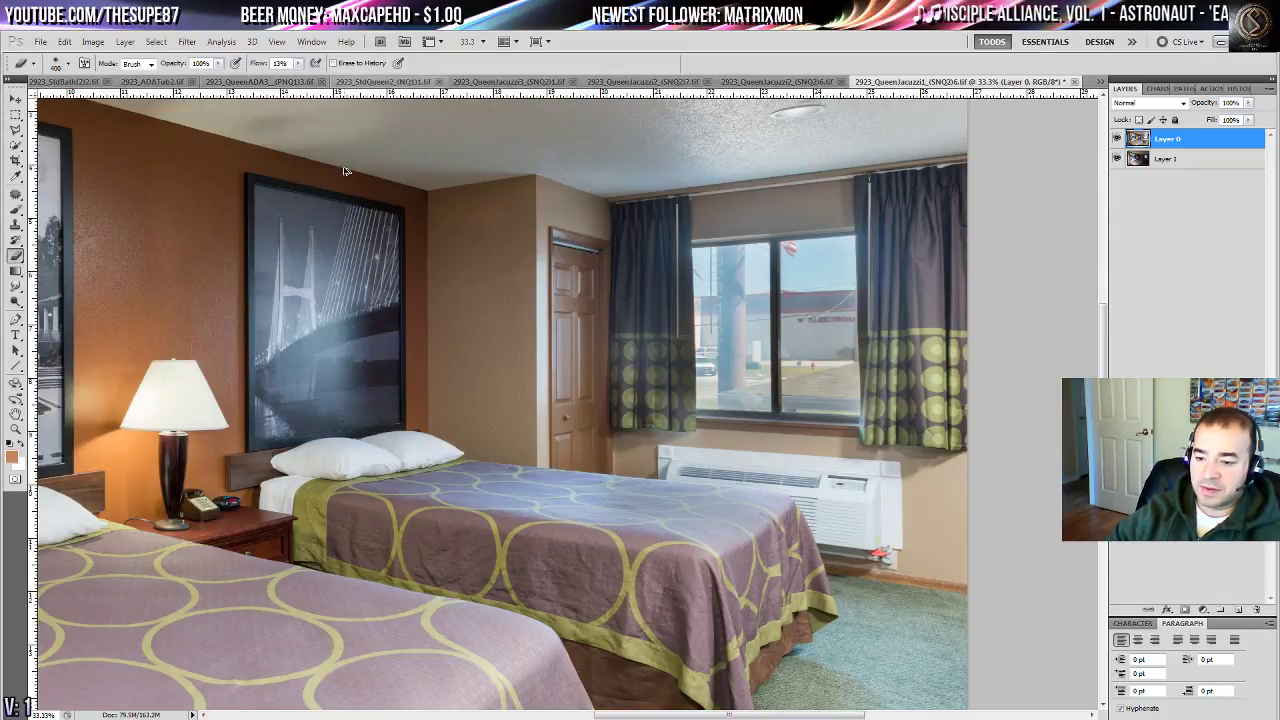
- Set the Eraser flow to 7% and lightly erase the bluish glare across the far bed's cover
{"action": "left_click", "coordinate": [298, 63]}
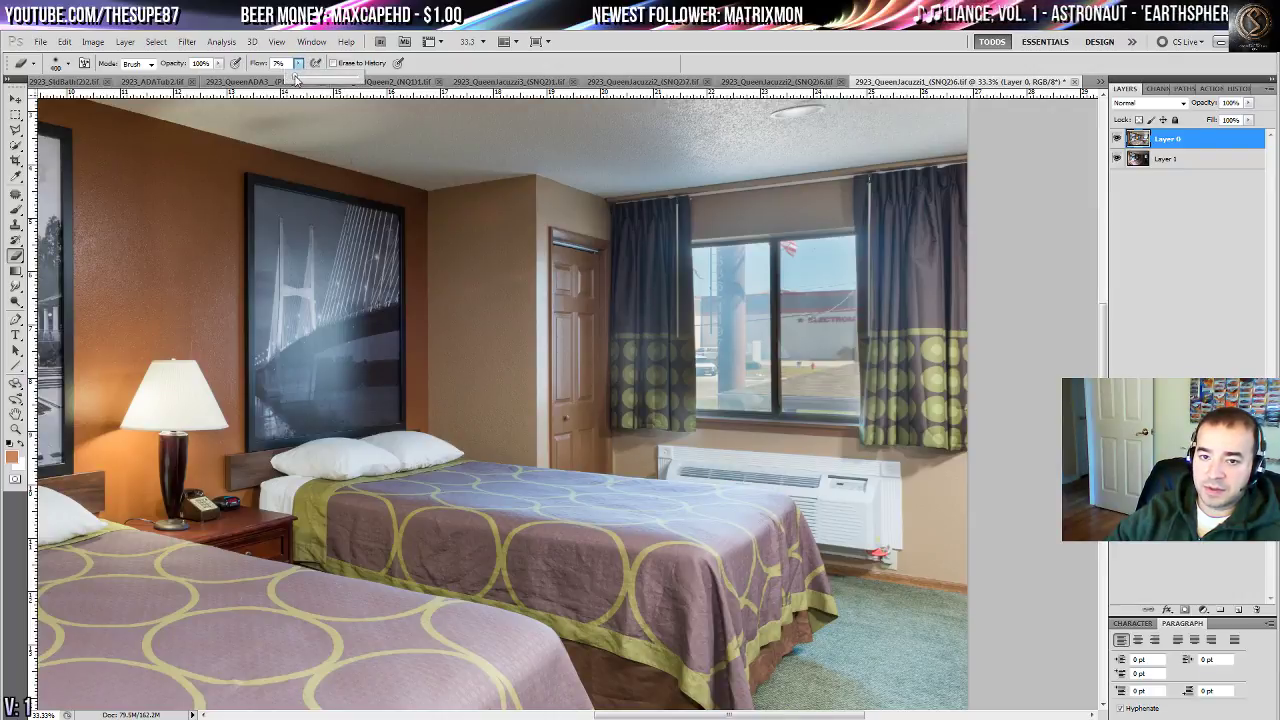
{"action": "left_click_drag", "start_coordinate": [728, 498], "coordinate": [628, 505]}
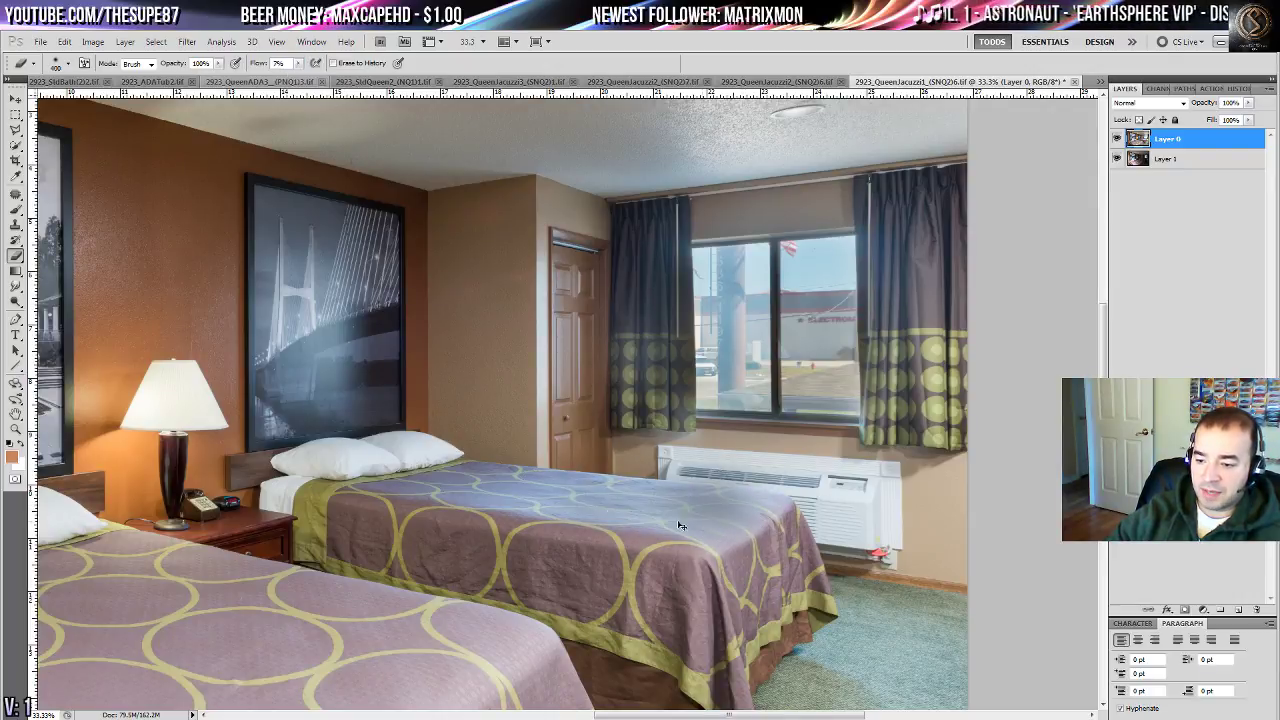
{"action": "key", "text": "ctrl+z"}
{"action": "mouse_move", "coordinate": [718, 487]}
{"action": "left_mouse_down"}
{"action": "mouse_move", "coordinate": [477, 473]}
{"action": "mouse_move", "coordinate": [561, 488]}
{"action": "mouse_move", "coordinate": [541, 475]}
{"action": "mouse_move", "coordinate": [278, 460]}
{"action": "left_mouse_up"}
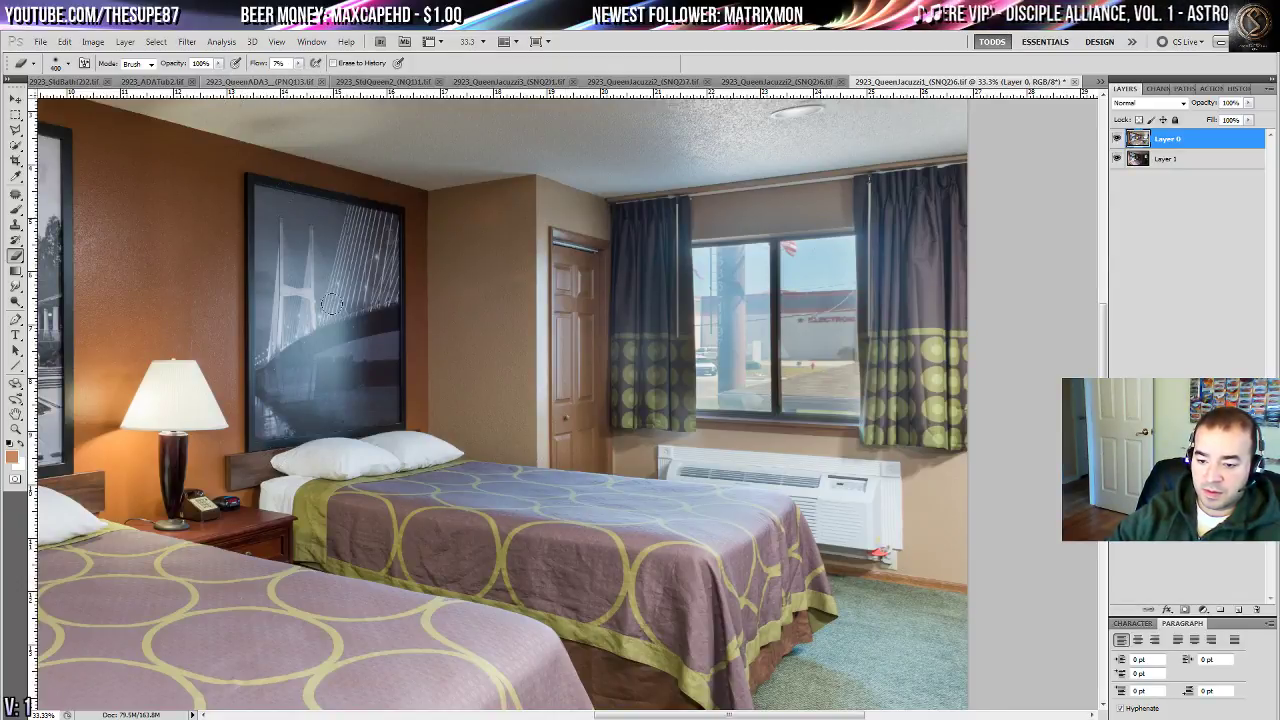
- Erase the glare on the framed bridge picture and the bright patch on the ceiling above it
{"action": "left_click_drag", "start_coordinate": [409, 405], "coordinate": [609, 270]}
{"action": "left_click_drag", "start_coordinate": [547, 345], "coordinate": [771, 494]}
{"action": "mouse_move", "coordinate": [703, 343]}
{"action": "left_mouse_down"}
{"action": "mouse_move", "coordinate": [697, 284]}
{"action": "mouse_move", "coordinate": [674, 395]}
{"action": "mouse_move", "coordinate": [673, 344]}
{"action": "mouse_move", "coordinate": [676, 392]}
{"action": "mouse_move", "coordinate": [741, 268]}
{"action": "left_mouse_up"}
{"action": "mouse_move", "coordinate": [705, 418]}
{"action": "left_mouse_down"}
{"action": "mouse_move", "coordinate": [715, 345]}
{"action": "mouse_move", "coordinate": [684, 350]}
{"action": "left_mouse_up"}
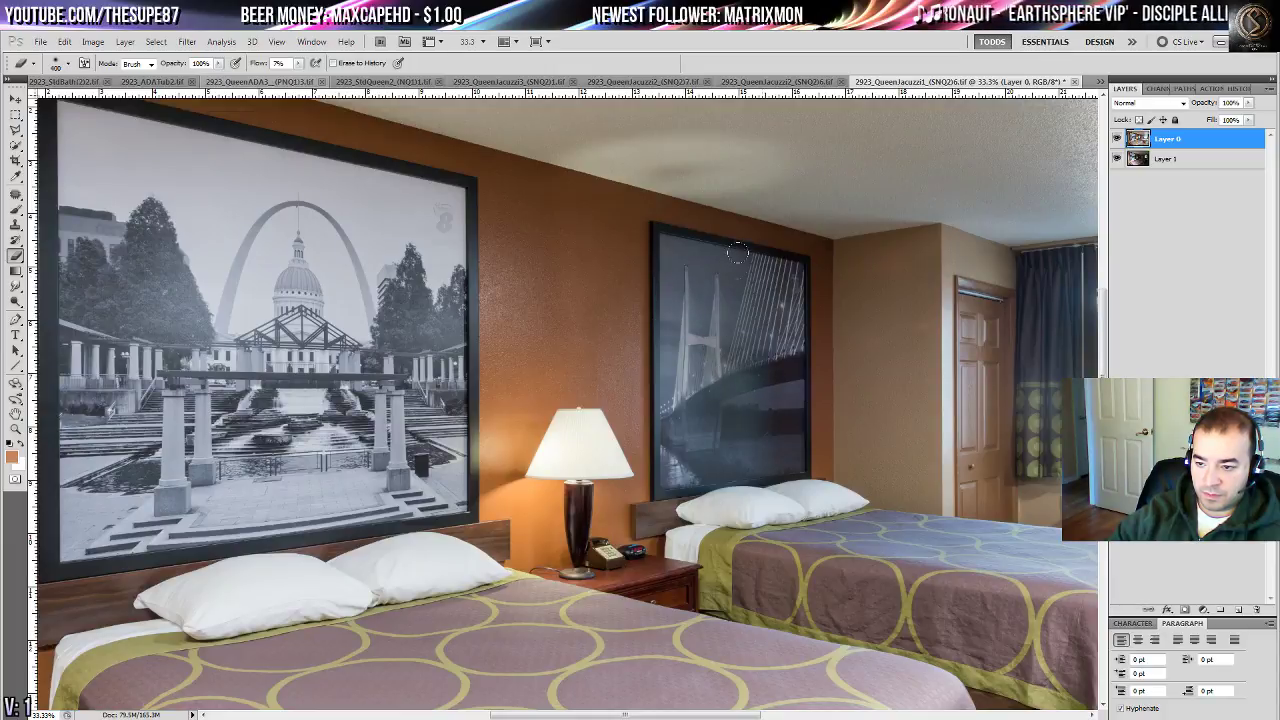
{"action": "mouse_move", "coordinate": [452, 449]}
{"action": "left_mouse_down"}
{"action": "mouse_move", "coordinate": [640, 462]}
{"action": "mouse_move", "coordinate": [577, 552]}
{"action": "left_mouse_up"}
{"action": "mouse_move", "coordinate": [675, 230]}
{"action": "left_mouse_down"}
{"action": "mouse_move", "coordinate": [844, 251]}
{"action": "mouse_move", "coordinate": [813, 251]}
{"action": "mouse_move", "coordinate": [876, 240]}
{"action": "mouse_move", "coordinate": [933, 256]}
{"action": "left_mouse_up"}
- Lightly erase the bluish glare on the carpet beside the far bed at 7% flow, undoing unwanted strokes
{"action": "left_click_drag", "start_coordinate": [970, 347], "coordinate": [413, 297]}
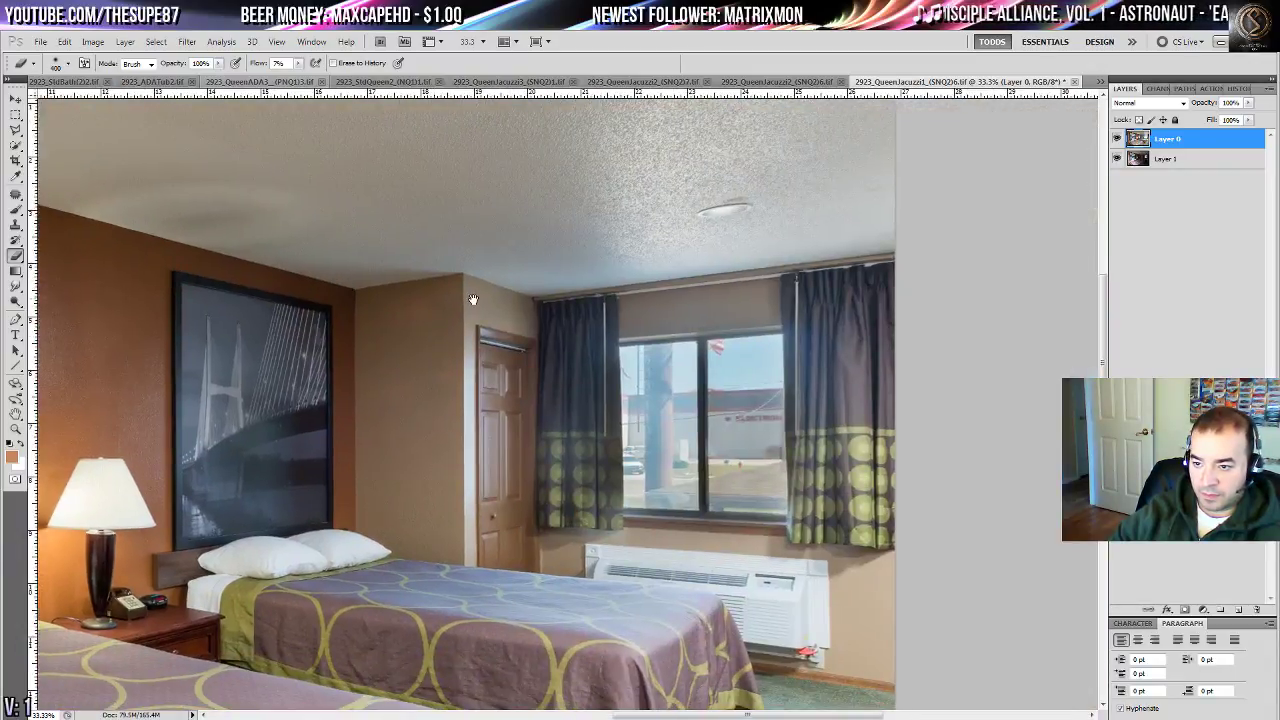
{"action": "left_click_drag", "start_coordinate": [534, 512], "coordinate": [486, 304]}
{"action": "left_click_drag", "start_coordinate": [630, 502], "coordinate": [540, 342]}
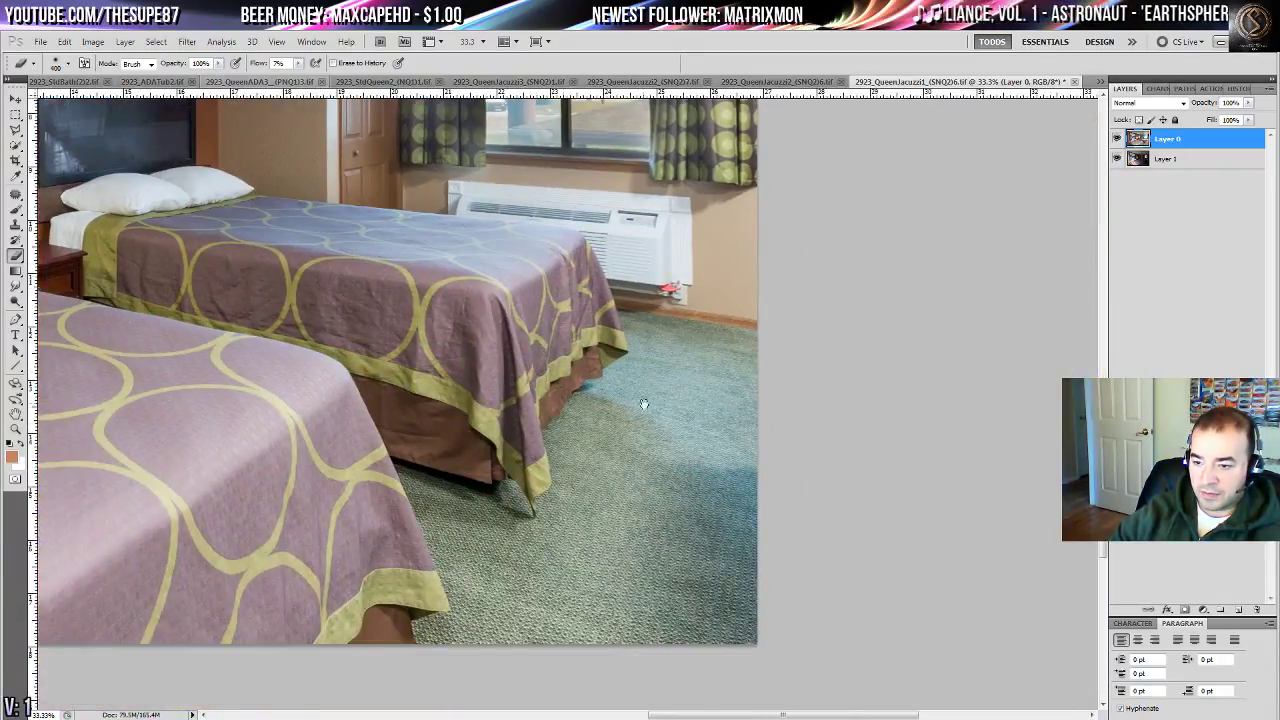
{"action": "key", "text": "ctrl+z"}
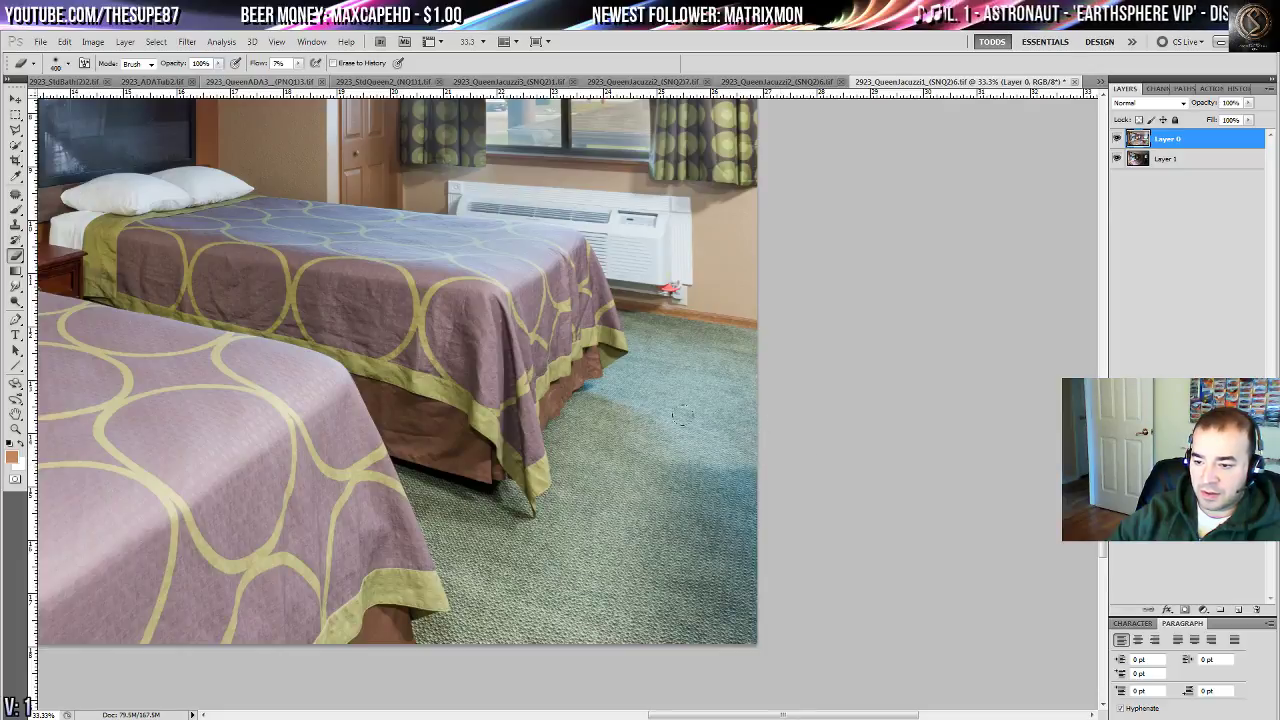
{"action": "left_click_drag", "start_coordinate": [742, 445], "coordinate": [689, 419]}
{"action": "key", "text": "ctrl+z"}
{"action": "key", "text": "ctrl+z"}
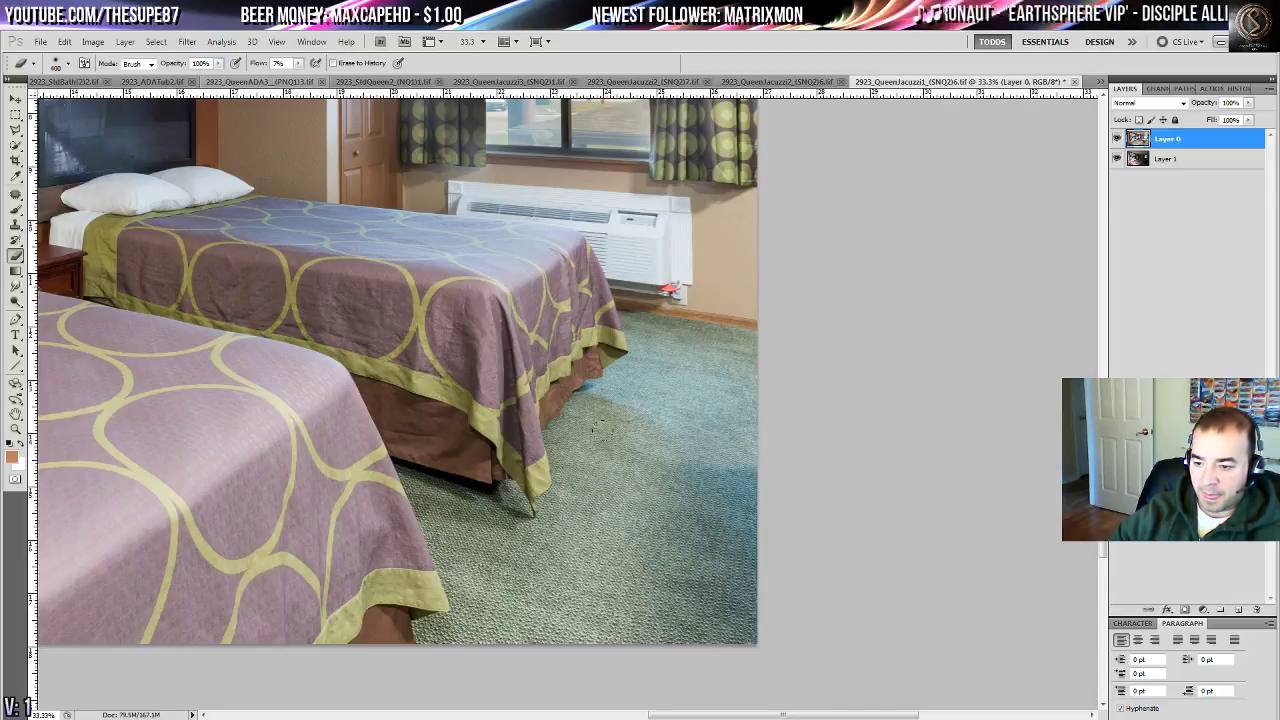
{"action": "left_click_drag", "start_coordinate": [545, 443], "coordinate": [783, 477]}
{"action": "left_click_drag", "start_coordinate": [280, 330], "coordinate": [925, 500]}
{"action": "key", "text": "ctrl+0"}
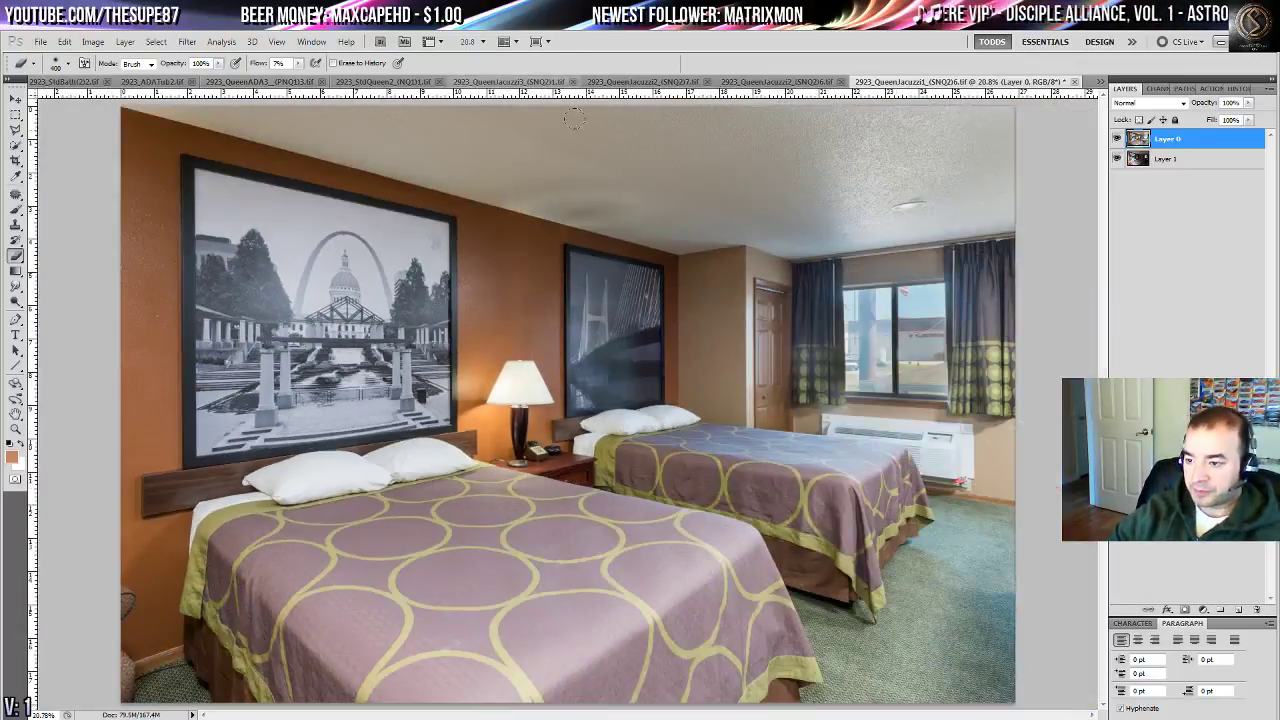
- Slightly increase the brightness of Layer 0 with a Brightness/Contrast adjustment
{"action": "left_click", "coordinate": [1268, 90]}
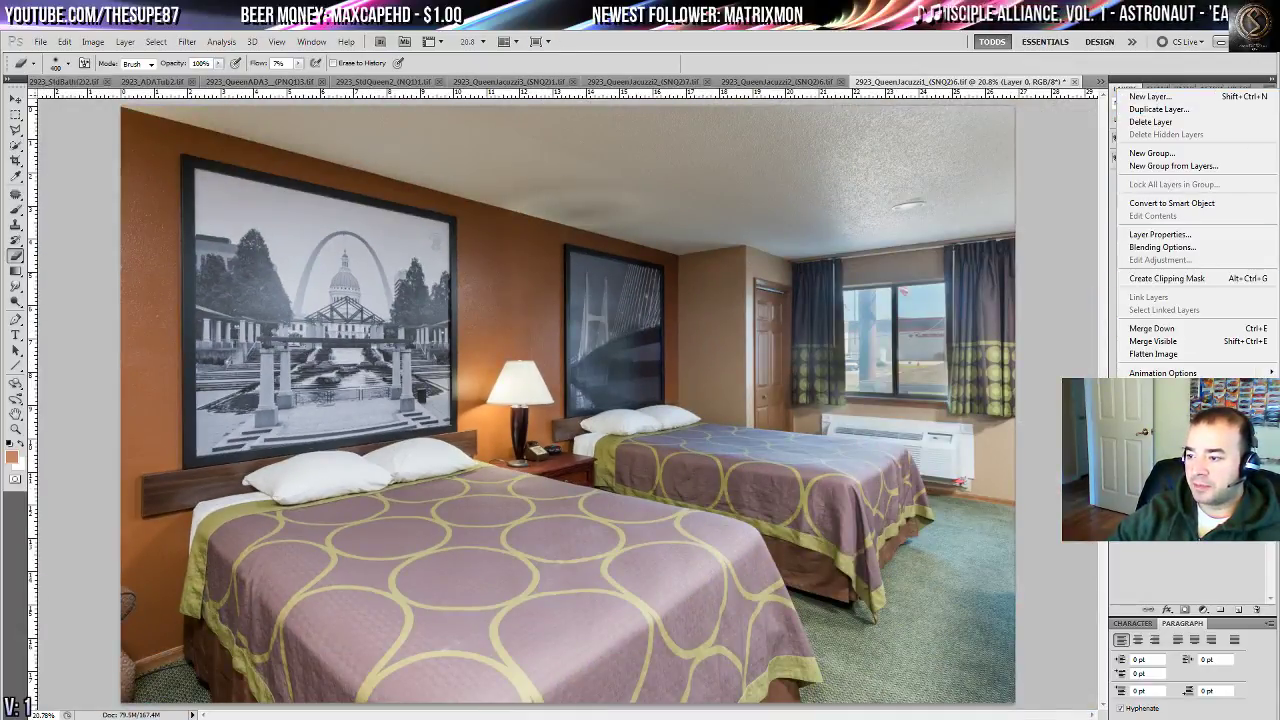
{"action": "key", "text": "Escape"}
{"action": "left_click", "coordinate": [1178, 160]}
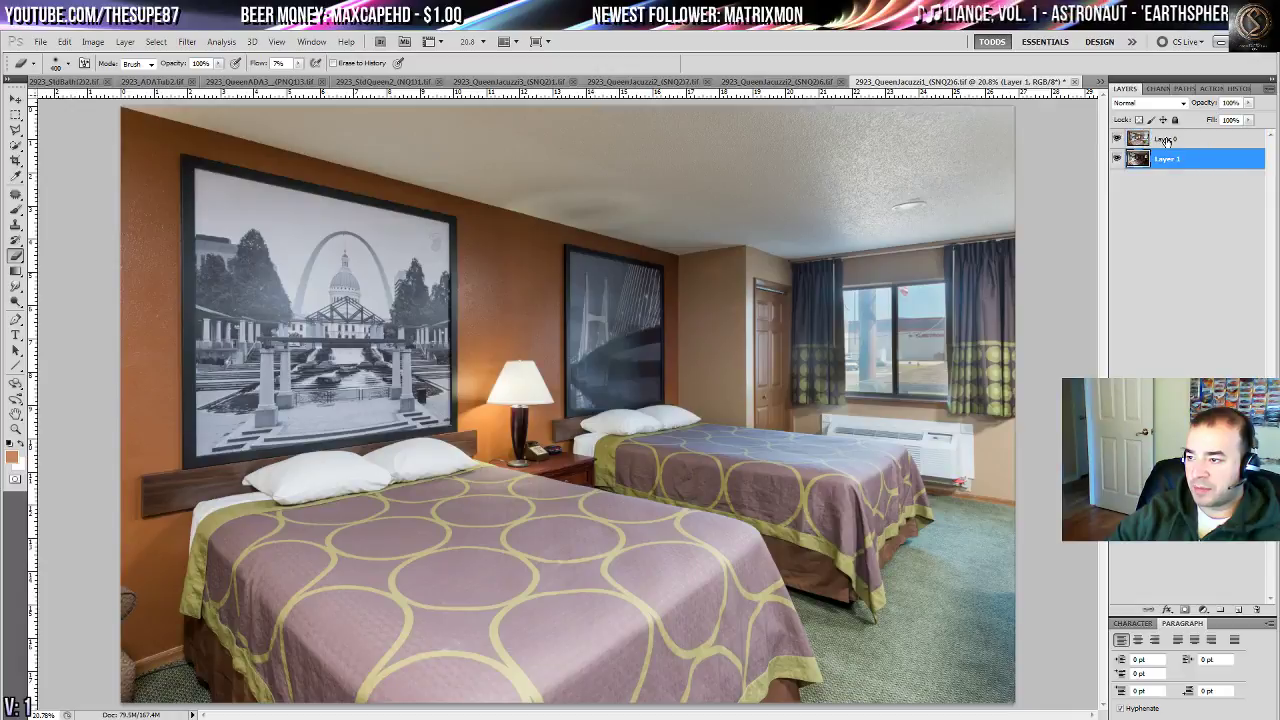
{"action": "left_click", "coordinate": [1167, 140]}
{"action": "left_click", "coordinate": [93, 41]}
{"action": "mouse_move", "coordinate": [142, 77]}
{"action": "left_click", "coordinate": [283, 74]}
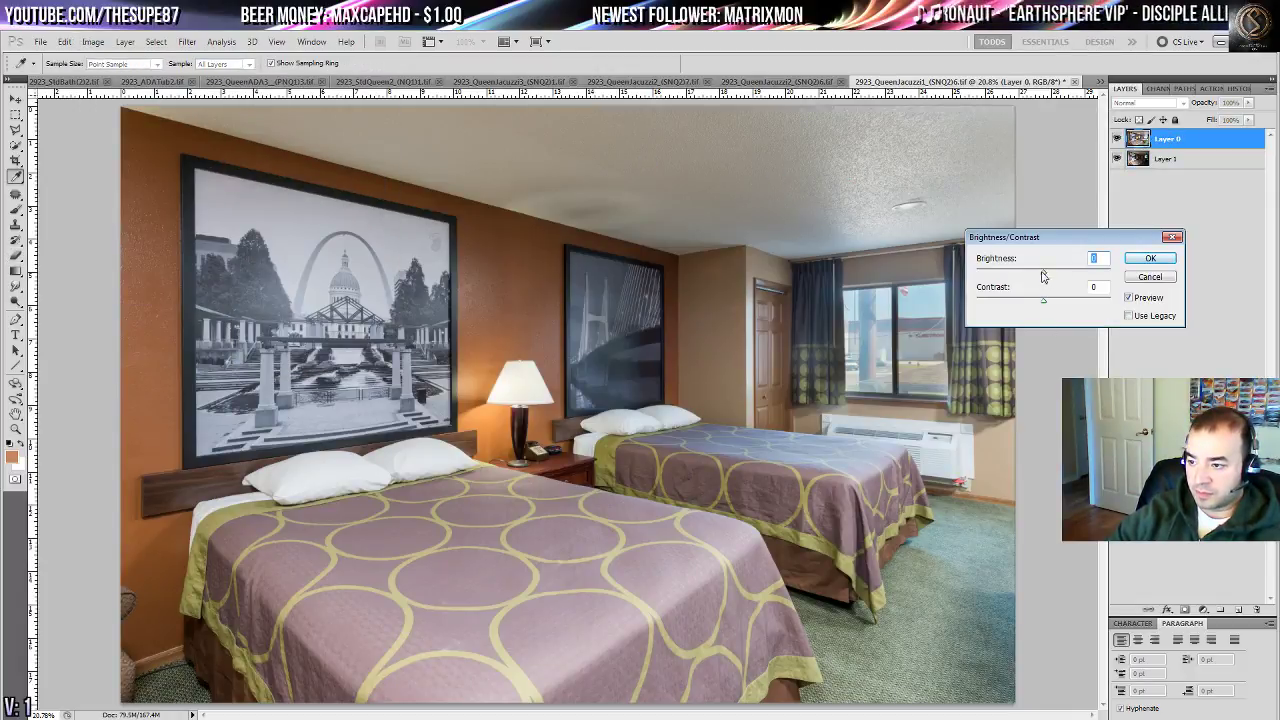
{"action": "mouse_move", "coordinate": [1043, 276]}
{"action": "left_mouse_down"}
{"action": "mouse_move", "coordinate": [1067, 277]}
{"action": "mouse_move", "coordinate": [1046, 276]}
{"action": "left_mouse_up"}
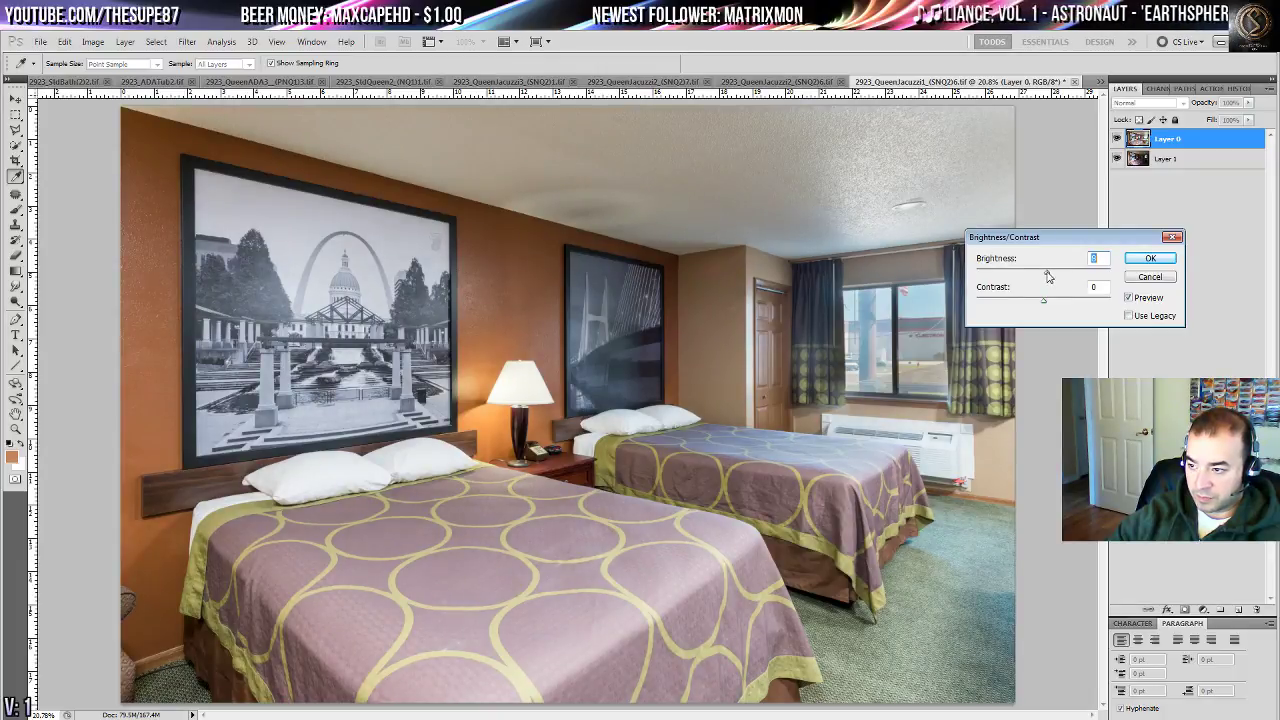
{"action": "left_click", "coordinate": [1151, 262]}
{"action": "key", "text": "e"}
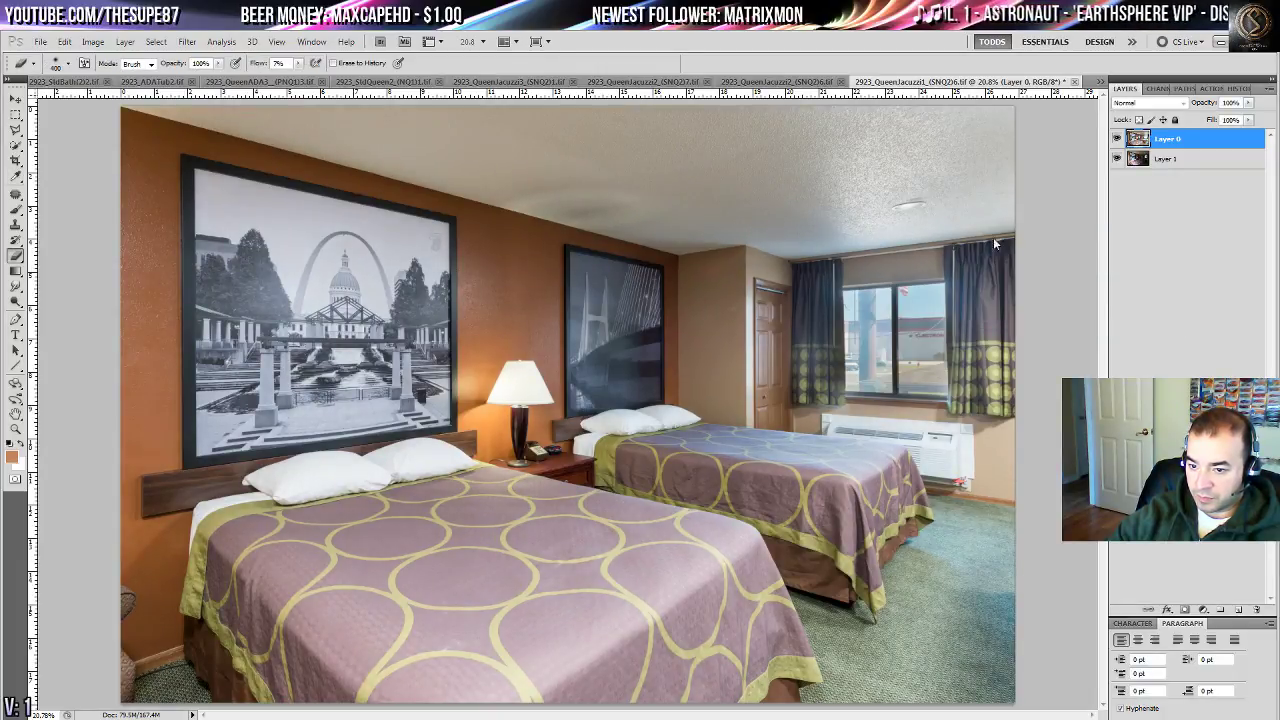
- Lighten the dark areas of Layer 0 with Shadows/Highlights, setting the Shadows amount to 12%
{"action": "left_click", "coordinate": [92, 41]}
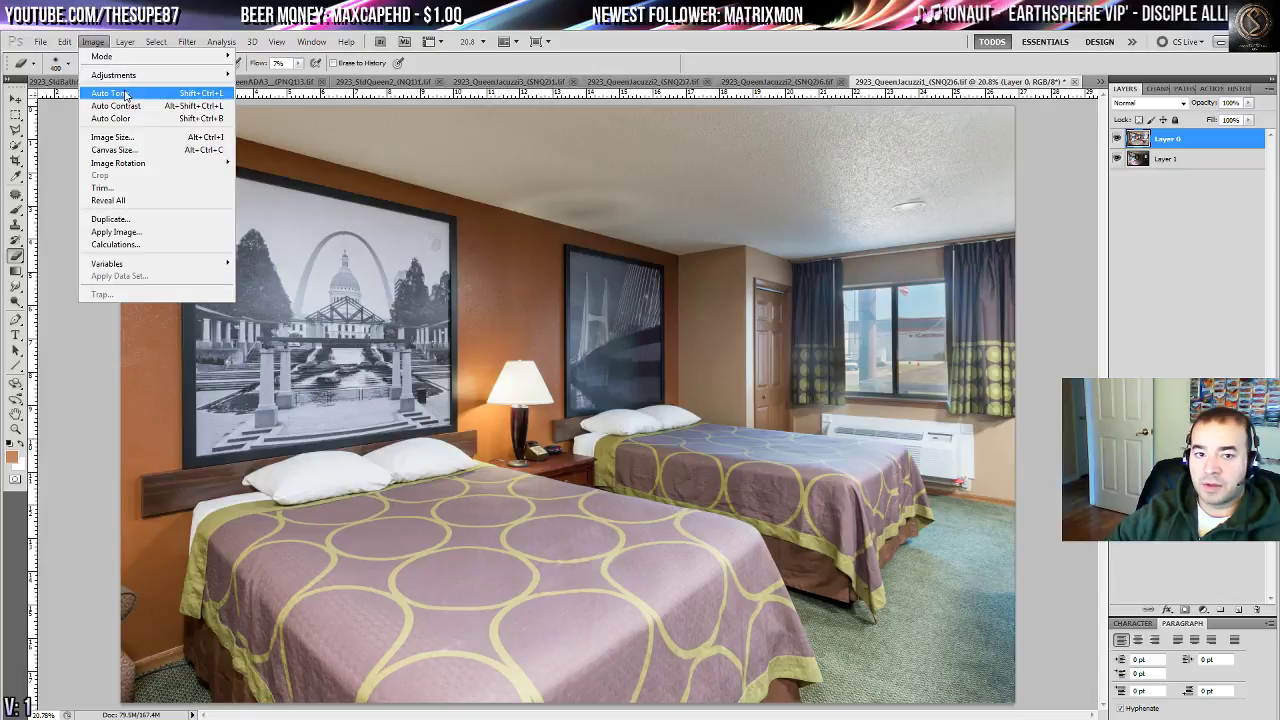
{"action": "mouse_move", "coordinate": [226, 76]}
{"action": "left_click", "coordinate": [300, 282]}
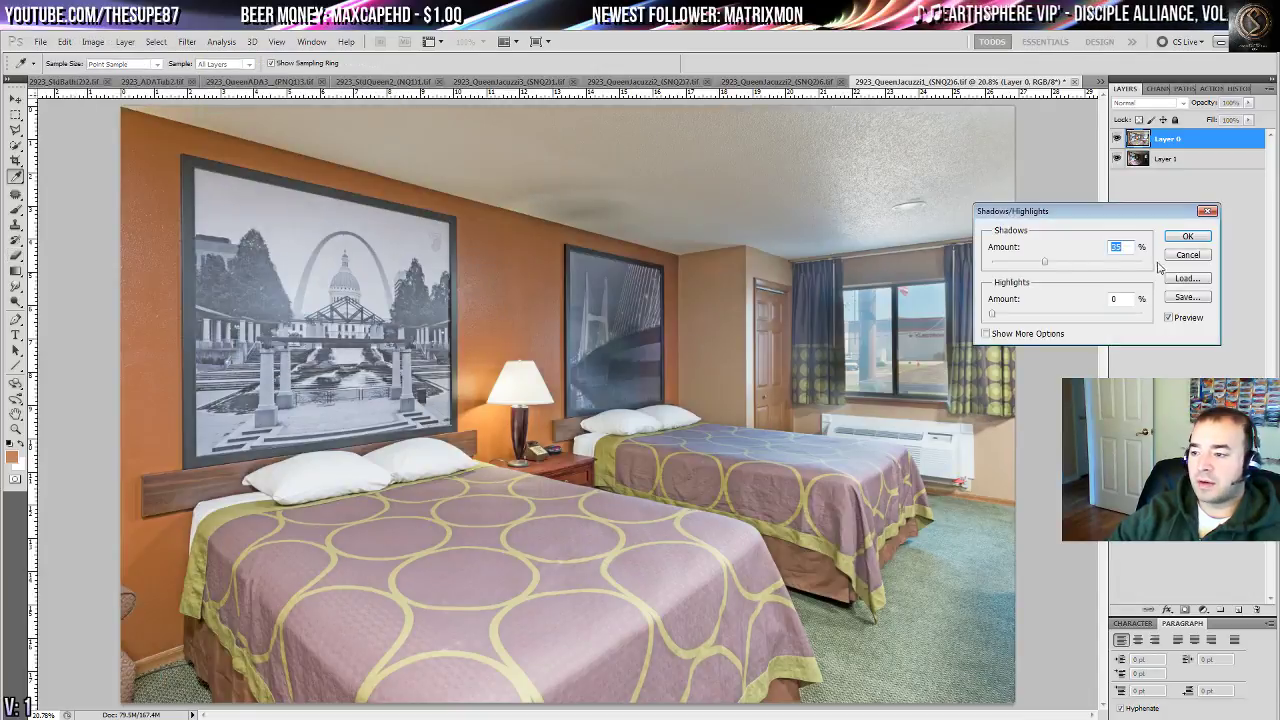
{"action": "left_click_drag", "start_coordinate": [1044, 266], "coordinate": [1012, 276]}
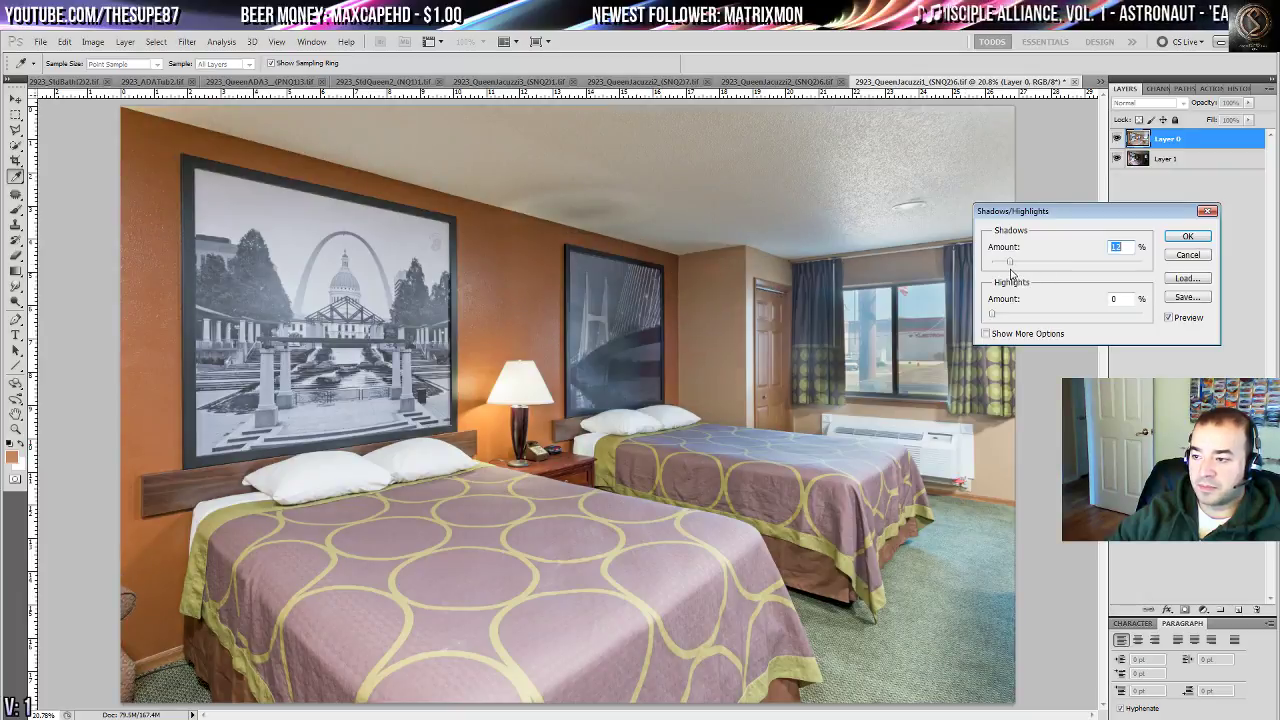
{"action": "left_click", "coordinate": [1180, 240]}
{"action": "key", "text": "e"}
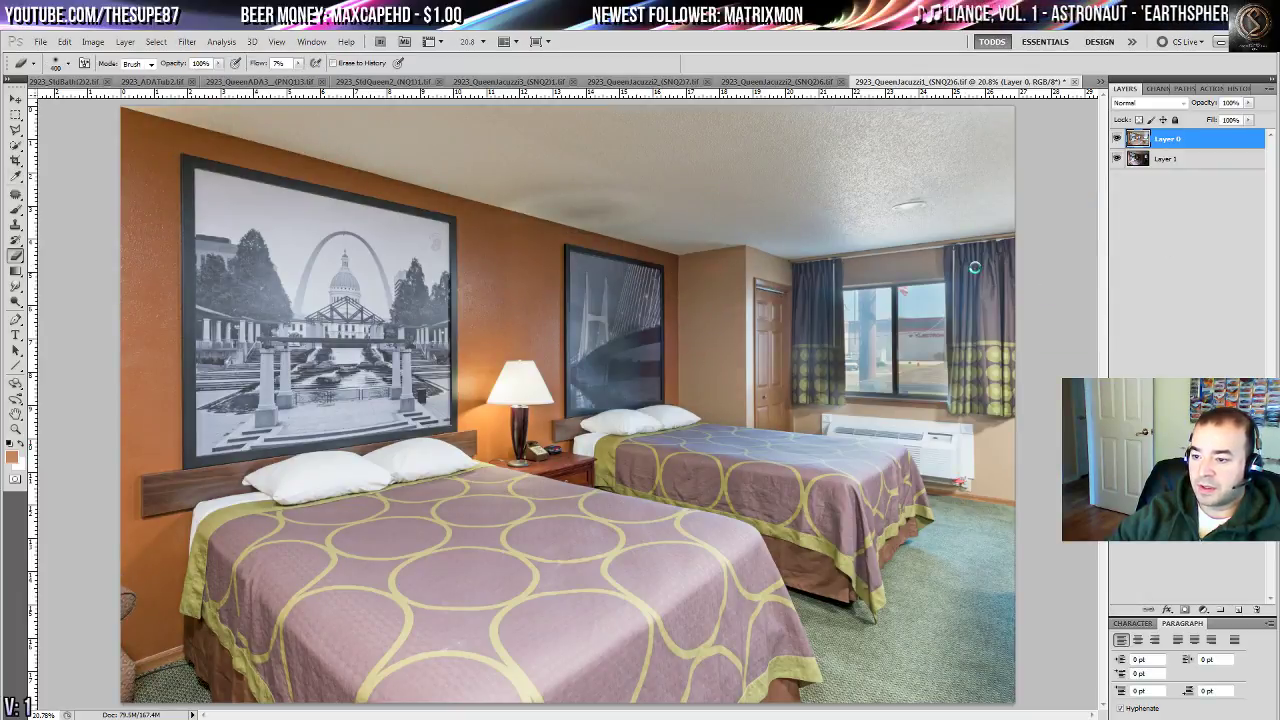
{"action": "left_click", "coordinate": [15, 241]}
{"action": "left_click", "coordinate": [16, 255]}
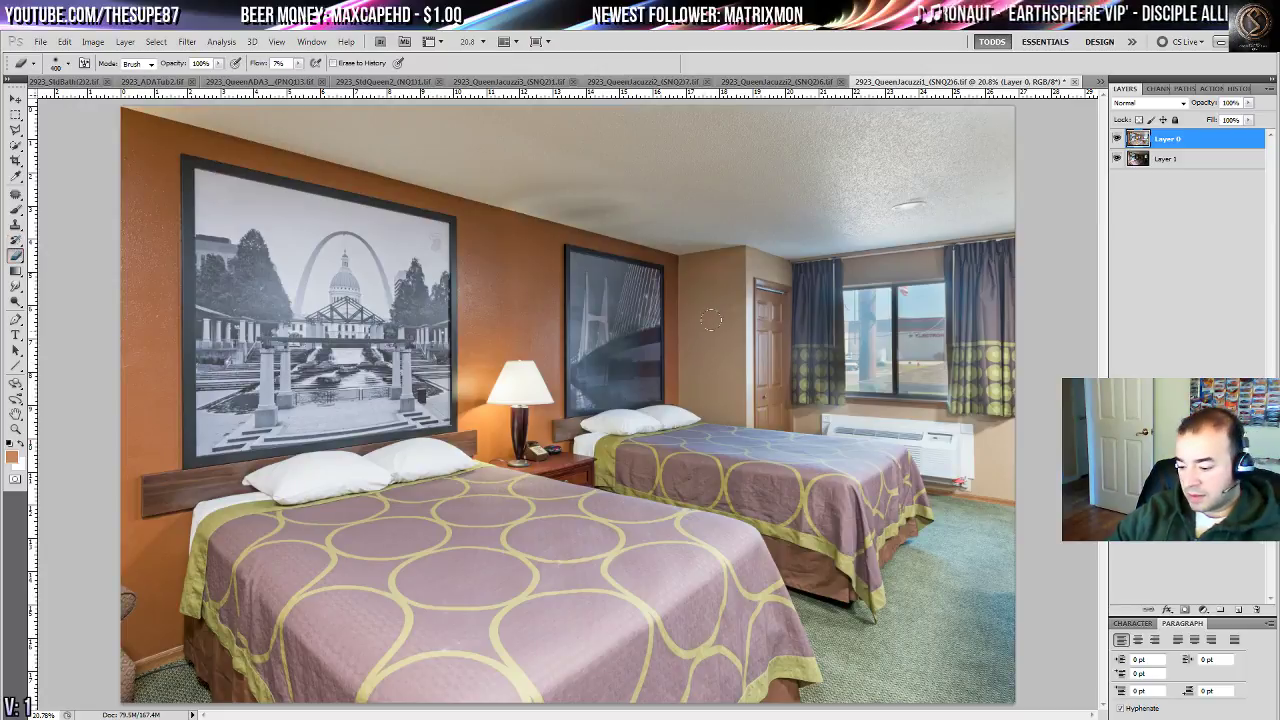
- Lightly erase the bluish haze around the window curtains at 7% flow, undoing the extra stroke on the wall beside the closet
{"action": "key", "text": "ctrl+plus"}
{"action": "key", "text": "ctrl+plus"}
{"action": "key", "text": "ctrl+plus"}
{"action": "left_click_drag", "start_coordinate": [879, 359], "coordinate": [127, 508]}
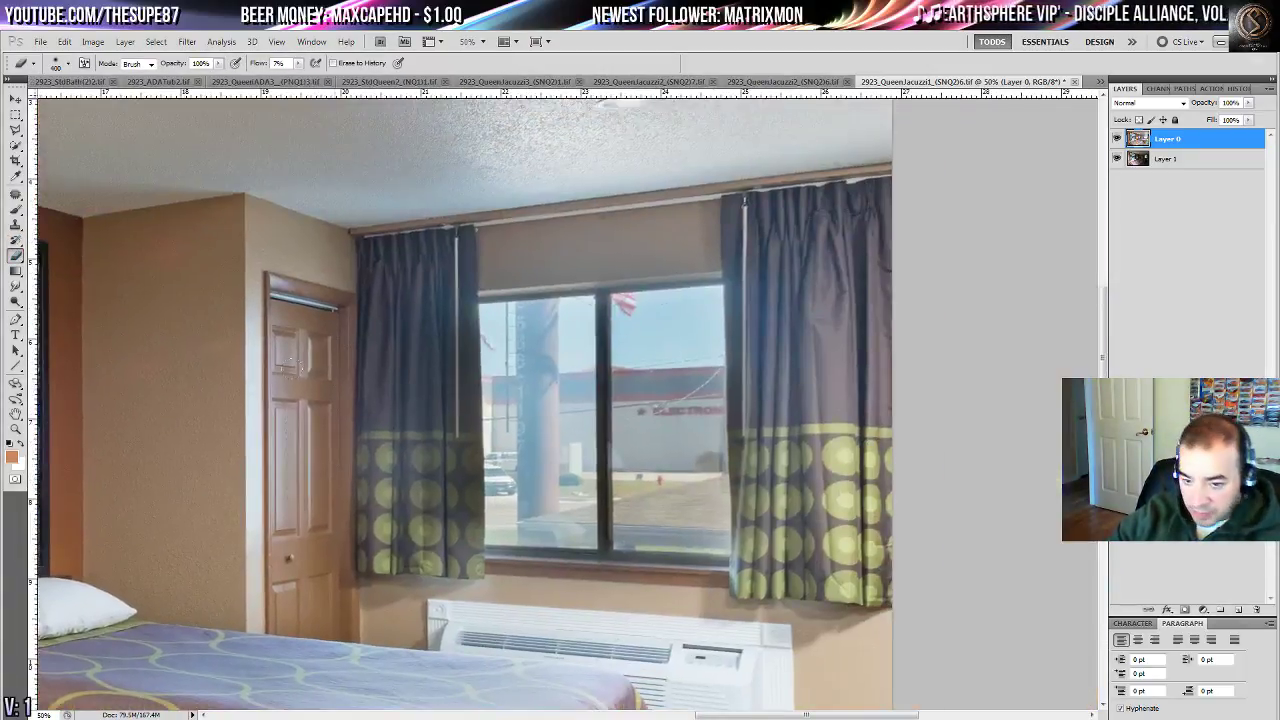
{"action": "mouse_move", "coordinate": [379, 428]}
{"action": "left_mouse_down"}
{"action": "mouse_move", "coordinate": [404, 478]}
{"action": "mouse_move", "coordinate": [385, 425]}
{"action": "left_mouse_up"}
{"action": "left_click_drag", "start_coordinate": [788, 261], "coordinate": [803, 508]}
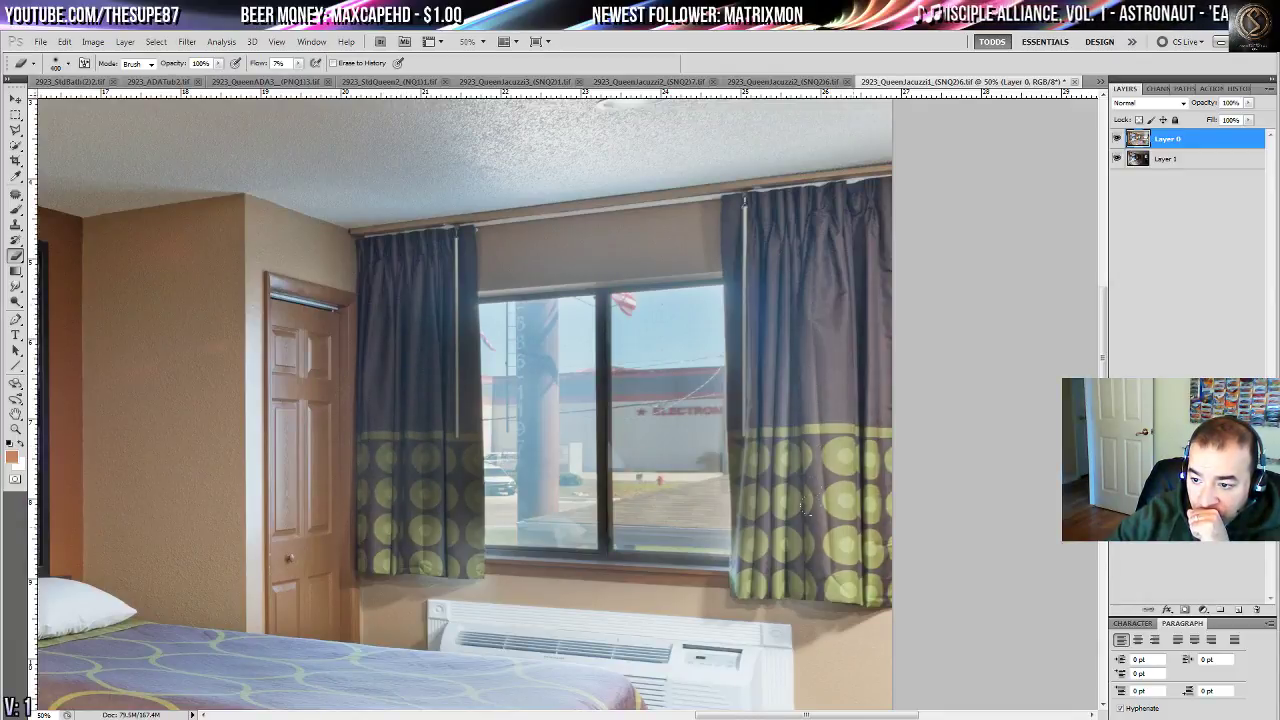
{"action": "mouse_move", "coordinate": [727, 446]}
{"action": "left_mouse_down"}
{"action": "mouse_move", "coordinate": [722, 262]}
{"action": "mouse_move", "coordinate": [729, 216]}
{"action": "left_mouse_up"}
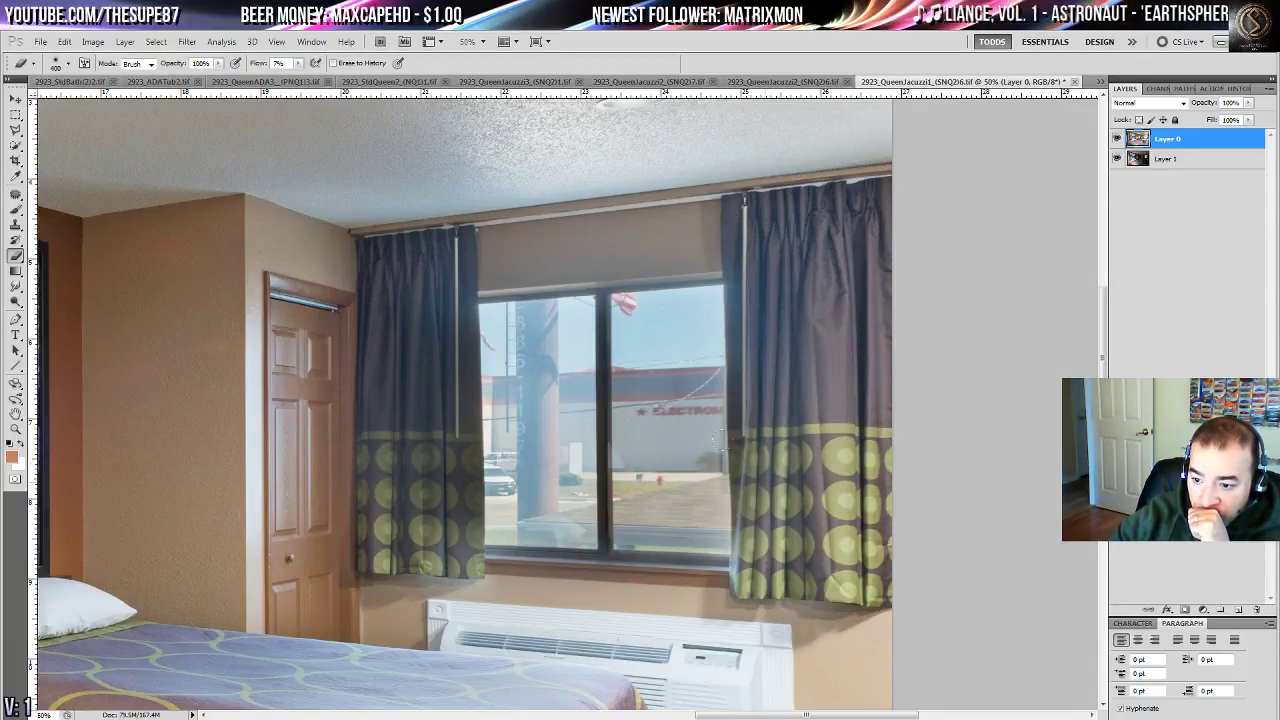
{"action": "left_click_drag", "start_coordinate": [722, 441], "coordinate": [747, 543]}
{"action": "mouse_move", "coordinate": [256, 487]}
{"action": "left_mouse_down"}
{"action": "mouse_move", "coordinate": [254, 310]}
{"action": "mouse_move", "coordinate": [236, 516]}
{"action": "left_mouse_up"}
{"action": "key", "text": "ctrl+z"}
{"action": "key", "text": "ctrl+z"}
{"action": "left_click_drag", "start_coordinate": [382, 480], "coordinate": [519, 466]}
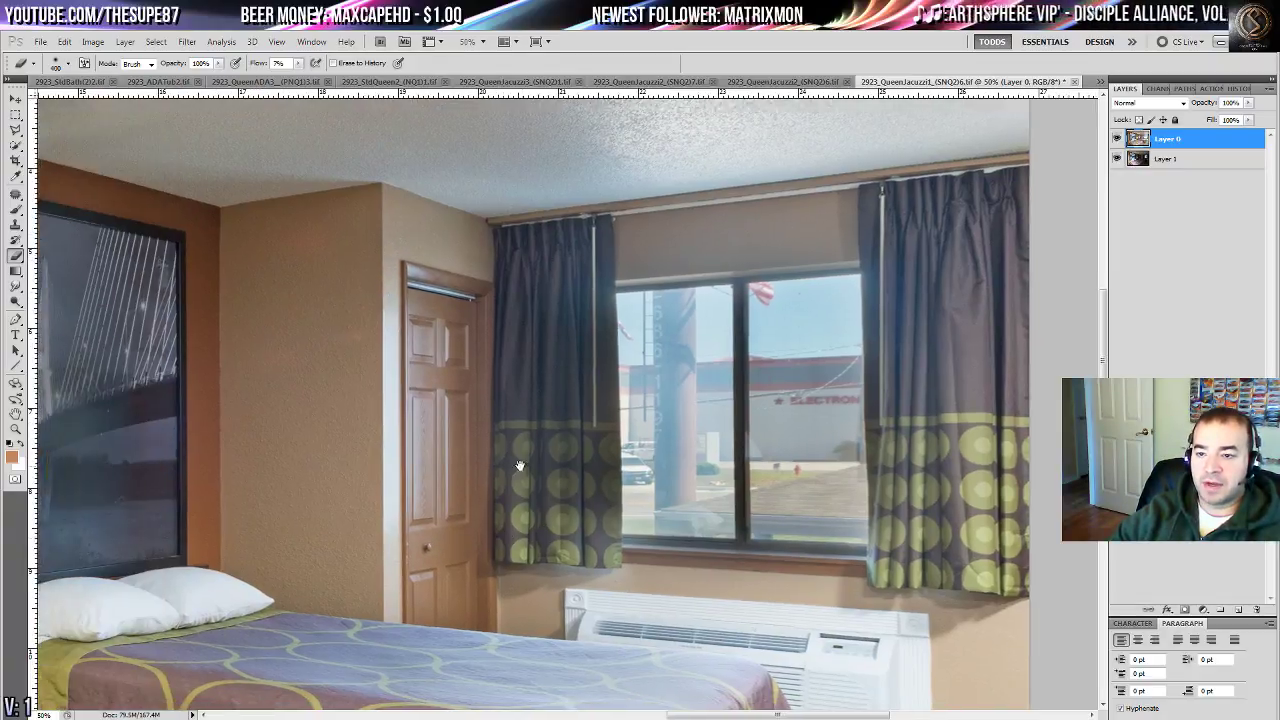
- Flatten the blended layers into a single background image
{"action": "left_click", "coordinate": [1270, 89]}
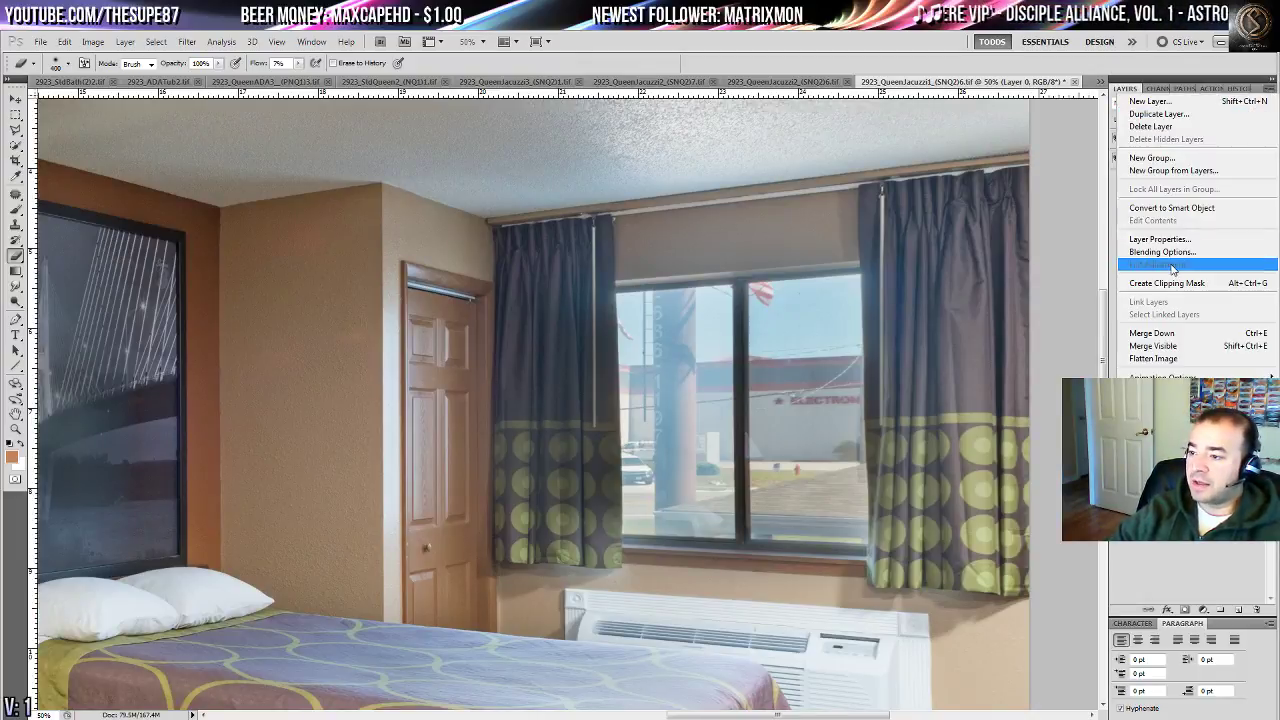
{"action": "left_click", "coordinate": [1152, 358]}
{"action": "key", "text": "ctrl+0"}
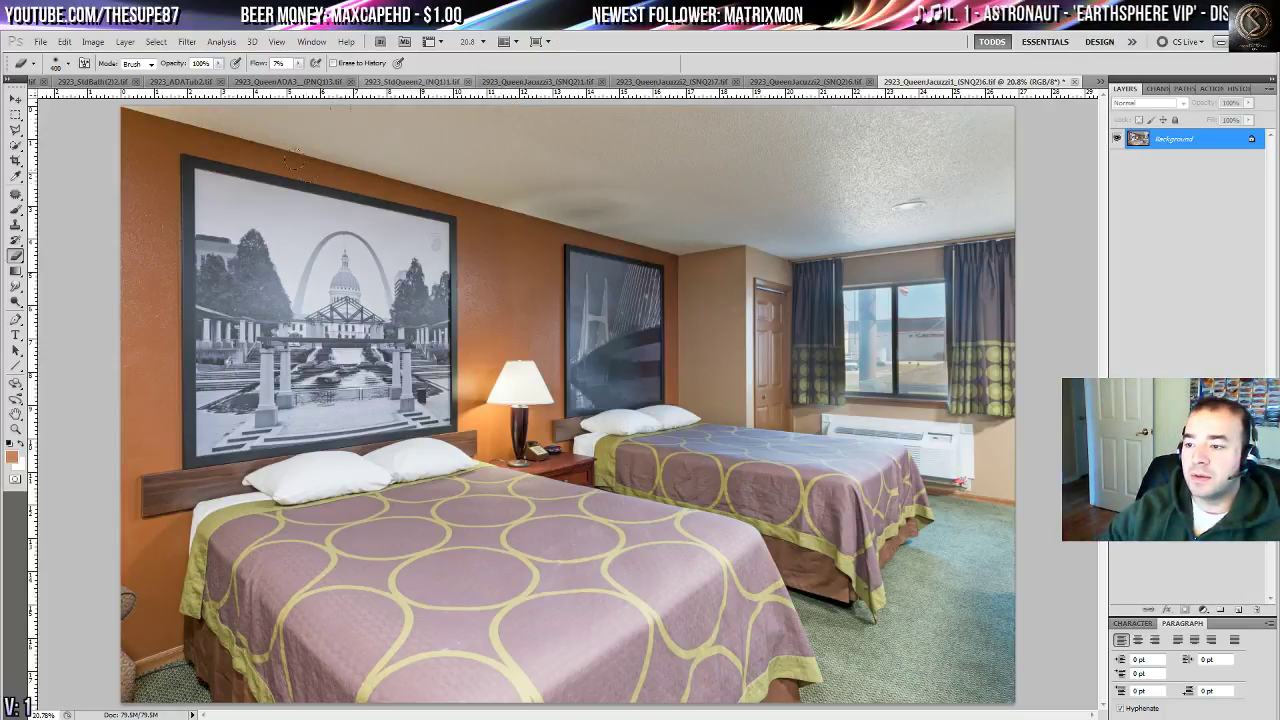
- Remove the recessed ceiling light above the window with the Patch tool and smooth the marks around it
{"action": "double_click", "coordinate": [15, 429]}
{"action": "left_click_drag", "start_coordinate": [451, 320], "coordinate": [154, 472]}
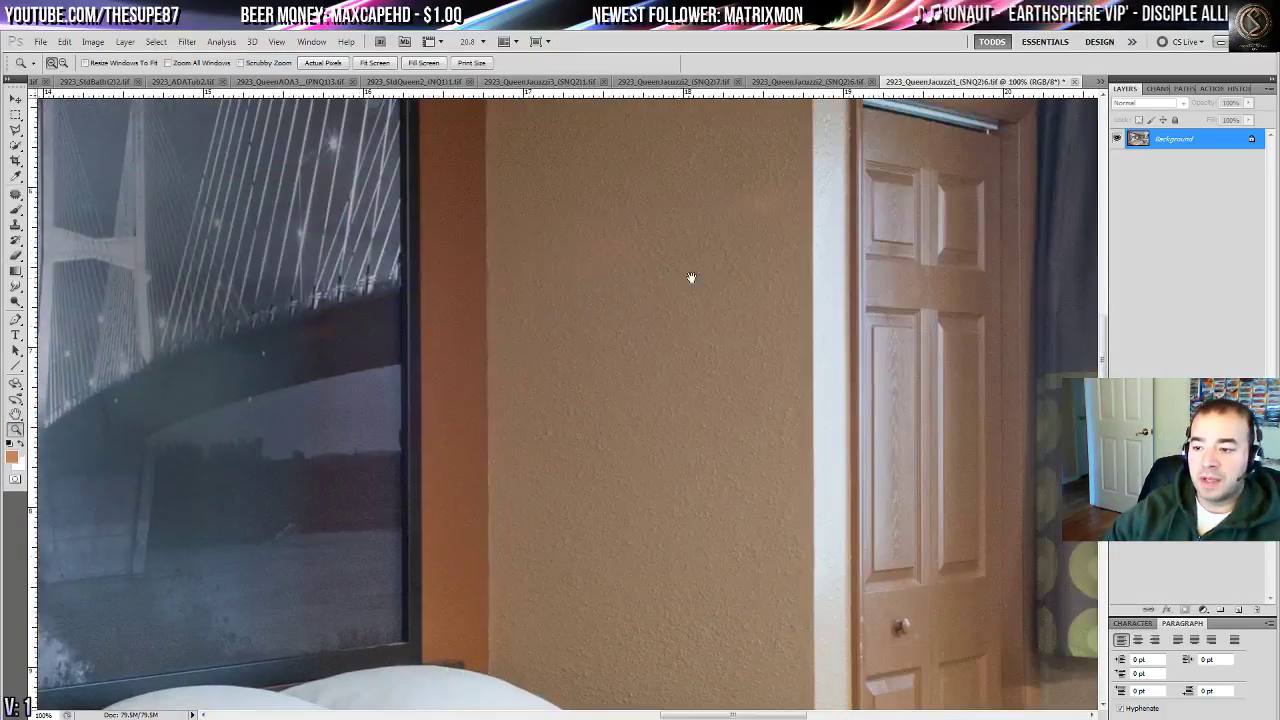
{"action": "left_click_drag", "start_coordinate": [689, 277], "coordinate": [154, 566]}
{"action": "left_click", "coordinate": [16, 195]}
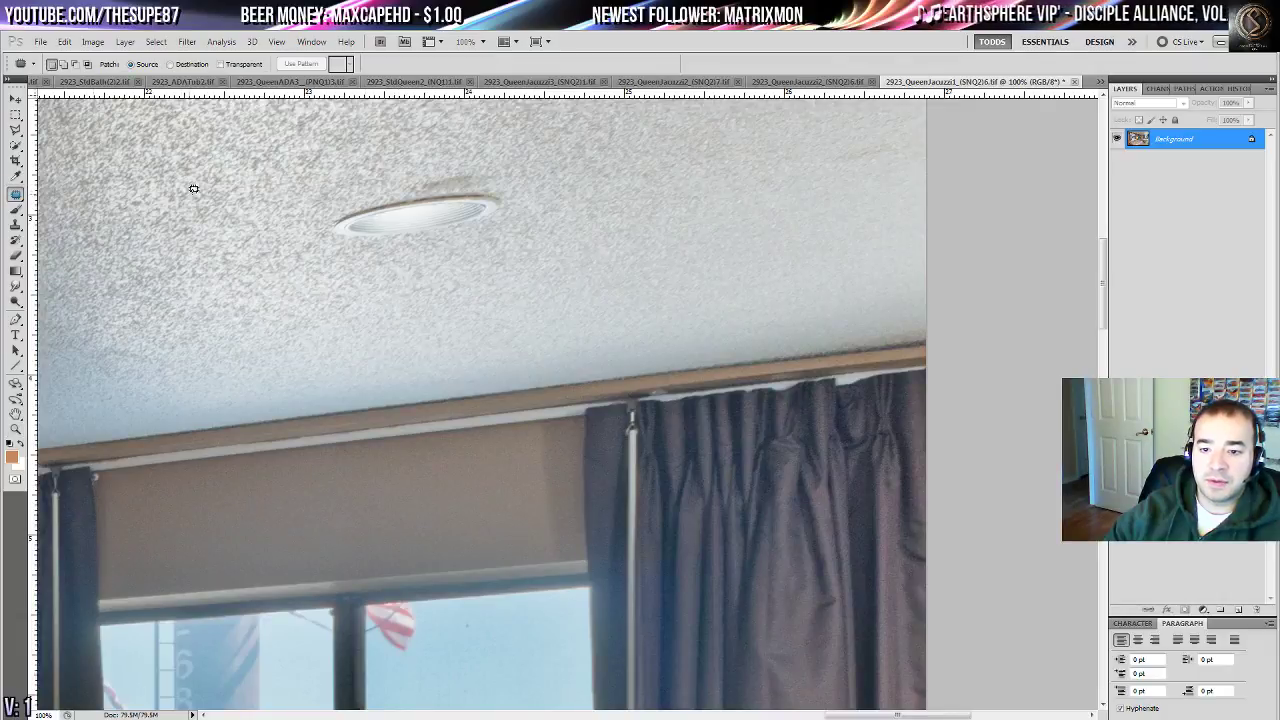
{"action": "mouse_move", "coordinate": [426, 168]}
{"action": "left_mouse_down"}
{"action": "mouse_move", "coordinate": [326, 240]}
{"action": "mouse_move", "coordinate": [486, 151]}
{"action": "mouse_move", "coordinate": [430, 168]}
{"action": "left_mouse_up"}
{"action": "left_click_drag", "start_coordinate": [446, 200], "coordinate": [693, 165]}
{"action": "key", "text": "ctrl+d"}
{"action": "mouse_move", "coordinate": [871, 135]}
{"action": "left_mouse_down"}
{"action": "mouse_move", "coordinate": [905, 143]}
{"action": "mouse_move", "coordinate": [876, 139]}
{"action": "left_mouse_up"}
{"action": "left_click_drag", "start_coordinate": [868, 152], "coordinate": [846, 154]}
{"action": "key", "text": "ctrl+d"}
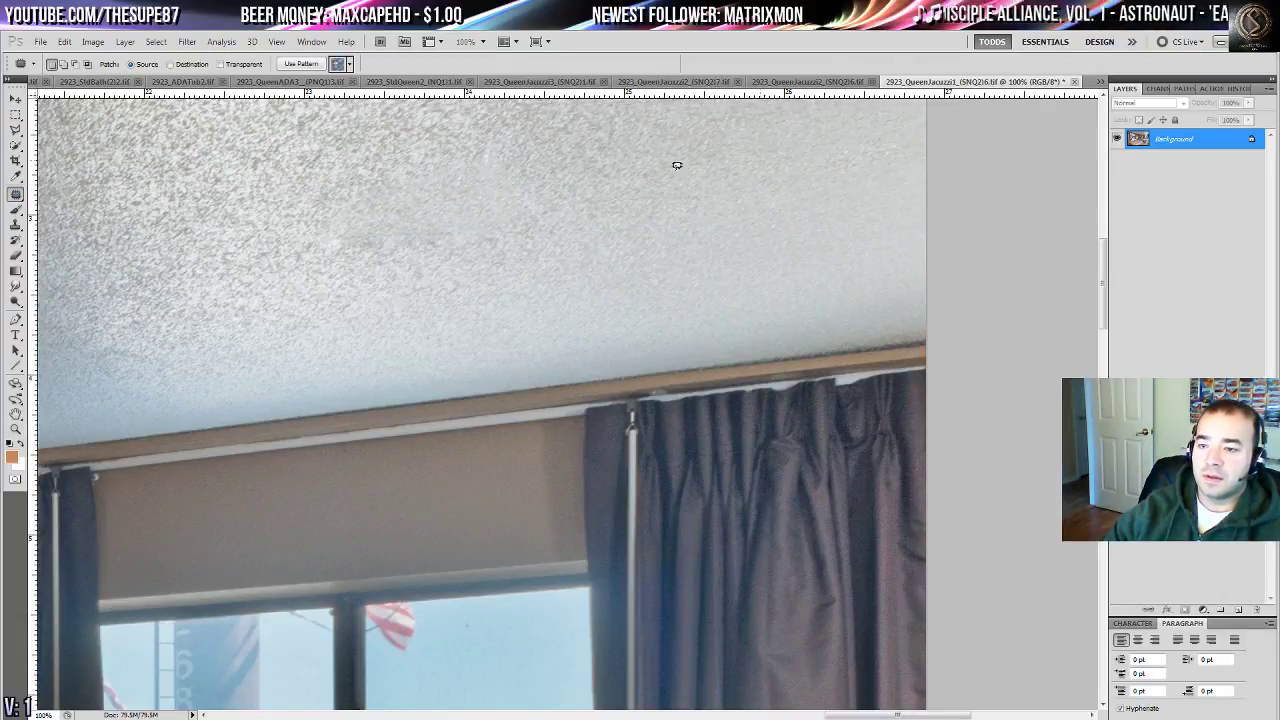
{"action": "mouse_move", "coordinate": [391, 220]}
{"action": "left_mouse_down"}
{"action": "mouse_move", "coordinate": [378, 259]}
{"action": "mouse_move", "coordinate": [654, 214]}
{"action": "mouse_move", "coordinate": [626, 173]}
{"action": "left_mouse_up"}
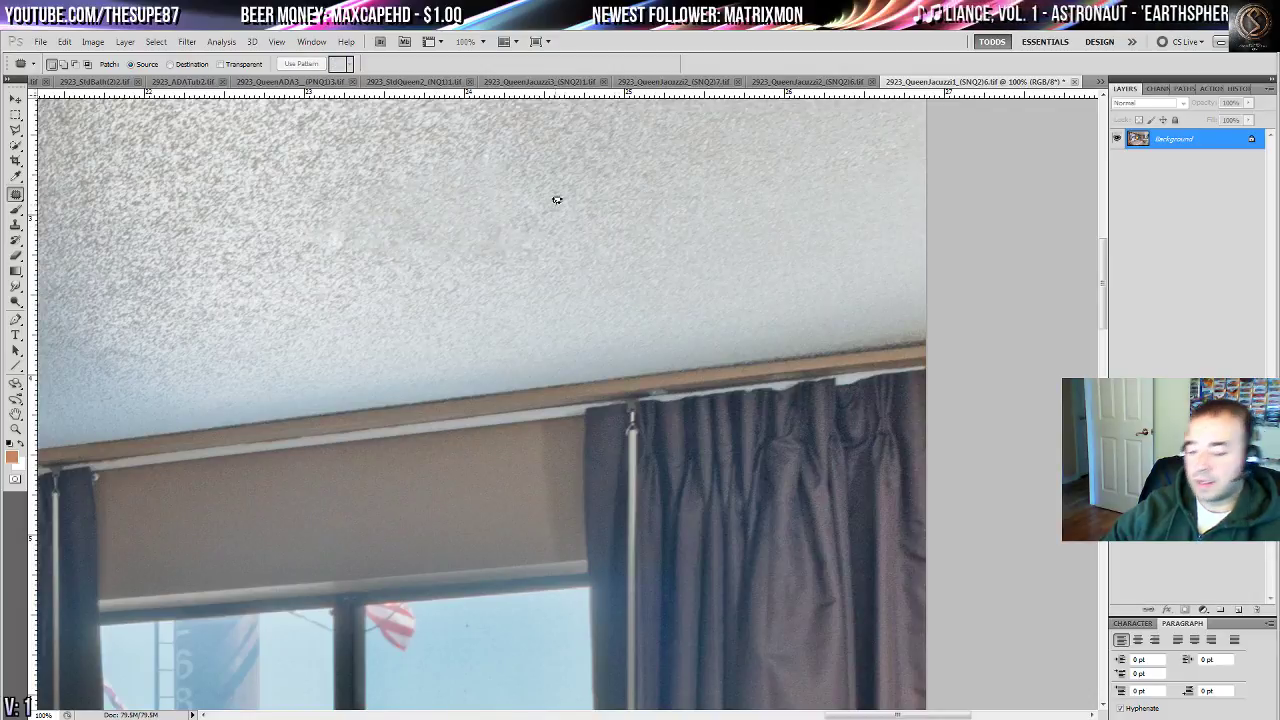
{"action": "key", "text": "ctrl+0"}
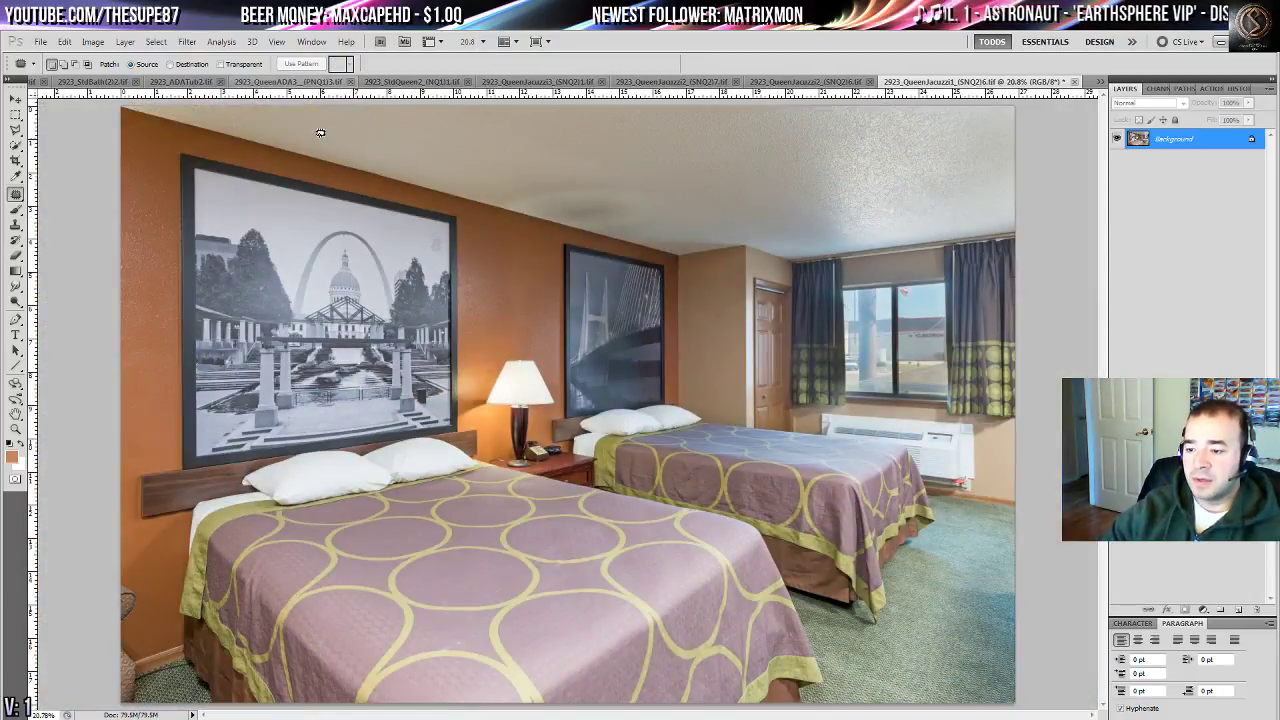
- Patch out the lamp cord lying on the nightstand and against the orange wall, up to the lamp base
{"action": "double_click", "coordinate": [16, 430]}
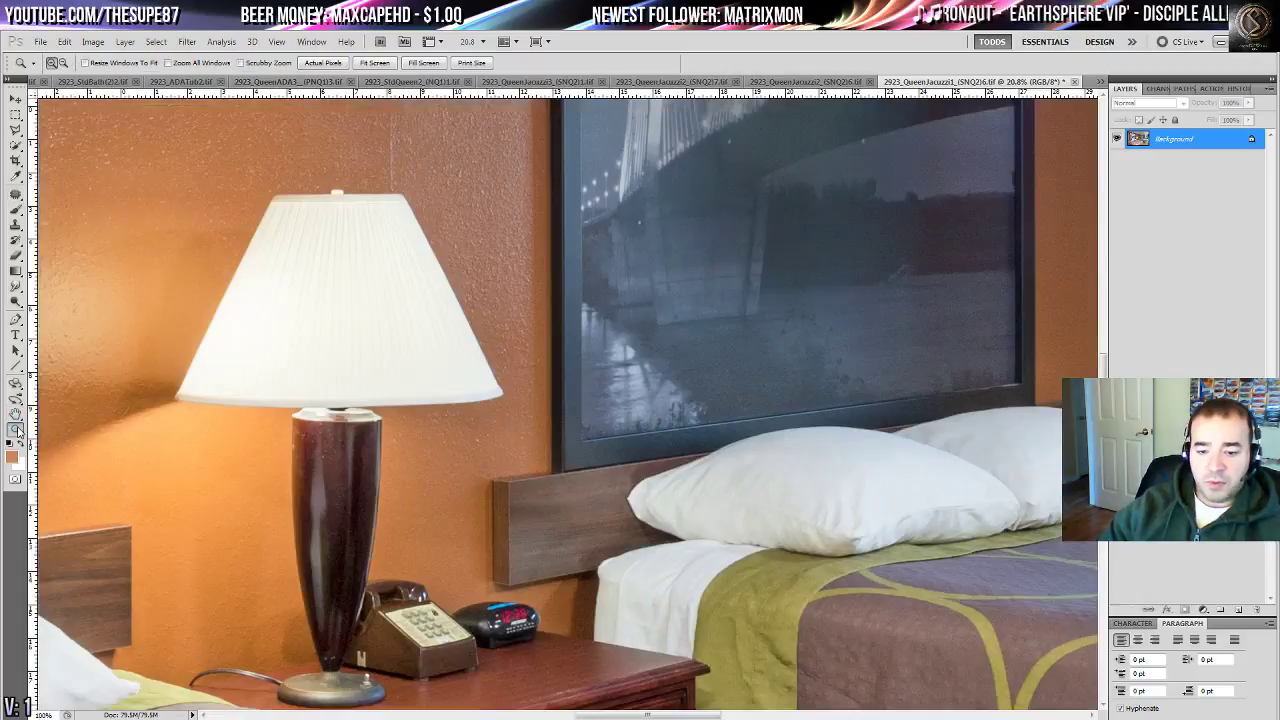
{"action": "left_click", "coordinate": [455, 493]}
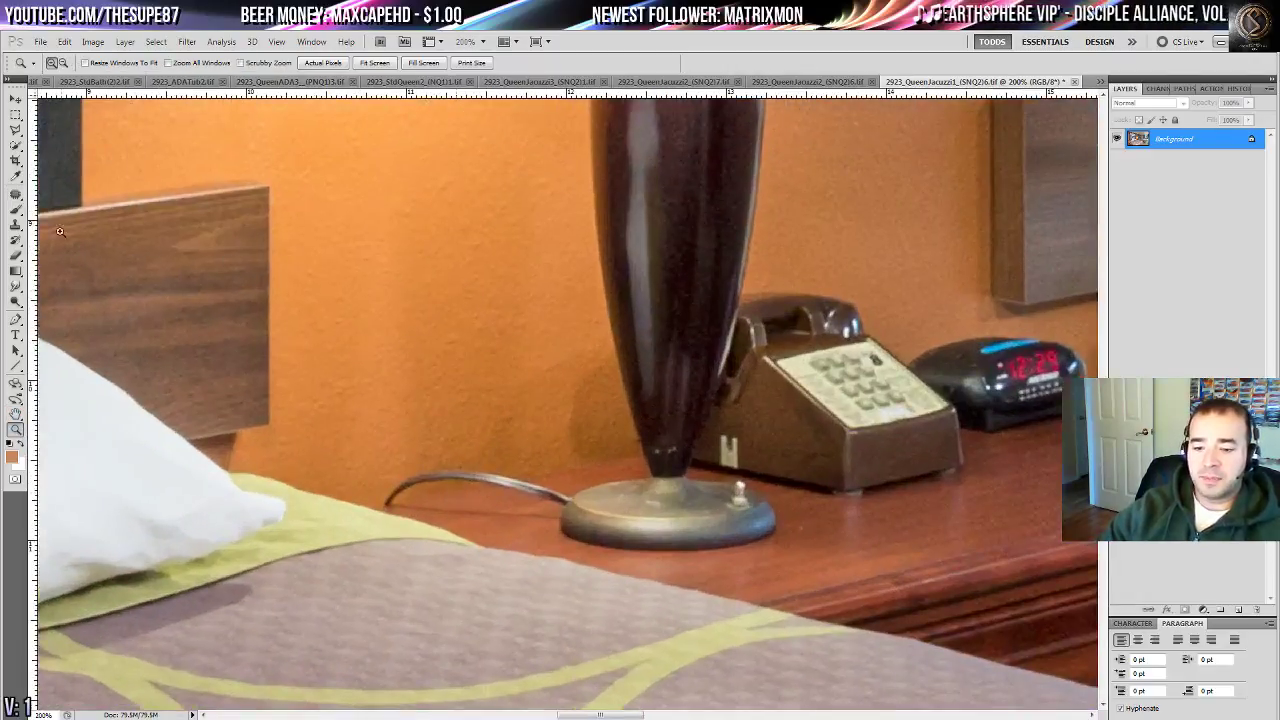
{"action": "left_click", "coordinate": [16, 196]}
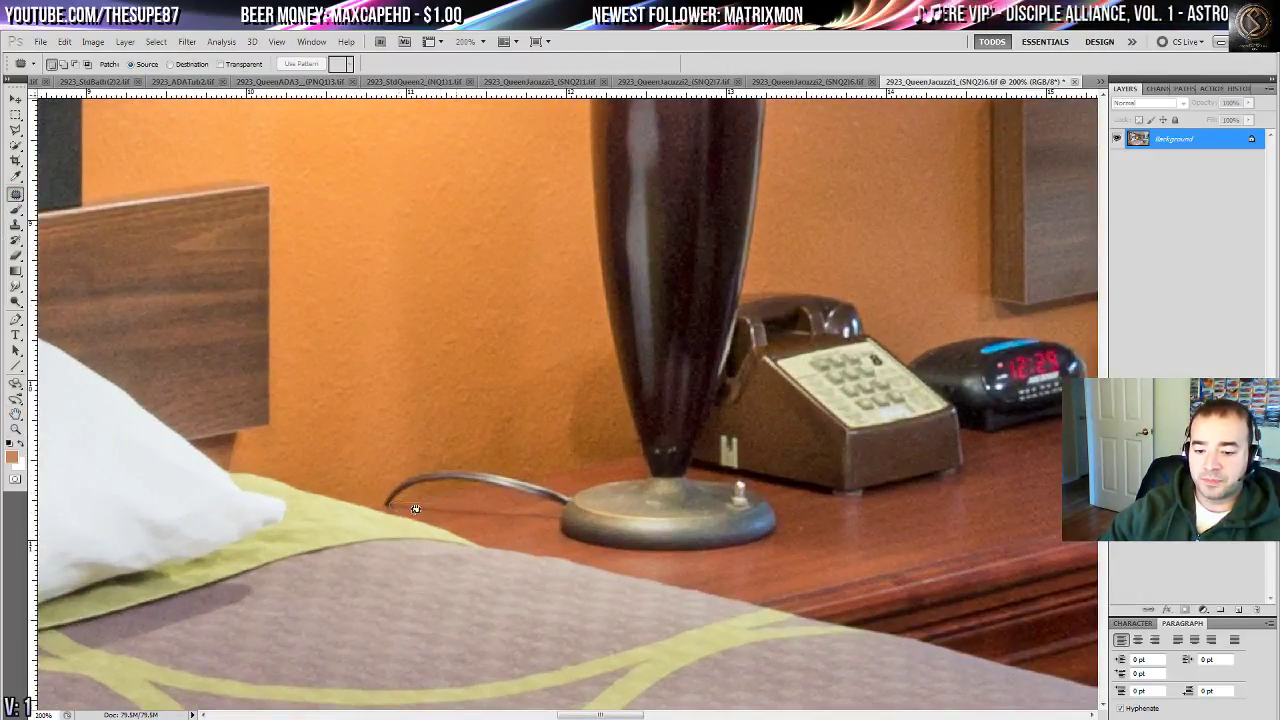
{"action": "mouse_move", "coordinate": [541, 514]}
{"action": "left_mouse_down"}
{"action": "mouse_move", "coordinate": [556, 510]}
{"action": "mouse_move", "coordinate": [495, 432]}
{"action": "left_mouse_up"}
{"action": "key", "text": "ctrl+d"}
{"action": "left_click_drag", "start_coordinate": [420, 461], "coordinate": [386, 498]}
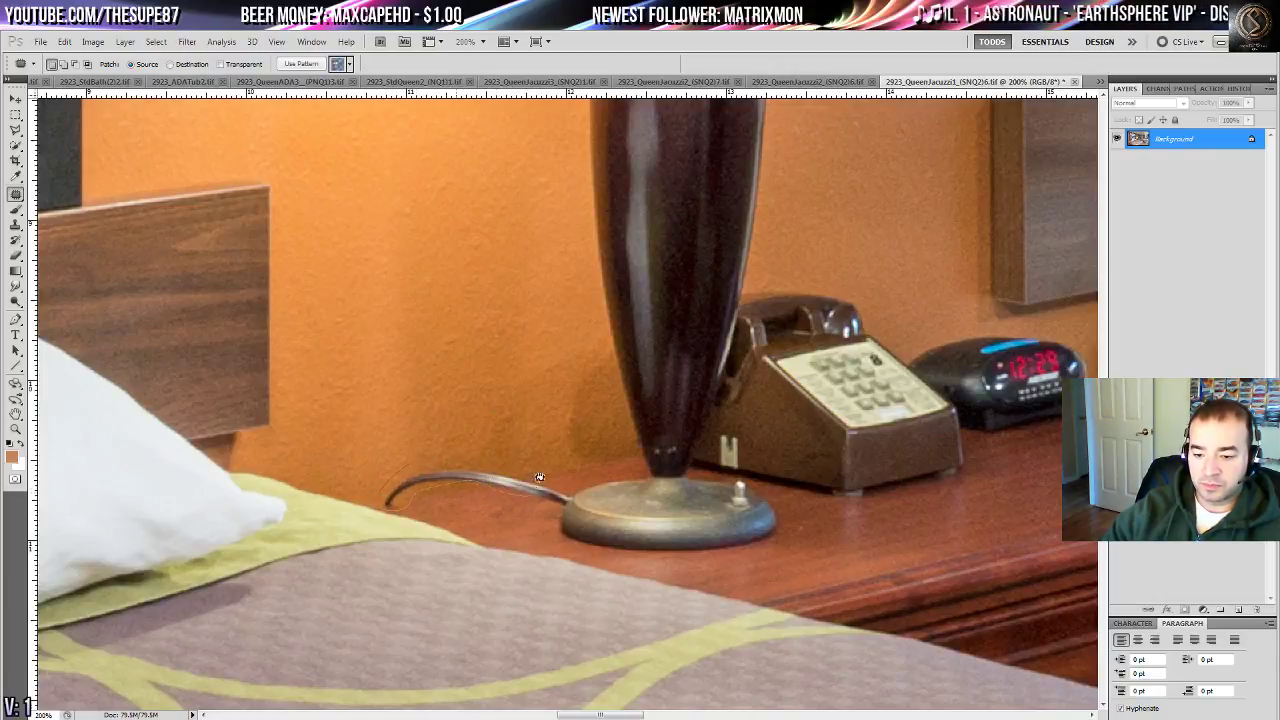
{"action": "mouse_move", "coordinate": [539, 477]}
{"action": "left_mouse_down"}
{"action": "mouse_move", "coordinate": [400, 498]}
{"action": "mouse_move", "coordinate": [460, 460]}
{"action": "mouse_move", "coordinate": [610, 460]}
{"action": "mouse_move", "coordinate": [584, 463]}
{"action": "left_mouse_up"}
{"action": "key", "text": "ctrl+d"}
{"action": "left_click_drag", "start_coordinate": [374, 495], "coordinate": [509, 472]}
{"action": "key", "text": "ctrl+d"}
{"action": "left_click_drag", "start_coordinate": [567, 468], "coordinate": [561, 485]}
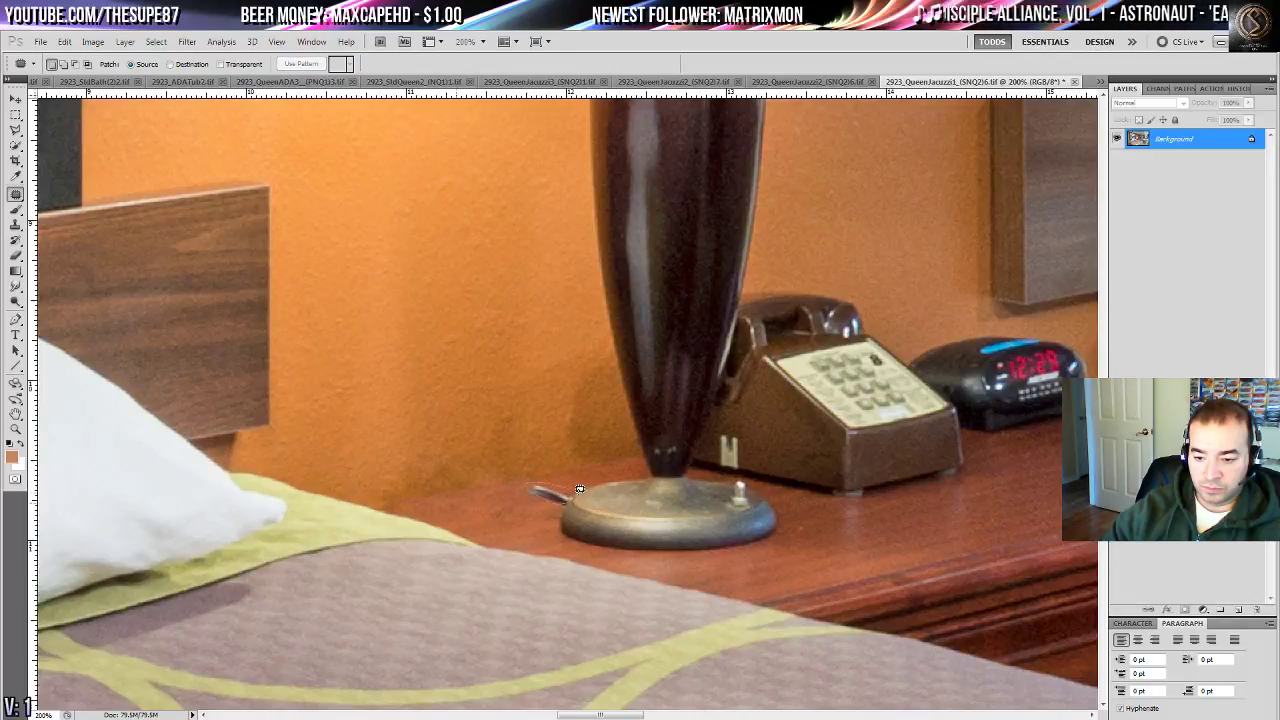
{"action": "left_click_drag", "start_coordinate": [545, 488], "coordinate": [498, 466]}
{"action": "mouse_move", "coordinate": [492, 469]}
{"action": "left_mouse_down"}
{"action": "mouse_move", "coordinate": [491, 500]}
{"action": "mouse_move", "coordinate": [67, 424]}
{"action": "left_mouse_up"}
{"action": "key", "text": "ctrl+d"}
- Patch out the red digits on the alarm clock's display
{"action": "left_click_drag", "start_coordinate": [533, 314], "coordinate": [431, 443]}
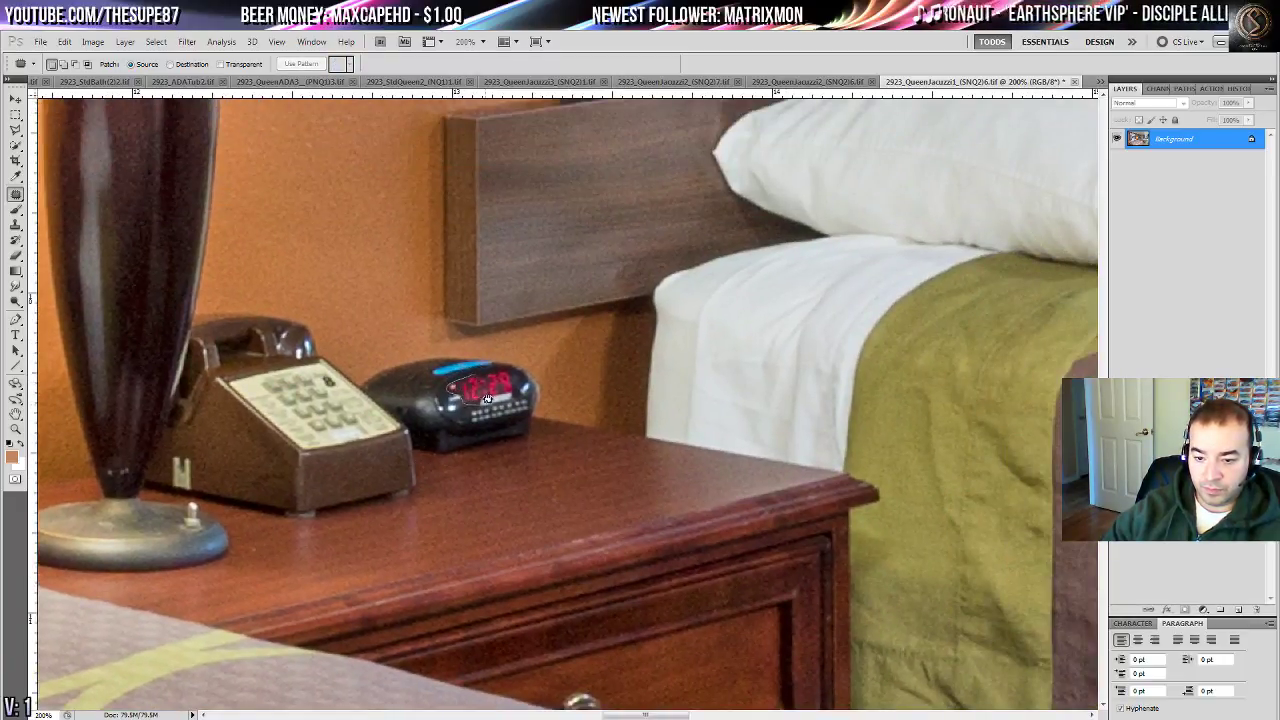
{"action": "left_click_drag", "start_coordinate": [502, 365], "coordinate": [505, 368]}
{"action": "left_click_drag", "start_coordinate": [500, 382], "coordinate": [554, 477]}
{"action": "key", "text": "ctrl+d"}
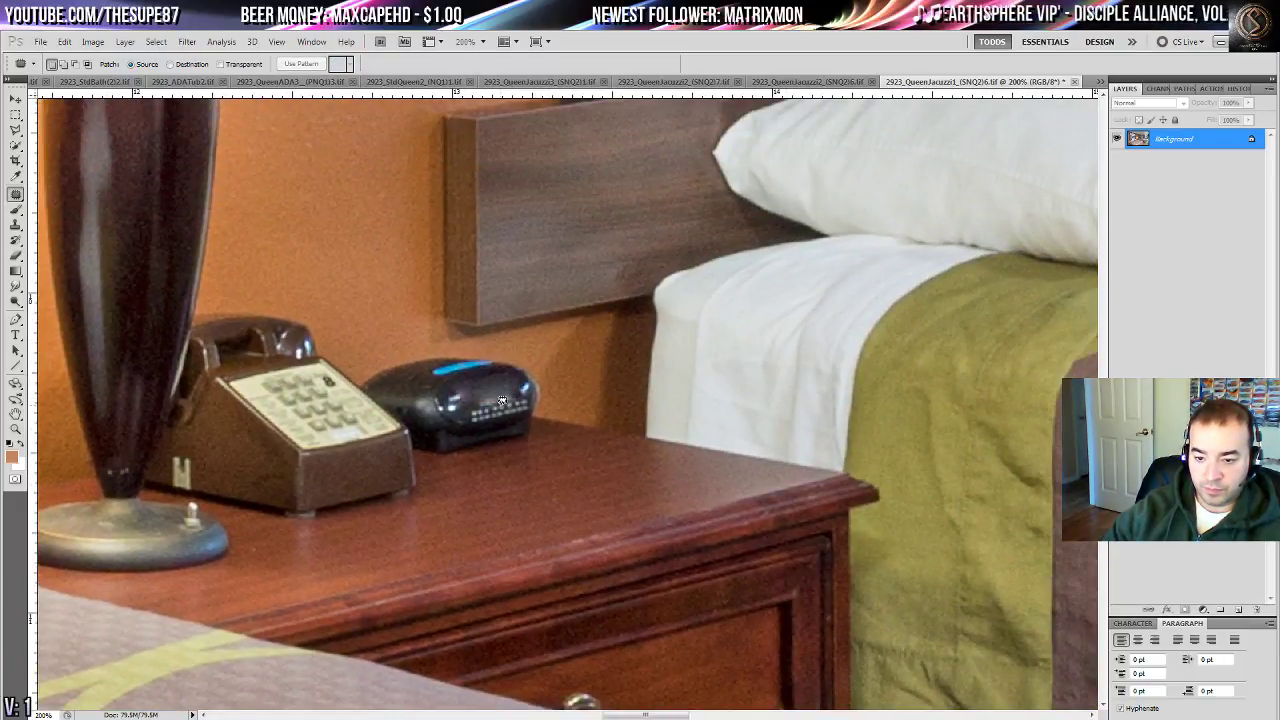
- Patch out the wrinkles on the brown bed skirt of the far bed
{"action": "left_click_drag", "start_coordinate": [623, 511], "coordinate": [233, 246]}
{"action": "left_click_drag", "start_coordinate": [540, 310], "coordinate": [675, 614]}
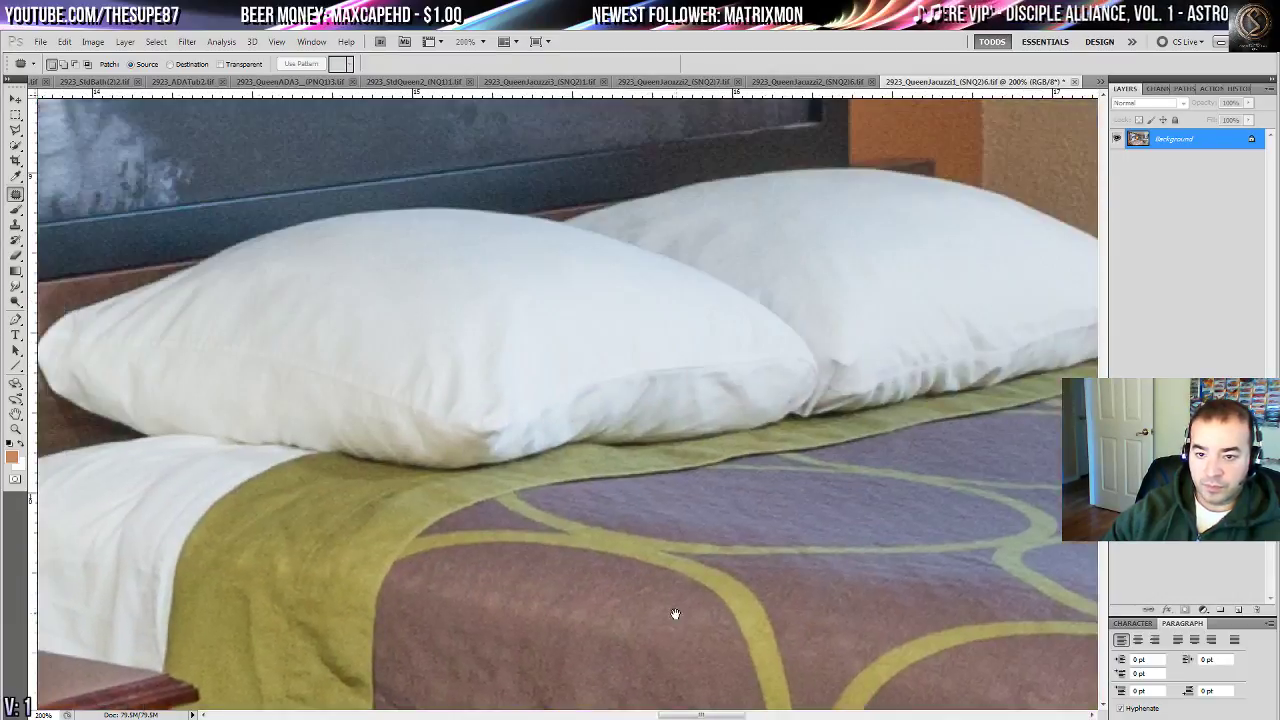
{"action": "left_click_drag", "start_coordinate": [840, 360], "coordinate": [597, 463]}
{"action": "left_click_drag", "start_coordinate": [832, 561], "coordinate": [337, 389]}
{"action": "left_click_drag", "start_coordinate": [883, 590], "coordinate": [22, 254]}
{"action": "mouse_move", "coordinate": [620, 473]}
{"action": "left_mouse_down"}
{"action": "mouse_move", "coordinate": [680, 431]}
{"action": "mouse_move", "coordinate": [948, 315]}
{"action": "left_mouse_up"}
{"action": "mouse_move", "coordinate": [518, 406]}
{"action": "left_mouse_down"}
{"action": "mouse_move", "coordinate": [468, 382]}
{"action": "mouse_move", "coordinate": [641, 423]}
{"action": "left_mouse_up"}
{"action": "mouse_move", "coordinate": [525, 395]}
{"action": "left_mouse_down"}
{"action": "mouse_move", "coordinate": [590, 325]}
{"action": "mouse_move", "coordinate": [574, 300]}
{"action": "left_mouse_up"}
{"action": "key", "text": "ctrl+d"}
{"action": "mouse_move", "coordinate": [515, 269]}
{"action": "left_mouse_down"}
{"action": "mouse_move", "coordinate": [620, 286]}
{"action": "mouse_move", "coordinate": [610, 282]}
{"action": "left_mouse_up"}
{"action": "left_click_drag", "start_coordinate": [567, 300], "coordinate": [550, 400]}
{"action": "left_click_drag", "start_coordinate": [514, 360], "coordinate": [548, 366]}
{"action": "key", "text": "ctrl+d"}
{"action": "mouse_move", "coordinate": [432, 334]}
{"action": "left_mouse_down"}
{"action": "mouse_move", "coordinate": [489, 391]}
{"action": "mouse_move", "coordinate": [478, 360]}
{"action": "left_mouse_up"}
{"action": "left_click_drag", "start_coordinate": [438, 423], "coordinate": [598, 416]}
{"action": "key", "text": "ctrl+d"}
- Patch out the remaining vertical creases in the far bed's skirt beside the near bed's cover
{"action": "mouse_move", "coordinate": [471, 368]}
{"action": "left_mouse_down"}
{"action": "mouse_move", "coordinate": [689, 466]}
{"action": "mouse_move", "coordinate": [469, 297]}
{"action": "mouse_move", "coordinate": [433, 430]}
{"action": "left_mouse_up"}
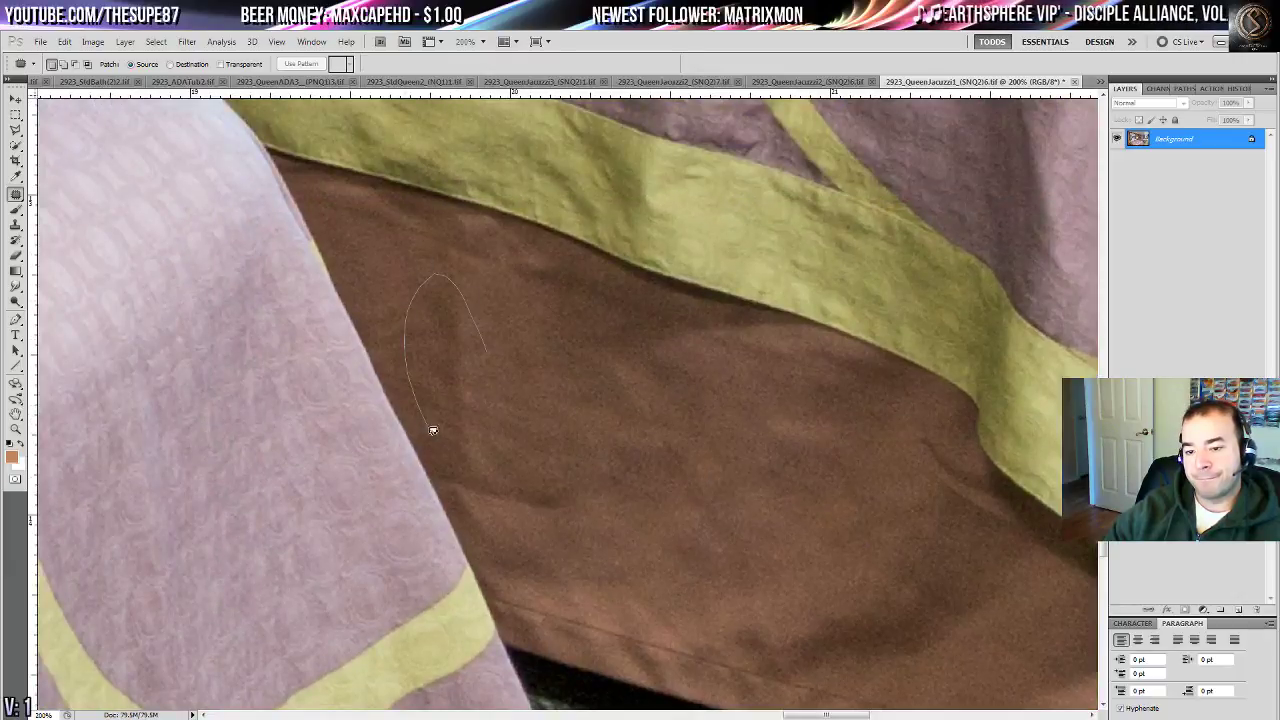
{"action": "left_click_drag", "start_coordinate": [601, 479], "coordinate": [560, 430]}
{"action": "left_click_drag", "start_coordinate": [526, 436], "coordinate": [718, 512]}
{"action": "key", "text": "ctrl+d"}
{"action": "mouse_move", "coordinate": [668, 336]}
{"action": "left_mouse_down"}
{"action": "mouse_move", "coordinate": [703, 414]}
{"action": "mouse_move", "coordinate": [678, 345]}
{"action": "left_mouse_up"}
{"action": "left_click_drag", "start_coordinate": [661, 377], "coordinate": [786, 485]}
- Patch out the creases near the front corner of the far bed's skirt, below the green cover border
{"action": "scroll", "coordinate": [386, 371], "scroll_direction": "down", "scroll_amount": 5}
{"action": "scroll", "coordinate": [386, 371], "scroll_direction": "right", "scroll_amount": 1}
{"action": "left_click_drag", "start_coordinate": [520, 300], "coordinate": [609, 414]}
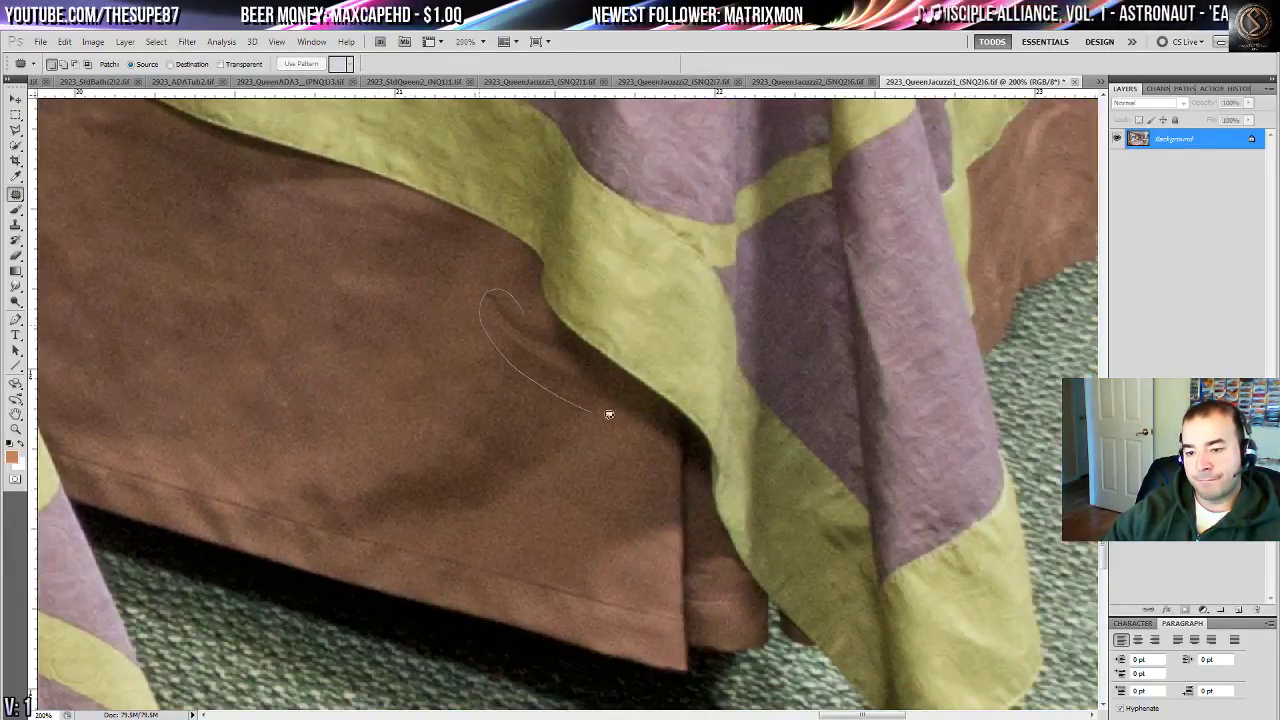
{"action": "left_click_drag", "start_coordinate": [539, 319], "coordinate": [525, 311]}
{"action": "left_click_drag", "start_coordinate": [540, 355], "coordinate": [443, 415]}
{"action": "key", "text": "ctrl+d"}
{"action": "mouse_move", "coordinate": [514, 373]}
{"action": "left_mouse_down"}
{"action": "mouse_move", "coordinate": [511, 529]}
{"action": "mouse_move", "coordinate": [522, 376]}
{"action": "left_mouse_up"}
{"action": "left_click_drag", "start_coordinate": [536, 453], "coordinate": [394, 338]}
{"action": "key", "text": "ctrl+d"}
{"action": "mouse_move", "coordinate": [431, 438]}
{"action": "left_mouse_down"}
{"action": "mouse_move", "coordinate": [523, 486]}
{"action": "mouse_move", "coordinate": [460, 450]}
{"action": "left_mouse_up"}
{"action": "left_click_drag", "start_coordinate": [451, 503], "coordinate": [414, 340]}
{"action": "key", "text": "ctrl+d"}
- Patch out the creases in the brown skirt on the far bed's foot end, below the green cover border
{"action": "left_click_drag", "start_coordinate": [427, 330], "coordinate": [757, 437]}
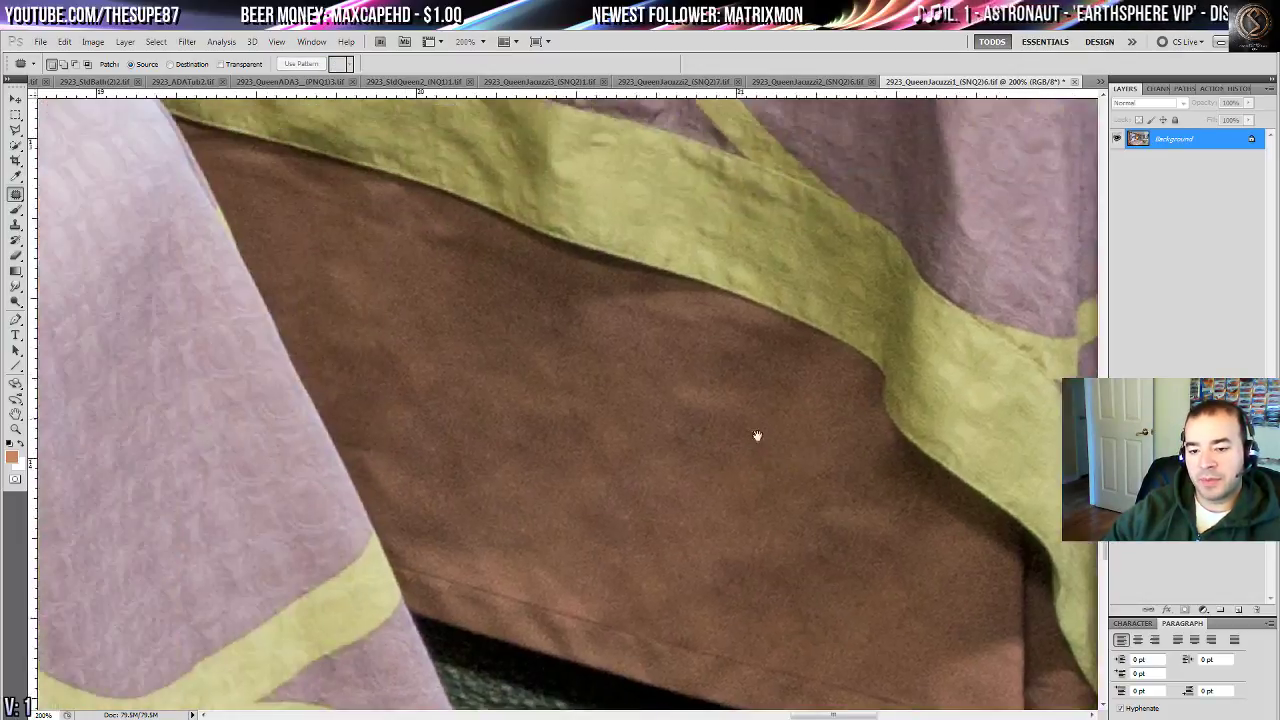
{"action": "mouse_move", "coordinate": [1008, 326]}
{"action": "left_mouse_down"}
{"action": "mouse_move", "coordinate": [627, 304]}
{"action": "mouse_move", "coordinate": [380, 482]}
{"action": "left_mouse_up"}
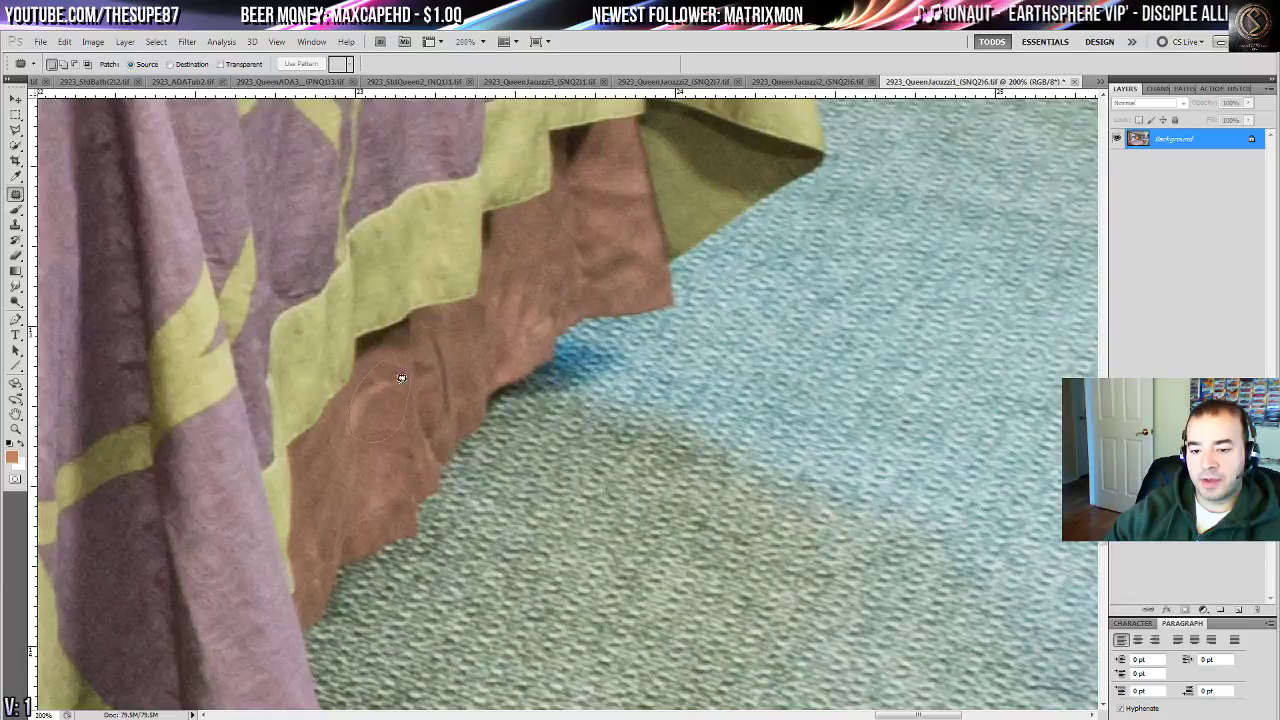
{"action": "left_click_drag", "start_coordinate": [402, 378], "coordinate": [405, 388]}
{"action": "left_click_drag", "start_coordinate": [398, 396], "coordinate": [386, 449]}
{"action": "key", "text": "ctrl+d"}
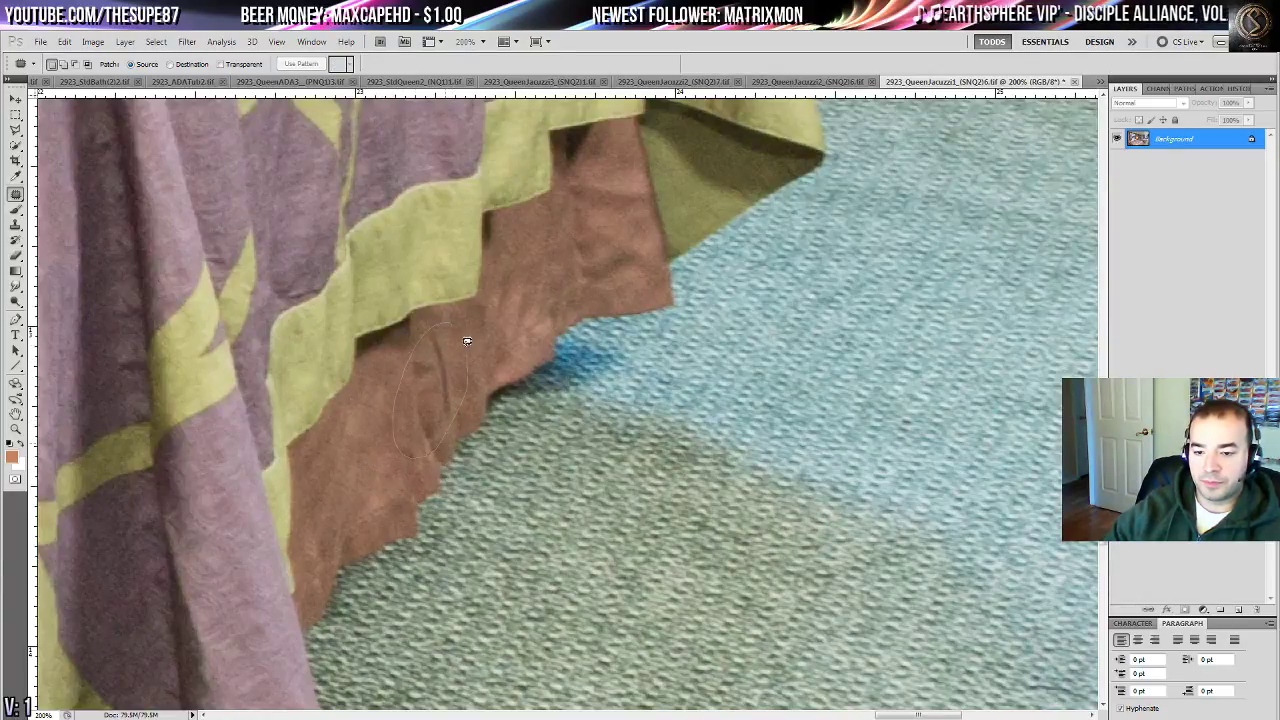
{"action": "left_click_drag", "start_coordinate": [466, 341], "coordinate": [440, 362]}
{"action": "key", "text": "ctrl+d"}
{"action": "key", "text": "ctrl+d"}
- Patch out the remaining wrinkles at the outer end of the far bed's foot-end skirt, beside the blue-tinted carpet
{"action": "mouse_move", "coordinate": [639, 254]}
{"action": "left_mouse_down"}
{"action": "mouse_move", "coordinate": [612, 172]}
{"action": "mouse_move", "coordinate": [366, 427]}
{"action": "mouse_move", "coordinate": [374, 418]}
{"action": "left_mouse_up"}
{"action": "key", "text": "ctrl+d"}
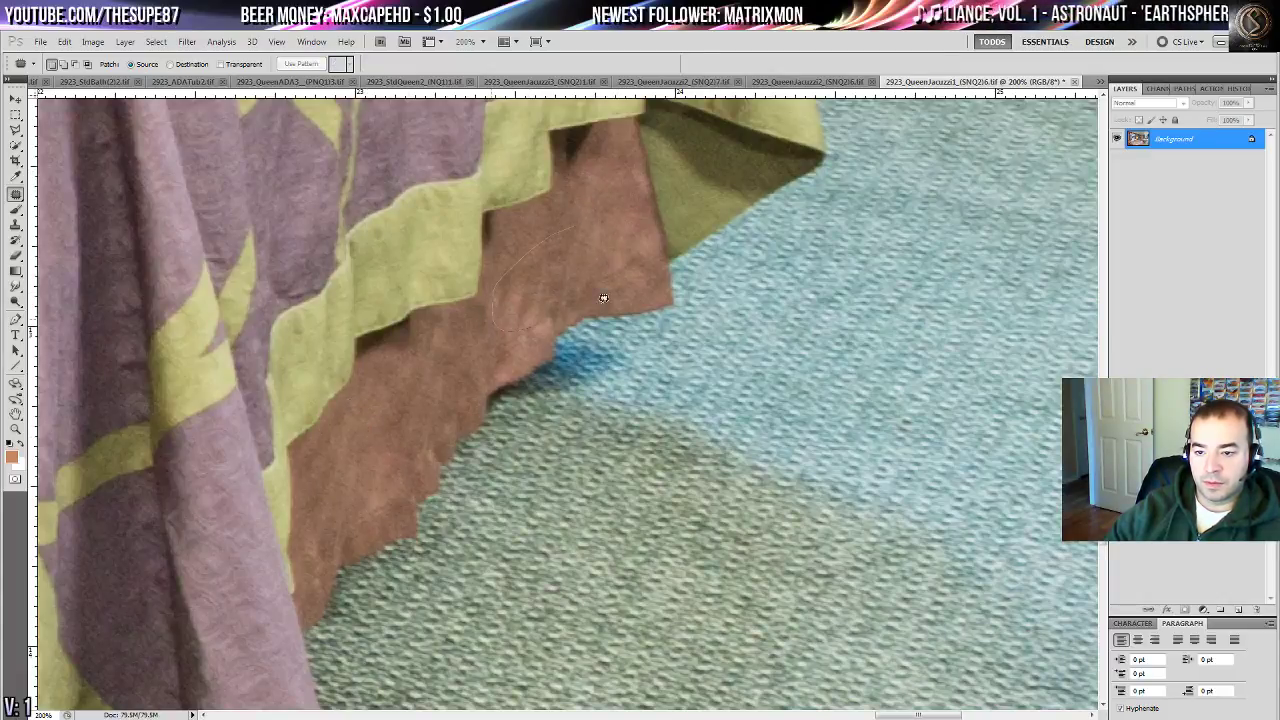
{"action": "mouse_move", "coordinate": [603, 298]}
{"action": "left_mouse_down"}
{"action": "mouse_move", "coordinate": [580, 229]}
{"action": "mouse_move", "coordinate": [421, 427]}
{"action": "left_mouse_up"}
{"action": "key", "text": "ctrl+d"}
{"action": "left_click_drag", "start_coordinate": [485, 350], "coordinate": [453, 486]}
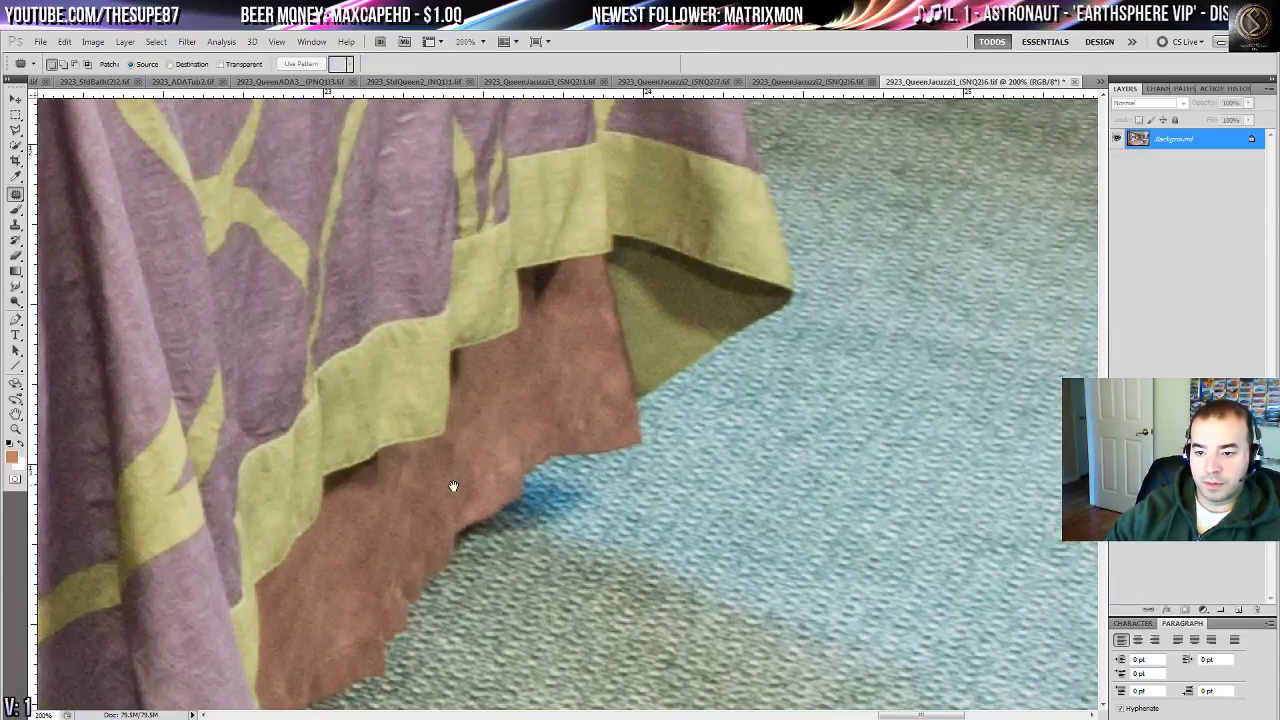
{"action": "key", "text": "ctrl+minus"}
{"action": "key", "text": "ctrl+minus"}
{"action": "key", "text": "ctrl+0"}
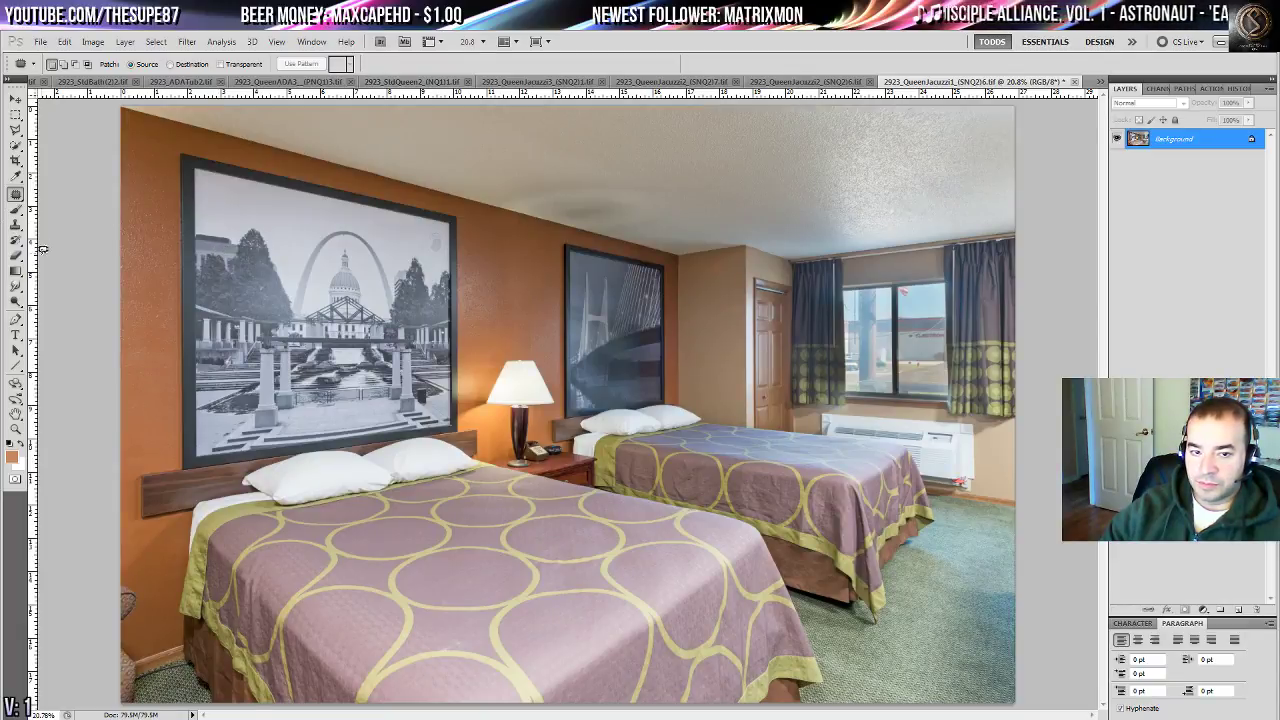
- Outline the ceiling edge along the orange wall with the Polygonal Lasso, from the tan wall's corner to the photo's upper-left corner
{"action": "left_click", "coordinate": [15, 429]}
{"action": "left_click", "coordinate": [596, 206]}
{"action": "left_click", "coordinate": [600, 205]}
{"action": "left_click", "coordinate": [636, 188]}
{"action": "left_click", "coordinate": [640, 186]}
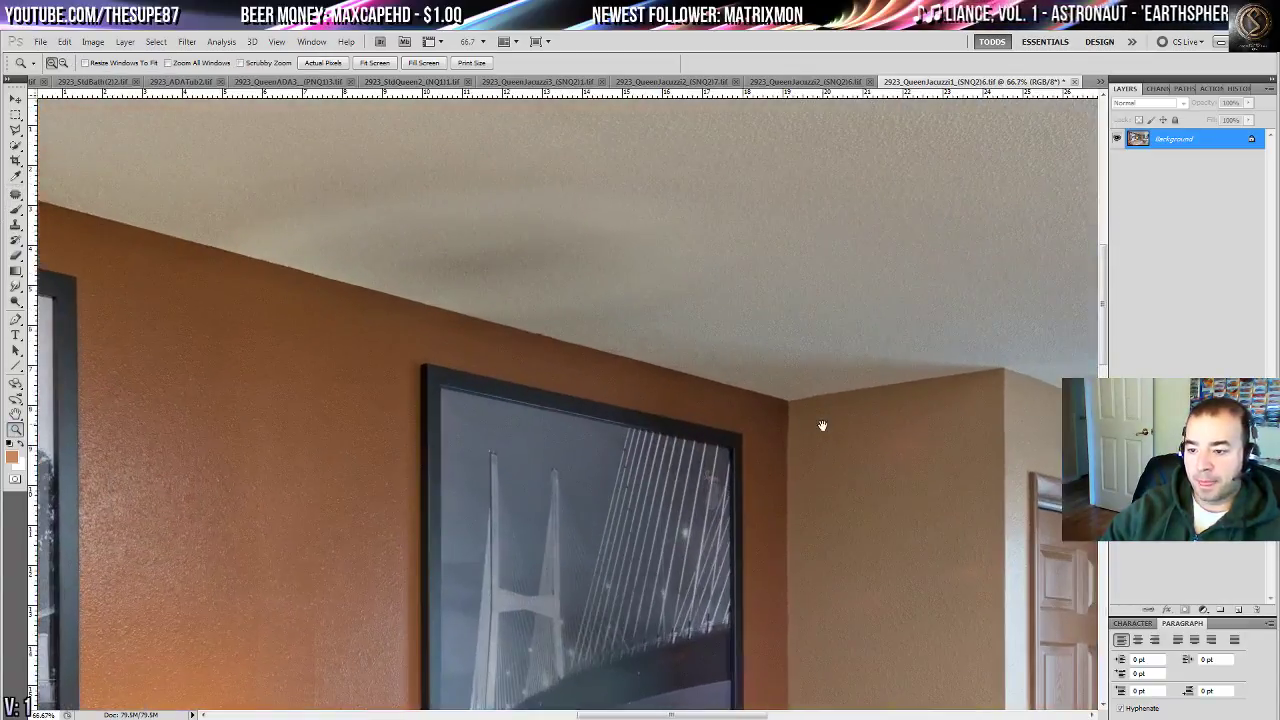
{"action": "left_click", "coordinate": [819, 432]}
{"action": "key", "text": "l"}
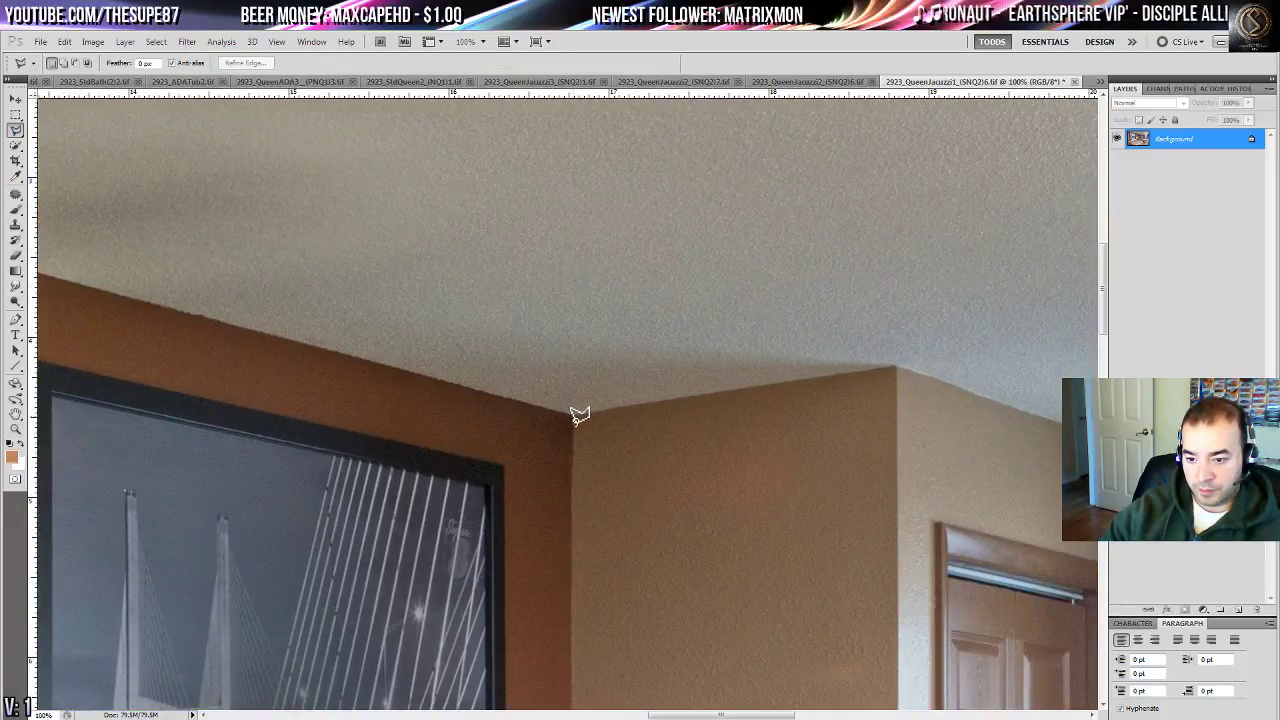
{"action": "left_click_drag", "start_coordinate": [424, 345], "coordinate": [880, 440]}
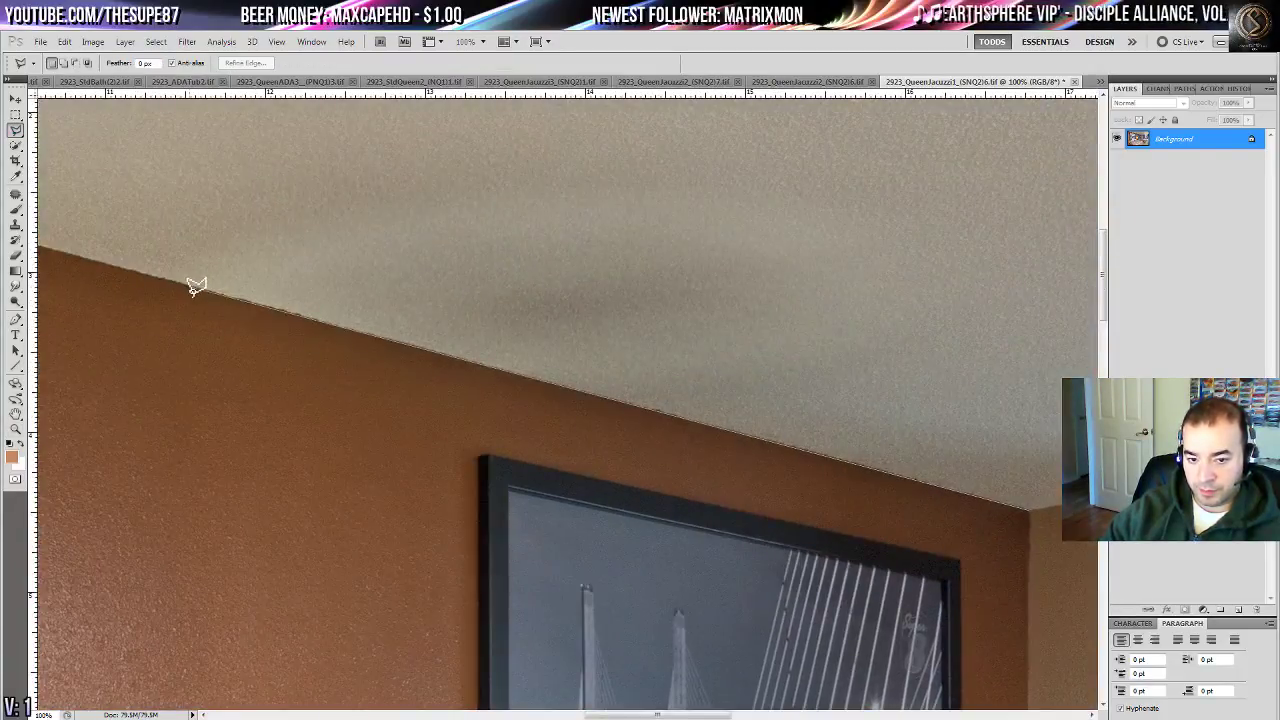
{"action": "left_click_drag", "start_coordinate": [114, 280], "coordinate": [907, 515]}
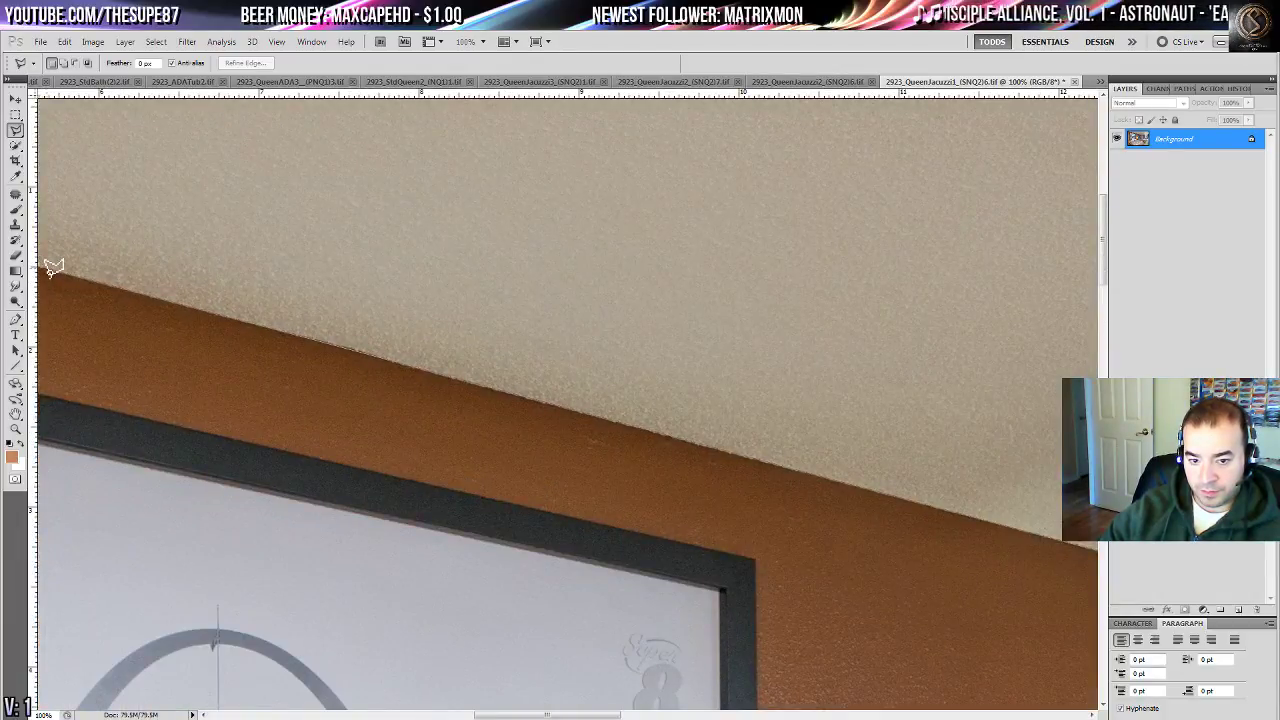
{"action": "left_click", "coordinate": [53, 268]}
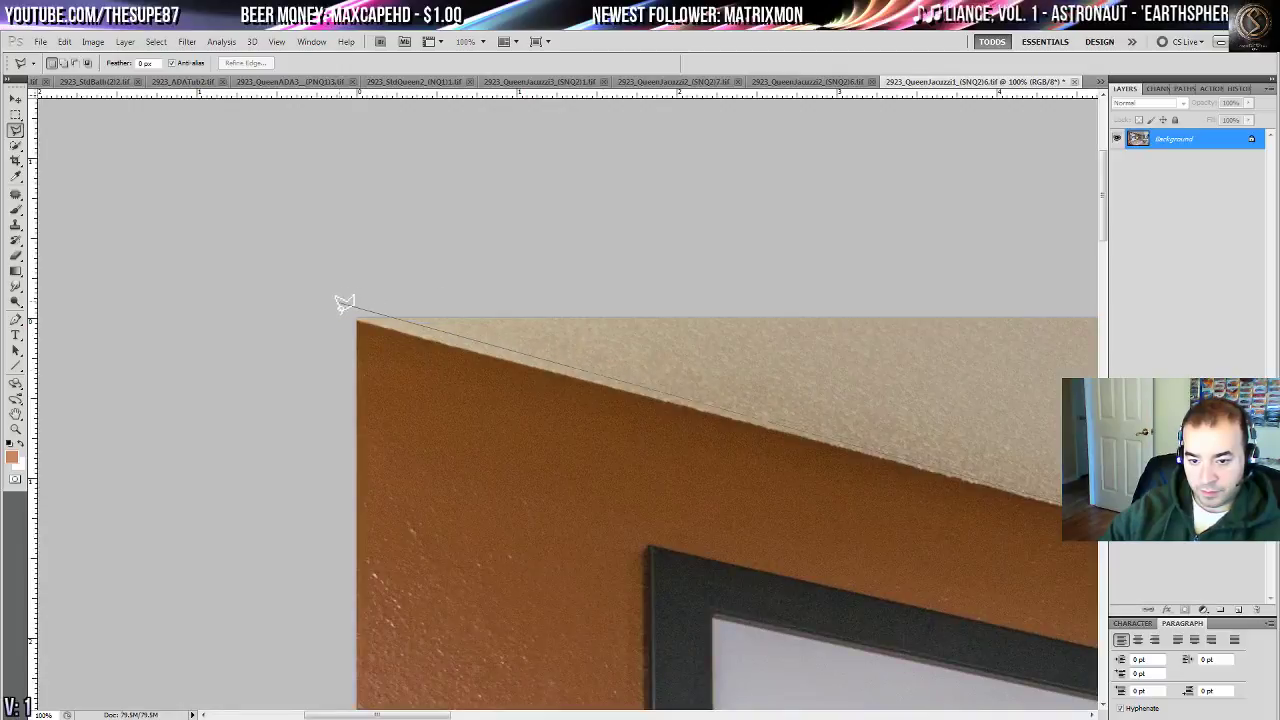
{"action": "left_click", "coordinate": [334, 315]}
- Continue the ceiling outline just outside the photo's top edge and down past its right edge toward the curtains
{"action": "left_click", "coordinate": [514, 289]}
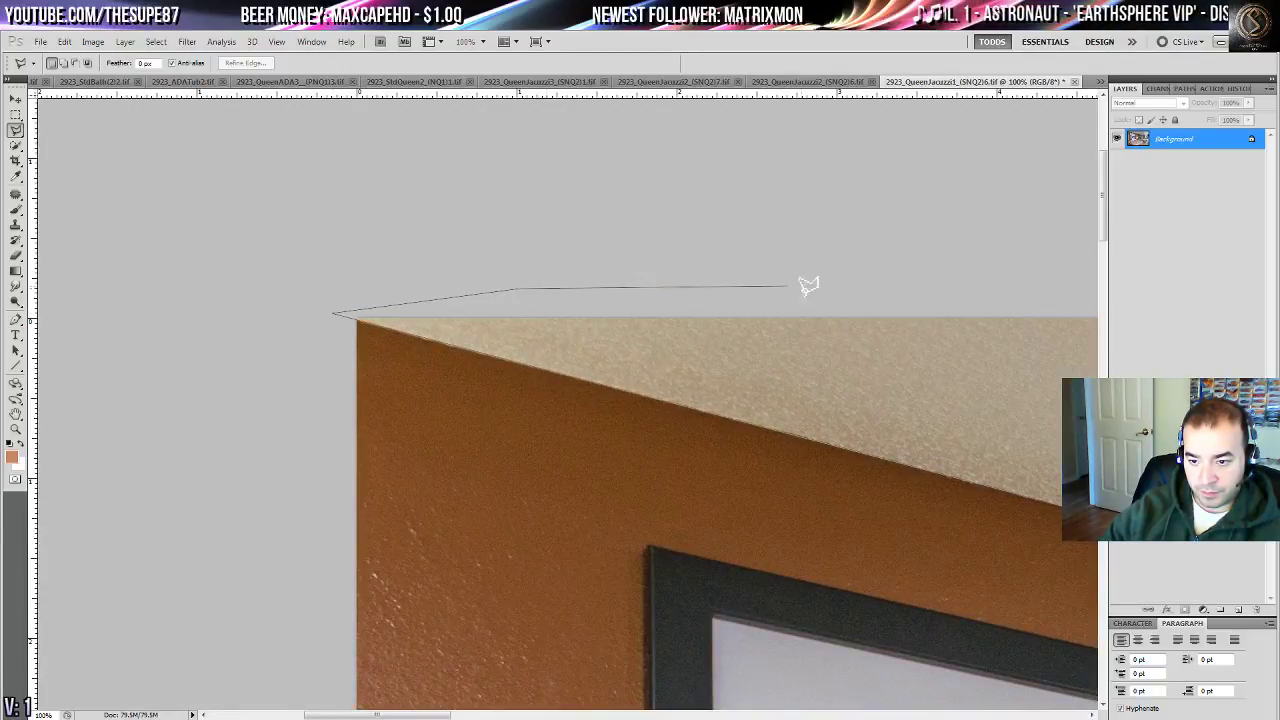
{"action": "left_click_drag", "start_coordinate": [1020, 279], "coordinate": [70, 257]}
{"action": "left_click", "coordinate": [838, 243]}
{"action": "mouse_move", "coordinate": [962, 252]}
{"action": "left_mouse_down"}
{"action": "mouse_move", "coordinate": [60, 233]}
{"action": "mouse_move", "coordinate": [272, 216]}
{"action": "mouse_move", "coordinate": [45, 211]}
{"action": "left_mouse_up"}
{"action": "left_click", "coordinate": [898, 226]}
{"action": "left_click", "coordinate": [308, 224]}
{"action": "left_click_drag", "start_coordinate": [340, 700], "coordinate": [484, 488]}
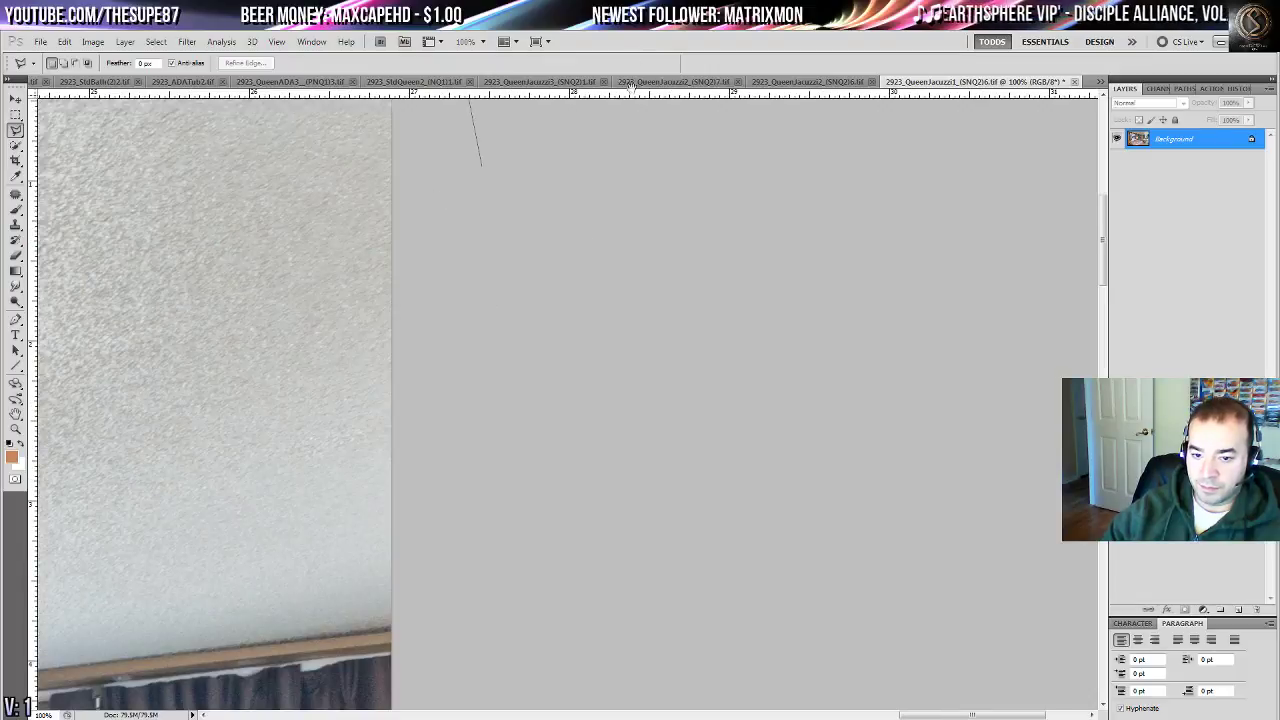
{"action": "left_click", "coordinate": [397, 622]}
{"action": "left_click_drag", "start_coordinate": [405, 698], "coordinate": [983, 214]}
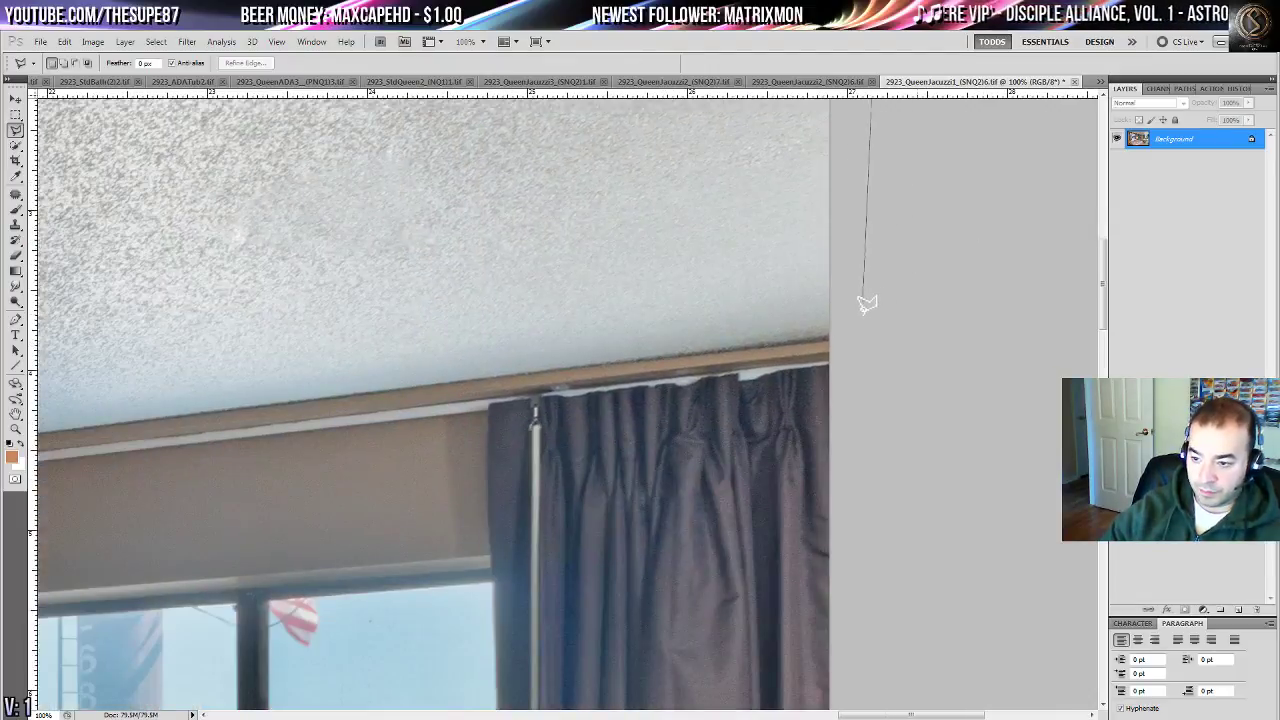
- Close the ceiling selection along the trim above the curtains and the top edges of the tan walls
{"action": "left_click", "coordinate": [834, 340]}
{"action": "left_click_drag", "start_coordinate": [211, 406], "coordinate": [940, 289]}
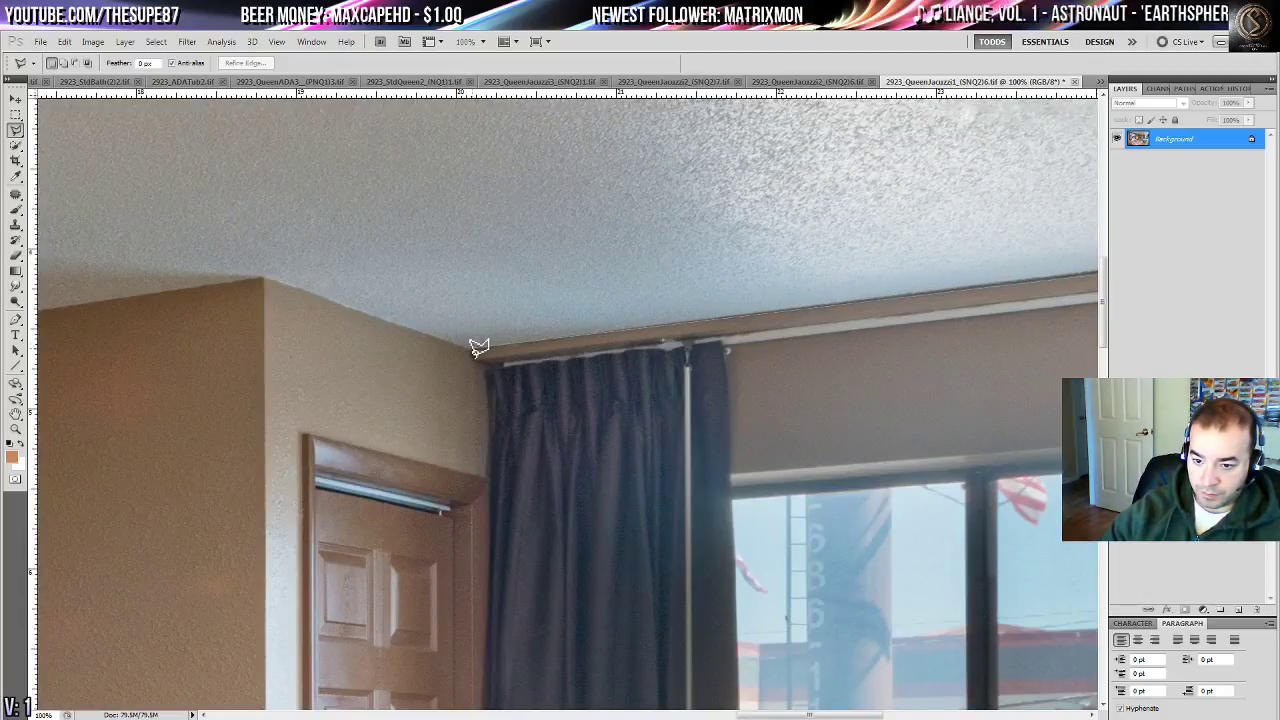
{"action": "left_click", "coordinate": [476, 348]}
{"action": "left_click_drag", "start_coordinate": [158, 288], "coordinate": [965, 213]}
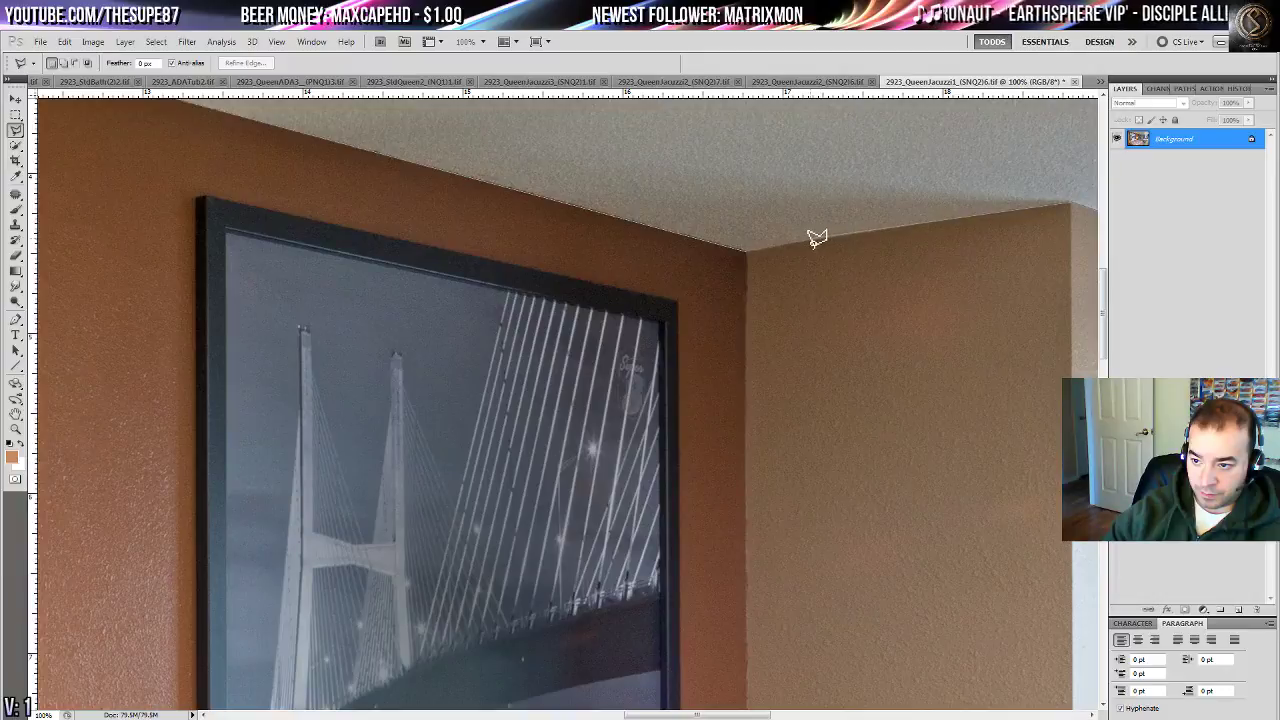
{"action": "double_click", "coordinate": [817, 240]}
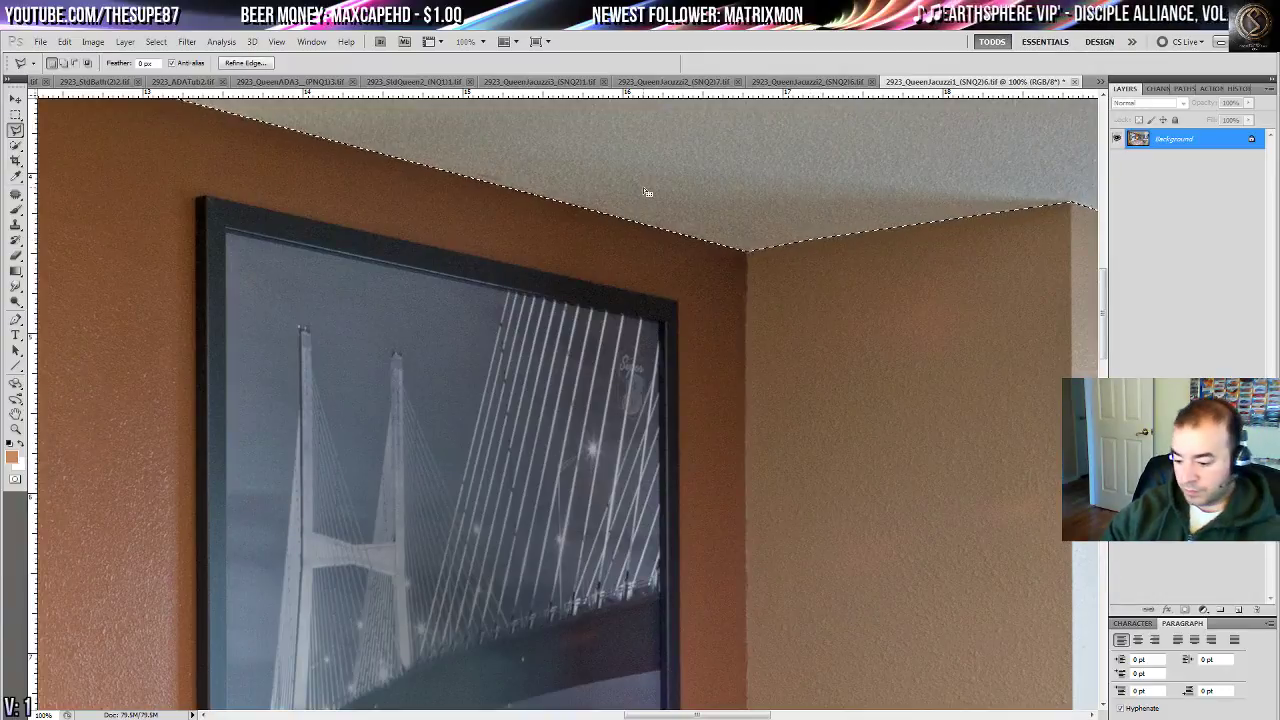
- Fill the ceiling selection with white on a new layer and clear the selection
{"action": "key", "text": "ctrl+0"}
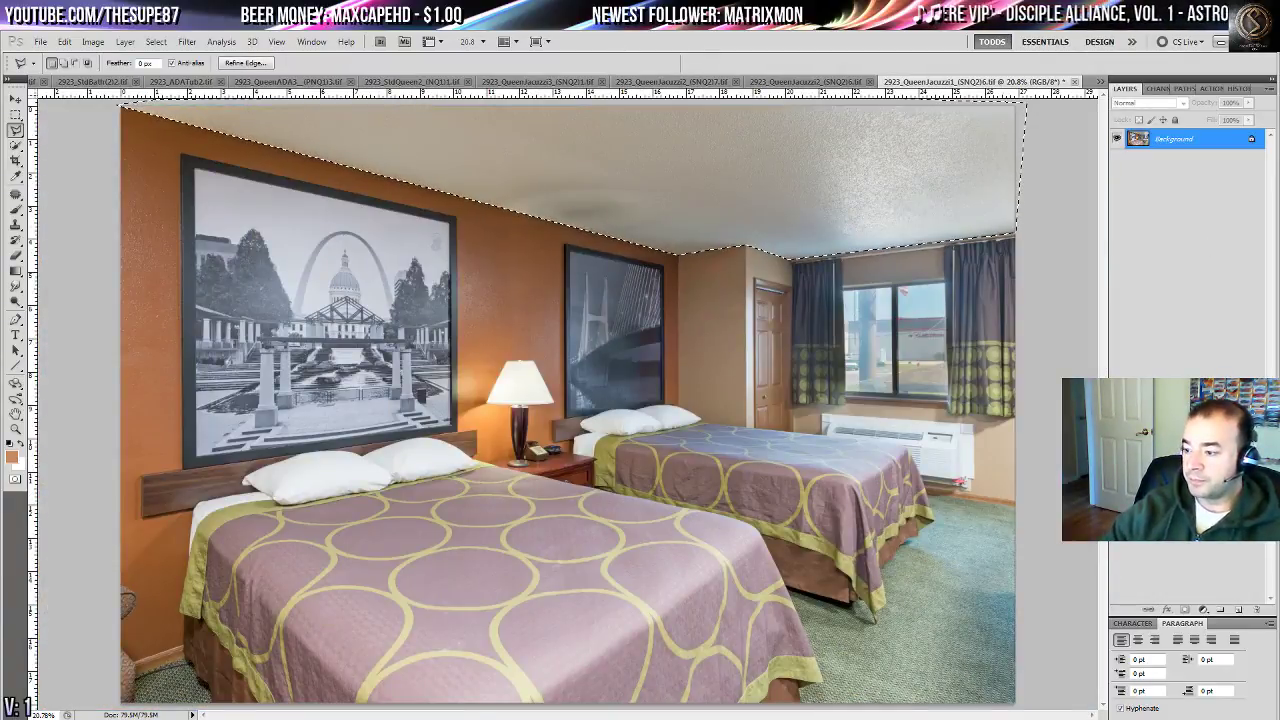
{"action": "left_click", "coordinate": [1238, 609]}
{"action": "key", "text": "ctrl+BackSpace"}
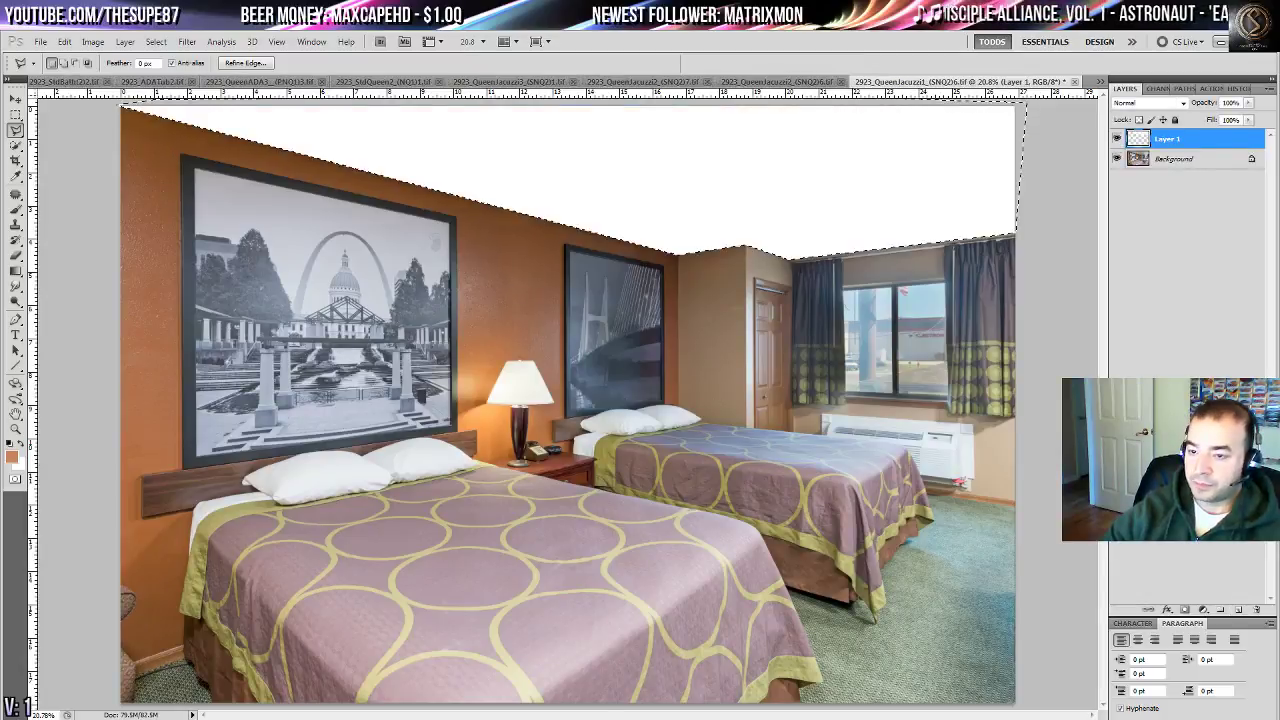
{"action": "key", "text": "ctrl+d"}
- Set the white ceiling layer's opacity to 52% and flatten the image
{"action": "left_click", "coordinate": [1248, 103]}
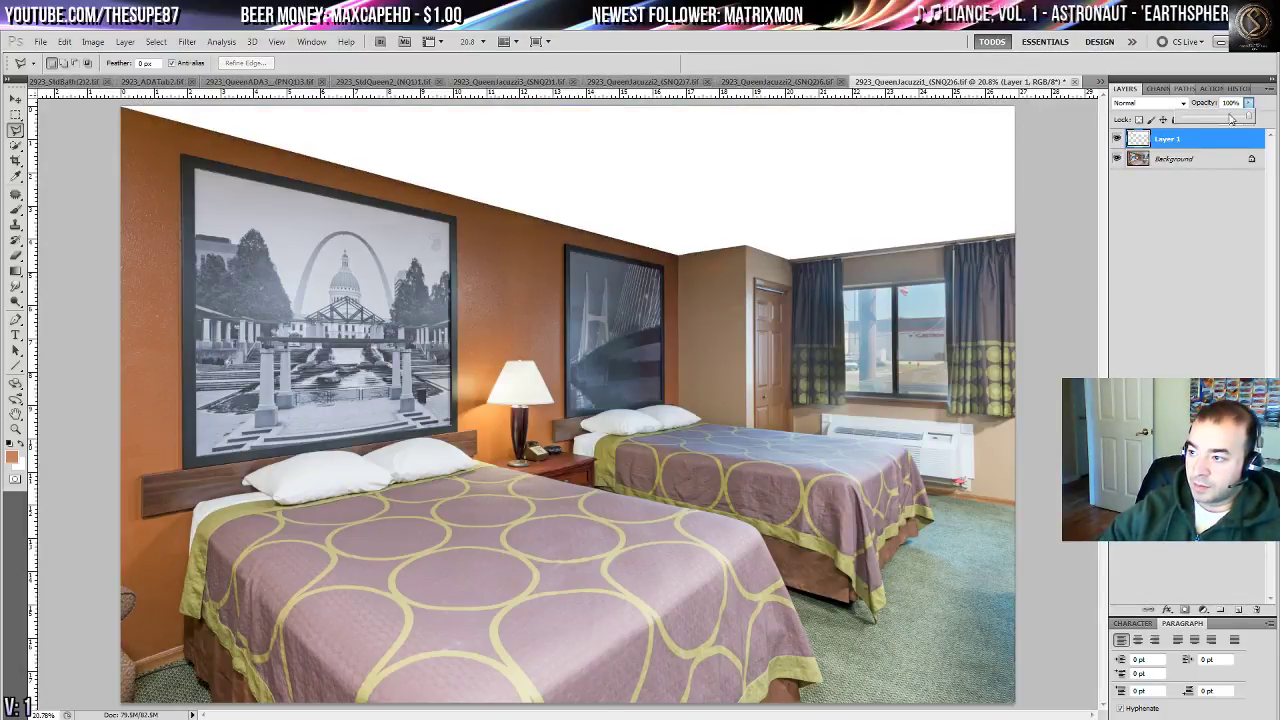
{"action": "left_click_drag", "start_coordinate": [1217, 124], "coordinate": [1221, 119]}
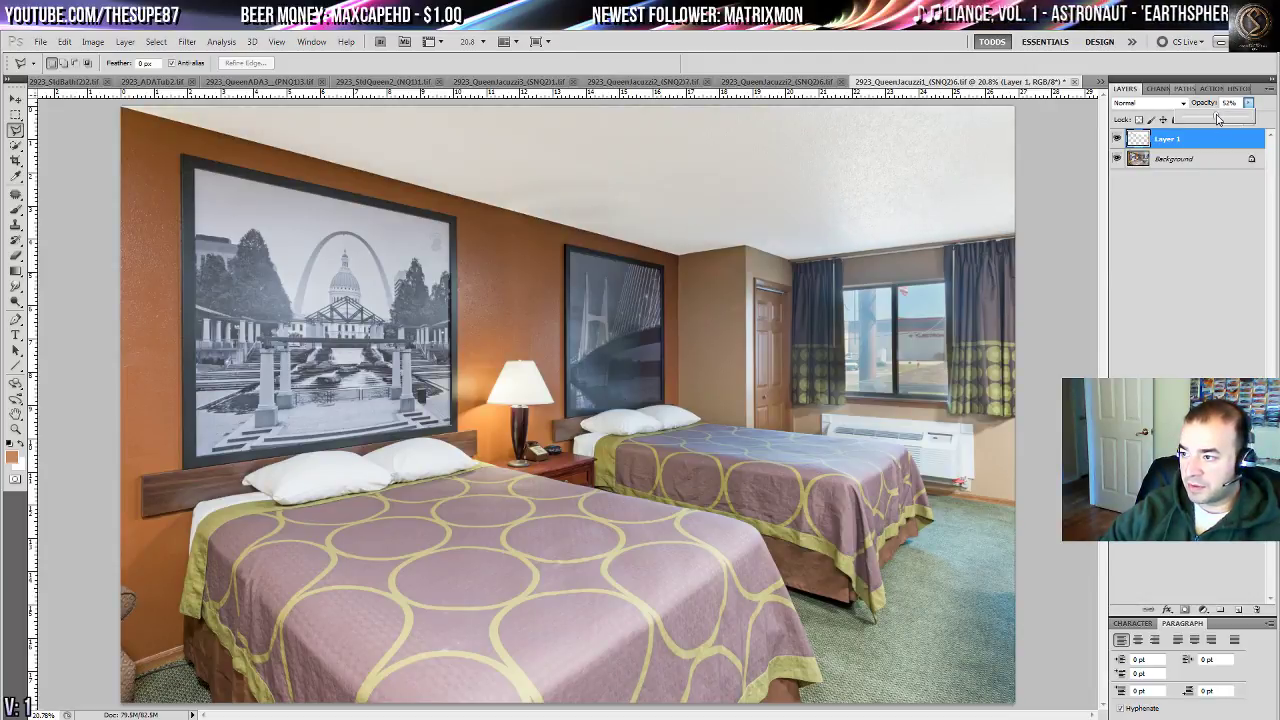
{"action": "left_click", "coordinate": [1208, 160]}
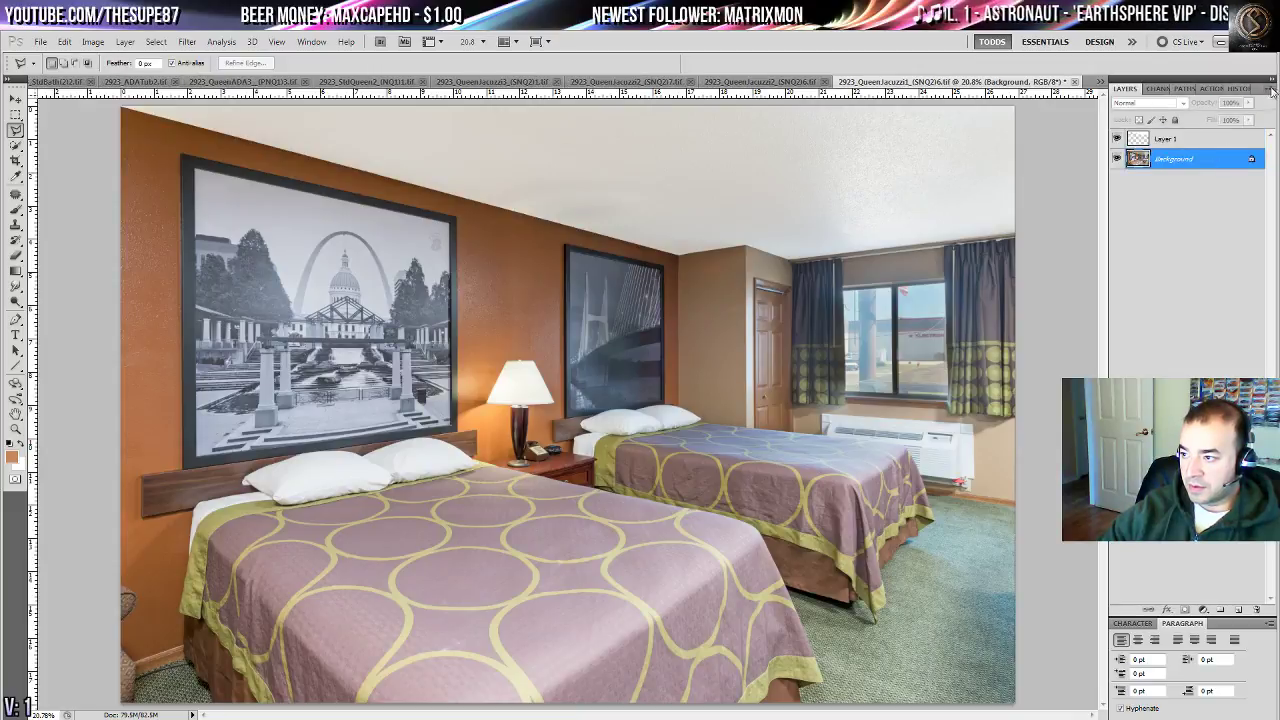
{"action": "left_click", "coordinate": [1271, 90]}
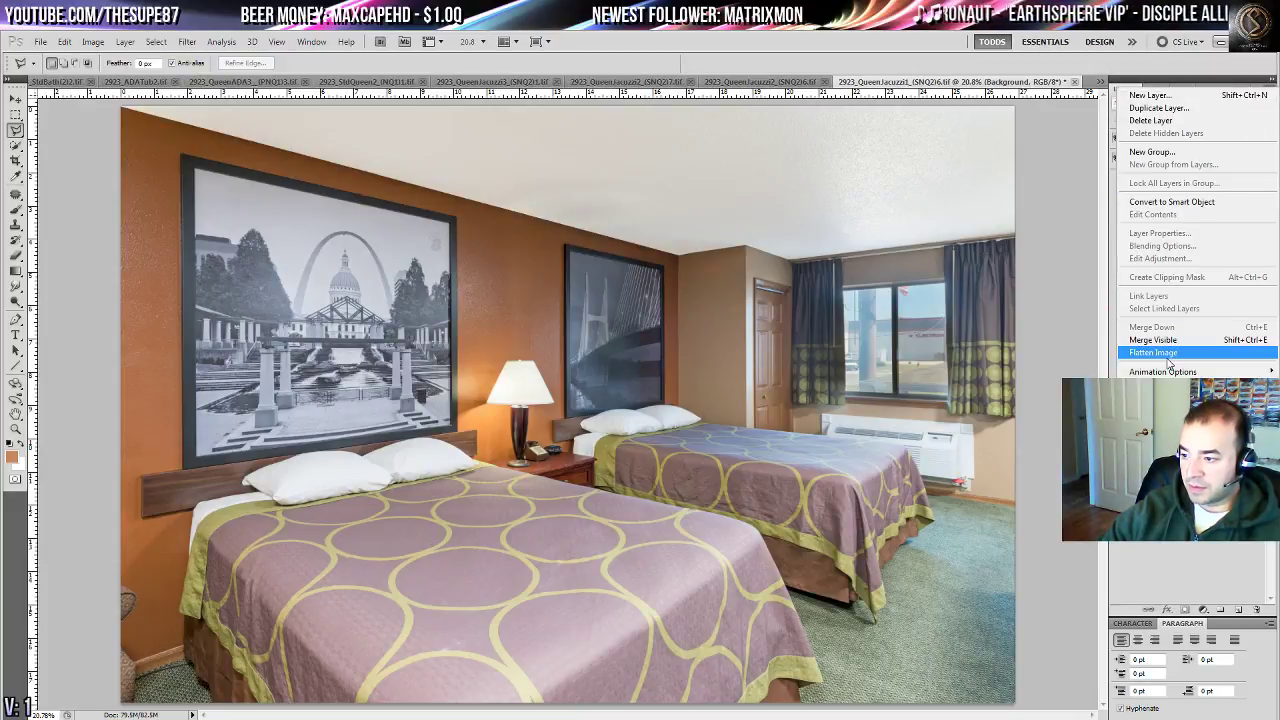
{"action": "left_click", "coordinate": [1168, 353]}
- Remove the black cable lying on the carpet between the chair and the near bed with the content-aware Spot Healing Brush
{"action": "left_click", "coordinate": [16, 302]}
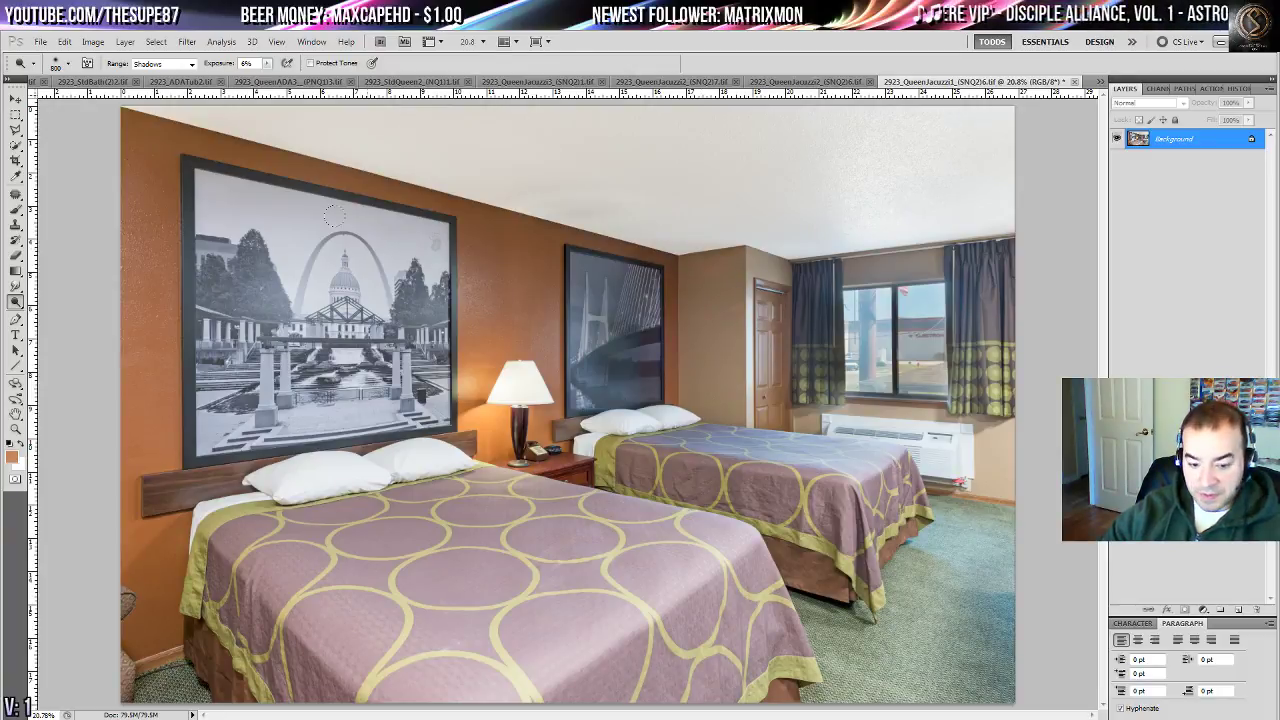
{"action": "left_click", "coordinate": [15, 430]}
{"action": "left_click", "coordinate": [160, 680]}
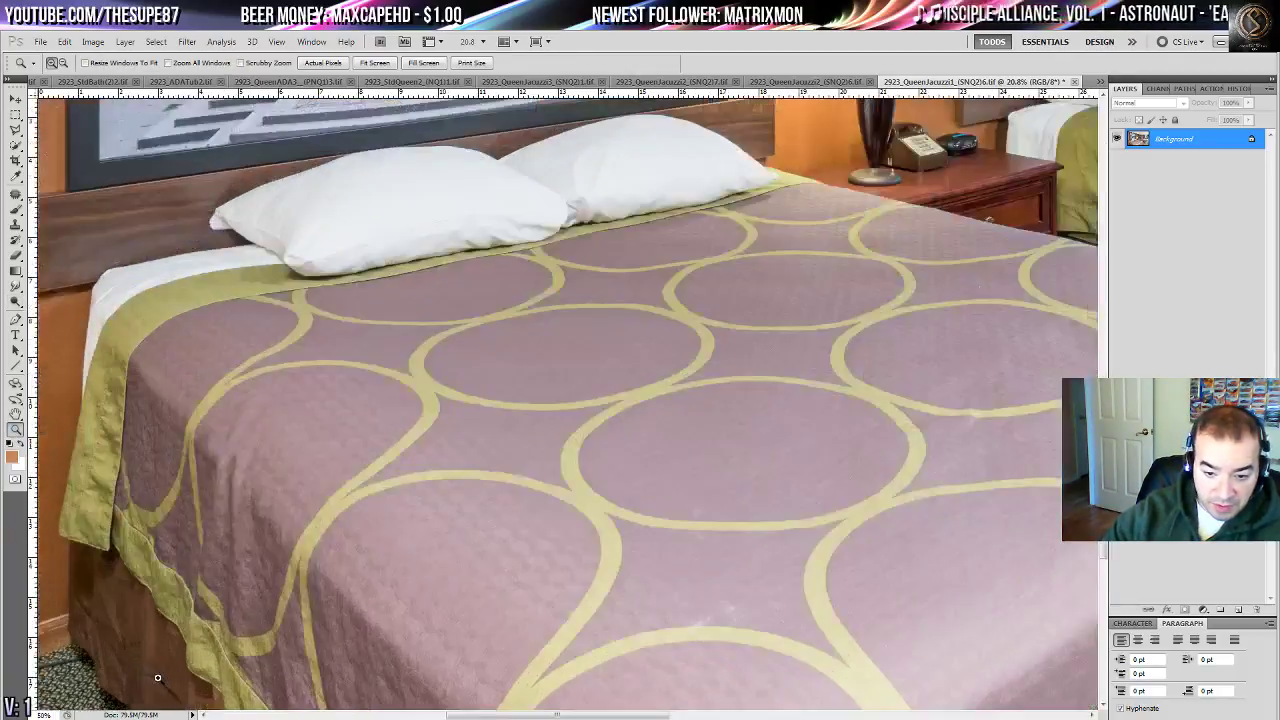
{"action": "left_click", "coordinate": [157, 678]}
{"action": "left_click", "coordinate": [569, 543]}
{"action": "left_click", "coordinate": [15, 195]}
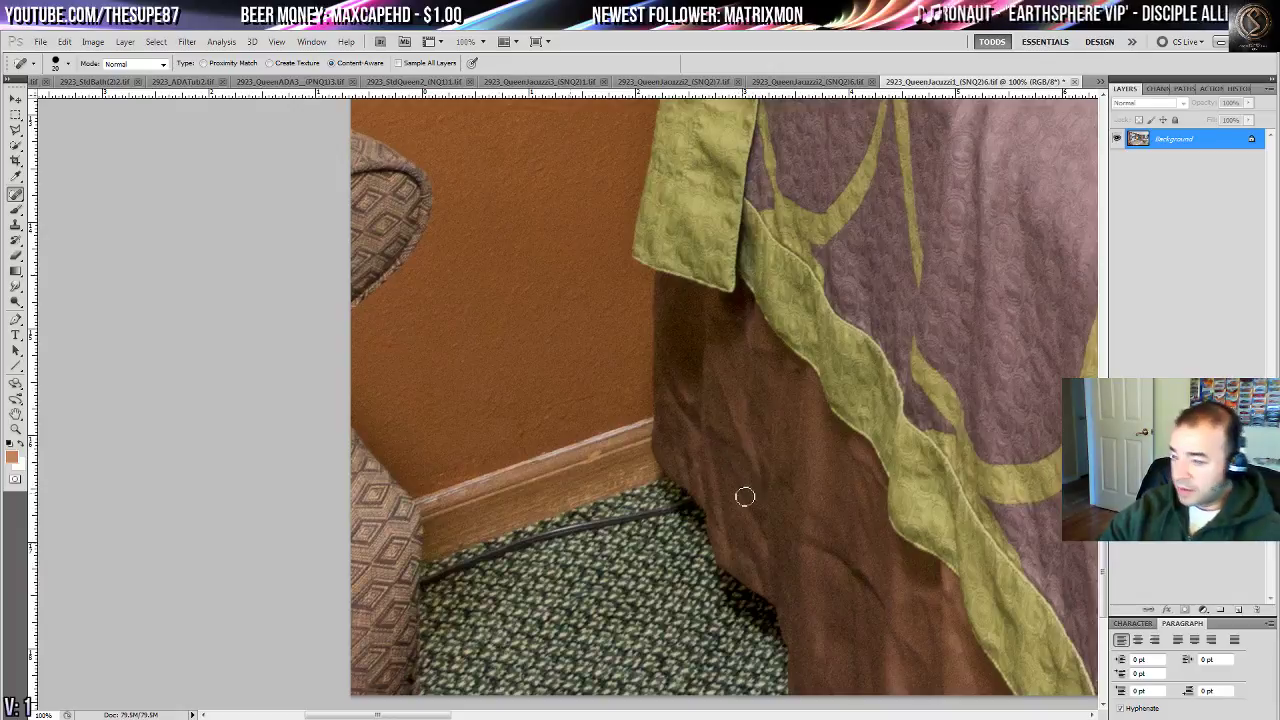
{"action": "mouse_move", "coordinate": [680, 508]}
{"action": "left_mouse_down"}
{"action": "mouse_move", "coordinate": [538, 541]}
{"action": "mouse_move", "coordinate": [418, 592]}
{"action": "left_mouse_up"}
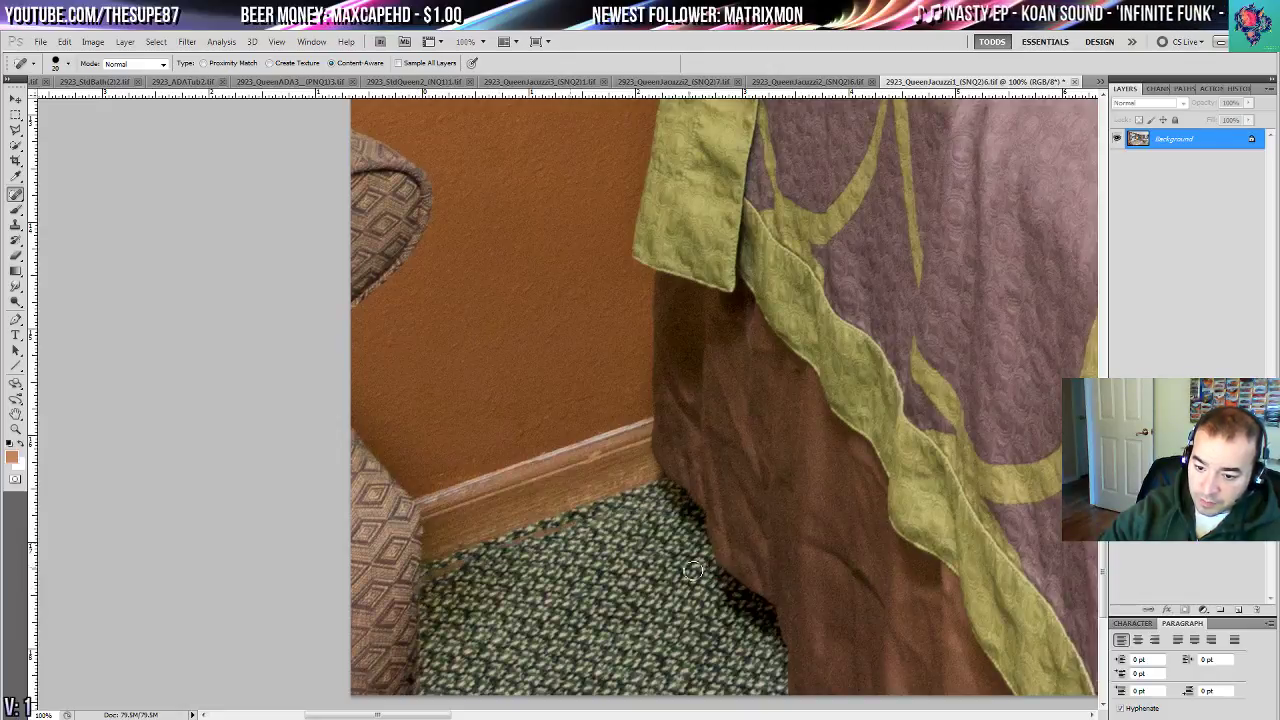
{"action": "left_click_drag", "start_coordinate": [580, 522], "coordinate": [505, 554]}
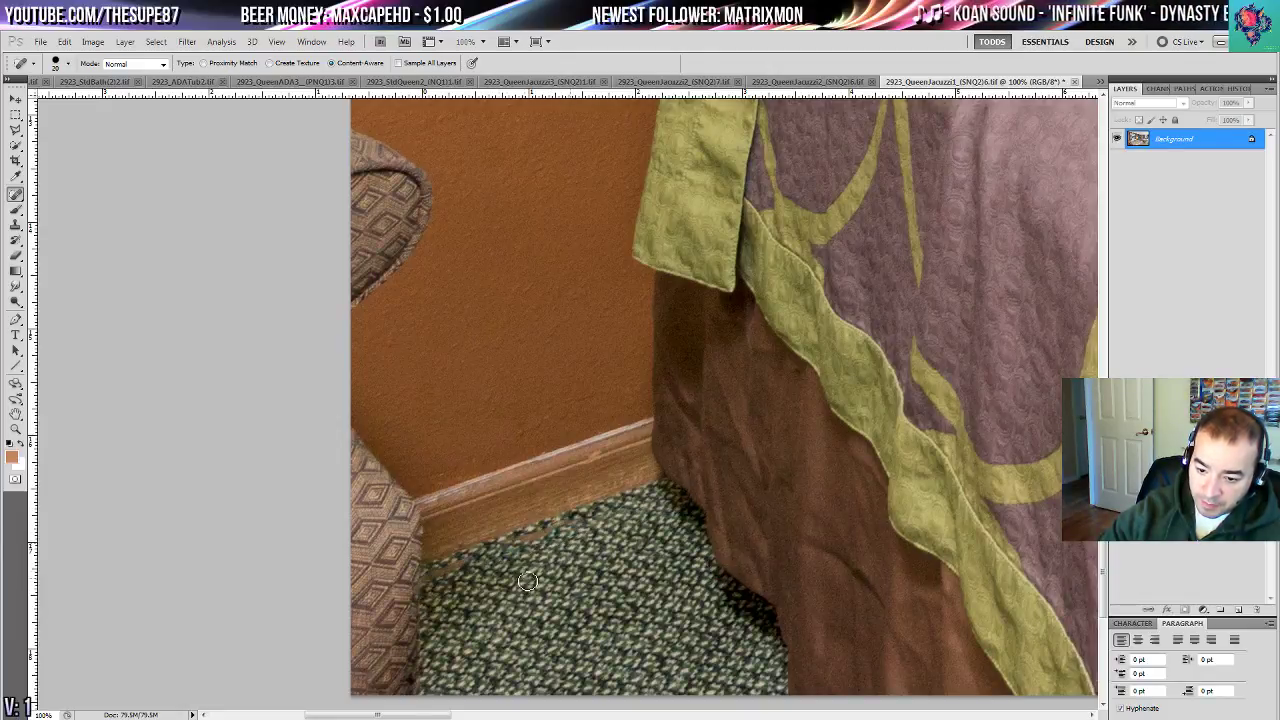
{"action": "left_click_drag", "start_coordinate": [564, 525], "coordinate": [505, 545]}
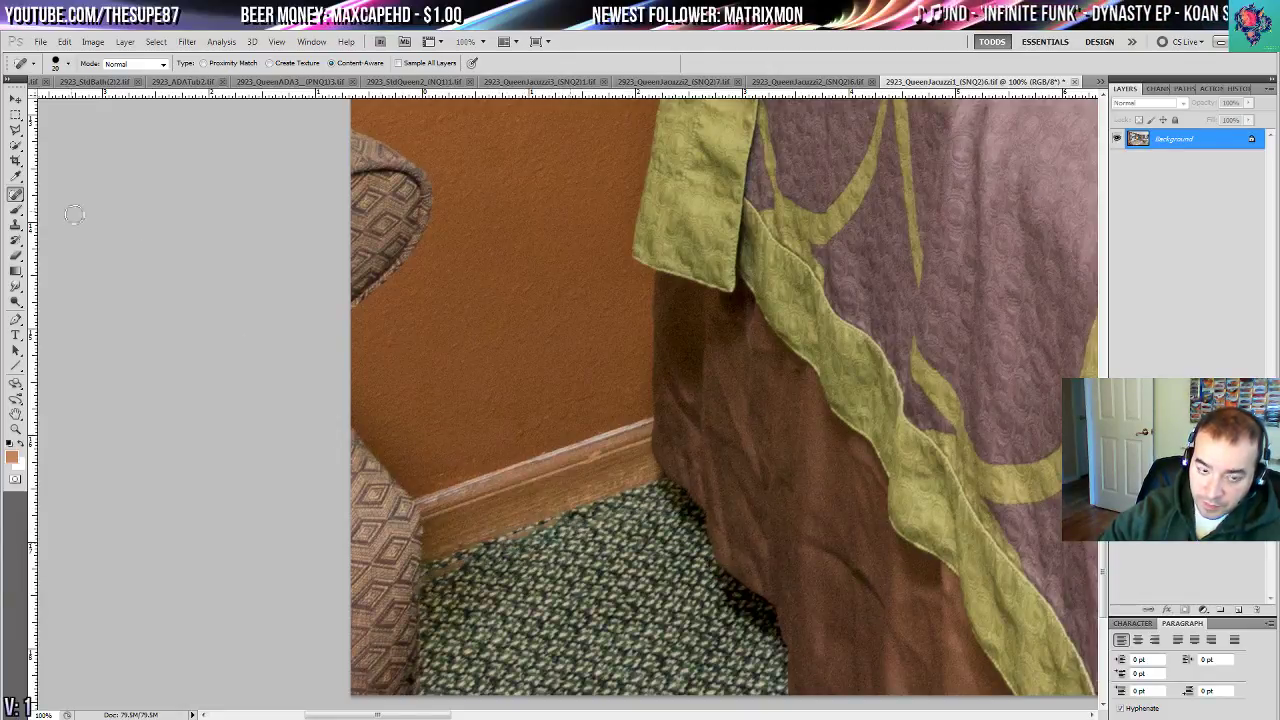
- Patch the leftover blemishes where the carpet meets the baseboard with clean carpet texture
{"action": "left_click", "coordinate": [28, 198]}
{"action": "left_click", "coordinate": [80, 221]}
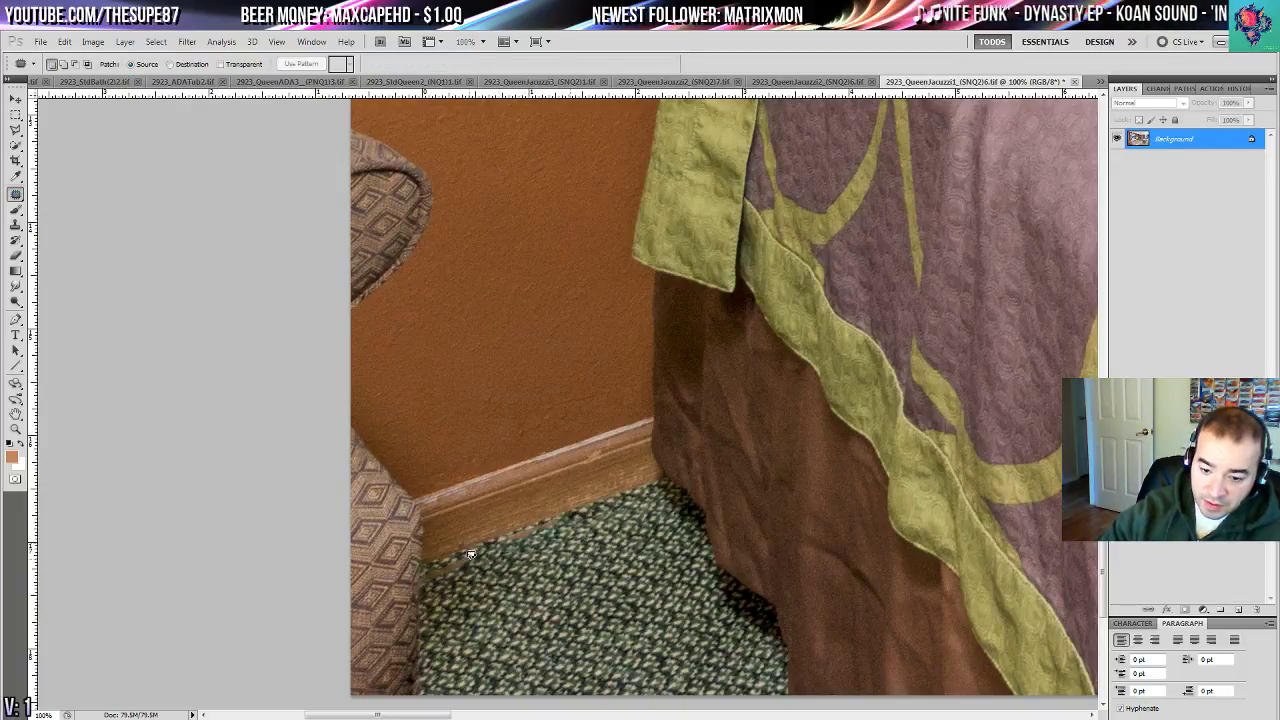
{"action": "mouse_move", "coordinate": [423, 578]}
{"action": "left_mouse_down"}
{"action": "mouse_move", "coordinate": [476, 560]}
{"action": "mouse_move", "coordinate": [464, 556]}
{"action": "left_mouse_up"}
{"action": "left_click_drag", "start_coordinate": [452, 570], "coordinate": [457, 592]}
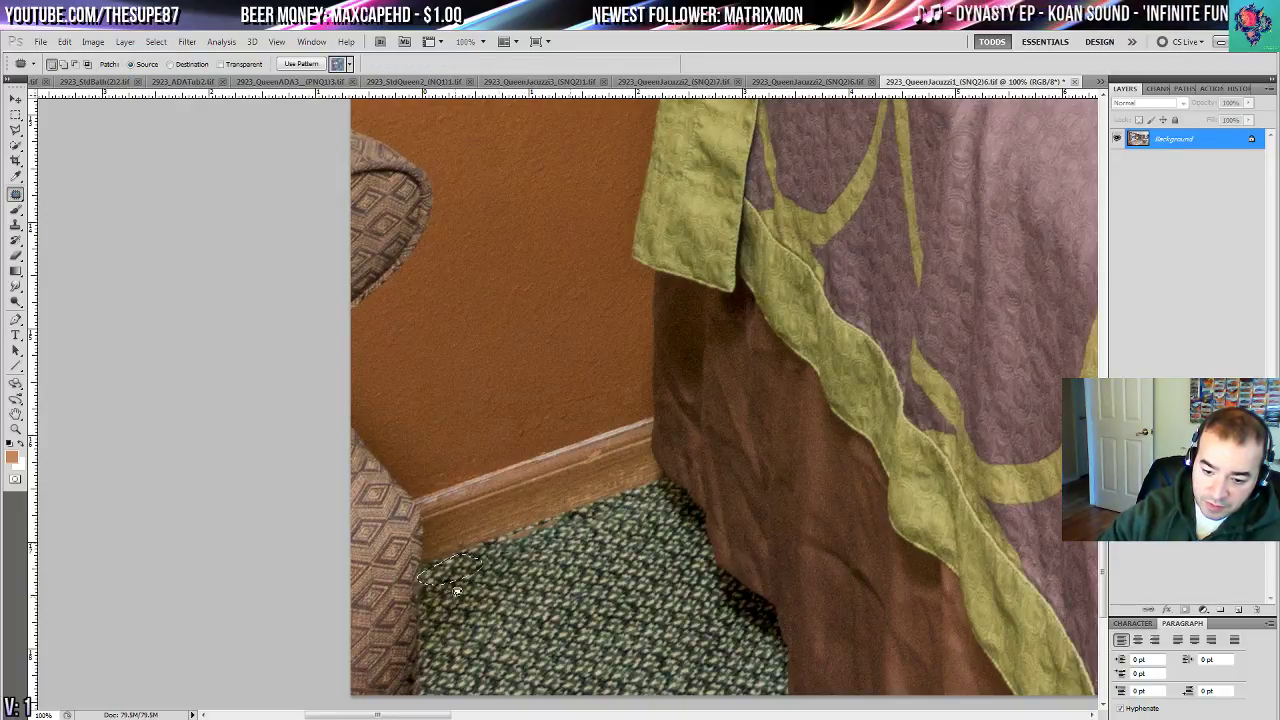
{"action": "key", "text": "ctrl+d"}
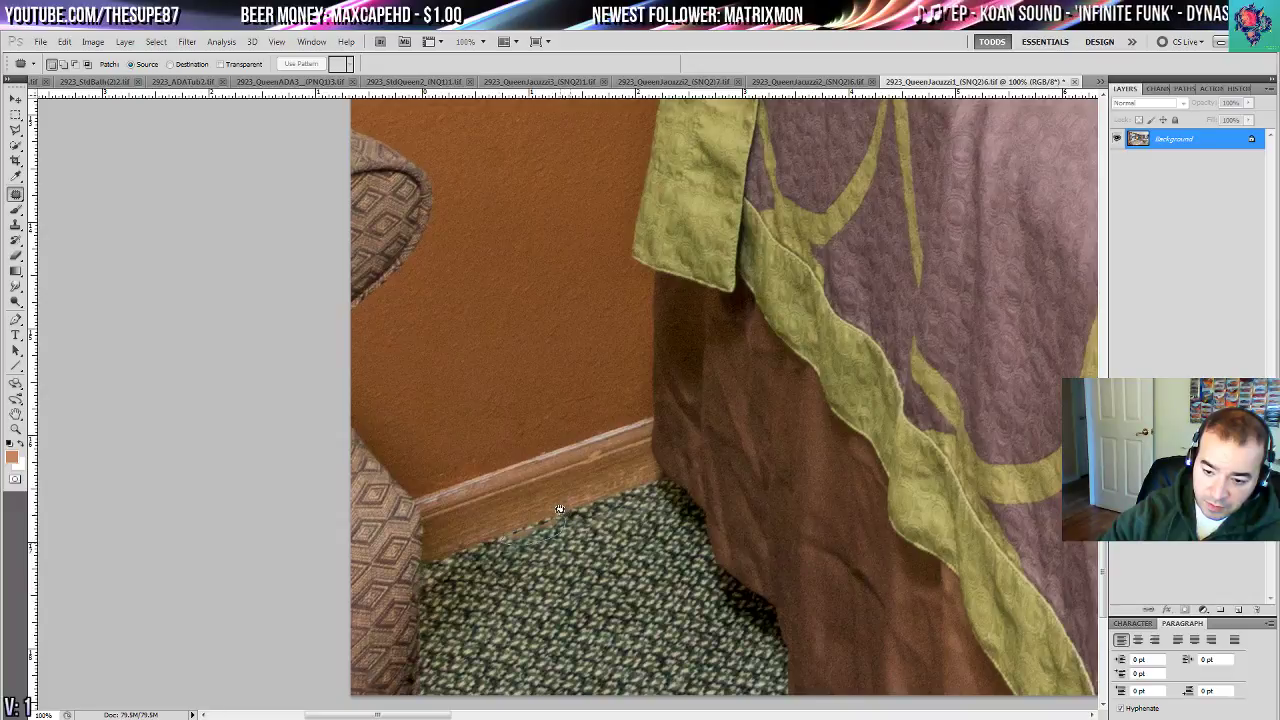
{"action": "left_click_drag", "start_coordinate": [543, 529], "coordinate": [556, 542]}
{"action": "key", "text": "ctrl+d"}
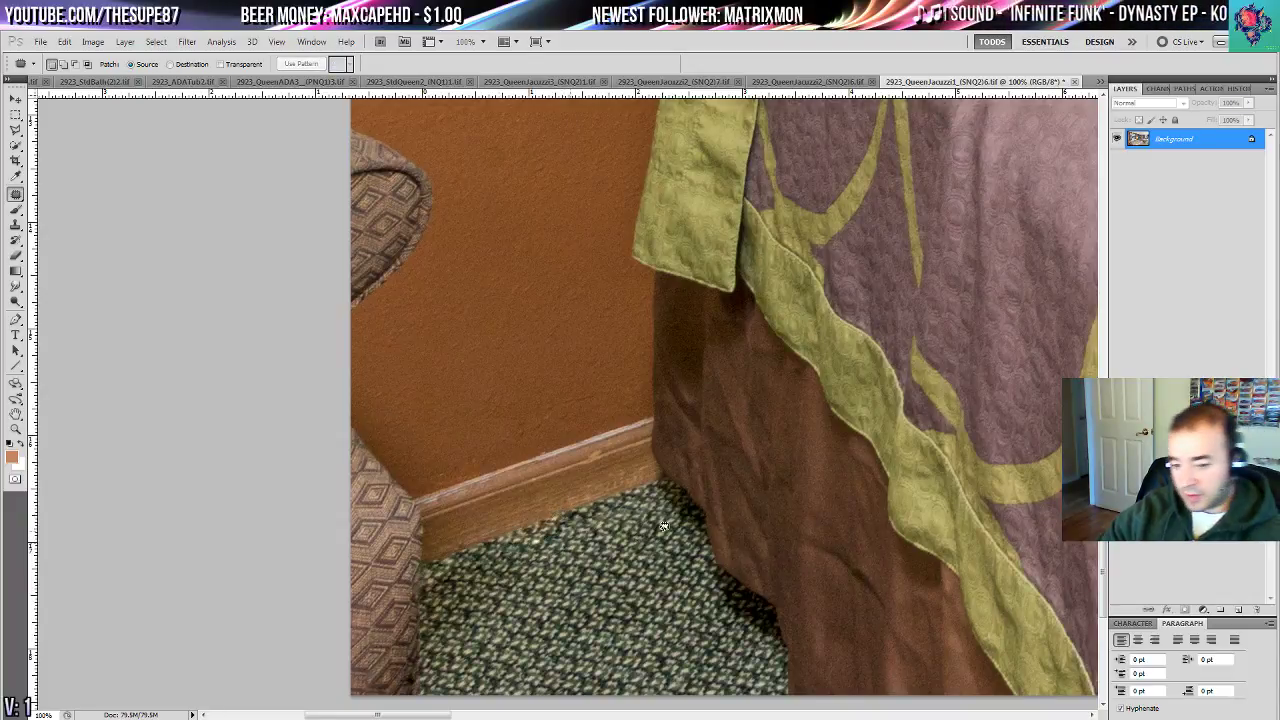
- Patch the creases in the near bed's brown skirt just below the green trim corner with smoother skirt fabric
{"action": "key", "text": "ctrl+0"}
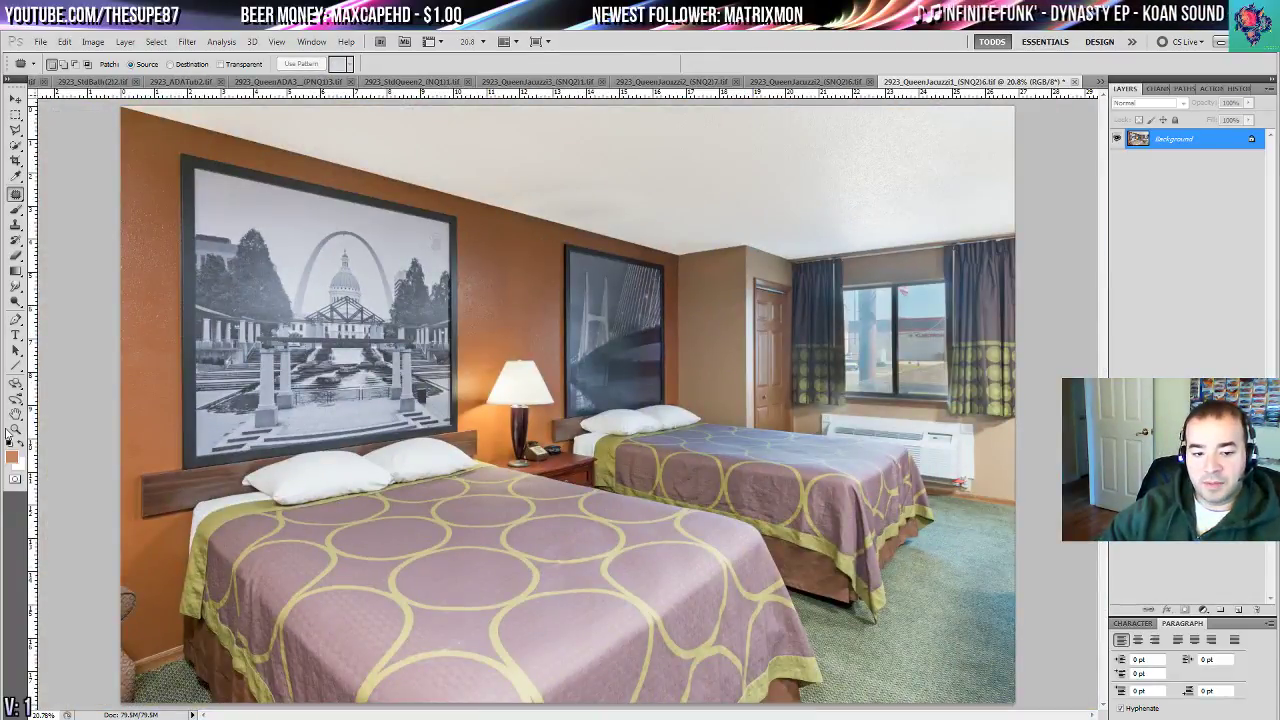
{"action": "left_click", "coordinate": [15, 429]}
{"action": "left_click_drag", "start_coordinate": [226, 678], "coordinate": [600, 415]}
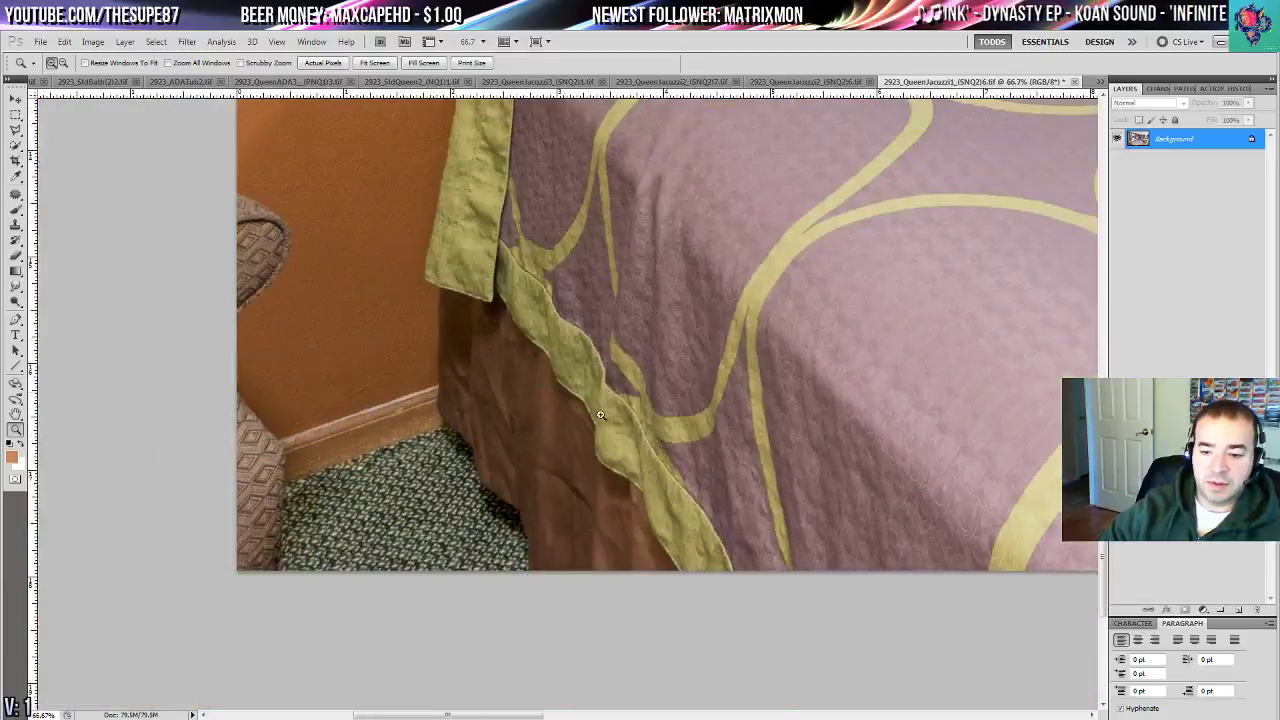
{"action": "left_click", "coordinate": [15, 193]}
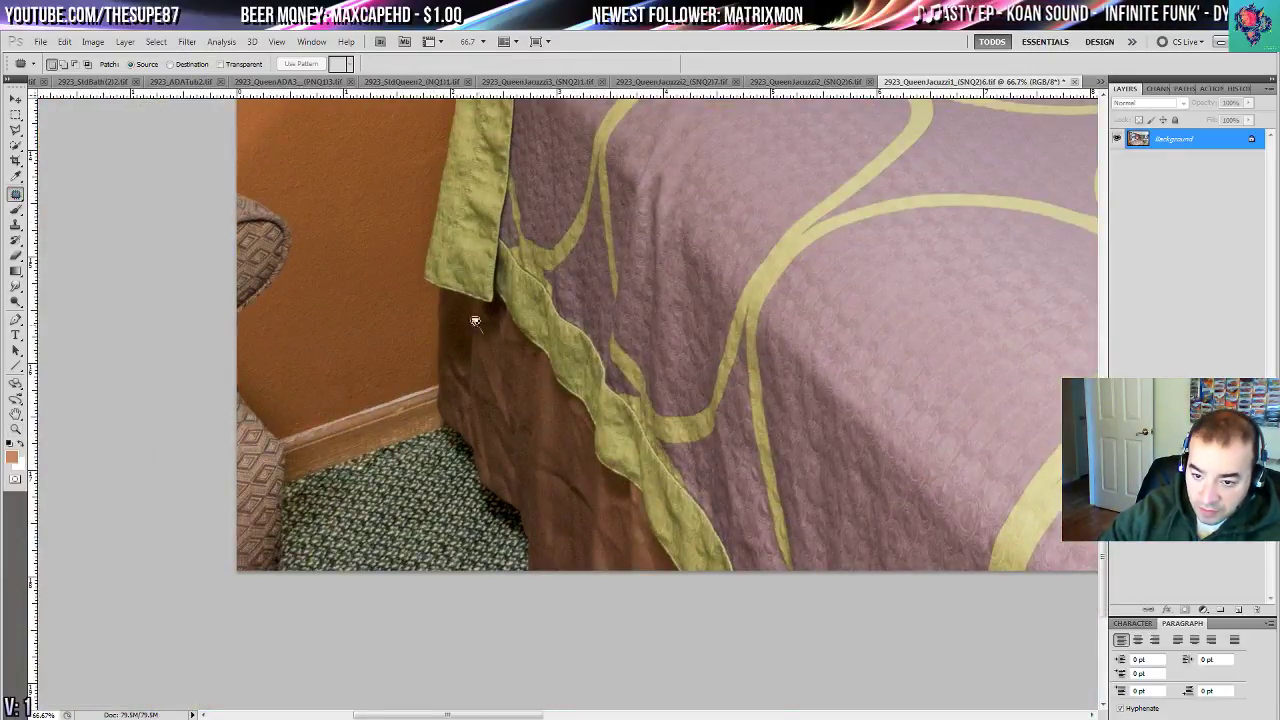
{"action": "mouse_move", "coordinate": [475, 321]}
{"action": "left_mouse_down"}
{"action": "mouse_move", "coordinate": [491, 336]}
{"action": "mouse_move", "coordinate": [482, 330]}
{"action": "left_mouse_up"}
{"action": "mouse_move", "coordinate": [488, 354]}
{"action": "left_mouse_down"}
{"action": "mouse_move", "coordinate": [540, 408]}
{"action": "mouse_move", "coordinate": [508, 357]}
{"action": "left_mouse_up"}
{"action": "key", "text": "ctrl+d"}
{"action": "left_click_drag", "start_coordinate": [512, 372], "coordinate": [548, 414]}
{"action": "key", "text": "ctrl+d"}
{"action": "mouse_move", "coordinate": [488, 357]}
{"action": "left_mouse_down"}
{"action": "mouse_move", "coordinate": [531, 397]}
{"action": "mouse_move", "coordinate": [500, 362]}
{"action": "mouse_move", "coordinate": [525, 370]}
{"action": "mouse_move", "coordinate": [496, 385]}
{"action": "mouse_move", "coordinate": [538, 396]}
{"action": "mouse_move", "coordinate": [470, 342]}
{"action": "left_mouse_up"}
{"action": "key", "text": "ctrl+d"}
- Patch the wrinkles along the wall-side edge of the near bed's skirt, beside the baseboard, with clean fabric
{"action": "left_click_drag", "start_coordinate": [474, 378], "coordinate": [500, 395]}
{"action": "key", "text": "ctrl+d"}
{"action": "left_click_drag", "start_coordinate": [498, 450], "coordinate": [499, 408]}
{"action": "mouse_move", "coordinate": [486, 420]}
{"action": "left_mouse_down"}
{"action": "mouse_move", "coordinate": [477, 384]}
{"action": "mouse_move", "coordinate": [462, 386]}
{"action": "left_mouse_up"}
{"action": "key", "text": "ctrl+d"}
{"action": "mouse_move", "coordinate": [474, 420]}
{"action": "left_mouse_down"}
{"action": "mouse_move", "coordinate": [491, 373]}
{"action": "mouse_move", "coordinate": [530, 402]}
{"action": "left_mouse_up"}
{"action": "key", "text": "ctrl+d"}
{"action": "key", "text": "ctrl+d"}
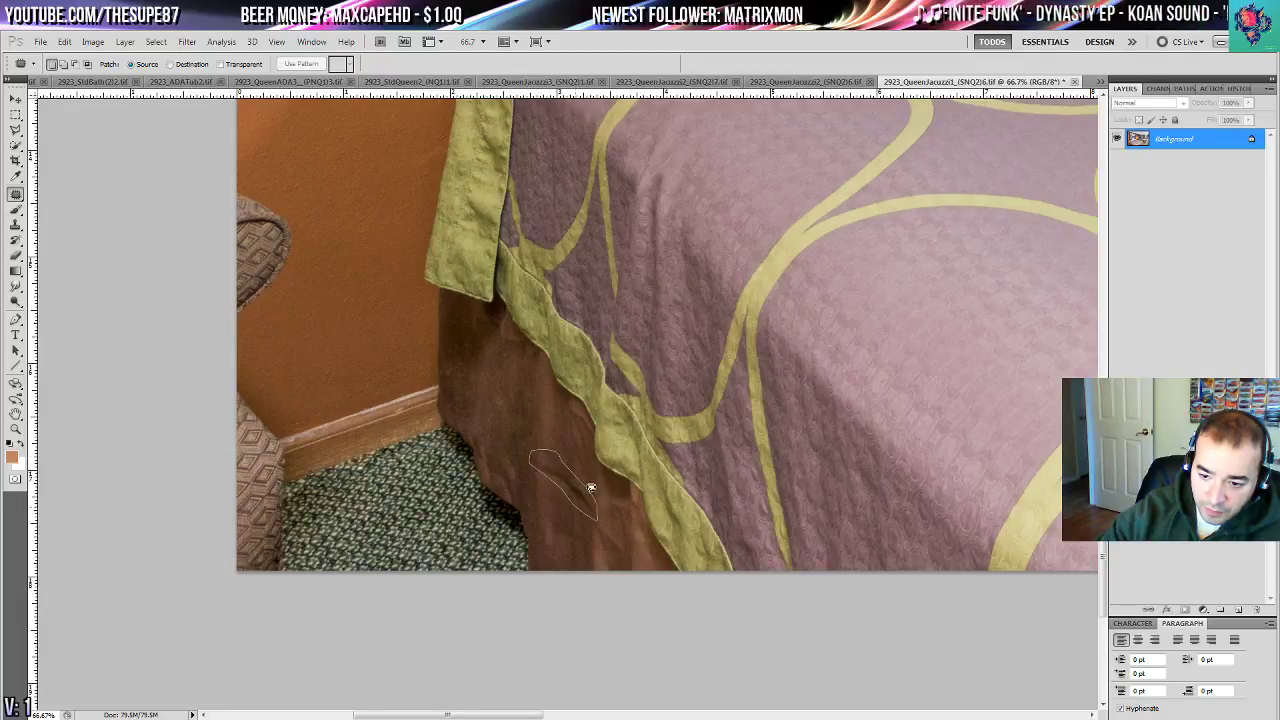
- Patch the diagonal folds in the lower middle of the near bed's skirt with smooth fabric from higher up
{"action": "mouse_move", "coordinate": [591, 487]}
{"action": "left_mouse_down"}
{"action": "mouse_move", "coordinate": [540, 460]}
{"action": "mouse_move", "coordinate": [540, 425]}
{"action": "left_mouse_up"}
{"action": "key", "text": "ctrl+d"}
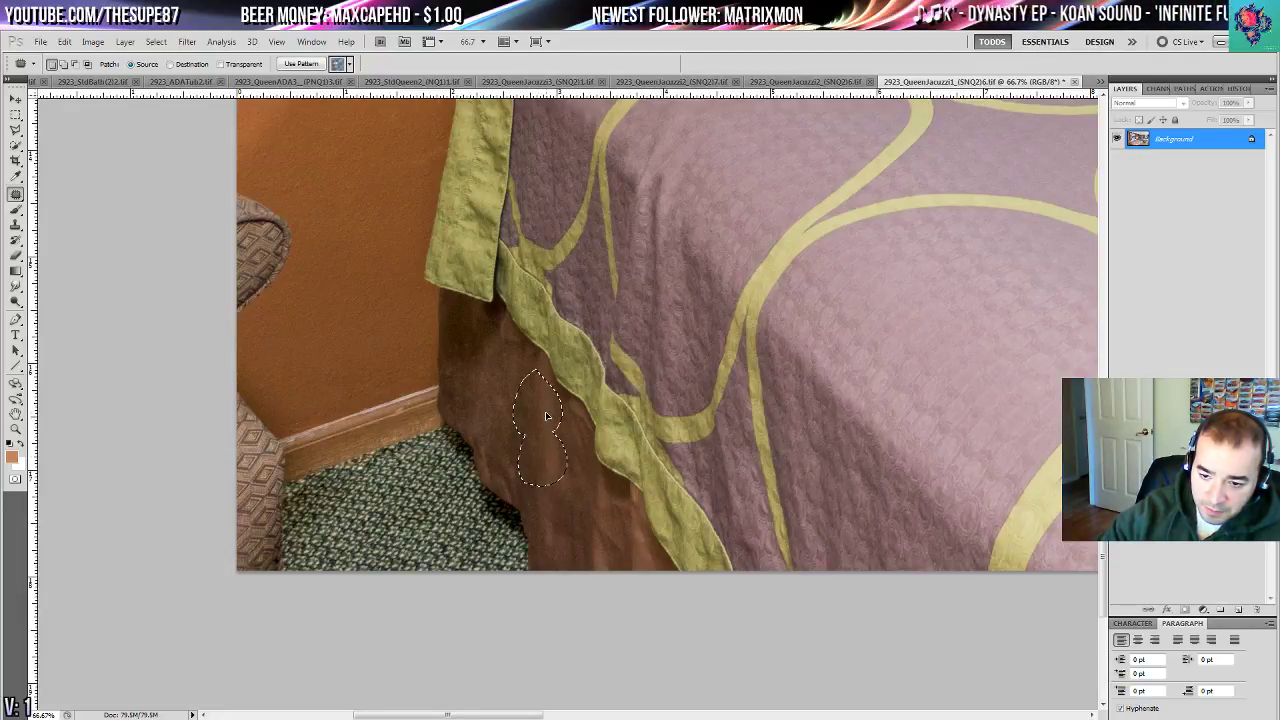
{"action": "key", "text": "ctrl+d"}
{"action": "left_click_drag", "start_coordinate": [561, 479], "coordinate": [505, 368]}
{"action": "key", "text": "ctrl+d"}
{"action": "key", "text": "ctrl+d"}
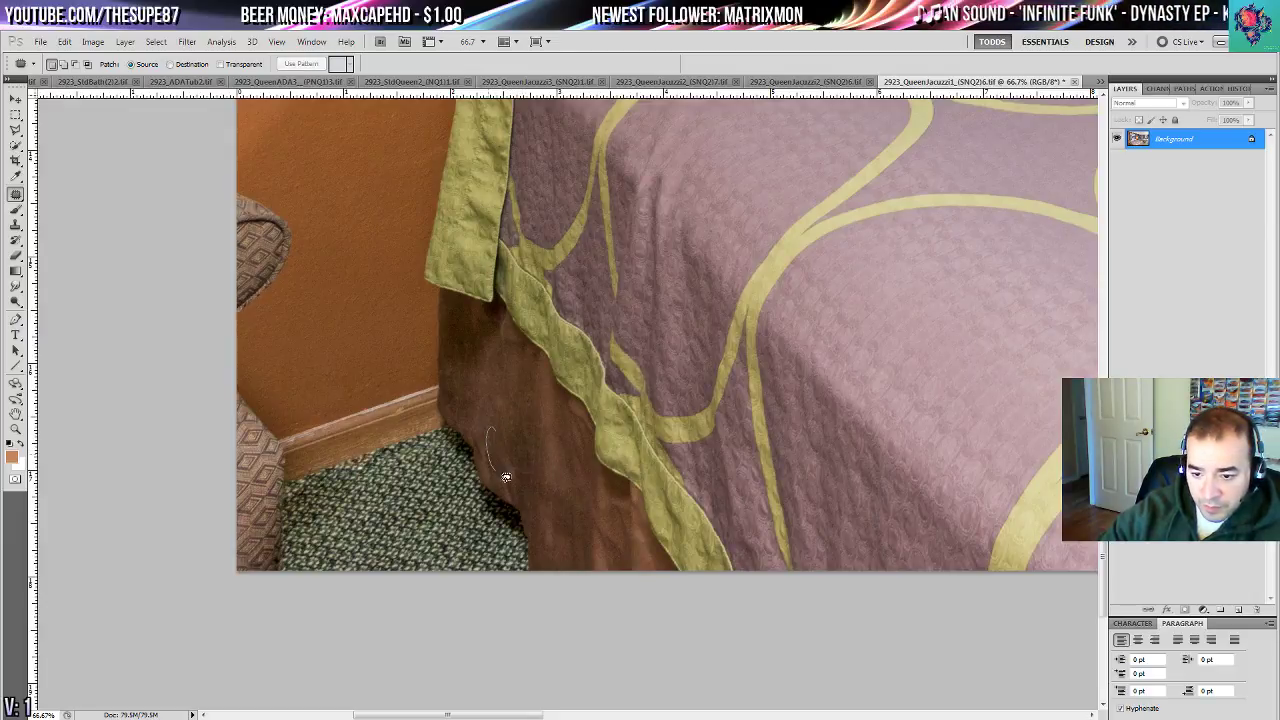
- Patch the last creases at the skirt's carpet edge and beside the wavy green trim with smooth skirt fabric
{"action": "left_click_drag", "start_coordinate": [506, 477], "coordinate": [508, 423]}
{"action": "key", "text": "ctrl+d"}
{"action": "mouse_move", "coordinate": [605, 496]}
{"action": "left_mouse_down"}
{"action": "mouse_move", "coordinate": [534, 425]}
{"action": "mouse_move", "coordinate": [566, 436]}
{"action": "mouse_move", "coordinate": [489, 380]}
{"action": "mouse_move", "coordinate": [520, 405]}
{"action": "left_mouse_up"}
{"action": "key", "text": "ctrl+d"}
{"action": "left_click_drag", "start_coordinate": [547, 422], "coordinate": [498, 376]}
{"action": "key", "text": "ctrl+d"}
{"action": "left_click_drag", "start_coordinate": [448, 337], "coordinate": [357, 424]}
{"action": "left_click_drag", "start_coordinate": [352, 426], "coordinate": [355, 388]}
{"action": "key", "text": "ctrl+d"}
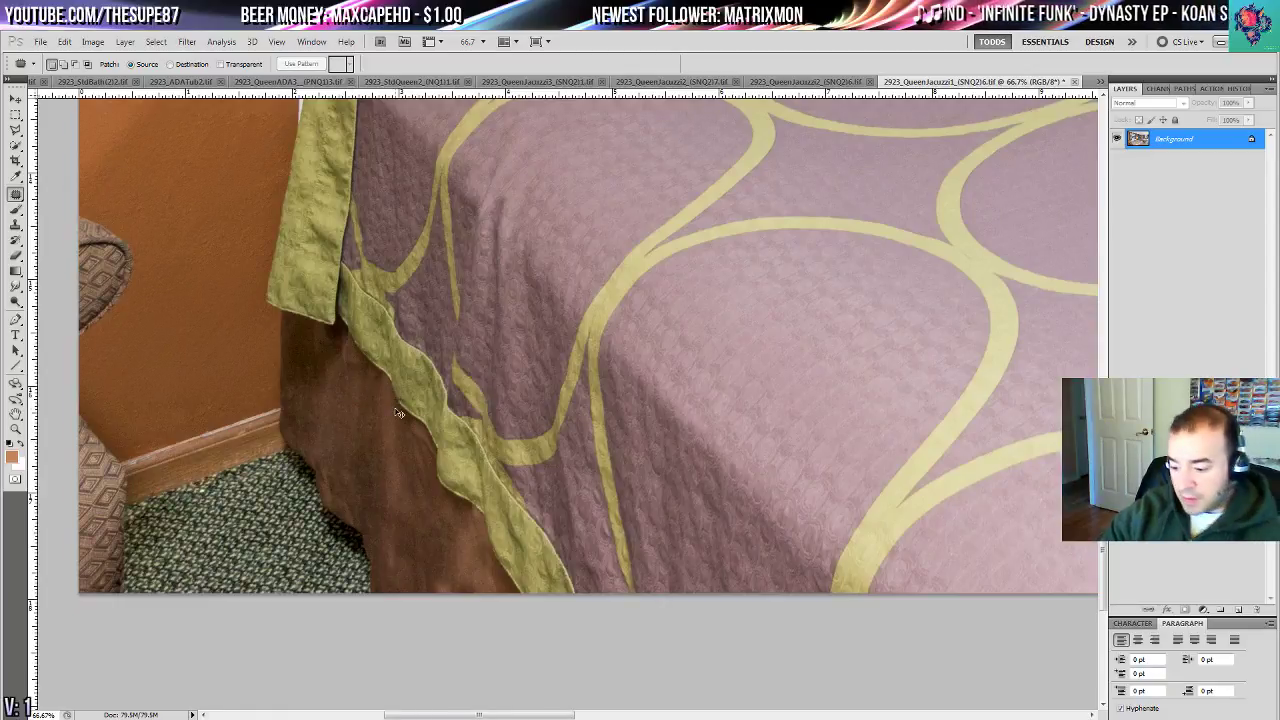
- Compare the whole retouched photo with its original history snapshot, then return to the retouched state
{"action": "key", "text": "ctrl+0"}
{"action": "left_click", "coordinate": [1238, 88]}
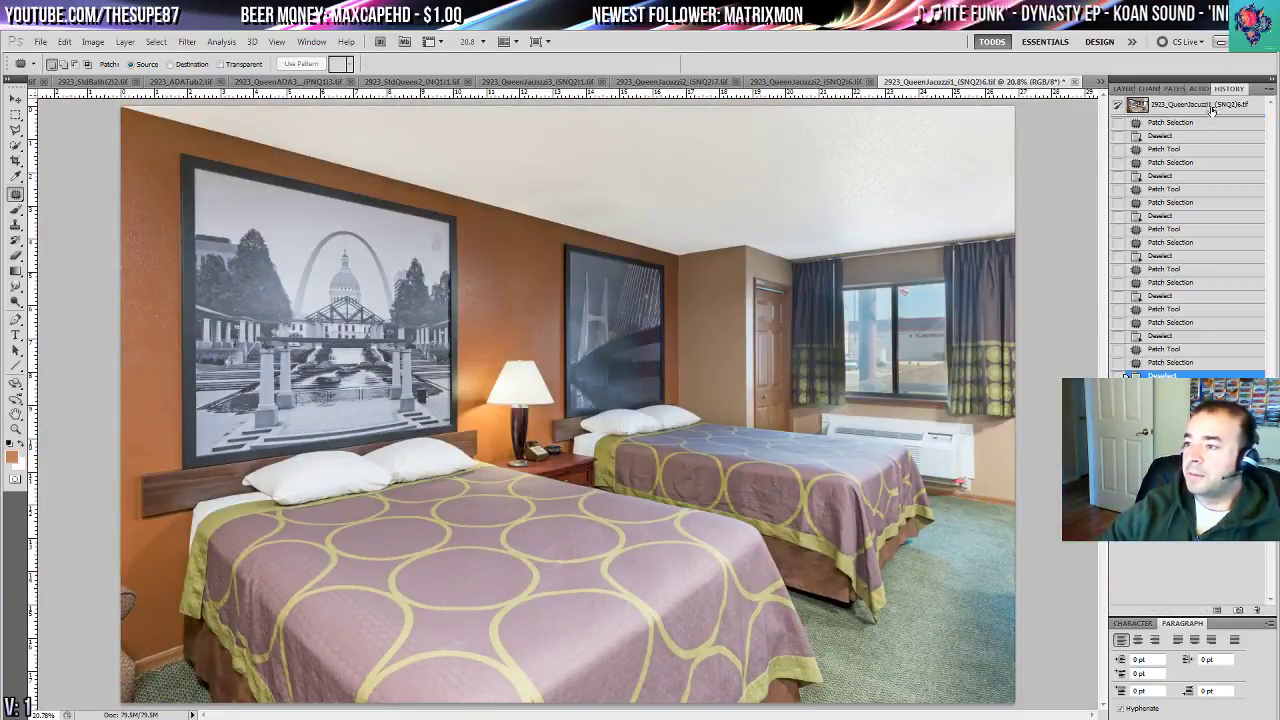
{"action": "left_click", "coordinate": [1205, 105]}
{"action": "key", "text": "ctrl+z"}
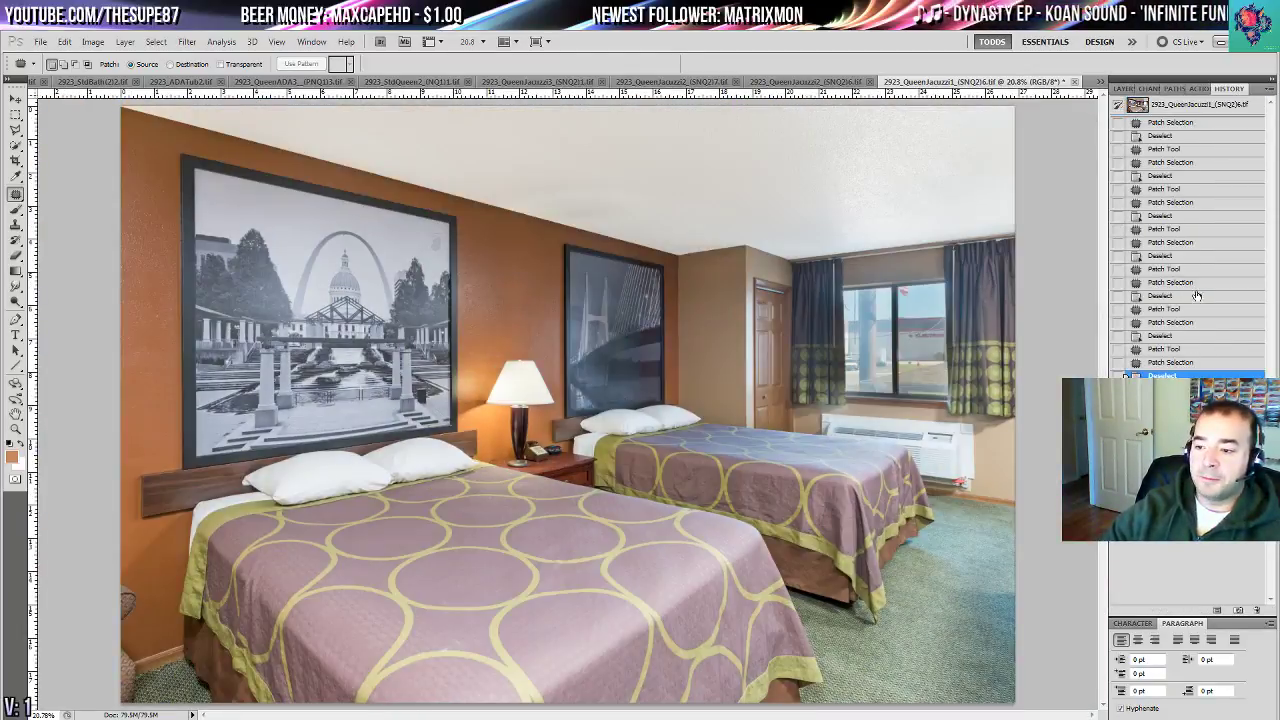
- Desaturate the framed arch picture above the near bed using the Sponge tool in Desaturate mode at 100% flow
{"action": "left_click", "coordinate": [17, 430]}
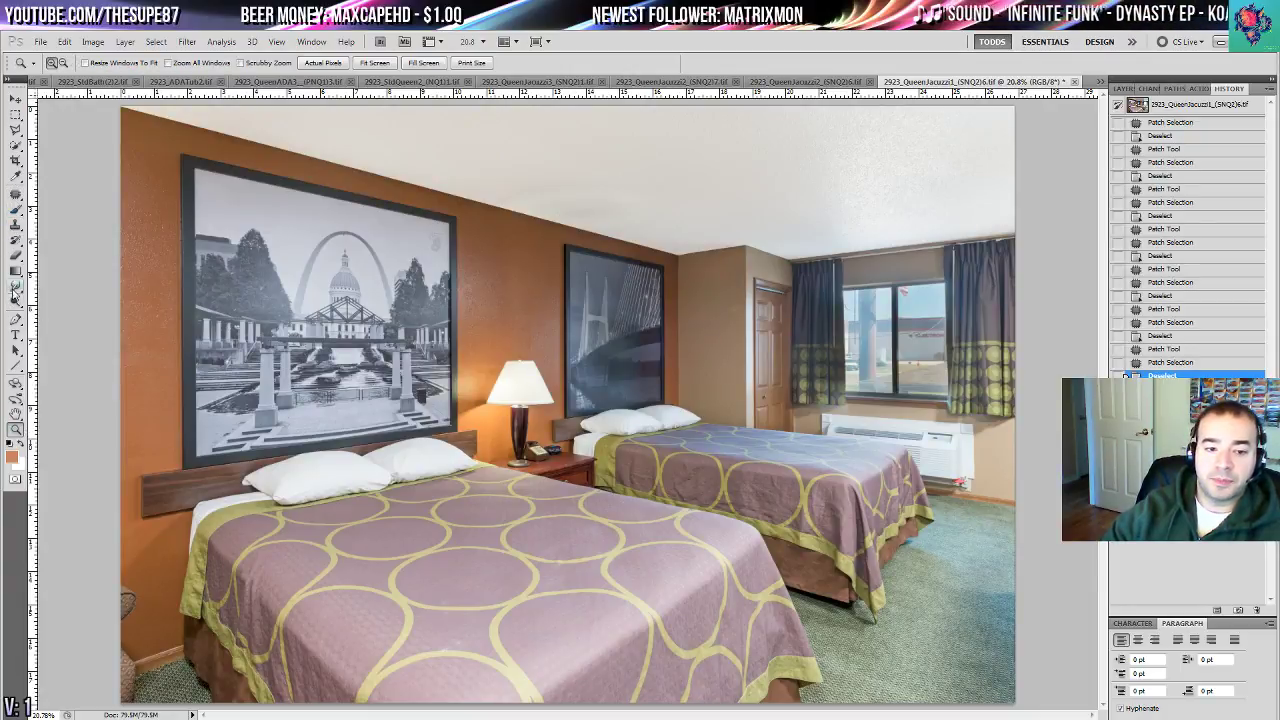
{"action": "left_click_drag", "start_coordinate": [16, 300], "coordinate": [50, 325]}
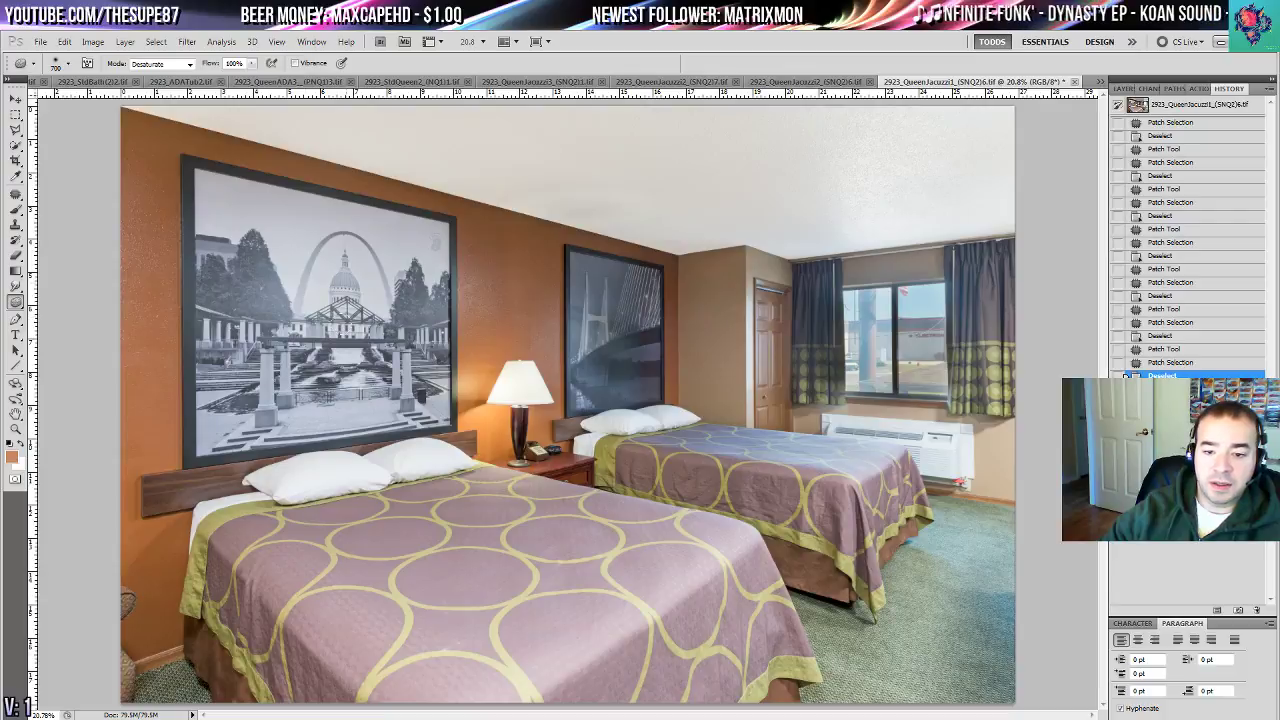
{"action": "left_click", "coordinate": [342, 268]}
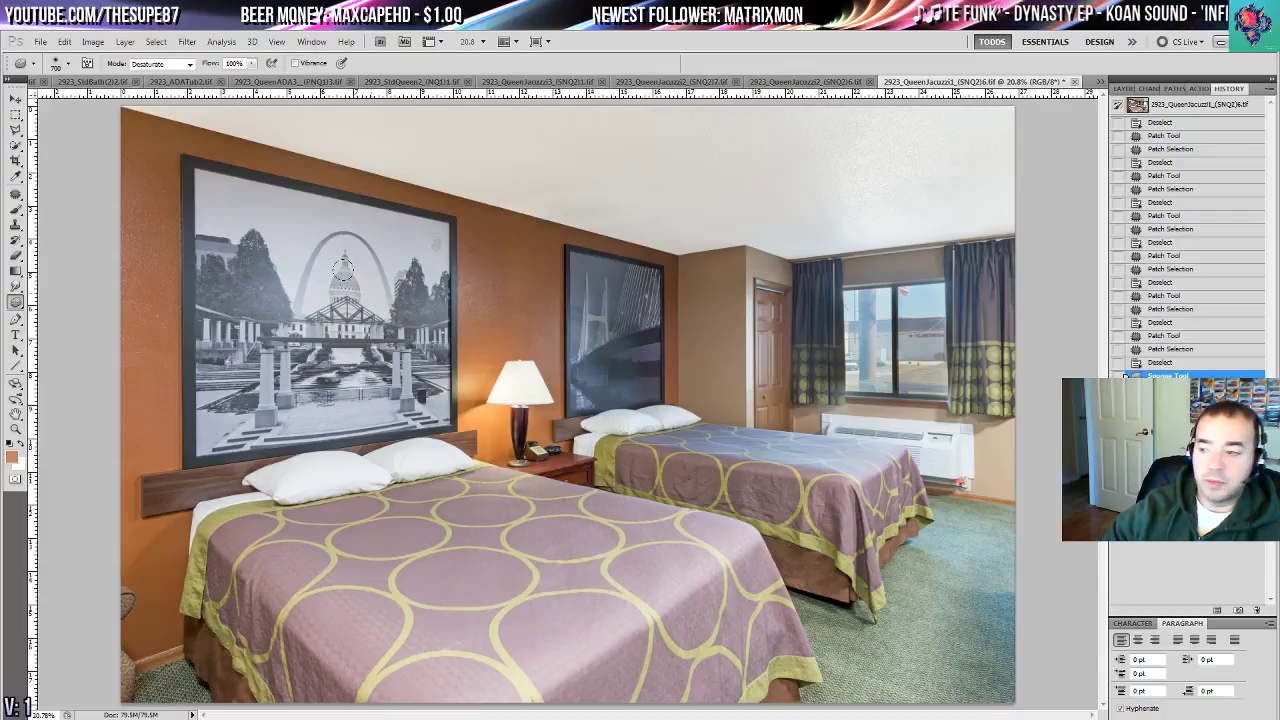
- Examine the framed arch picture above the near bed up close for remaining flaws
{"action": "left_click", "coordinate": [1126, 90]}
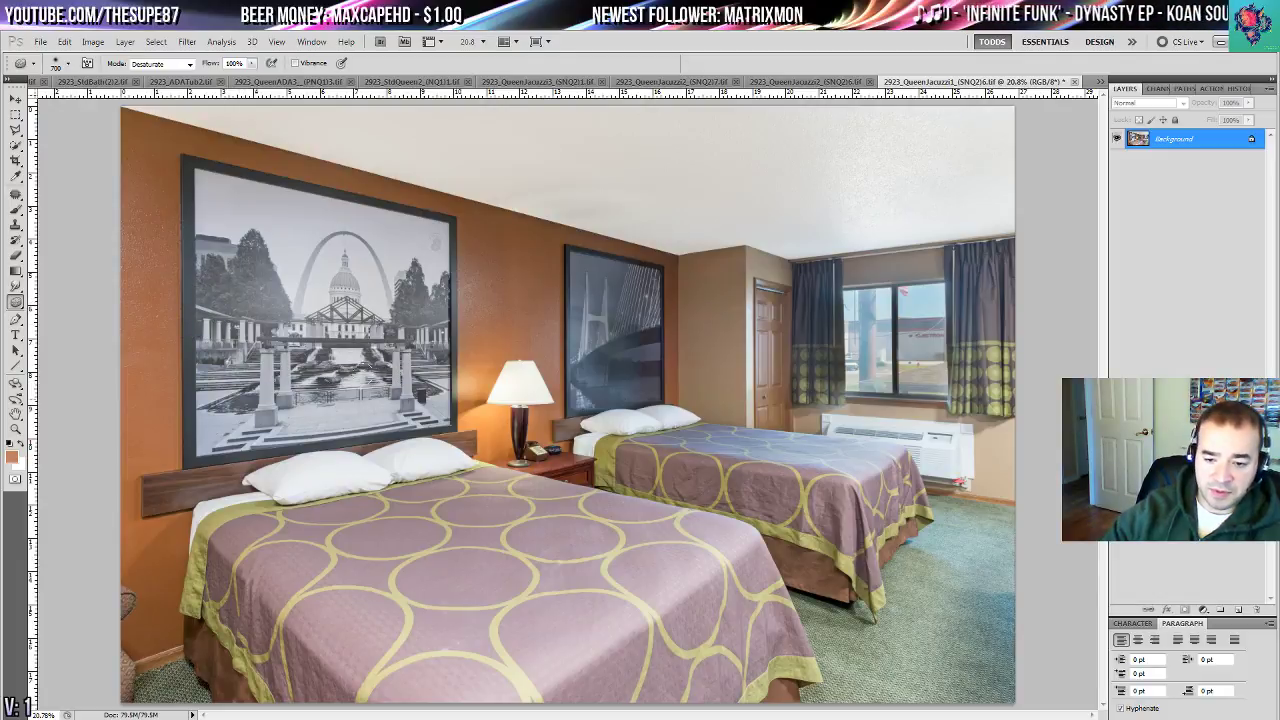
{"action": "scroll", "coordinate": [230, 390], "scroll_direction": "up", "scroll_amount": 4}
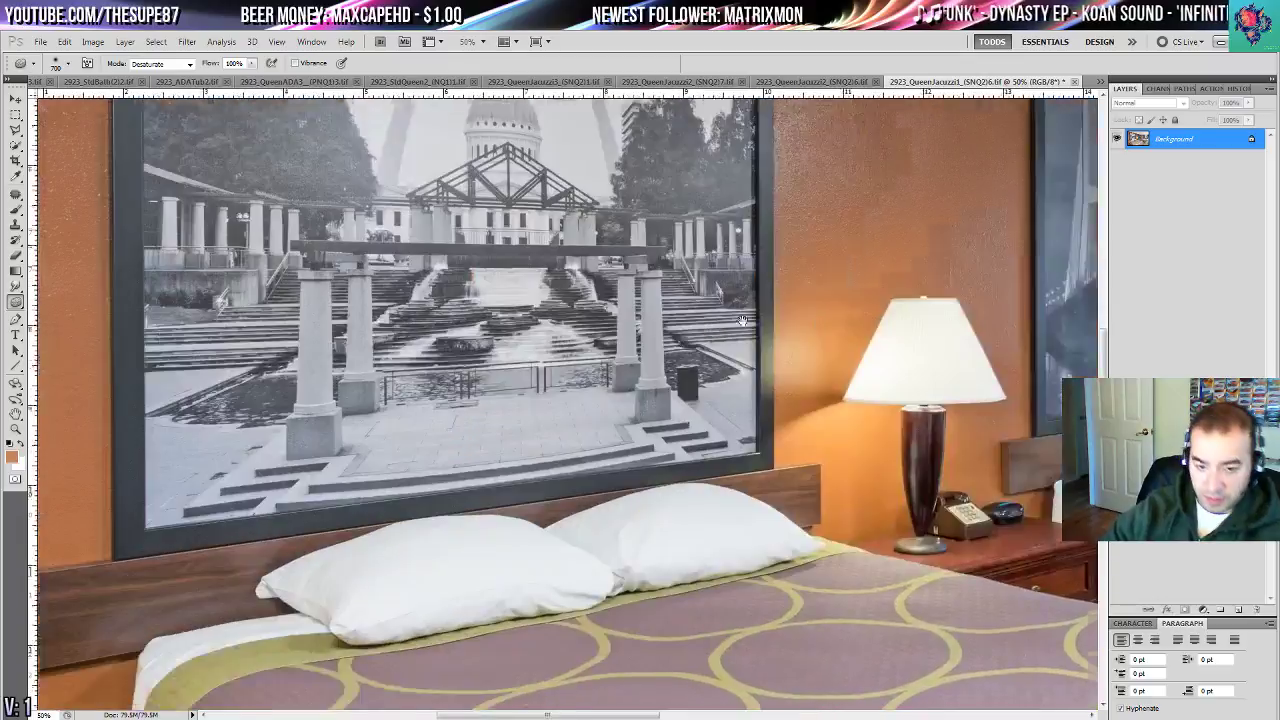
{"action": "left_click_drag", "start_coordinate": [742, 320], "coordinate": [820, 298]}
{"action": "left_click_drag", "start_coordinate": [378, 324], "coordinate": [372, 548]}
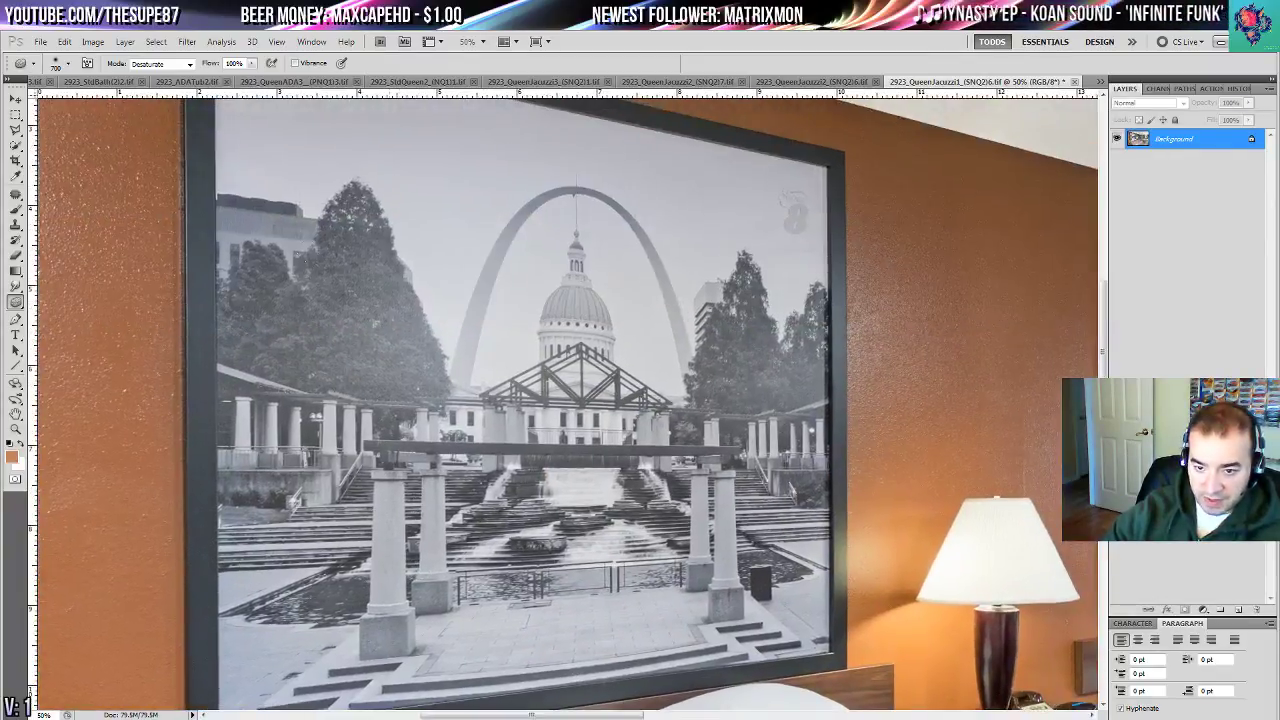
{"action": "left_click_drag", "start_coordinate": [405, 304], "coordinate": [364, 436]}
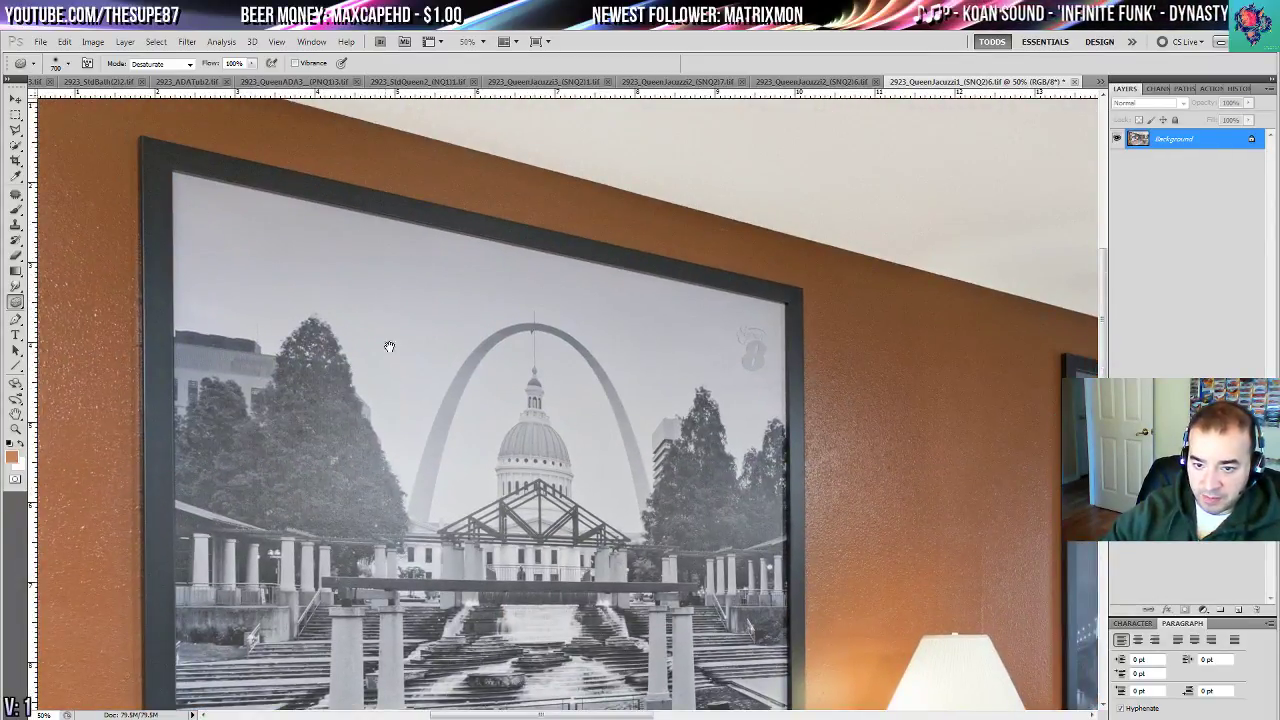
- Reduce the sponge brush to 300 px and examine the framed pictures, second bed and window of the room photo
{"action": "scroll", "coordinate": [389, 346], "scroll_direction": "down", "scroll_amount": 3}
{"action": "scroll", "coordinate": [125, 270], "scroll_direction": "right", "scroll_amount": 5}
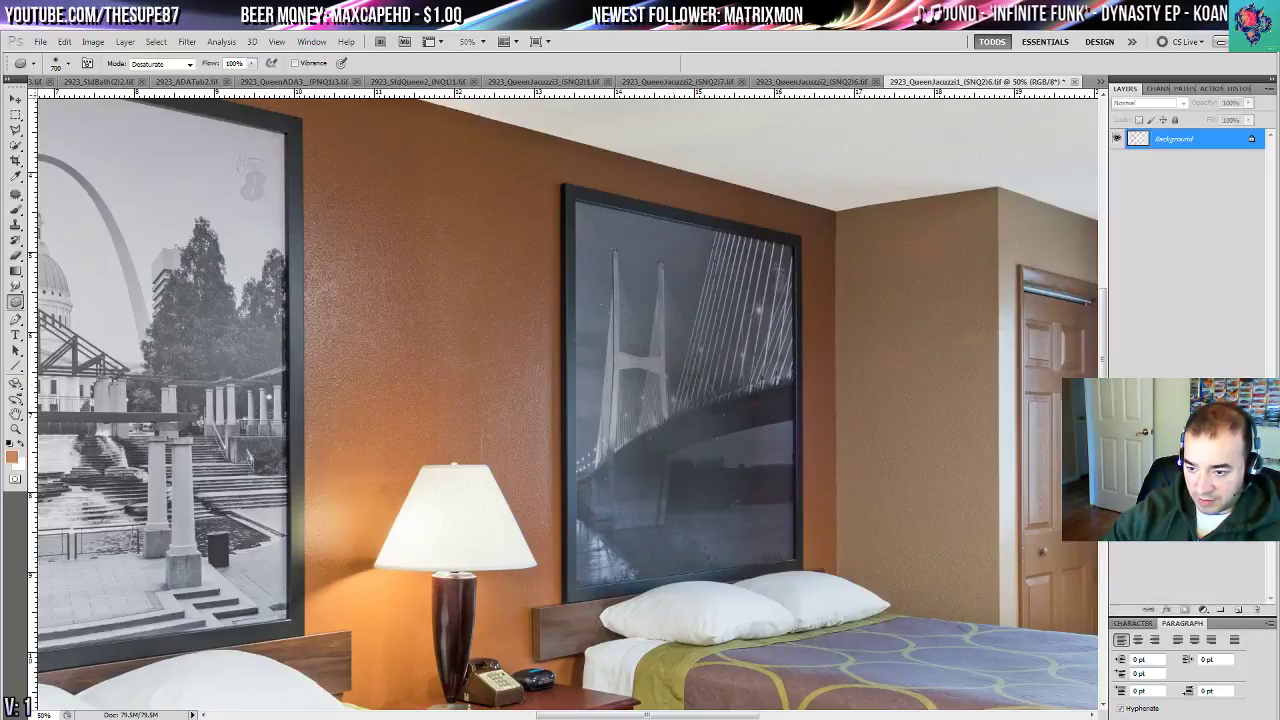
{"action": "key", "text": "bracketleft"}
{"action": "key", "text": "bracketleft"}
{"action": "key", "text": "bracketleft"}
{"action": "key", "text": "bracketleft"}
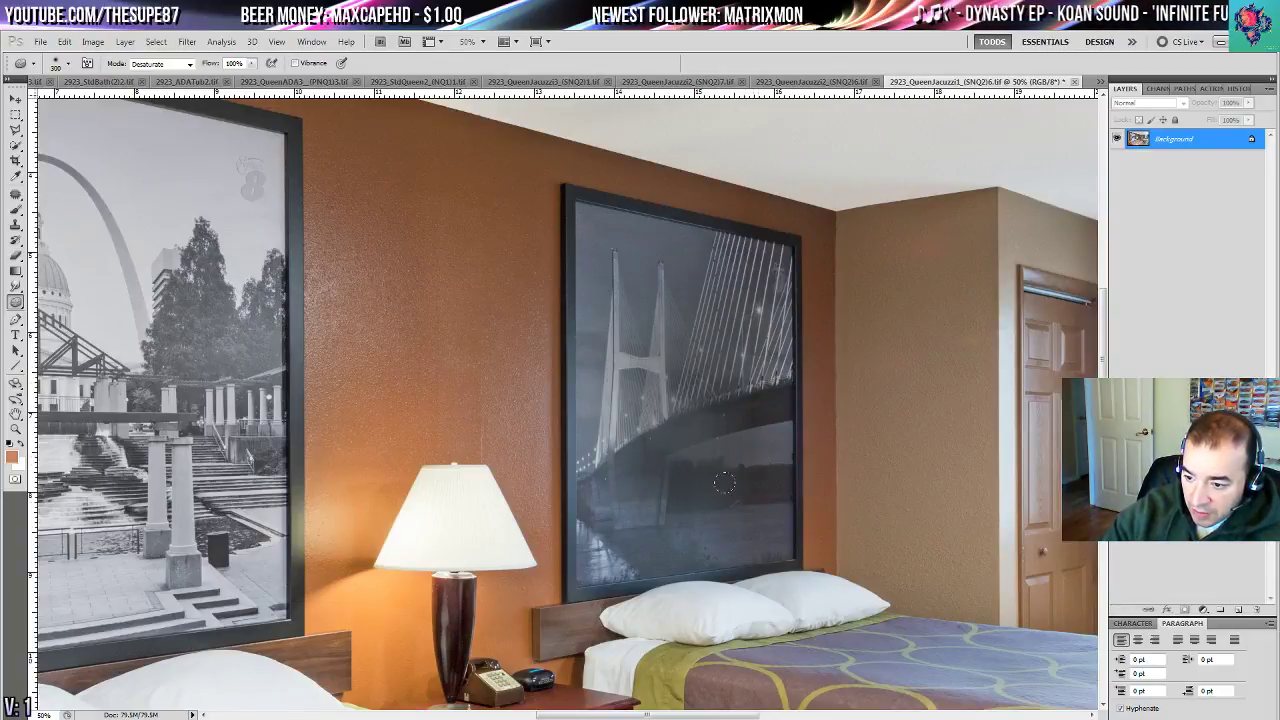
{"action": "scroll", "coordinate": [724, 484], "scroll_direction": "down", "scroll_amount": 3}
{"action": "scroll", "coordinate": [600, 430], "scroll_direction": "right", "scroll_amount": 5}
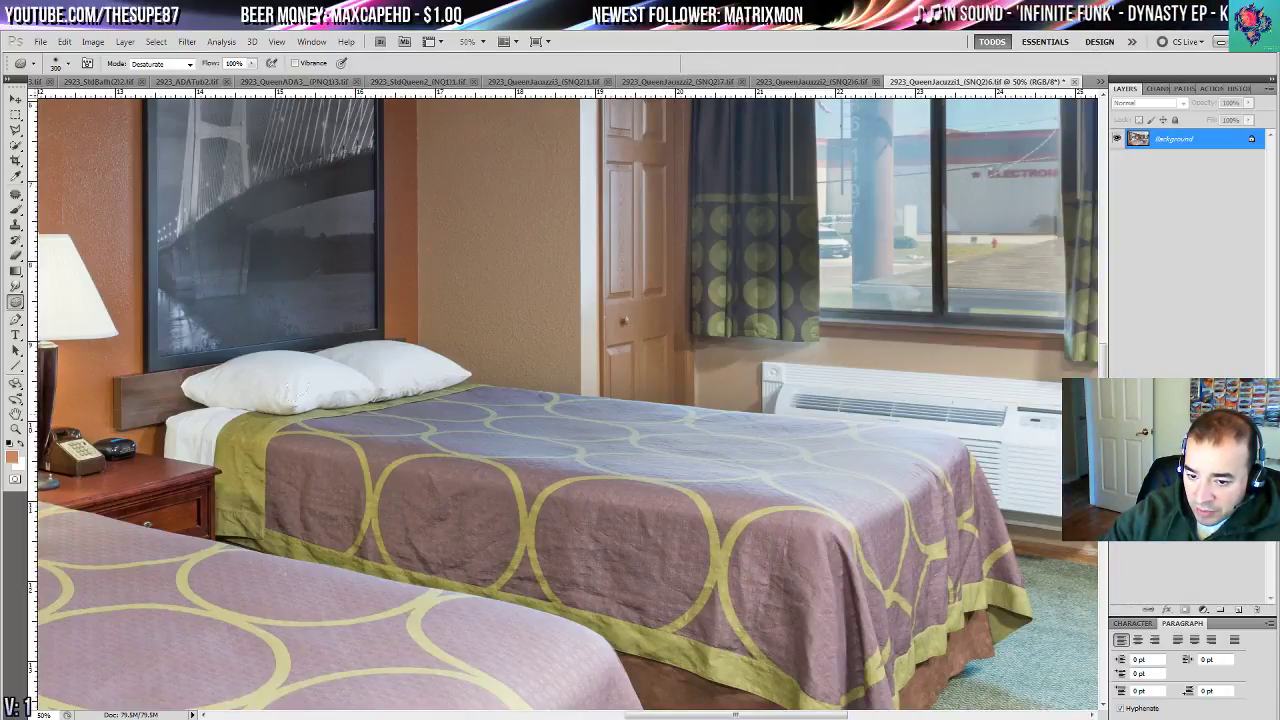
{"action": "left_click_drag", "start_coordinate": [386, 271], "coordinate": [530, 490]}
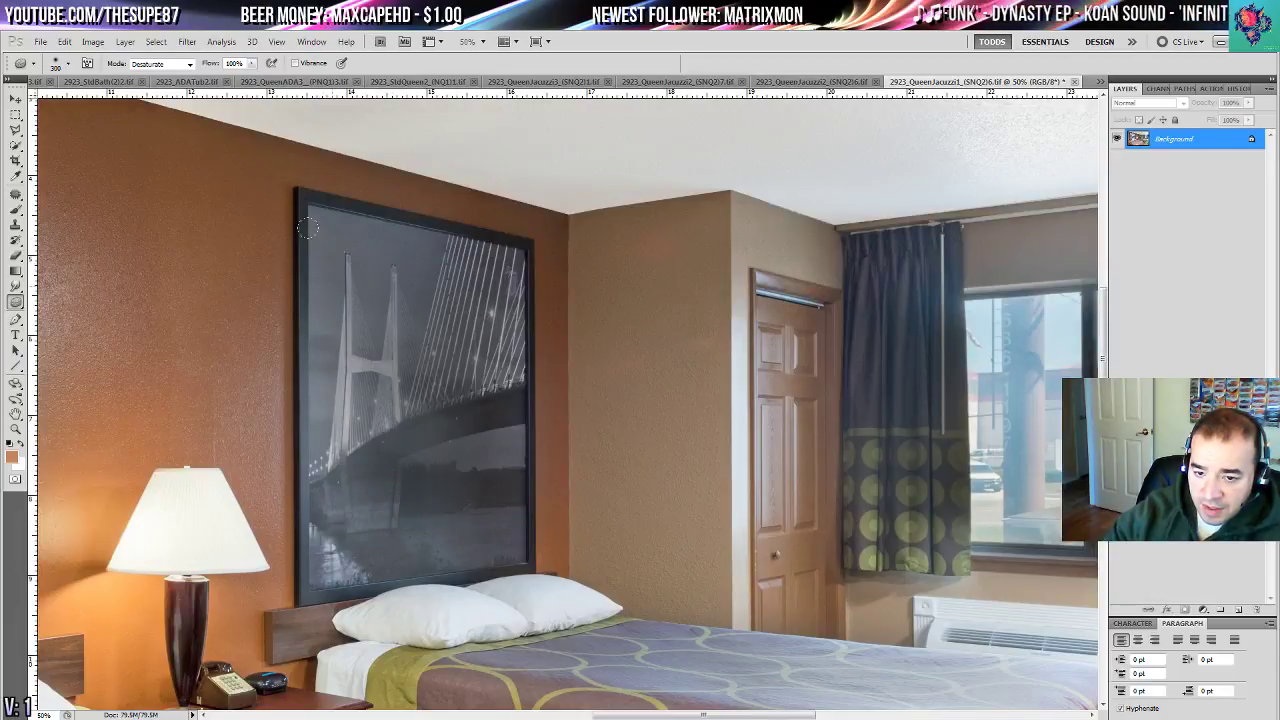
{"action": "key", "text": "ctrl+0"}
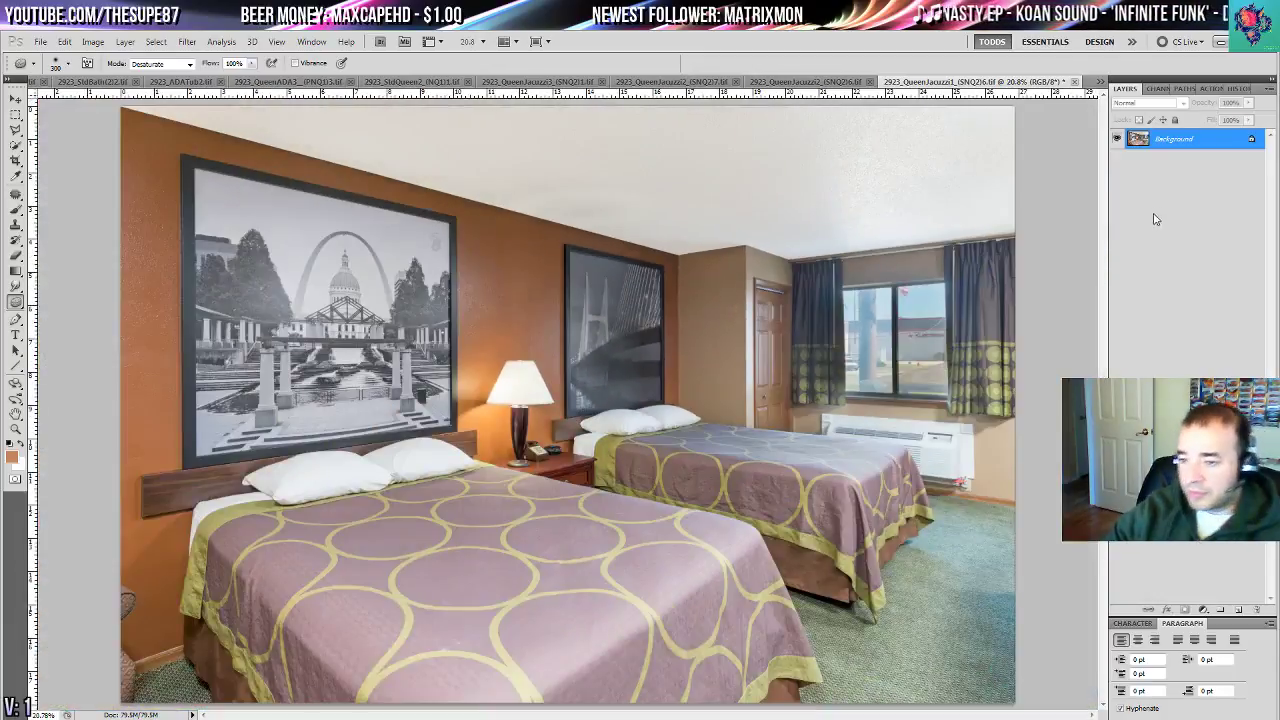
- Compare the original snapshot with the last Sponge Tool state in the history, ending on the edited version
{"action": "left_click", "coordinate": [1230, 89]}
{"action": "left_click", "coordinate": [1205, 104]}
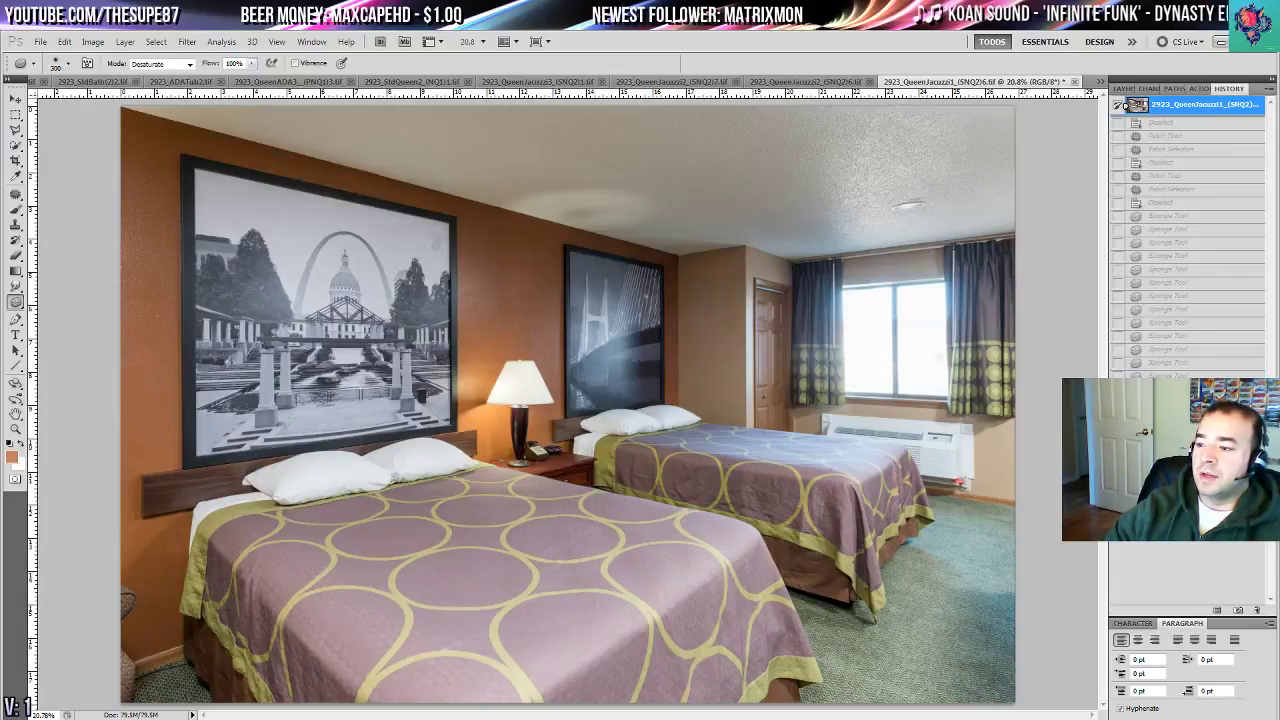
{"action": "left_click", "coordinate": [1127, 376]}
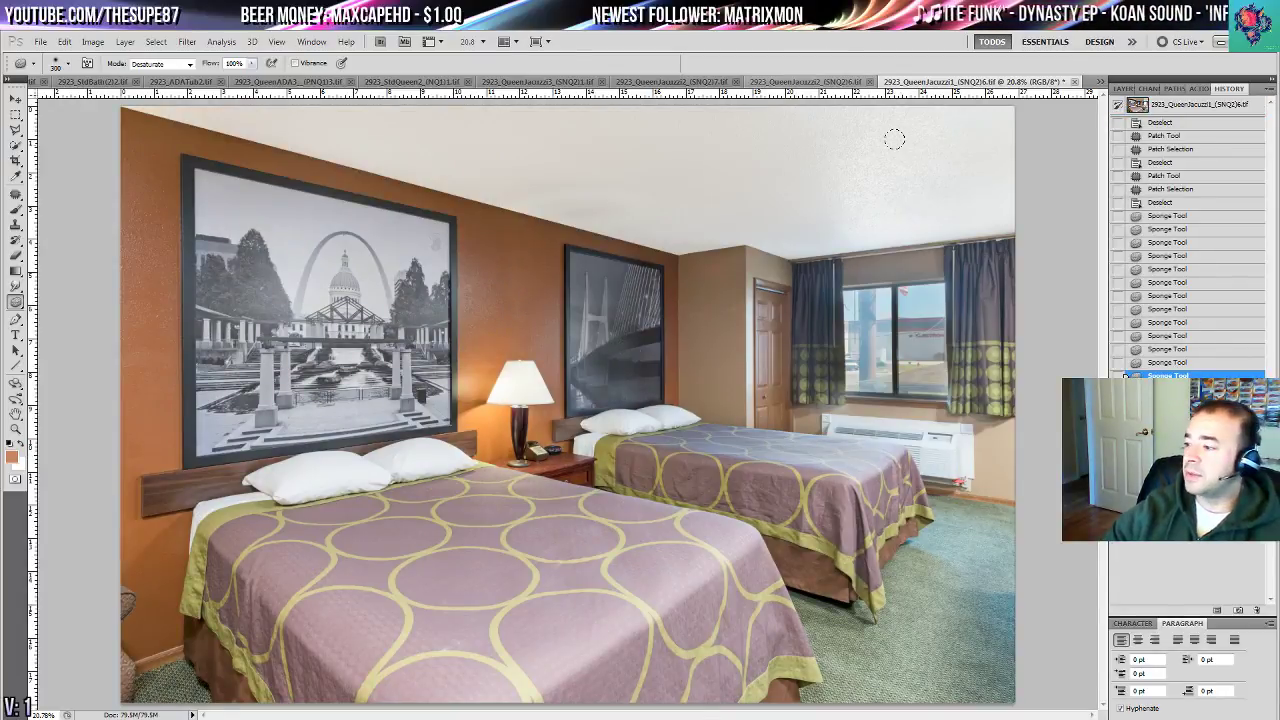
{"action": "left_click", "coordinate": [1124, 89]}
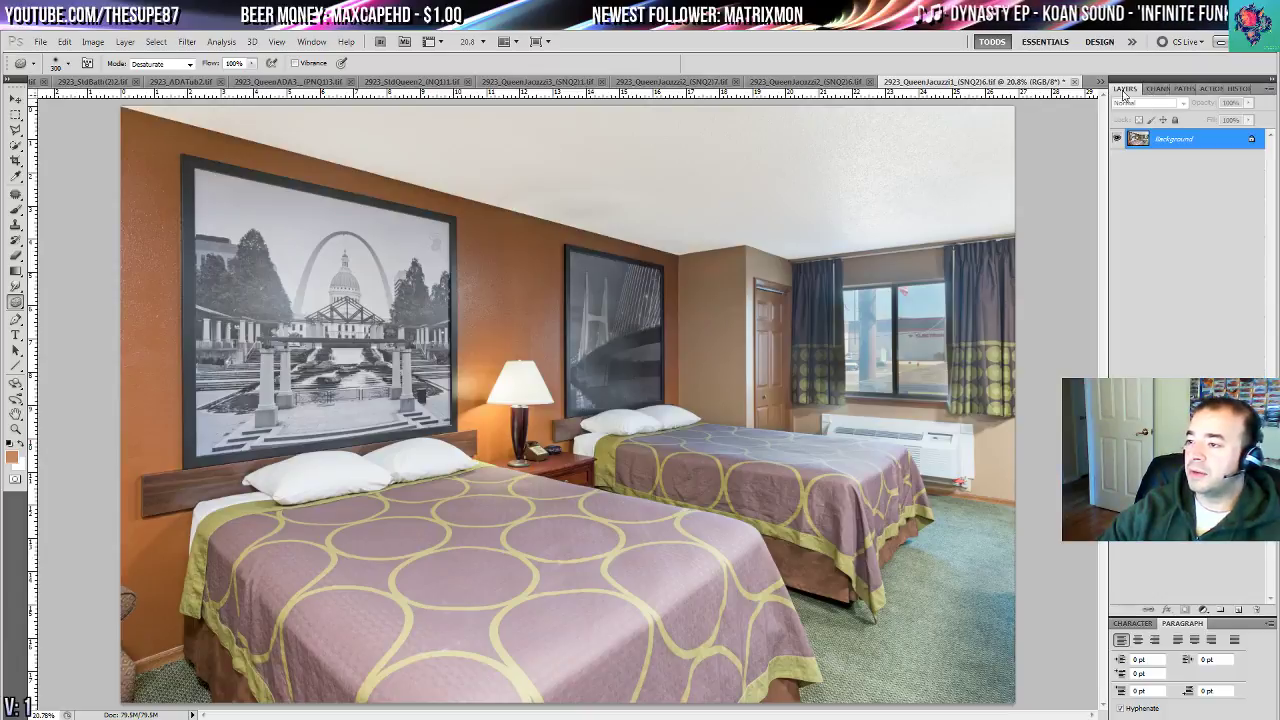
- Close the finished 2923_QueenJacuzzi1_(SNQ2)6.tif and bring up the dark exposure 2923_QueenJacuzzi2_(SNQ2)7.tif
{"action": "left_click", "coordinate": [1075, 81]}
{"action": "left_click", "coordinate": [608, 301]}
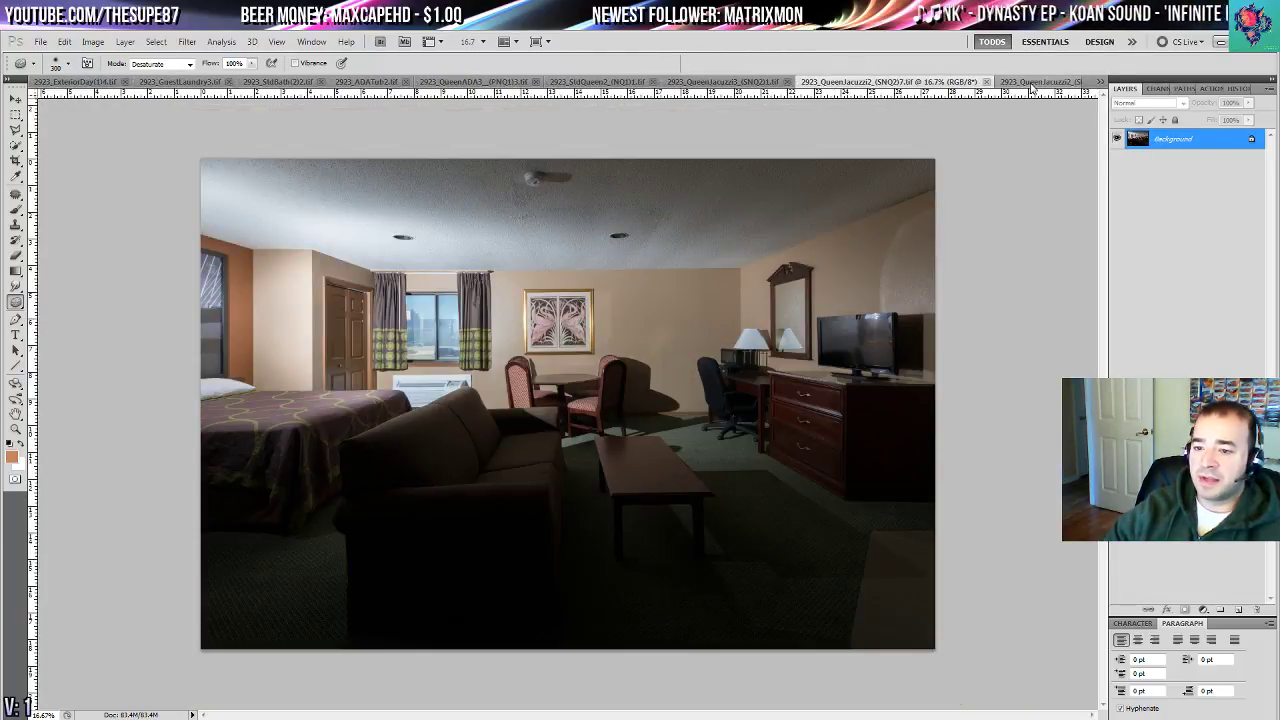
{"action": "left_click", "coordinate": [1032, 82]}
{"action": "left_click", "coordinate": [826, 82]}
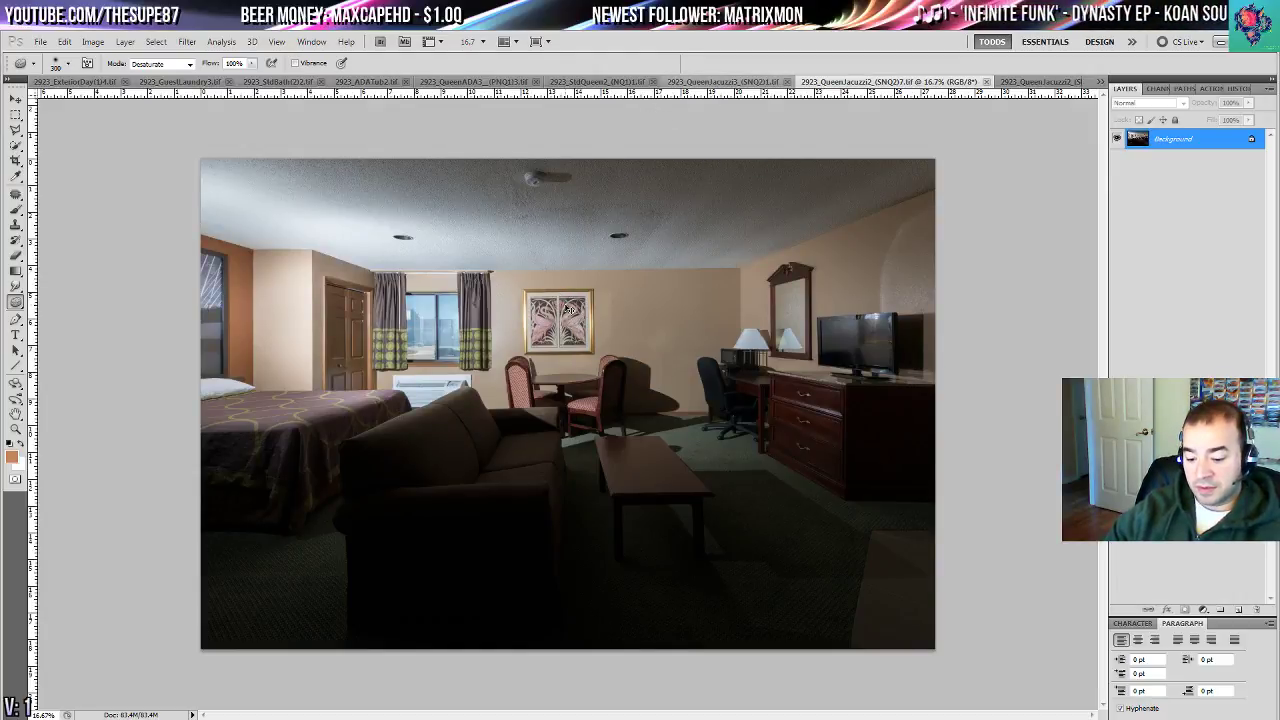
- Copy the whole dark exposure, close its document and paste it as a new layer into 2923_QueenJacuzzi2_(SNQ2)6.tif
{"action": "key", "text": "ctrl+a"}
{"action": "left_click", "coordinate": [986, 82]}
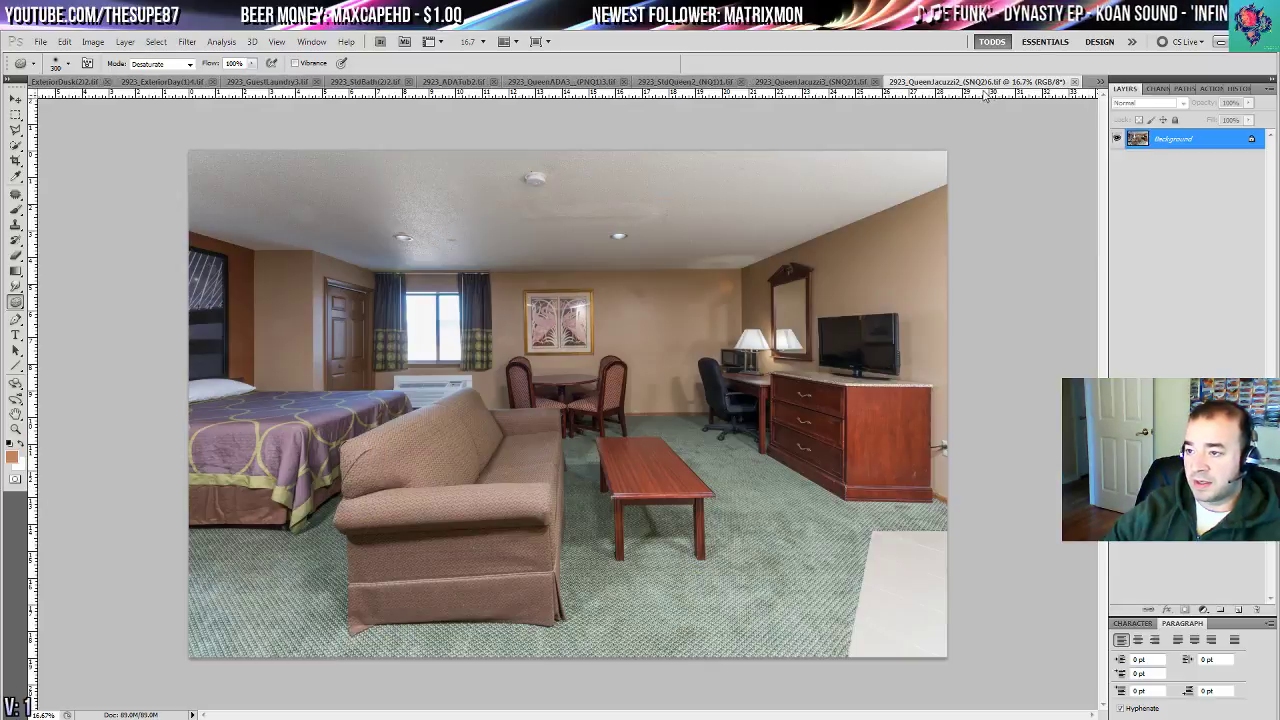
{"action": "key", "text": "ctrl+v"}
- Convert the Background to Layer 0 and move it above Layer 1, the dark exposure
{"action": "double_click", "coordinate": [1172, 158]}
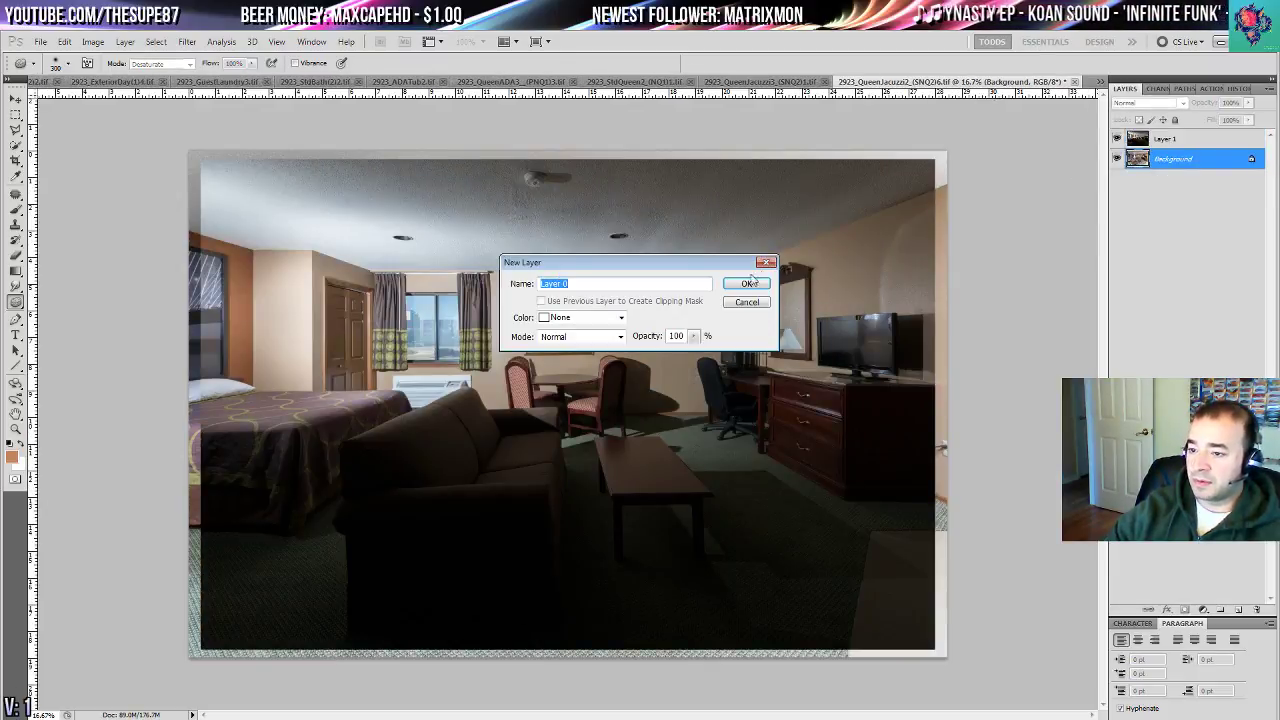
{"action": "key", "text": "Return"}
{"action": "left_click_drag", "start_coordinate": [1162, 170], "coordinate": [1165, 130]}
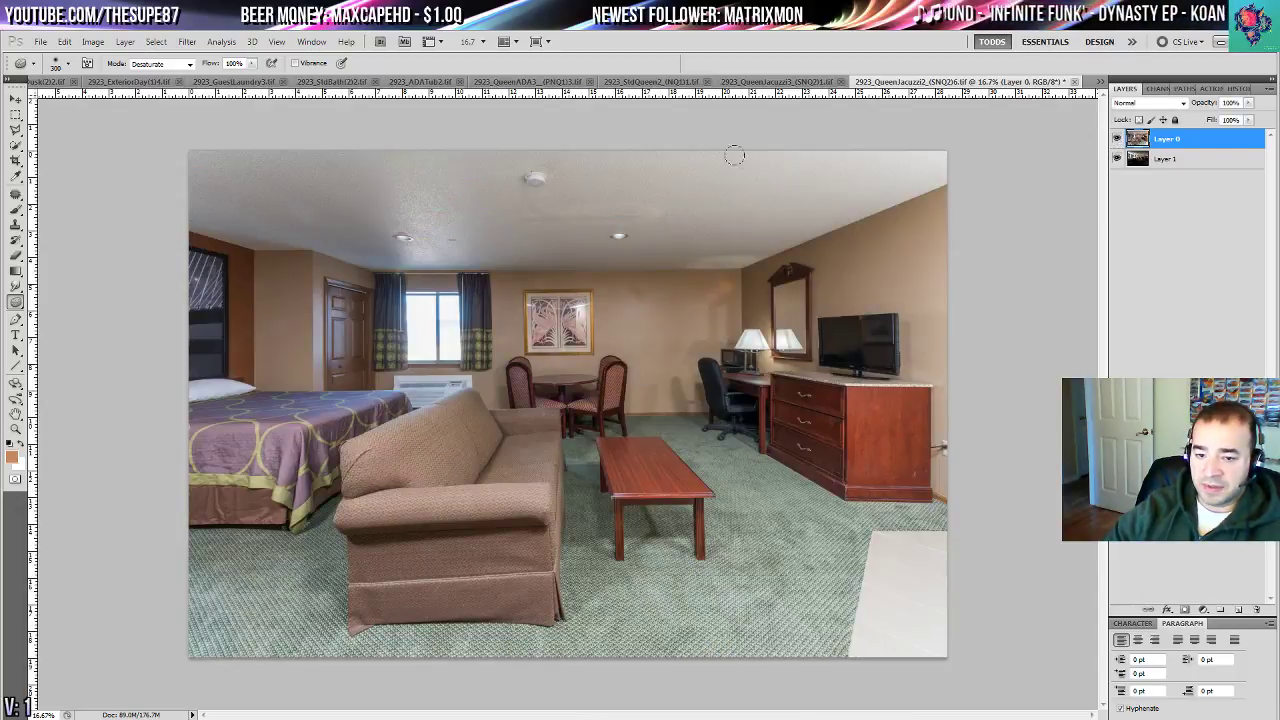
{"action": "left_click", "coordinate": [15, 429]}
{"action": "left_click", "coordinate": [357, 322]}
{"action": "left_click", "coordinate": [357, 322]}
{"action": "left_click", "coordinate": [357, 322]}
{"action": "left_click_drag", "start_coordinate": [364, 310], "coordinate": [422, 432]}
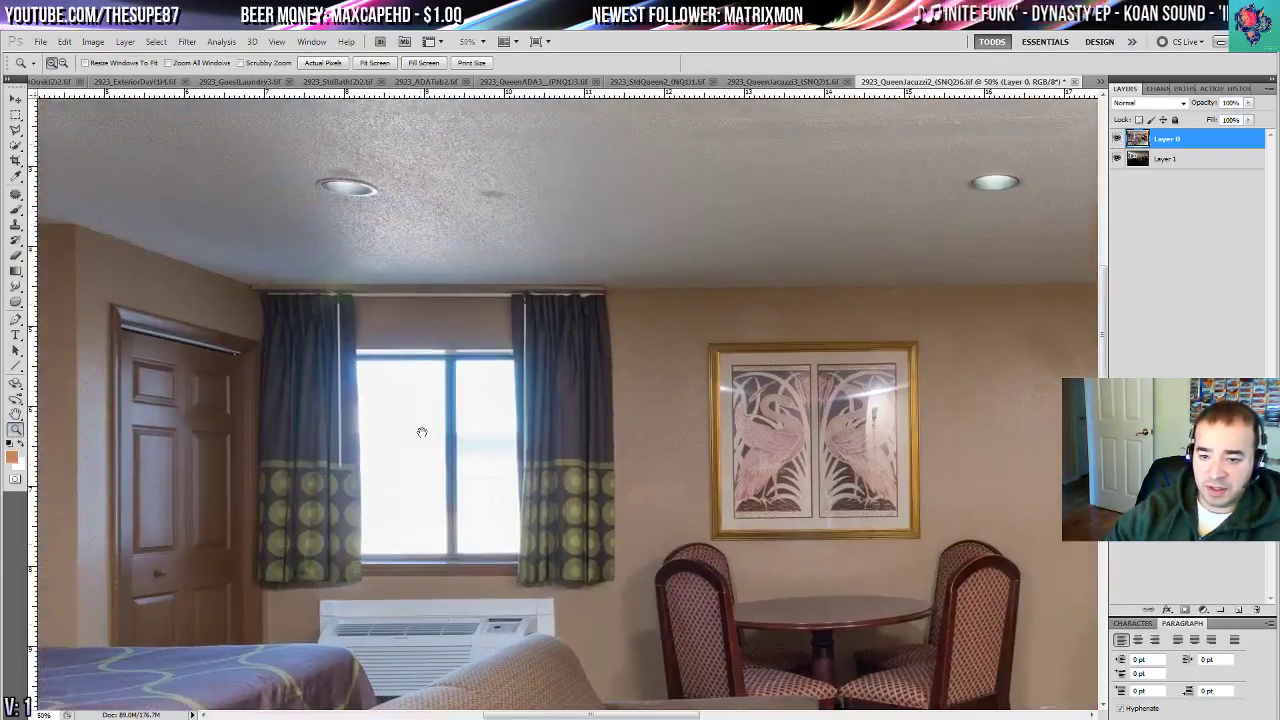
{"action": "left_click", "coordinate": [16, 256]}
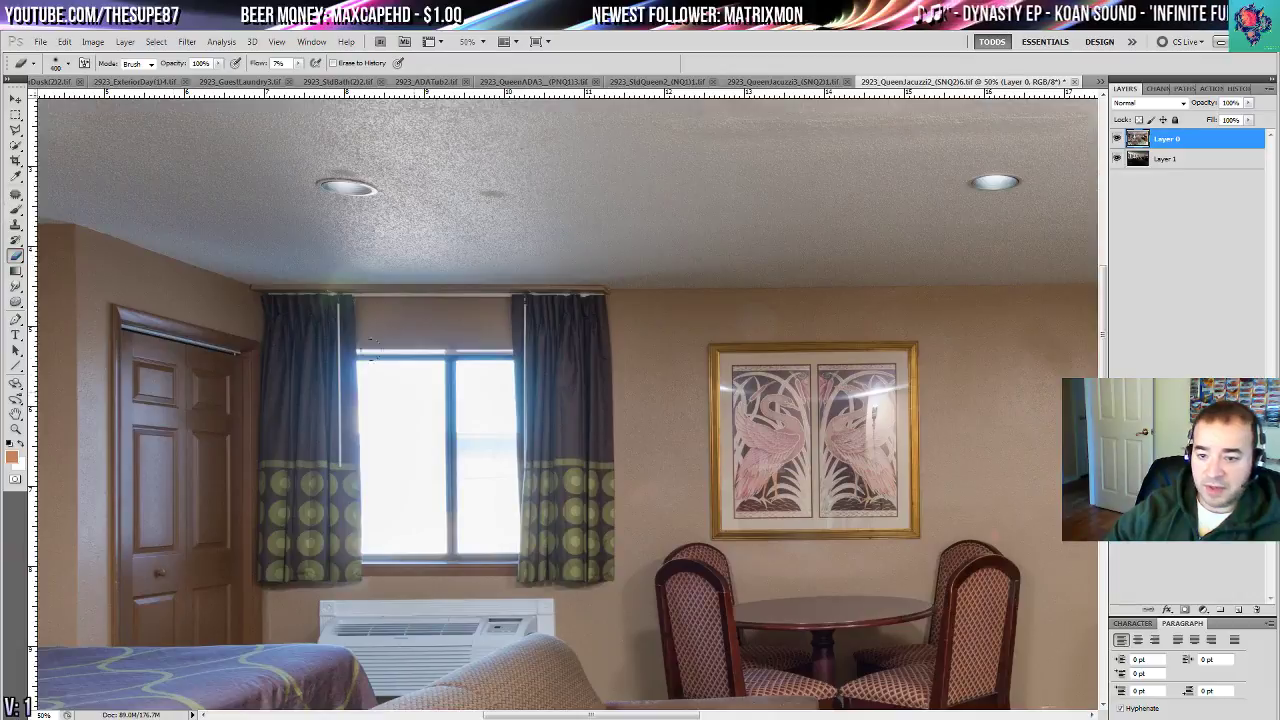
{"action": "key", "text": "ctrl+0"}
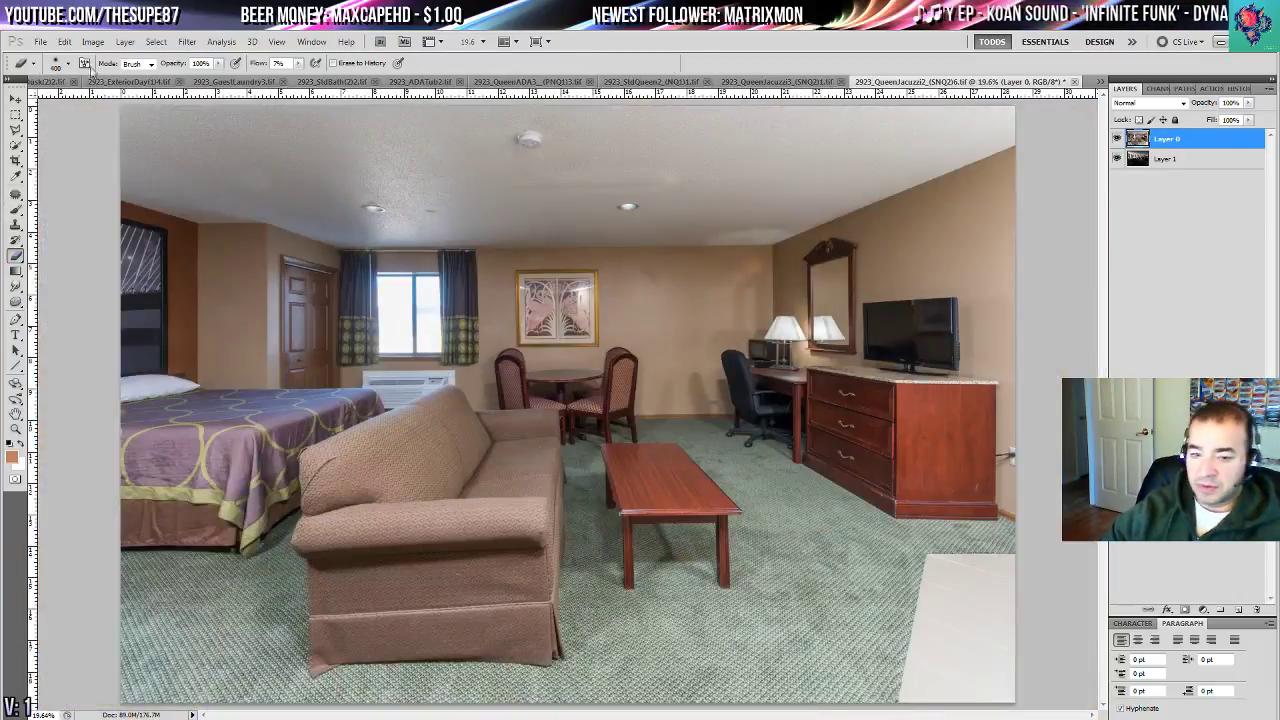
- Apply Auto Contrast to Layer 0 and raise its brightness to about 46, comparing it with the preview off
{"action": "left_click", "coordinate": [92, 41]}
{"action": "left_click", "coordinate": [124, 107]}
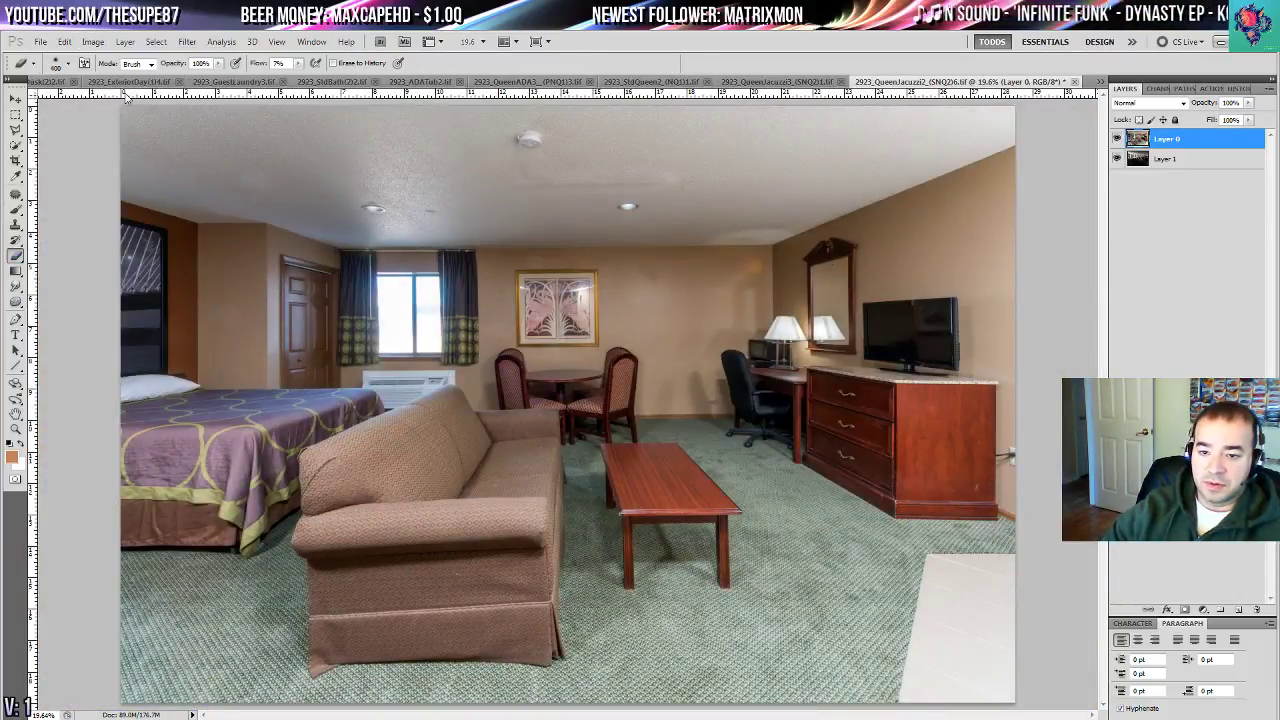
{"action": "left_click", "coordinate": [90, 42]}
{"action": "mouse_move", "coordinate": [130, 80]}
{"action": "left_click", "coordinate": [275, 80]}
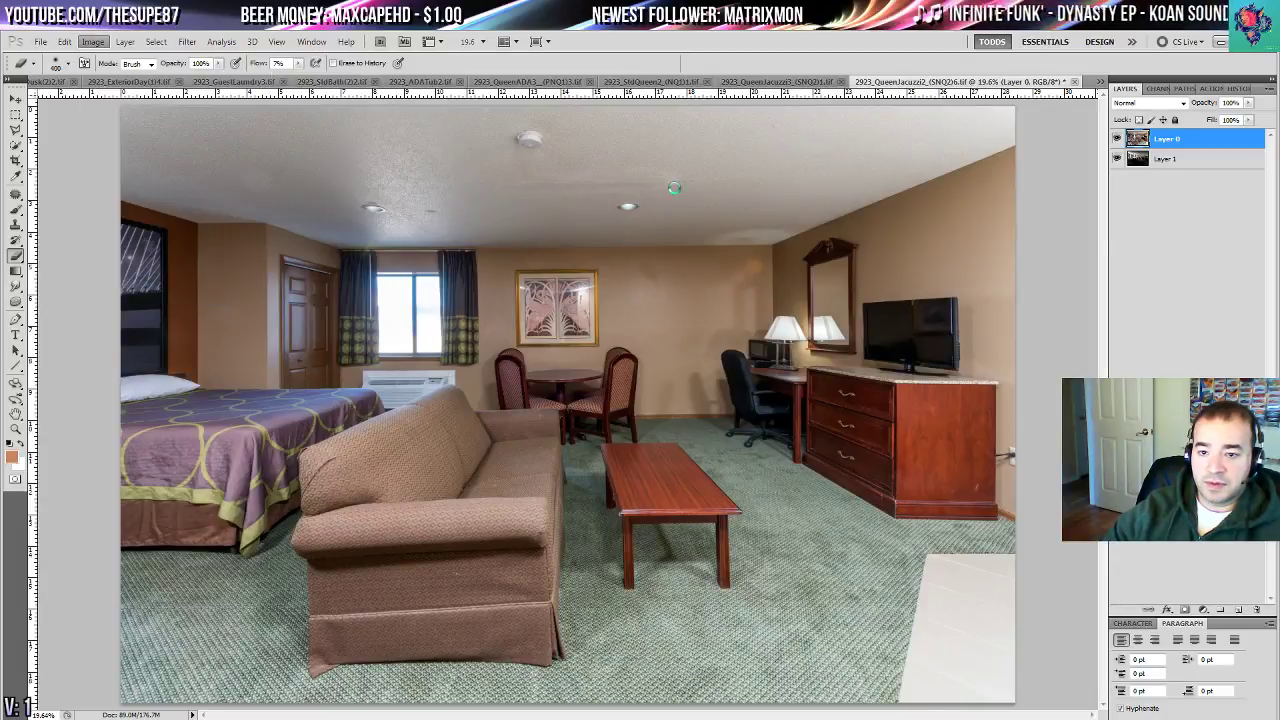
{"action": "mouse_move", "coordinate": [1043, 276]}
{"action": "left_mouse_down"}
{"action": "mouse_move", "coordinate": [1080, 280]}
{"action": "mouse_move", "coordinate": [1066, 284]}
{"action": "left_mouse_up"}
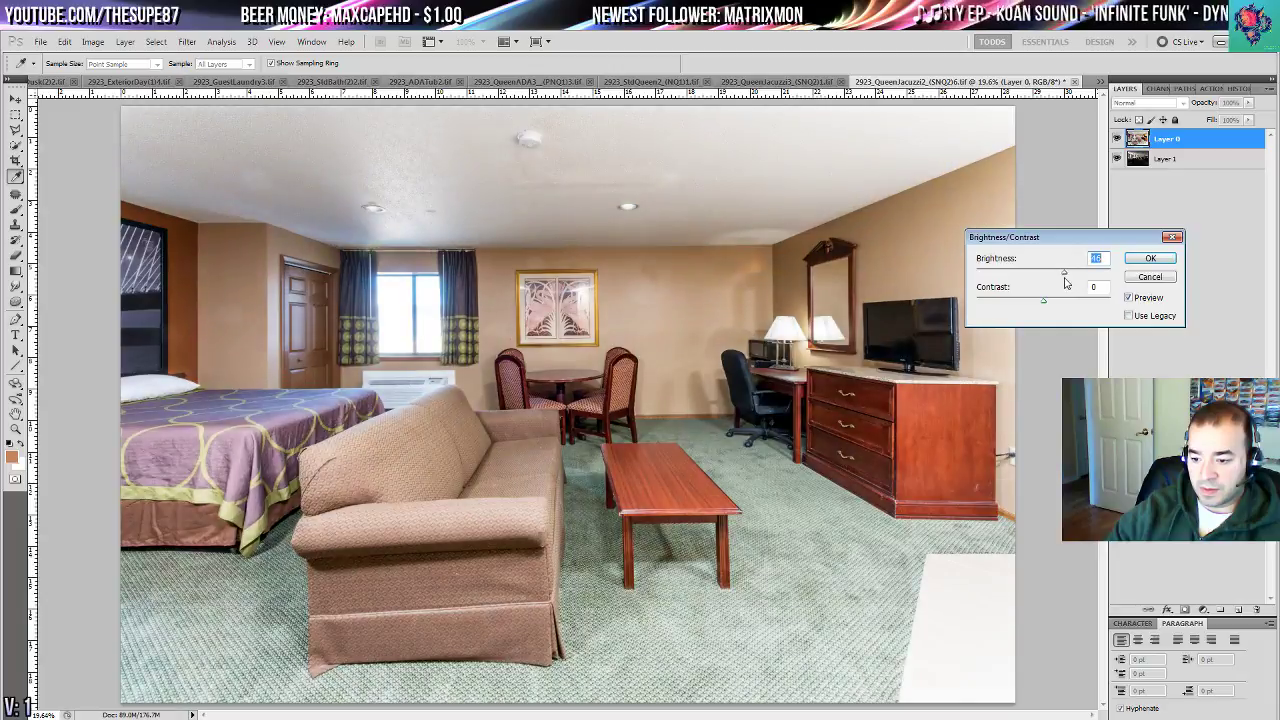
{"action": "left_click", "coordinate": [1137, 299]}
{"action": "left_click", "coordinate": [1137, 299]}
{"action": "left_click", "coordinate": [1150, 258]}
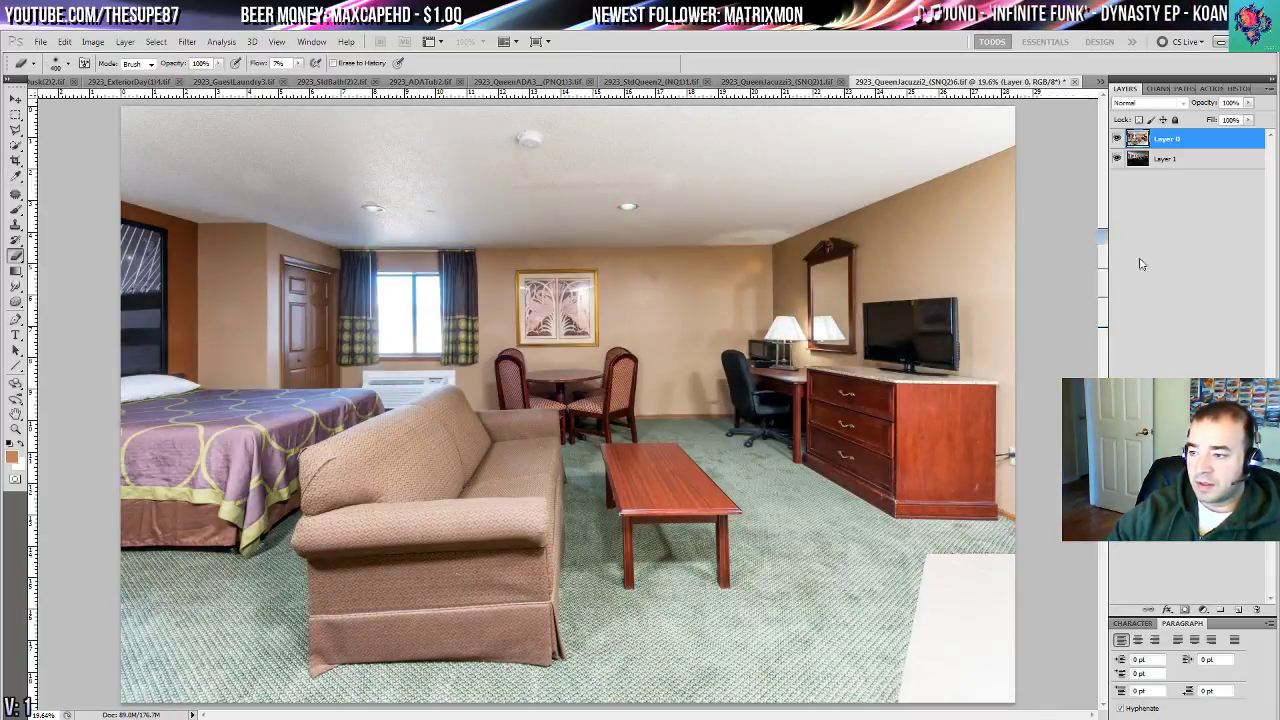
- Lighten the shadows of Layer 0 with Shadows/Highlights, setting the shadows amount to 16% and leaving highlights at 0%
{"action": "left_click", "coordinate": [90, 41]}
{"action": "mouse_move", "coordinate": [160, 75]}
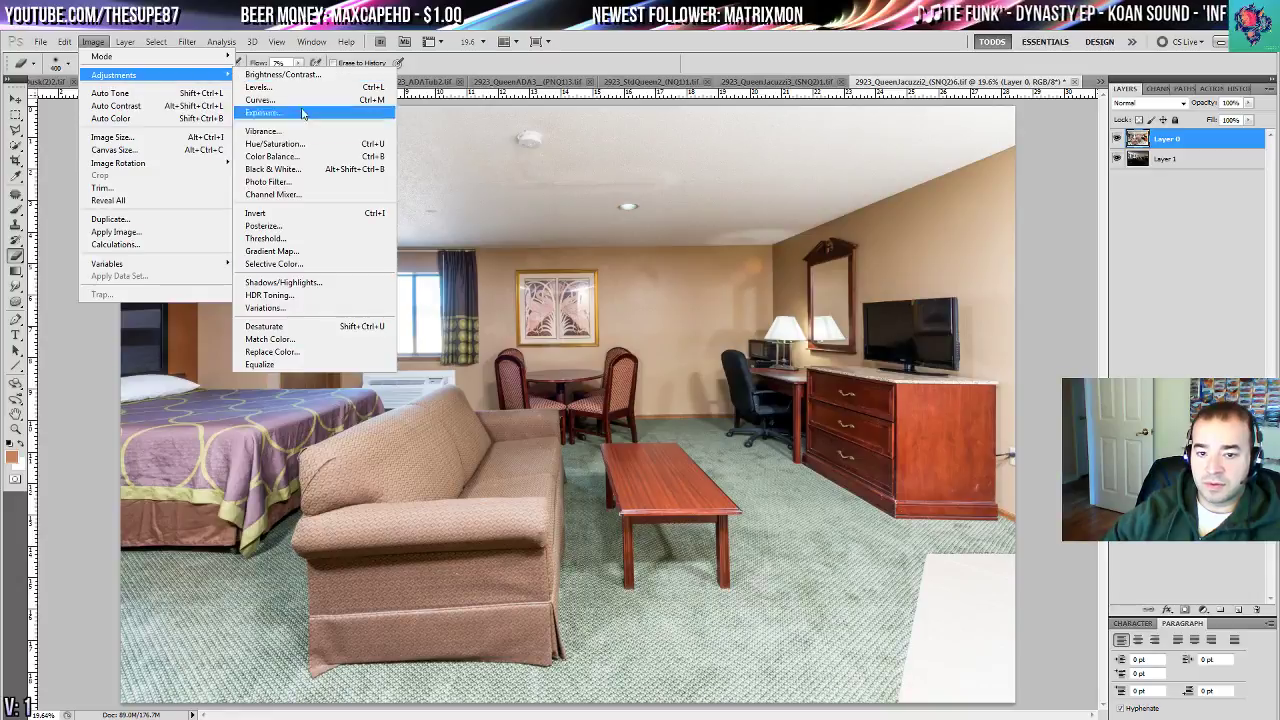
{"action": "left_click", "coordinate": [290, 282]}
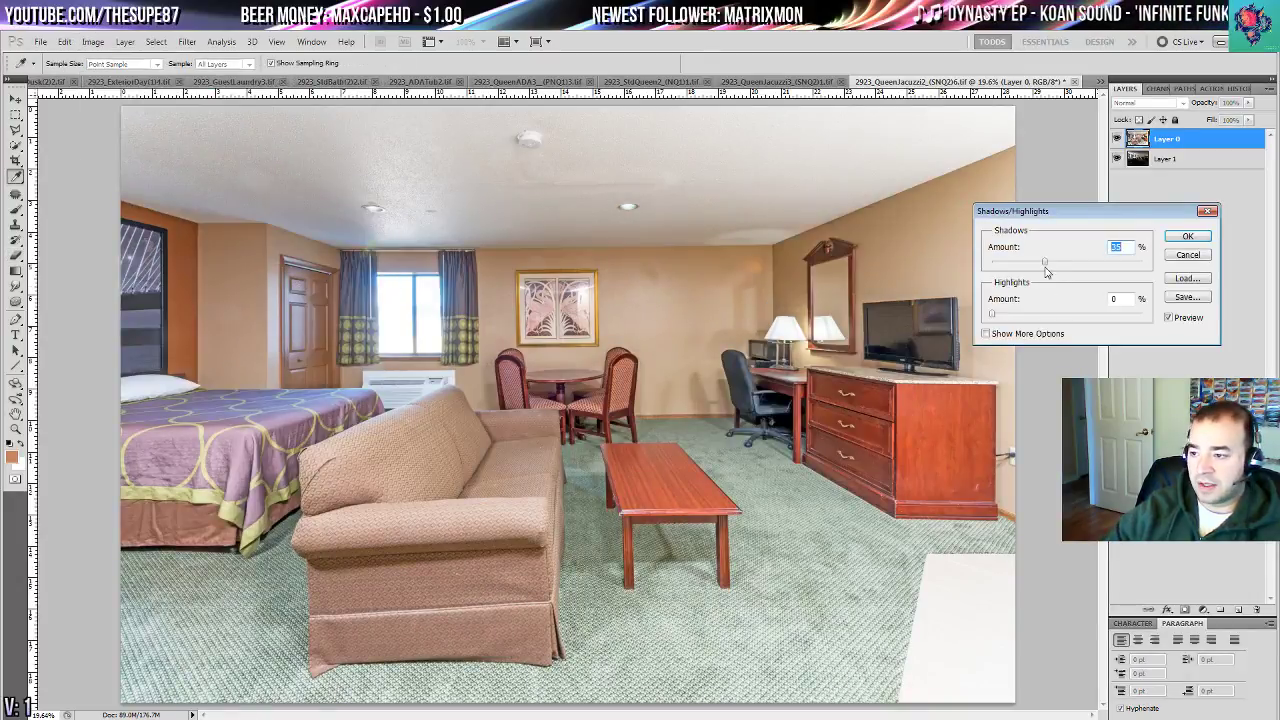
{"action": "mouse_move", "coordinate": [1017, 266]}
{"action": "left_mouse_down"}
{"action": "mouse_move", "coordinate": [988, 266]}
{"action": "mouse_move", "coordinate": [1018, 268]}
{"action": "left_mouse_up"}
{"action": "left_click", "coordinate": [1197, 320]}
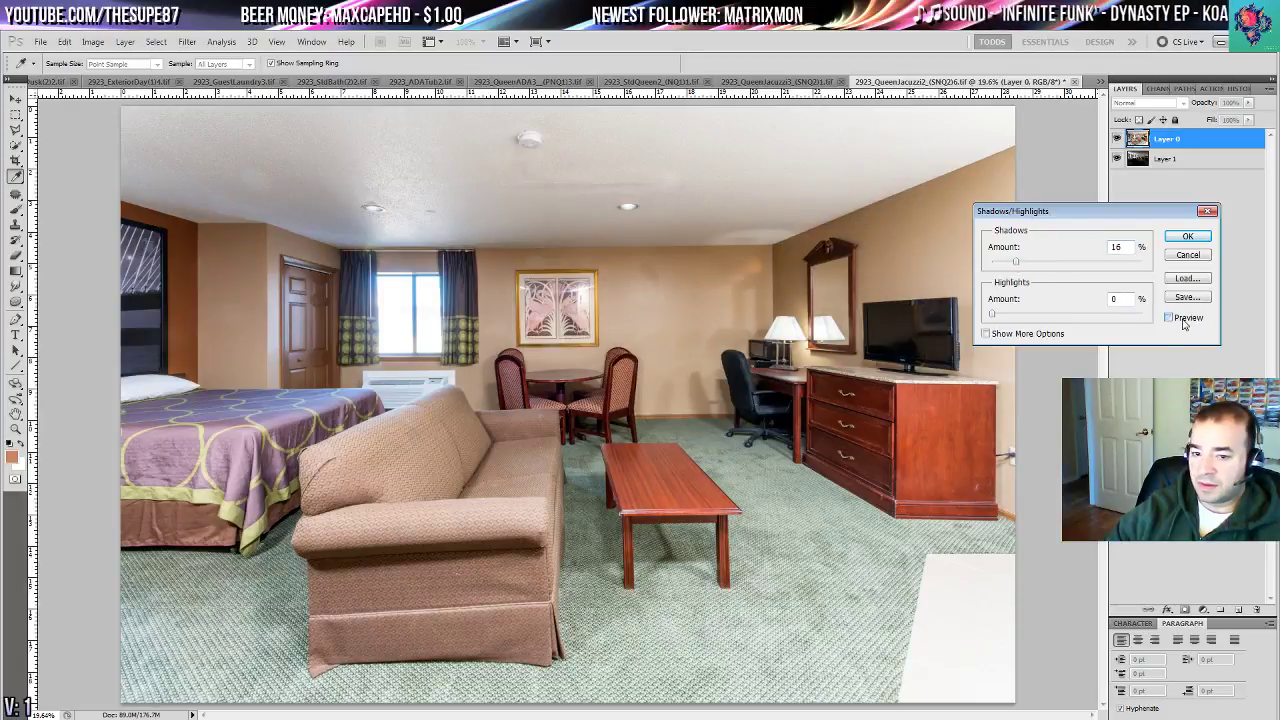
{"action": "left_click", "coordinate": [1195, 319]}
{"action": "left_click", "coordinate": [1189, 240]}
- Erase the blown-out window panes on Layer 0 to reveal the darker exposure's outdoor view, raising the eraser flow to 12%
{"action": "key", "text": "e"}
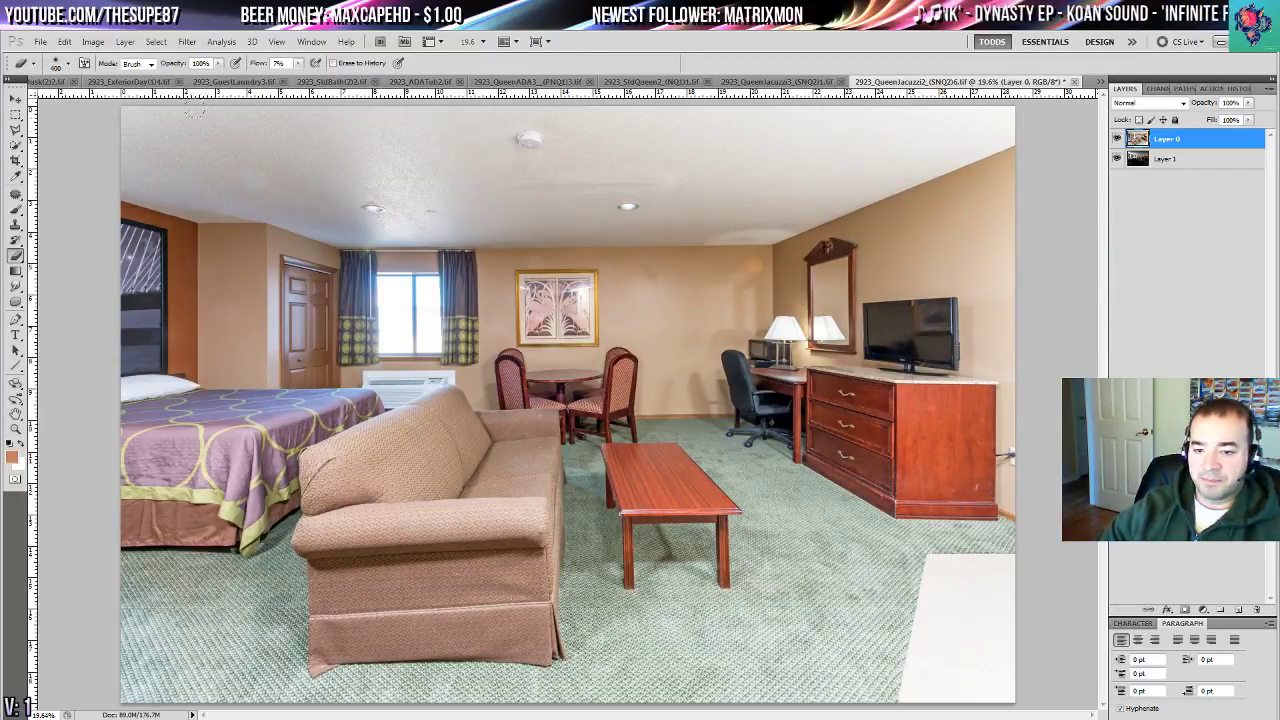
{"action": "left_click", "coordinate": [15, 428]}
{"action": "left_click", "coordinate": [414, 330]}
{"action": "left_click", "coordinate": [408, 342]}
{"action": "left_click", "coordinate": [408, 342]}
{"action": "left_click", "coordinate": [408, 342]}
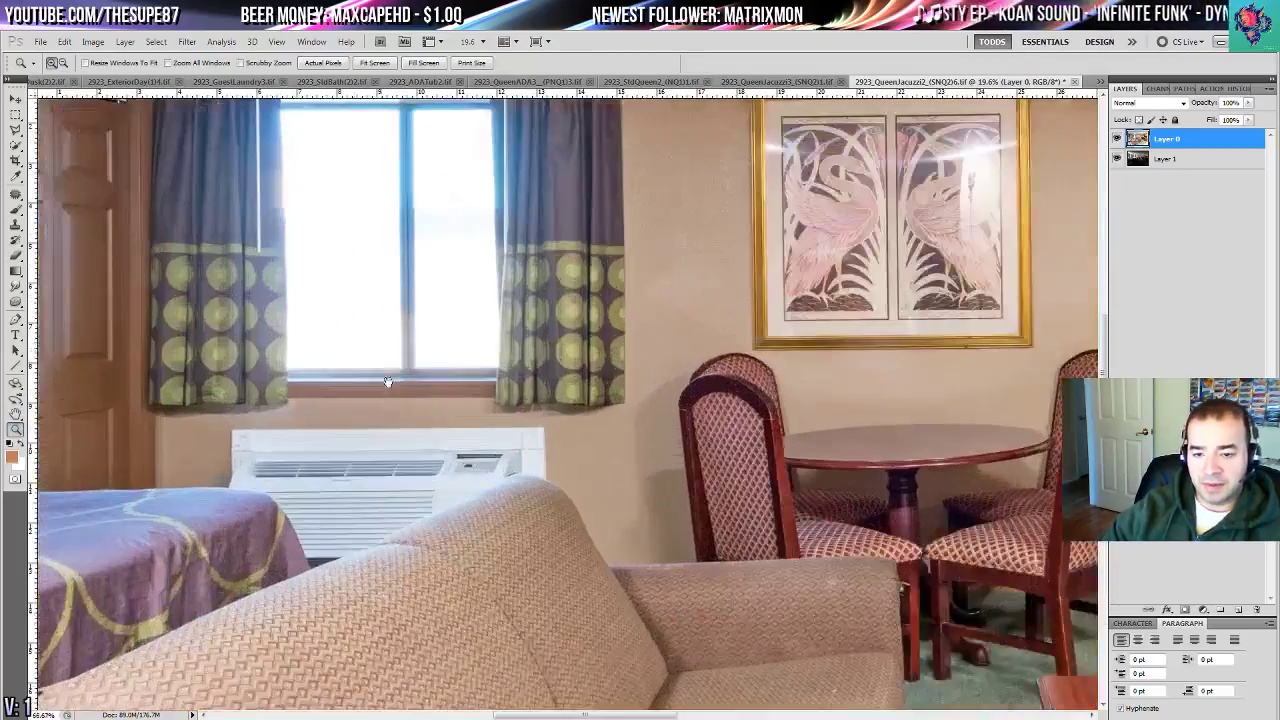
{"action": "left_click_drag", "start_coordinate": [388, 382], "coordinate": [430, 419]}
{"action": "left_click", "coordinate": [15, 255]}
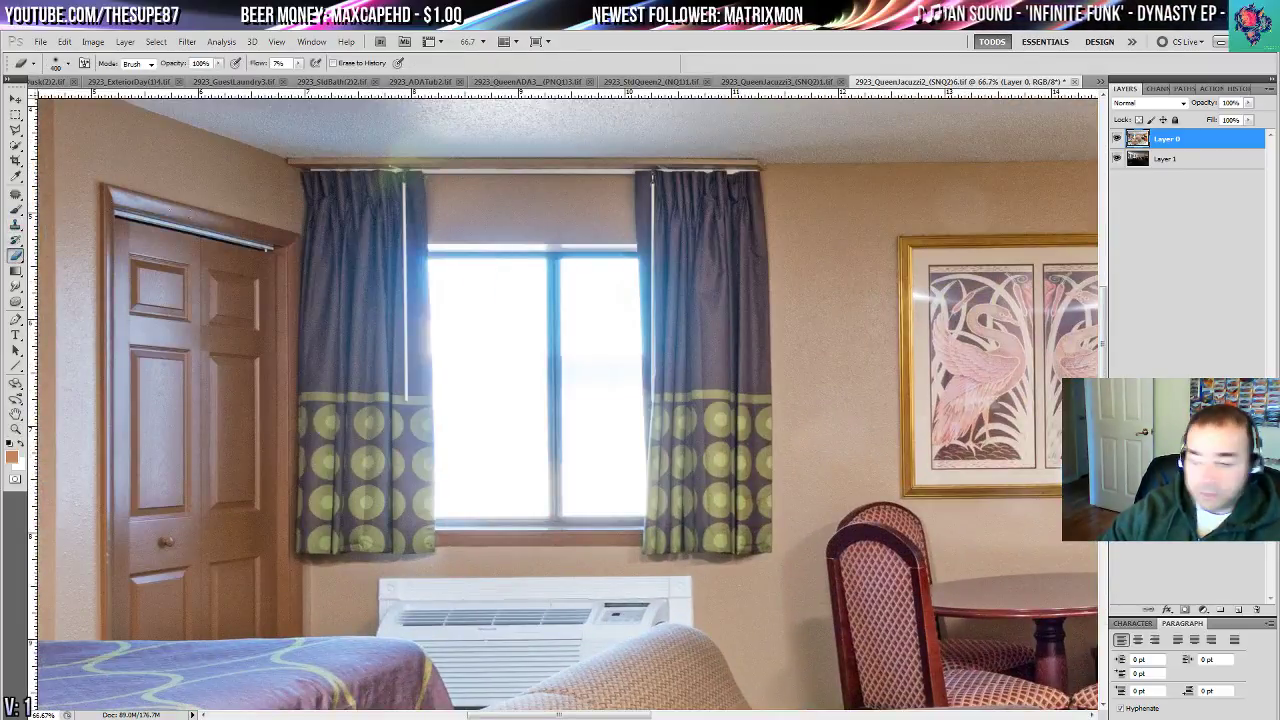
{"action": "mouse_move", "coordinate": [432, 315]}
{"action": "left_mouse_down"}
{"action": "mouse_move", "coordinate": [475, 405]}
{"action": "mouse_move", "coordinate": [585, 420]}
{"action": "mouse_move", "coordinate": [565, 455]}
{"action": "mouse_move", "coordinate": [480, 470]}
{"action": "mouse_move", "coordinate": [530, 500]}
{"action": "left_mouse_up"}
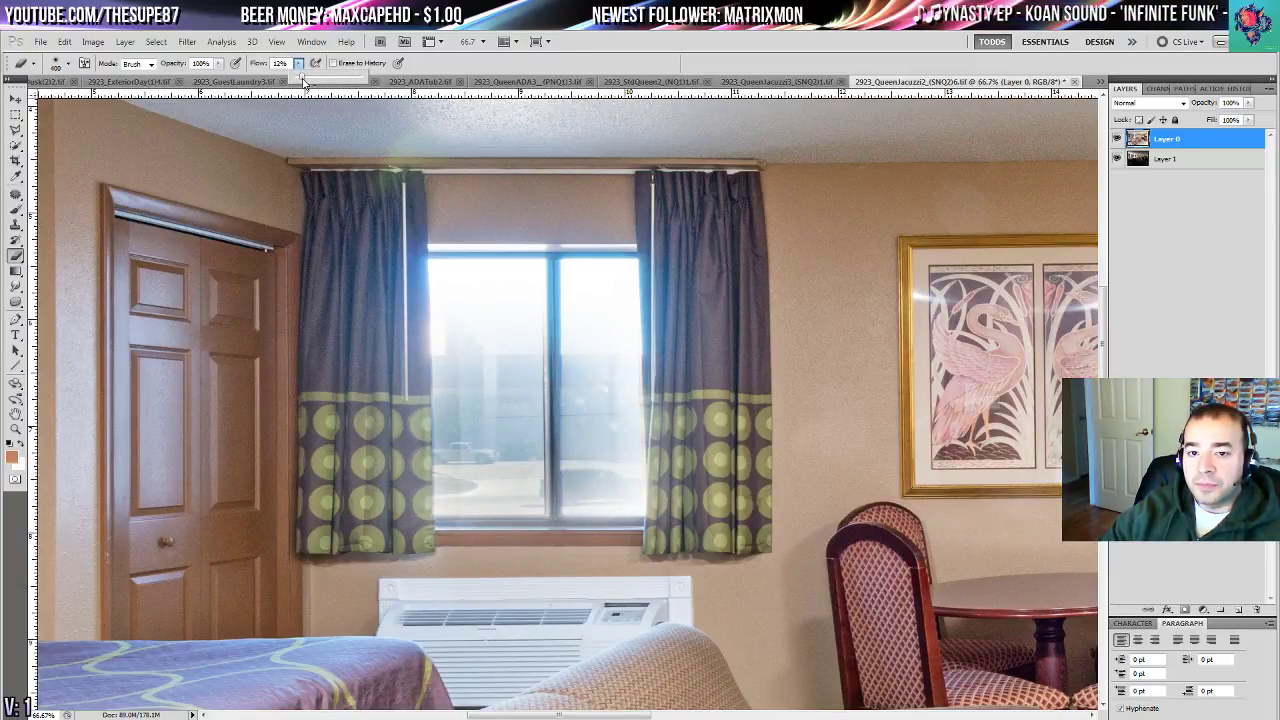
{"action": "left_click_drag", "start_coordinate": [615, 470], "coordinate": [520, 365]}
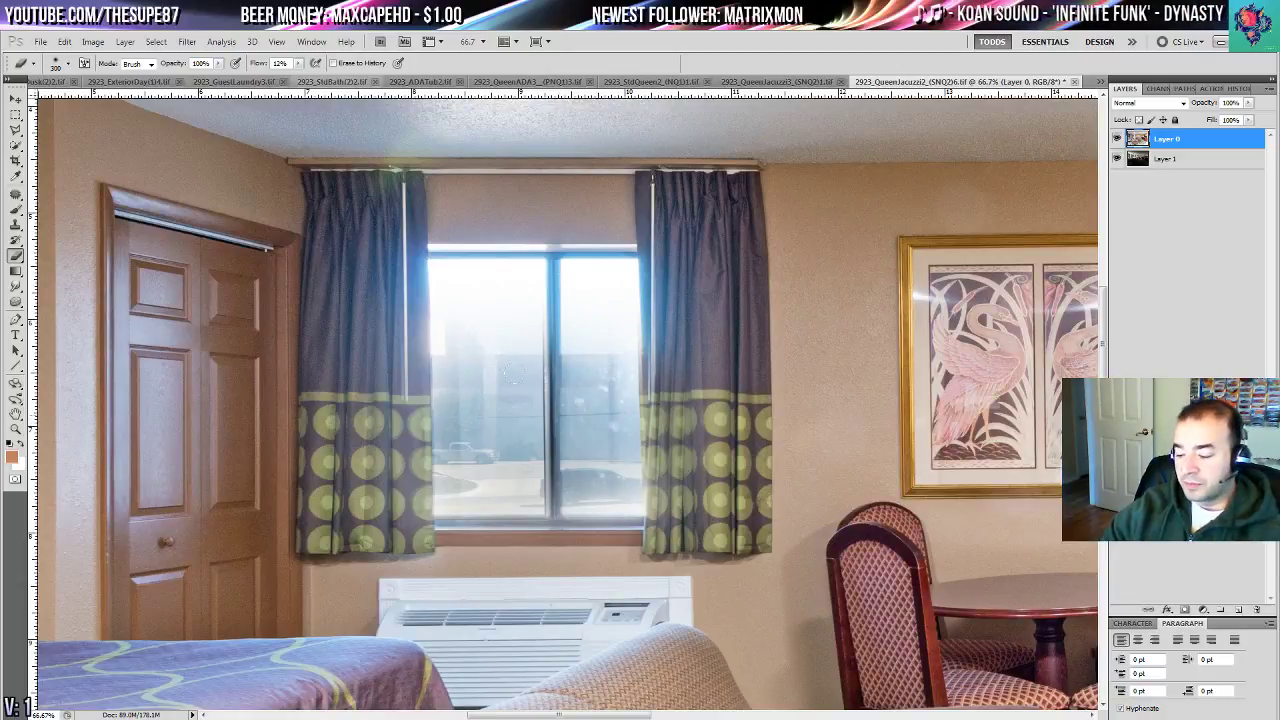
- Erase the hazy inner edge and folds of the curtain right of the window on Layer 0 with a 125 px eraser
{"action": "mouse_move", "coordinate": [619, 421]}
{"action": "left_mouse_down"}
{"action": "mouse_move", "coordinate": [648, 400]}
{"action": "mouse_move", "coordinate": [641, 368]}
{"action": "left_mouse_up"}
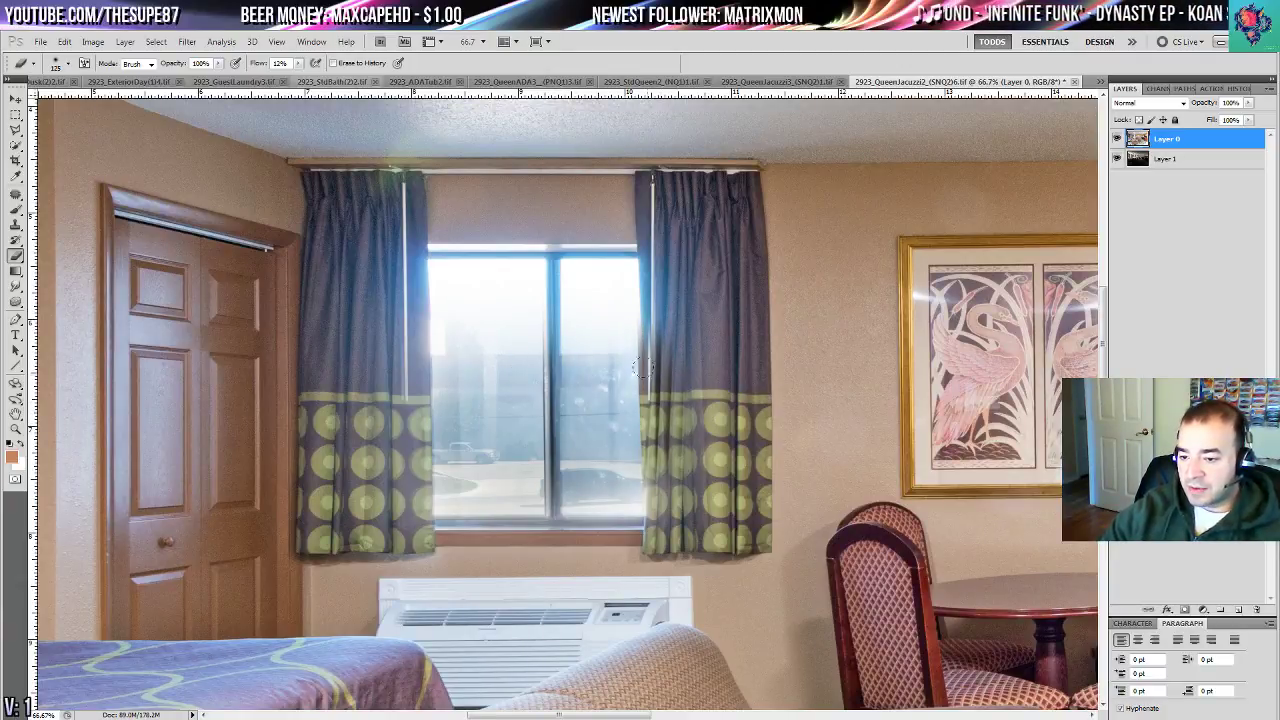
{"action": "mouse_move", "coordinate": [632, 465]}
{"action": "left_mouse_down"}
{"action": "mouse_move", "coordinate": [648, 501]}
{"action": "mouse_move", "coordinate": [655, 464]}
{"action": "mouse_move", "coordinate": [683, 452]}
{"action": "left_mouse_up"}
{"action": "mouse_move", "coordinate": [693, 390]}
{"action": "left_mouse_down"}
{"action": "mouse_move", "coordinate": [685, 299]}
{"action": "mouse_move", "coordinate": [696, 279]}
{"action": "mouse_move", "coordinate": [671, 216]}
{"action": "mouse_move", "coordinate": [633, 334]}
{"action": "left_mouse_up"}
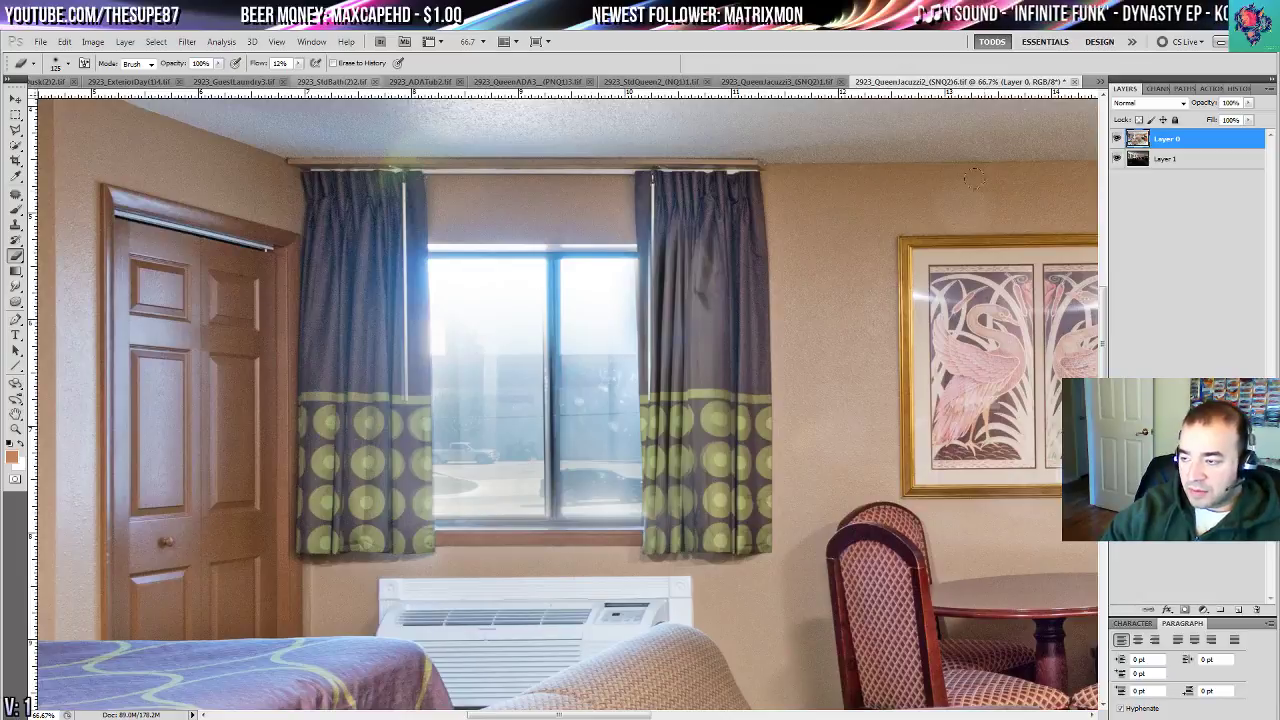
- Try to auto-align Layer 0 and Layer 1
{"action": "left_click", "coordinate": [1165, 158], "text": "shift"}
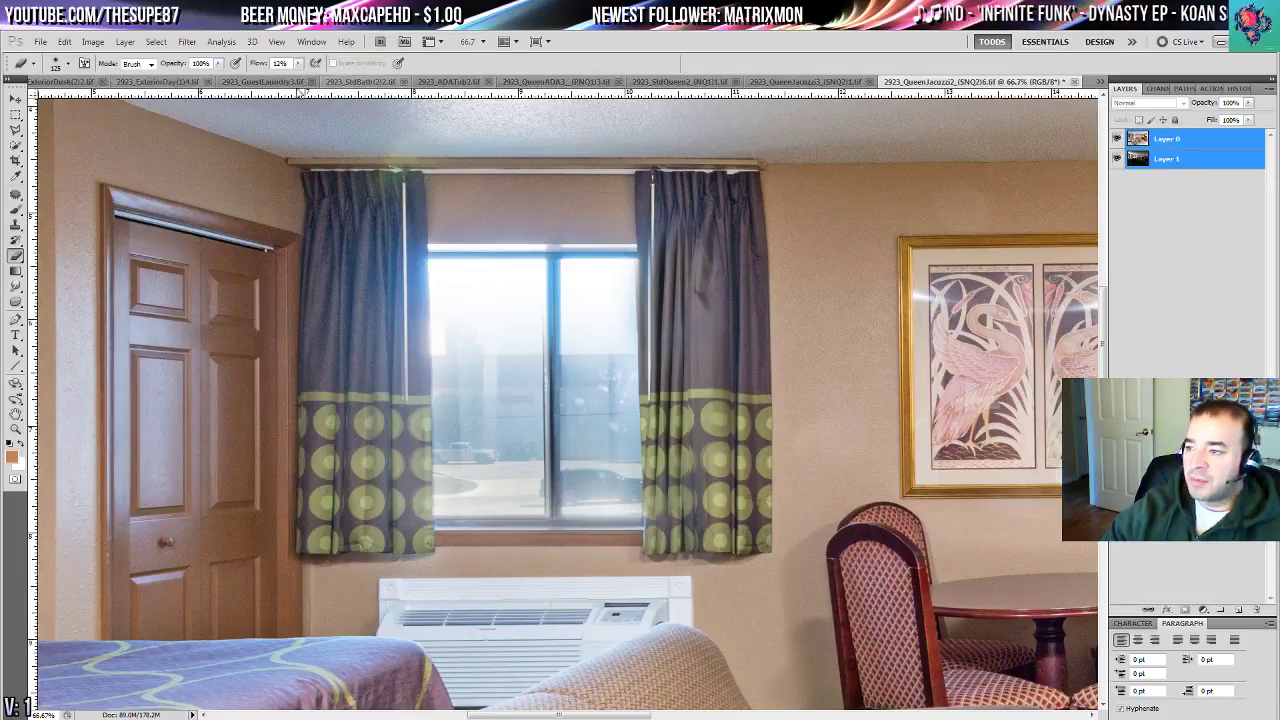
{"action": "left_click", "coordinate": [92, 41]}
{"action": "left_click", "coordinate": [64, 41]}
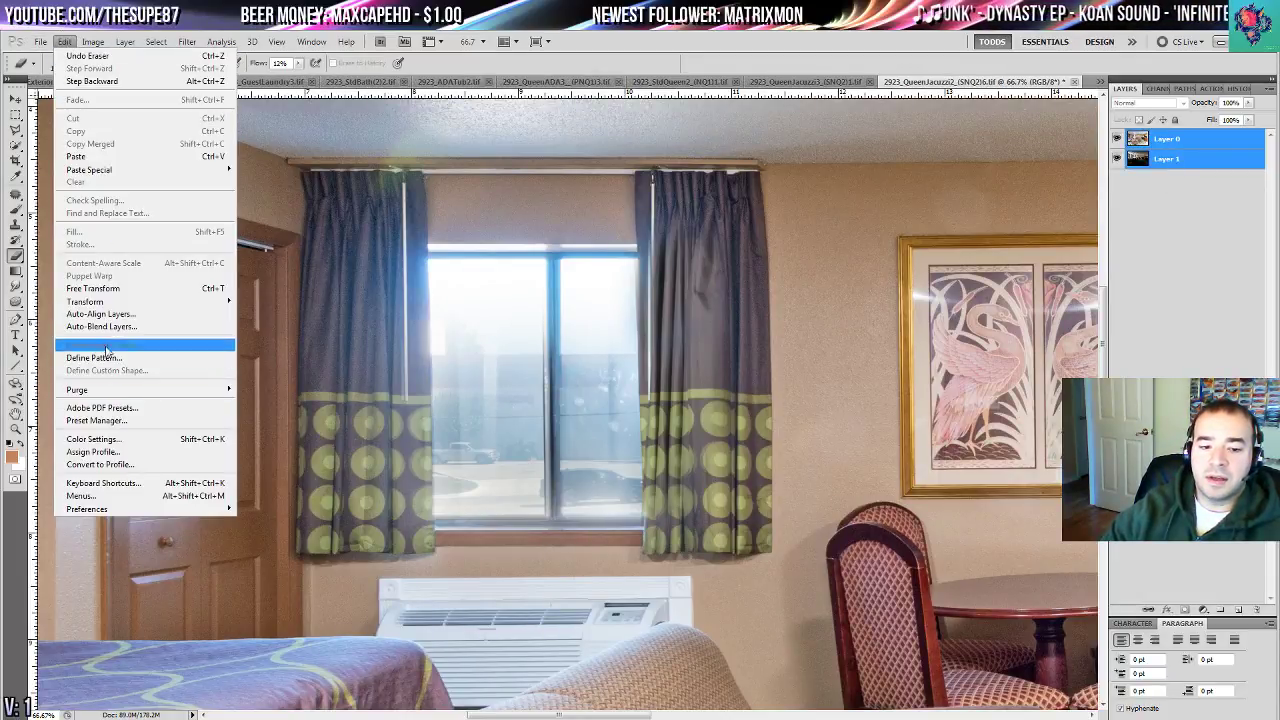
{"action": "left_click", "coordinate": [106, 314]}
{"action": "left_click", "coordinate": [778, 224]}
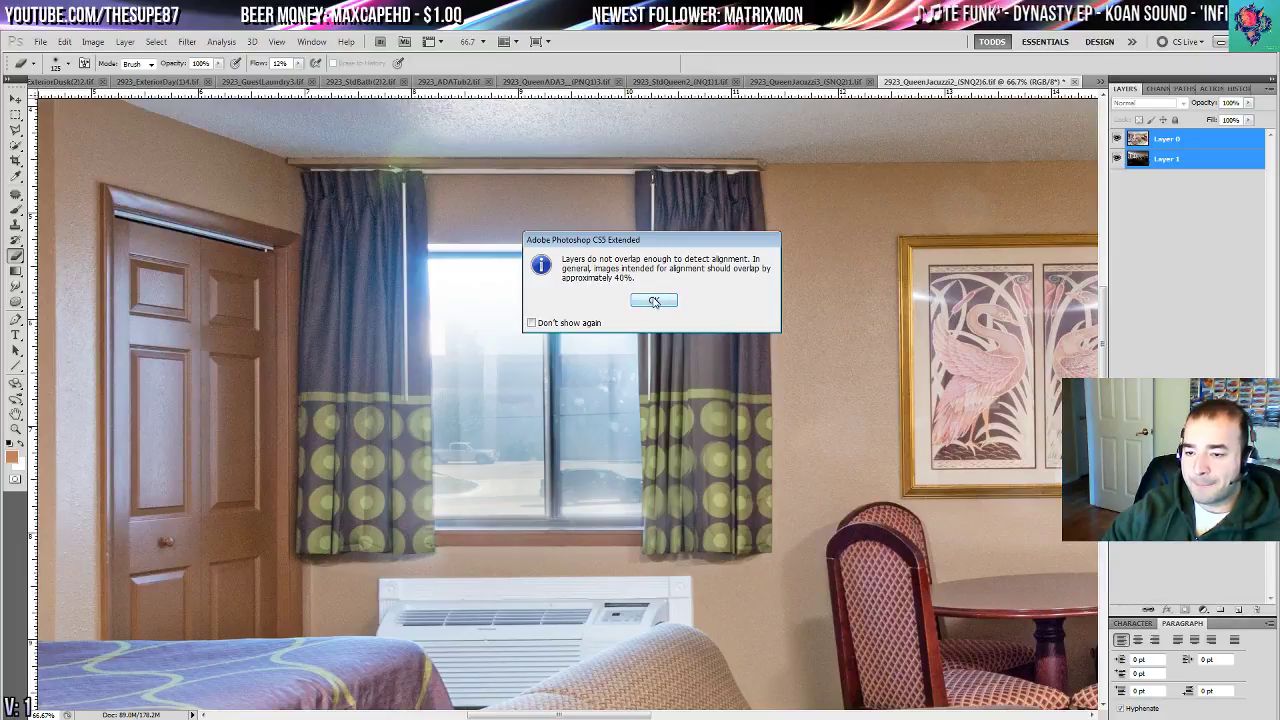
{"action": "left_click", "coordinate": [654, 301]}
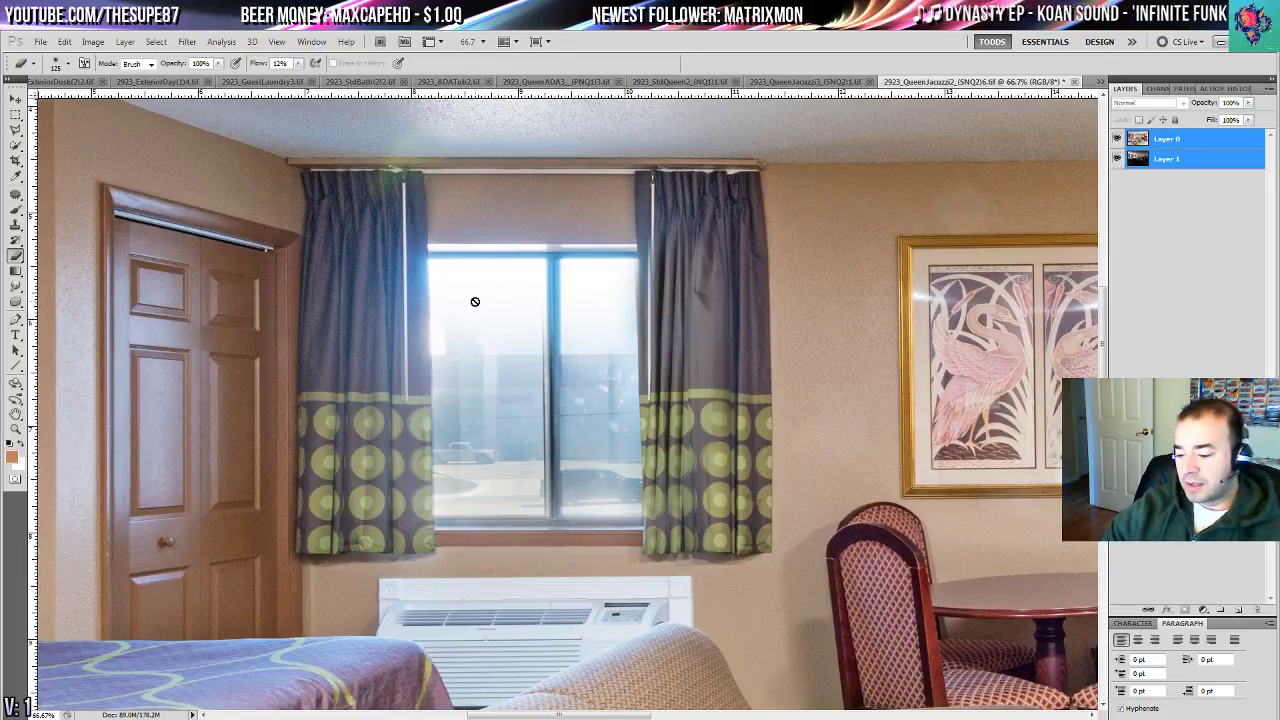
- Nudge Layer 1 with the Move tool to line it up with Layer 0, comparing them by toggling Layer 0's visibility
{"action": "left_click", "coordinate": [16, 100]}
{"action": "left_click", "coordinate": [1179, 143]}
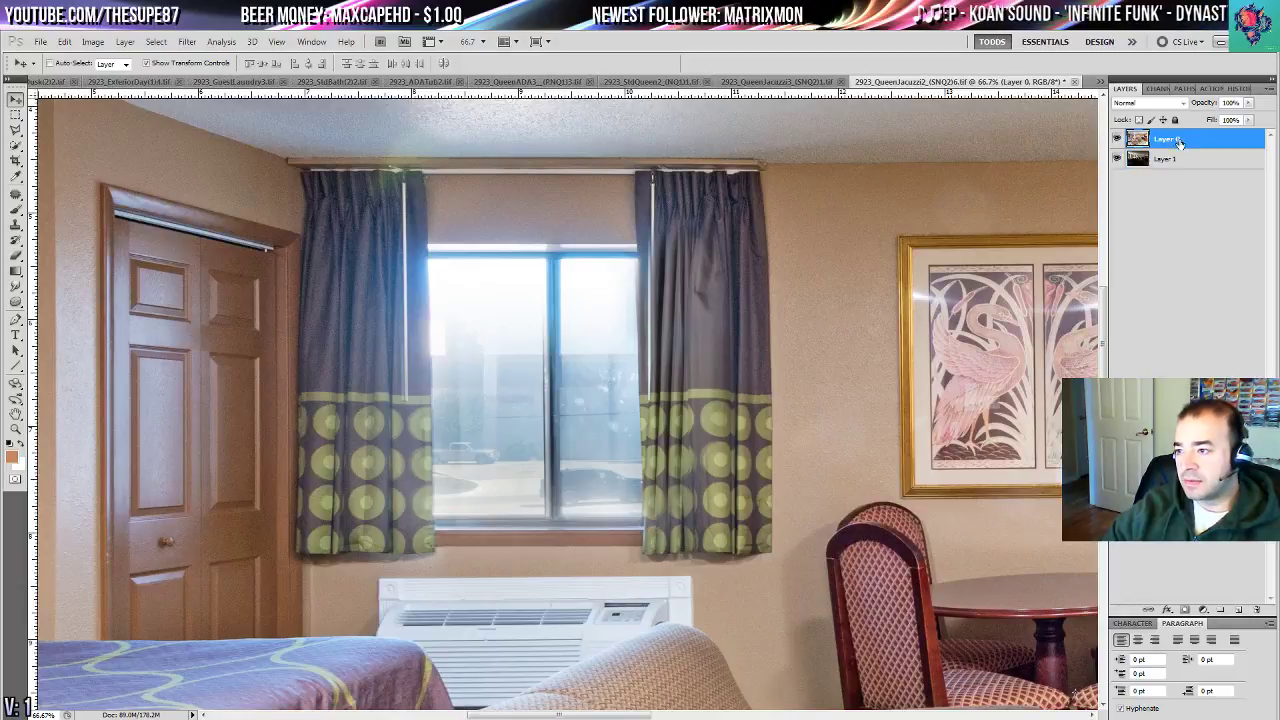
{"action": "left_click", "coordinate": [1176, 163]}
{"action": "left_click_drag", "start_coordinate": [660, 268], "coordinate": [669, 271]}
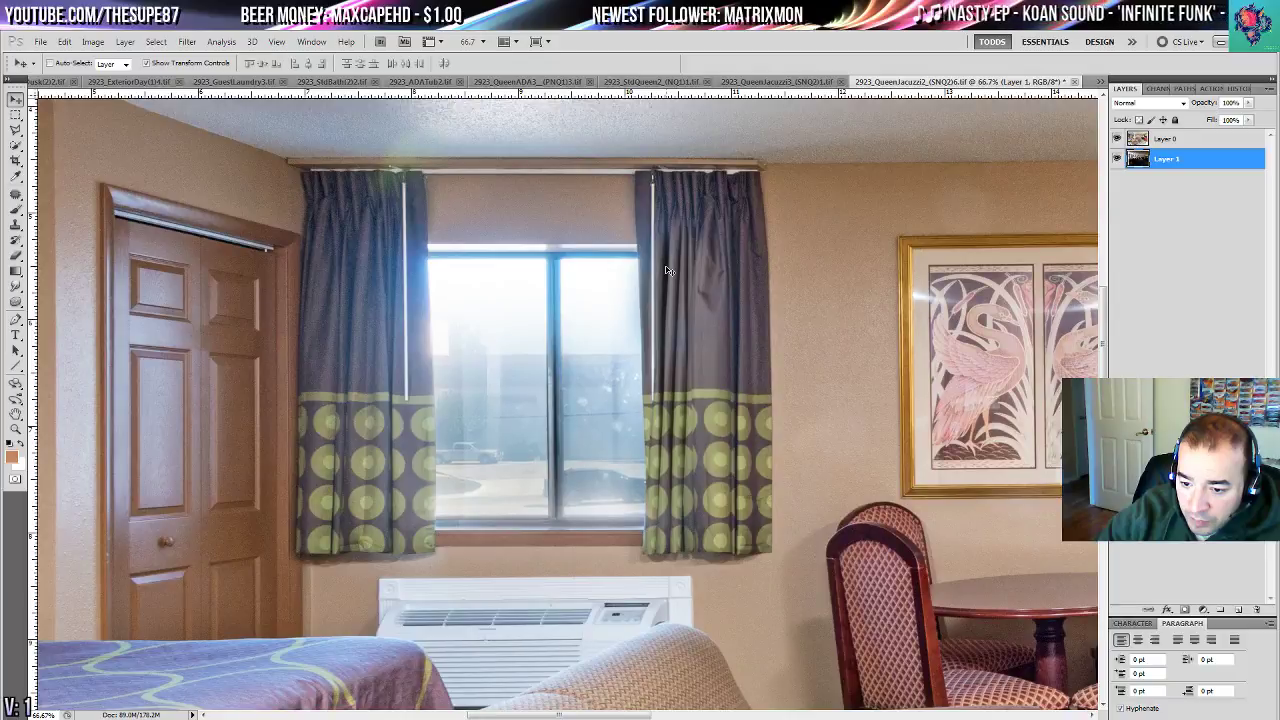
{"action": "key", "text": "Down"}
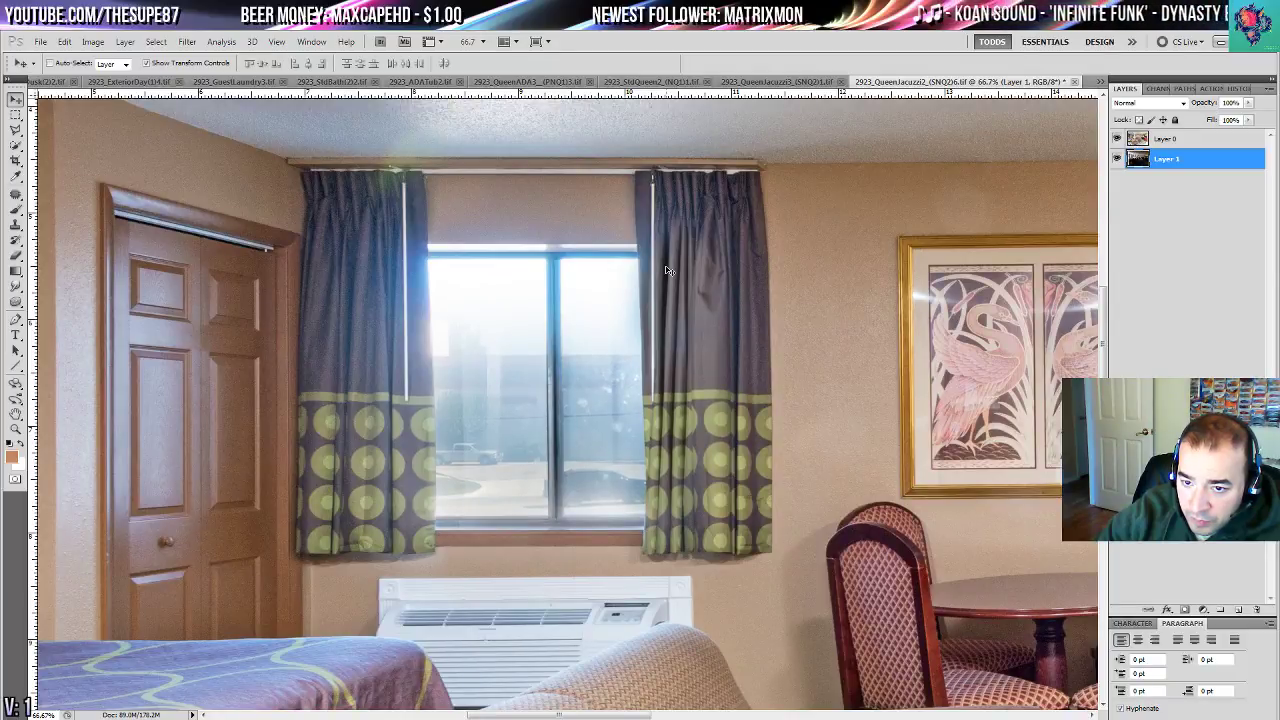
{"action": "left_click", "coordinate": [1117, 139]}
{"action": "left_click", "coordinate": [1117, 139]}
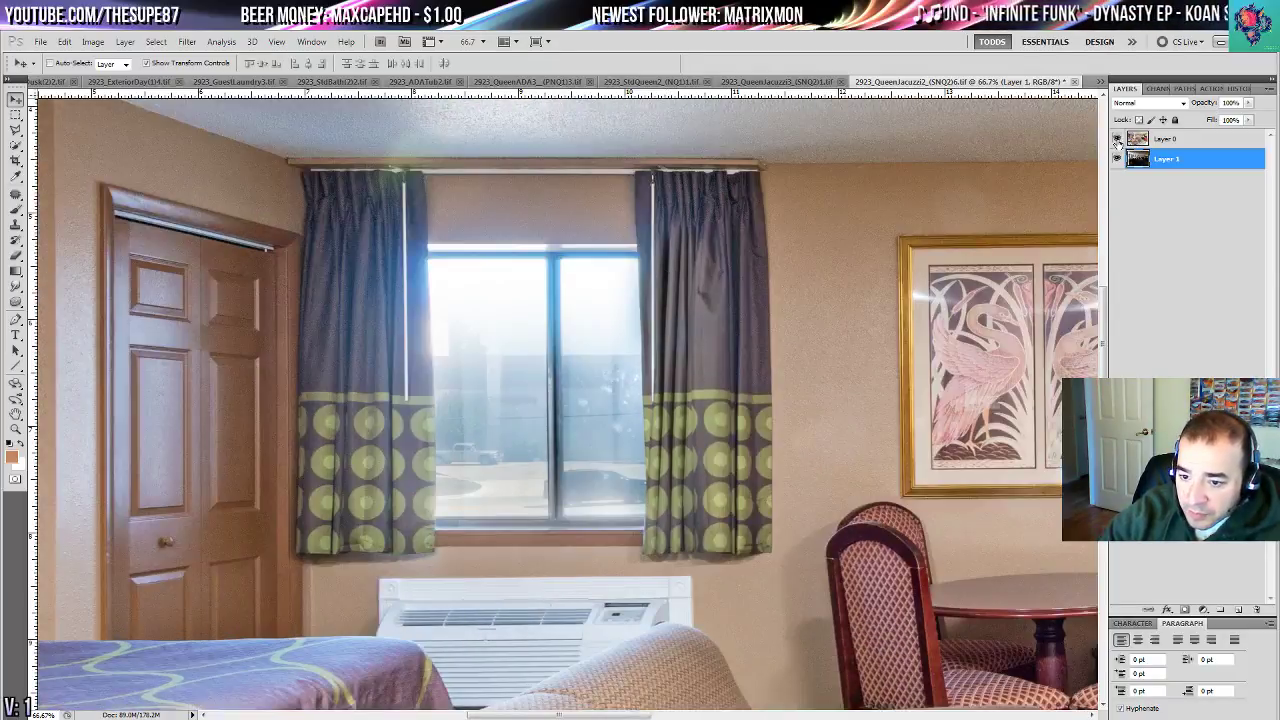
{"action": "left_click", "coordinate": [1117, 139]}
{"action": "left_click", "coordinate": [1117, 140]}
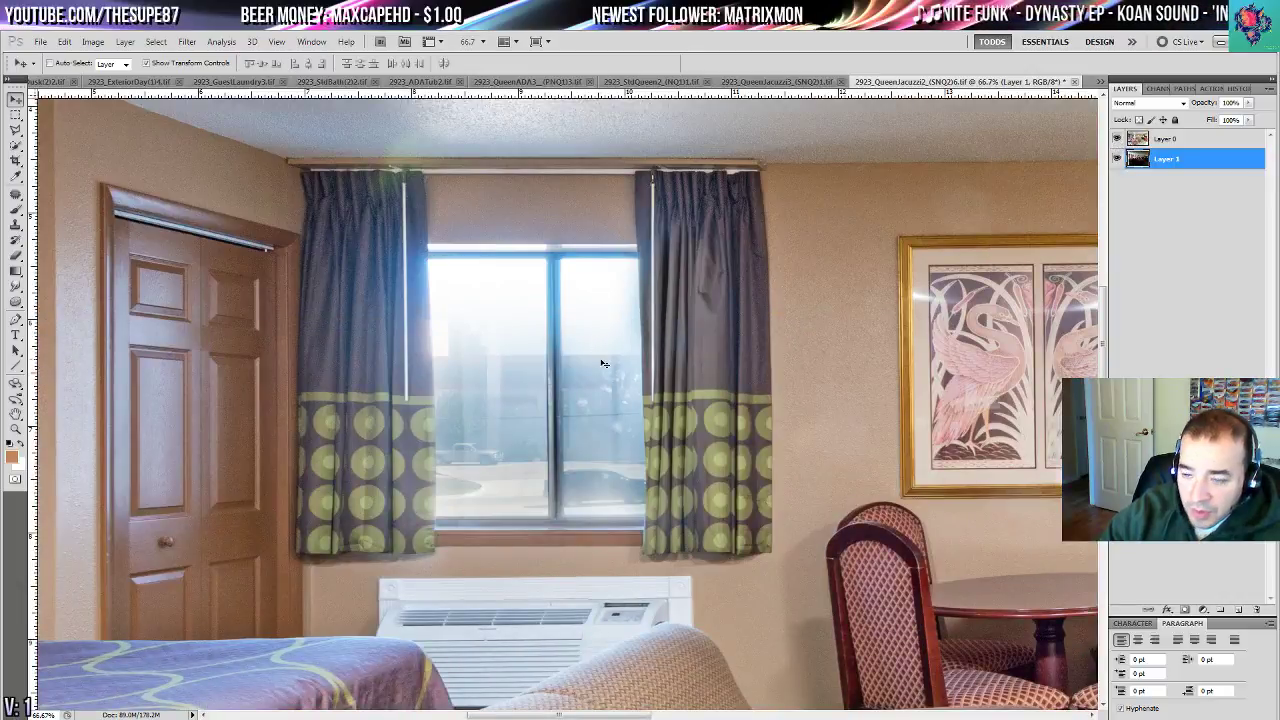
- Erase the blown-out window panes and the hazy curtain beside the closet door on Layer 0 to reveal the darker exposure
{"action": "left_click", "coordinate": [15, 255]}
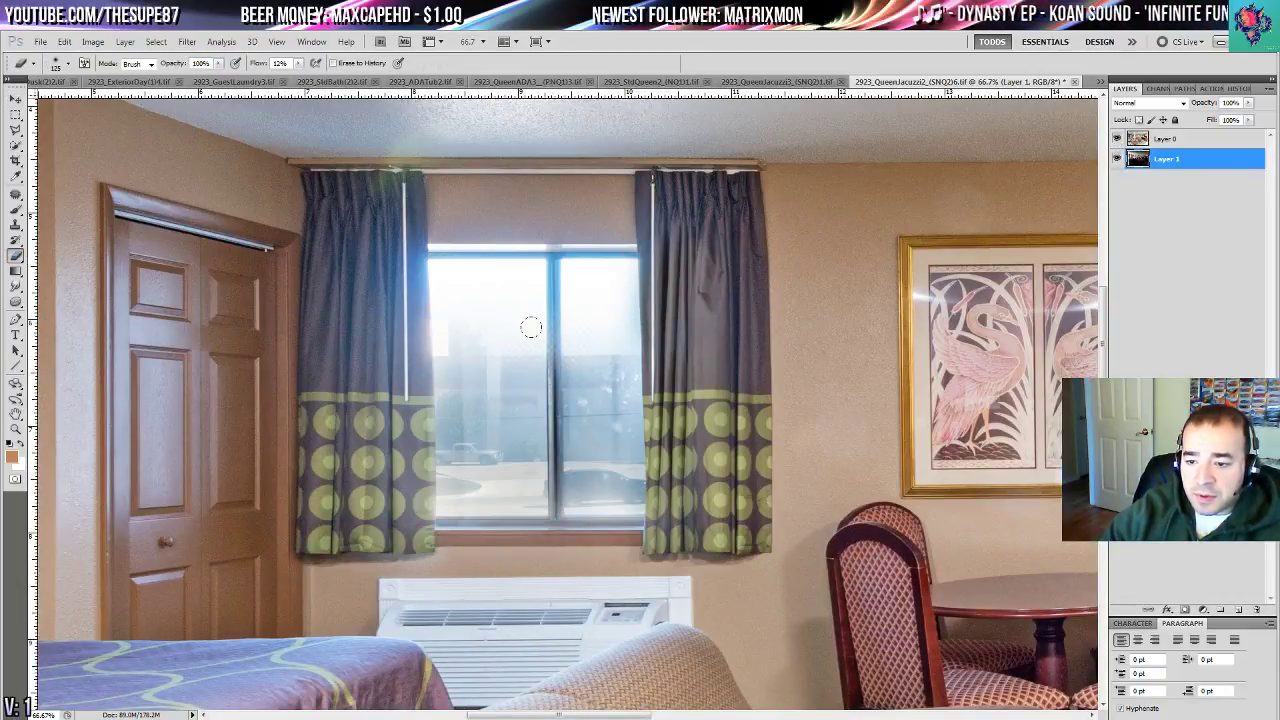
{"action": "left_click", "coordinate": [1156, 138]}
{"action": "mouse_move", "coordinate": [540, 300]}
{"action": "left_mouse_down"}
{"action": "mouse_move", "coordinate": [552, 338]}
{"action": "mouse_move", "coordinate": [546, 289]}
{"action": "mouse_move", "coordinate": [600, 262]}
{"action": "mouse_move", "coordinate": [537, 256]}
{"action": "mouse_move", "coordinate": [639, 262]}
{"action": "mouse_move", "coordinate": [469, 269]}
{"action": "mouse_move", "coordinate": [636, 301]}
{"action": "mouse_move", "coordinate": [554, 301]}
{"action": "mouse_move", "coordinate": [663, 330]}
{"action": "mouse_move", "coordinate": [616, 348]}
{"action": "mouse_move", "coordinate": [565, 321]}
{"action": "mouse_move", "coordinate": [631, 256]}
{"action": "mouse_move", "coordinate": [565, 236]}
{"action": "mouse_move", "coordinate": [375, 245]}
{"action": "mouse_move", "coordinate": [557, 246]}
{"action": "mouse_move", "coordinate": [407, 236]}
{"action": "mouse_move", "coordinate": [639, 229]}
{"action": "mouse_move", "coordinate": [419, 229]}
{"action": "mouse_move", "coordinate": [380, 248]}
{"action": "mouse_move", "coordinate": [401, 221]}
{"action": "mouse_move", "coordinate": [405, 166]}
{"action": "mouse_move", "coordinate": [356, 300]}
{"action": "mouse_move", "coordinate": [384, 214]}
{"action": "mouse_move", "coordinate": [389, 278]}
{"action": "mouse_move", "coordinate": [403, 243]}
{"action": "mouse_move", "coordinate": [403, 331]}
{"action": "mouse_move", "coordinate": [393, 203]}
{"action": "mouse_move", "coordinate": [395, 243]}
{"action": "mouse_move", "coordinate": [365, 163]}
{"action": "mouse_move", "coordinate": [389, 180]}
{"action": "mouse_move", "coordinate": [335, 187]}
{"action": "mouse_move", "coordinate": [364, 205]}
{"action": "mouse_move", "coordinate": [336, 168]}
{"action": "mouse_move", "coordinate": [307, 175]}
{"action": "mouse_move", "coordinate": [345, 211]}
{"action": "mouse_move", "coordinate": [334, 240]}
{"action": "mouse_move", "coordinate": [356, 376]}
{"action": "mouse_move", "coordinate": [364, 303]}
{"action": "mouse_move", "coordinate": [313, 230]}
{"action": "mouse_move", "coordinate": [306, 349]}
{"action": "mouse_move", "coordinate": [395, 245]}
{"action": "left_mouse_up"}
{"action": "mouse_move", "coordinate": [390, 370]}
{"action": "left_mouse_down"}
{"action": "mouse_move", "coordinate": [400, 500]}
{"action": "mouse_move", "coordinate": [420, 490]}
{"action": "mouse_move", "coordinate": [345, 495]}
{"action": "mouse_move", "coordinate": [303, 400]}
{"action": "mouse_move", "coordinate": [306, 490]}
{"action": "left_mouse_up"}
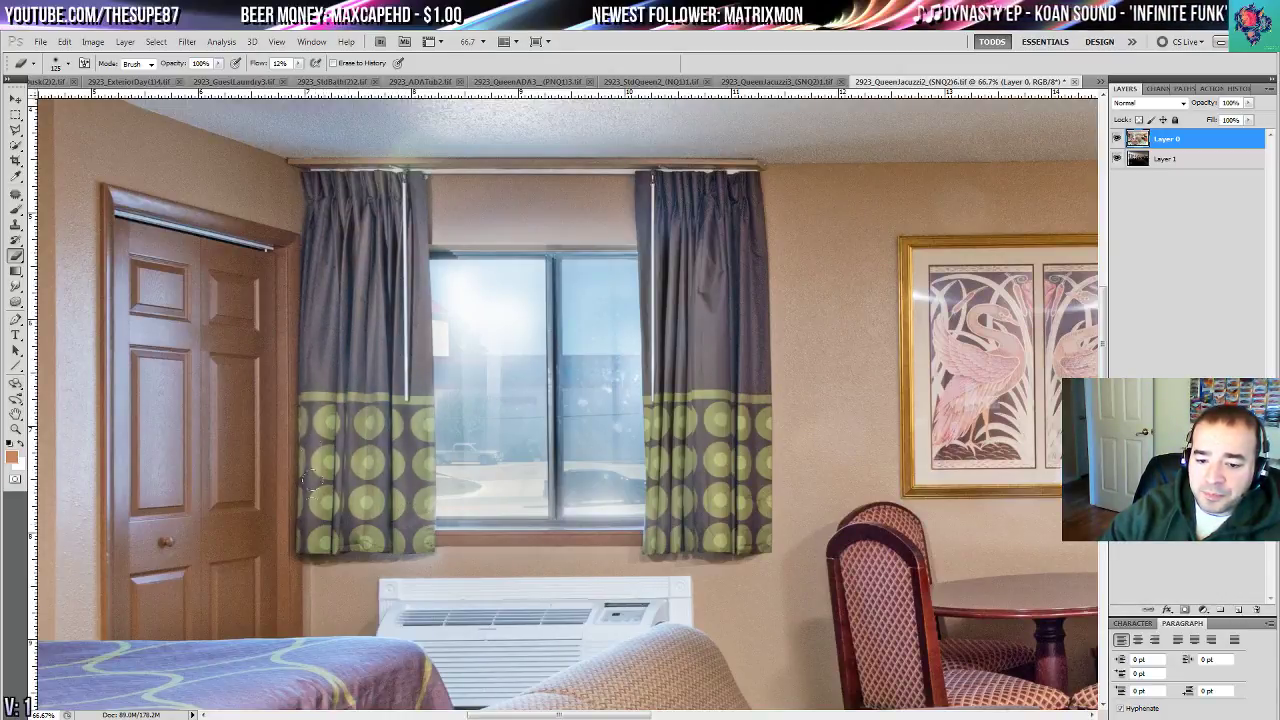
{"action": "mouse_move", "coordinate": [572, 488]}
{"action": "left_mouse_down"}
{"action": "mouse_move", "coordinate": [510, 505]}
{"action": "mouse_move", "coordinate": [590, 505]}
{"action": "mouse_move", "coordinate": [535, 420]}
{"action": "left_mouse_up"}
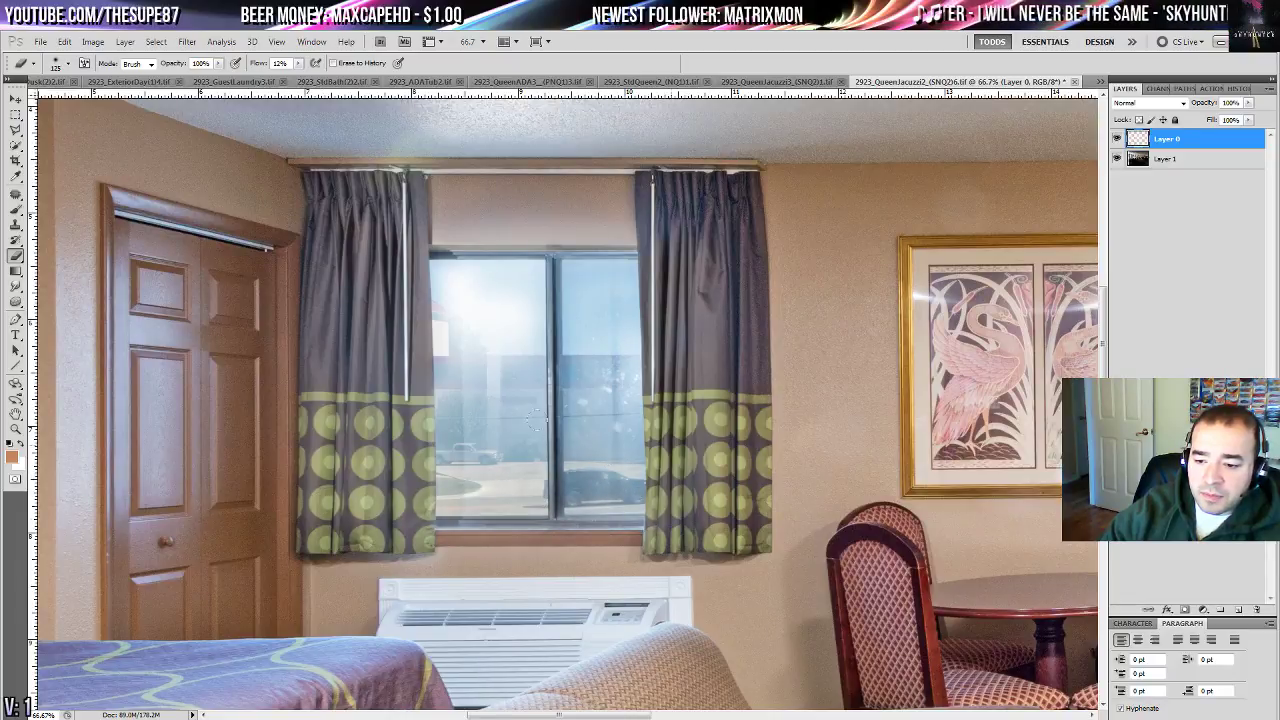
{"action": "mouse_move", "coordinate": [450, 487]}
{"action": "left_mouse_down"}
{"action": "mouse_move", "coordinate": [538, 430]}
{"action": "mouse_move", "coordinate": [472, 364]}
{"action": "mouse_move", "coordinate": [503, 345]}
{"action": "mouse_move", "coordinate": [468, 378]}
{"action": "mouse_move", "coordinate": [436, 365]}
{"action": "mouse_move", "coordinate": [422, 310]}
{"action": "mouse_move", "coordinate": [461, 390]}
{"action": "mouse_move", "coordinate": [480, 400]}
{"action": "mouse_move", "coordinate": [495, 324]}
{"action": "mouse_move", "coordinate": [443, 296]}
{"action": "mouse_move", "coordinate": [481, 283]}
{"action": "mouse_move", "coordinate": [475, 273]}
{"action": "mouse_move", "coordinate": [574, 294]}
{"action": "mouse_move", "coordinate": [469, 303]}
{"action": "mouse_move", "coordinate": [560, 323]}
{"action": "mouse_move", "coordinate": [437, 288]}
{"action": "mouse_move", "coordinate": [476, 272]}
{"action": "left_mouse_up"}
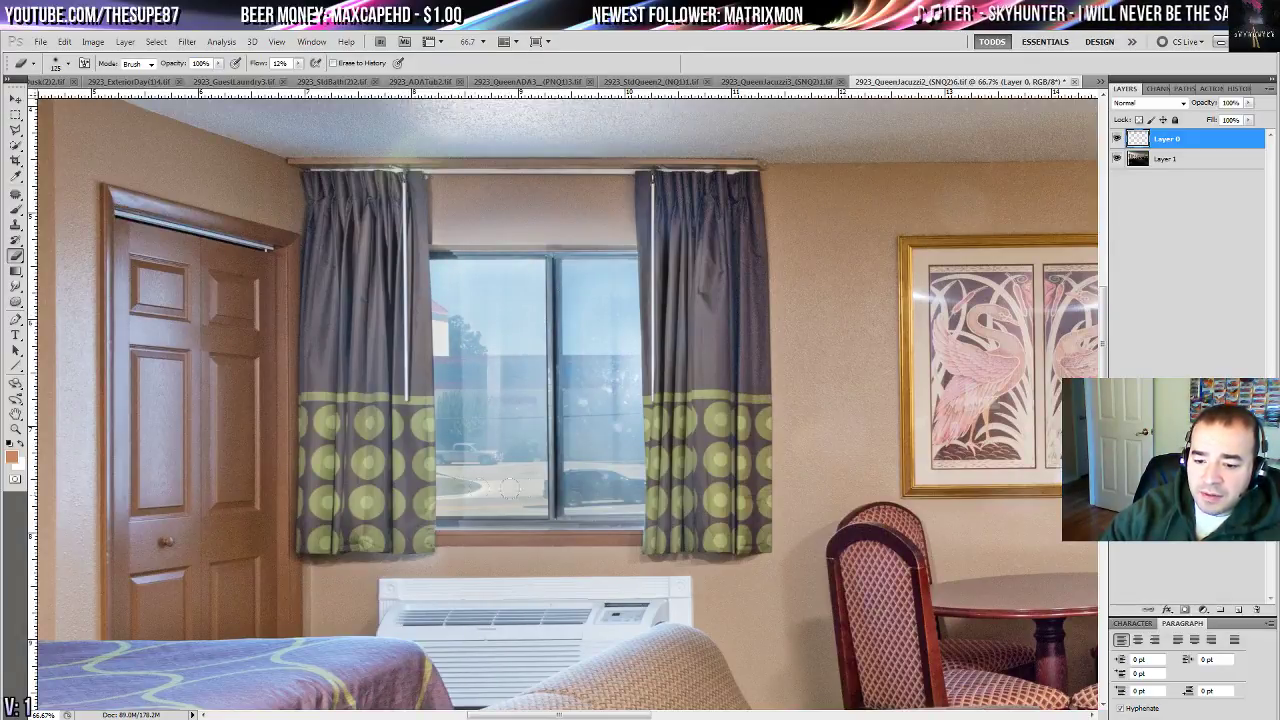
{"action": "mouse_move", "coordinate": [415, 505]}
{"action": "left_mouse_down"}
{"action": "mouse_move", "coordinate": [624, 514]}
{"action": "mouse_move", "coordinate": [440, 516]}
{"action": "mouse_move", "coordinate": [673, 516]}
{"action": "mouse_move", "coordinate": [607, 501]}
{"action": "mouse_move", "coordinate": [621, 413]}
{"action": "left_mouse_up"}
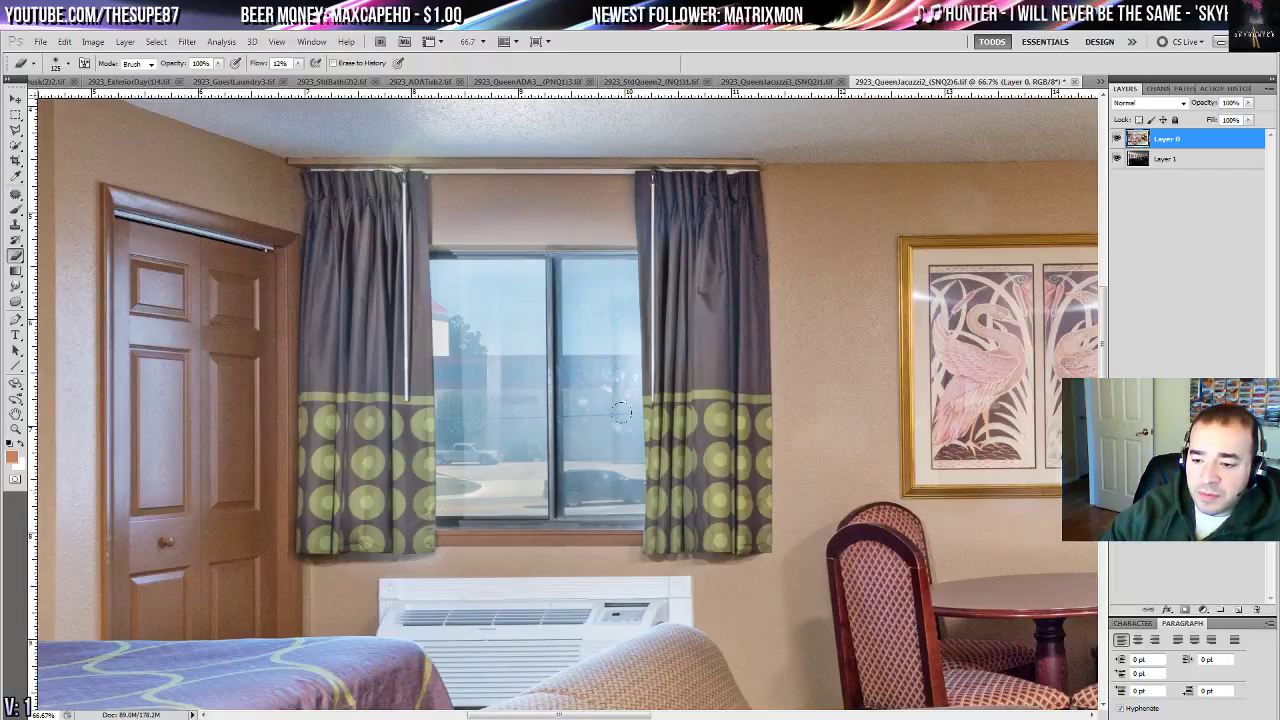
- Compare Layer 0 with the darker exposure and erase the folds and outer edge of the curtain nearest the framed artwork
{"action": "left_click", "coordinate": [1118, 140]}
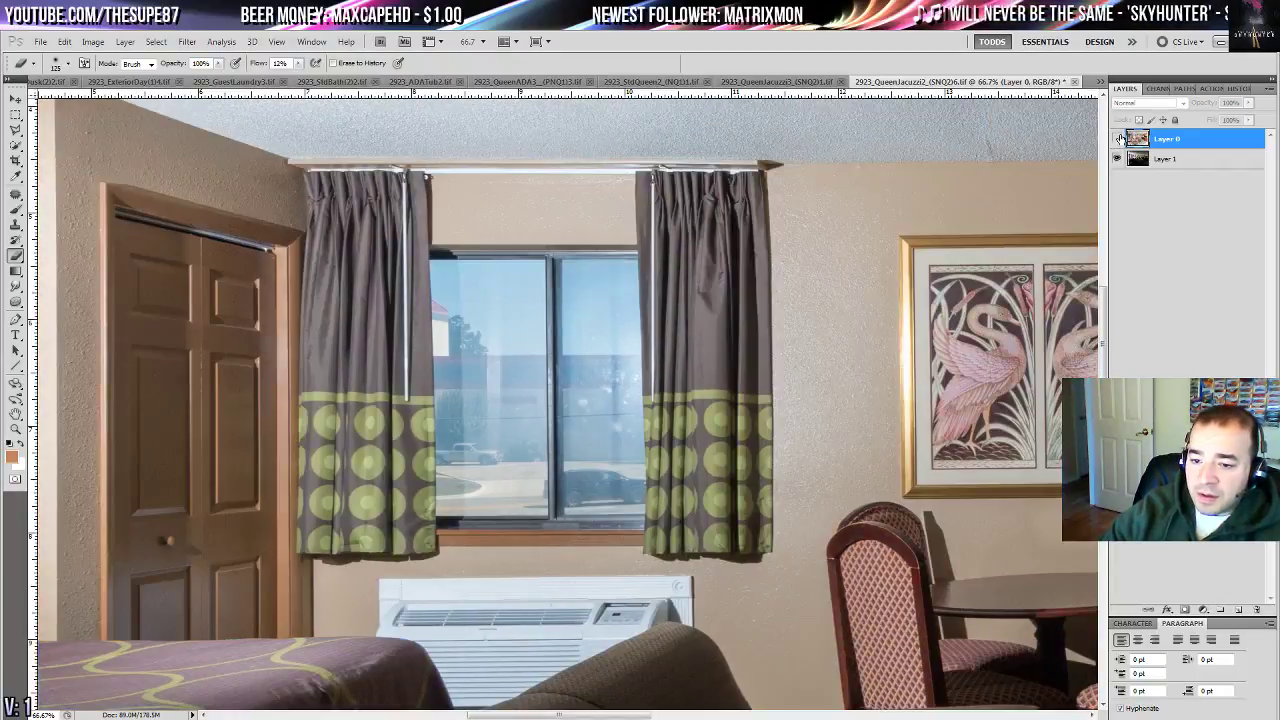
{"action": "left_click", "coordinate": [1118, 140]}
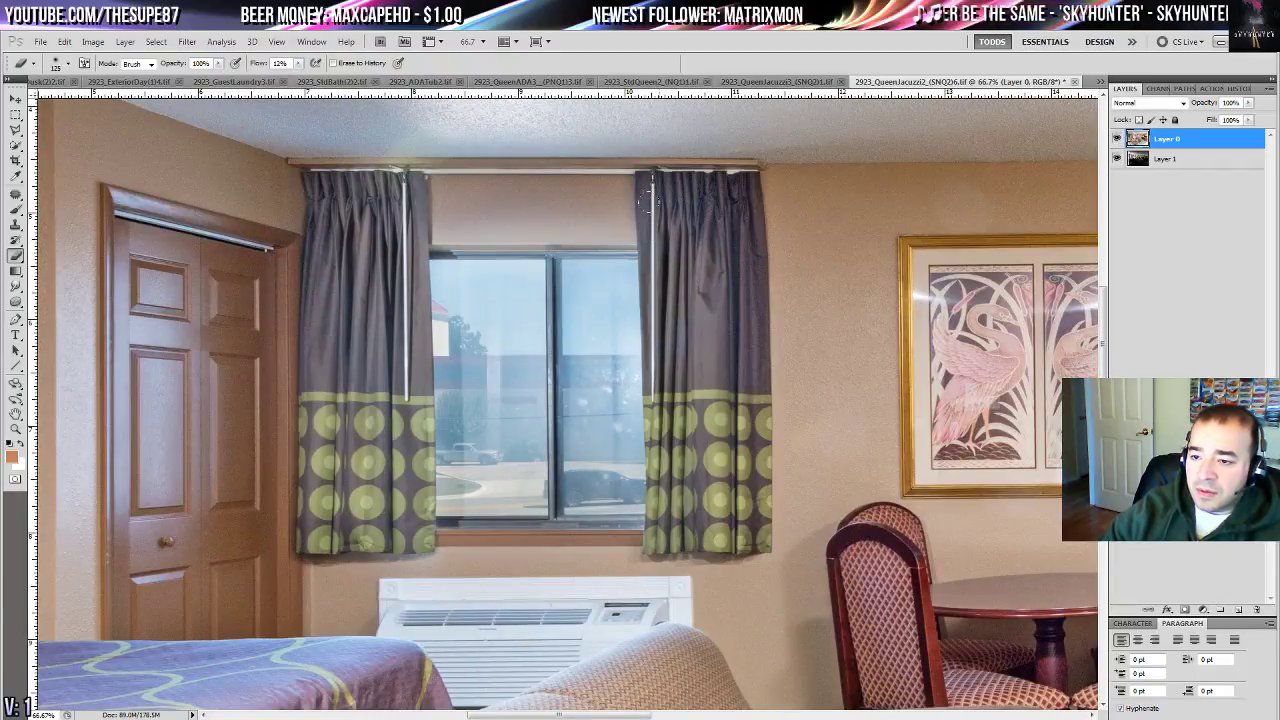
{"action": "mouse_move", "coordinate": [645, 200]}
{"action": "left_mouse_down"}
{"action": "mouse_move", "coordinate": [697, 206]}
{"action": "mouse_move", "coordinate": [706, 270]}
{"action": "mouse_move", "coordinate": [725, 237]}
{"action": "mouse_move", "coordinate": [725, 195]}
{"action": "left_mouse_up"}
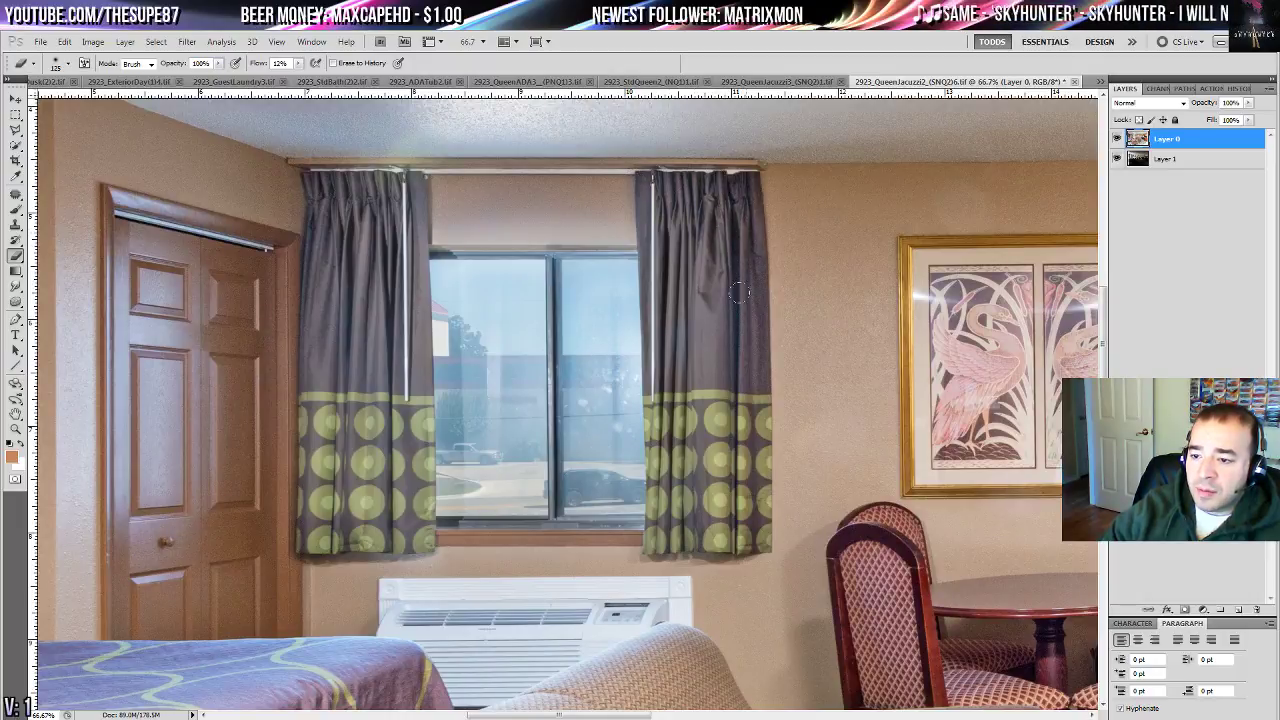
{"action": "mouse_move", "coordinate": [756, 266]}
{"action": "left_mouse_down"}
{"action": "mouse_move", "coordinate": [728, 462]}
{"action": "mouse_move", "coordinate": [728, 445]}
{"action": "left_mouse_up"}
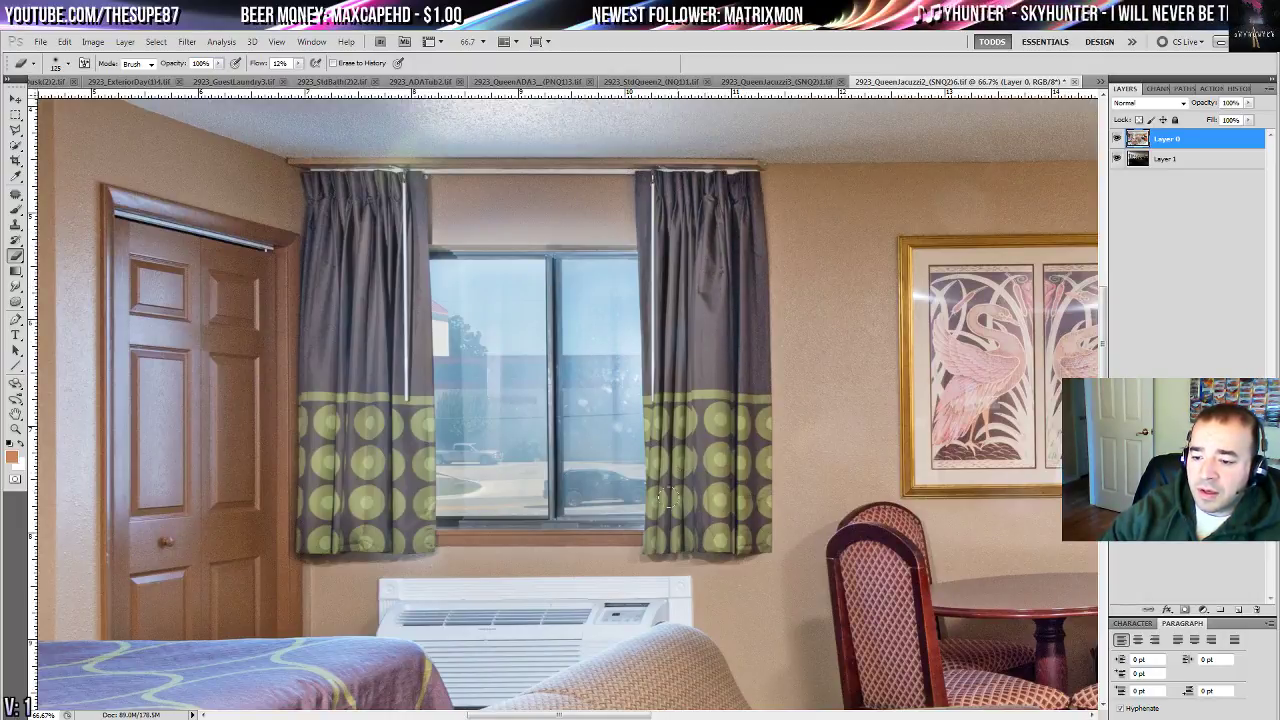
- Erase the glare across both panels of the framed bird artwork on Layer 0 so the darker exposure replaces it
{"action": "left_click_drag", "start_coordinate": [372, 155], "coordinate": [372, 272]}
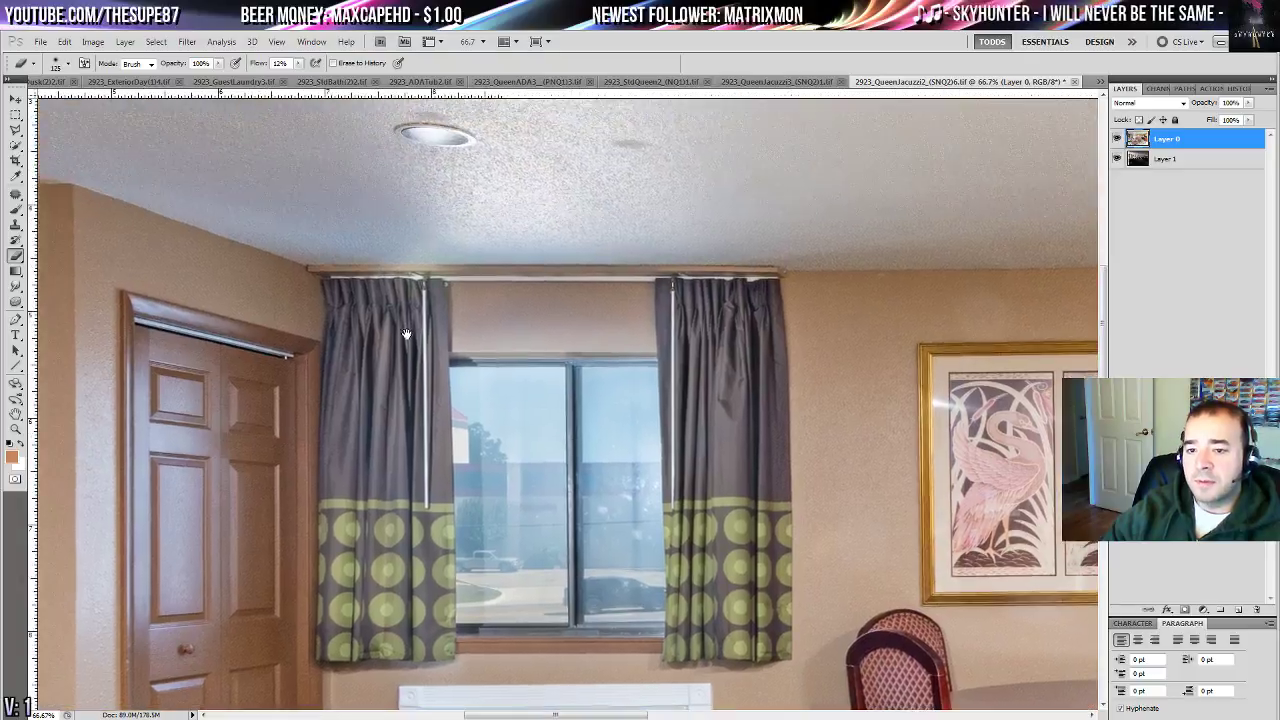
{"action": "left_click_drag", "start_coordinate": [572, 380], "coordinate": [237, 283]}
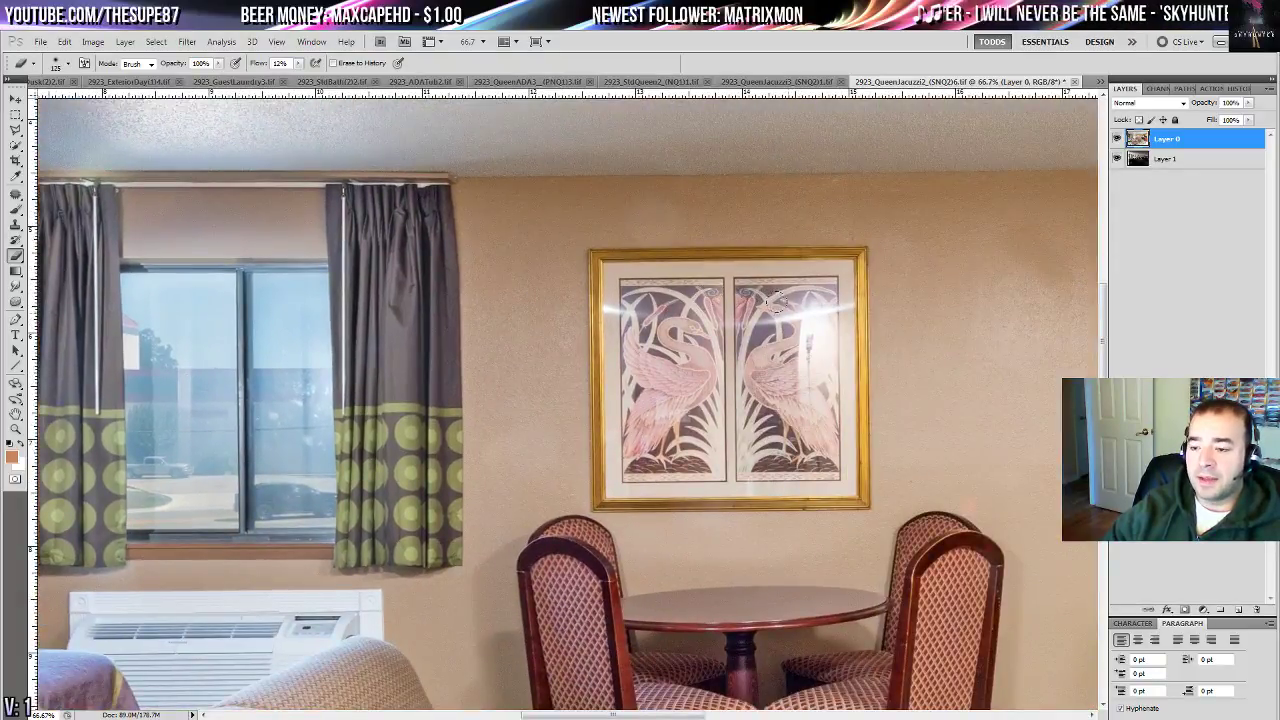
{"action": "mouse_move", "coordinate": [776, 303]}
{"action": "left_mouse_down"}
{"action": "mouse_move", "coordinate": [698, 305]}
{"action": "mouse_move", "coordinate": [785, 310]}
{"action": "mouse_move", "coordinate": [754, 318]}
{"action": "mouse_move", "coordinate": [762, 292]}
{"action": "mouse_move", "coordinate": [799, 345]}
{"action": "mouse_move", "coordinate": [832, 298]}
{"action": "mouse_move", "coordinate": [803, 268]}
{"action": "left_mouse_up"}
{"action": "mouse_move", "coordinate": [697, 270]}
{"action": "left_mouse_down"}
{"action": "mouse_move", "coordinate": [598, 270]}
{"action": "mouse_move", "coordinate": [605, 296]}
{"action": "mouse_move", "coordinate": [635, 278]}
{"action": "mouse_move", "coordinate": [633, 355]}
{"action": "mouse_move", "coordinate": [730, 326]}
{"action": "mouse_move", "coordinate": [673, 325]}
{"action": "mouse_move", "coordinate": [700, 384]}
{"action": "mouse_move", "coordinate": [717, 380]}
{"action": "mouse_move", "coordinate": [763, 302]}
{"action": "mouse_move", "coordinate": [792, 409]}
{"action": "mouse_move", "coordinate": [802, 342]}
{"action": "mouse_move", "coordinate": [805, 362]}
{"action": "mouse_move", "coordinate": [728, 335]}
{"action": "left_mouse_up"}
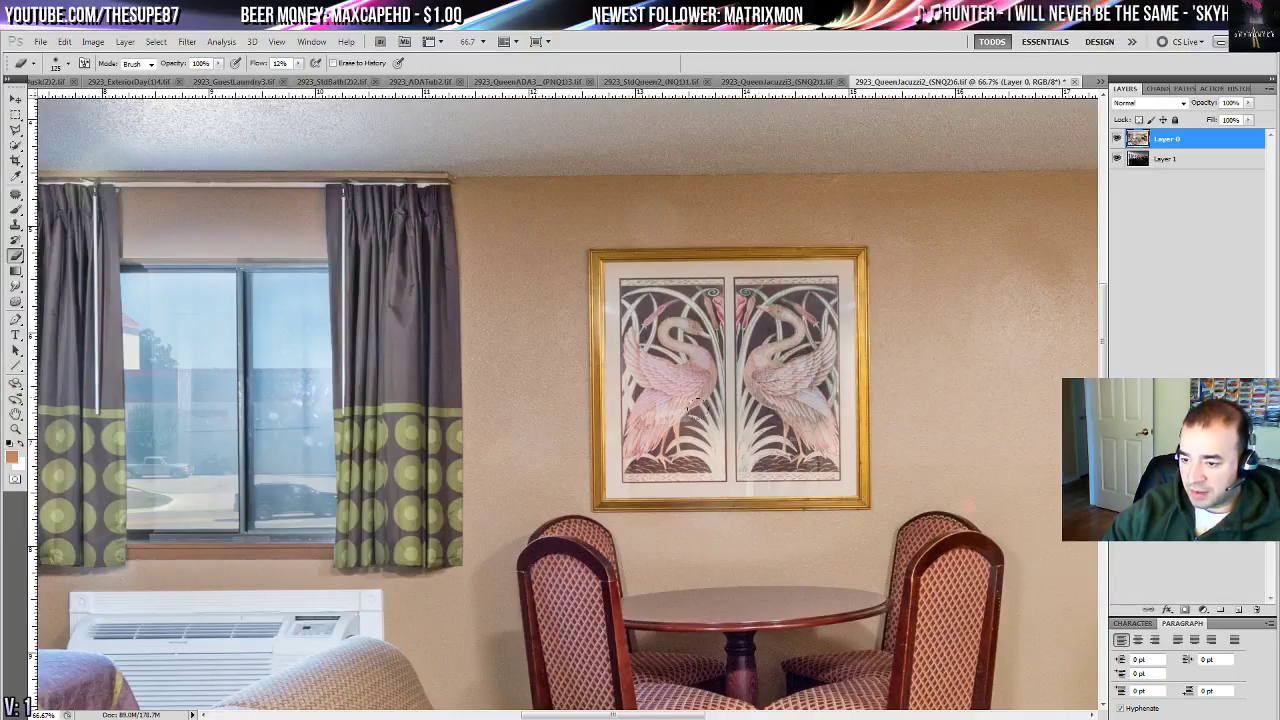
{"action": "mouse_move", "coordinate": [700, 405]}
{"action": "left_mouse_down"}
{"action": "mouse_move", "coordinate": [755, 460]}
{"action": "mouse_move", "coordinate": [815, 350]}
{"action": "left_mouse_up"}
{"action": "left_click_drag", "start_coordinate": [820, 420], "coordinate": [828, 450]}
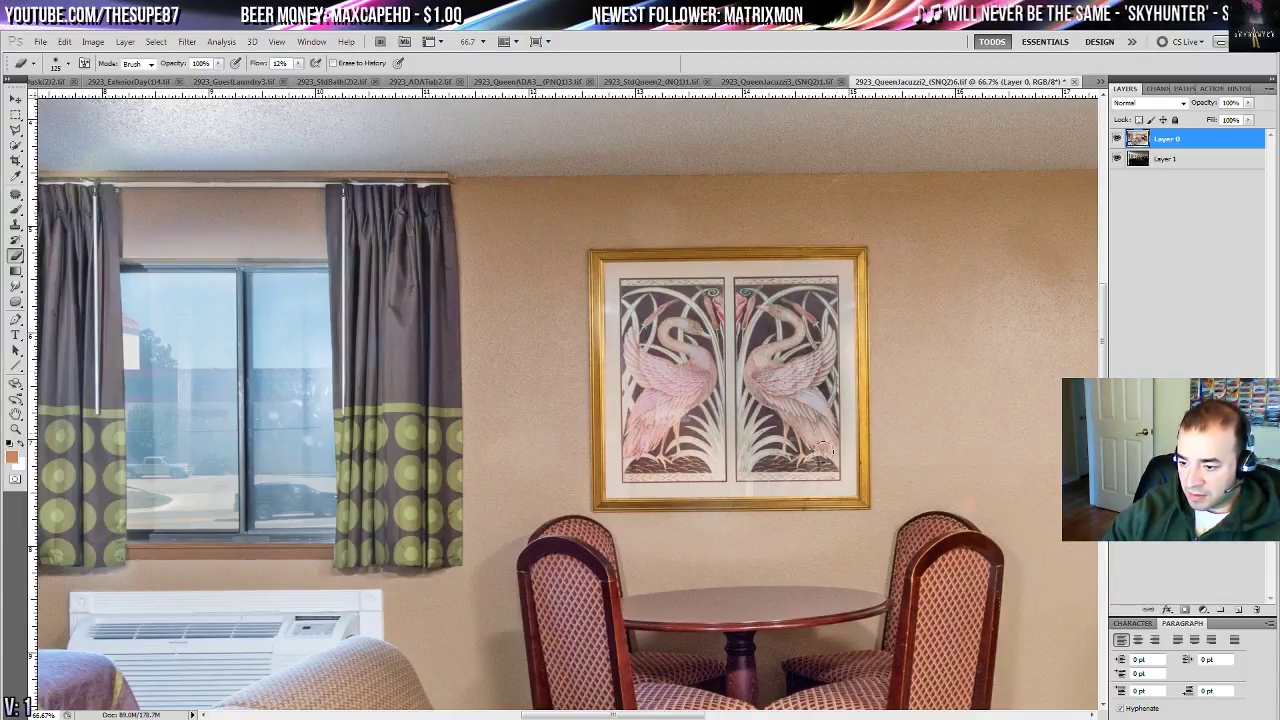
{"action": "left_click_drag", "start_coordinate": [683, 456], "coordinate": [788, 477]}
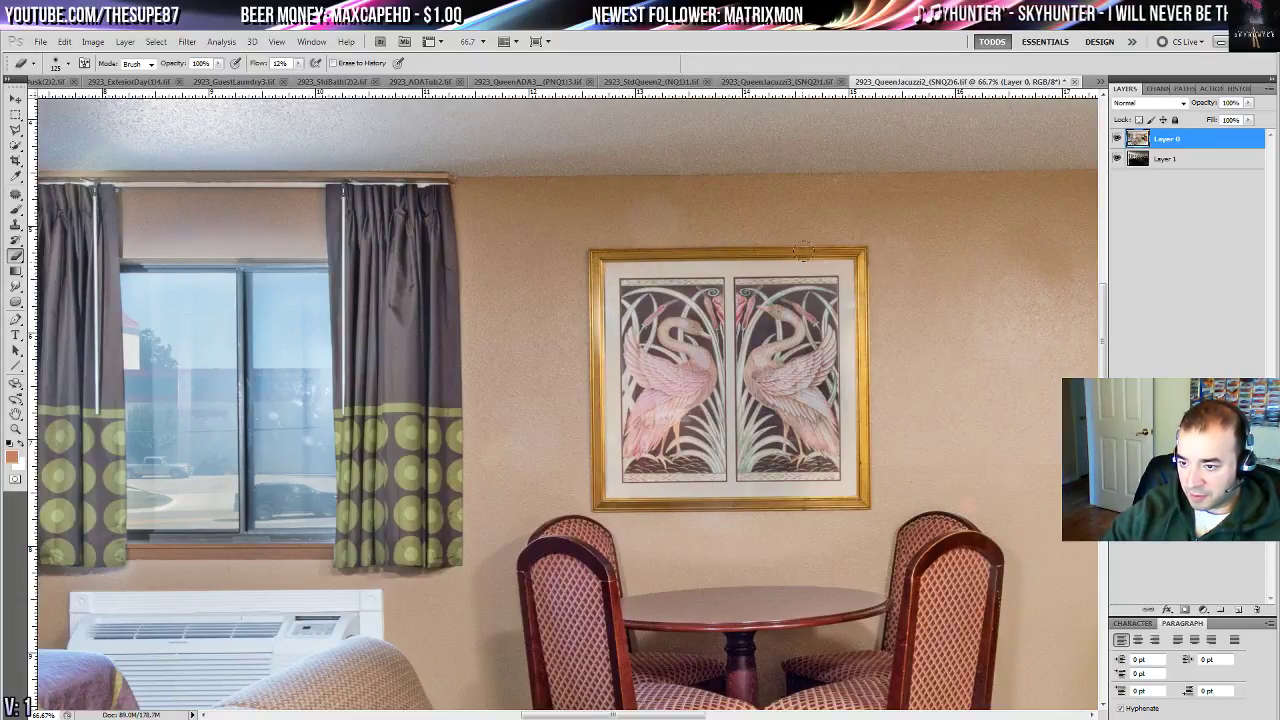
- Try to erase wall patches above the framed artwork and beside the desk lamp on Layer 0, undoing the strokes
{"action": "left_click_drag", "start_coordinate": [585, 205], "coordinate": [700, 215]}
{"action": "key", "text": "ctrl+z"}
{"action": "left_click_drag", "start_coordinate": [762, 369], "coordinate": [650, 351]}
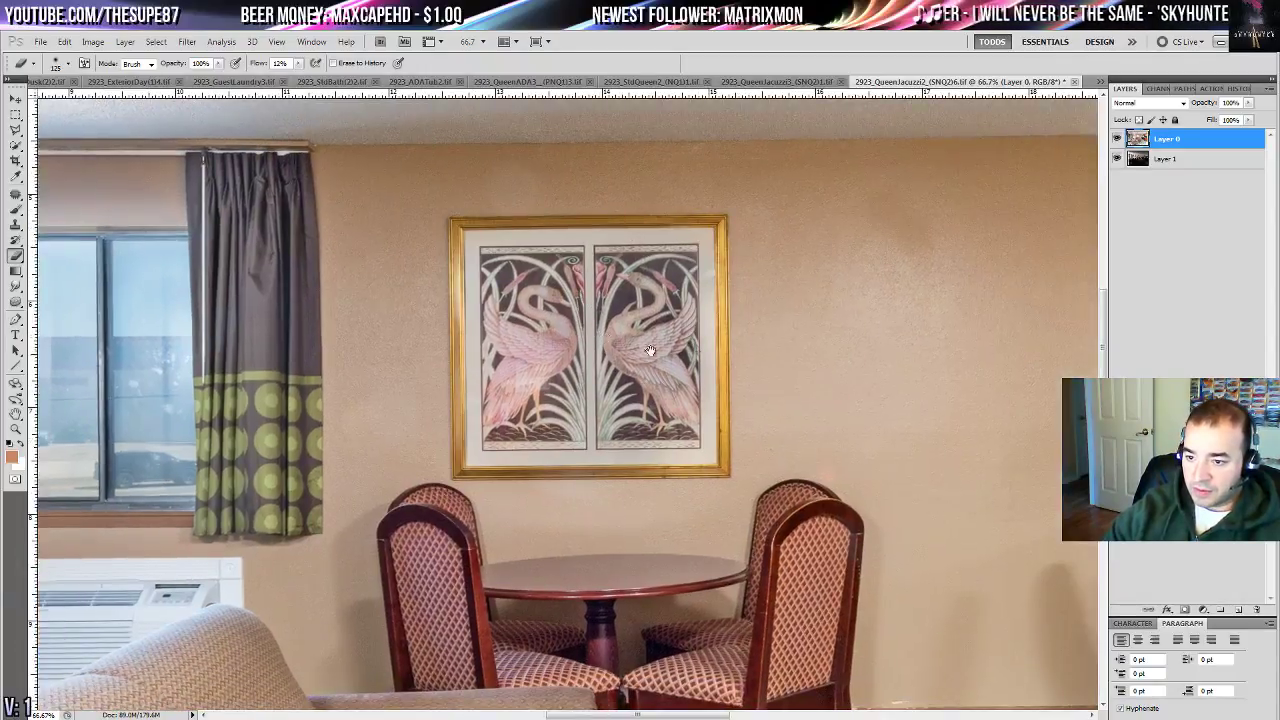
{"action": "left_click_drag", "start_coordinate": [662, 462], "coordinate": [832, 263]}
{"action": "left_click_drag", "start_coordinate": [792, 381], "coordinate": [200, 198]}
{"action": "left_click_drag", "start_coordinate": [715, 304], "coordinate": [486, 537]}
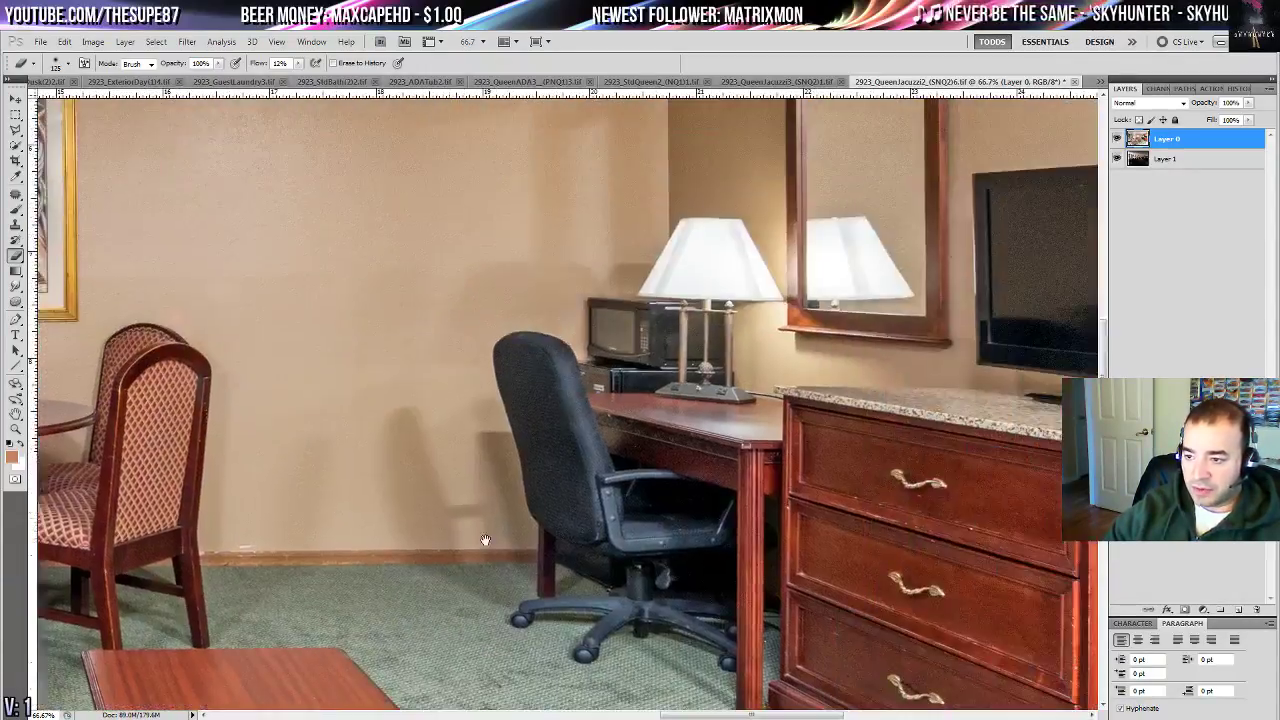
{"action": "left_click_drag", "start_coordinate": [683, 380], "coordinate": [506, 440]}
{"action": "left_click_drag", "start_coordinate": [418, 389], "coordinate": [409, 492]}
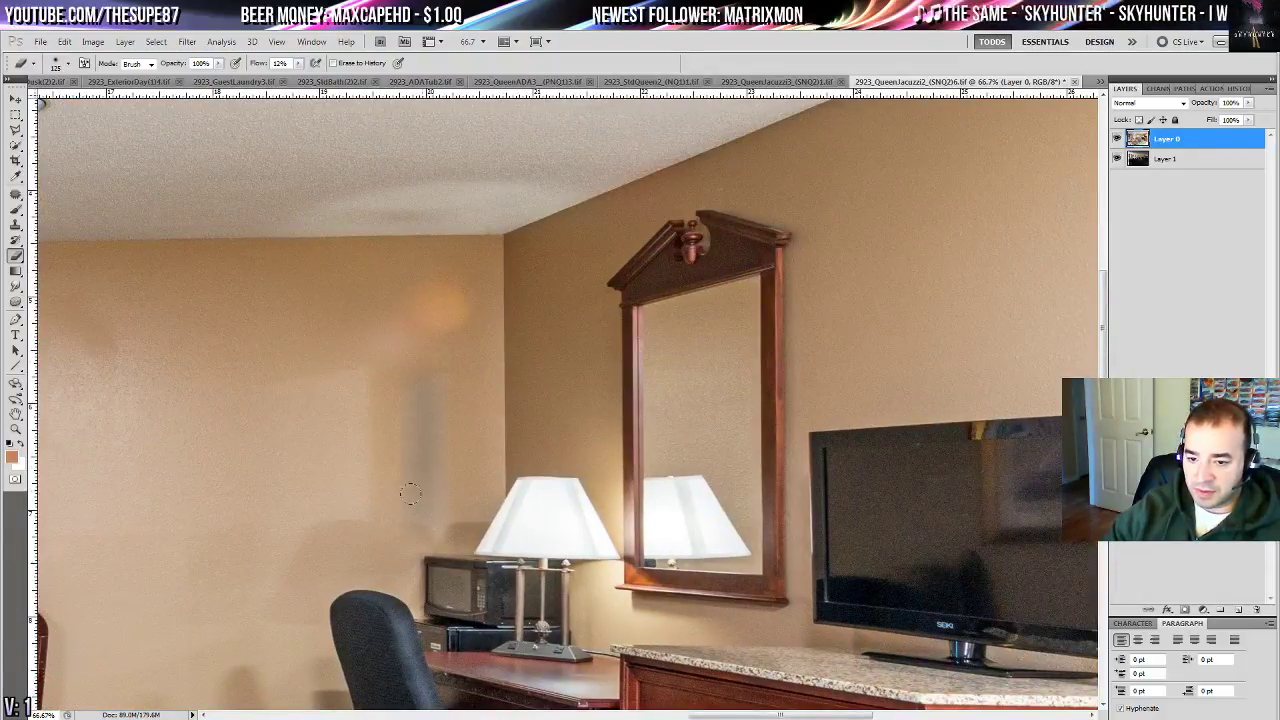
{"action": "key", "text": "ctrl+z"}
{"action": "left_click_drag", "start_coordinate": [306, 525], "coordinate": [621, 393]}
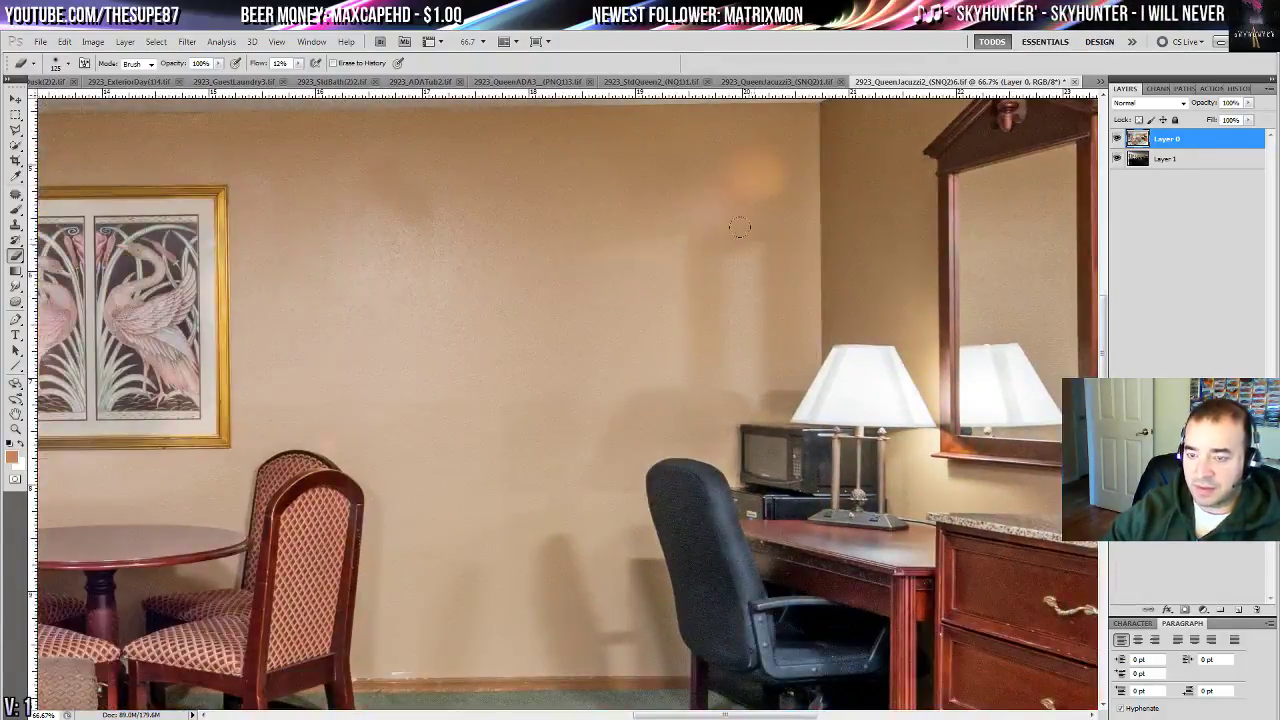
- Compare the whole room with the darker exposure and try erasing the ceiling edge and wall corner above the desk with a larger eraser
{"action": "key", "text": "ctrl+0"}
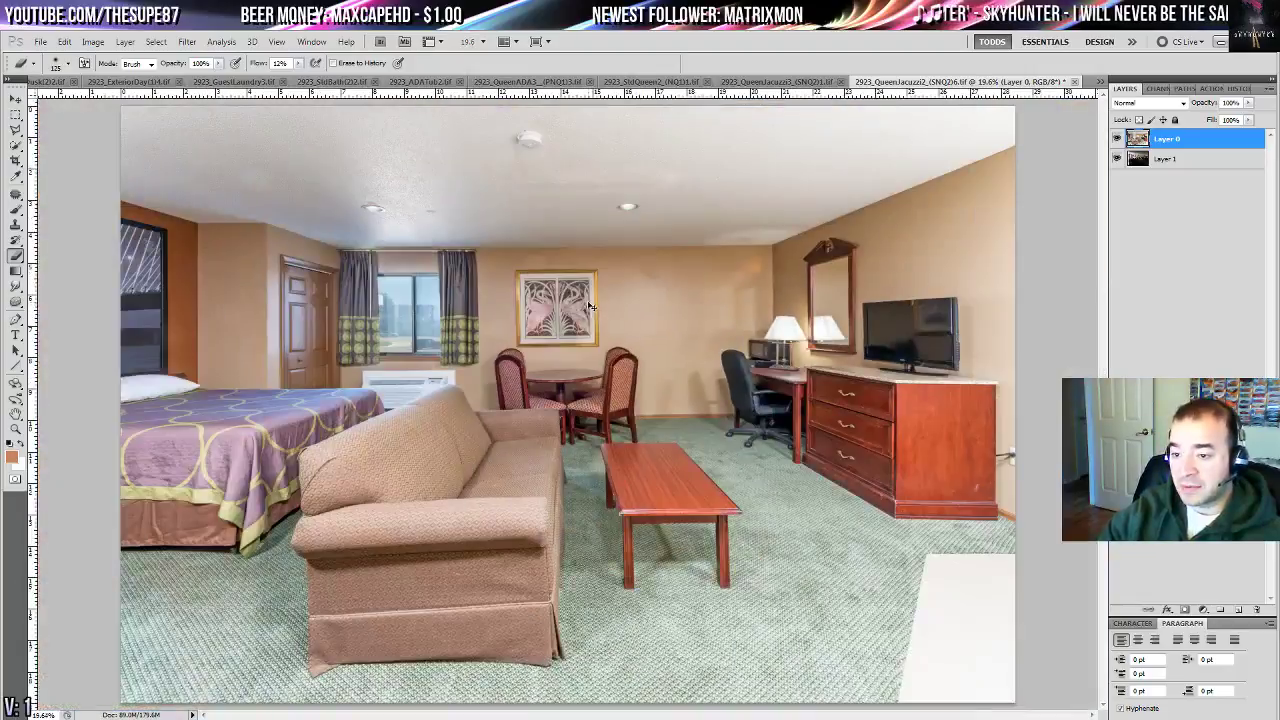
{"action": "left_click", "coordinate": [1117, 139]}
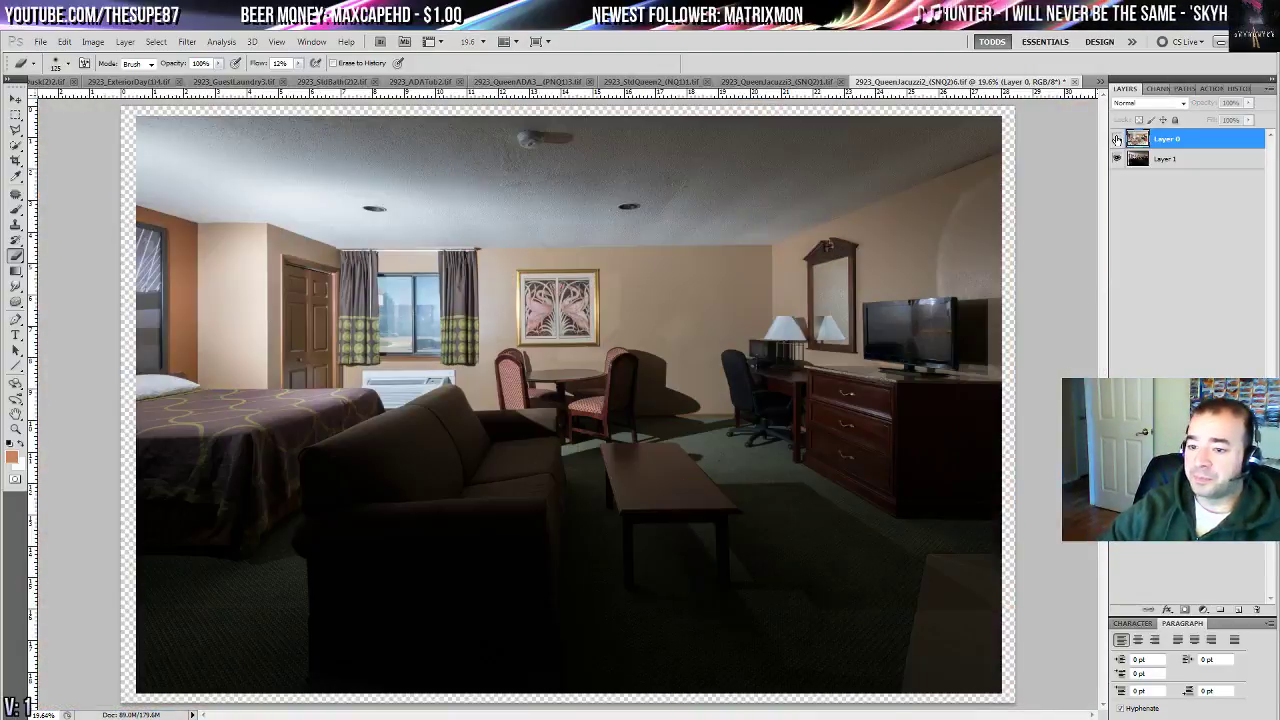
{"action": "left_click", "coordinate": [1117, 139]}
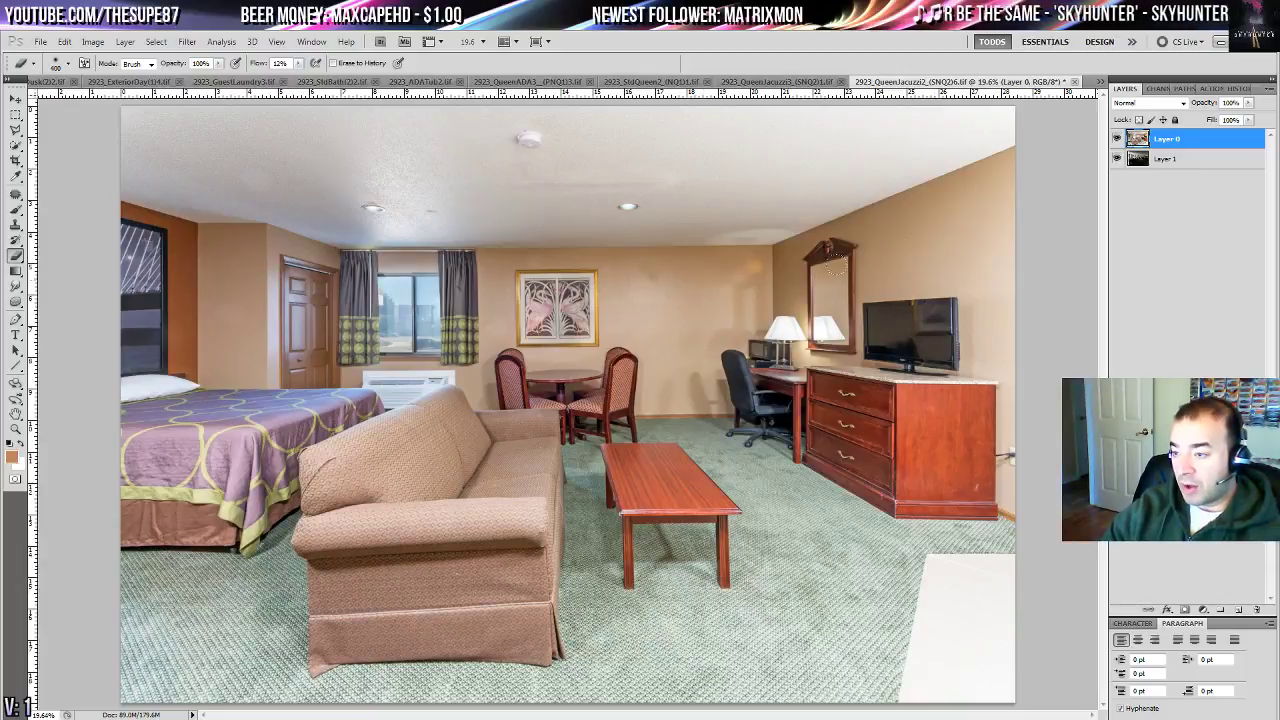
{"action": "left_click_drag", "start_coordinate": [668, 240], "coordinate": [630, 238]}
{"action": "mouse_move", "coordinate": [725, 244]}
{"action": "left_mouse_down"}
{"action": "mouse_move", "coordinate": [712, 294]}
{"action": "mouse_move", "coordinate": [676, 344]}
{"action": "mouse_move", "coordinate": [695, 359]}
{"action": "mouse_move", "coordinate": [663, 354]}
{"action": "mouse_move", "coordinate": [670, 376]}
{"action": "mouse_move", "coordinate": [587, 209]}
{"action": "mouse_move", "coordinate": [643, 204]}
{"action": "mouse_move", "coordinate": [759, 265]}
{"action": "left_mouse_up"}
{"action": "key", "text": "ctrl+z"}
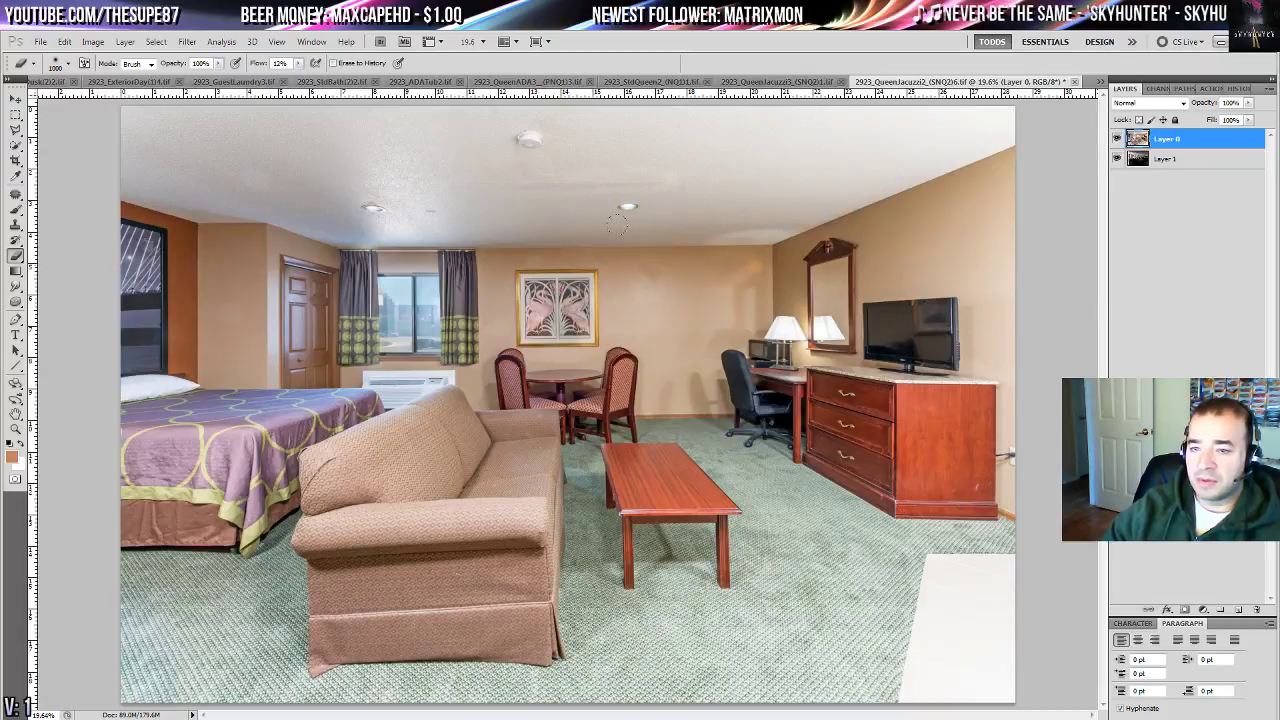
- Try a crop frame that trims the ceiling strip and the wall beside the dresser
{"action": "left_click", "coordinate": [15, 161]}
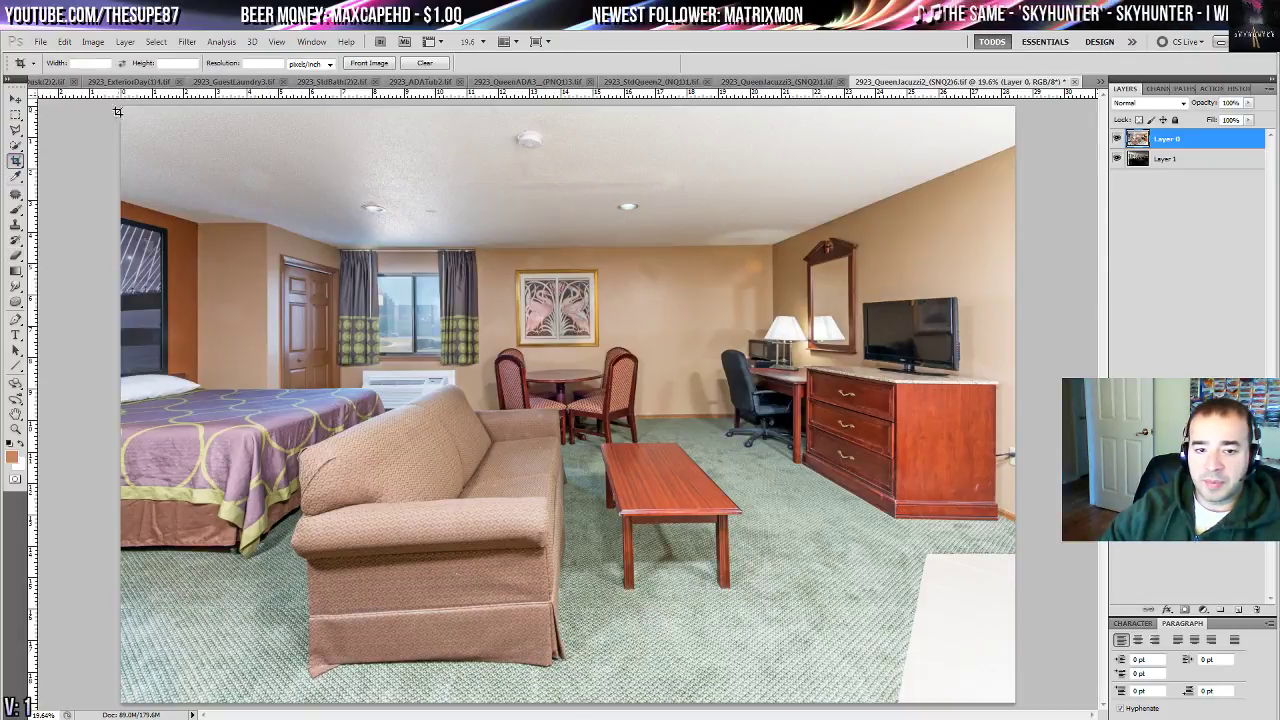
{"action": "left_click_drag", "start_coordinate": [170, 174], "coordinate": [1136, 712]}
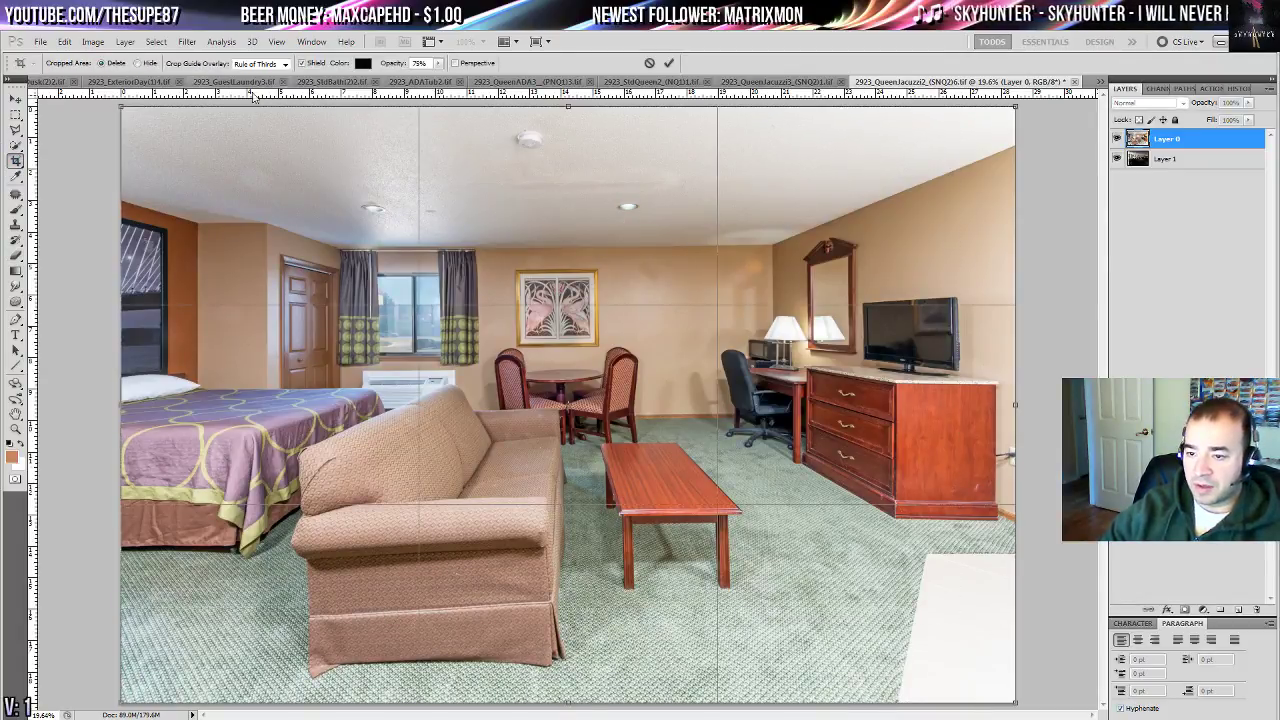
{"action": "left_click_drag", "start_coordinate": [123, 110], "coordinate": [154, 222]}
{"action": "left_click_drag", "start_coordinate": [340, 241], "coordinate": [266, 232]}
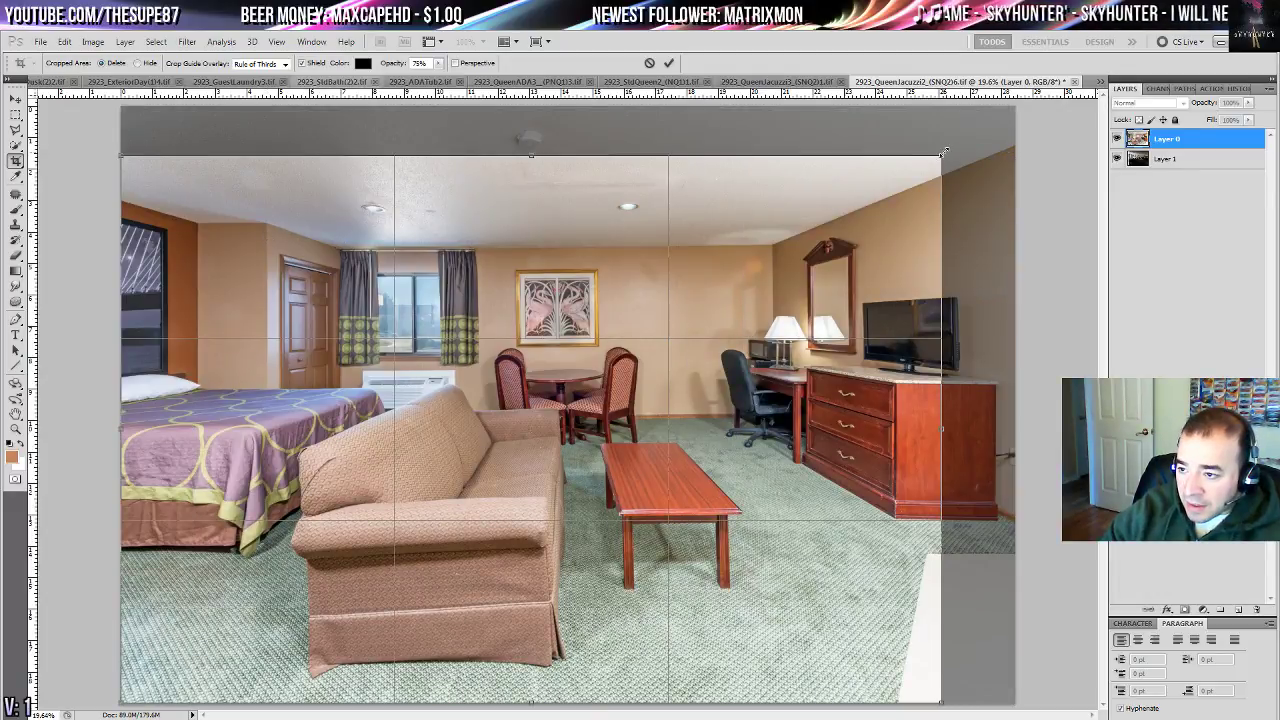
{"action": "left_click_drag", "start_coordinate": [943, 152], "coordinate": [980, 135]}
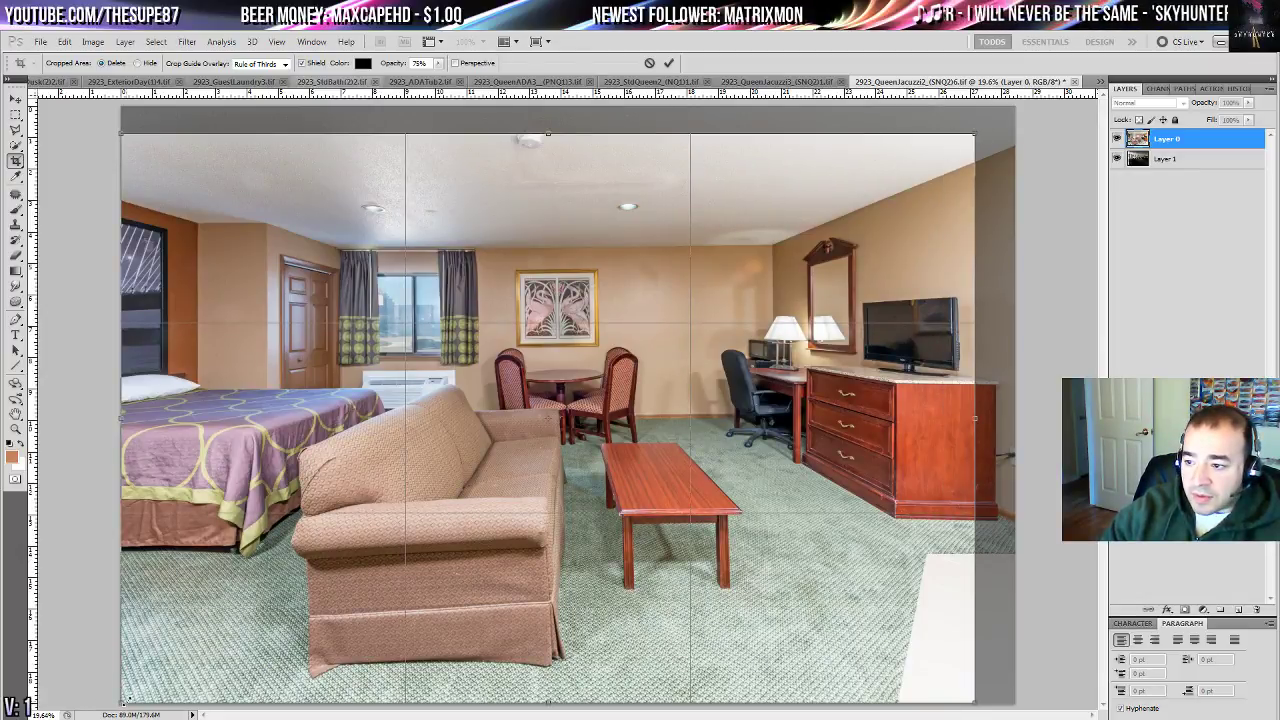
{"action": "left_click_drag", "start_coordinate": [978, 128], "coordinate": [969, 137]}
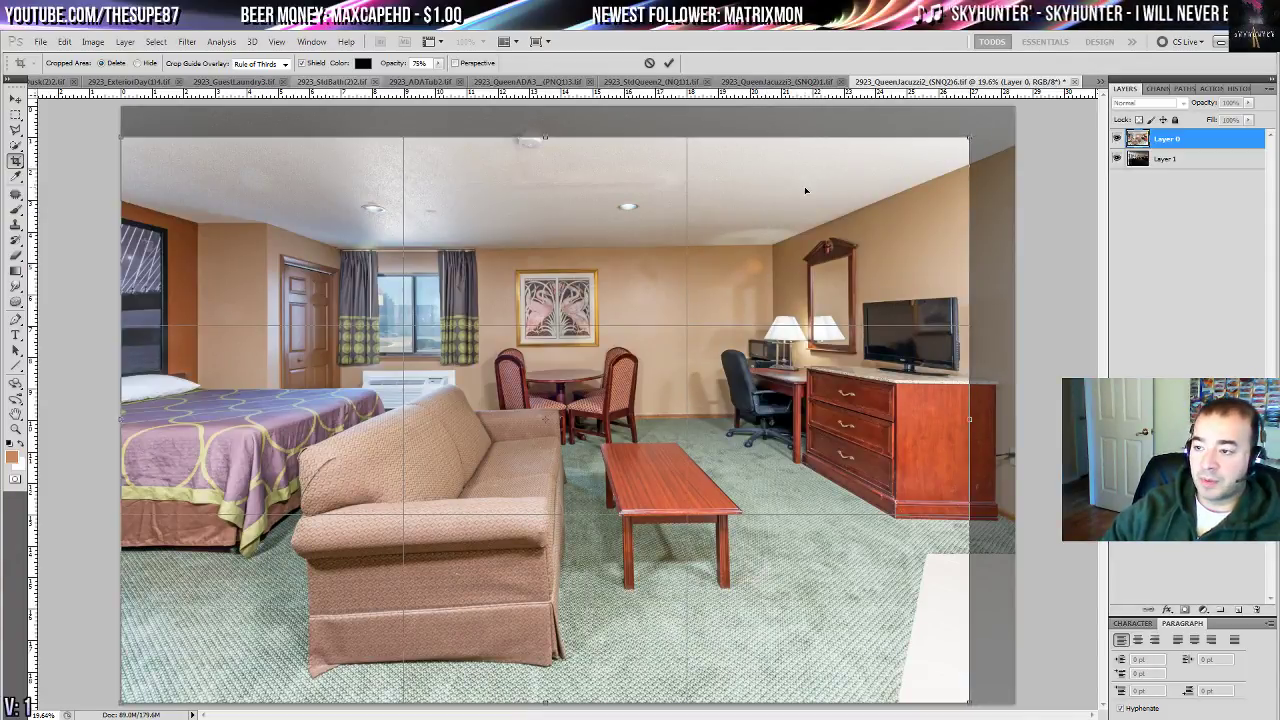
- Try a tighter crop that cuts through the dresser and trims the foreground carpet, then undo it
{"action": "left_click_drag", "start_coordinate": [801, 183], "coordinate": [802, 143]}
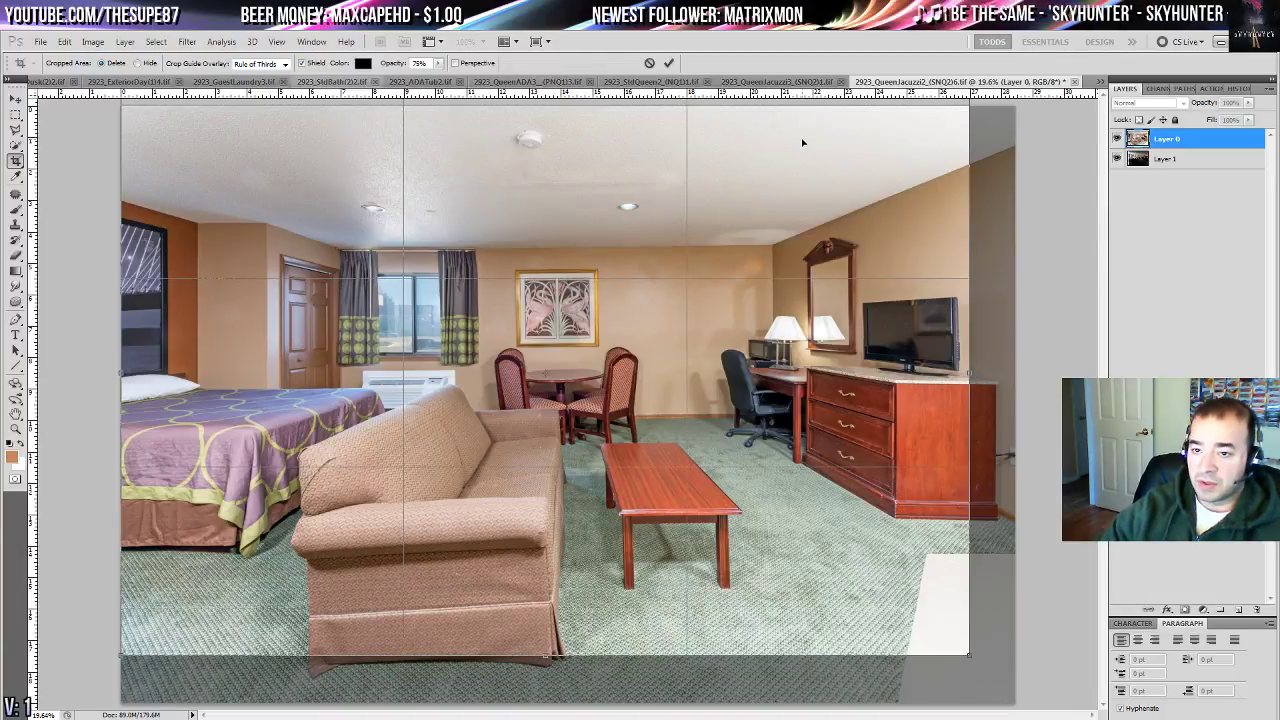
{"action": "left_click_drag", "start_coordinate": [968, 654], "coordinate": [950, 658]}
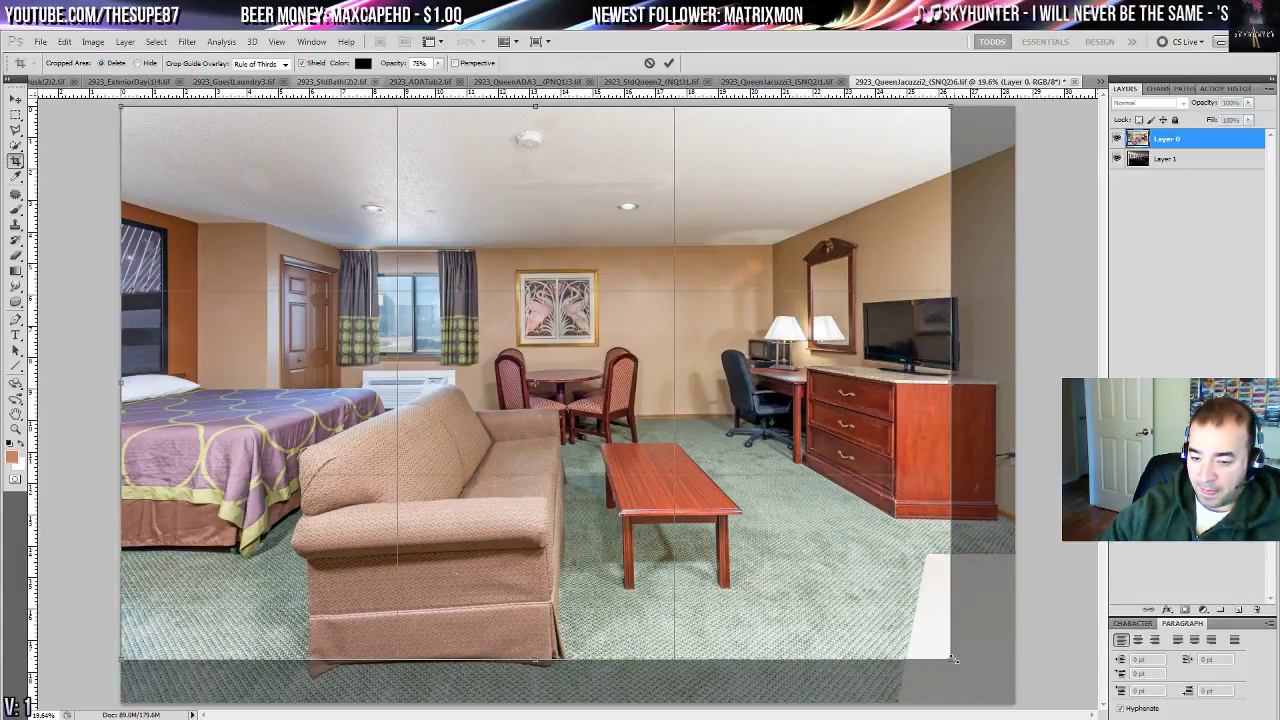
{"action": "left_click_drag", "start_coordinate": [876, 621], "coordinate": [882, 622]}
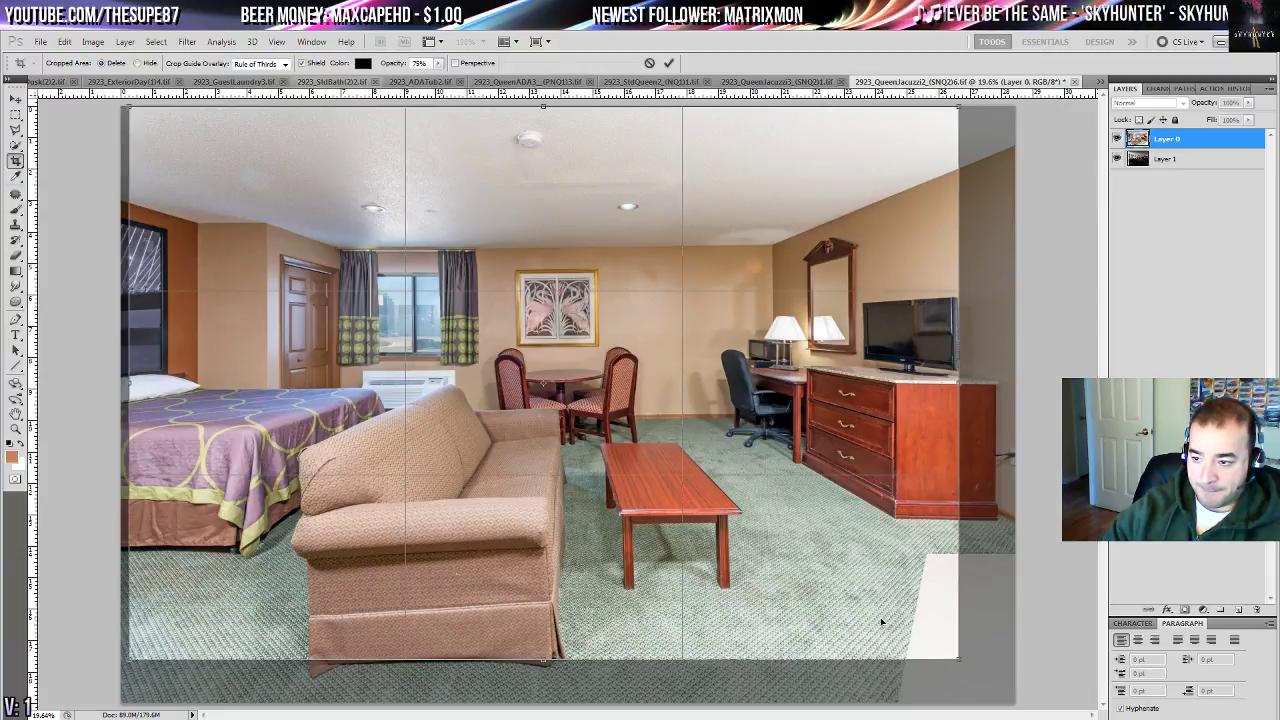
{"action": "key", "text": "Left"}
{"action": "key", "text": "Left"}
{"action": "key", "text": "Left"}
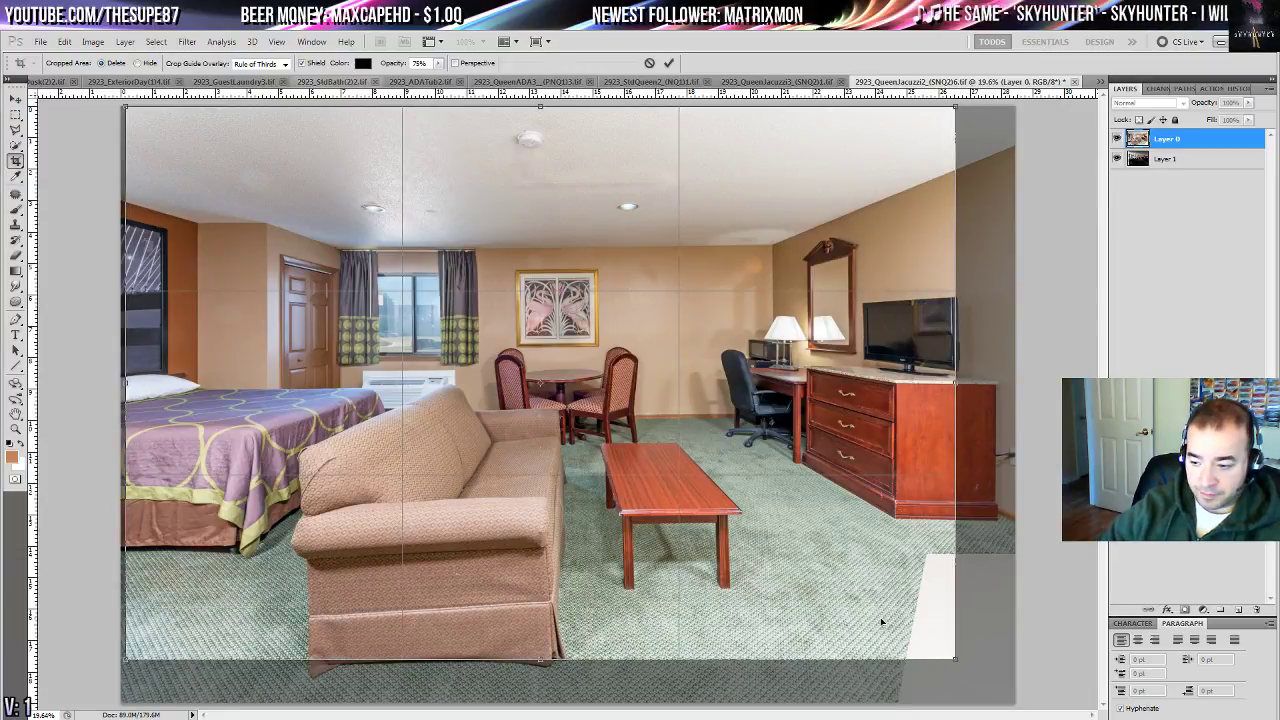
{"action": "key", "text": "Return"}
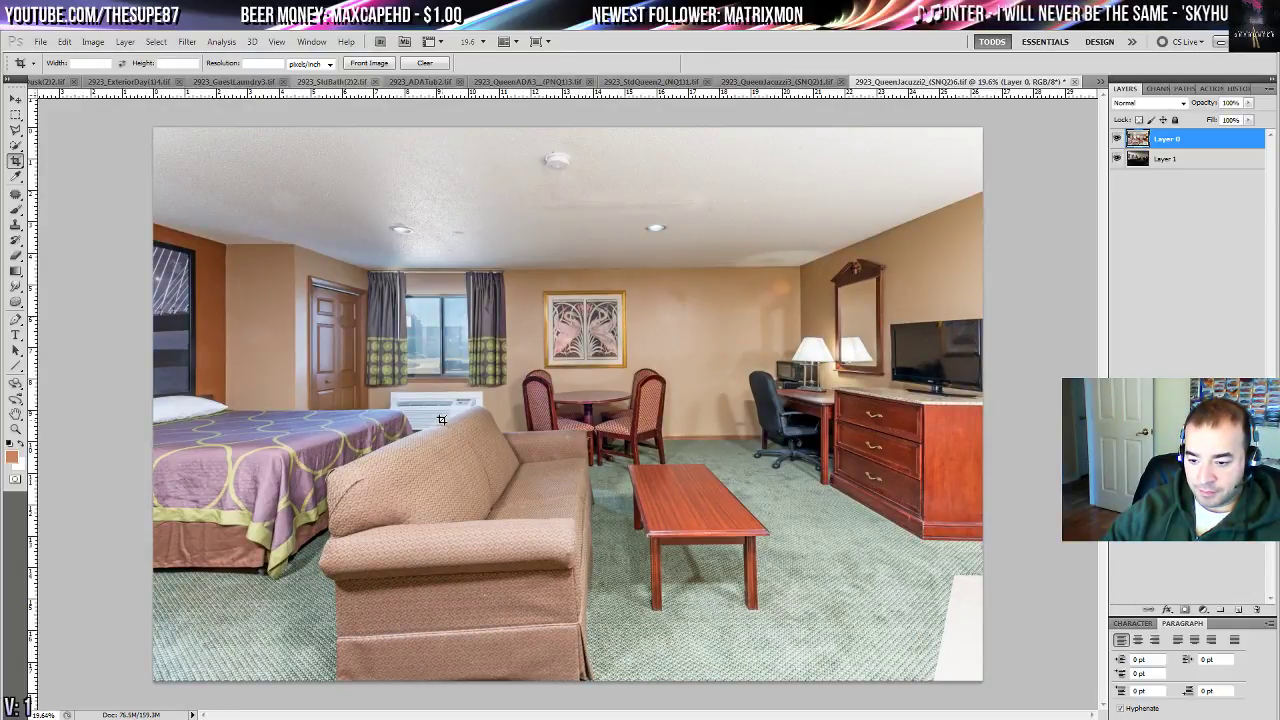
{"action": "key", "text": "ctrl+0"}
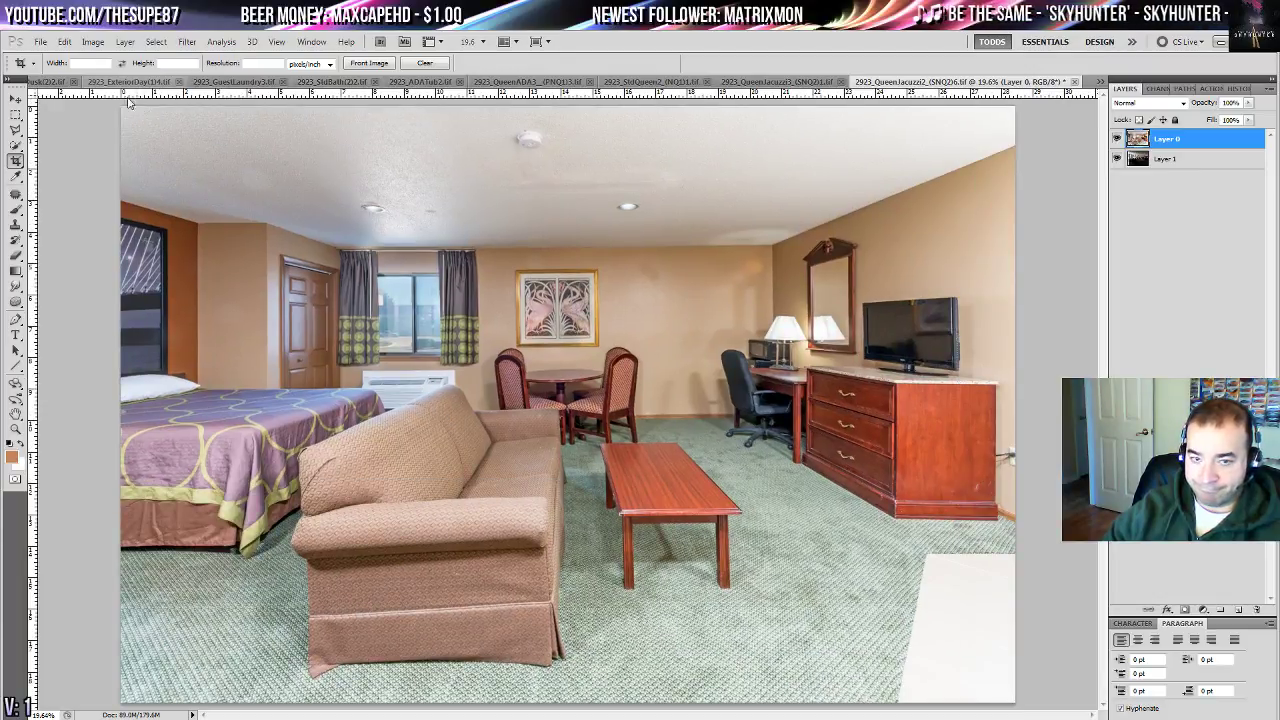
- Crop a narrow strip off the photo along the dresser side and the foreground carpet
{"action": "left_click_drag", "start_coordinate": [113, 103], "coordinate": [998, 674]}
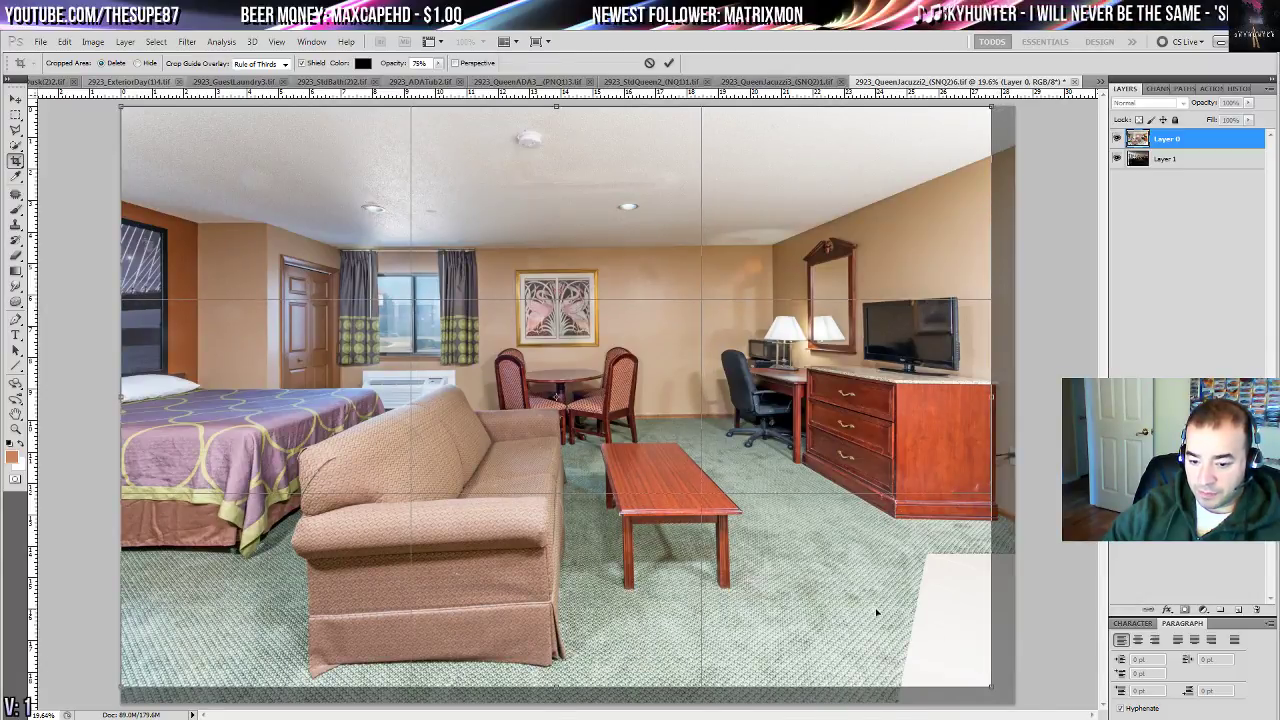
{"action": "key", "text": "Return"}
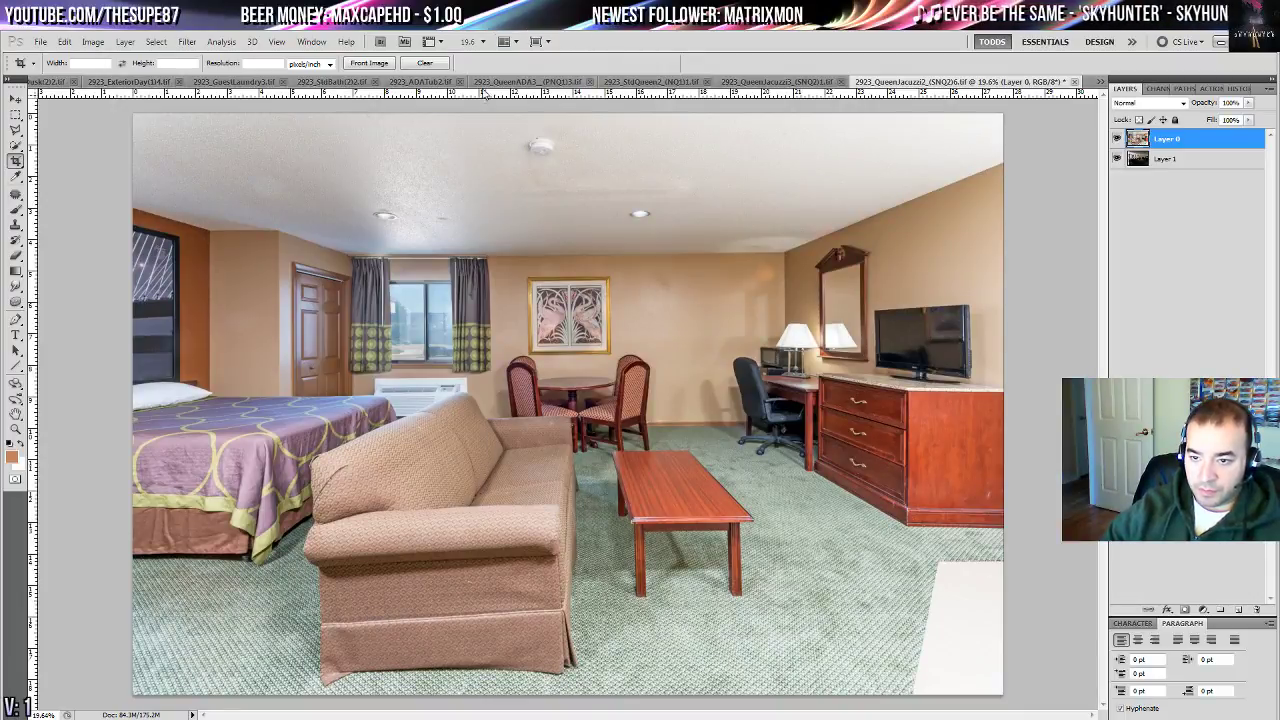
- Patch the dark mark on the wall between the framed artwork and the desk corner using clean wall texture
{"action": "left_click", "coordinate": [16, 195]}
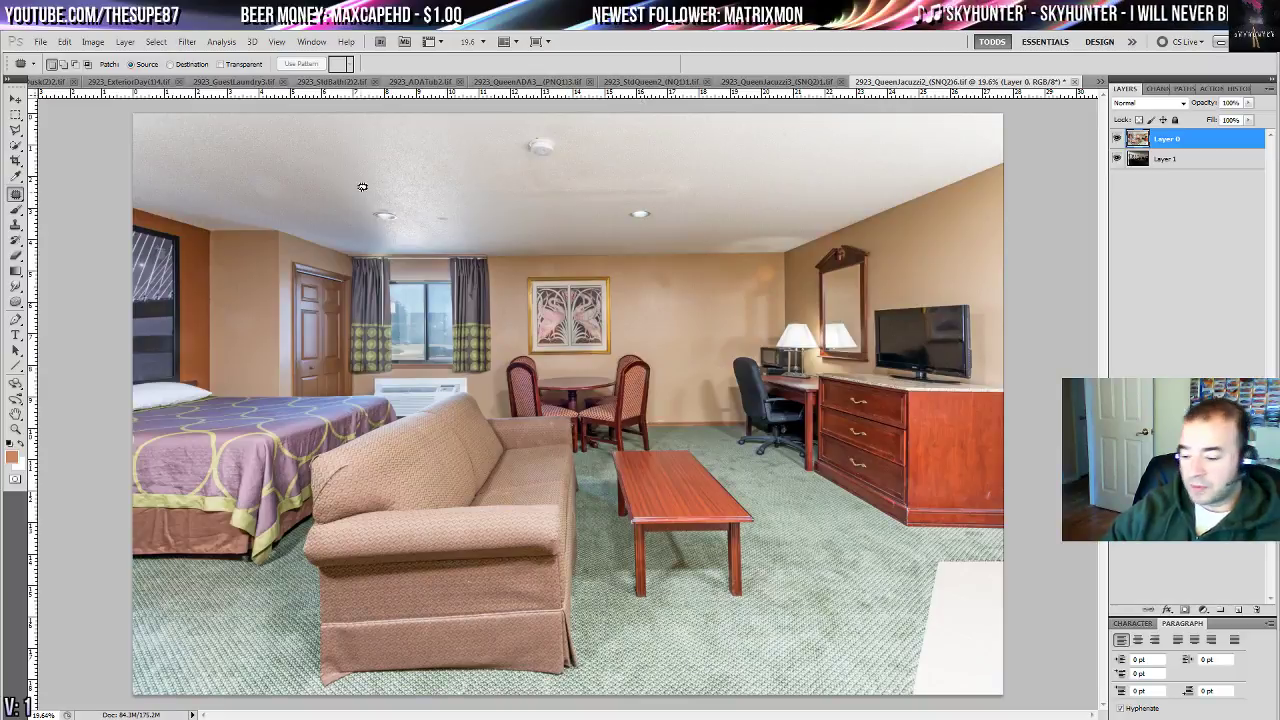
{"action": "key", "text": "ctrl+plus"}
{"action": "key", "text": "ctrl+plus"}
{"action": "key", "text": "ctrl+plus"}
{"action": "left_click_drag", "start_coordinate": [840, 100], "coordinate": [595, 272]}
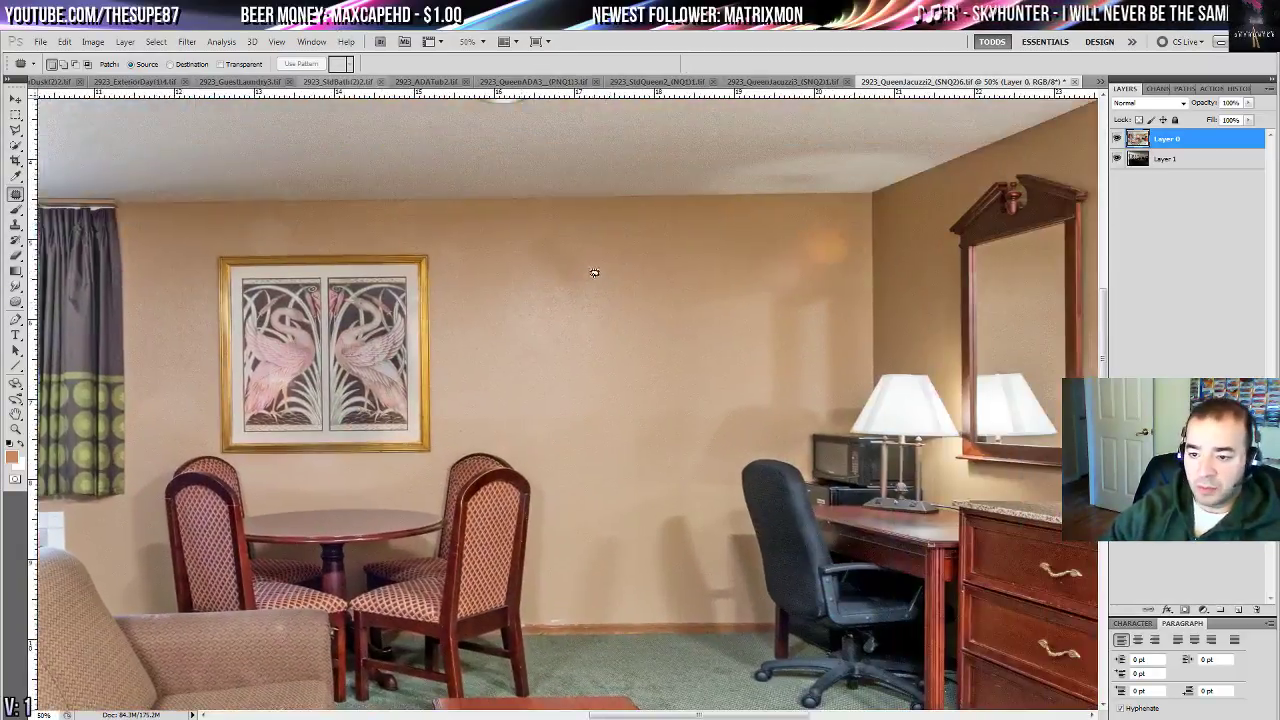
{"action": "left_click_drag", "start_coordinate": [535, 234], "coordinate": [674, 268]}
{"action": "key", "text": "ctrl+d"}
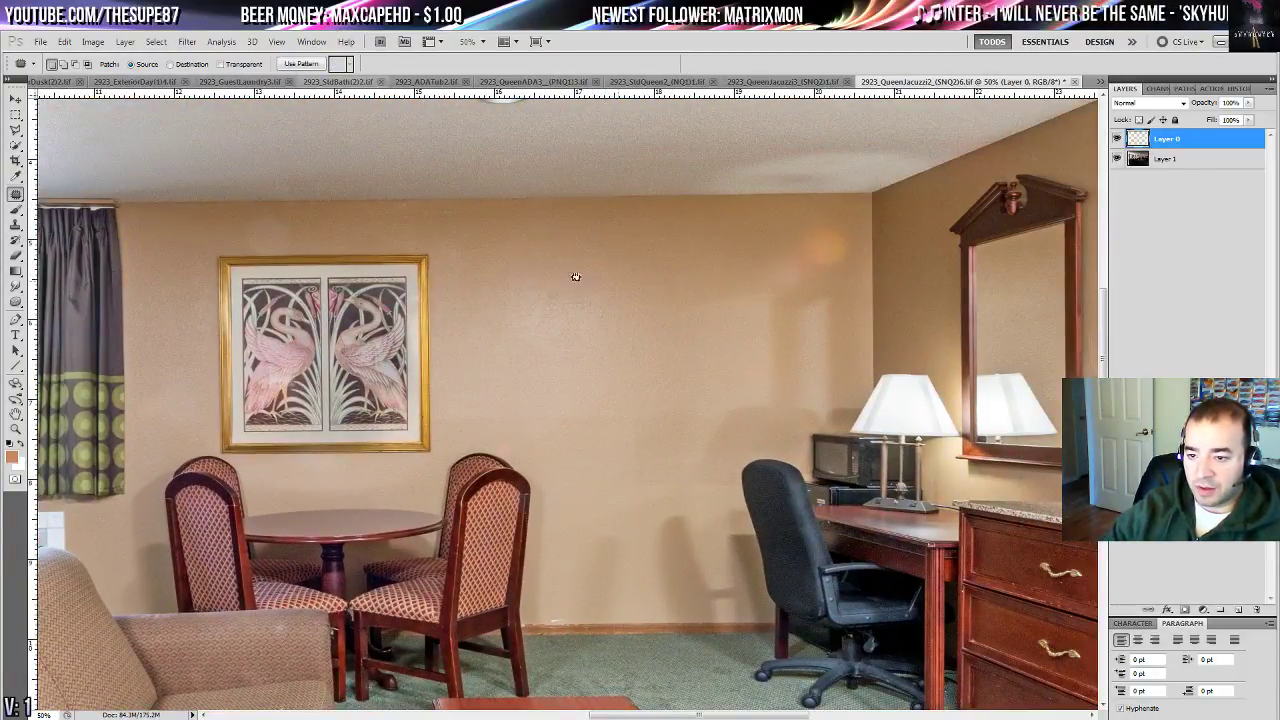
- Patch the blemish on the plain upper part of the curtain nearest the framed artwork
{"action": "left_click_drag", "start_coordinate": [699, 344], "coordinate": [1000, 422]}
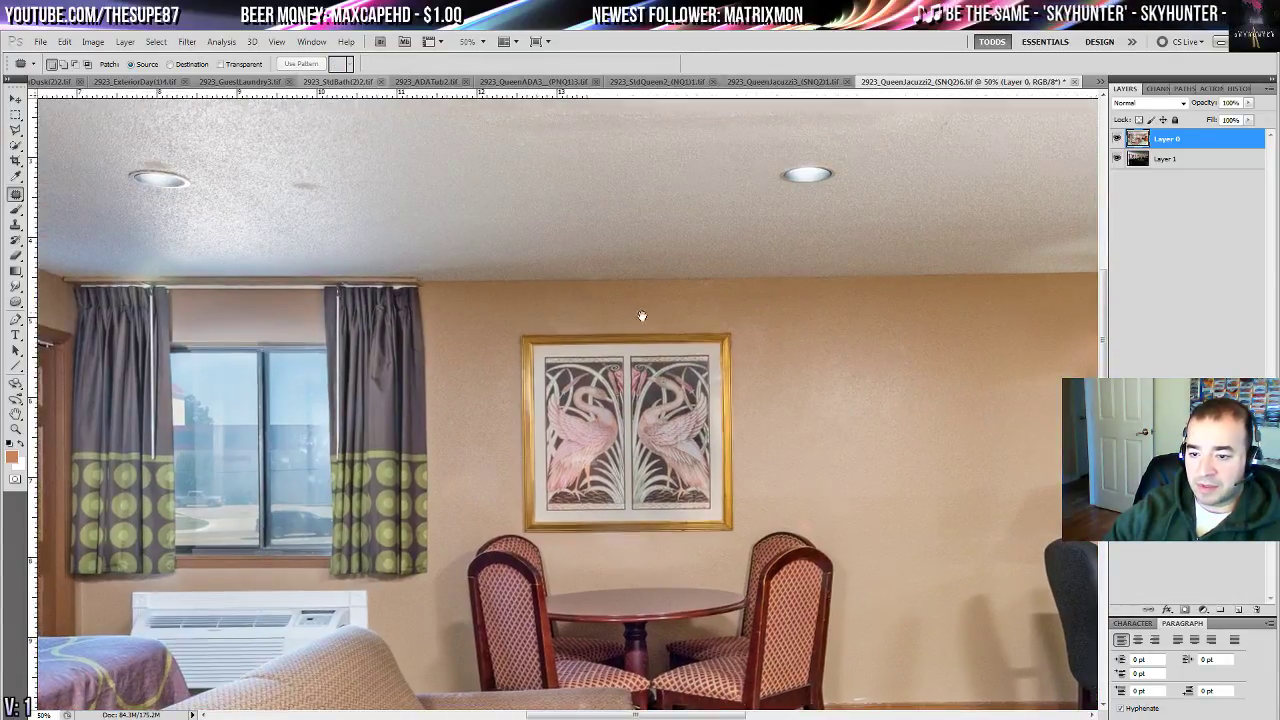
{"action": "left_click_drag", "start_coordinate": [642, 316], "coordinate": [746, 368]}
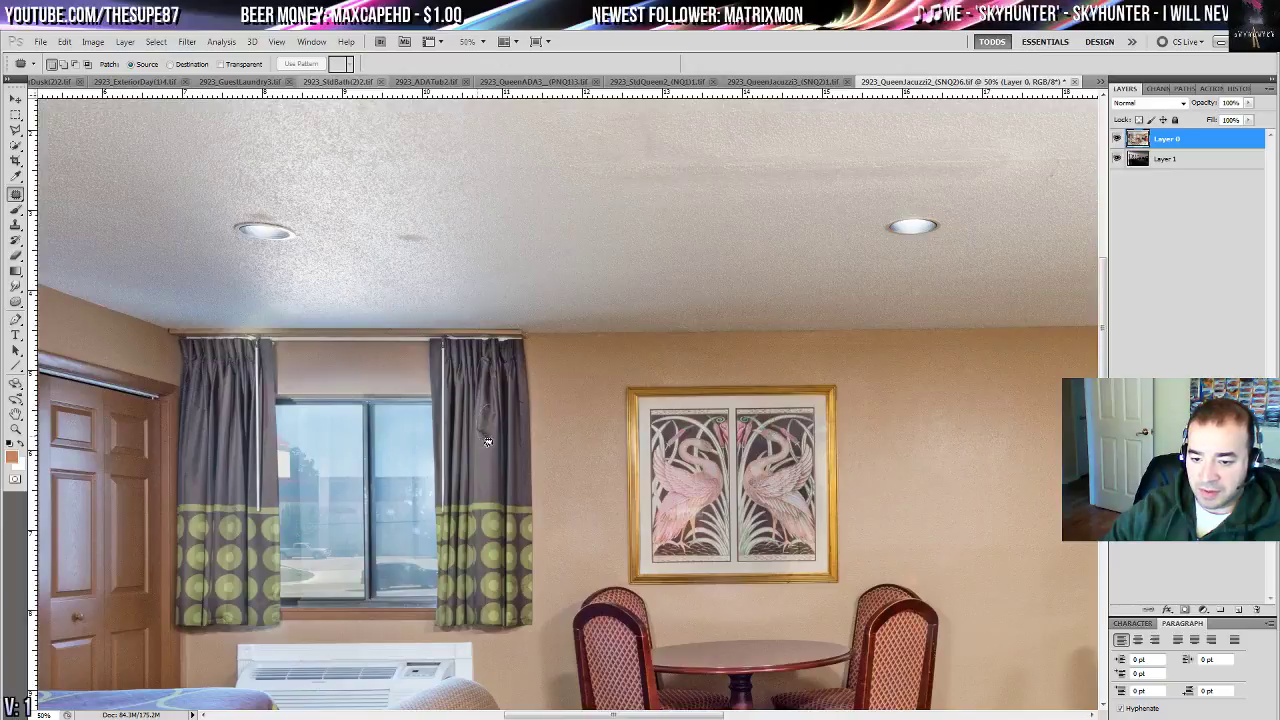
{"action": "mouse_move", "coordinate": [498, 402]}
{"action": "left_mouse_down"}
{"action": "mouse_move", "coordinate": [480, 450]}
{"action": "mouse_move", "coordinate": [492, 470]}
{"action": "left_mouse_up"}
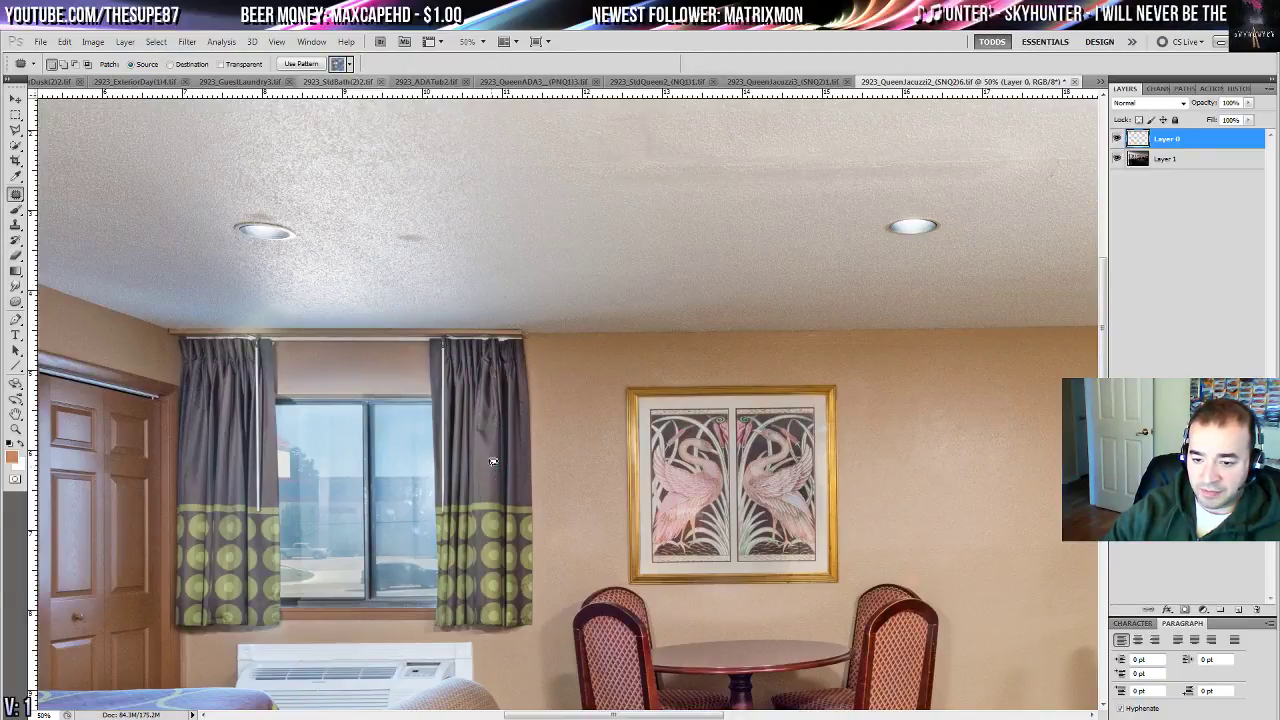
{"action": "key", "text": "ctrl+d"}
- Flatten the image and patch the mark on the wall just above the framed artwork
{"action": "left_click", "coordinate": [1270, 91]}
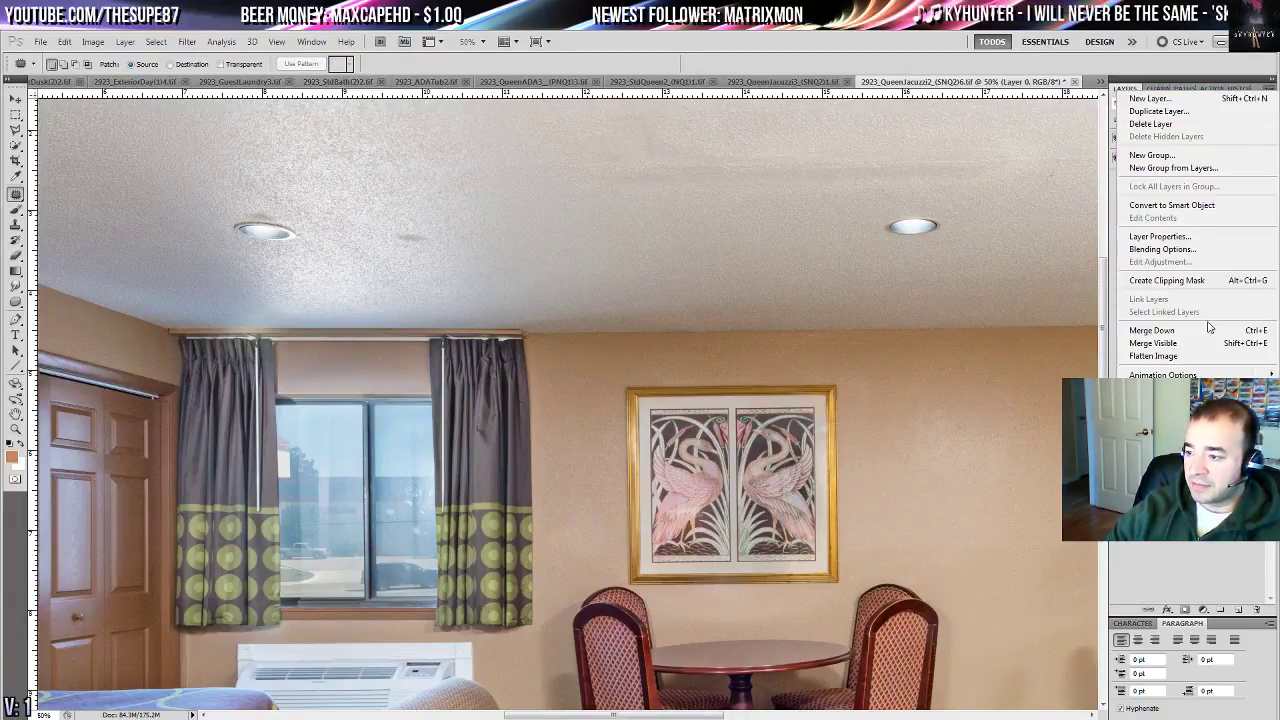
{"action": "left_click", "coordinate": [1200, 350]}
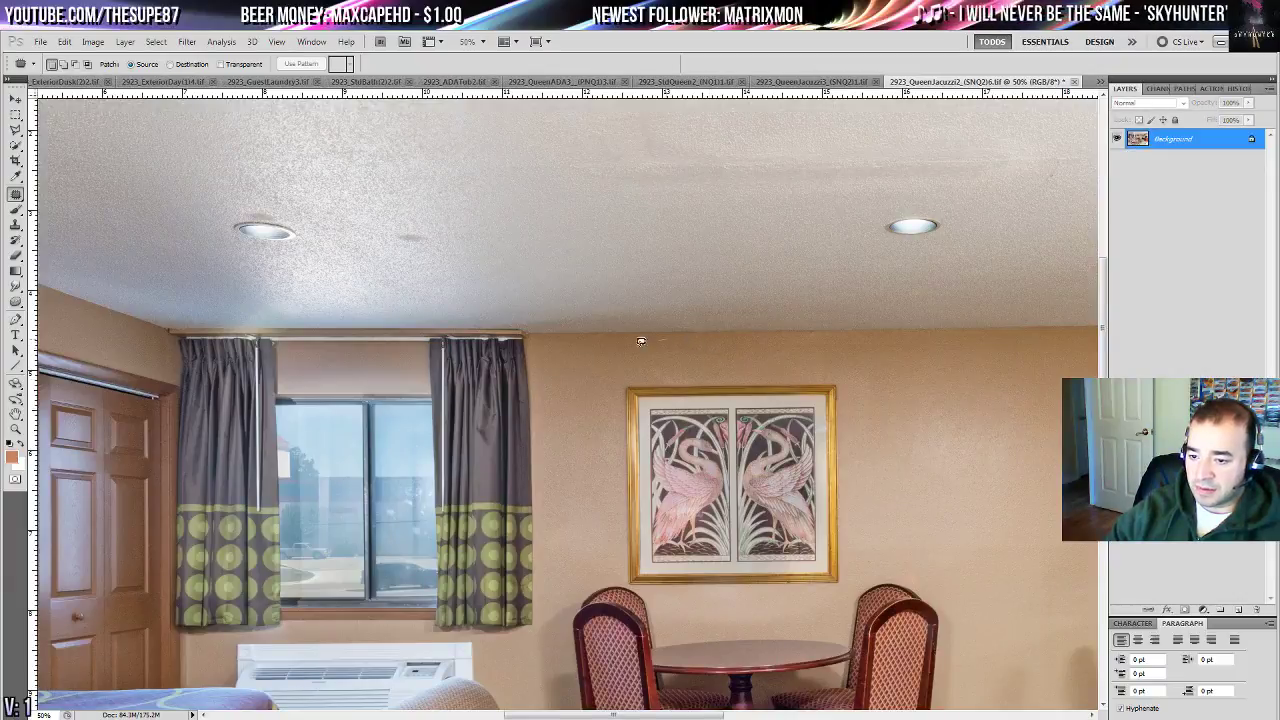
{"action": "mouse_move", "coordinate": [740, 342]}
{"action": "left_mouse_down"}
{"action": "mouse_move", "coordinate": [718, 334]}
{"action": "mouse_move", "coordinate": [968, 350]}
{"action": "left_mouse_up"}
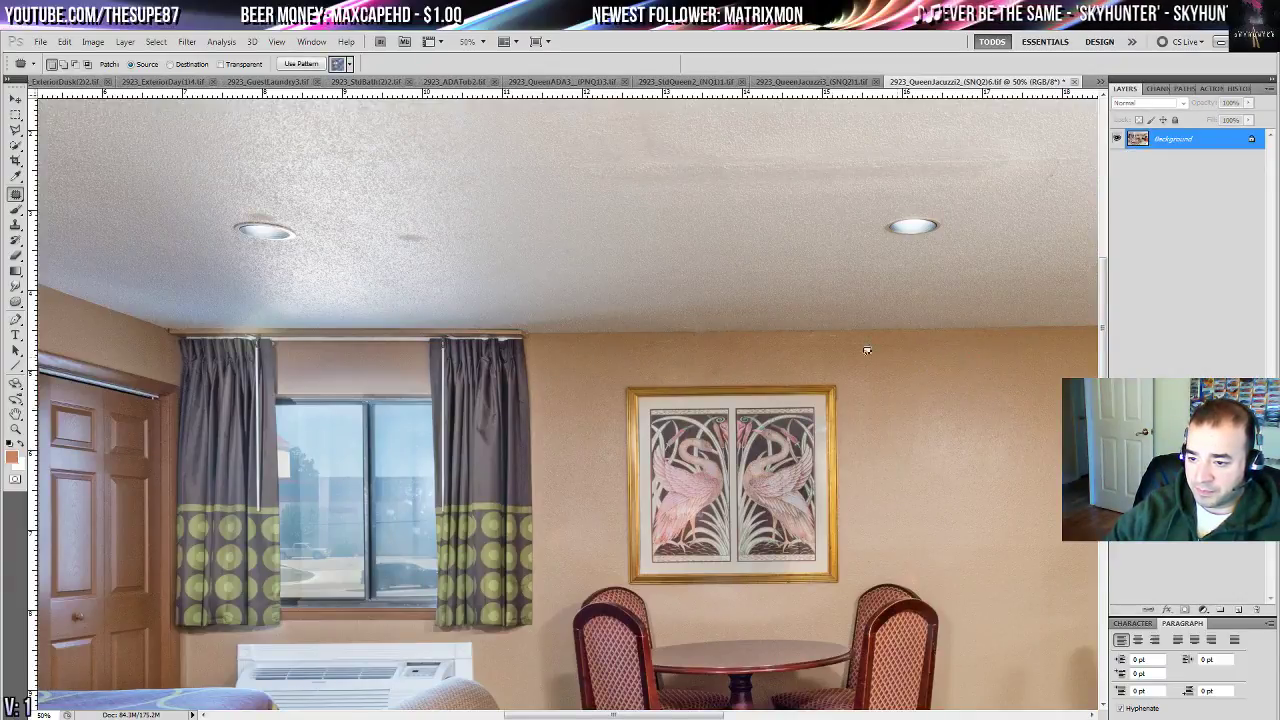
{"action": "key", "text": "ctrl+d"}
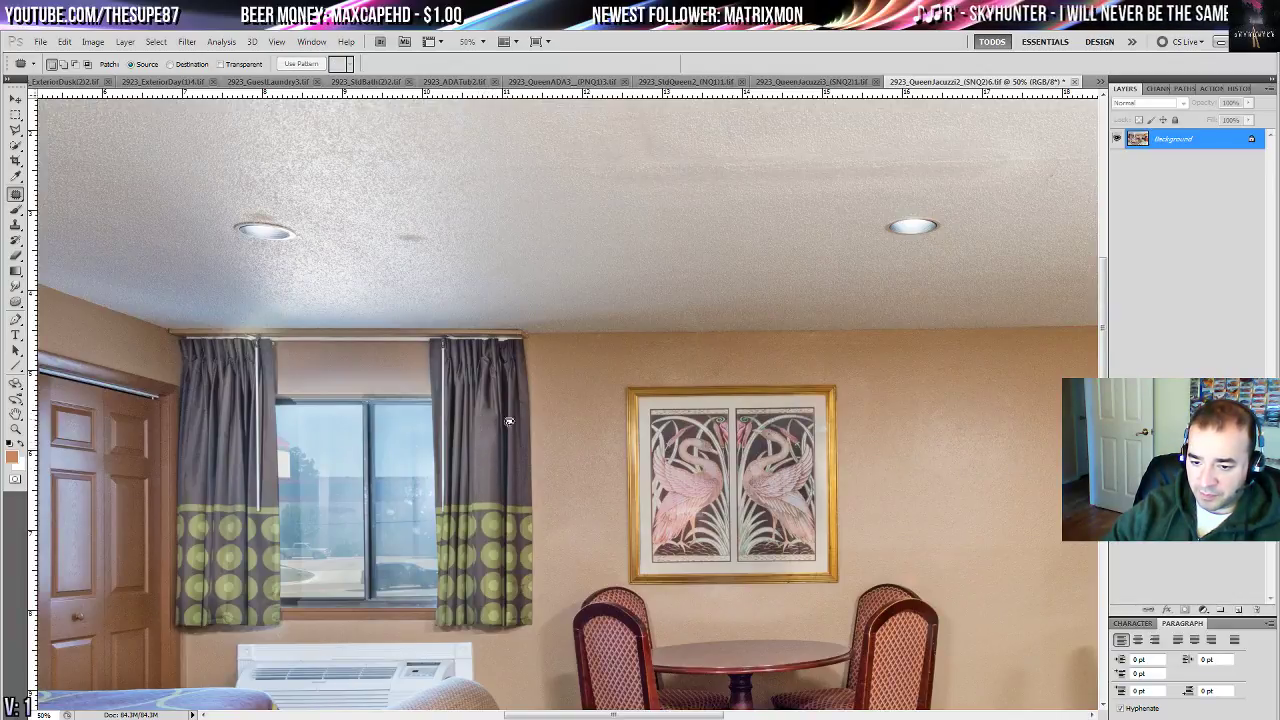
- Patch out the small dark ceiling fixture and the recessed light above the window with clean ceiling texture
{"action": "key", "text": "space"}
{"action": "left_click_drag", "start_coordinate": [445, 415], "coordinate": [573, 531]}
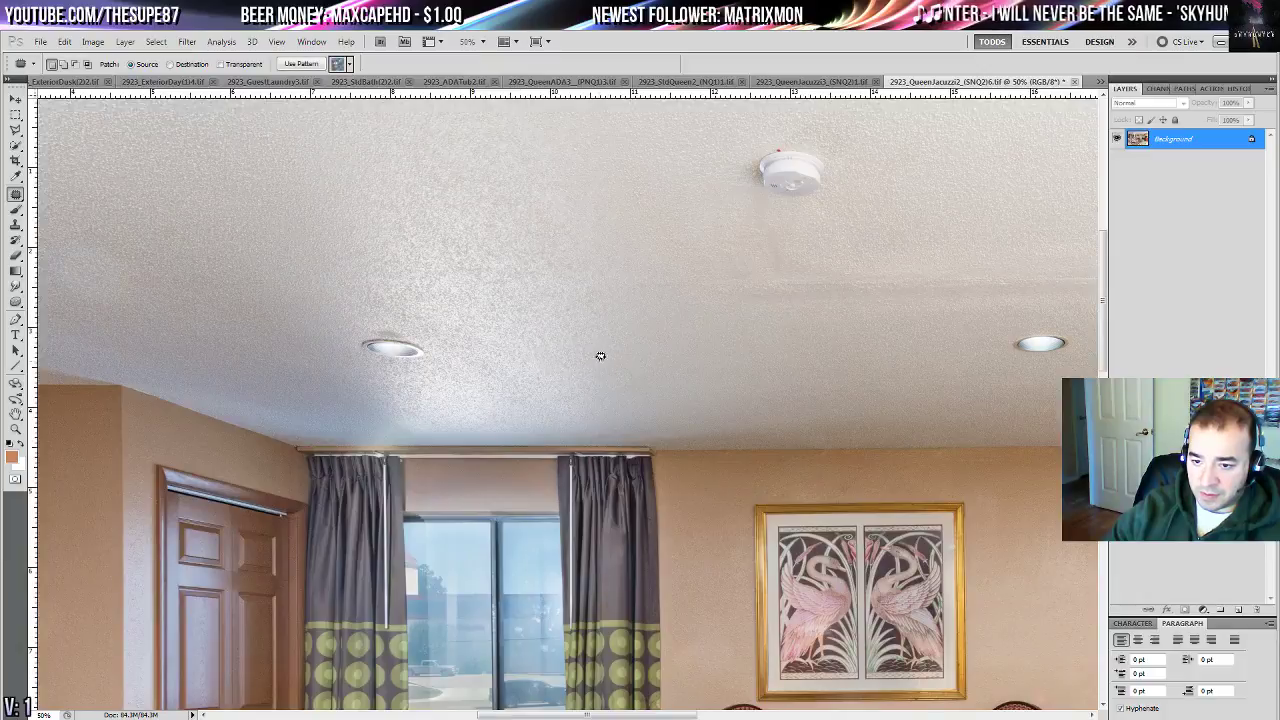
{"action": "scroll", "coordinate": [600, 354], "scroll_direction": "left", "scroll_amount": 3}
{"action": "mouse_move", "coordinate": [530, 339]}
{"action": "left_mouse_down"}
{"action": "mouse_move", "coordinate": [510, 362]}
{"action": "mouse_move", "coordinate": [640, 364]}
{"action": "left_mouse_up"}
{"action": "key", "text": "ctrl+d"}
{"action": "scroll", "coordinate": [610, 370], "scroll_direction": "up", "scroll_amount": 1}
{"action": "scroll", "coordinate": [610, 370], "scroll_direction": "left", "scroll_amount": 2}
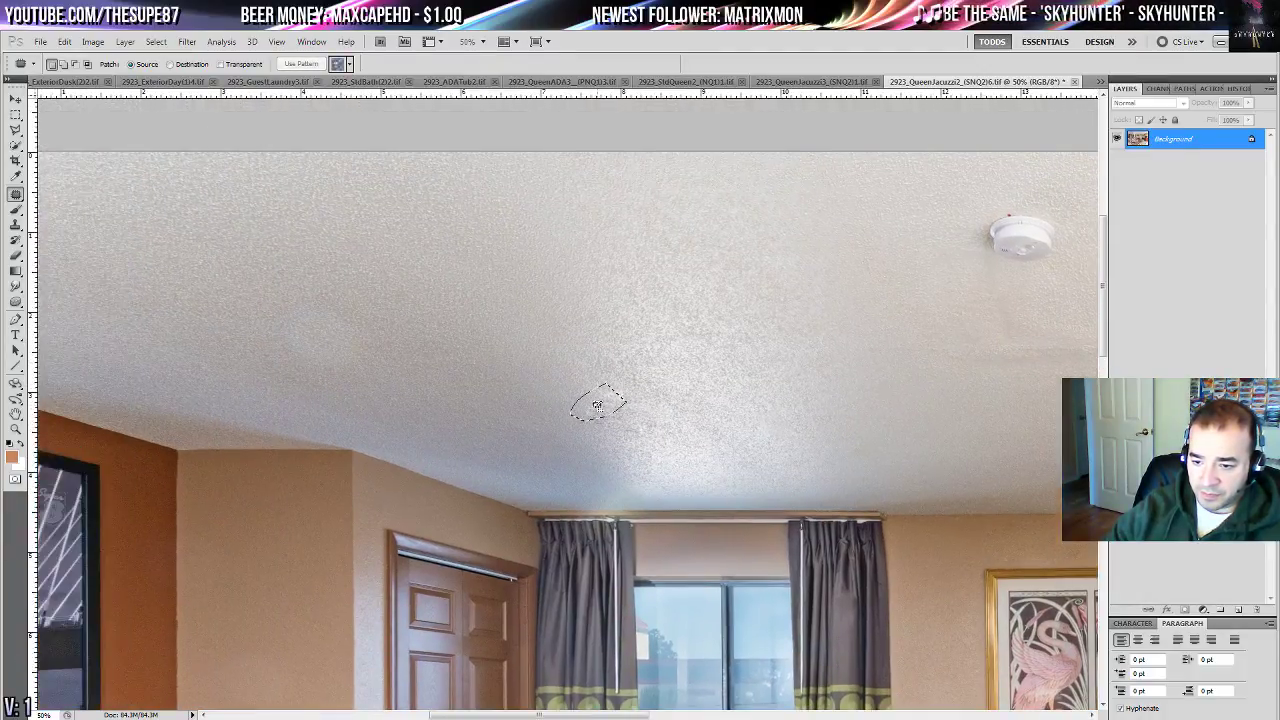
- Patch the pale round spot on the ceiling above the corner near the door
{"action": "scroll", "coordinate": [520, 370], "scroll_direction": "up", "scroll_amount": 1}
{"action": "scroll", "coordinate": [520, 370], "scroll_direction": "left", "scroll_amount": 5}
{"action": "mouse_move", "coordinate": [570, 332]}
{"action": "left_mouse_down"}
{"action": "mouse_move", "coordinate": [506, 349]}
{"action": "mouse_move", "coordinate": [603, 346]}
{"action": "mouse_move", "coordinate": [631, 320]}
{"action": "left_mouse_up"}
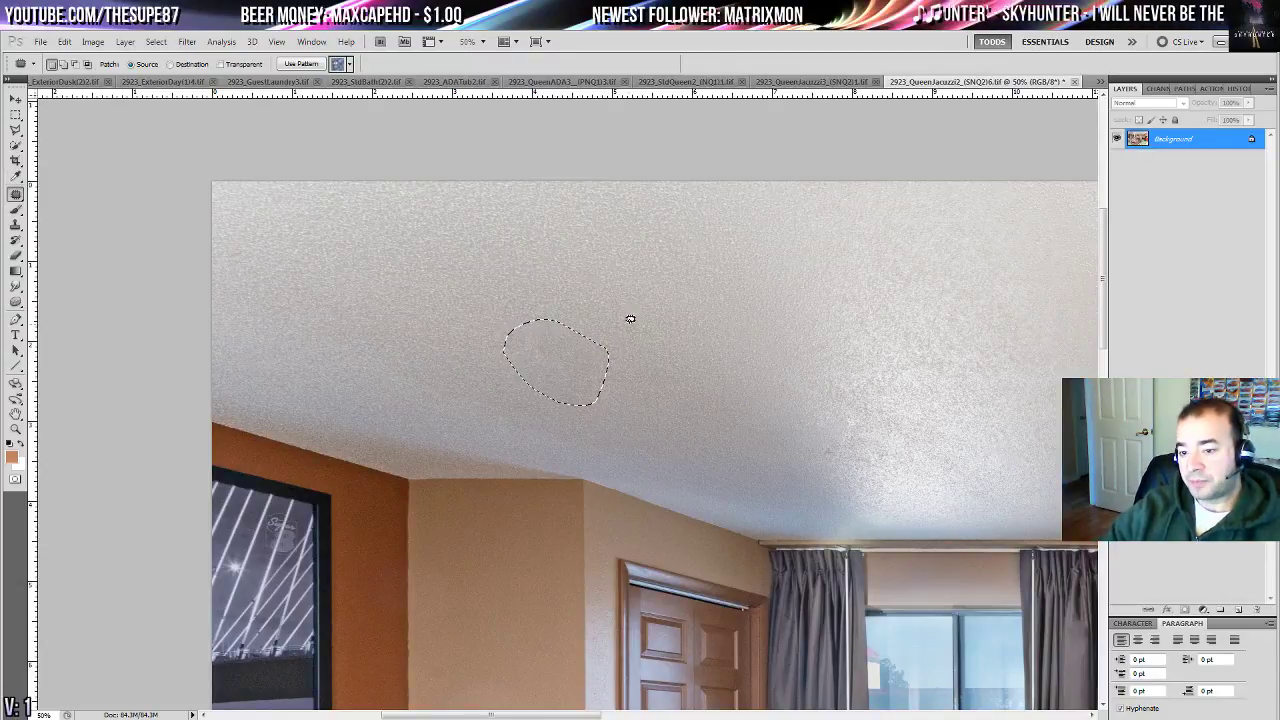
{"action": "key", "text": "ctrl+d"}
- Remove the smoke detector from the ceiling by outlining it and applying a Content-Aware fill
{"action": "scroll", "coordinate": [472, 405], "scroll_direction": "right", "scroll_amount": 6}
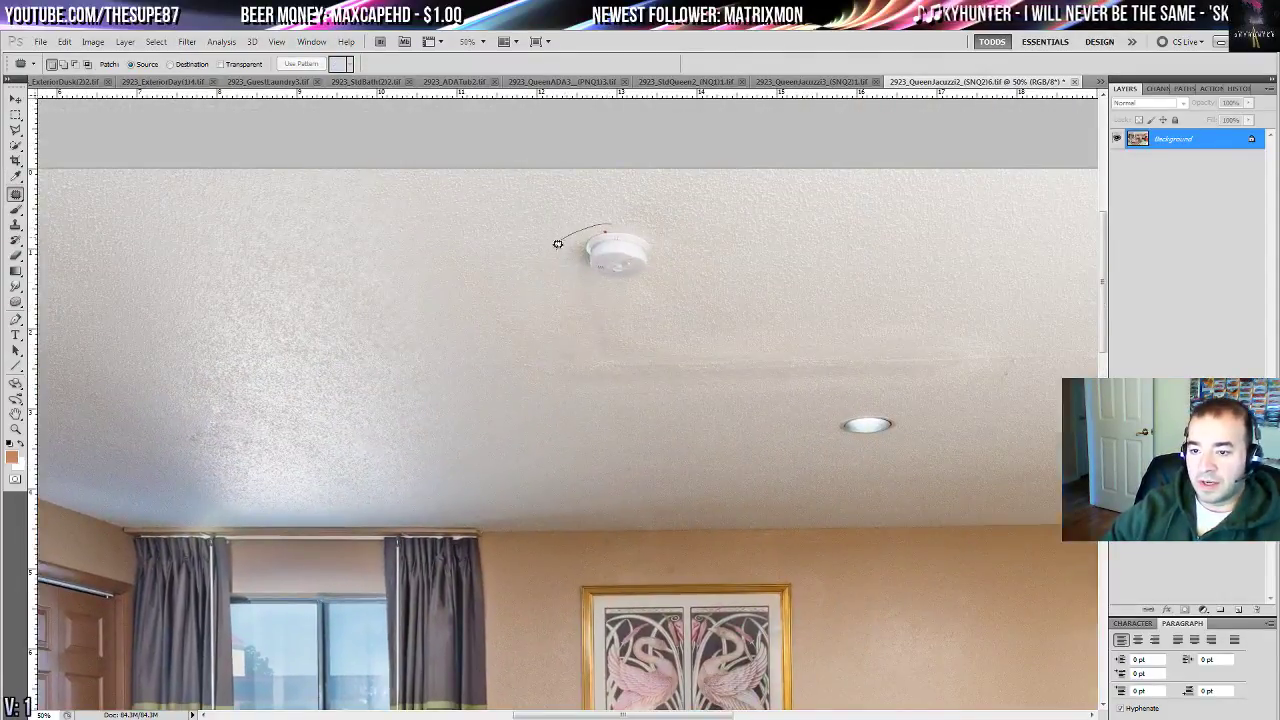
{"action": "mouse_move", "coordinate": [558, 244]}
{"action": "left_mouse_down"}
{"action": "mouse_move", "coordinate": [574, 270]}
{"action": "mouse_move", "coordinate": [667, 279]}
{"action": "left_mouse_up"}
{"action": "mouse_move", "coordinate": [628, 226]}
{"action": "left_mouse_down"}
{"action": "mouse_move", "coordinate": [675, 268]}
{"action": "mouse_move", "coordinate": [686, 226]}
{"action": "left_mouse_up"}
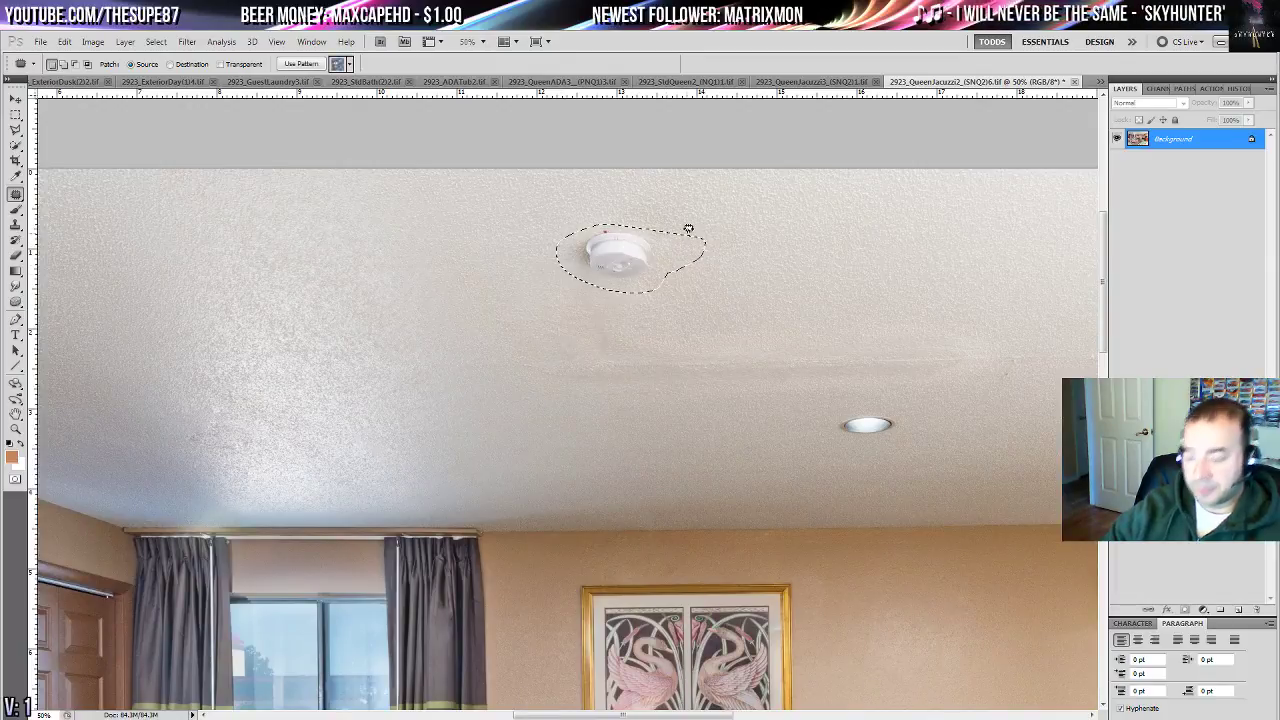
{"action": "key", "text": "shift+BackSpace"}
{"action": "key", "text": "Return"}
{"action": "key", "text": "ctrl+d"}
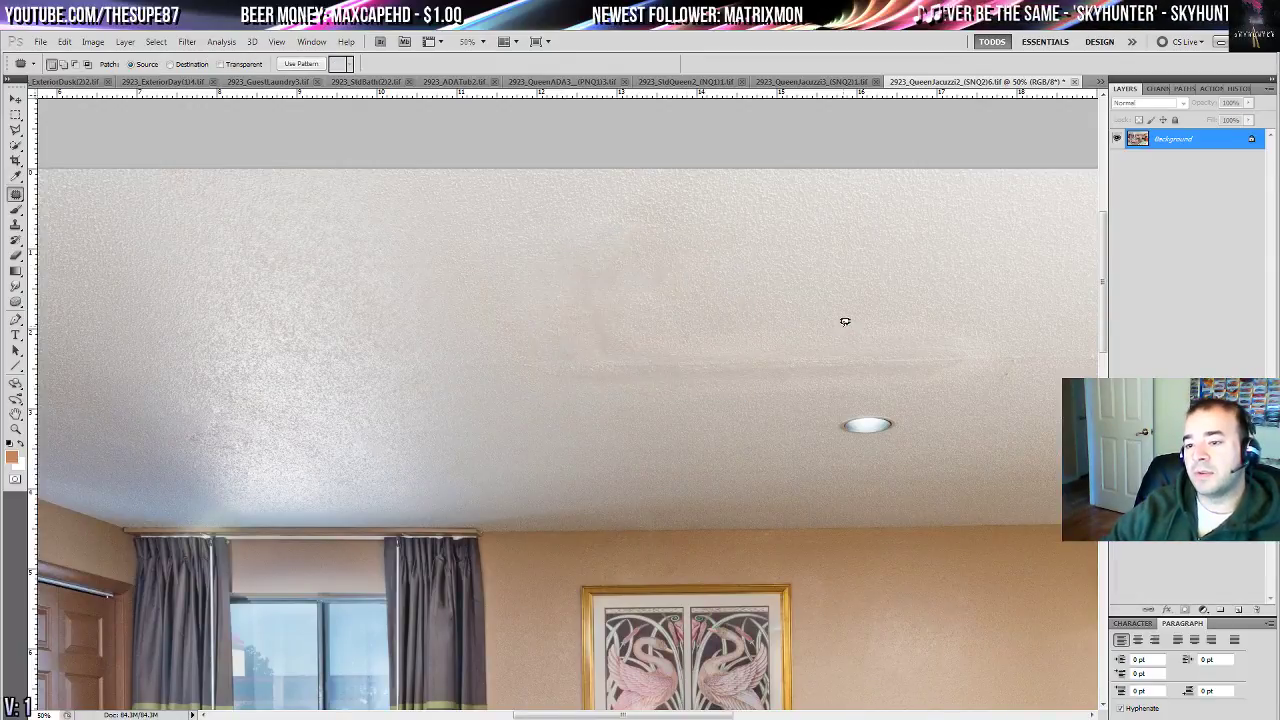
- Remove the long ceiling seam near the recessed light with a Content-Aware fill at 100% opacity and patch it with adjacent clean ceiling
{"action": "left_click_drag", "start_coordinate": [843, 329], "coordinate": [531, 268]}
{"action": "mouse_move", "coordinate": [430, 277]}
{"action": "left_mouse_down"}
{"action": "mouse_move", "coordinate": [344, 276]}
{"action": "mouse_move", "coordinate": [340, 298]}
{"action": "mouse_move", "coordinate": [793, 308]}
{"action": "mouse_move", "coordinate": [878, 263]}
{"action": "left_mouse_up"}
{"action": "key", "text": "shift+BackSpace"}
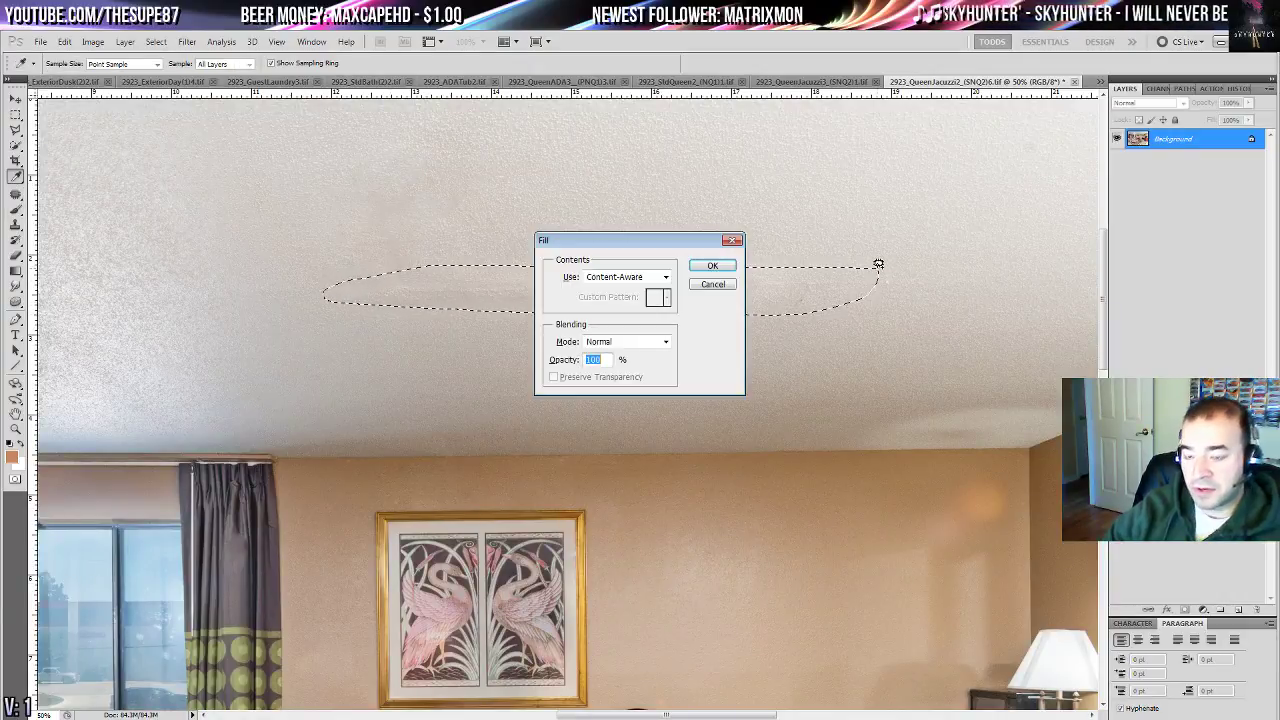
{"action": "key", "text": "Return"}
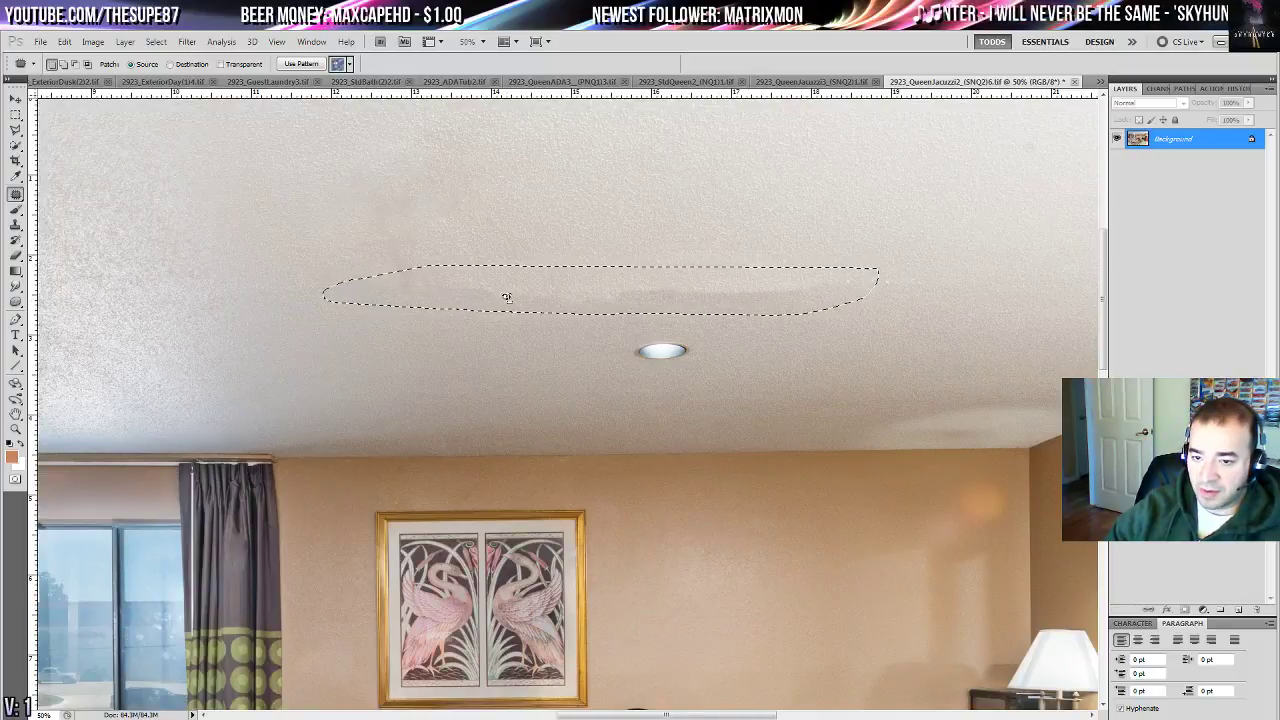
{"action": "left_click_drag", "start_coordinate": [512, 317], "coordinate": [281, 322]}
{"action": "left_click_drag", "start_coordinate": [600, 348], "coordinate": [1131, 370]}
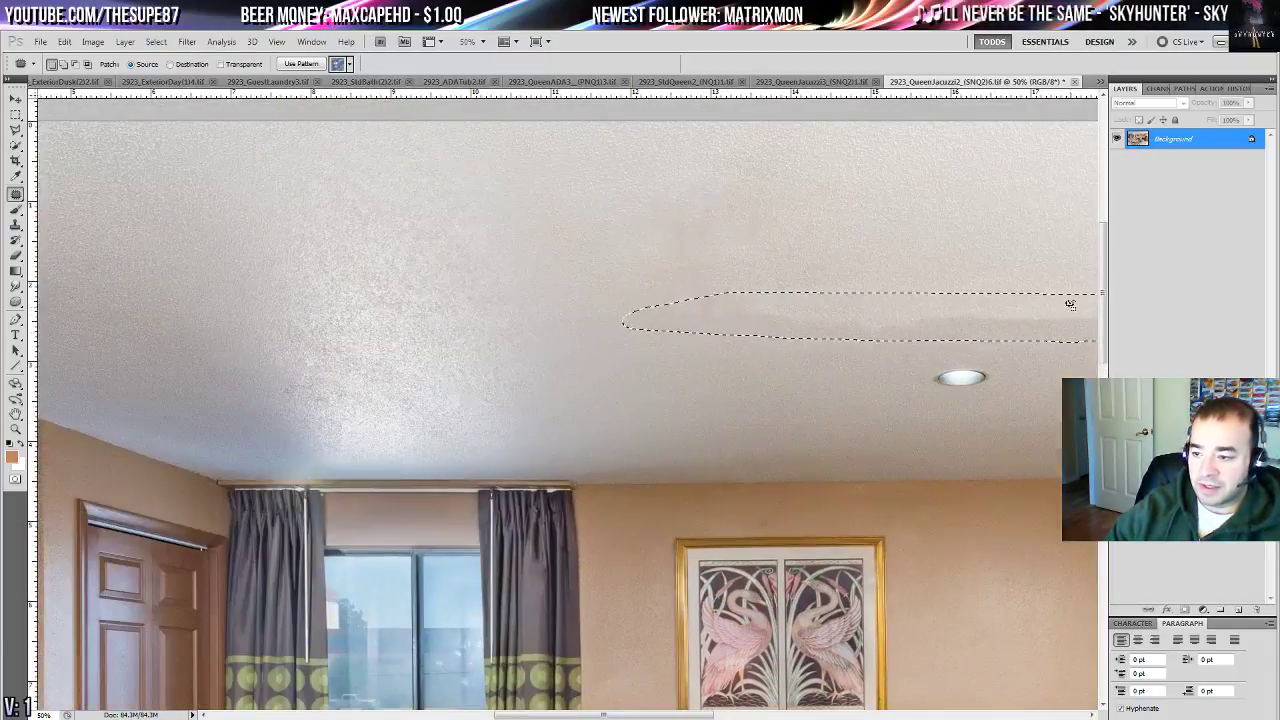
{"action": "left_click_drag", "start_coordinate": [1068, 308], "coordinate": [1068, 253]}
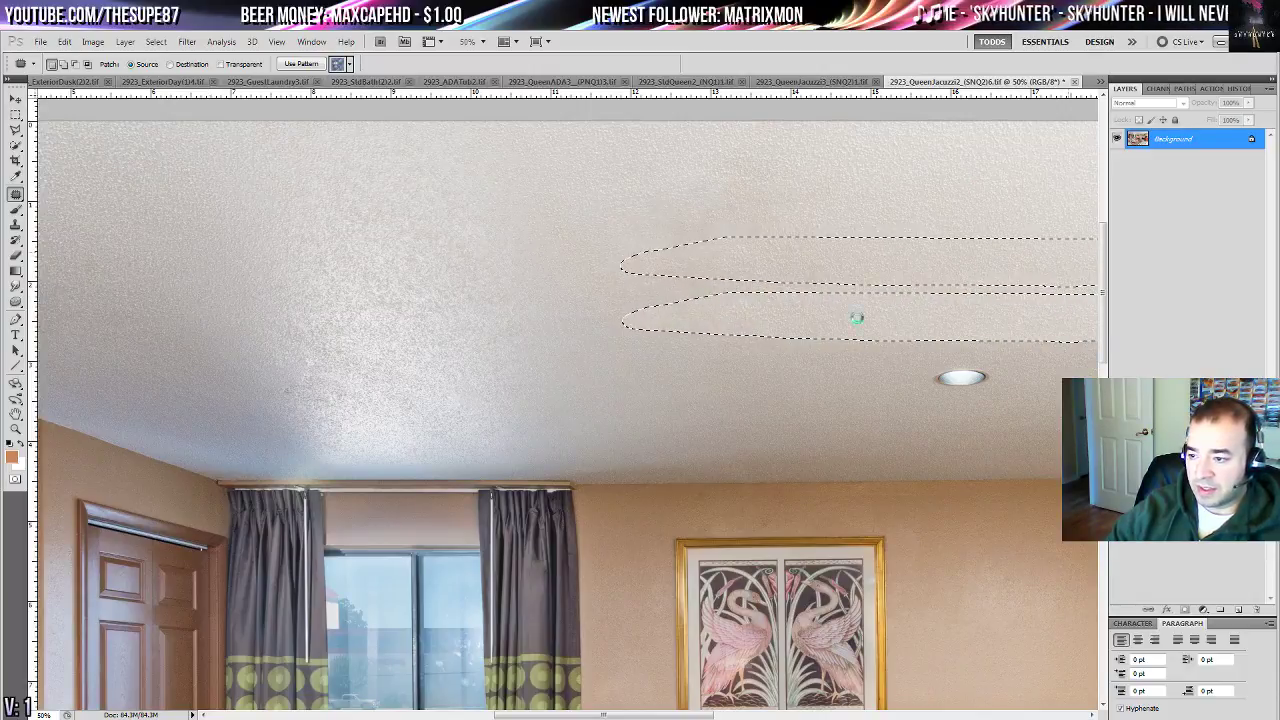
{"action": "key", "text": "ctrl+d"}
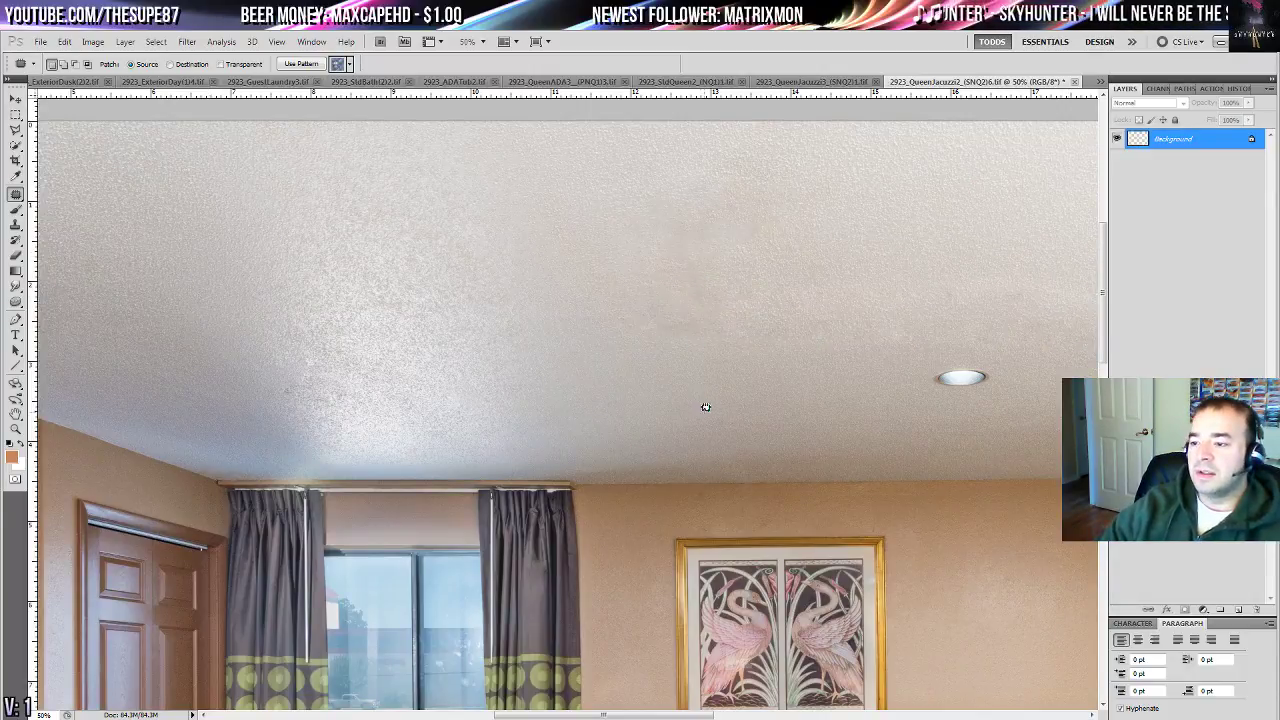
- Patch out the remaining recessed light and the nearby blotches on the ceiling above the framed artwork
{"action": "left_click_drag", "start_coordinate": [706, 403], "coordinate": [412, 357]}
{"action": "mouse_move", "coordinate": [350, 281]}
{"action": "left_mouse_down"}
{"action": "mouse_move", "coordinate": [266, 290]}
{"action": "mouse_move", "coordinate": [290, 320]}
{"action": "mouse_move", "coordinate": [230, 334]}
{"action": "mouse_move", "coordinate": [339, 326]}
{"action": "left_mouse_up"}
{"action": "key", "text": "ctrl+d"}
{"action": "mouse_move", "coordinate": [514, 300]}
{"action": "left_mouse_down"}
{"action": "mouse_move", "coordinate": [583, 317]}
{"action": "mouse_move", "coordinate": [574, 312]}
{"action": "left_mouse_up"}
{"action": "left_click_drag", "start_coordinate": [534, 320], "coordinate": [486, 354]}
{"action": "key", "text": "ctrl+d"}
{"action": "mouse_move", "coordinate": [602, 336]}
{"action": "left_mouse_down"}
{"action": "mouse_move", "coordinate": [720, 363]}
{"action": "mouse_move", "coordinate": [511, 437]}
{"action": "left_mouse_up"}
{"action": "key", "text": "ctrl+d"}
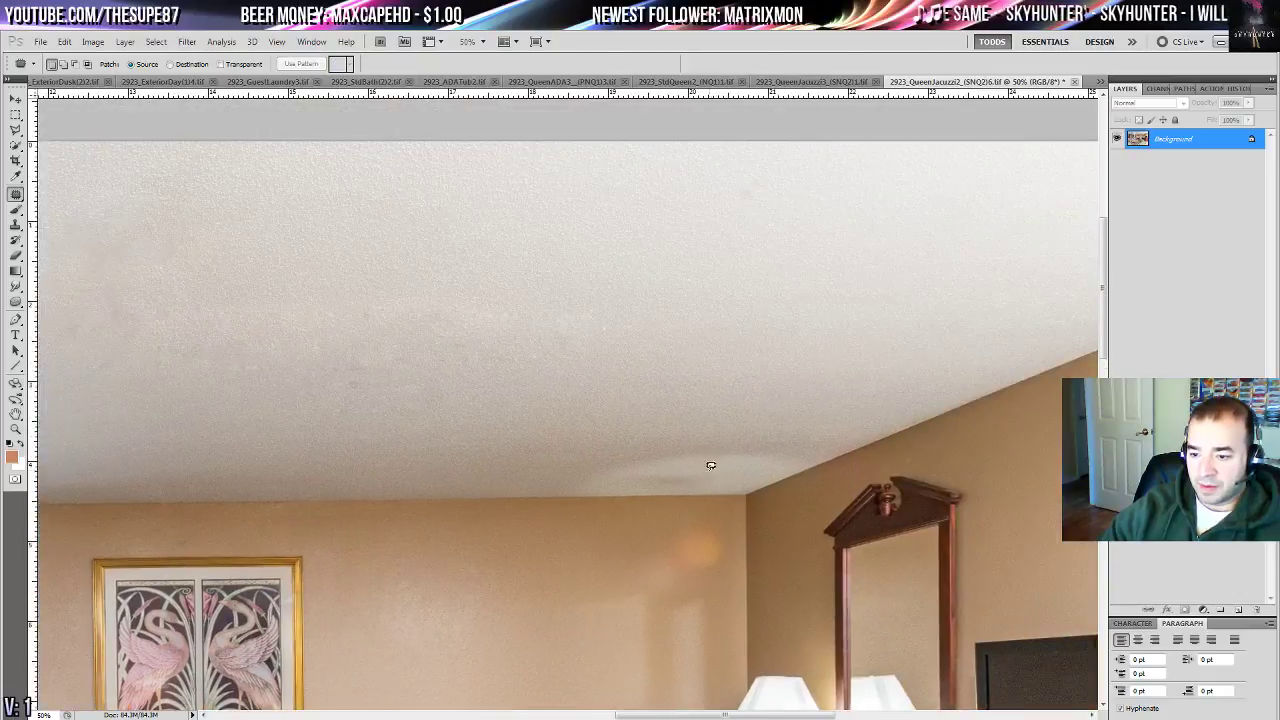
- Patch the pale glare on the ceiling near the room corner and the orange glow on the wall below it
{"action": "mouse_move", "coordinate": [706, 444]}
{"action": "left_mouse_down"}
{"action": "mouse_move", "coordinate": [709, 477]}
{"action": "mouse_move", "coordinate": [710, 449]}
{"action": "mouse_move", "coordinate": [567, 467]}
{"action": "left_mouse_up"}
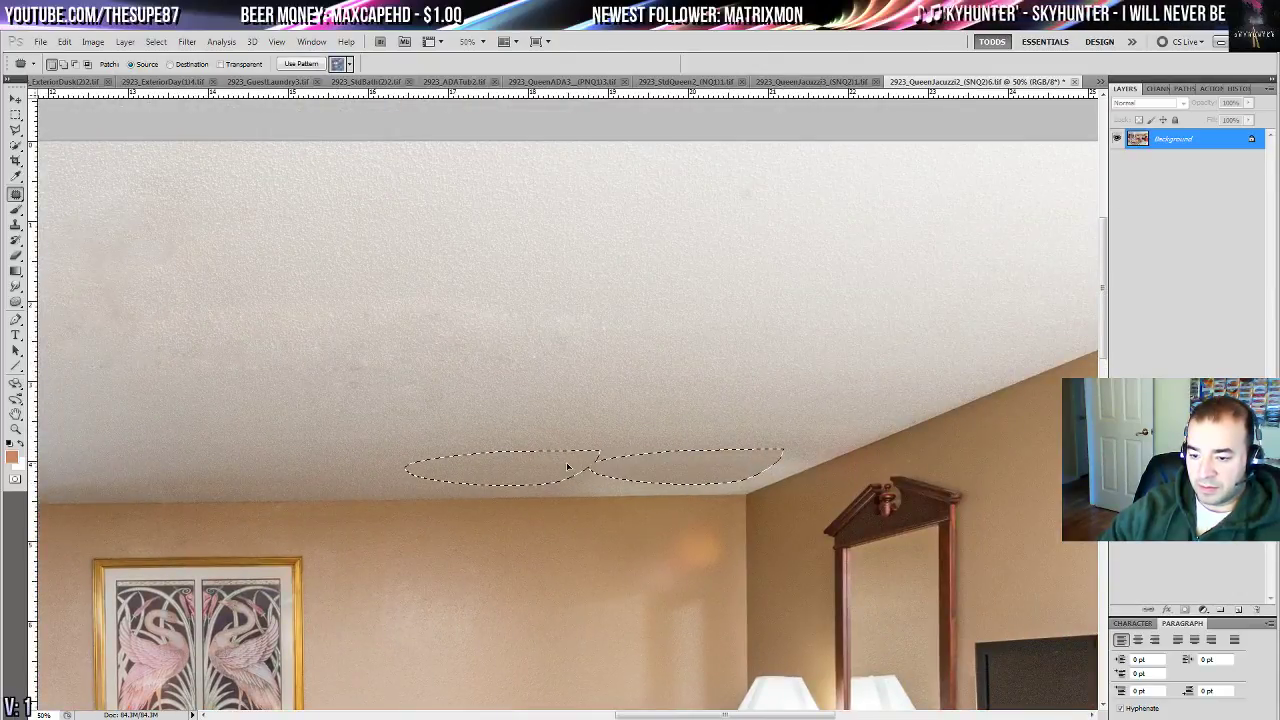
{"action": "key", "text": "ctrl+d"}
{"action": "left_click_drag", "start_coordinate": [717, 541], "coordinate": [726, 346]}
{"action": "left_click_drag", "start_coordinate": [698, 378], "coordinate": [586, 389]}
{"action": "key", "text": "ctrl+d"}
- Patch the large uneven area of the back wall above the desk chair and microwave with clean wall beside it
{"action": "left_click_drag", "start_coordinate": [697, 443], "coordinate": [694, 343]}
{"action": "left_click_drag", "start_coordinate": [679, 262], "coordinate": [621, 266]}
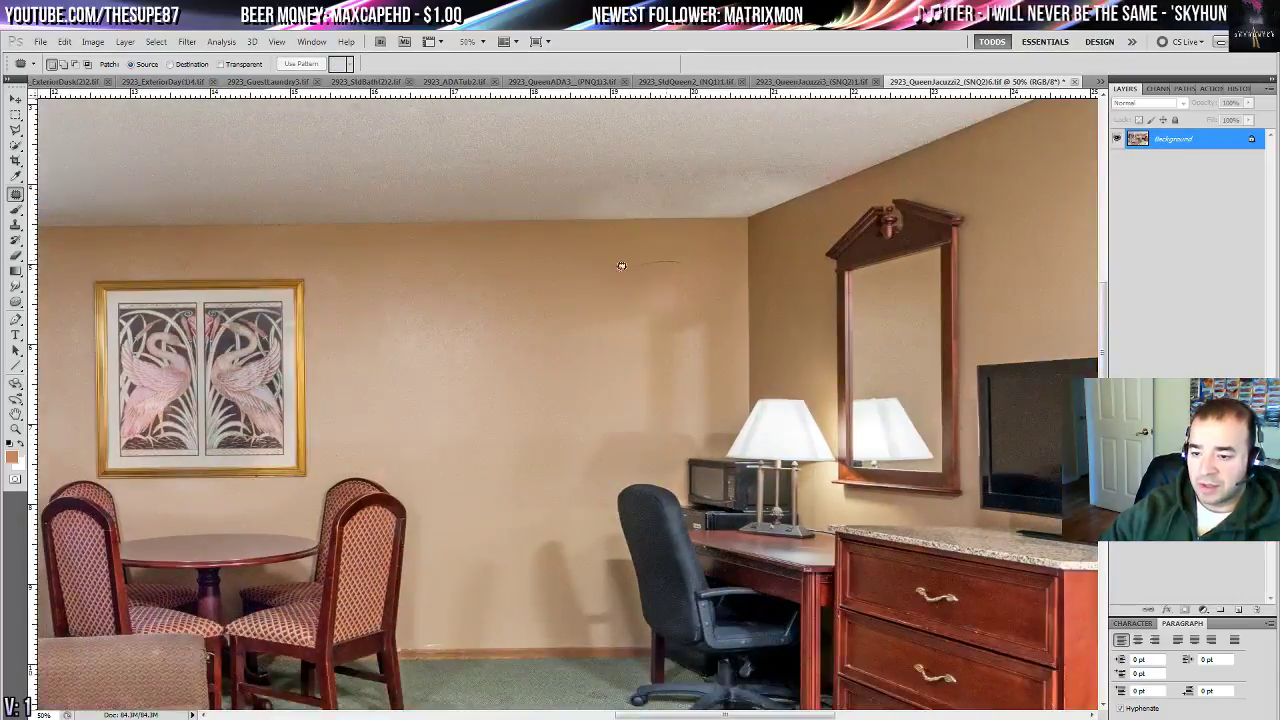
{"action": "mouse_move", "coordinate": [572, 390]}
{"action": "left_mouse_down"}
{"action": "mouse_move", "coordinate": [737, 309]}
{"action": "mouse_move", "coordinate": [700, 268]}
{"action": "left_mouse_up"}
{"action": "mouse_move", "coordinate": [699, 357]}
{"action": "left_mouse_down"}
{"action": "mouse_move", "coordinate": [529, 363]}
{"action": "mouse_move", "coordinate": [541, 354]}
{"action": "left_mouse_up"}
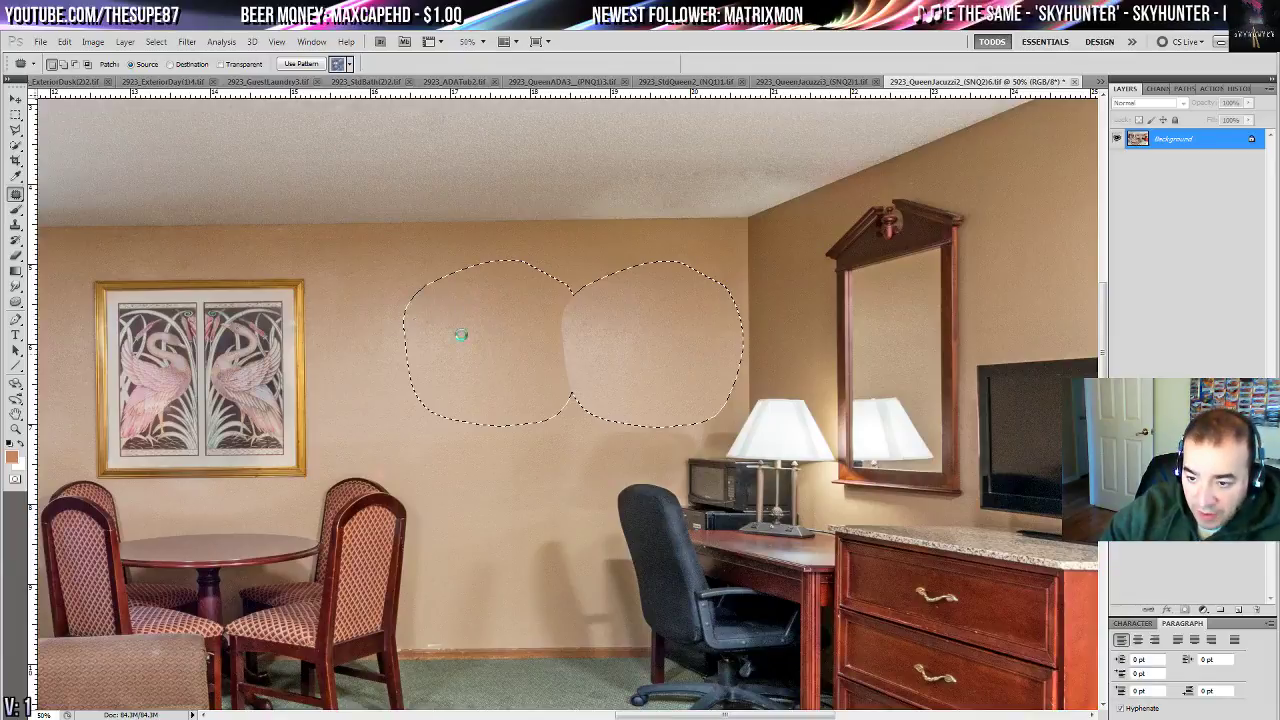
{"action": "key", "text": "ctrl+d"}
- Patch the remaining blotches on the back wall between the framed artwork and the room corner
{"action": "mouse_move", "coordinate": [614, 308]}
{"action": "left_mouse_down"}
{"action": "mouse_move", "coordinate": [554, 310]}
{"action": "mouse_move", "coordinate": [664, 342]}
{"action": "left_mouse_up"}
{"action": "left_click_drag", "start_coordinate": [632, 343], "coordinate": [559, 289]}
{"action": "key", "text": "ctrl+d"}
{"action": "left_click_drag", "start_coordinate": [440, 305], "coordinate": [503, 326]}
{"action": "left_click_drag", "start_coordinate": [473, 350], "coordinate": [583, 298]}
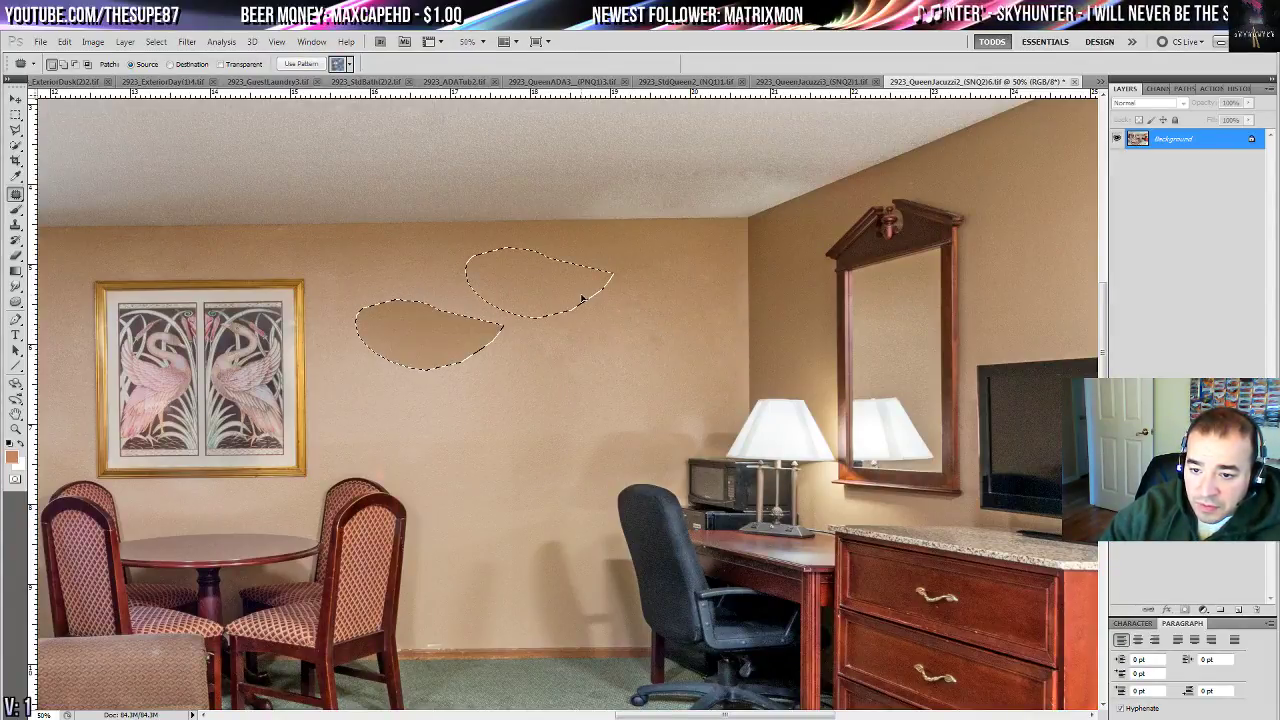
{"action": "key", "text": "ctrl+d"}
- Patch out the curved shadow on the wall above the office chair, beside the microwave
{"action": "left_click_drag", "start_coordinate": [557, 429], "coordinate": [488, 284]}
{"action": "left_click_drag", "start_coordinate": [598, 257], "coordinate": [483, 342]}
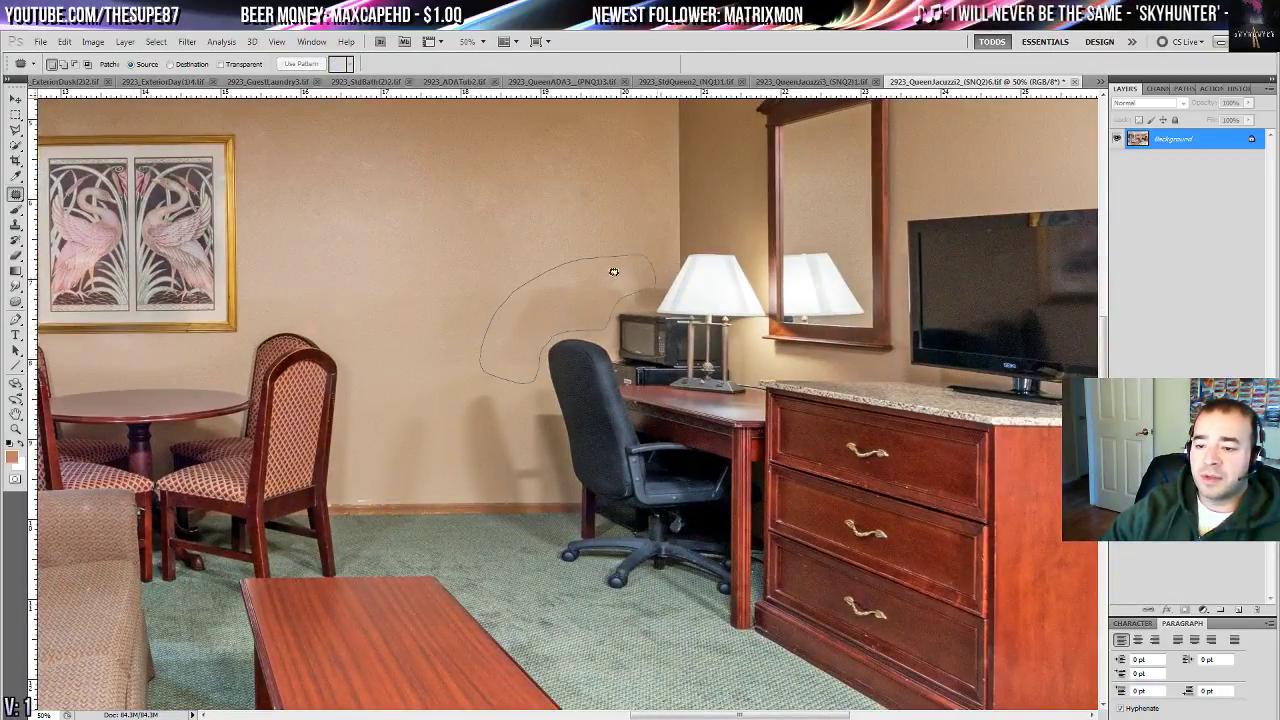
{"action": "left_click_drag", "start_coordinate": [613, 271], "coordinate": [600, 260]}
{"action": "left_click_drag", "start_coordinate": [525, 285], "coordinate": [538, 272]}
{"action": "key", "text": "ctrl+d"}
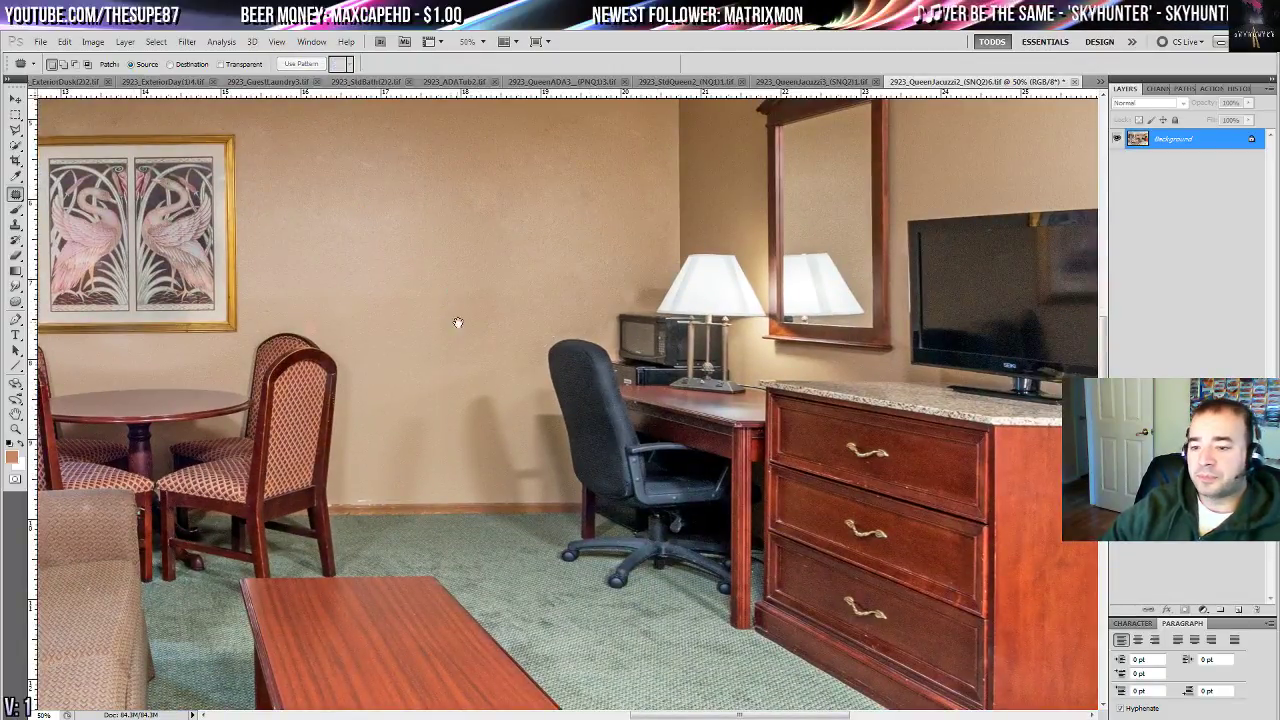
- Patch the uneven spots on the upper and middle wall between the framed artwork and the office chair
{"action": "left_click_drag", "start_coordinate": [457, 323], "coordinate": [657, 373]}
{"action": "left_click_drag", "start_coordinate": [697, 234], "coordinate": [726, 270]}
{"action": "mouse_move", "coordinate": [704, 269]}
{"action": "left_mouse_down"}
{"action": "mouse_move", "coordinate": [649, 316]}
{"action": "mouse_move", "coordinate": [520, 335]}
{"action": "mouse_move", "coordinate": [646, 351]}
{"action": "mouse_move", "coordinate": [634, 331]}
{"action": "left_mouse_up"}
{"action": "left_click_drag", "start_coordinate": [618, 336], "coordinate": [654, 283]}
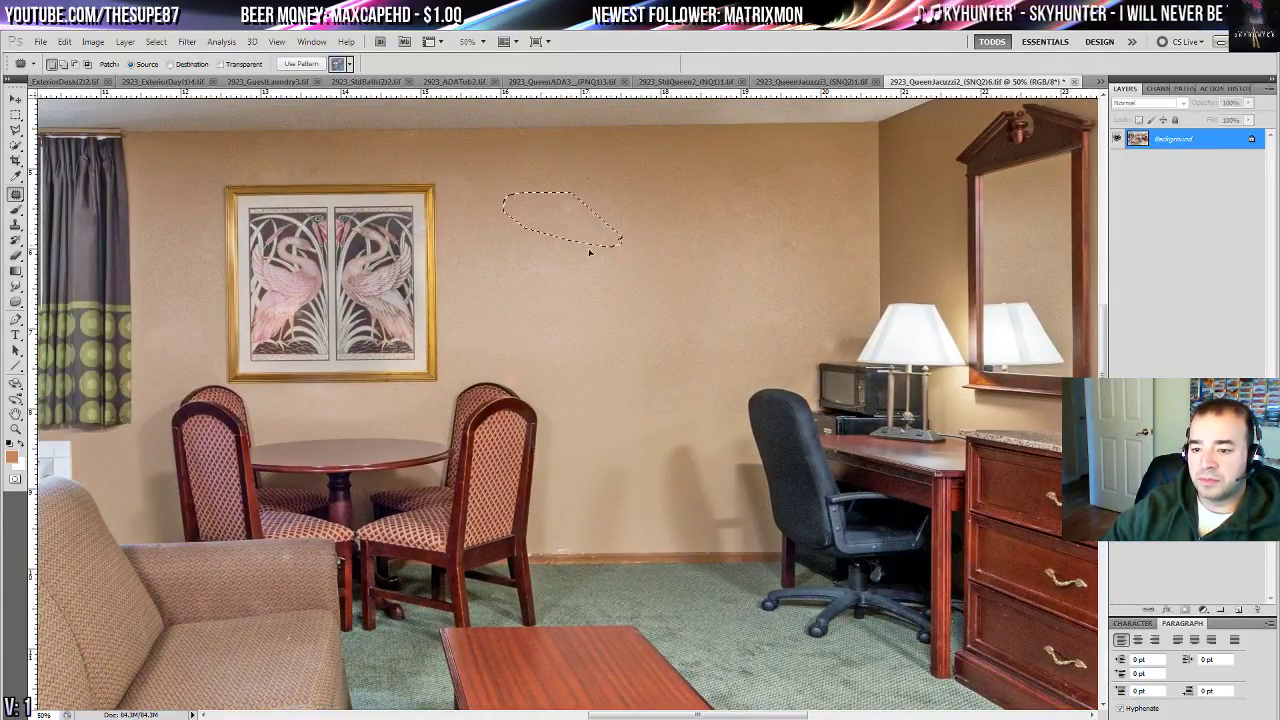
{"action": "key", "text": "ctrl+d"}
{"action": "mouse_move", "coordinate": [650, 332]}
{"action": "left_mouse_down"}
{"action": "mouse_move", "coordinate": [717, 366]}
{"action": "mouse_move", "coordinate": [655, 335]}
{"action": "left_mouse_up"}
{"action": "key", "text": "ctrl+d"}
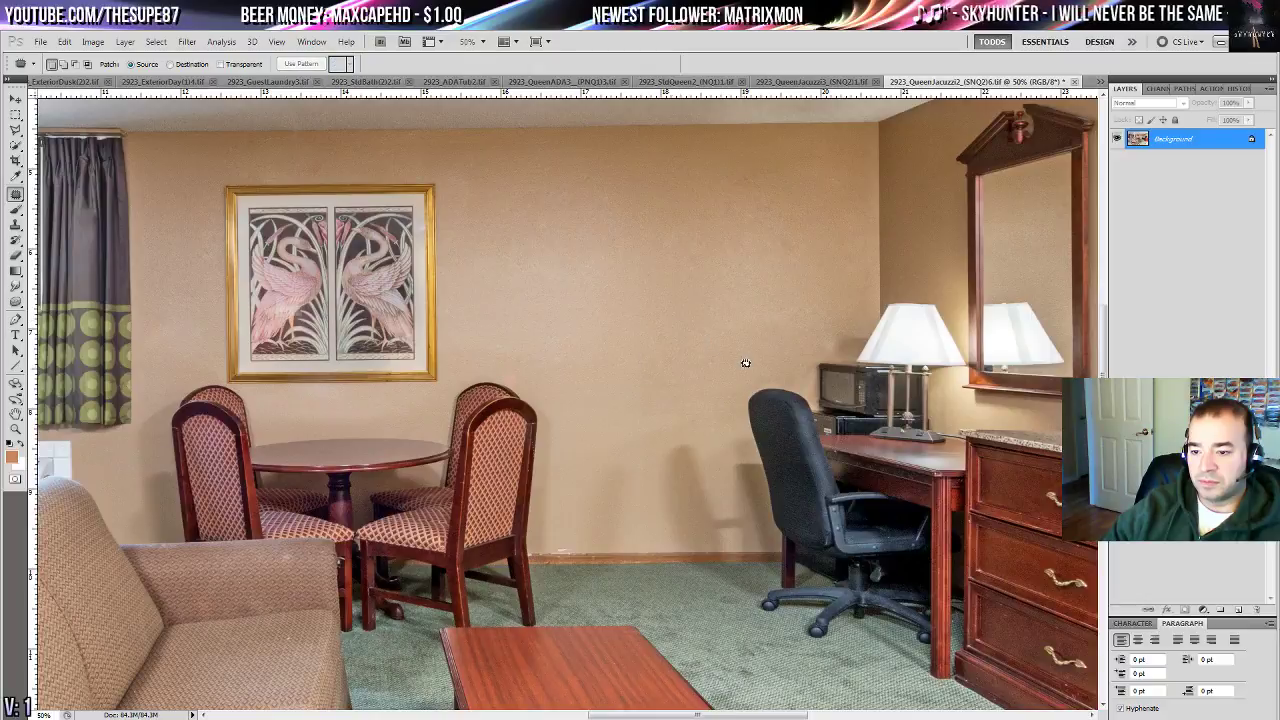
- Patch out the chair-shaped shadow on the wall above the baseboard, beside the office chair
{"action": "scroll", "coordinate": [615, 367], "scroll_direction": "down", "scroll_amount": 1}
{"action": "scroll", "coordinate": [615, 367], "scroll_direction": "right", "scroll_amount": 2}
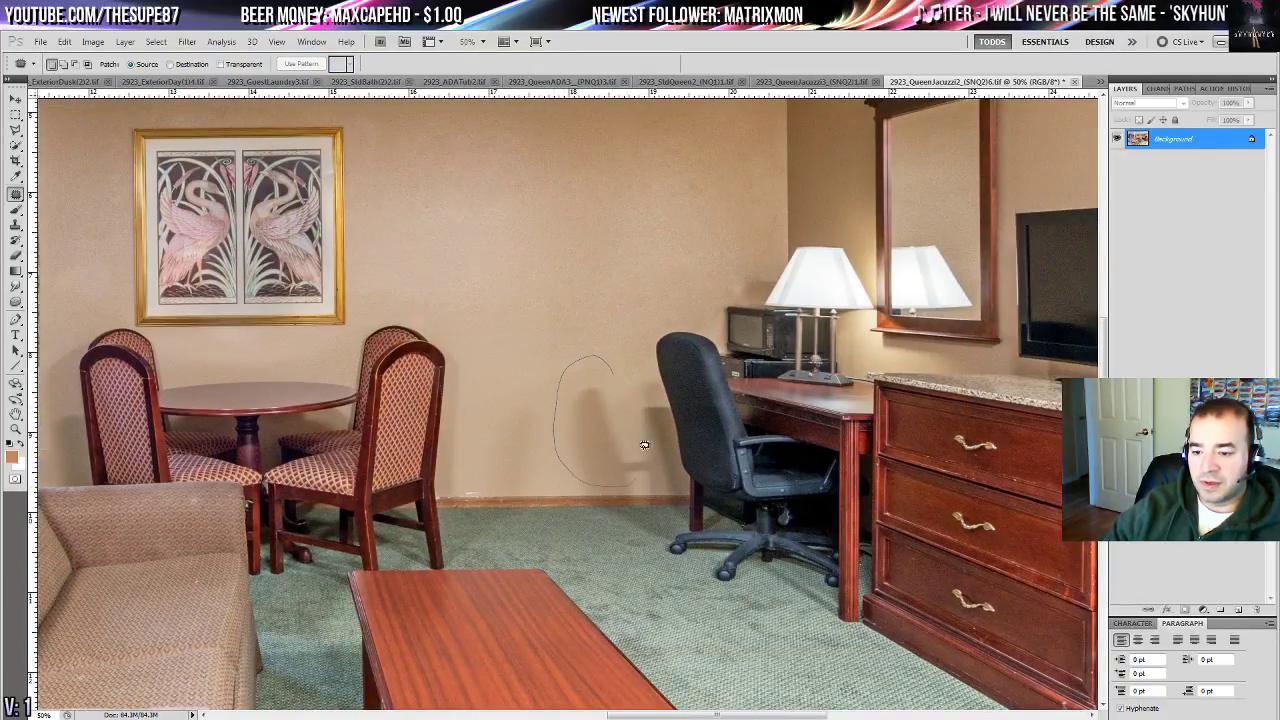
{"action": "mouse_move", "coordinate": [644, 444]}
{"action": "left_mouse_down"}
{"action": "mouse_move", "coordinate": [557, 323]}
{"action": "mouse_move", "coordinate": [538, 337]}
{"action": "left_mouse_up"}
{"action": "key", "text": "ctrl+d"}
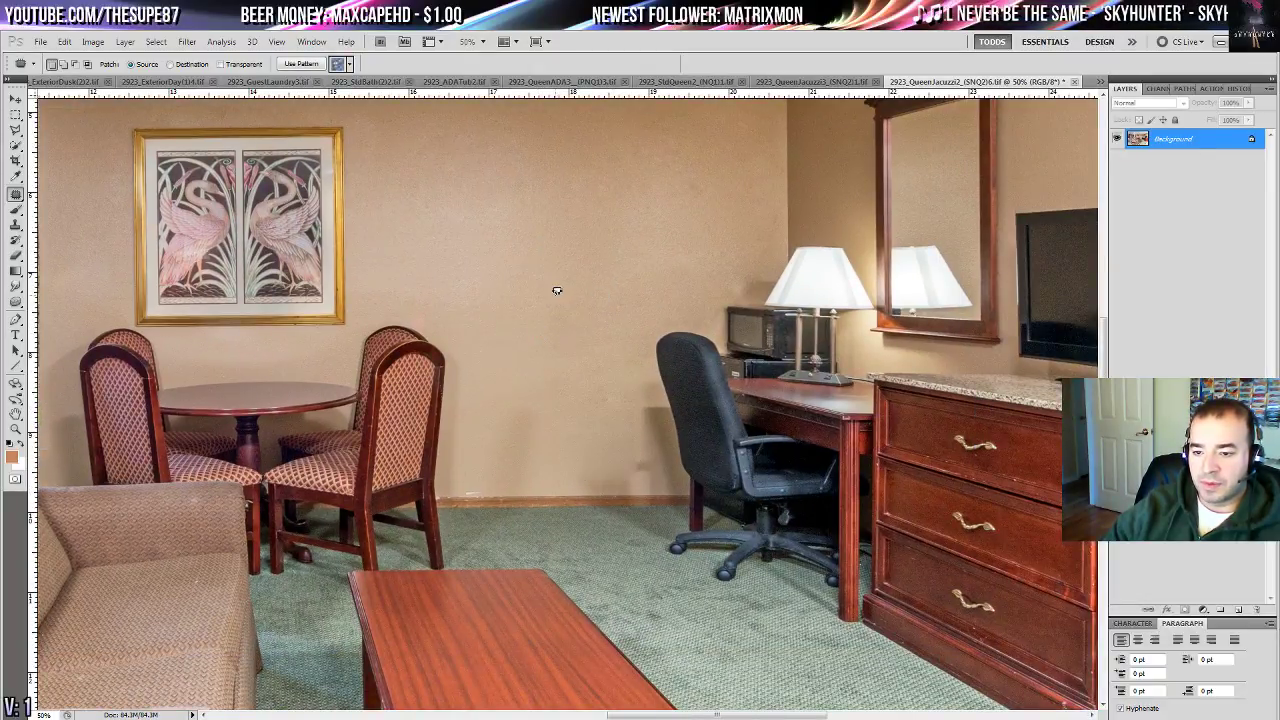
- Smooth the leftover blotches in the middle of the wall between the dining chairs and office chair by patching them
{"action": "mouse_move", "coordinate": [557, 292]}
{"action": "left_mouse_down"}
{"action": "mouse_move", "coordinate": [560, 314]}
{"action": "mouse_move", "coordinate": [532, 274]}
{"action": "left_mouse_up"}
{"action": "key", "text": "ctrl+d"}
{"action": "mouse_move", "coordinate": [531, 397]}
{"action": "left_mouse_down"}
{"action": "mouse_move", "coordinate": [483, 458]}
{"action": "mouse_move", "coordinate": [543, 426]}
{"action": "mouse_move", "coordinate": [543, 334]}
{"action": "left_mouse_up"}
{"action": "key", "text": "ctrl+d"}
{"action": "left_click_drag", "start_coordinate": [631, 302], "coordinate": [631, 302]}
{"action": "left_click_drag", "start_coordinate": [579, 324], "coordinate": [592, 271]}
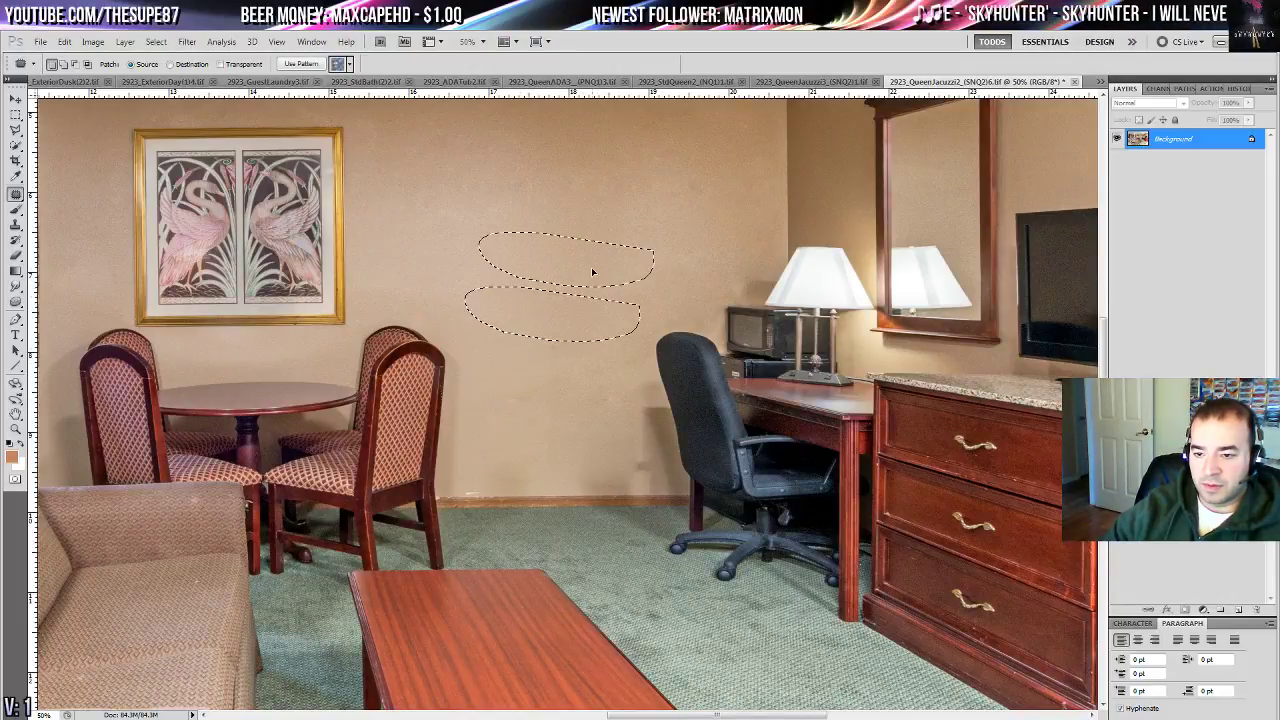
- Patch the mark on the upper back wall near the corner and the shadow just above the microwave
{"action": "mouse_move", "coordinate": [692, 182]}
{"action": "left_mouse_down"}
{"action": "mouse_move", "coordinate": [673, 217]}
{"action": "mouse_move", "coordinate": [664, 364]}
{"action": "left_mouse_up"}
{"action": "left_click_drag", "start_coordinate": [632, 284], "coordinate": [628, 282]}
{"action": "left_click_drag", "start_coordinate": [612, 288], "coordinate": [572, 296]}
{"action": "key", "text": "ctrl+d"}
{"action": "left_click_drag", "start_coordinate": [562, 370], "coordinate": [403, 282]}
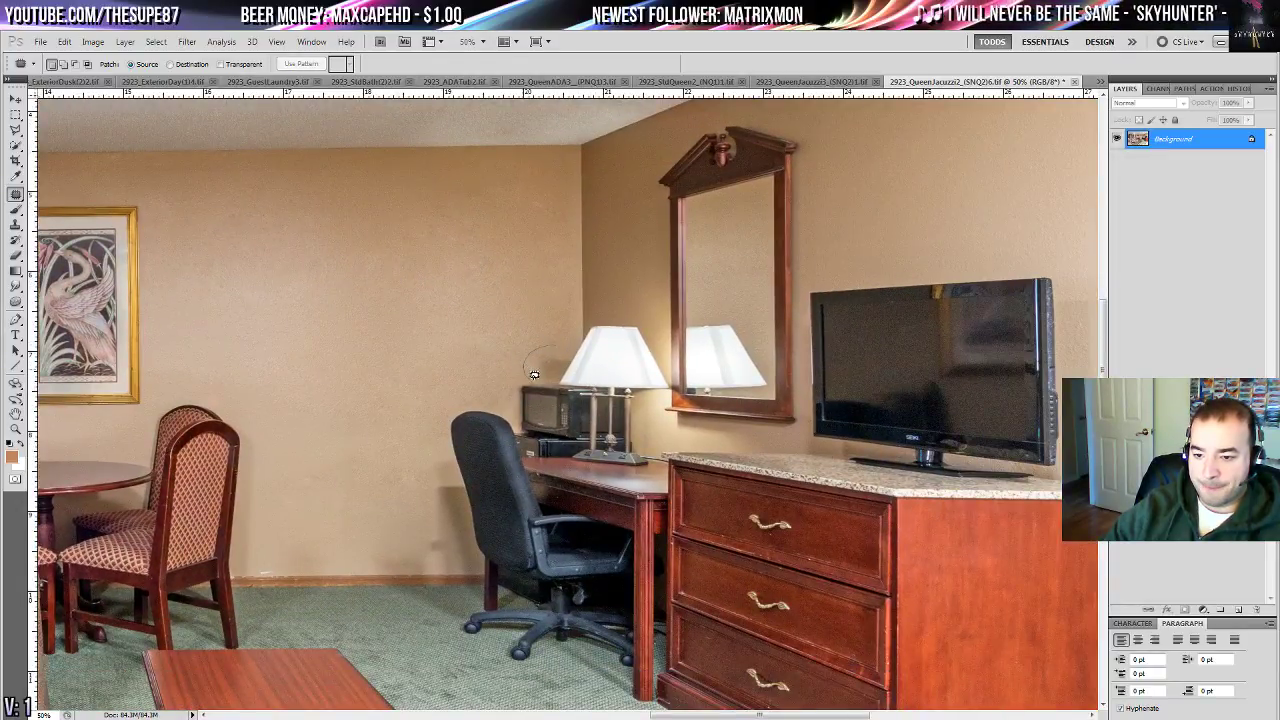
{"action": "left_click_drag", "start_coordinate": [573, 346], "coordinate": [560, 370]}
{"action": "left_click_drag", "start_coordinate": [555, 364], "coordinate": [532, 340]}
{"action": "key", "text": "ctrl+d"}
- Patch out the shadow on the wall directly behind the office chair and the blotch beside it
{"action": "left_click_drag", "start_coordinate": [495, 472], "coordinate": [505, 339]}
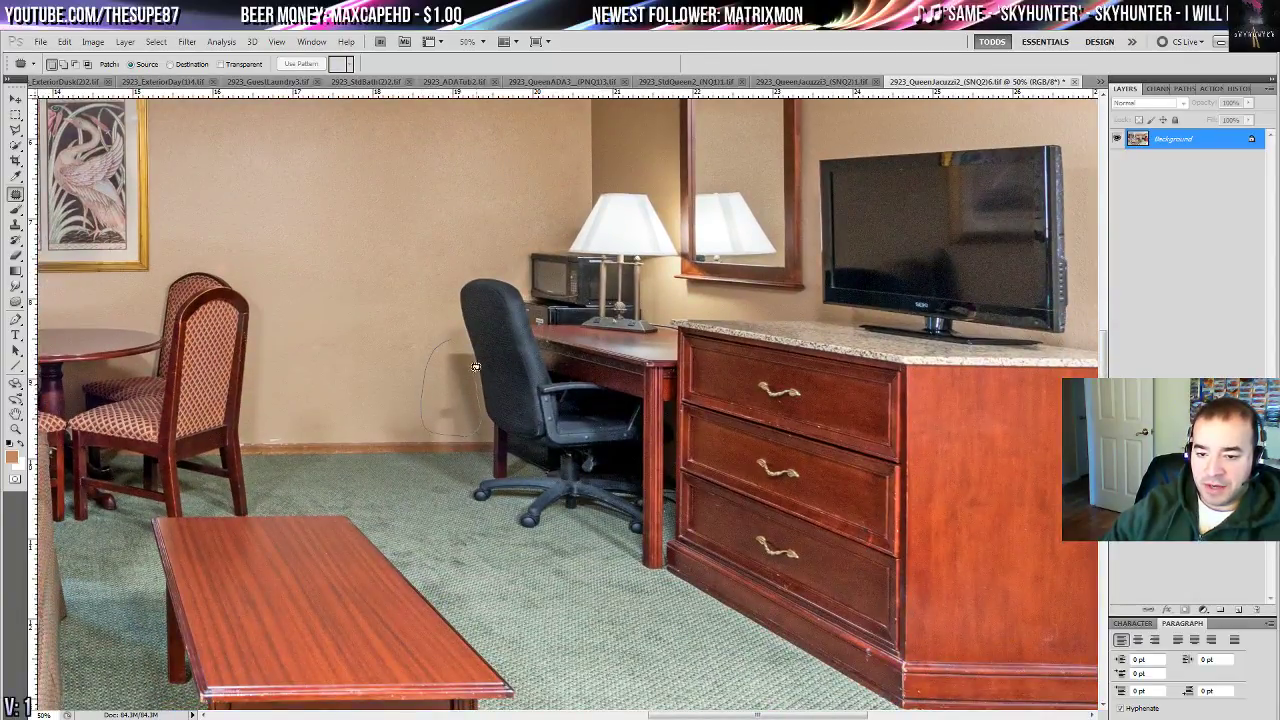
{"action": "mouse_move", "coordinate": [443, 322]}
{"action": "left_mouse_down"}
{"action": "mouse_move", "coordinate": [426, 346]}
{"action": "mouse_move", "coordinate": [388, 225]}
{"action": "left_mouse_up"}
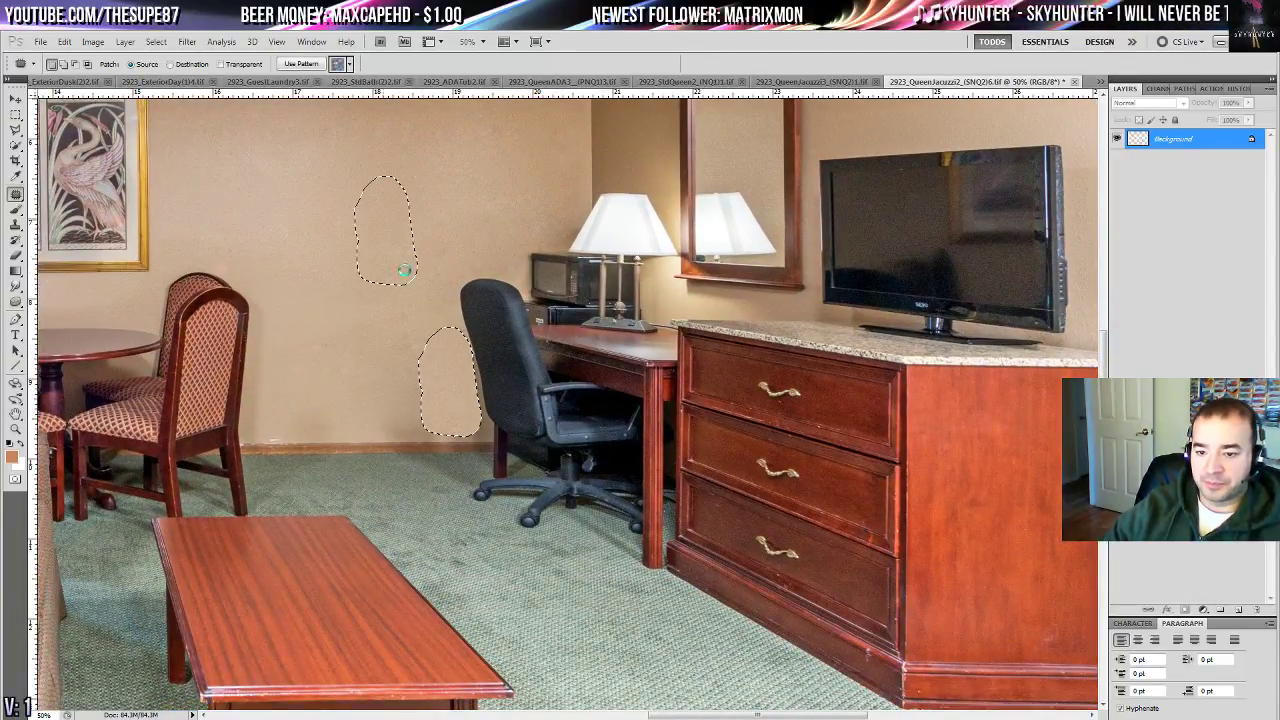
{"action": "key", "text": "ctrl+d"}
{"action": "left_click_drag", "start_coordinate": [420, 339], "coordinate": [416, 348]}
{"action": "left_click_drag", "start_coordinate": [406, 334], "coordinate": [400, 262]}
{"action": "key", "text": "ctrl+d"}
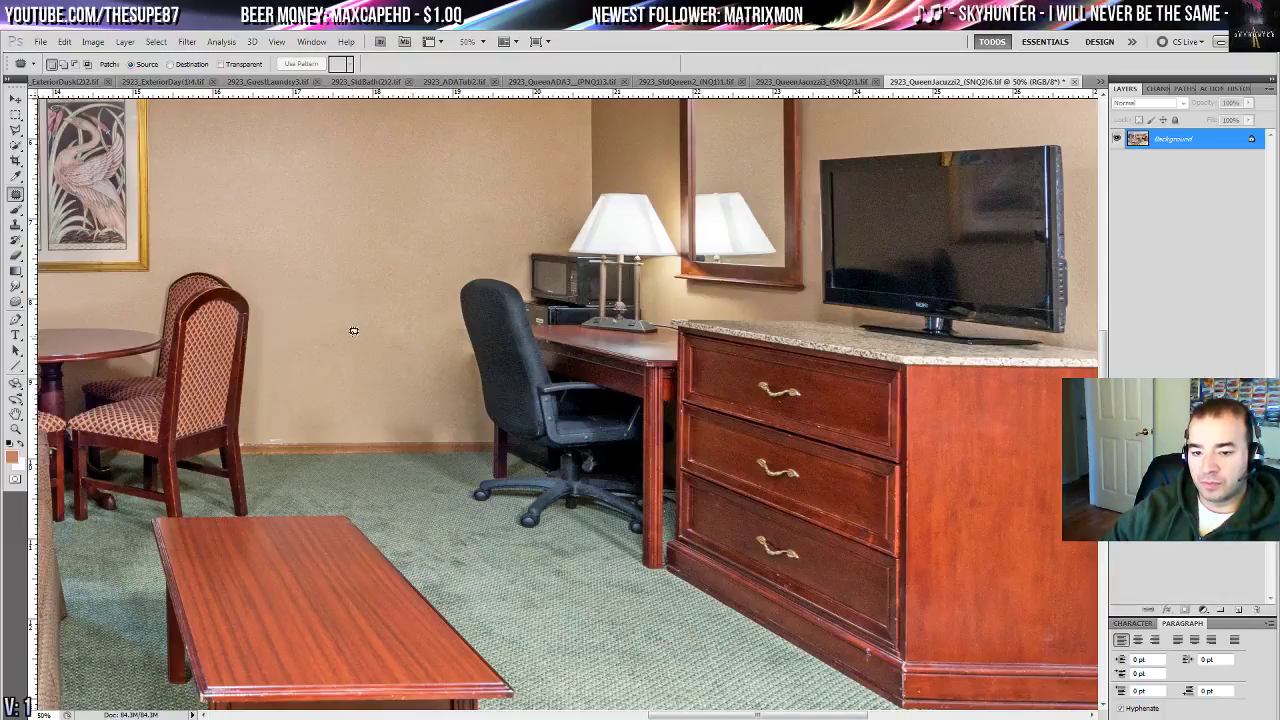
- Patch the remaining spots low on the back wall, including the discoloured strip just above the baseboard
{"action": "left_click_drag", "start_coordinate": [349, 331], "coordinate": [344, 314]}
{"action": "key", "text": "ctrl+d"}
{"action": "left_click_drag", "start_coordinate": [376, 384], "coordinate": [550, 340]}
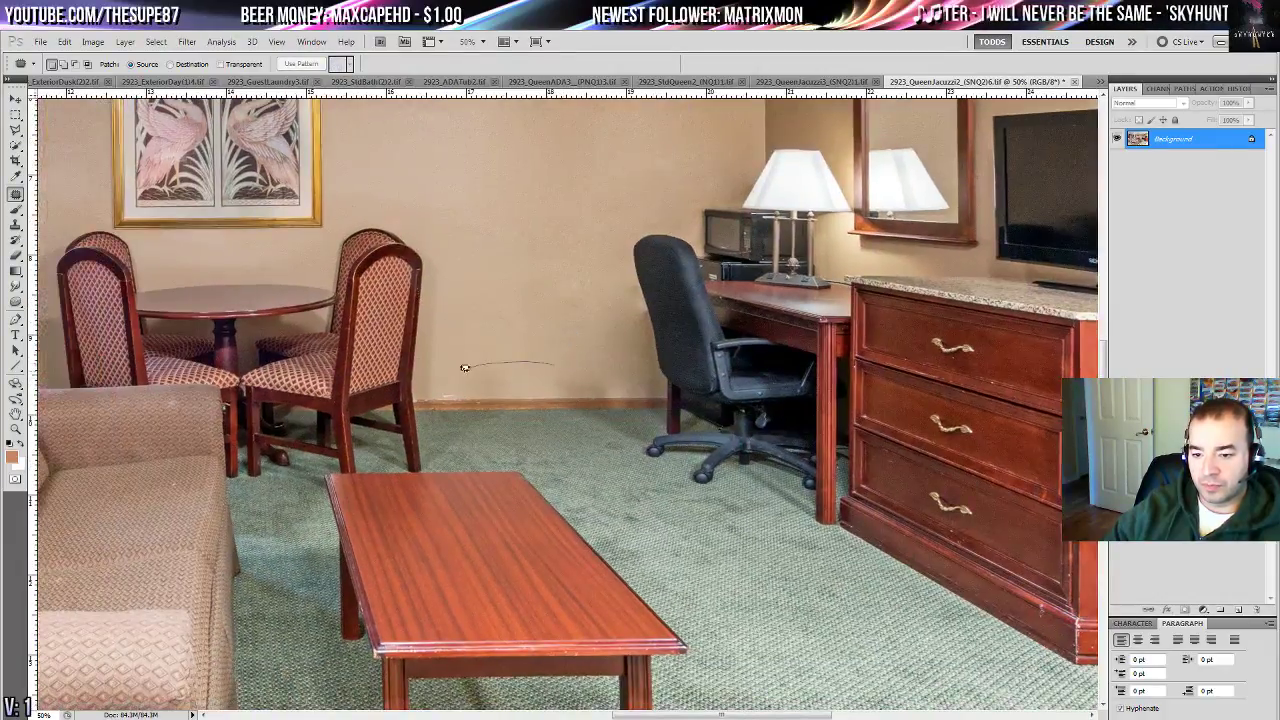
{"action": "left_click_drag", "start_coordinate": [624, 369], "coordinate": [598, 386]}
{"action": "left_click_drag", "start_coordinate": [588, 386], "coordinate": [583, 341]}
{"action": "key", "text": "ctrl+d"}
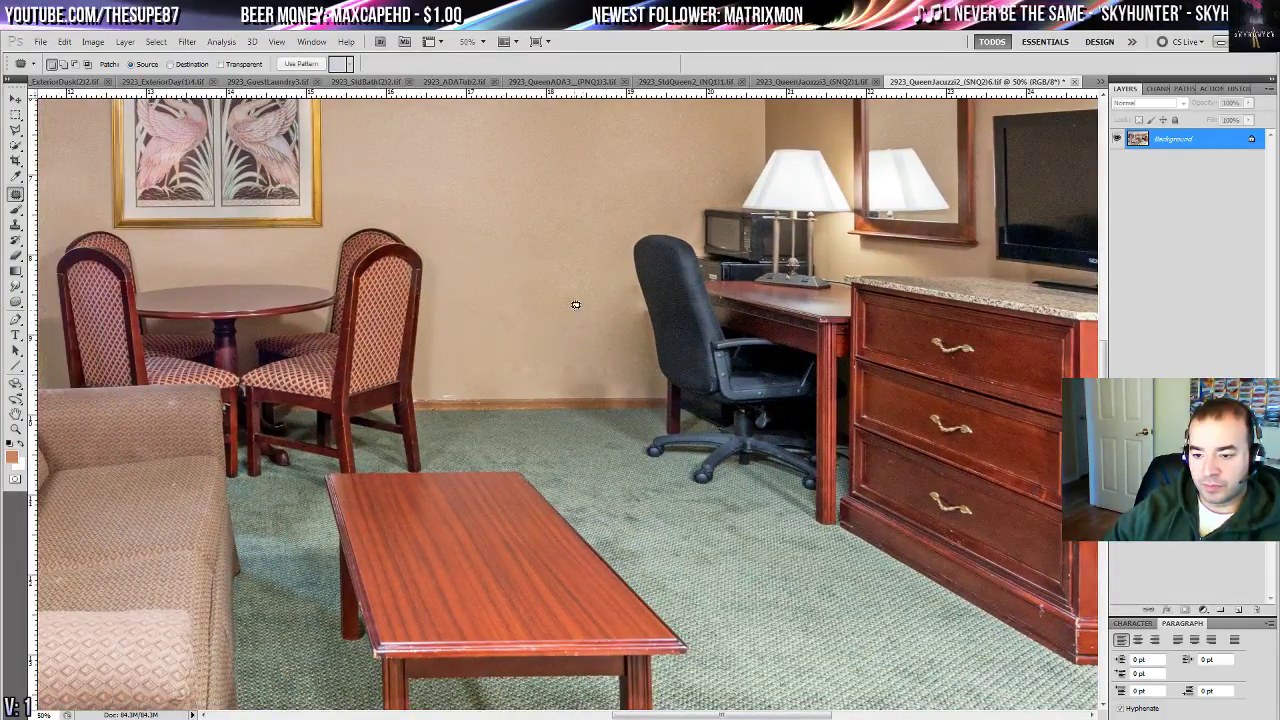
- Remove the small spots on the sofa's far armrest and seat cushions with patches and a Content-Aware fill
{"action": "left_click_drag", "start_coordinate": [271, 343], "coordinate": [591, 455]}
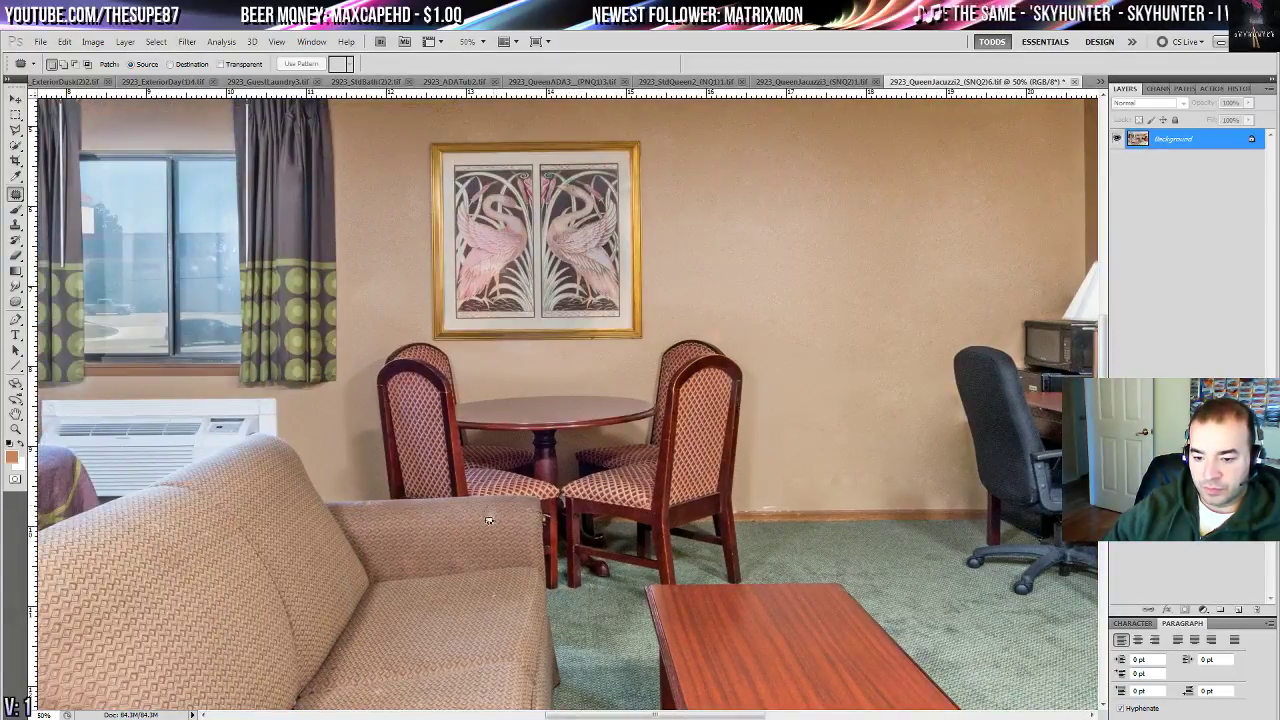
{"action": "left_click_drag", "start_coordinate": [489, 520], "coordinate": [490, 518]}
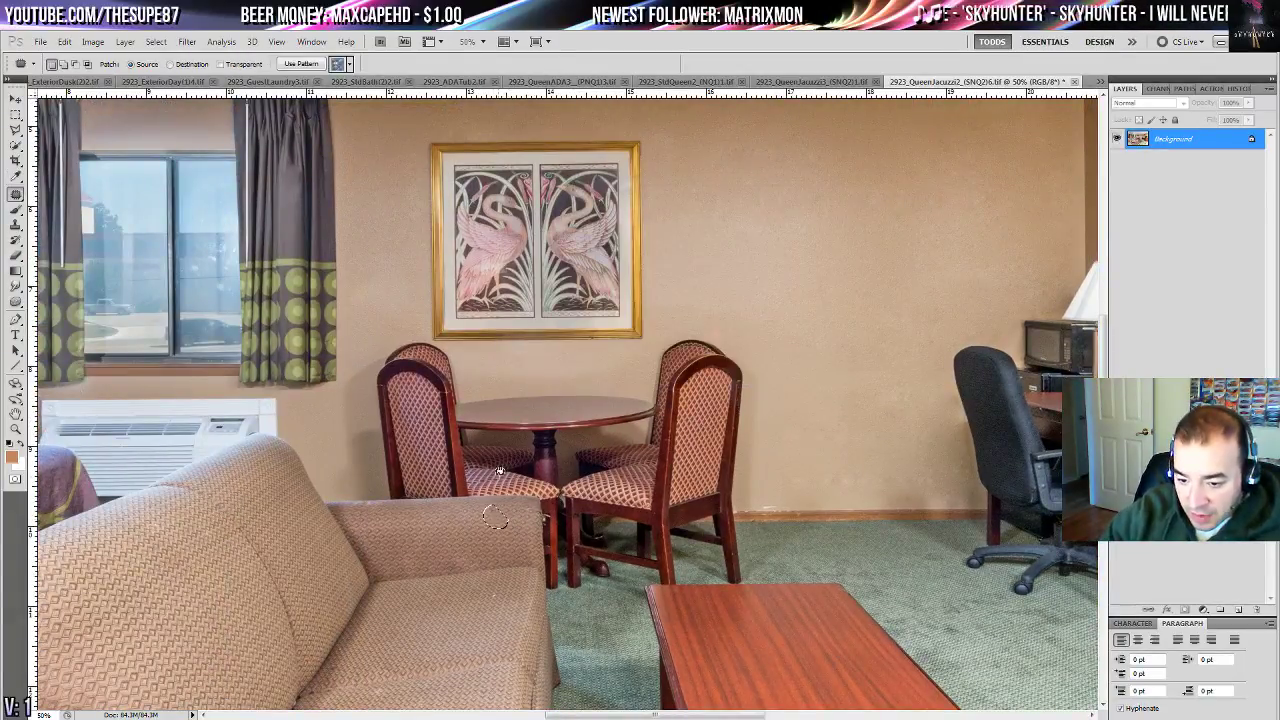
{"action": "key", "text": "ctrl+d"}
{"action": "mouse_move", "coordinate": [417, 663]}
{"action": "left_mouse_down"}
{"action": "mouse_move", "coordinate": [444, 271]}
{"action": "mouse_move", "coordinate": [409, 294]}
{"action": "left_mouse_up"}
{"action": "key", "text": "shift+BackSpace"}
{"action": "key", "text": "Return"}
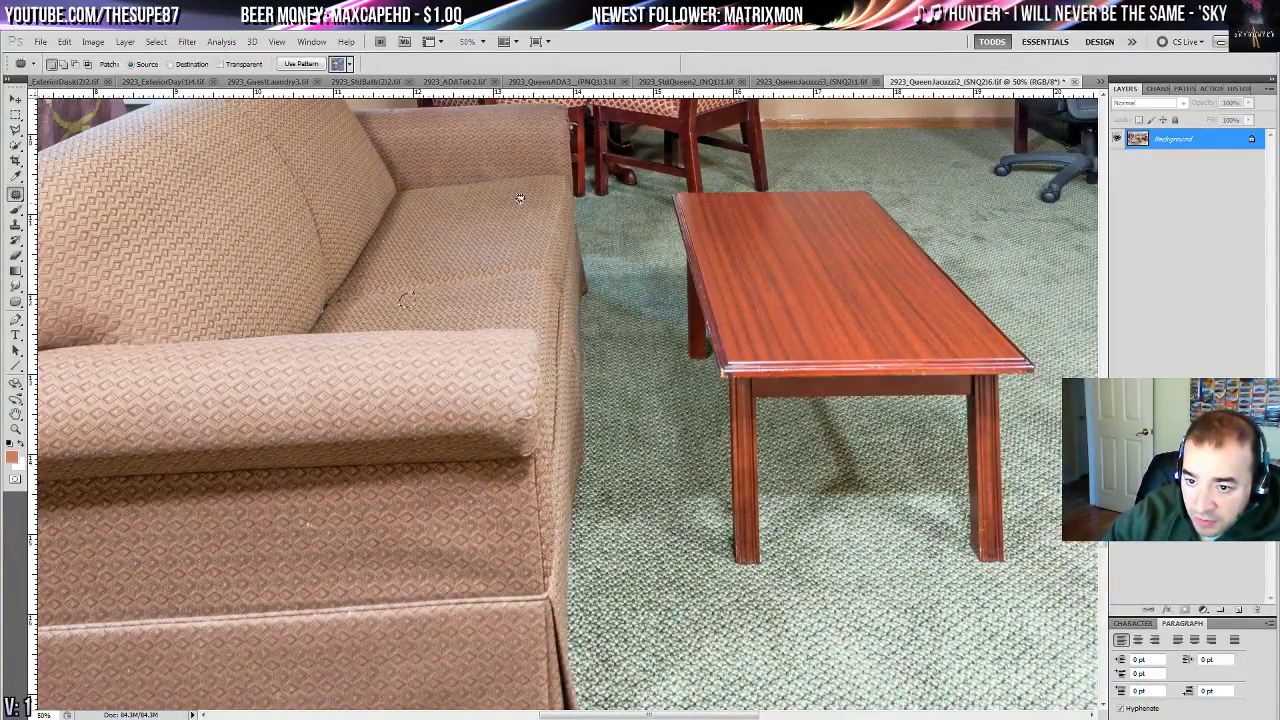
{"action": "key", "text": "shift"}
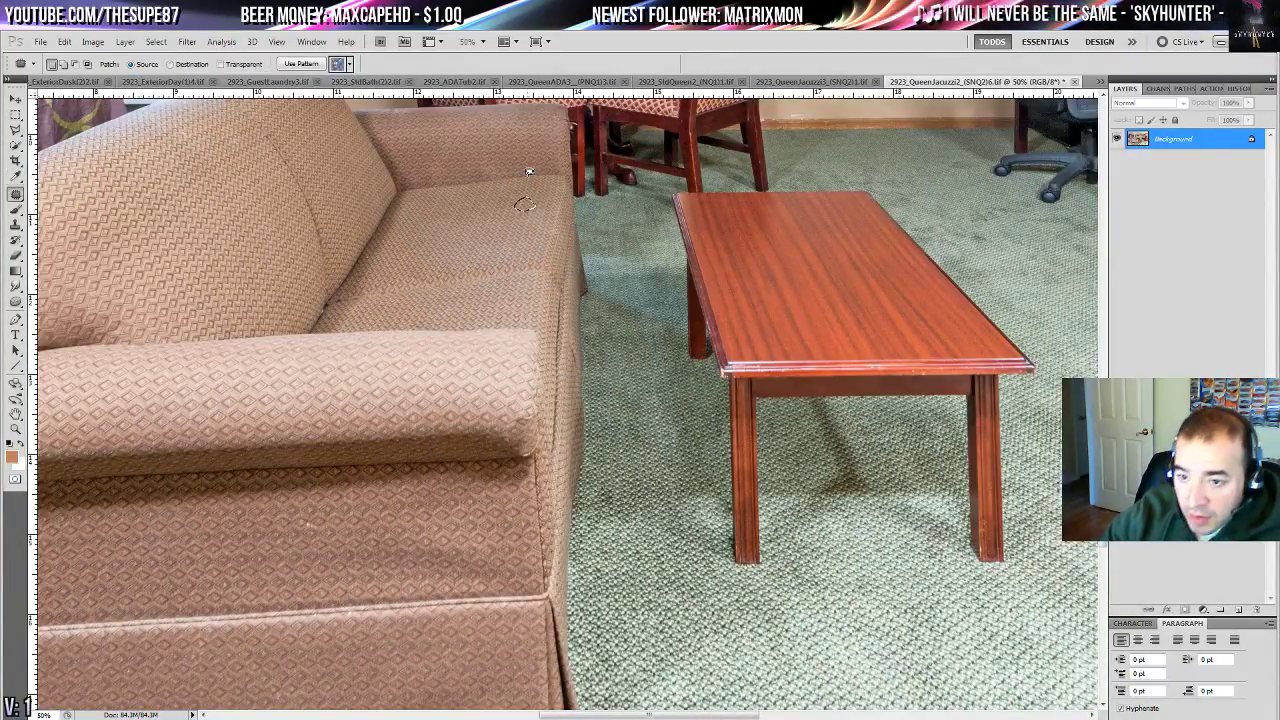
{"action": "key", "text": "ctrl+d"}
- Heal the light specks on the sofa's front side panel using the Content-Aware Spot Healing Brush
{"action": "left_click_drag", "start_coordinate": [434, 286], "coordinate": [598, 482]}
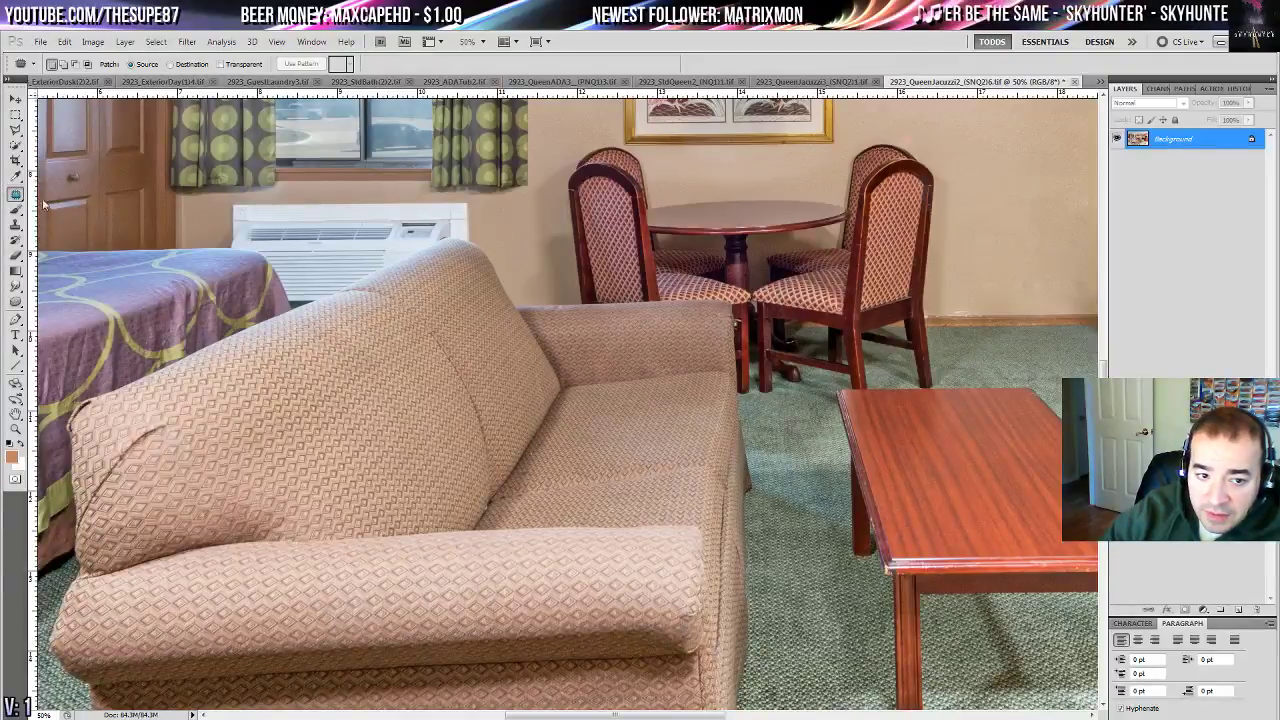
{"action": "left_click_drag", "start_coordinate": [15, 194], "coordinate": [70, 194]}
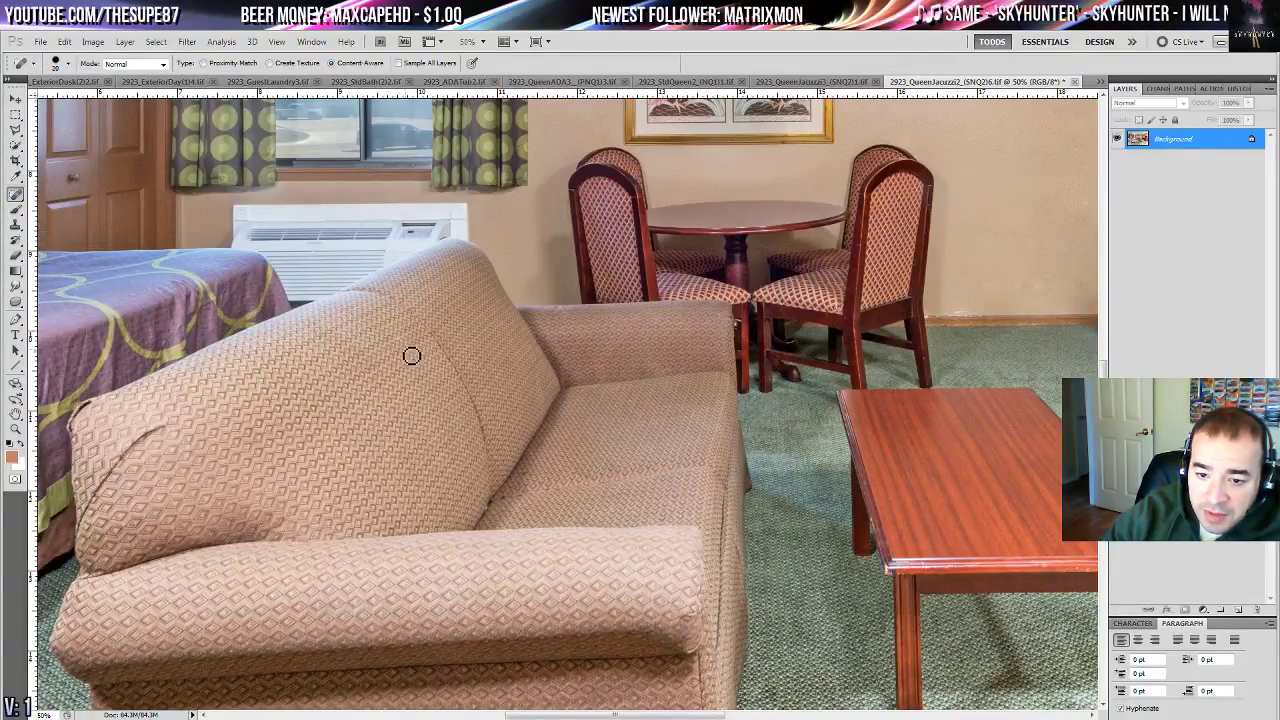
{"action": "scroll", "coordinate": [408, 343], "scroll_direction": "down", "scroll_amount": 3}
{"action": "scroll", "coordinate": [408, 343], "scroll_direction": "left", "scroll_amount": 1}
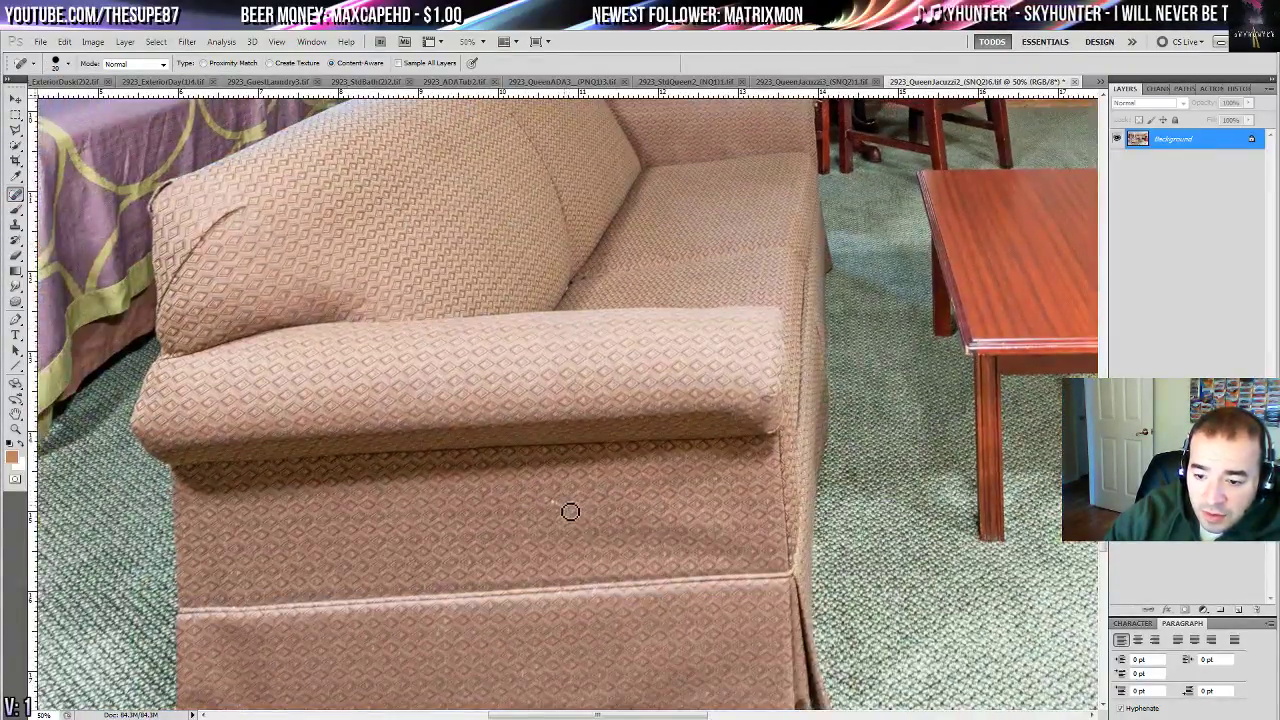
{"action": "left_click_drag", "start_coordinate": [526, 546], "coordinate": [501, 396]}
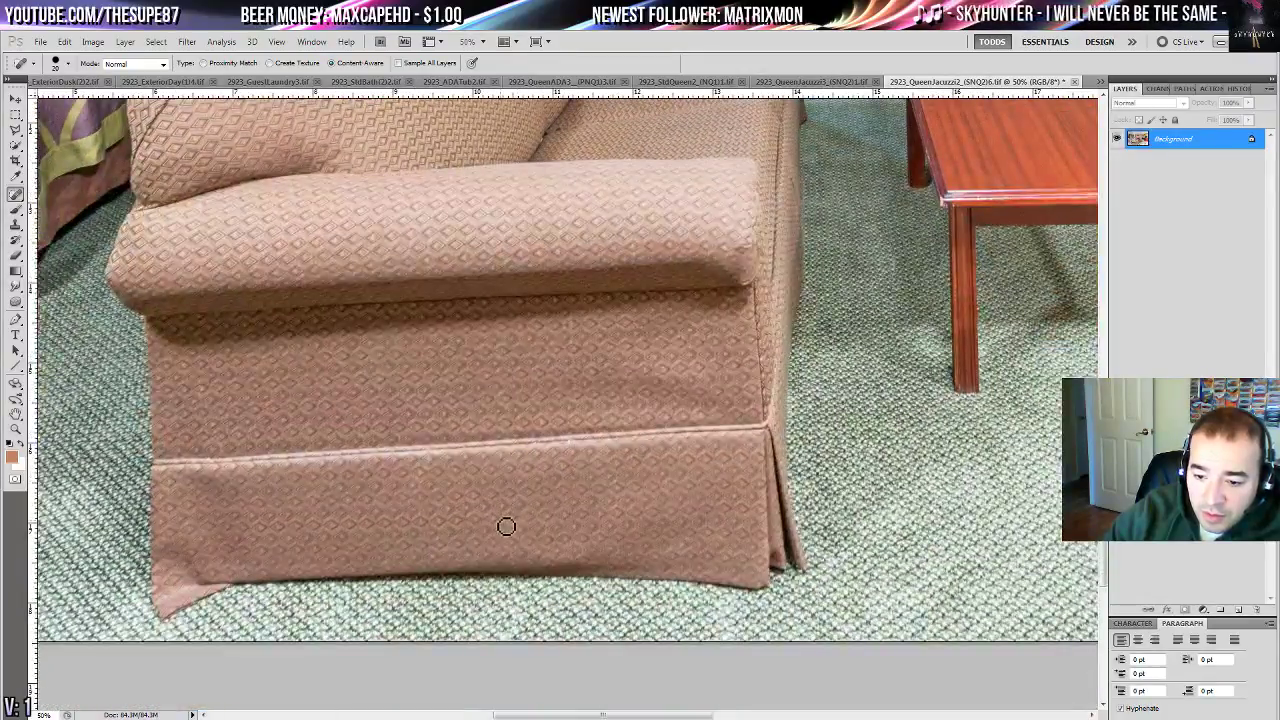
{"action": "left_click_drag", "start_coordinate": [675, 361], "coordinate": [500, 514]}
- Heal the scratches and scuffs near the bottom of the dresser's side panel with the Spot Healing Brush
{"action": "left_click_drag", "start_coordinate": [931, 316], "coordinate": [529, 337]}
{"action": "left_click_drag", "start_coordinate": [826, 195], "coordinate": [489, 399]}
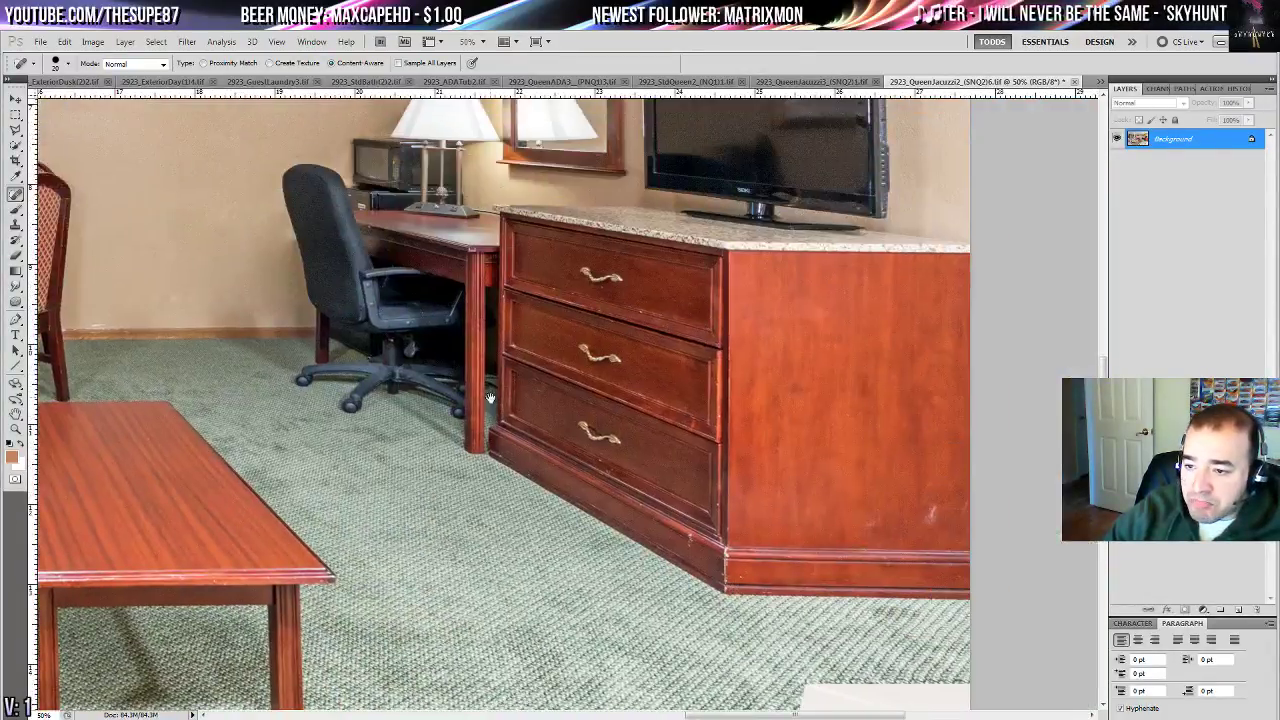
{"action": "left_click_drag", "start_coordinate": [762, 430], "coordinate": [461, 322]}
{"action": "mouse_move", "coordinate": [631, 402]}
{"action": "left_mouse_down"}
{"action": "mouse_move", "coordinate": [643, 411]}
{"action": "mouse_move", "coordinate": [649, 397]}
{"action": "left_mouse_up"}
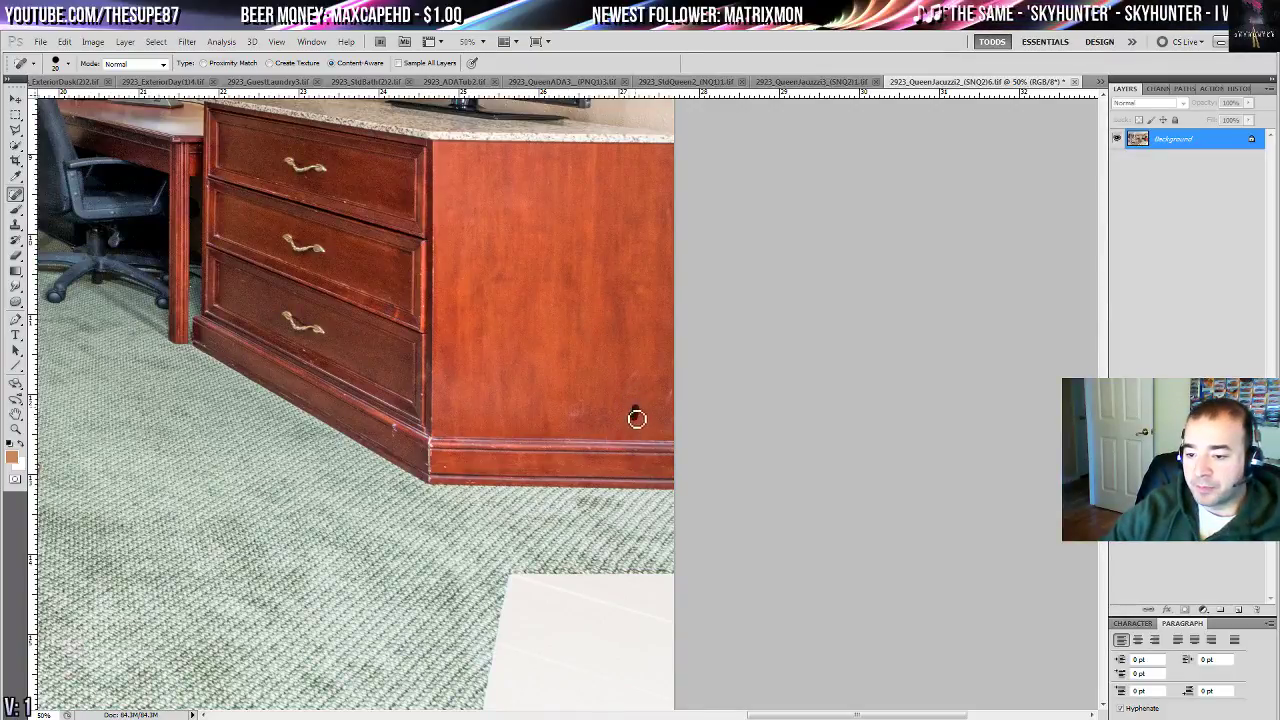
{"action": "left_click_drag", "start_coordinate": [586, 409], "coordinate": [578, 404]}
{"action": "mouse_move", "coordinate": [452, 402]}
{"action": "left_mouse_down"}
{"action": "mouse_move", "coordinate": [630, 521]}
{"action": "mouse_move", "coordinate": [689, 600]}
{"action": "left_mouse_up"}
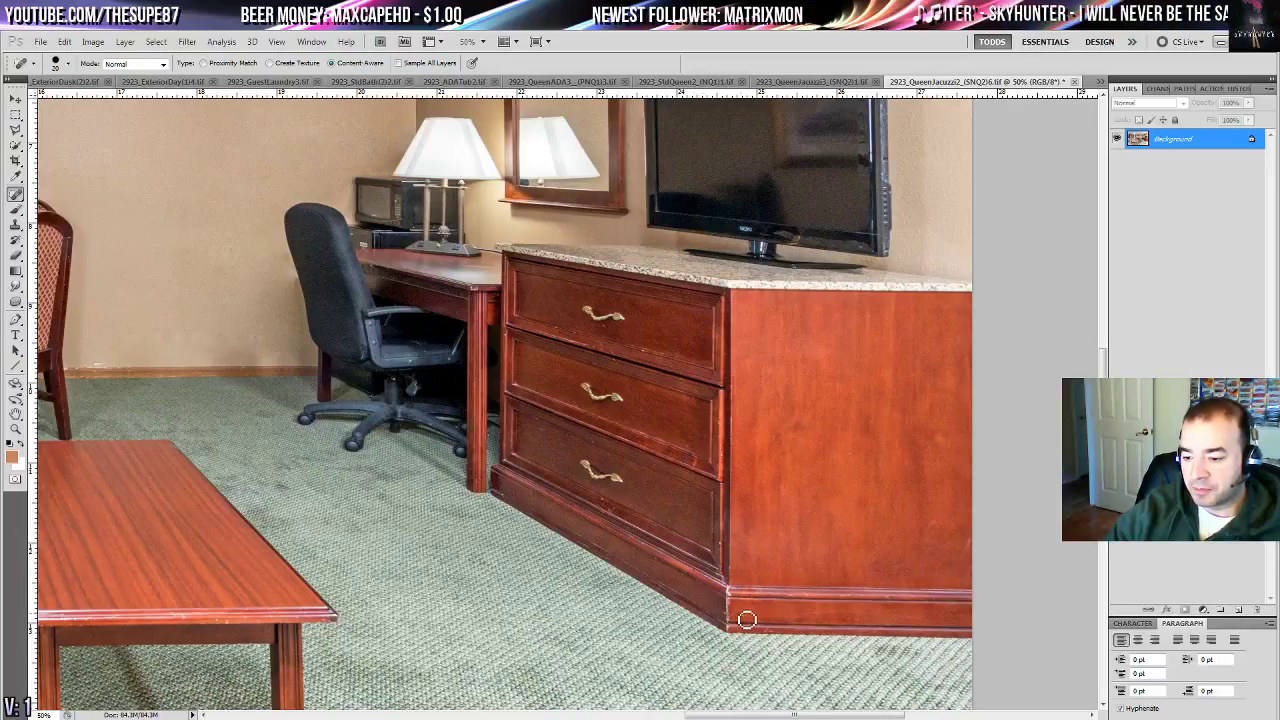
- Outline the television's display area with the Polygonal Lasso and fill it with the orange foreground colour
{"action": "left_click_drag", "start_coordinate": [651, 322], "coordinate": [511, 521]}
{"action": "left_click", "coordinate": [16, 130]}
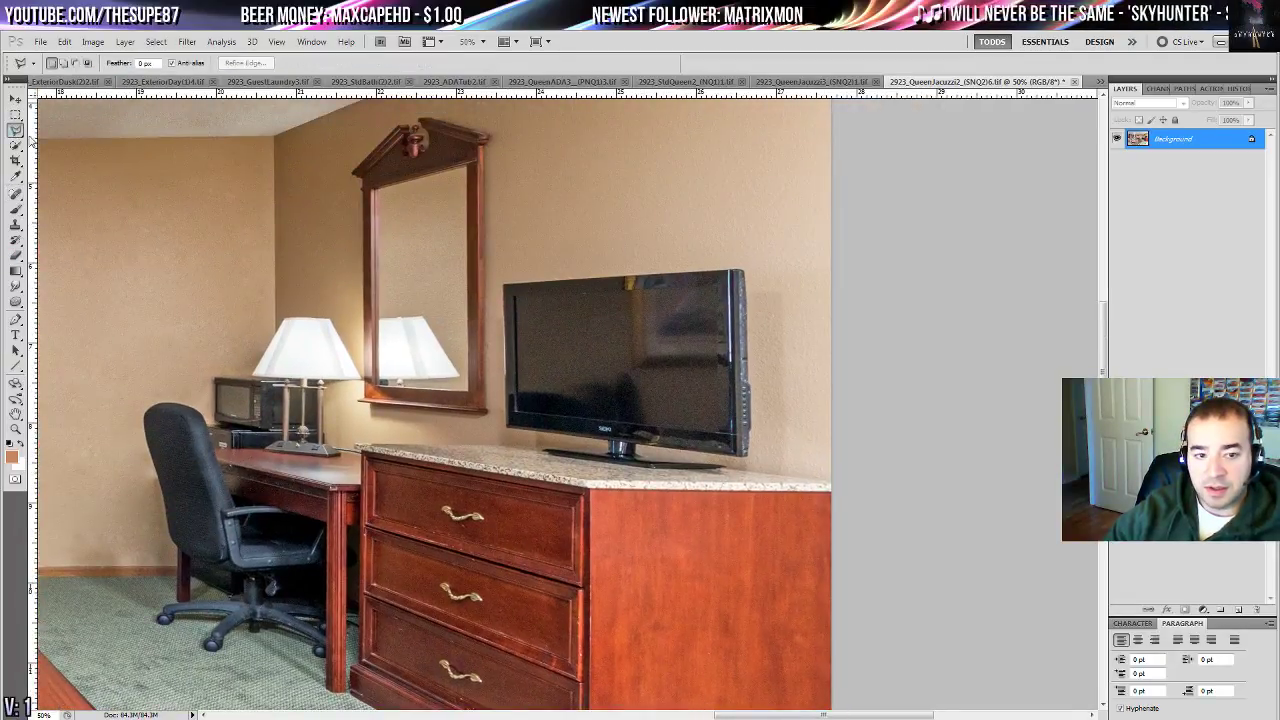
{"action": "key", "text": "ctrl+plus"}
{"action": "key", "text": "ctrl+plus"}
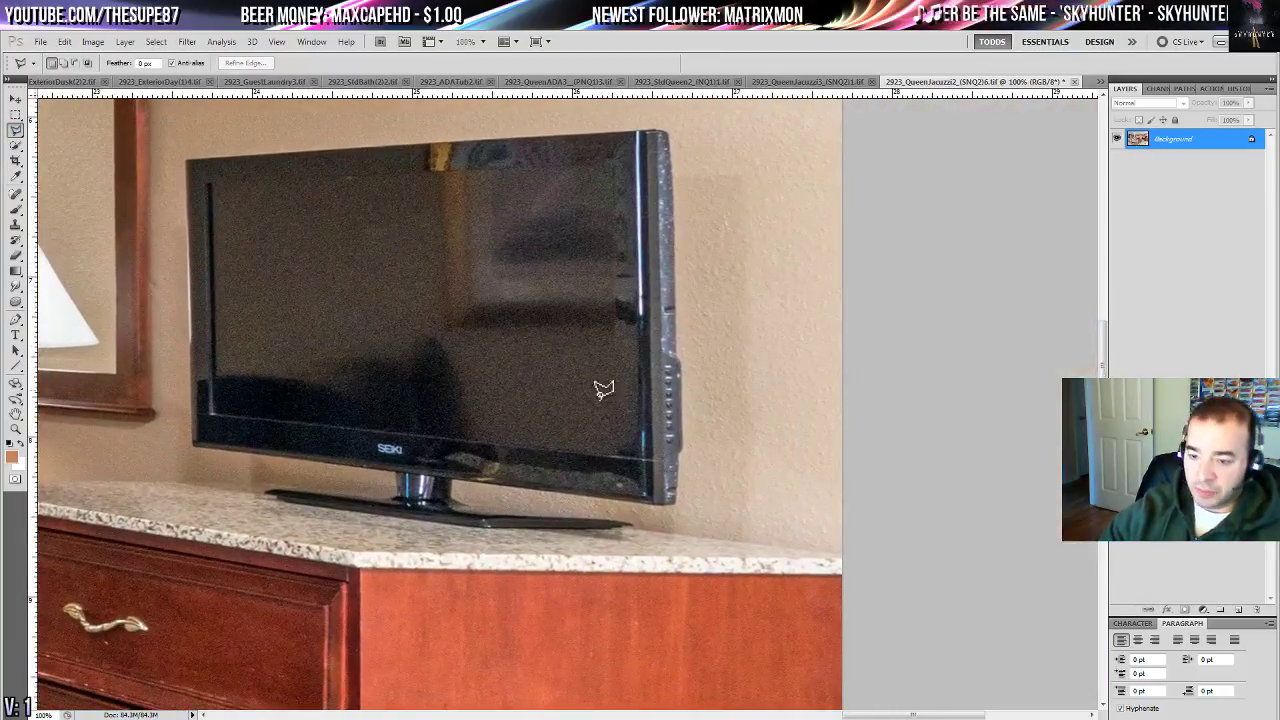
{"action": "left_click", "coordinate": [641, 464]}
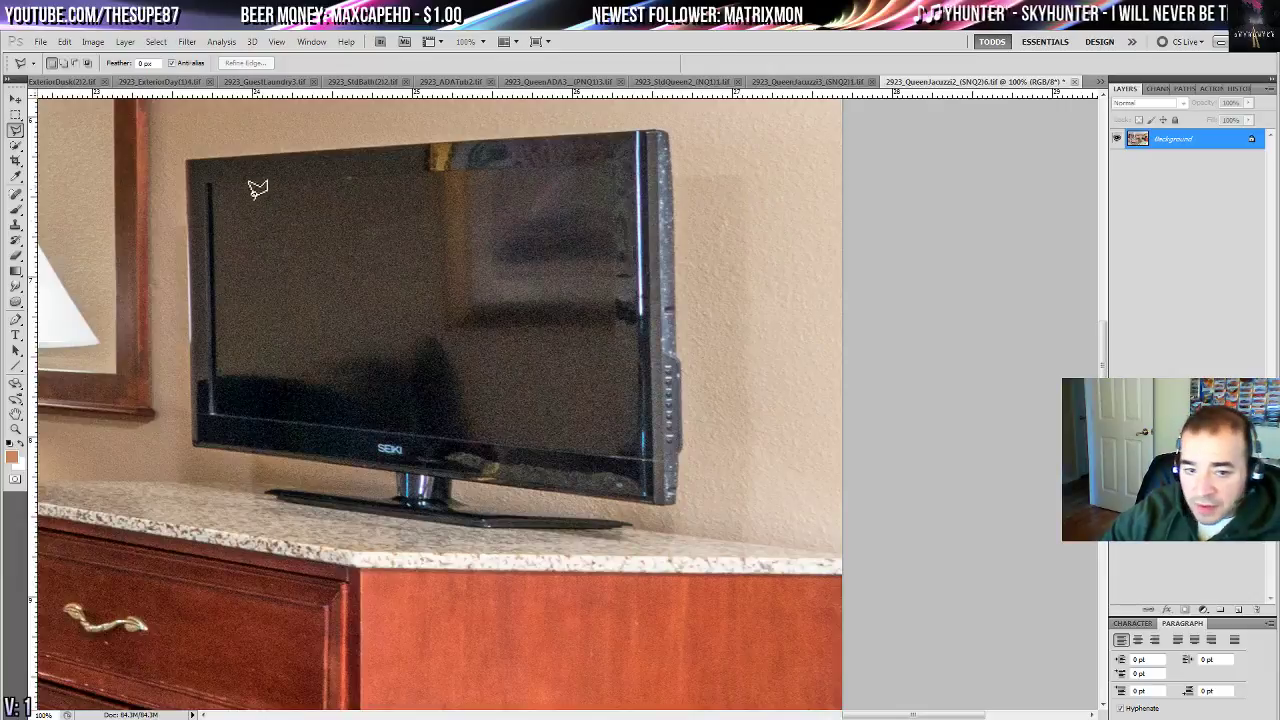
{"action": "left_click", "coordinate": [209, 182]}
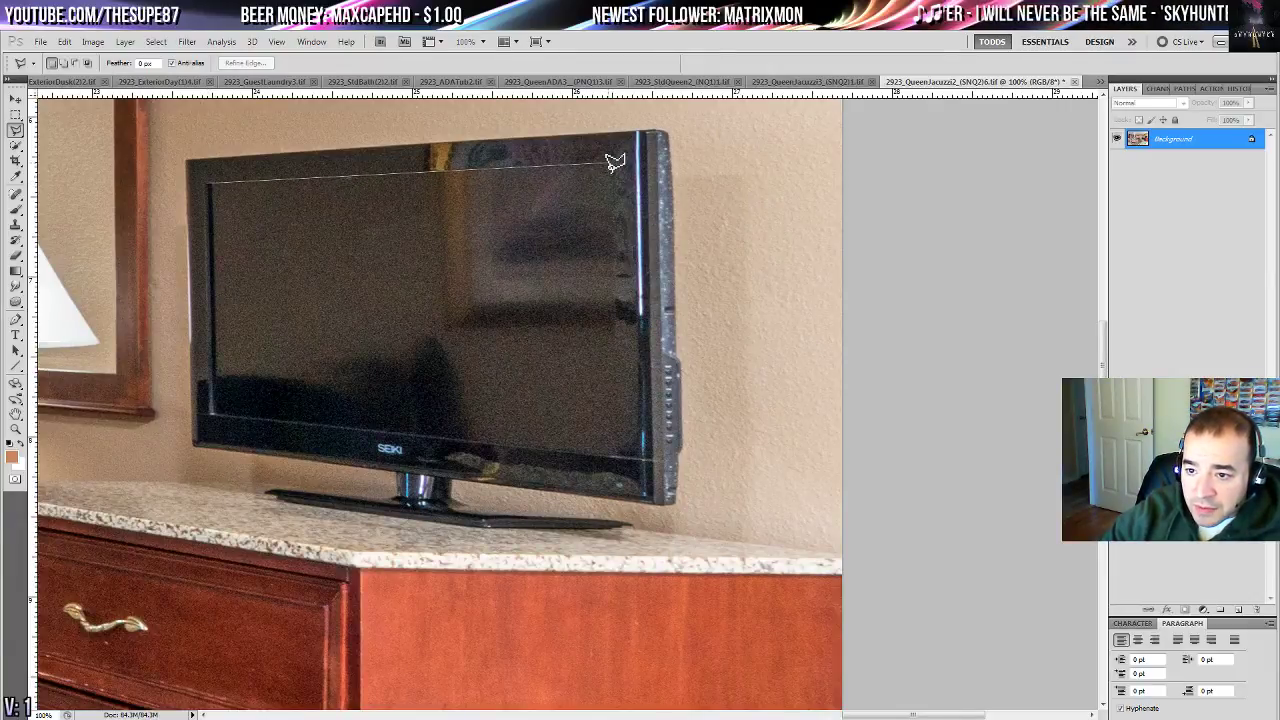
{"action": "left_click", "coordinate": [611, 165]}
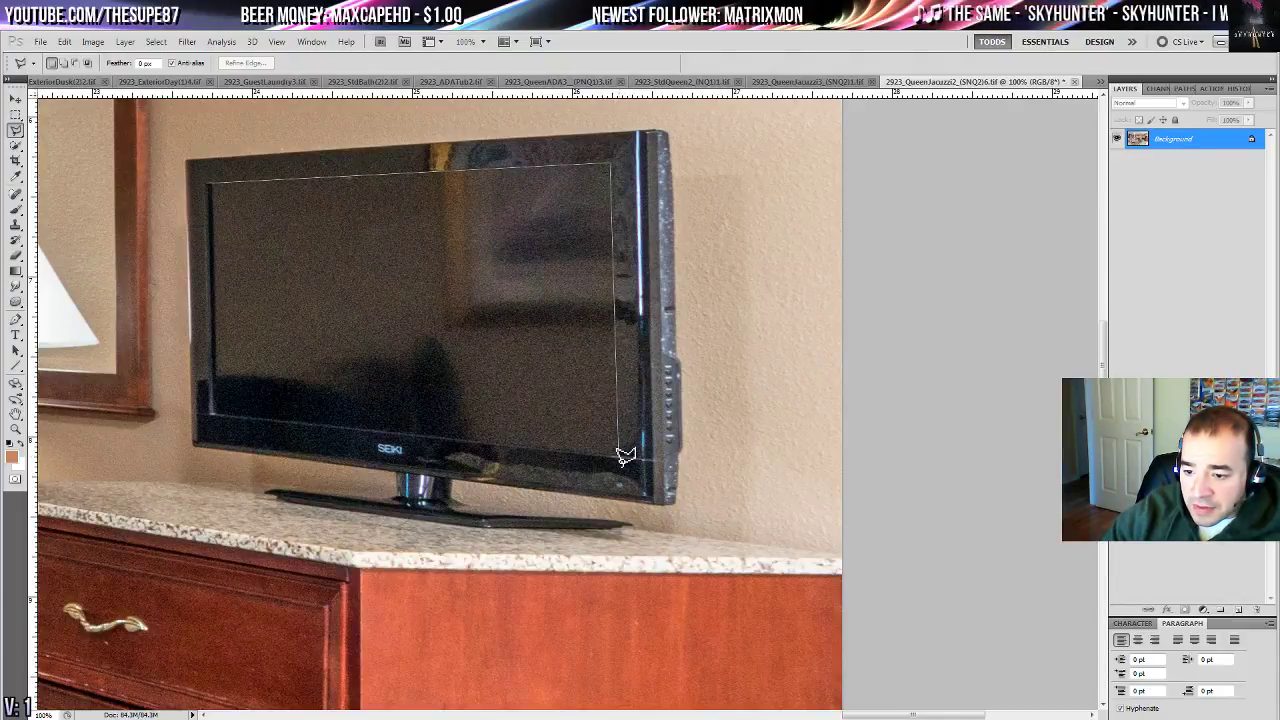
{"action": "left_click", "coordinate": [619, 456]}
{"action": "double_click", "coordinate": [213, 412]}
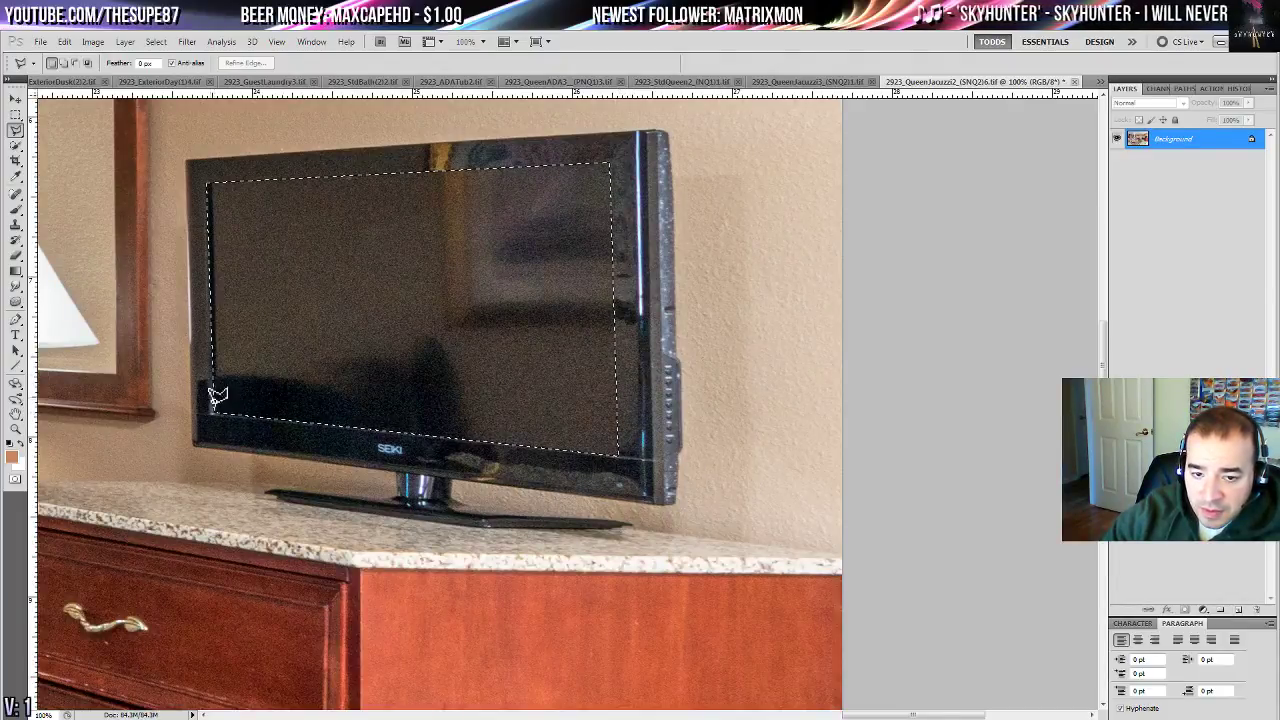
{"action": "key", "text": "alt+BackSpace"}
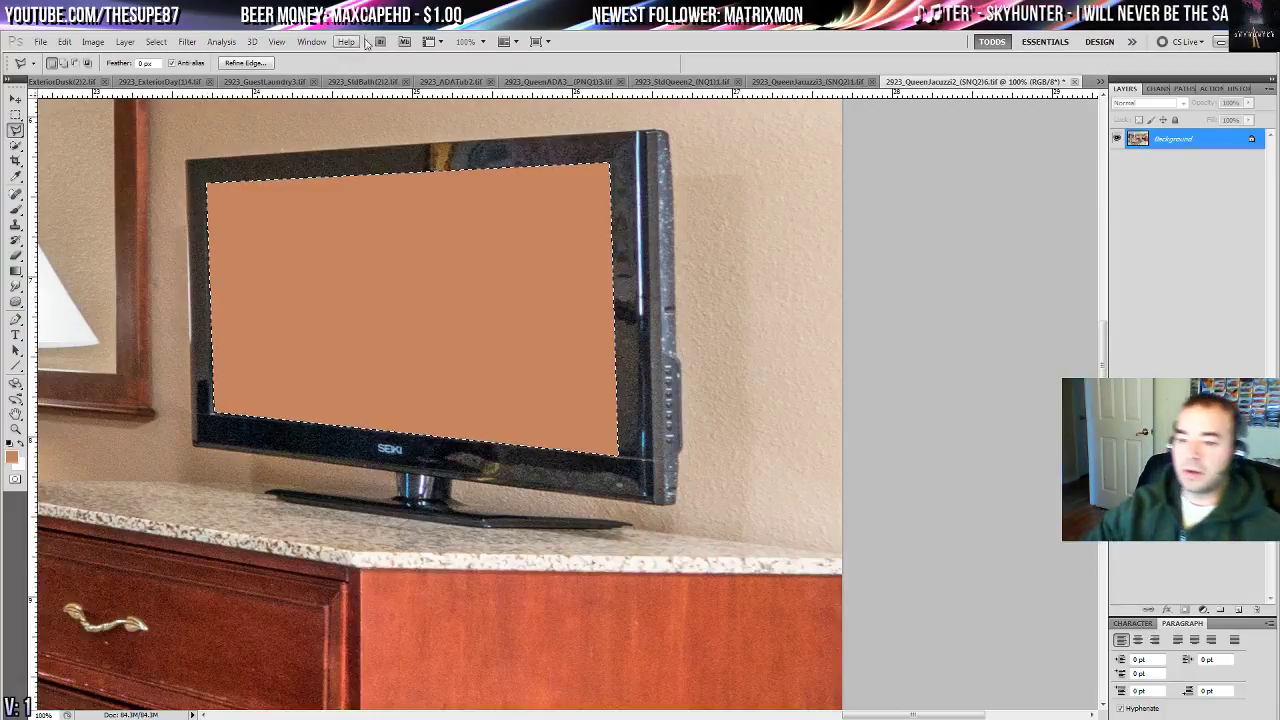
- Undo the orange fill on the television's display area, fill it with black and clear the selection
{"action": "key", "text": "ctrl+z"}
{"action": "key", "text": "d"}
{"action": "key", "text": "alt+BackSpace"}
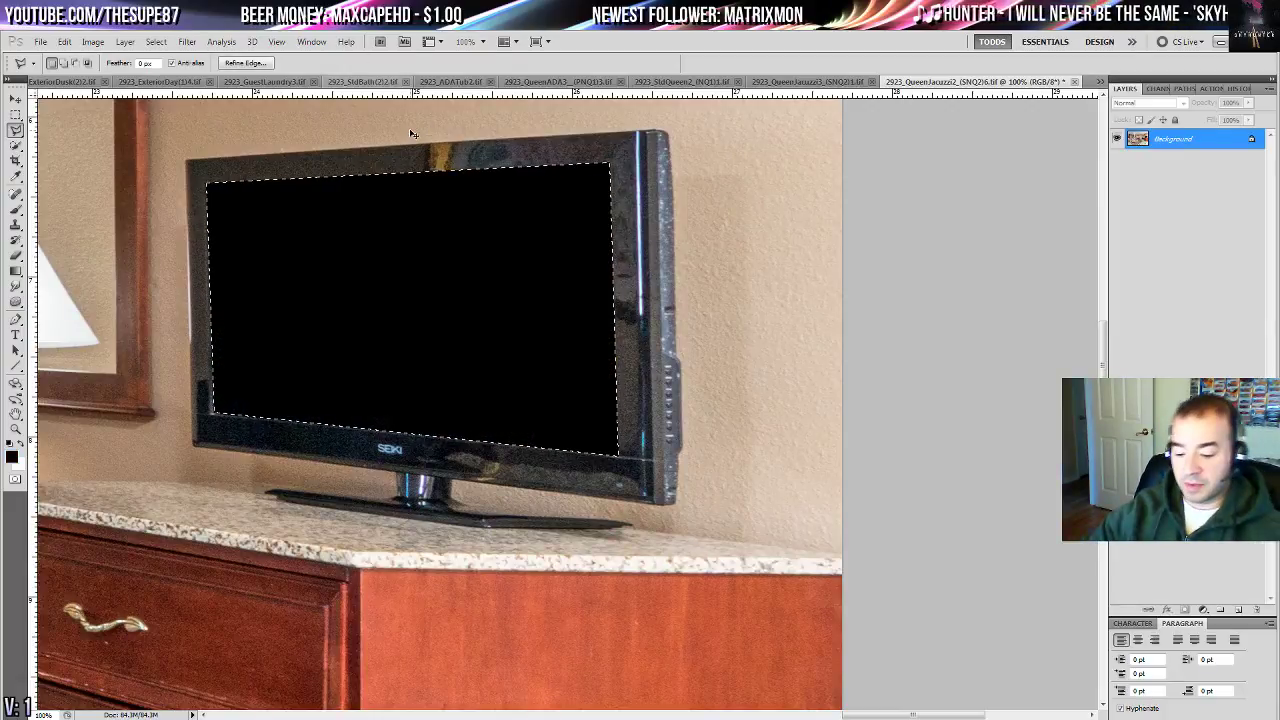
{"action": "key", "text": "ctrl+d"}
- Heal the small light marks between the desk's front leg and the dresser with the Content-Aware Spot Healing Brush
{"action": "left_click_drag", "start_coordinate": [284, 503], "coordinate": [941, 504]}
{"action": "left_click_drag", "start_coordinate": [684, 467], "coordinate": [791, 296]}
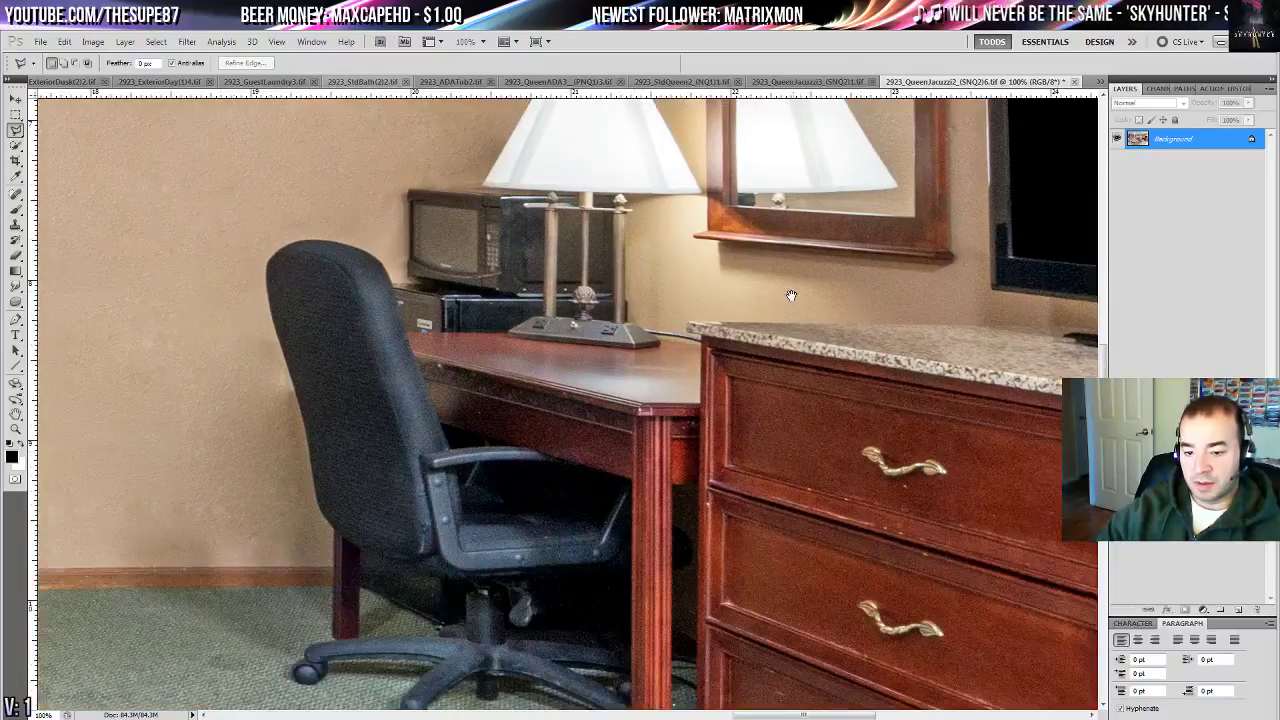
{"action": "left_click_drag", "start_coordinate": [660, 505], "coordinate": [701, 246]}
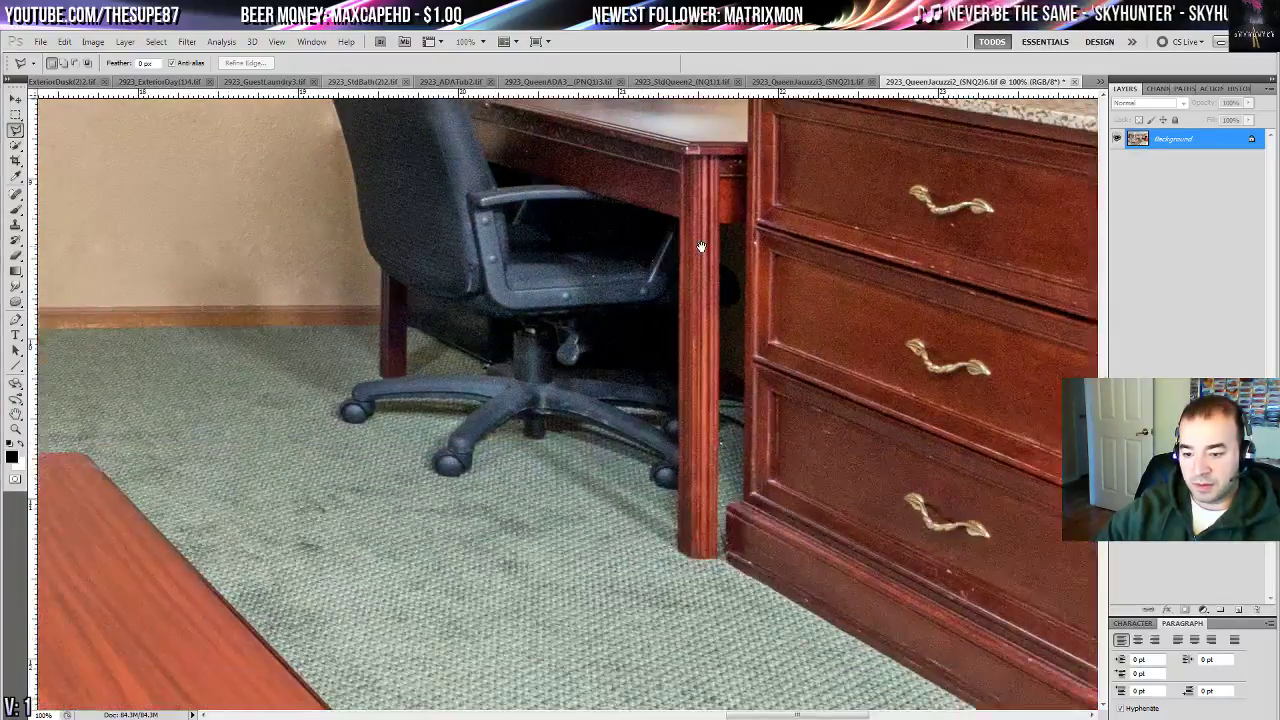
{"action": "left_click", "coordinate": [15, 195]}
{"action": "left_click", "coordinate": [80, 191]}
{"action": "left_click_drag", "start_coordinate": [724, 418], "coordinate": [742, 428]}
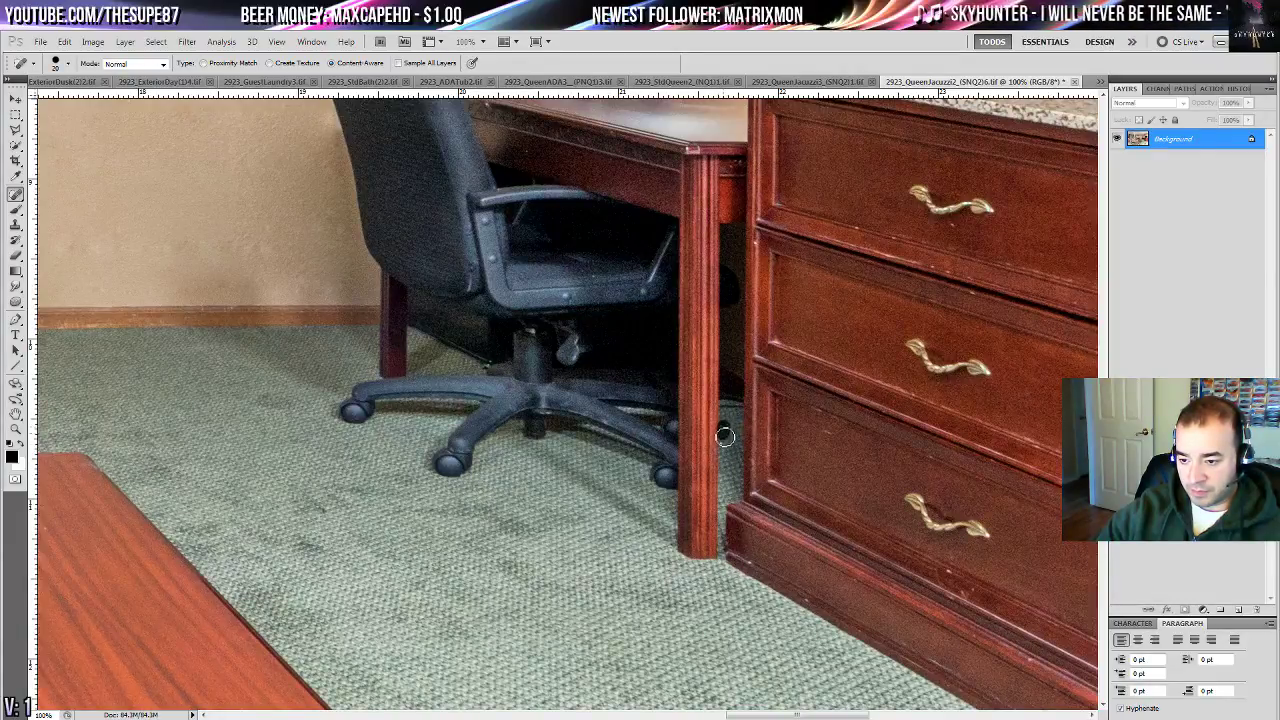
{"action": "left_click_drag", "start_coordinate": [725, 437], "coordinate": [725, 453]}
- Inspect the coffee table, sofa, bedspread, closet and surrounding walls for remaining blemishes and colour casts
{"action": "key", "text": "space"}
{"action": "left_click_drag", "start_coordinate": [628, 426], "coordinate": [1120, 110]}
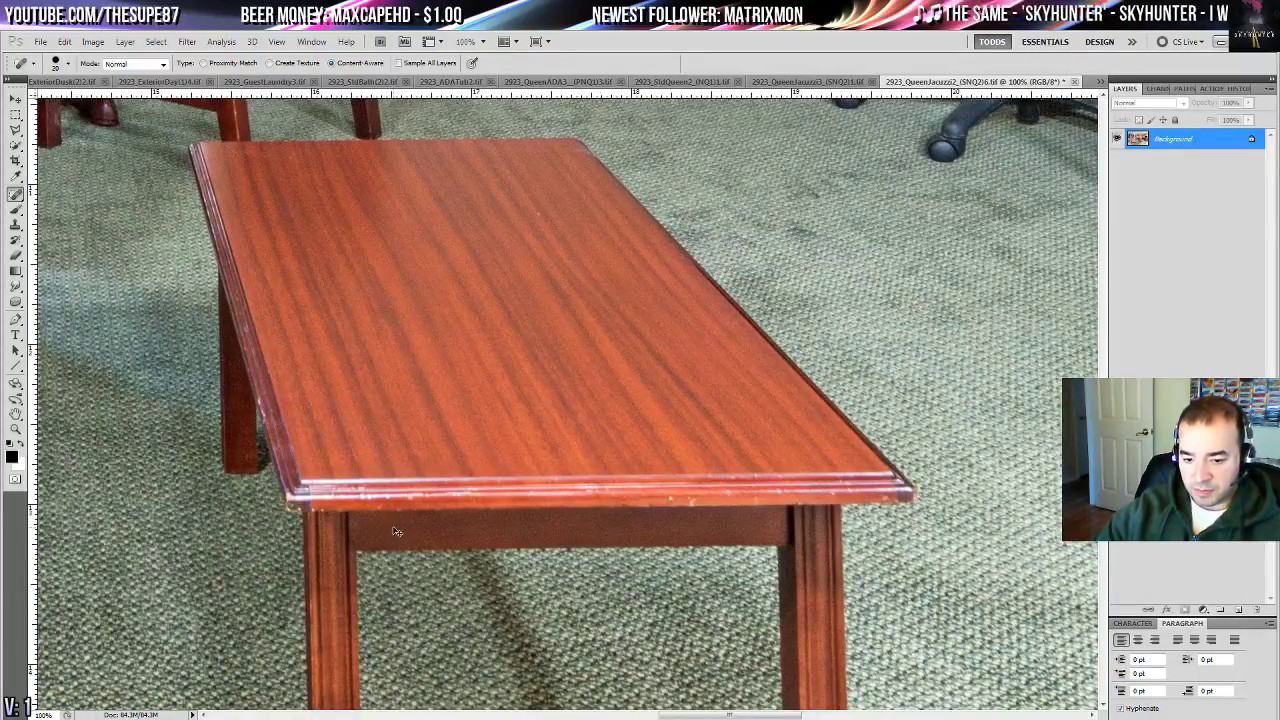
{"action": "scroll", "coordinate": [430, 534], "scroll_direction": "right", "scroll_amount": 3}
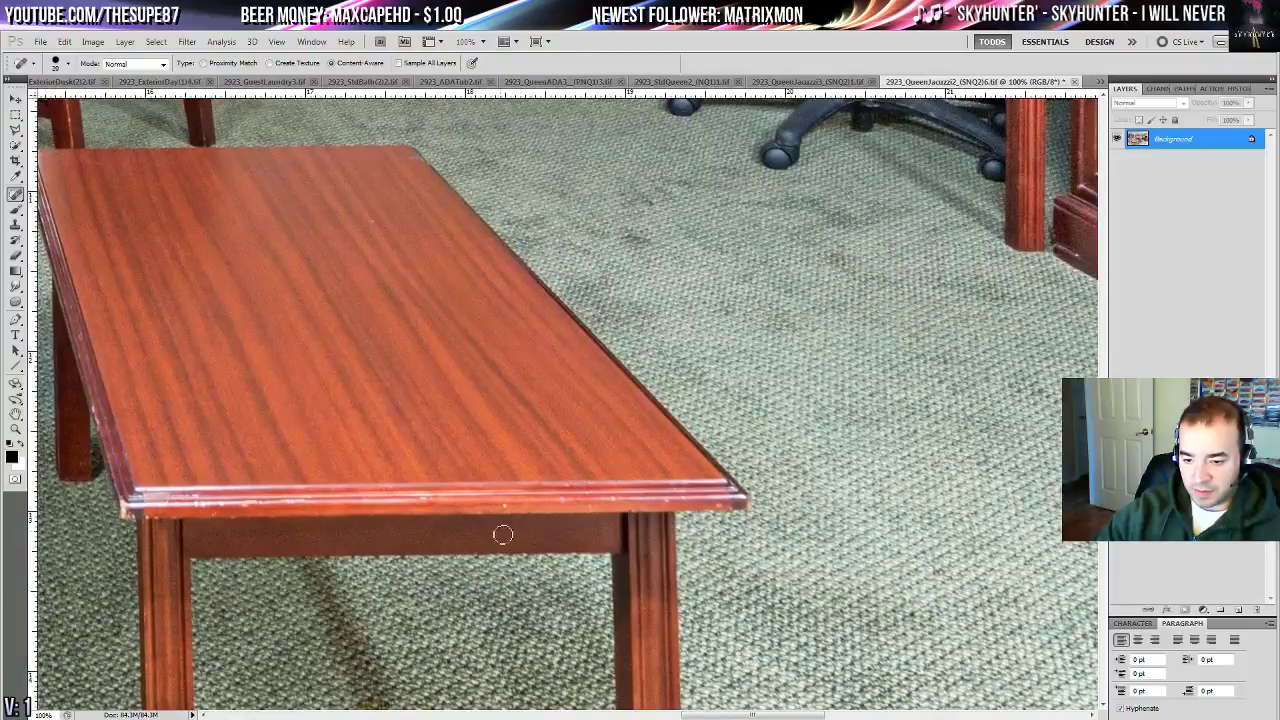
{"action": "scroll", "coordinate": [515, 557], "scroll_direction": "left", "scroll_amount": 15}
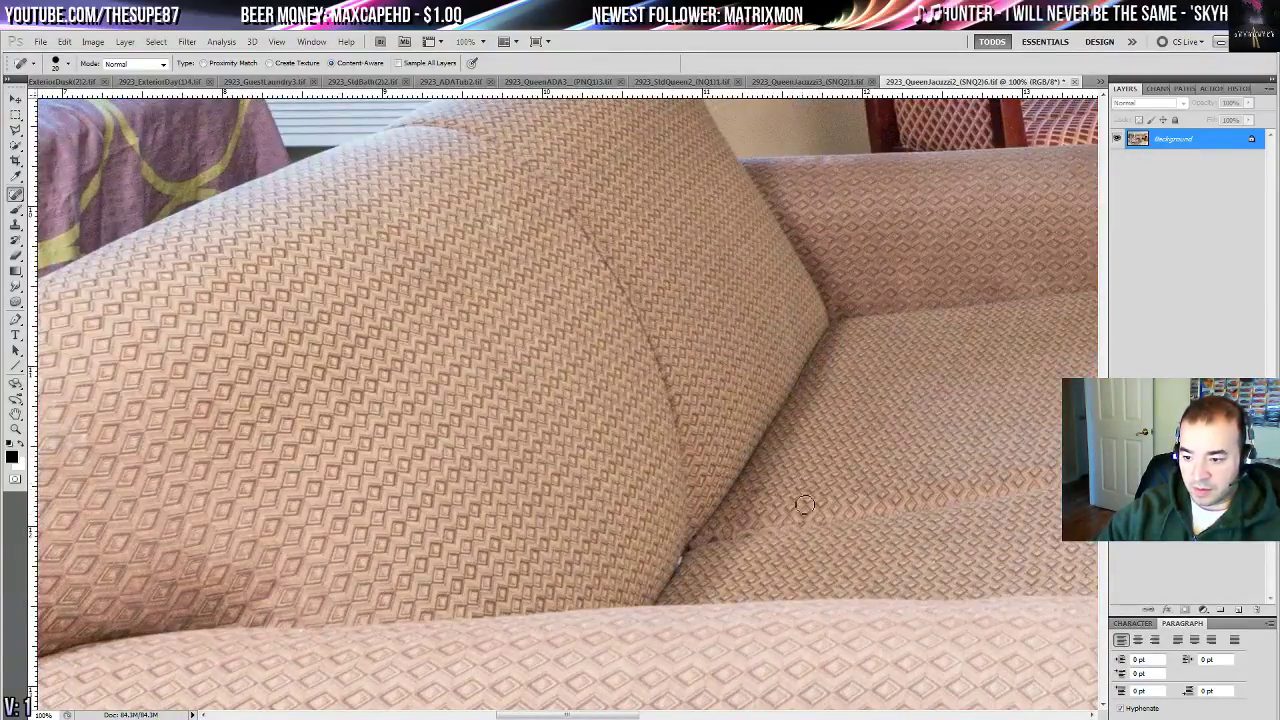
{"action": "left_click_drag", "start_coordinate": [437, 274], "coordinate": [927, 594]}
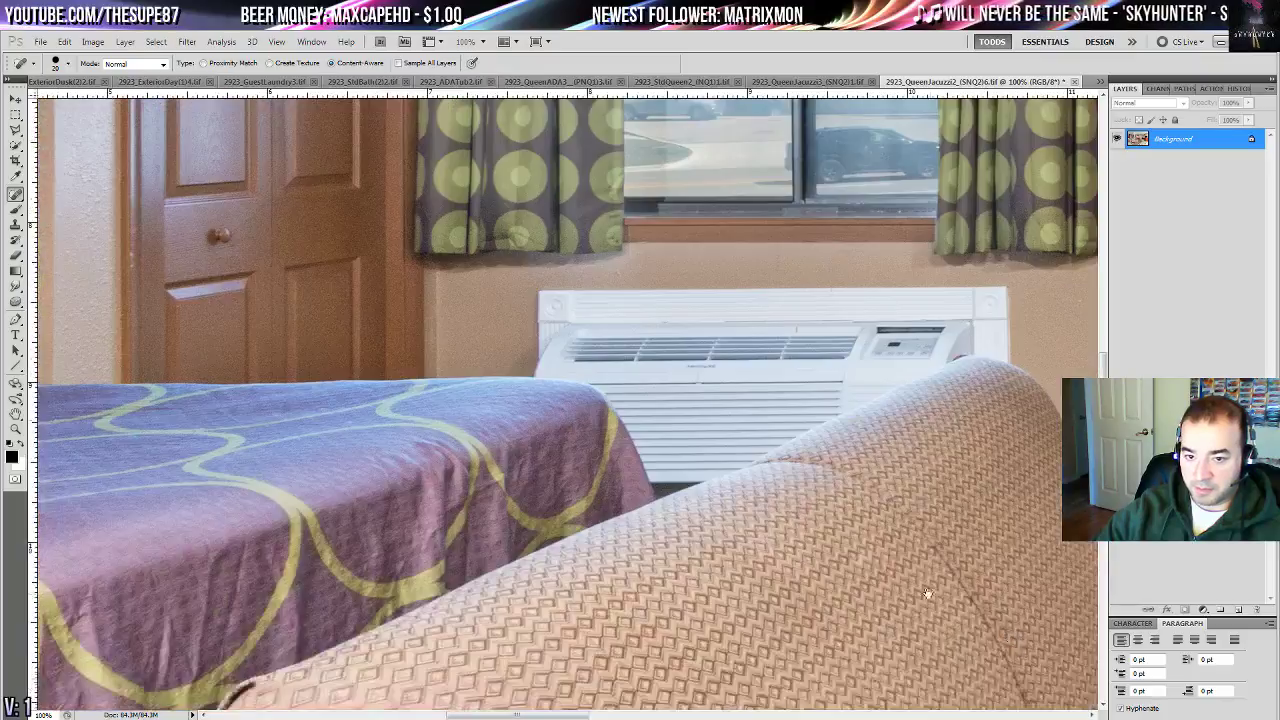
{"action": "left_click_drag", "start_coordinate": [403, 457], "coordinate": [894, 574]}
{"action": "left_click_drag", "start_coordinate": [294, 517], "coordinate": [500, 281]}
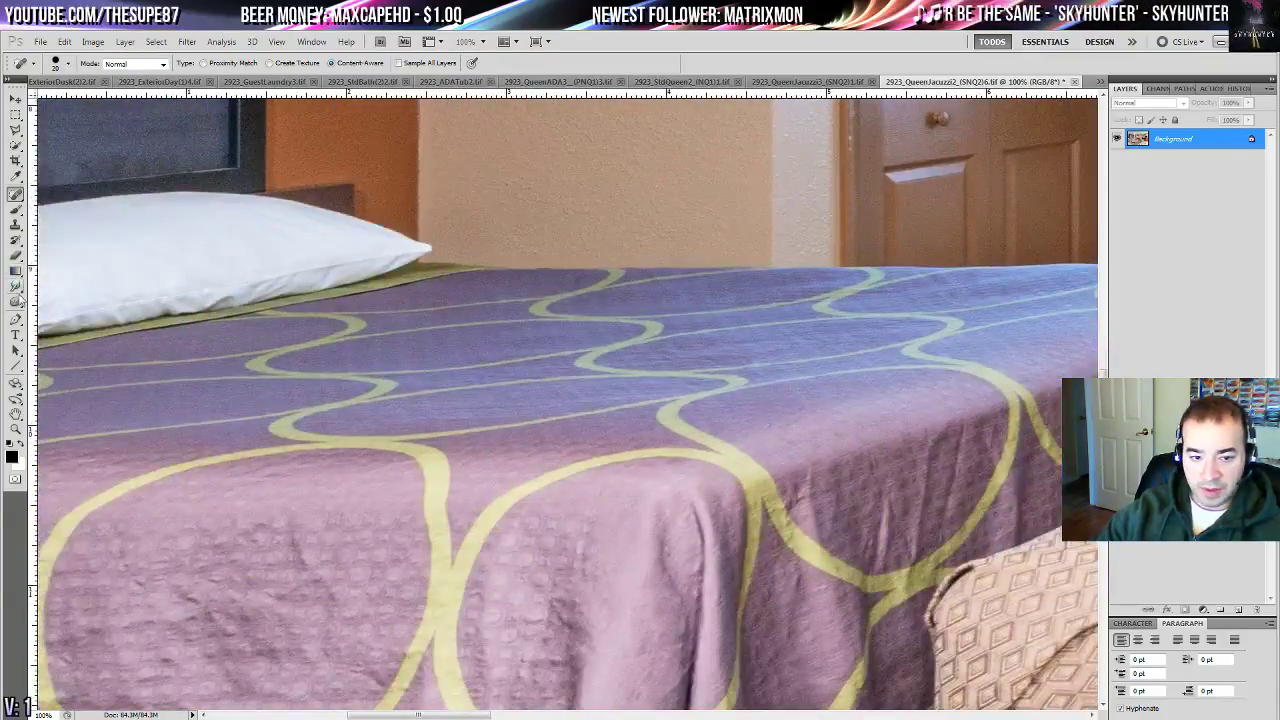
{"action": "left_click", "coordinate": [16, 301]}
{"action": "left_click_drag", "start_coordinate": [245, 394], "coordinate": [508, 371]}
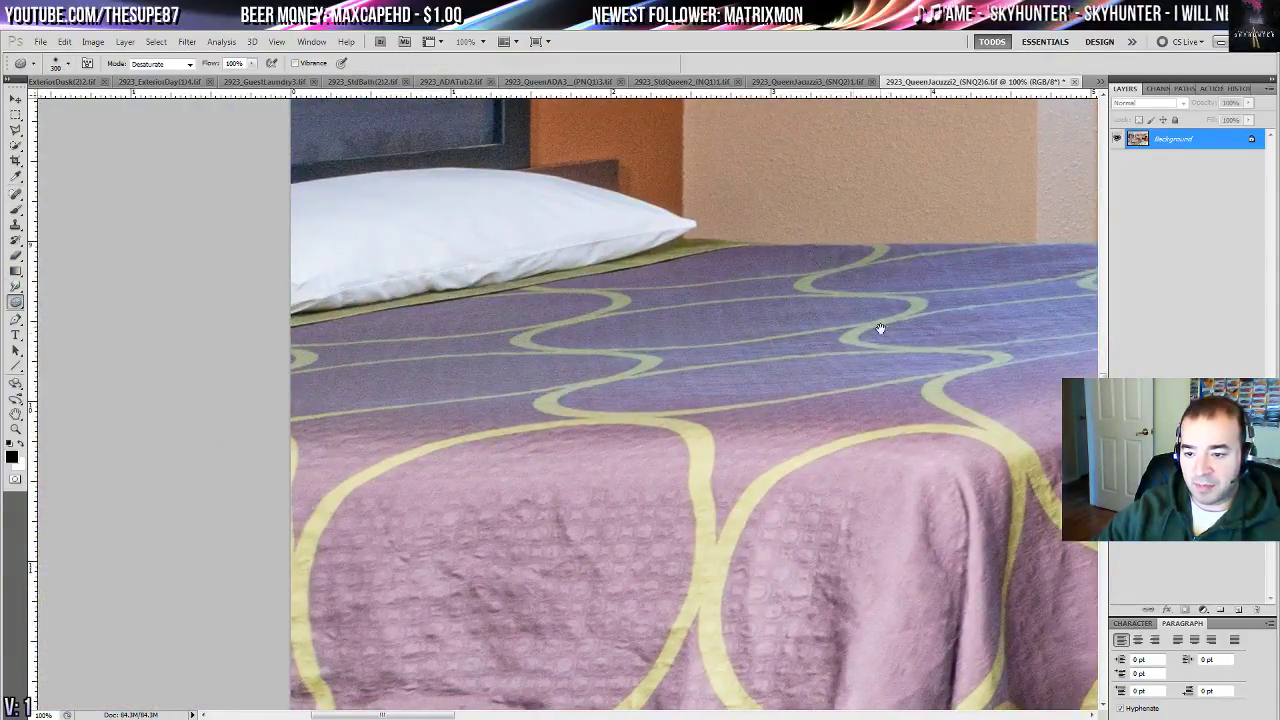
{"action": "left_click_drag", "start_coordinate": [880, 328], "coordinate": [588, 316]}
{"action": "left_click_drag", "start_coordinate": [390, 283], "coordinate": [175, 255]}
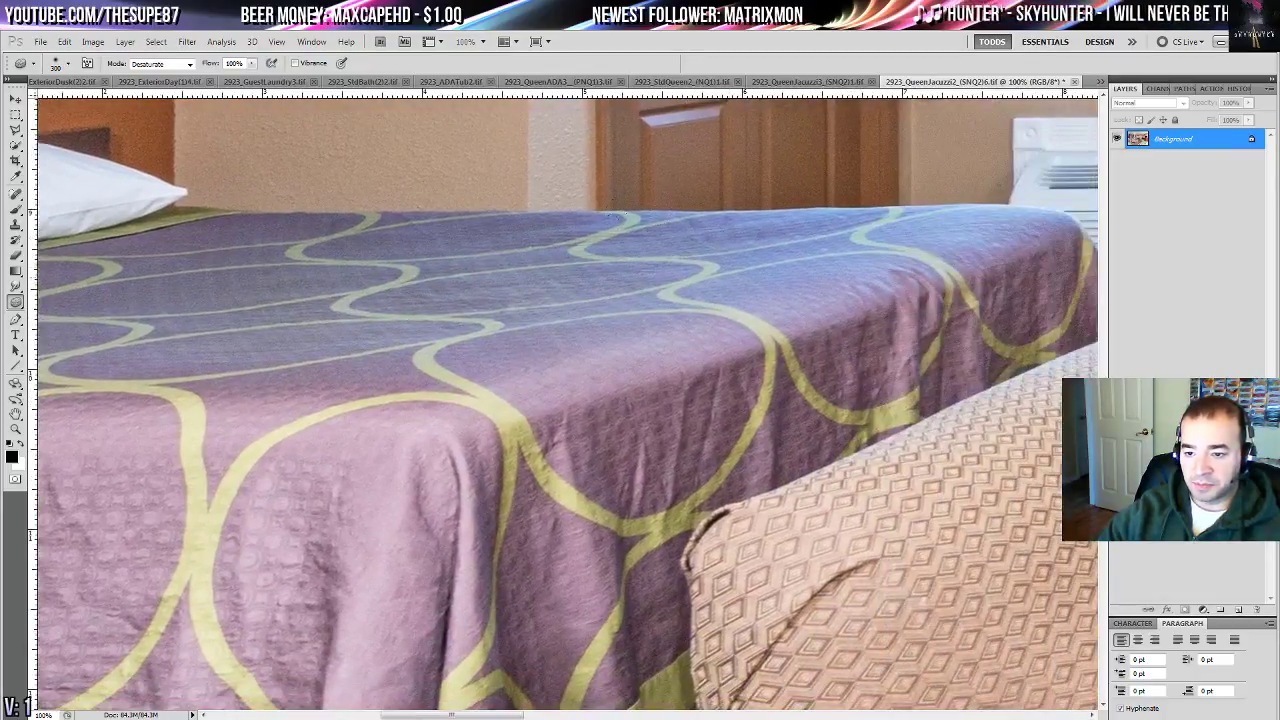
{"action": "left_click_drag", "start_coordinate": [724, 257], "coordinate": [495, 347]}
{"action": "left_click_drag", "start_coordinate": [720, 380], "coordinate": [786, 606]}
{"action": "left_click_drag", "start_coordinate": [523, 270], "coordinate": [549, 564]}
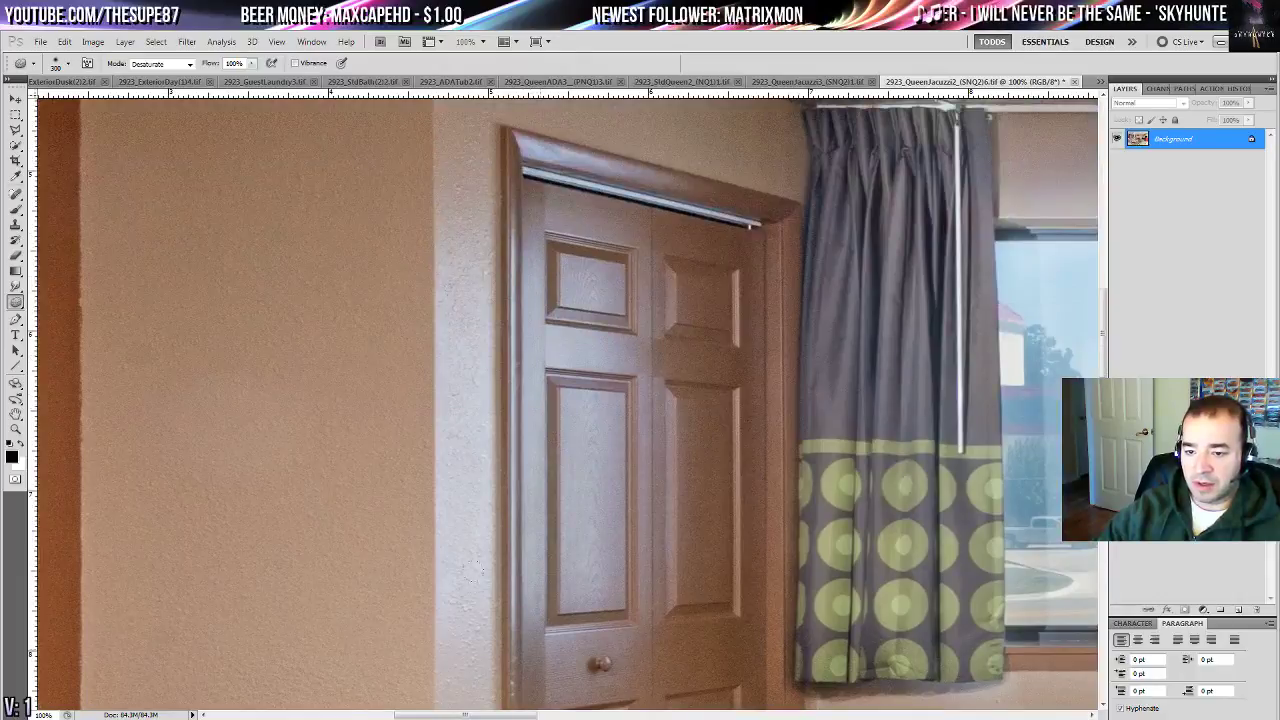
{"action": "left_click_drag", "start_coordinate": [366, 459], "coordinate": [756, 379]}
- Patch the blotch on the tan wall between the orange wall and the closet with clean wall texture from below it
{"action": "left_click", "coordinate": [15, 176]}
{"action": "left_click", "coordinate": [15, 194]}
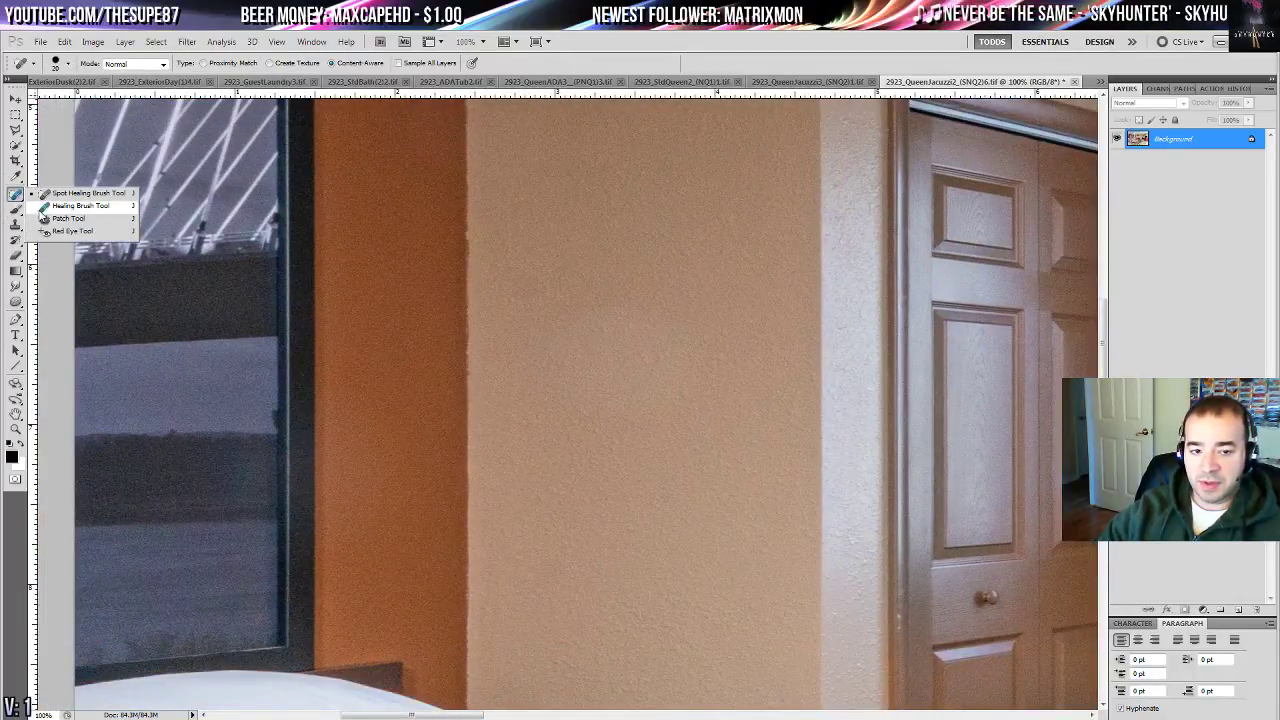
{"action": "left_click", "coordinate": [52, 219]}
{"action": "left_click_drag", "start_coordinate": [661, 367], "coordinate": [613, 260]}
{"action": "left_click_drag", "start_coordinate": [602, 157], "coordinate": [532, 147]}
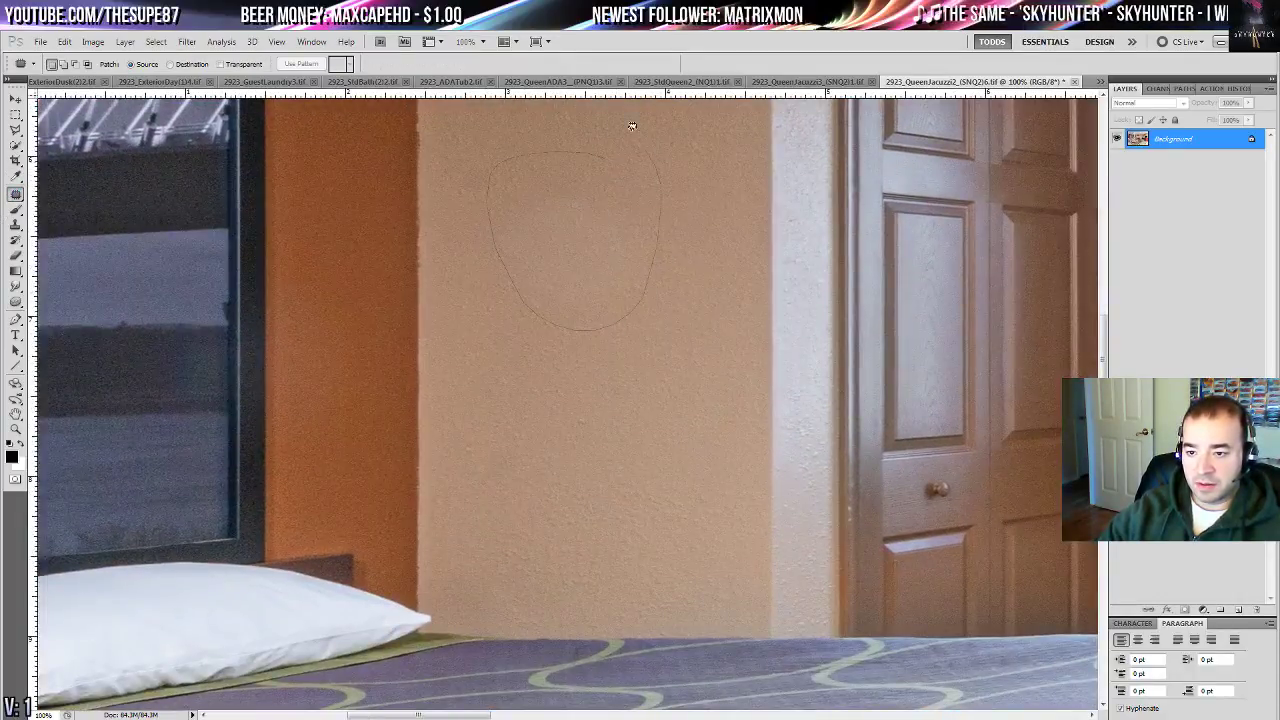
{"action": "left_click_drag", "start_coordinate": [632, 126], "coordinate": [510, 153]}
{"action": "key", "text": "ctrl+plus"}
{"action": "key", "text": "ctrl+minus"}
{"action": "key", "text": "ctrl+minus"}
{"action": "key", "text": "ctrl+minus"}
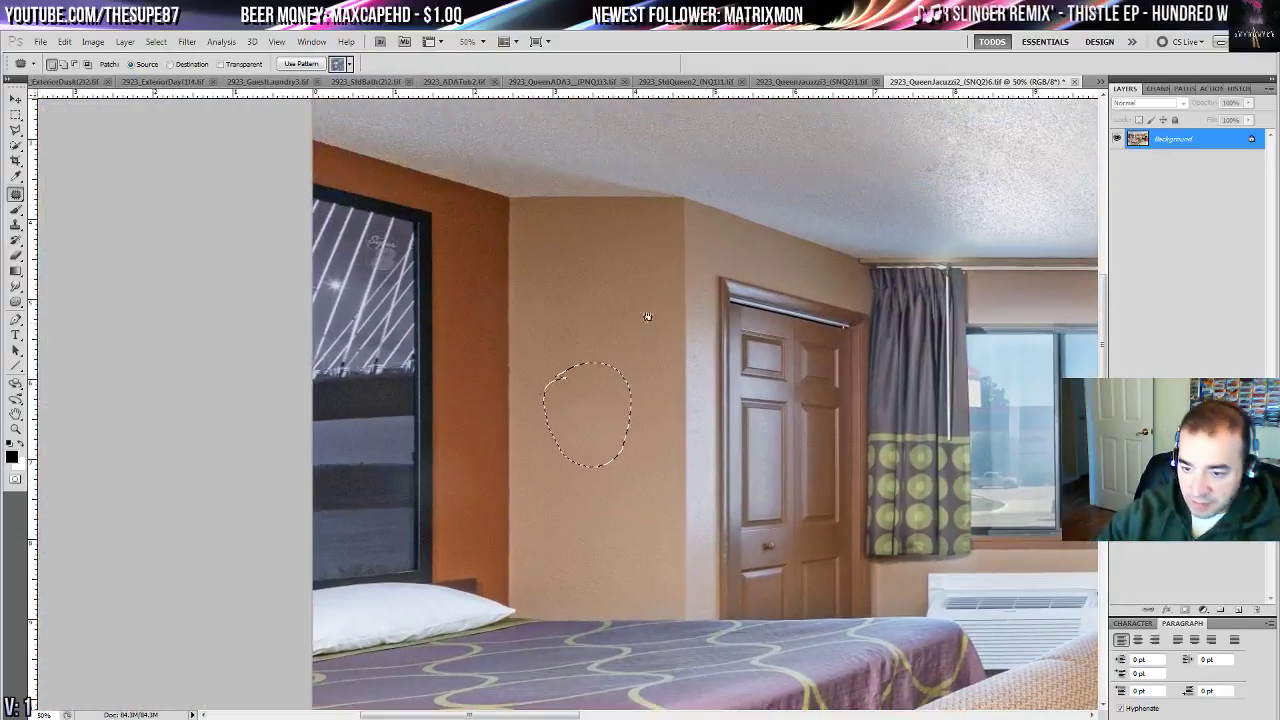
{"action": "key", "text": "ctrl+d"}
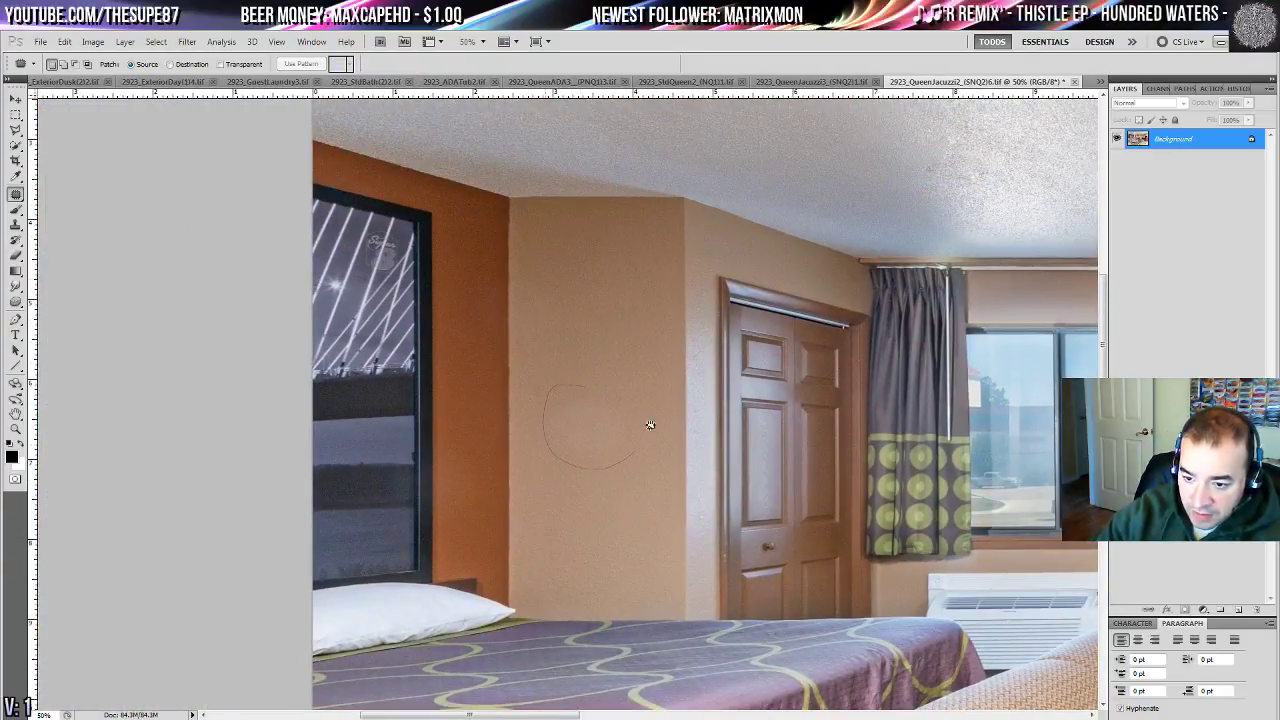
{"action": "left_click_drag", "start_coordinate": [589, 468], "coordinate": [602, 467]}
{"action": "mouse_move", "coordinate": [600, 429]}
{"action": "left_mouse_down"}
{"action": "mouse_move", "coordinate": [597, 521]}
{"action": "mouse_move", "coordinate": [614, 547]}
{"action": "left_mouse_up"}
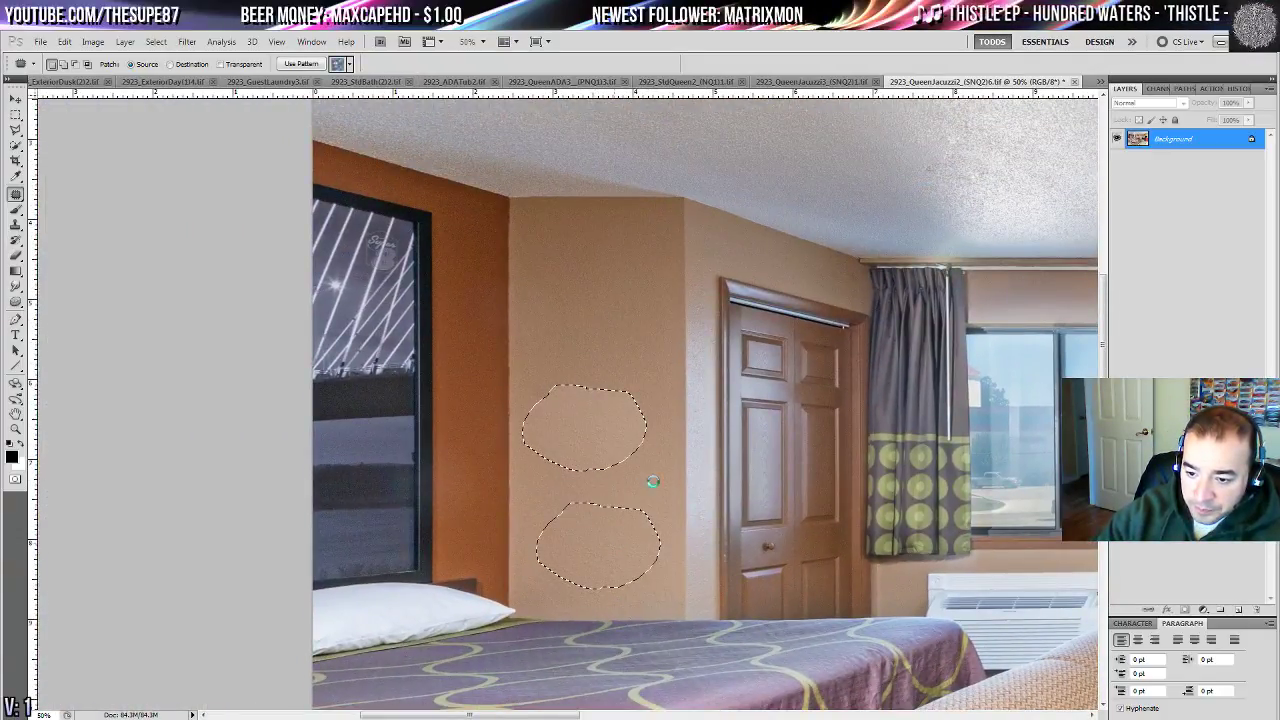
{"action": "key", "text": "ctrl+d"}
- Patch the small uneven spot on the tan wall near the orange wall with texture from just above it
{"action": "scroll", "coordinate": [649, 491], "scroll_direction": "up", "scroll_amount": 2}
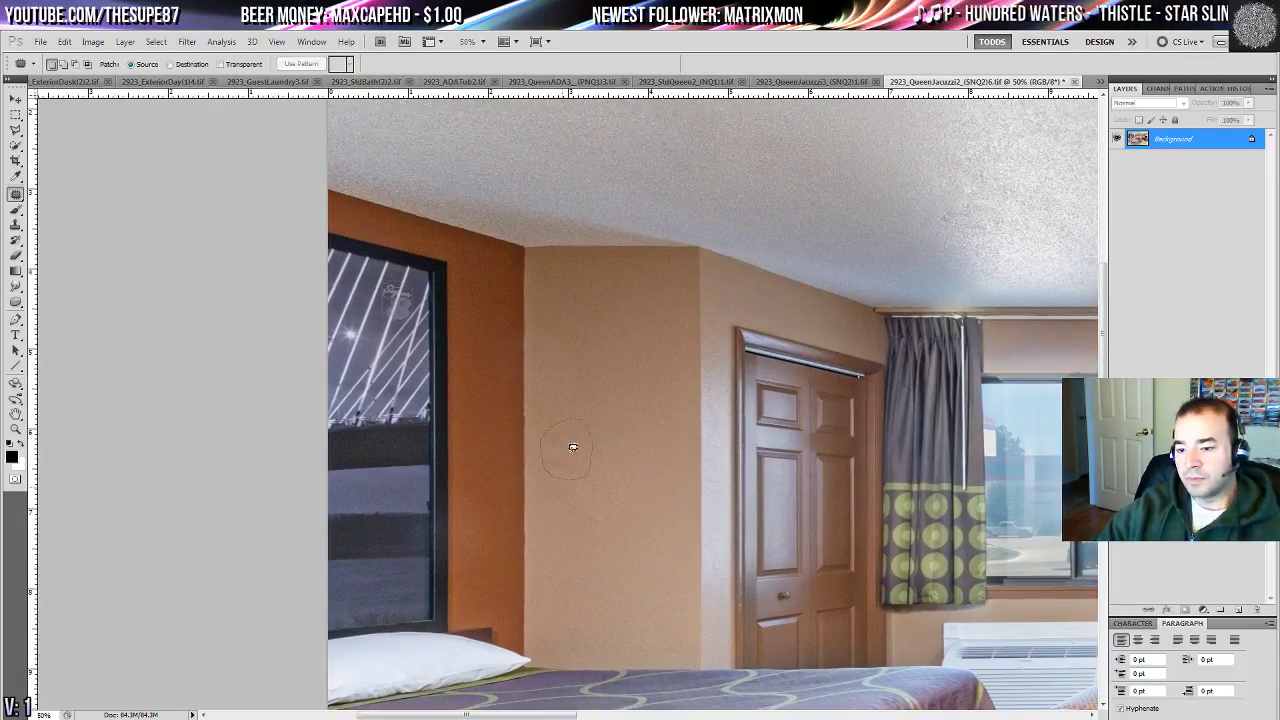
{"action": "left_click_drag", "start_coordinate": [573, 447], "coordinate": [573, 403]}
{"action": "key", "text": "ctrl+d"}
- Desaturate the bluish bridge picture on the orange wall with the Sponge tool
{"action": "mouse_move", "coordinate": [651, 342]}
{"action": "left_mouse_down"}
{"action": "mouse_move", "coordinate": [698, 360]}
{"action": "mouse_move", "coordinate": [735, 276]}
{"action": "left_mouse_up"}
{"action": "left_click", "coordinate": [15, 287]}
{"action": "left_click", "coordinate": [15, 301]}
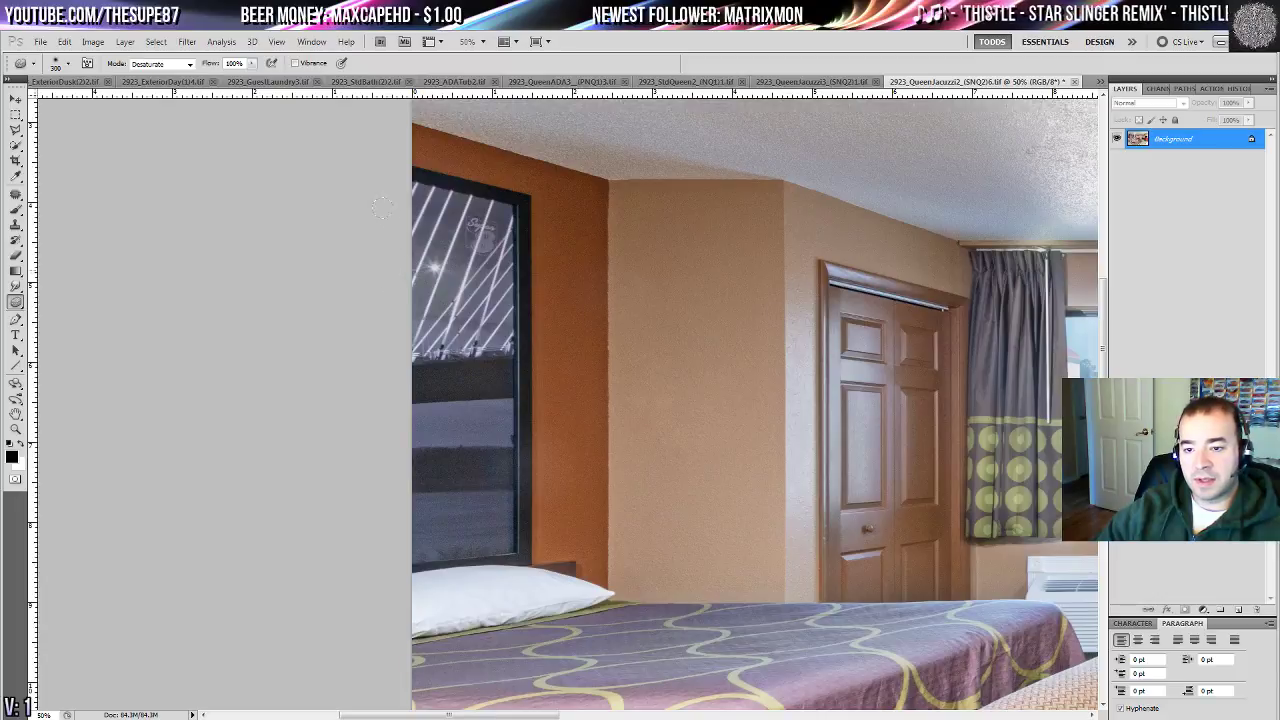
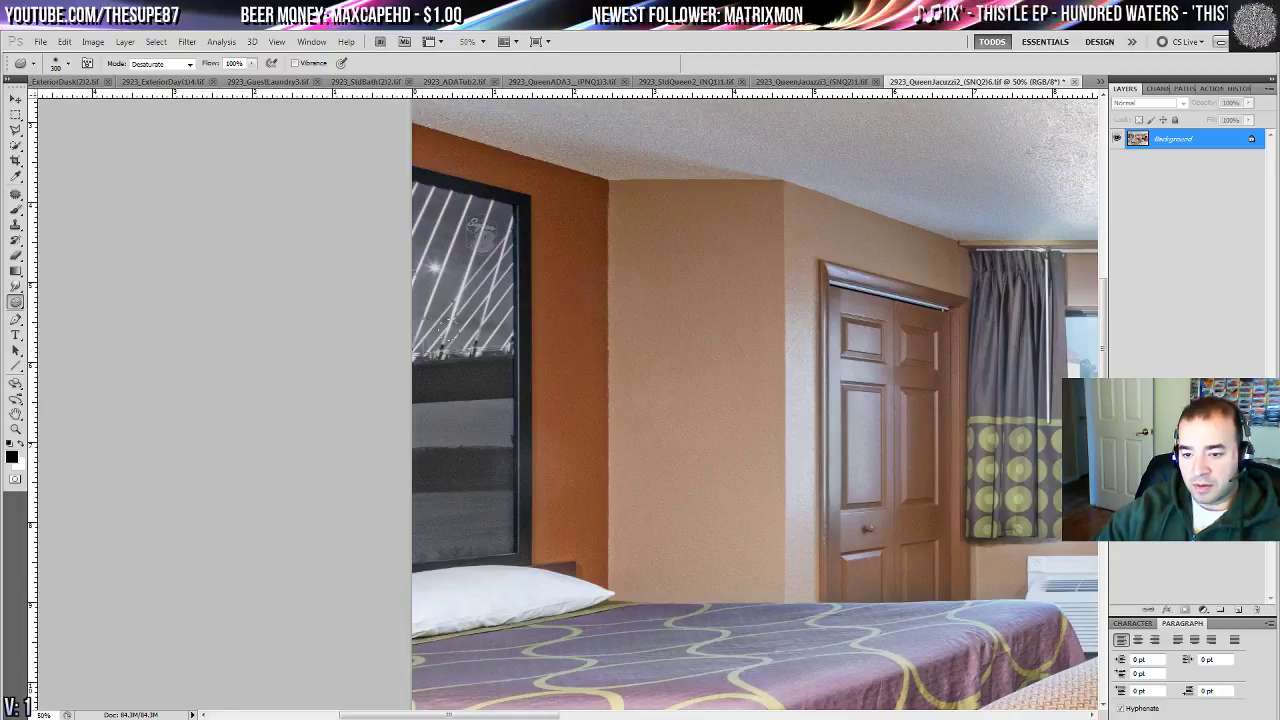
- Clean up the hazy ceiling edge above the curtain nearest the closet with the Clone Stamp, undoing the last stroke
{"action": "left_click_drag", "start_coordinate": [628, 166], "coordinate": [493, 408]}
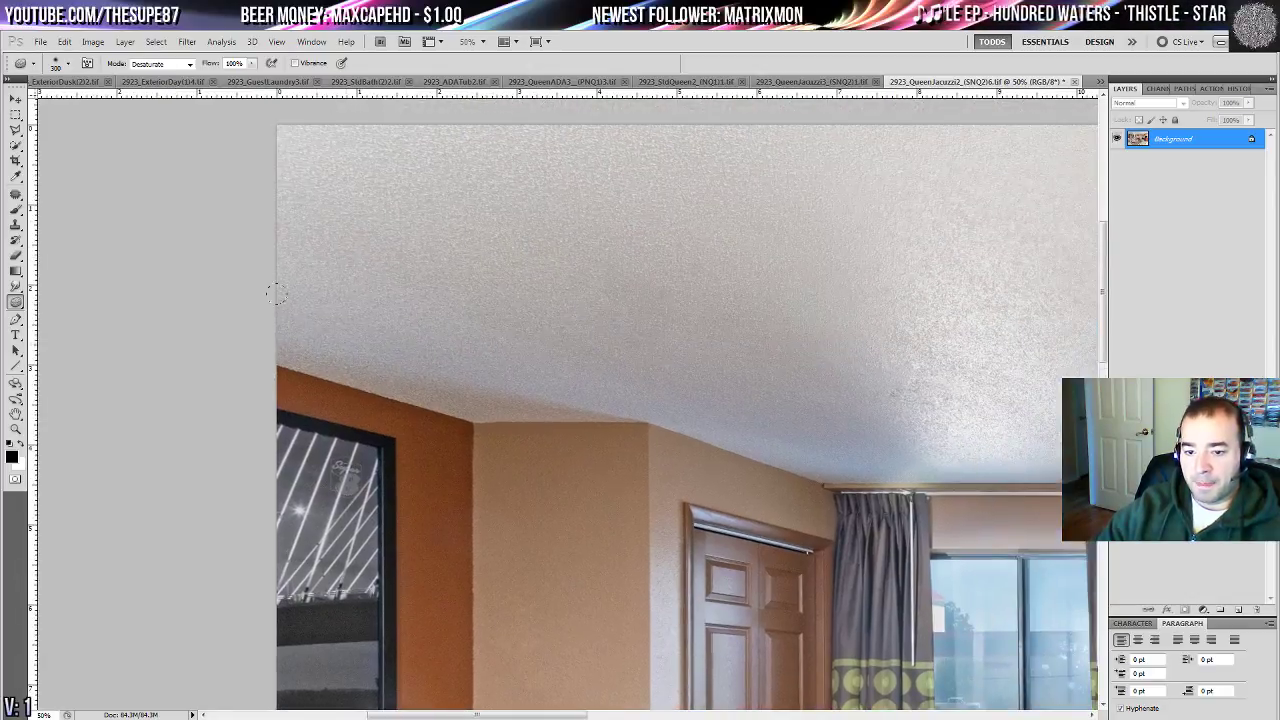
{"action": "left_click_drag", "start_coordinate": [578, 314], "coordinate": [46, 217]}
{"action": "left_click_drag", "start_coordinate": [836, 311], "coordinate": [266, 245]}
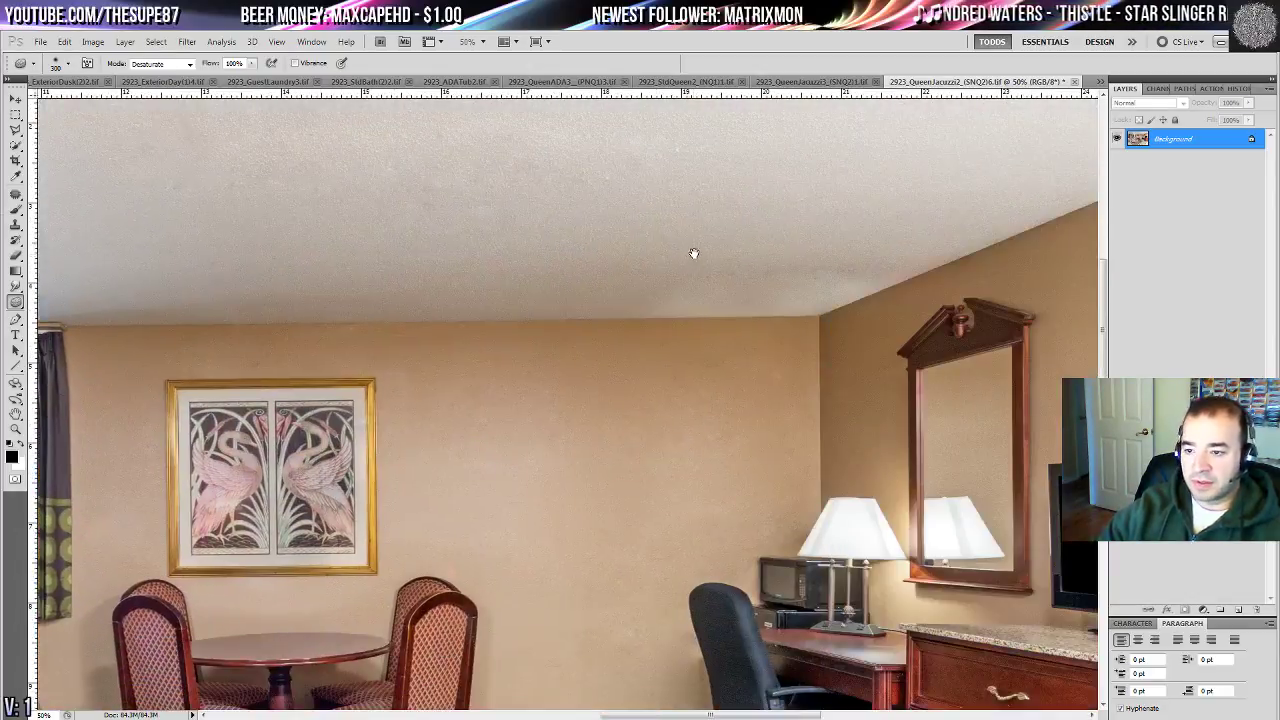
{"action": "left_click_drag", "start_coordinate": [118, 266], "coordinate": [791, 320]}
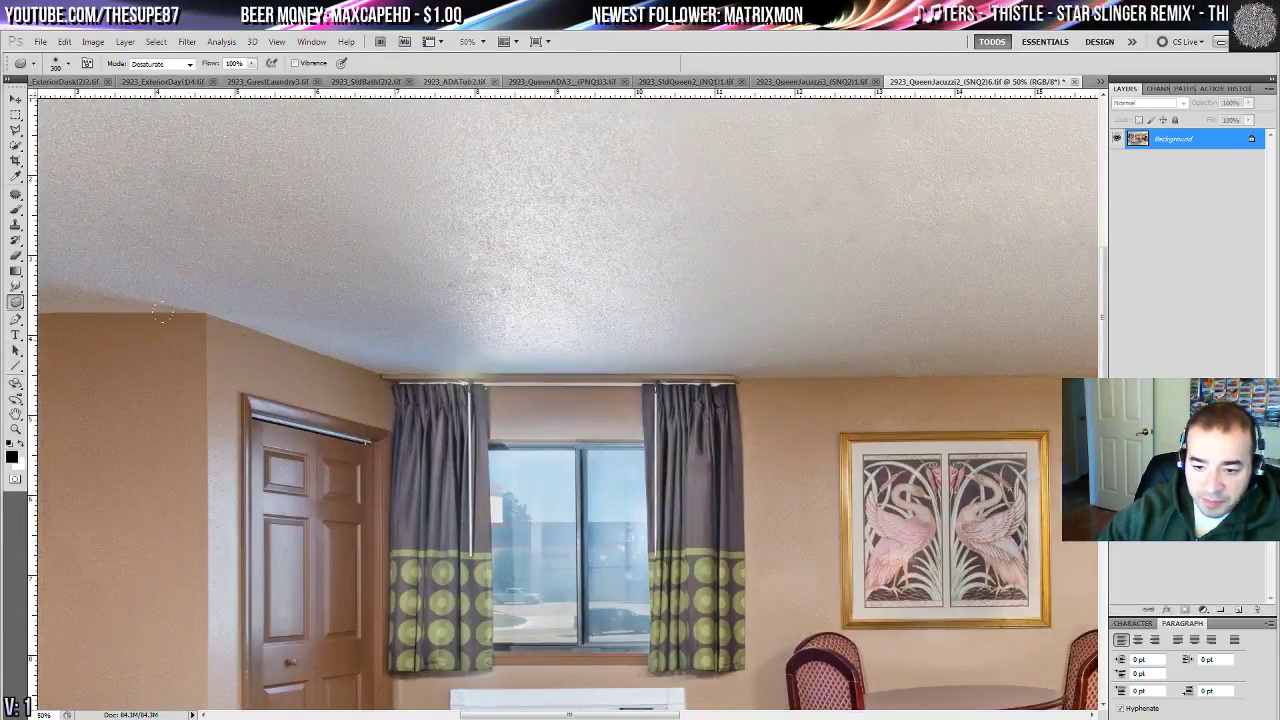
{"action": "key", "text": "z"}
{"action": "left_click", "coordinate": [544, 400]}
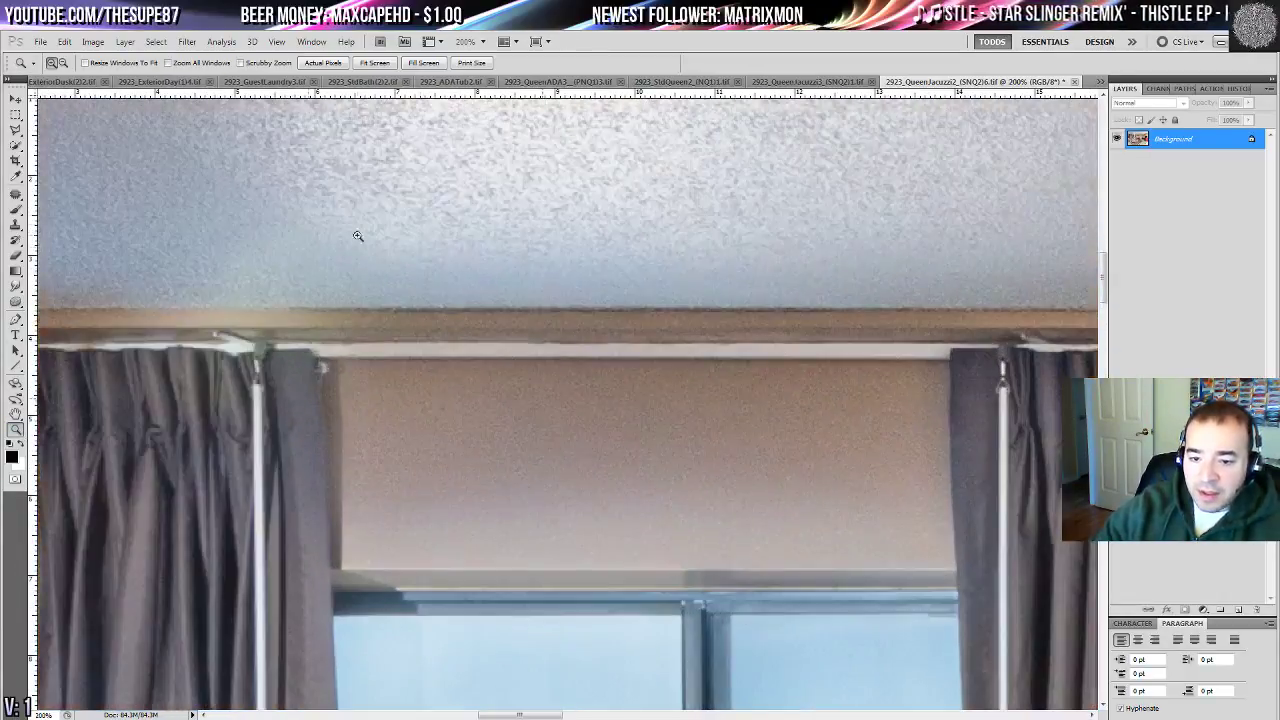
{"action": "left_click", "coordinate": [16, 226]}
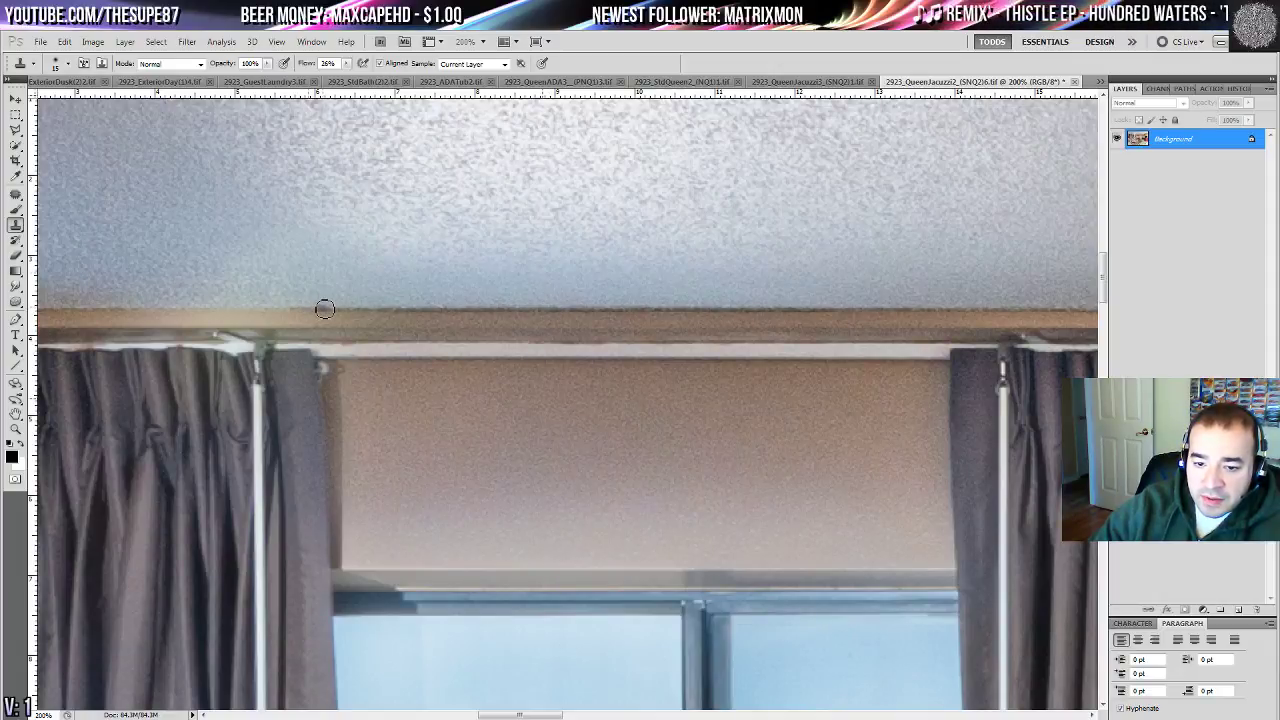
{"action": "mouse_move", "coordinate": [324, 309]}
{"action": "left_mouse_down"}
{"action": "mouse_move", "coordinate": [374, 303]}
{"action": "mouse_move", "coordinate": [337, 320]}
{"action": "mouse_move", "coordinate": [157, 321]}
{"action": "mouse_move", "coordinate": [465, 296]}
{"action": "mouse_move", "coordinate": [250, 317]}
{"action": "left_mouse_up"}
{"action": "left_click", "coordinate": [465, 300], "text": "alt"}
{"action": "key", "text": "ctrl+z"}
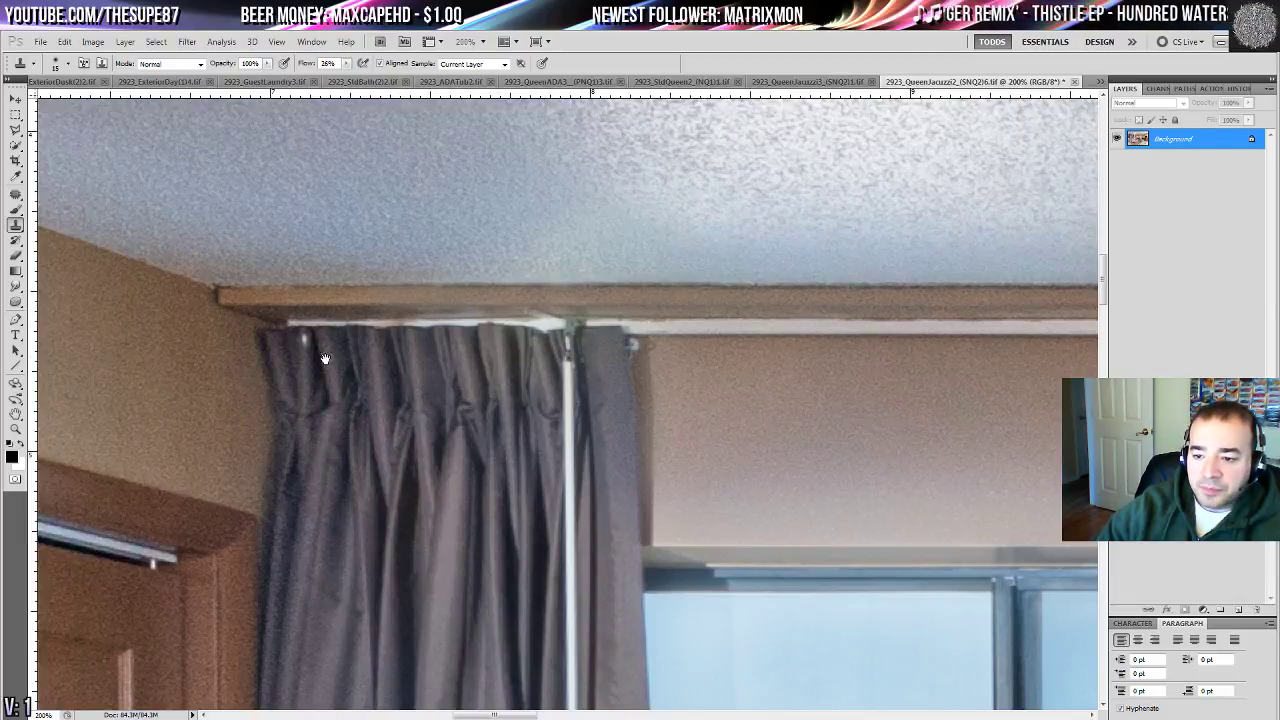
- Outline the whole ceiling along the window trim and wall edges with the Polygonal Lasso
{"action": "left_click", "coordinate": [15, 130]}
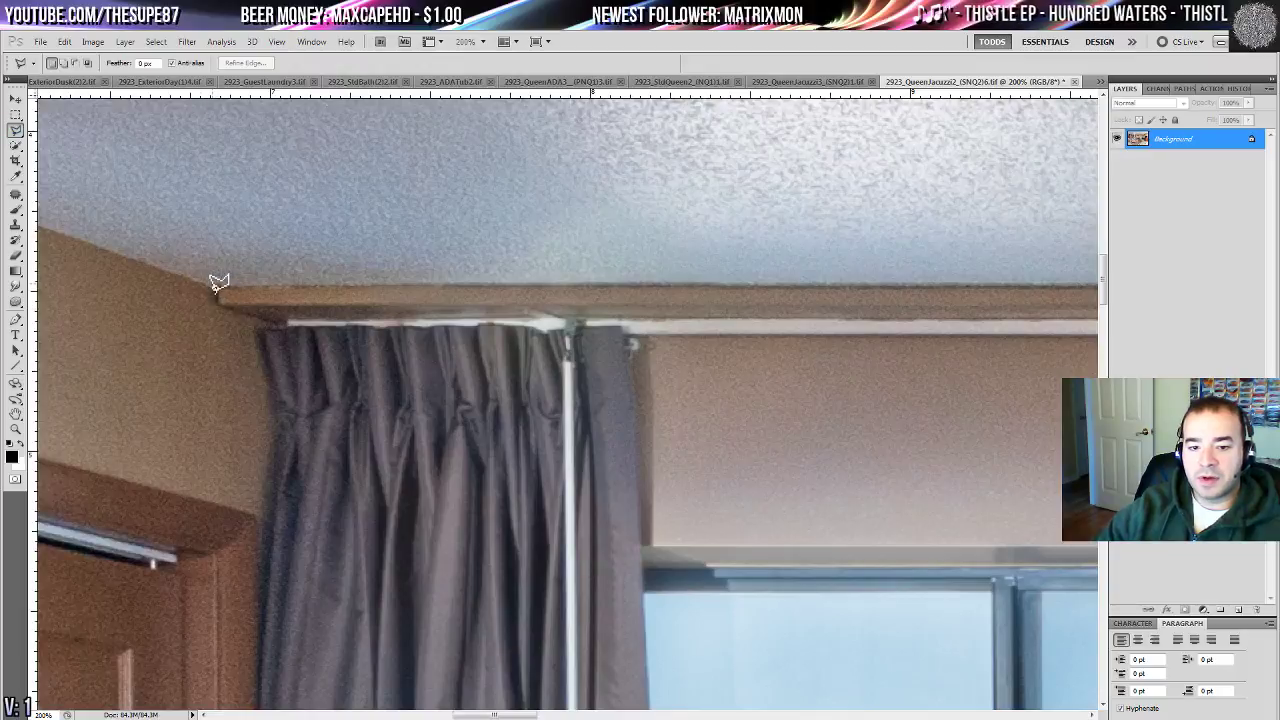
{"action": "mouse_move", "coordinate": [212, 287]}
{"action": "left_mouse_down"}
{"action": "mouse_move", "coordinate": [848, 288]}
{"action": "mouse_move", "coordinate": [69, 308]}
{"action": "left_mouse_up"}
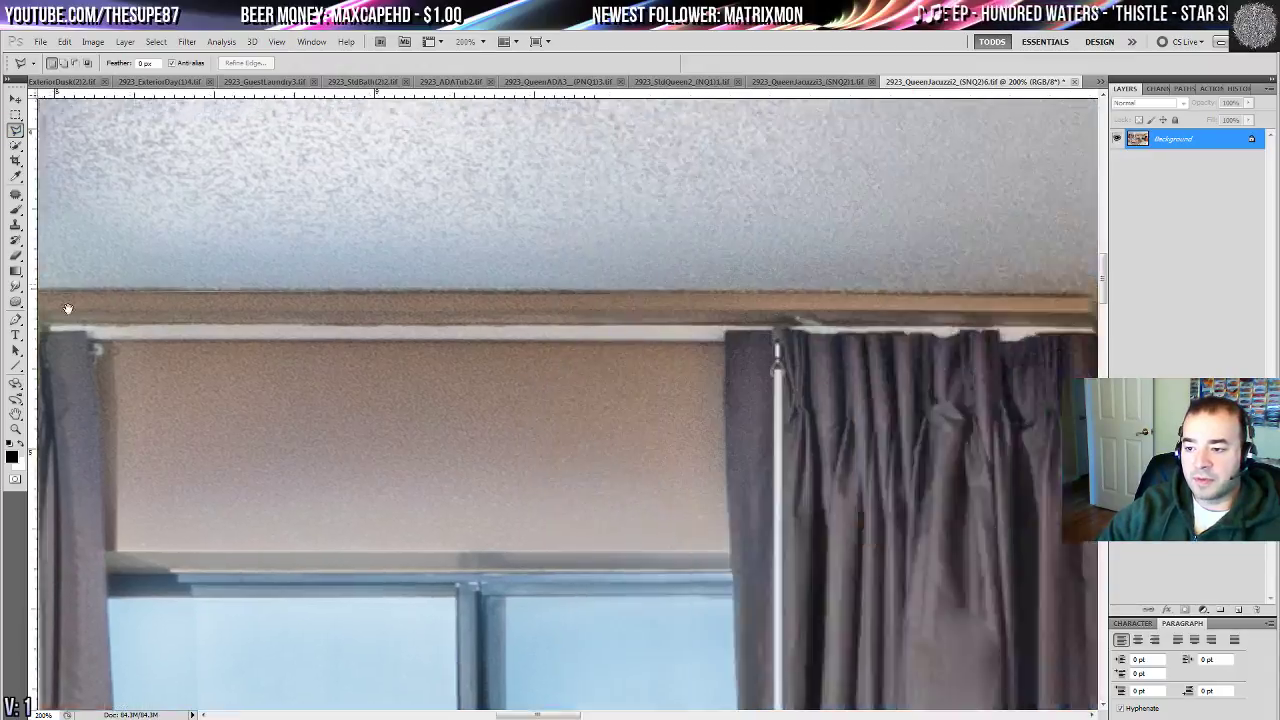
{"action": "mouse_move", "coordinate": [886, 305]}
{"action": "left_mouse_down"}
{"action": "mouse_move", "coordinate": [1095, 312]}
{"action": "mouse_move", "coordinate": [420, 320]}
{"action": "mouse_move", "coordinate": [809, 320]}
{"action": "mouse_move", "coordinate": [729, 291]}
{"action": "mouse_move", "coordinate": [1008, 297]}
{"action": "mouse_move", "coordinate": [459, 295]}
{"action": "mouse_move", "coordinate": [731, 212]}
{"action": "mouse_move", "coordinate": [810, 155]}
{"action": "mouse_move", "coordinate": [751, 177]}
{"action": "mouse_move", "coordinate": [774, 157]}
{"action": "mouse_move", "coordinate": [785, 158]}
{"action": "mouse_move", "coordinate": [557, 257]}
{"action": "mouse_move", "coordinate": [846, 194]}
{"action": "mouse_move", "coordinate": [903, 157]}
{"action": "mouse_move", "coordinate": [1090, 110]}
{"action": "mouse_move", "coordinate": [720, 206]}
{"action": "mouse_move", "coordinate": [775, 181]}
{"action": "mouse_move", "coordinate": [849, 494]}
{"action": "mouse_move", "coordinate": [814, 220]}
{"action": "mouse_move", "coordinate": [786, 177]}
{"action": "mouse_move", "coordinate": [945, 162]}
{"action": "mouse_move", "coordinate": [966, 340]}
{"action": "mouse_move", "coordinate": [986, 237]}
{"action": "mouse_move", "coordinate": [837, 194]}
{"action": "mouse_move", "coordinate": [97, 190]}
{"action": "mouse_move", "coordinate": [514, 217]}
{"action": "mouse_move", "coordinate": [509, 226]}
{"action": "mouse_move", "coordinate": [386, 200]}
{"action": "mouse_move", "coordinate": [71, 213]}
{"action": "mouse_move", "coordinate": [243, 234]}
{"action": "mouse_move", "coordinate": [91, 226]}
{"action": "mouse_move", "coordinate": [363, 226]}
{"action": "mouse_move", "coordinate": [142, 231]}
{"action": "mouse_move", "coordinate": [1128, 263]}
{"action": "mouse_move", "coordinate": [197, 246]}
{"action": "mouse_move", "coordinate": [294, 151]}
{"action": "mouse_move", "coordinate": [289, 400]}
{"action": "mouse_move", "coordinate": [363, 480]}
{"action": "mouse_move", "coordinate": [475, 479]}
{"action": "mouse_move", "coordinate": [87, 238]}
{"action": "left_mouse_up"}
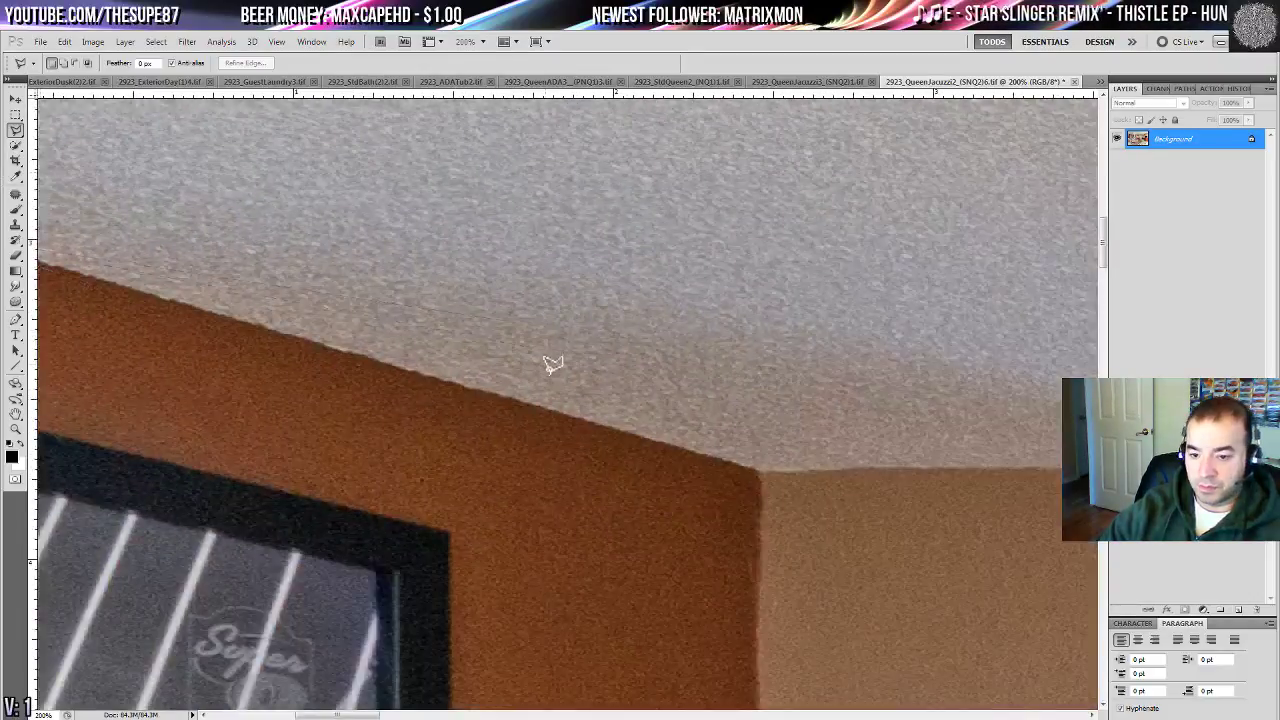
{"action": "left_click", "coordinate": [762, 475]}
{"action": "left_click_drag", "start_coordinate": [740, 460], "coordinate": [227, 318]}
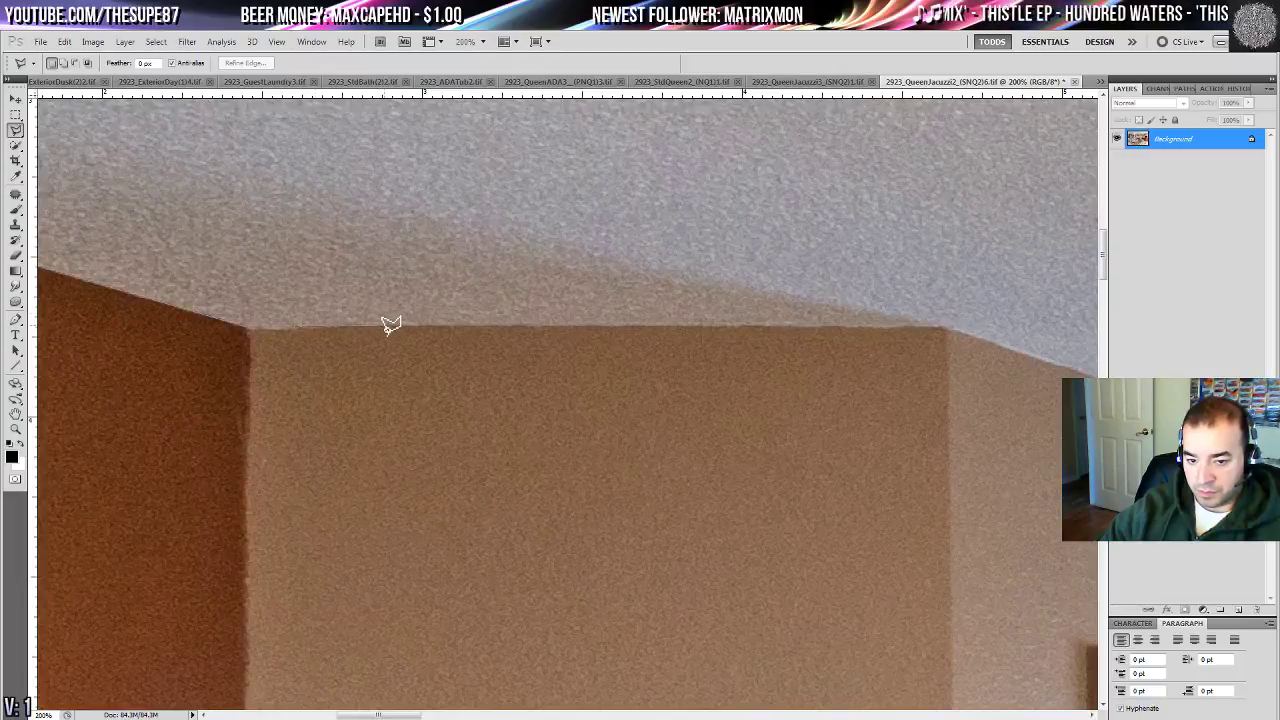
{"action": "mouse_move", "coordinate": [390, 323]}
{"action": "left_mouse_down"}
{"action": "mouse_move", "coordinate": [953, 325]}
{"action": "mouse_move", "coordinate": [794, 423]}
{"action": "mouse_move", "coordinate": [805, 413]}
{"action": "mouse_move", "coordinate": [895, 448]}
{"action": "left_mouse_up"}
{"action": "key", "text": "ctrl+0"}
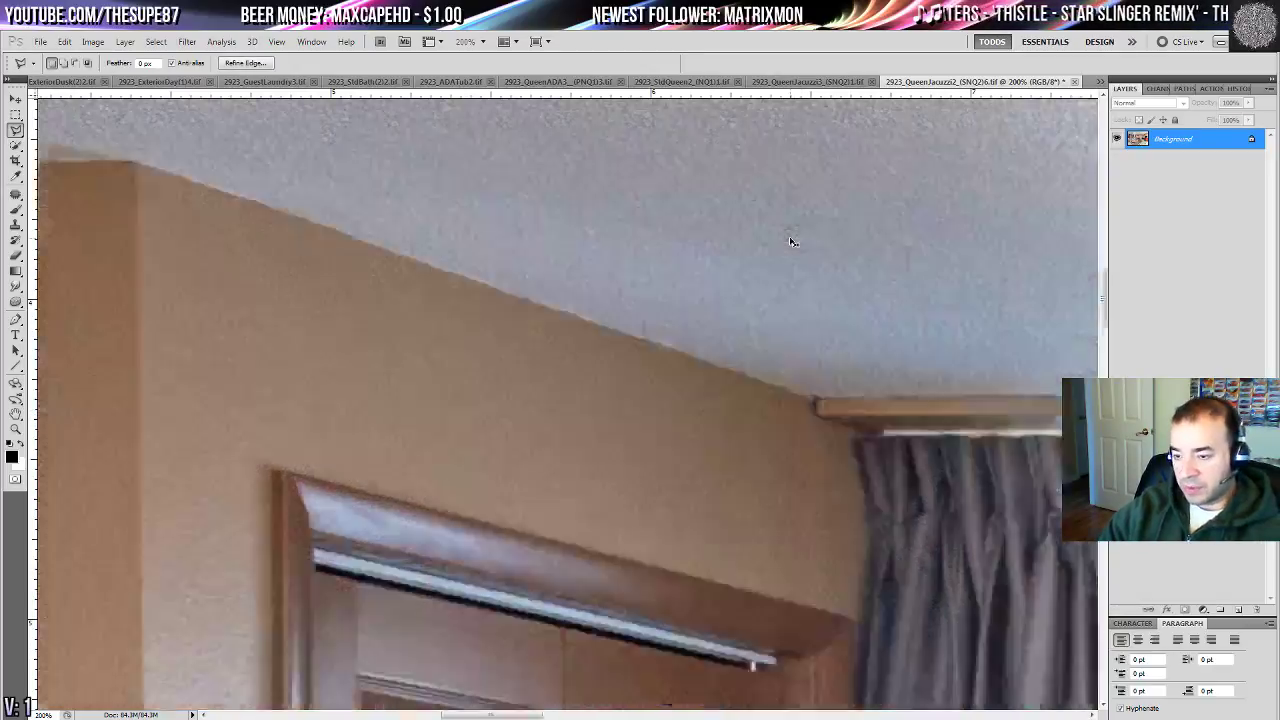
- Fill the ceiling selection with white on a new layer and lower that layer's opacity to 54%
{"action": "key", "text": "ctrl+j"}
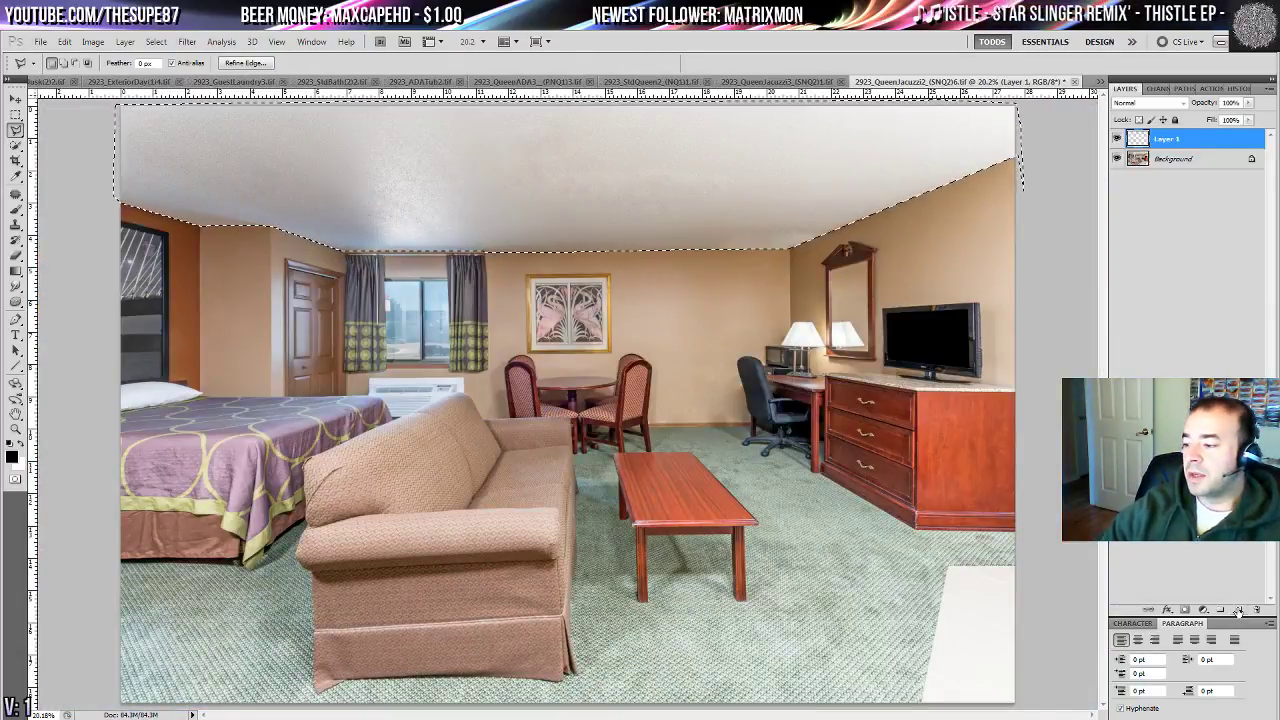
{"action": "key", "text": "ctrl+d"}
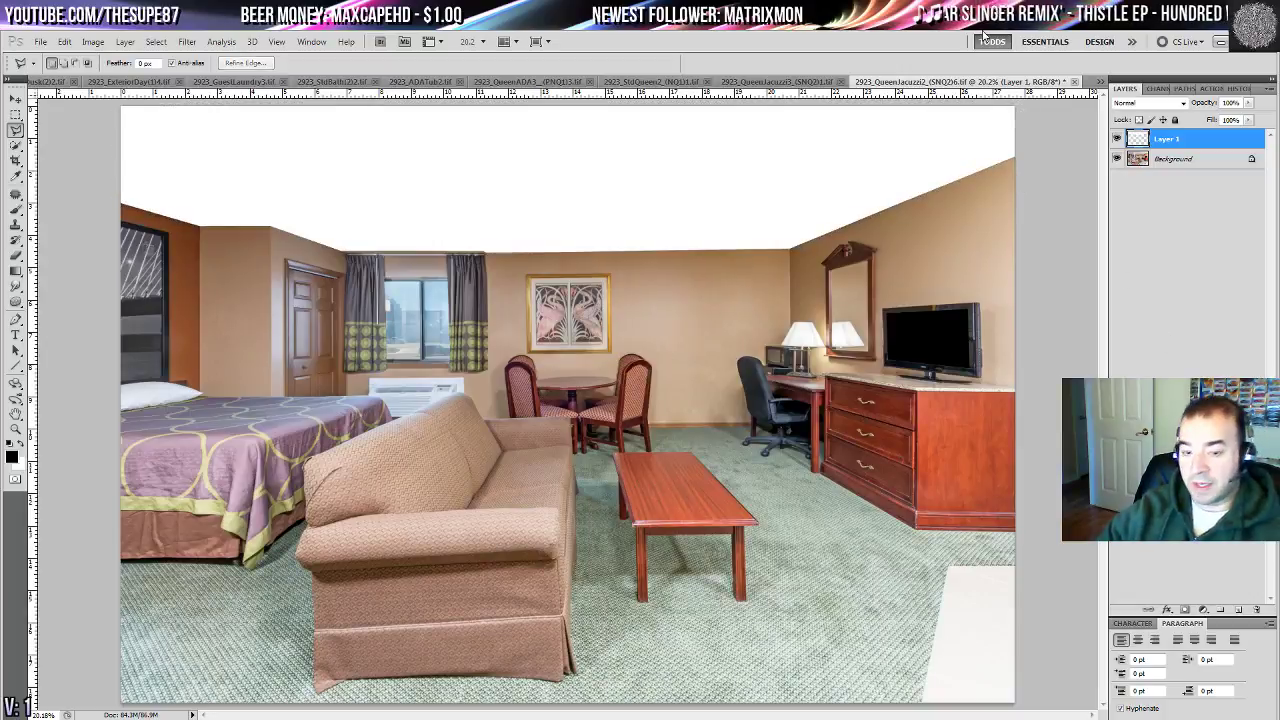
{"action": "left_click", "coordinate": [1248, 103]}
{"action": "left_click_drag", "start_coordinate": [1252, 103], "coordinate": [1218, 120]}
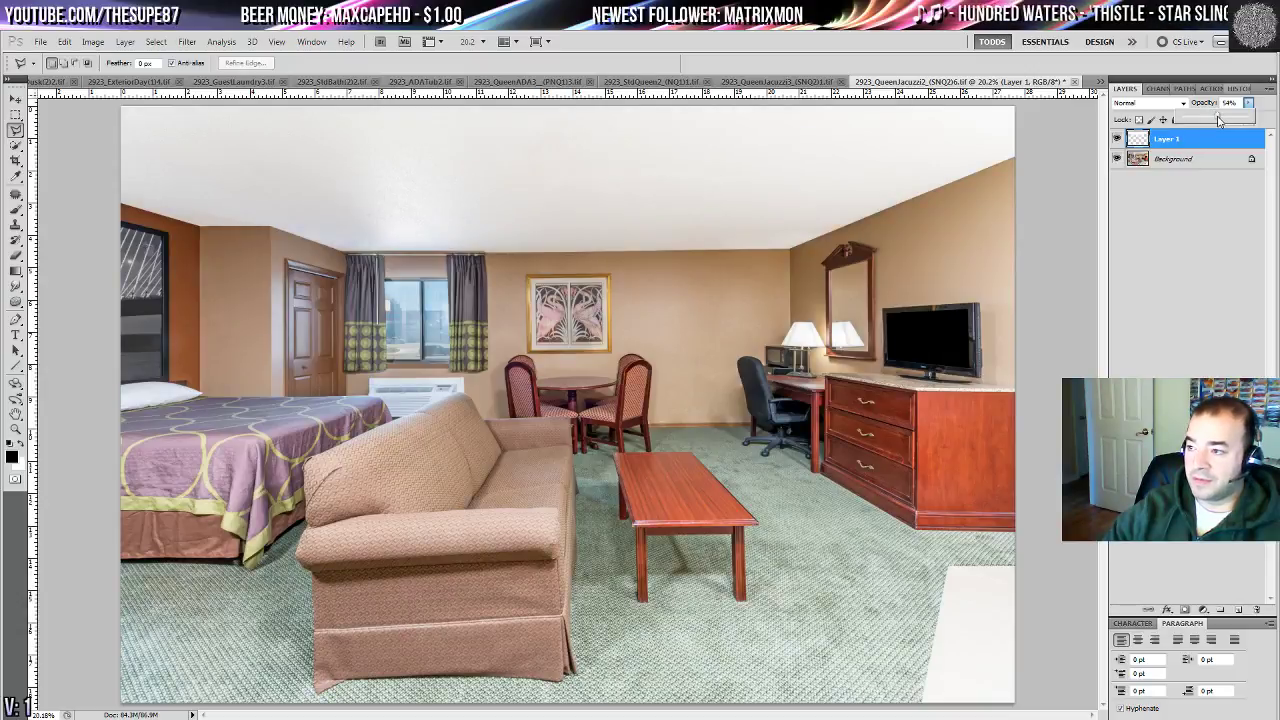
{"action": "left_click", "coordinate": [1190, 158]}
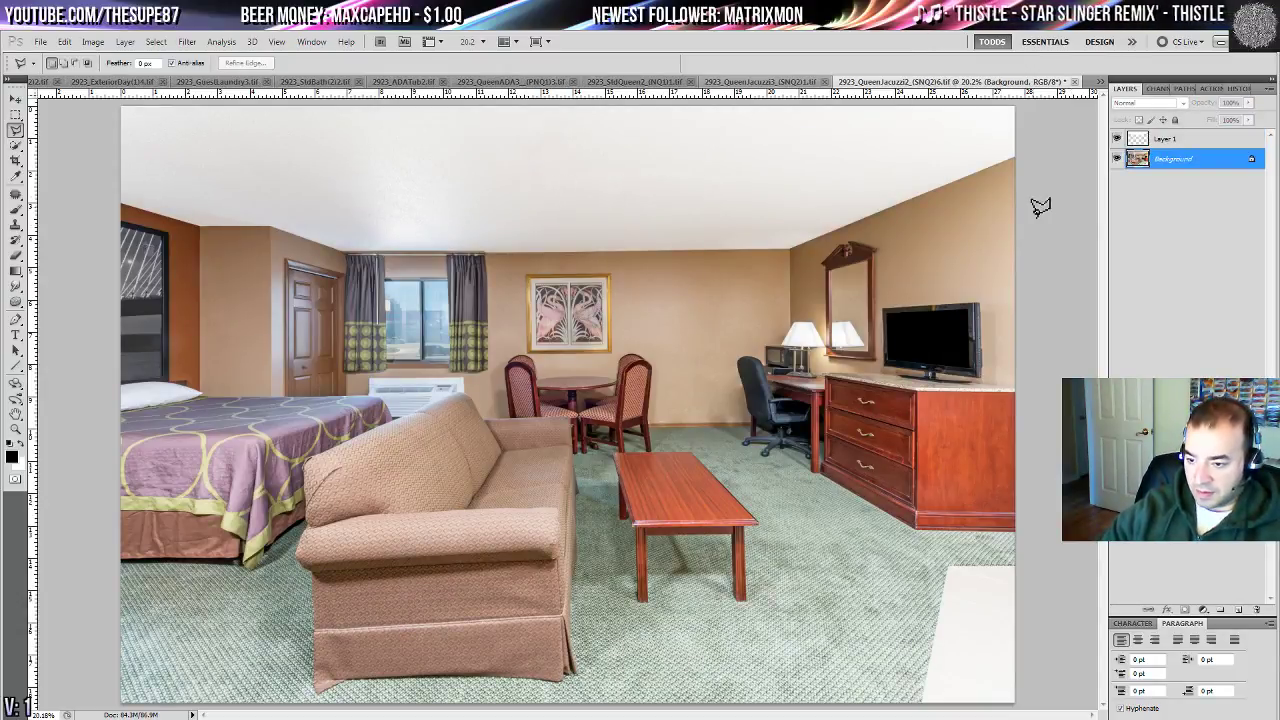
- Patch the blemish on the tan wall between the dining chair and the black office chair using the Patch tool
{"action": "left_click", "coordinate": [16, 428]}
{"action": "left_click", "coordinate": [735, 417]}
{"action": "left_click", "coordinate": [735, 417]}
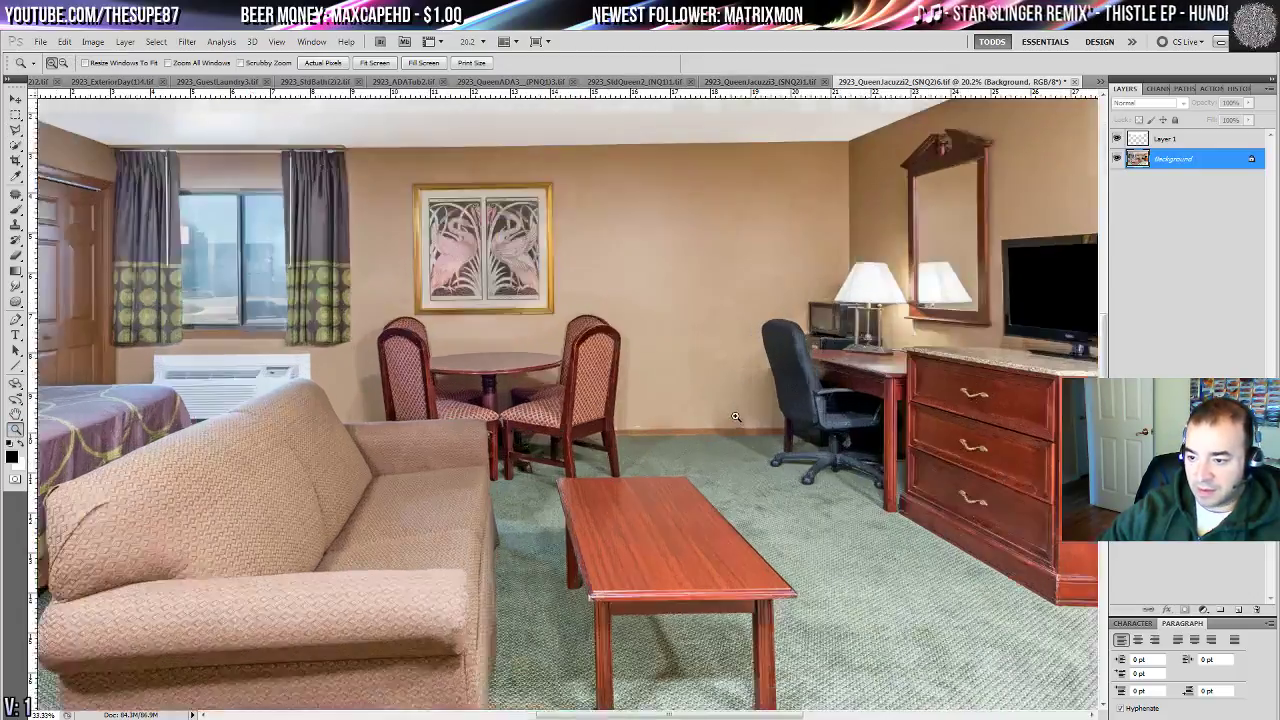
{"action": "left_click", "coordinate": [738, 417]}
{"action": "left_click", "coordinate": [738, 417]}
{"action": "left_click_drag", "start_coordinate": [769, 449], "coordinate": [576, 495]}
{"action": "left_click", "coordinate": [441, 350]}
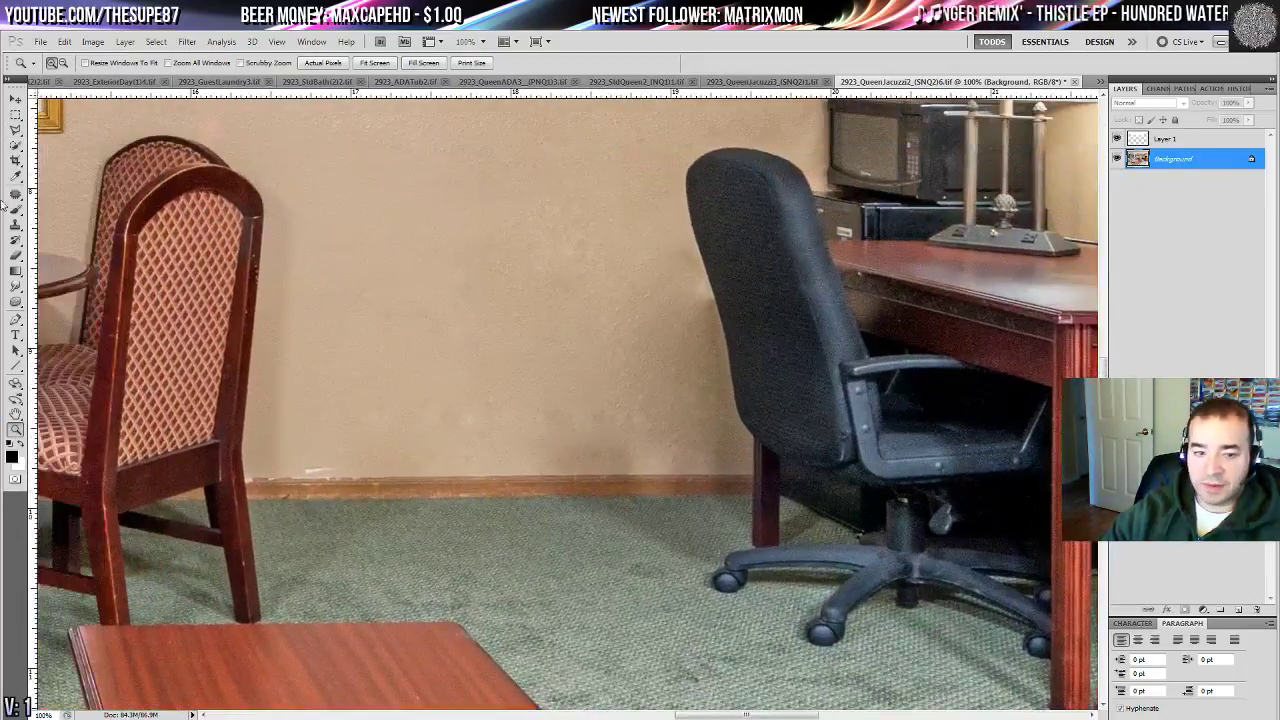
{"action": "left_click", "coordinate": [15, 195]}
{"action": "mouse_move", "coordinate": [478, 372]}
{"action": "left_mouse_down"}
{"action": "mouse_move", "coordinate": [423, 380]}
{"action": "mouse_move", "coordinate": [429, 423]}
{"action": "mouse_move", "coordinate": [651, 394]}
{"action": "mouse_move", "coordinate": [542, 375]}
{"action": "left_mouse_up"}
{"action": "key", "text": "ctrl+d"}
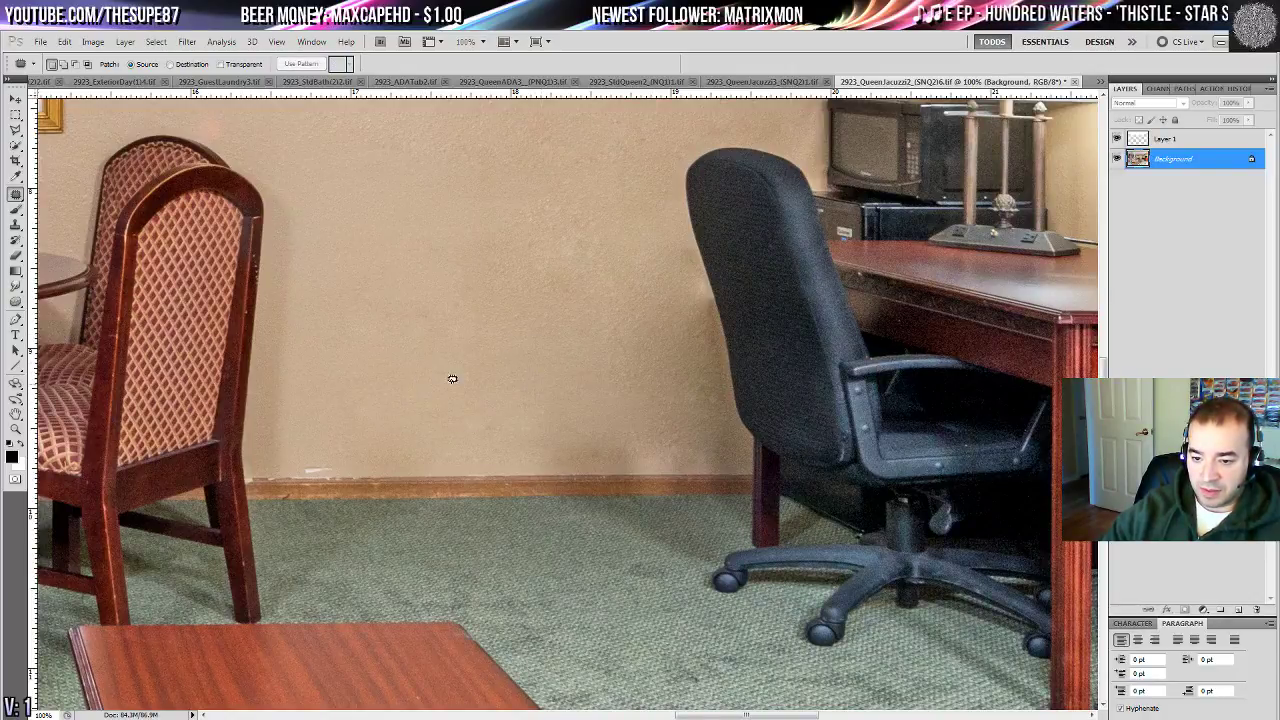
- Patch the uneven spots on the tan wall just beside the dining chair's backrest
{"action": "left_click_drag", "start_coordinate": [373, 296], "coordinate": [462, 322]}
{"action": "left_click_drag", "start_coordinate": [414, 306], "coordinate": [405, 262]}
{"action": "key", "text": "ctrl+d"}
{"action": "left_click_drag", "start_coordinate": [378, 222], "coordinate": [419, 365]}
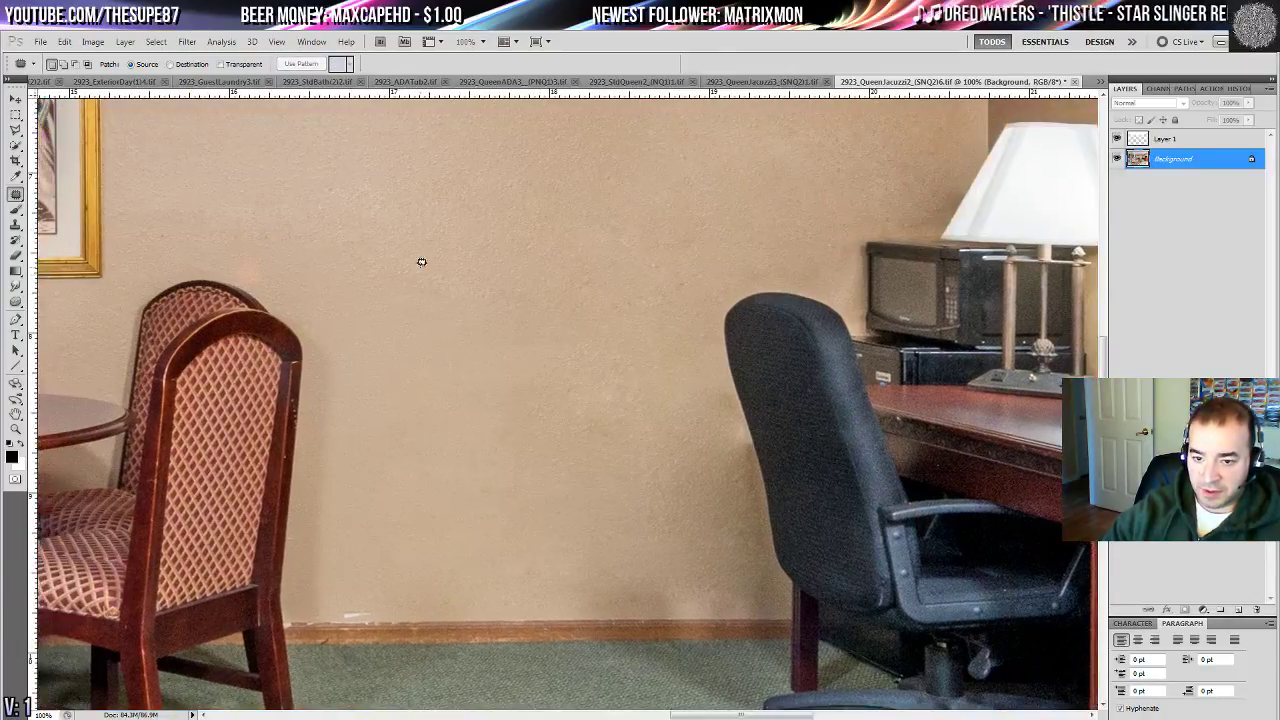
{"action": "left_click_drag", "start_coordinate": [421, 266], "coordinate": [472, 280]}
{"action": "key", "text": "ctrl+d"}
- Patch the mottled, blotchy texture on the tan wall near the office chair's backrest
{"action": "left_click_drag", "start_coordinate": [476, 236], "coordinate": [589, 338]}
{"action": "mouse_move", "coordinate": [583, 391]}
{"action": "left_mouse_down"}
{"action": "mouse_move", "coordinate": [654, 449]}
{"action": "mouse_move", "coordinate": [642, 389]}
{"action": "left_mouse_up"}
{"action": "left_click_drag", "start_coordinate": [631, 442], "coordinate": [627, 504]}
{"action": "key", "text": "ctrl+d"}
{"action": "left_click_drag", "start_coordinate": [756, 504], "coordinate": [683, 460]}
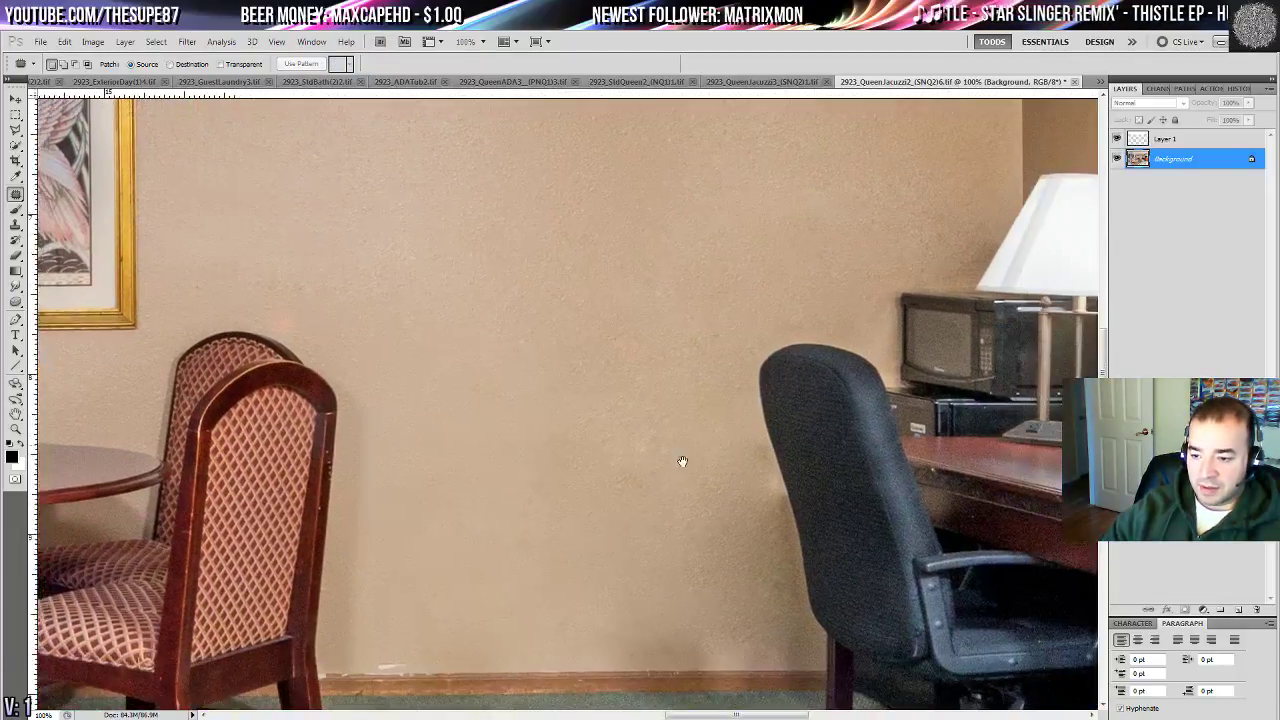
{"action": "mouse_move", "coordinate": [654, 403]}
{"action": "left_mouse_down"}
{"action": "mouse_move", "coordinate": [701, 449]}
{"action": "mouse_move", "coordinate": [549, 498]}
{"action": "mouse_move", "coordinate": [577, 578]}
{"action": "left_mouse_up"}
{"action": "key", "text": "ctrl+d"}
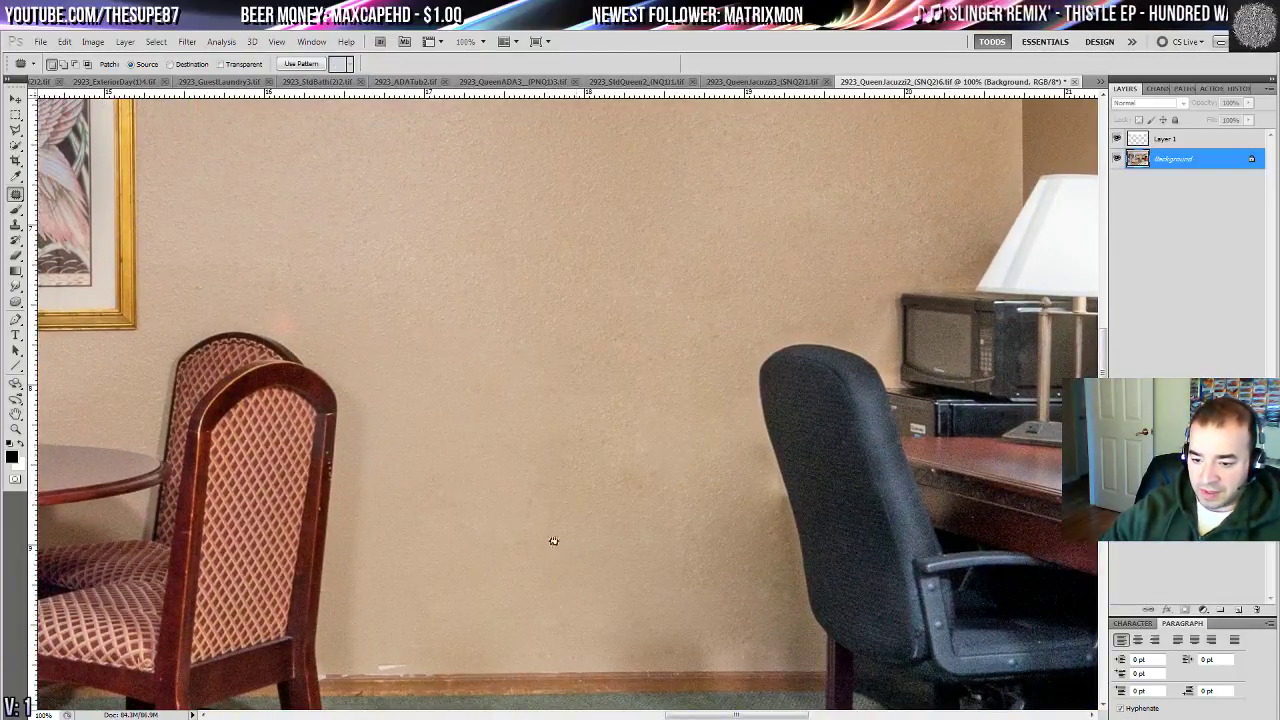
- Patch two remaining blemishes in the middle of the wall between the dining chair and the office chair
{"action": "mouse_move", "coordinate": [508, 491]}
{"action": "left_mouse_down"}
{"action": "mouse_move", "coordinate": [558, 522]}
{"action": "mouse_move", "coordinate": [512, 491]}
{"action": "left_mouse_up"}
{"action": "left_click_drag", "start_coordinate": [525, 529], "coordinate": [457, 437]}
{"action": "key", "text": "ctrl+d"}
{"action": "left_click_drag", "start_coordinate": [477, 373], "coordinate": [484, 378]}
{"action": "left_click_drag", "start_coordinate": [498, 399], "coordinate": [441, 473]}
{"action": "key", "text": "ctrl+d"}
- Smooth the speckled wall area beside the framed swan picture, above the dining chairs, with the Patch tool
{"action": "left_click_drag", "start_coordinate": [491, 526], "coordinate": [726, 566]}
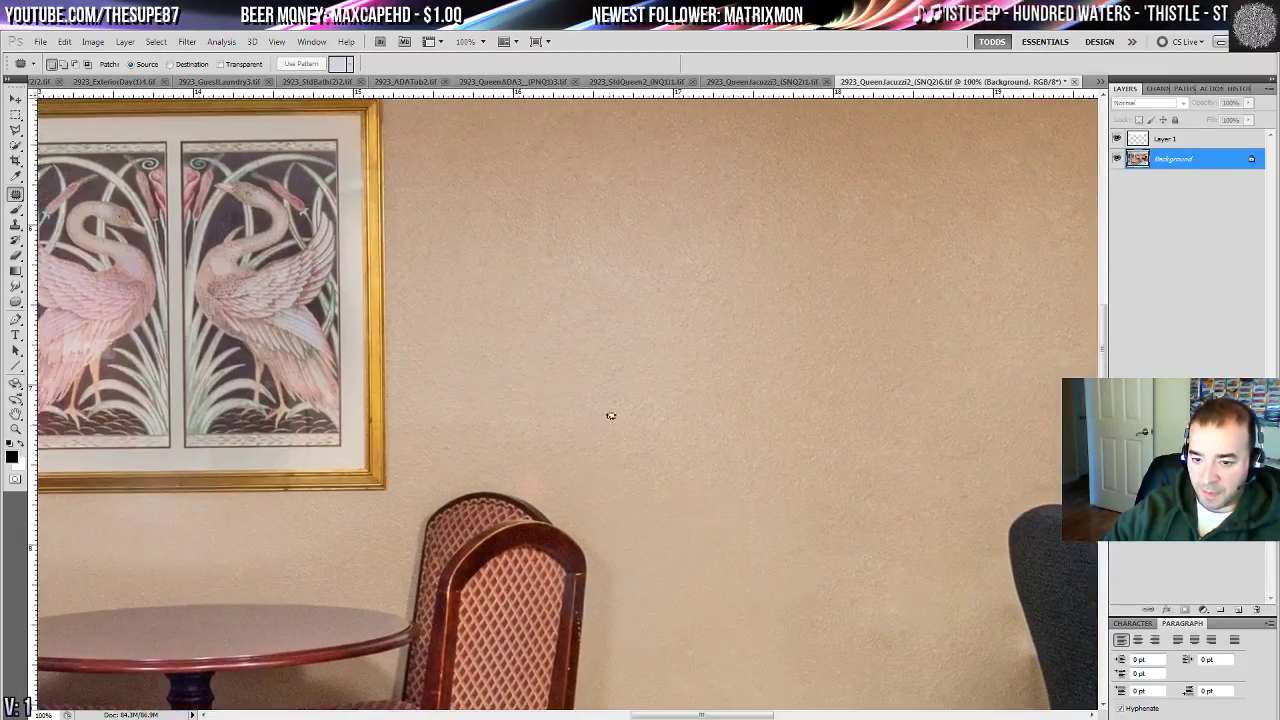
{"action": "mouse_move", "coordinate": [573, 389]}
{"action": "left_mouse_down"}
{"action": "mouse_move", "coordinate": [690, 479]}
{"action": "mouse_move", "coordinate": [680, 440]}
{"action": "left_mouse_up"}
{"action": "left_click_drag", "start_coordinate": [635, 457], "coordinate": [714, 357]}
{"action": "key", "text": "ctrl+d"}
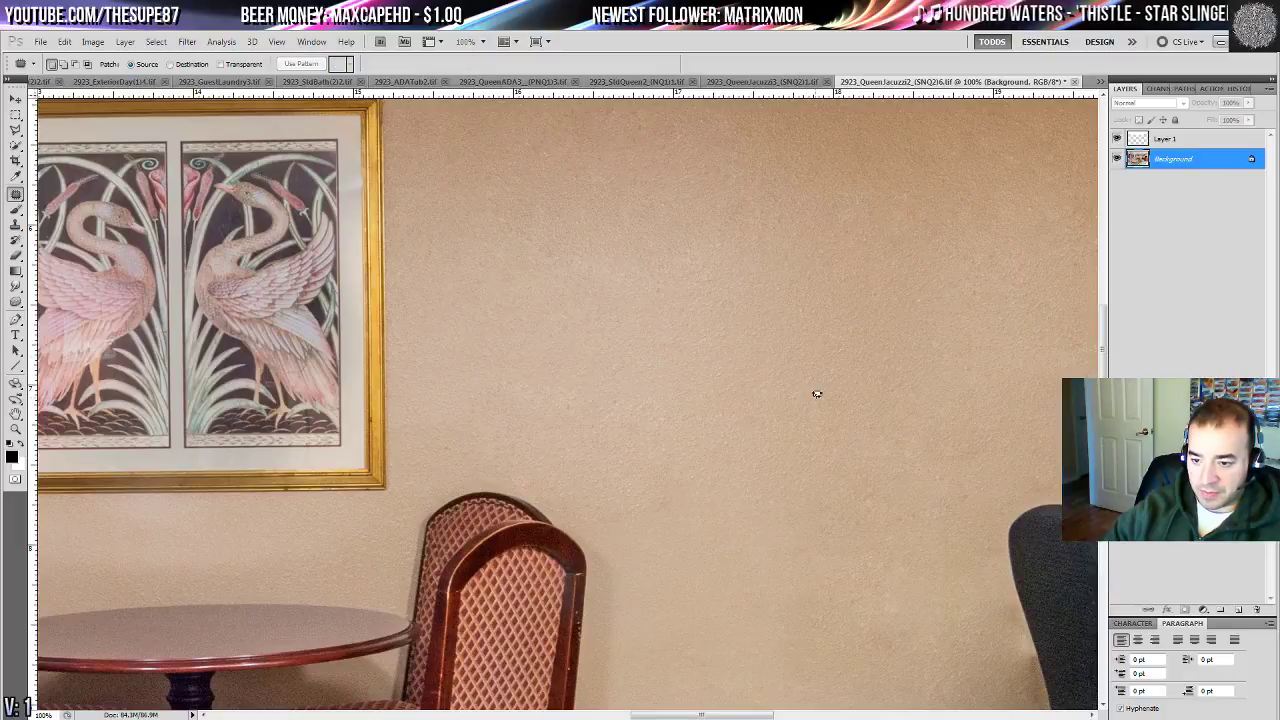
{"action": "left_click_drag", "start_coordinate": [783, 523], "coordinate": [633, 318]}
{"action": "left_click_drag", "start_coordinate": [542, 272], "coordinate": [614, 434]}
{"action": "key", "text": "ctrl+d"}
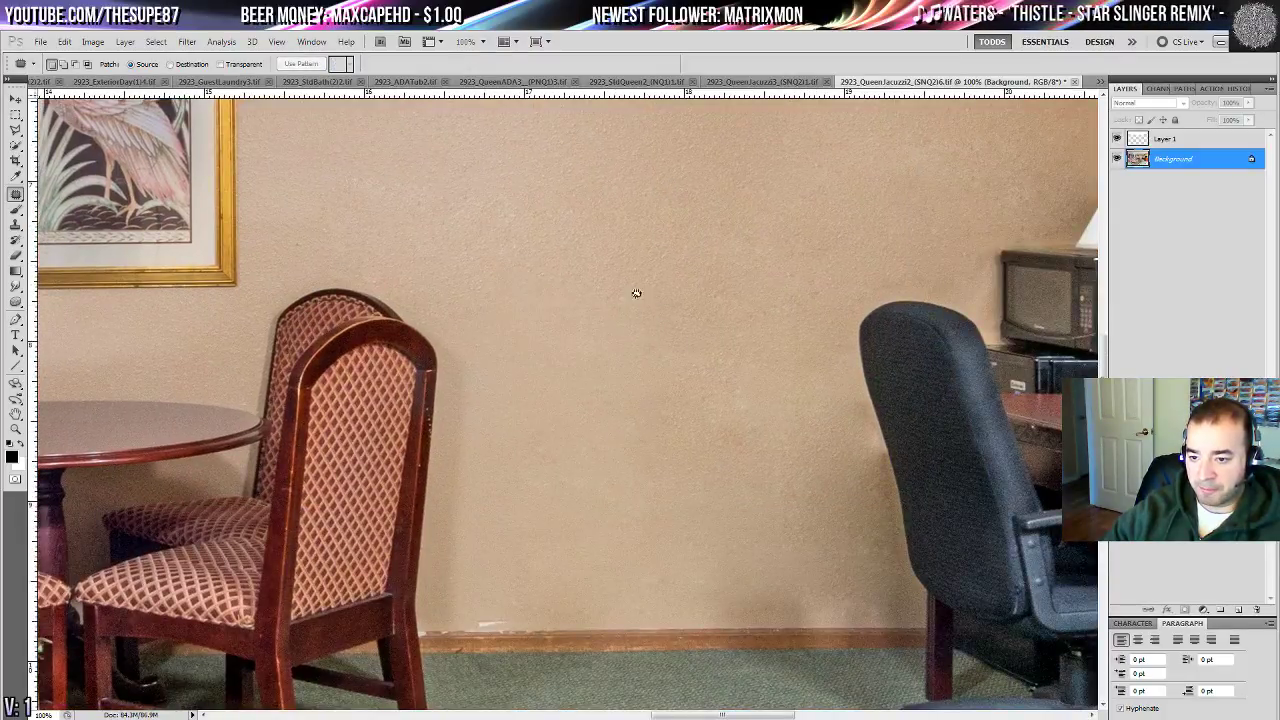
- Patch the leftover spots on the central wall and beside the office chair with clean wall texture
{"action": "mouse_move", "coordinate": [634, 289]}
{"action": "left_mouse_down"}
{"action": "mouse_move", "coordinate": [652, 340]}
{"action": "mouse_move", "coordinate": [557, 354]}
{"action": "left_mouse_up"}
{"action": "key", "text": "ctrl+d"}
{"action": "left_click_drag", "start_coordinate": [700, 499], "coordinate": [541, 362]}
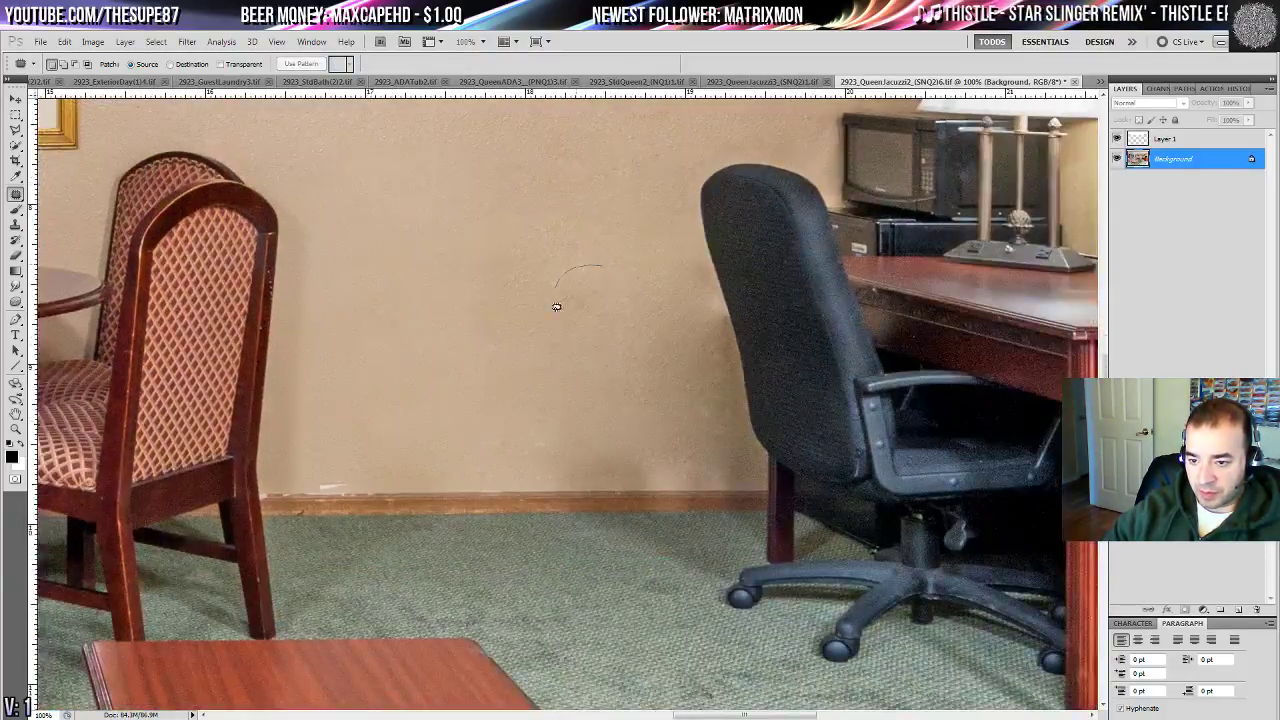
{"action": "left_click_drag", "start_coordinate": [556, 307], "coordinate": [604, 272]}
{"action": "left_click_drag", "start_coordinate": [622, 312], "coordinate": [640, 255]}
{"action": "key", "text": "ctrl+d"}
- Patch the dark stain above the baseboard, the wall over it, and the white scuff beside the dining chair
{"action": "mouse_move", "coordinate": [656, 450]}
{"action": "left_mouse_down"}
{"action": "mouse_move", "coordinate": [709, 424]}
{"action": "mouse_move", "coordinate": [586, 403]}
{"action": "mouse_move", "coordinate": [745, 460]}
{"action": "mouse_move", "coordinate": [686, 408]}
{"action": "left_mouse_up"}
{"action": "left_click_drag", "start_coordinate": [694, 468], "coordinate": [511, 468]}
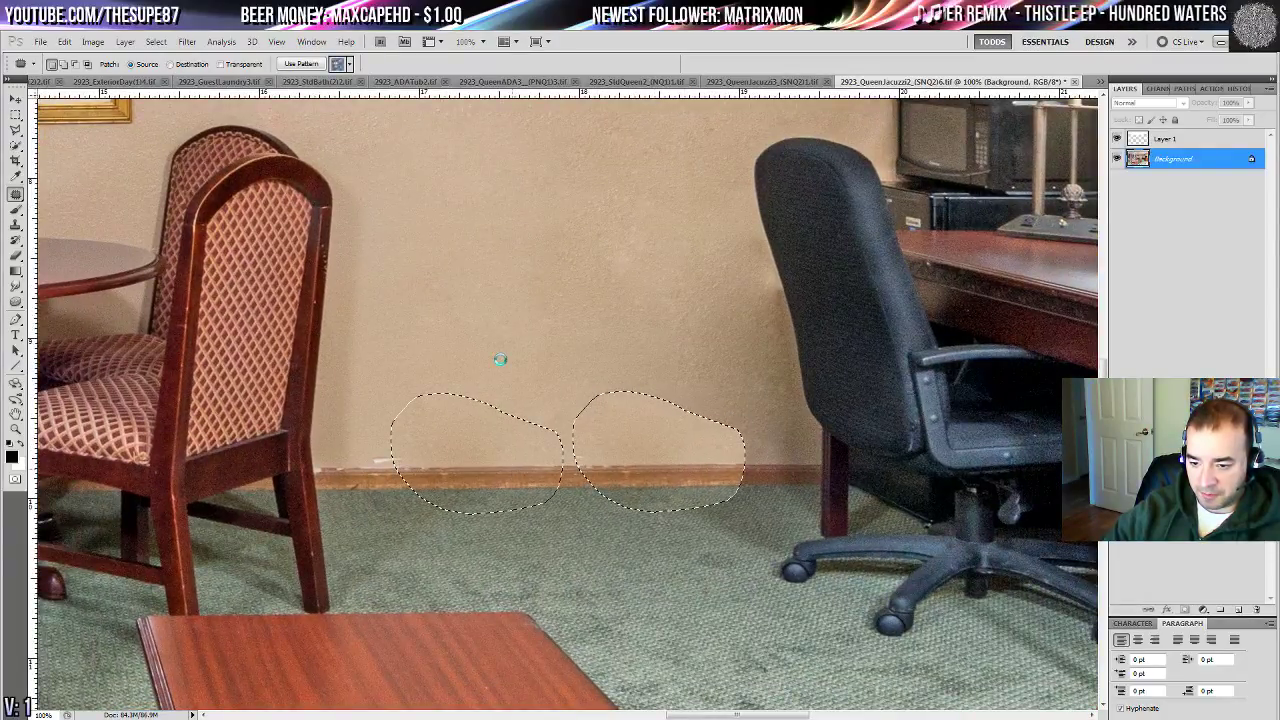
{"action": "key", "text": "ctrl+d"}
{"action": "mouse_move", "coordinate": [598, 390]}
{"action": "left_mouse_down"}
{"action": "mouse_move", "coordinate": [589, 437]}
{"action": "mouse_move", "coordinate": [604, 436]}
{"action": "left_mouse_up"}
{"action": "left_click_drag", "start_coordinate": [578, 426], "coordinate": [511, 386]}
{"action": "key", "text": "ctrl+d"}
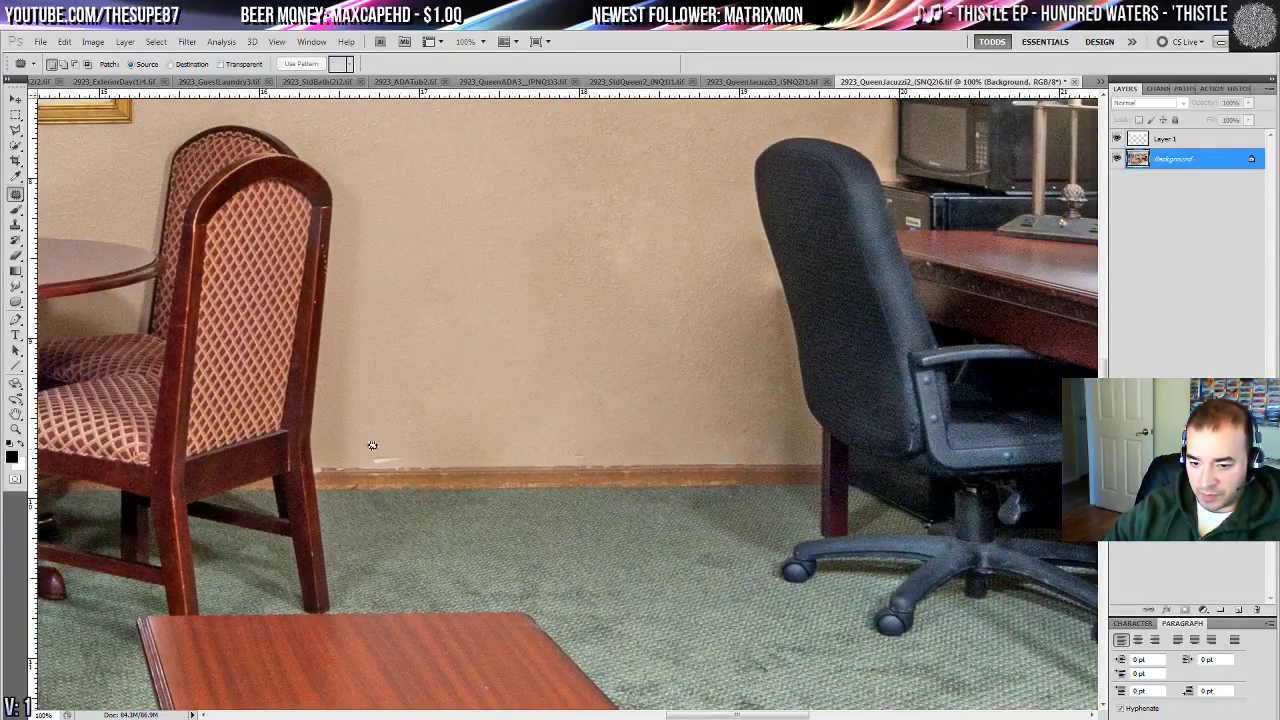
{"action": "mouse_move", "coordinate": [422, 459]}
{"action": "left_mouse_down"}
{"action": "mouse_move", "coordinate": [370, 452]}
{"action": "mouse_move", "coordinate": [409, 457]}
{"action": "left_mouse_up"}
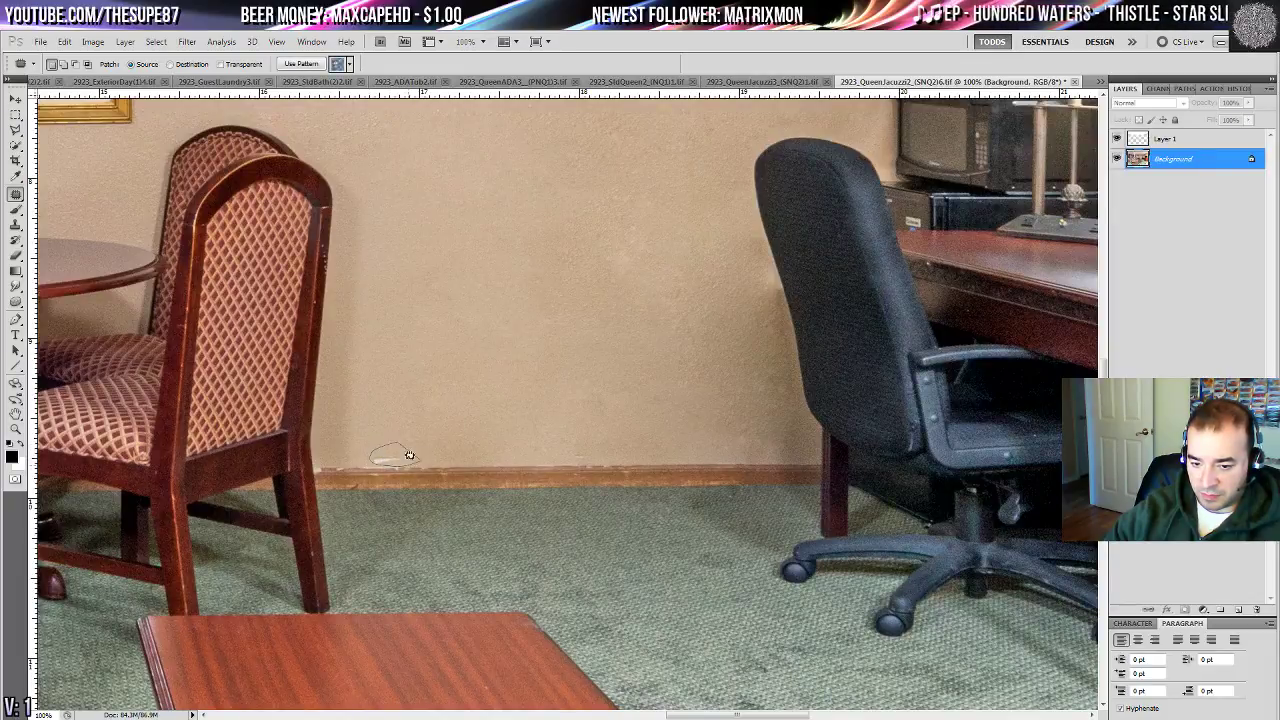
{"action": "key", "text": "ctrl+d"}
- Compare the retouched room with the original opened photo by switching between the history snapshot and the latest state
{"action": "left_click_drag", "start_coordinate": [529, 434], "coordinate": [609, 326]}
{"action": "left_click_drag", "start_coordinate": [523, 392], "coordinate": [793, 328]}
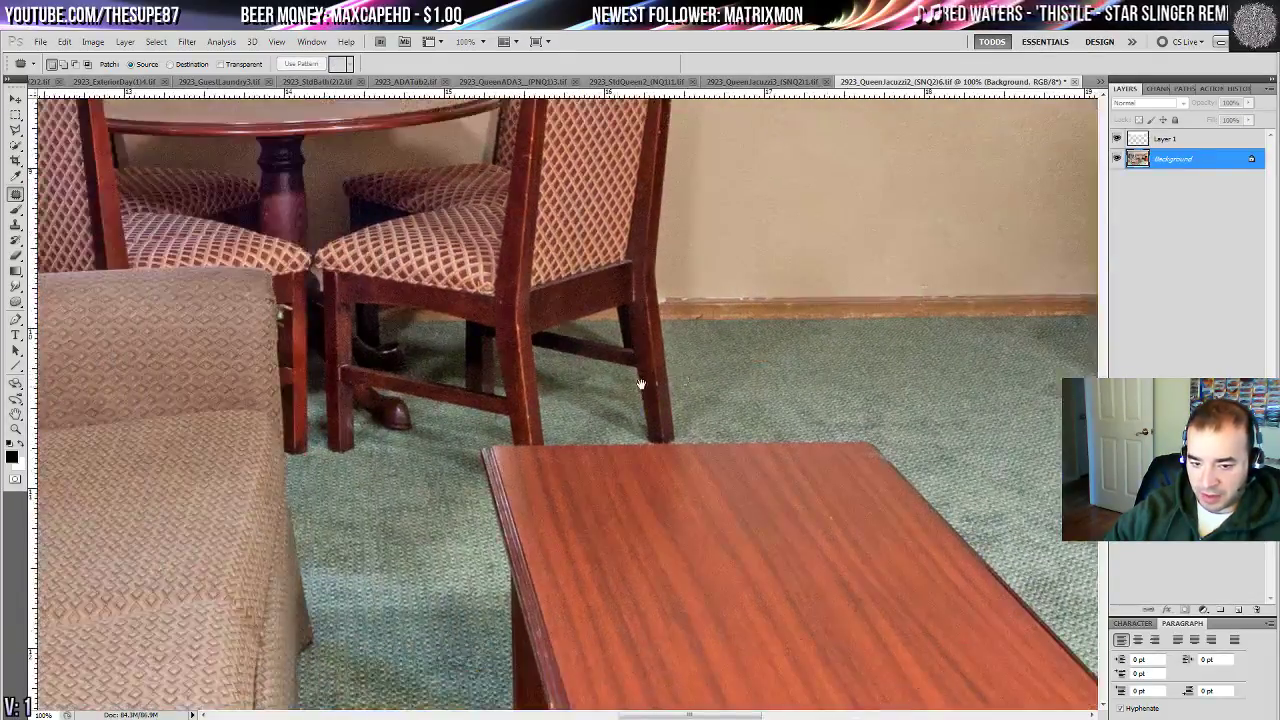
{"action": "left_click_drag", "start_coordinate": [623, 406], "coordinate": [783, 571]}
{"action": "key", "text": "ctrl+0"}
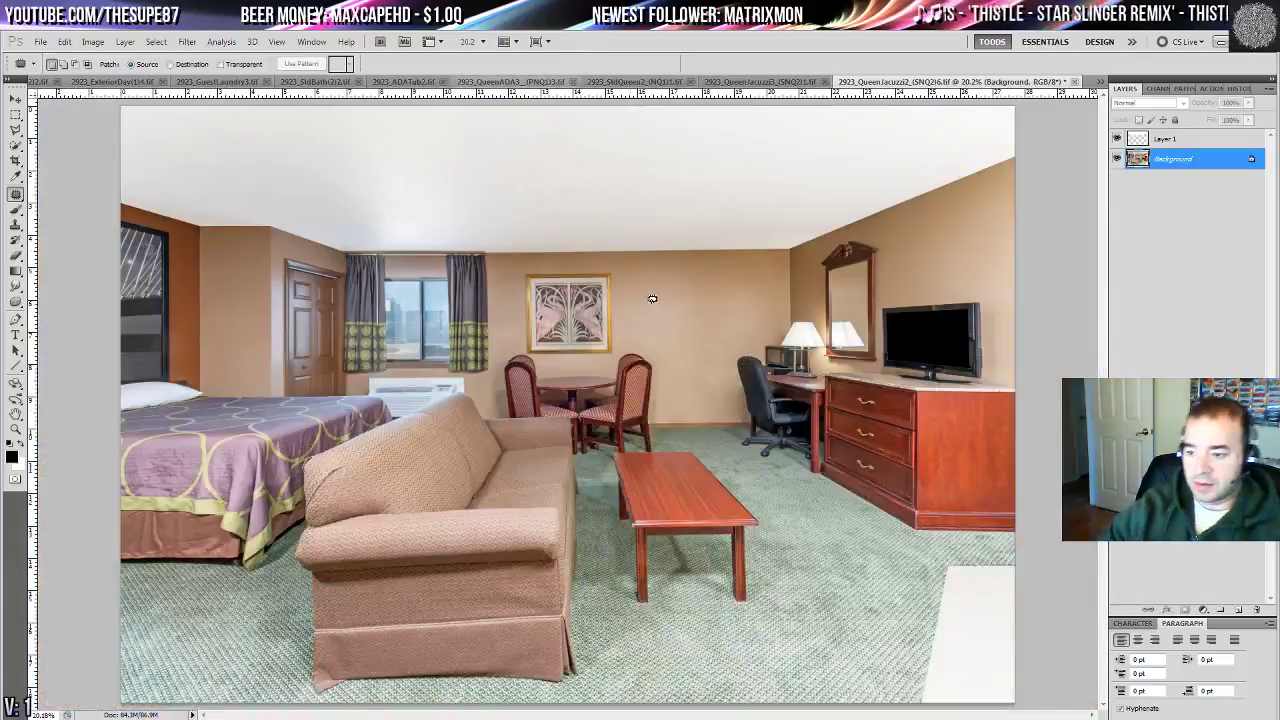
{"action": "left_click", "coordinate": [1240, 88]}
{"action": "left_click", "coordinate": [1218, 105]}
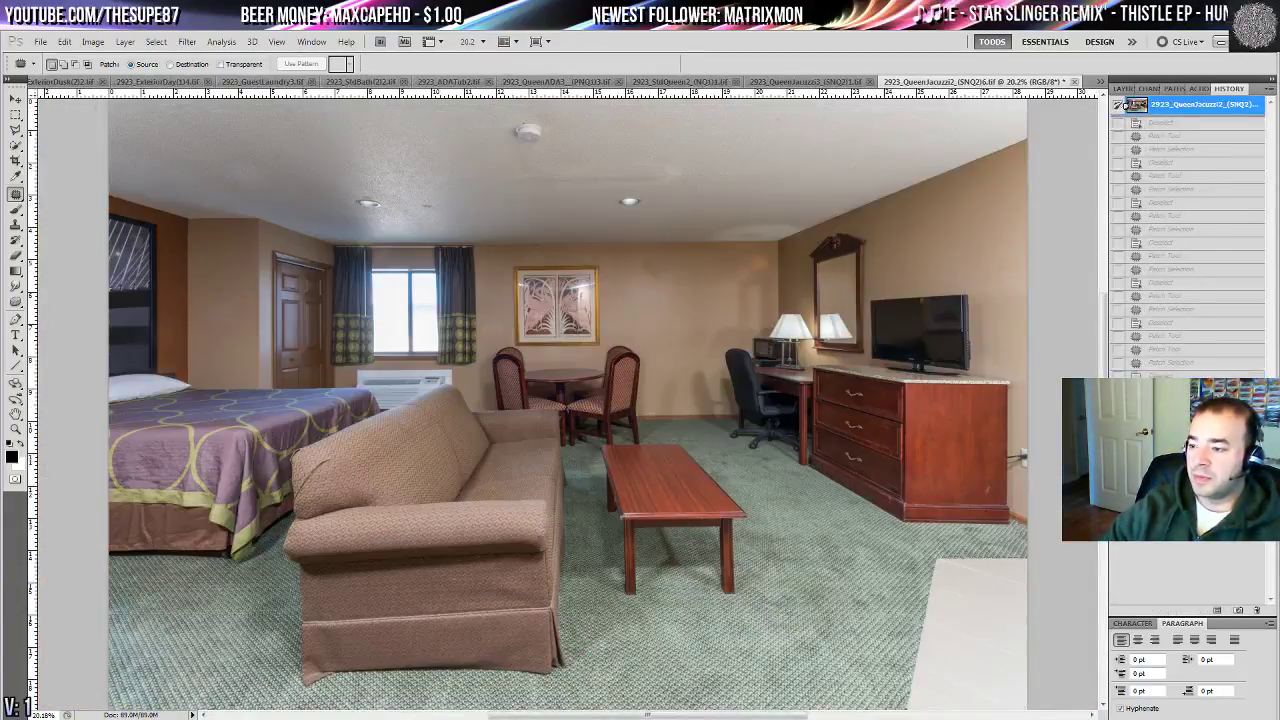
{"action": "left_click", "coordinate": [1127, 375]}
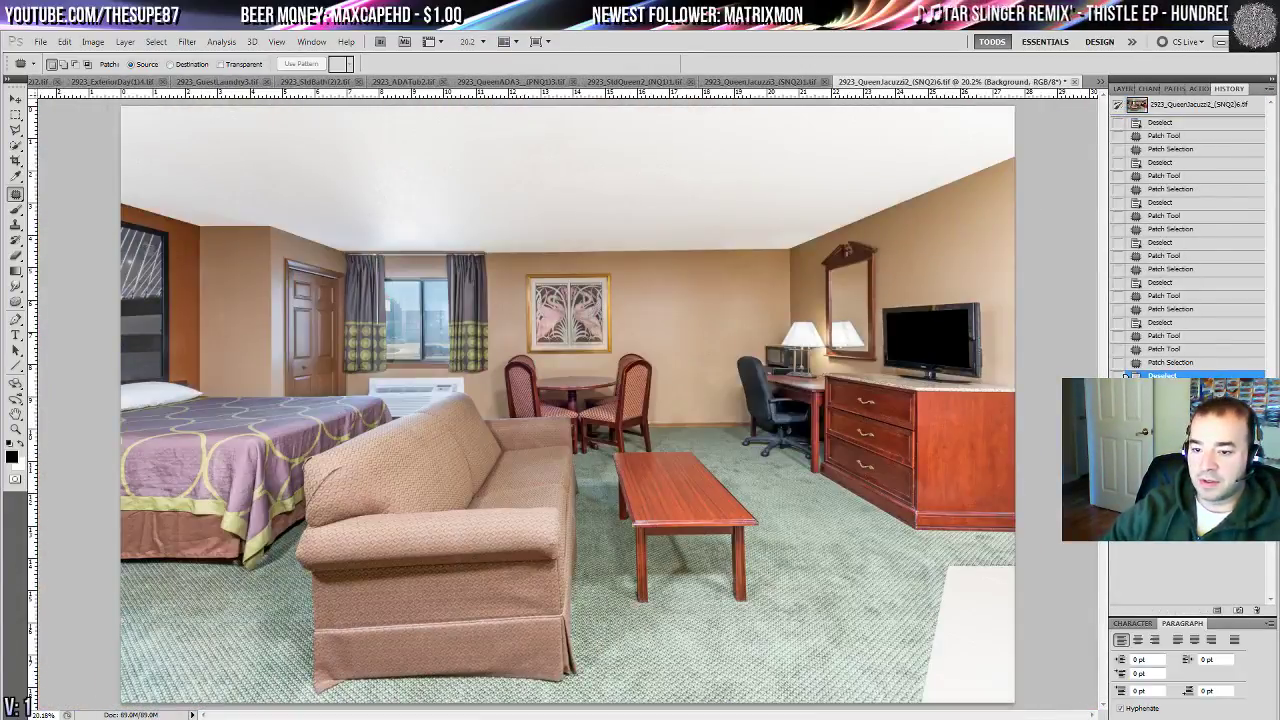
{"action": "left_click", "coordinate": [1181, 107]}
{"action": "left_click", "coordinate": [1127, 375]}
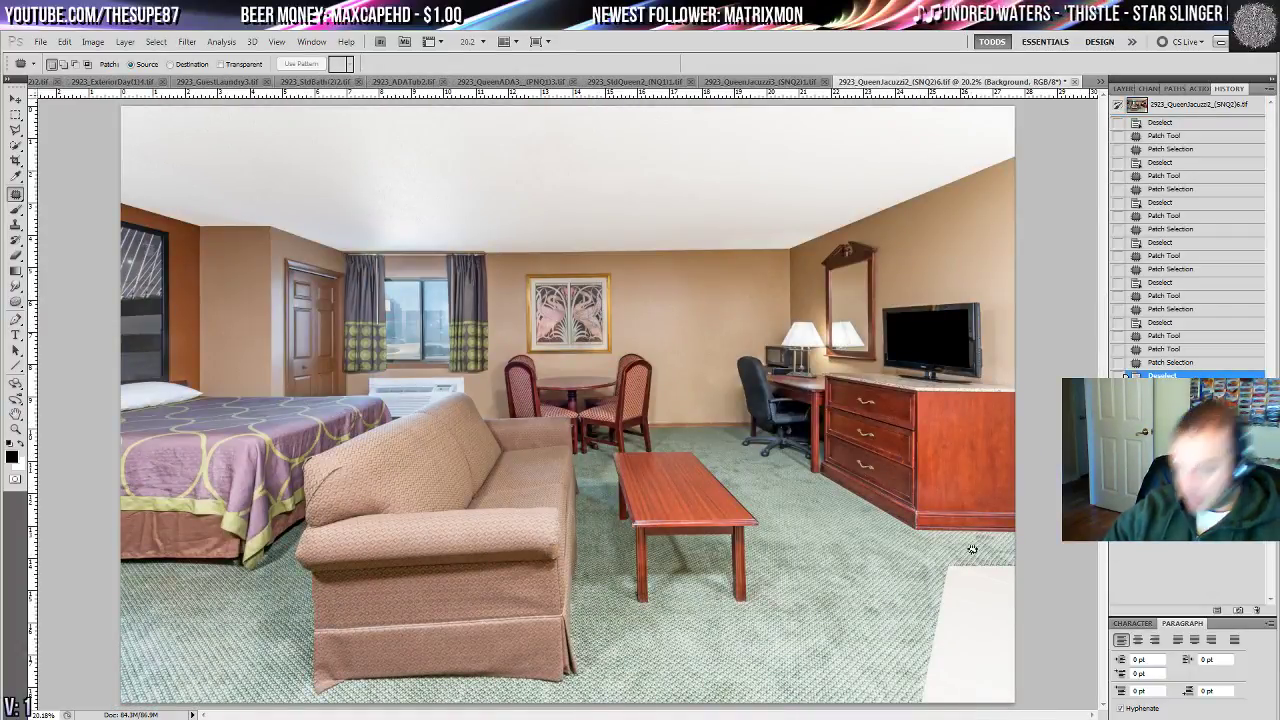
- Switch to the Burn Tool with its range set to Highlights for the overexposed white floor beside the dresser
{"action": "left_click", "coordinate": [16, 431]}
{"action": "left_click", "coordinate": [990, 652]}
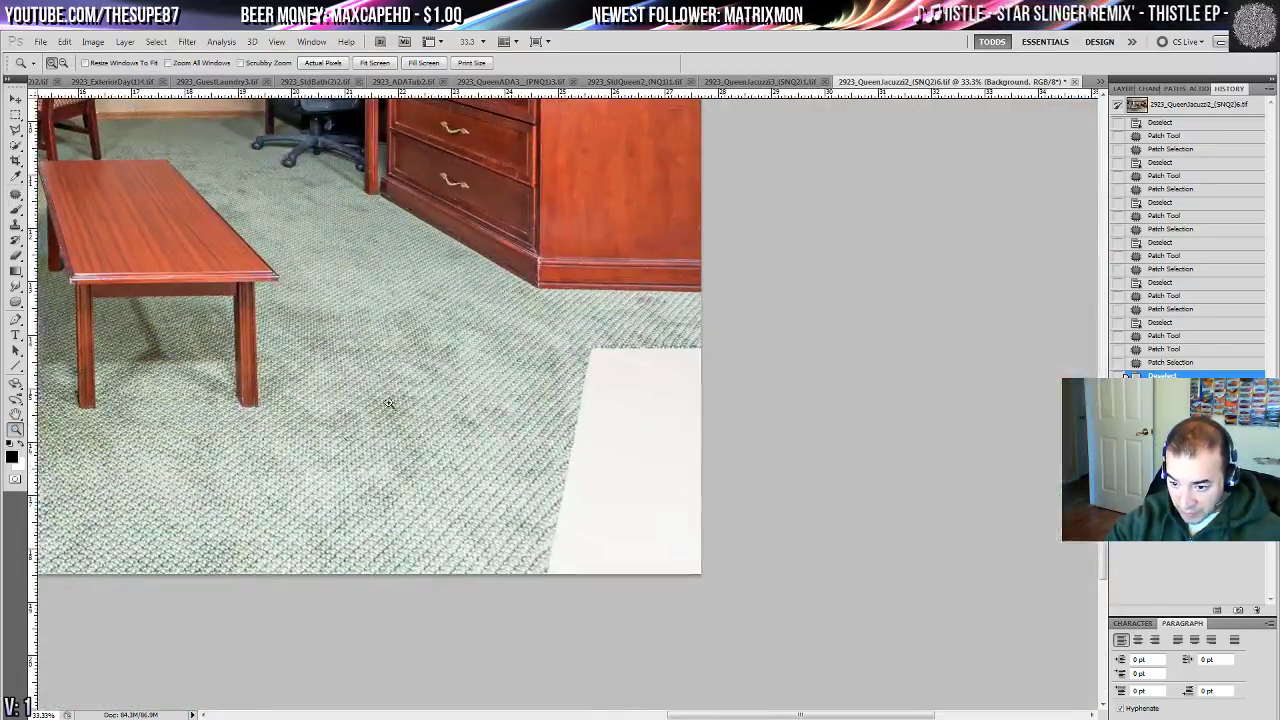
{"action": "left_click", "coordinate": [15, 286]}
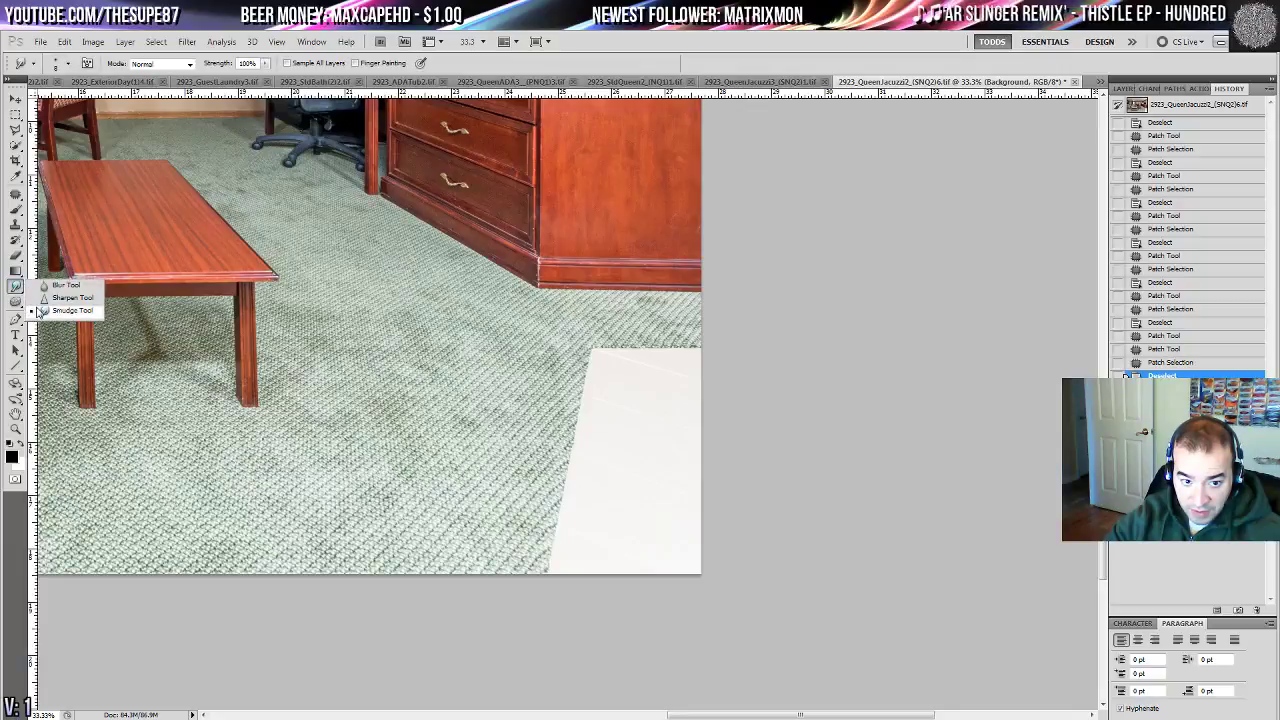
{"action": "left_click", "coordinate": [15, 301]}
{"action": "left_click", "coordinate": [42, 314]}
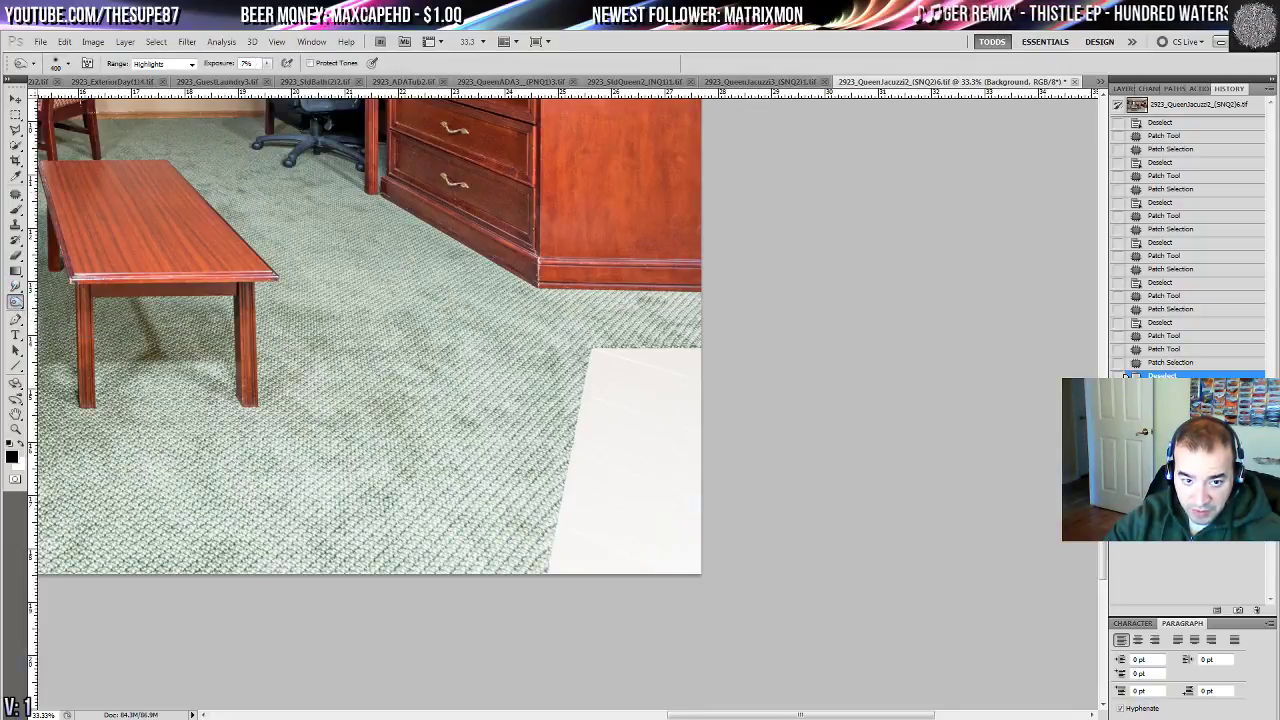
{"action": "left_click", "coordinate": [165, 65]}
{"action": "key", "text": "Return"}
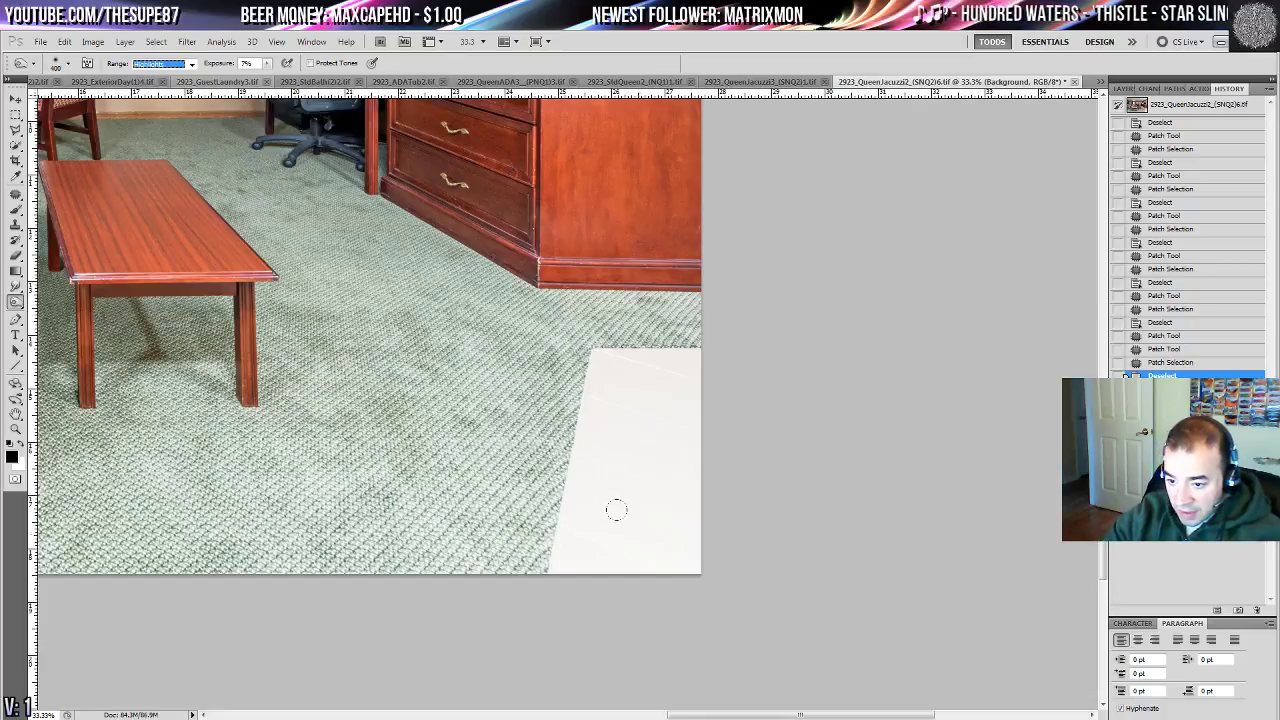
- Try darkening the white floor corner and the carpet along the photo's front edge with repeated highlight burn strokes
{"action": "mouse_move", "coordinate": [616, 511]}
{"action": "left_mouse_down"}
{"action": "mouse_move", "coordinate": [597, 490]}
{"action": "mouse_move", "coordinate": [561, 521]}
{"action": "left_mouse_up"}
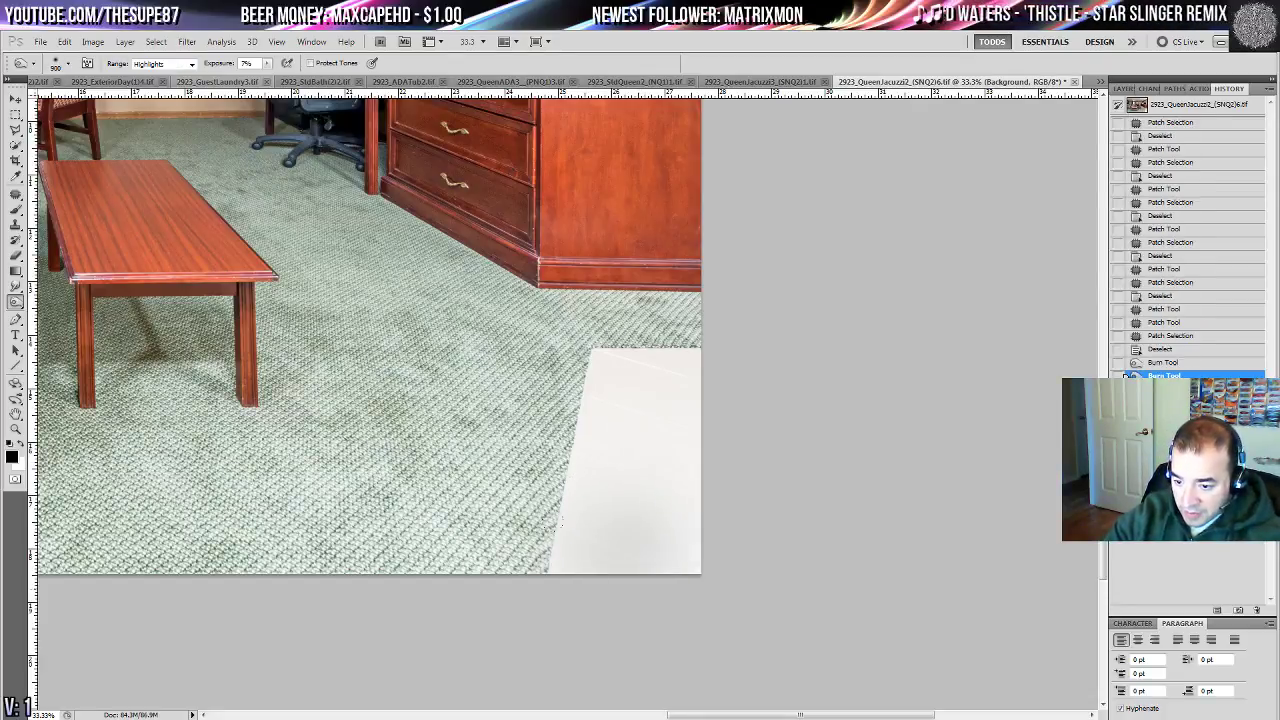
{"action": "mouse_move", "coordinate": [682, 500]}
{"action": "left_mouse_down"}
{"action": "mouse_move", "coordinate": [634, 383]}
{"action": "mouse_move", "coordinate": [680, 400]}
{"action": "left_mouse_up"}
{"action": "left_click", "coordinate": [714, 452]}
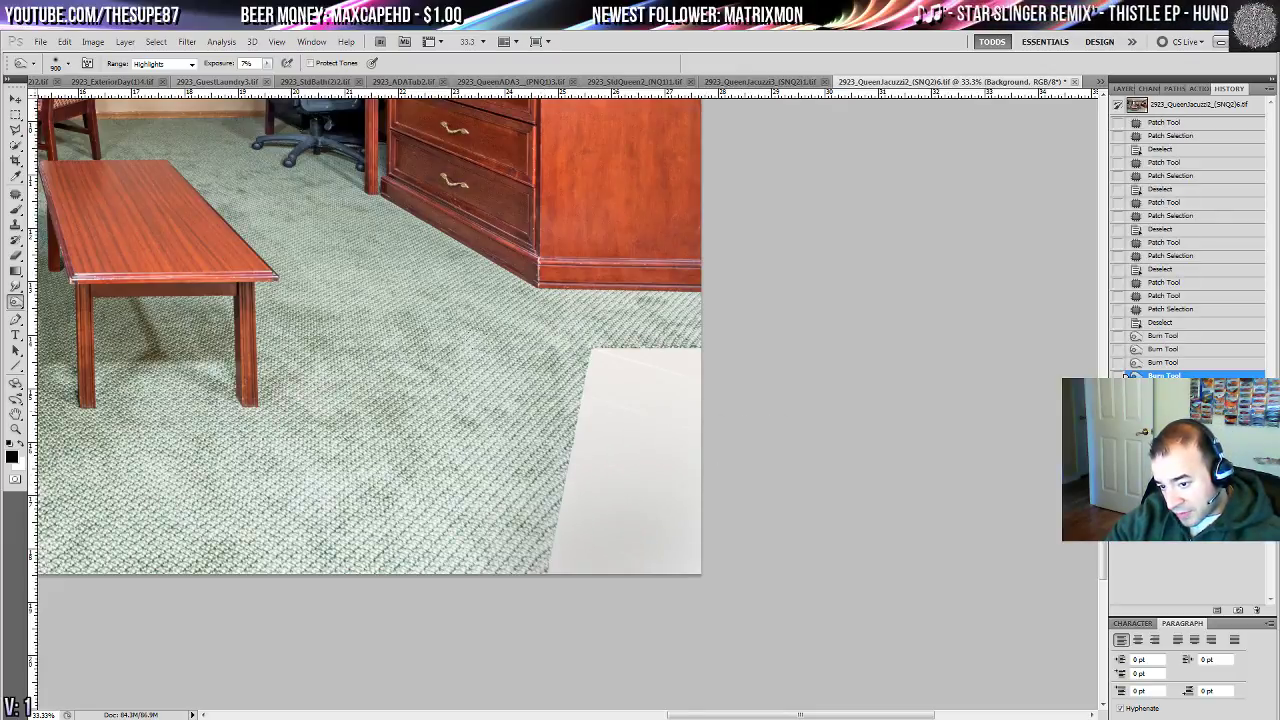
{"action": "left_click", "coordinate": [660, 470]}
{"action": "left_click", "coordinate": [672, 525]}
{"action": "left_click_drag", "start_coordinate": [752, 619], "coordinate": [943, 585]}
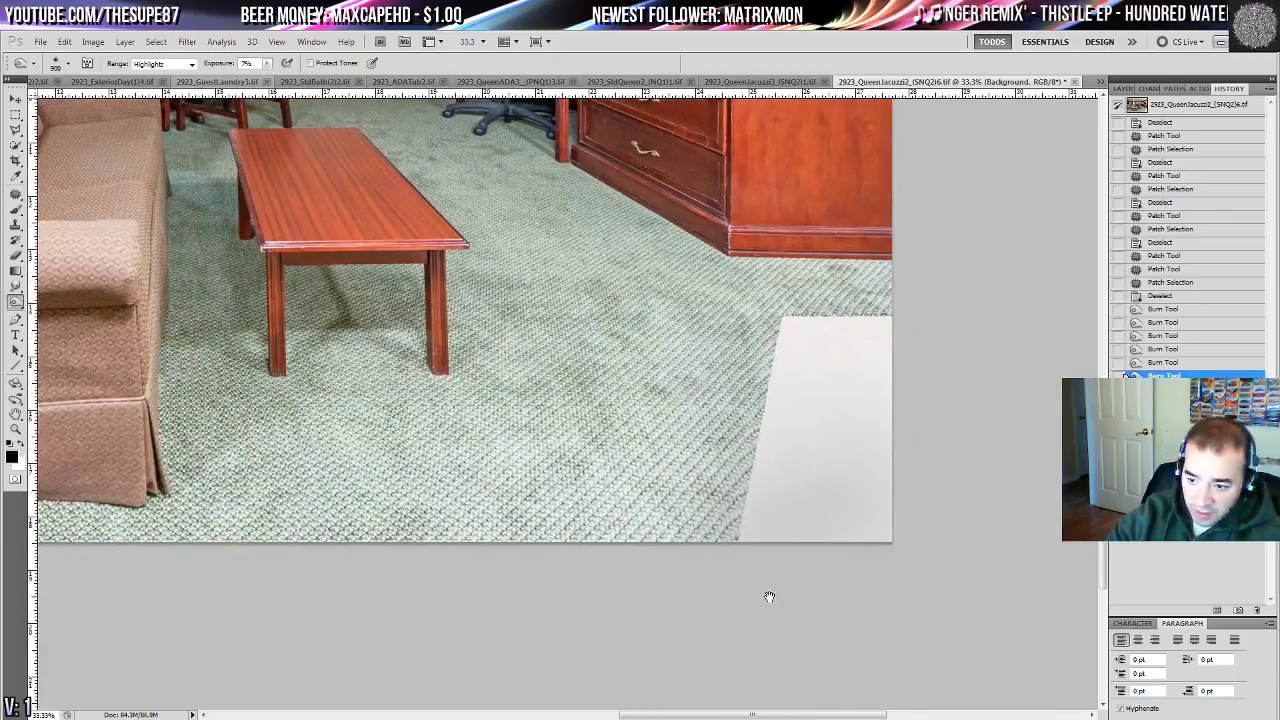
{"action": "left_click", "coordinate": [590, 537]}
{"action": "left_click_drag", "start_coordinate": [280, 546], "coordinate": [548, 515]}
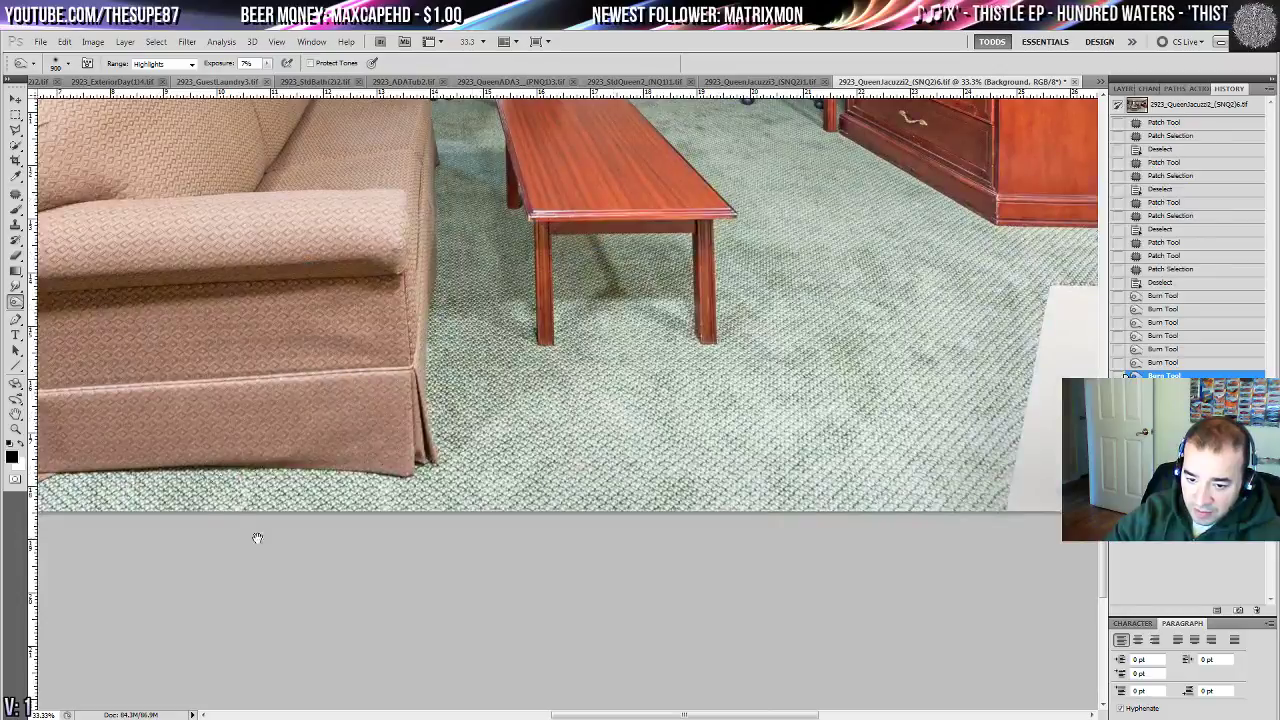
{"action": "left_click_drag", "start_coordinate": [257, 538], "coordinate": [677, 518]}
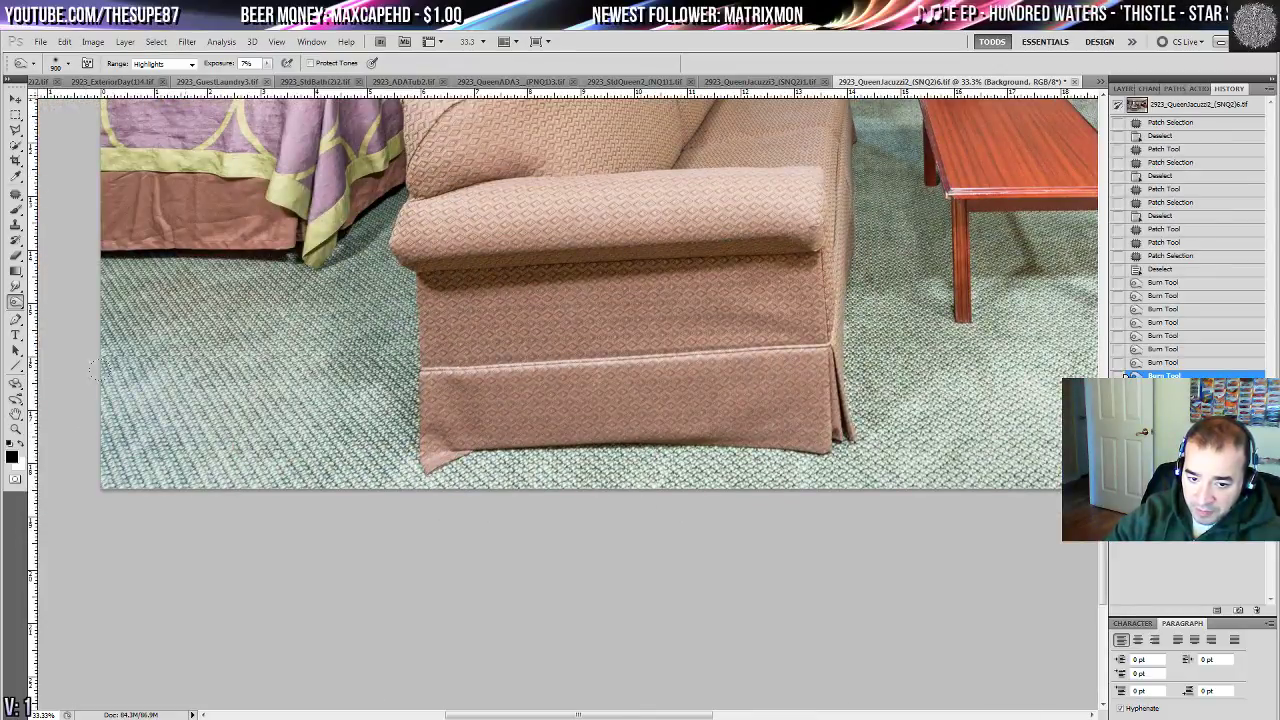
{"action": "key", "text": "ctrl+0"}
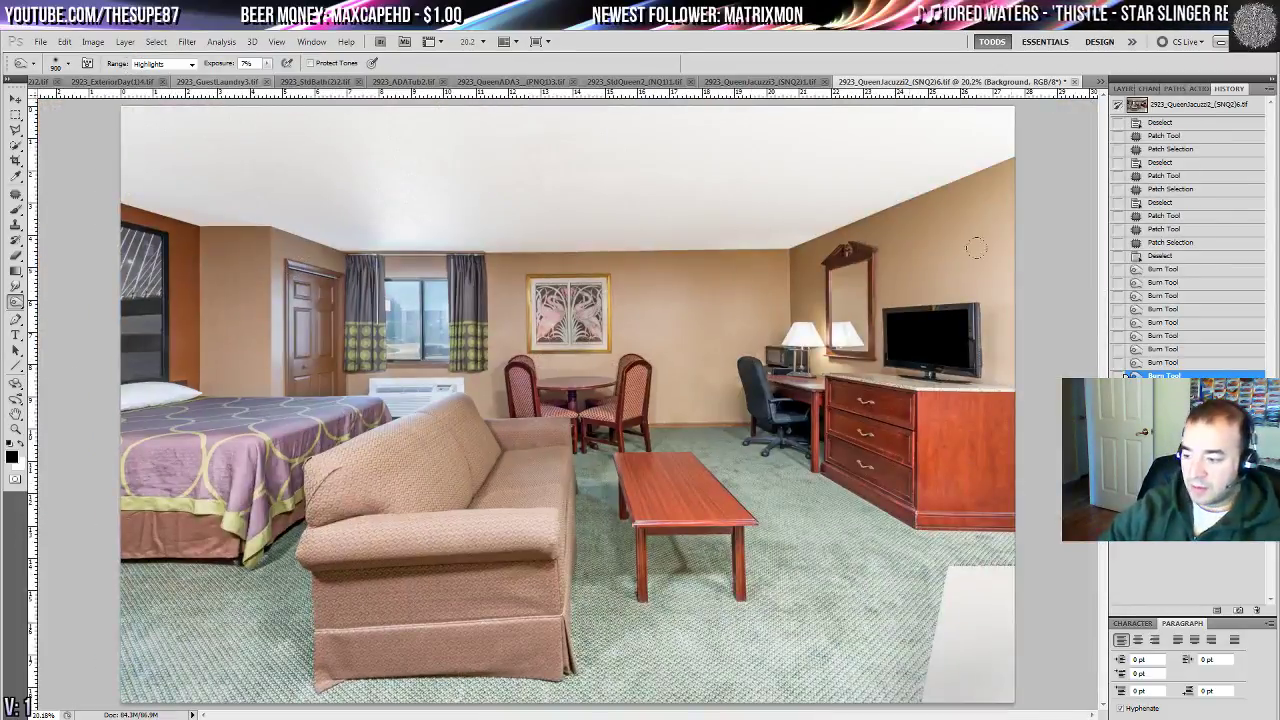
- Compare the photo with and without the burn strokes, and revert to the history state before them
{"action": "left_click", "coordinate": [1172, 256]}
{"action": "left_click", "coordinate": [1128, 375]}
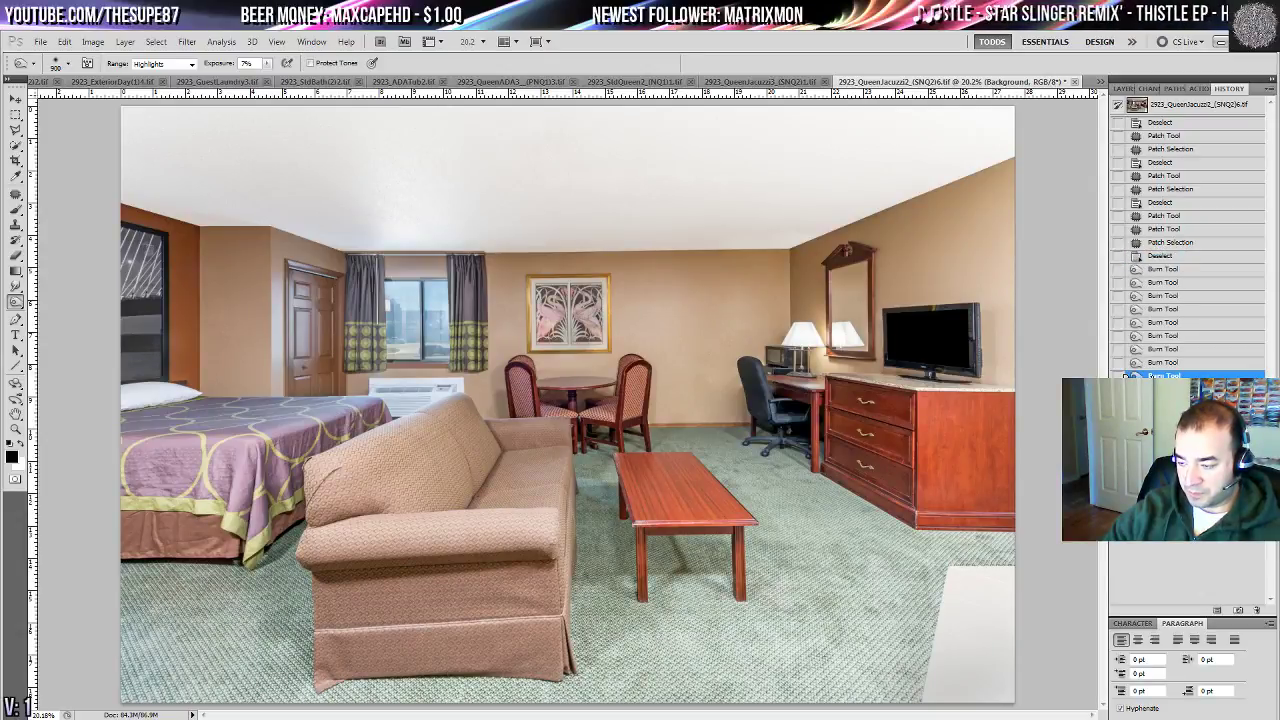
{"action": "left_click", "coordinate": [1162, 256]}
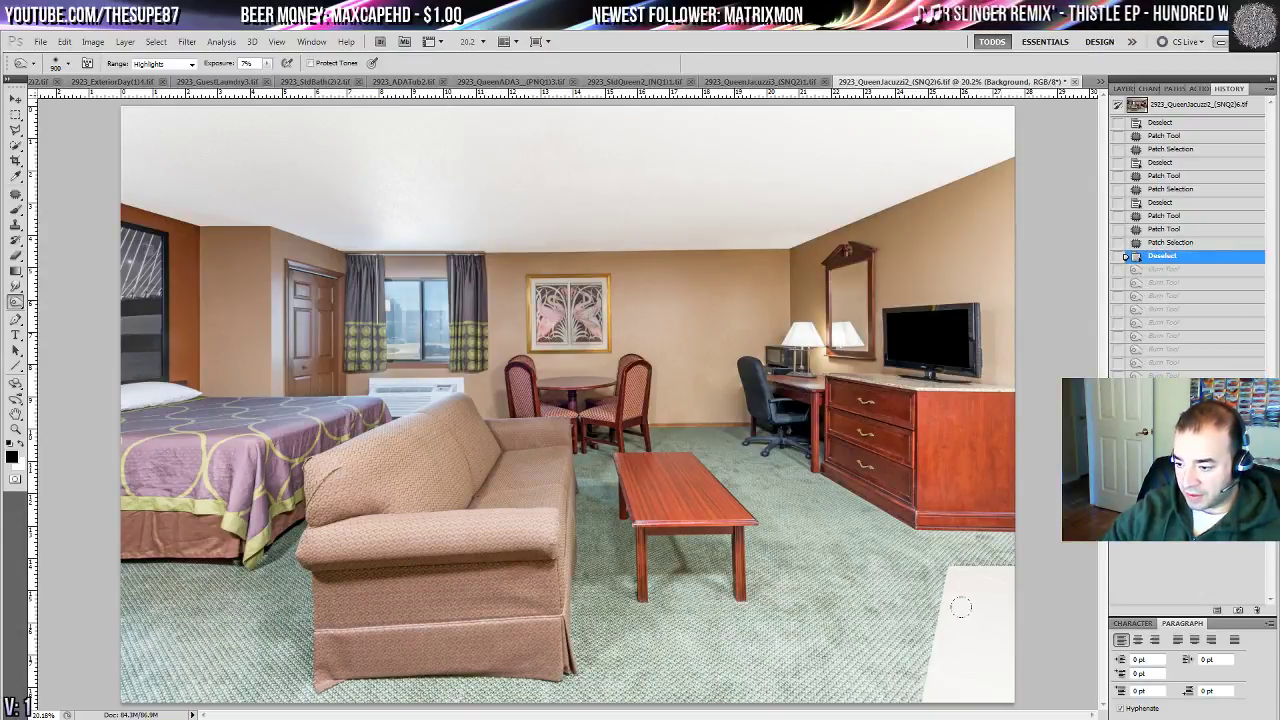
- Burn the highlights of the white floor corner and foreground carpet again with a few light strokes
{"action": "mouse_move", "coordinate": [973, 657]}
{"action": "left_mouse_down"}
{"action": "mouse_move", "coordinate": [902, 662]}
{"action": "mouse_move", "coordinate": [957, 627]}
{"action": "left_mouse_up"}
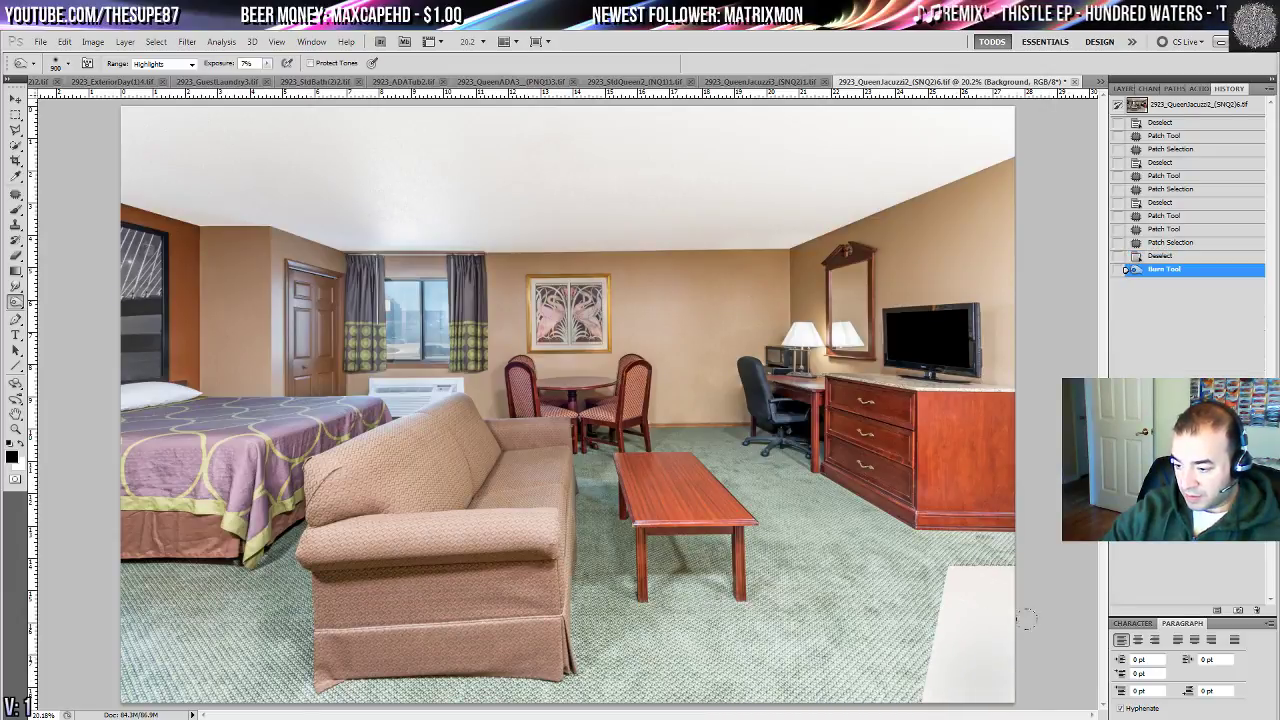
{"action": "left_click_drag", "start_coordinate": [980, 578], "coordinate": [812, 665]}
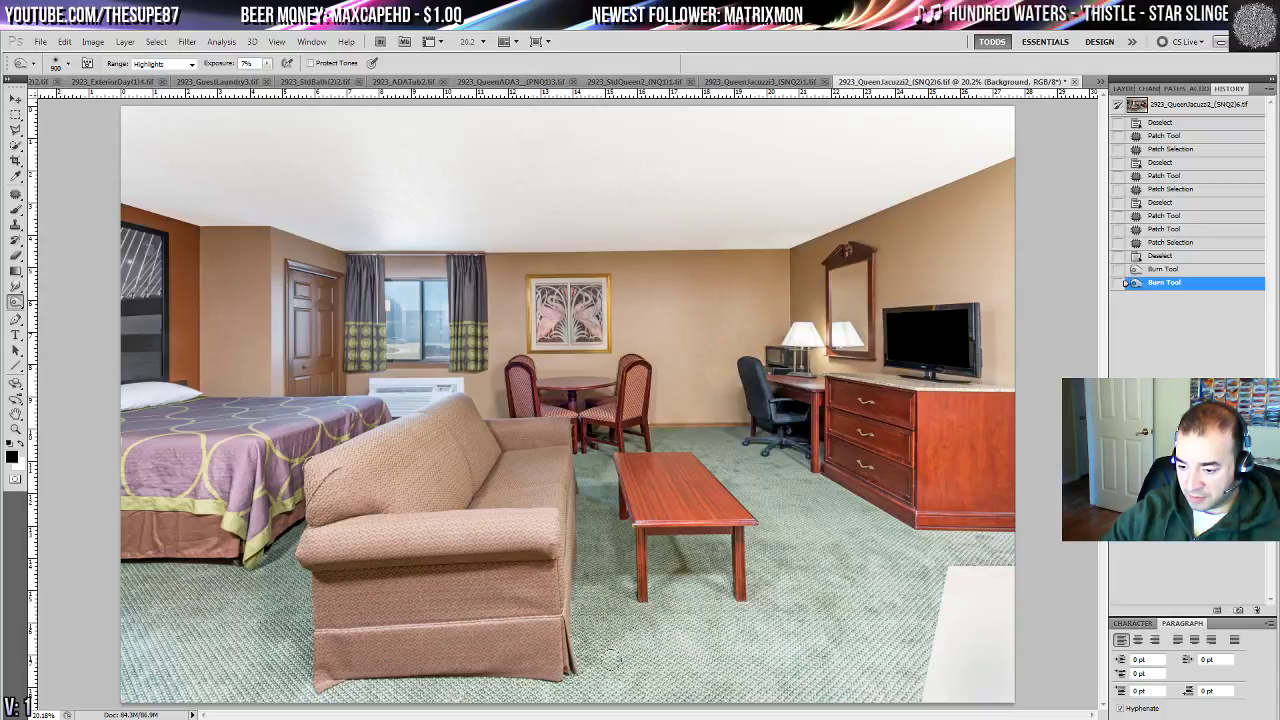
{"action": "mouse_move", "coordinate": [47, 645]}
{"action": "left_mouse_down"}
{"action": "mouse_move", "coordinate": [130, 690]}
{"action": "mouse_move", "coordinate": [150, 648]}
{"action": "left_mouse_up"}
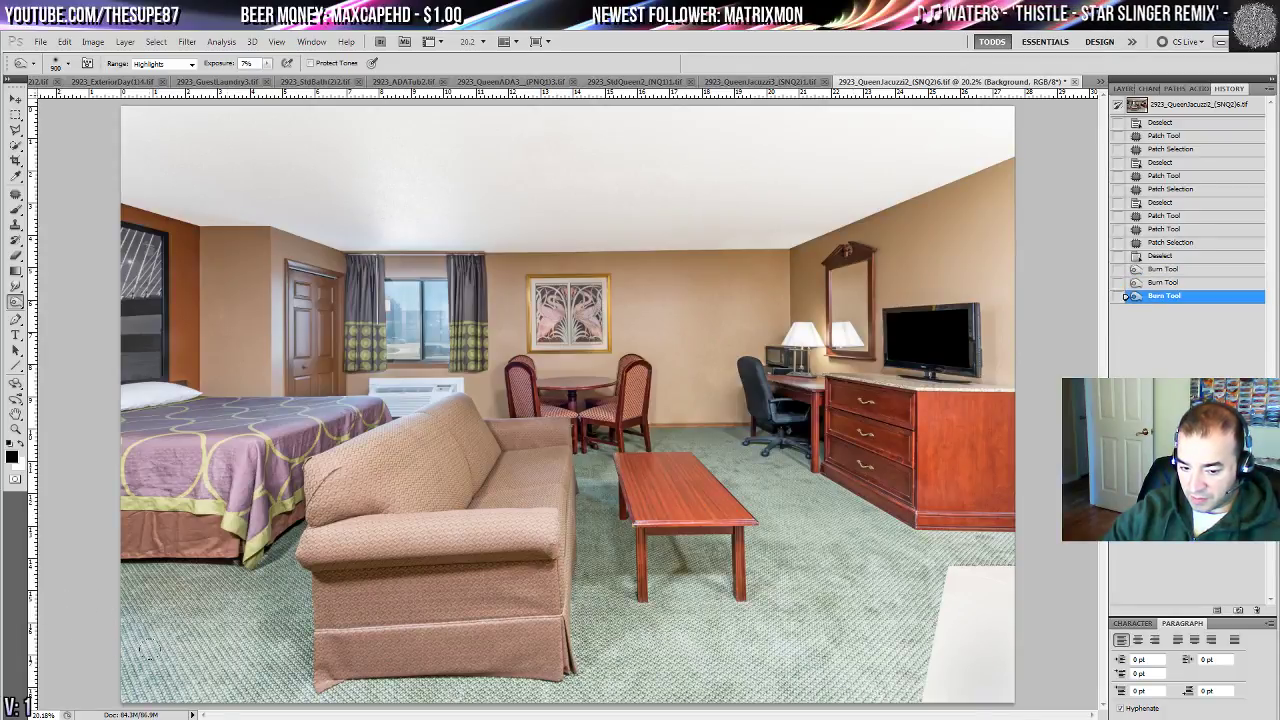
{"action": "mouse_move", "coordinate": [956, 585]}
{"action": "left_mouse_down"}
{"action": "mouse_move", "coordinate": [995, 570]}
{"action": "mouse_move", "coordinate": [985, 535]}
{"action": "left_mouse_up"}
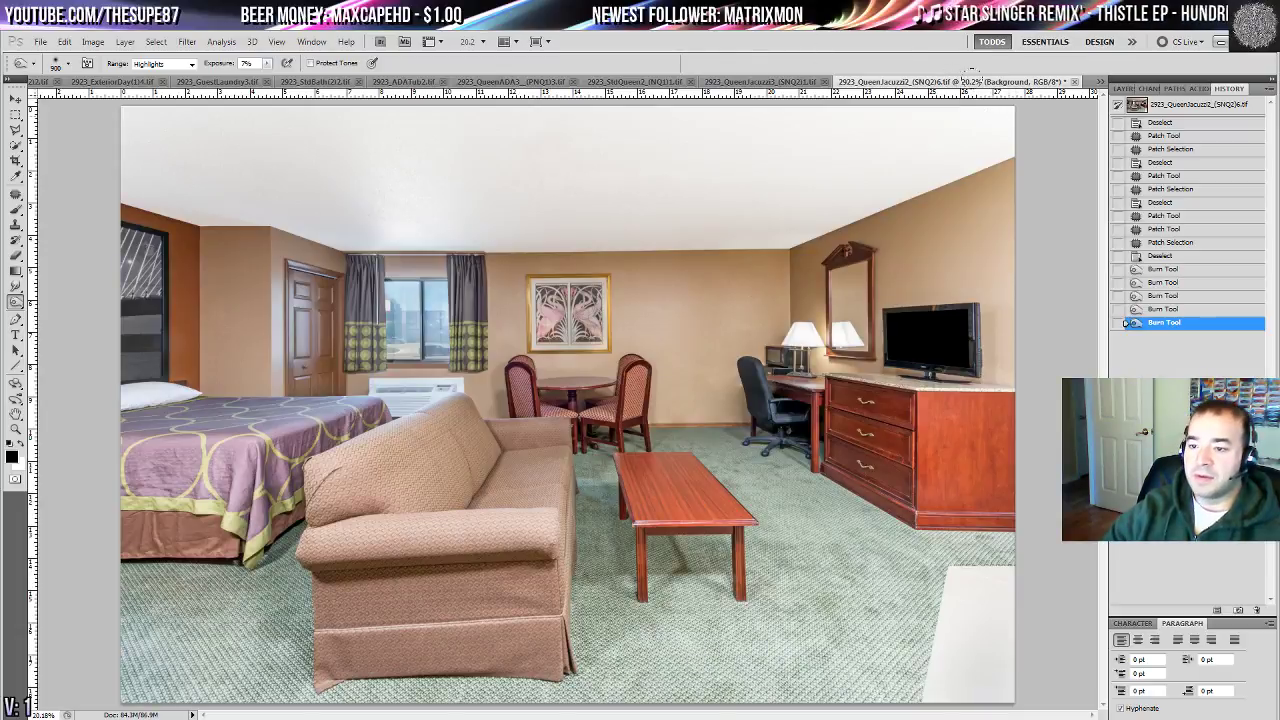
{"action": "left_click", "coordinate": [1269, 89]}
{"action": "left_click", "coordinate": [1127, 90]}
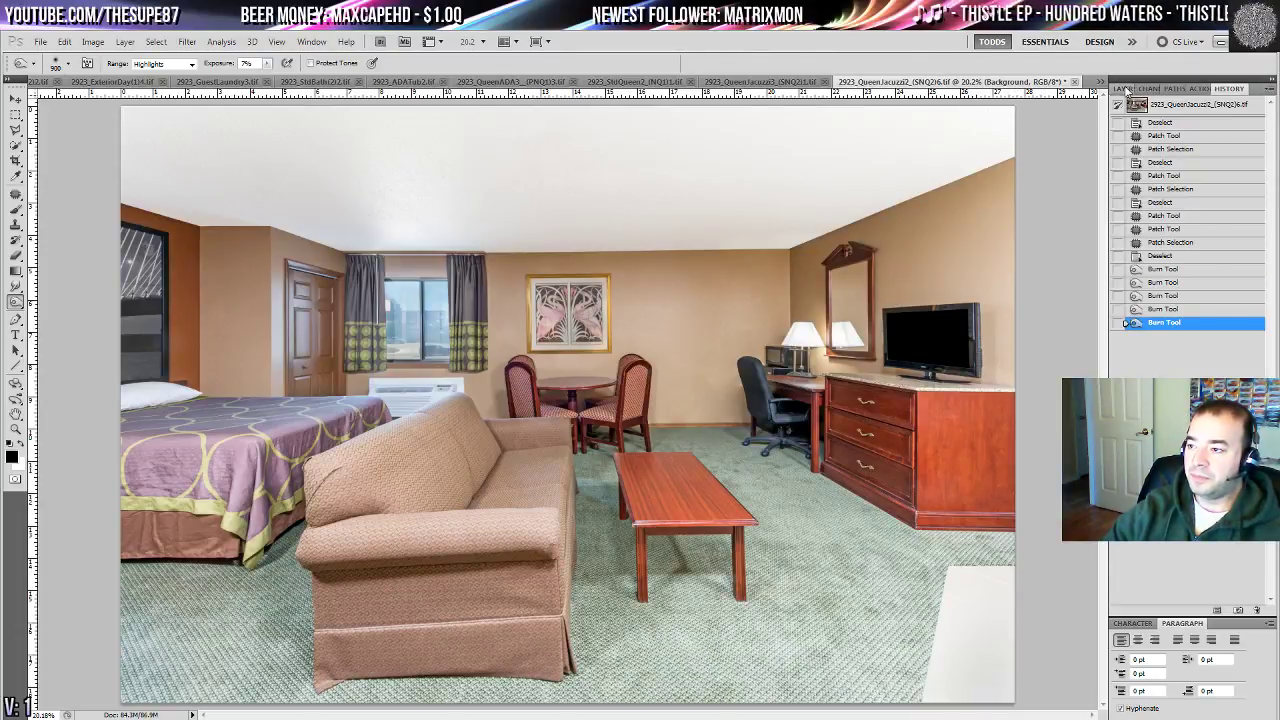
- Flatten the jacuzzi suite photo to a single background layer and close it, saving the changes
{"action": "left_click", "coordinate": [1127, 90]}
{"action": "left_click", "coordinate": [1270, 91]}
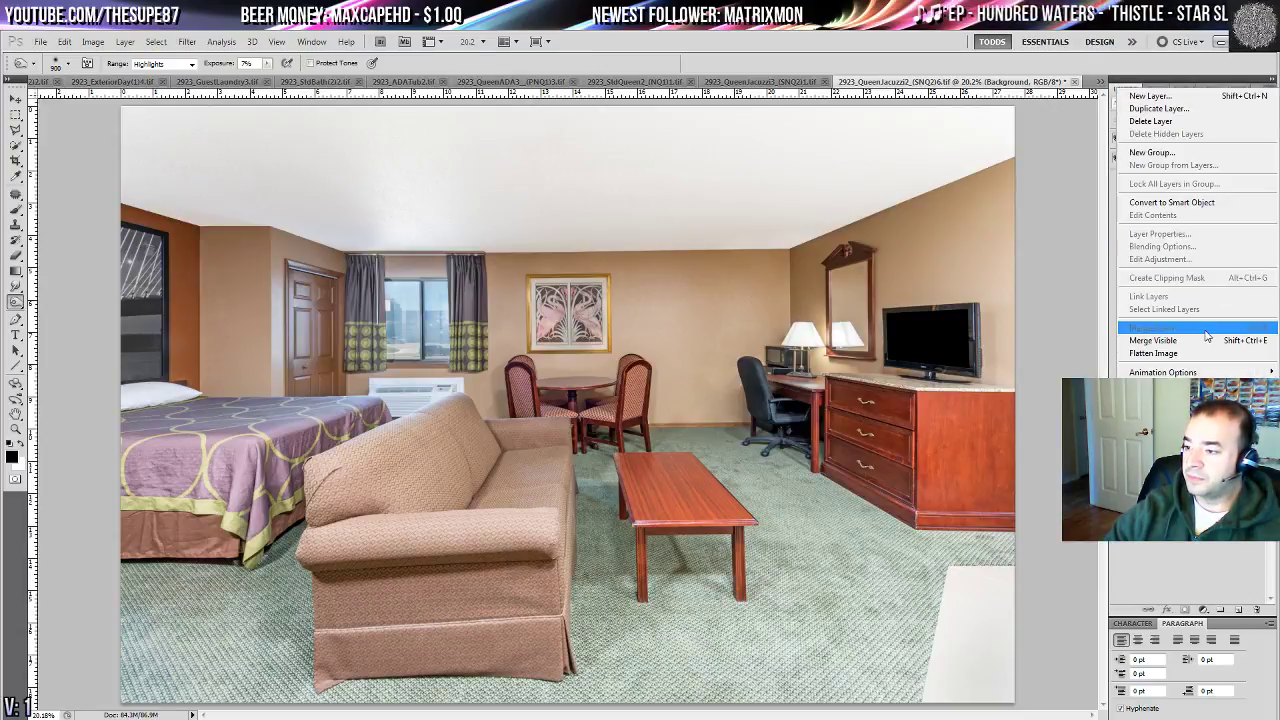
{"action": "left_click", "coordinate": [1190, 350]}
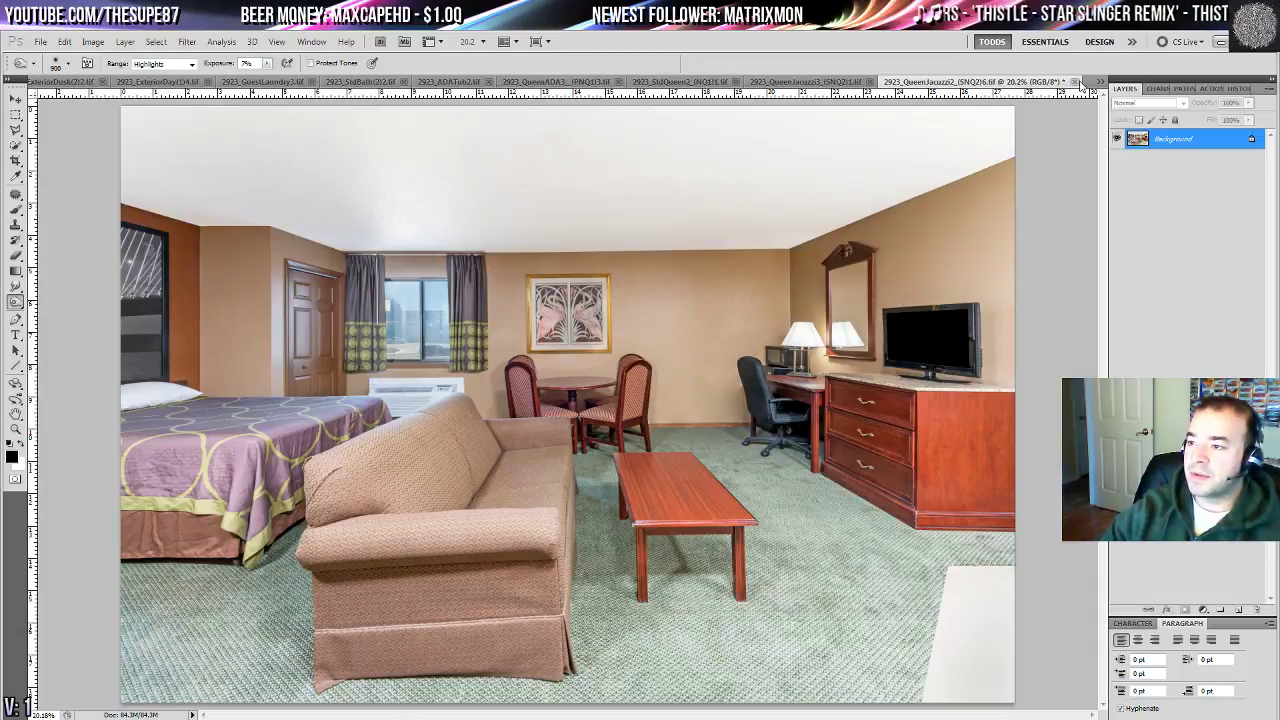
{"action": "left_click", "coordinate": [1073, 82]}
{"action": "left_click", "coordinate": [589, 301]}
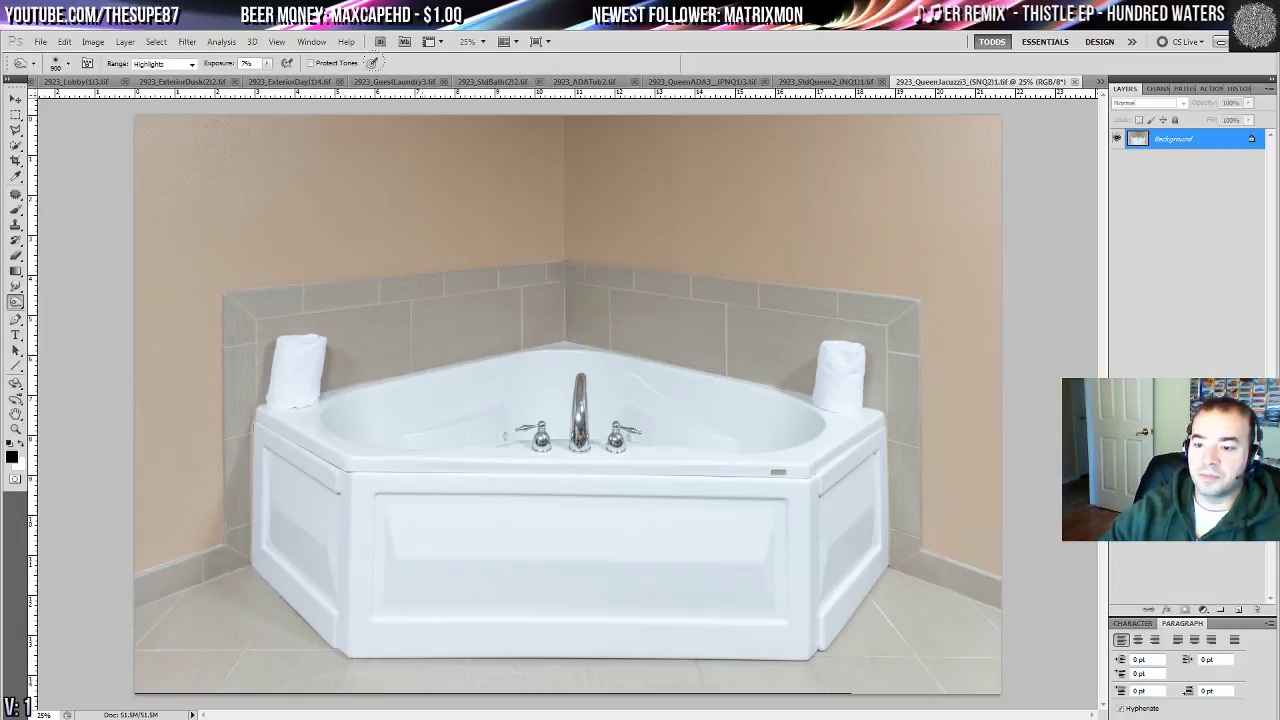
- Look through the open bathroom, laundry and exterior photos and bring up the lobby photo 2923_Lobby(1)3.tif
{"action": "left_click", "coordinate": [808, 82]}
{"action": "left_click", "coordinate": [727, 84]}
{"action": "left_click", "coordinate": [505, 82]}
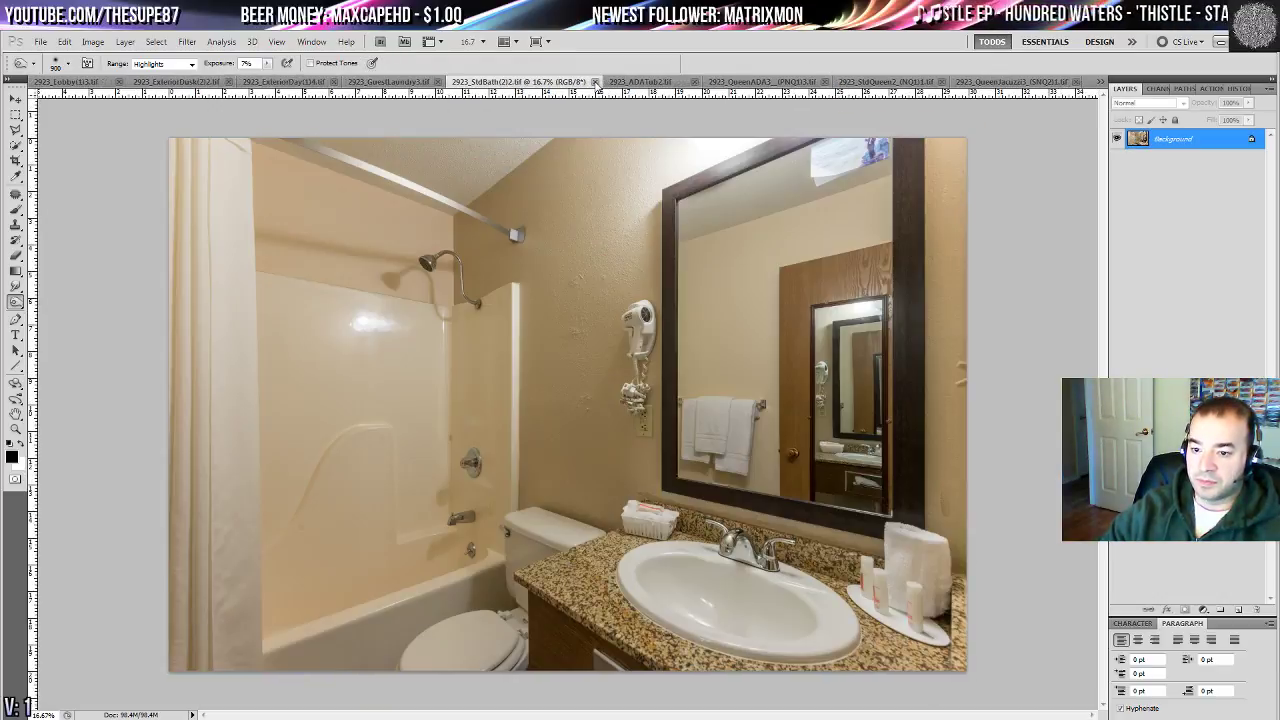
{"action": "left_click", "coordinate": [395, 84]}
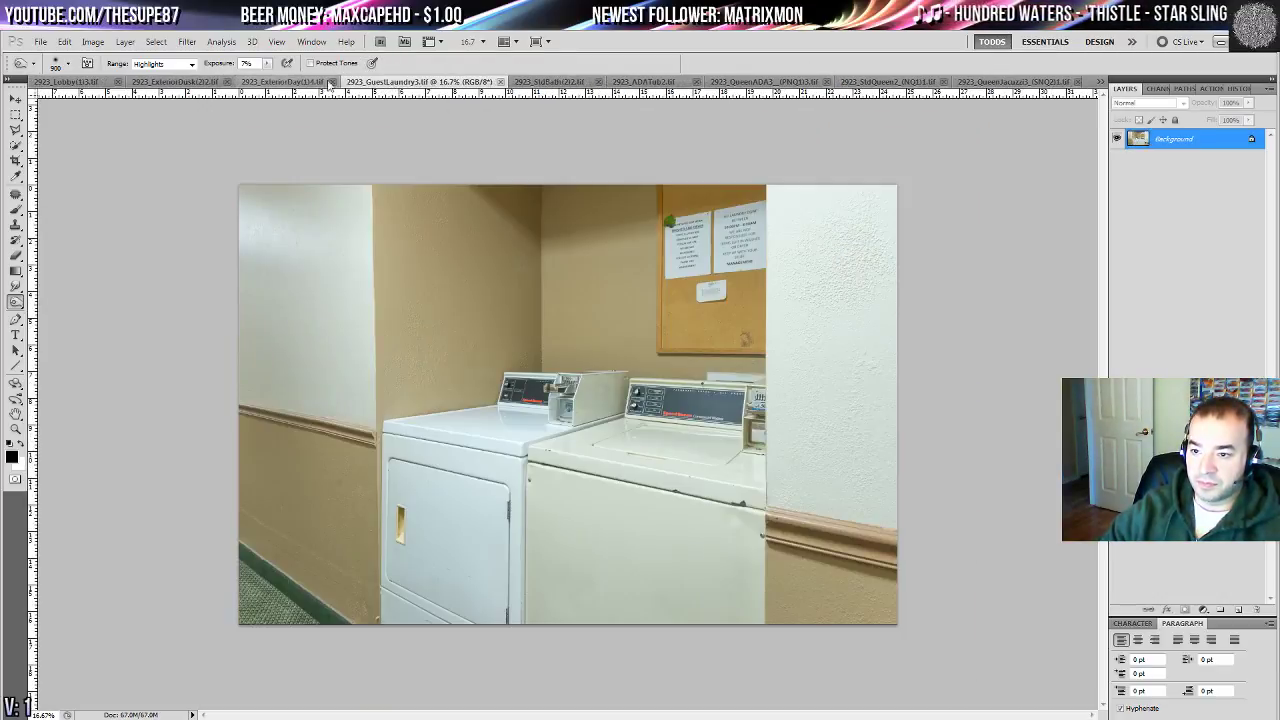
{"action": "left_click", "coordinate": [261, 82]}
{"action": "left_click", "coordinate": [186, 82]}
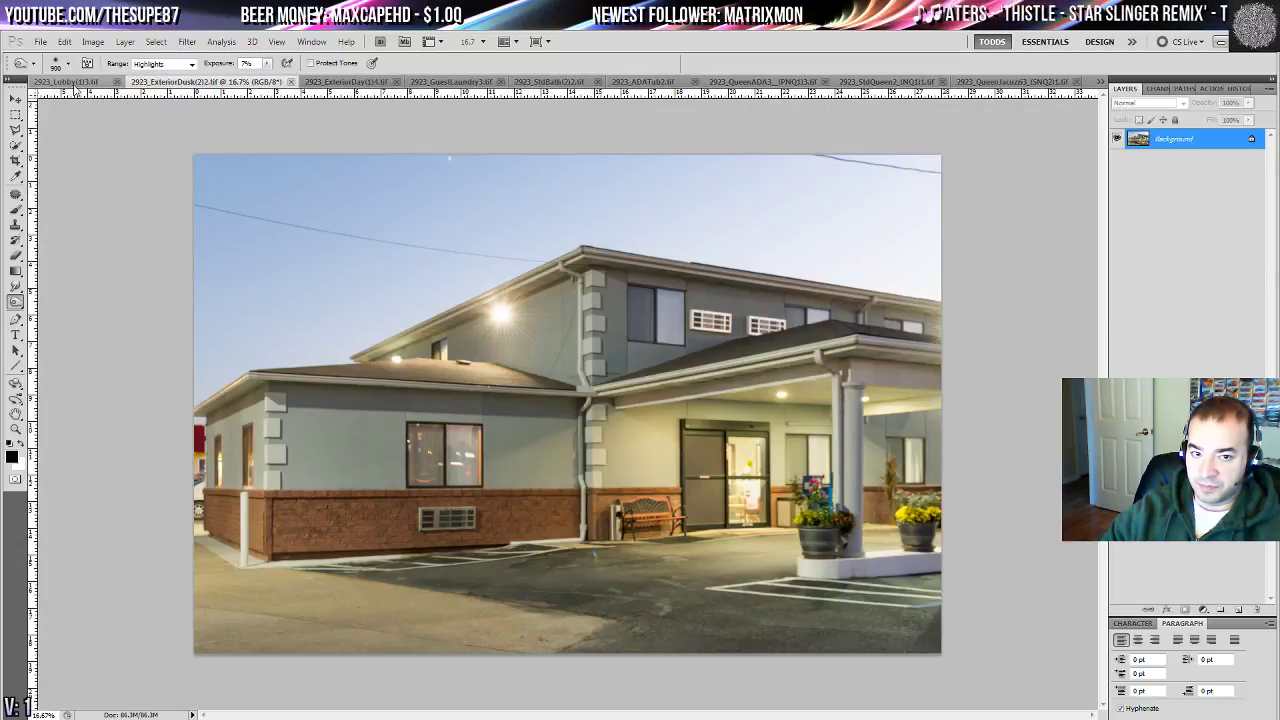
{"action": "left_click", "coordinate": [74, 82]}
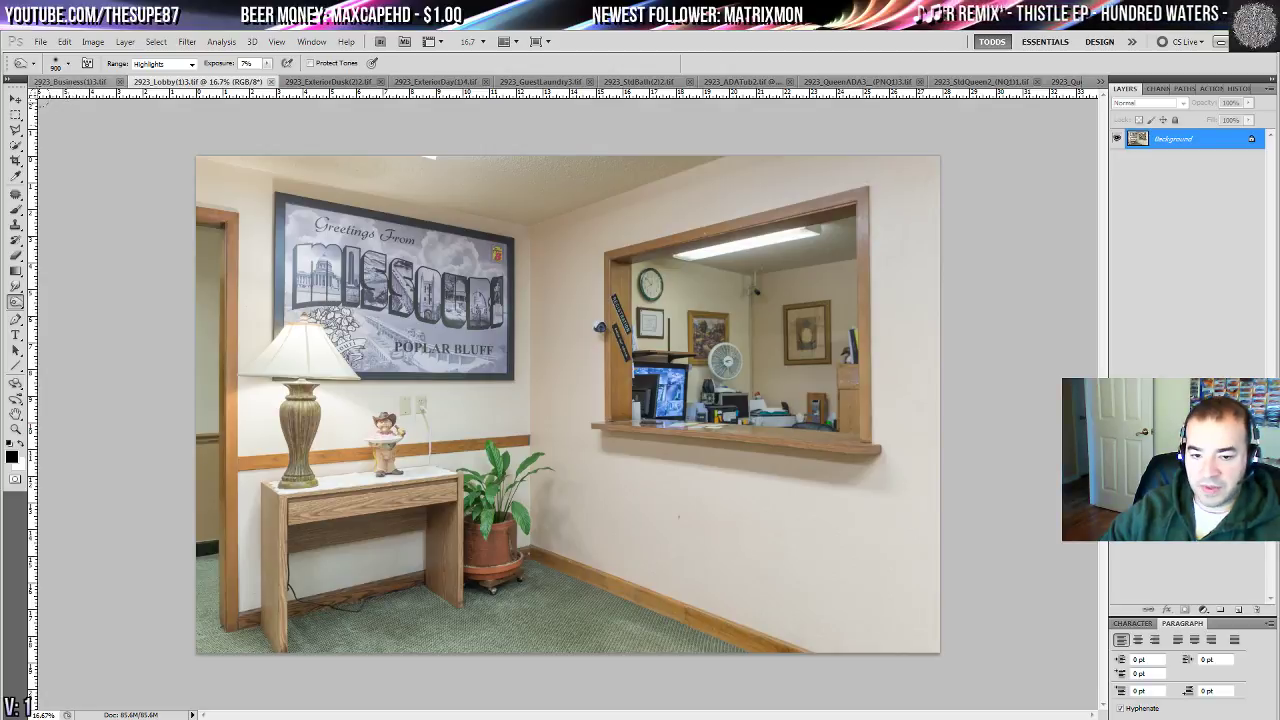
- Remove the security camera hanging in the office corner by patching it with clean ceiling and wall from further along the ceiling edge
{"action": "double_click", "coordinate": [16, 429]}
{"action": "left_click_drag", "start_coordinate": [875, 394], "coordinate": [389, 449]}
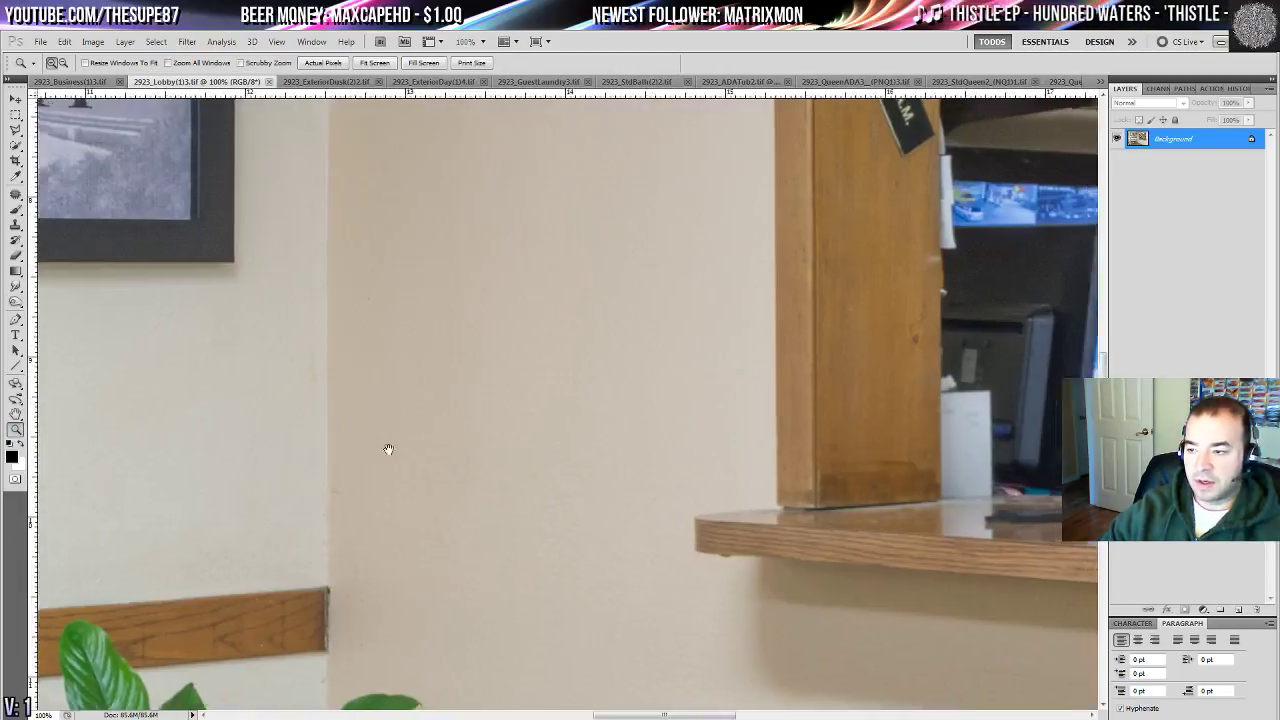
{"action": "left_click_drag", "start_coordinate": [545, 400], "coordinate": [190, 312]}
{"action": "left_click_drag", "start_coordinate": [533, 312], "coordinate": [193, 310]}
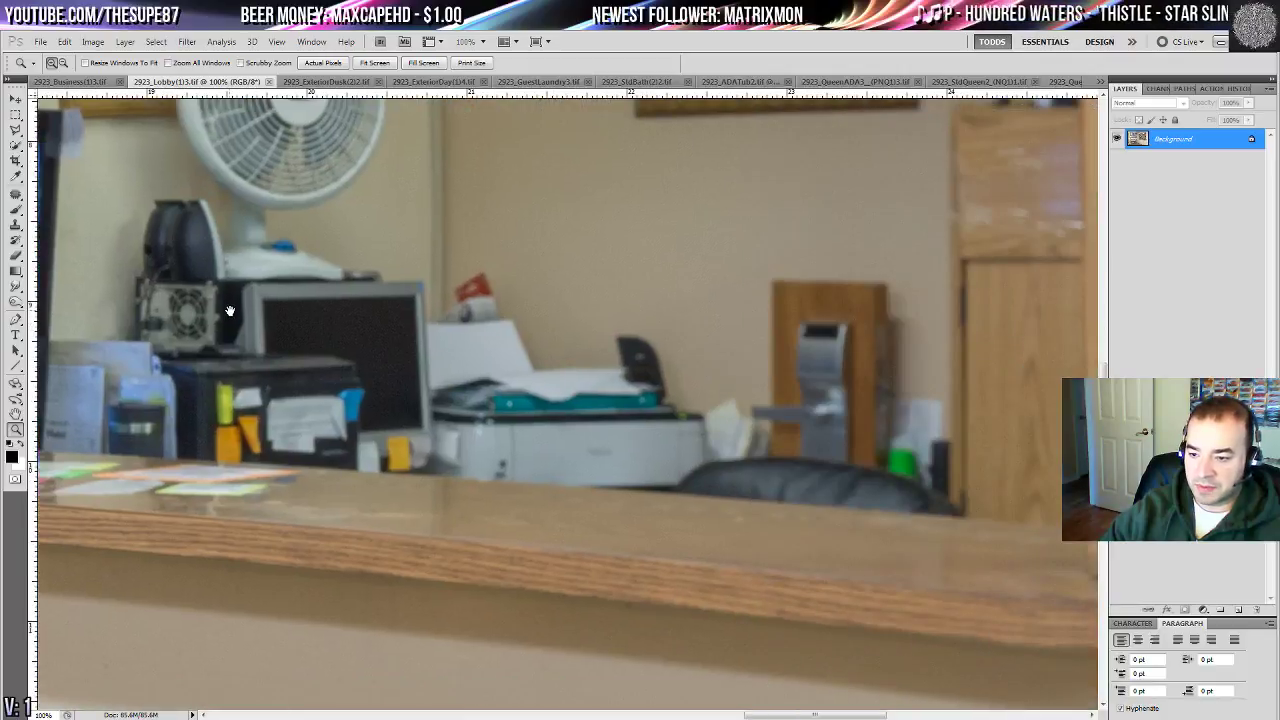
{"action": "left_click_drag", "start_coordinate": [323, 267], "coordinate": [383, 557]}
{"action": "left_click_drag", "start_coordinate": [369, 330], "coordinate": [426, 520]}
{"action": "left_click_drag", "start_coordinate": [405, 400], "coordinate": [280, 625]}
{"action": "key", "text": "j"}
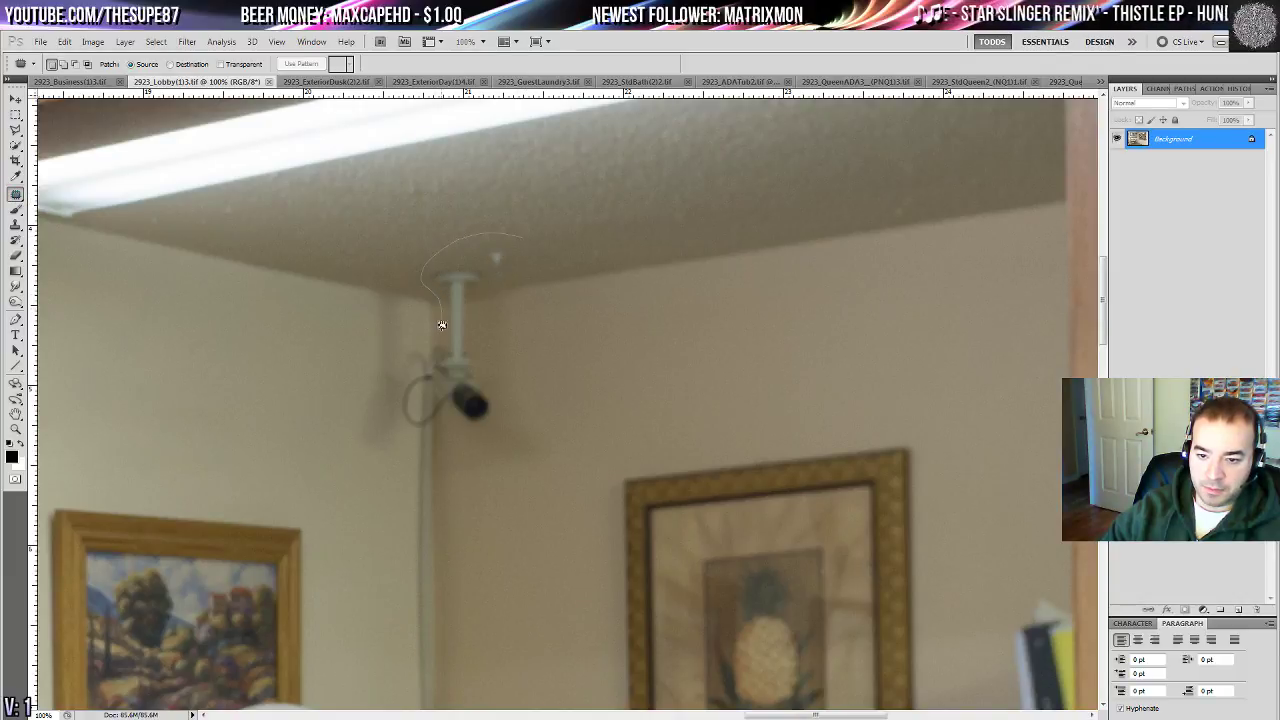
{"action": "left_click_drag", "start_coordinate": [437, 351], "coordinate": [439, 449]}
{"action": "left_click_drag", "start_coordinate": [558, 384], "coordinate": [537, 242]}
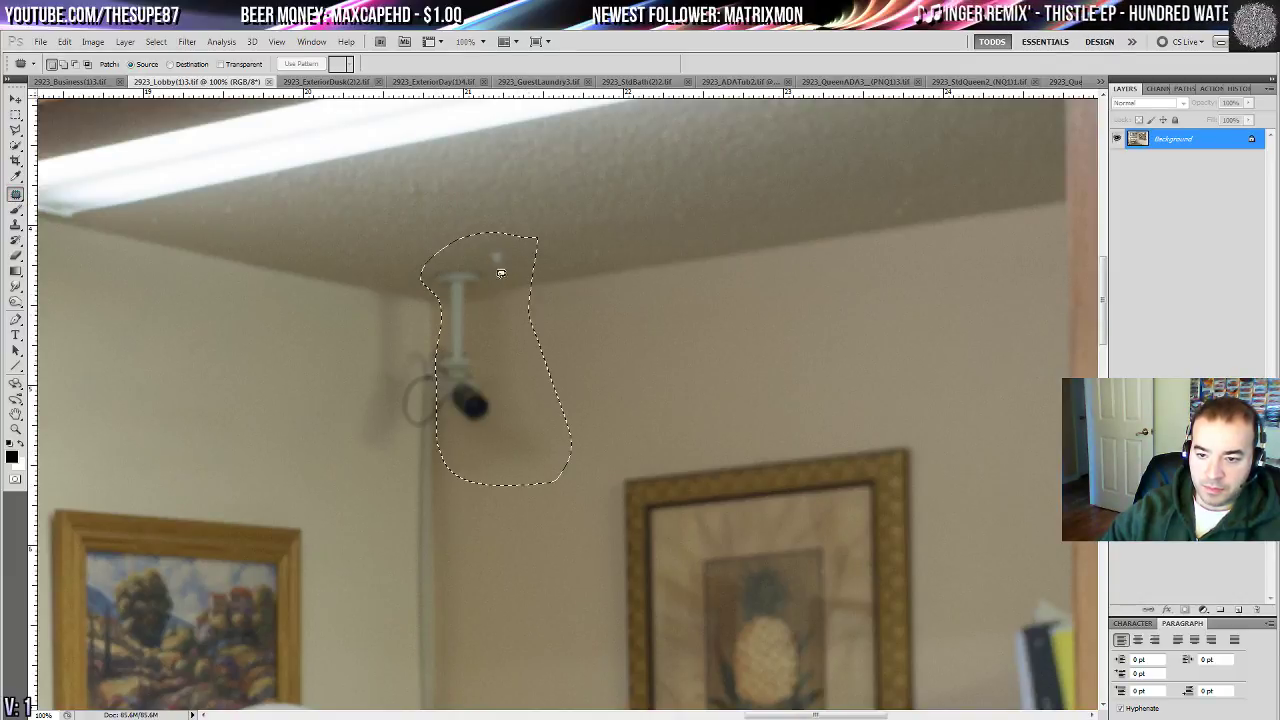
{"action": "left_click_drag", "start_coordinate": [497, 298], "coordinate": [980, 229]}
{"action": "key", "text": "ctrl+d"}
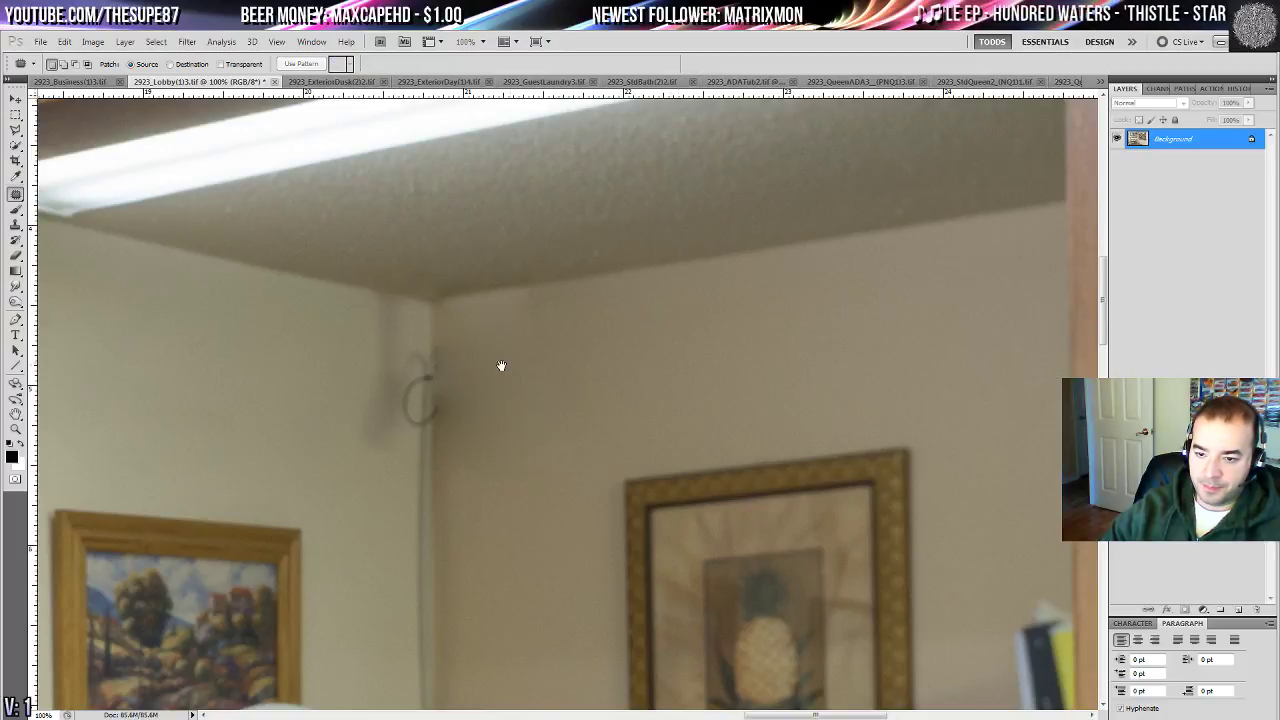
- Patch the wall below the ceiling edge, and replace the dangling cable loop and its shadow in the corner with clean wall
{"action": "left_click_drag", "start_coordinate": [502, 366], "coordinate": [618, 303]}
{"action": "mouse_move", "coordinate": [644, 232]}
{"action": "left_mouse_down"}
{"action": "mouse_move", "coordinate": [740, 273]}
{"action": "mouse_move", "coordinate": [896, 264]}
{"action": "left_mouse_up"}
{"action": "key", "text": "ctrl+d"}
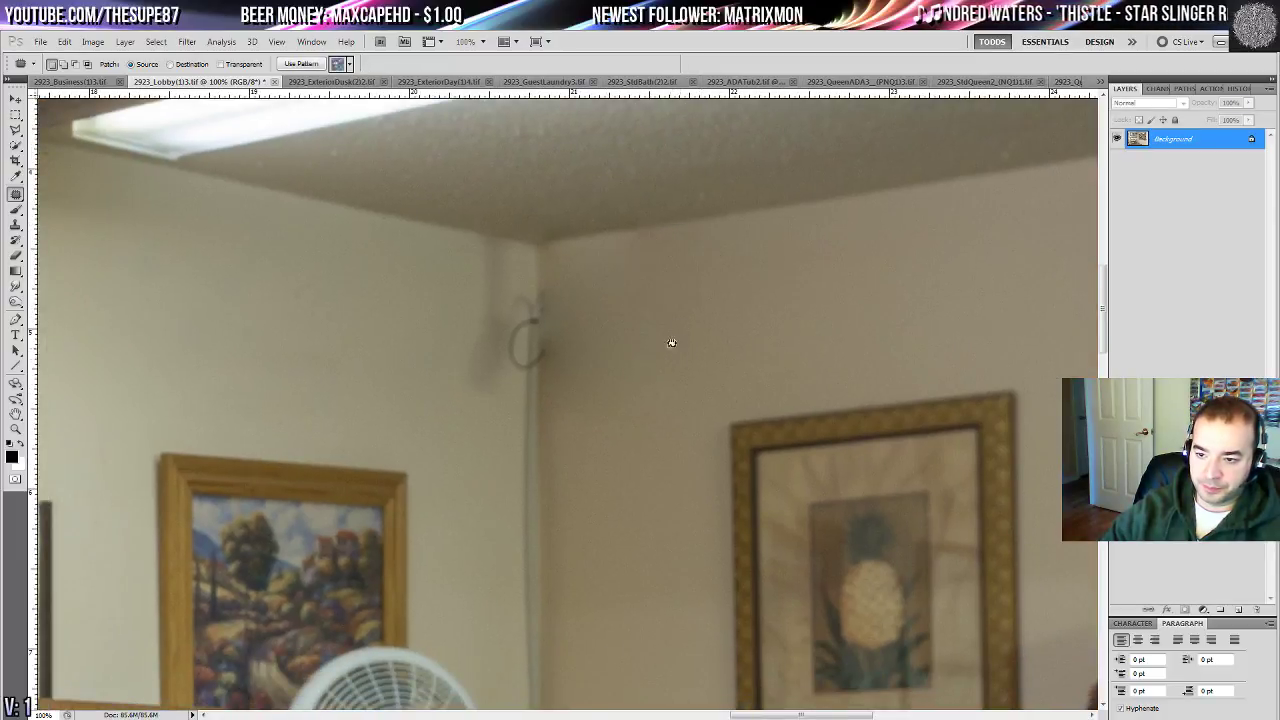
{"action": "left_click_drag", "start_coordinate": [671, 343], "coordinate": [733, 286]}
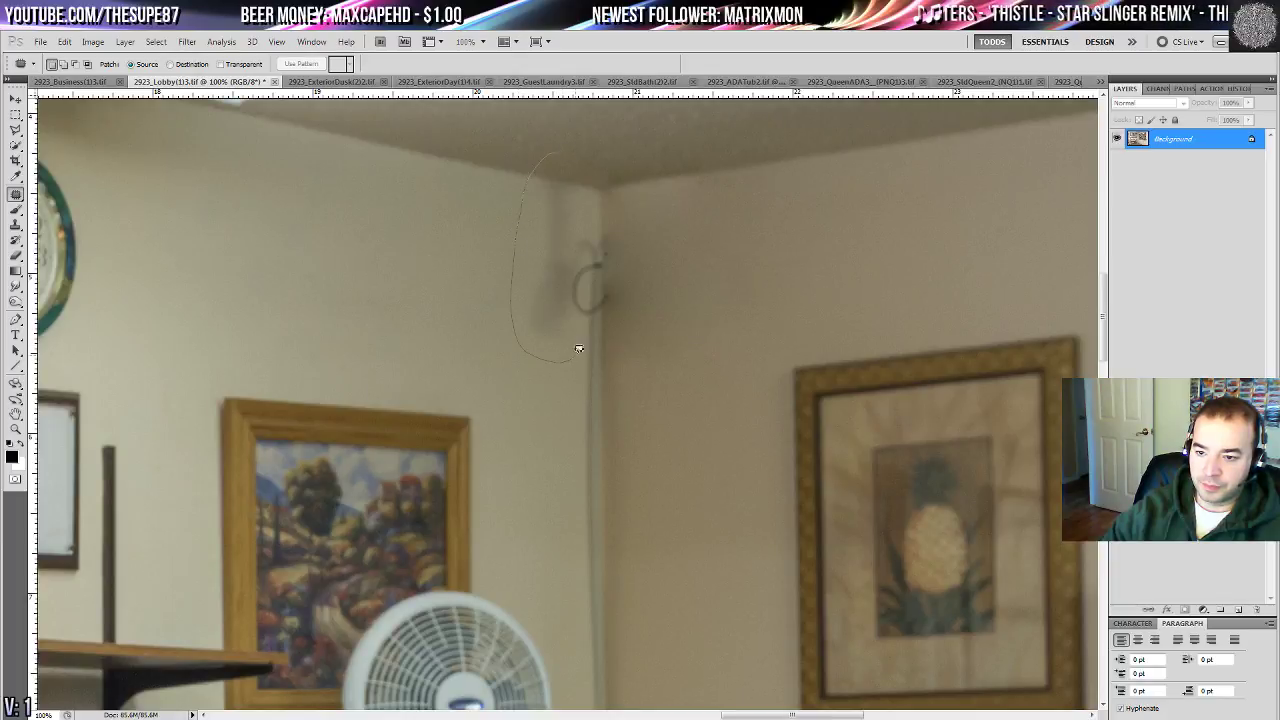
{"action": "left_click_drag", "start_coordinate": [617, 186], "coordinate": [607, 152]}
{"action": "mouse_move", "coordinate": [509, 203]}
{"action": "left_mouse_down"}
{"action": "mouse_move", "coordinate": [405, 169]}
{"action": "mouse_move", "coordinate": [450, 216]}
{"action": "left_mouse_up"}
{"action": "key", "text": "ctrl+d"}
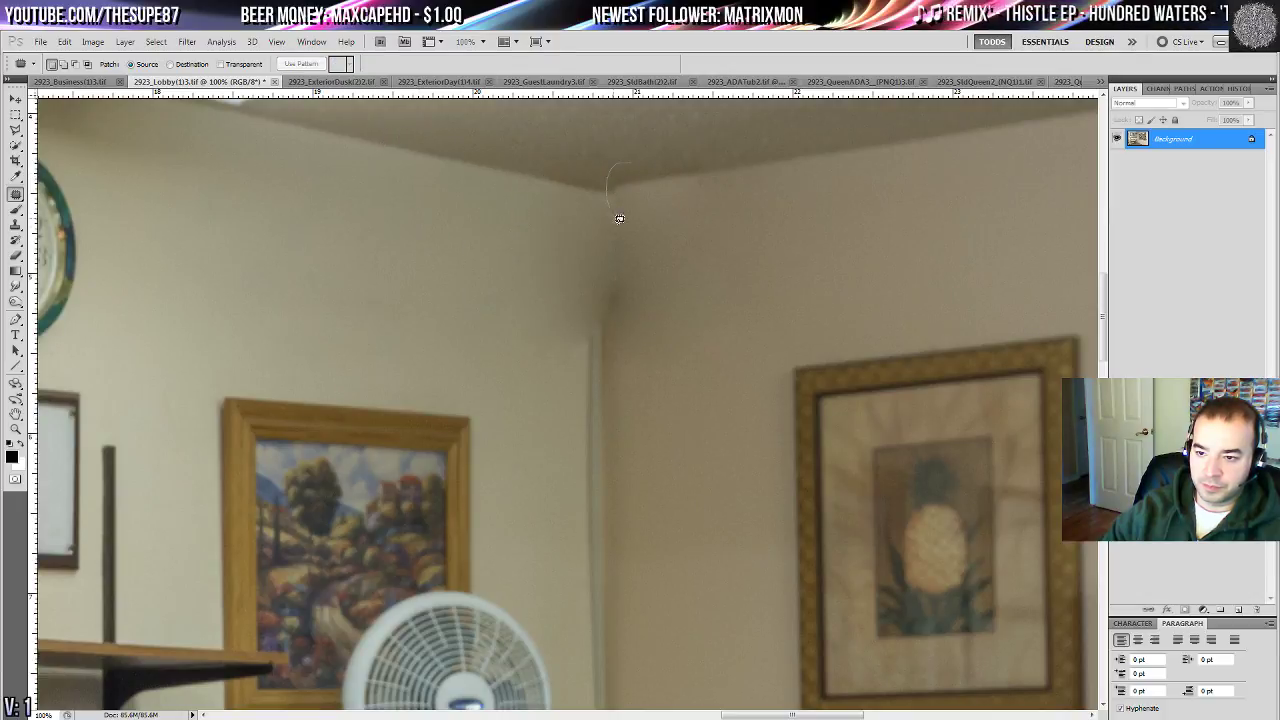
- Clean up the smudged ceiling-to-wall edge around the office corner with several patches from the adjoining edge
{"action": "mouse_move", "coordinate": [619, 218]}
{"action": "left_mouse_down"}
{"action": "mouse_move", "coordinate": [690, 180]}
{"action": "mouse_move", "coordinate": [652, 188]}
{"action": "left_mouse_up"}
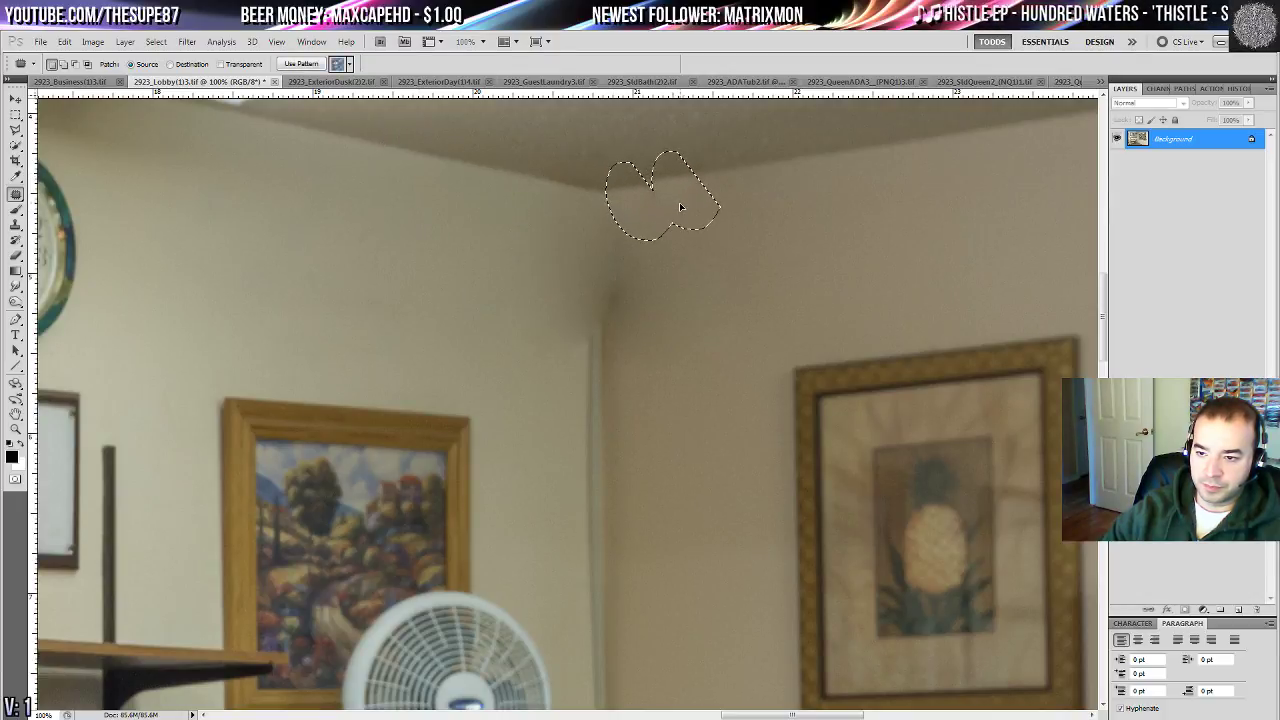
{"action": "key", "text": "ctrl+d"}
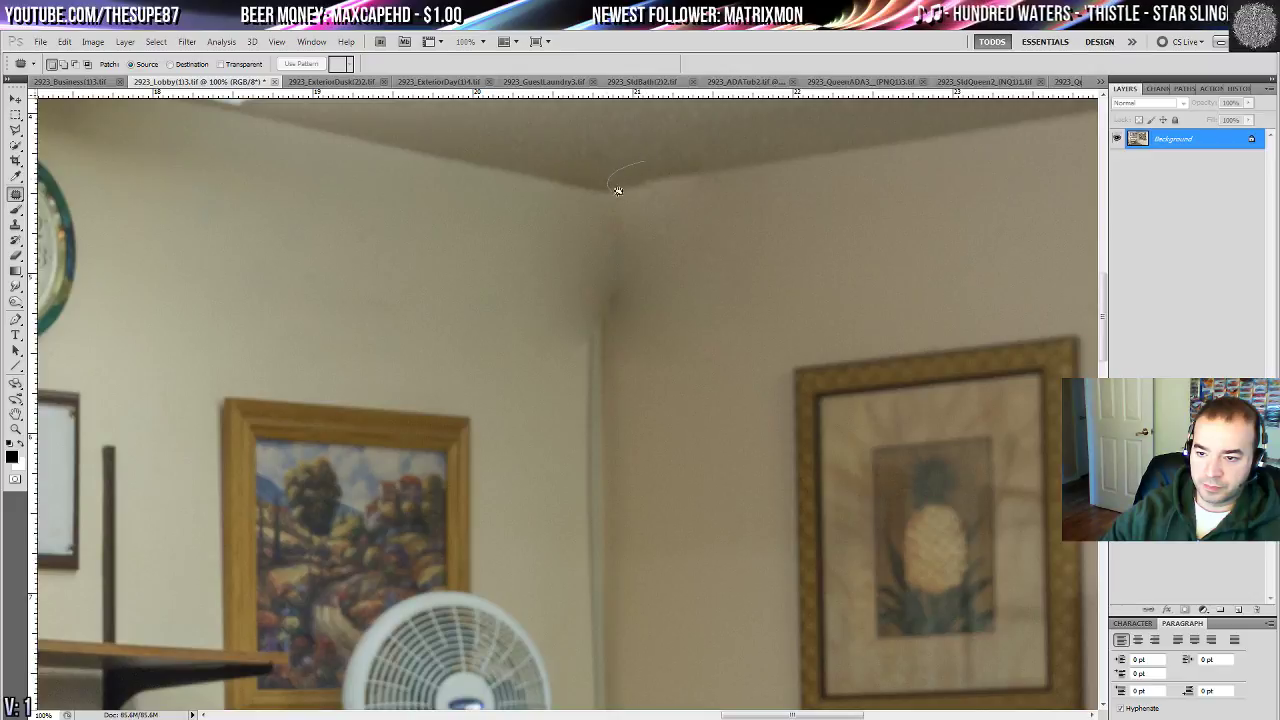
{"action": "left_click_drag", "start_coordinate": [759, 149], "coordinate": [758, 143]}
{"action": "left_click_drag", "start_coordinate": [763, 240], "coordinate": [600, 311]}
{"action": "left_click_drag", "start_coordinate": [550, 249], "coordinate": [743, 216]}
{"action": "key", "text": "ctrl+d"}
{"action": "mouse_move", "coordinate": [627, 205]}
{"action": "left_mouse_down"}
{"action": "mouse_move", "coordinate": [740, 266]}
{"action": "mouse_move", "coordinate": [732, 178]}
{"action": "left_mouse_up"}
{"action": "mouse_move", "coordinate": [685, 242]}
{"action": "left_mouse_down"}
{"action": "mouse_move", "coordinate": [840, 230]}
{"action": "mouse_move", "coordinate": [871, 209]}
{"action": "left_mouse_up"}
{"action": "key", "text": "ctrl+d"}
- Patch the dark smudge on the vertical wall corner with the clean stretch of corner directly below it
{"action": "left_click_drag", "start_coordinate": [527, 289], "coordinate": [631, 216]}
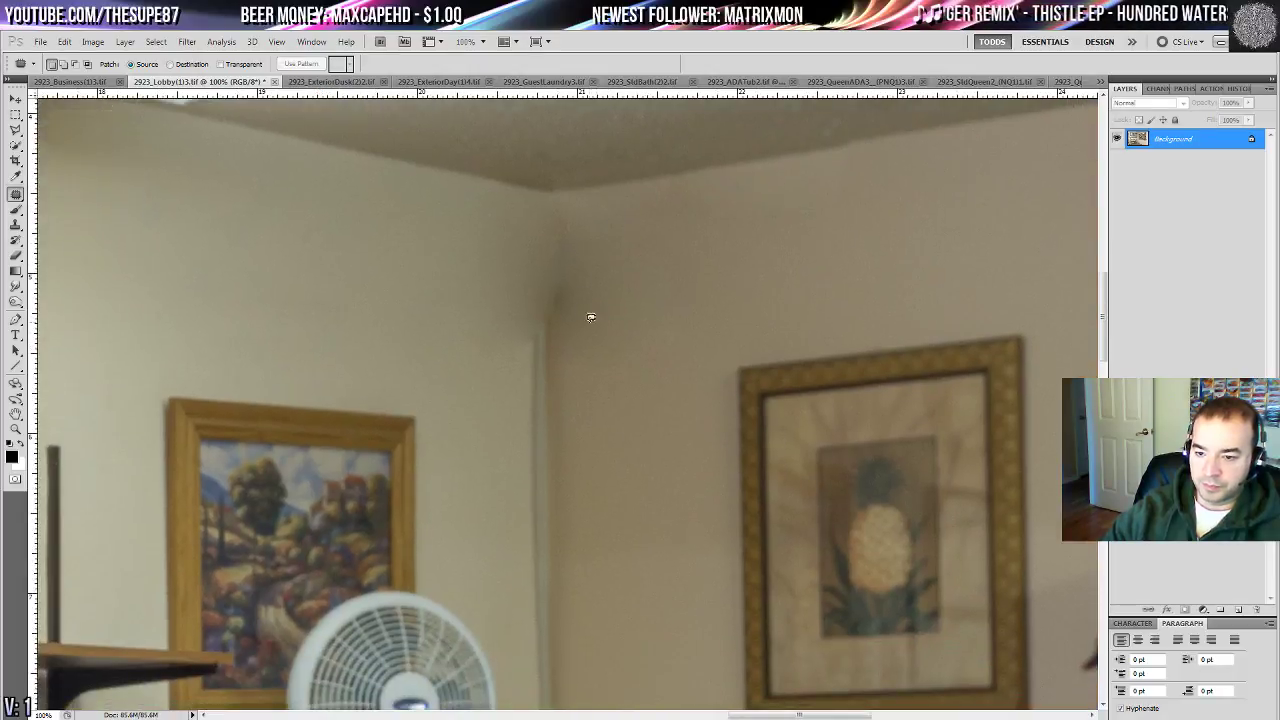
{"action": "left_click_drag", "start_coordinate": [608, 423], "coordinate": [525, 413]}
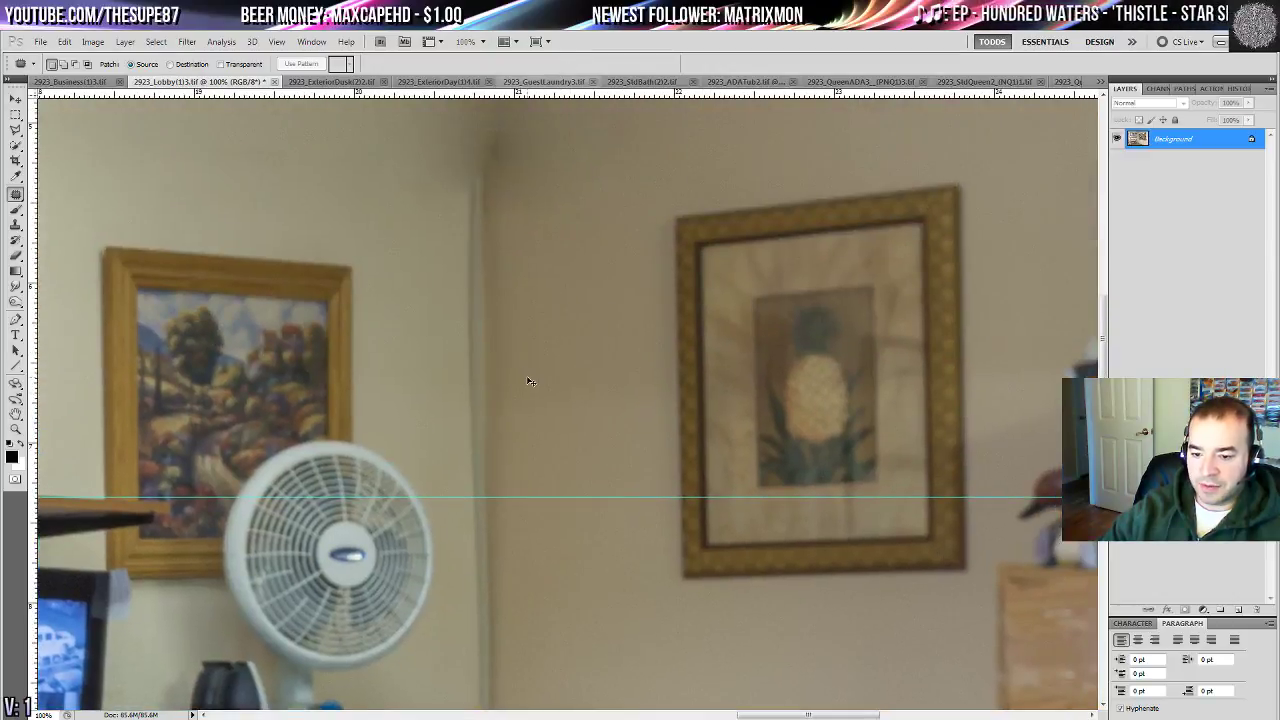
{"action": "key", "text": "ctrl+z"}
{"action": "left_click_drag", "start_coordinate": [515, 264], "coordinate": [490, 435]}
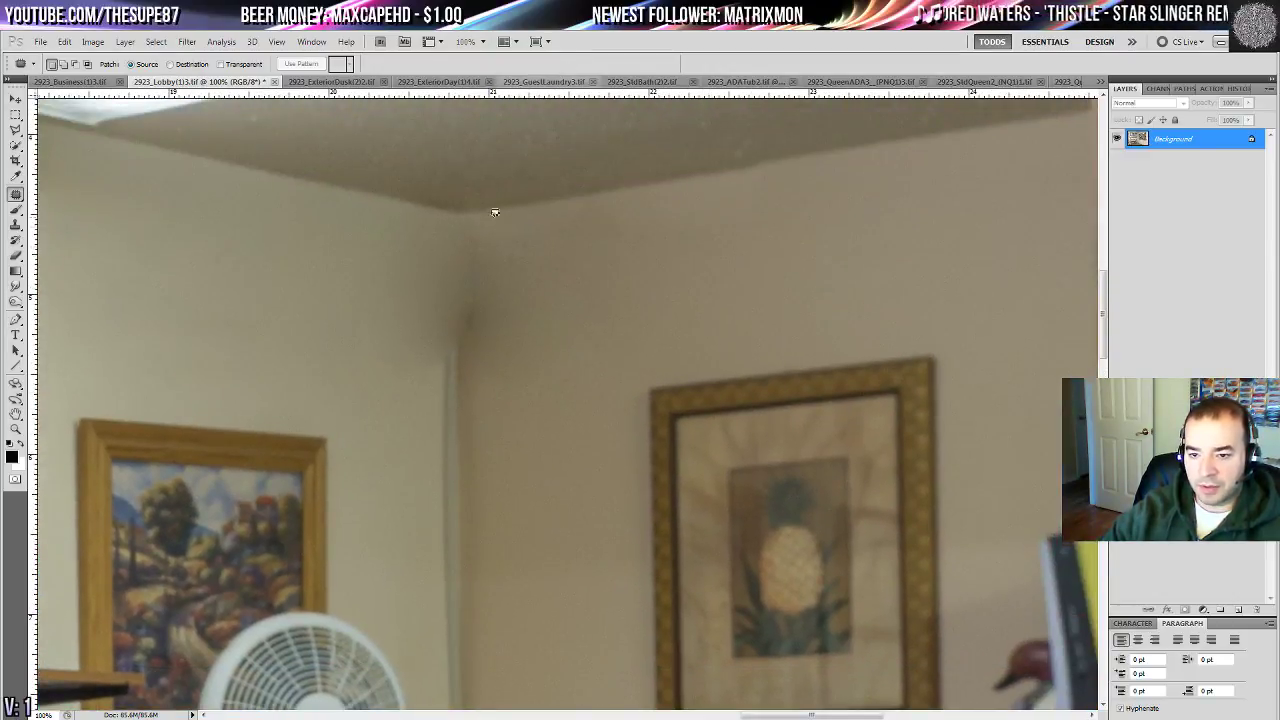
{"action": "left_click_drag", "start_coordinate": [589, 425], "coordinate": [575, 250]}
{"action": "left_click_drag", "start_coordinate": [495, 363], "coordinate": [498, 517]}
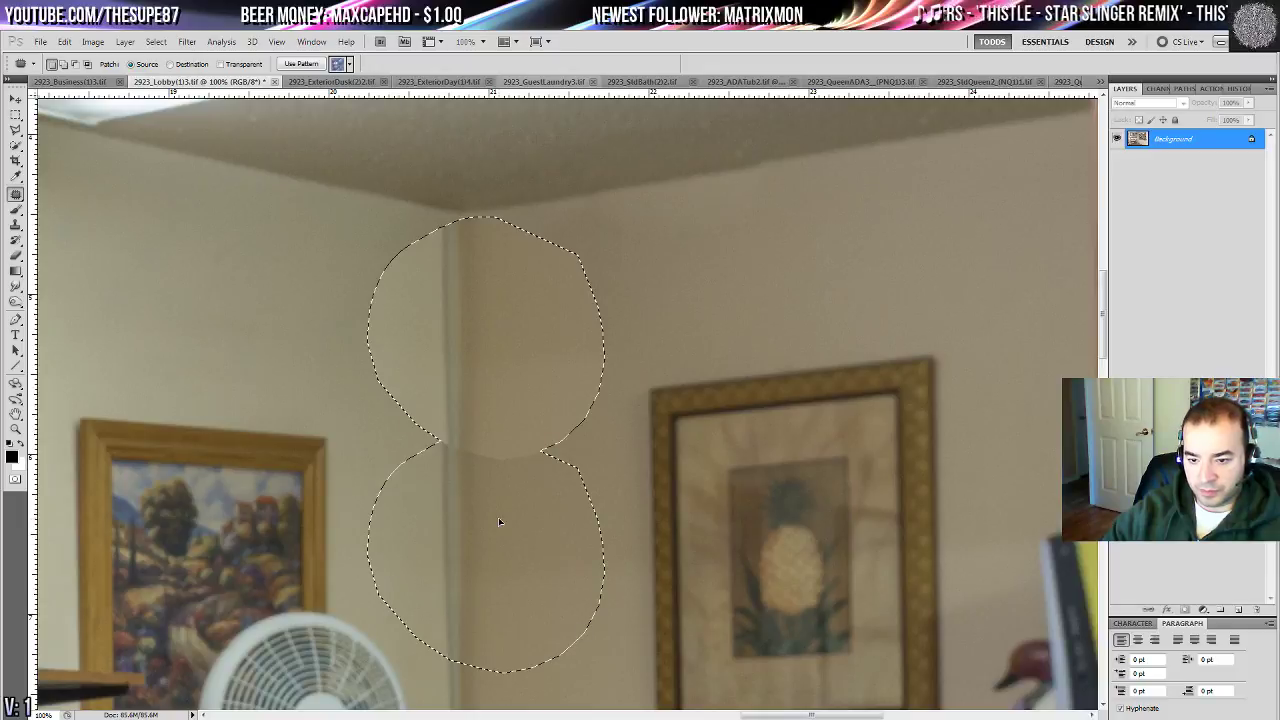
{"action": "key", "text": "ctrl+d"}
- Select the wall strip containing the vertical cable, from the ceiling corner down to the monitor, with the Polygonal Lasso
{"action": "left_click_drag", "start_coordinate": [577, 354], "coordinate": [548, 184]}
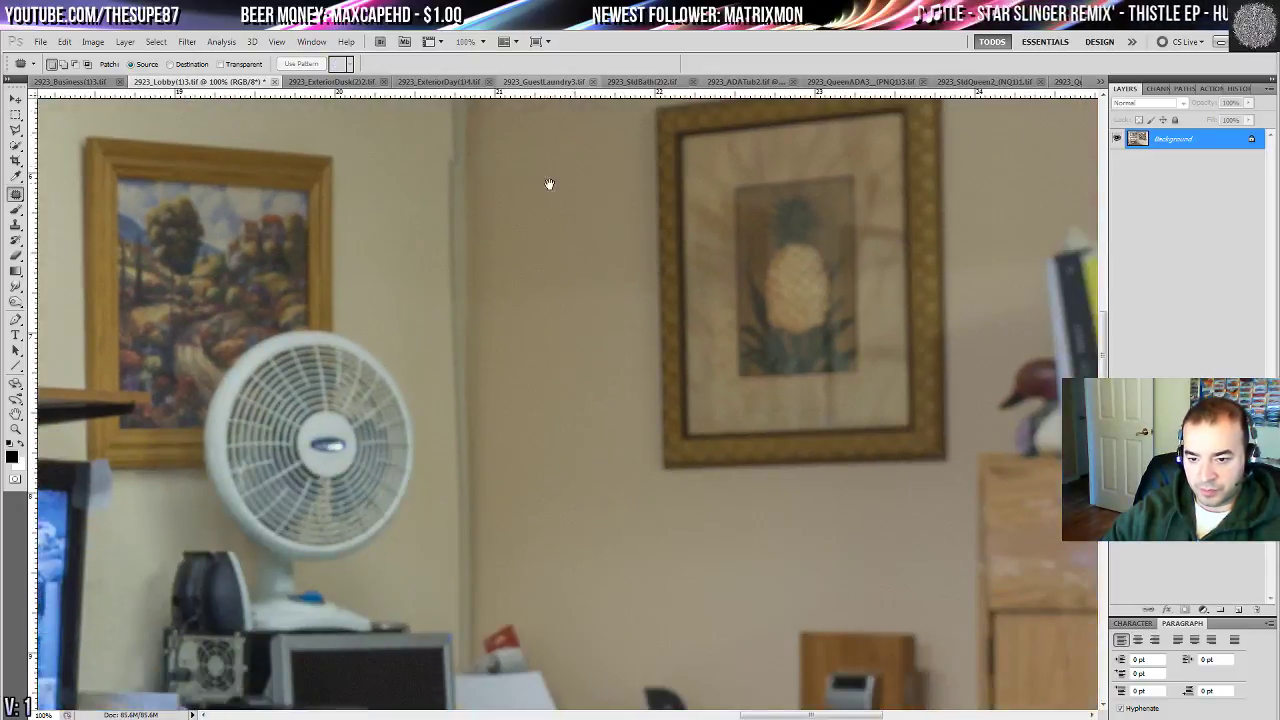
{"action": "left_click_drag", "start_coordinate": [531, 379], "coordinate": [552, 214]}
{"action": "key", "text": "l"}
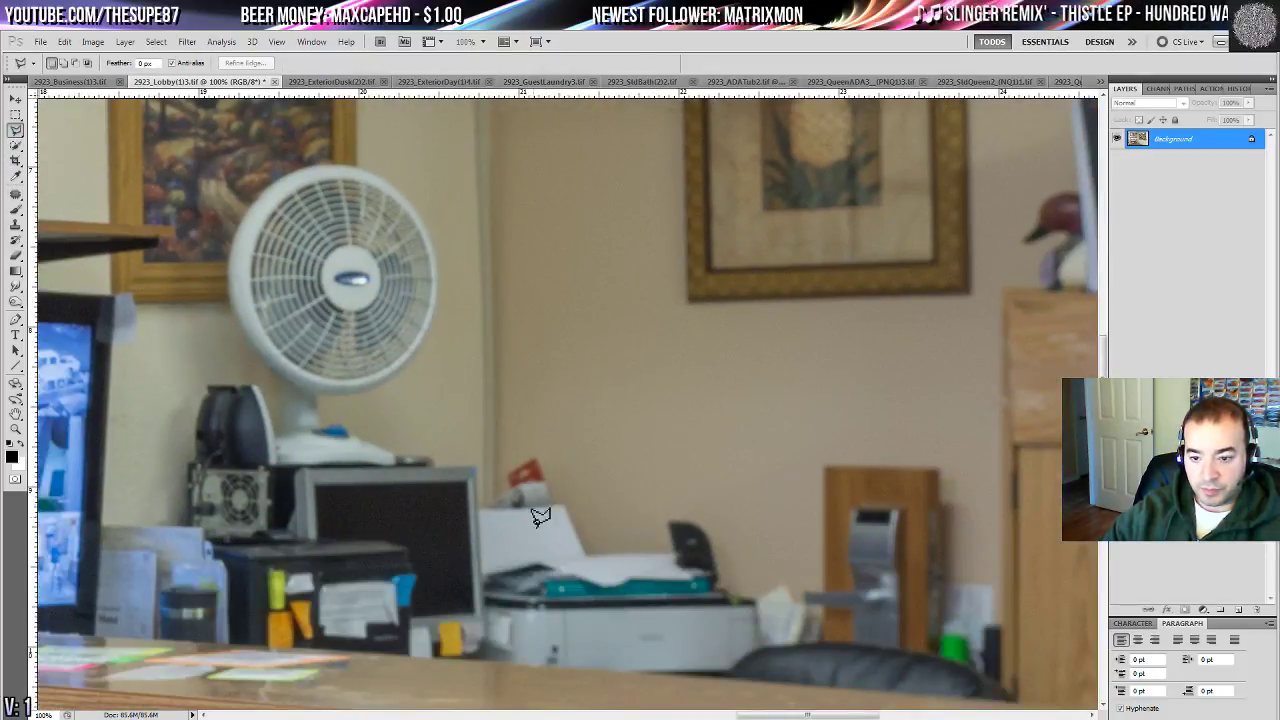
{"action": "left_click", "coordinate": [508, 497]}
{"action": "scroll", "coordinate": [491, 380], "scroll_direction": "up", "scroll_amount": 8}
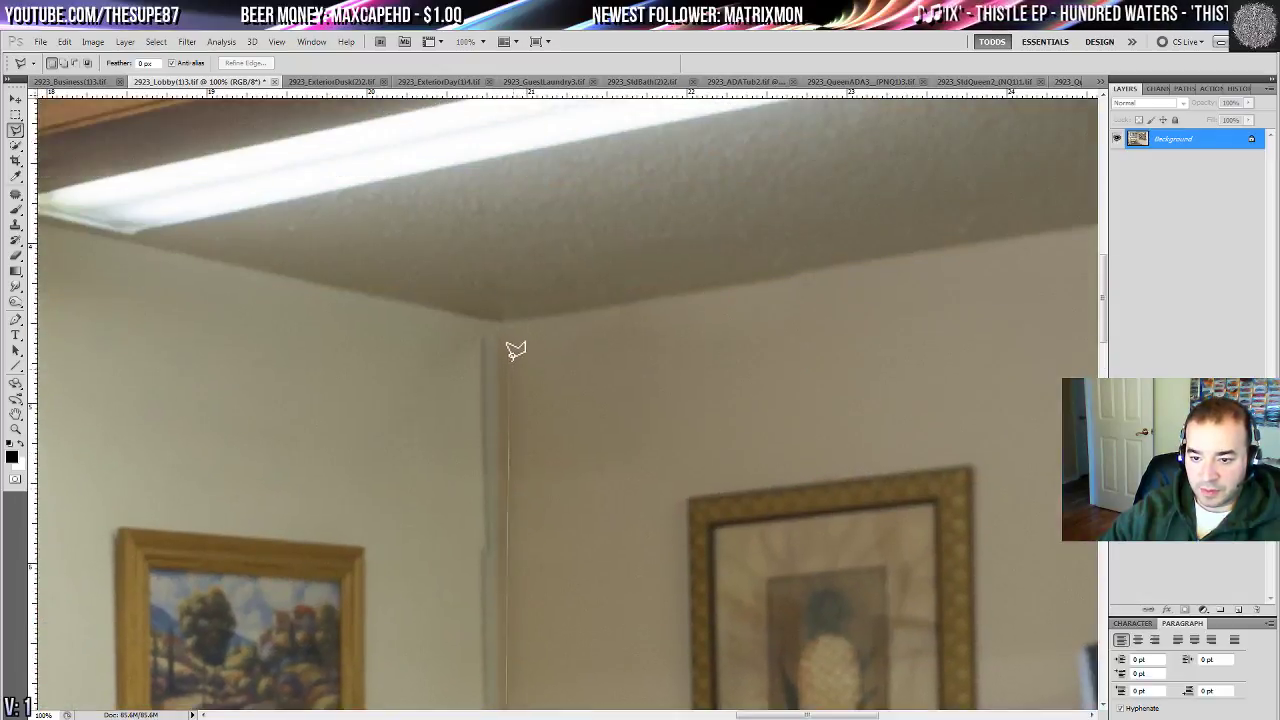
{"action": "left_click", "coordinate": [499, 321]}
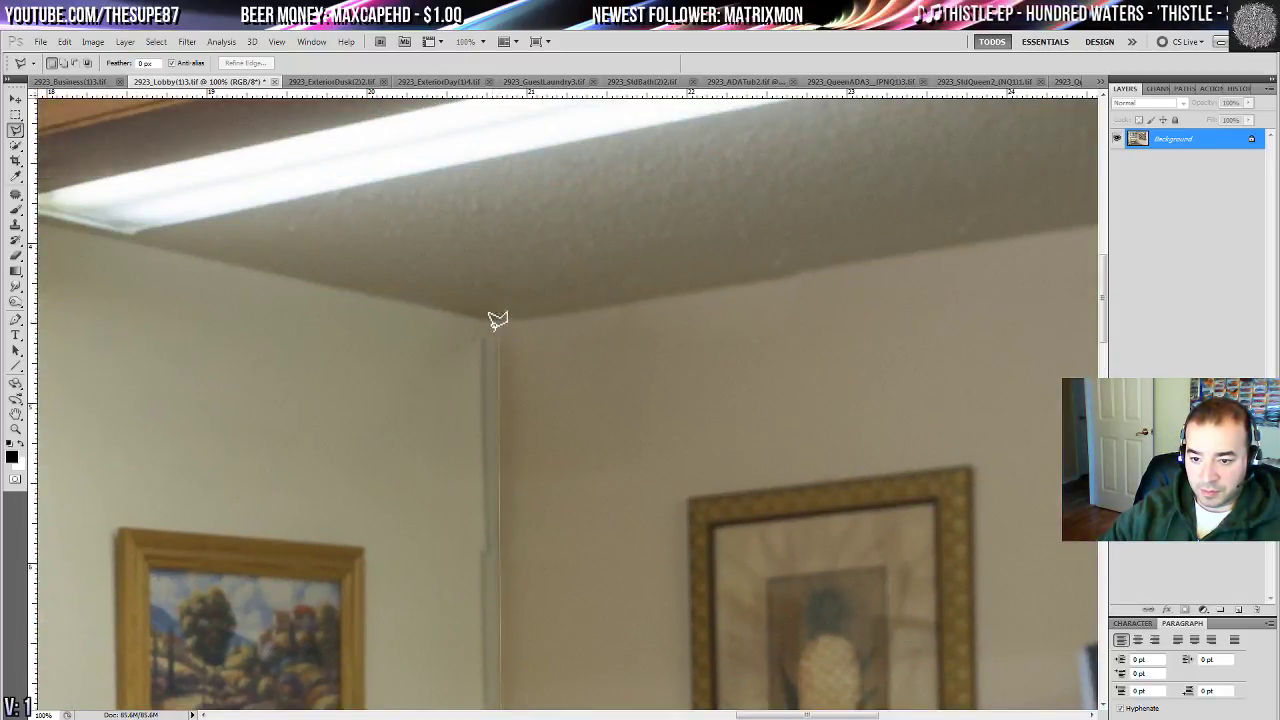
{"action": "left_click", "coordinate": [422, 314]}
{"action": "scroll", "coordinate": [391, 346], "scroll_direction": "down", "scroll_amount": 8}
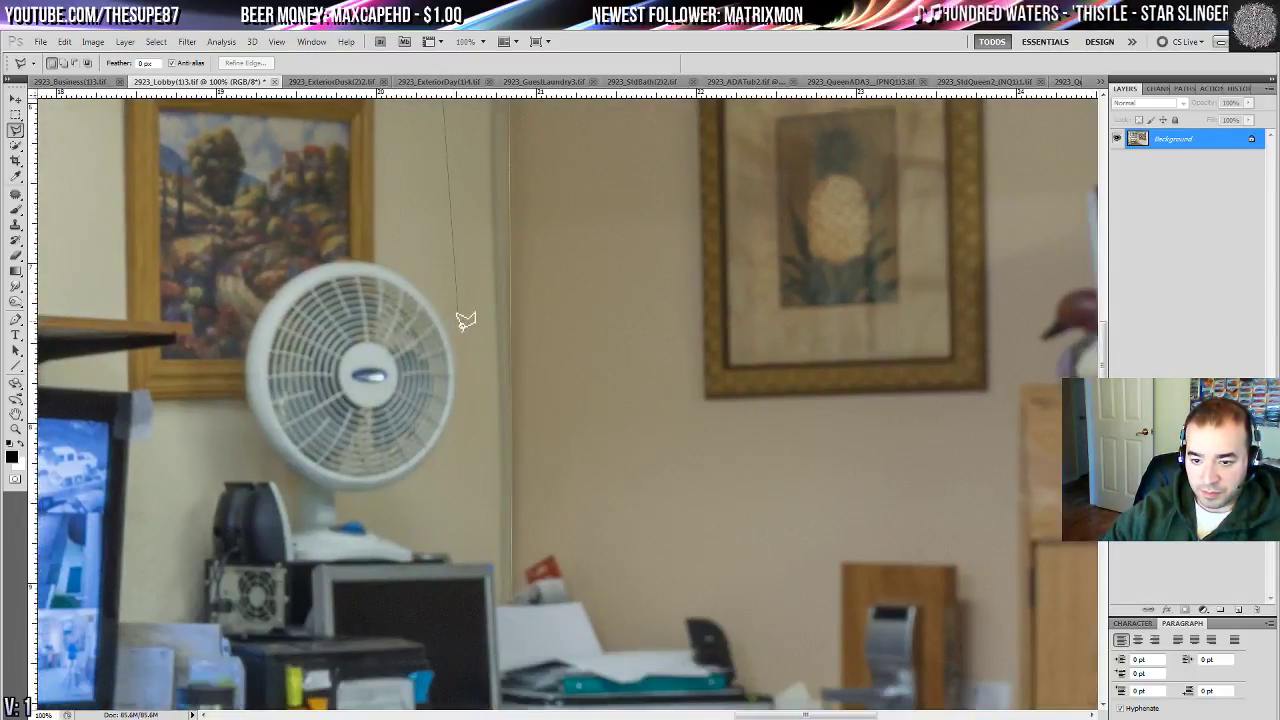
{"action": "left_click", "coordinate": [464, 555]}
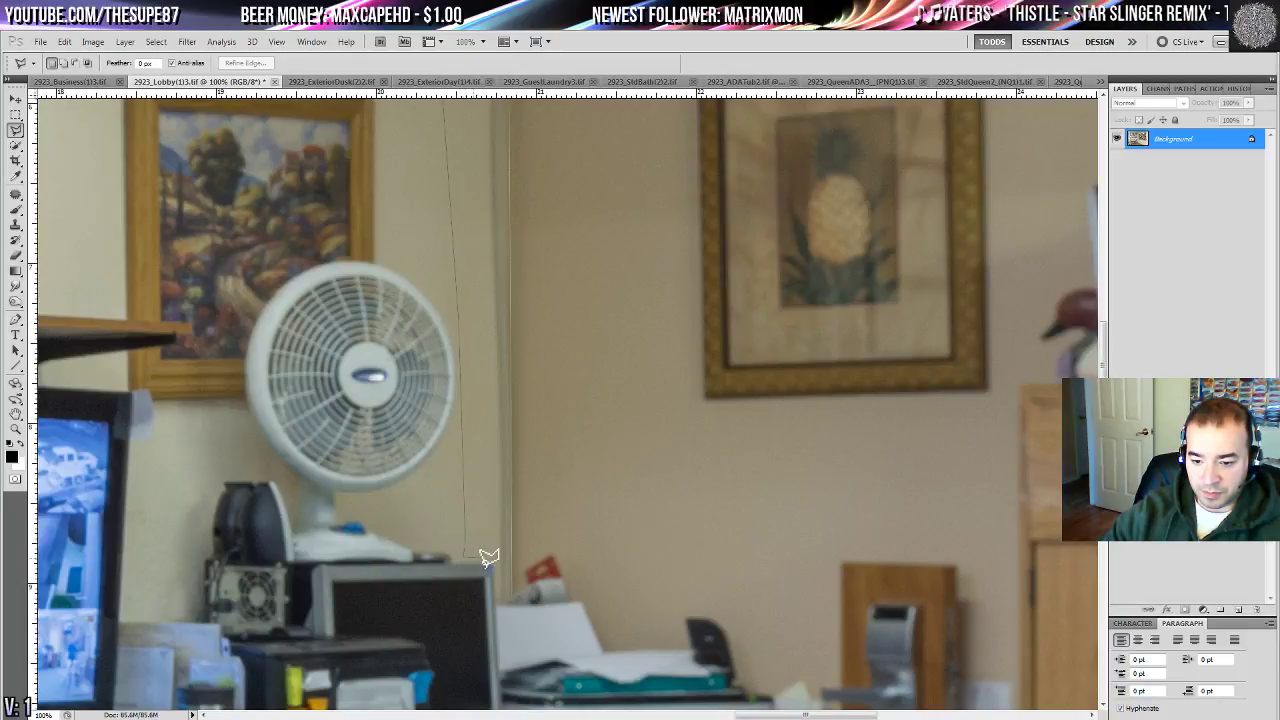
{"action": "double_click", "coordinate": [502, 603]}
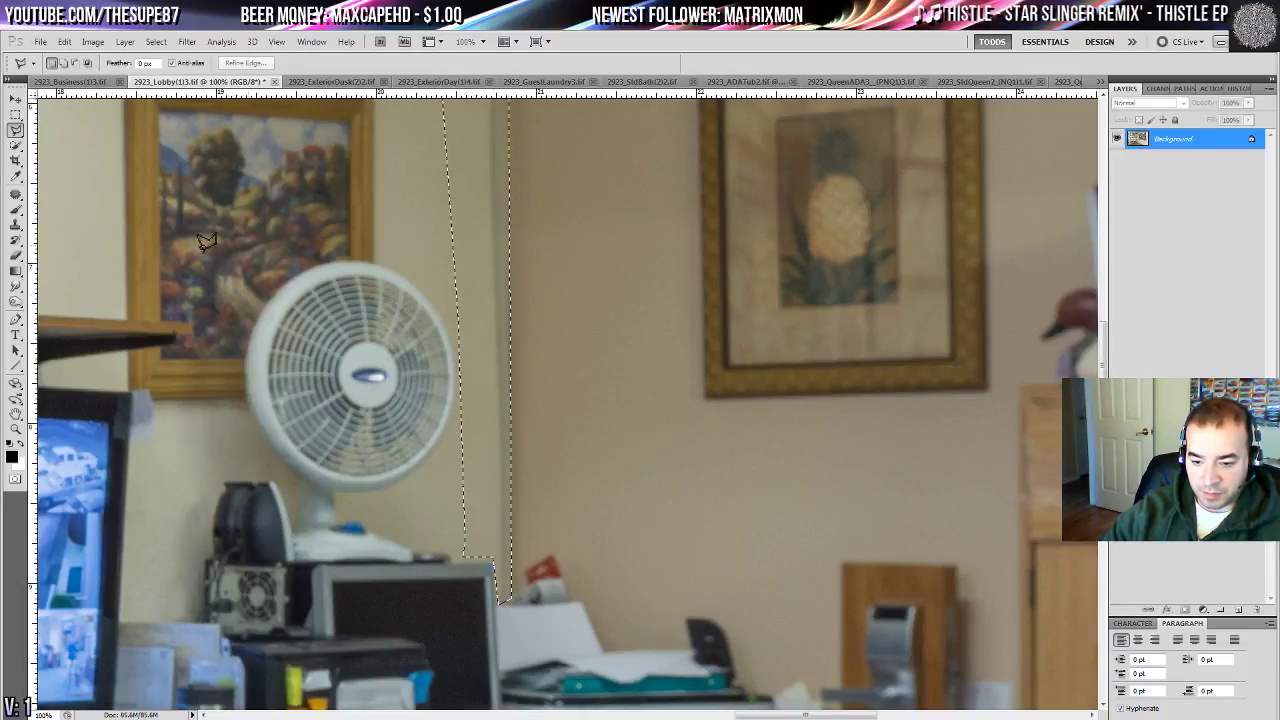
- Clone clean wall over the vertical cable within the selected strip using the Clone Stamp, and clear the selection
{"action": "left_click", "coordinate": [15, 222]}
{"action": "scroll", "coordinate": [317, 469], "scroll_direction": "up", "scroll_amount": 6}
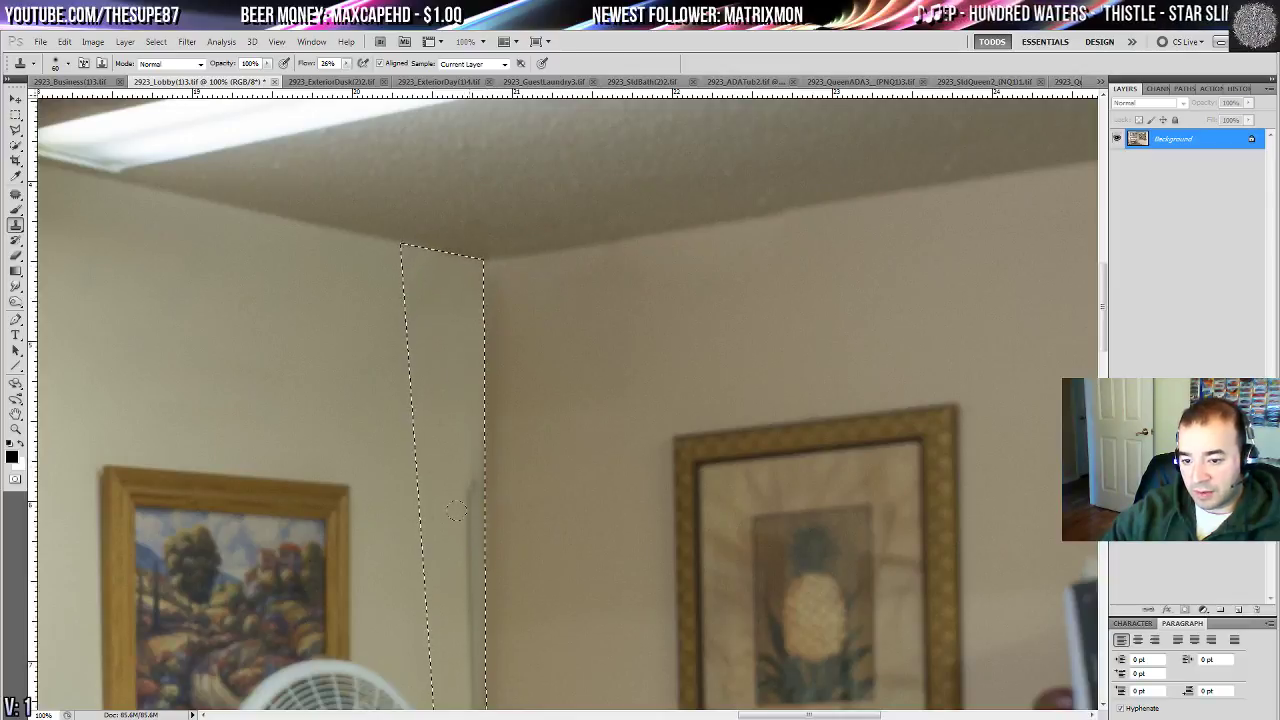
{"action": "scroll", "coordinate": [476, 361], "scroll_direction": "down", "scroll_amount": 5}
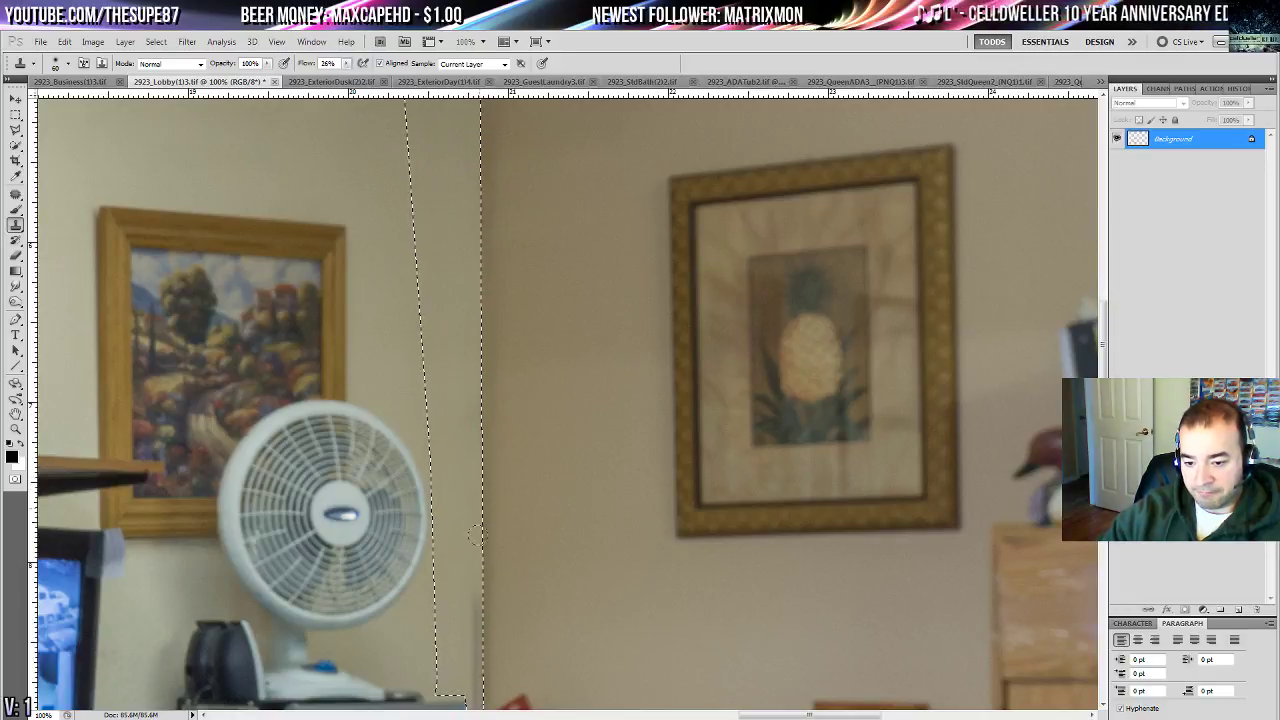
{"action": "scroll", "coordinate": [480, 560], "scroll_direction": "down", "scroll_amount": 3}
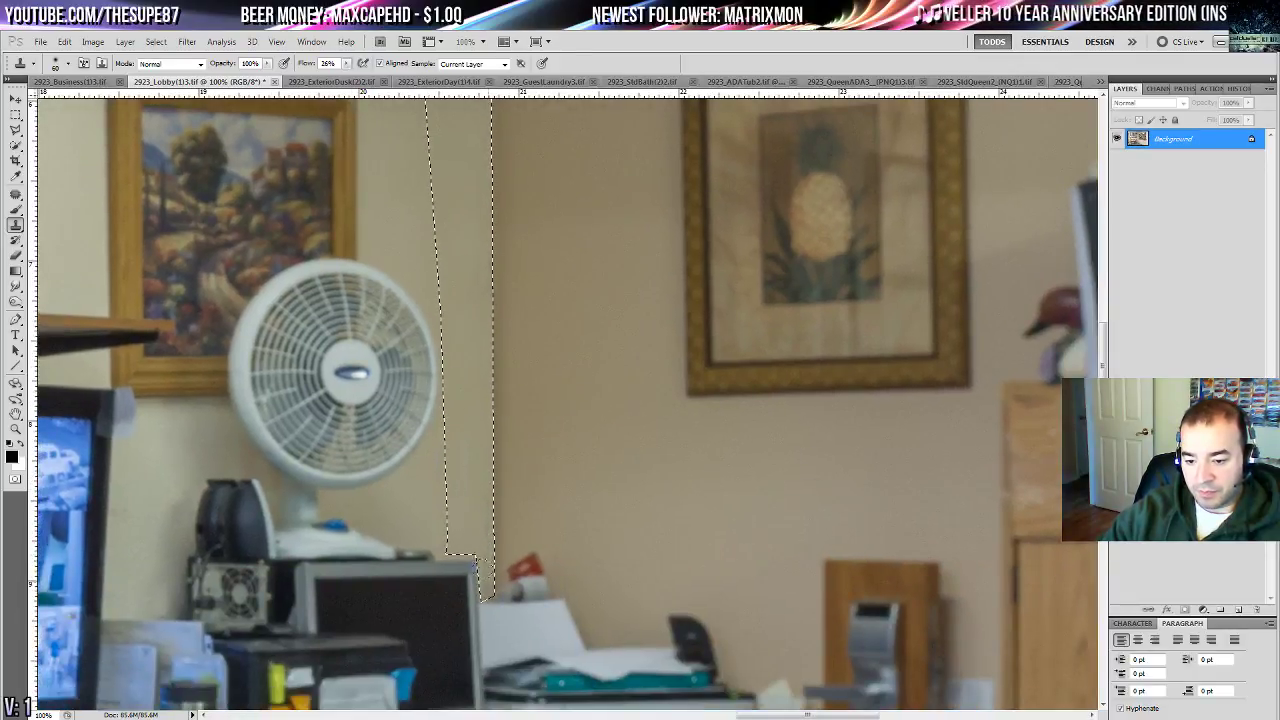
{"action": "key", "text": "ctrl+d"}
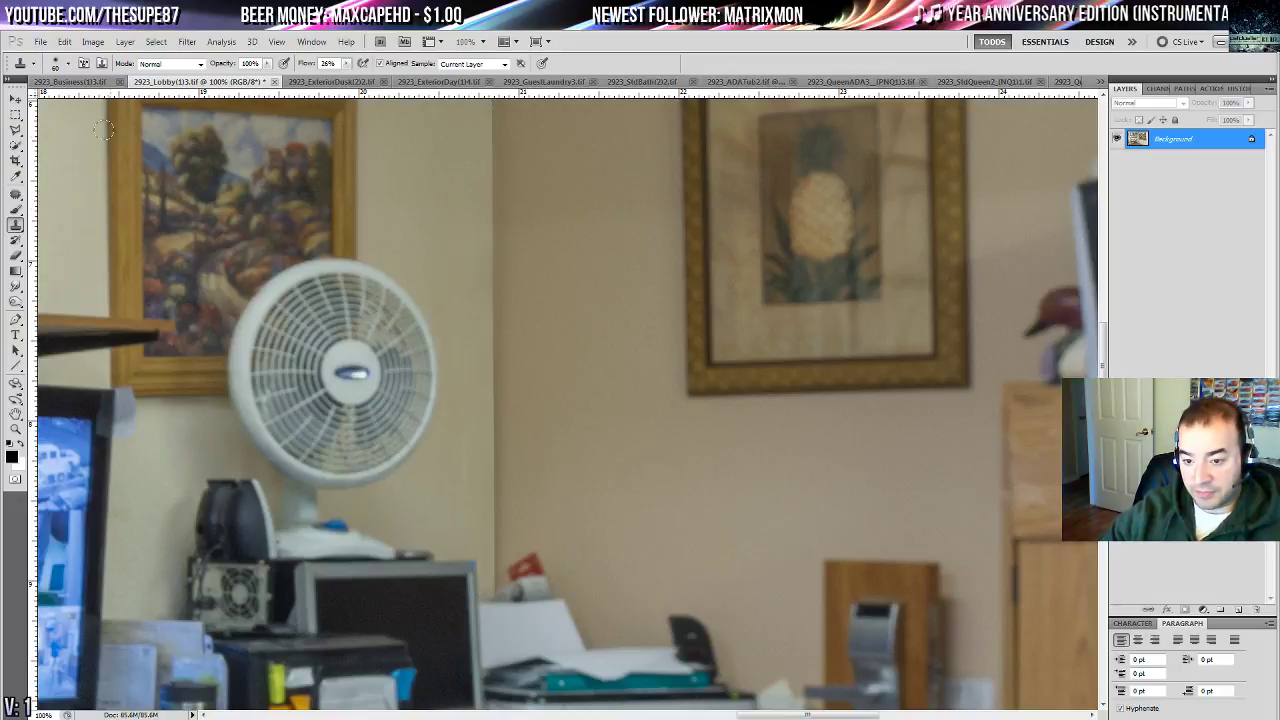
- Patch the small blemish on the wall between the fan and the corner, and clear the selection
{"action": "left_click", "coordinate": [14, 195]}
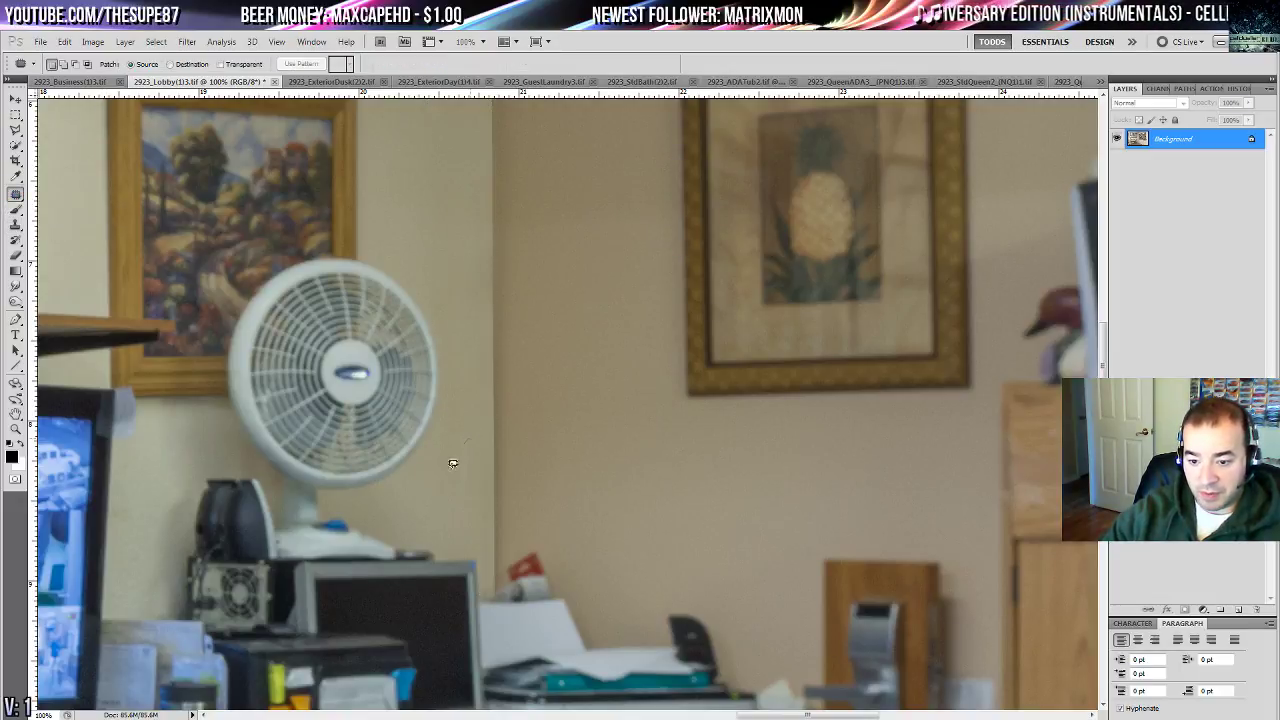
{"action": "key", "text": "ctrl+d"}
{"action": "left_click_drag", "start_coordinate": [676, 575], "coordinate": [574, 311]}
{"action": "left_click_drag", "start_coordinate": [664, 300], "coordinate": [634, 660]}
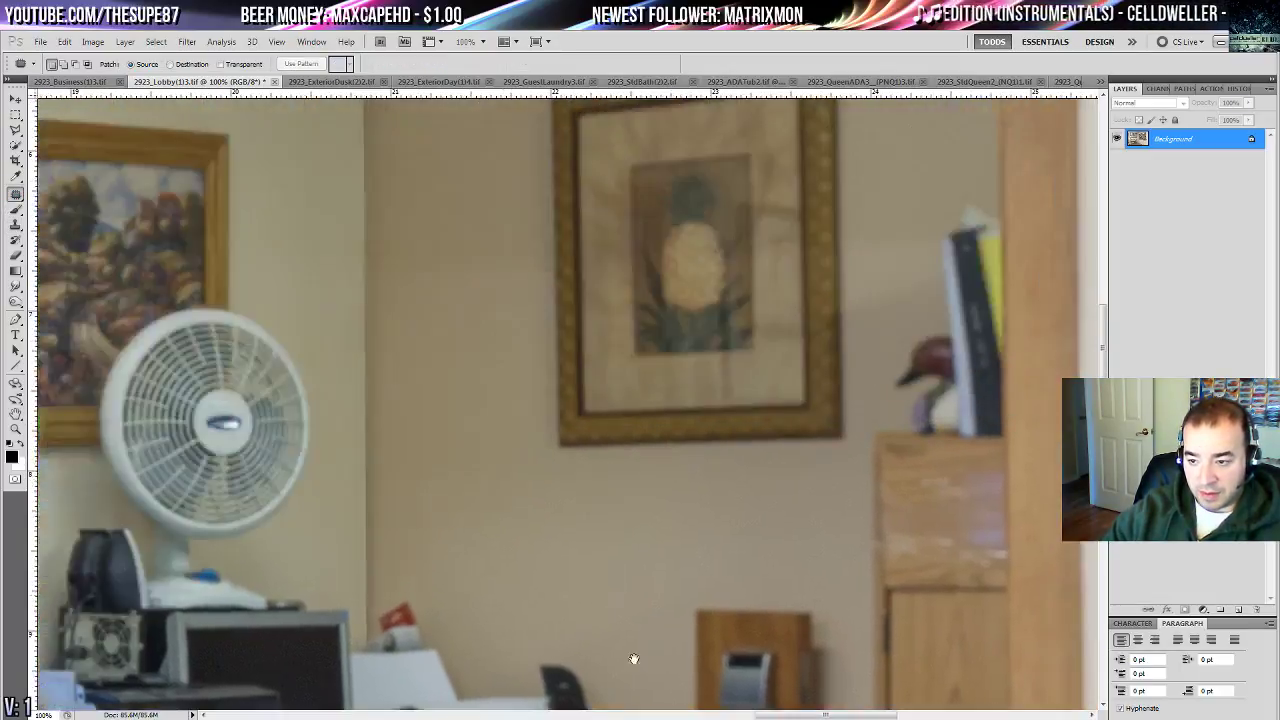
{"action": "left_click_drag", "start_coordinate": [514, 629], "coordinate": [313, 465]}
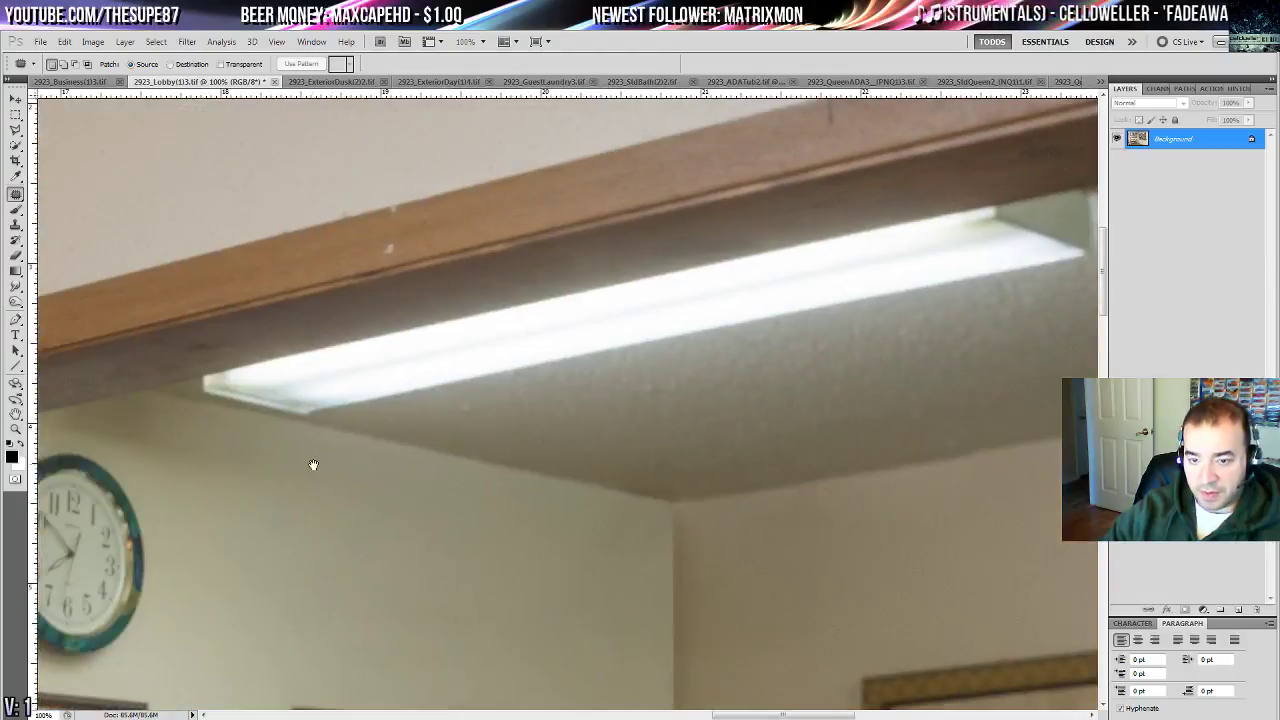
- Patch the white nicks and the dark mark on the wooden trim above the office window with clean wood
{"action": "left_click_drag", "start_coordinate": [396, 247], "coordinate": [480, 223]}
{"action": "key", "text": "ctrl+d"}
{"action": "left_click_drag", "start_coordinate": [611, 196], "coordinate": [349, 377]}
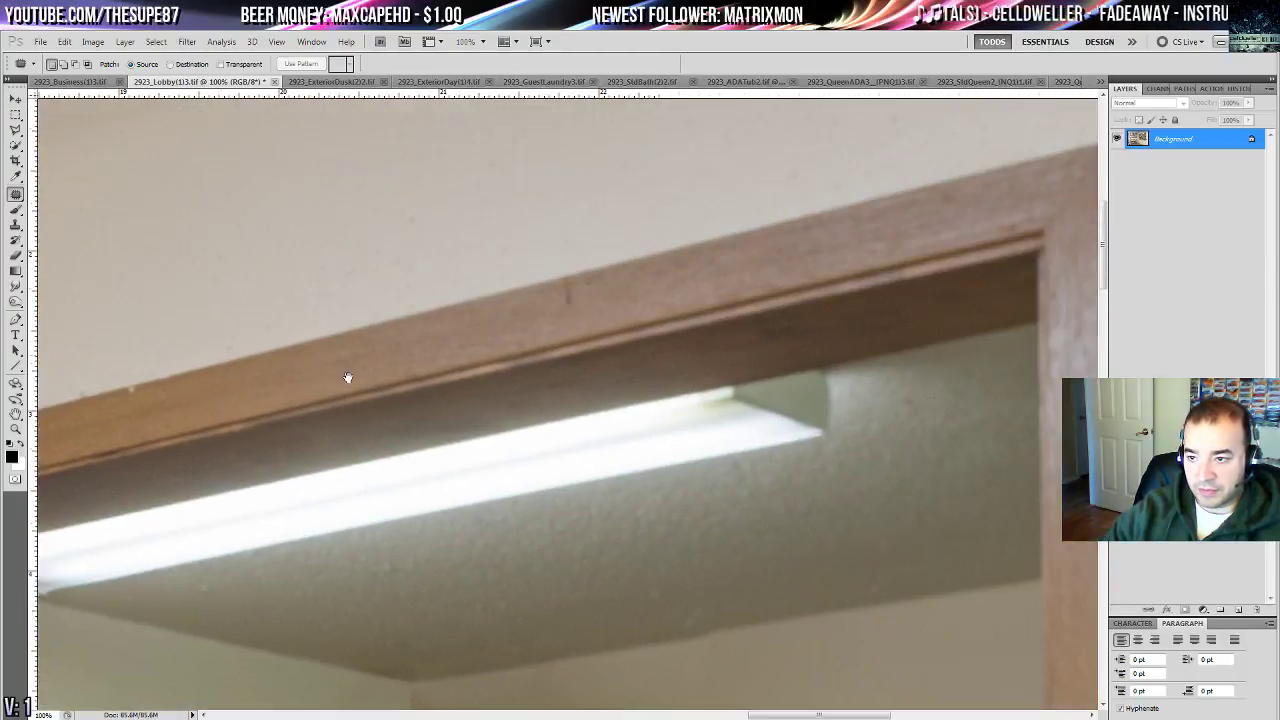
{"action": "left_click_drag", "start_coordinate": [578, 279], "coordinate": [534, 272]}
- Patch the small dark specks on the wall above the Missouri poster and clear the selection
{"action": "left_click_drag", "start_coordinate": [288, 334], "coordinate": [978, 349]}
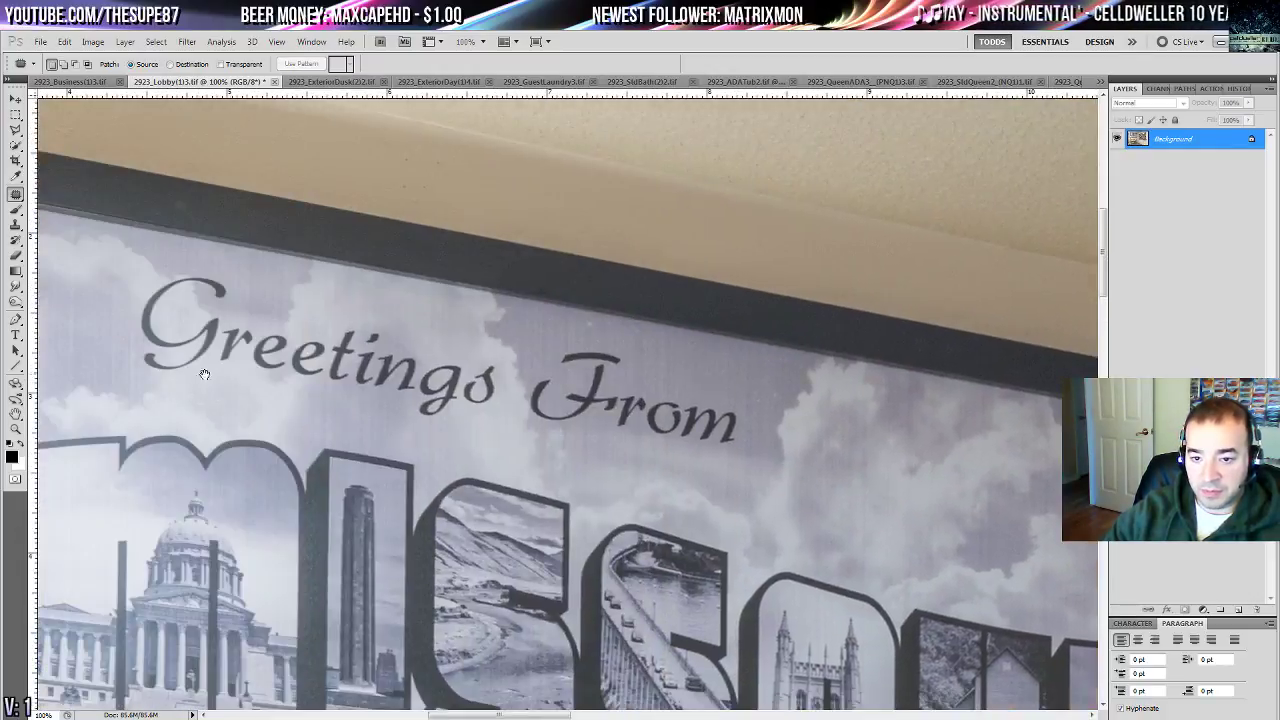
{"action": "mouse_move", "coordinate": [421, 163]}
{"action": "left_mouse_down"}
{"action": "mouse_move", "coordinate": [647, 376]}
{"action": "mouse_move", "coordinate": [634, 334]}
{"action": "left_mouse_up"}
{"action": "left_click_drag", "start_coordinate": [624, 371], "coordinate": [762, 393]}
{"action": "key", "text": "ctrl+d"}
- Patch the small blemish on the wall between the wooden door frame and the poster, above the lamp, and clear the selection
{"action": "left_click_drag", "start_coordinate": [464, 605], "coordinate": [476, 219]}
{"action": "left_click_drag", "start_coordinate": [120, 408], "coordinate": [528, 468]}
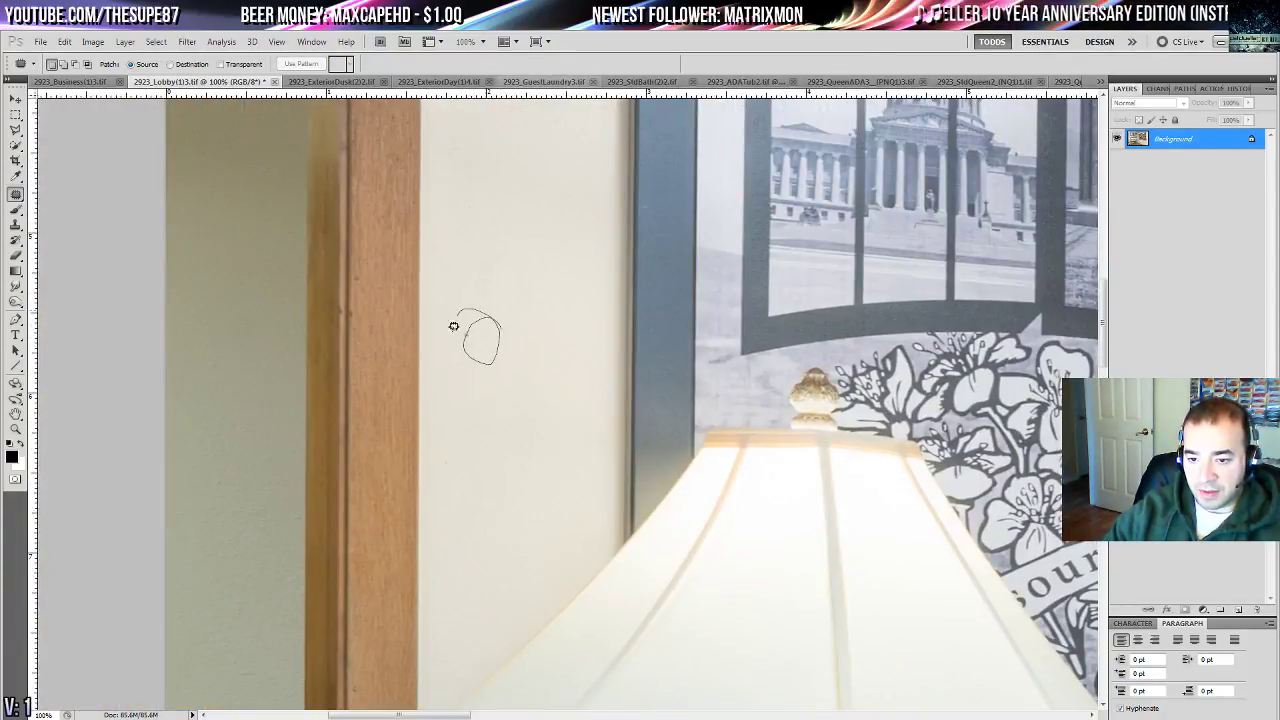
{"action": "left_click_drag", "start_coordinate": [454, 326], "coordinate": [470, 340]}
{"action": "left_click_drag", "start_coordinate": [484, 350], "coordinate": [523, 286]}
{"action": "key", "text": "ctrl+d"}
- Remove the loose cable running across the baseboard and carpet under the table with the Content-Aware Spot Healing Brush
{"action": "left_click_drag", "start_coordinate": [500, 640], "coordinate": [446, 262]}
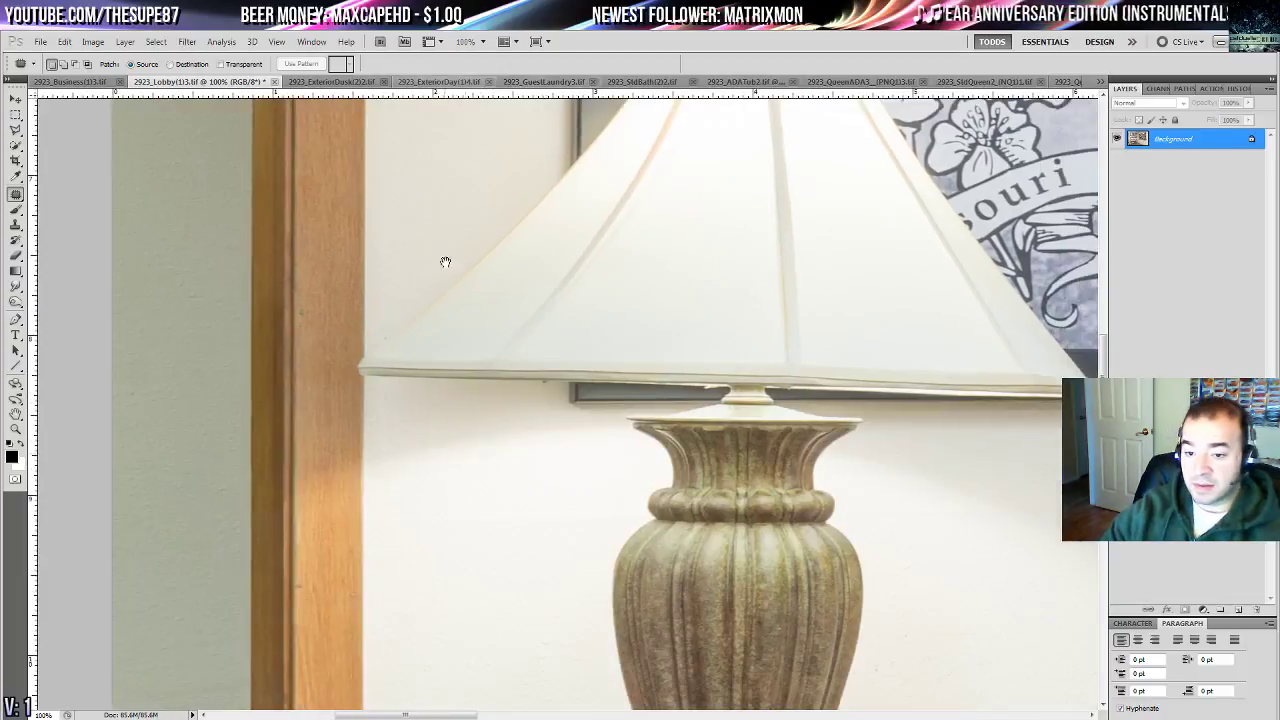
{"action": "left_click_drag", "start_coordinate": [550, 700], "coordinate": [347, 219]}
{"action": "left_click_drag", "start_coordinate": [656, 382], "coordinate": [572, 180]}
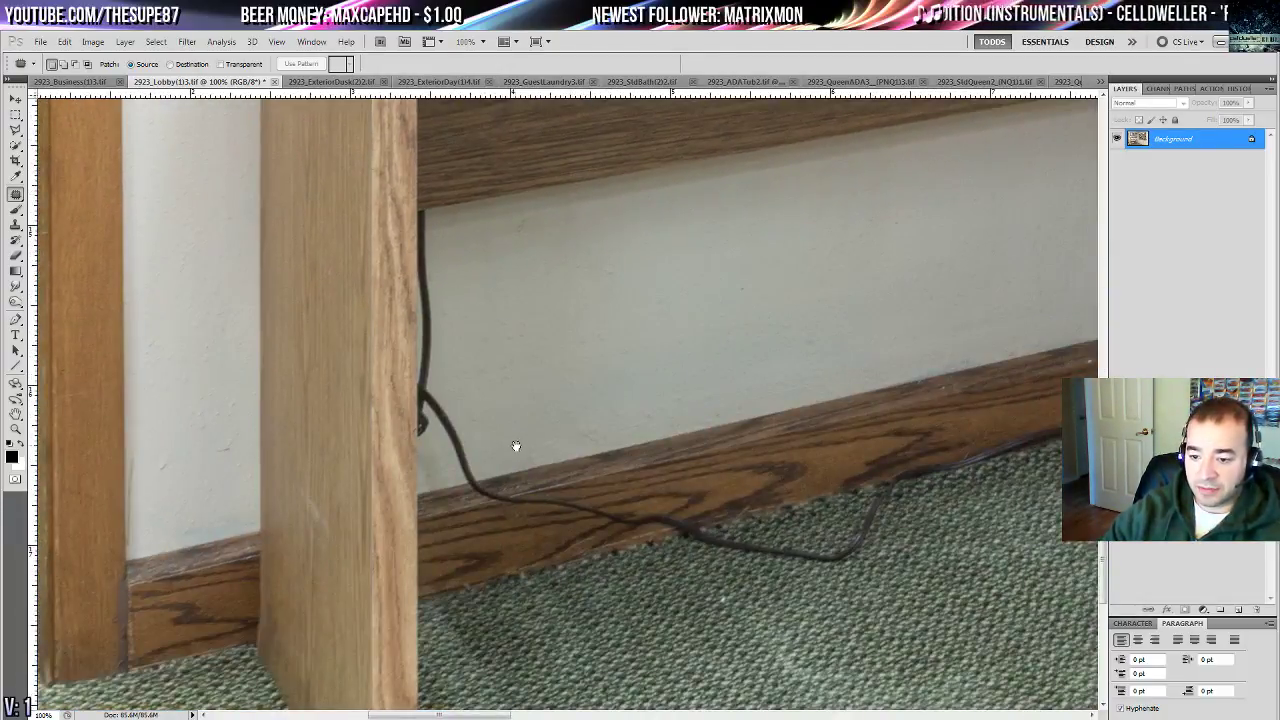
{"action": "right_click", "coordinate": [16, 196]}
{"action": "left_click", "coordinate": [70, 192]}
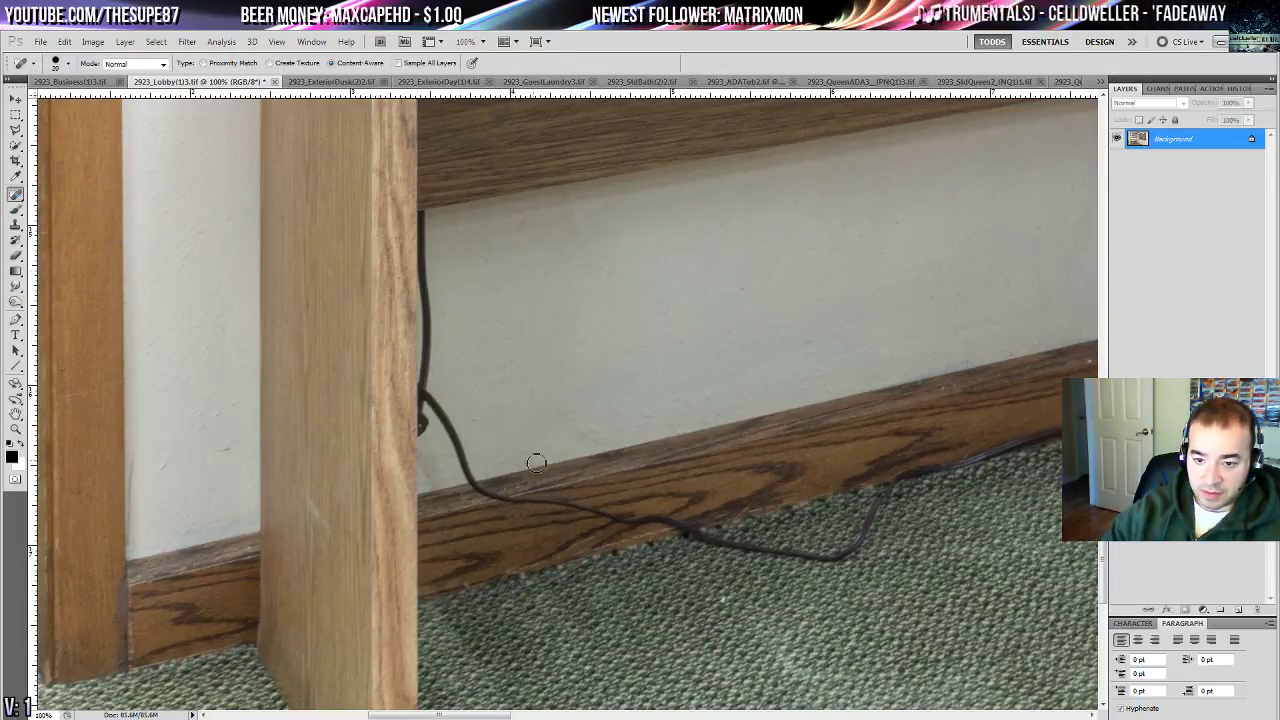
{"action": "mouse_move", "coordinate": [440, 406]}
{"action": "left_mouse_down"}
{"action": "mouse_move", "coordinate": [486, 506]}
{"action": "mouse_move", "coordinate": [571, 512]}
{"action": "mouse_move", "coordinate": [521, 502]}
{"action": "left_mouse_up"}
{"action": "mouse_move", "coordinate": [647, 521]}
{"action": "left_mouse_down"}
{"action": "mouse_move", "coordinate": [608, 517]}
{"action": "mouse_move", "coordinate": [840, 558]}
{"action": "mouse_move", "coordinate": [912, 467]}
{"action": "left_mouse_up"}
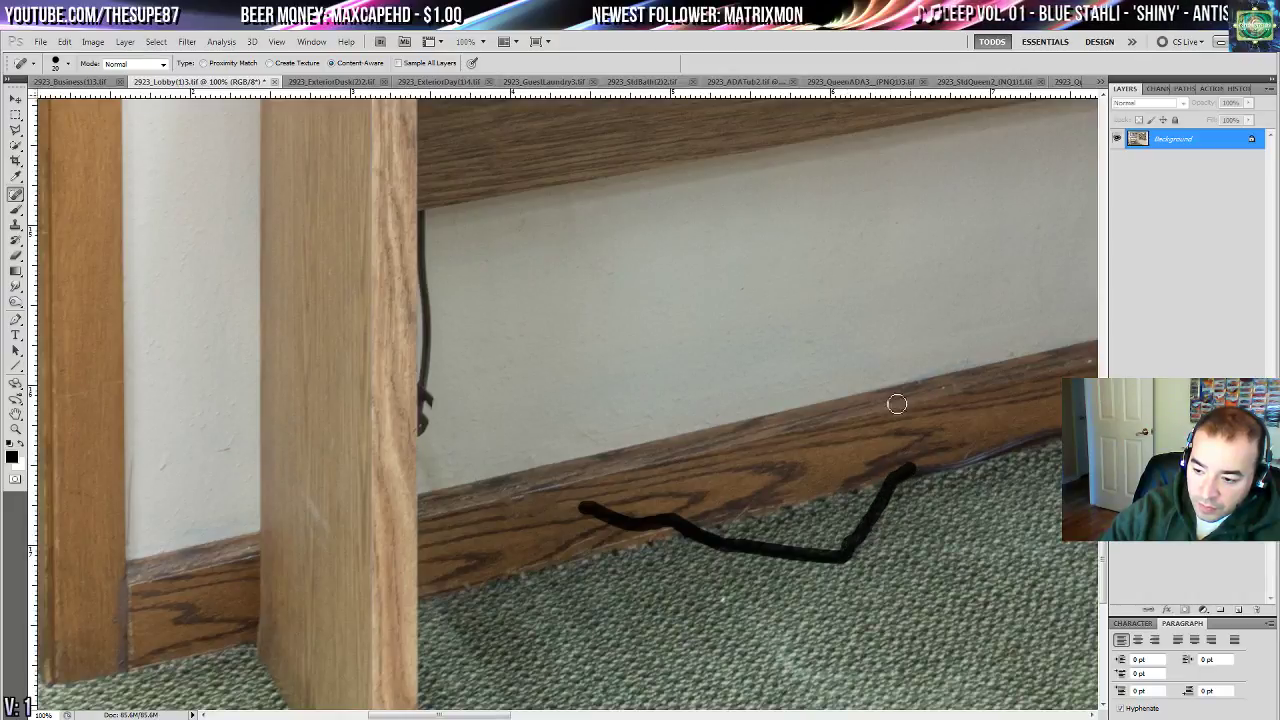
{"action": "mouse_move", "coordinate": [683, 456]}
{"action": "left_mouse_down"}
{"action": "mouse_move", "coordinate": [356, 423]}
{"action": "mouse_move", "coordinate": [403, 449]}
{"action": "mouse_move", "coordinate": [566, 411]}
{"action": "mouse_move", "coordinate": [694, 358]}
{"action": "left_mouse_up"}
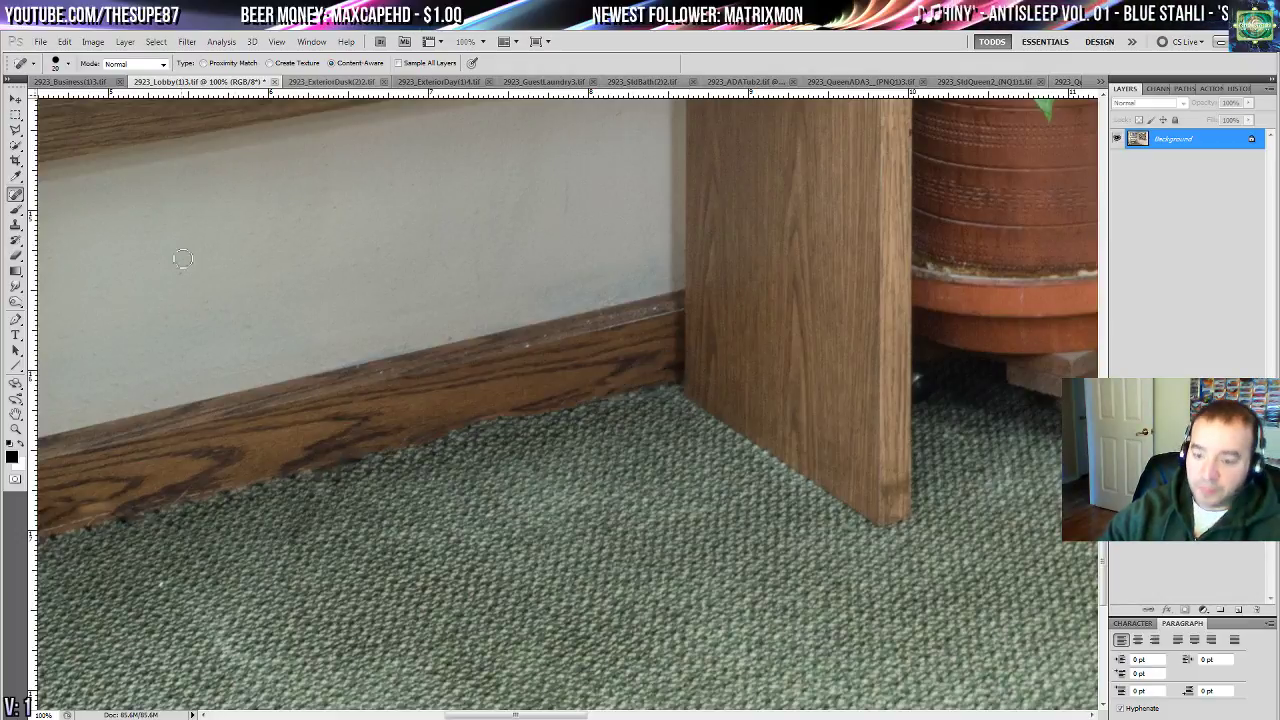
- Heal the light mark on the carpet under the table with the Spot Healing Brush
{"action": "left_click", "coordinate": [15, 225]}
{"action": "left_click_drag", "start_coordinate": [113, 289], "coordinate": [826, 311]}
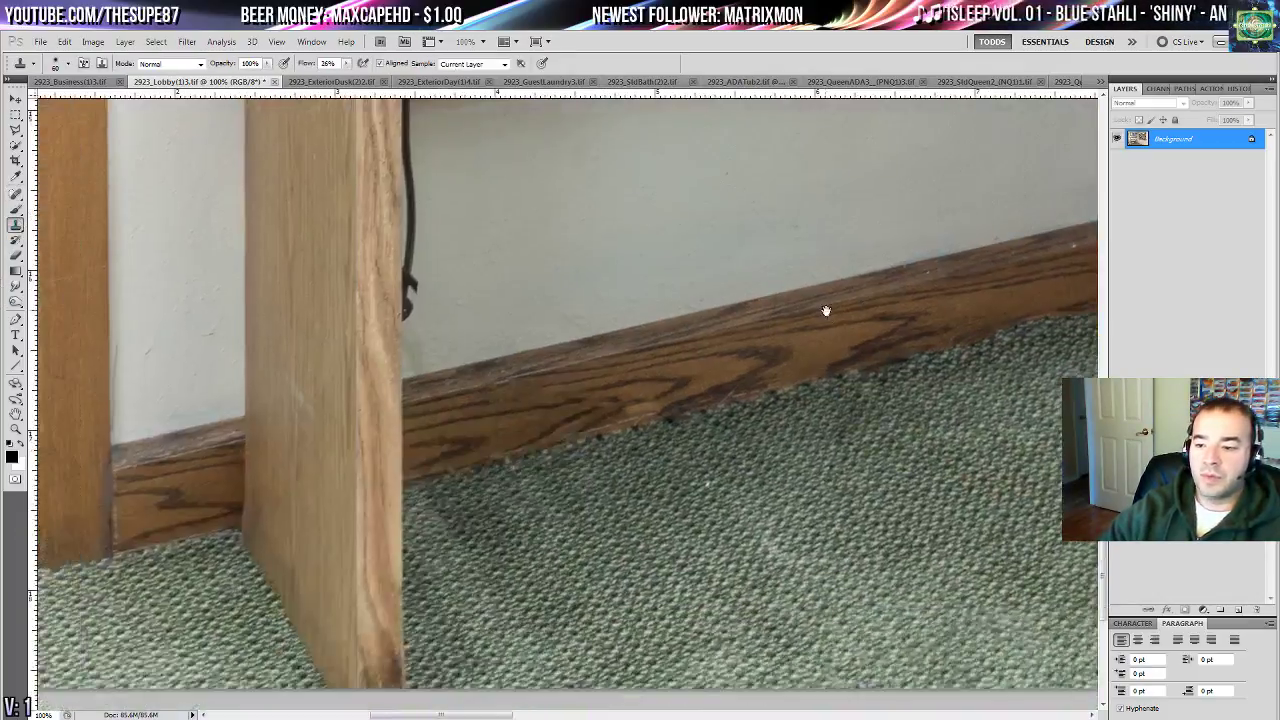
{"action": "left_click", "coordinate": [15, 194]}
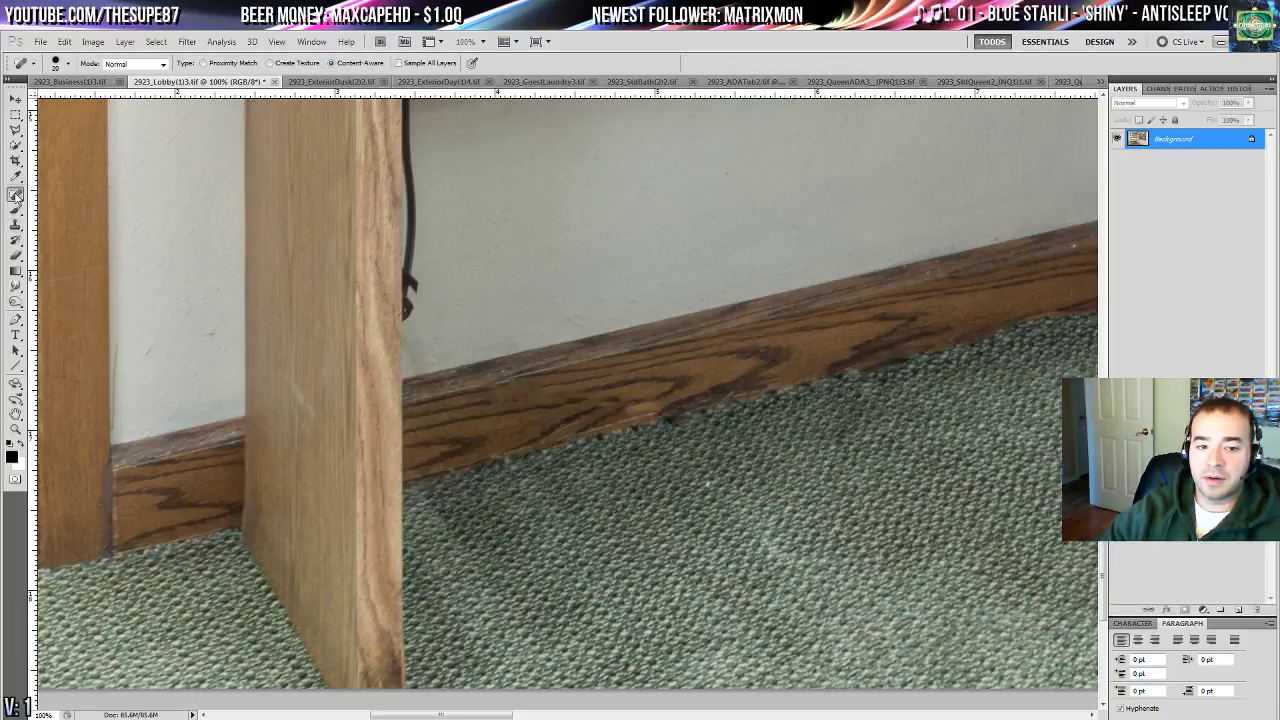
{"action": "left_click_drag", "start_coordinate": [757, 527], "coordinate": [836, 558]}
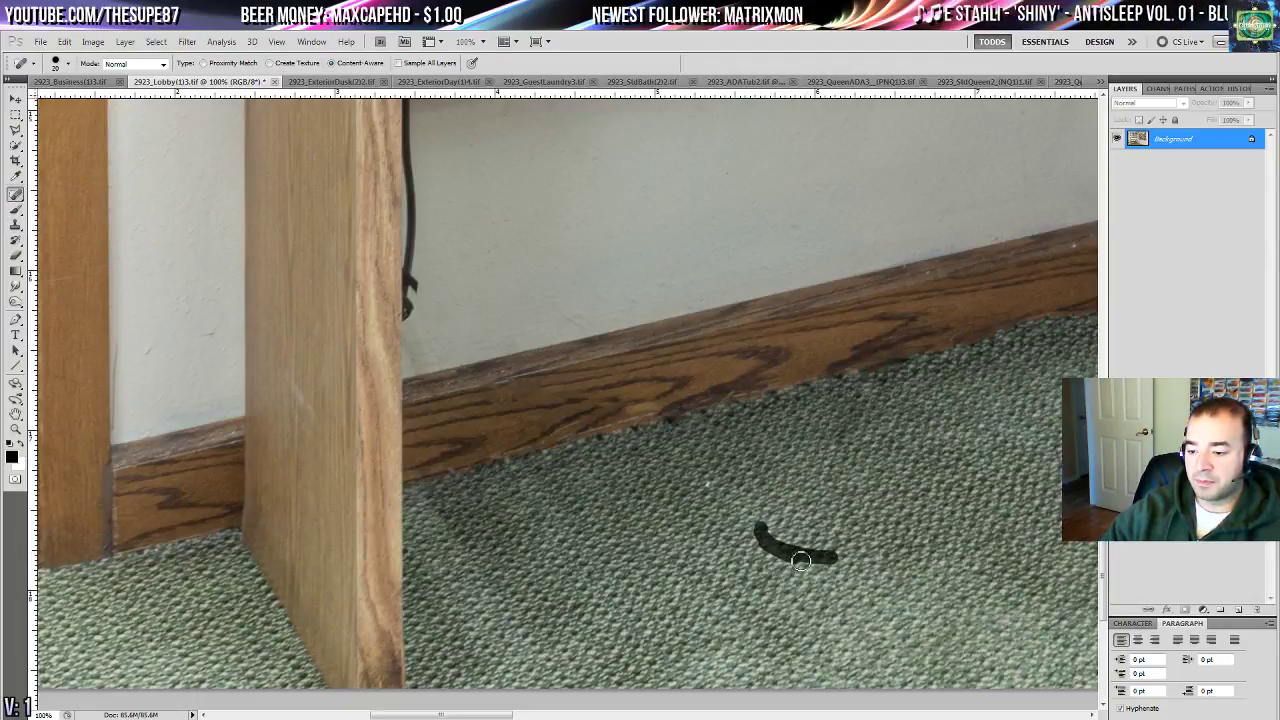
- Patch the knotted lower end of the hanging cable beside the table leg with clean wall
{"action": "left_click_drag", "start_coordinate": [512, 338], "coordinate": [414, 571]}
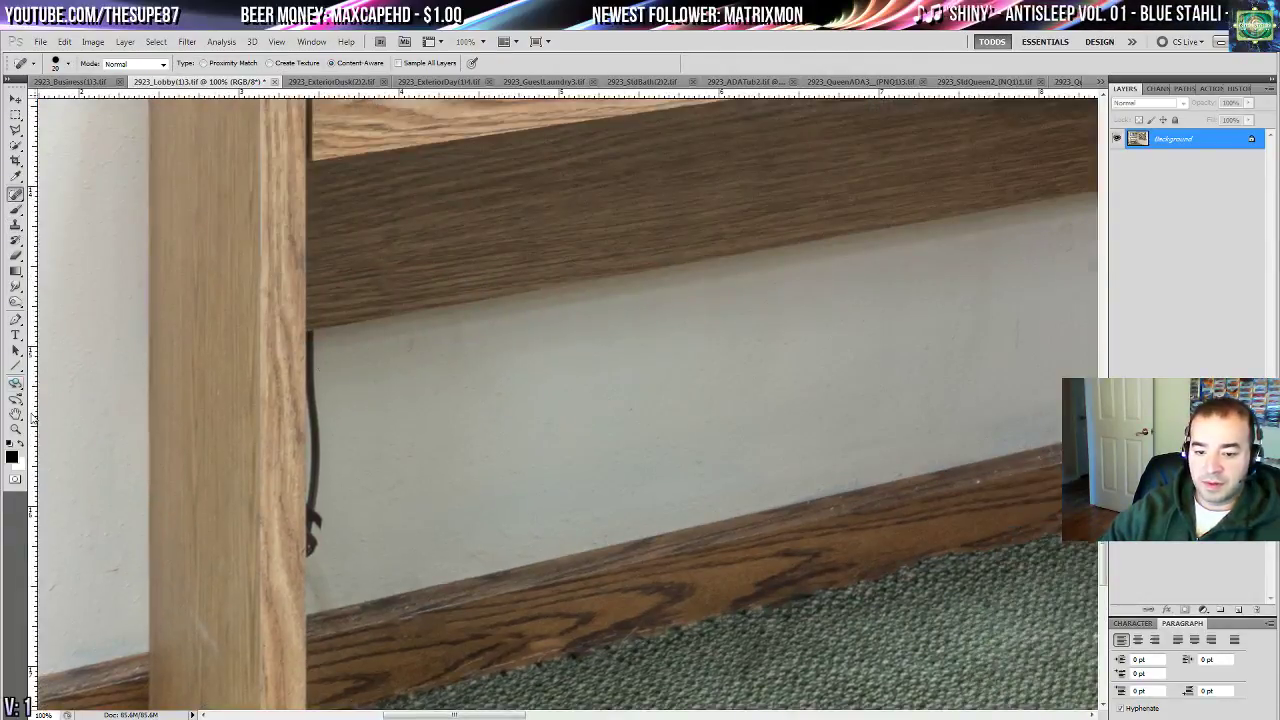
{"action": "left_click_drag", "start_coordinate": [15, 194], "coordinate": [70, 223]}
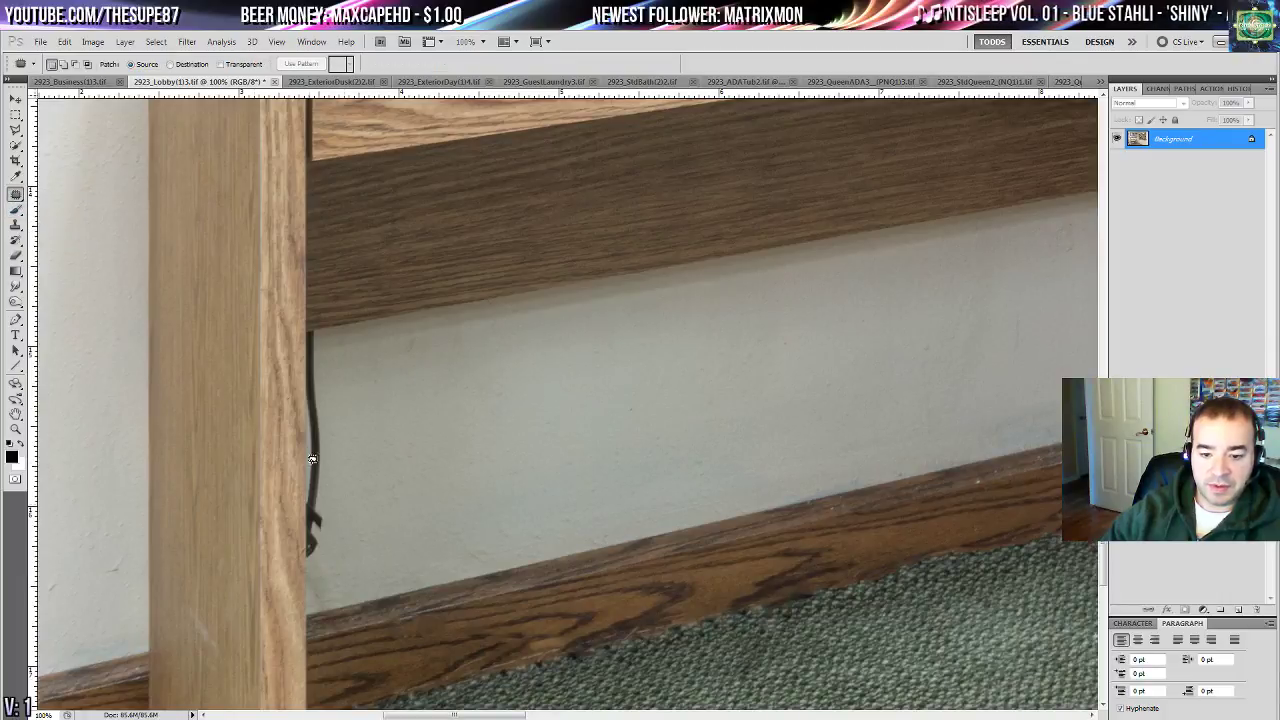
{"action": "mouse_move", "coordinate": [339, 530]}
{"action": "left_mouse_down"}
{"action": "mouse_move", "coordinate": [318, 488]}
{"action": "mouse_move", "coordinate": [324, 560]}
{"action": "left_mouse_up"}
{"action": "key", "text": "ctrl+d"}
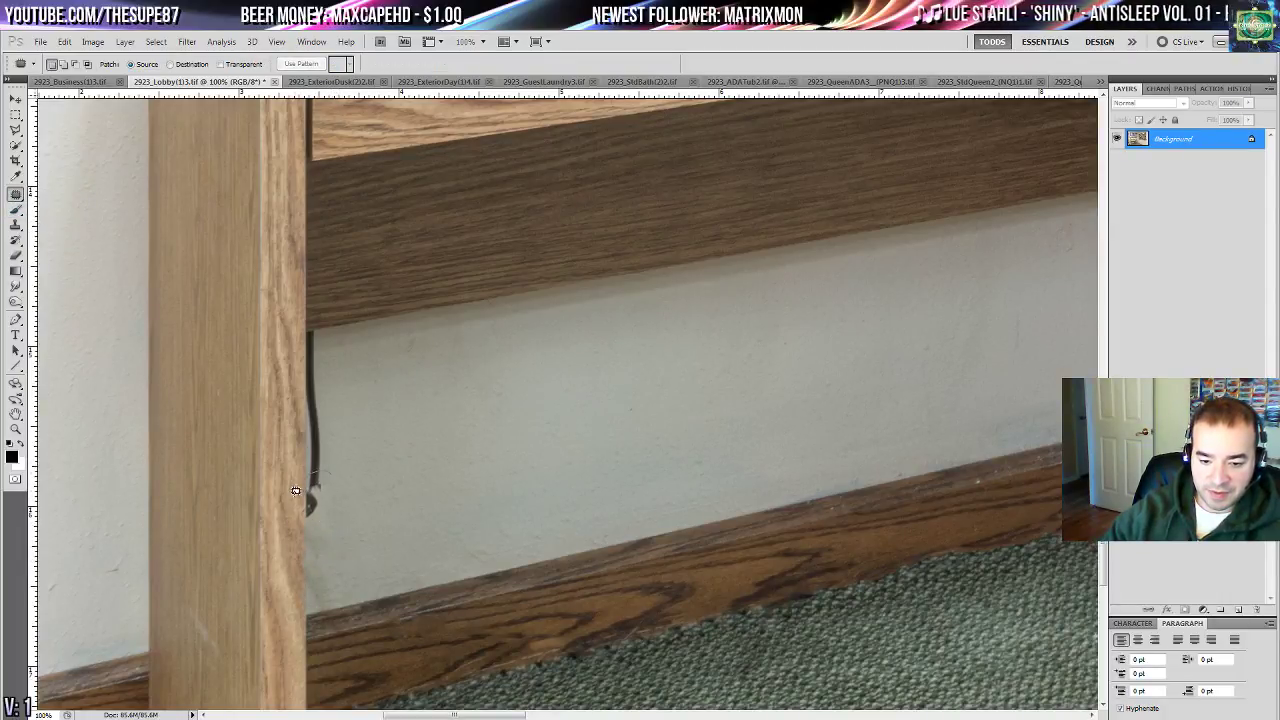
{"action": "mouse_move", "coordinate": [295, 490]}
{"action": "left_mouse_down"}
{"action": "mouse_move", "coordinate": [318, 482]}
{"action": "mouse_move", "coordinate": [312, 543]}
{"action": "mouse_move", "coordinate": [332, 482]}
{"action": "left_mouse_up"}
{"action": "key", "text": "ctrl+d"}
{"action": "left_click_drag", "start_coordinate": [340, 545], "coordinate": [386, 548]}
{"action": "key", "text": "ctrl+d"}
- Patch the remaining hanging cable along the table leg with clean wall, up to the underside of the table's wooden panel
{"action": "left_click_drag", "start_coordinate": [937, 551], "coordinate": [697, 417]}
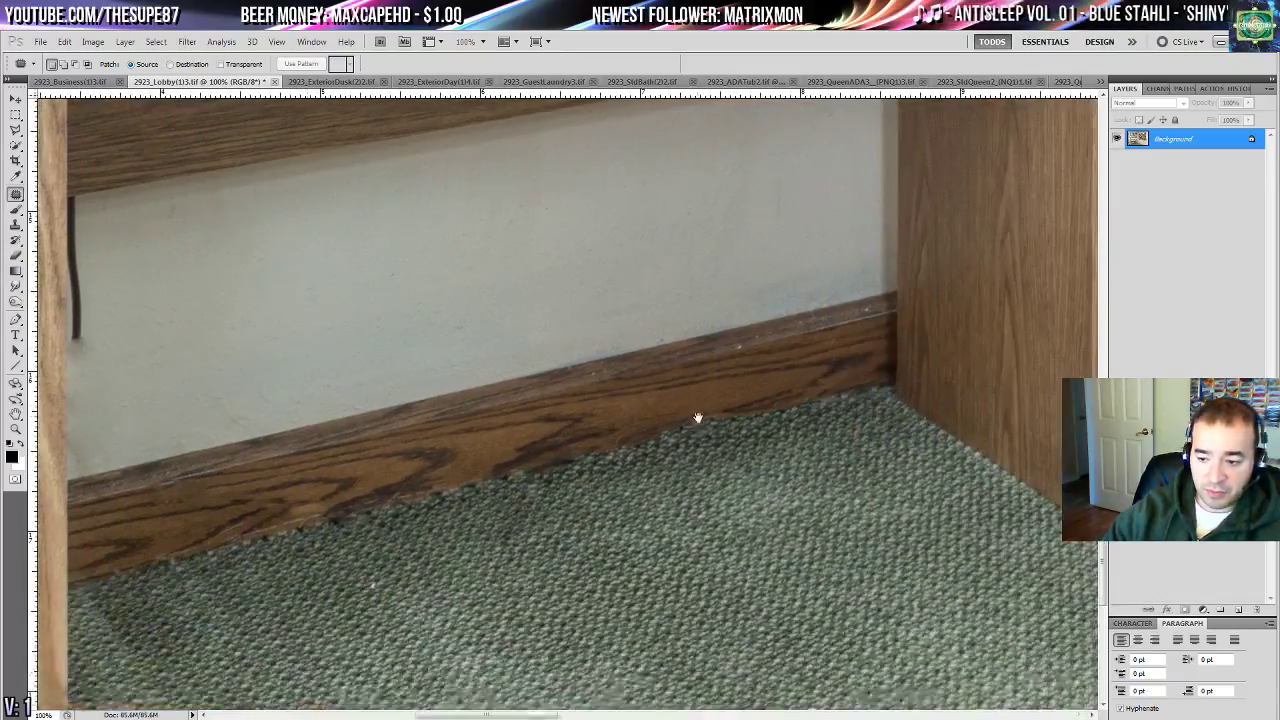
{"action": "scroll", "coordinate": [533, 510], "scroll_direction": "down", "scroll_amount": 2}
{"action": "scroll", "coordinate": [440, 380], "scroll_direction": "up", "scroll_amount": 4}
{"action": "scroll", "coordinate": [433, 336], "scroll_direction": "left", "scroll_amount": 5}
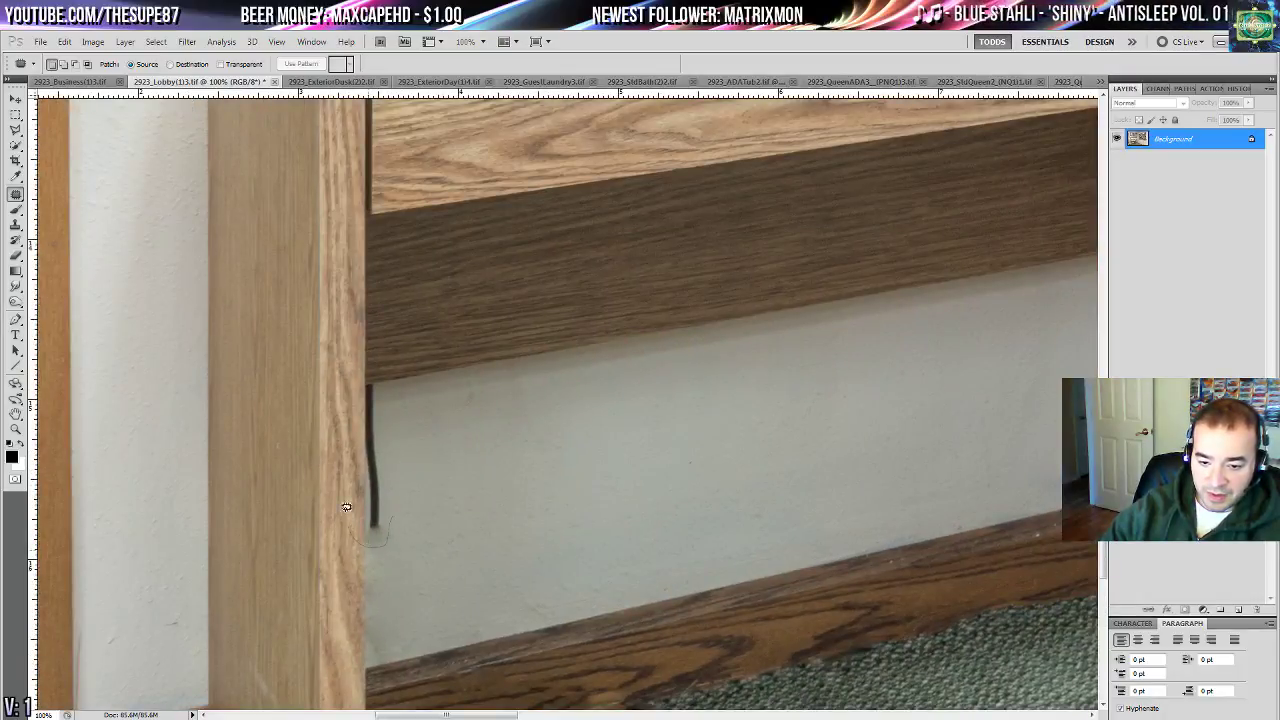
{"action": "left_click_drag", "start_coordinate": [413, 446], "coordinate": [410, 450]}
{"action": "mouse_move", "coordinate": [377, 458]}
{"action": "left_mouse_down"}
{"action": "mouse_move", "coordinate": [374, 566]}
{"action": "mouse_move", "coordinate": [375, 554]}
{"action": "left_mouse_up"}
{"action": "key", "text": "ctrl+d"}
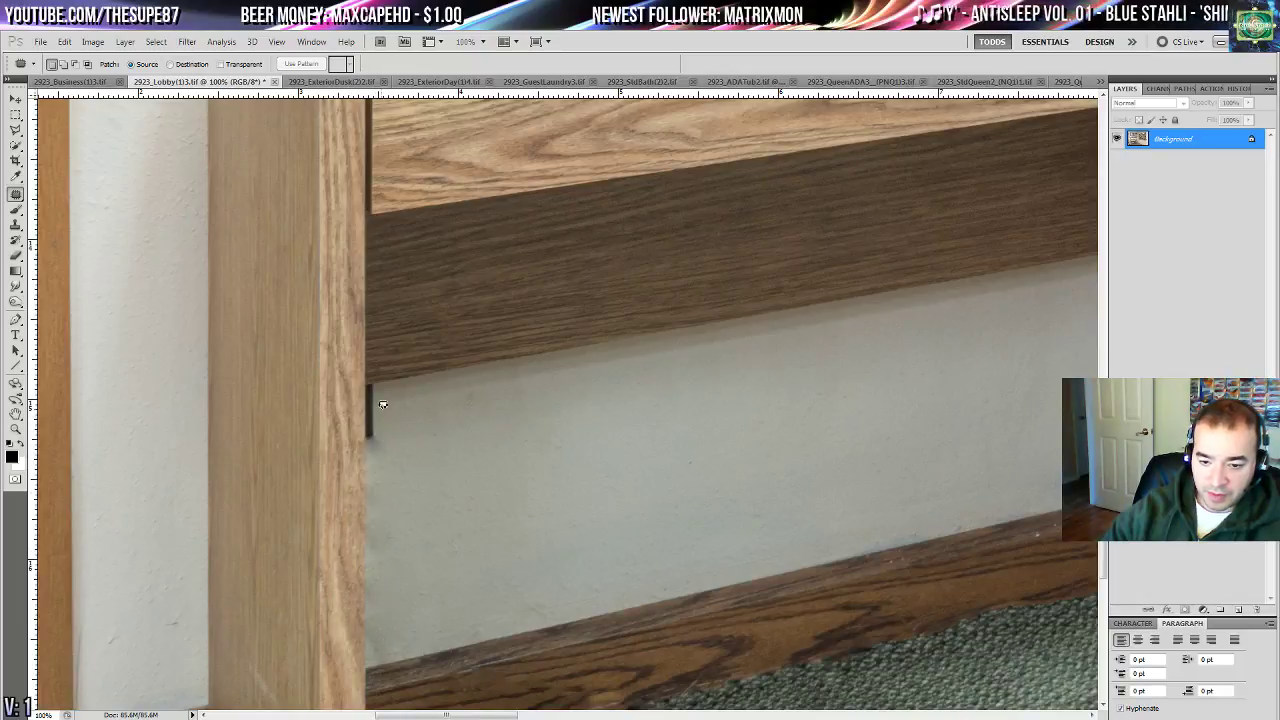
{"action": "left_click_drag", "start_coordinate": [380, 374], "coordinate": [368, 385]}
{"action": "left_click_drag", "start_coordinate": [375, 420], "coordinate": [376, 482]}
{"action": "key", "text": "ctrl+d"}
{"action": "left_click_drag", "start_coordinate": [481, 469], "coordinate": [425, 307]}
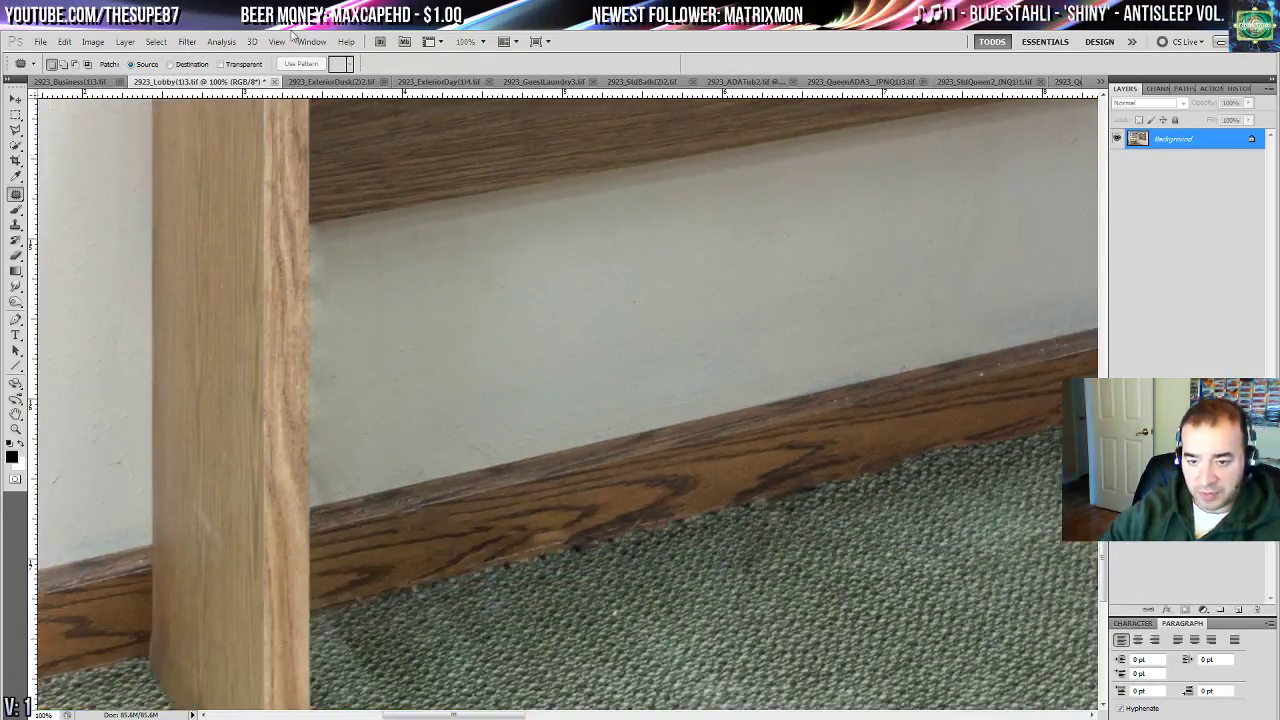
- Select the wall strip beside the table leg with the Polygonal Lasso, clone clean wall over its uneven edge, and clear the selection
{"action": "left_click", "coordinate": [15, 130]}
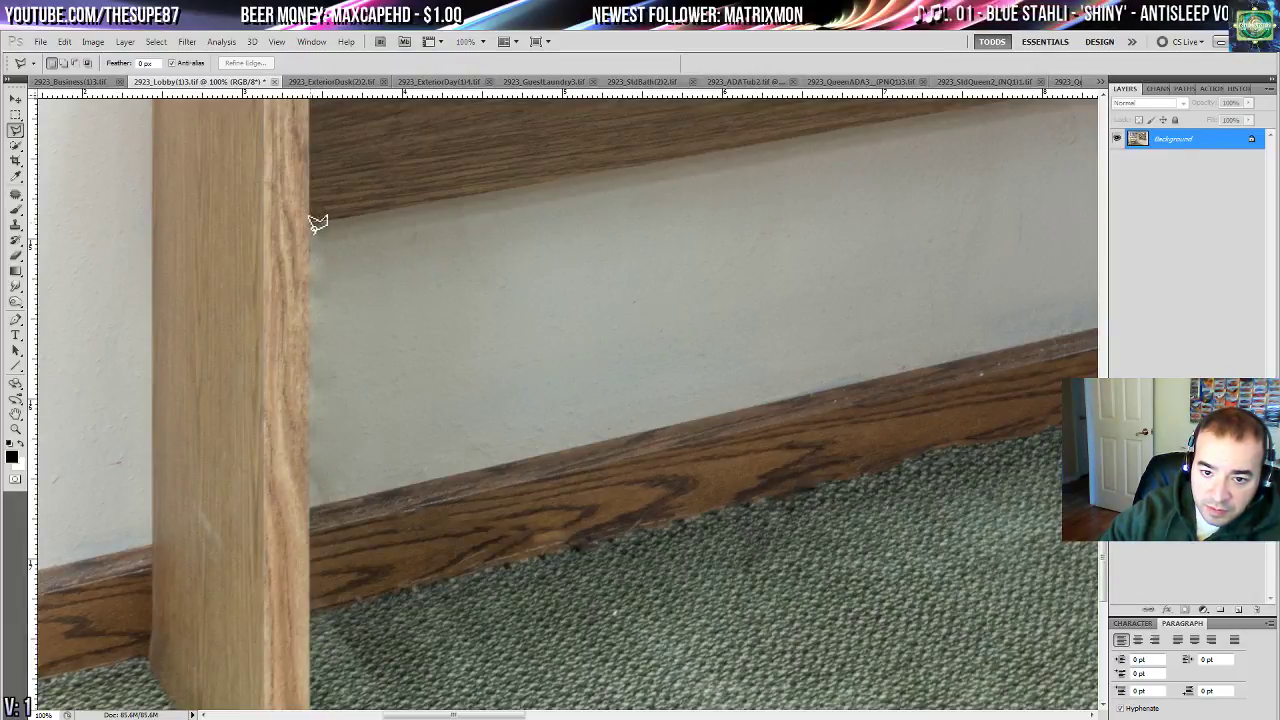
{"action": "mouse_move", "coordinate": [318, 222]}
{"action": "left_mouse_down"}
{"action": "mouse_move", "coordinate": [286, 404]}
{"action": "mouse_move", "coordinate": [313, 503]}
{"action": "left_mouse_up"}
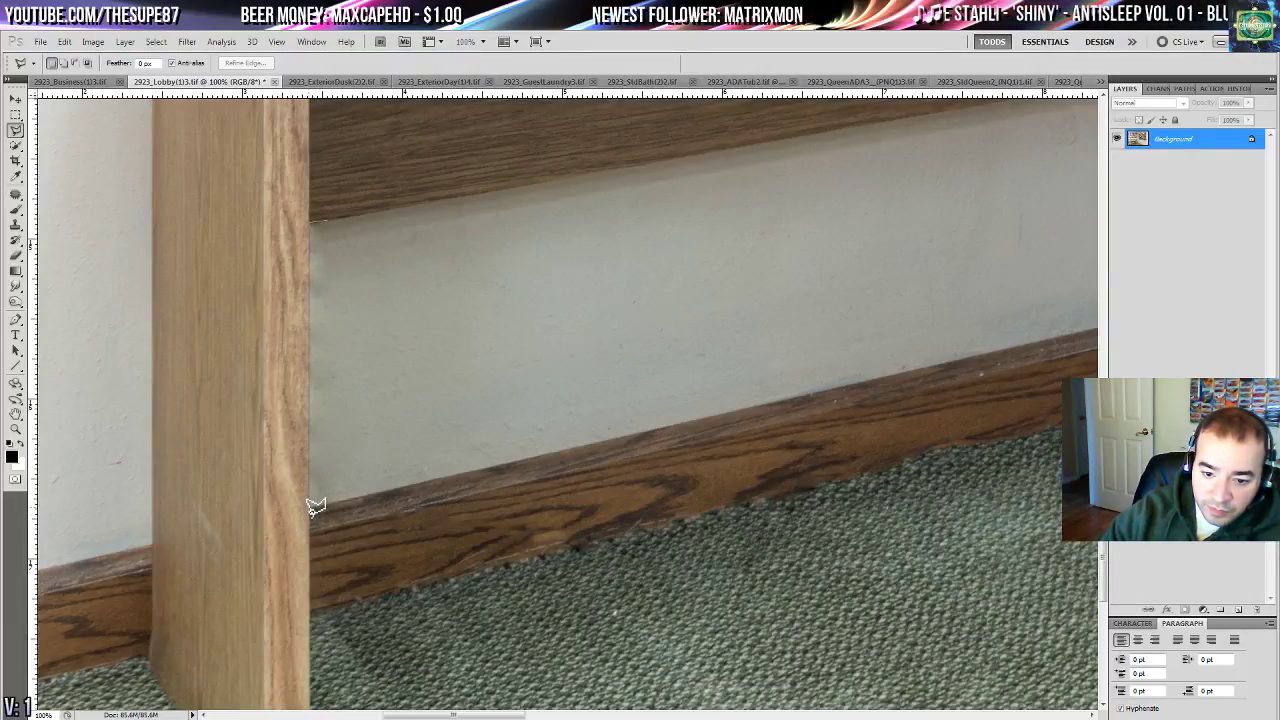
{"action": "left_click", "coordinate": [408, 486]}
{"action": "double_click", "coordinate": [330, 220]}
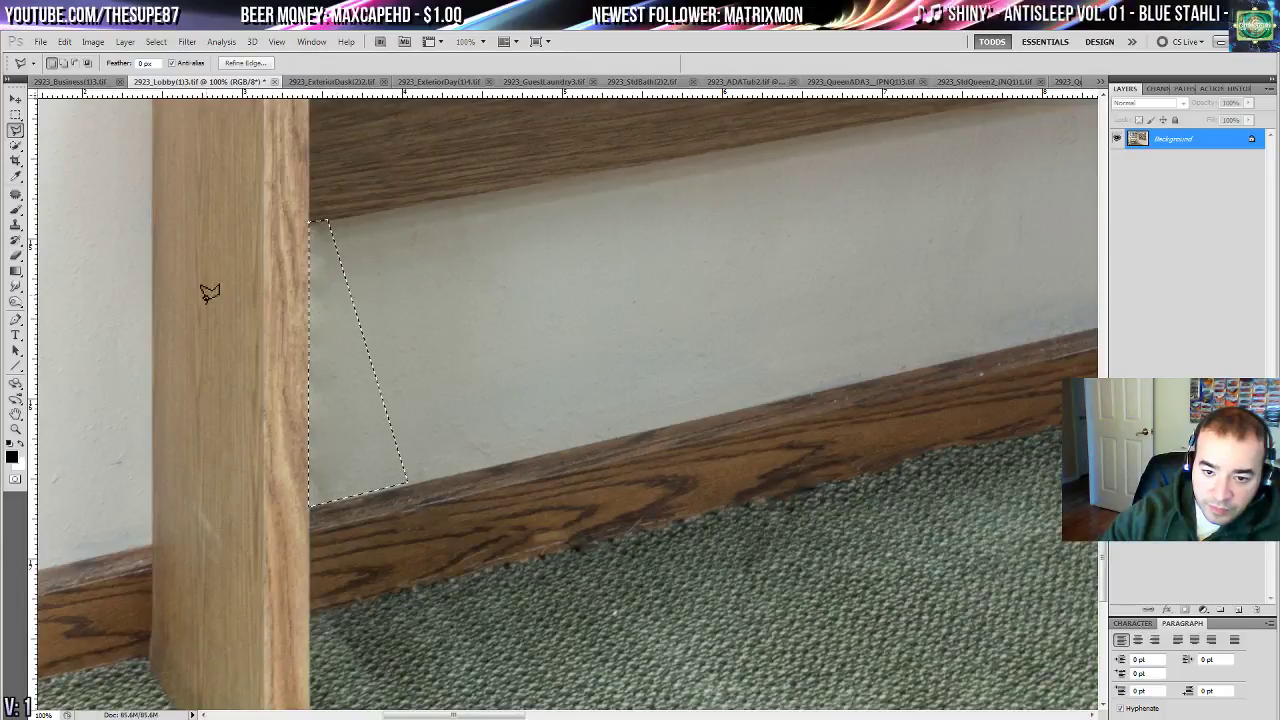
{"action": "key", "text": "s"}
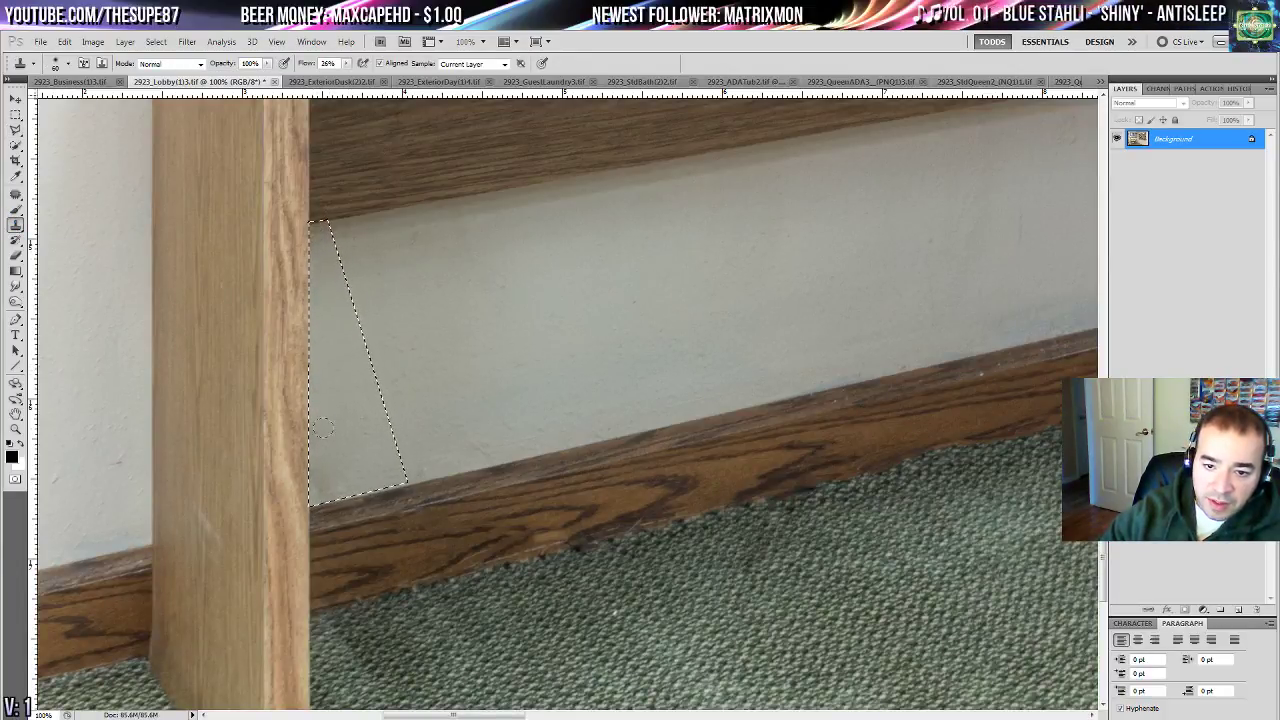
{"action": "key", "text": "ctrl+d"}
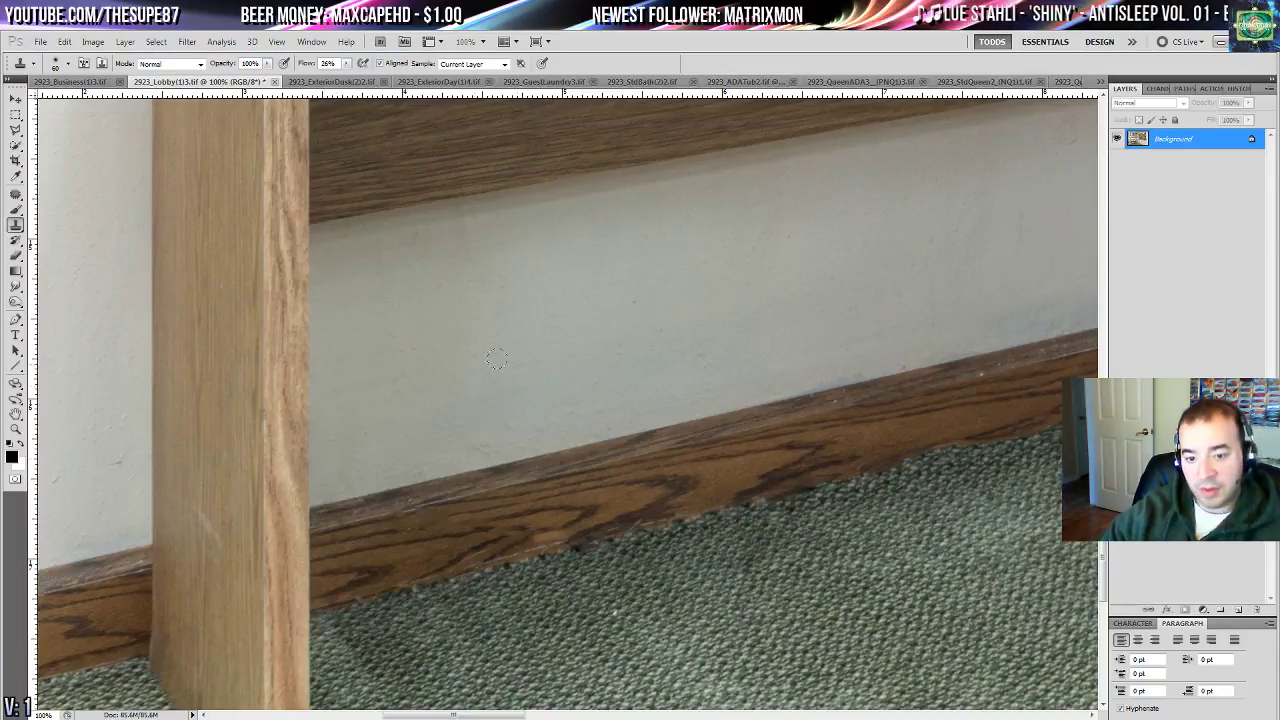
- Heal the dark line on the carpet at the foot of the door frame with the Spot Healing Brush
{"action": "left_click_drag", "start_coordinate": [404, 419], "coordinate": [678, 342]}
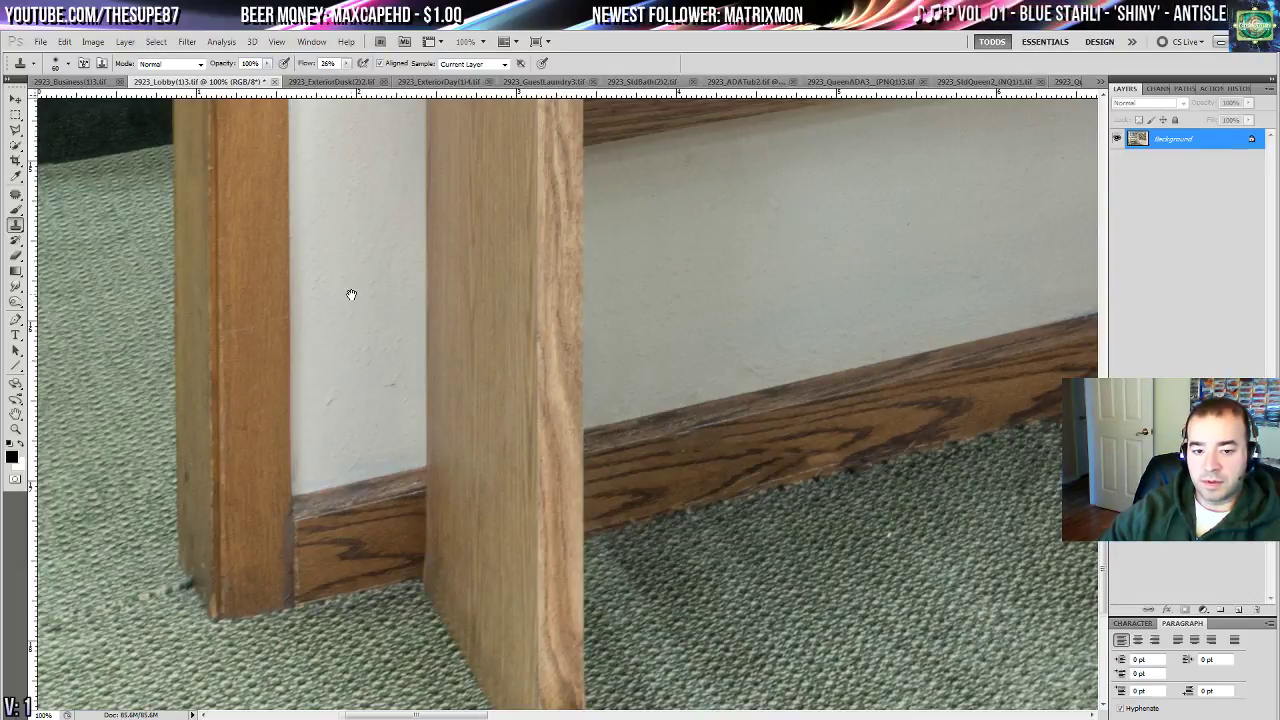
{"action": "left_click_drag", "start_coordinate": [351, 294], "coordinate": [558, 158]}
{"action": "left_click_drag", "start_coordinate": [15, 195], "coordinate": [70, 190]}
{"action": "left_click_drag", "start_coordinate": [401, 415], "coordinate": [268, 462]}
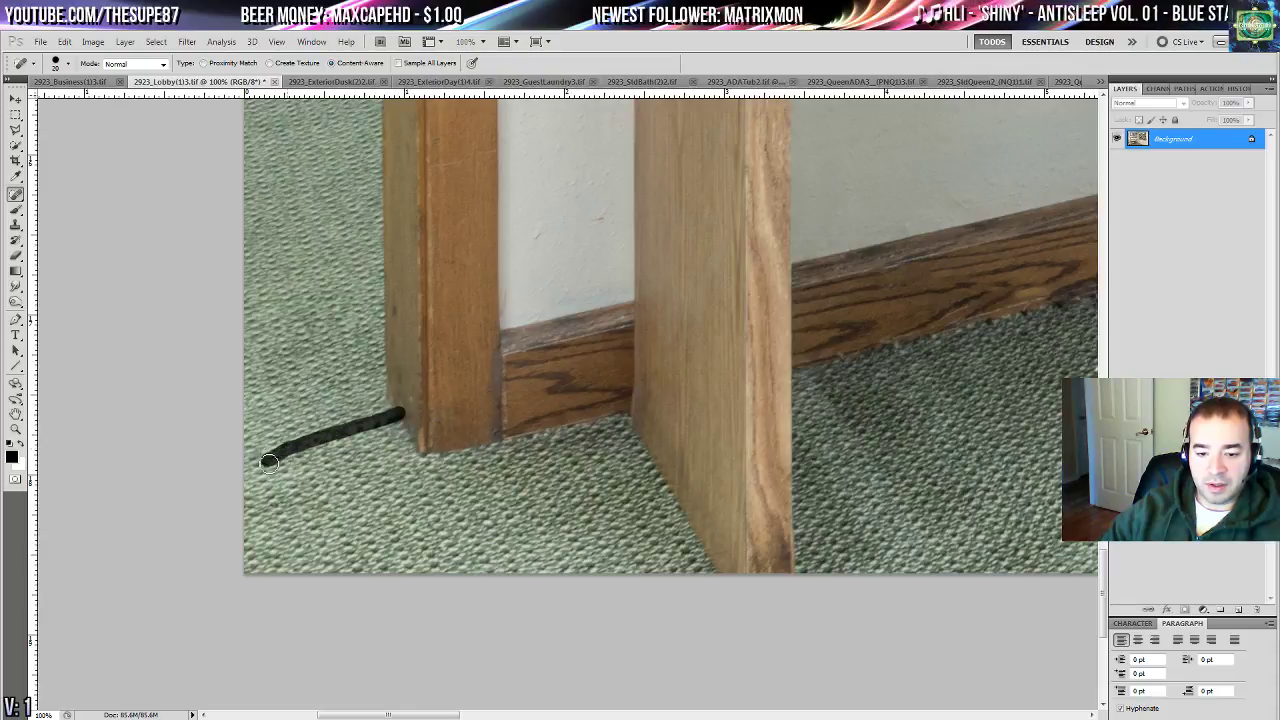
{"action": "left_click", "coordinate": [406, 429]}
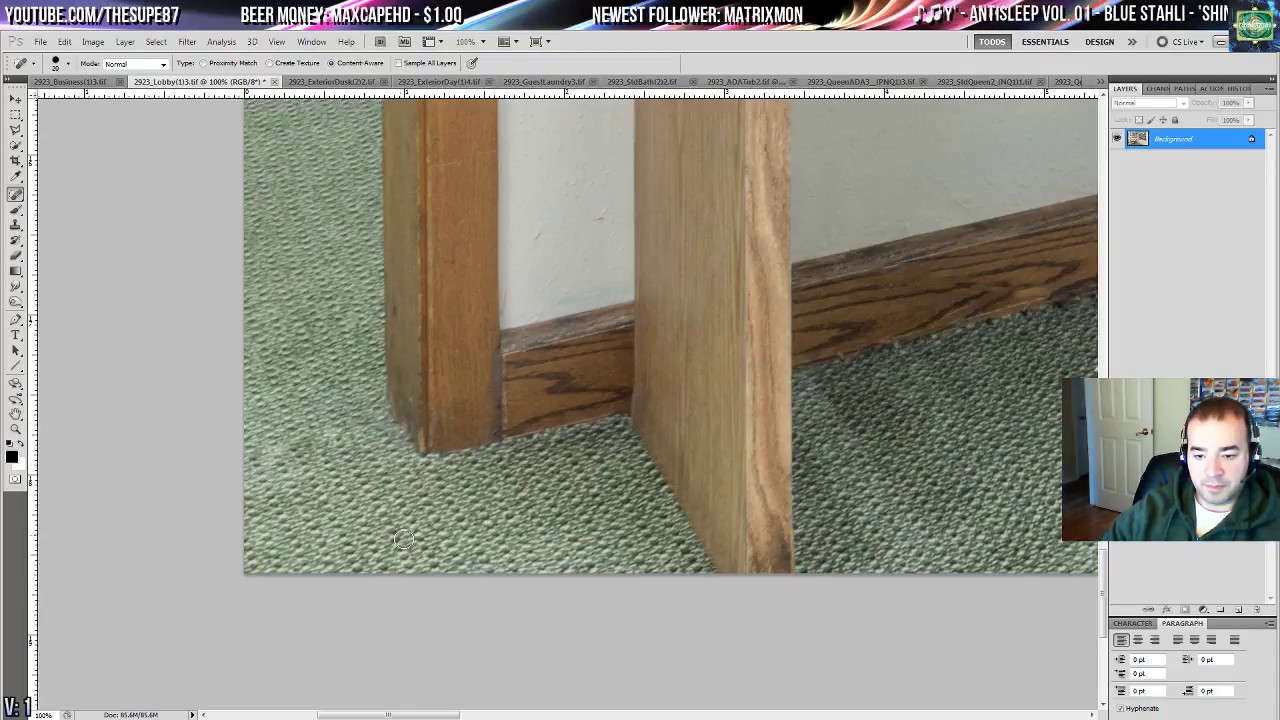
- Patch over the security camera beside the office window frame with the matching wall and frame area below it, and clear the selection
{"action": "mouse_move", "coordinate": [573, 246]}
{"action": "left_mouse_down"}
{"action": "mouse_move", "coordinate": [406, 494]}
{"action": "mouse_move", "coordinate": [449, 463]}
{"action": "mouse_move", "coordinate": [426, 480]}
{"action": "left_mouse_up"}
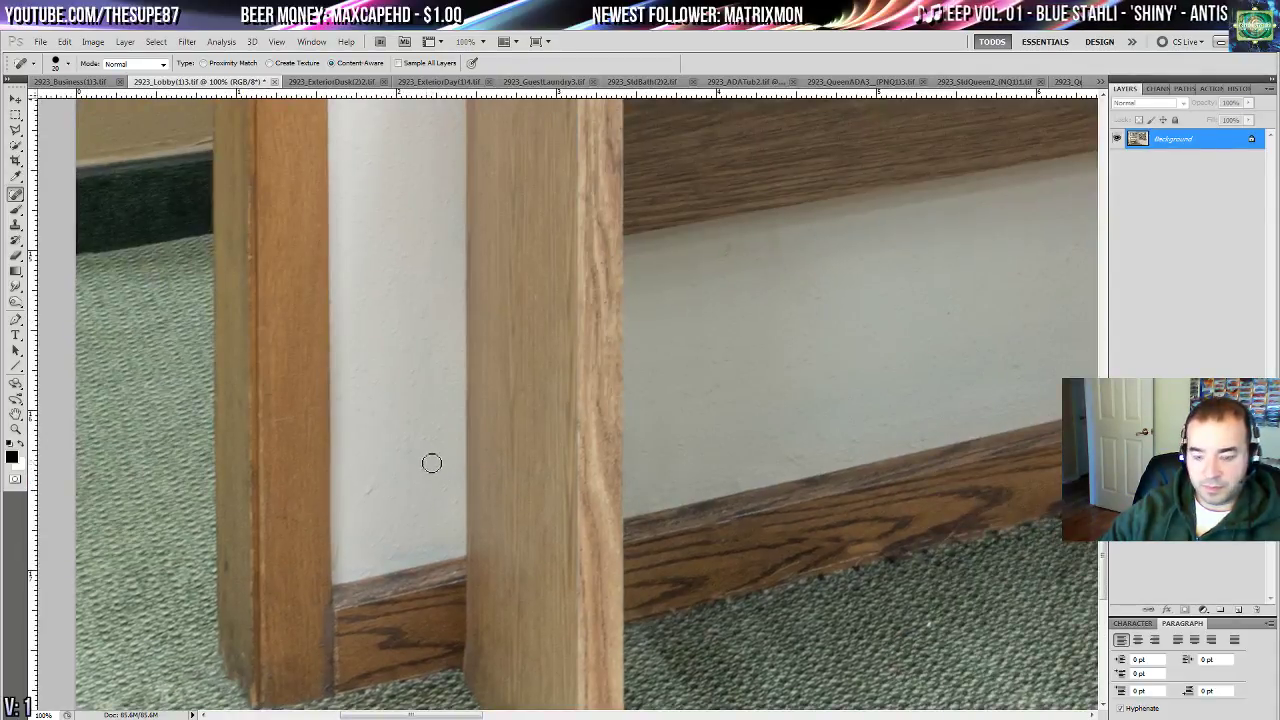
{"action": "key", "text": "ctrl+0"}
{"action": "key", "text": "ctrl+0"}
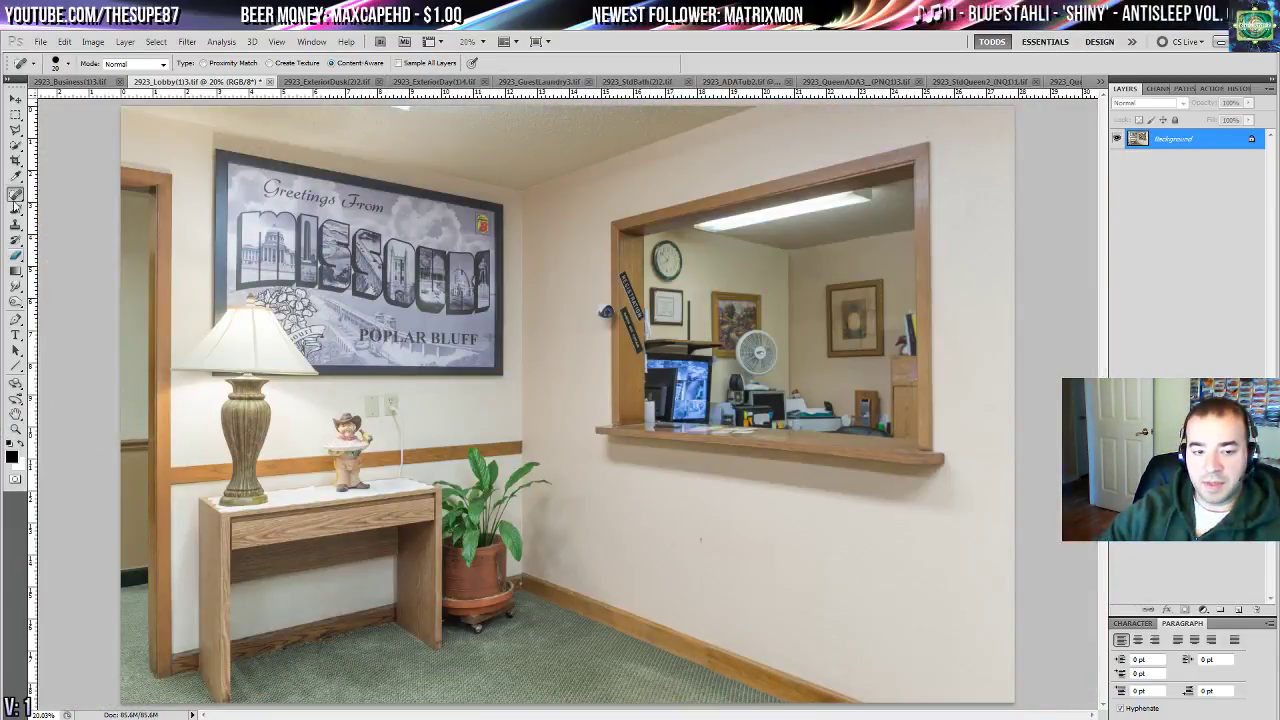
{"action": "left_click", "coordinate": [15, 196]}
{"action": "left_click", "coordinate": [70, 228]}
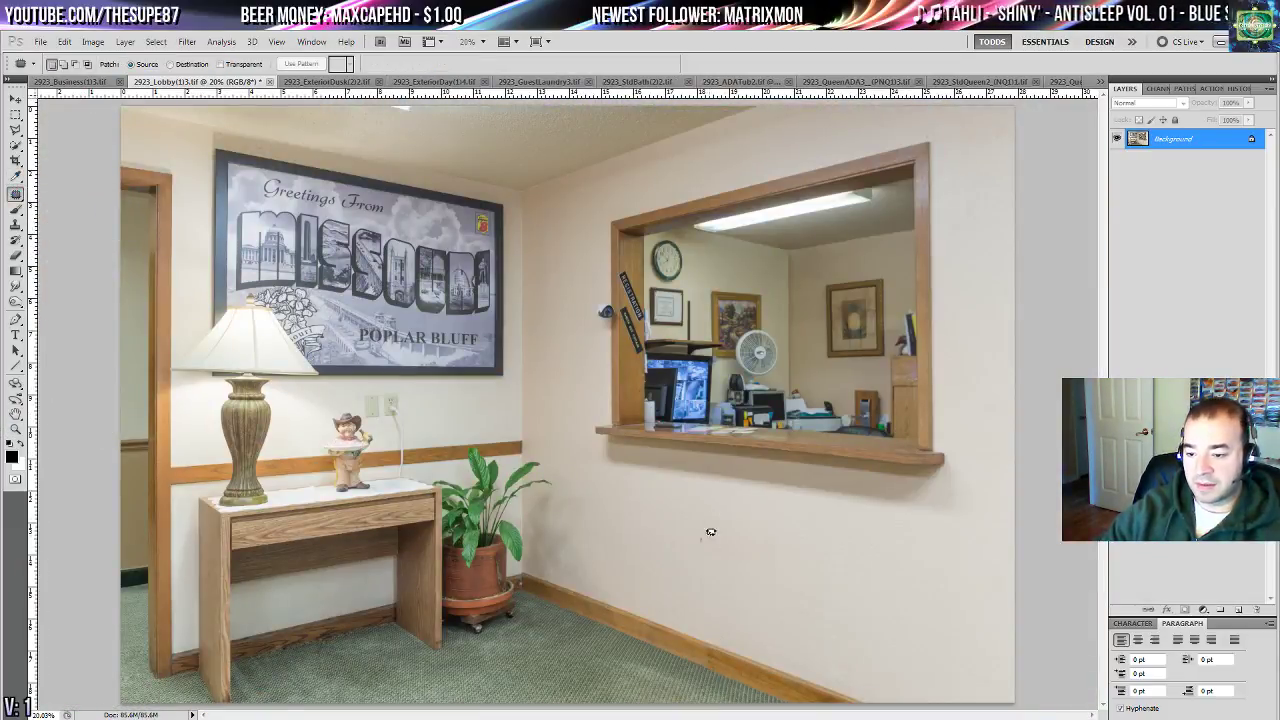
{"action": "key", "text": "ctrl+plus"}
{"action": "key", "text": "ctrl+plus"}
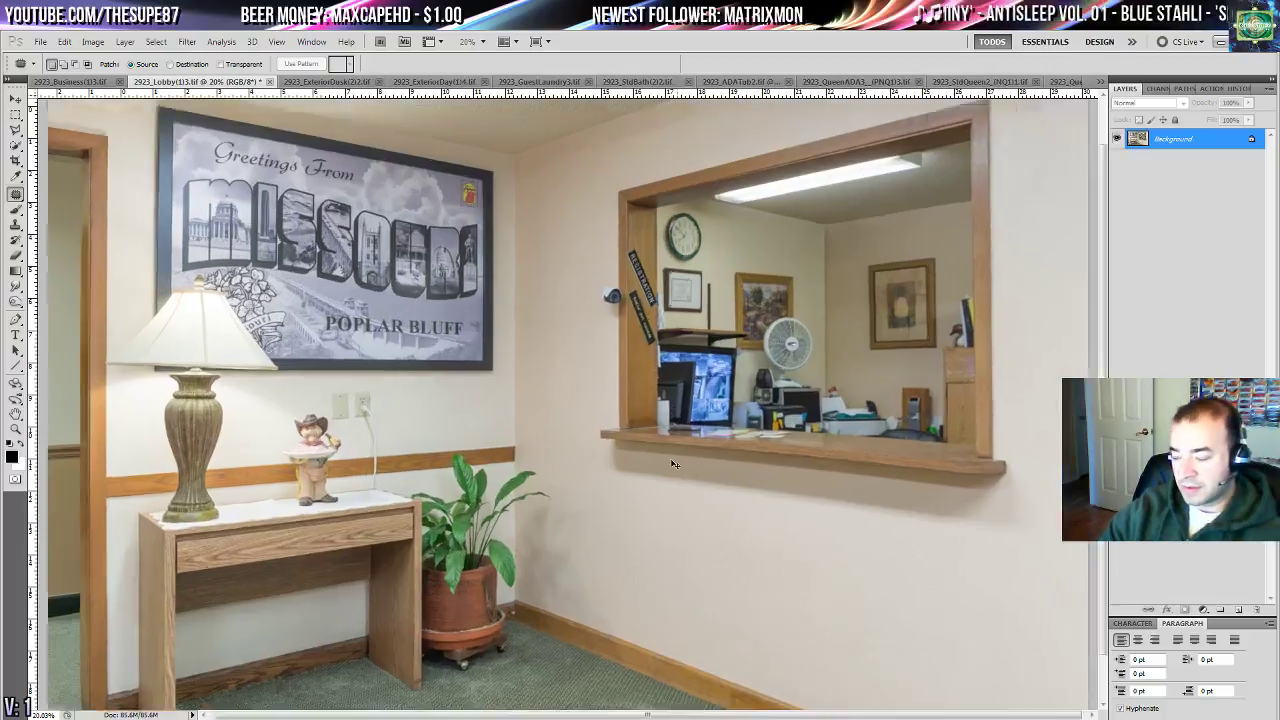
{"action": "key", "text": "ctrl+plus"}
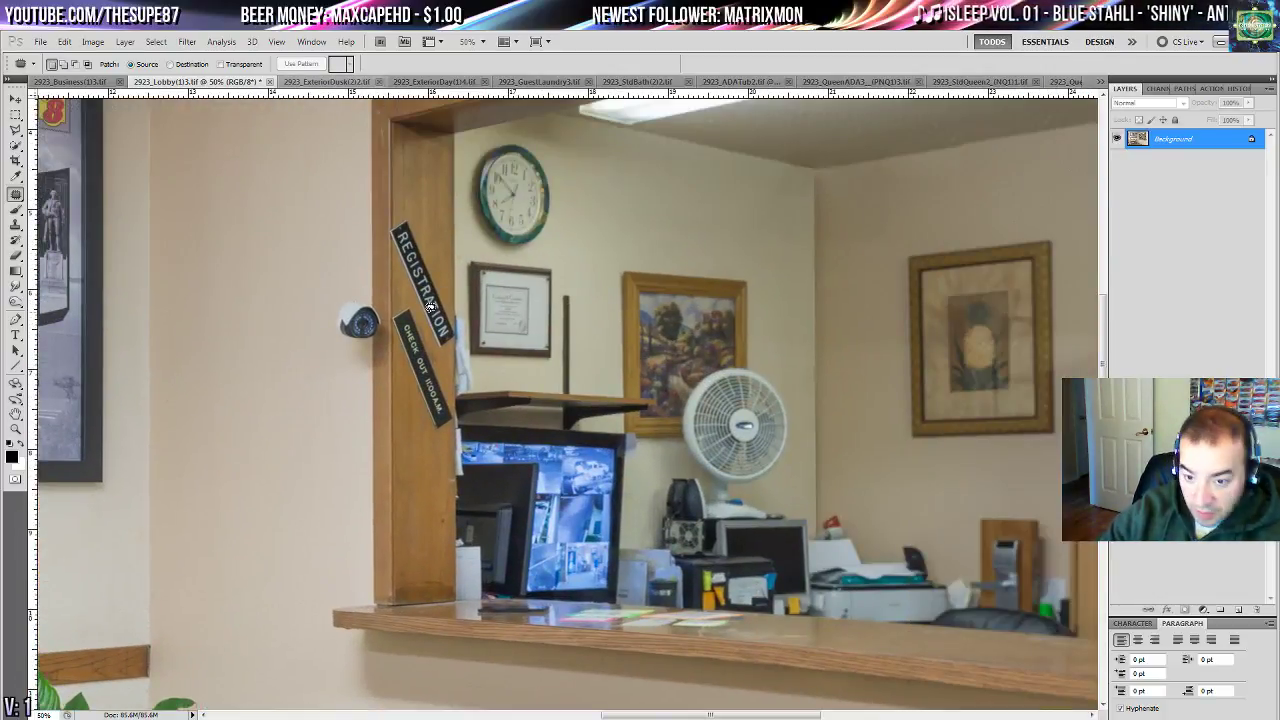
{"action": "key", "text": "ctrl+plus"}
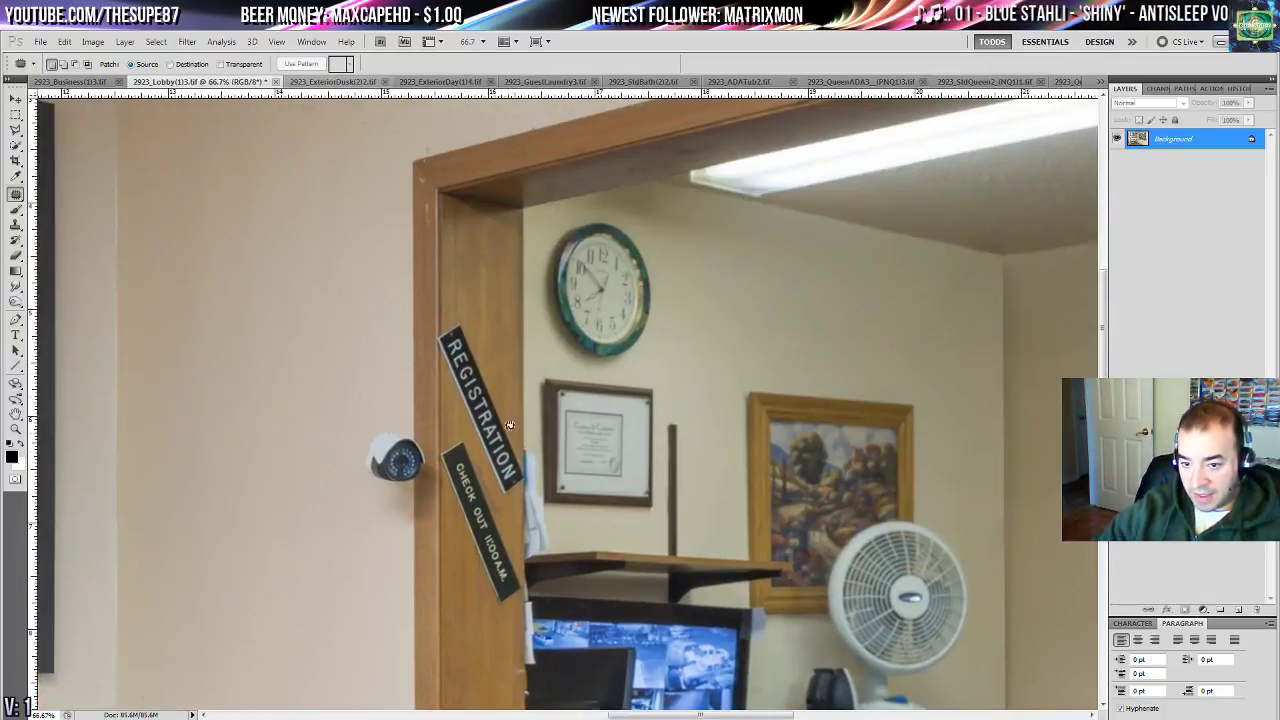
{"action": "mouse_move", "coordinate": [399, 416]}
{"action": "left_mouse_down"}
{"action": "mouse_move", "coordinate": [375, 416]}
{"action": "mouse_move", "coordinate": [429, 414]}
{"action": "left_mouse_up"}
{"action": "left_click_drag", "start_coordinate": [422, 460], "coordinate": [421, 605]}
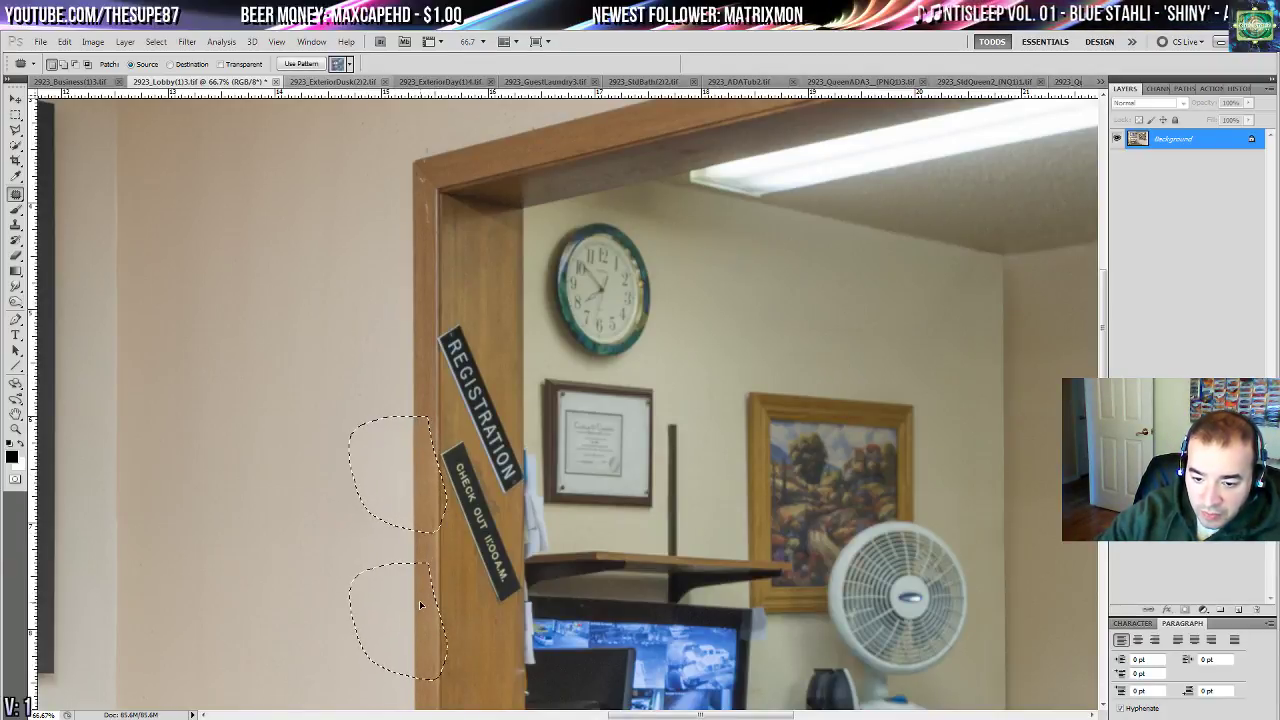
{"action": "key", "text": "ctrl+d"}
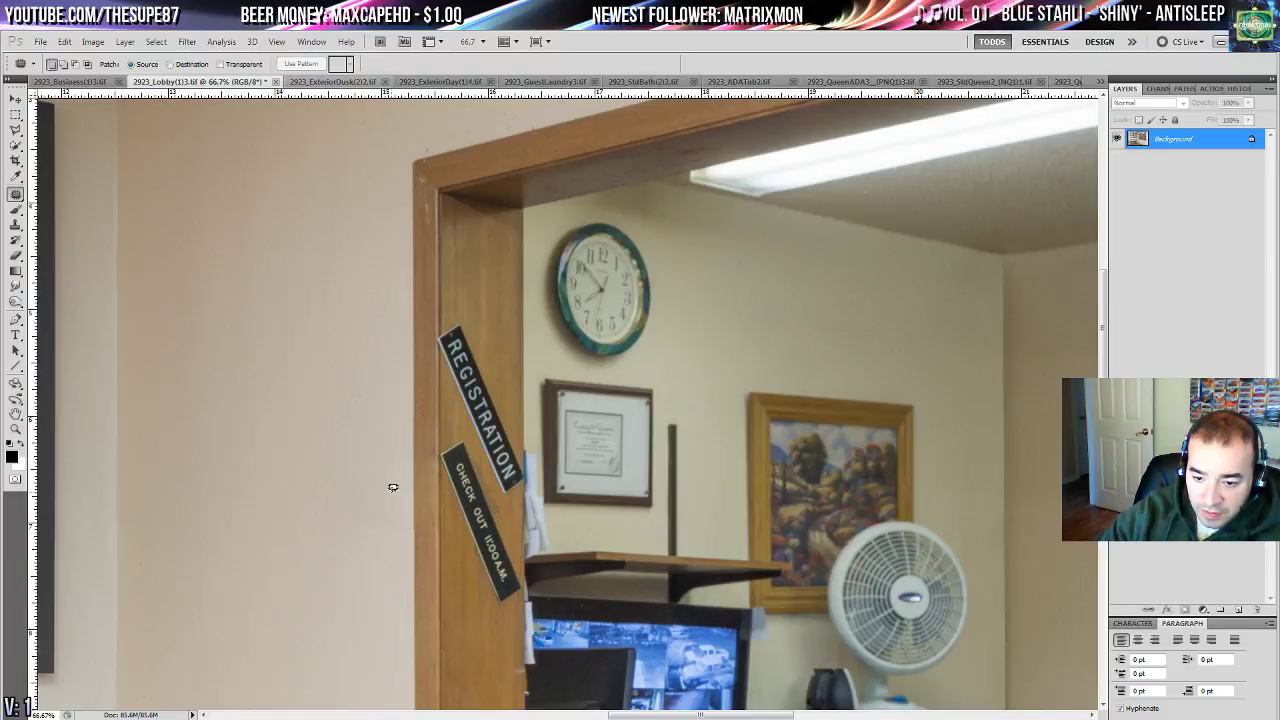
{"action": "key", "text": "ctrl+plus"}
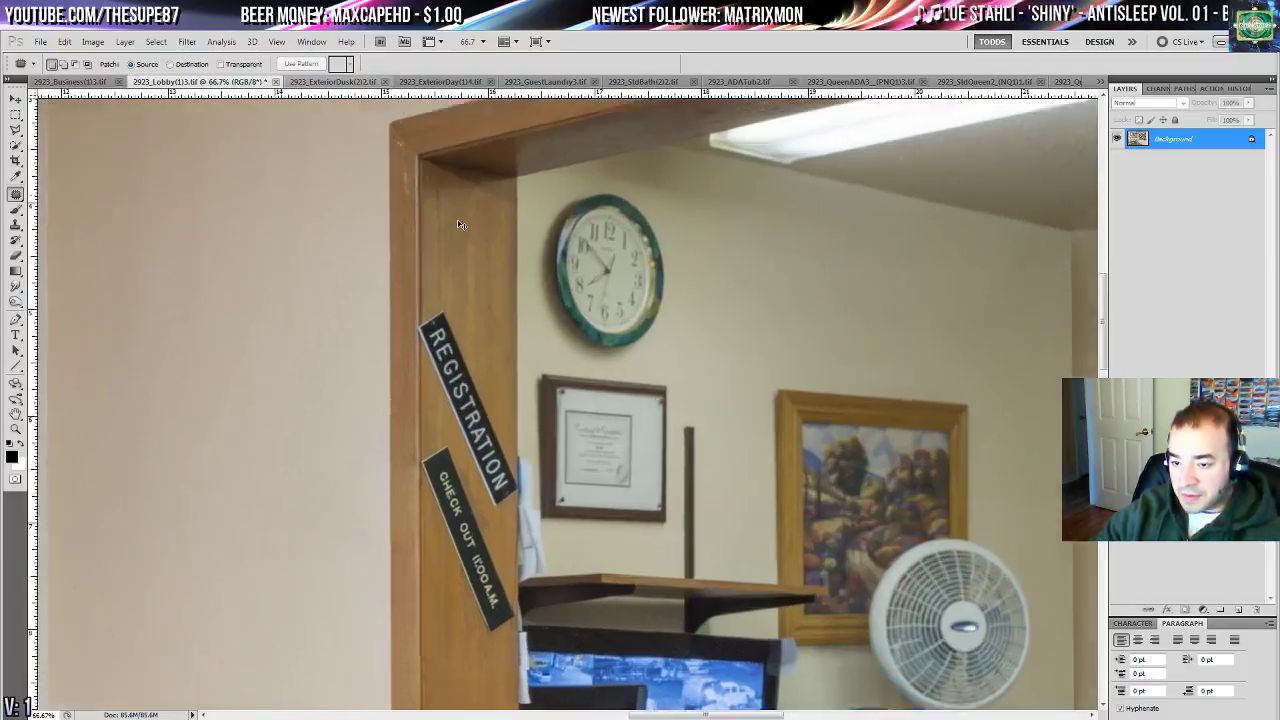
- Patch over the wall clock in the office with the clean wall area beside it, and clear the selection
{"action": "left_click_drag", "start_coordinate": [562, 303], "coordinate": [476, 409]}
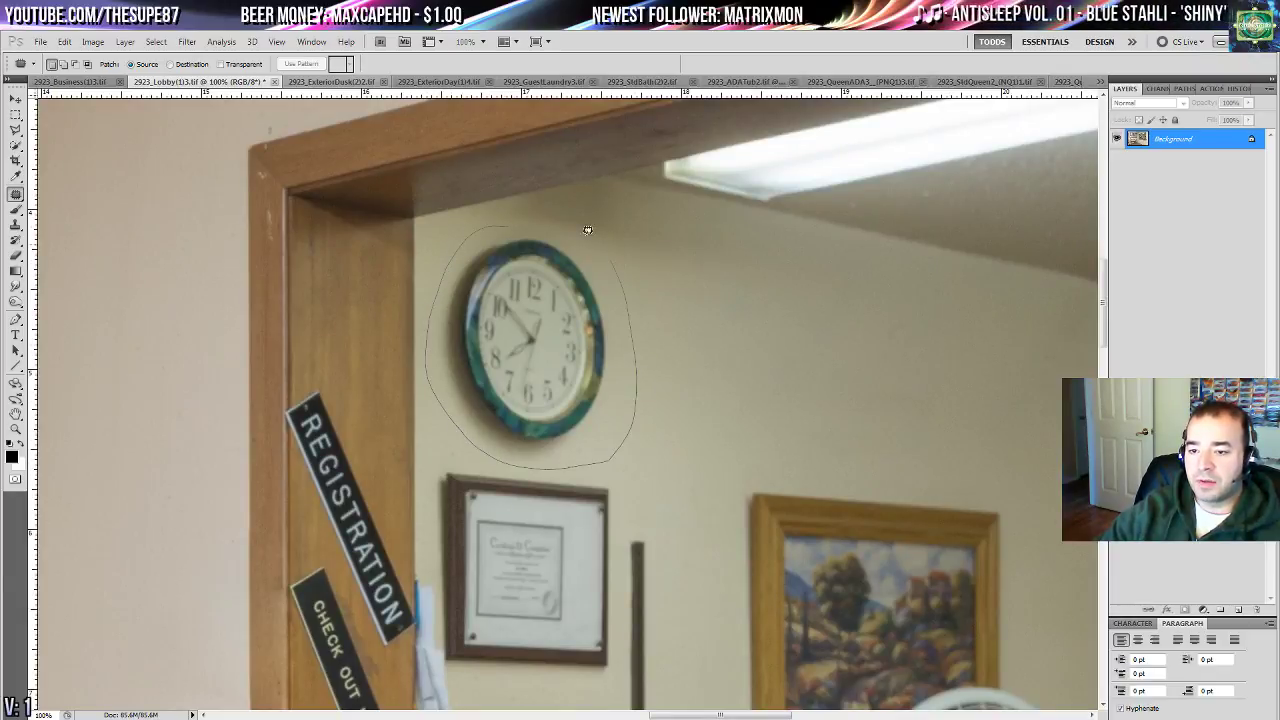
{"action": "left_click_drag", "start_coordinate": [588, 230], "coordinate": [590, 232]}
{"action": "left_click_drag", "start_coordinate": [530, 279], "coordinate": [740, 291]}
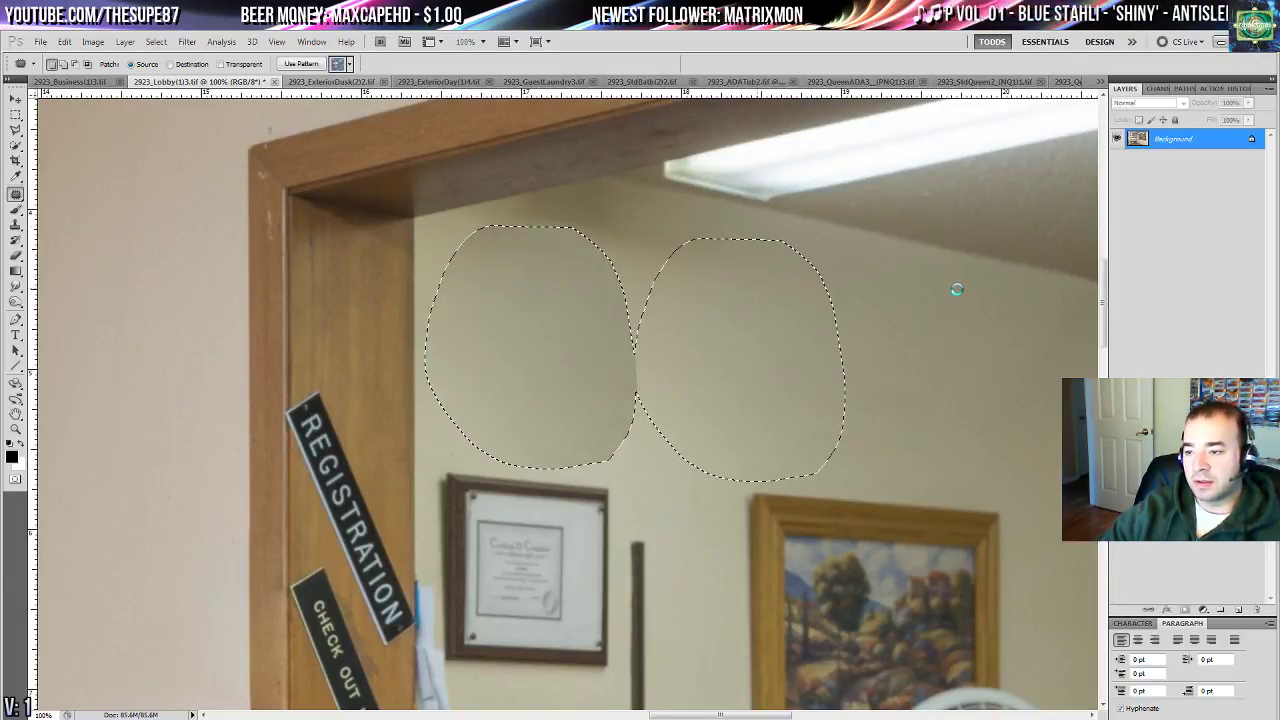
{"action": "key", "text": "ctrl+d"}
- Patch over the framed certificate on the office wall with the clean wall above it, and clear the selection
{"action": "left_click_drag", "start_coordinate": [614, 395], "coordinate": [638, 268]}
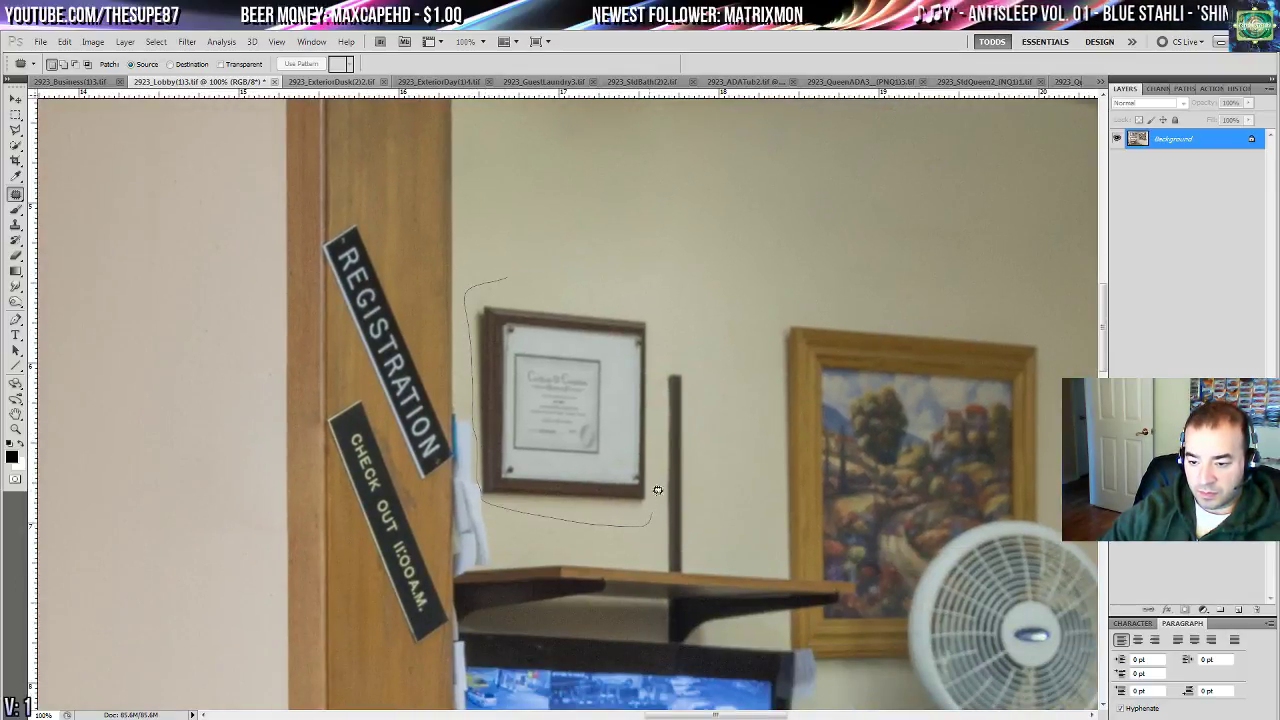
{"action": "left_click_drag", "start_coordinate": [659, 318], "coordinate": [658, 290]}
{"action": "mouse_move", "coordinate": [608, 392]}
{"action": "left_mouse_down"}
{"action": "mouse_move", "coordinate": [676, 232]}
{"action": "mouse_move", "coordinate": [728, 166]}
{"action": "left_mouse_up"}
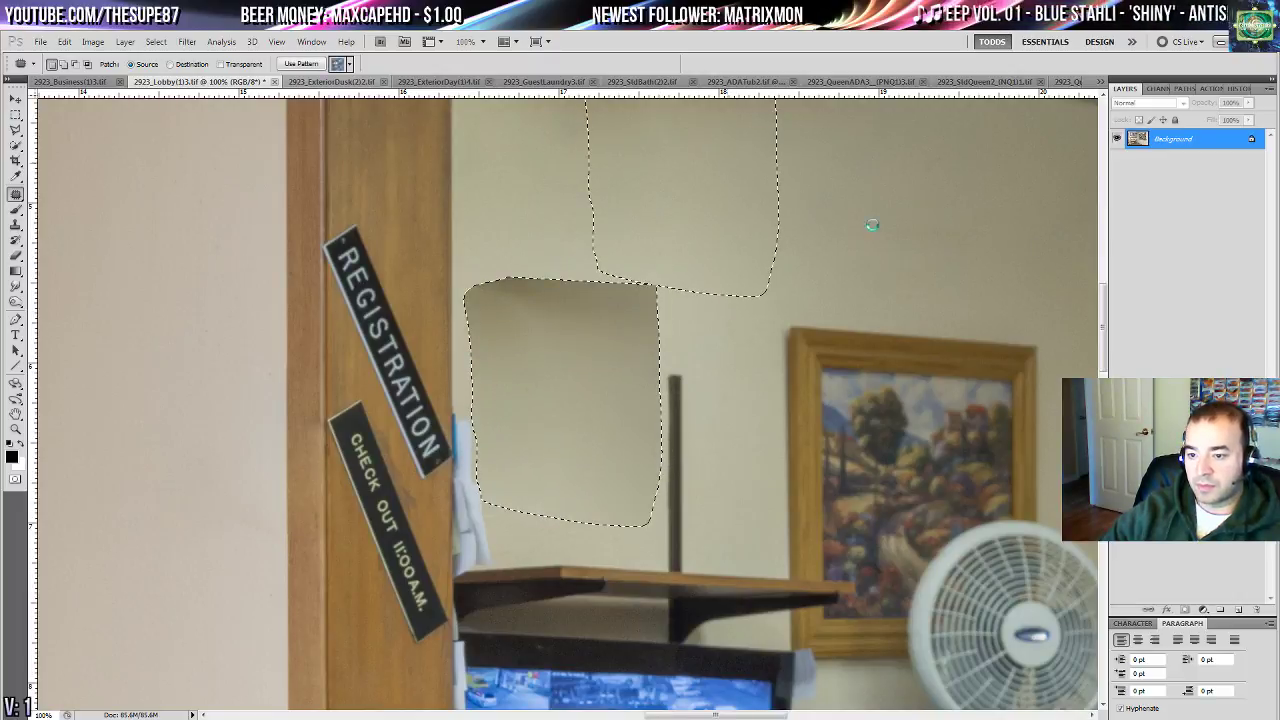
{"action": "key", "text": "ctrl+d"}
- Patch the uneven wall tone left around the removed certificate with smooth wall, and clear the selection
{"action": "left_click_drag", "start_coordinate": [504, 245], "coordinate": [544, 375]}
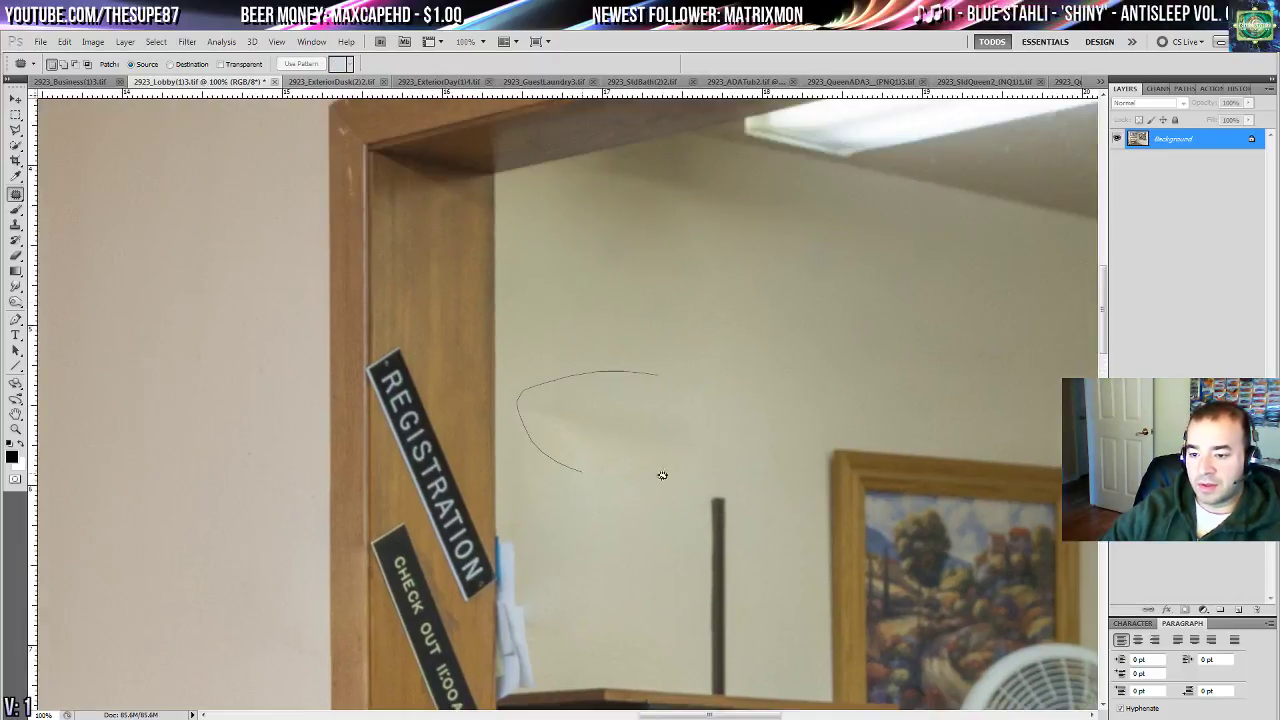
{"action": "left_click_drag", "start_coordinate": [662, 475], "coordinate": [780, 398]}
{"action": "left_click_drag", "start_coordinate": [760, 401], "coordinate": [1040, 296]}
{"action": "key", "text": "ctrl+d"}
- Patch out the dark vertical rail above the office shelf with adjacent wall, and clean up the shelf edge beneath it
{"action": "left_click_drag", "start_coordinate": [723, 556], "coordinate": [370, 341]}
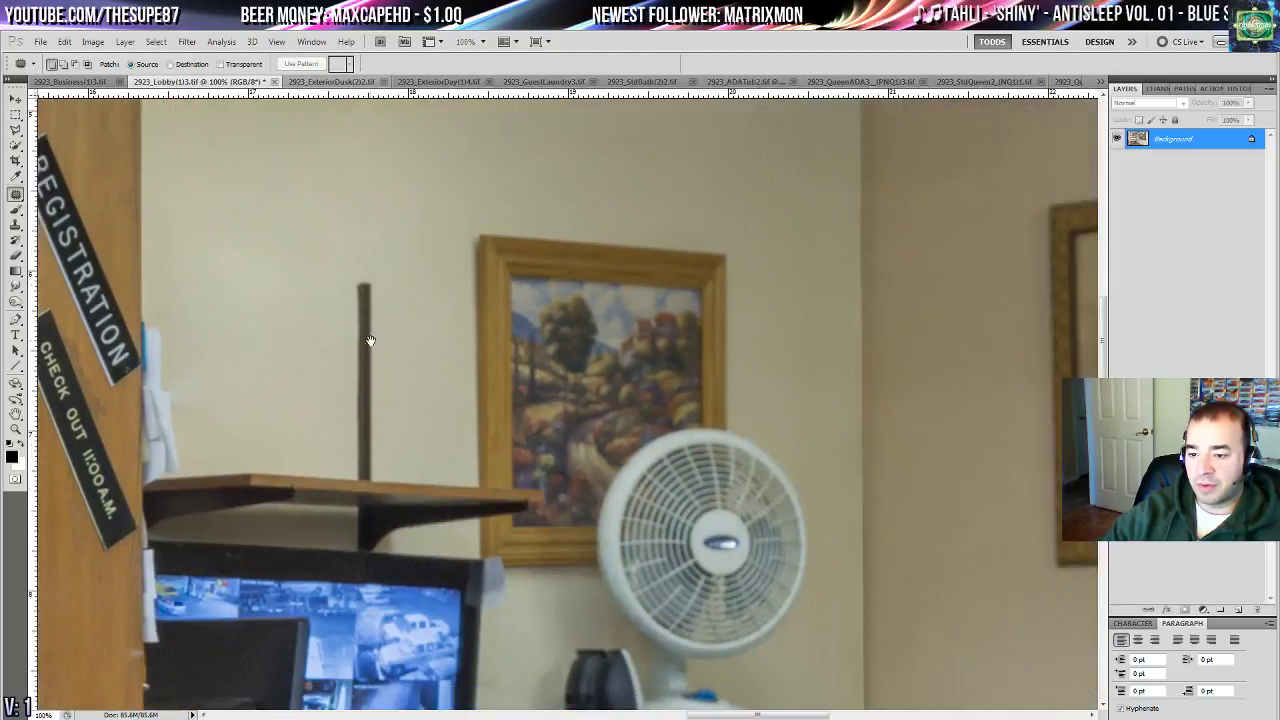
{"action": "left_click_drag", "start_coordinate": [459, 505], "coordinate": [806, 373]}
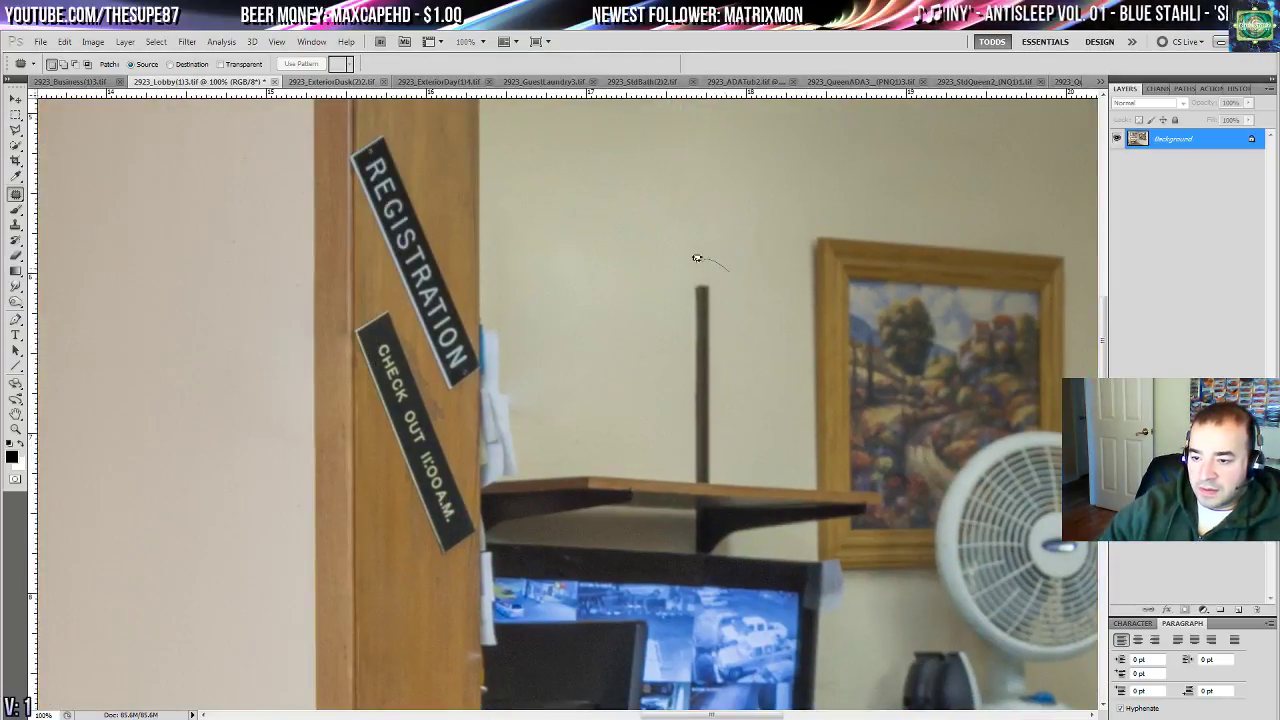
{"action": "left_click_drag", "start_coordinate": [706, 488], "coordinate": [728, 275]}
{"action": "left_click_drag", "start_coordinate": [648, 440], "coordinate": [643, 457]}
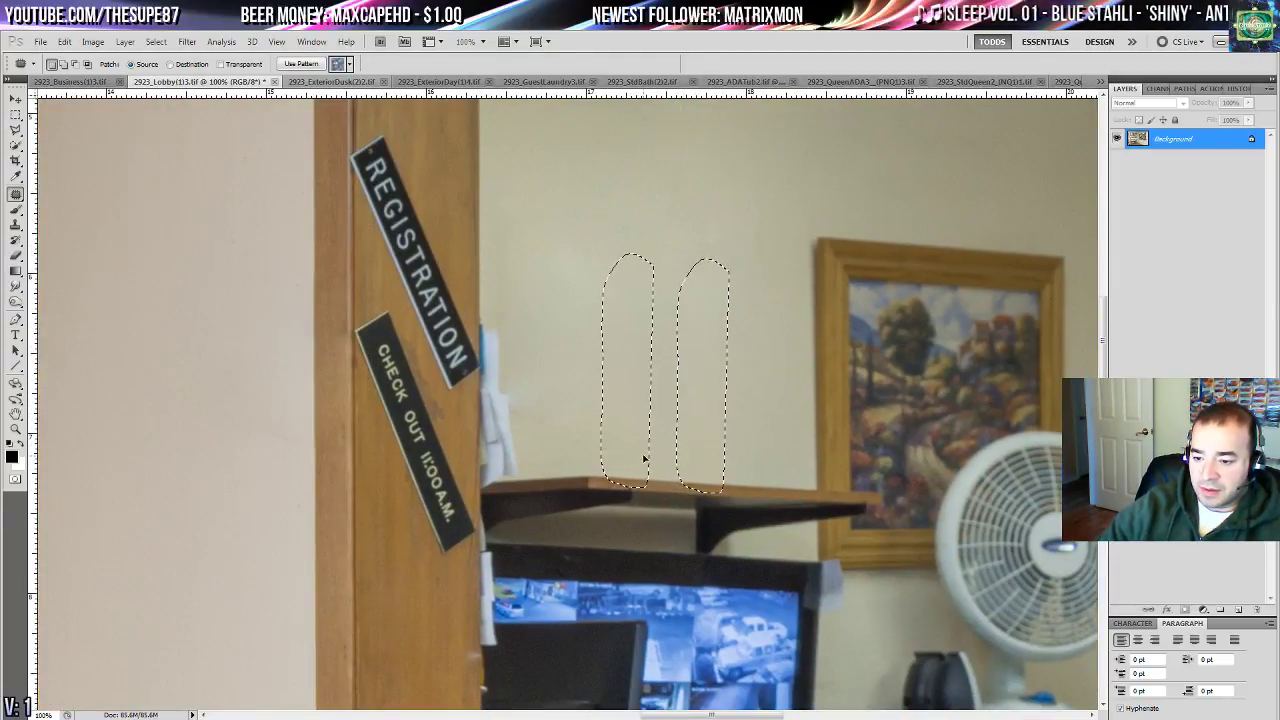
{"action": "key", "text": "ctrl+d"}
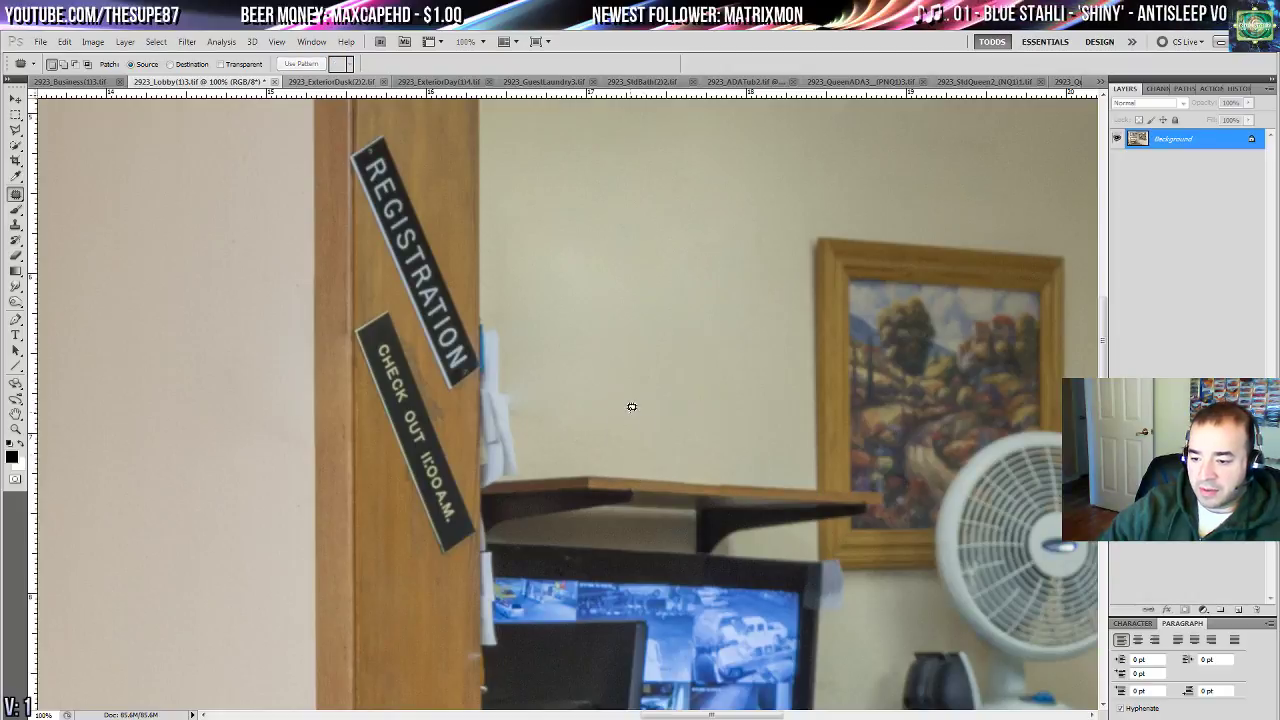
{"action": "mouse_move", "coordinate": [698, 485]}
{"action": "left_mouse_down"}
{"action": "mouse_move", "coordinate": [765, 463]}
{"action": "mouse_move", "coordinate": [805, 490]}
{"action": "mouse_move", "coordinate": [766, 487]}
{"action": "left_mouse_up"}
{"action": "key", "text": "ctrl+d"}
- Patch the REGISTRATION sign off the wooden post with clean wood, then patch the light streak left in its place
{"action": "left_click_drag", "start_coordinate": [503, 277], "coordinate": [713, 376]}
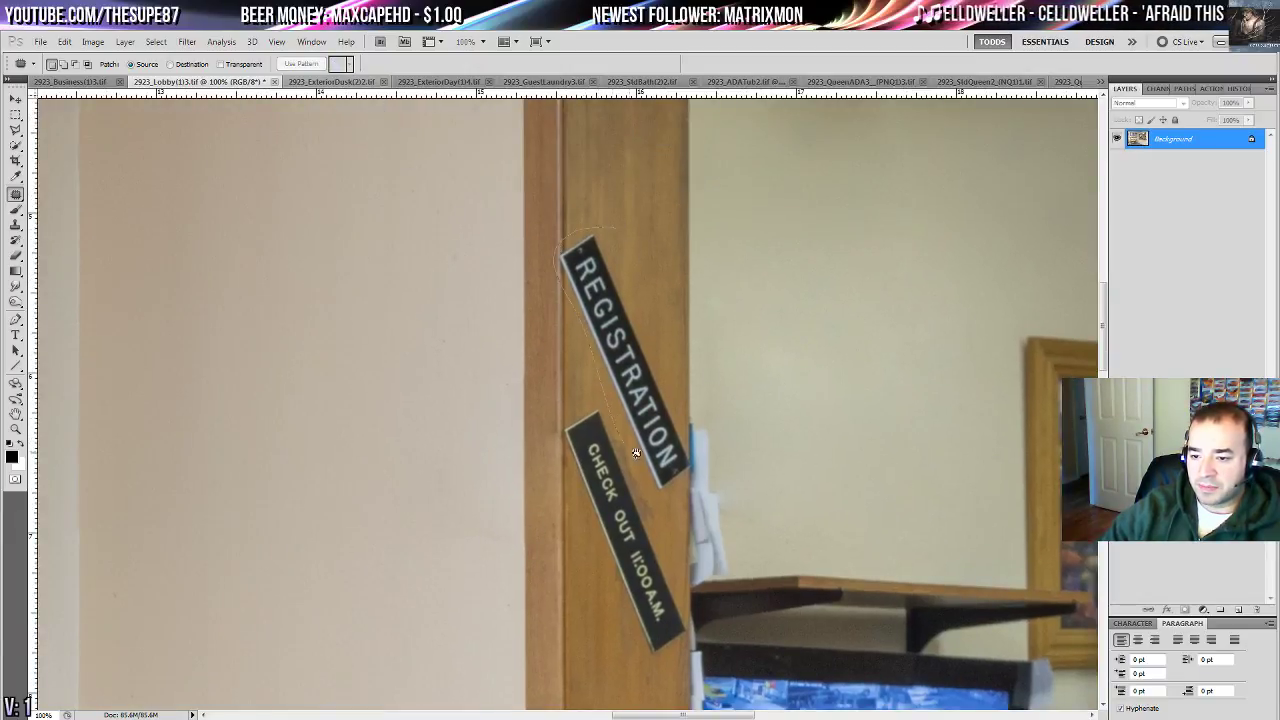
{"action": "mouse_move", "coordinate": [693, 450]}
{"action": "left_mouse_down"}
{"action": "mouse_move", "coordinate": [672, 494]}
{"action": "mouse_move", "coordinate": [560, 262]}
{"action": "mouse_move", "coordinate": [585, 232]}
{"action": "left_mouse_up"}
{"action": "left_click_drag", "start_coordinate": [631, 274], "coordinate": [646, 257]}
{"action": "key", "text": "ctrl+d"}
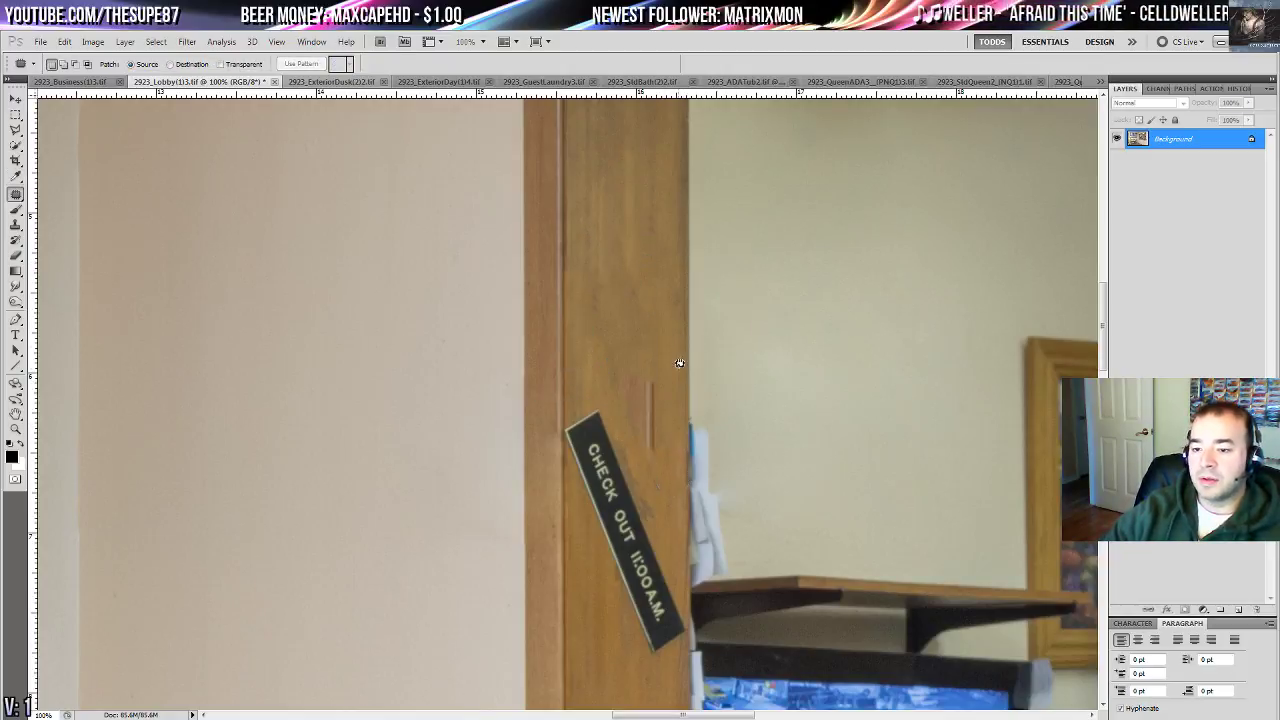
{"action": "left_click_drag", "start_coordinate": [619, 391], "coordinate": [622, 240]}
{"action": "key", "text": "ctrl+d"}
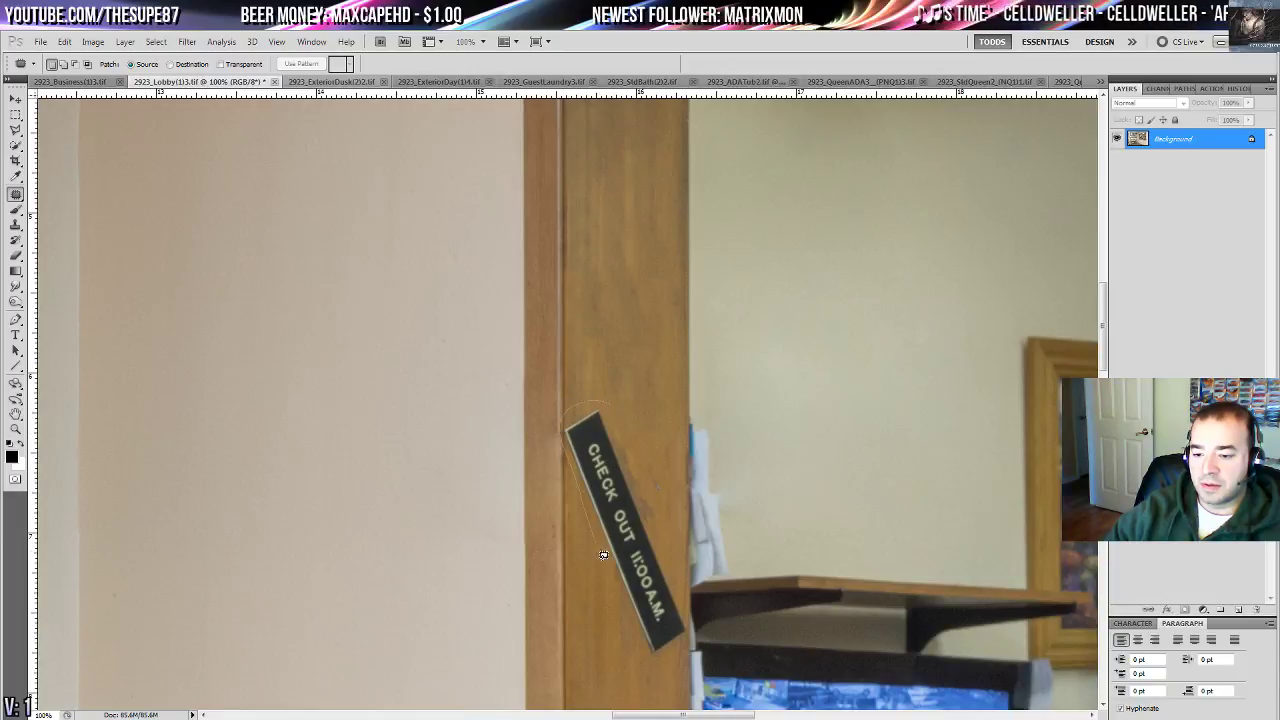
- Patch over the CHECK OUT 11:00 A.M. sign with the clean wood above it, and clear the selection
{"action": "mouse_move", "coordinate": [692, 625]}
{"action": "left_mouse_down"}
{"action": "mouse_move", "coordinate": [686, 585]}
{"action": "mouse_move", "coordinate": [600, 412]}
{"action": "left_mouse_up"}
{"action": "mouse_move", "coordinate": [646, 594]}
{"action": "left_mouse_down"}
{"action": "mouse_move", "coordinate": [660, 360]}
{"action": "mouse_move", "coordinate": [646, 347]}
{"action": "left_mouse_up"}
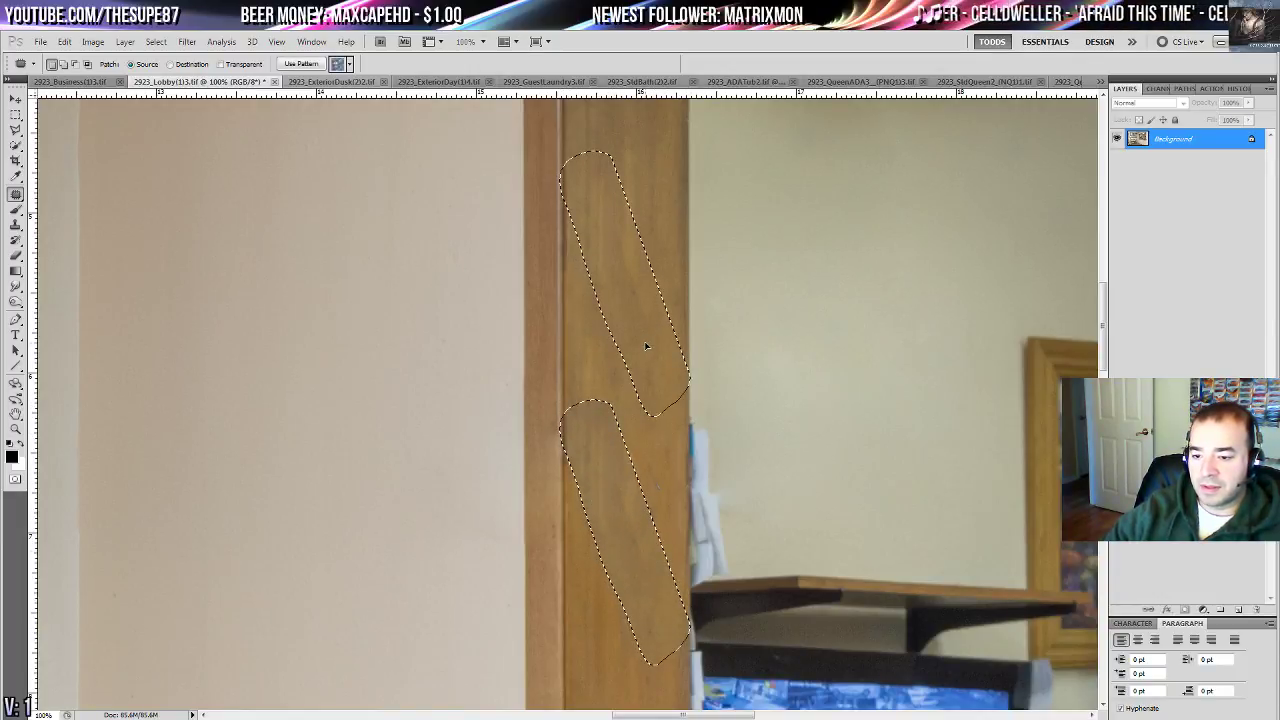
{"action": "key", "text": "ctrl+d"}
- Patch the remaining sign marks on the wooden post and along its trim seam with clean wood
{"action": "mouse_move", "coordinate": [676, 448]}
{"action": "left_mouse_down"}
{"action": "mouse_move", "coordinate": [593, 317]}
{"action": "mouse_move", "coordinate": [562, 307]}
{"action": "left_mouse_up"}
{"action": "left_click_drag", "start_coordinate": [563, 368], "coordinate": [558, 277]}
{"action": "key", "text": "ctrl+d"}
{"action": "mouse_move", "coordinate": [550, 464]}
{"action": "left_mouse_down"}
{"action": "mouse_move", "coordinate": [535, 517]}
{"action": "mouse_move", "coordinate": [551, 465]}
{"action": "left_mouse_up"}
{"action": "left_click_drag", "start_coordinate": [543, 495], "coordinate": [547, 573]}
{"action": "key", "text": "ctrl+d"}
{"action": "mouse_move", "coordinate": [566, 433]}
{"action": "left_mouse_down"}
{"action": "mouse_move", "coordinate": [546, 438]}
{"action": "mouse_move", "coordinate": [540, 480]}
{"action": "left_mouse_up"}
{"action": "key", "text": "ctrl+d"}
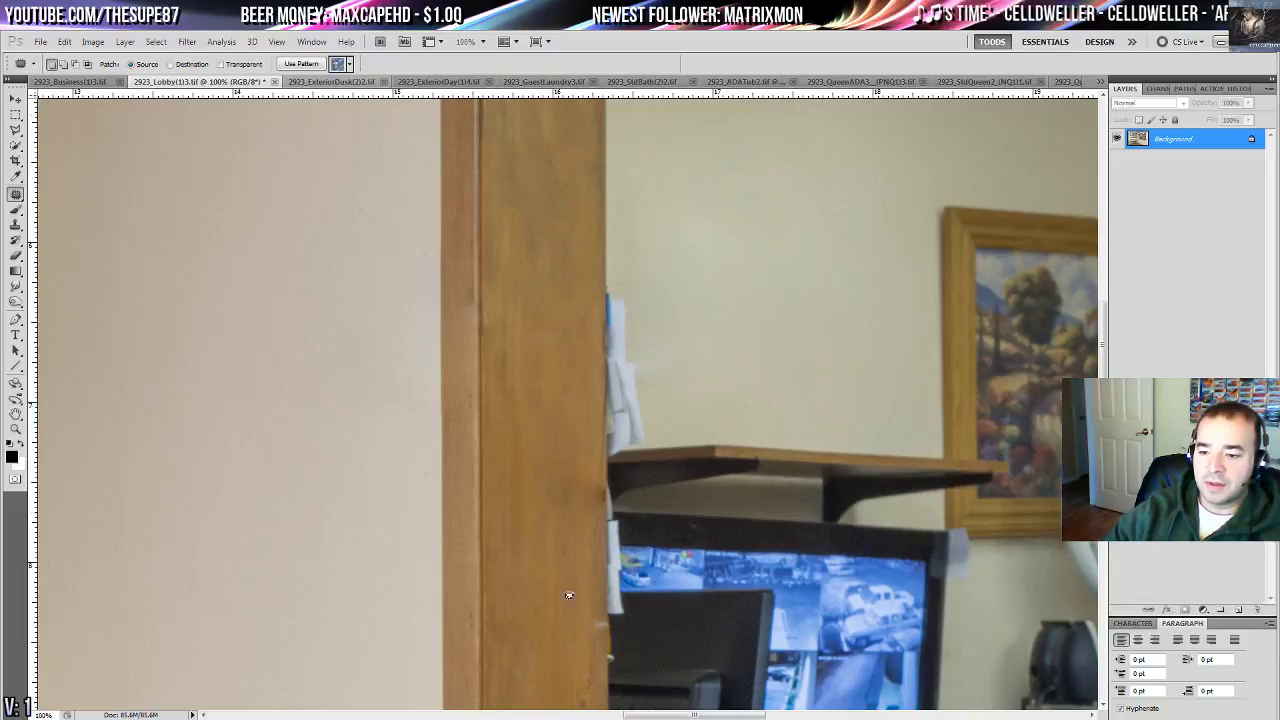
- Outline the visible screen of the security camera monitor with the Polygonal Lasso, fill it with black, and clear the selection
{"action": "left_click_drag", "start_coordinate": [565, 610], "coordinate": [510, 322]}
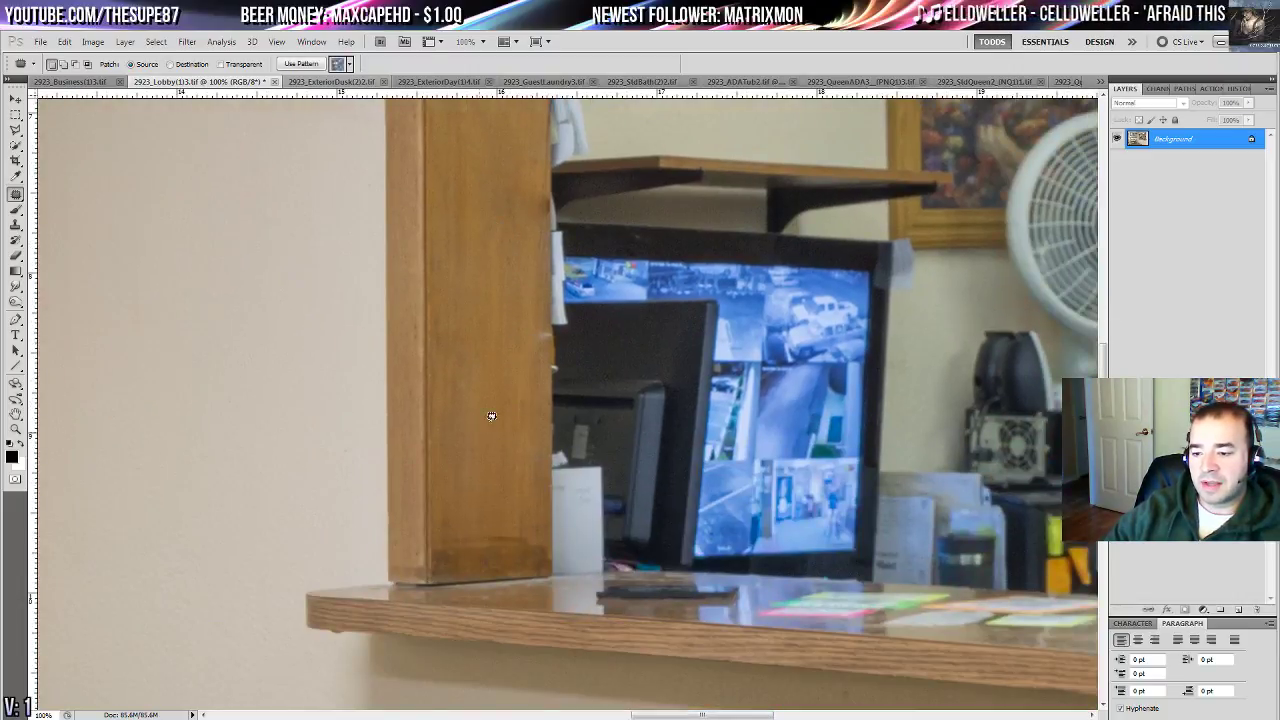
{"action": "scroll", "coordinate": [490, 418], "scroll_direction": "right", "scroll_amount": 5}
{"action": "left_click", "coordinate": [15, 129]}
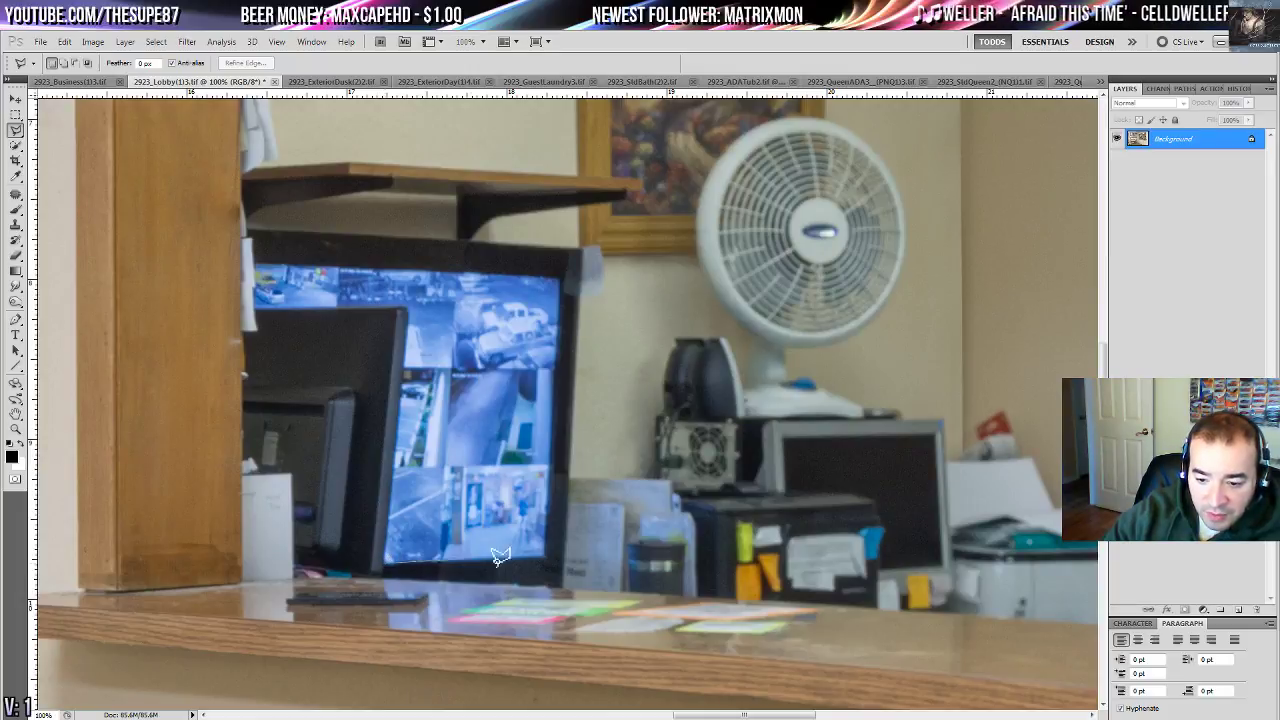
{"action": "mouse_move", "coordinate": [390, 545]}
{"action": "left_mouse_down"}
{"action": "mouse_move", "coordinate": [413, 303]}
{"action": "mouse_move", "coordinate": [257, 306]}
{"action": "left_mouse_up"}
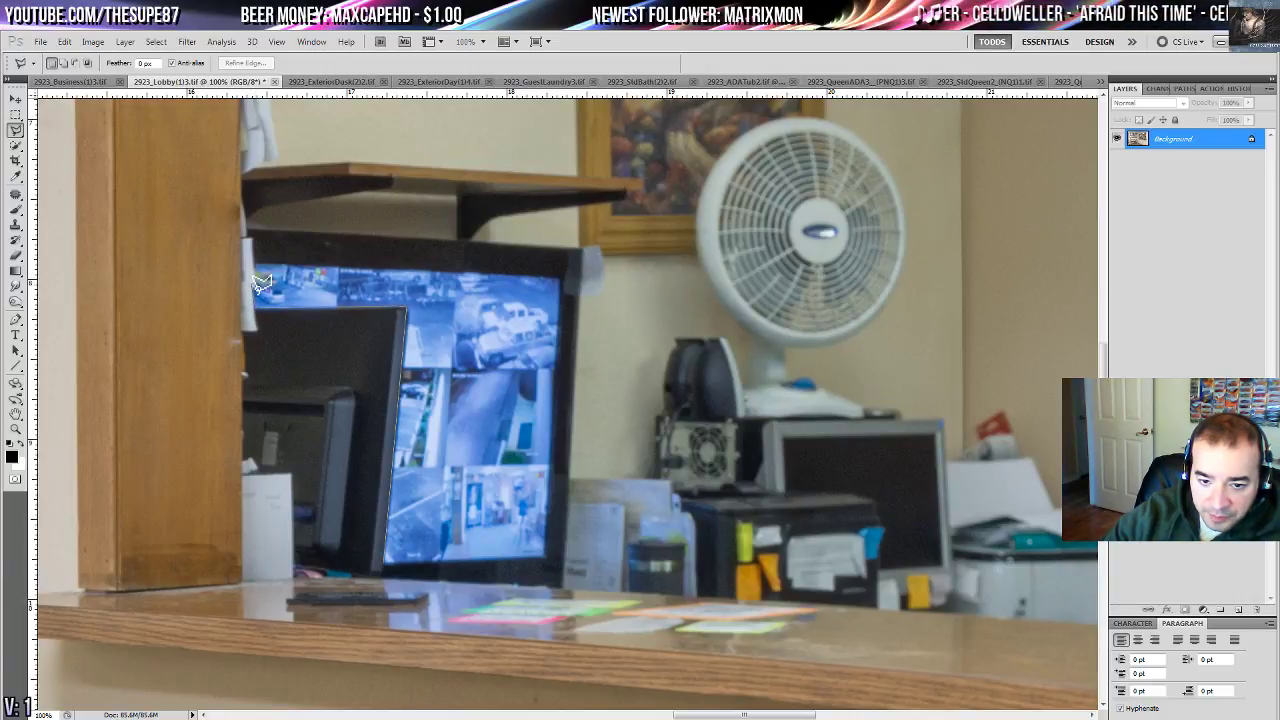
{"action": "left_click_drag", "start_coordinate": [260, 284], "coordinate": [260, 263]}
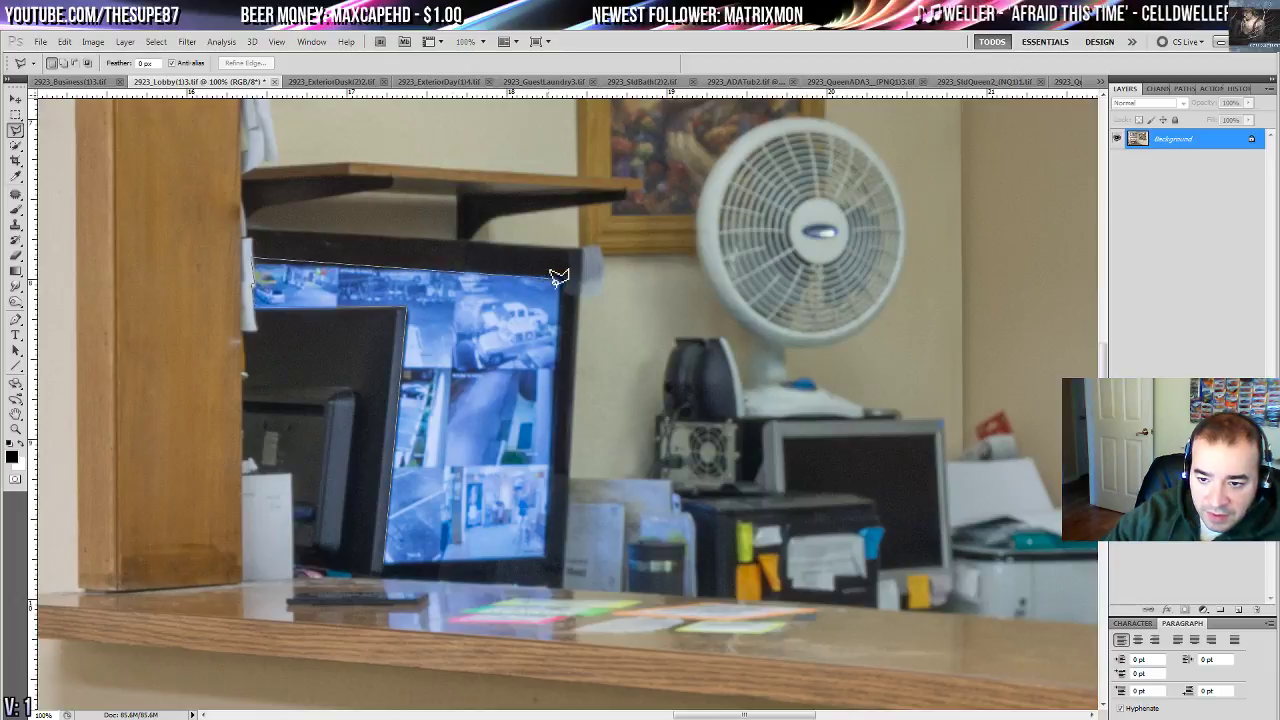
{"action": "mouse_move", "coordinate": [570, 273]}
{"action": "left_mouse_down"}
{"action": "mouse_move", "coordinate": [557, 560]}
{"action": "mouse_move", "coordinate": [388, 567]}
{"action": "mouse_move", "coordinate": [402, 312]}
{"action": "mouse_move", "coordinate": [254, 264]}
{"action": "left_mouse_up"}
{"action": "left_click", "coordinate": [254, 264]}
{"action": "key", "text": "alt+BackSpace"}
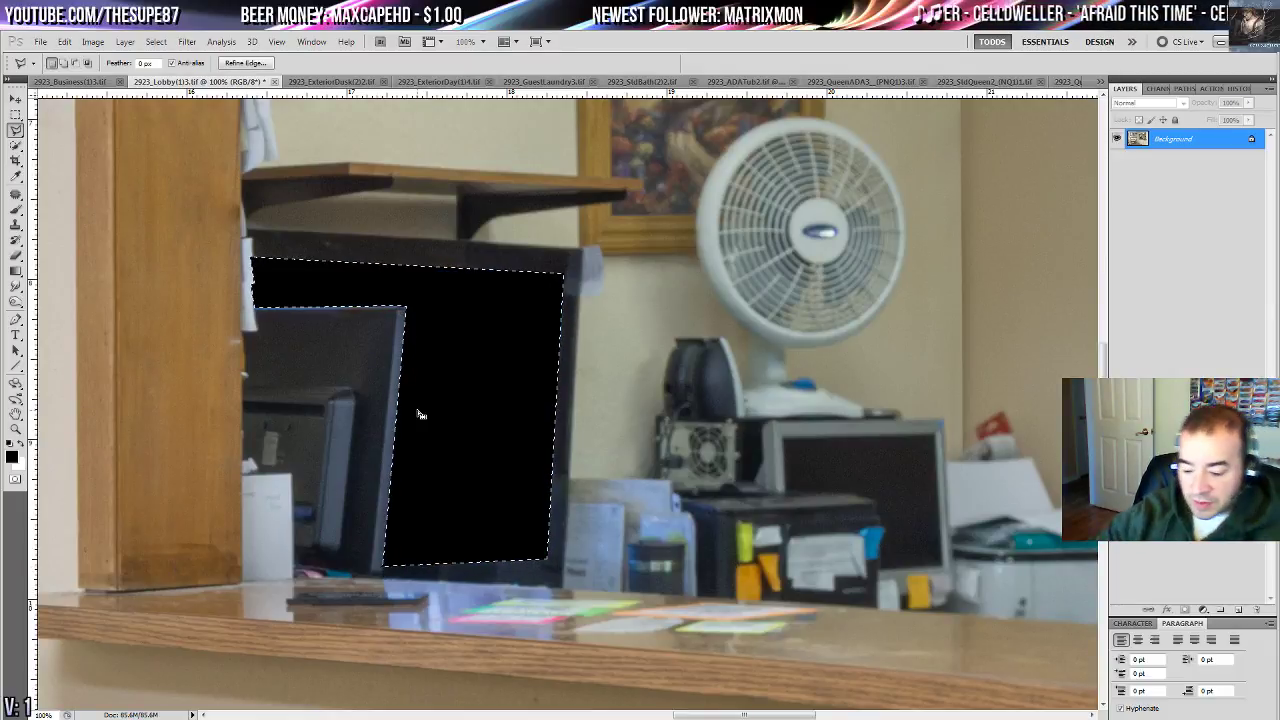
{"action": "key", "text": "ctrl+d"}
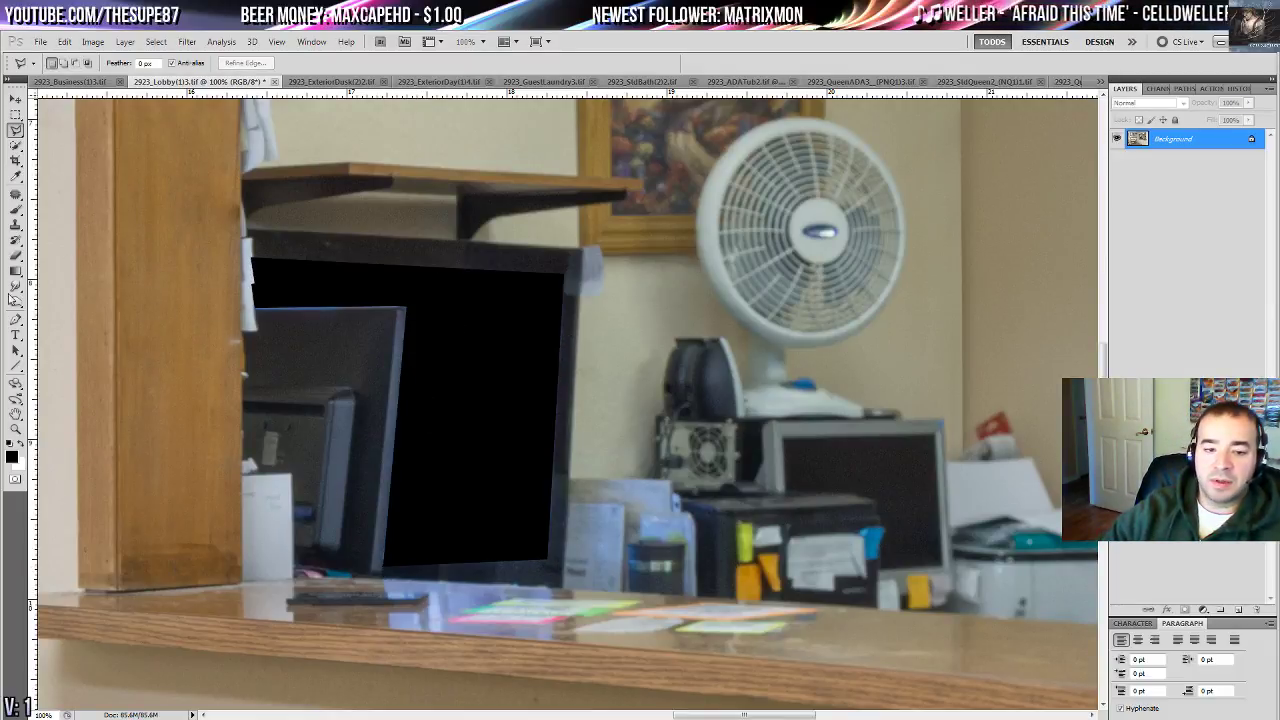
- Desaturate the blue glow on the frames of the two front monitors with the Sponge tool at brush size 100
{"action": "left_click_drag", "start_coordinate": [14, 292], "coordinate": [60, 328]}
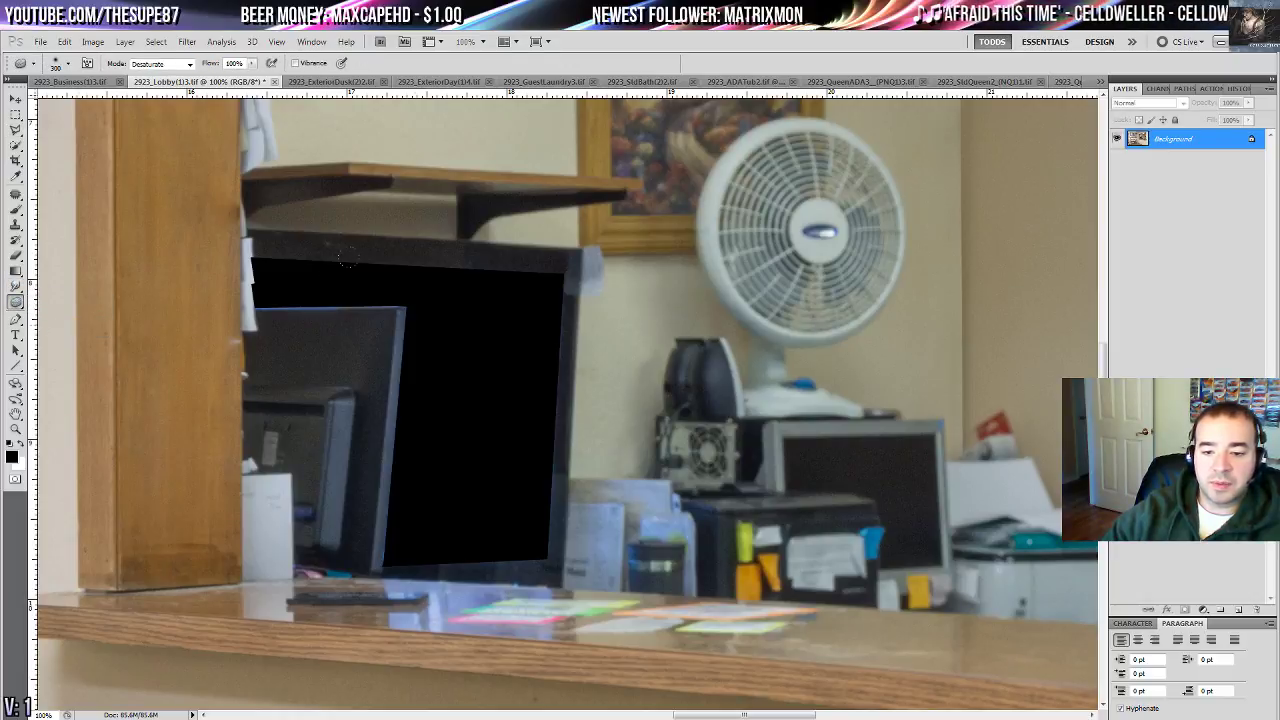
{"action": "key", "text": "["}
{"action": "key", "text": "["}
{"action": "key", "text": "["}
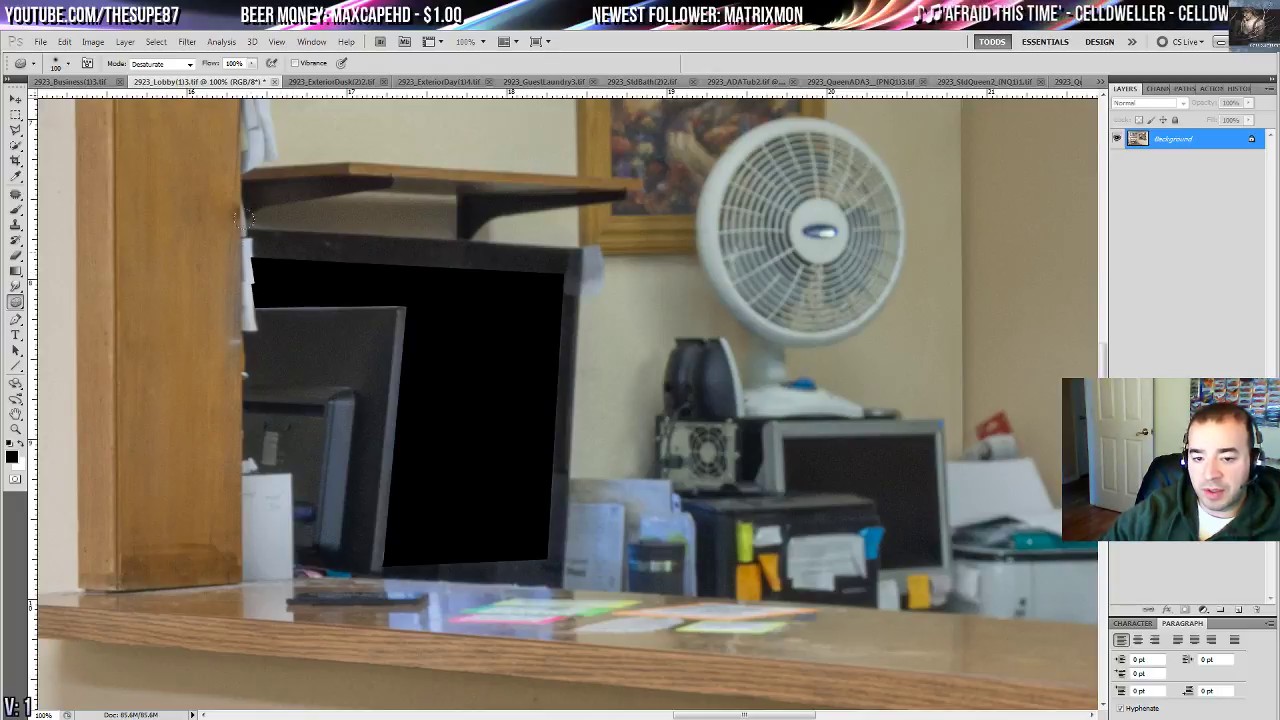
- Outline the visible screen of the gray monitor behind the black printer with the Polygonal Lasso and fill it with black
{"action": "left_click_drag", "start_coordinate": [689, 559], "coordinate": [391, 420]}
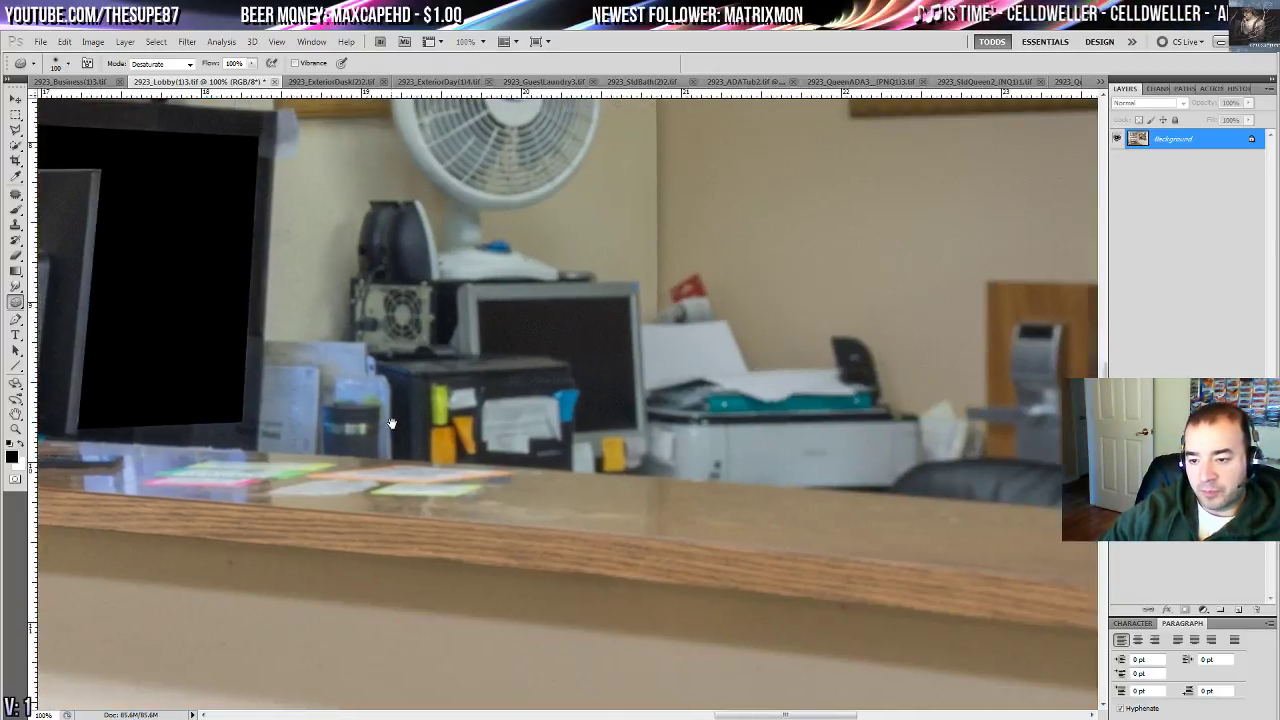
{"action": "left_click_drag", "start_coordinate": [496, 386], "coordinate": [183, 379]}
{"action": "left_click", "coordinate": [15, 428]}
{"action": "left_click", "coordinate": [204, 380]}
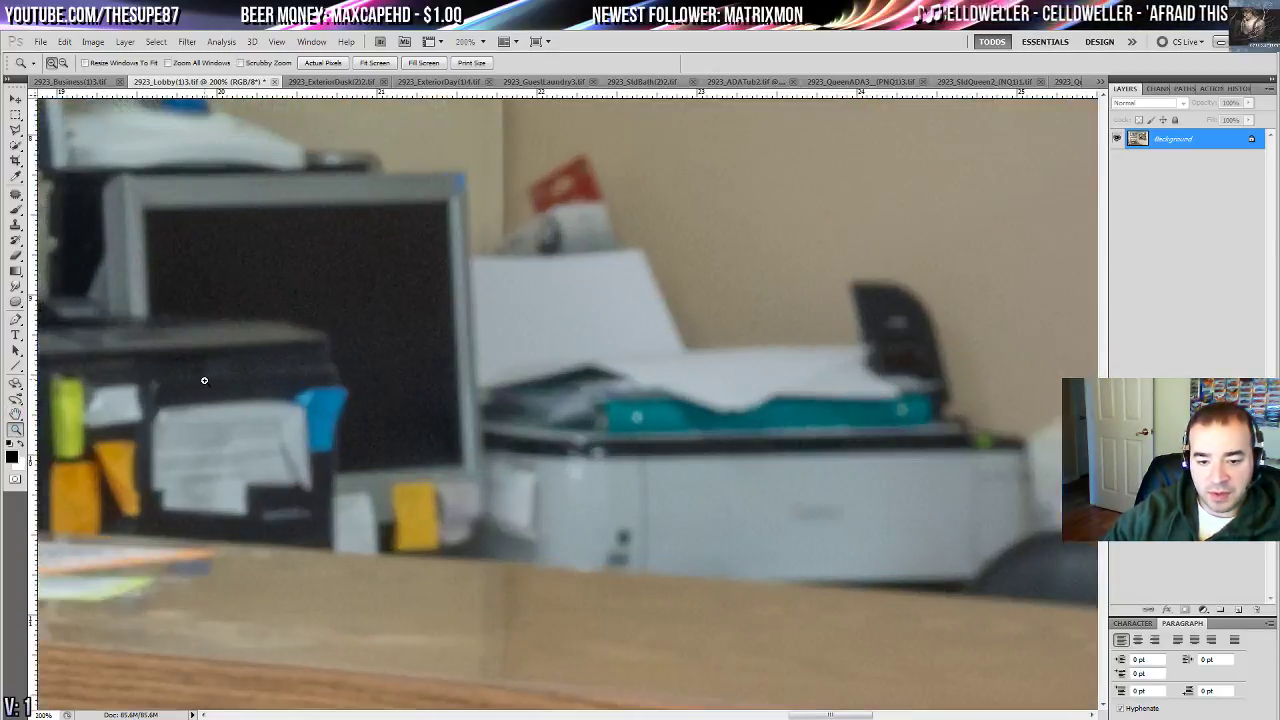
{"action": "left_click", "coordinate": [15, 130]}
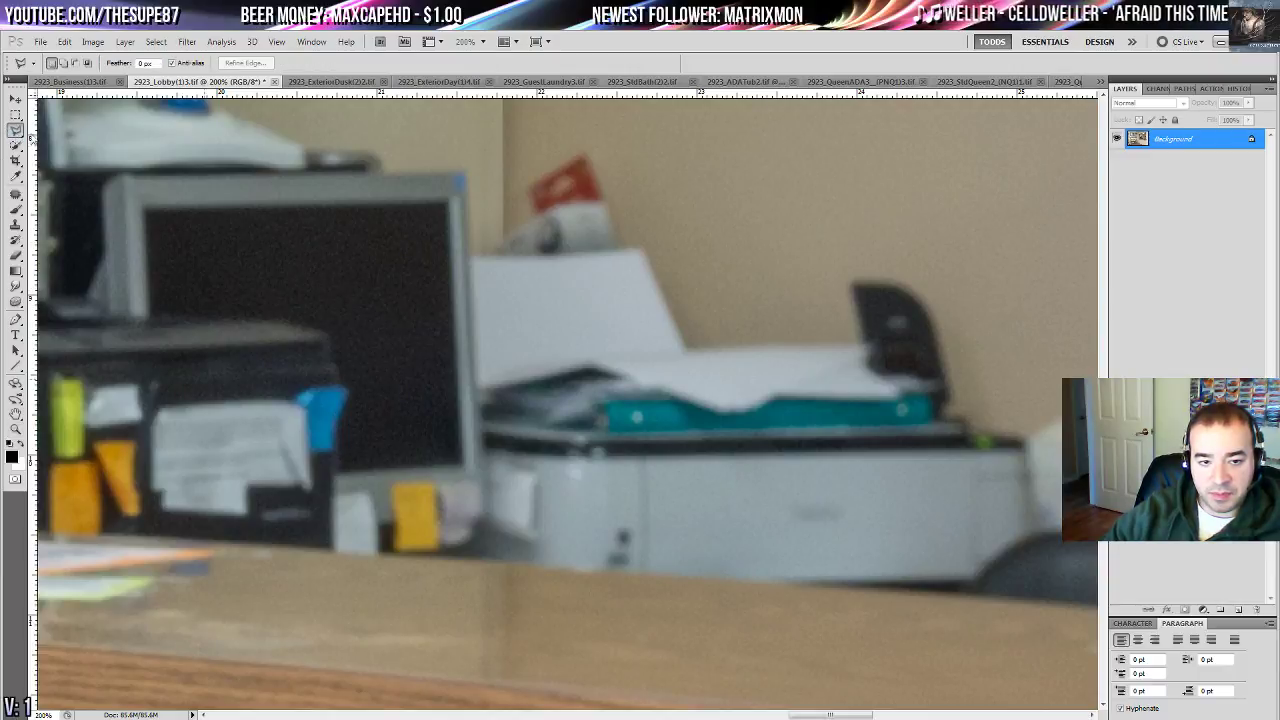
{"action": "left_click", "coordinate": [147, 208]}
{"action": "left_click", "coordinate": [447, 201]}
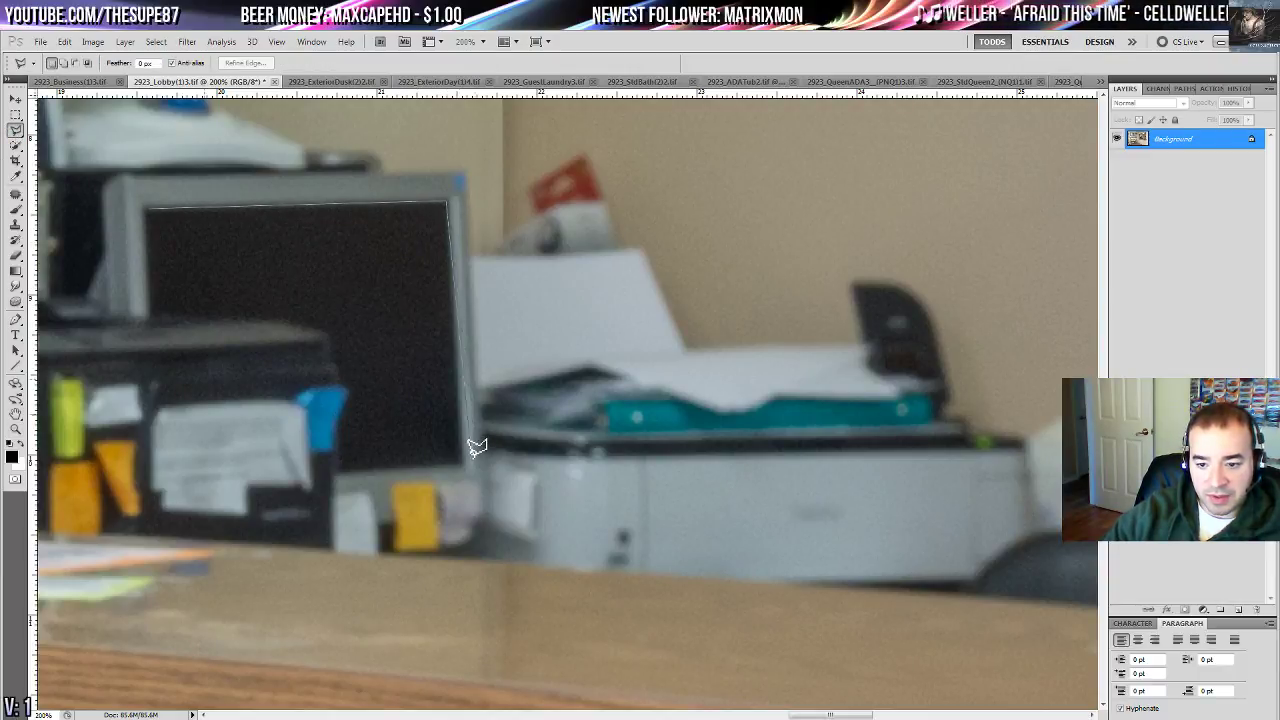
{"action": "left_click", "coordinate": [463, 463]}
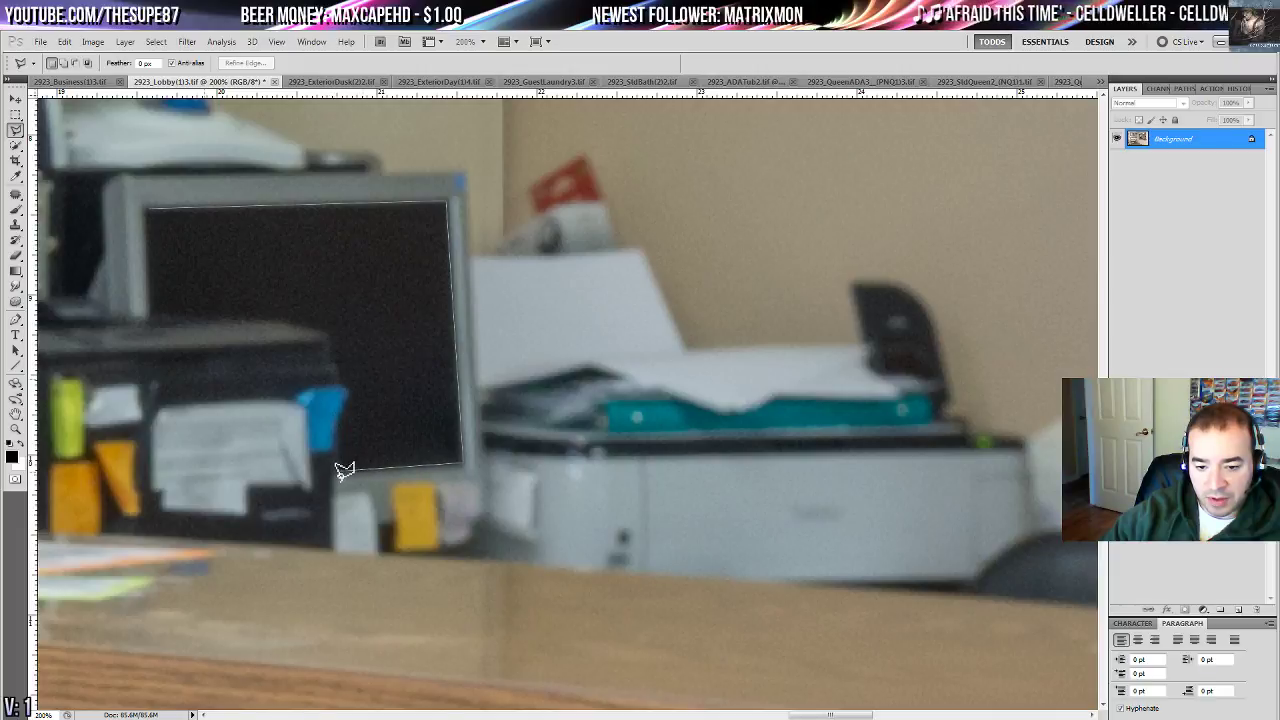
{"action": "left_click", "coordinate": [338, 470]}
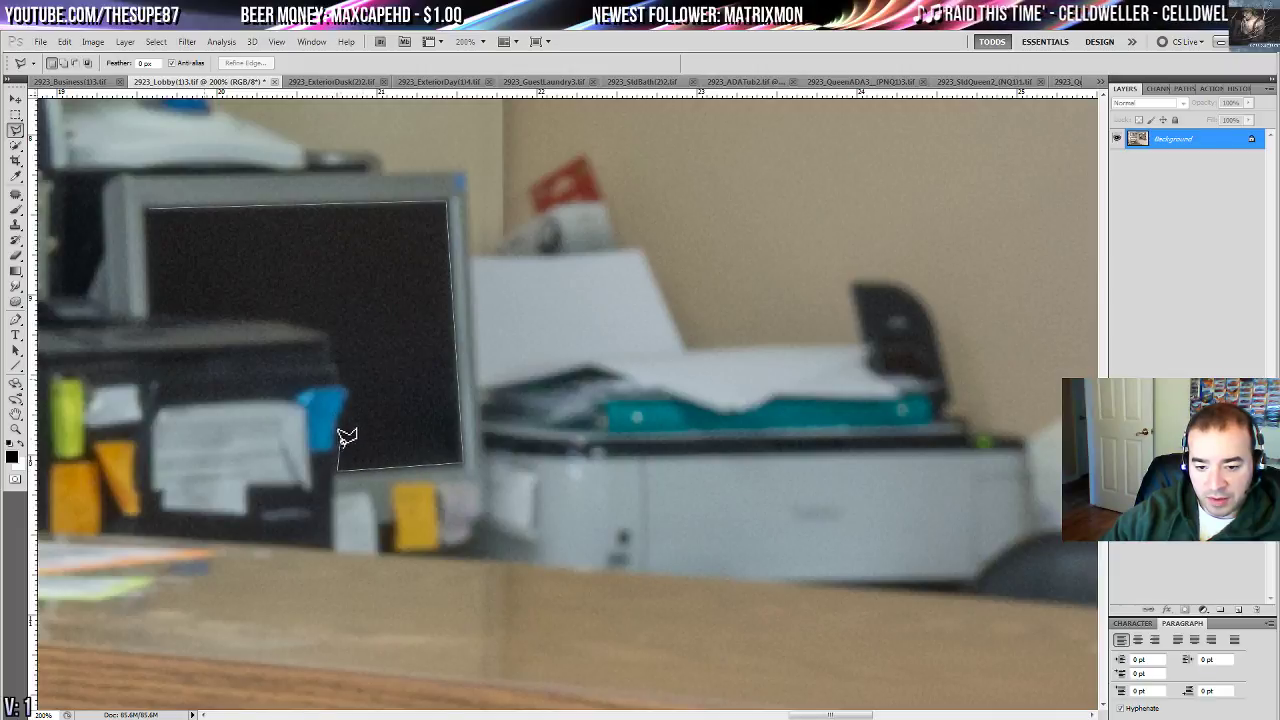
{"action": "left_click", "coordinate": [337, 363]}
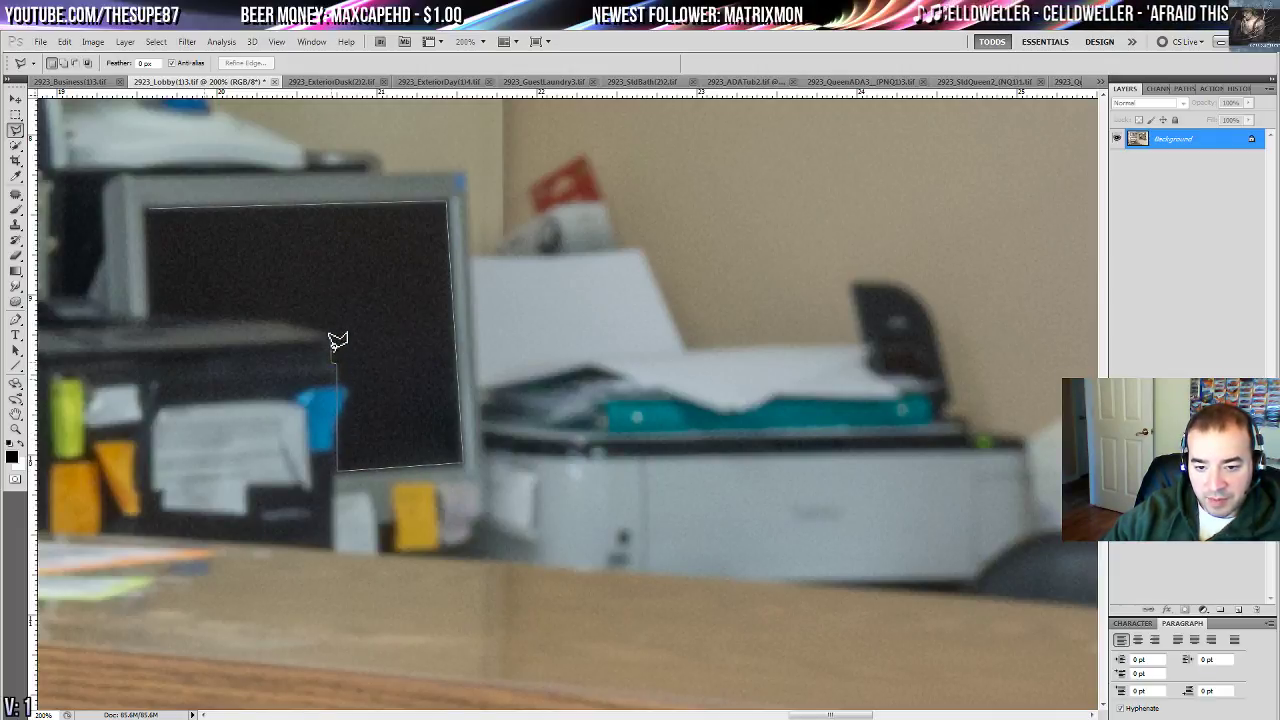
{"action": "left_click", "coordinate": [331, 340]}
{"action": "left_click", "coordinate": [278, 322]}
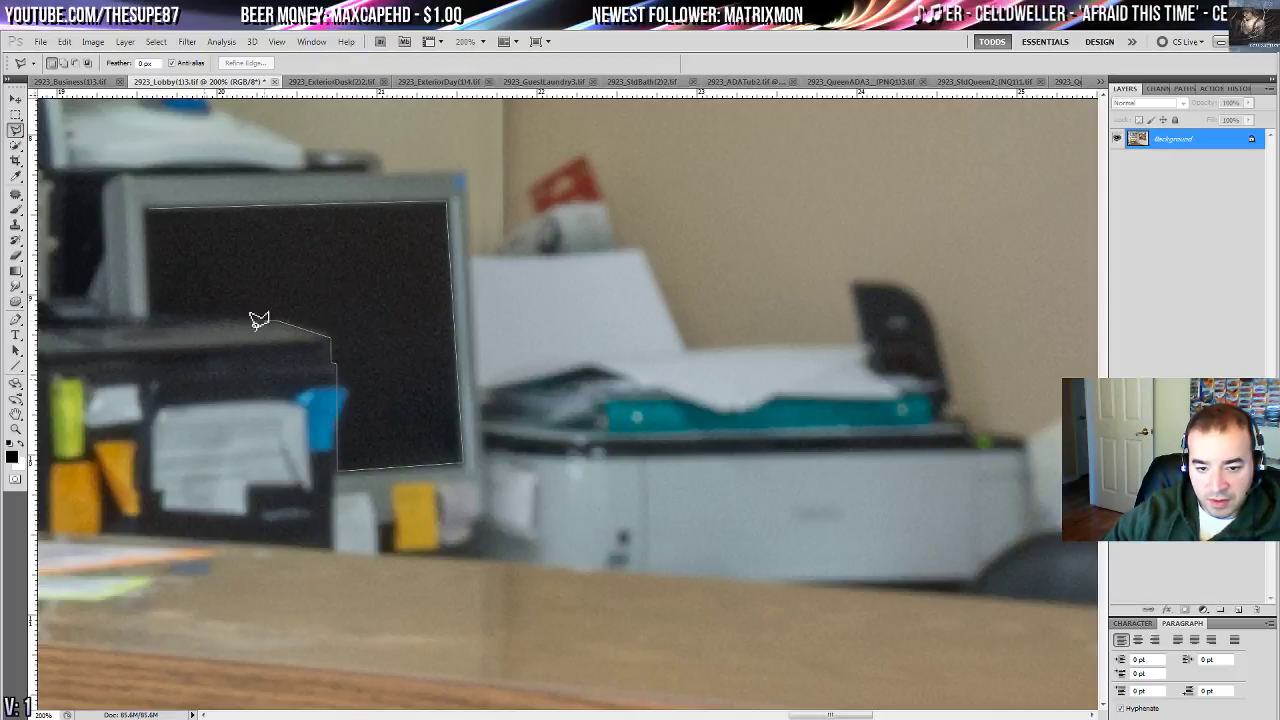
{"action": "double_click", "coordinate": [155, 318]}
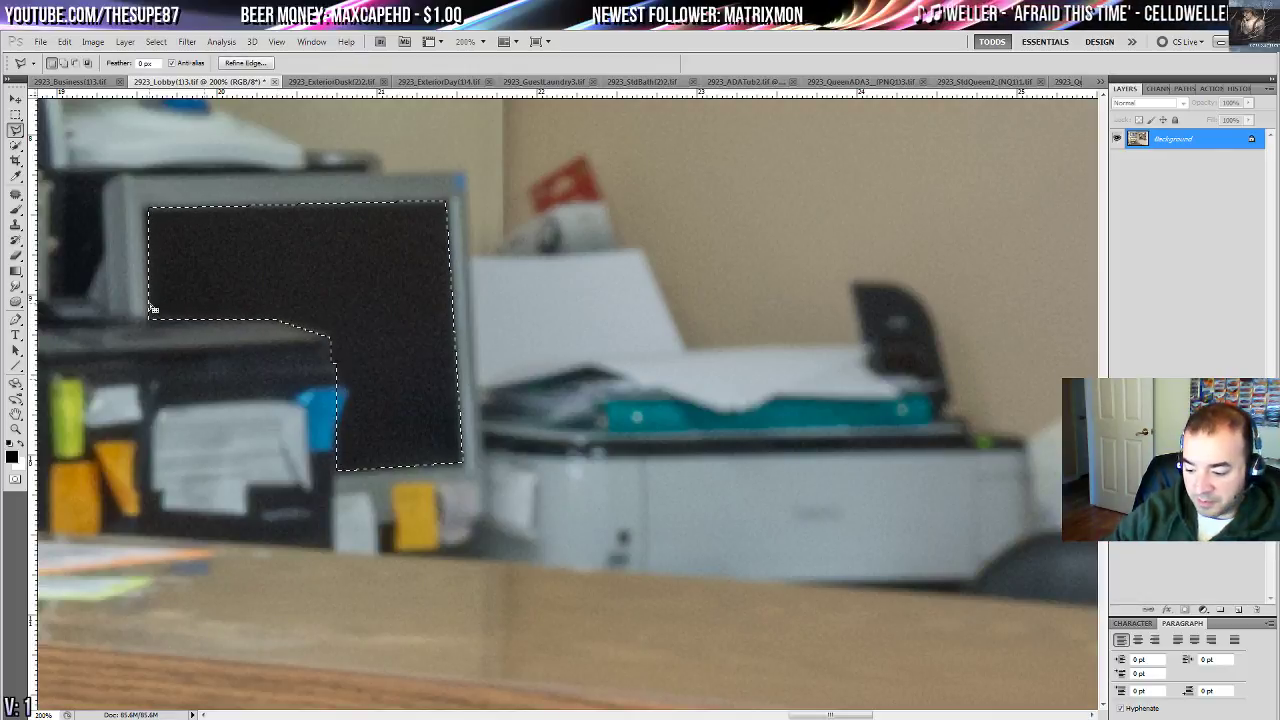
{"action": "key", "text": "alt+BackSpace"}
- Extend the gray monitor's screen selection slightly past its left edge, fill it with black again, and clear the selection
{"action": "left_click", "coordinate": [192, 296], "text": "shift"}
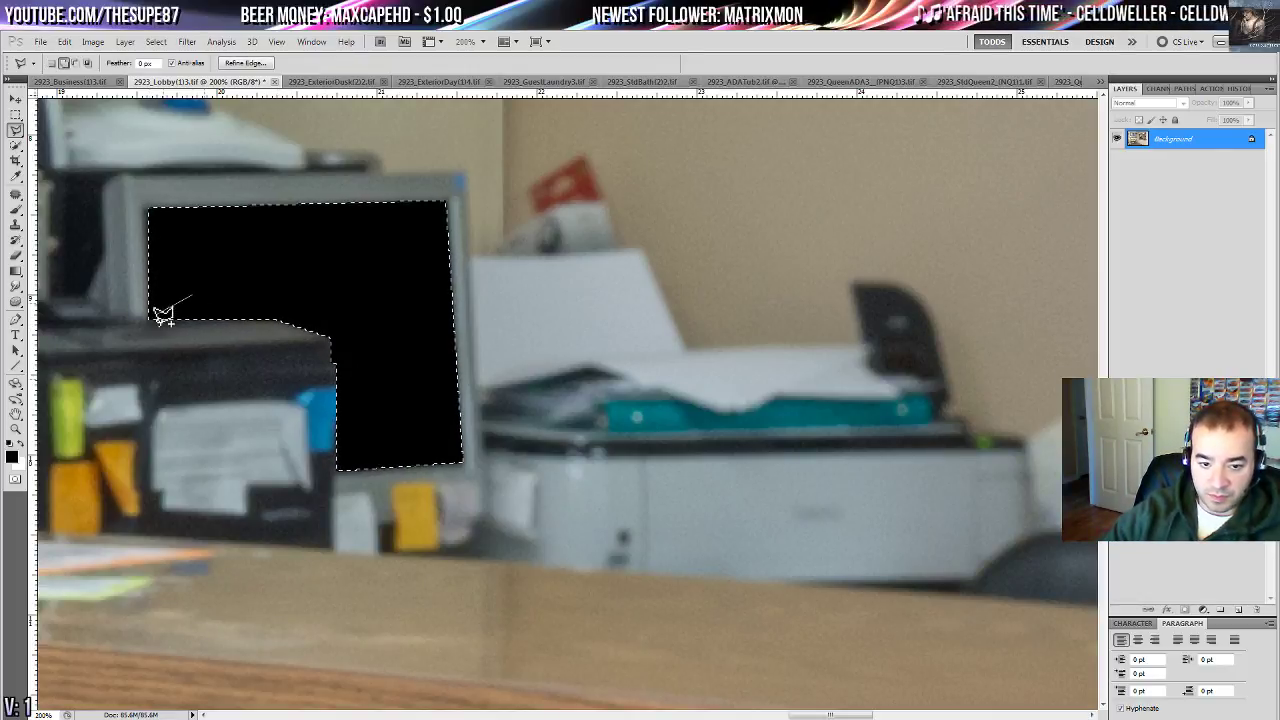
{"action": "left_click", "coordinate": [149, 318]}
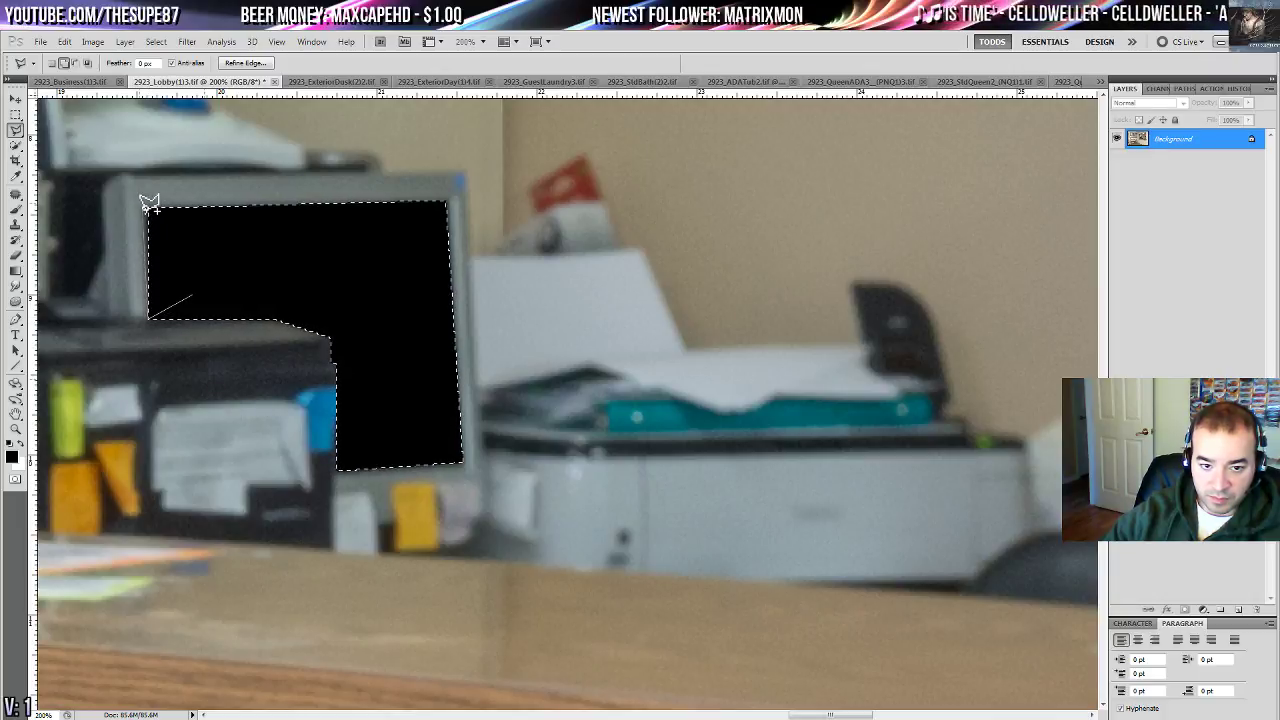
{"action": "left_click", "coordinate": [149, 207]}
{"action": "double_click", "coordinate": [205, 265]}
{"action": "key", "text": "alt+BackSpace"}
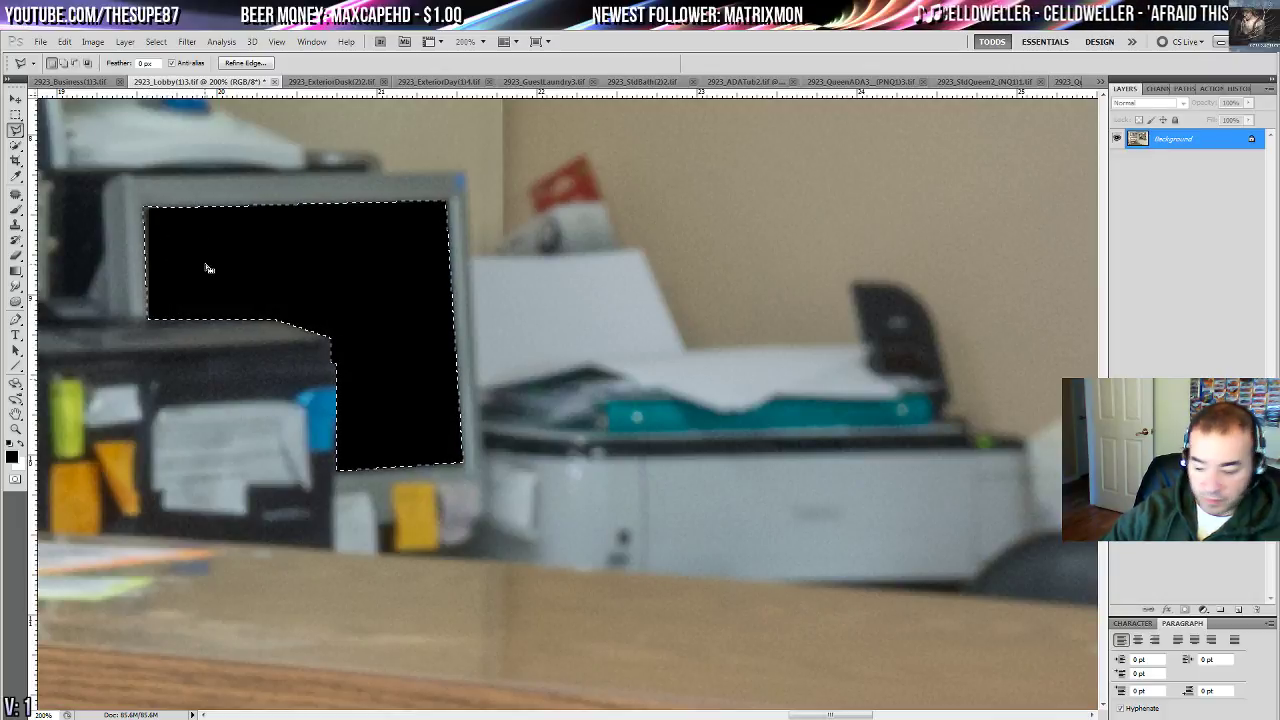
{"action": "key", "text": "ctrl+d"}
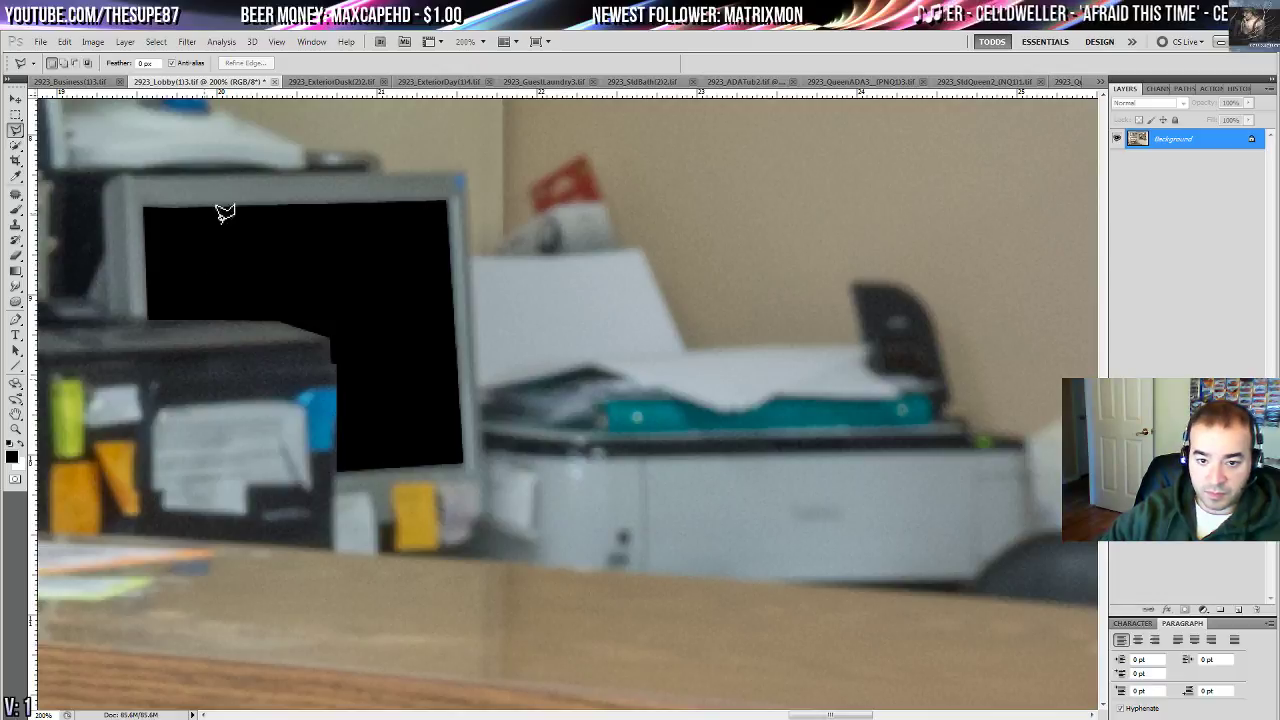
- Select a strip along the top edge of the gray monitor's screen with the Polygonal Lasso, fill it with black, and deselect
{"action": "left_click", "coordinate": [147, 205]}
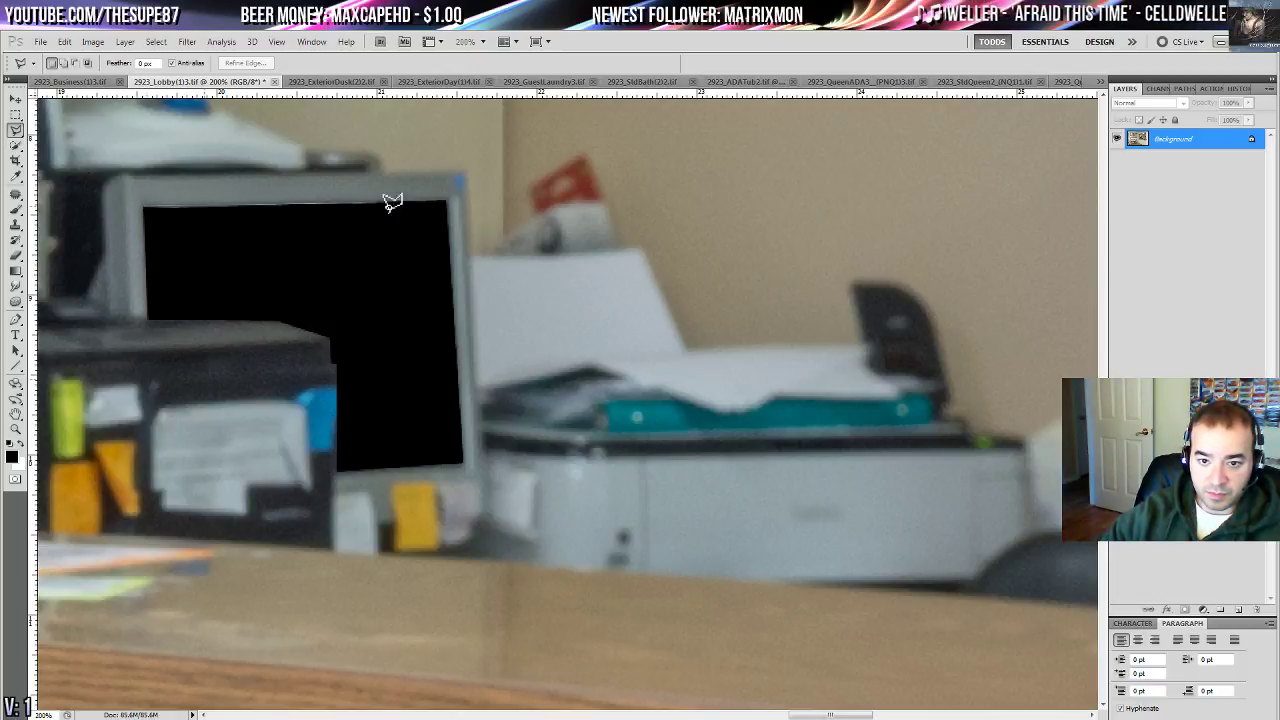
{"action": "left_click", "coordinate": [448, 200]}
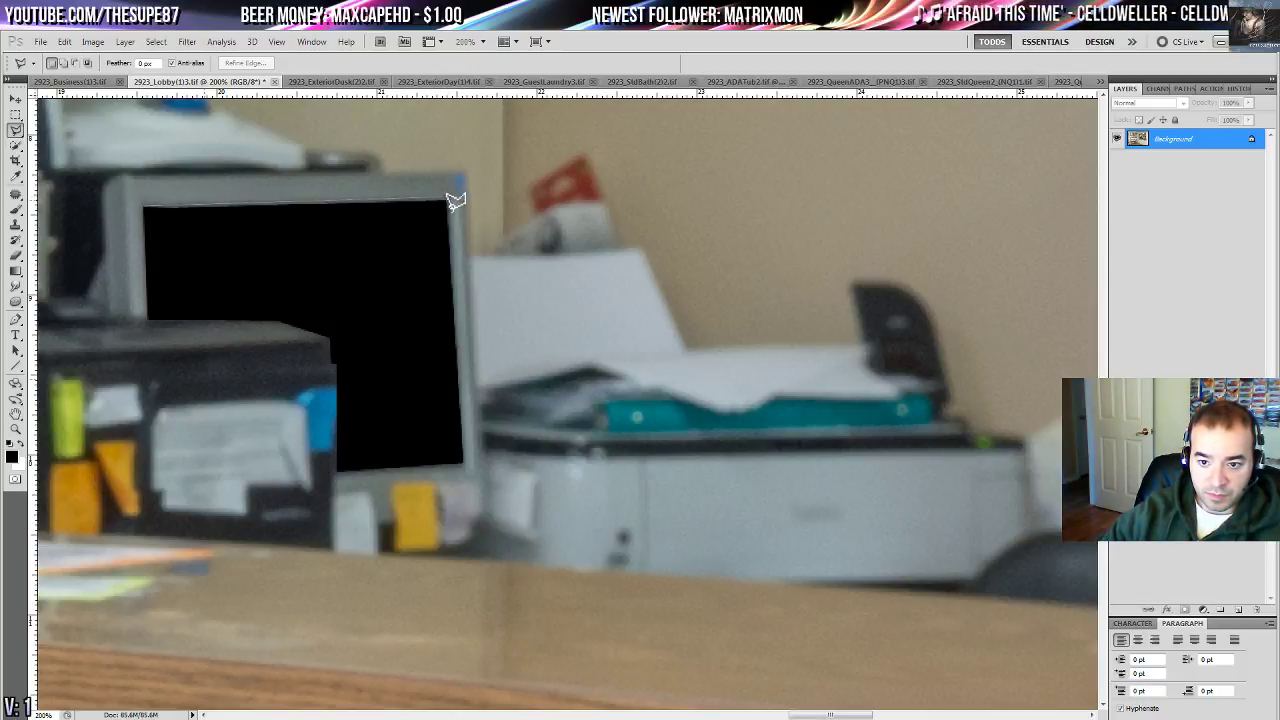
{"action": "left_click", "coordinate": [449, 268]}
{"action": "left_click", "coordinate": [400, 272]}
{"action": "double_click", "coordinate": [210, 253]}
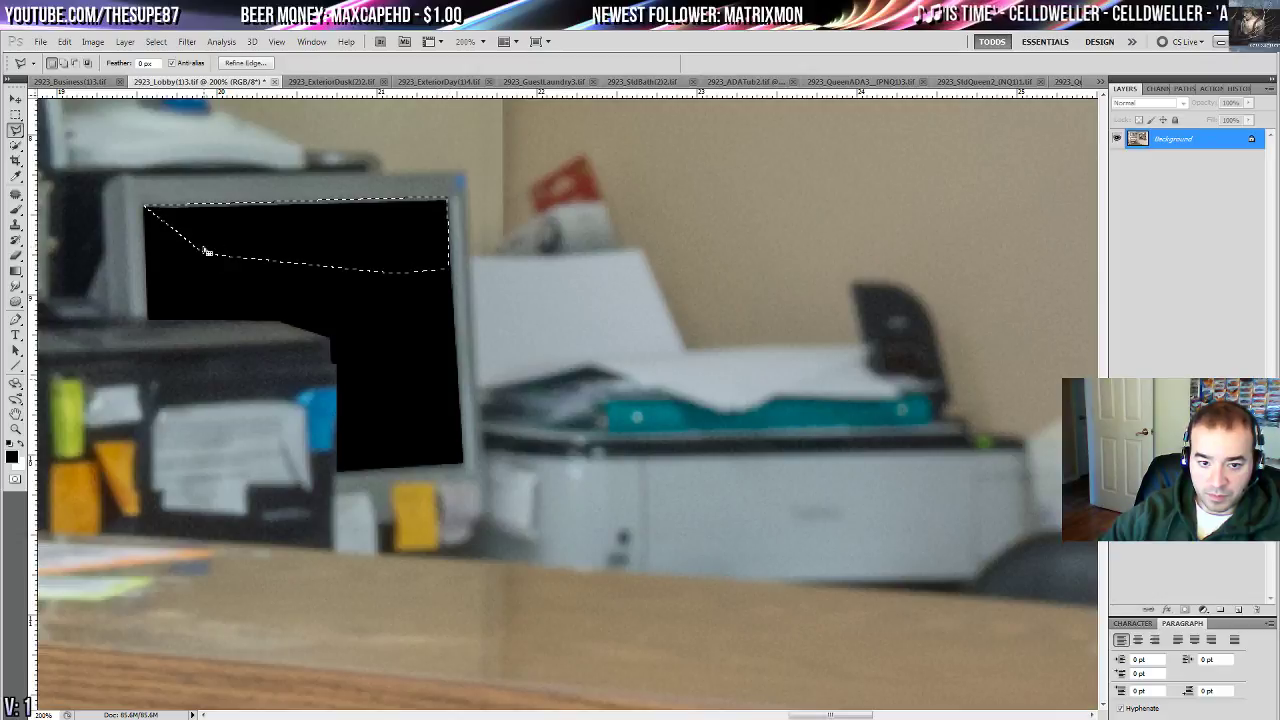
{"action": "key", "text": "alt+BackSpace"}
{"action": "key", "text": "ctrl+d"}
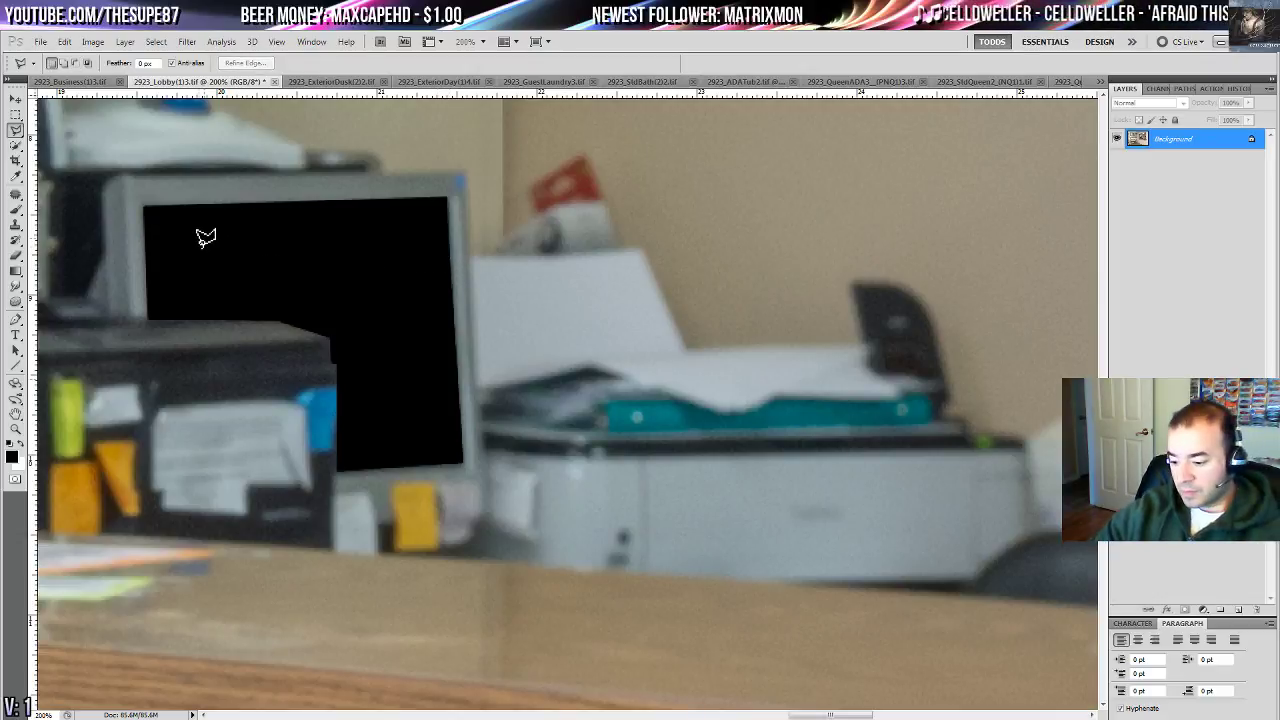
- Patch the blank wall plate and the electrical outlet behind the cowboy figurine with clean wall from beside them, and clear the selection
{"action": "key", "text": "ctrl+0"}
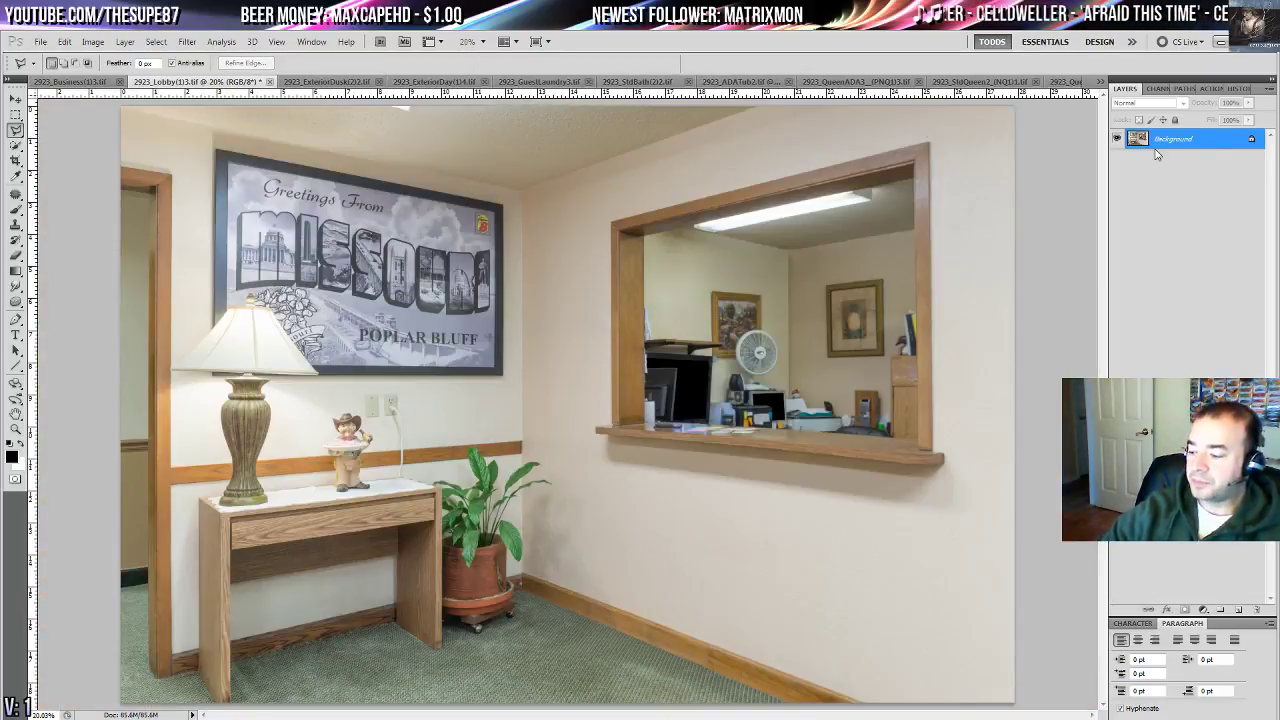
{"action": "left_click", "coordinate": [16, 416]}
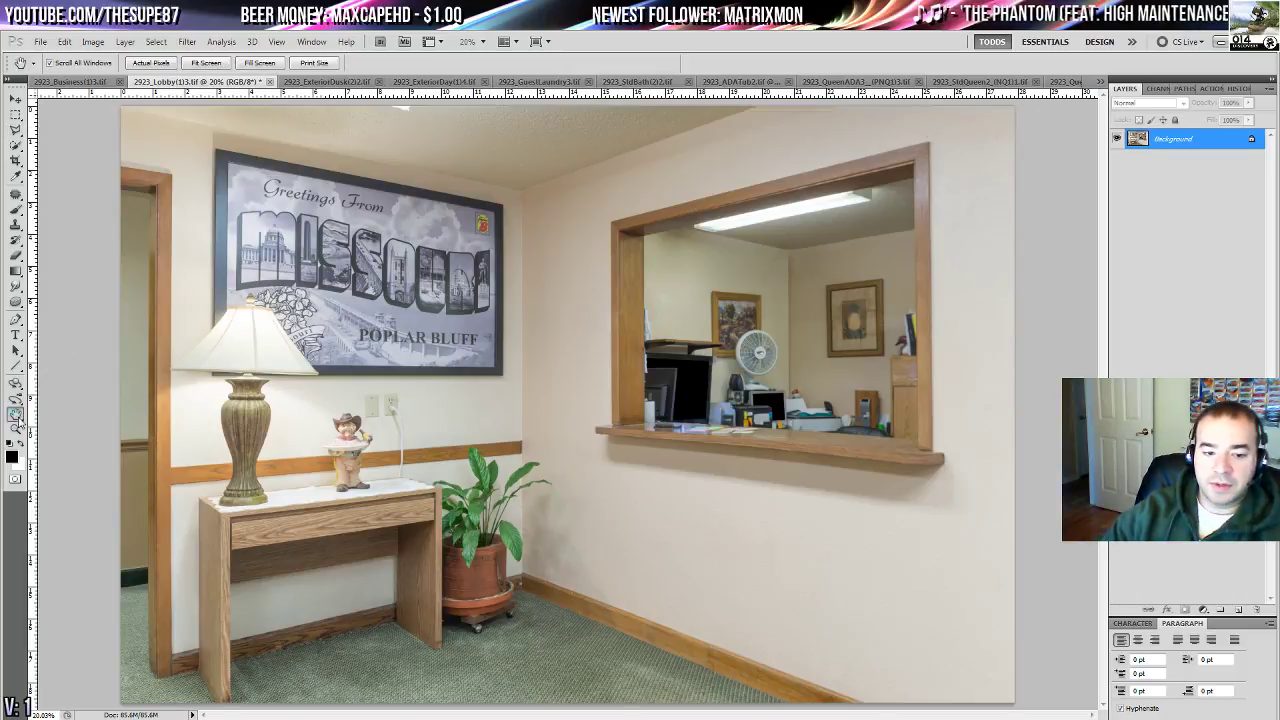
{"action": "double_click", "coordinate": [15, 429]}
{"action": "left_click_drag", "start_coordinate": [125, 455], "coordinate": [884, 342]}
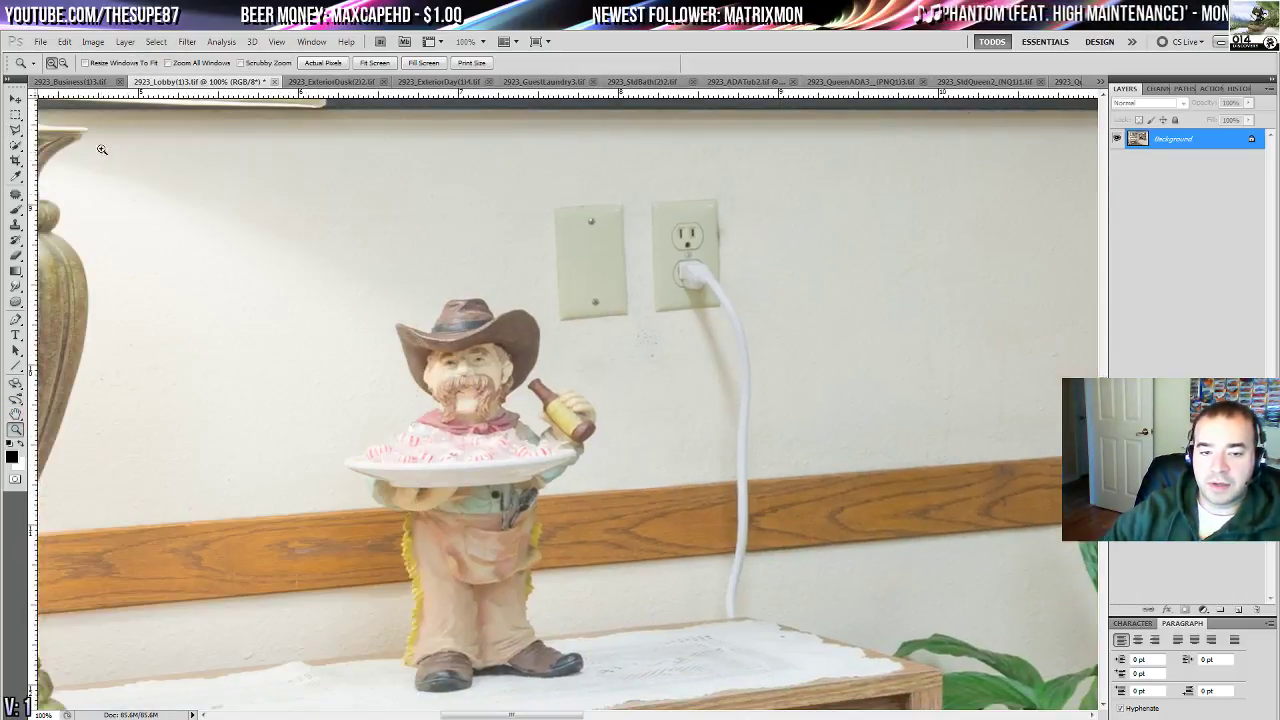
{"action": "left_click", "coordinate": [15, 196]}
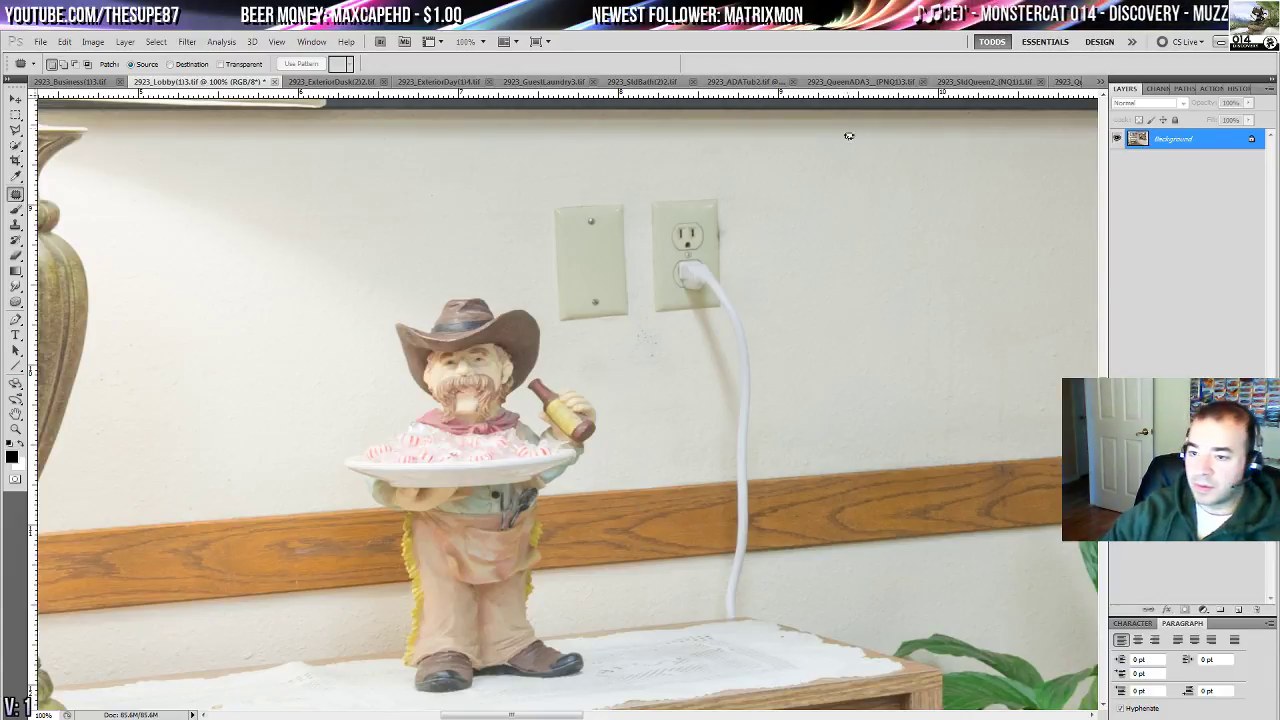
{"action": "left_click_drag", "start_coordinate": [636, 184], "coordinate": [516, 203]}
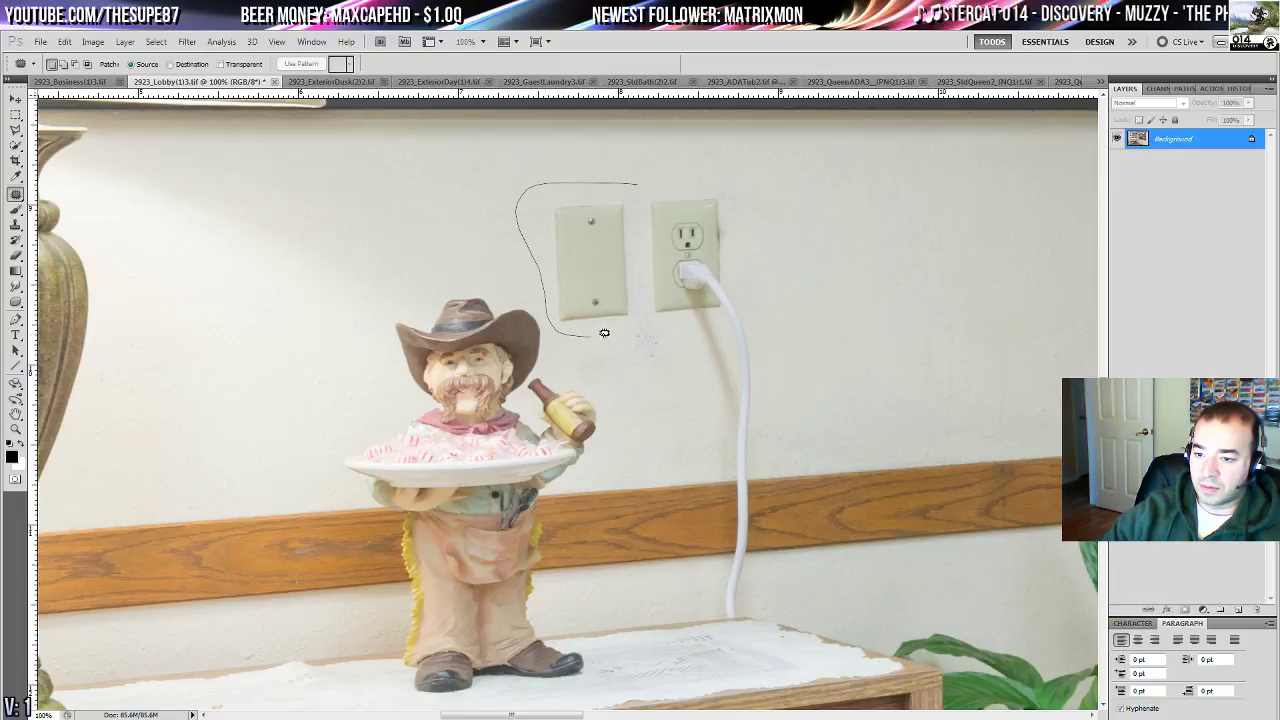
{"action": "mouse_move", "coordinate": [683, 393]}
{"action": "left_mouse_down"}
{"action": "mouse_move", "coordinate": [760, 314]}
{"action": "mouse_move", "coordinate": [720, 166]}
{"action": "mouse_move", "coordinate": [637, 184]}
{"action": "left_mouse_up"}
{"action": "left_click_drag", "start_coordinate": [683, 217], "coordinate": [971, 217]}
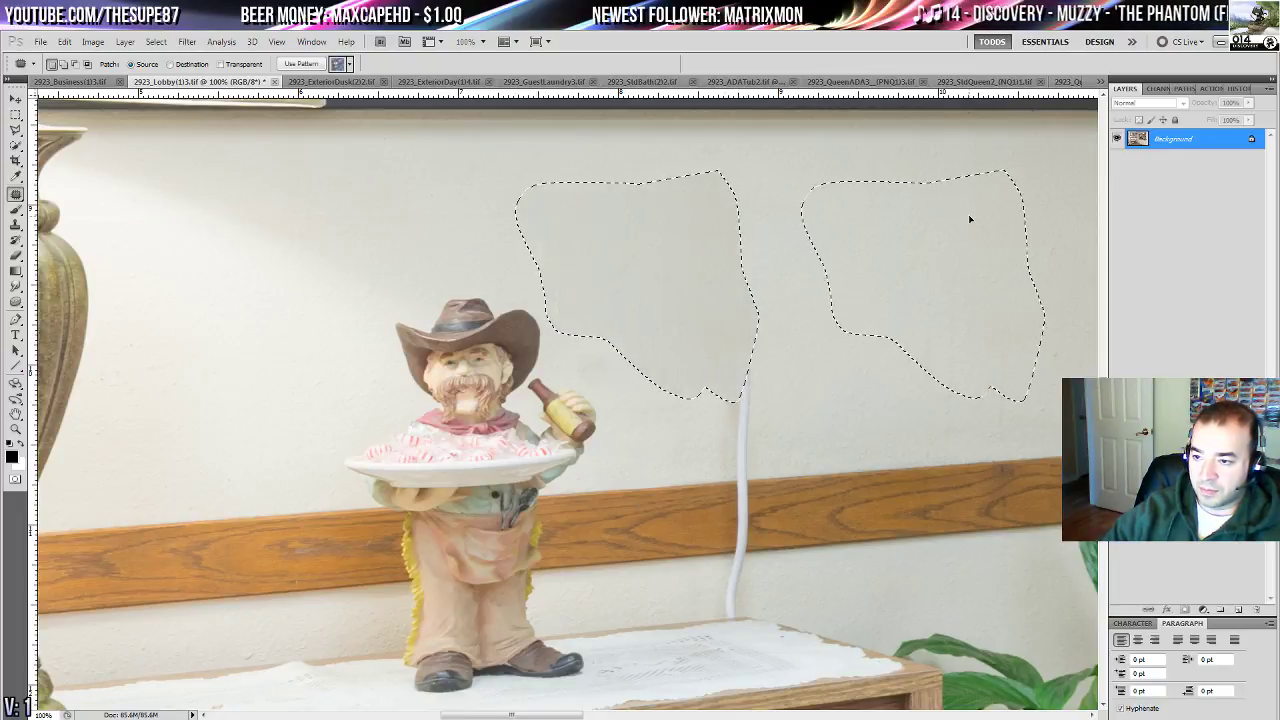
{"action": "key", "text": "ctrl+d"}
- Remove the remaining white cord from the wall and wood trim down to the table with the Patch tool, clearing each selection
{"action": "mouse_move", "coordinate": [833, 347]}
{"action": "left_mouse_down"}
{"action": "mouse_move", "coordinate": [623, 234]}
{"action": "mouse_move", "coordinate": [488, 271]}
{"action": "left_mouse_up"}
{"action": "left_click_drag", "start_coordinate": [567, 372], "coordinate": [570, 380]}
{"action": "mouse_move", "coordinate": [568, 381]}
{"action": "left_mouse_down"}
{"action": "mouse_move", "coordinate": [696, 381]}
{"action": "mouse_move", "coordinate": [703, 368]}
{"action": "left_mouse_up"}
{"action": "key", "text": "ctrl+d"}
{"action": "left_click_drag", "start_coordinate": [574, 326], "coordinate": [583, 283]}
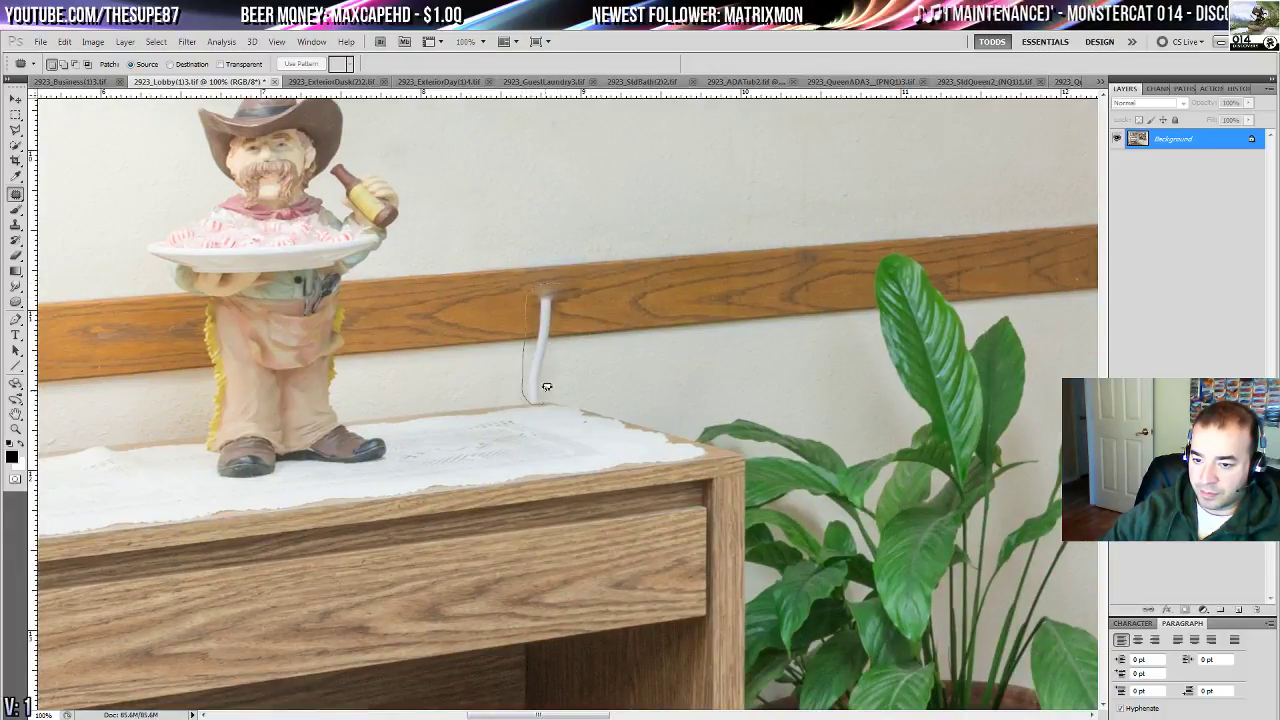
{"action": "mouse_move", "coordinate": [577, 309]}
{"action": "left_mouse_down"}
{"action": "mouse_move", "coordinate": [540, 289]}
{"action": "mouse_move", "coordinate": [485, 333]}
{"action": "mouse_move", "coordinate": [434, 336]}
{"action": "mouse_move", "coordinate": [676, 367]}
{"action": "left_mouse_up"}
{"action": "key", "text": "ctrl+d"}
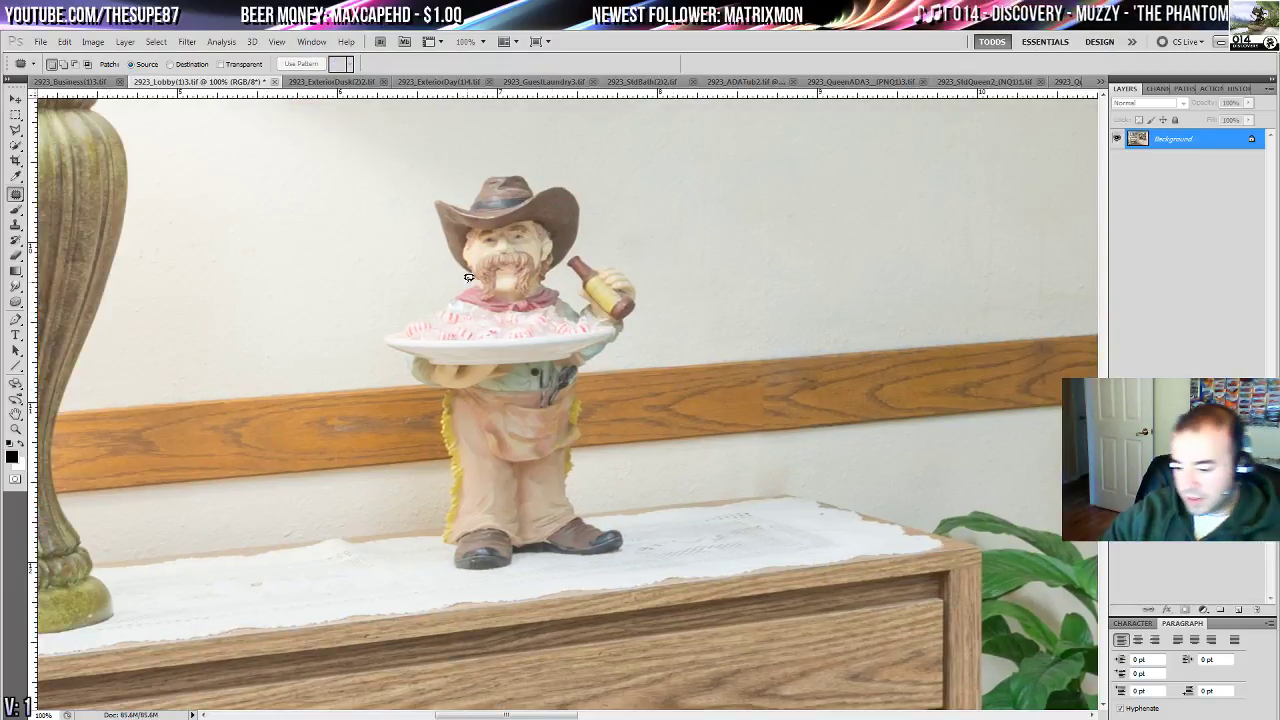
{"action": "key", "text": "ctrl+0"}
{"action": "key", "text": "ctrl+0"}
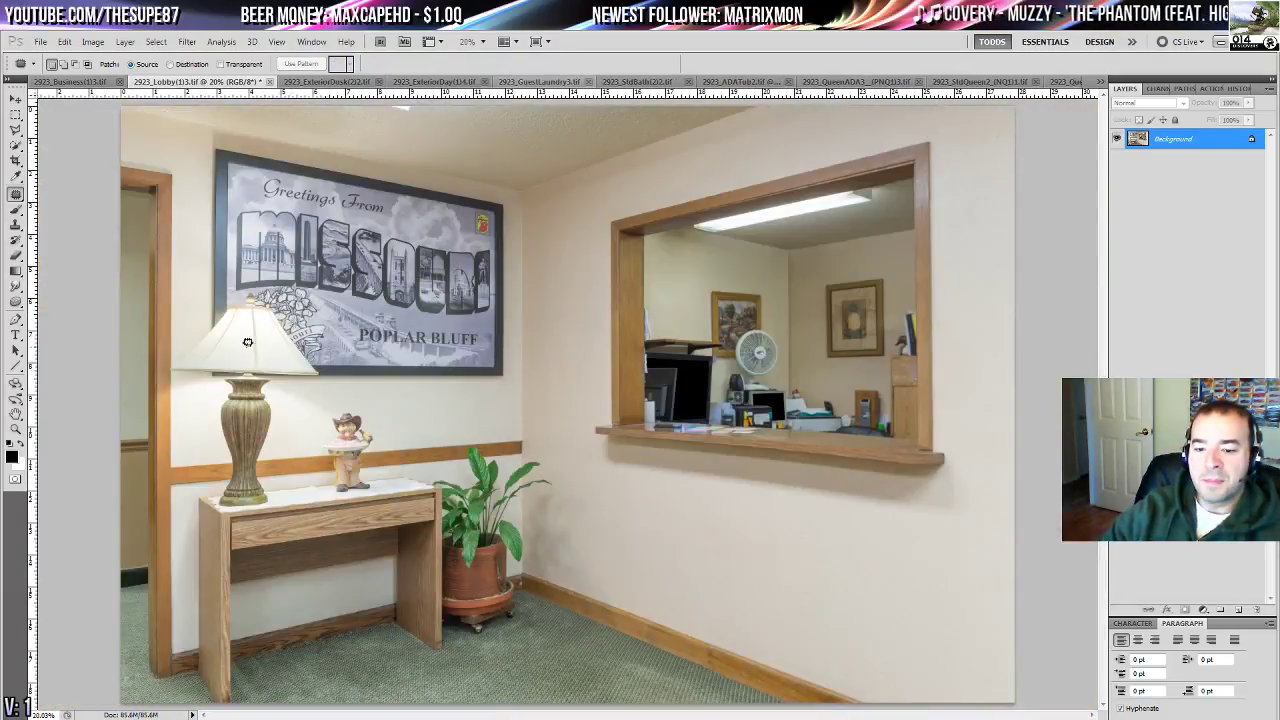
- Outline the white light fixture fragment at the ceiling's upper edge with the Patch tool, fill the selection to remove it, and deselect
{"action": "left_click", "coordinate": [16, 428]}
{"action": "left_click", "coordinate": [348, 447]}
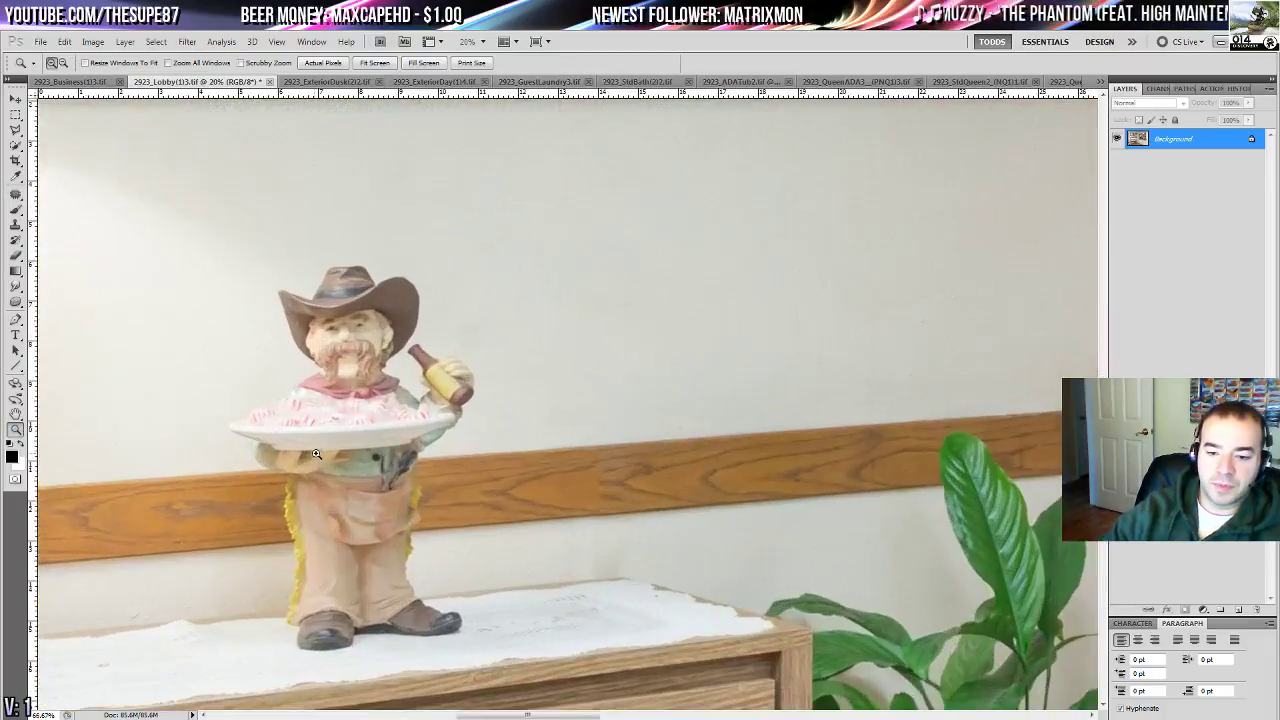
{"action": "key", "text": "ctrl+0"}
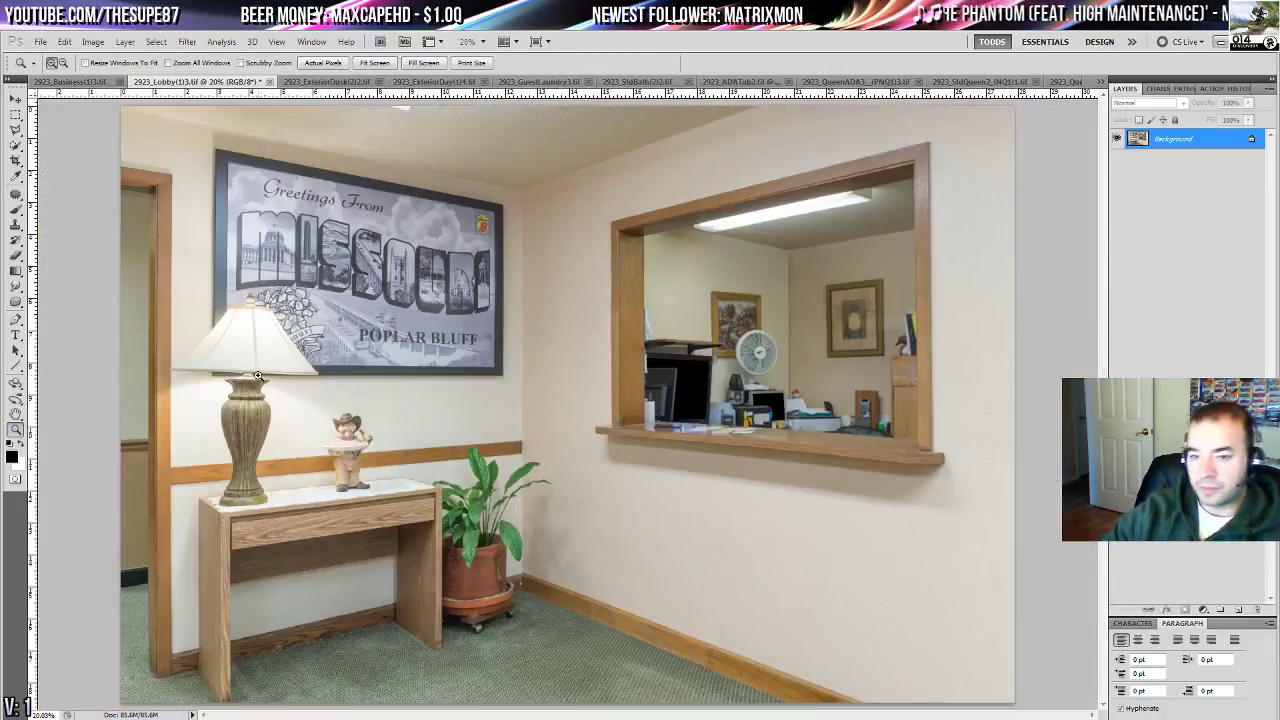
{"action": "left_click", "coordinate": [358, 114]}
{"action": "left_click_drag", "start_coordinate": [358, 114], "coordinate": [429, 410]}
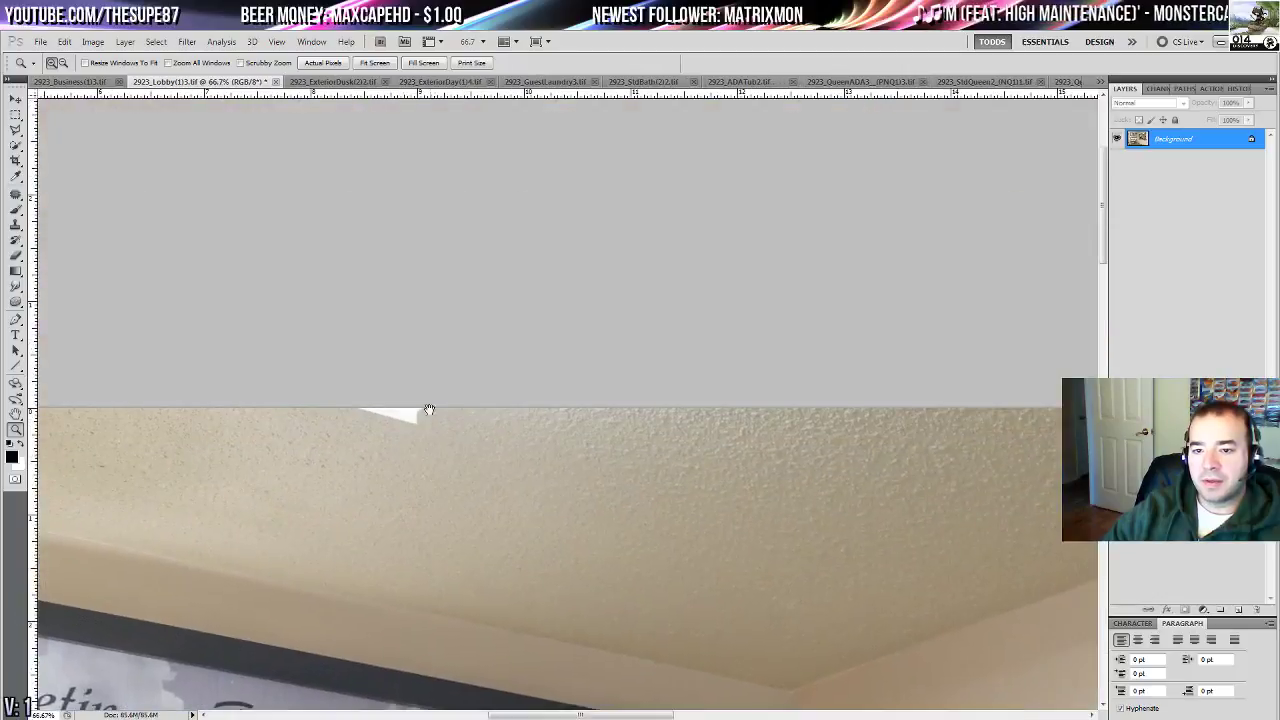
{"action": "left_click", "coordinate": [16, 196]}
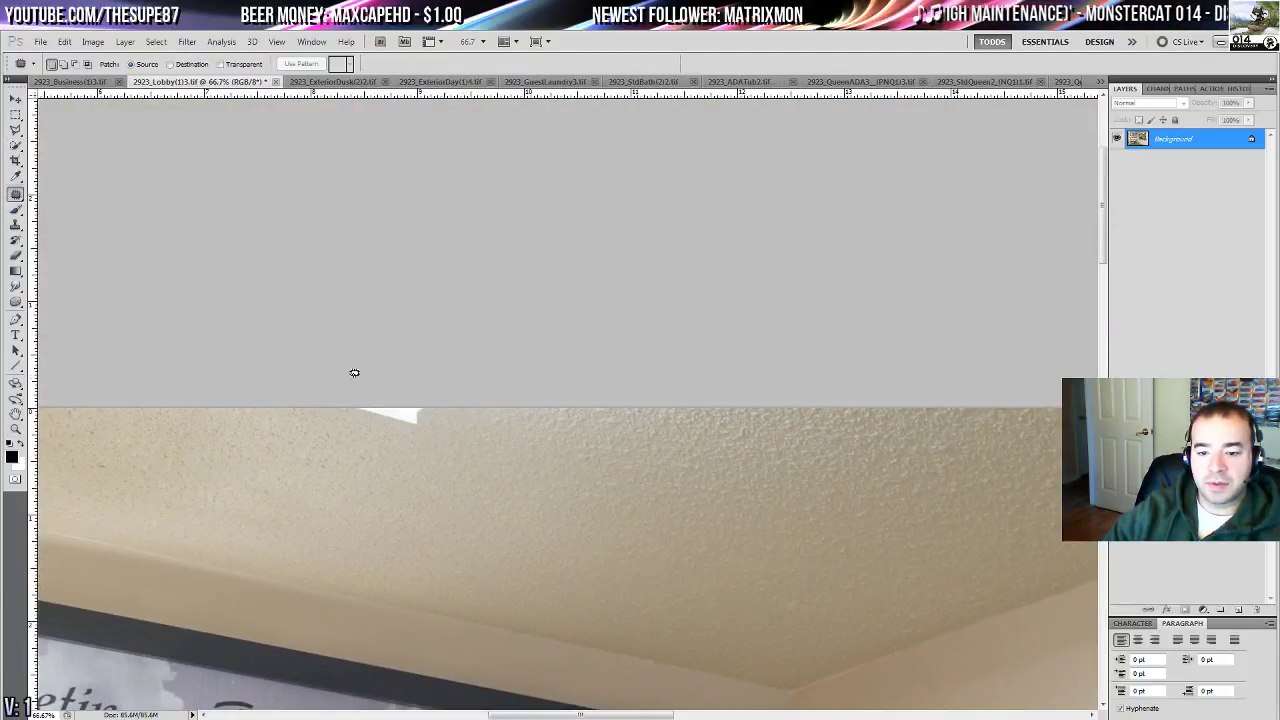
{"action": "mouse_move", "coordinate": [312, 406]}
{"action": "left_mouse_down"}
{"action": "mouse_move", "coordinate": [440, 428]}
{"action": "mouse_move", "coordinate": [456, 408]}
{"action": "left_mouse_up"}
{"action": "key", "text": "Delete"}
{"action": "key", "text": "Return"}
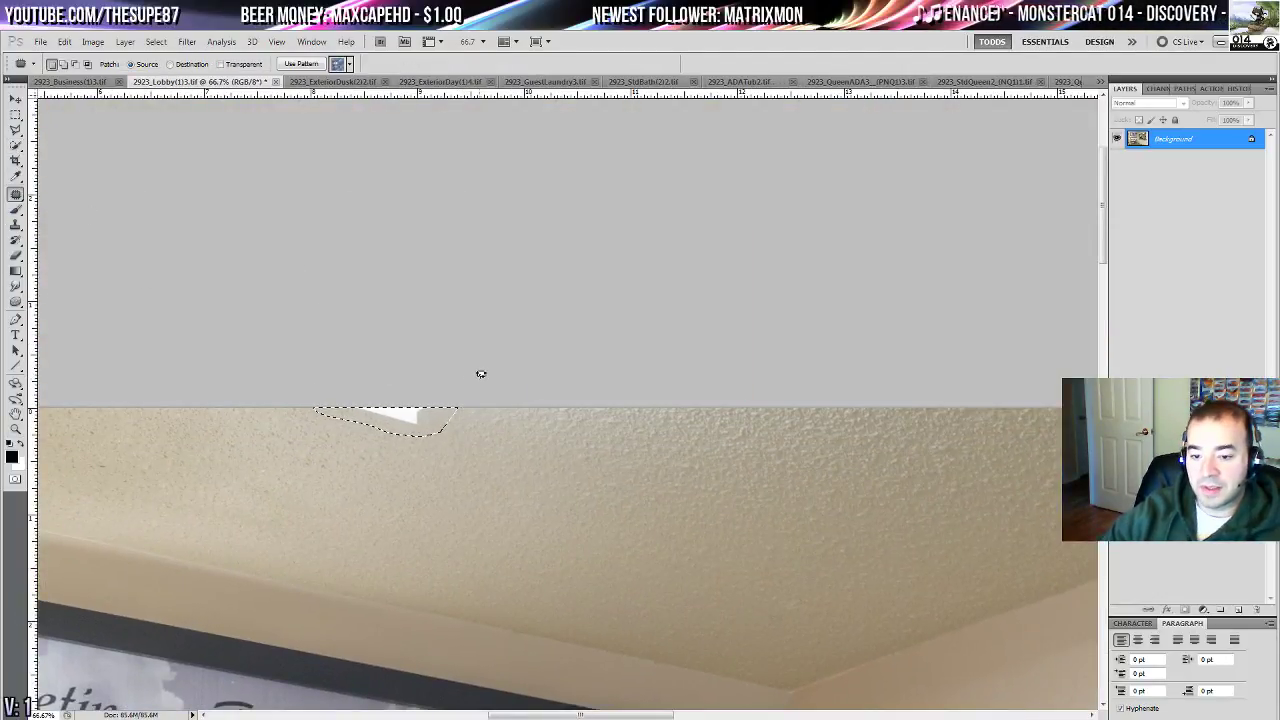
{"action": "key", "text": "ctrl+d"}
- Outline the whole lobby ceiling with the Polygonal Lasso, following both wall edges and the top of the photo
{"action": "left_click", "coordinate": [16, 131]}
{"action": "left_click_drag", "start_coordinate": [254, 394], "coordinate": [591, 186]}
{"action": "left_click_drag", "start_coordinate": [1060, 439], "coordinate": [374, 297]}
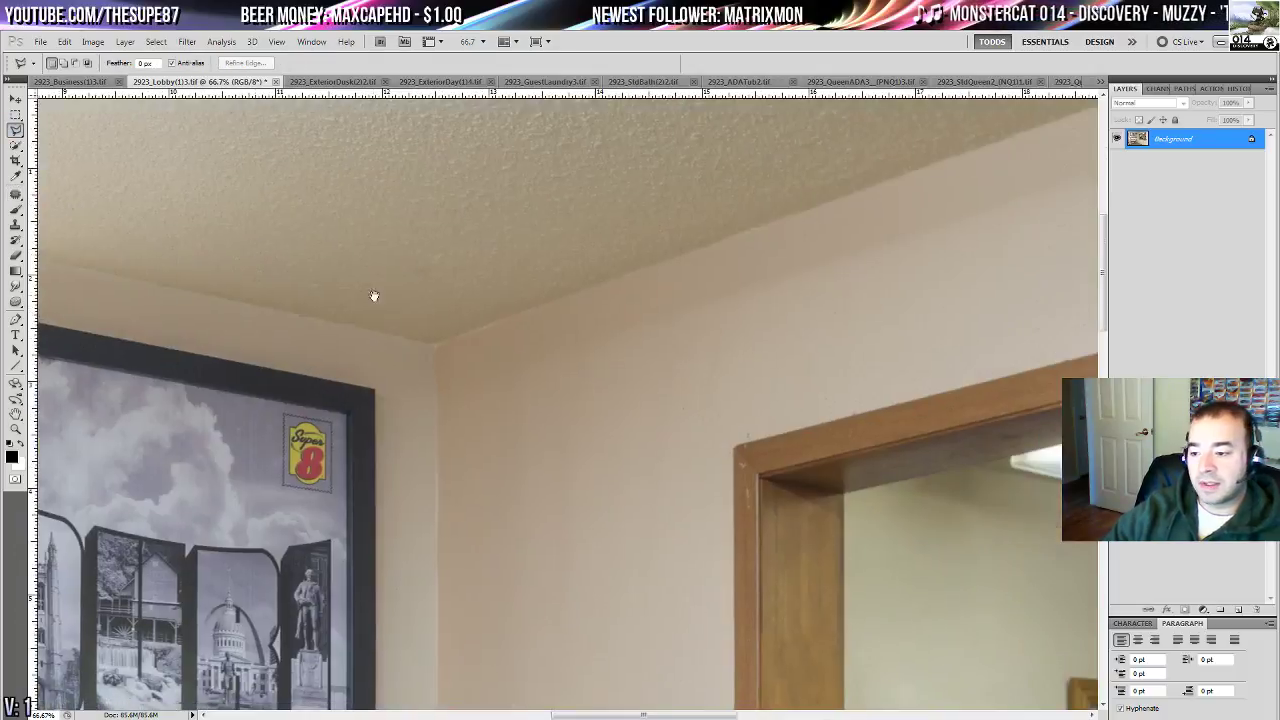
{"action": "left_click", "coordinate": [431, 349]}
{"action": "left_click_drag", "start_coordinate": [96, 242], "coordinate": [737, 417]}
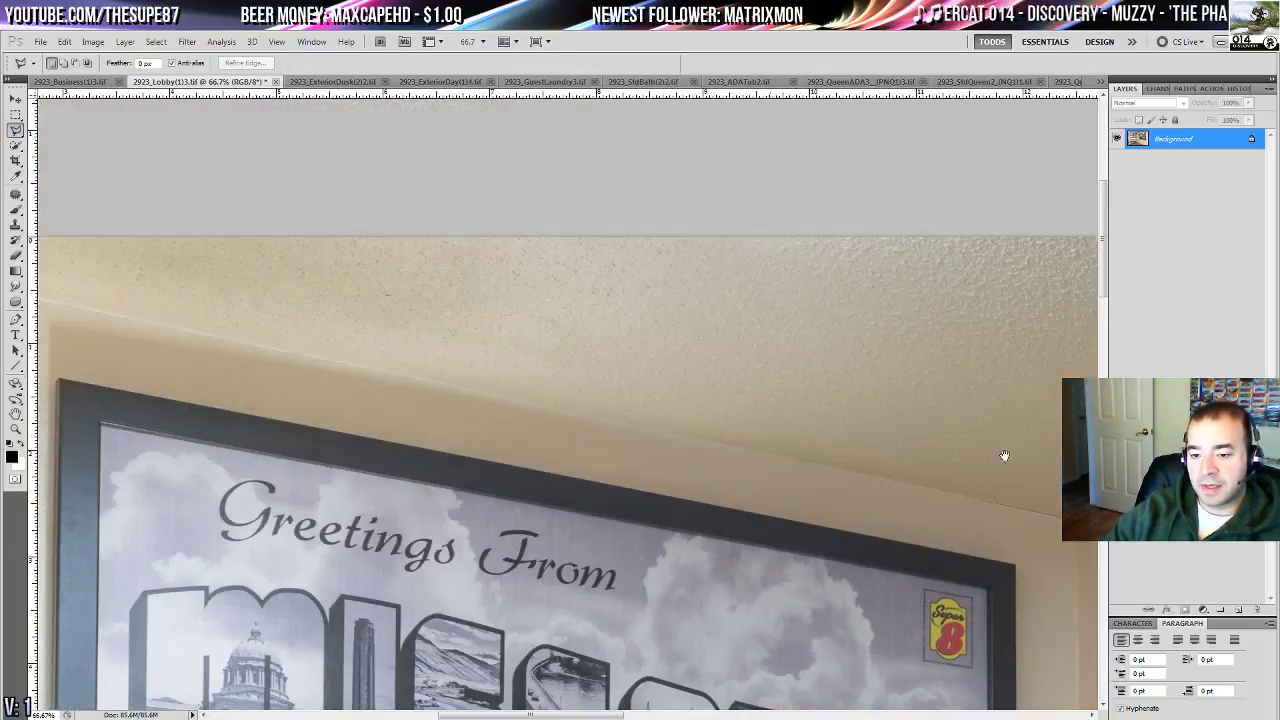
{"action": "left_click", "coordinate": [163, 325]}
{"action": "left_click_drag", "start_coordinate": [105, 302], "coordinate": [500, 406]}
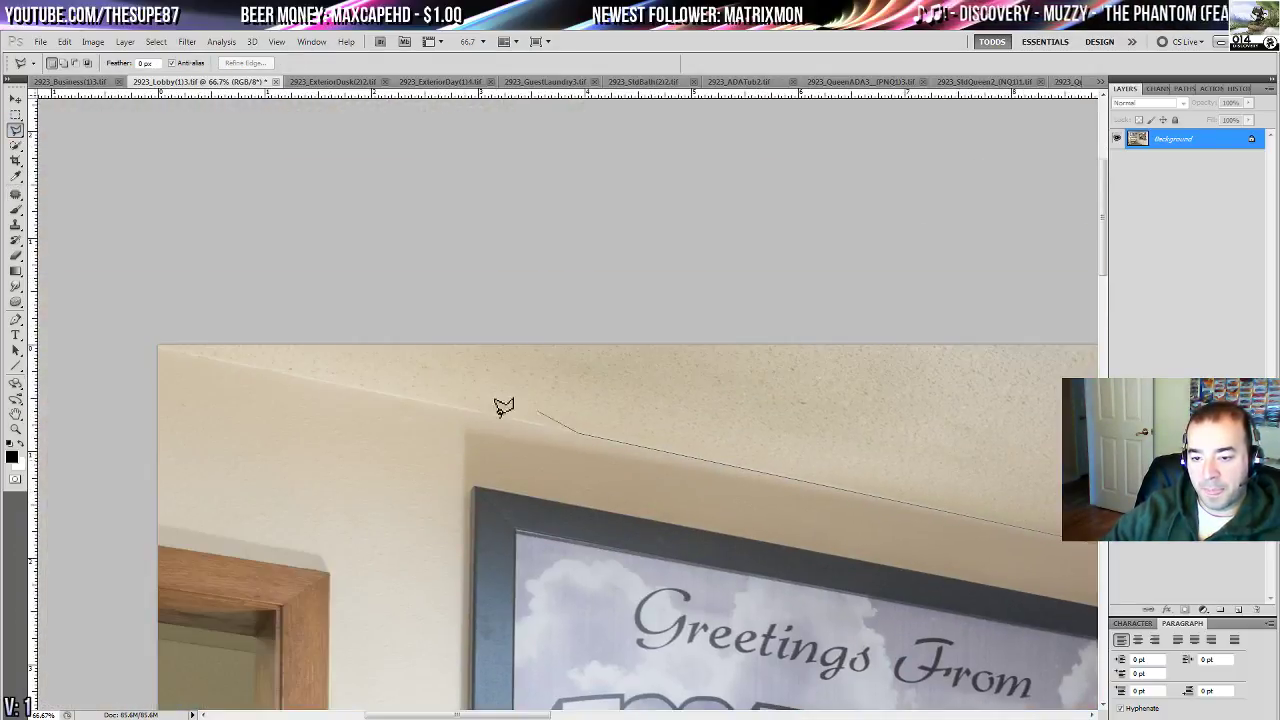
{"action": "left_click", "coordinate": [149, 343]}
{"action": "left_click", "coordinate": [204, 324]}
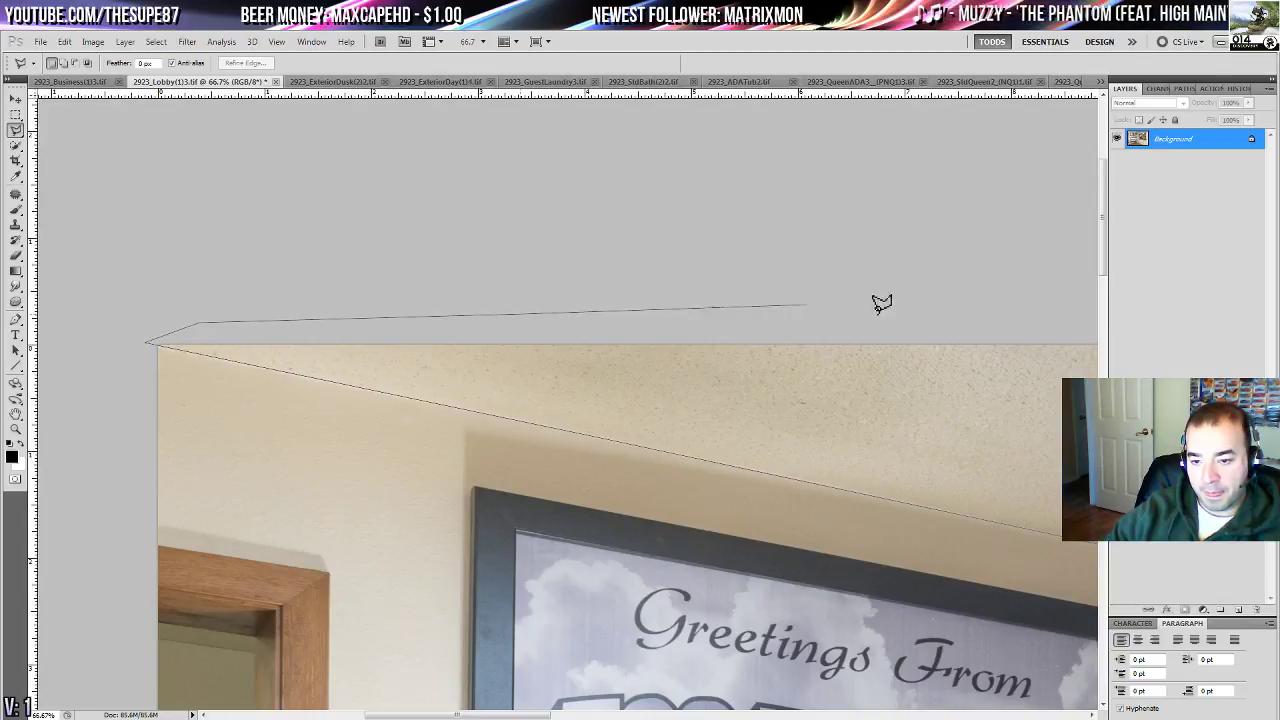
{"action": "left_click_drag", "start_coordinate": [1040, 306], "coordinate": [20, 274]}
{"action": "left_click", "coordinate": [828, 277]}
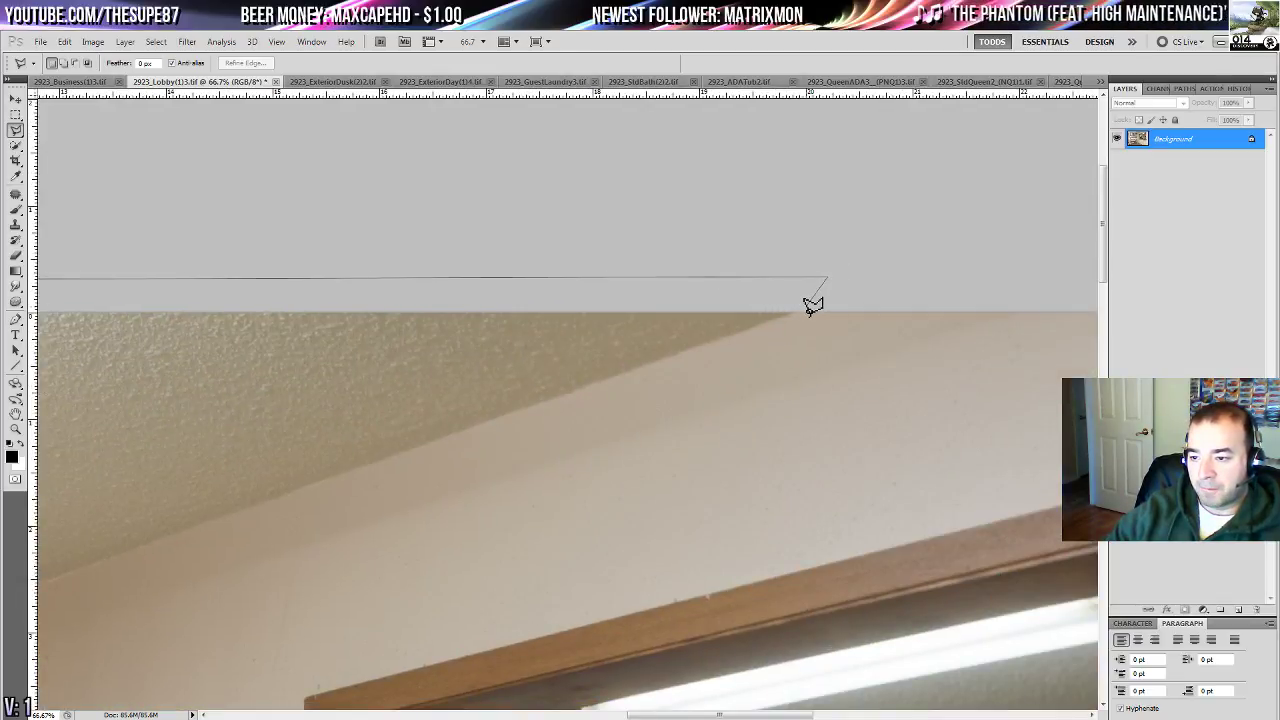
{"action": "left_click", "coordinate": [801, 310]}
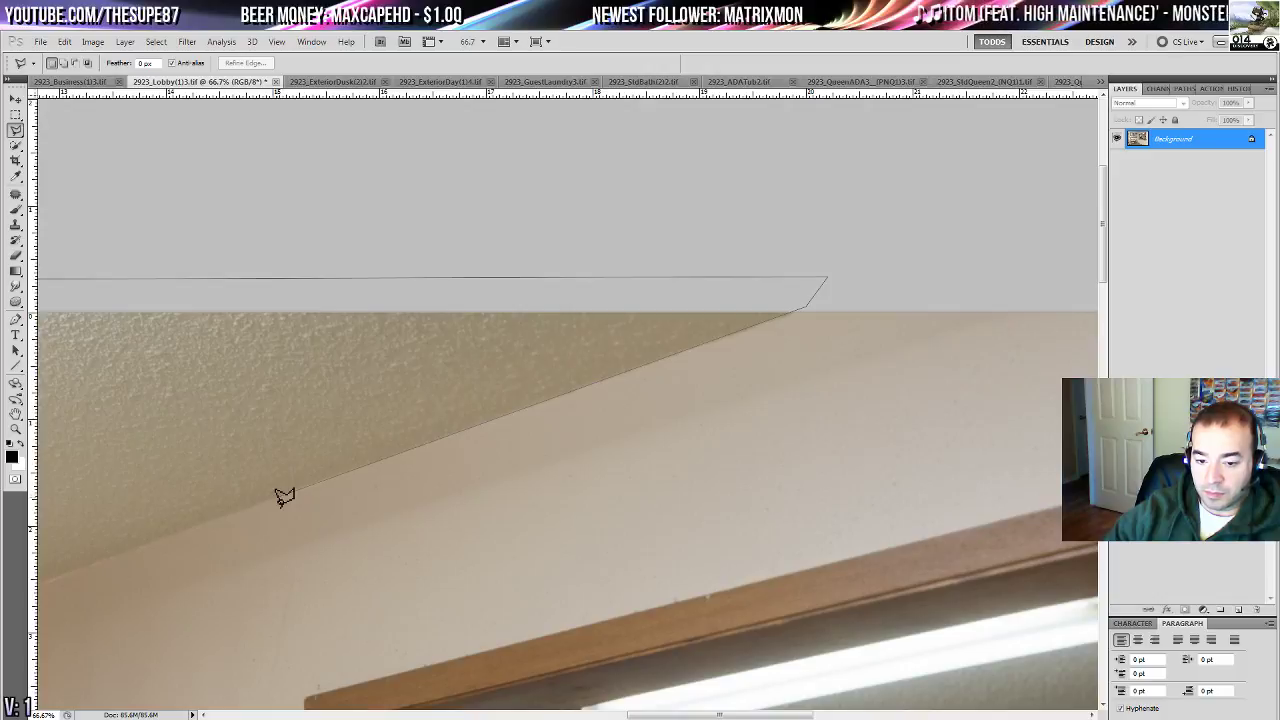
{"action": "left_click_drag", "start_coordinate": [236, 506], "coordinate": [936, 253]}
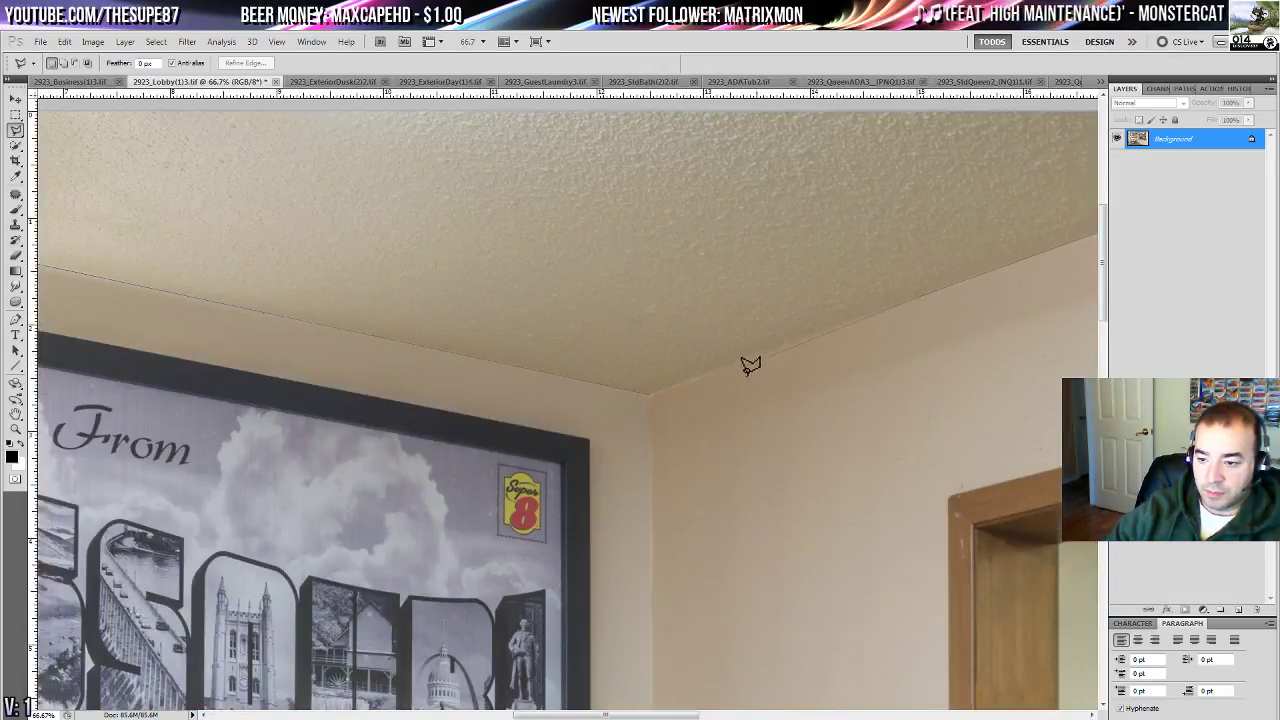
{"action": "double_click", "coordinate": [697, 380]}
- Fill the ceiling selection with white on a new layer, deselect, and lower the layer's opacity to about 61%
{"action": "key", "text": "ctrl+0"}
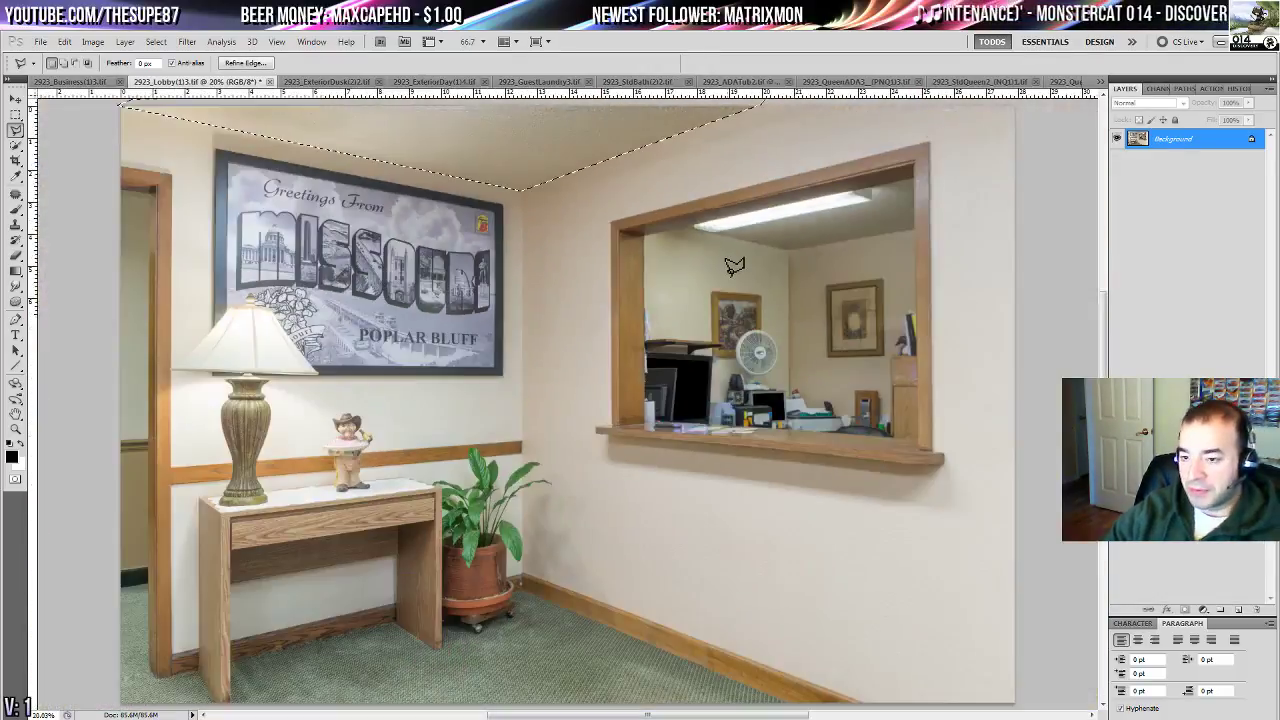
{"action": "left_click", "coordinate": [1238, 609]}
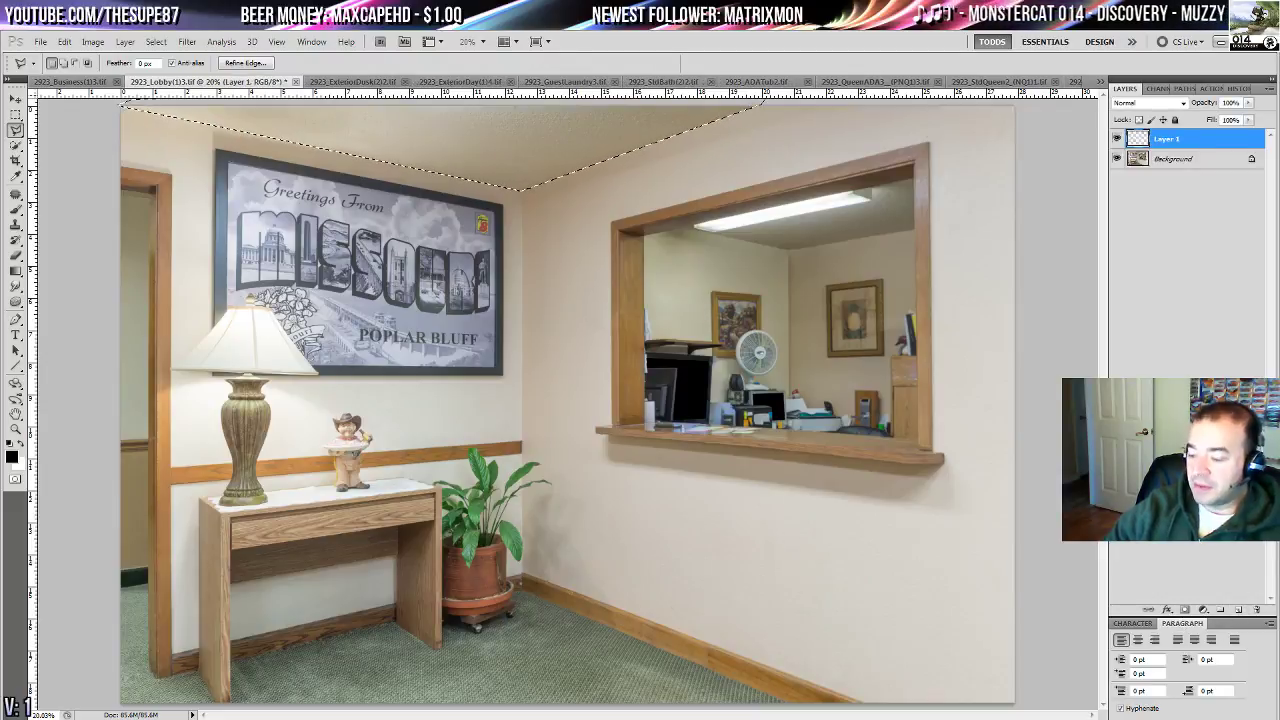
{"action": "key", "text": "ctrl+BackSpace"}
{"action": "key", "text": "ctrl+d"}
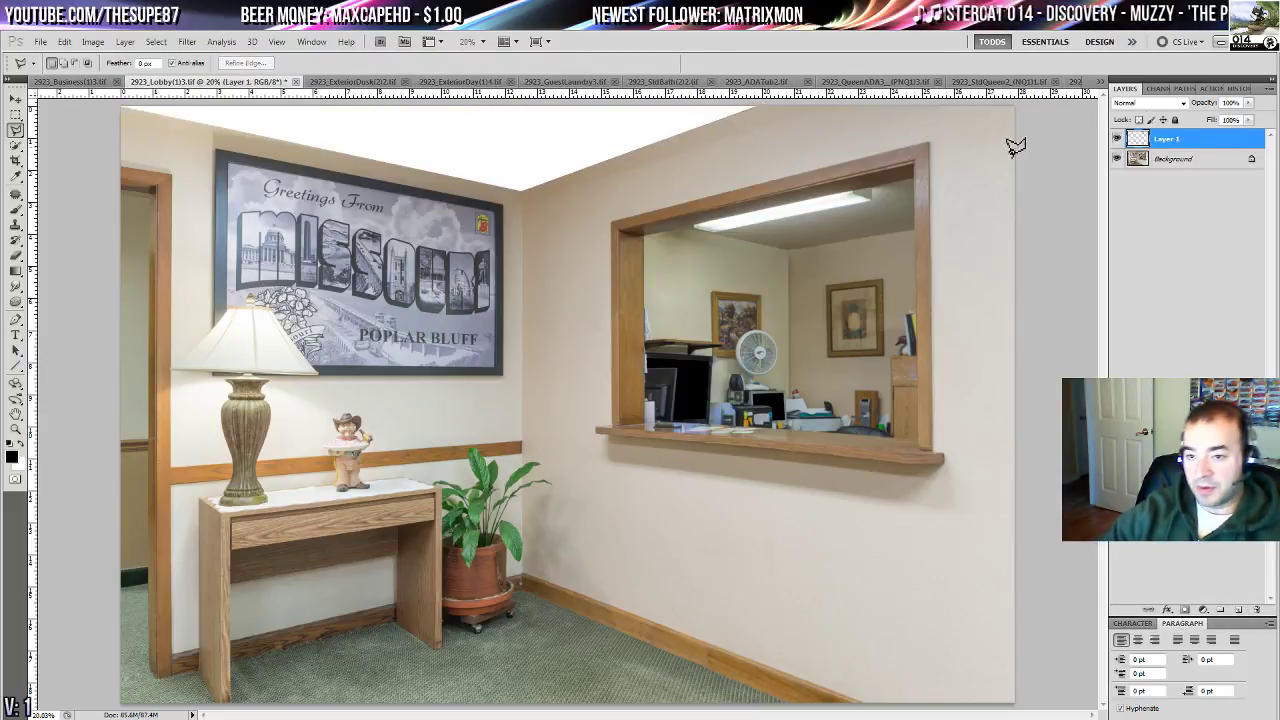
{"action": "left_click", "coordinate": [1248, 103]}
{"action": "left_click_drag", "start_coordinate": [1248, 110], "coordinate": [1226, 119]}
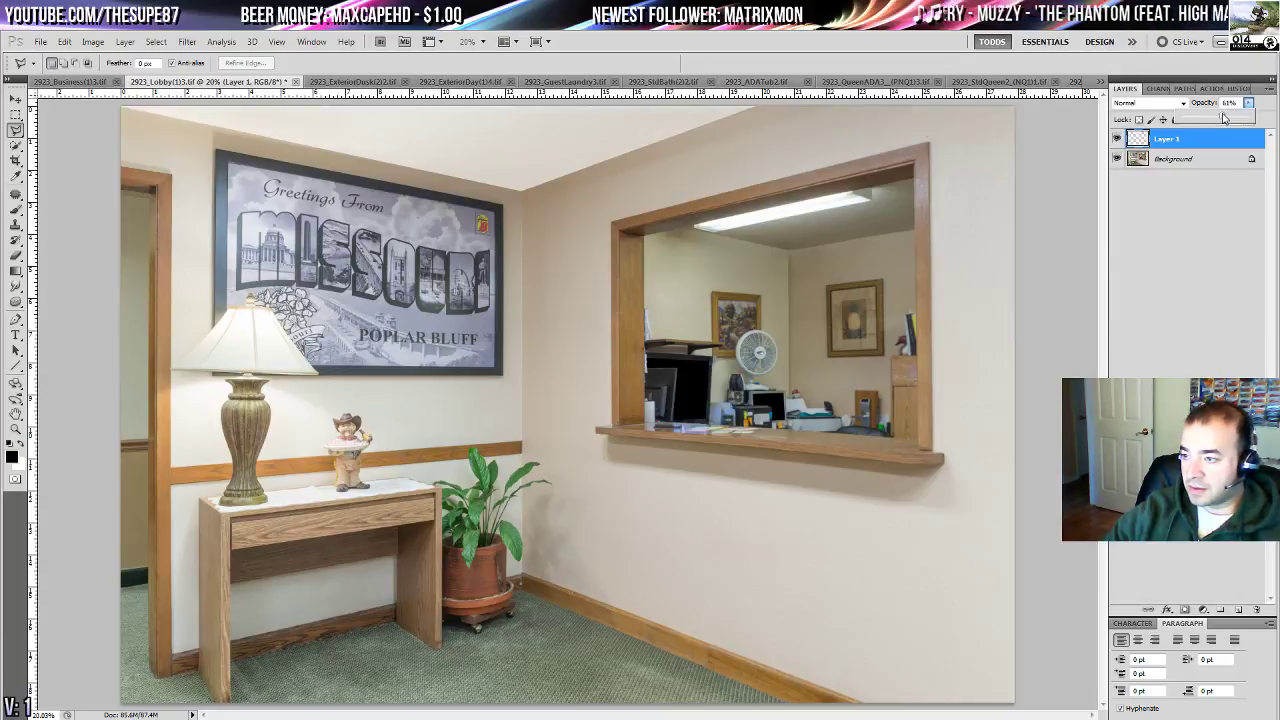
- Apply Shadows/Highlights to the Background layer with the Shadows amount at about 5% and Highlights at 0%
{"action": "left_click", "coordinate": [1187, 160]}
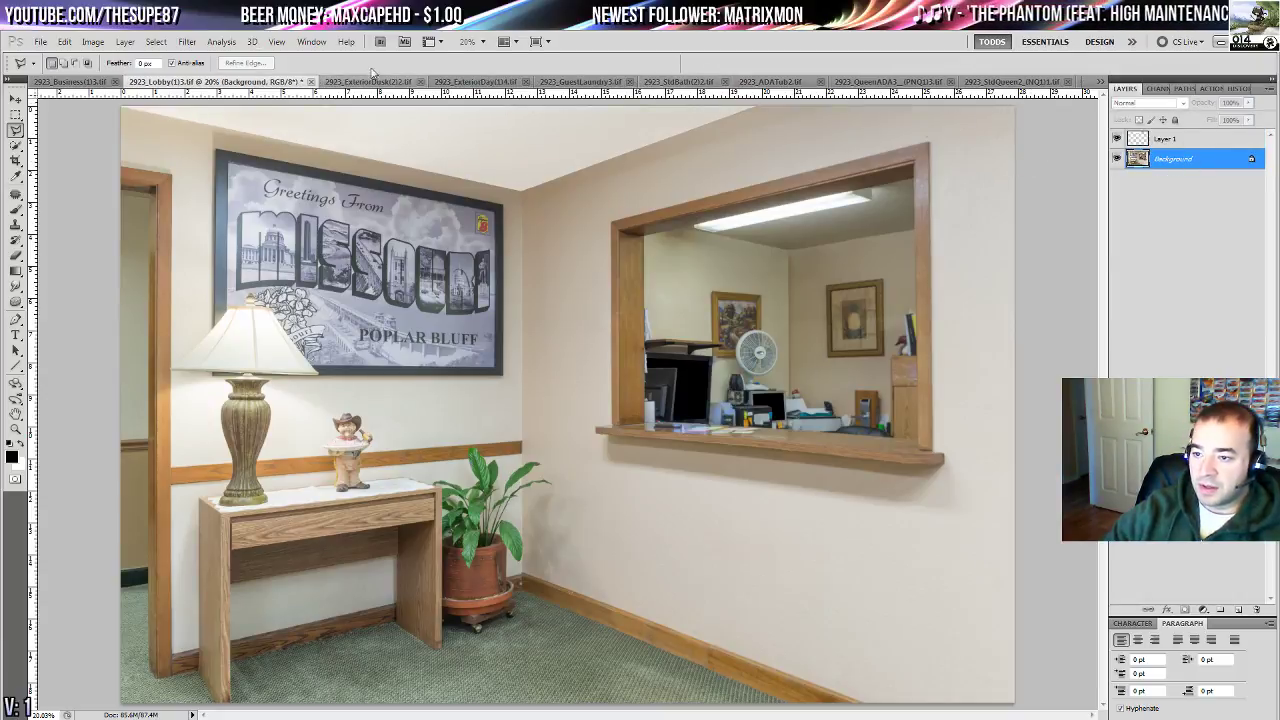
{"action": "left_click", "coordinate": [90, 42]}
{"action": "mouse_move", "coordinate": [110, 72]}
{"action": "left_click", "coordinate": [337, 282]}
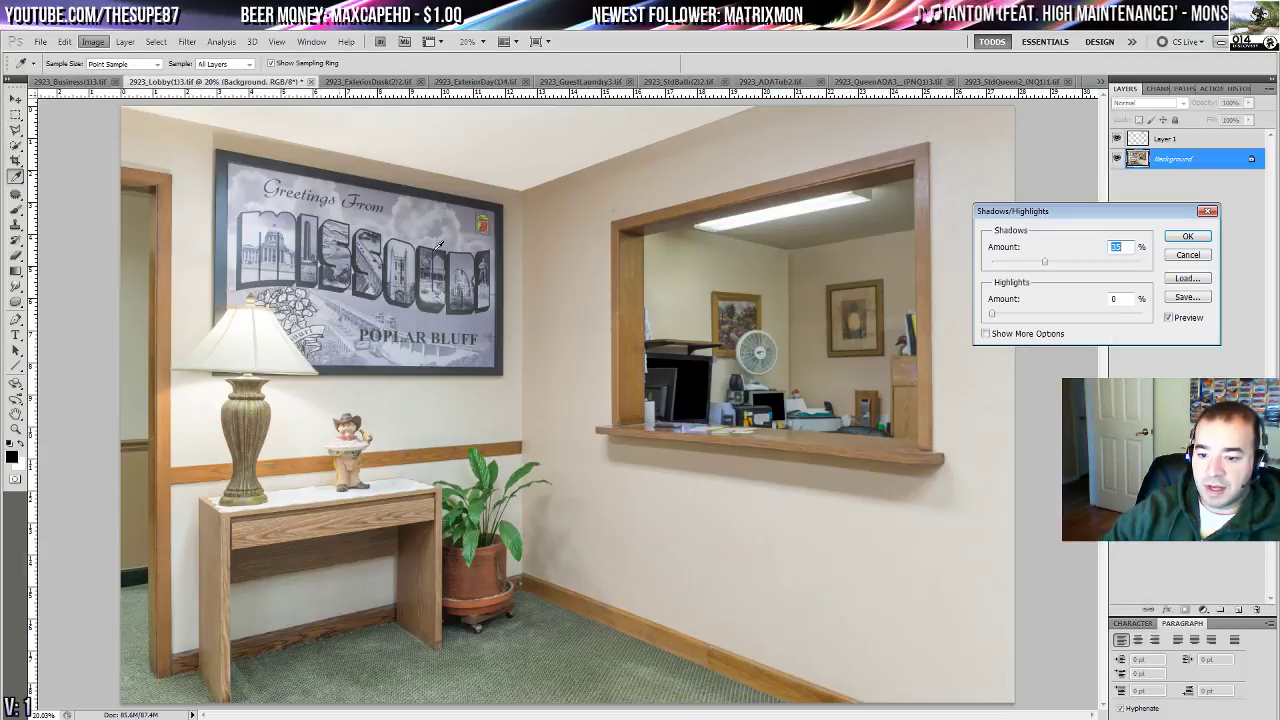
{"action": "left_click_drag", "start_coordinate": [1040, 266], "coordinate": [1003, 266]}
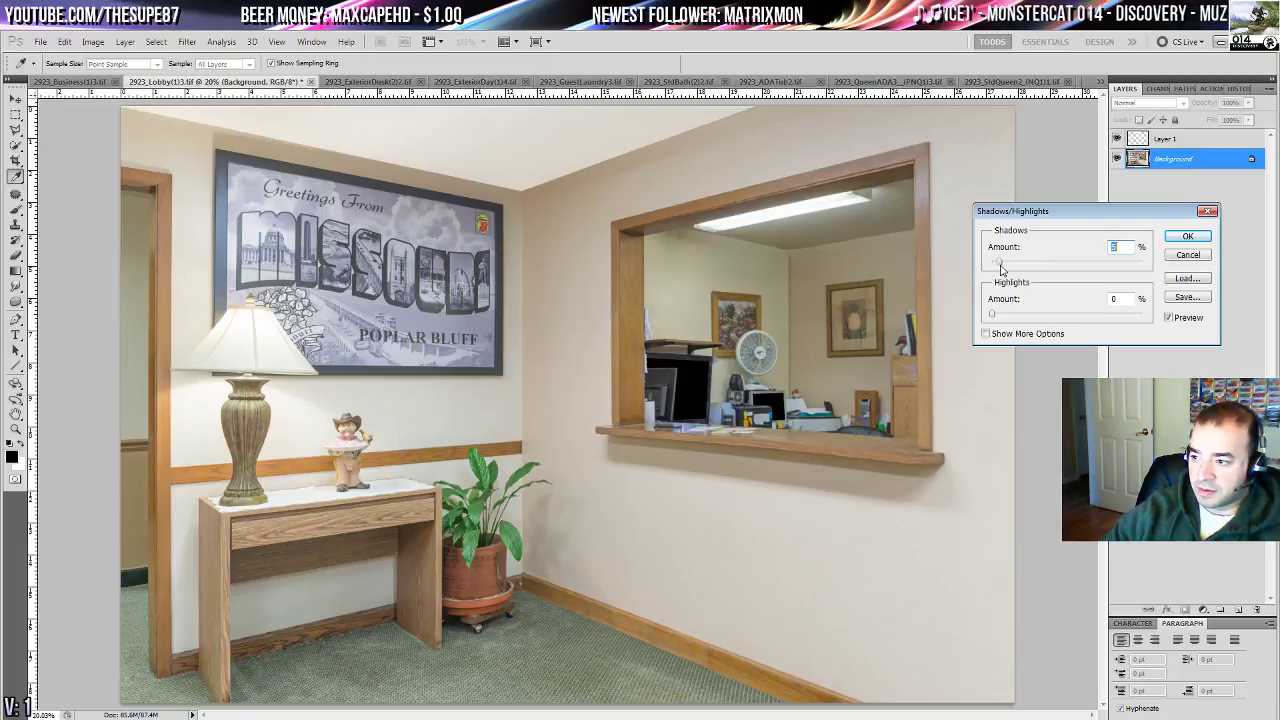
{"action": "left_click", "coordinate": [1185, 236]}
{"action": "key", "text": "l"}
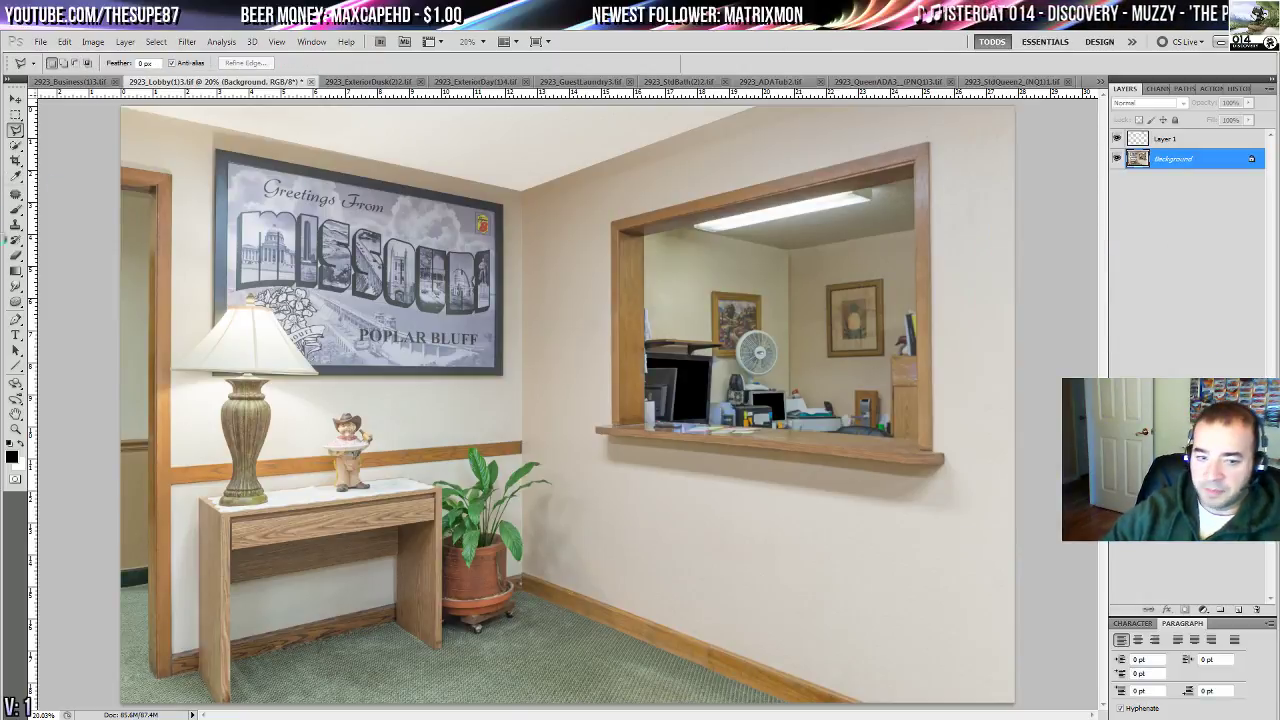
- Try to desaturate the office walls behind the window with the Sponge tool at brush size 600, and revert to the Shadows/Highlights history state
{"action": "left_click", "coordinate": [15, 302]}
{"action": "left_click", "coordinate": [42, 330]}
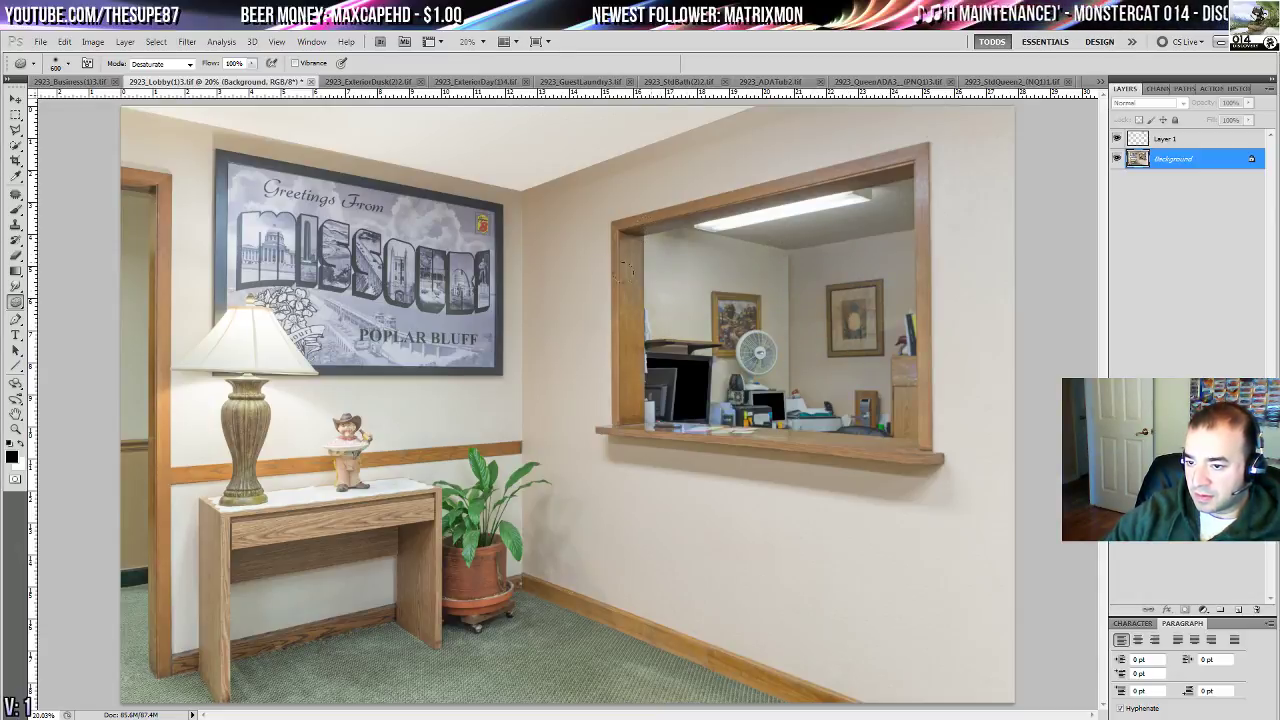
{"action": "left_click", "coordinate": [1238, 88]}
{"action": "left_click", "coordinate": [1167, 323]}
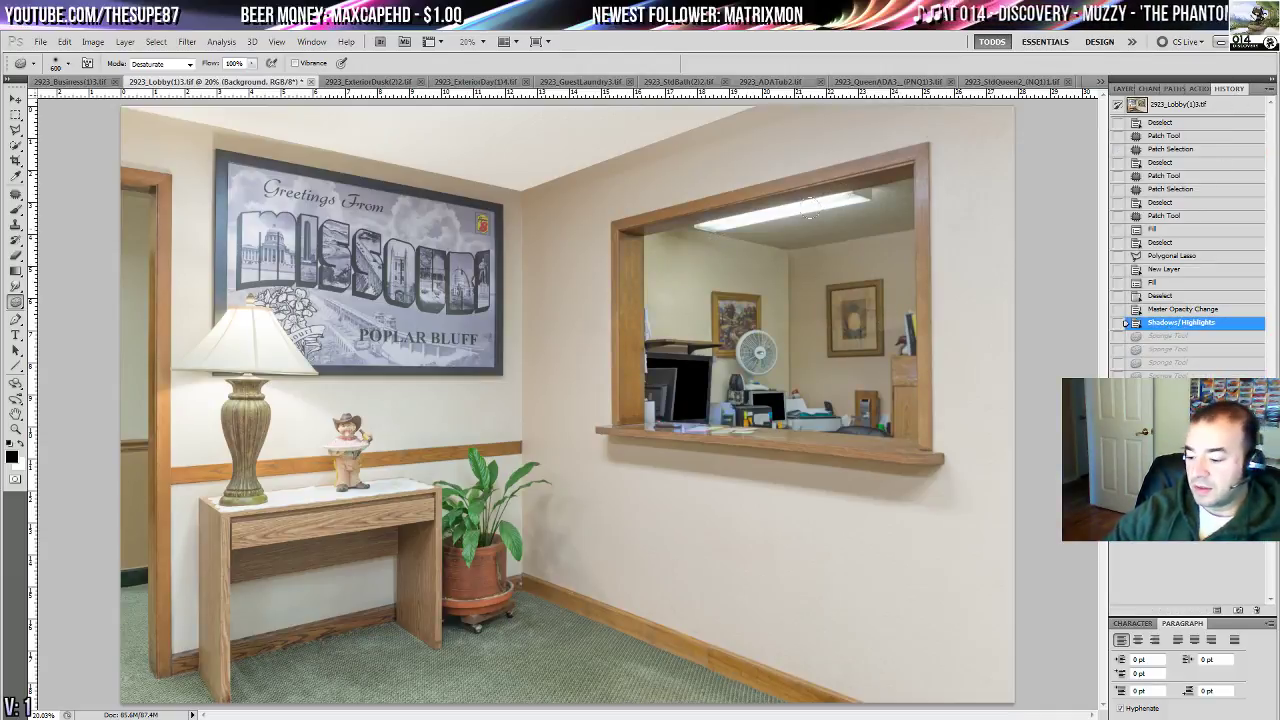
- Desaturate the office ceiling below the fluorescent light with the Sponge tool at brush size 200
{"action": "key", "text": "ctrl+plus"}
{"action": "key", "text": "ctrl+plus"}
{"action": "key", "text": "ctrl+plus"}
{"action": "left_click_drag", "start_coordinate": [810, 140], "coordinate": [459, 278]}
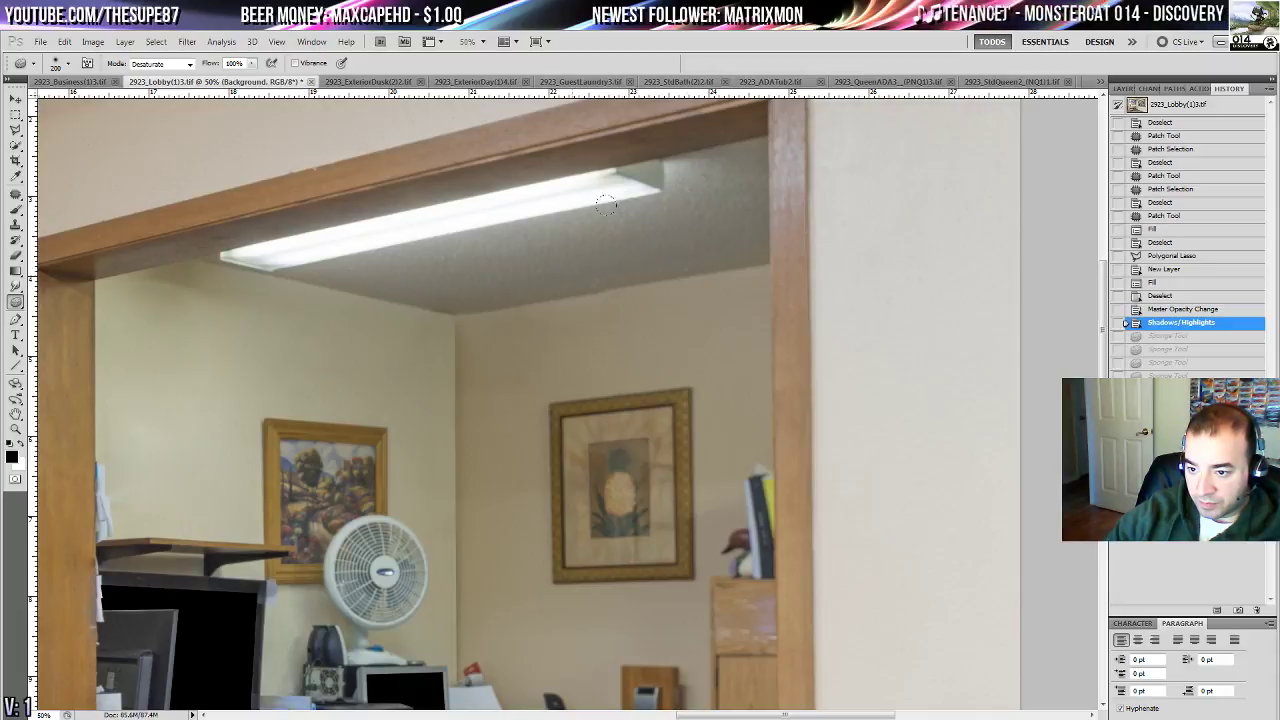
{"action": "left_click", "coordinate": [413, 275]}
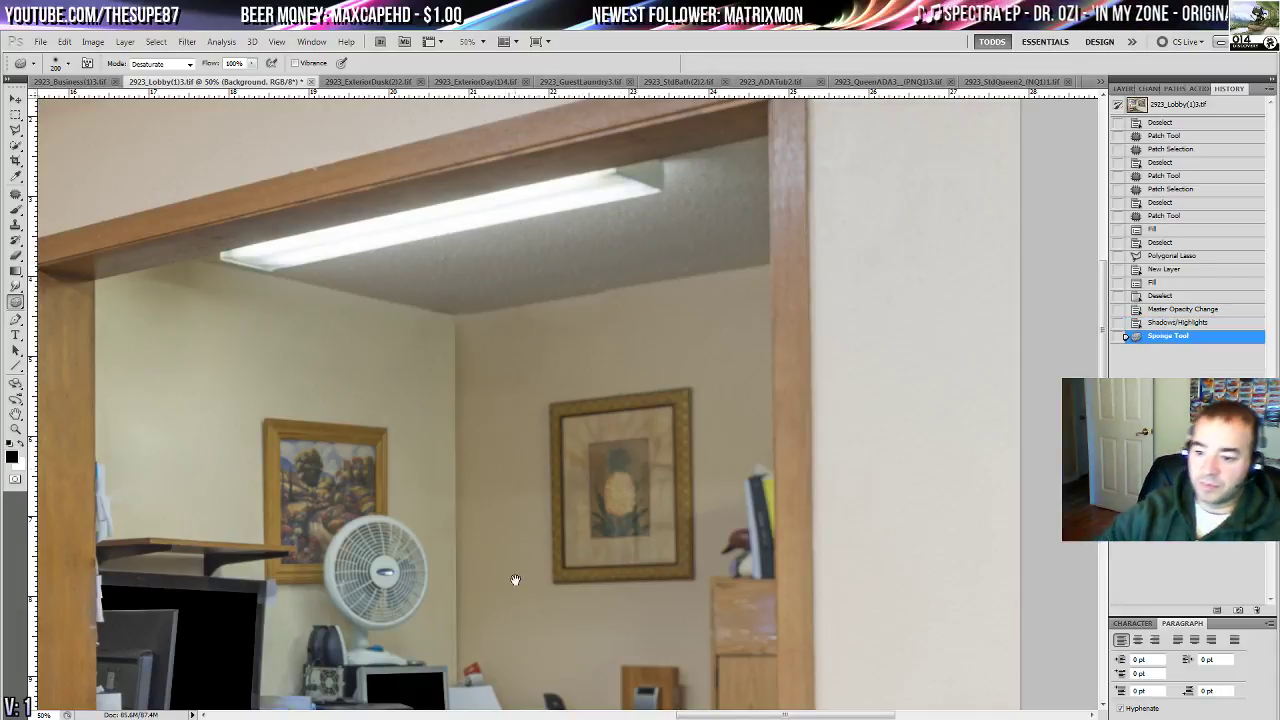
{"action": "left_click_drag", "start_coordinate": [515, 580], "coordinate": [663, 447]}
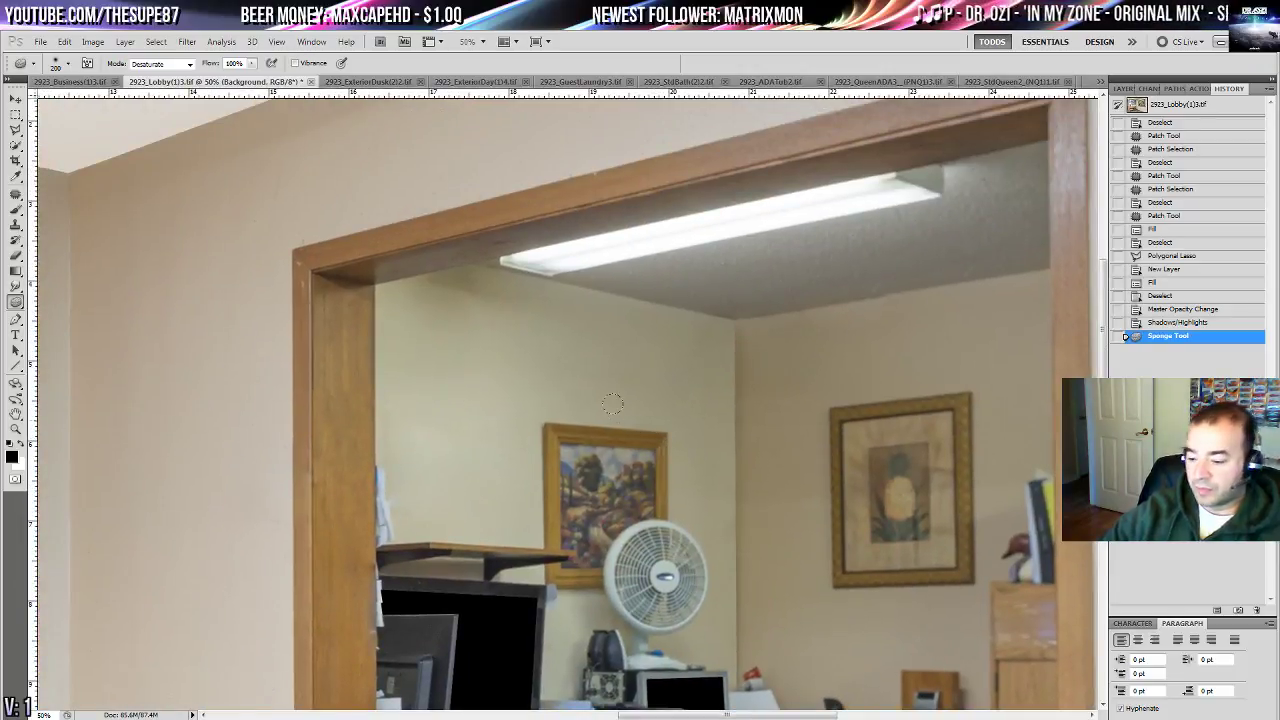
{"action": "key", "text": "ctrl+0"}
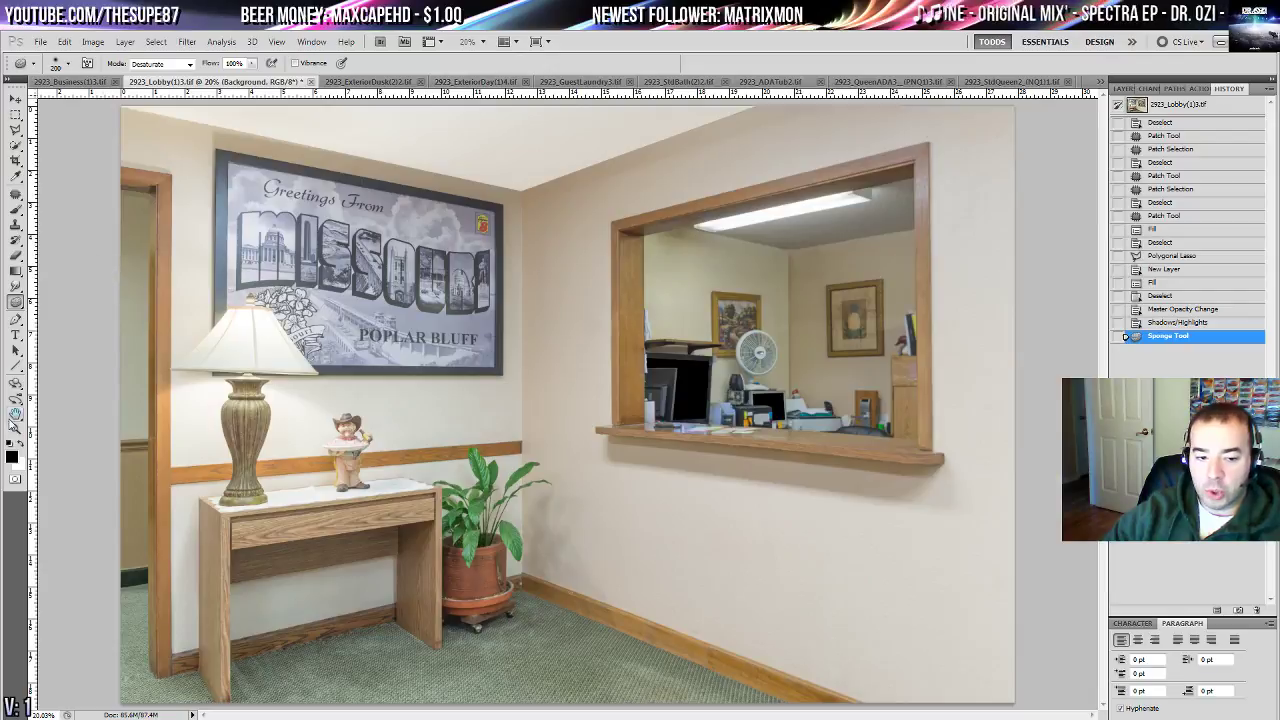
- Patch the white blemishes on the baseboard in the wall corner beside the plant pot, deselecting after each patch
{"action": "double_click", "coordinate": [15, 429]}
{"action": "left_click_drag", "start_coordinate": [425, 660], "coordinate": [372, 295]}
{"action": "left_click_drag", "start_coordinate": [414, 700], "coordinate": [557, 237]}
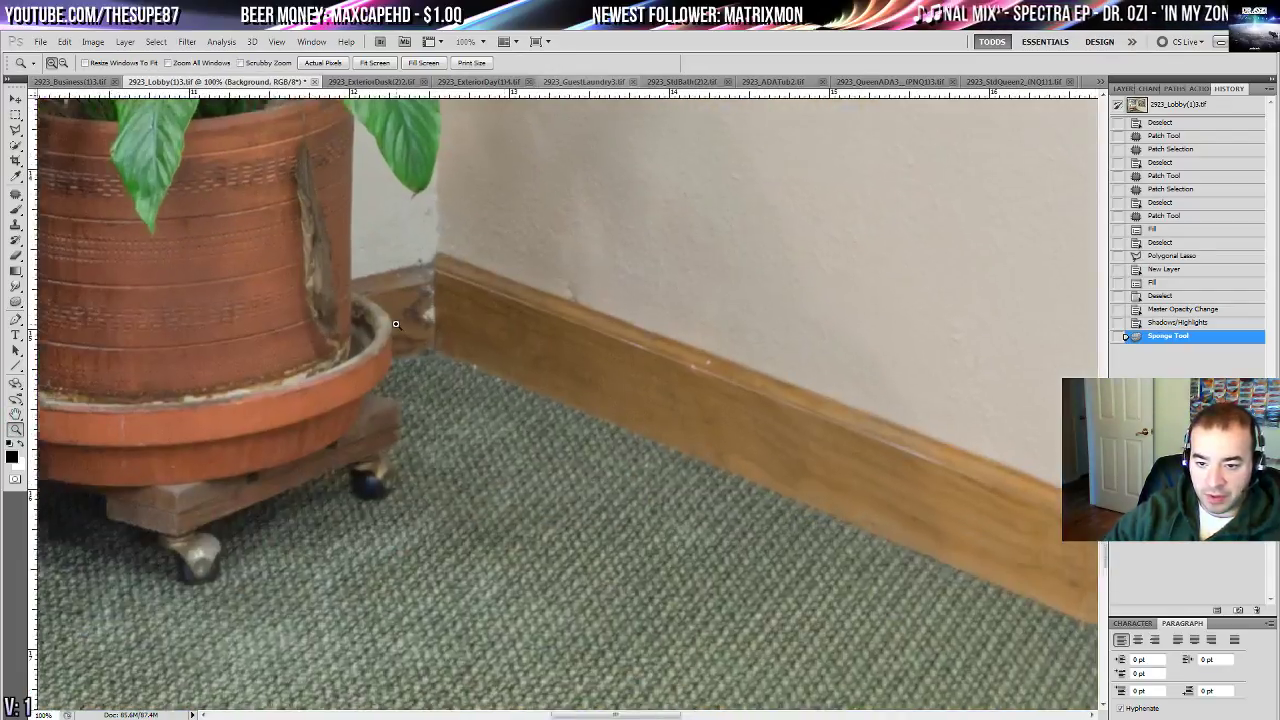
{"action": "left_click", "coordinate": [400, 309]}
{"action": "left_click", "coordinate": [15, 208]}
{"action": "left_click", "coordinate": [15, 195]}
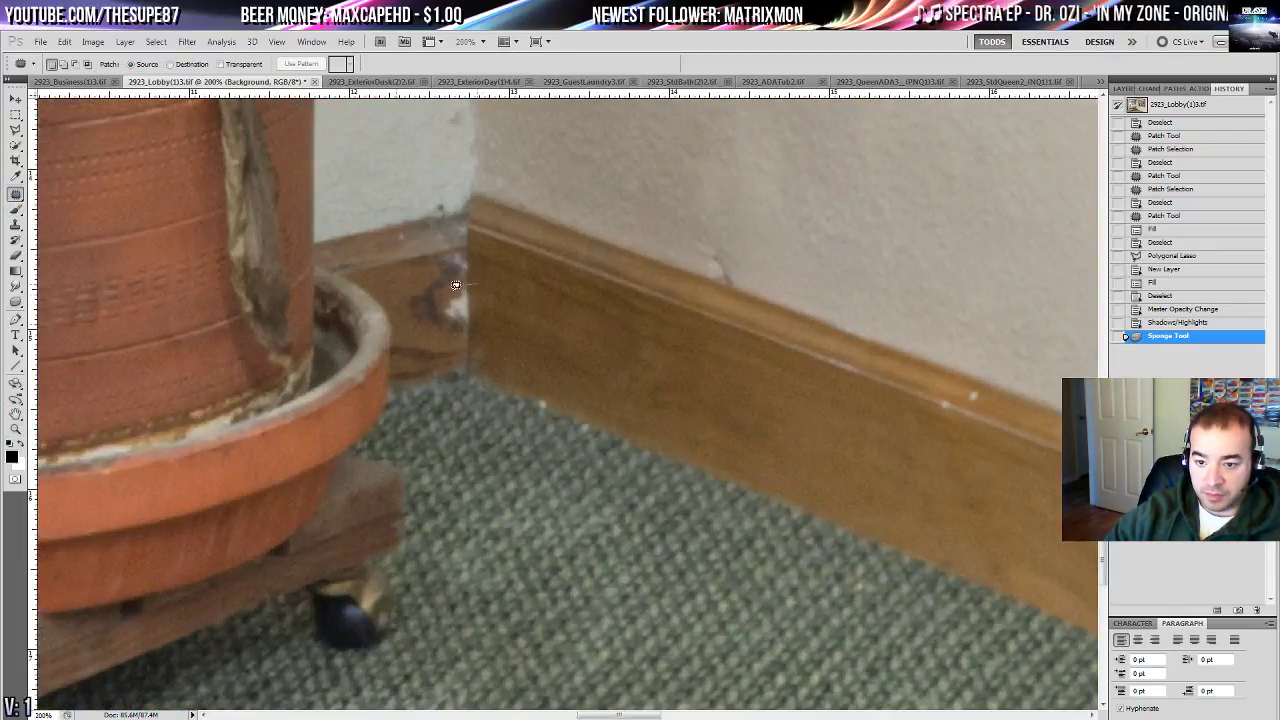
{"action": "mouse_move", "coordinate": [456, 285]}
{"action": "left_mouse_down"}
{"action": "mouse_move", "coordinate": [474, 298]}
{"action": "mouse_move", "coordinate": [466, 326]}
{"action": "left_mouse_up"}
{"action": "key", "text": "ctrl+d"}
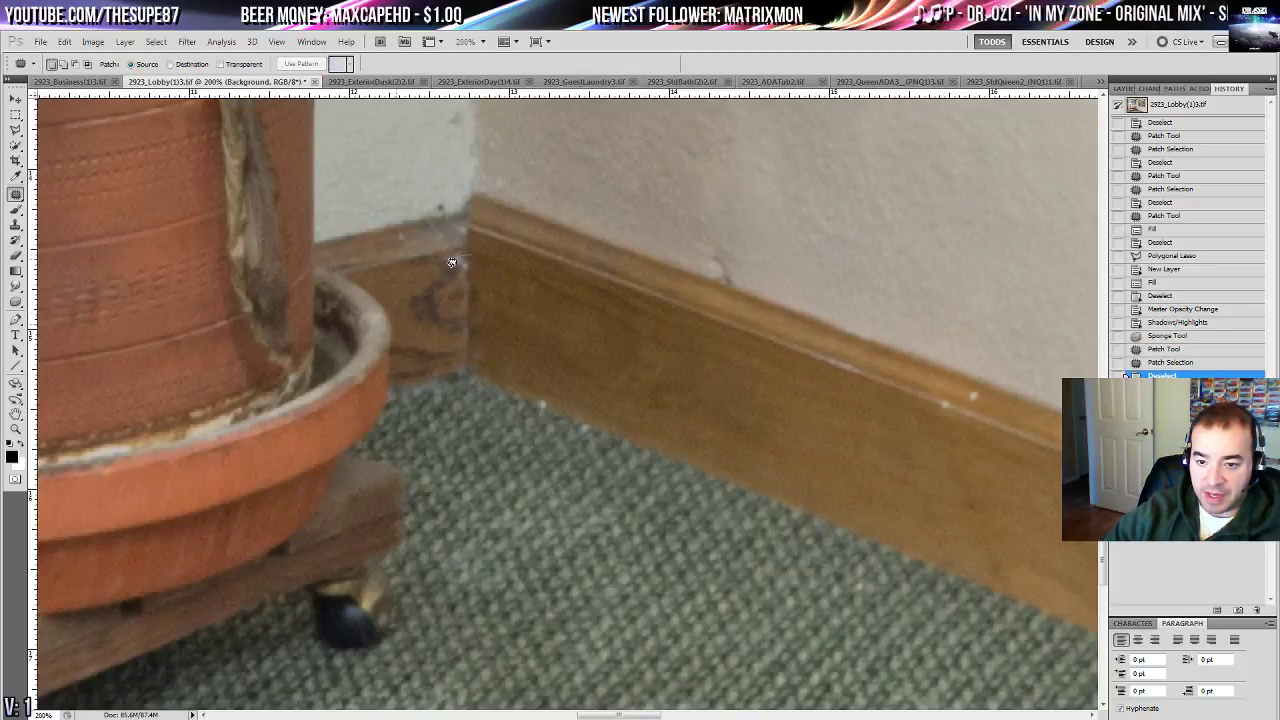
{"action": "left_click_drag", "start_coordinate": [452, 262], "coordinate": [470, 265]}
{"action": "left_click_drag", "start_coordinate": [470, 265], "coordinate": [469, 297]}
{"action": "key", "text": "ctrl+d"}
- Patch the white specks on the upper edge of the long baseboard under the office window wall and deselect
{"action": "left_click_drag", "start_coordinate": [953, 438], "coordinate": [535, 374]}
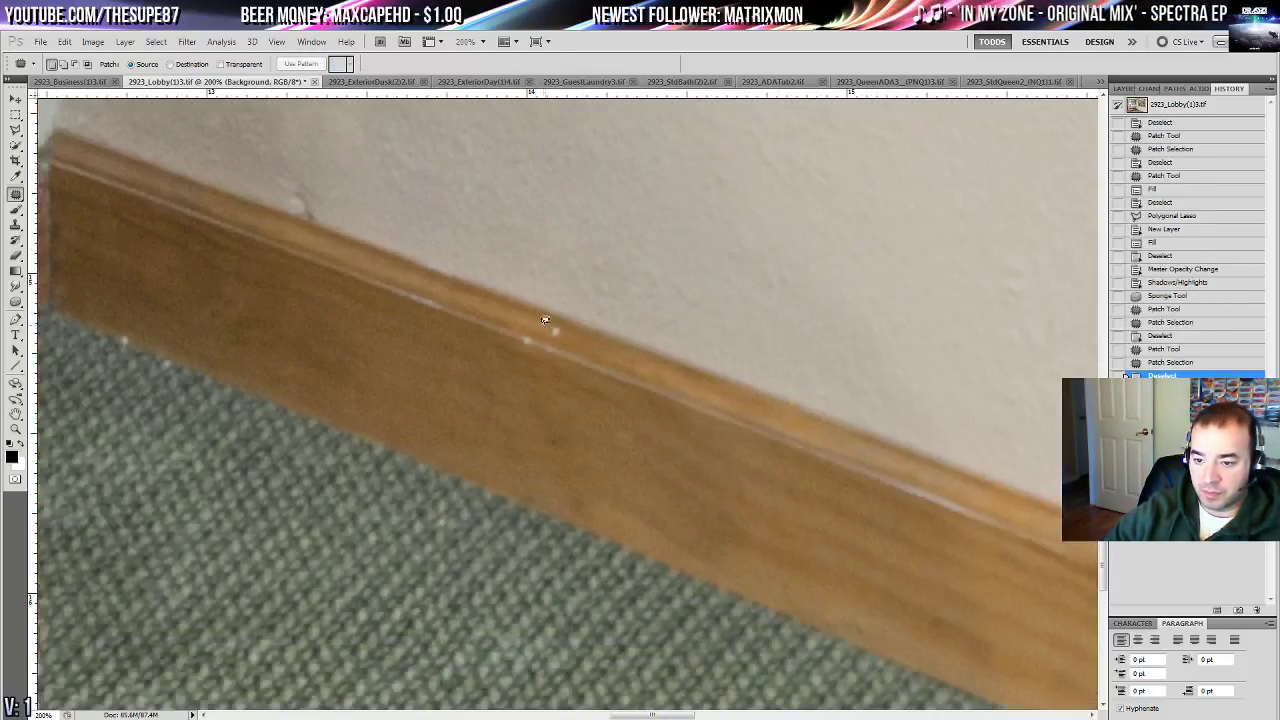
{"action": "left_click_drag", "start_coordinate": [565, 320], "coordinate": [562, 322]}
{"action": "mouse_move", "coordinate": [540, 338]}
{"action": "left_mouse_down"}
{"action": "mouse_move", "coordinate": [663, 377]}
{"action": "mouse_move", "coordinate": [648, 378]}
{"action": "left_mouse_up"}
{"action": "key", "text": "ctrl+d"}
{"action": "key", "text": "ctrl+0"}
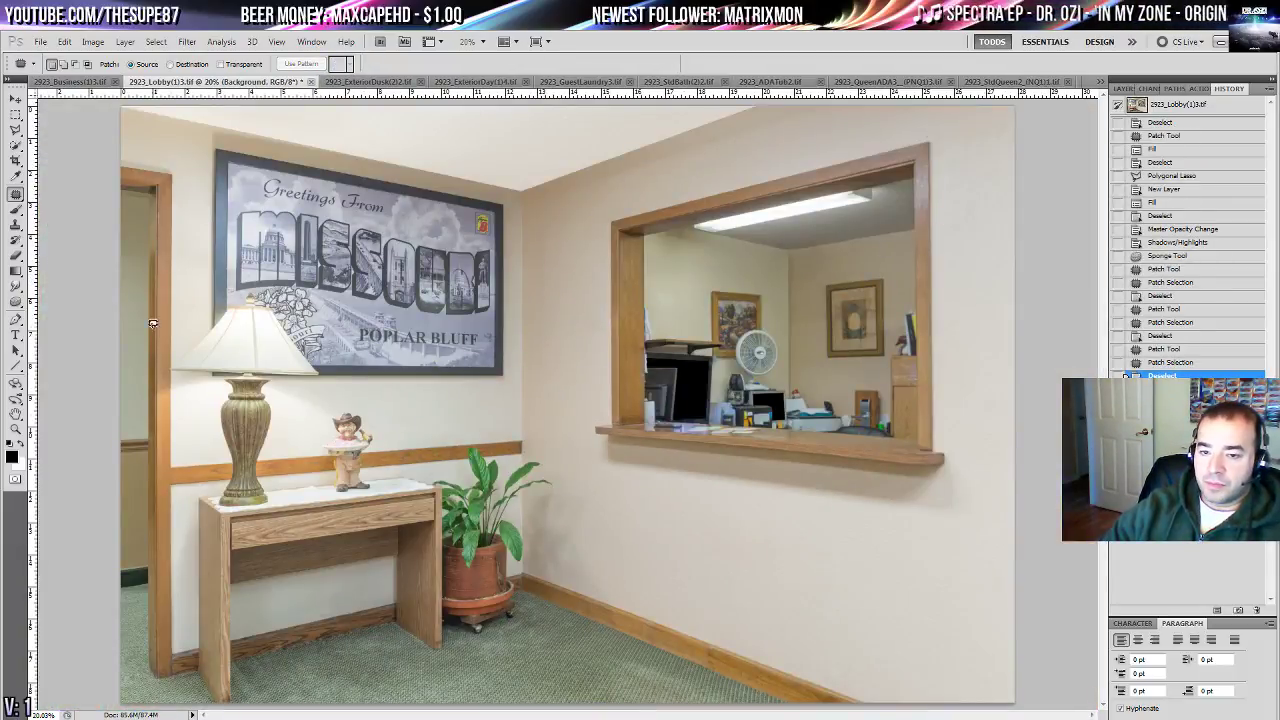
- Start a Hue/Saturation adjustment on the lobby photo and lower the Blues saturation to about -28
{"action": "left_click", "coordinate": [92, 41]}
{"action": "mouse_move", "coordinate": [133, 78]}
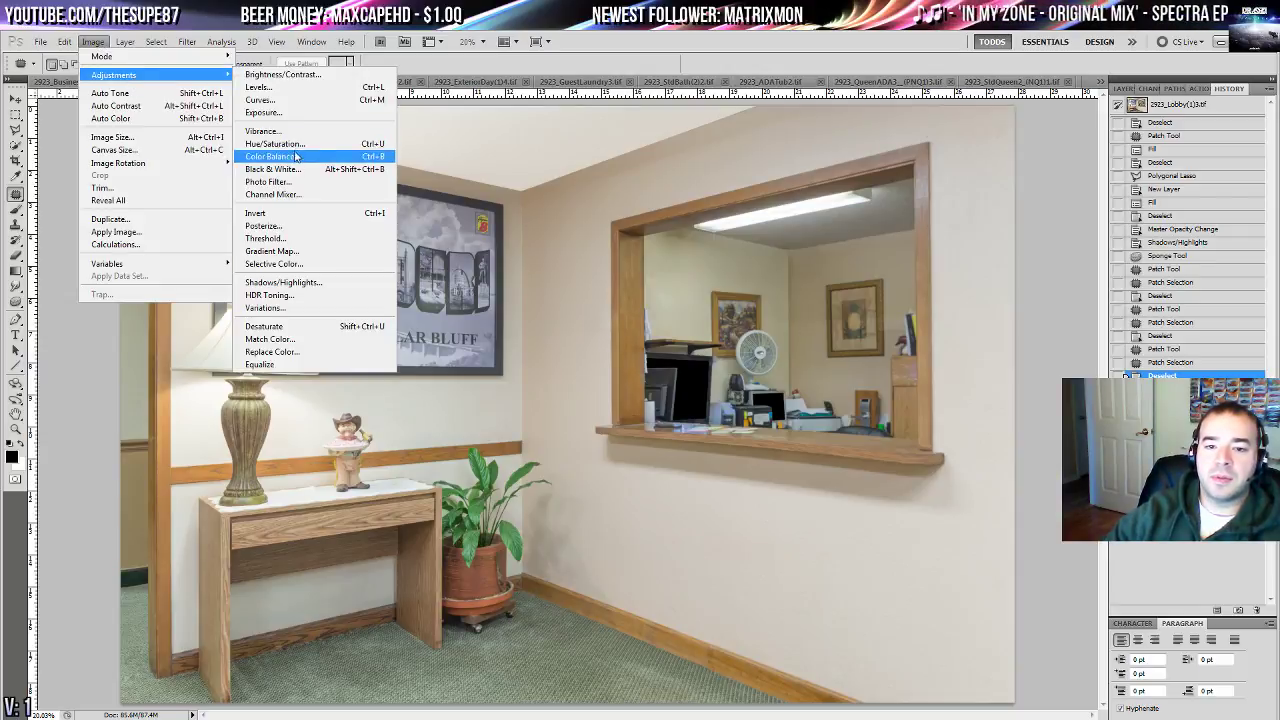
{"action": "left_click", "coordinate": [290, 152]}
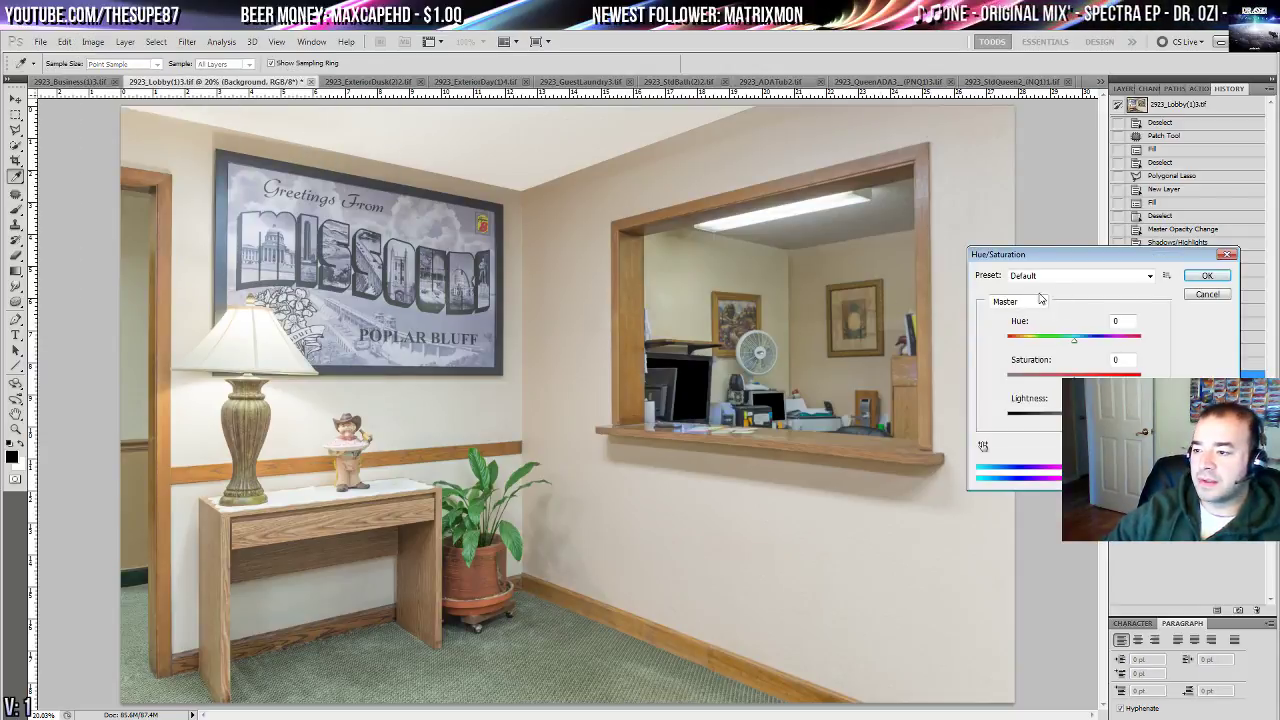
{"action": "left_click", "coordinate": [1040, 304]}
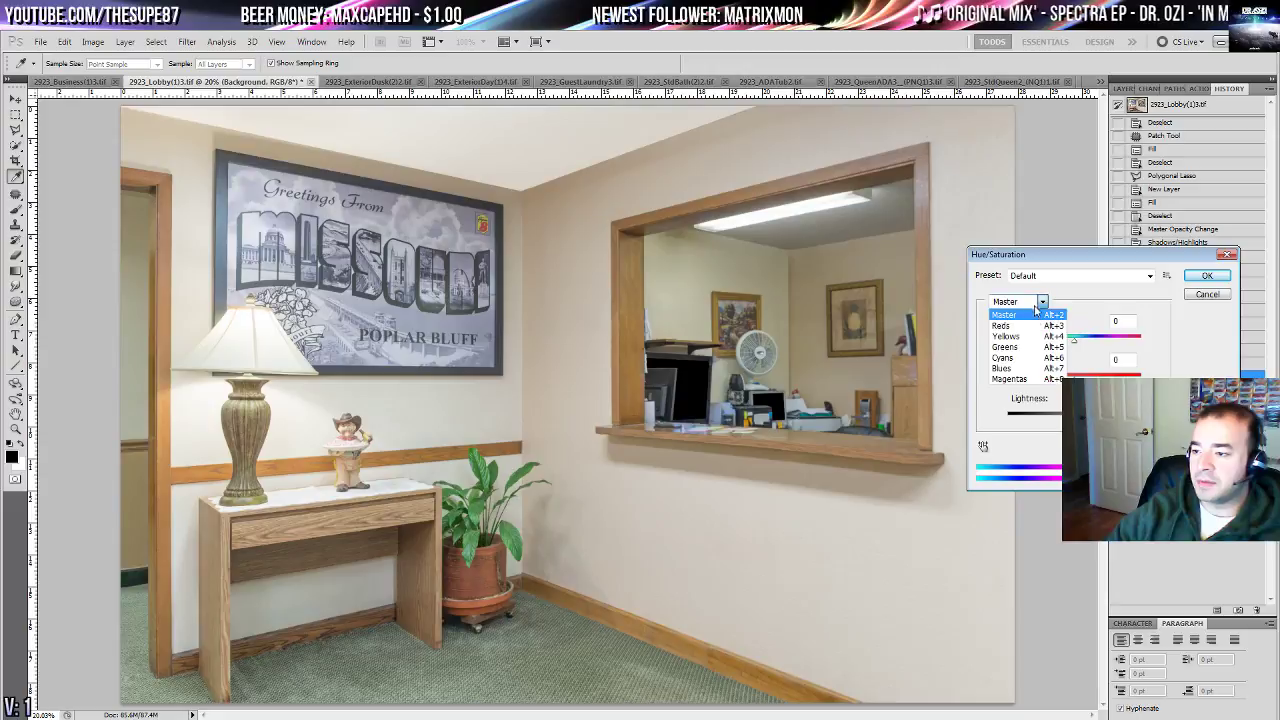
{"action": "left_click", "coordinate": [1058, 371]}
{"action": "left_click_drag", "start_coordinate": [1060, 386], "coordinate": [1055, 383]}
{"action": "left_click_drag", "start_coordinate": [1036, 387], "coordinate": [1056, 393]}
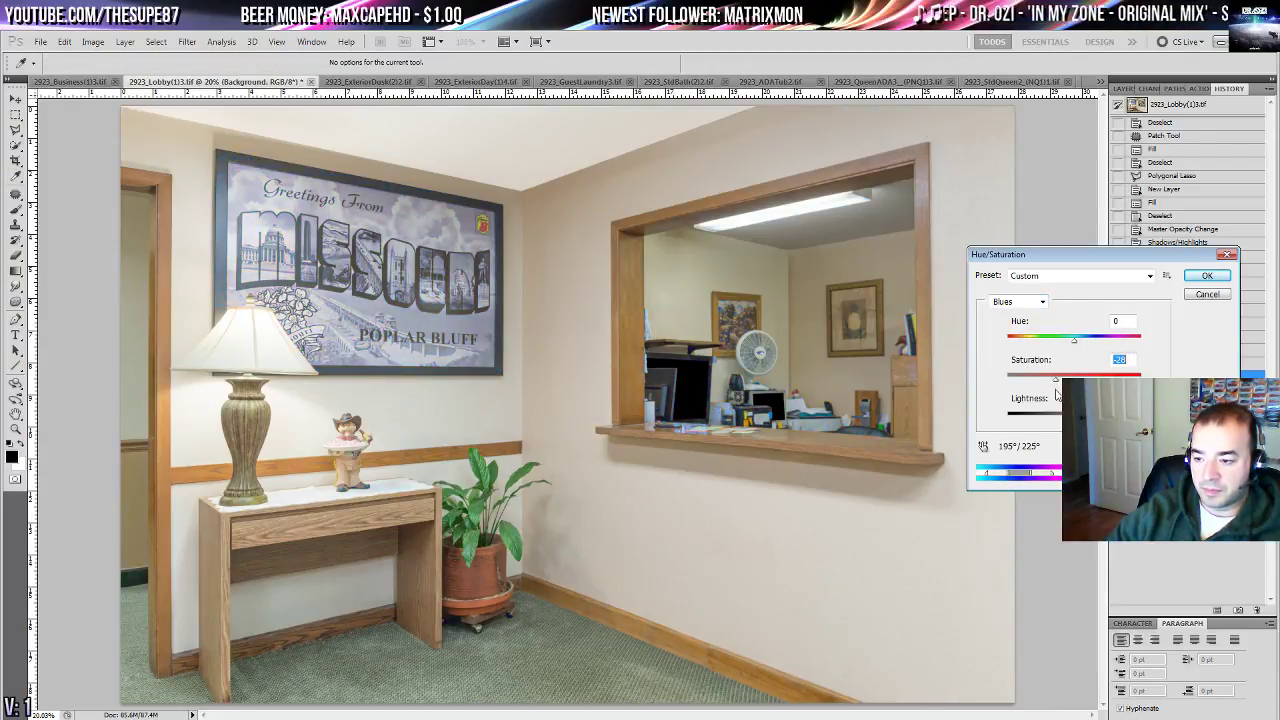
- Lower the Cyans saturation to -21 and apply the Hue/Saturation adjustment
{"action": "left_click", "coordinate": [1030, 301]}
{"action": "left_click", "coordinate": [1017, 360]}
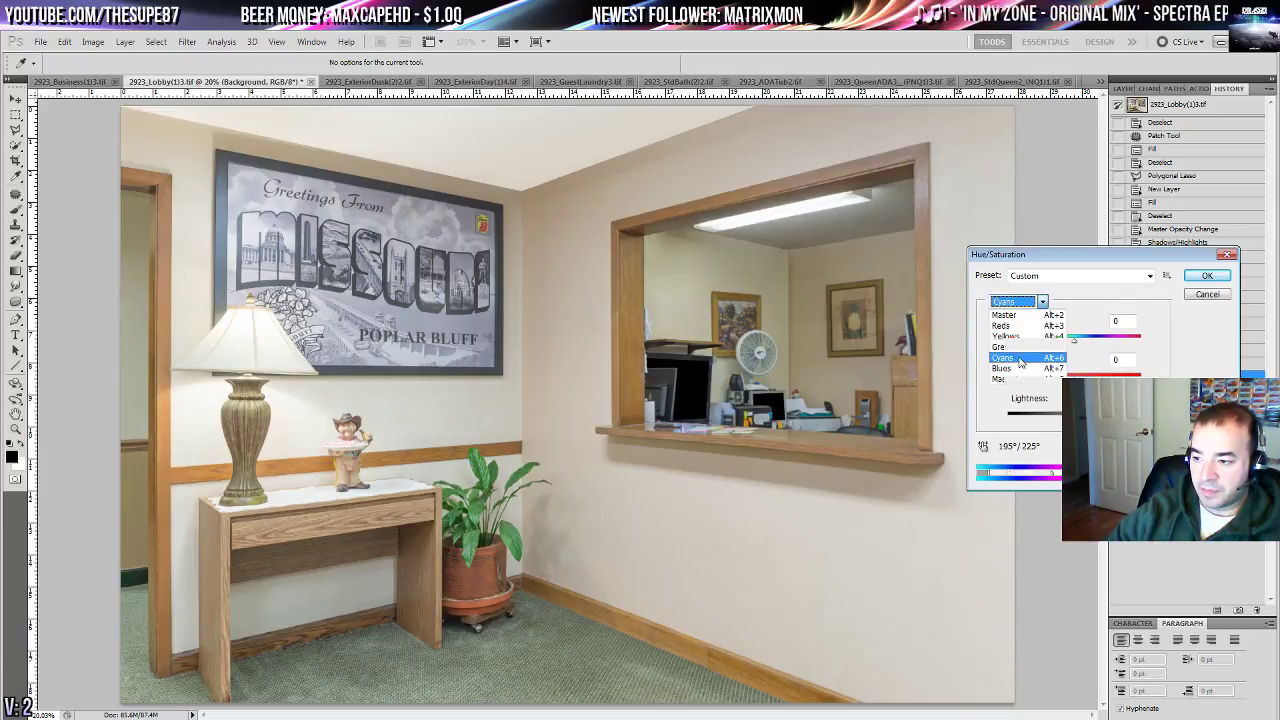
{"action": "mouse_move", "coordinate": [1074, 380]}
{"action": "left_mouse_down"}
{"action": "mouse_move", "coordinate": [1139, 385]}
{"action": "mouse_move", "coordinate": [1060, 390]}
{"action": "left_mouse_up"}
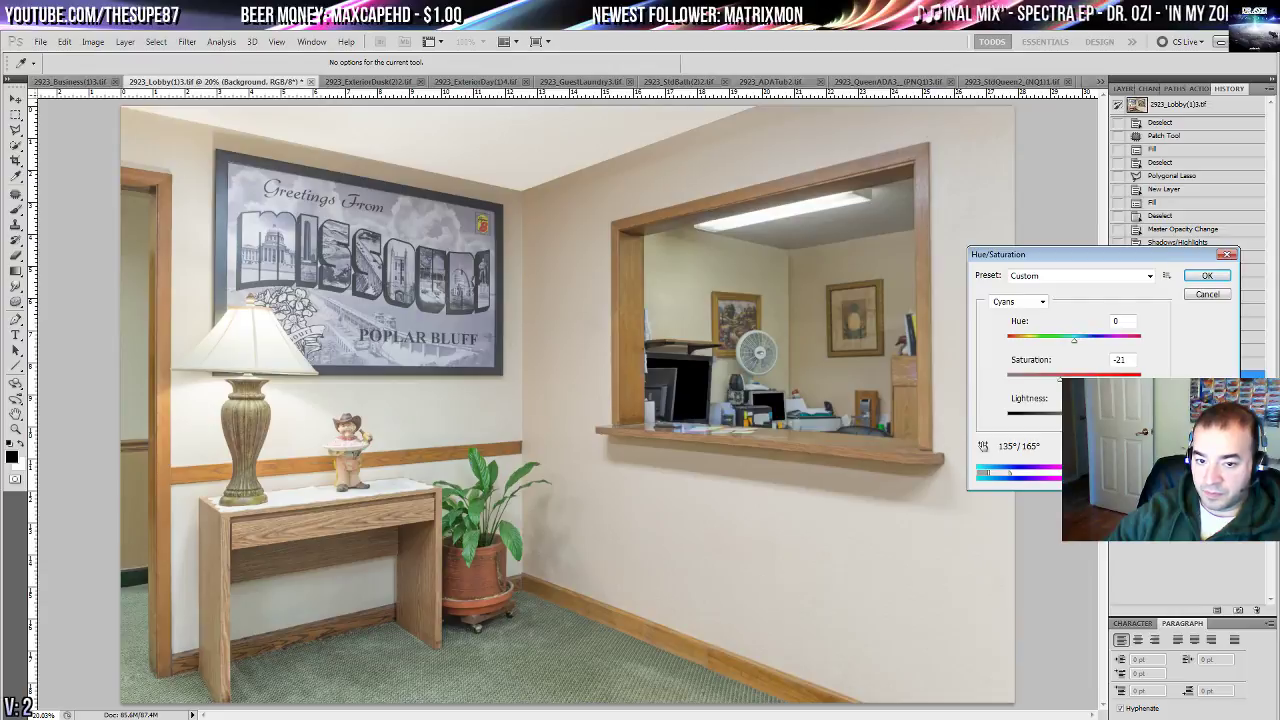
{"action": "left_click", "coordinate": [1207, 276]}
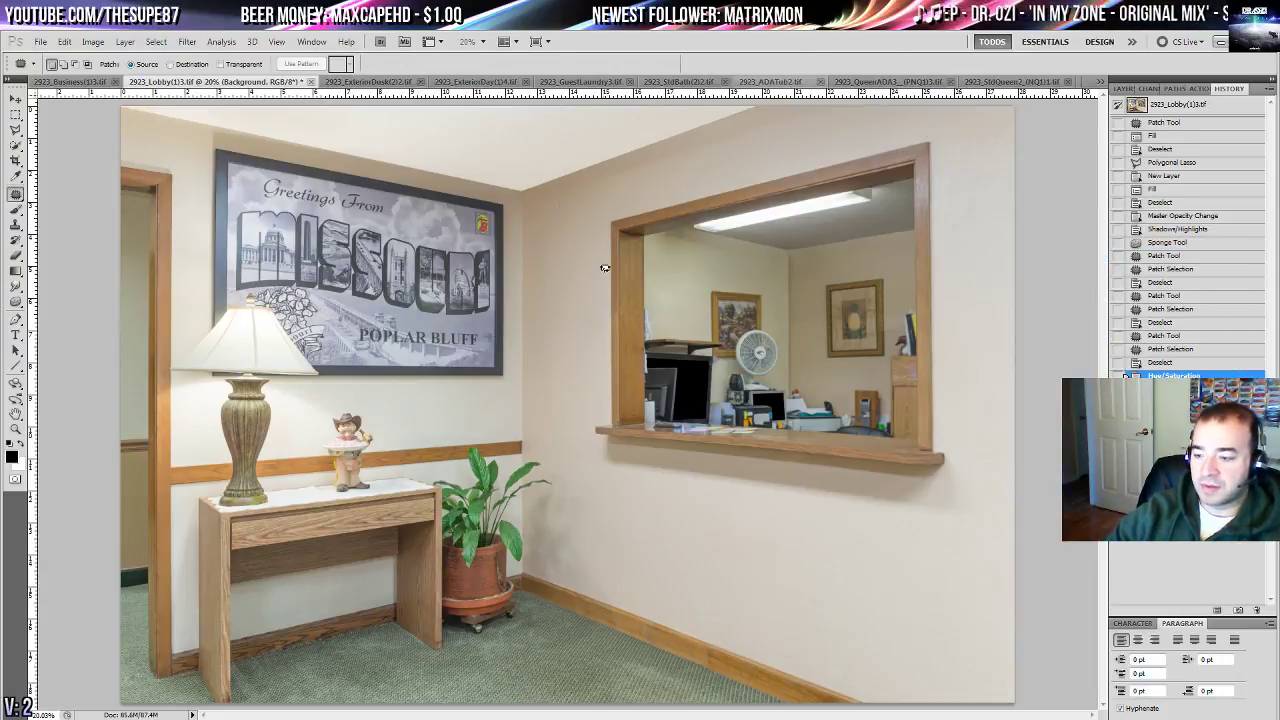
- Desaturate the Missouri poster on the lobby wall with the Sponge tool at brush size 700
{"action": "left_click", "coordinate": [15, 302]}
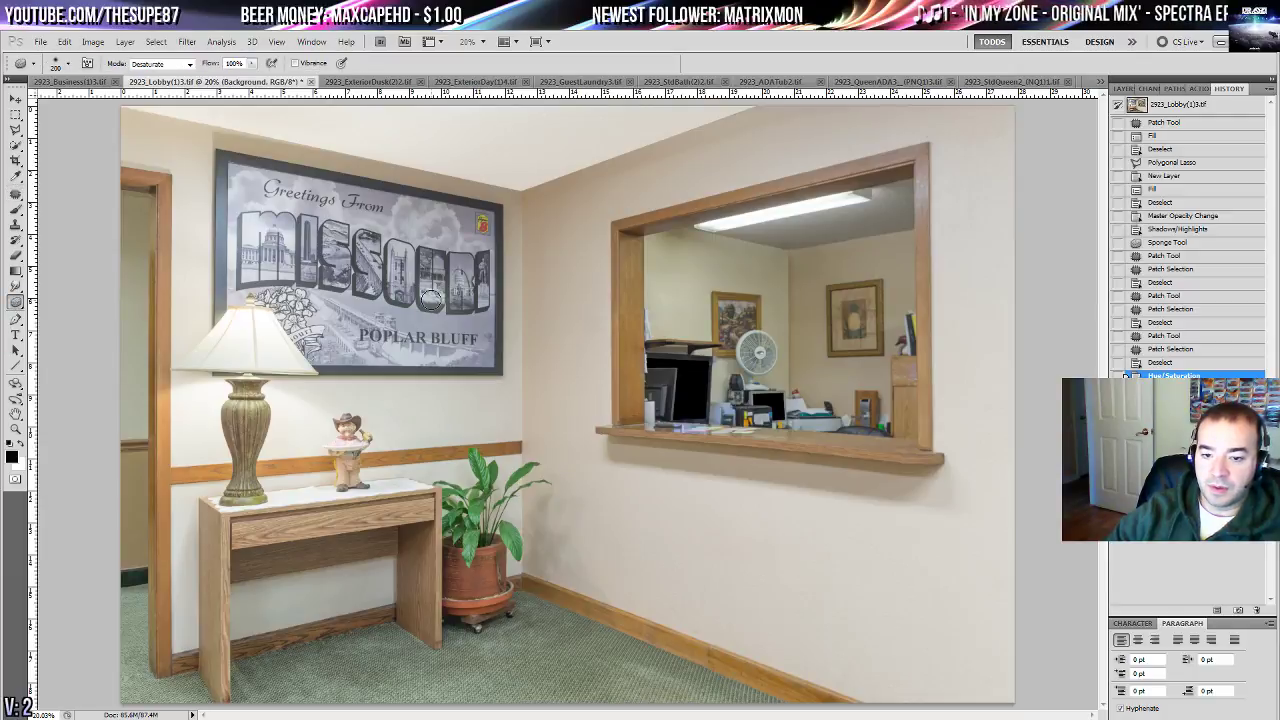
{"action": "left_click_drag", "start_coordinate": [431, 300], "coordinate": [328, 303]}
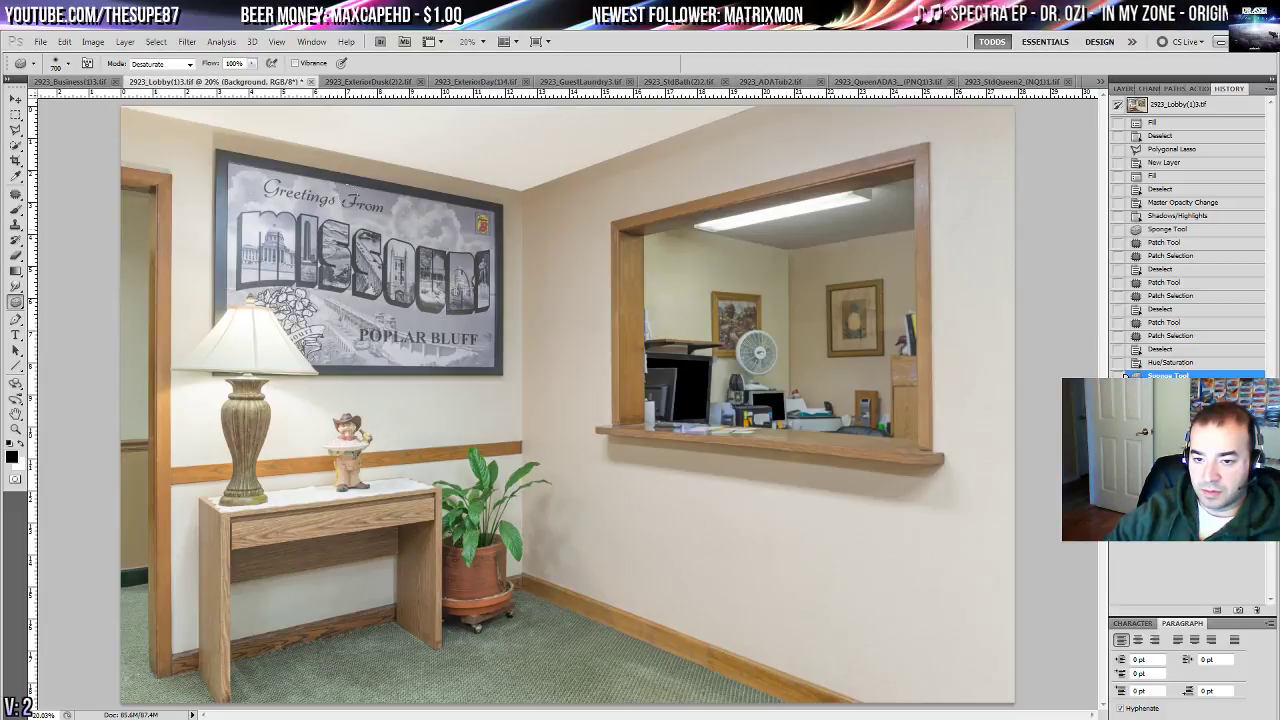
{"action": "left_click_drag", "start_coordinate": [222, 260], "coordinate": [336, 262]}
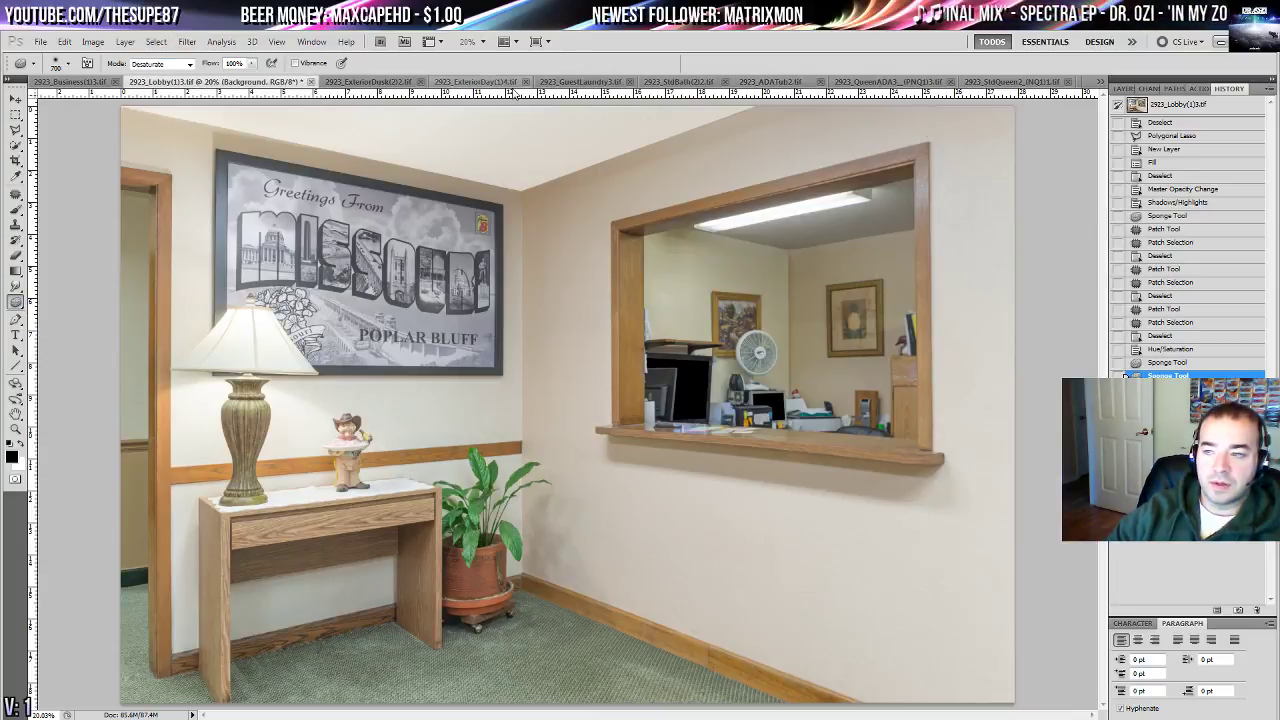
- Flatten the lobby image, then close 2923_Lobby(1)3.tif and save its changes
{"action": "left_click", "coordinate": [1127, 90]}
{"action": "left_click", "coordinate": [1270, 88]}
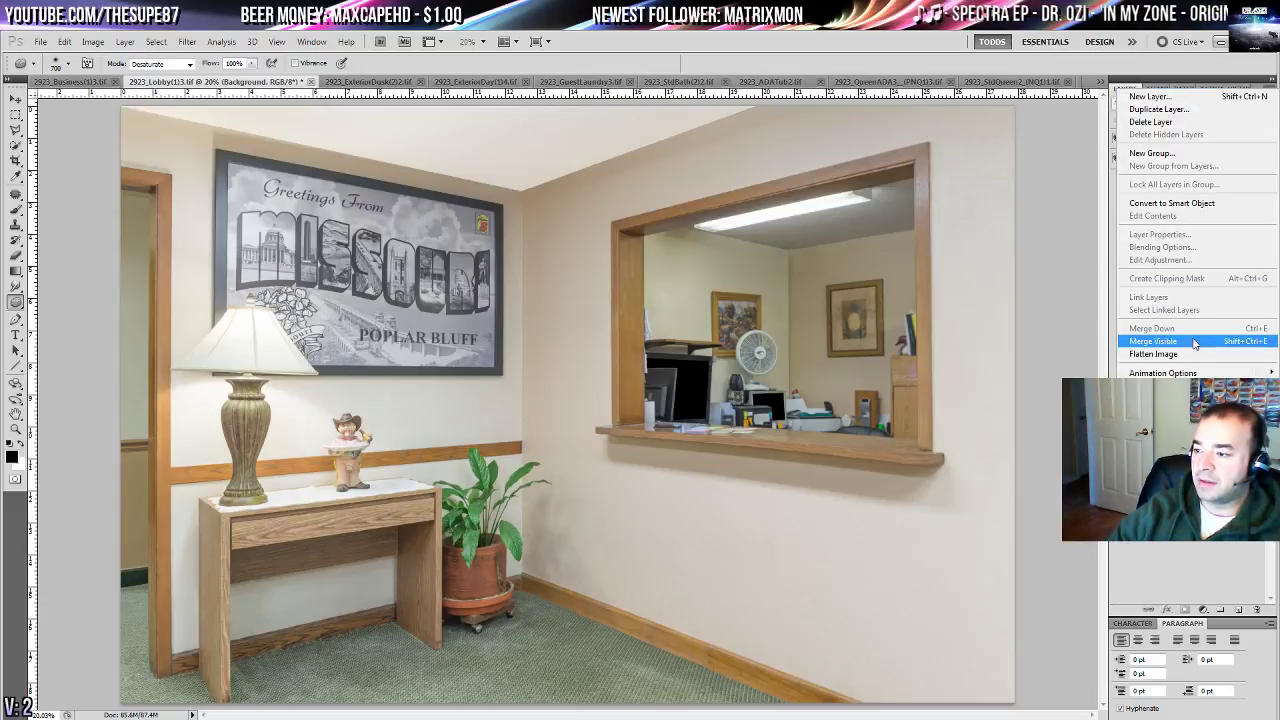
{"action": "left_click", "coordinate": [1191, 363]}
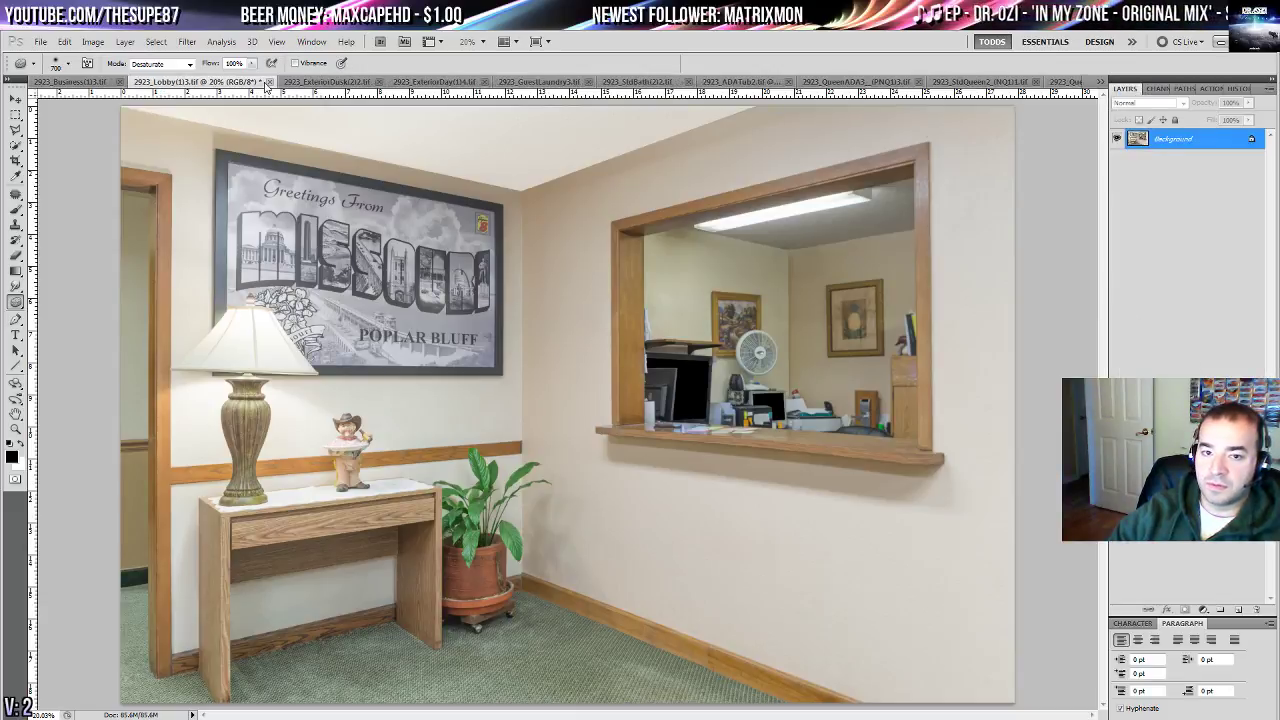
{"action": "left_click", "coordinate": [269, 81]}
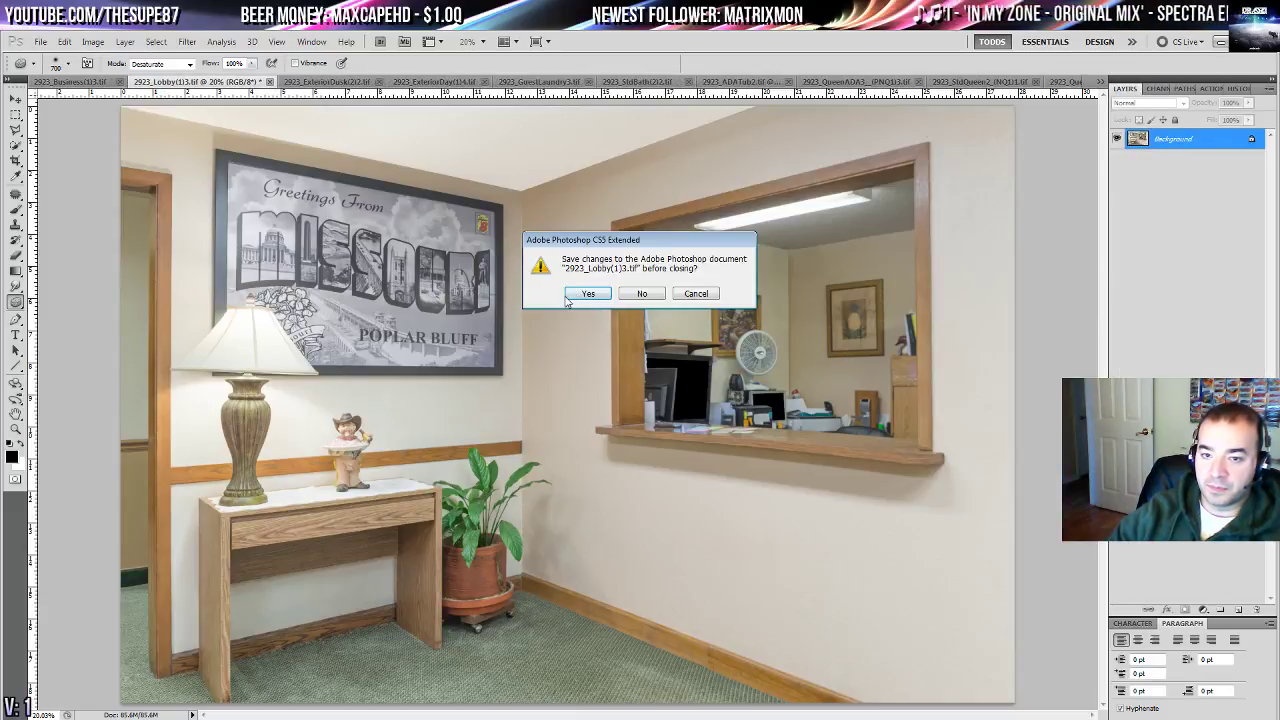
{"action": "left_click", "coordinate": [578, 293]}
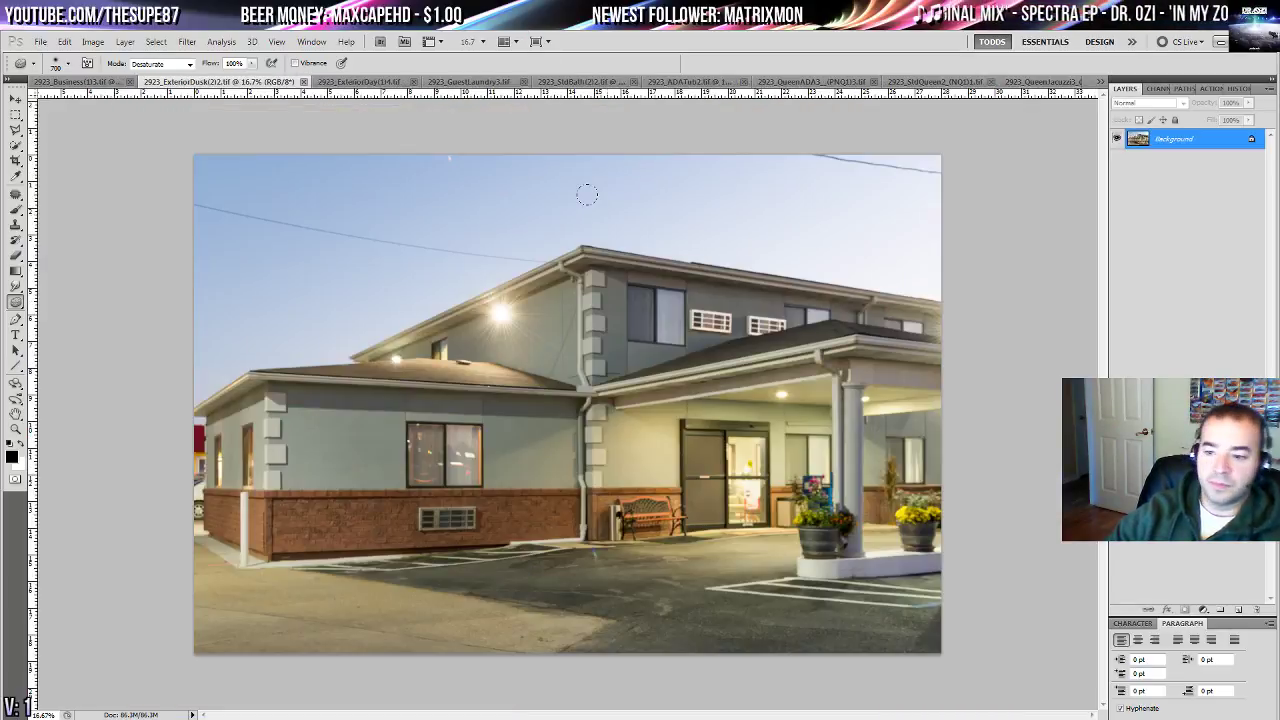
- In 2923_Business(1)3.tif, patch out the scratch and dust marks along the monitor's lower bezel
{"action": "left_click", "coordinate": [99, 83]}
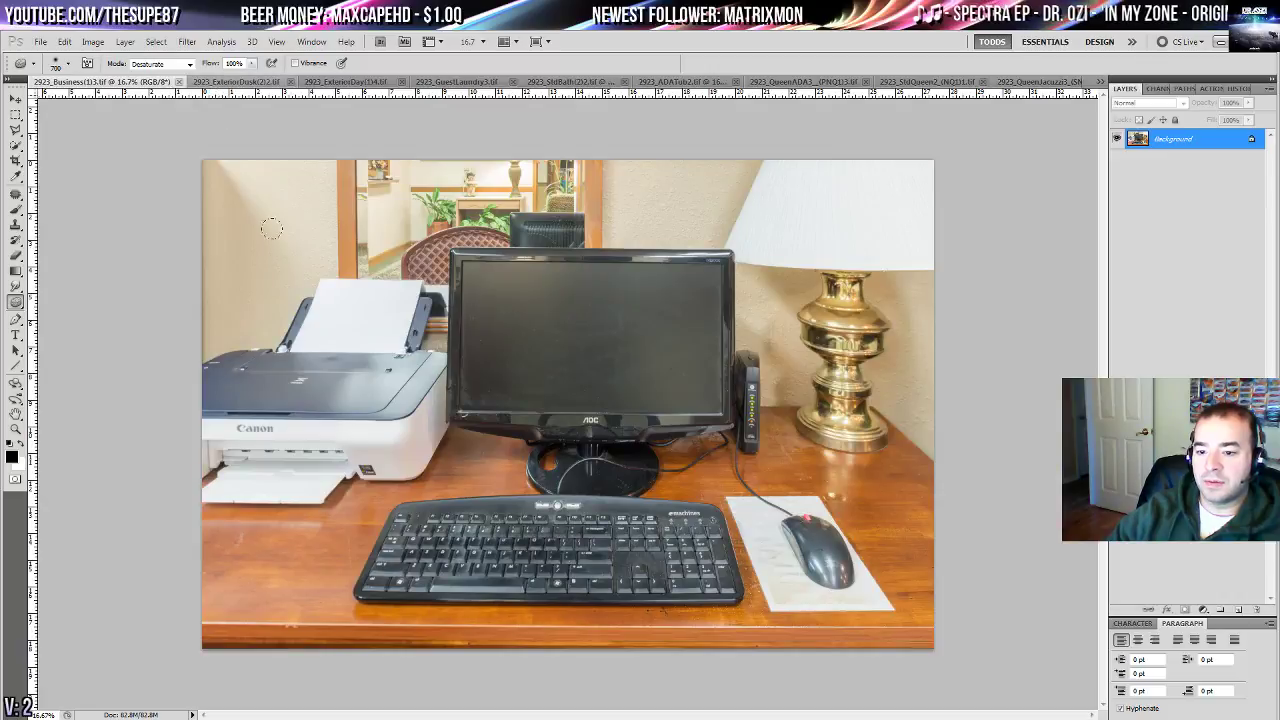
{"action": "double_click", "coordinate": [15, 429]}
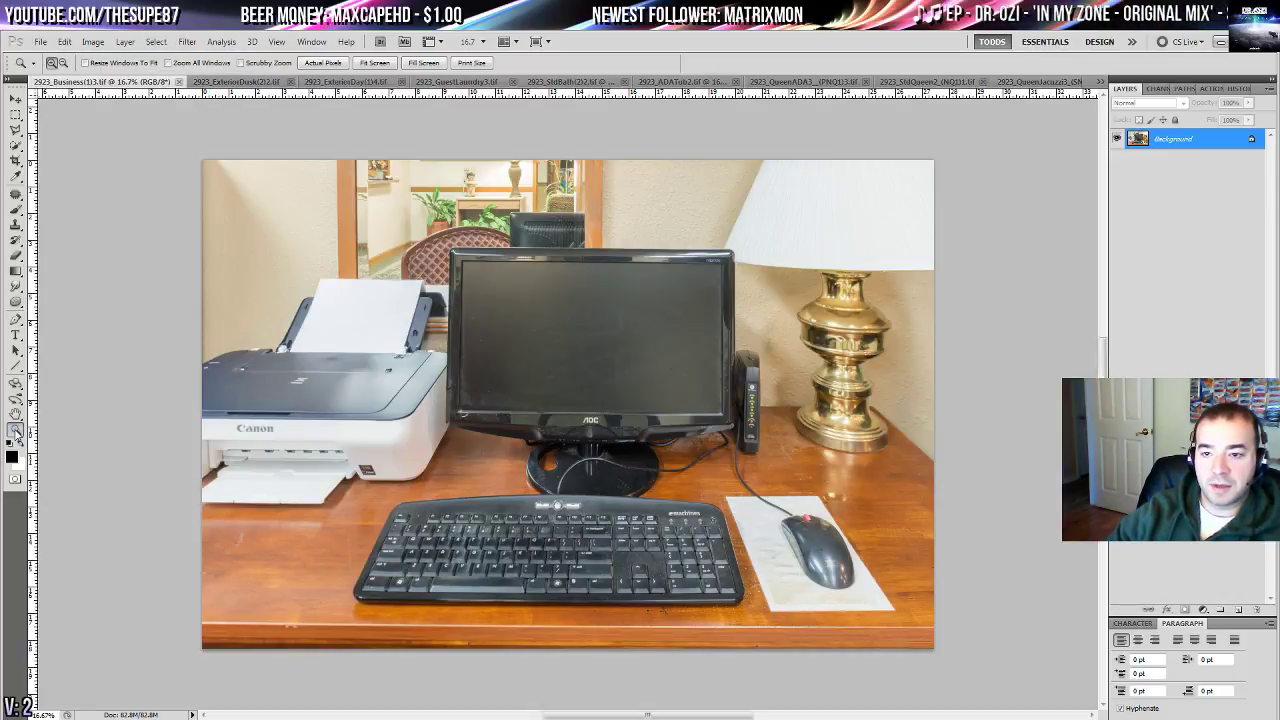
{"action": "left_click_drag", "start_coordinate": [355, 378], "coordinate": [733, 423]}
{"action": "left_click", "coordinate": [15, 195]}
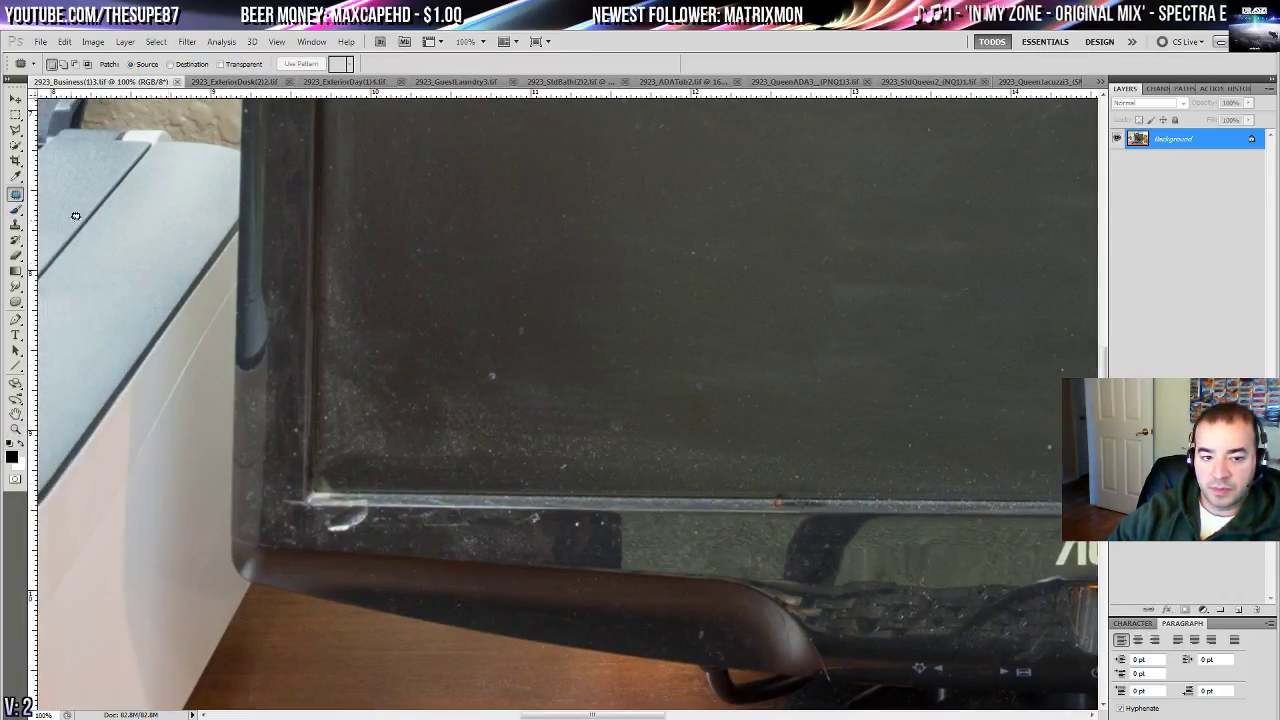
{"action": "mouse_move", "coordinate": [317, 517]}
{"action": "left_mouse_down"}
{"action": "mouse_move", "coordinate": [380, 492]}
{"action": "mouse_move", "coordinate": [317, 515]}
{"action": "mouse_move", "coordinate": [432, 516]}
{"action": "mouse_move", "coordinate": [455, 558]}
{"action": "mouse_move", "coordinate": [697, 522]}
{"action": "left_mouse_up"}
{"action": "key", "text": "ctrl+d"}
{"action": "mouse_move", "coordinate": [464, 517]}
{"action": "left_mouse_down"}
{"action": "mouse_move", "coordinate": [386, 513]}
{"action": "mouse_move", "coordinate": [570, 532]}
{"action": "mouse_move", "coordinate": [590, 524]}
{"action": "mouse_move", "coordinate": [577, 512]}
{"action": "mouse_move", "coordinate": [515, 509]}
{"action": "mouse_move", "coordinate": [703, 547]}
{"action": "mouse_move", "coordinate": [814, 553]}
{"action": "mouse_move", "coordinate": [754, 555]}
{"action": "mouse_move", "coordinate": [1006, 553]}
{"action": "left_mouse_up"}
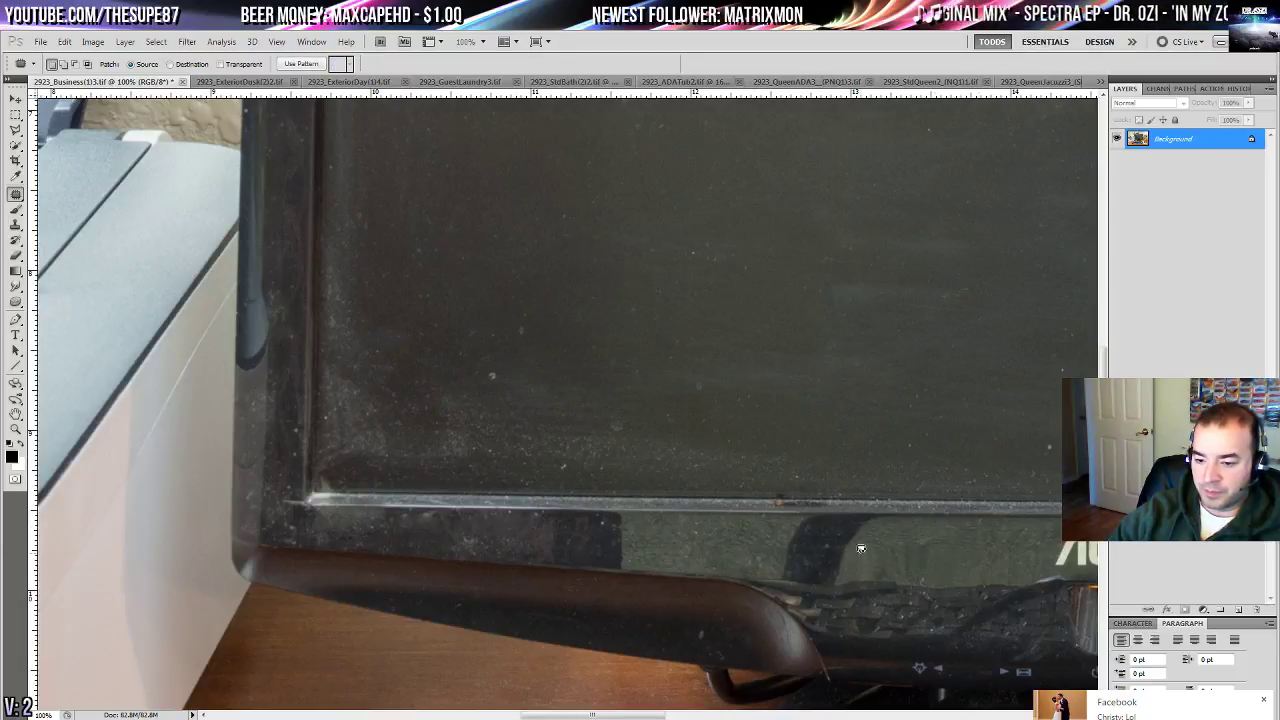
- Outline the monitor's screen area along the inner bezel with the Polygonal Lasso and fill the selection with black
{"action": "left_click_drag", "start_coordinate": [764, 478], "coordinate": [296, 508]}
{"action": "left_click", "coordinate": [18, 129]}
{"action": "left_click_drag", "start_coordinate": [187, 353], "coordinate": [723, 366]}
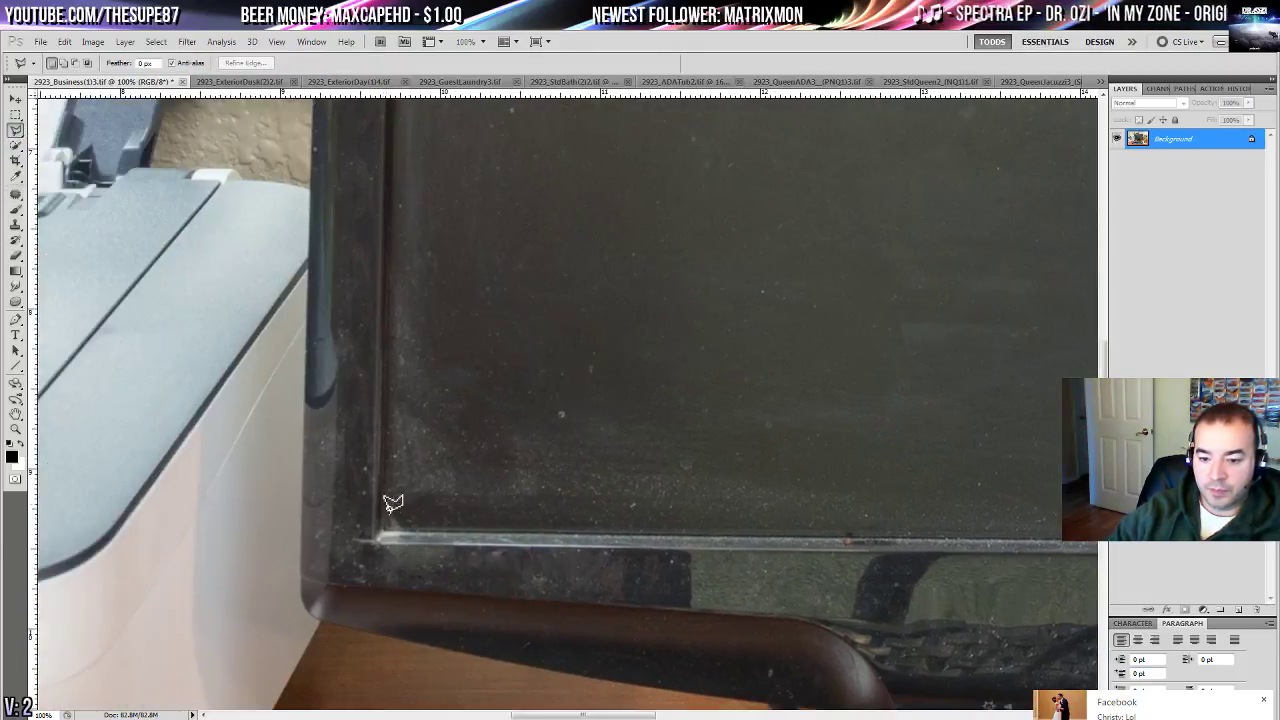
{"action": "scroll", "coordinate": [385, 525], "scroll_direction": "right", "scroll_amount": 15}
{"action": "scroll", "coordinate": [385, 525], "scroll_direction": "down", "scroll_amount": 2}
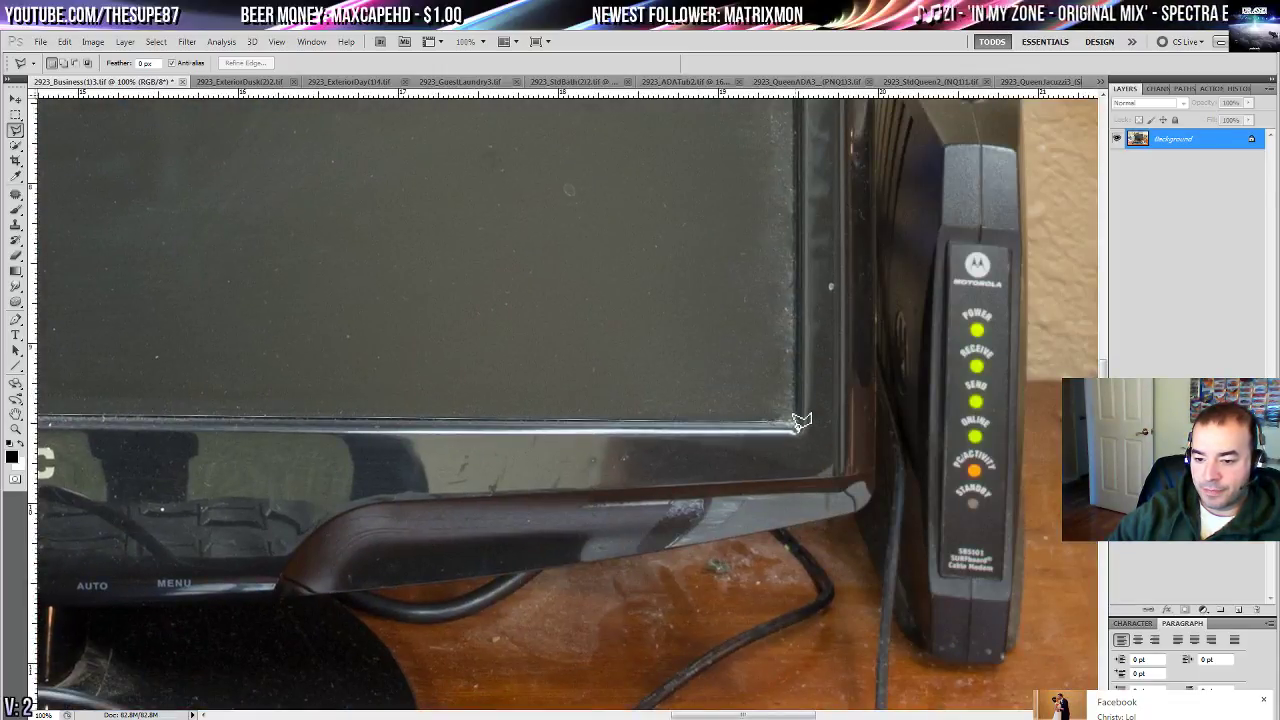
{"action": "scroll", "coordinate": [799, 227], "scroll_direction": "up", "scroll_amount": 10}
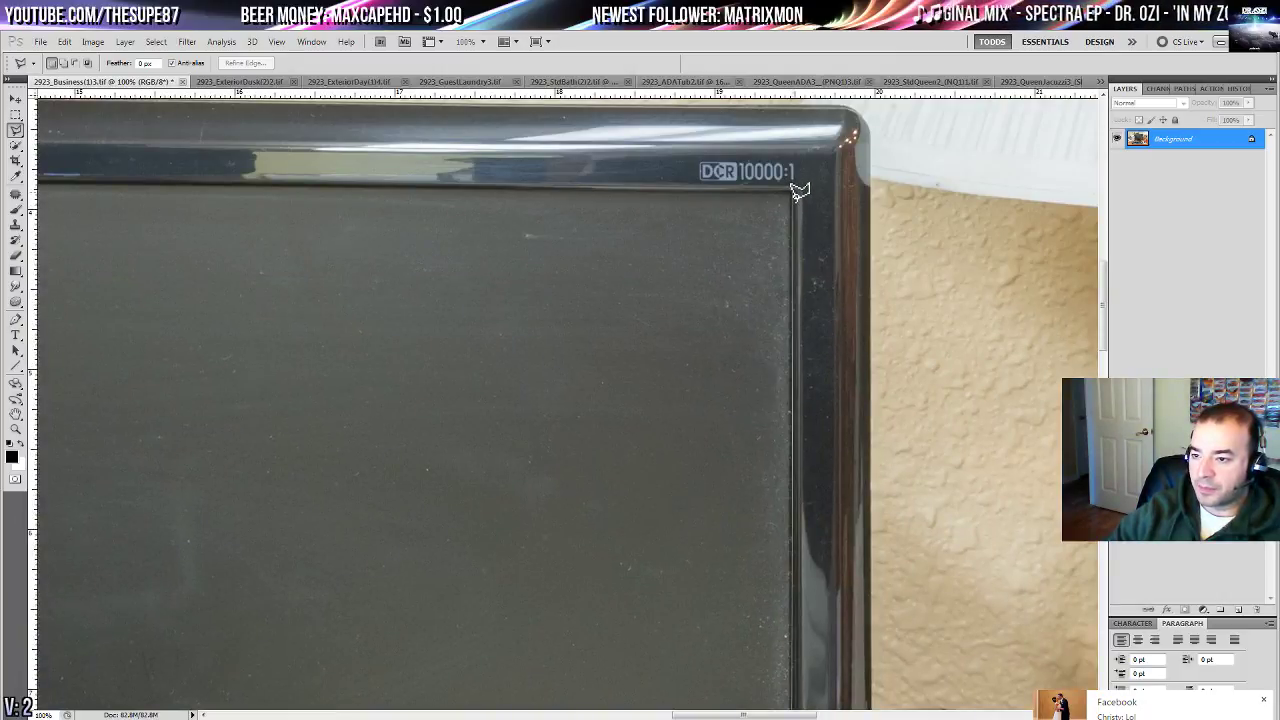
{"action": "left_click_drag", "start_coordinate": [616, 196], "coordinate": [943, 194]}
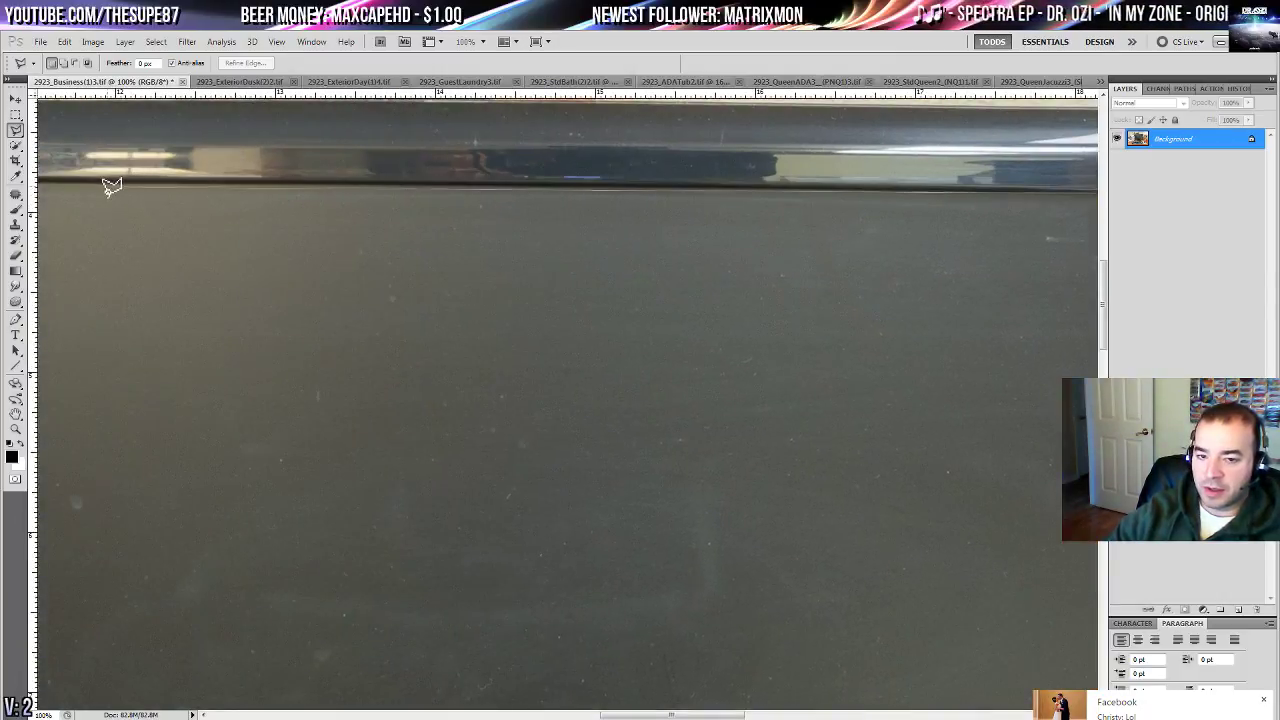
{"action": "left_click_drag", "start_coordinate": [106, 183], "coordinate": [551, 199]}
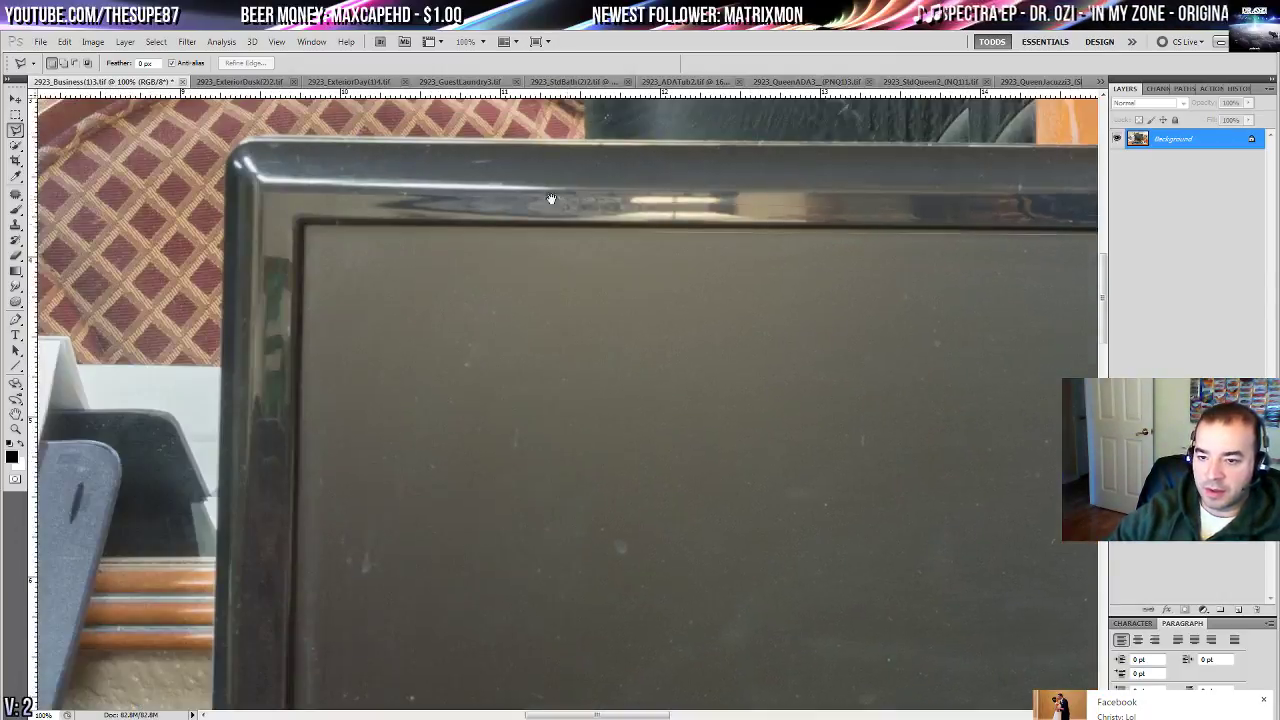
{"action": "left_click", "coordinate": [305, 224]}
{"action": "left_click_drag", "start_coordinate": [306, 670], "coordinate": [376, 415]}
{"action": "left_click_drag", "start_coordinate": [365, 550], "coordinate": [386, 363]}
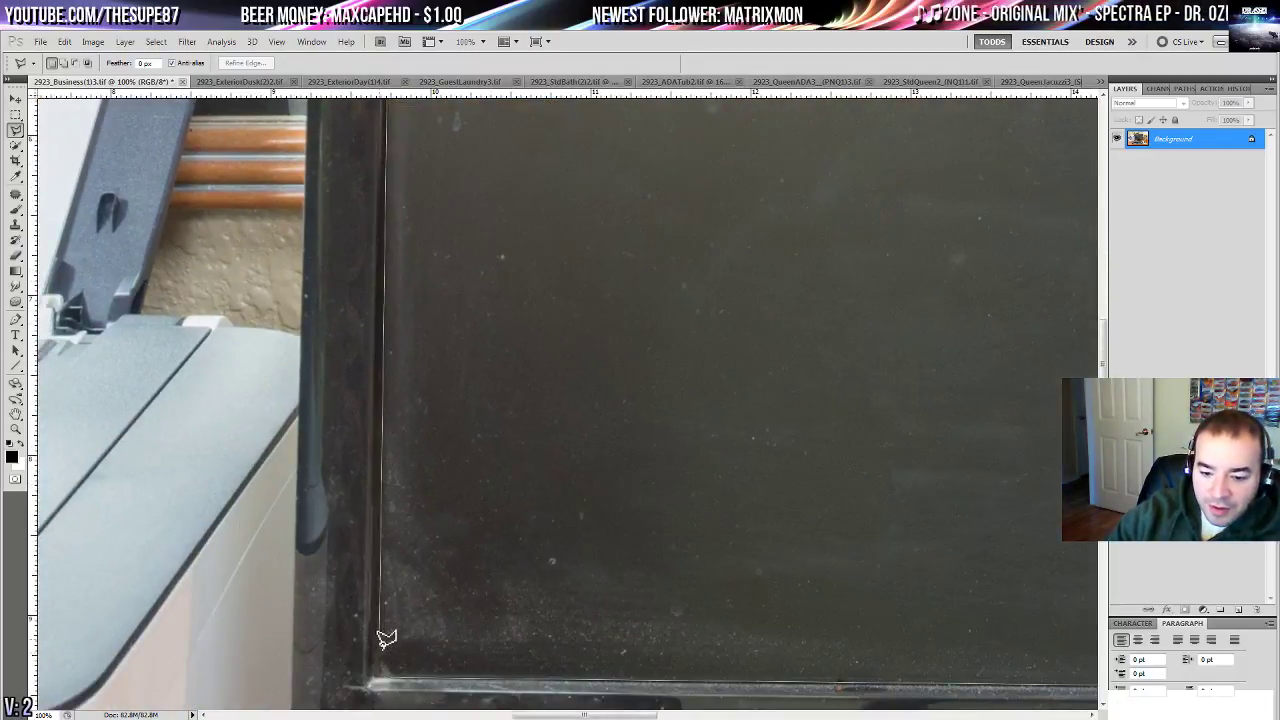
{"action": "double_click", "coordinate": [375, 679]}
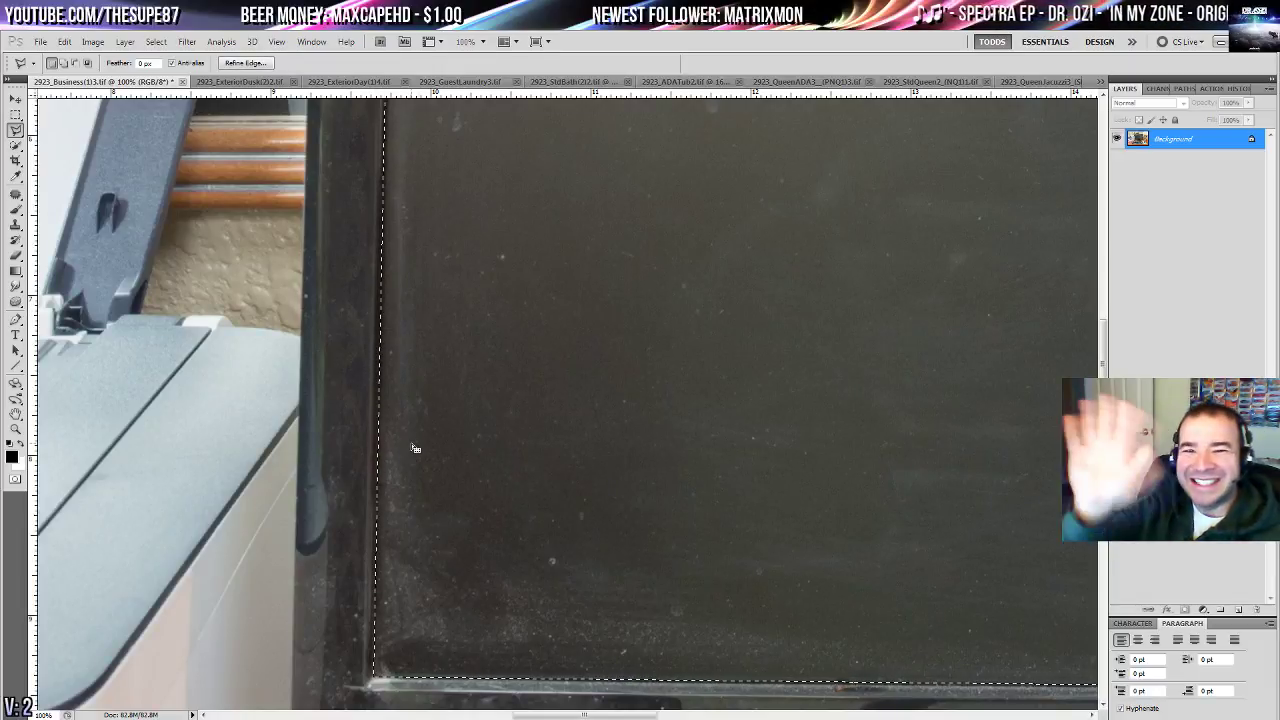
{"action": "key", "text": "ctrl+0"}
{"action": "key", "text": "alt+BackSpace"}
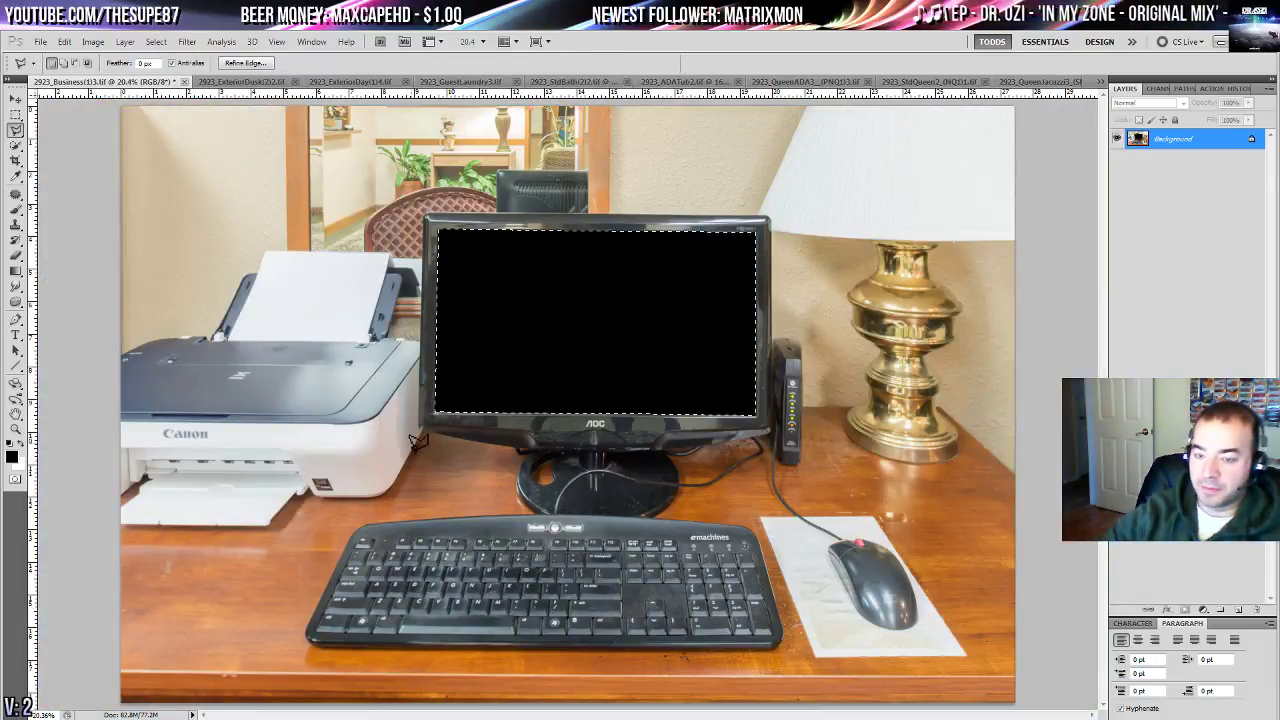
- Deselect the blackened screen, then patch out the lower curve of the cable on the monitor base using the clean black surface beside it
{"action": "key", "text": "ctrl+d"}
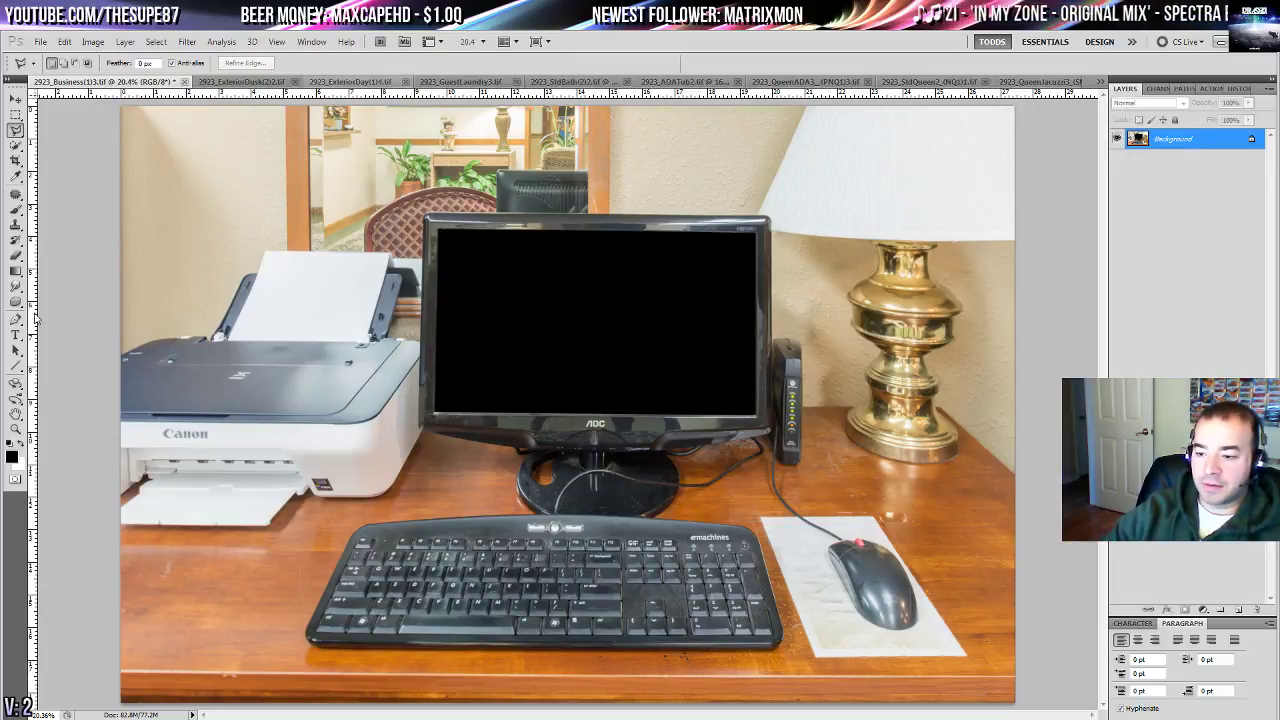
{"action": "double_click", "coordinate": [16, 429]}
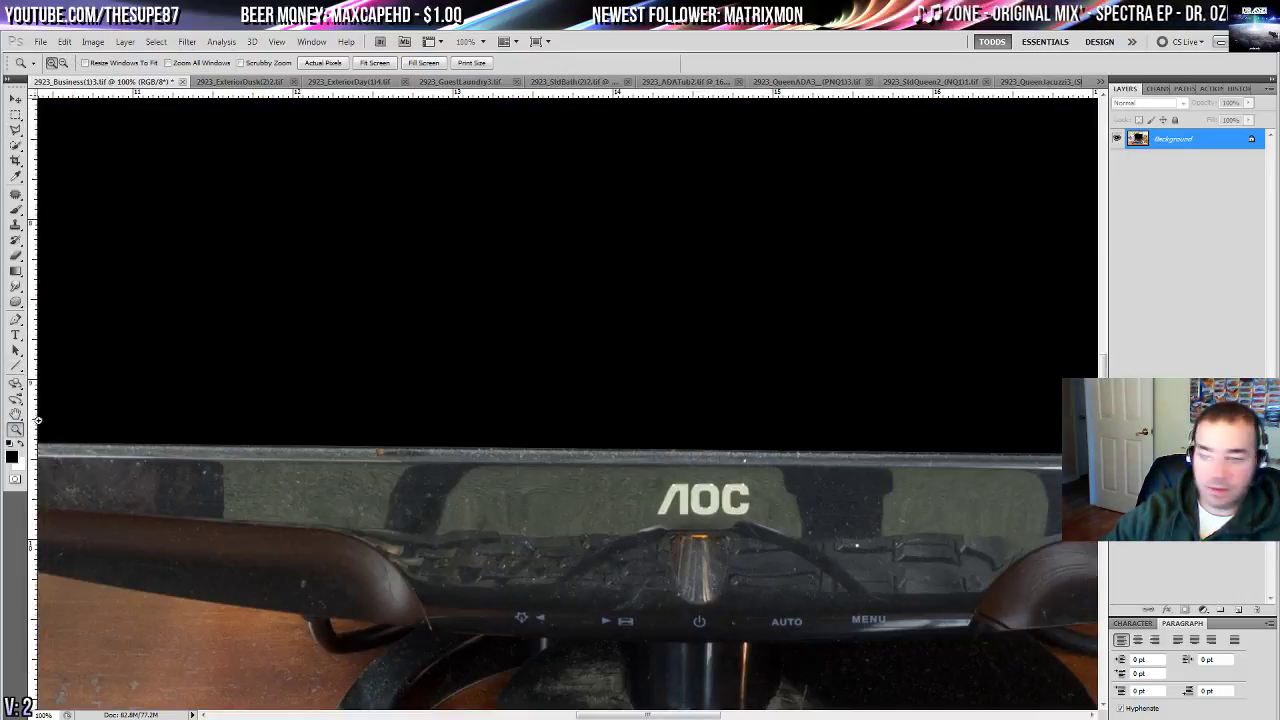
{"action": "left_click_drag", "start_coordinate": [45, 318], "coordinate": [562, 368]}
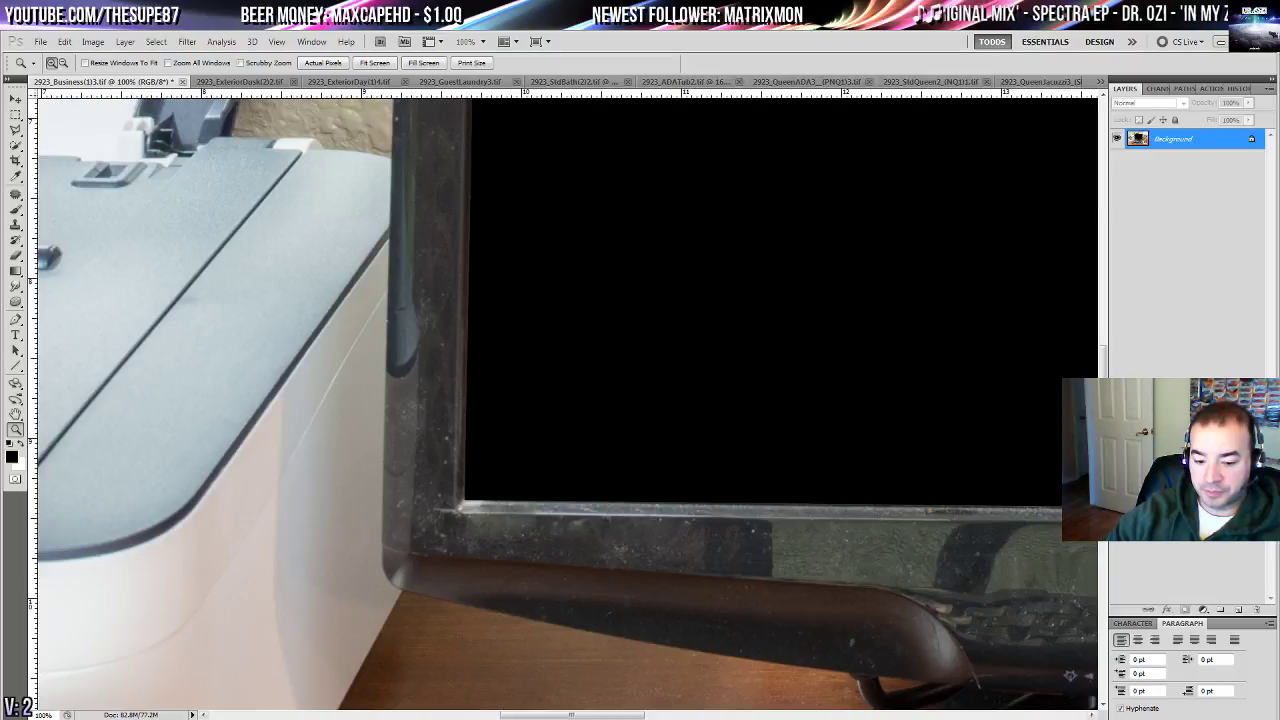
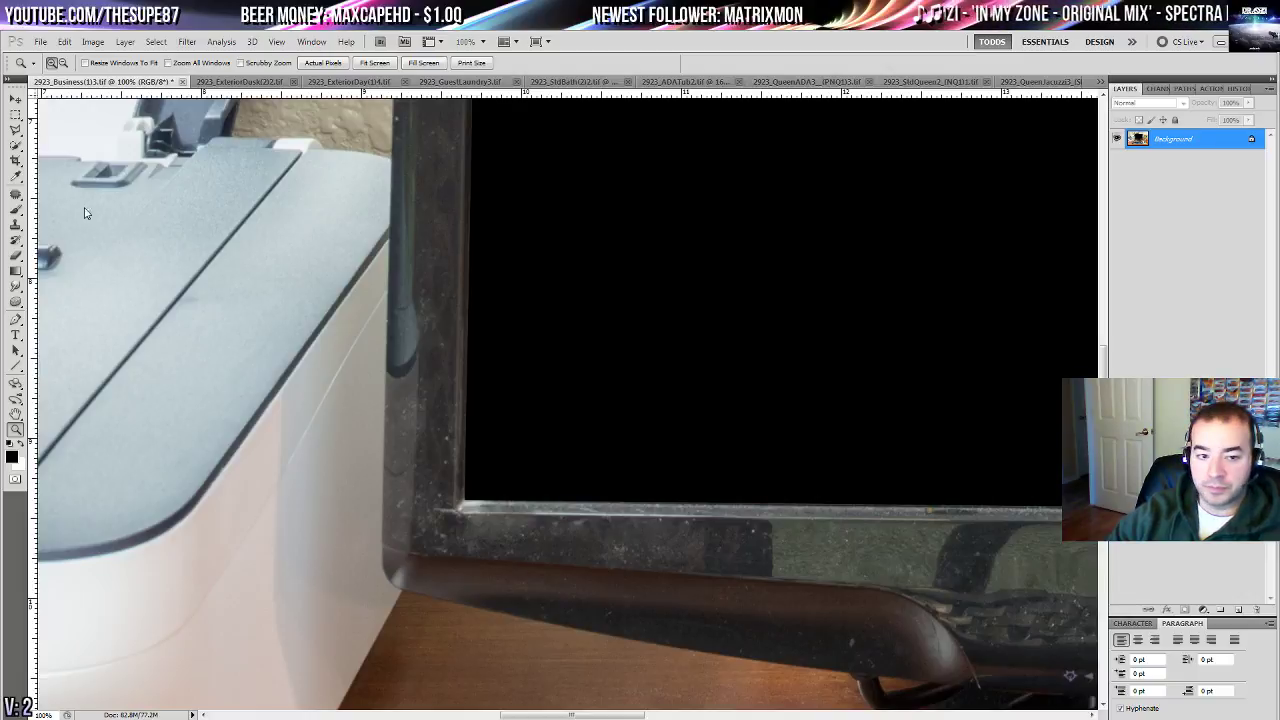
{"action": "left_click", "coordinate": [16, 194]}
{"action": "left_click_drag", "start_coordinate": [446, 468], "coordinate": [4, 130]}
{"action": "left_click_drag", "start_coordinate": [652, 420], "coordinate": [325, 268]}
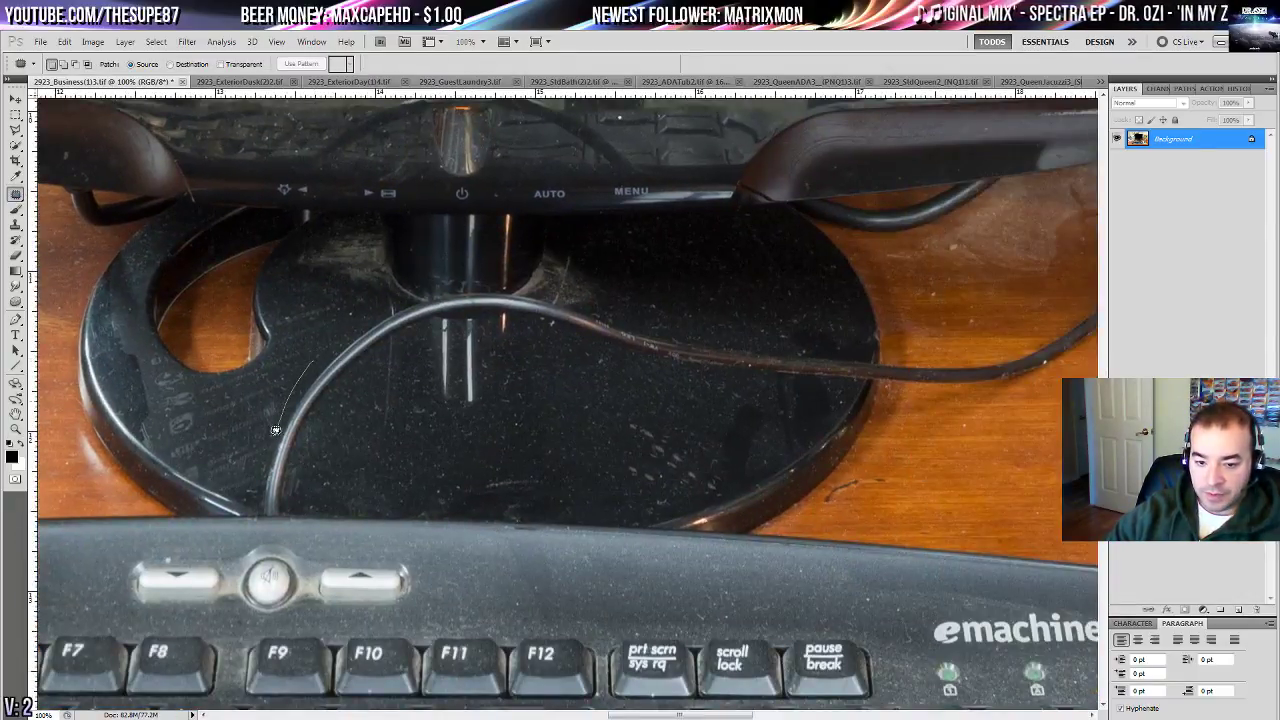
{"action": "mouse_move", "coordinate": [289, 517]}
{"action": "left_mouse_down"}
{"action": "mouse_move", "coordinate": [343, 392]}
{"action": "mouse_move", "coordinate": [340, 328]}
{"action": "left_mouse_up"}
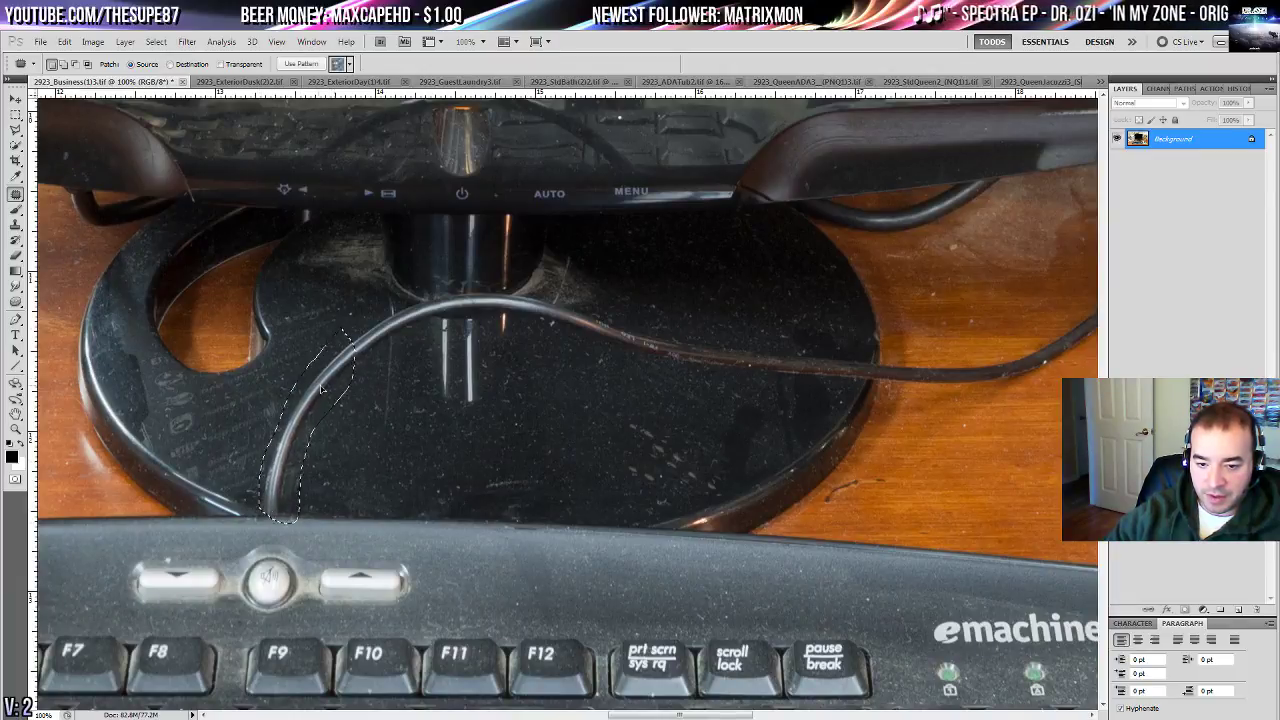
{"action": "left_click_drag", "start_coordinate": [315, 387], "coordinate": [427, 387]}
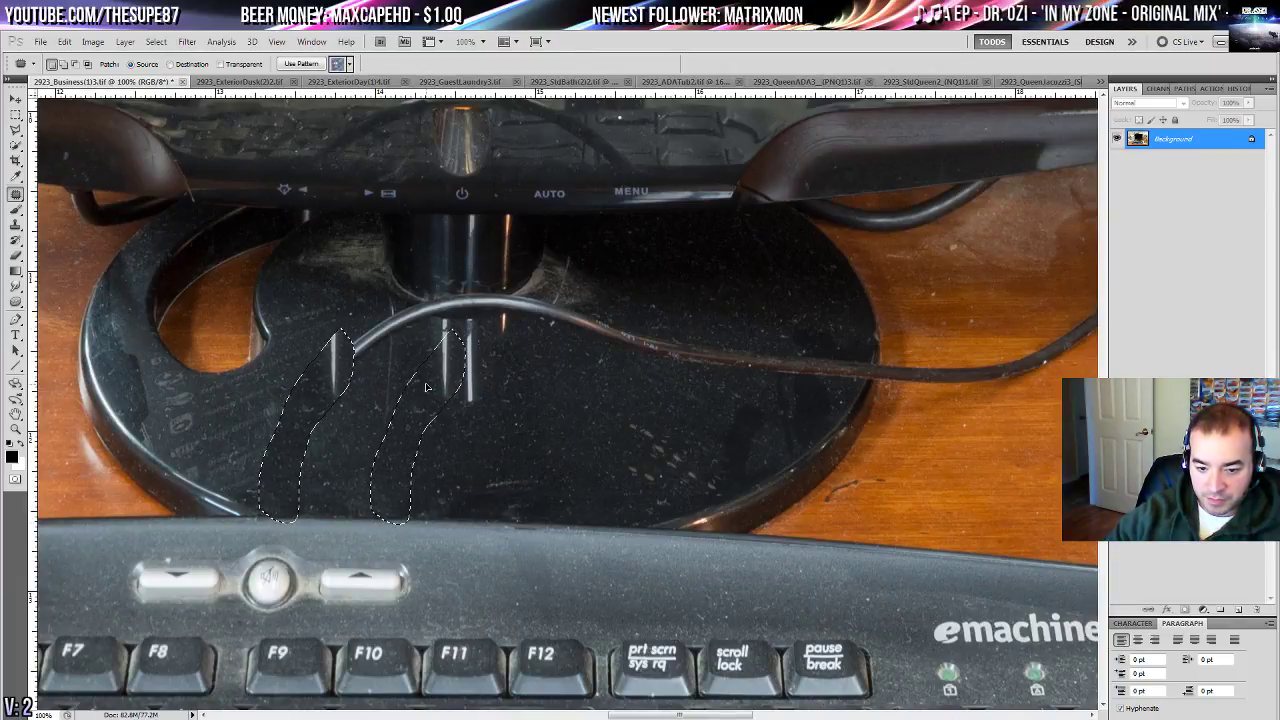
- Patch out the stray copied highlight and the next cable section leading up to the monitor stand's neck, then clear the selection
{"action": "mouse_move", "coordinate": [348, 318]}
{"action": "left_mouse_down"}
{"action": "mouse_move", "coordinate": [325, 405]}
{"action": "mouse_move", "coordinate": [404, 346]}
{"action": "left_mouse_up"}
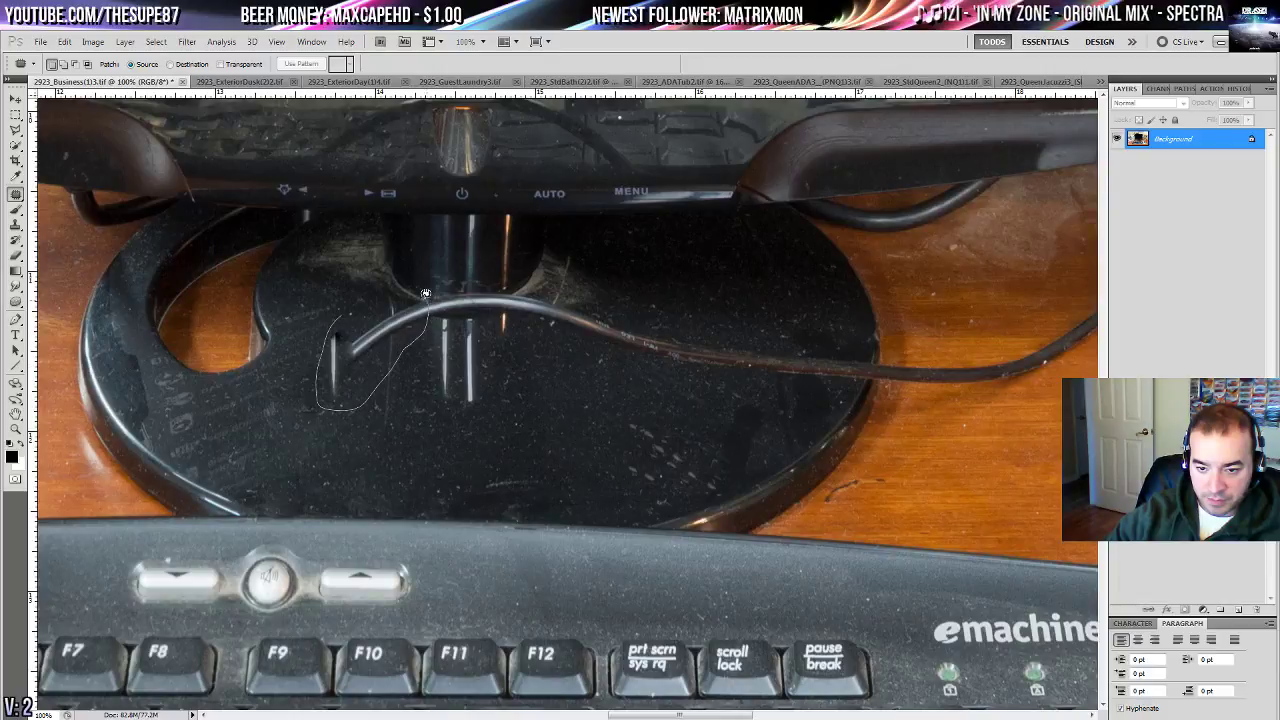
{"action": "left_click_drag", "start_coordinate": [426, 294], "coordinate": [412, 298]}
{"action": "left_click_drag", "start_coordinate": [398, 318], "coordinate": [402, 390]}
{"action": "key", "text": "ctrl+d"}
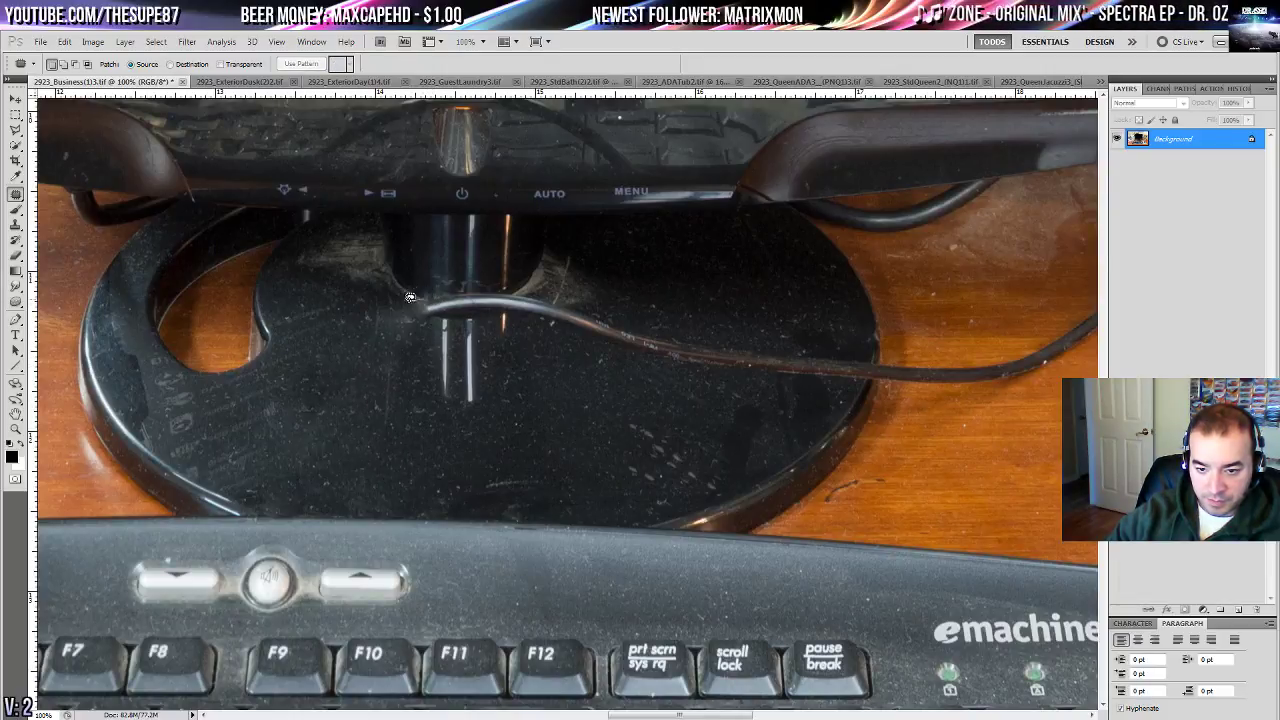
- Outline the cable segment and vertical reflections just below the monitor stand's neck with the Patch tool
{"action": "mouse_move", "coordinate": [410, 297]}
{"action": "left_mouse_down"}
{"action": "mouse_move", "coordinate": [456, 410]}
{"action": "mouse_move", "coordinate": [502, 316]}
{"action": "left_mouse_up"}
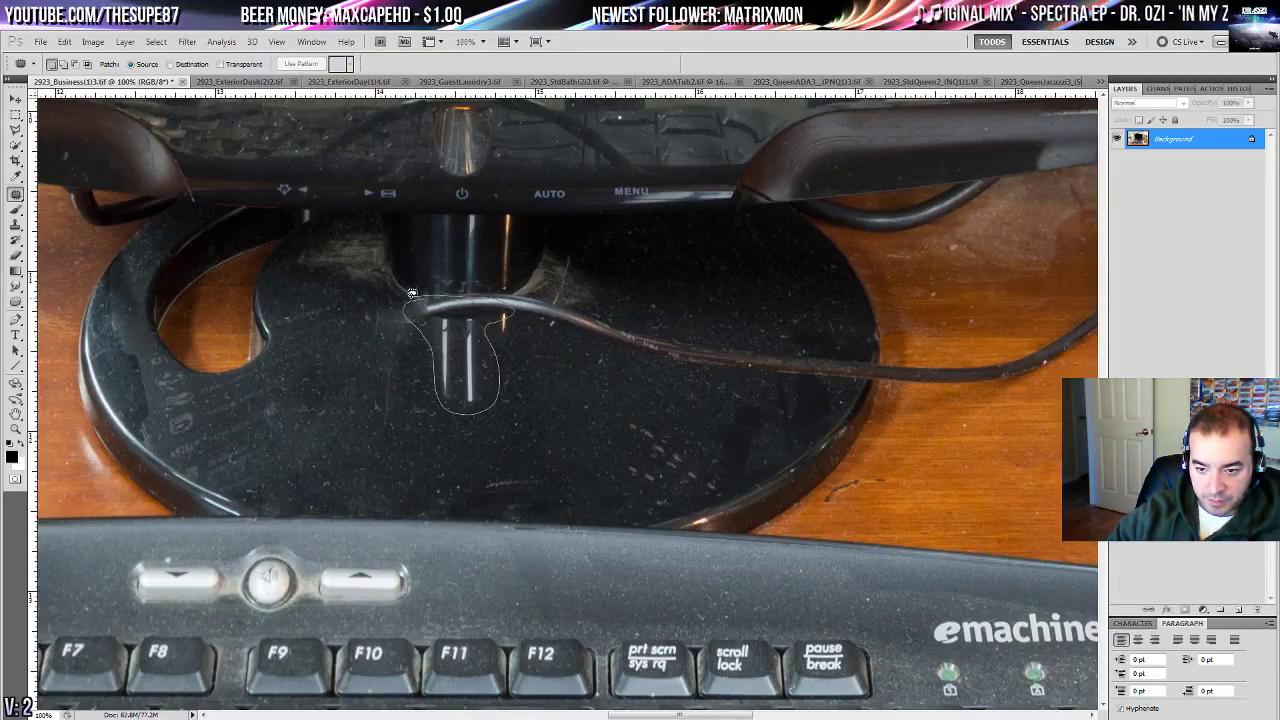
- Patch the glossy stand reflection and the cable crossing the monitor's black base with clean base texture
{"action": "left_click_drag", "start_coordinate": [411, 293], "coordinate": [411, 294]}
{"action": "left_click_drag", "start_coordinate": [411, 294], "coordinate": [540, 286]}
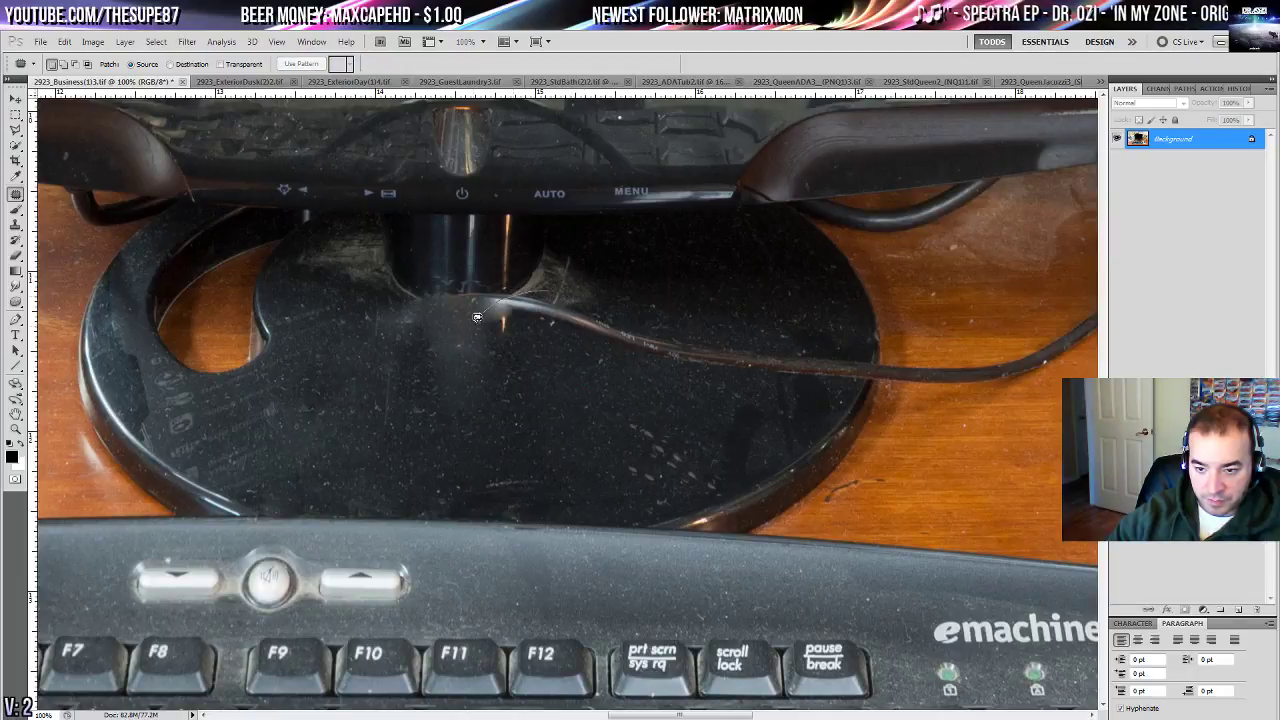
{"action": "mouse_move", "coordinate": [477, 317]}
{"action": "left_mouse_down"}
{"action": "mouse_move", "coordinate": [697, 360]}
{"action": "mouse_move", "coordinate": [640, 312]}
{"action": "left_mouse_up"}
{"action": "left_click_drag", "start_coordinate": [672, 332], "coordinate": [626, 406]}
{"action": "key", "text": "ctrl+d"}
{"action": "mouse_move", "coordinate": [736, 330]}
{"action": "left_mouse_down"}
{"action": "mouse_move", "coordinate": [619, 331]}
{"action": "mouse_move", "coordinate": [726, 370]}
{"action": "mouse_move", "coordinate": [662, 304]}
{"action": "mouse_move", "coordinate": [632, 349]}
{"action": "mouse_move", "coordinate": [890, 381]}
{"action": "mouse_move", "coordinate": [892, 356]}
{"action": "mouse_move", "coordinate": [842, 355]}
{"action": "mouse_move", "coordinate": [830, 301]}
{"action": "left_mouse_up"}
{"action": "key", "text": "ctrl+d"}
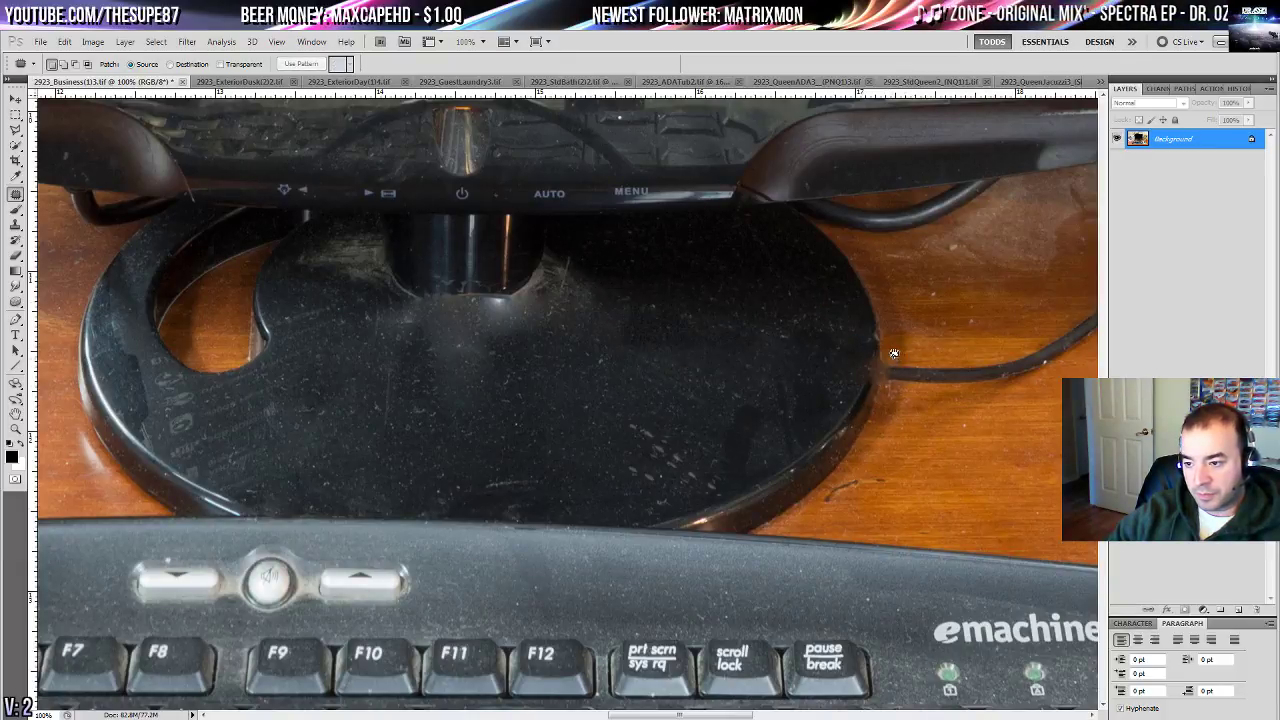
- Patch the black cable off the desktop between the monitor base and the modem using nearby wood
{"action": "left_click_drag", "start_coordinate": [897, 378], "coordinate": [395, 388]}
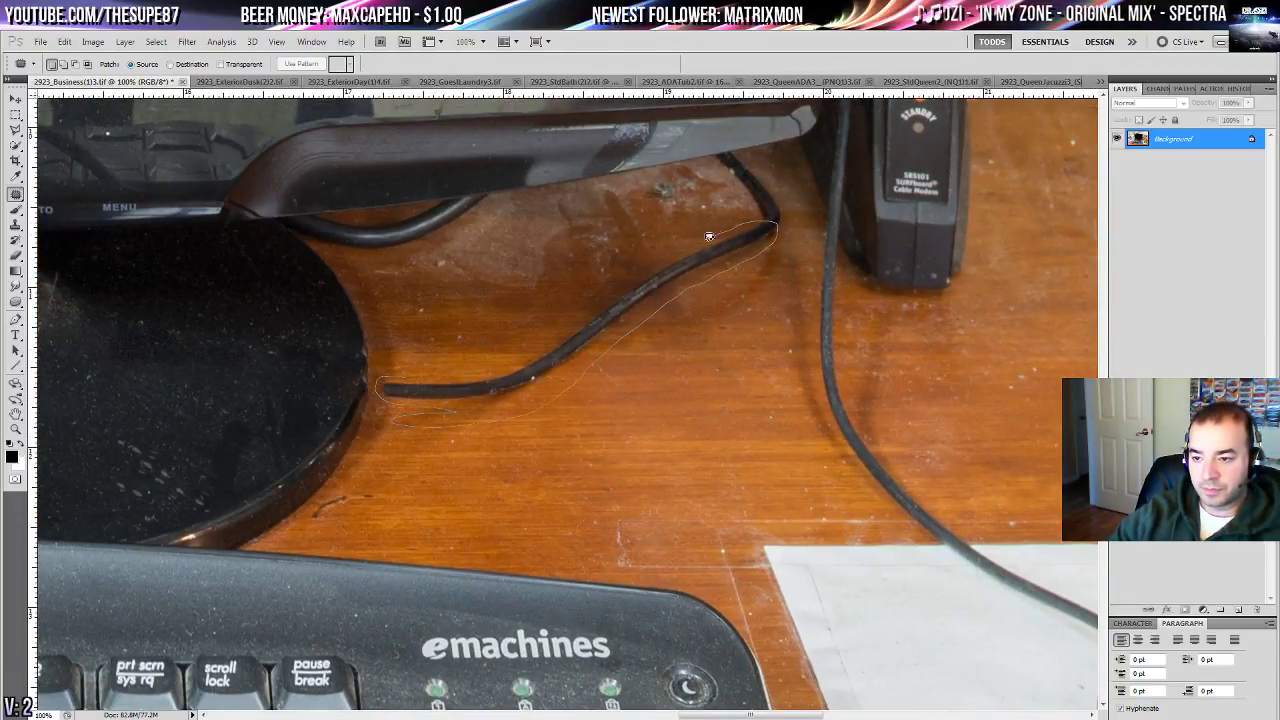
{"action": "left_click_drag", "start_coordinate": [502, 366], "coordinate": [548, 303]}
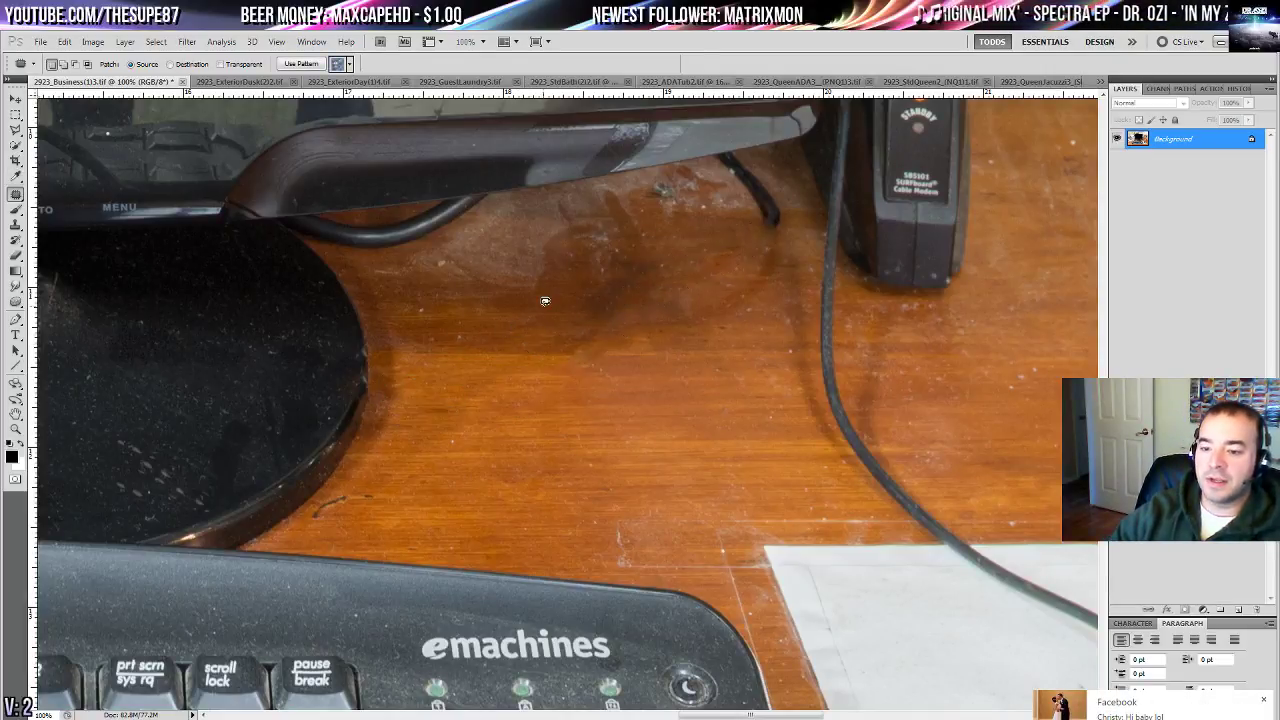
{"action": "left_click_drag", "start_coordinate": [683, 256], "coordinate": [554, 359]}
{"action": "mouse_move", "coordinate": [576, 279]}
{"action": "left_mouse_down"}
{"action": "mouse_move", "coordinate": [554, 276]}
{"action": "mouse_move", "coordinate": [594, 298]}
{"action": "mouse_move", "coordinate": [574, 275]}
{"action": "left_mouse_up"}
{"action": "left_click_drag", "start_coordinate": [555, 308], "coordinate": [525, 394]}
- Patch the leftover smudges on the wood where the cable ran beside the monitor base
{"action": "mouse_move", "coordinate": [505, 289]}
{"action": "left_mouse_down"}
{"action": "mouse_move", "coordinate": [454, 291]}
{"action": "mouse_move", "coordinate": [449, 388]}
{"action": "mouse_move", "coordinate": [493, 296]}
{"action": "left_mouse_up"}
{"action": "mouse_move", "coordinate": [431, 343]}
{"action": "left_mouse_down"}
{"action": "mouse_move", "coordinate": [462, 450]}
{"action": "mouse_move", "coordinate": [552, 469]}
{"action": "left_mouse_up"}
{"action": "key", "text": "ctrl+d"}
{"action": "left_click_drag", "start_coordinate": [546, 403], "coordinate": [469, 481]}
{"action": "mouse_move", "coordinate": [390, 392]}
{"action": "left_mouse_down"}
{"action": "mouse_move", "coordinate": [366, 372]}
{"action": "mouse_move", "coordinate": [388, 398]}
{"action": "mouse_move", "coordinate": [274, 404]}
{"action": "left_mouse_up"}
{"action": "key", "text": "ctrl+d"}
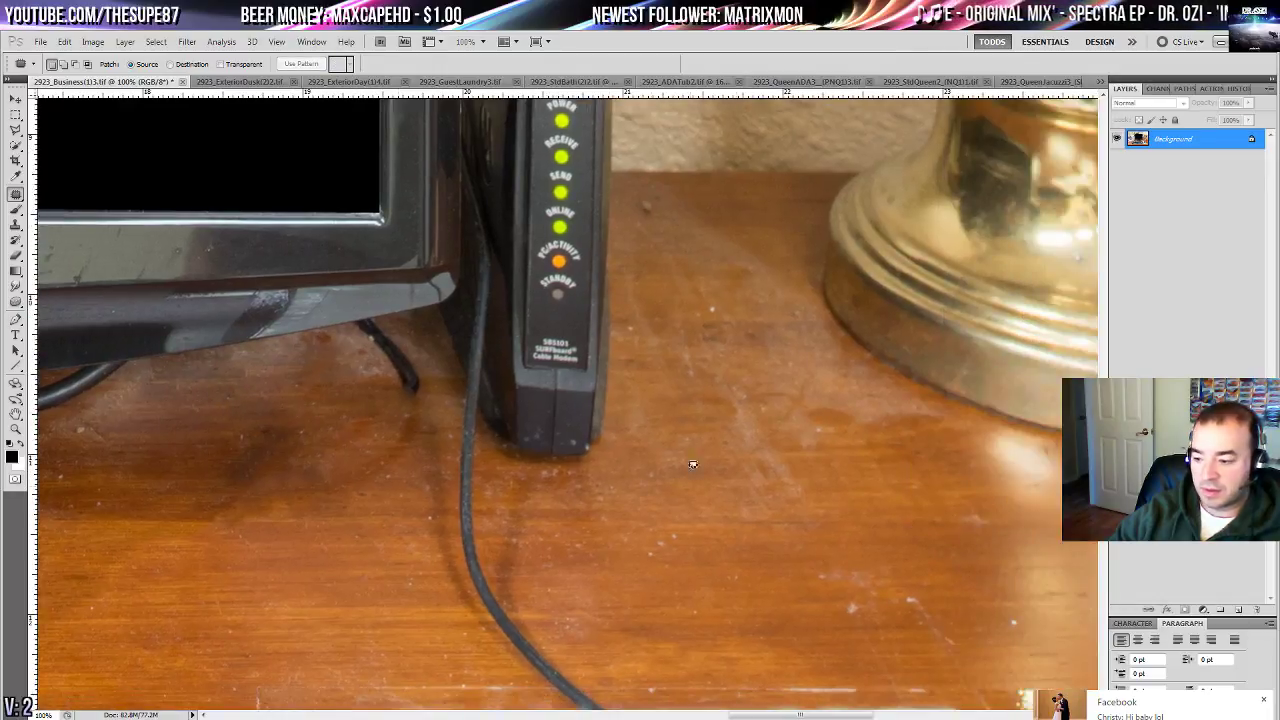
- Dismiss the chat notification and patch the specks on the desktop between the modem and the brass lamp
{"action": "left_click", "coordinate": [1263, 701]}
{"action": "left_click_drag", "start_coordinate": [693, 316], "coordinate": [683, 438]}
{"action": "mouse_move", "coordinate": [622, 314]}
{"action": "left_mouse_down"}
{"action": "mouse_move", "coordinate": [694, 326]}
{"action": "mouse_move", "coordinate": [622, 334]}
{"action": "left_mouse_up"}
{"action": "mouse_move", "coordinate": [650, 354]}
{"action": "left_mouse_down"}
{"action": "mouse_move", "coordinate": [738, 352]}
{"action": "mouse_move", "coordinate": [762, 369]}
{"action": "left_mouse_up"}
{"action": "key", "text": "ctrl+d"}
{"action": "left_click_drag", "start_coordinate": [740, 396], "coordinate": [762, 358]}
{"action": "key", "text": "ctrl+d"}
- Patch out the long scratched strip of wood between the modem and the brass lamp base
{"action": "left_click_drag", "start_coordinate": [744, 486], "coordinate": [630, 356]}
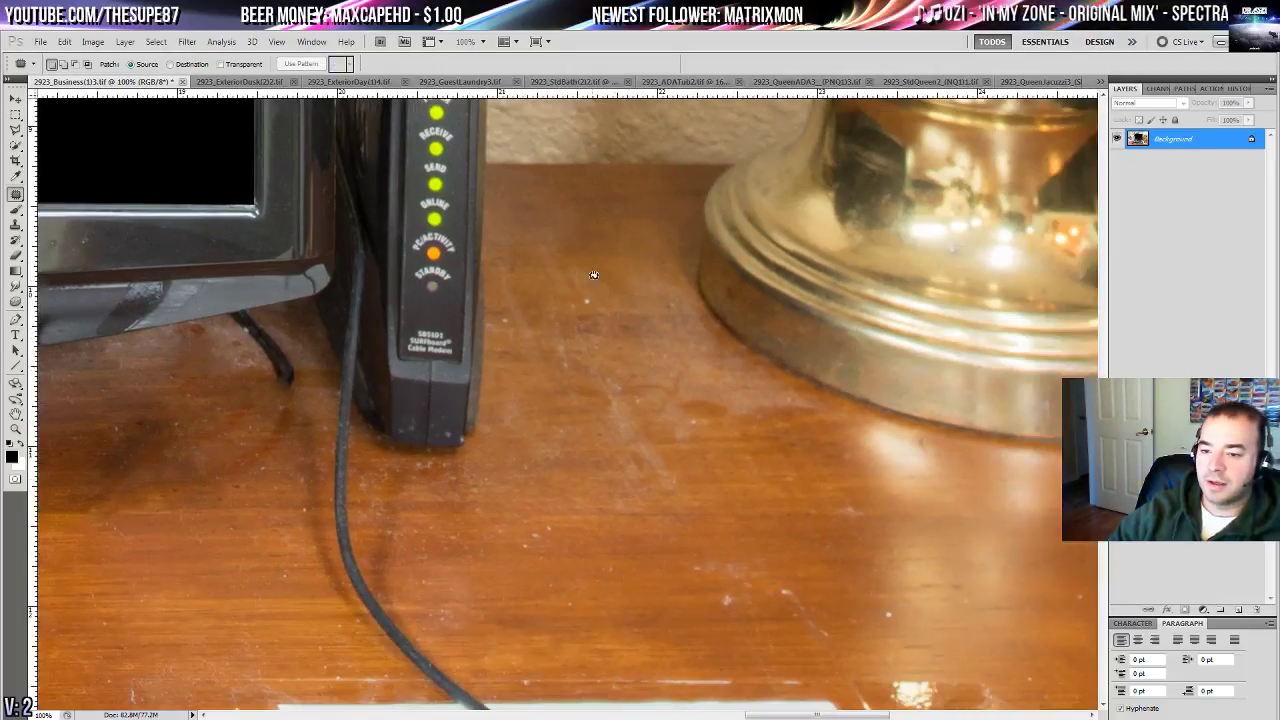
{"action": "left_click_drag", "start_coordinate": [674, 500], "coordinate": [556, 243]}
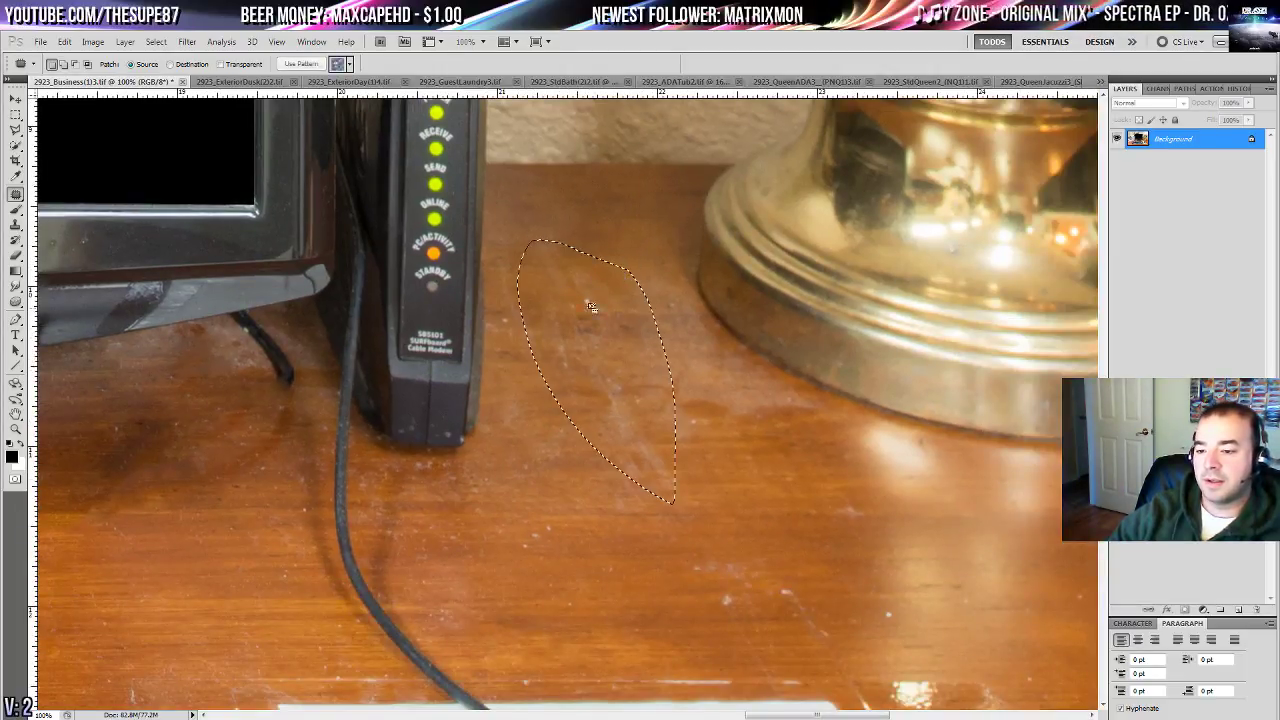
{"action": "mouse_move", "coordinate": [579, 315]}
{"action": "left_mouse_down"}
{"action": "mouse_move", "coordinate": [736, 492]}
{"action": "mouse_move", "coordinate": [909, 525]}
{"action": "left_mouse_up"}
{"action": "key", "text": "ctrl+d"}
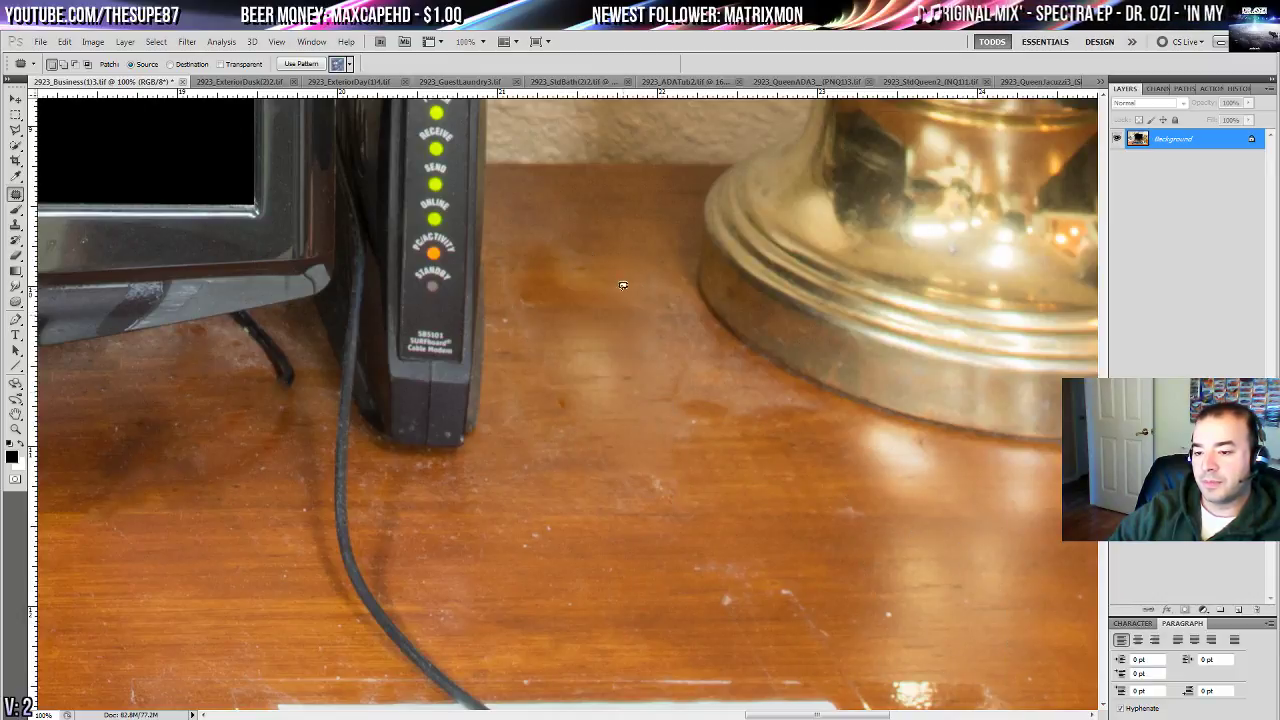
{"action": "mouse_move", "coordinate": [639, 320]}
{"action": "left_mouse_down"}
{"action": "mouse_move", "coordinate": [568, 234]}
{"action": "mouse_move", "coordinate": [632, 318]}
{"action": "left_mouse_up"}
{"action": "left_click_drag", "start_coordinate": [600, 278], "coordinate": [669, 246]}
{"action": "key", "text": "ctrl+d"}
- Patch the scuffs and white specks on the wood between the modem and the sheet of paper
{"action": "left_click_drag", "start_coordinate": [649, 296], "coordinate": [575, 178]}
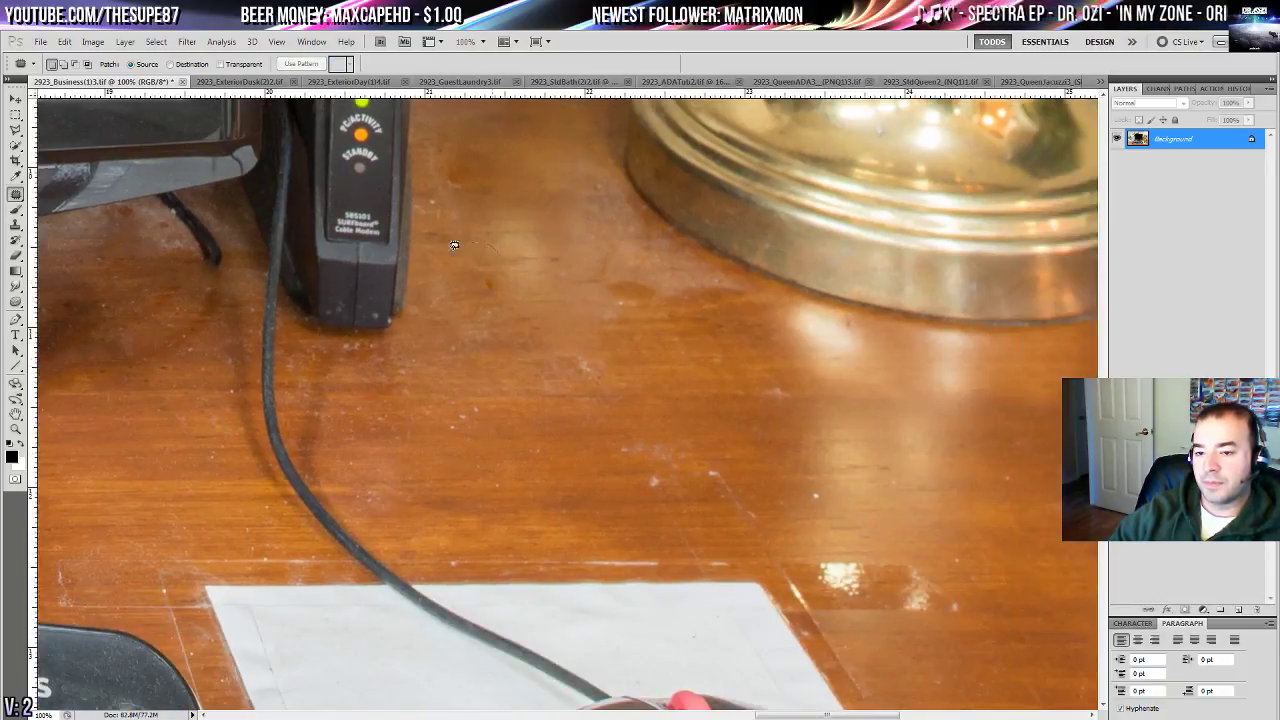
{"action": "left_click_drag", "start_coordinate": [454, 246], "coordinate": [480, 243]}
{"action": "mouse_move", "coordinate": [561, 375]}
{"action": "left_mouse_down"}
{"action": "mouse_move", "coordinate": [742, 418]}
{"action": "mouse_move", "coordinate": [736, 393]}
{"action": "left_mouse_up"}
{"action": "key", "text": "ctrl+d"}
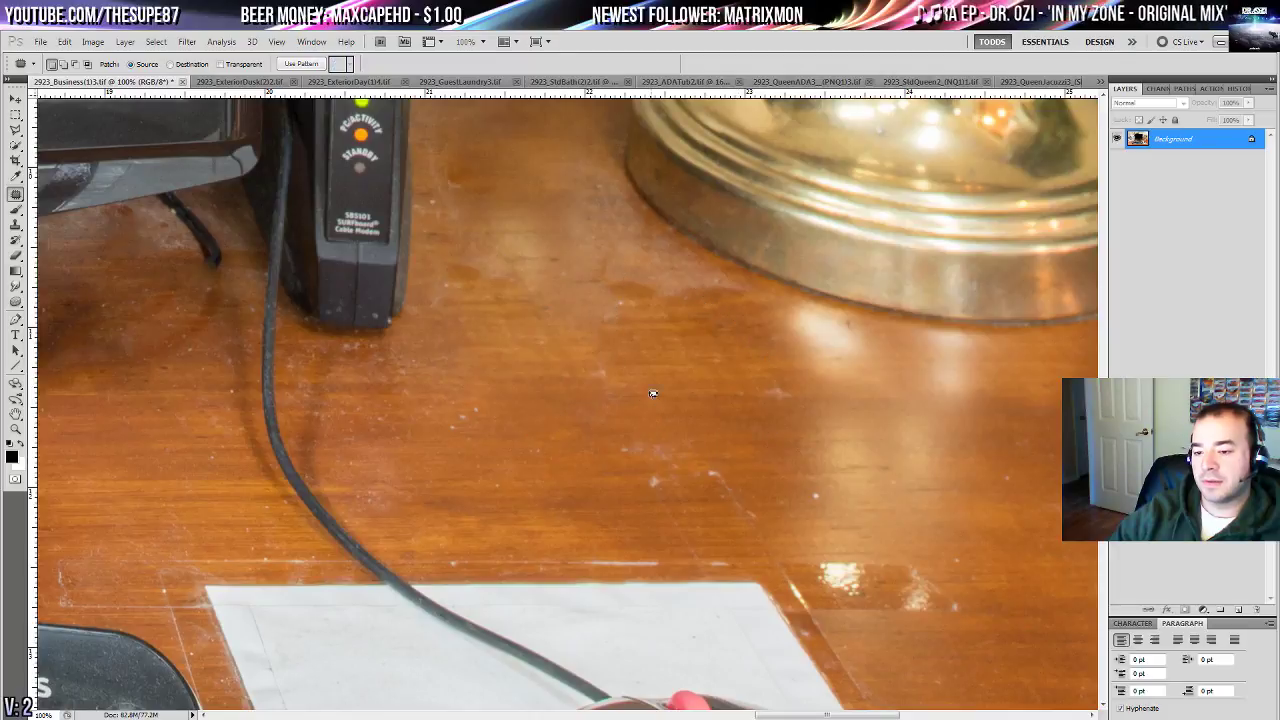
{"action": "mouse_move", "coordinate": [595, 354]}
{"action": "left_mouse_down"}
{"action": "mouse_move", "coordinate": [665, 505]}
{"action": "mouse_move", "coordinate": [752, 445]}
{"action": "left_mouse_up"}
{"action": "mouse_move", "coordinate": [713, 432]}
{"action": "left_mouse_down"}
{"action": "mouse_move", "coordinate": [834, 491]}
{"action": "mouse_move", "coordinate": [848, 441]}
{"action": "mouse_move", "coordinate": [778, 420]}
{"action": "left_mouse_up"}
{"action": "key", "text": "ctrl+d"}
{"action": "left_click_drag", "start_coordinate": [772, 400], "coordinate": [908, 417]}
{"action": "key", "text": "ctrl+d"}
- Replace the large stained desk area beside the lamp base with cleaner wood and patch its remaining blemishes
{"action": "left_click_drag", "start_coordinate": [553, 276], "coordinate": [785, 409]}
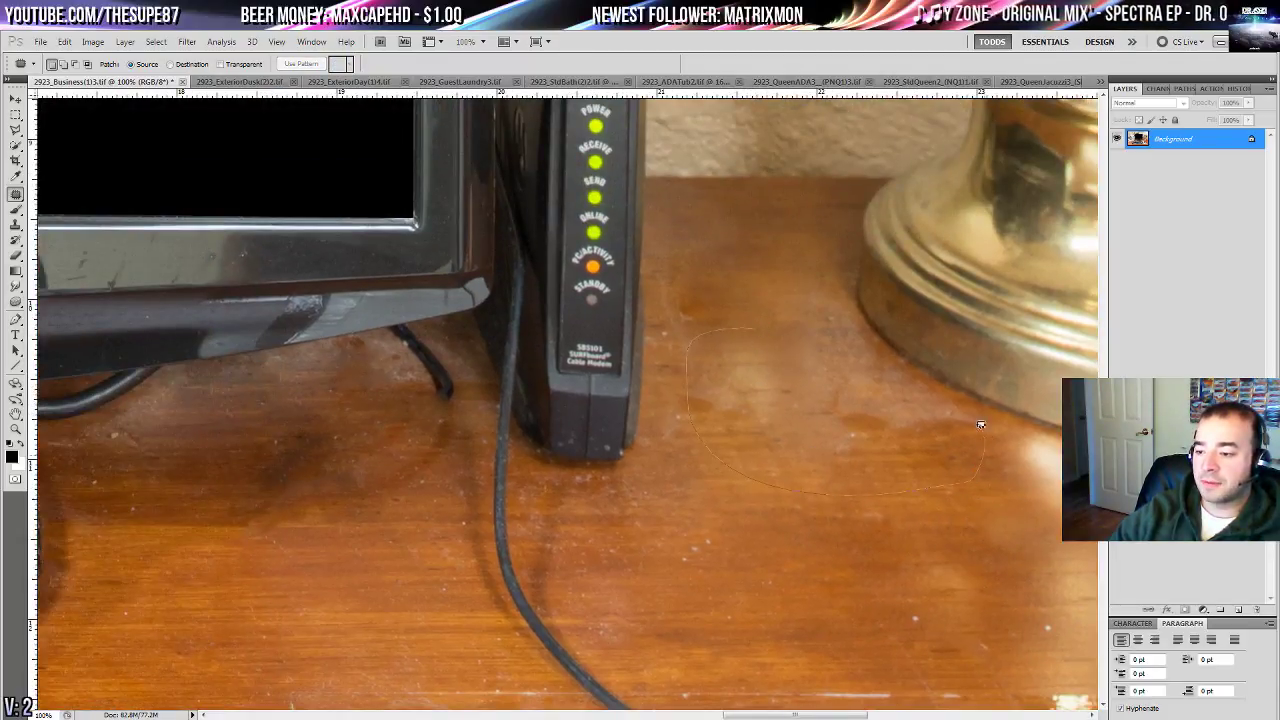
{"action": "mouse_move", "coordinate": [864, 326]}
{"action": "left_mouse_down"}
{"action": "mouse_move", "coordinate": [752, 329]}
{"action": "mouse_move", "coordinate": [871, 563]}
{"action": "left_mouse_up"}
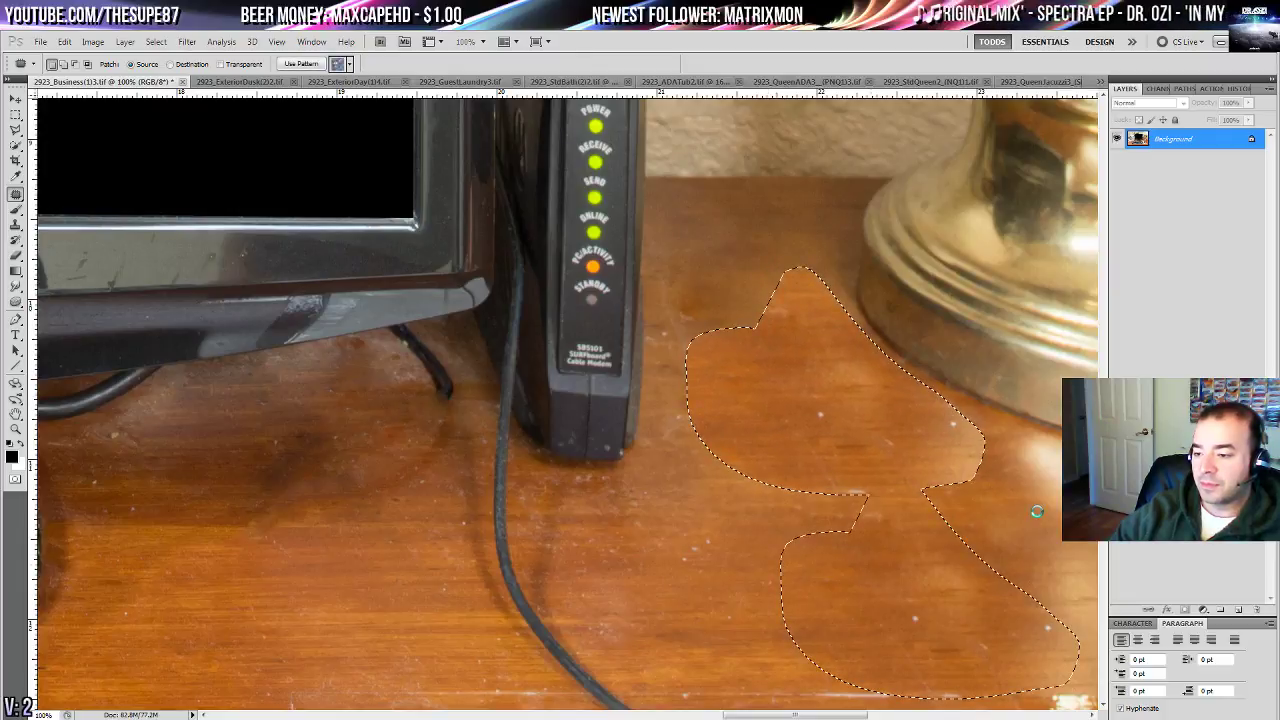
{"action": "key", "text": "ctrl+d"}
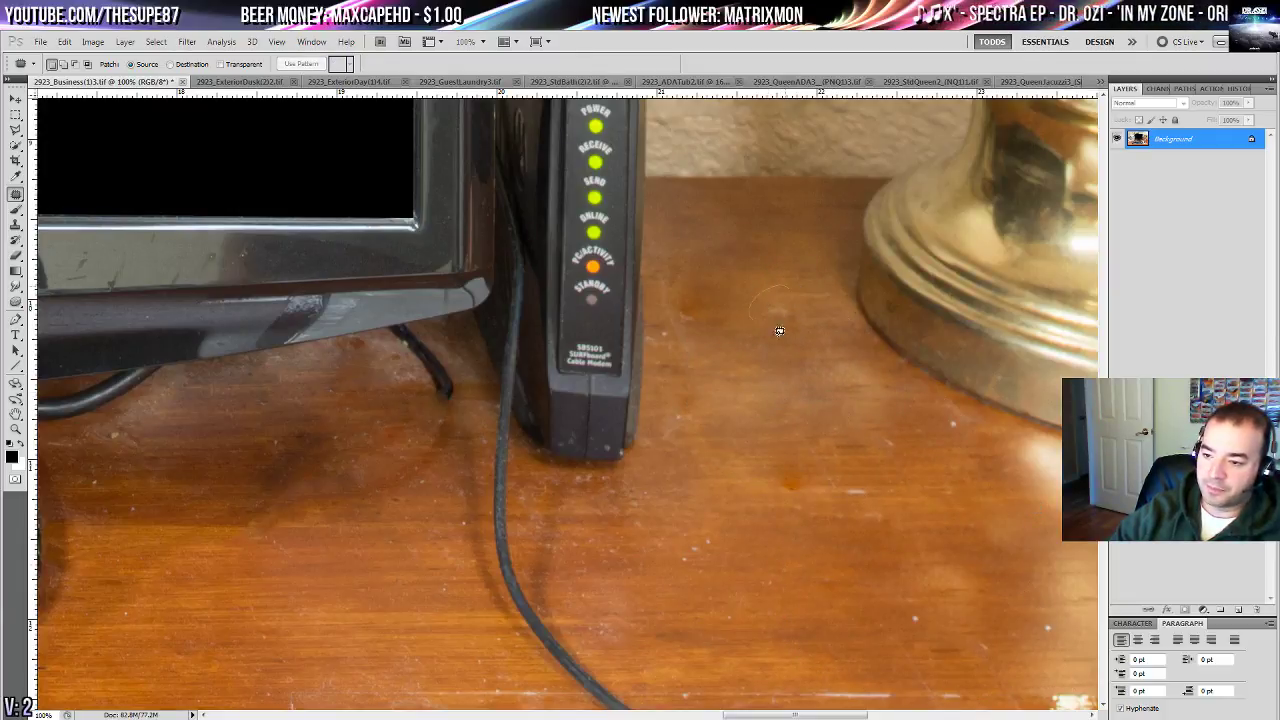
{"action": "mouse_move", "coordinate": [781, 443]}
{"action": "left_mouse_down"}
{"action": "mouse_move", "coordinate": [806, 470]}
{"action": "mouse_move", "coordinate": [781, 443]}
{"action": "left_mouse_up"}
{"action": "left_click_drag", "start_coordinate": [791, 457], "coordinate": [760, 490]}
{"action": "key", "text": "ctrl+d"}
{"action": "mouse_move", "coordinate": [942, 408]}
{"action": "left_mouse_down"}
{"action": "mouse_move", "coordinate": [928, 458]}
{"action": "mouse_move", "coordinate": [900, 418]}
{"action": "left_mouse_up"}
{"action": "left_click_drag", "start_coordinate": [941, 432], "coordinate": [1009, 483]}
{"action": "key", "text": "ctrl+d"}
- Patch the small remaining marks on the wood in front of the brass lamp
{"action": "left_click_drag", "start_coordinate": [921, 488], "coordinate": [828, 405]}
{"action": "left_click_drag", "start_coordinate": [763, 370], "coordinate": [768, 376]}
{"action": "left_click_drag", "start_coordinate": [771, 405], "coordinate": [812, 420]}
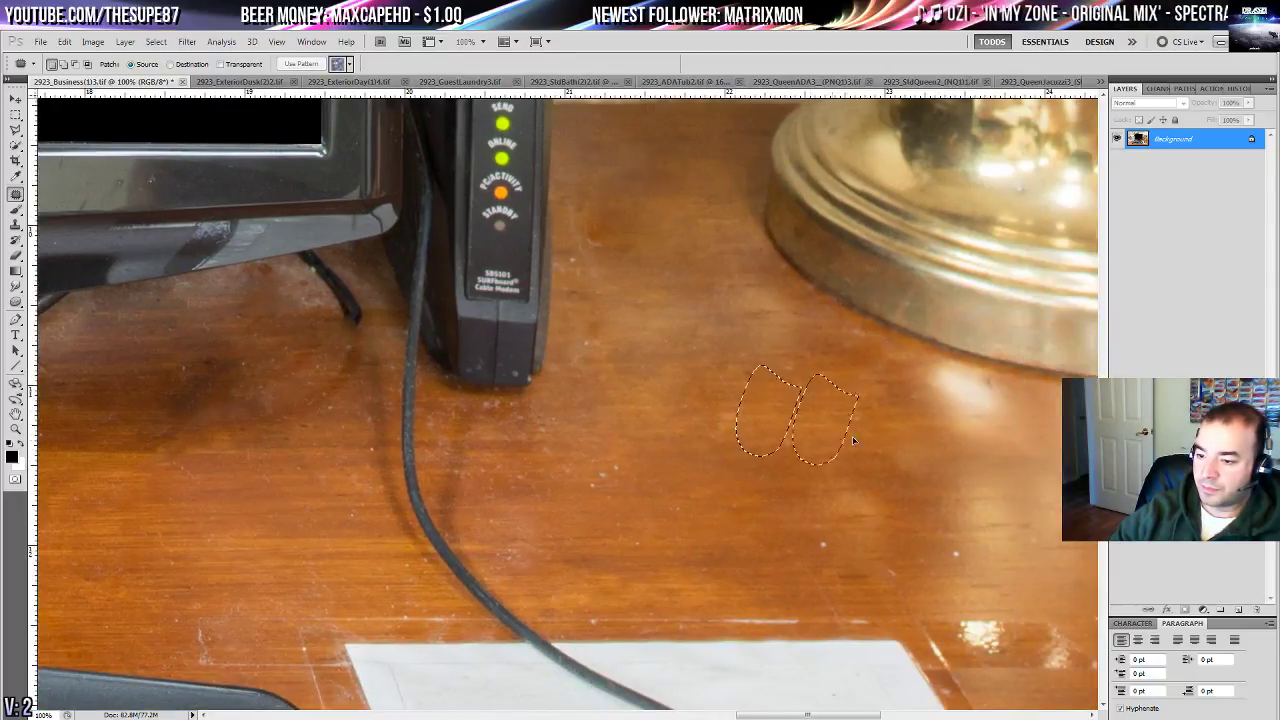
{"action": "key", "text": "ctrl+d"}
{"action": "left_click_drag", "start_coordinate": [887, 504], "coordinate": [754, 380]}
{"action": "left_click_drag", "start_coordinate": [851, 405], "coordinate": [800, 398]}
{"action": "key", "text": "ctrl+d"}
{"action": "mouse_move", "coordinate": [815, 420]}
{"action": "left_mouse_down"}
{"action": "mouse_move", "coordinate": [900, 445]}
{"action": "mouse_move", "coordinate": [598, 253]}
{"action": "left_mouse_up"}
{"action": "left_click_drag", "start_coordinate": [683, 292], "coordinate": [830, 350]}
{"action": "key", "text": "ctrl+d"}
- Patch the dark scuff marks off the top of the computer mouse
{"action": "left_click_drag", "start_coordinate": [489, 505], "coordinate": [826, 355]}
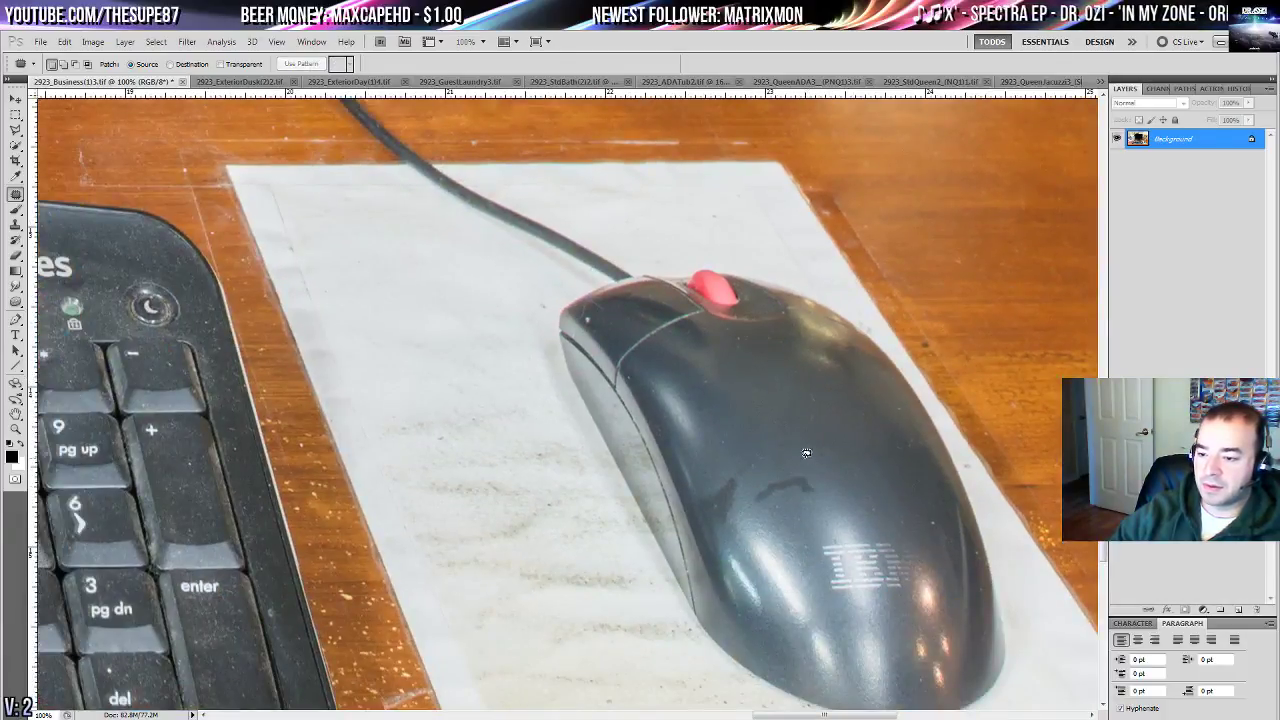
{"action": "left_click_drag", "start_coordinate": [818, 515], "coordinate": [805, 463]}
{"action": "left_click_drag", "start_coordinate": [803, 497], "coordinate": [788, 428]}
{"action": "key", "text": "ctrl+d"}
- Patch out the end of the mouse cable where it meets the mouse on the paper
{"action": "left_click_drag", "start_coordinate": [644, 334], "coordinate": [707, 449]}
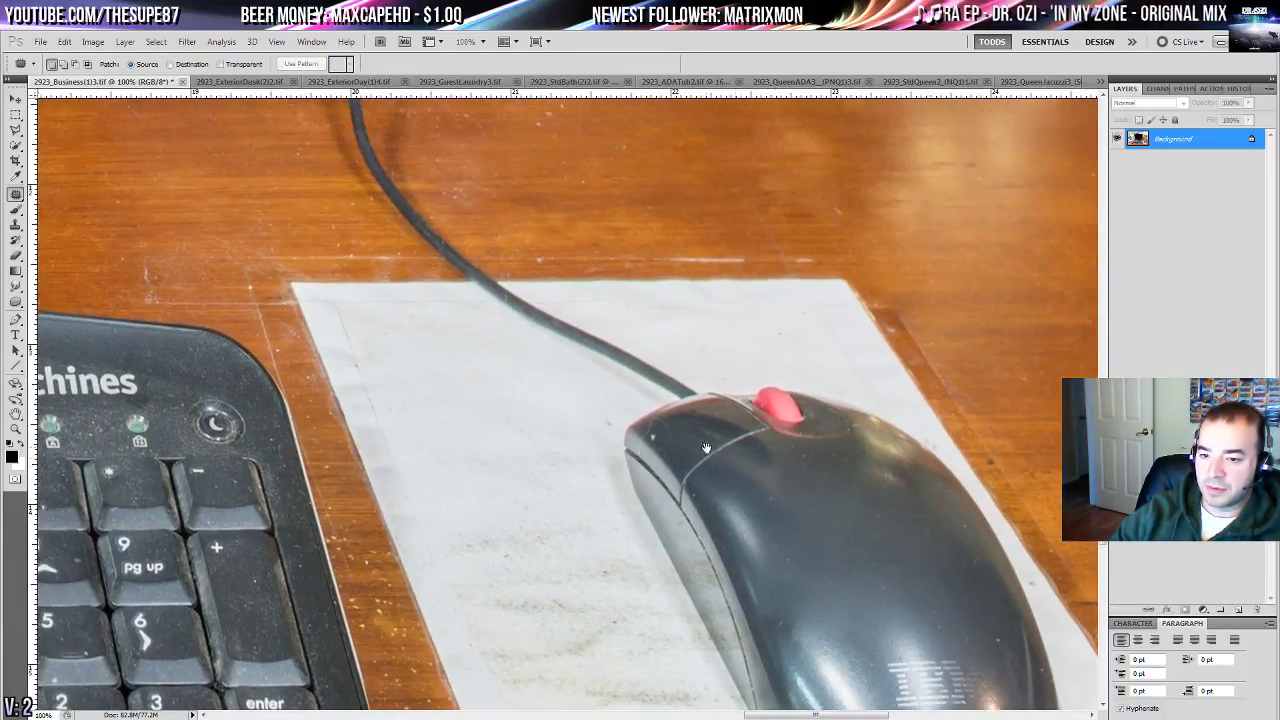
{"action": "mouse_move", "coordinate": [587, 367]}
{"action": "left_mouse_down"}
{"action": "mouse_move", "coordinate": [604, 448]}
{"action": "mouse_move", "coordinate": [645, 447]}
{"action": "mouse_move", "coordinate": [640, 472]}
{"action": "mouse_move", "coordinate": [668, 488]}
{"action": "mouse_move", "coordinate": [690, 435]}
{"action": "mouse_move", "coordinate": [697, 445]}
{"action": "left_mouse_up"}
{"action": "key", "text": "ctrl+d"}
{"action": "left_click_drag", "start_coordinate": [697, 463], "coordinate": [733, 420]}
{"action": "key", "text": "ctrl+d"}
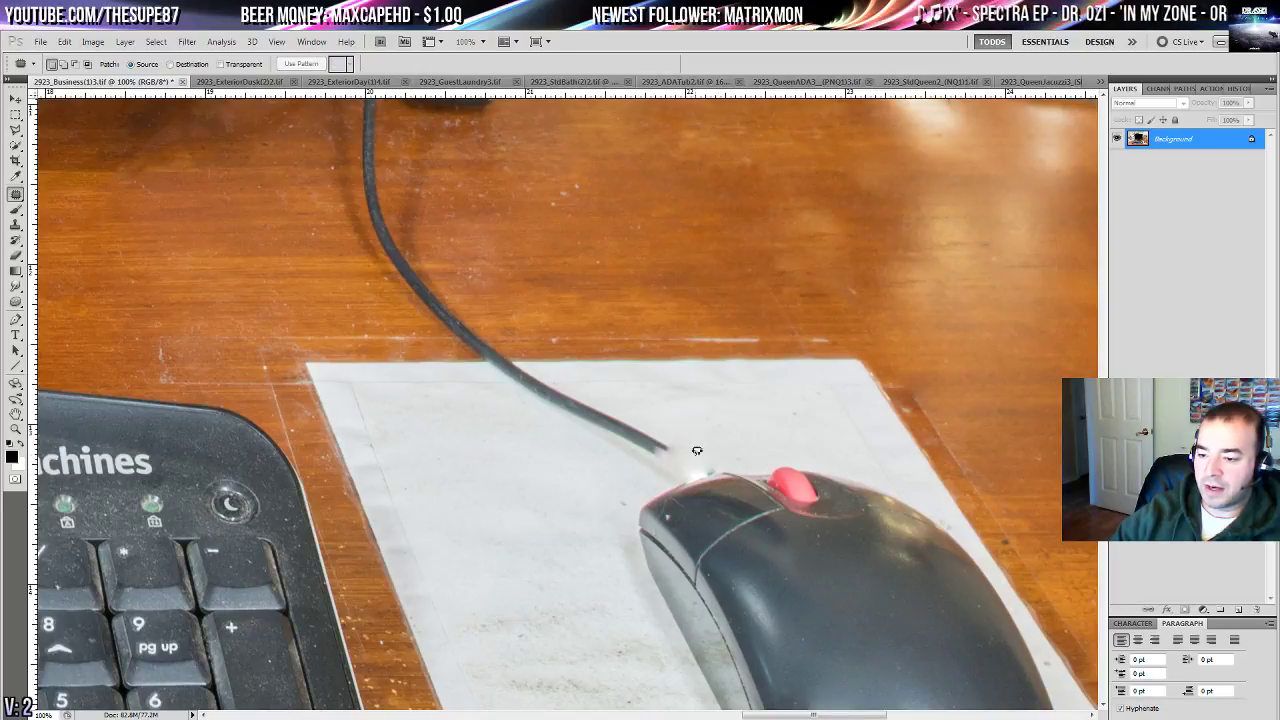
- Patch the rest of the mouse cable off the white paper and its upper edge
{"action": "mouse_move", "coordinate": [656, 469]}
{"action": "left_mouse_down"}
{"action": "mouse_move", "coordinate": [481, 375]}
{"action": "mouse_move", "coordinate": [456, 334]}
{"action": "left_mouse_up"}
{"action": "mouse_move", "coordinate": [536, 394]}
{"action": "left_mouse_down"}
{"action": "mouse_move", "coordinate": [623, 375]}
{"action": "mouse_move", "coordinate": [714, 391]}
{"action": "mouse_move", "coordinate": [626, 460]}
{"action": "mouse_move", "coordinate": [725, 432]}
{"action": "left_mouse_up"}
{"action": "key", "text": "ctrl+d"}
{"action": "key", "text": "ctrl+d"}
{"action": "mouse_move", "coordinate": [619, 454]}
{"action": "left_mouse_down"}
{"action": "mouse_move", "coordinate": [491, 476]}
{"action": "mouse_move", "coordinate": [493, 550]}
{"action": "left_mouse_up"}
{"action": "mouse_move", "coordinate": [534, 461]}
{"action": "left_mouse_down"}
{"action": "mouse_move", "coordinate": [596, 487]}
{"action": "mouse_move", "coordinate": [460, 497]}
{"action": "left_mouse_up"}
{"action": "key", "text": "ctrl+d"}
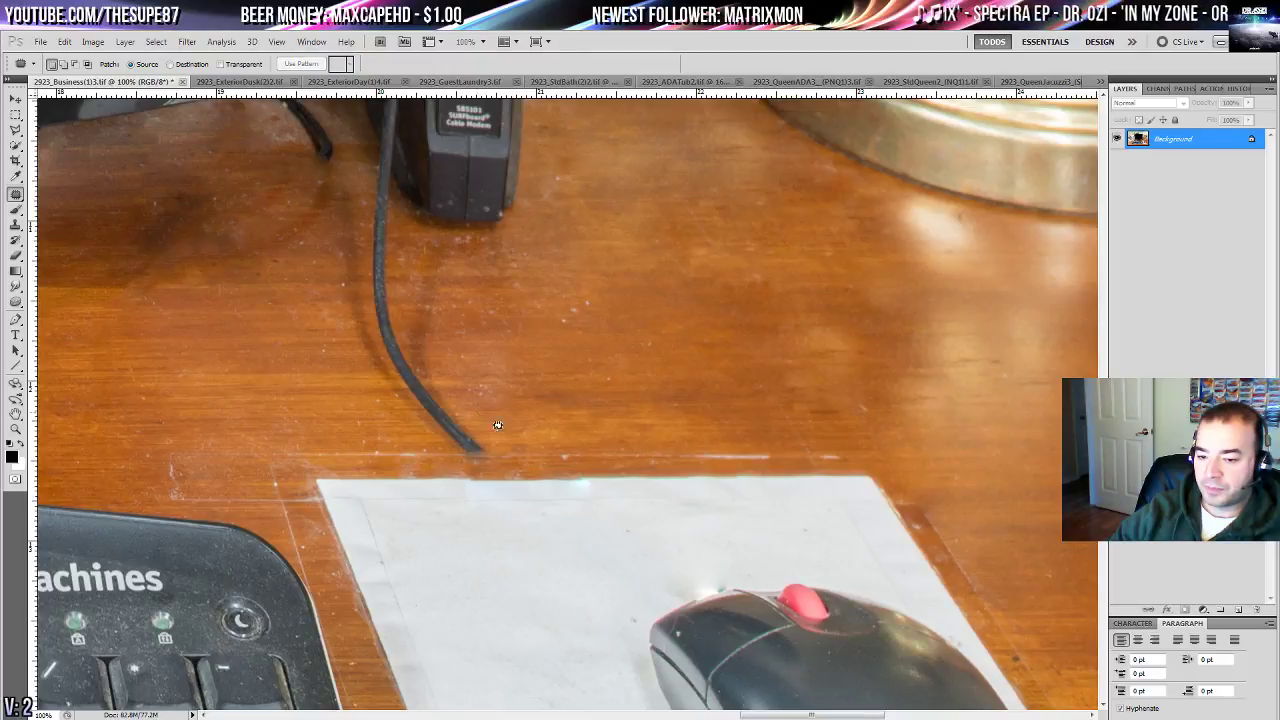
- Patch the curved mouse cable and its shadow off the wood between the paper and the modem
{"action": "left_click_drag", "start_coordinate": [456, 257], "coordinate": [458, 270]}
{"action": "left_click_drag", "start_coordinate": [456, 298], "coordinate": [565, 301]}
{"action": "key", "text": "ctrl+d"}
{"action": "mouse_move", "coordinate": [637, 334]}
{"action": "left_mouse_down"}
{"action": "mouse_move", "coordinate": [819, 467]}
{"action": "mouse_move", "coordinate": [879, 493]}
{"action": "left_mouse_up"}
{"action": "mouse_move", "coordinate": [721, 506]}
{"action": "left_mouse_down"}
{"action": "mouse_move", "coordinate": [561, 496]}
{"action": "mouse_move", "coordinate": [721, 508]}
{"action": "left_mouse_up"}
{"action": "left_click_drag", "start_coordinate": [671, 518], "coordinate": [471, 518]}
{"action": "key", "text": "ctrl+d"}
- Outline the remaining cable beside the modem and fill it with Content-Aware at 100% opacity
{"action": "left_click_drag", "start_coordinate": [808, 452], "coordinate": [772, 514]}
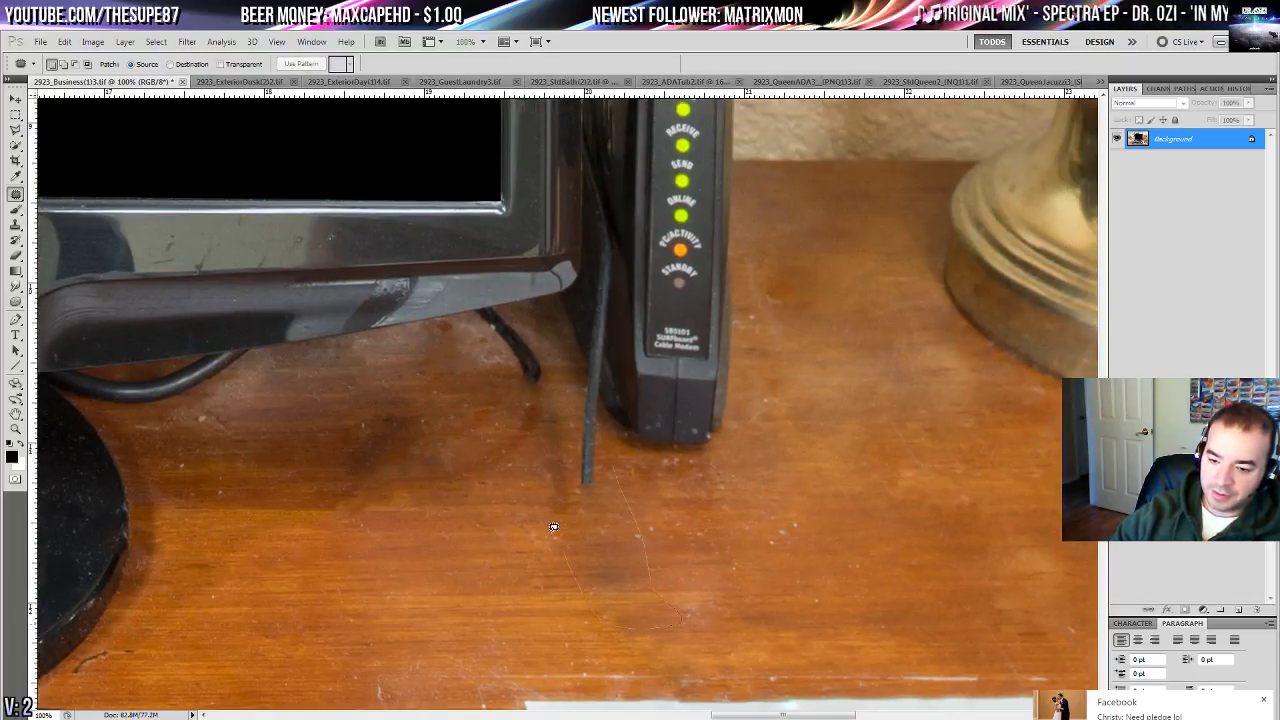
{"action": "left_click_drag", "start_coordinate": [554, 527], "coordinate": [573, 371]}
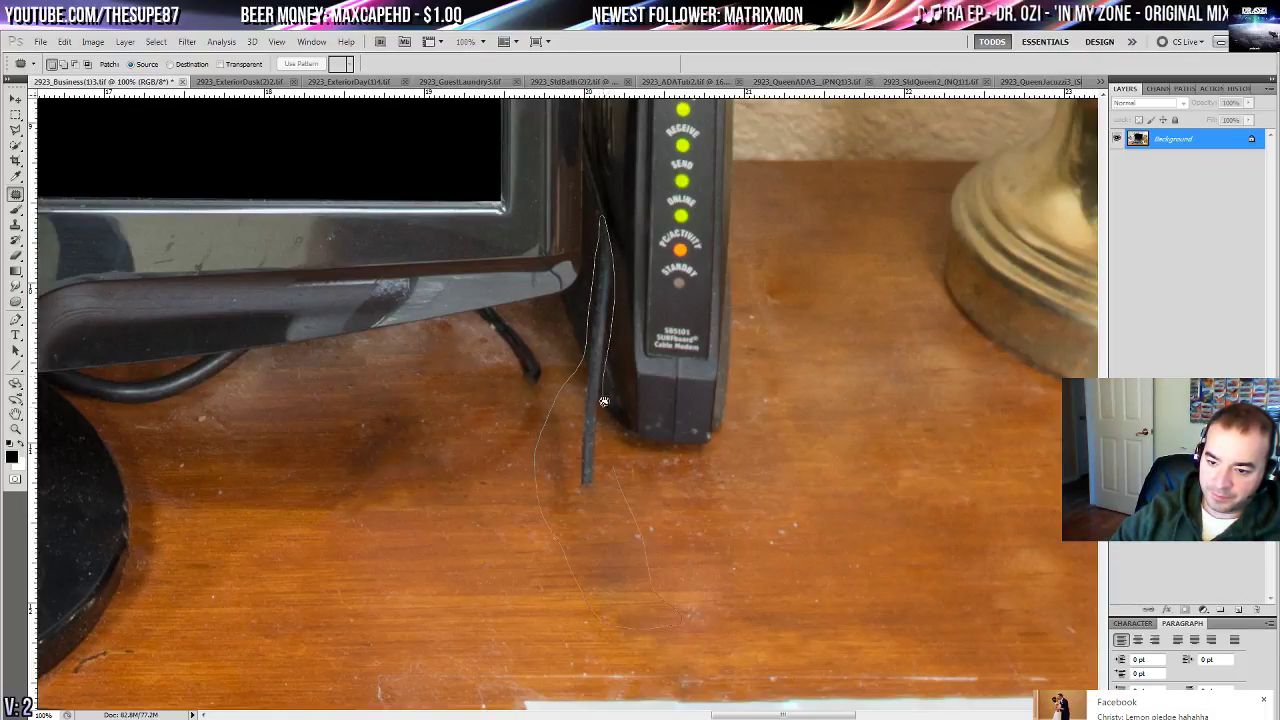
{"action": "left_click_drag", "start_coordinate": [610, 481], "coordinate": [606, 470]}
{"action": "key", "text": "shift+BackSpace"}
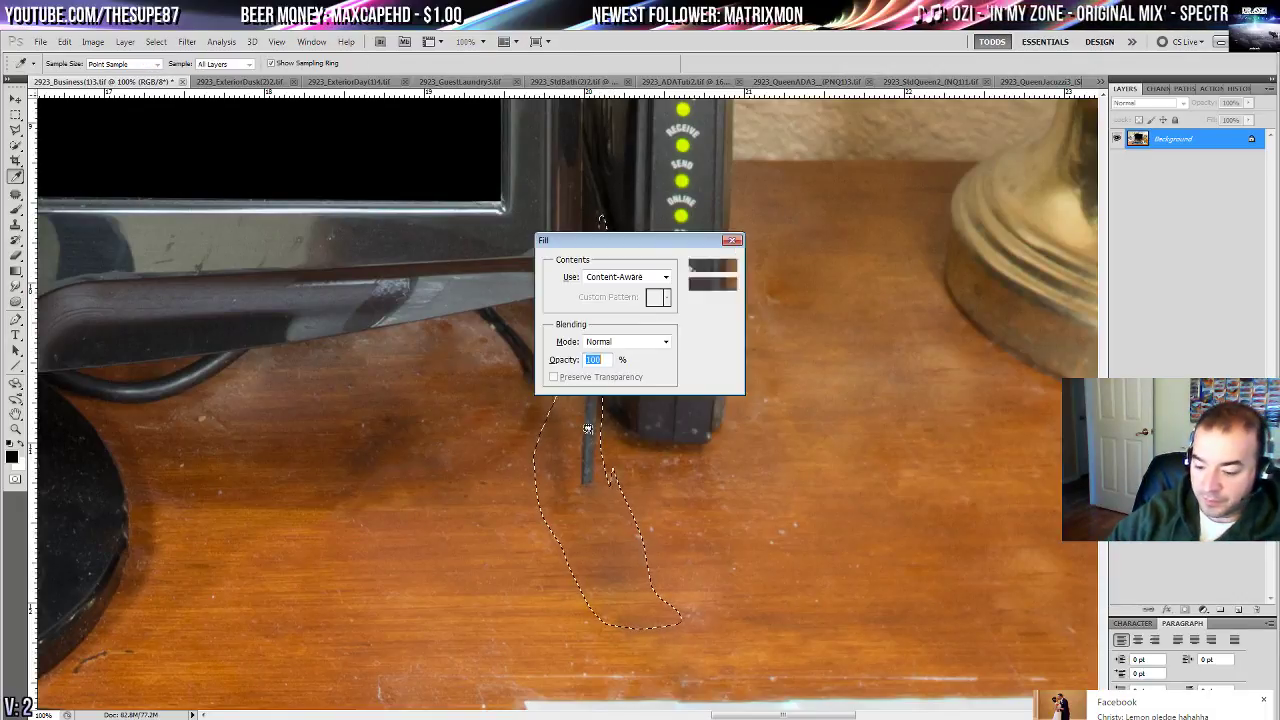
{"action": "key", "text": "Return"}
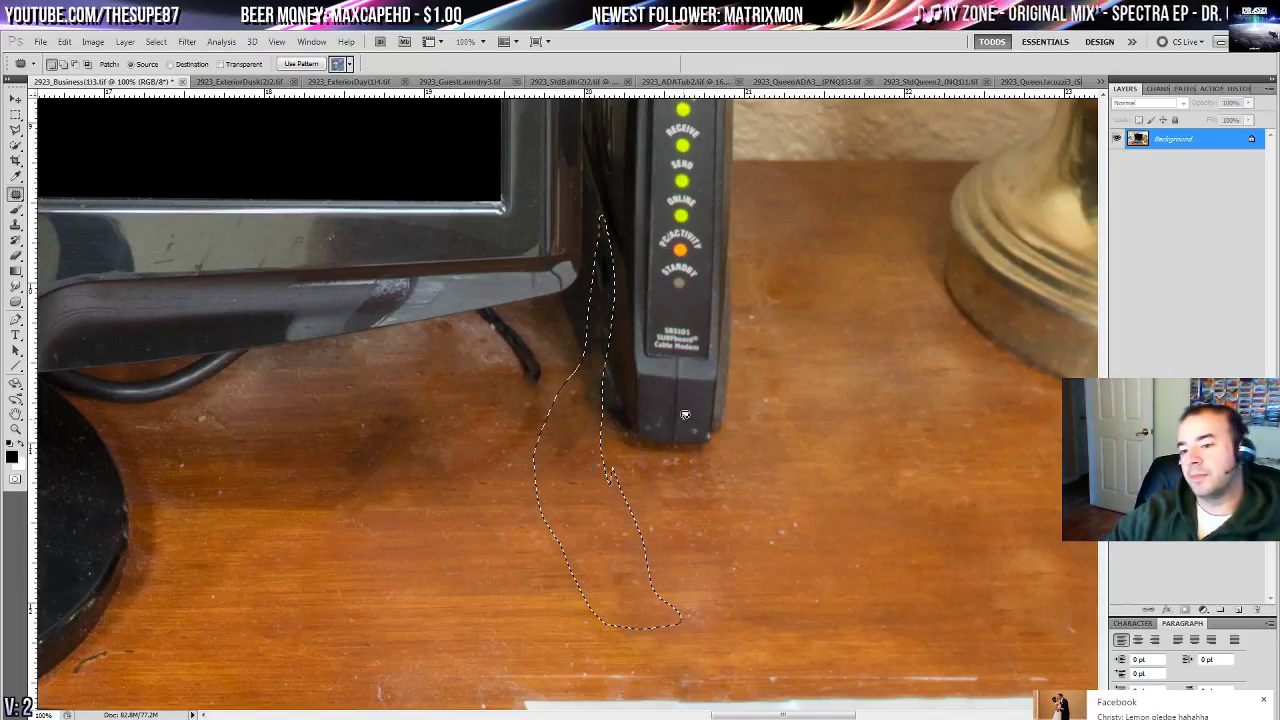
{"action": "key", "text": "ctrl+d"}
- Patch the short cable stub off the desk below the monitor's lower corner using adjacent wood
{"action": "mouse_move", "coordinate": [466, 407]}
{"action": "left_mouse_down"}
{"action": "mouse_move", "coordinate": [638, 464]}
{"action": "mouse_move", "coordinate": [650, 395]}
{"action": "left_mouse_up"}
{"action": "left_click_drag", "start_coordinate": [630, 415], "coordinate": [552, 430]}
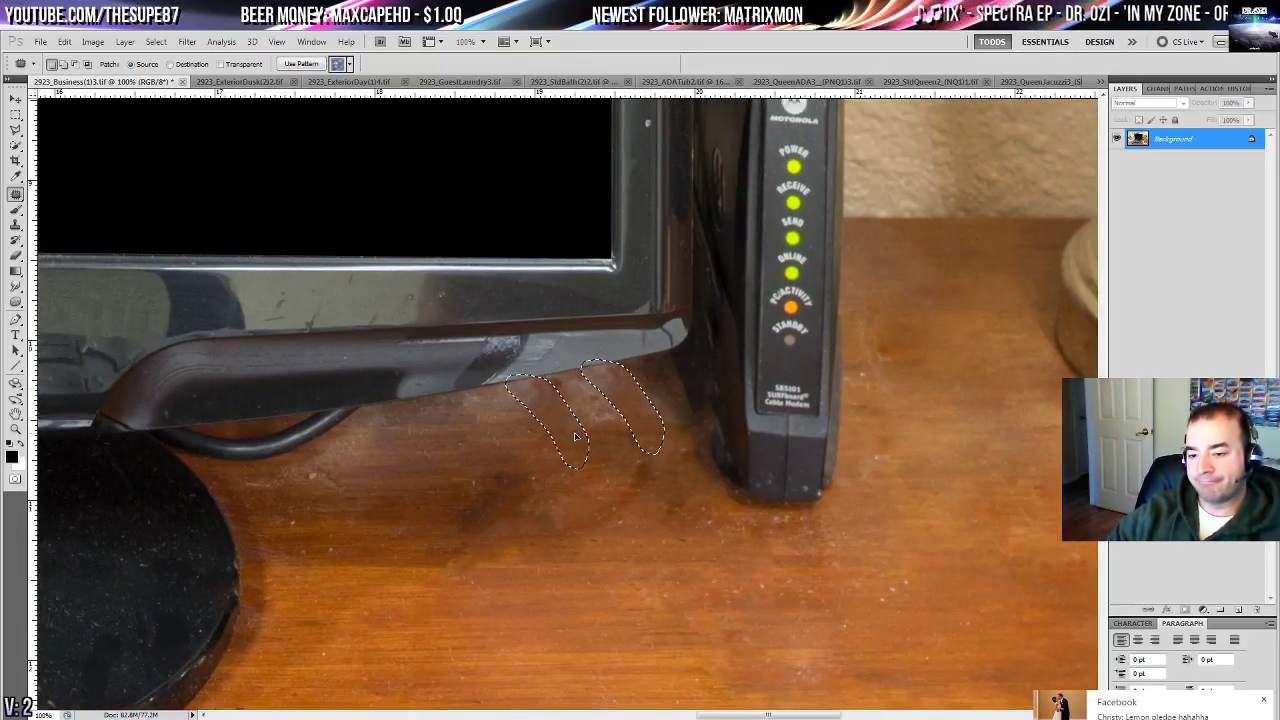
{"action": "key", "text": "ctrl+d"}
- Patch the dark smudges and specks on the wood between the monitor base and the modem
{"action": "left_click_drag", "start_coordinate": [655, 485], "coordinate": [645, 535]}
{"action": "key", "text": "ctrl+d"}
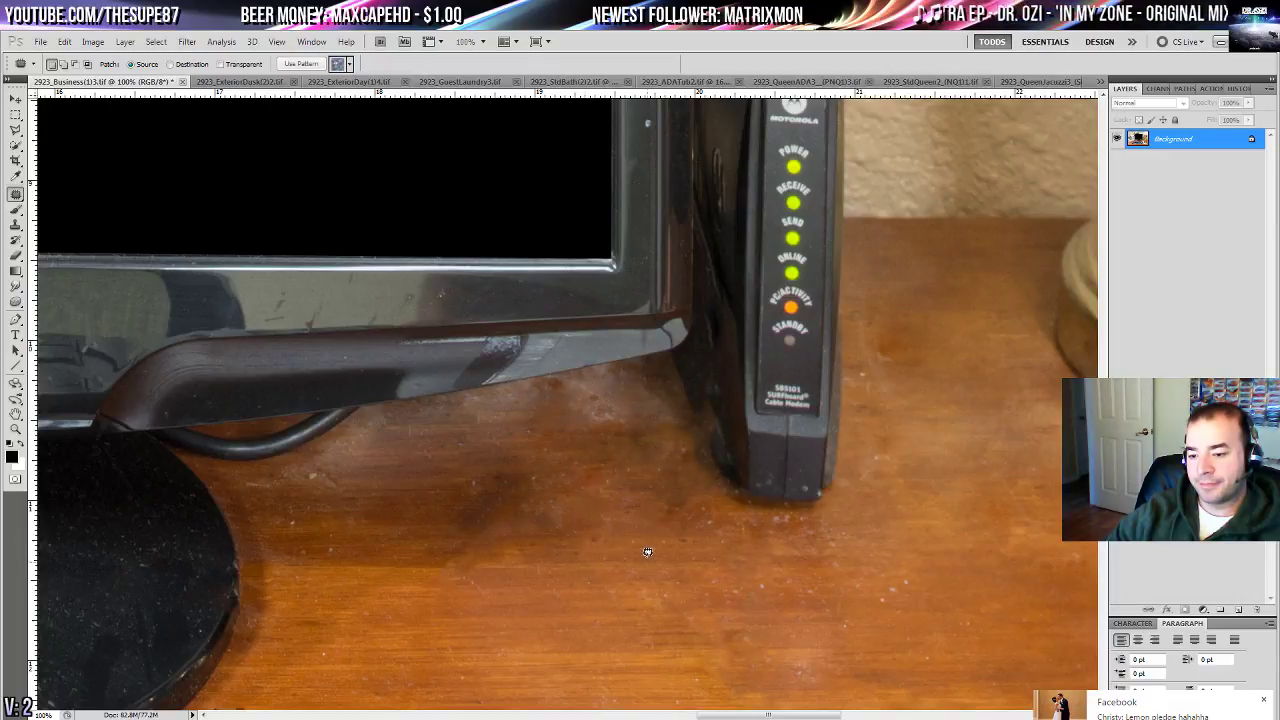
{"action": "mouse_move", "coordinate": [608, 496]}
{"action": "left_mouse_down"}
{"action": "mouse_move", "coordinate": [553, 569]}
{"action": "mouse_move", "coordinate": [642, 510]}
{"action": "left_mouse_up"}
{"action": "mouse_move", "coordinate": [600, 535]}
{"action": "left_mouse_down"}
{"action": "mouse_move", "coordinate": [615, 565]}
{"action": "mouse_move", "coordinate": [760, 616]}
{"action": "left_mouse_up"}
{"action": "key", "text": "ctrl+d"}
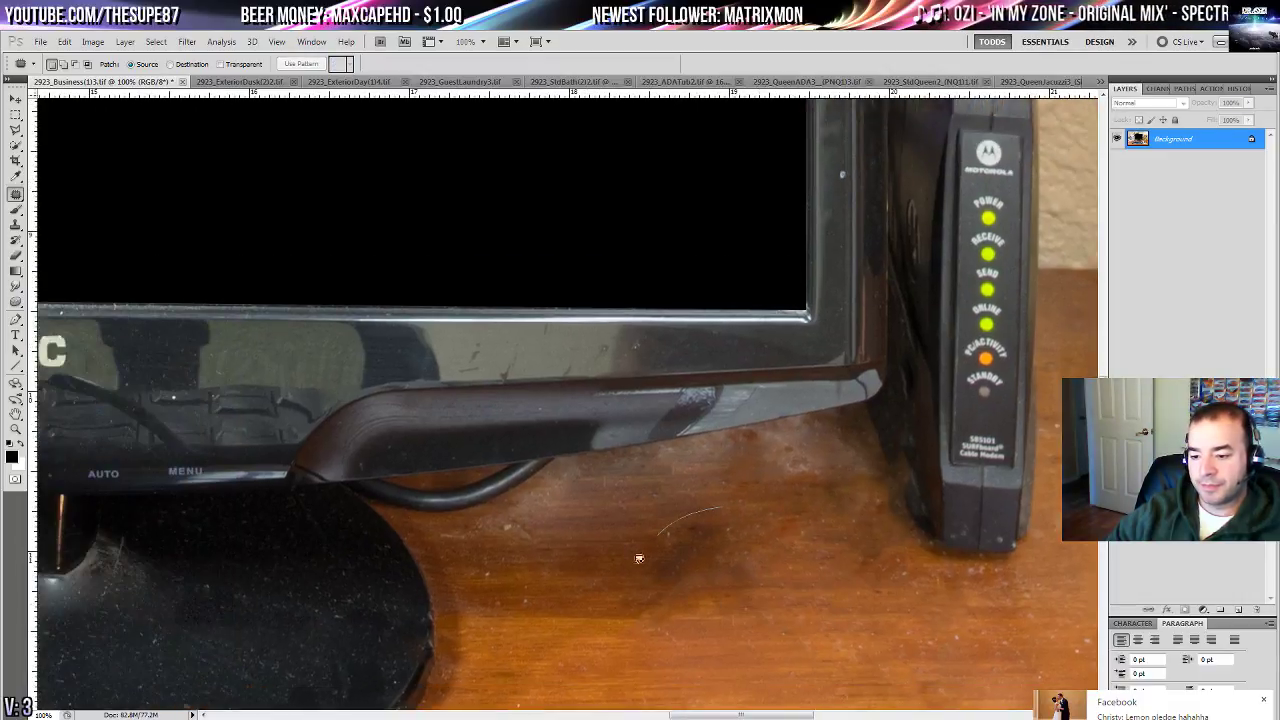
{"action": "left_click_drag", "start_coordinate": [639, 558], "coordinate": [788, 545]}
{"action": "left_click_drag", "start_coordinate": [706, 654], "coordinate": [626, 454]}
{"action": "mouse_move", "coordinate": [614, 383]}
{"action": "left_mouse_down"}
{"action": "mouse_move", "coordinate": [540, 501]}
{"action": "mouse_move", "coordinate": [512, 480]}
{"action": "left_mouse_up"}
{"action": "left_click_drag", "start_coordinate": [566, 399], "coordinate": [594, 393]}
{"action": "mouse_move", "coordinate": [606, 336]}
{"action": "left_mouse_down"}
{"action": "mouse_move", "coordinate": [497, 411]}
{"action": "mouse_move", "coordinate": [650, 365]}
{"action": "left_mouse_up"}
{"action": "left_click_drag", "start_coordinate": [570, 382], "coordinate": [716, 389]}
{"action": "key", "text": "ctrl+d"}
- Outline the outer part of the curved cable under the monitor and remove it with a Content-Aware fill
{"action": "left_click_drag", "start_coordinate": [569, 468], "coordinate": [683, 577]}
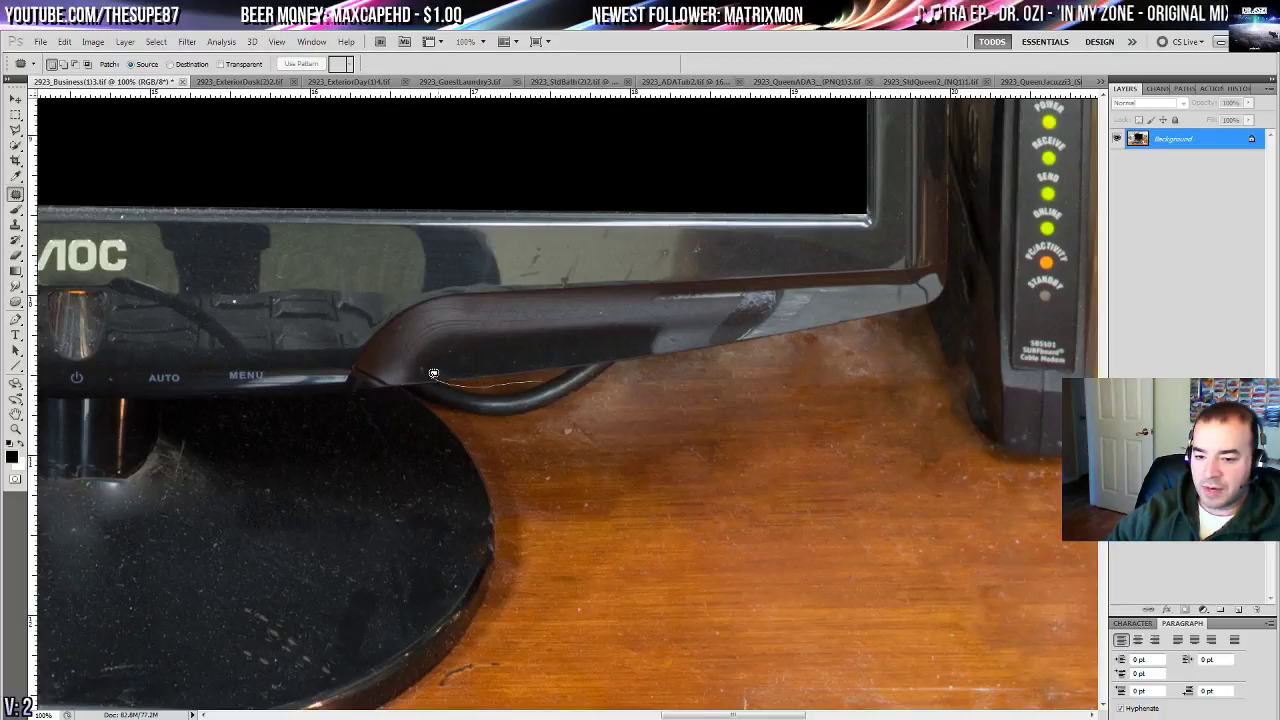
{"action": "left_click_drag", "start_coordinate": [434, 373], "coordinate": [432, 373]}
{"action": "mouse_move", "coordinate": [596, 358]}
{"action": "left_mouse_down"}
{"action": "mouse_move", "coordinate": [488, 386]}
{"action": "mouse_move", "coordinate": [507, 408]}
{"action": "mouse_move", "coordinate": [626, 350]}
{"action": "left_mouse_up"}
{"action": "key", "text": "shift+BackSpace"}
{"action": "key", "text": "Return"}
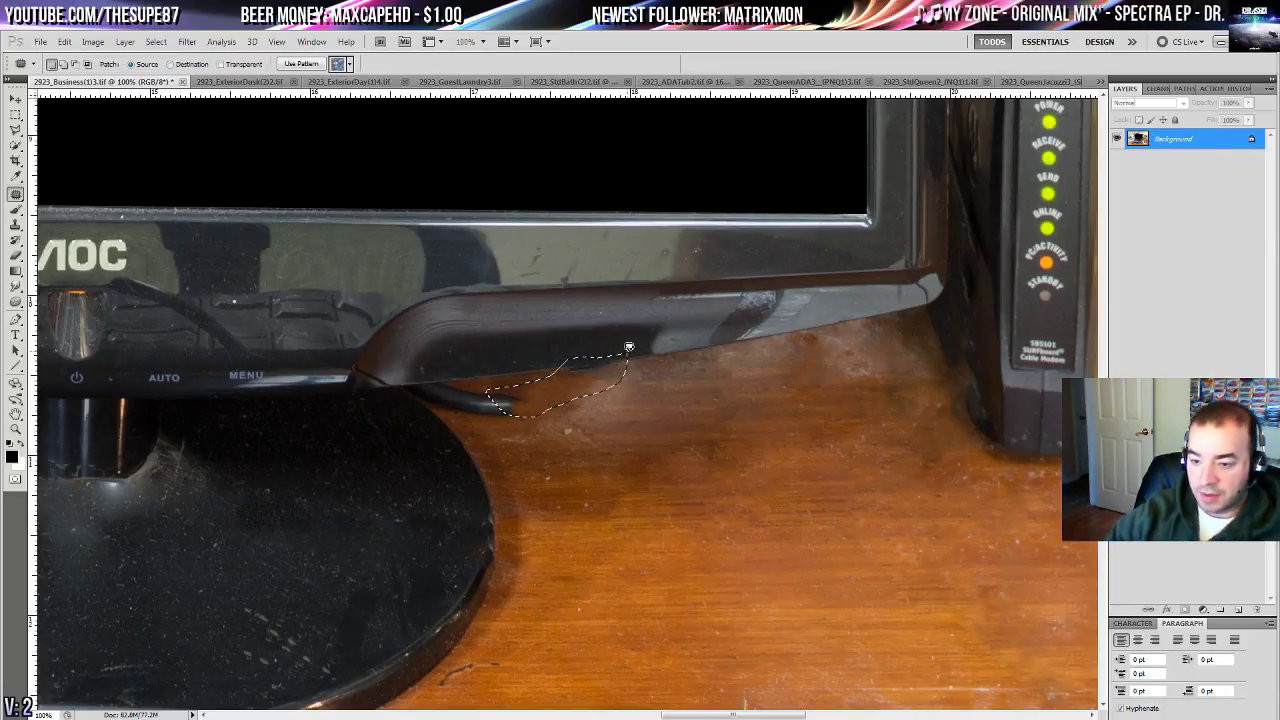
{"action": "key", "text": "ctrl+d"}
- Patch the dark residue and marks on the wood just below the monitor's lower edge
{"action": "mouse_move", "coordinate": [625, 357]}
{"action": "left_mouse_down"}
{"action": "mouse_move", "coordinate": [575, 352]}
{"action": "mouse_move", "coordinate": [495, 372]}
{"action": "mouse_move", "coordinate": [540, 370]}
{"action": "left_mouse_up"}
{"action": "key", "text": "ctrl+d"}
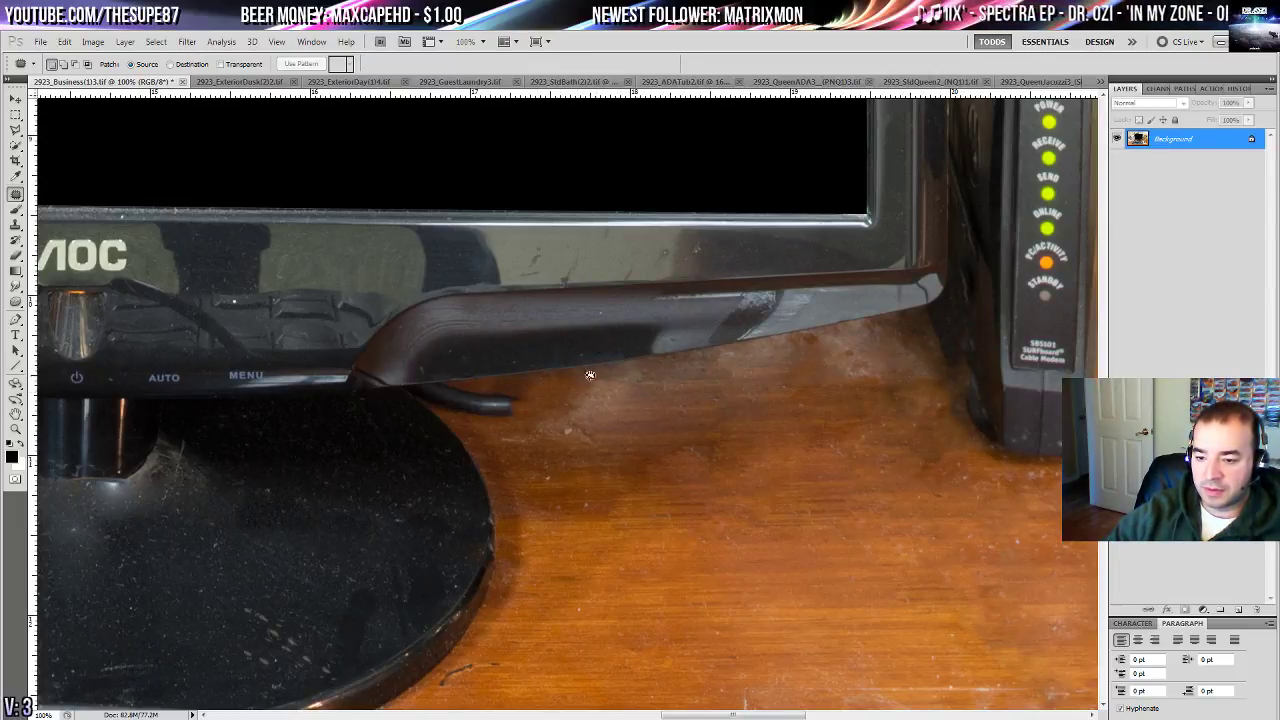
{"action": "left_click_drag", "start_coordinate": [646, 365], "coordinate": [574, 377]}
{"action": "mouse_move", "coordinate": [580, 420]}
{"action": "left_mouse_down"}
{"action": "mouse_move", "coordinate": [710, 477]}
{"action": "mouse_move", "coordinate": [718, 450]}
{"action": "left_mouse_up"}
{"action": "key", "text": "ctrl+d"}
- Zoom to 300% and outline the last cable stub with the Polygonal Lasso, following the monitor and base edges
{"action": "left_click_drag", "start_coordinate": [618, 466], "coordinate": [755, 476]}
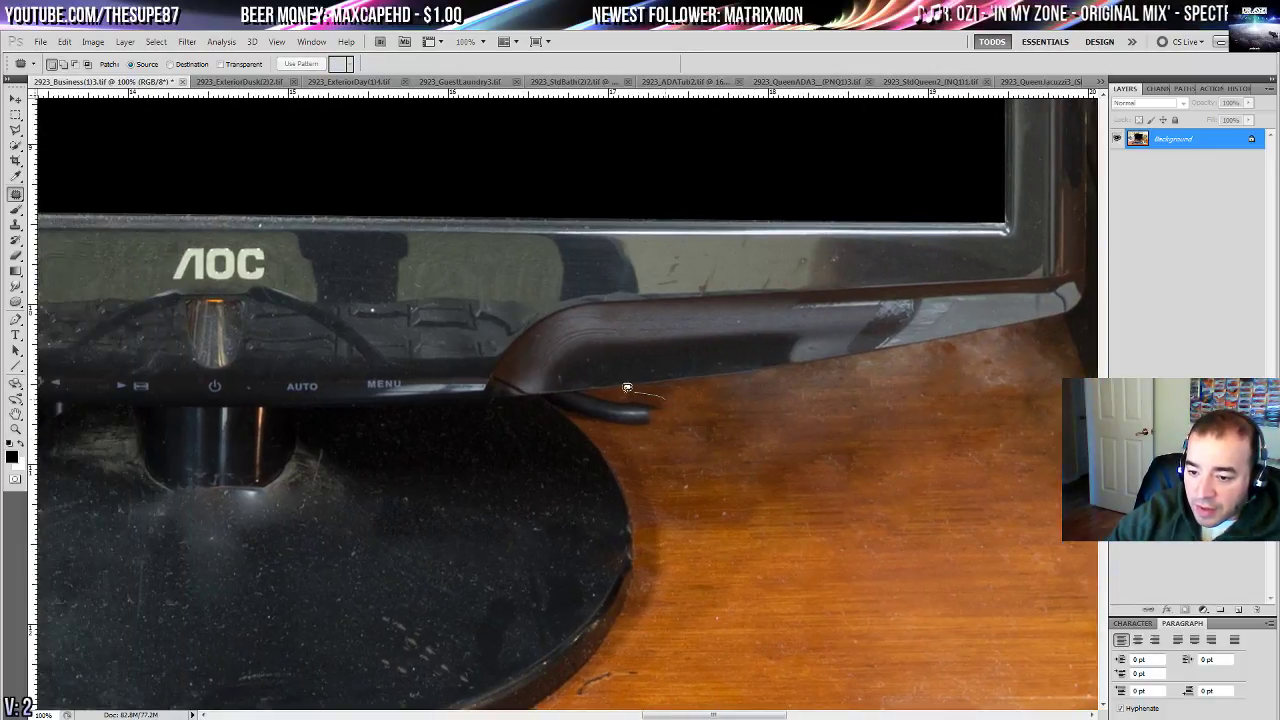
{"action": "key", "text": "z"}
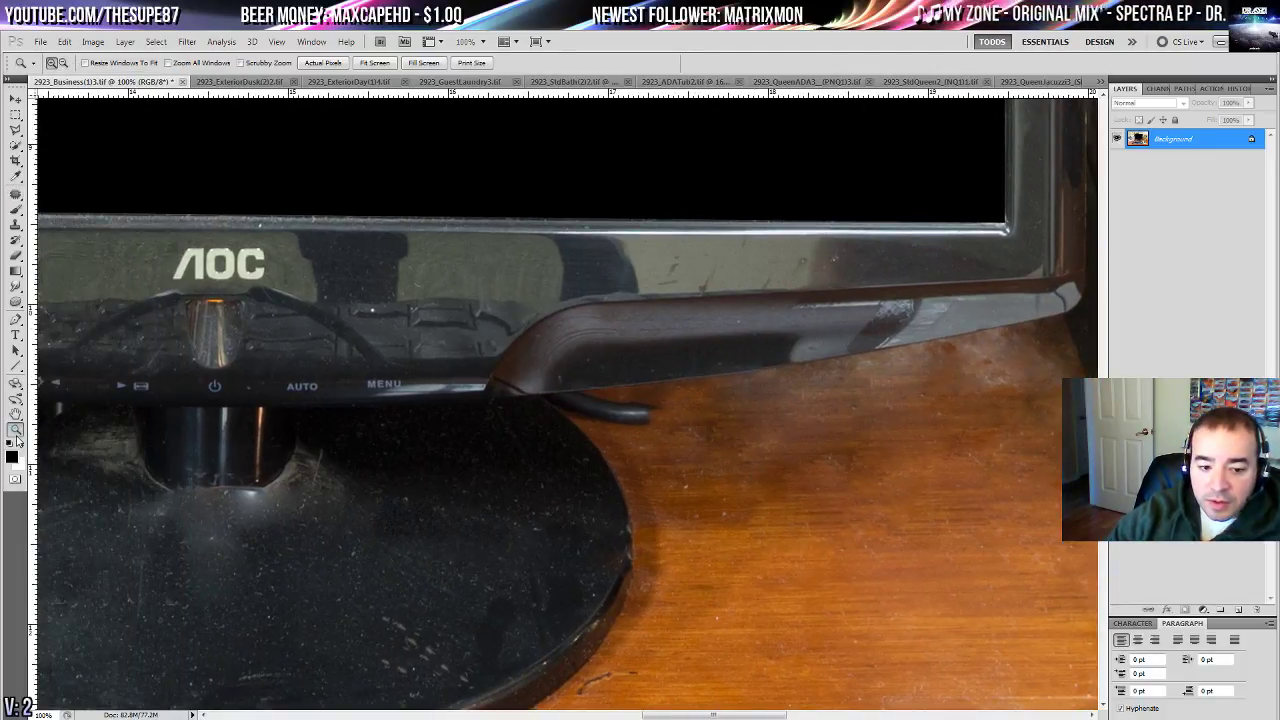
{"action": "left_click", "coordinate": [610, 443]}
{"action": "left_click", "coordinate": [610, 443]}
{"action": "left_click", "coordinate": [16, 132]}
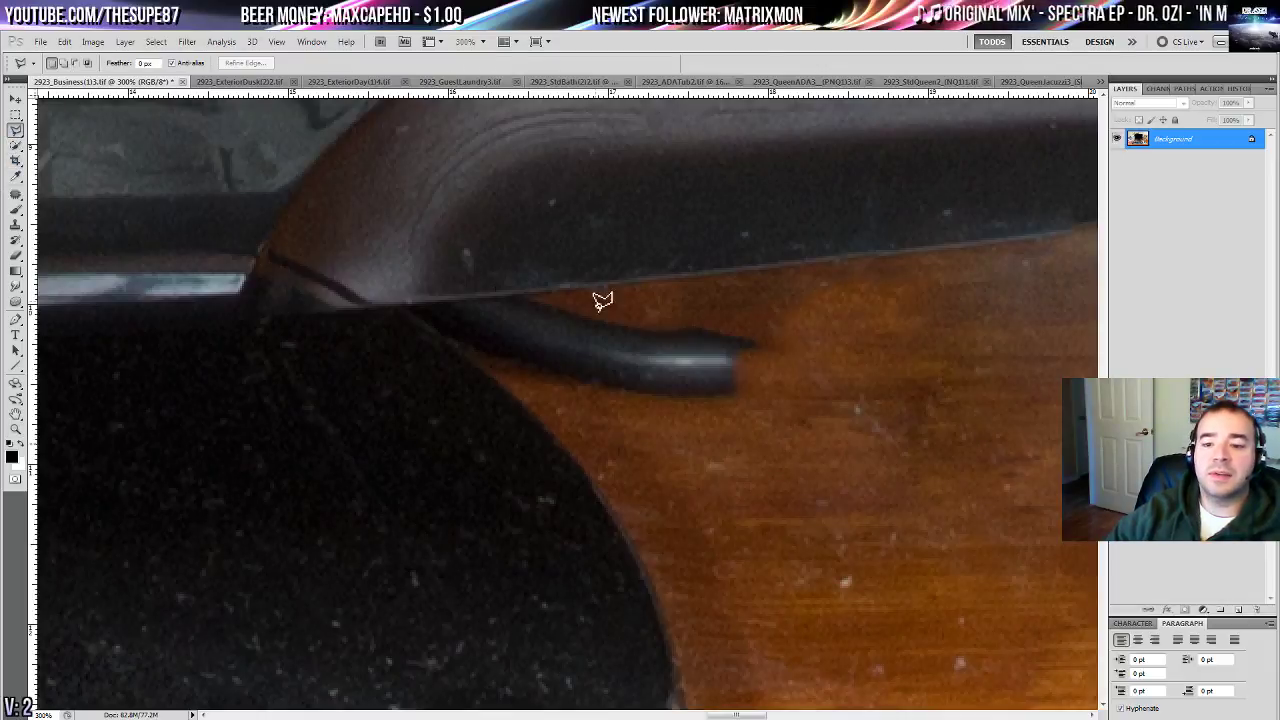
{"action": "left_click", "coordinate": [602, 288]}
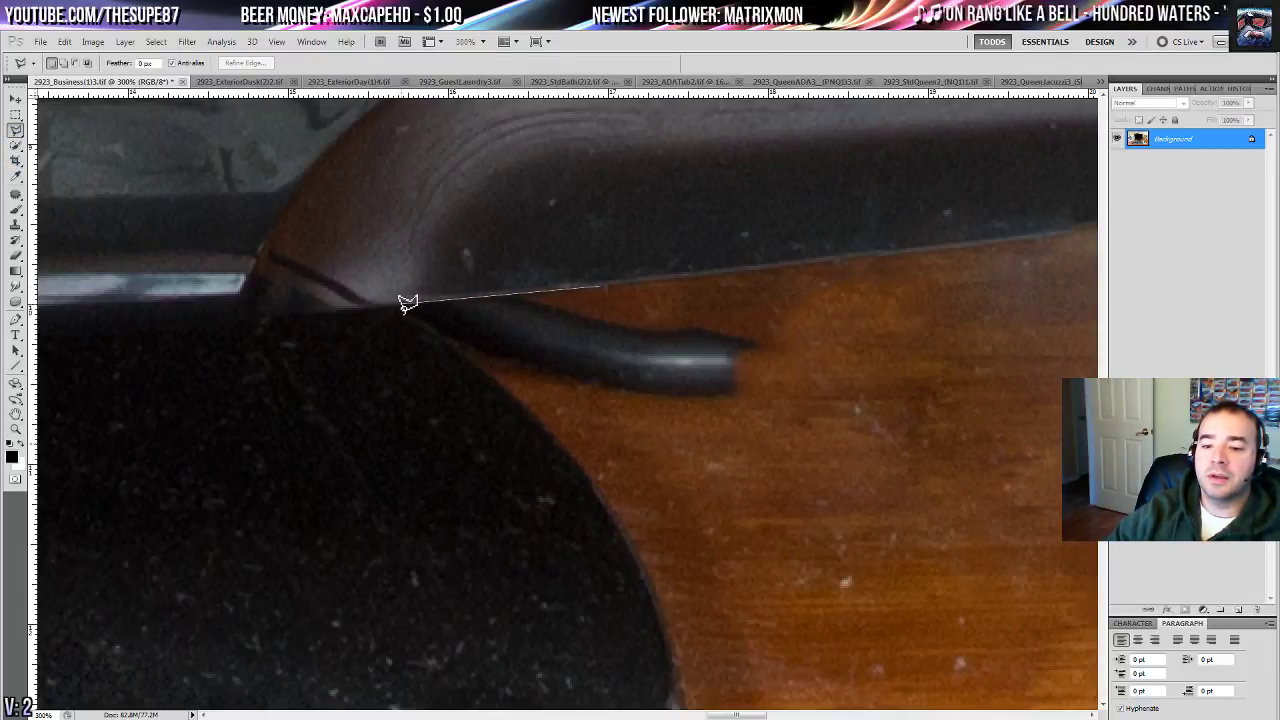
{"action": "left_click", "coordinate": [403, 304]}
{"action": "left_click", "coordinate": [560, 428]}
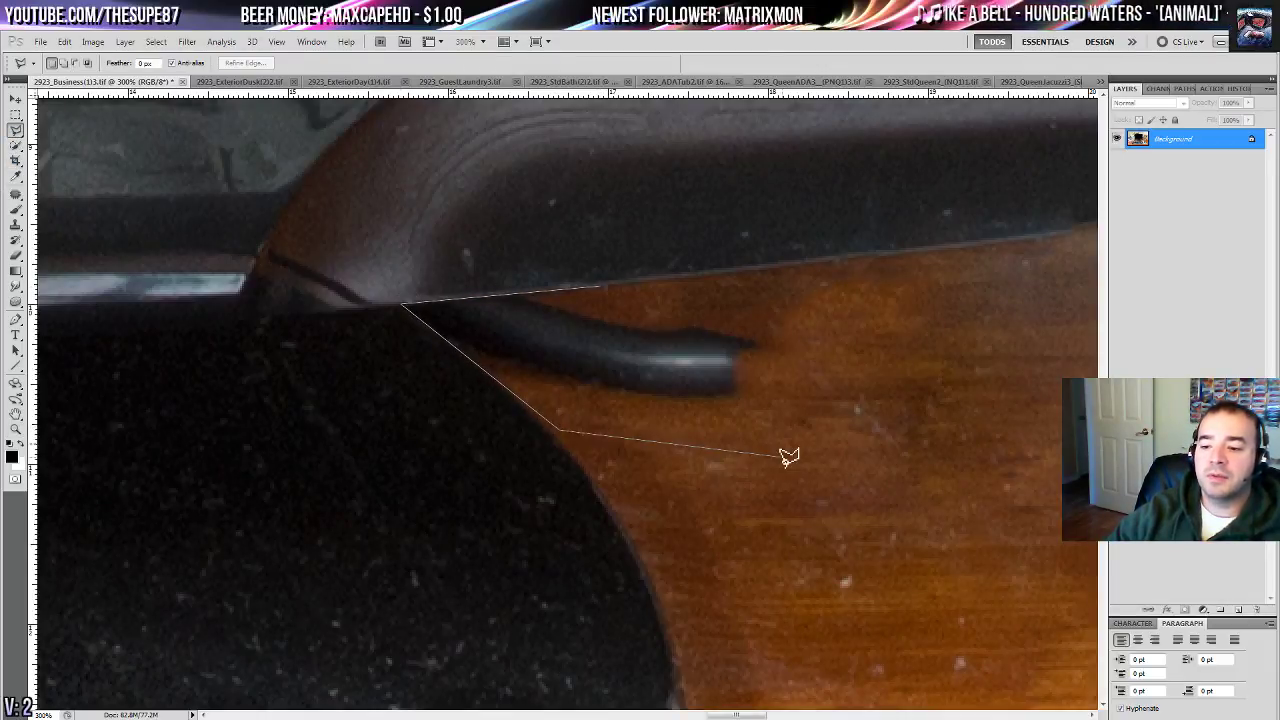
{"action": "left_click", "coordinate": [879, 452]}
{"action": "left_click", "coordinate": [877, 333]}
{"action": "left_click", "coordinate": [602, 288]}
- Clone clean wood over the cable stub inside the selection with the Clone Stamp, and deselect
{"action": "left_click", "coordinate": [16, 225]}
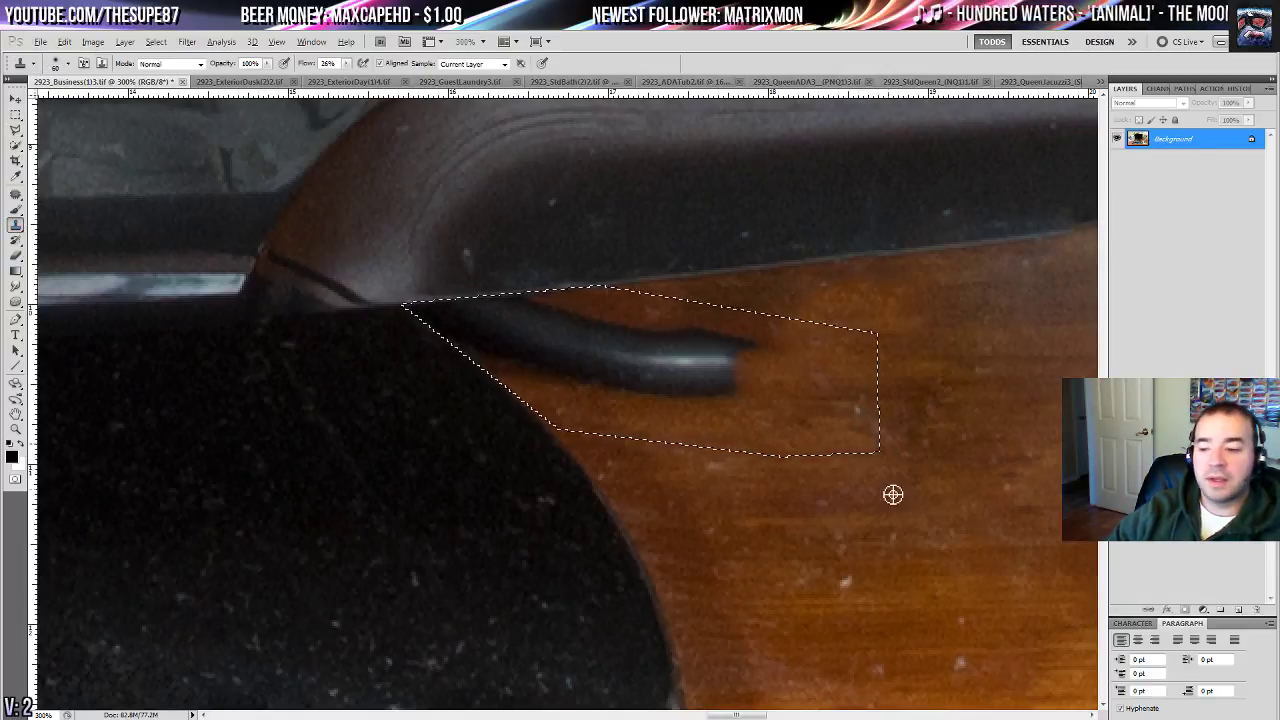
{"action": "left_click", "coordinate": [835, 455], "text": "alt"}
{"action": "mouse_move", "coordinate": [735, 380]}
{"action": "left_mouse_down"}
{"action": "mouse_move", "coordinate": [700, 355]}
{"action": "mouse_move", "coordinate": [610, 380]}
{"action": "left_mouse_up"}
{"action": "left_click", "coordinate": [892, 523], "text": "alt"}
{"action": "mouse_move", "coordinate": [720, 388]}
{"action": "left_mouse_down"}
{"action": "mouse_move", "coordinate": [640, 352]}
{"action": "mouse_move", "coordinate": [515, 325]}
{"action": "left_mouse_up"}
{"action": "left_click", "coordinate": [707, 490], "text": "alt"}
{"action": "mouse_move", "coordinate": [540, 410]}
{"action": "left_mouse_down"}
{"action": "mouse_move", "coordinate": [470, 330]}
{"action": "mouse_move", "coordinate": [425, 305]}
{"action": "left_mouse_up"}
{"action": "key", "text": "ctrl+d"}
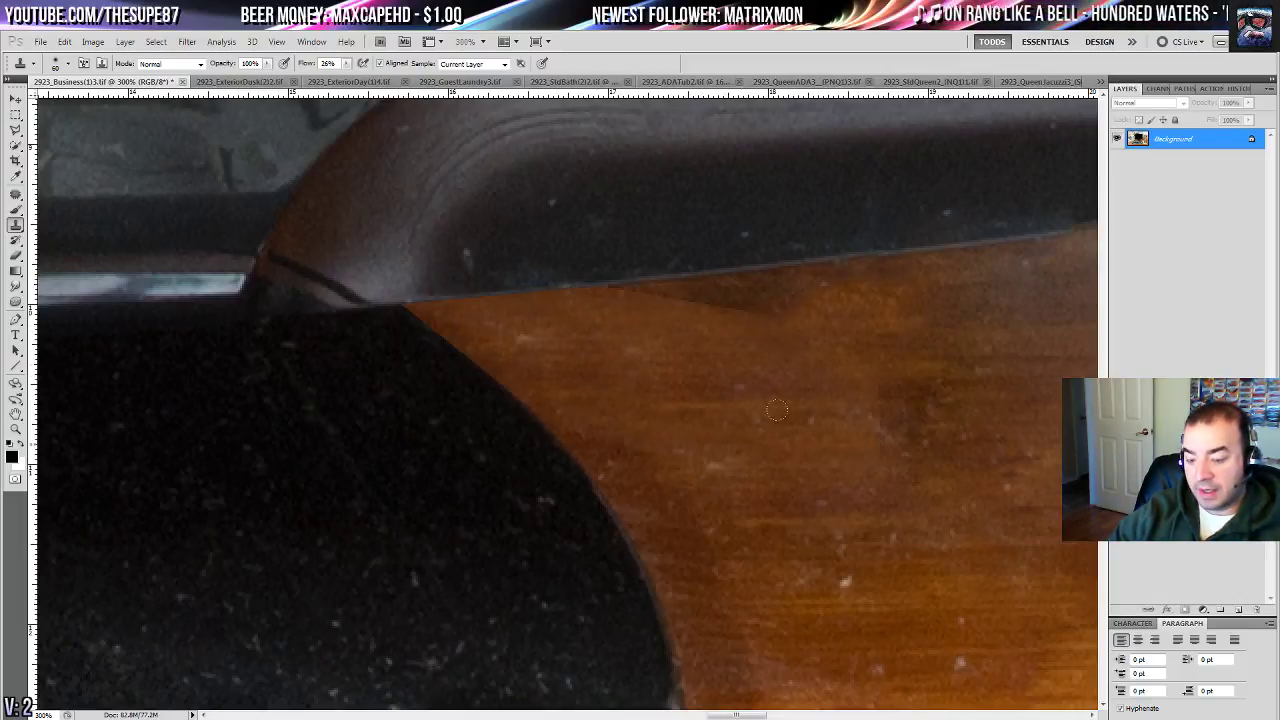
- Patch the leftover dark seam and uneven spots on the wood below the monitor's lower edge, beside the base
{"action": "left_click_drag", "start_coordinate": [798, 456], "coordinate": [540, 421]}
{"action": "left_click", "coordinate": [15, 195]}
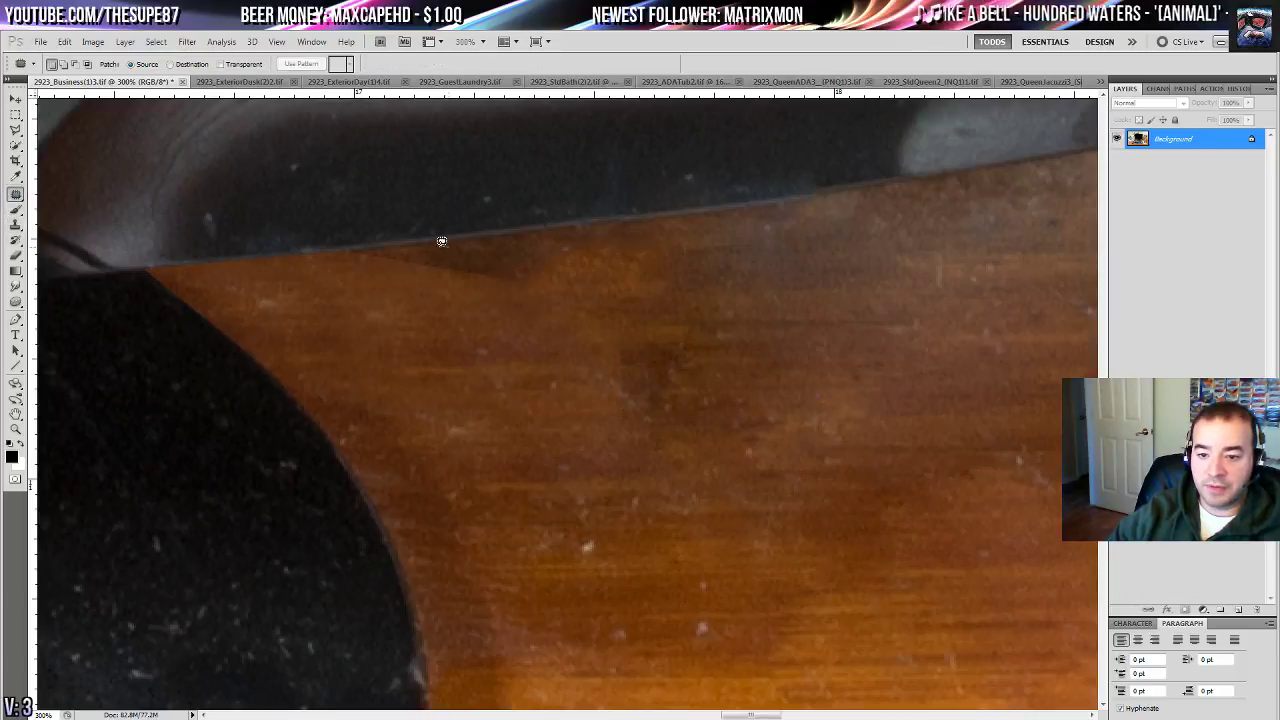
{"action": "left_click_drag", "start_coordinate": [479, 294], "coordinate": [520, 250]}
{"action": "mouse_move", "coordinate": [550, 285]}
{"action": "left_mouse_down"}
{"action": "mouse_move", "coordinate": [597, 374]}
{"action": "mouse_move", "coordinate": [574, 378]}
{"action": "left_mouse_up"}
{"action": "key", "text": "ctrl+d"}
{"action": "left_click_drag", "start_coordinate": [410, 376], "coordinate": [455, 440]}
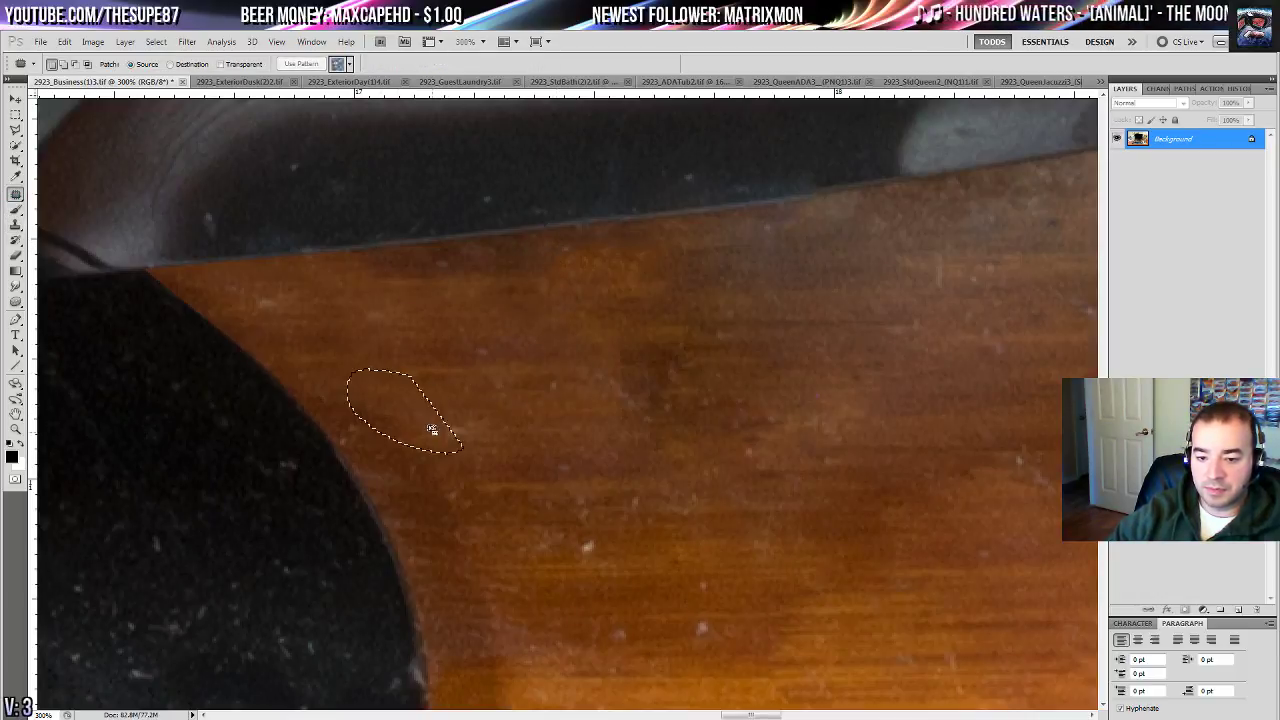
{"action": "key", "text": "ctrl+d"}
{"action": "left_click_drag", "start_coordinate": [397, 259], "coordinate": [566, 356]}
{"action": "key", "text": "ctrl+d"}
- Outline the cable loop left of the monitor base with the Polygonal Lasso, following the monitor and base edges
{"action": "key", "text": "ctrl+0"}
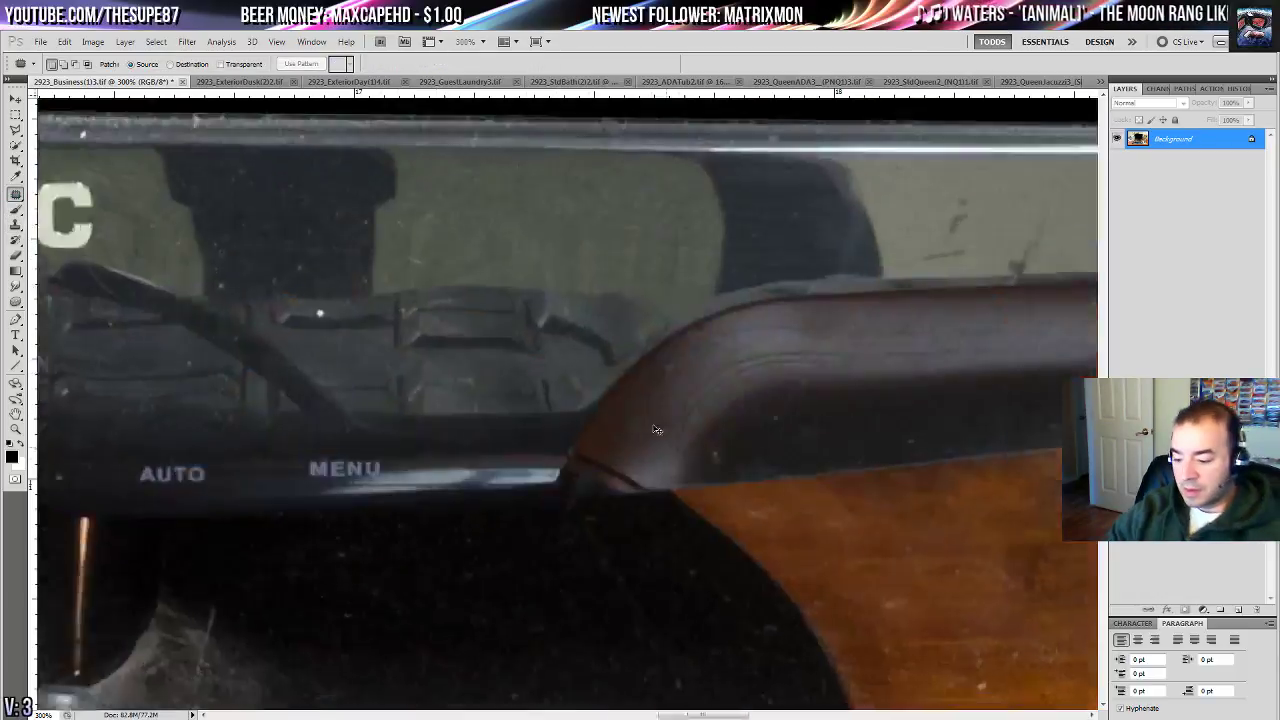
{"action": "double_click", "coordinate": [16, 429]}
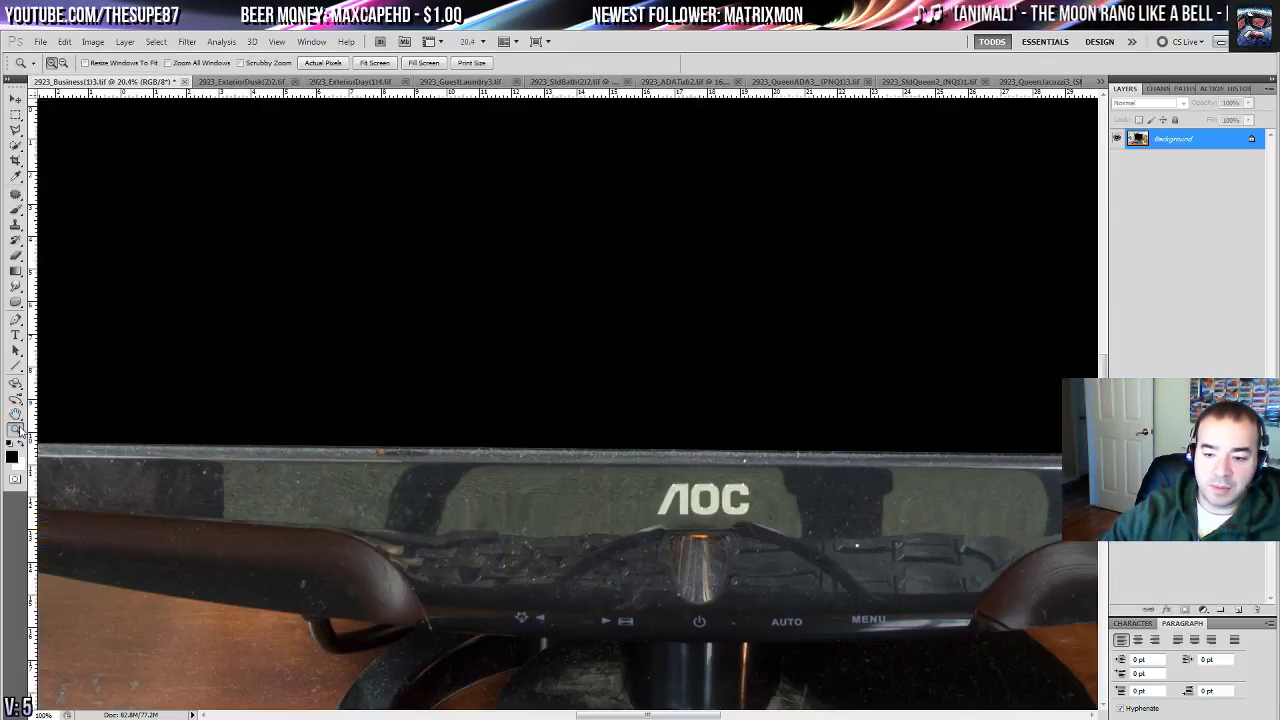
{"action": "left_click_drag", "start_coordinate": [438, 559], "coordinate": [490, 236]}
{"action": "left_click", "coordinate": [463, 320]}
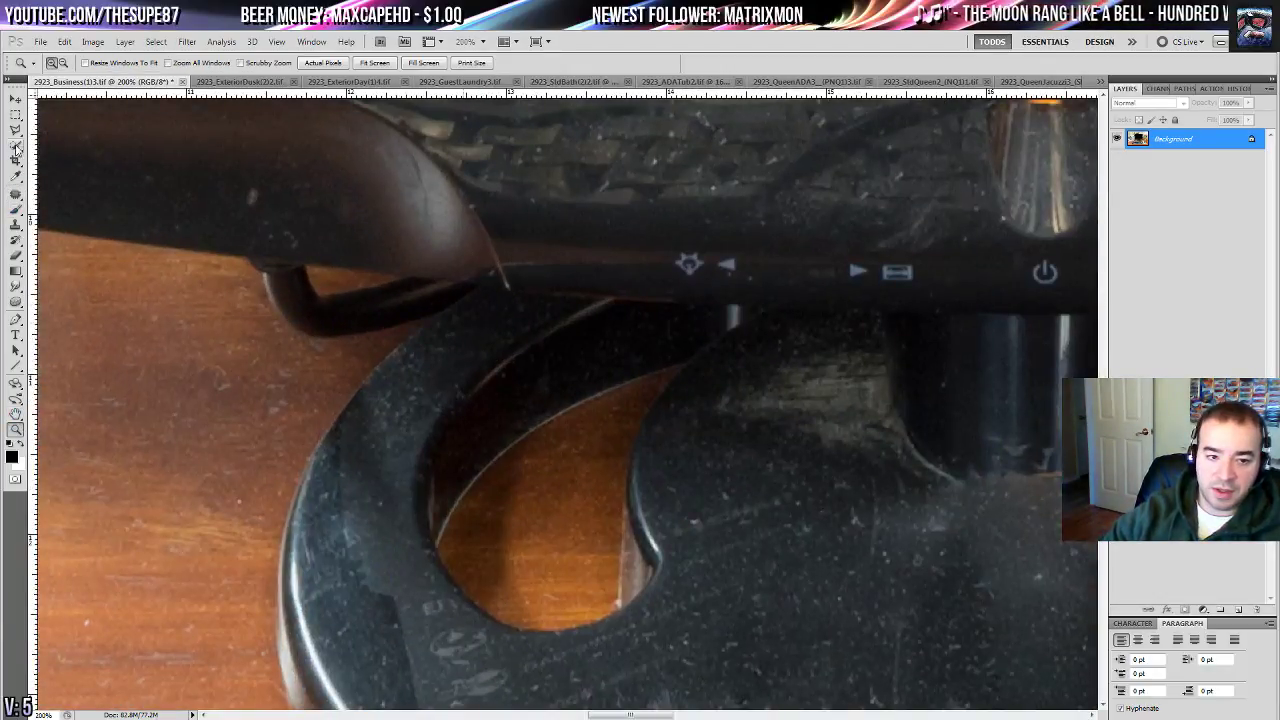
{"action": "left_click", "coordinate": [15, 130]}
{"action": "left_click", "coordinate": [177, 249]}
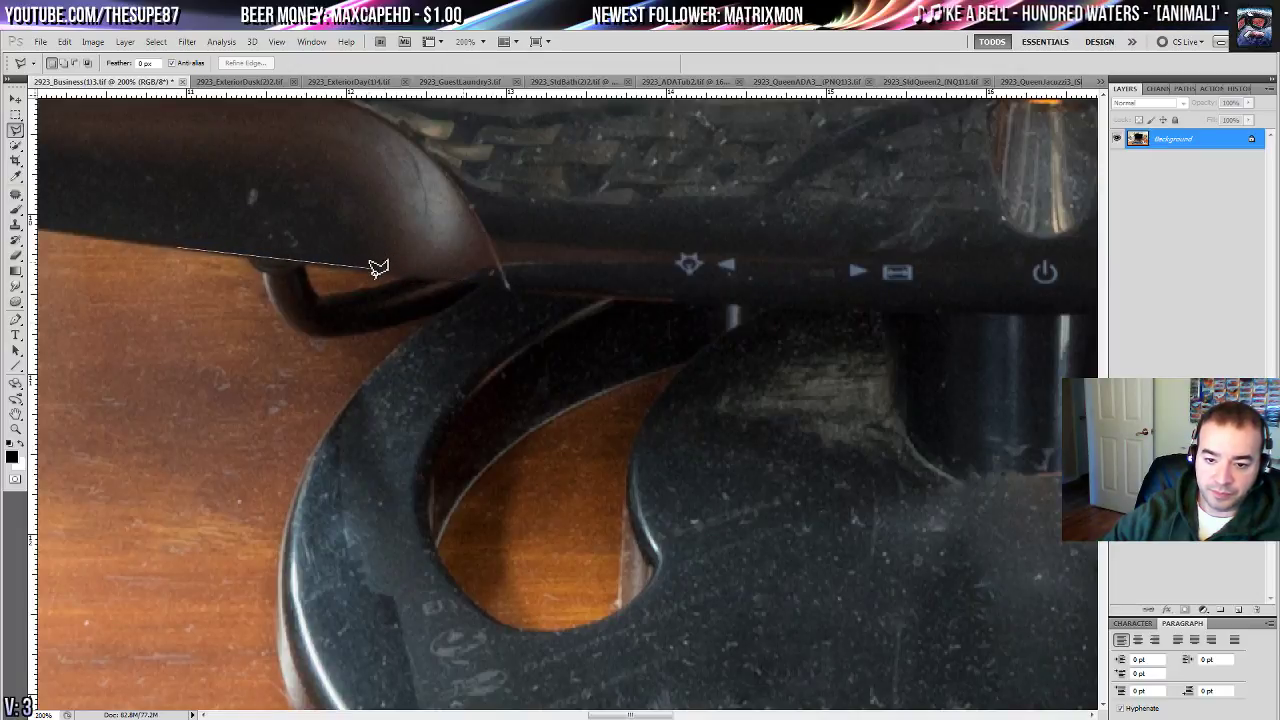
{"action": "left_click", "coordinate": [489, 280]}
{"action": "left_click", "coordinate": [400, 344]}
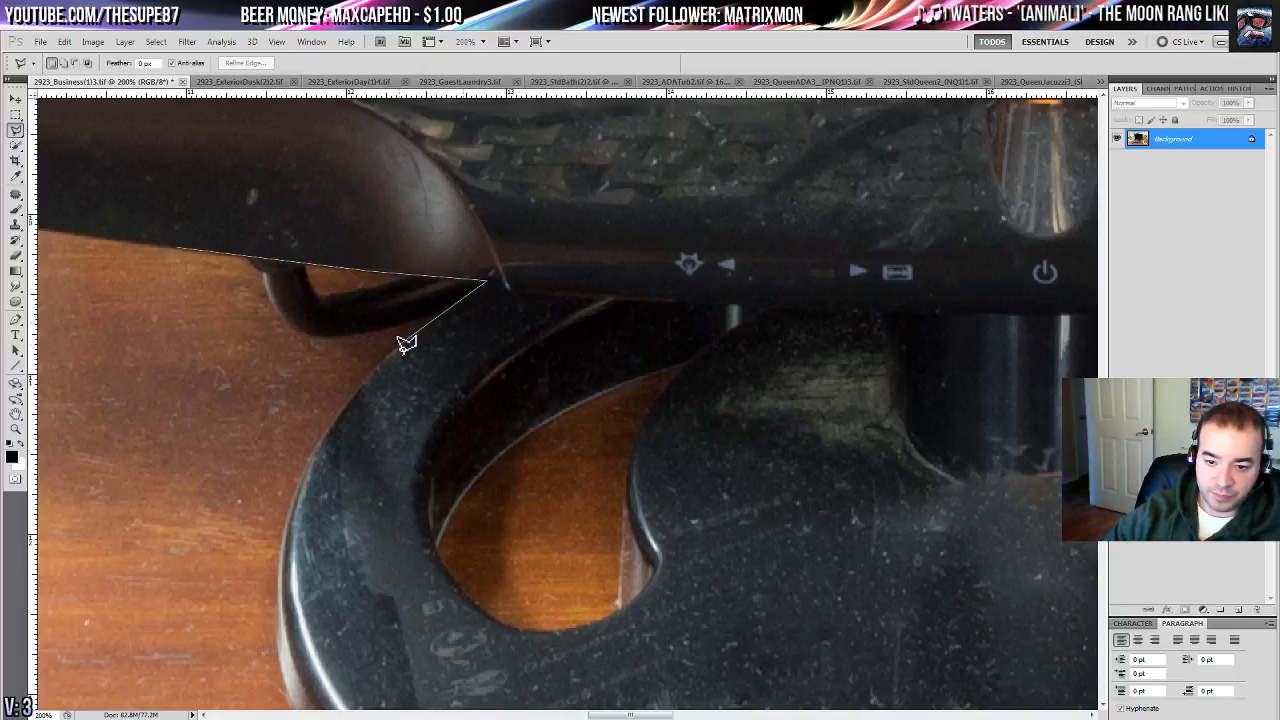
{"action": "left_click", "coordinate": [255, 352]}
{"action": "double_click", "coordinate": [226, 318]}
- Clone clean wood over the cable loop inside the selection with the Clone Stamp, and deselect
{"action": "key", "text": "s"}
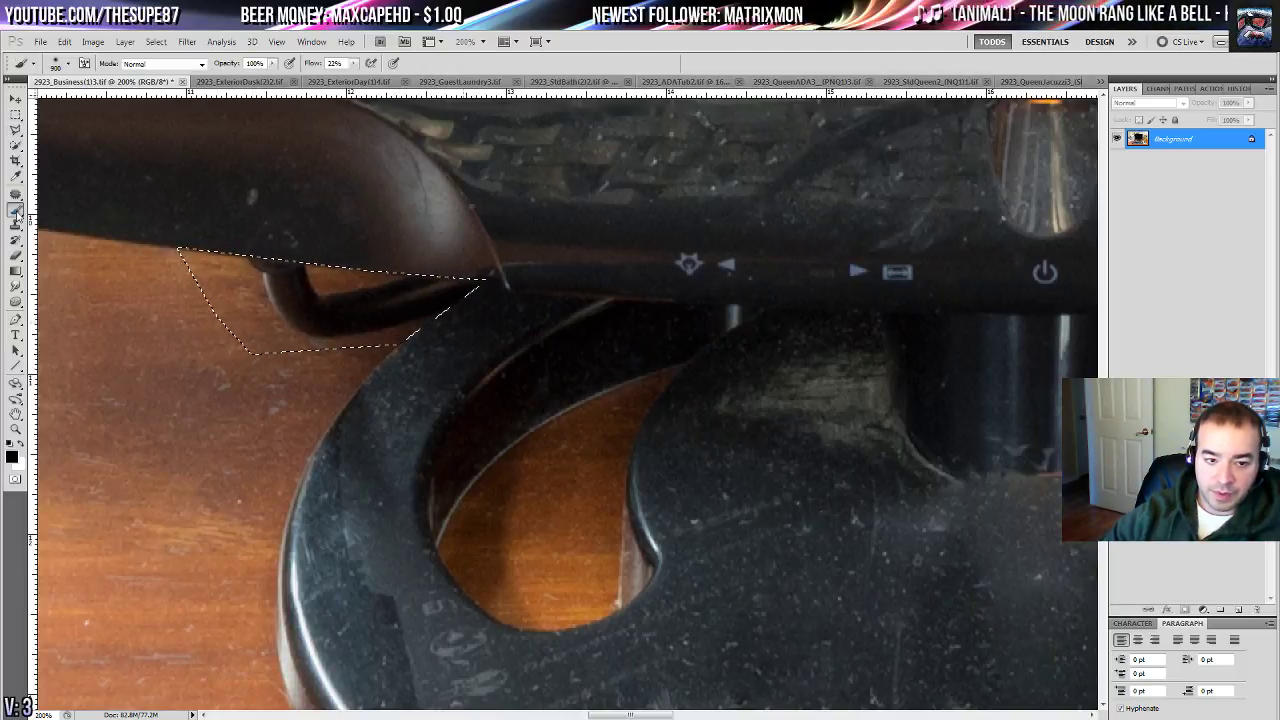
{"action": "left_click", "coordinate": [306, 391], "text": "alt"}
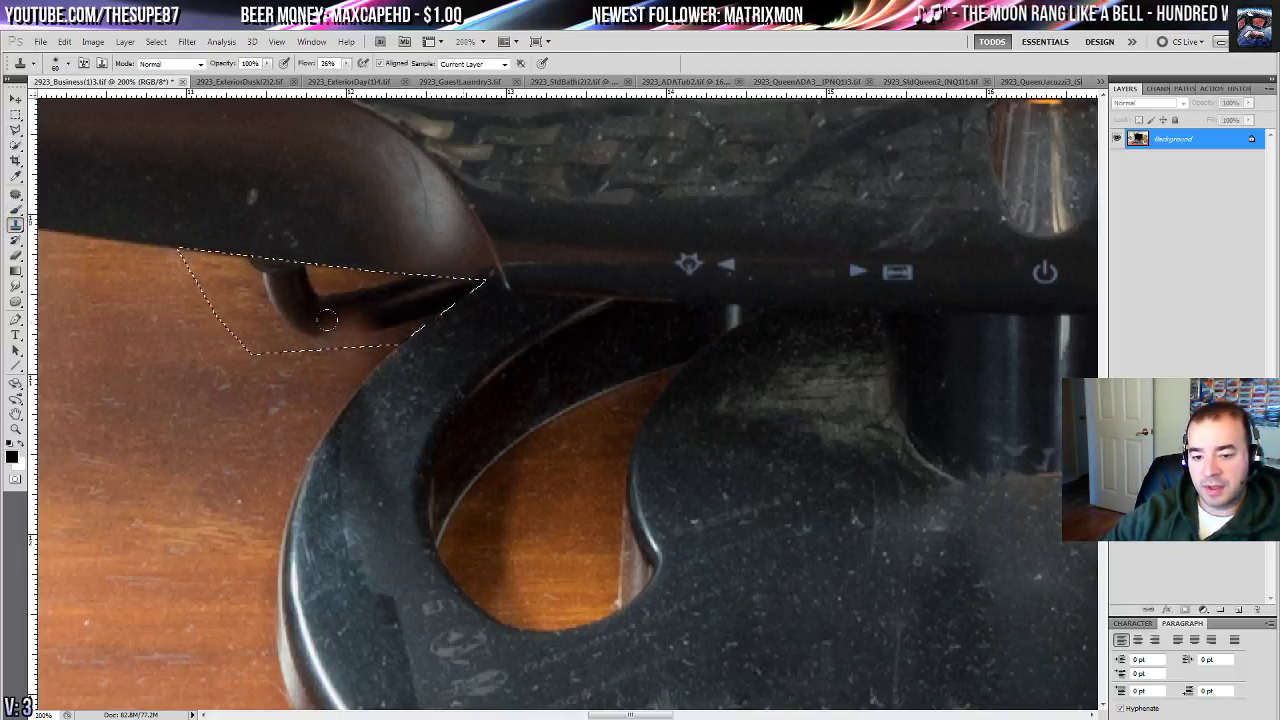
{"action": "mouse_move", "coordinate": [320, 332]}
{"action": "left_mouse_down"}
{"action": "mouse_move", "coordinate": [372, 313]}
{"action": "mouse_move", "coordinate": [446, 266]}
{"action": "mouse_move", "coordinate": [316, 340]}
{"action": "mouse_move", "coordinate": [420, 289]}
{"action": "mouse_move", "coordinate": [437, 266]}
{"action": "mouse_move", "coordinate": [311, 311]}
{"action": "mouse_move", "coordinate": [321, 346]}
{"action": "mouse_move", "coordinate": [359, 263]}
{"action": "mouse_move", "coordinate": [276, 258]}
{"action": "mouse_move", "coordinate": [262, 242]}
{"action": "mouse_move", "coordinate": [237, 262]}
{"action": "left_mouse_up"}
{"action": "left_click", "coordinate": [278, 392], "text": "alt"}
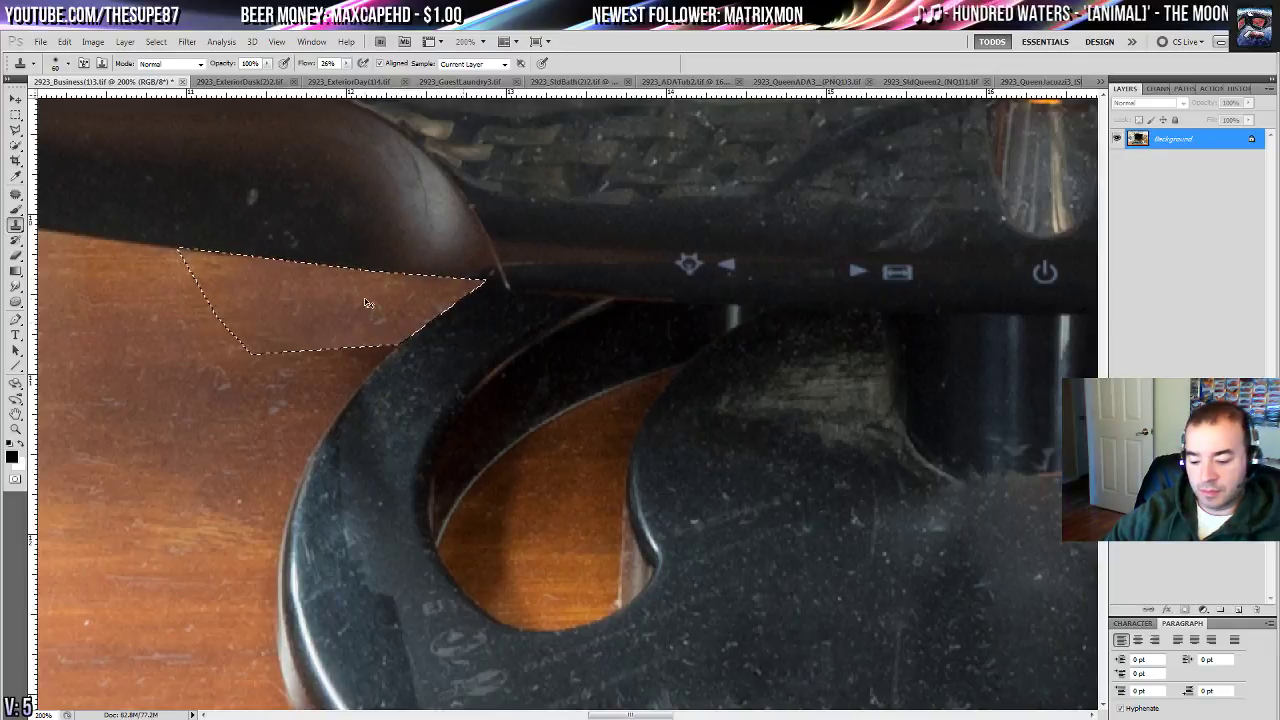
{"action": "key", "text": "ctrl+d"}
- Patch the hard seam left by the cloning on the wood beside the monitor base's curved edge
{"action": "left_click", "coordinate": [17, 196]}
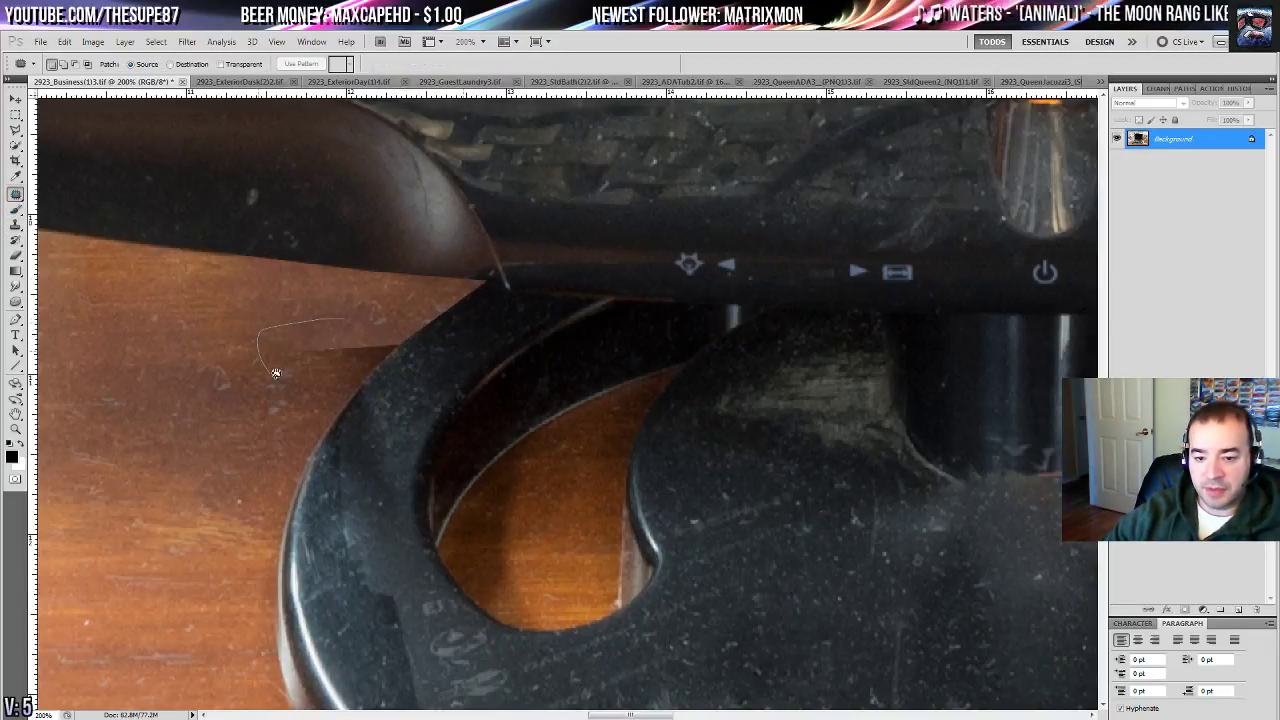
{"action": "left_click_drag", "start_coordinate": [382, 352], "coordinate": [404, 316]}
{"action": "left_click_drag", "start_coordinate": [370, 348], "coordinate": [212, 355]}
{"action": "key", "text": "ctrl+d"}
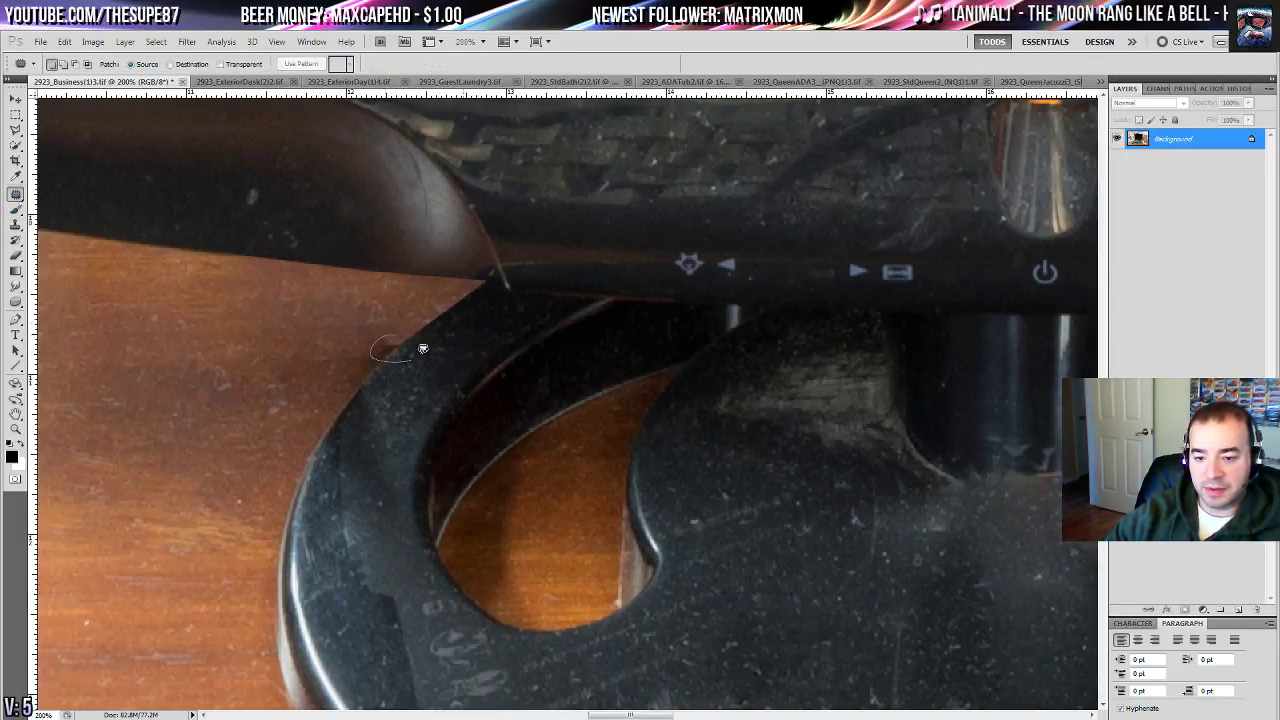
{"action": "left_click_drag", "start_coordinate": [423, 349], "coordinate": [446, 328]}
{"action": "key", "text": "ctrl+d"}
{"action": "left_click_drag", "start_coordinate": [261, 378], "coordinate": [592, 508]}
- Remove the white scratches on the desk left of the keyboard and the chip on its front edge with the Spot Healing Brush
{"action": "key", "text": "ctrl+0"}
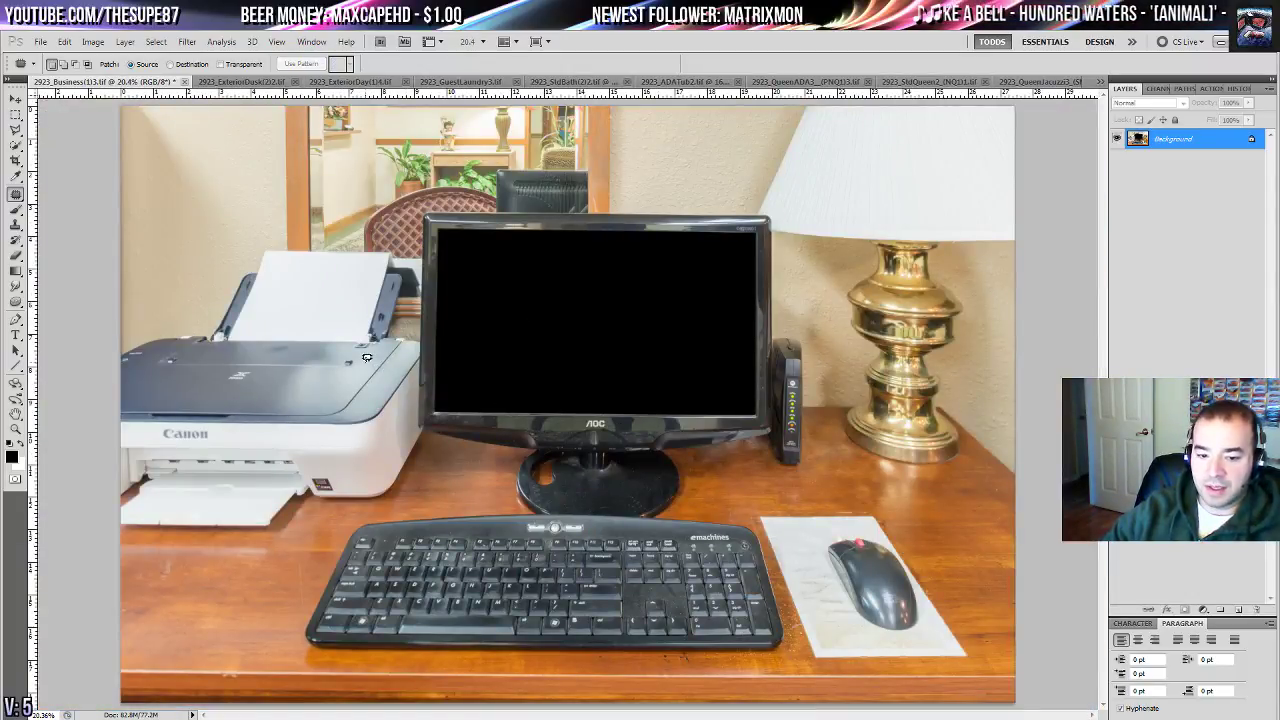
{"action": "left_click", "coordinate": [15, 430]}
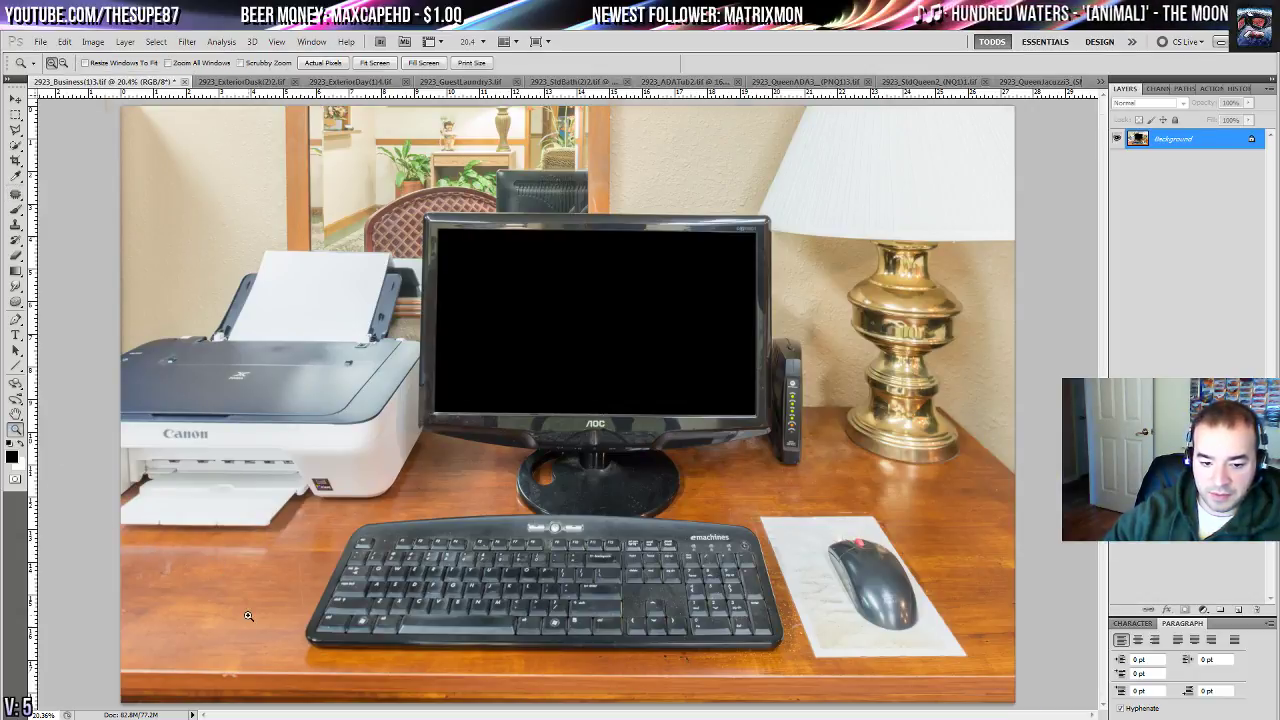
{"action": "left_click", "coordinate": [250, 614]}
{"action": "left_click", "coordinate": [250, 614]}
{"action": "left_click", "coordinate": [250, 614]}
{"action": "left_click_drag", "start_coordinate": [15, 194], "coordinate": [60, 193]}
{"action": "mouse_move", "coordinate": [540, 367]}
{"action": "left_mouse_down"}
{"action": "mouse_move", "coordinate": [557, 480]}
{"action": "mouse_move", "coordinate": [543, 384]}
{"action": "mouse_move", "coordinate": [558, 470]}
{"action": "left_mouse_up"}
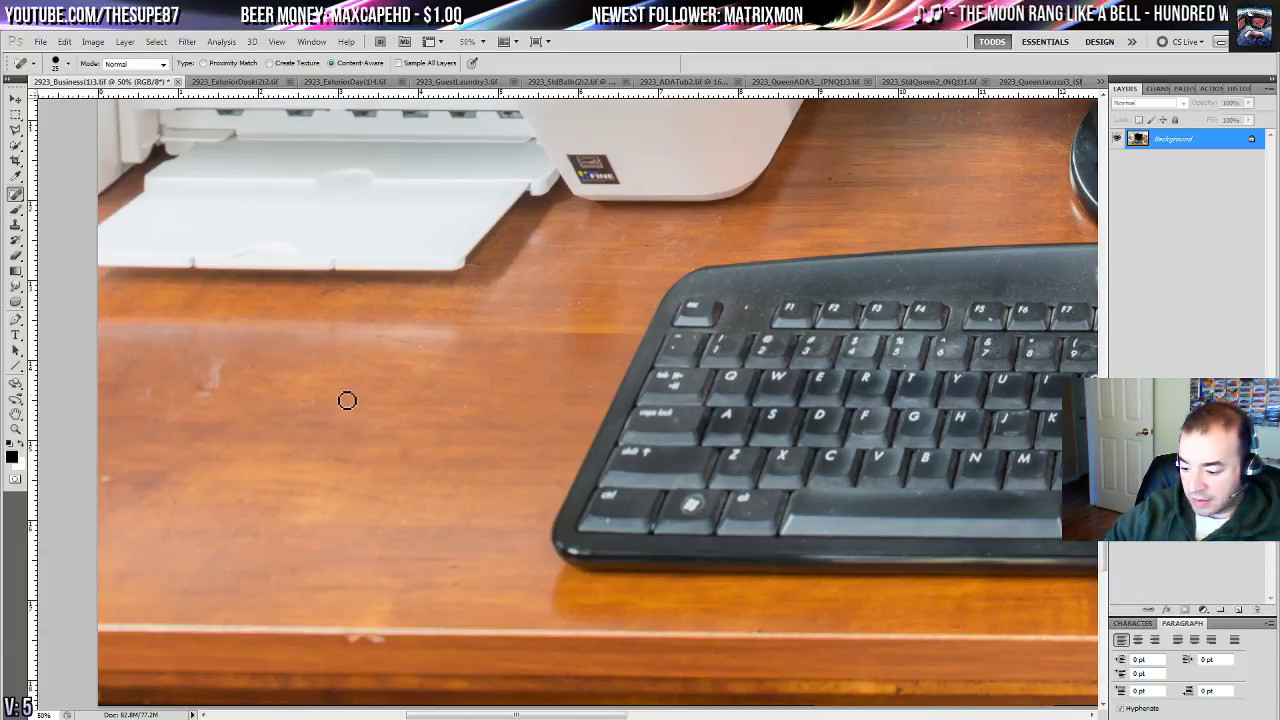
{"action": "mouse_move", "coordinate": [226, 367]}
{"action": "left_mouse_down"}
{"action": "mouse_move", "coordinate": [206, 397]}
{"action": "mouse_move", "coordinate": [216, 365]}
{"action": "mouse_move", "coordinate": [136, 396]}
{"action": "mouse_move", "coordinate": [178, 411]}
{"action": "left_mouse_up"}
{"action": "left_click_drag", "start_coordinate": [103, 480], "coordinate": [109, 482]}
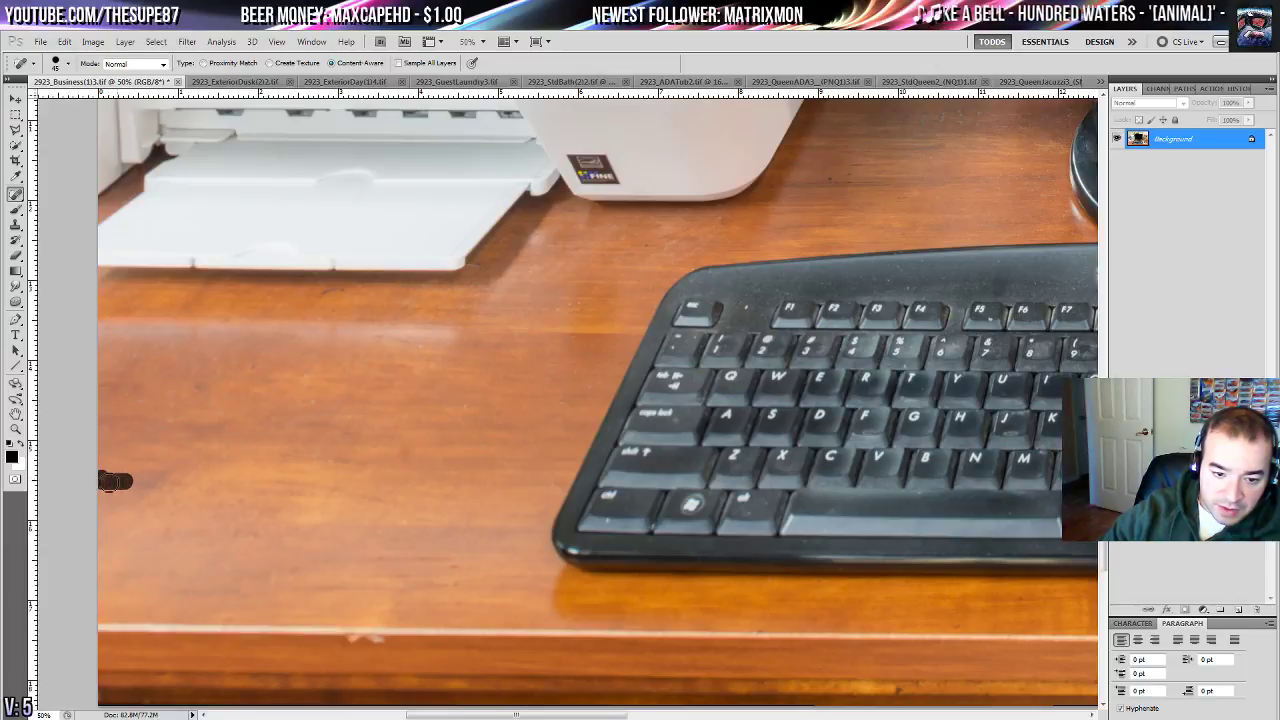
{"action": "left_click_drag", "start_coordinate": [362, 624], "coordinate": [383, 645]}
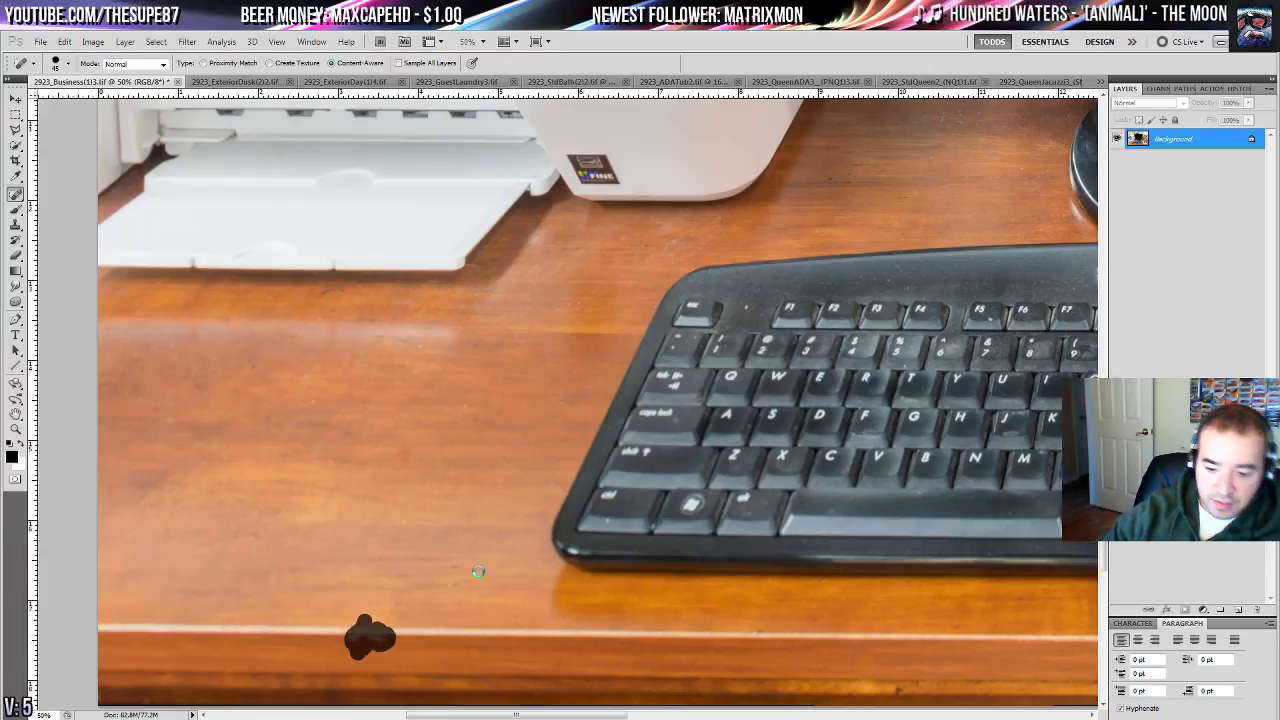
- Patch the dusty strip along the keyboard's upper edge, between the media buttons and the emachines logo
{"action": "left_click_drag", "start_coordinate": [452, 541], "coordinate": [121, 409]}
{"action": "mouse_move", "coordinate": [915, 454]}
{"action": "left_mouse_down"}
{"action": "mouse_move", "coordinate": [458, 417]}
{"action": "mouse_move", "coordinate": [486, 392]}
{"action": "mouse_move", "coordinate": [481, 374]}
{"action": "left_mouse_up"}
{"action": "left_click_drag", "start_coordinate": [437, 278], "coordinate": [333, 406]}
{"action": "left_click_drag", "start_coordinate": [422, 433], "coordinate": [710, 509]}
{"action": "left_click", "coordinate": [16, 195]}
{"action": "left_click", "coordinate": [70, 218]}
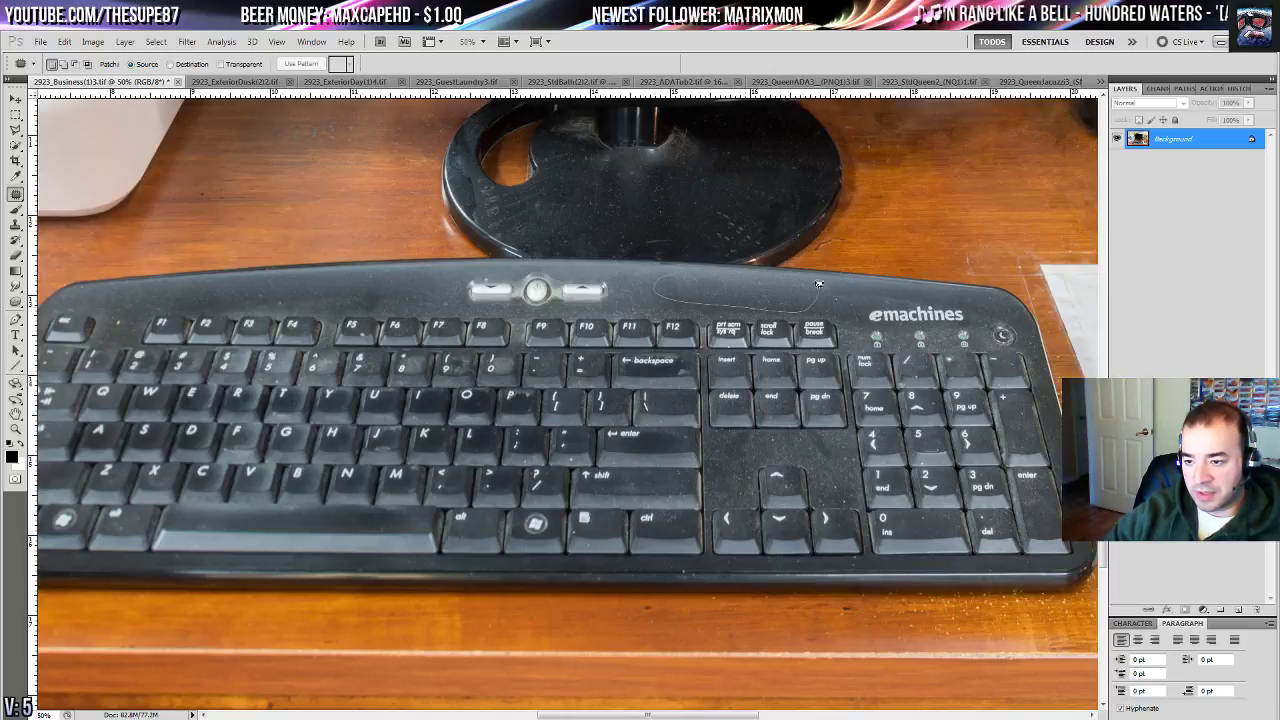
{"action": "left_click_drag", "start_coordinate": [818, 285], "coordinate": [655, 290]}
{"action": "left_click_drag", "start_coordinate": [779, 292], "coordinate": [704, 202]}
{"action": "key", "text": "ctrl+d"}
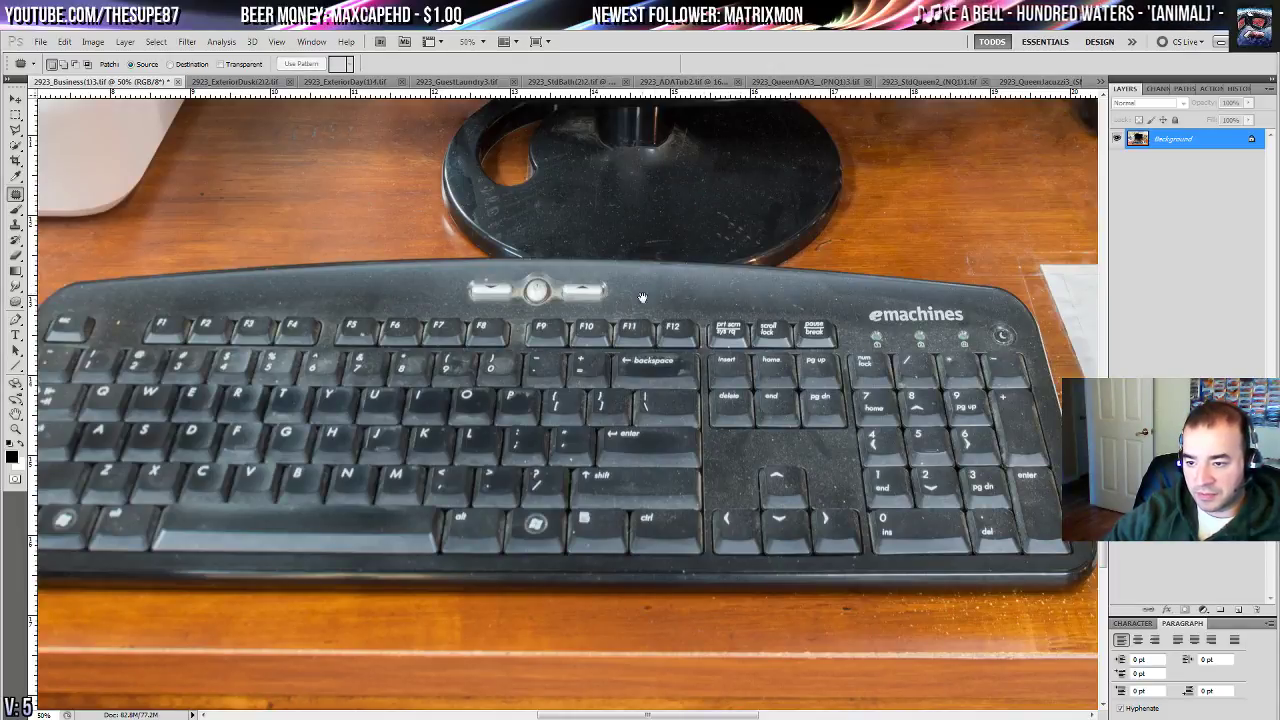
- Patch the dust on the blank keyboard area above the arrow keys, one side after the other
{"action": "left_click_drag", "start_coordinate": [340, 297], "coordinate": [654, 277]}
{"action": "left_click_drag", "start_coordinate": [1070, 359], "coordinate": [562, 319]}
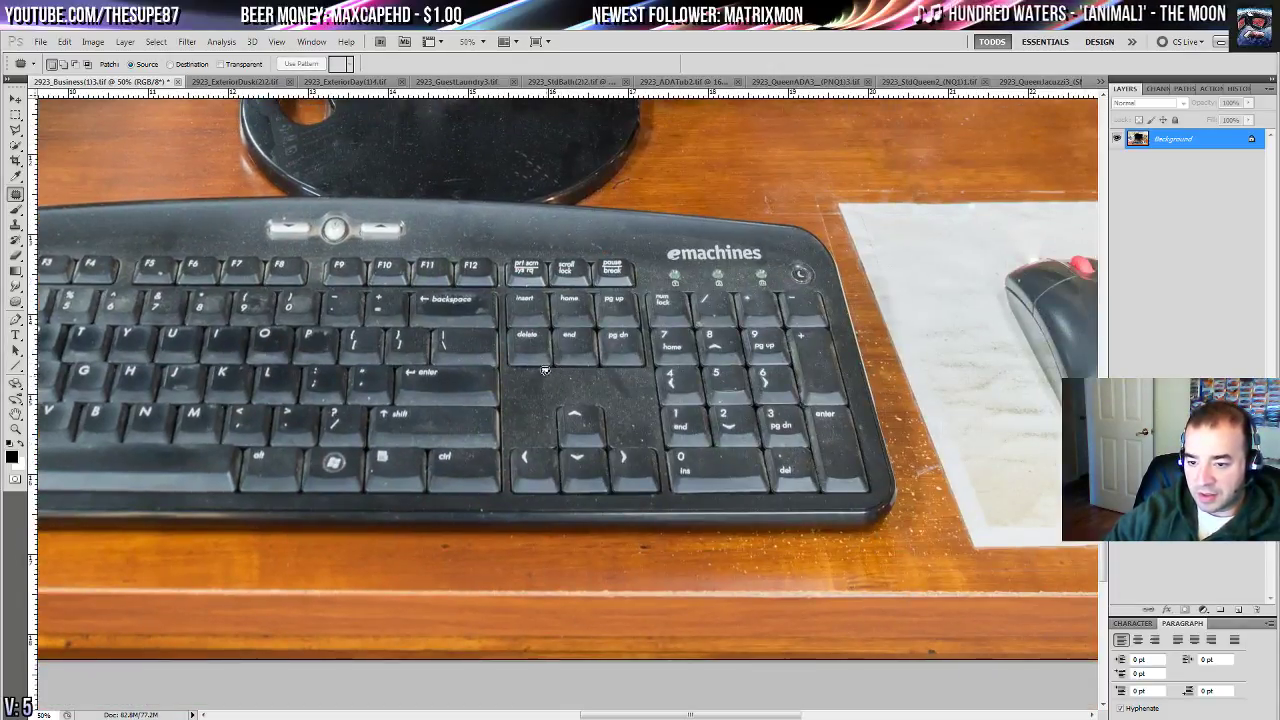
{"action": "mouse_move", "coordinate": [578, 400]}
{"action": "left_mouse_down"}
{"action": "mouse_move", "coordinate": [606, 380]}
{"action": "mouse_move", "coordinate": [632, 388]}
{"action": "left_mouse_up"}
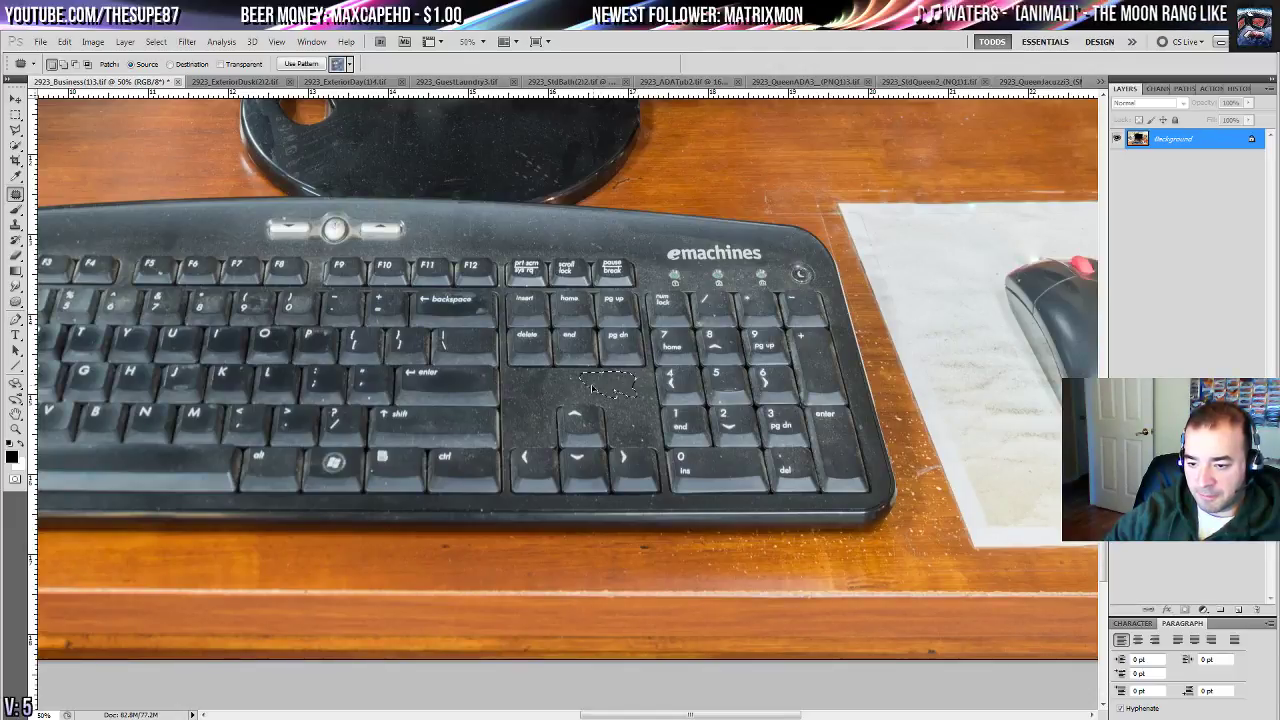
{"action": "key", "text": "ctrl+d"}
{"action": "left_click_drag", "start_coordinate": [522, 385], "coordinate": [544, 386]}
{"action": "mouse_move", "coordinate": [540, 386]}
{"action": "left_mouse_down"}
{"action": "mouse_move", "coordinate": [626, 386]}
{"action": "mouse_move", "coordinate": [155, 428]}
{"action": "left_mouse_up"}
{"action": "key", "text": "ctrl+d"}
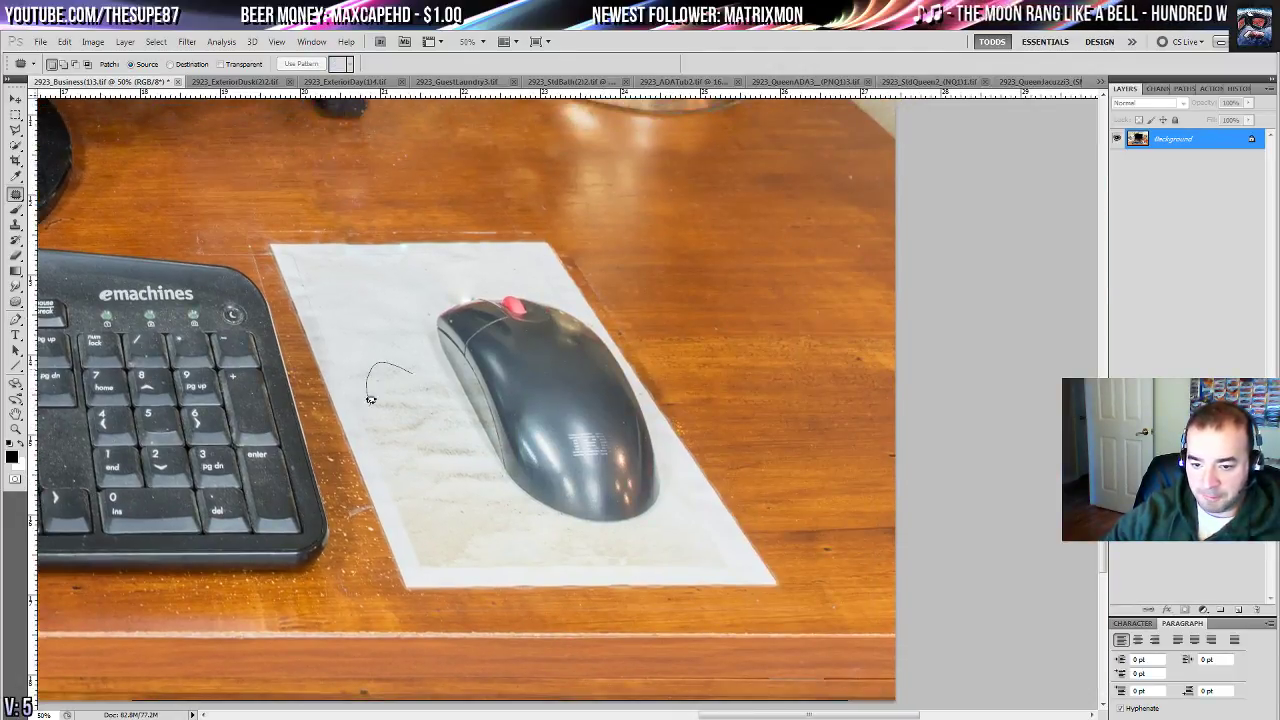
- Patch the grey smudges and dirty streaks on the white mouse pad left of the mouse
{"action": "mouse_move", "coordinate": [371, 400]}
{"action": "left_mouse_down"}
{"action": "mouse_move", "coordinate": [437, 383]}
{"action": "mouse_move", "coordinate": [389, 320]}
{"action": "mouse_move", "coordinate": [367, 352]}
{"action": "left_mouse_up"}
{"action": "key", "text": "ctrl+d"}
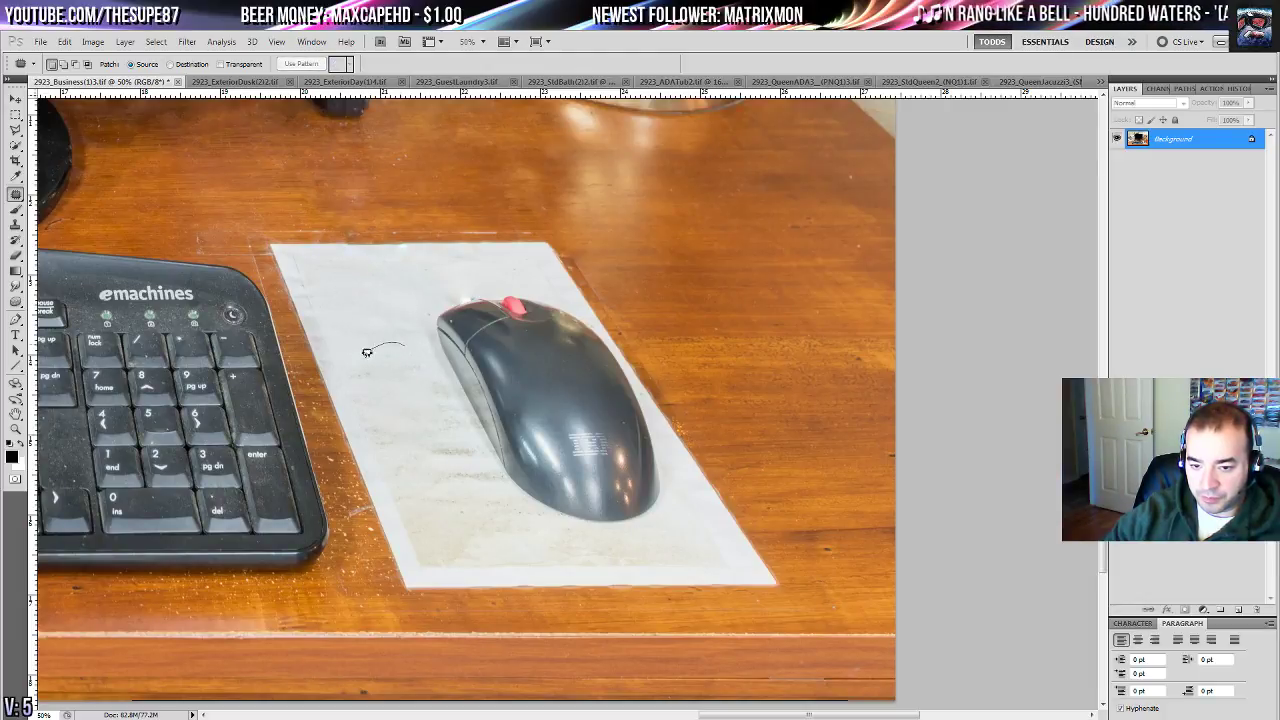
{"action": "left_click_drag", "start_coordinate": [379, 446], "coordinate": [394, 408]}
{"action": "left_click_drag", "start_coordinate": [393, 412], "coordinate": [381, 341]}
{"action": "key", "text": "ctrl+d"}
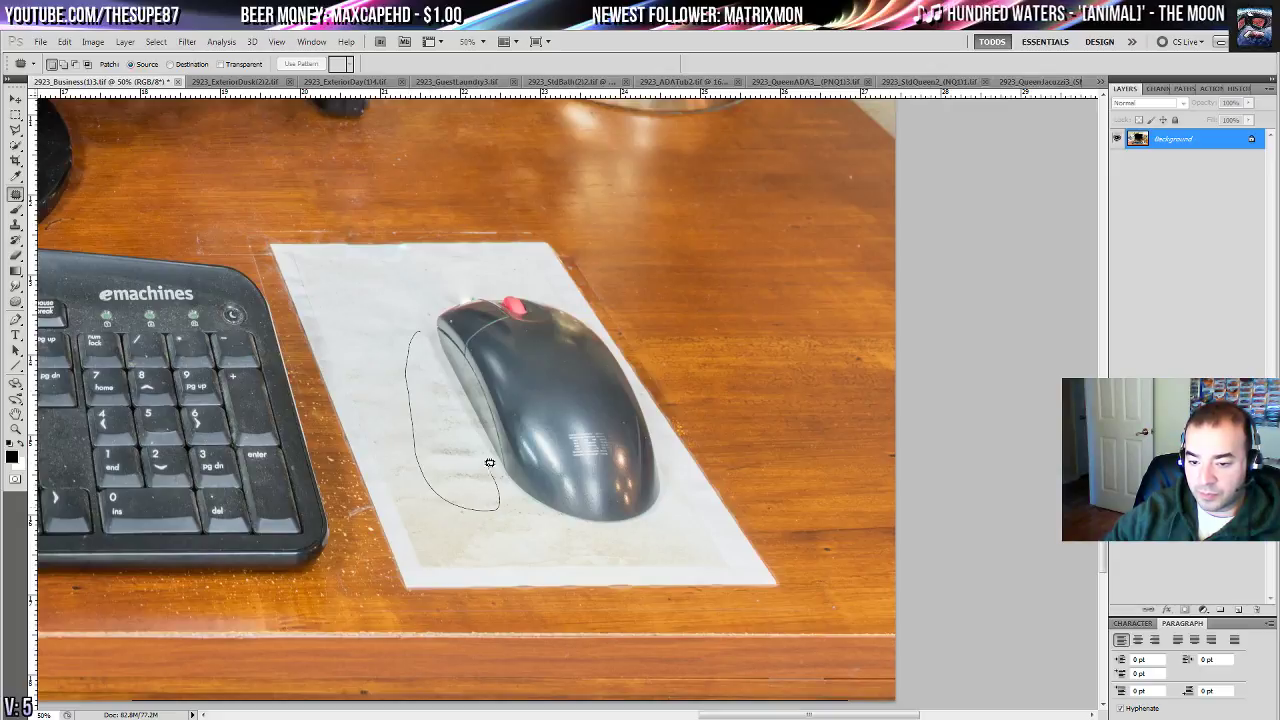
{"action": "mouse_move", "coordinate": [432, 348]}
{"action": "left_mouse_down"}
{"action": "mouse_move", "coordinate": [383, 334]}
{"action": "mouse_move", "coordinate": [371, 316]}
{"action": "mouse_move", "coordinate": [421, 428]}
{"action": "left_mouse_up"}
{"action": "key", "text": "ctrl+d"}
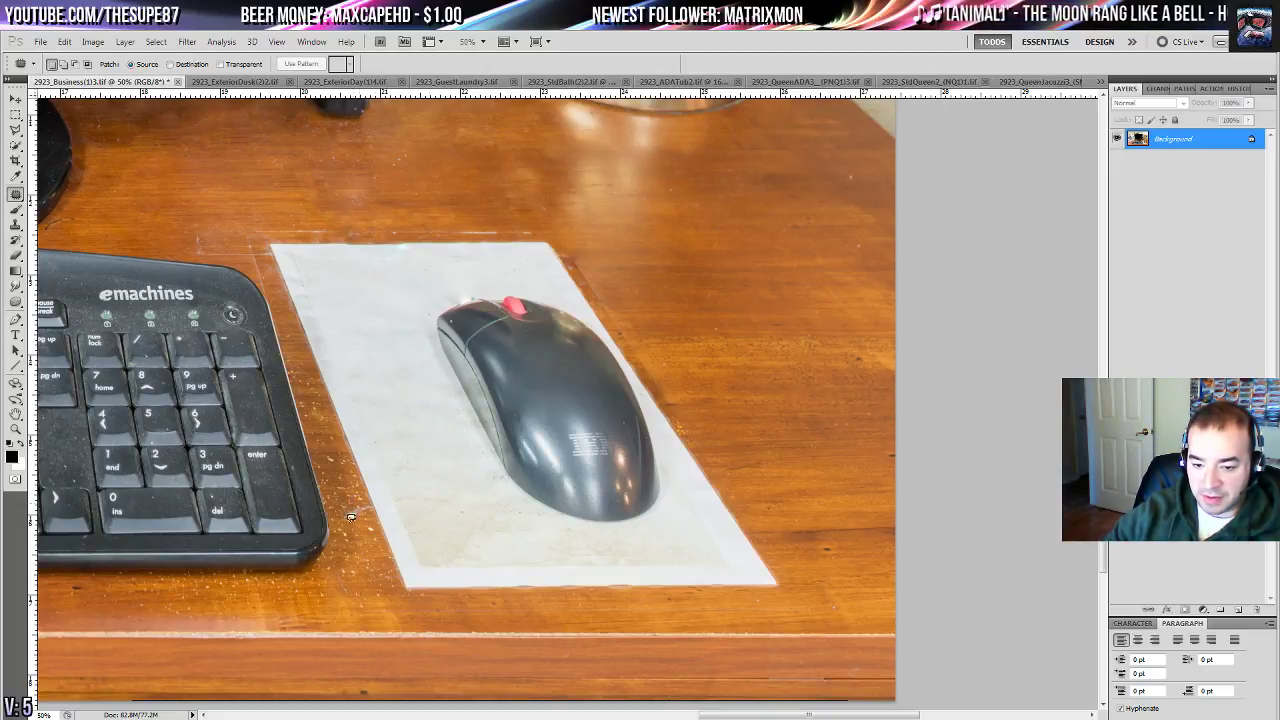
{"action": "left_click_drag", "start_coordinate": [384, 500], "coordinate": [394, 551]}
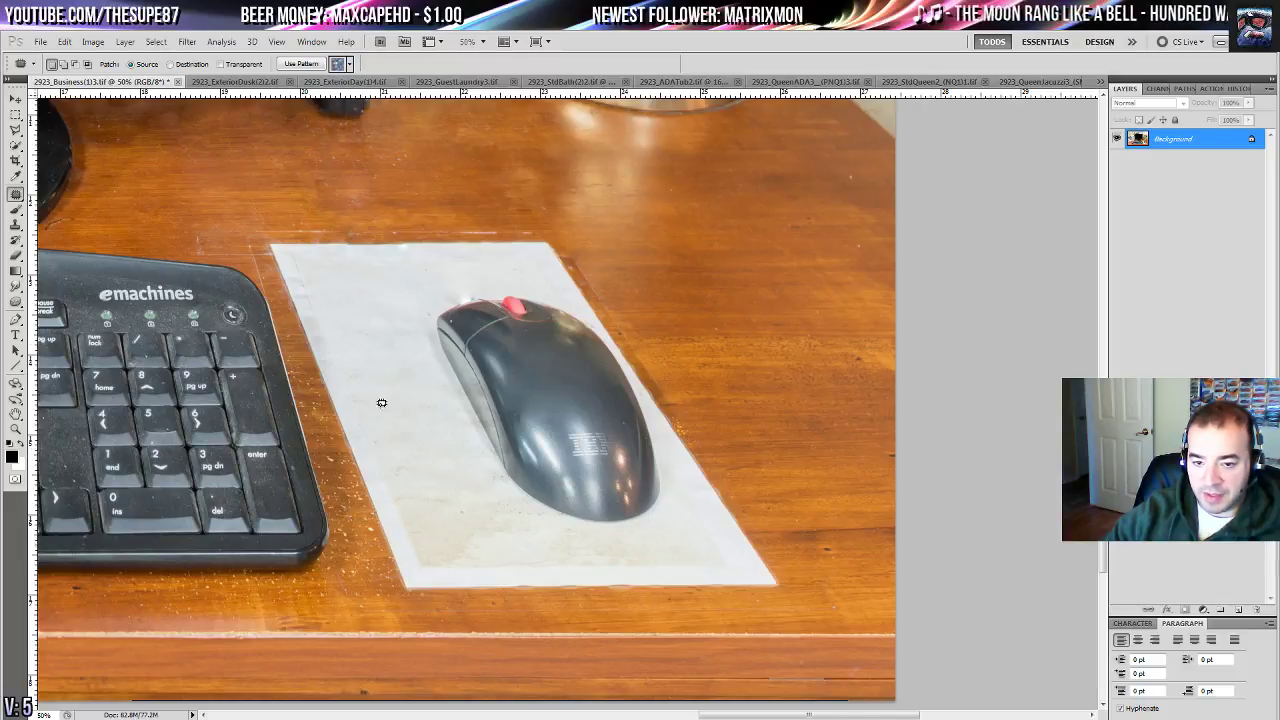
- Patch the flaw on the lampshade's lower rim just right of the brass neck, and deselect
{"action": "scroll", "coordinate": [382, 402], "scroll_direction": "up", "scroll_amount": 10}
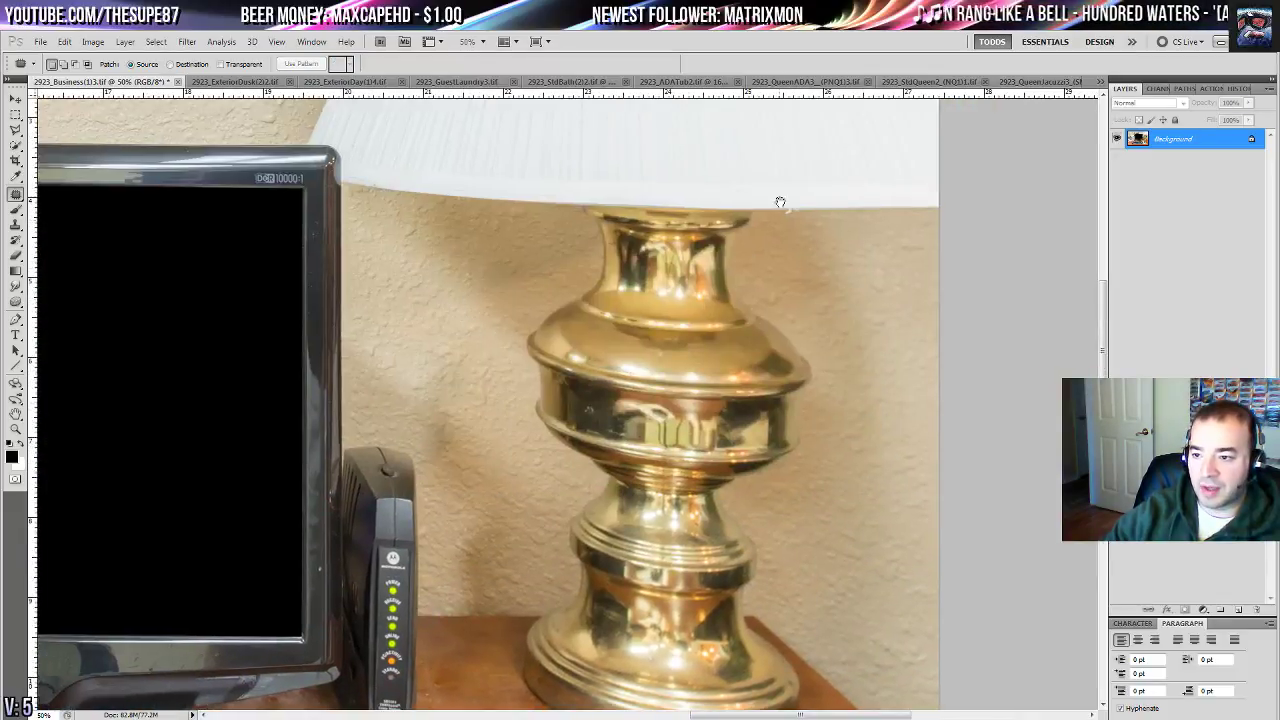
{"action": "left_click_drag", "start_coordinate": [808, 206], "coordinate": [854, 212]}
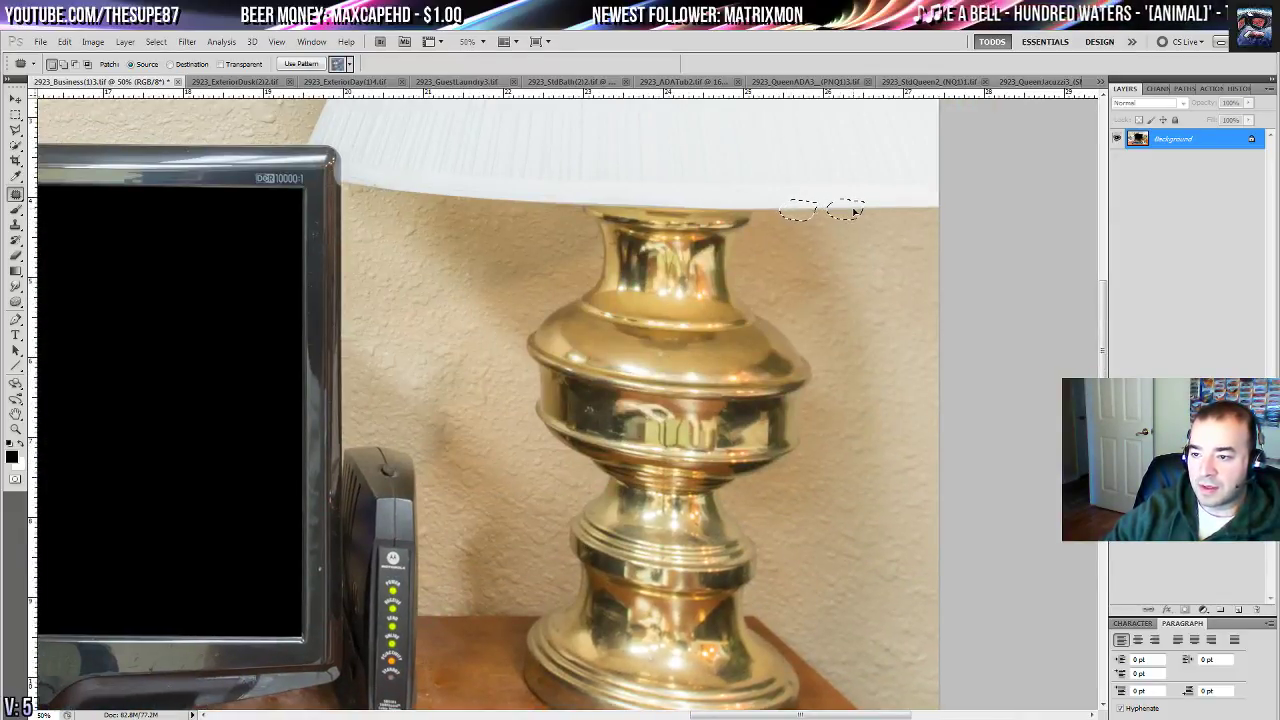
{"action": "key", "text": "ctrl+d"}
- Clone clean wall and trim over the outlet, switch plate and white cord around the cowboy figurine in the mirror
{"action": "left_click_drag", "start_coordinate": [351, 214], "coordinate": [732, 572]}
{"action": "scroll", "coordinate": [731, 572], "scroll_direction": "left", "scroll_amount": 10}
{"action": "scroll", "coordinate": [601, 410], "scroll_direction": "down", "scroll_amount": 2}
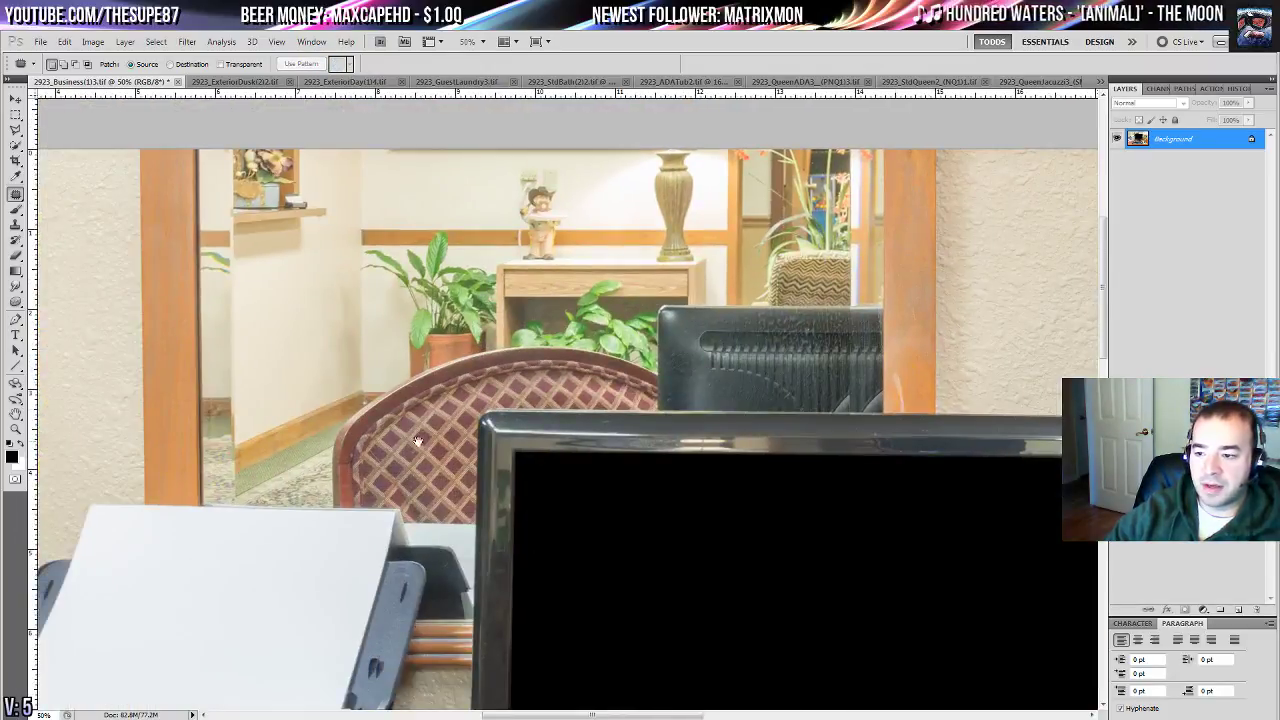
{"action": "left_click_drag", "start_coordinate": [626, 268], "coordinate": [634, 291]}
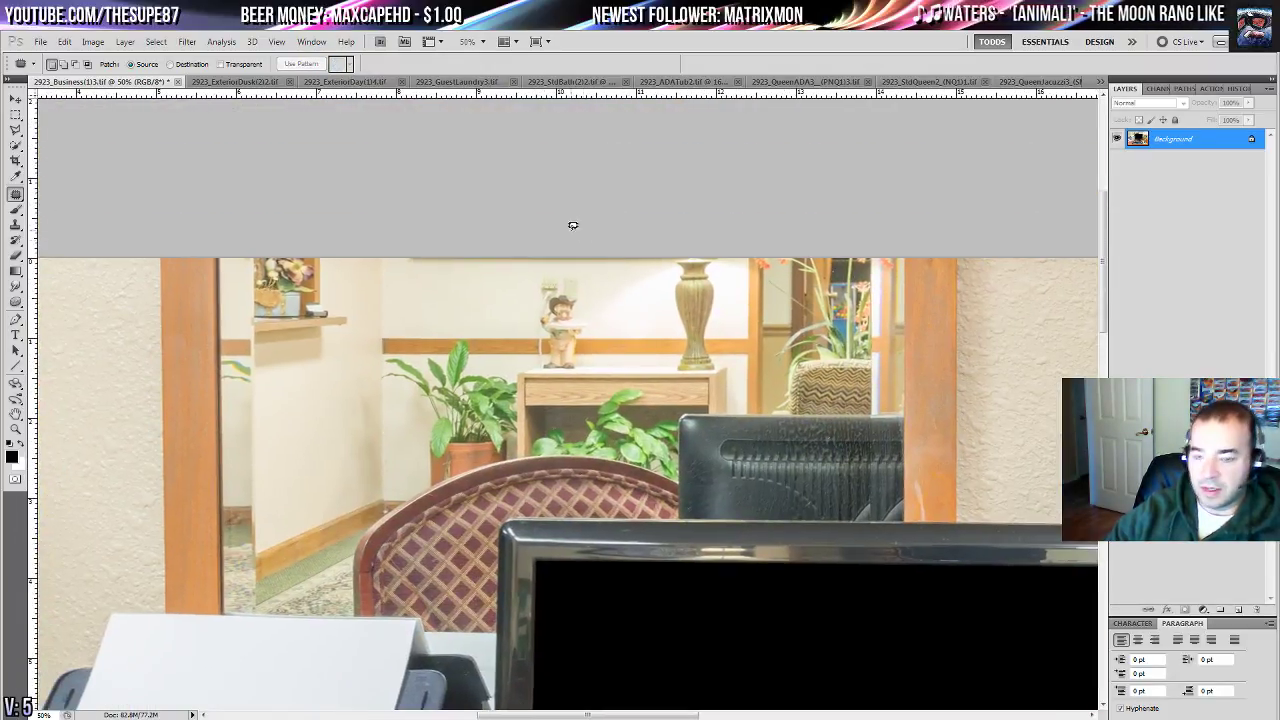
{"action": "key", "text": "ctrl+plus"}
{"action": "key", "text": "ctrl+plus"}
{"action": "scroll", "coordinate": [558, 200], "scroll_direction": "up", "scroll_amount": 3}
{"action": "scroll", "coordinate": [532, 260], "scroll_direction": "right", "scroll_amount": 1}
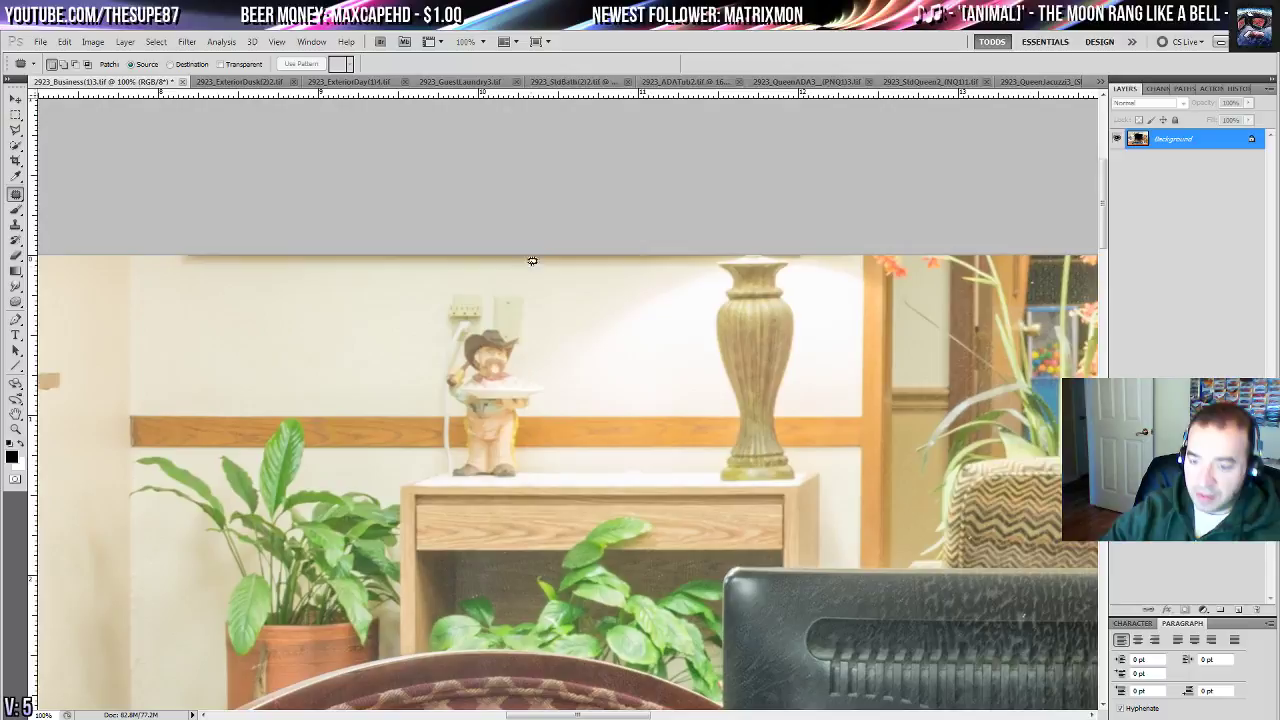
{"action": "left_click", "coordinate": [15, 226]}
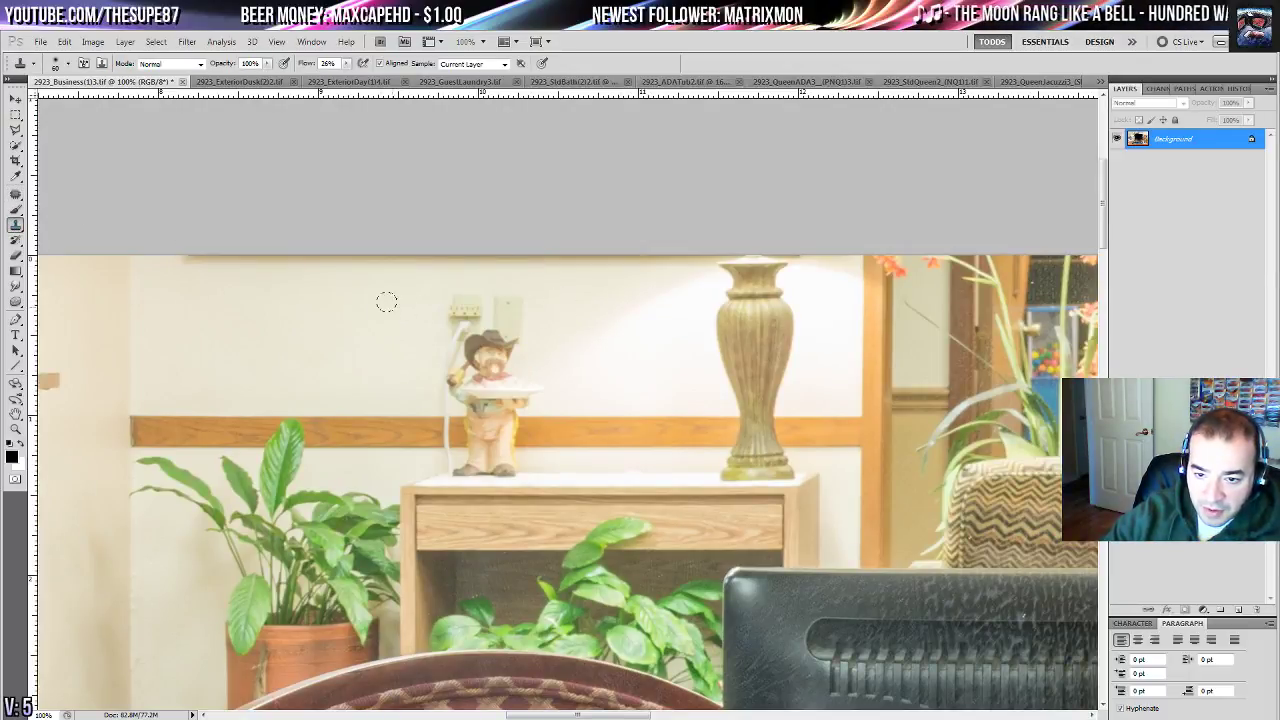
{"action": "left_click_drag", "start_coordinate": [468, 292], "coordinate": [470, 301]}
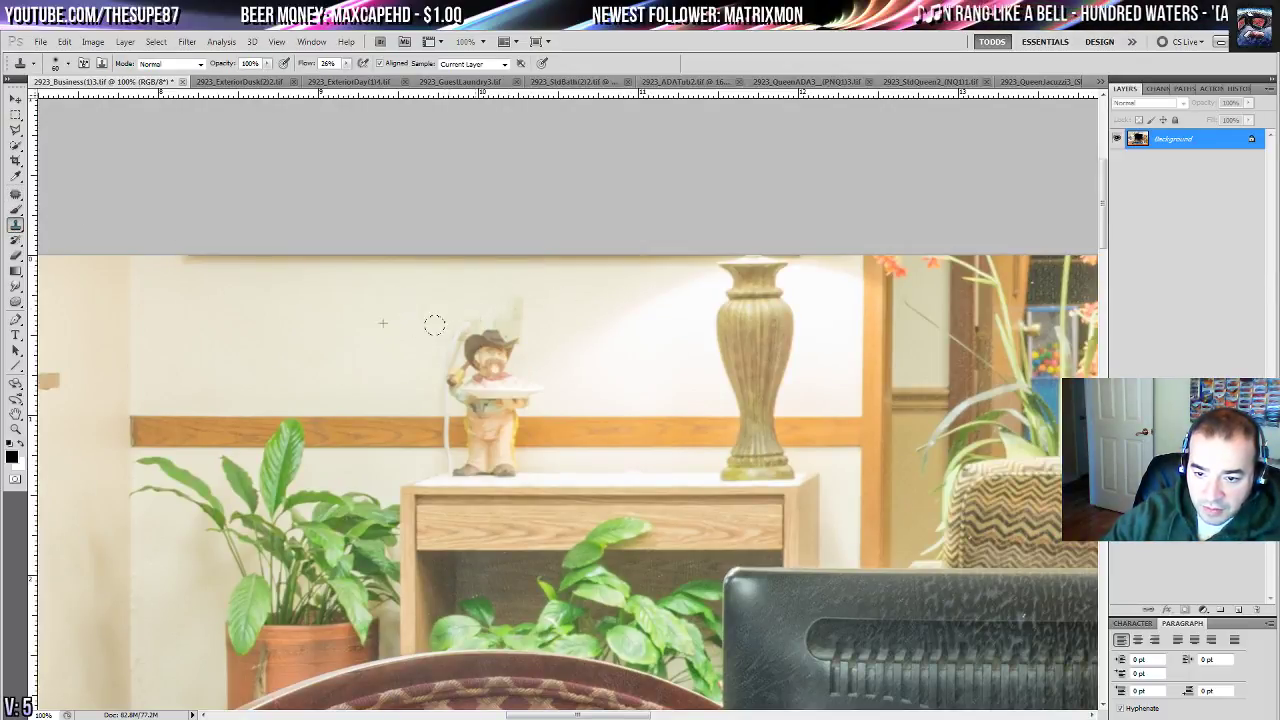
{"action": "key", "text": "alt"}
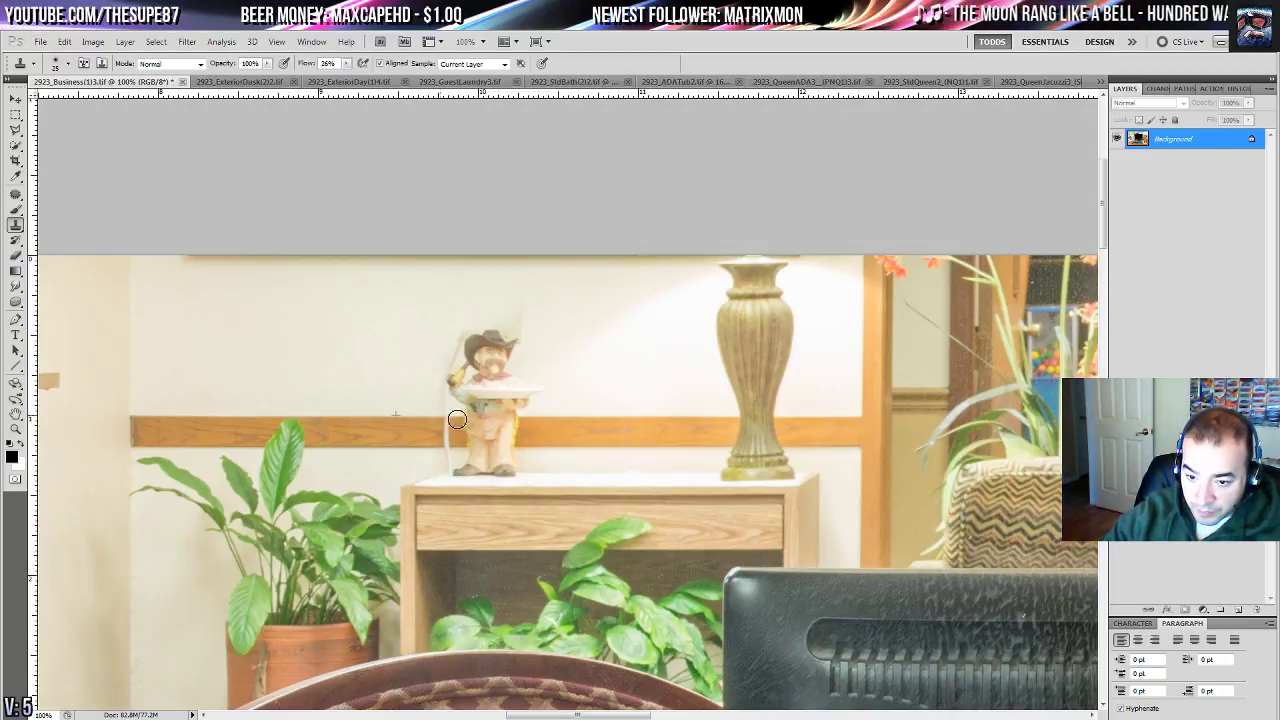
{"action": "mouse_move", "coordinate": [451, 453]}
{"action": "left_mouse_down"}
{"action": "mouse_move", "coordinate": [457, 463]}
{"action": "mouse_move", "coordinate": [447, 389]}
{"action": "mouse_move", "coordinate": [458, 348]}
{"action": "left_mouse_up"}
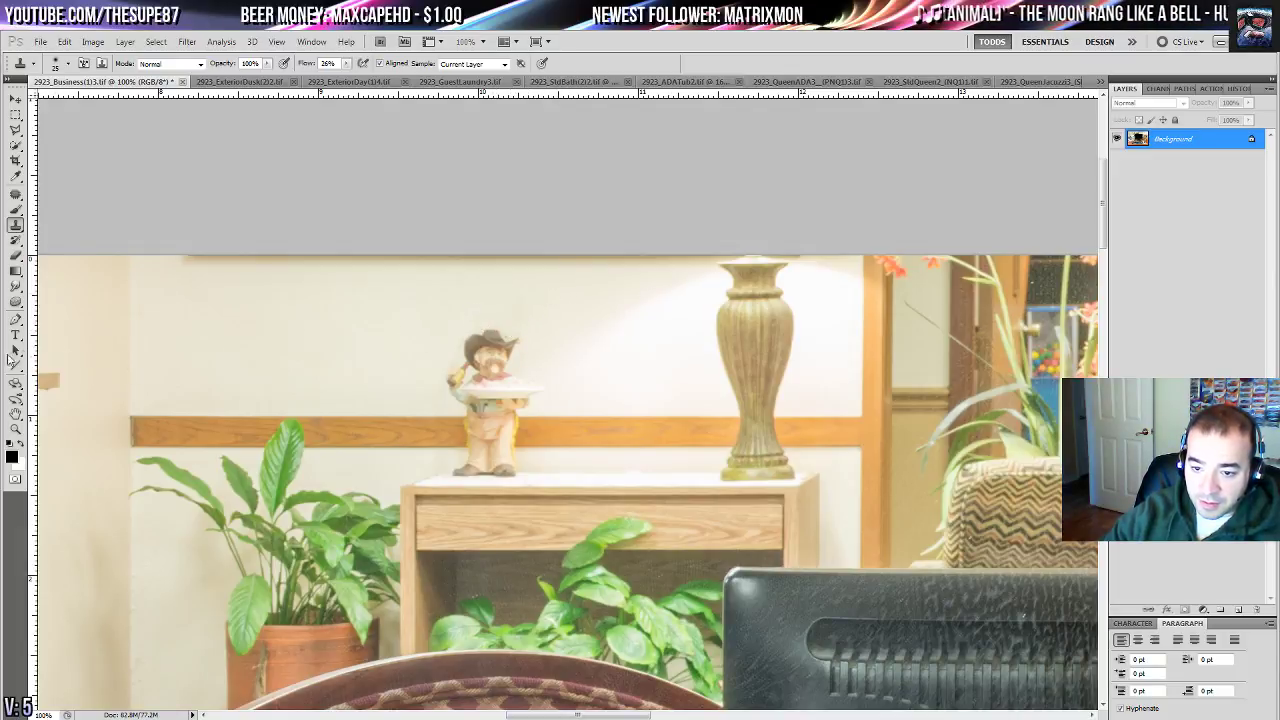
- Patch the dark blemish on the printer lid just below the paper, sourcing from clean lid to its right, and deselect
{"action": "left_click_drag", "start_coordinate": [255, 390], "coordinate": [750, 368]}
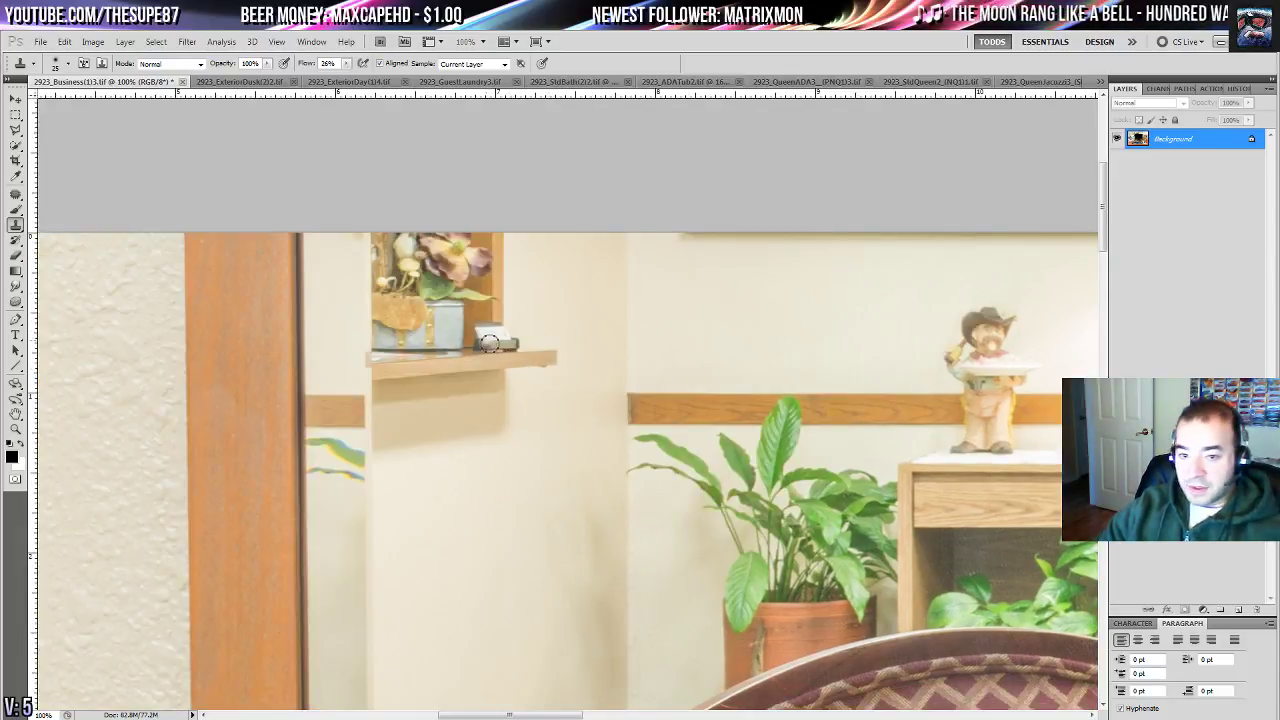
{"action": "key", "text": "ctrl+0"}
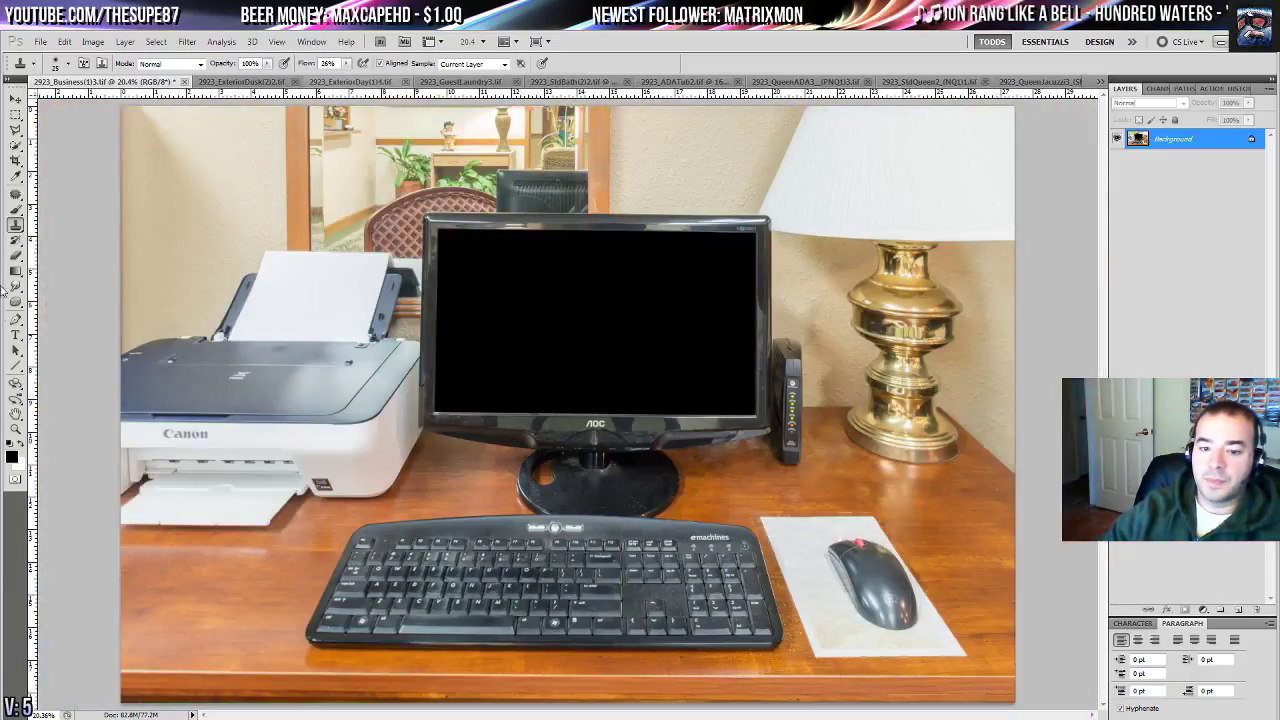
{"action": "left_click", "coordinate": [15, 428]}
{"action": "double_click", "coordinate": [15, 428]}
{"action": "left_click_drag", "start_coordinate": [80, 386], "coordinate": [782, 400]}
{"action": "left_click_drag", "start_coordinate": [607, 231], "coordinate": [742, 331]}
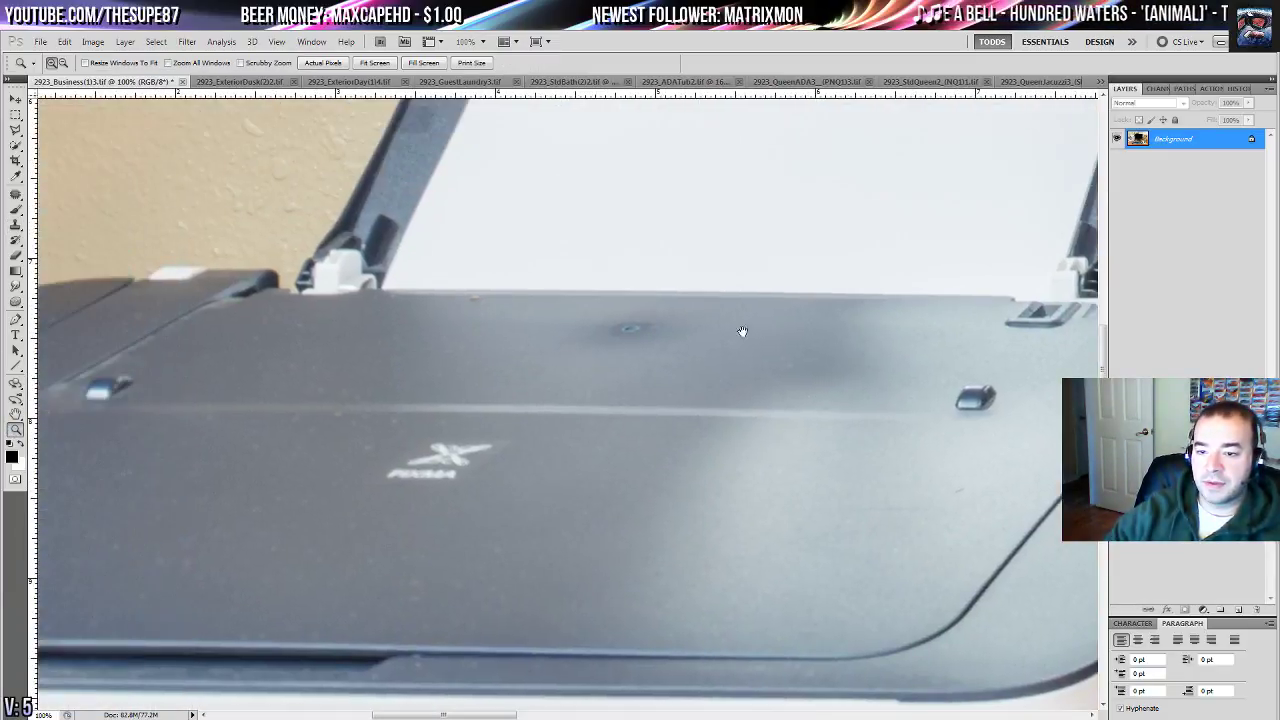
{"action": "left_click", "coordinate": [15, 195]}
{"action": "left_click_drag", "start_coordinate": [554, 346], "coordinate": [800, 334]}
{"action": "key", "text": "ctrl+d"}
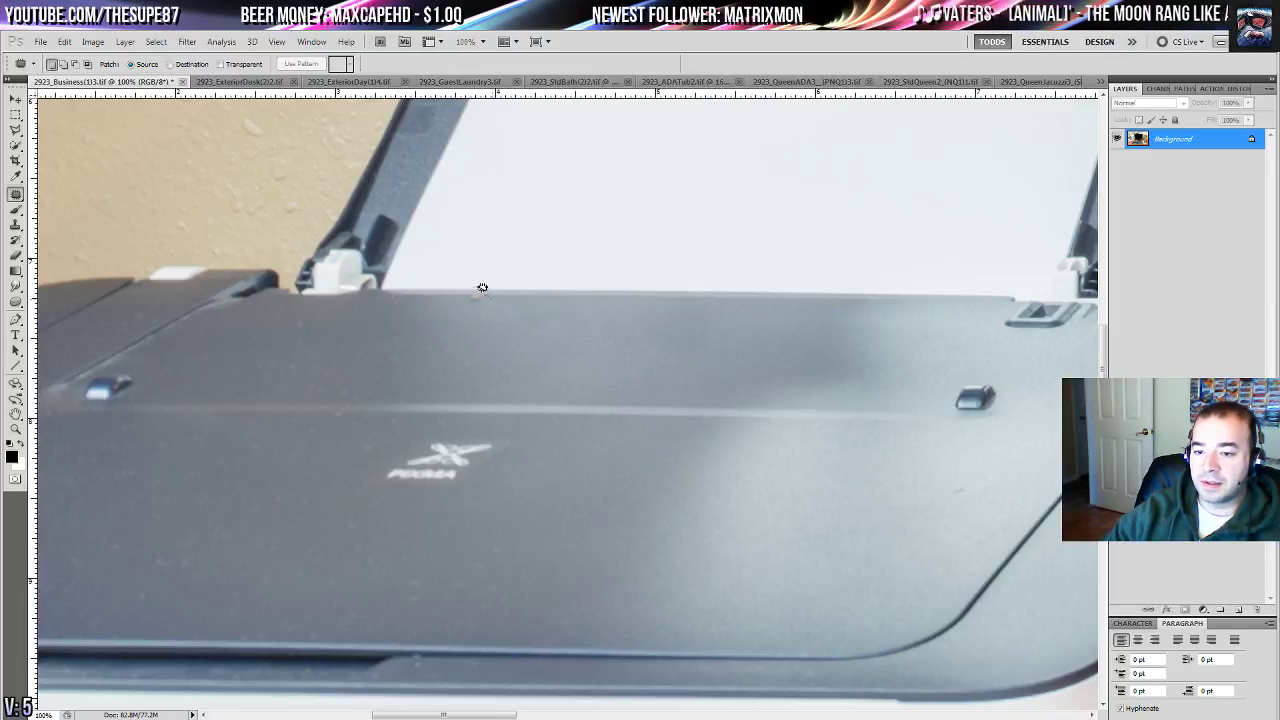
- Patch the small nick on the printer lid's back edge along the bottom of the white paper, in two passes
{"action": "left_click_drag", "start_coordinate": [482, 288], "coordinate": [535, 302]}
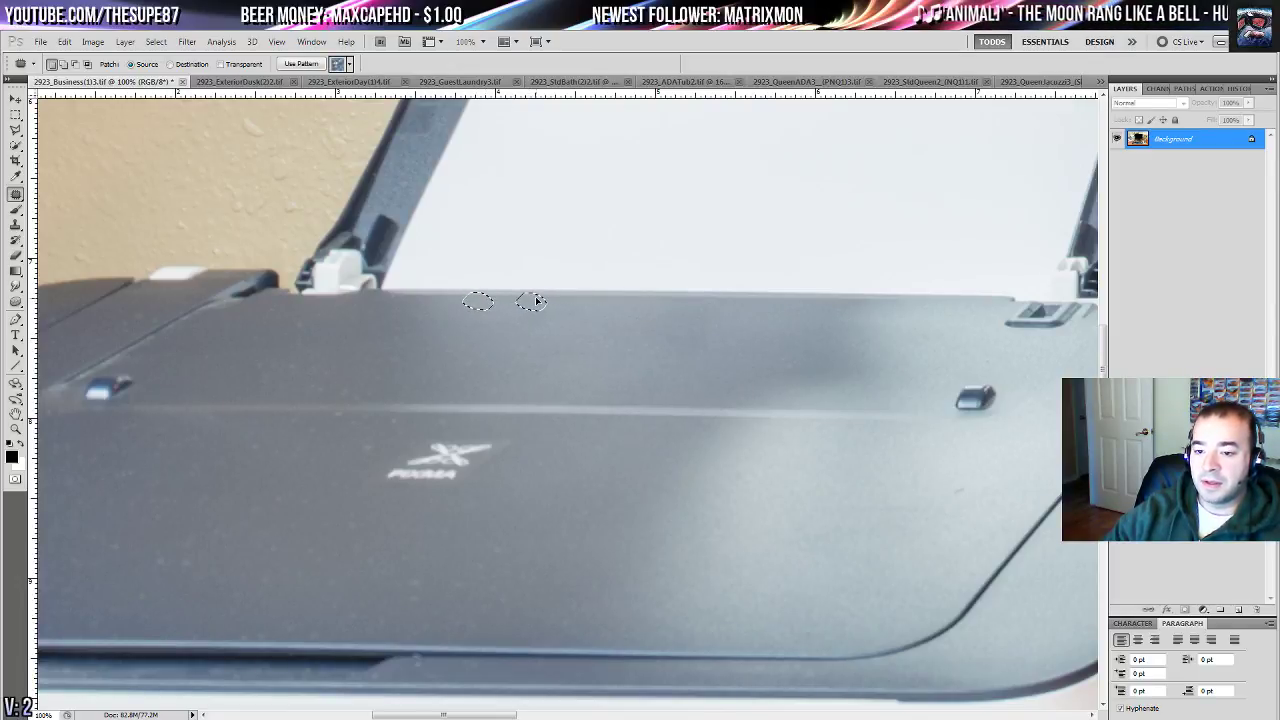
{"action": "key", "text": "ctrl+d"}
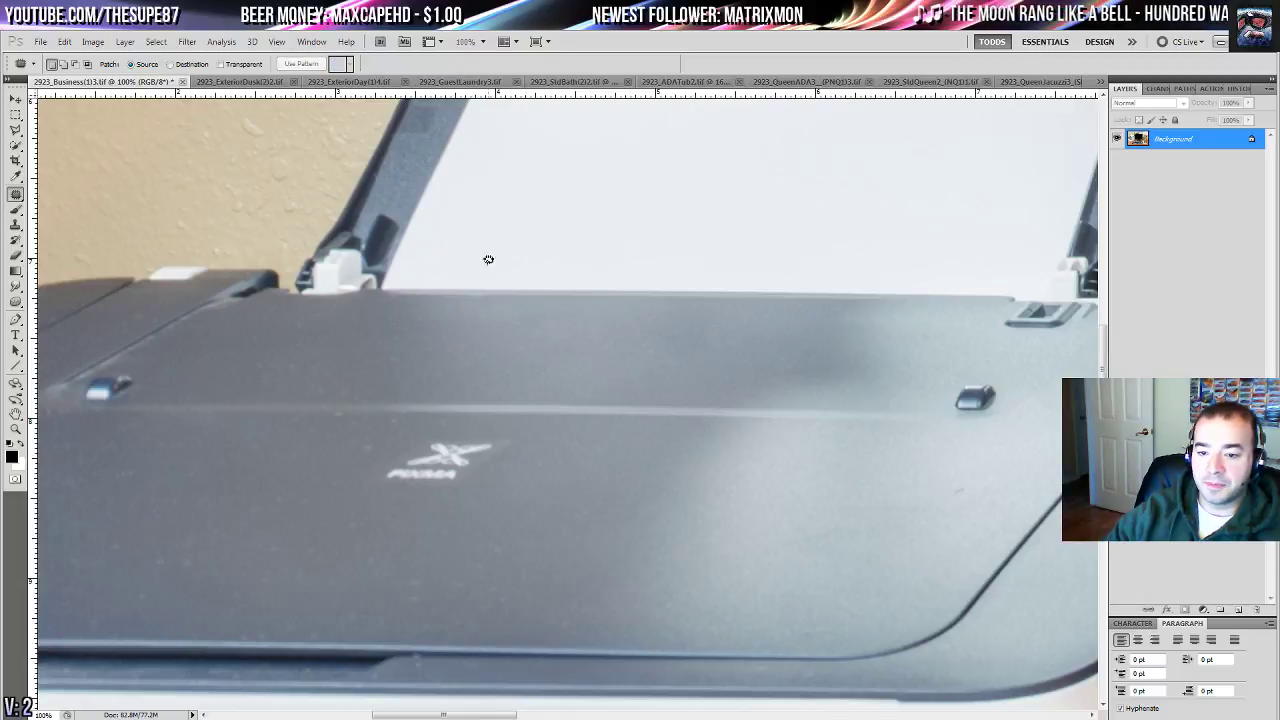
{"action": "mouse_move", "coordinate": [488, 262]}
{"action": "left_mouse_down"}
{"action": "mouse_move", "coordinate": [494, 296]}
{"action": "mouse_move", "coordinate": [551, 297]}
{"action": "left_mouse_up"}
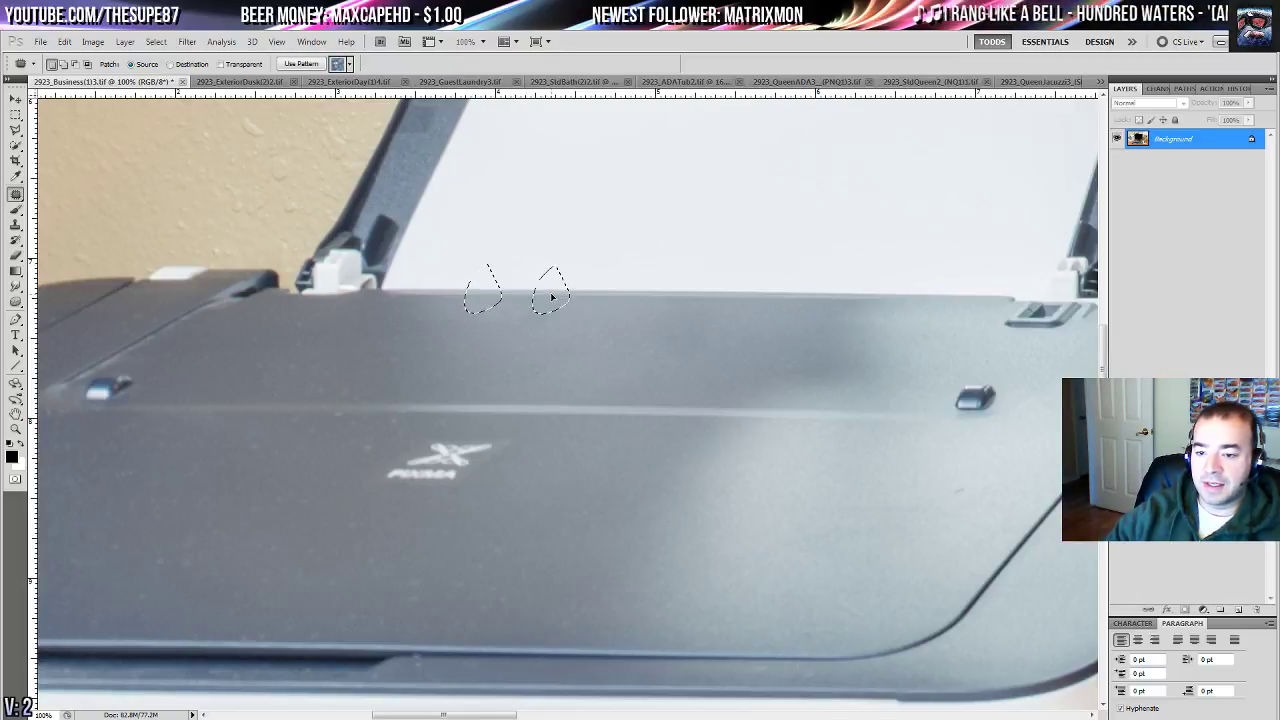
{"action": "key", "text": "ctrl+d"}
- Patch the dusty mark near the right front of the black monitor stand's base with cleaner base surface, and deselect
{"action": "left_click_drag", "start_coordinate": [803, 447], "coordinate": [103, 117]}
{"action": "left_click_drag", "start_coordinate": [1050, 640], "coordinate": [300, 262]}
{"action": "left_click_drag", "start_coordinate": [831, 423], "coordinate": [578, 436]}
{"action": "left_click_drag", "start_coordinate": [699, 409], "coordinate": [694, 394]}
{"action": "left_click_drag", "start_coordinate": [676, 388], "coordinate": [694, 318]}
{"action": "key", "text": "ctrl+d"}
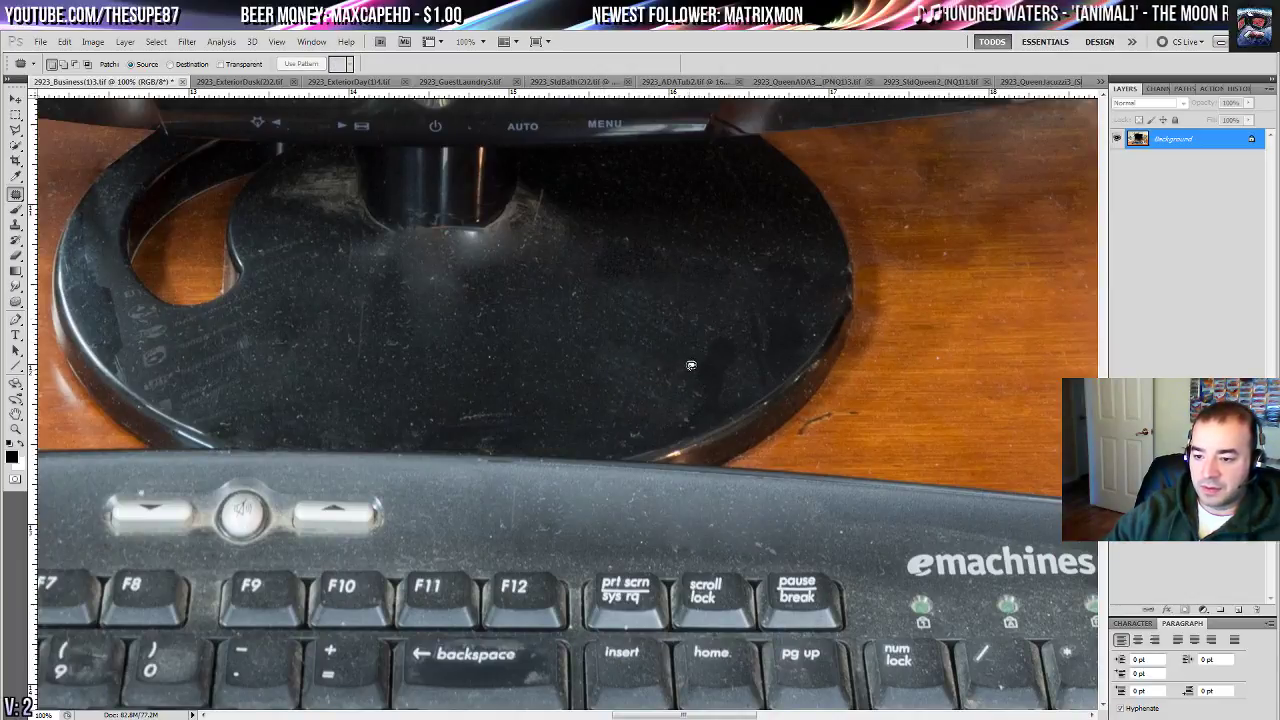
- Patch the dusty spots in the middle and along the front of the monitor stand's base, deselecting after each
{"action": "left_click_drag", "start_coordinate": [611, 361], "coordinate": [648, 356]}
{"action": "left_click_drag", "start_coordinate": [625, 354], "coordinate": [525, 369]}
{"action": "key", "text": "ctrl+d"}
{"action": "mouse_move", "coordinate": [503, 412]}
{"action": "left_mouse_down"}
{"action": "mouse_move", "coordinate": [489, 429]}
{"action": "mouse_move", "coordinate": [499, 420]}
{"action": "left_mouse_up"}
{"action": "left_click_drag", "start_coordinate": [476, 416], "coordinate": [711, 411]}
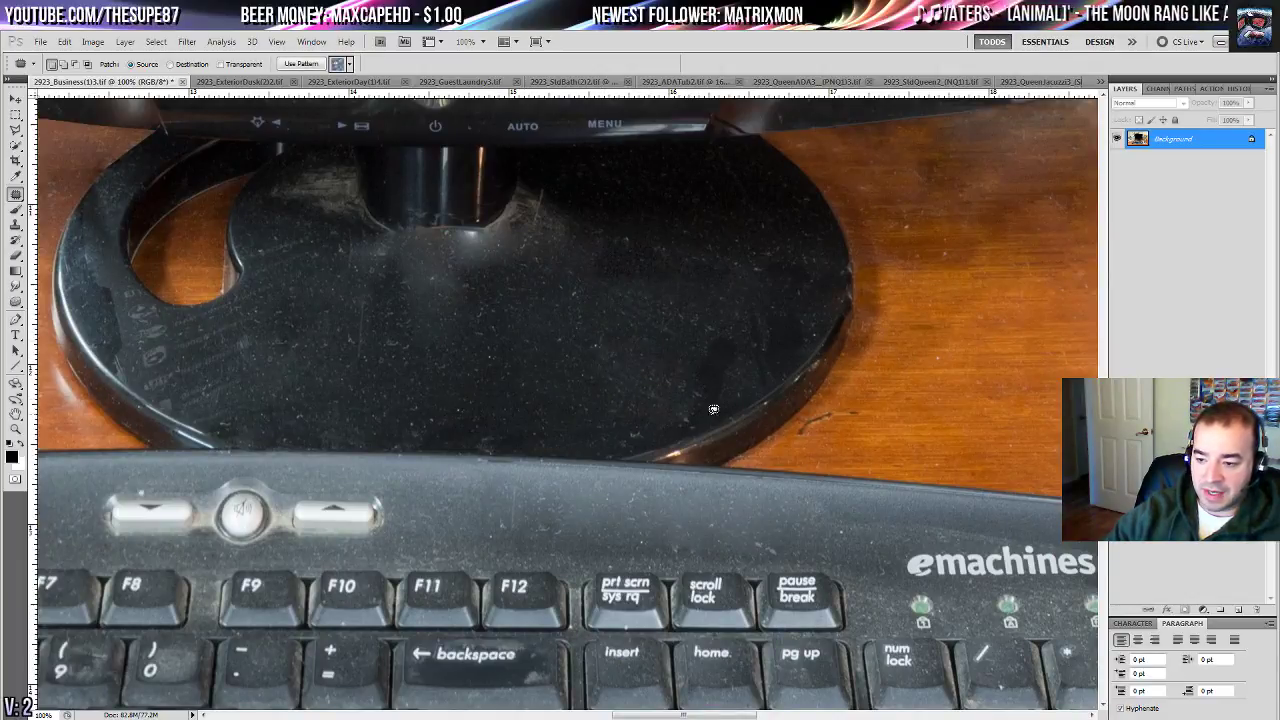
{"action": "key", "text": "ctrl+d"}
- Patch the dark scratch on the wooden desk just right of the monitor stand's base, and deselect
{"action": "mouse_move", "coordinate": [861, 398]}
{"action": "left_mouse_down"}
{"action": "mouse_move", "coordinate": [854, 424]}
{"action": "mouse_move", "coordinate": [860, 408]}
{"action": "left_mouse_up"}
{"action": "left_click_drag", "start_coordinate": [836, 425], "coordinate": [940, 422]}
{"action": "key", "text": "ctrl+d"}
- Patch the scuff marks on the left part of the monitor stand's base below its oval cutout
{"action": "left_click_drag", "start_coordinate": [384, 348], "coordinate": [492, 402]}
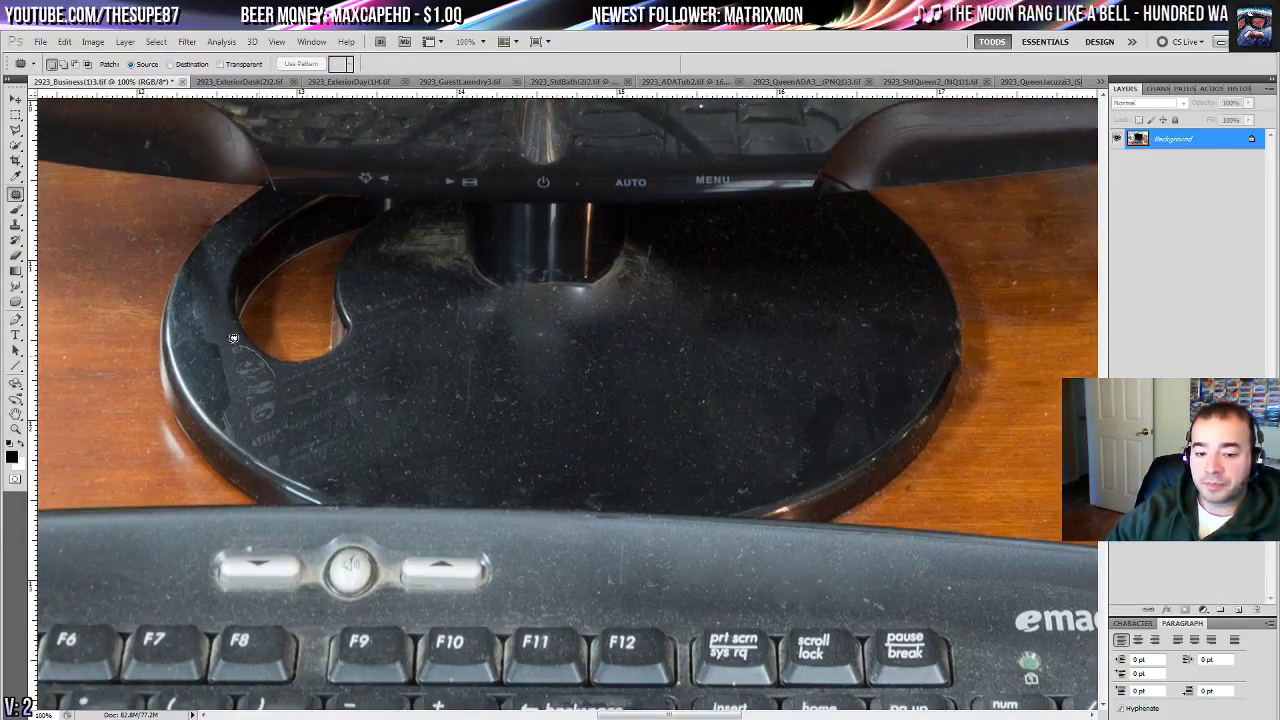
{"action": "left_click_drag", "start_coordinate": [272, 437], "coordinate": [318, 440]}
{"action": "left_click_drag", "start_coordinate": [300, 430], "coordinate": [462, 425]}
{"action": "key", "text": "ctrl+d"}
{"action": "mouse_move", "coordinate": [478, 340]}
{"action": "left_mouse_down"}
{"action": "mouse_move", "coordinate": [466, 480]}
{"action": "mouse_move", "coordinate": [485, 478]}
{"action": "left_mouse_up"}
{"action": "left_click_drag", "start_coordinate": [399, 439], "coordinate": [399, 468]}
{"action": "key", "text": "ctrl+0"}
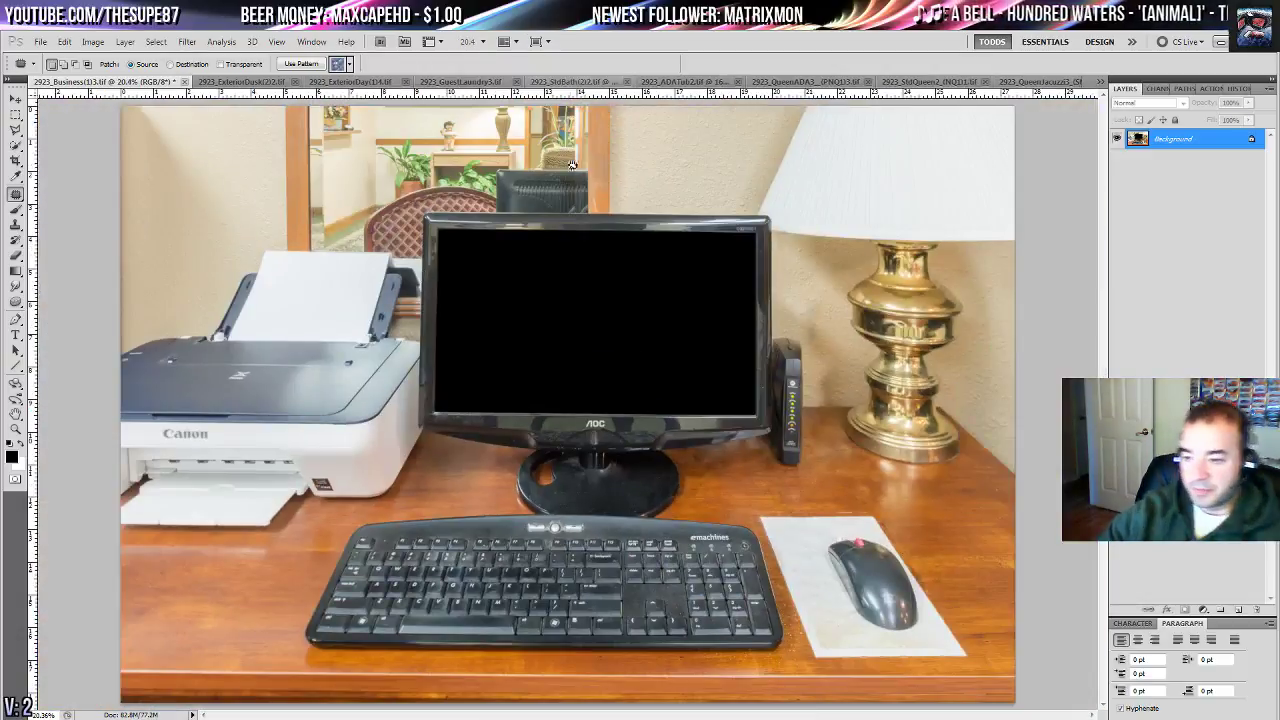
- Compare the original opened state of the desk photo with its latest retouched state, and return to the layer list
{"action": "left_click", "coordinate": [1210, 104]}
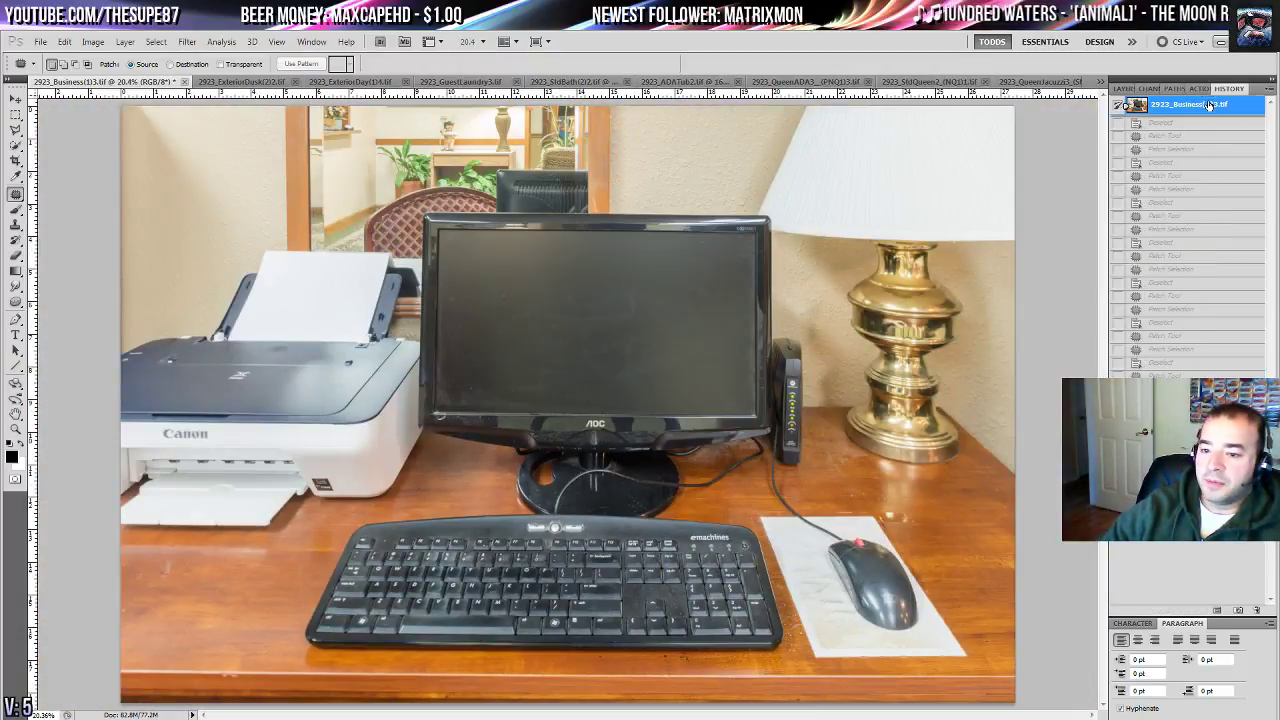
{"action": "left_click", "coordinate": [1126, 375]}
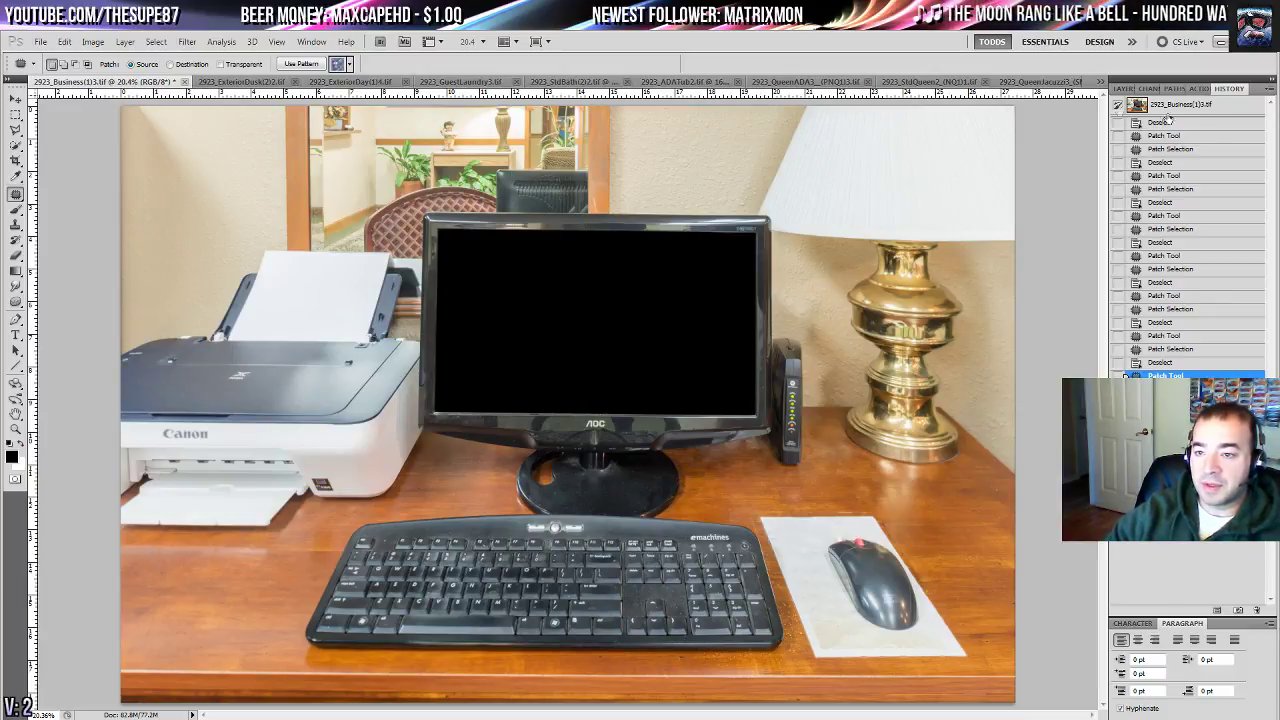
{"action": "left_click", "coordinate": [1124, 89]}
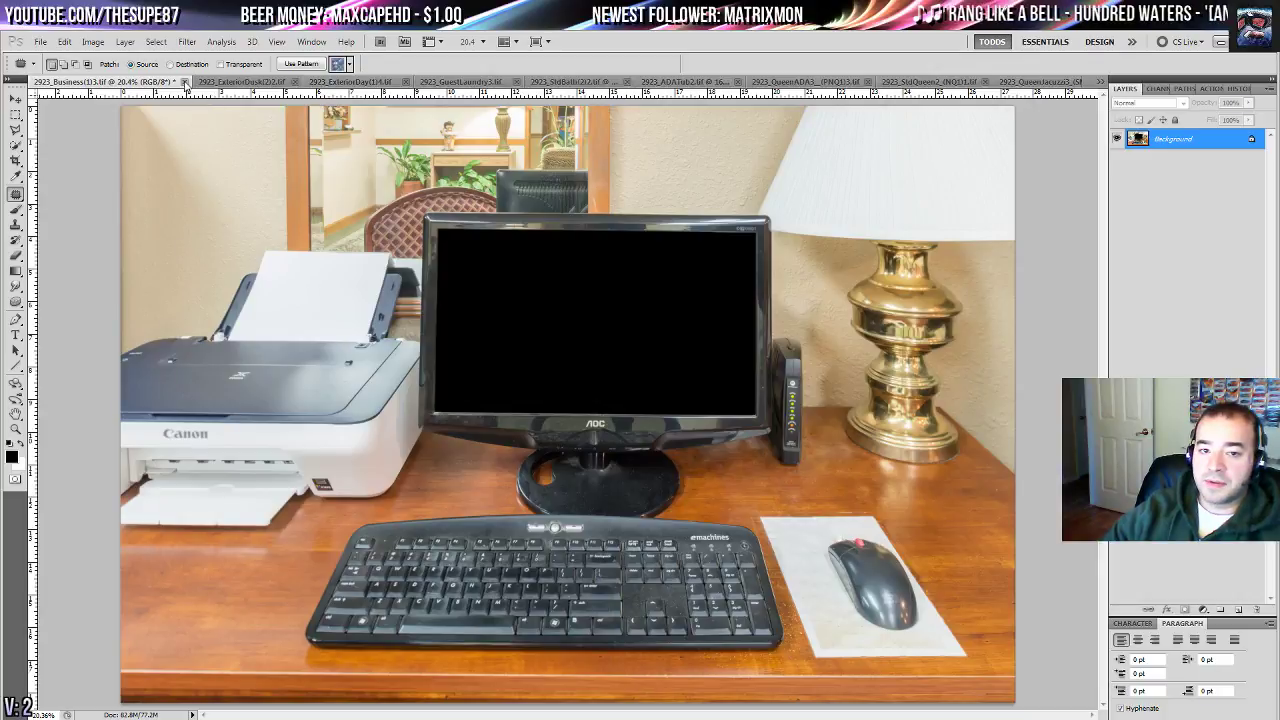
- Close 2923_Business(1)3.tif, answering the save prompt, and bring up 2923_QueenJacuzzi3_(SNQ2)1.tif
{"action": "left_click", "coordinate": [184, 81]}
{"action": "left_click", "coordinate": [598, 304]}
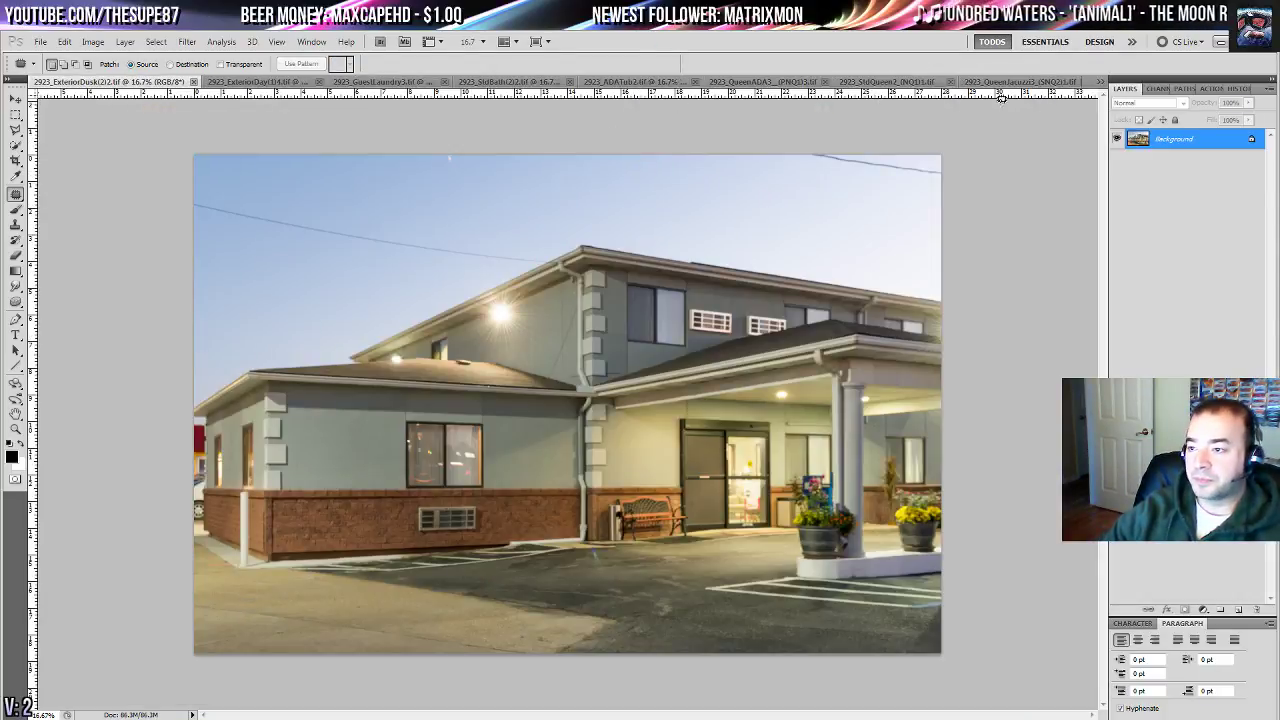
{"action": "left_click", "coordinate": [1003, 82]}
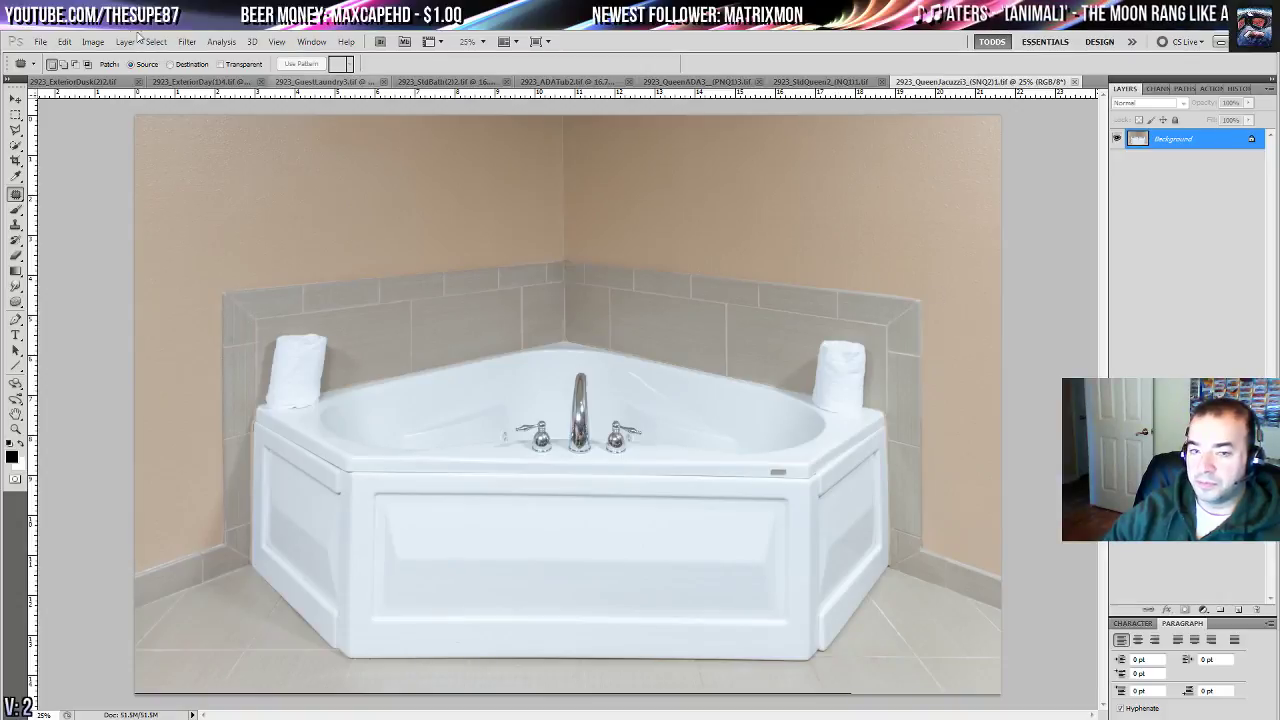
- Try Auto Tone on the jacuzzi tub photo and undo it
{"action": "left_click", "coordinate": [93, 41]}
{"action": "left_click", "coordinate": [124, 96]}
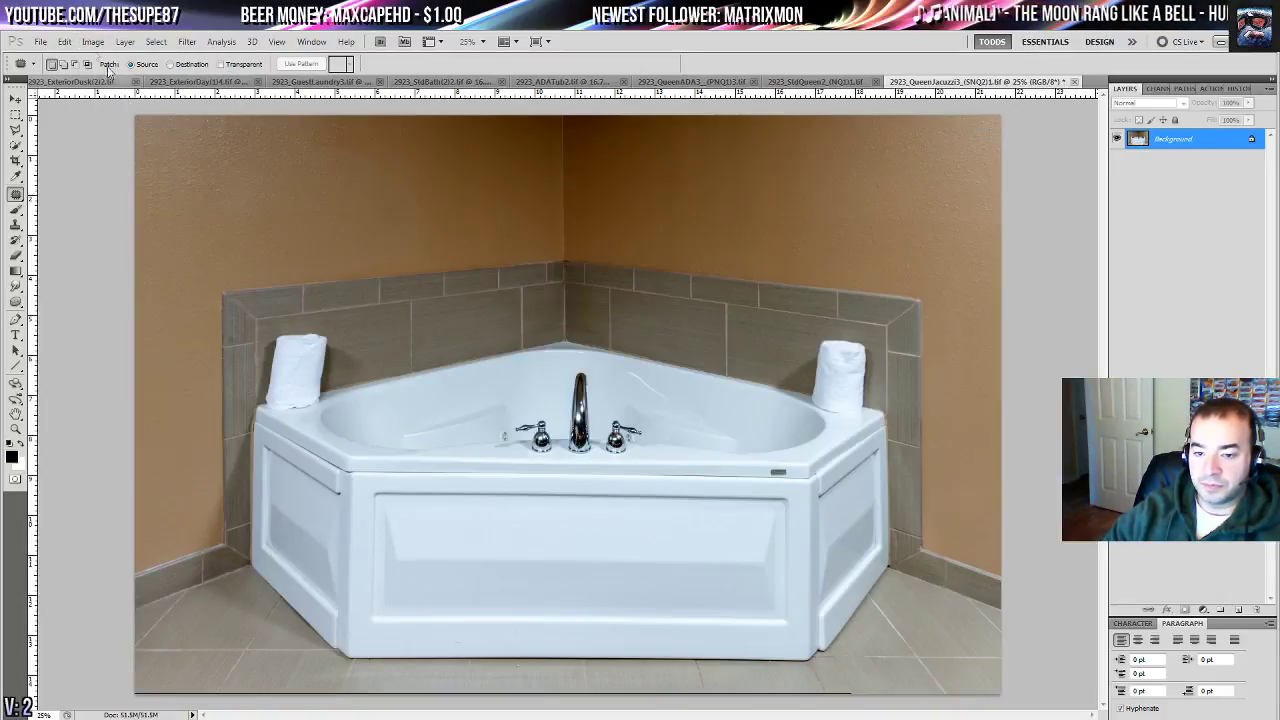
{"action": "left_click", "coordinate": [64, 41]}
{"action": "left_click", "coordinate": [90, 56]}
- Darken the jacuzzi photo with Levels by raising the RGB black input level to 46, comparing the preview before applying
{"action": "left_click", "coordinate": [93, 41]}
{"action": "mouse_move", "coordinate": [110, 74]}
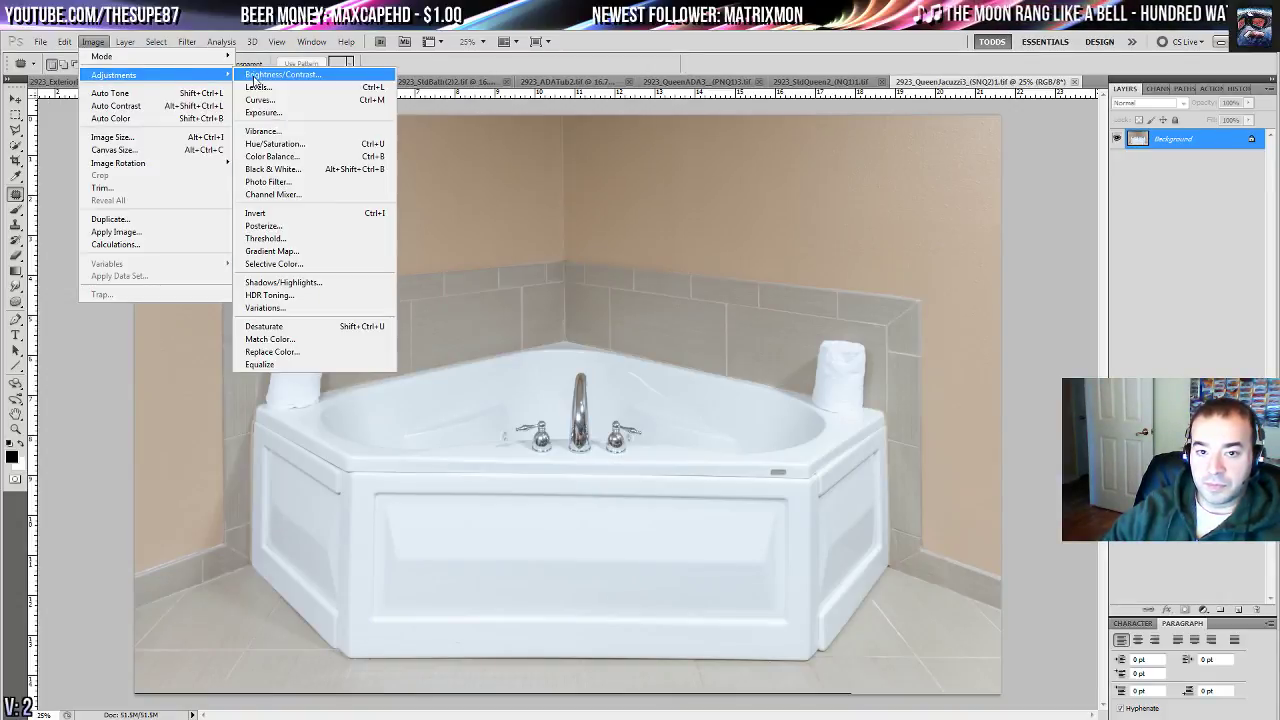
{"action": "left_click", "coordinate": [290, 90]}
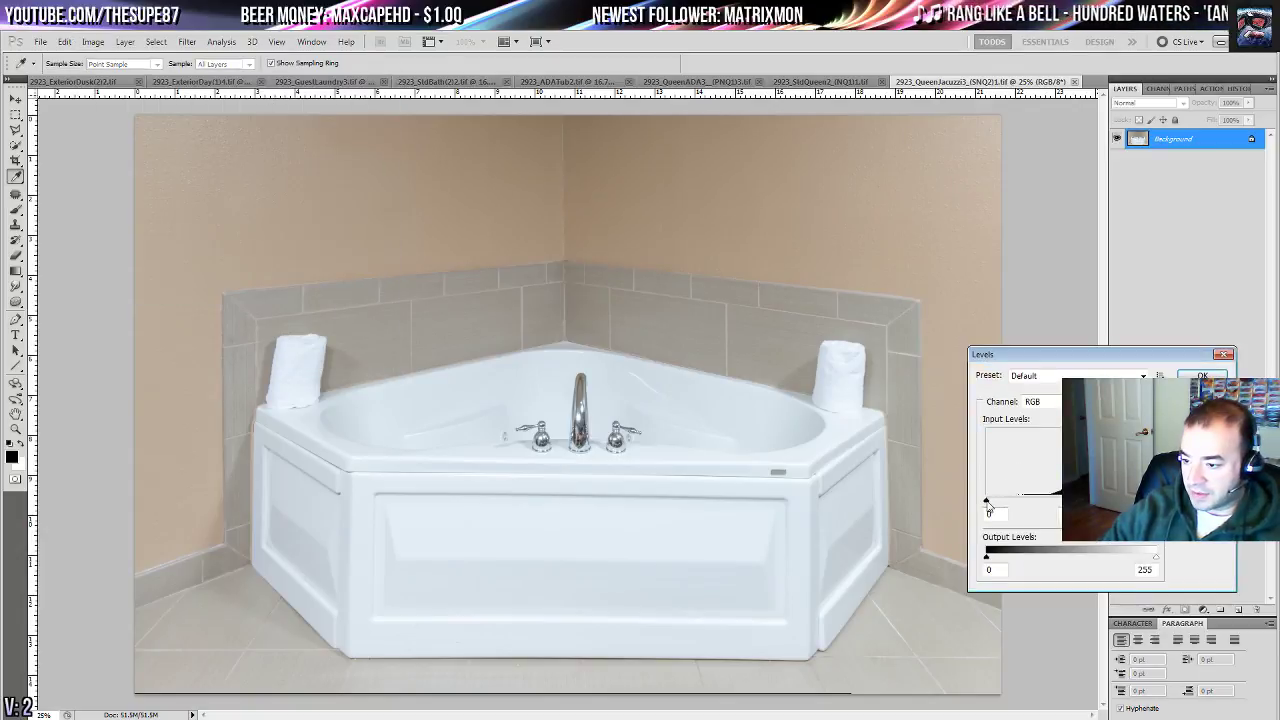
{"action": "left_click_drag", "start_coordinate": [988, 508], "coordinate": [1094, 500]}
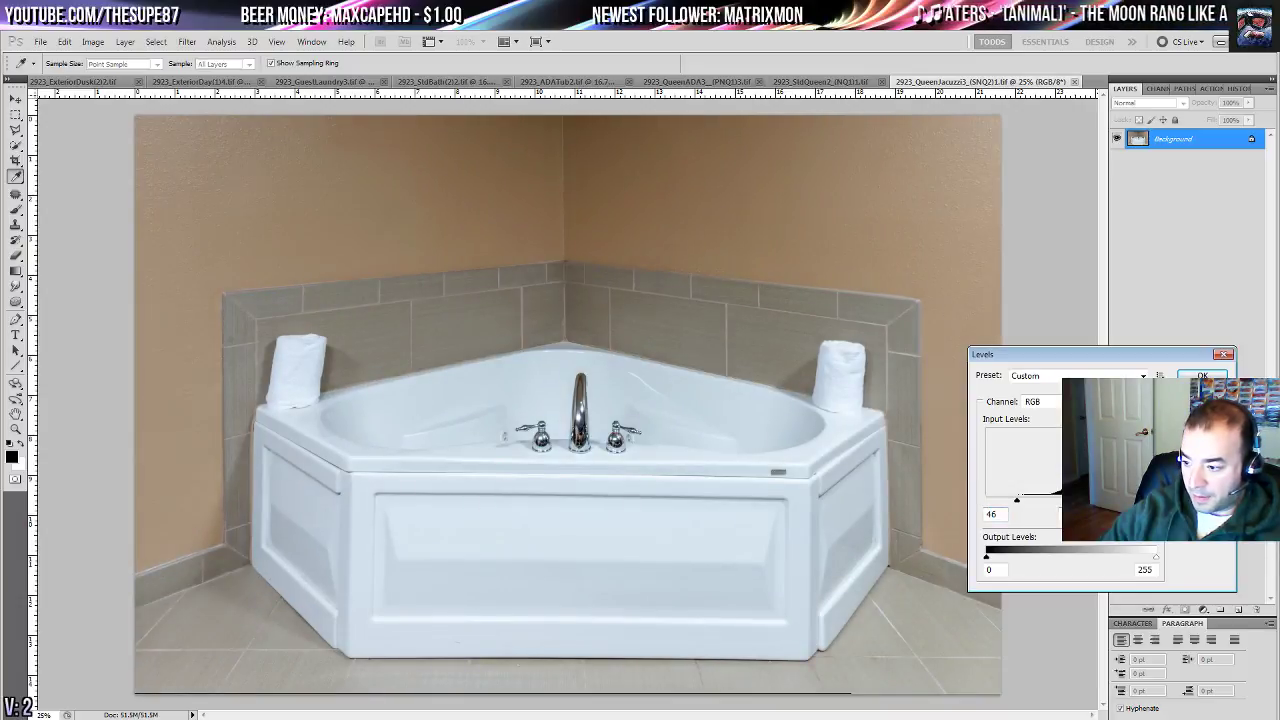
{"action": "key", "text": "p"}
{"action": "key", "text": "p"}
{"action": "key", "text": "Return"}
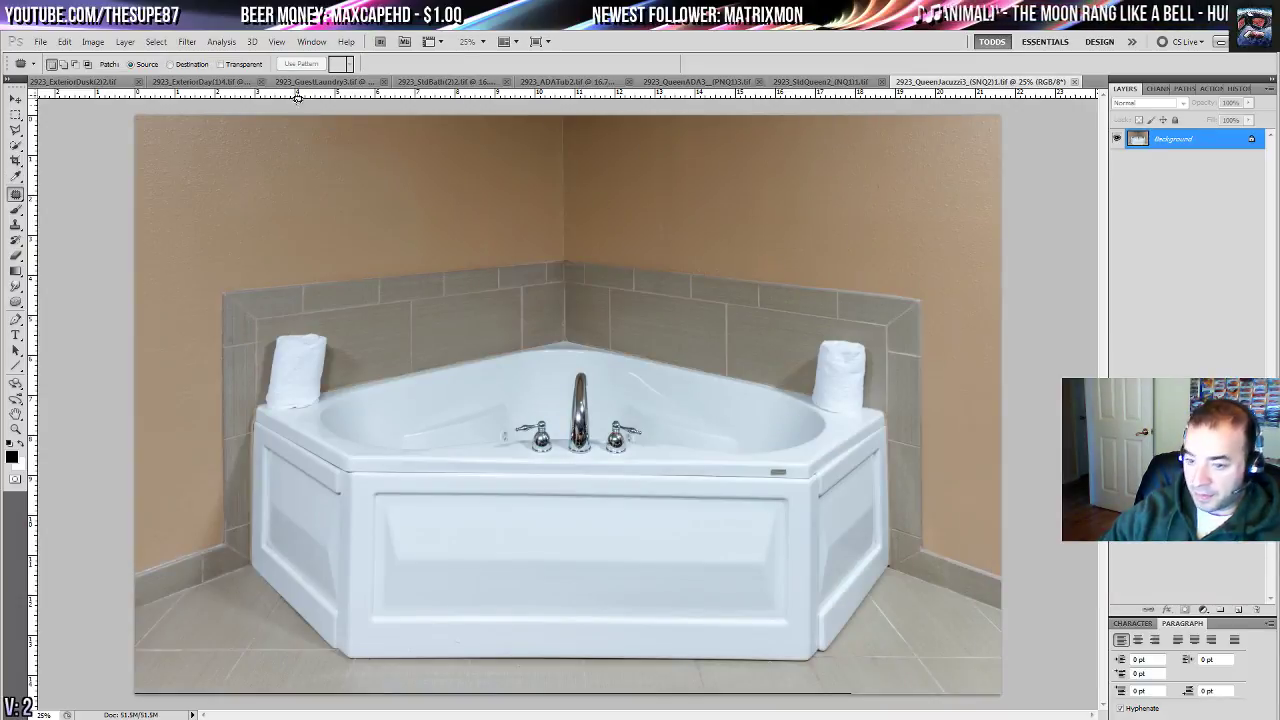
- Lighten the jacuzzi photo's shadows with Shadows/Highlights at a shadow amount of 41%
{"action": "left_click", "coordinate": [93, 41]}
{"action": "mouse_move", "coordinate": [113, 75]}
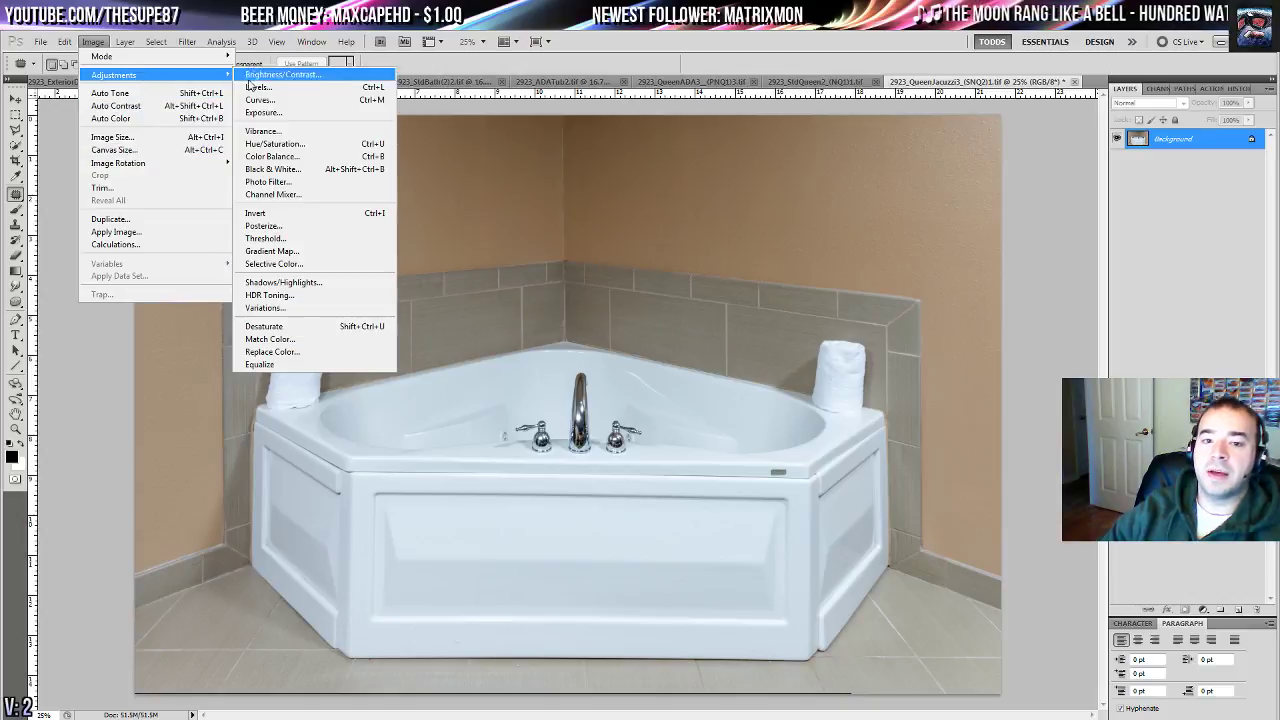
{"action": "left_click", "coordinate": [312, 272]}
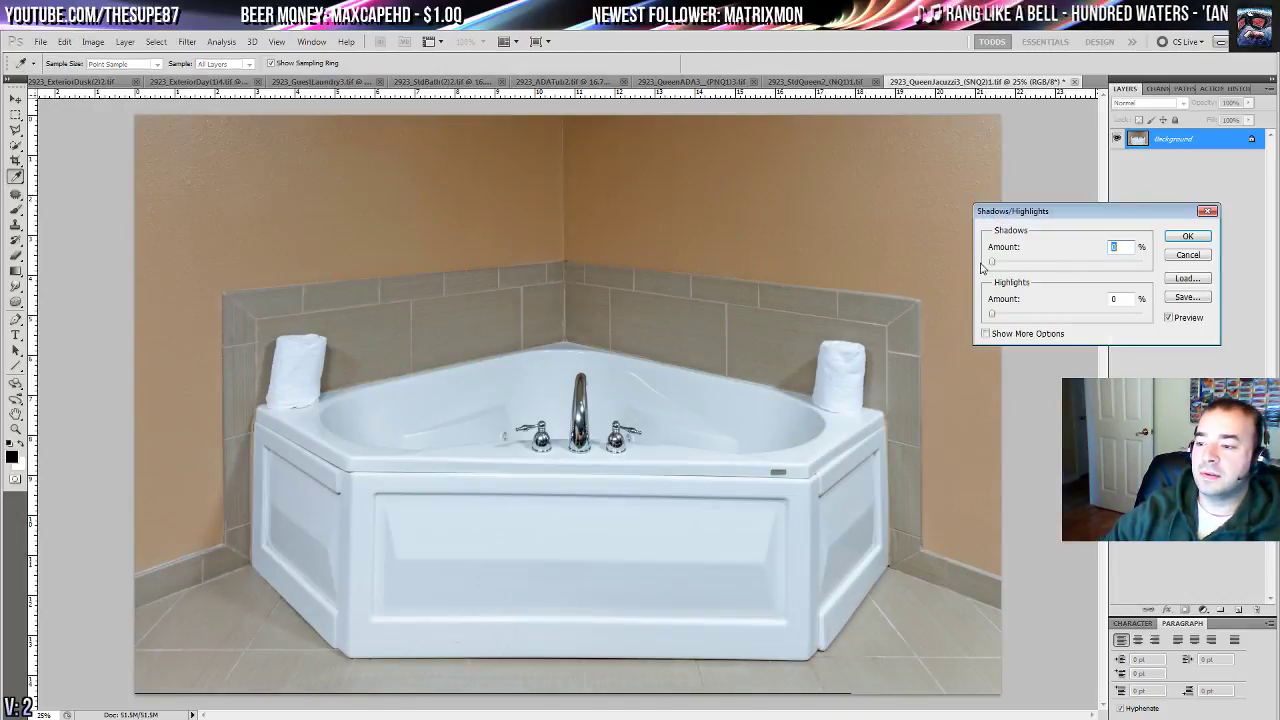
{"action": "left_click_drag", "start_coordinate": [981, 263], "coordinate": [1055, 268]}
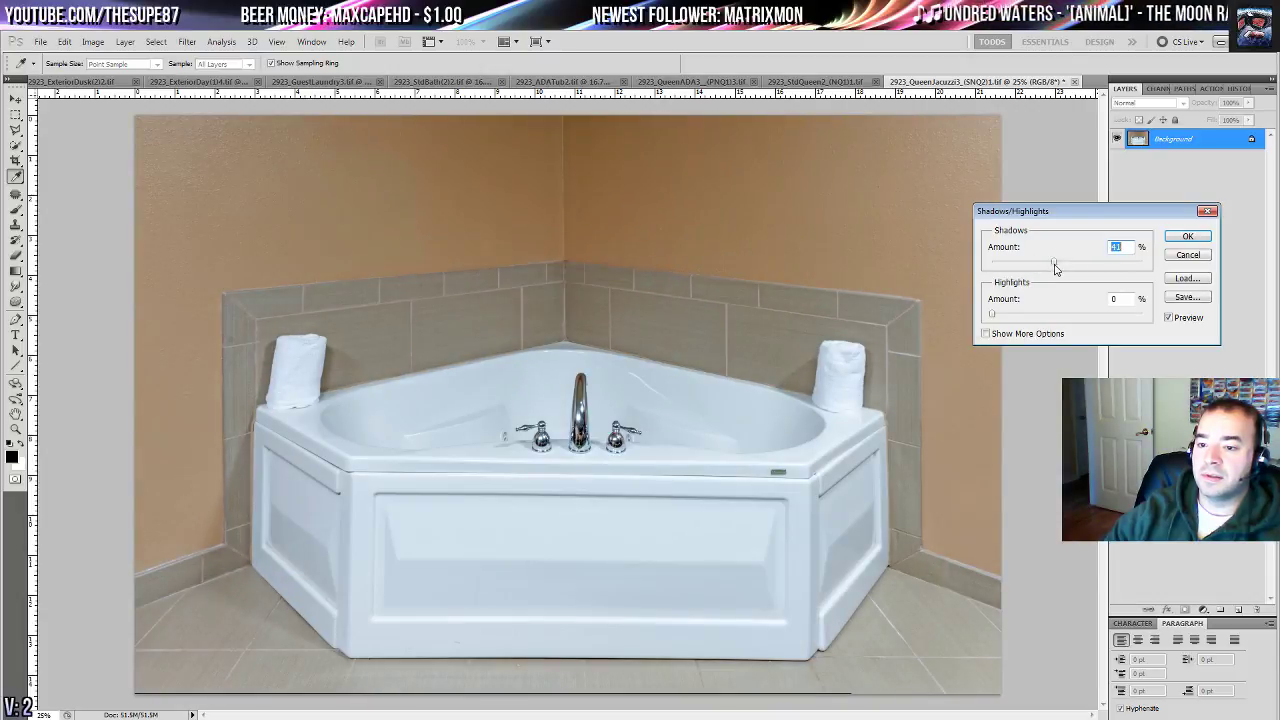
{"action": "left_click", "coordinate": [1188, 239]}
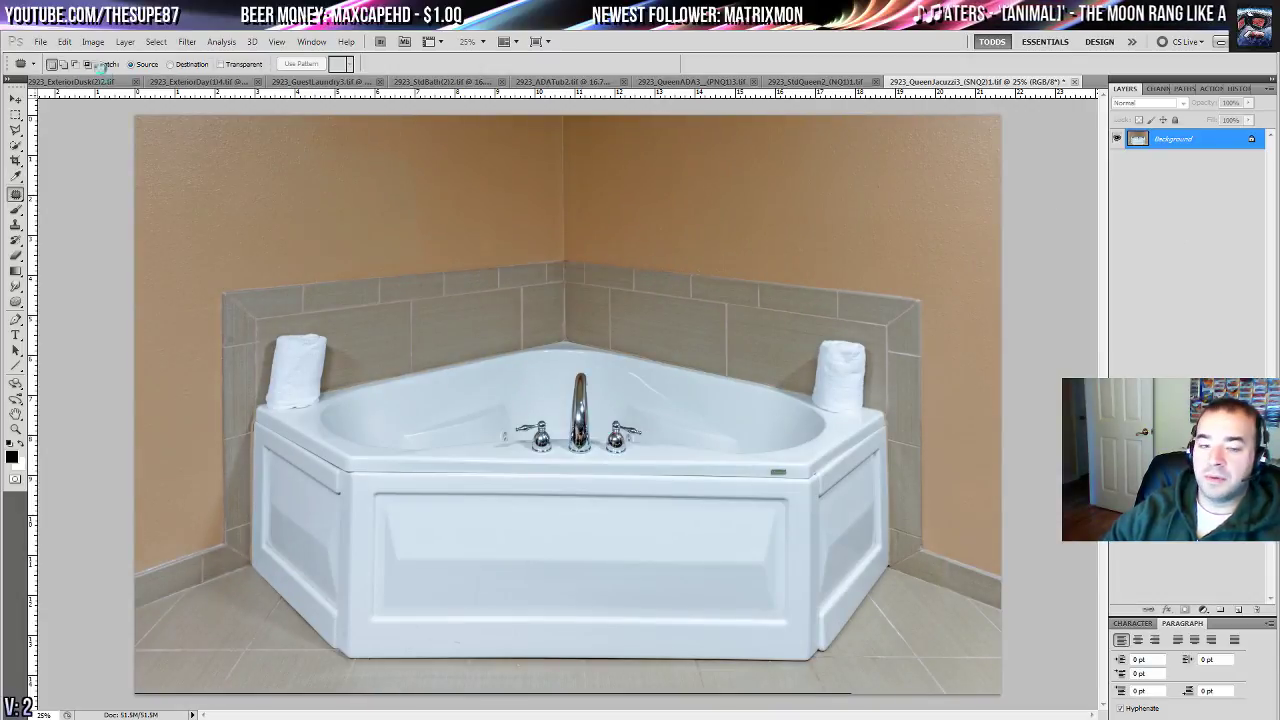
- Reduce the saturation of the Blues in the jacuzzi photo with a Hue/Saturation adjustment
{"action": "left_click", "coordinate": [93, 41]}
{"action": "mouse_move", "coordinate": [114, 77]}
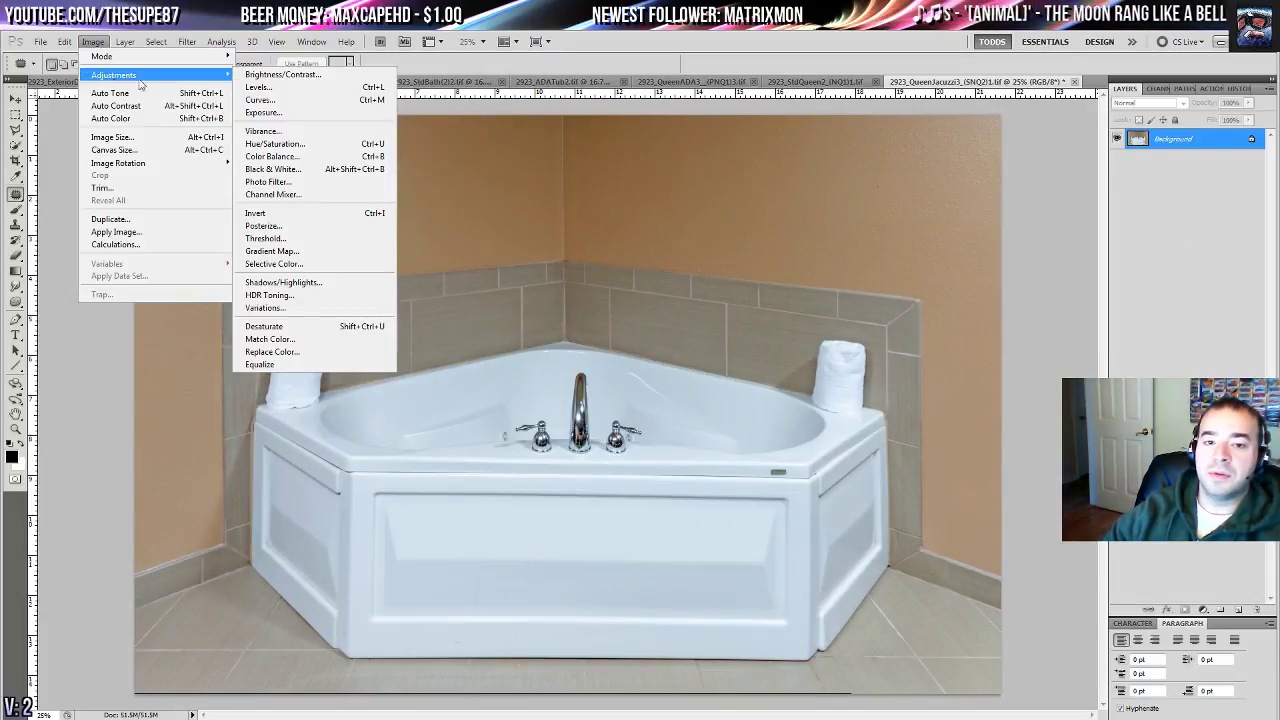
{"action": "left_click", "coordinate": [270, 143]}
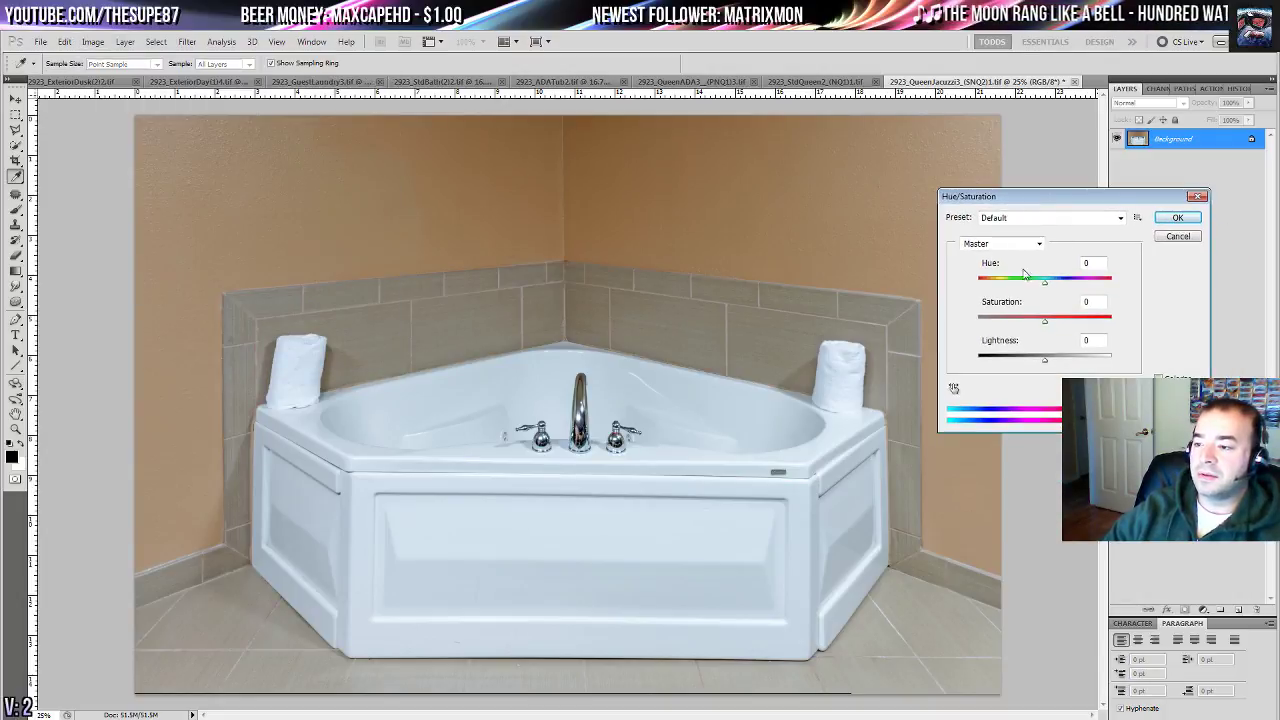
{"action": "left_click", "coordinate": [1000, 244]}
{"action": "left_click", "coordinate": [1008, 316]}
{"action": "left_click_drag", "start_coordinate": [1034, 324], "coordinate": [1022, 322]}
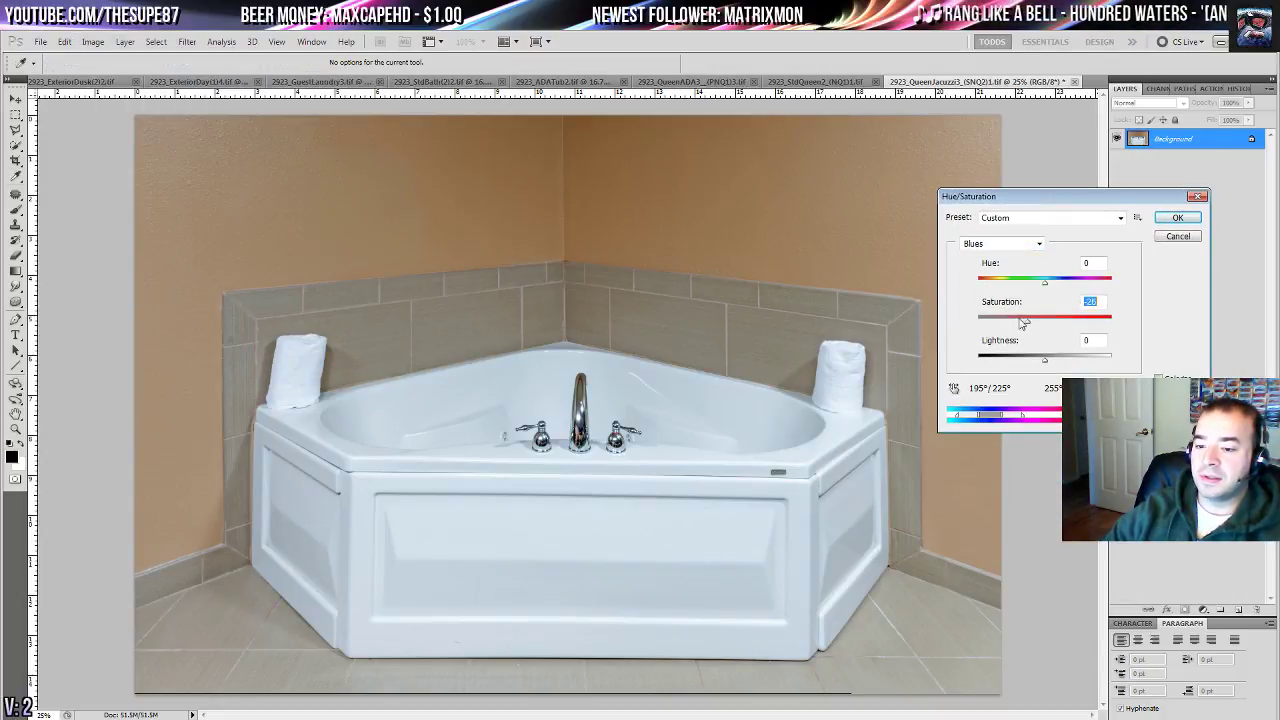
- Set the saturation of the Cyans to -18 and apply the Hue/Saturation adjustment
{"action": "left_click", "coordinate": [1002, 244]}
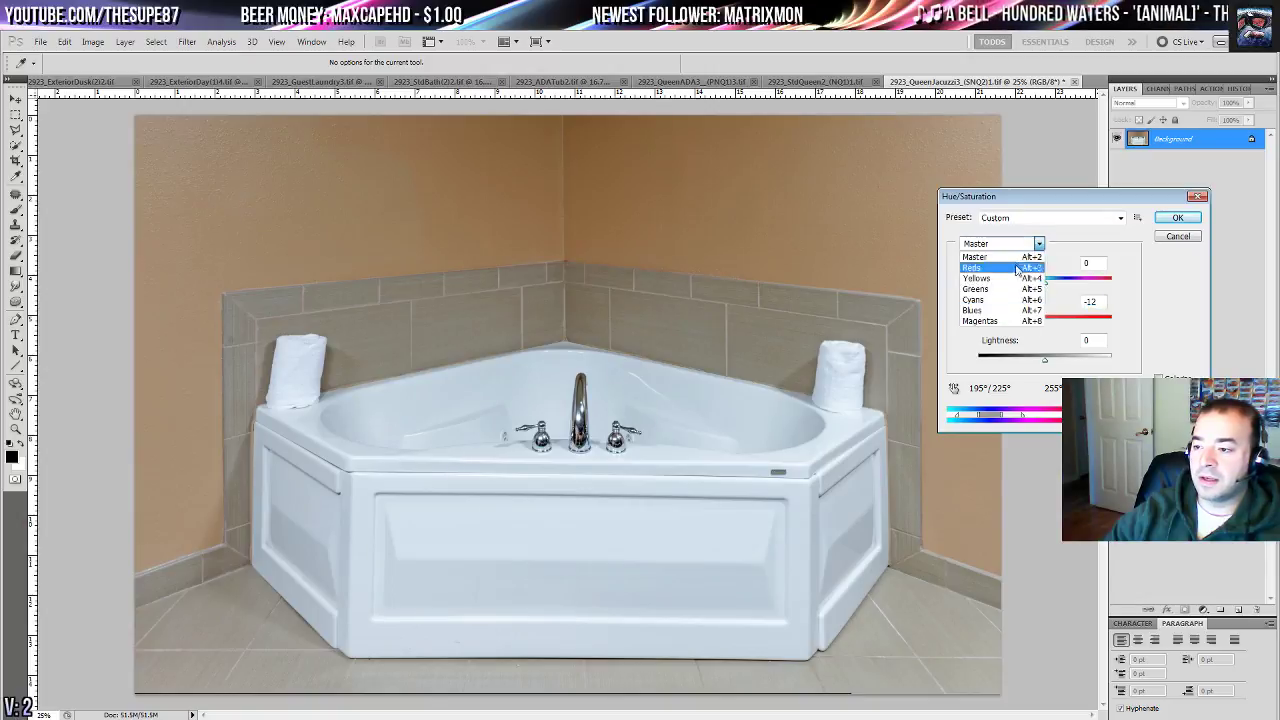
{"action": "left_click", "coordinate": [1008, 300]}
{"action": "left_click_drag", "start_coordinate": [1044, 318], "coordinate": [1031, 325]}
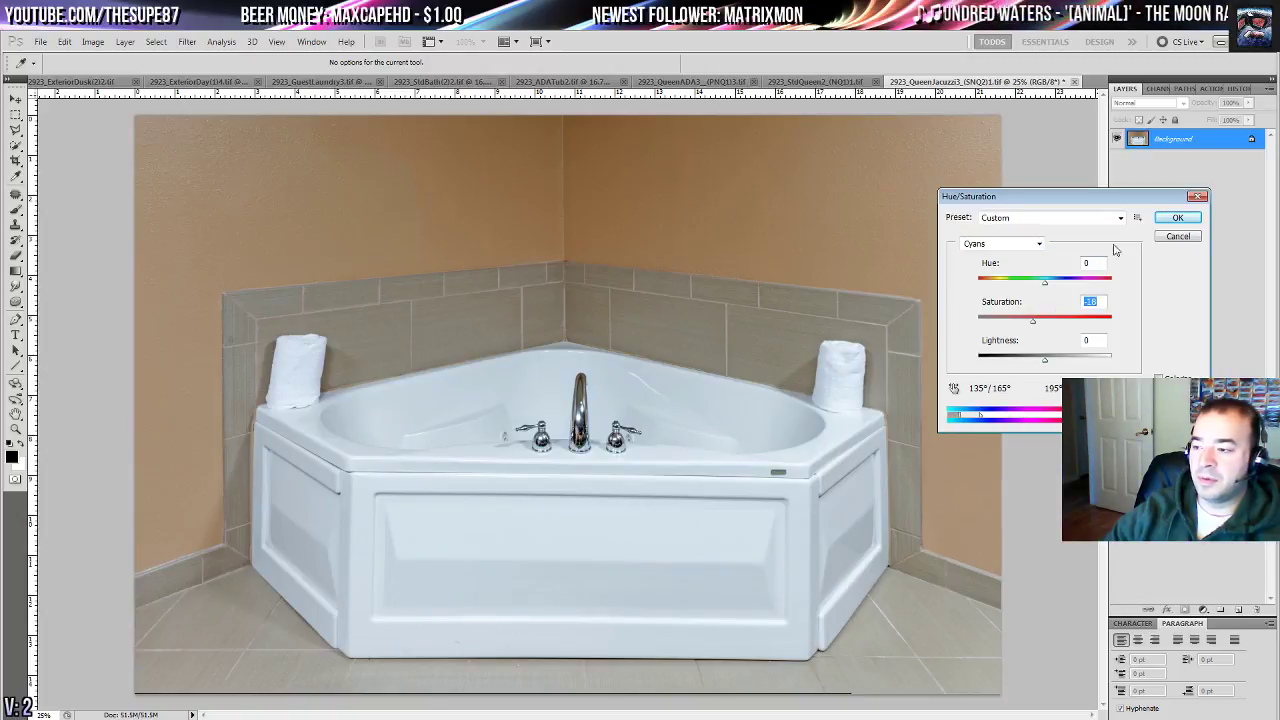
{"action": "left_click", "coordinate": [1178, 217]}
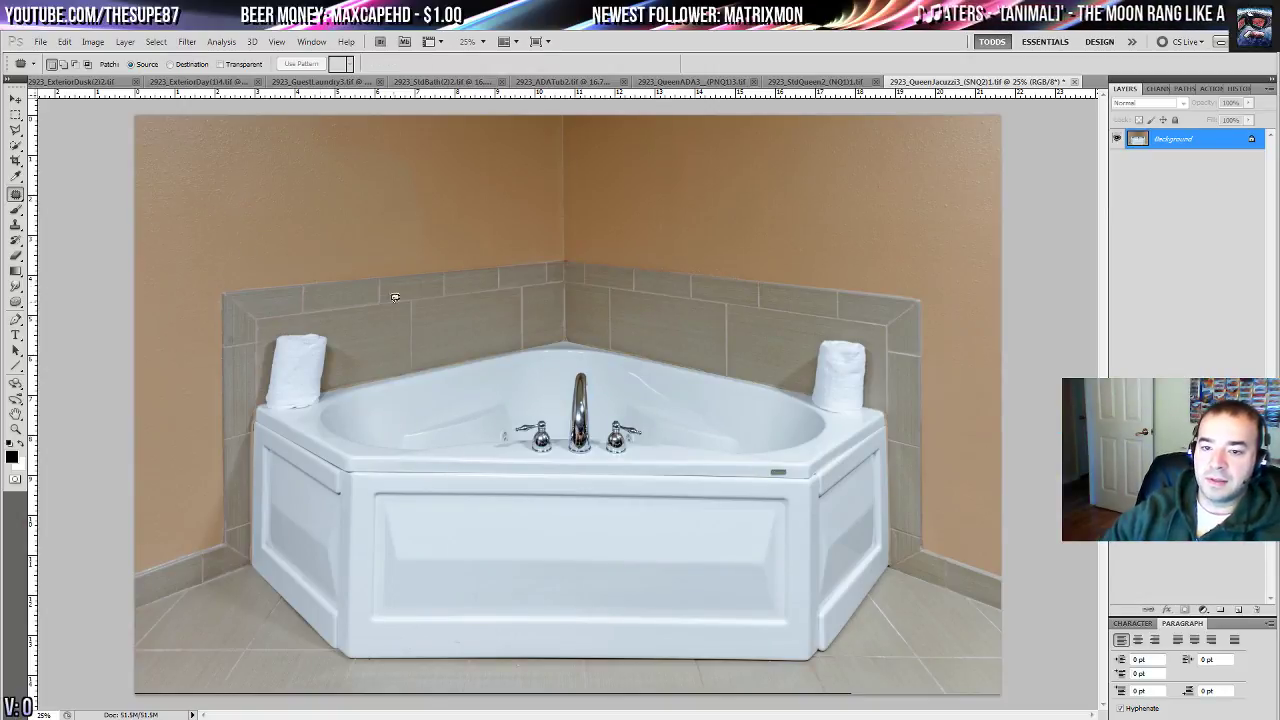
- Examine the left wall of the jacuzzi photo up close for uneven color and visible patch edges
{"action": "left_click", "coordinate": [16, 430]}
{"action": "left_click", "coordinate": [400, 246]}
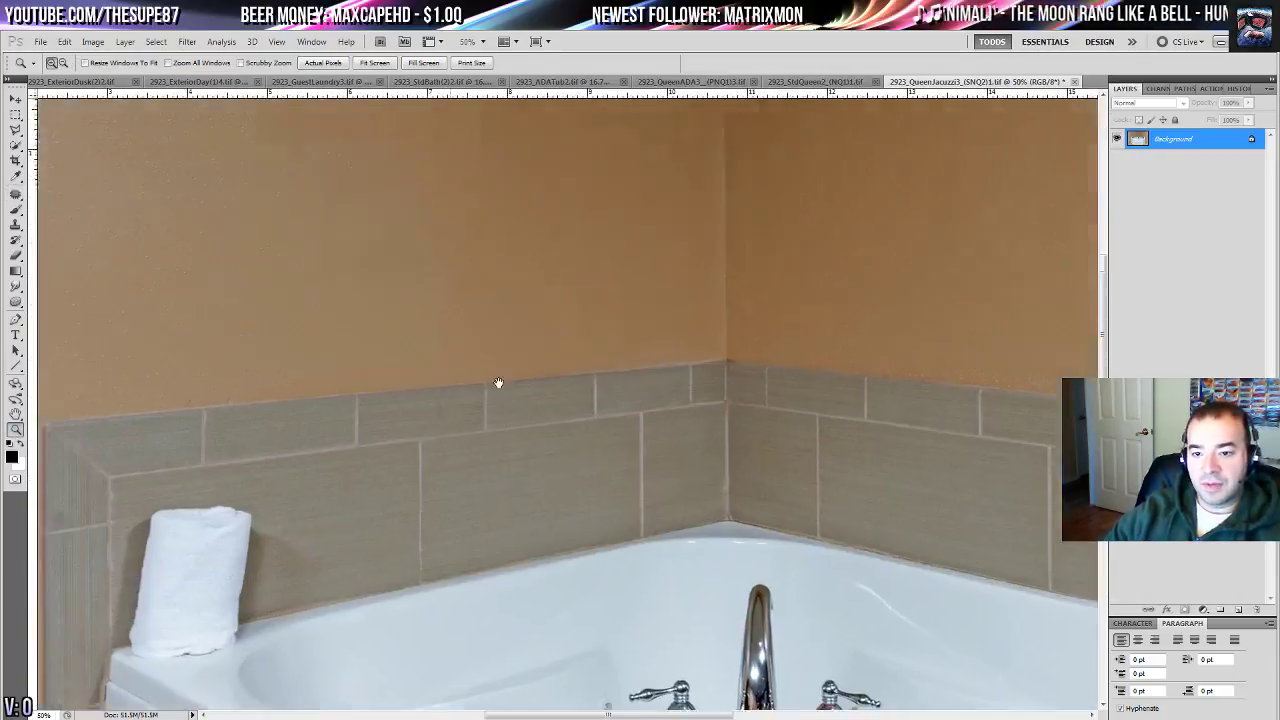
{"action": "left_click_drag", "start_coordinate": [450, 349], "coordinate": [690, 323]}
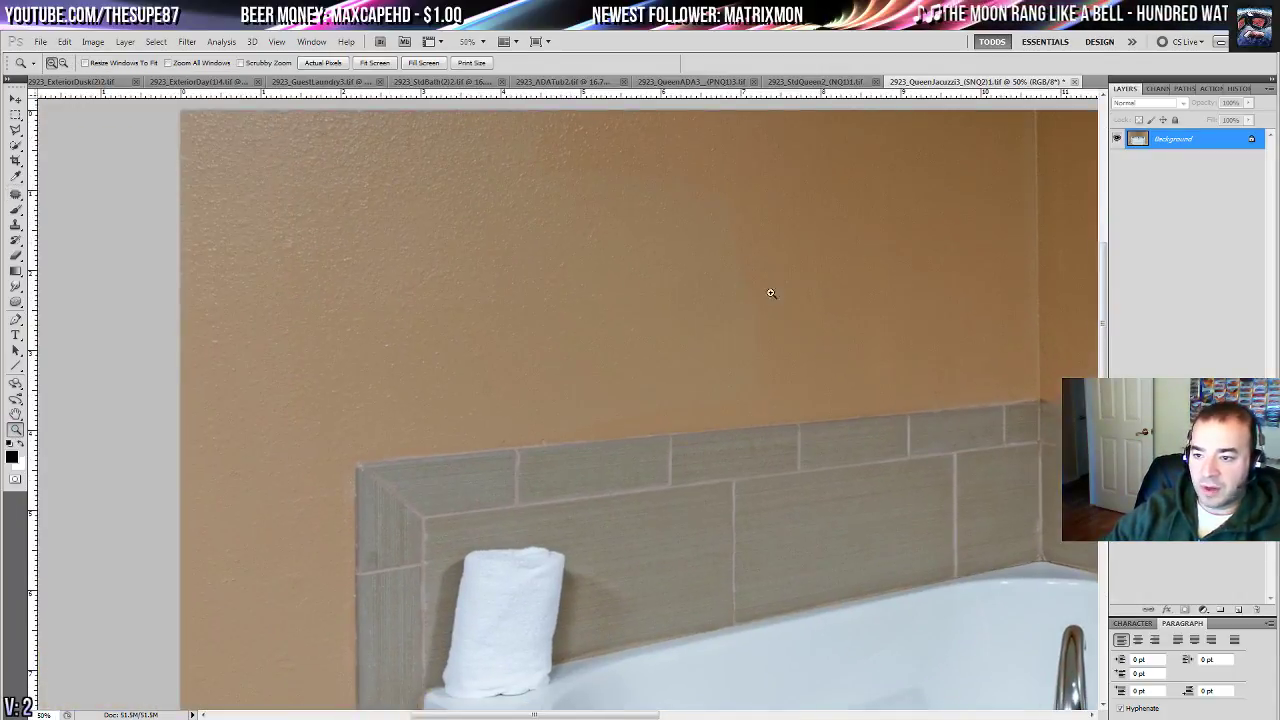
{"action": "left_click_drag", "start_coordinate": [754, 243], "coordinate": [575, 317]}
{"action": "left_click", "coordinate": [663, 341]}
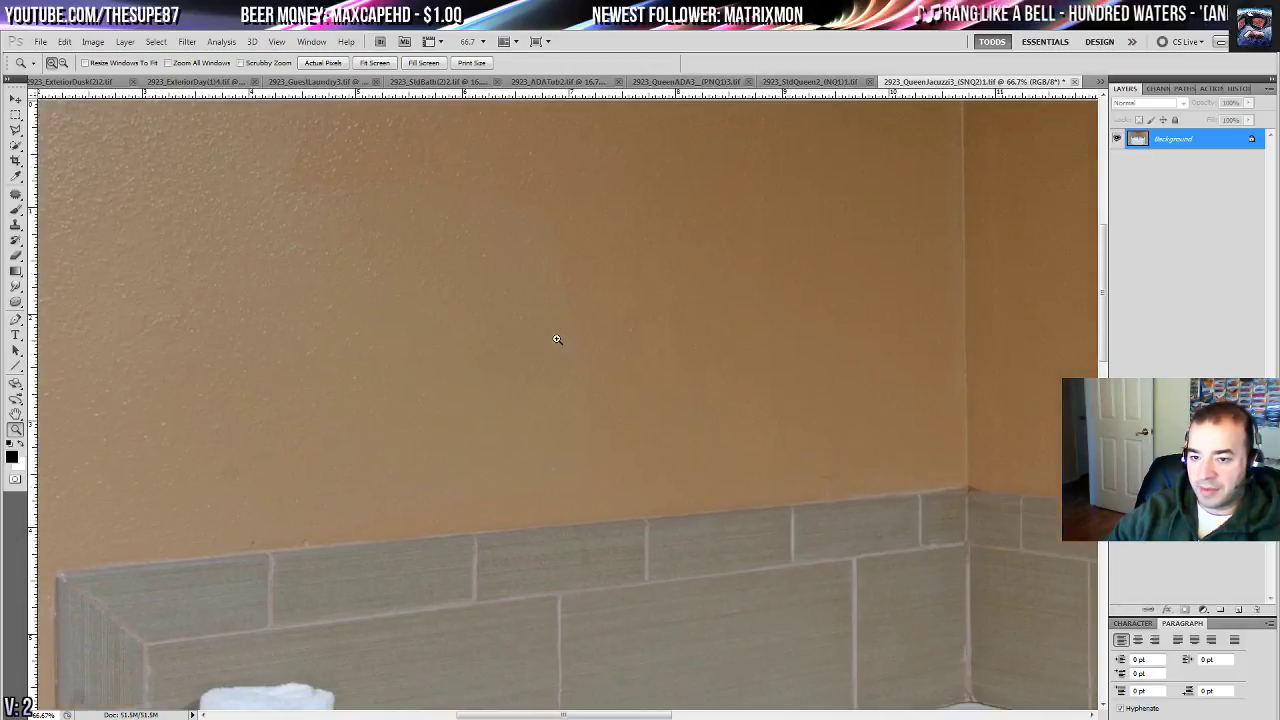
{"action": "left_click_drag", "start_coordinate": [630, 468], "coordinate": [665, 408]}
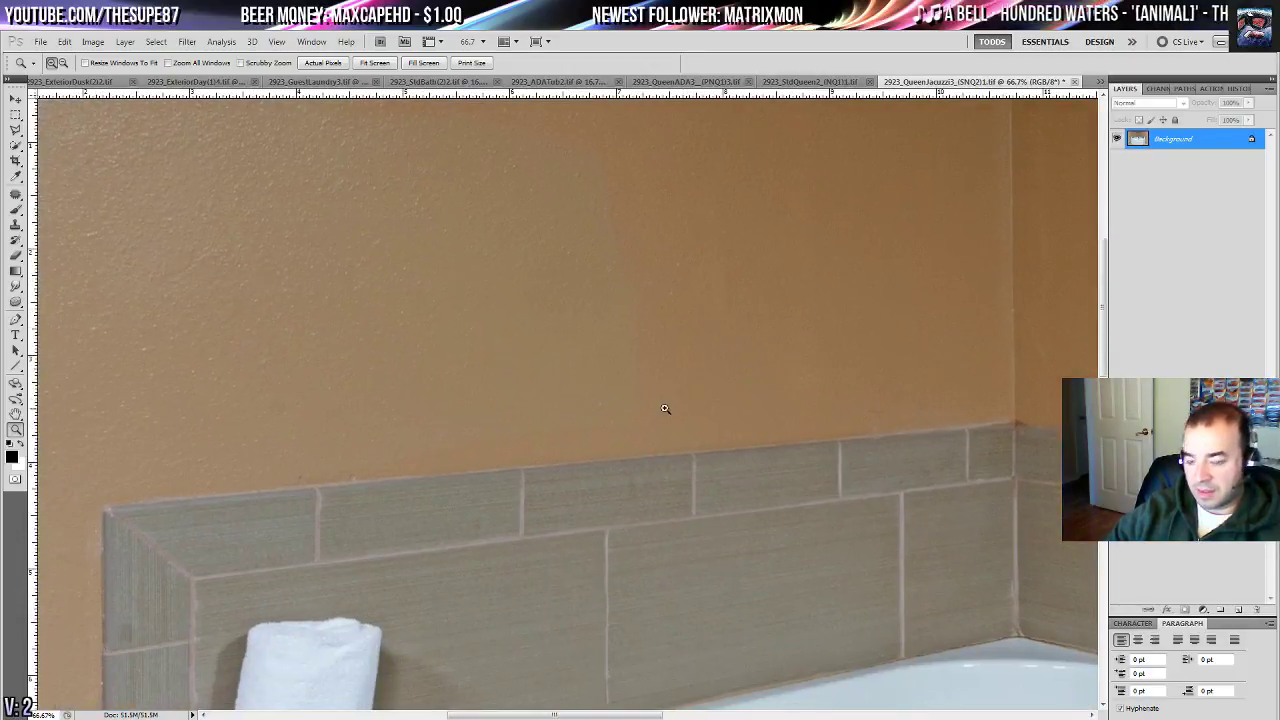
{"action": "key", "text": "ctrl+minus"}
{"action": "key", "text": "ctrl+minus"}
{"action": "key", "text": "ctrl+minus"}
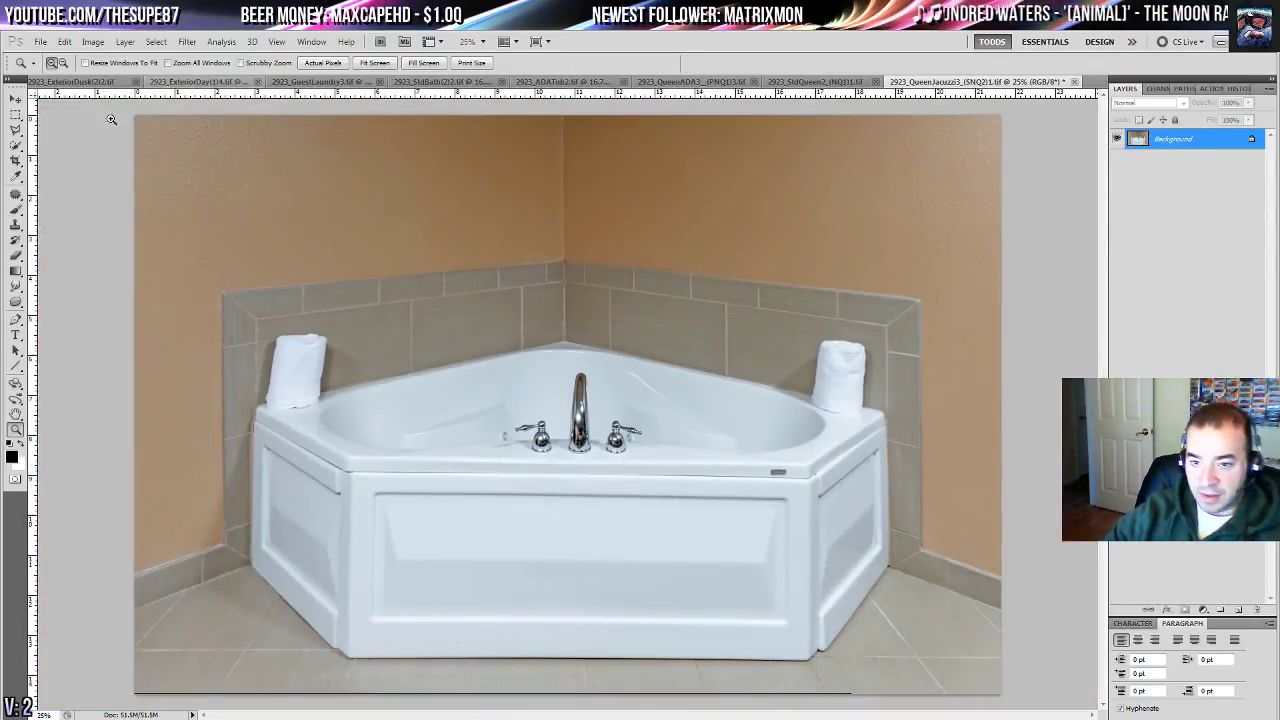
{"action": "left_click", "coordinate": [16, 145]}
{"action": "mouse_move", "coordinate": [372, 196]}
{"action": "left_mouse_down"}
{"action": "mouse_move", "coordinate": [232, 218]}
{"action": "mouse_move", "coordinate": [329, 214]}
{"action": "mouse_move", "coordinate": [415, 156]}
{"action": "mouse_move", "coordinate": [217, 179]}
{"action": "mouse_move", "coordinate": [388, 243]}
{"action": "mouse_move", "coordinate": [287, 265]}
{"action": "mouse_move", "coordinate": [488, 254]}
{"action": "mouse_move", "coordinate": [274, 259]}
{"action": "mouse_move", "coordinate": [200, 288]}
{"action": "mouse_move", "coordinate": [176, 532]}
{"action": "mouse_move", "coordinate": [174, 461]}
{"action": "left_mouse_up"}
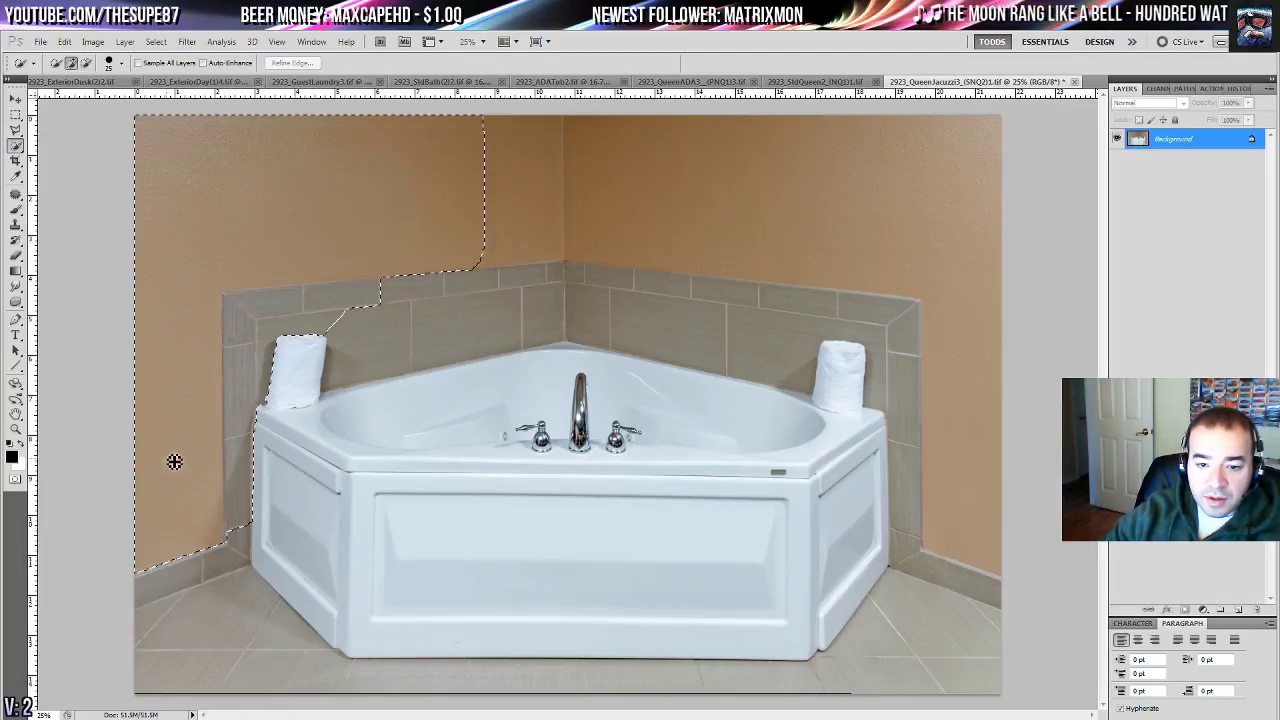
{"action": "mouse_move", "coordinate": [349, 306]}
{"action": "left_mouse_down", "text": "alt"}
{"action": "mouse_move", "coordinate": [226, 325]}
{"action": "mouse_move", "coordinate": [251, 503]}
{"action": "left_mouse_up", "text": "alt"}
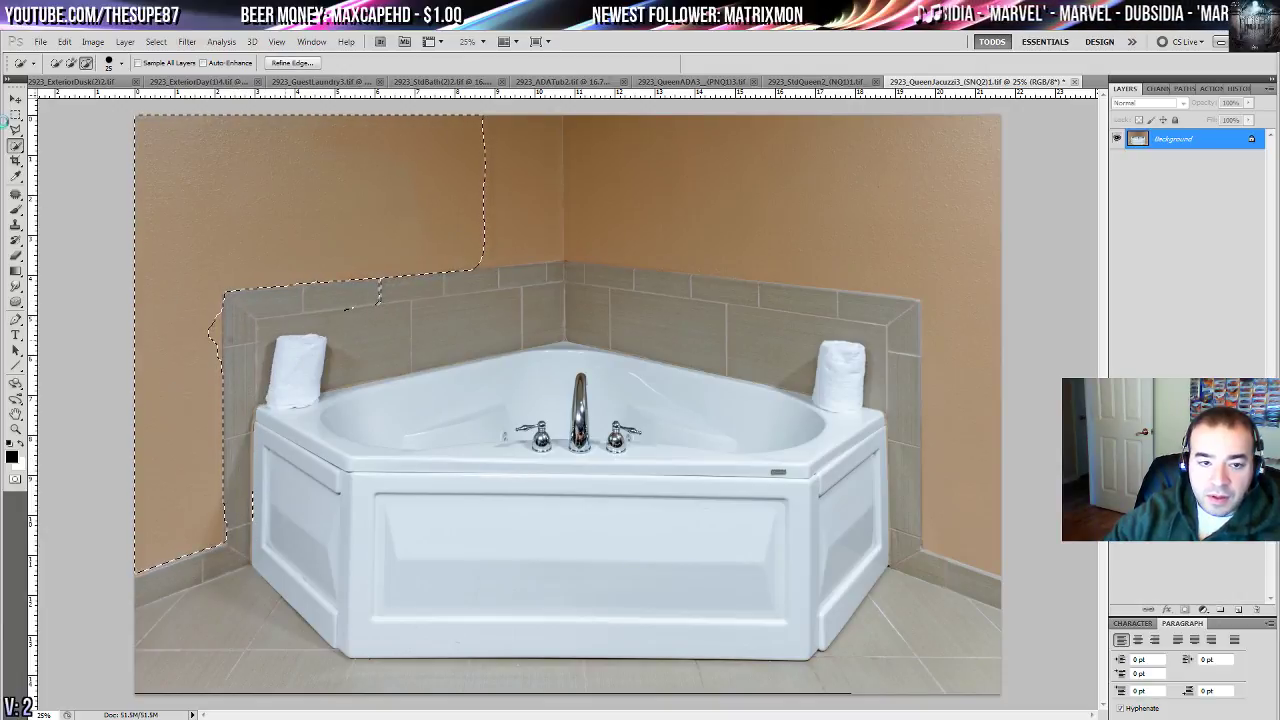
{"action": "left_click", "coordinate": [14, 115]}
{"action": "left_click", "coordinate": [78, 154]}
- Select the whole painted wall left of the corner with the Polygonal Lasso, following the tile and baseboard edges and the corner line
{"action": "left_click", "coordinate": [15, 130]}
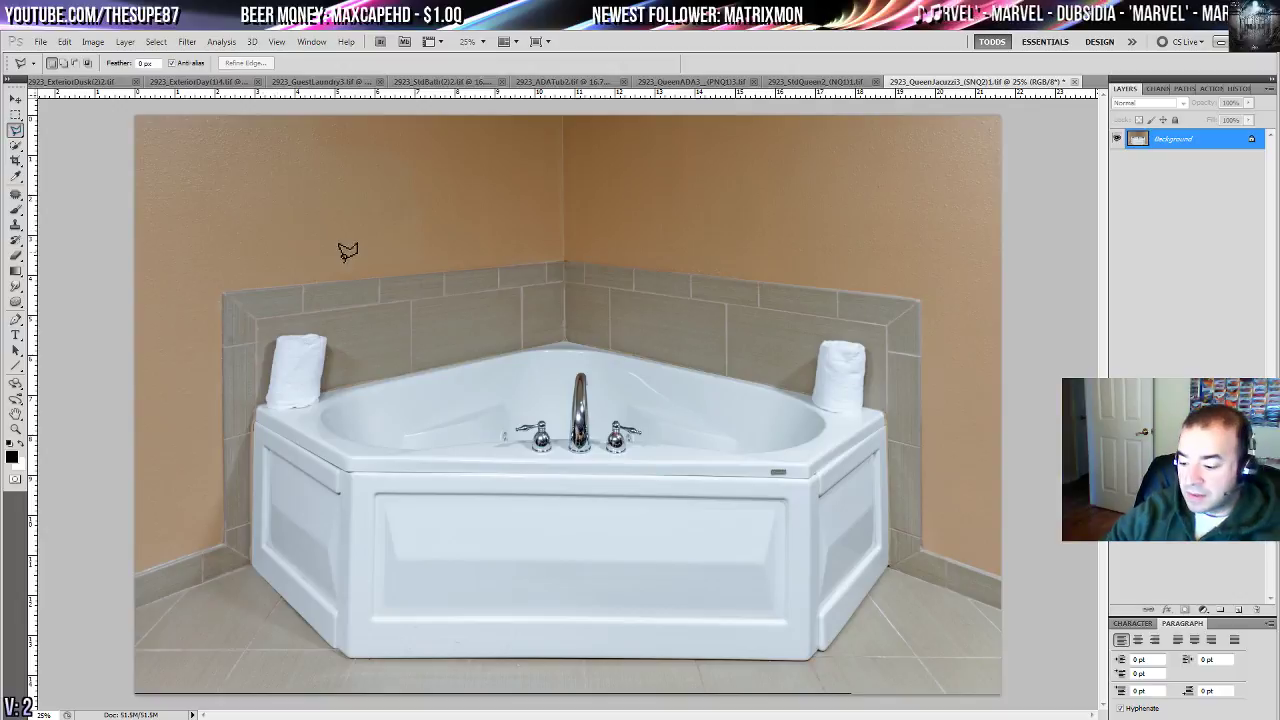
{"action": "scroll", "coordinate": [346, 249], "scroll_direction": "up", "scroll_amount": 3}
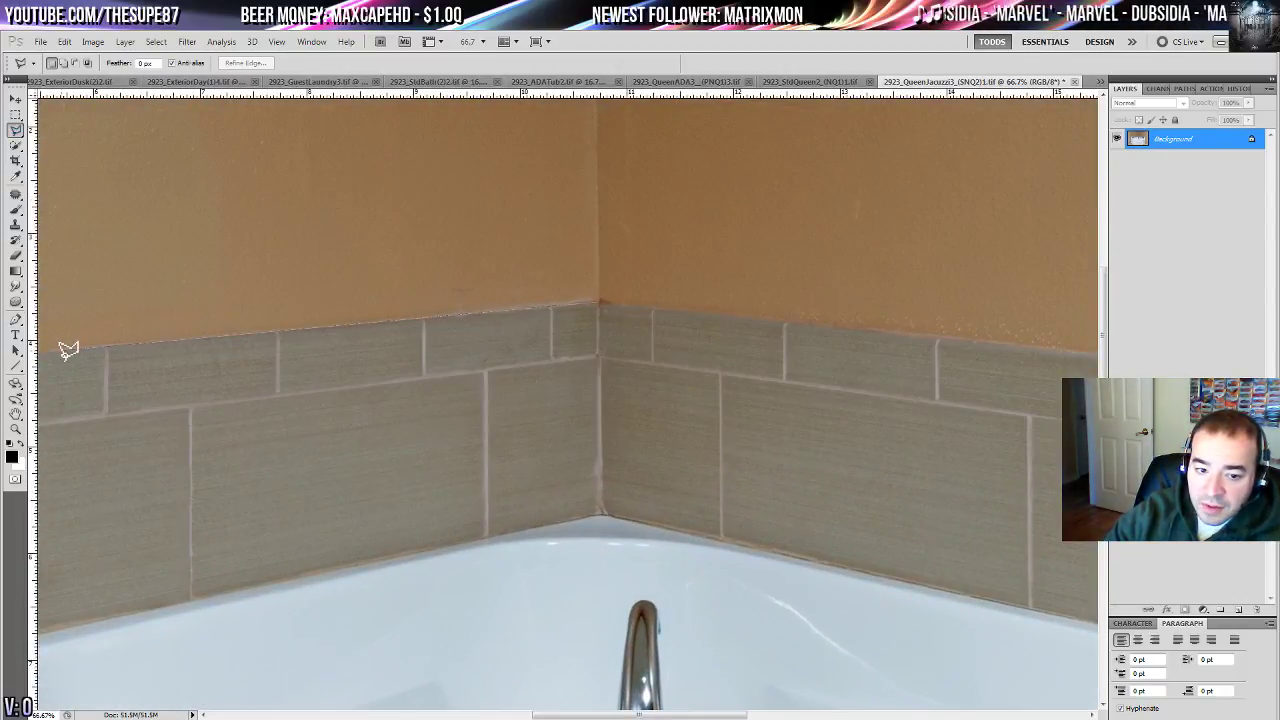
{"action": "scroll", "coordinate": [677, 331], "scroll_direction": "left", "scroll_amount": 5}
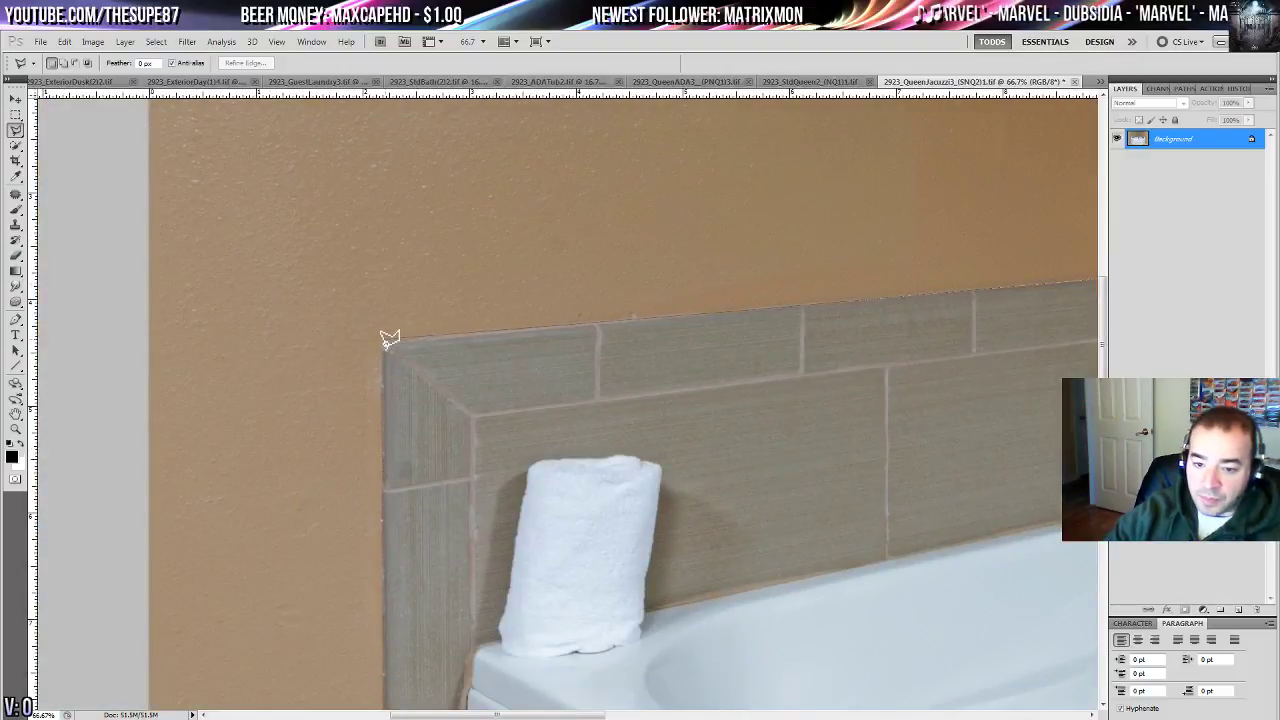
{"action": "scroll", "coordinate": [383, 340], "scroll_direction": "down", "scroll_amount": 5}
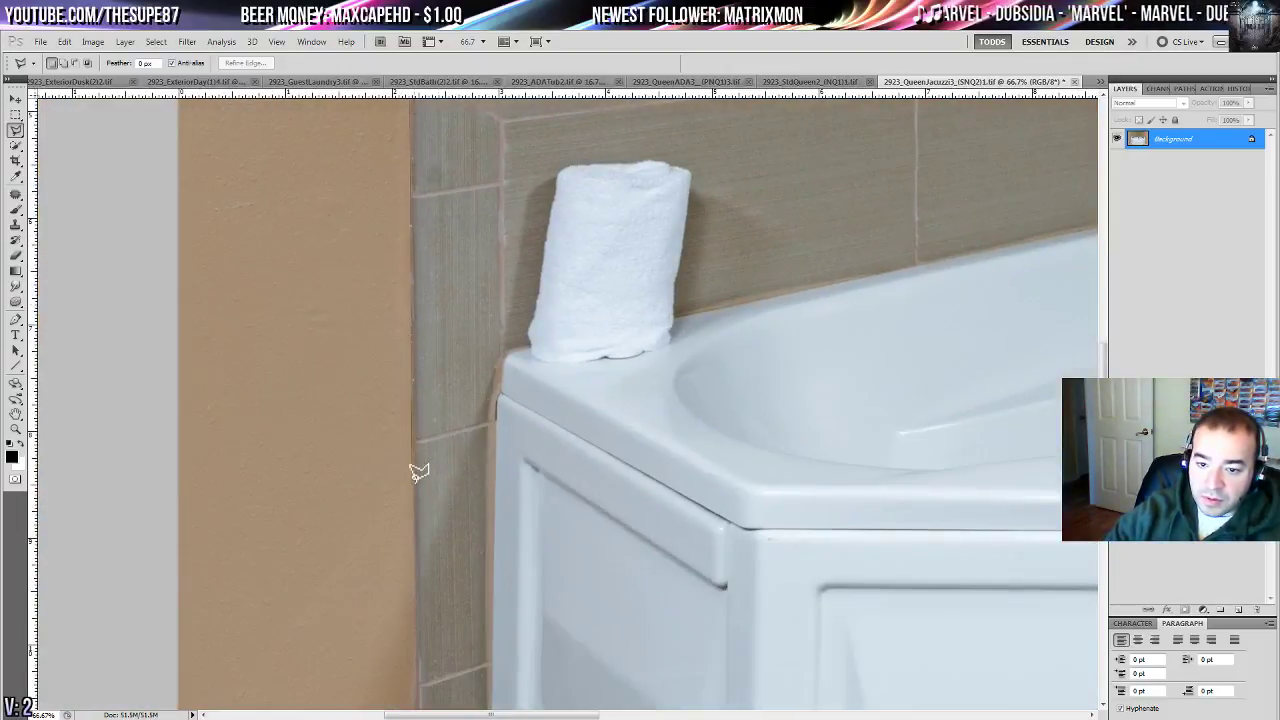
{"action": "scroll", "coordinate": [420, 483], "scroll_direction": "down", "scroll_amount": 4}
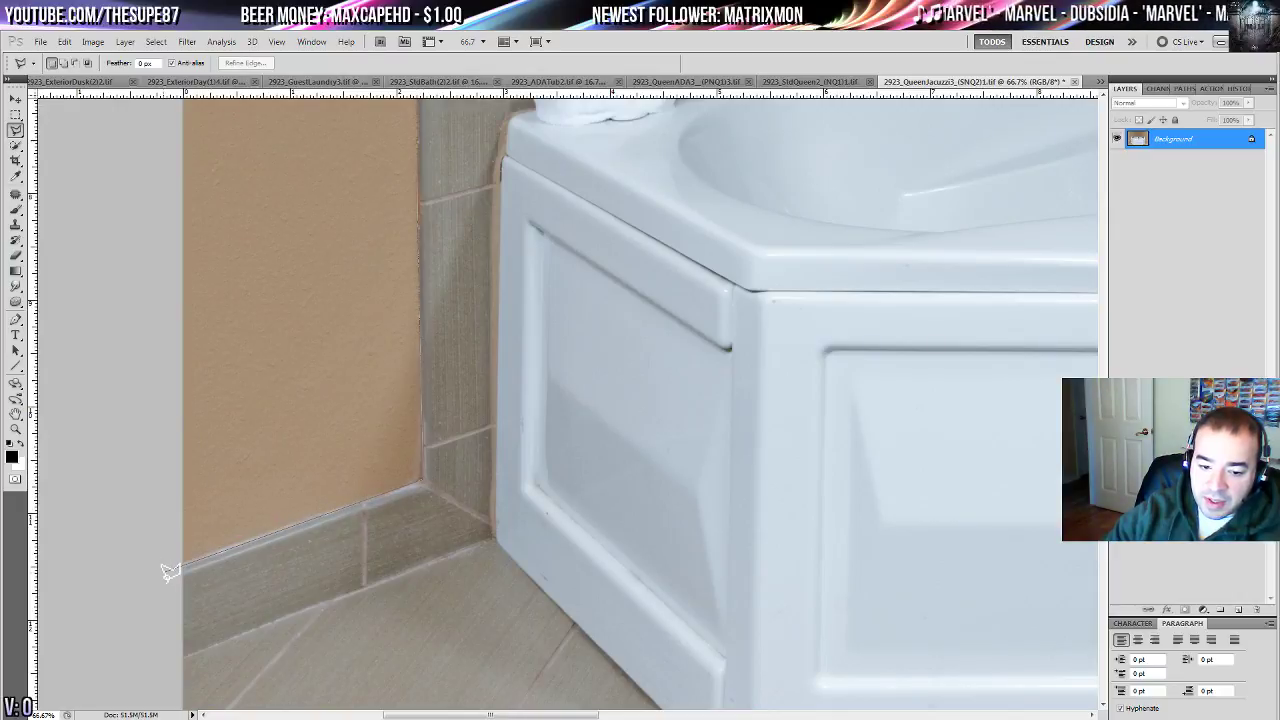
{"action": "scroll", "coordinate": [170, 570], "scroll_direction": "up", "scroll_amount": 15}
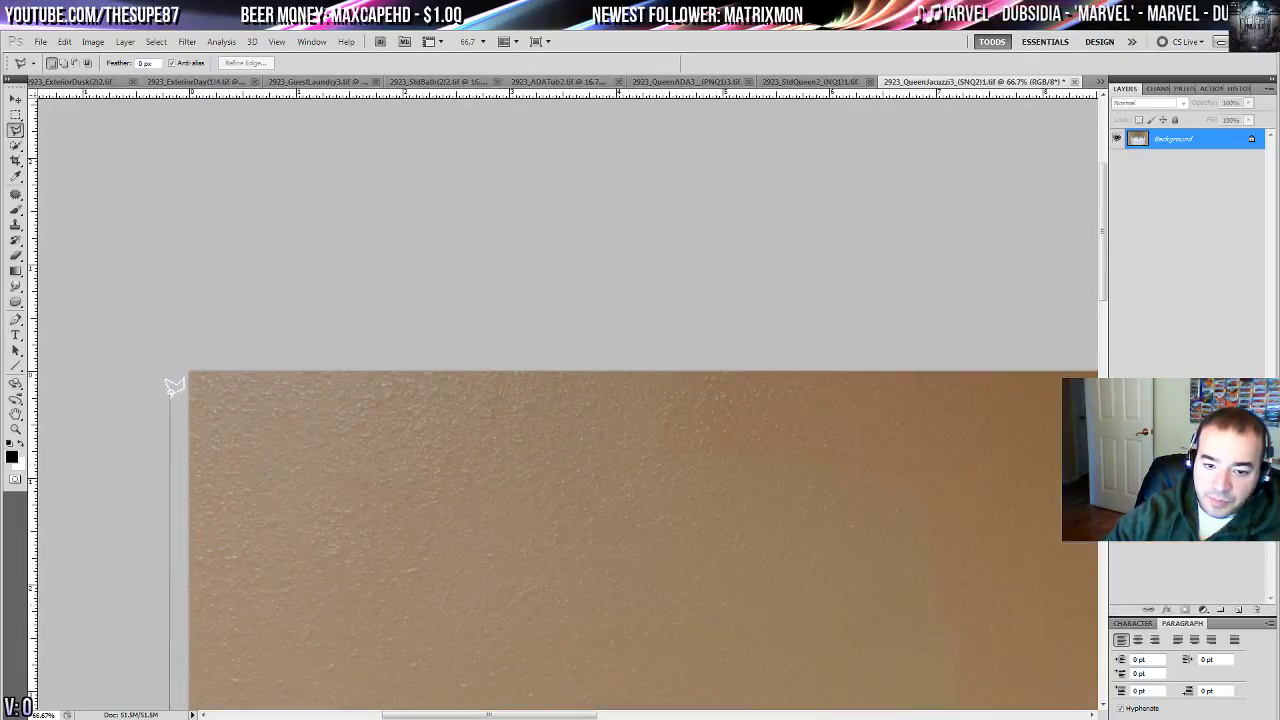
{"action": "left_click", "coordinate": [162, 358]}
{"action": "left_click_drag", "start_coordinate": [994, 334], "coordinate": [277, 289]}
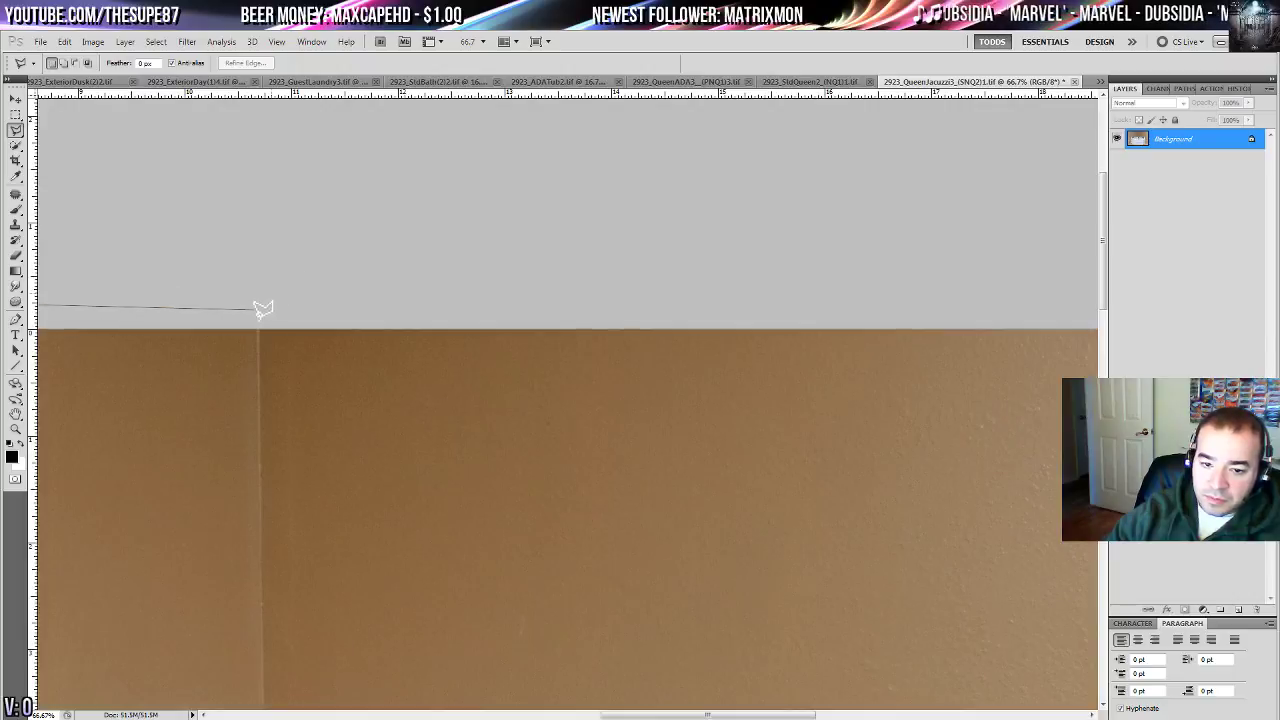
{"action": "left_click", "coordinate": [260, 314]}
{"action": "left_click_drag", "start_coordinate": [323, 208], "coordinate": [425, 63]}
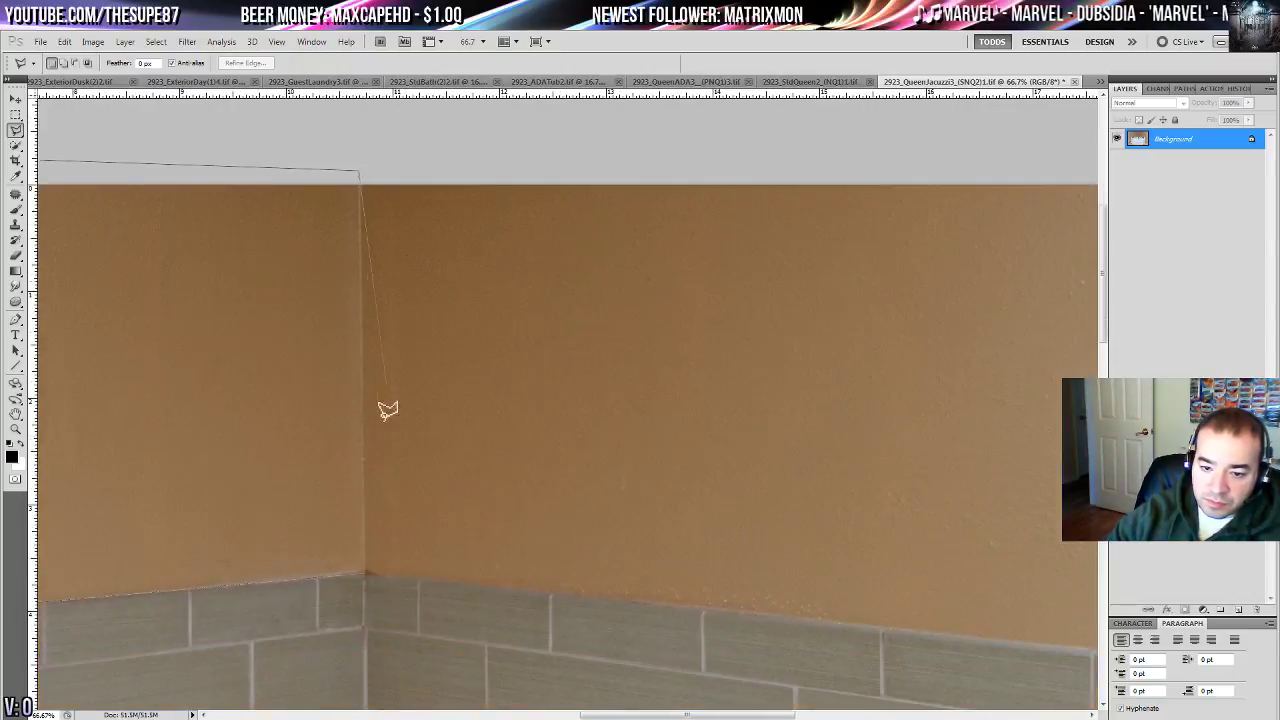
{"action": "left_click", "coordinate": [366, 572]}
{"action": "left_click_drag", "start_coordinate": [239, 460], "coordinate": [731, 368]}
- Sample the brown paint color from the selected wall and add a new empty layer above the Background
{"action": "key", "text": "ctrl+minus"}
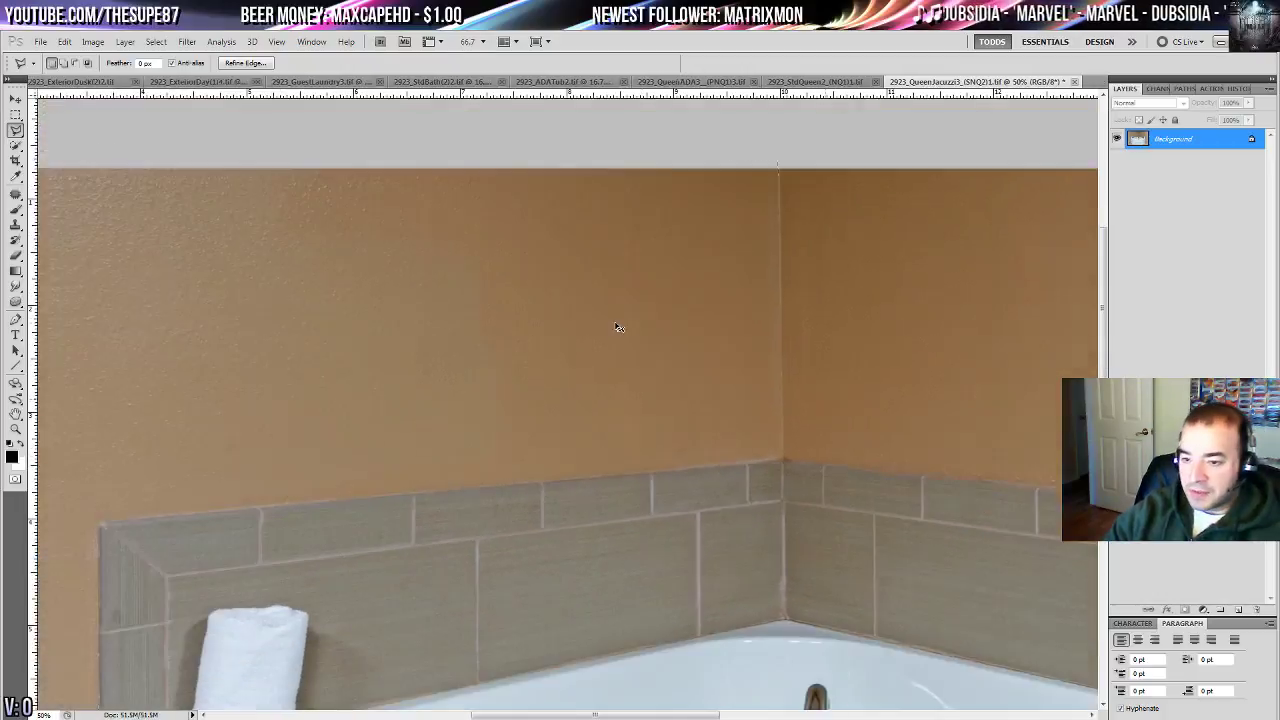
{"action": "scroll", "coordinate": [618, 327], "scroll_direction": "down", "scroll_amount": 1}
{"action": "left_click", "coordinate": [15, 175]}
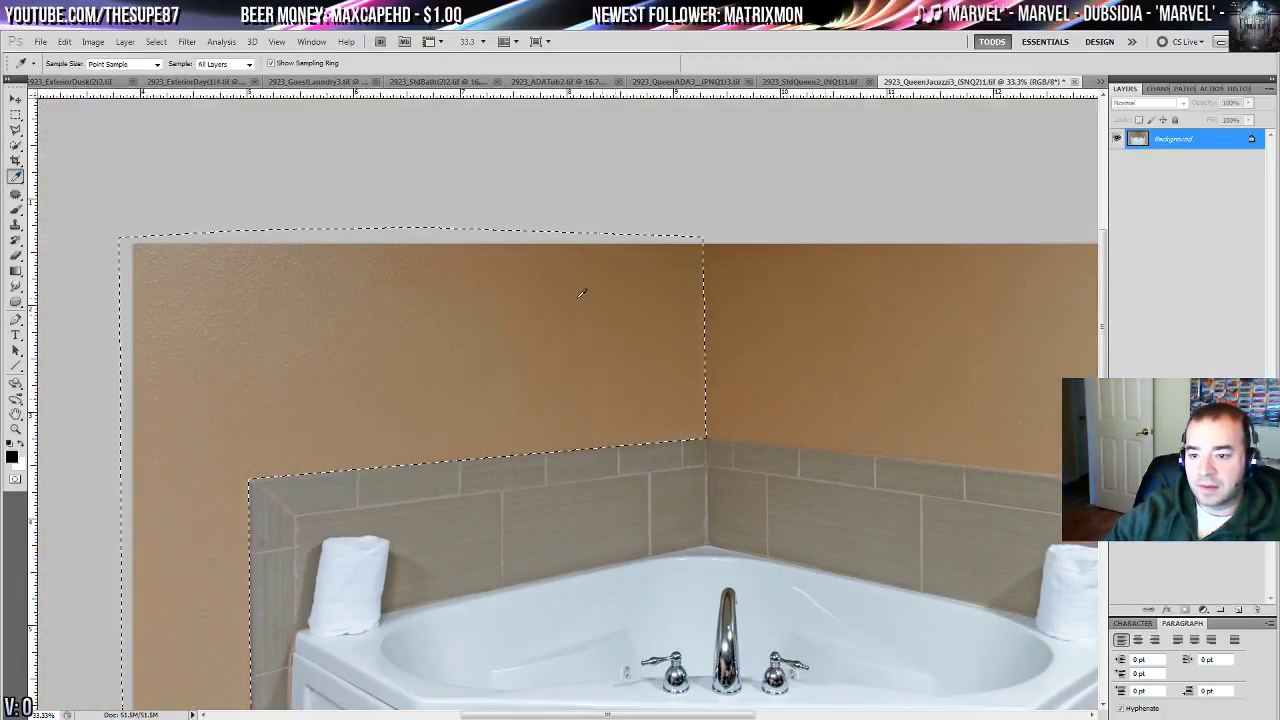
{"action": "left_click", "coordinate": [549, 309]}
{"action": "left_click", "coordinate": [542, 316]}
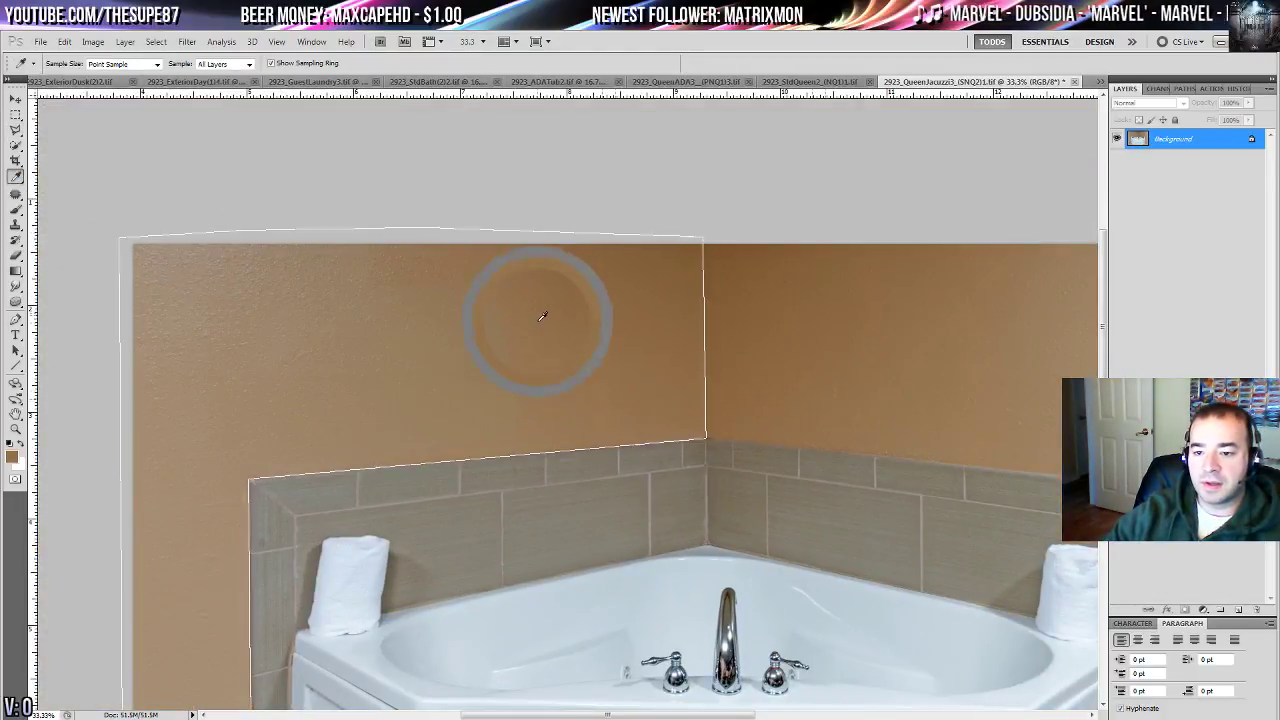
{"action": "key", "text": "ctrl+shift+alt+n"}
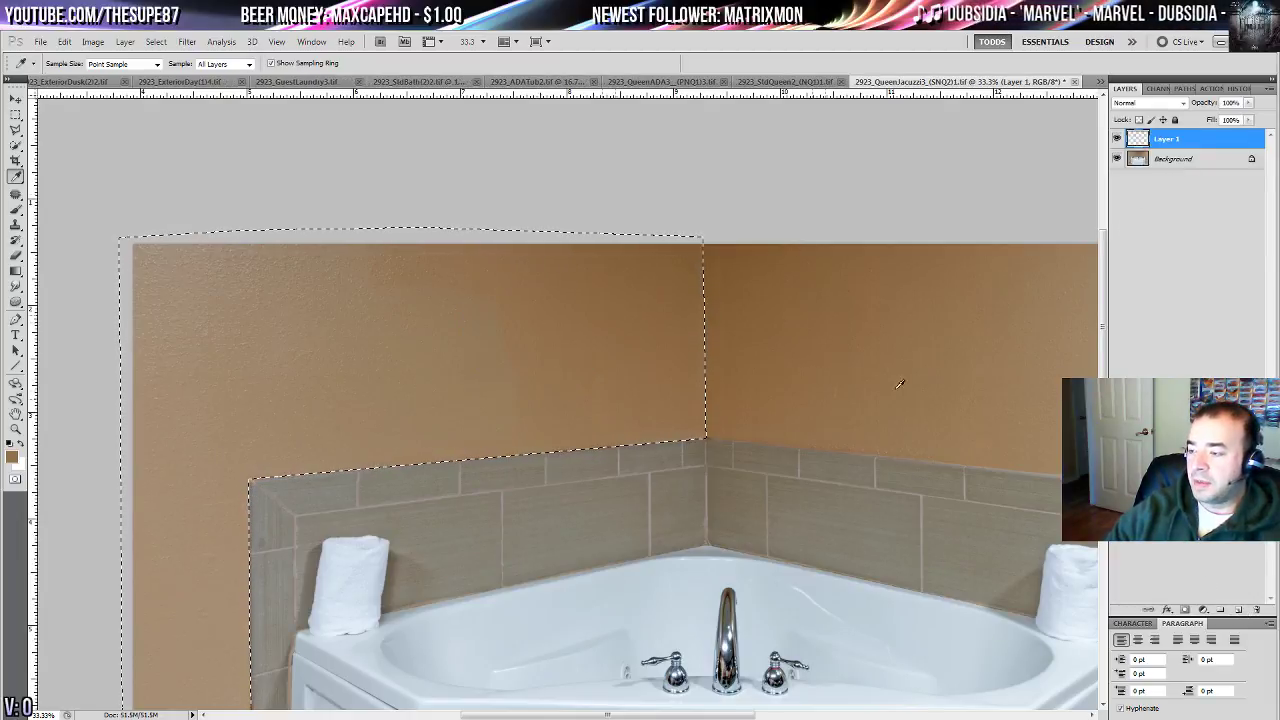
- Paint the sampled brown over the selected left wall with a large brush at 100% opacity and 22% flow
{"action": "key", "text": "b"}
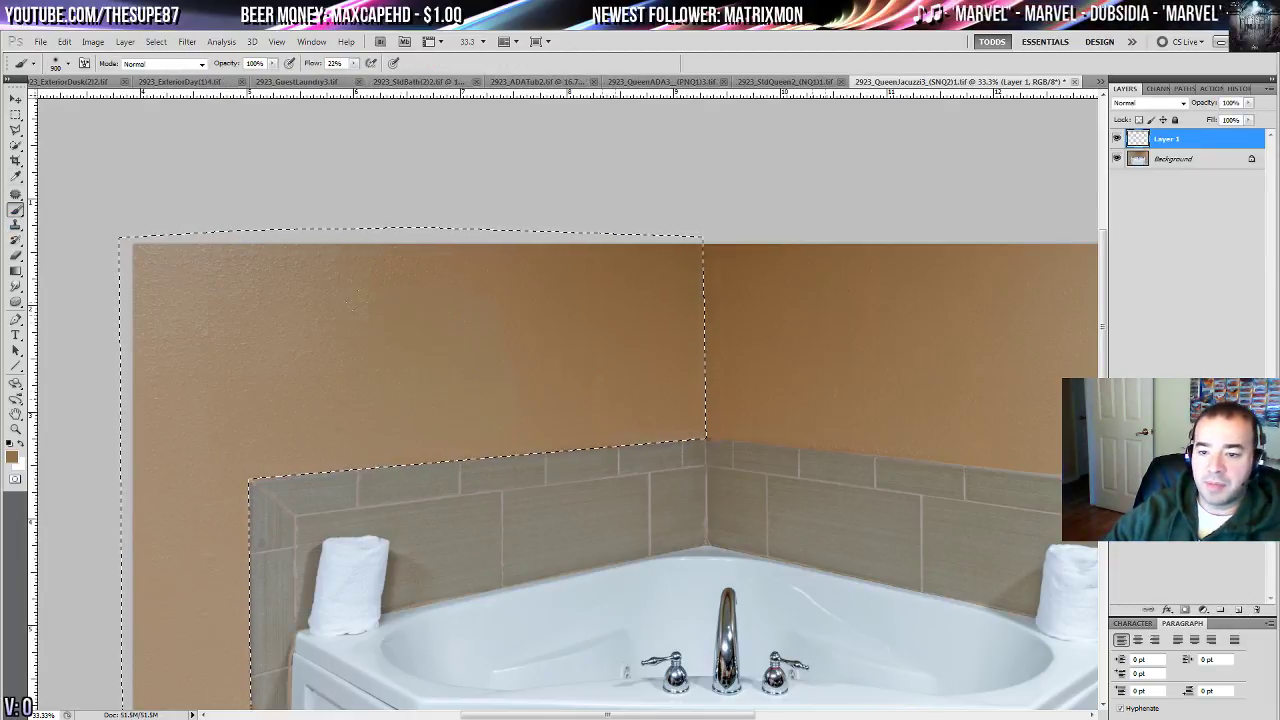
{"action": "mouse_move", "coordinate": [355, 300]}
{"action": "left_mouse_down"}
{"action": "mouse_move", "coordinate": [98, 191]}
{"action": "mouse_move", "coordinate": [135, 305]}
{"action": "mouse_move", "coordinate": [139, 430]}
{"action": "mouse_move", "coordinate": [168, 210]}
{"action": "left_mouse_up"}
{"action": "mouse_move", "coordinate": [215, 430]}
{"action": "left_mouse_down"}
{"action": "mouse_move", "coordinate": [245, 350]}
{"action": "mouse_move", "coordinate": [175, 565]}
{"action": "mouse_move", "coordinate": [120, 489]}
{"action": "left_mouse_up"}
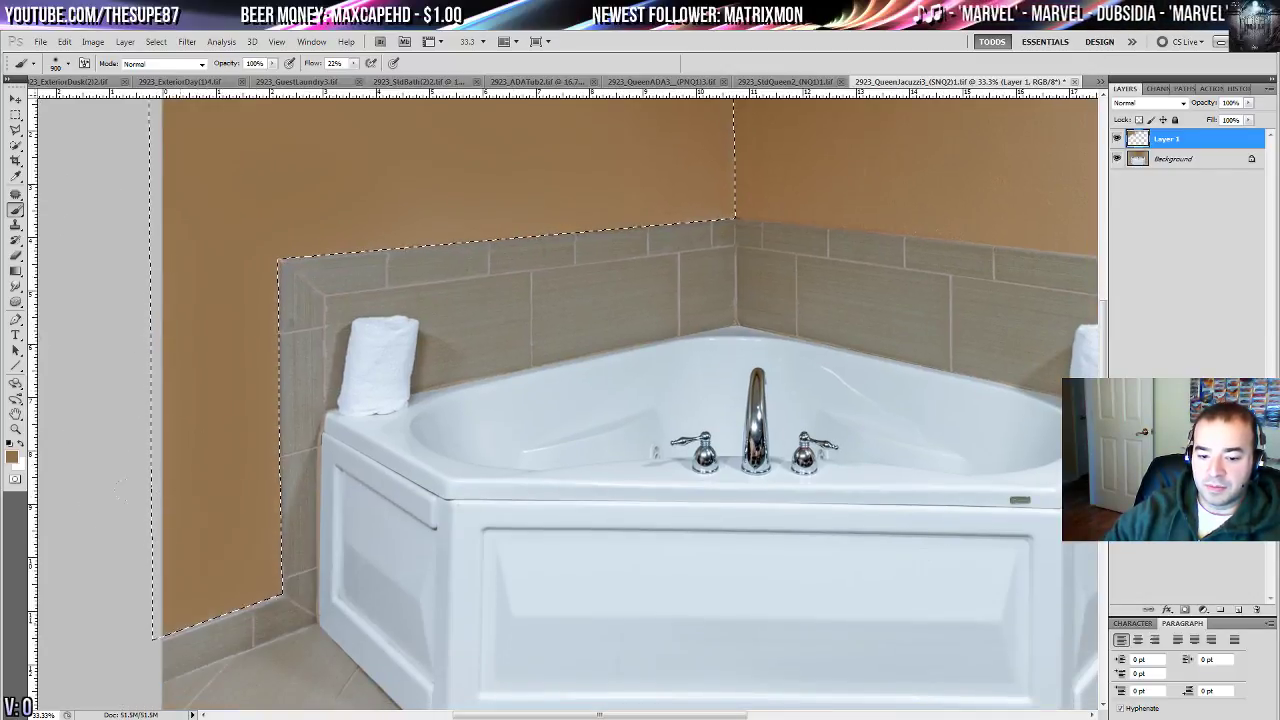
{"action": "left_click_drag", "start_coordinate": [234, 200], "coordinate": [200, 392]}
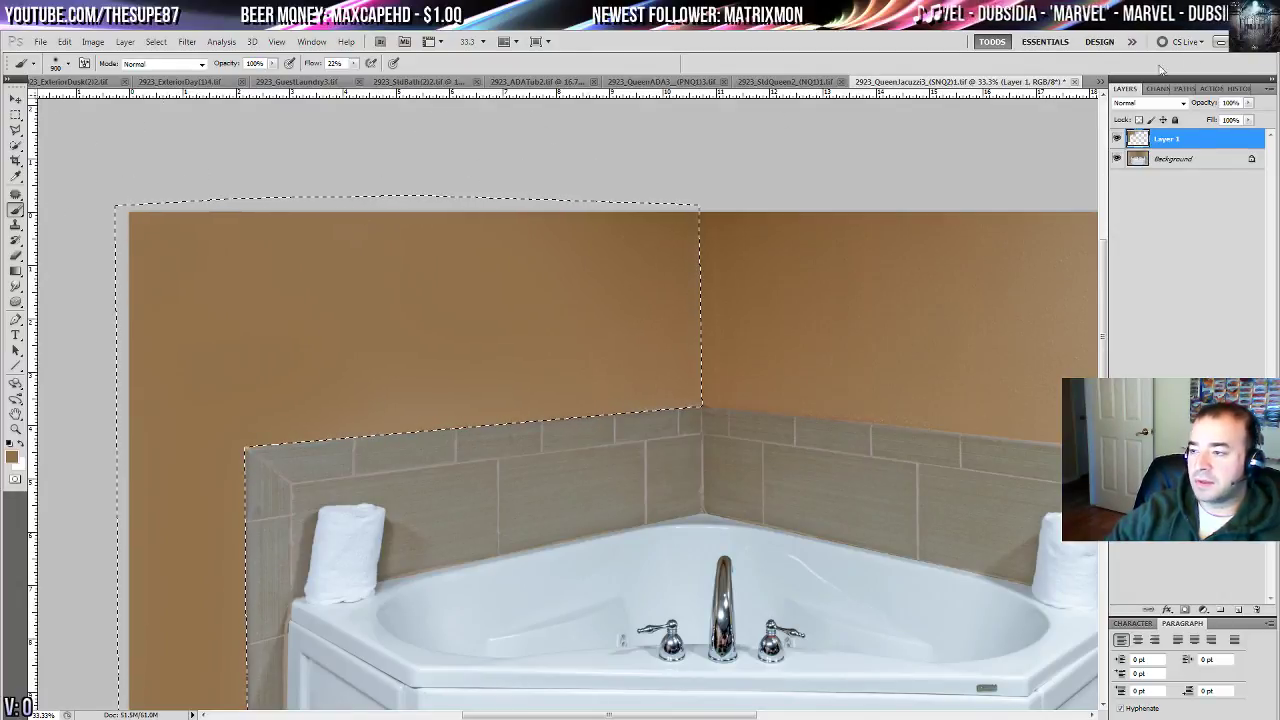
- Lower the painted wall layer's opacity to 65% and compare the wall with the layer hidden and shown
{"action": "left_click", "coordinate": [1248, 103]}
{"action": "left_click_drag", "start_coordinate": [1255, 119], "coordinate": [1225, 122]}
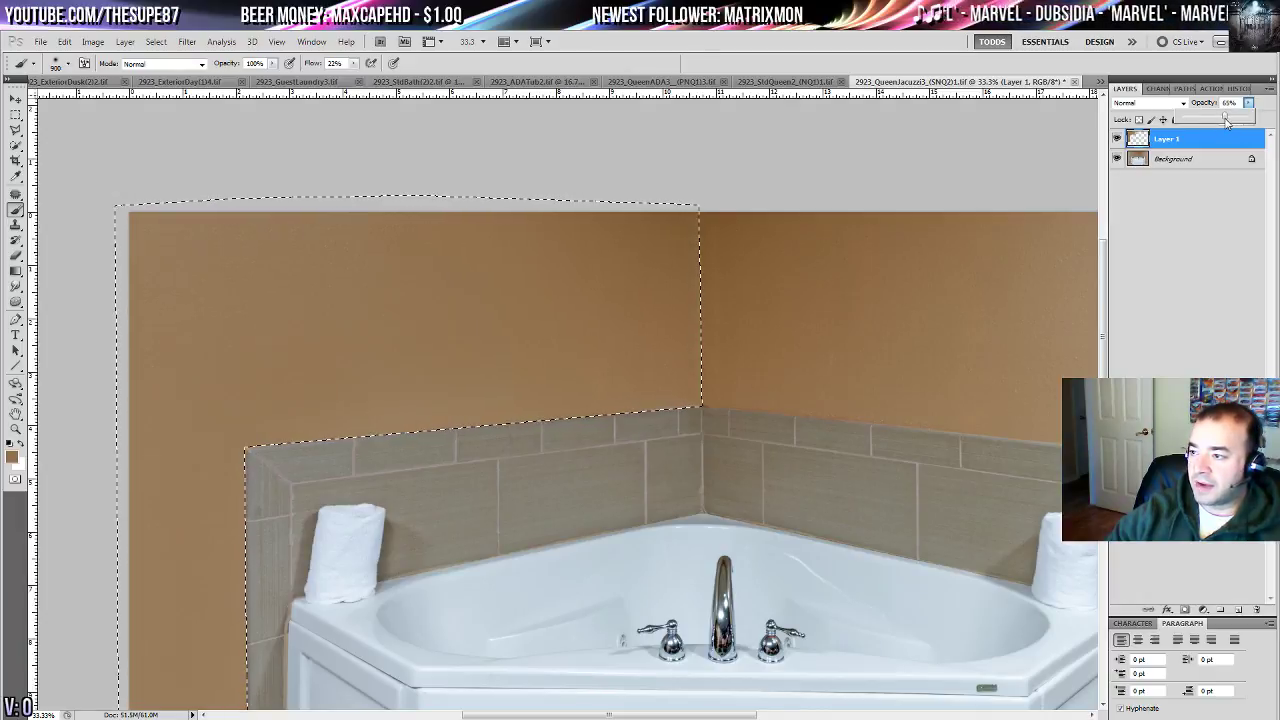
{"action": "left_click_drag", "start_coordinate": [290, 344], "coordinate": [324, 194]}
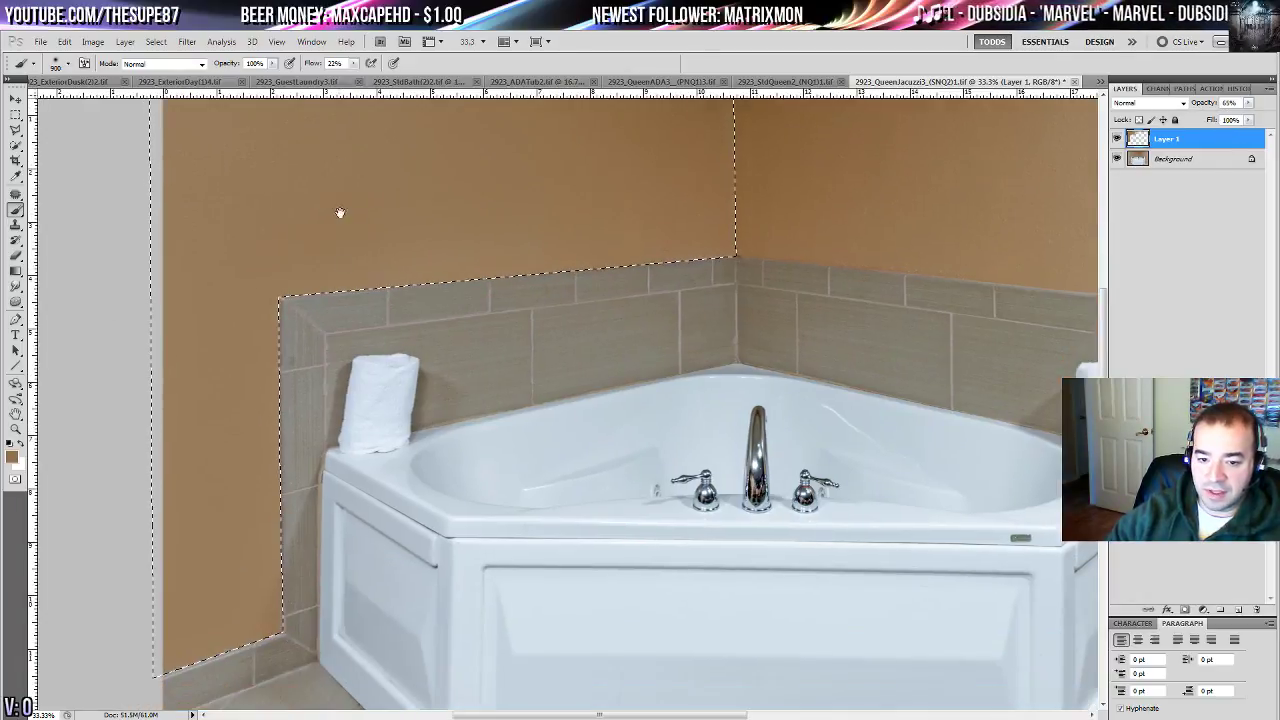
{"action": "left_click", "coordinate": [1118, 140]}
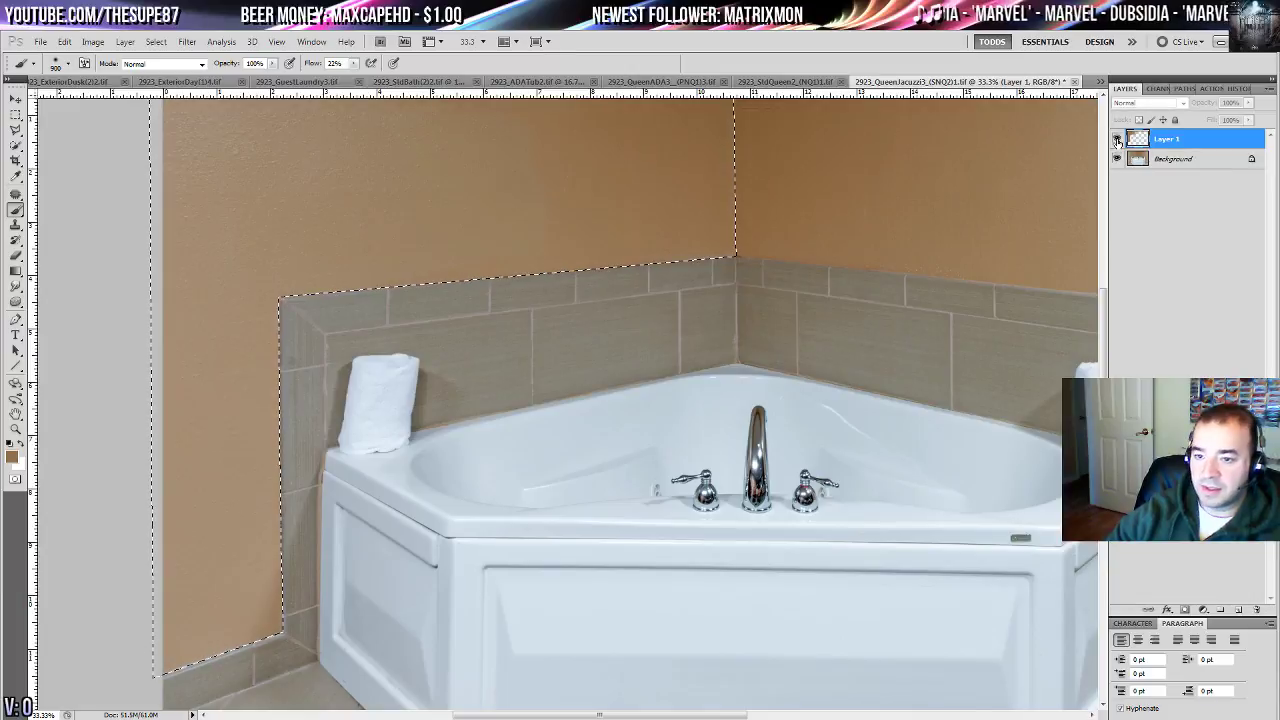
{"action": "left_click", "coordinate": [1117, 140]}
{"action": "left_click_drag", "start_coordinate": [805, 214], "coordinate": [737, 313]}
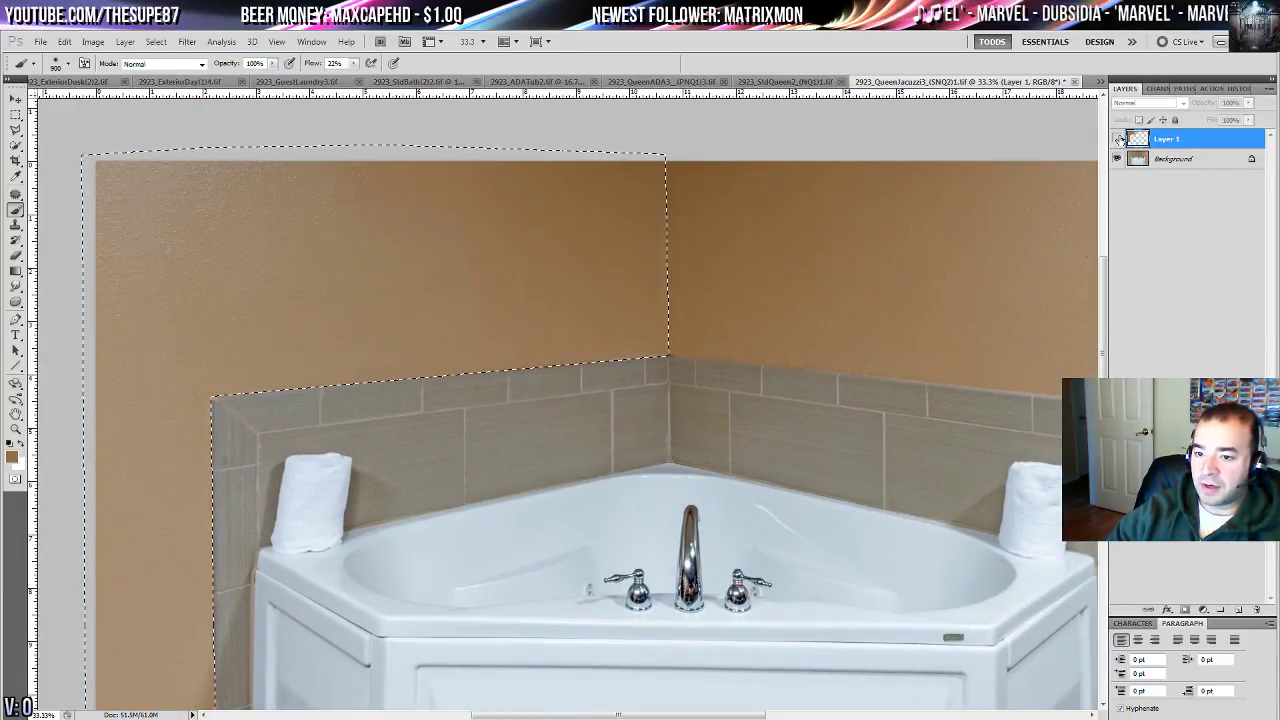
{"action": "left_click", "coordinate": [1118, 140]}
{"action": "left_click", "coordinate": [1118, 140]}
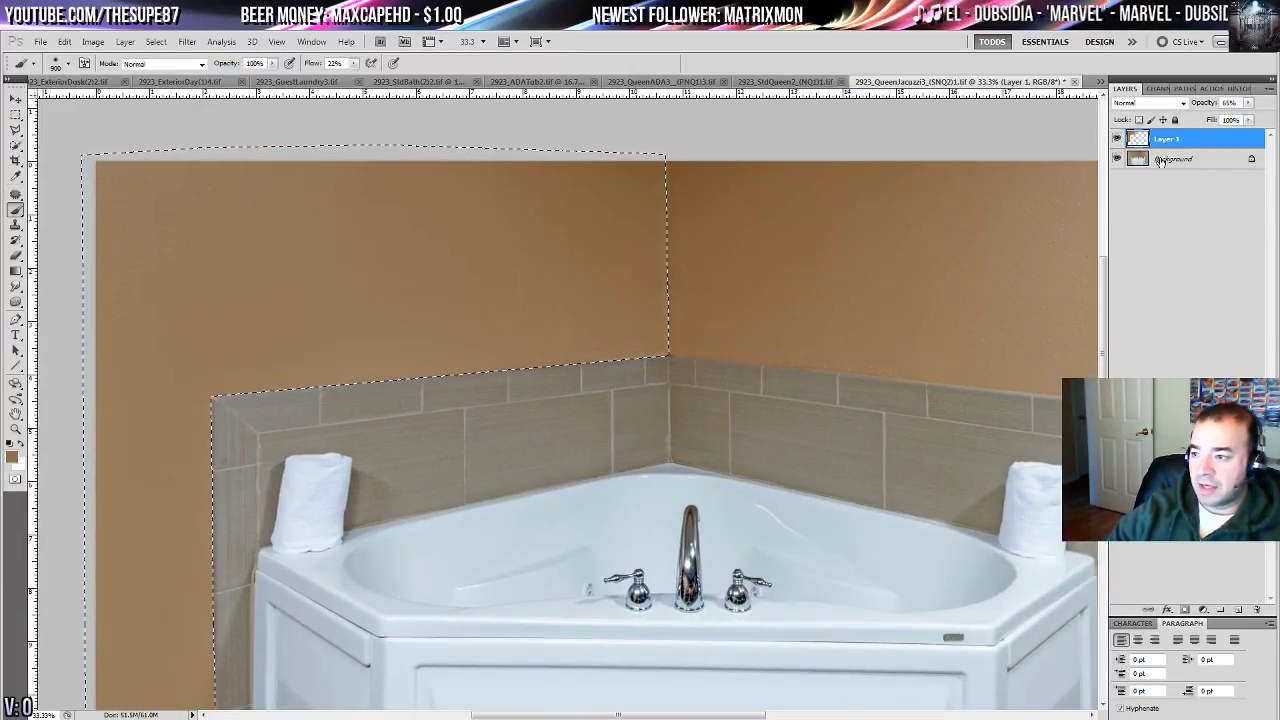
- Hide the painted layer and patch the color seam high on the left wall on the Background layer
{"action": "left_click", "coordinate": [1117, 139]}
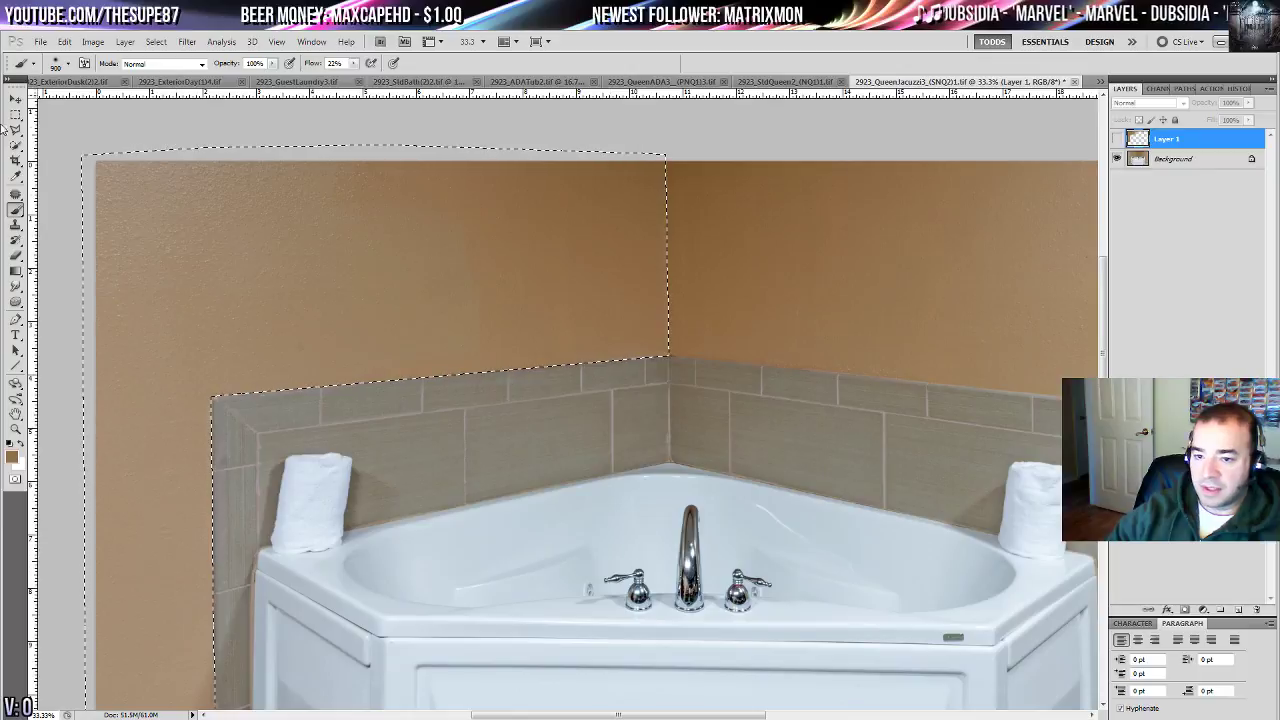
{"action": "left_click", "coordinate": [15, 194]}
{"action": "left_click", "coordinate": [173, 134]}
{"action": "left_click_drag", "start_coordinate": [487, 225], "coordinate": [486, 201]}
{"action": "left_click_drag", "start_coordinate": [440, 205], "coordinate": [371, 264]}
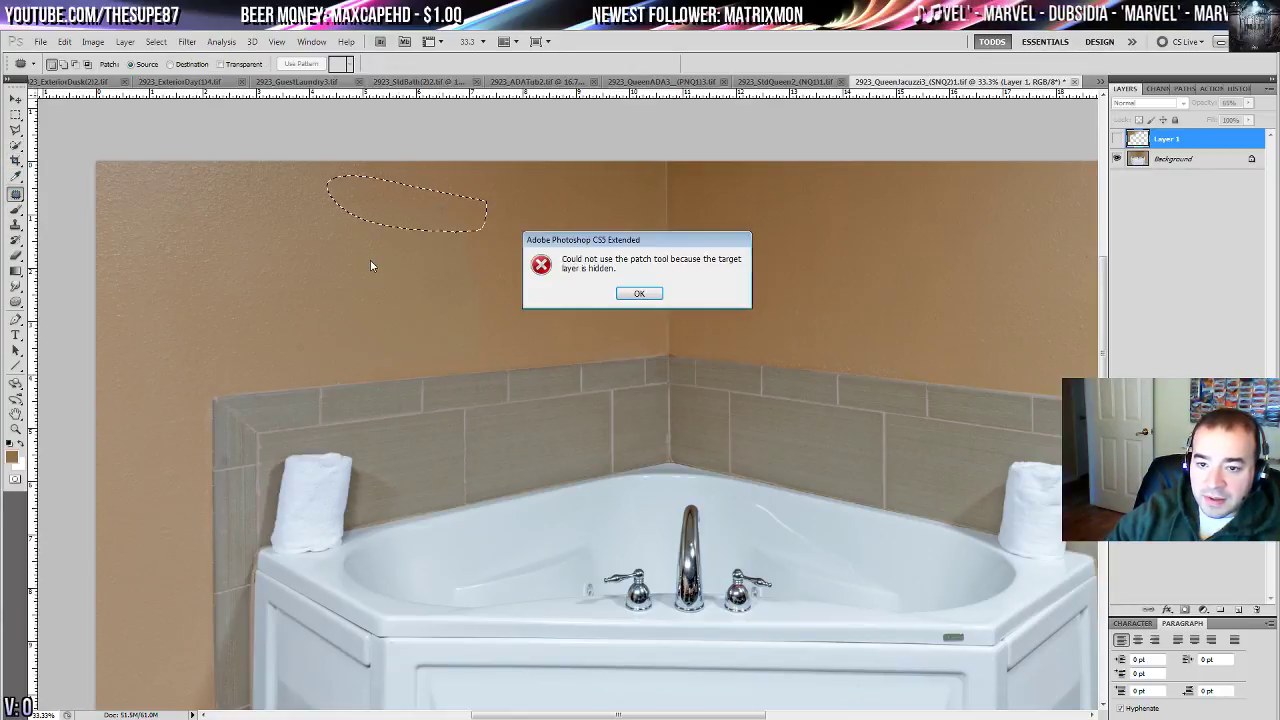
{"action": "left_click", "coordinate": [640, 293]}
{"action": "left_click", "coordinate": [1172, 159]}
{"action": "left_click_drag", "start_coordinate": [423, 219], "coordinate": [348, 282]}
{"action": "key", "text": "ctrl+d"}
- Patch the vertical color seam in the middle of the left wall with cleaner wall texture beside it
{"action": "left_click_drag", "start_coordinate": [494, 205], "coordinate": [434, 300]}
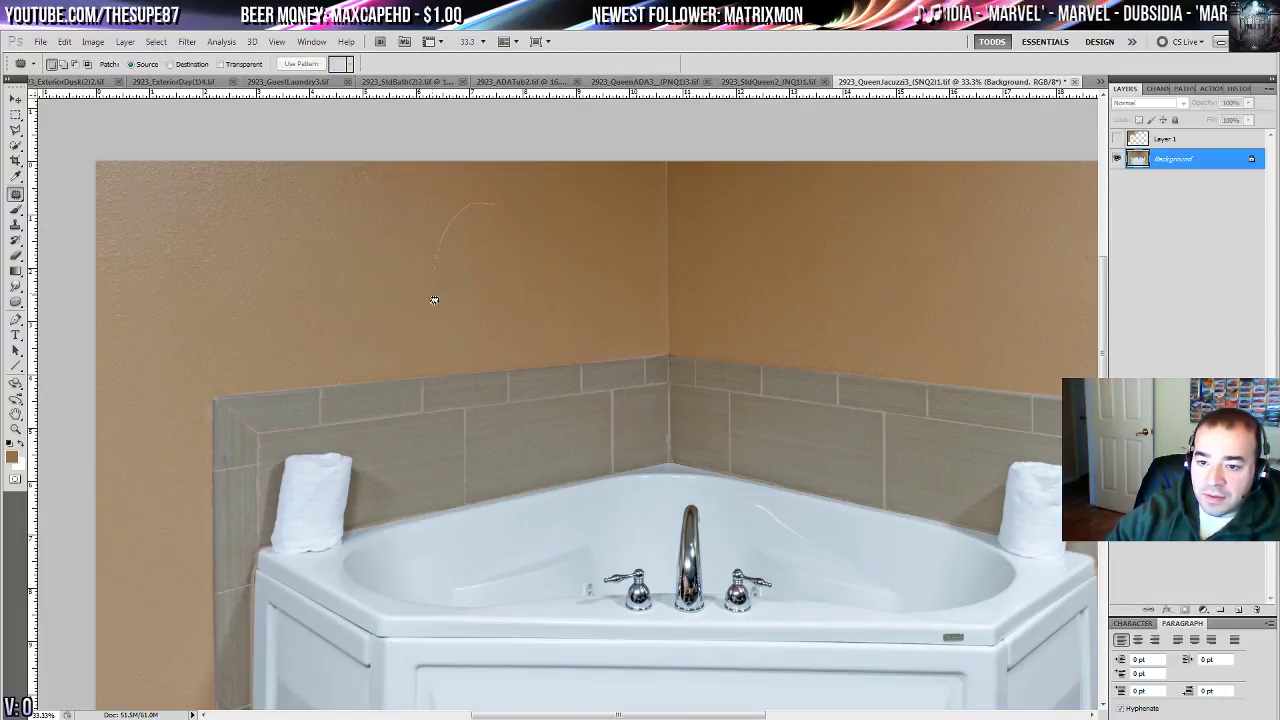
{"action": "left_click_drag", "start_coordinate": [490, 227], "coordinate": [491, 206]}
{"action": "left_click_drag", "start_coordinate": [480, 240], "coordinate": [375, 240]}
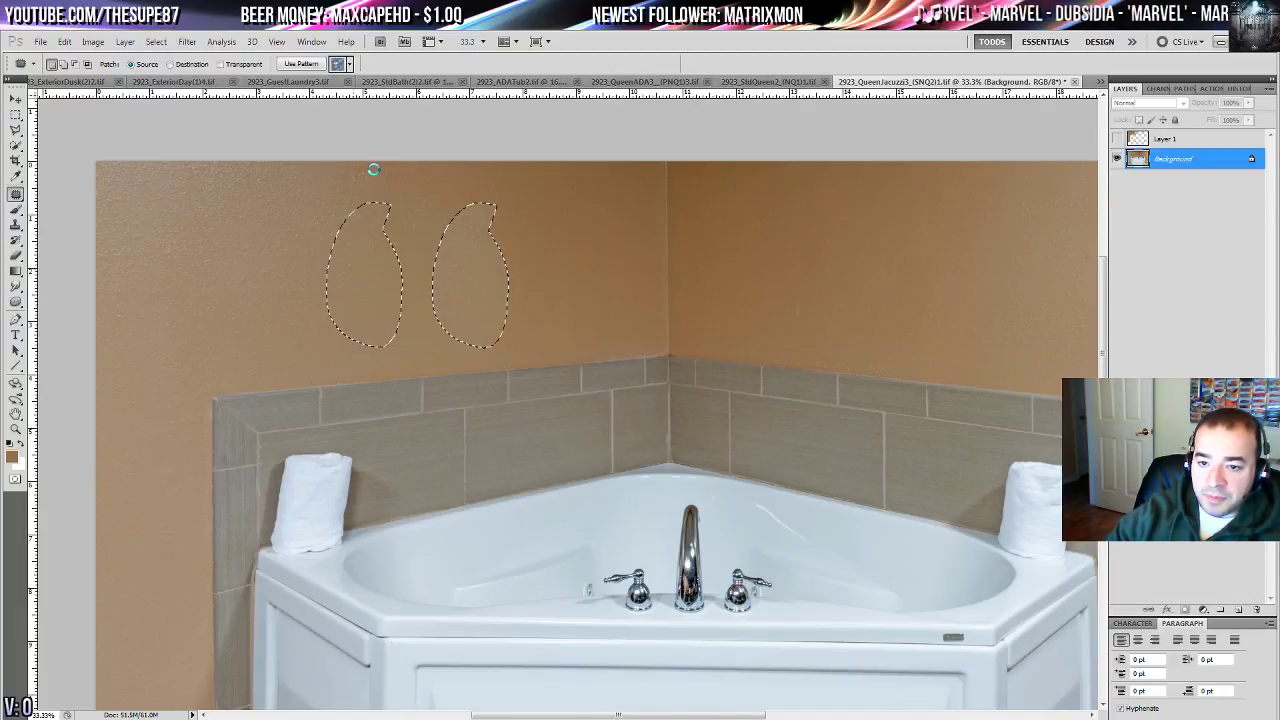
{"action": "key", "text": "ctrl+d"}
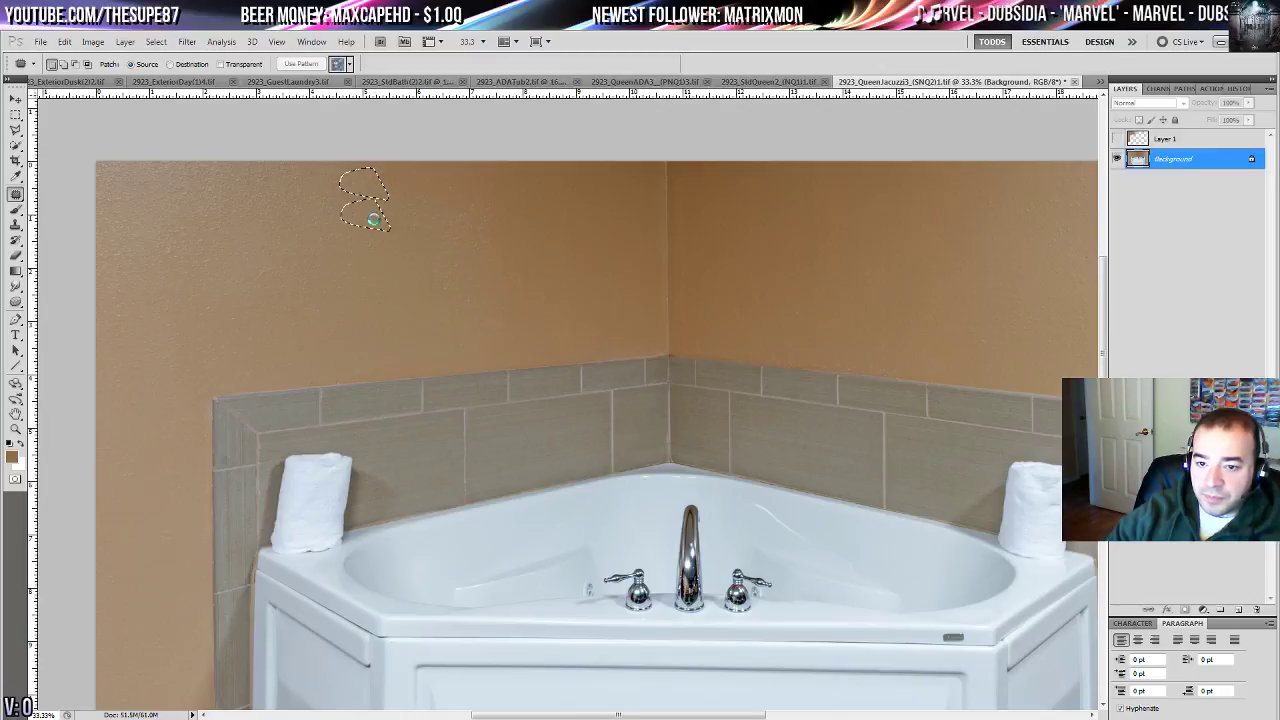
- Patch the strip of left wall just above the tile border and turn the painted layer's visibility back on
{"action": "left_click_drag", "start_coordinate": [497, 344], "coordinate": [496, 352]}
{"action": "left_click_drag", "start_coordinate": [453, 357], "coordinate": [337, 323]}
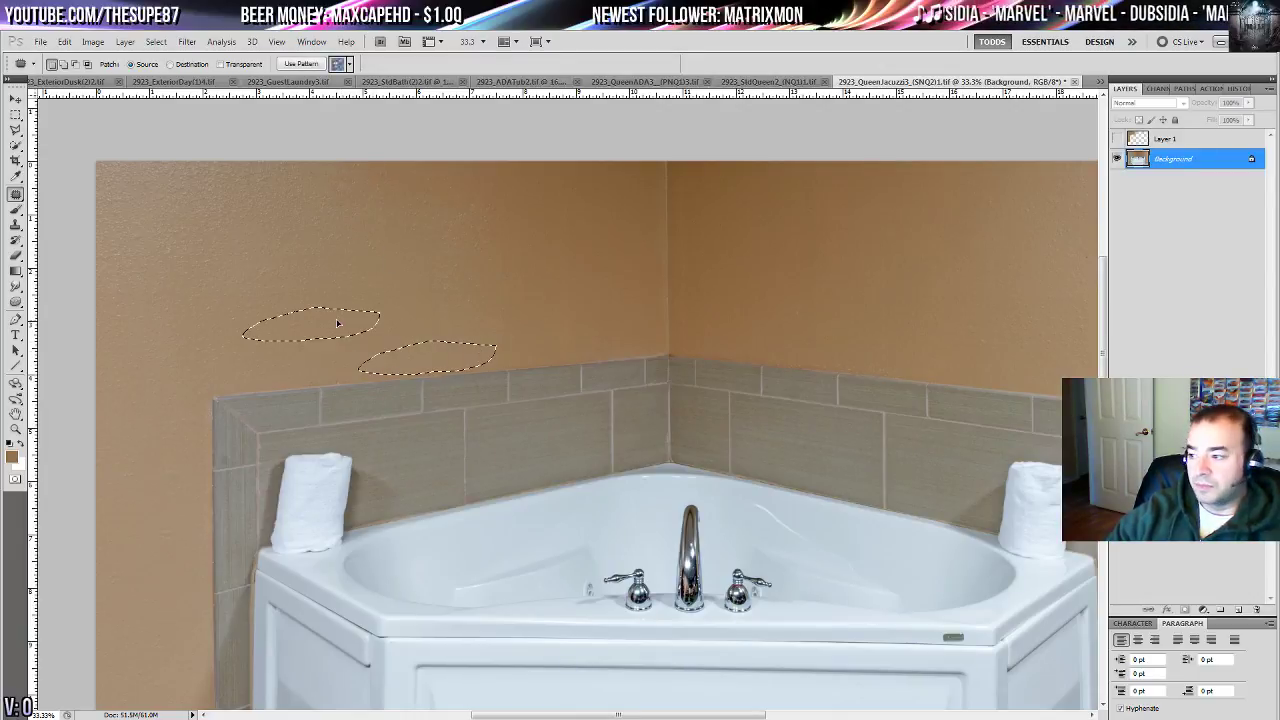
{"action": "key", "text": "ctrl+d"}
{"action": "left_click", "coordinate": [1117, 138]}
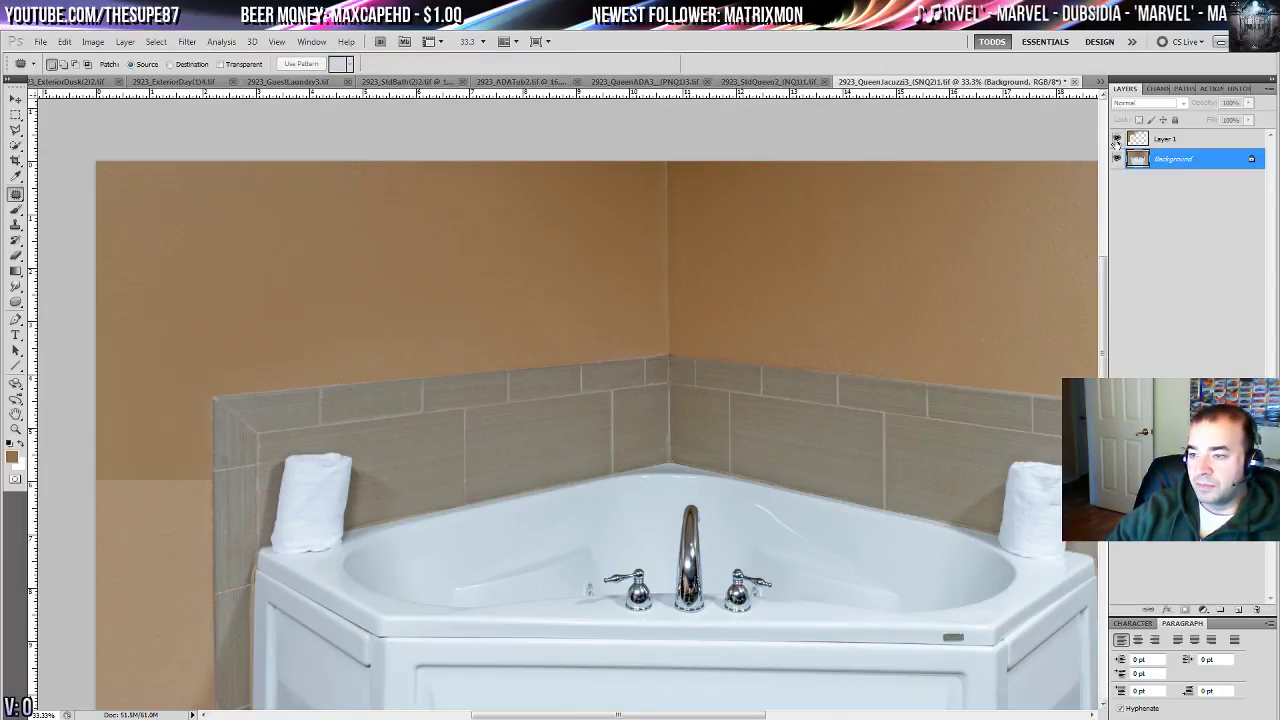
{"action": "left_click_drag", "start_coordinate": [791, 306], "coordinate": [508, 268]}
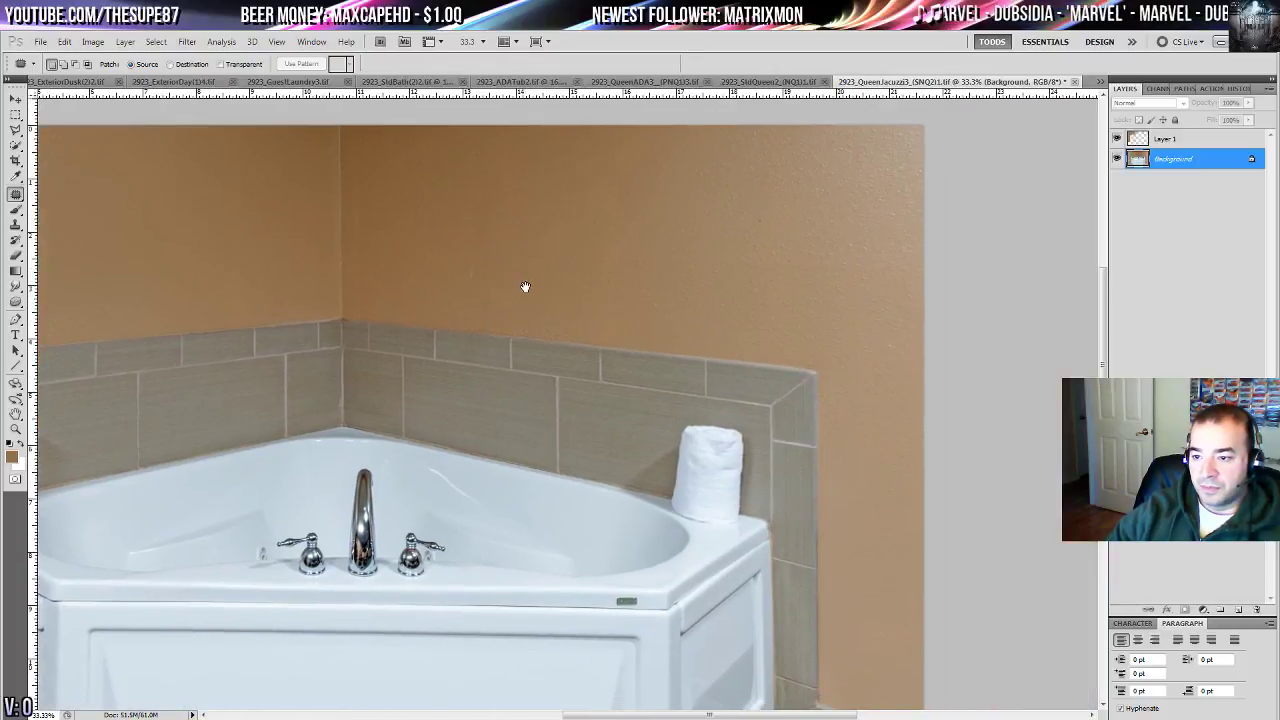
- Paint over the right wall on Layer 1 with the Brush tool to even out its color down to the baseboard
{"action": "left_click_drag", "start_coordinate": [523, 400], "coordinate": [763, 391]}
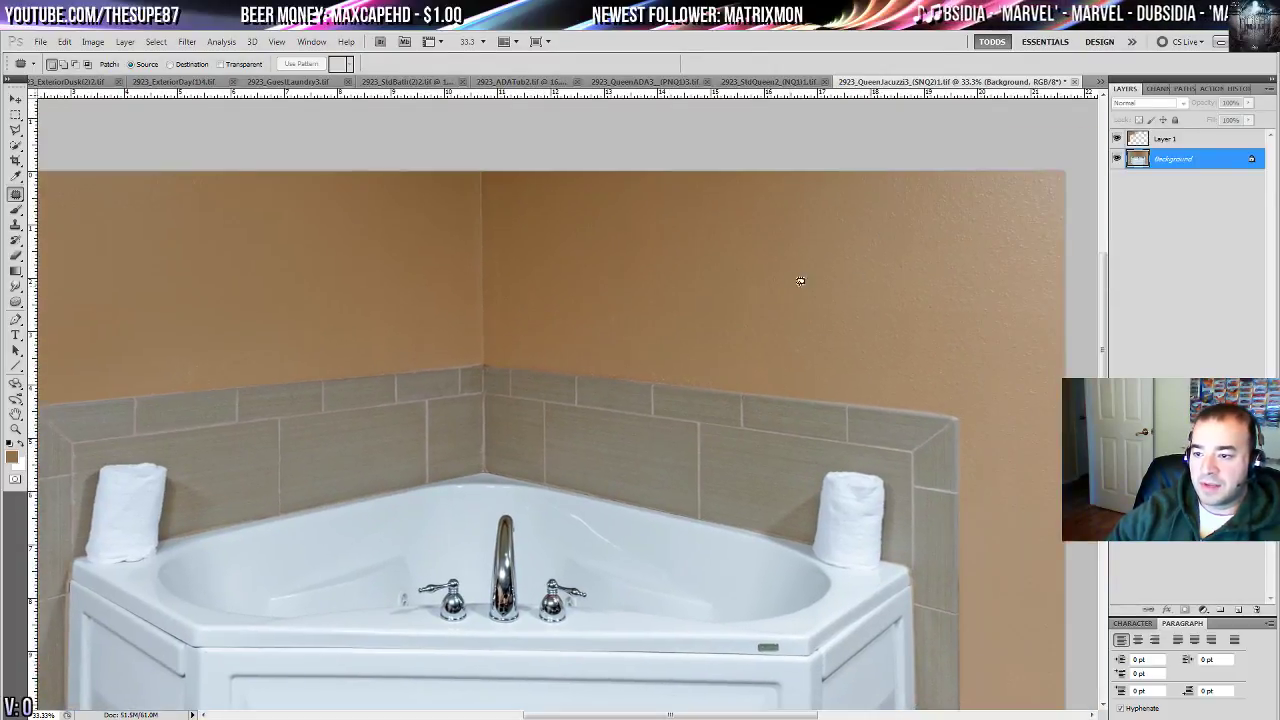
{"action": "left_click_drag", "start_coordinate": [800, 281], "coordinate": [534, 209]}
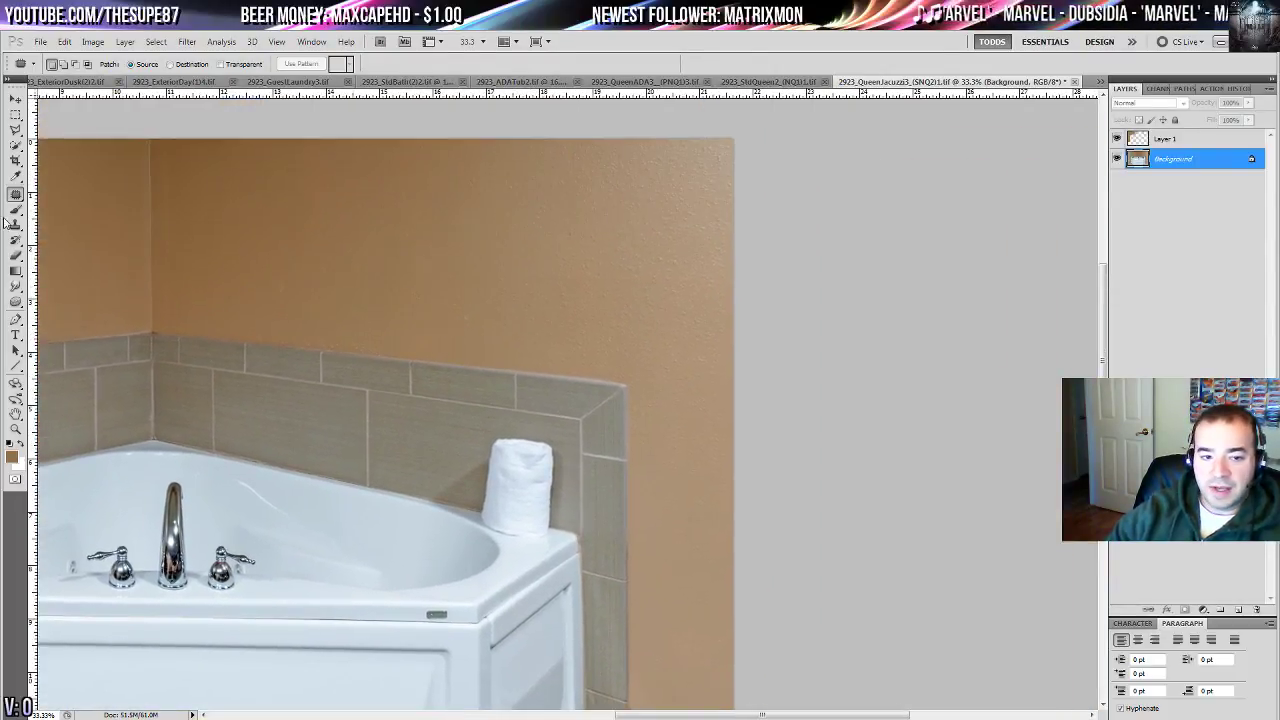
{"action": "left_click", "coordinate": [16, 210]}
{"action": "left_click", "coordinate": [1168, 139]}
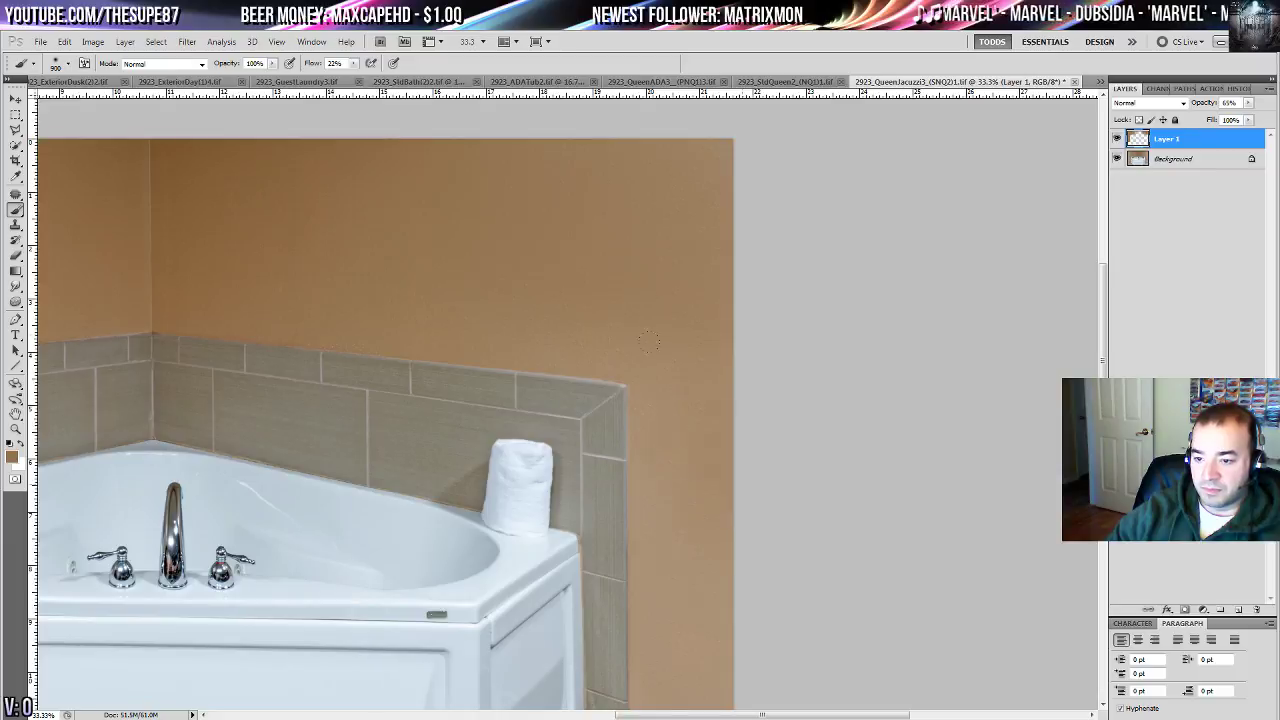
{"action": "left_click_drag", "start_coordinate": [791, 383], "coordinate": [811, 209]}
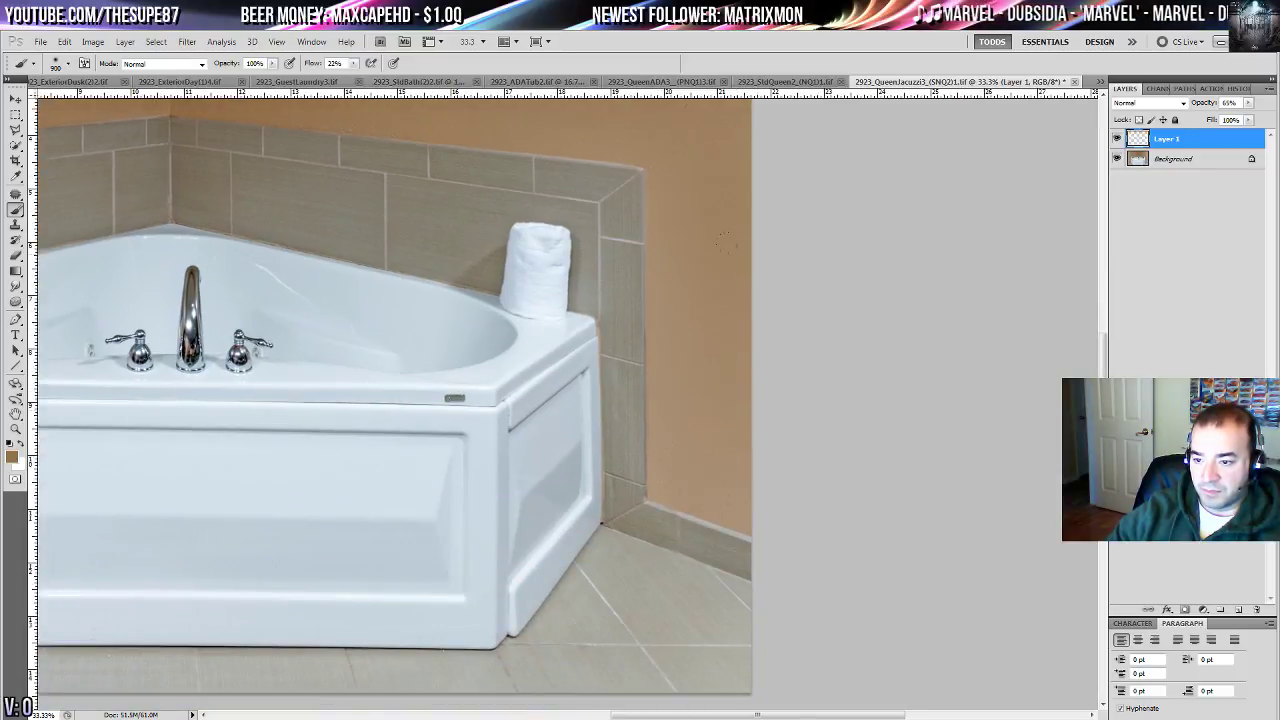
{"action": "left_click_drag", "start_coordinate": [834, 108], "coordinate": [879, 333]}
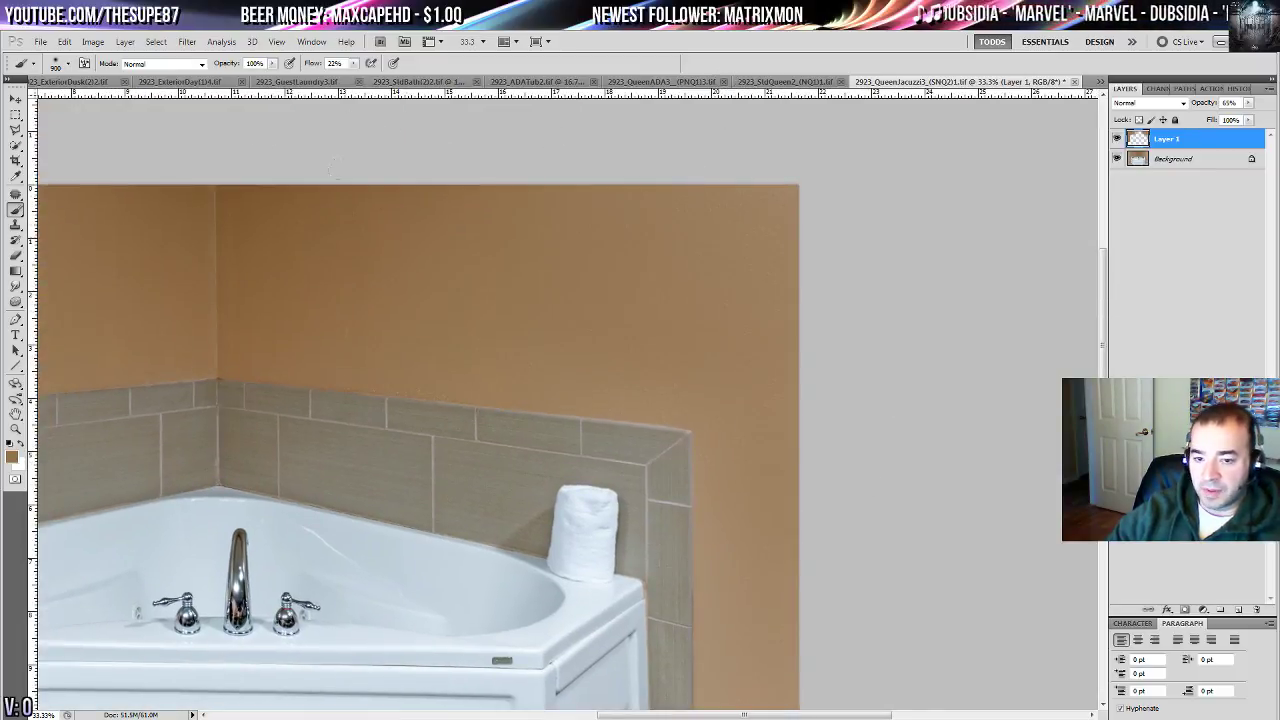
- Lower the opacity of Layer 1 to 53% while viewing the whole photo
{"action": "key", "text": "ctrl+0"}
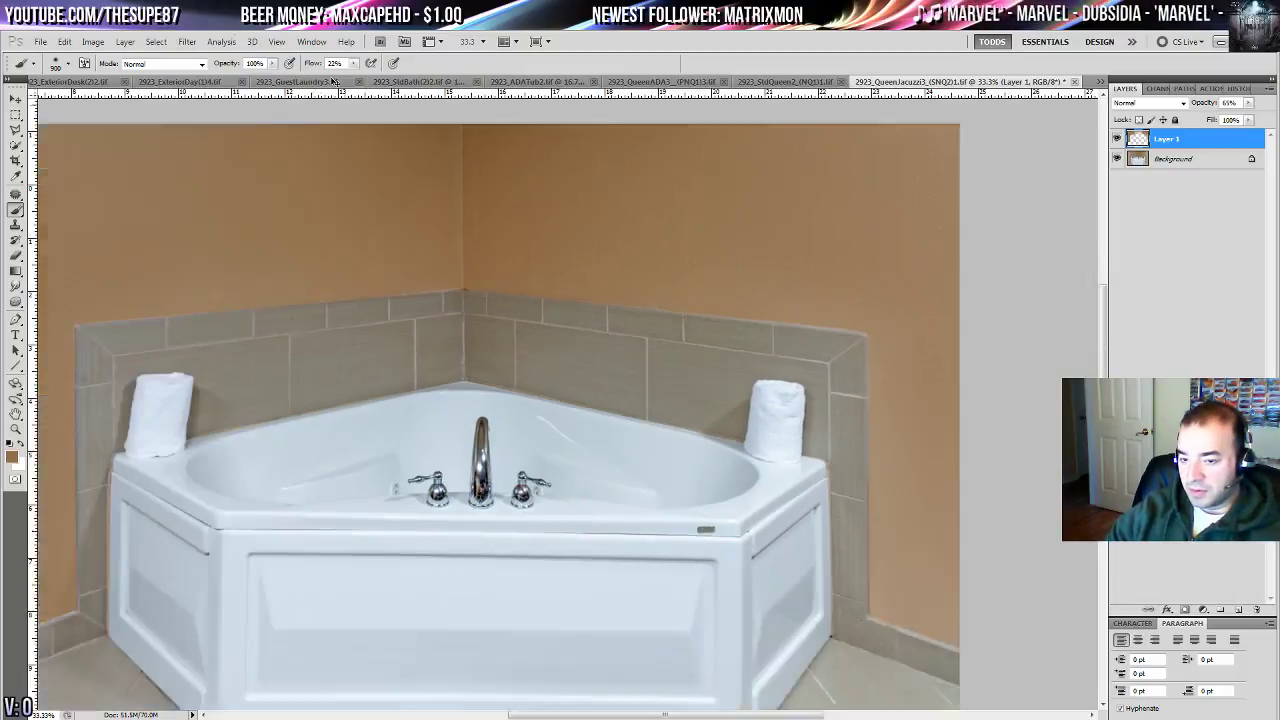
{"action": "left_click_drag", "start_coordinate": [1250, 104], "coordinate": [1233, 120]}
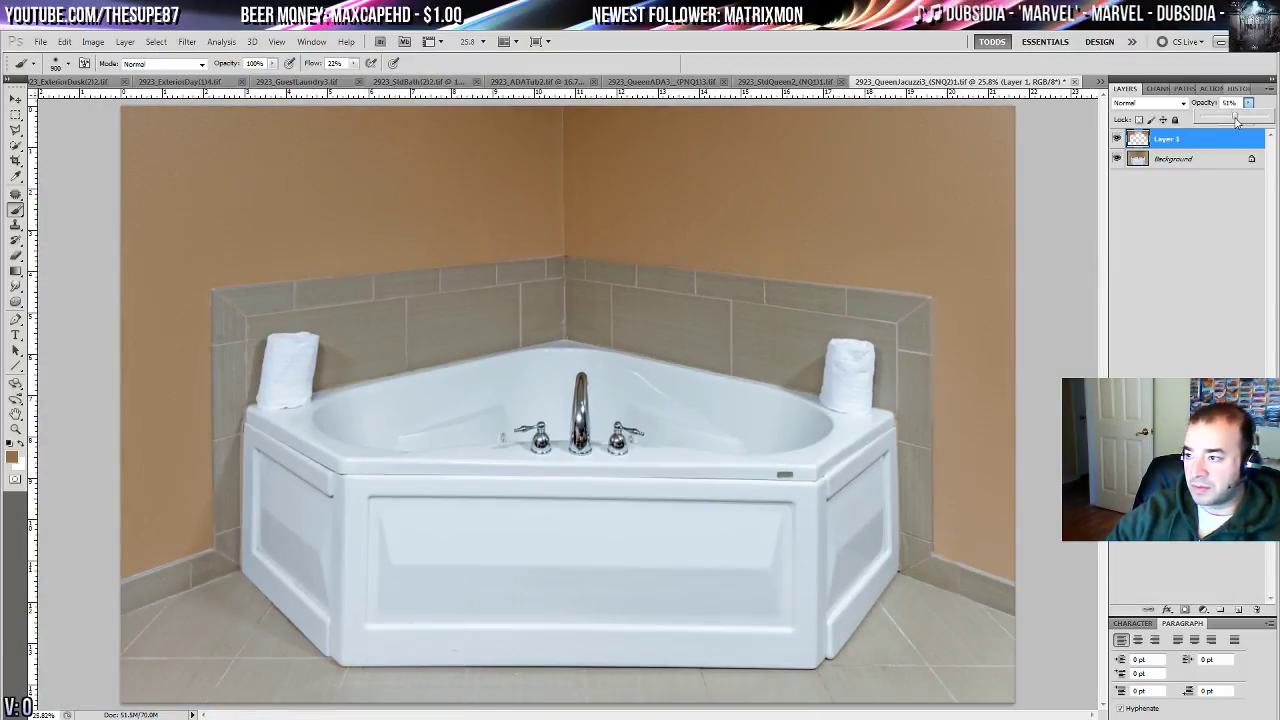
{"action": "left_click", "coordinate": [1215, 148]}
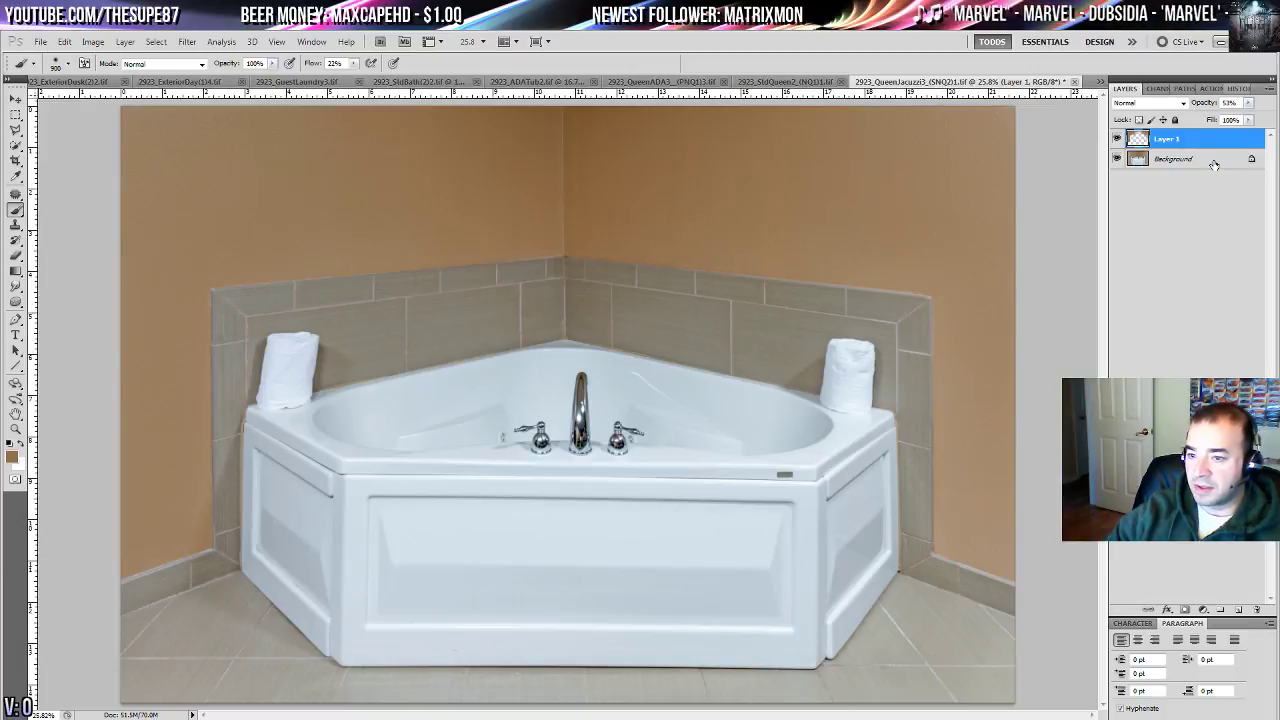
- Compare the originally opened photo with the latest opacity change through the edit history
{"action": "left_click", "coordinate": [1213, 160]}
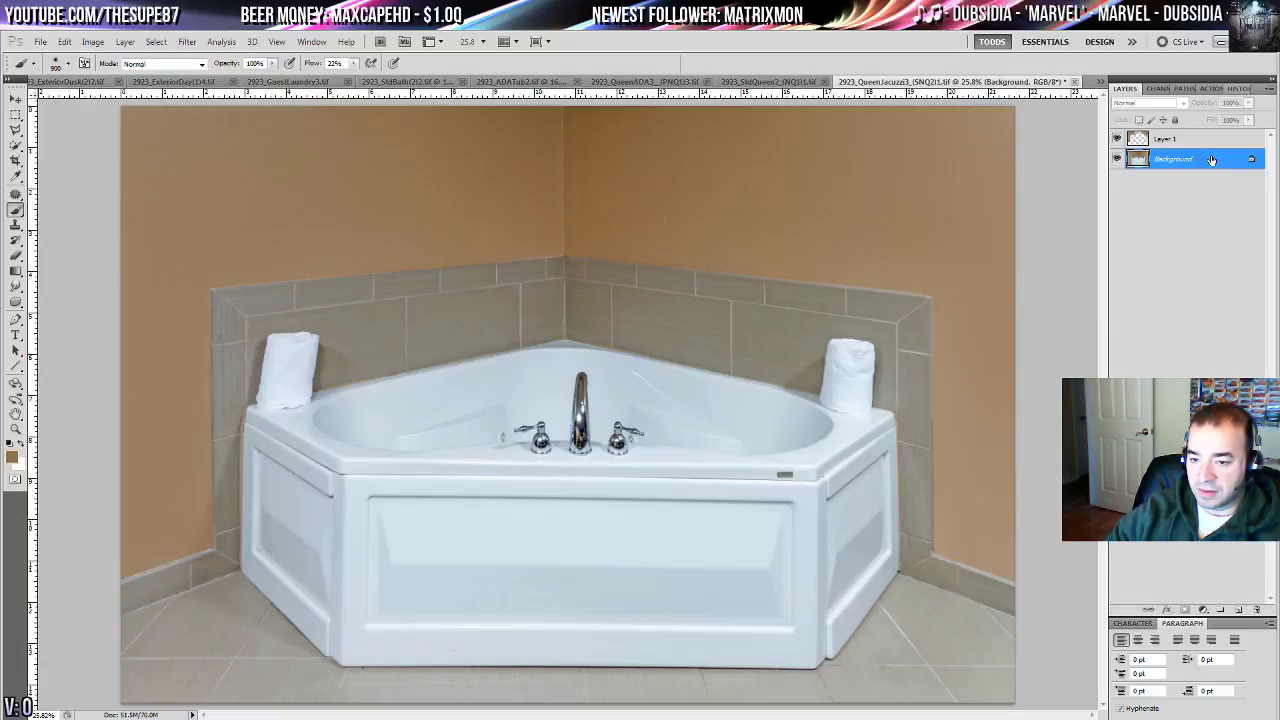
{"action": "left_click", "coordinate": [1270, 94]}
{"action": "left_click", "coordinate": [1270, 94]}
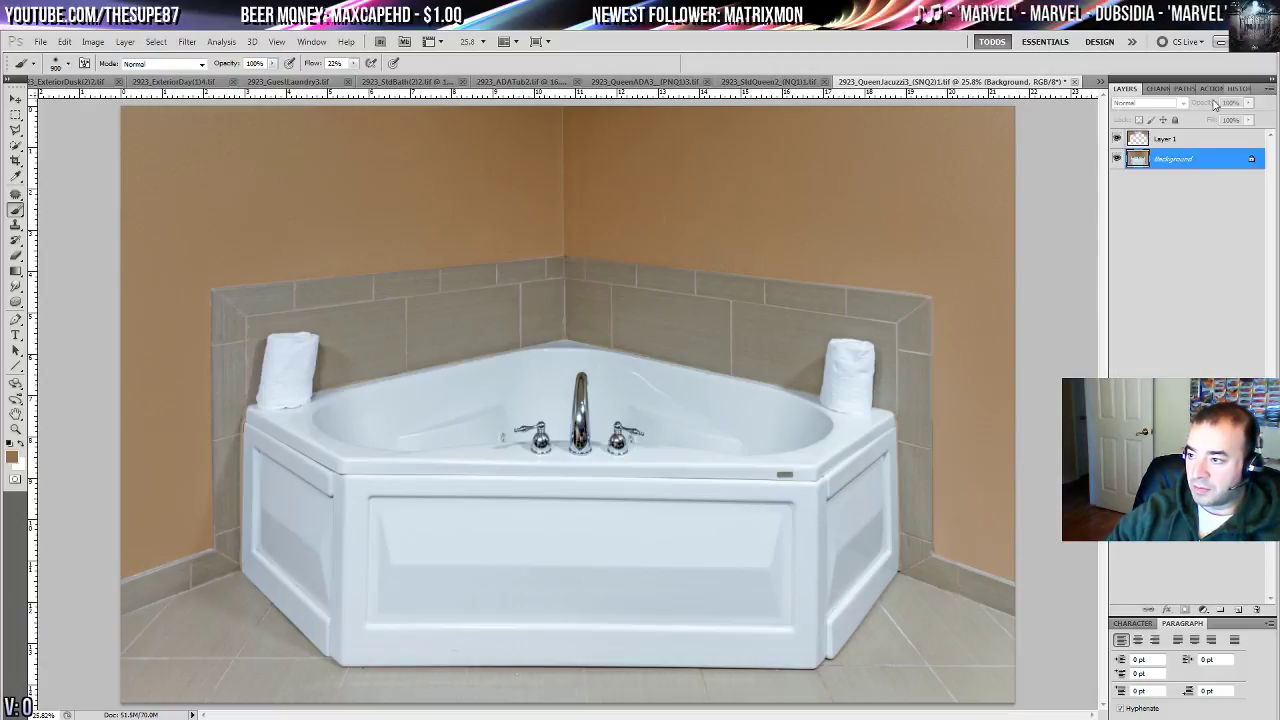
{"action": "left_click", "coordinate": [1236, 88]}
{"action": "left_click", "coordinate": [1208, 105]}
{"action": "left_click", "coordinate": [1157, 375]}
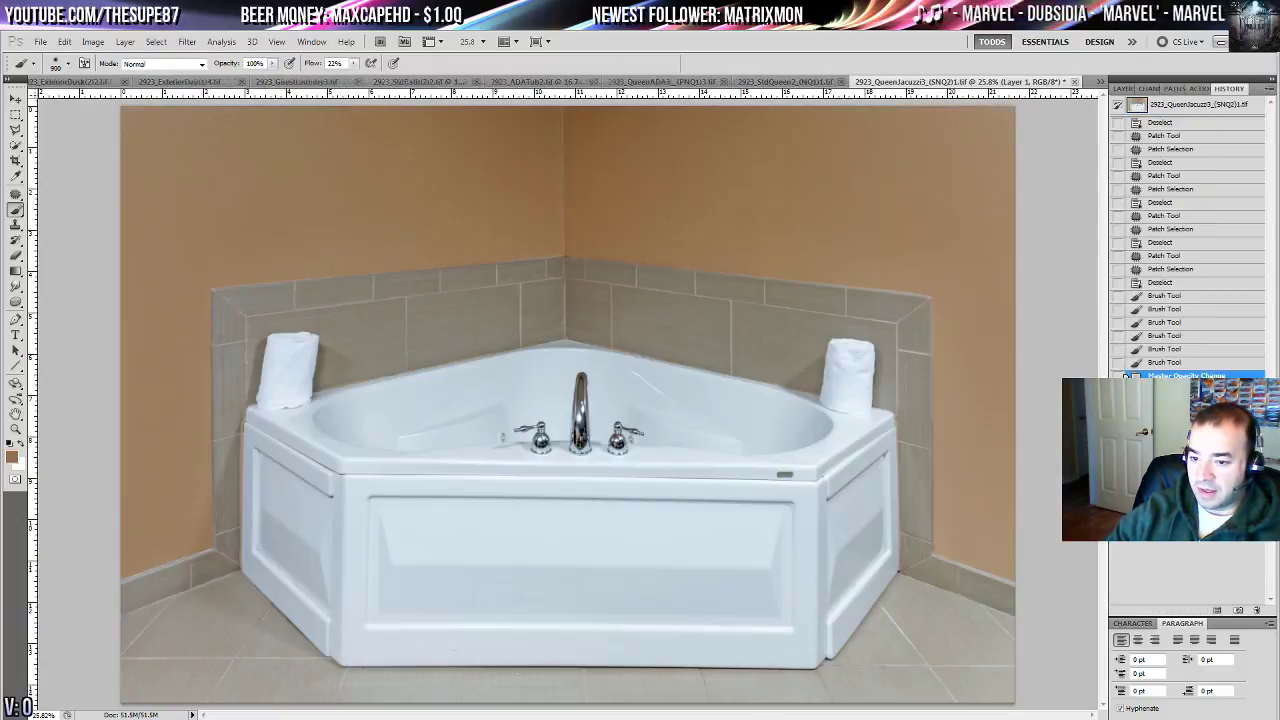
{"action": "left_click", "coordinate": [1125, 88]}
- Flatten the image and raise its brightness slightly with the Brightness/Contrast adjustment
{"action": "left_click", "coordinate": [1270, 94]}
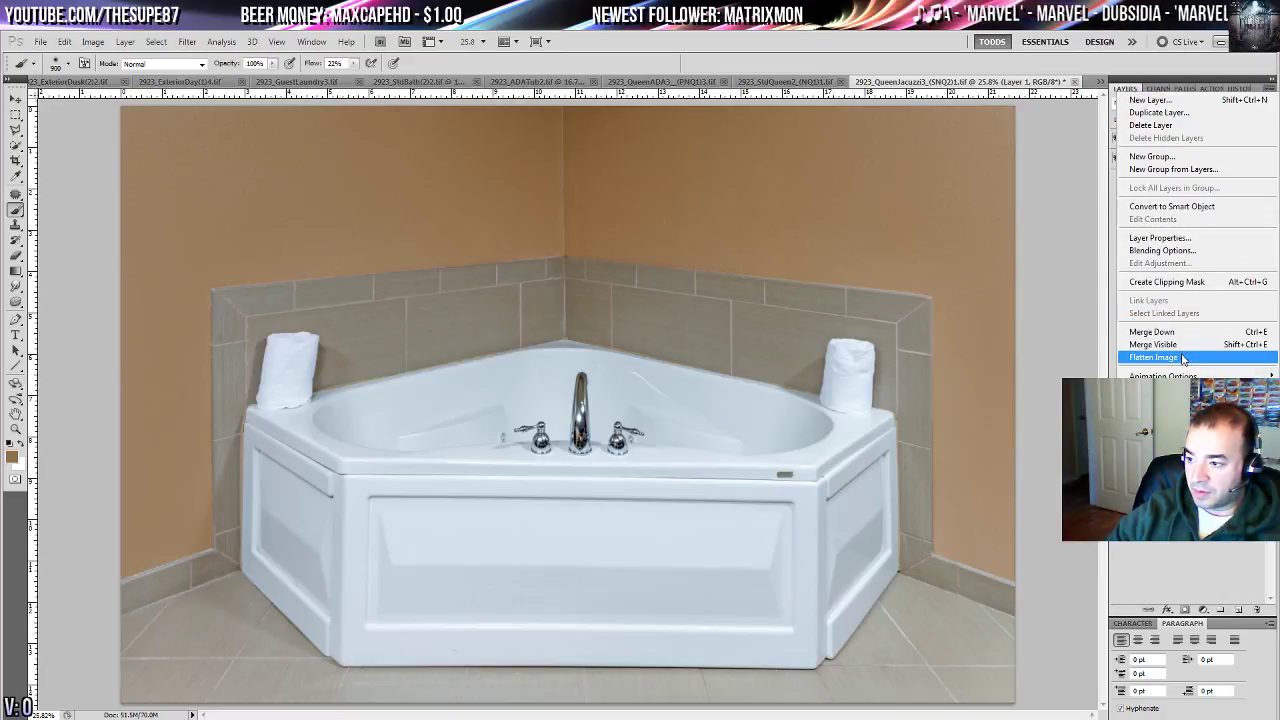
{"action": "left_click", "coordinate": [1150, 354]}
{"action": "left_click", "coordinate": [93, 41]}
{"action": "mouse_move", "coordinate": [110, 71]}
{"action": "left_click", "coordinate": [270, 76]}
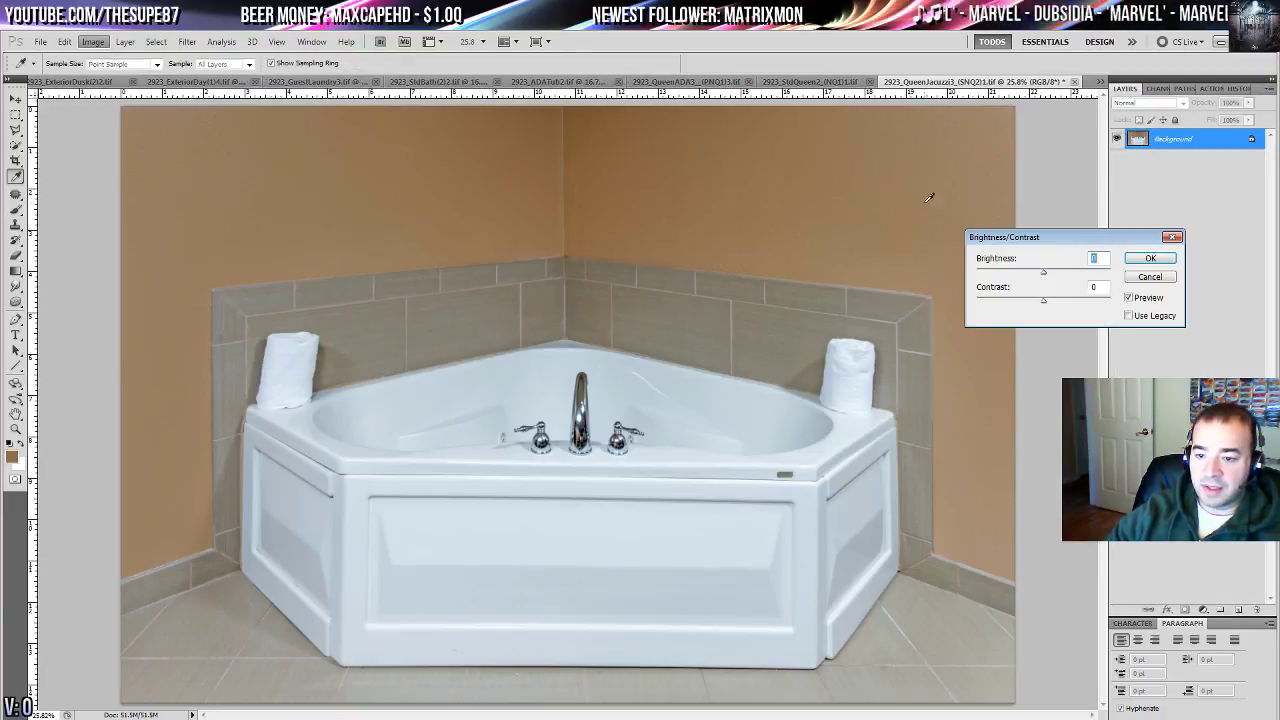
{"action": "mouse_move", "coordinate": [1044, 276]}
{"action": "left_mouse_down"}
{"action": "mouse_move", "coordinate": [1062, 280]}
{"action": "mouse_move", "coordinate": [1047, 281]}
{"action": "left_mouse_up"}
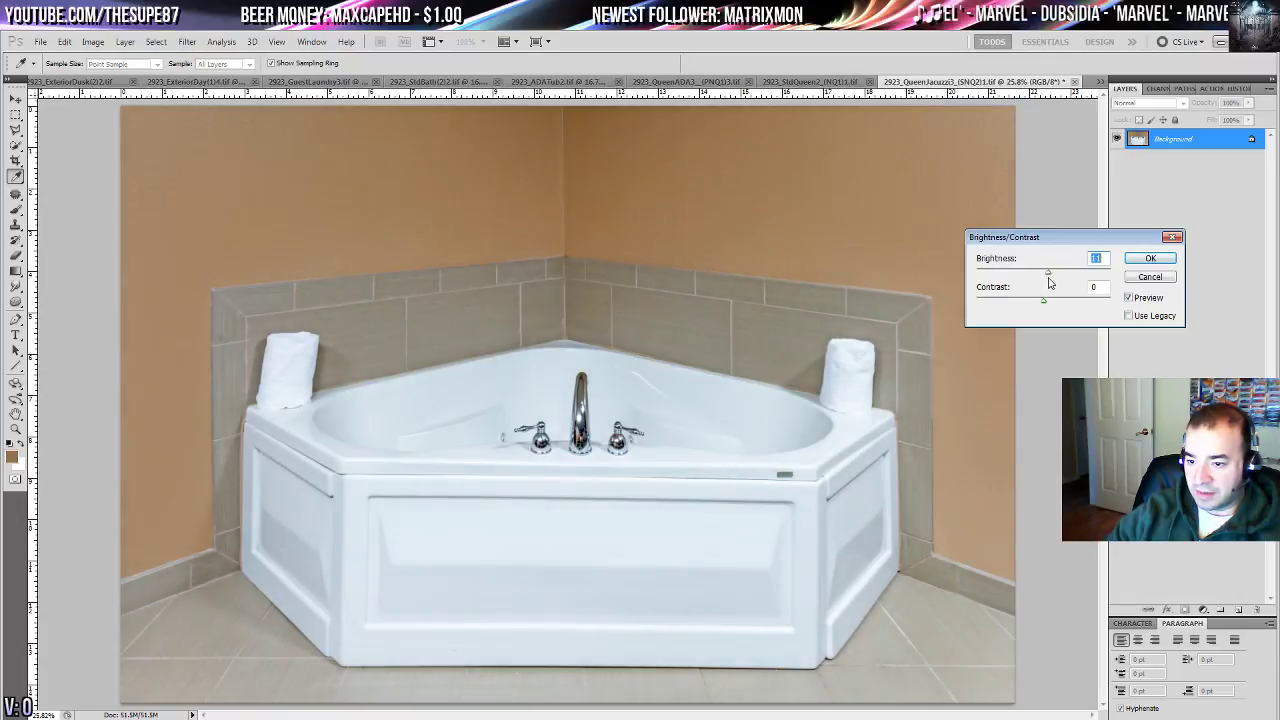
{"action": "left_click", "coordinate": [1147, 259]}
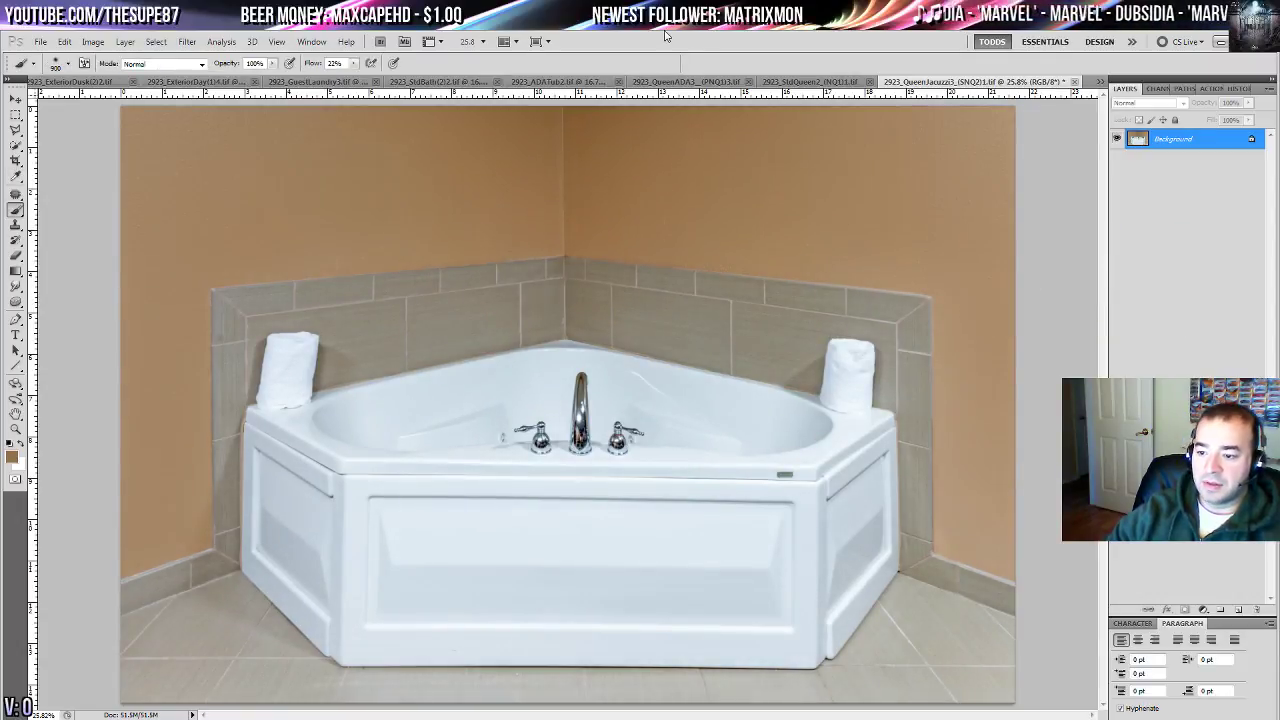
- Close the jacuzzi tub photo and save its changes
{"action": "left_click", "coordinate": [1074, 82]}
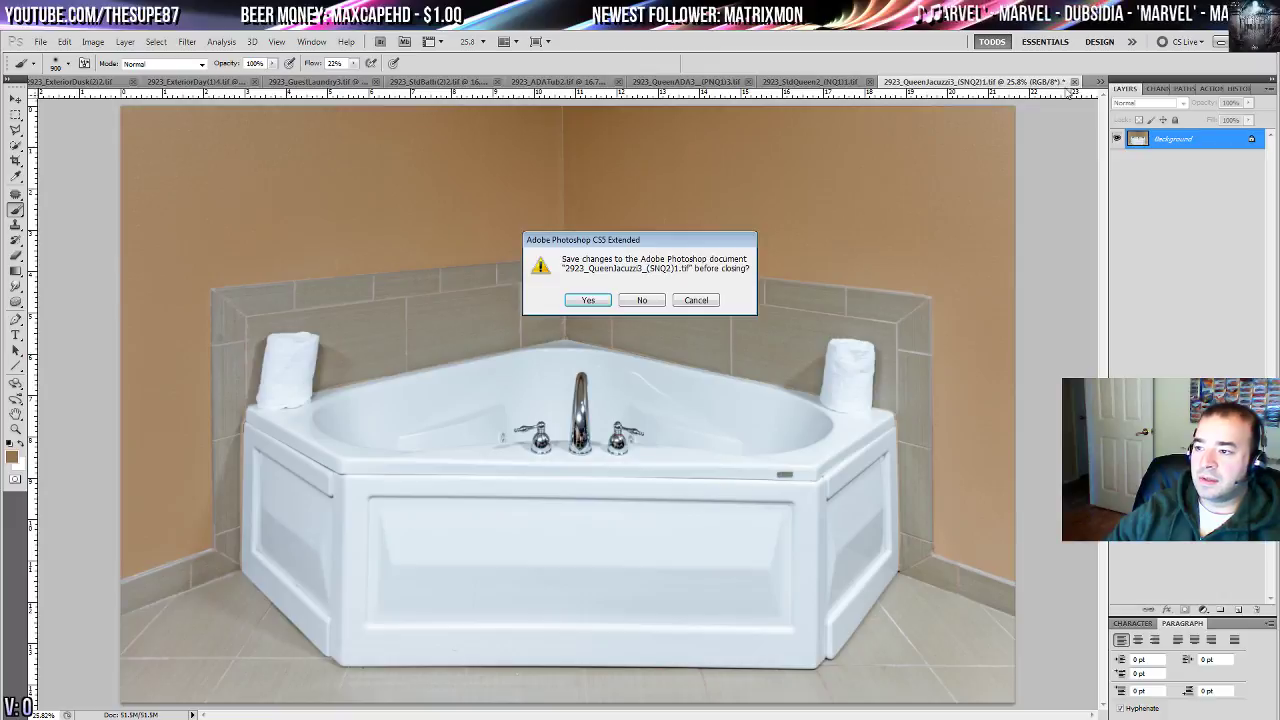
{"action": "left_click", "coordinate": [589, 300]}
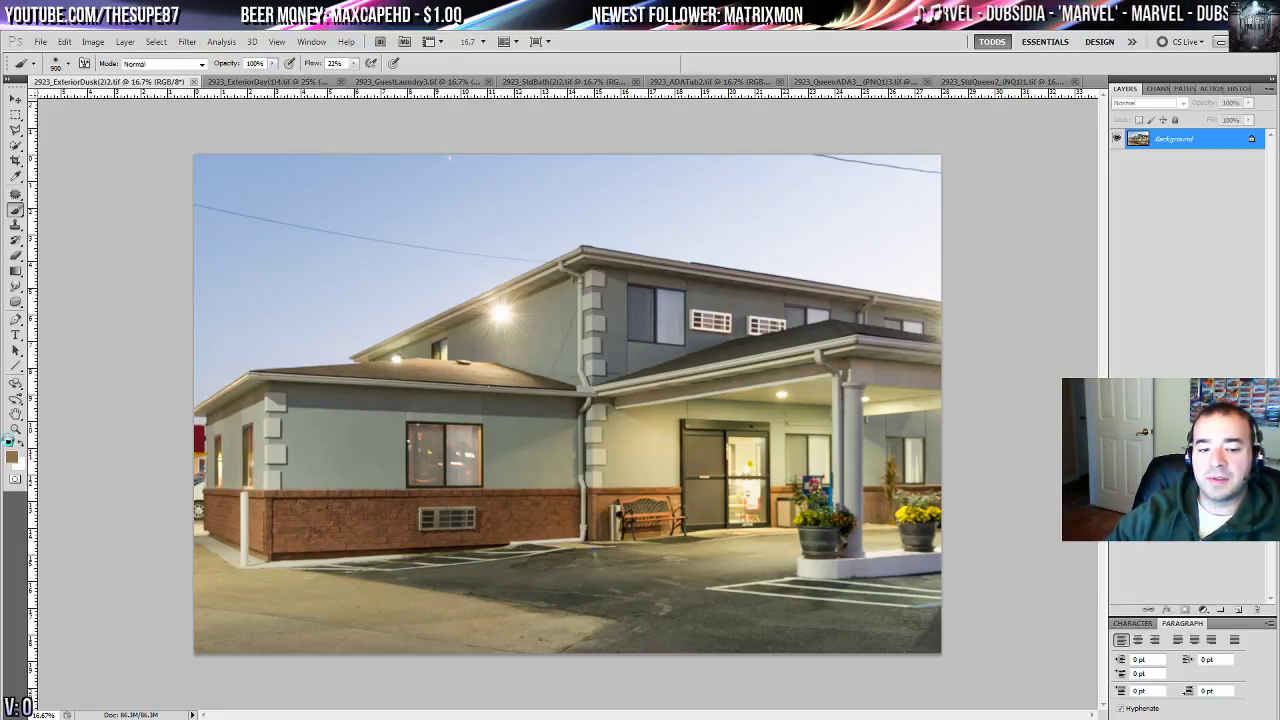
- Enlarge the reopened jacuzzi photo to 100% and patch a small blemish around the left towel and tile border
{"action": "left_click", "coordinate": [16, 433]}
{"action": "left_click_drag", "start_coordinate": [256, 428], "coordinate": [866, 446]}
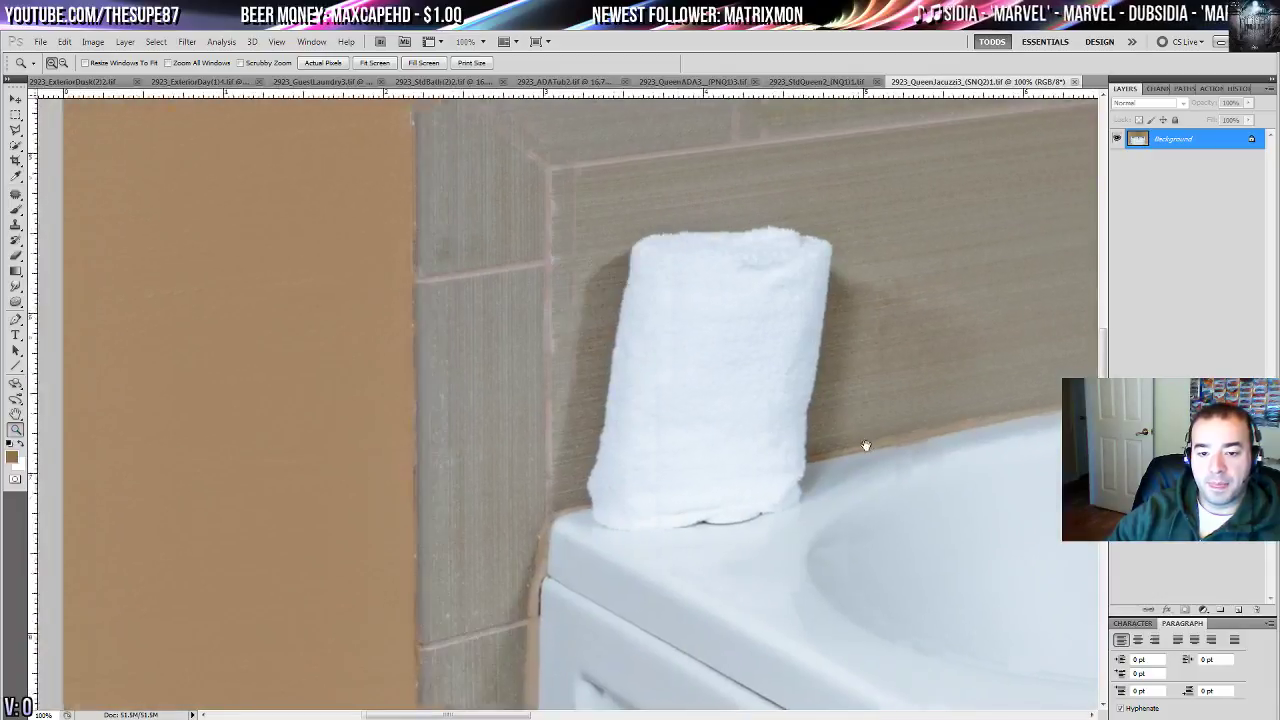
{"action": "left_click", "coordinate": [16, 195]}
{"action": "mouse_move", "coordinate": [457, 275]}
{"action": "left_mouse_down"}
{"action": "mouse_move", "coordinate": [407, 435]}
{"action": "mouse_move", "coordinate": [456, 385]}
{"action": "mouse_move", "coordinate": [446, 309]}
{"action": "left_mouse_up"}
{"action": "left_click_drag", "start_coordinate": [493, 398], "coordinate": [437, 170]}
{"action": "left_click", "coordinate": [441, 310]}
- Patch the two small dark specks on the tub's front rim to the left of the faucet handles
{"action": "left_click_drag", "start_coordinate": [606, 535], "coordinate": [326, 375]}
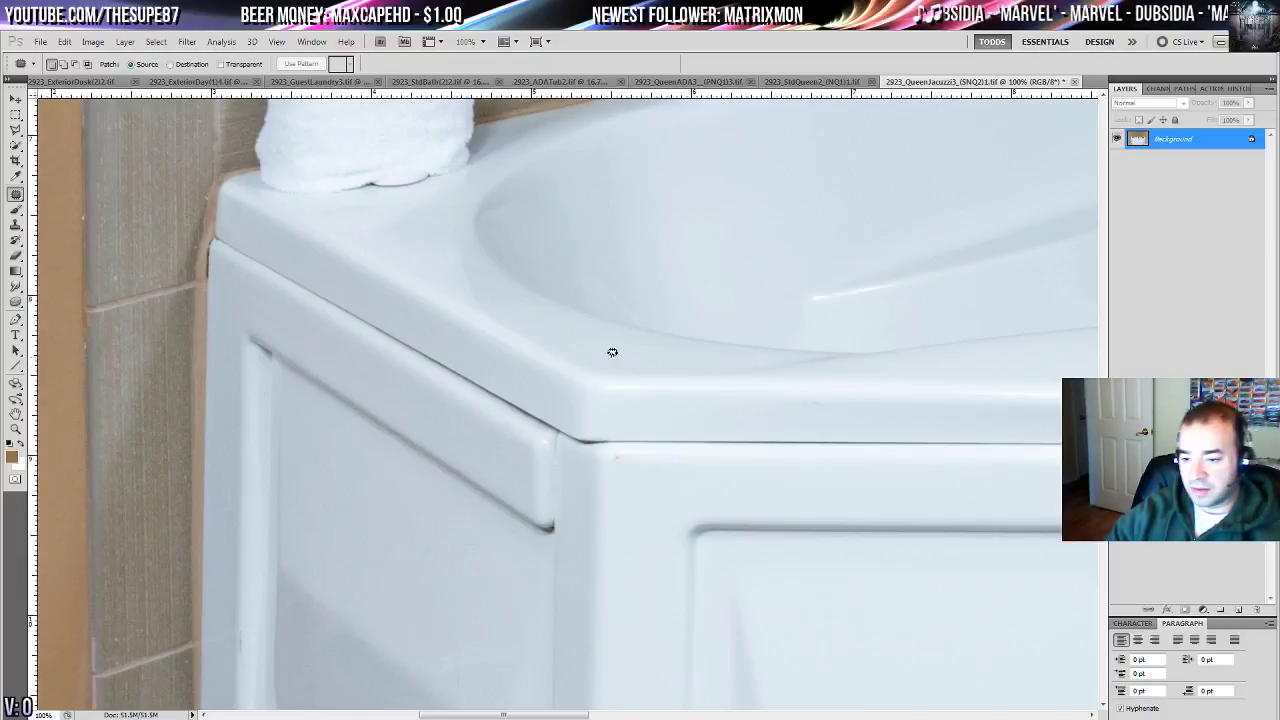
{"action": "left_click_drag", "start_coordinate": [657, 480], "coordinate": [258, 365]}
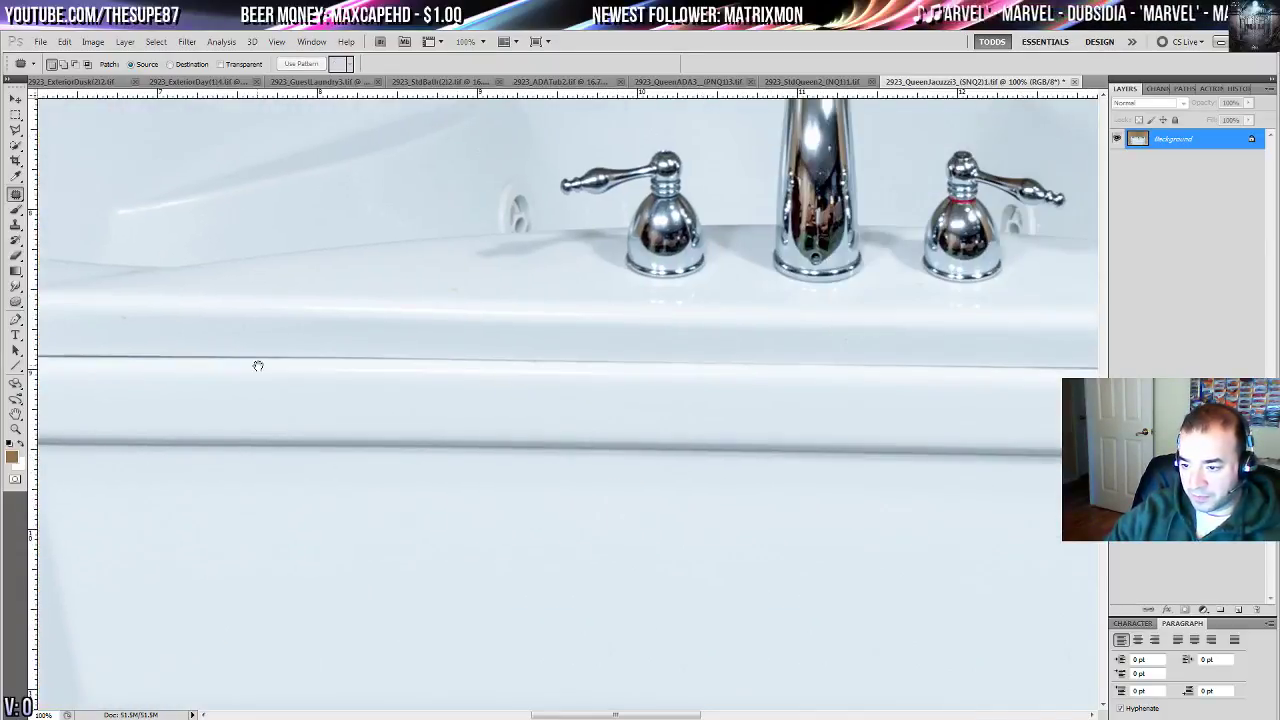
{"action": "mouse_move", "coordinate": [116, 325]}
{"action": "left_mouse_down"}
{"action": "mouse_move", "coordinate": [121, 308]}
{"action": "mouse_move", "coordinate": [180, 334]}
{"action": "left_mouse_up"}
{"action": "key", "text": "ctrl+d"}
{"action": "left_click_drag", "start_coordinate": [449, 285], "coordinate": [464, 290]}
{"action": "left_click_drag", "start_coordinate": [464, 290], "coordinate": [505, 281]}
{"action": "key", "text": "ctrl+d"}
{"action": "left_click_drag", "start_coordinate": [494, 282], "coordinate": [358, 266]}
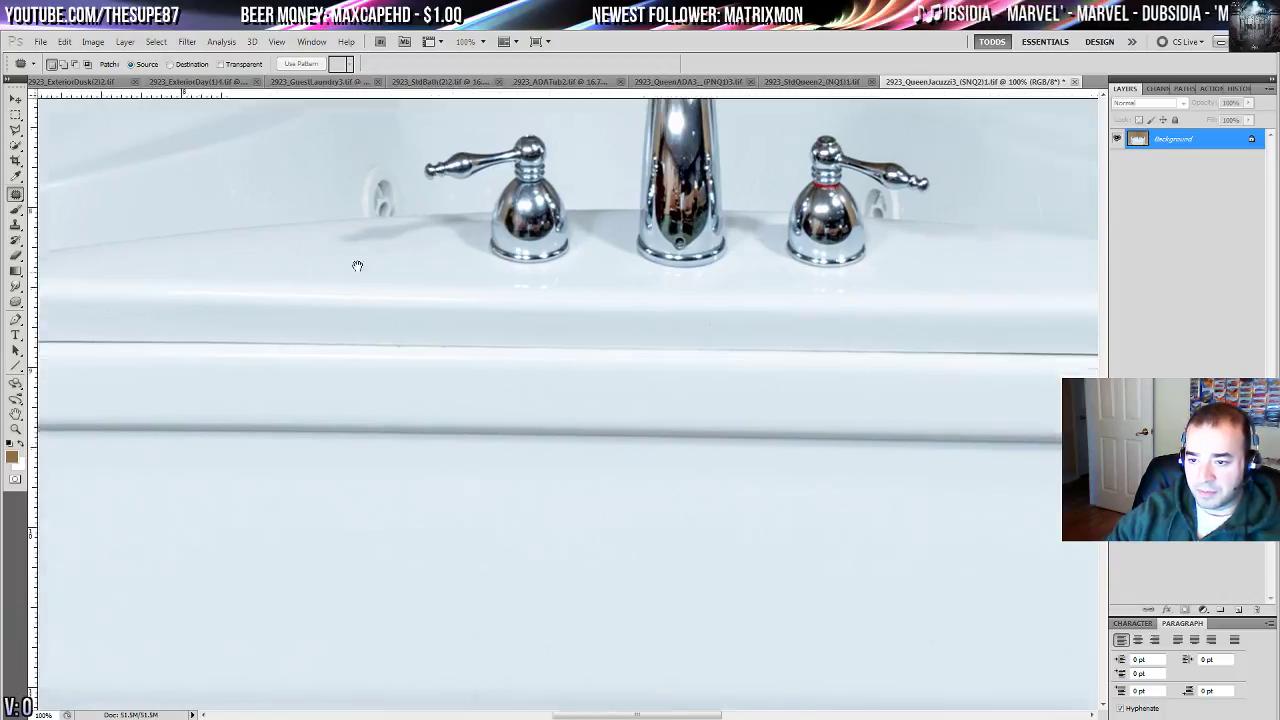
- Patch the small mark and curved glare streak on the tub's inner wall to the right of the faucet
{"action": "left_click_drag", "start_coordinate": [976, 344], "coordinate": [251, 354]}
{"action": "left_click_drag", "start_coordinate": [412, 198], "coordinate": [681, 508]}
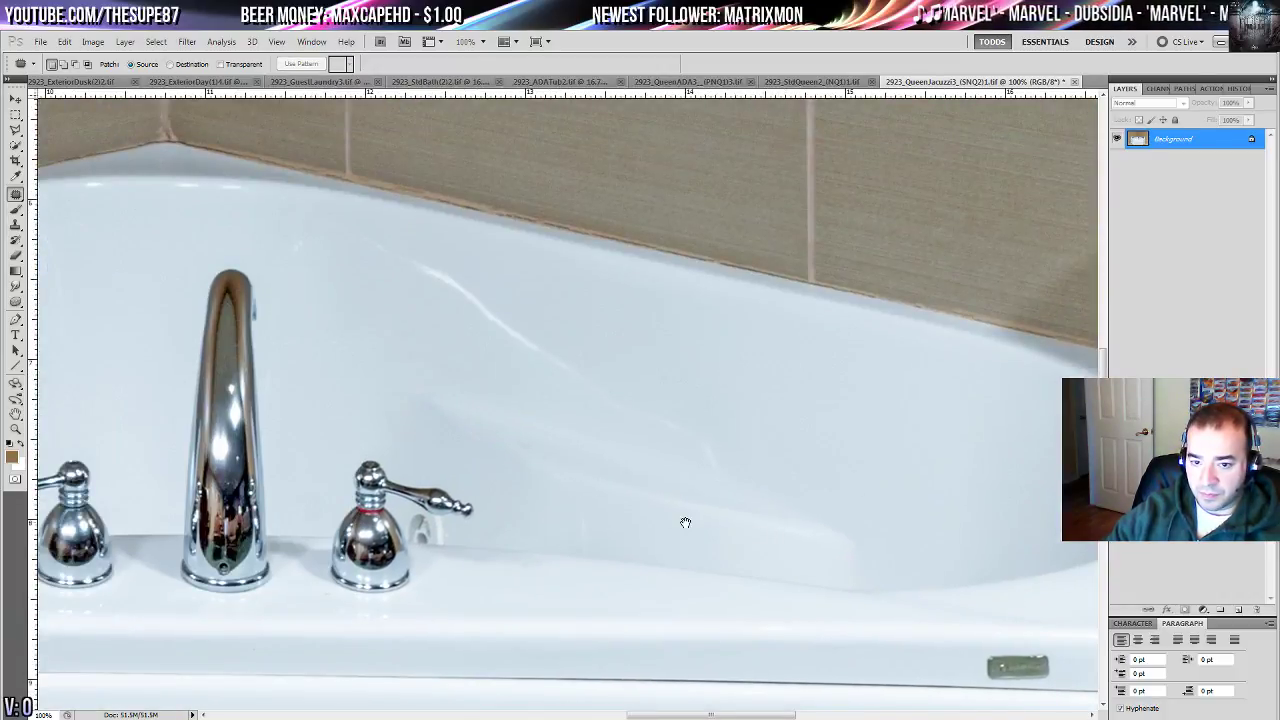
{"action": "left_click_drag", "start_coordinate": [302, 231], "coordinate": [309, 277]}
{"action": "key", "text": "ctrl+d"}
{"action": "mouse_move", "coordinate": [422, 384]}
{"action": "left_mouse_down"}
{"action": "mouse_move", "coordinate": [724, 403]}
{"action": "mouse_move", "coordinate": [1006, 363]}
{"action": "mouse_move", "coordinate": [550, 314]}
{"action": "left_mouse_up"}
{"action": "mouse_move", "coordinate": [553, 176]}
{"action": "left_mouse_down"}
{"action": "mouse_move", "coordinate": [614, 250]}
{"action": "mouse_move", "coordinate": [822, 336]}
{"action": "left_mouse_up"}
{"action": "left_click_drag", "start_coordinate": [798, 338], "coordinate": [928, 349]}
{"action": "key", "text": "ctrl+d"}
- Patch the remaining small marks and faint streaks on the tub's inner wall around the faucet
{"action": "mouse_move", "coordinate": [851, 351]}
{"action": "left_mouse_down"}
{"action": "mouse_move", "coordinate": [854, 408]}
{"action": "mouse_move", "coordinate": [866, 354]}
{"action": "left_mouse_up"}
{"action": "key", "text": "ctrl+d"}
{"action": "left_click_drag", "start_coordinate": [658, 365], "coordinate": [664, 372]}
{"action": "left_click_drag", "start_coordinate": [660, 374], "coordinate": [700, 360]}
{"action": "key", "text": "ctrl+d"}
{"action": "mouse_move", "coordinate": [563, 294]}
{"action": "left_mouse_down"}
{"action": "mouse_move", "coordinate": [1023, 331]}
{"action": "mouse_move", "coordinate": [1077, 311]}
{"action": "left_mouse_up"}
{"action": "left_click_drag", "start_coordinate": [791, 220], "coordinate": [775, 336]}
{"action": "left_click_drag", "start_coordinate": [741, 243], "coordinate": [800, 247]}
{"action": "left_click_drag", "start_coordinate": [834, 258], "coordinate": [818, 297]}
{"action": "key", "text": "ctrl+d"}
- Patch the bright glare spot and the mark below it on the chrome faucet spout
{"action": "left_click_drag", "start_coordinate": [767, 425], "coordinate": [546, 203]}
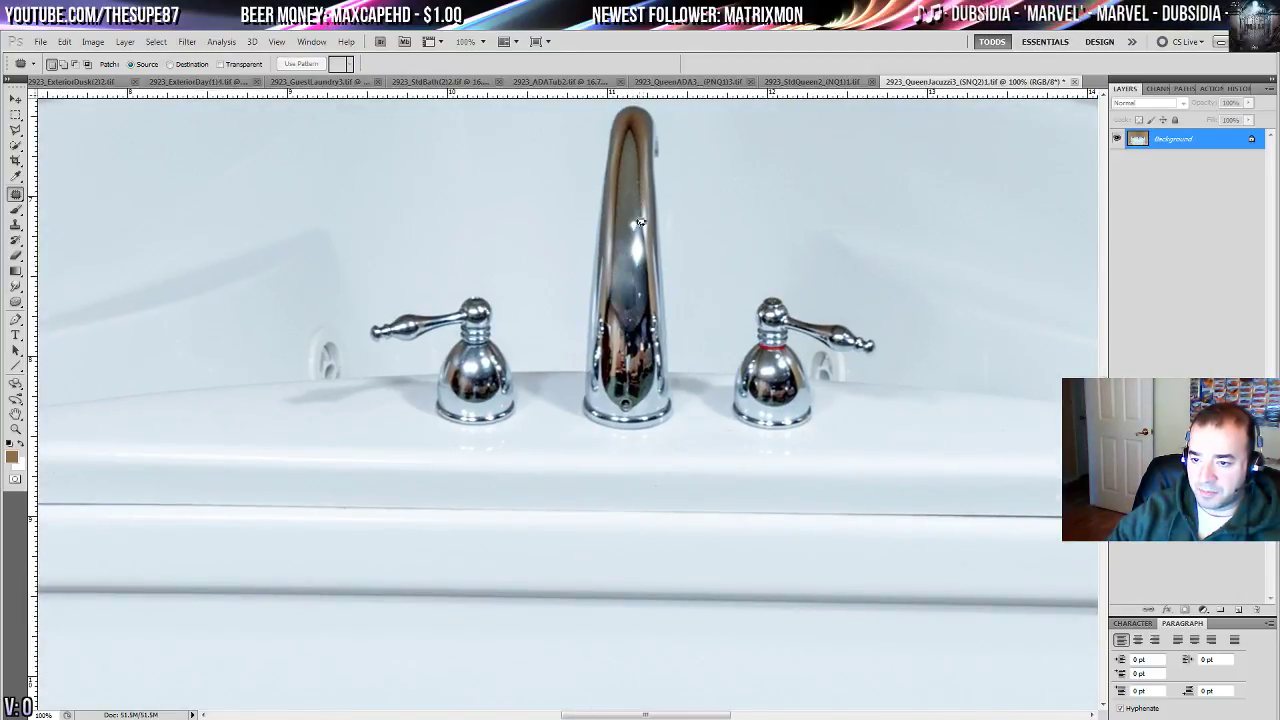
{"action": "left_click_drag", "start_coordinate": [646, 254], "coordinate": [638, 178]}
{"action": "key", "text": "ctrl+d"}
{"action": "left_click_drag", "start_coordinate": [709, 292], "coordinate": [575, 369]}
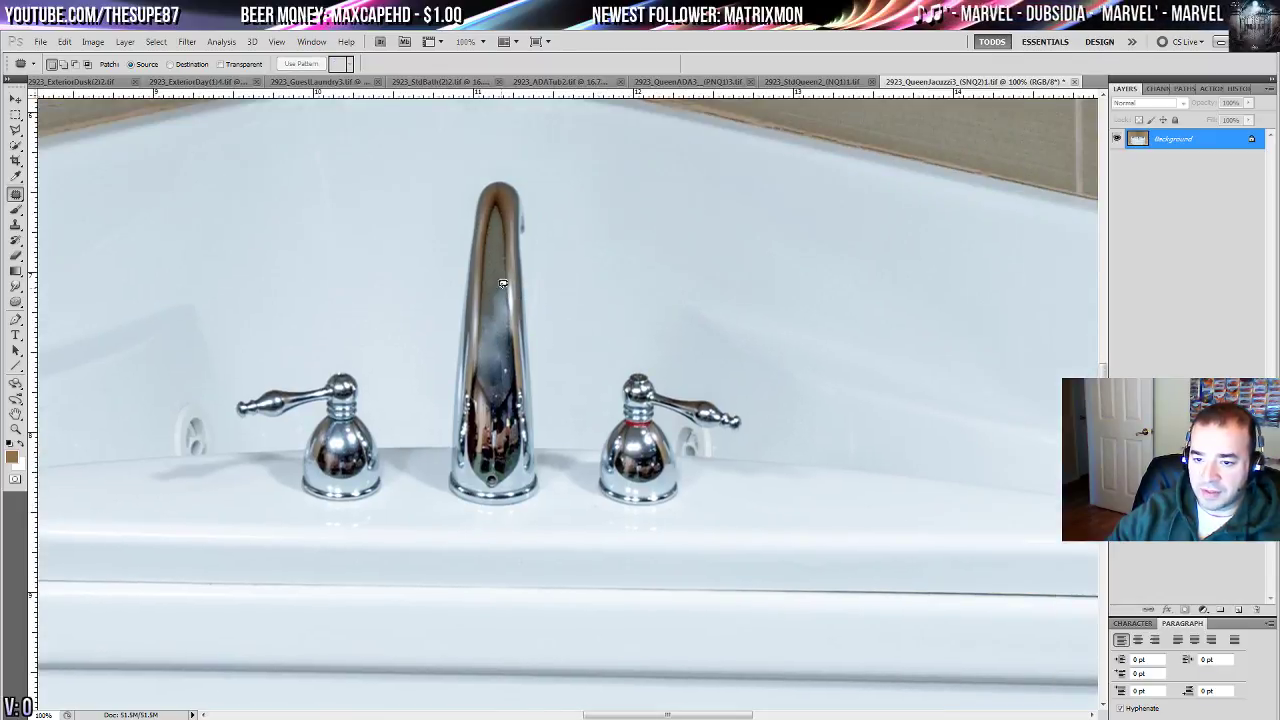
{"action": "left_click_drag", "start_coordinate": [498, 300], "coordinate": [497, 283]}
{"action": "left_click_drag", "start_coordinate": [496, 306], "coordinate": [554, 318]}
{"action": "key", "text": "ctrl+d"}
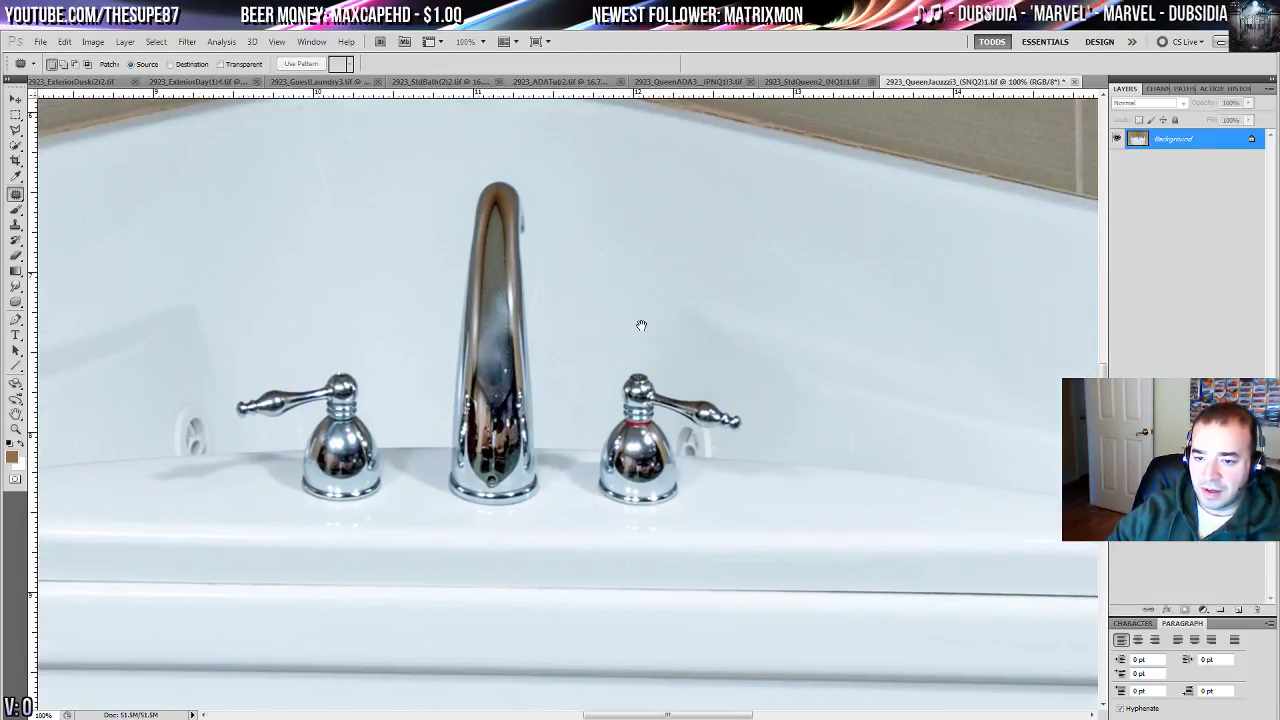
- Remove the green brand plate from the tub's front rim using clean rim surface beside it as the patch source
{"action": "left_click_drag", "start_coordinate": [923, 451], "coordinate": [640, 294]}
{"action": "left_click_drag", "start_coordinate": [883, 290], "coordinate": [614, 417]}
{"action": "mouse_move", "coordinate": [693, 452]}
{"action": "left_mouse_down"}
{"action": "mouse_move", "coordinate": [564, 233]}
{"action": "mouse_move", "coordinate": [524, 201]}
{"action": "left_mouse_up"}
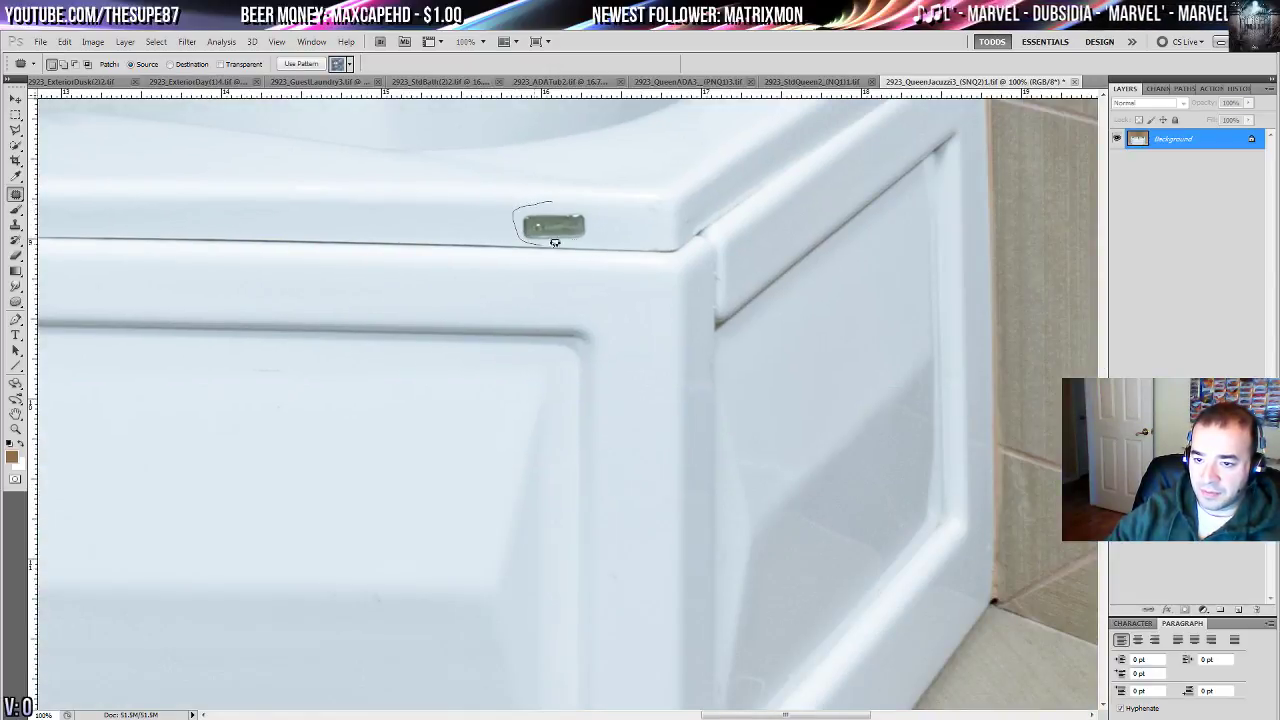
{"action": "mouse_move", "coordinate": [555, 242]}
{"action": "left_mouse_down"}
{"action": "mouse_move", "coordinate": [603, 200]}
{"action": "mouse_move", "coordinate": [624, 269]}
{"action": "mouse_move", "coordinate": [632, 236]}
{"action": "left_mouse_up"}
{"action": "left_click_drag", "start_coordinate": [572, 229], "coordinate": [449, 226]}
{"action": "key", "text": "ctrl+d"}
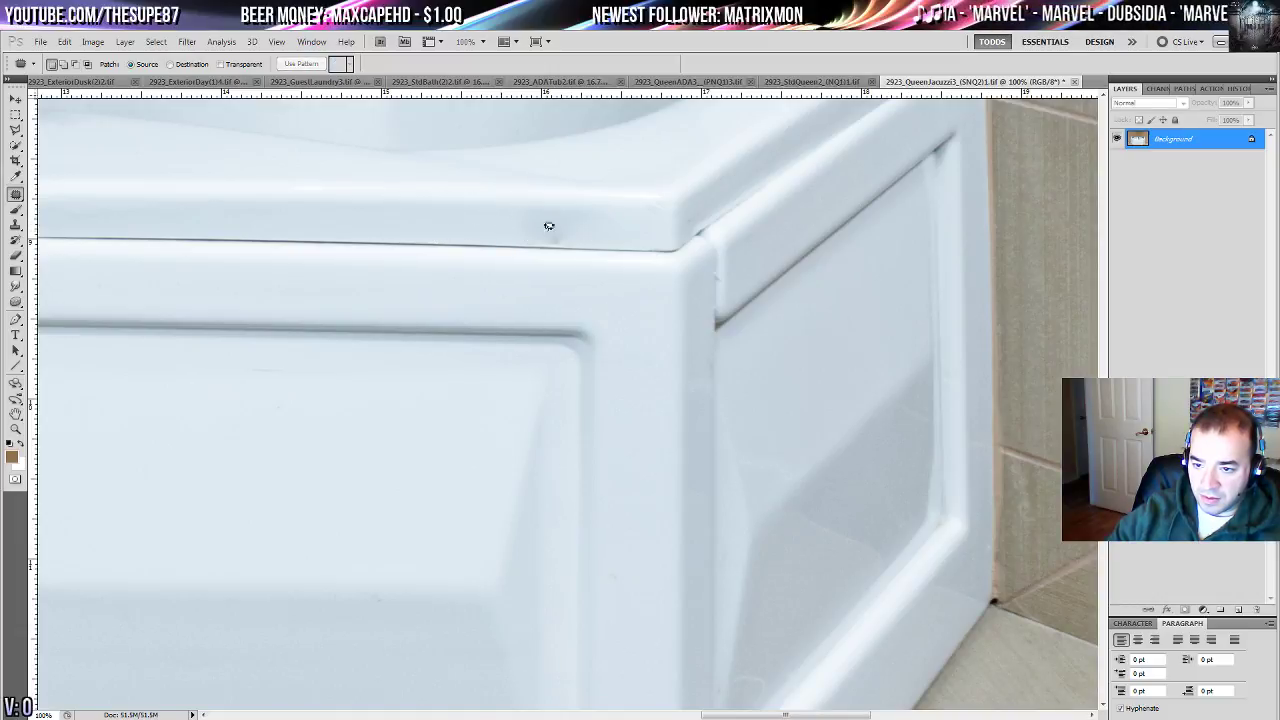
- Patch the leftover smudges on the front rim where the brand plate was
{"action": "mouse_move", "coordinate": [545, 216]}
{"action": "left_mouse_down"}
{"action": "mouse_move", "coordinate": [566, 251]}
{"action": "mouse_move", "coordinate": [597, 245]}
{"action": "mouse_move", "coordinate": [591, 294]}
{"action": "mouse_move", "coordinate": [483, 457]}
{"action": "left_mouse_up"}
{"action": "key", "text": "ctrl+d"}
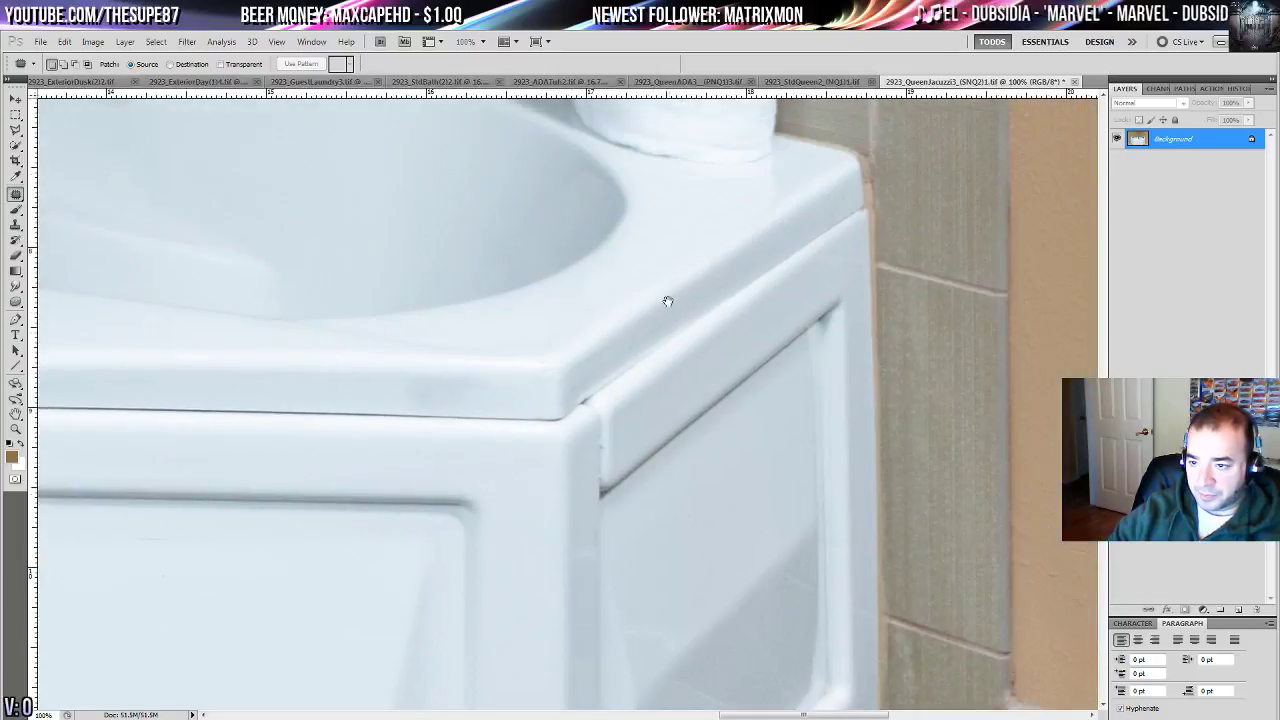
{"action": "left_click_drag", "start_coordinate": [745, 215], "coordinate": [880, 219]}
{"action": "mouse_move", "coordinate": [575, 399]}
{"action": "left_mouse_down"}
{"action": "mouse_move", "coordinate": [676, 339]}
{"action": "mouse_move", "coordinate": [478, 530]}
{"action": "left_mouse_up"}
{"action": "key", "text": "ctrl+d"}
{"action": "left_click_drag", "start_coordinate": [450, 522], "coordinate": [522, 462]}
{"action": "key", "text": "ctrl+d"}
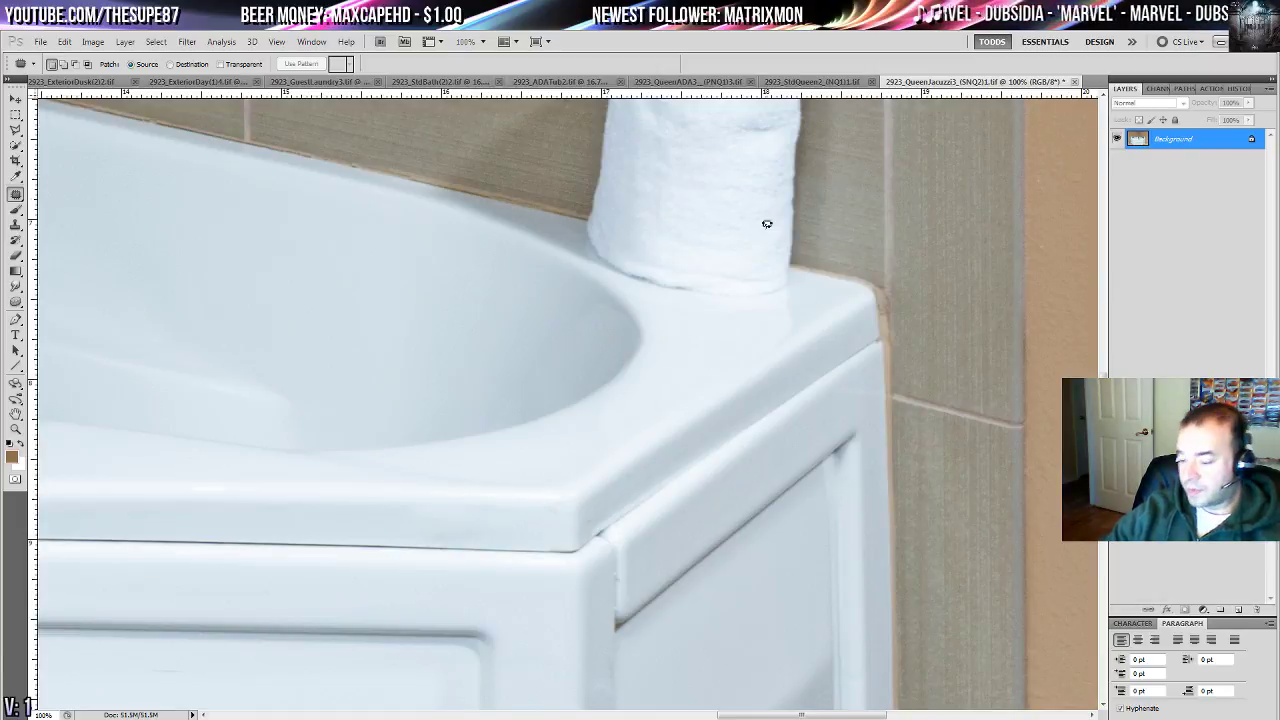
- Save and close the retouched jacuzzi tub photo, and bring up the 2923_GuestLaundry3.tif photo
{"action": "key", "text": "ctrl+0"}
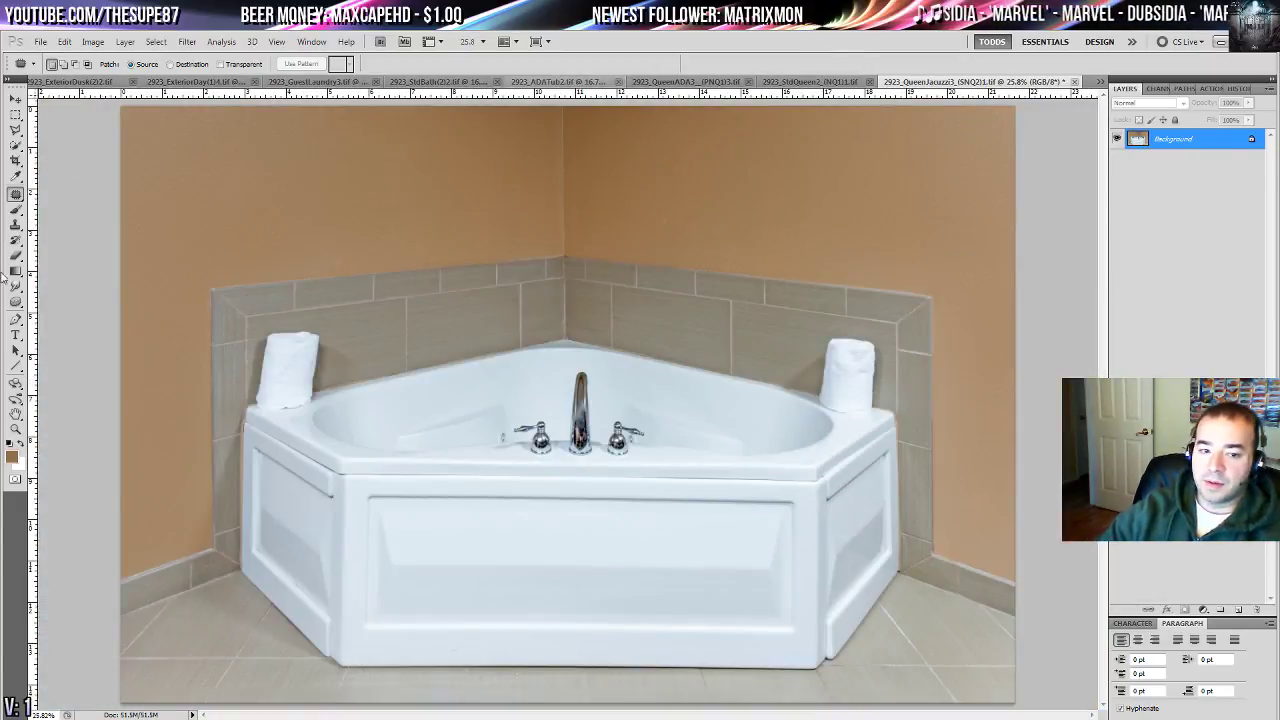
{"action": "left_click", "coordinate": [15, 301]}
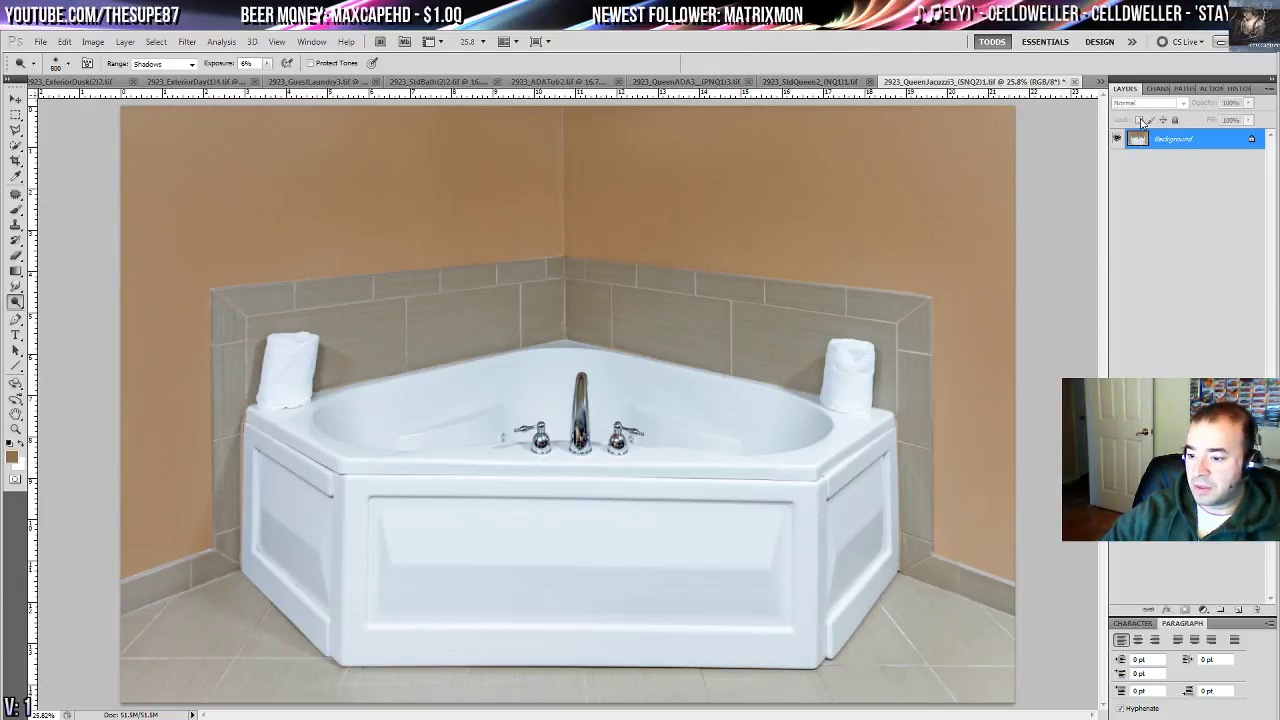
{"action": "left_click", "coordinate": [1075, 81]}
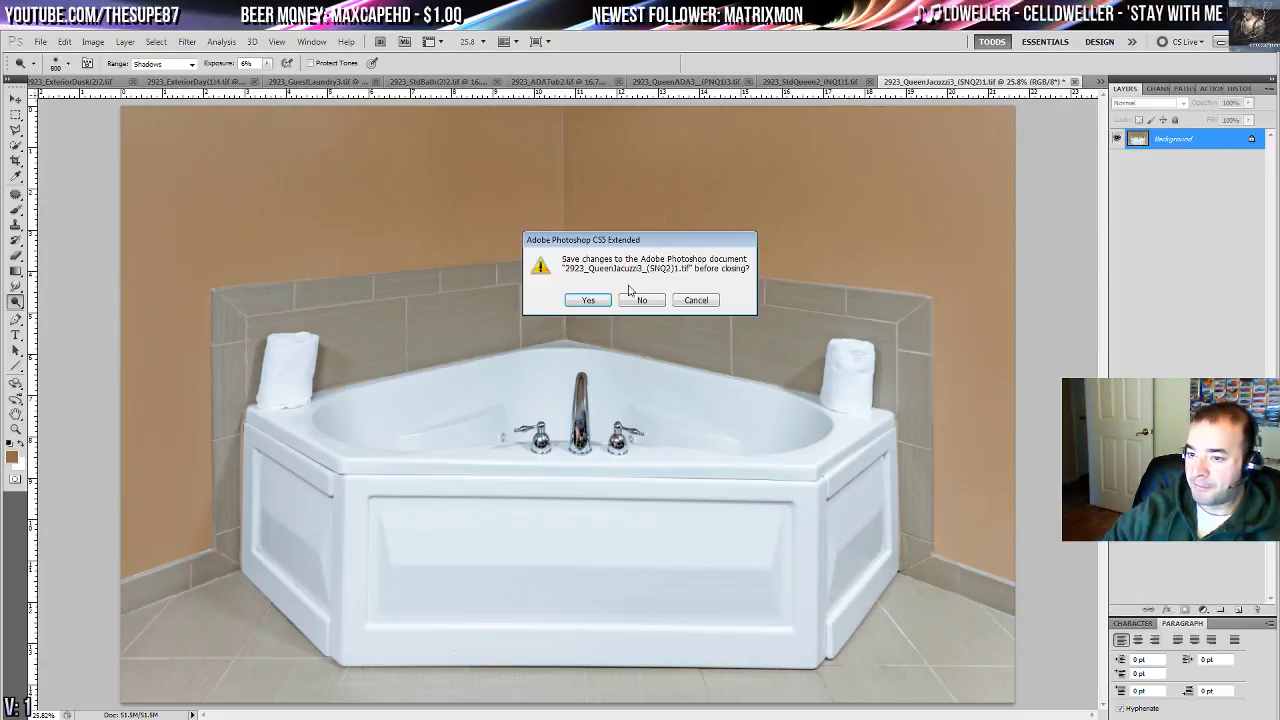
{"action": "left_click", "coordinate": [612, 302]}
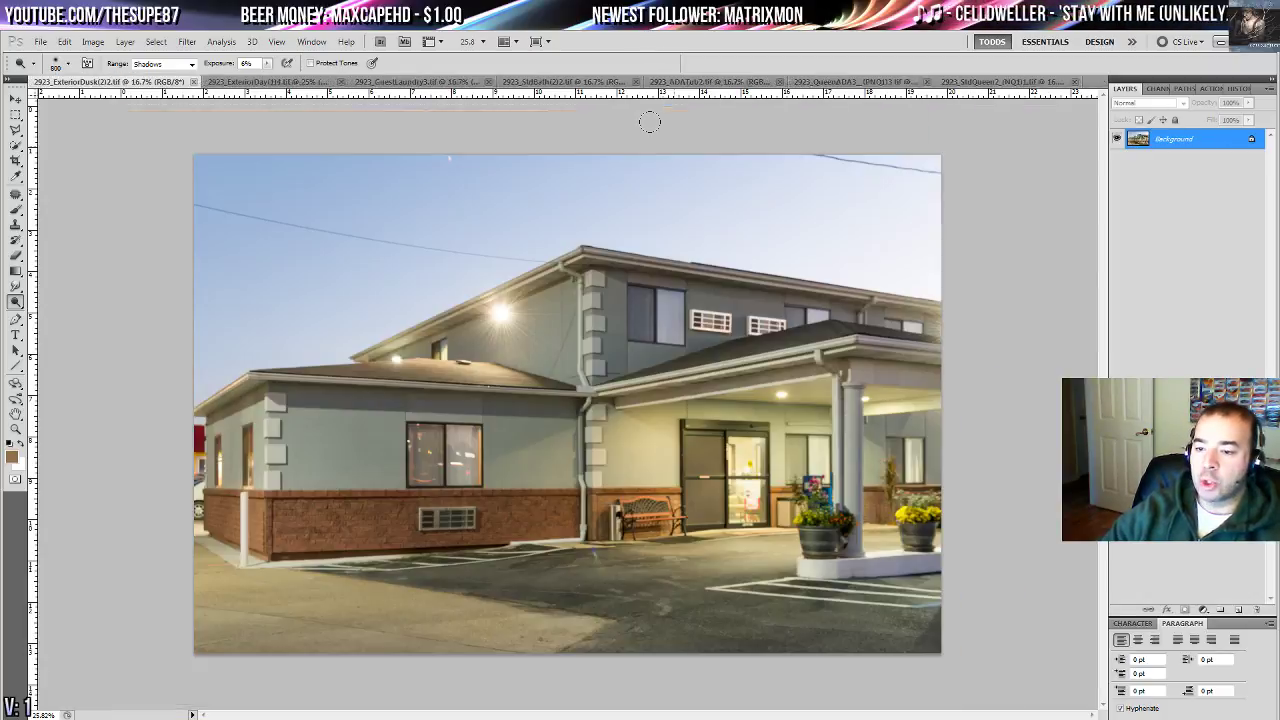
{"action": "left_click", "coordinate": [334, 83]}
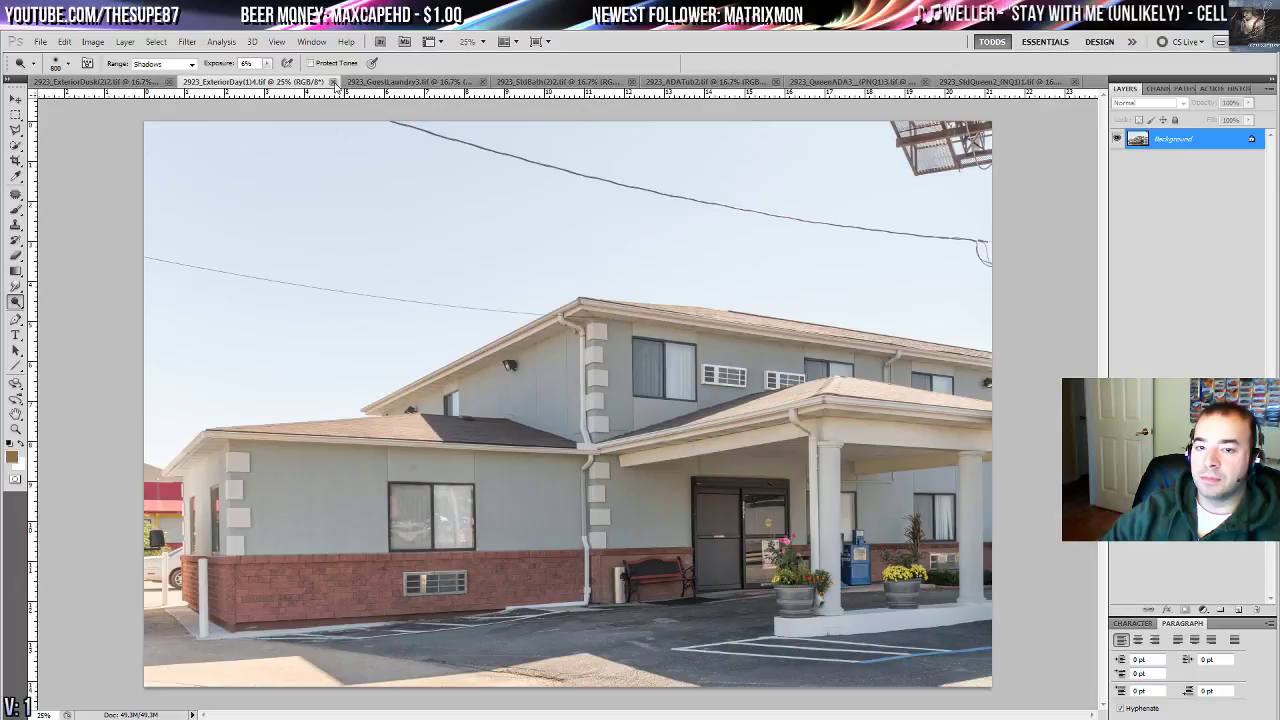
{"action": "left_click", "coordinate": [440, 83]}
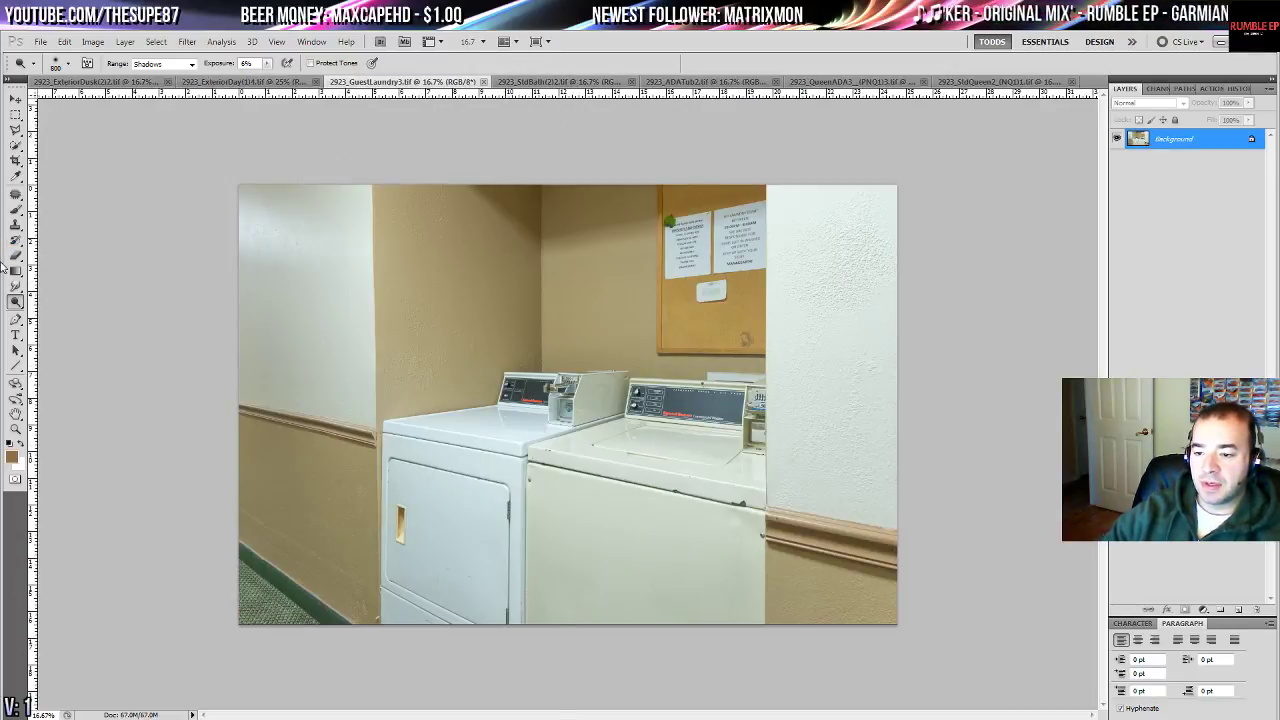
- Patch the dark paint chip along the lower seam of the washer's front lip with clean enamel beside it
{"action": "double_click", "coordinate": [15, 430]}
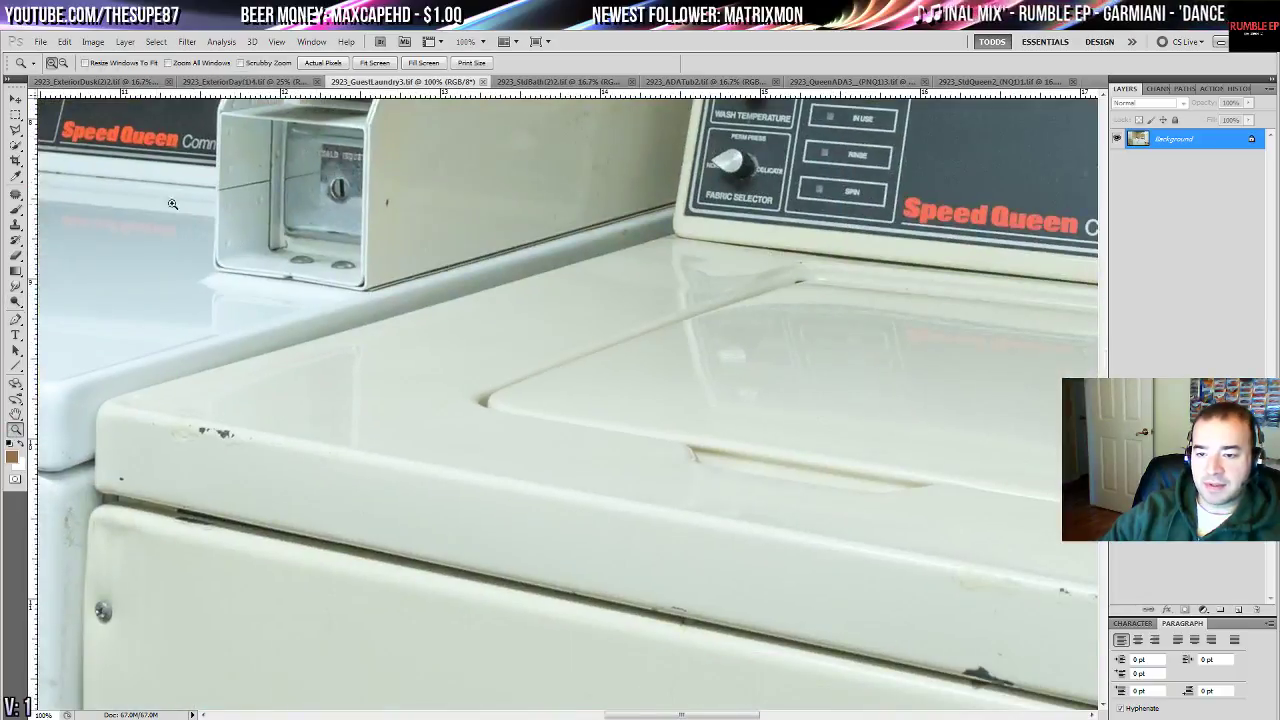
{"action": "left_click", "coordinate": [17, 195]}
{"action": "left_click_drag", "start_coordinate": [442, 473], "coordinate": [114, 180]}
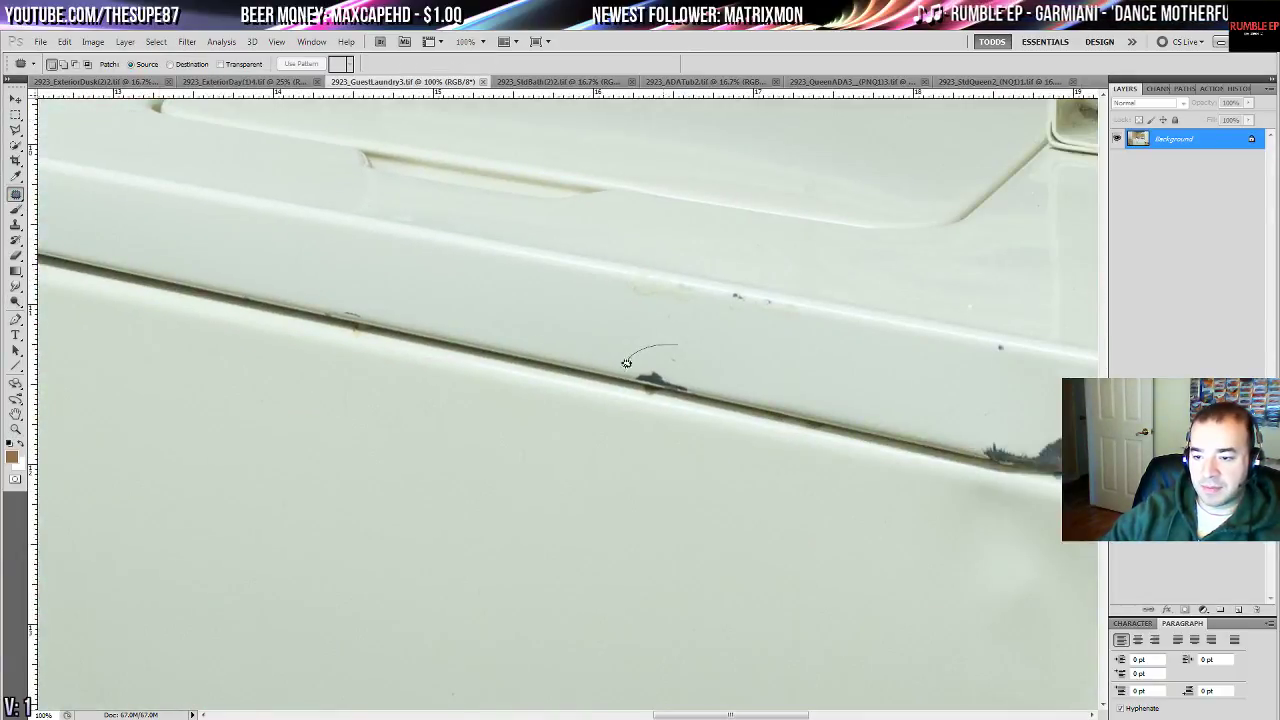
{"action": "left_click_drag", "start_coordinate": [705, 353], "coordinate": [698, 350]}
{"action": "mouse_move", "coordinate": [680, 358]}
{"action": "left_mouse_down"}
{"action": "mouse_move", "coordinate": [563, 344]}
{"action": "mouse_move", "coordinate": [570, 334]}
{"action": "mouse_move", "coordinate": [477, 343]}
{"action": "left_mouse_up"}
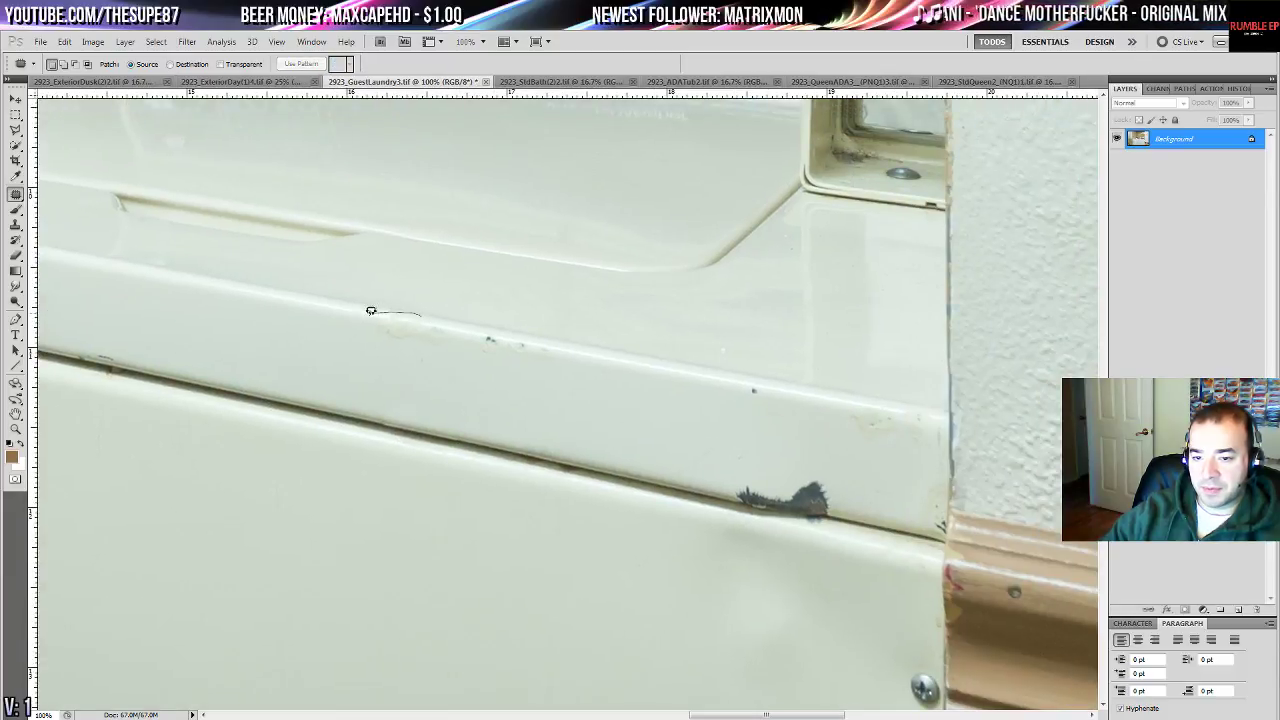
- Patch the yellow stain, the small scratches and the dark speck along the upper edge of the washer's front lip
{"action": "left_click_drag", "start_coordinate": [370, 311], "coordinate": [368, 318]}
{"action": "mouse_move", "coordinate": [556, 350]}
{"action": "left_mouse_down"}
{"action": "mouse_move", "coordinate": [320, 309]}
{"action": "mouse_move", "coordinate": [440, 329]}
{"action": "mouse_move", "coordinate": [431, 324]}
{"action": "left_mouse_up"}
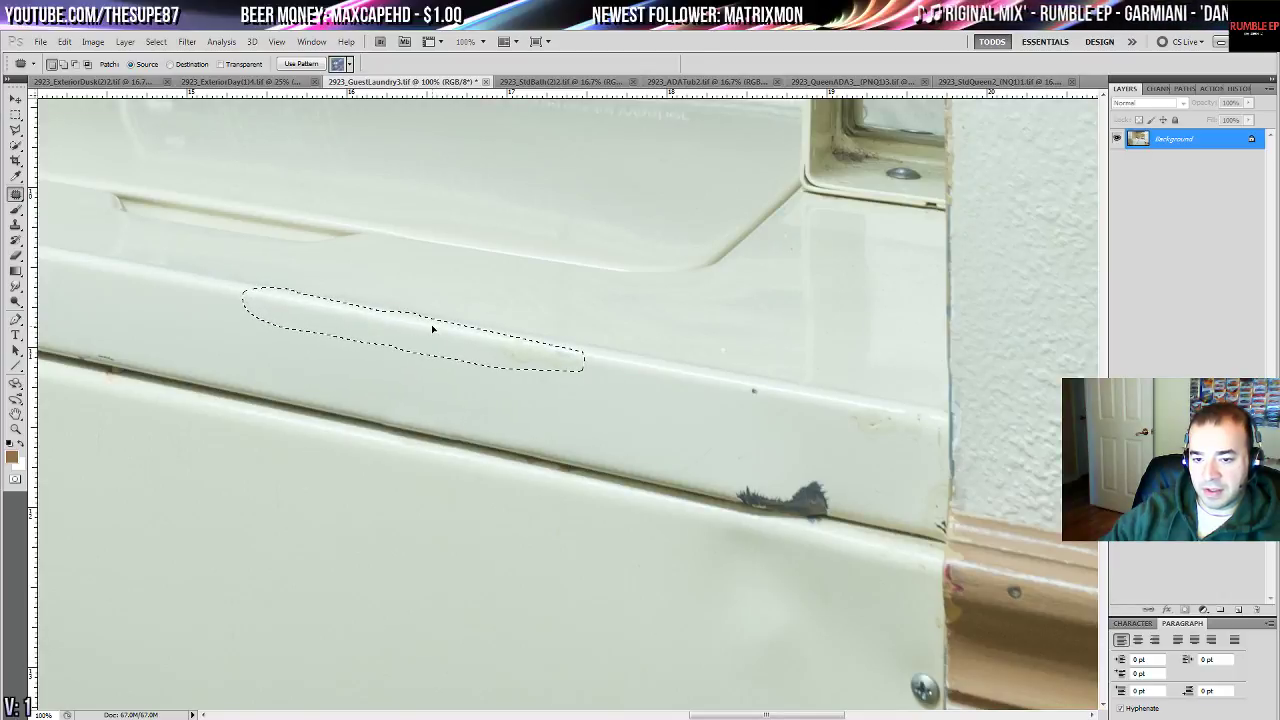
{"action": "key", "text": "ctrl+d"}
{"action": "mouse_move", "coordinate": [503, 329]}
{"action": "left_mouse_down"}
{"action": "mouse_move", "coordinate": [589, 346]}
{"action": "mouse_move", "coordinate": [545, 339]}
{"action": "left_mouse_up"}
{"action": "left_click_drag", "start_coordinate": [570, 355], "coordinate": [706, 379]}
{"action": "key", "text": "ctrl+d"}
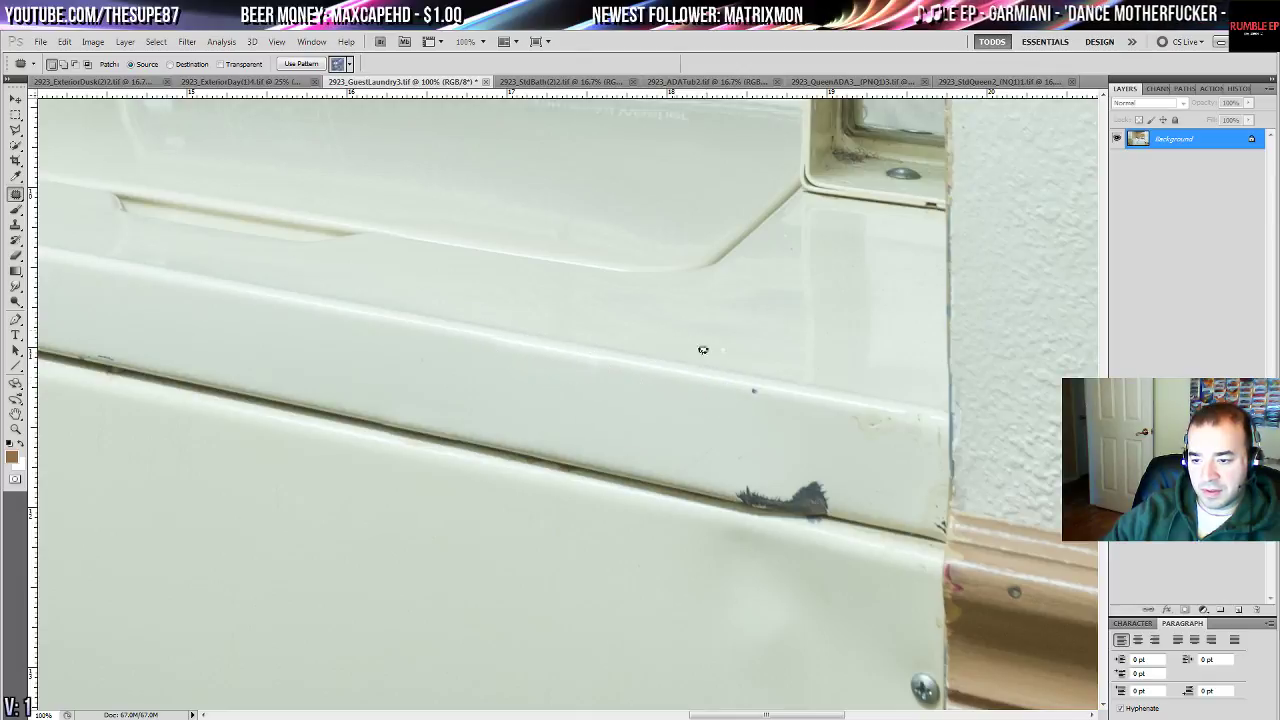
- Try to patch the large dark chip on the washer's front lip near the wall
{"action": "left_click_drag", "start_coordinate": [710, 466], "coordinate": [526, 343]}
{"action": "left_click_drag", "start_coordinate": [605, 341], "coordinate": [548, 351]}
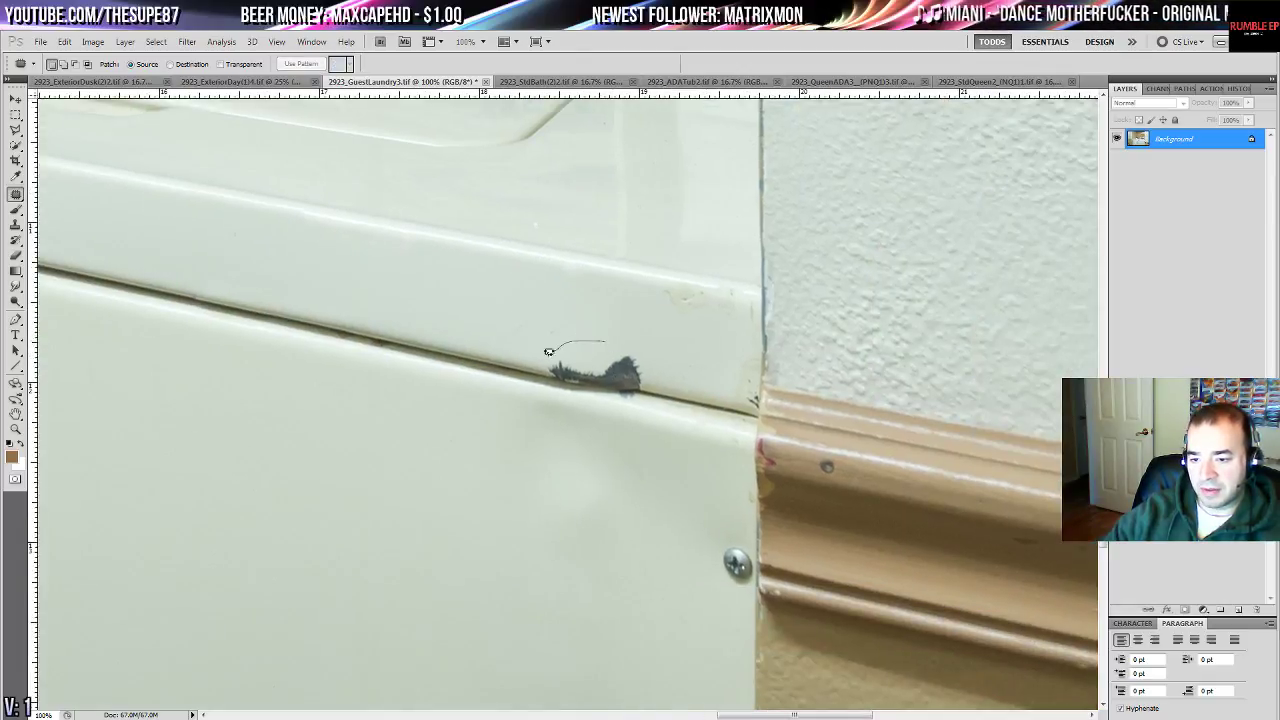
{"action": "mouse_move", "coordinate": [600, 402]}
{"action": "left_mouse_down"}
{"action": "mouse_move", "coordinate": [645, 348]}
{"action": "mouse_move", "coordinate": [477, 326]}
{"action": "left_mouse_up"}
{"action": "key", "text": "ctrl+d"}
{"action": "key", "text": "ctrl+alt+z"}
{"action": "key", "text": "ctrl+alt+z"}
{"action": "key", "text": "ctrl+alt+z"}
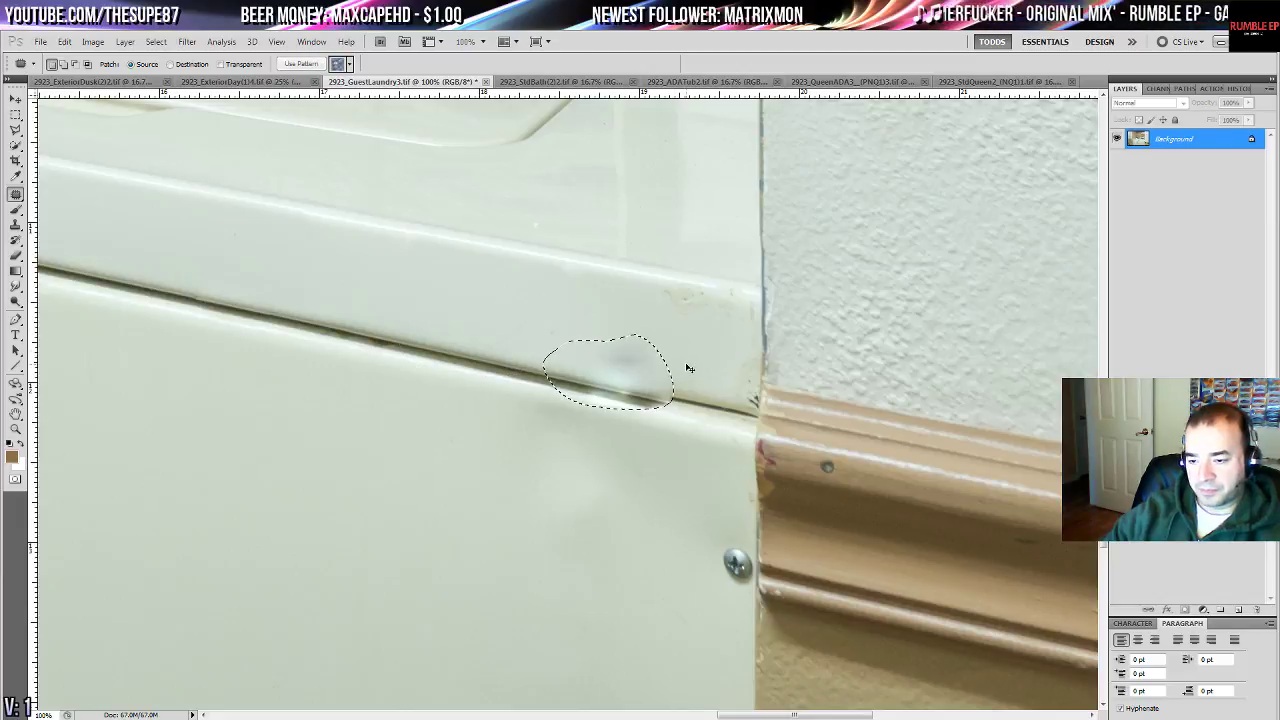
- Clone clean enamel and seam over the large dark chip near the wall and the yellow smudge on the lip above it
{"action": "left_click_drag", "start_coordinate": [663, 388], "coordinate": [575, 250]}
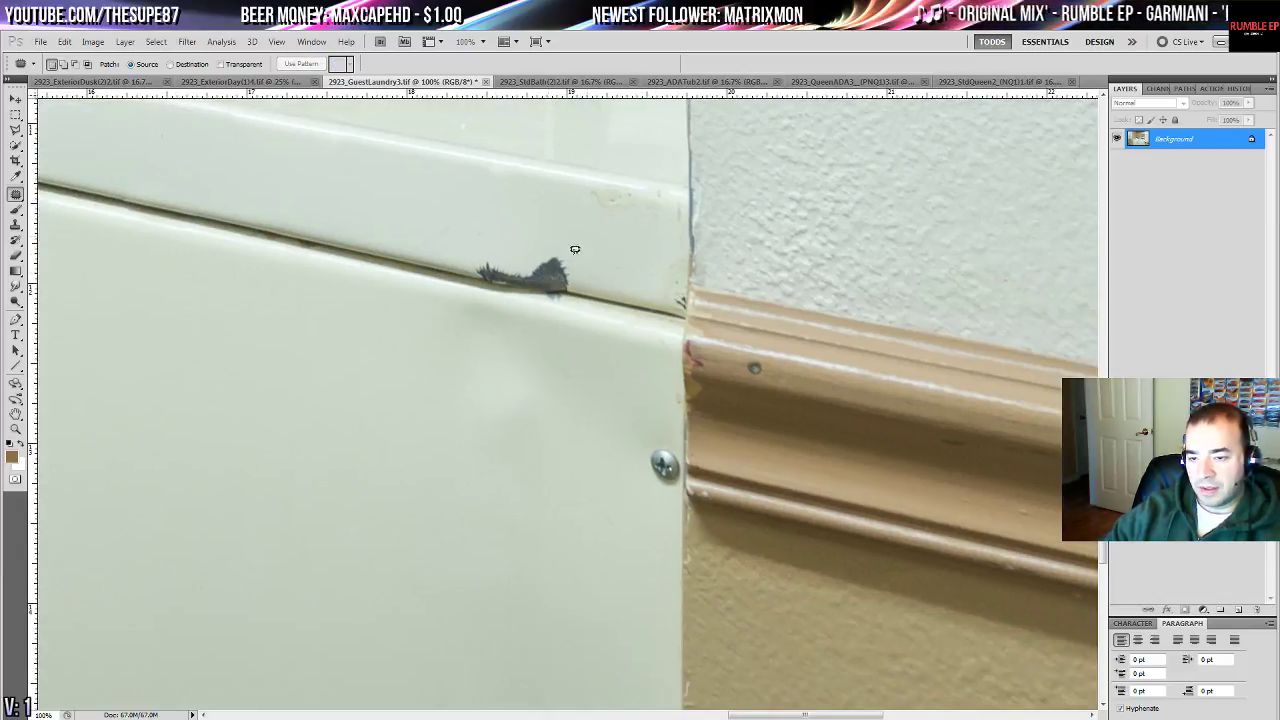
{"action": "left_click", "coordinate": [16, 224]}
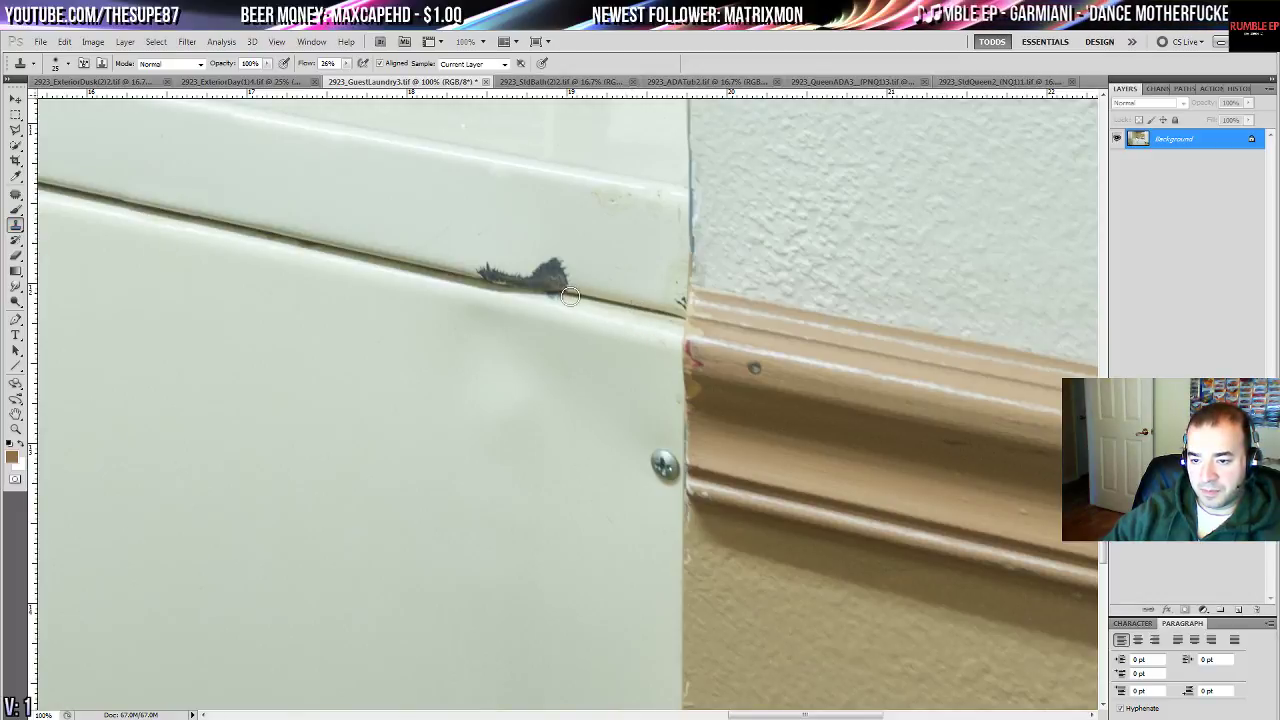
{"action": "mouse_move", "coordinate": [570, 296]}
{"action": "left_mouse_down"}
{"action": "mouse_move", "coordinate": [557, 285]}
{"action": "mouse_move", "coordinate": [577, 271]}
{"action": "mouse_move", "coordinate": [550, 266]}
{"action": "mouse_move", "coordinate": [581, 287]}
{"action": "mouse_move", "coordinate": [583, 263]}
{"action": "mouse_move", "coordinate": [560, 285]}
{"action": "mouse_move", "coordinate": [572, 271]}
{"action": "mouse_move", "coordinate": [531, 273]}
{"action": "mouse_move", "coordinate": [520, 290]}
{"action": "mouse_move", "coordinate": [538, 297]}
{"action": "mouse_move", "coordinate": [505, 288]}
{"action": "mouse_move", "coordinate": [536, 280]}
{"action": "mouse_move", "coordinate": [477, 273]}
{"action": "mouse_move", "coordinate": [521, 286]}
{"action": "left_mouse_up"}
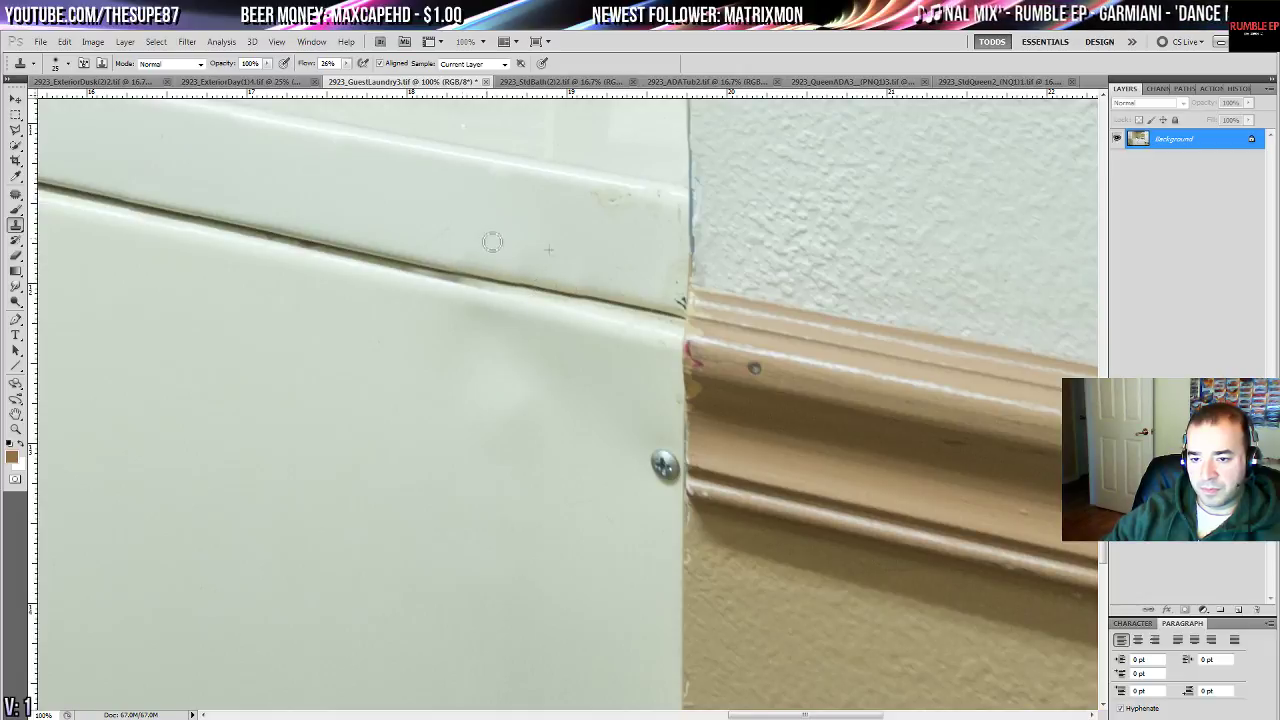
{"action": "mouse_move", "coordinate": [492, 242]}
{"action": "left_mouse_down"}
{"action": "mouse_move", "coordinate": [460, 251]}
{"action": "mouse_move", "coordinate": [480, 276]}
{"action": "left_mouse_up"}
{"action": "scroll", "coordinate": [551, 357], "scroll_direction": "up", "scroll_amount": 3}
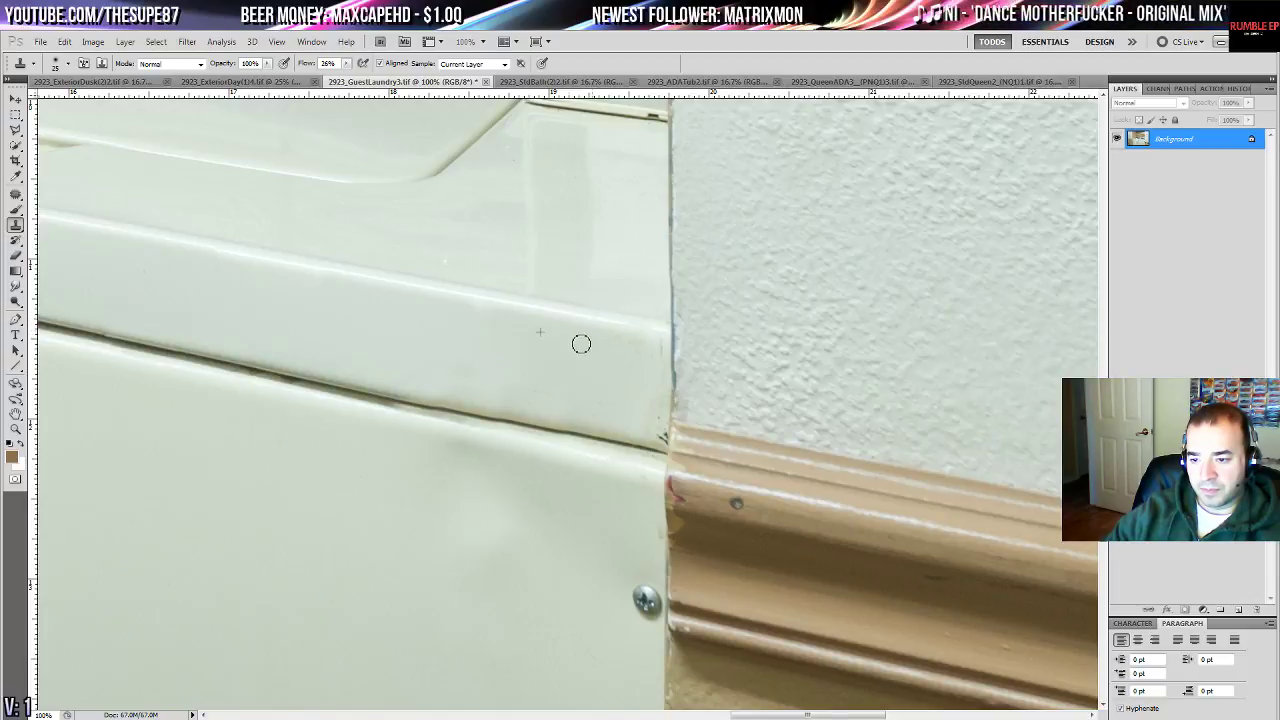
- Patch the pale blotch on the washer's front panel below the seam, using clean panel surface as the source
{"action": "left_click_drag", "start_coordinate": [607, 401], "coordinate": [721, 211]}
{"action": "left_click", "coordinate": [16, 194]}
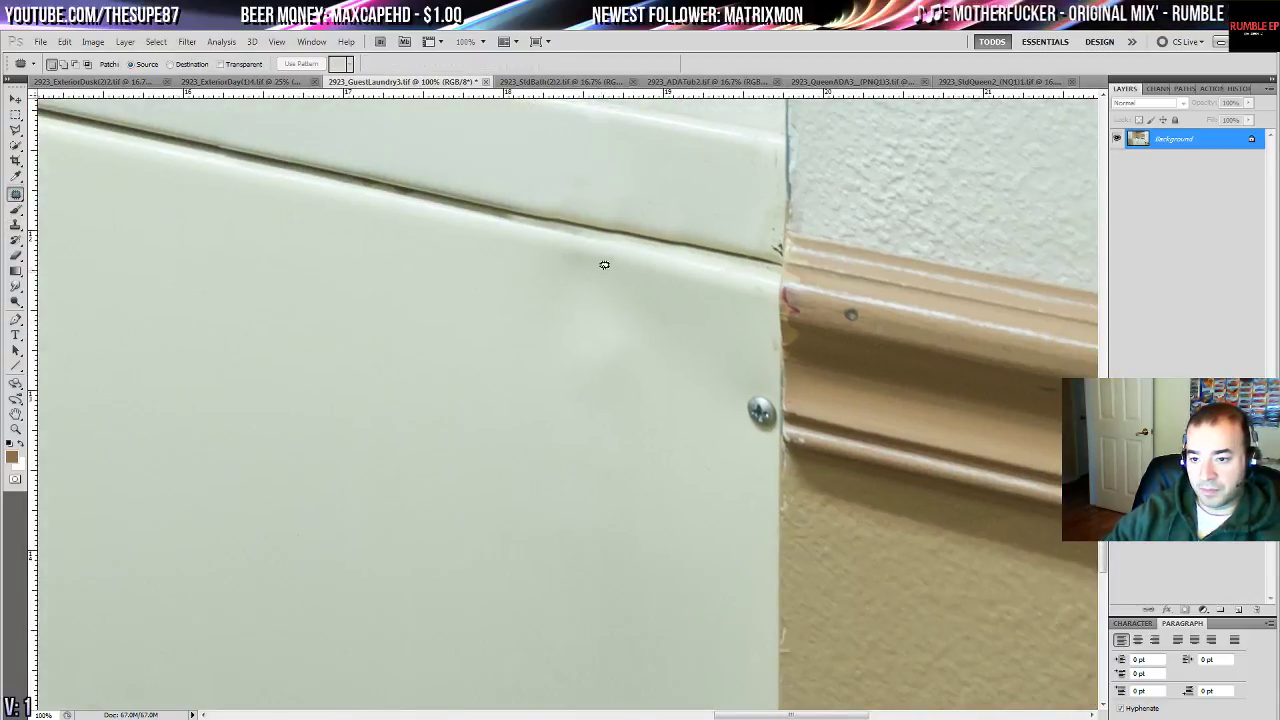
{"action": "mouse_move", "coordinate": [604, 264]}
{"action": "left_mouse_down"}
{"action": "mouse_move", "coordinate": [706, 323]}
{"action": "mouse_move", "coordinate": [604, 266]}
{"action": "left_mouse_up"}
{"action": "left_click_drag", "start_coordinate": [646, 323], "coordinate": [480, 437]}
- Patch the nail hole in the chair rail beside the washer and a small spot farther along the rail
{"action": "scroll", "coordinate": [400, 360], "scroll_direction": "right", "scroll_amount": 5}
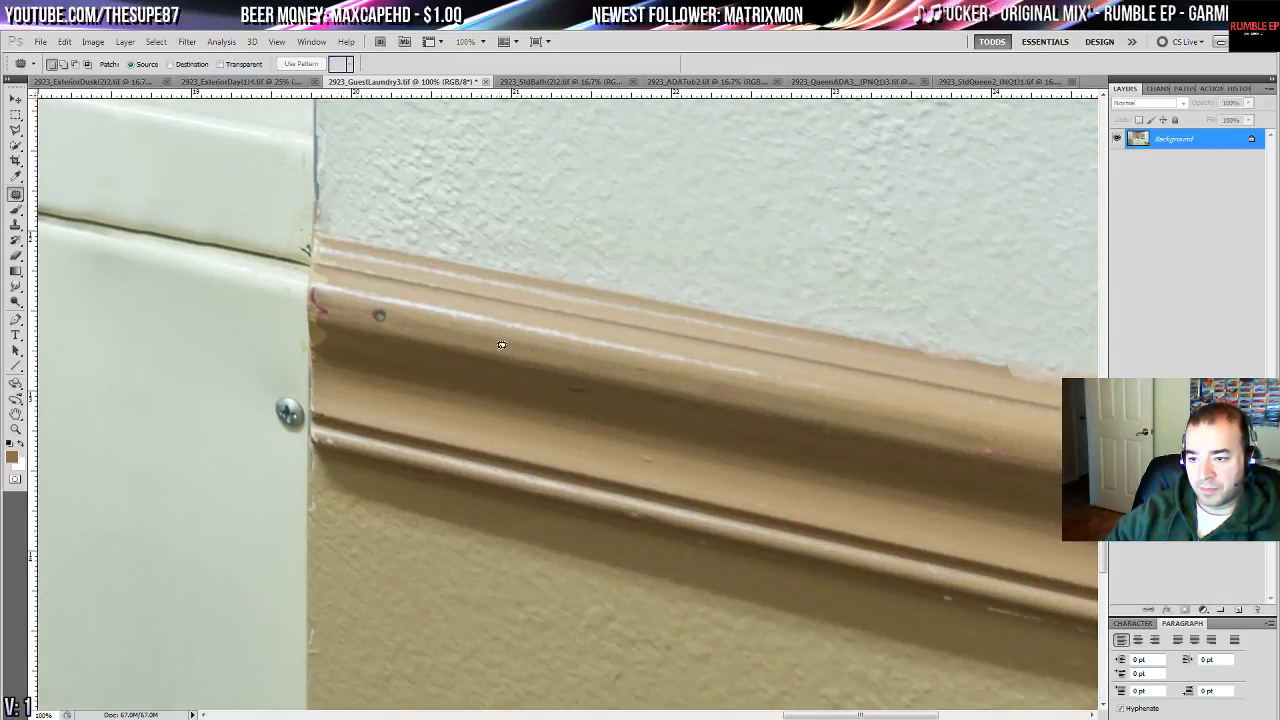
{"action": "left_click_drag", "start_coordinate": [404, 318], "coordinate": [360, 315]}
{"action": "left_click_drag", "start_coordinate": [394, 318], "coordinate": [482, 338]}
{"action": "key", "text": "ctrl+d"}
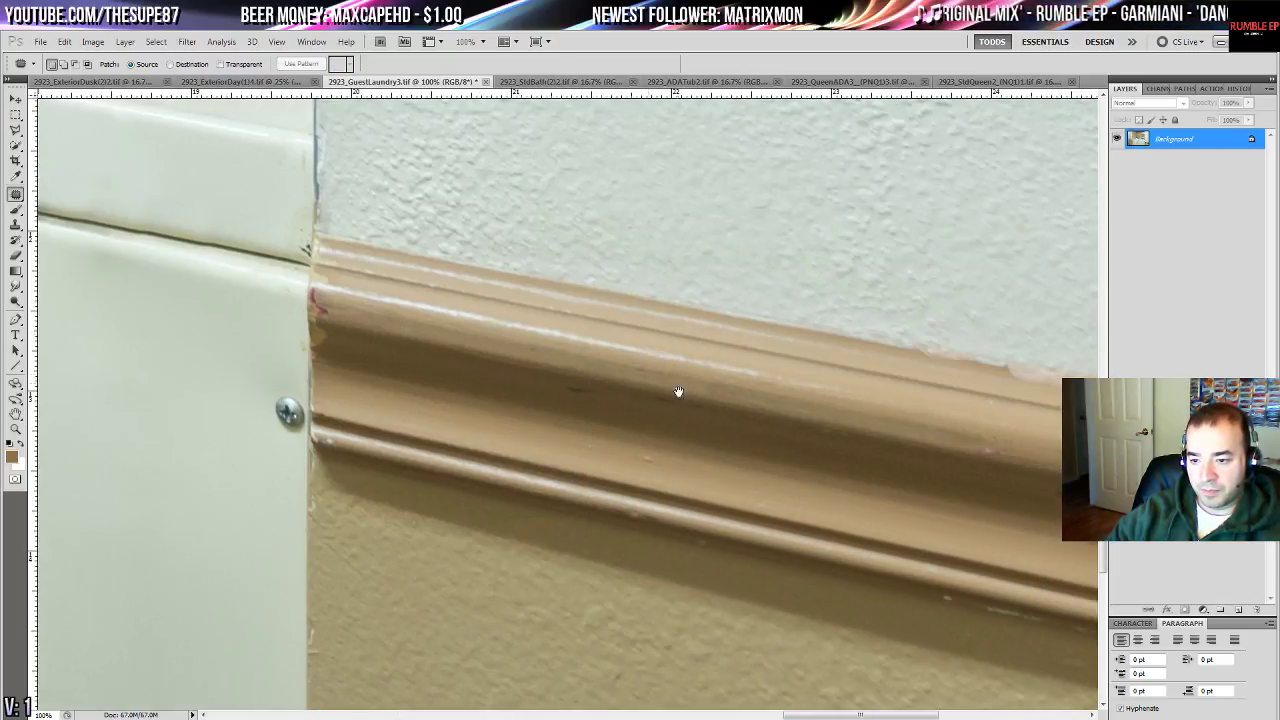
{"action": "left_click_drag", "start_coordinate": [677, 391], "coordinate": [131, 193]}
{"action": "left_click_drag", "start_coordinate": [510, 291], "coordinate": [530, 294]}
{"action": "left_click_drag", "start_coordinate": [524, 300], "coordinate": [448, 287]}
{"action": "key", "text": "ctrl+d"}
- Patch the chipped paint marks on the washer's front top corner next to the dryer
{"action": "left_click_drag", "start_coordinate": [354, 270], "coordinate": [660, 360]}
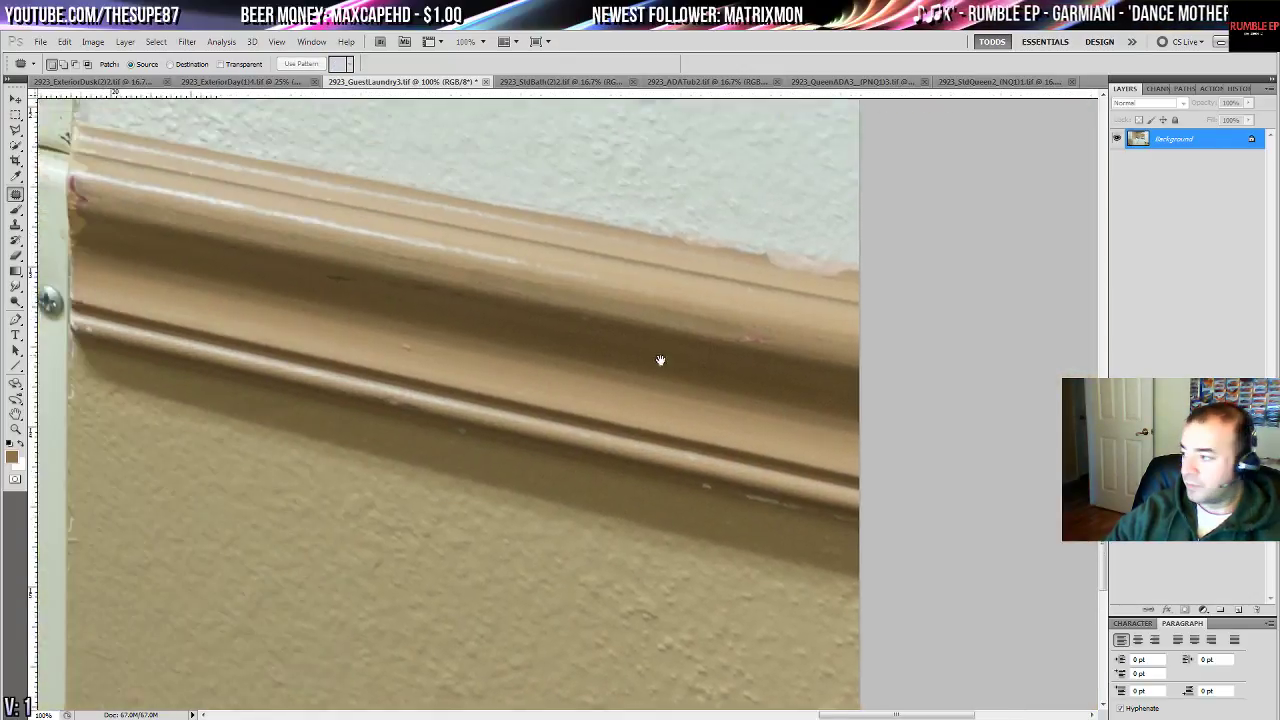
{"action": "left_click_drag", "start_coordinate": [271, 403], "coordinate": [679, 306]}
{"action": "key", "text": "ctrl+0"}
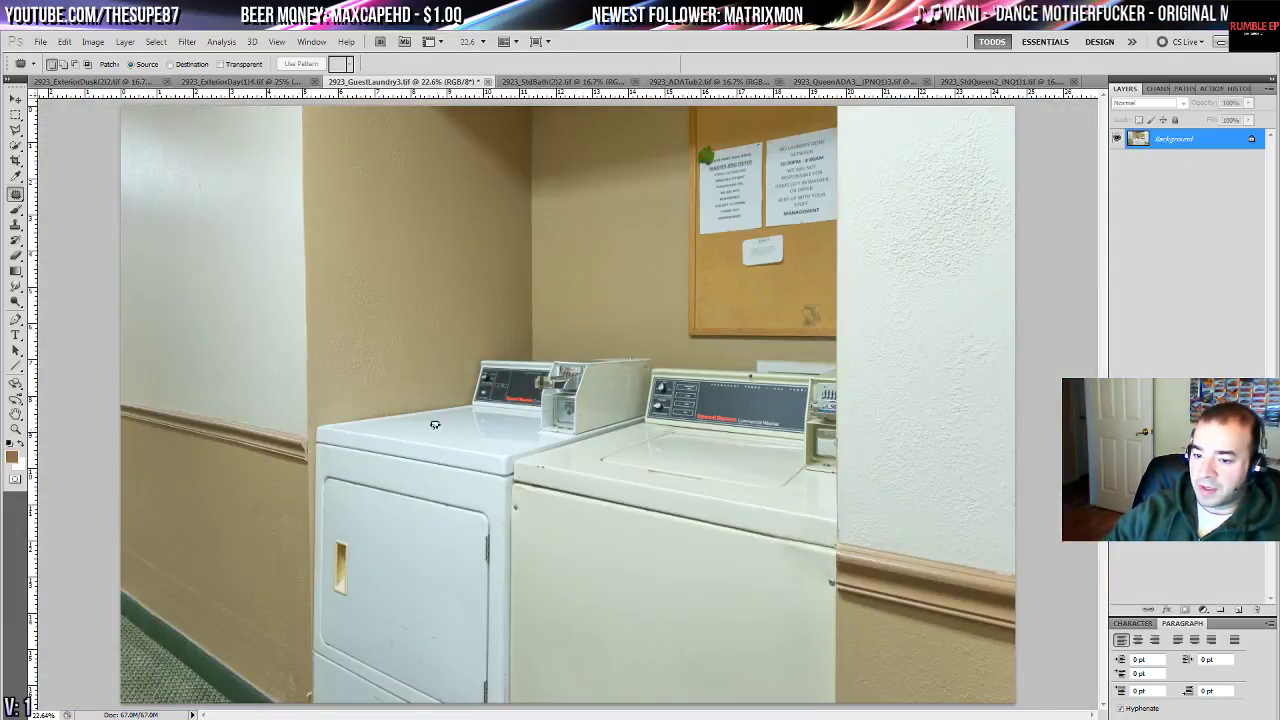
{"action": "double_click", "coordinate": [15, 429]}
{"action": "left_click_drag", "start_coordinate": [432, 609], "coordinate": [442, 344]}
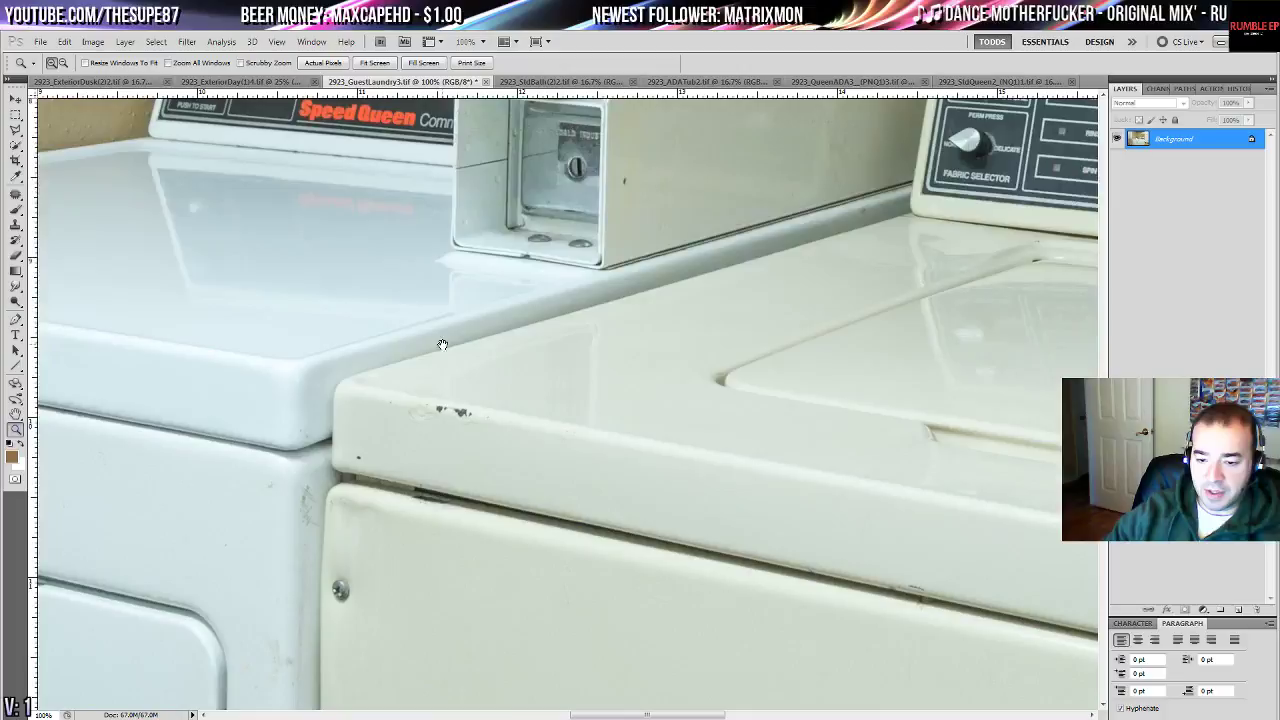
{"action": "left_click", "coordinate": [16, 194]}
{"action": "mouse_move", "coordinate": [424, 387]}
{"action": "left_mouse_down"}
{"action": "mouse_move", "coordinate": [509, 417]}
{"action": "mouse_move", "coordinate": [424, 392]}
{"action": "left_mouse_up"}
{"action": "mouse_move", "coordinate": [620, 428]}
{"action": "left_mouse_down"}
{"action": "mouse_move", "coordinate": [666, 449]}
{"action": "mouse_move", "coordinate": [620, 428]}
{"action": "left_mouse_up"}
{"action": "key", "text": "ctrl+d"}
- Patch the small spot below the dryer's lid corner and the faint streaks on the upper part of the dryer door
{"action": "left_click_drag", "start_coordinate": [457, 392], "coordinate": [700, 266]}
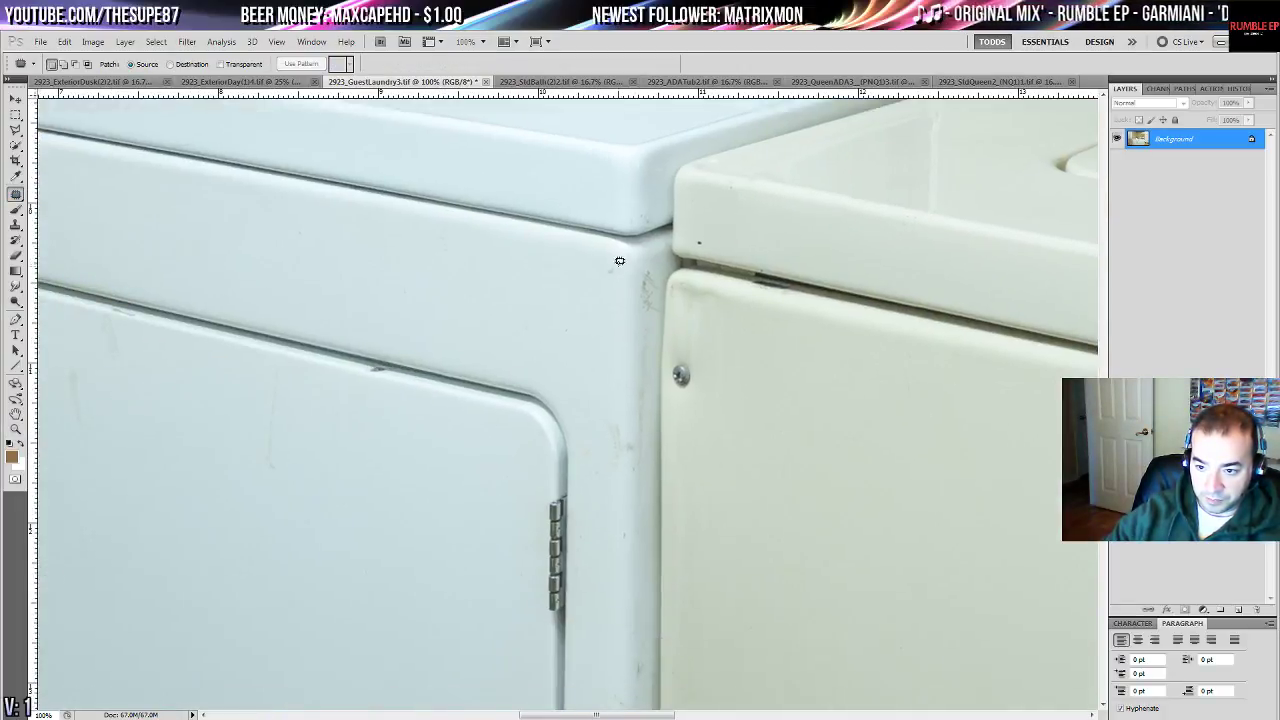
{"action": "key", "text": "ctrl+d"}
{"action": "scroll", "coordinate": [653, 346], "scroll_direction": "left", "scroll_amount": 3}
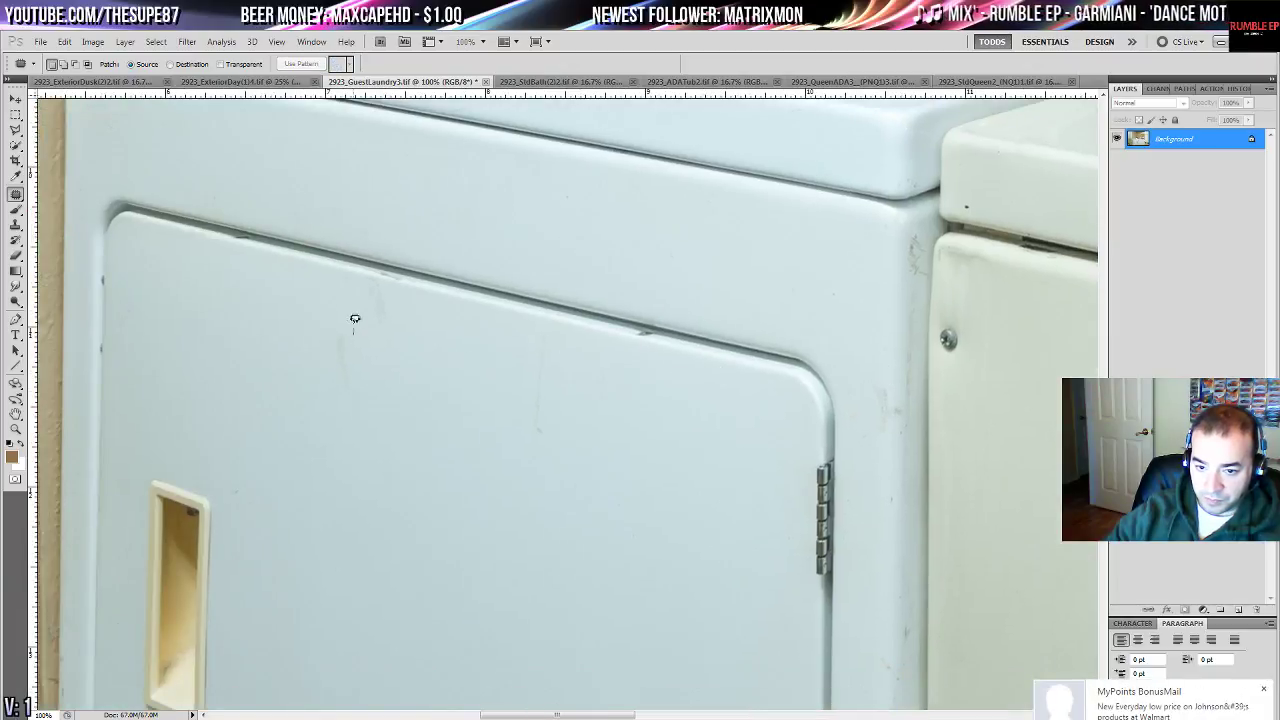
{"action": "left_click_drag", "start_coordinate": [362, 358], "coordinate": [353, 333]}
{"action": "left_click_drag", "start_coordinate": [358, 368], "coordinate": [389, 443]}
{"action": "key", "text": "ctrl+d"}
{"action": "mouse_move", "coordinate": [391, 278]}
{"action": "left_mouse_down"}
{"action": "mouse_move", "coordinate": [386, 343]}
{"action": "mouse_move", "coordinate": [391, 286]}
{"action": "left_mouse_up"}
{"action": "left_click_drag", "start_coordinate": [378, 322], "coordinate": [450, 345]}
{"action": "key", "text": "ctrl+d"}
{"action": "mouse_move", "coordinate": [564, 362]}
{"action": "left_mouse_down"}
{"action": "mouse_move", "coordinate": [563, 463]}
{"action": "mouse_move", "coordinate": [511, 457]}
{"action": "left_mouse_up"}
{"action": "key", "text": "ctrl+d"}
- Patch the row of dark scuff marks running across the dryer door below its handle
{"action": "left_click_drag", "start_coordinate": [416, 545], "coordinate": [506, 220]}
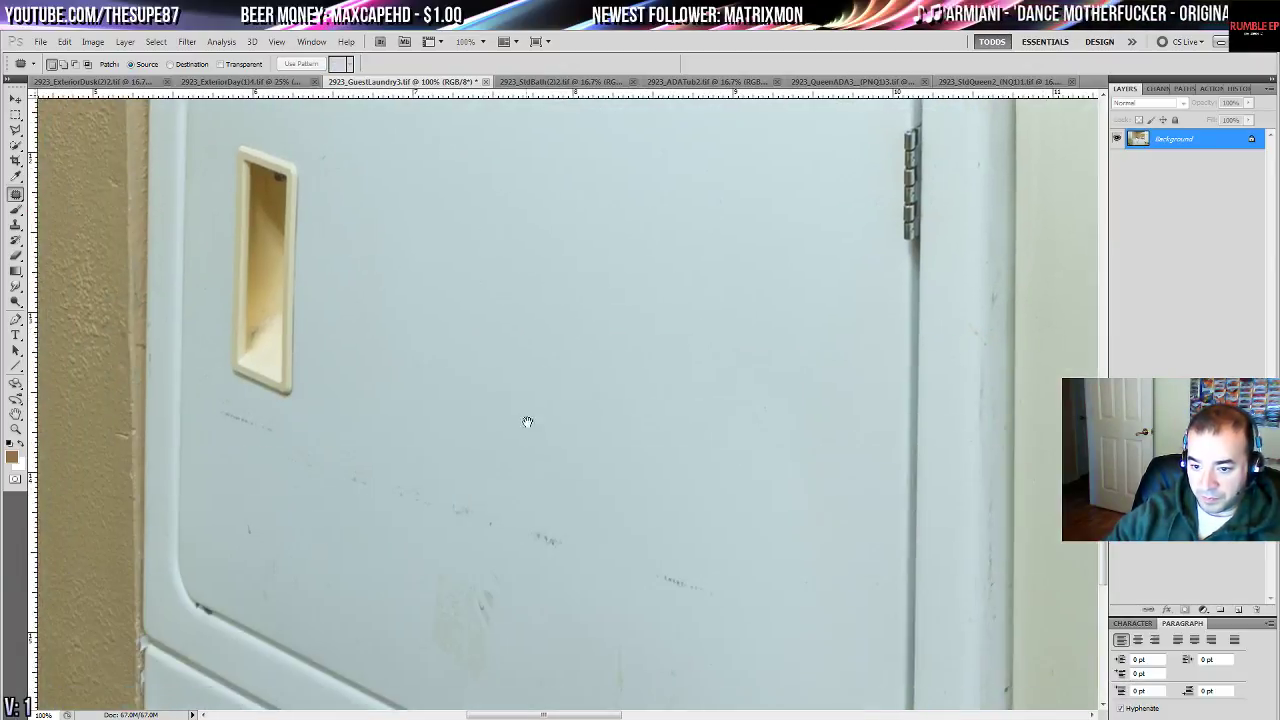
{"action": "left_click_drag", "start_coordinate": [426, 445], "coordinate": [468, 318]}
{"action": "left_click_drag", "start_coordinate": [290, 285], "coordinate": [436, 303]}
{"action": "key", "text": "ctrl+d"}
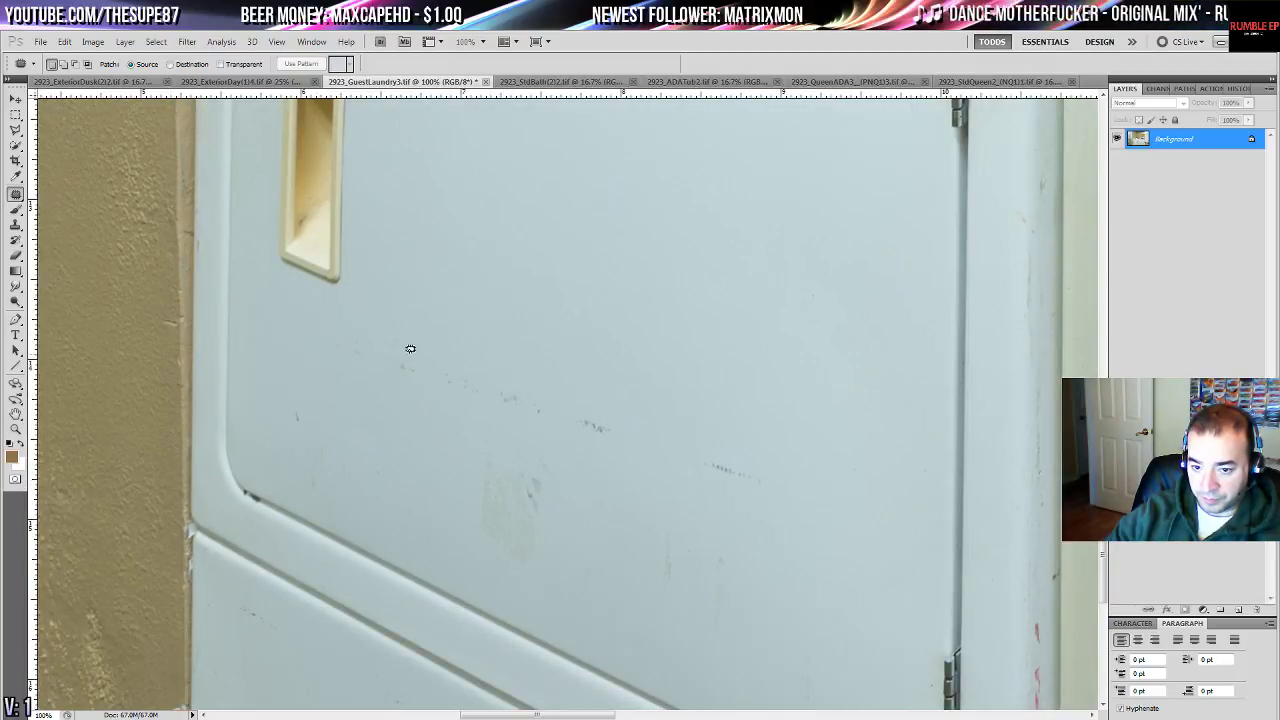
{"action": "mouse_move", "coordinate": [400, 352]}
{"action": "left_mouse_down"}
{"action": "mouse_move", "coordinate": [574, 417]}
{"action": "mouse_move", "coordinate": [771, 451]}
{"action": "mouse_move", "coordinate": [766, 400]}
{"action": "left_mouse_up"}
{"action": "key", "text": "ctrl+d"}
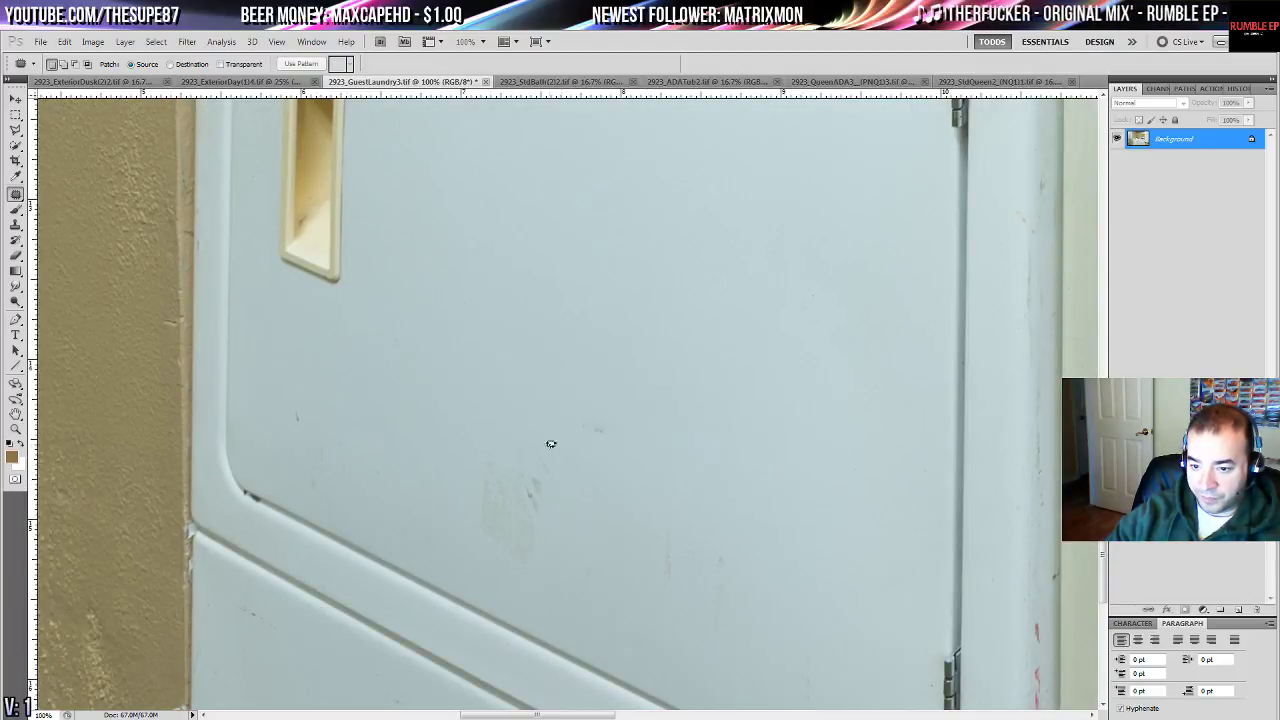
- Patch the stain, the remaining scuff, the drip marks and the small scratch on the lower part of the dryer door
{"action": "left_click_drag", "start_coordinate": [535, 437], "coordinate": [580, 450]}
{"action": "left_click_drag", "start_coordinate": [540, 494], "coordinate": [574, 274]}
{"action": "key", "text": "ctrl+d"}
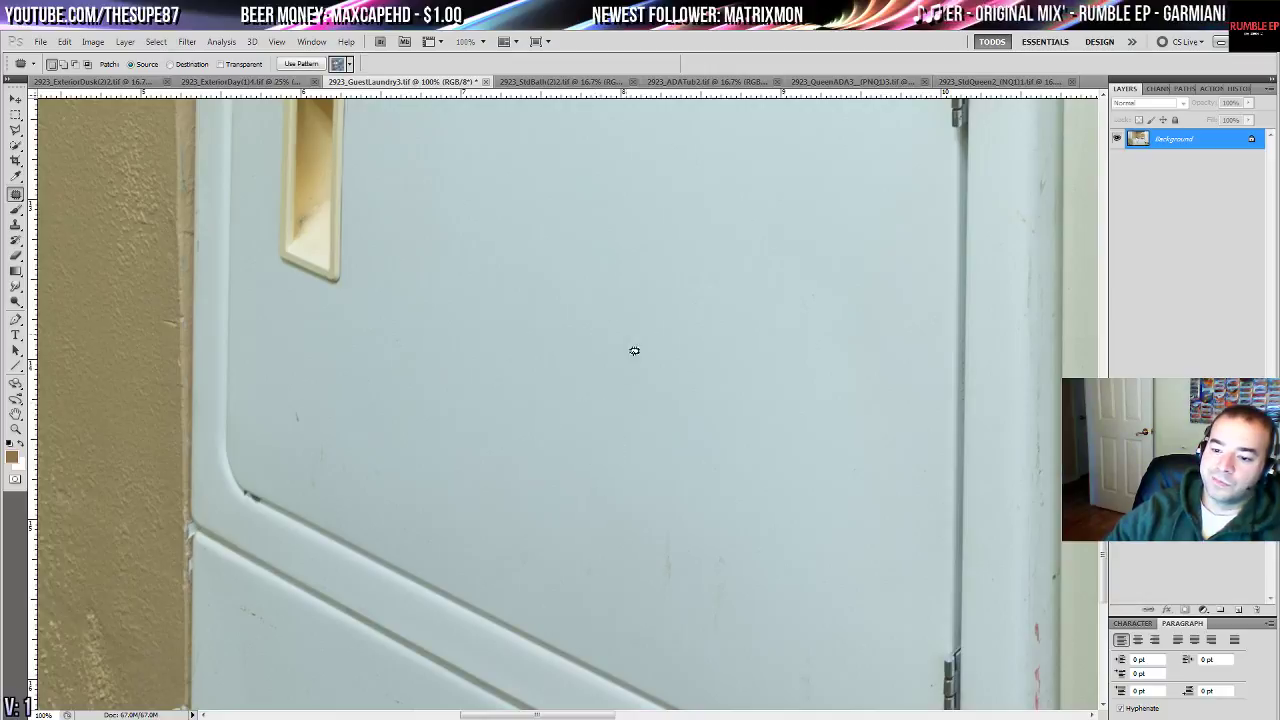
{"action": "mouse_move", "coordinate": [648, 598]}
{"action": "left_mouse_down"}
{"action": "mouse_move", "coordinate": [682, 631]}
{"action": "mouse_move", "coordinate": [724, 532]}
{"action": "left_mouse_up"}
{"action": "left_click_drag", "start_coordinate": [720, 532], "coordinate": [720, 378]}
{"action": "key", "text": "ctrl+d"}
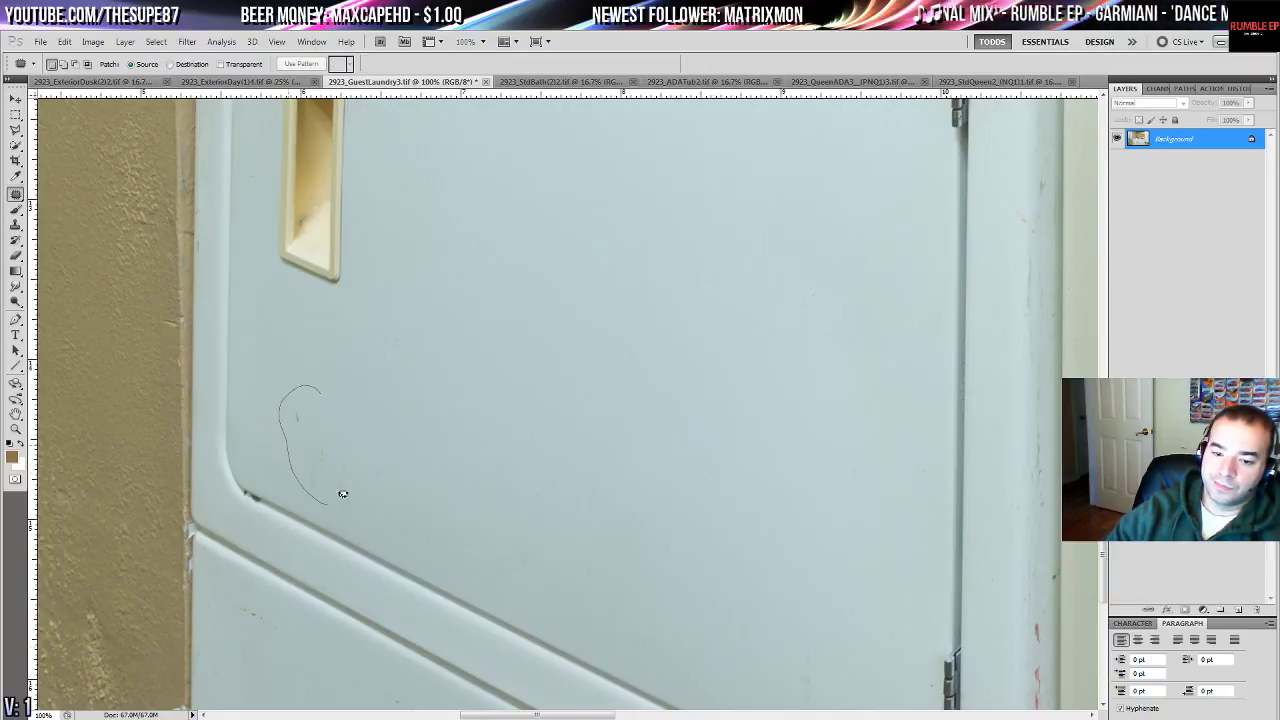
{"action": "left_click_drag", "start_coordinate": [343, 494], "coordinate": [326, 390]}
{"action": "left_click_drag", "start_coordinate": [376, 440], "coordinate": [537, 383]}
{"action": "key", "text": "ctrl+d"}
- Patch the scratch on the dryer's lower panel and fill over the dark scuffs at the photo's bottom edge
{"action": "left_click_drag", "start_coordinate": [523, 506], "coordinate": [543, 280]}
{"action": "mouse_move", "coordinate": [271, 360]}
{"action": "left_mouse_down"}
{"action": "mouse_move", "coordinate": [286, 457]}
{"action": "mouse_move", "coordinate": [336, 485]}
{"action": "left_mouse_up"}
{"action": "key", "text": "ctrl+d"}
{"action": "left_click_drag", "start_coordinate": [457, 508], "coordinate": [540, 512]}
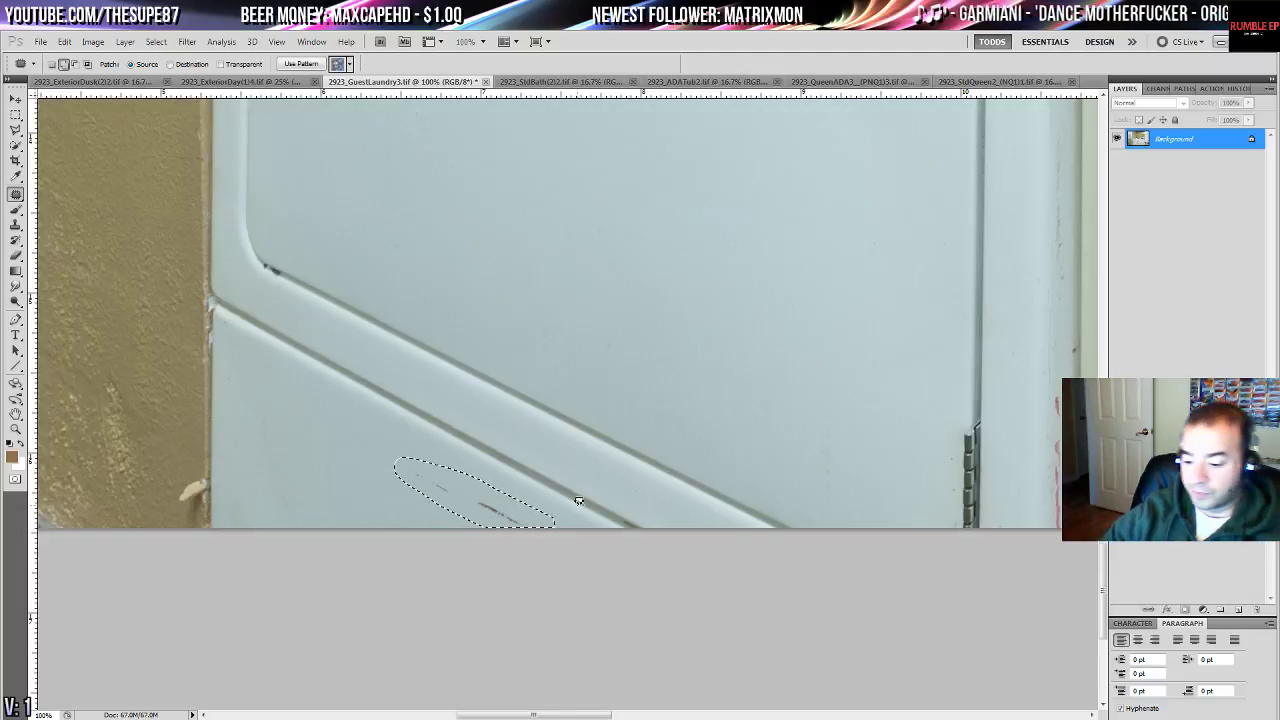
{"action": "key", "text": "shift+BackSpace"}
{"action": "key", "text": "Return"}
{"action": "key", "text": "j"}
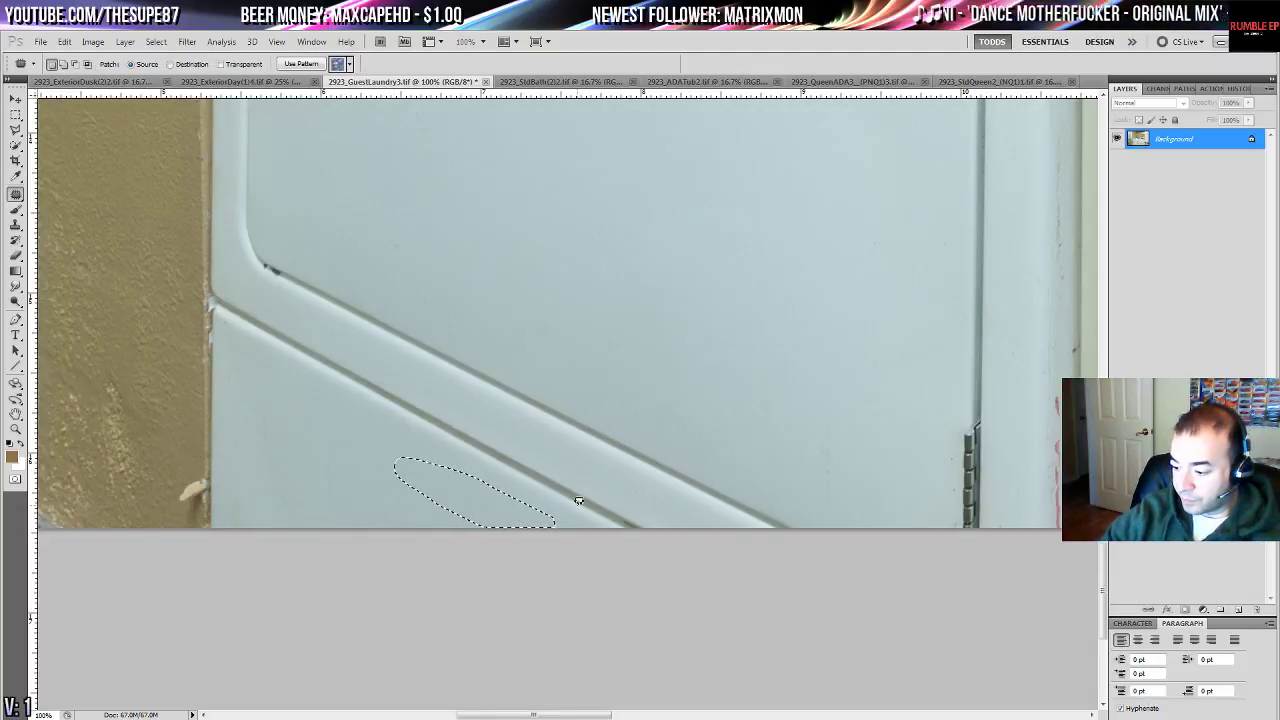
{"action": "key", "text": "ctrl+d"}
- Select the red scuff marks low on the dryer's front edge beside the washer and fill over them
{"action": "left_click_drag", "start_coordinate": [837, 306], "coordinate": [271, 163]}
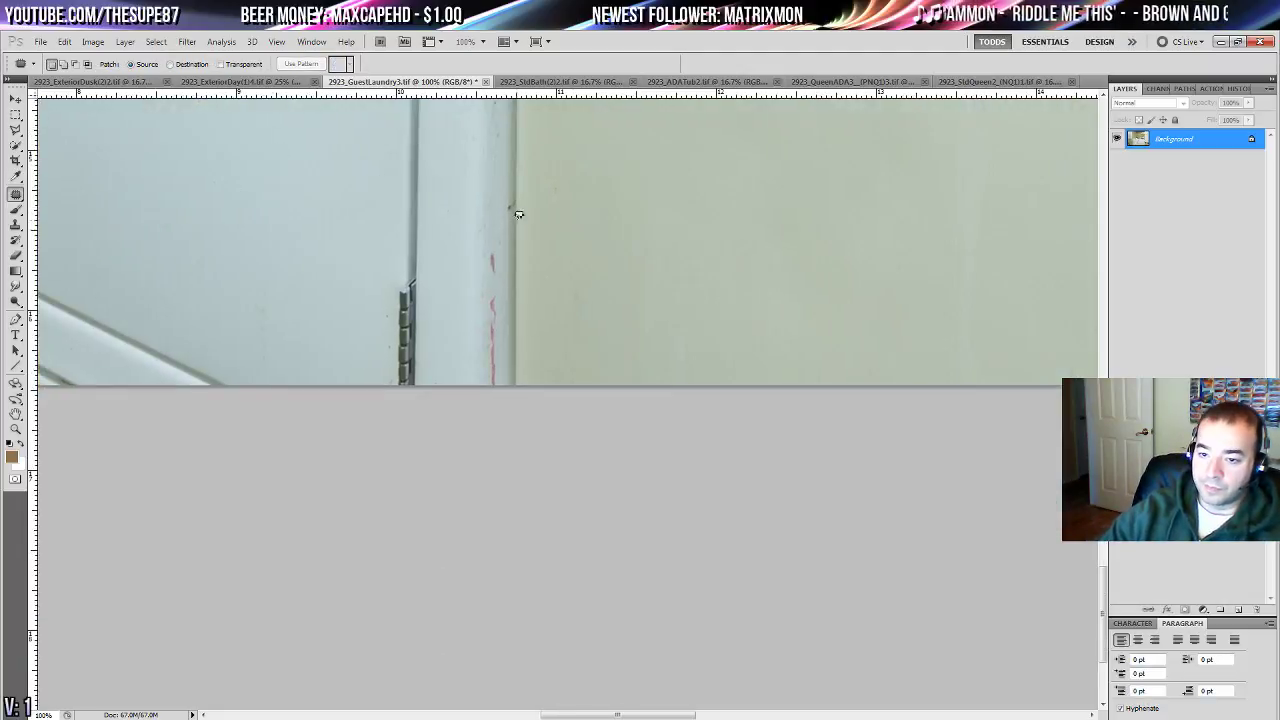
{"action": "left_click_drag", "start_coordinate": [511, 241], "coordinate": [465, 440]}
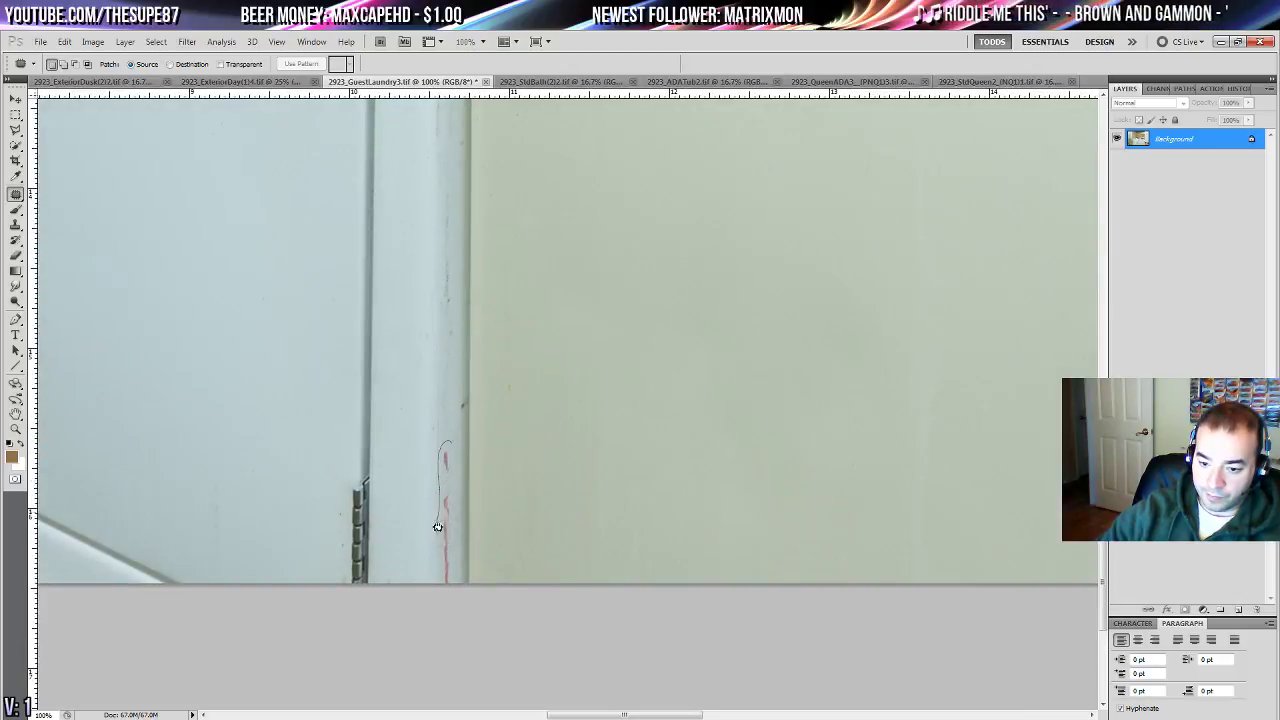
{"action": "left_click_drag", "start_coordinate": [441, 579], "coordinate": [456, 586]}
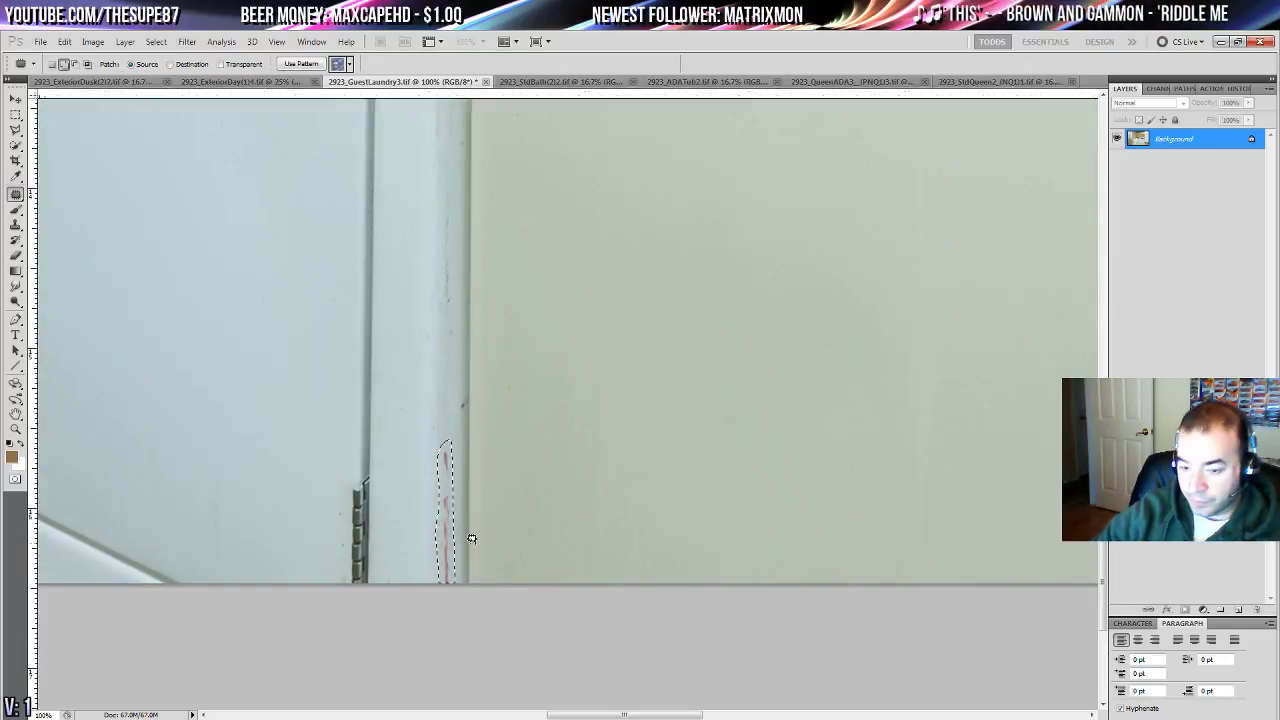
{"action": "key", "text": "ctrl+d"}
{"action": "key", "text": "ctrl+z"}
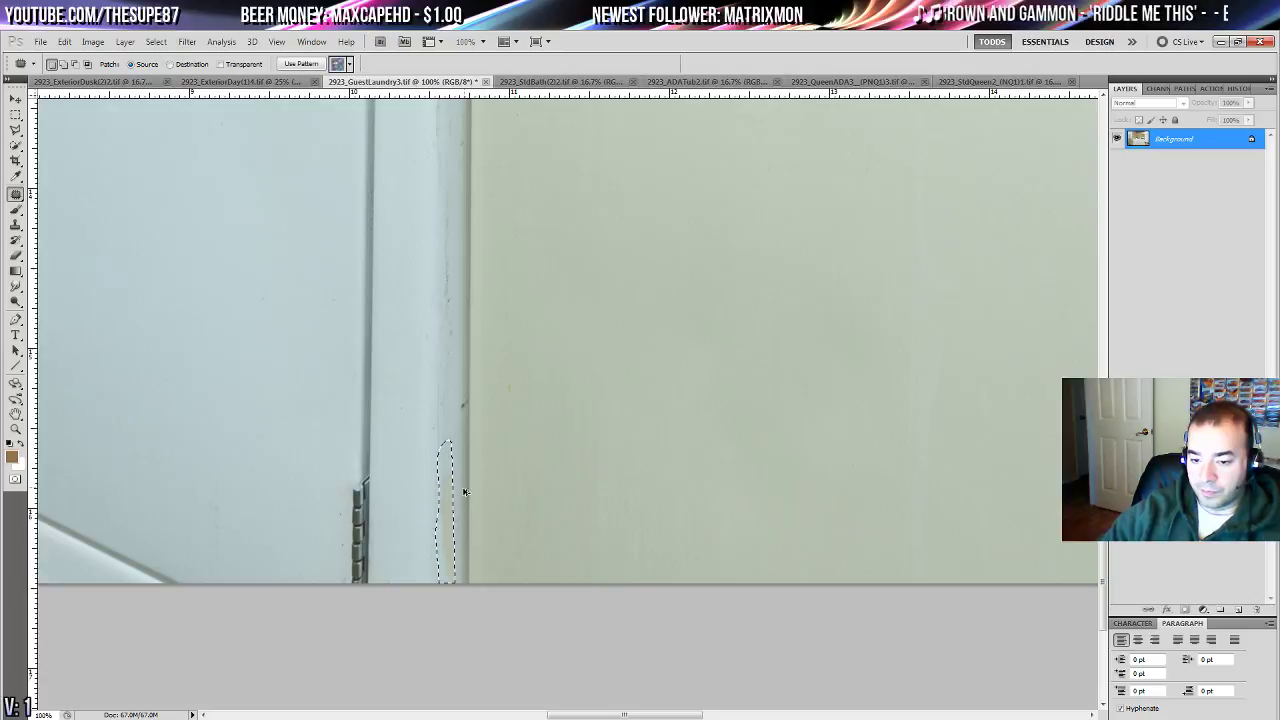
{"action": "key", "text": "ctrl+d"}
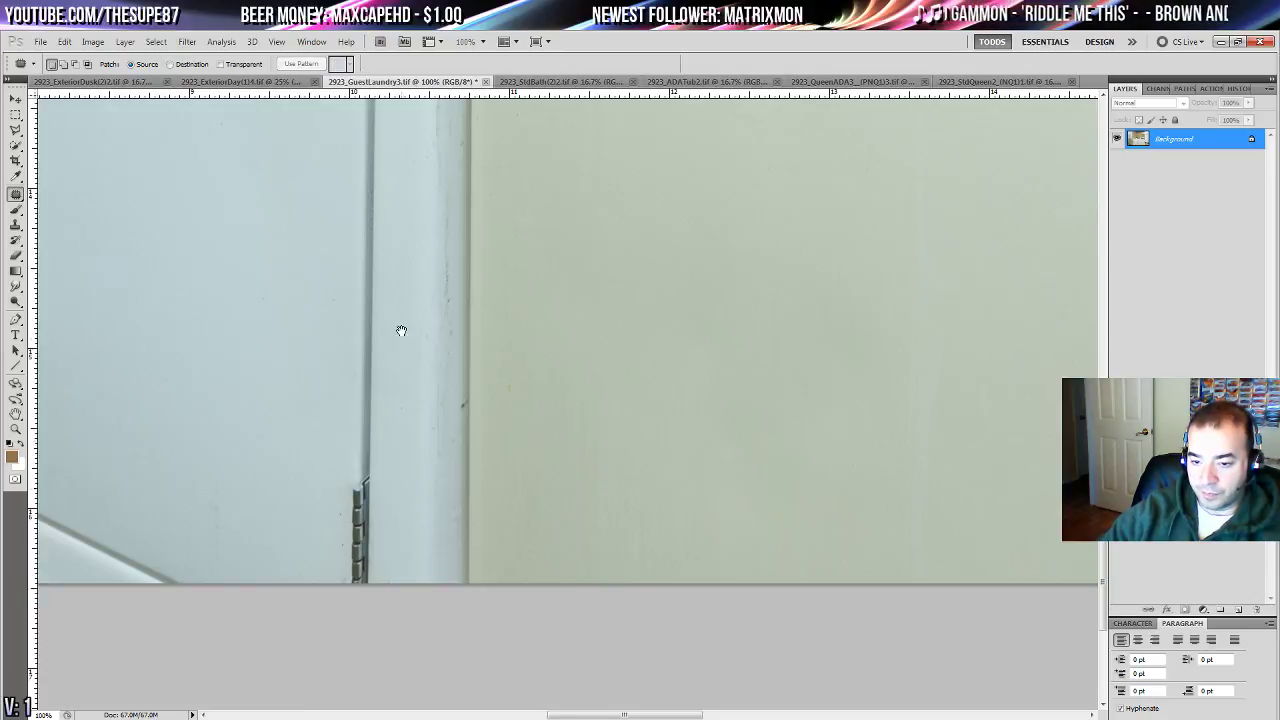
- Patch the gray smudge on the dryer's upper front corner beside the washer
{"action": "scroll", "coordinate": [400, 329], "scroll_direction": "up", "scroll_amount": 10}
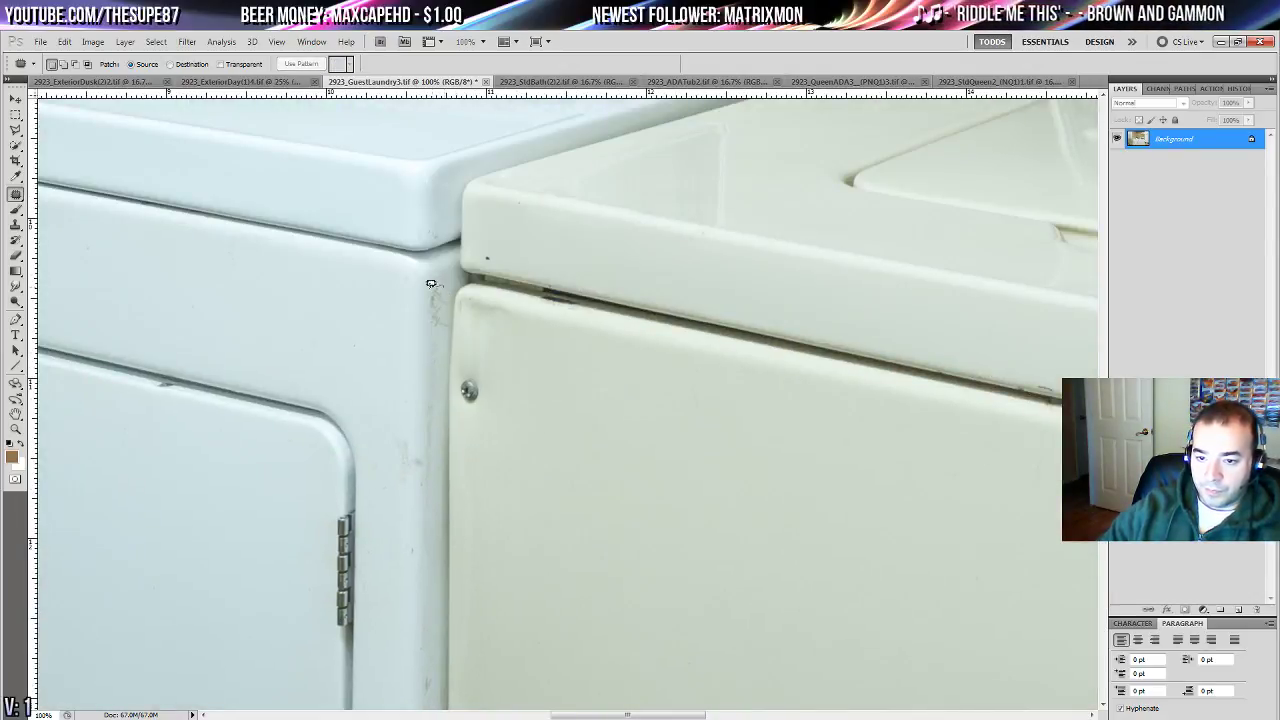
{"action": "mouse_move", "coordinate": [447, 329]}
{"action": "left_mouse_down"}
{"action": "mouse_move", "coordinate": [450, 287]}
{"action": "mouse_move", "coordinate": [349, 278]}
{"action": "left_mouse_up"}
{"action": "key", "text": "ctrl+d"}
- Patch the dark stain low on the bulletin board beside the white wall, including its remnant just above the frame
{"action": "left_click_drag", "start_coordinate": [600, 130], "coordinate": [362, 463]}
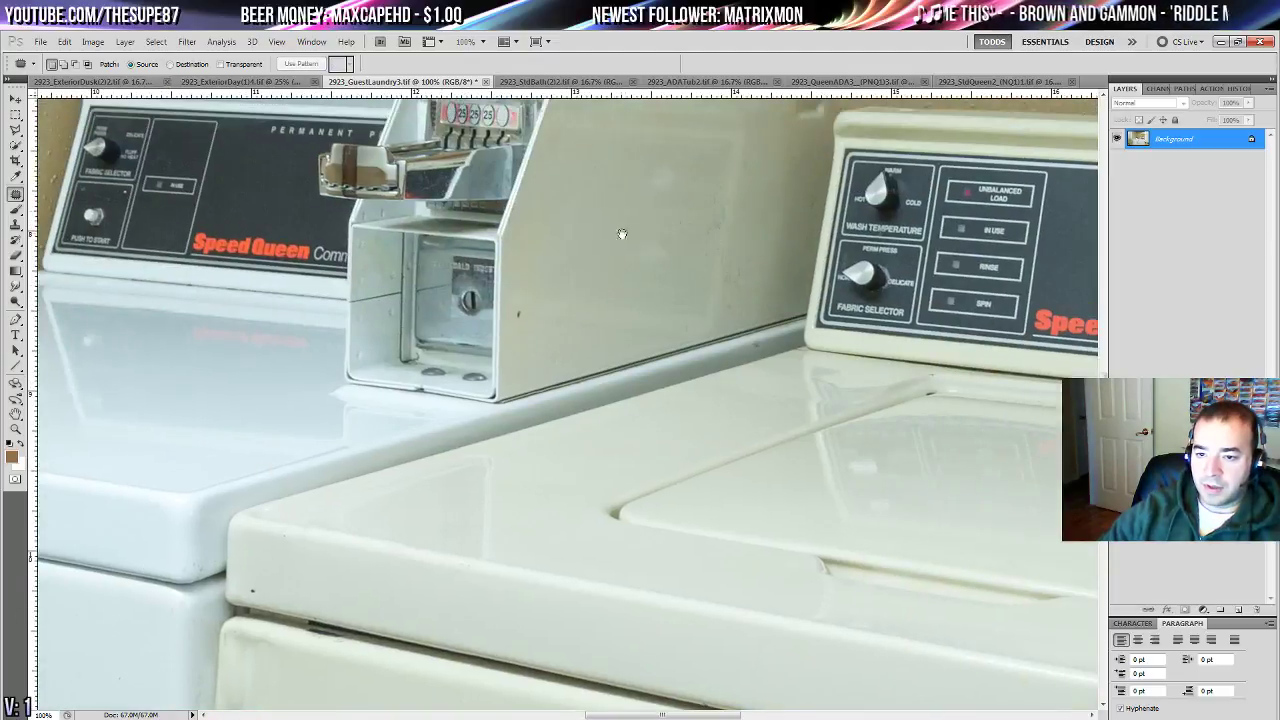
{"action": "left_click_drag", "start_coordinate": [741, 156], "coordinate": [712, 297]}
{"action": "left_click_drag", "start_coordinate": [679, 174], "coordinate": [574, 403]}
{"action": "left_click_drag", "start_coordinate": [456, 145], "coordinate": [469, 503]}
{"action": "left_click_drag", "start_coordinate": [729, 249], "coordinate": [117, 371]}
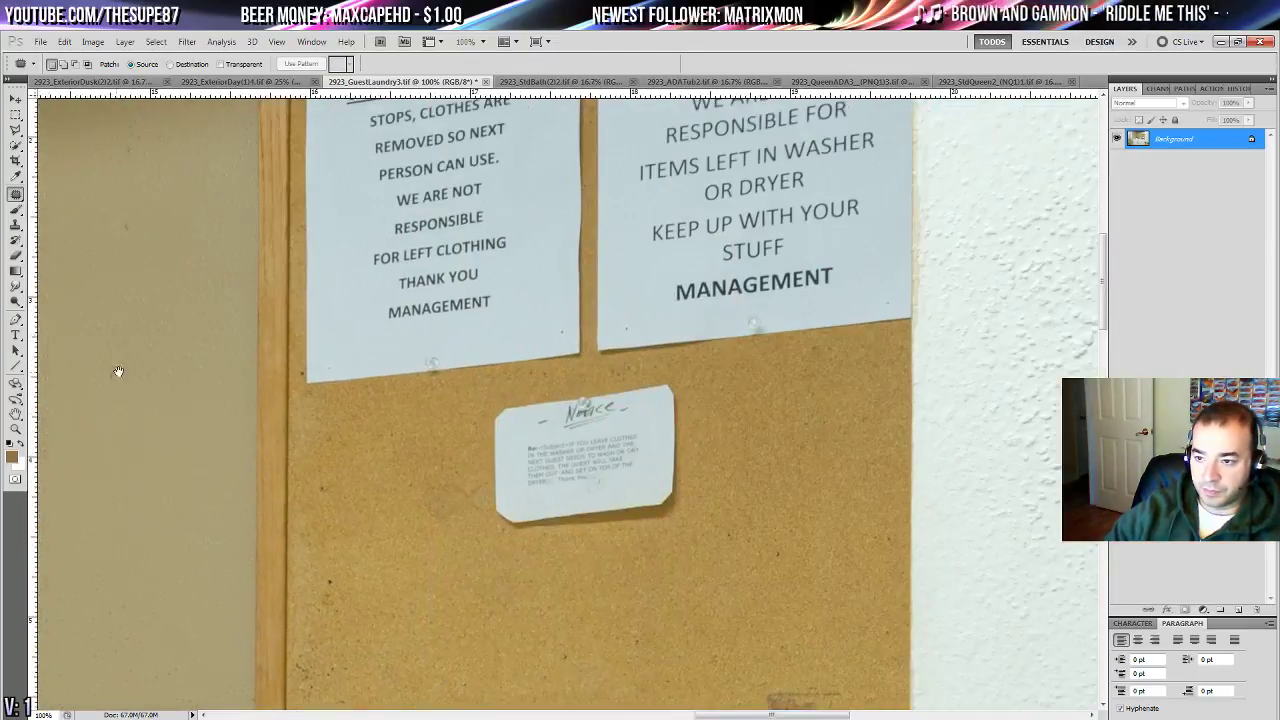
{"action": "left_click_drag", "start_coordinate": [341, 242], "coordinate": [284, 472]}
{"action": "scroll", "coordinate": [288, 496], "scroll_direction": "down", "scroll_amount": 8}
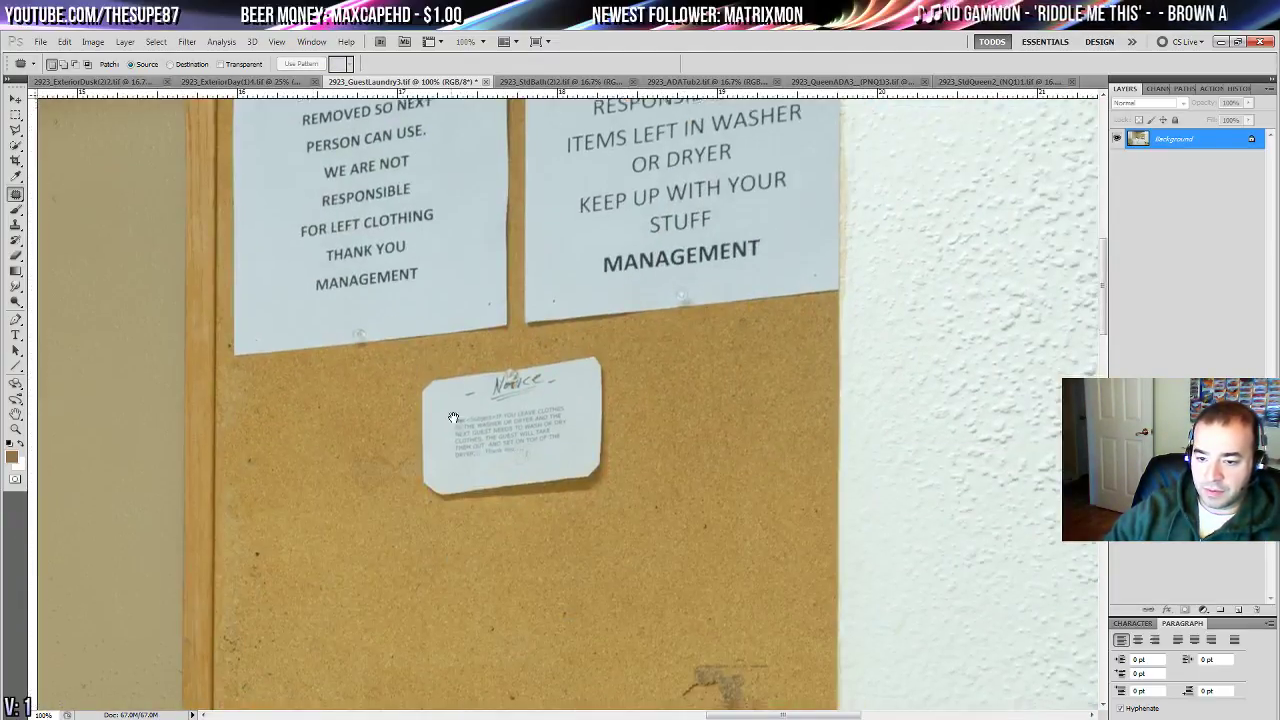
{"action": "key", "text": "ctrl+minus"}
{"action": "key", "text": "ctrl+minus"}
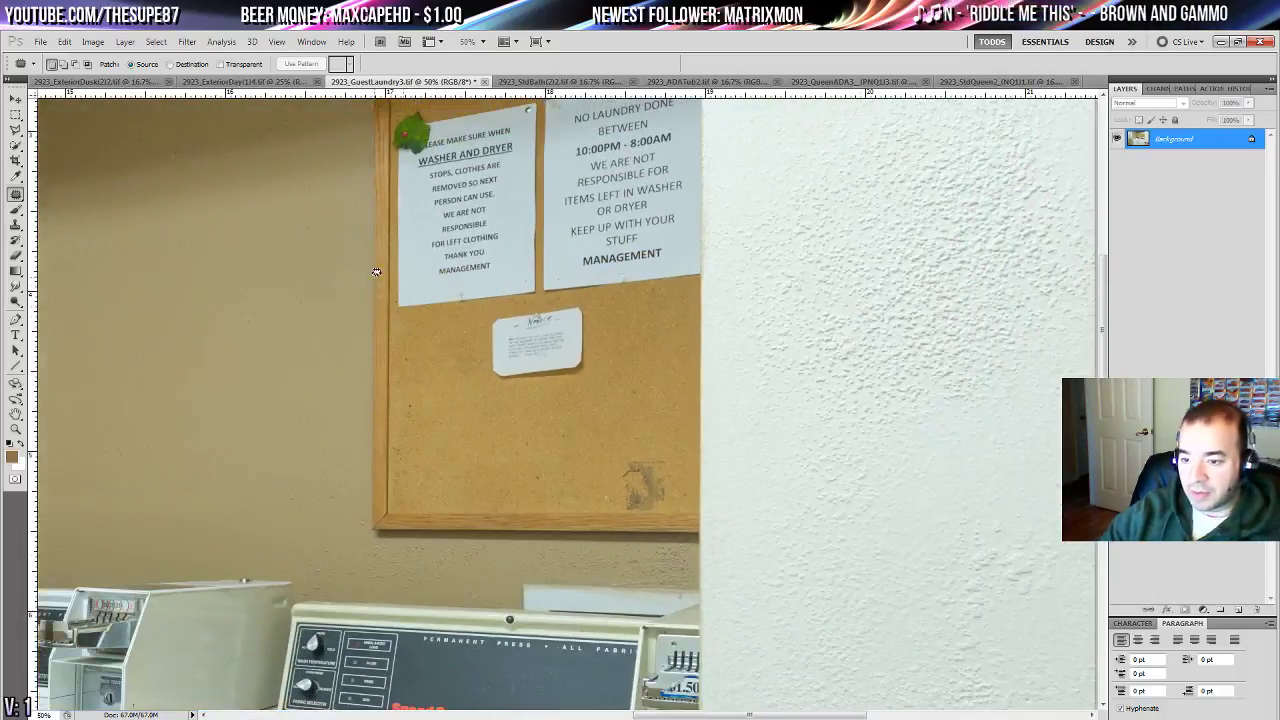
{"action": "left_click_drag", "start_coordinate": [398, 373], "coordinate": [380, 535]}
{"action": "scroll", "coordinate": [460, 416], "scroll_direction": "down", "scroll_amount": 3}
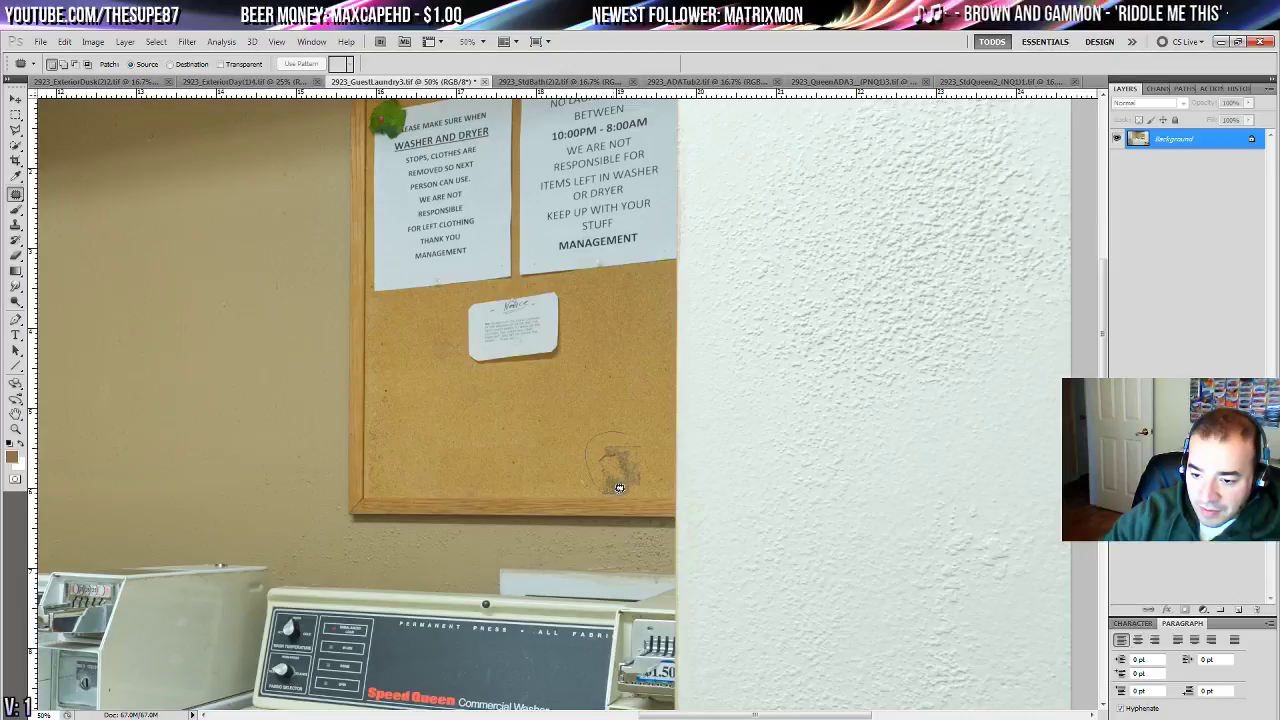
{"action": "left_click_drag", "start_coordinate": [648, 425], "coordinate": [642, 433]}
{"action": "left_click_drag", "start_coordinate": [628, 446], "coordinate": [626, 392]}
{"action": "key", "text": "ctrl+d"}
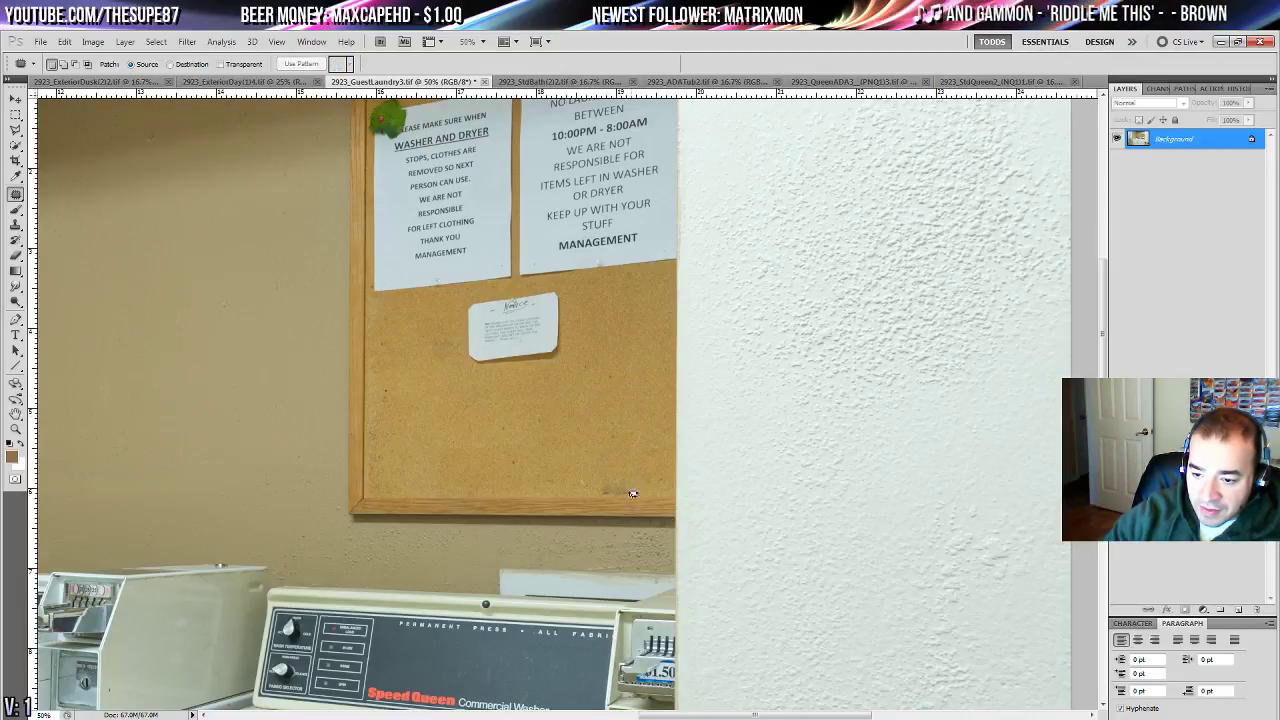
{"action": "mouse_move", "coordinate": [592, 482]}
{"action": "left_mouse_down"}
{"action": "mouse_move", "coordinate": [636, 482]}
{"action": "mouse_move", "coordinate": [598, 480]}
{"action": "left_mouse_up"}
{"action": "left_click_drag", "start_coordinate": [616, 490], "coordinate": [543, 490]}
{"action": "key", "text": "ctrl+d"}
- Patch out the small handwritten notice card and the blemish beneath it with clean corkboard texture
{"action": "left_click_drag", "start_coordinate": [511, 368], "coordinate": [590, 496]}
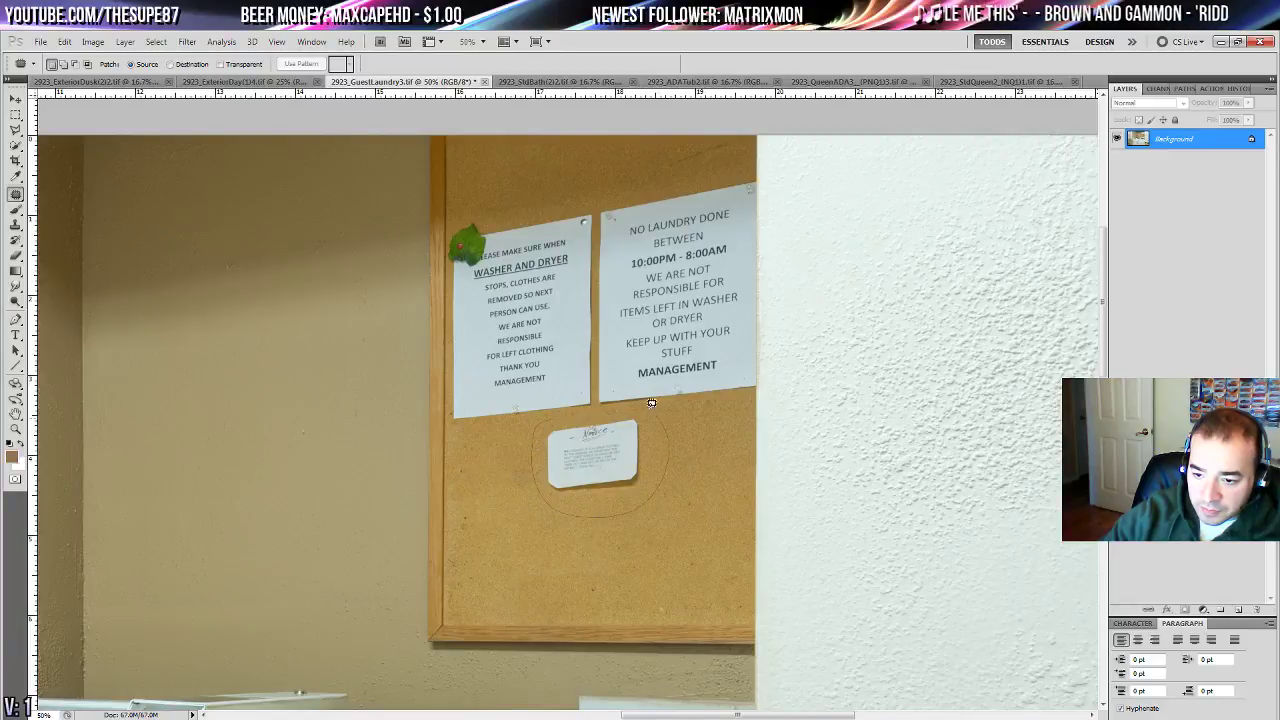
{"action": "left_click_drag", "start_coordinate": [651, 402], "coordinate": [652, 410]}
{"action": "left_click_drag", "start_coordinate": [628, 449], "coordinate": [642, 553]}
{"action": "key", "text": "ctrl+d"}
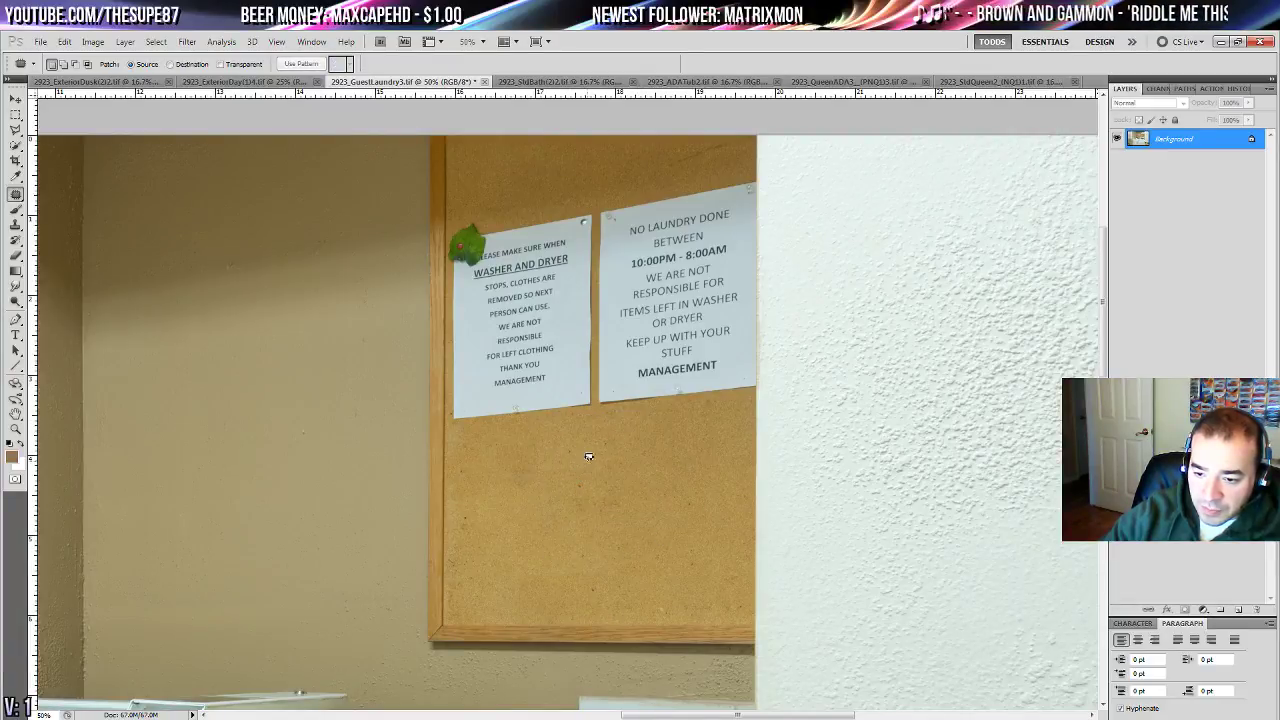
{"action": "left_click_drag", "start_coordinate": [605, 484], "coordinate": [570, 448]}
{"action": "left_click_drag", "start_coordinate": [590, 478], "coordinate": [663, 520]}
{"action": "key", "text": "ctrl+d"}
- Patch the long scratch on the corkboard above the laundry-hours notice
{"action": "left_click_drag", "start_coordinate": [585, 353], "coordinate": [630, 512]}
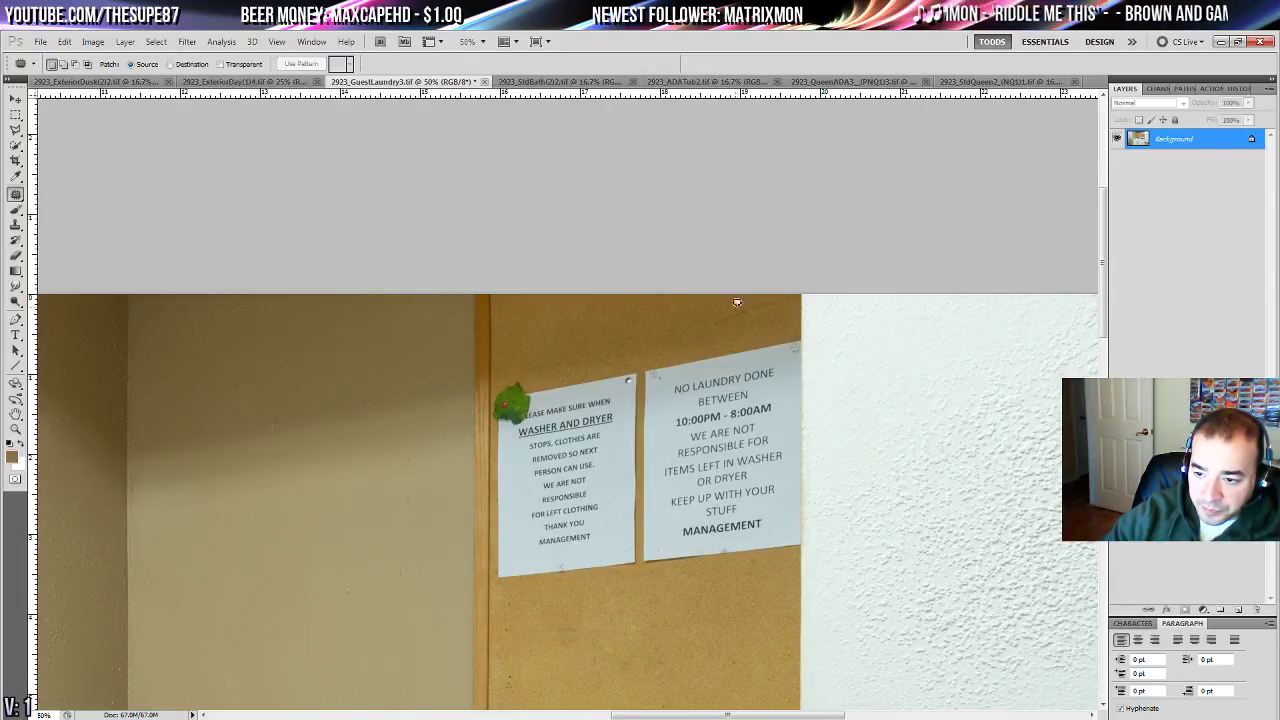
{"action": "left_click_drag", "start_coordinate": [802, 281], "coordinate": [823, 271]}
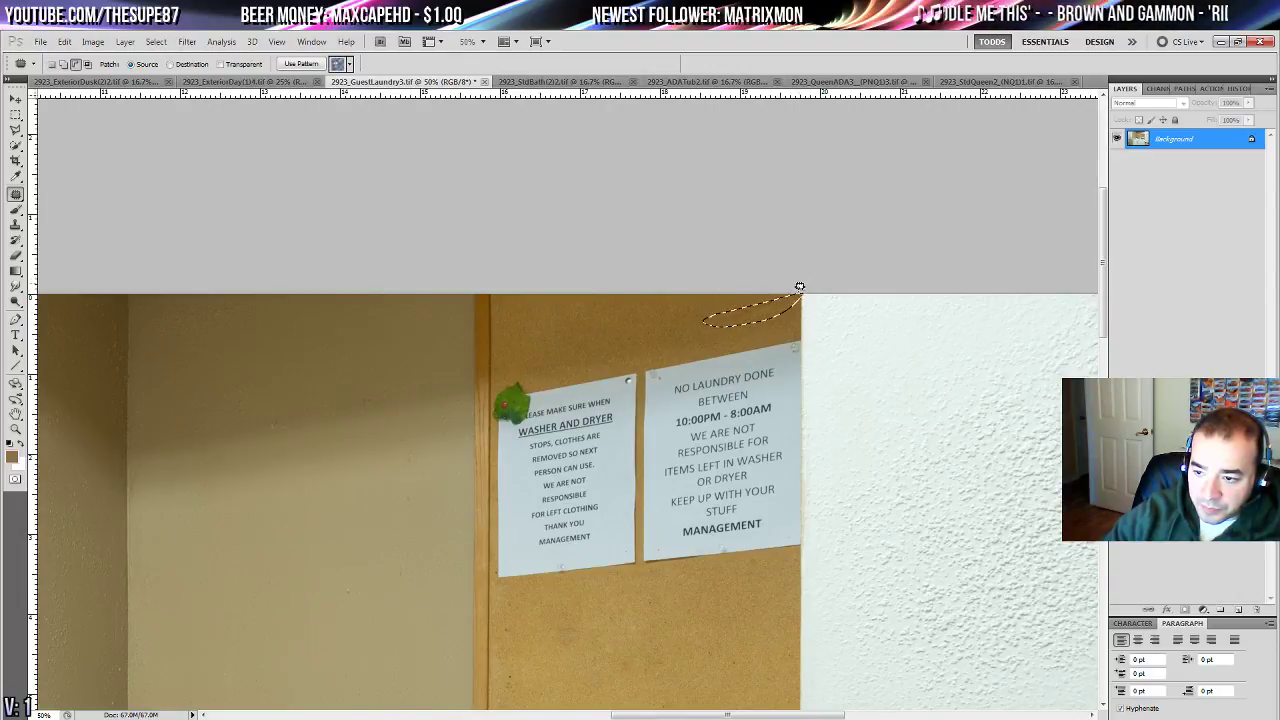
{"action": "left_click_drag", "start_coordinate": [769, 312], "coordinate": [647, 337]}
{"action": "key", "text": "ctrl+d"}
- Try to patch out the shadow band across the beige wall beside the corkboard using lighter wall below it
{"action": "left_click_drag", "start_coordinate": [593, 387], "coordinate": [506, 249]}
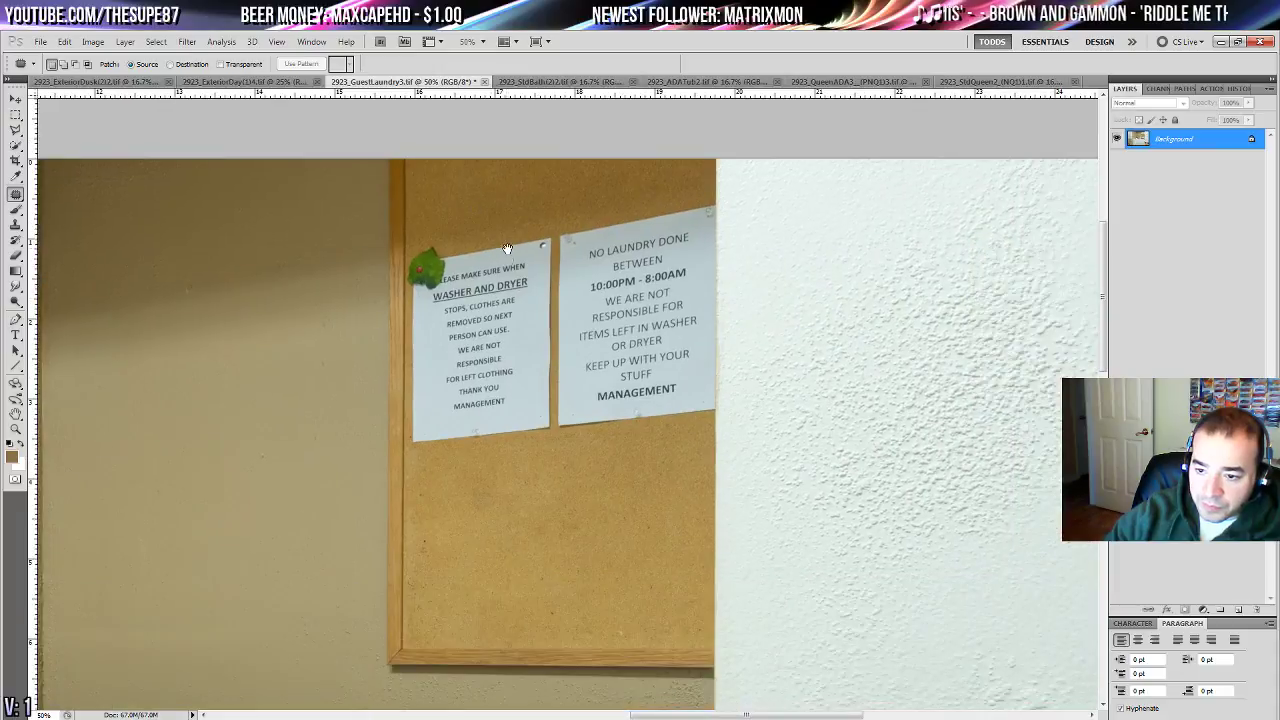
{"action": "left_click_drag", "start_coordinate": [488, 505], "coordinate": [755, 531]}
{"action": "left_click_drag", "start_coordinate": [541, 540], "coordinate": [694, 603]}
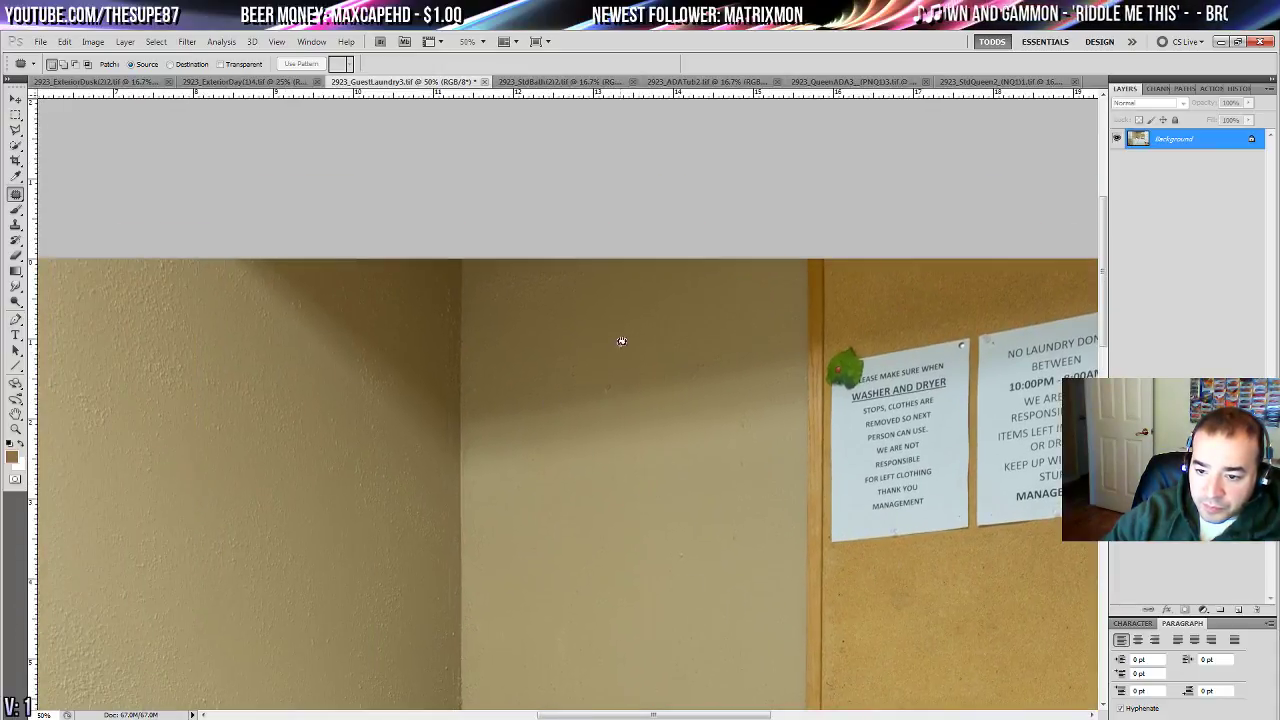
{"action": "left_click_drag", "start_coordinate": [618, 326], "coordinate": [526, 331]}
{"action": "left_click_drag", "start_coordinate": [806, 425], "coordinate": [788, 322]}
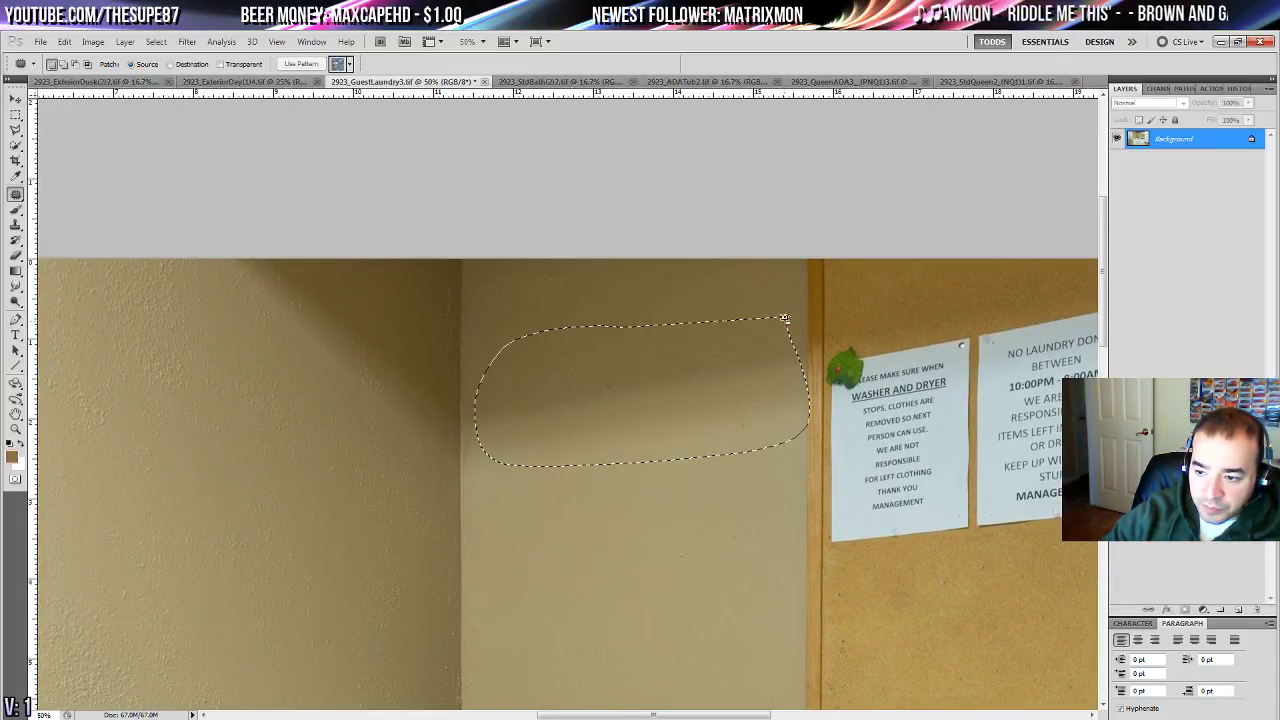
{"action": "left_click_drag", "start_coordinate": [690, 398], "coordinate": [690, 562]}
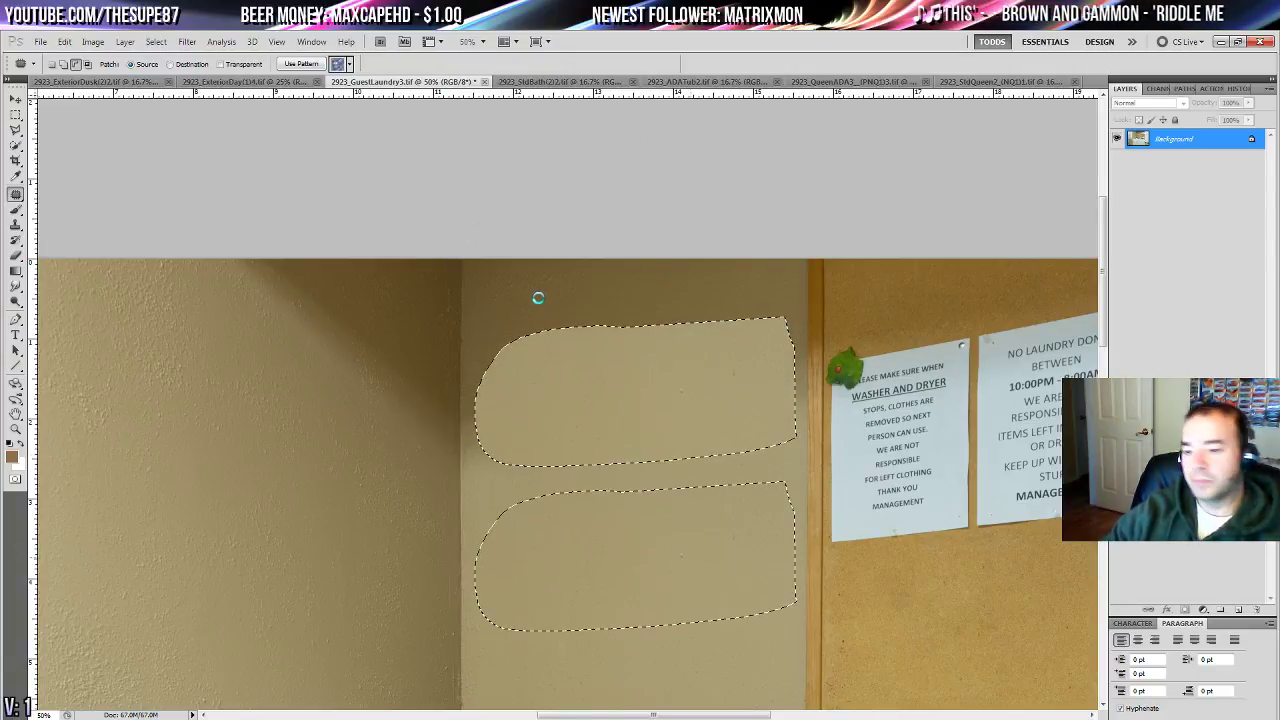
{"action": "key", "text": "ctrl+d"}
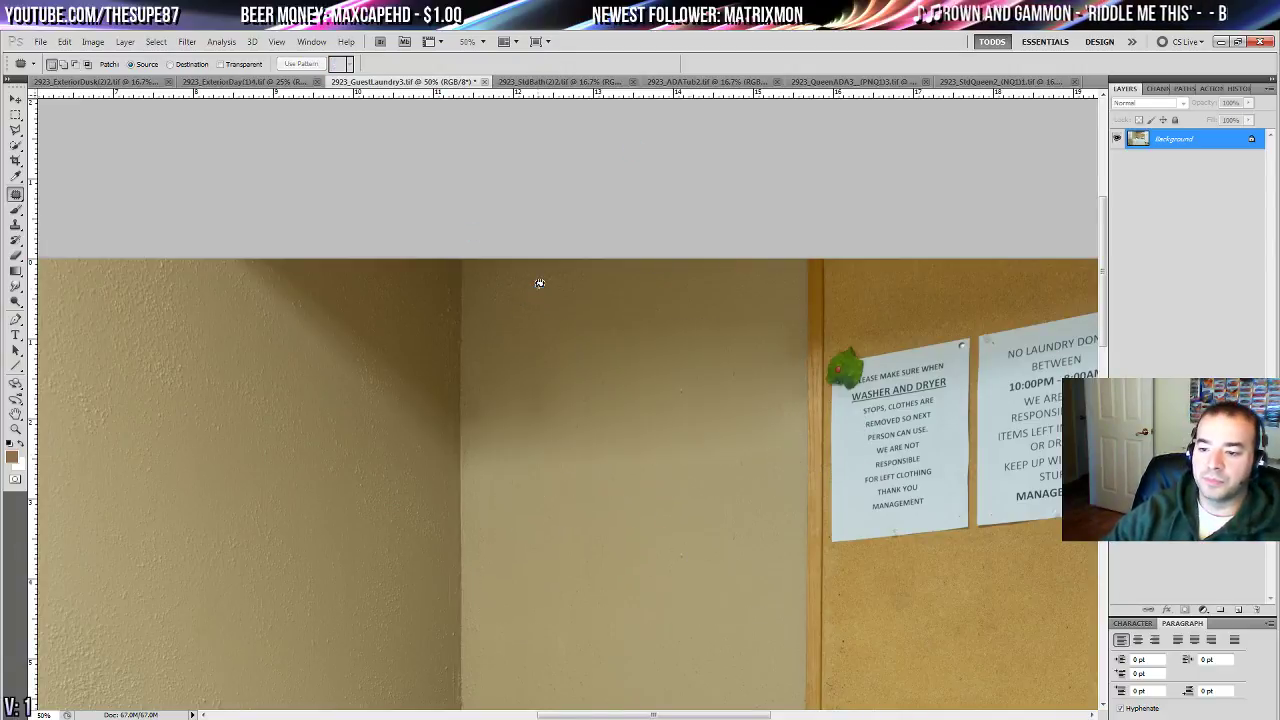
{"action": "left_click_drag", "start_coordinate": [524, 390], "coordinate": [515, 242]}
{"action": "mouse_move", "coordinate": [540, 338]}
{"action": "left_mouse_down"}
{"action": "mouse_move", "coordinate": [718, 297]}
{"action": "mouse_move", "coordinate": [718, 434]}
{"action": "left_mouse_up"}
{"action": "key", "text": "ctrl+d"}
{"action": "left_click_drag", "start_coordinate": [710, 348], "coordinate": [745, 440]}
{"action": "left_click_drag", "start_coordinate": [642, 378], "coordinate": [588, 289]}
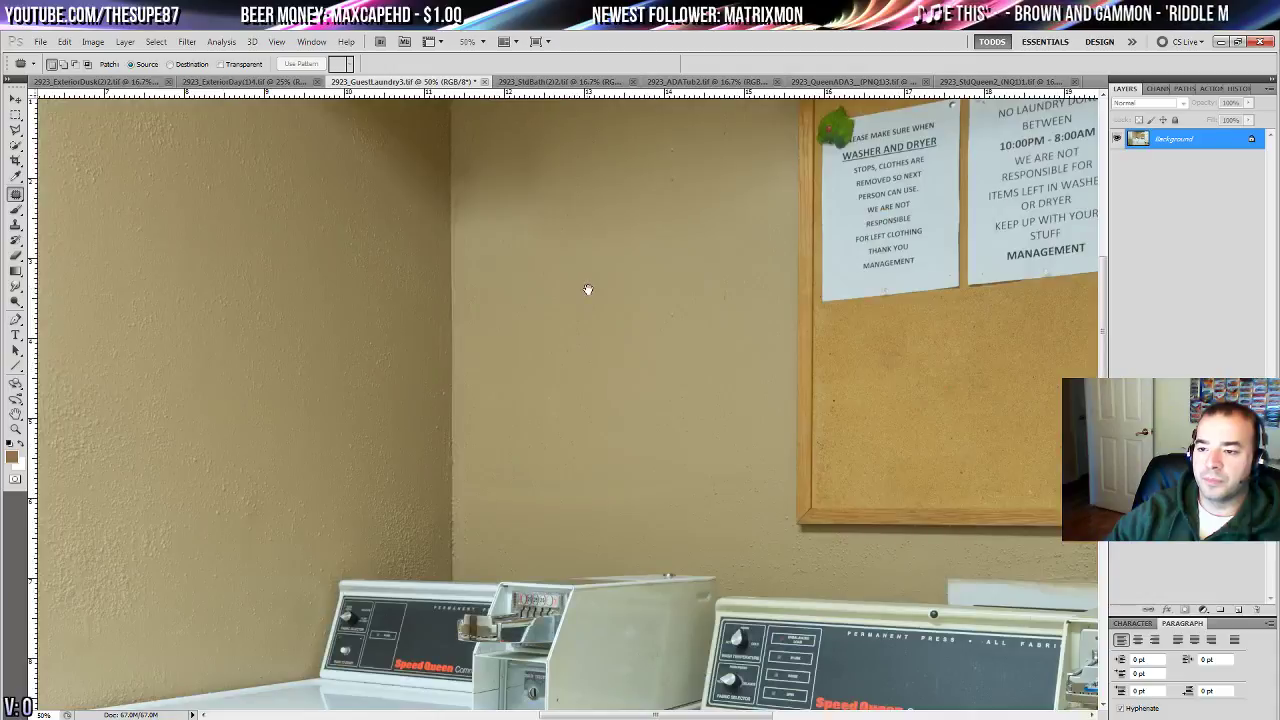
{"action": "left_click_drag", "start_coordinate": [704, 320], "coordinate": [690, 434]}
{"action": "left_click_drag", "start_coordinate": [648, 370], "coordinate": [866, 463]}
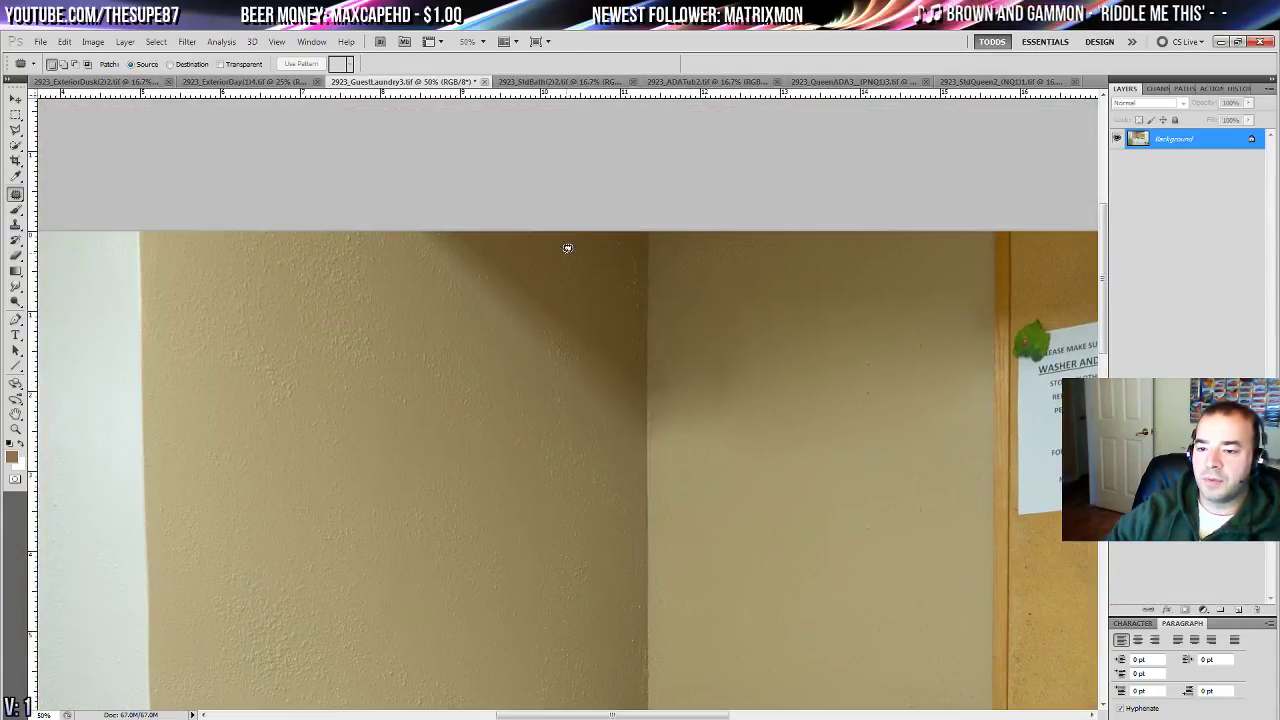
- Undo the shadow patches on the beige wall and clear the selection
{"action": "key", "text": "ctrl+alt+z"}
{"action": "key", "text": "ctrl+alt+z"}
{"action": "key", "text": "ctrl+alt+z"}
{"action": "key", "text": "ctrl+alt+z"}
{"action": "key", "text": "ctrl+alt+z"}
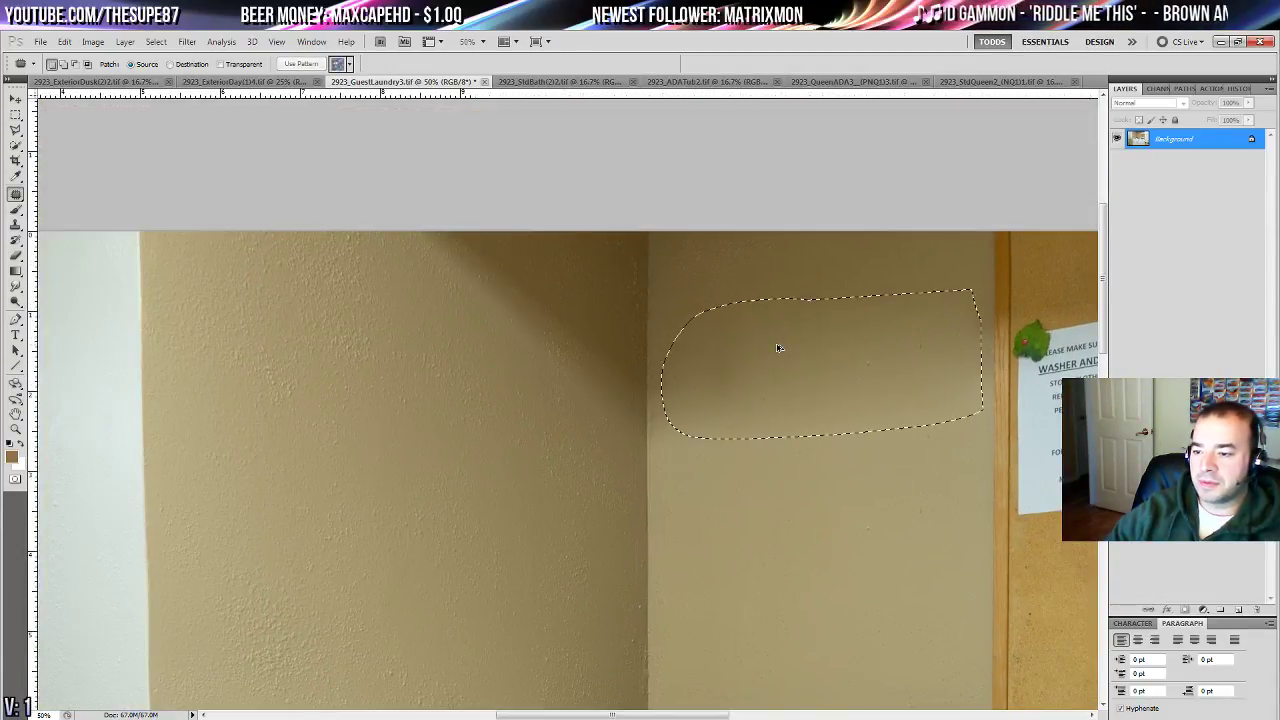
{"action": "scroll", "coordinate": [911, 317], "scroll_direction": "right", "scroll_amount": 5}
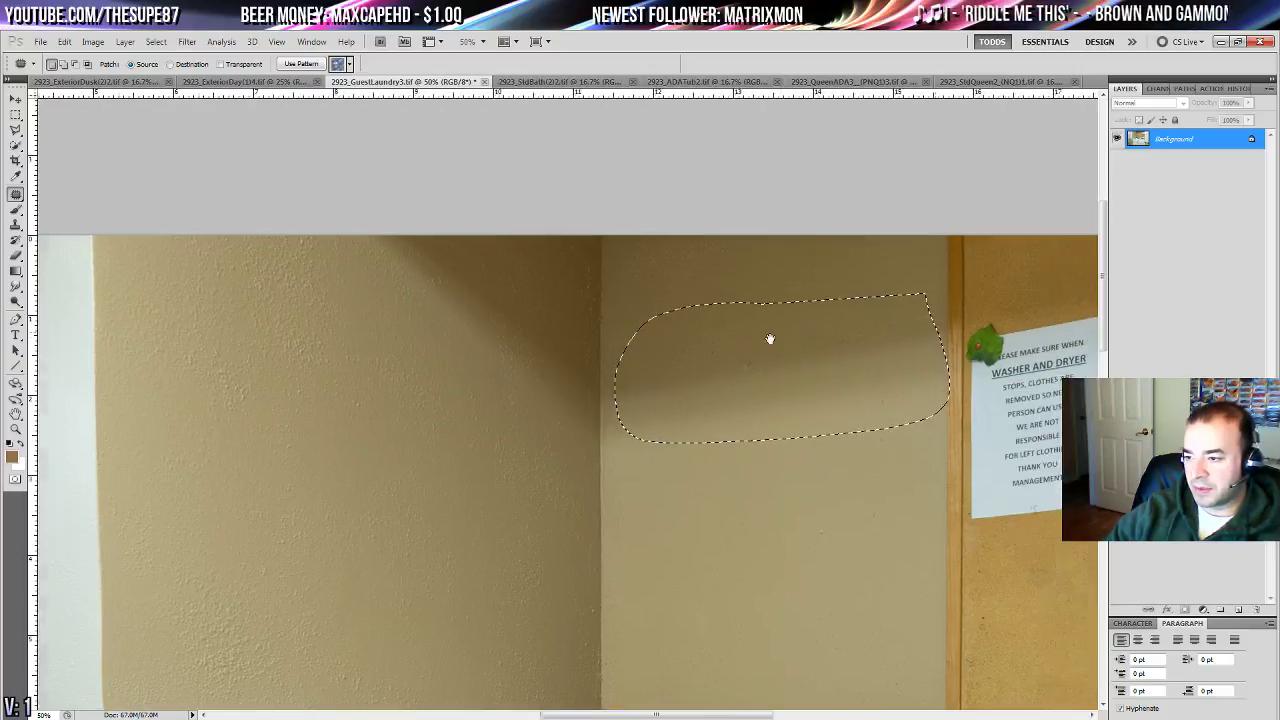
{"action": "scroll", "coordinate": [811, 347], "scroll_direction": "down", "scroll_amount": 4}
{"action": "key", "text": "ctrl+d"}
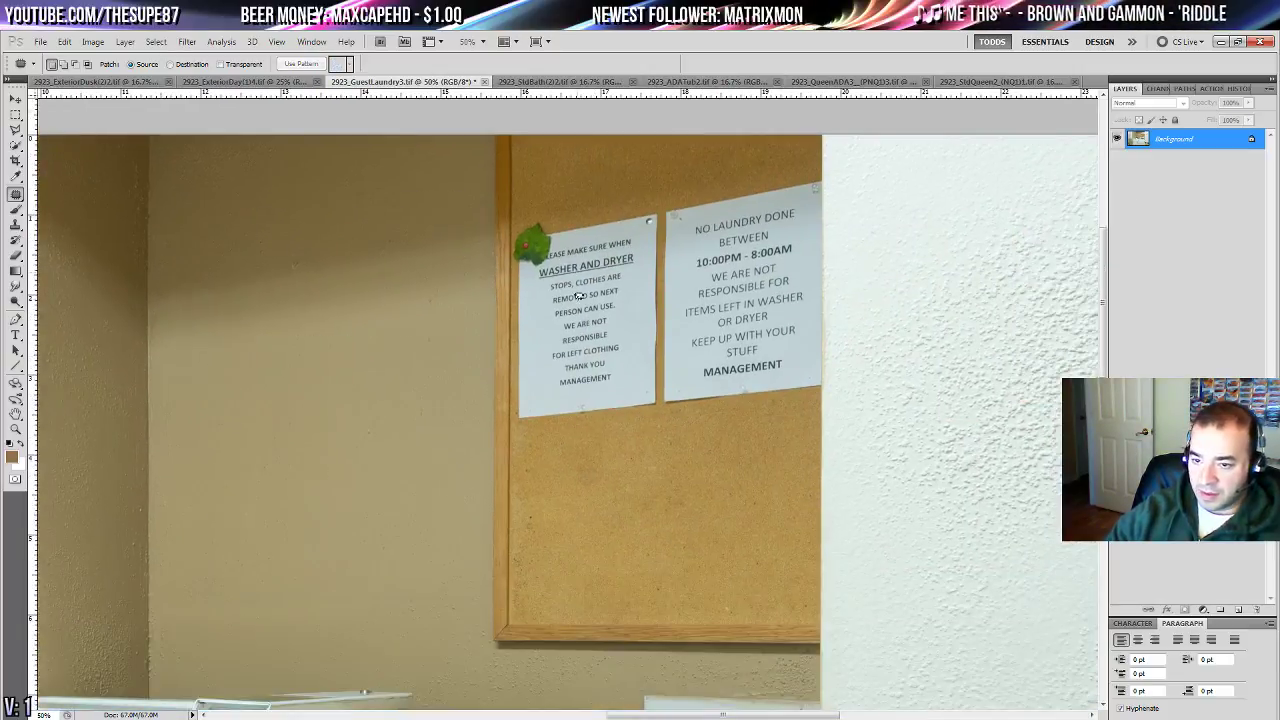
- Outline the two laundry notices and the green leaf with the Polygonal Lasso, fill over them, and deselect
{"action": "scroll", "coordinate": [573, 335], "scroll_direction": "down", "scroll_amount": 1}
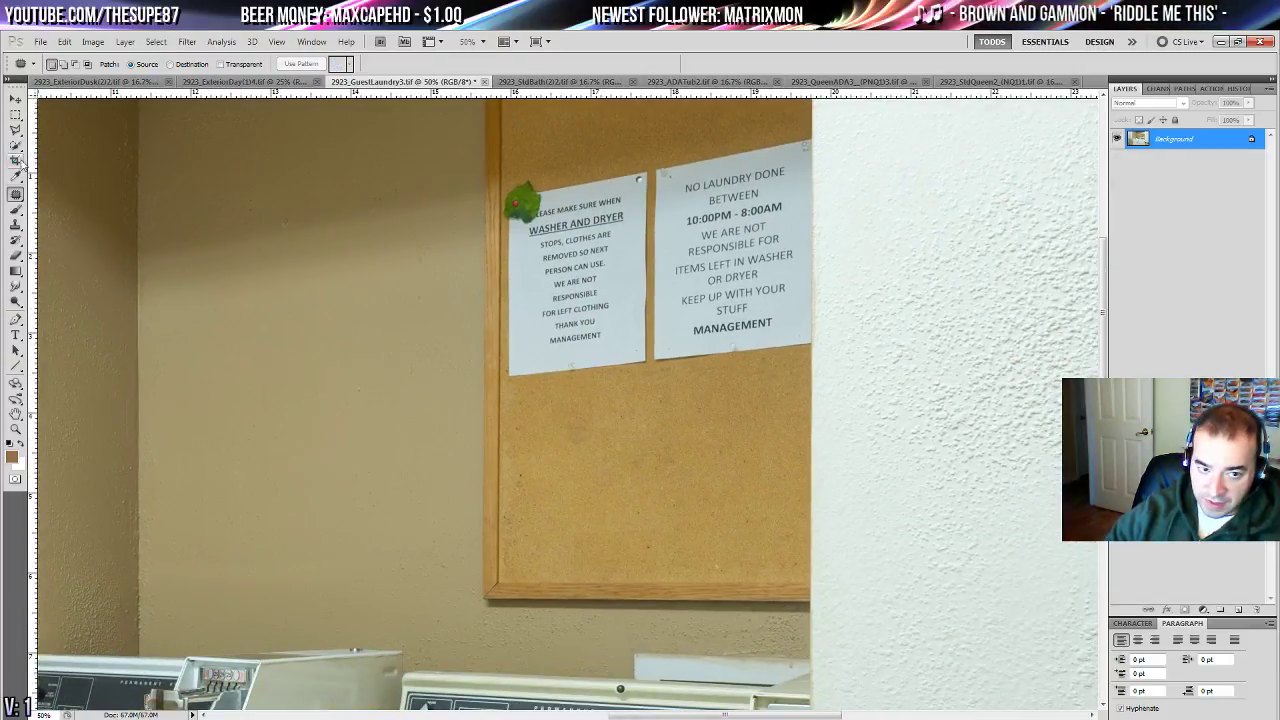
{"action": "left_click", "coordinate": [16, 130]}
{"action": "scroll", "coordinate": [530, 318], "scroll_direction": "up", "scroll_amount": 3}
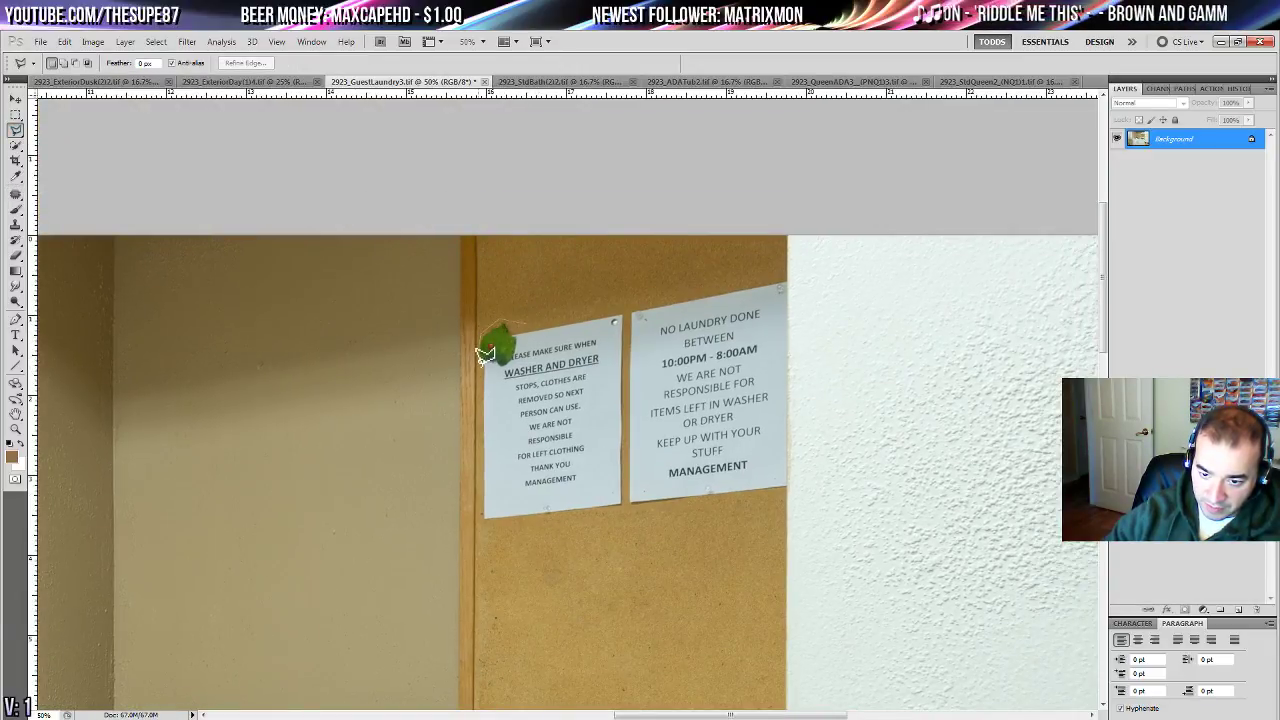
{"action": "left_click", "coordinate": [484, 525]}
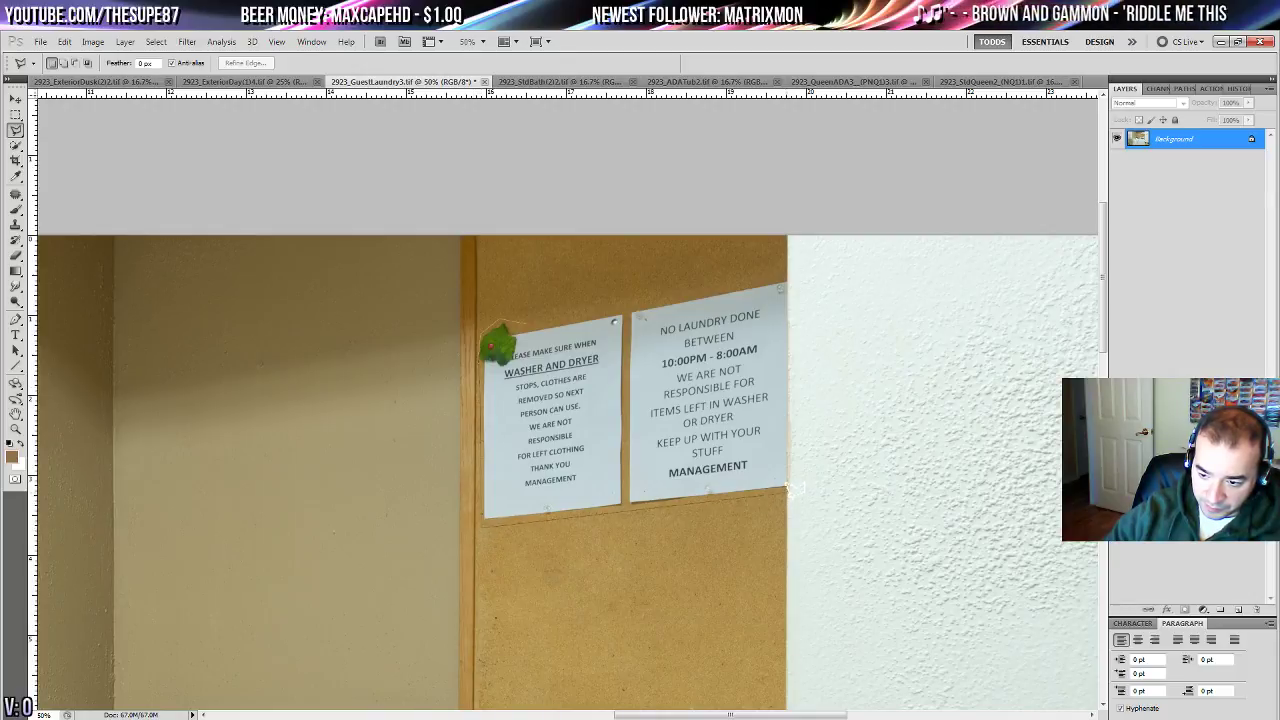
{"action": "left_click_drag", "start_coordinate": [800, 455], "coordinate": [788, 280]}
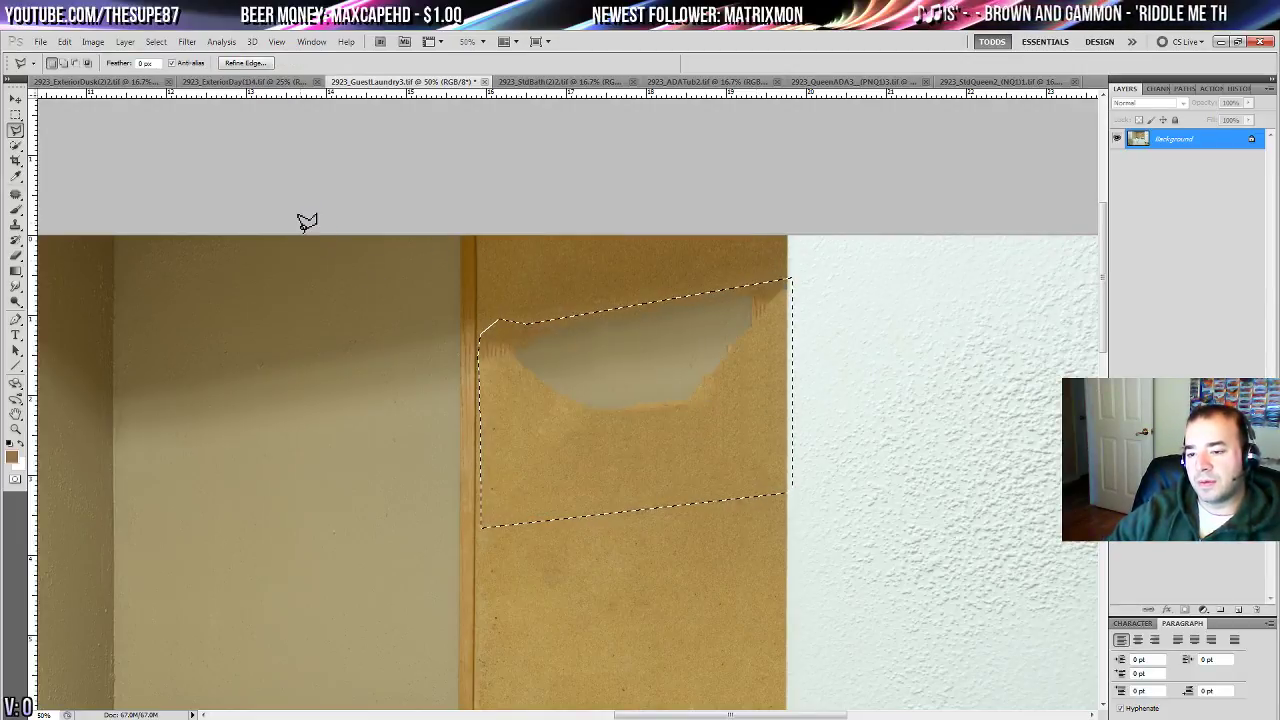
{"action": "left_click", "coordinate": [15, 194]}
{"action": "key", "text": "ctrl+d"}
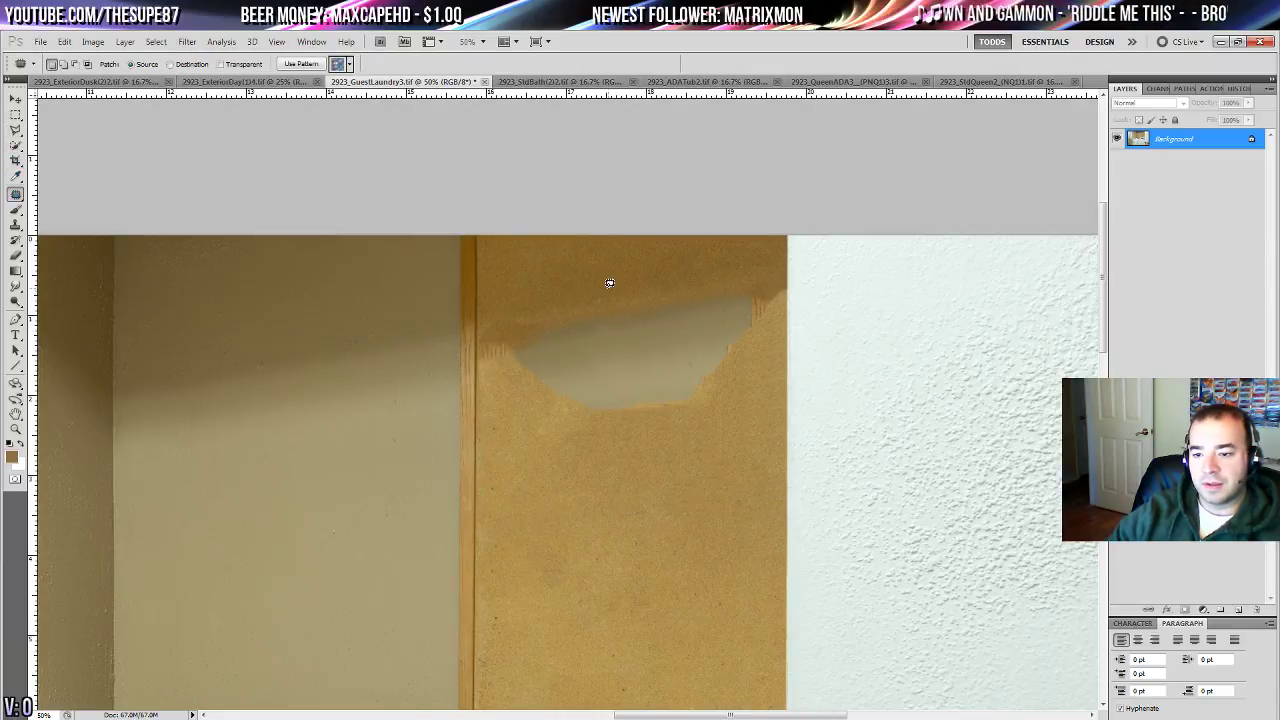
- Patch the area below the filled notices, then cover the beige wall-colored hole and its ragged edges with corkboard texture
{"action": "left_click_drag", "start_coordinate": [596, 331], "coordinate": [410, 156]}
{"action": "left_click_drag", "start_coordinate": [402, 206], "coordinate": [463, 324]}
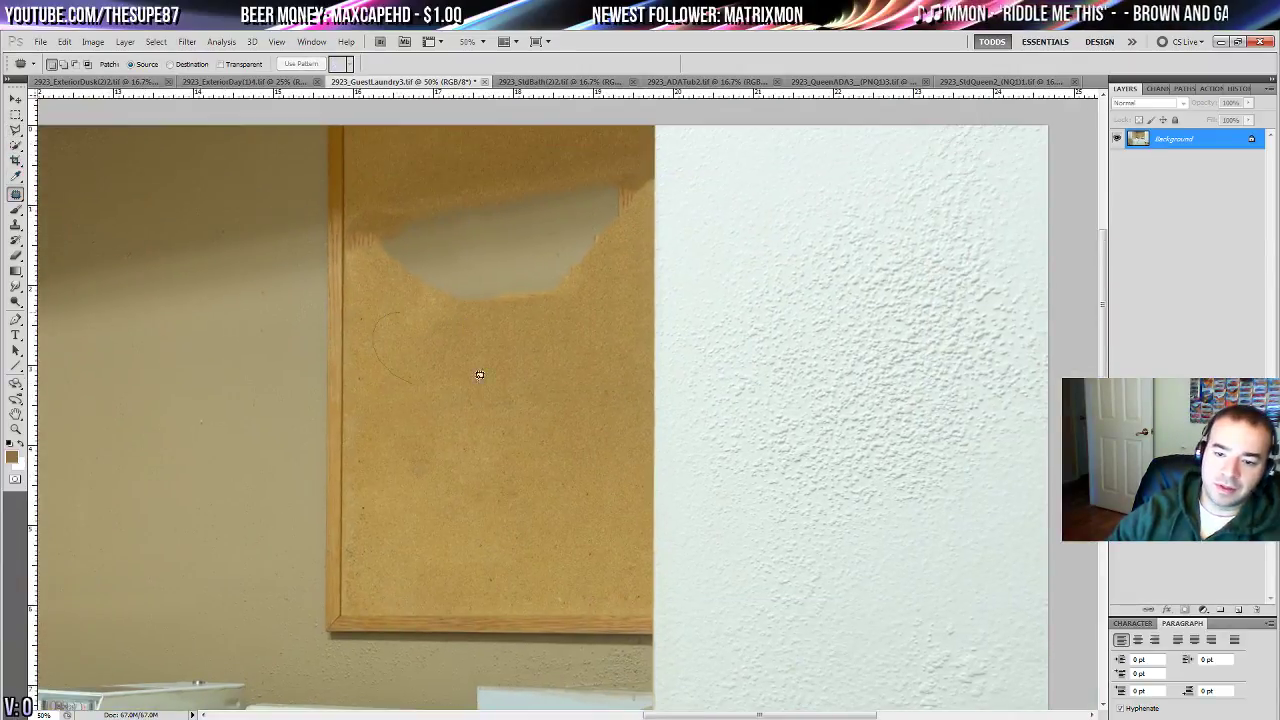
{"action": "left_click_drag", "start_coordinate": [479, 374], "coordinate": [488, 407]}
{"action": "key", "text": "ctrl+d"}
{"action": "left_click_drag", "start_coordinate": [527, 359], "coordinate": [602, 433]}
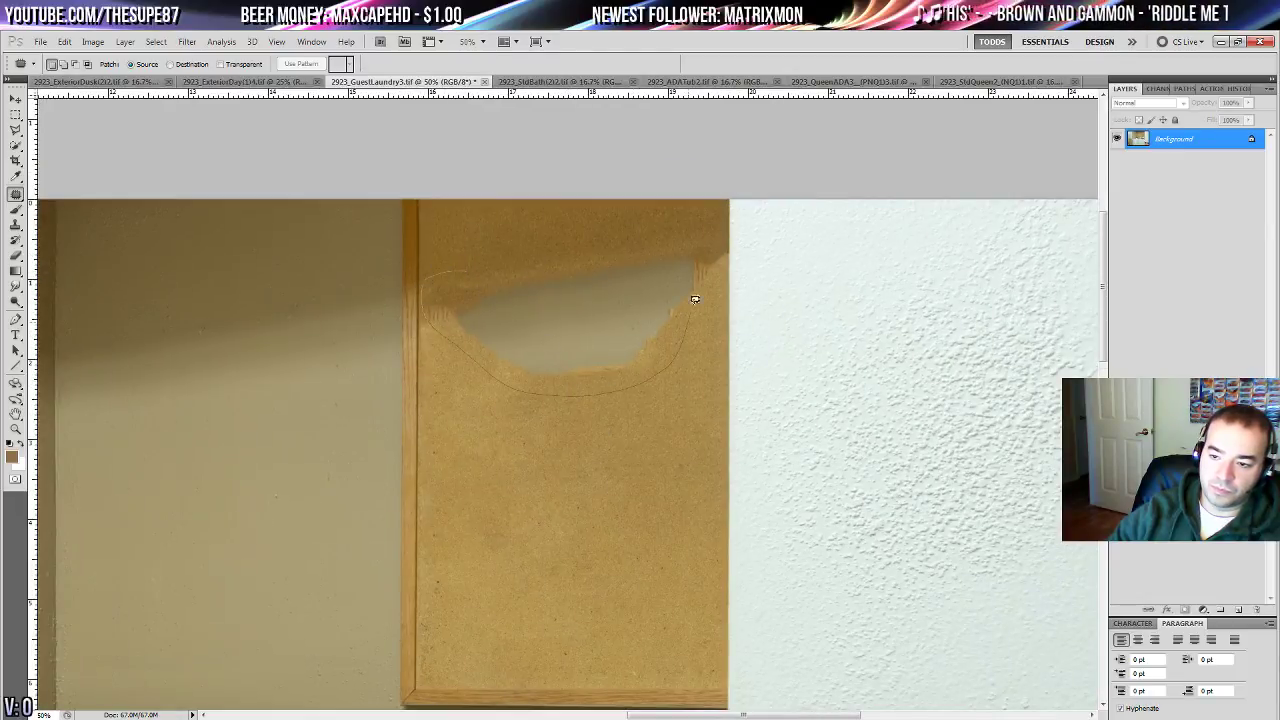
{"action": "left_click_drag", "start_coordinate": [708, 227], "coordinate": [705, 233]}
{"action": "left_click_drag", "start_coordinate": [667, 257], "coordinate": [668, 443]}
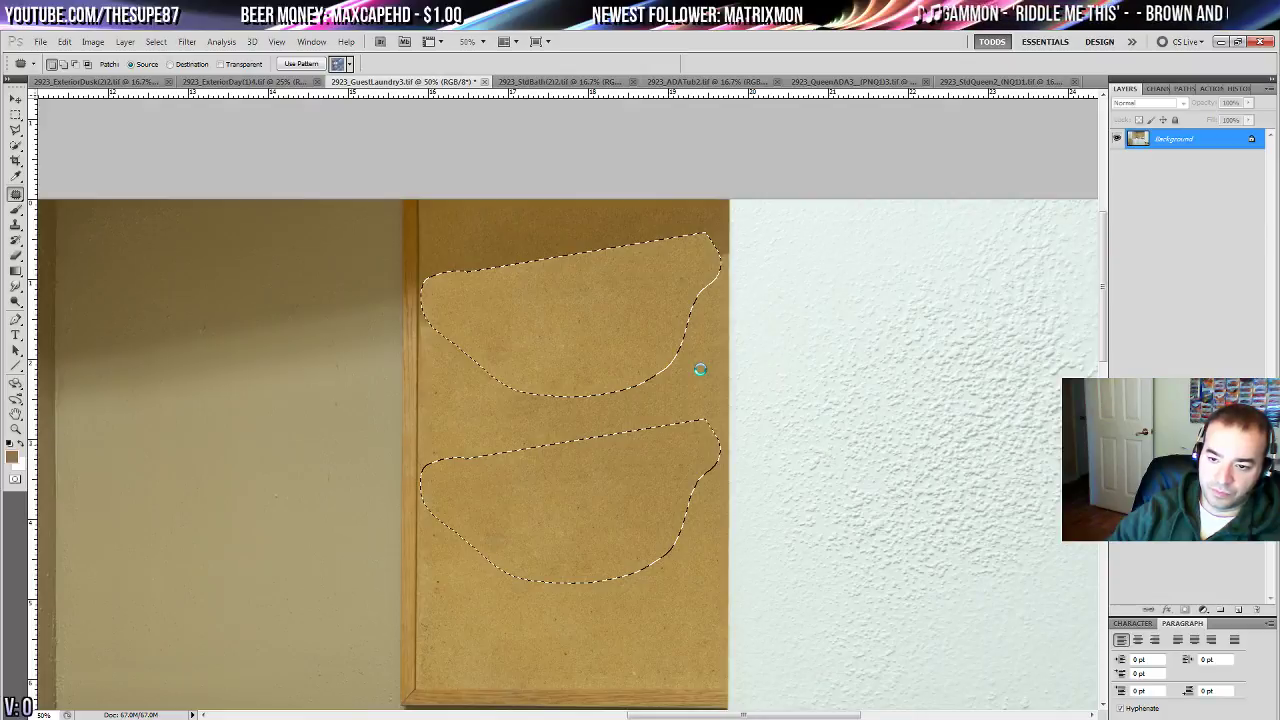
{"action": "key", "text": "ctrl+d"}
- Patch the pale blotch near the corkboard's wooden side frame and the hard shadow edge beside the white wall
{"action": "left_click_drag", "start_coordinate": [668, 387], "coordinate": [745, 444]}
{"action": "left_click_drag", "start_coordinate": [612, 424], "coordinate": [560, 368]}
{"action": "left_click_drag", "start_coordinate": [574, 415], "coordinate": [594, 532]}
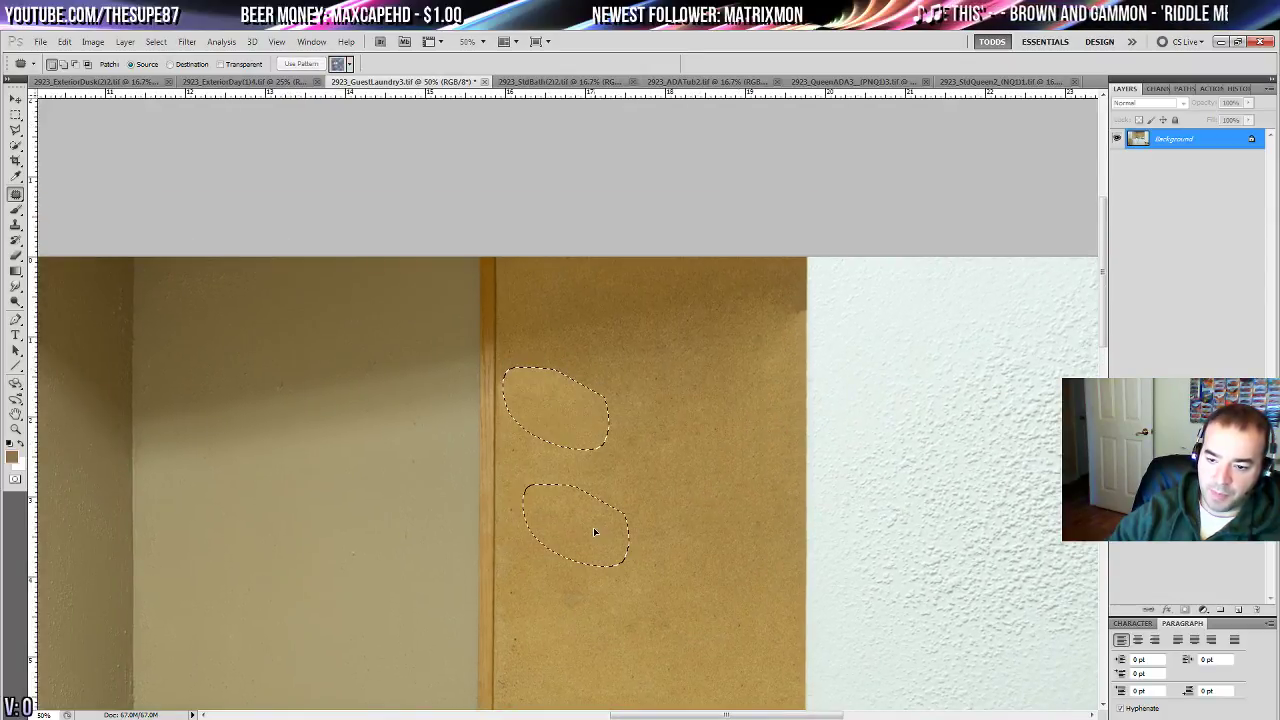
{"action": "key", "text": "ctrl+d"}
{"action": "left_click_drag", "start_coordinate": [816, 333], "coordinate": [758, 308]}
{"action": "left_click_drag", "start_coordinate": [788, 331], "coordinate": [788, 467]}
{"action": "key", "text": "ctrl+d"}
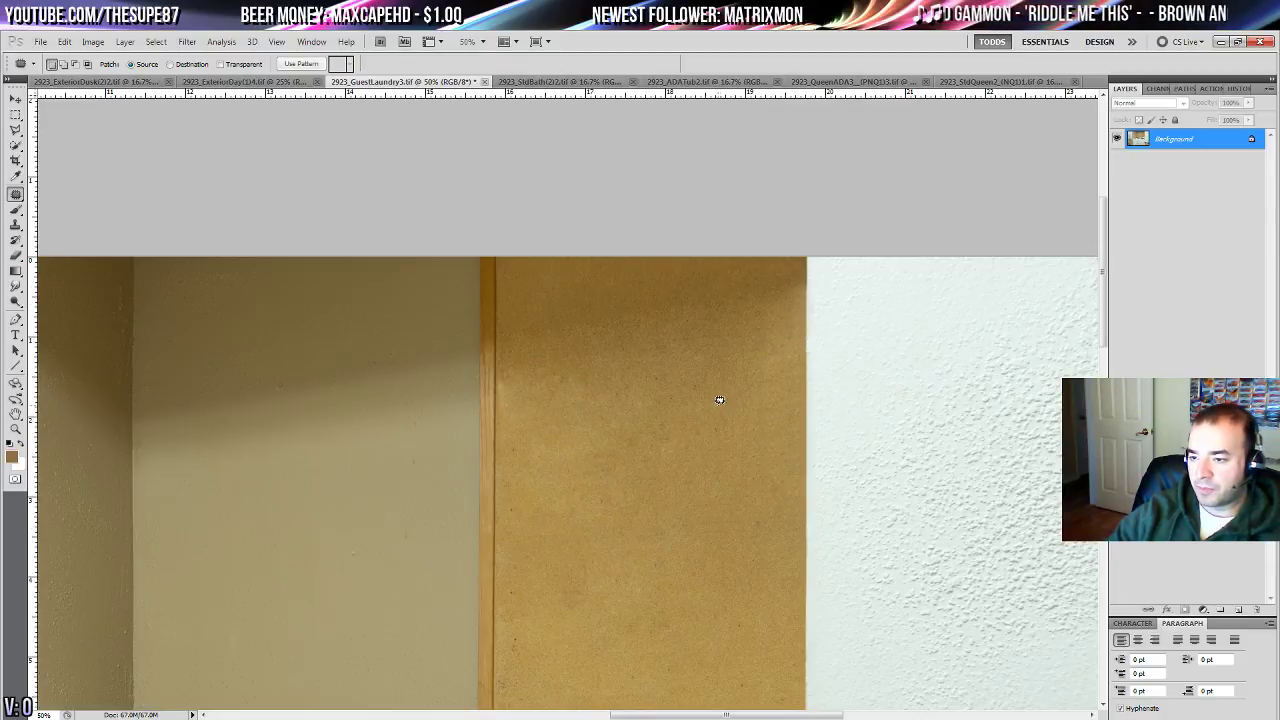
- Patch the dark blotch in the upper middle of the corkboard with nearby clean texture
{"action": "left_click_drag", "start_coordinate": [720, 402], "coordinate": [689, 259]}
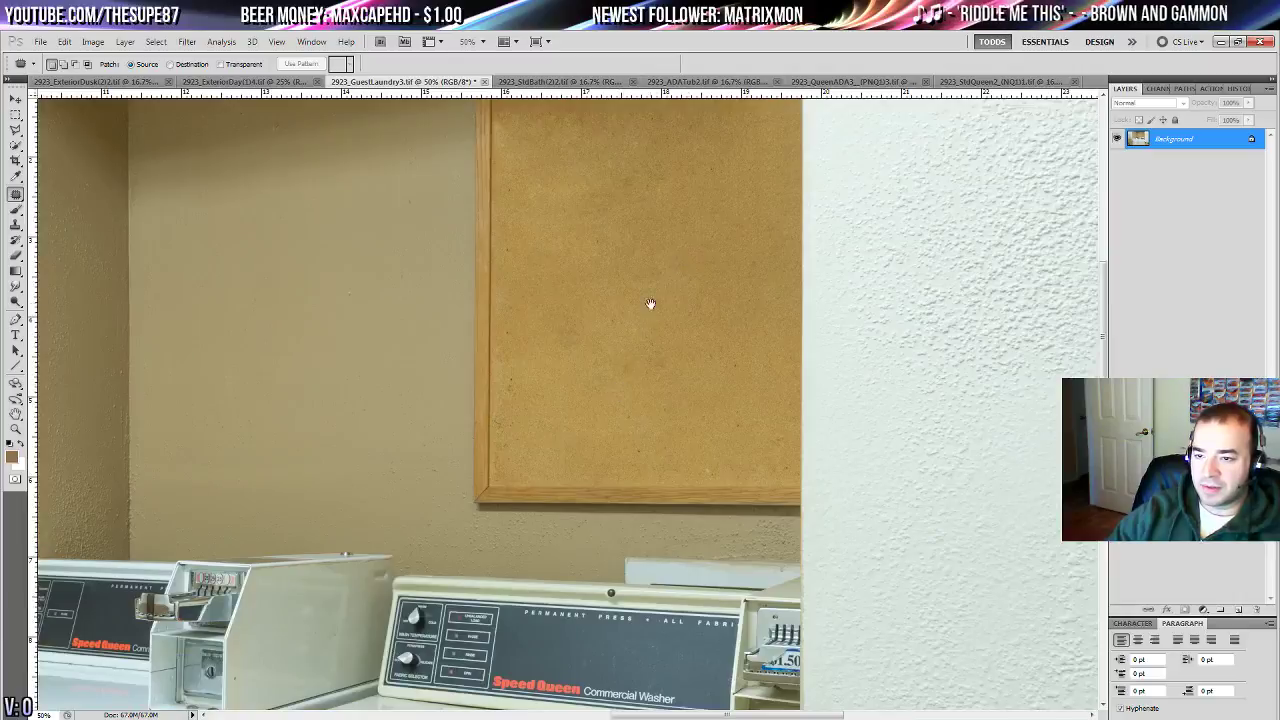
{"action": "left_click_drag", "start_coordinate": [650, 303], "coordinate": [656, 410]}
{"action": "left_click_drag", "start_coordinate": [649, 263], "coordinate": [652, 268]}
{"action": "left_click_drag", "start_coordinate": [671, 301], "coordinate": [681, 340]}
{"action": "key", "text": "ctrl+d"}
- Patch the gray smudge on the lower part of the corkboard near the wooden side frame
{"action": "left_click_drag", "start_coordinate": [590, 358], "coordinate": [708, 397]}
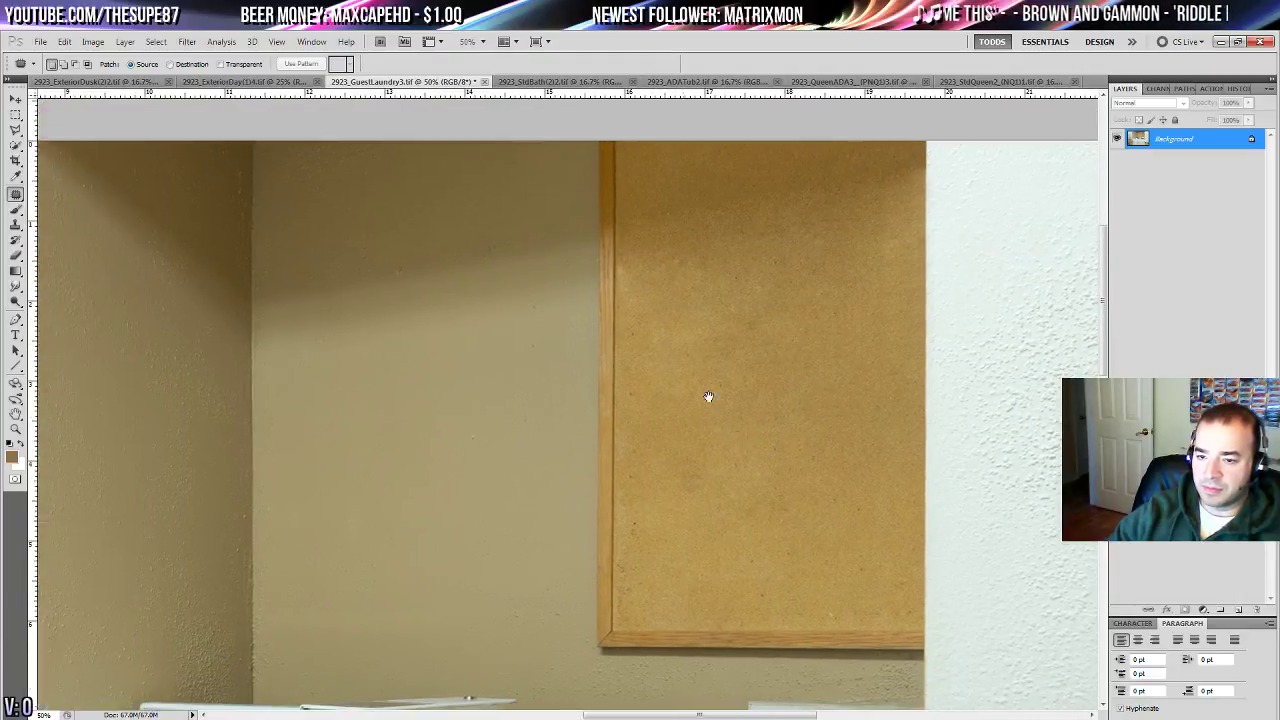
{"action": "mouse_move", "coordinate": [709, 471]}
{"action": "left_mouse_down"}
{"action": "mouse_move", "coordinate": [574, 346]}
{"action": "mouse_move", "coordinate": [543, 338]}
{"action": "mouse_move", "coordinate": [560, 390]}
{"action": "mouse_move", "coordinate": [686, 343]}
{"action": "left_mouse_up"}
{"action": "key", "text": "ctrl+d"}
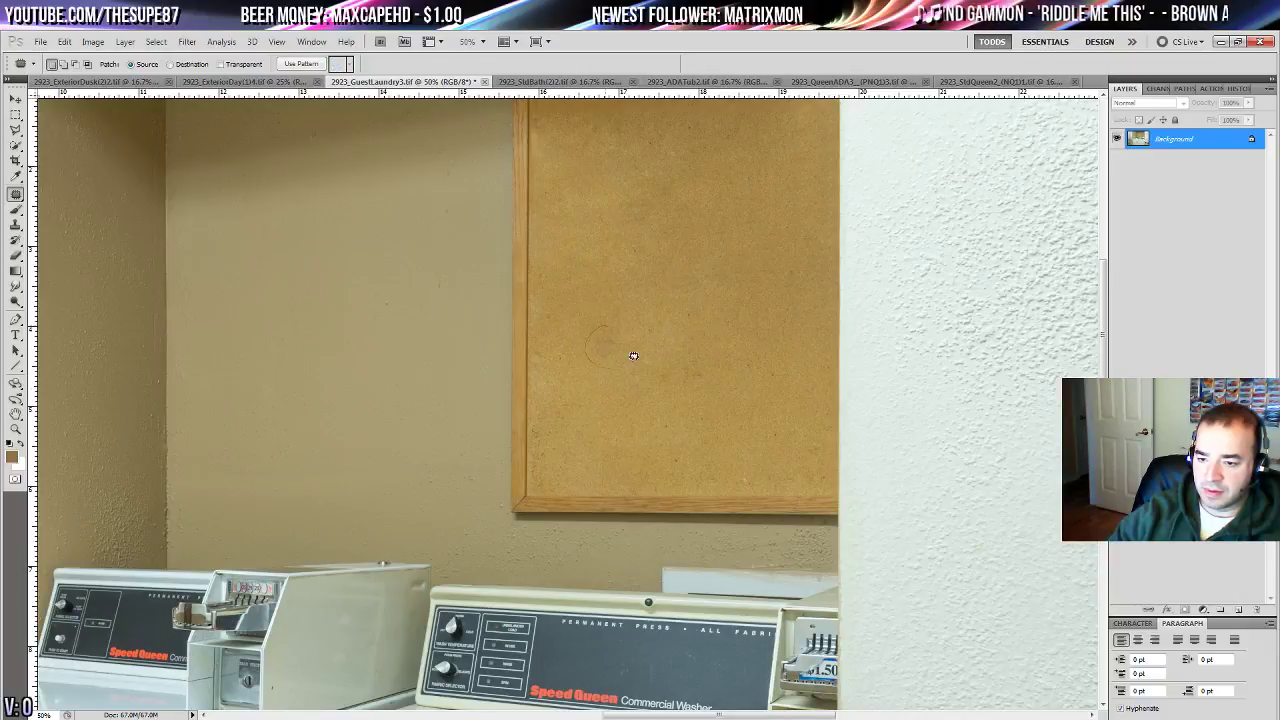
{"action": "left_click_drag", "start_coordinate": [660, 397], "coordinate": [731, 514]}
{"action": "mouse_move", "coordinate": [403, 246]}
{"action": "left_mouse_down"}
{"action": "mouse_move", "coordinate": [496, 388]}
{"action": "mouse_move", "coordinate": [478, 382]}
{"action": "left_mouse_up"}
{"action": "mouse_move", "coordinate": [485, 390]}
{"action": "left_mouse_down"}
{"action": "mouse_move", "coordinate": [515, 386]}
{"action": "mouse_move", "coordinate": [620, 424]}
{"action": "mouse_move", "coordinate": [506, 429]}
{"action": "mouse_move", "coordinate": [445, 313]}
{"action": "left_mouse_up"}
{"action": "key", "text": "ctrl+d"}
{"action": "key", "text": "ctrl+d"}
- Patch the pale diagonal scuff lines across the lower beige wall beside the dryer with clean wall texture from above
{"action": "left_click_drag", "start_coordinate": [512, 470], "coordinate": [578, 326]}
{"action": "left_click_drag", "start_coordinate": [369, 488], "coordinate": [714, 287]}
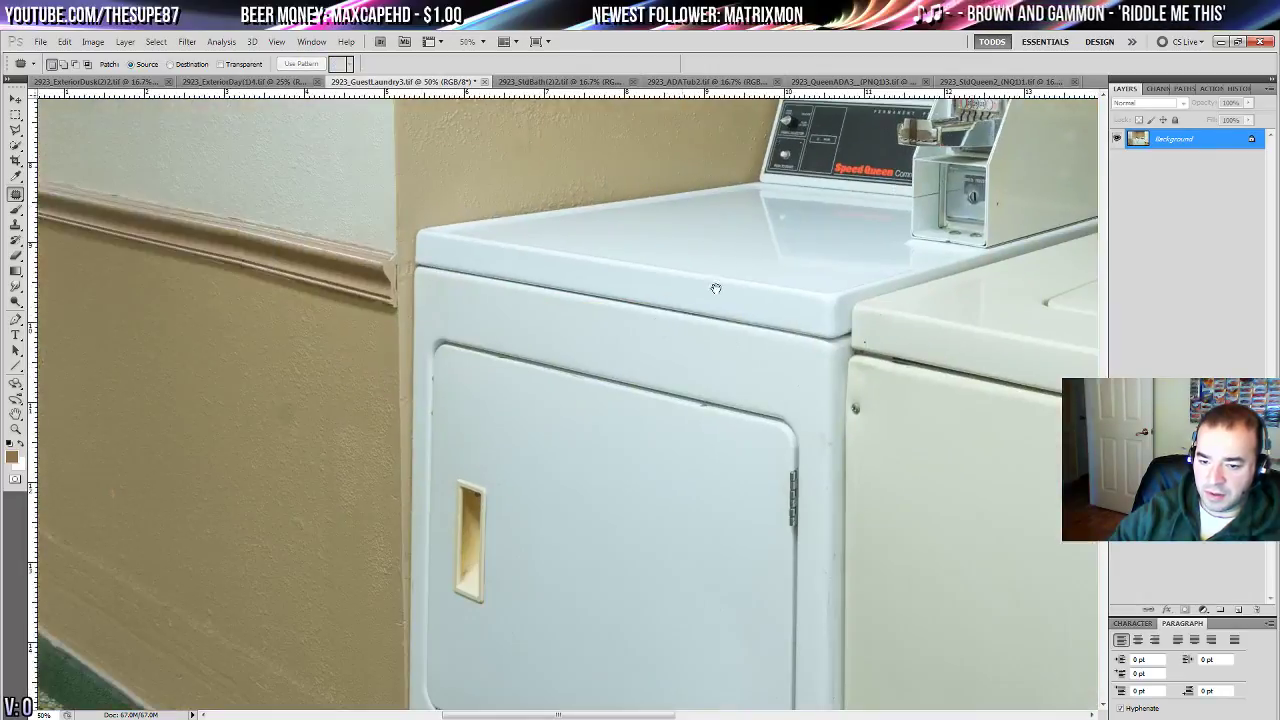
{"action": "scroll", "coordinate": [290, 410], "scroll_direction": "left", "scroll_amount": 5}
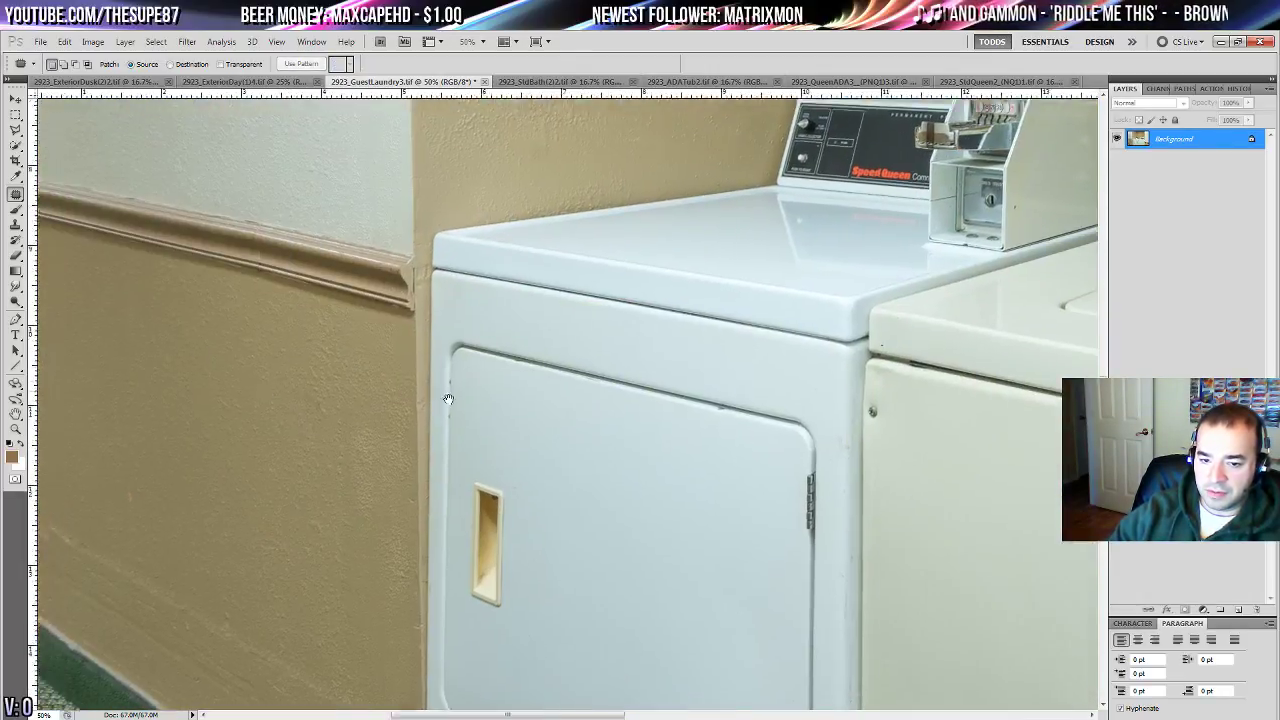
{"action": "scroll", "coordinate": [655, 364], "scroll_direction": "down", "scroll_amount": 2}
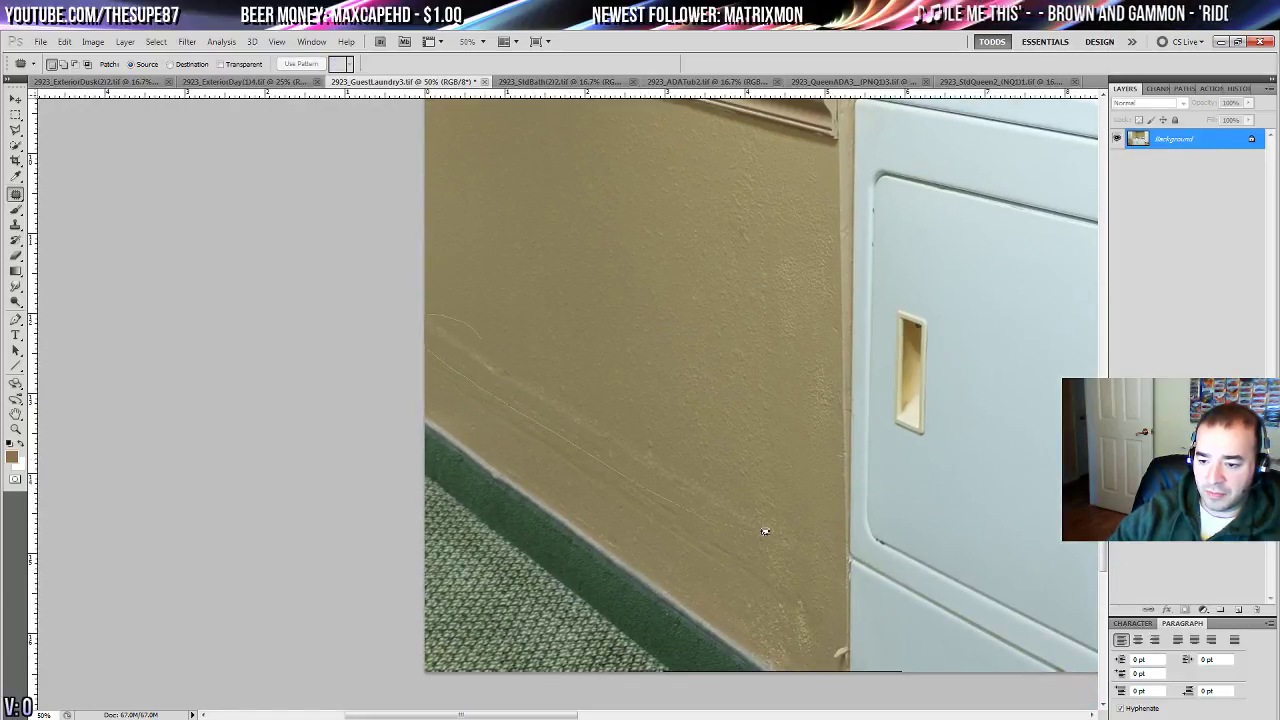
{"action": "mouse_move", "coordinate": [764, 531]}
{"action": "left_mouse_down"}
{"action": "mouse_move", "coordinate": [799, 516]}
{"action": "mouse_move", "coordinate": [787, 452]}
{"action": "left_mouse_up"}
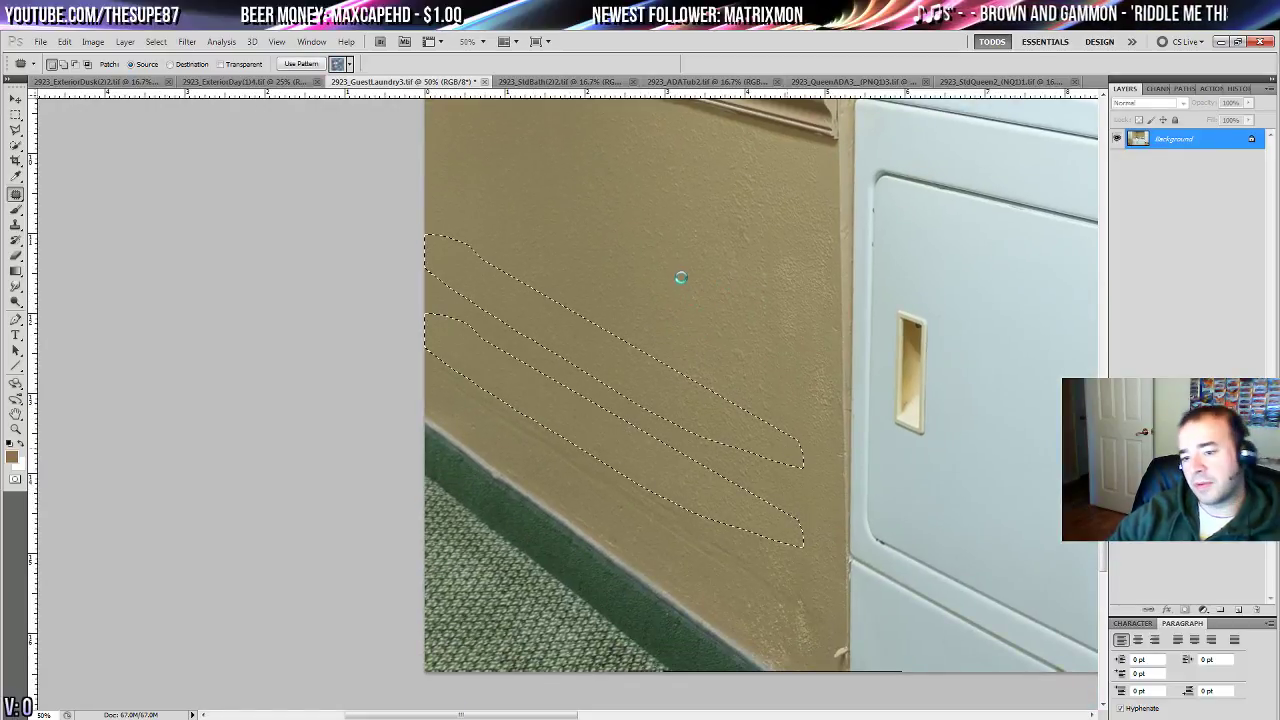
{"action": "key", "text": "ctrl+d"}
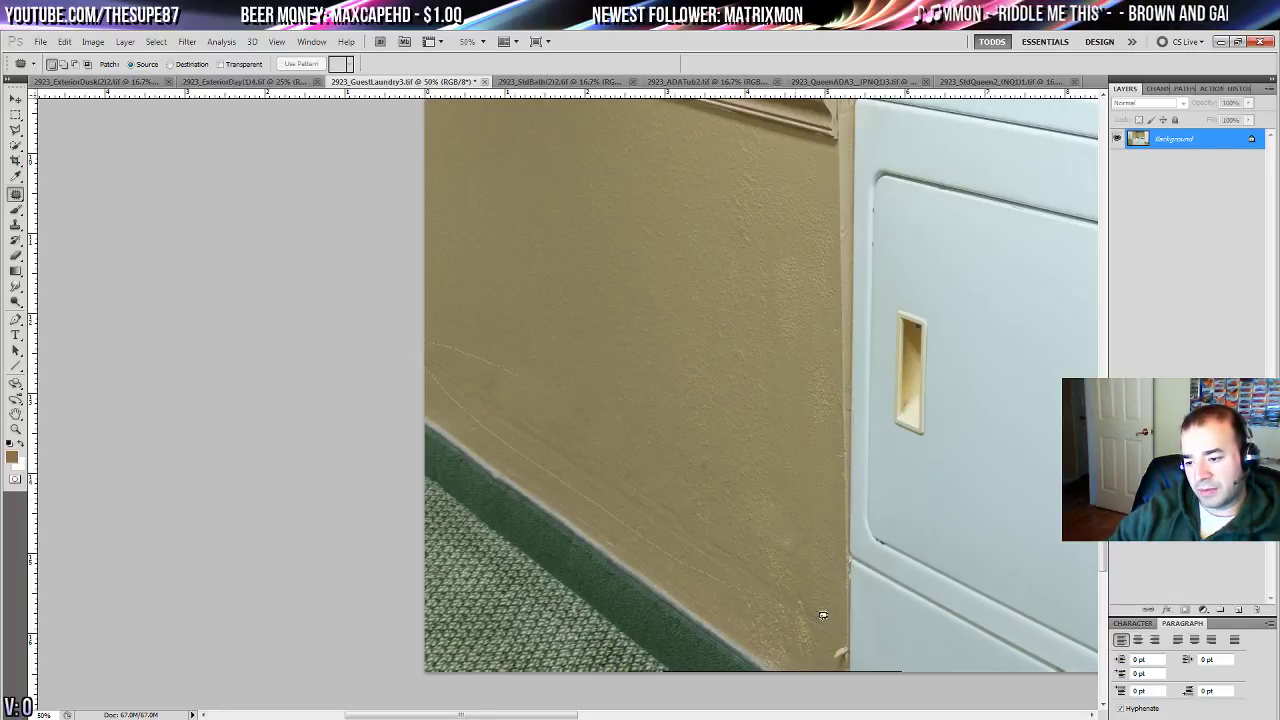
- Patch the remaining scratches and uneven texture on the beige wall just above the green baseboard
{"action": "mouse_move", "coordinate": [789, 494]}
{"action": "left_mouse_down"}
{"action": "mouse_move", "coordinate": [783, 443]}
{"action": "mouse_move", "coordinate": [663, 264]}
{"action": "left_mouse_up"}
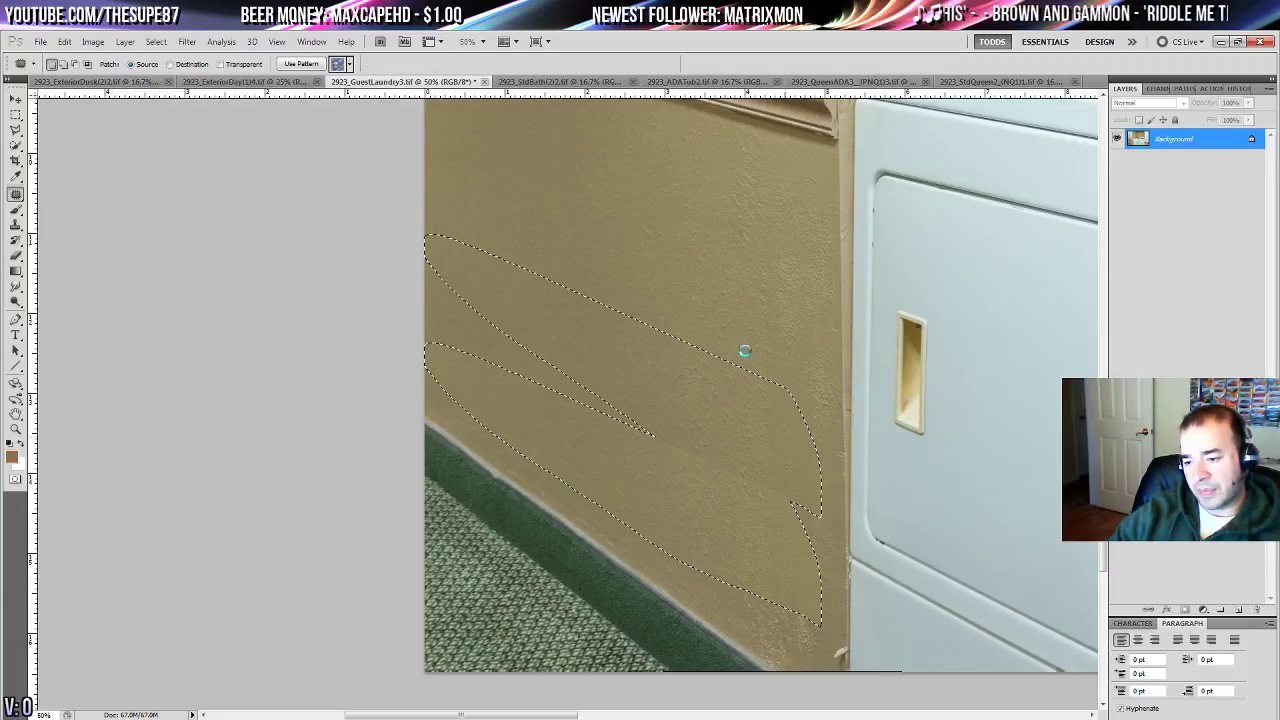
{"action": "key", "text": "ctrl+d"}
{"action": "left_click_drag", "start_coordinate": [738, 442], "coordinate": [617, 317]}
{"action": "mouse_move", "coordinate": [602, 326]}
{"action": "left_mouse_down"}
{"action": "mouse_move", "coordinate": [526, 281]}
{"action": "mouse_move", "coordinate": [582, 304]}
{"action": "mouse_move", "coordinate": [736, 513]}
{"action": "mouse_move", "coordinate": [726, 505]}
{"action": "mouse_move", "coordinate": [722, 531]}
{"action": "mouse_move", "coordinate": [734, 510]}
{"action": "mouse_move", "coordinate": [706, 305]}
{"action": "left_mouse_up"}
{"action": "key", "text": "ctrl+d"}
- Patch the small dark mark in the glare area of the white wall with nearby clean wall
{"action": "left_click_drag", "start_coordinate": [646, 167], "coordinate": [580, 541]}
{"action": "scroll", "coordinate": [579, 542], "scroll_direction": "up", "scroll_amount": 5}
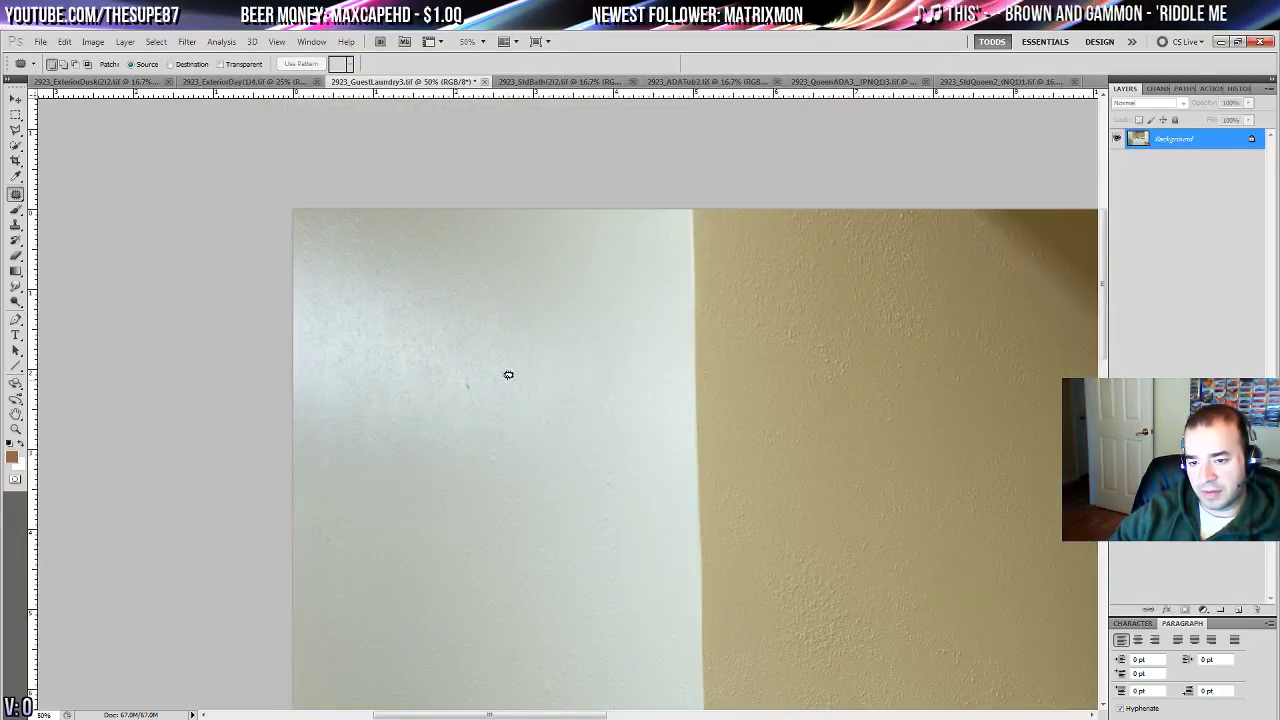
{"action": "mouse_move", "coordinate": [456, 377]}
{"action": "left_mouse_down"}
{"action": "mouse_move", "coordinate": [484, 387]}
{"action": "mouse_move", "coordinate": [512, 443]}
{"action": "left_mouse_up"}
{"action": "key", "text": "ctrl+d"}
{"action": "left_click_drag", "start_coordinate": [557, 445], "coordinate": [533, 296]}
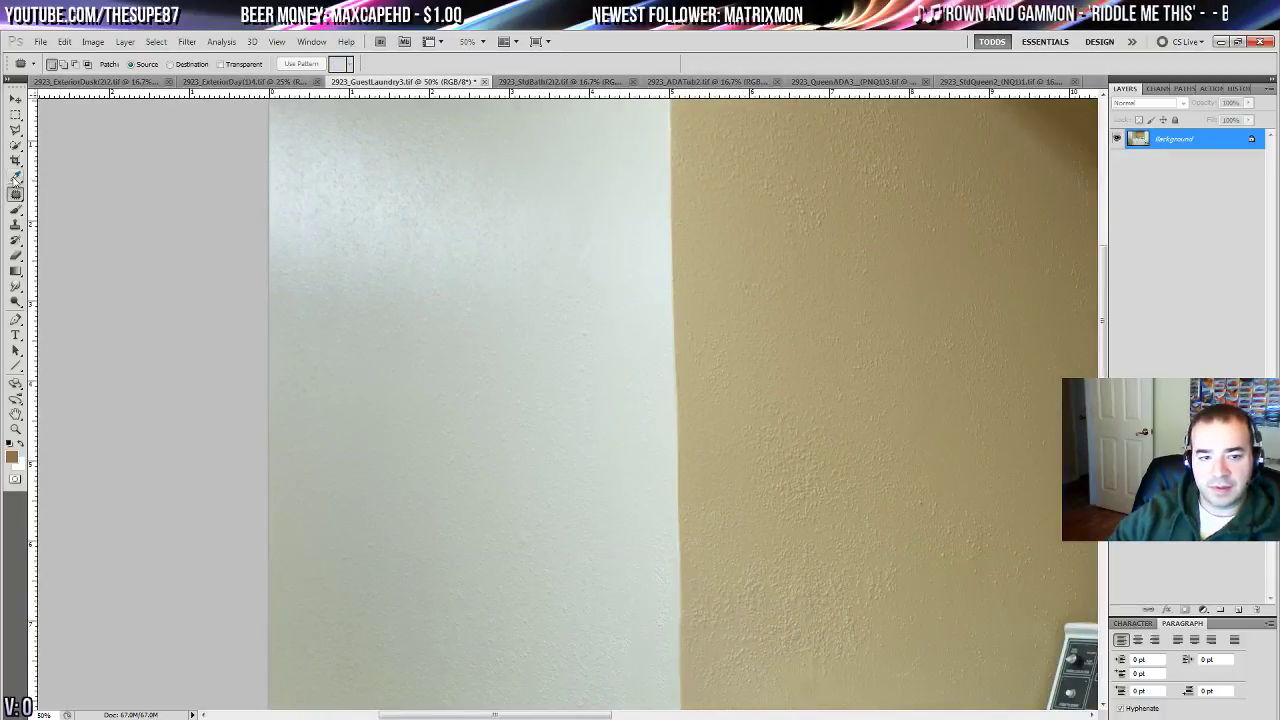
- Sample the white wall's pale gray color and paint over the bright glare near its outer edge with a soft brush
{"action": "left_click", "coordinate": [16, 176]}
{"action": "left_click", "coordinate": [352, 423]}
{"action": "left_click", "coordinate": [16, 209]}
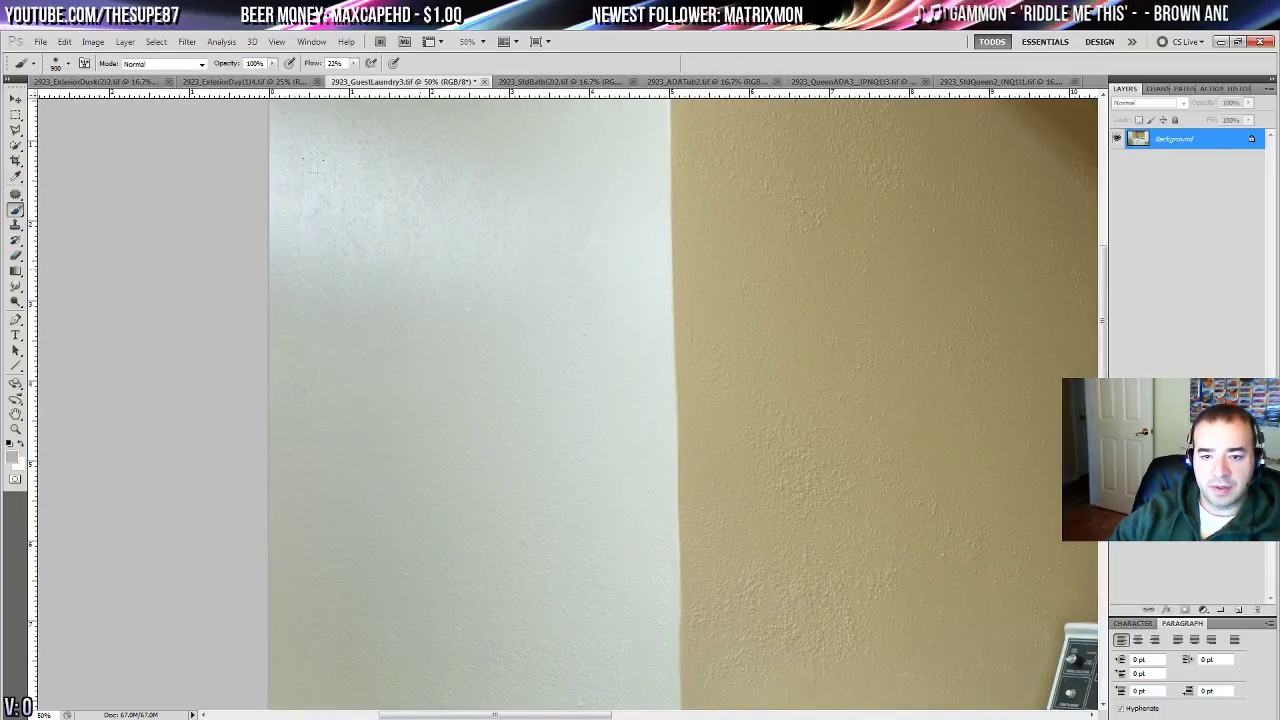
{"action": "left_click_drag", "start_coordinate": [313, 163], "coordinate": [285, 196]}
{"action": "mouse_move", "coordinate": [248, 244]}
{"action": "left_mouse_down"}
{"action": "mouse_move", "coordinate": [234, 378]}
{"action": "mouse_move", "coordinate": [194, 193]}
{"action": "left_mouse_up"}
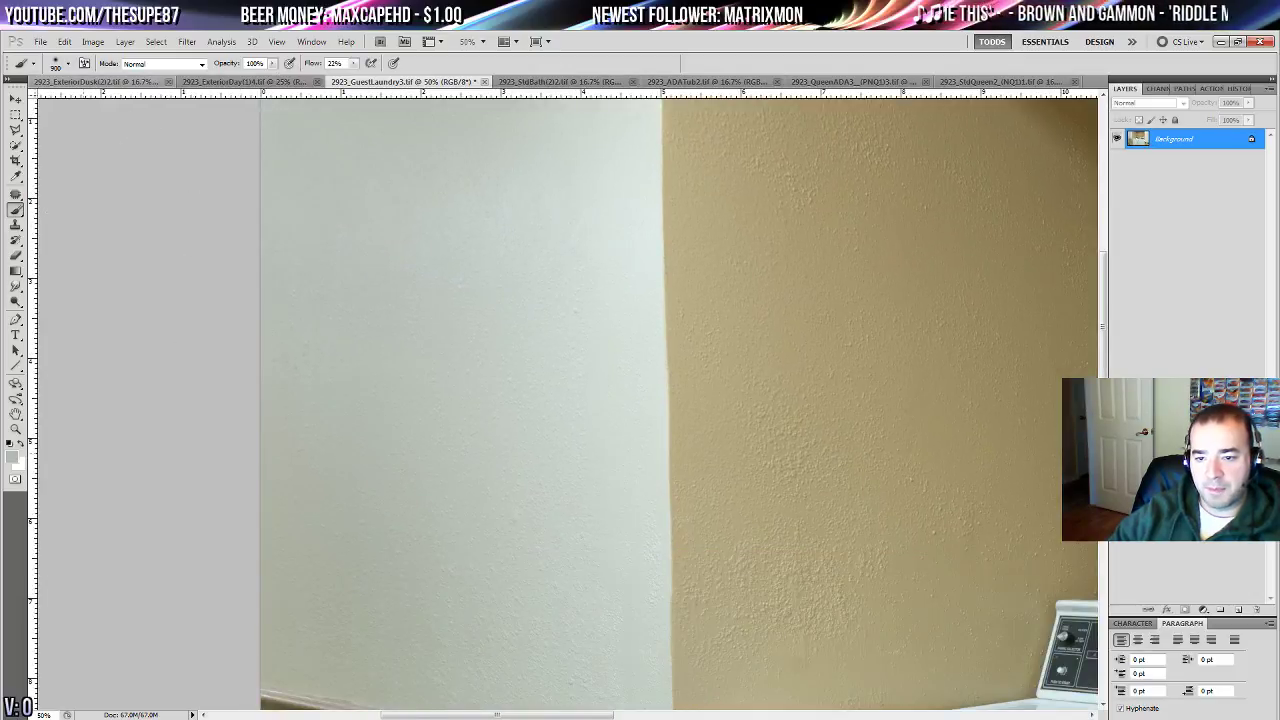
{"action": "key", "text": "ctrl+0"}
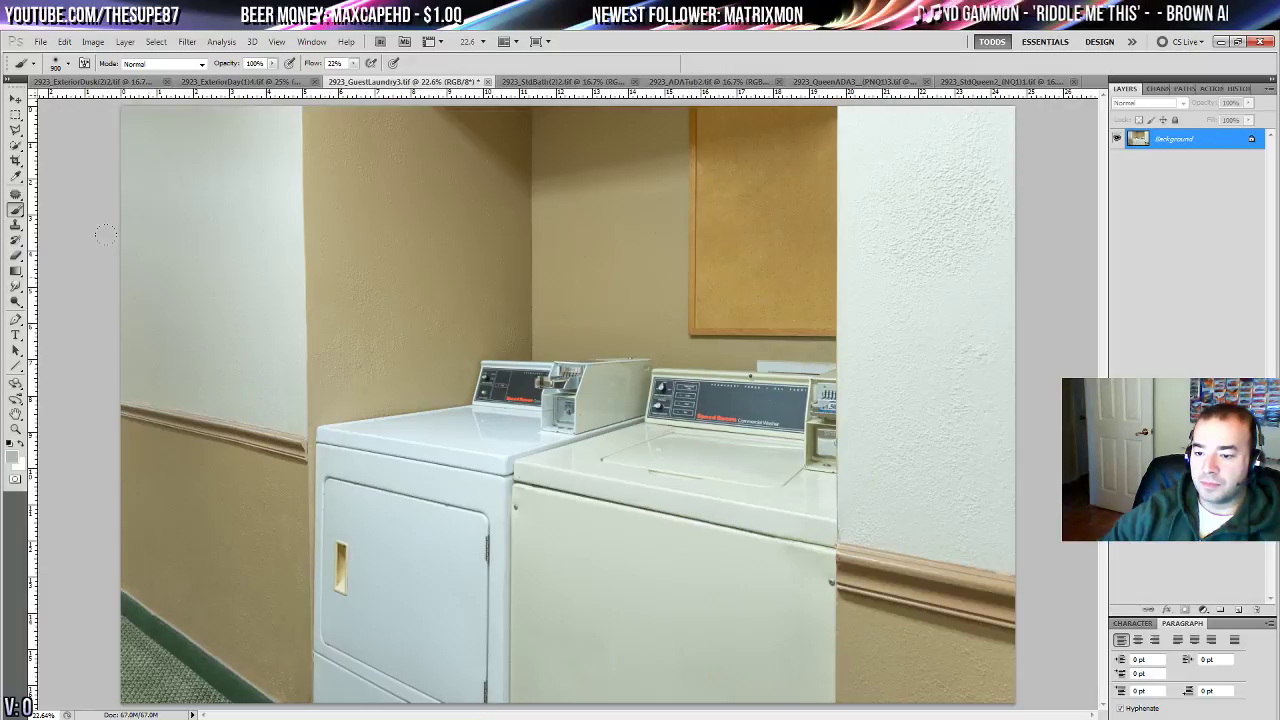
- Try Auto Contrast on the guest laundry photo
{"action": "left_click", "coordinate": [93, 41]}
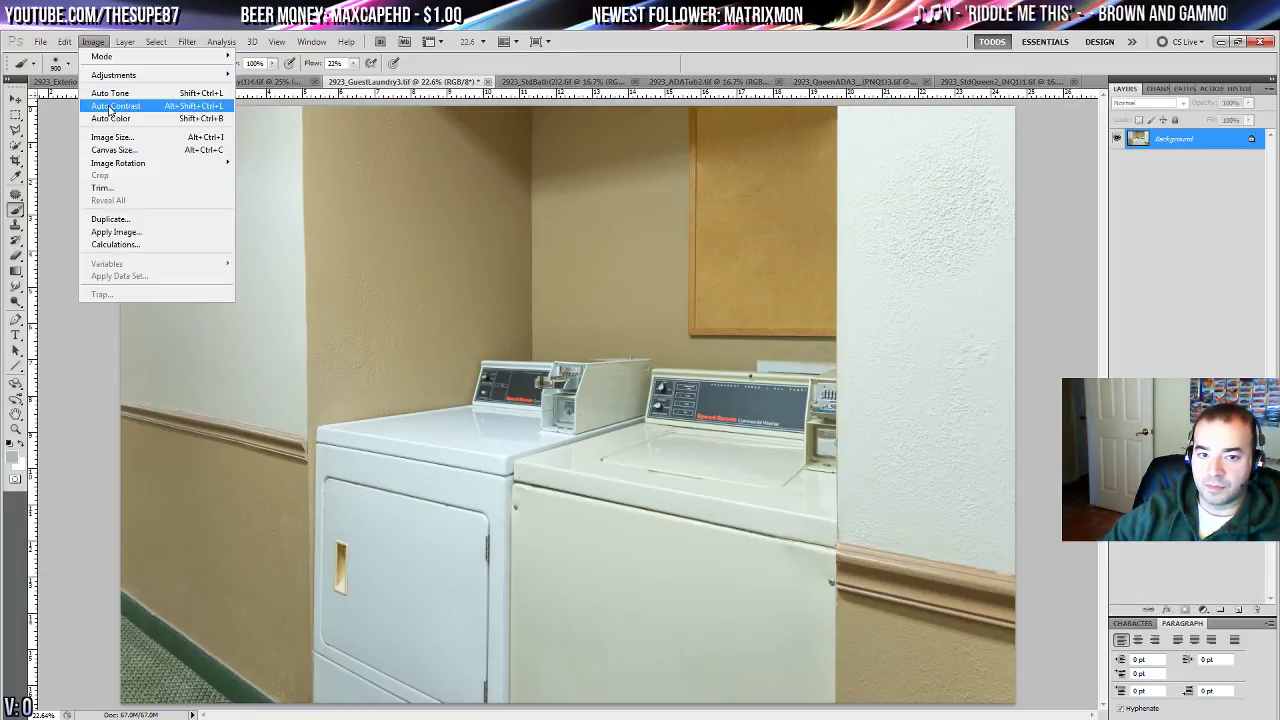
{"action": "left_click", "coordinate": [107, 105]}
{"action": "key", "text": "ctrl+z"}
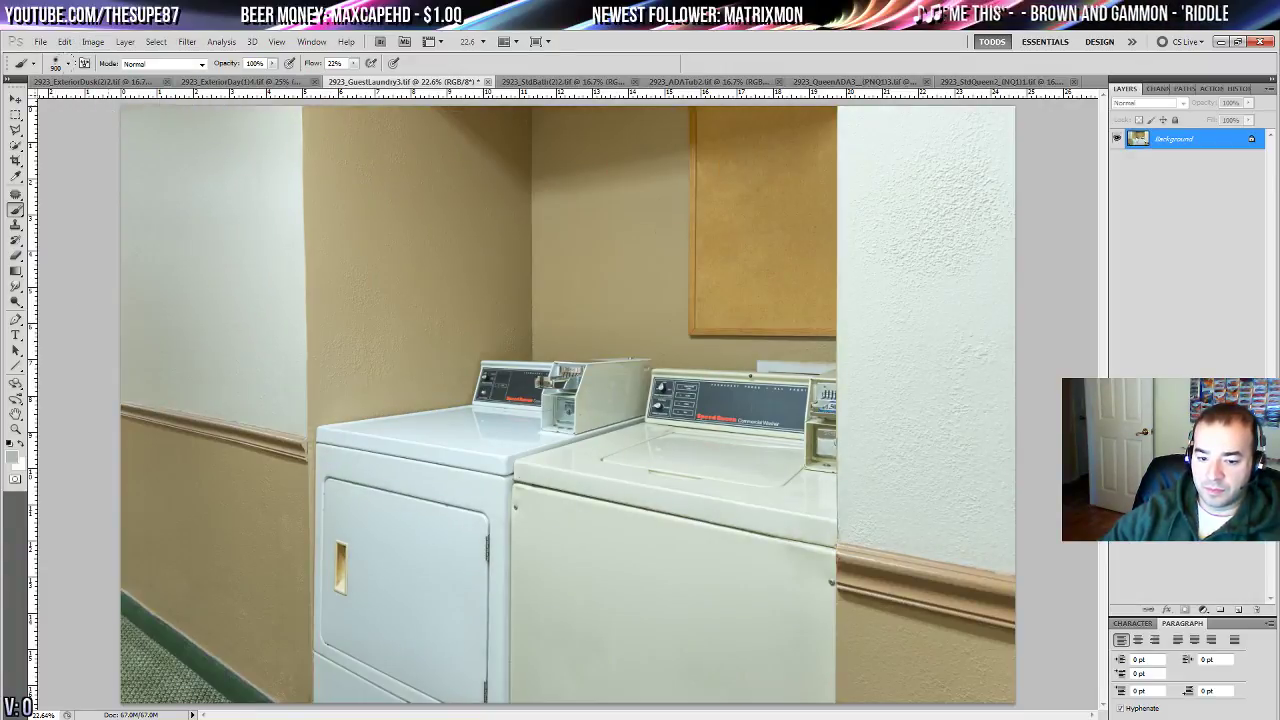
- Lighten the laundry photo's dark areas with a Shadows/Highlights adjustment, setting the shadows amount to 64%
{"action": "left_click", "coordinate": [93, 41]}
{"action": "mouse_move", "coordinate": [110, 76]}
{"action": "left_click", "coordinate": [300, 283]}
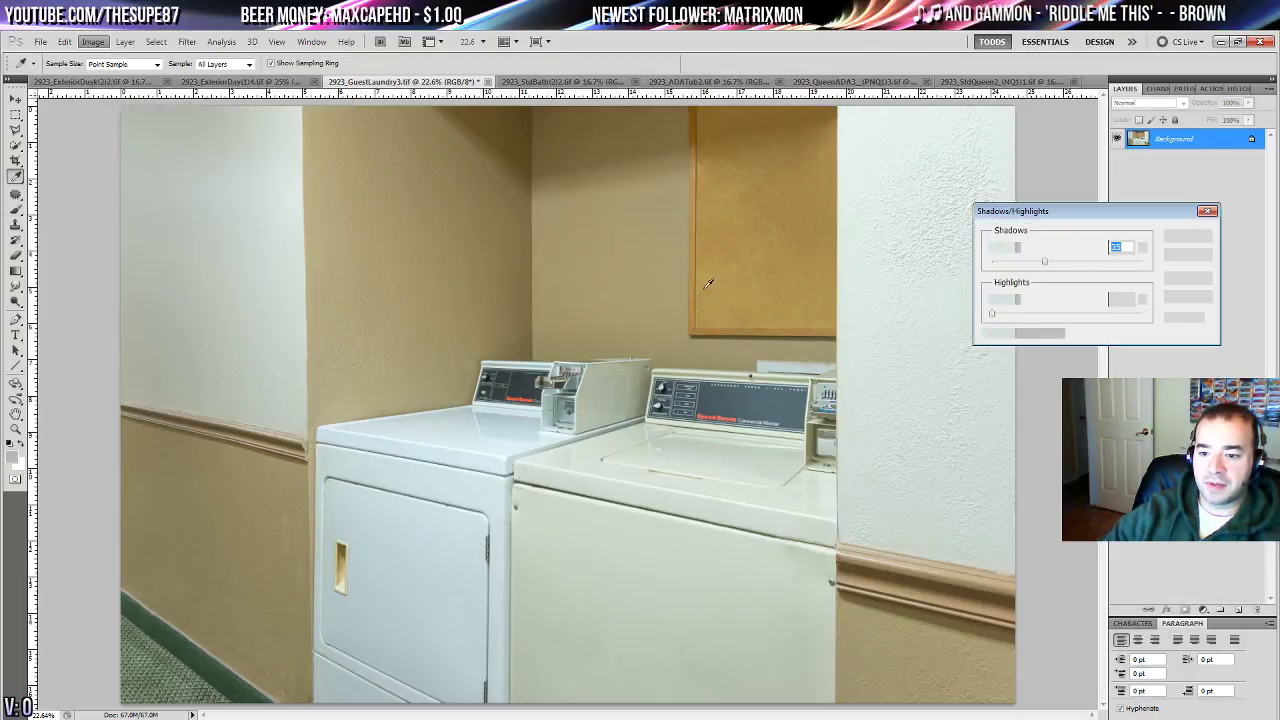
{"action": "mouse_move", "coordinate": [1044, 261]}
{"action": "left_mouse_down"}
{"action": "mouse_move", "coordinate": [990, 262]}
{"action": "mouse_move", "coordinate": [1100, 265]}
{"action": "mouse_move", "coordinate": [1092, 273]}
{"action": "left_mouse_up"}
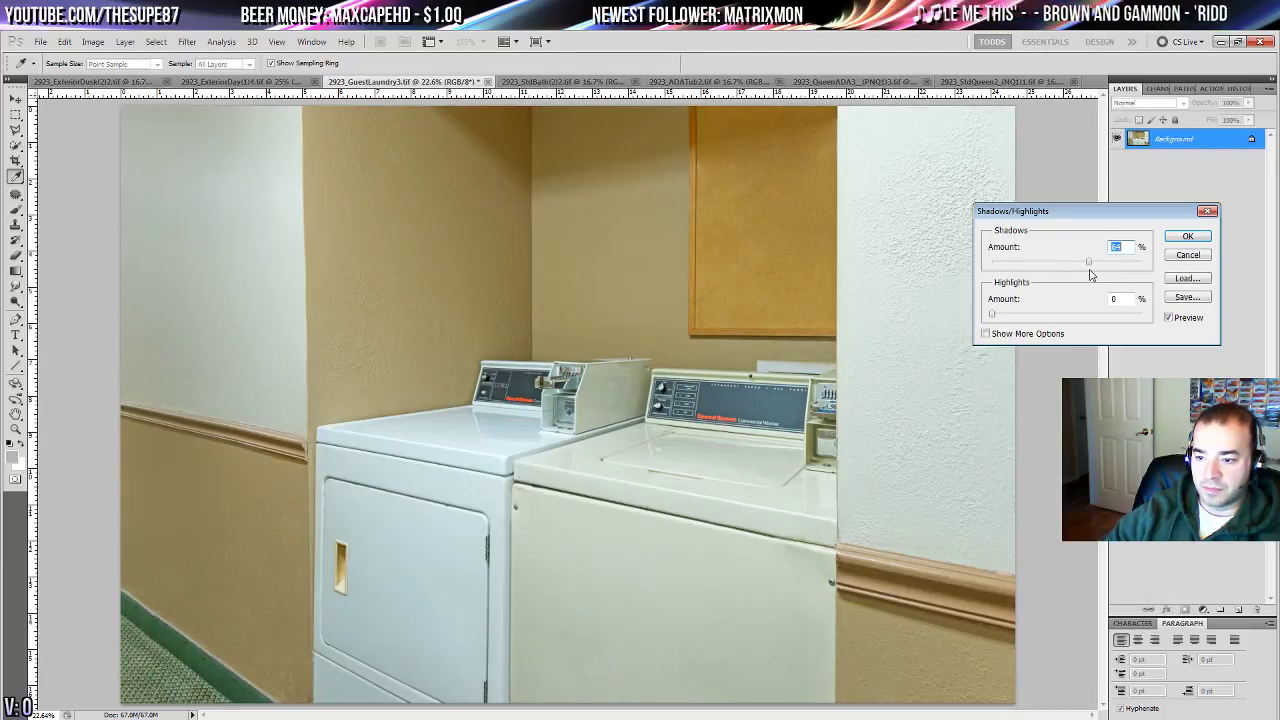
{"action": "key", "text": "Return"}
{"action": "key", "text": "b"}
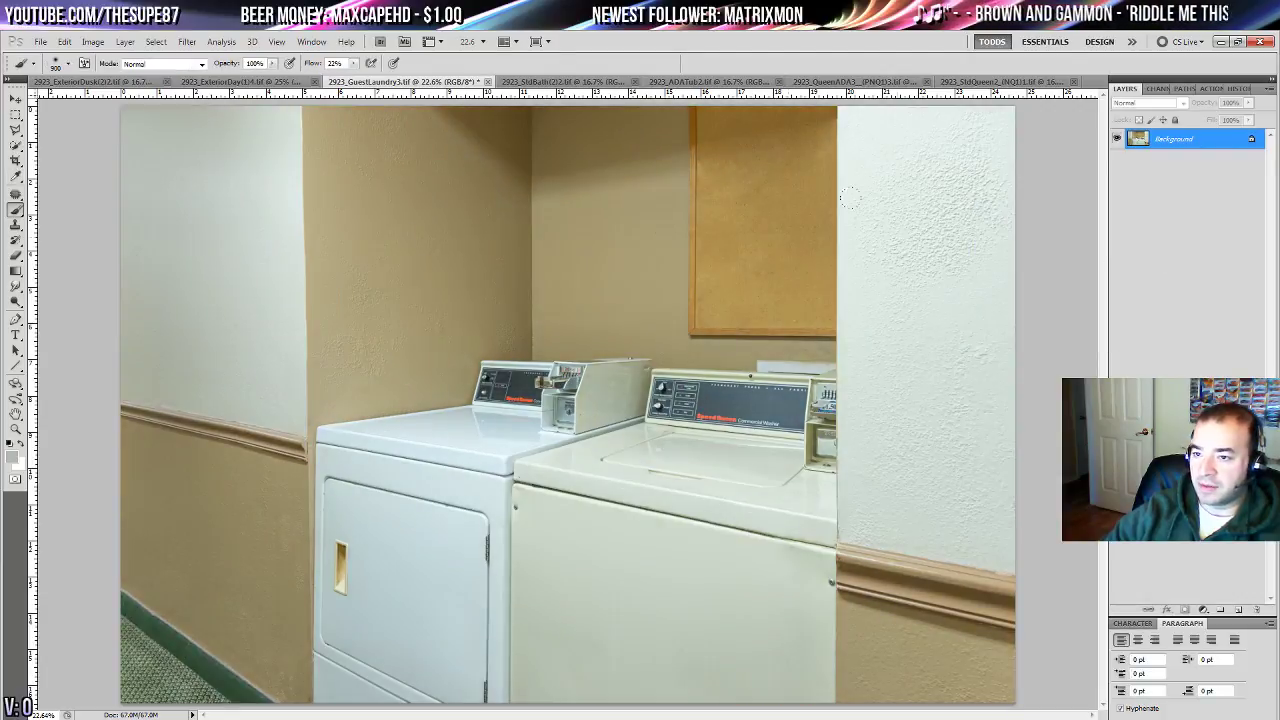
- Brighten the laundry photo very slightly with a Brightness/Contrast adjustment
{"action": "left_click", "coordinate": [93, 41]}
{"action": "mouse_move", "coordinate": [113, 75]}
{"action": "left_click", "coordinate": [261, 76]}
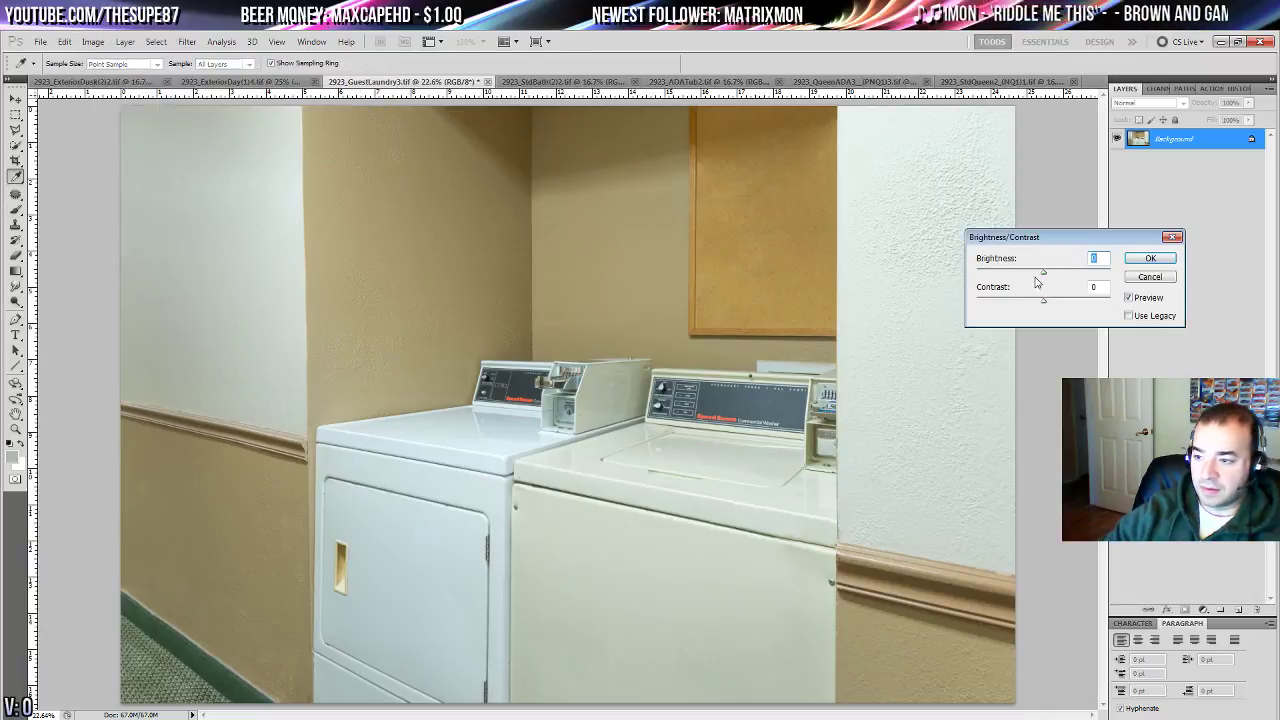
{"action": "left_click_drag", "start_coordinate": [1045, 277], "coordinate": [1045, 282]}
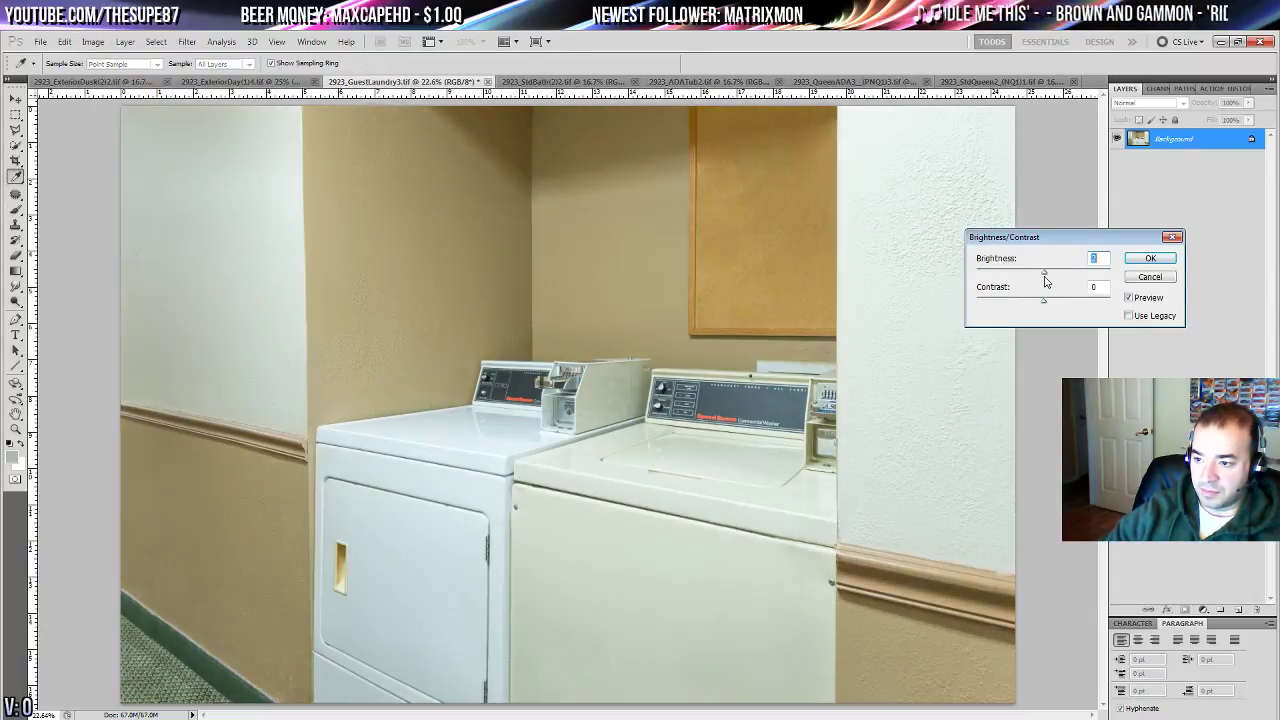
{"action": "left_click", "coordinate": [1140, 259]}
{"action": "key", "text": "b"}
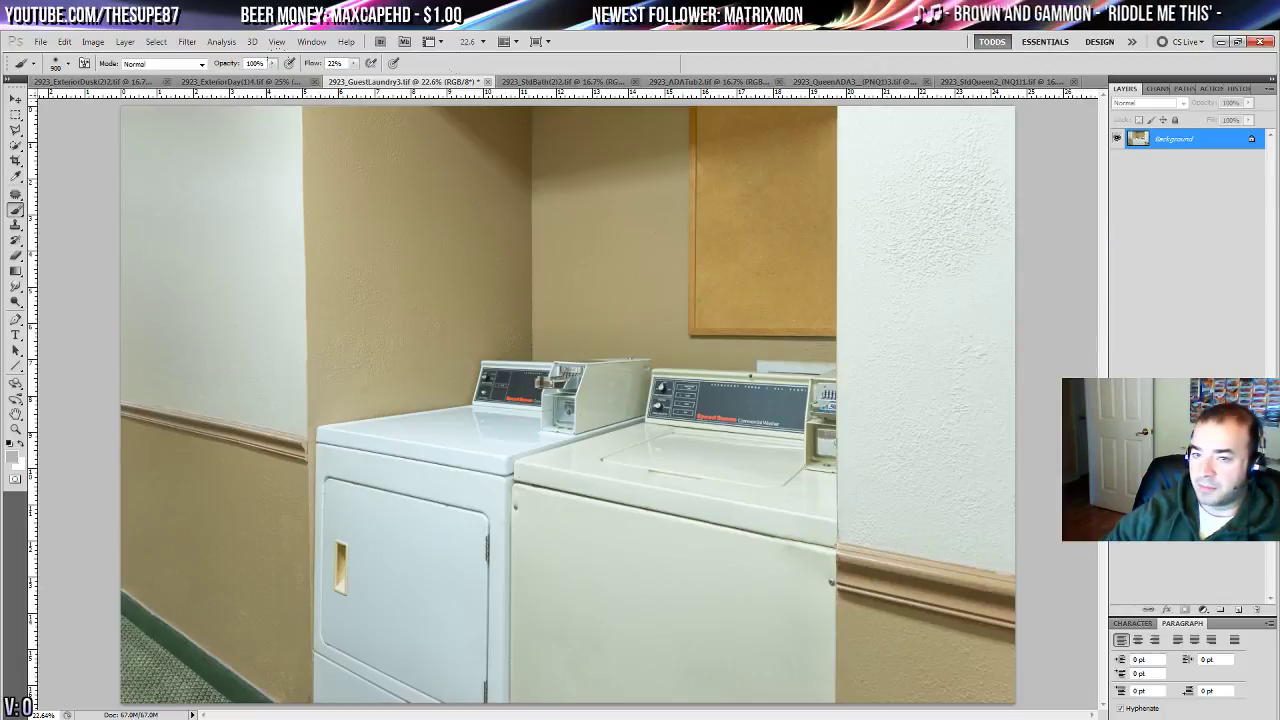
- Save and close the guest laundry photo, and look through the remaining bathroom, tub and queen room photos
{"action": "left_click", "coordinate": [488, 81]}
{"action": "left_click", "coordinate": [588, 303]}
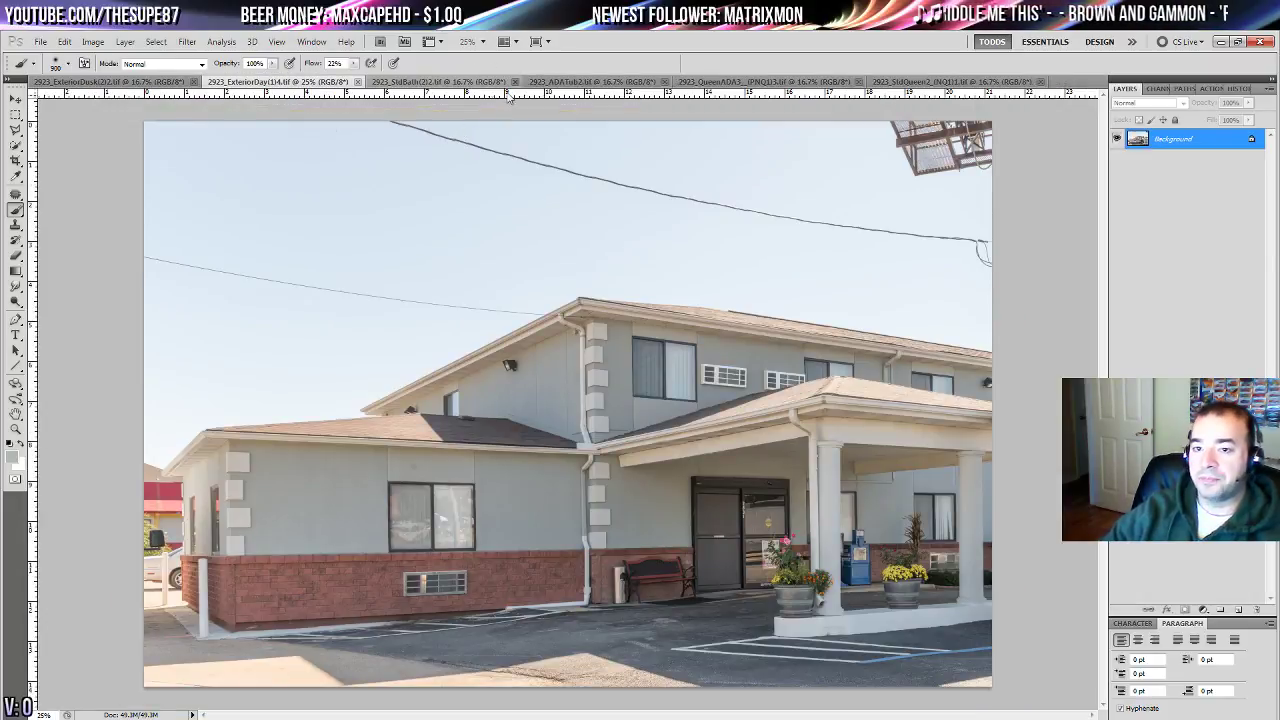
{"action": "left_click", "coordinate": [459, 82]}
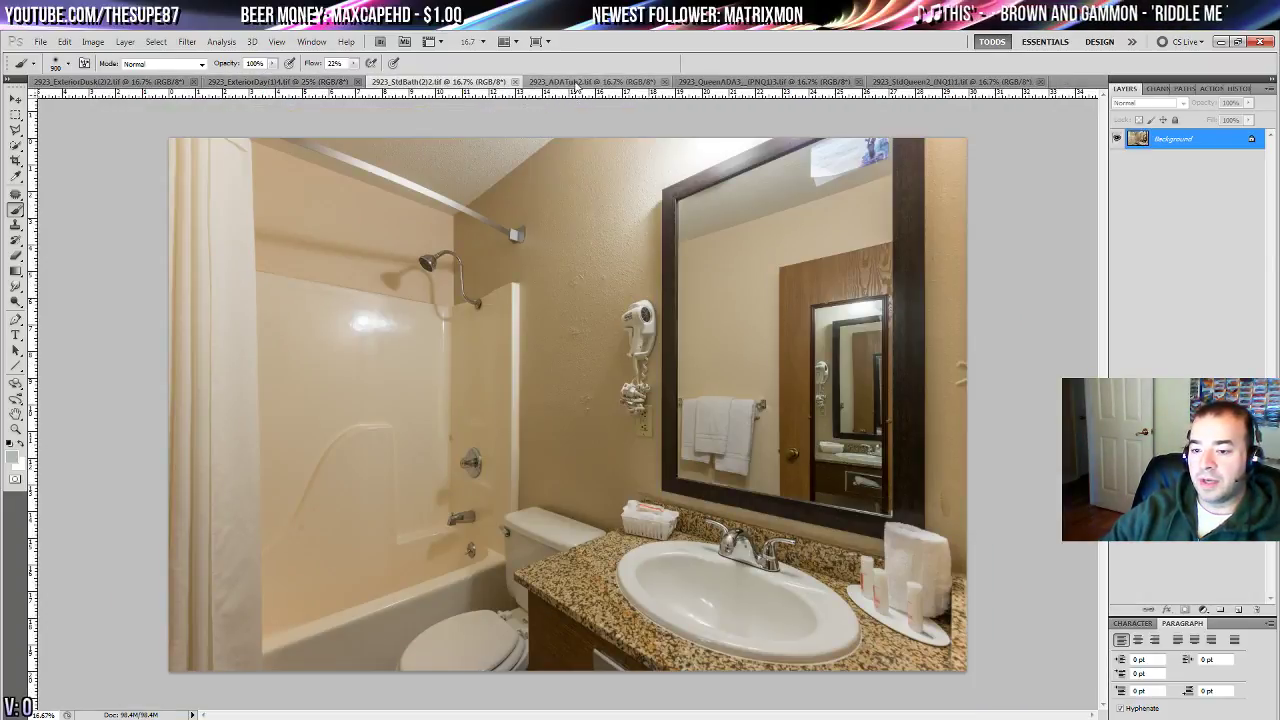
{"action": "left_click", "coordinate": [577, 82]}
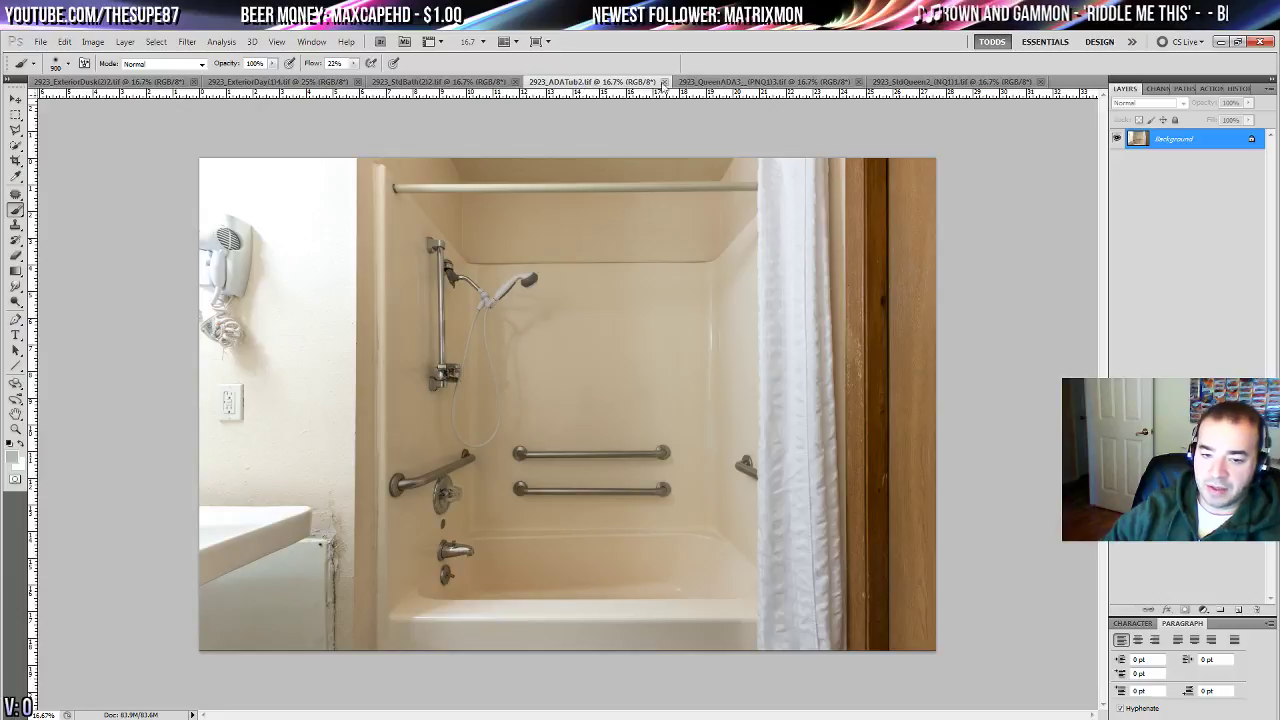
{"action": "left_click", "coordinate": [725, 82]}
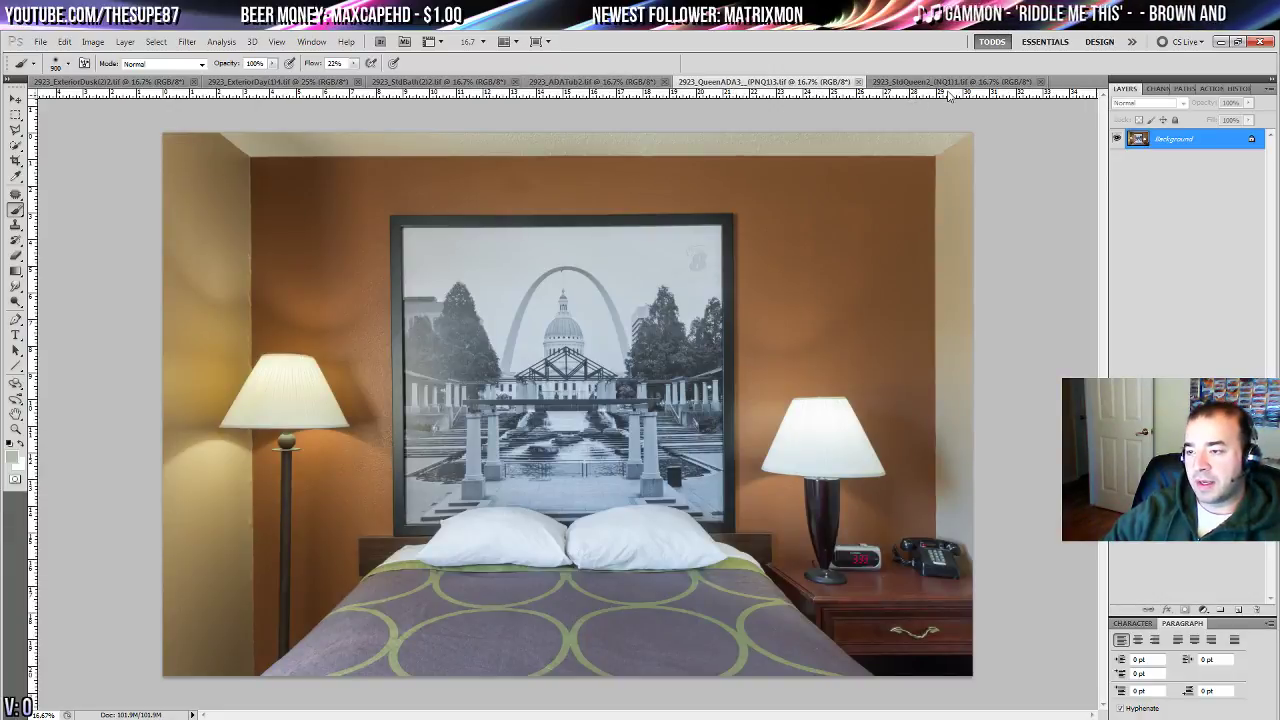
{"action": "left_click", "coordinate": [950, 82]}
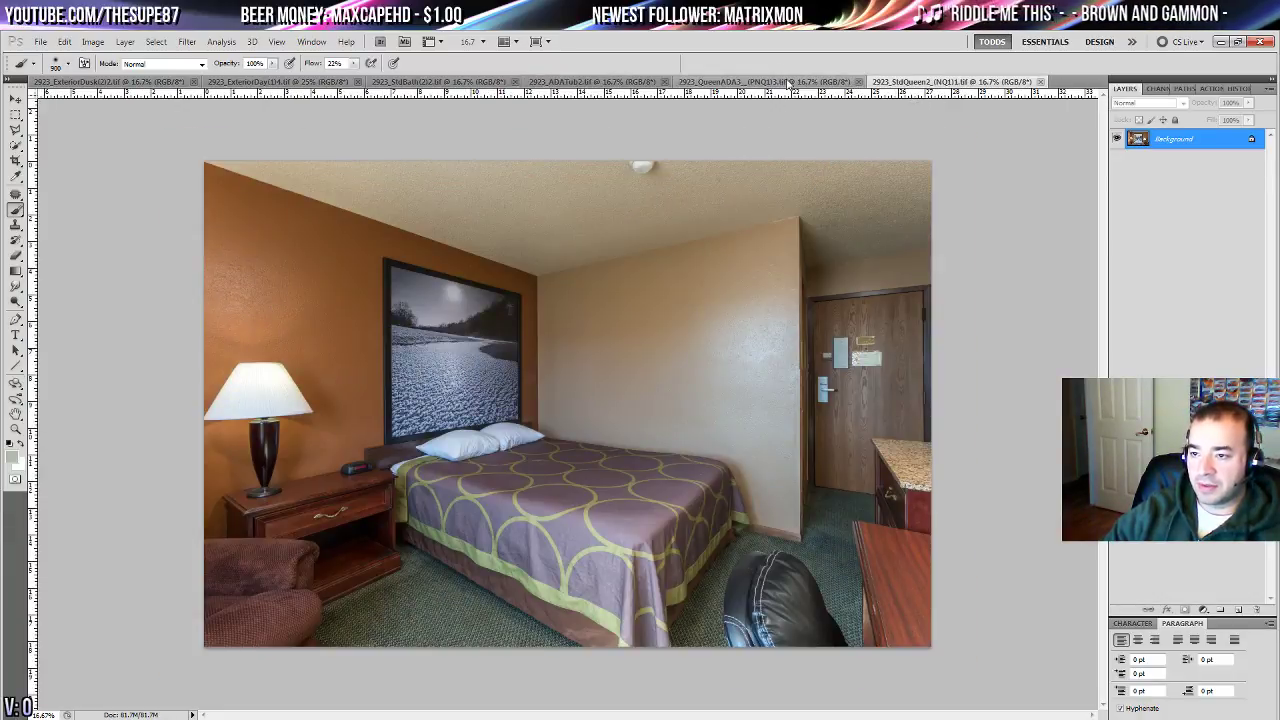
- Brighten the QueenADA3 bed photo with a Brightness/Contrast adjustment, setting brightness to 59 and comparing it with the original
{"action": "left_click", "coordinate": [789, 82]}
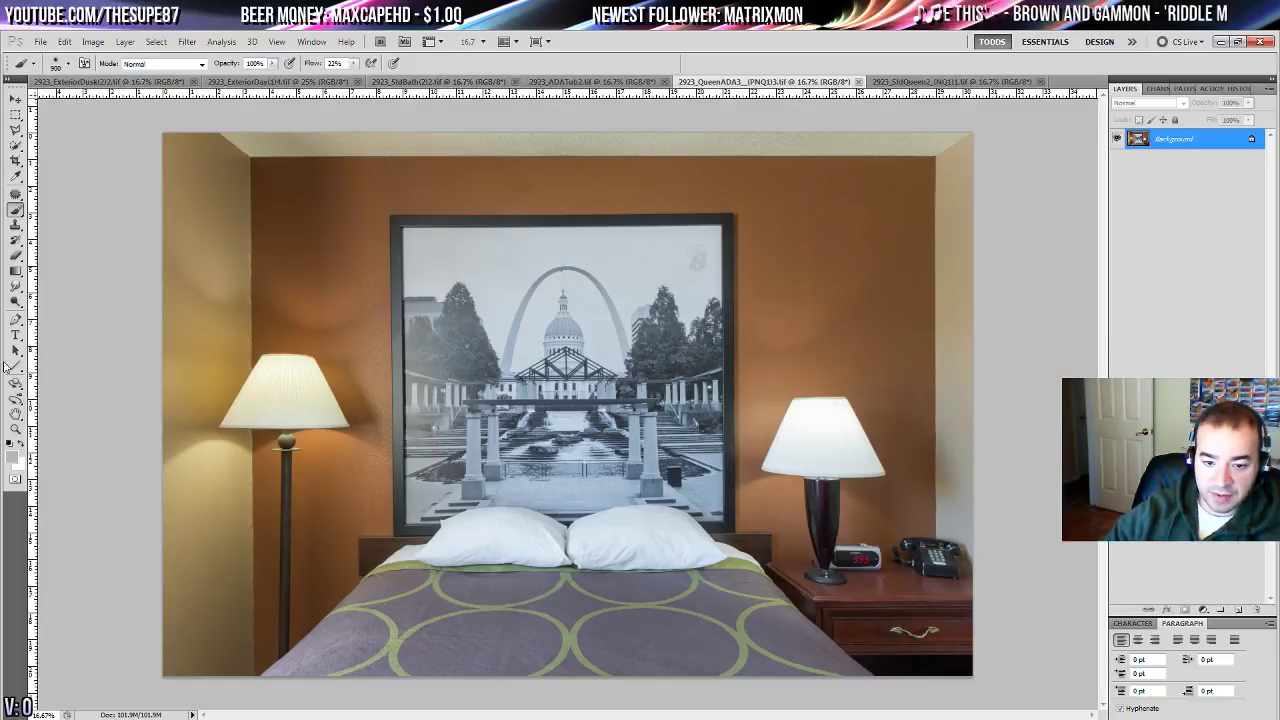
{"action": "left_click", "coordinate": [94, 42]}
{"action": "mouse_move", "coordinate": [108, 75]}
{"action": "left_click", "coordinate": [283, 74]}
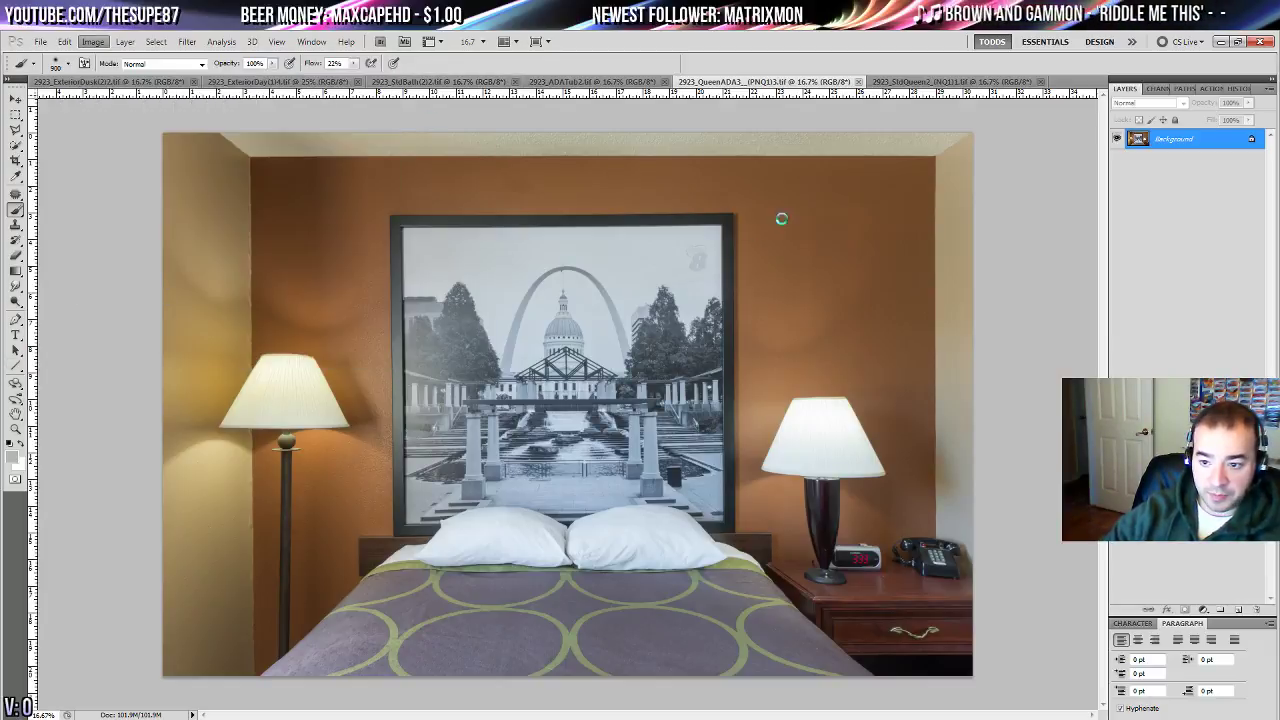
{"action": "left_click_drag", "start_coordinate": [1045, 276], "coordinate": [1069, 278]}
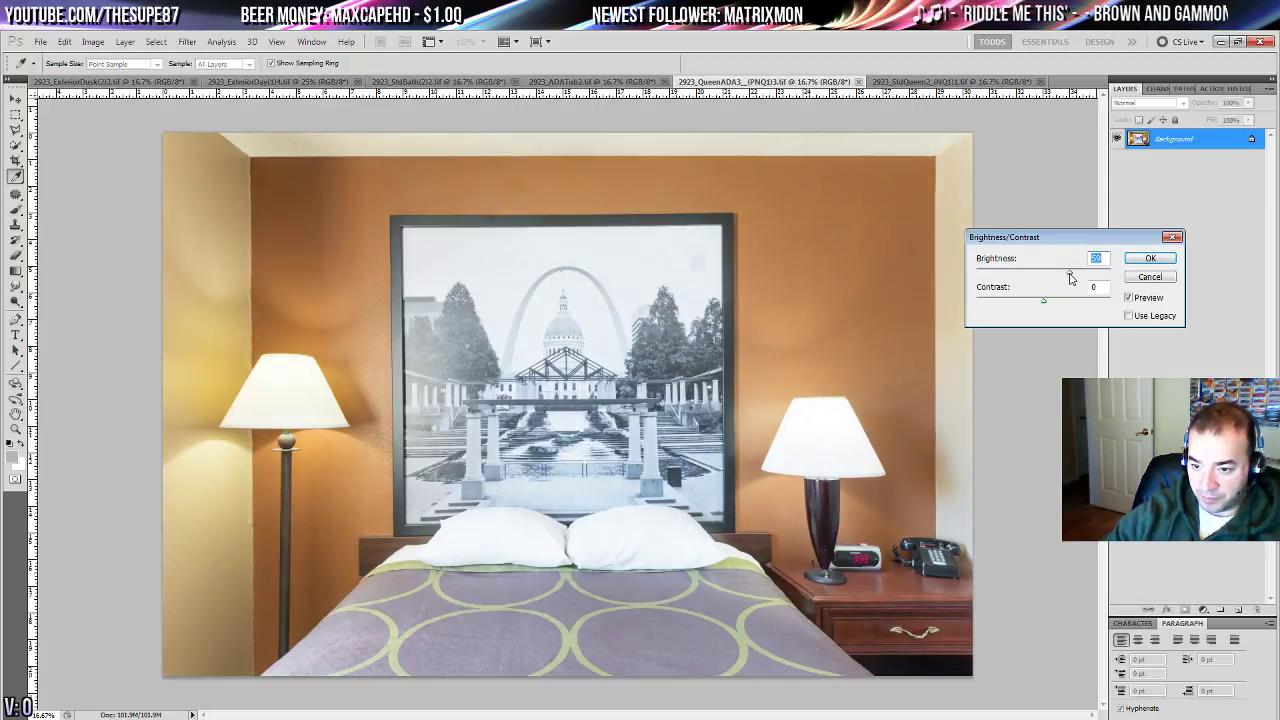
{"action": "left_click", "coordinate": [1128, 297]}
{"action": "left_click", "coordinate": [1128, 297]}
{"action": "left_click", "coordinate": [1150, 258]}
{"action": "key", "text": "b"}
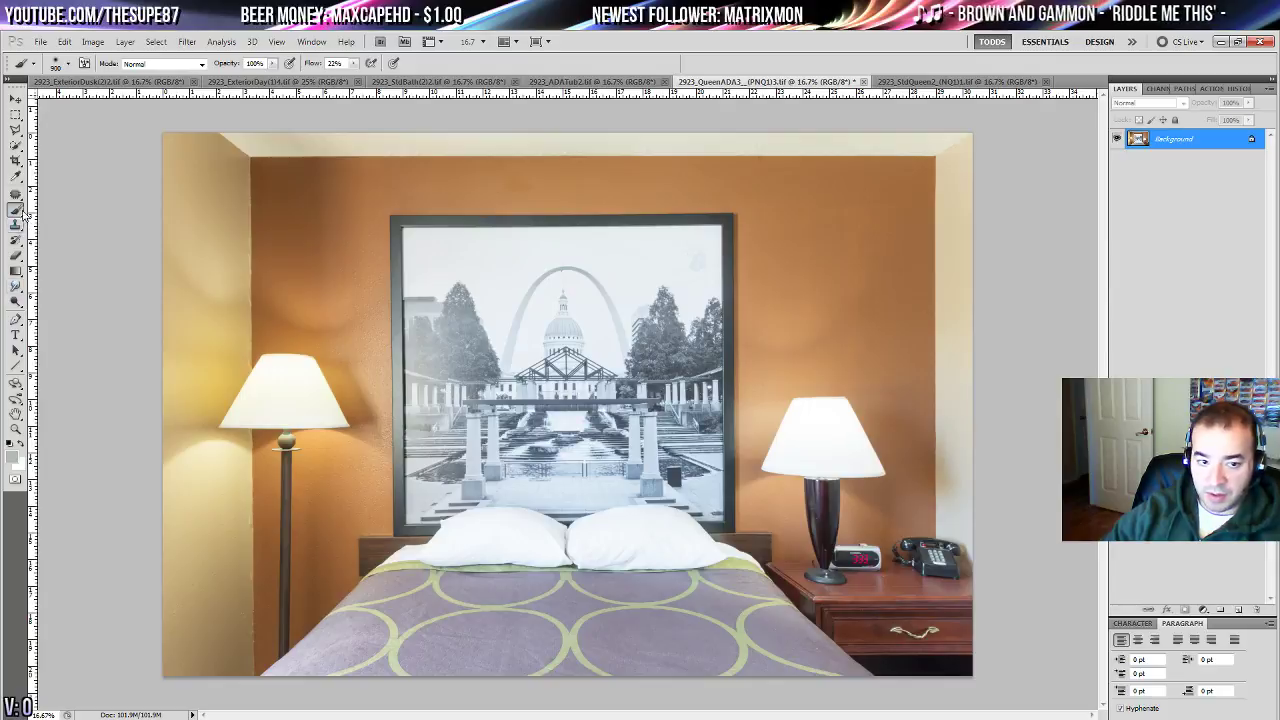
{"action": "left_click", "coordinate": [15, 145]}
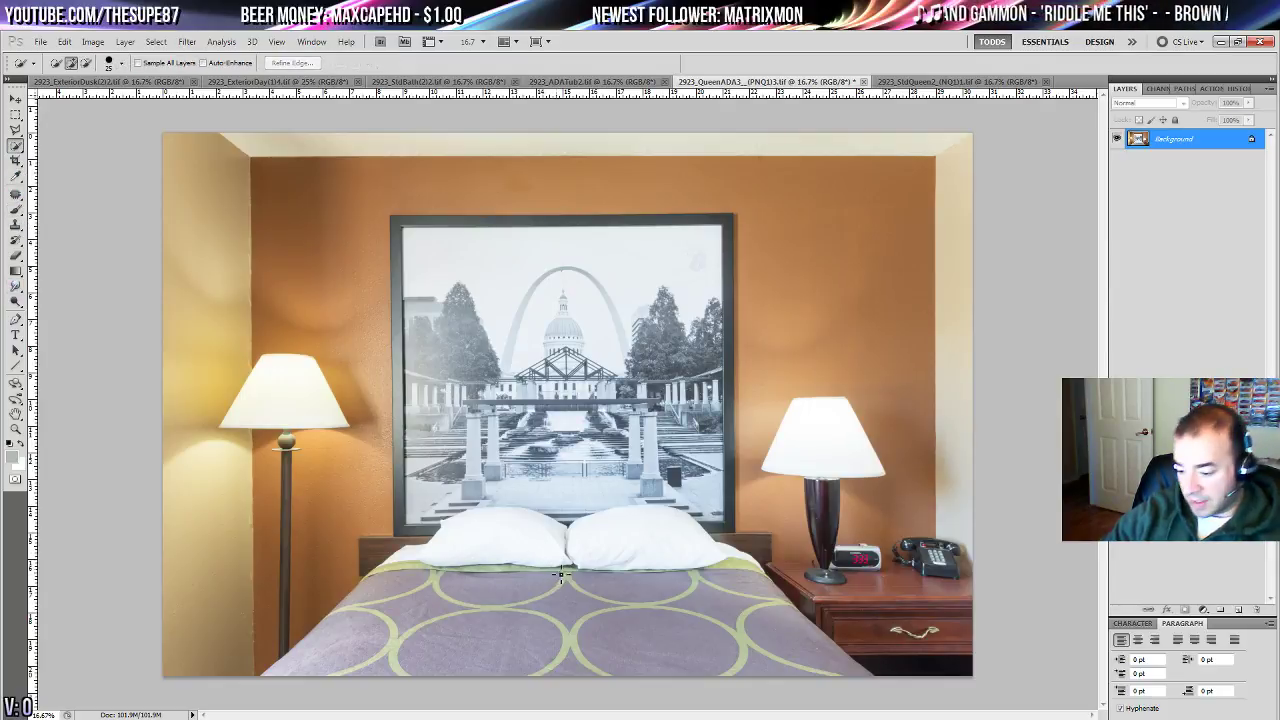
{"action": "key", "text": "]"}
{"action": "key", "text": "]"}
{"action": "key", "text": "]"}
{"action": "key", "text": "]"}
{"action": "key", "text": "]"}
{"action": "key", "text": "]"}
{"action": "key", "text": "]"}
{"action": "key", "text": "]"}
{"action": "key", "text": "]"}
{"action": "key", "text": "]"}
{"action": "key", "text": "]"}
{"action": "key", "text": "]"}
{"action": "key", "text": "]"}
{"action": "left_click_drag", "start_coordinate": [651, 540], "coordinate": [632, 530]}
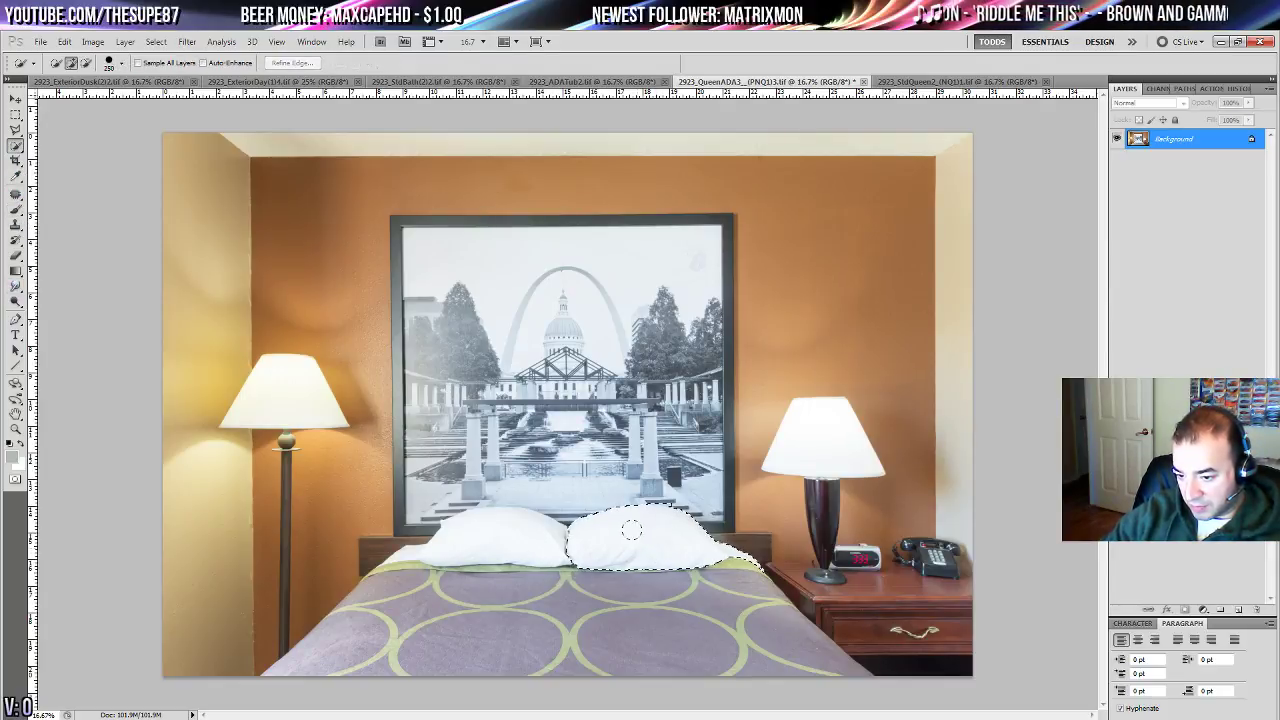
{"action": "key", "text": "ctrl+d"}
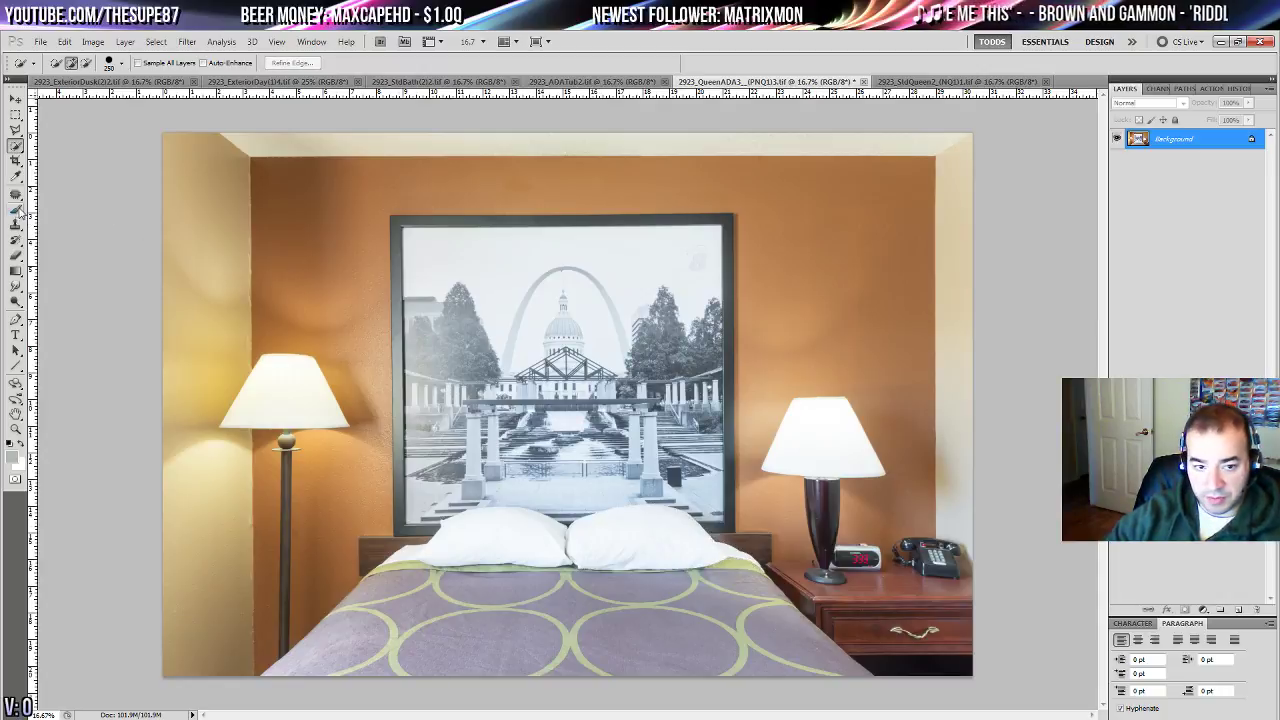
- Paint the earlier, darker state back over both white pillows and the wall beside the floor lamp with the History Brush
{"action": "left_click", "coordinate": [15, 240]}
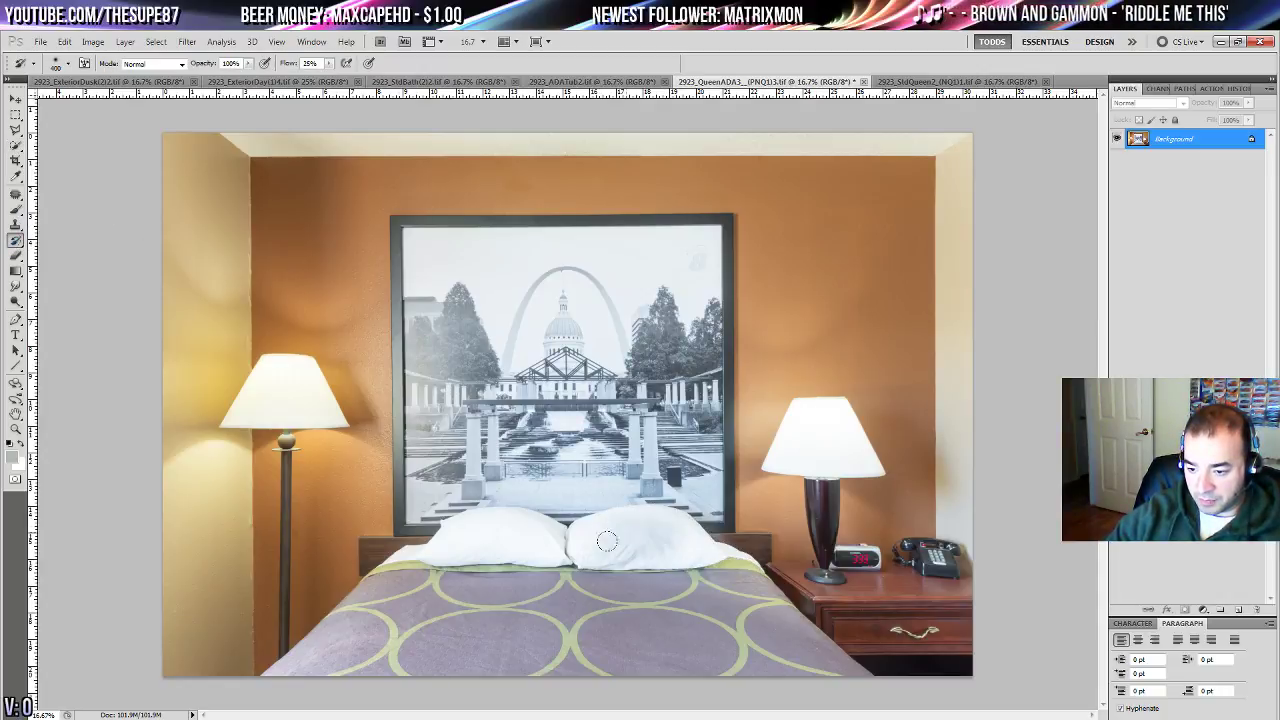
{"action": "mouse_move", "coordinate": [607, 541]}
{"action": "left_mouse_down"}
{"action": "mouse_move", "coordinate": [660, 518]}
{"action": "mouse_move", "coordinate": [575, 551]}
{"action": "mouse_move", "coordinate": [540, 534]}
{"action": "mouse_move", "coordinate": [496, 537]}
{"action": "left_mouse_up"}
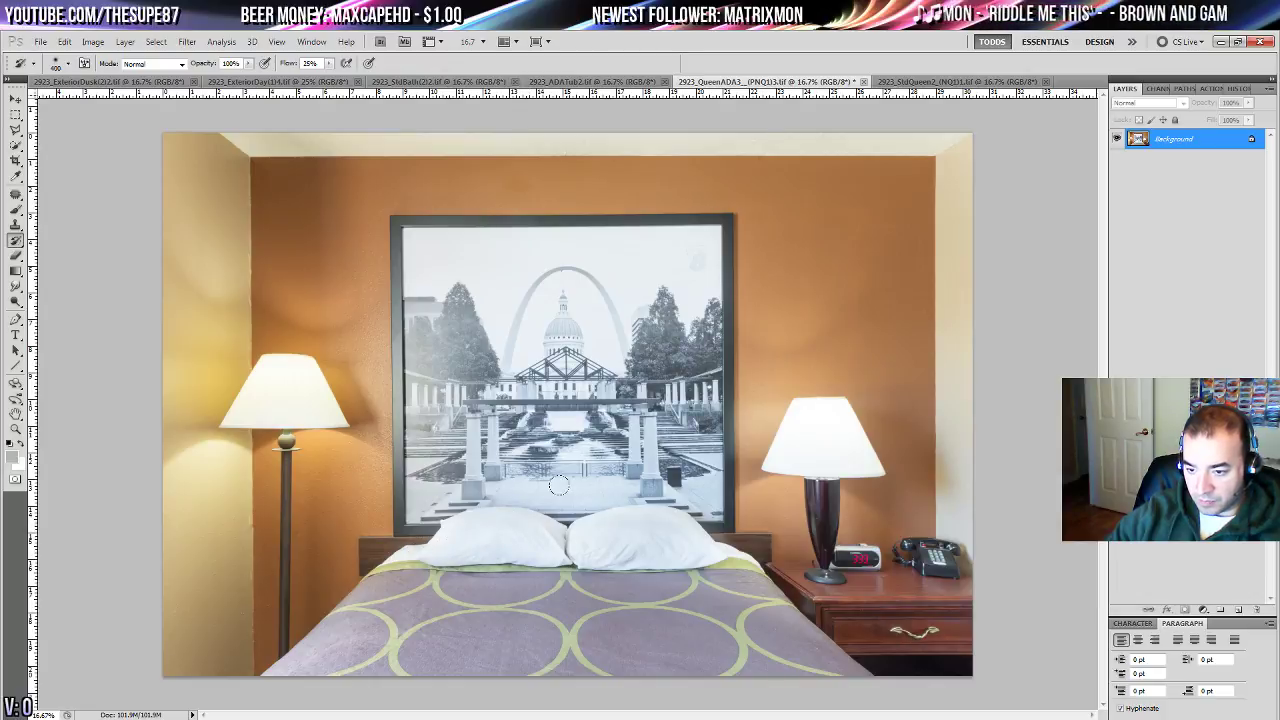
{"action": "mouse_move", "coordinate": [221, 456]}
{"action": "left_mouse_down"}
{"action": "mouse_move", "coordinate": [196, 452]}
{"action": "mouse_move", "coordinate": [167, 484]}
{"action": "left_mouse_up"}
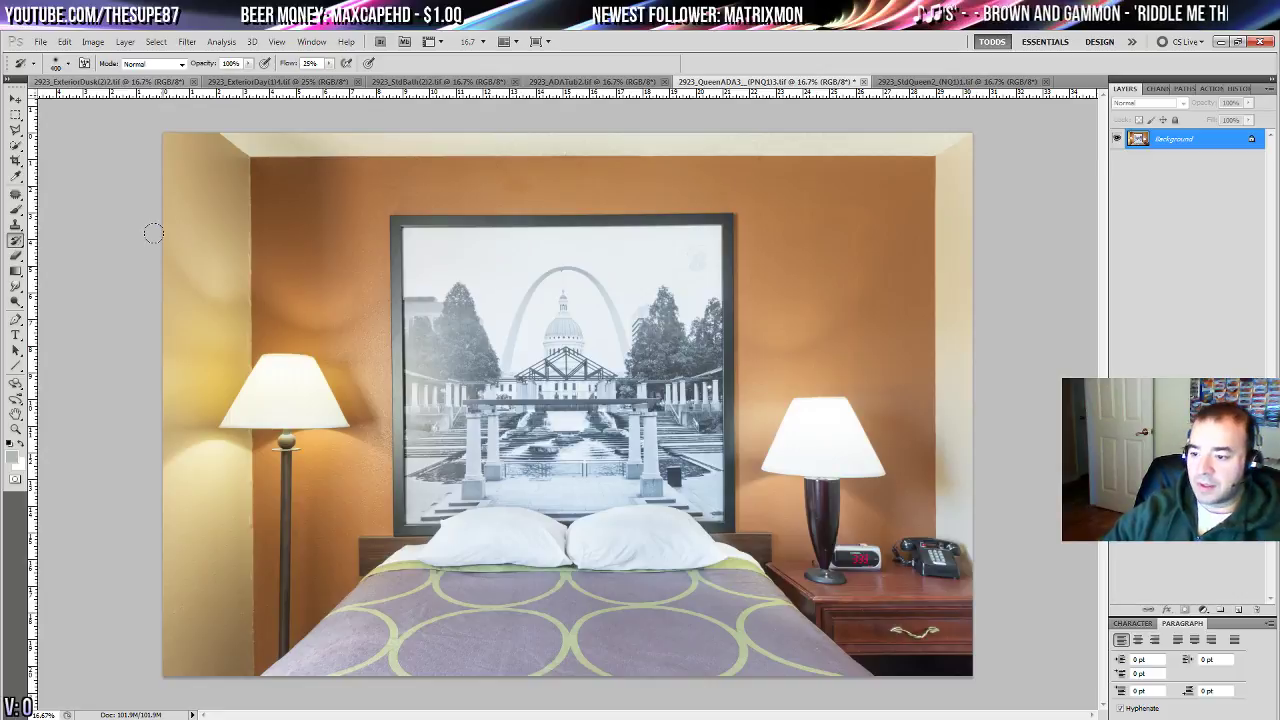
{"action": "double_click", "coordinate": [16, 429]}
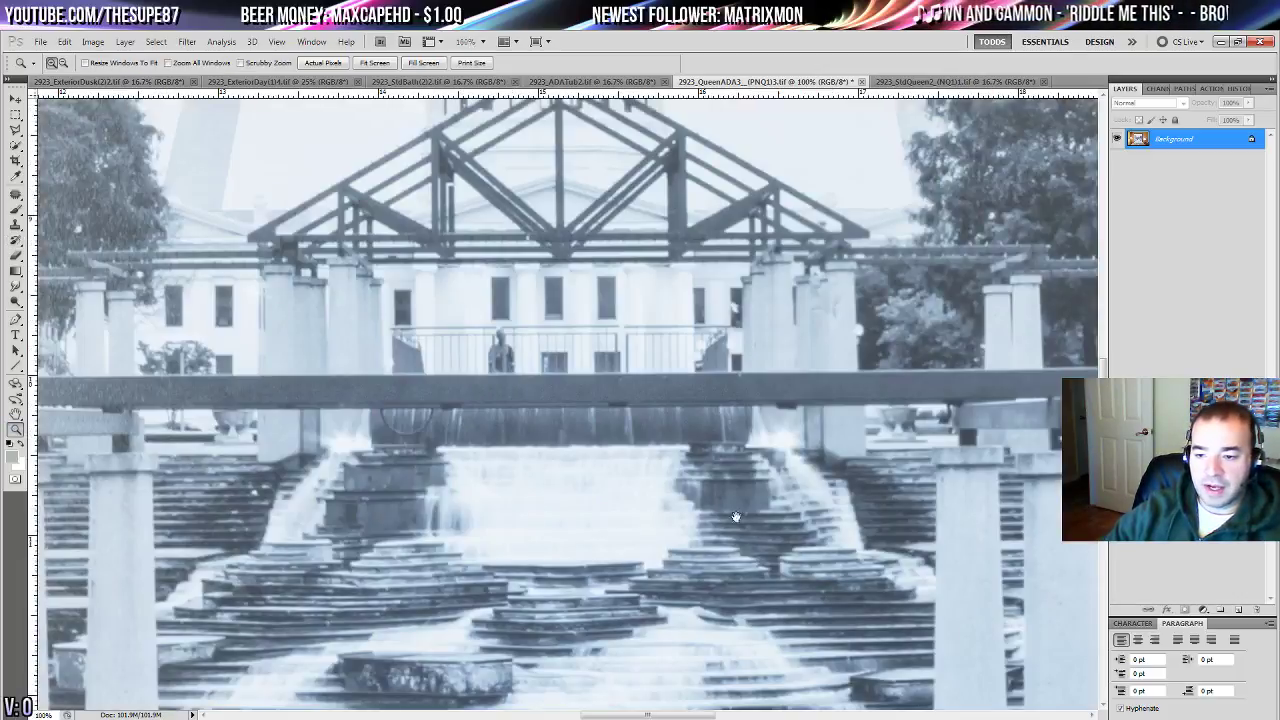
- Remove the phone's coiled cord with the Patch tool, replacing it with clean wall and tabletop texture
{"action": "left_click_drag", "start_coordinate": [737, 514], "coordinate": [117, 234]}
{"action": "left_click_drag", "start_coordinate": [1000, 580], "coordinate": [840, 360]}
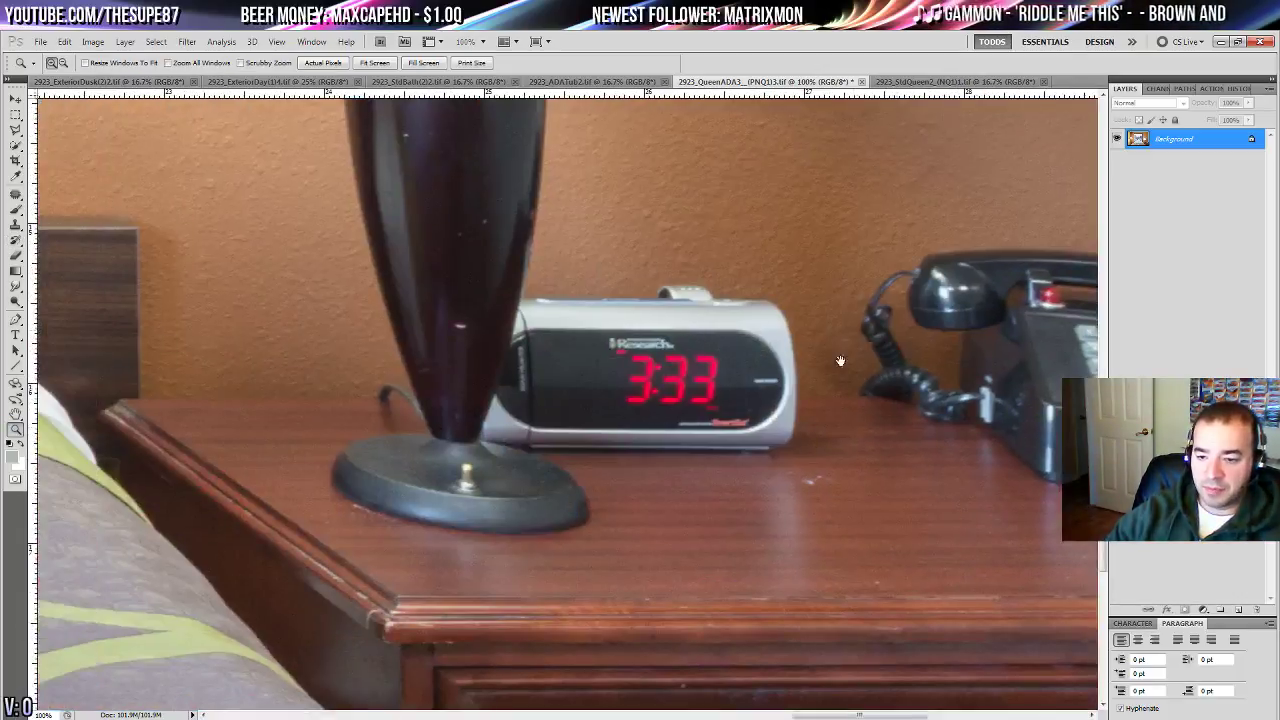
{"action": "left_click", "coordinate": [15, 194]}
{"action": "left_click_drag", "start_coordinate": [1002, 292], "coordinate": [596, 360]}
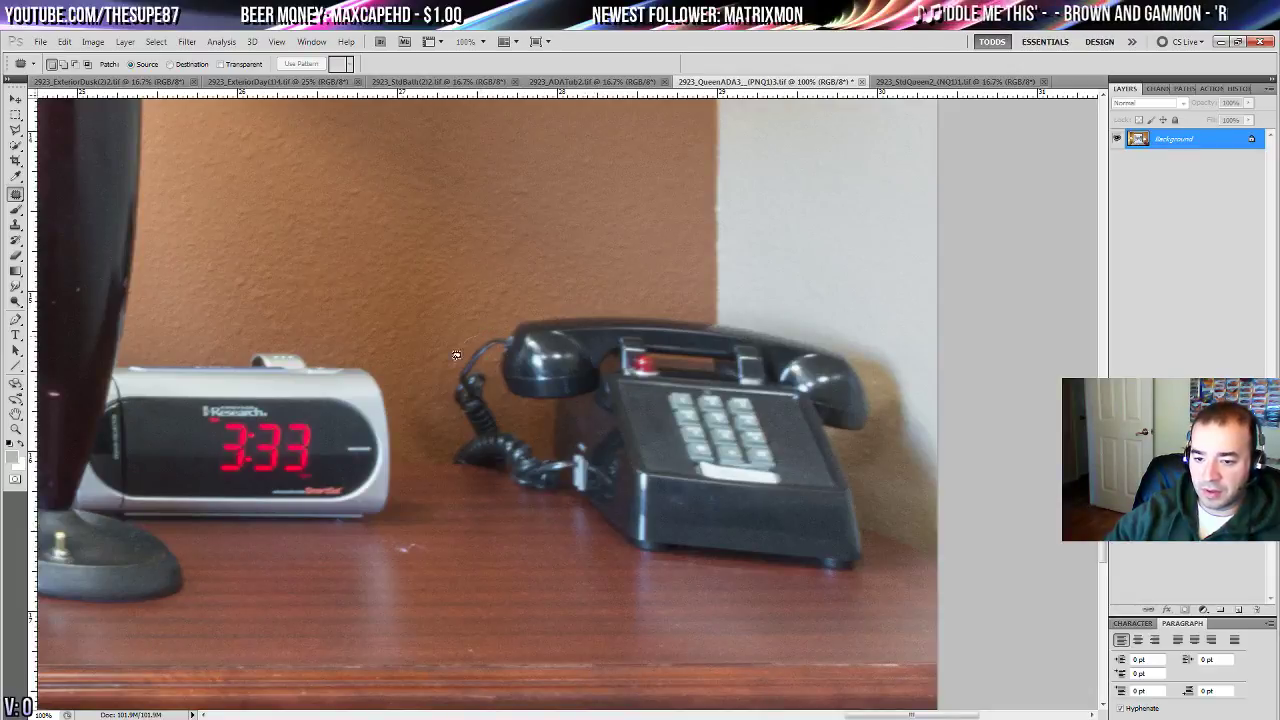
{"action": "left_click_drag", "start_coordinate": [456, 355], "coordinate": [491, 422]}
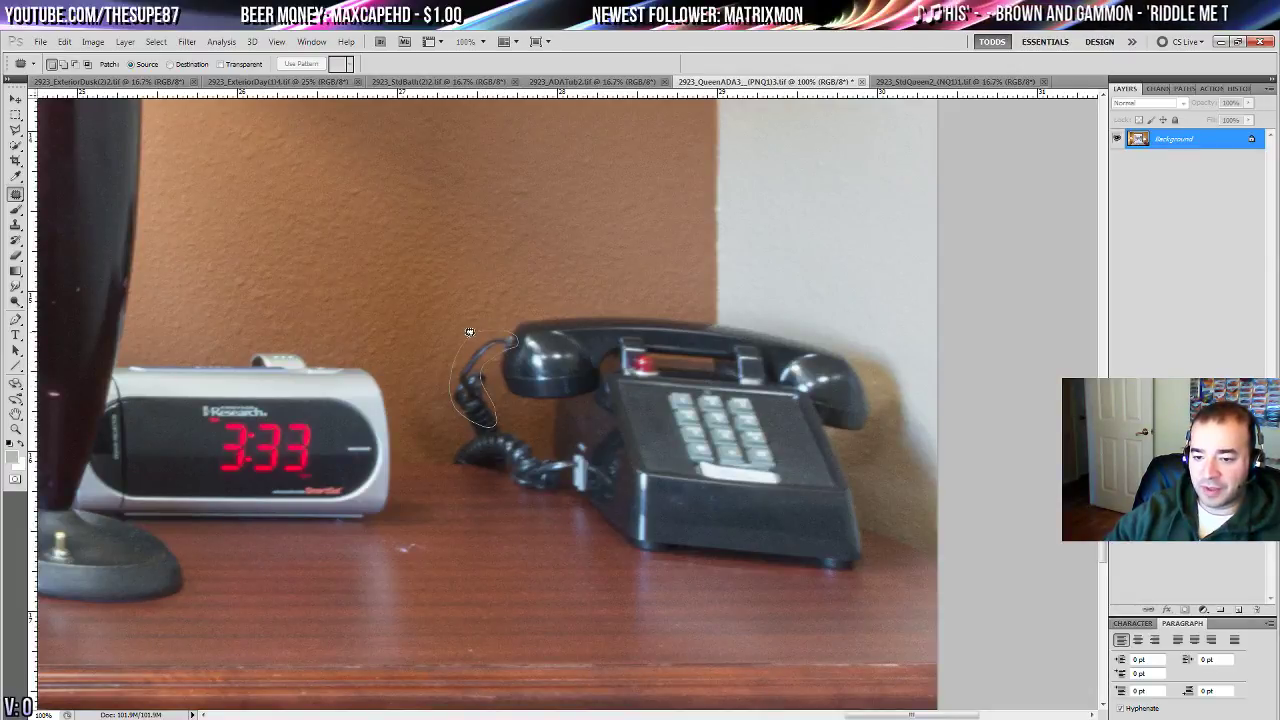
{"action": "left_click_drag", "start_coordinate": [469, 332], "coordinate": [470, 334]}
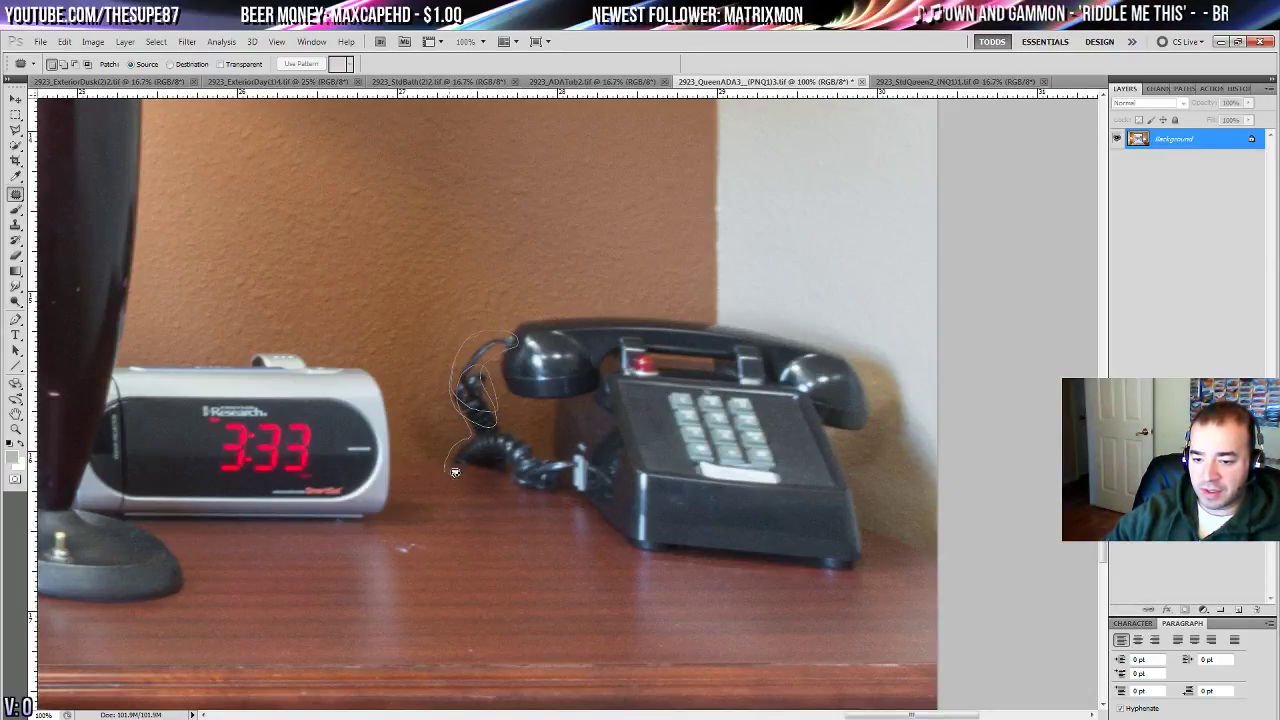
{"action": "left_click_drag", "start_coordinate": [454, 472], "coordinate": [556, 497]}
{"action": "mouse_move", "coordinate": [561, 444]}
{"action": "left_mouse_down"}
{"action": "mouse_move", "coordinate": [525, 425]}
{"action": "mouse_move", "coordinate": [505, 342]}
{"action": "left_mouse_up"}
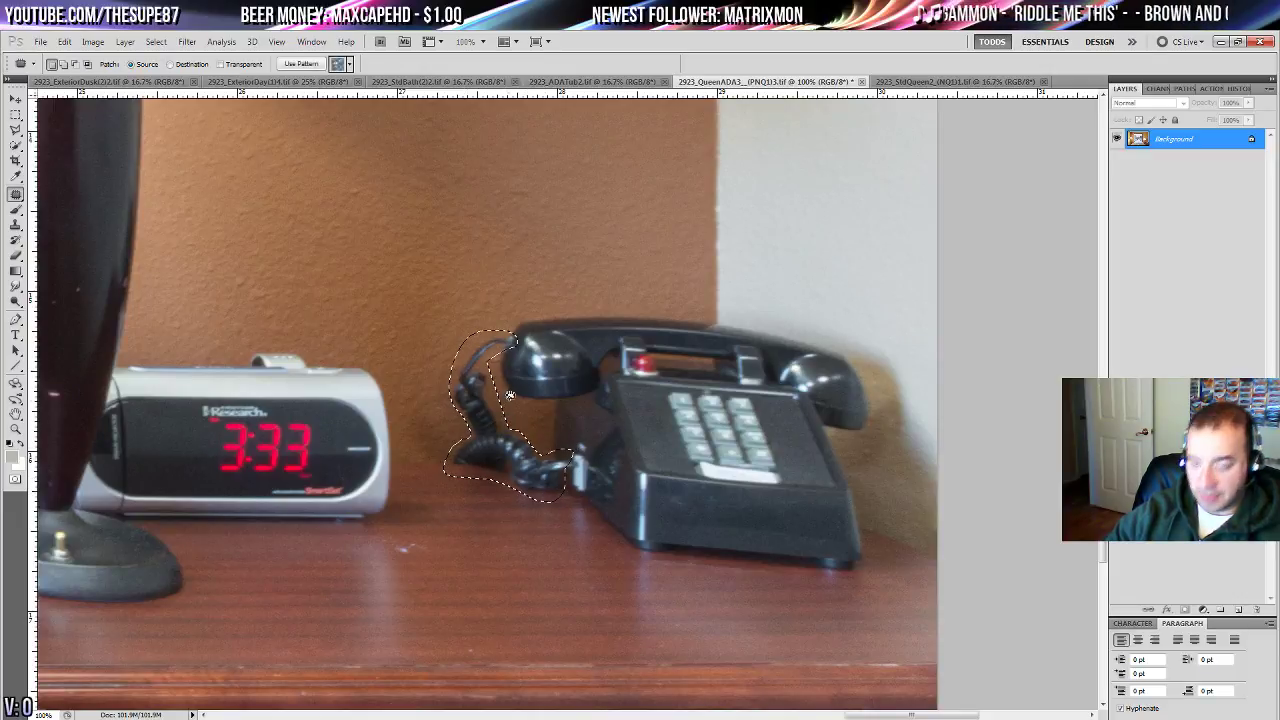
{"action": "left_click_drag", "start_coordinate": [497, 396], "coordinate": [480, 278]}
{"action": "key", "text": "ctrl+d"}
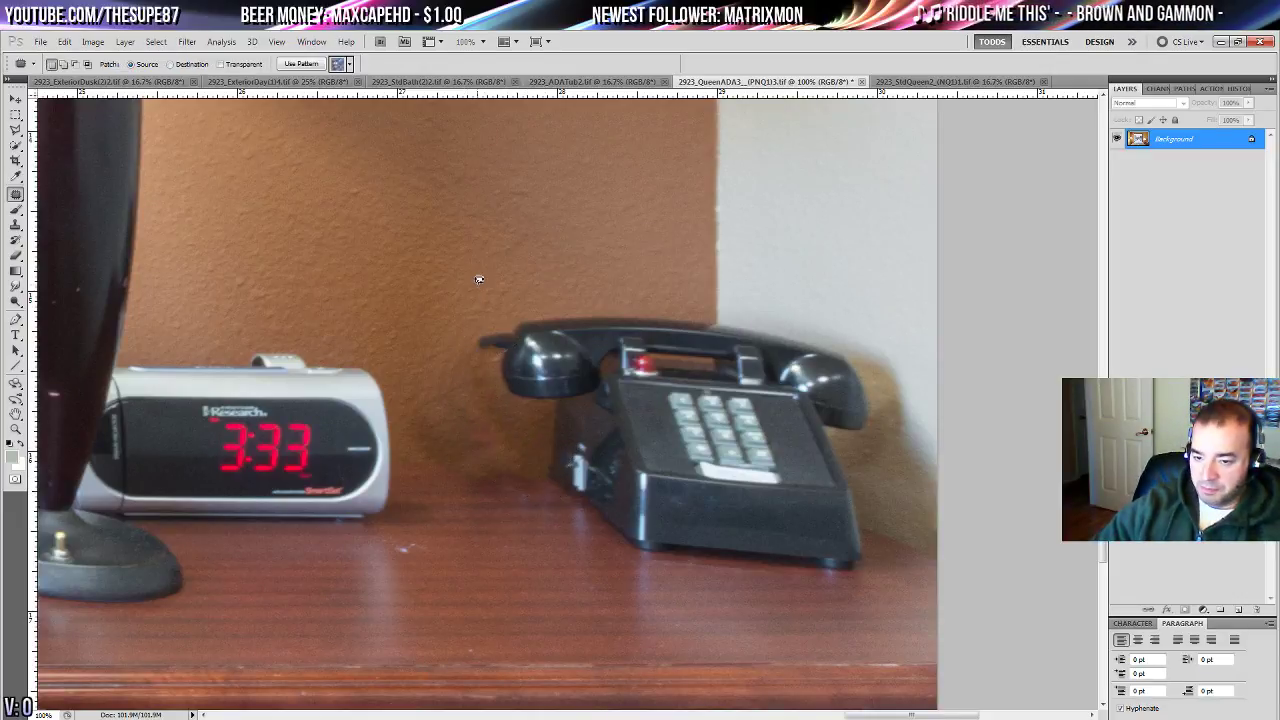
- Remove the leftover cord stub at the end of the phone handset and clean up the wall around it
{"action": "mouse_move", "coordinate": [414, 429]}
{"action": "left_mouse_down"}
{"action": "mouse_move", "coordinate": [516, 460]}
{"action": "mouse_move", "coordinate": [446, 283]}
{"action": "left_mouse_up"}
{"action": "mouse_move", "coordinate": [493, 313]}
{"action": "left_mouse_down"}
{"action": "mouse_move", "coordinate": [481, 311]}
{"action": "mouse_move", "coordinate": [522, 338]}
{"action": "mouse_move", "coordinate": [488, 314]}
{"action": "mouse_move", "coordinate": [466, 342]}
{"action": "mouse_move", "coordinate": [490, 356]}
{"action": "left_mouse_up"}
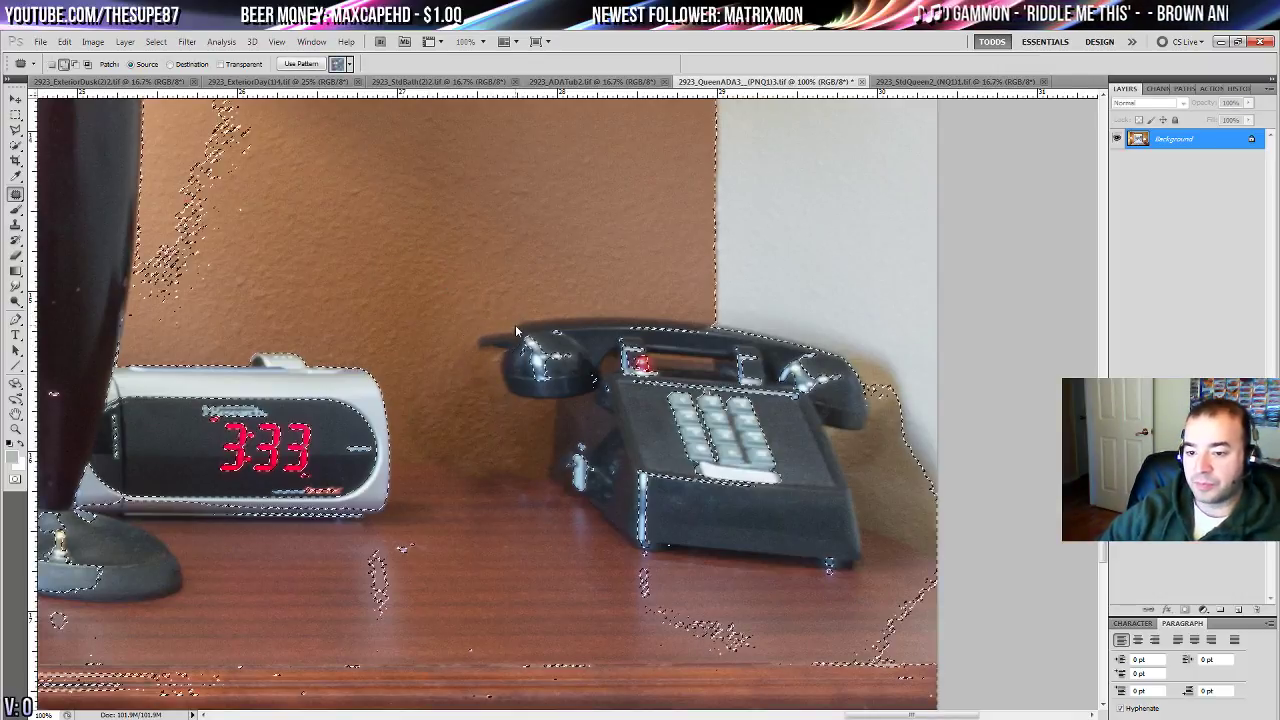
{"action": "key", "text": "shift+BackSpace"}
{"action": "key", "text": "Return"}
{"action": "key", "text": "ctrl+d"}
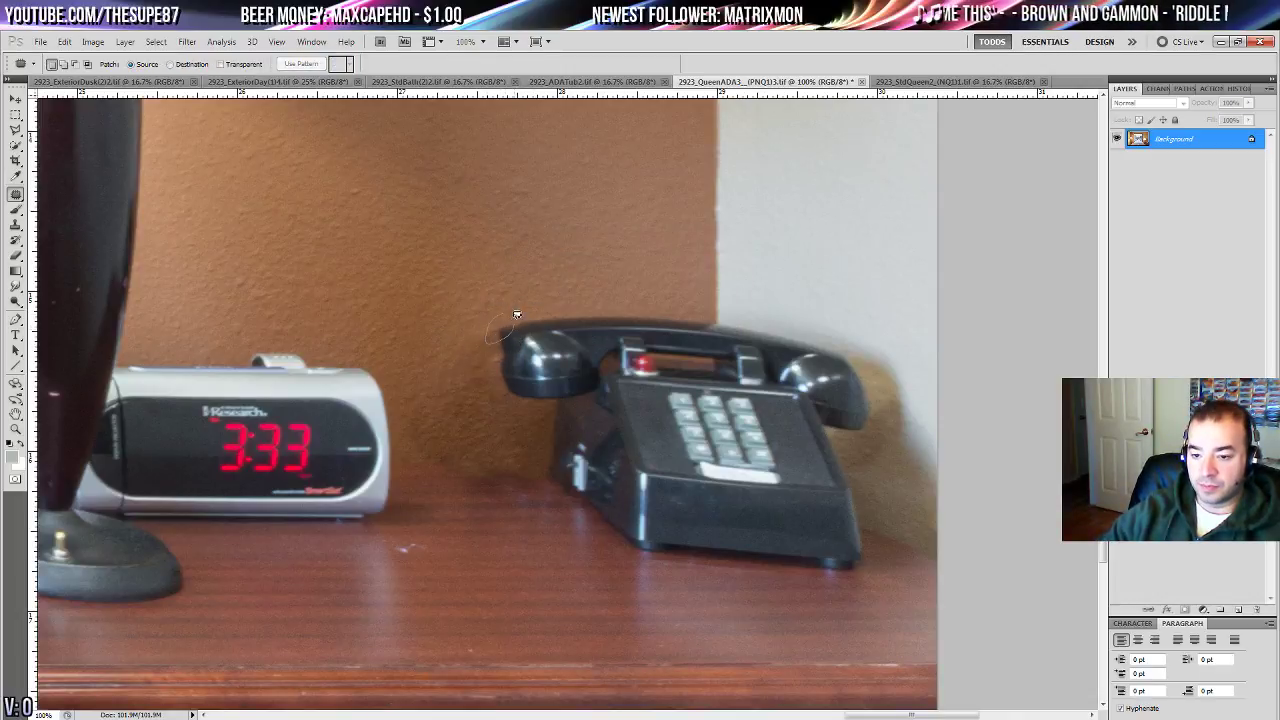
{"action": "left_click_drag", "start_coordinate": [517, 314], "coordinate": [514, 318]}
{"action": "left_click", "coordinate": [504, 287]}
{"action": "left_click_drag", "start_coordinate": [526, 363], "coordinate": [502, 295]}
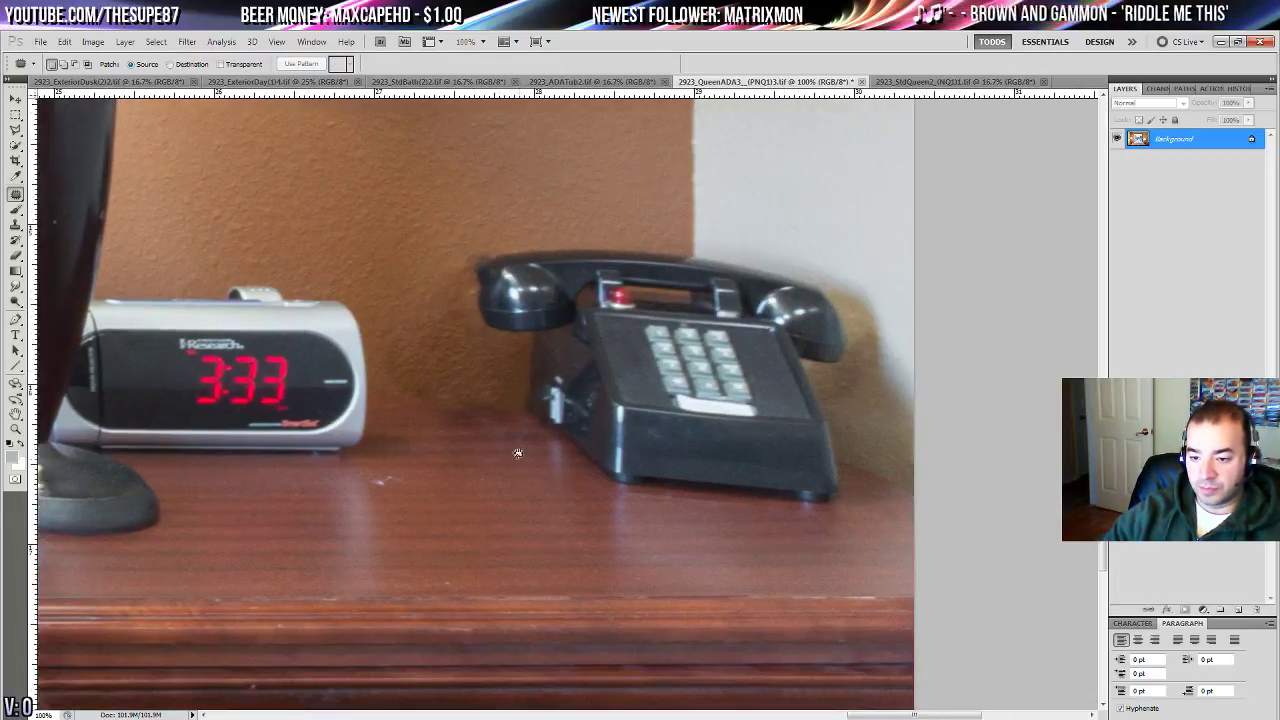
- Patch the area beside the phone where the cord lay and remove the white mark on the nightstand top
{"action": "mouse_move", "coordinate": [476, 398]}
{"action": "left_mouse_down"}
{"action": "mouse_move", "coordinate": [410, 406]}
{"action": "mouse_move", "coordinate": [447, 412]}
{"action": "left_mouse_up"}
{"action": "left_click", "coordinate": [504, 389]}
{"action": "left_click", "coordinate": [457, 354]}
{"action": "left_click", "coordinate": [455, 433]}
{"action": "left_click_drag", "start_coordinate": [397, 486], "coordinate": [420, 470]}
{"action": "left_click_drag", "start_coordinate": [398, 483], "coordinate": [466, 469]}
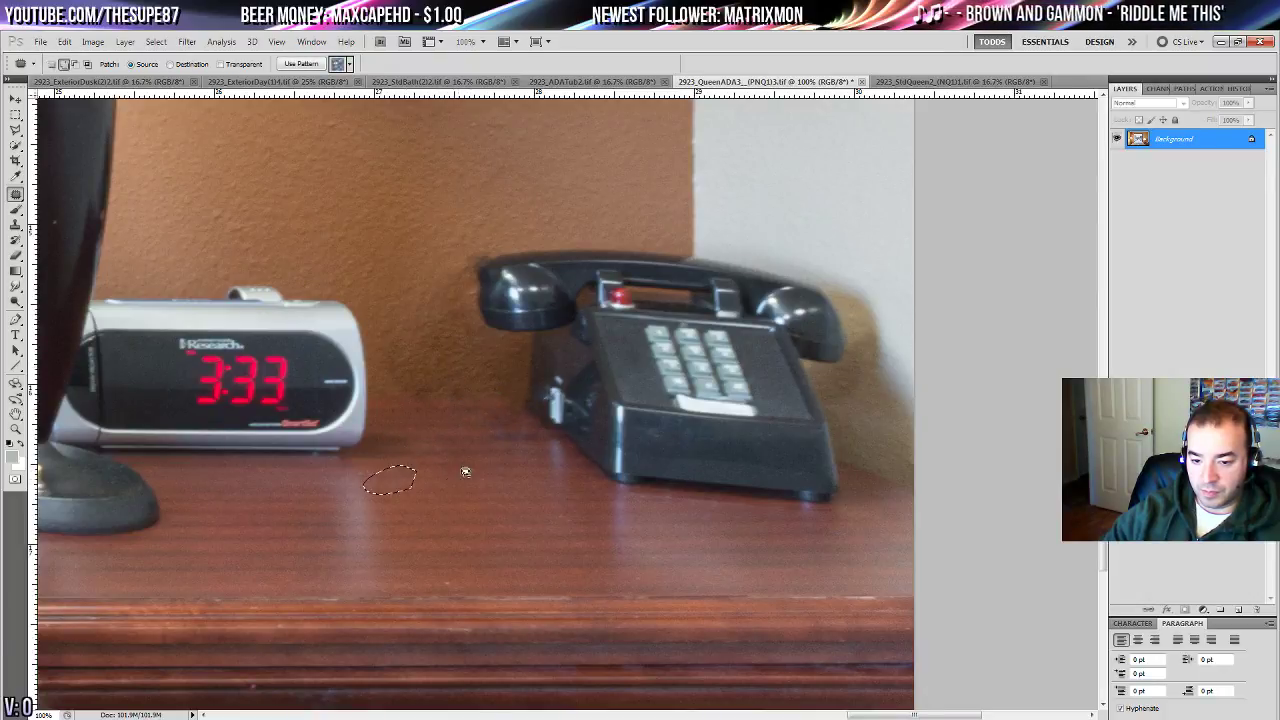
{"action": "left_click", "coordinate": [466, 469]}
- Remove the red digits from the alarm clock by patching them with the blank part of its display
{"action": "left_click_drag", "start_coordinate": [193, 352], "coordinate": [533, 411]}
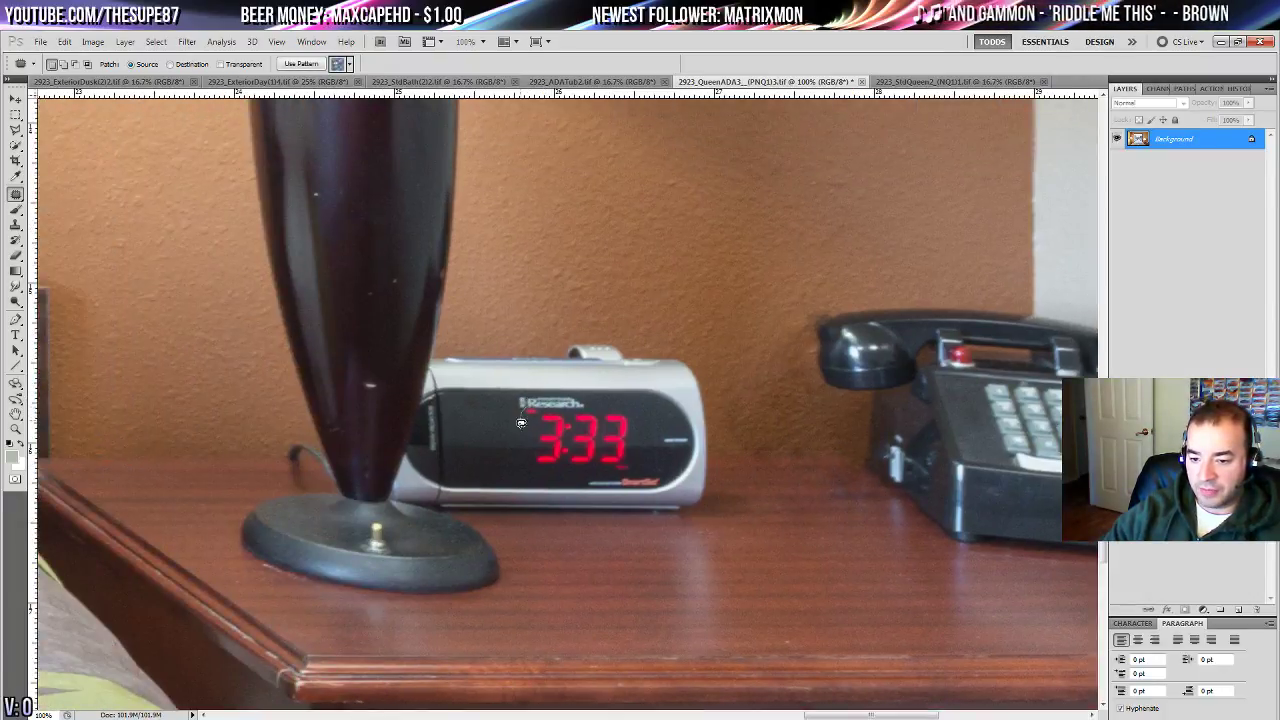
{"action": "mouse_move", "coordinate": [604, 469]}
{"action": "left_mouse_down"}
{"action": "mouse_move", "coordinate": [646, 461]}
{"action": "mouse_move", "coordinate": [556, 450]}
{"action": "left_mouse_up"}
{"action": "left_click", "coordinate": [651, 426]}
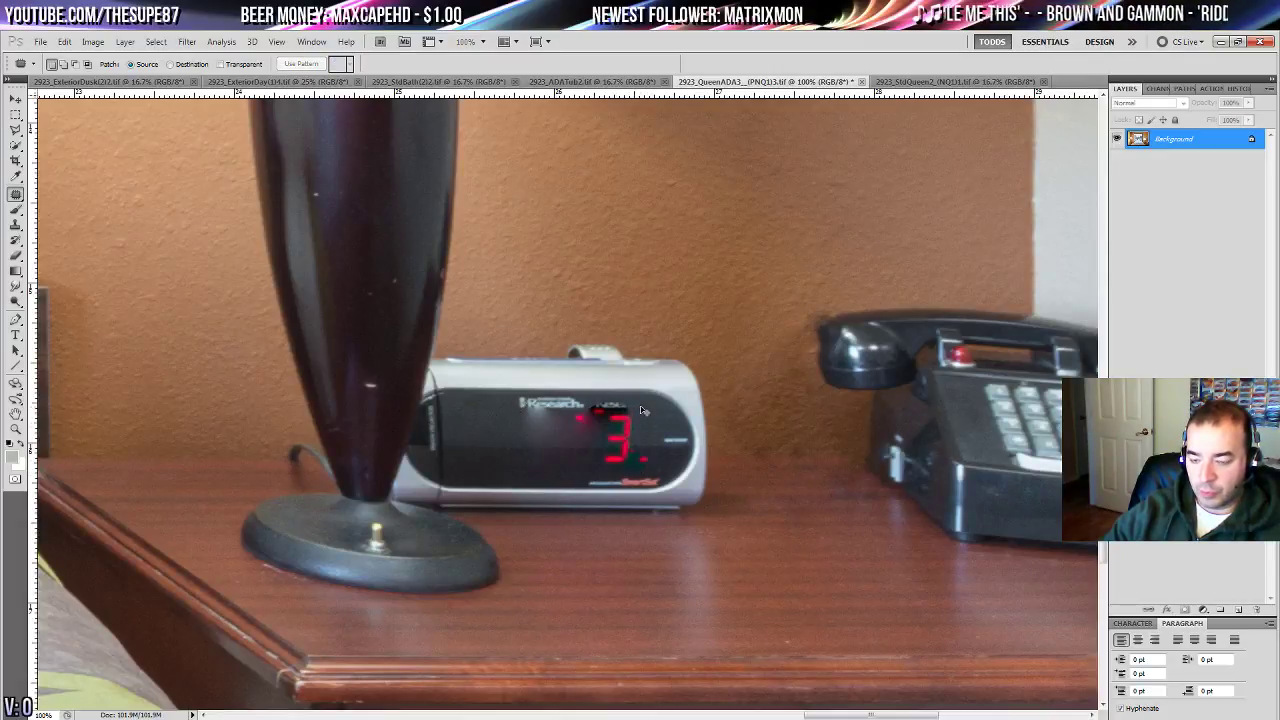
{"action": "key", "text": "ctrl+alt+z"}
{"action": "key", "text": "ctrl+alt+z"}
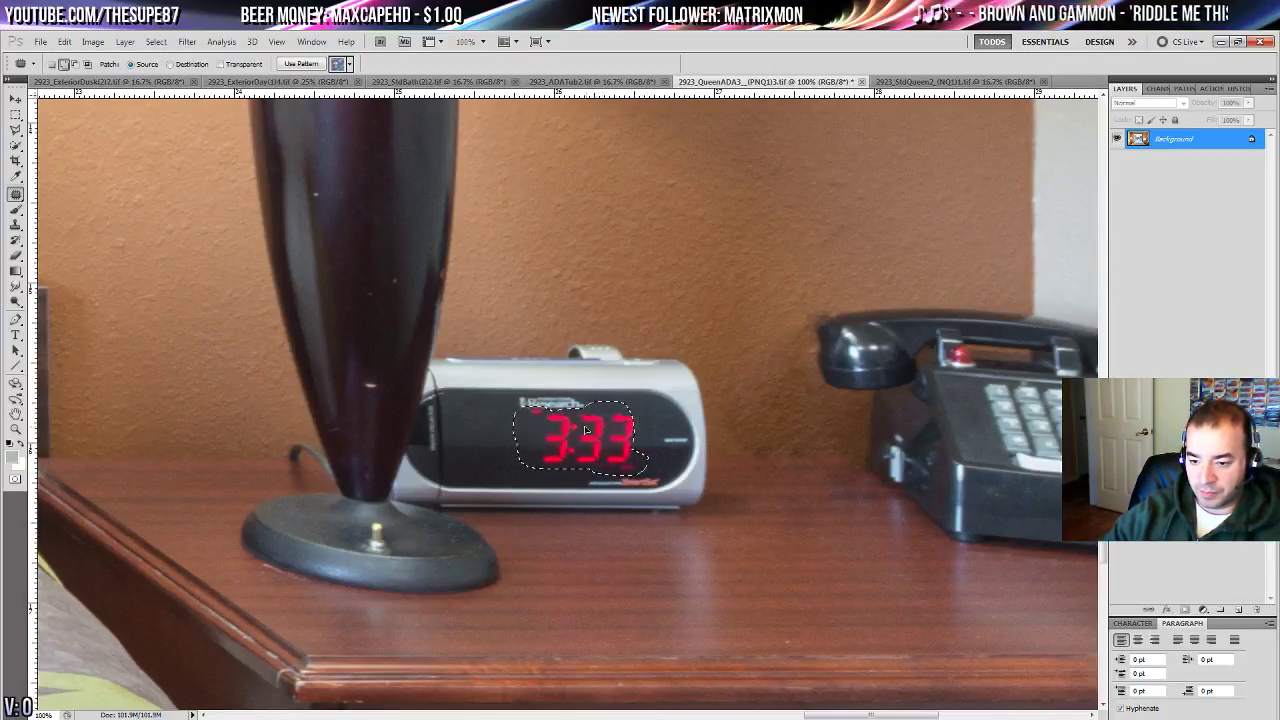
{"action": "left_click_drag", "start_coordinate": [587, 430], "coordinate": [483, 437]}
{"action": "left_click", "coordinate": [648, 424]}
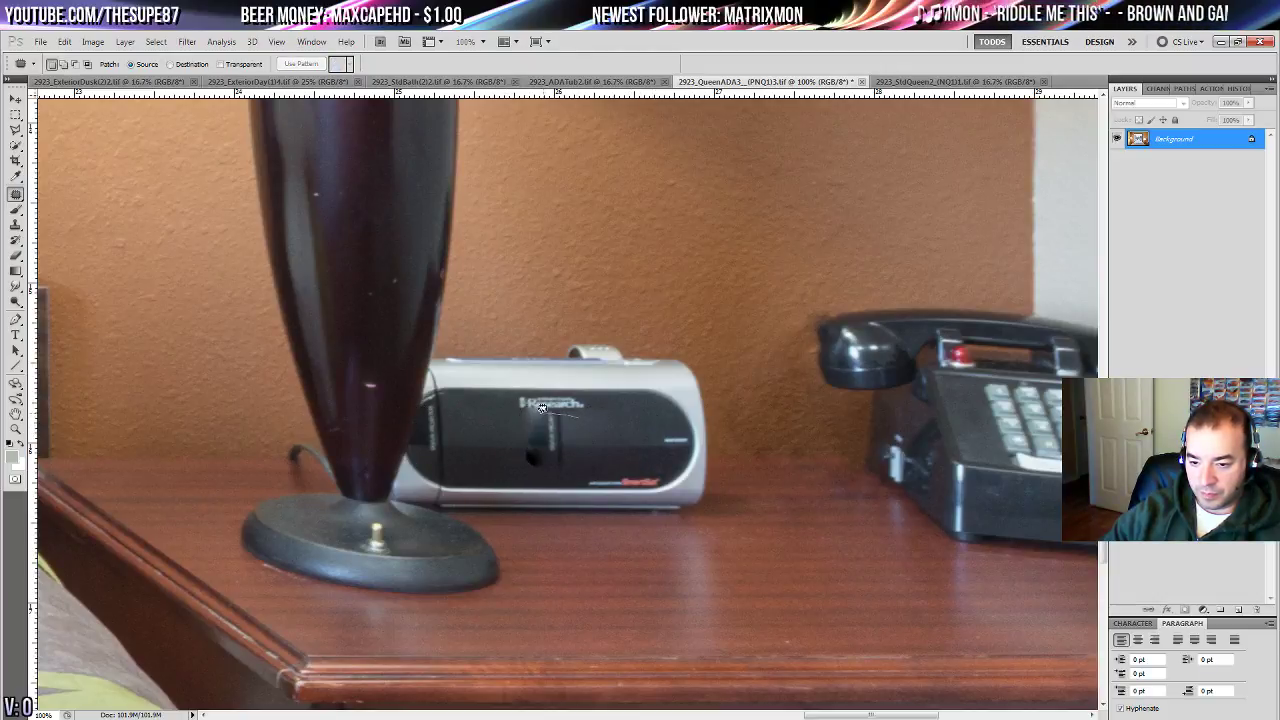
- Patch out the smears left in the middle of the alarm clock's display
{"action": "left_click_drag", "start_coordinate": [591, 443], "coordinate": [582, 422]}
{"action": "left_click_drag", "start_coordinate": [557, 446], "coordinate": [503, 446]}
{"action": "mouse_move", "coordinate": [583, 418]}
{"action": "left_mouse_down"}
{"action": "mouse_move", "coordinate": [600, 445]}
{"action": "mouse_move", "coordinate": [520, 440]}
{"action": "mouse_move", "coordinate": [503, 421]}
{"action": "left_mouse_up"}
{"action": "left_click", "coordinate": [659, 436]}
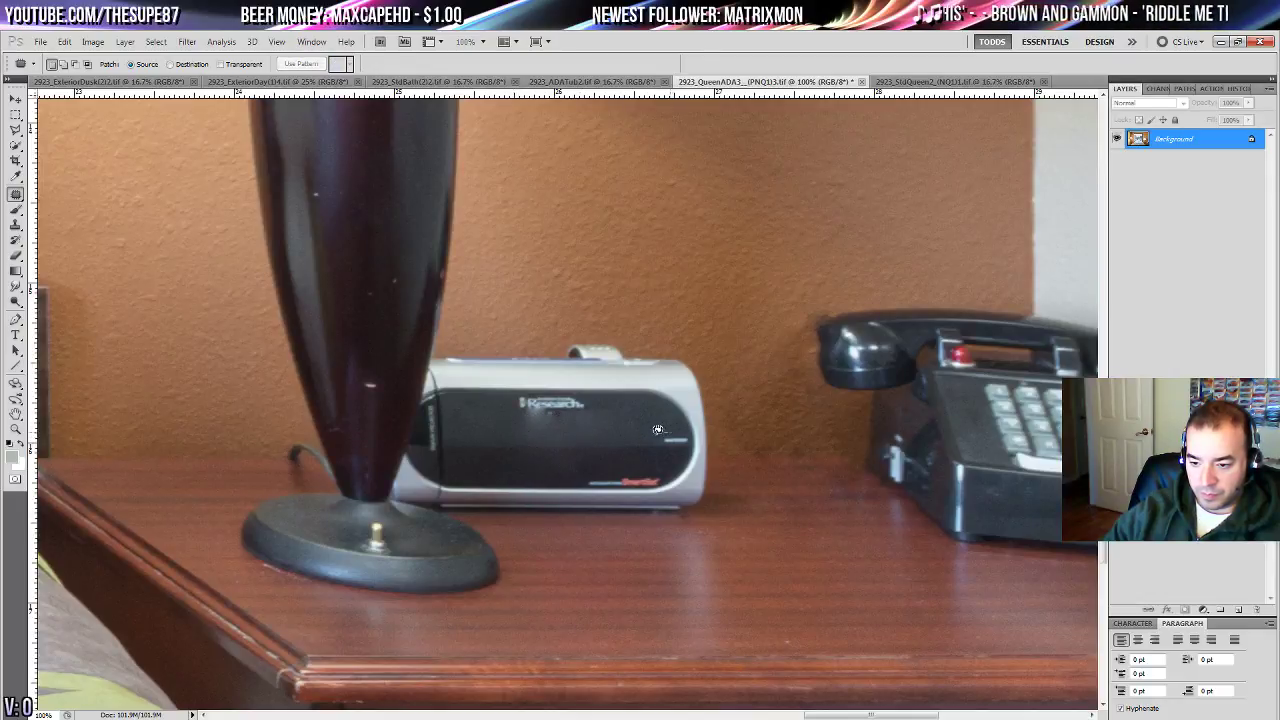
- Remove the small white label and the white brand lettering from the alarm clock's face
{"action": "left_click_drag", "start_coordinate": [693, 432], "coordinate": [672, 432]}
{"action": "mouse_move", "coordinate": [676, 440]}
{"action": "left_mouse_down"}
{"action": "mouse_move", "coordinate": [632, 442]}
{"action": "mouse_move", "coordinate": [586, 408]}
{"action": "left_mouse_up"}
{"action": "left_click", "coordinate": [608, 414]}
{"action": "mouse_move", "coordinate": [586, 412]}
{"action": "left_mouse_down"}
{"action": "mouse_move", "coordinate": [634, 426]}
{"action": "mouse_move", "coordinate": [622, 388]}
{"action": "left_mouse_up"}
{"action": "key", "text": "ctrl+d"}
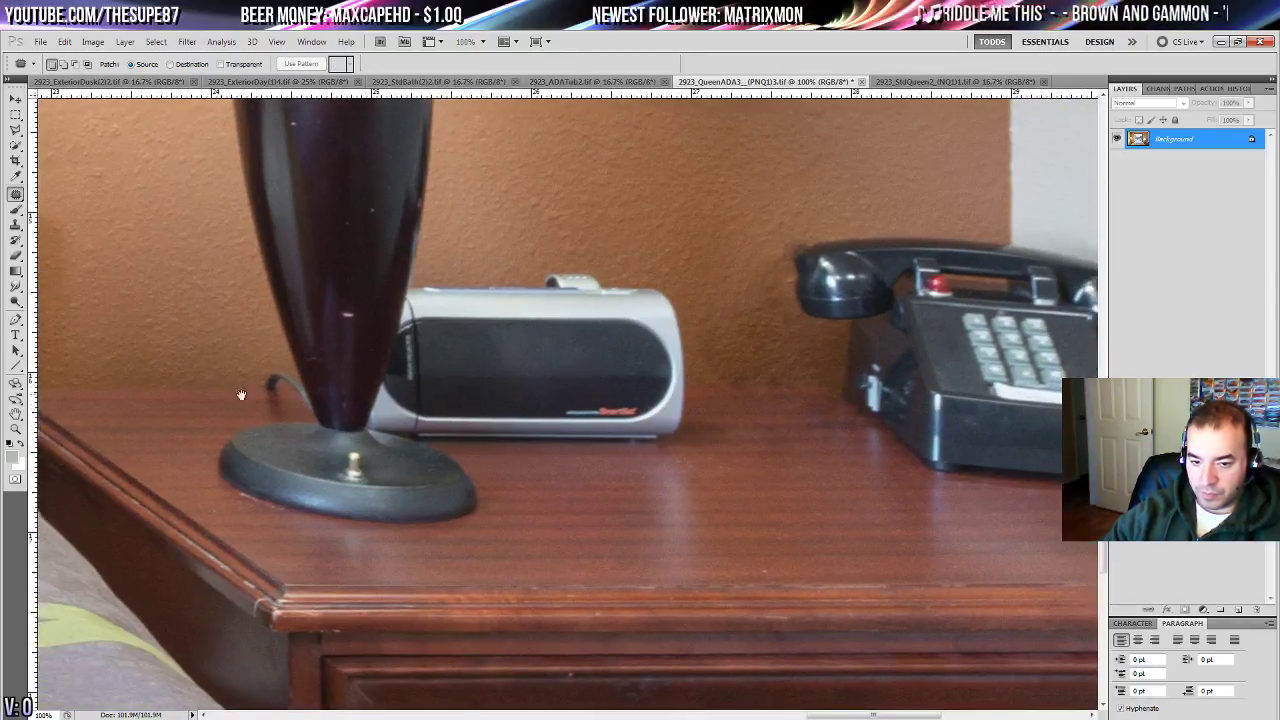
- Clone out the cable behind the table lamp on the nightstand with the Clone Stamp tool
{"action": "left_click_drag", "start_coordinate": [241, 395], "coordinate": [633, 435]}
{"action": "key", "text": "s"}
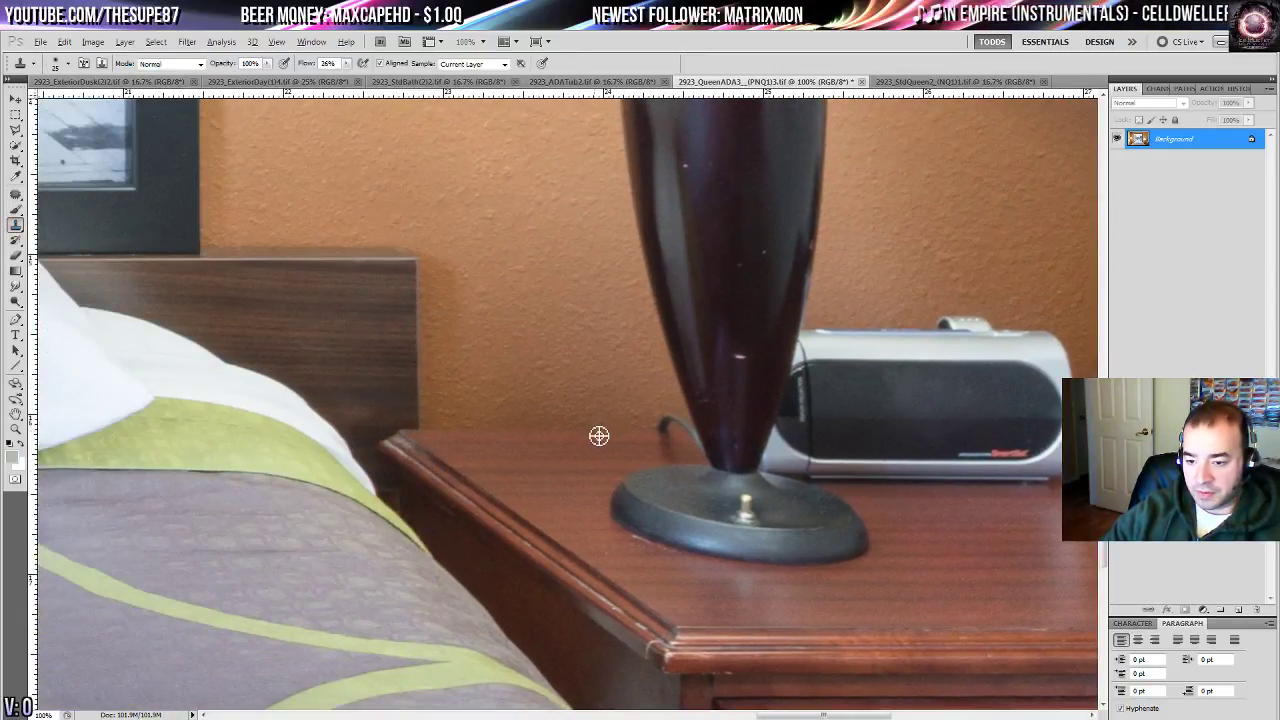
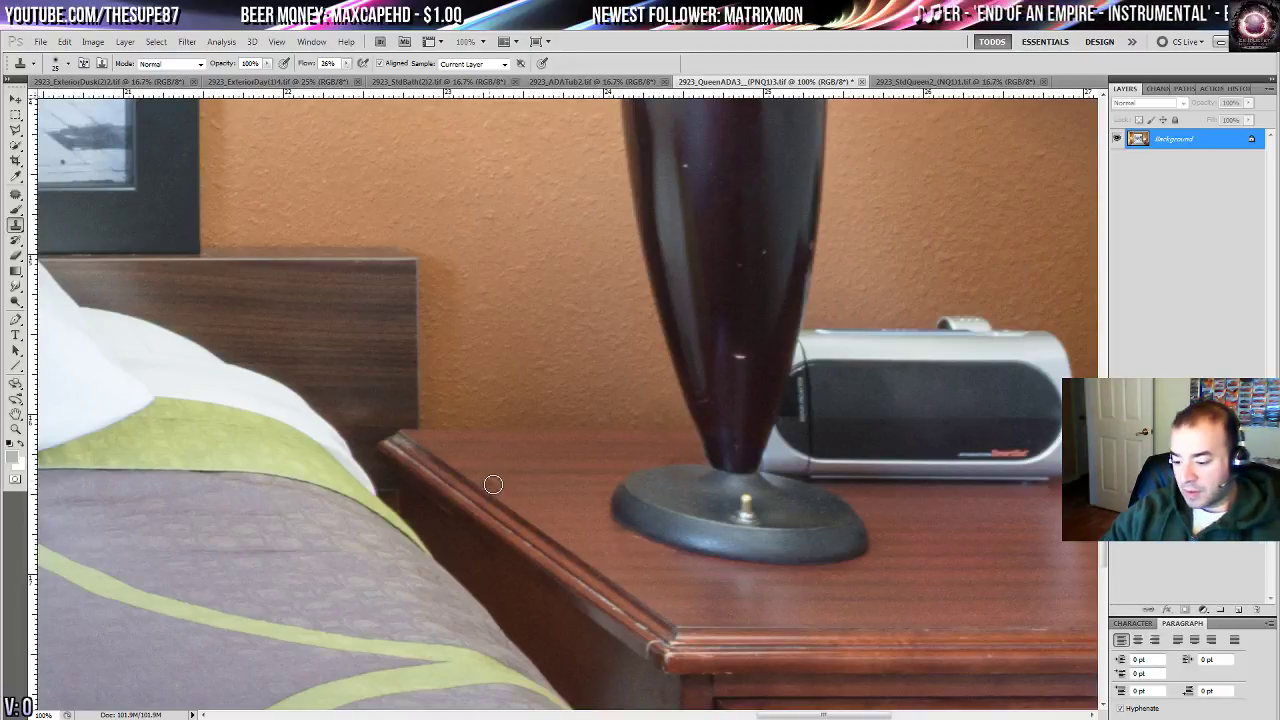
{"action": "key", "text": "ctrl+0"}
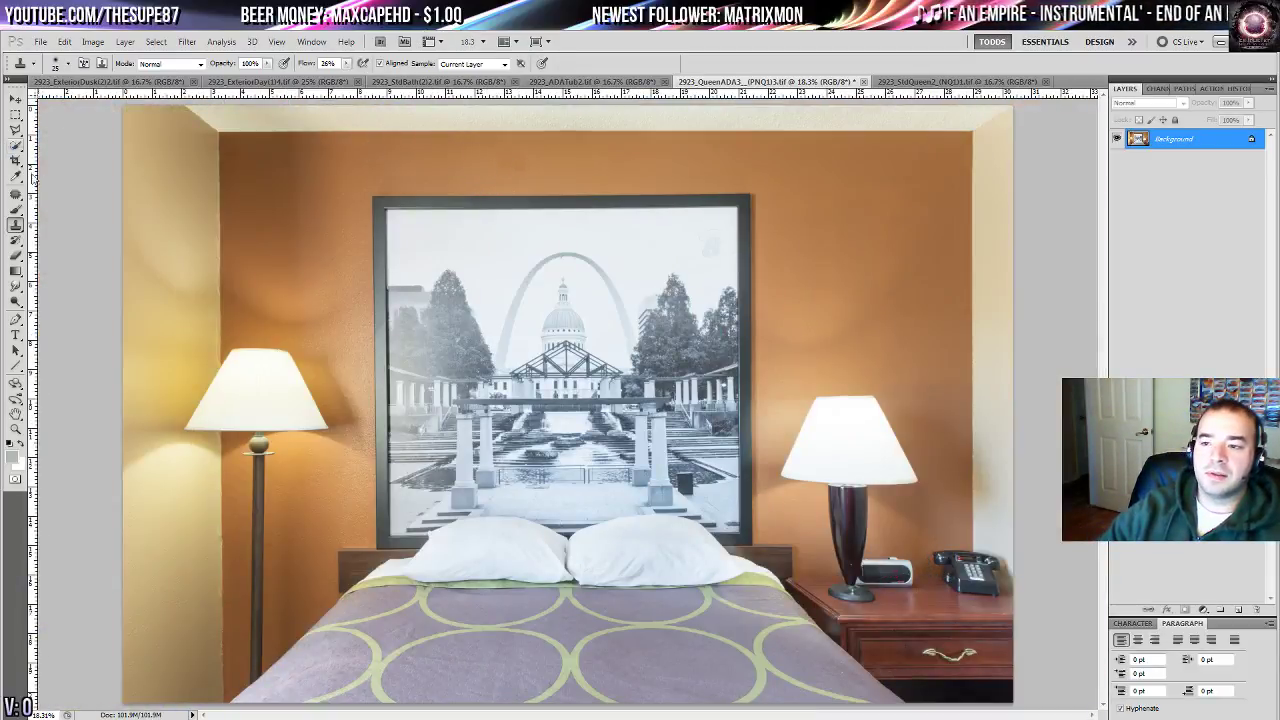
- Patch the darker blotch on the orange wall above the picture frame
{"action": "left_click", "coordinate": [16, 431]}
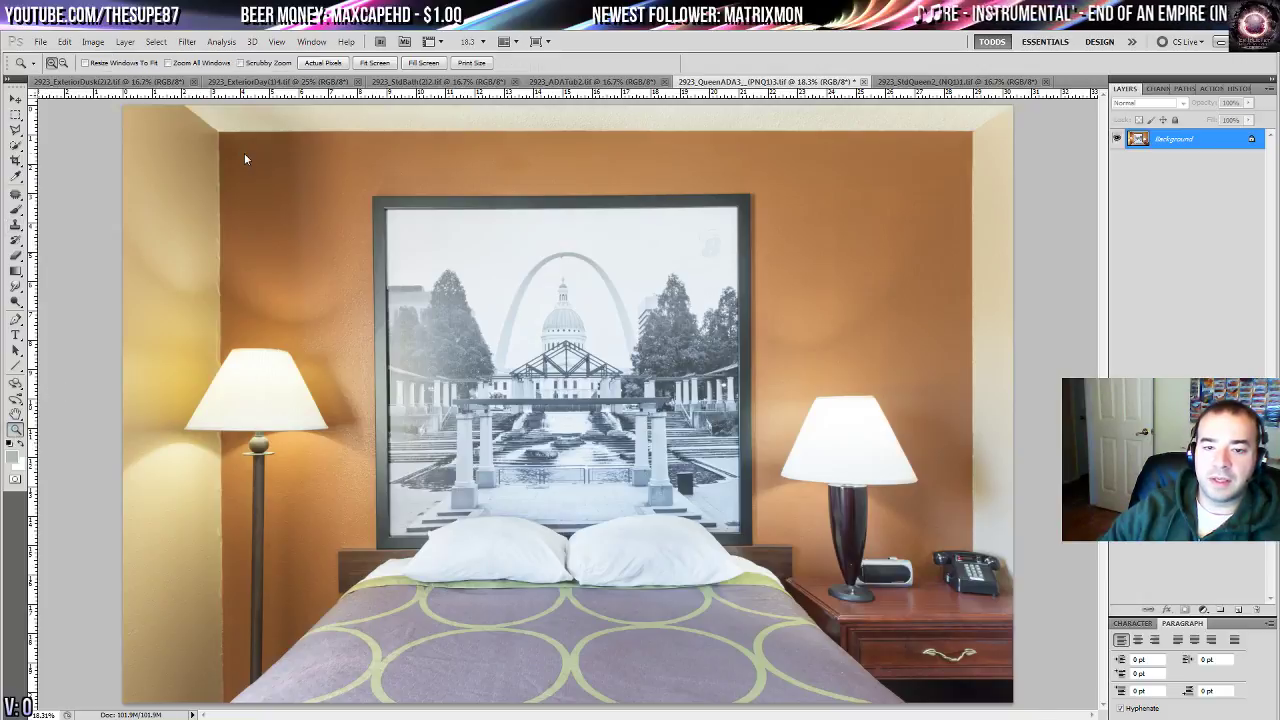
{"action": "left_click_drag", "start_coordinate": [244, 158], "coordinate": [235, 195]}
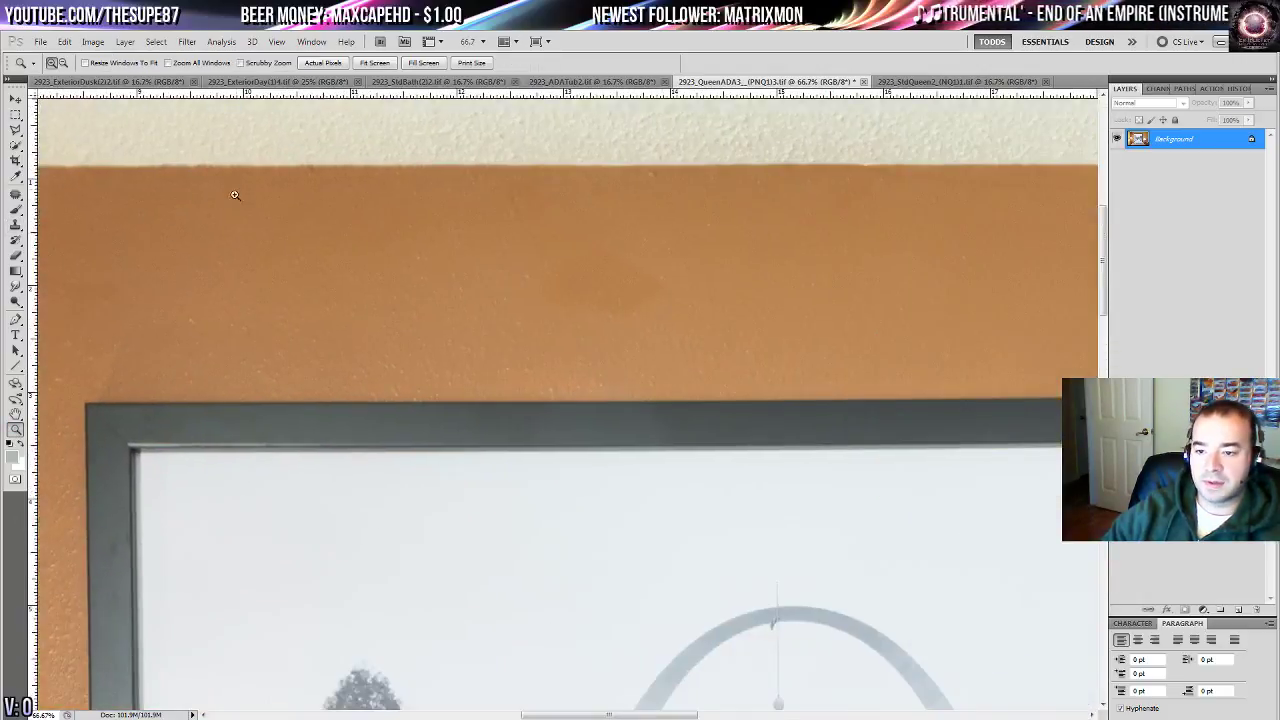
{"action": "left_click", "coordinate": [16, 195]}
{"action": "left_click_drag", "start_coordinate": [712, 277], "coordinate": [700, 298]}
{"action": "left_click_drag", "start_coordinate": [620, 277], "coordinate": [897, 278]}
{"action": "key", "text": "ctrl+d"}
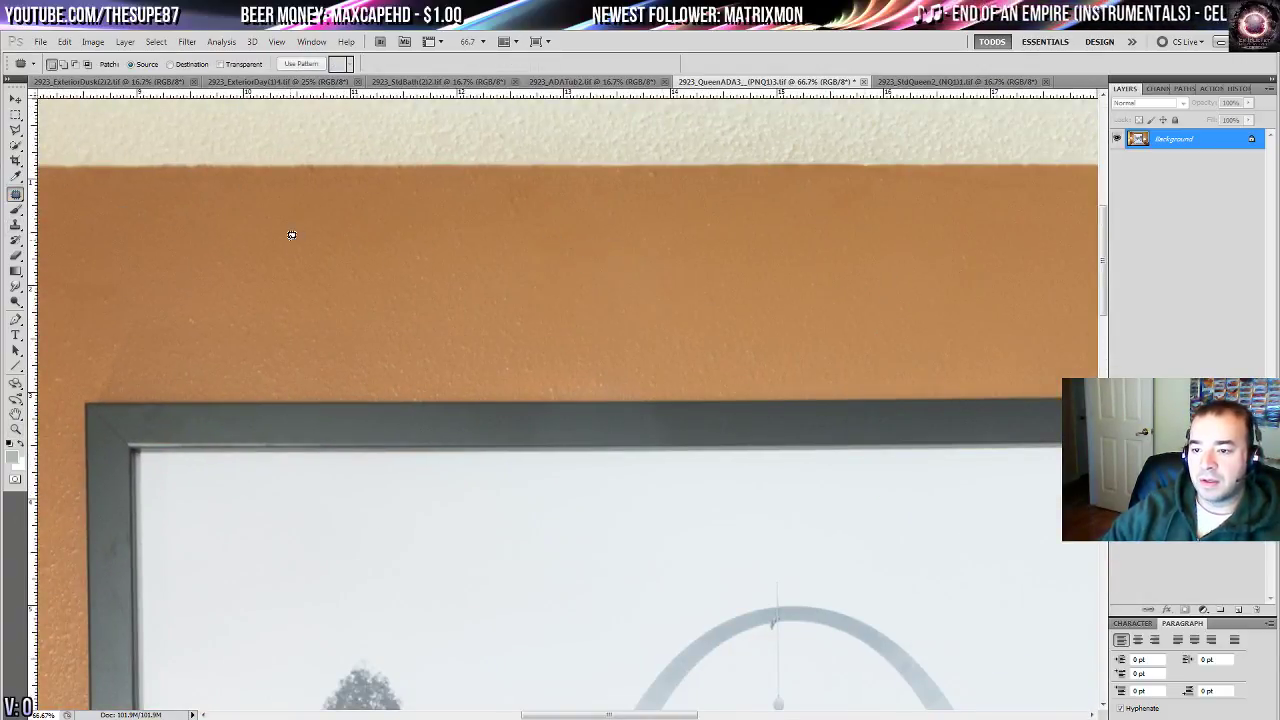
- Select the whole ceiling strip along the wall edges with the Polygonal Lasso
{"action": "left_click_drag", "start_coordinate": [291, 234], "coordinate": [948, 401]}
{"action": "left_click", "coordinate": [16, 129]}
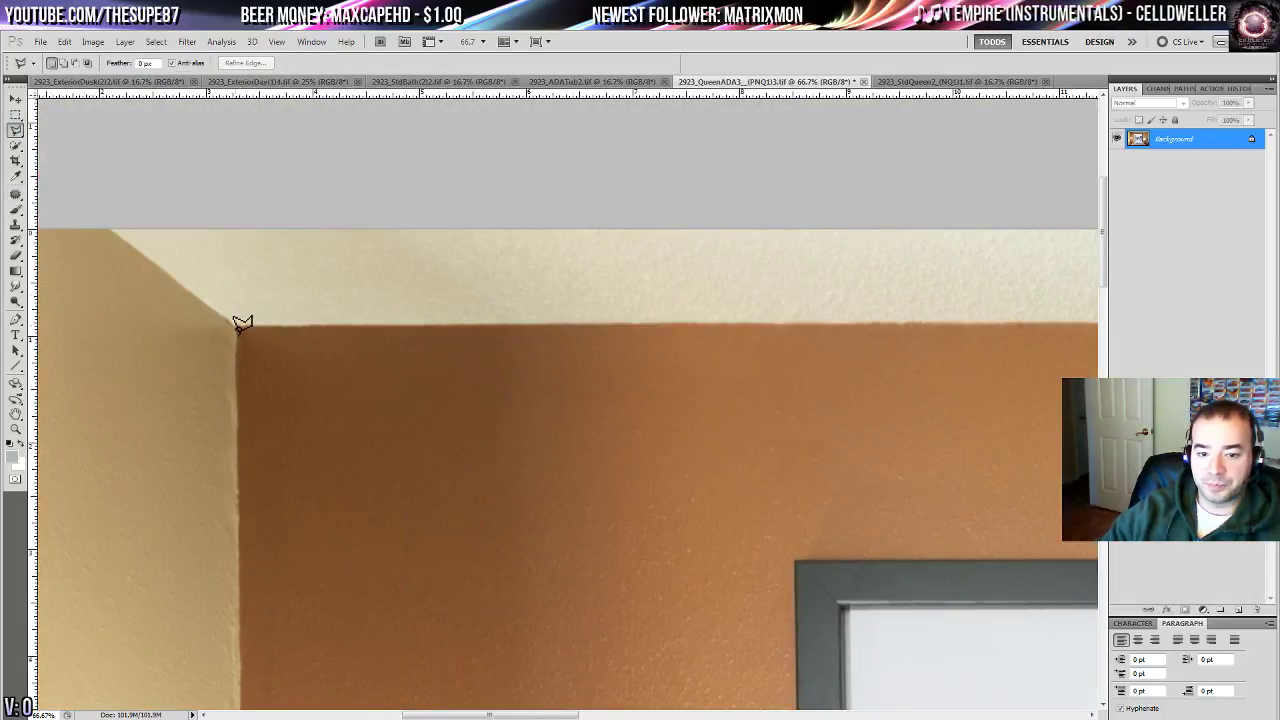
{"action": "mouse_move", "coordinate": [237, 322]}
{"action": "left_mouse_down"}
{"action": "mouse_move", "coordinate": [106, 217]}
{"action": "mouse_move", "coordinate": [800, 196]}
{"action": "mouse_move", "coordinate": [60, 166]}
{"action": "mouse_move", "coordinate": [674, 177]}
{"action": "mouse_move", "coordinate": [571, 172]}
{"action": "mouse_move", "coordinate": [415, 273]}
{"action": "left_mouse_up"}
{"action": "left_click", "coordinate": [409, 274]}
{"action": "left_click_drag", "start_coordinate": [318, 262], "coordinate": [1064, 222]}
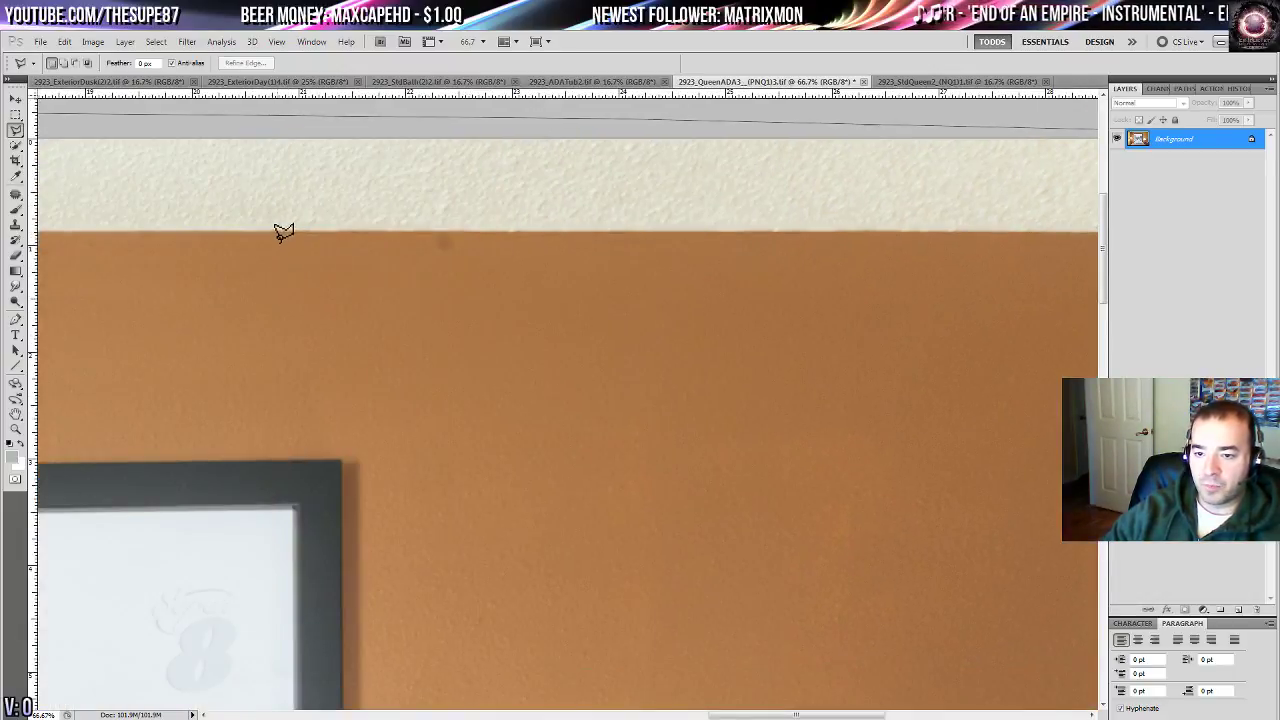
{"action": "mouse_move", "coordinate": [163, 216]}
{"action": "left_mouse_down"}
{"action": "mouse_move", "coordinate": [329, 226]}
{"action": "mouse_move", "coordinate": [95, 227]}
{"action": "mouse_move", "coordinate": [1140, 229]}
{"action": "mouse_move", "coordinate": [366, 234]}
{"action": "left_mouse_up"}
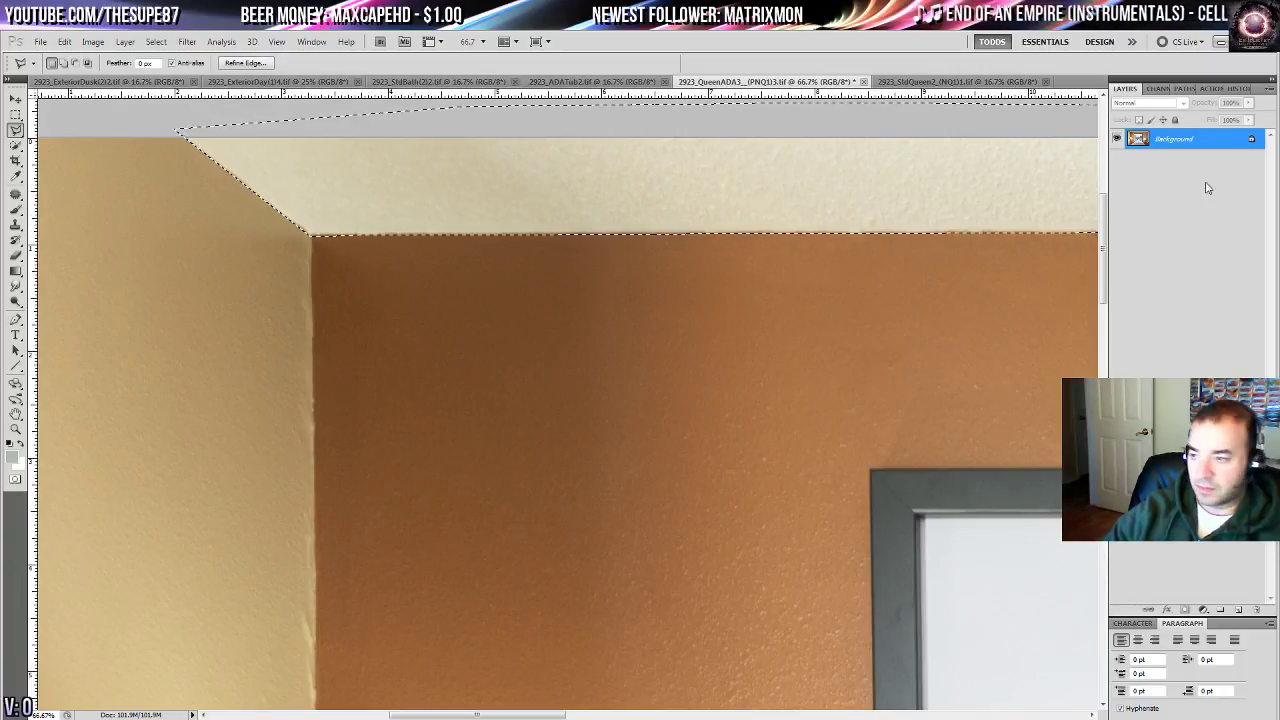
- Copy the ceiling to a new layer, fill it with white and set the layer's opacity to 66%
{"action": "key", "text": "ctrl+j"}
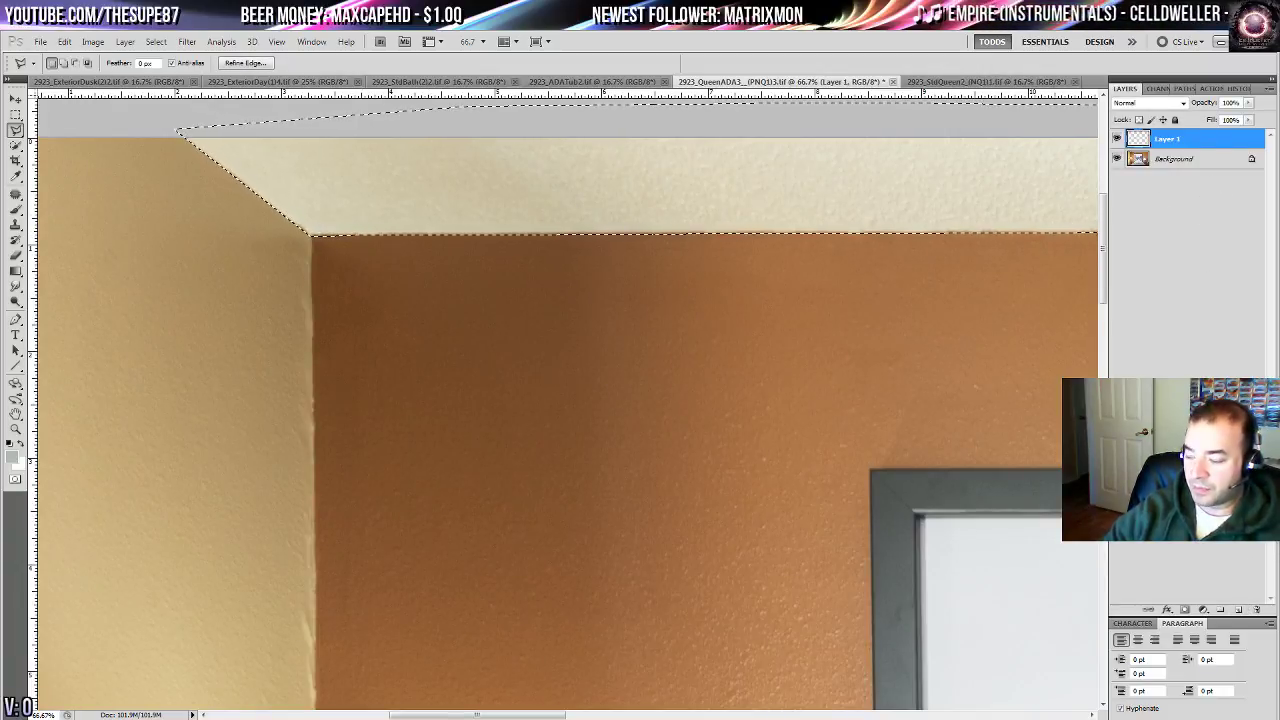
{"action": "key", "text": "alt+BackSpace"}
{"action": "key", "text": "ctrl+d"}
{"action": "left_click", "coordinate": [1248, 103]}
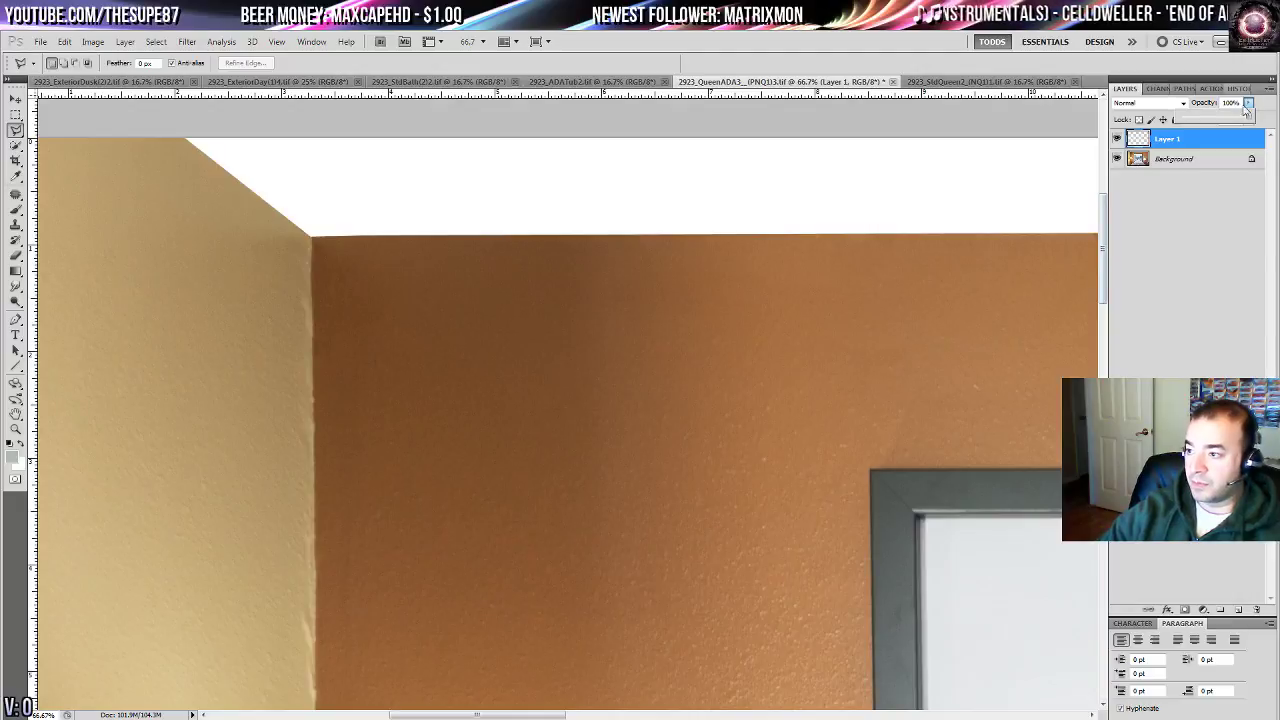
{"action": "left_click_drag", "start_coordinate": [1250, 119], "coordinate": [1227, 119]}
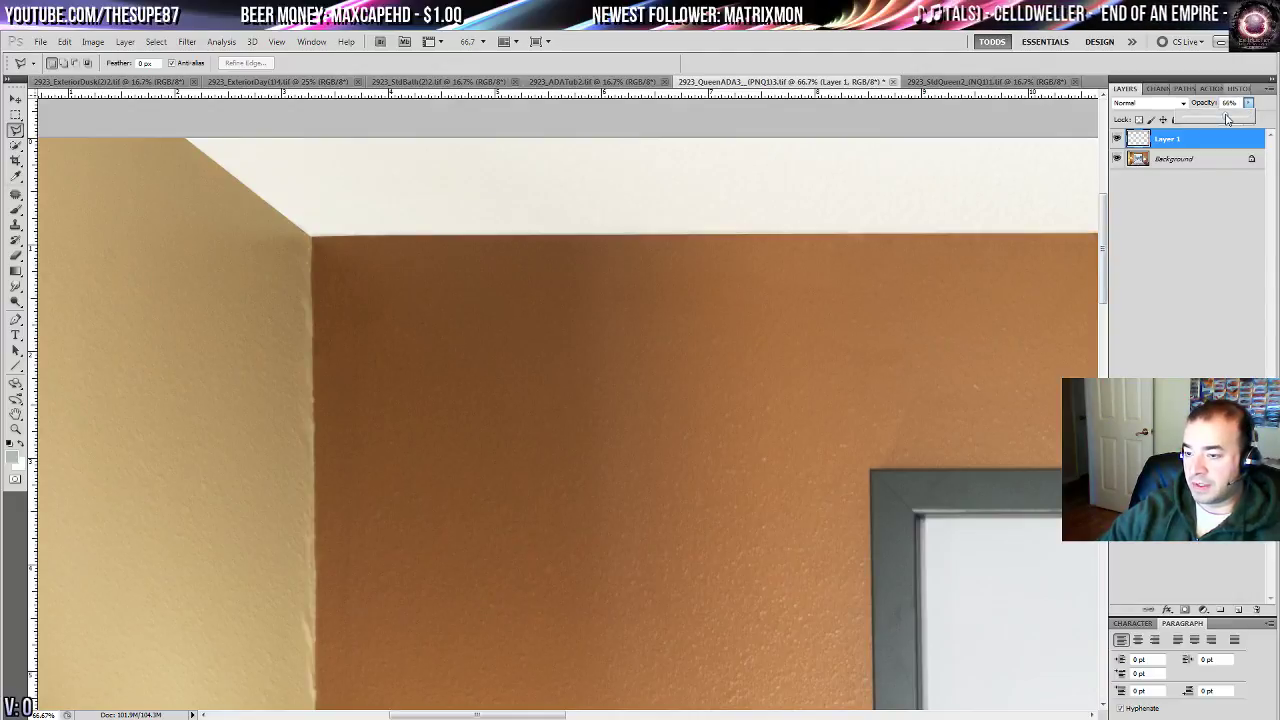
- Remove the dark spot at the wall's upper edge on the Background layer with a content-aware Spot Healing Brush
{"action": "left_click_drag", "start_coordinate": [922, 228], "coordinate": [497, 178]}
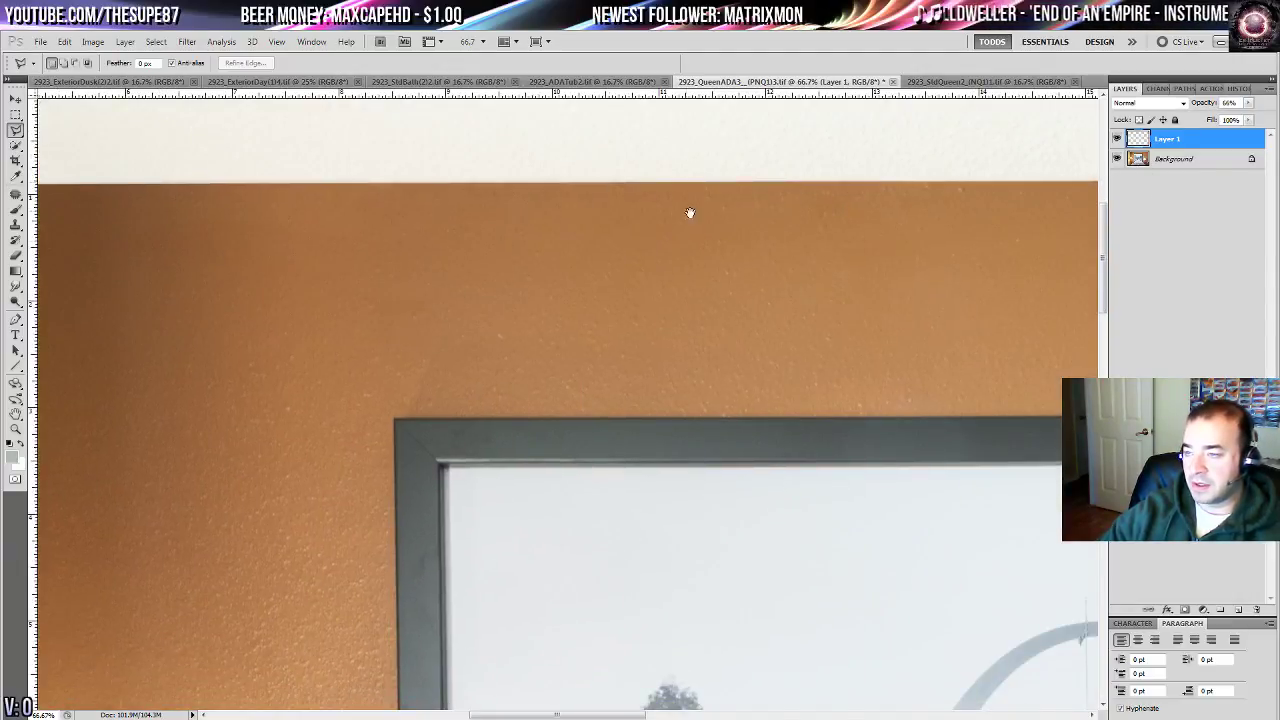
{"action": "left_click_drag", "start_coordinate": [690, 213], "coordinate": [306, 209]}
{"action": "key", "text": "alt+bracketleft"}
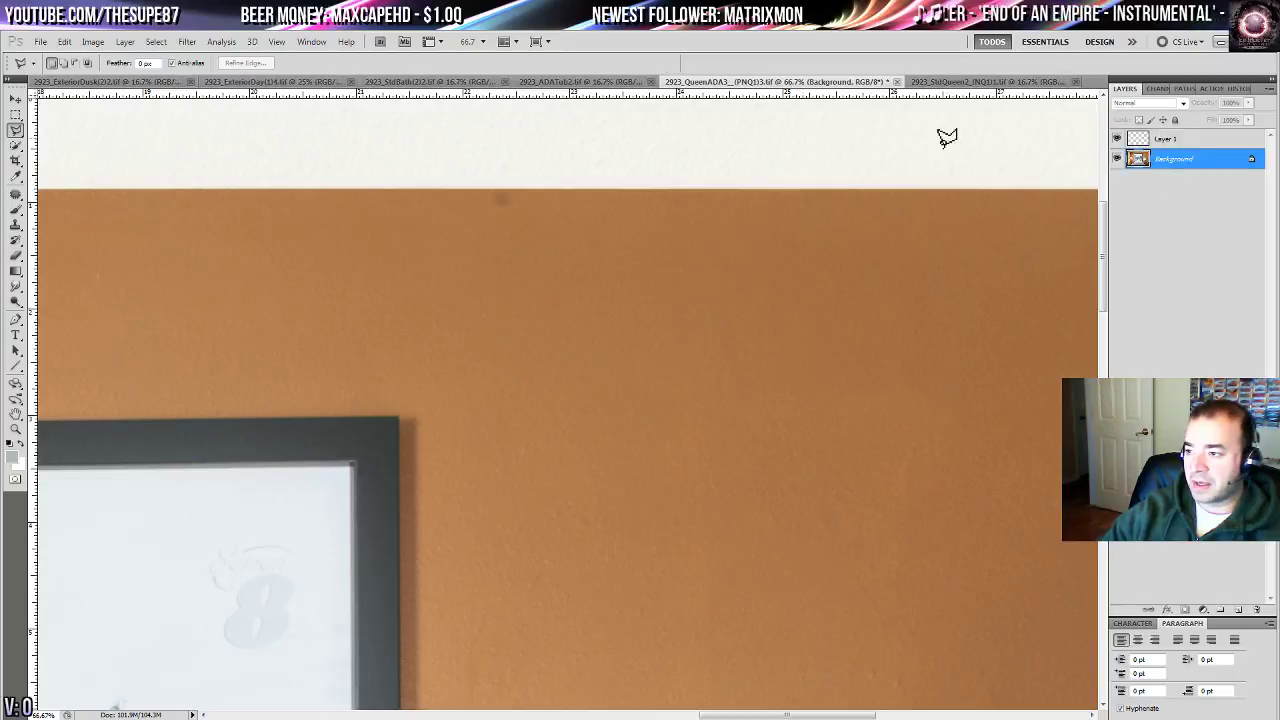
{"action": "left_click", "coordinate": [15, 193]}
{"action": "left_click", "coordinate": [70, 196]}
{"action": "left_click_drag", "start_coordinate": [502, 200], "coordinate": [512, 205]}
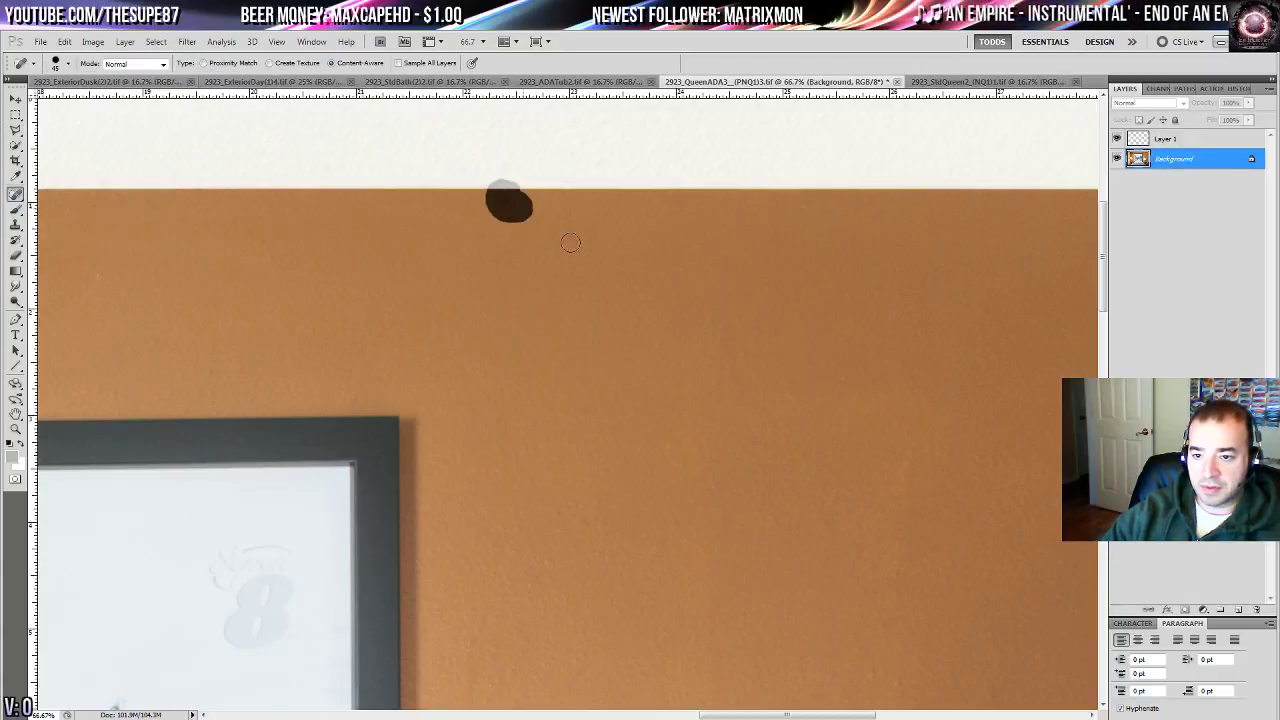
{"action": "key", "text": "ctrl+0"}
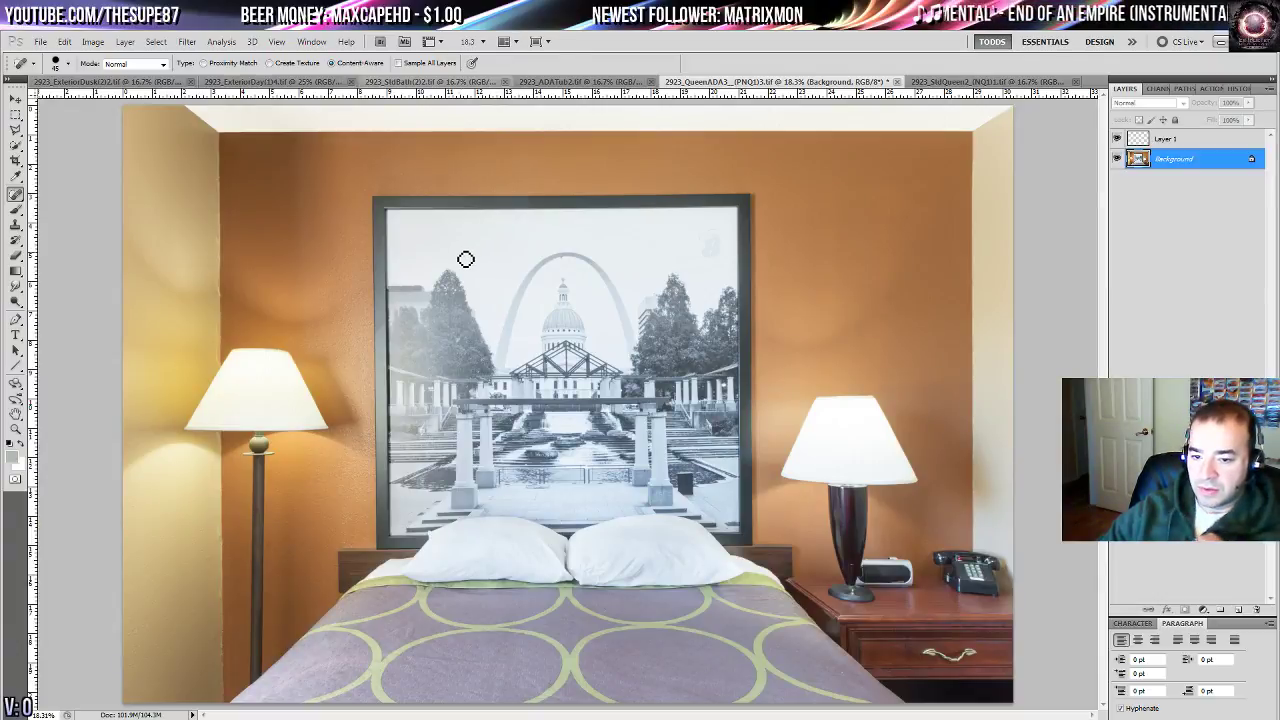
- Burn the highlights in the hazy left part of the framed picture with the Burn tool at 7% exposure
{"action": "left_click", "coordinate": [15, 429]}
{"action": "left_click", "coordinate": [420, 405]}
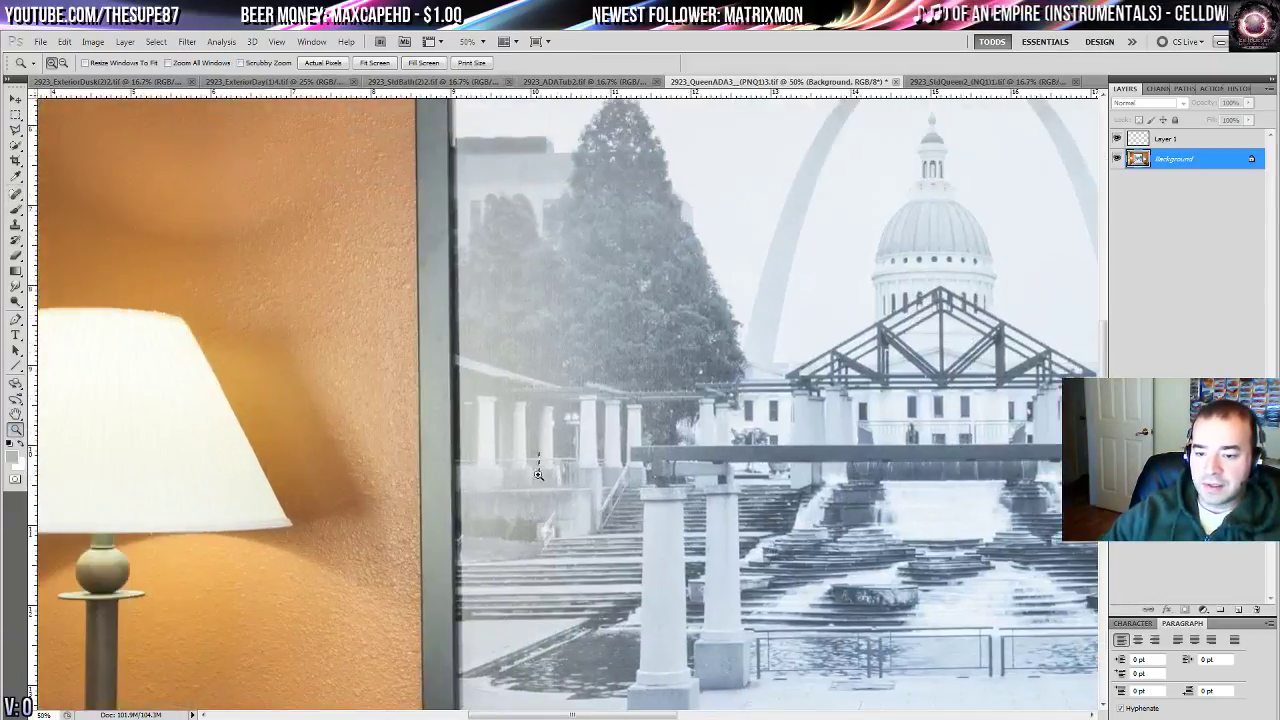
{"action": "left_click_drag", "start_coordinate": [538, 474], "coordinate": [491, 431]}
{"action": "double_click", "coordinate": [15, 429]}
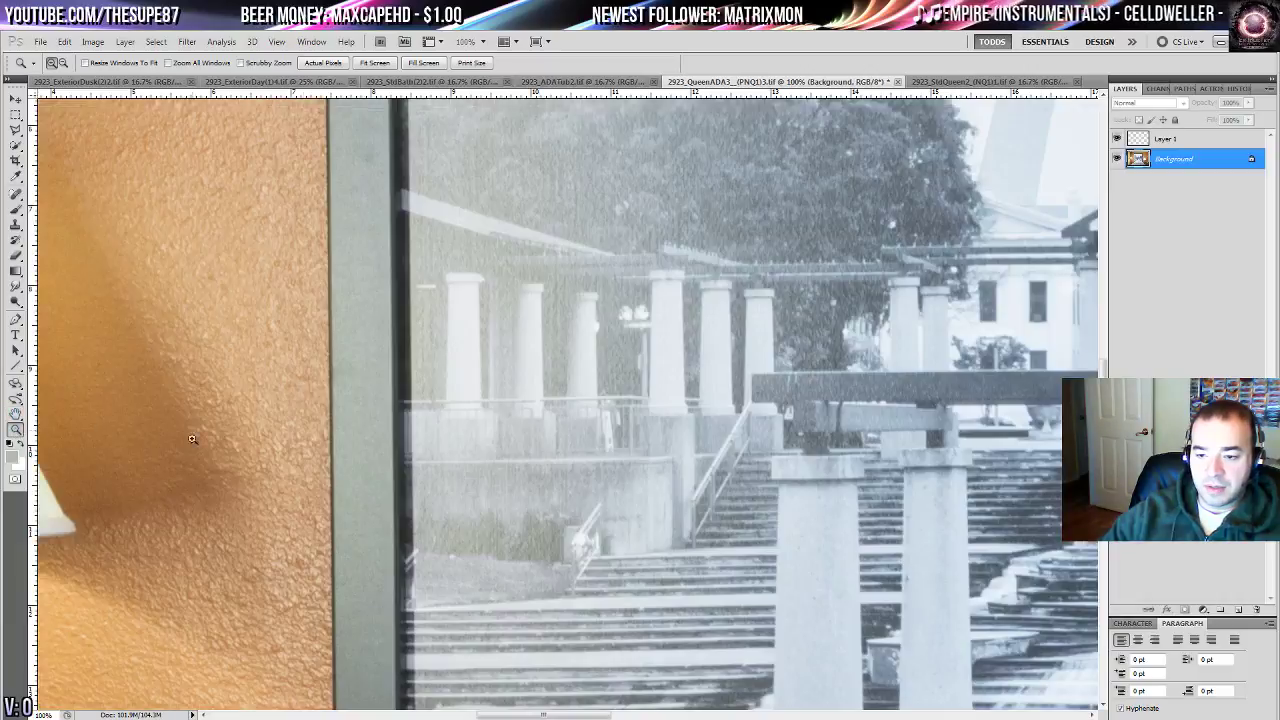
{"action": "left_click", "coordinate": [510, 371], "text": "alt"}
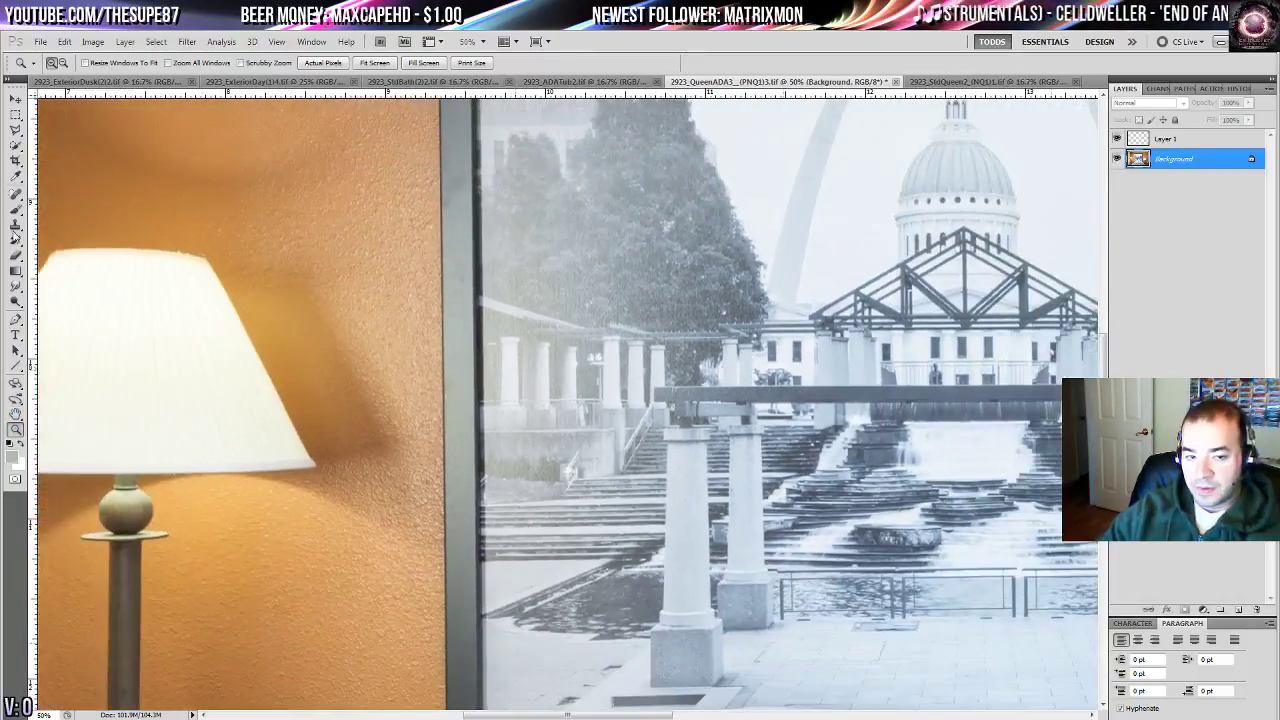
{"action": "left_click", "coordinate": [16, 310]}
{"action": "left_click", "coordinate": [67, 313]}
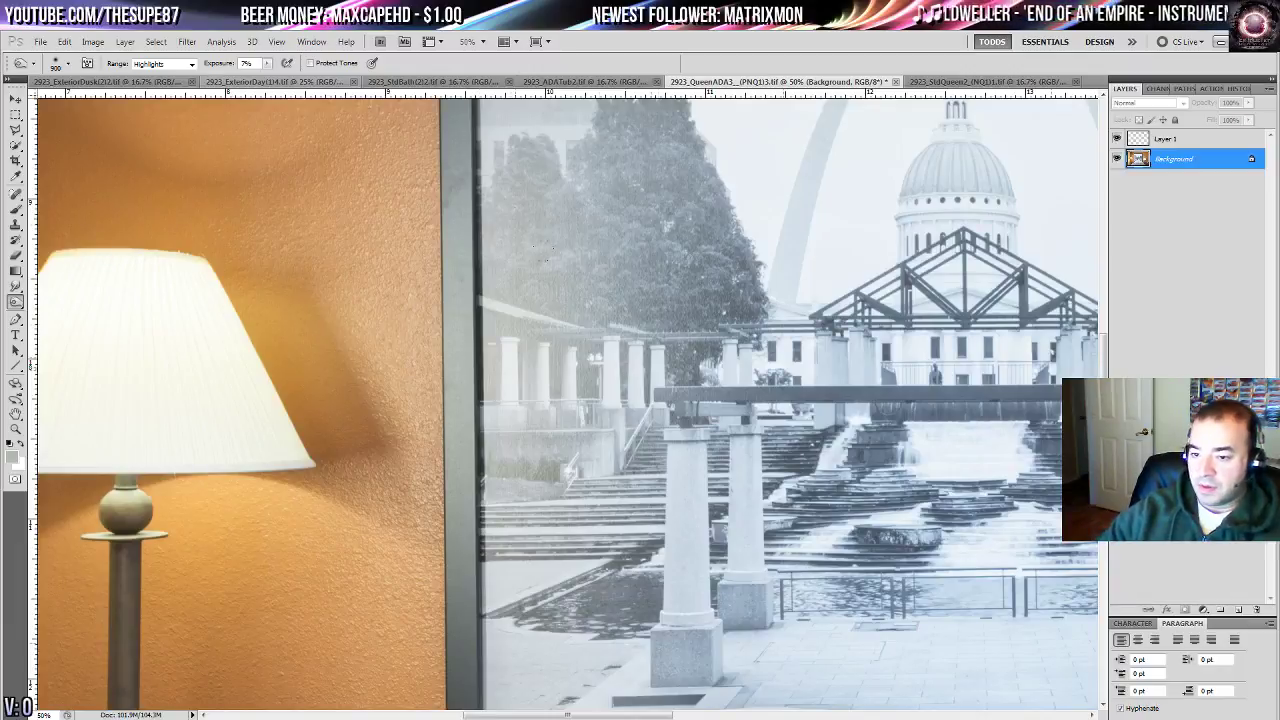
{"action": "left_click_drag", "start_coordinate": [563, 311], "coordinate": [535, 320]}
{"action": "mouse_move", "coordinate": [573, 420]}
{"action": "left_mouse_down"}
{"action": "mouse_move", "coordinate": [545, 354]}
{"action": "mouse_move", "coordinate": [522, 374]}
{"action": "mouse_move", "coordinate": [522, 483]}
{"action": "left_mouse_up"}
{"action": "left_click", "coordinate": [528, 345]}
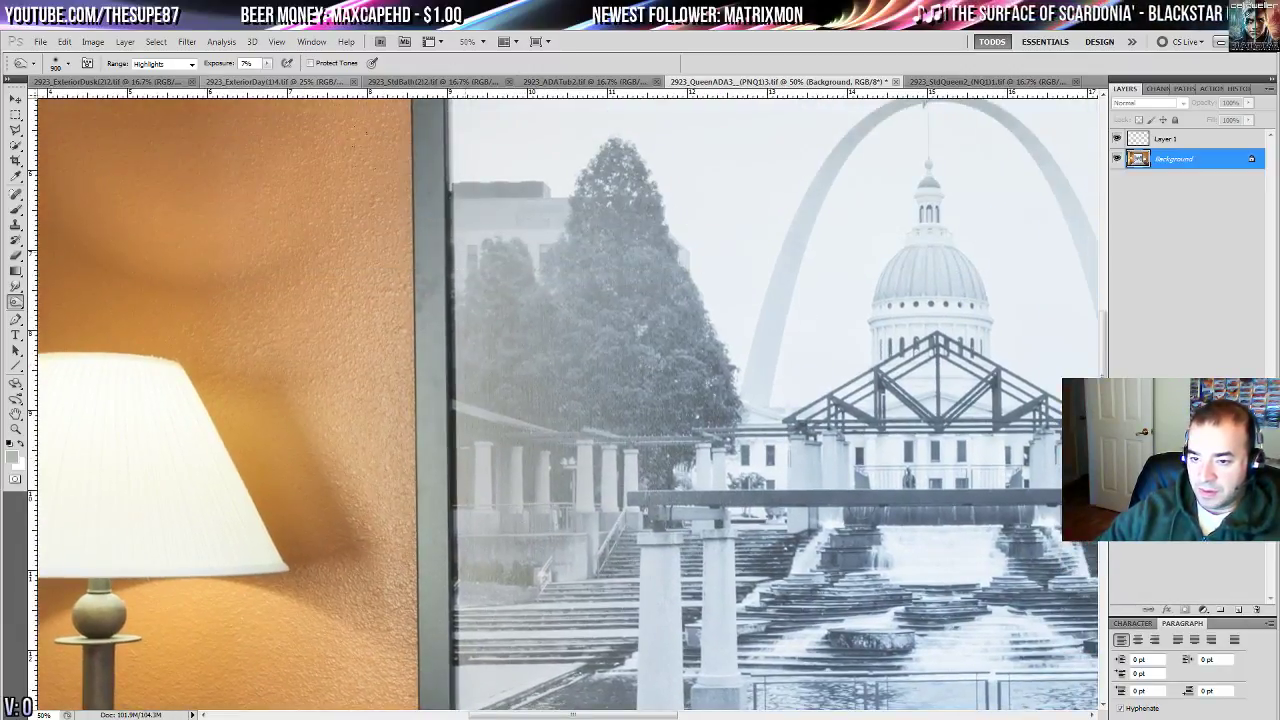
- Burn the shadows across the trees, columns and steps in the faded left part of the framed picture at 7% exposure
{"action": "left_click", "coordinate": [165, 63]}
{"action": "left_click", "coordinate": [160, 73]}
{"action": "left_click_drag", "start_coordinate": [427, 278], "coordinate": [394, 371]}
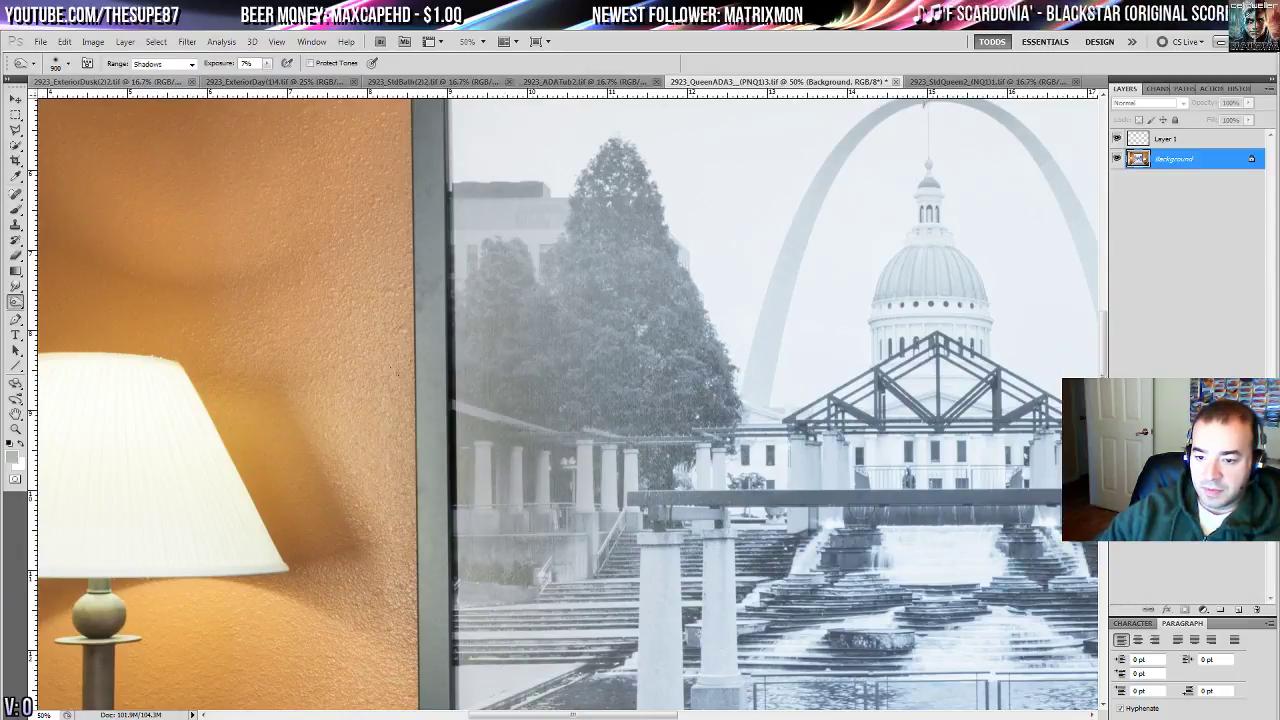
{"action": "left_click_drag", "start_coordinate": [450, 300], "coordinate": [450, 225]}
{"action": "left_click_drag", "start_coordinate": [566, 462], "coordinate": [537, 244]}
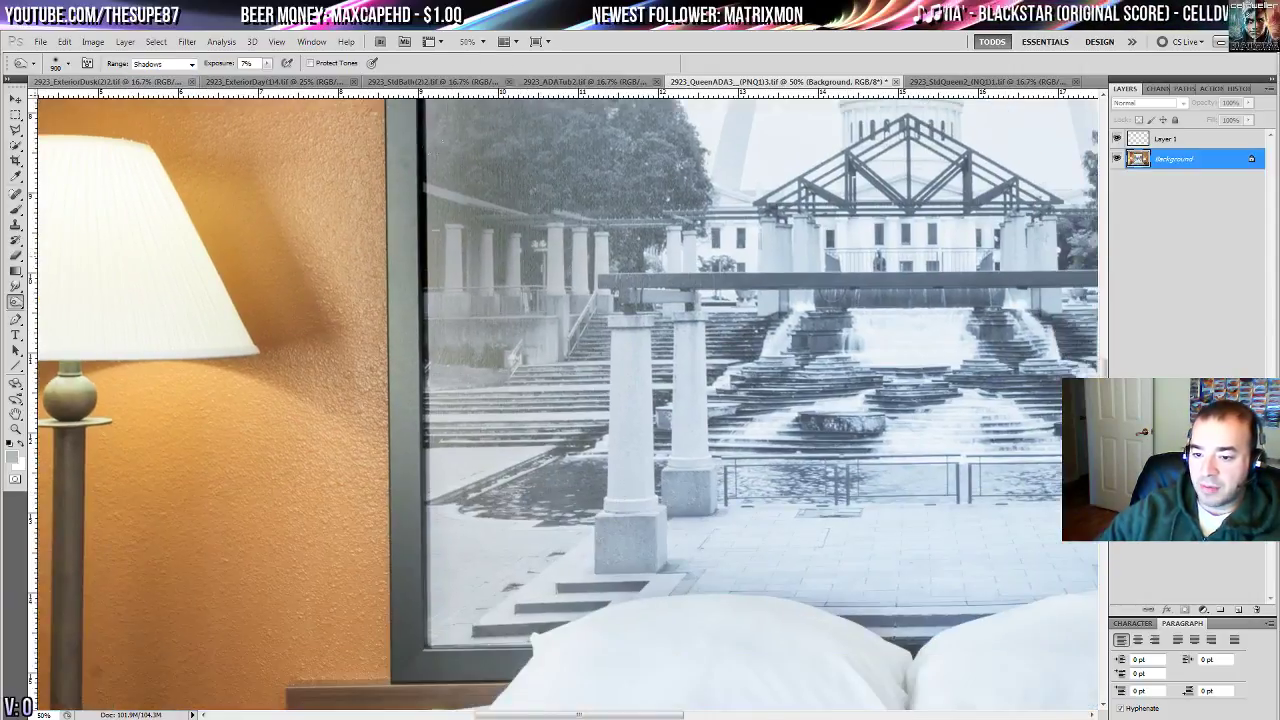
{"action": "left_click_drag", "start_coordinate": [440, 300], "coordinate": [427, 420]}
{"action": "left_click_drag", "start_coordinate": [365, 180], "coordinate": [396, 372]}
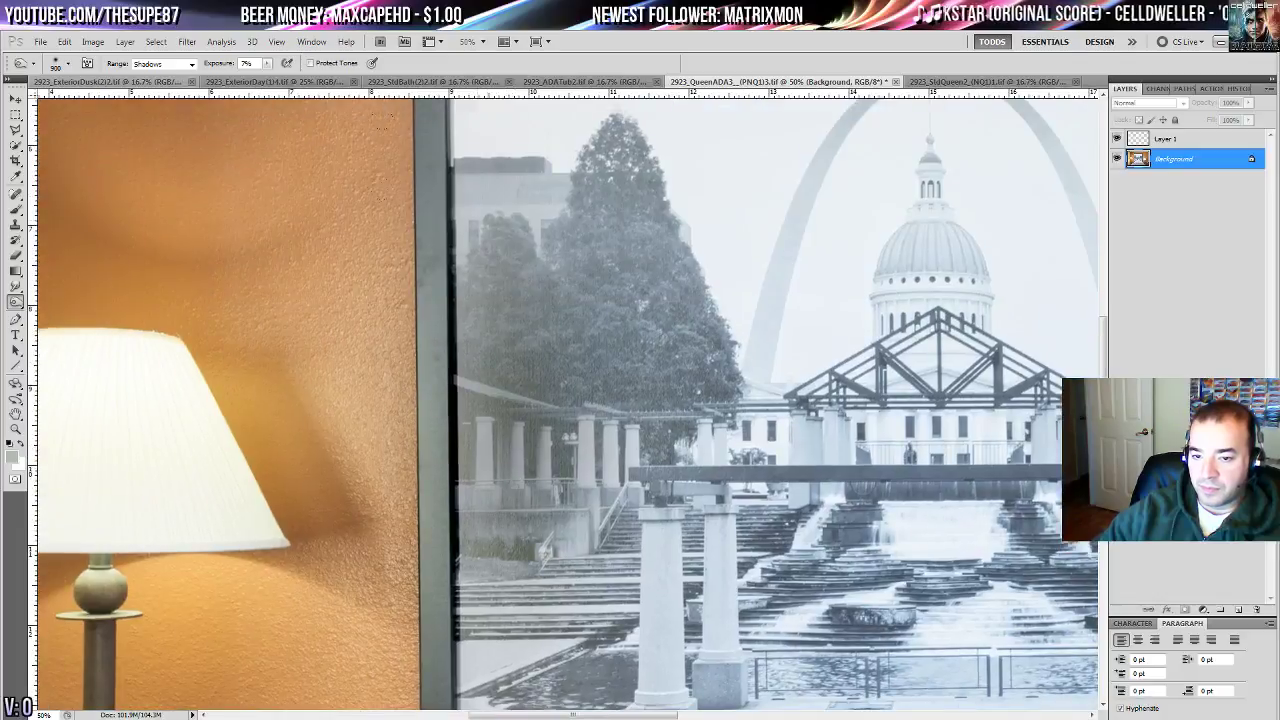
{"action": "left_click_drag", "start_coordinate": [536, 437], "coordinate": [475, 398]}
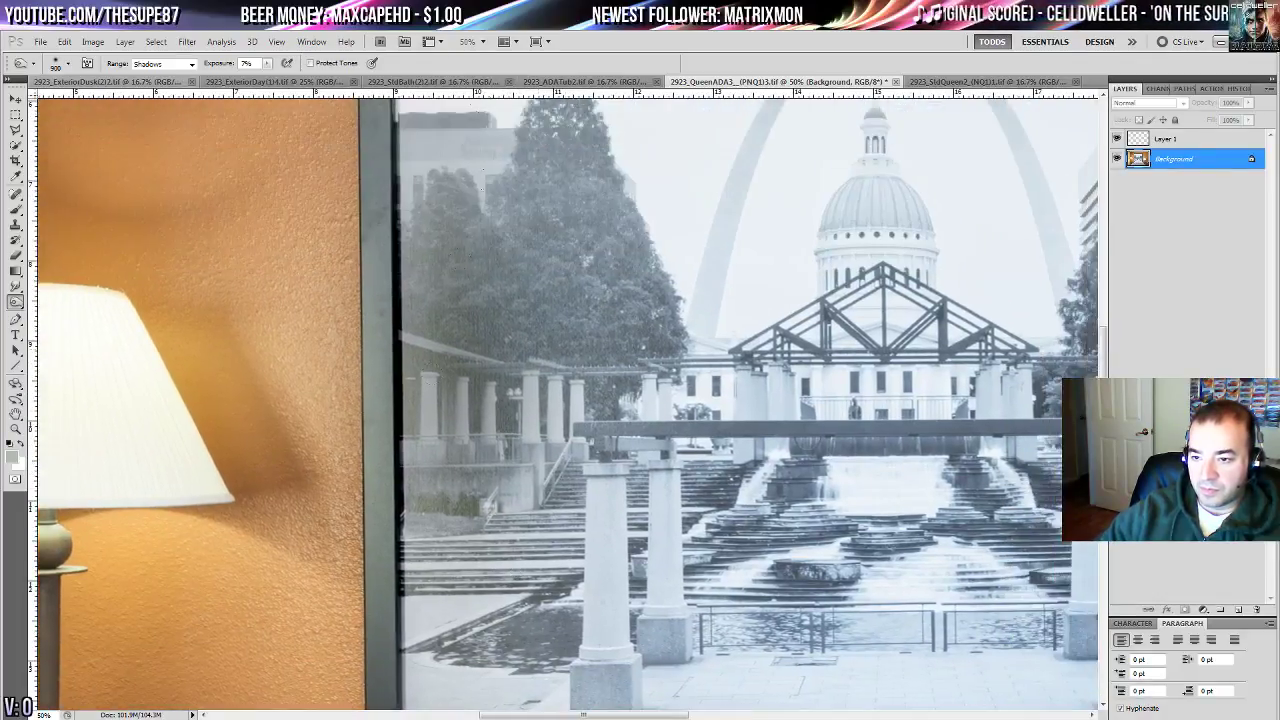
{"action": "left_click_drag", "start_coordinate": [592, 102], "coordinate": [550, 240]}
{"action": "left_click_drag", "start_coordinate": [607, 534], "coordinate": [558, 275]}
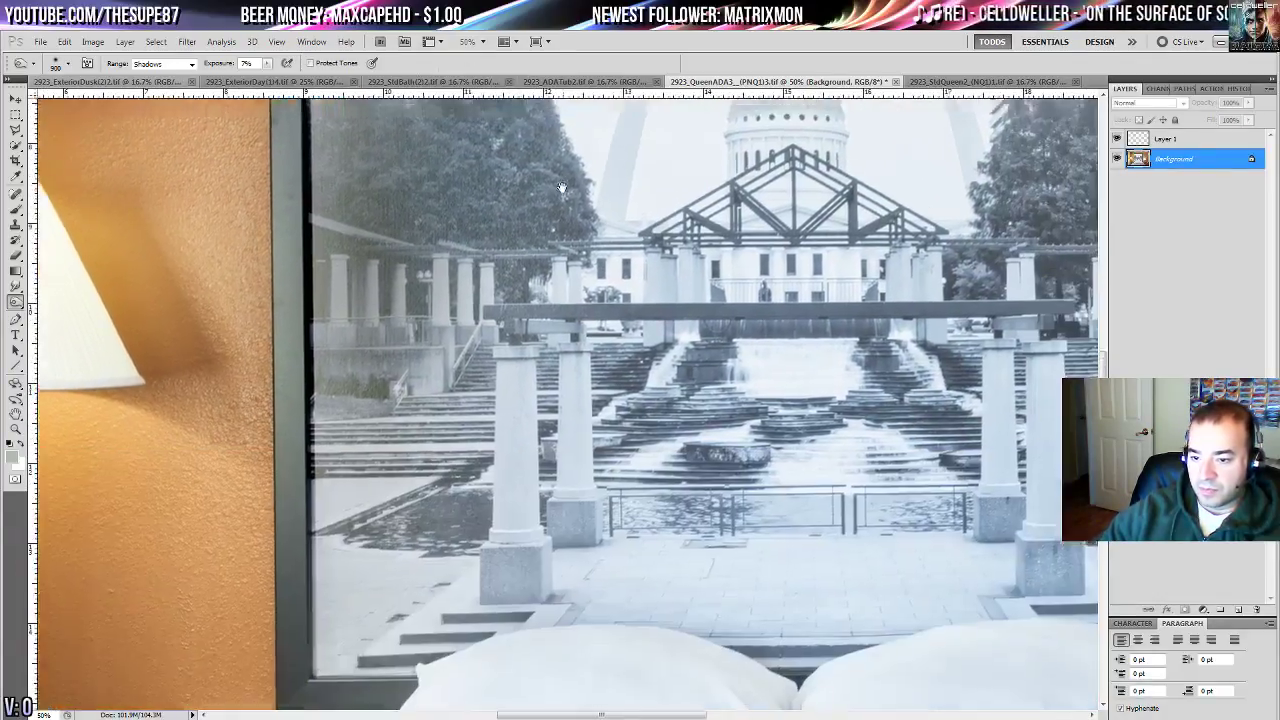
{"action": "left_click_drag", "start_coordinate": [722, 309], "coordinate": [624, 457]}
{"action": "left_click_drag", "start_coordinate": [788, 456], "coordinate": [459, 459]}
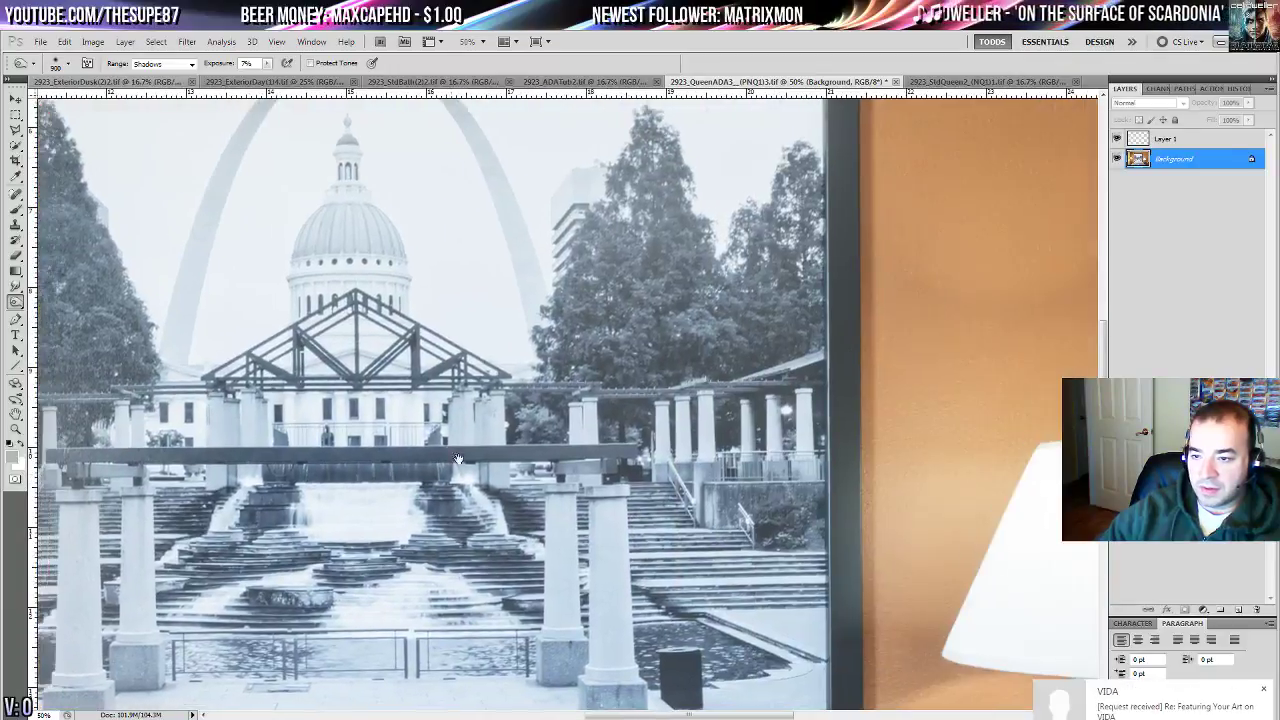
- Desaturate the whole framed arch picture to neutral grey with the Sponge tool at 100% flow
{"action": "right_click", "coordinate": [18, 304]}
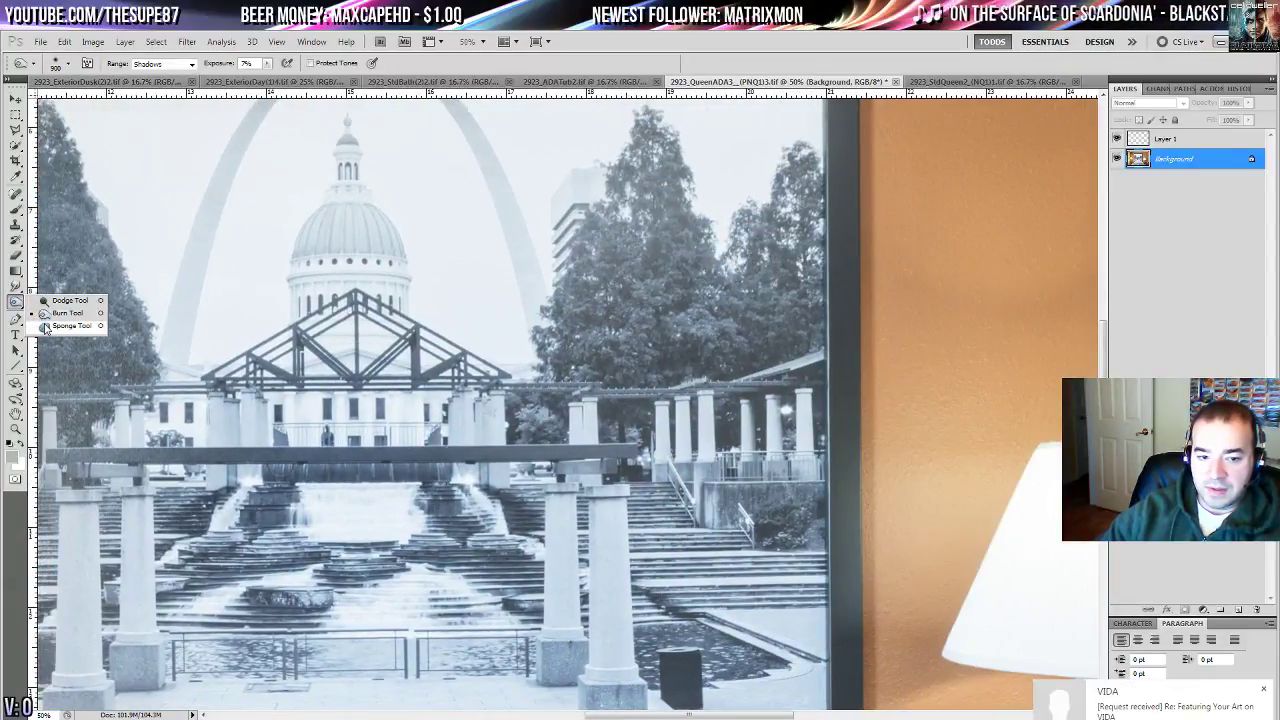
{"action": "left_click", "coordinate": [62, 326]}
{"action": "left_click_drag", "start_coordinate": [237, 376], "coordinate": [592, 337]}
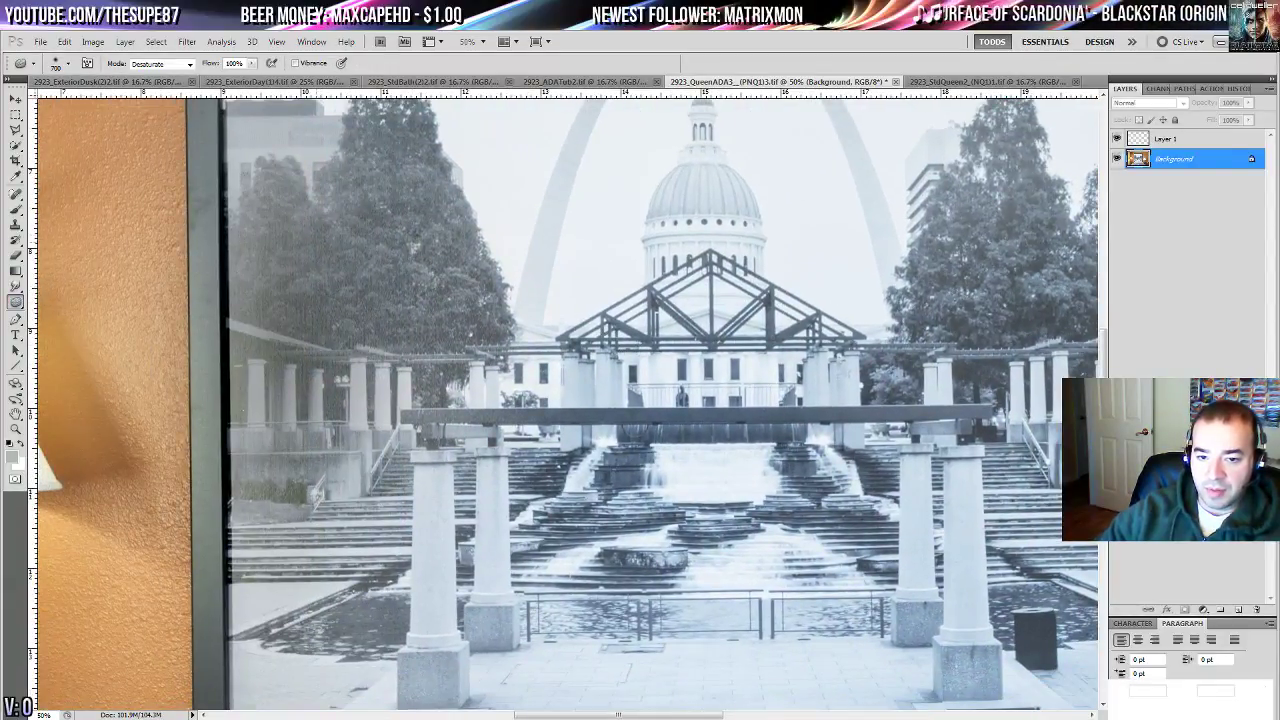
{"action": "left_click_drag", "start_coordinate": [436, 494], "coordinate": [503, 253]}
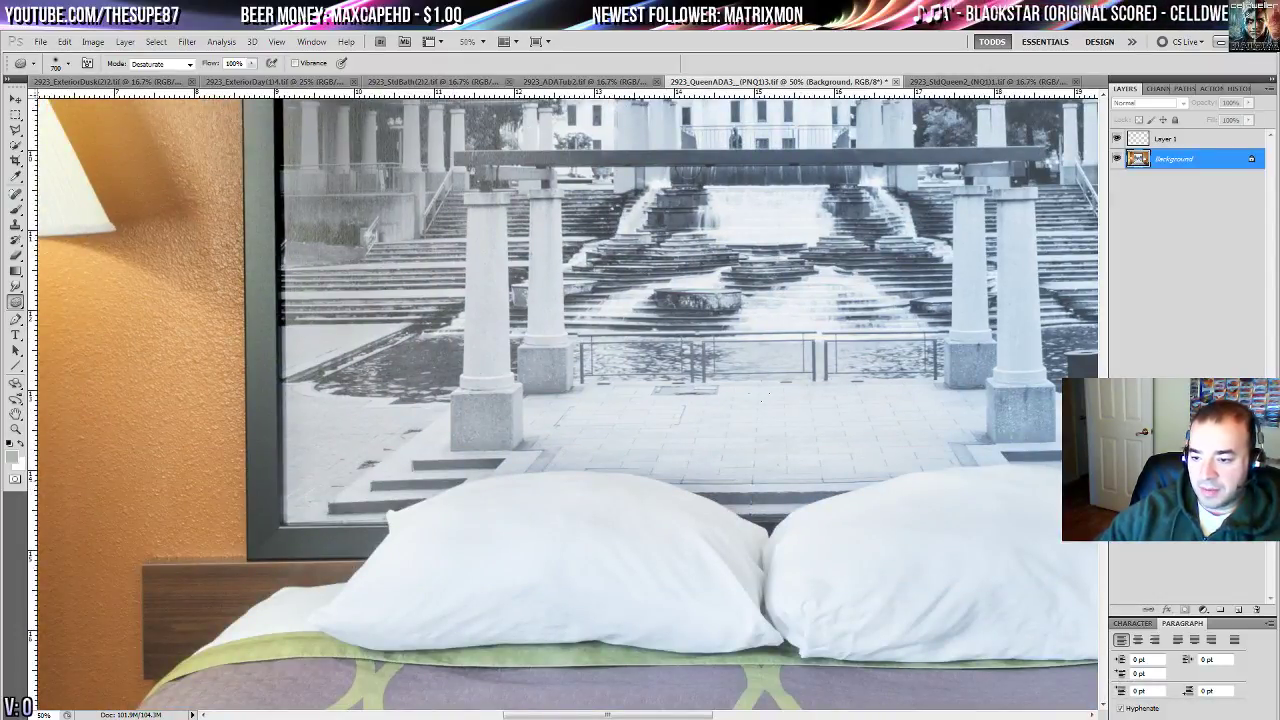
{"action": "left_click_drag", "start_coordinate": [763, 395], "coordinate": [417, 318]}
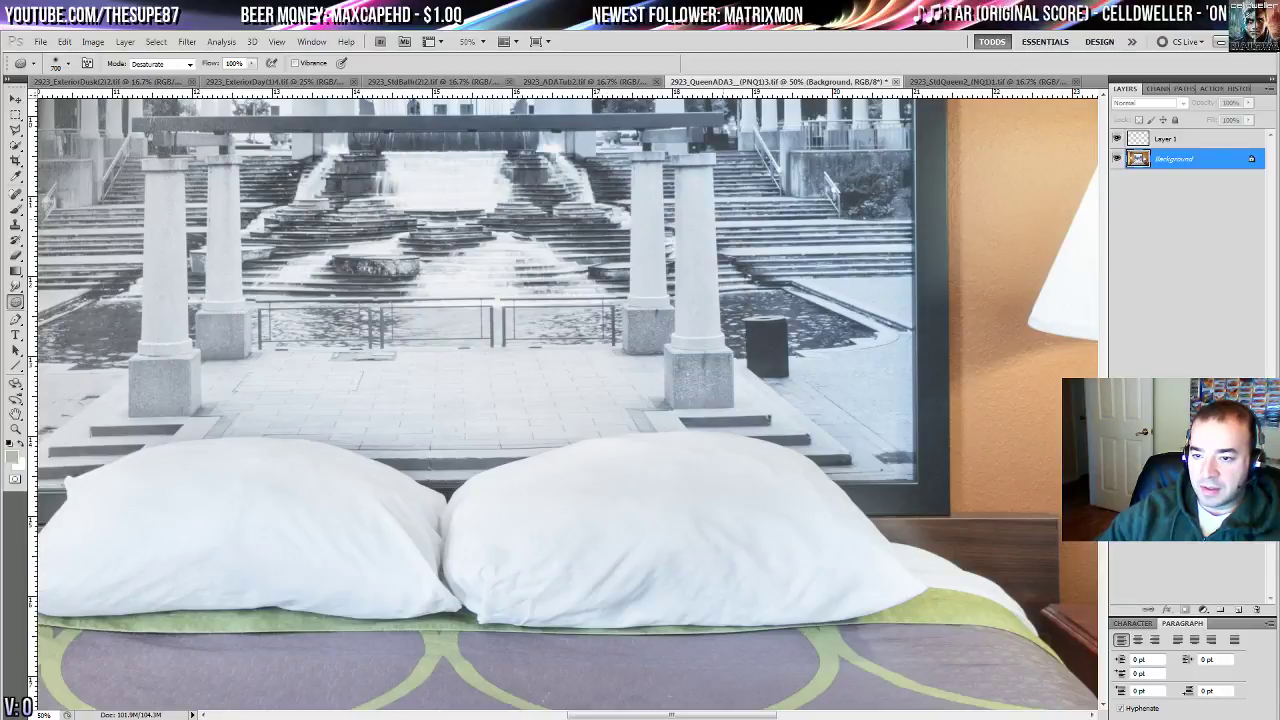
{"action": "left_click_drag", "start_coordinate": [777, 276], "coordinate": [756, 581]}
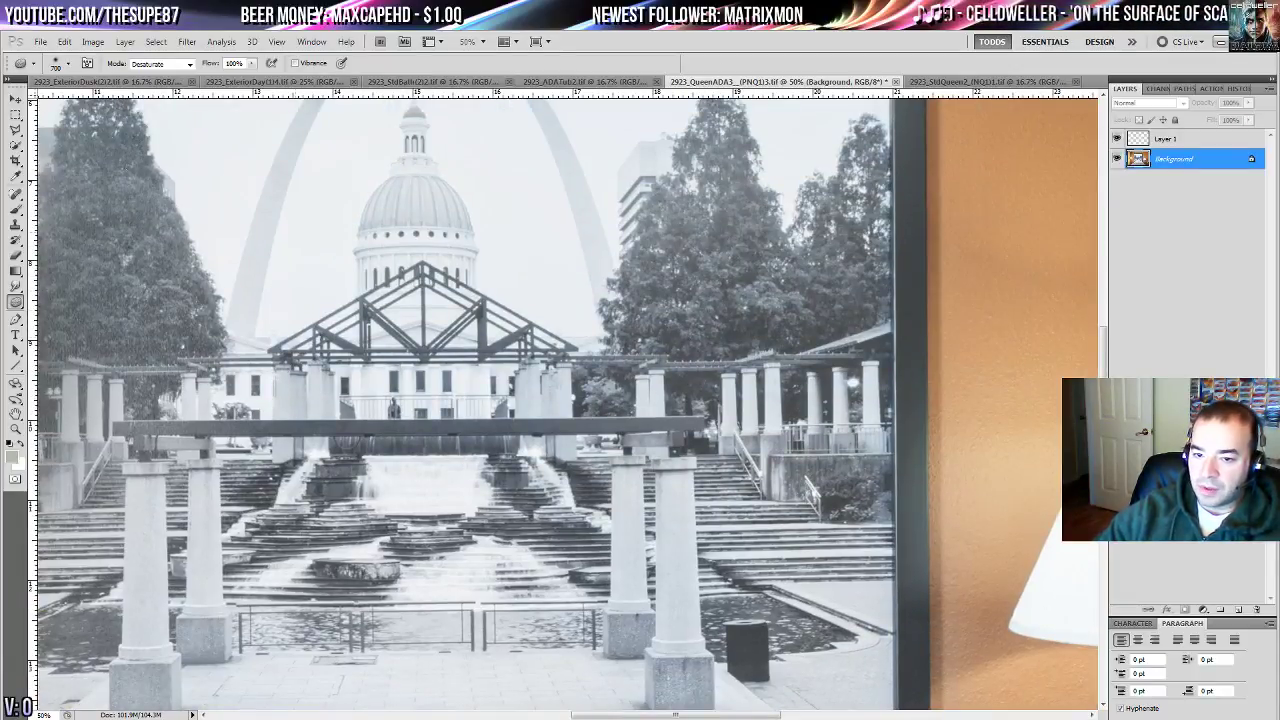
{"action": "left_click_drag", "start_coordinate": [600, 330], "coordinate": [586, 568]}
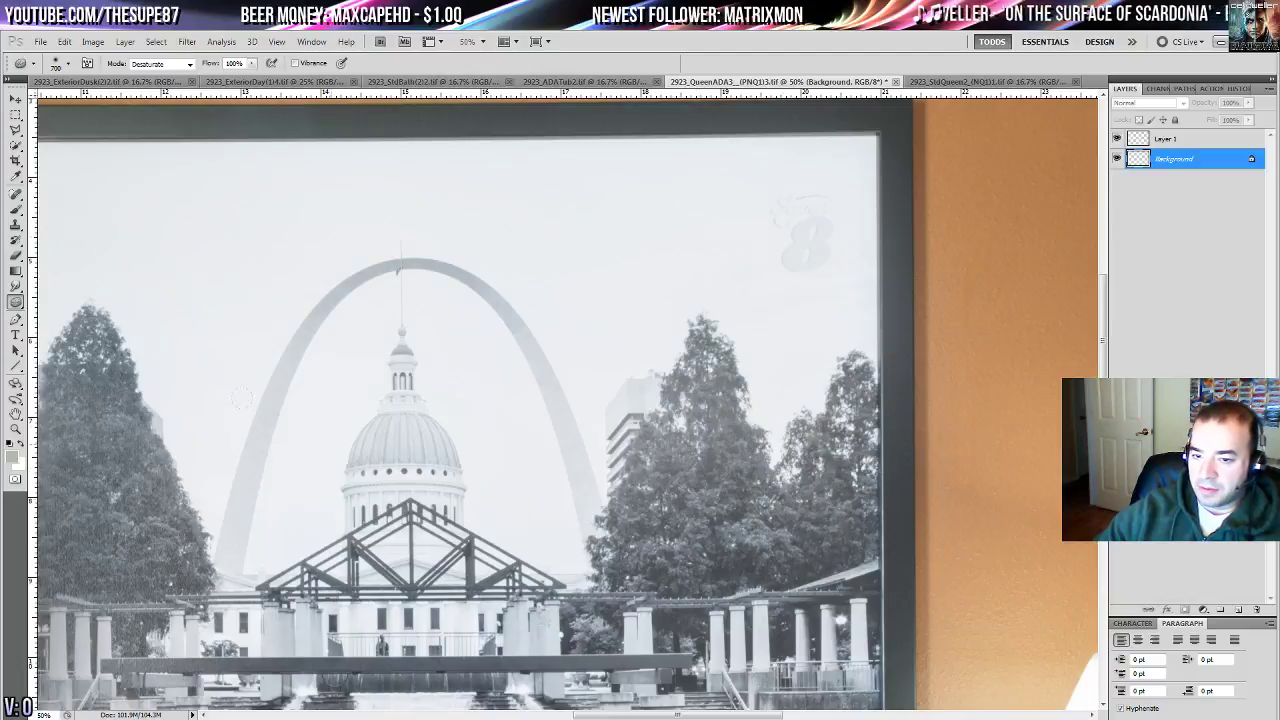
{"action": "left_click_drag", "start_coordinate": [242, 398], "coordinate": [574, 246]}
{"action": "left_click_drag", "start_coordinate": [397, 275], "coordinate": [452, 436]}
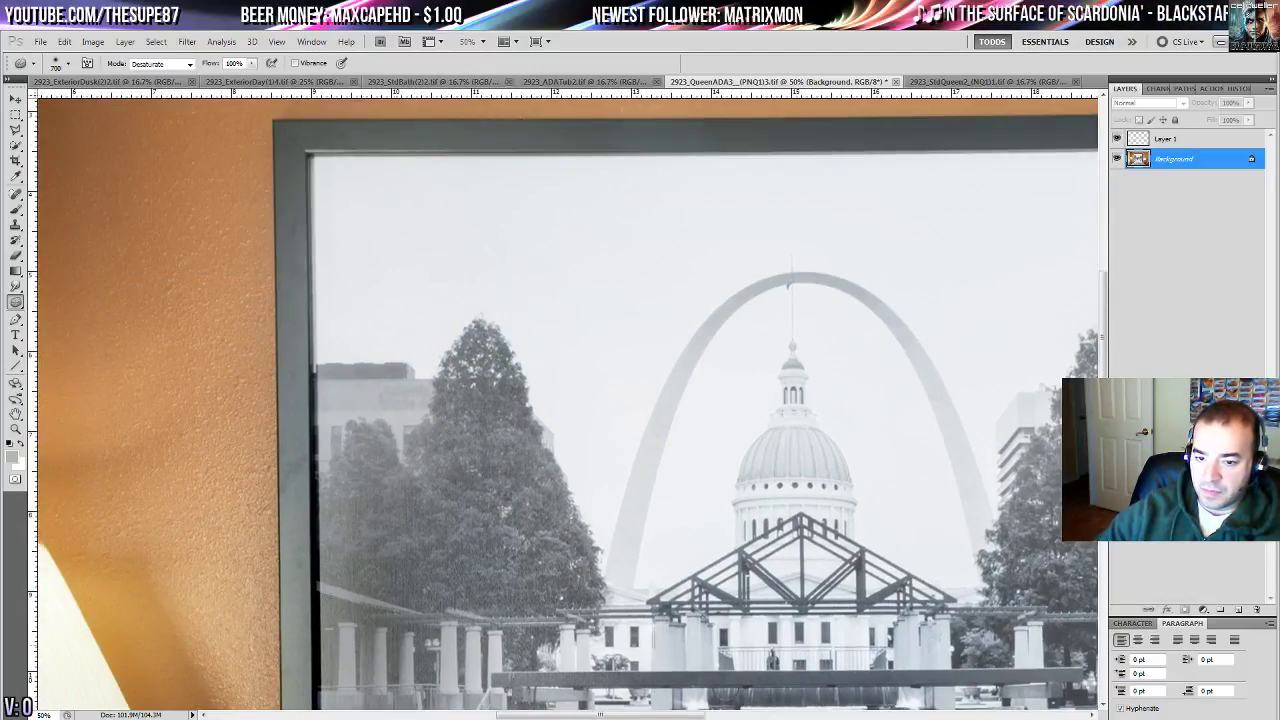
{"action": "left_click_drag", "start_coordinate": [561, 597], "coordinate": [582, 197]}
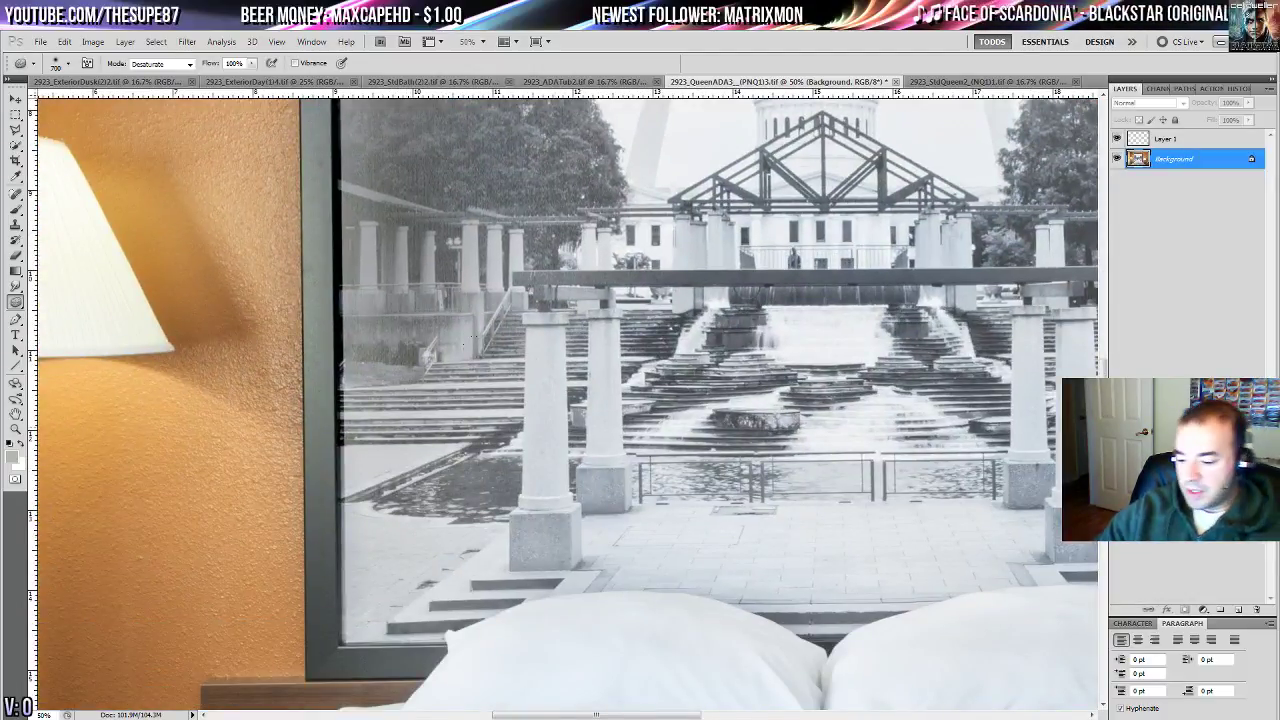
{"action": "key", "text": "ctrl+0"}
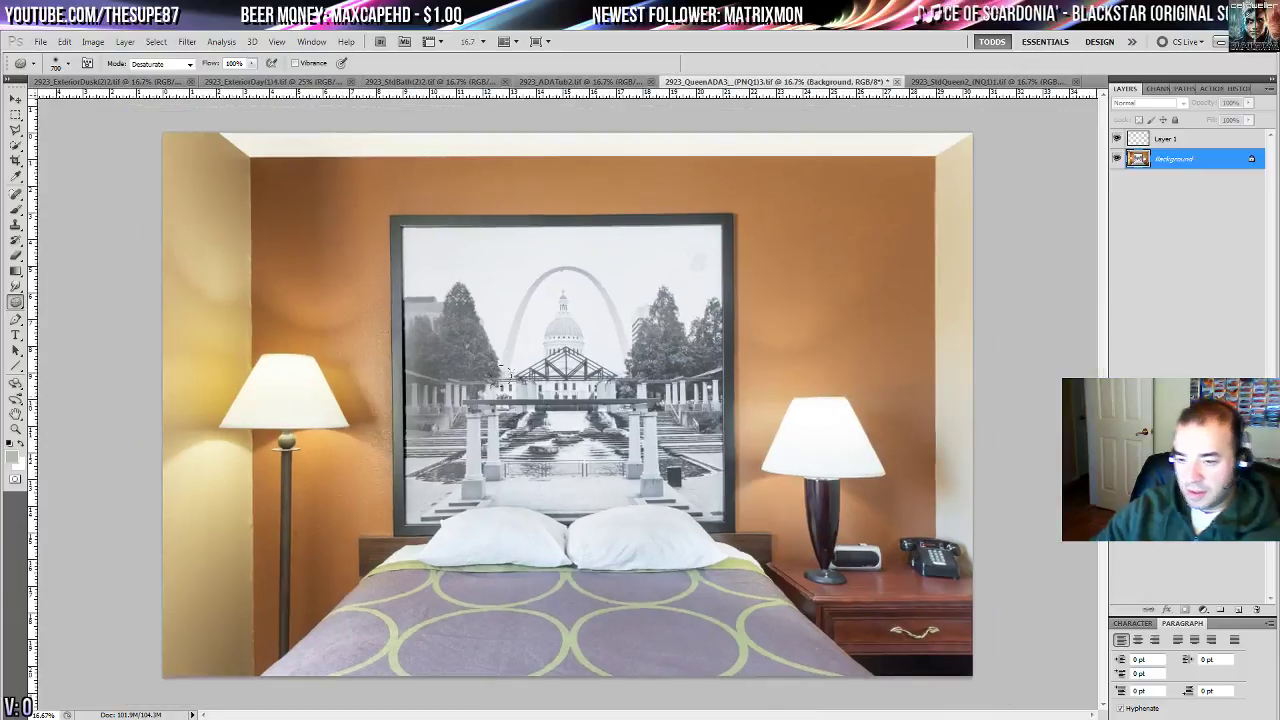
- Smooth the creases on the right pillow by patching them with clean areas of the pillow fabric
{"action": "double_click", "coordinate": [16, 430]}
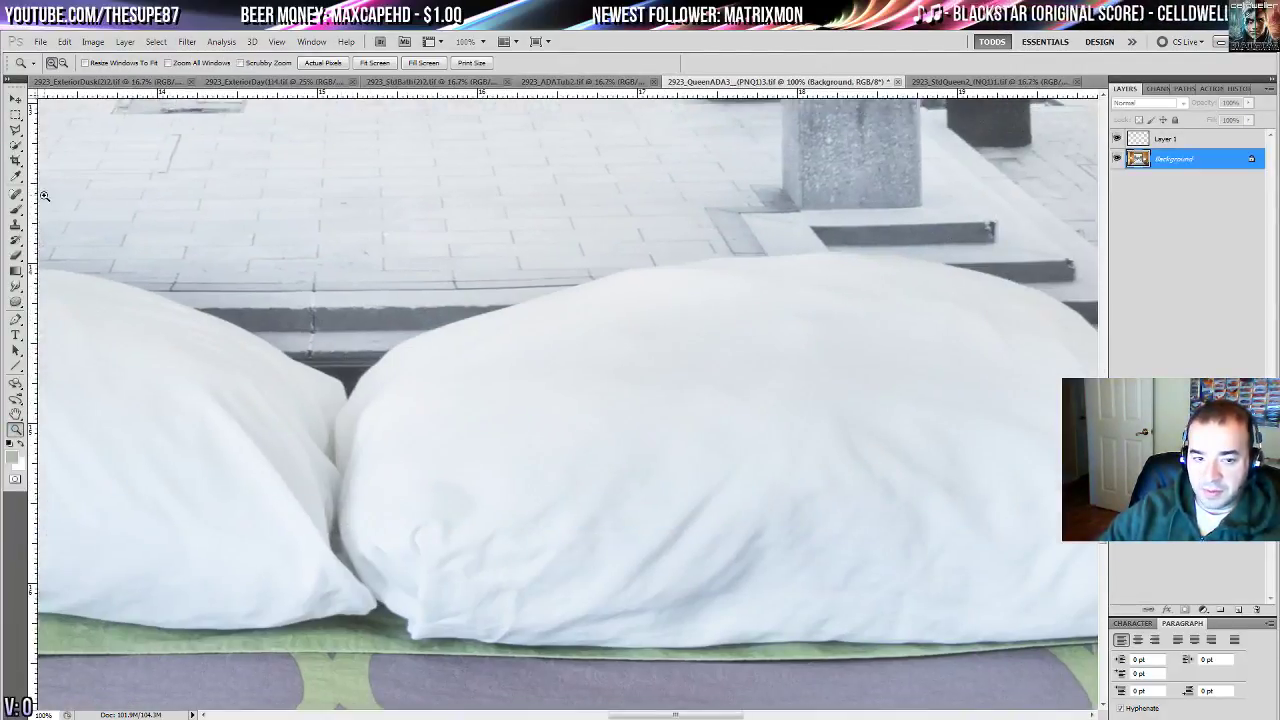
{"action": "left_click_drag", "start_coordinate": [16, 195], "coordinate": [70, 220]}
{"action": "left_click_drag", "start_coordinate": [784, 476], "coordinate": [457, 320]}
{"action": "mouse_move", "coordinate": [605, 224]}
{"action": "left_mouse_down"}
{"action": "mouse_move", "coordinate": [598, 397]}
{"action": "mouse_move", "coordinate": [549, 246]}
{"action": "left_mouse_up"}
{"action": "left_click_drag", "start_coordinate": [680, 303], "coordinate": [480, 220]}
{"action": "mouse_move", "coordinate": [682, 142]}
{"action": "left_mouse_down"}
{"action": "mouse_move", "coordinate": [631, 127]}
{"action": "mouse_move", "coordinate": [783, 229]}
{"action": "mouse_move", "coordinate": [756, 204]}
{"action": "left_mouse_up"}
{"action": "left_click_drag", "start_coordinate": [740, 206], "coordinate": [614, 236]}
{"action": "key", "text": "ctrl+d"}
{"action": "mouse_move", "coordinate": [446, 278]}
{"action": "left_mouse_down"}
{"action": "mouse_move", "coordinate": [621, 282]}
{"action": "mouse_move", "coordinate": [796, 264]}
{"action": "left_mouse_up"}
{"action": "mouse_move", "coordinate": [775, 248]}
{"action": "left_mouse_down"}
{"action": "mouse_move", "coordinate": [629, 362]}
{"action": "mouse_move", "coordinate": [836, 283]}
{"action": "left_mouse_up"}
{"action": "left_click_drag", "start_coordinate": [751, 326], "coordinate": [854, 209]}
{"action": "key", "text": "ctrl+d"}
- Smooth the creases on the left pillow with the Patch tool, sampling cleaner fabric nearby
{"action": "left_click_drag", "start_coordinate": [203, 260], "coordinate": [983, 356]}
{"action": "mouse_move", "coordinate": [745, 258]}
{"action": "left_mouse_down"}
{"action": "mouse_move", "coordinate": [857, 287]}
{"action": "mouse_move", "coordinate": [812, 280]}
{"action": "left_mouse_up"}
{"action": "left_click_drag", "start_coordinate": [846, 332], "coordinate": [626, 360]}
{"action": "key", "text": "ctrl+d"}
{"action": "mouse_move", "coordinate": [908, 323]}
{"action": "left_mouse_down"}
{"action": "mouse_move", "coordinate": [809, 360]}
{"action": "mouse_move", "coordinate": [805, 343]}
{"action": "left_mouse_up"}
{"action": "left_click_drag", "start_coordinate": [926, 378], "coordinate": [652, 343]}
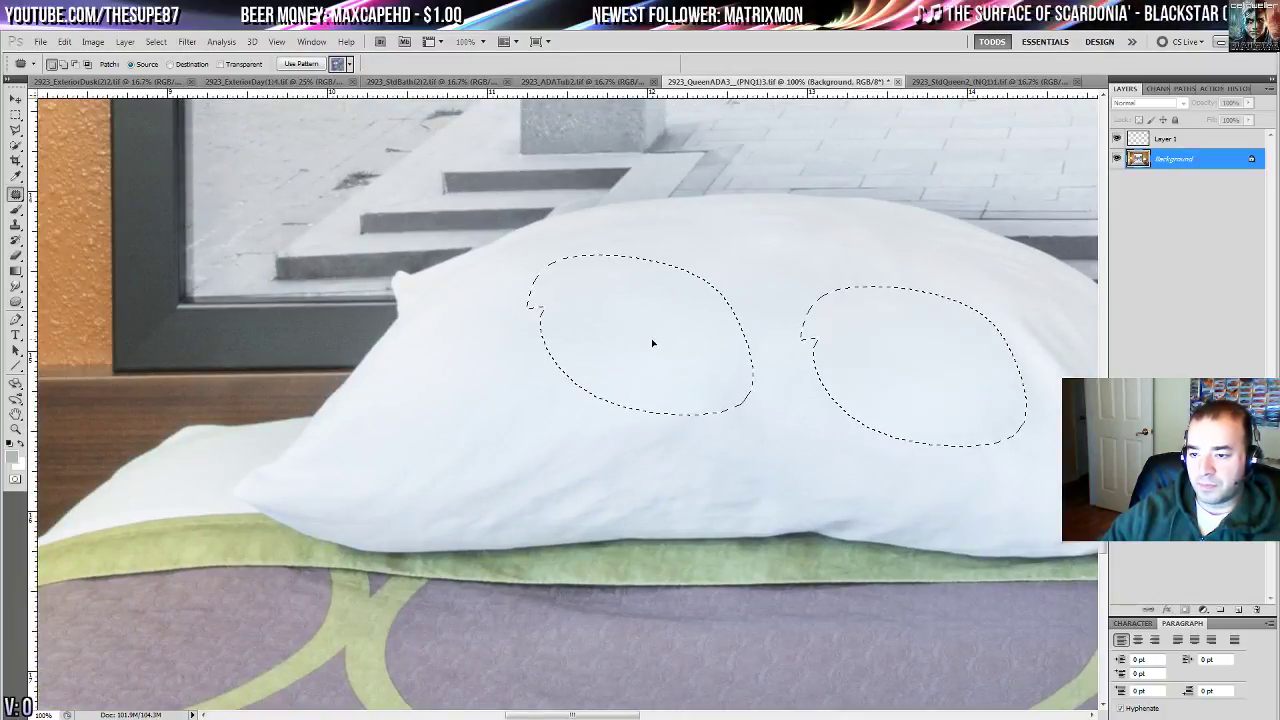
{"action": "mouse_move", "coordinate": [718, 386]}
{"action": "left_mouse_down"}
{"action": "mouse_move", "coordinate": [632, 463]}
{"action": "mouse_move", "coordinate": [755, 430]}
{"action": "left_mouse_up"}
{"action": "left_click_drag", "start_coordinate": [660, 428], "coordinate": [766, 328]}
- Patch the blemish on the orange wall by the floor lamp and the uneven paint edge at the wall corner
{"action": "left_click_drag", "start_coordinate": [224, 534], "coordinate": [677, 391]}
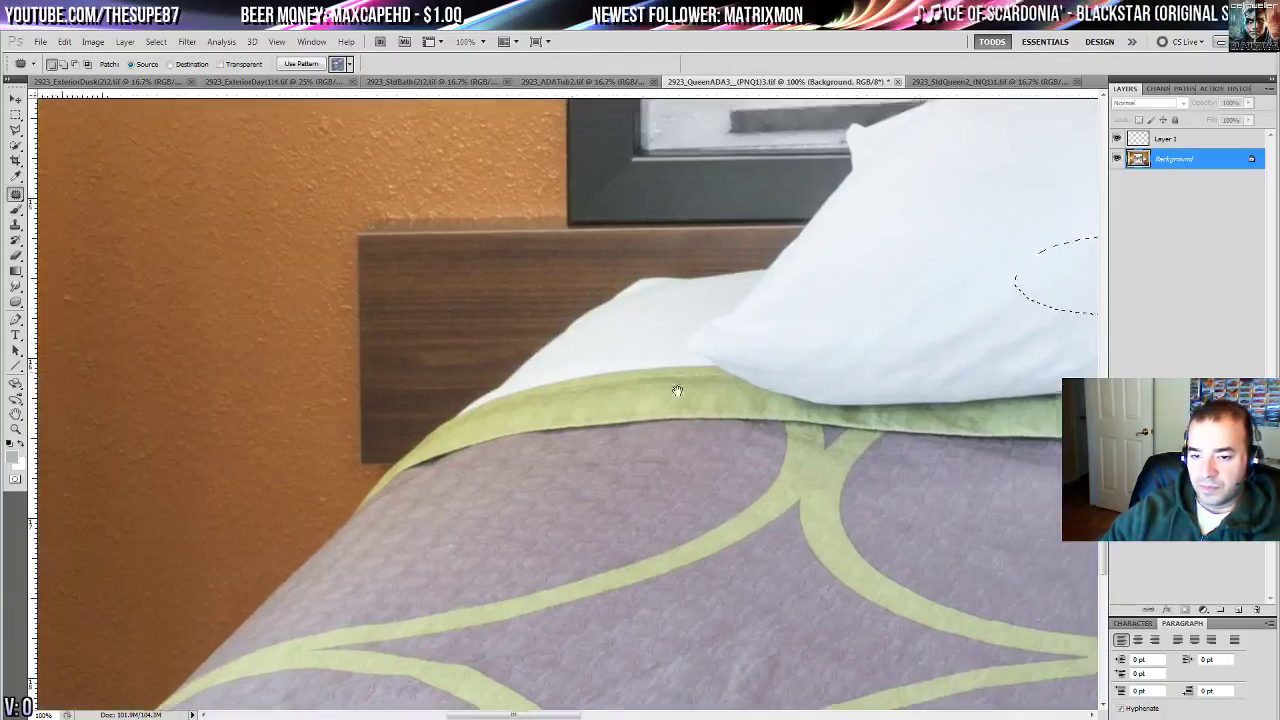
{"action": "mouse_move", "coordinate": [276, 451]}
{"action": "left_mouse_down"}
{"action": "mouse_move", "coordinate": [756, 304]}
{"action": "mouse_move", "coordinate": [746, 441]}
{"action": "left_mouse_up"}
{"action": "left_click_drag", "start_coordinate": [564, 275], "coordinate": [590, 276]}
{"action": "left_click_drag", "start_coordinate": [587, 290], "coordinate": [603, 246]}
{"action": "mouse_move", "coordinate": [587, 387]}
{"action": "left_mouse_down"}
{"action": "mouse_move", "coordinate": [749, 491]}
{"action": "mouse_move", "coordinate": [907, 520]}
{"action": "left_mouse_up"}
{"action": "mouse_move", "coordinate": [635, 301]}
{"action": "left_mouse_down"}
{"action": "mouse_move", "coordinate": [603, 309]}
{"action": "mouse_move", "coordinate": [662, 357]}
{"action": "mouse_move", "coordinate": [637, 250]}
{"action": "left_mouse_up"}
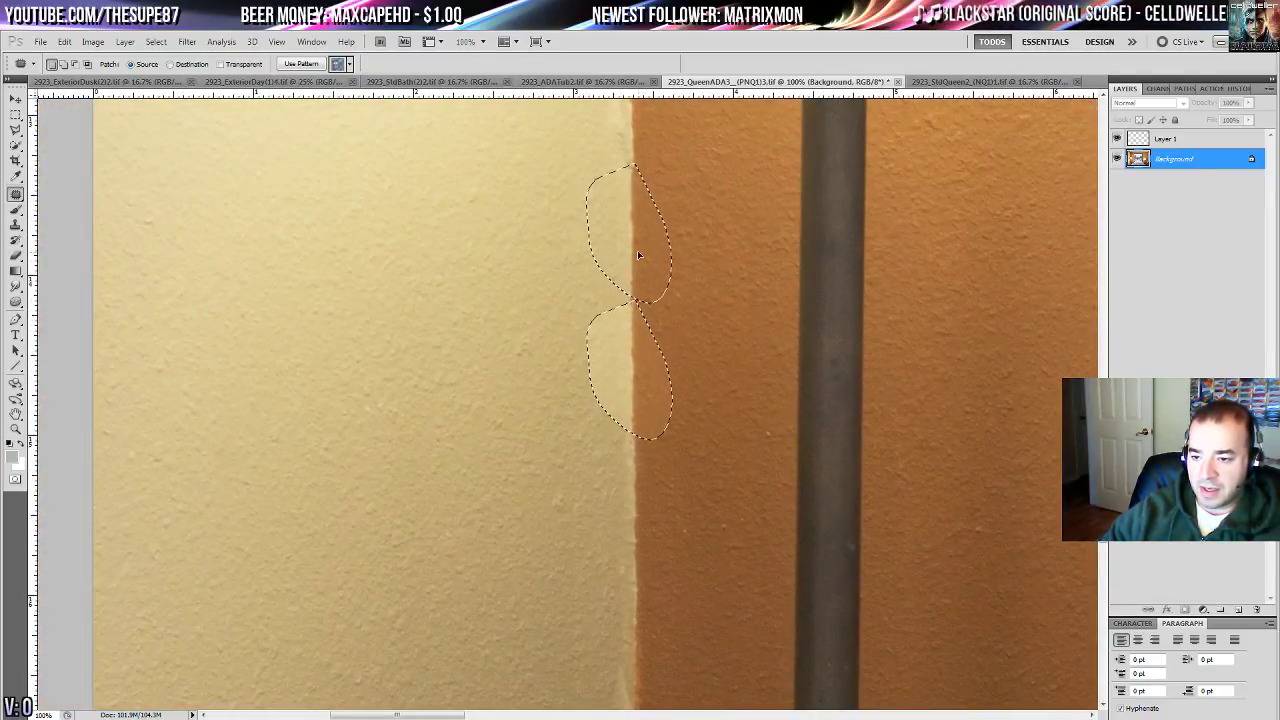
{"action": "key", "text": "ctrl+d"}
- Patch the rough paint edge on the wall corner just below the floor lamp's shade
{"action": "mouse_move", "coordinate": [700, 112]}
{"action": "left_mouse_down"}
{"action": "mouse_move", "coordinate": [699, 294]}
{"action": "mouse_move", "coordinate": [638, 564]}
{"action": "left_mouse_up"}
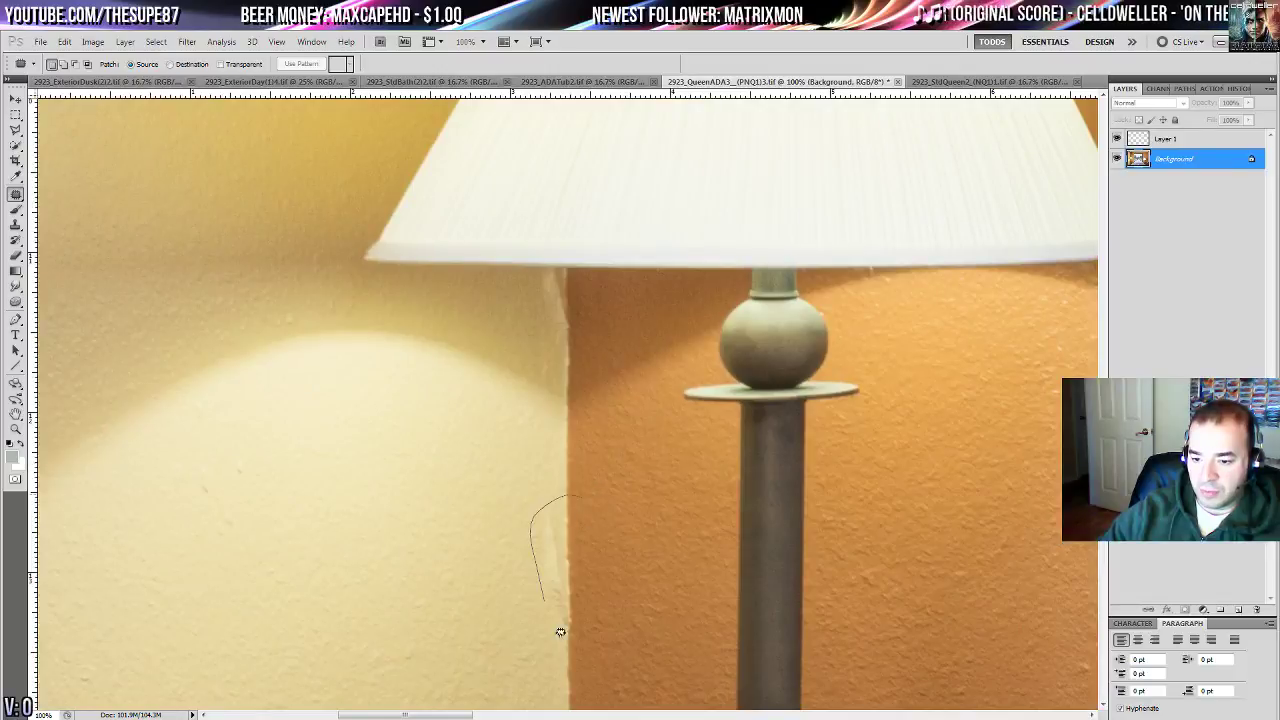
{"action": "left_click_drag", "start_coordinate": [560, 632], "coordinate": [622, 590]}
{"action": "left_click_drag", "start_coordinate": [633, 548], "coordinate": [658, 281]}
{"action": "left_click_drag", "start_coordinate": [594, 306], "coordinate": [598, 563]}
{"action": "key", "text": "ctrl+d"}
- Patch the uneven paint line on the lower part of the wall corner beside the floor lamp's pole
{"action": "left_click_drag", "start_coordinate": [651, 471], "coordinate": [656, 217]}
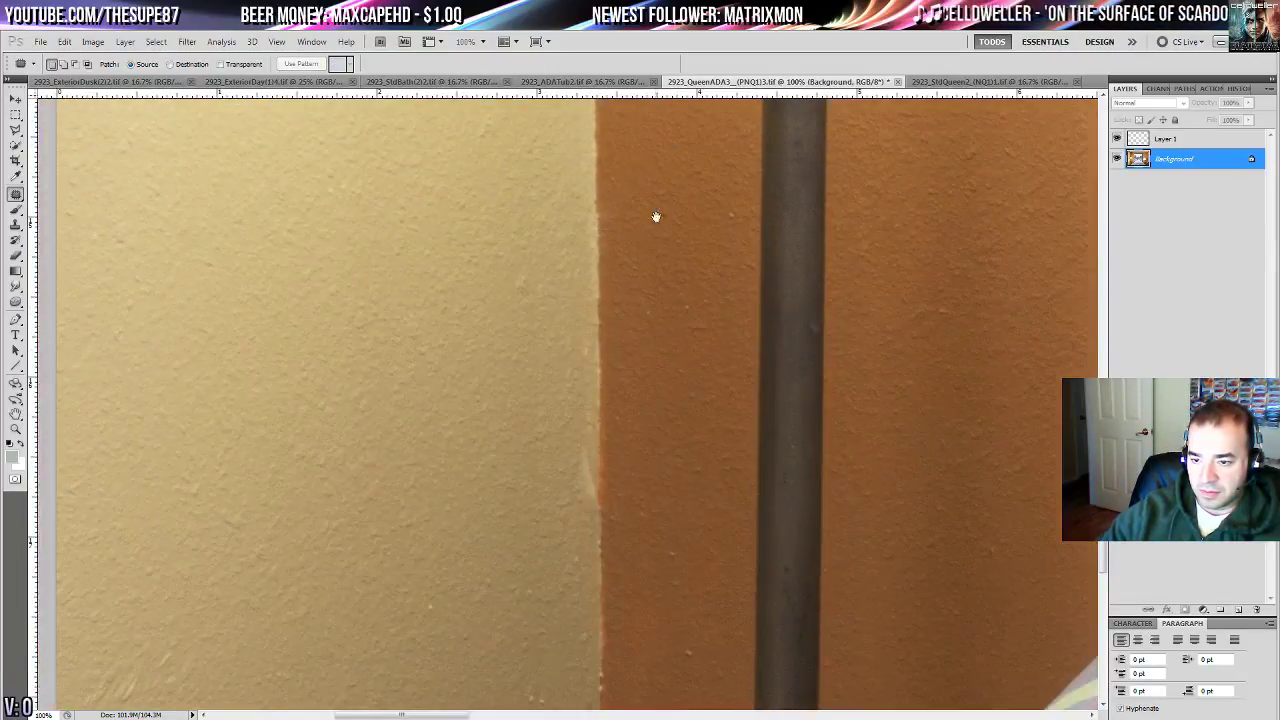
{"action": "left_click_drag", "start_coordinate": [658, 512], "coordinate": [652, 494]}
{"action": "left_click_drag", "start_coordinate": [642, 483], "coordinate": [644, 343]}
{"action": "key", "text": "ctrl+d"}
{"action": "left_click_drag", "start_coordinate": [692, 541], "coordinate": [615, 266]}
{"action": "left_click_drag", "start_coordinate": [564, 503], "coordinate": [600, 233]}
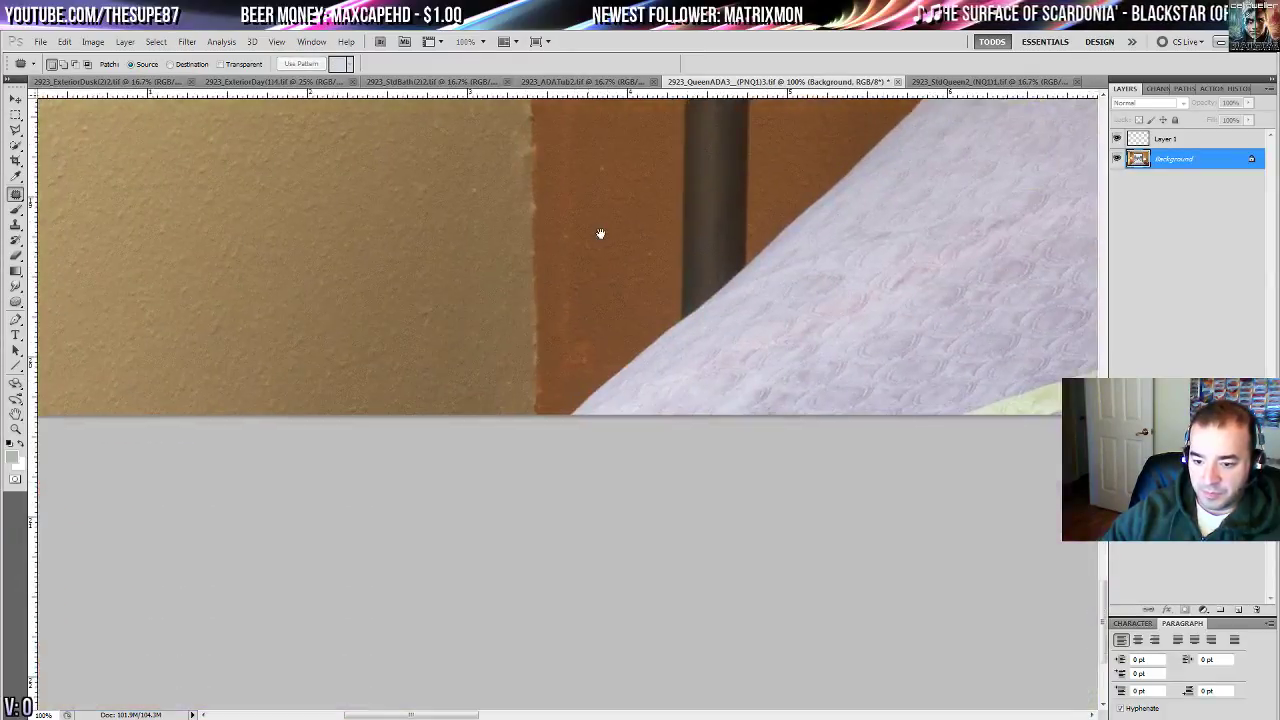
{"action": "key", "text": "ctrl+0"}
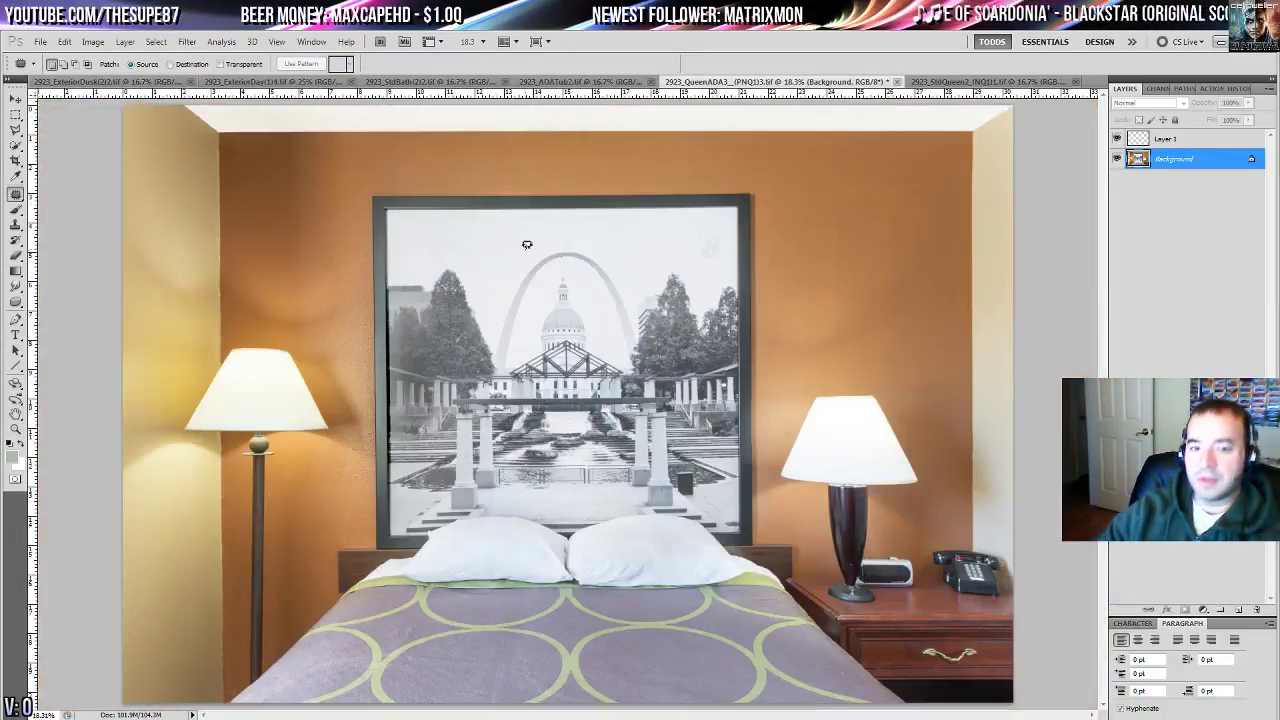
- Apply a Shadows/Highlights adjustment to the Background layer with a shadows amount of 3%
{"action": "left_click", "coordinate": [92, 41]}
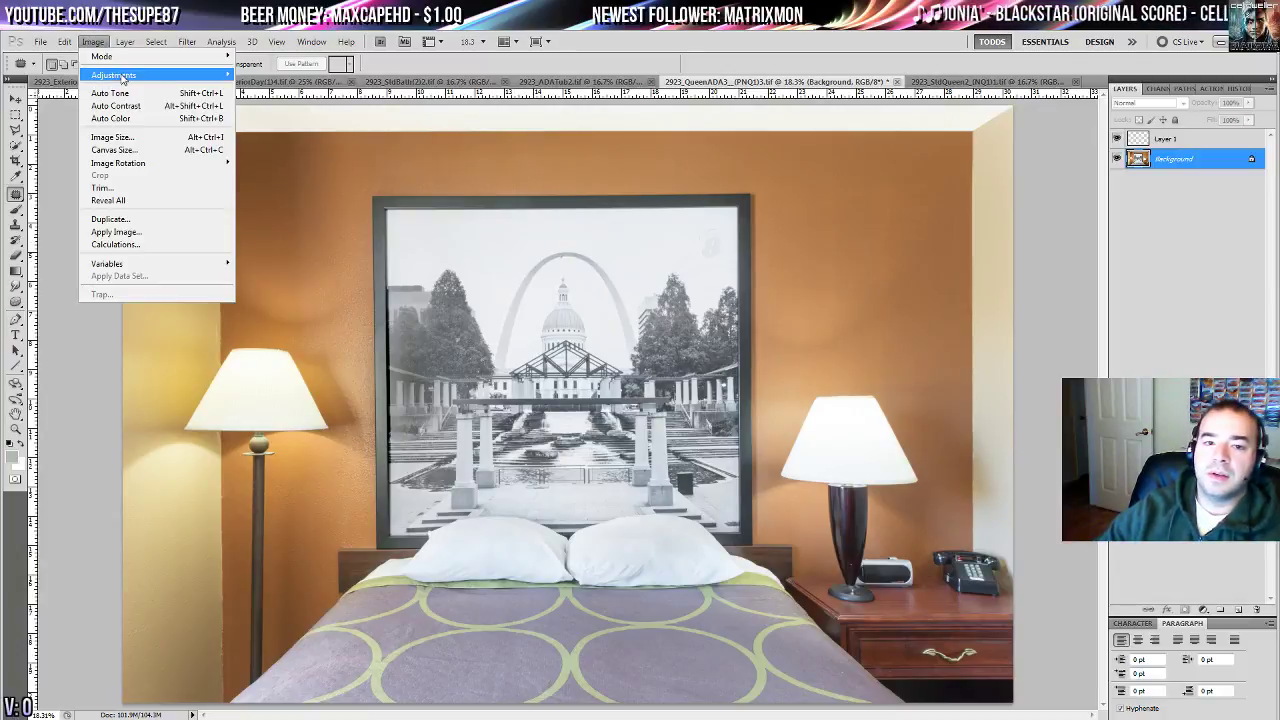
{"action": "mouse_move", "coordinate": [112, 77]}
{"action": "left_click", "coordinate": [292, 274]}
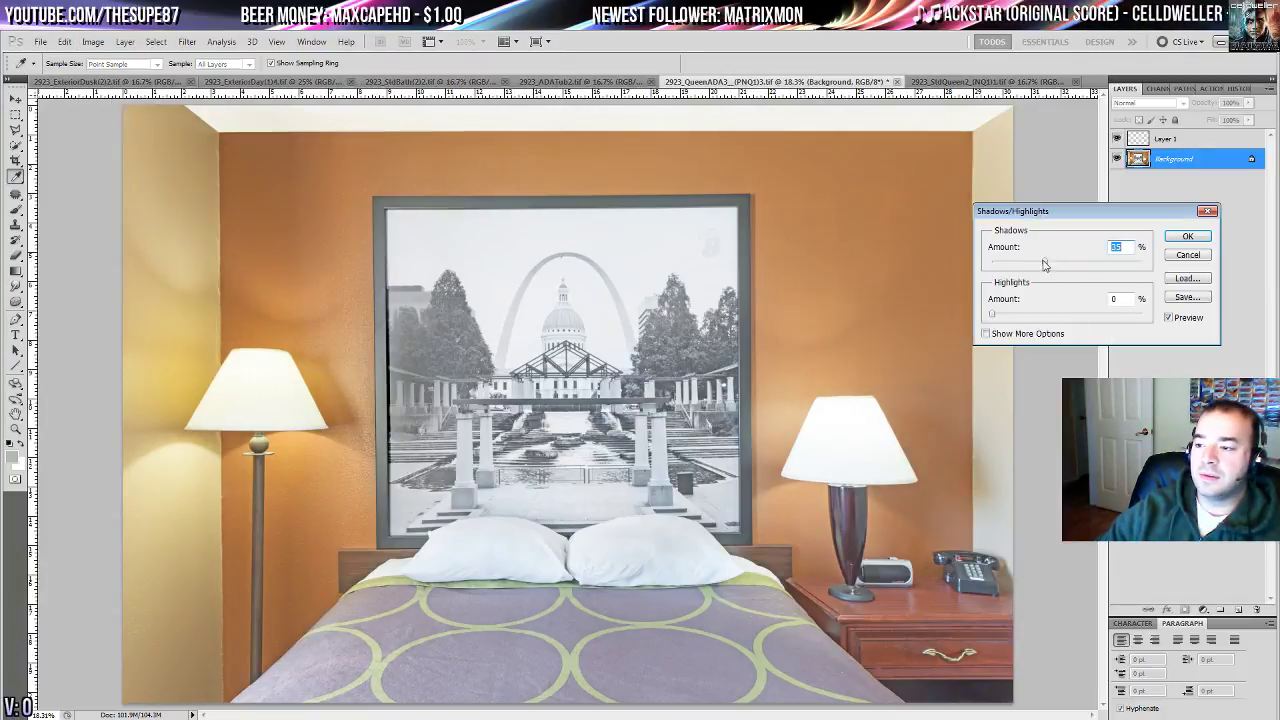
{"action": "left_click_drag", "start_coordinate": [963, 262], "coordinate": [996, 268]}
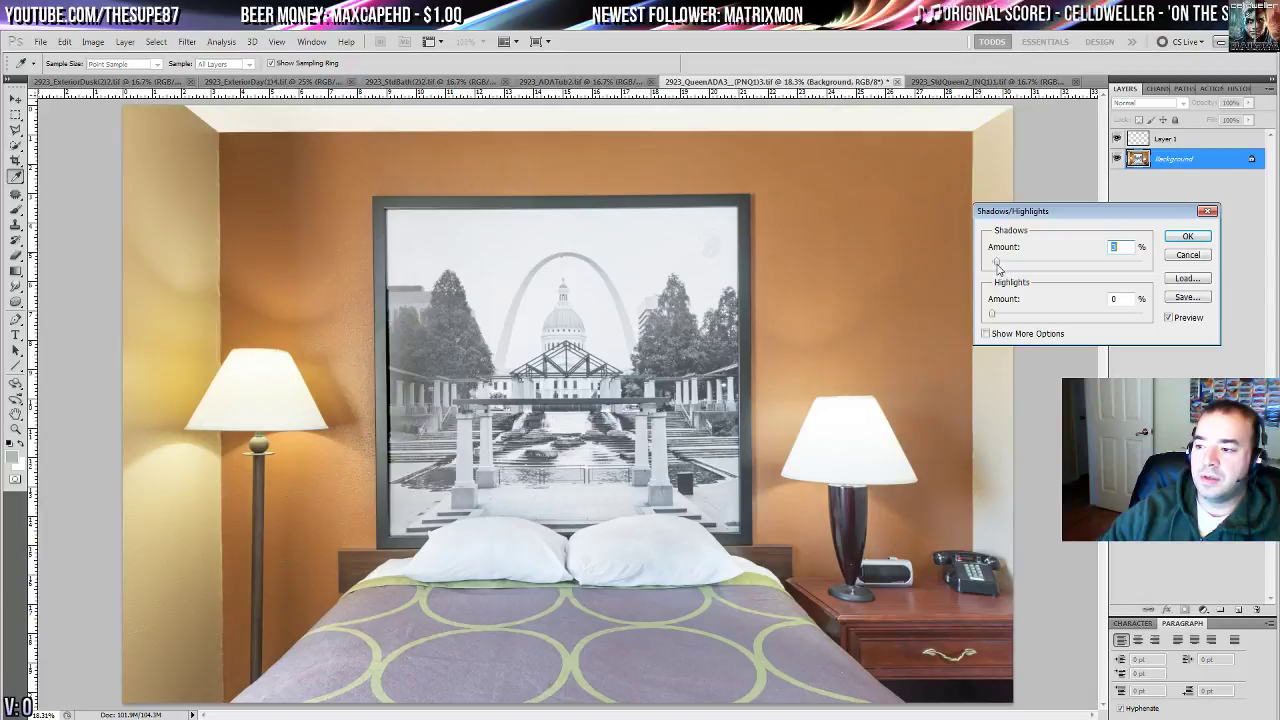
{"action": "left_click", "coordinate": [1186, 237]}
{"action": "key", "text": "j"}
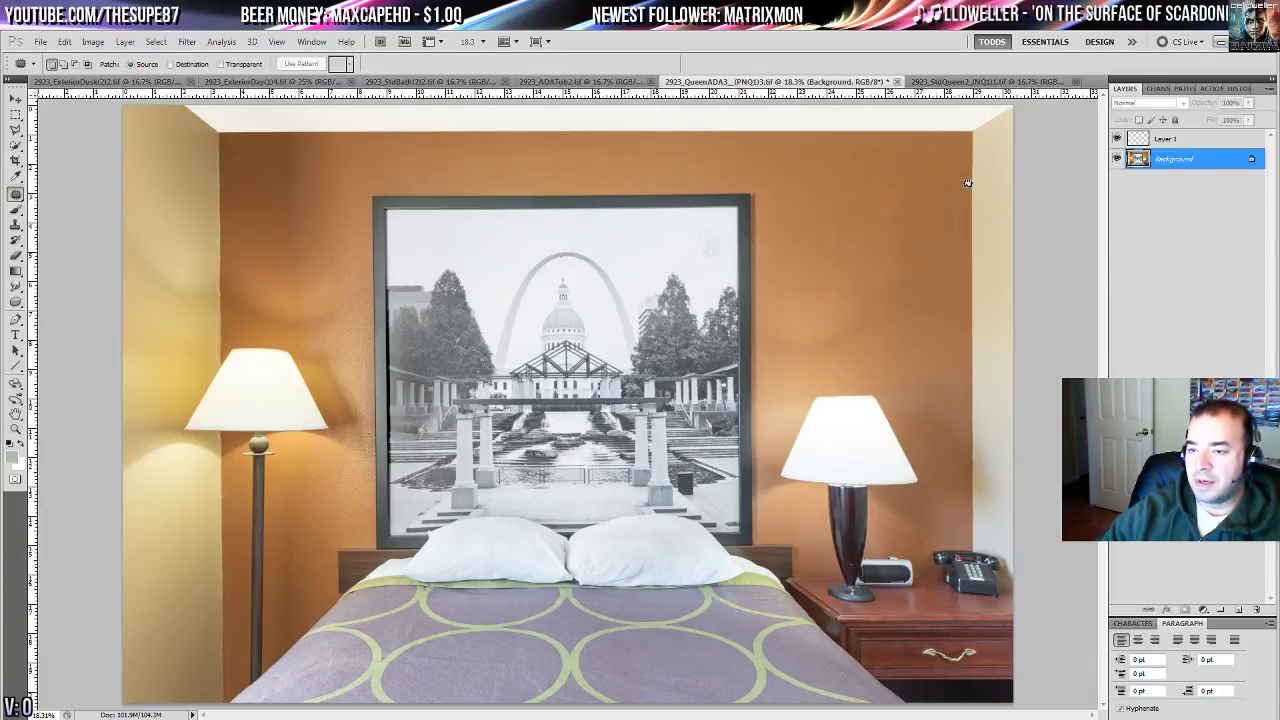
- Flatten the QueenADA3 image and close it, saving the changes
{"action": "left_click", "coordinate": [1267, 94]}
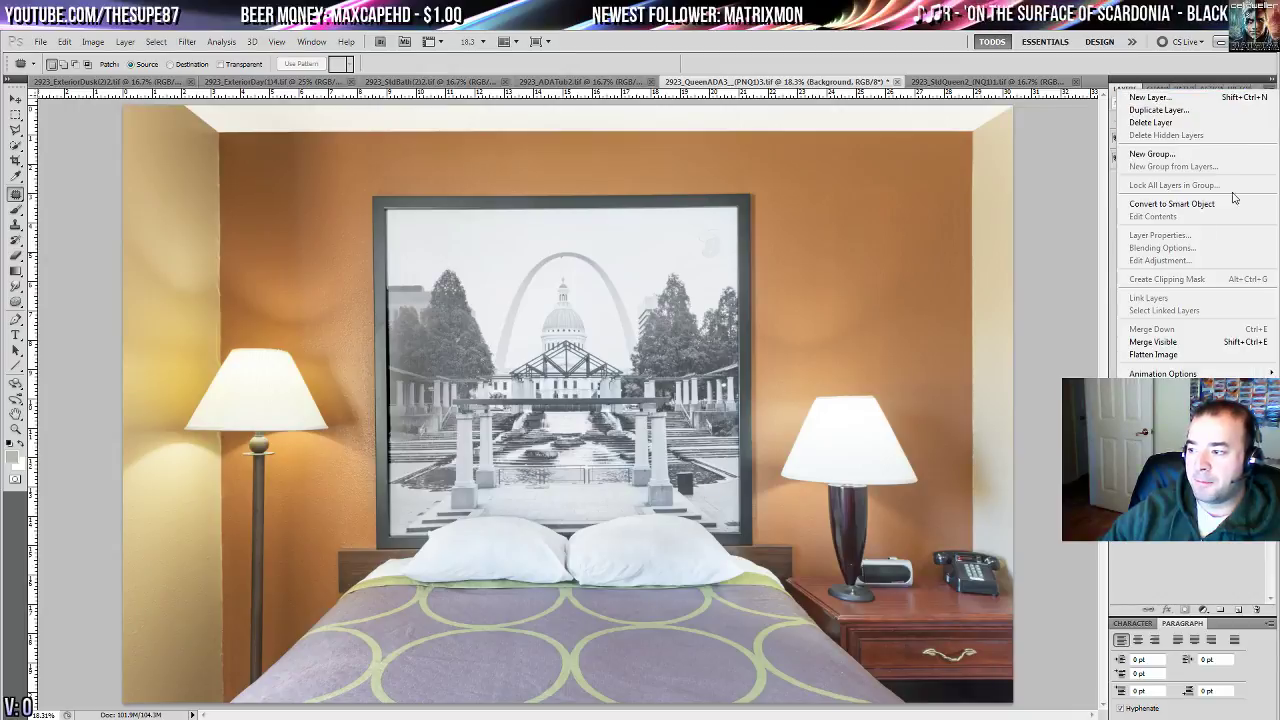
{"action": "left_click", "coordinate": [1180, 354]}
{"action": "left_click", "coordinate": [864, 82]}
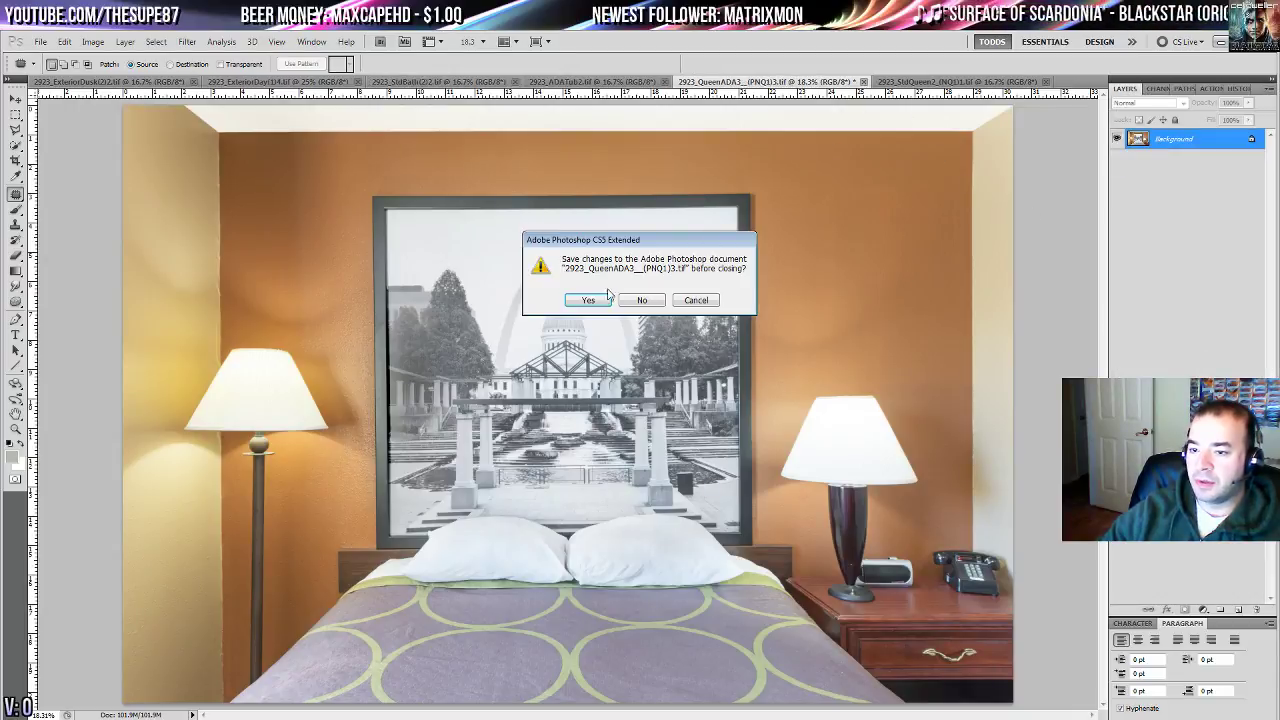
{"action": "left_click", "coordinate": [600, 299]}
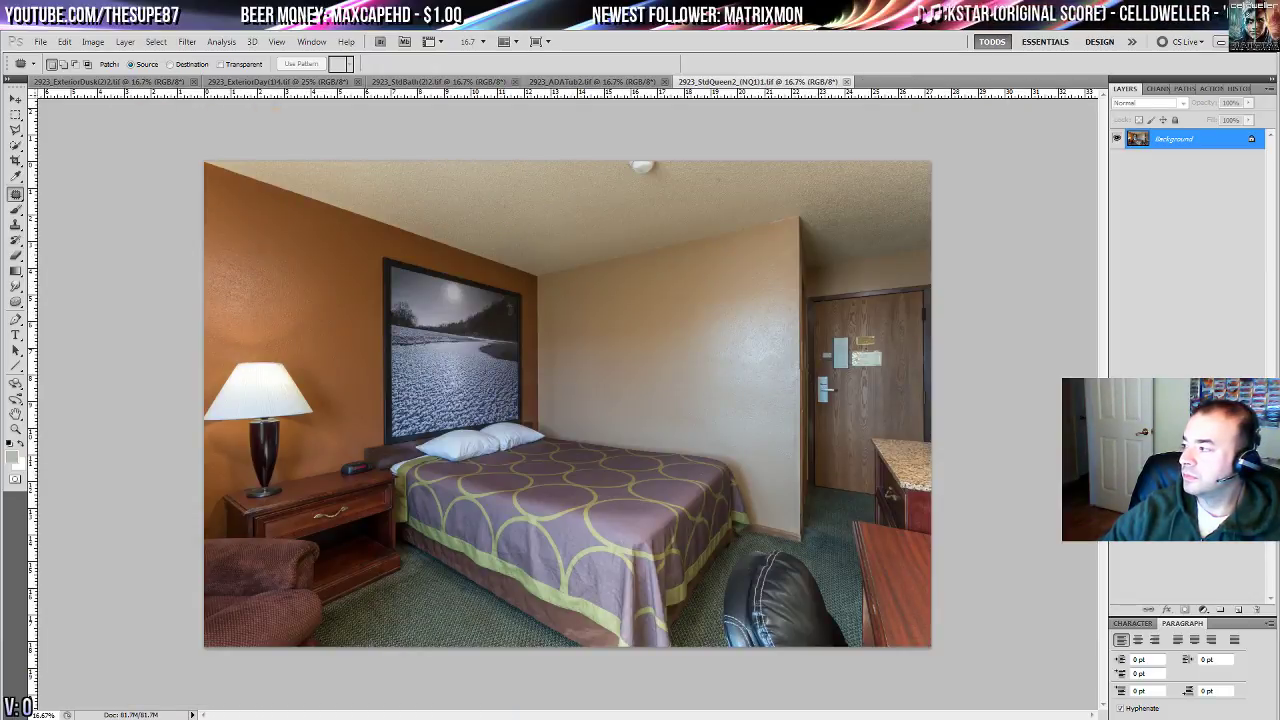
- Patch the dark spot on the orange wall just above the alarm clock
{"action": "left_click", "coordinate": [312, 42]}
{"action": "left_click", "coordinate": [312, 42]}
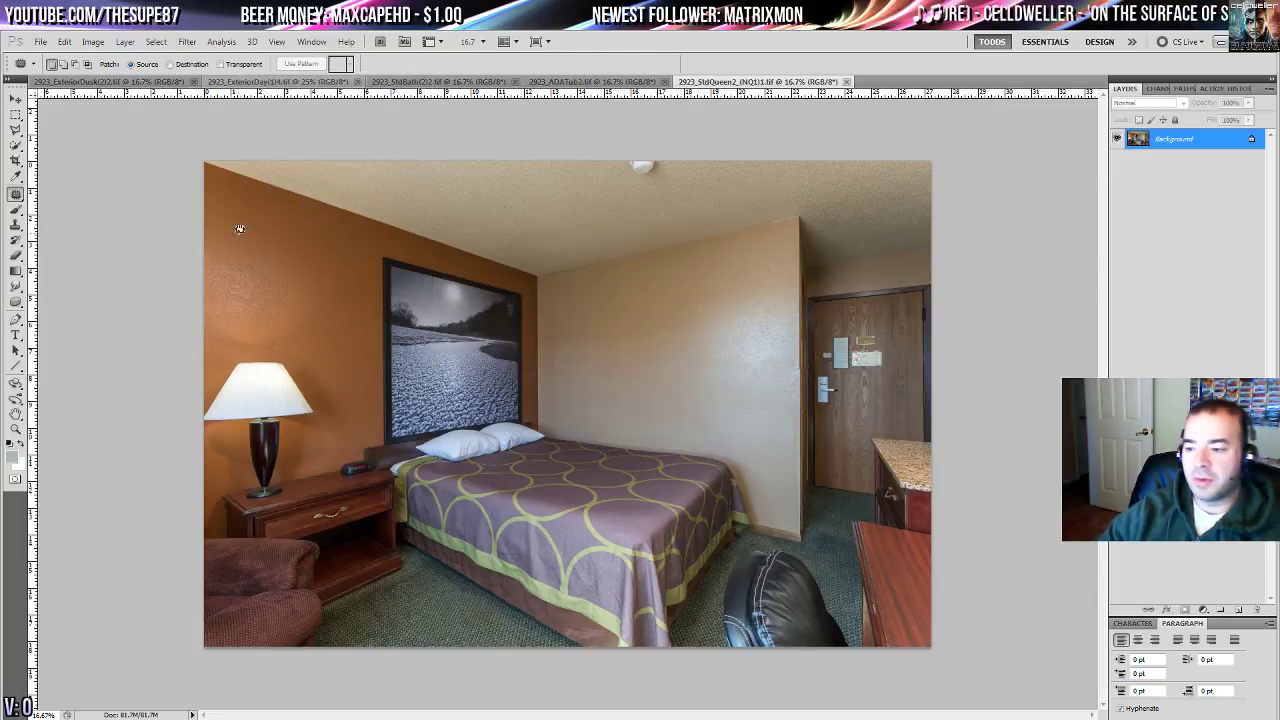
{"action": "double_click", "coordinate": [16, 429]}
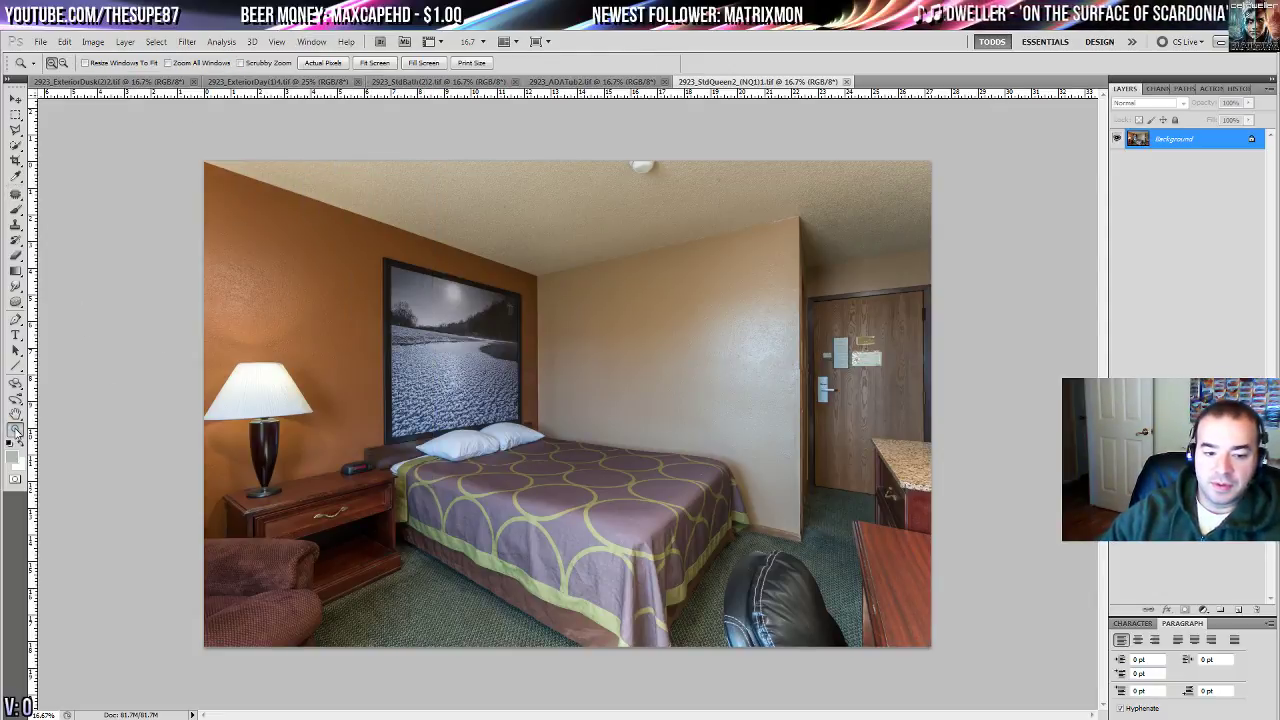
{"action": "left_click_drag", "start_coordinate": [586, 421], "coordinate": [1030, 350]}
{"action": "left_click_drag", "start_coordinate": [617, 448], "coordinate": [717, 458]}
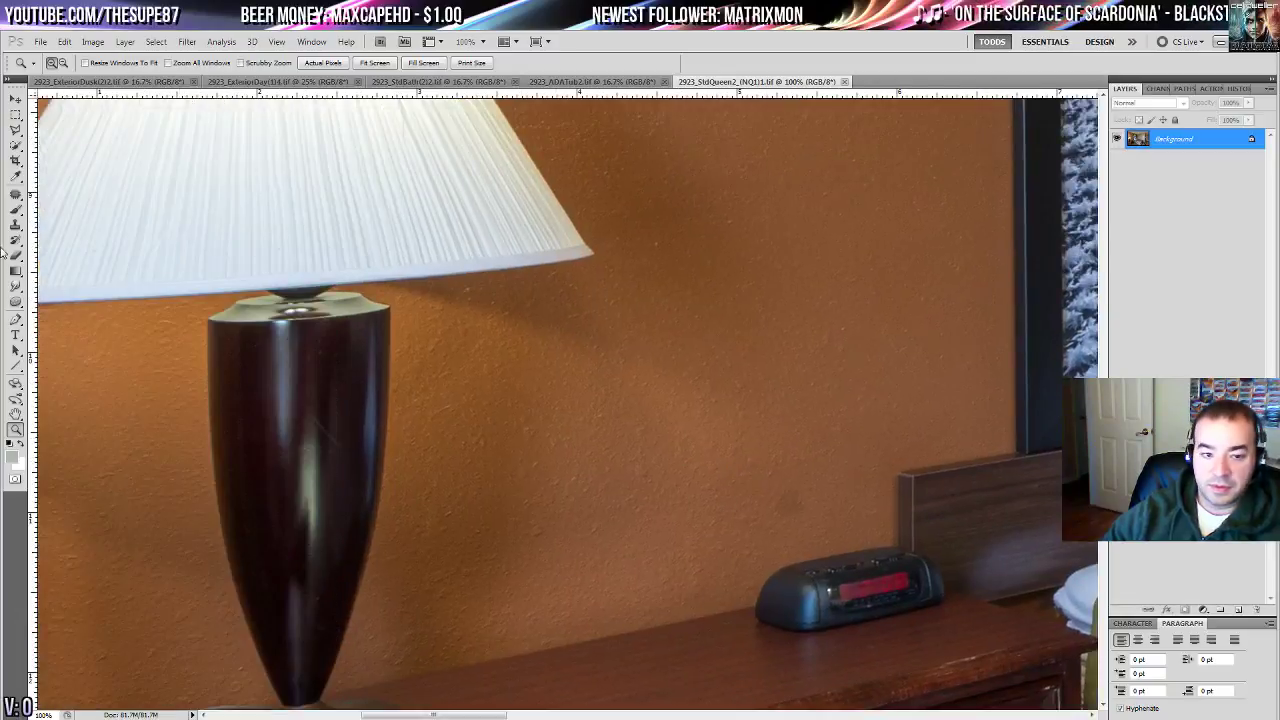
{"action": "left_click", "coordinate": [16, 196]}
{"action": "key", "text": "ctrl+d"}
- Patch over the red display on the front of the alarm clock
{"action": "left_click_drag", "start_coordinate": [712, 503], "coordinate": [340, 257]}
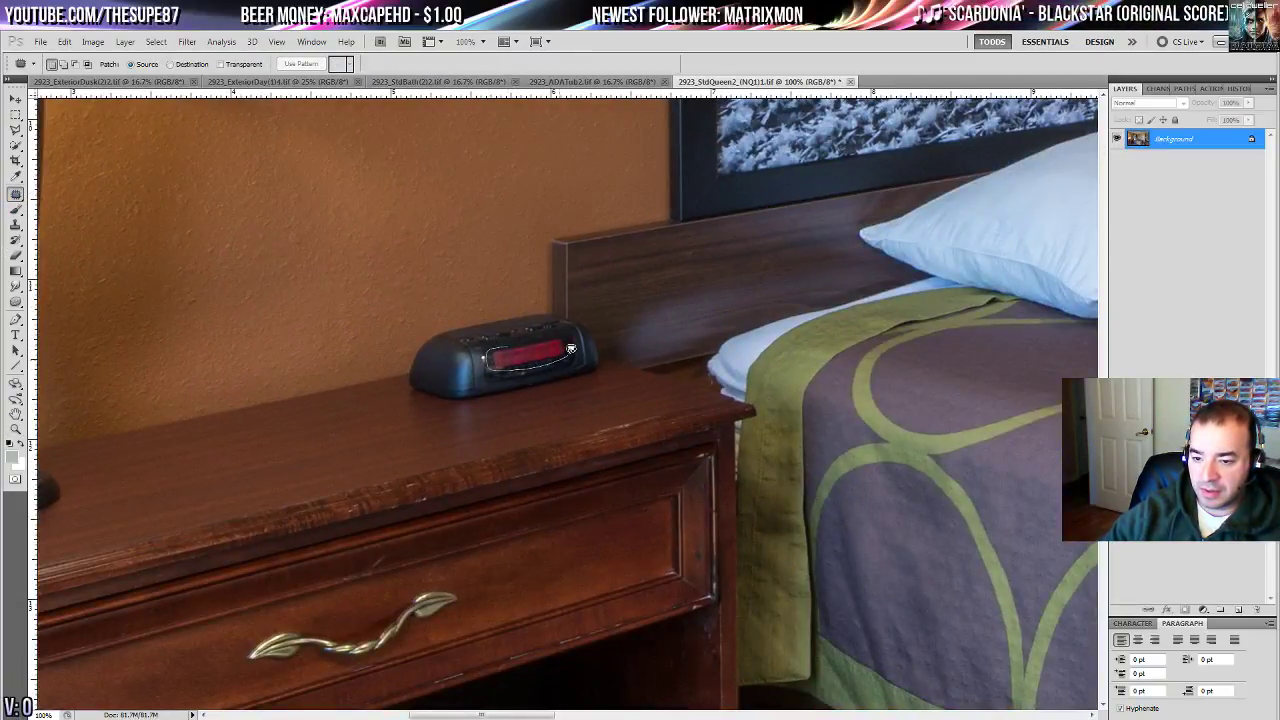
{"action": "mouse_move", "coordinate": [571, 349]}
{"action": "left_mouse_down"}
{"action": "mouse_move", "coordinate": [488, 350]}
{"action": "mouse_move", "coordinate": [583, 409]}
{"action": "left_mouse_up"}
{"action": "key", "text": "ctrl+d"}
- Clone out the power cord behind the table lamp's base, following the nightstand's back edge
{"action": "left_click_drag", "start_coordinate": [341, 530], "coordinate": [811, 469]}
{"action": "left_click_drag", "start_coordinate": [429, 495], "coordinate": [644, 517]}
{"action": "left_click", "coordinate": [16, 427]}
{"action": "left_click", "coordinate": [582, 460]}
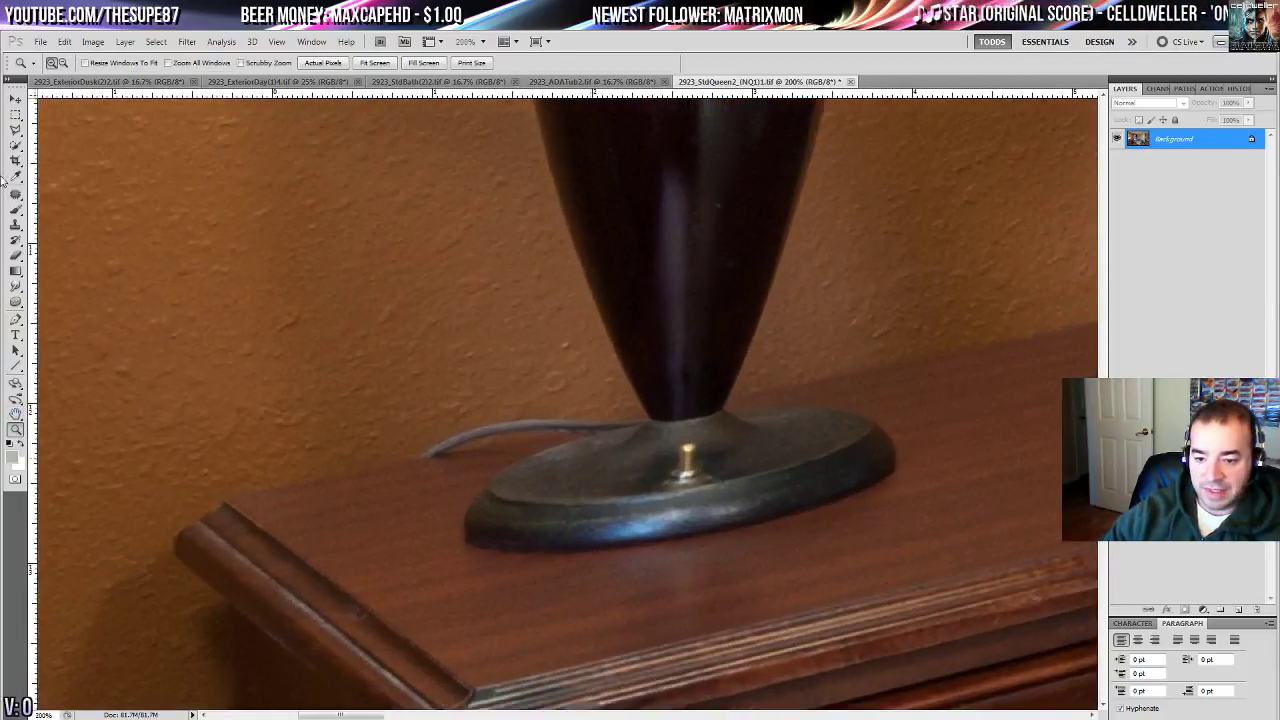
{"action": "left_click", "coordinate": [17, 223]}
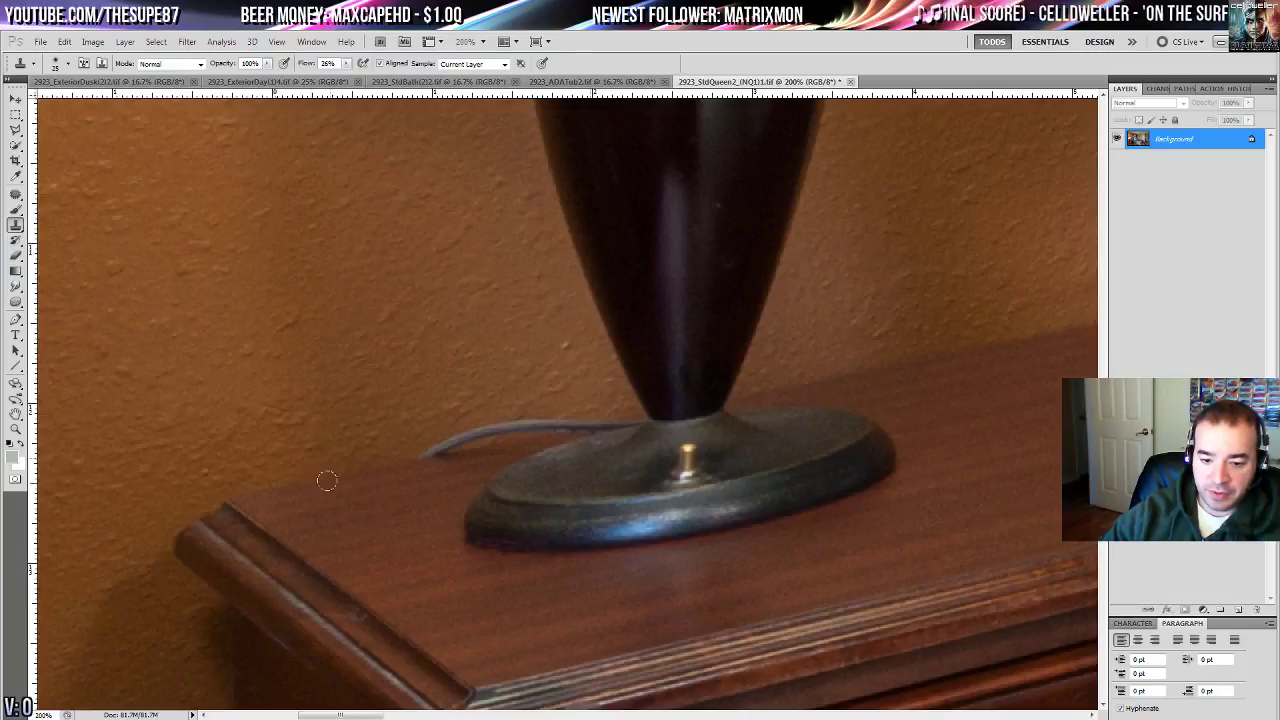
{"action": "left_click", "coordinate": [418, 456], "text": "alt"}
{"action": "mouse_move", "coordinate": [434, 452]}
{"action": "left_mouse_down"}
{"action": "mouse_move", "coordinate": [400, 455]}
{"action": "mouse_move", "coordinate": [443, 442]}
{"action": "mouse_move", "coordinate": [431, 431]}
{"action": "mouse_move", "coordinate": [442, 424]}
{"action": "mouse_move", "coordinate": [533, 431]}
{"action": "mouse_move", "coordinate": [499, 420]}
{"action": "mouse_move", "coordinate": [572, 418]}
{"action": "left_mouse_up"}
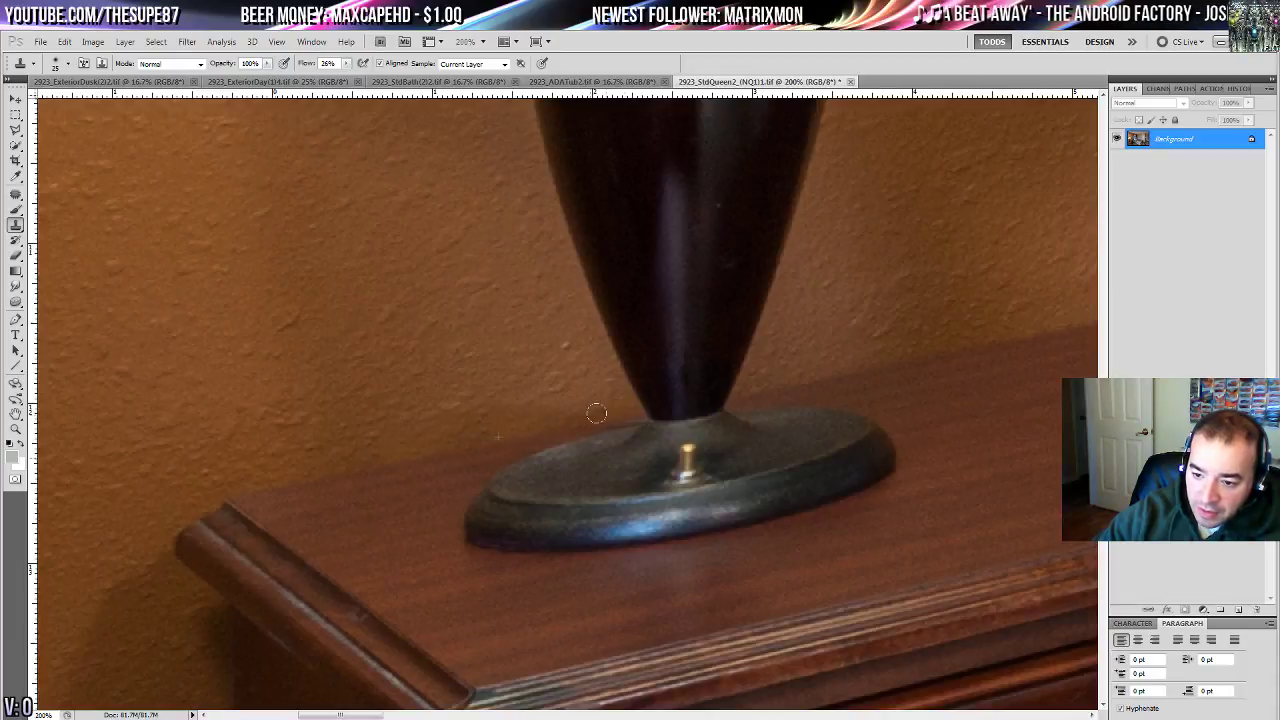
- Clone out the cord running down the wall beside the nightstand, just above the armchair
{"action": "left_click_drag", "start_coordinate": [433, 471], "coordinate": [707, 159]}
{"action": "left_click_drag", "start_coordinate": [488, 450], "coordinate": [557, 226]}
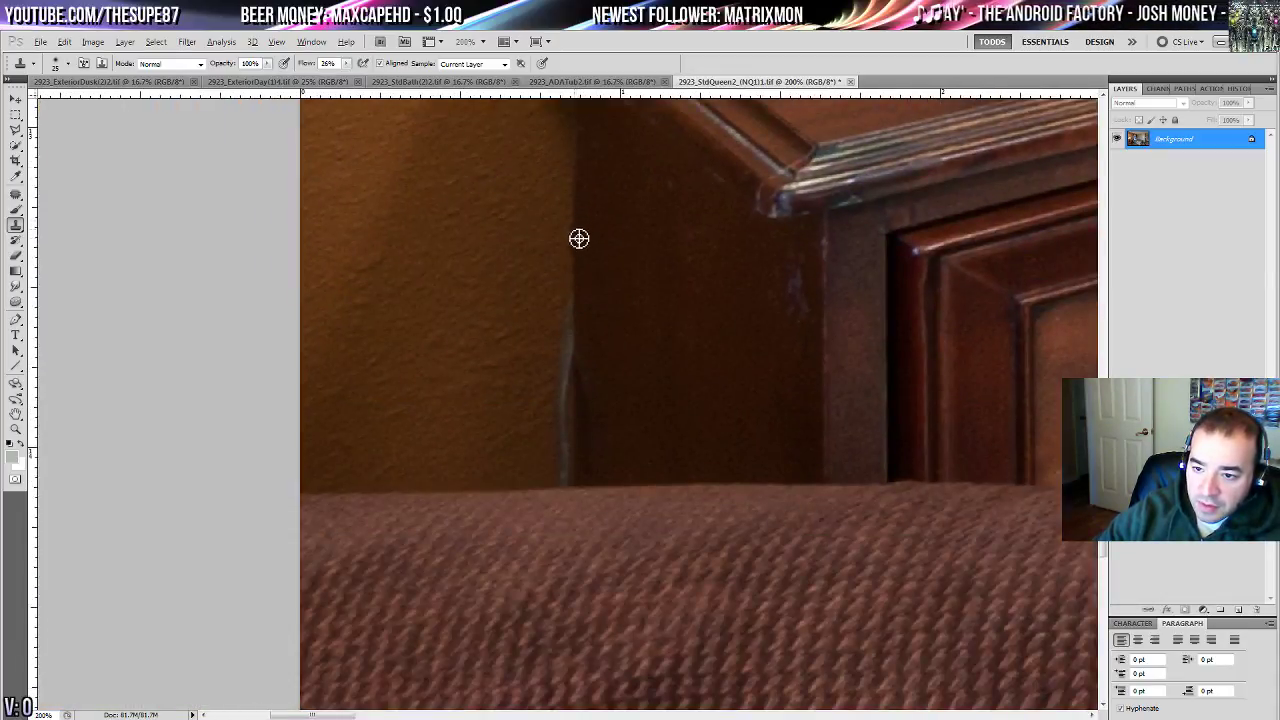
{"action": "mouse_move", "coordinate": [571, 328]}
{"action": "left_mouse_down"}
{"action": "mouse_move", "coordinate": [565, 360]}
{"action": "mouse_move", "coordinate": [581, 424]}
{"action": "mouse_move", "coordinate": [554, 349]}
{"action": "mouse_move", "coordinate": [559, 465]}
{"action": "left_mouse_up"}
- Clone over the light scuff on the nightstand's dark side panel near its front corner
{"action": "left_click_drag", "start_coordinate": [527, 398], "coordinate": [449, 547]}
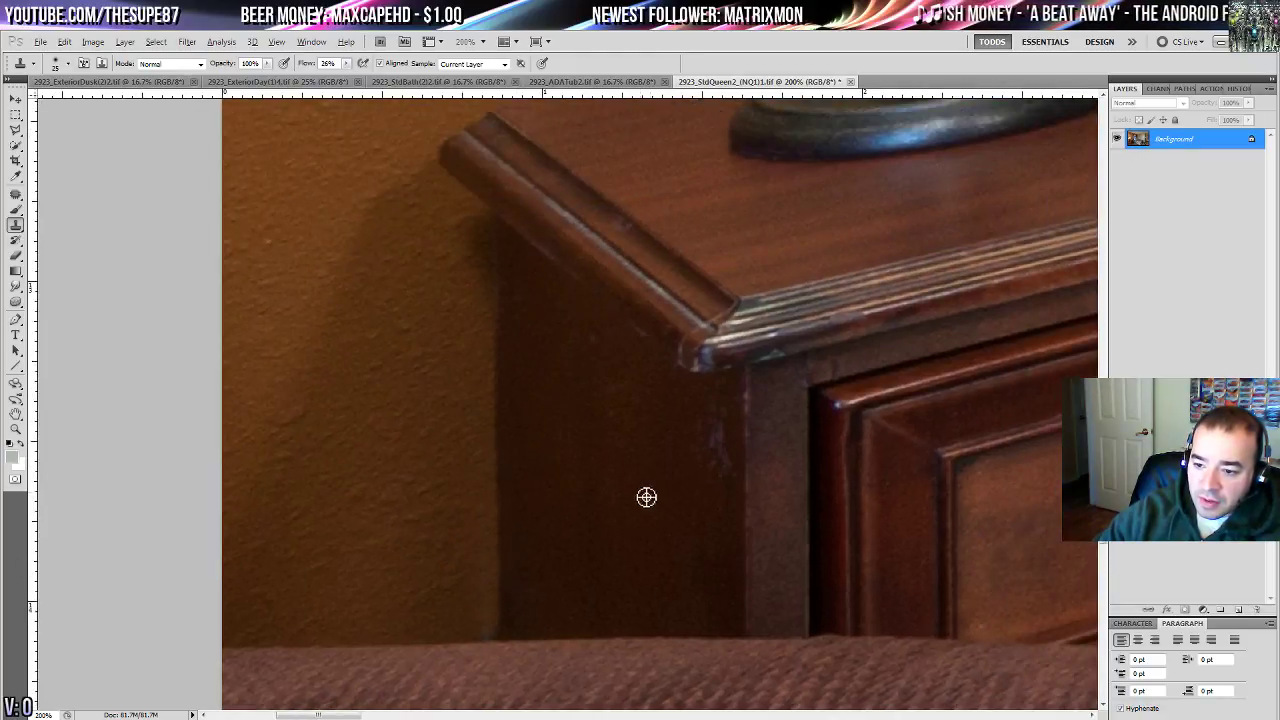
{"action": "left_click", "coordinate": [722, 546], "text": "alt"}
{"action": "left_click_drag", "start_coordinate": [724, 492], "coordinate": [714, 406]}
- Examine the nightstand's drawer, open shelf and base for remaining flaws
{"action": "mouse_move", "coordinate": [677, 497]}
{"action": "left_mouse_down"}
{"action": "mouse_move", "coordinate": [366, 549]}
{"action": "mouse_move", "coordinate": [166, 560]}
{"action": "left_mouse_up"}
{"action": "mouse_move", "coordinate": [890, 431]}
{"action": "left_mouse_down"}
{"action": "mouse_move", "coordinate": [580, 346]}
{"action": "mouse_move", "coordinate": [120, 350]}
{"action": "left_mouse_up"}
{"action": "scroll", "coordinate": [815, 355], "scroll_direction": "down", "scroll_amount": 7}
{"action": "scroll", "coordinate": [720, 354], "scroll_direction": "right", "scroll_amount": 4}
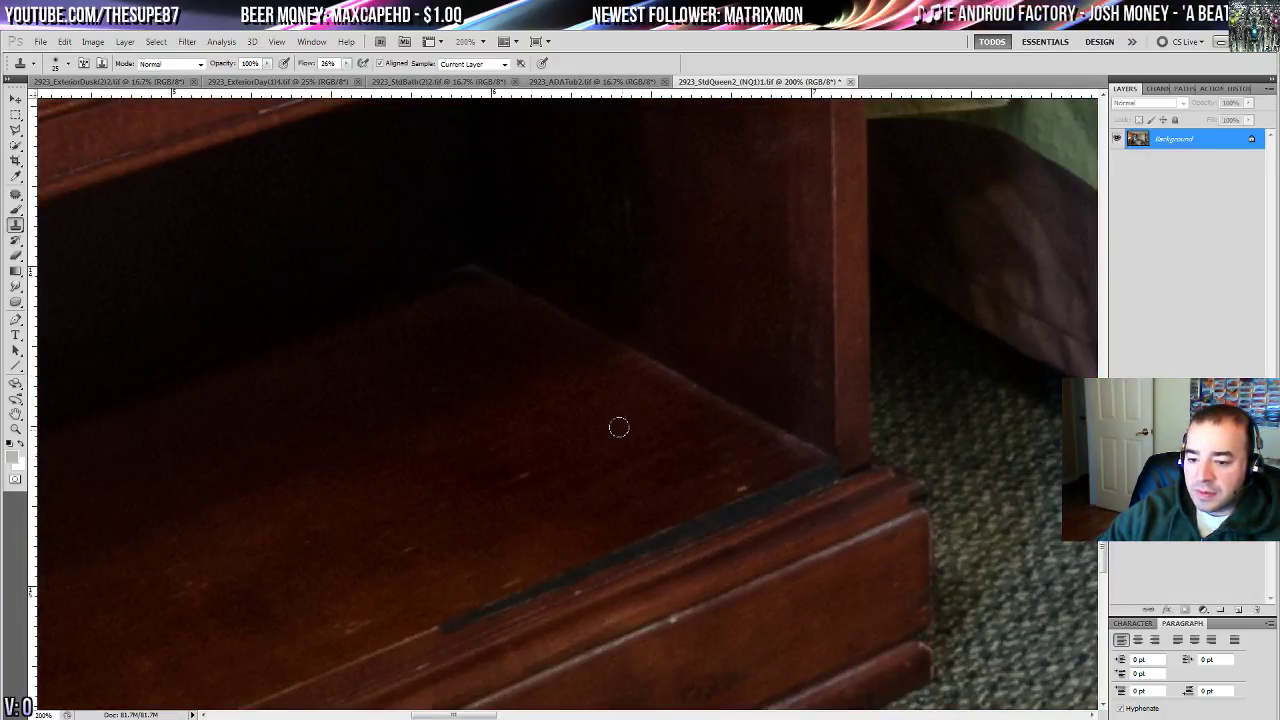
{"action": "scroll", "coordinate": [618, 428], "scroll_direction": "down", "scroll_amount": 4}
{"action": "scroll", "coordinate": [618, 428], "scroll_direction": "right", "scroll_amount": 4}
{"action": "key", "text": "ctrl+0"}
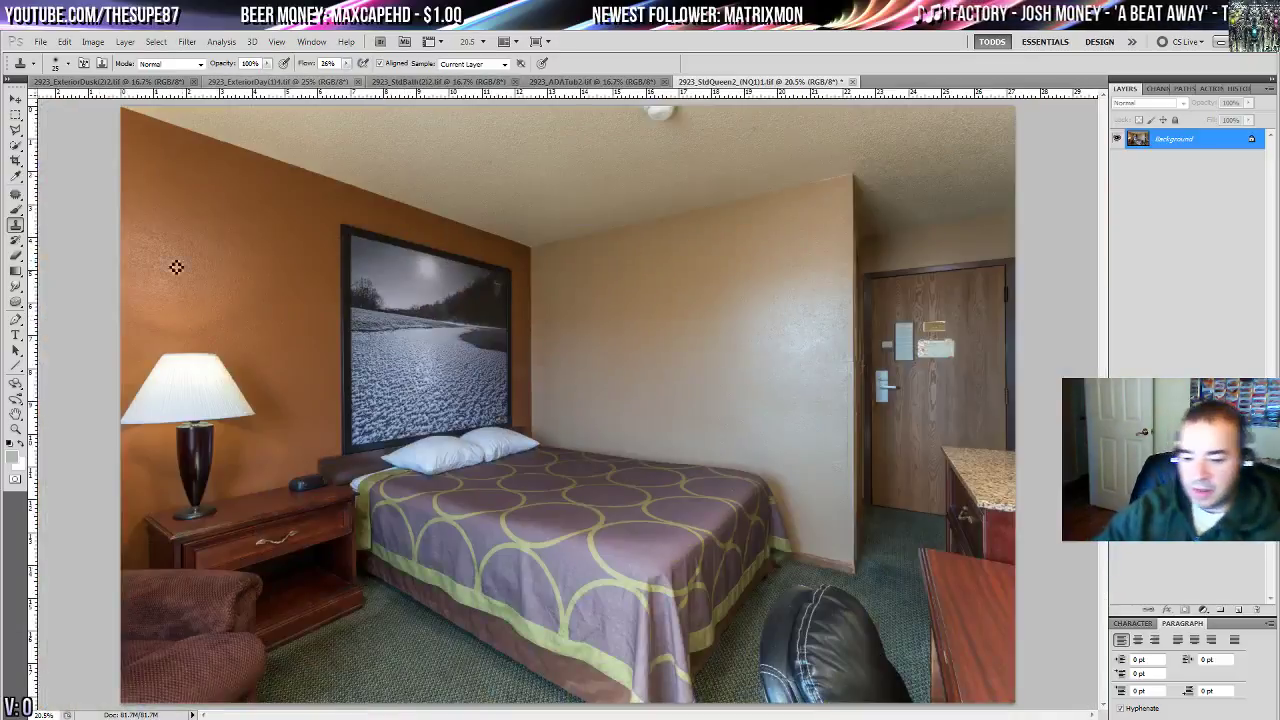
- Patch the white scuff along the edge molding of the red-brown desk beside the leather chair
{"action": "left_click", "coordinate": [16, 428]}
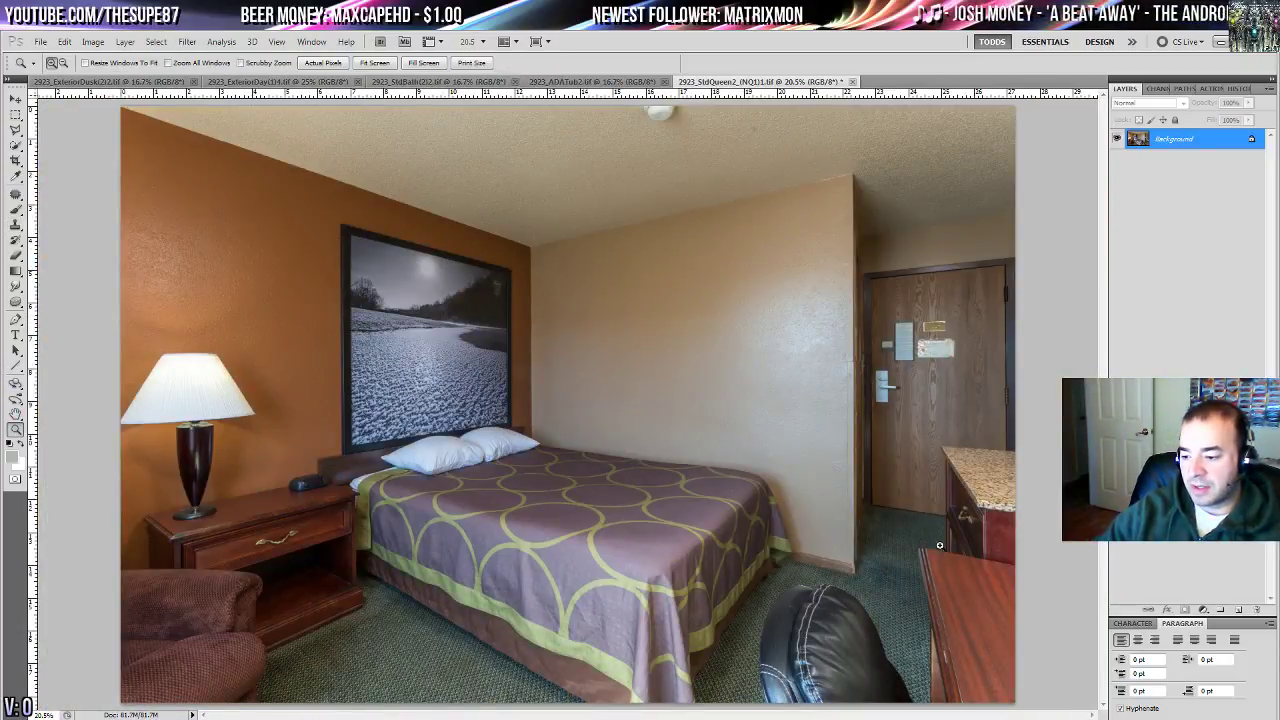
{"action": "left_click", "coordinate": [955, 668]}
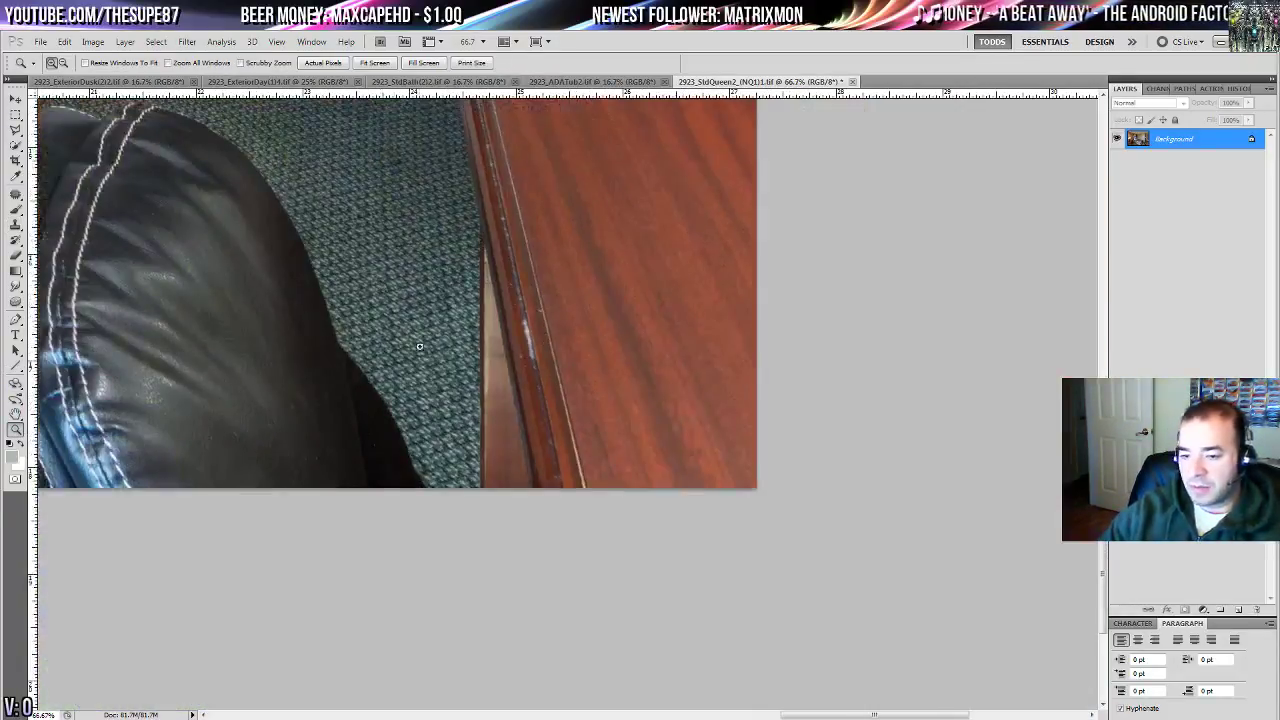
{"action": "left_click", "coordinate": [556, 339]}
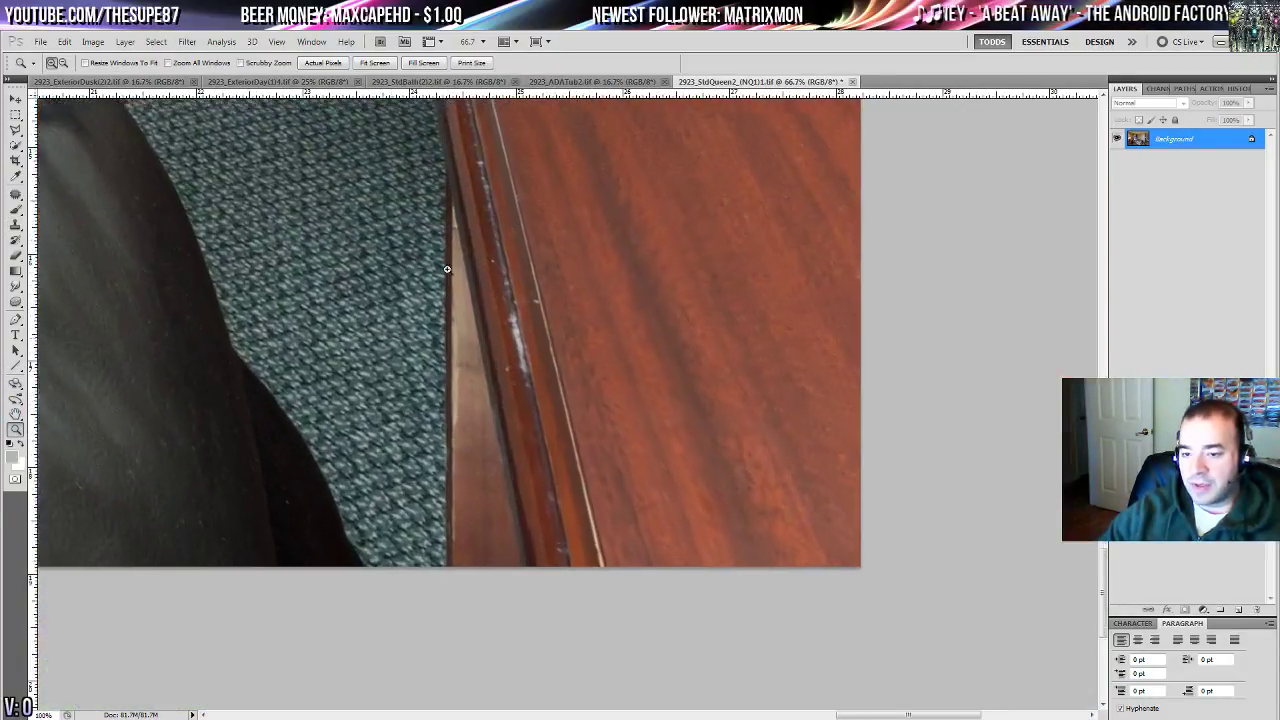
{"action": "key", "text": "j"}
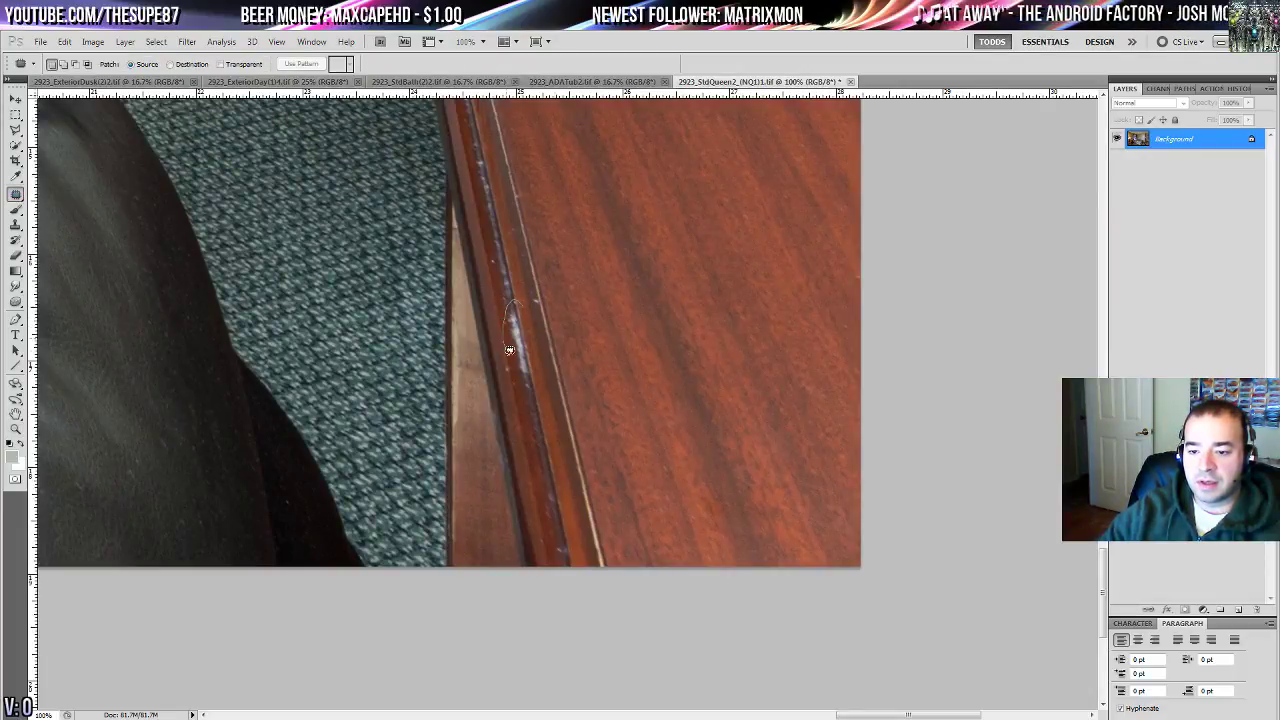
{"action": "left_click_drag", "start_coordinate": [541, 352], "coordinate": [516, 300]}
{"action": "left_click_drag", "start_coordinate": [529, 358], "coordinate": [551, 460]}
{"action": "key", "text": "ctrl+d"}
- Patch the small white speck near the far corner of the desktop
{"action": "left_click_drag", "start_coordinate": [596, 346], "coordinate": [663, 503]}
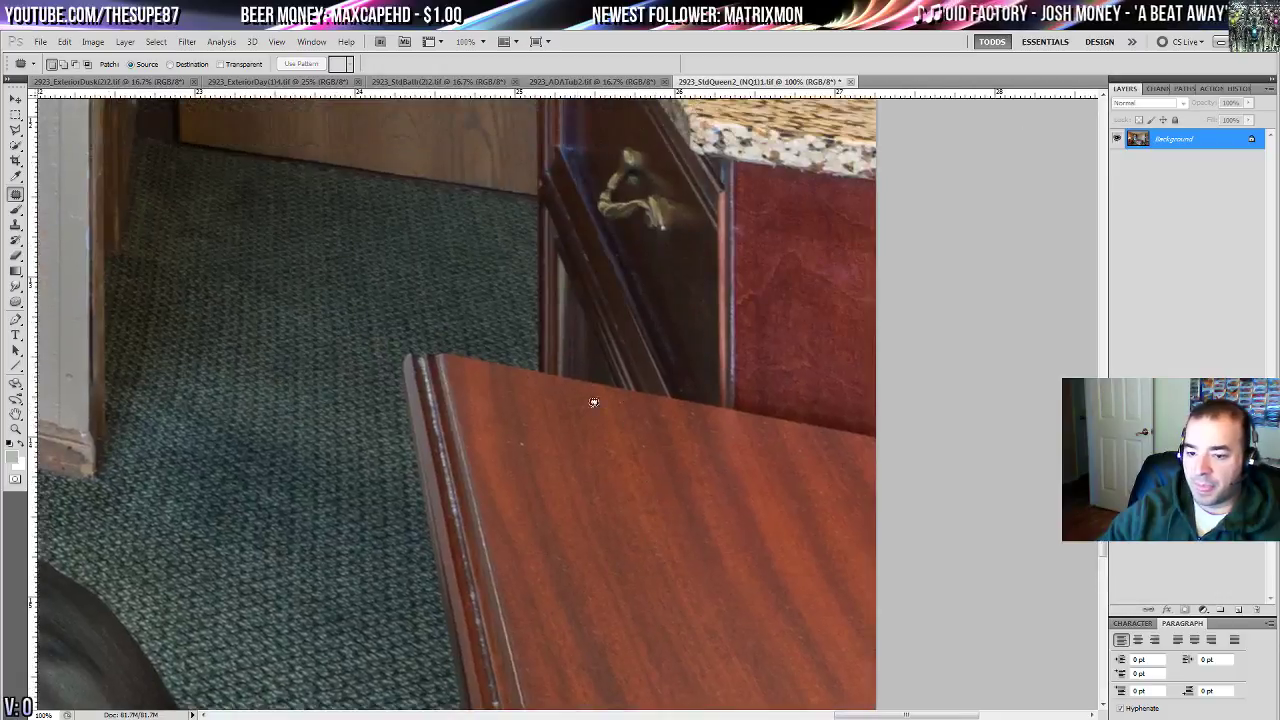
{"action": "left_click_drag", "start_coordinate": [518, 433], "coordinate": [532, 470]}
{"action": "key", "text": "ctrl+d"}
- Outline the notices and brass plate on the room door with the Polygonal Lasso and fill them with matching wood grain
{"action": "left_click_drag", "start_coordinate": [560, 391], "coordinate": [514, 549]}
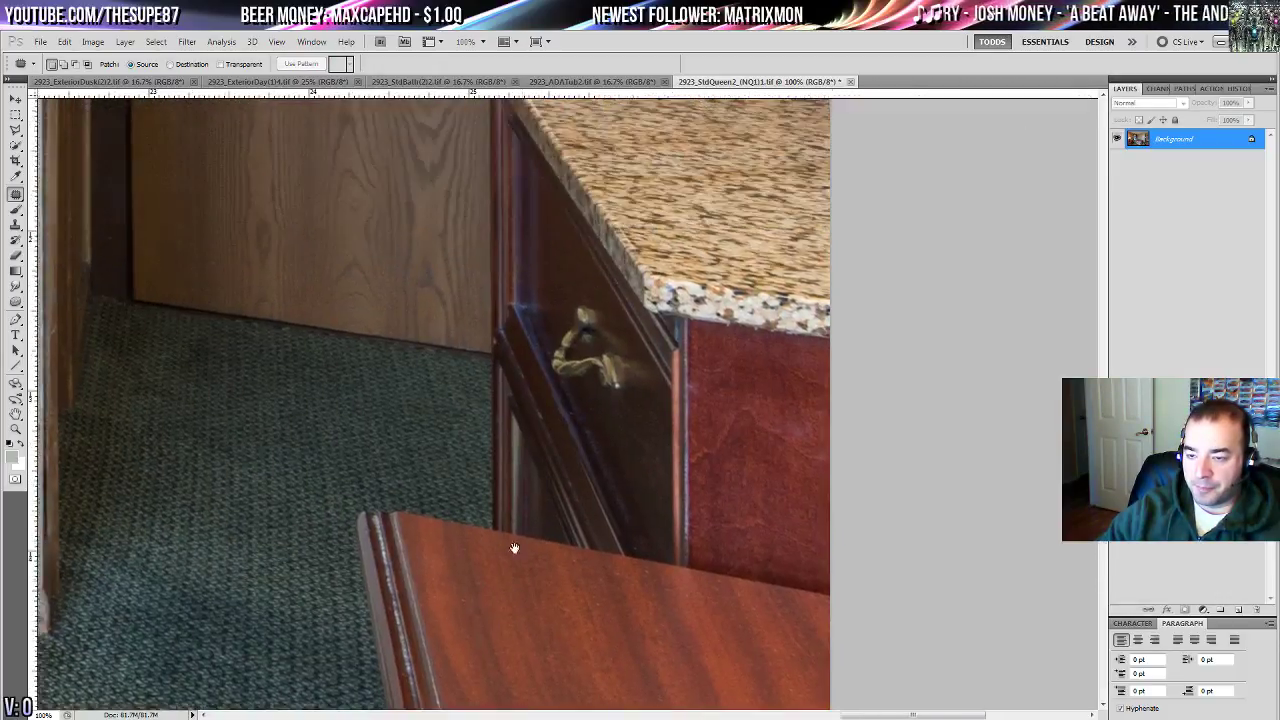
{"action": "left_click_drag", "start_coordinate": [477, 279], "coordinate": [503, 532]}
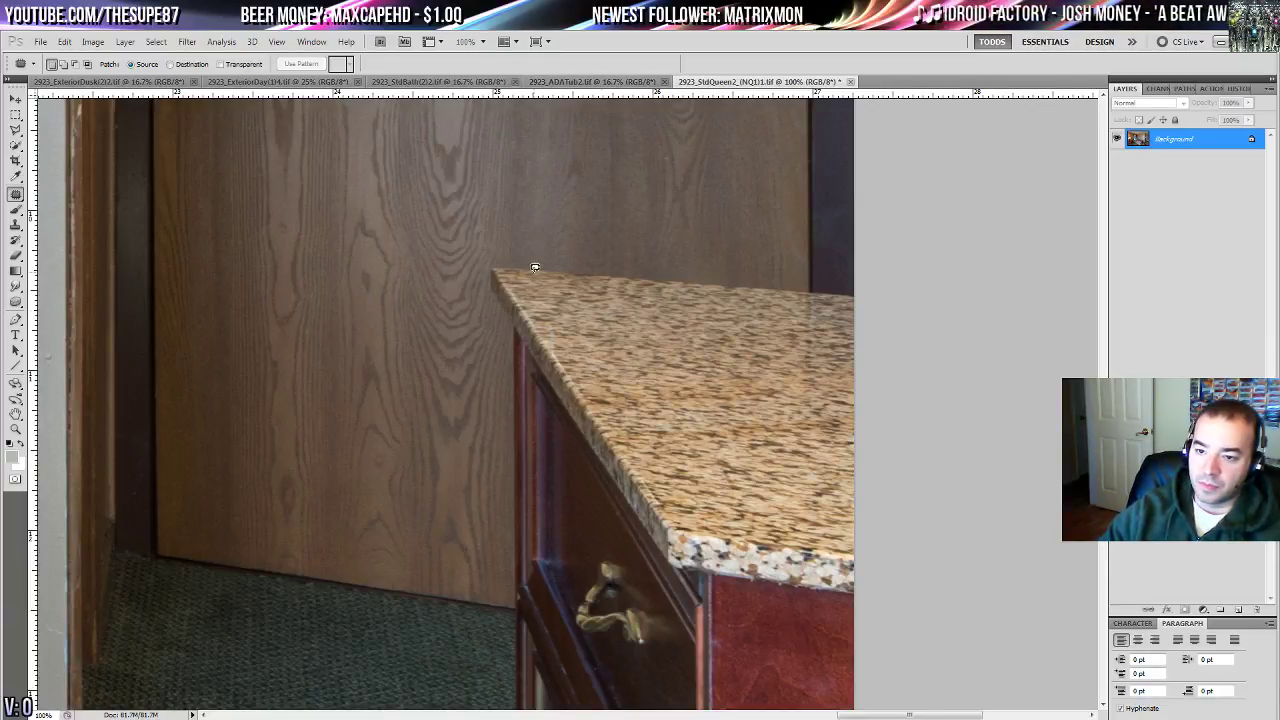
{"action": "scroll", "coordinate": [535, 267], "scroll_direction": "up", "scroll_amount": 10}
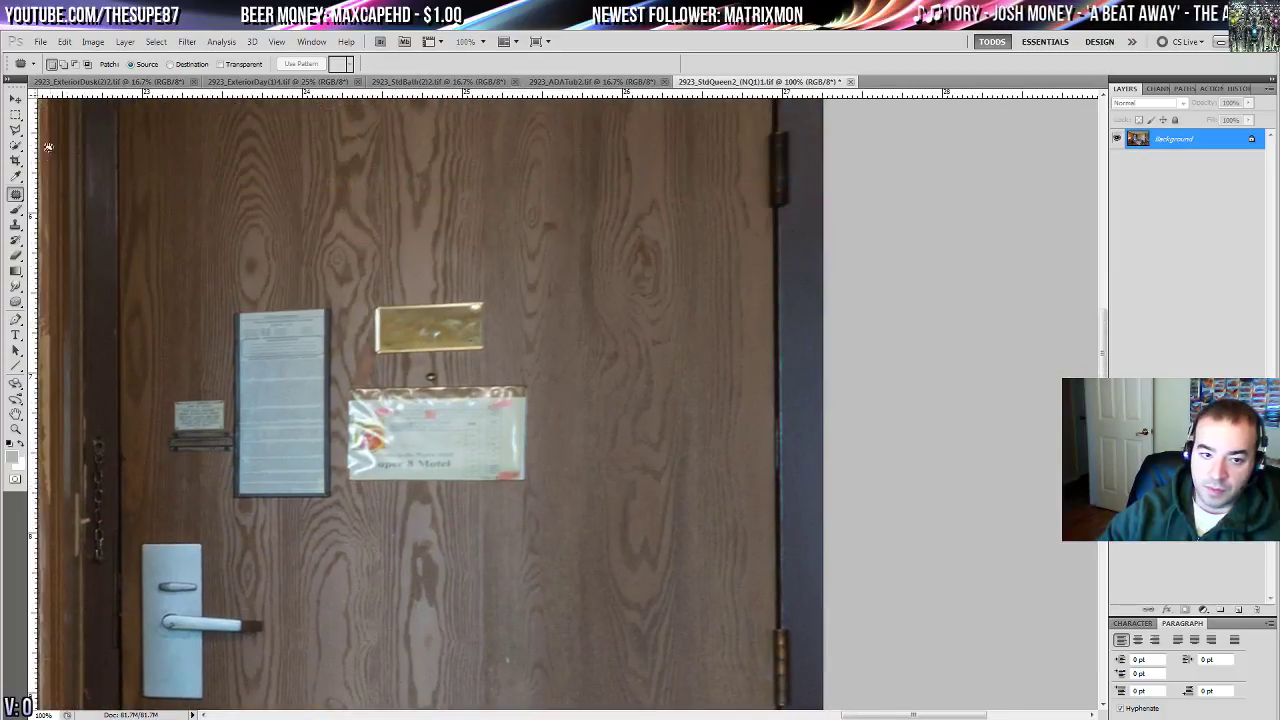
{"action": "key", "text": "l"}
{"action": "scroll", "coordinate": [570, 316], "scroll_direction": "left", "scroll_amount": 5}
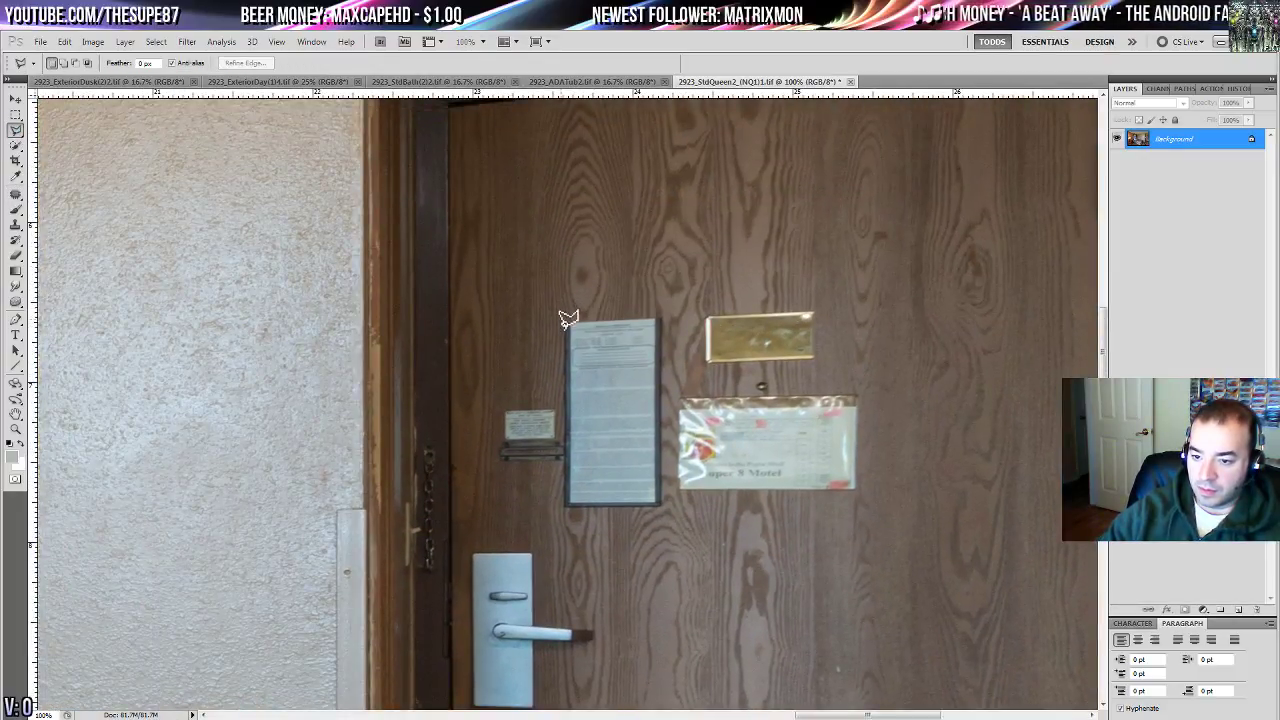
{"action": "mouse_move", "coordinate": [568, 318]}
{"action": "left_mouse_down"}
{"action": "mouse_move", "coordinate": [682, 322]}
{"action": "mouse_move", "coordinate": [669, 316]}
{"action": "mouse_move", "coordinate": [667, 400]}
{"action": "mouse_move", "coordinate": [706, 397]}
{"action": "mouse_move", "coordinate": [703, 309]}
{"action": "mouse_move", "coordinate": [823, 312]}
{"action": "mouse_move", "coordinate": [821, 367]}
{"action": "mouse_move", "coordinate": [718, 373]}
{"action": "mouse_move", "coordinate": [717, 401]}
{"action": "mouse_move", "coordinate": [867, 397]}
{"action": "mouse_move", "coordinate": [862, 497]}
{"action": "mouse_move", "coordinate": [553, 519]}
{"action": "mouse_move", "coordinate": [570, 441]}
{"action": "mouse_move", "coordinate": [493, 447]}
{"action": "mouse_move", "coordinate": [498, 416]}
{"action": "mouse_move", "coordinate": [562, 407]}
{"action": "mouse_move", "coordinate": [559, 320]}
{"action": "left_mouse_up"}
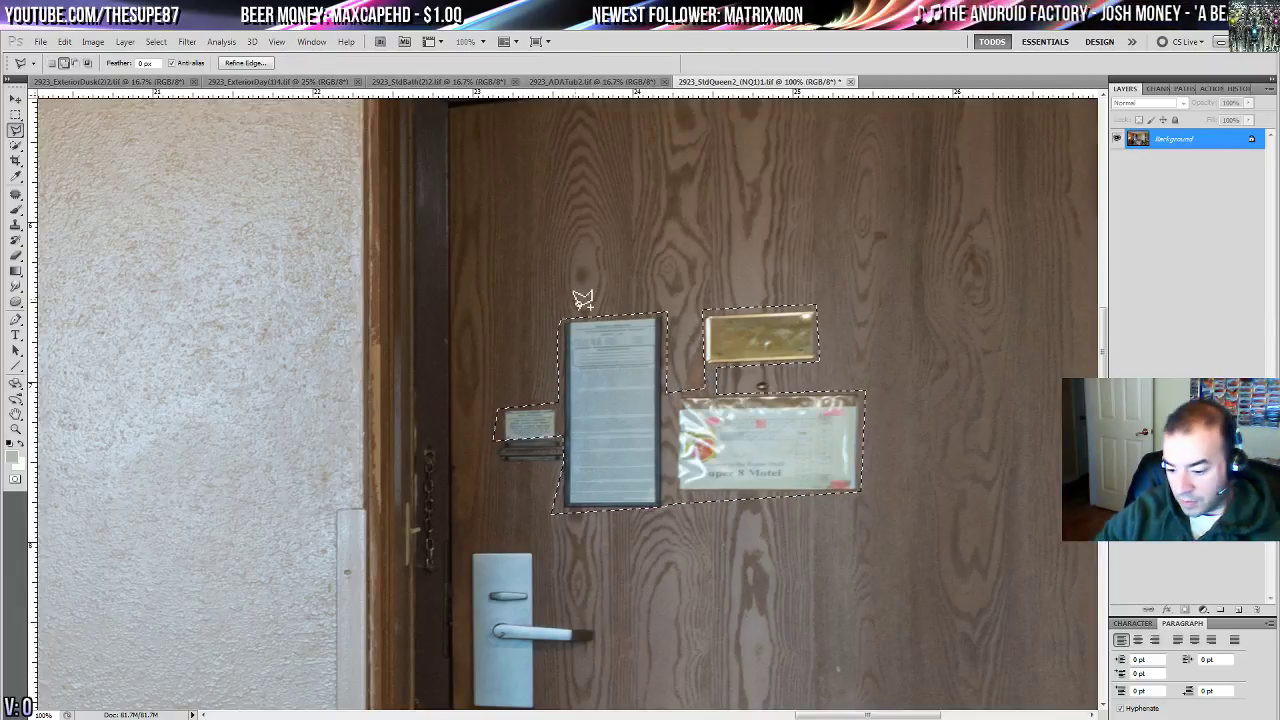
{"action": "key", "text": "shift+F5"}
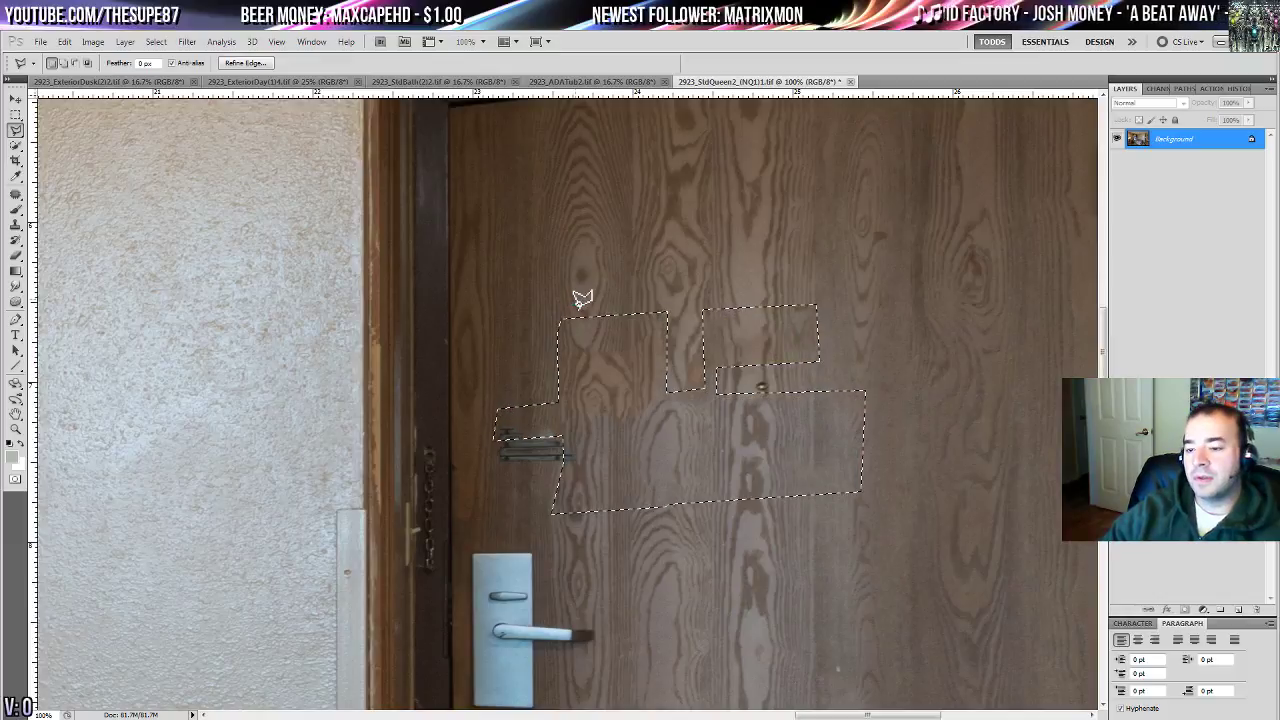
- Patch the mismatched wood grain on the door where the tall framed notice hung
{"action": "left_click", "coordinate": [15, 194]}
{"action": "key", "text": "ctrl+d"}
{"action": "left_click_drag", "start_coordinate": [690, 345], "coordinate": [657, 314]}
{"action": "left_click_drag", "start_coordinate": [578, 305], "coordinate": [540, 309]}
{"action": "left_click_drag", "start_coordinate": [568, 393], "coordinate": [573, 173]}
{"action": "key", "text": "ctrl+d"}
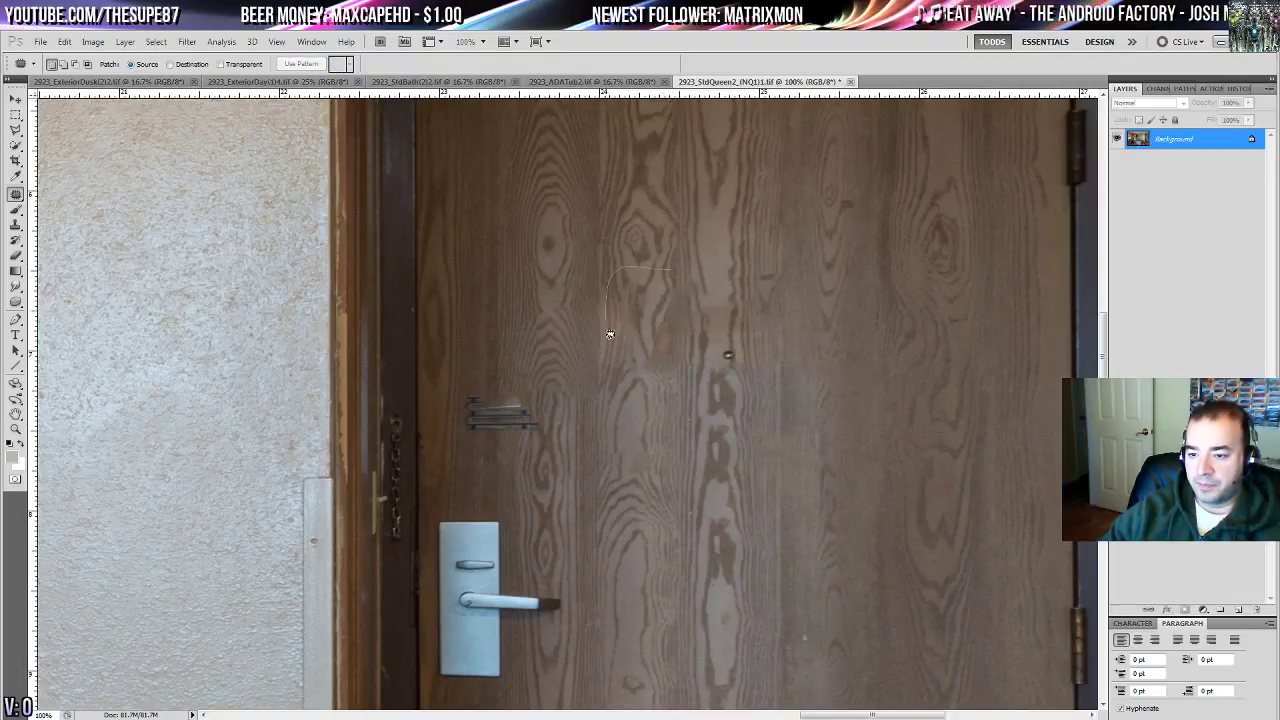
- Patch the distorted grain between the former notice and brass plate with wood from higher up the door
{"action": "left_click_drag", "start_coordinate": [682, 259], "coordinate": [682, 259]}
{"action": "left_click_drag", "start_coordinate": [649, 341], "coordinate": [649, 204]}
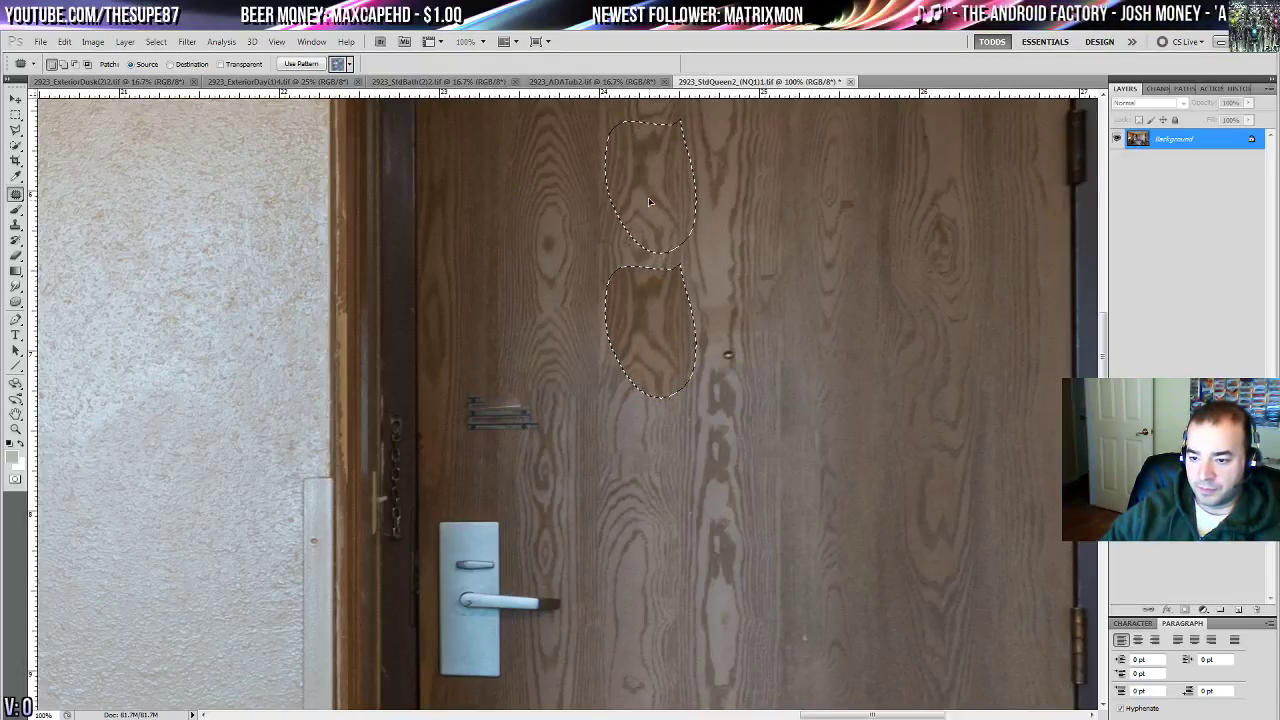
{"action": "key", "text": "ctrl+d"}
- Patch the uneven grain and seam marks just above the door's peephole
{"action": "left_click_drag", "start_coordinate": [745, 264], "coordinate": [657, 396]}
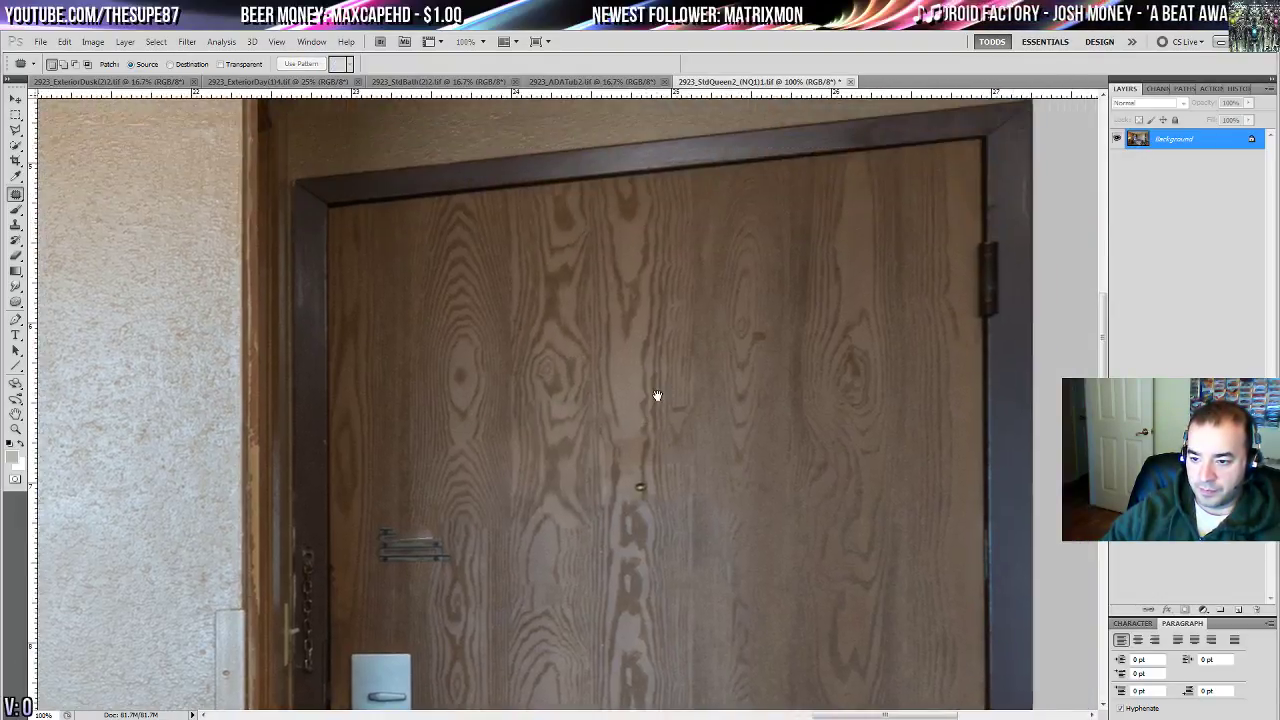
{"action": "mouse_move", "coordinate": [665, 476]}
{"action": "left_mouse_down"}
{"action": "mouse_move", "coordinate": [645, 415]}
{"action": "mouse_move", "coordinate": [636, 470]}
{"action": "mouse_move", "coordinate": [665, 476]}
{"action": "mouse_move", "coordinate": [685, 364]}
{"action": "left_mouse_up"}
{"action": "key", "text": "ctrl+d"}
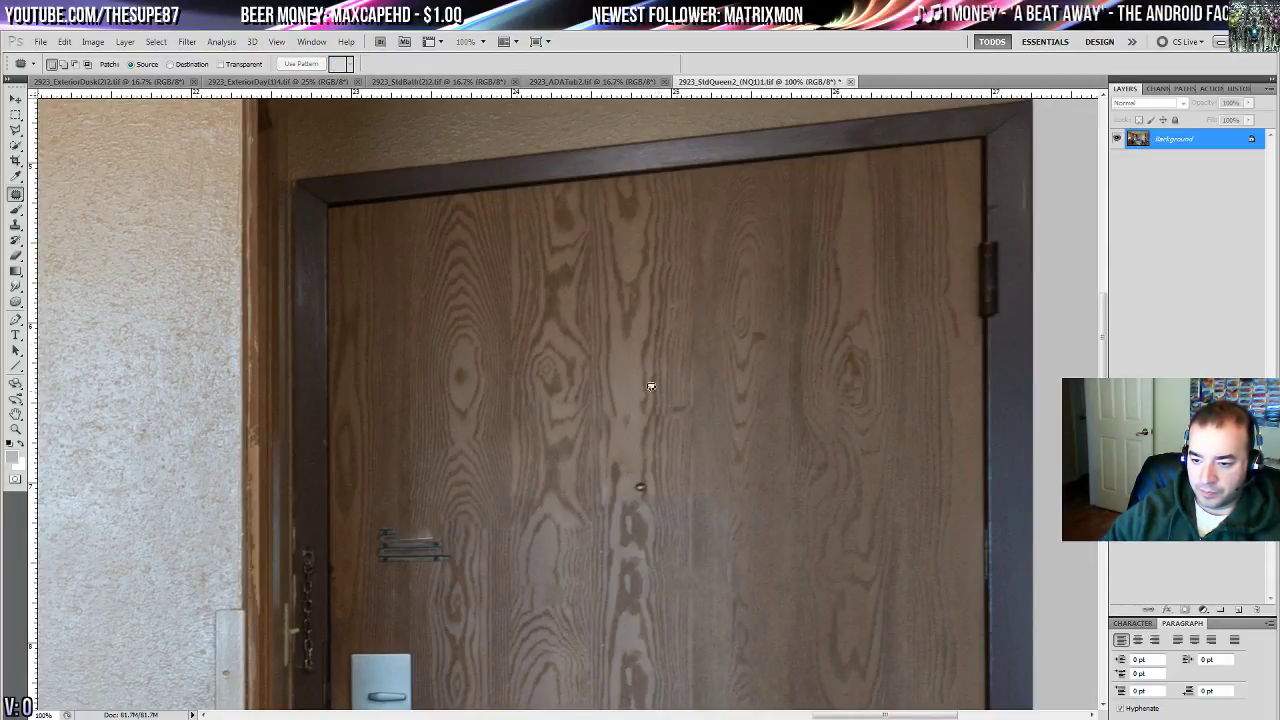
{"action": "left_click_drag", "start_coordinate": [644, 415], "coordinate": [662, 367]}
{"action": "key", "text": "ctrl+d"}
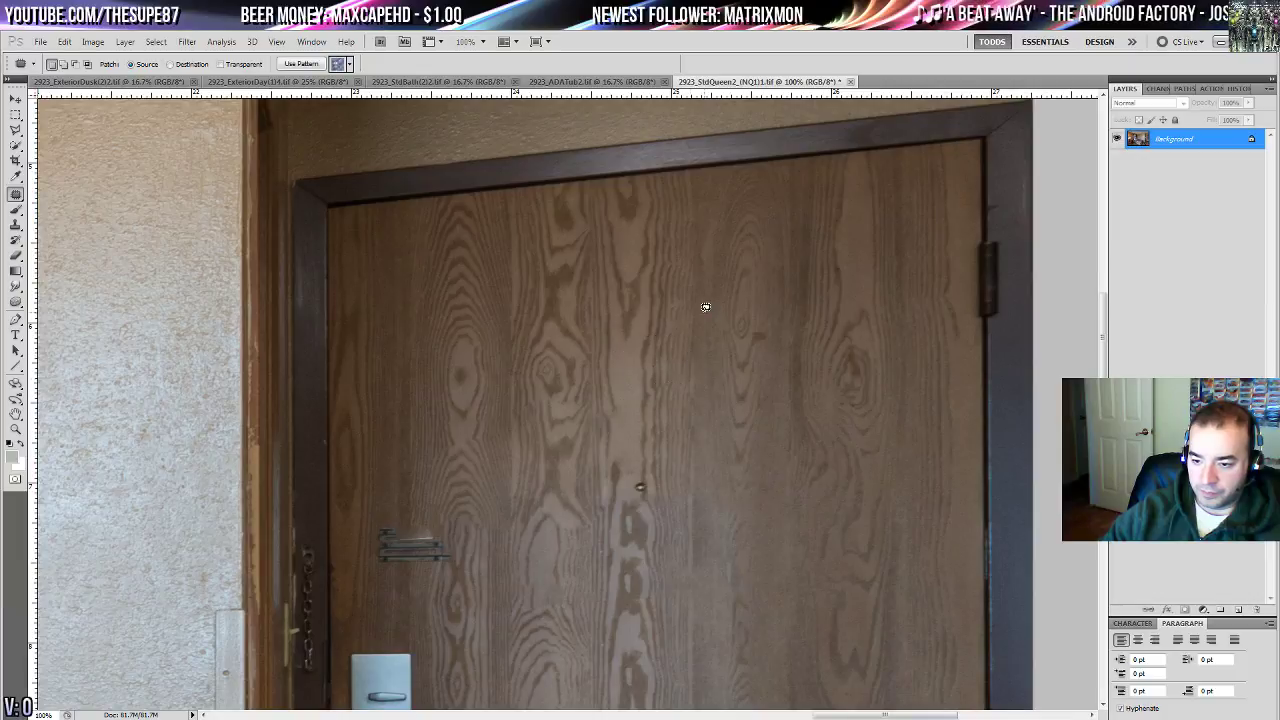
- Patch the dark grain blotch immediately left of the door's peephole
{"action": "left_click_drag", "start_coordinate": [723, 447], "coordinate": [697, 297]}
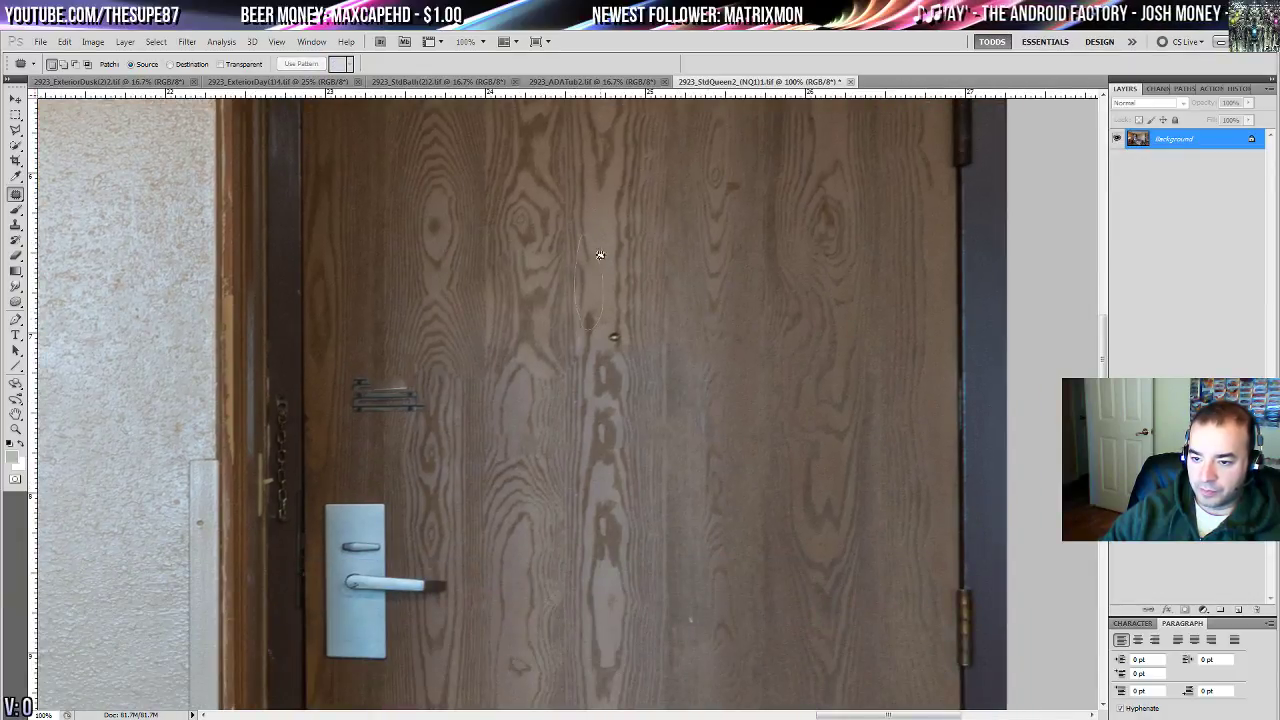
{"action": "left_click_drag", "start_coordinate": [601, 332], "coordinate": [590, 140]}
{"action": "key", "text": "ctrl+d"}
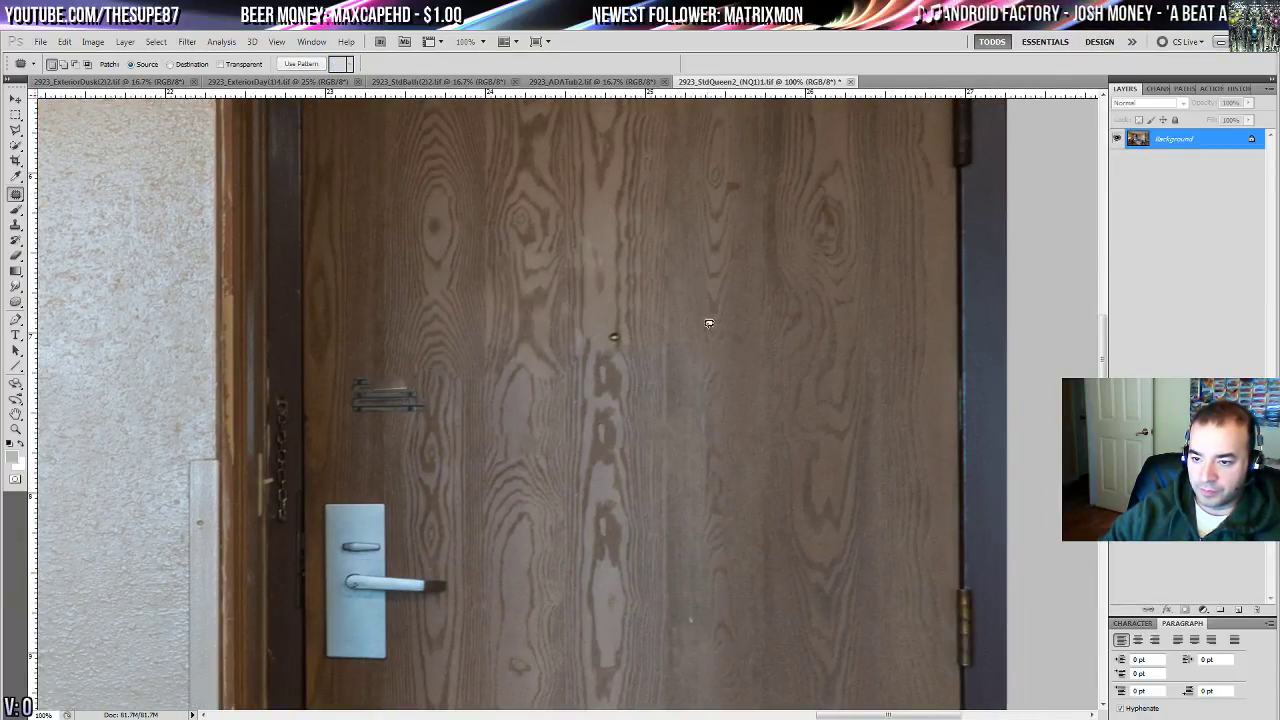
- Patch the large bright glare on the beige wall beside the door using the smoother wall area nearer the bed
{"action": "mouse_move", "coordinate": [728, 447]}
{"action": "left_mouse_down"}
{"action": "mouse_move", "coordinate": [712, 531]}
{"action": "mouse_move", "coordinate": [724, 232]}
{"action": "left_mouse_up"}
{"action": "left_click_drag", "start_coordinate": [500, 440], "coordinate": [1060, 590]}
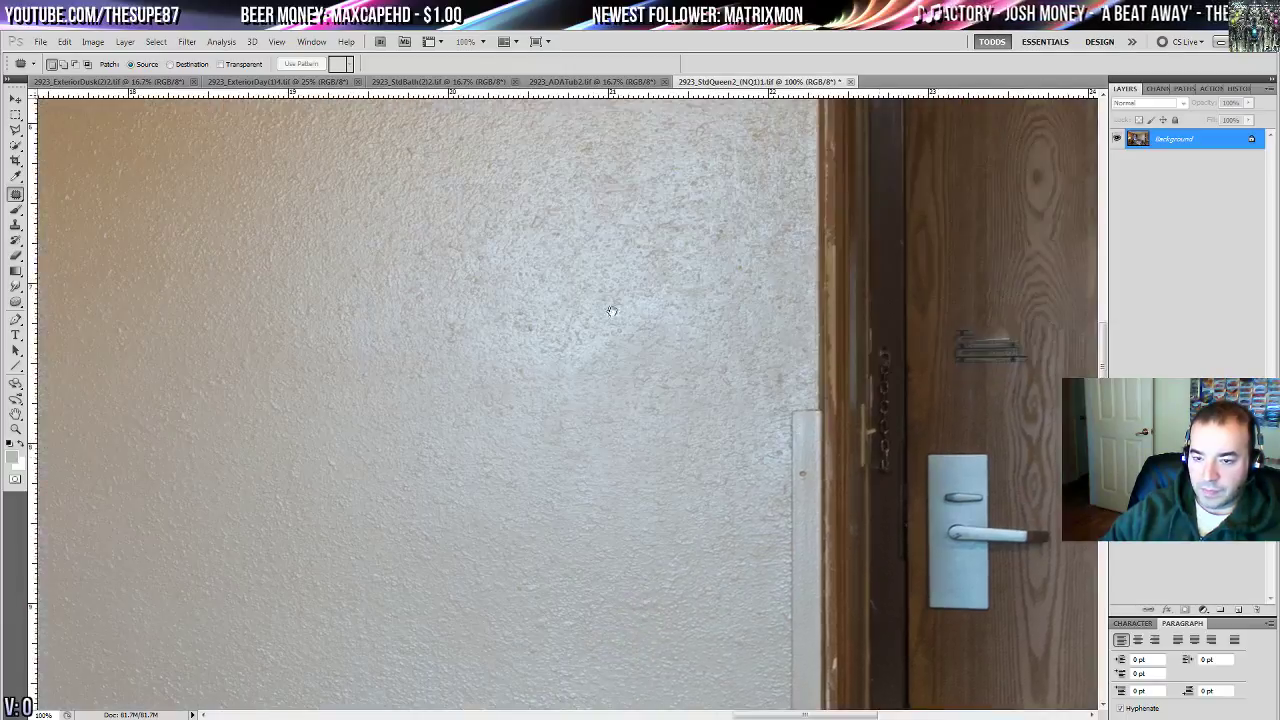
{"action": "left_click_drag", "start_coordinate": [611, 309], "coordinate": [634, 643]}
{"action": "left_click_drag", "start_coordinate": [585, 340], "coordinate": [597, 563]}
{"action": "key", "text": "ctrl+0"}
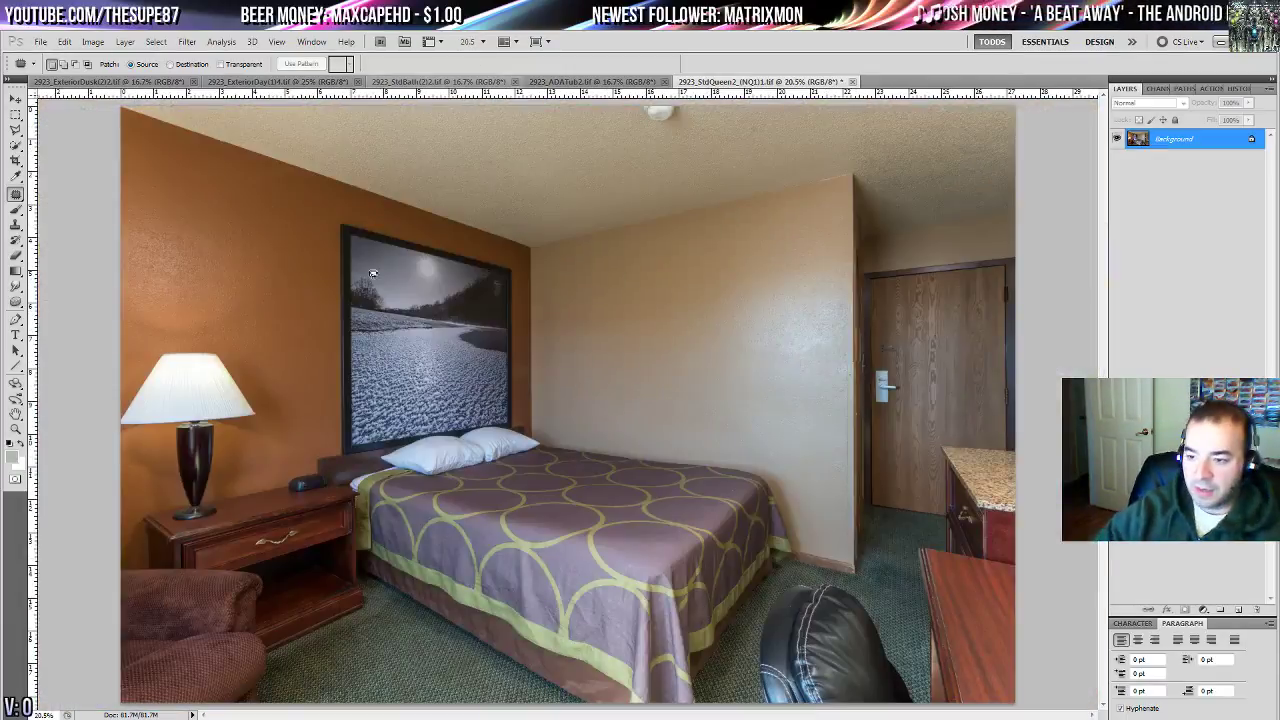
{"action": "key", "text": "z"}
{"action": "left_click", "coordinate": [743, 343]}
{"action": "left_click", "coordinate": [743, 343]}
{"action": "left_click_drag", "start_coordinate": [743, 343], "coordinate": [485, 383]}
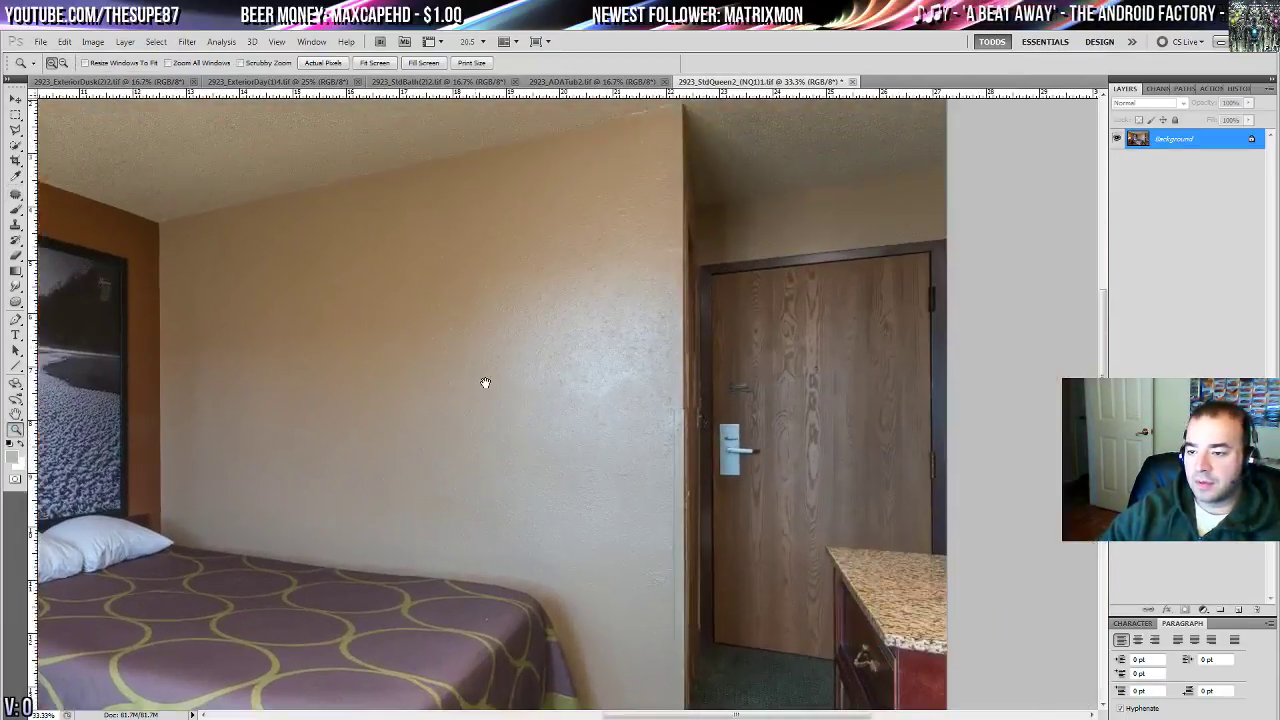
{"action": "left_click", "coordinate": [15, 194]}
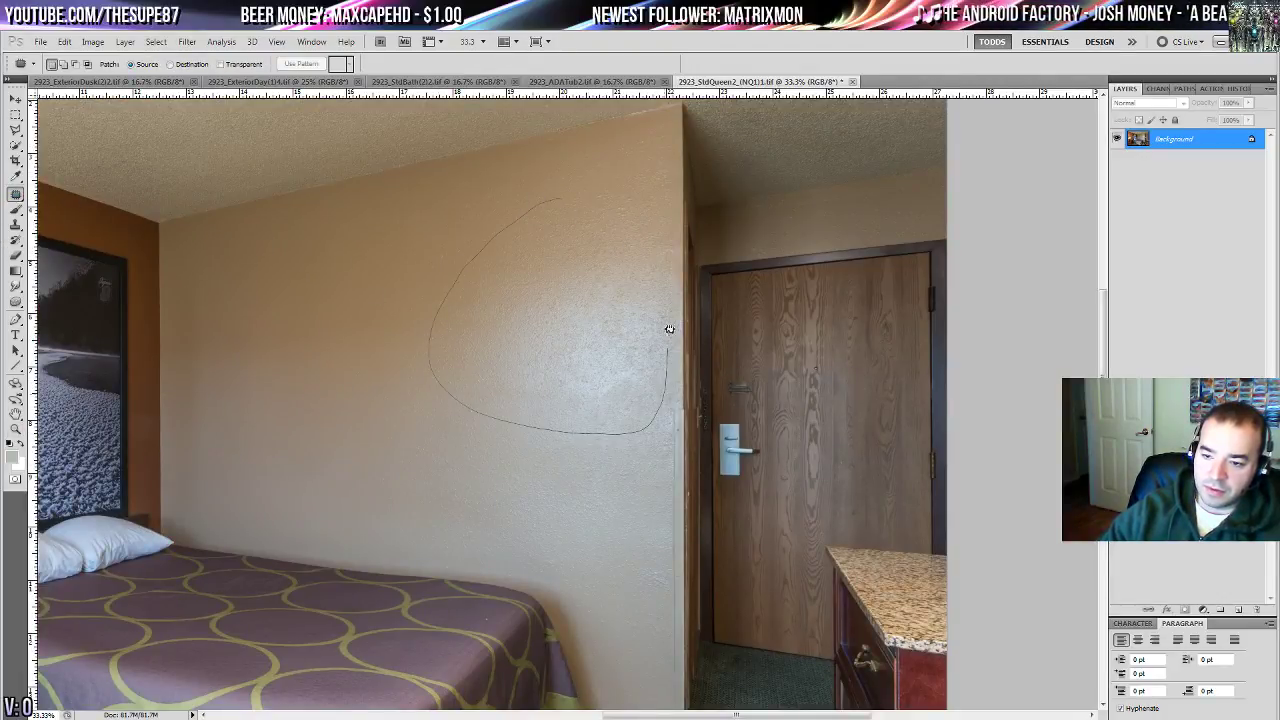
{"action": "left_click_drag", "start_coordinate": [658, 162], "coordinate": [657, 168]}
{"action": "left_click_drag", "start_coordinate": [575, 283], "coordinate": [396, 302]}
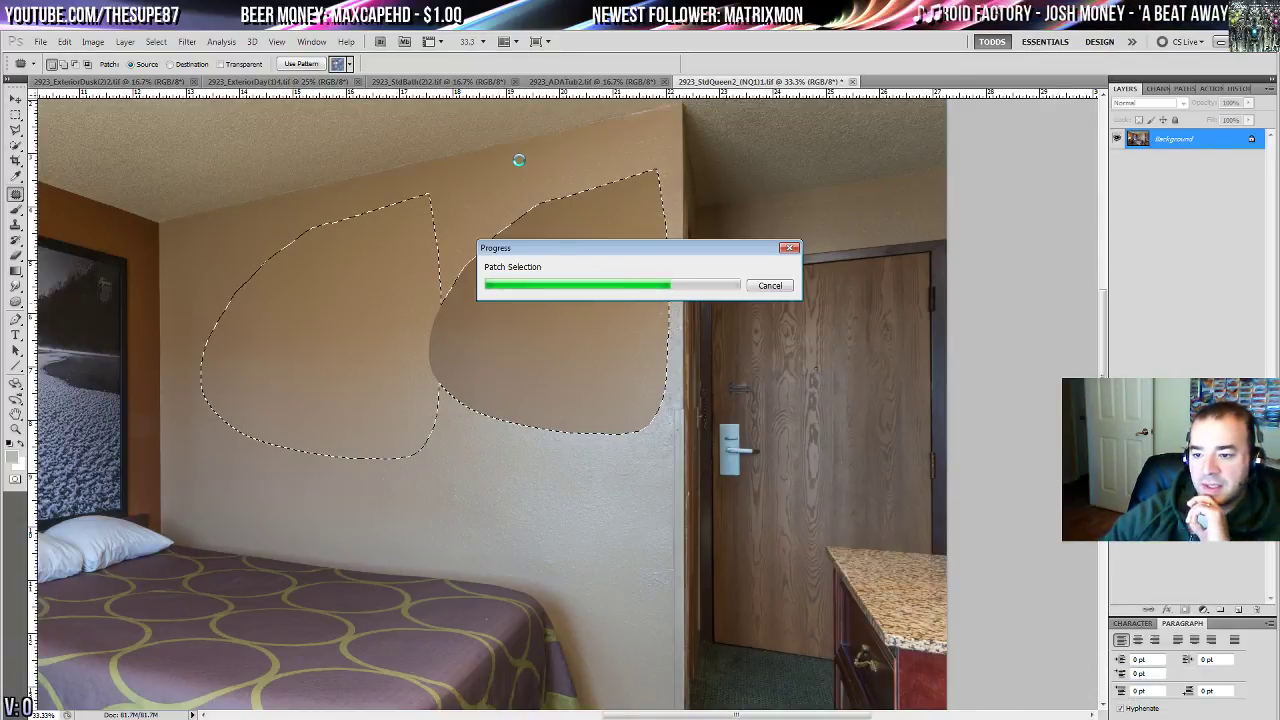
{"action": "left_click", "coordinate": [506, 178]}
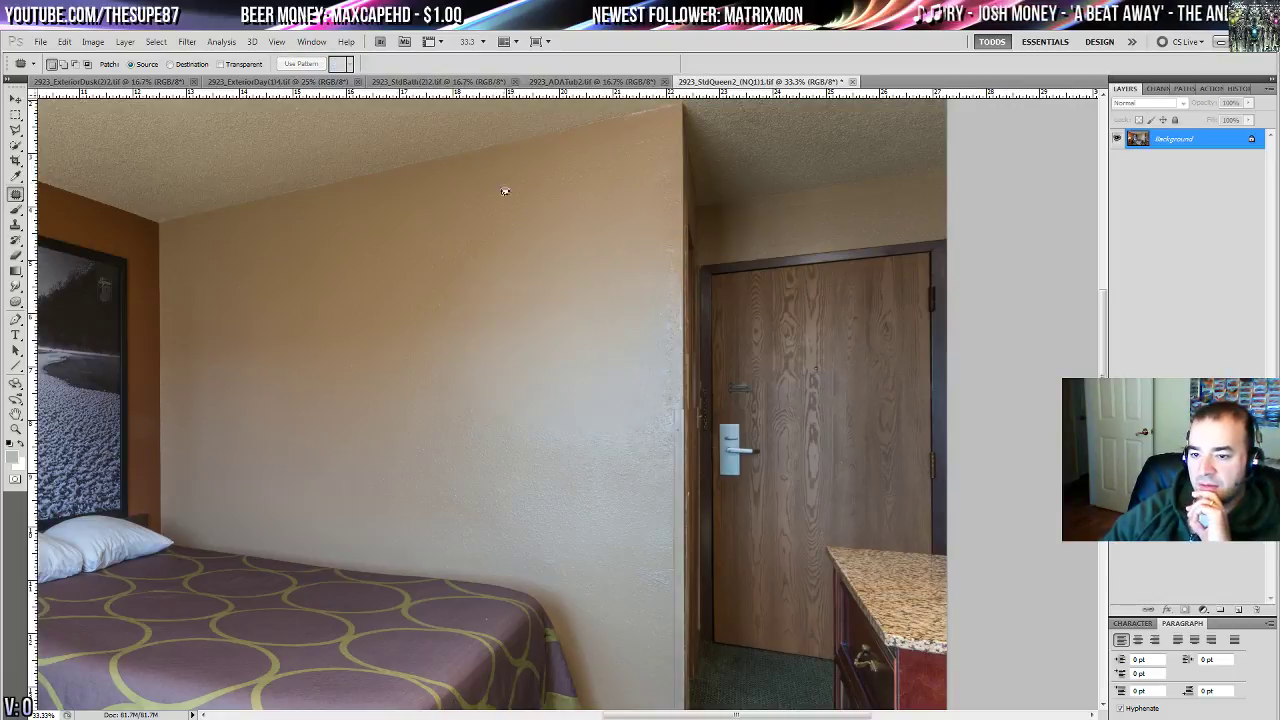
- Compare the beige wall before and after the glare patch by stepping back in the history, and restore the latest patched state
{"action": "left_click_drag", "start_coordinate": [426, 291], "coordinate": [613, 304]}
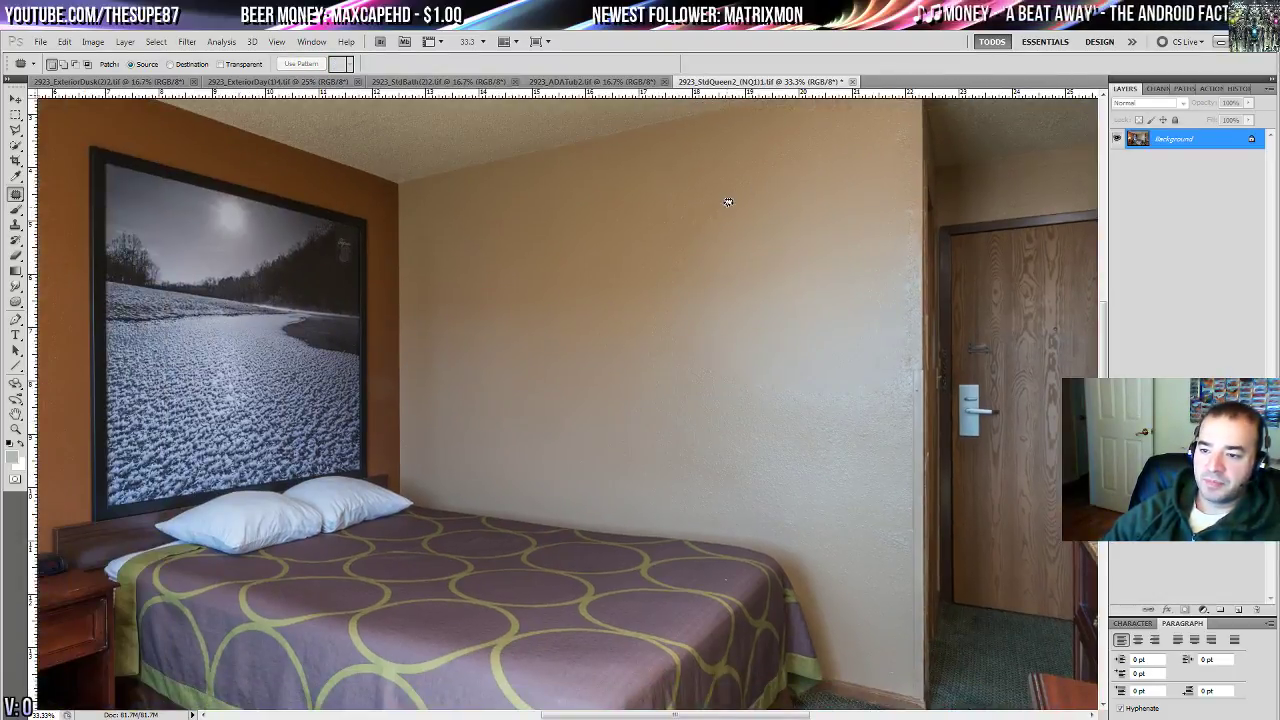
{"action": "key", "text": "ctrl+alt+z"}
{"action": "key", "text": "ctrl+alt+z"}
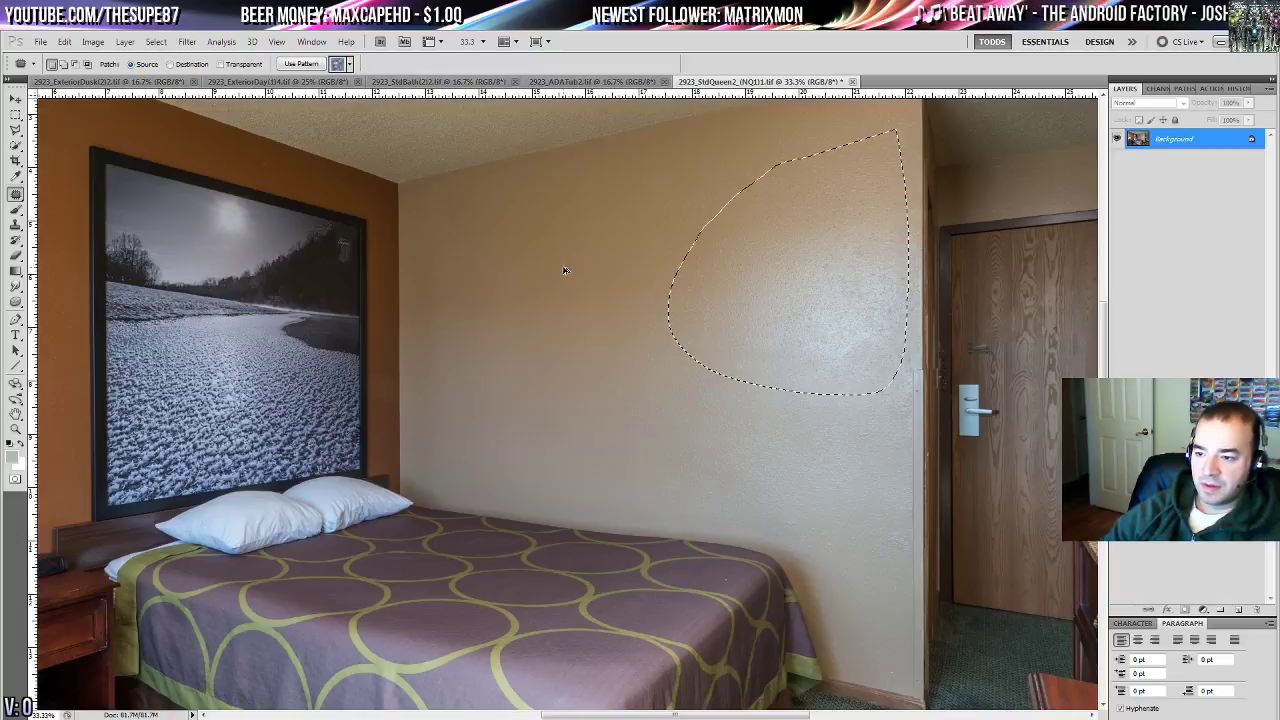
{"action": "left_click", "coordinate": [566, 258]}
{"action": "left_click", "coordinate": [1236, 88]}
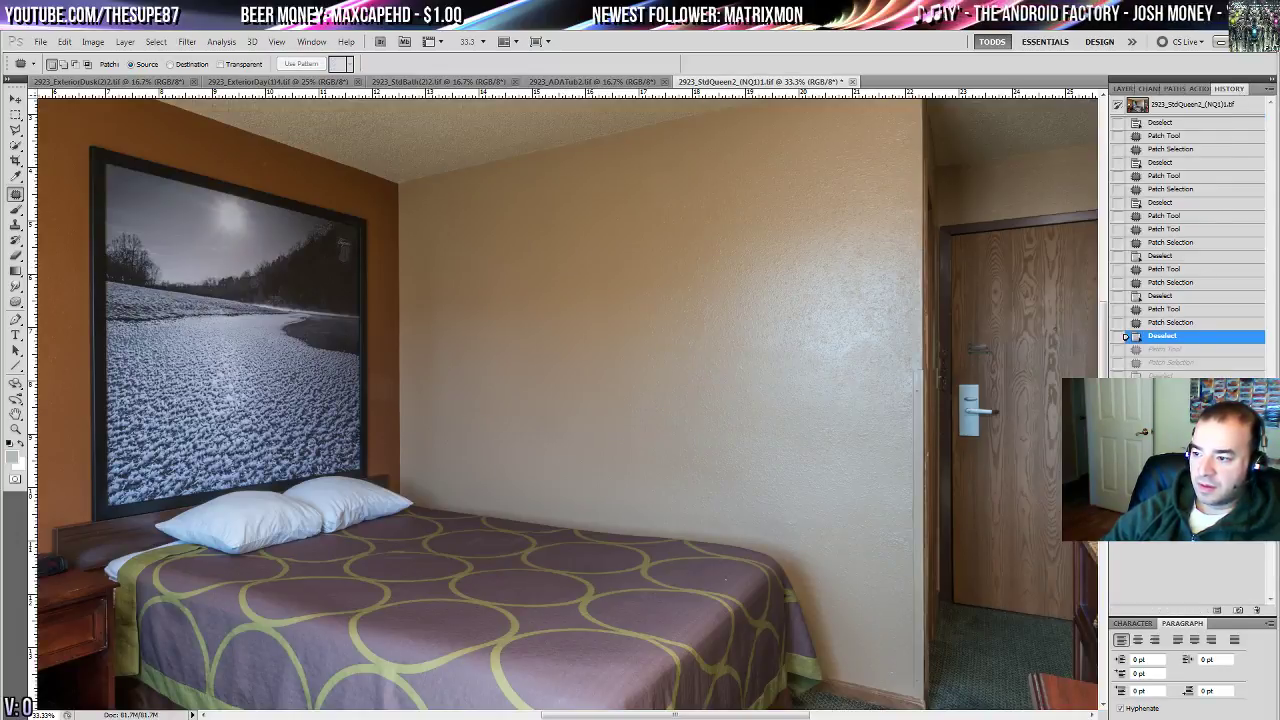
{"action": "left_click", "coordinate": [1162, 376]}
- Patch the uneven tonal transition on the upper beige wall using the smoother wall area nearer the framed picture
{"action": "left_click_drag", "start_coordinate": [668, 374], "coordinate": [452, 423]}
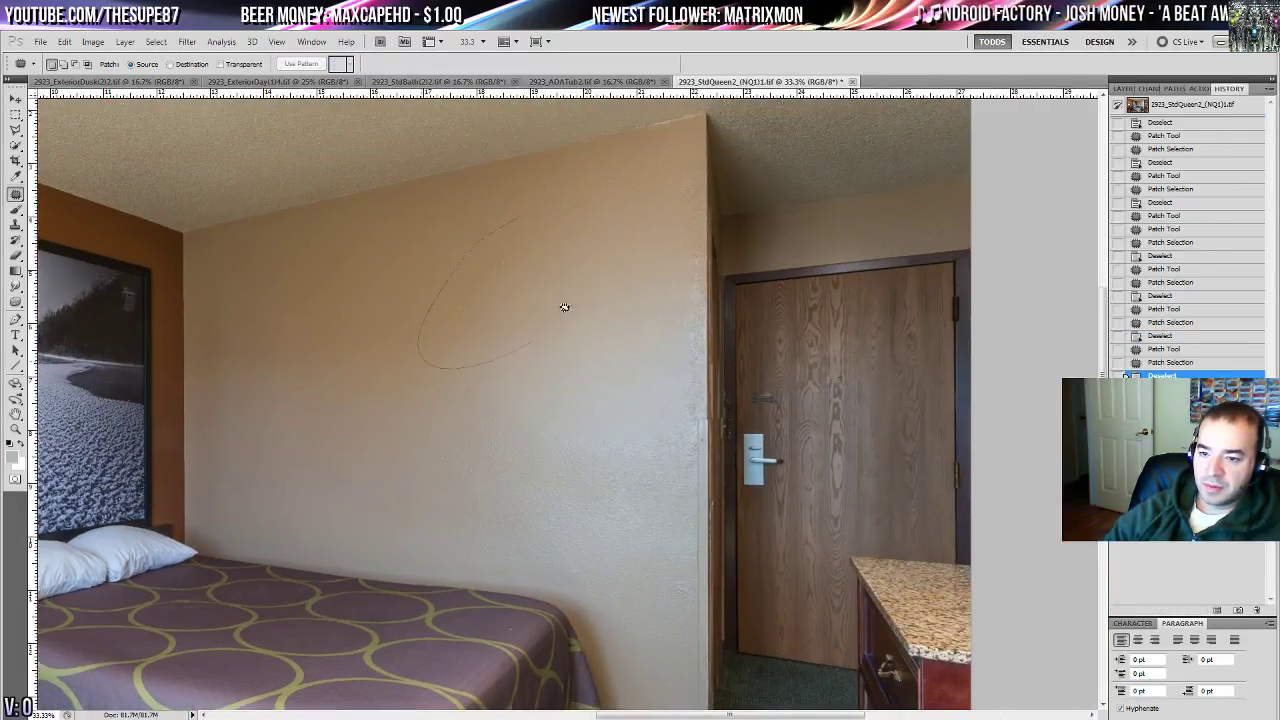
{"action": "mouse_move", "coordinate": [564, 307]}
{"action": "left_mouse_down"}
{"action": "mouse_move", "coordinate": [612, 193]}
{"action": "mouse_move", "coordinate": [456, 222]}
{"action": "left_mouse_up"}
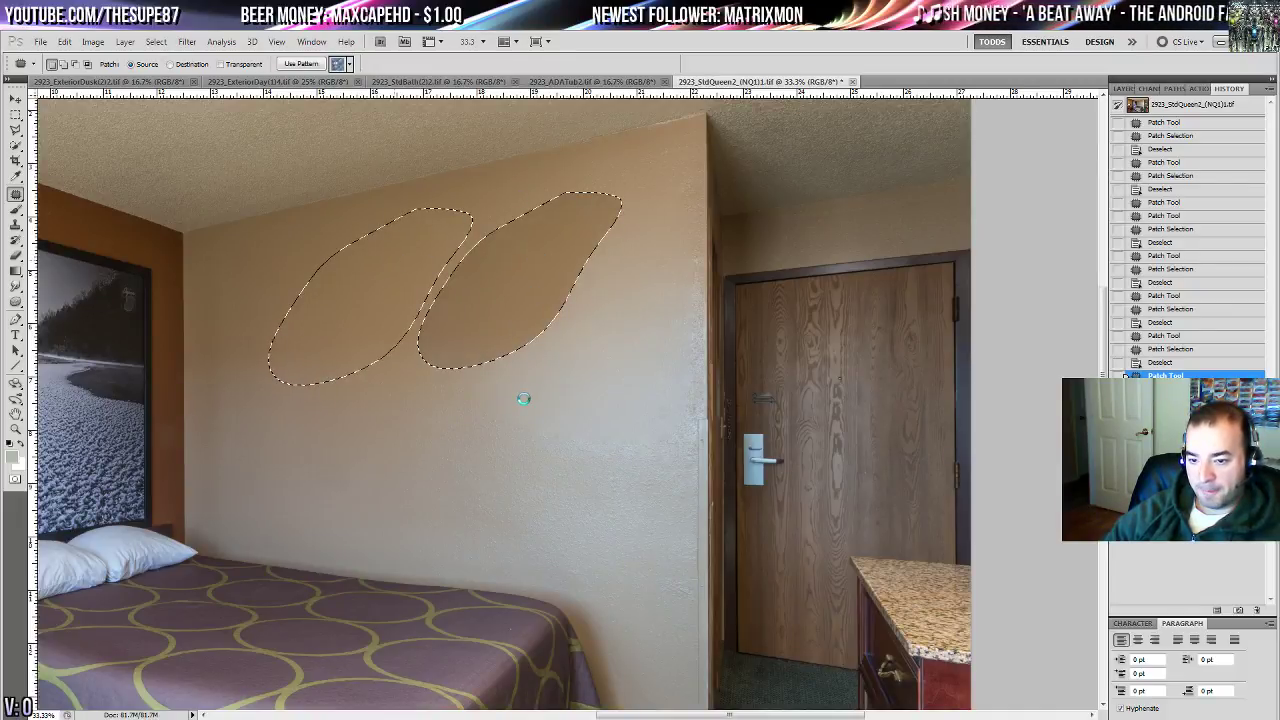
{"action": "key", "text": "ctrl+d"}
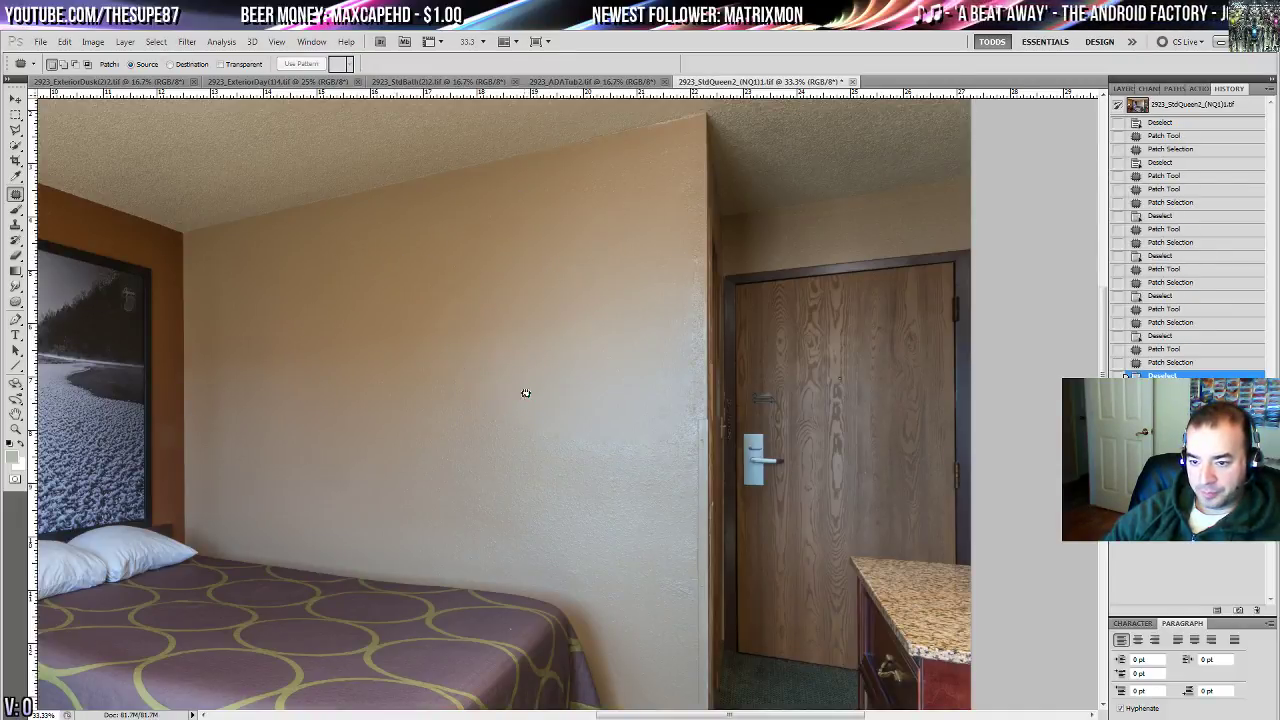
- Patch the remaining light, rough area at mid-height of the beige wall beside the corner using wall just above the bed
{"action": "mouse_move", "coordinate": [470, 405]}
{"action": "left_mouse_down"}
{"action": "mouse_move", "coordinate": [597, 458]}
{"action": "mouse_move", "coordinate": [678, 466]}
{"action": "left_mouse_up"}
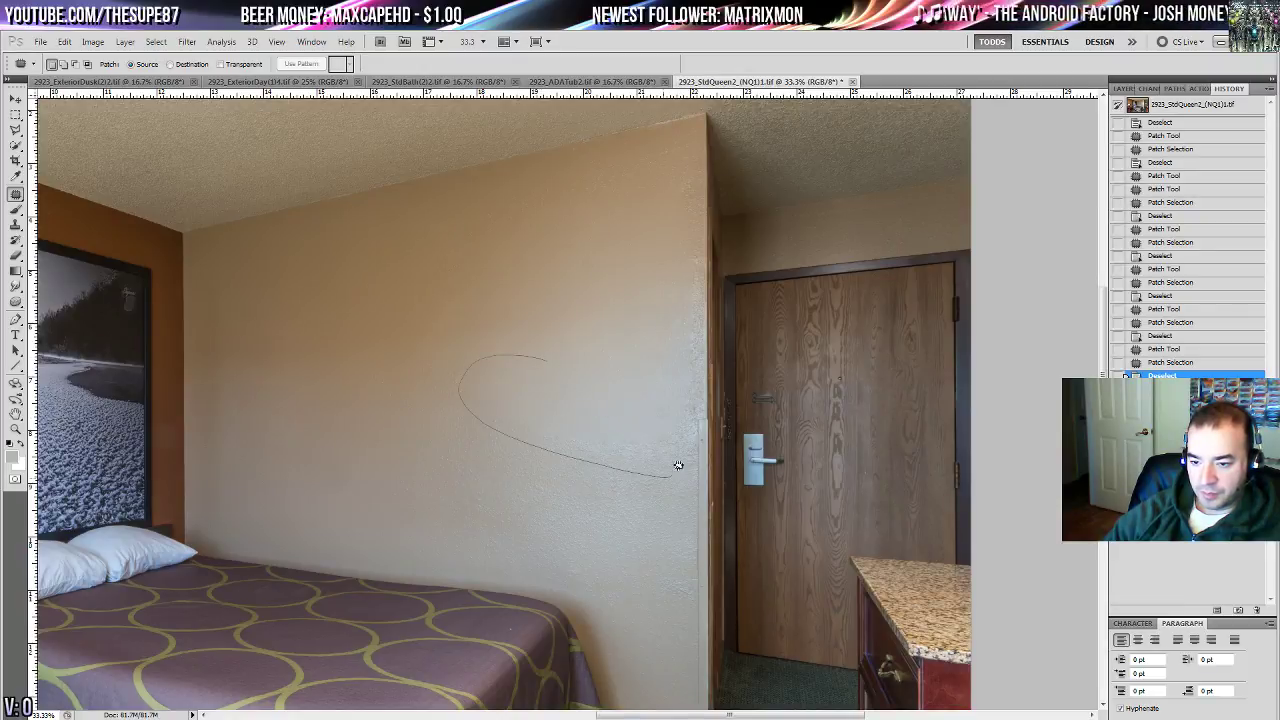
{"action": "mouse_move", "coordinate": [651, 344]}
{"action": "left_mouse_down"}
{"action": "mouse_move", "coordinate": [517, 458]}
{"action": "mouse_move", "coordinate": [580, 437]}
{"action": "mouse_move", "coordinate": [415, 449]}
{"action": "mouse_move", "coordinate": [418, 474]}
{"action": "mouse_move", "coordinate": [477, 491]}
{"action": "left_mouse_up"}
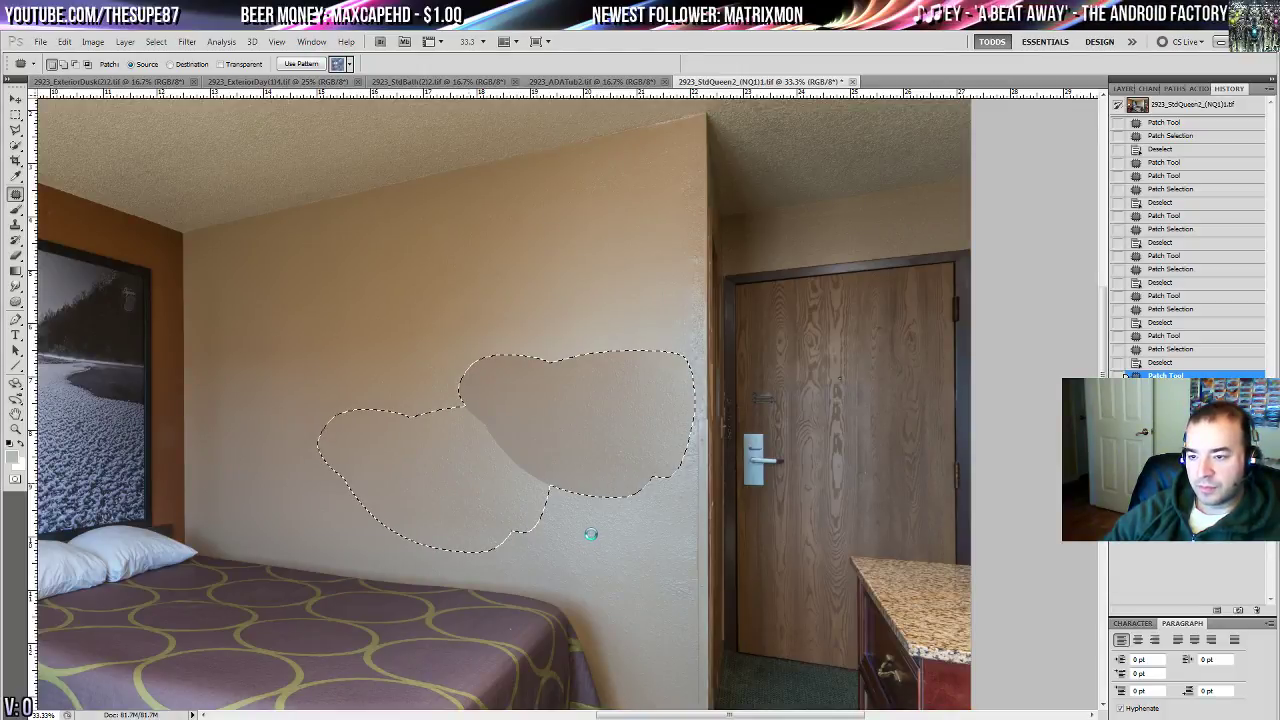
{"action": "key", "text": "ctrl+d"}
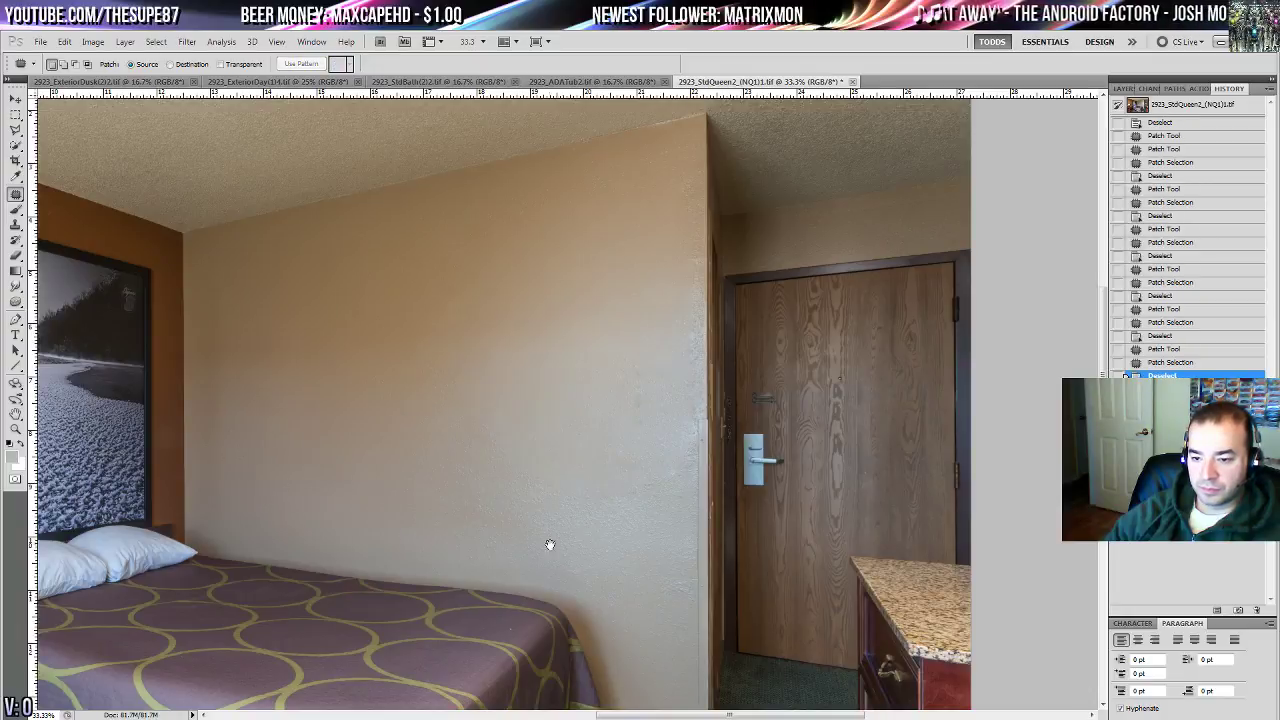
- Try Auto Contrast on the whole room photo and undo it
{"action": "left_click_drag", "start_coordinate": [549, 543], "coordinate": [743, 408]}
{"action": "key", "text": "ctrl+0"}
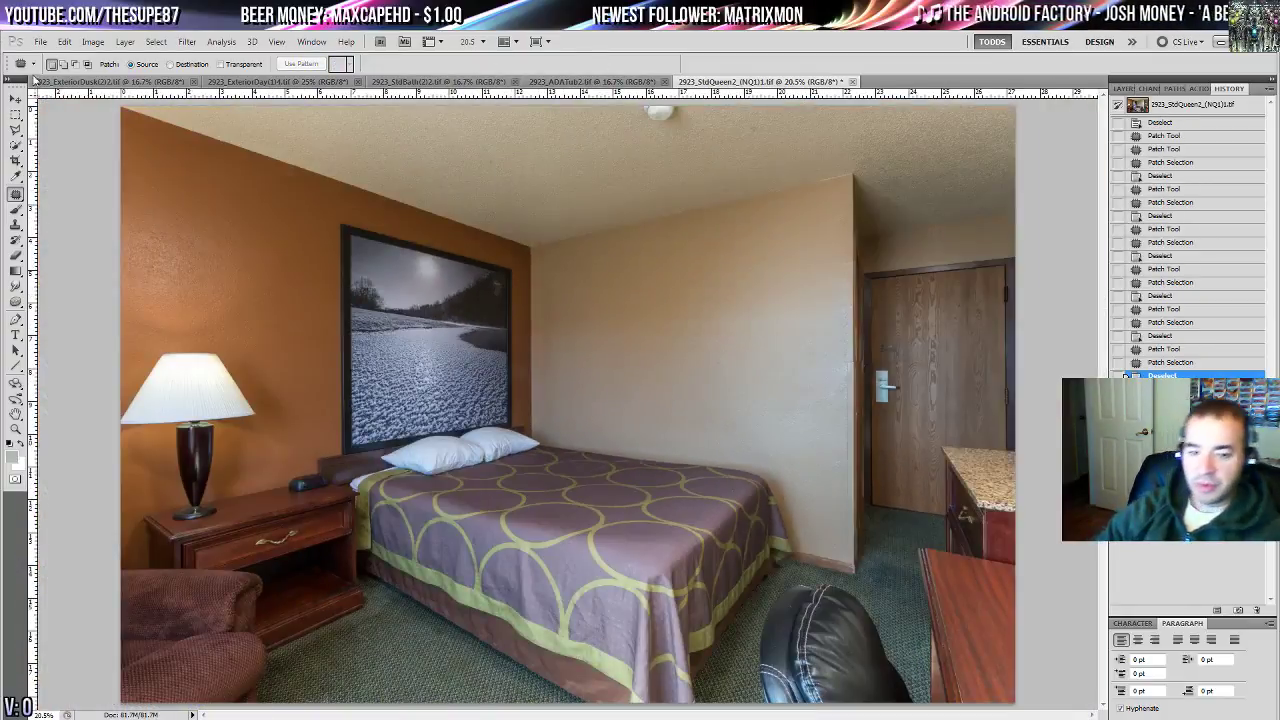
{"action": "left_click", "coordinate": [92, 43]}
{"action": "left_click", "coordinate": [121, 105]}
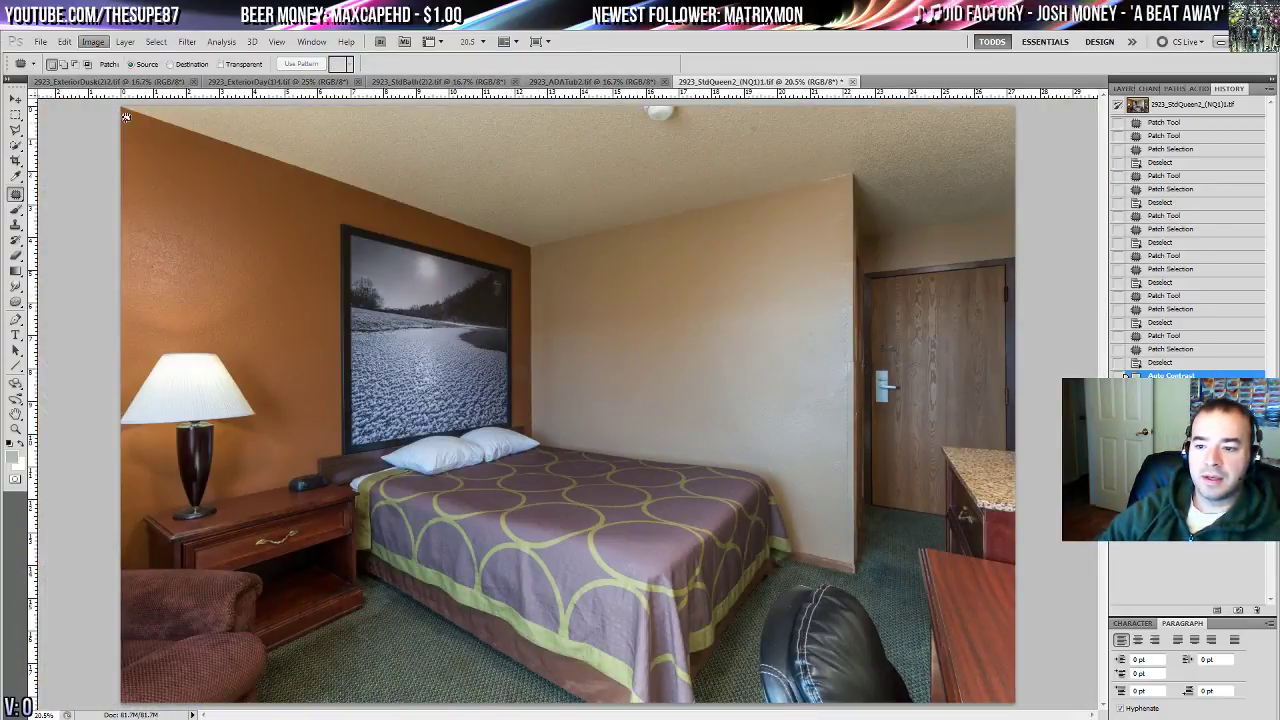
{"action": "key", "text": "ctrl+z"}
- Open the Brightness/Contrast adjustment for the room photo
{"action": "left_click", "coordinate": [92, 43]}
{"action": "mouse_move", "coordinate": [100, 77]}
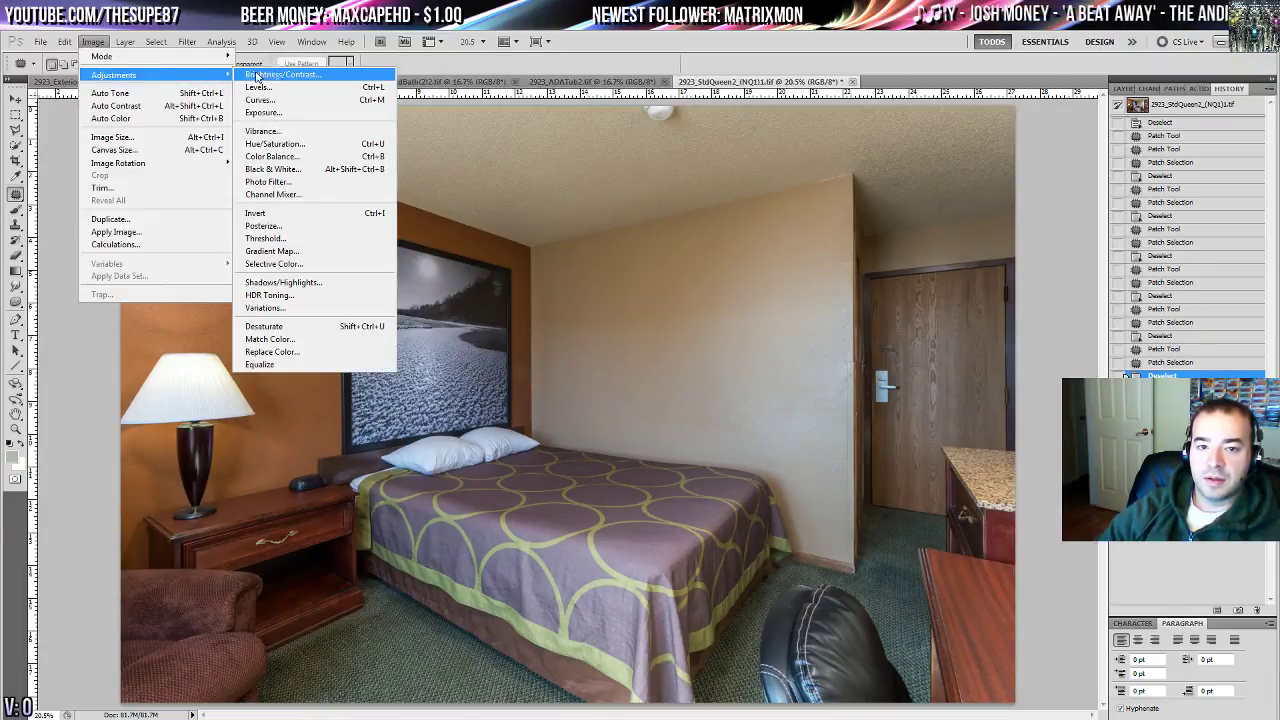
{"action": "left_click", "coordinate": [275, 77]}
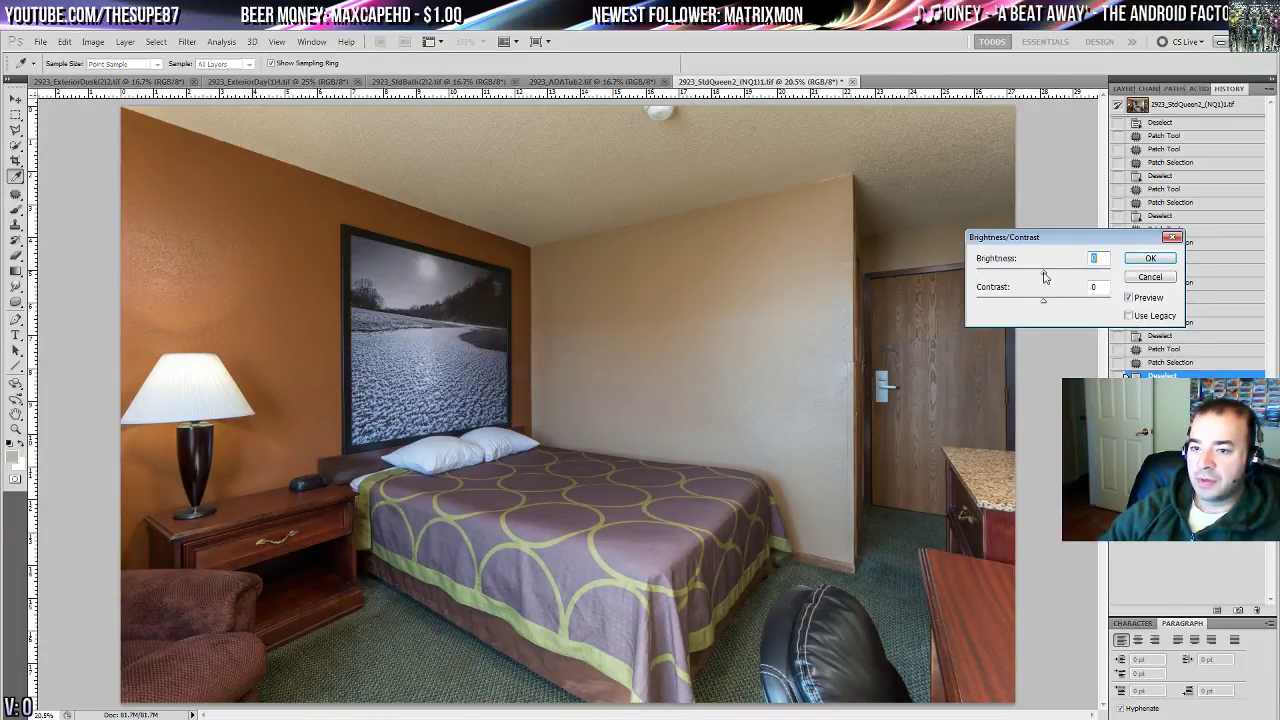
- Raise the brightness of the hotel room image to 64 and apply the adjustment
{"action": "left_click_drag", "start_coordinate": [1044, 276], "coordinate": [1073, 288]}
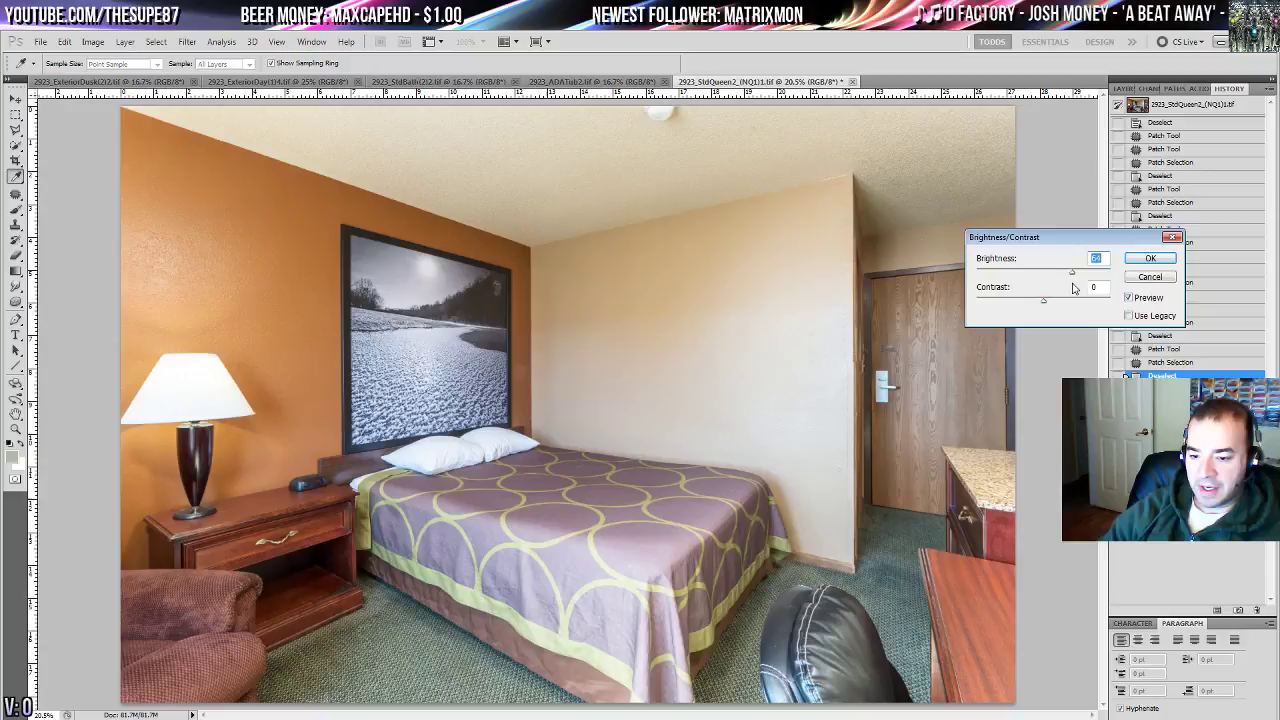
{"action": "left_click", "coordinate": [1150, 258]}
- Paint the darker pre-brightness state back over the top of the bedspread with the History Brush at 25% flow
{"action": "left_click", "coordinate": [15, 193]}
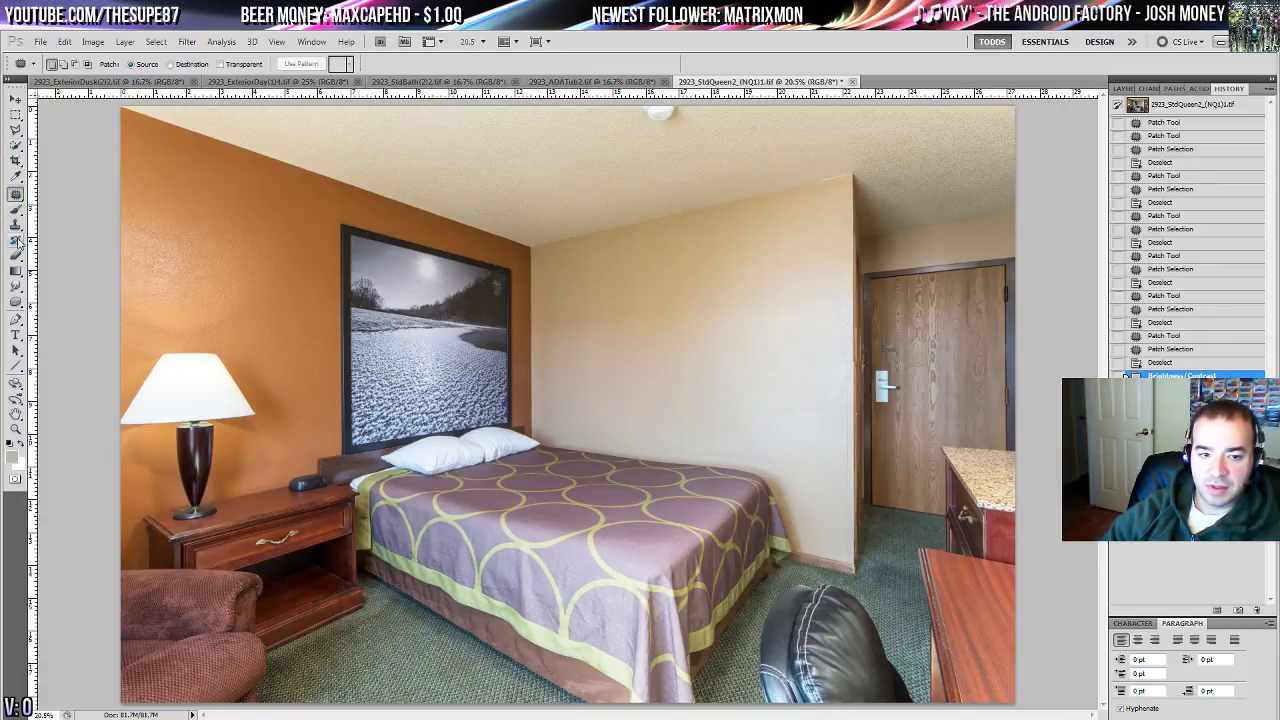
{"action": "left_click", "coordinate": [17, 241]}
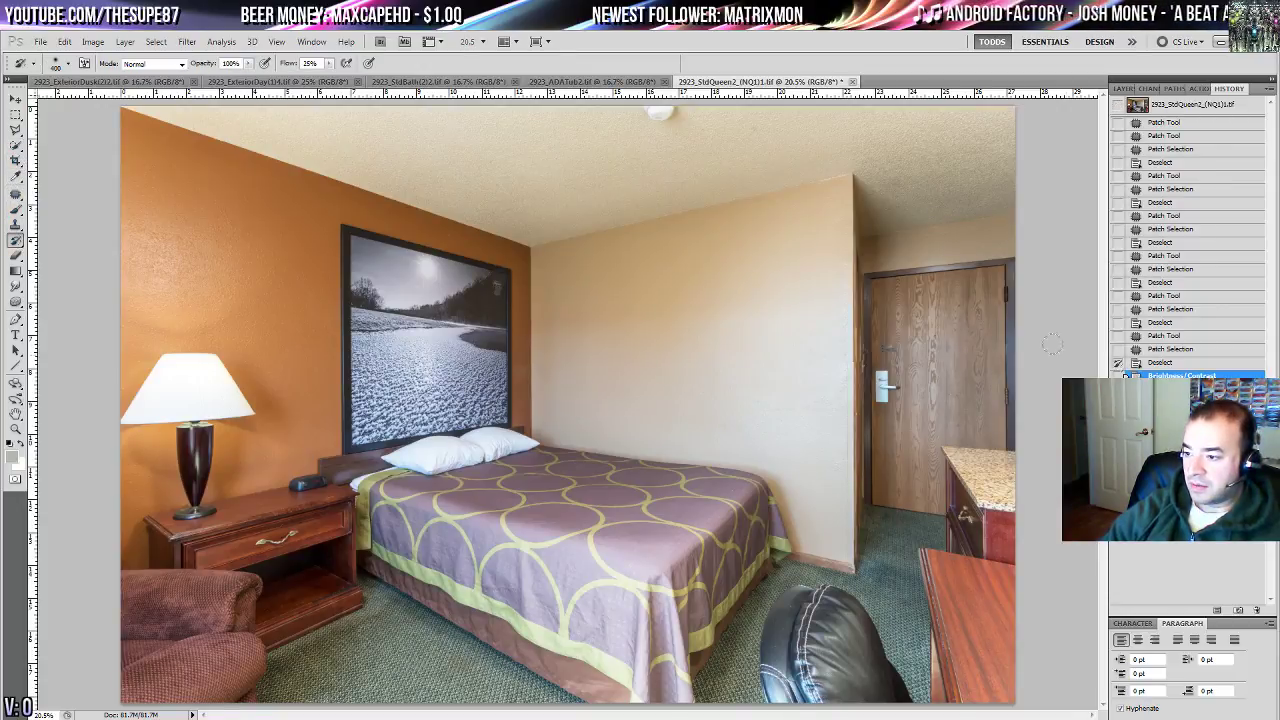
{"action": "key", "text": "ctrl+equal"}
{"action": "key", "text": "ctrl+equal"}
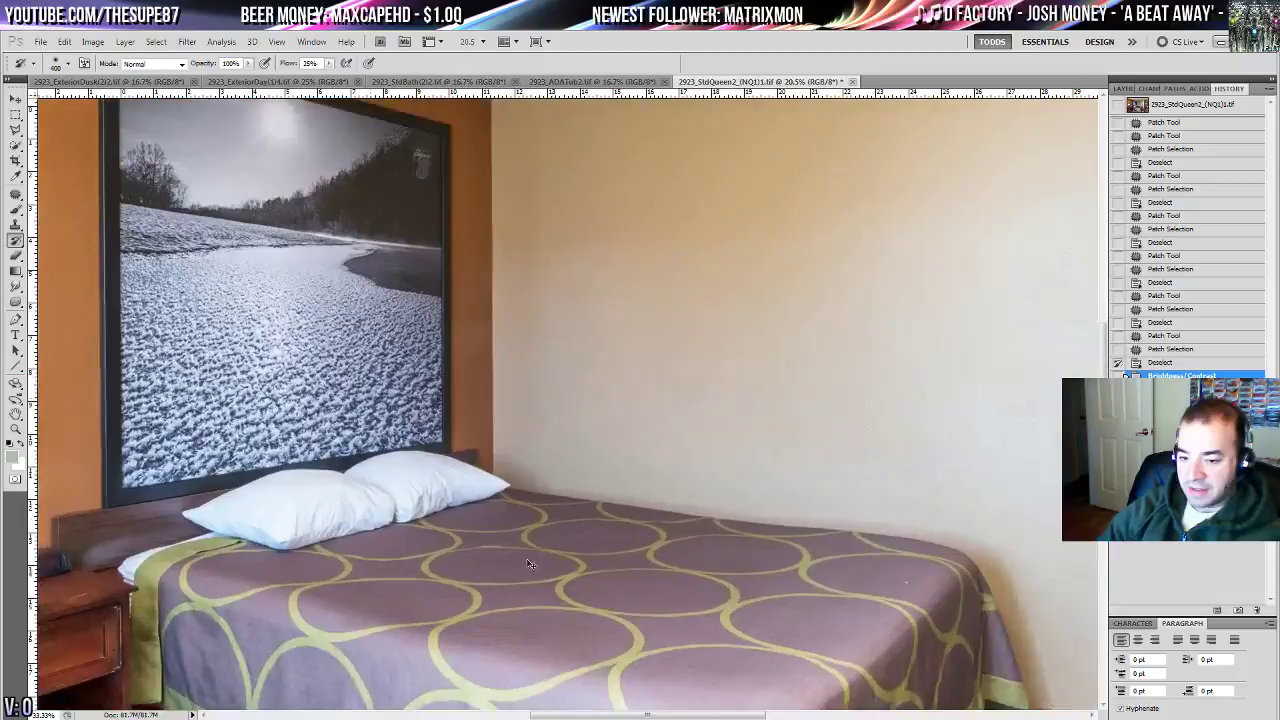
{"action": "left_click_drag", "start_coordinate": [528, 562], "coordinate": [502, 232]}
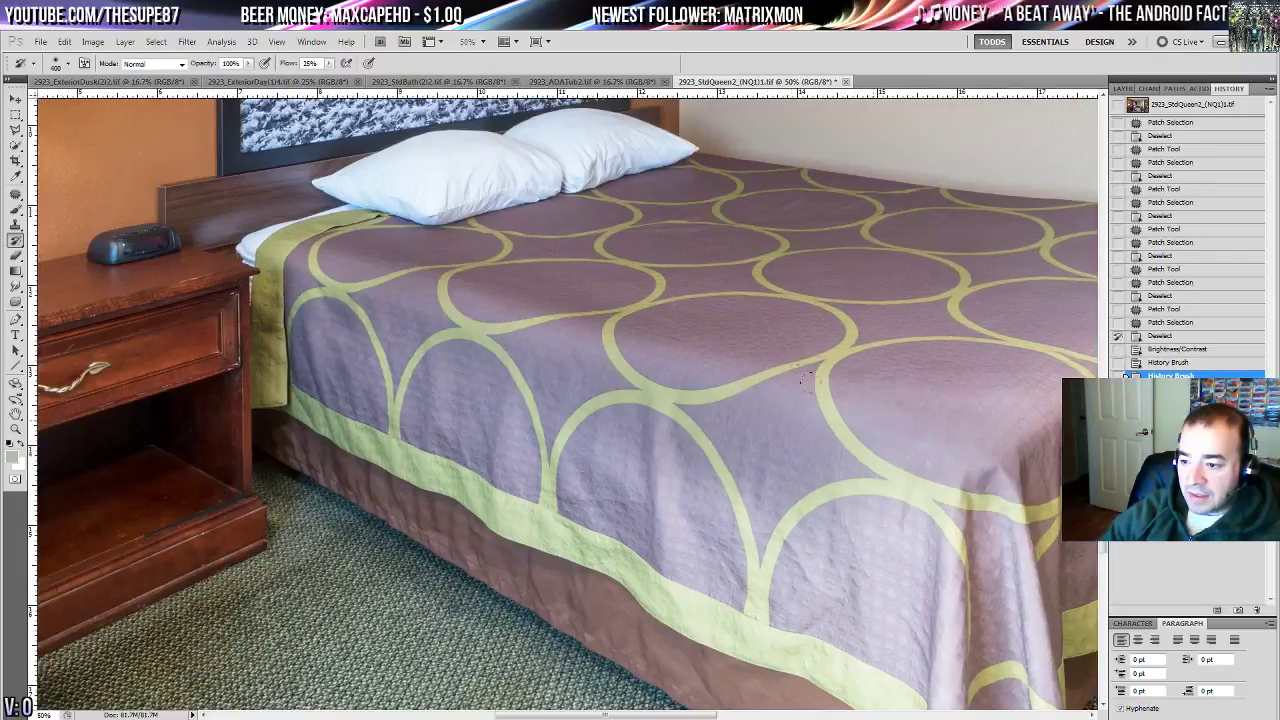
{"action": "left_click_drag", "start_coordinate": [990, 450], "coordinate": [985, 405]}
{"action": "left_click_drag", "start_coordinate": [951, 477], "coordinate": [824, 324]}
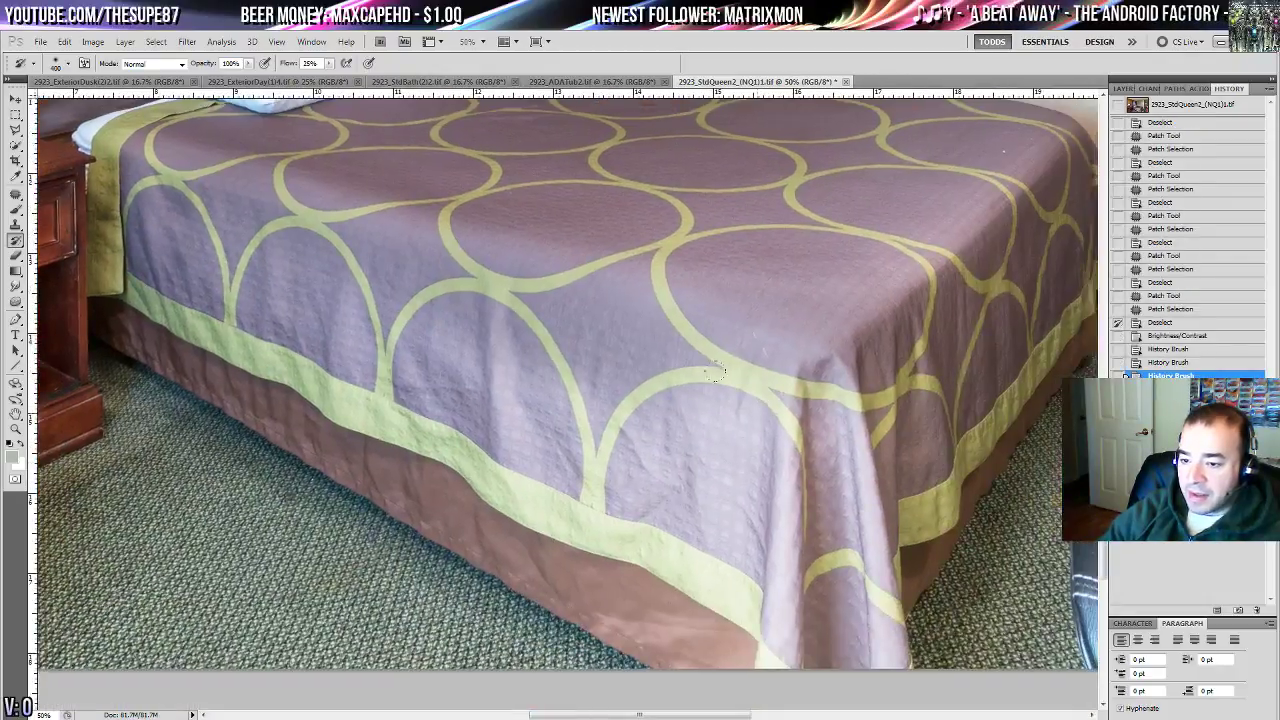
- Restore the darker tones on the bedspread's hanging side and front corner with the History Brush
{"action": "mouse_move", "coordinate": [672, 350]}
{"action": "left_mouse_down"}
{"action": "mouse_move", "coordinate": [788, 336]}
{"action": "mouse_move", "coordinate": [862, 606]}
{"action": "left_mouse_up"}
{"action": "mouse_move", "coordinate": [742, 572]}
{"action": "left_mouse_down"}
{"action": "mouse_move", "coordinate": [718, 488]}
{"action": "mouse_move", "coordinate": [662, 490]}
{"action": "mouse_move", "coordinate": [462, 356]}
{"action": "mouse_move", "coordinate": [490, 386]}
{"action": "left_mouse_up"}
{"action": "left_click_drag", "start_coordinate": [496, 434], "coordinate": [579, 527]}
{"action": "left_click_drag", "start_coordinate": [606, 470], "coordinate": [408, 410]}
{"action": "left_click_drag", "start_coordinate": [500, 490], "coordinate": [270, 360]}
{"action": "mouse_move", "coordinate": [435, 417]}
{"action": "left_mouse_down"}
{"action": "mouse_move", "coordinate": [409, 366]}
{"action": "mouse_move", "coordinate": [597, 477]}
{"action": "left_mouse_up"}
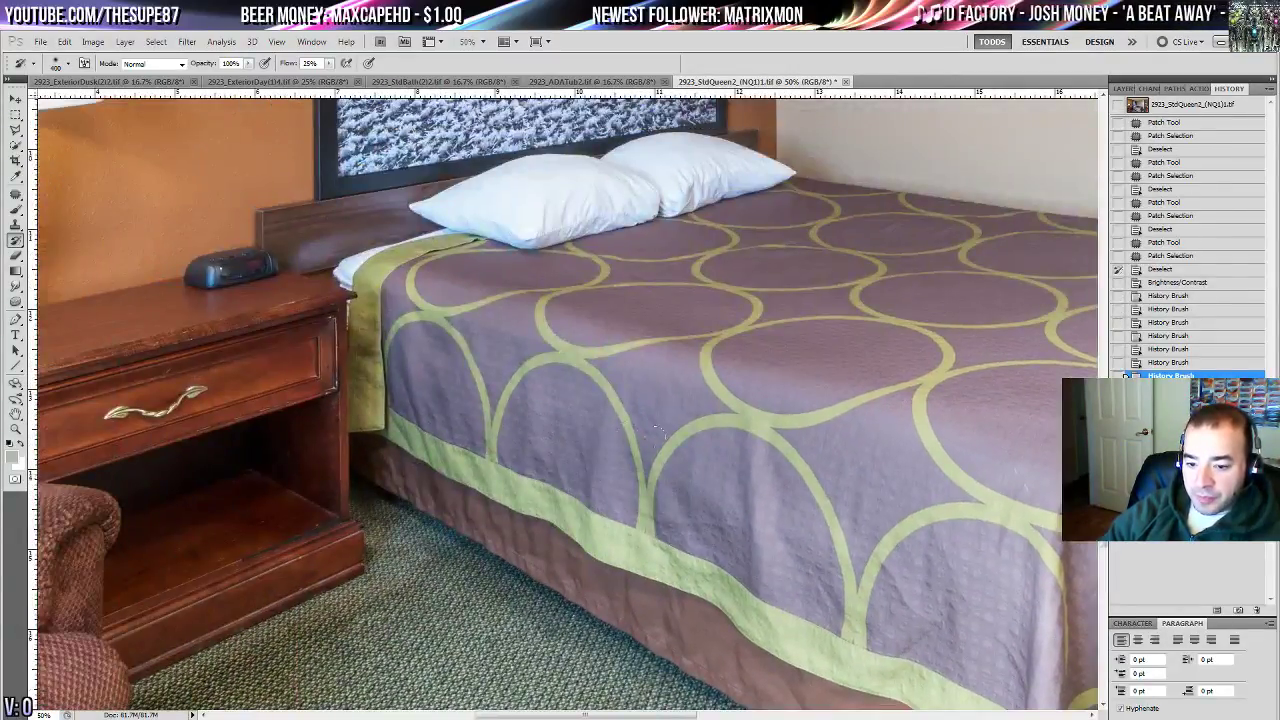
- Restore the darker tones on the pillows and the lower foreground of the room with the History Brush
{"action": "left_click_drag", "start_coordinate": [651, 414], "coordinate": [611, 547]}
{"action": "left_click_drag", "start_coordinate": [462, 334], "coordinate": [505, 350]}
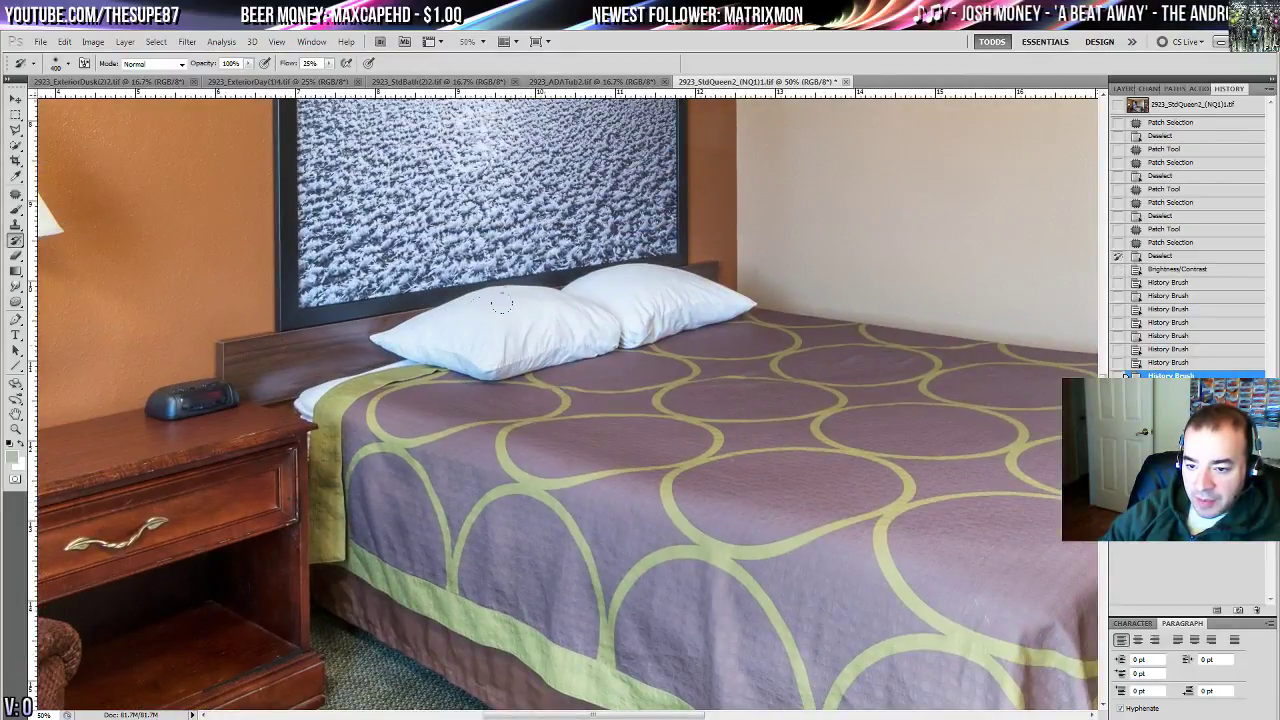
{"action": "left_click_drag", "start_coordinate": [580, 316], "coordinate": [563, 352]}
{"action": "left_click_drag", "start_coordinate": [442, 484], "coordinate": [848, 543]}
{"action": "left_click_drag", "start_coordinate": [868, 495], "coordinate": [553, 680]}
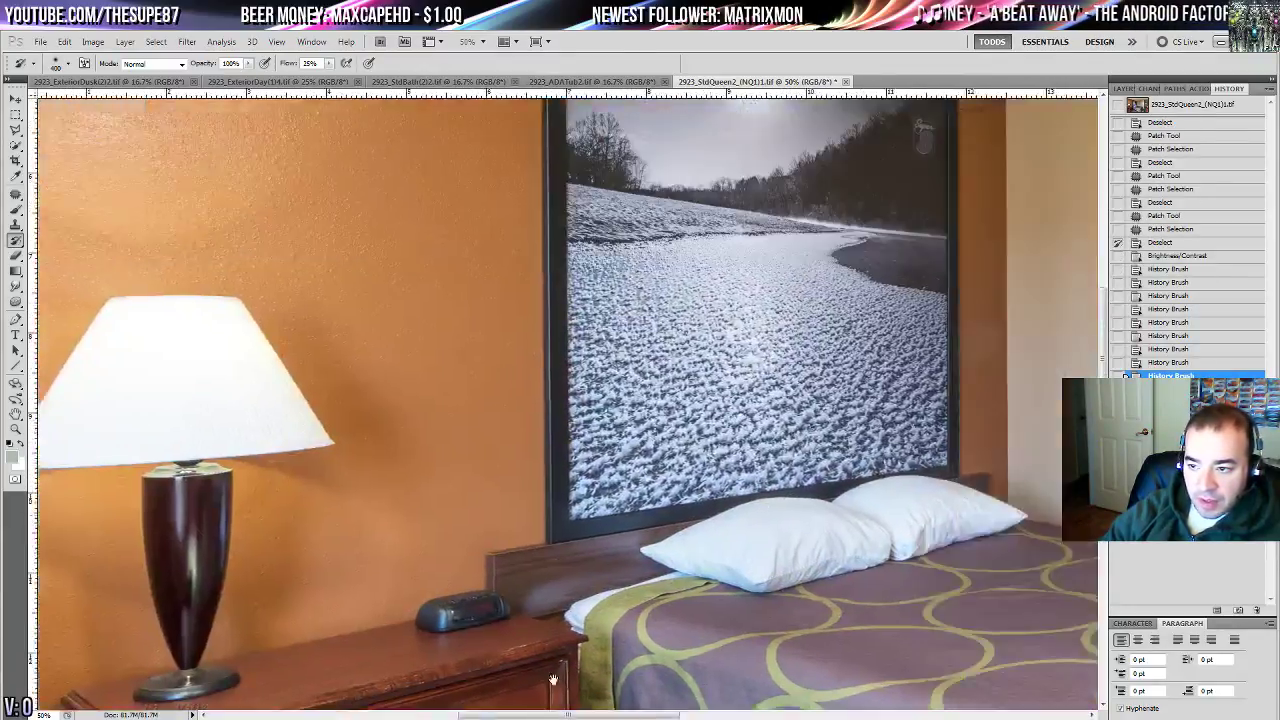
{"action": "left_click_drag", "start_coordinate": [642, 236], "coordinate": [362, 476]}
{"action": "key", "text": "ctrl+0"}
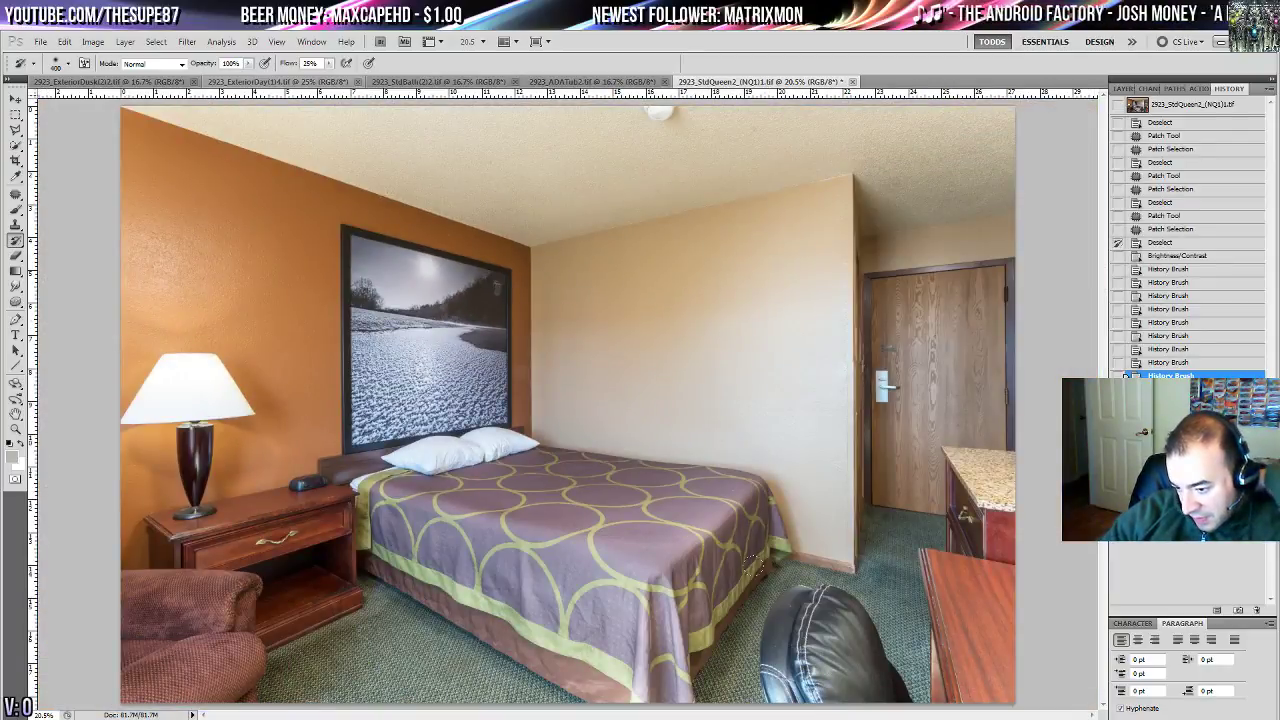
{"action": "left_click", "coordinate": [809, 692]}
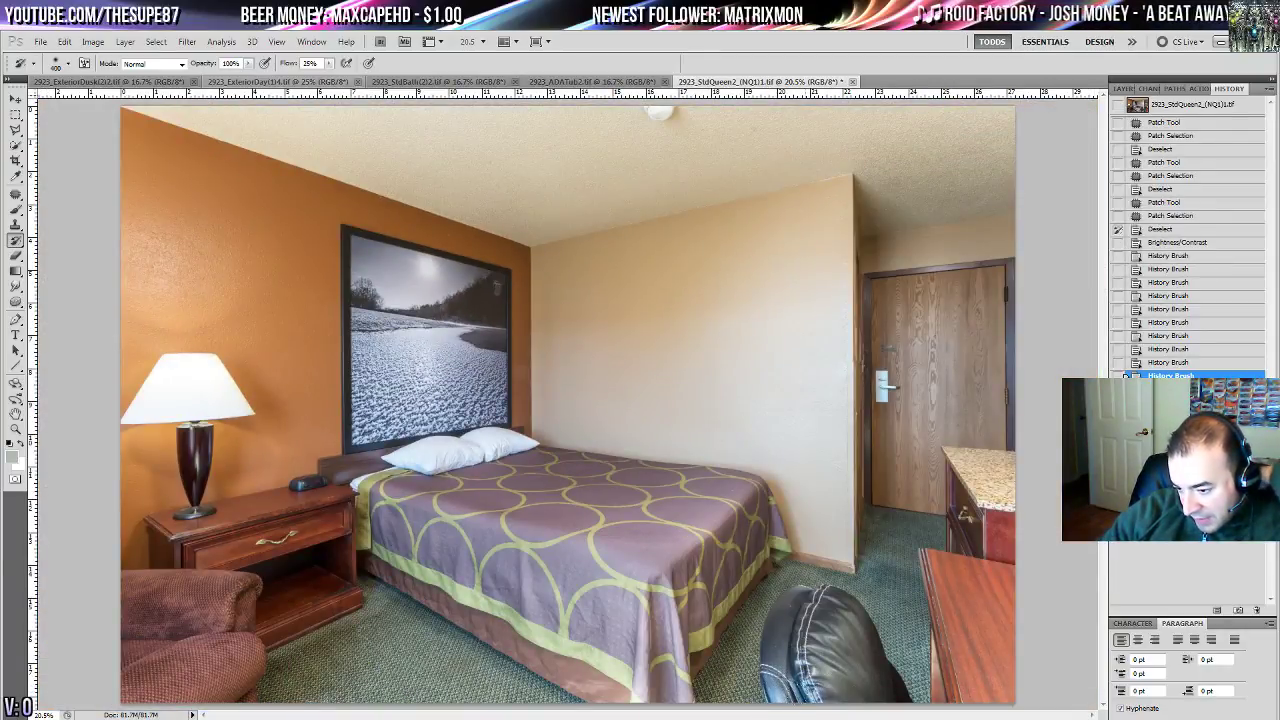
{"action": "left_click", "coordinate": [809, 692]}
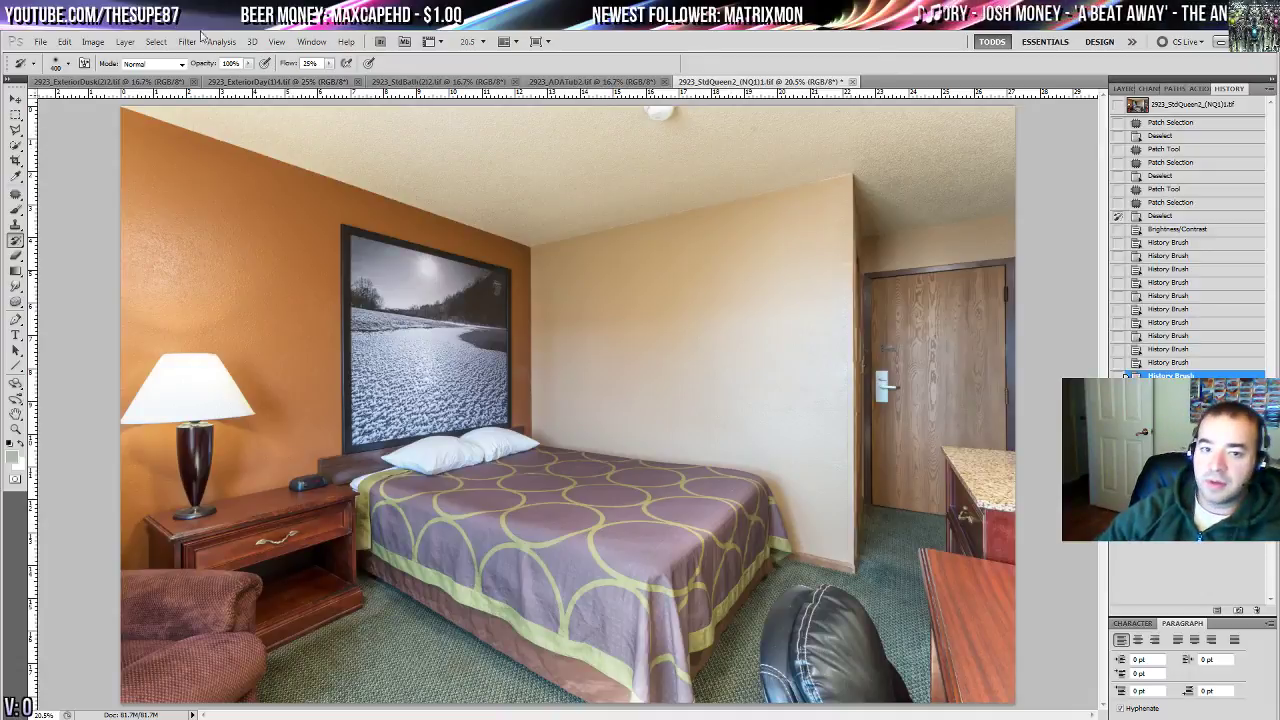
- Reduce the saturation of the Blues to about -30 with a Hue/Saturation adjustment
{"action": "left_click", "coordinate": [93, 41]}
{"action": "mouse_move", "coordinate": [146, 76]}
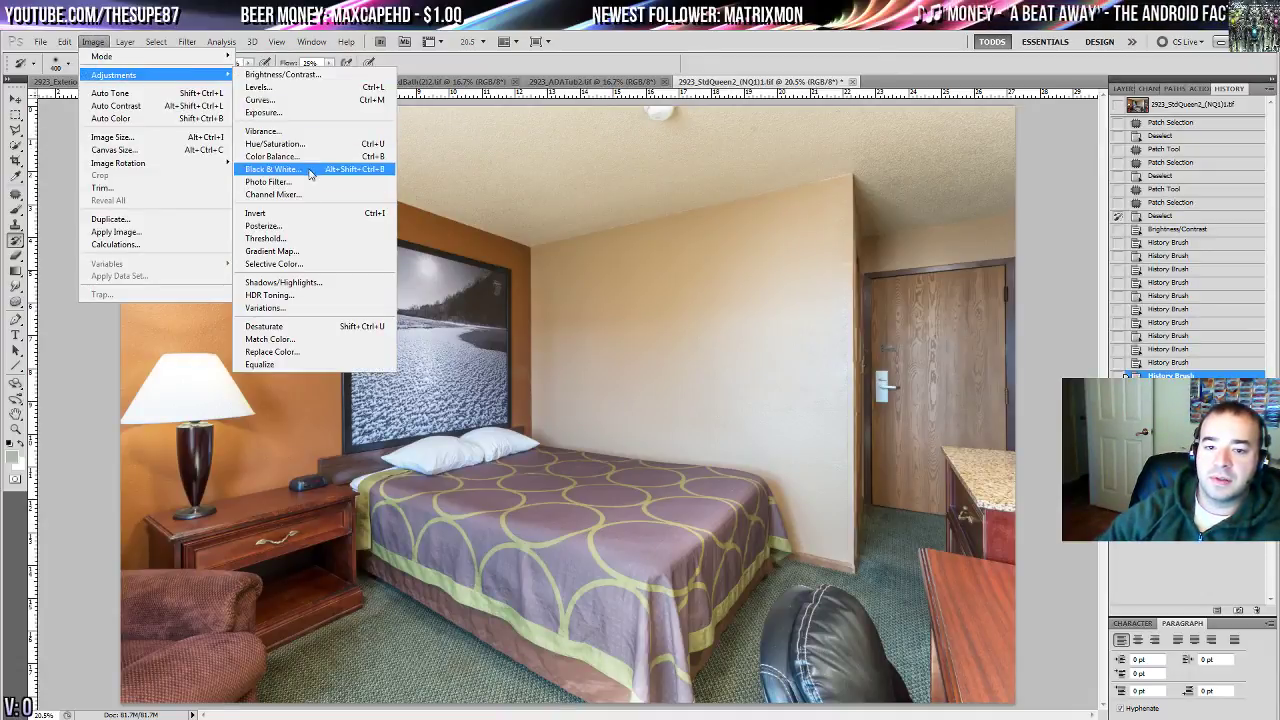
{"action": "left_click", "coordinate": [300, 145]}
{"action": "left_click", "coordinate": [1039, 243]}
{"action": "left_click", "coordinate": [1014, 312]}
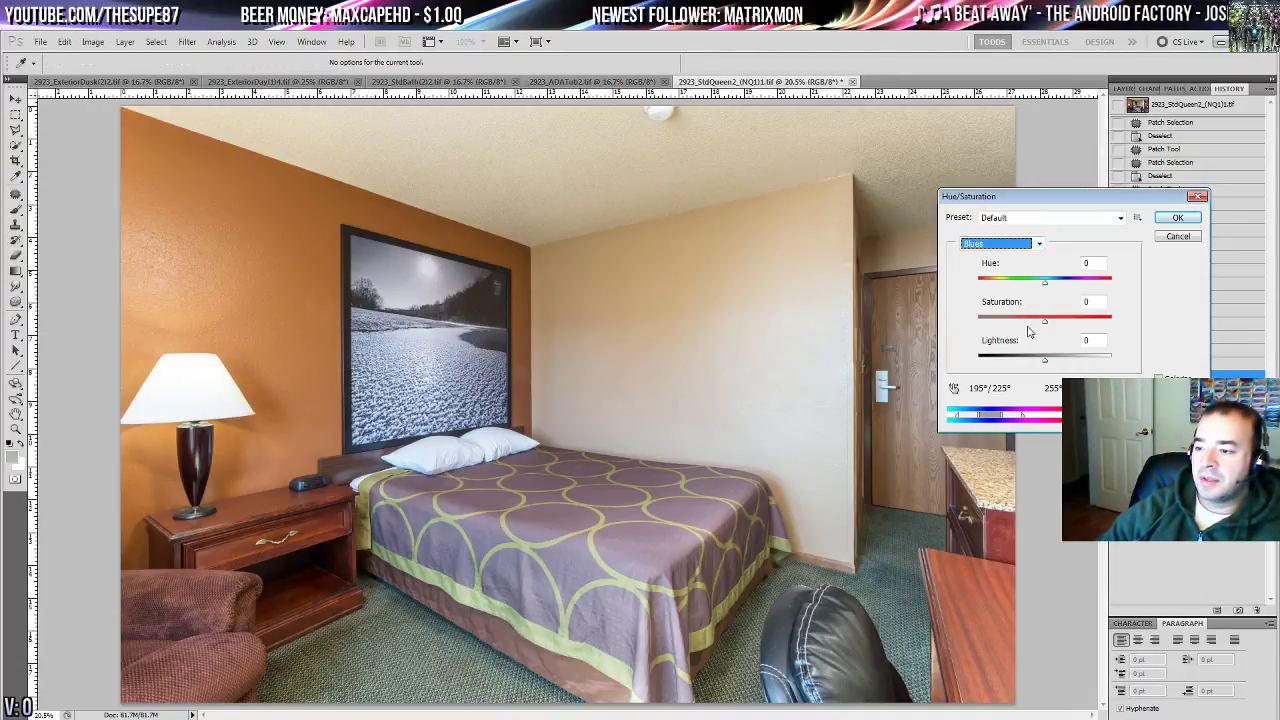
{"action": "left_click", "coordinate": [1029, 326]}
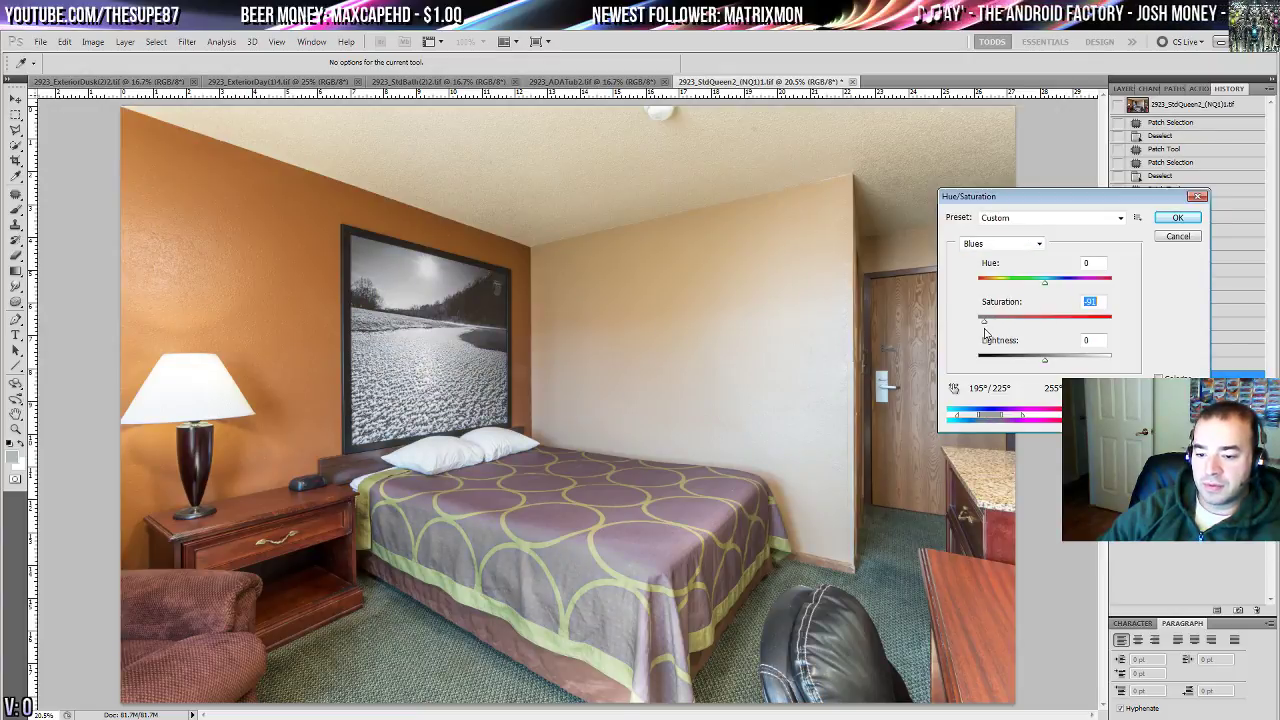
{"action": "left_click_drag", "start_coordinate": [985, 333], "coordinate": [1019, 338]}
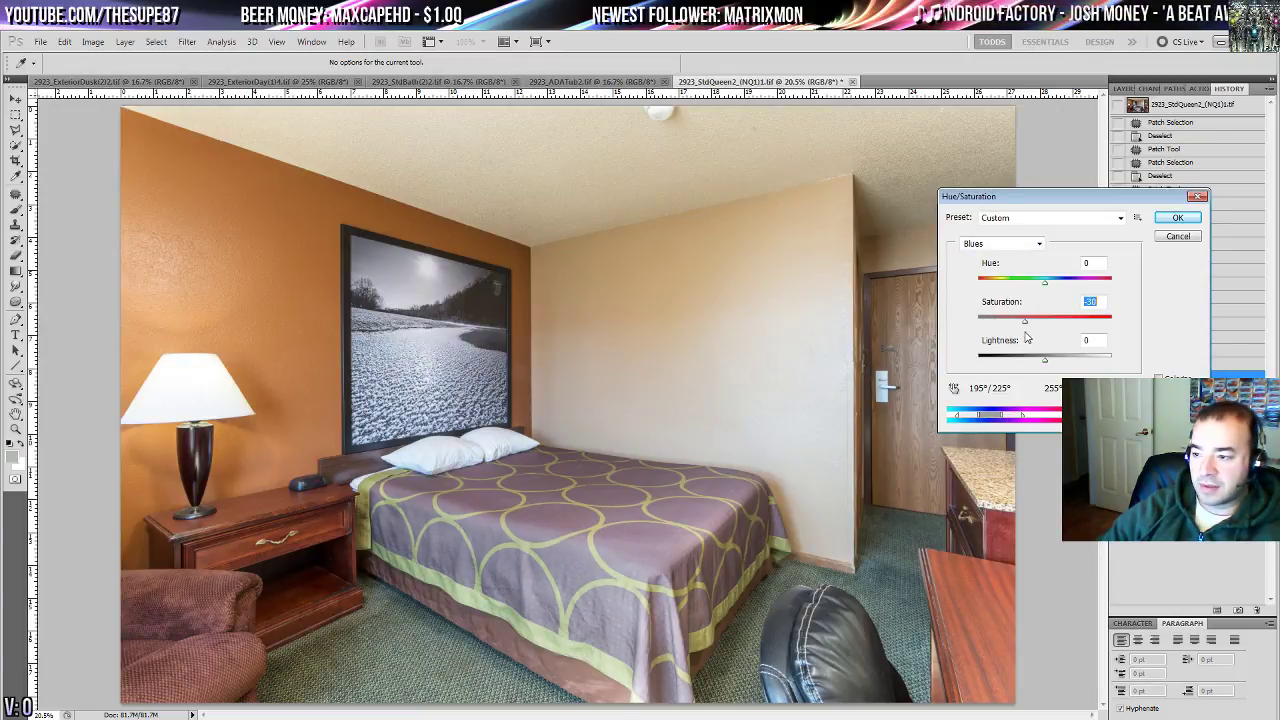
- Set the saturation of the Cyans to -16 and apply the Hue/Saturation adjustment
{"action": "left_click", "coordinate": [1006, 247]}
{"action": "mouse_move", "coordinate": [1037, 331]}
{"action": "left_mouse_down"}
{"action": "mouse_move", "coordinate": [1007, 325]}
{"action": "mouse_move", "coordinate": [1100, 322]}
{"action": "mouse_move", "coordinate": [1035, 325]}
{"action": "mouse_move", "coordinate": [1059, 333]}
{"action": "left_mouse_up"}
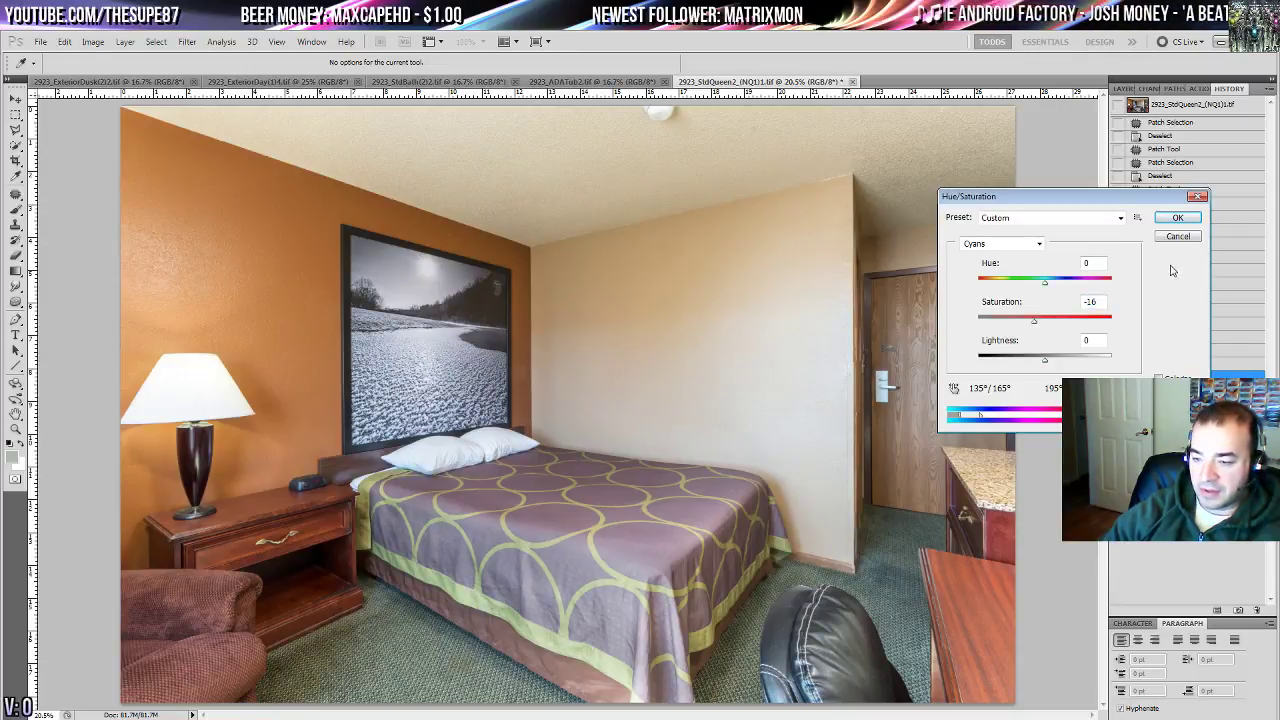
{"action": "left_click", "coordinate": [1177, 218]}
- Desaturate part of the framed picture above the bed using the Sponge tool in Desaturate mode at 100% flow
{"action": "key", "text": "z"}
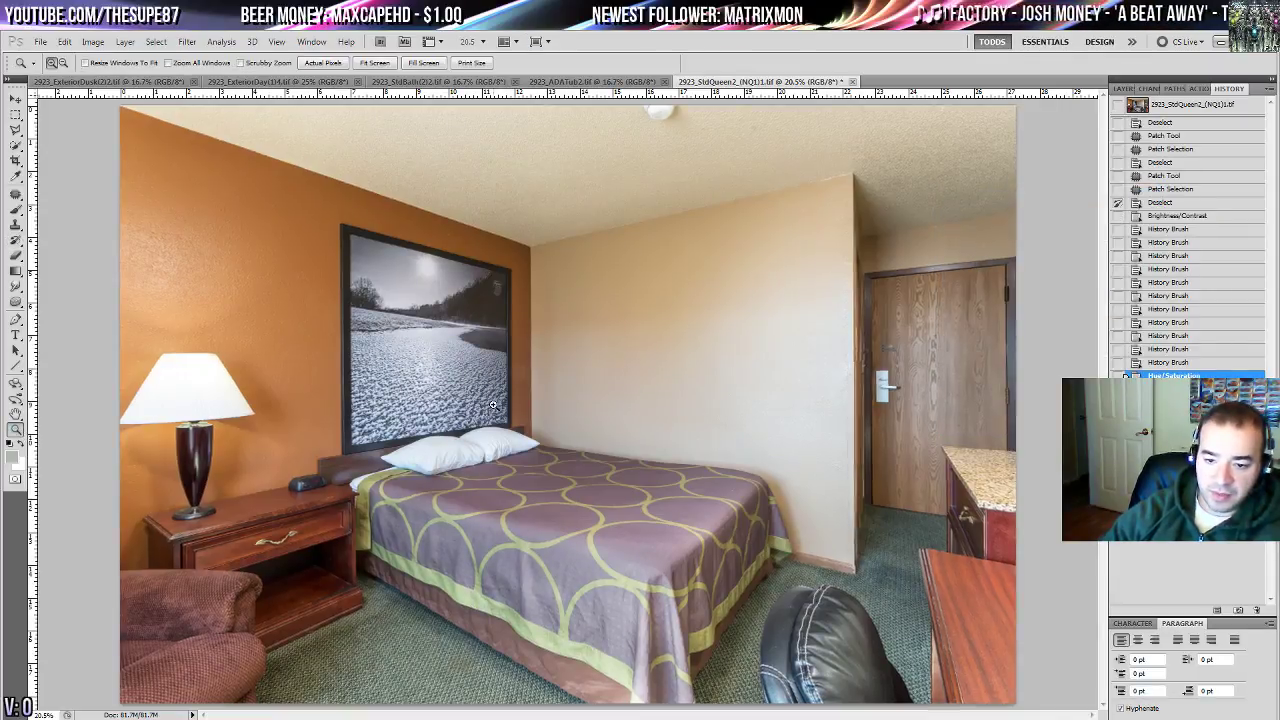
{"action": "left_click", "coordinate": [493, 404]}
{"action": "left_click", "coordinate": [493, 404]}
{"action": "left_click", "coordinate": [493, 404]}
{"action": "left_click", "coordinate": [17, 301]}
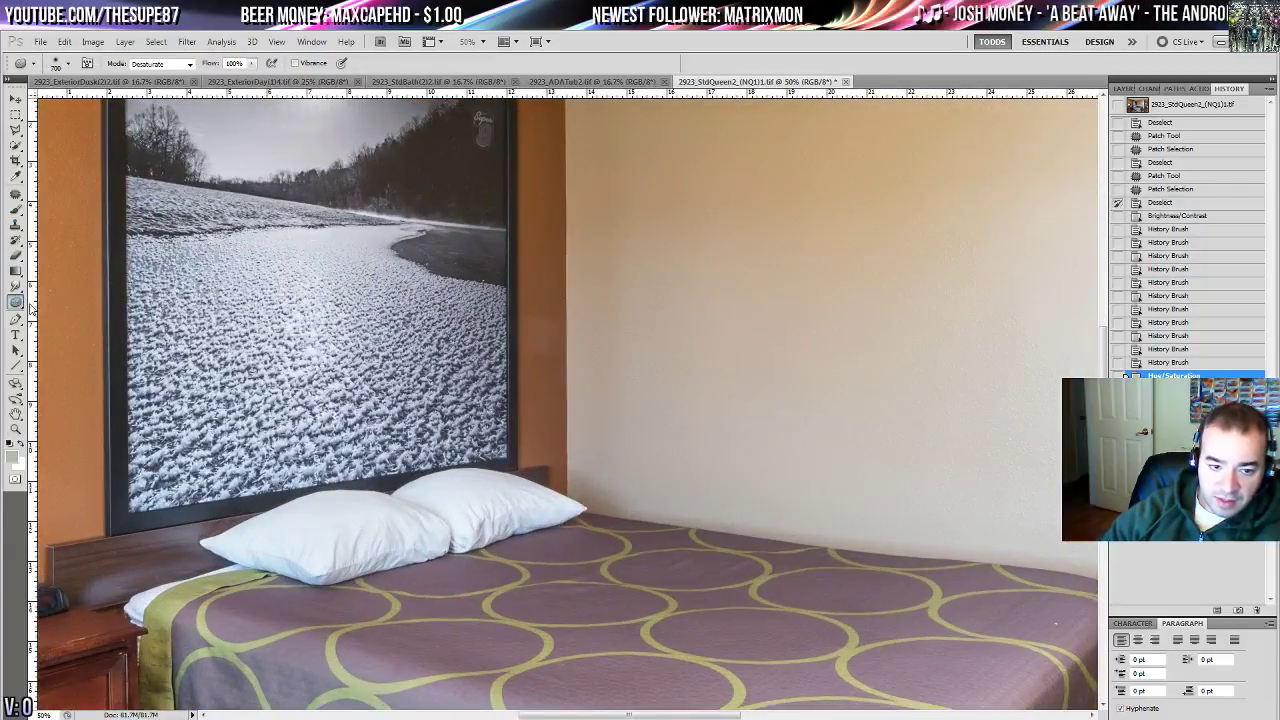
{"action": "left_click", "coordinate": [343, 150]}
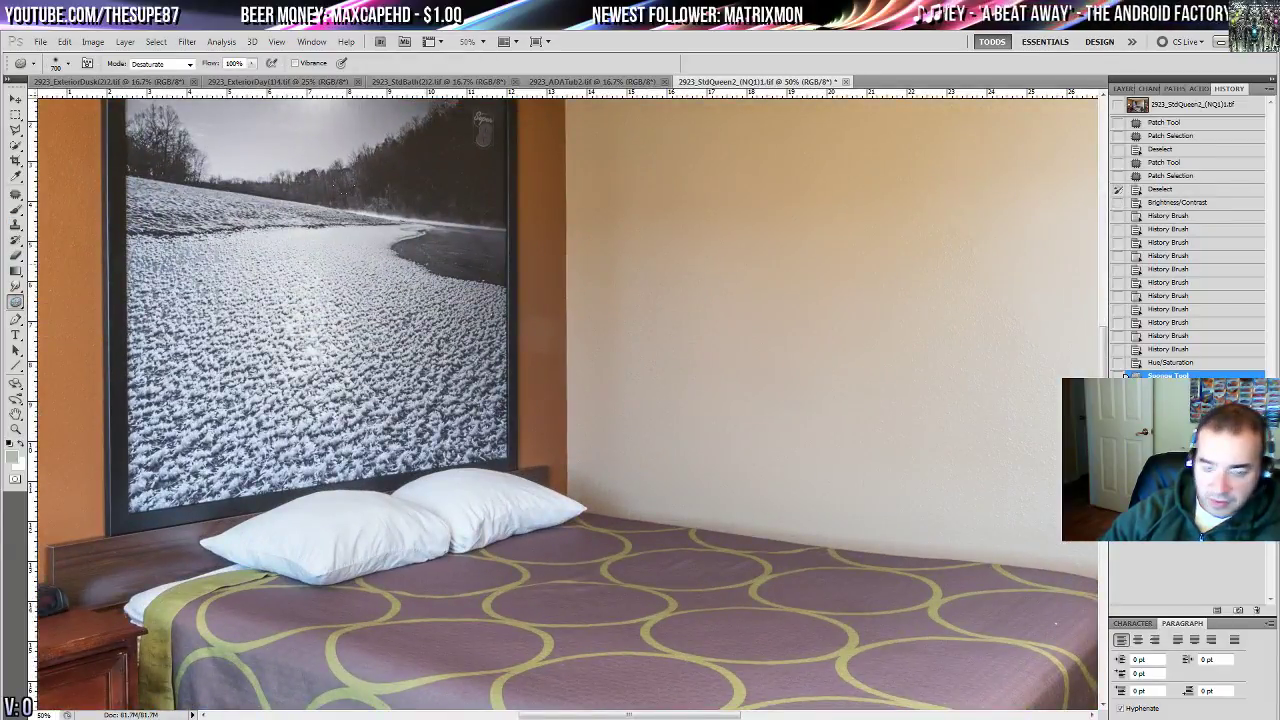
- Reduce the Sponge brush size to 200 and remove the remaining blue tint from the picture's snowy field
{"action": "key", "text": "bracketleft"}
{"action": "key", "text": "bracketleft"}
{"action": "key", "text": "bracketleft"}
{"action": "key", "text": "bracketleft"}
{"action": "key", "text": "bracketleft"}
{"action": "key", "text": "bracketleft"}
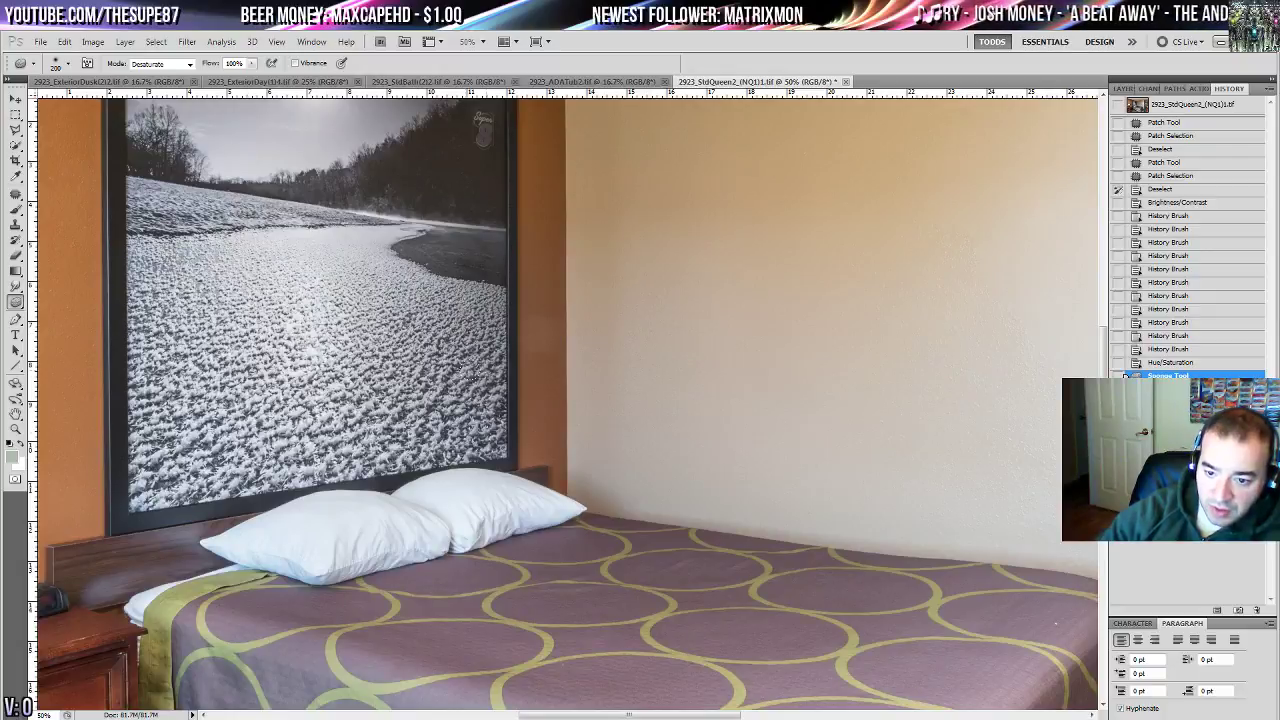
{"action": "left_click", "coordinate": [464, 372]}
{"action": "left_click_drag", "start_coordinate": [435, 210], "coordinate": [440, 396]}
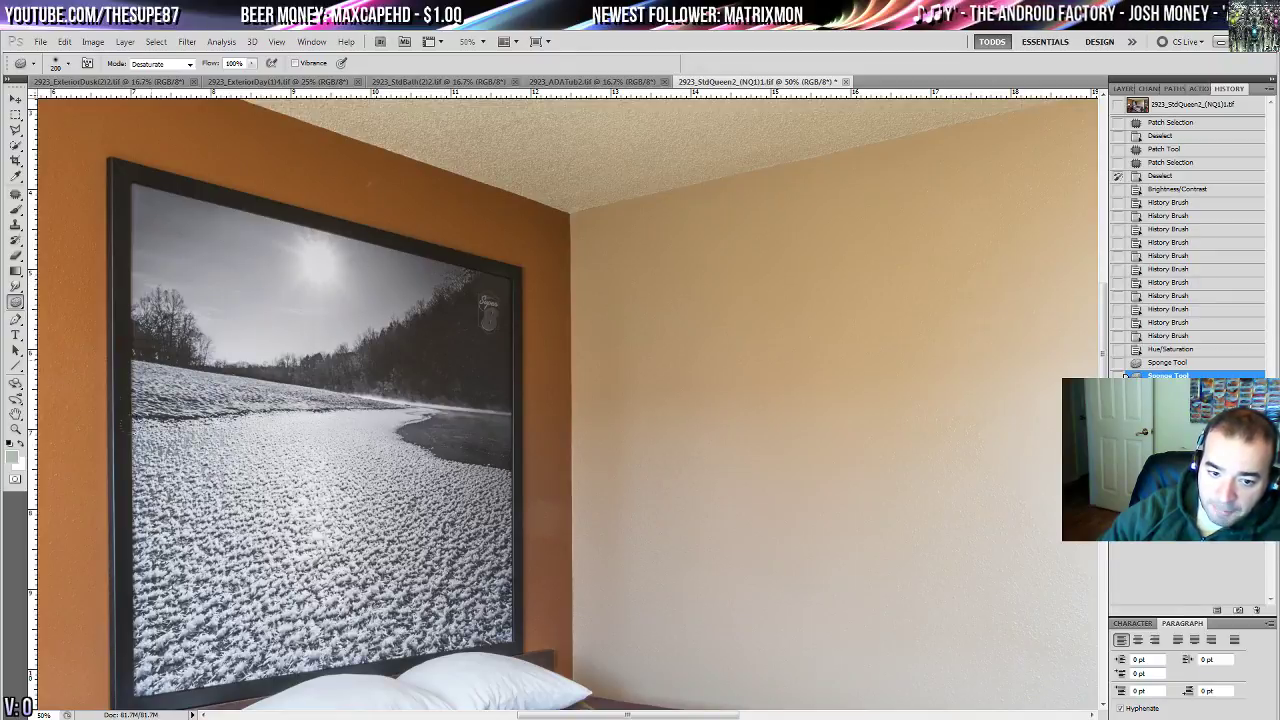
{"action": "left_click", "coordinate": [413, 580]}
- Desaturate the bluish tint on both white pillows with the Sponge tool
{"action": "left_click_drag", "start_coordinate": [413, 580], "coordinate": [518, 370]}
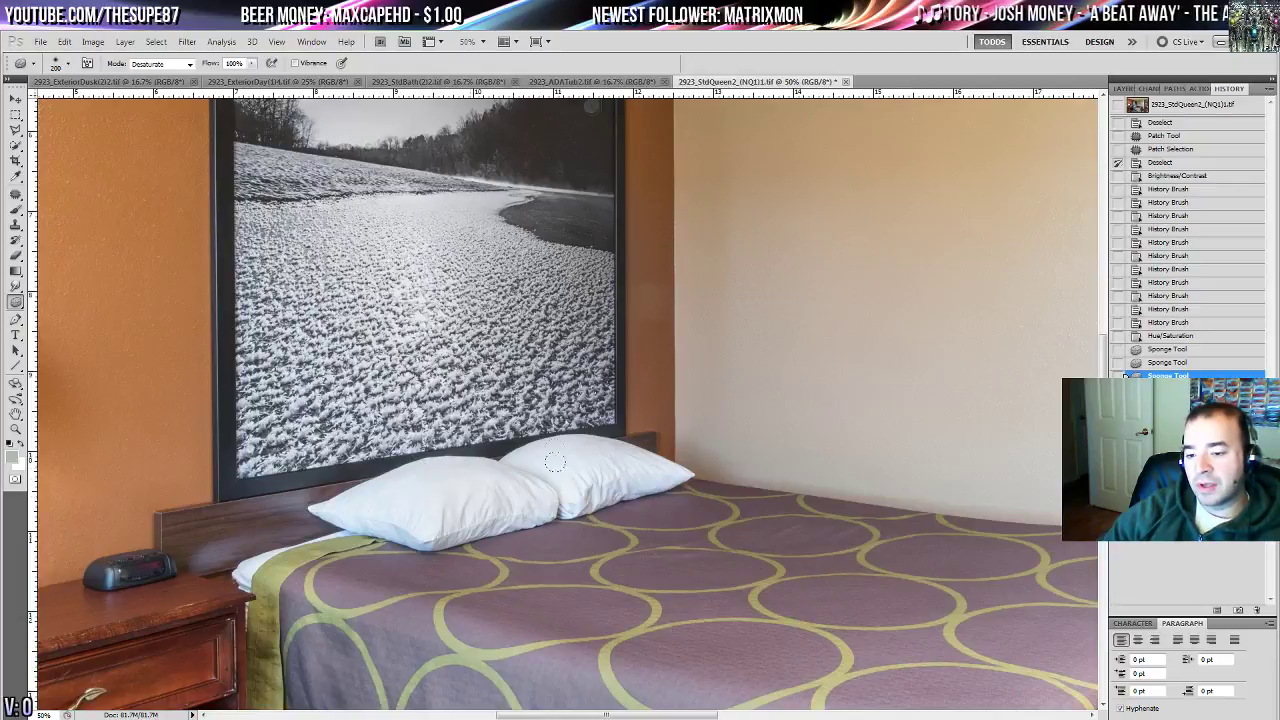
{"action": "left_click_drag", "start_coordinate": [598, 457], "coordinate": [589, 461]}
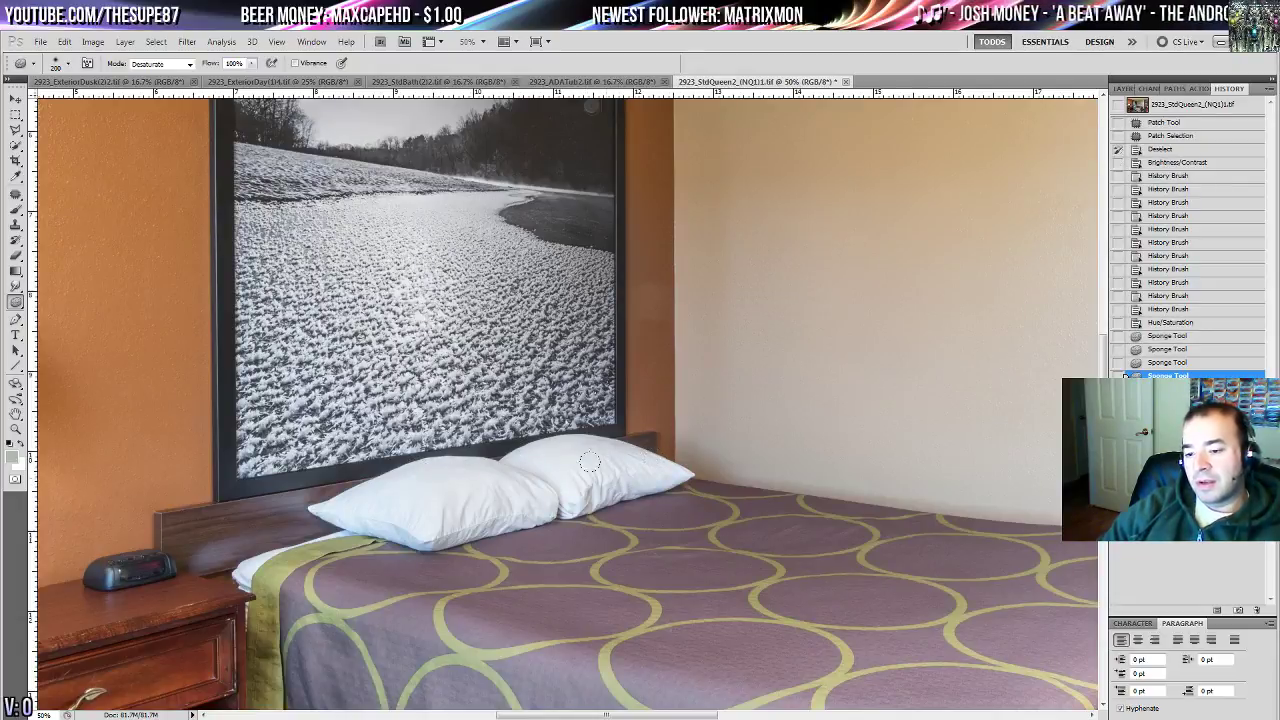
{"action": "left_click", "coordinate": [404, 506]}
{"action": "mouse_move", "coordinate": [419, 468]}
{"action": "left_mouse_down"}
{"action": "mouse_move", "coordinate": [606, 406]}
{"action": "mouse_move", "coordinate": [770, 322]}
{"action": "left_mouse_up"}
- Select the brown bed skirt along the bed's long side with Quick Selection, excluding the green trim and carpet
{"action": "left_click_drag", "start_coordinate": [490, 574], "coordinate": [533, 318]}
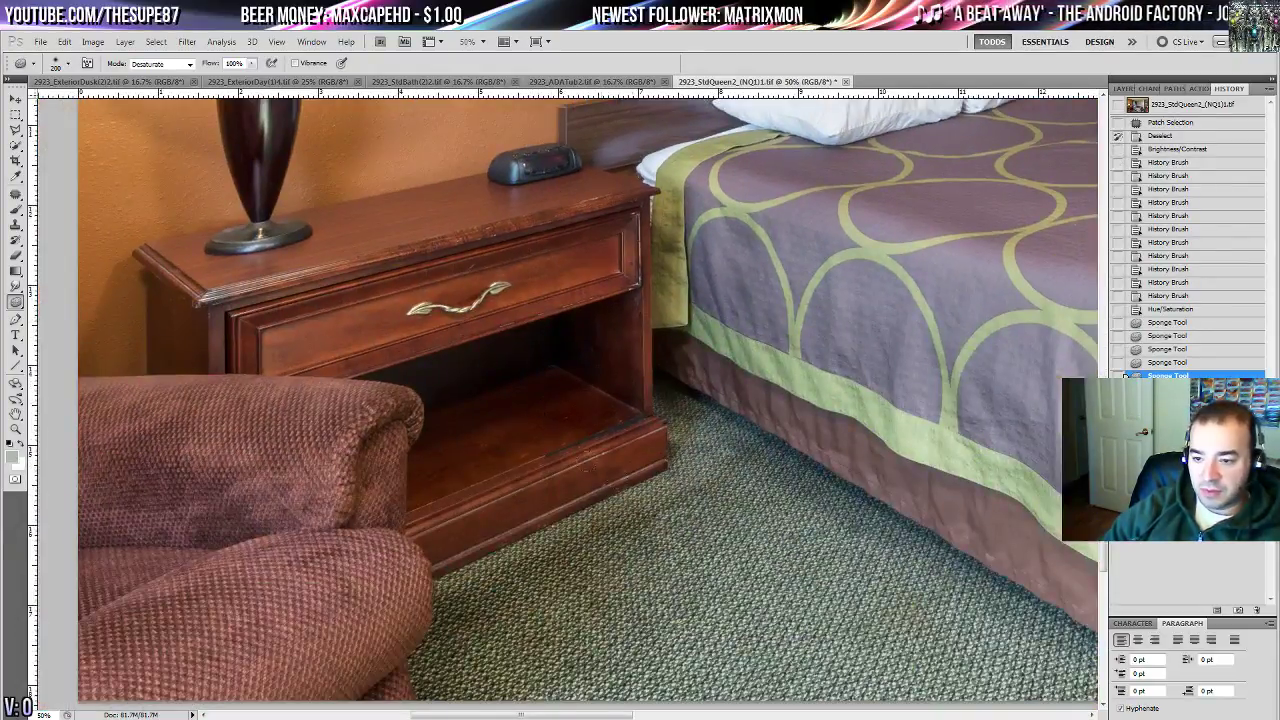
{"action": "left_click_drag", "start_coordinate": [1050, 640], "coordinate": [549, 563]}
{"action": "left_click_drag", "start_coordinate": [200, 350], "coordinate": [529, 462]}
{"action": "left_click", "coordinate": [15, 195]}
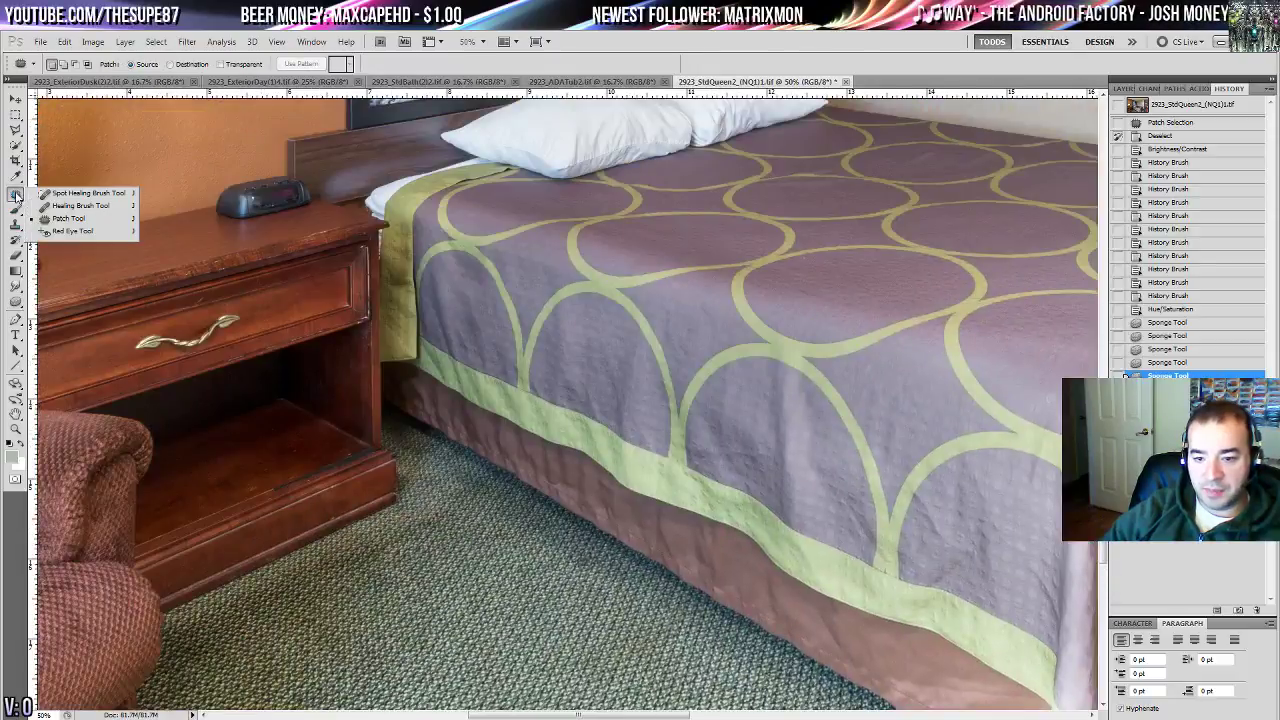
{"action": "left_click", "coordinate": [15, 146]}
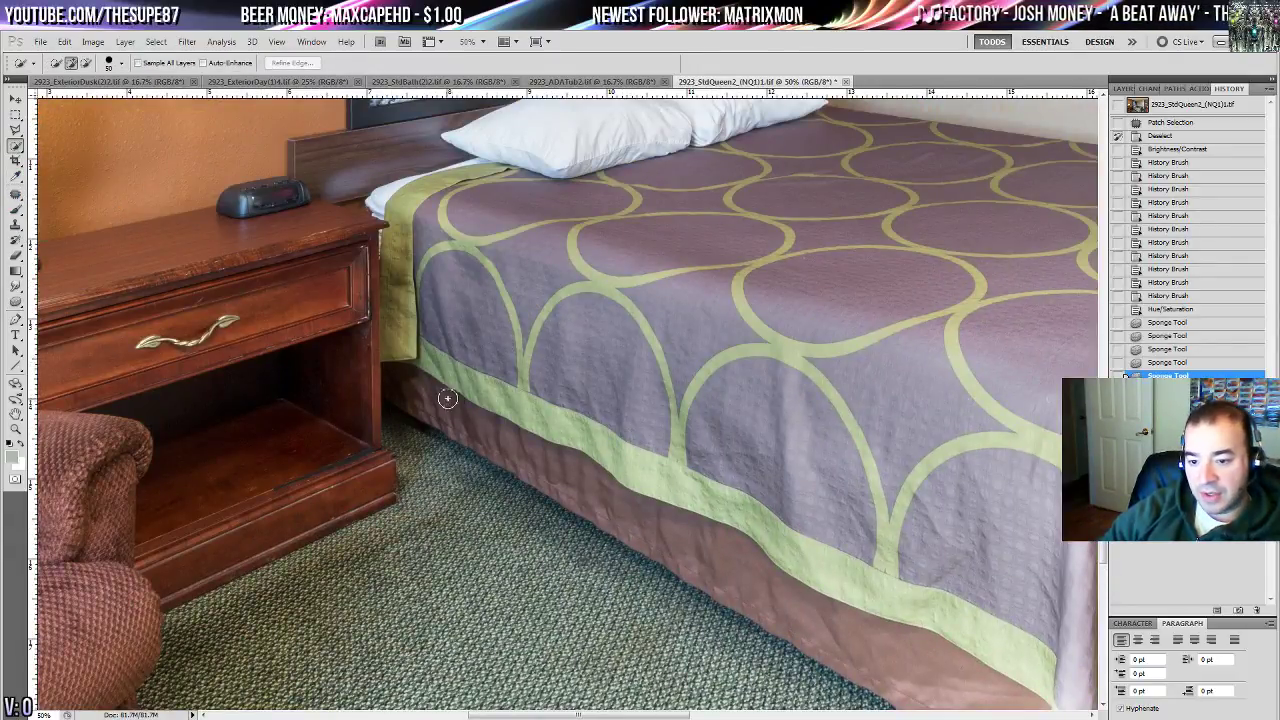
{"action": "mouse_move", "coordinate": [414, 388]}
{"action": "left_mouse_down"}
{"action": "mouse_move", "coordinate": [940, 675]}
{"action": "mouse_move", "coordinate": [911, 636]}
{"action": "left_mouse_up"}
{"action": "left_click_drag", "start_coordinate": [711, 560], "coordinate": [636, 393]}
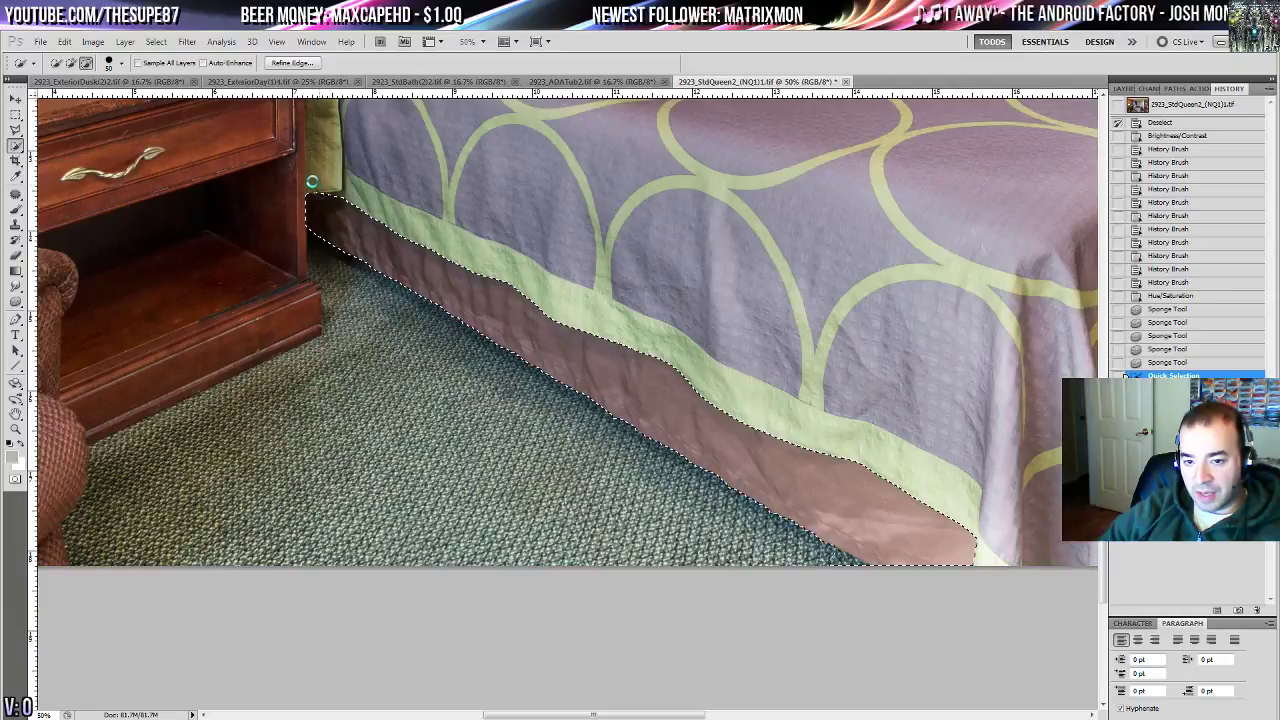
{"action": "mouse_move", "coordinate": [320, 186]}
{"action": "left_mouse_down"}
{"action": "mouse_move", "coordinate": [385, 192]}
{"action": "mouse_move", "coordinate": [506, 246]}
{"action": "left_mouse_up"}
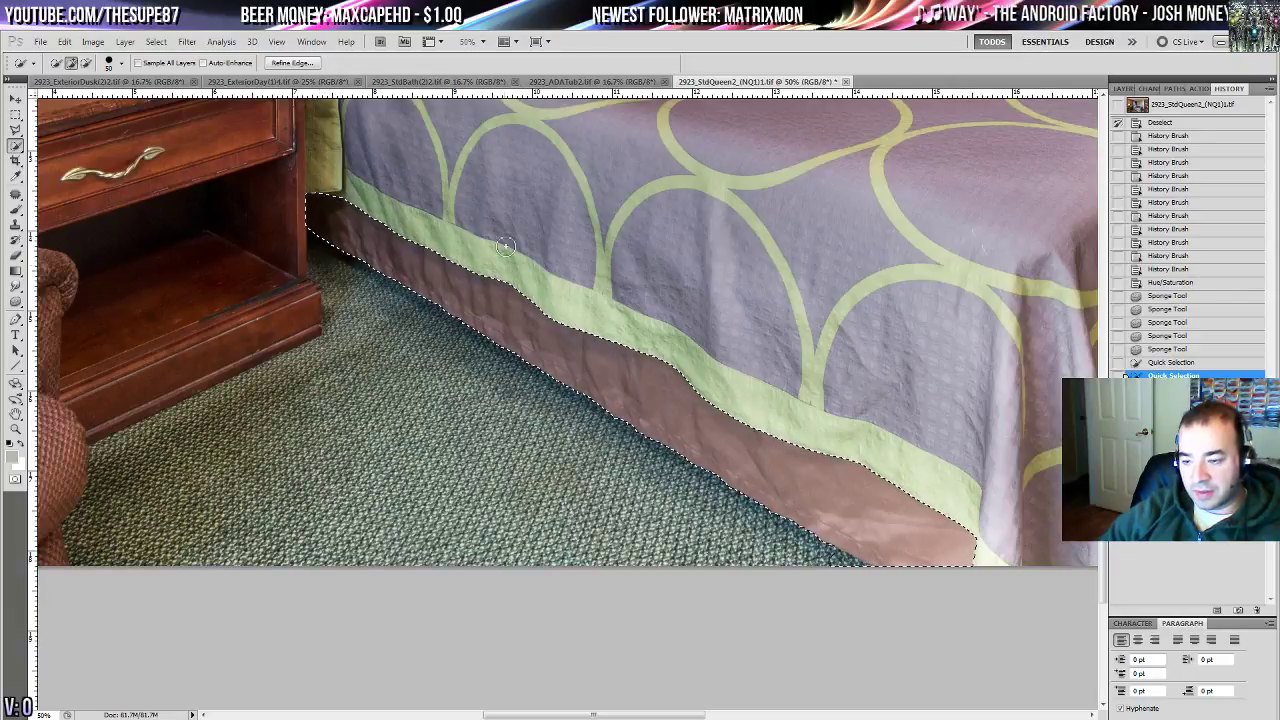
{"action": "left_click", "coordinate": [862, 569], "text": "alt"}
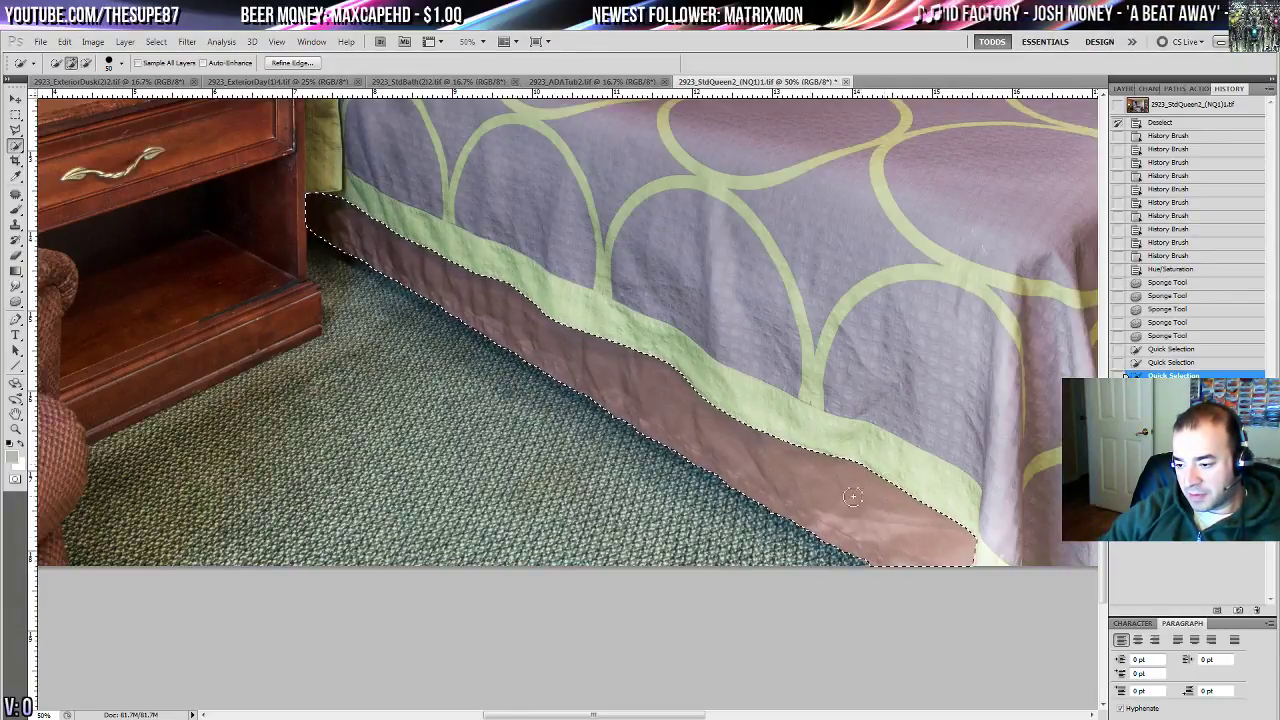
- Copy the selected bed skirt to a new layer and load that layer's outline as a selection
{"action": "mouse_move", "coordinate": [900, 417]}
{"action": "left_mouse_down"}
{"action": "mouse_move", "coordinate": [615, 397]}
{"action": "mouse_move", "coordinate": [526, 460]}
{"action": "left_mouse_up"}
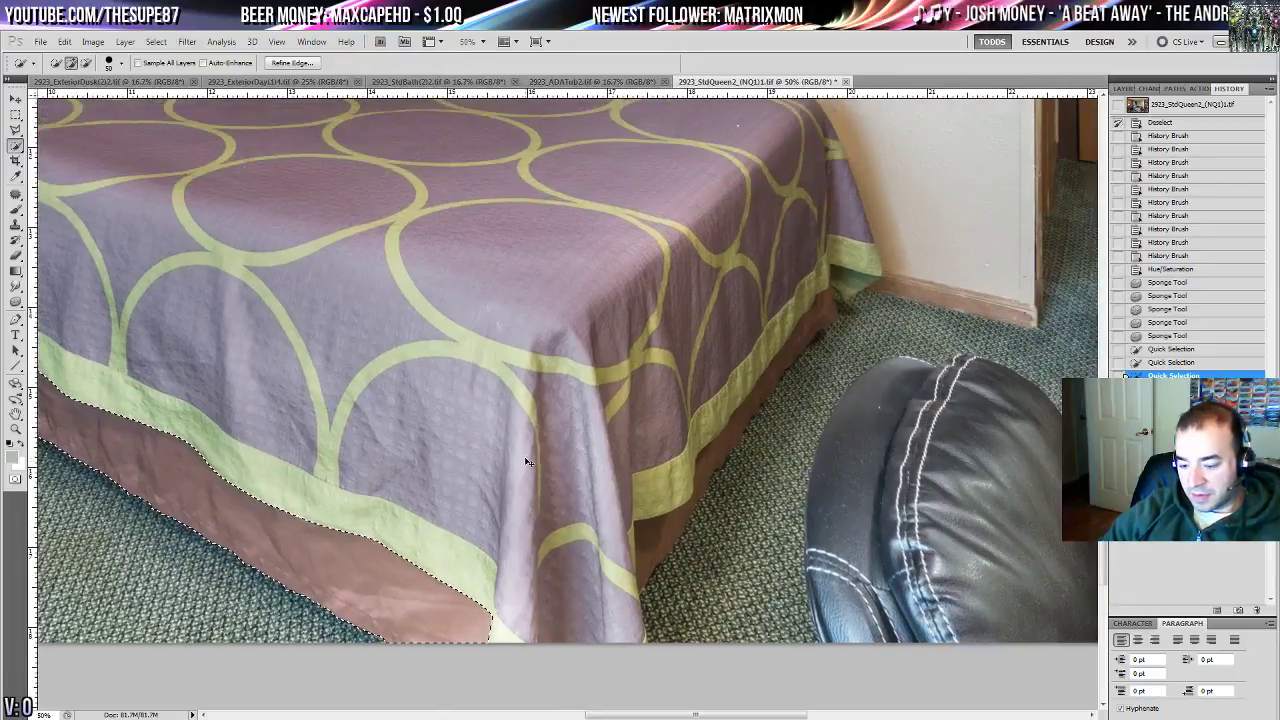
{"action": "key", "text": "ctrl+j"}
{"action": "left_click", "coordinate": [1124, 88]}
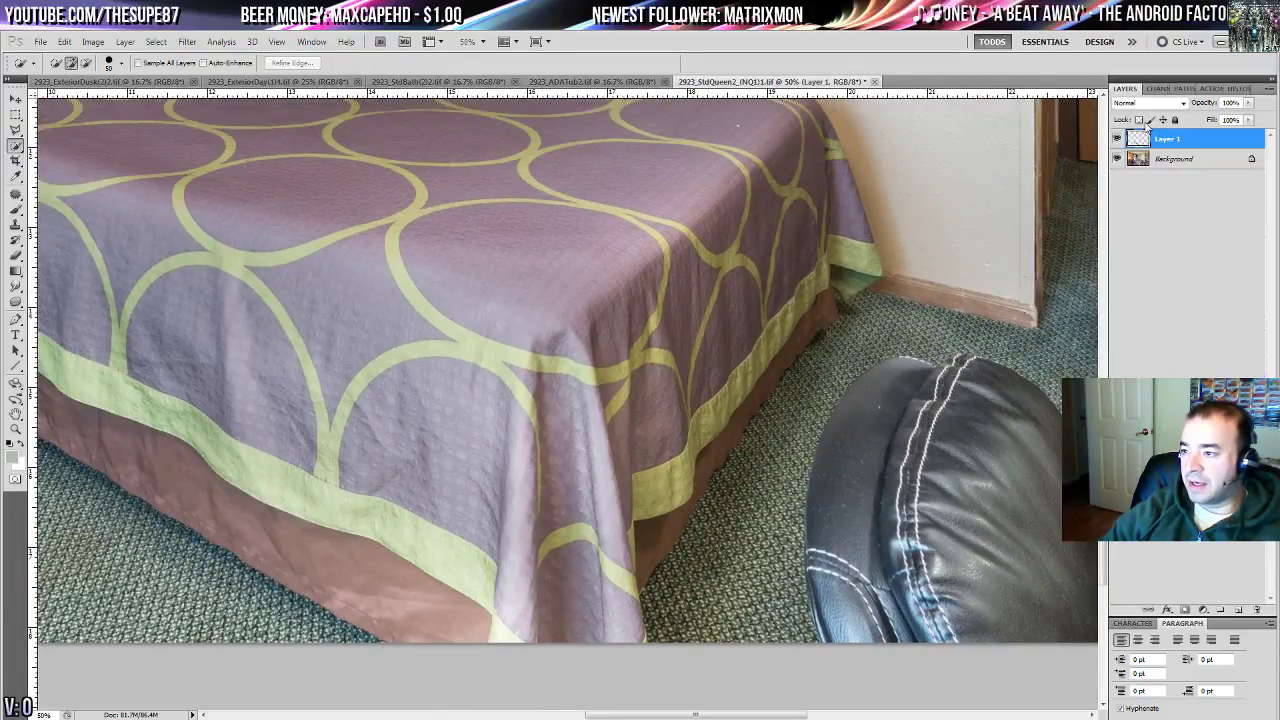
{"action": "left_click", "coordinate": [1141, 141], "text": "ctrl"}
- Turn the copied bed skirt into one uniform brown with the Average blur filter, and clear the selection
{"action": "left_click_drag", "start_coordinate": [408, 268], "coordinate": [712, 374]}
{"action": "left_click", "coordinate": [187, 41]}
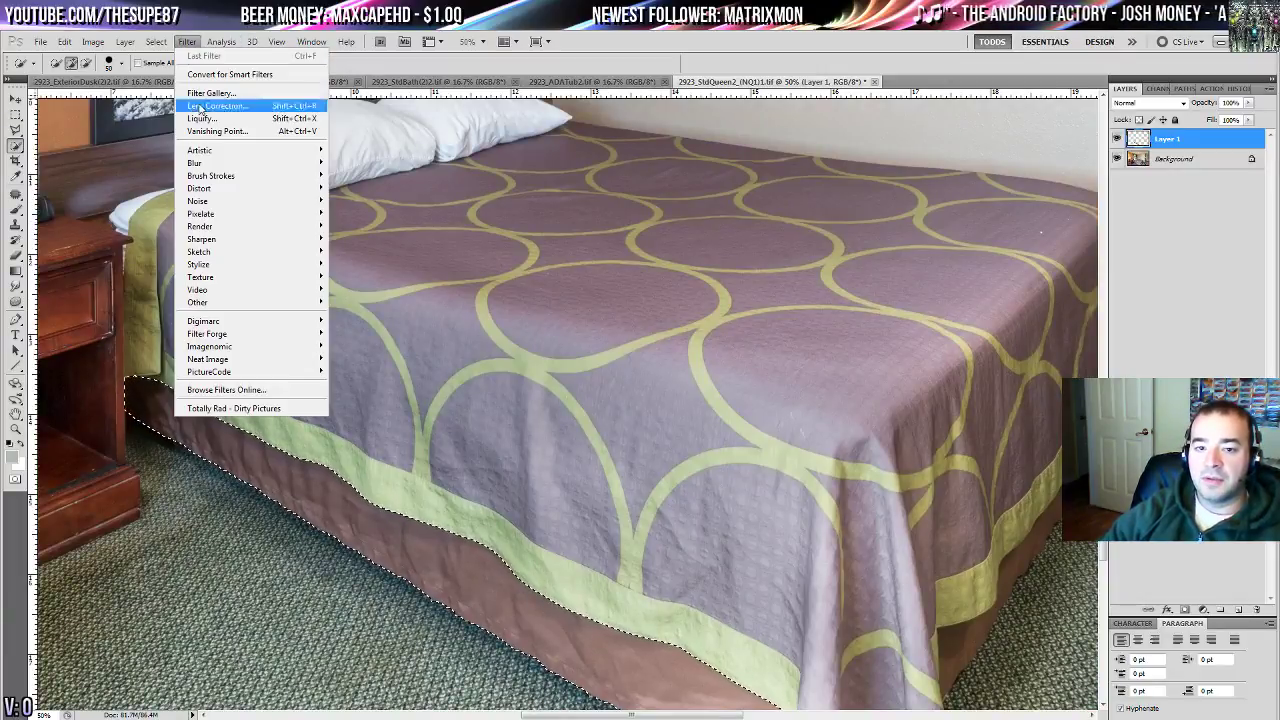
{"action": "left_click", "coordinate": [168, 163]}
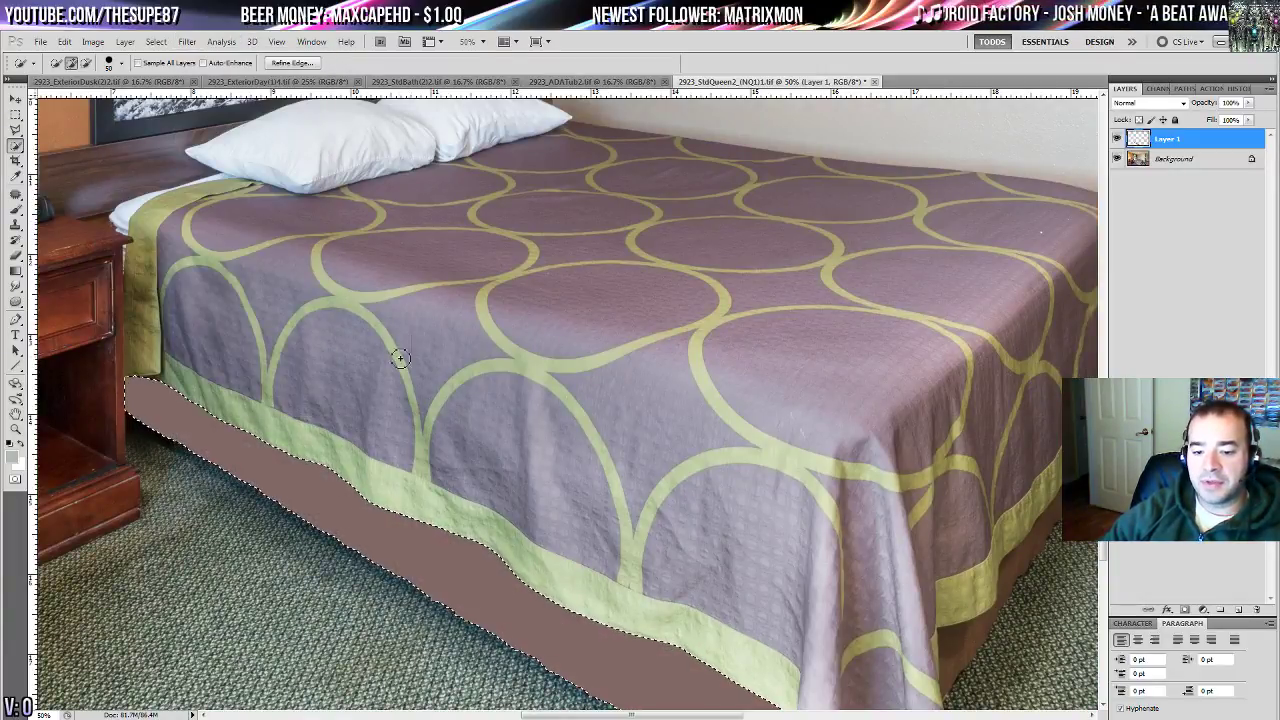
{"action": "left_click", "coordinate": [15, 114]}
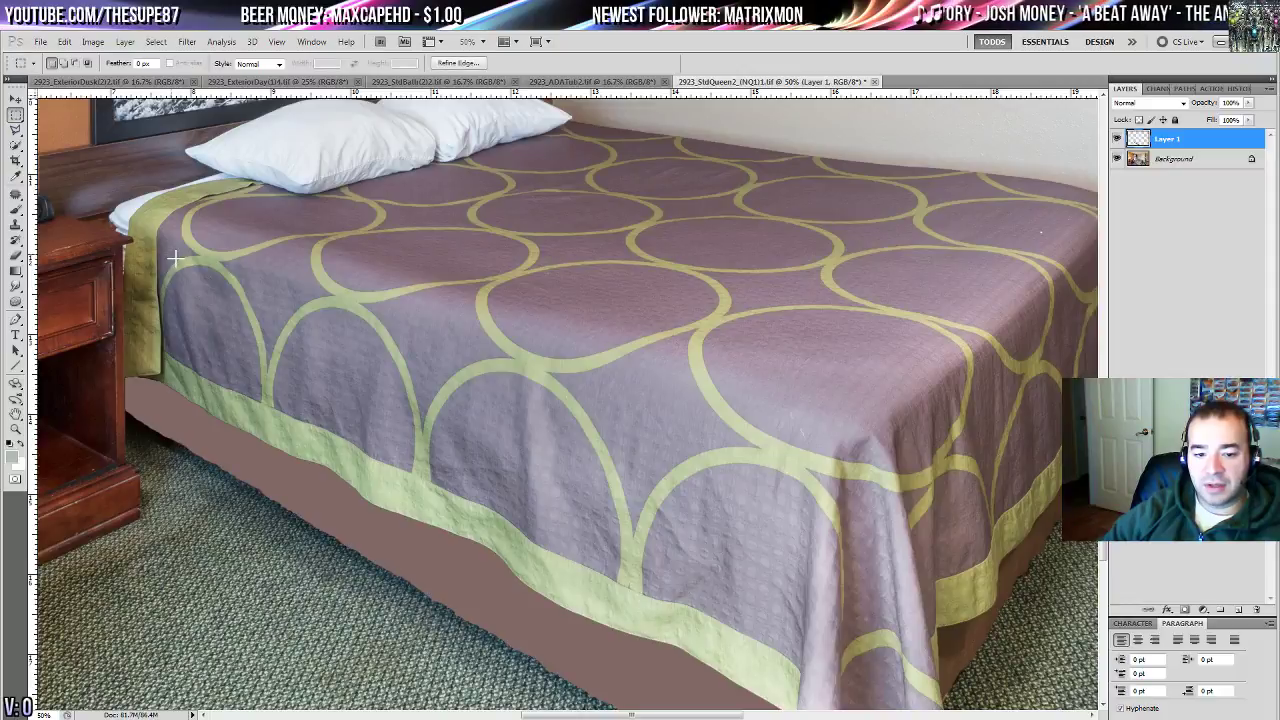
- Reduce the opacity of the averaged brown bed skirt layer to 68%
{"action": "left_click", "coordinate": [186, 288]}
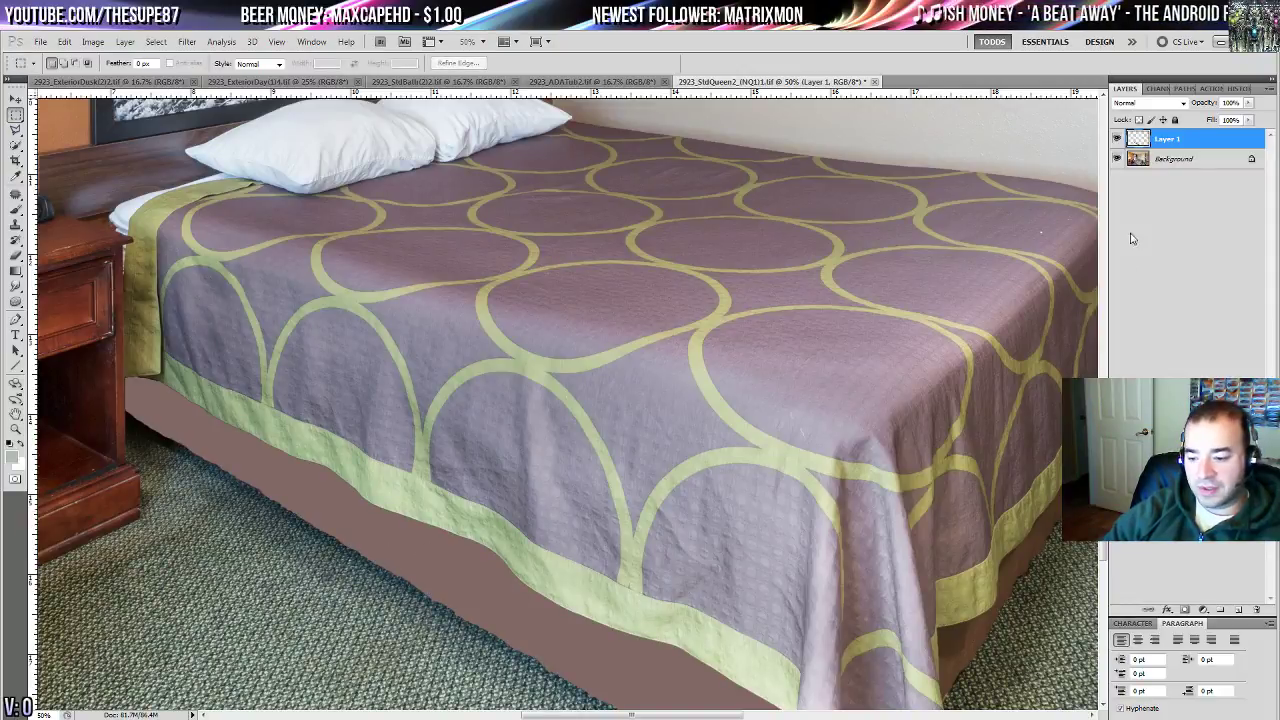
{"action": "left_click", "coordinate": [1248, 102]}
{"action": "left_click_drag", "start_coordinate": [1252, 118], "coordinate": [1202, 120]}
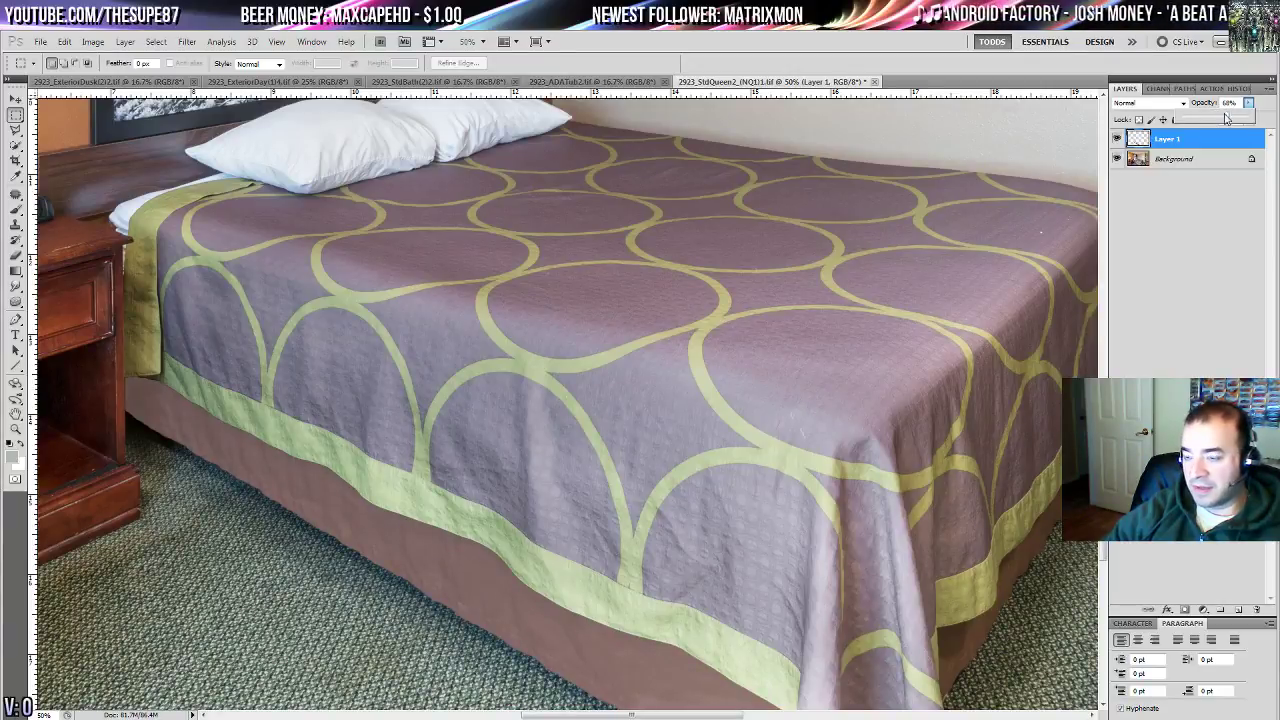
- Soften the brown layer along the bed skirt, starting at the nightstand end, with a 175 px Eraser
{"action": "left_click", "coordinate": [16, 255]}
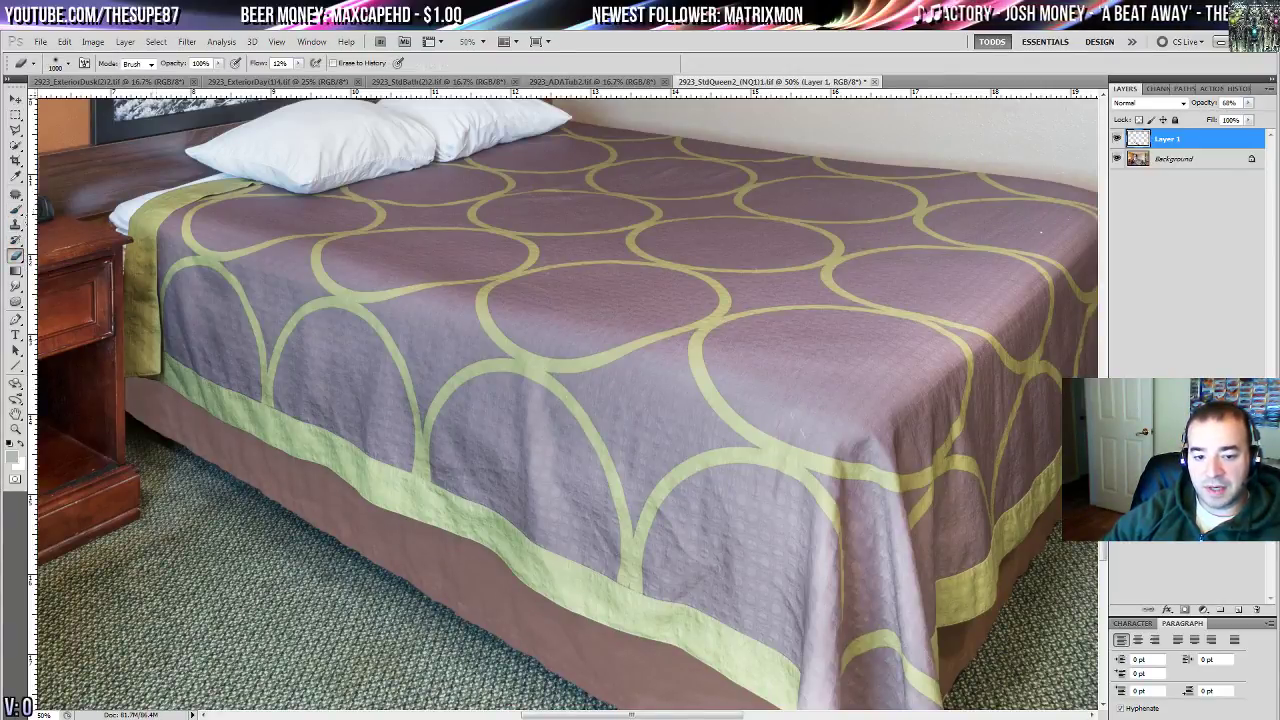
{"action": "key", "text": "bracketleft"}
{"action": "key", "text": "bracketleft"}
{"action": "key", "text": "bracketleft"}
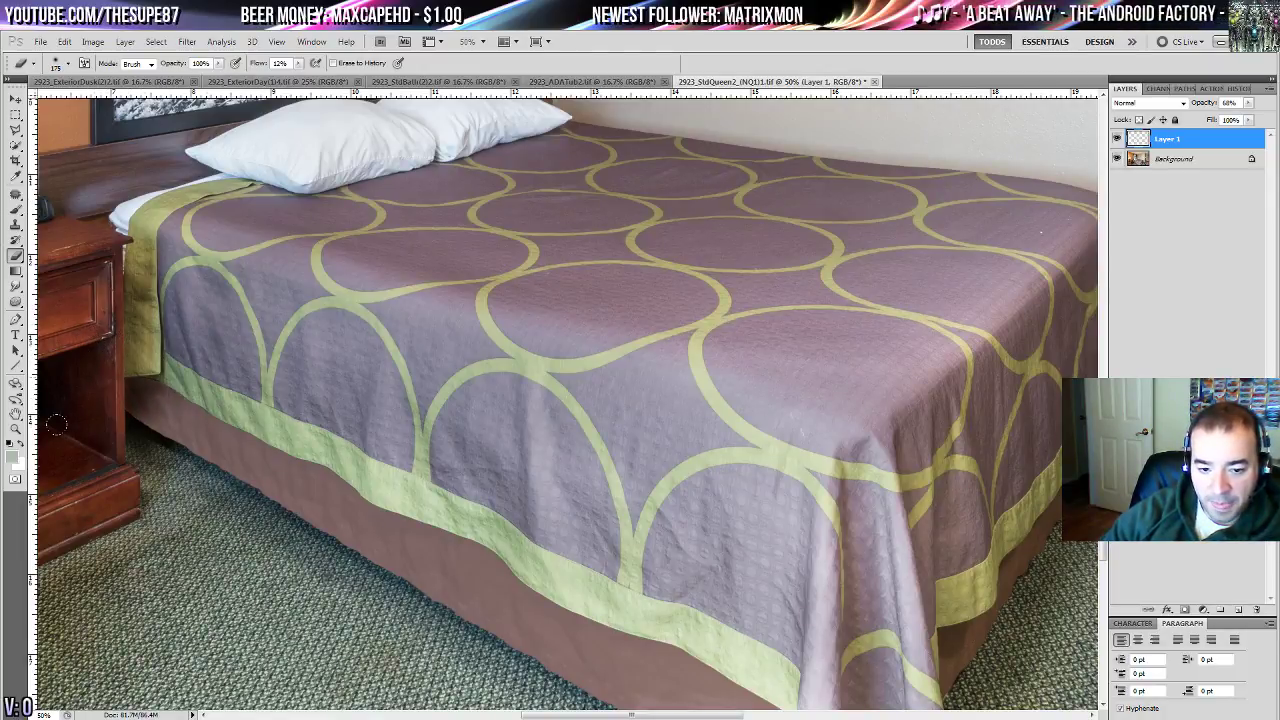
{"action": "mouse_move", "coordinate": [188, 372]}
{"action": "left_mouse_down"}
{"action": "mouse_move", "coordinate": [240, 416]}
{"action": "mouse_move", "coordinate": [420, 449]}
{"action": "mouse_move", "coordinate": [270, 408]}
{"action": "mouse_move", "coordinate": [364, 457]}
{"action": "left_mouse_up"}
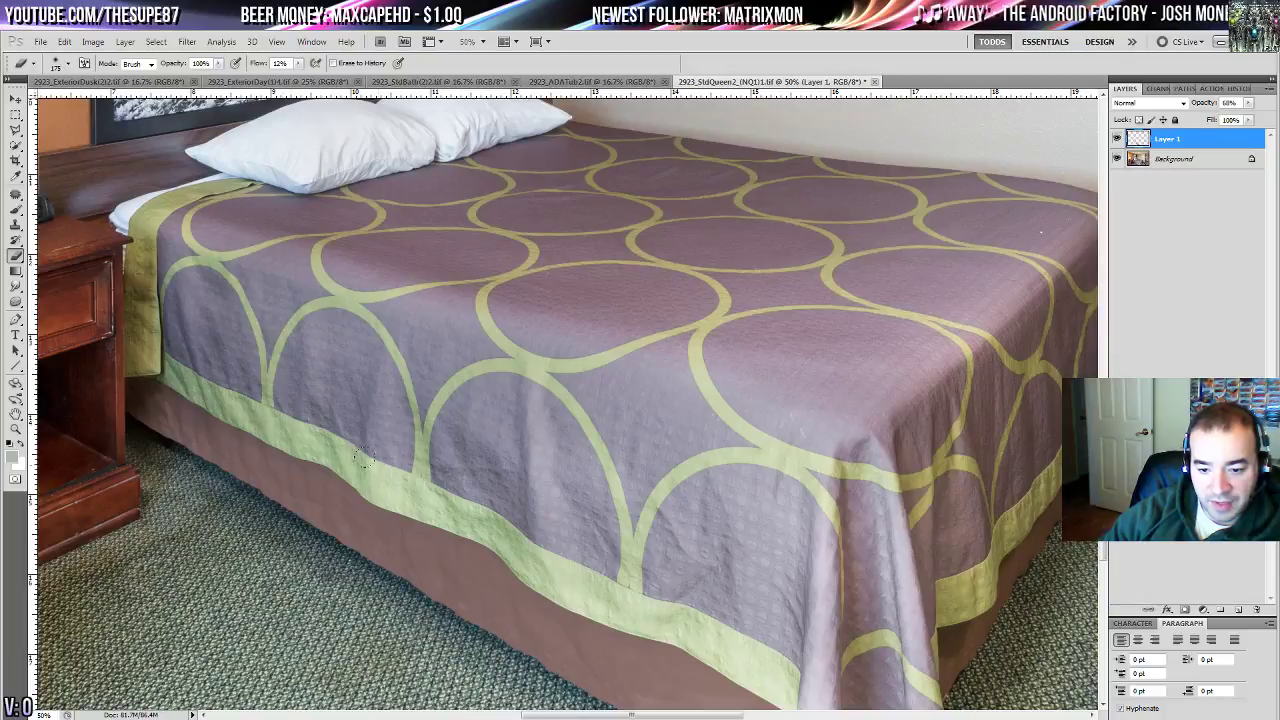
{"action": "scroll", "coordinate": [636, 540], "scroll_direction": "down", "scroll_amount": 5}
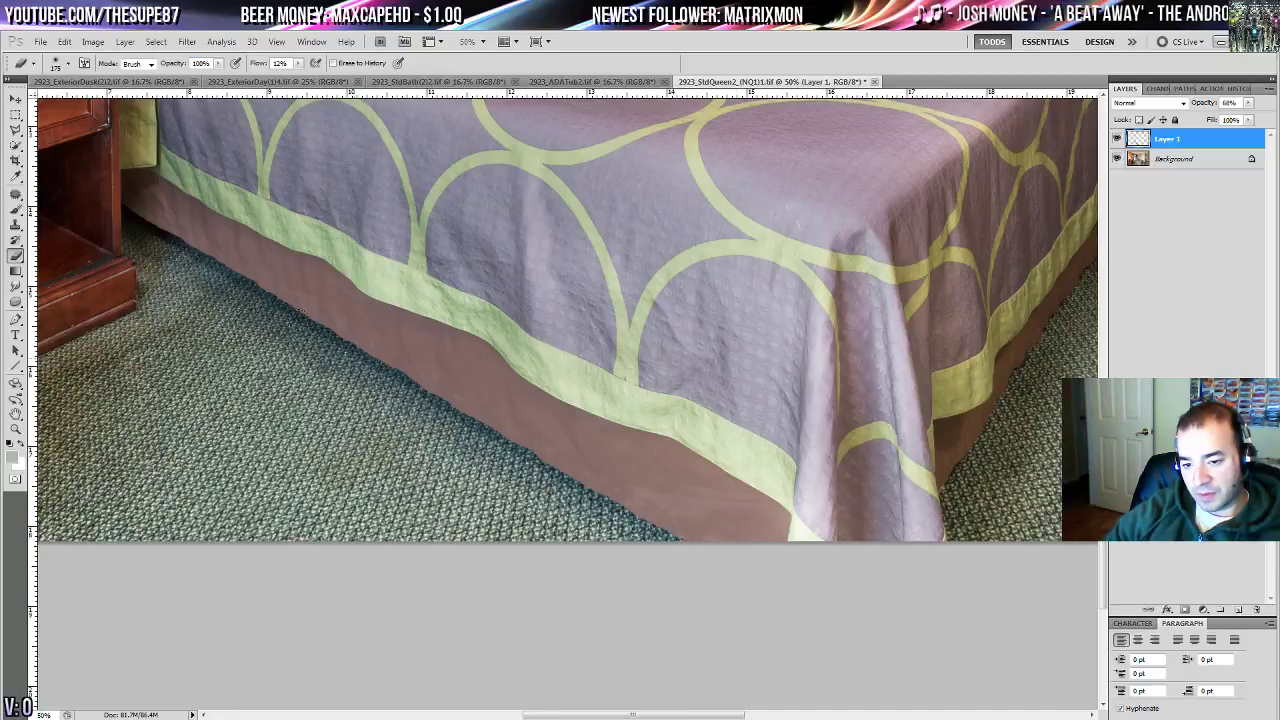
- Compare the bed skirt with the brown layer hidden and shown, and merge the visible layers
{"action": "left_click", "coordinate": [1117, 138]}
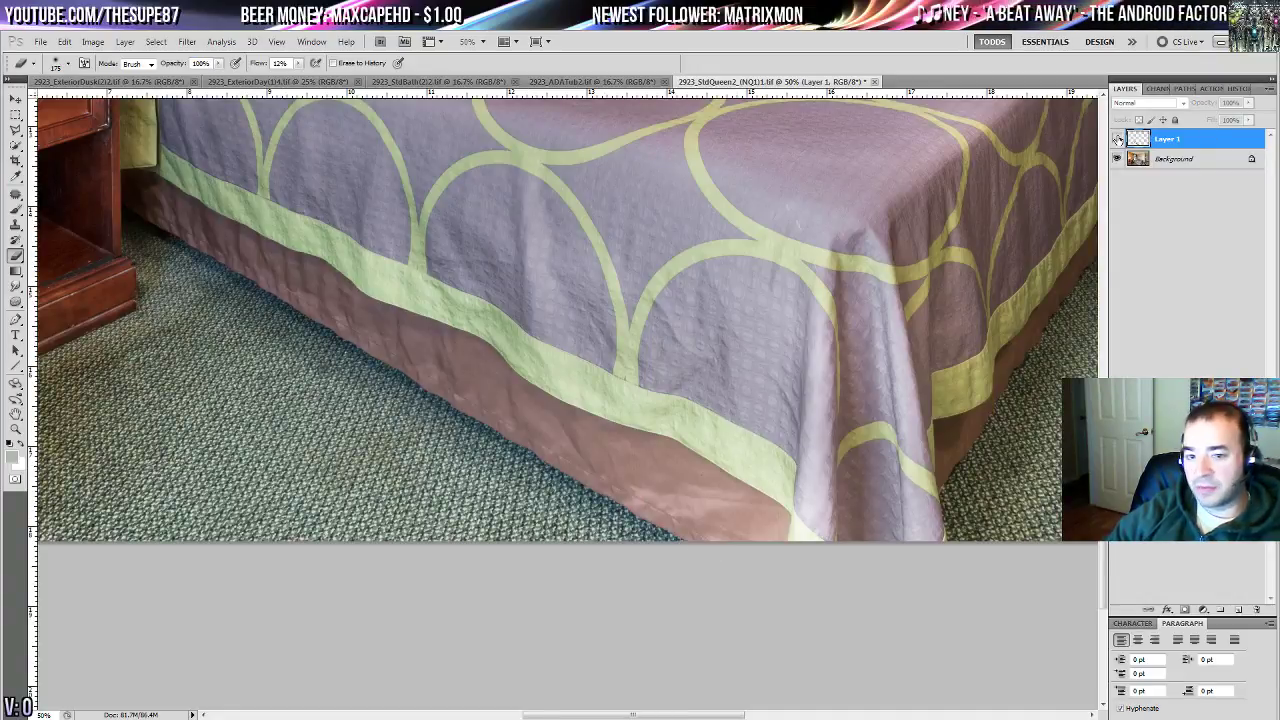
{"action": "left_click", "coordinate": [1117, 138]}
{"action": "key", "text": "ctrl+plus"}
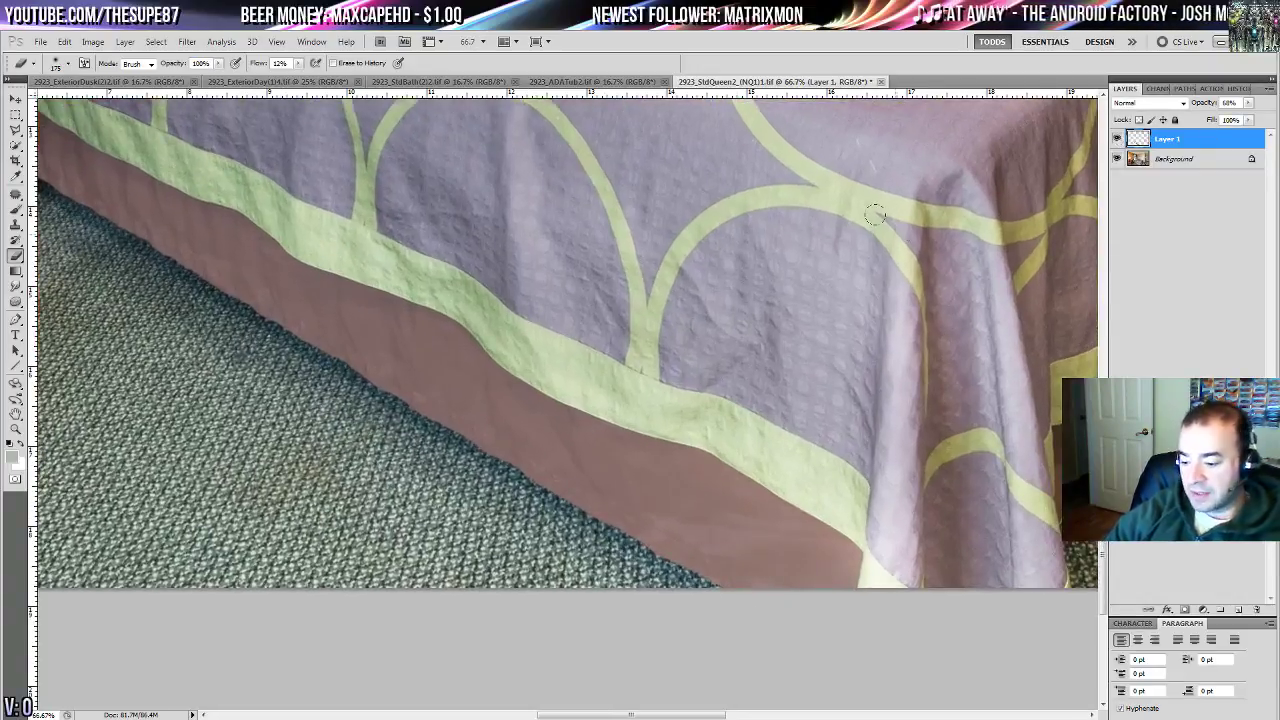
{"action": "key", "text": "ctrl+minus"}
{"action": "key", "text": "ctrl+minus"}
{"action": "key", "text": "ctrl+minus"}
{"action": "left_click_drag", "start_coordinate": [729, 289], "coordinate": [774, 444]}
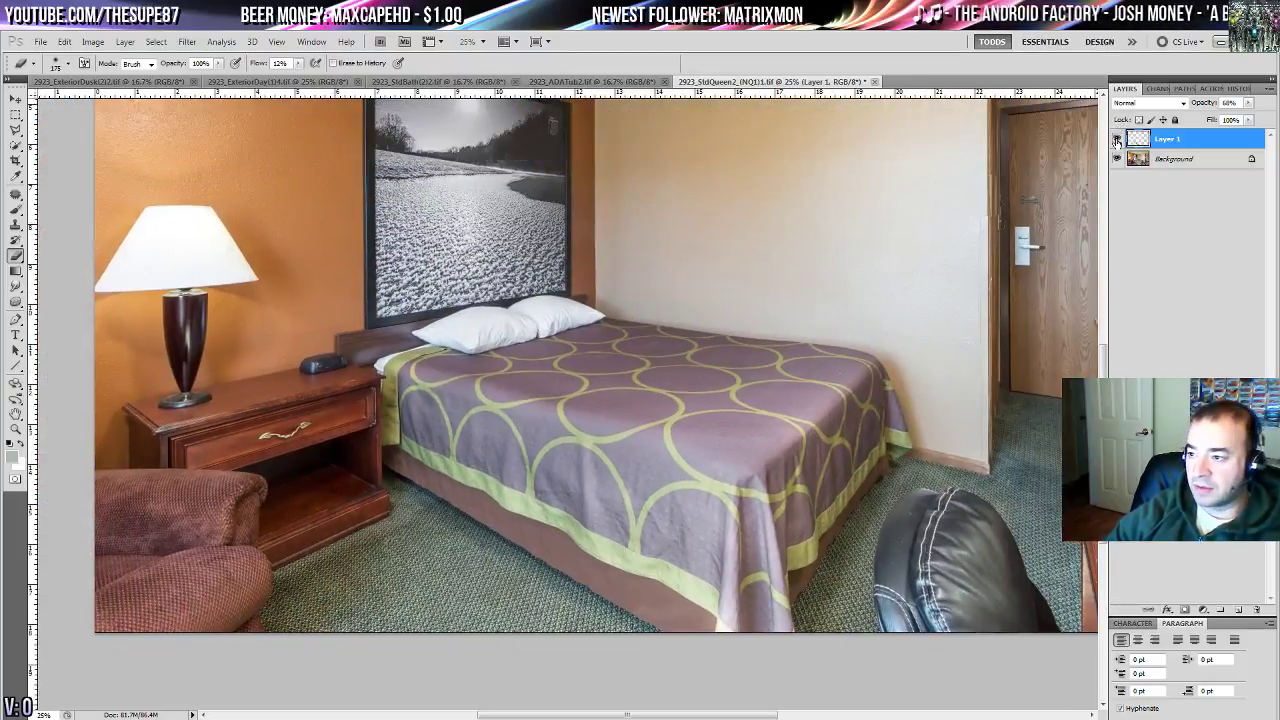
{"action": "left_click", "coordinate": [1117, 138]}
{"action": "left_click", "coordinate": [1117, 138]}
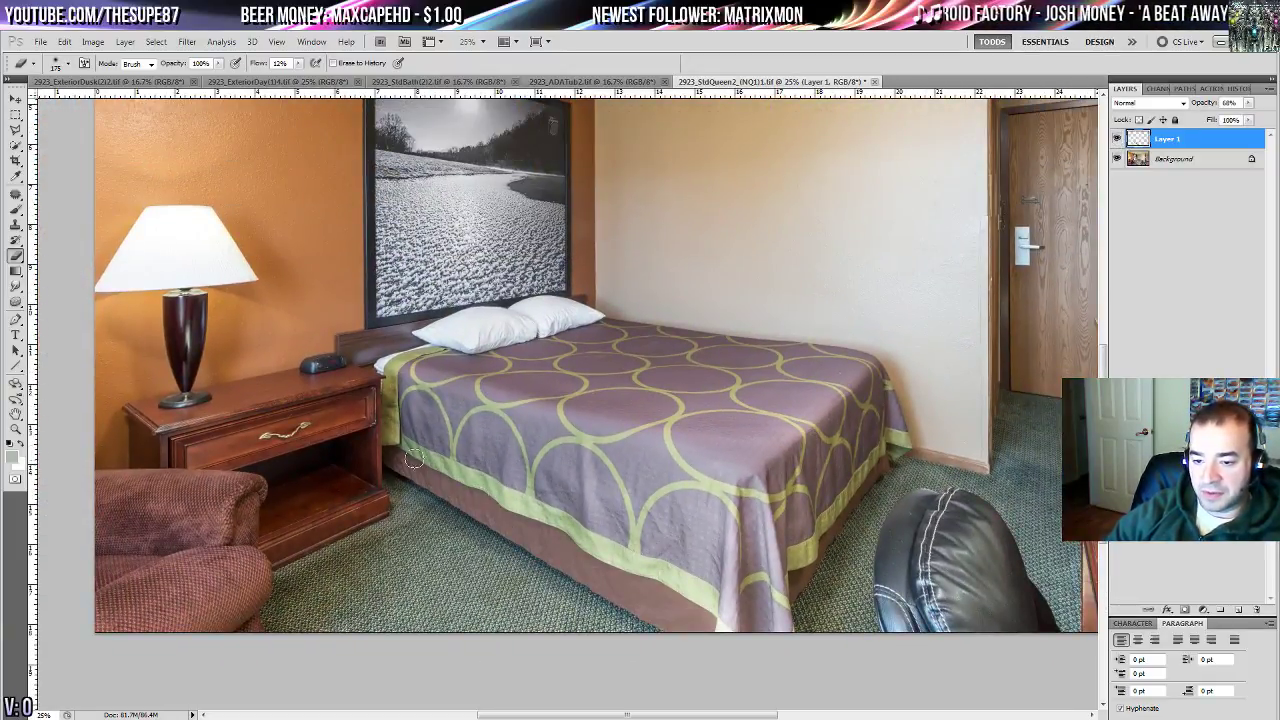
{"action": "left_click", "coordinate": [1264, 88]}
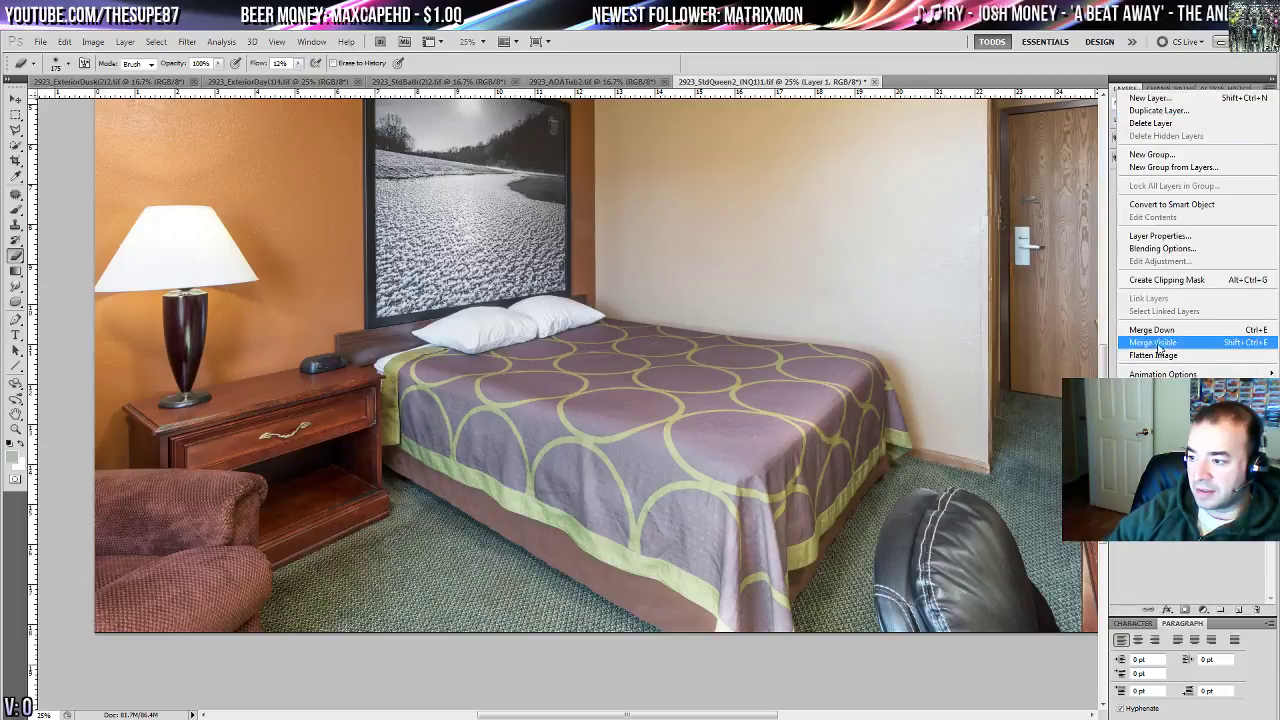
{"action": "left_click", "coordinate": [1190, 344]}
- Patch out the creases in the brown bed skirt below the green trim, from the nightstand toward the middle
{"action": "double_click", "coordinate": [15, 429]}
{"action": "left_click_drag", "start_coordinate": [230, 628], "coordinate": [318, 383]}
{"action": "left_click", "coordinate": [15, 193]}
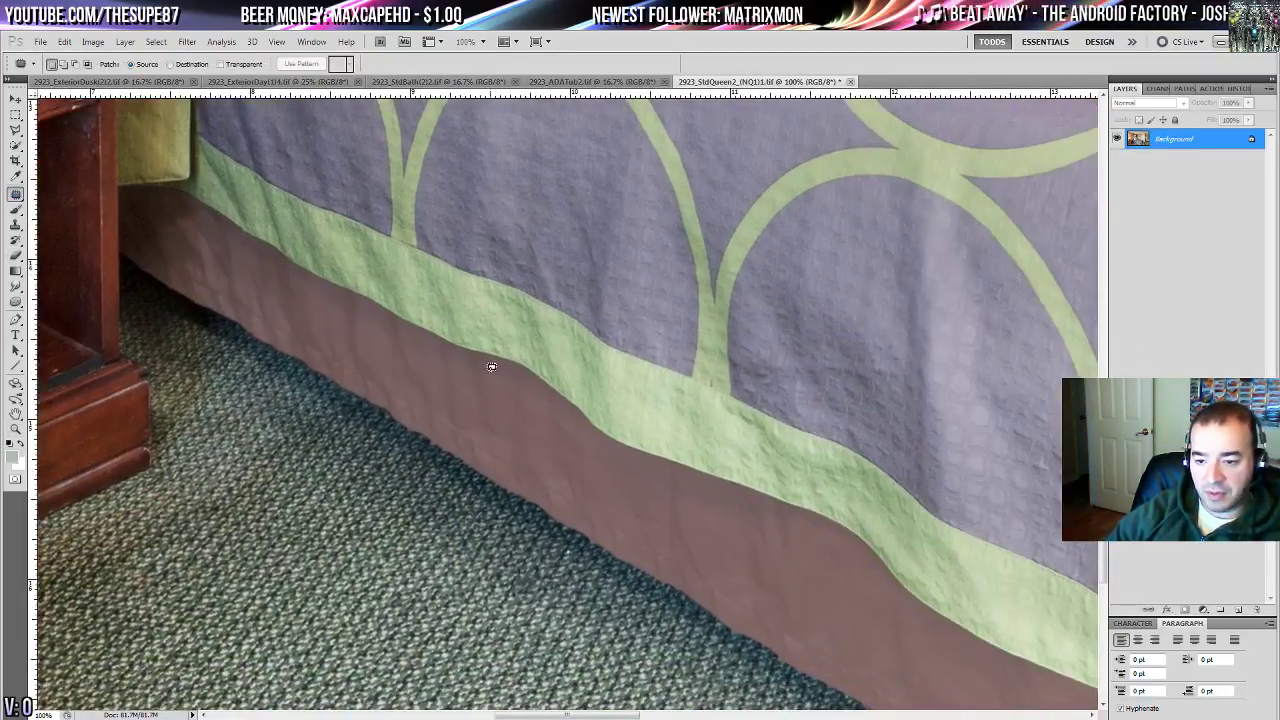
{"action": "left_click_drag", "start_coordinate": [554, 393], "coordinate": [558, 398]}
{"action": "left_click_drag", "start_coordinate": [554, 481], "coordinate": [384, 354]}
{"action": "mouse_move", "coordinate": [362, 304]}
{"action": "left_mouse_down"}
{"action": "mouse_move", "coordinate": [630, 440]}
{"action": "mouse_move", "coordinate": [686, 492]}
{"action": "left_mouse_up"}
{"action": "key", "text": "ctrl+d"}
{"action": "left_click_drag", "start_coordinate": [436, 377], "coordinate": [432, 380]}
{"action": "left_click_drag", "start_coordinate": [410, 340], "coordinate": [694, 483]}
{"action": "key", "text": "ctrl+d"}
- Smooth the remaining wrinkles in the middle stretch of the bed skirt with the Patch tool
{"action": "mouse_move", "coordinate": [628, 416]}
{"action": "left_mouse_down"}
{"action": "mouse_move", "coordinate": [606, 384]}
{"action": "mouse_move", "coordinate": [631, 484]}
{"action": "mouse_move", "coordinate": [686, 449]}
{"action": "left_mouse_up"}
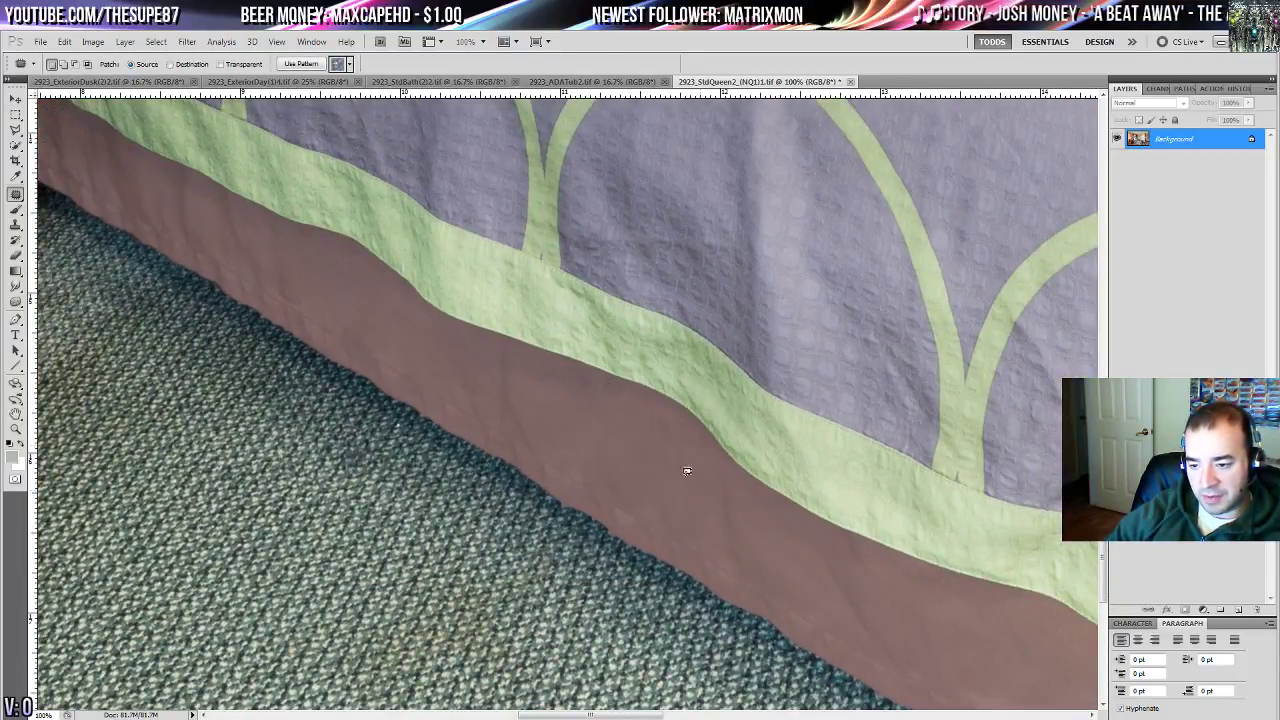
{"action": "key", "text": "ctrl+d"}
{"action": "left_click_drag", "start_coordinate": [580, 458], "coordinate": [550, 368]}
{"action": "left_click_drag", "start_coordinate": [563, 421], "coordinate": [703, 490]}
{"action": "key", "text": "ctrl+d"}
{"action": "mouse_move", "coordinate": [699, 500]}
{"action": "left_mouse_down"}
{"action": "mouse_move", "coordinate": [503, 369]}
{"action": "mouse_move", "coordinate": [554, 448]}
{"action": "mouse_move", "coordinate": [712, 452]}
{"action": "left_mouse_up"}
{"action": "key", "text": "ctrl+d"}
{"action": "mouse_move", "coordinate": [680, 480]}
{"action": "left_mouse_down"}
{"action": "mouse_move", "coordinate": [571, 431]}
{"action": "mouse_move", "coordinate": [539, 401]}
{"action": "left_mouse_up"}
{"action": "key", "text": "ctrl+d"}
{"action": "mouse_move", "coordinate": [791, 501]}
{"action": "left_mouse_down"}
{"action": "mouse_move", "coordinate": [651, 431]}
{"action": "mouse_move", "coordinate": [572, 429]}
{"action": "mouse_move", "coordinate": [690, 460]}
{"action": "left_mouse_up"}
{"action": "left_click_drag", "start_coordinate": [677, 442], "coordinate": [514, 371]}
{"action": "key", "text": "ctrl+d"}
- Patch the crease in the bed skirt near the foot corner of the bed
{"action": "left_click_drag", "start_coordinate": [748, 491], "coordinate": [605, 477]}
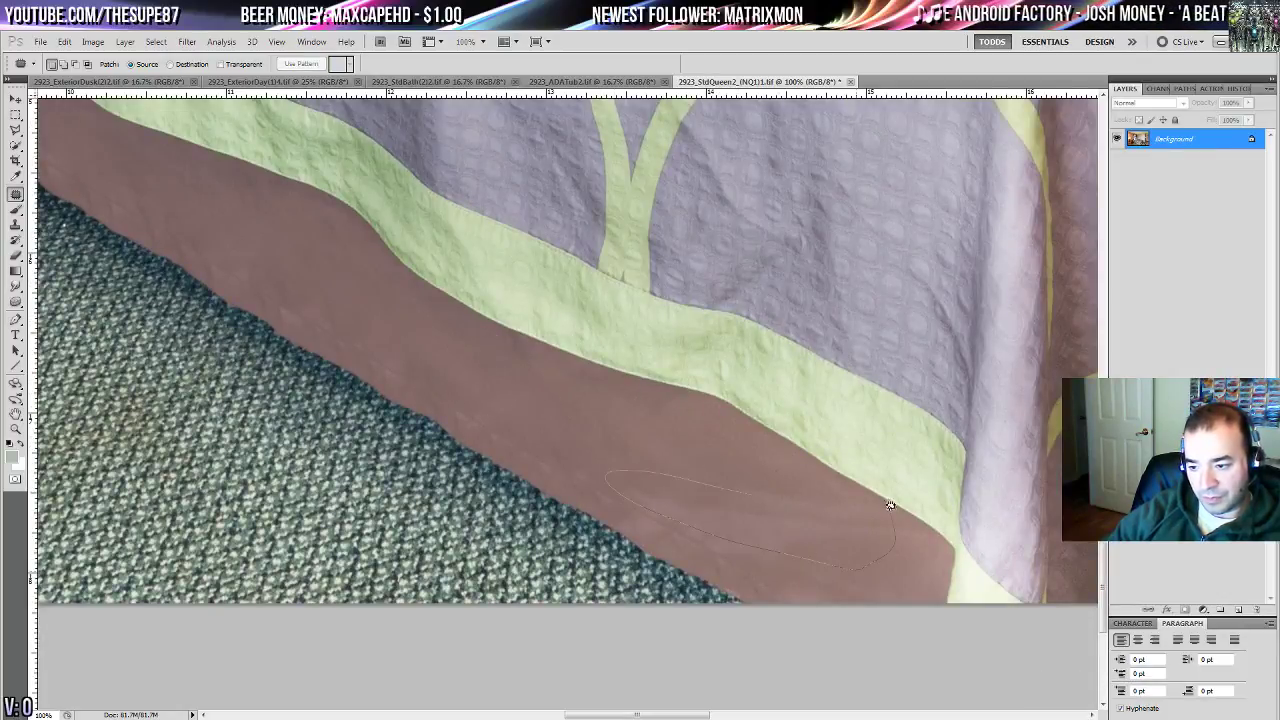
{"action": "left_click_drag", "start_coordinate": [890, 505], "coordinate": [752, 492]}
{"action": "left_click_drag", "start_coordinate": [788, 480], "coordinate": [732, 441]}
{"action": "key", "text": "ctrl+d"}
- Replace the folds in the bed skirt beside the nightstand with smooth fabric using the Patch tool
{"action": "left_click_drag", "start_coordinate": [312, 262], "coordinate": [760, 434]}
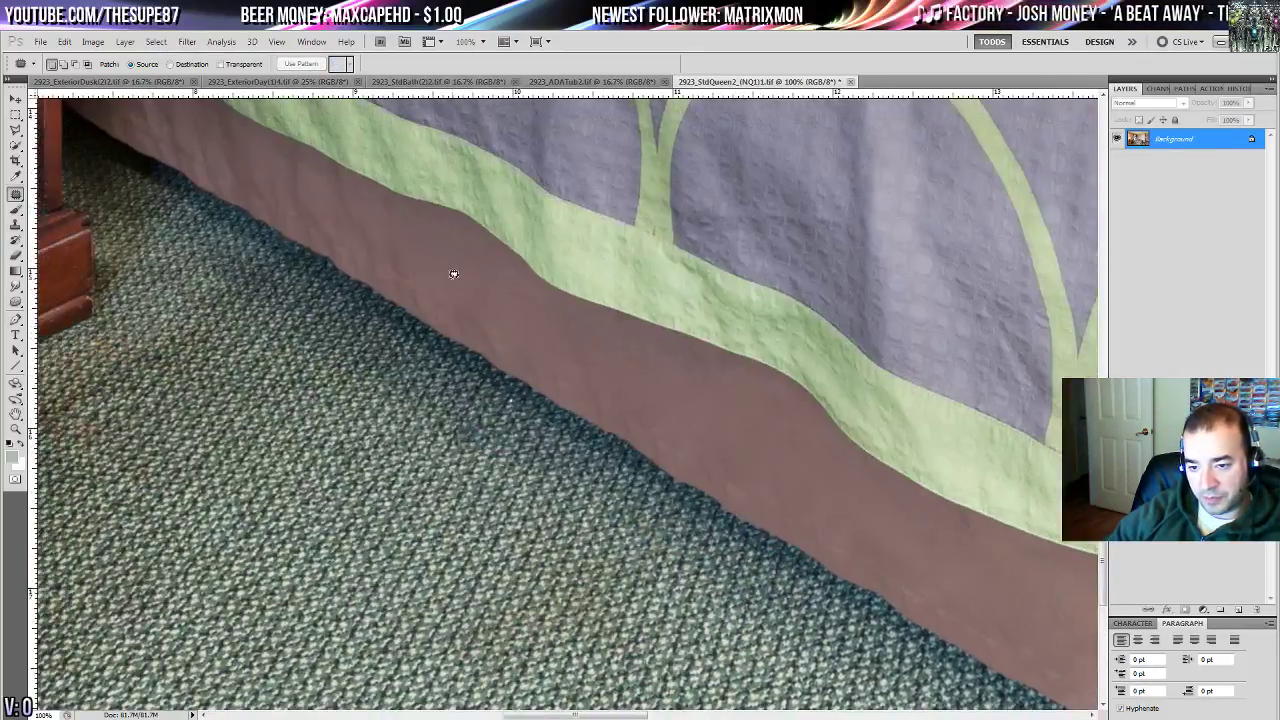
{"action": "left_click_drag", "start_coordinate": [453, 273], "coordinate": [634, 374]}
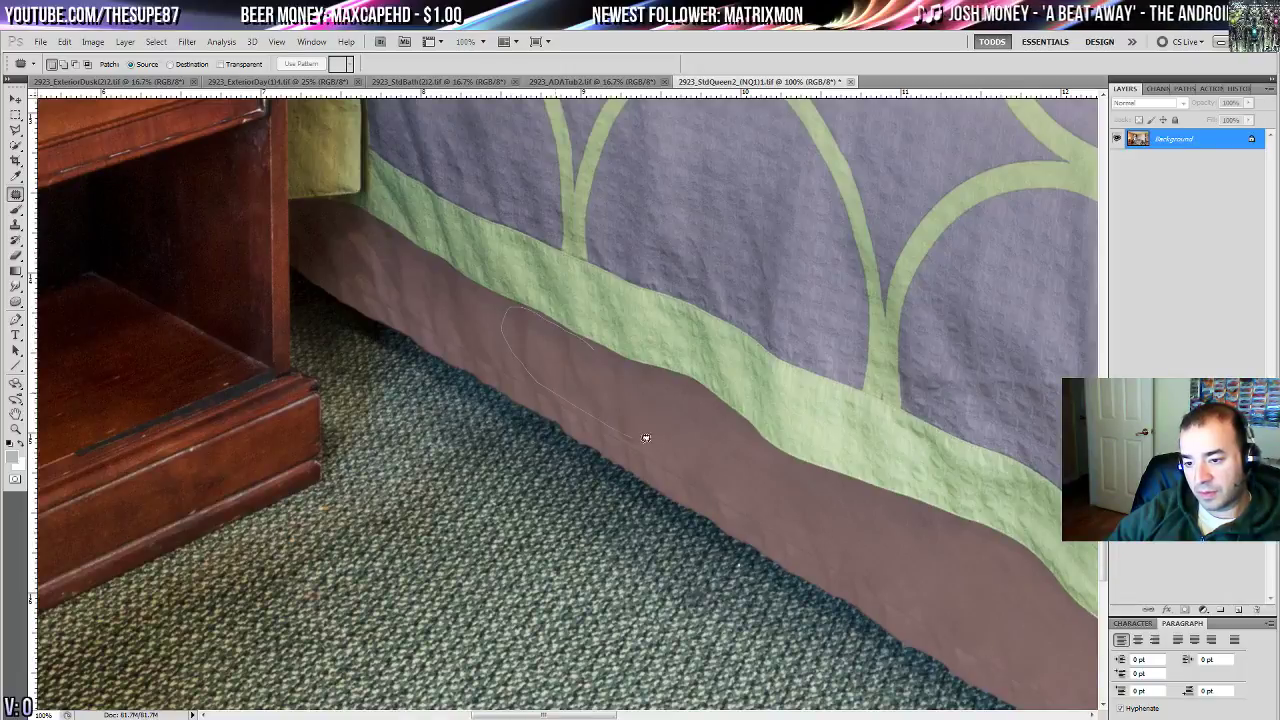
{"action": "left_click_drag", "start_coordinate": [646, 438], "coordinate": [658, 412]}
{"action": "mouse_move", "coordinate": [613, 415]}
{"action": "left_mouse_down"}
{"action": "mouse_move", "coordinate": [814, 532]}
{"action": "mouse_move", "coordinate": [961, 583]}
{"action": "left_mouse_up"}
{"action": "key", "text": "ctrl+d"}
{"action": "mouse_move", "coordinate": [485, 301]}
{"action": "left_mouse_down"}
{"action": "mouse_move", "coordinate": [369, 225]}
{"action": "mouse_move", "coordinate": [385, 300]}
{"action": "mouse_move", "coordinate": [578, 398]}
{"action": "left_mouse_up"}
{"action": "left_click_drag", "start_coordinate": [444, 311], "coordinate": [780, 507]}
{"action": "key", "text": "ctrl+d"}
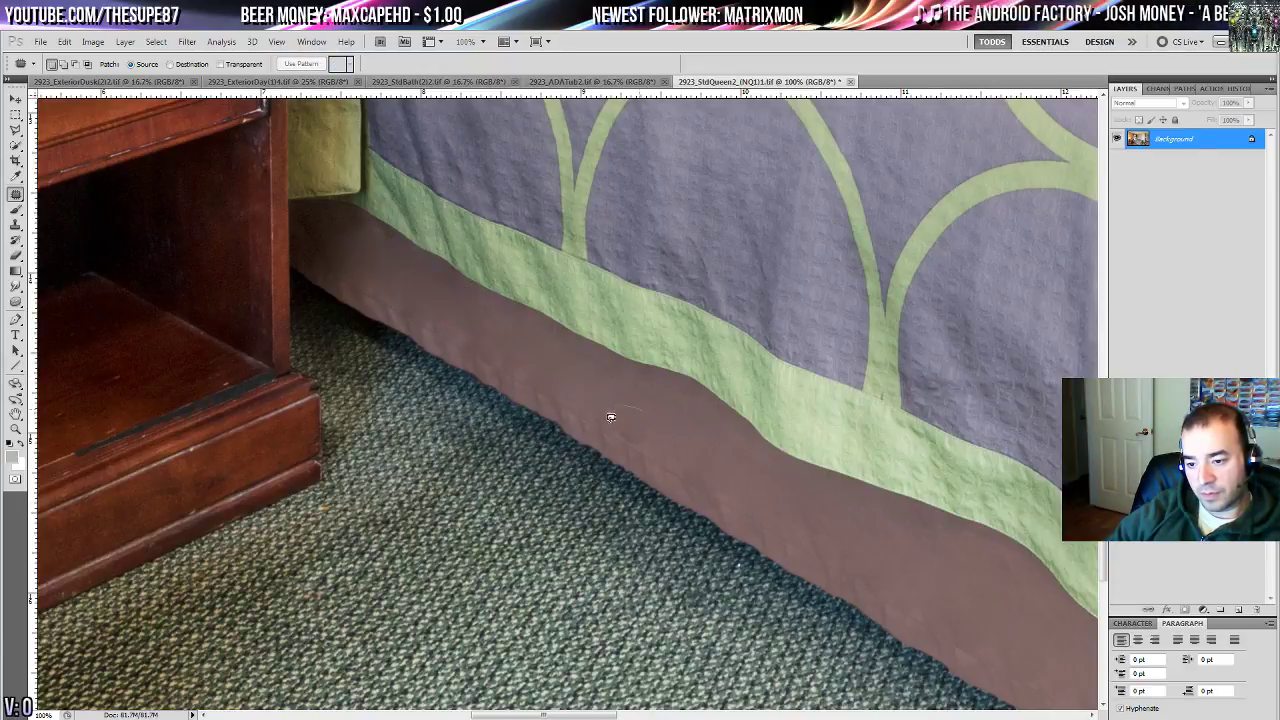
{"action": "left_click_drag", "start_coordinate": [611, 417], "coordinate": [643, 429]}
{"action": "key", "text": "ctrl+d"}
- Compare the whole retouched photo with its original opening state in the history, keeping the latest state
{"action": "left_click_drag", "start_coordinate": [774, 483], "coordinate": [490, 470]}
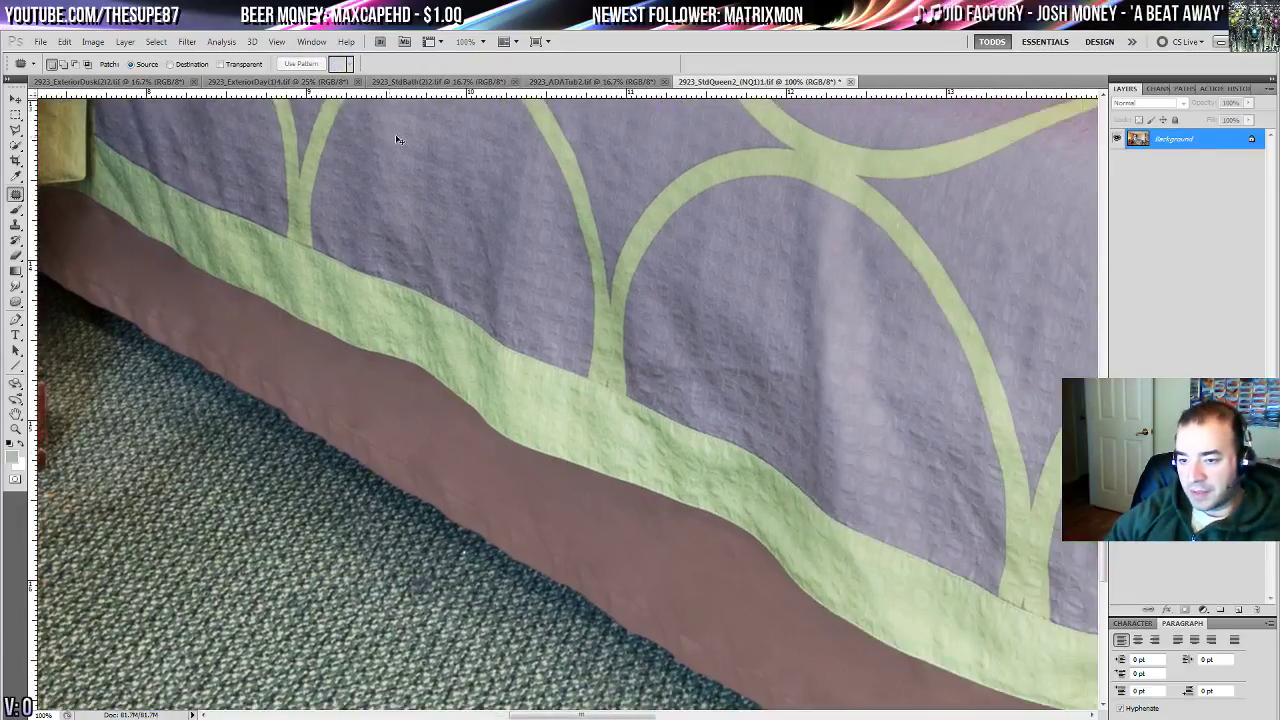
{"action": "key", "text": "ctrl+0"}
{"action": "key", "text": "shift+Tab"}
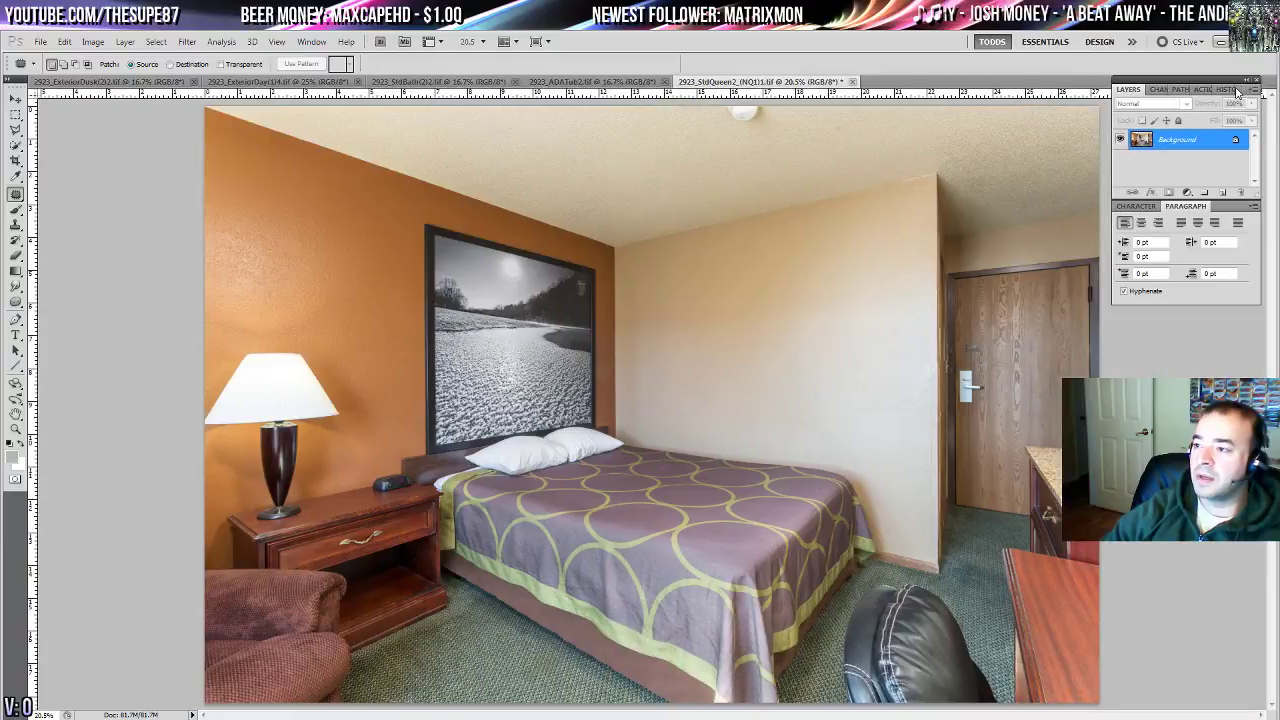
{"action": "mouse_move", "coordinate": [1277, 88]}
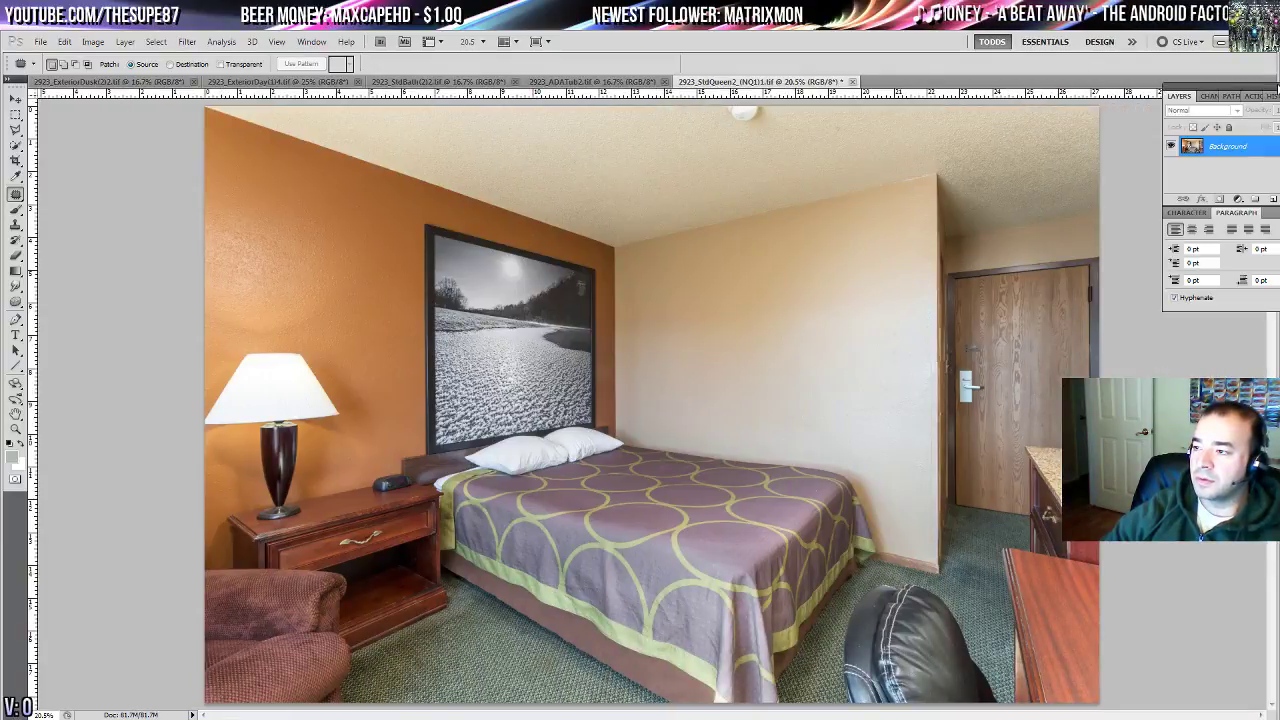
{"action": "key", "text": "shift+Tab"}
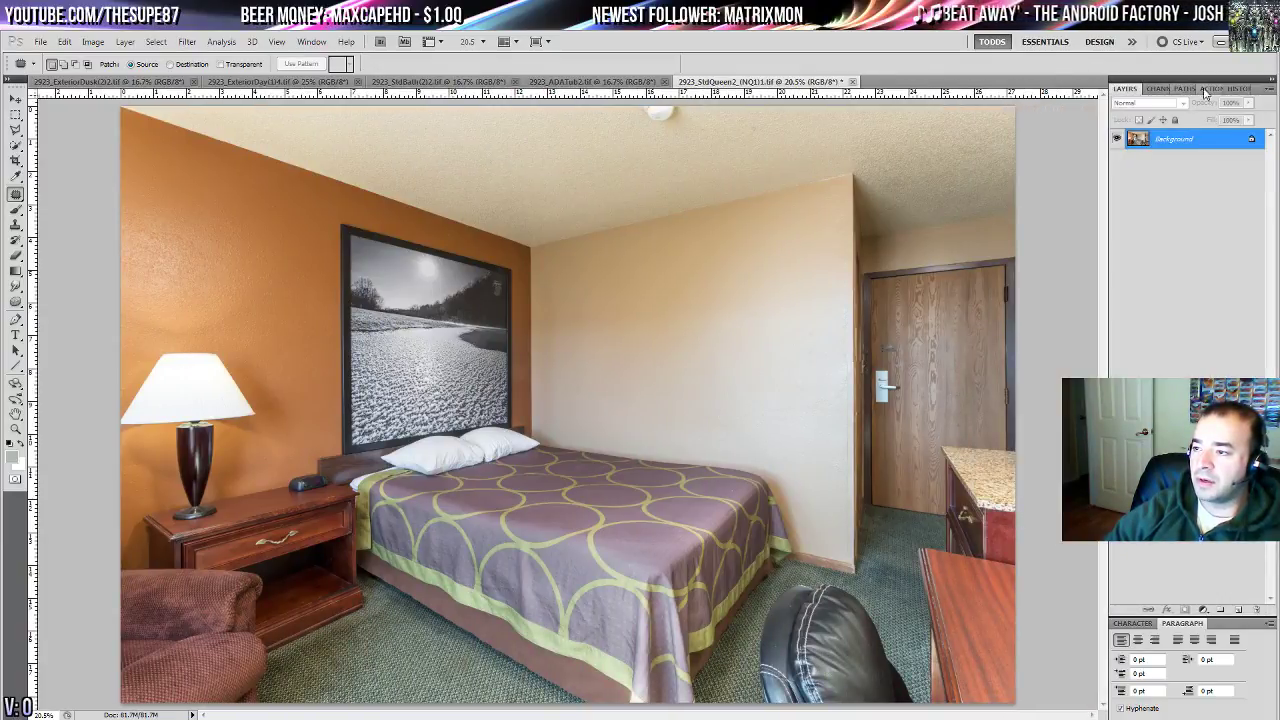
{"action": "left_click", "coordinate": [1206, 88]}
{"action": "left_click", "coordinate": [1235, 89]}
{"action": "left_click", "coordinate": [1200, 105]}
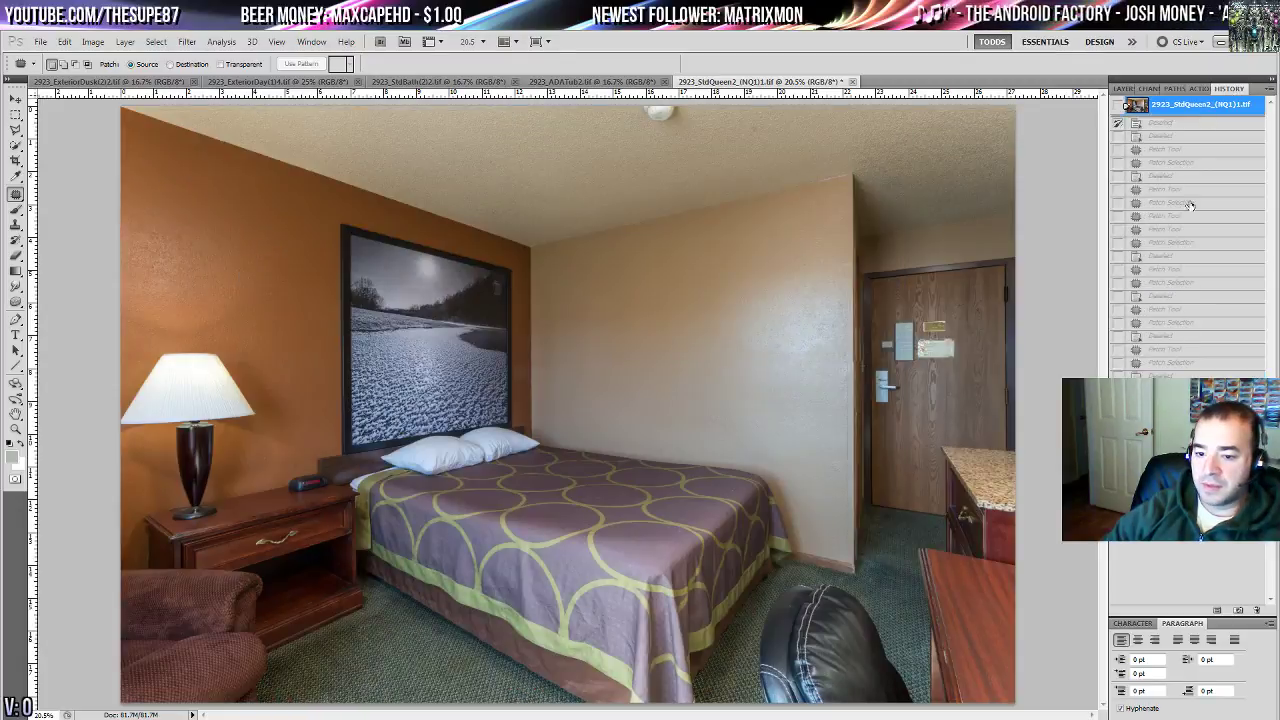
{"action": "left_click", "coordinate": [1128, 375]}
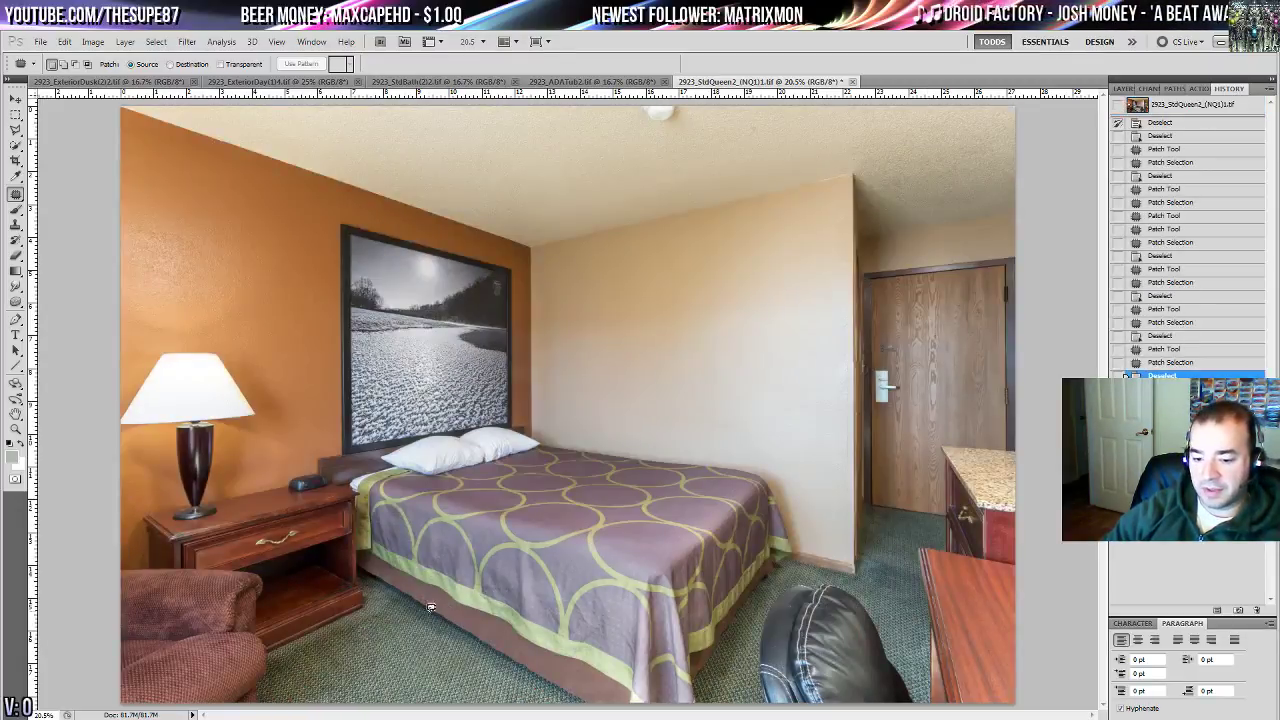
{"action": "left_click", "coordinate": [1196, 108]}
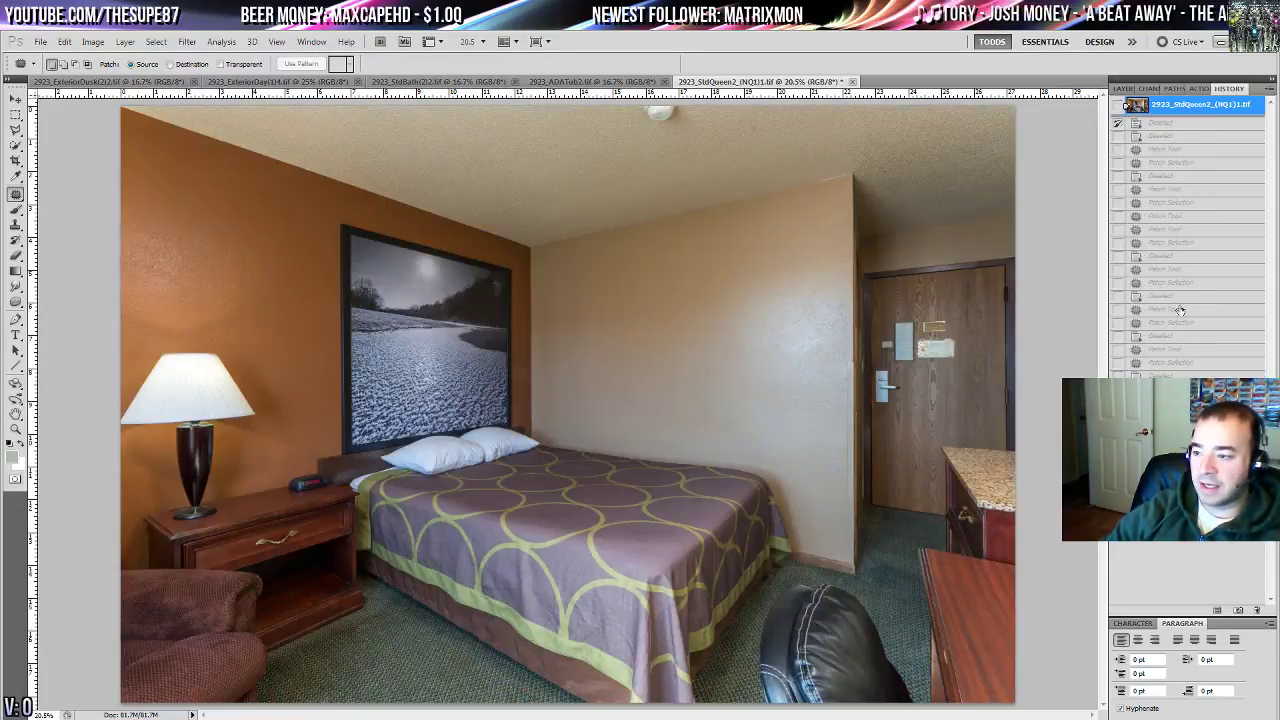
{"action": "left_click", "coordinate": [1128, 375]}
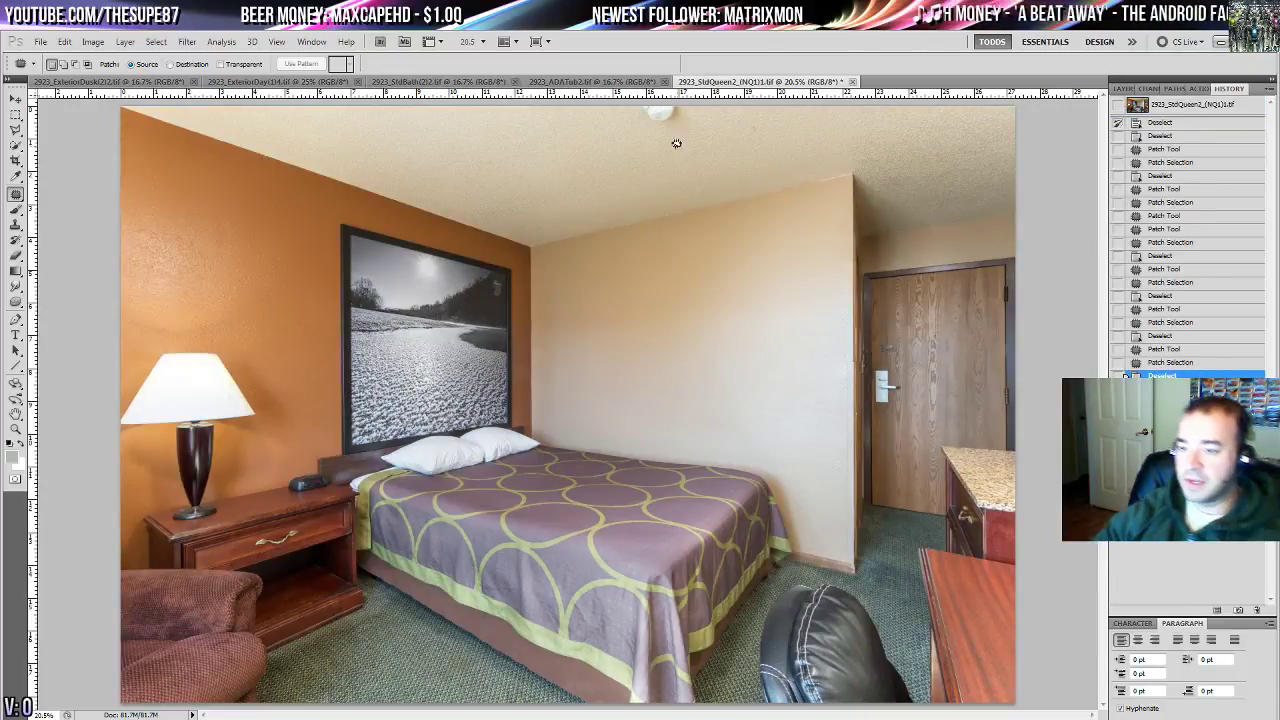
- Outline the white fixture at the ceiling's upper edge and fill the selection with matching ceiling texture
{"action": "left_click", "coordinate": [15, 430]}
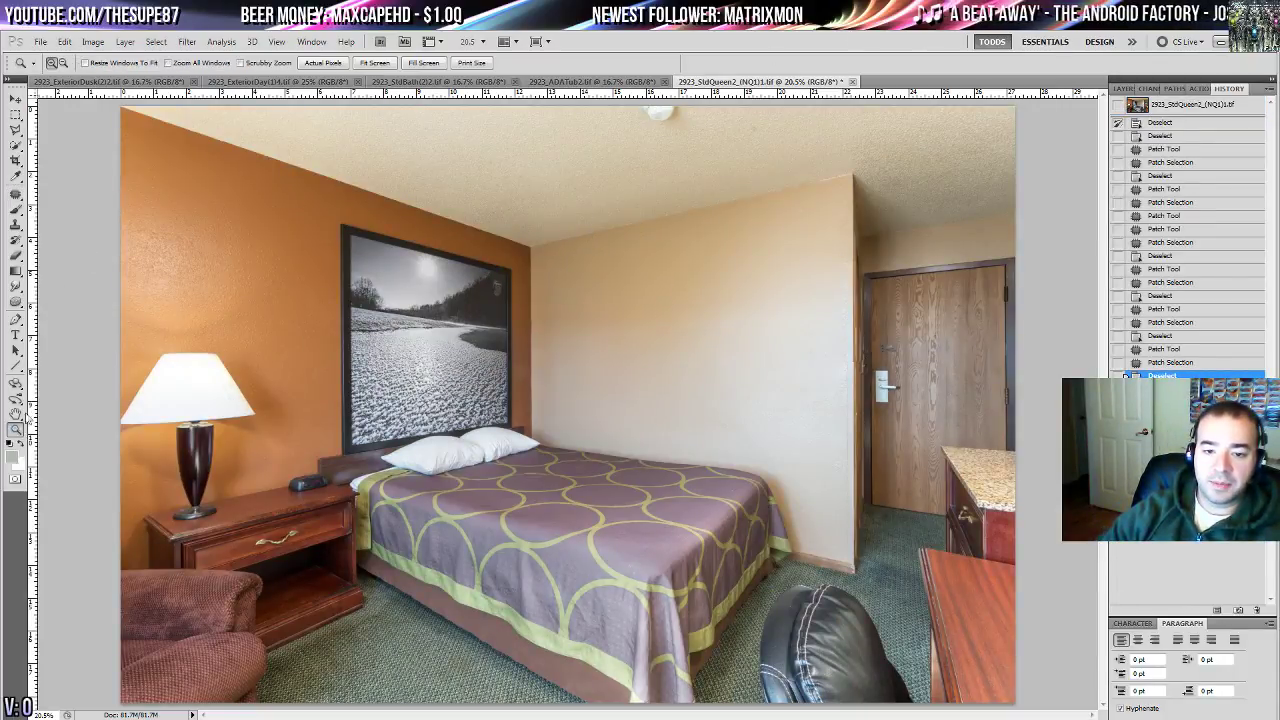
{"action": "left_click", "coordinate": [652, 151]}
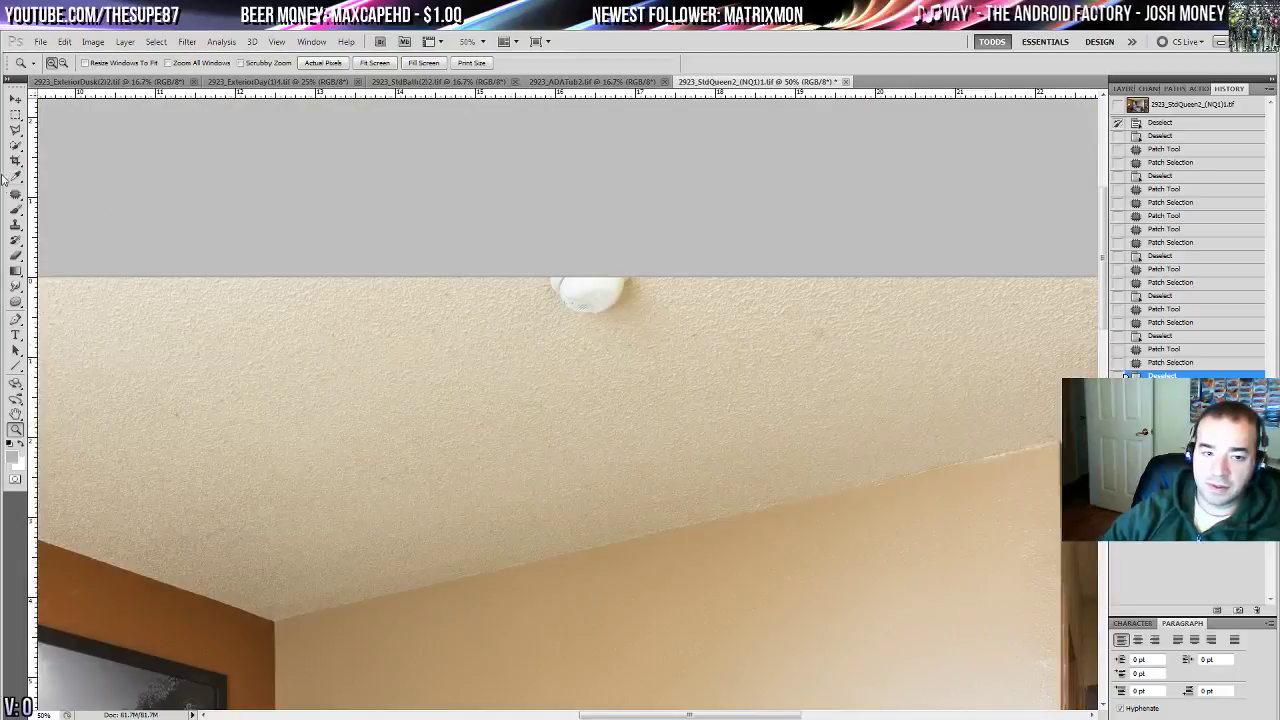
{"action": "left_click", "coordinate": [15, 195]}
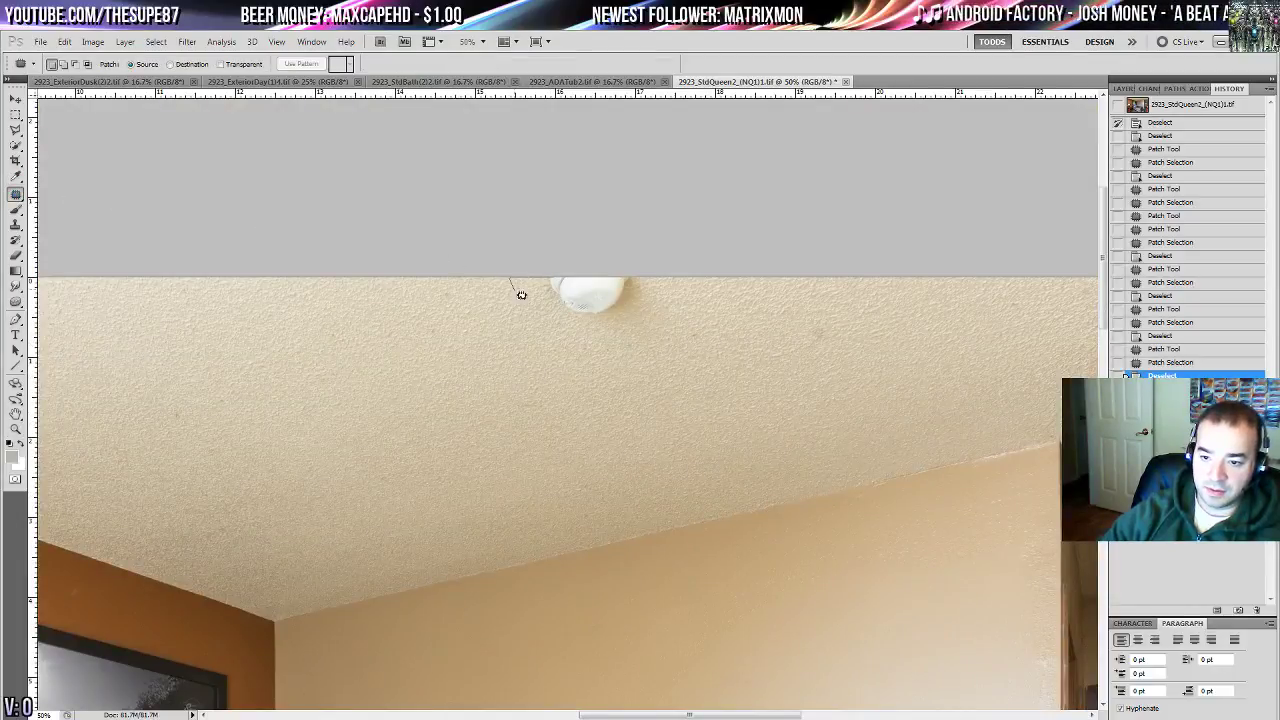
{"action": "mouse_move", "coordinate": [521, 294]}
{"action": "left_mouse_down"}
{"action": "mouse_move", "coordinate": [638, 336]}
{"action": "mouse_move", "coordinate": [657, 256]}
{"action": "left_mouse_up"}
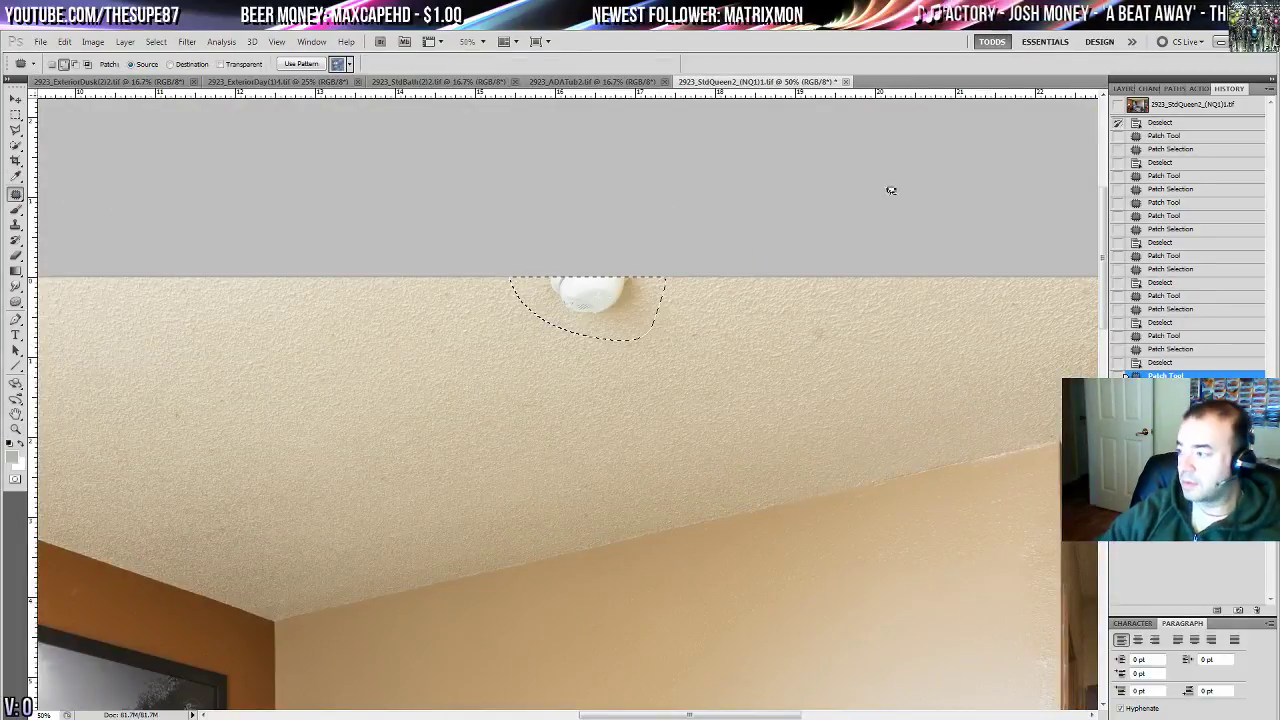
{"action": "key", "text": "shift+BackSpace"}
{"action": "key", "text": "Return"}
{"action": "key", "text": "ctrl+d"}
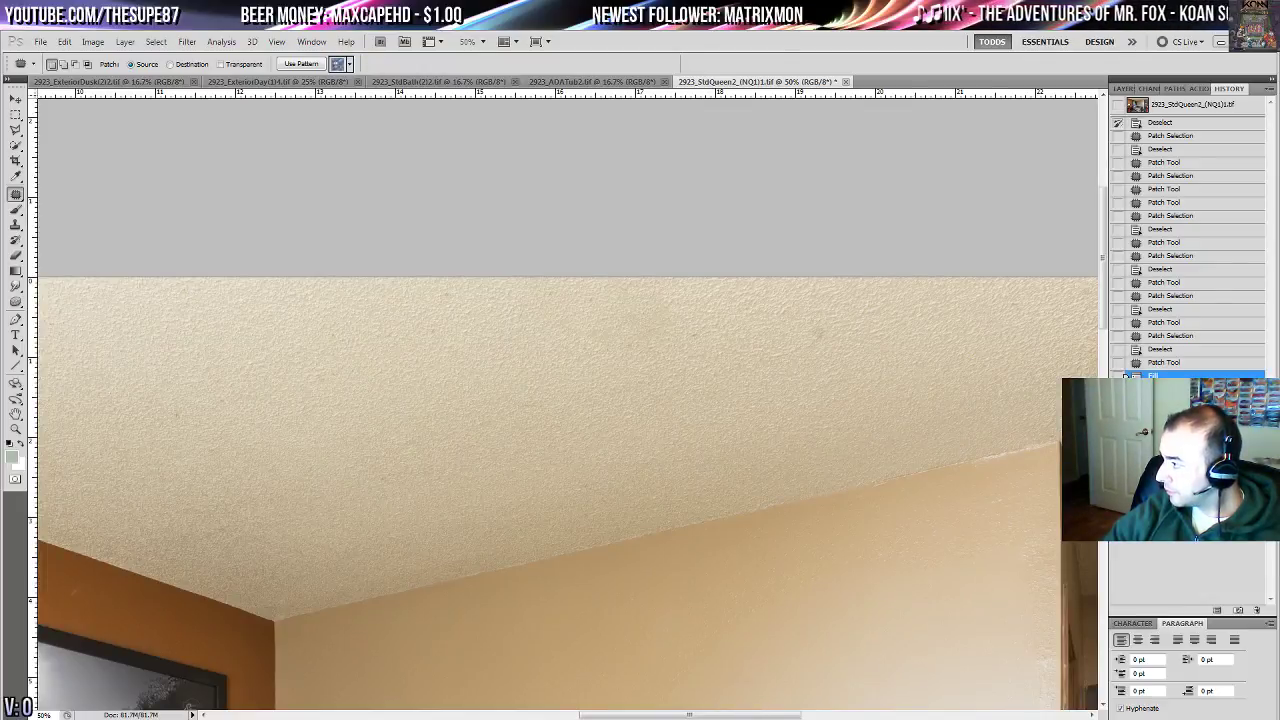
{"action": "left_click", "coordinate": [15, 130]}
{"action": "left_click_drag", "start_coordinate": [310, 486], "coordinate": [709, 349]}
{"action": "left_click", "coordinate": [707, 348]}
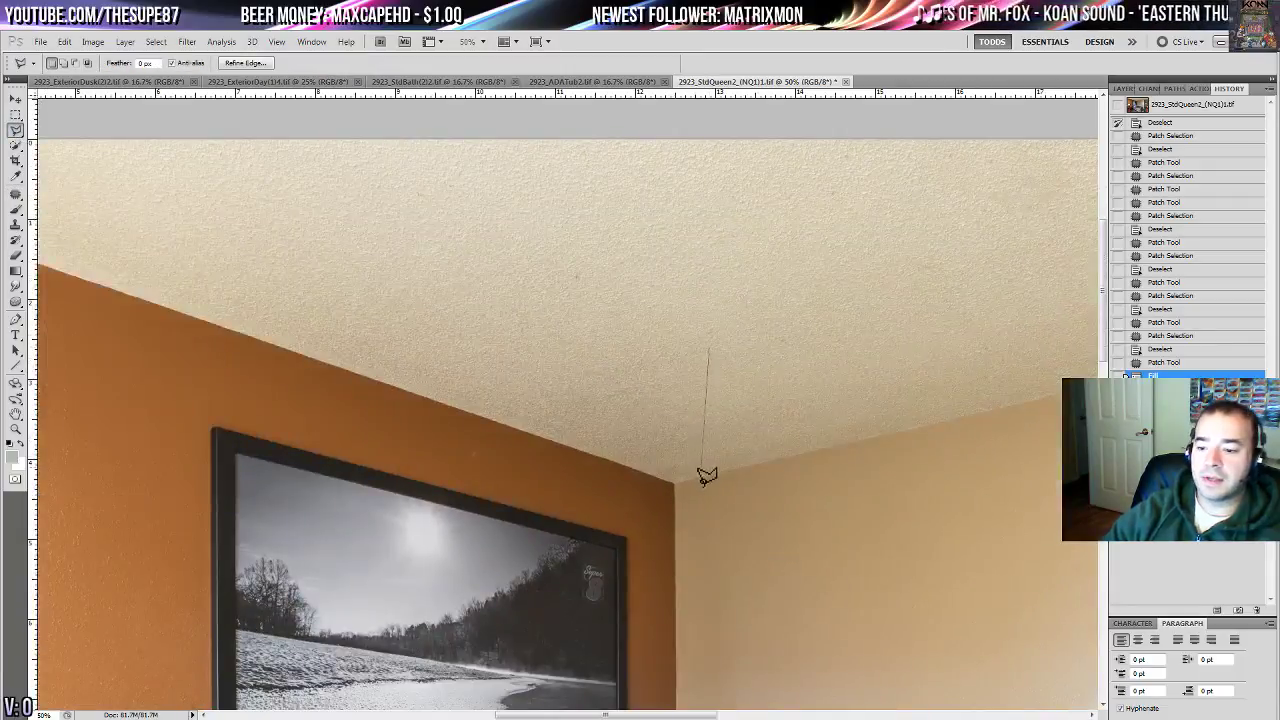
{"action": "left_click", "coordinate": [676, 443]}
{"action": "double_click", "coordinate": [660, 363]}
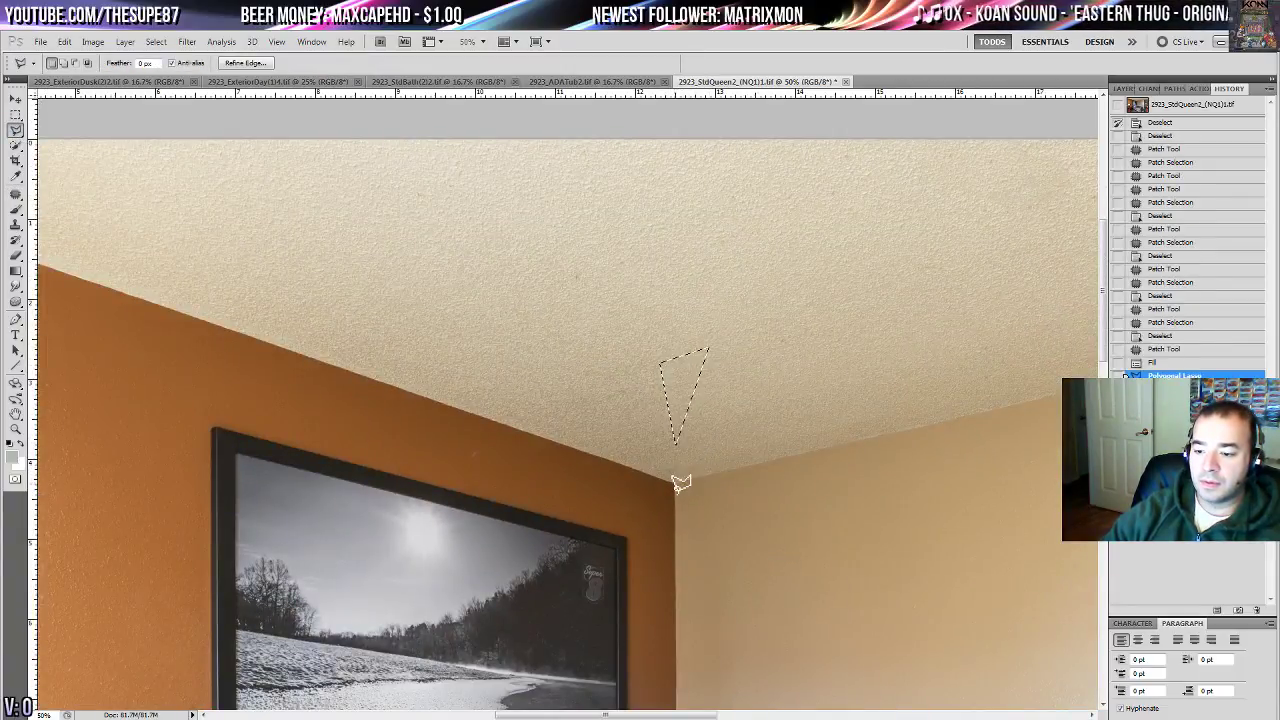
{"action": "key", "text": "ctrl+d"}
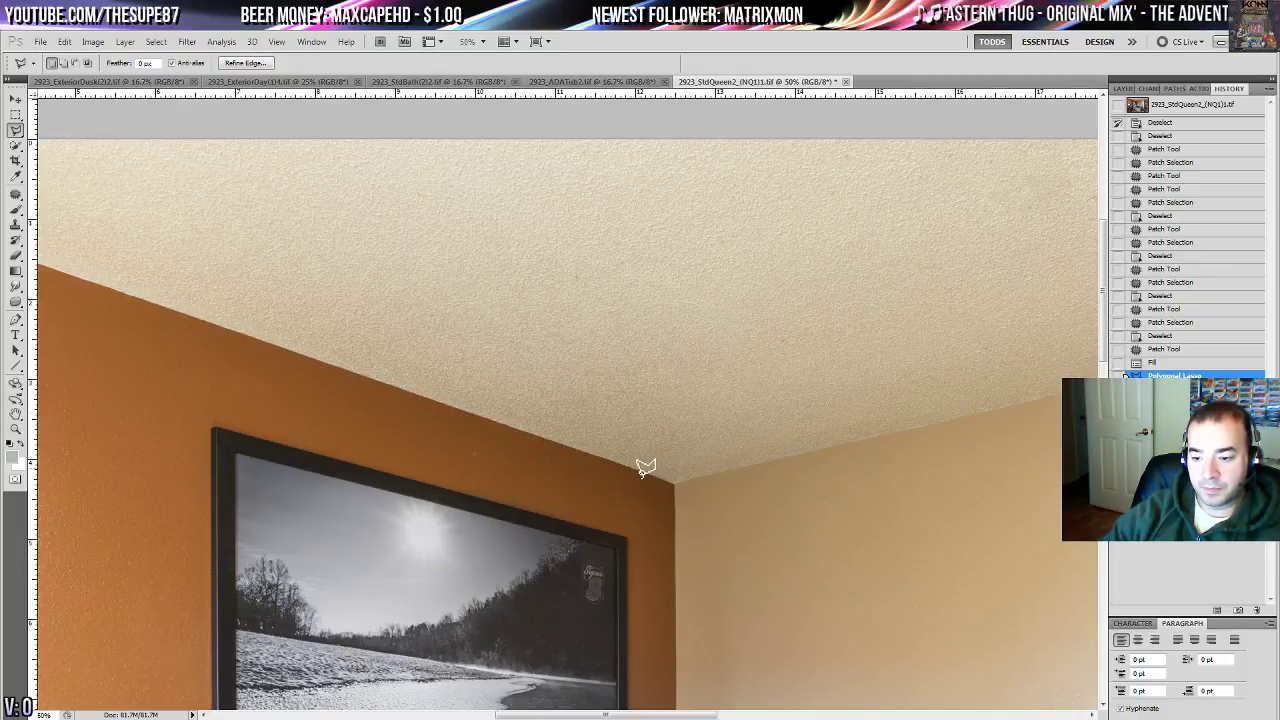
- Outline the ceiling with the Polygonal Lasso along the orange wall's upper edge and around just outside the photo's upper border
{"action": "scroll", "coordinate": [645, 472], "scroll_direction": "up", "scroll_amount": 2}
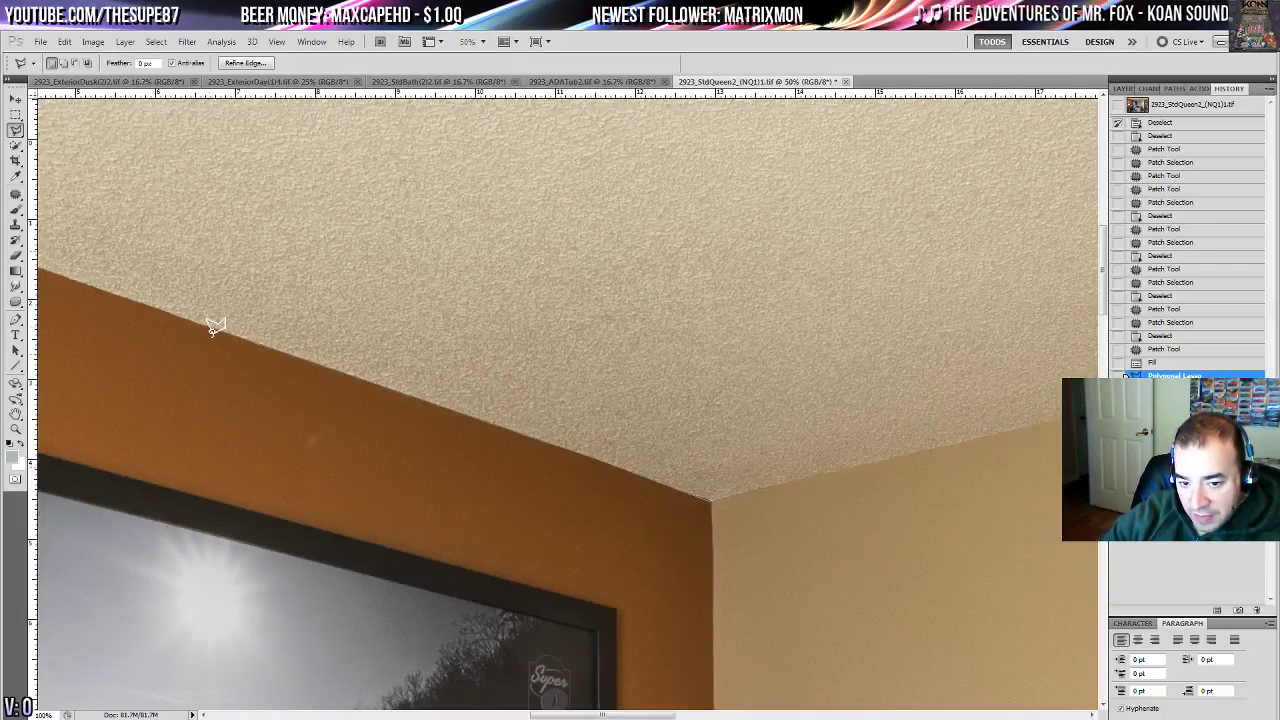
{"action": "left_click_drag", "start_coordinate": [208, 320], "coordinate": [1026, 441]}
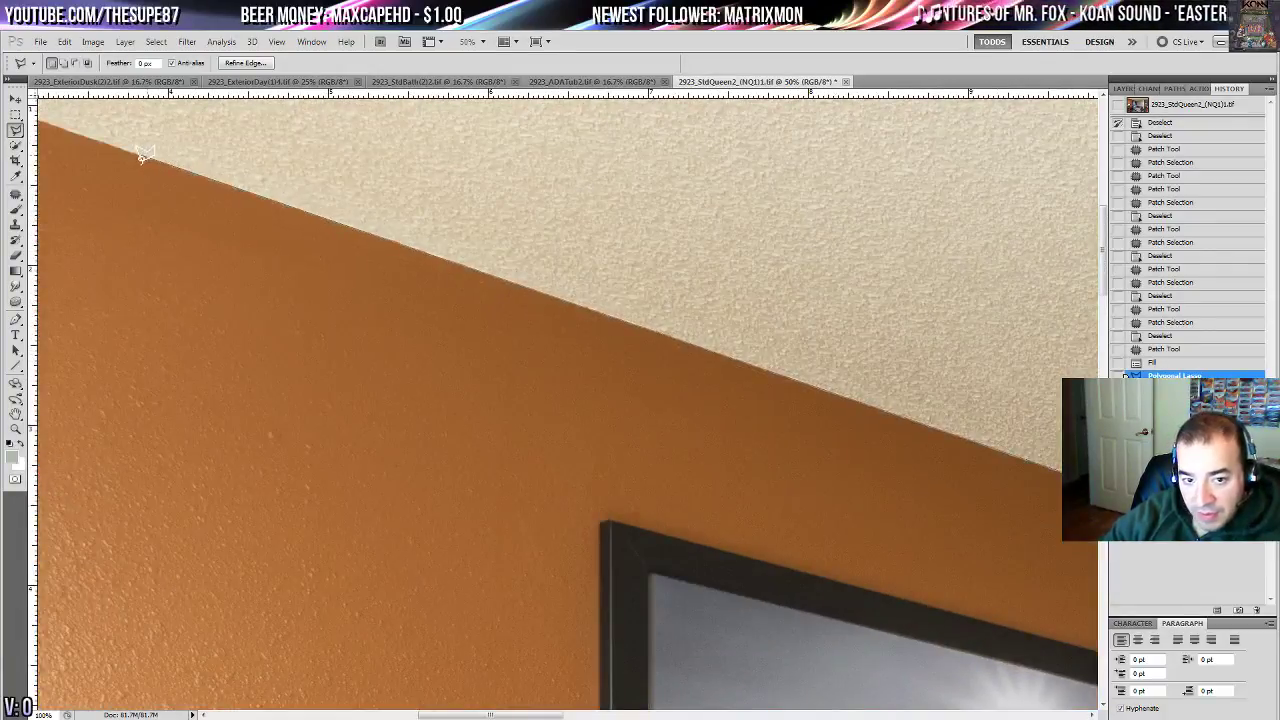
{"action": "left_click_drag", "start_coordinate": [136, 155], "coordinate": [908, 475]}
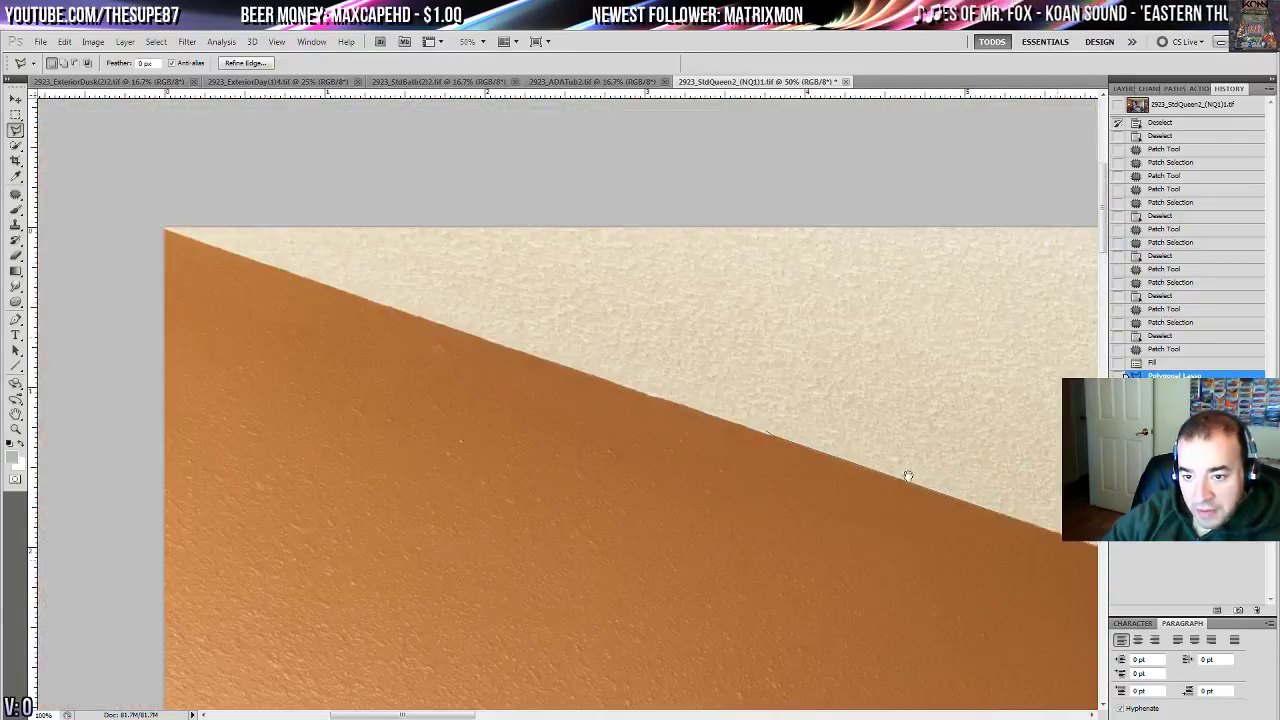
{"action": "left_click", "coordinate": [138, 216]}
{"action": "scroll", "coordinate": [543, 206], "scroll_direction": "right", "scroll_amount": 10}
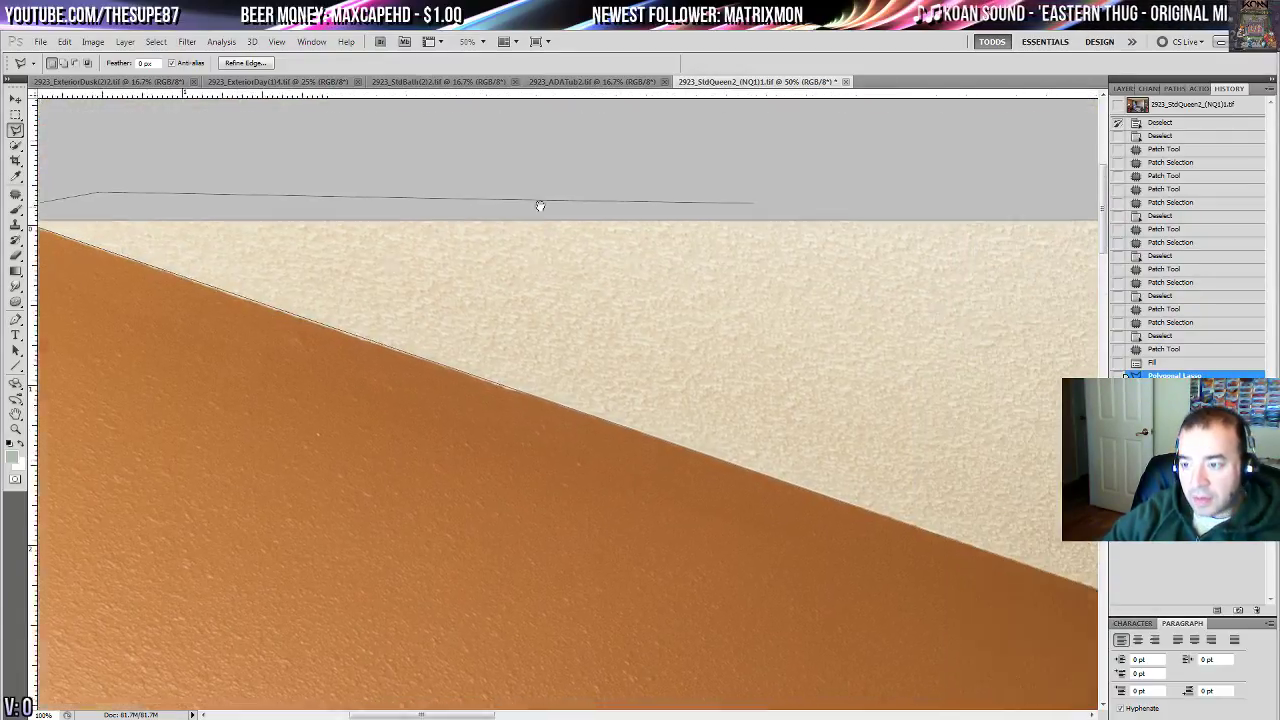
{"action": "left_click", "coordinate": [761, 192]}
{"action": "left_click_drag", "start_coordinate": [976, 216], "coordinate": [291, 177]}
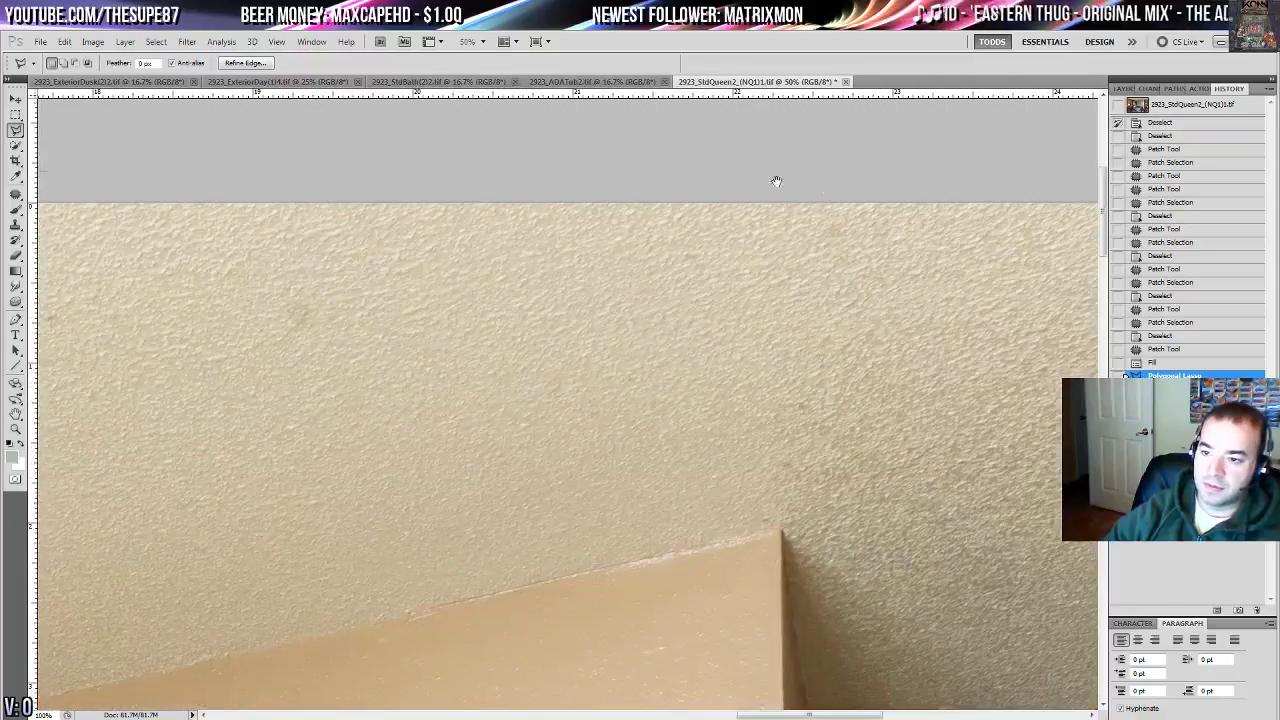
{"action": "left_click", "coordinate": [832, 181]}
{"action": "left_click_drag", "start_coordinate": [925, 179], "coordinate": [297, 154]}
{"action": "left_click", "coordinate": [324, 158]}
{"action": "left_click_drag", "start_coordinate": [354, 566], "coordinate": [694, 323]}
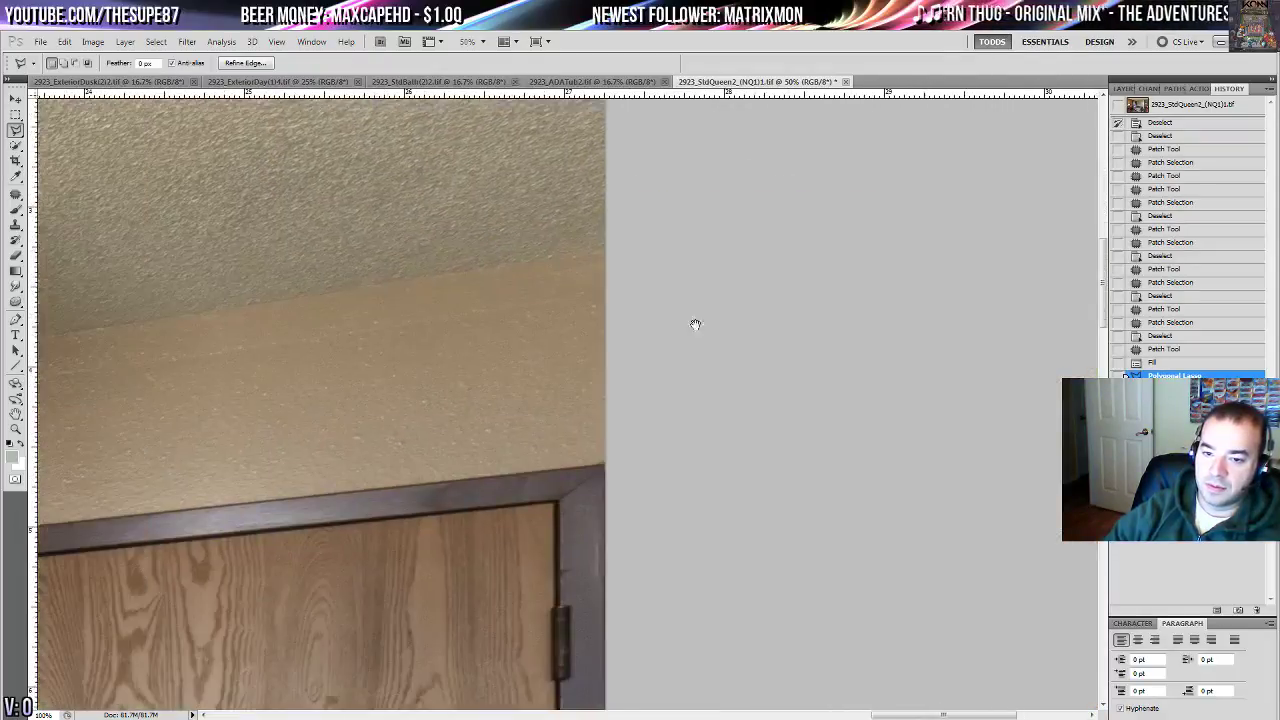
- Continue the ceiling outline above the door and along the beige wall, closing the selection at the room corner
{"action": "scroll", "coordinate": [760, 266], "scroll_direction": "left", "scroll_amount": 10}
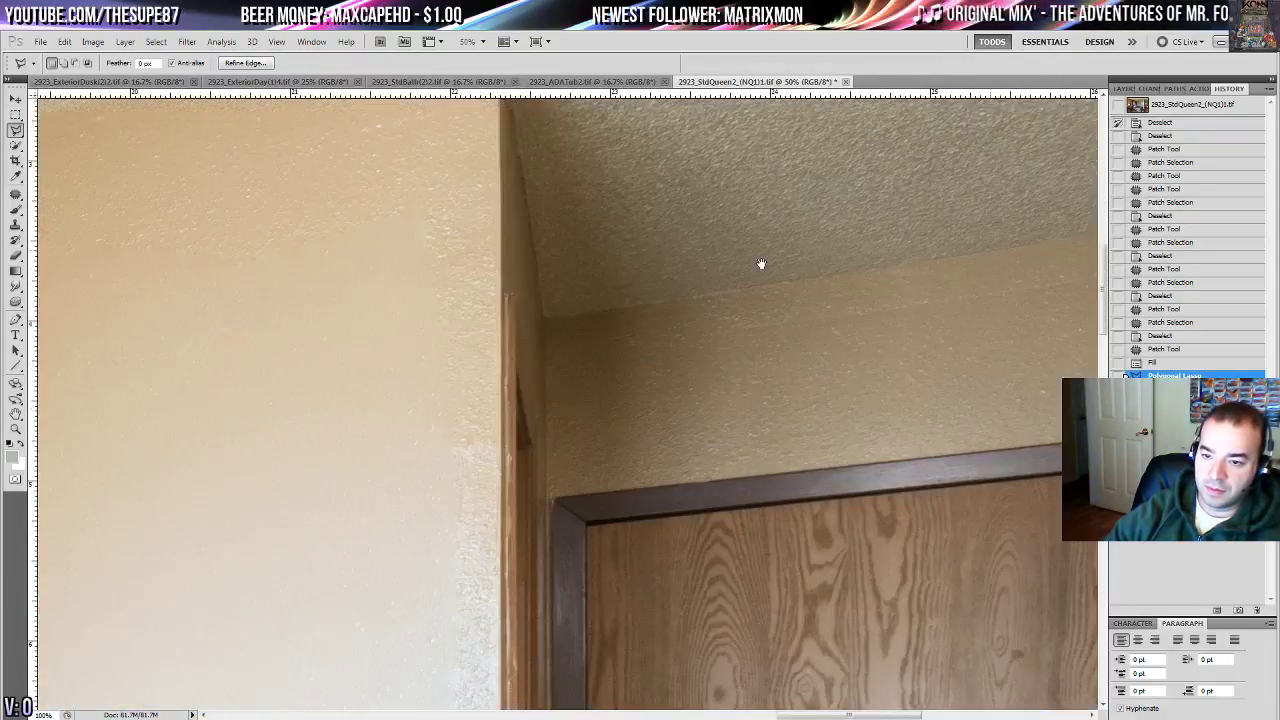
{"action": "left_click", "coordinate": [548, 312]}
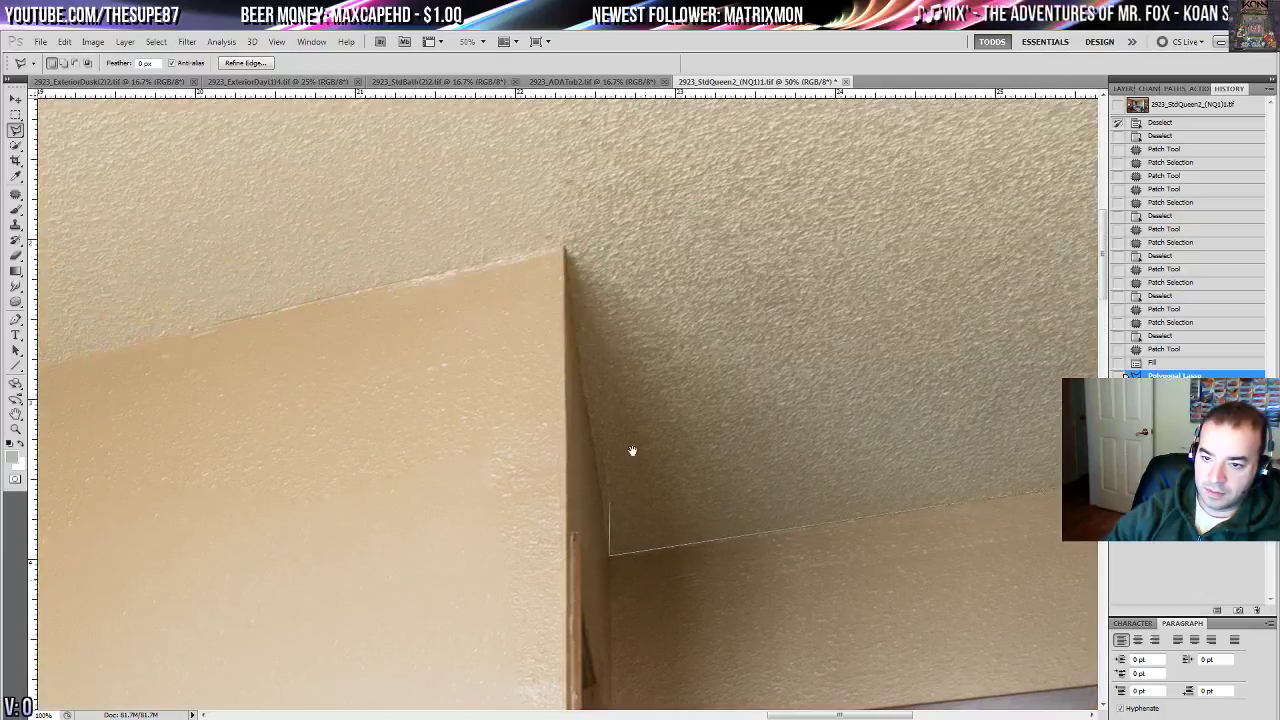
{"action": "scroll", "coordinate": [560, 248], "scroll_direction": "up", "scroll_amount": 5}
{"action": "left_click", "coordinate": [566, 250]}
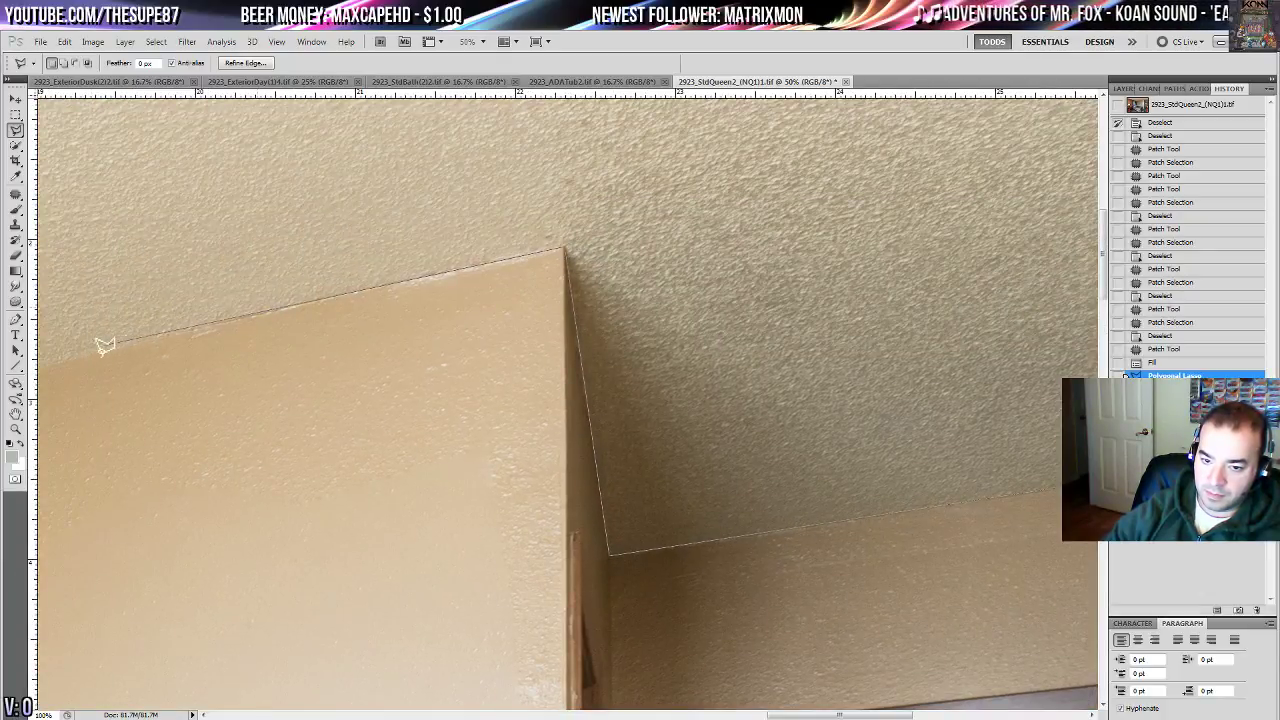
{"action": "left_click_drag", "start_coordinate": [85, 355], "coordinate": [1005, 263]}
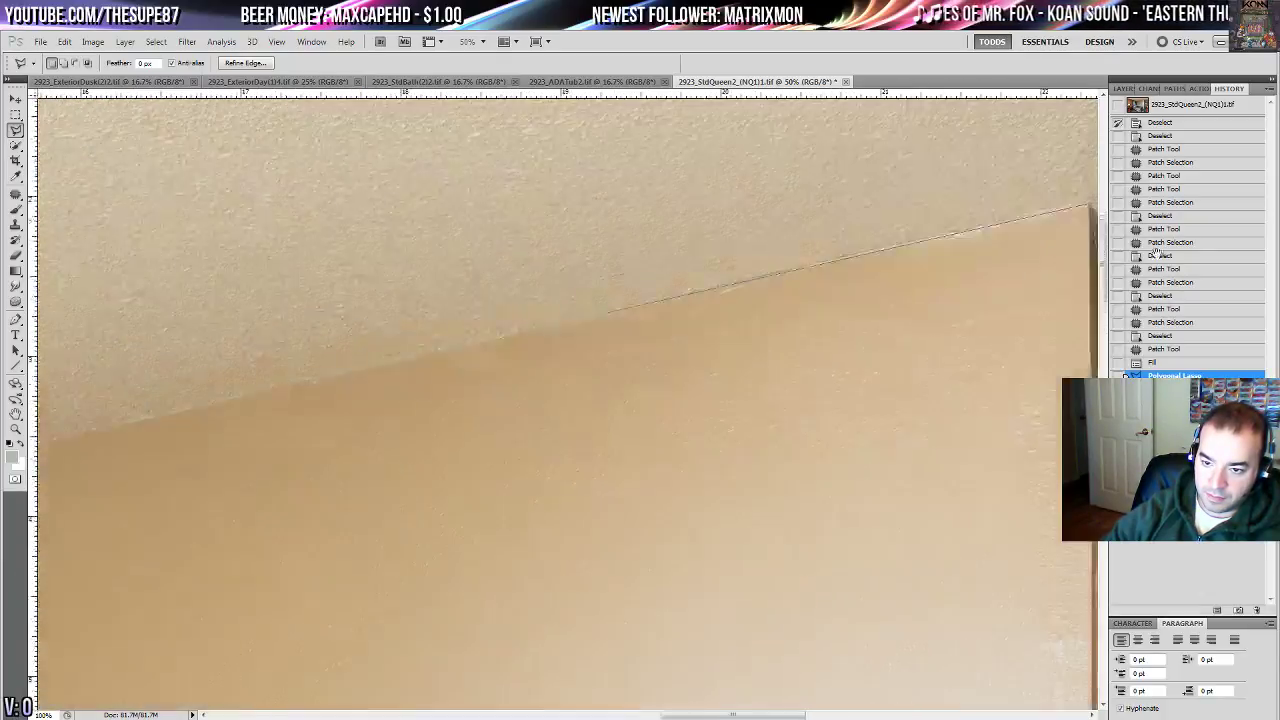
{"action": "left_click_drag", "start_coordinate": [131, 460], "coordinate": [934, 298]}
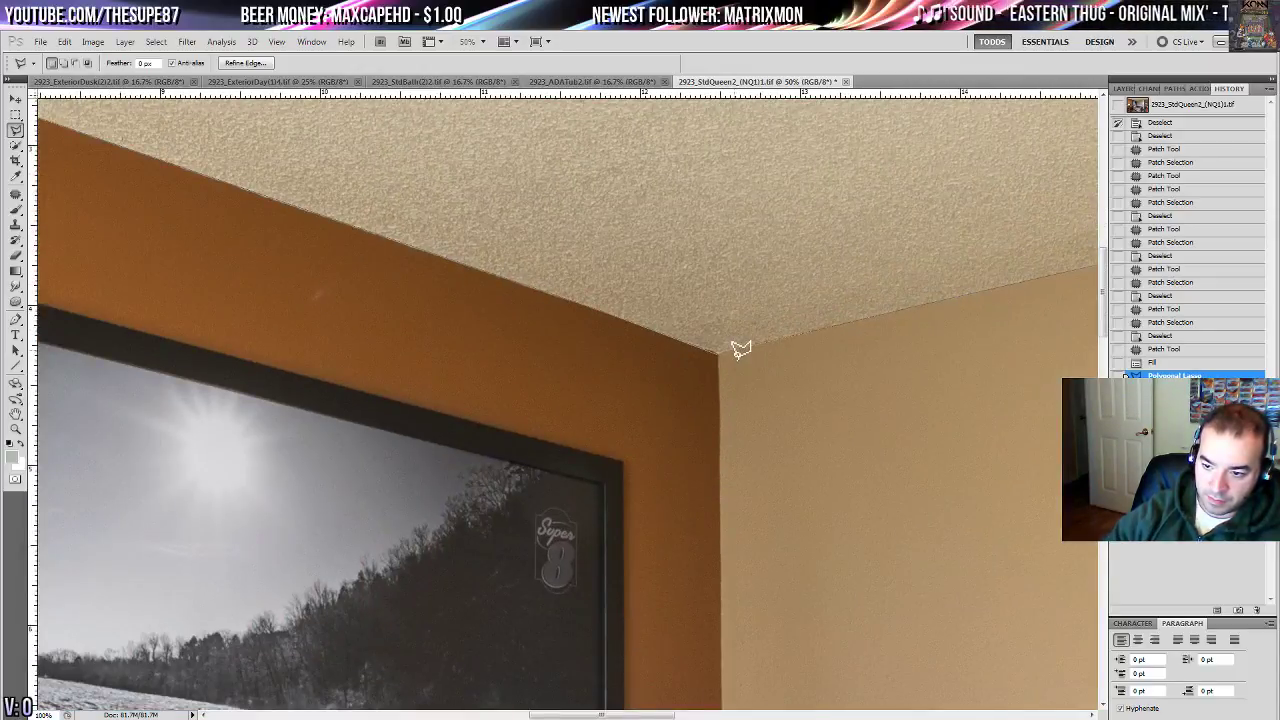
{"action": "double_click", "coordinate": [737, 348]}
{"action": "key", "text": "ctrl+0"}
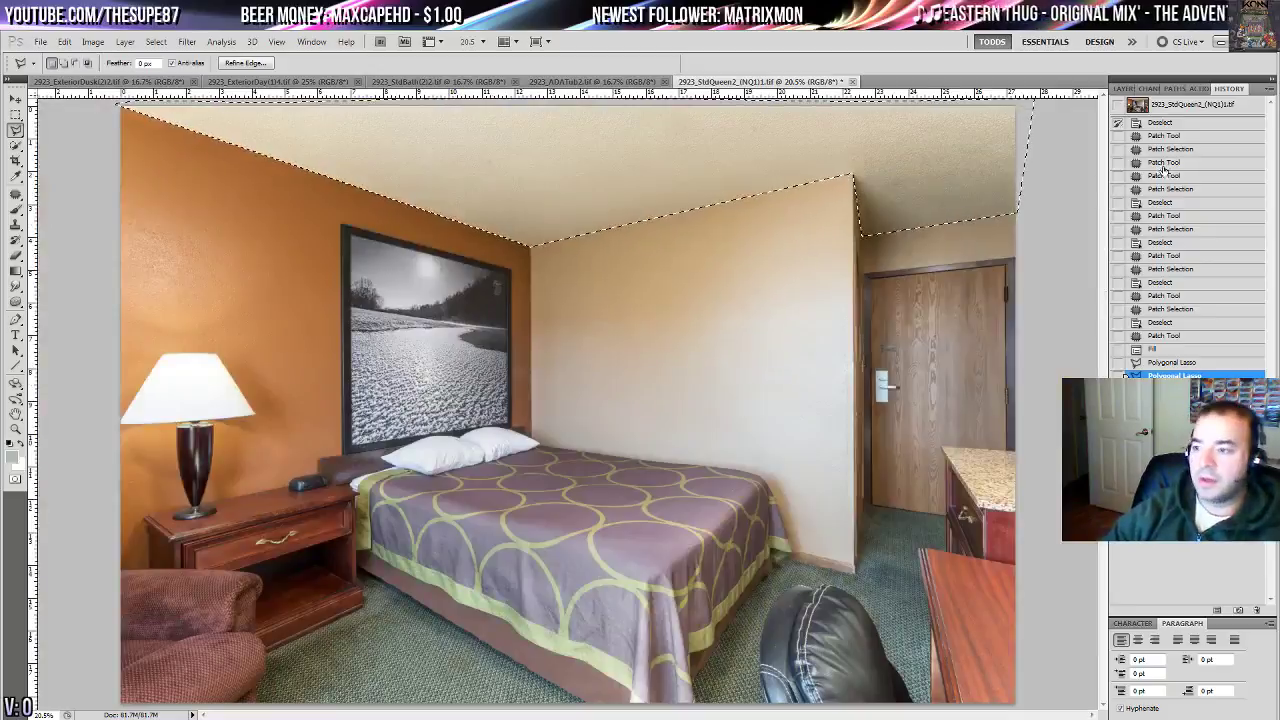
- Fill the ceiling selection with white on a new layer, deselect it and reduce the layer's opacity to 50%
{"action": "left_click", "coordinate": [1124, 88]}
{"action": "left_click", "coordinate": [1238, 609]}
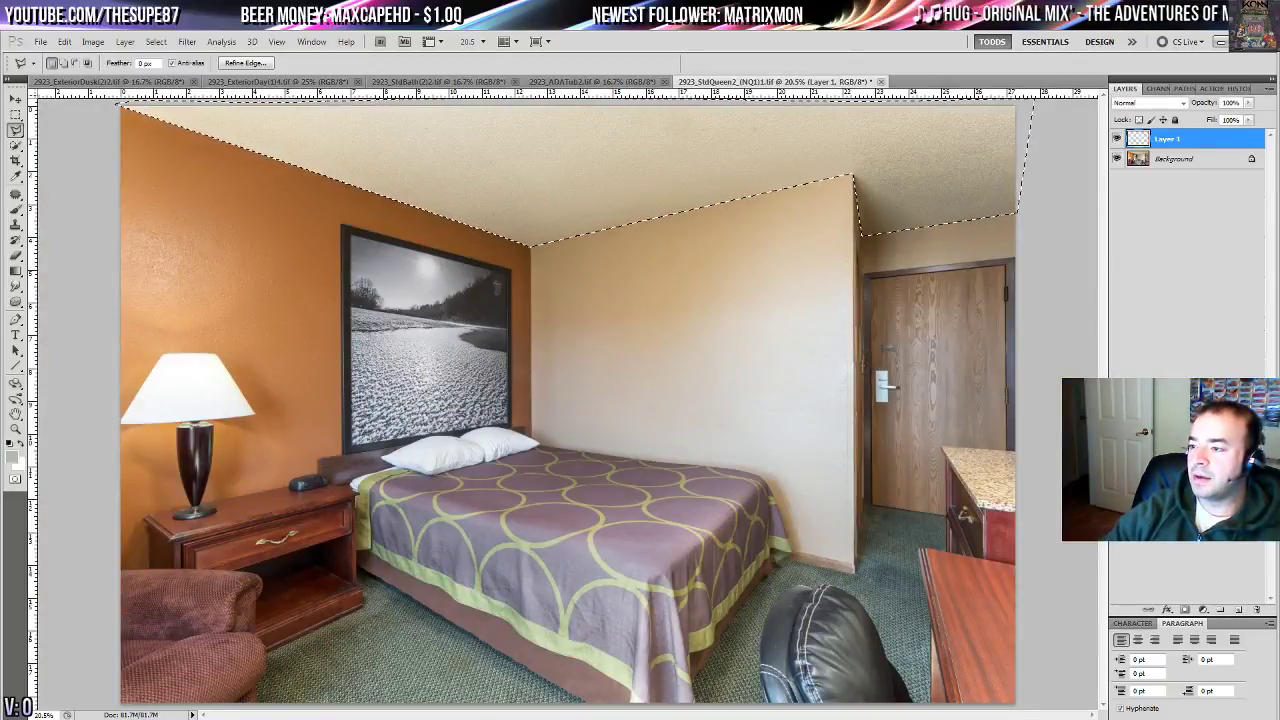
{"action": "key", "text": "ctrl+BackSpace"}
{"action": "key", "text": "ctrl+d"}
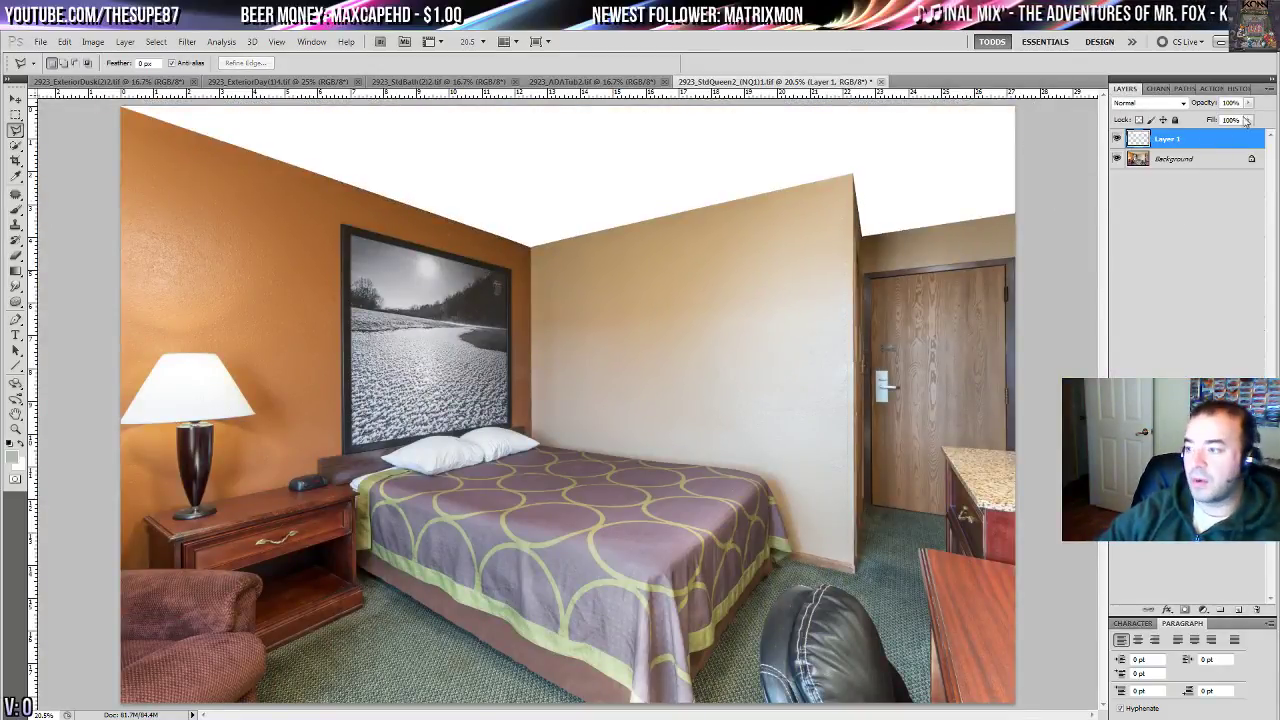
{"action": "left_click", "coordinate": [1248, 103]}
{"action": "left_click_drag", "start_coordinate": [1250, 119], "coordinate": [1217, 121]}
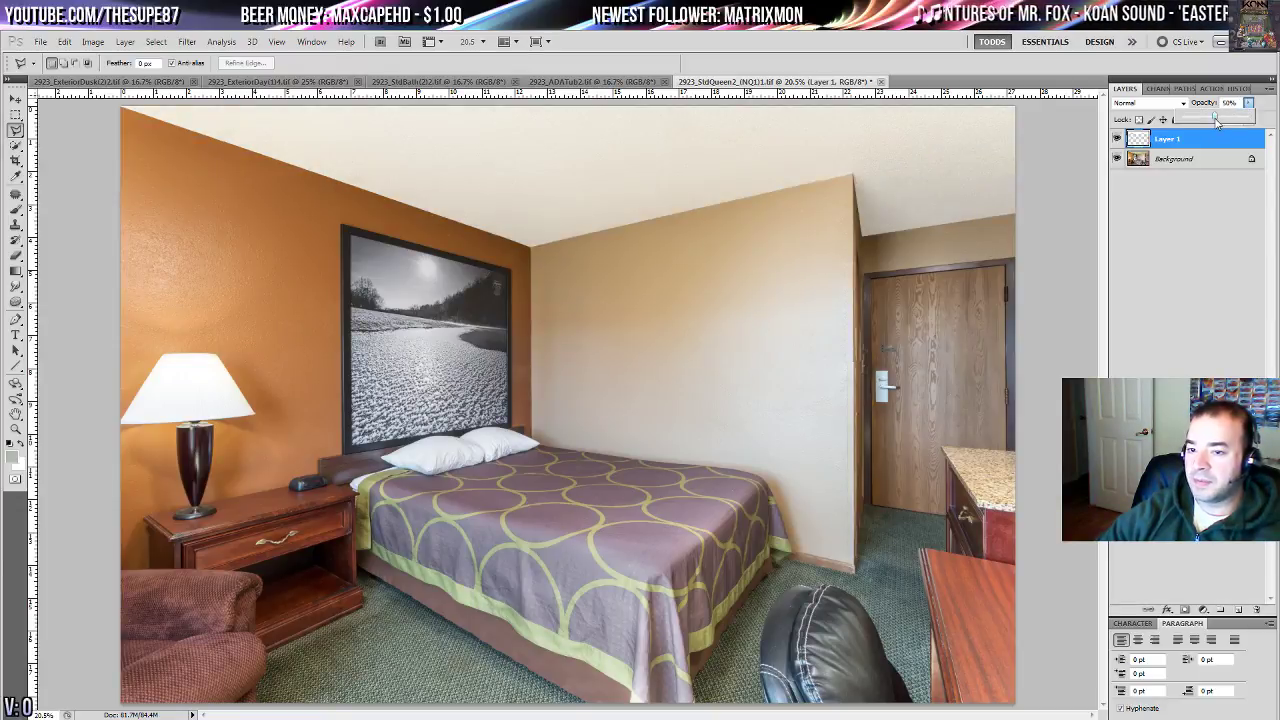
- Lighten the Background layer with Shadows/Highlights, using a Shadows amount of 4% and Highlights at 0%
{"action": "left_click", "coordinate": [1200, 158]}
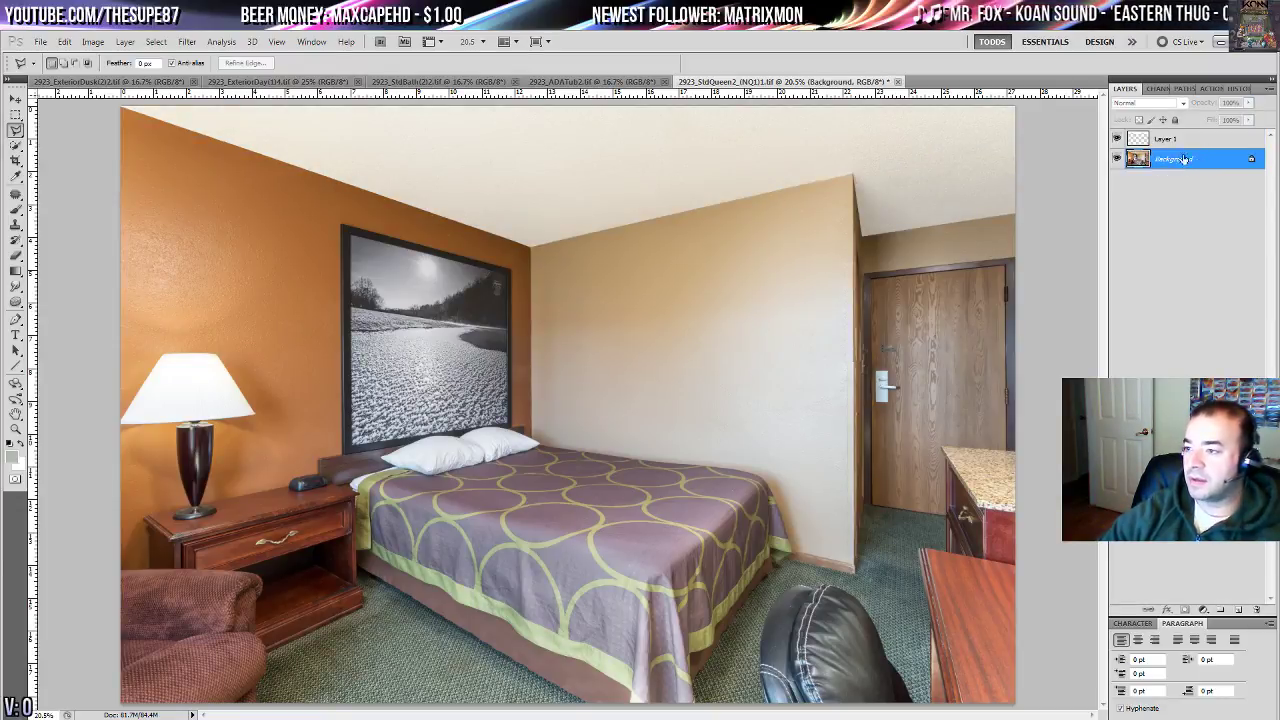
{"action": "left_click", "coordinate": [93, 42]}
{"action": "mouse_move", "coordinate": [150, 75]}
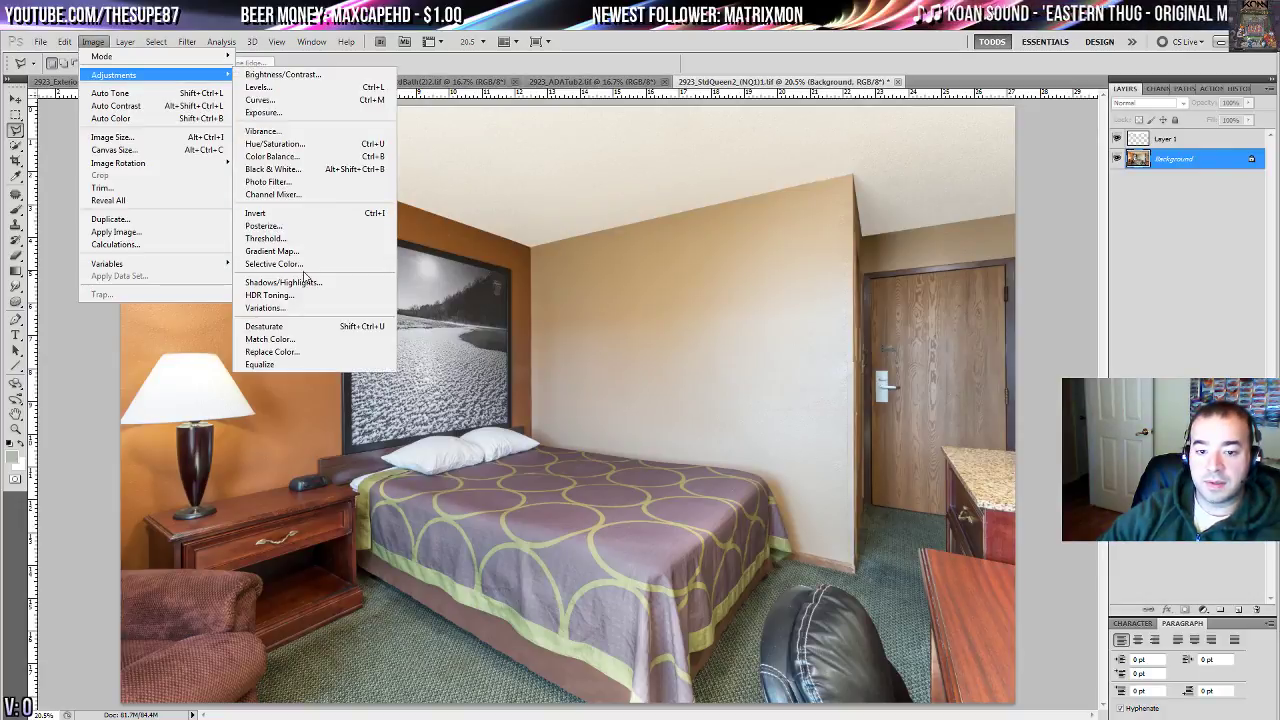
{"action": "left_click", "coordinate": [305, 282]}
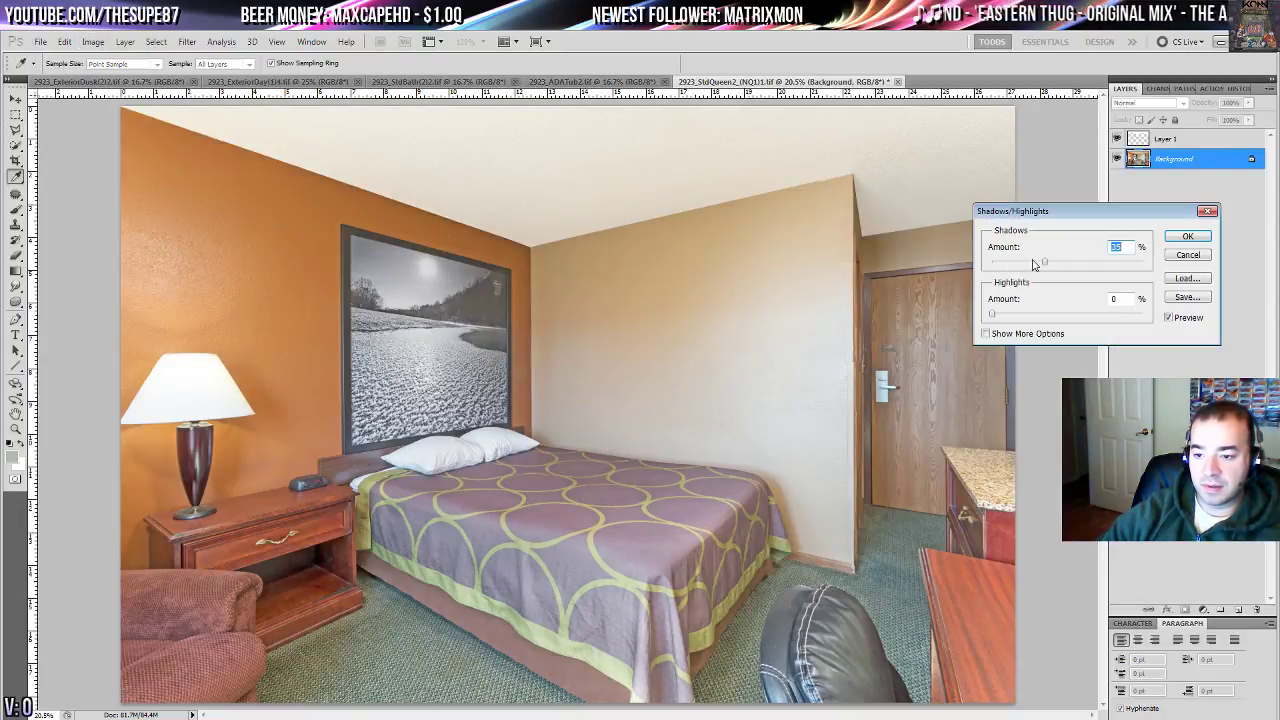
{"action": "left_click_drag", "start_coordinate": [1046, 272], "coordinate": [1005, 268]}
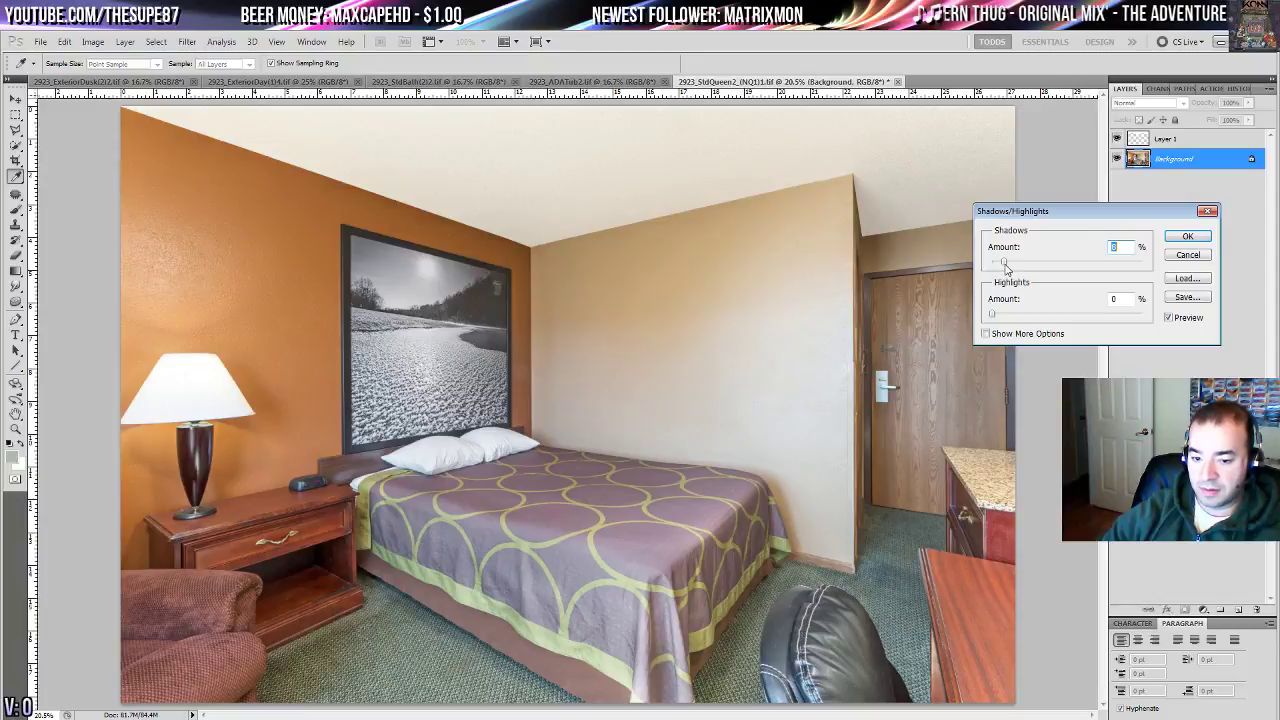
{"action": "key", "text": "Return"}
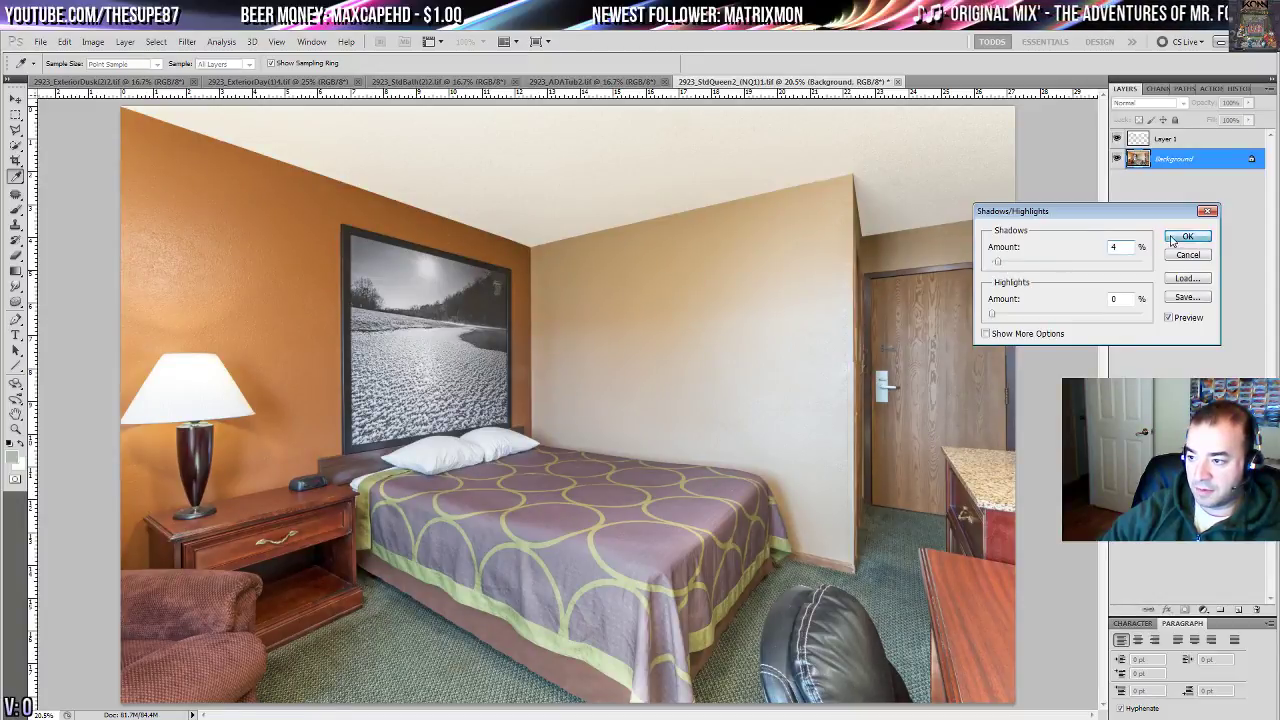
- Sample the orange wall color and brush it over the wall's glare on Layer 1 at 22% flow
{"action": "key", "text": "l"}
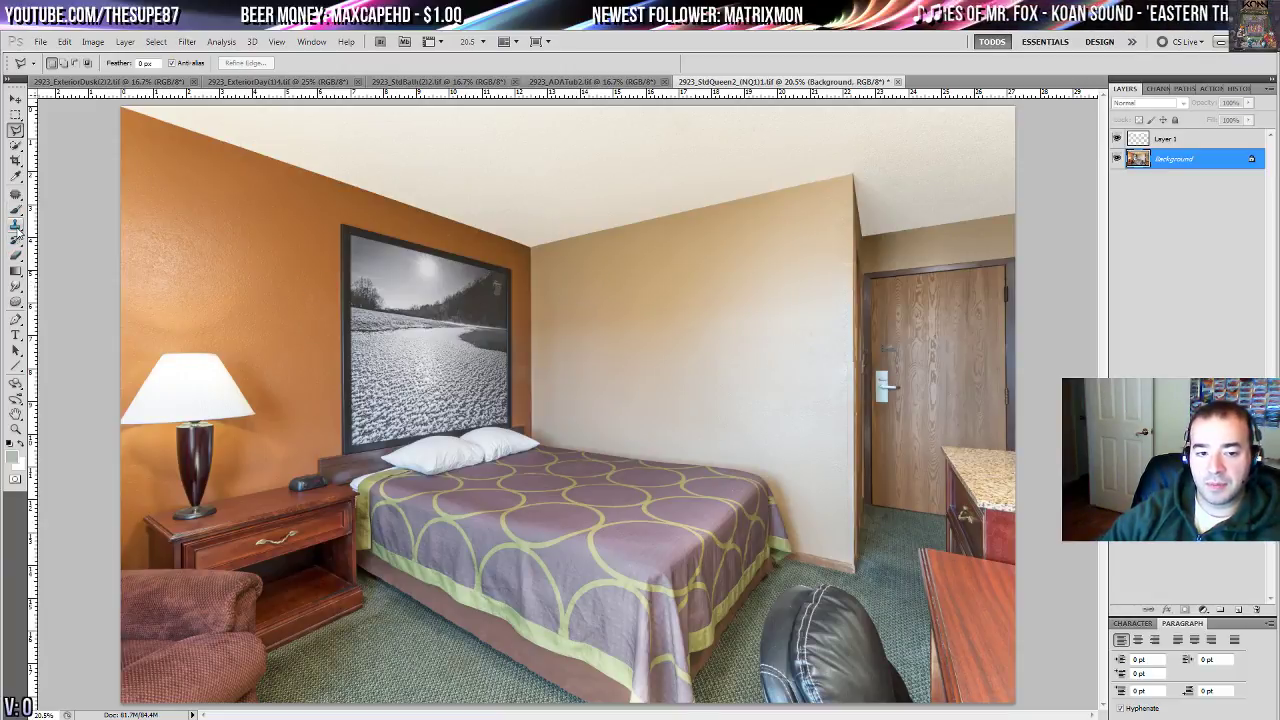
{"action": "left_click", "coordinate": [15, 176]}
{"action": "left_click", "coordinate": [226, 254]}
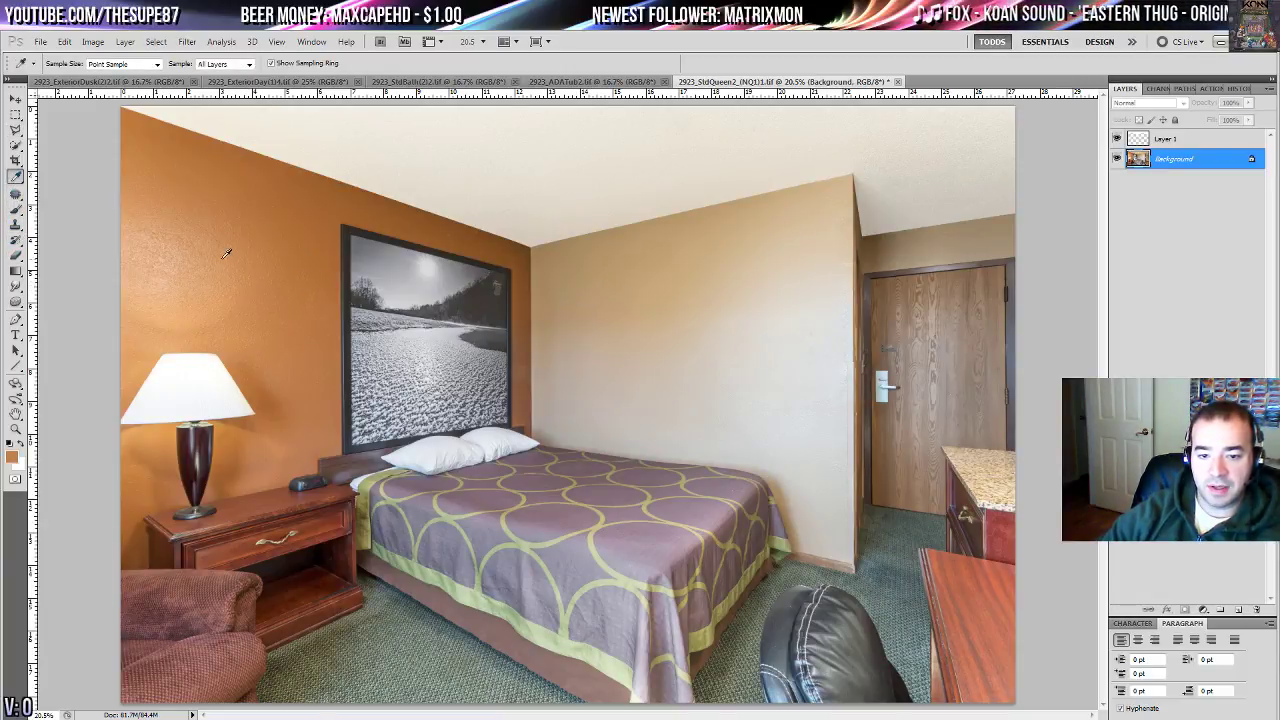
{"action": "left_click", "coordinate": [16, 209]}
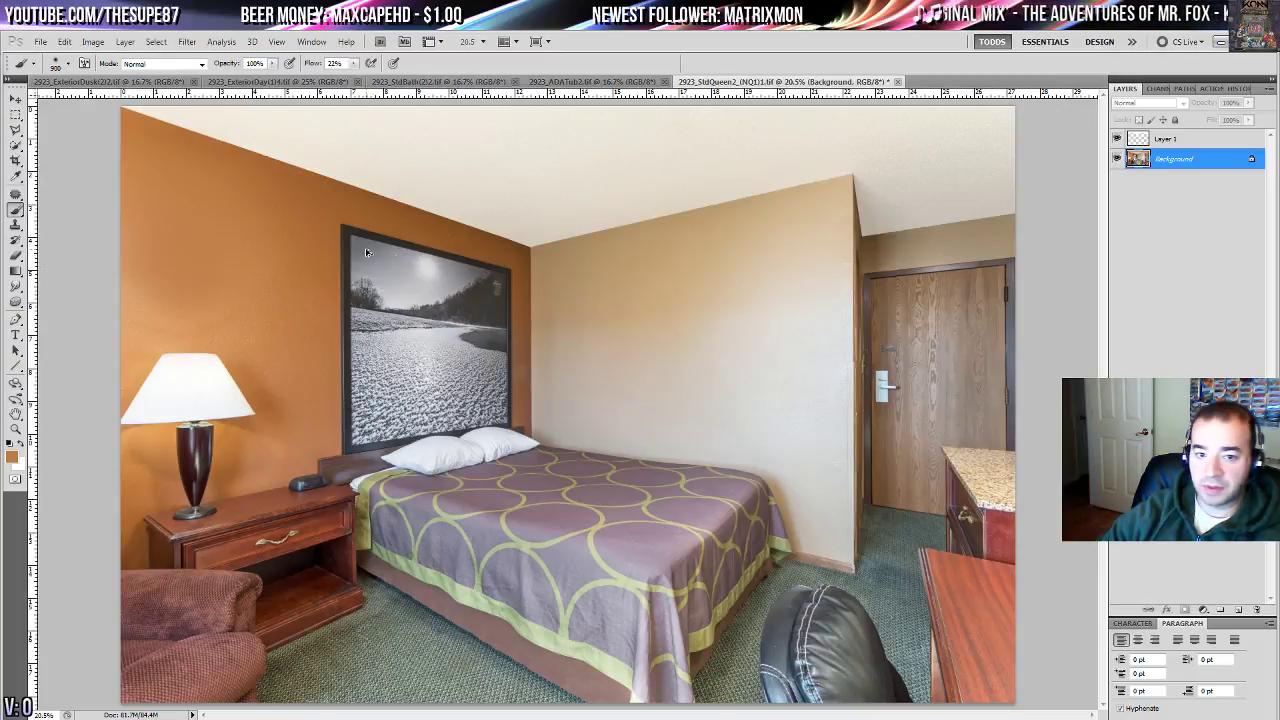
{"action": "left_click", "coordinate": [1150, 139]}
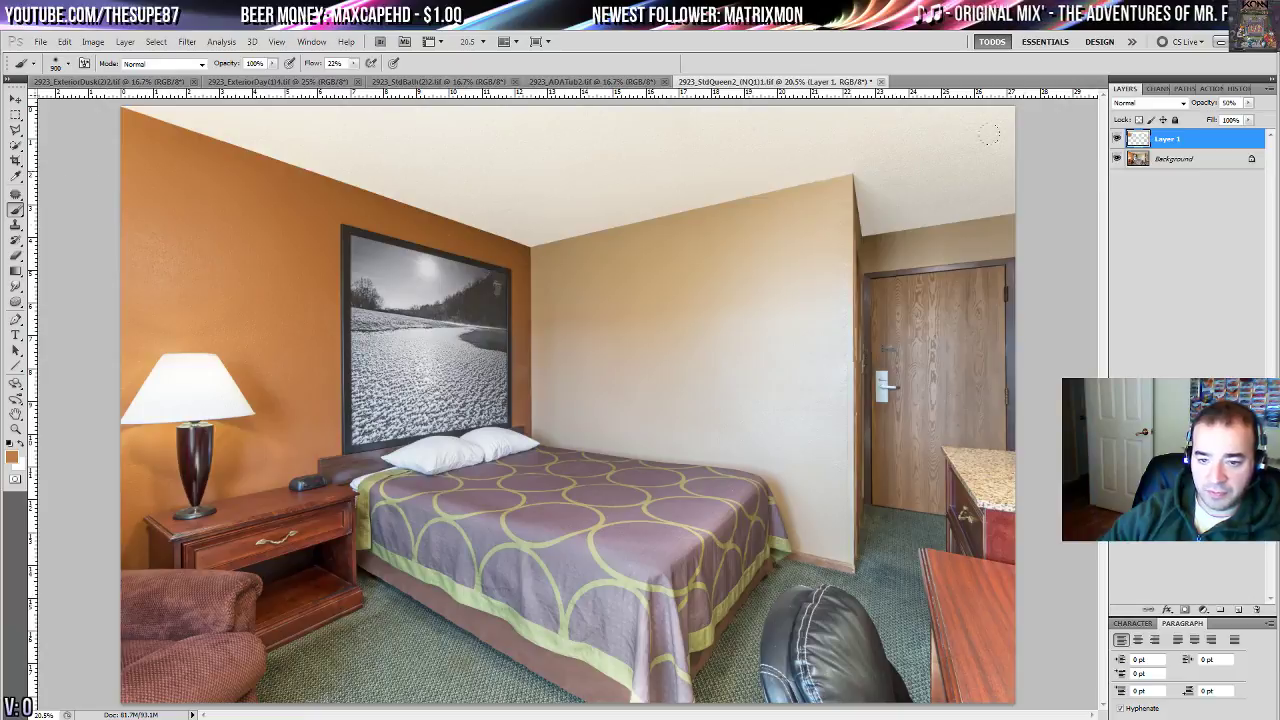
- Compare the photo with and without Layer 1, leaving the layer visible
{"action": "left_click", "coordinate": [1117, 141]}
{"action": "left_click", "coordinate": [1117, 141]}
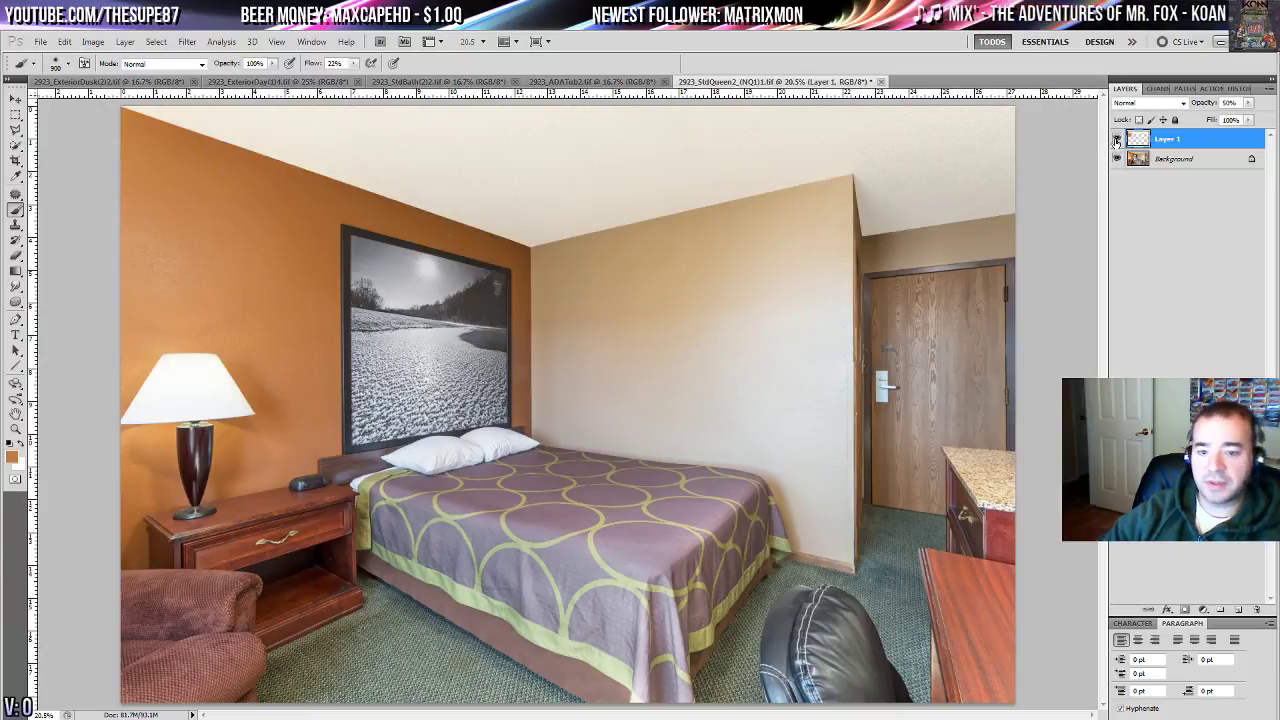
{"action": "left_click", "coordinate": [1117, 141]}
{"action": "left_click", "coordinate": [1117, 141]}
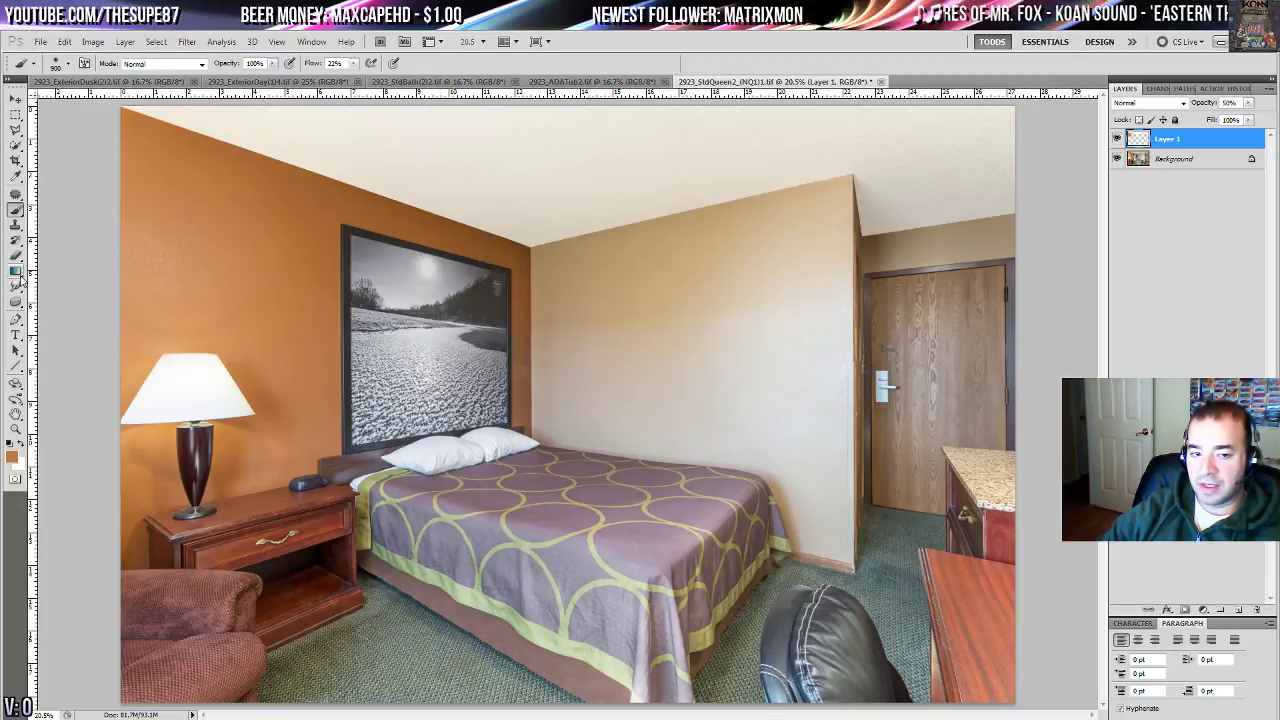
- Dodge the upper part of the beige wall on the Background layer, using the Shadows range at 6% exposure
{"action": "left_click", "coordinate": [16, 301]}
{"action": "left_click", "coordinate": [1163, 163]}
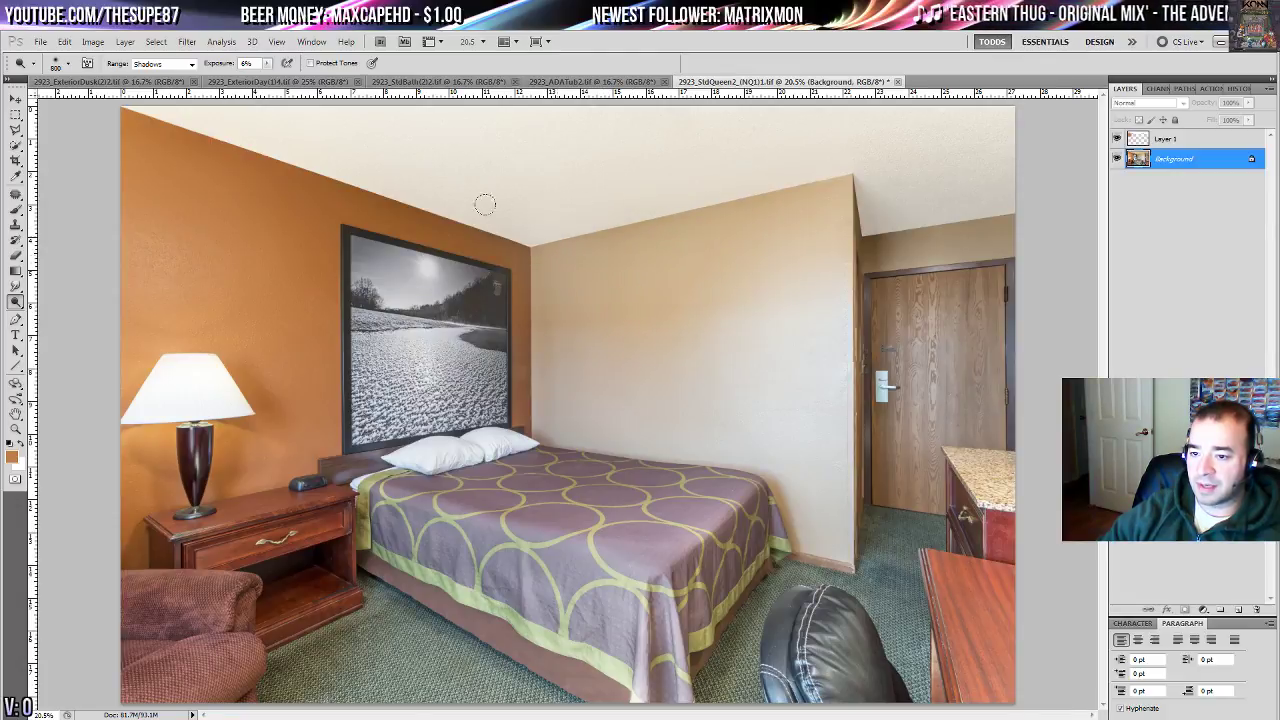
{"action": "left_click_drag", "start_coordinate": [621, 296], "coordinate": [708, 232]}
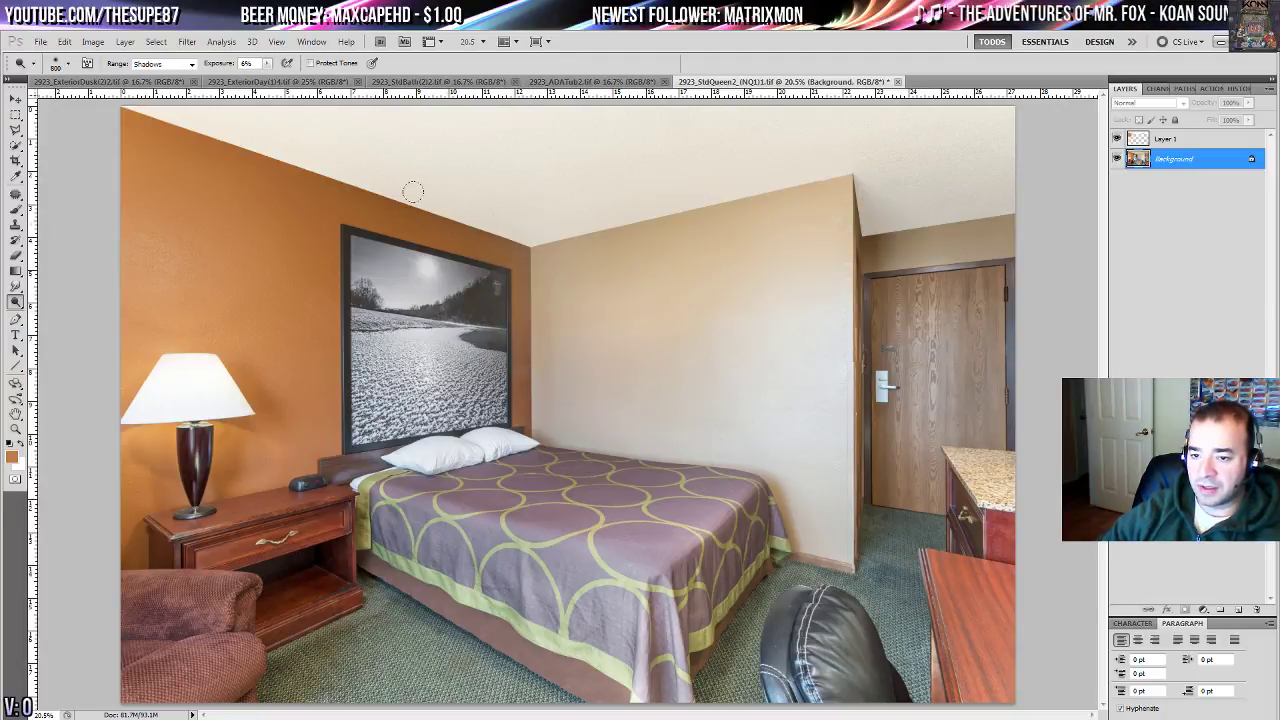
- Patch the small mark on the orange wall above the framed picture with clean wall texture and deselect it
{"action": "double_click", "coordinate": [15, 429]}
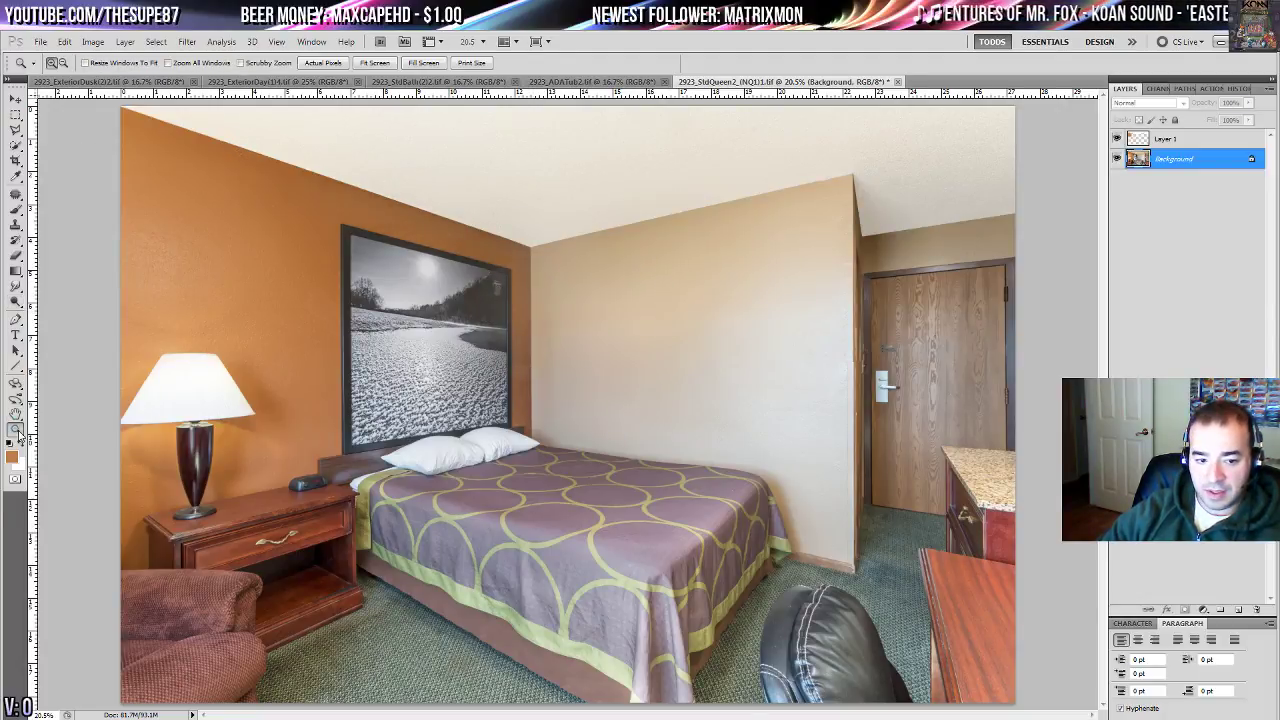
{"action": "left_click_drag", "start_coordinate": [337, 400], "coordinate": [835, 671]}
{"action": "key", "text": "j"}
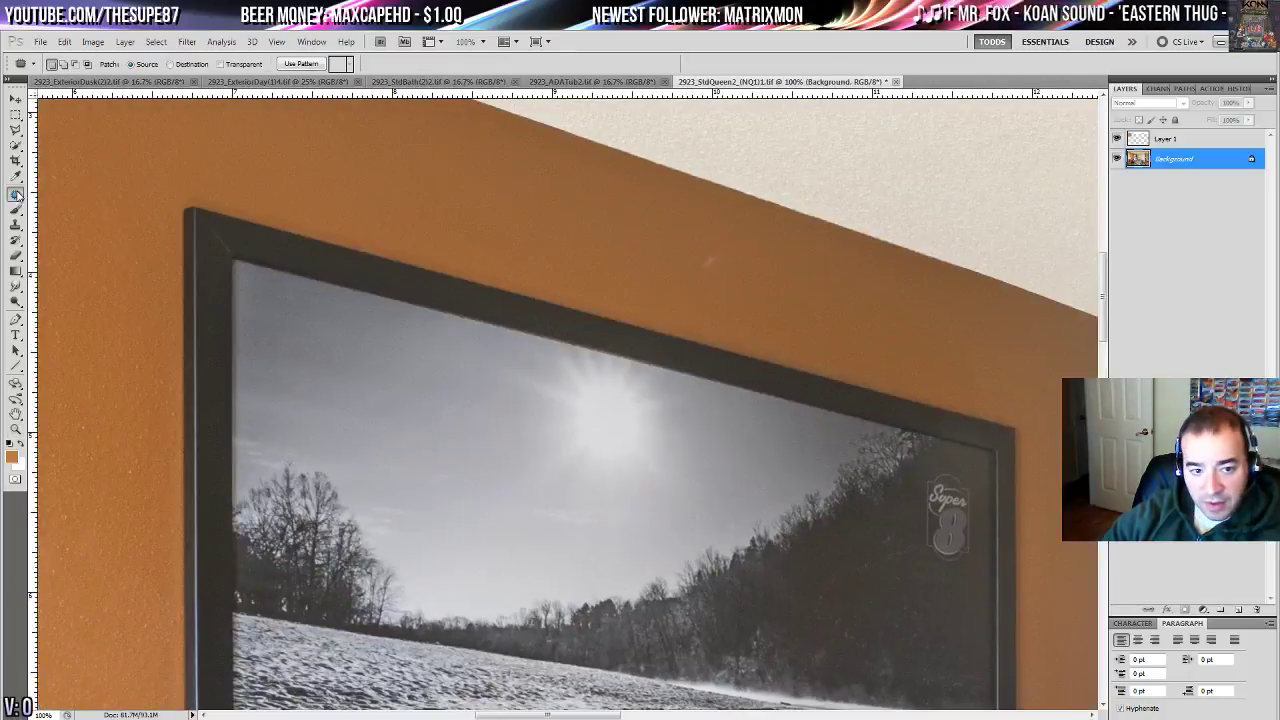
{"action": "left_click_drag", "start_coordinate": [700, 275], "coordinate": [714, 234]}
{"action": "mouse_move", "coordinate": [696, 255]}
{"action": "left_mouse_down"}
{"action": "mouse_move", "coordinate": [846, 300]}
{"action": "mouse_move", "coordinate": [678, 312]}
{"action": "left_mouse_up"}
{"action": "key", "text": "ctrl+d"}
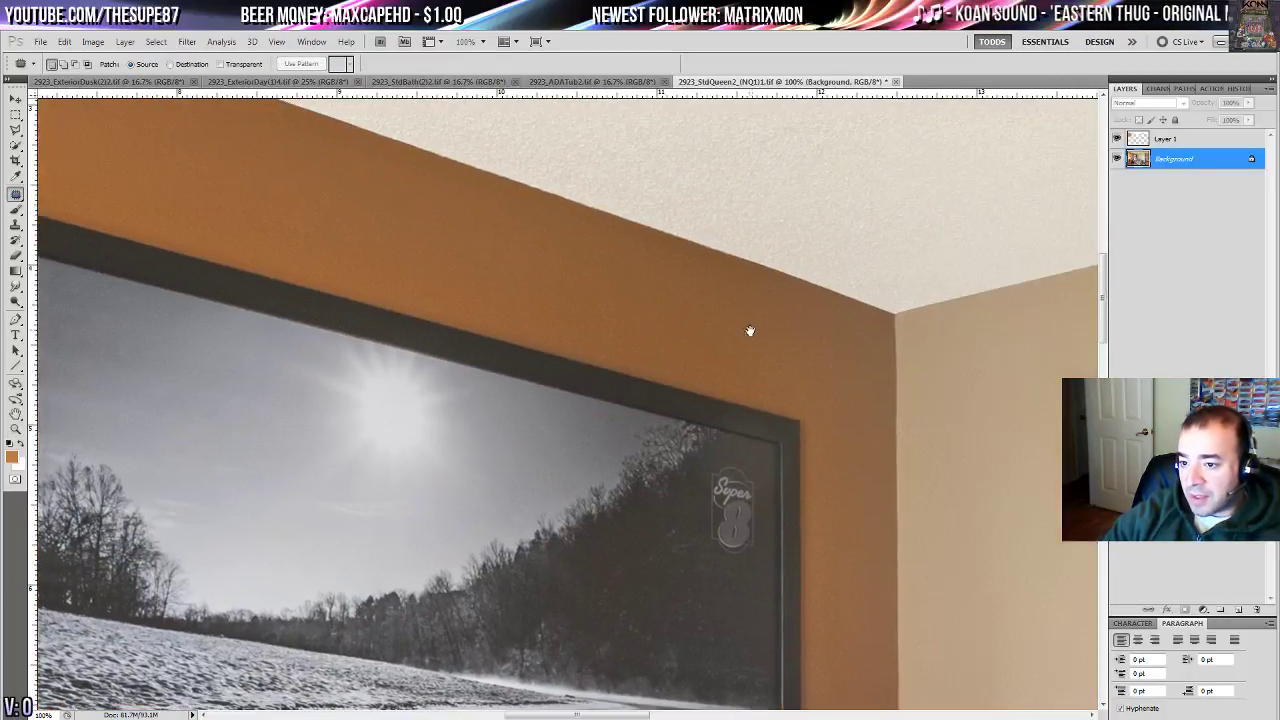
{"action": "left_click_drag", "start_coordinate": [819, 252], "coordinate": [691, 401]}
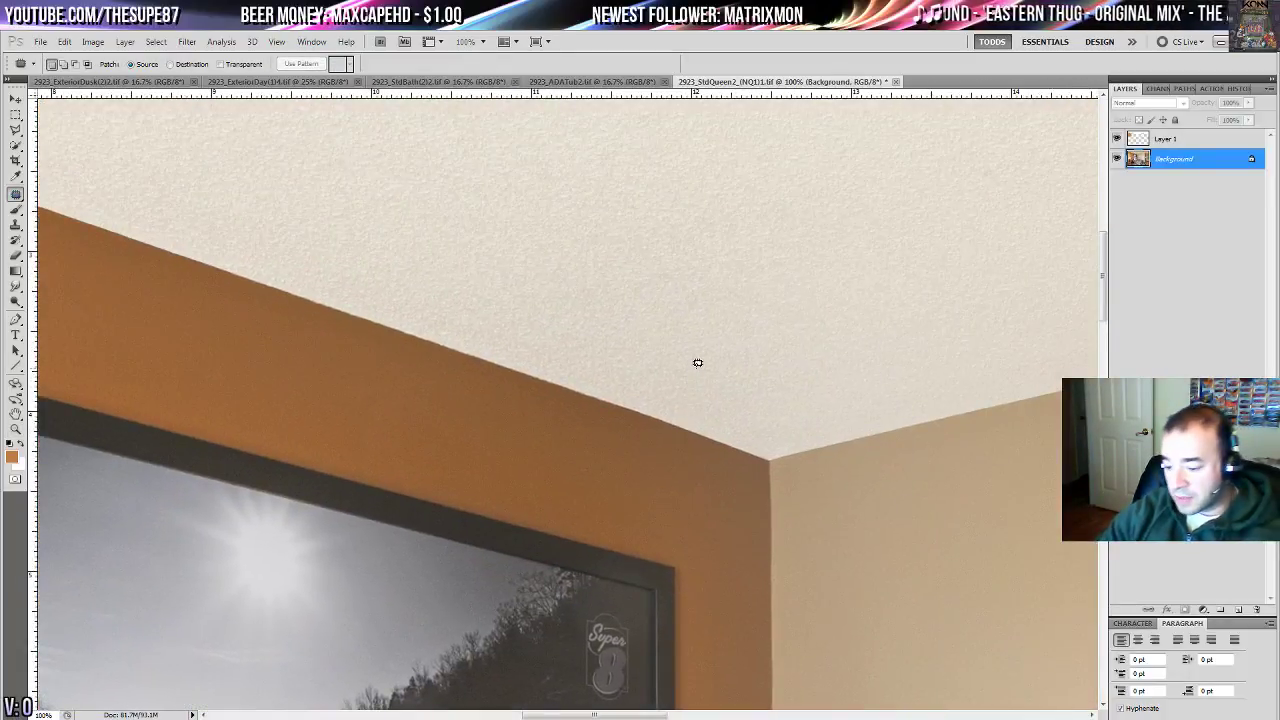
{"action": "key", "text": "ctrl+0"}
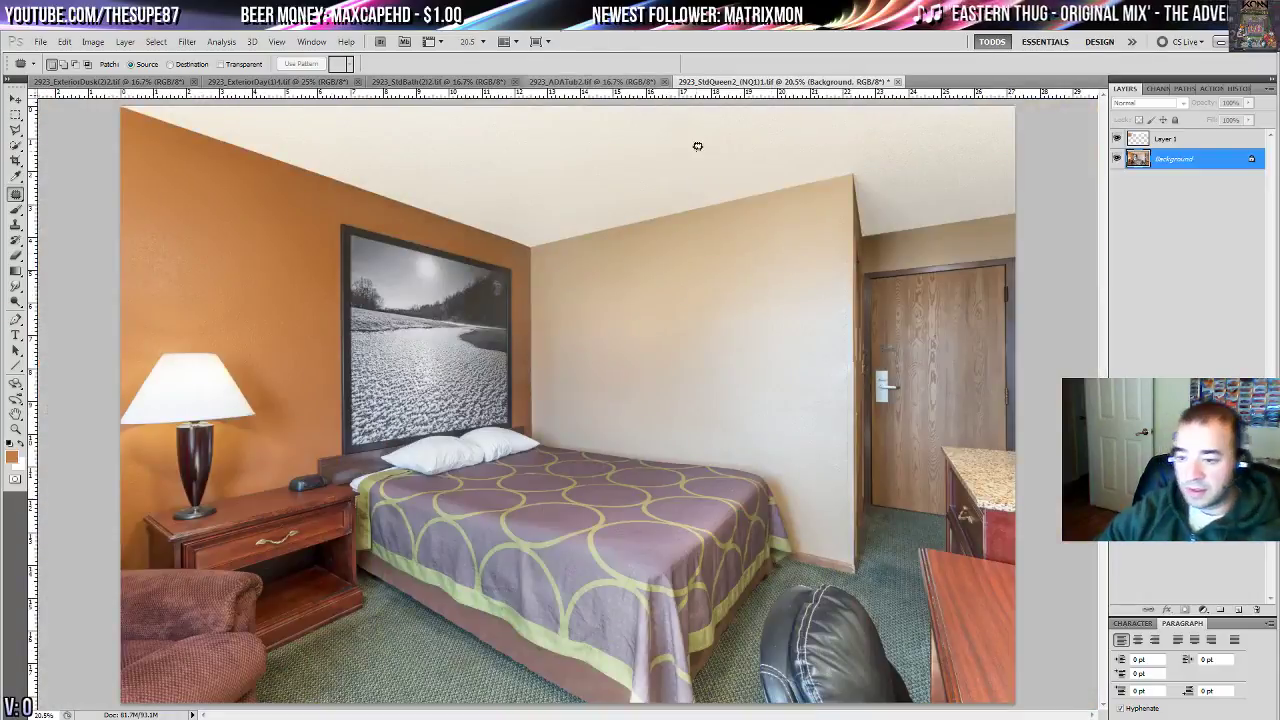
- Flatten the image, then close the hotel room photo and save its changes
{"action": "left_click", "coordinate": [1269, 88]}
{"action": "left_click", "coordinate": [1161, 357]}
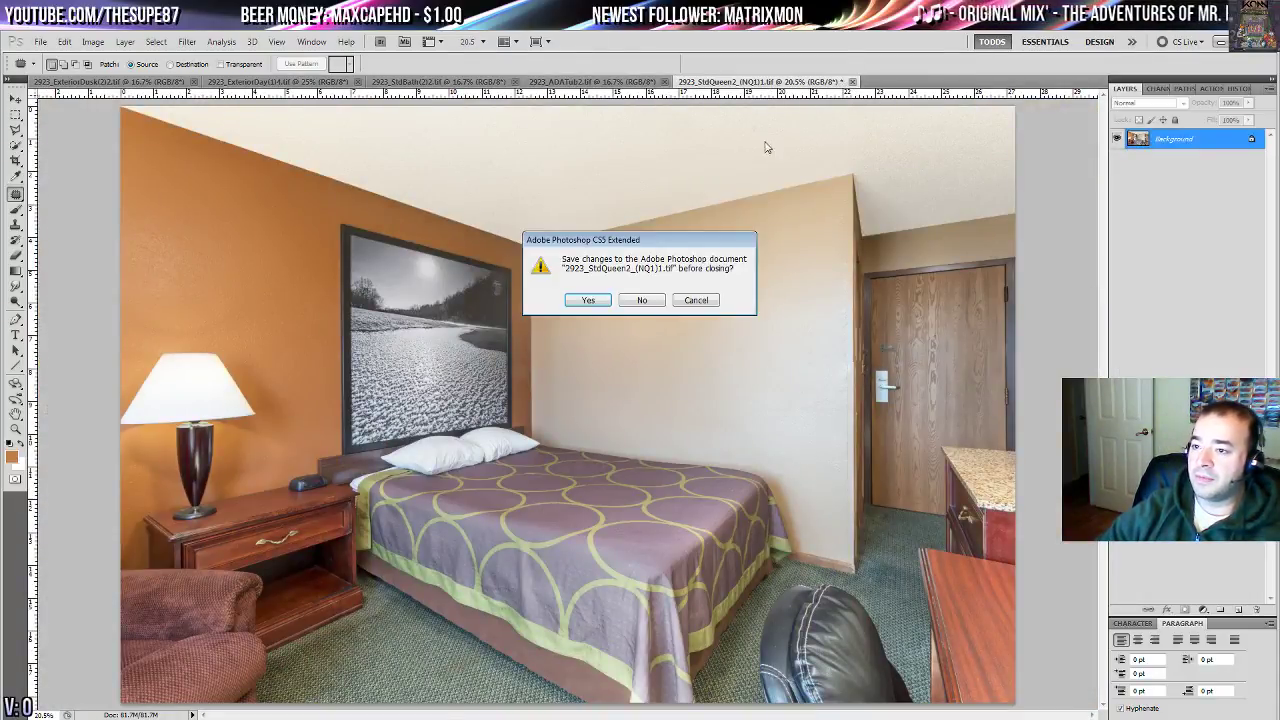
{"action": "left_click", "coordinate": [582, 300]}
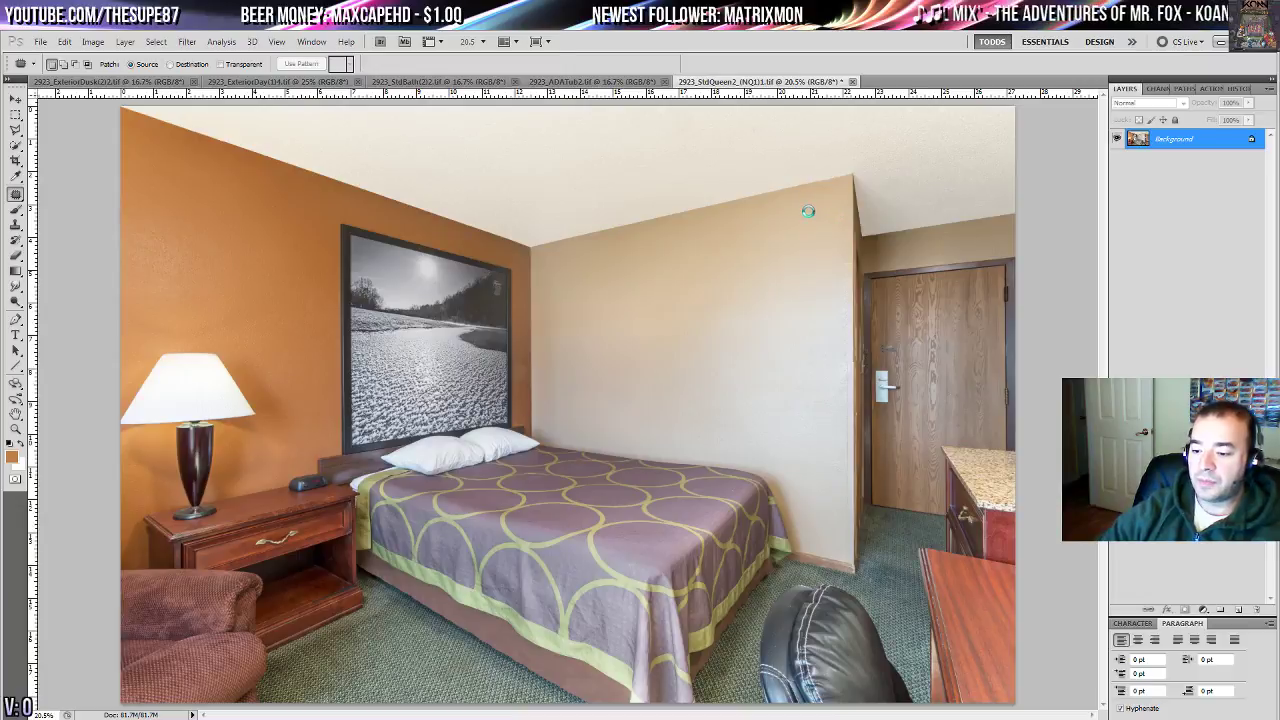
- Close the hotel room photo, then patch the hair dryer out of the bathroom photo's white wall and deselect it
{"action": "key", "text": "ctrl+w"}
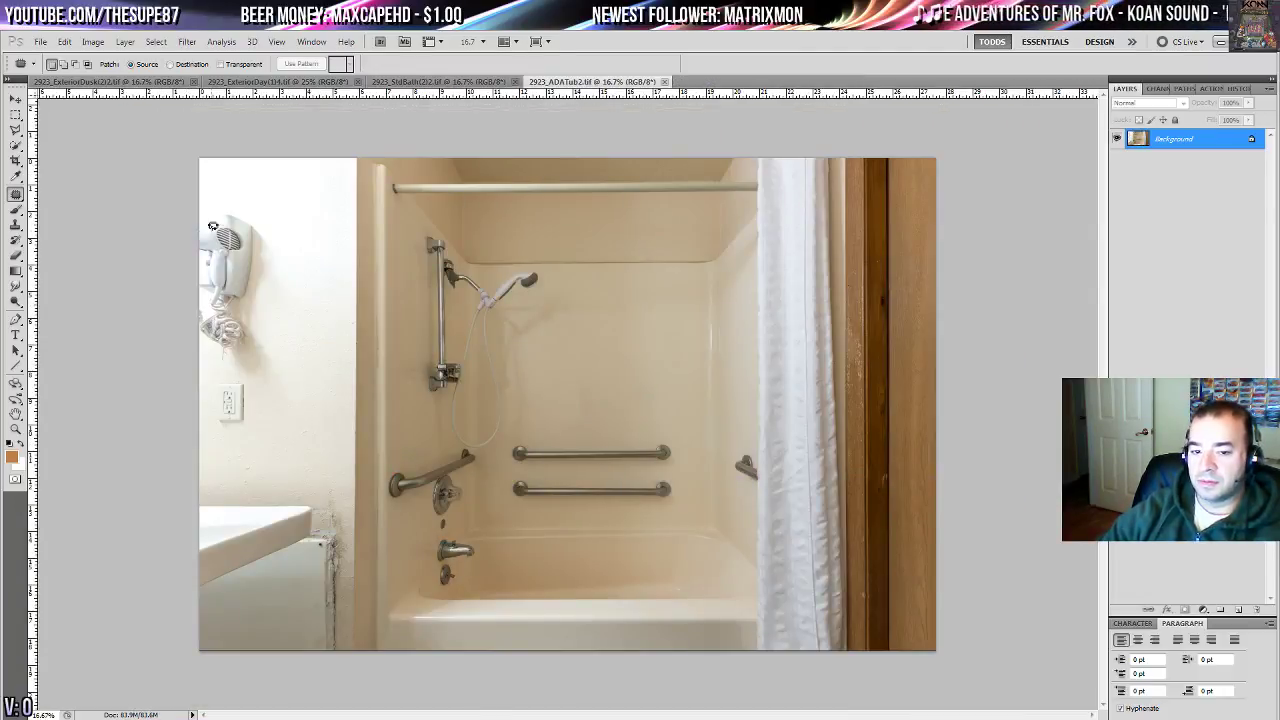
{"action": "mouse_move", "coordinate": [221, 371]}
{"action": "left_mouse_down"}
{"action": "mouse_move", "coordinate": [247, 423]}
{"action": "mouse_move", "coordinate": [225, 372]}
{"action": "left_mouse_up"}
{"action": "left_click_drag", "start_coordinate": [236, 404], "coordinate": [316, 419]}
{"action": "mouse_move", "coordinate": [251, 200]}
{"action": "left_mouse_down"}
{"action": "mouse_move", "coordinate": [185, 220]}
{"action": "mouse_move", "coordinate": [185, 327]}
{"action": "mouse_move", "coordinate": [206, 368]}
{"action": "mouse_move", "coordinate": [266, 398]}
{"action": "mouse_move", "coordinate": [287, 366]}
{"action": "mouse_move", "coordinate": [272, 201]}
{"action": "left_mouse_up"}
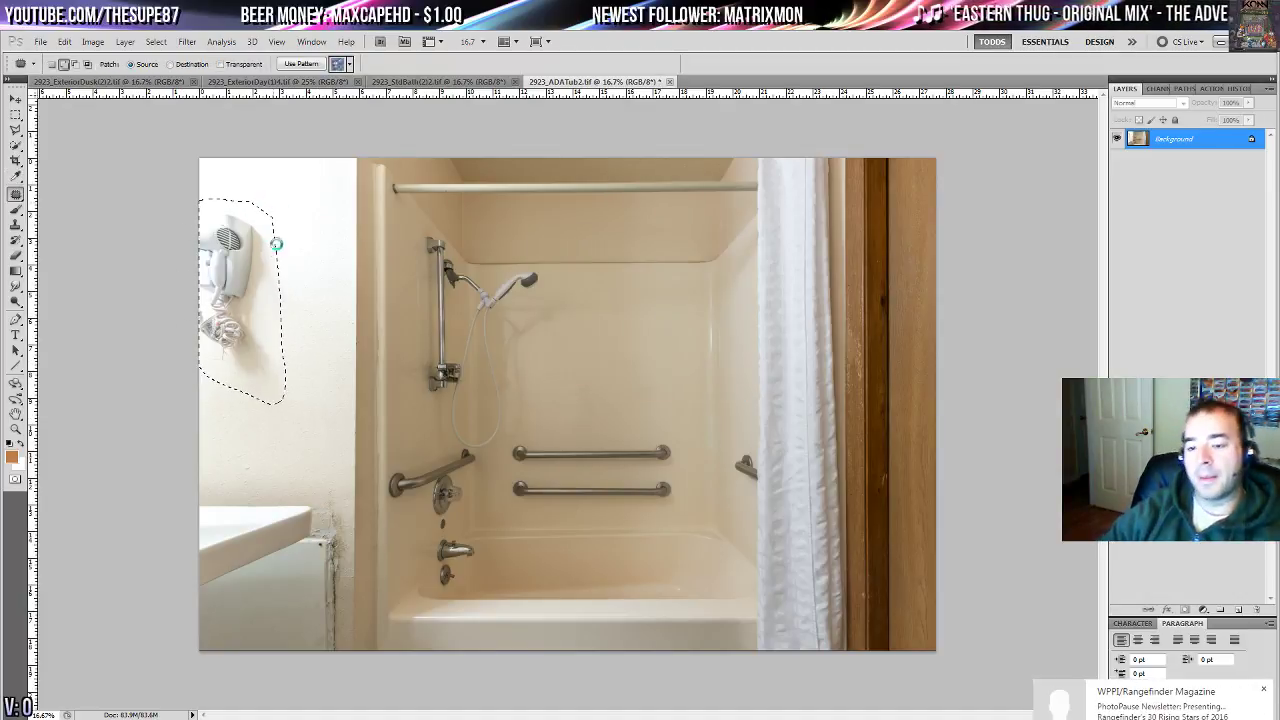
{"action": "left_click", "coordinate": [1263, 692]}
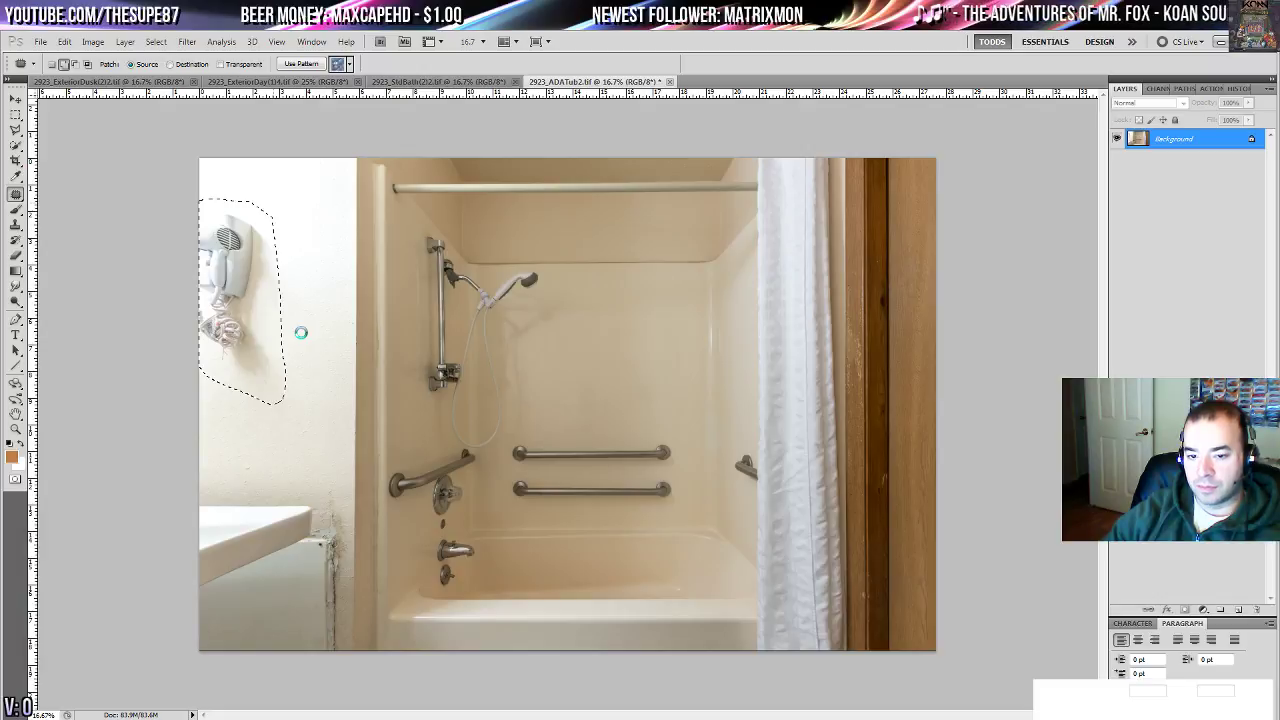
{"action": "mouse_move", "coordinate": [301, 332]}
{"action": "left_mouse_down"}
{"action": "mouse_move", "coordinate": [294, 300]}
{"action": "mouse_move", "coordinate": [331, 280]}
{"action": "mouse_move", "coordinate": [318, 245]}
{"action": "left_mouse_up"}
{"action": "key", "text": "ctrl+d"}
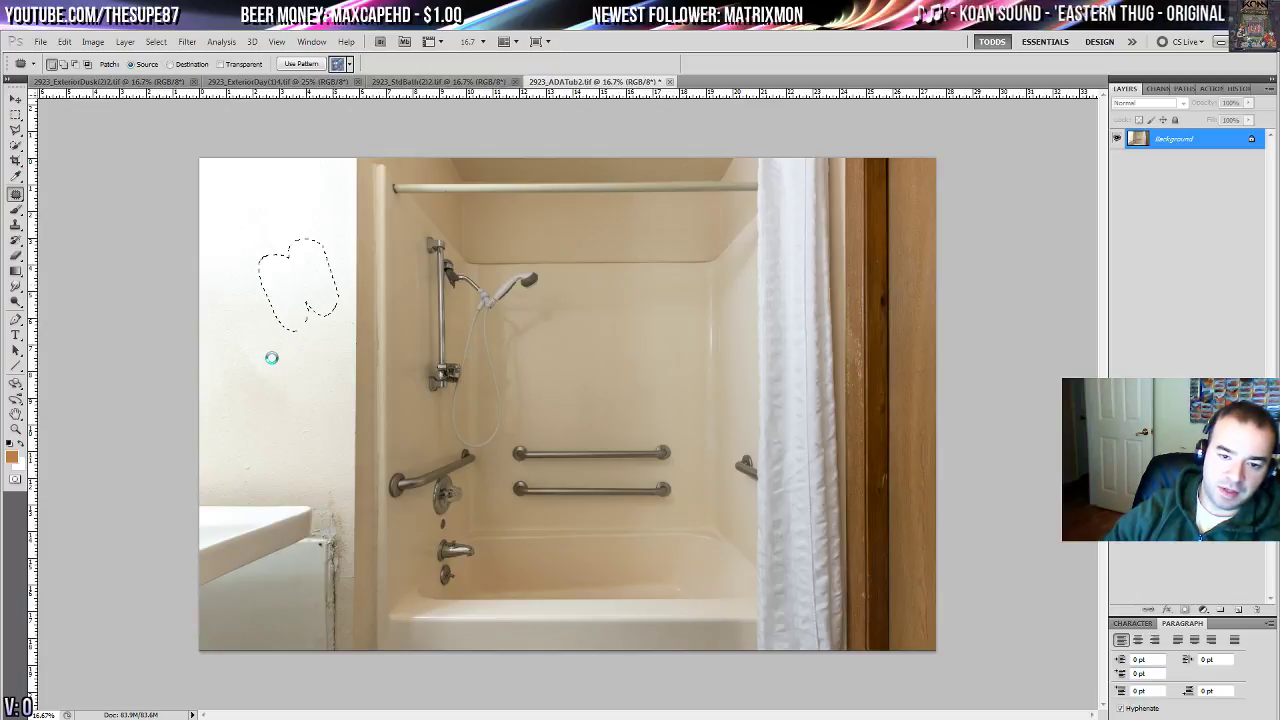
- Patch the uneven patches left on the white wall above the sink with nearby wall texture and deselect them
{"action": "key", "text": "ctrl+d"}
{"action": "mouse_move", "coordinate": [222, 337]}
{"action": "left_mouse_down"}
{"action": "mouse_move", "coordinate": [264, 408]}
{"action": "mouse_move", "coordinate": [304, 372]}
{"action": "mouse_move", "coordinate": [274, 438]}
{"action": "mouse_move", "coordinate": [296, 462]}
{"action": "left_mouse_up"}
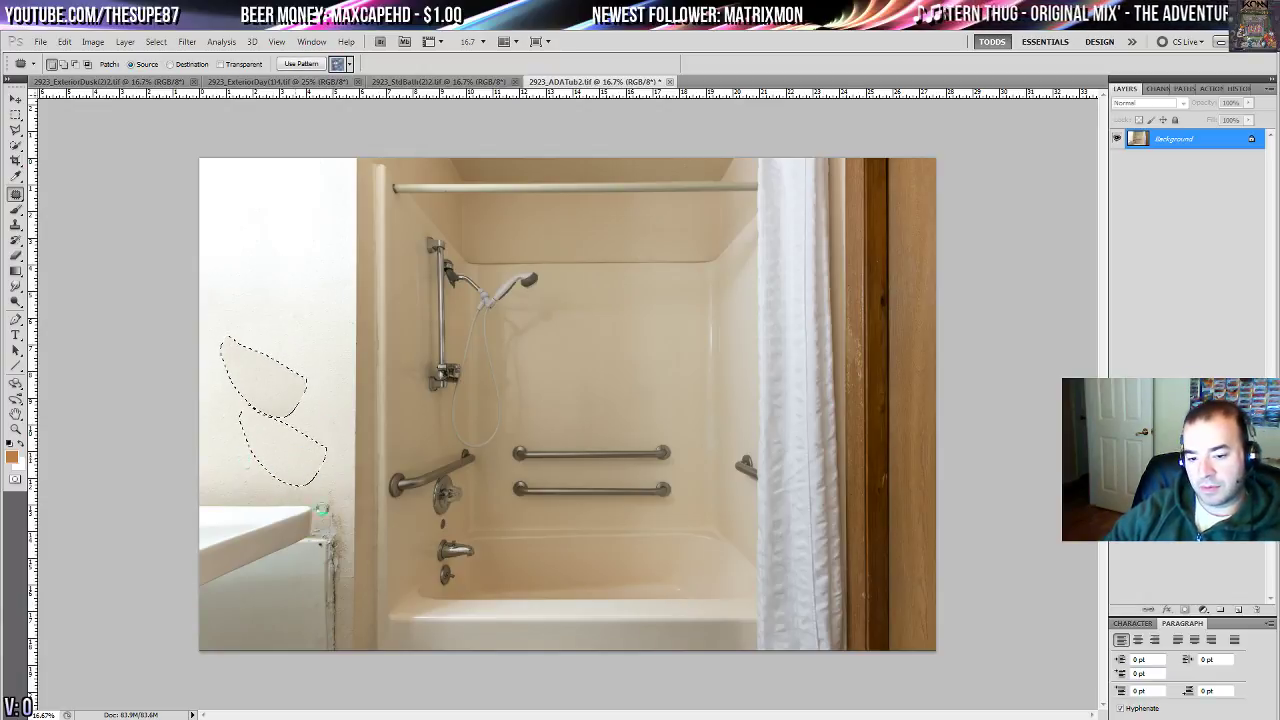
{"action": "key", "text": "ctrl+d"}
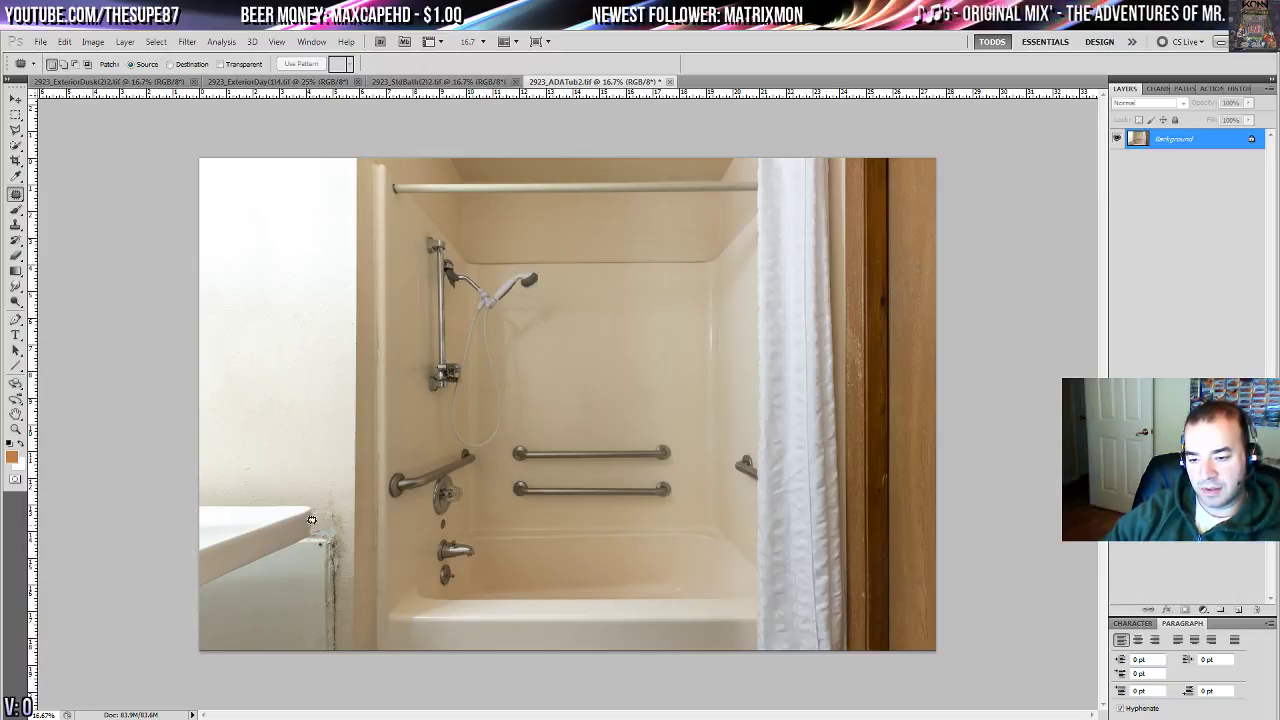
- Patch the small bumps on the wall just above the sink with clean wall texture and deselect the area
{"action": "left_click", "coordinate": [15, 429]}
{"action": "left_click", "coordinate": [250, 505]}
{"action": "left_click", "coordinate": [250, 505]}
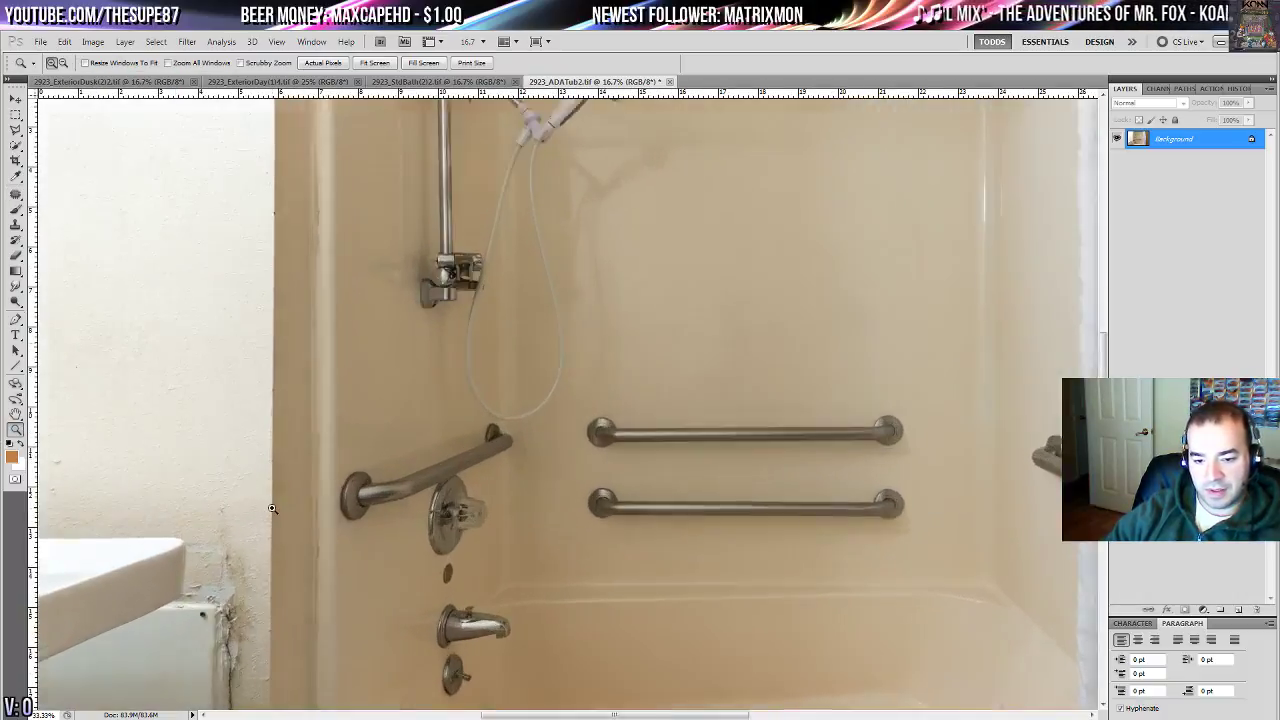
{"action": "left_click", "coordinate": [268, 508]}
{"action": "left_click_drag", "start_coordinate": [262, 525], "coordinate": [559, 392]}
{"action": "left_click", "coordinate": [15, 195]}
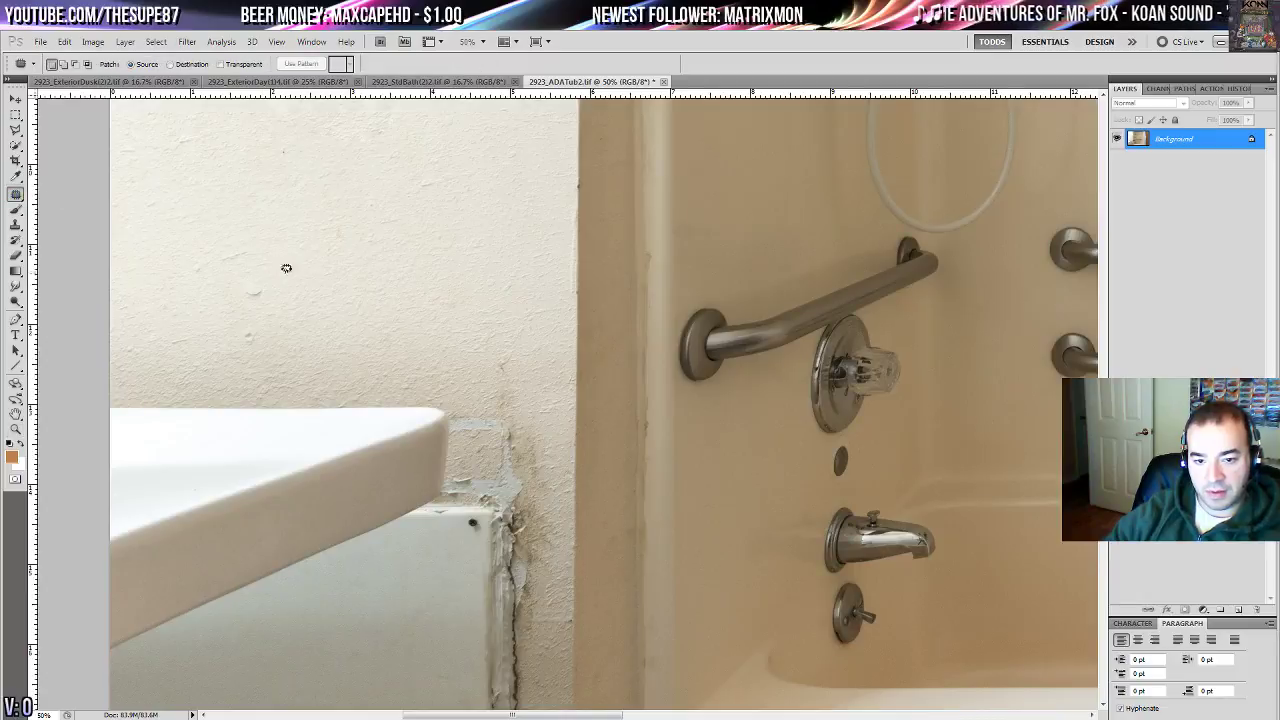
{"action": "mouse_move", "coordinate": [274, 272]}
{"action": "left_mouse_down"}
{"action": "mouse_move", "coordinate": [287, 350]}
{"action": "mouse_move", "coordinate": [433, 288]}
{"action": "left_mouse_up"}
{"action": "key", "text": "ctrl+d"}
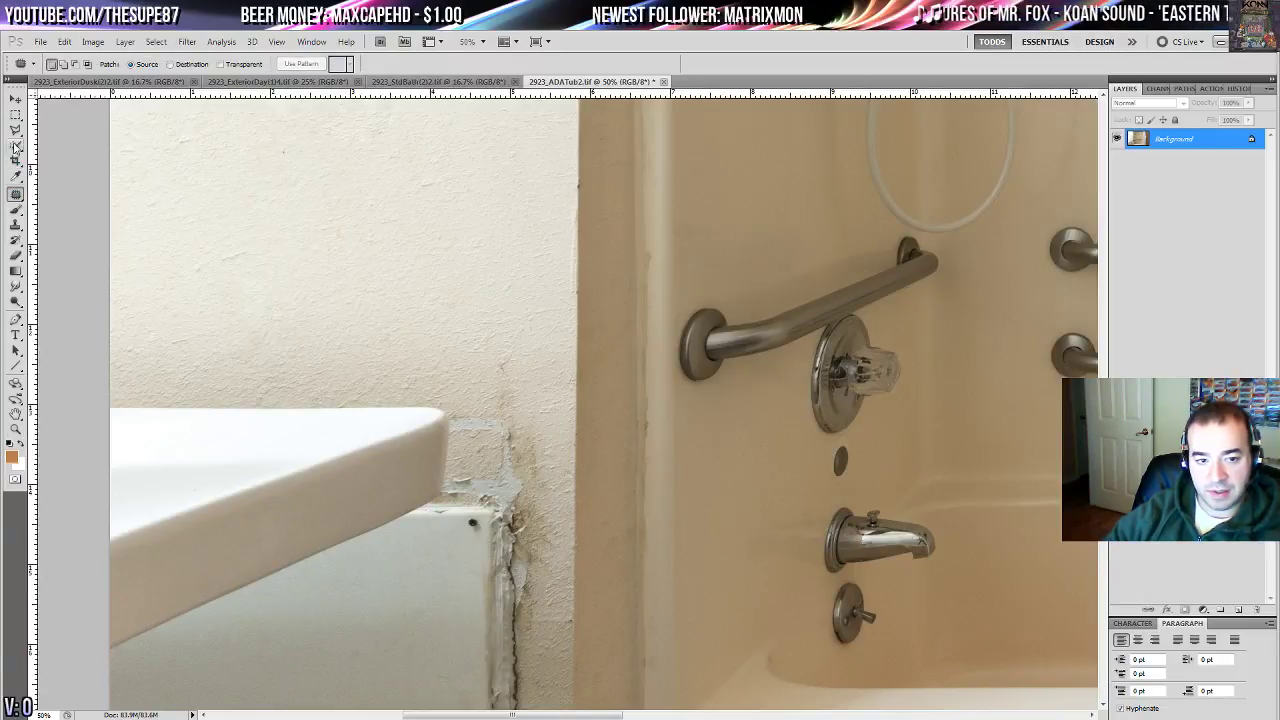
- Outline the damaged wall and panel beneath and beside the sink with an unfeathered Polygonal Lasso selection
{"action": "key", "text": "l"}
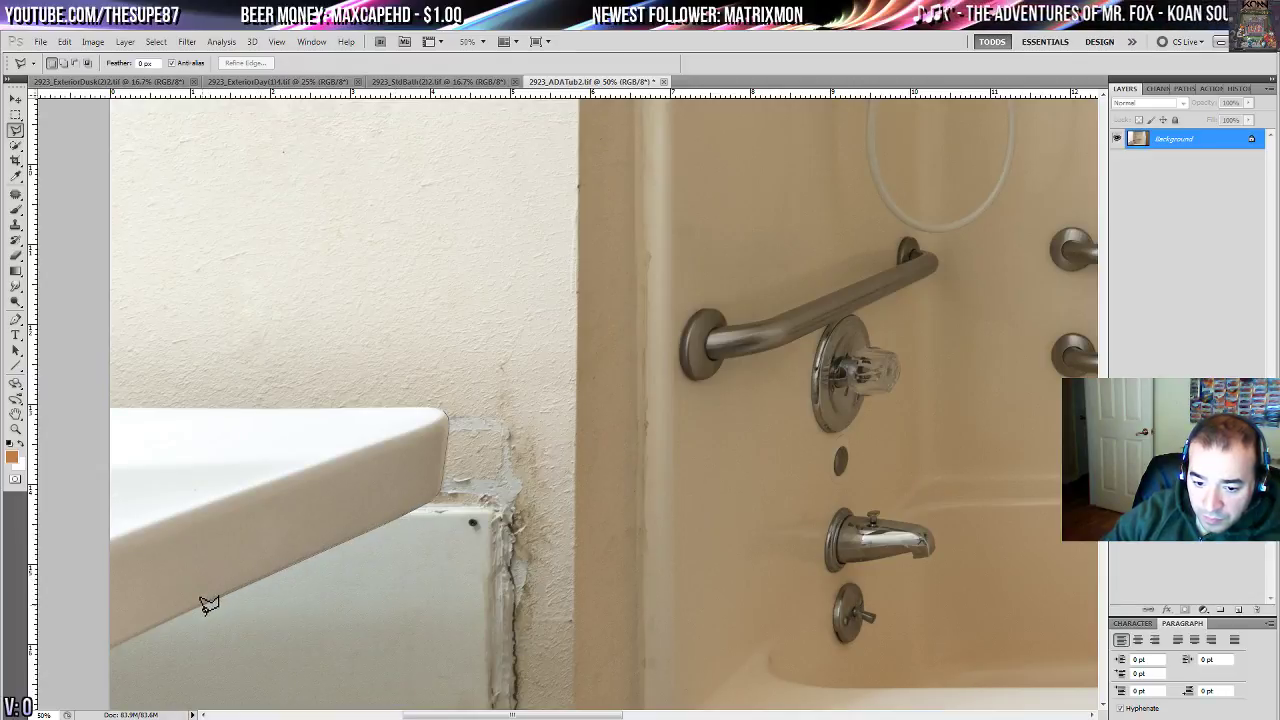
{"action": "left_click", "coordinate": [81, 662]}
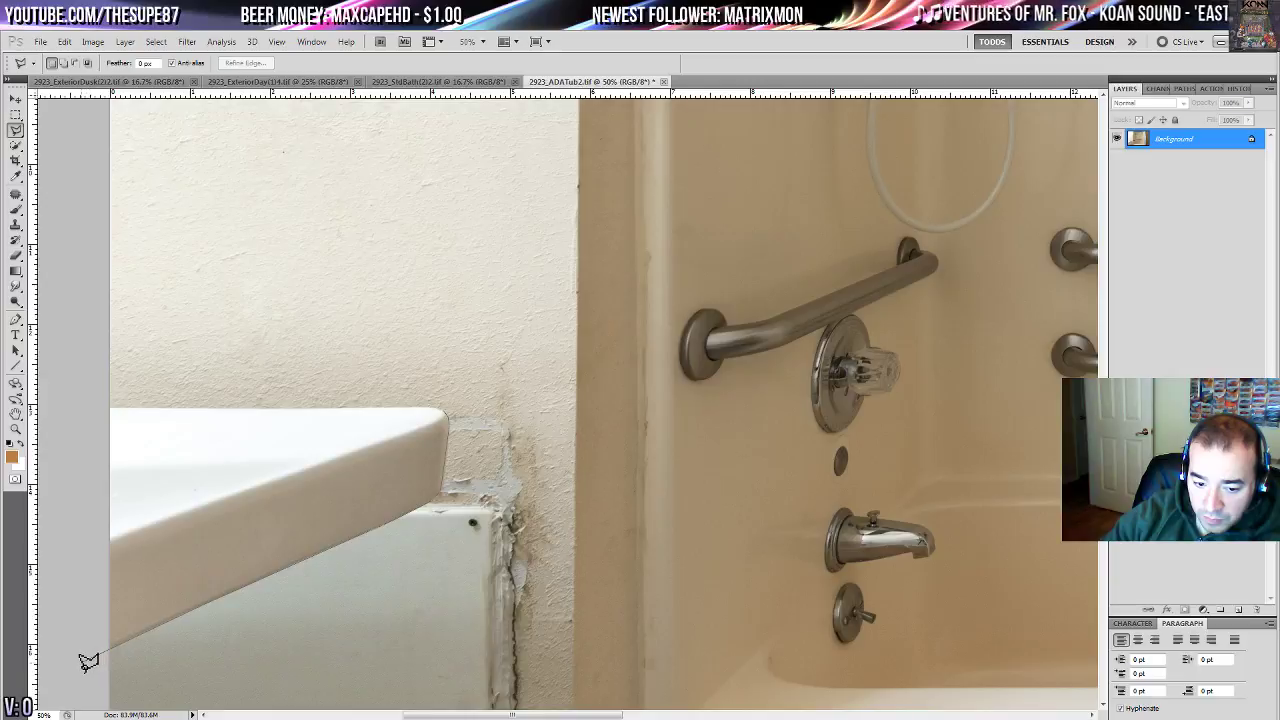
{"action": "mouse_move", "coordinate": [88, 680]}
{"action": "left_mouse_down"}
{"action": "mouse_move", "coordinate": [167, 458]}
{"action": "mouse_move", "coordinate": [153, 581]}
{"action": "mouse_move", "coordinate": [190, 595]}
{"action": "mouse_move", "coordinate": [563, 606]}
{"action": "mouse_move", "coordinate": [641, 589]}
{"action": "mouse_move", "coordinate": [634, 261]}
{"action": "mouse_move", "coordinate": [591, 579]}
{"action": "mouse_move", "coordinate": [603, 581]}
{"action": "mouse_move", "coordinate": [644, 504]}
{"action": "mouse_move", "coordinate": [634, 193]}
{"action": "mouse_move", "coordinate": [644, 444]}
{"action": "mouse_move", "coordinate": [657, 363]}
{"action": "mouse_move", "coordinate": [646, 263]}
{"action": "mouse_move", "coordinate": [650, 278]}
{"action": "mouse_move", "coordinate": [550, 316]}
{"action": "left_mouse_up"}
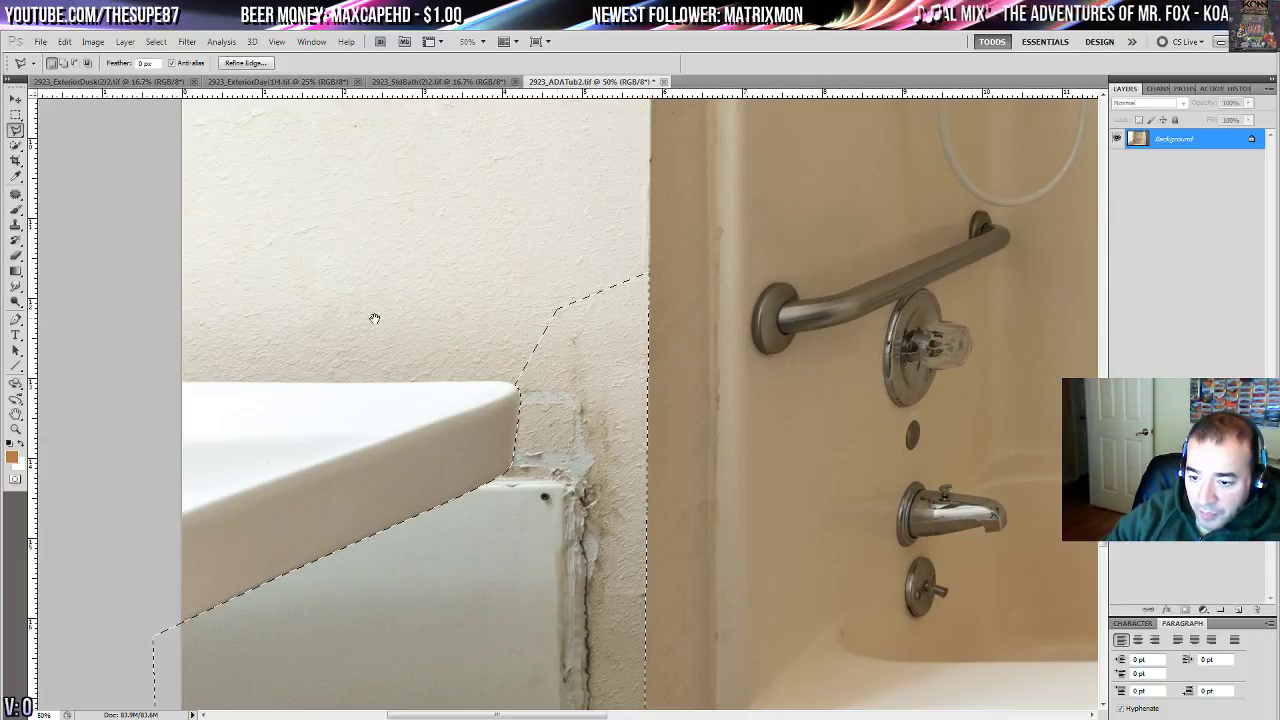
{"action": "key", "text": "ctrl+0"}
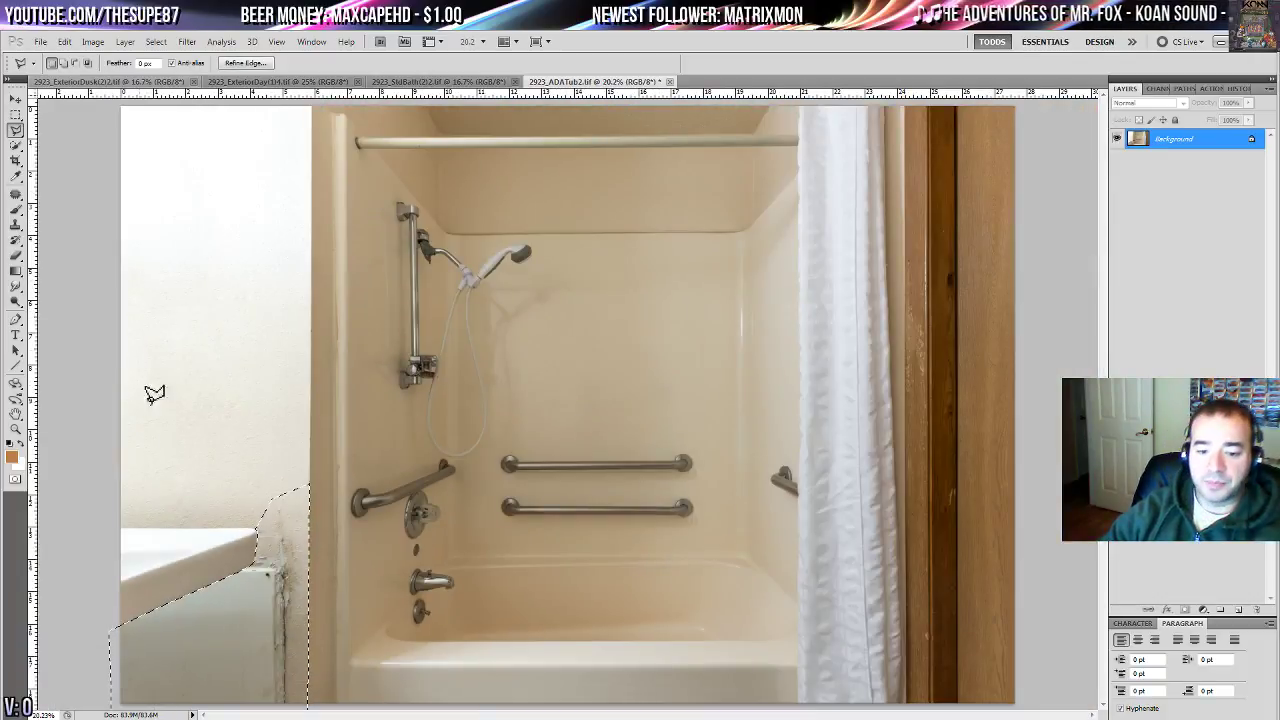
- Sample beige tones from the wall beside the tub and brush them over the selected damage on a new layer at 22% flow
{"action": "left_click", "coordinate": [15, 174]}
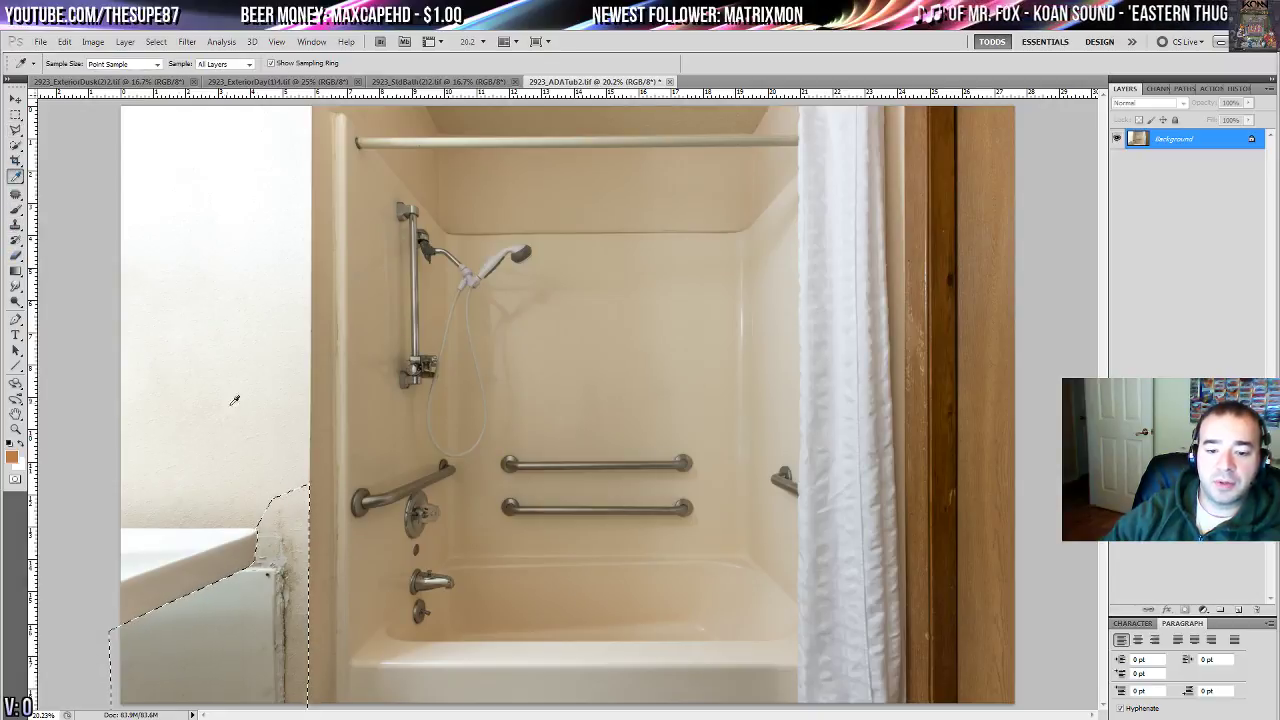
{"action": "left_click", "coordinate": [309, 536]}
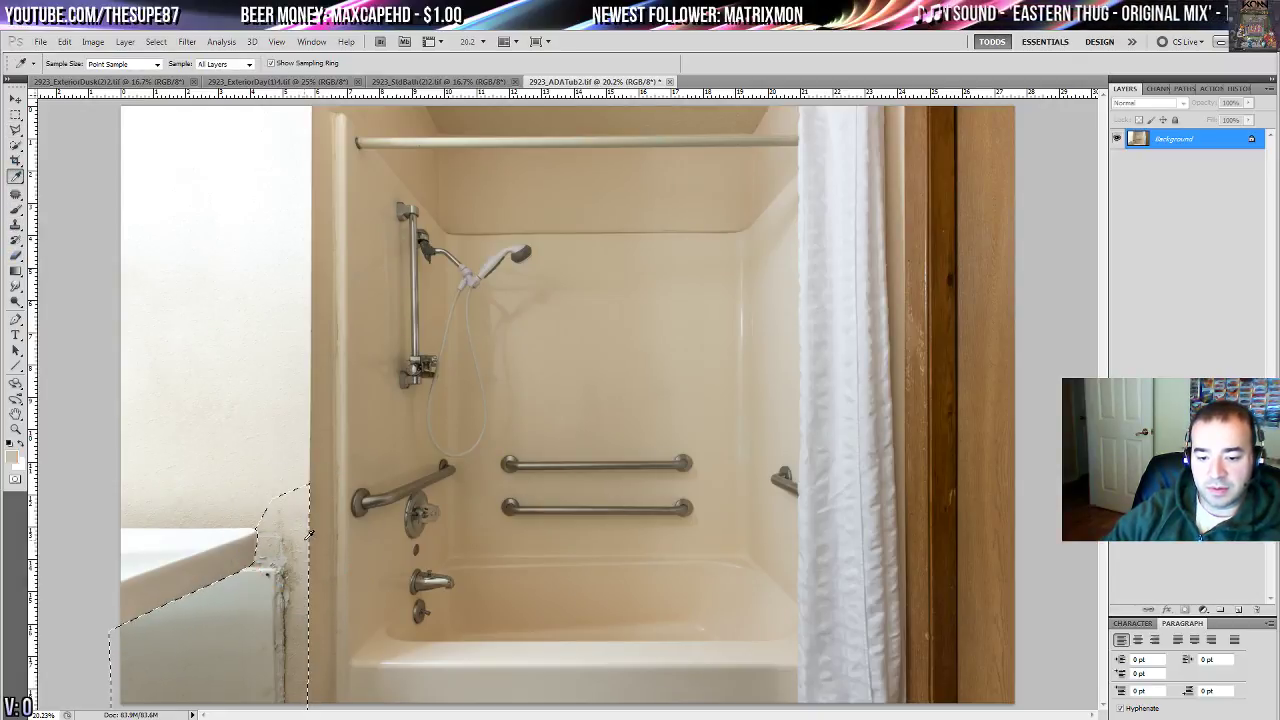
{"action": "left_click", "coordinate": [15, 208]}
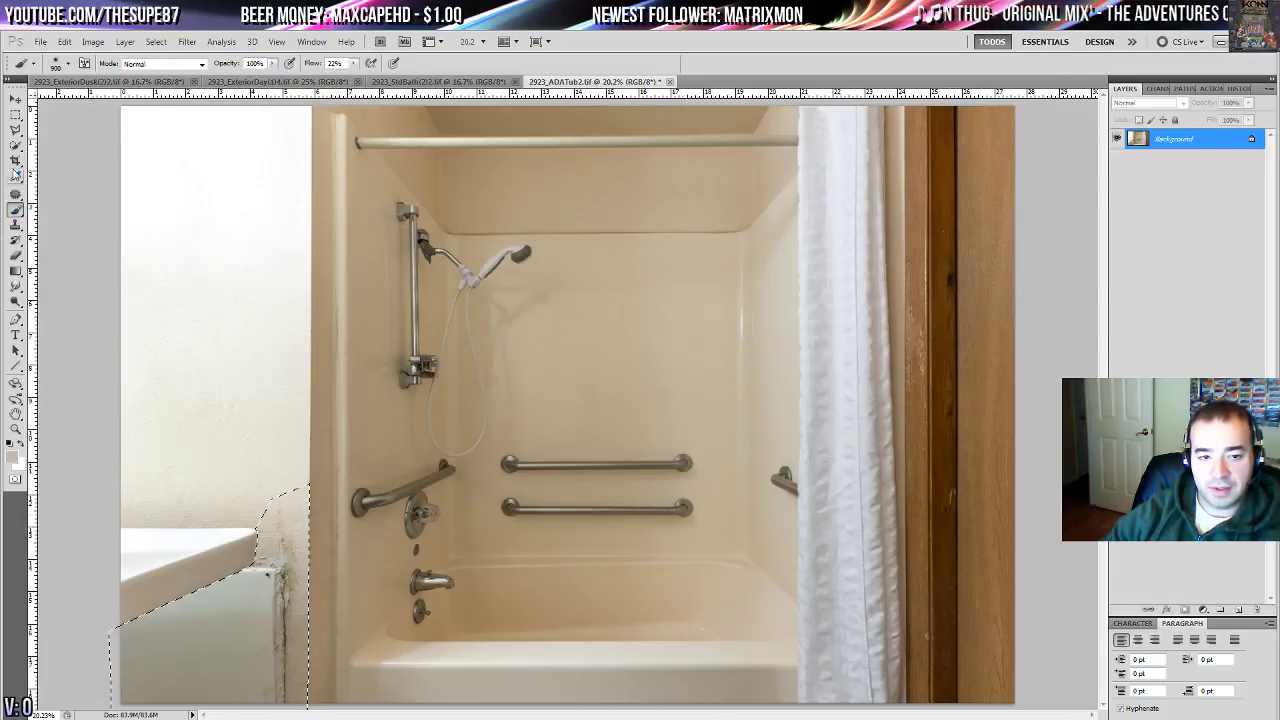
{"action": "left_click", "coordinate": [15, 175]}
{"action": "left_click", "coordinate": [312, 632]}
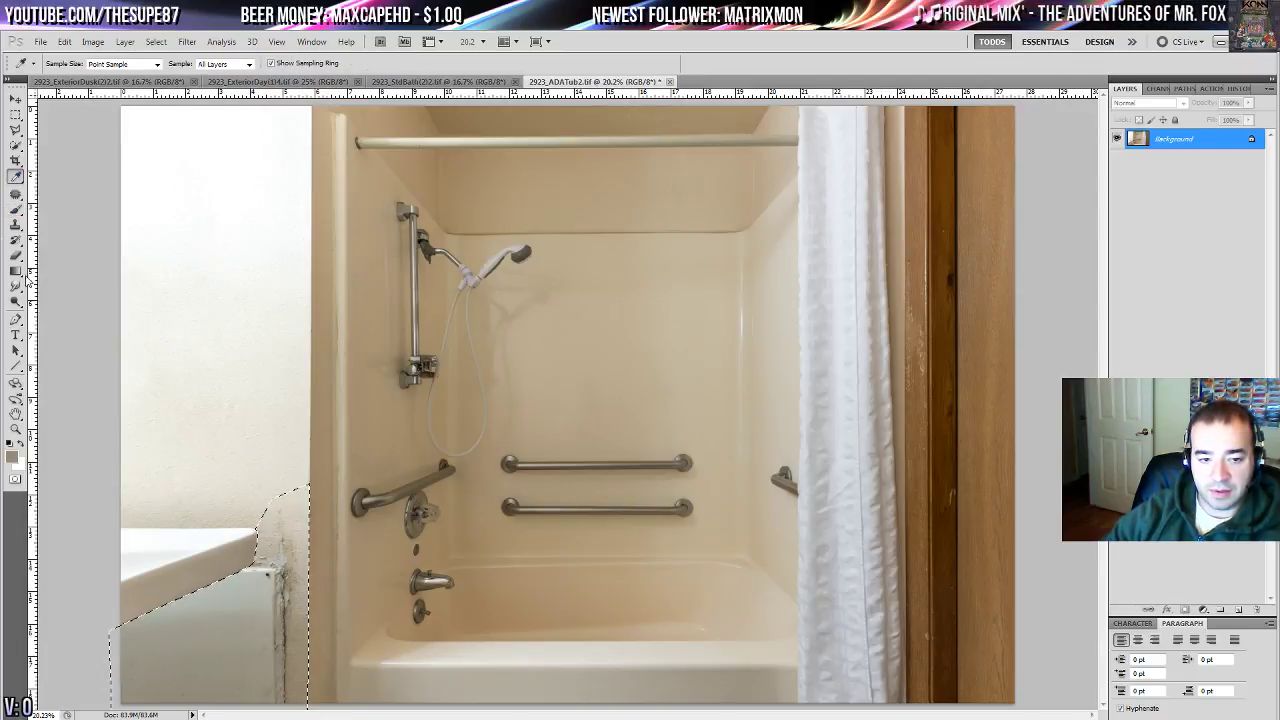
{"action": "left_click", "coordinate": [15, 208]}
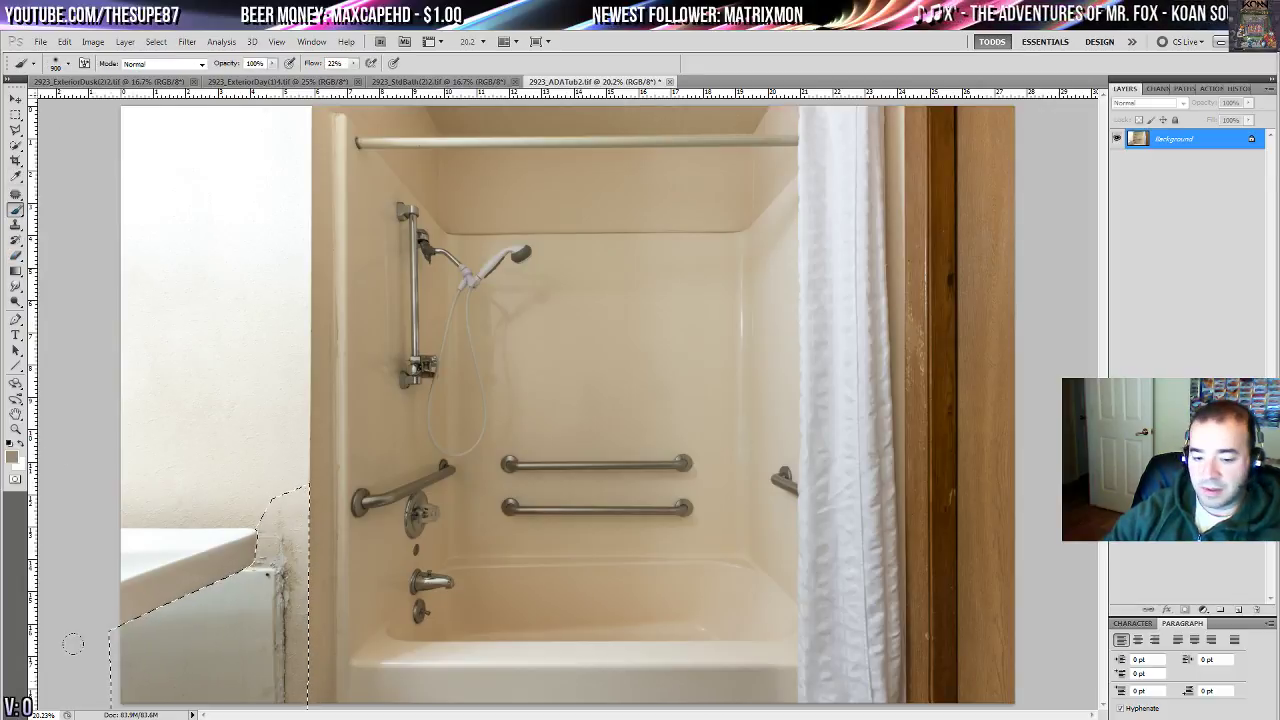
{"action": "left_click", "coordinate": [1238, 609]}
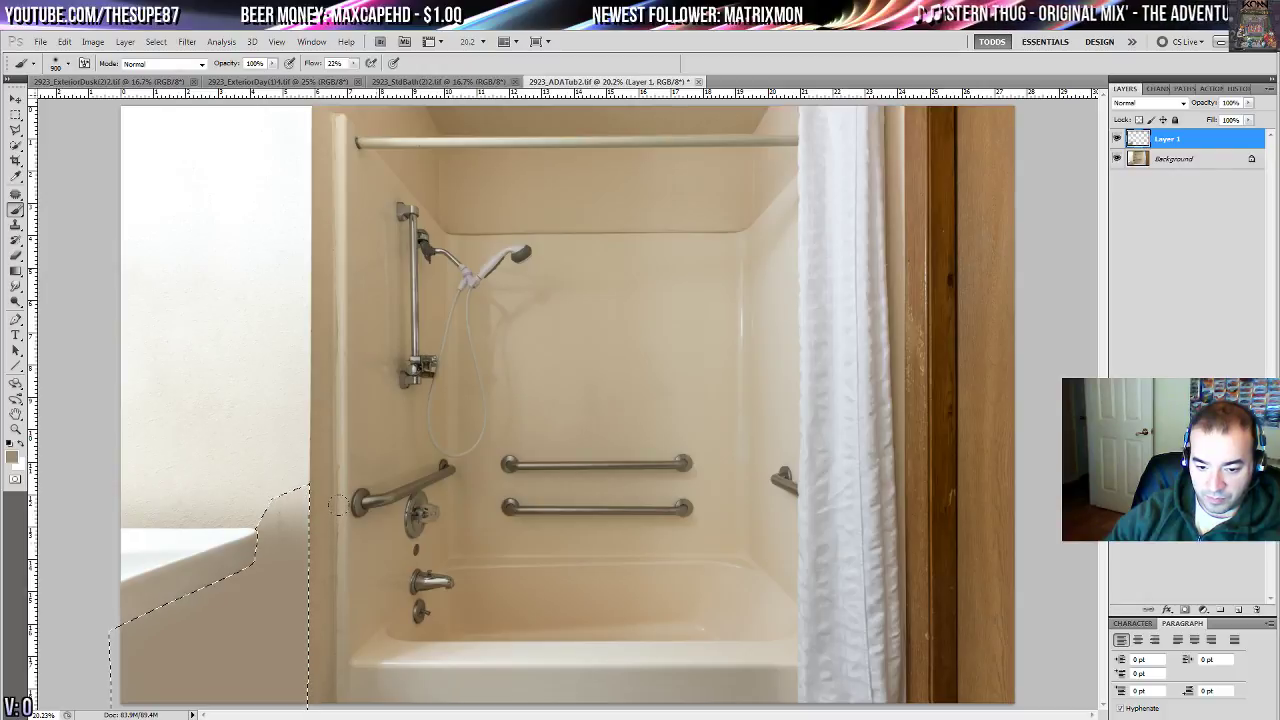
- Patch the selected area beneath the sink with texture from the wall above it, on Layer 1 and on the Background layer
{"action": "key", "text": "j"}
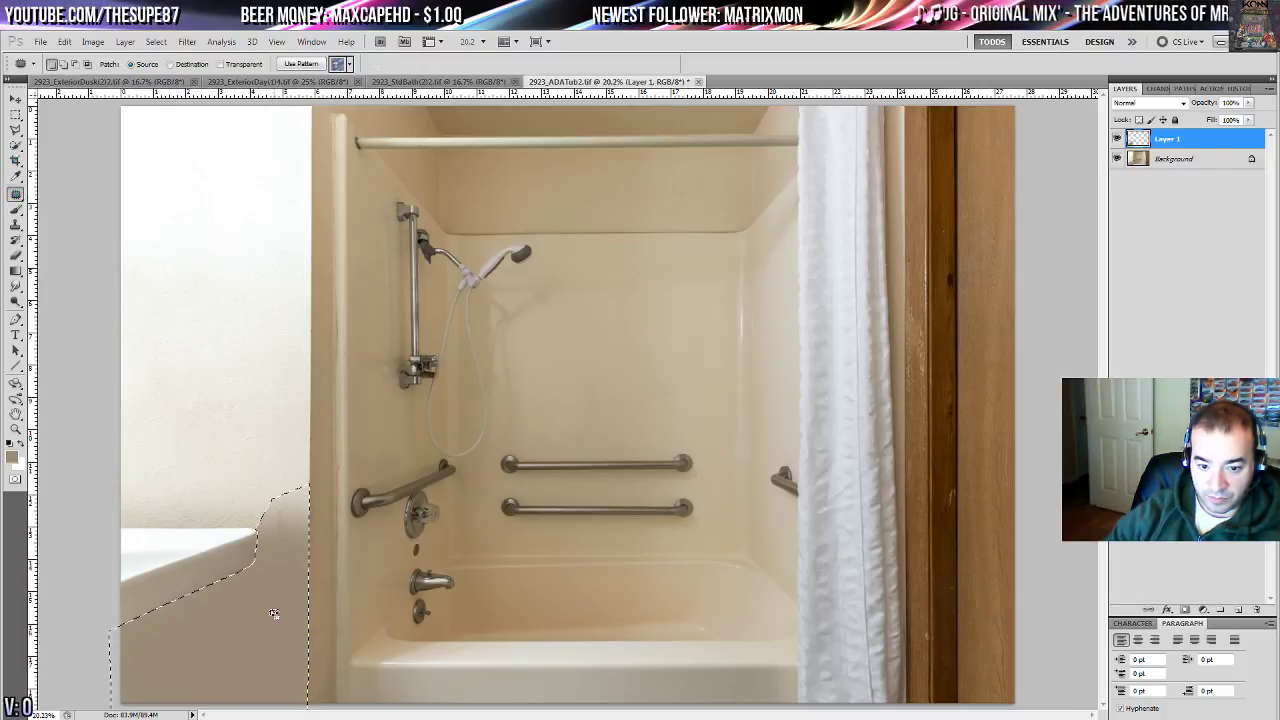
{"action": "left_click_drag", "start_coordinate": [273, 613], "coordinate": [269, 418]}
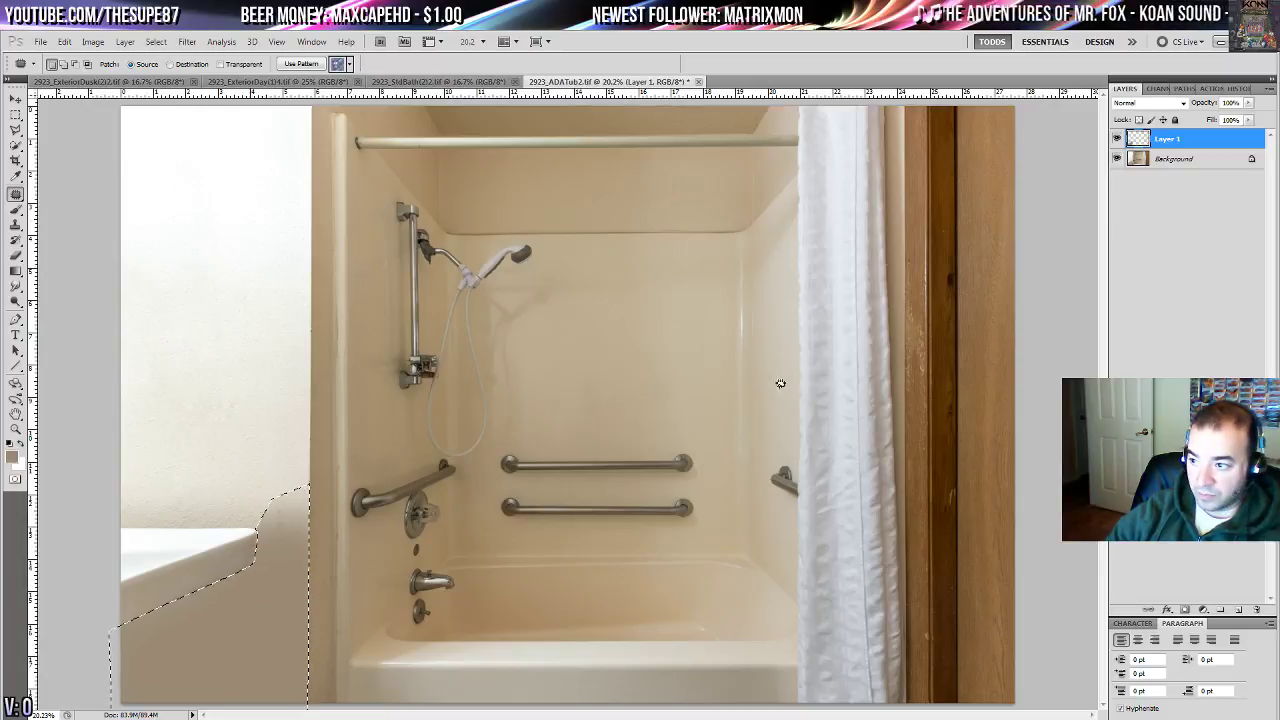
{"action": "key", "text": "alt+bracketleft"}
{"action": "left_click_drag", "start_coordinate": [266, 637], "coordinate": [268, 420]}
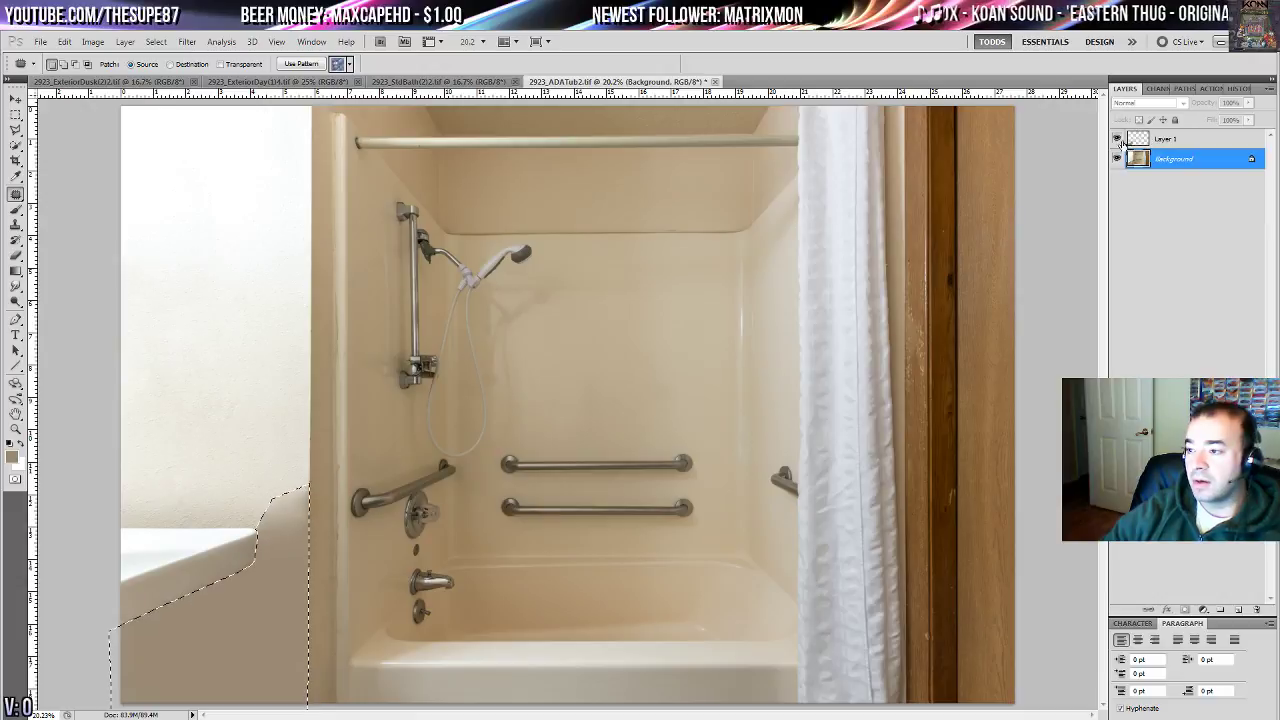
- Lower Layer 1's opacity to 74% and compare the photo with and without that layer, leaving it visible
{"action": "left_click", "coordinate": [1158, 142]}
{"action": "left_click", "coordinate": [1248, 103]}
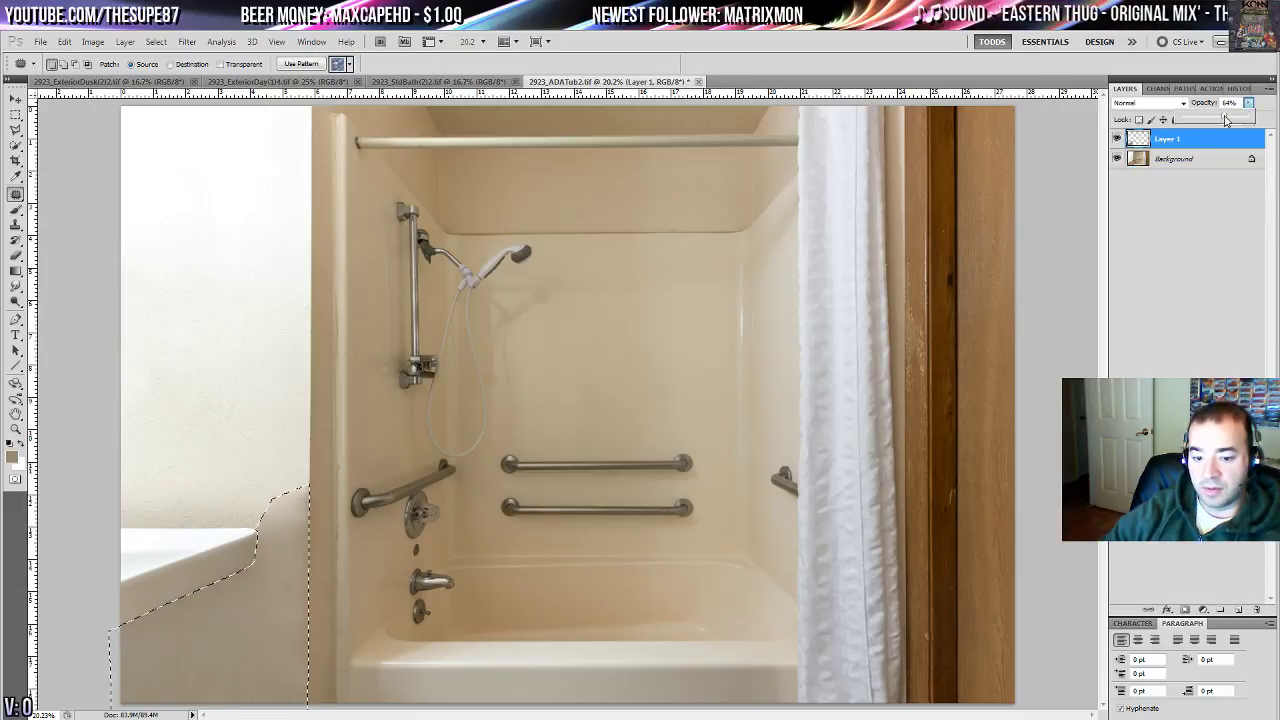
{"action": "mouse_move", "coordinate": [1191, 120]}
{"action": "left_mouse_down"}
{"action": "mouse_move", "coordinate": [1140, 122]}
{"action": "mouse_move", "coordinate": [1213, 124]}
{"action": "left_mouse_up"}
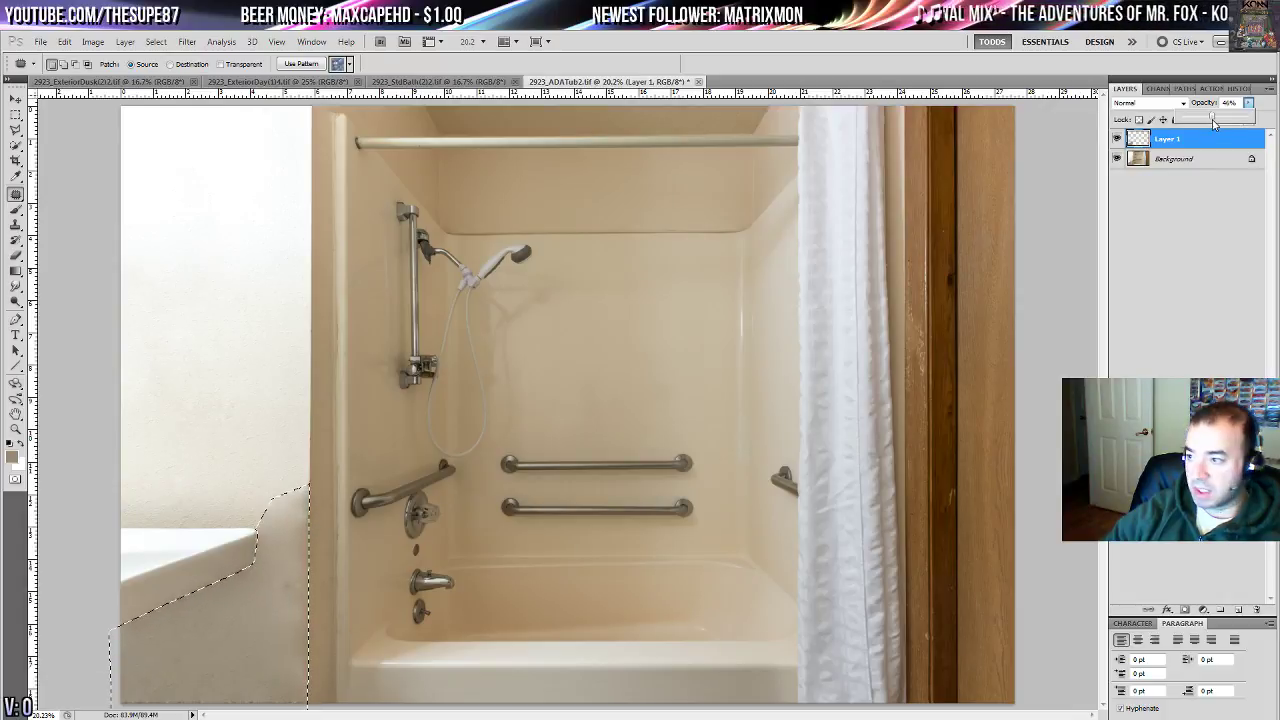
{"action": "left_click", "coordinate": [1118, 138]}
{"action": "left_click", "coordinate": [1117, 138]}
- Clear the selection and patch the small mark on the repaired wall beside the sink on the Background layer
{"action": "left_click", "coordinate": [1165, 159]}
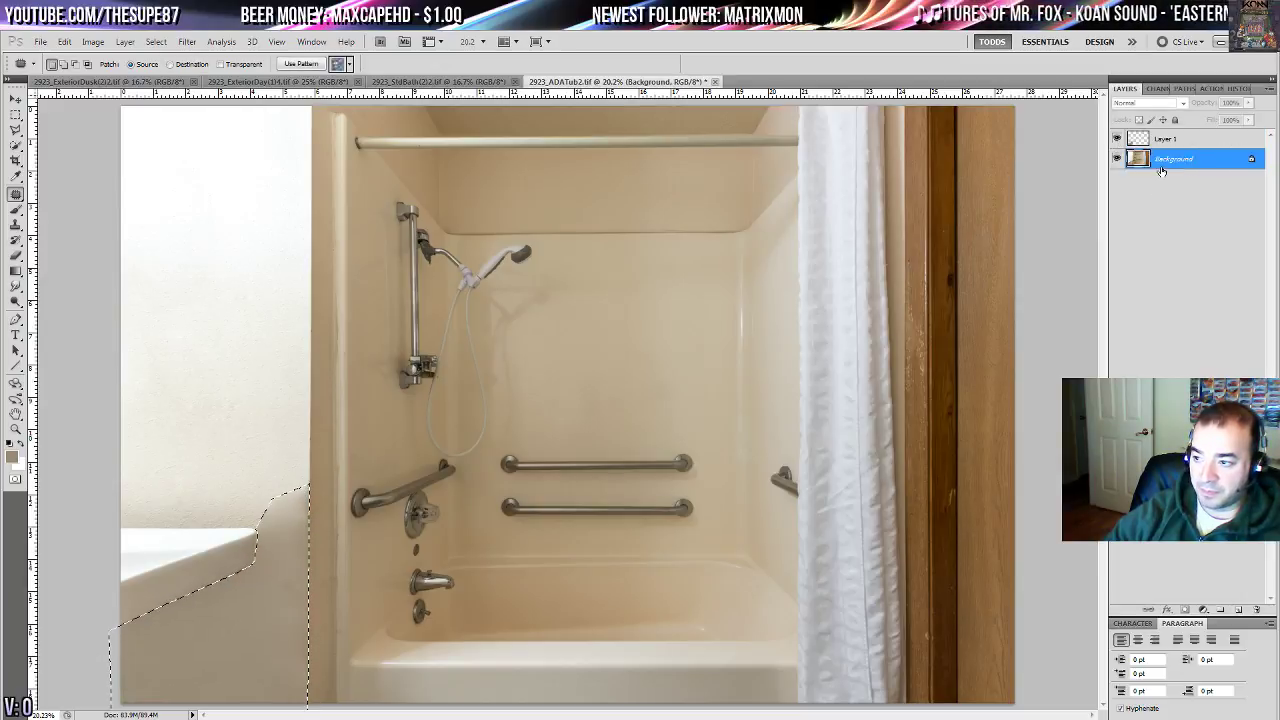
{"action": "left_click", "coordinate": [16, 115]}
{"action": "key", "text": "ctrl+d"}
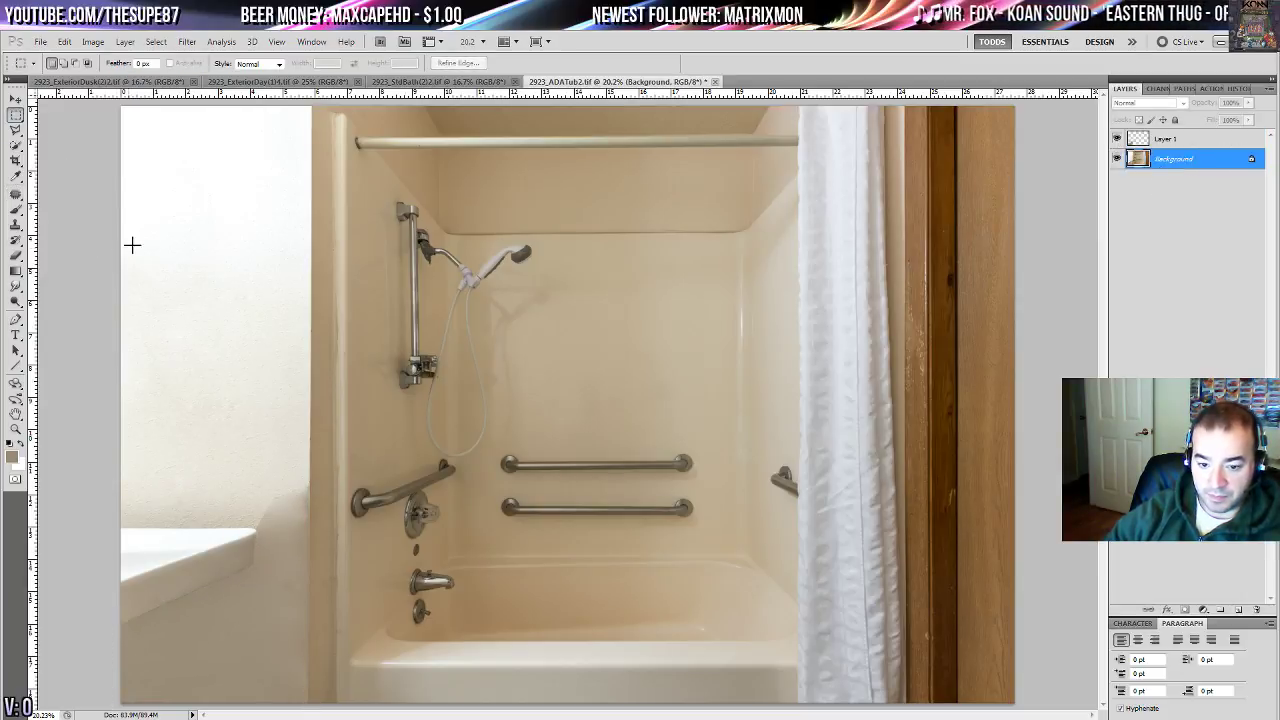
{"action": "left_click", "coordinate": [16, 429]}
{"action": "left_click", "coordinate": [205, 540]}
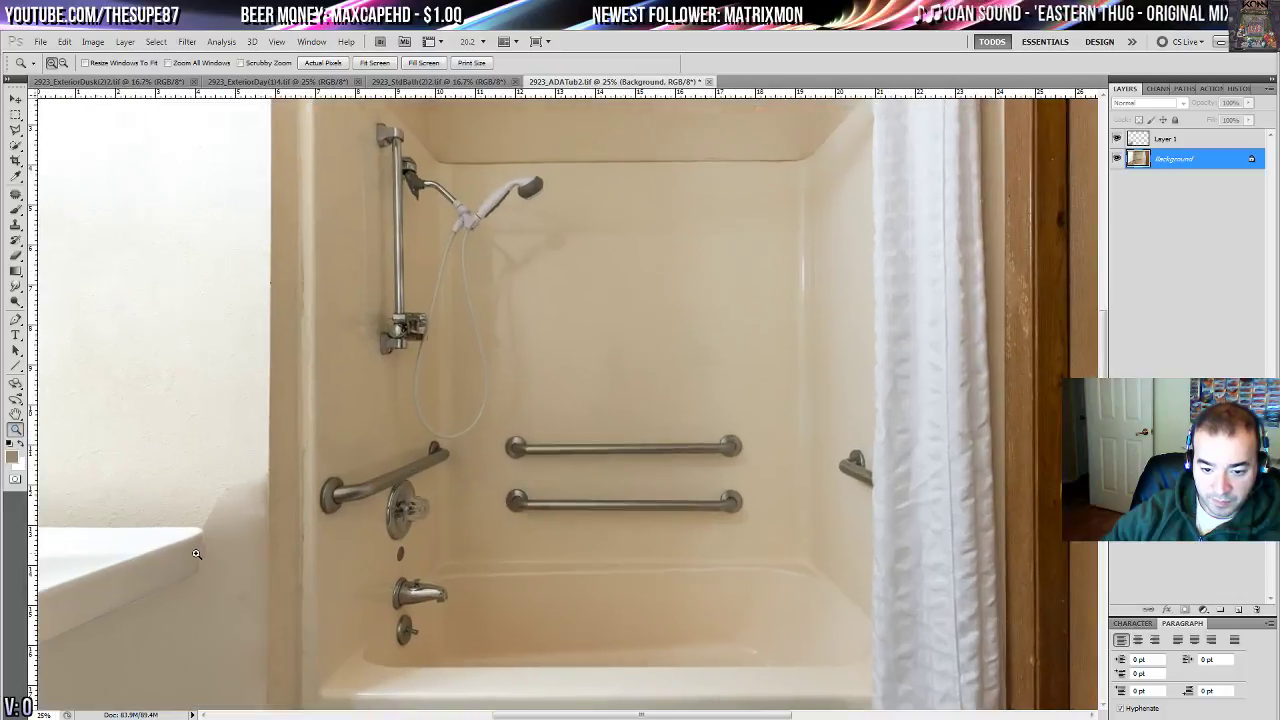
{"action": "left_click", "coordinate": [205, 548]}
{"action": "left_click", "coordinate": [205, 548]}
{"action": "left_click_drag", "start_coordinate": [200, 558], "coordinate": [620, 323]}
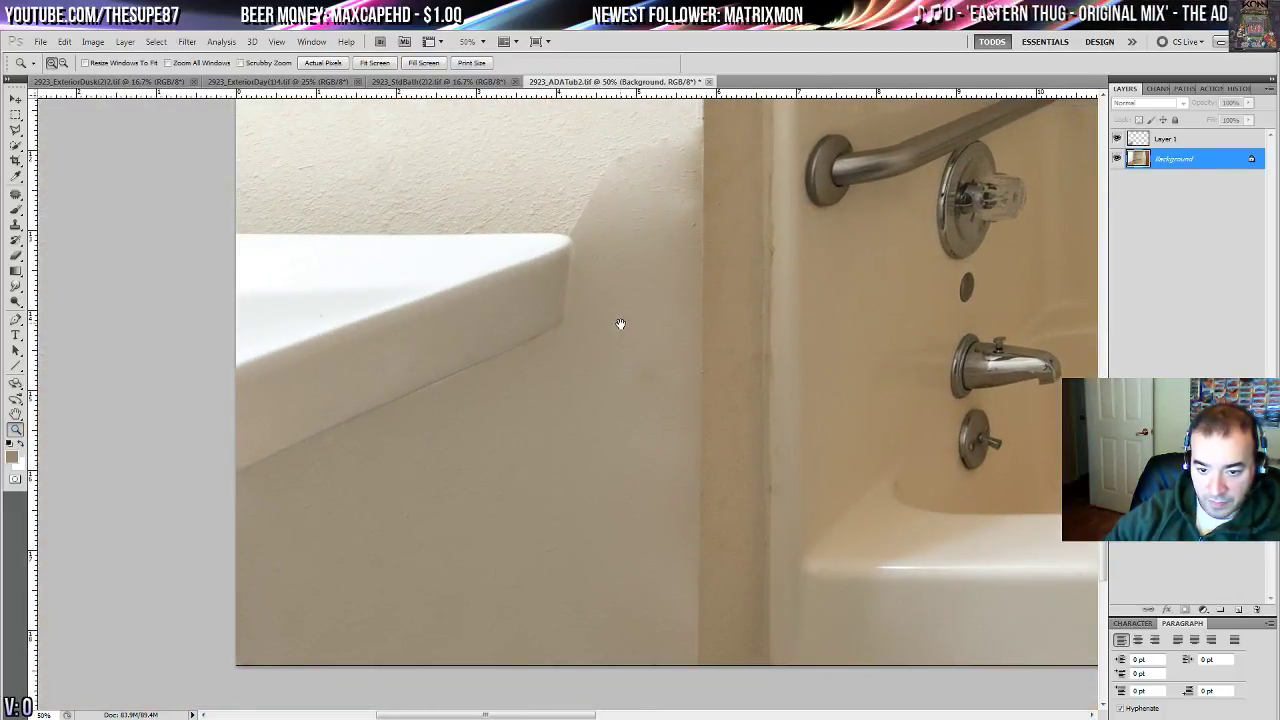
{"action": "left_click", "coordinate": [13, 197]}
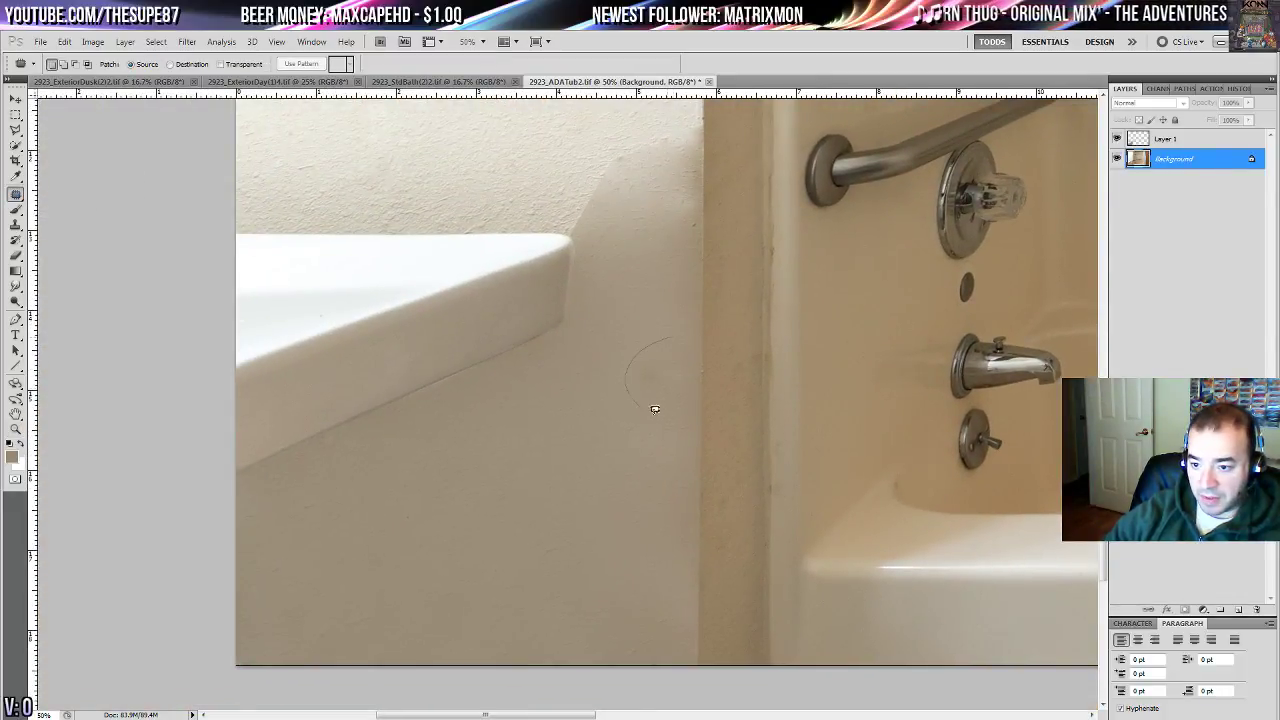
{"action": "left_click_drag", "start_coordinate": [655, 409], "coordinate": [670, 340]}
{"action": "left_click_drag", "start_coordinate": [652, 373], "coordinate": [592, 449]}
{"action": "key", "text": "ctrl+d"}
- Patch the Background wall area between the sink's corner and the tub surround with texture from higher up, then deselect it
{"action": "mouse_move", "coordinate": [630, 266]}
{"action": "left_mouse_down"}
{"action": "mouse_move", "coordinate": [567, 475]}
{"action": "mouse_move", "coordinate": [572, 523]}
{"action": "left_mouse_up"}
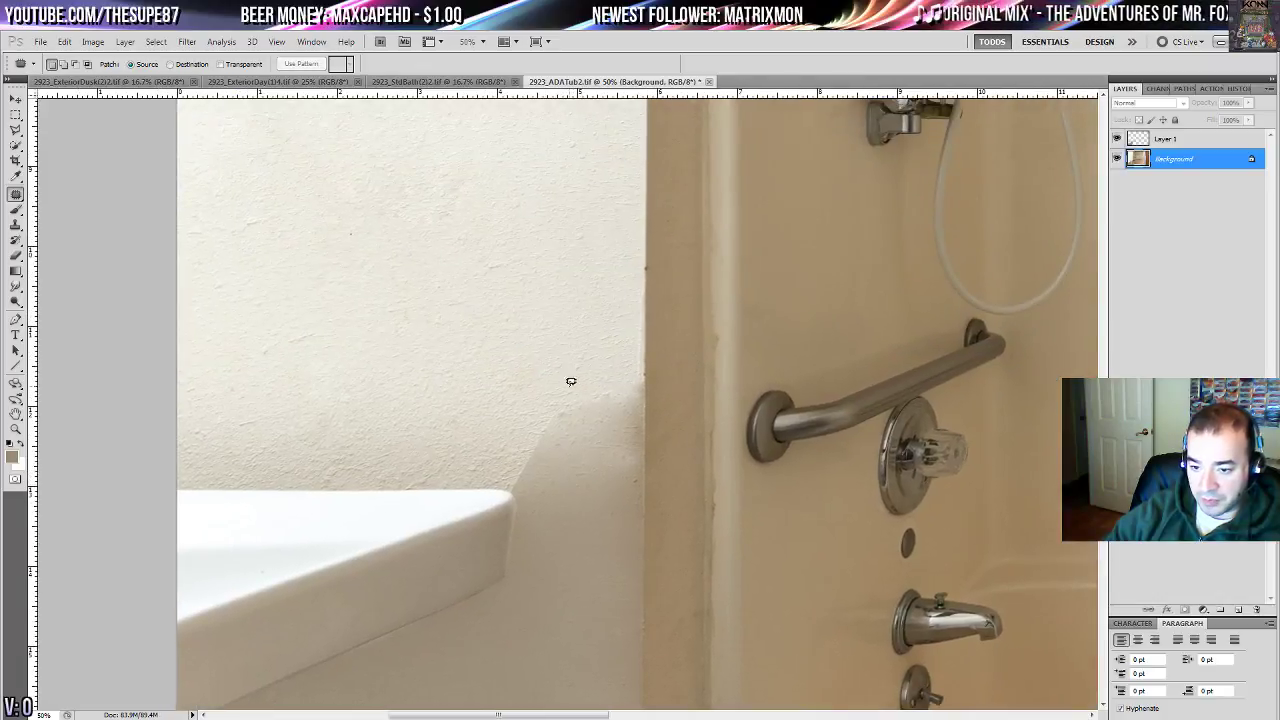
{"action": "mouse_move", "coordinate": [570, 382]}
{"action": "left_mouse_down"}
{"action": "mouse_move", "coordinate": [507, 419]}
{"action": "mouse_move", "coordinate": [508, 479]}
{"action": "left_mouse_up"}
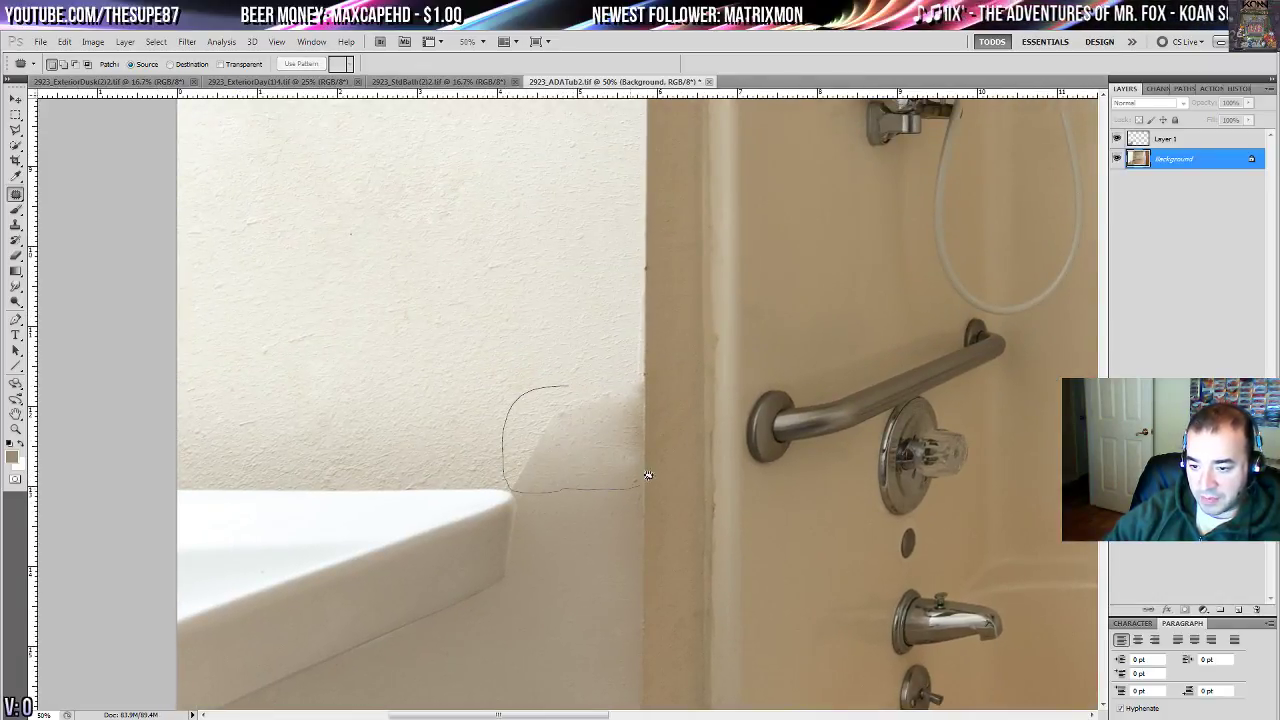
{"action": "left_click_drag", "start_coordinate": [666, 351], "coordinate": [666, 352]}
{"action": "left_click_drag", "start_coordinate": [639, 422], "coordinate": [639, 168]}
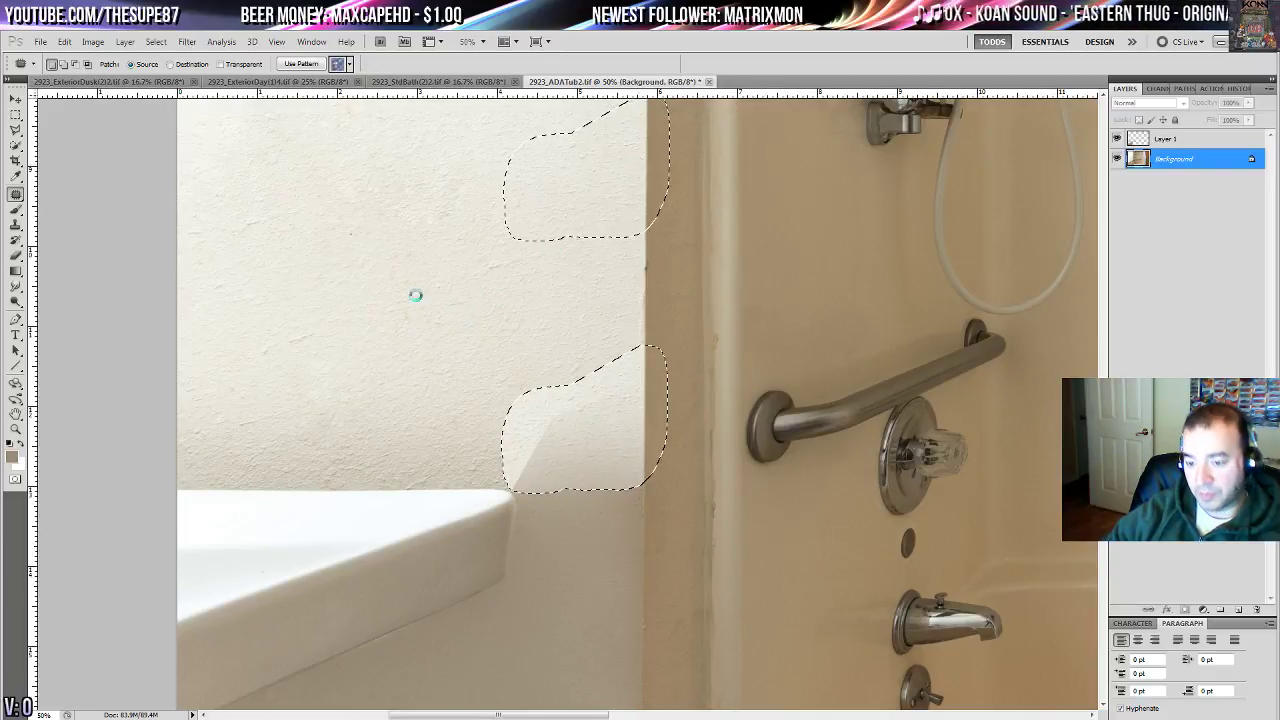
{"action": "key", "text": "ctrl+d"}
- Soften the upper edge of the painted area on Layer 1 using a 600 px eraser at 12% flow
{"action": "left_click", "coordinate": [16, 255]}
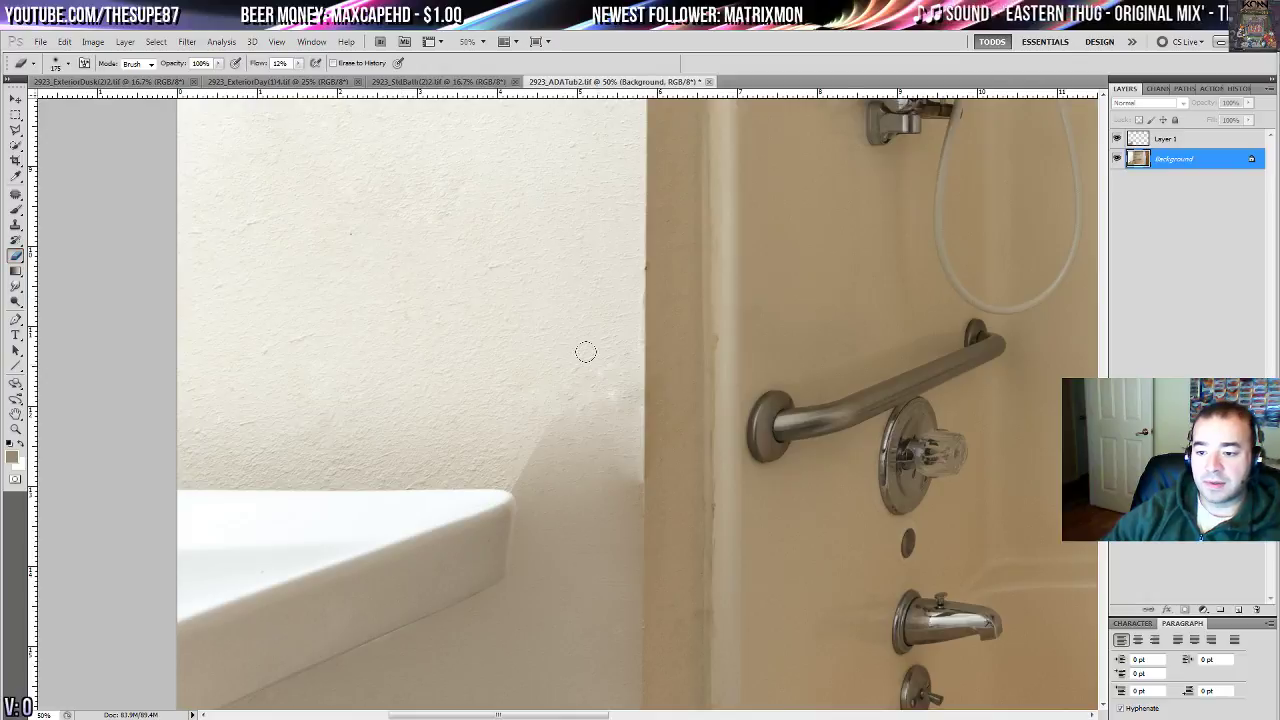
{"action": "mouse_move", "coordinate": [586, 360]}
{"action": "left_mouse_down"}
{"action": "mouse_move", "coordinate": [520, 440]}
{"action": "mouse_move", "coordinate": [602, 381]}
{"action": "mouse_move", "coordinate": [494, 406]}
{"action": "left_mouse_up"}
{"action": "key", "text": "ctrl+z"}
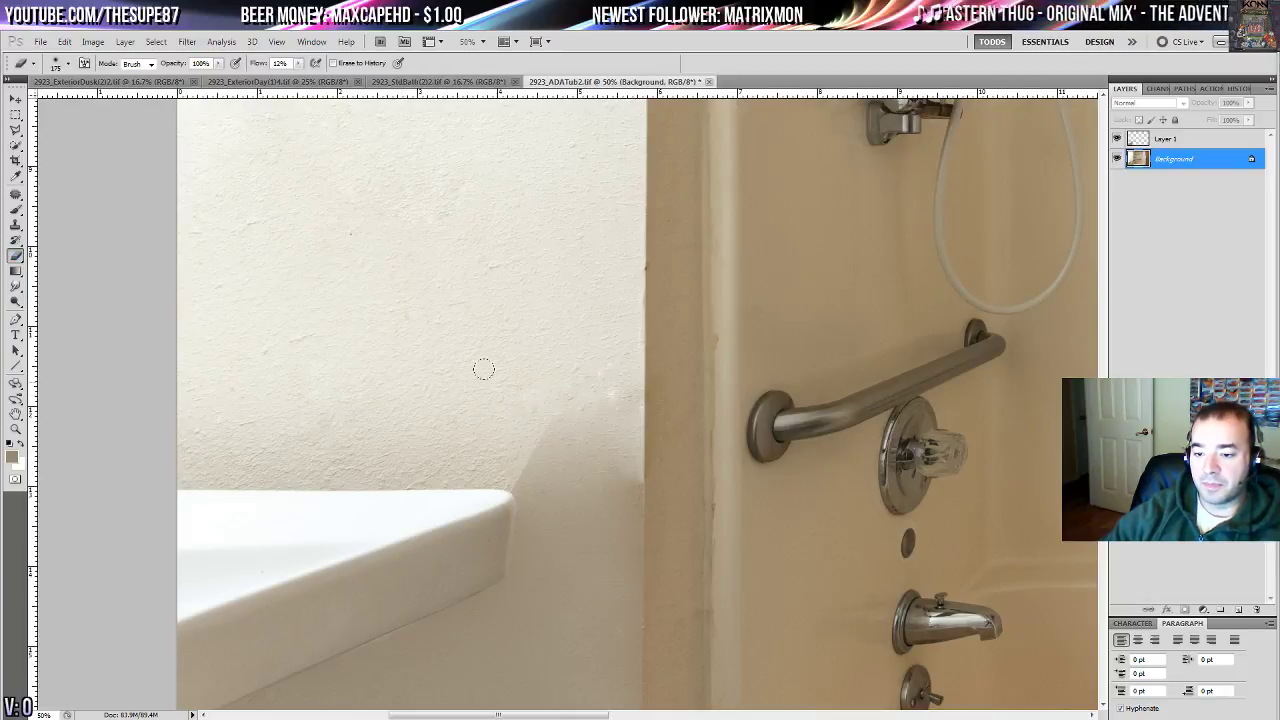
{"action": "key", "text": "bracketright"}
{"action": "key", "text": "bracketright"}
{"action": "left_click", "coordinate": [1158, 145]}
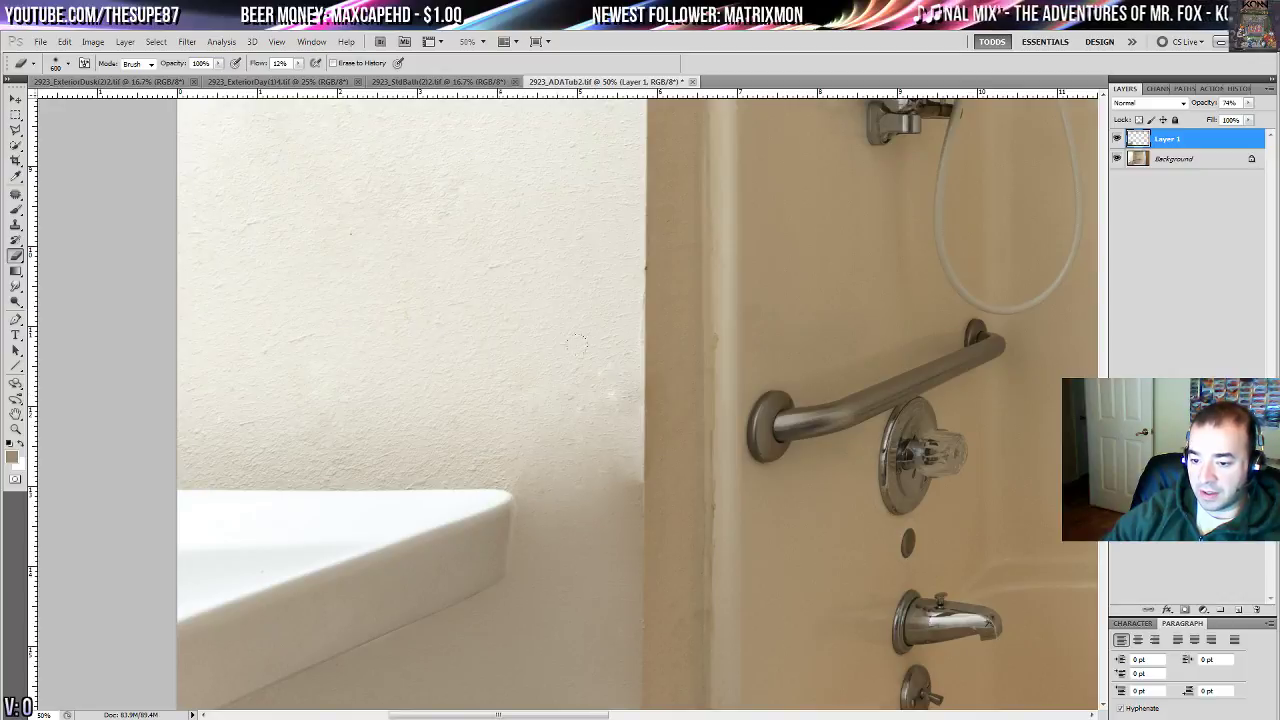
- Switch to the Patch tool and flatten the image, merging Layer 1 into the Background
{"action": "left_click", "coordinate": [15, 193]}
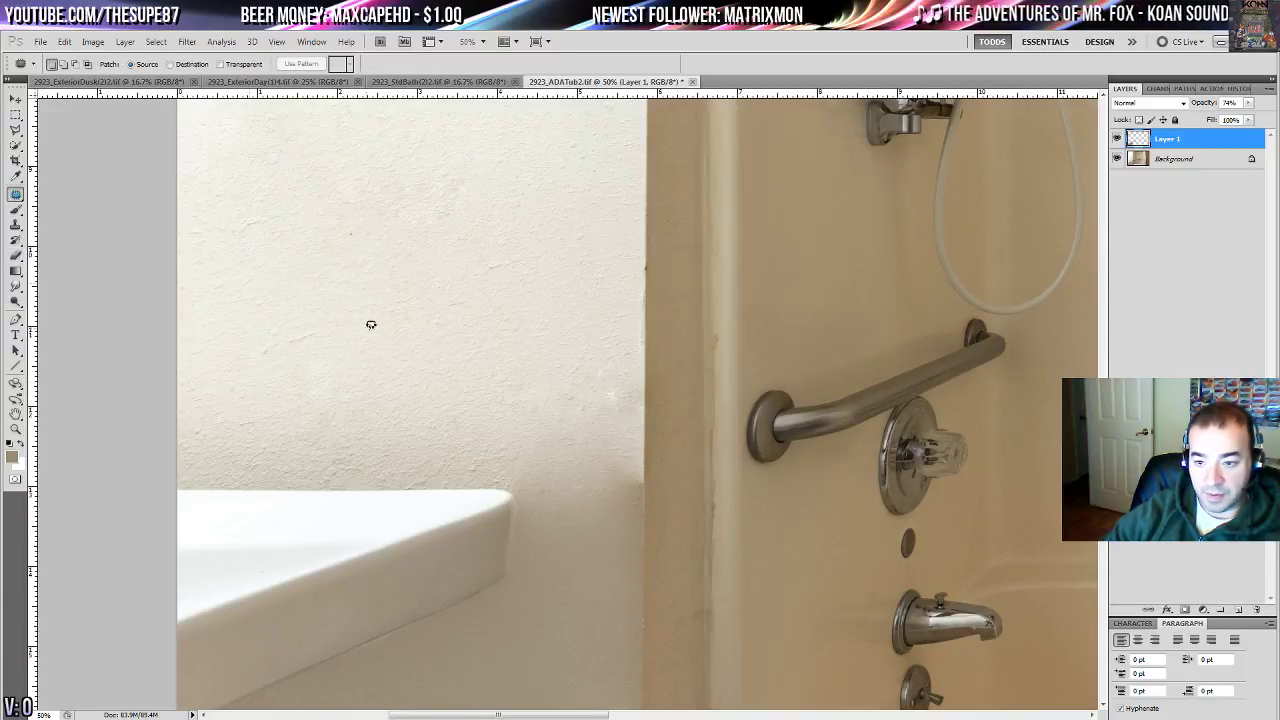
{"action": "left_click_drag", "start_coordinate": [612, 384], "coordinate": [392, 374]}
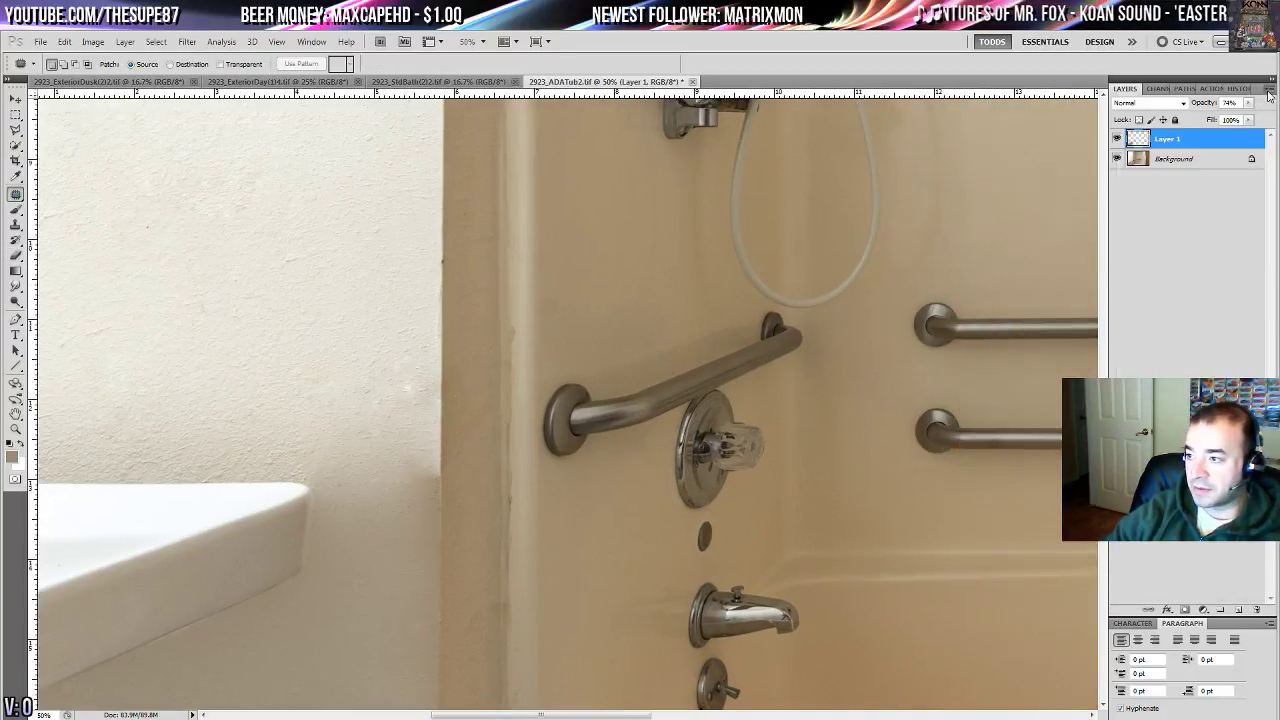
{"action": "left_click", "coordinate": [1268, 93]}
{"action": "left_click", "coordinate": [1172, 358]}
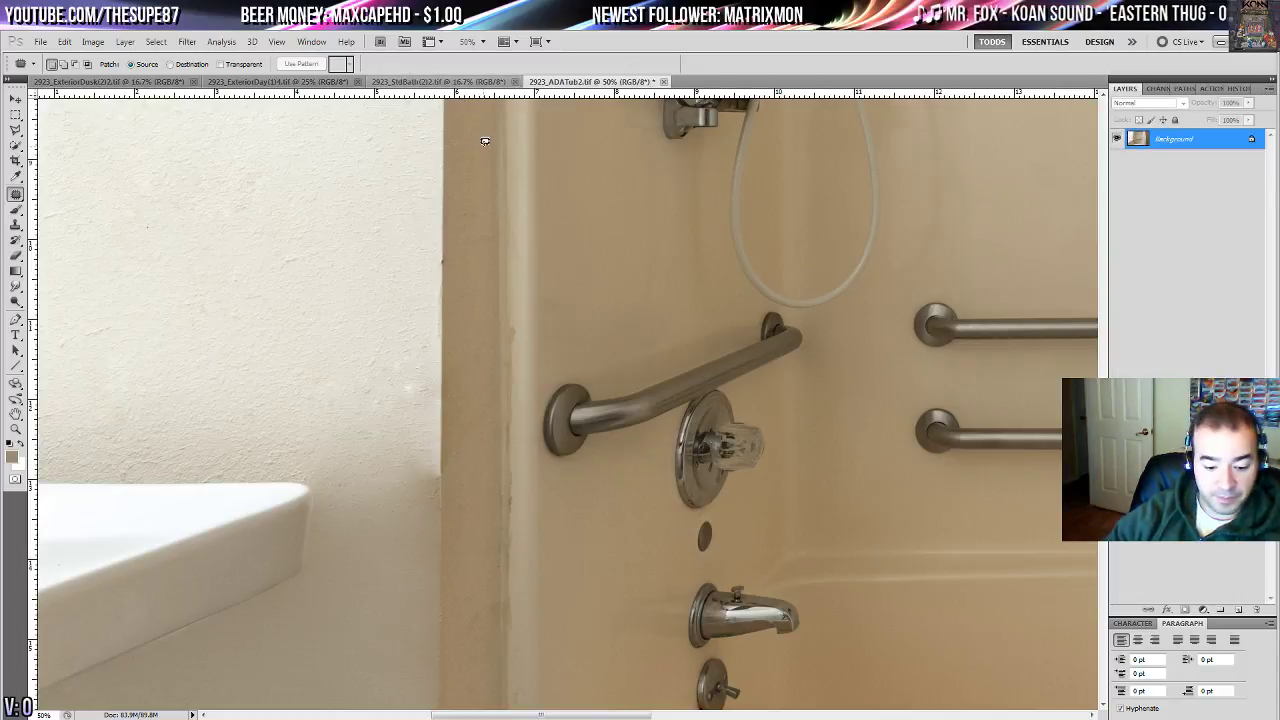
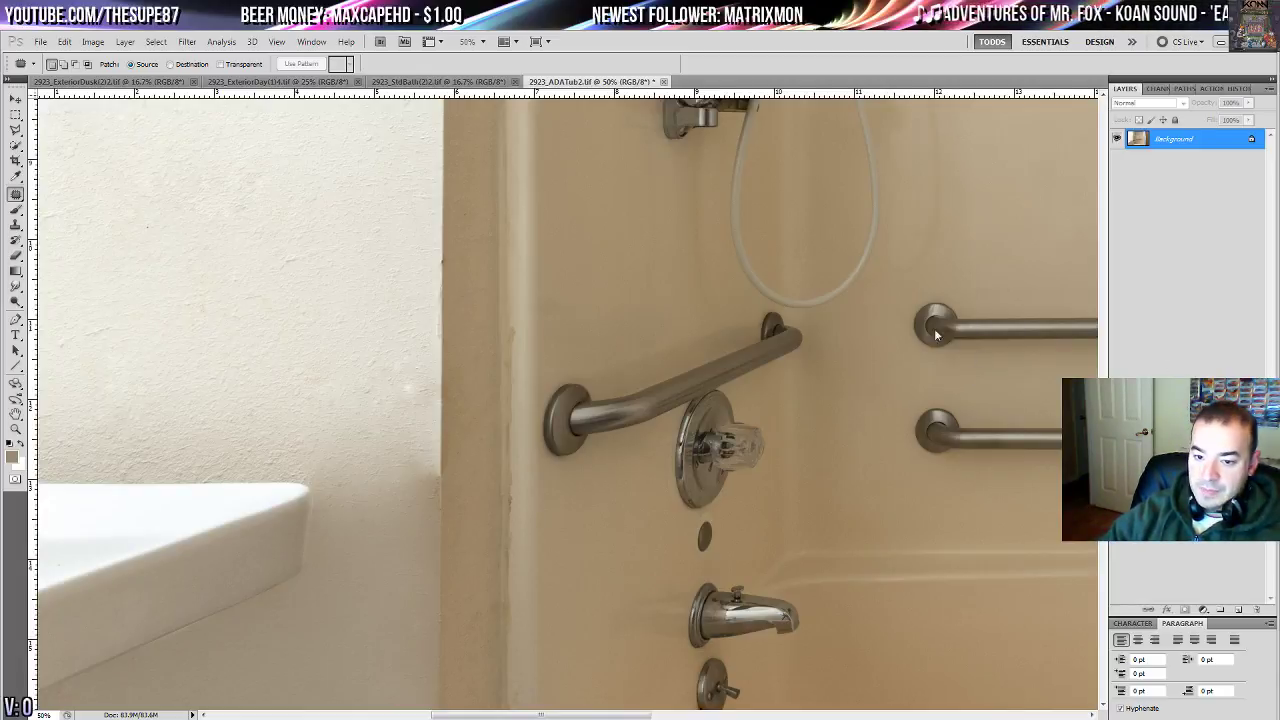
- Patch the small marks on the wall above the sink and beside the tub surround with clean nearby texture, clearing each selection
{"action": "mouse_move", "coordinate": [405, 346]}
{"action": "left_mouse_down"}
{"action": "mouse_move", "coordinate": [420, 371]}
{"action": "mouse_move", "coordinate": [408, 352]}
{"action": "left_mouse_up"}
{"action": "left_click_drag", "start_coordinate": [405, 378], "coordinate": [381, 306]}
{"action": "key", "text": "ctrl+d"}
{"action": "left_click_drag", "start_coordinate": [417, 340], "coordinate": [598, 426]}
{"action": "mouse_move", "coordinate": [506, 321]}
{"action": "left_mouse_down"}
{"action": "mouse_move", "coordinate": [466, 320]}
{"action": "mouse_move", "coordinate": [506, 330]}
{"action": "left_mouse_up"}
{"action": "left_click_drag", "start_coordinate": [495, 341], "coordinate": [523, 306]}
{"action": "key", "text": "ctrl+d"}
{"action": "mouse_move", "coordinate": [340, 290]}
{"action": "left_mouse_down"}
{"action": "mouse_move", "coordinate": [346, 352]}
{"action": "mouse_move", "coordinate": [326, 366]}
{"action": "left_mouse_up"}
{"action": "key", "text": "ctrl+d"}
- Patch the dark speck and the uneven spot on the upper part of the white wall, then deselect
{"action": "mouse_move", "coordinate": [288, 391]}
{"action": "left_mouse_down"}
{"action": "mouse_move", "coordinate": [246, 412]}
{"action": "mouse_move", "coordinate": [305, 335]}
{"action": "mouse_move", "coordinate": [406, 434]}
{"action": "left_mouse_up"}
{"action": "mouse_move", "coordinate": [338, 390]}
{"action": "left_mouse_down"}
{"action": "mouse_move", "coordinate": [329, 425]}
{"action": "mouse_move", "coordinate": [405, 529]}
{"action": "left_mouse_up"}
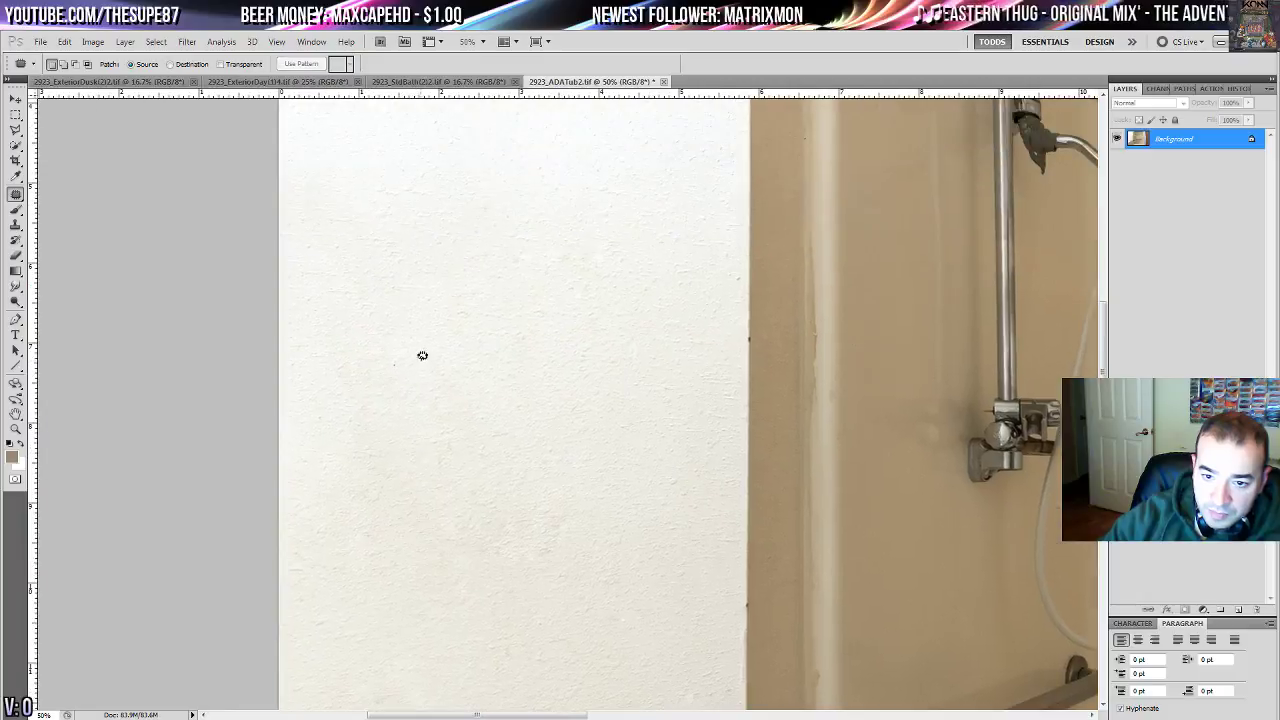
{"action": "mouse_move", "coordinate": [420, 350]}
{"action": "left_mouse_down"}
{"action": "mouse_move", "coordinate": [440, 371]}
{"action": "mouse_move", "coordinate": [425, 355]}
{"action": "left_mouse_up"}
{"action": "left_click_drag", "start_coordinate": [436, 374], "coordinate": [424, 365]}
{"action": "key", "text": "ctrl+d"}
{"action": "left_click_drag", "start_coordinate": [503, 206], "coordinate": [514, 369]}
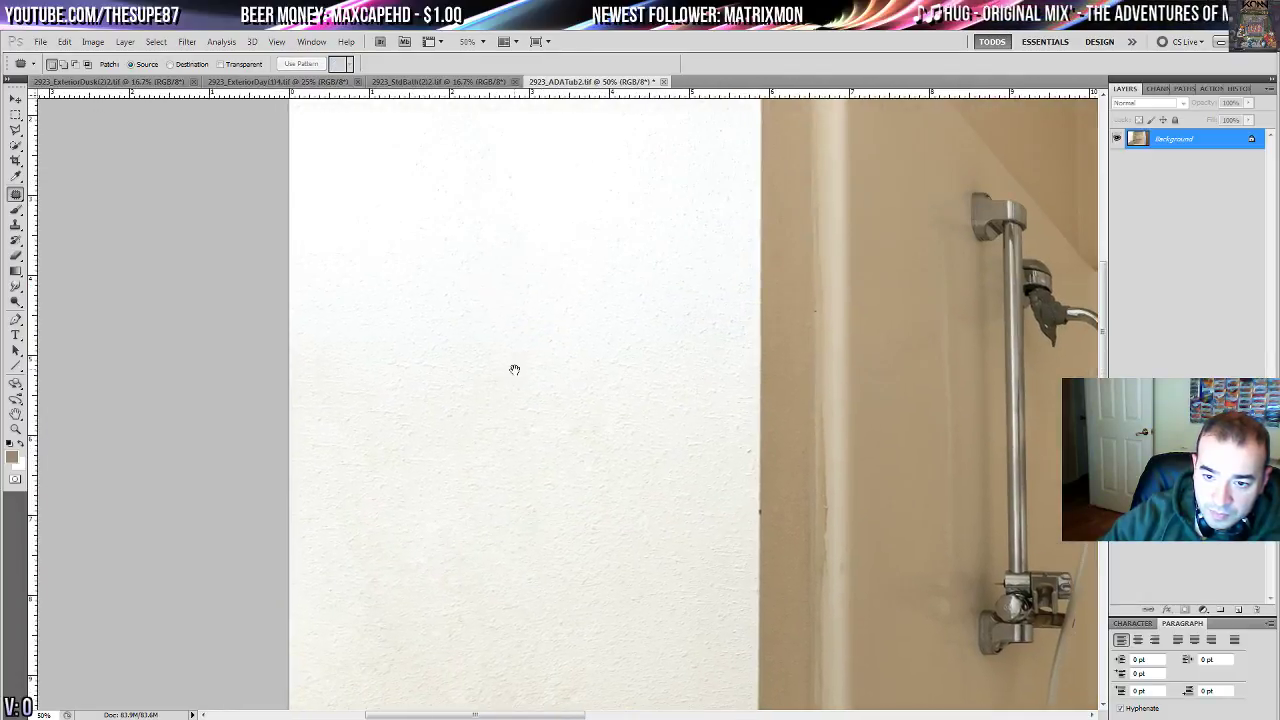
{"action": "left_click_drag", "start_coordinate": [478, 493], "coordinate": [526, 312]}
{"action": "mouse_move", "coordinate": [536, 506]}
{"action": "left_mouse_down"}
{"action": "mouse_move", "coordinate": [404, 349]}
{"action": "mouse_move", "coordinate": [568, 345]}
{"action": "left_mouse_up"}
{"action": "key", "text": "ctrl+d"}
- Try to patch the wall edge between the sink's corner and the tub surround from just above, then undo the patch
{"action": "left_click_drag", "start_coordinate": [629, 549], "coordinate": [493, 374]}
{"action": "left_click_drag", "start_coordinate": [532, 443], "coordinate": [494, 305]}
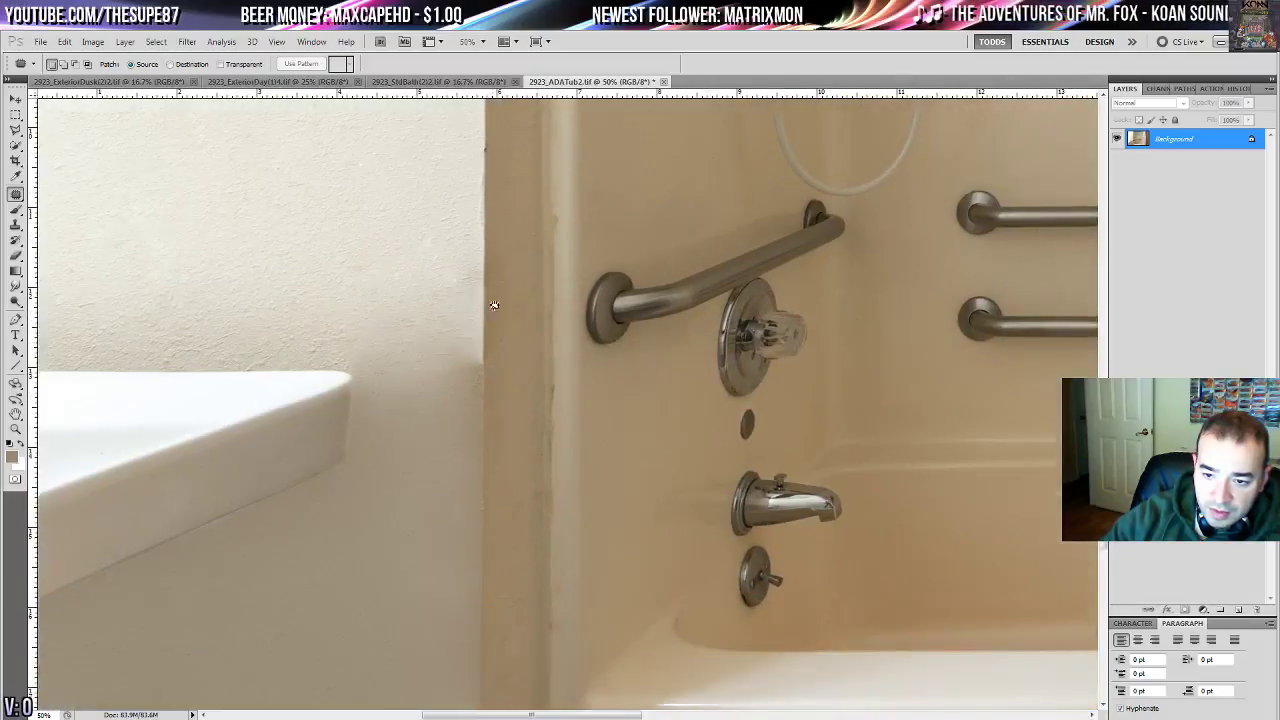
{"action": "mouse_move", "coordinate": [443, 376]}
{"action": "left_mouse_down"}
{"action": "mouse_move", "coordinate": [505, 345]}
{"action": "mouse_move", "coordinate": [443, 457]}
{"action": "mouse_move", "coordinate": [428, 410]}
{"action": "left_mouse_up"}
{"action": "left_click_drag", "start_coordinate": [487, 439], "coordinate": [487, 289]}
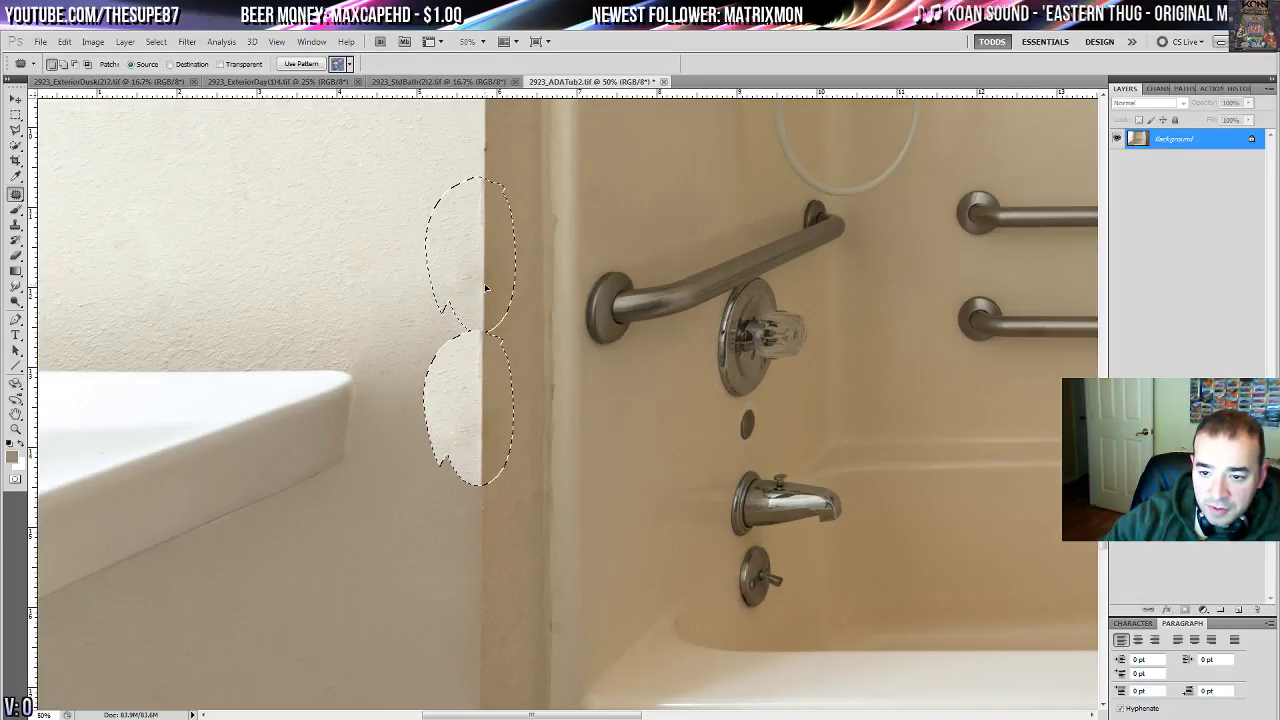
{"action": "key", "text": "ctrl+d"}
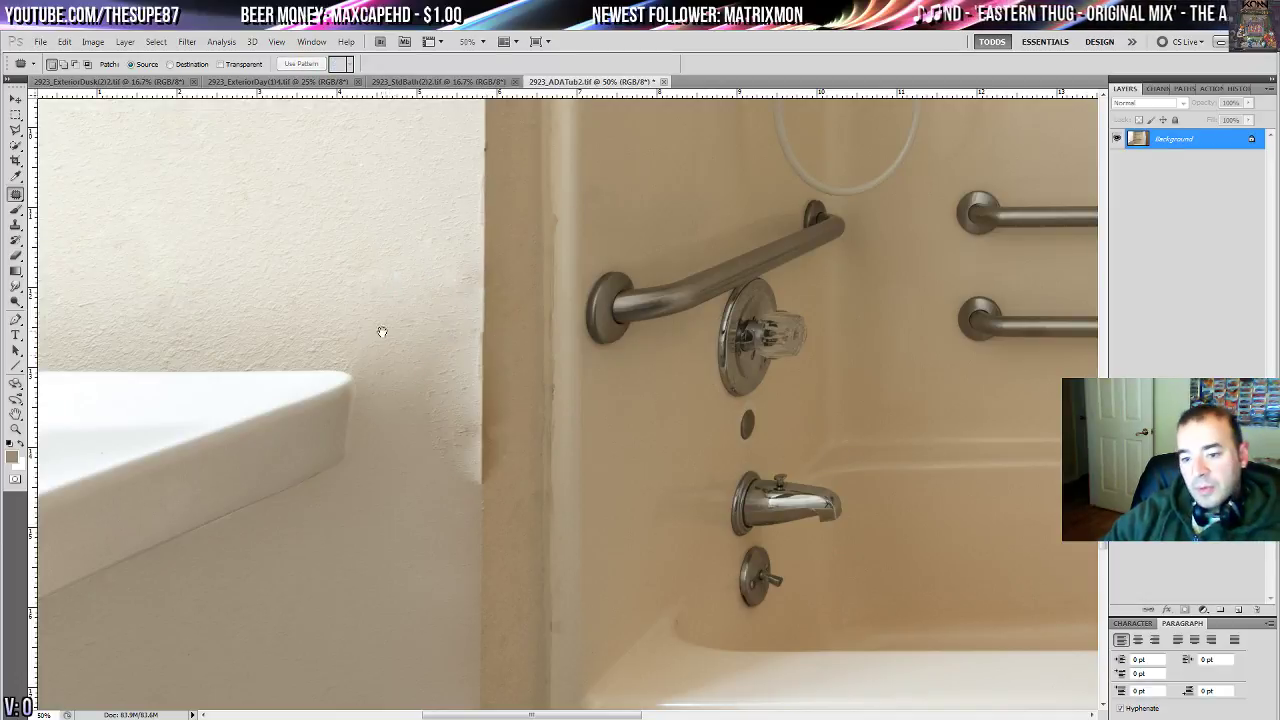
{"action": "left_click_drag", "start_coordinate": [380, 329], "coordinate": [463, 414]}
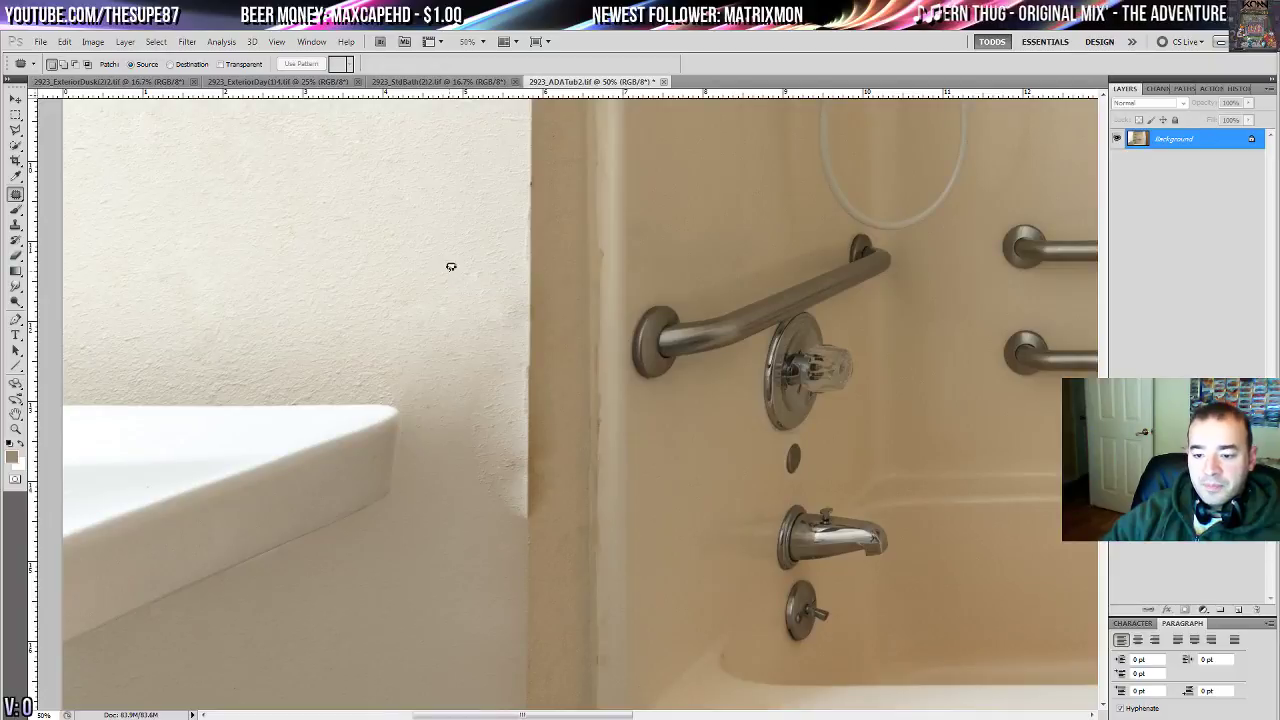
{"action": "key", "text": "ctrl+alt+z"}
{"action": "key", "text": "ctrl+alt+z"}
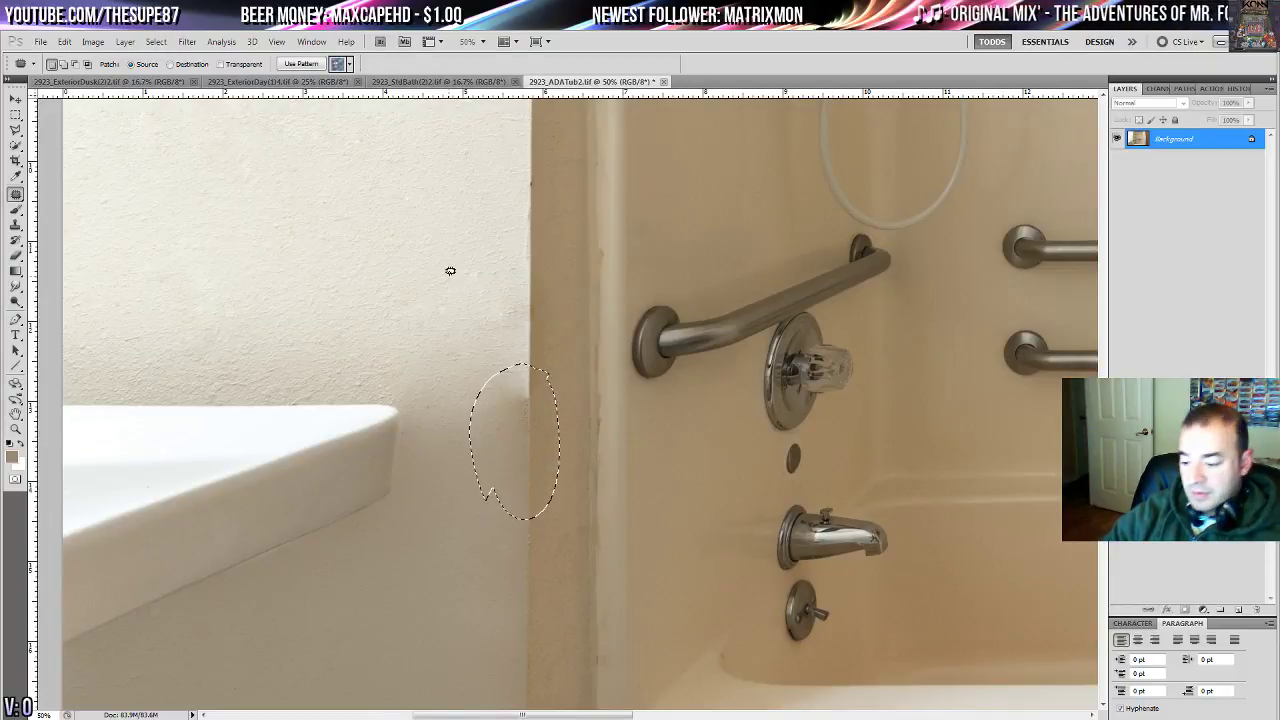
- Patch a tall strip of the wall edge beside the tub surround, from sink height to the photo's bottom, using the edge higher up
{"action": "key", "text": "ctrl+minus"}
{"action": "key", "text": "ctrl+minus"}
{"action": "scroll", "coordinate": [451, 506], "scroll_direction": "up", "scroll_amount": 4}
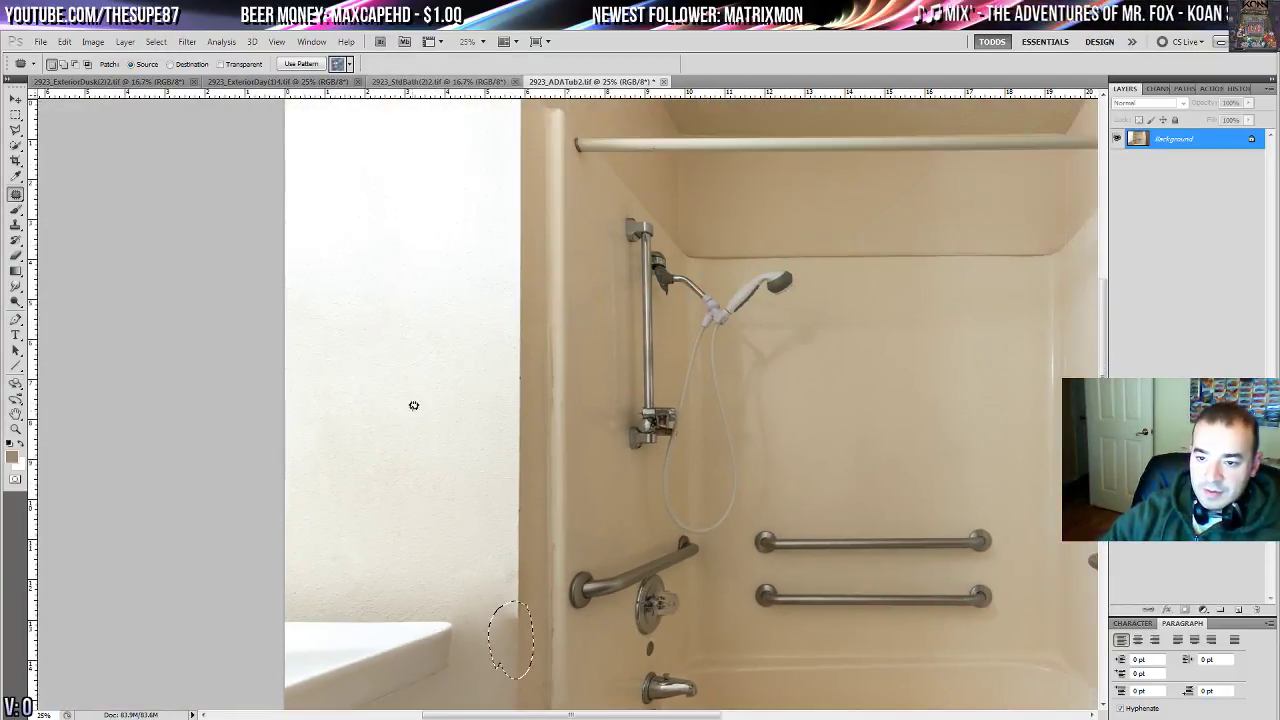
{"action": "scroll", "coordinate": [414, 405], "scroll_direction": "down", "scroll_amount": 3}
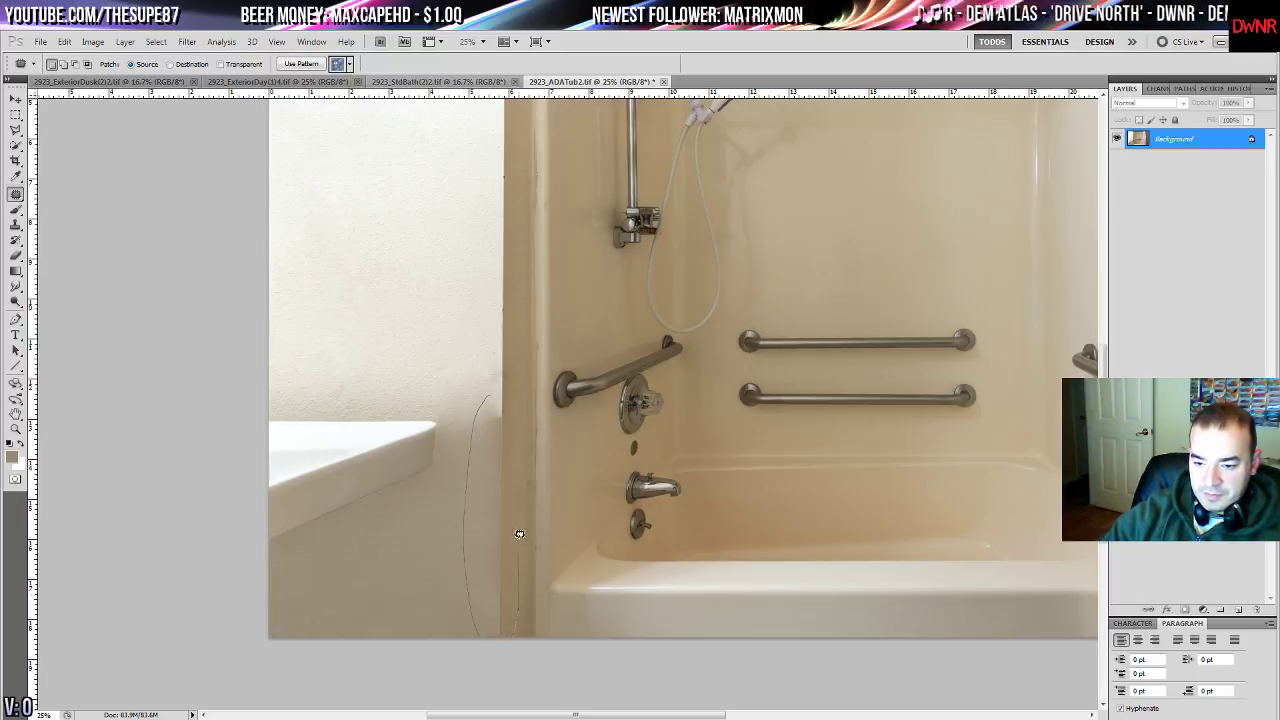
{"action": "mouse_move", "coordinate": [520, 534]}
{"action": "left_mouse_down"}
{"action": "mouse_move", "coordinate": [517, 332]}
{"action": "mouse_move", "coordinate": [492, 390]}
{"action": "left_mouse_up"}
{"action": "left_click_drag", "start_coordinate": [499, 493], "coordinate": [500, 194]}
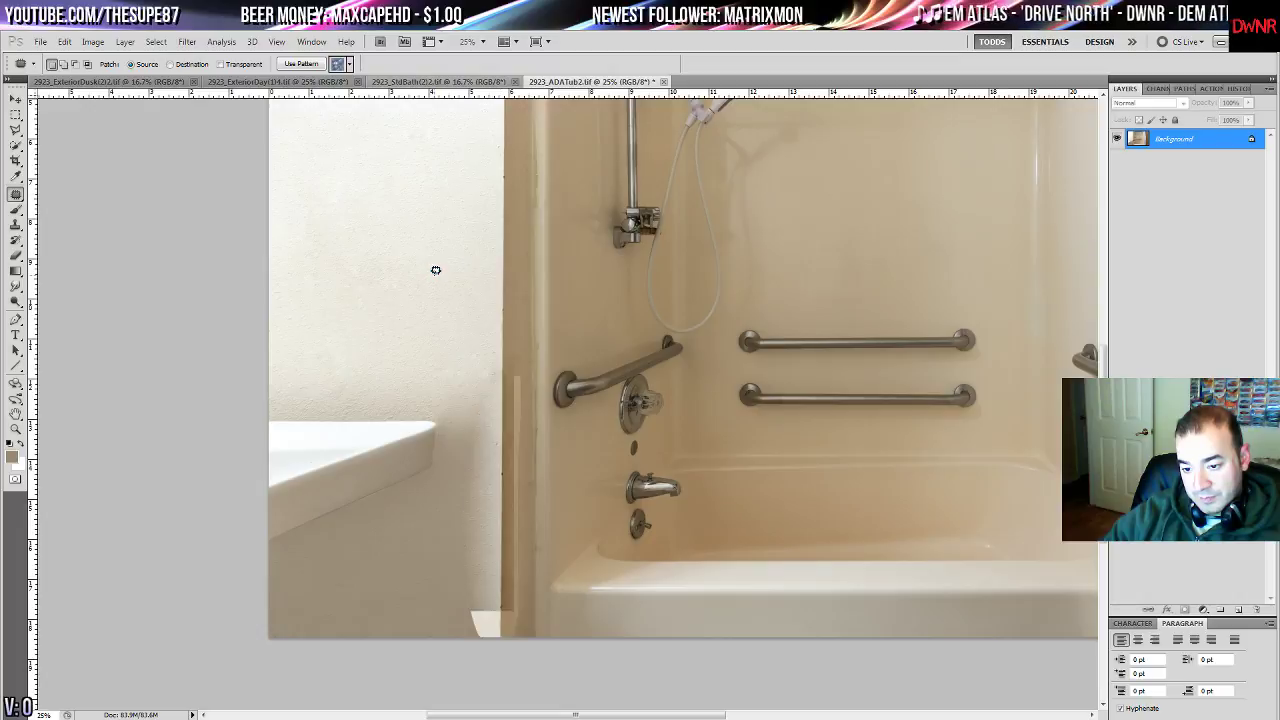
{"action": "key", "text": "ctrl+d"}
- Patch the smooth vertical wall strip between the sink and the tub surround with wall texture from higher up, then deselect
{"action": "left_click_drag", "start_coordinate": [447, 356], "coordinate": [484, 458]}
{"action": "left_click_drag", "start_coordinate": [469, 413], "coordinate": [551, 306]}
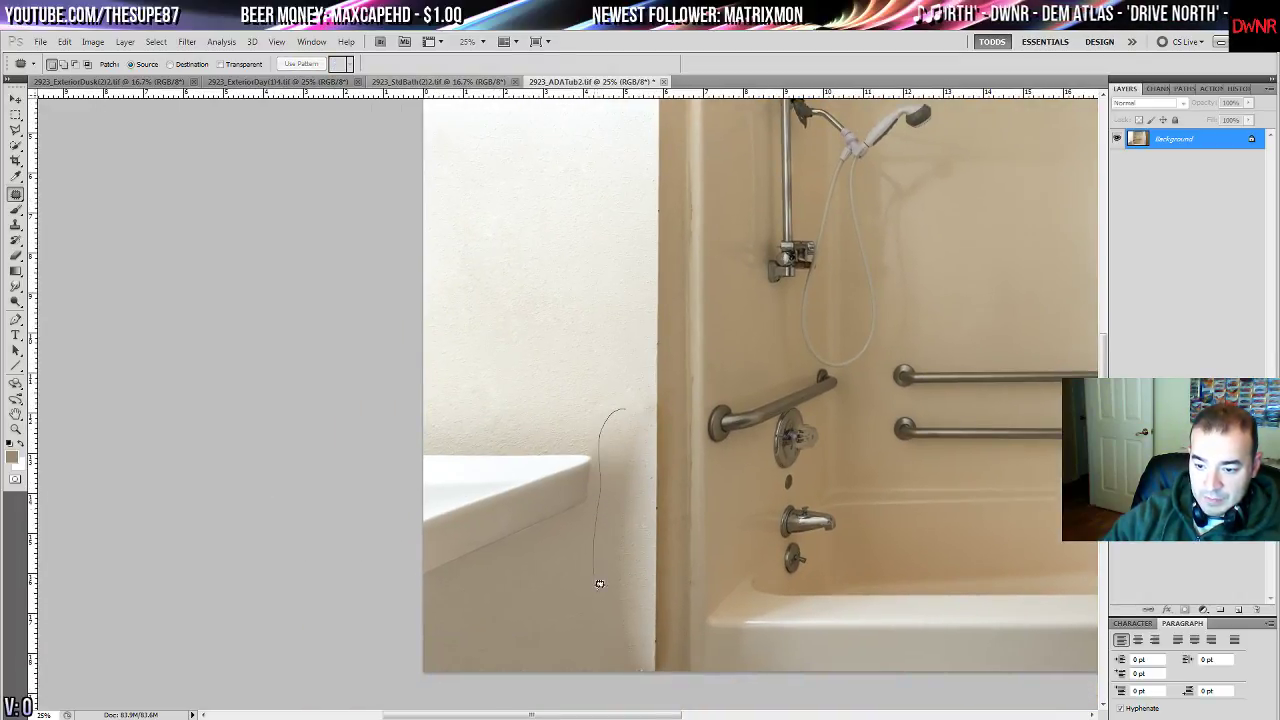
{"action": "left_click_drag", "start_coordinate": [647, 547], "coordinate": [643, 374]}
{"action": "mouse_move", "coordinate": [616, 478]}
{"action": "left_mouse_down"}
{"action": "mouse_move", "coordinate": [609, 277]}
{"action": "mouse_move", "coordinate": [589, 298]}
{"action": "left_mouse_up"}
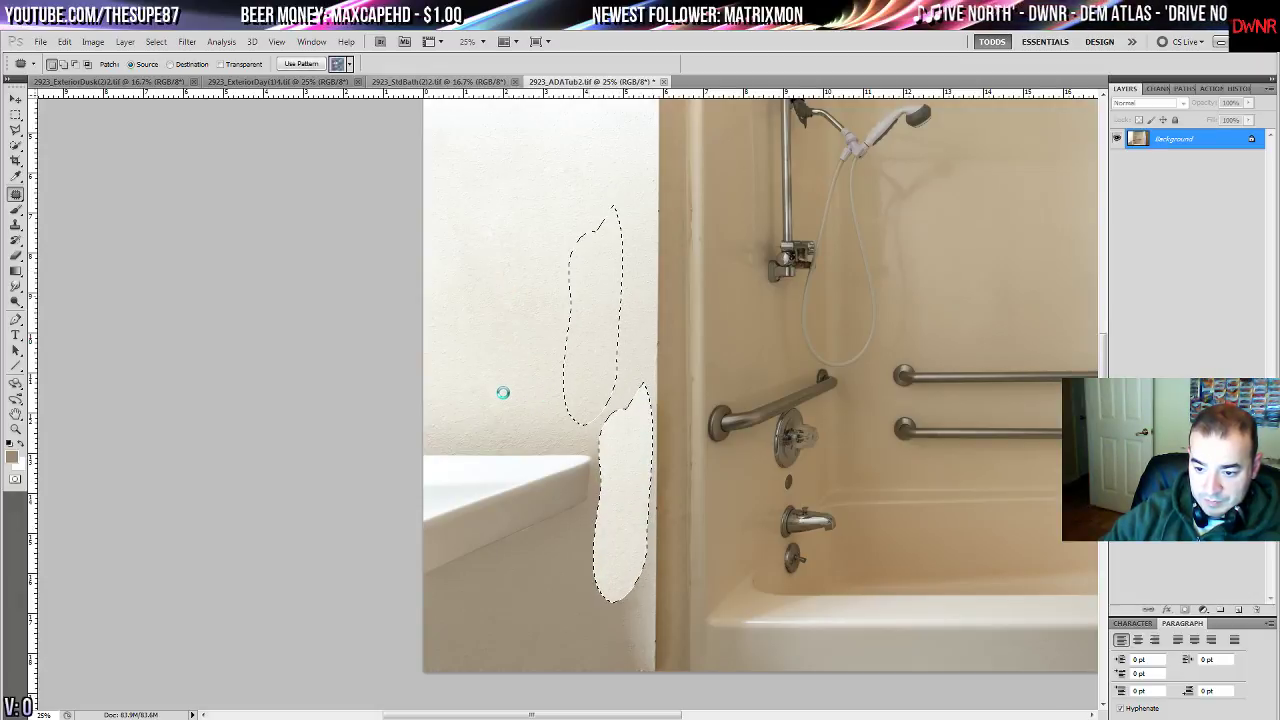
{"action": "key", "text": "ctrl+d"}
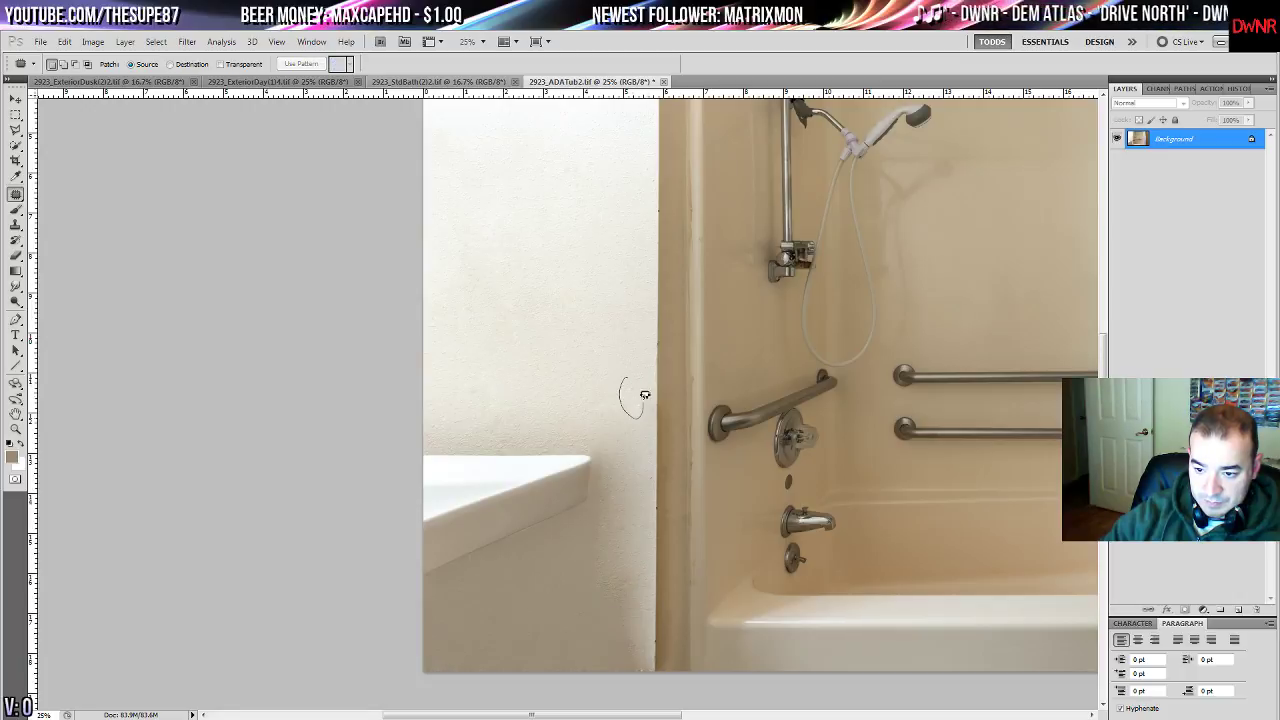
- Patch the lower wall area at the photo's bottom edge beside the tub with texture from above the sink, then deselect
{"action": "left_click_drag", "start_coordinate": [578, 454], "coordinate": [493, 284]}
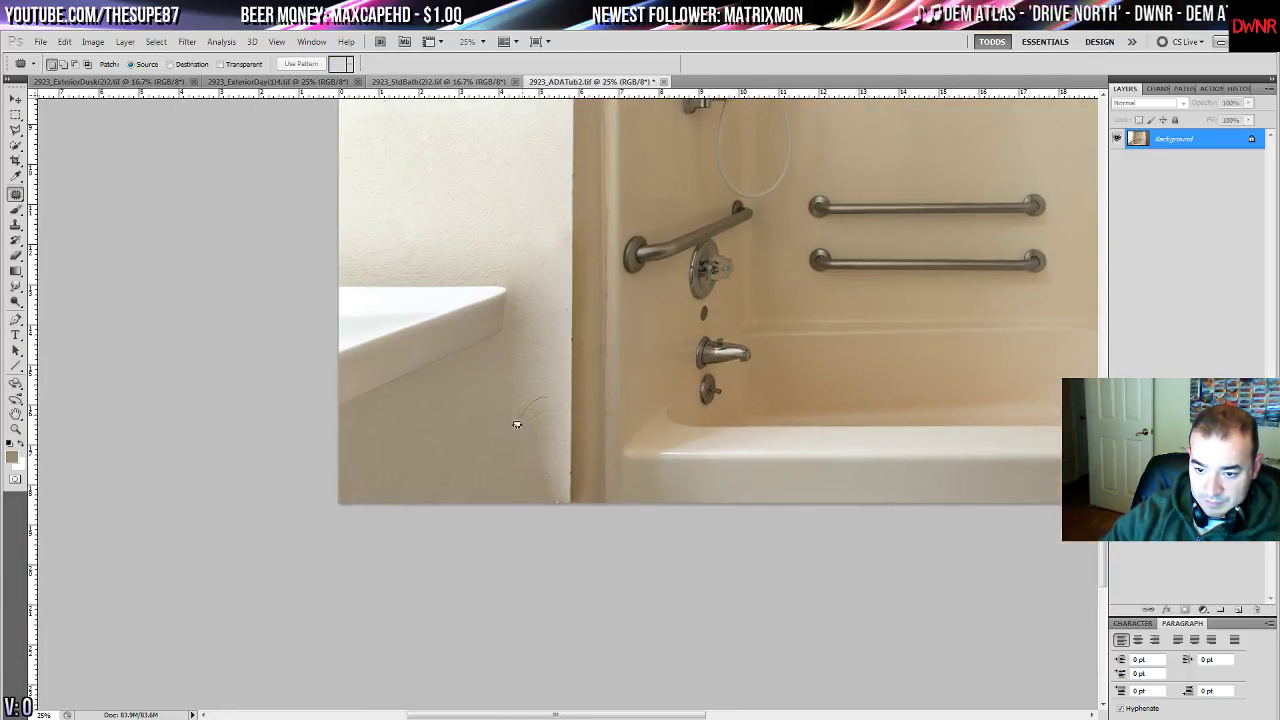
{"action": "mouse_move", "coordinate": [537, 500]}
{"action": "left_mouse_down"}
{"action": "mouse_move", "coordinate": [556, 474]}
{"action": "mouse_move", "coordinate": [549, 397]}
{"action": "mouse_move", "coordinate": [508, 442]}
{"action": "mouse_move", "coordinate": [560, 500]}
{"action": "left_mouse_up"}
{"action": "mouse_move", "coordinate": [545, 440]}
{"action": "left_mouse_down"}
{"action": "mouse_move", "coordinate": [539, 294]}
{"action": "mouse_move", "coordinate": [495, 195]}
{"action": "mouse_move", "coordinate": [516, 167]}
{"action": "left_mouse_up"}
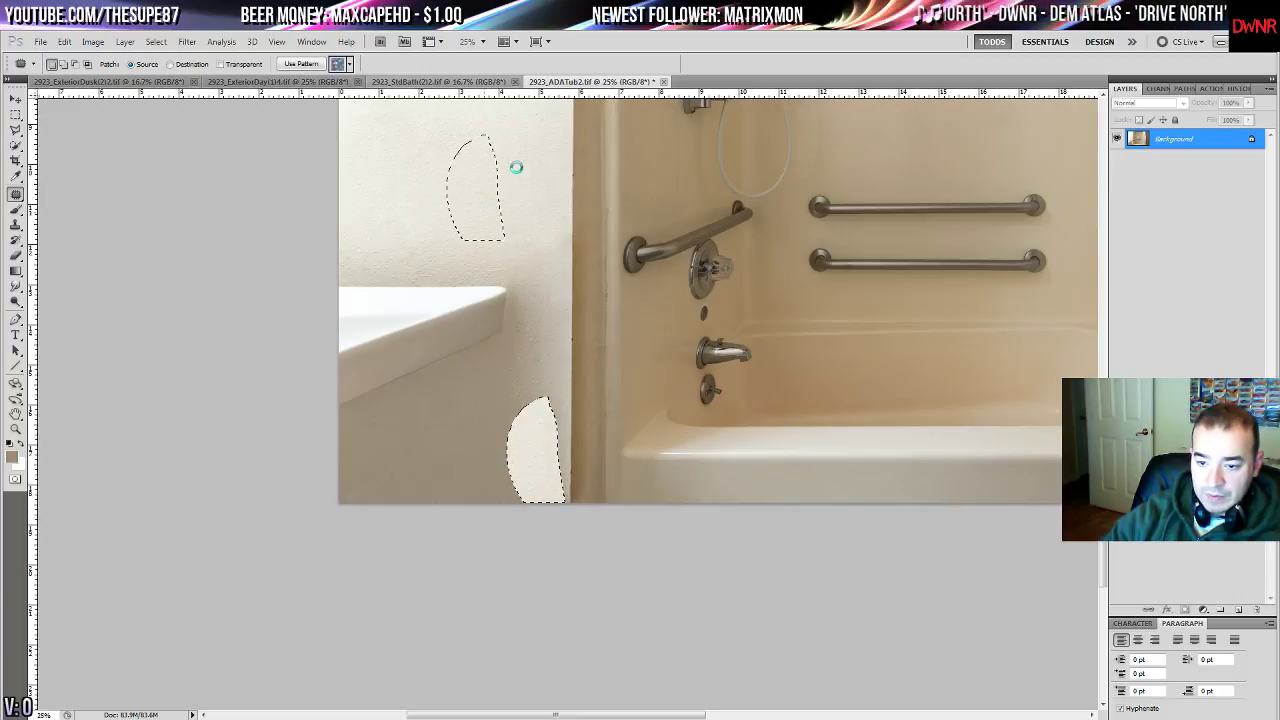
{"action": "key", "text": "ctrl+d"}
- Patch the smooth wall spot beside the sink's corner with texture from directly above it, then deselect
{"action": "left_click_drag", "start_coordinate": [548, 477], "coordinate": [704, 588]}
{"action": "mouse_move", "coordinate": [669, 413]}
{"action": "left_mouse_down"}
{"action": "mouse_move", "coordinate": [694, 403]}
{"action": "mouse_move", "coordinate": [678, 393]}
{"action": "left_mouse_up"}
{"action": "left_click_drag", "start_coordinate": [688, 436], "coordinate": [691, 312]}
{"action": "key", "text": "ctrl+d"}
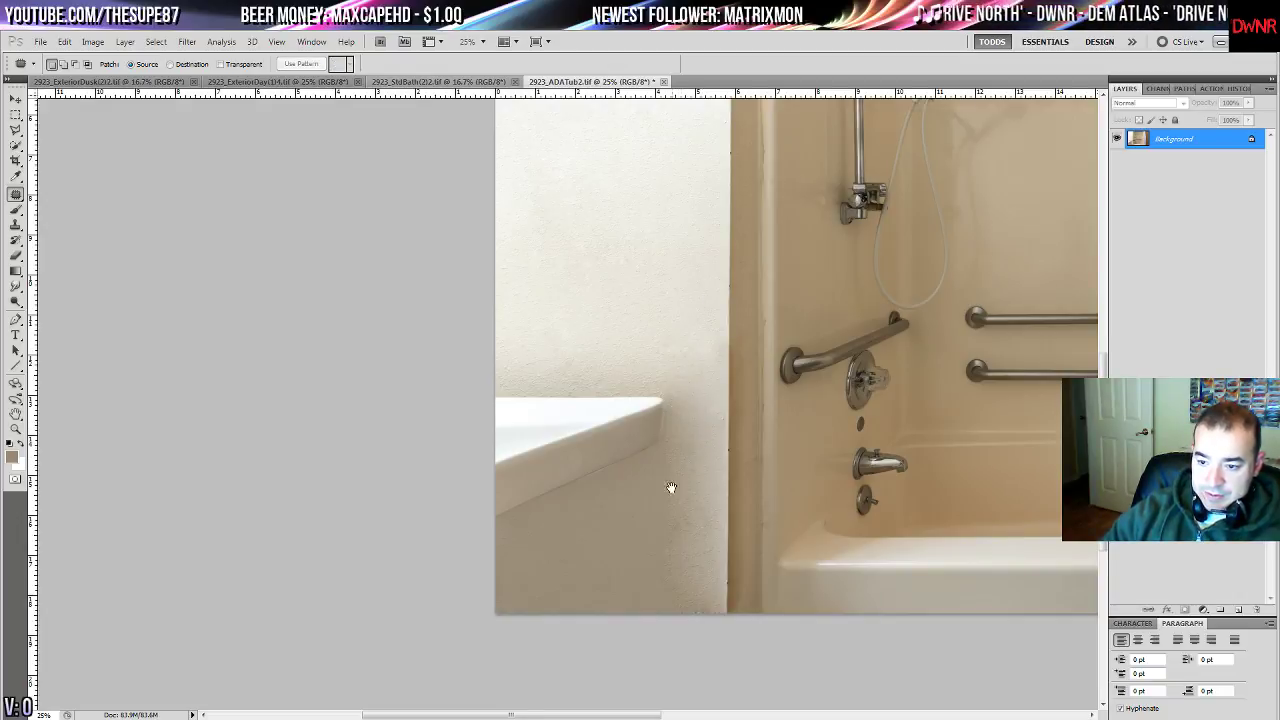
- Patch the large smooth wall area under the sink with the textured wall above the sink, then deselect
{"action": "left_click_drag", "start_coordinate": [671, 486], "coordinate": [507, 462]}
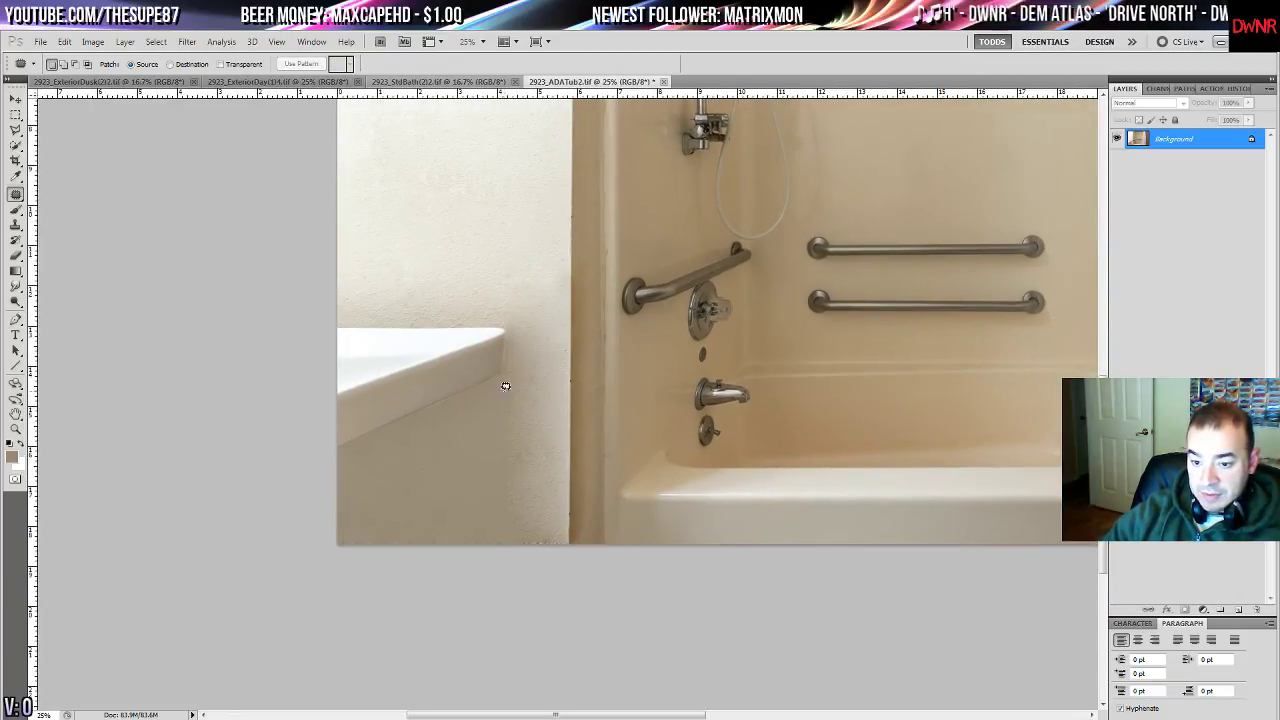
{"action": "mouse_move", "coordinate": [505, 386]}
{"action": "left_mouse_down"}
{"action": "mouse_move", "coordinate": [360, 457]}
{"action": "mouse_move", "coordinate": [498, 576]}
{"action": "left_mouse_up"}
{"action": "left_click_drag", "start_coordinate": [552, 461], "coordinate": [508, 390]}
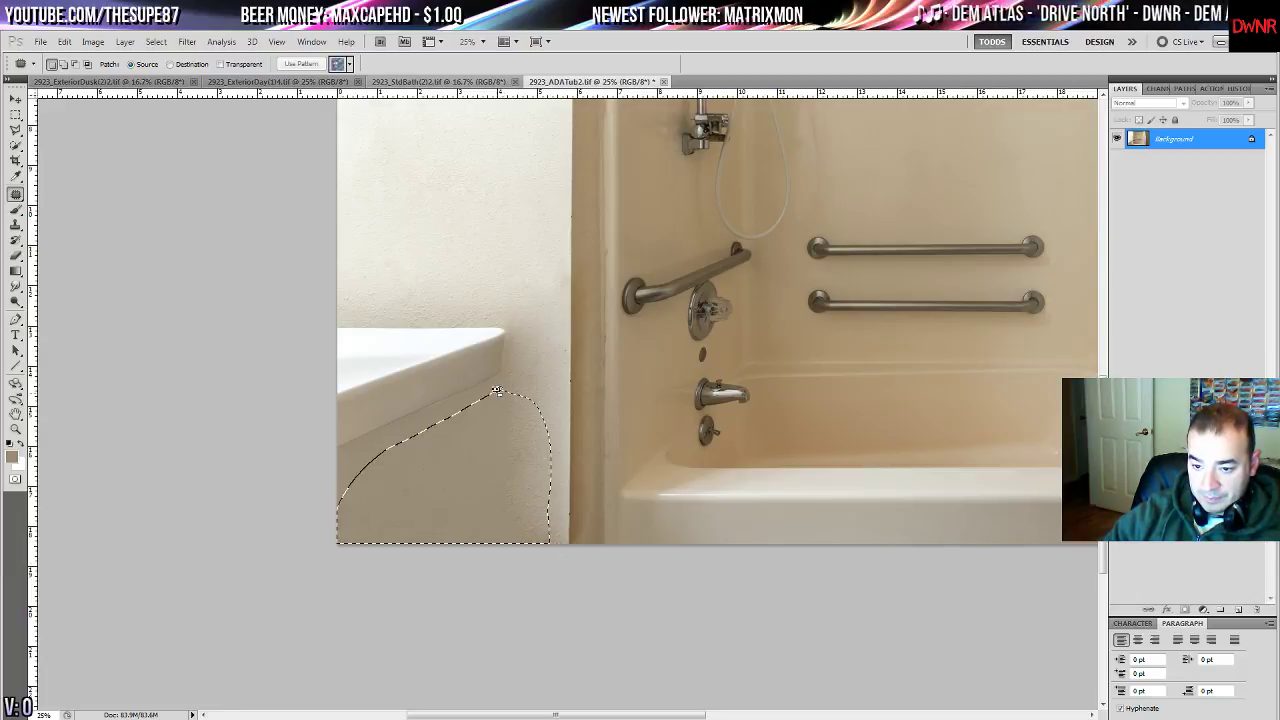
{"action": "left_click_drag", "start_coordinate": [477, 486], "coordinate": [486, 214]}
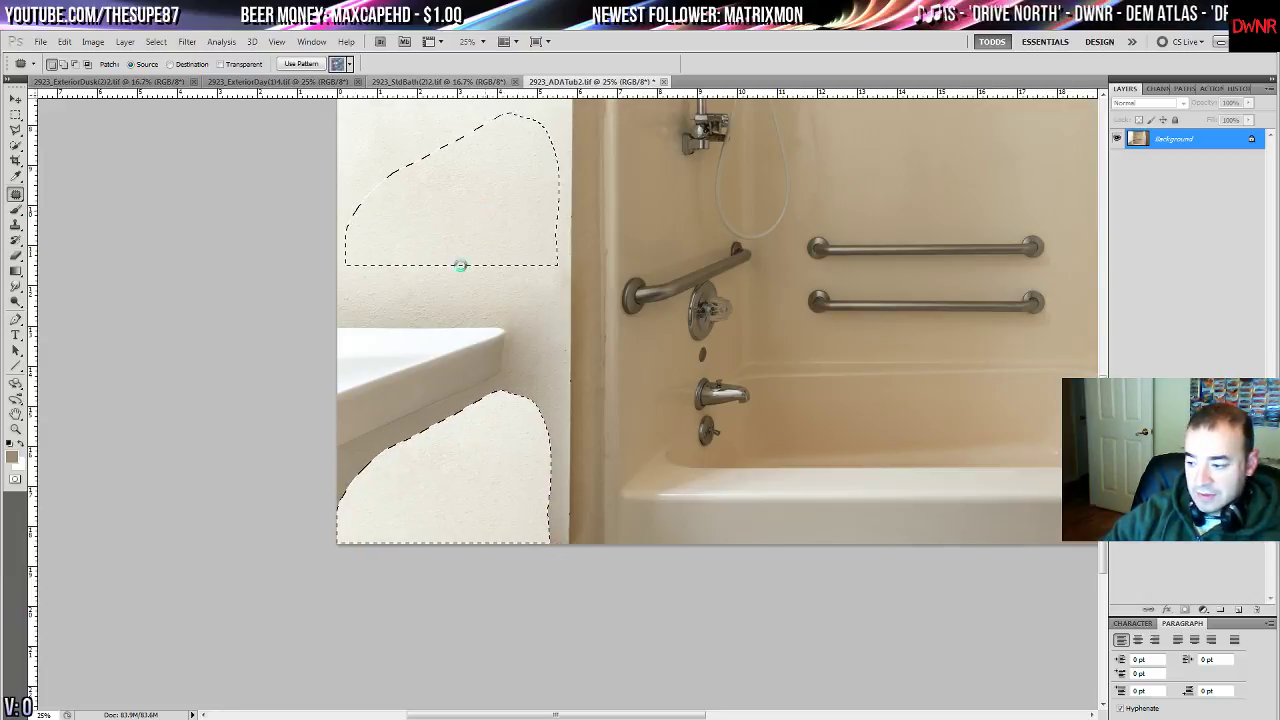
{"action": "left_click_drag", "start_coordinate": [426, 254], "coordinate": [431, 252]}
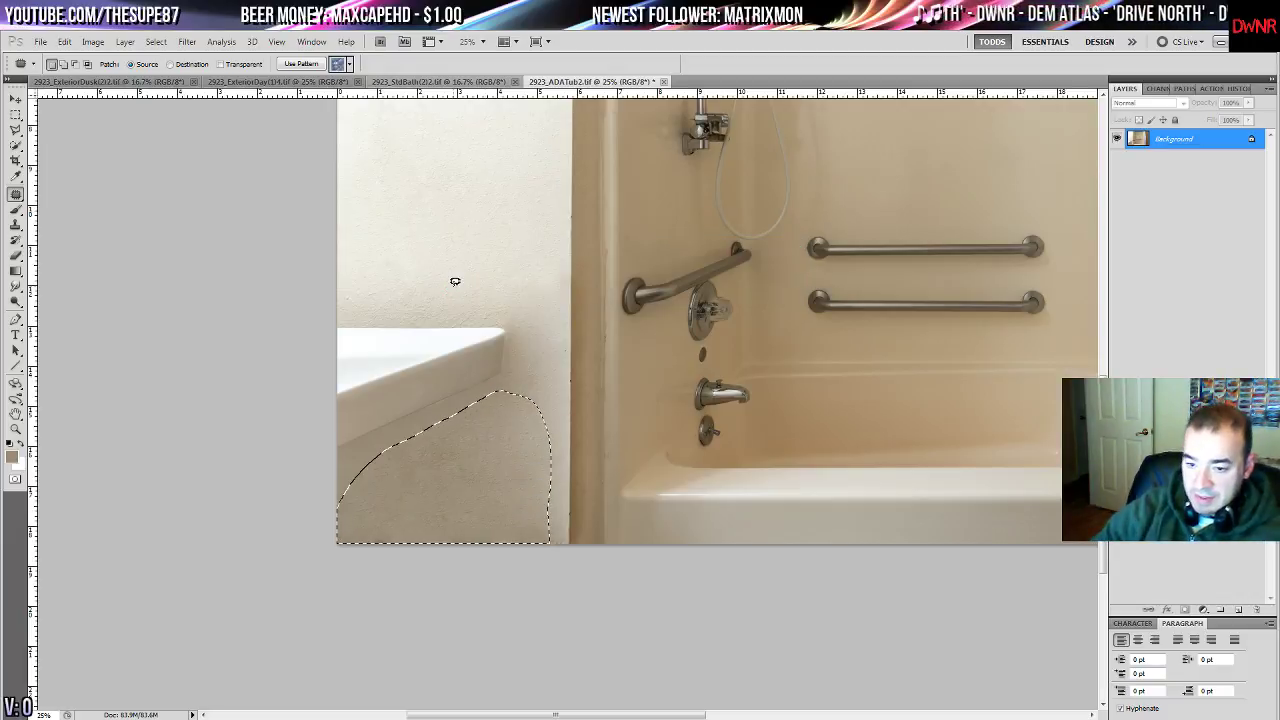
{"action": "key", "text": "ctrl+d"}
- Clone clean wall texture over the dark smudges along the photo's bottom edge with a 100 px Clone Stamp
{"action": "left_click_drag", "start_coordinate": [443, 277], "coordinate": [328, 455]}
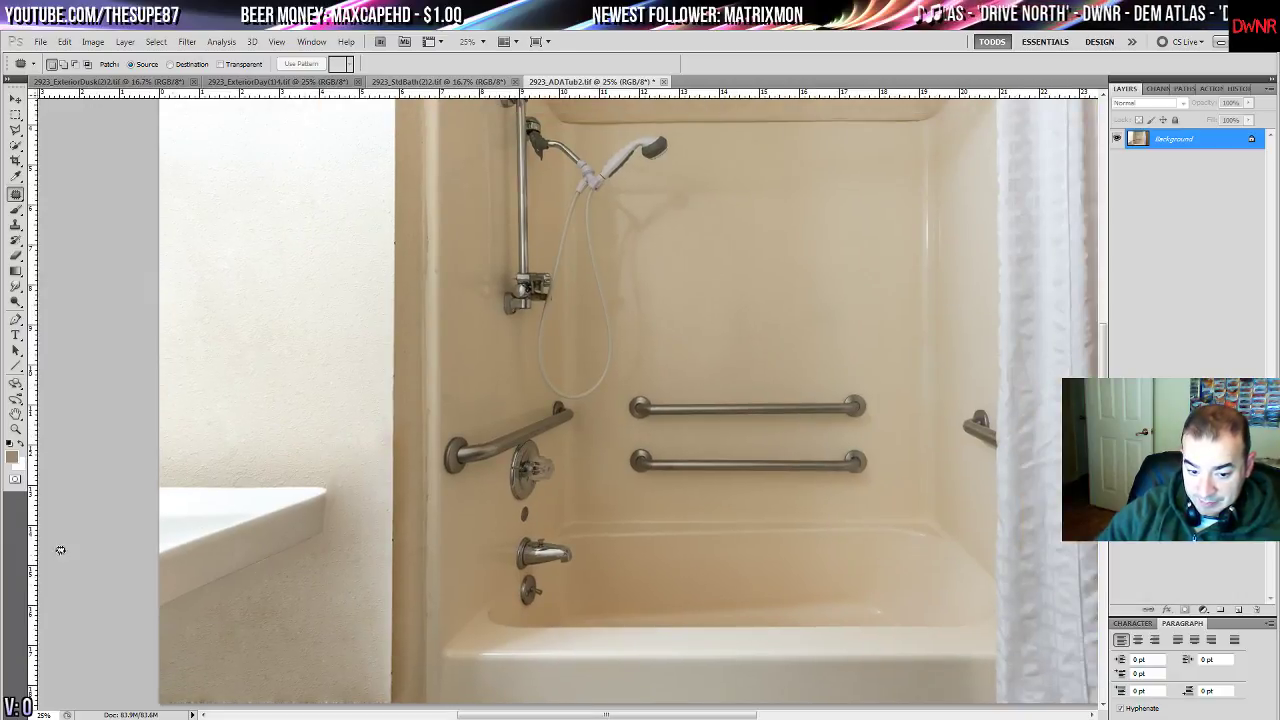
{"action": "key", "text": "z"}
{"action": "left_click", "coordinate": [300, 457]}
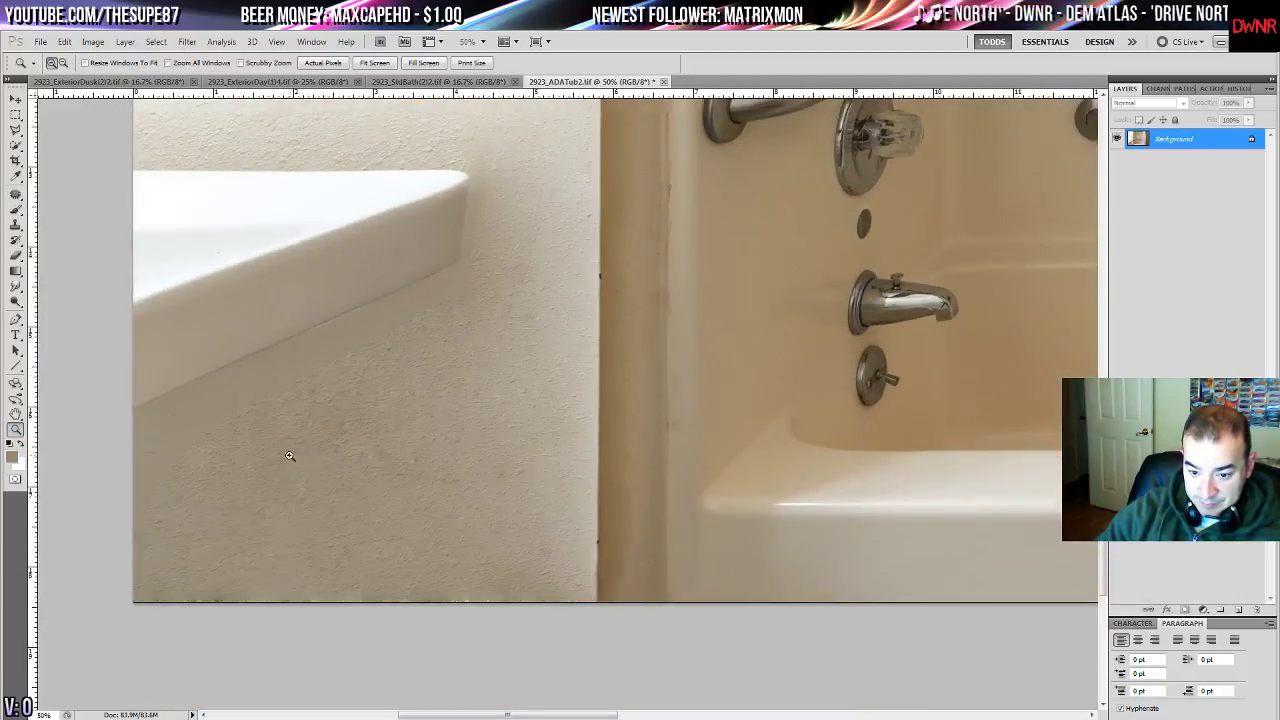
{"action": "left_click", "coordinate": [16, 227]}
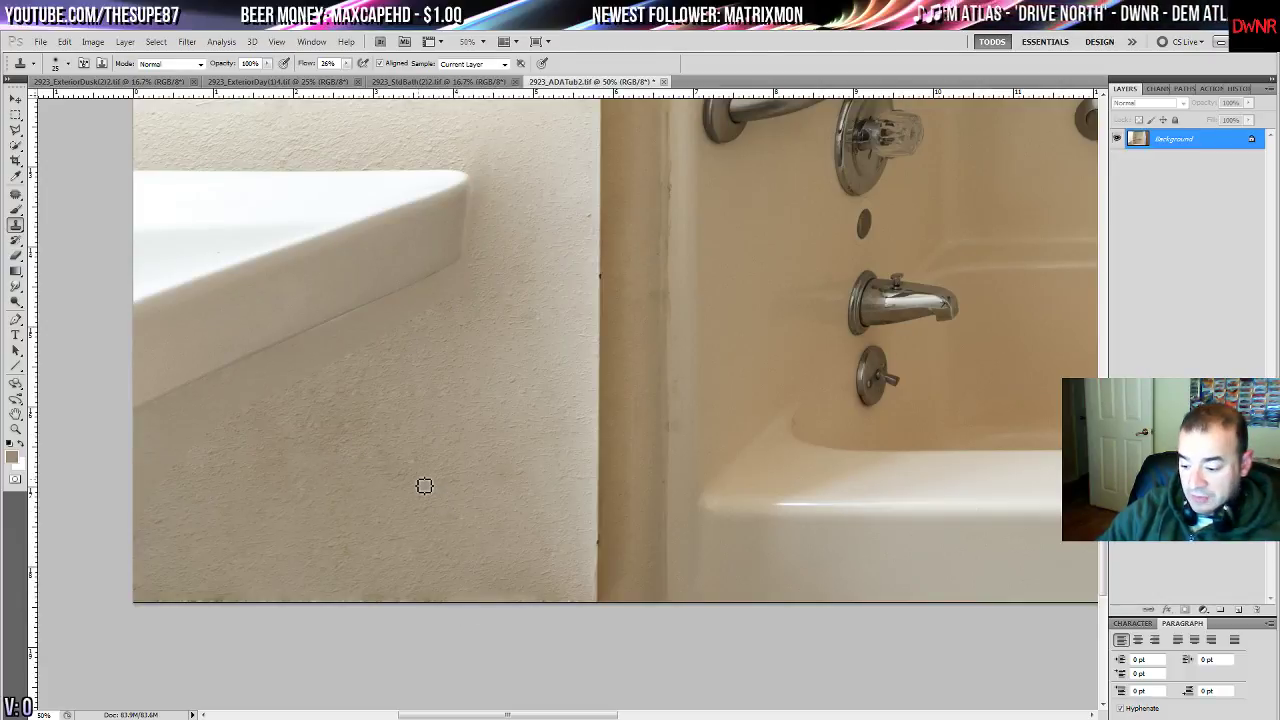
{"action": "key", "text": "]"}
{"action": "key", "text": "]"}
{"action": "key", "text": "]"}
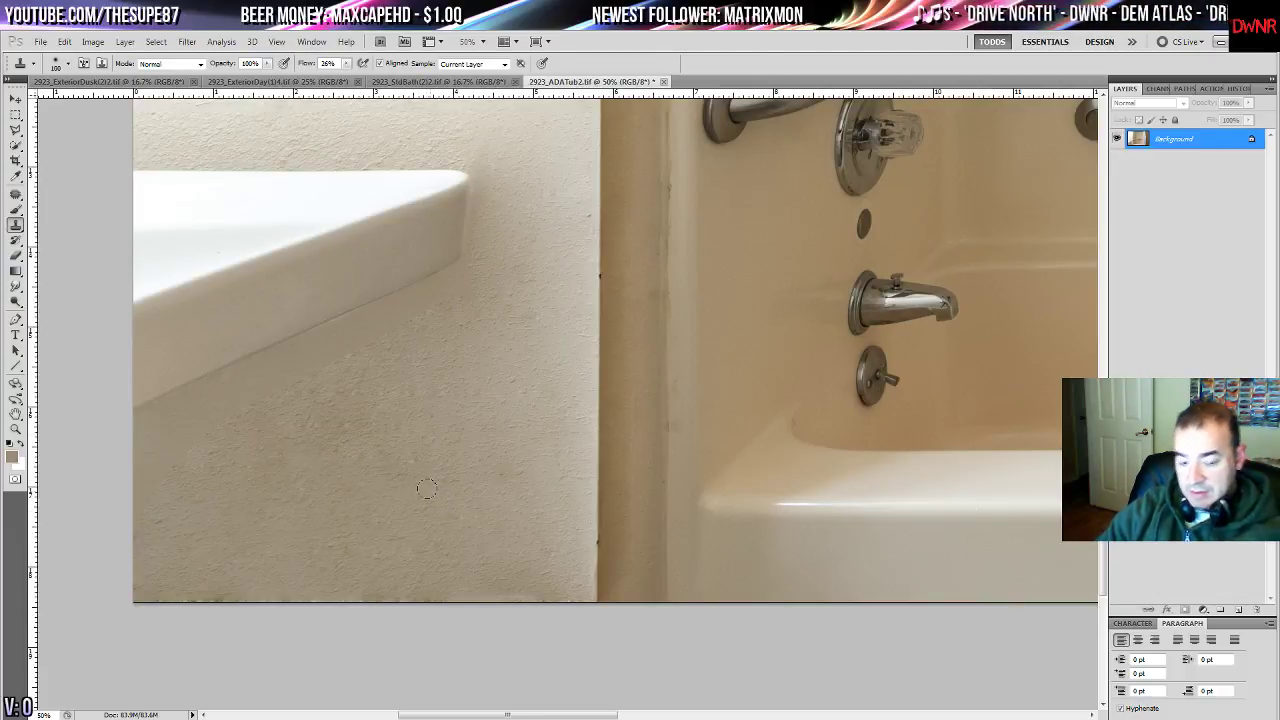
{"action": "left_click", "coordinate": [488, 525], "text": "alt"}
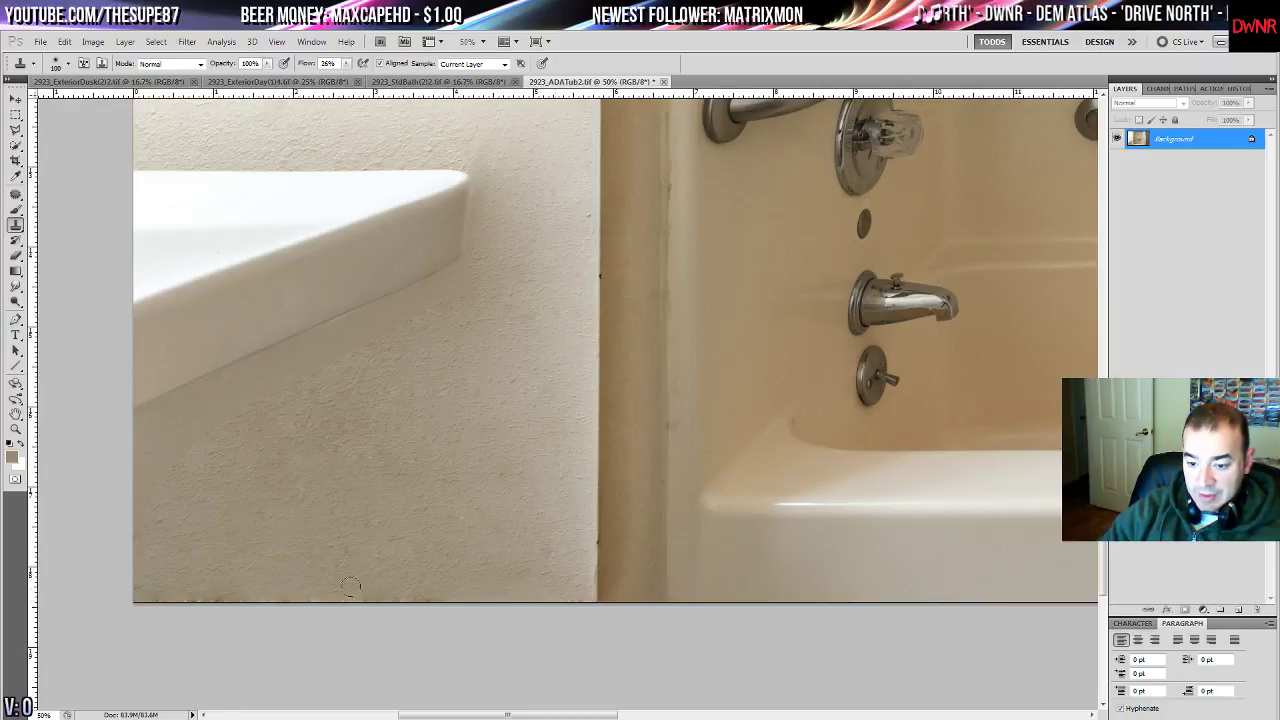
{"action": "left_click", "coordinate": [381, 542]}
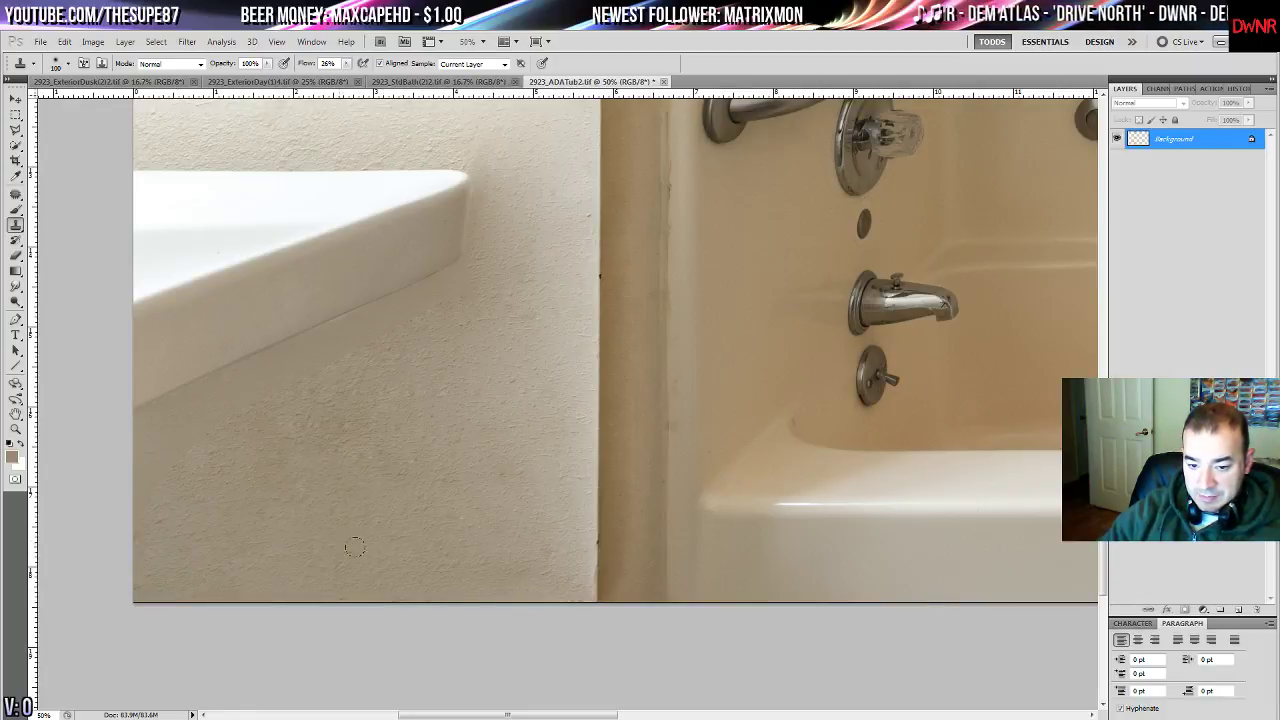
- Clone nearby wall texture over the uneven spots under the sink and around the sink's outer corner
{"action": "left_click_drag", "start_coordinate": [348, 389], "coordinate": [549, 486]}
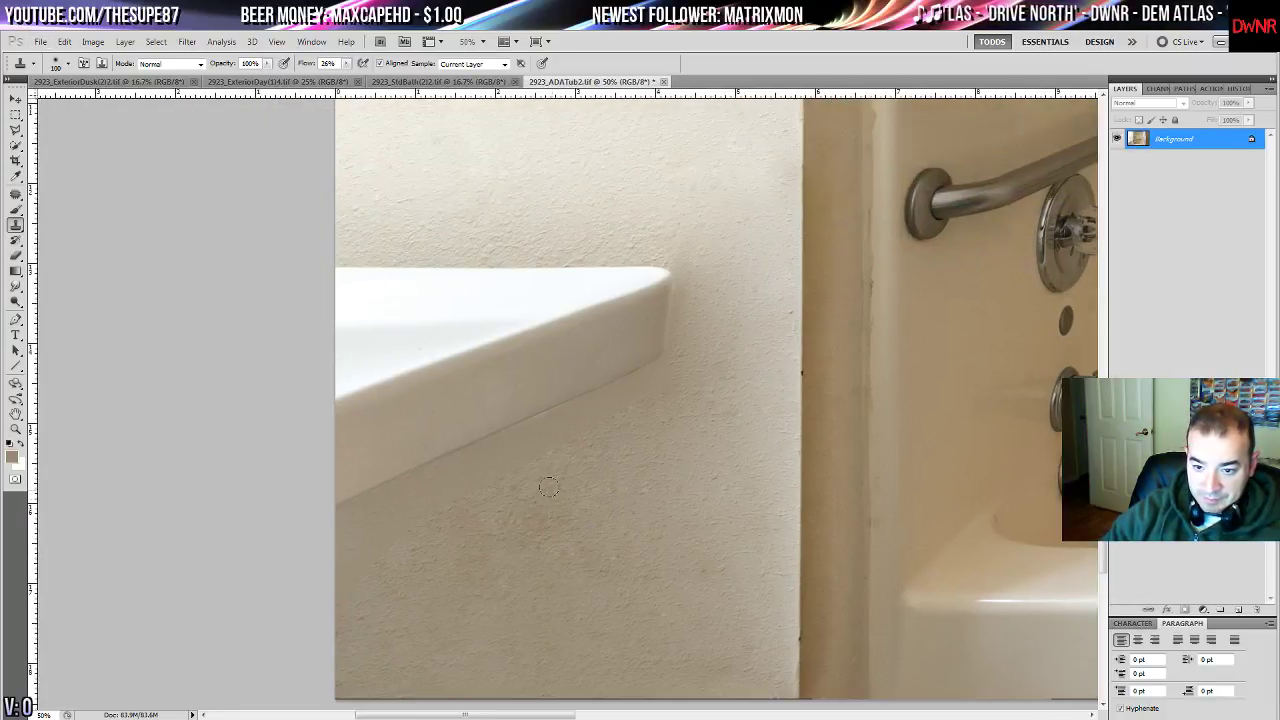
{"action": "left_click", "coordinate": [681, 575], "text": "alt"}
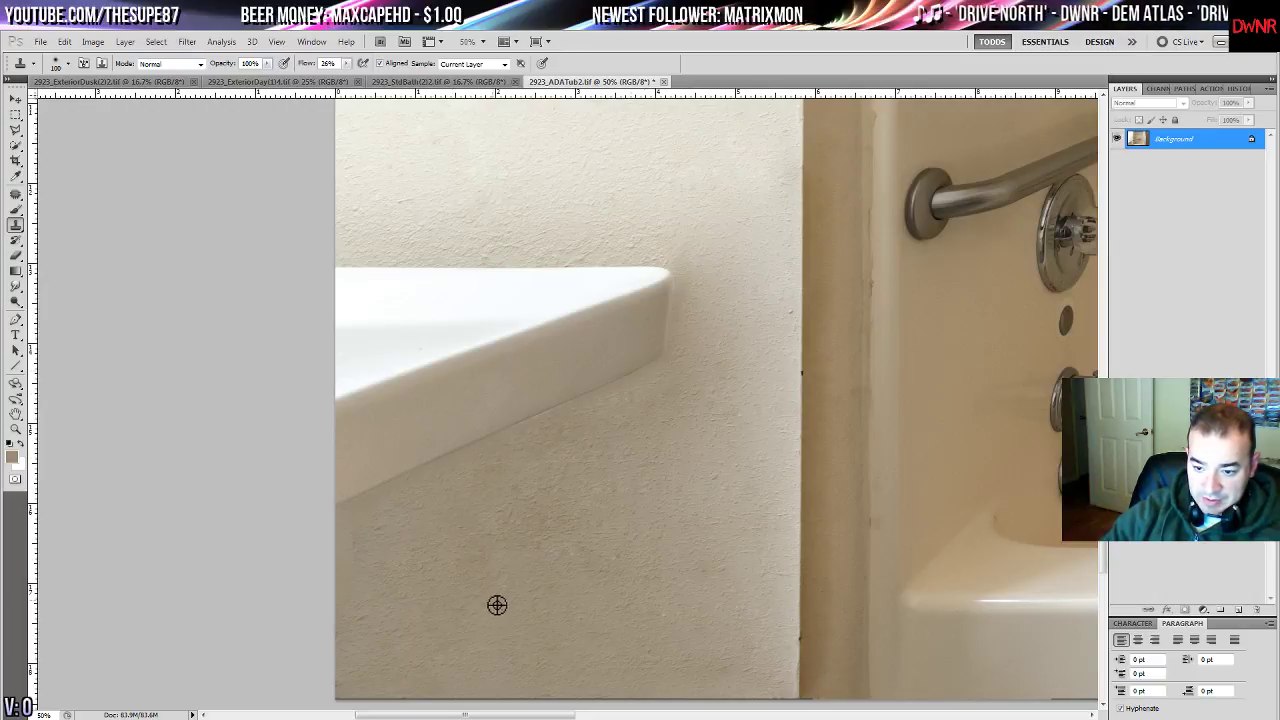
{"action": "left_click_drag", "start_coordinate": [500, 478], "coordinate": [363, 638]}
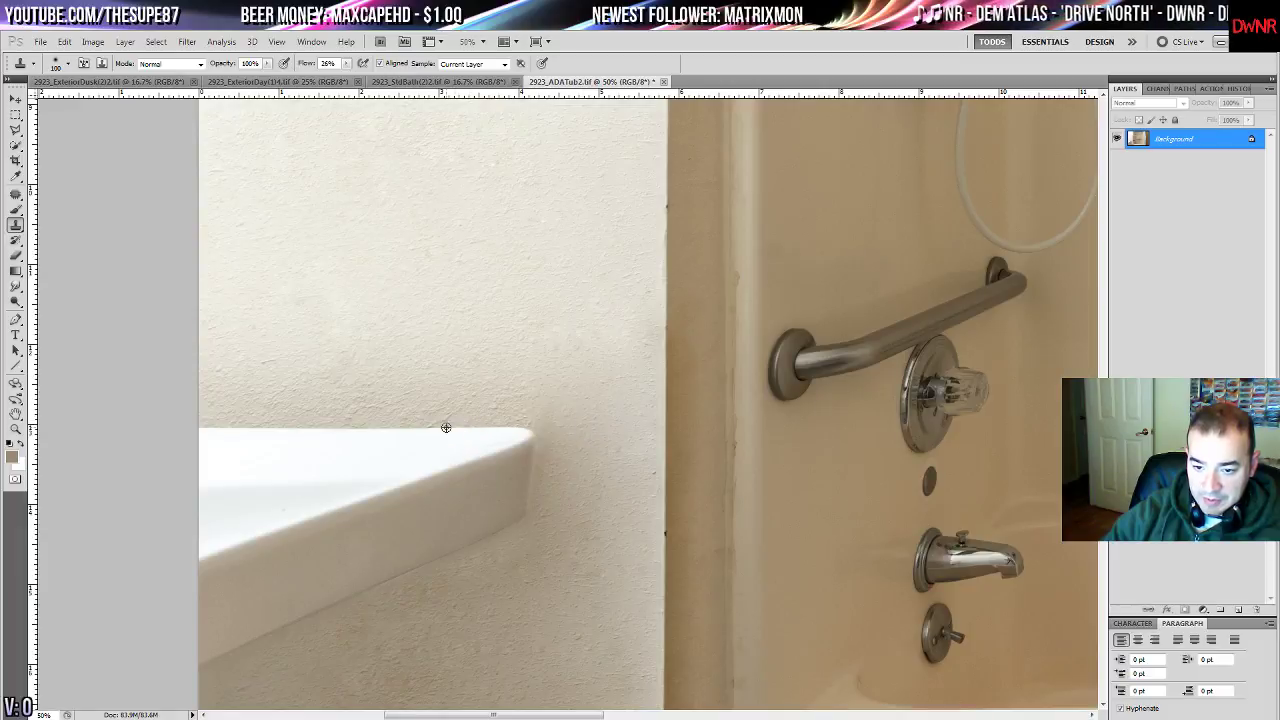
{"action": "left_click", "coordinate": [530, 403]}
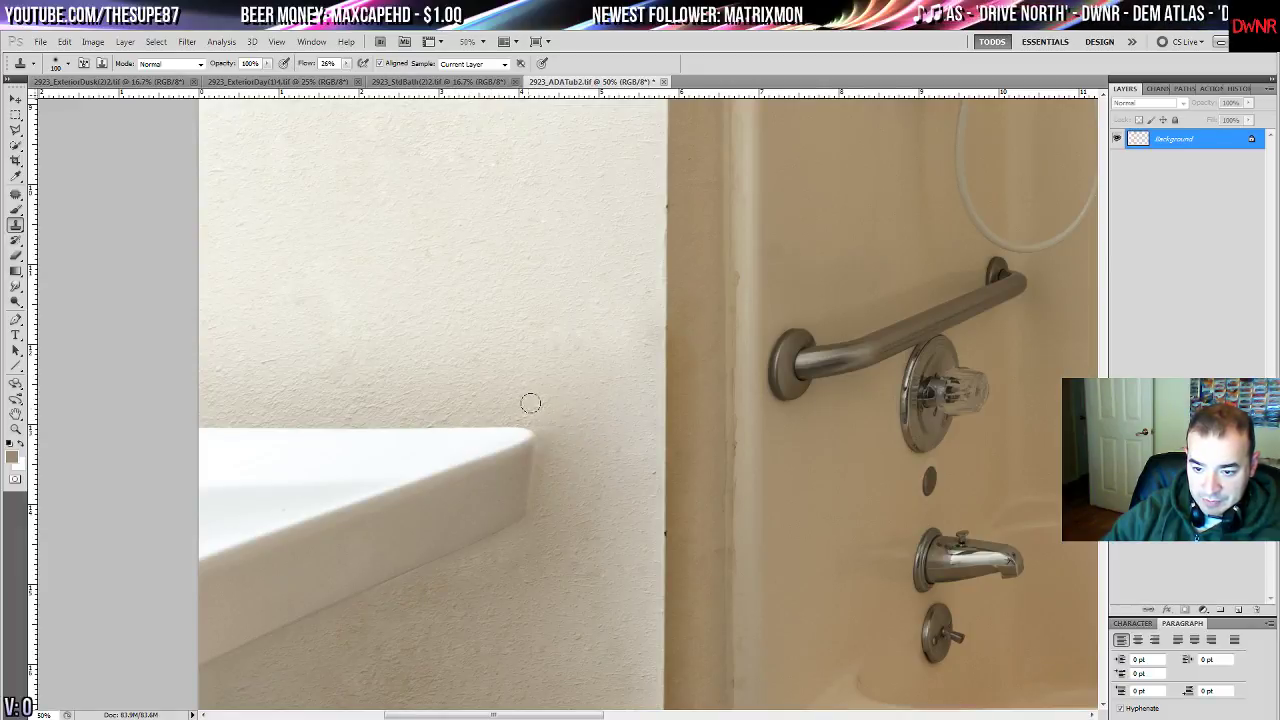
{"action": "left_click", "coordinate": [612, 429], "text": "alt"}
{"action": "left_click", "coordinate": [548, 416]}
{"action": "left_click_drag", "start_coordinate": [490, 320], "coordinate": [456, 443]}
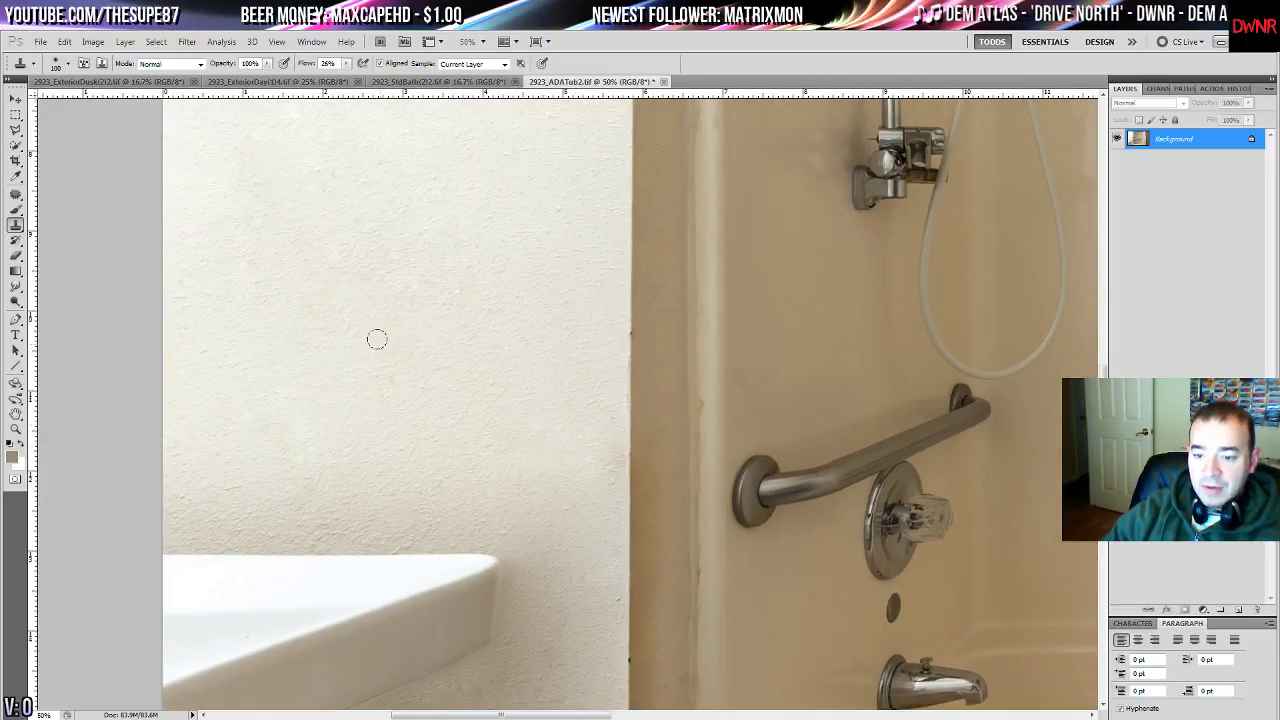
- Inspect the wall edge, tub fixtures and shower surround at close range for remaining blemishes
{"action": "left_click_drag", "start_coordinate": [383, 258], "coordinate": [400, 589]}
{"action": "left_click_drag", "start_coordinate": [513, 112], "coordinate": [386, 166]}
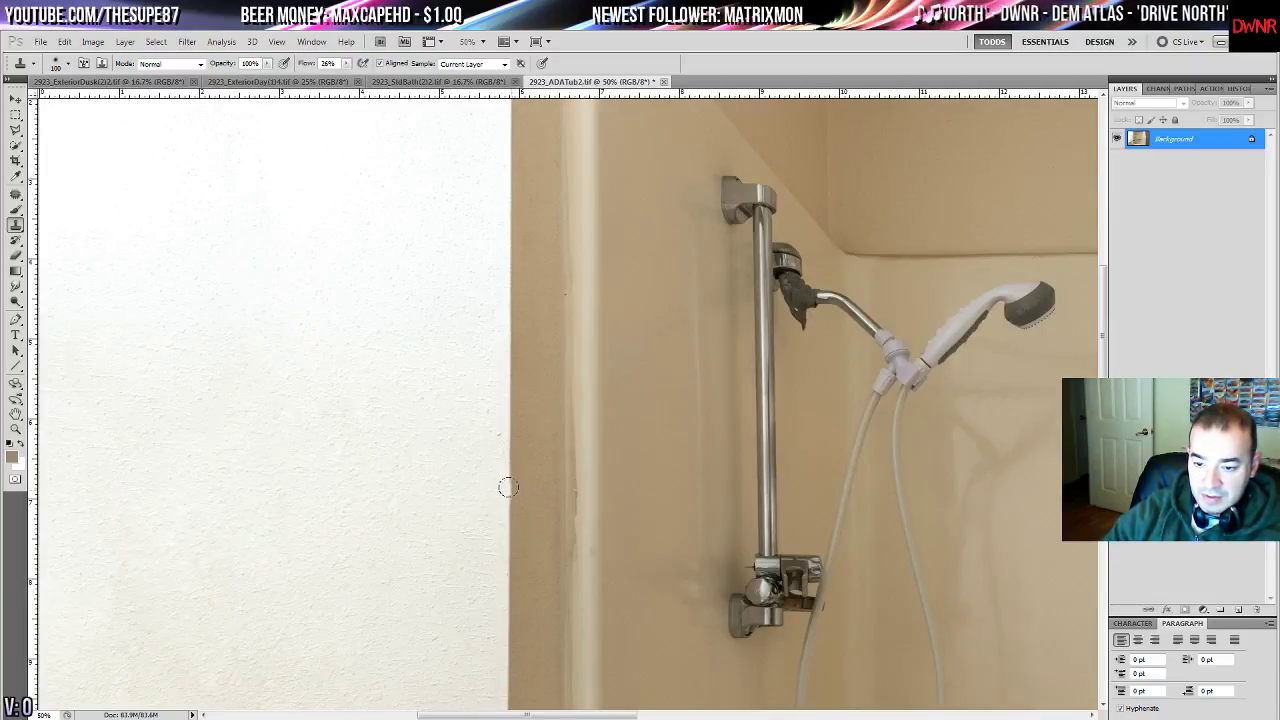
{"action": "mouse_move", "coordinate": [489, 482]}
{"action": "left_mouse_down"}
{"action": "mouse_move", "coordinate": [449, 191]}
{"action": "mouse_move", "coordinate": [451, 101]}
{"action": "left_mouse_up"}
{"action": "left_click_drag", "start_coordinate": [467, 385], "coordinate": [327, 239]}
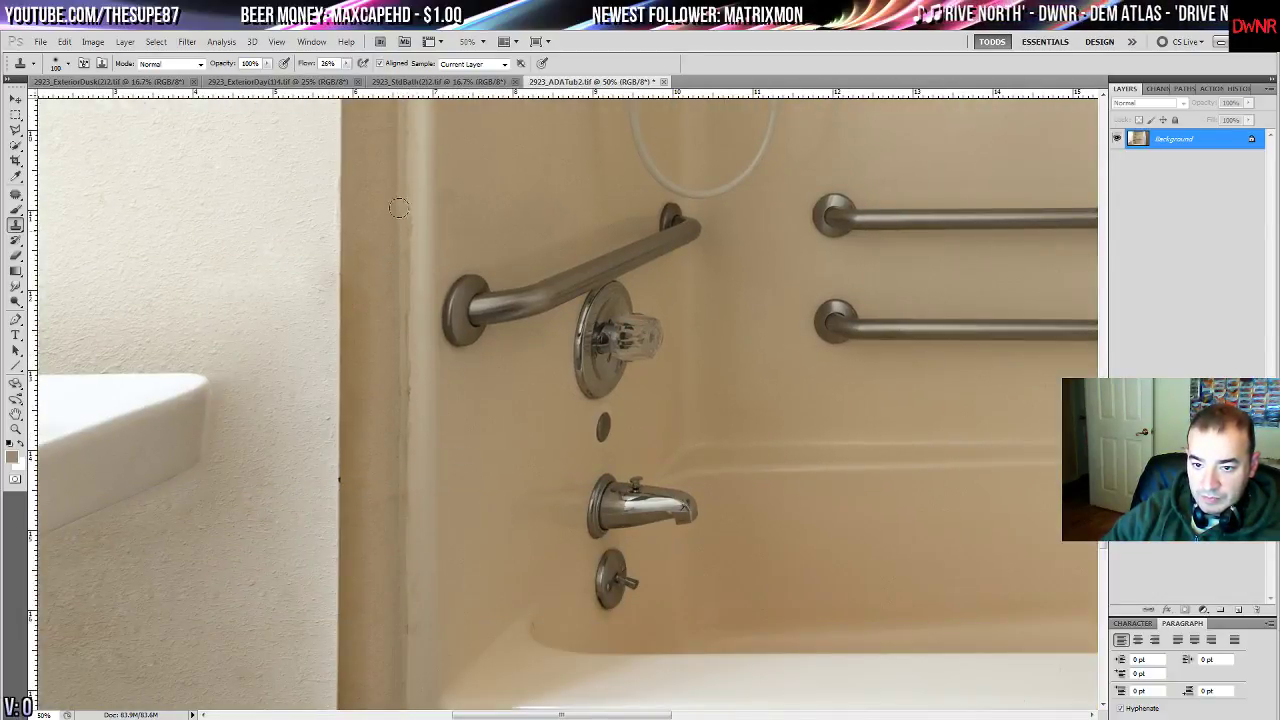
{"action": "left_click_drag", "start_coordinate": [399, 206], "coordinate": [394, 308]}
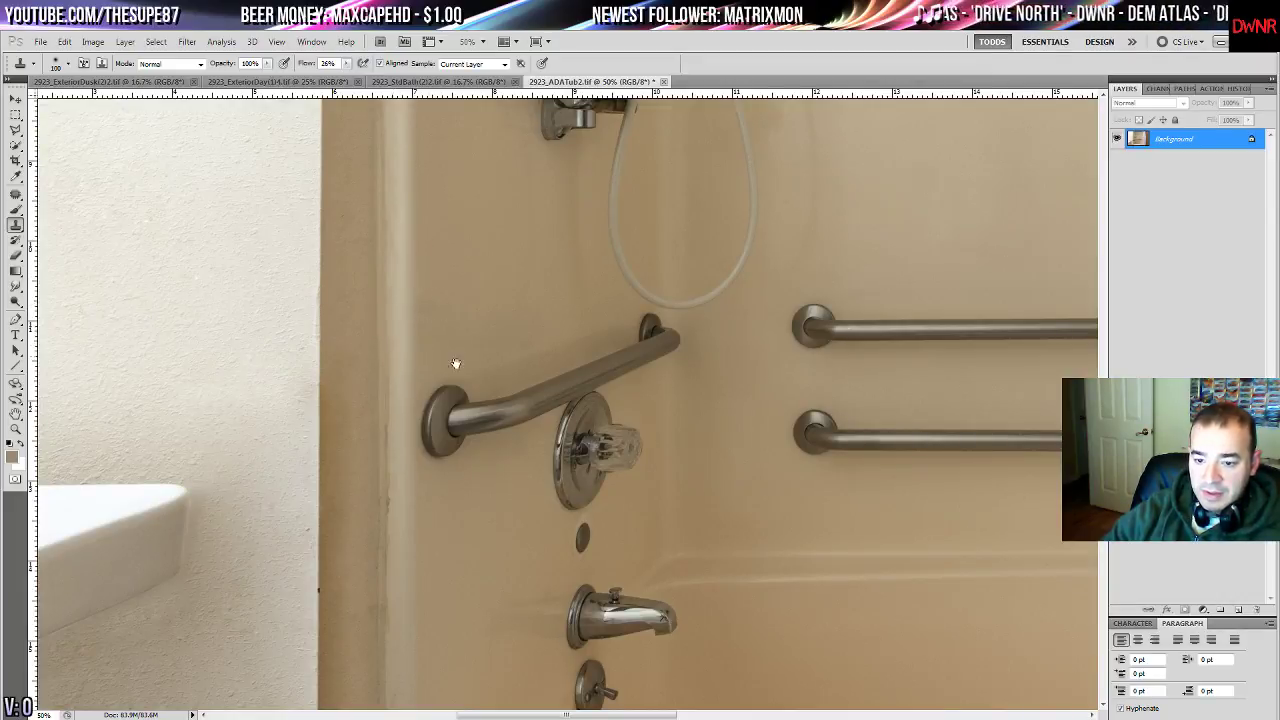
{"action": "left_click_drag", "start_coordinate": [454, 366], "coordinate": [354, 159]}
{"action": "left_click_drag", "start_coordinate": [400, 446], "coordinate": [134, 436]}
{"action": "left_click_drag", "start_coordinate": [366, 390], "coordinate": [421, 577]}
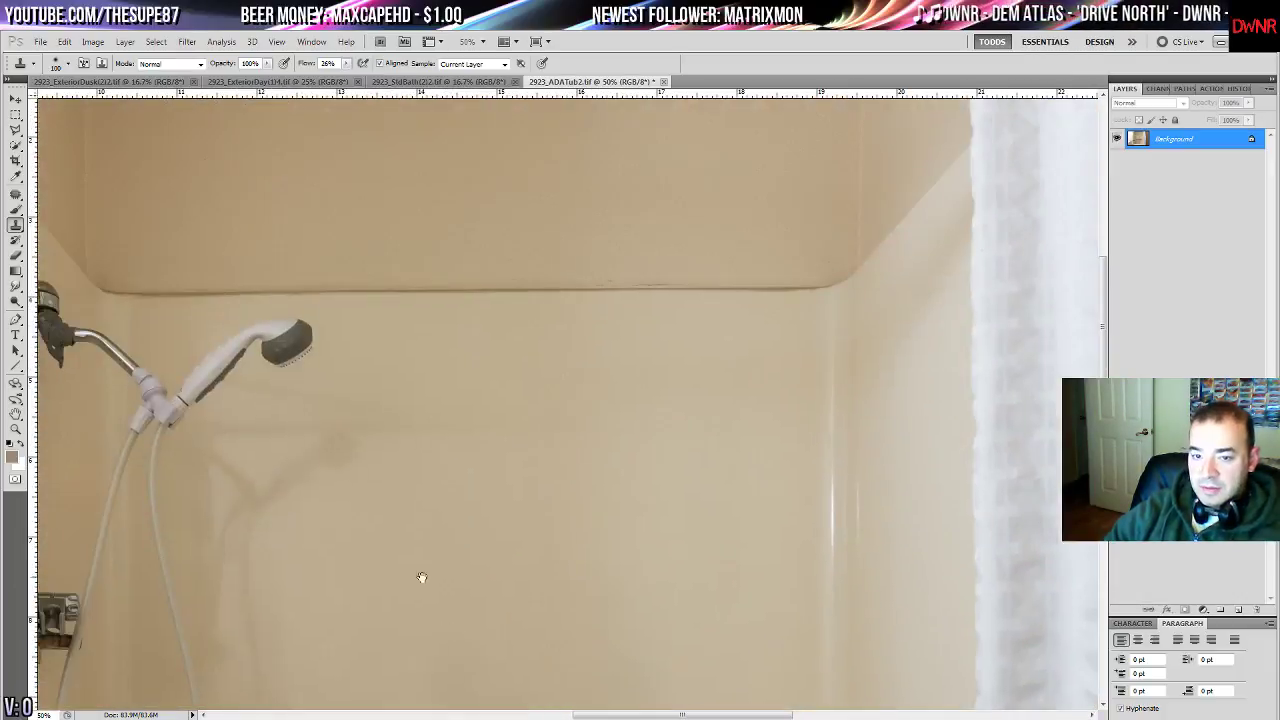
- Patch the shower head's shadow on the back wall with clean surface from its lower right, then deselect
{"action": "left_click", "coordinate": [17, 194]}
{"action": "mouse_move", "coordinate": [287, 408]}
{"action": "left_mouse_down"}
{"action": "mouse_move", "coordinate": [415, 250]}
{"action": "mouse_move", "coordinate": [489, 357]}
{"action": "mouse_move", "coordinate": [609, 249]}
{"action": "mouse_move", "coordinate": [370, 222]}
{"action": "mouse_move", "coordinate": [358, 235]}
{"action": "left_mouse_up"}
{"action": "left_click_drag", "start_coordinate": [536, 293], "coordinate": [646, 371]}
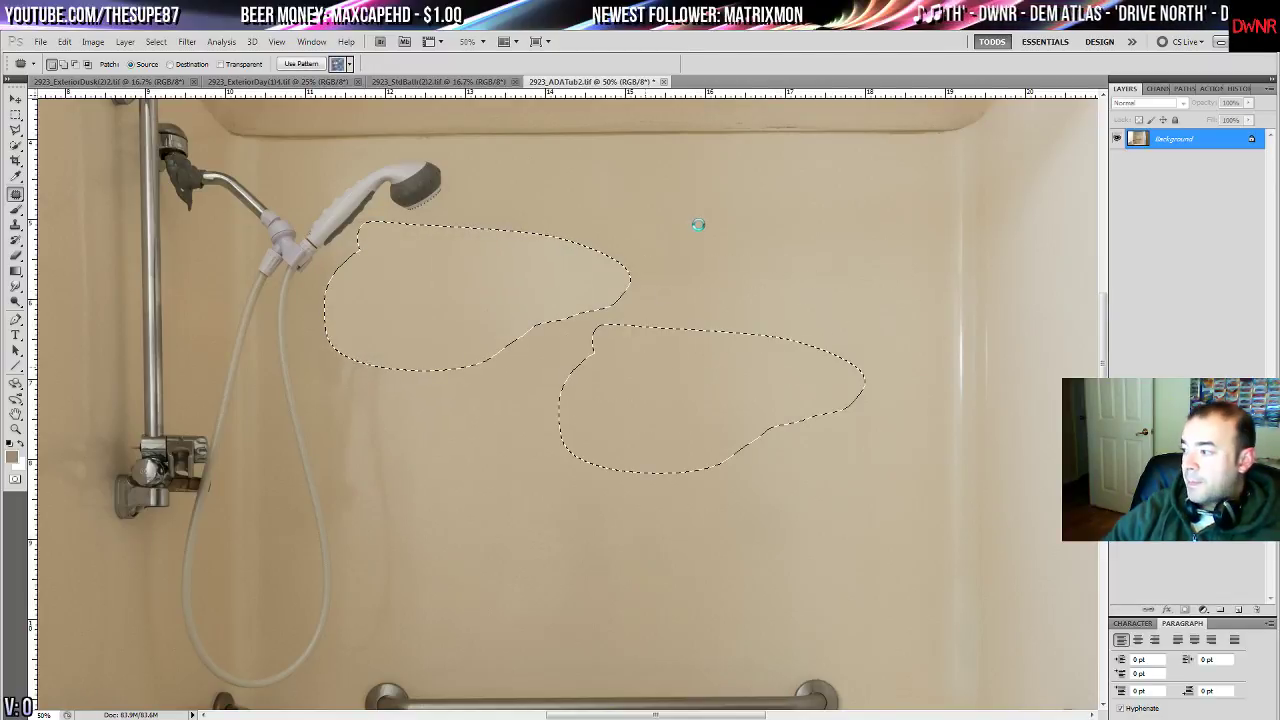
{"action": "key", "text": "ctrl+d"}
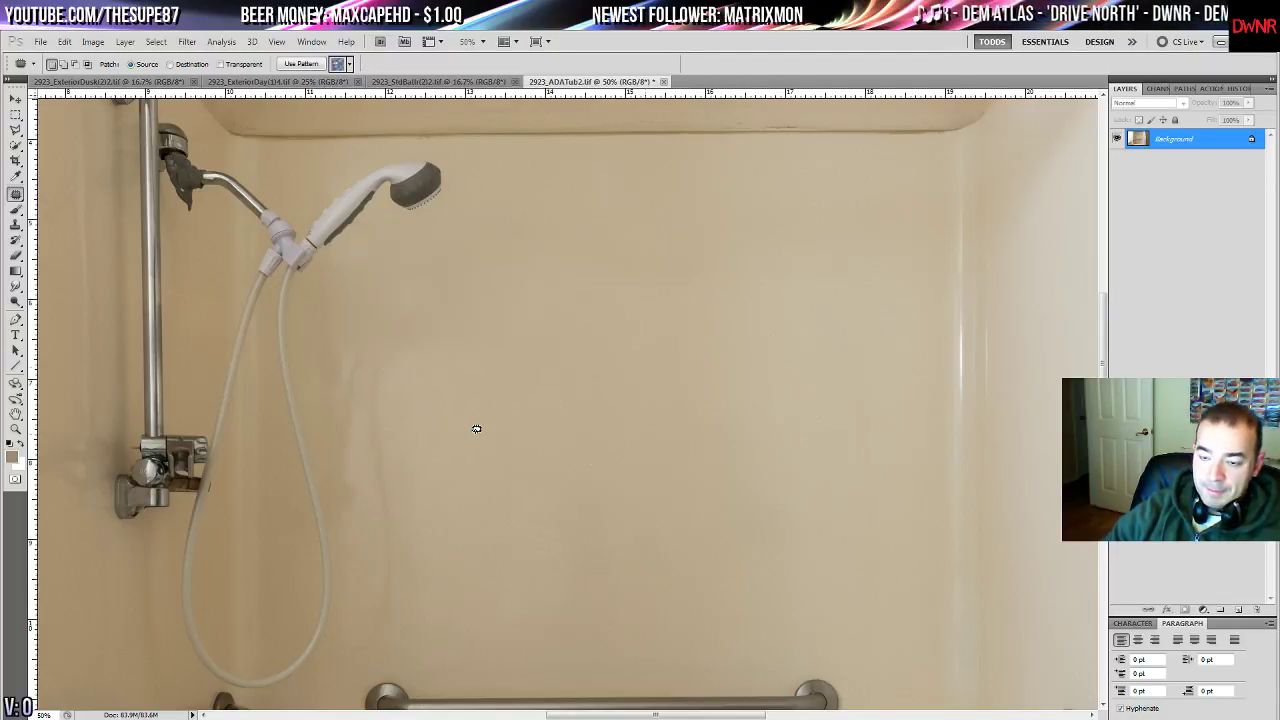
- Patch the long hose shadow beside the shower hose with clean wall to its right, then deselect
{"action": "left_click_drag", "start_coordinate": [508, 394], "coordinate": [584, 254]}
{"action": "left_click_drag", "start_coordinate": [479, 131], "coordinate": [401, 218]}
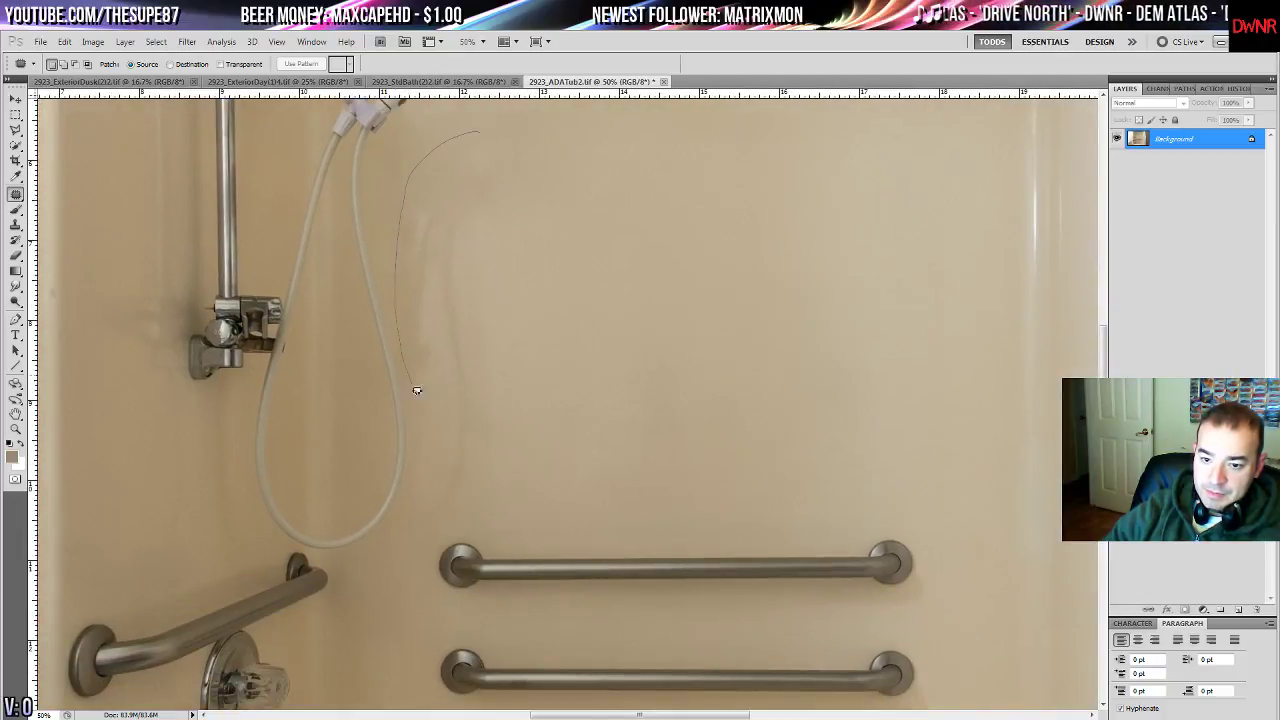
{"action": "mouse_move", "coordinate": [416, 390]}
{"action": "left_mouse_down"}
{"action": "mouse_move", "coordinate": [511, 289]}
{"action": "mouse_move", "coordinate": [481, 134]}
{"action": "left_mouse_up"}
{"action": "left_click_drag", "start_coordinate": [473, 333], "coordinate": [653, 368]}
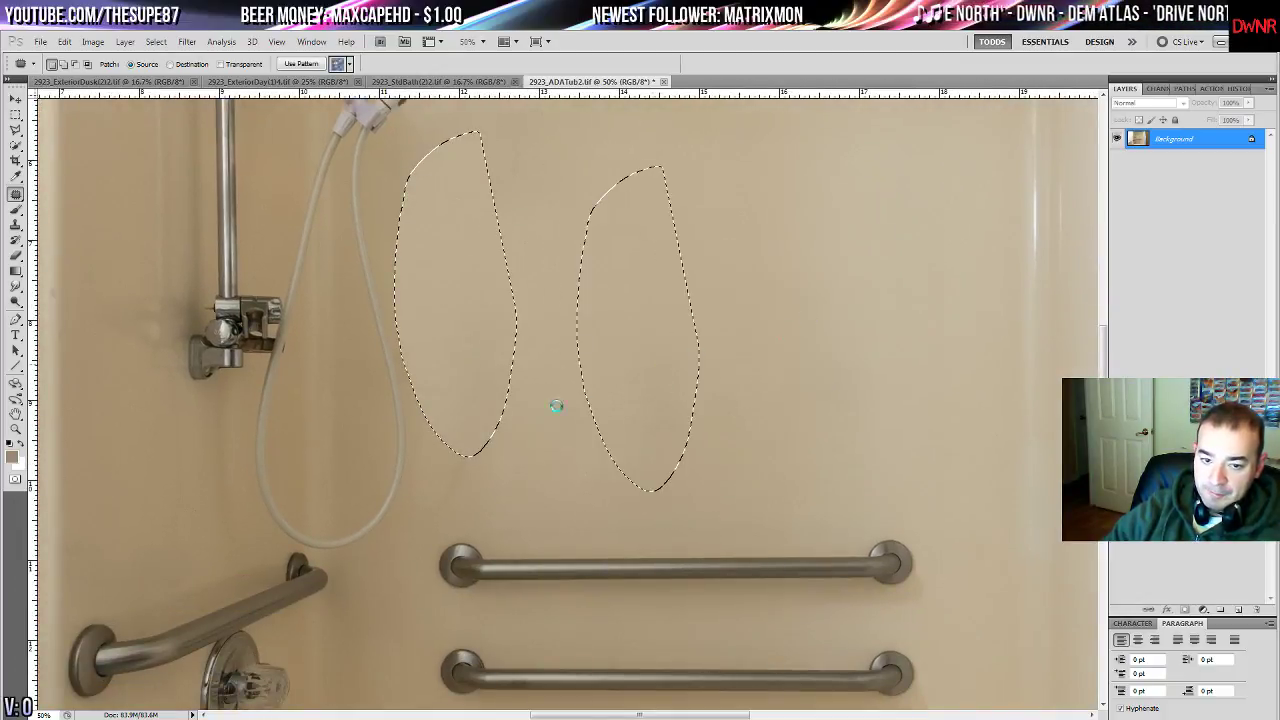
{"action": "key", "text": "ctrl+d"}
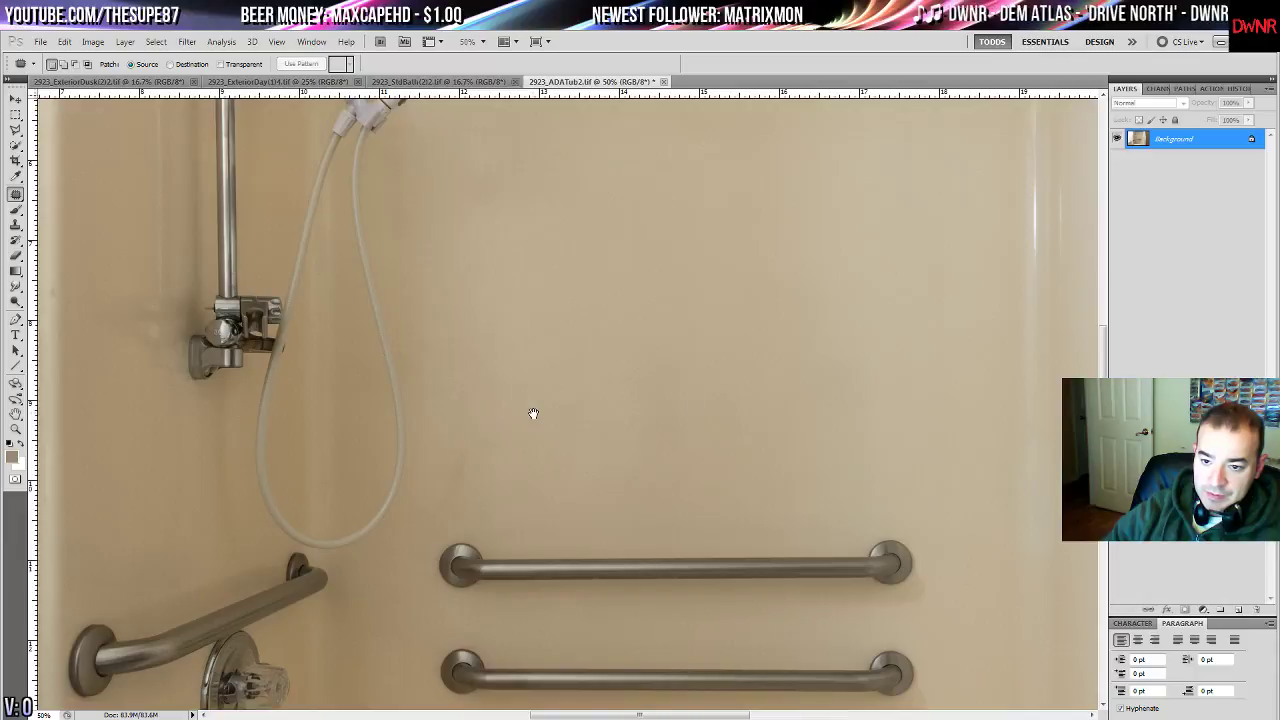
- Patch the uneven wall area above the upper grab bar with cleaner surface from its upper right, then deselect
{"action": "left_click_drag", "start_coordinate": [532, 413], "coordinate": [540, 316]}
{"action": "mouse_move", "coordinate": [518, 227]}
{"action": "left_mouse_down"}
{"action": "mouse_move", "coordinate": [443, 389]}
{"action": "mouse_move", "coordinate": [532, 336]}
{"action": "mouse_move", "coordinate": [524, 250]}
{"action": "left_mouse_up"}
{"action": "left_click_drag", "start_coordinate": [509, 349], "coordinate": [609, 237]}
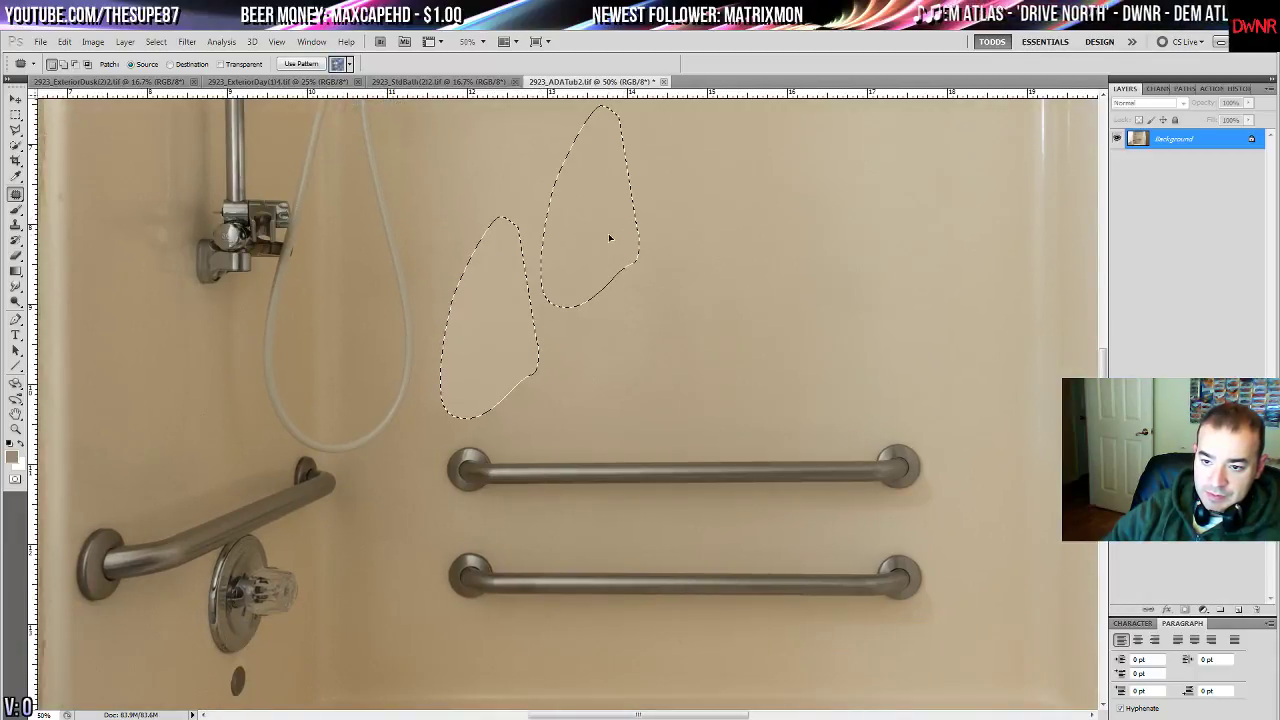
{"action": "key", "text": "ctrl+d"}
- Patch the uneven area just under the shower wall's ledge with smooth wall from below it, then deselect
{"action": "left_click_drag", "start_coordinate": [772, 277], "coordinate": [638, 565]}
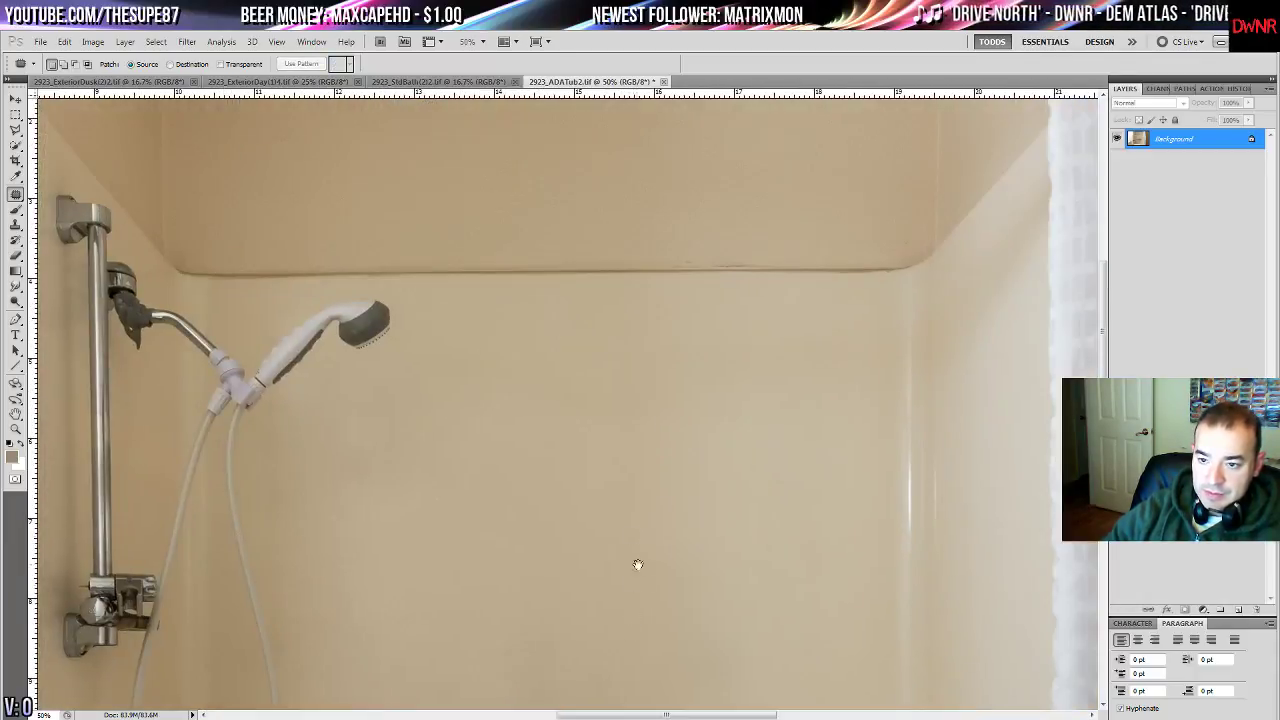
{"action": "left_click_drag", "start_coordinate": [582, 364], "coordinate": [583, 429]}
{"action": "left_click_drag", "start_coordinate": [535, 372], "coordinate": [574, 465]}
{"action": "key", "text": "ctrl+d"}
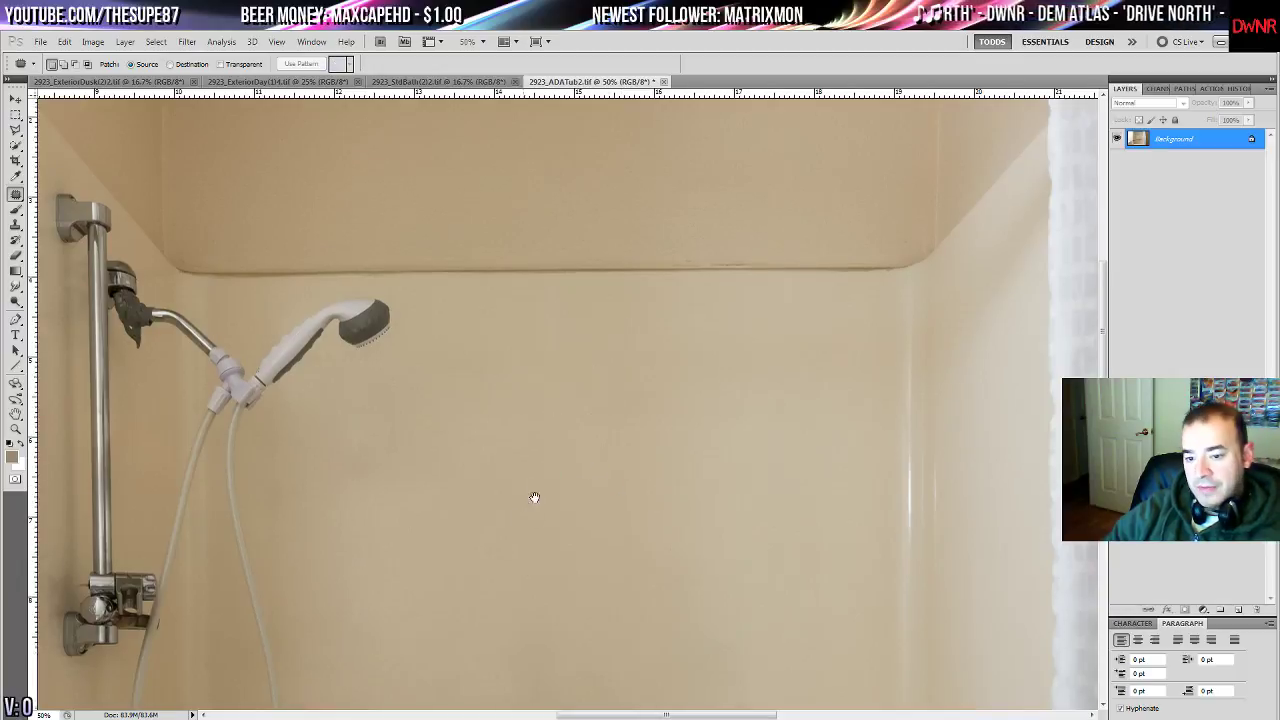
- Patch the blotchy wall area below the shower head with smooth wall farther right, then deselect
{"action": "left_click_drag", "start_coordinate": [516, 502], "coordinate": [554, 355]}
{"action": "left_click_drag", "start_coordinate": [466, 245], "coordinate": [462, 252]}
{"action": "left_click_drag", "start_coordinate": [443, 334], "coordinate": [637, 373]}
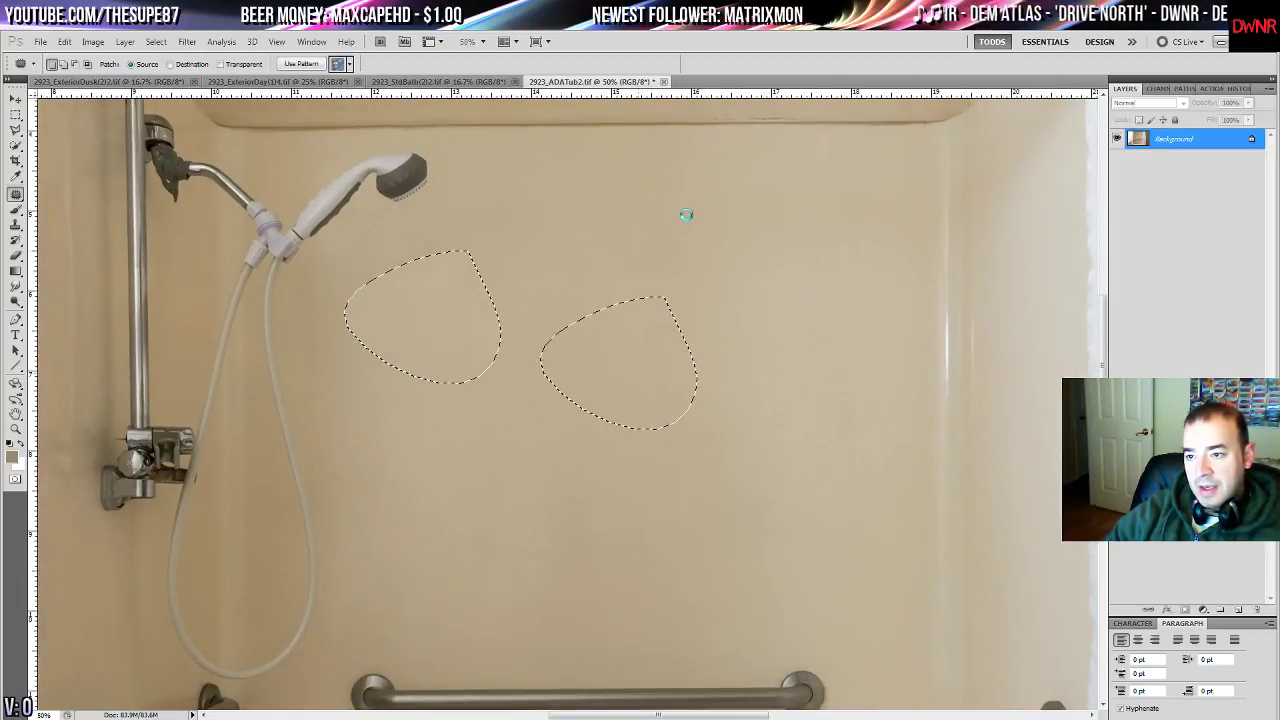
{"action": "key", "text": "ctrl+d"}
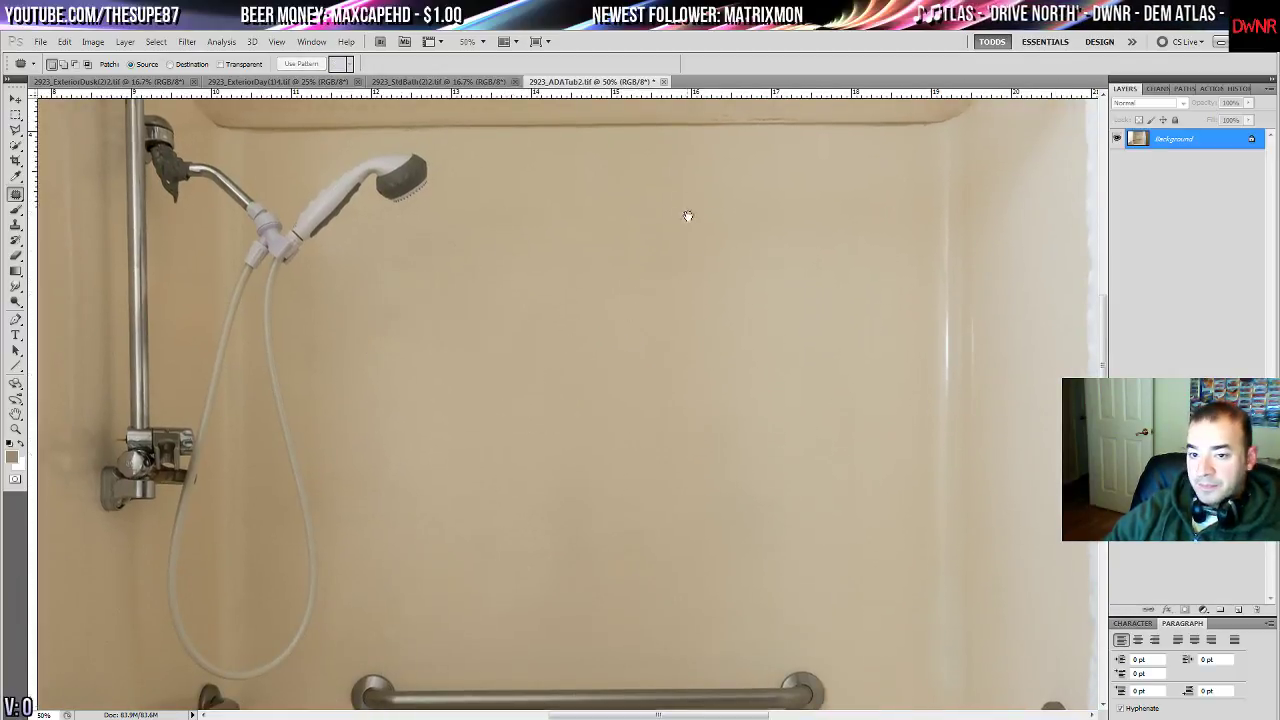
- Patch the dark mark on the curtain rod near its left end with a clean section beside it, then deselect
{"action": "scroll", "coordinate": [660, 300], "scroll_direction": "up", "scroll_amount": 8}
{"action": "scroll", "coordinate": [420, 335], "scroll_direction": "left", "scroll_amount": 2}
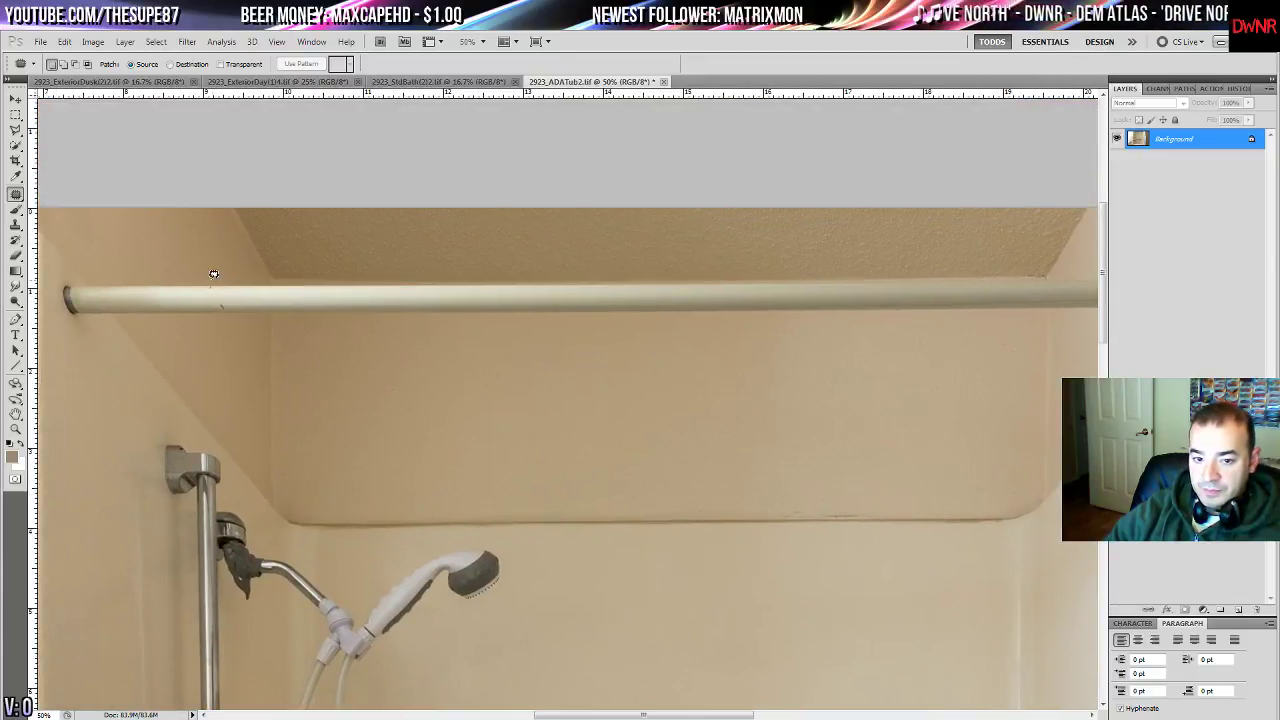
{"action": "mouse_move", "coordinate": [213, 303]}
{"action": "left_mouse_down"}
{"action": "mouse_move", "coordinate": [208, 283]}
{"action": "mouse_move", "coordinate": [190, 314]}
{"action": "left_mouse_up"}
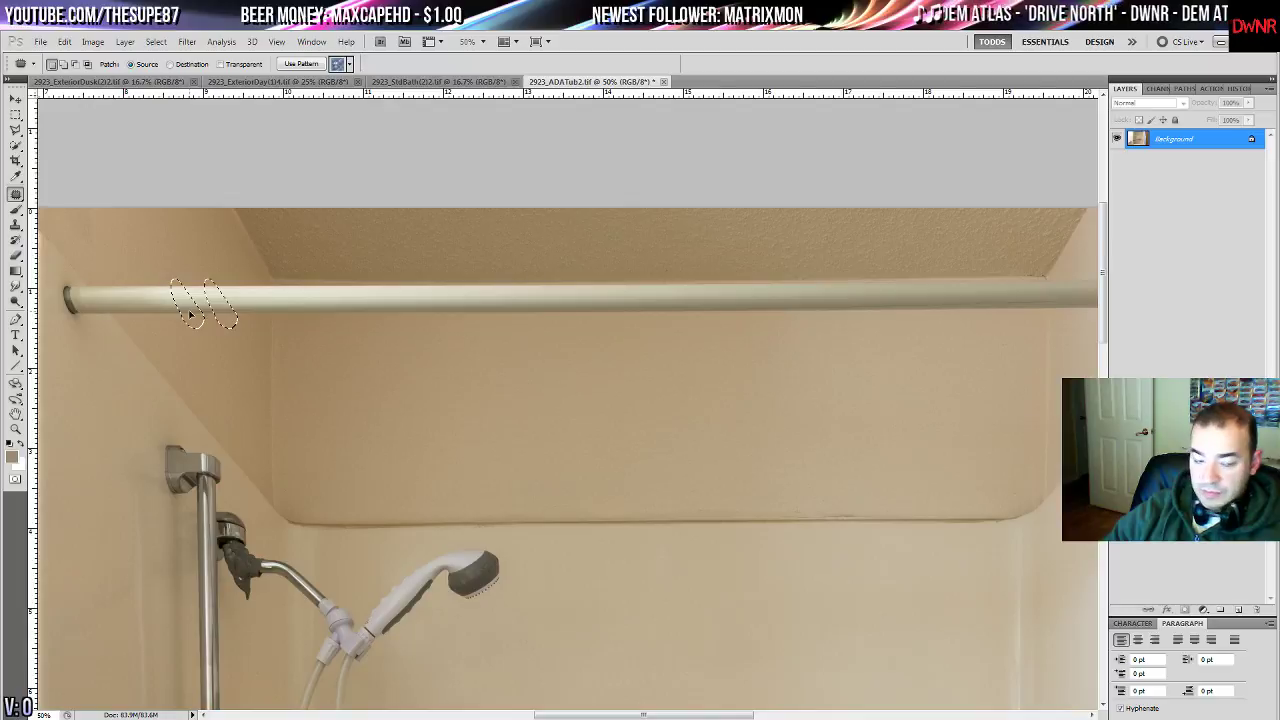
{"action": "key", "text": "ctrl+d"}
- Select the textured ceiling area above the curtain rod with the Polygonal Lasso, following its edges
{"action": "scroll", "coordinate": [323, 400], "scroll_direction": "up", "scroll_amount": 2}
{"action": "scroll", "coordinate": [323, 400], "scroll_direction": "right", "scroll_amount": 3}
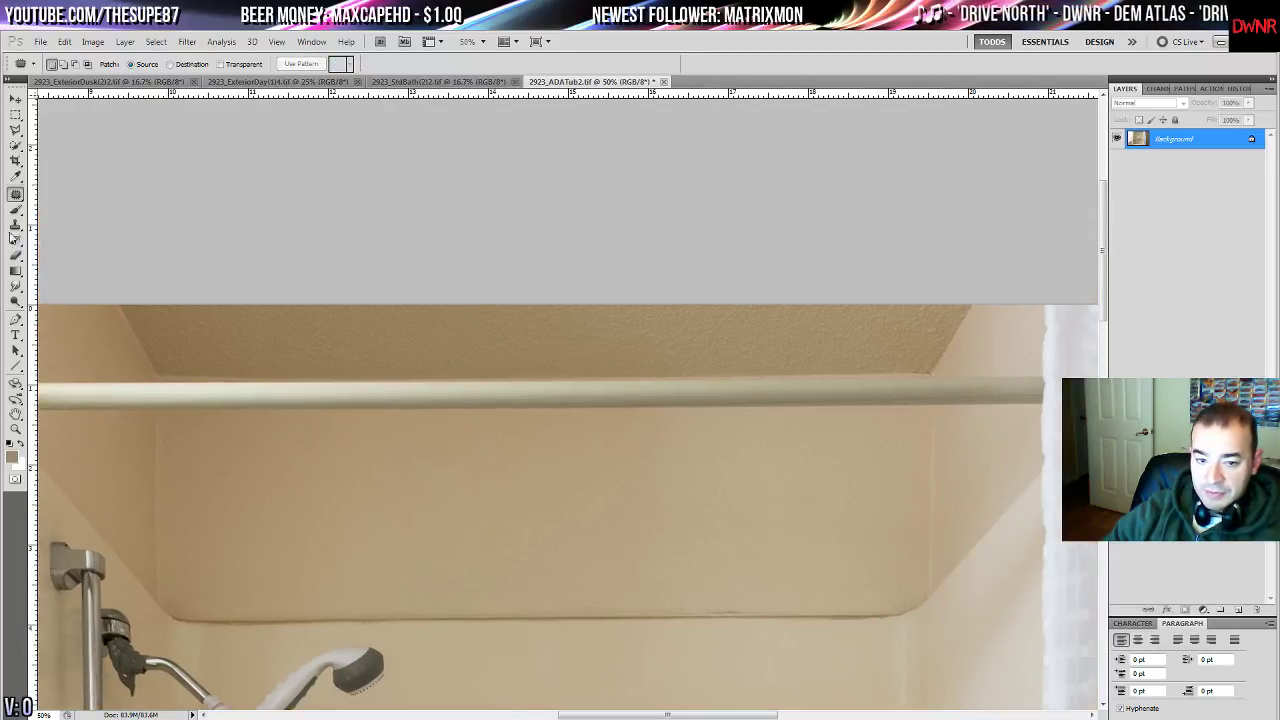
{"action": "left_click", "coordinate": [15, 130]}
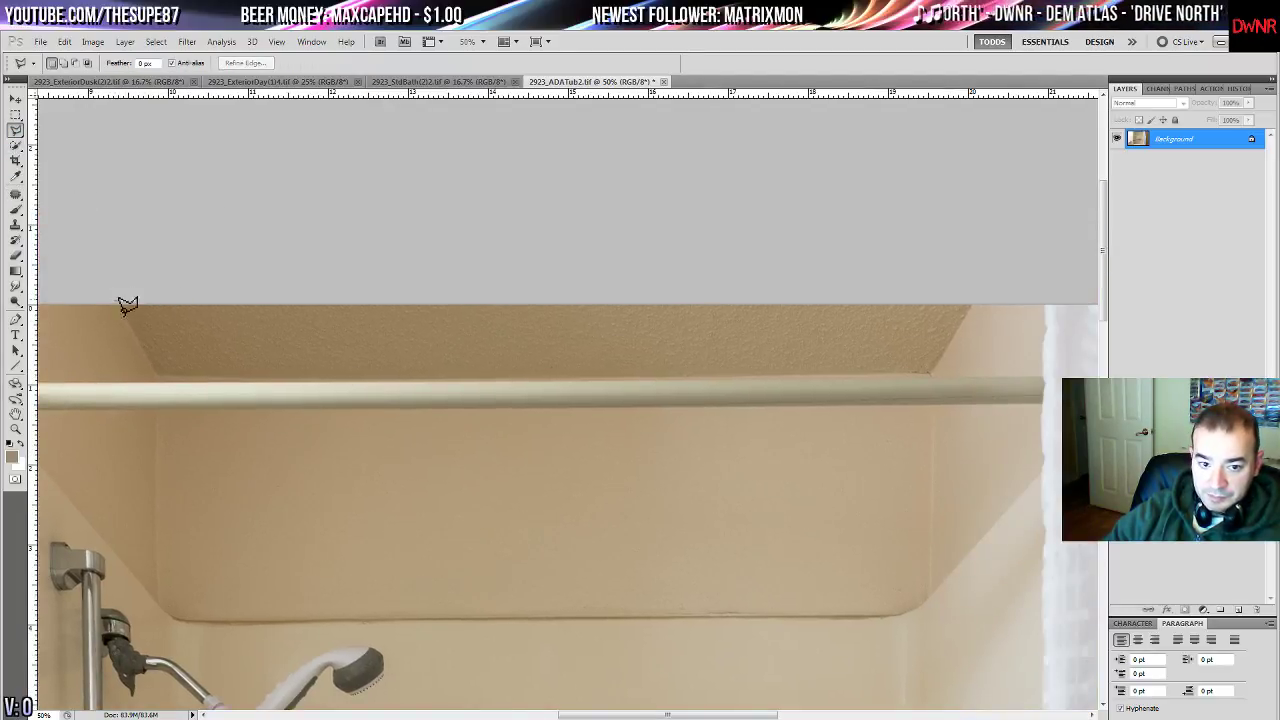
{"action": "left_click", "coordinate": [116, 301]}
{"action": "left_click", "coordinate": [157, 376]}
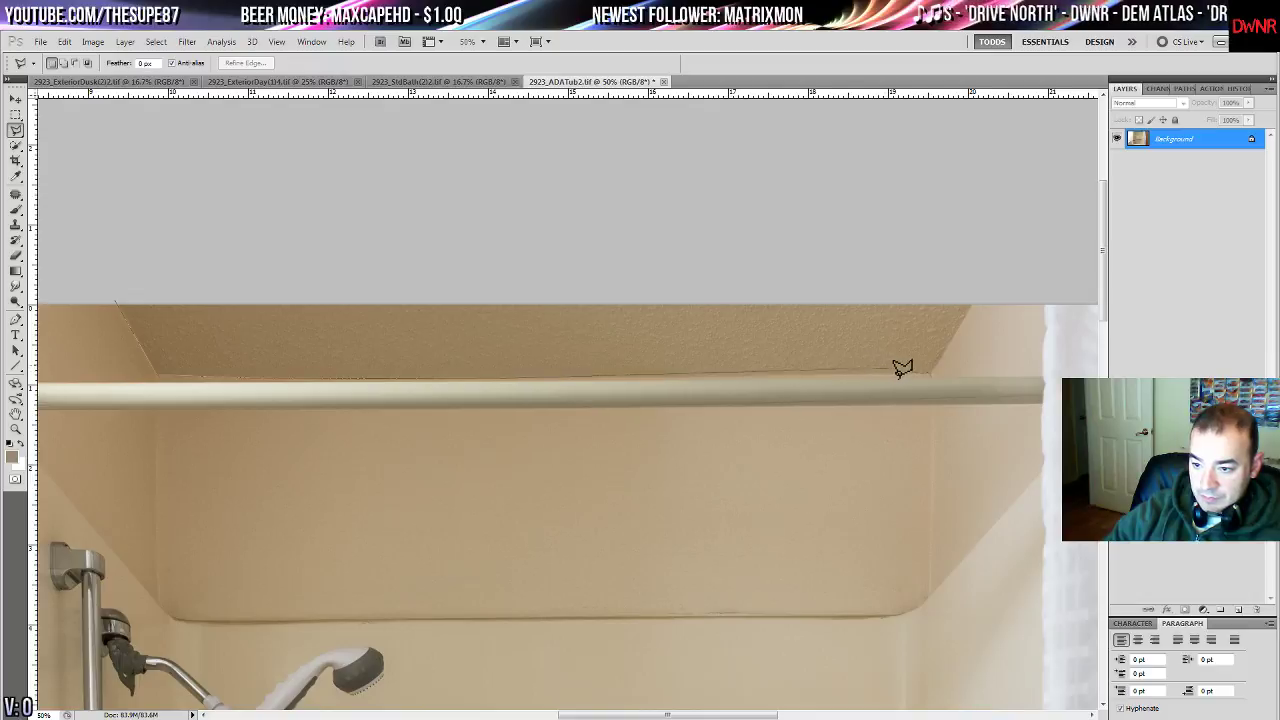
{"action": "left_click", "coordinate": [933, 376]}
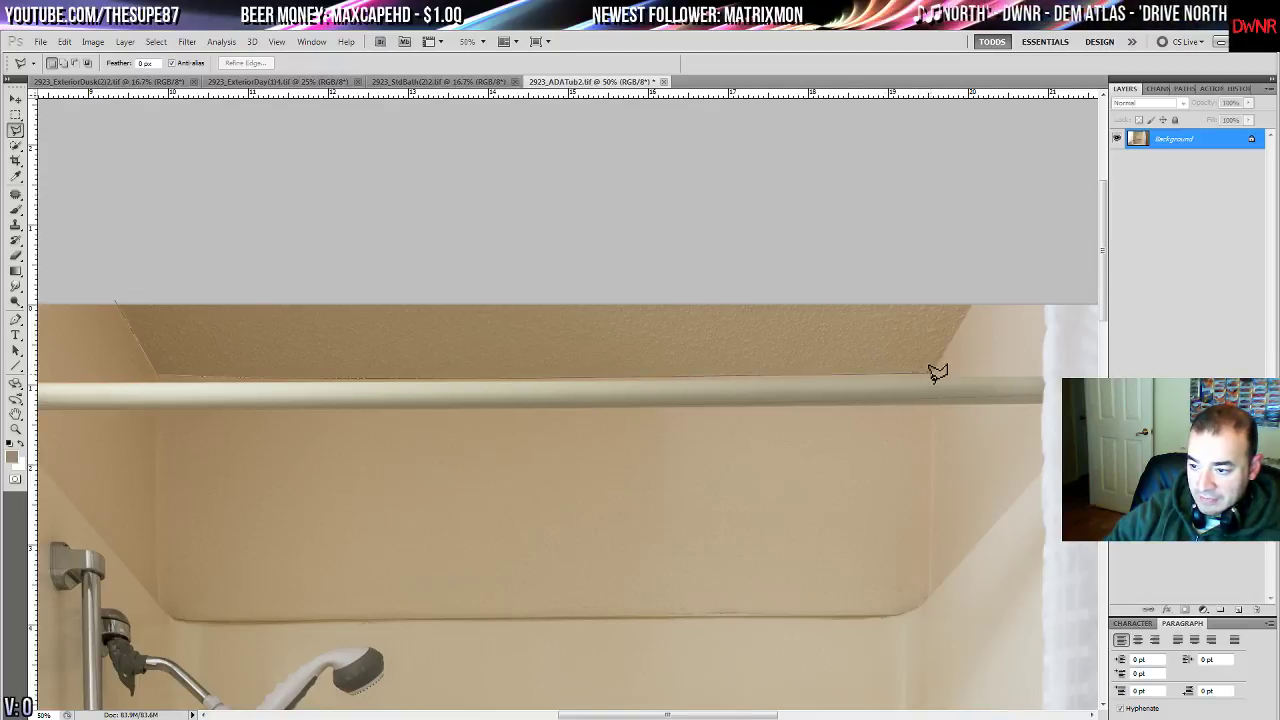
{"action": "left_click", "coordinate": [974, 299]}
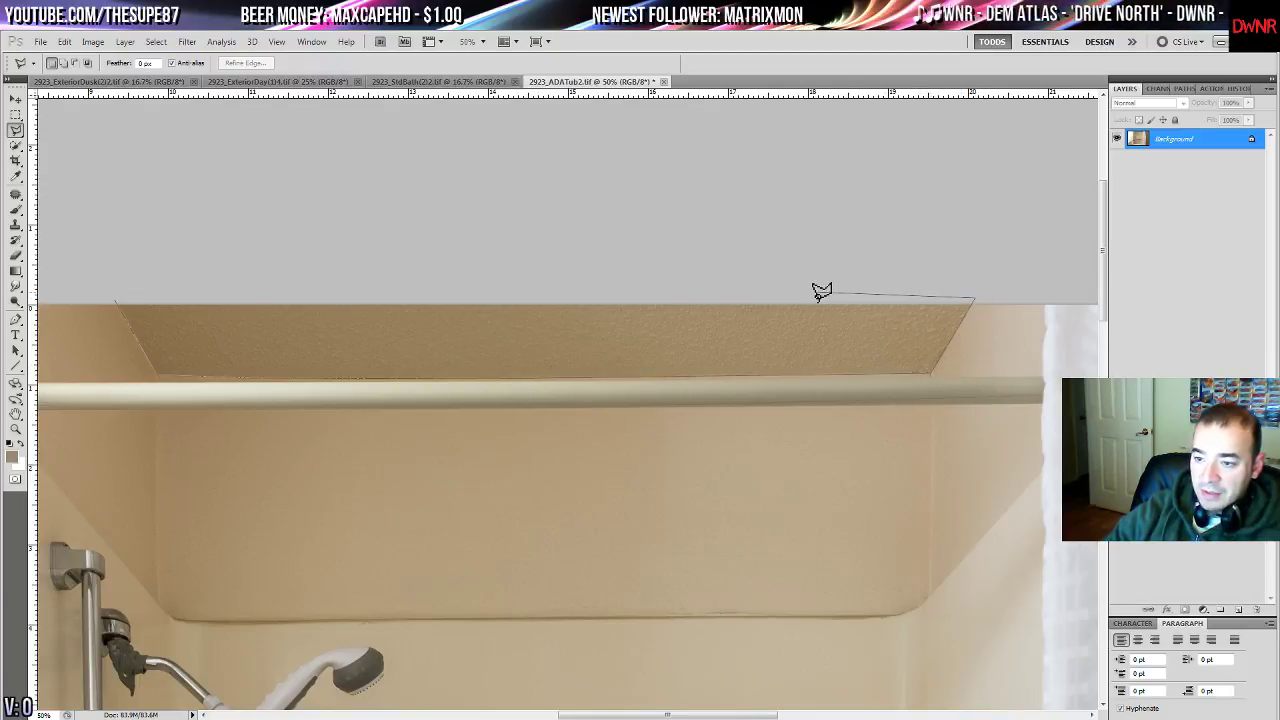
{"action": "double_click", "coordinate": [824, 291]}
- Fill the selected ceiling with white on a new layer, deselect, and lower that layer's opacity to 52%
{"action": "key", "text": "ctrl+BackSpace"}
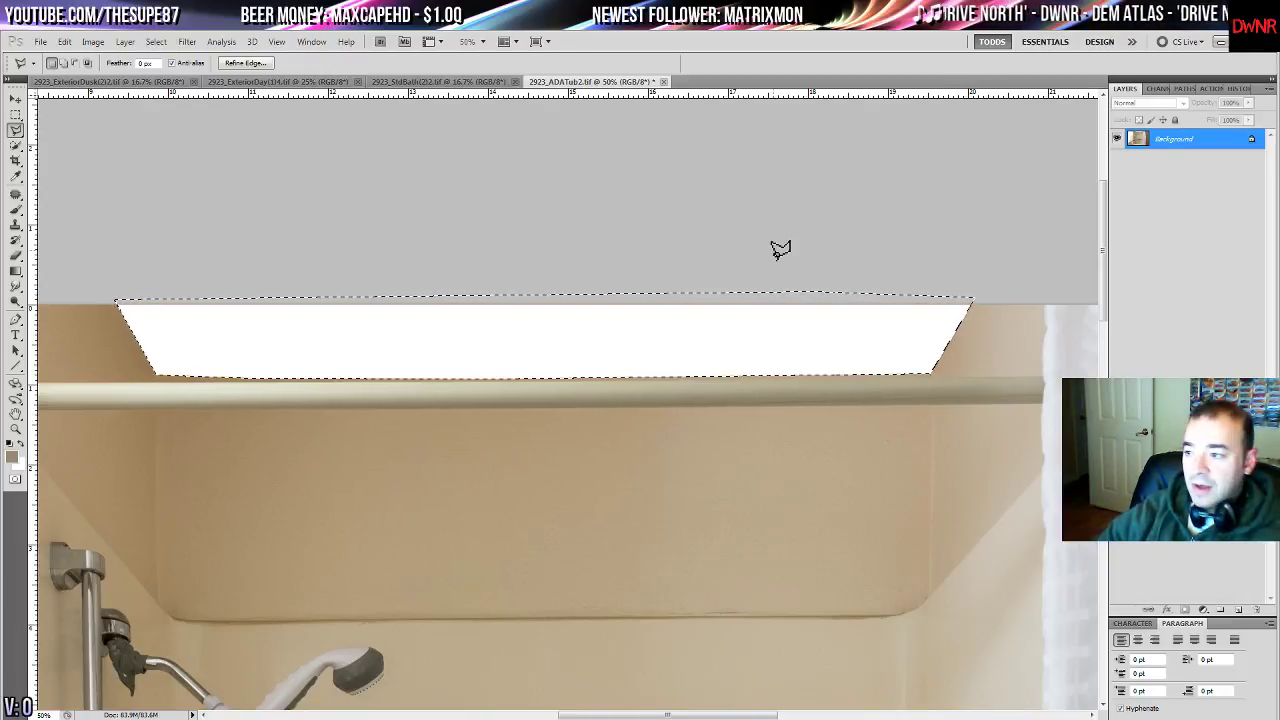
{"action": "key", "text": "ctrl+z"}
{"action": "left_click", "coordinate": [1238, 610]}
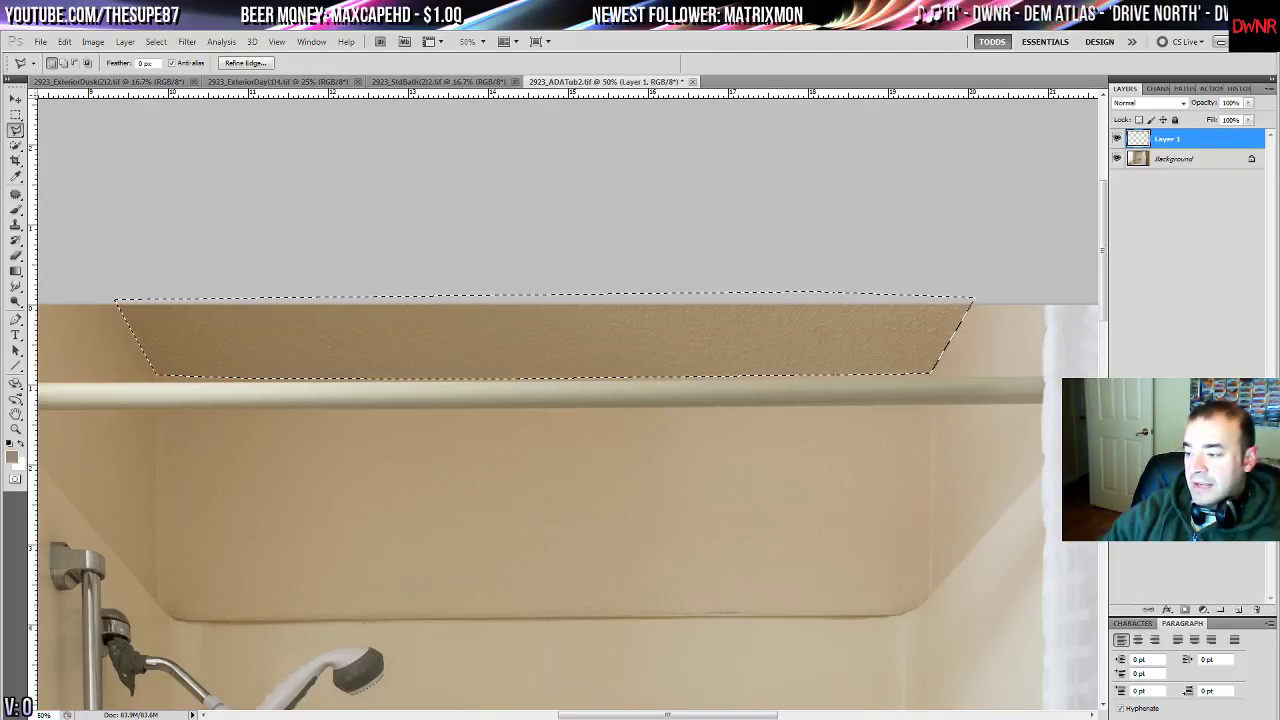
{"action": "key", "text": "ctrl+BackSpace"}
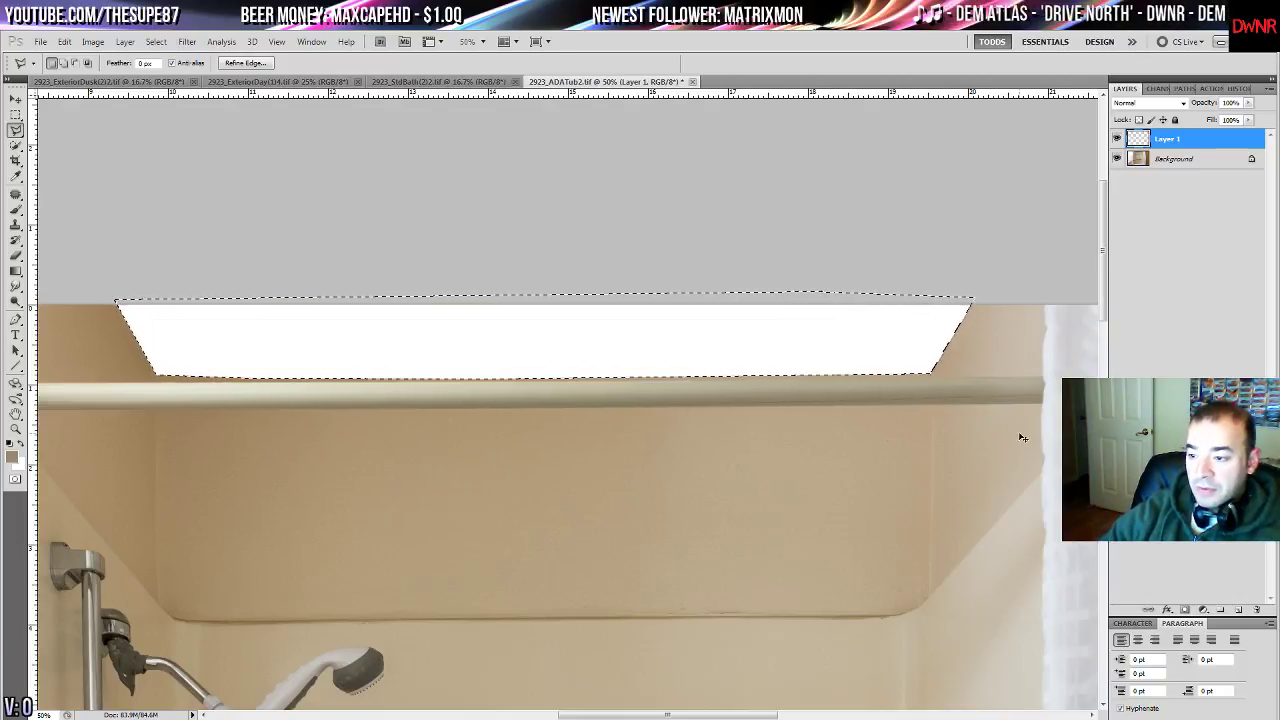
{"action": "key", "text": "ctrl+d"}
{"action": "left_click_drag", "start_coordinate": [1248, 104], "coordinate": [1220, 119]}
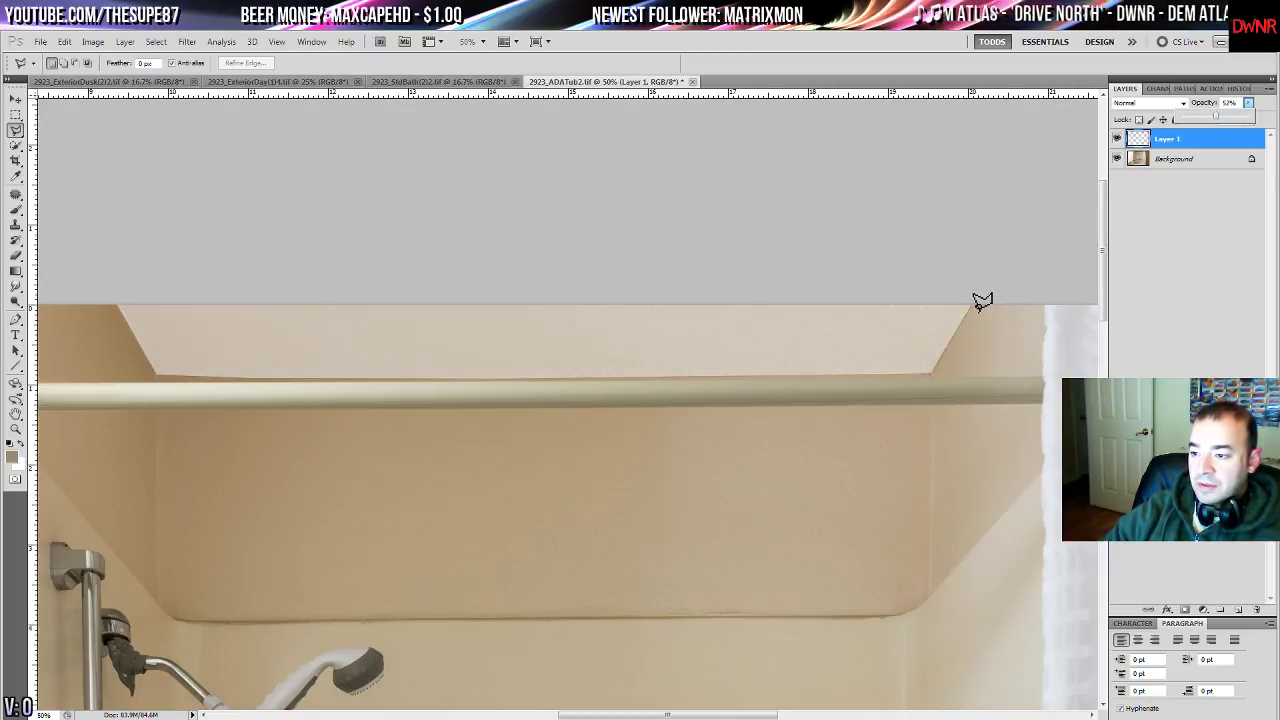
{"action": "scroll", "coordinate": [983, 297], "scroll_direction": "up", "scroll_amount": 2}
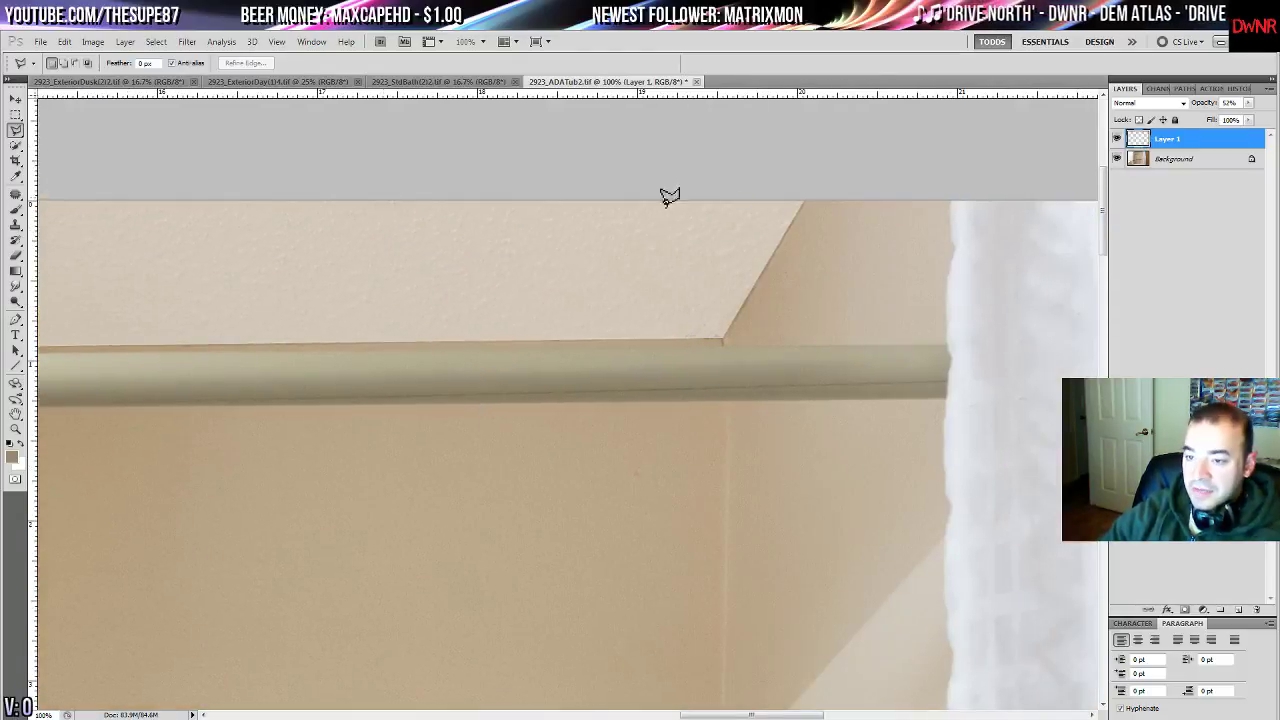
{"action": "left_click", "coordinate": [807, 199]}
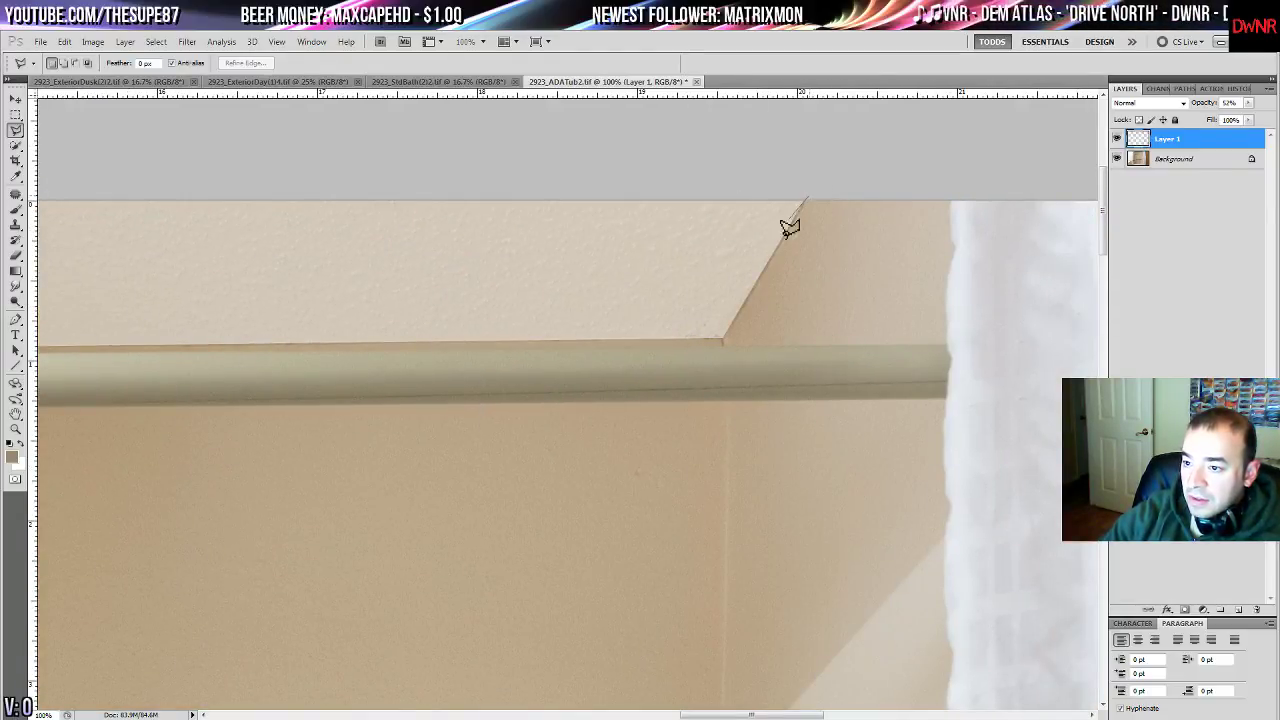
{"action": "left_click", "coordinate": [723, 340]}
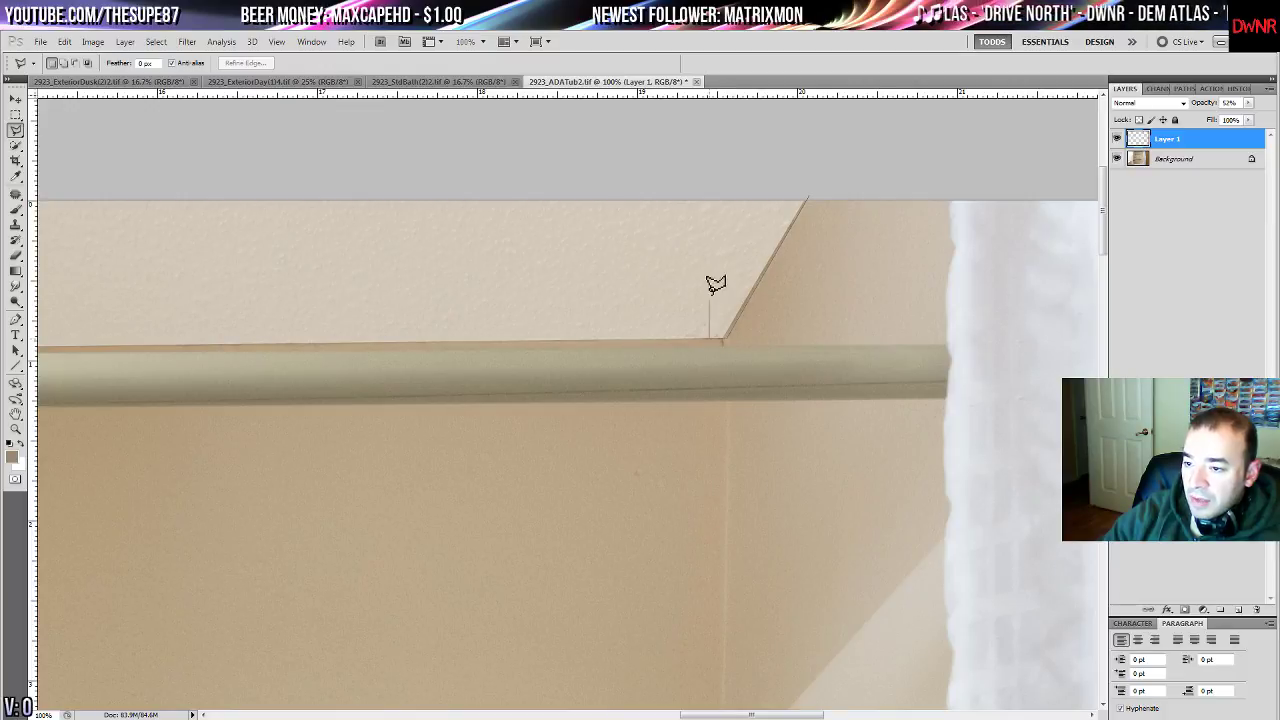
{"action": "double_click", "coordinate": [777, 194]}
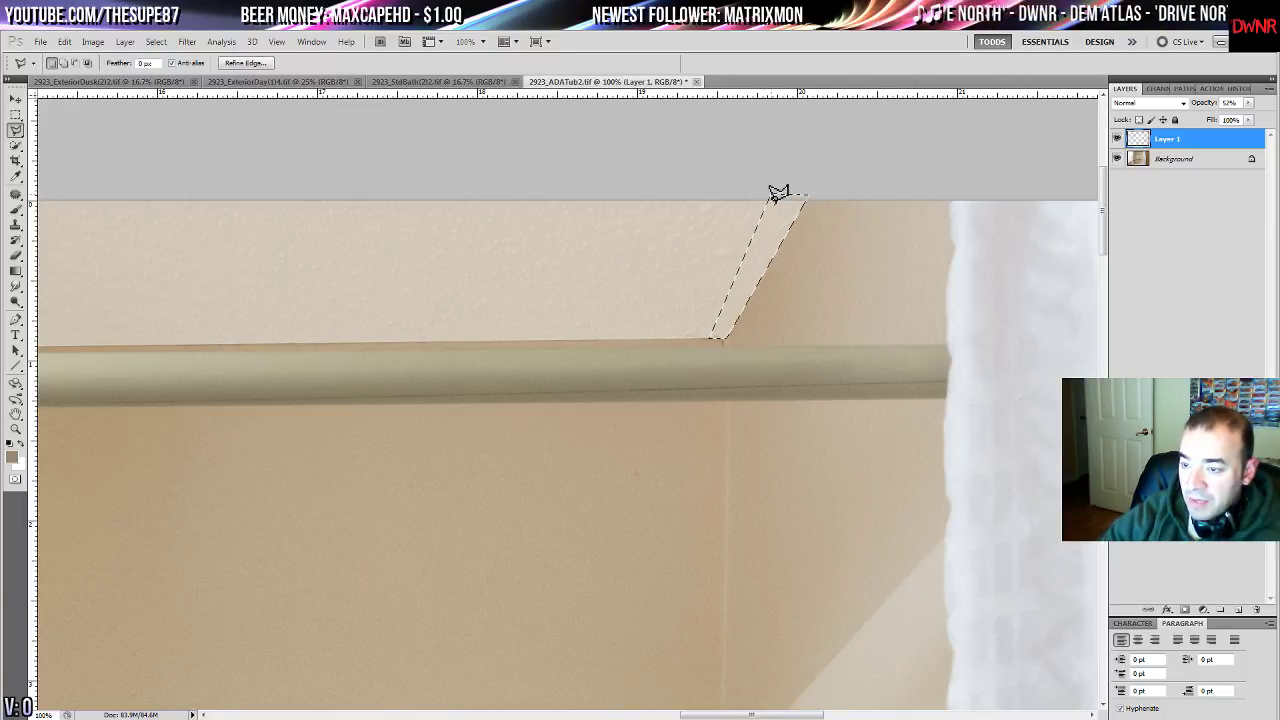
{"action": "key", "text": "ctrl+d"}
- Lighten the dark areas around the tub fixtures and grab bars on the Background layer with the Dodge tool, Shadows range at 6% exposure
{"action": "key", "text": "ctrl+0"}
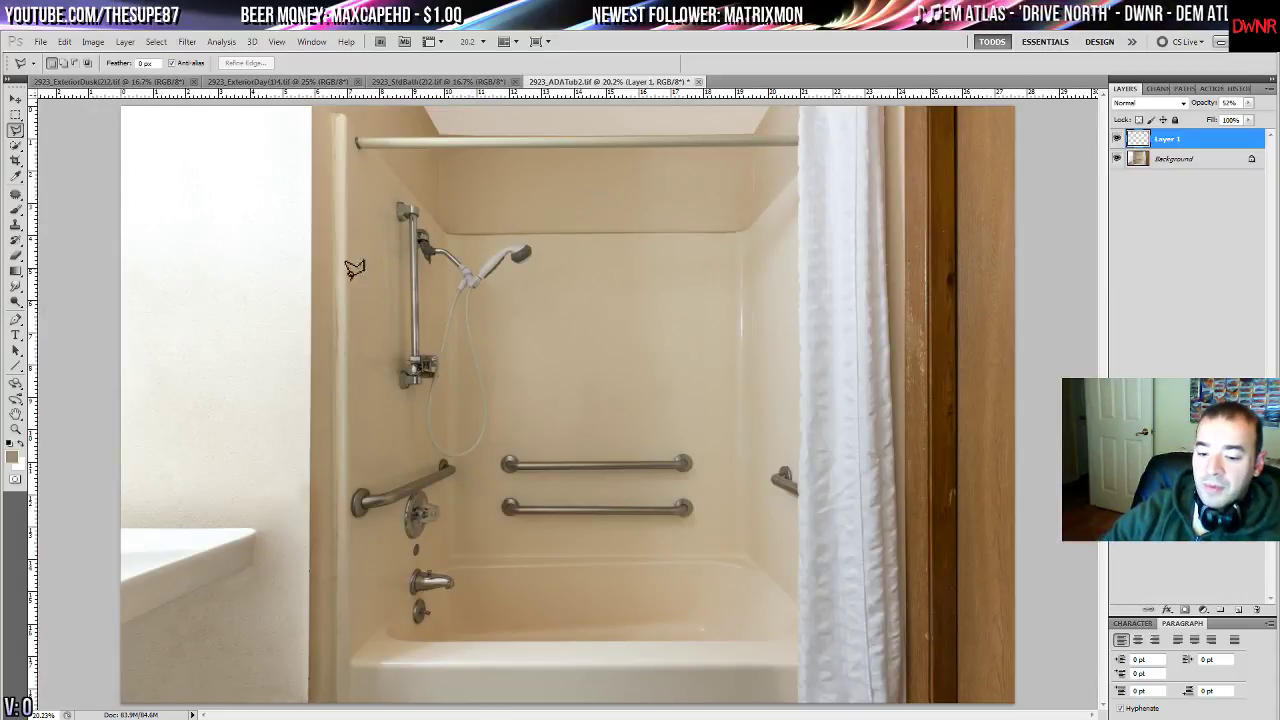
{"action": "left_click", "coordinate": [15, 301]}
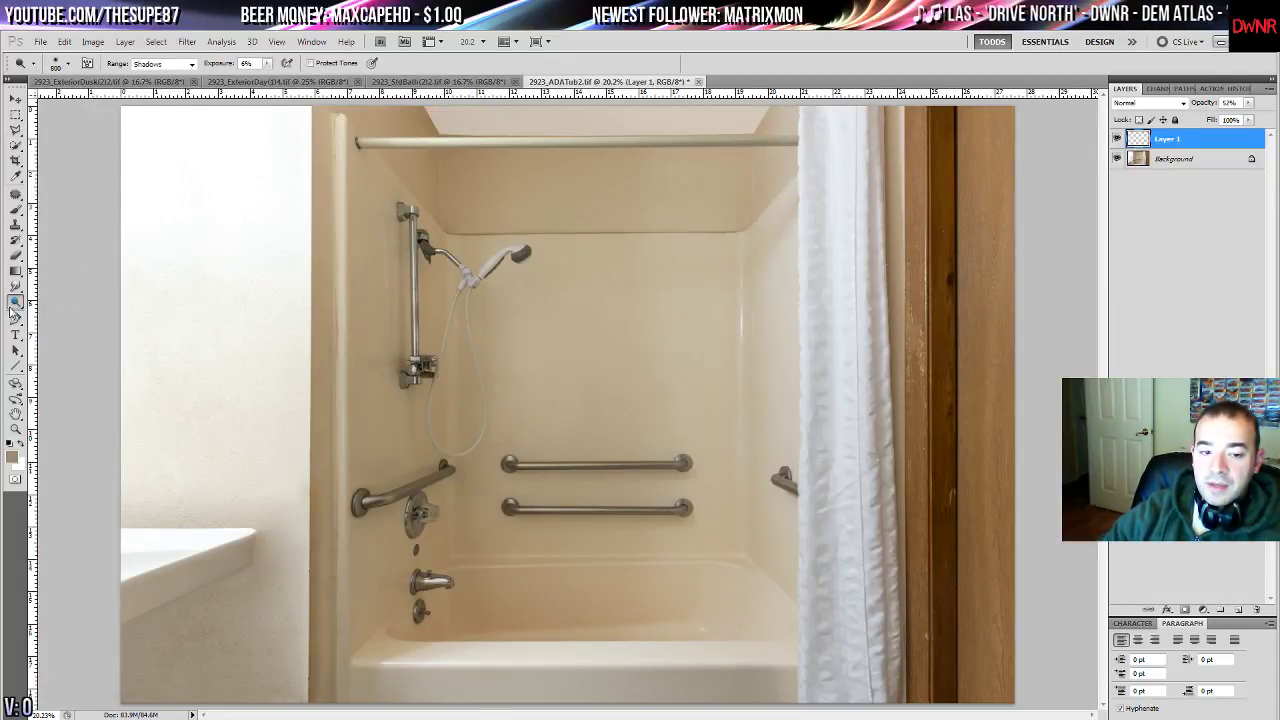
{"action": "left_click", "coordinate": [1155, 160]}
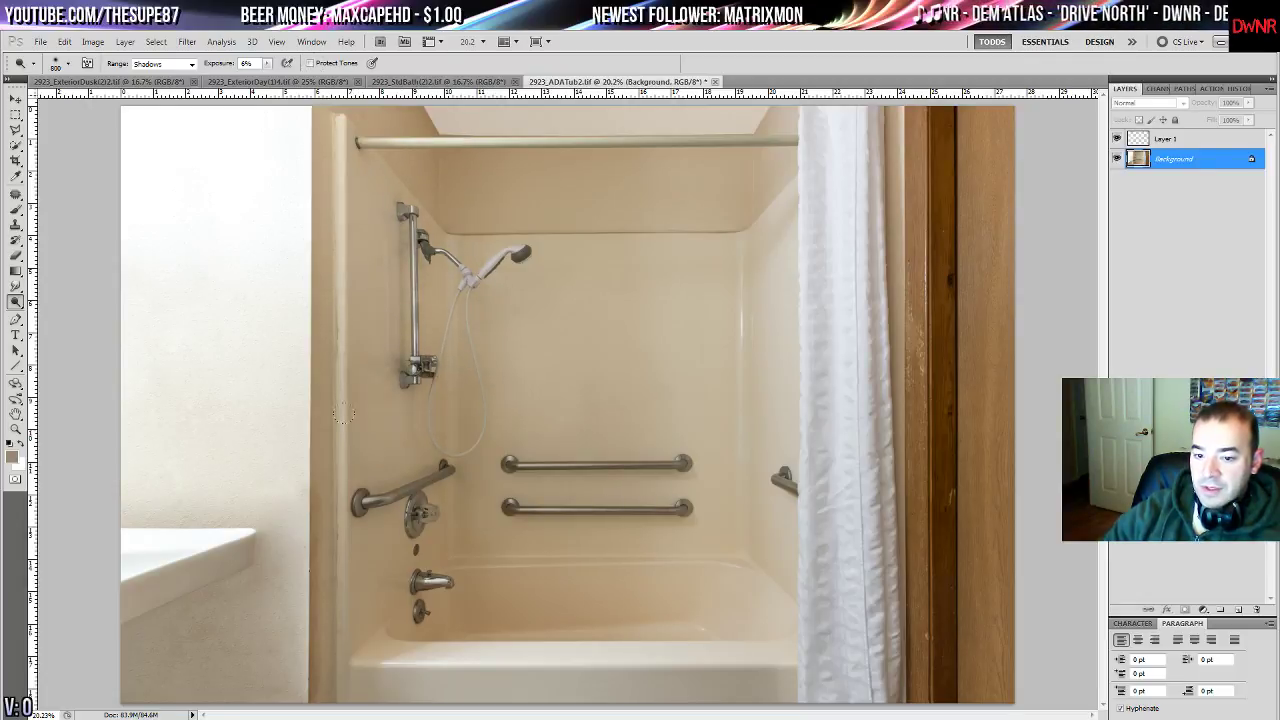
{"action": "mouse_move", "coordinate": [343, 413]}
{"action": "left_mouse_down"}
{"action": "mouse_move", "coordinate": [389, 430]}
{"action": "mouse_move", "coordinate": [425, 474]}
{"action": "left_mouse_up"}
{"action": "left_click_drag", "start_coordinate": [392, 580], "coordinate": [424, 582]}
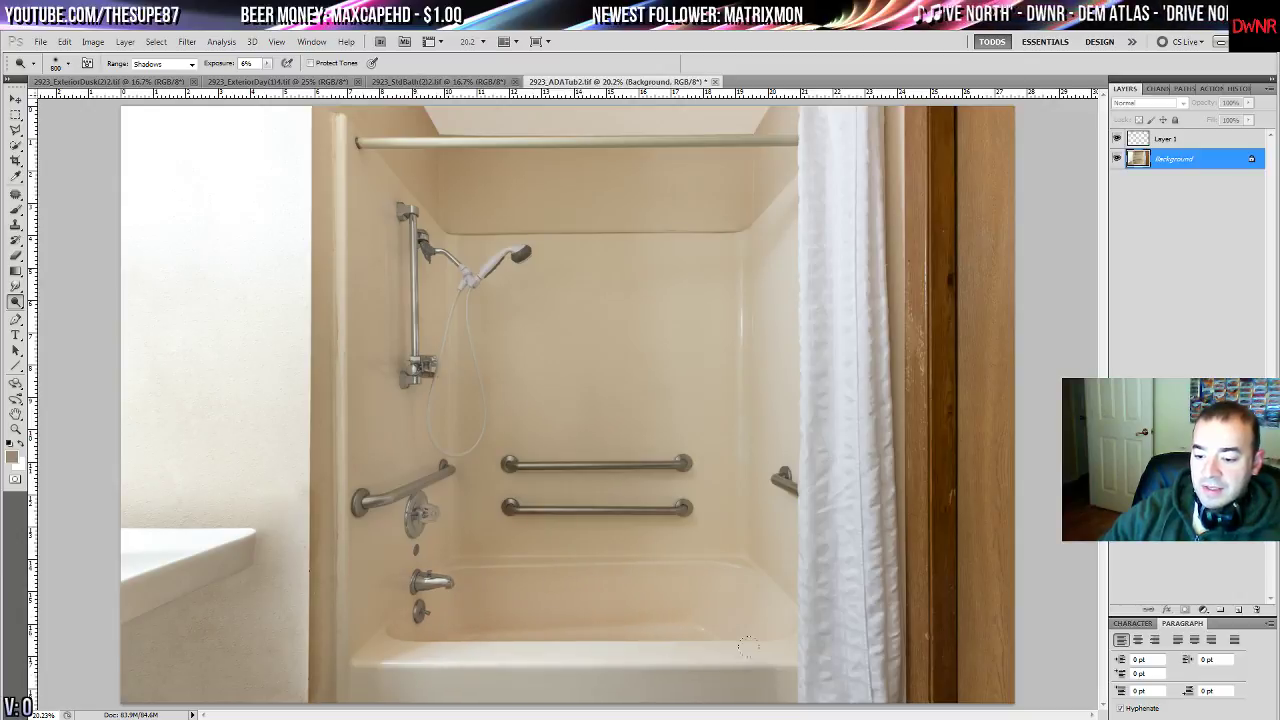
{"action": "left_click_drag", "start_coordinate": [559, 457], "coordinate": [506, 463]}
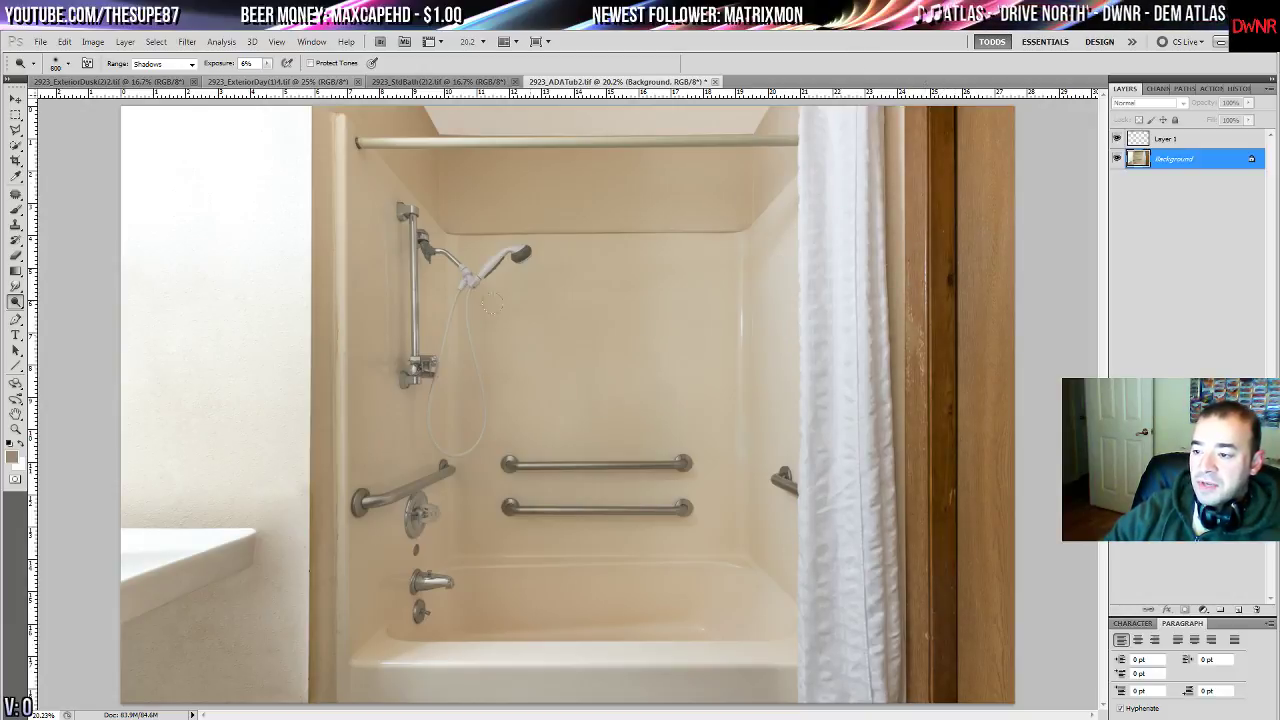
- Patch the chip on the lower part of the wooden door trim with clean wood just above it, then deselect
{"action": "left_click", "coordinate": [15, 429]}
{"action": "left_click", "coordinate": [1000, 540]}
{"action": "left_click", "coordinate": [1002, 546]}
{"action": "left_click", "coordinate": [1002, 546]}
{"action": "mouse_move", "coordinate": [940, 540]}
{"action": "left_mouse_down"}
{"action": "mouse_move", "coordinate": [573, 288]}
{"action": "mouse_move", "coordinate": [511, 224]}
{"action": "left_mouse_up"}
{"action": "left_click", "coordinate": [15, 196]}
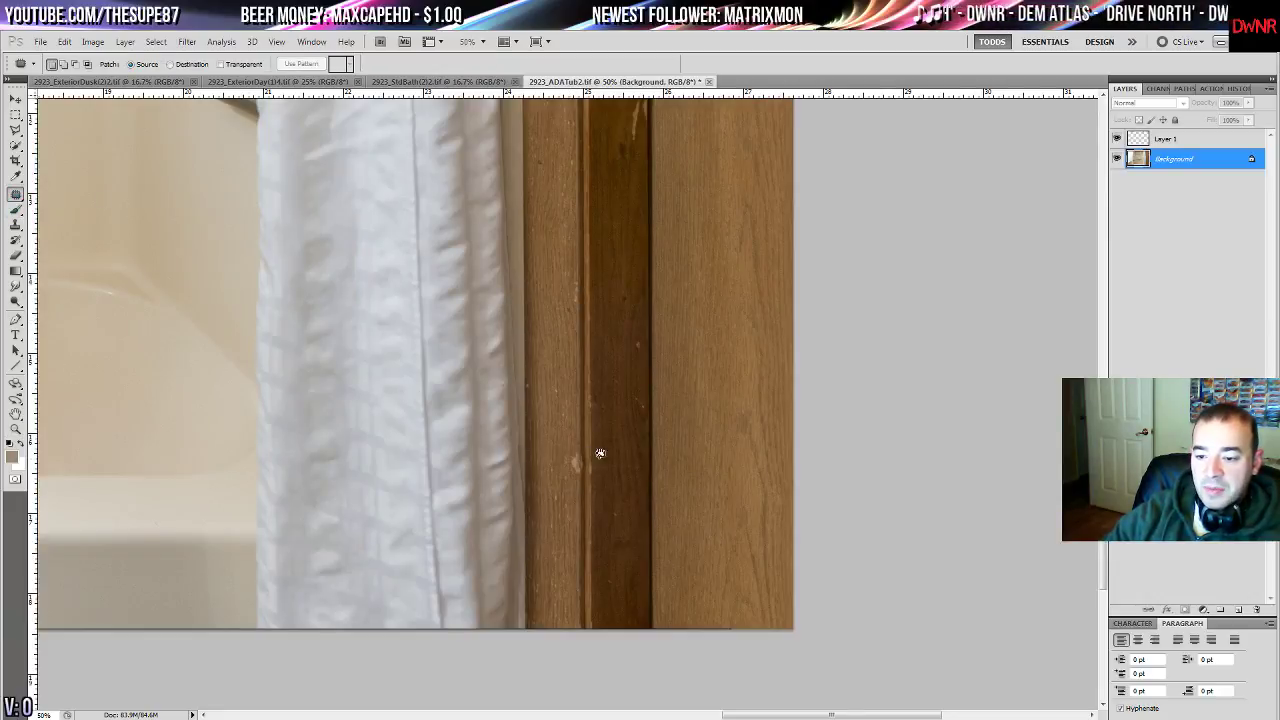
{"action": "mouse_move", "coordinate": [600, 453]}
{"action": "left_mouse_down"}
{"action": "mouse_move", "coordinate": [586, 449]}
{"action": "mouse_move", "coordinate": [603, 449]}
{"action": "mouse_move", "coordinate": [580, 372]}
{"action": "mouse_move", "coordinate": [594, 366]}
{"action": "left_mouse_up"}
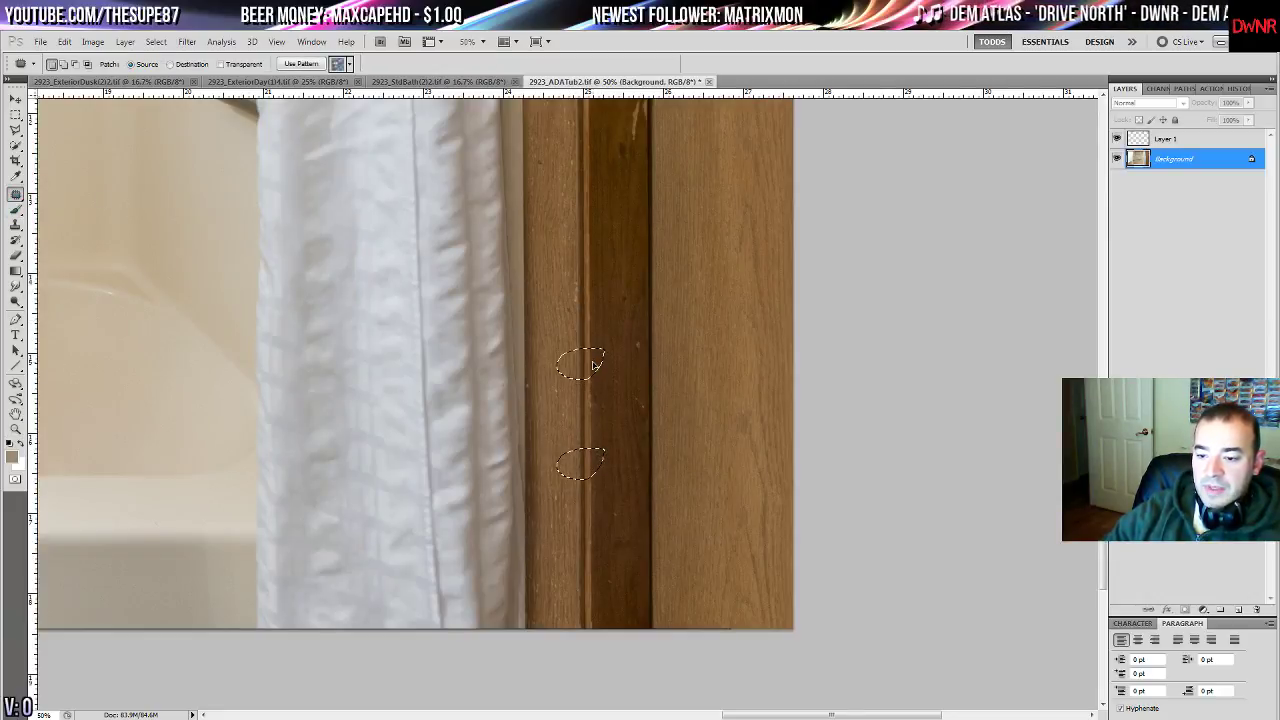
{"action": "key", "text": "ctrl+d"}
- Patch the light scratch and nearby chipped spot on the middle section of the dark door trim, deselecting after each
{"action": "left_click_drag", "start_coordinate": [570, 210], "coordinate": [644, 431]}
{"action": "mouse_move", "coordinate": [736, 313]}
{"action": "left_mouse_down"}
{"action": "mouse_move", "coordinate": [743, 371]}
{"action": "mouse_move", "coordinate": [730, 305]}
{"action": "left_mouse_up"}
{"action": "mouse_move", "coordinate": [725, 335]}
{"action": "left_mouse_down"}
{"action": "mouse_move", "coordinate": [729, 488]}
{"action": "mouse_move", "coordinate": [765, 283]}
{"action": "left_mouse_up"}
{"action": "key", "text": "ctrl+d"}
{"action": "mouse_move", "coordinate": [688, 317]}
{"action": "left_mouse_down"}
{"action": "mouse_move", "coordinate": [680, 374]}
{"action": "mouse_move", "coordinate": [666, 380]}
{"action": "mouse_move", "coordinate": [694, 403]}
{"action": "mouse_move", "coordinate": [679, 358]}
{"action": "left_mouse_up"}
{"action": "key", "text": "ctrl+d"}
- Patch the small white speck on the upper part of the dark door trim and deselect
{"action": "left_click_drag", "start_coordinate": [640, 366], "coordinate": [500, 528]}
{"action": "left_click_drag", "start_coordinate": [425, 250], "coordinate": [374, 408]}
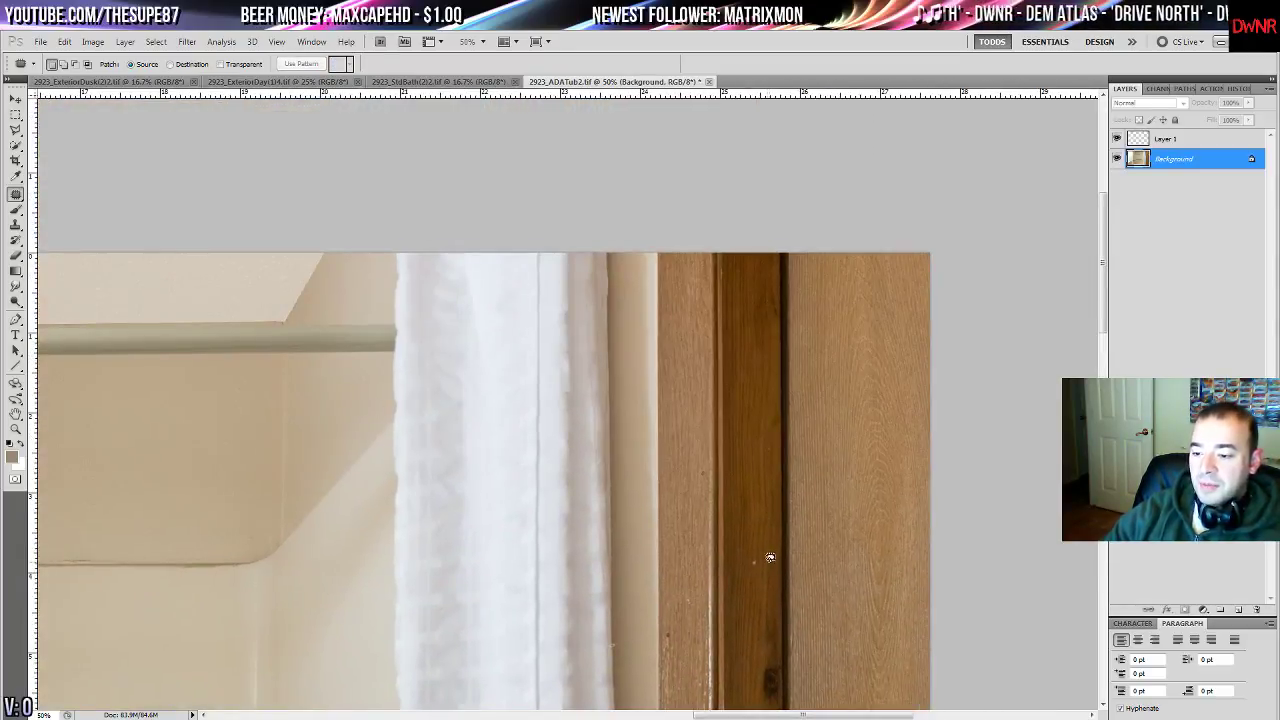
{"action": "mouse_move", "coordinate": [762, 549]}
{"action": "left_mouse_down"}
{"action": "mouse_move", "coordinate": [769, 566]}
{"action": "mouse_move", "coordinate": [760, 536]}
{"action": "left_mouse_up"}
{"action": "key", "text": "ctrl+d"}
- Patch the blemish on the shower wall beside the slide bar's lower mount with clean wall below it, then deselect
{"action": "left_click_drag", "start_coordinate": [417, 510], "coordinate": [890, 530]}
{"action": "left_click_drag", "start_coordinate": [400, 395], "coordinate": [843, 240]}
{"action": "left_click_drag", "start_coordinate": [362, 251], "coordinate": [530, 425]}
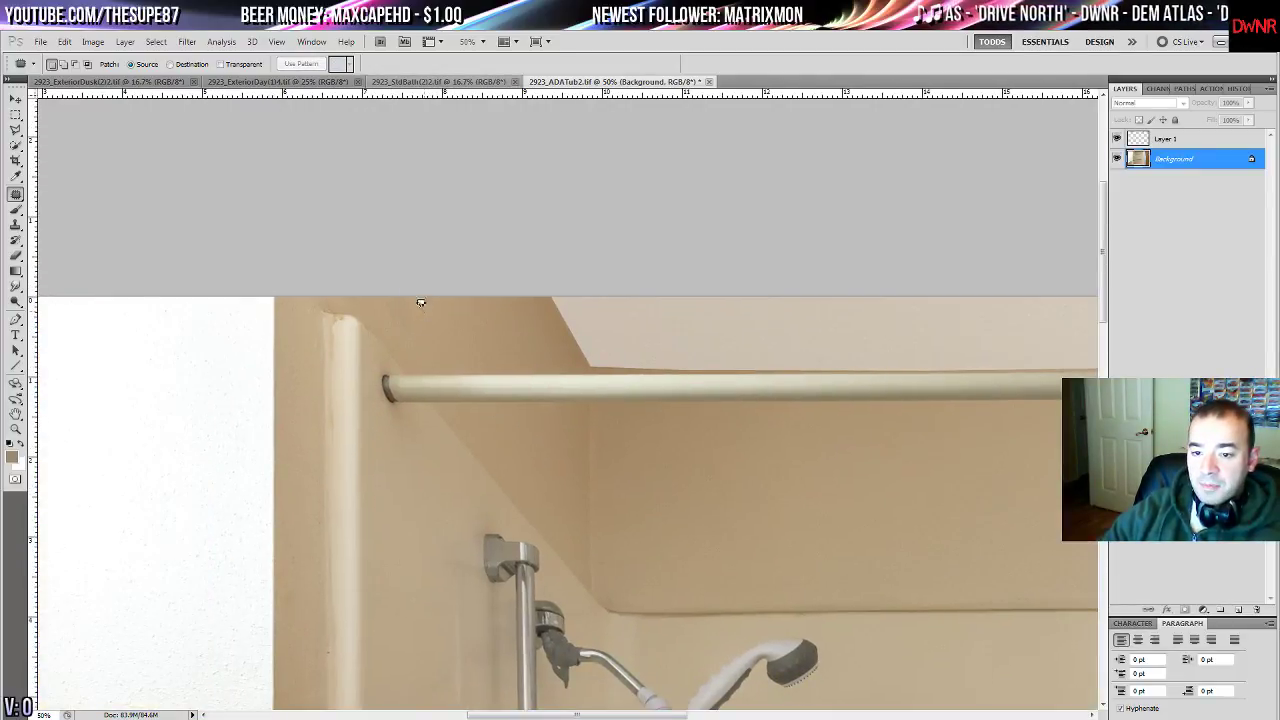
{"action": "left_click_drag", "start_coordinate": [471, 340], "coordinate": [540, 251]}
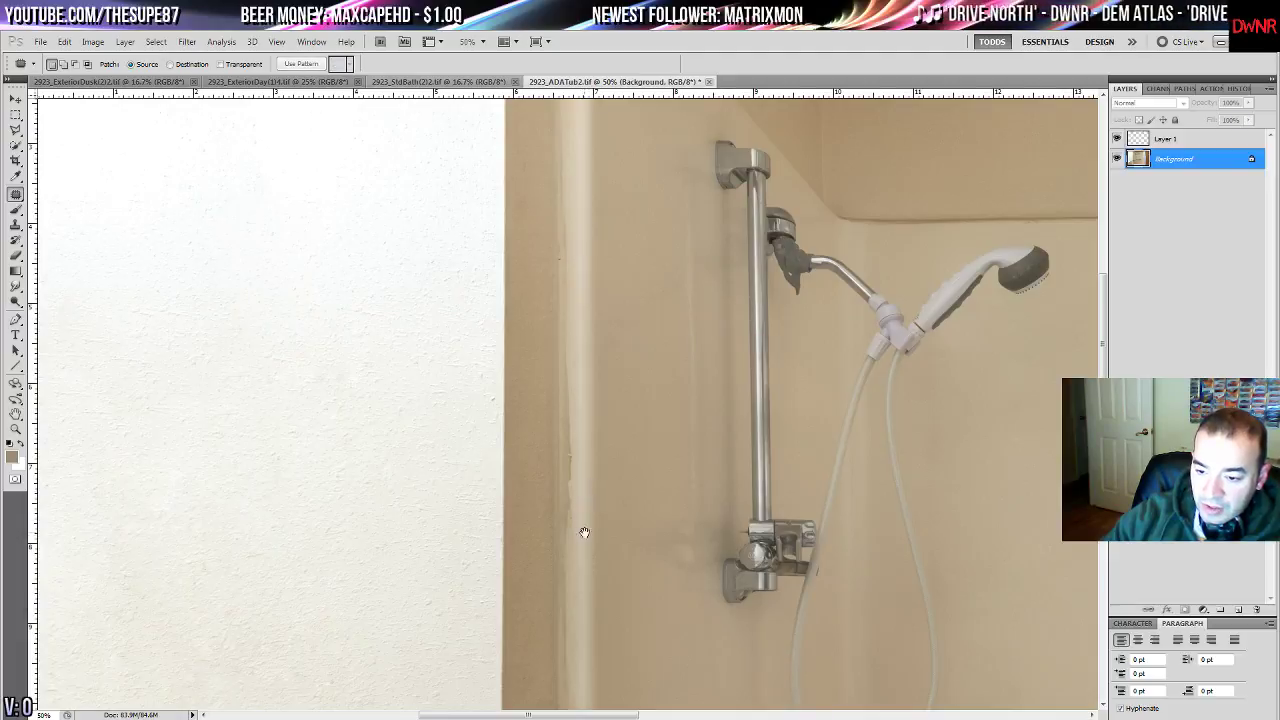
{"action": "left_click_drag", "start_coordinate": [583, 531], "coordinate": [572, 489]}
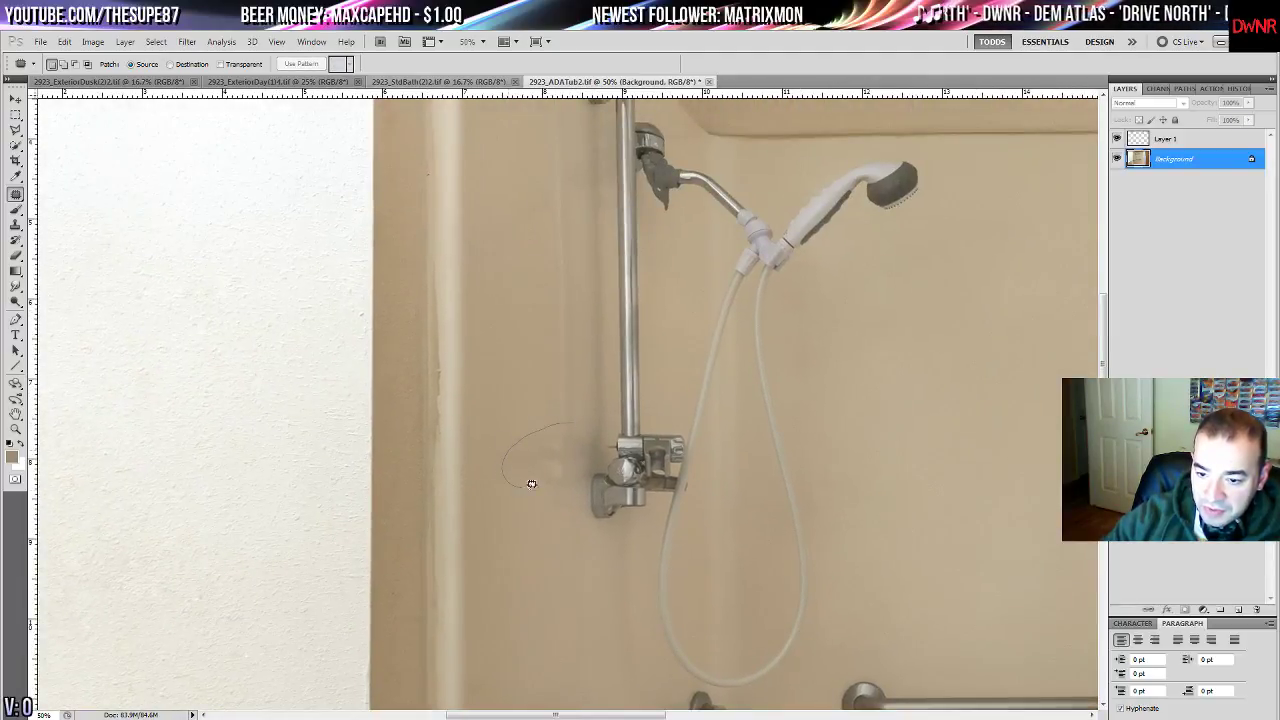
{"action": "left_click_drag", "start_coordinate": [594, 432], "coordinate": [574, 423]}
{"action": "left_click_drag", "start_coordinate": [572, 465], "coordinate": [549, 619]}
{"action": "key", "text": "ctrl+d"}
- Patch the long vertical streak on the shower wall beside the slide bar with clean wall next to it, then deselect
{"action": "left_click_drag", "start_coordinate": [580, 317], "coordinate": [508, 462]}
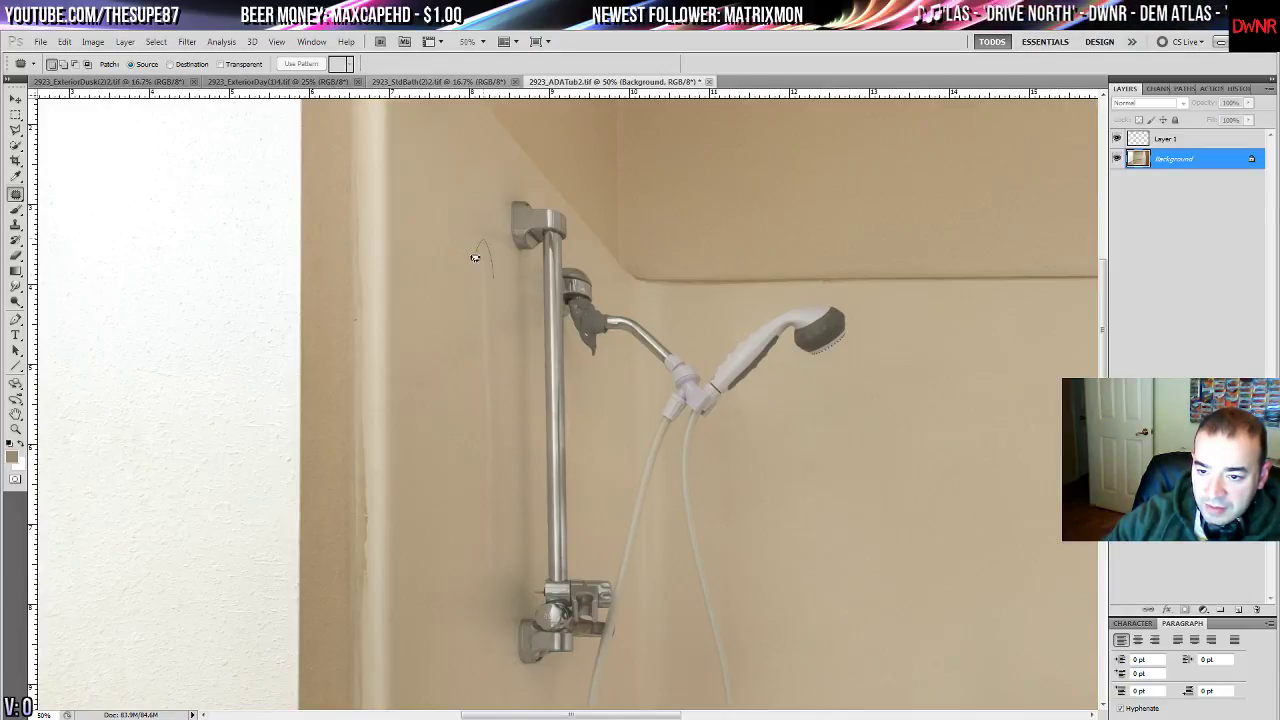
{"action": "mouse_move", "coordinate": [475, 258]}
{"action": "left_mouse_down"}
{"action": "mouse_move", "coordinate": [466, 489]}
{"action": "mouse_move", "coordinate": [514, 564]}
{"action": "mouse_move", "coordinate": [465, 268]}
{"action": "left_mouse_up"}
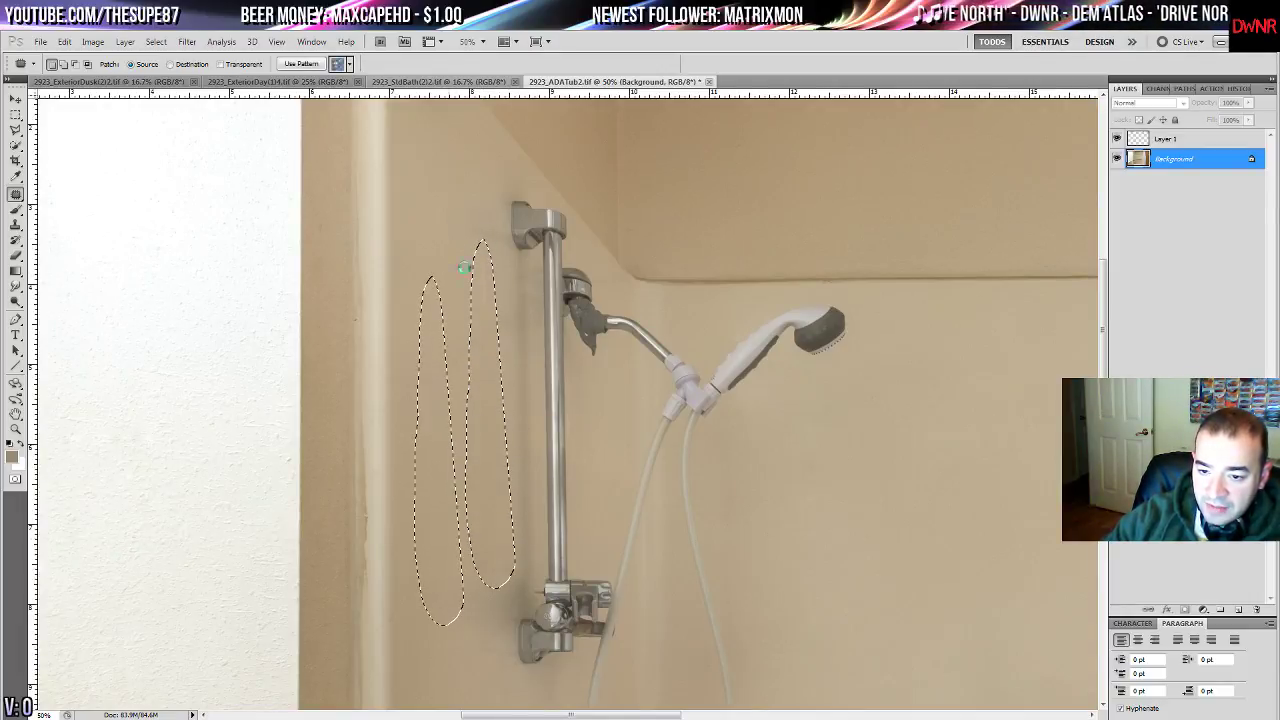
{"action": "key", "text": "ctrl+d"}
- Patch the two small dark marks on the wall edge between the sink wall and the tub, deselecting after each
{"action": "left_click_drag", "start_coordinate": [440, 360], "coordinate": [389, 166]}
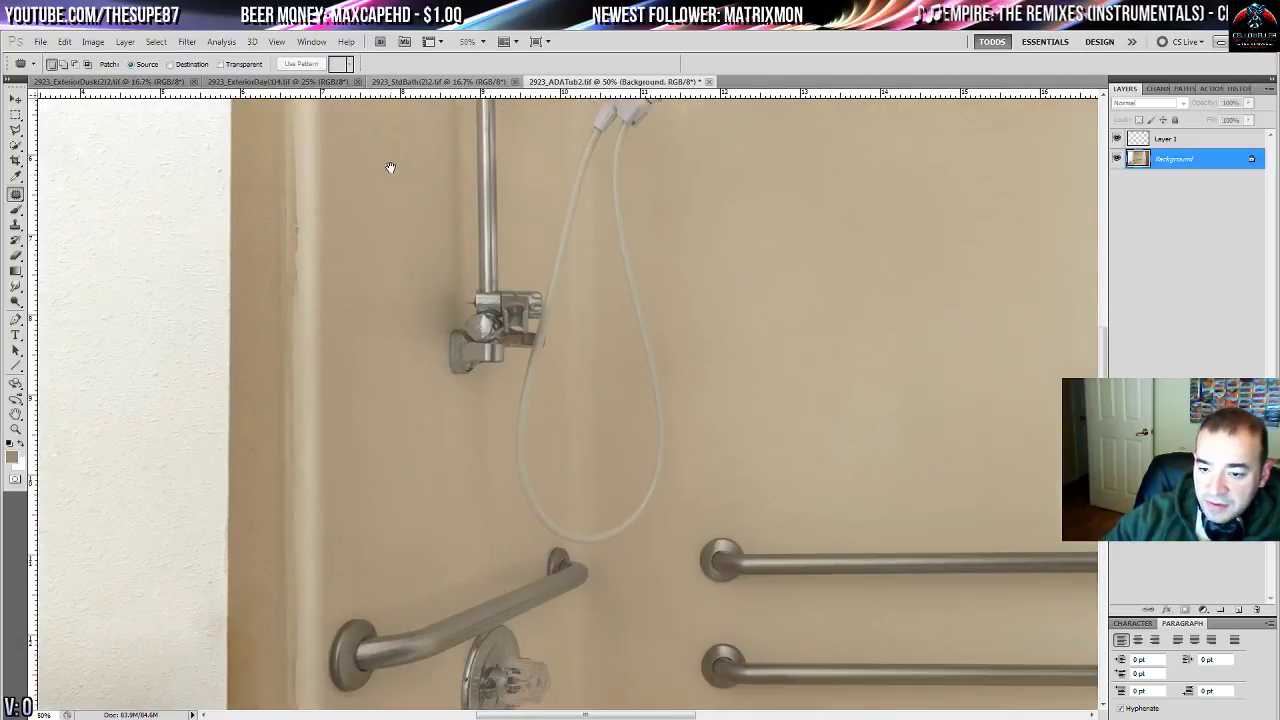
{"action": "left_click_drag", "start_coordinate": [337, 418], "coordinate": [535, 238]}
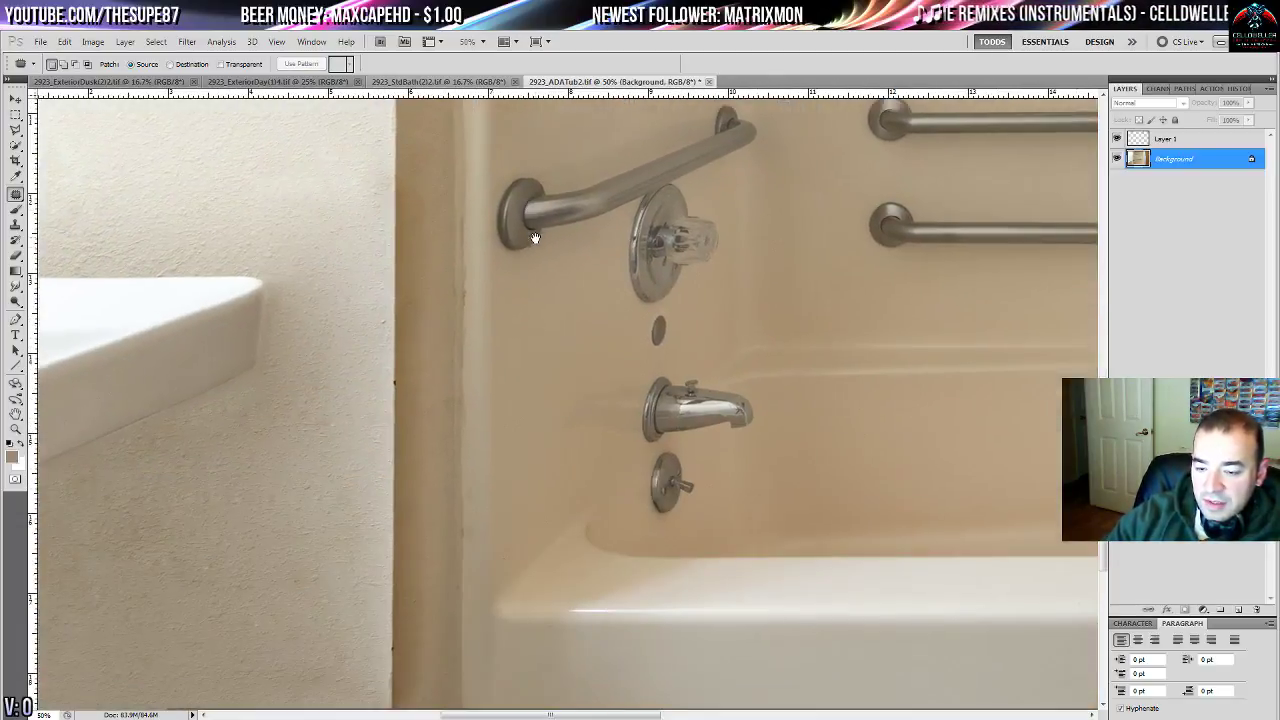
{"action": "mouse_move", "coordinate": [405, 383]}
{"action": "left_mouse_down"}
{"action": "mouse_move", "coordinate": [402, 449]}
{"action": "mouse_move", "coordinate": [528, 272]}
{"action": "left_mouse_up"}
{"action": "key", "text": "ctrl+d"}
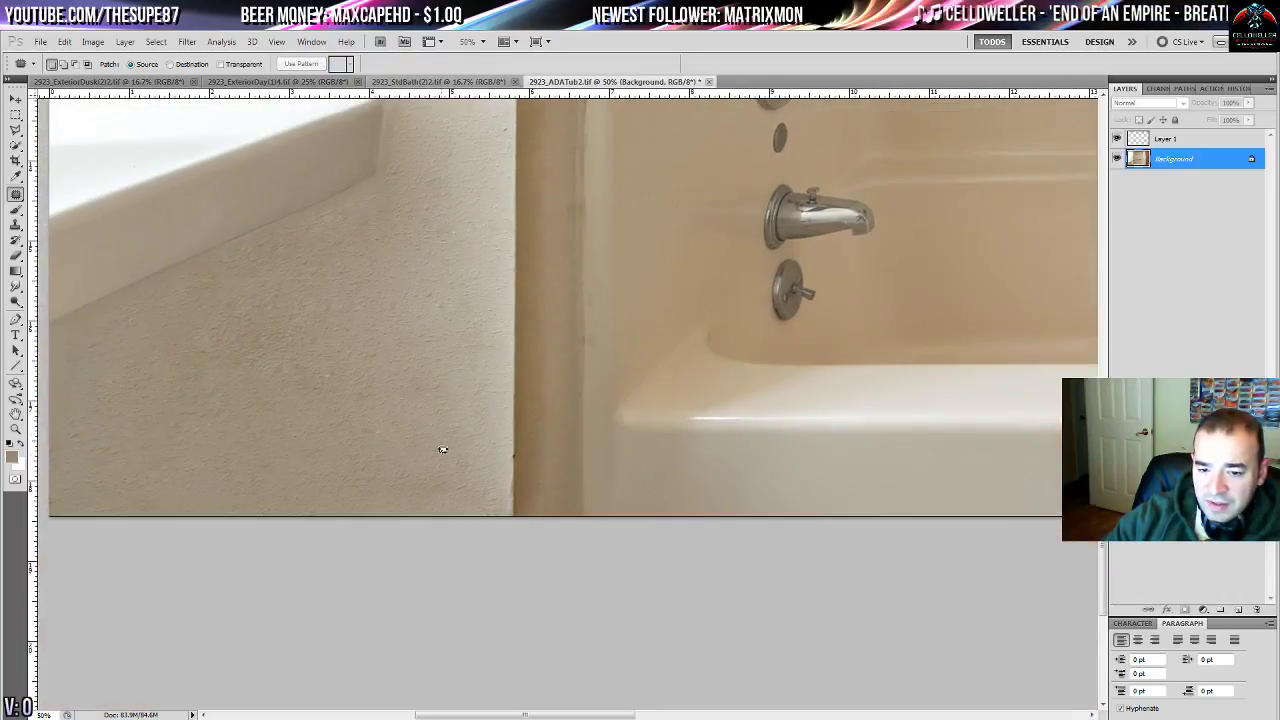
{"action": "mouse_move", "coordinate": [523, 448]}
{"action": "left_mouse_down"}
{"action": "mouse_move", "coordinate": [514, 457]}
{"action": "mouse_move", "coordinate": [522, 449]}
{"action": "left_mouse_up"}
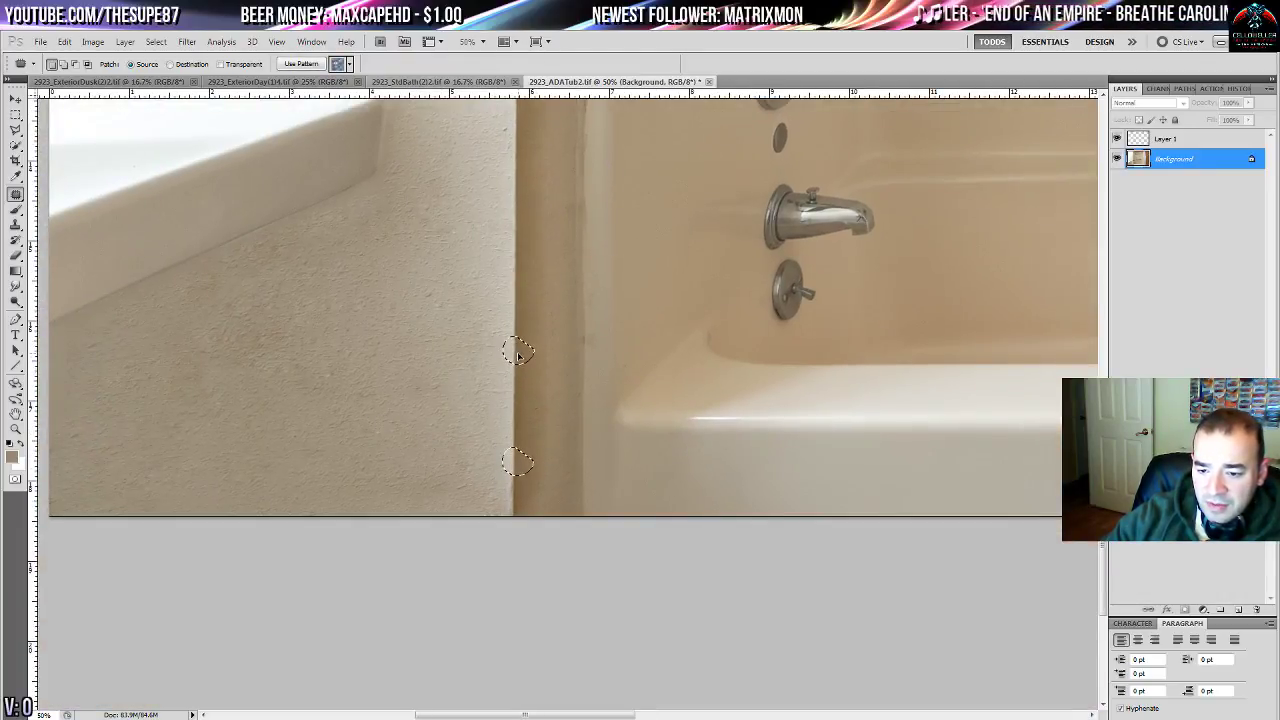
{"action": "key", "text": "ctrl+d"}
- Flatten the layers of the ADA bathroom photo and close 2923_ADATub2.tif
{"action": "left_click_drag", "start_coordinate": [390, 370], "coordinate": [637, 460]}
{"action": "left_click_drag", "start_coordinate": [554, 140], "coordinate": [530, 618]}
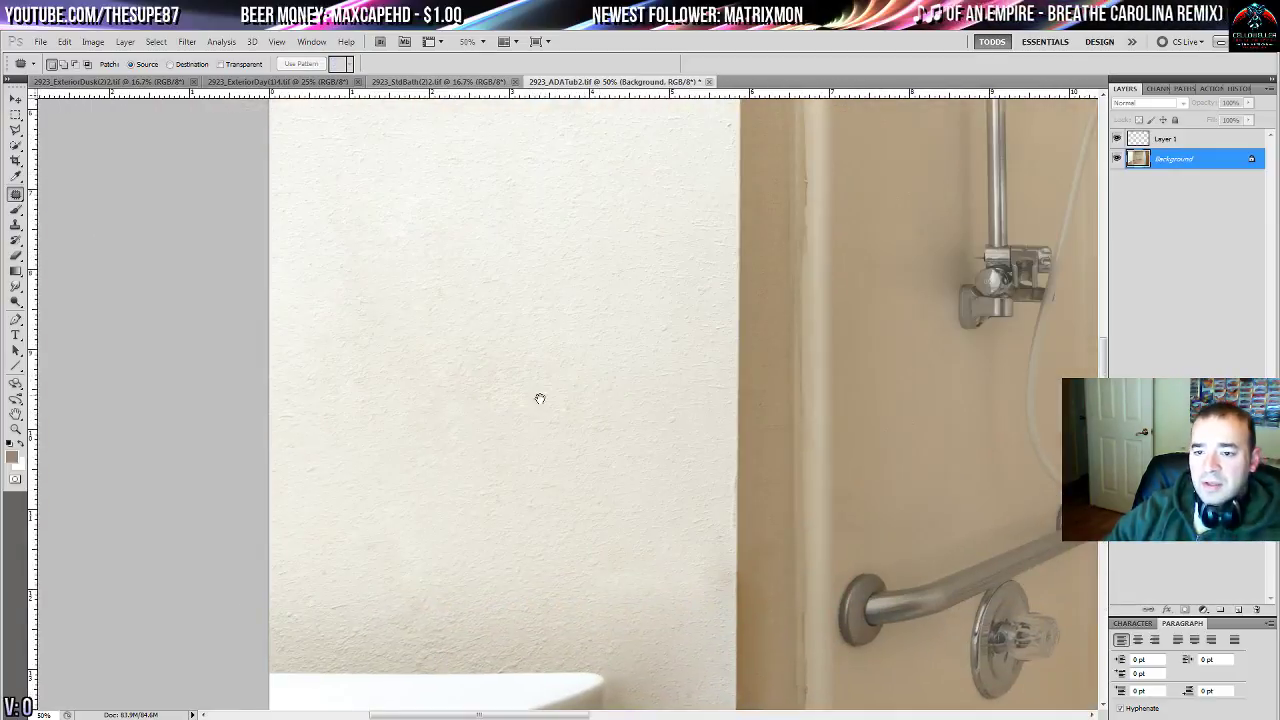
{"action": "left_click_drag", "start_coordinate": [554, 395], "coordinate": [306, 538]}
{"action": "key", "text": "ctrl+0"}
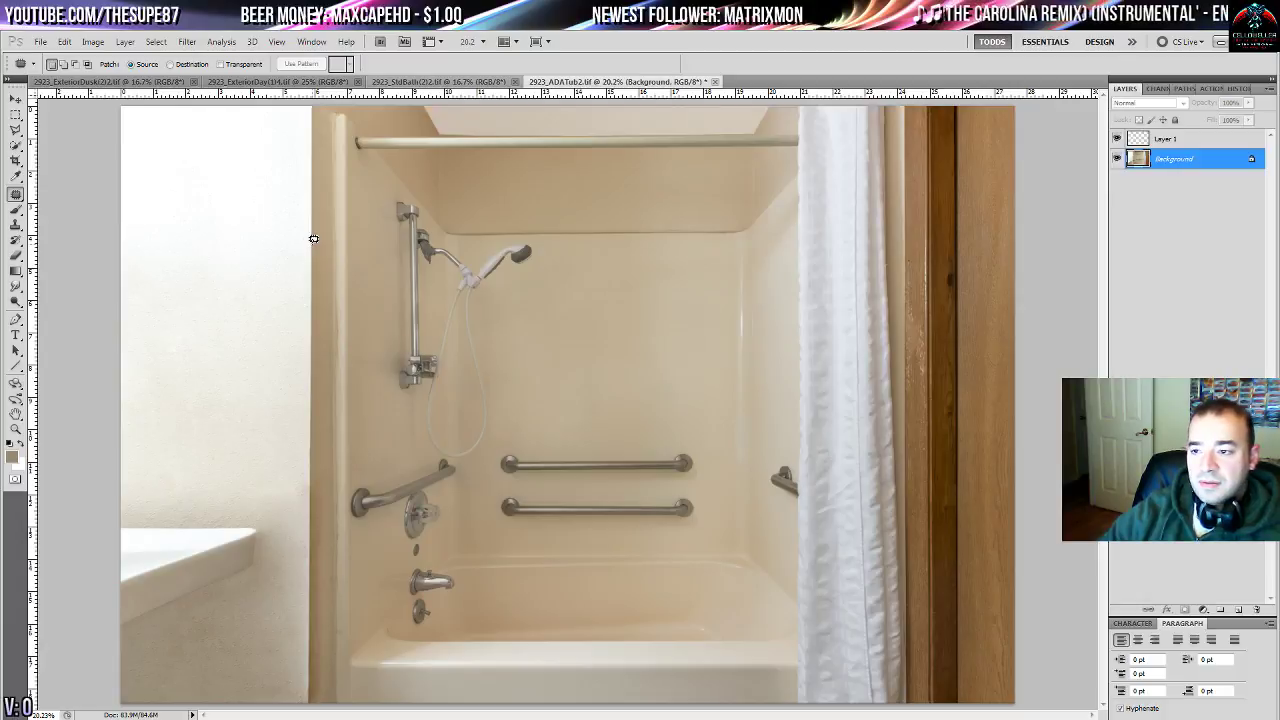
{"action": "left_click", "coordinate": [16, 301]}
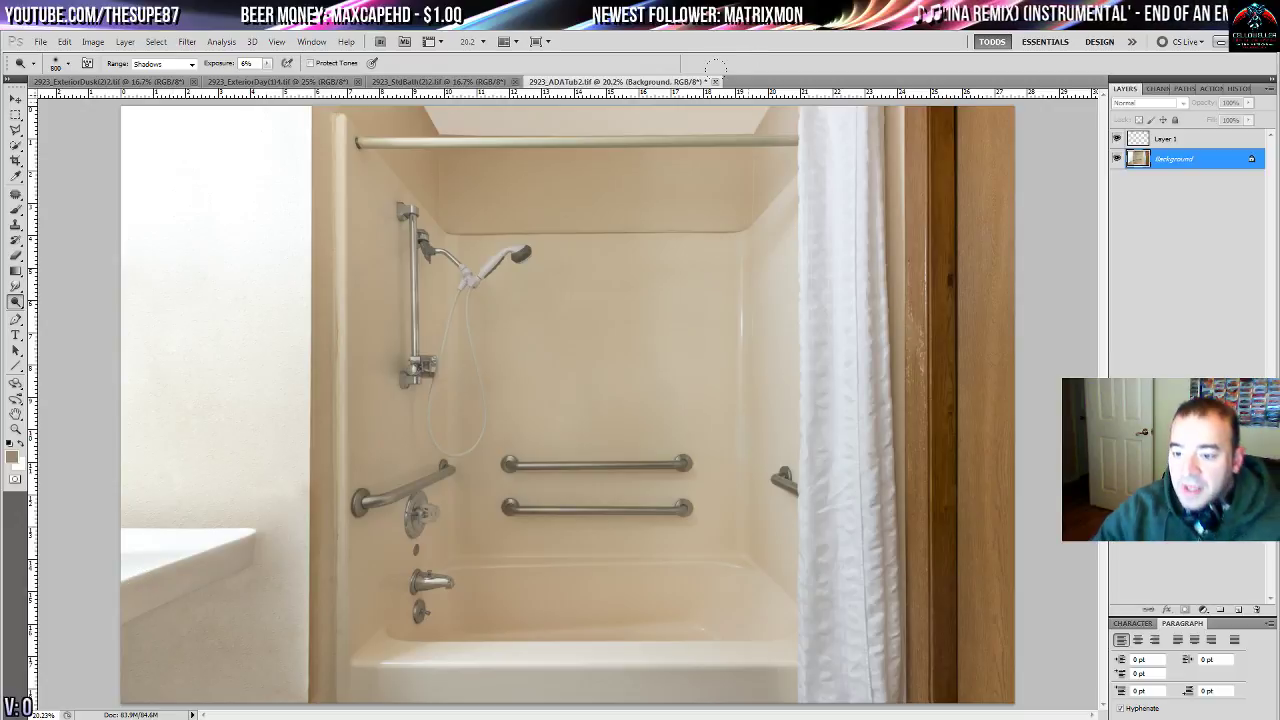
{"action": "left_click", "coordinate": [1269, 88]}
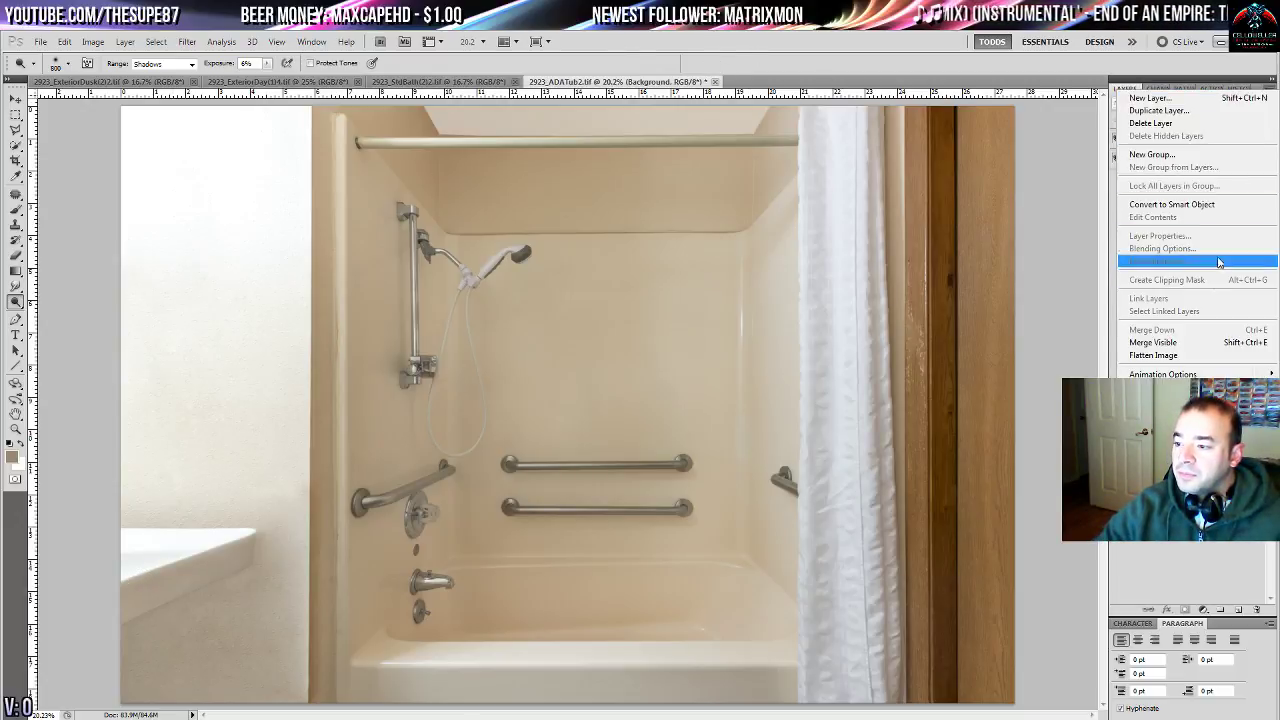
{"action": "left_click", "coordinate": [1191, 356]}
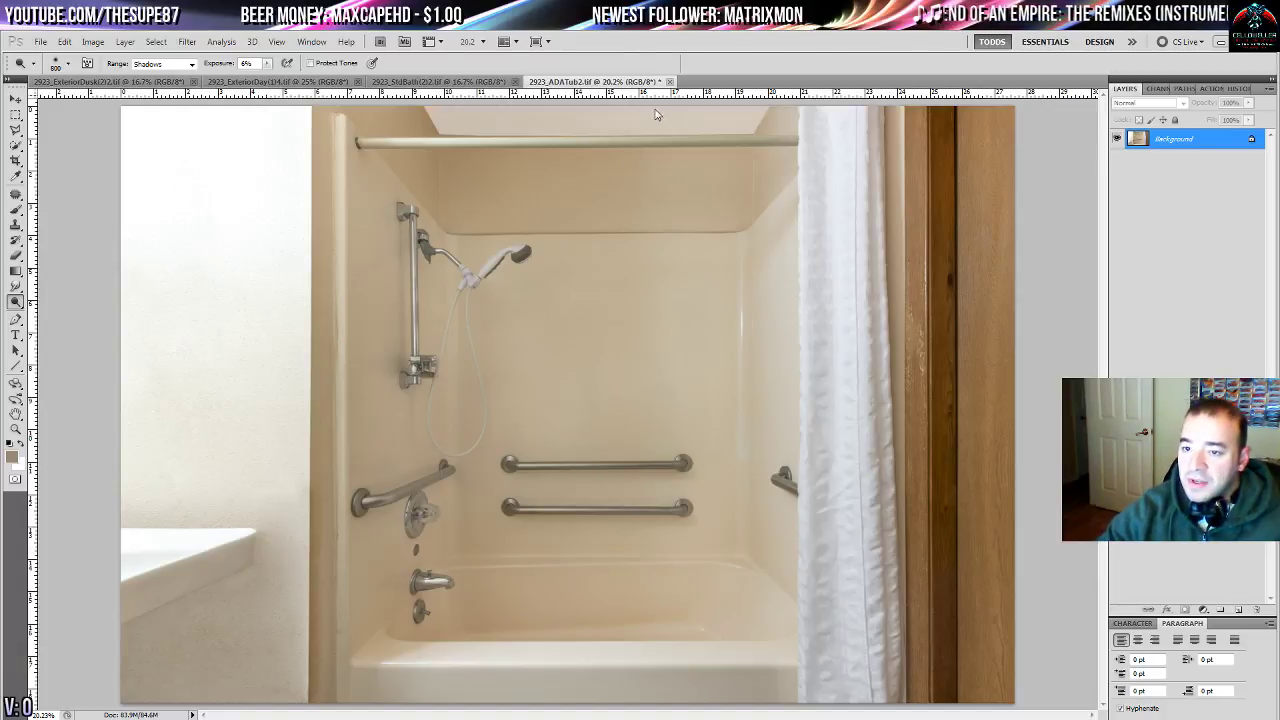
{"action": "left_click", "coordinate": [670, 81]}
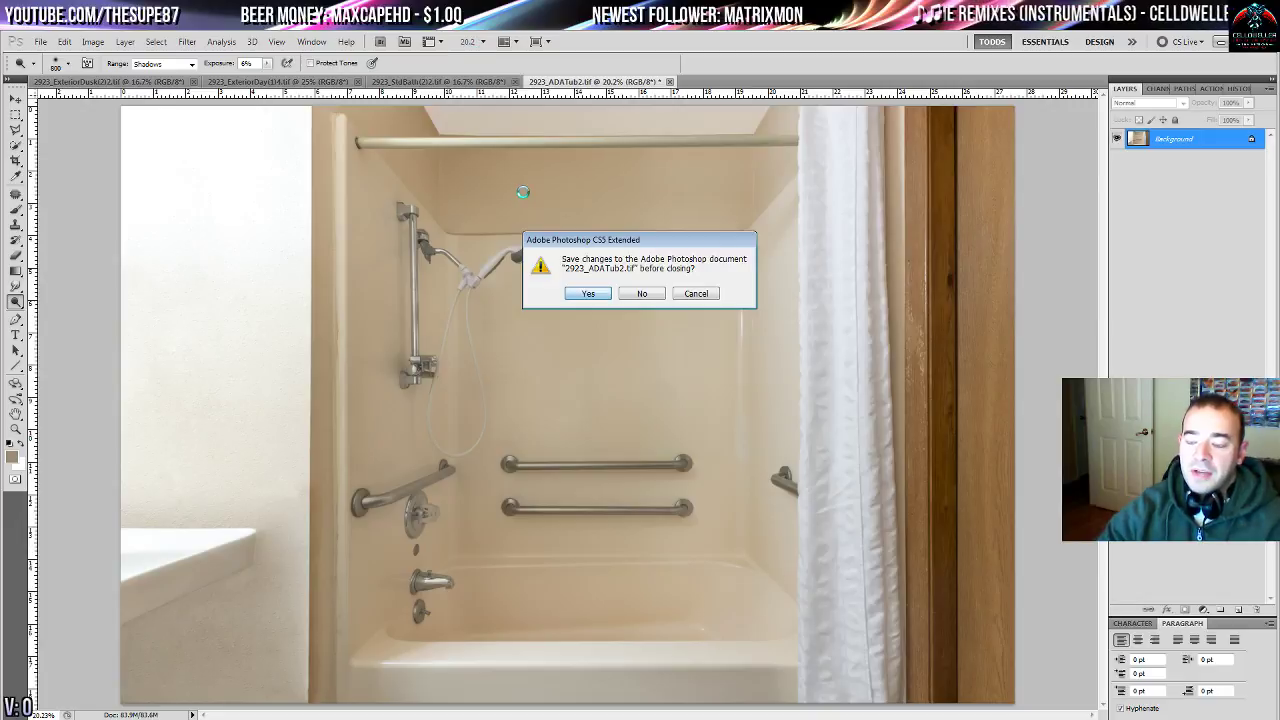
{"action": "key", "text": "n"}
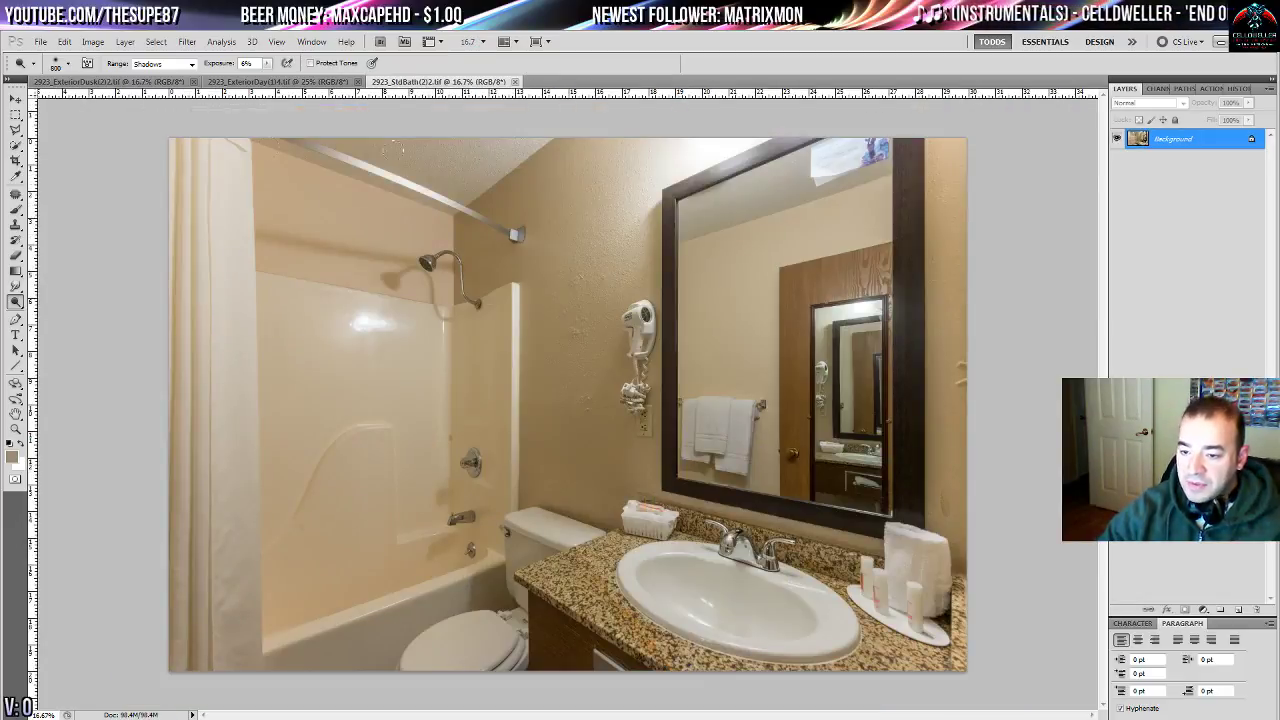
- Apply Auto Contrast and Auto Tone to the standard bathroom photo, comparing the image with and without the tone correction
{"action": "left_click", "coordinate": [93, 41]}
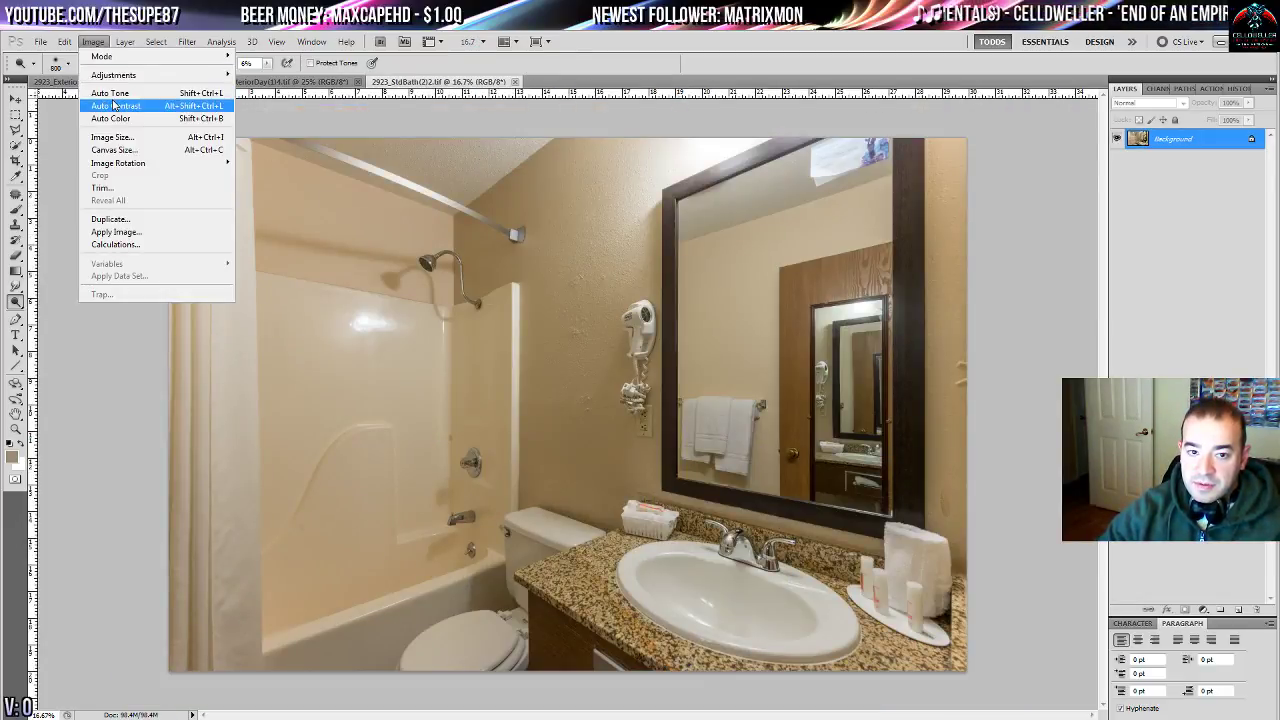
{"action": "left_click", "coordinate": [113, 105]}
{"action": "left_click", "coordinate": [93, 41]}
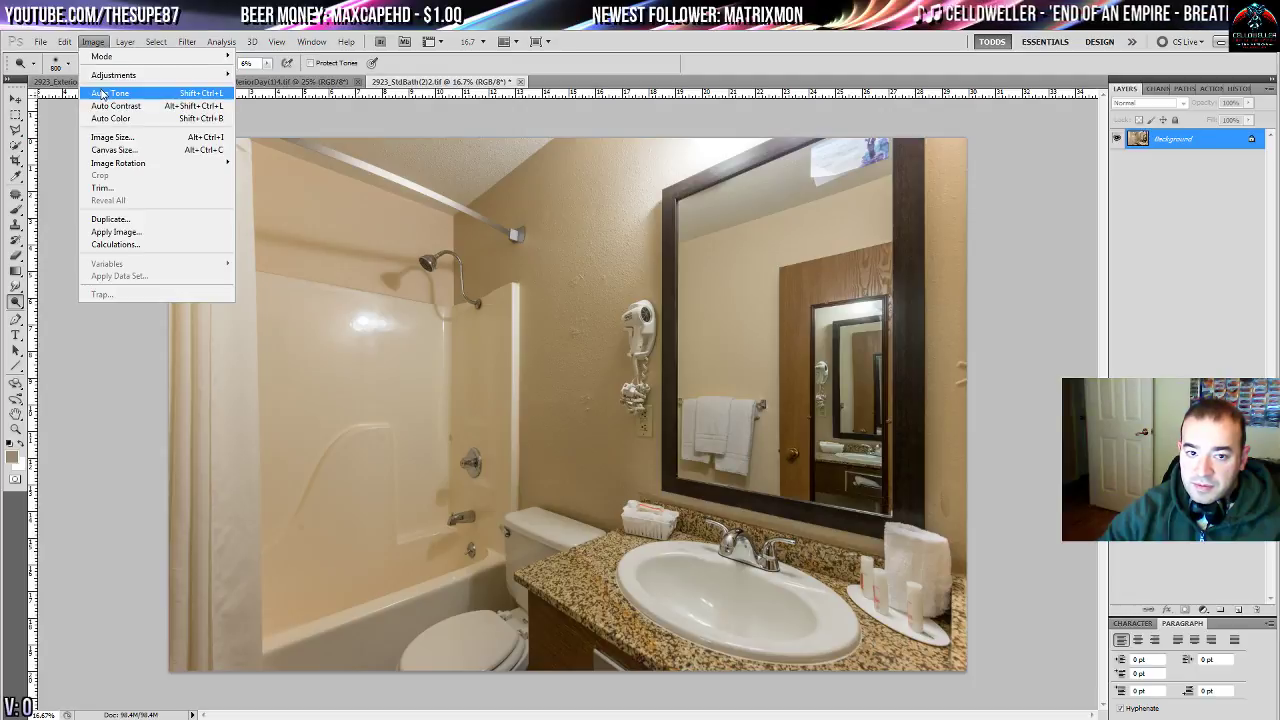
{"action": "left_click", "coordinate": [103, 93]}
{"action": "key", "text": "ctrl+z"}
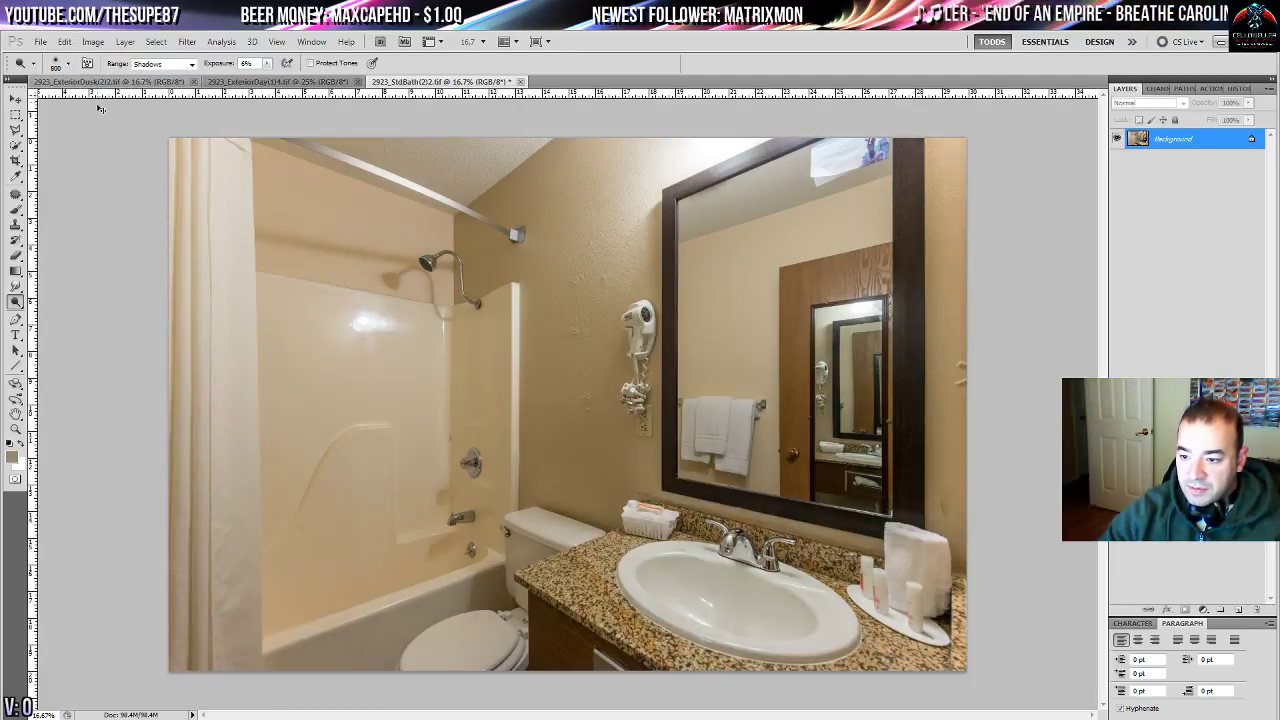
{"action": "key", "text": "ctrl+z"}
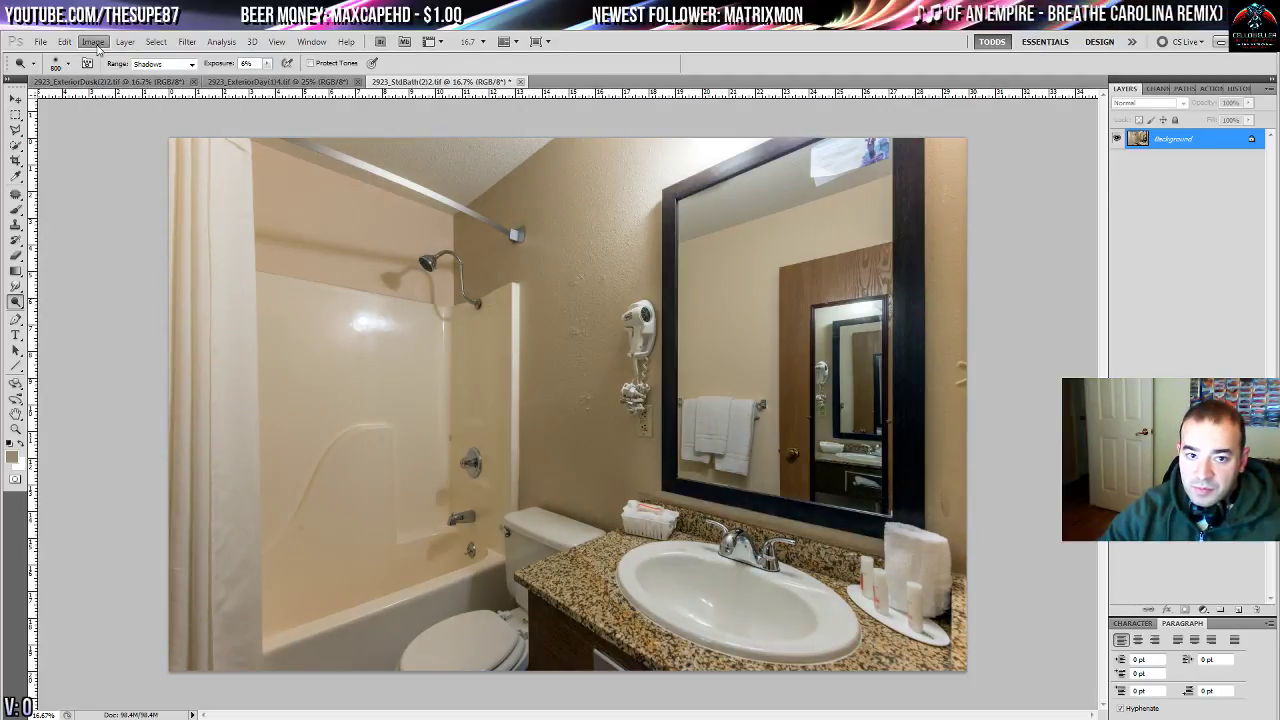
- Raise the photo's brightness to 27 with Brightness/Contrast, comparing against the original before applying
{"action": "left_click", "coordinate": [93, 41]}
{"action": "mouse_move", "coordinate": [120, 78]}
{"action": "left_click", "coordinate": [290, 78]}
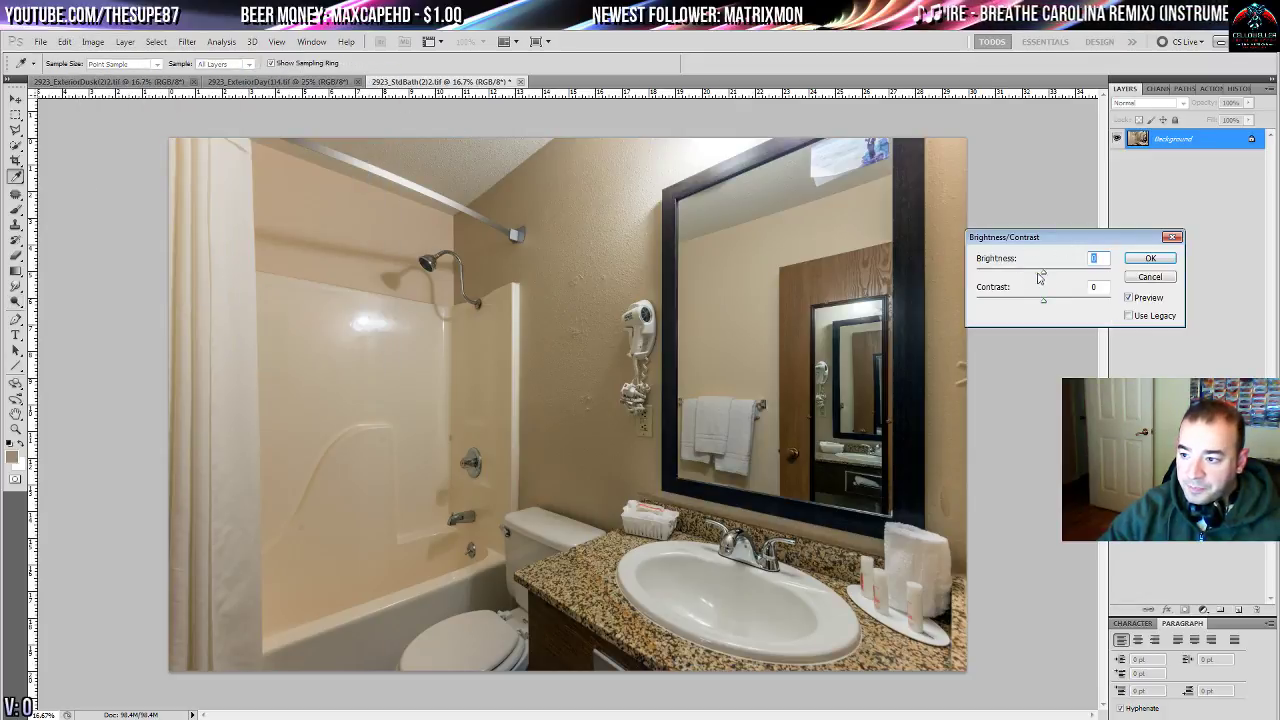
{"action": "mouse_move", "coordinate": [1044, 276]}
{"action": "left_mouse_down"}
{"action": "mouse_move", "coordinate": [1072, 275]}
{"action": "mouse_move", "coordinate": [1056, 282]}
{"action": "left_mouse_up"}
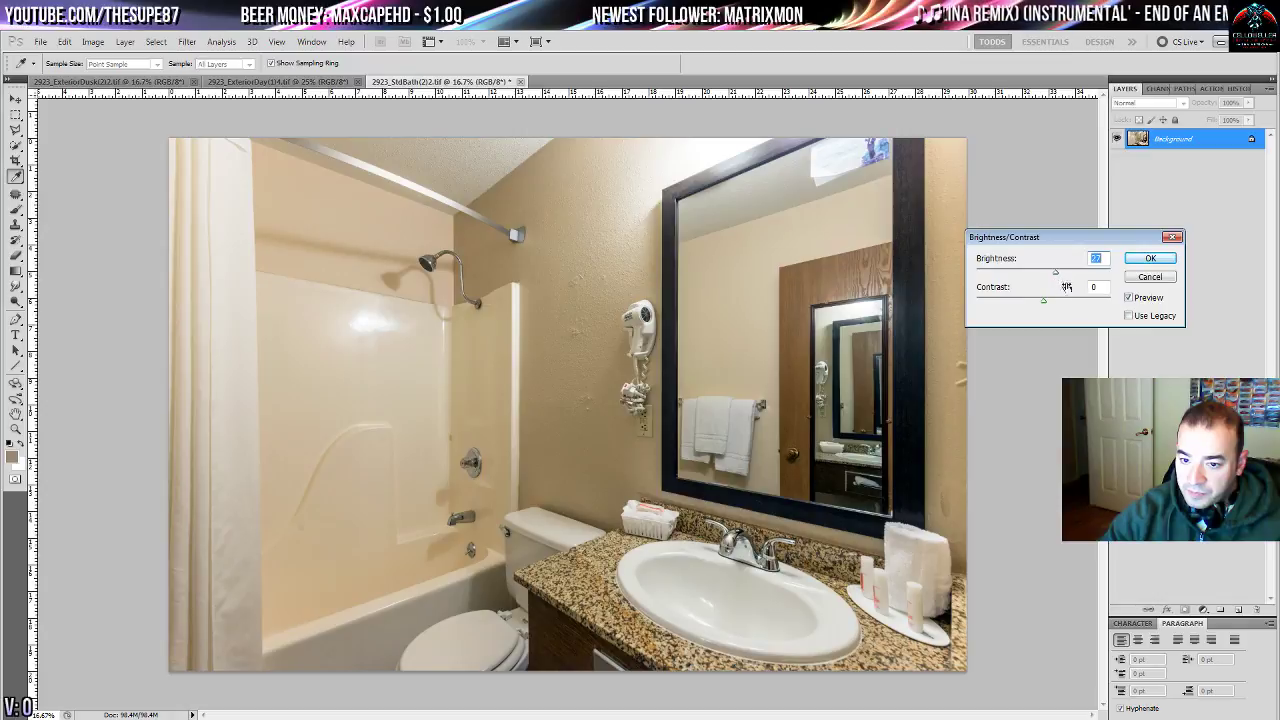
{"action": "left_click", "coordinate": [1136, 300]}
{"action": "left_click", "coordinate": [1136, 300]}
{"action": "left_click", "coordinate": [1140, 260]}
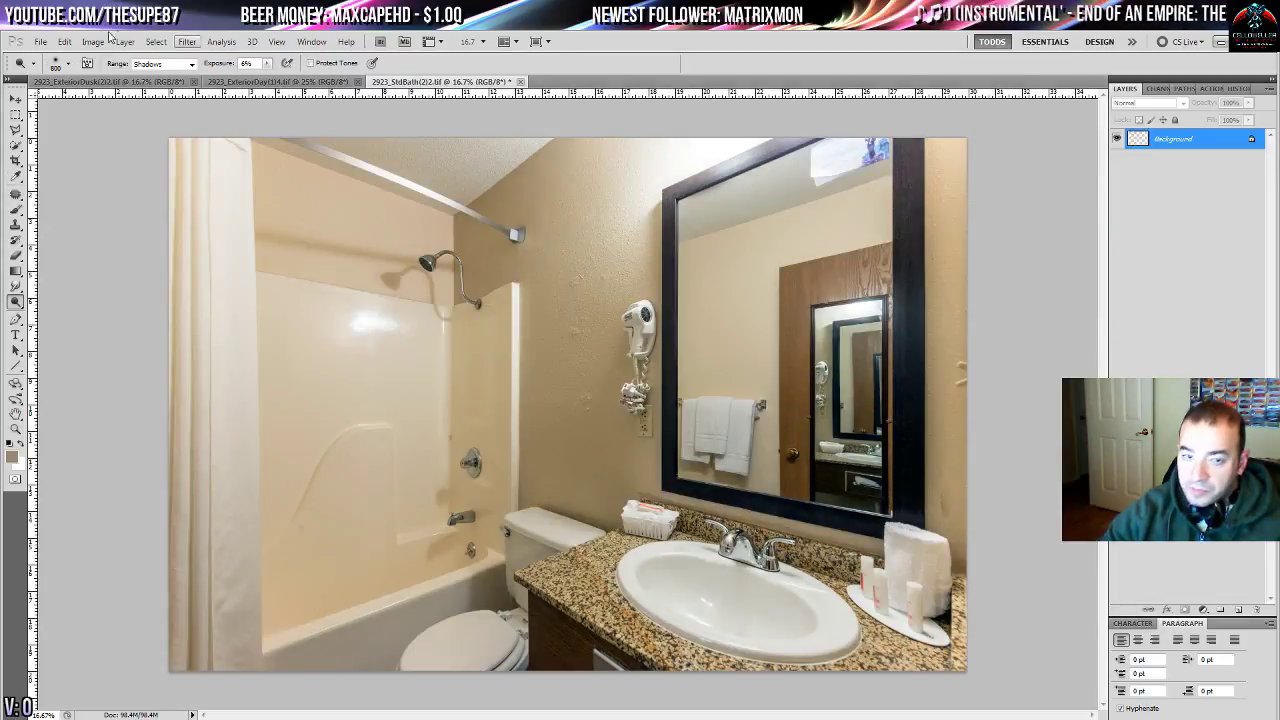
- Apply Shadows/Highlights to the photo with the shadows amount at 9% and highlights at 0%
{"action": "left_click", "coordinate": [93, 41]}
{"action": "mouse_move", "coordinate": [113, 75]}
{"action": "left_click", "coordinate": [281, 281]}
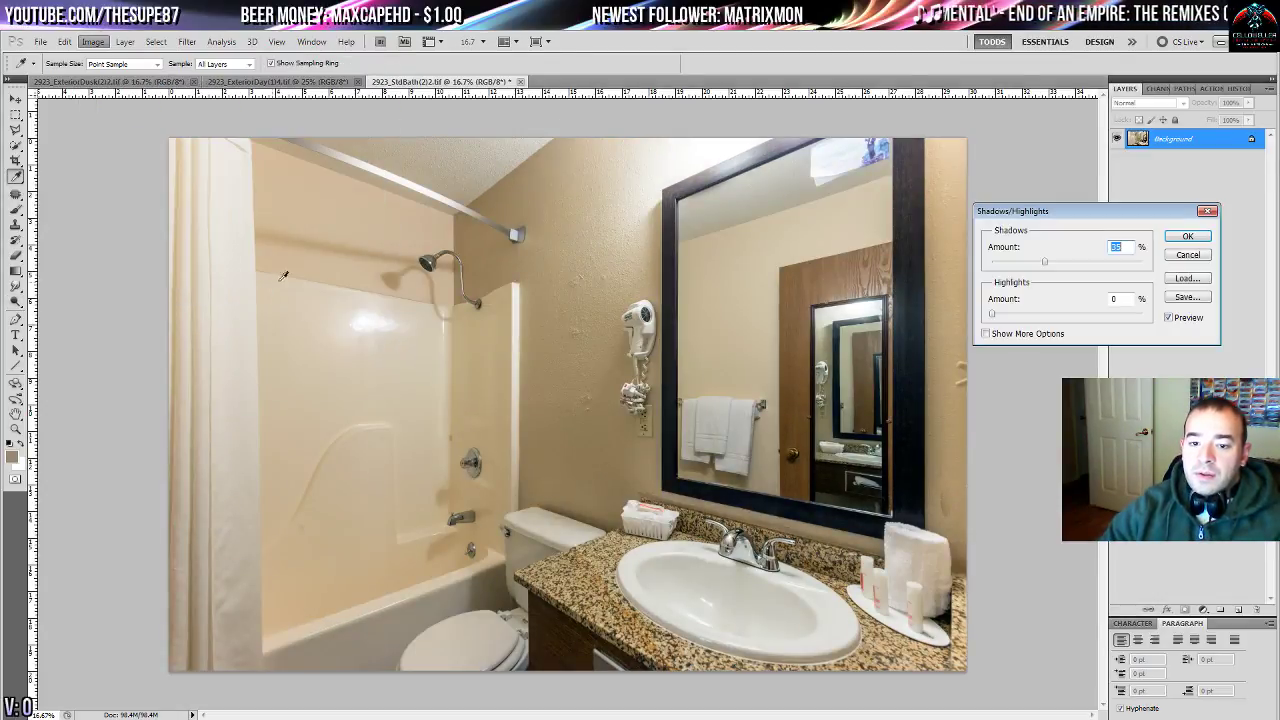
{"action": "mouse_move", "coordinate": [1023, 265]}
{"action": "left_mouse_down"}
{"action": "mouse_move", "coordinate": [985, 268]}
{"action": "mouse_move", "coordinate": [1023, 271]}
{"action": "mouse_move", "coordinate": [1013, 268]}
{"action": "left_mouse_up"}
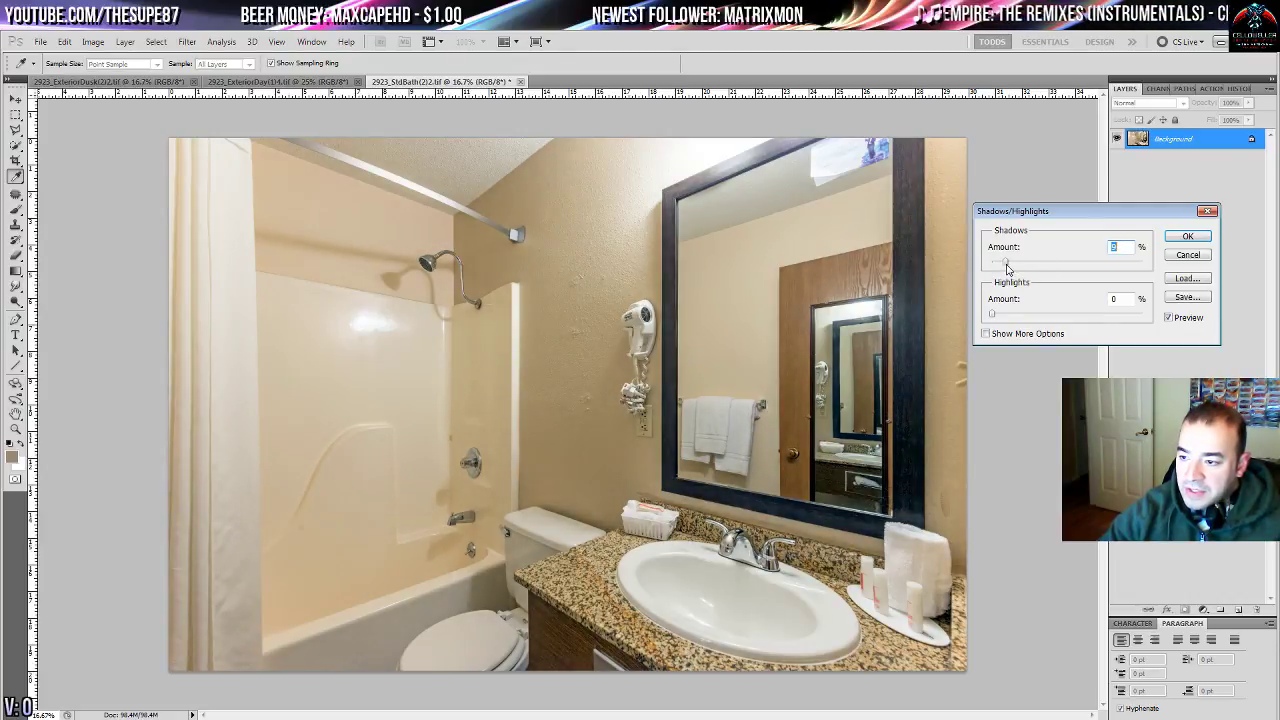
{"action": "left_click", "coordinate": [1187, 240]}
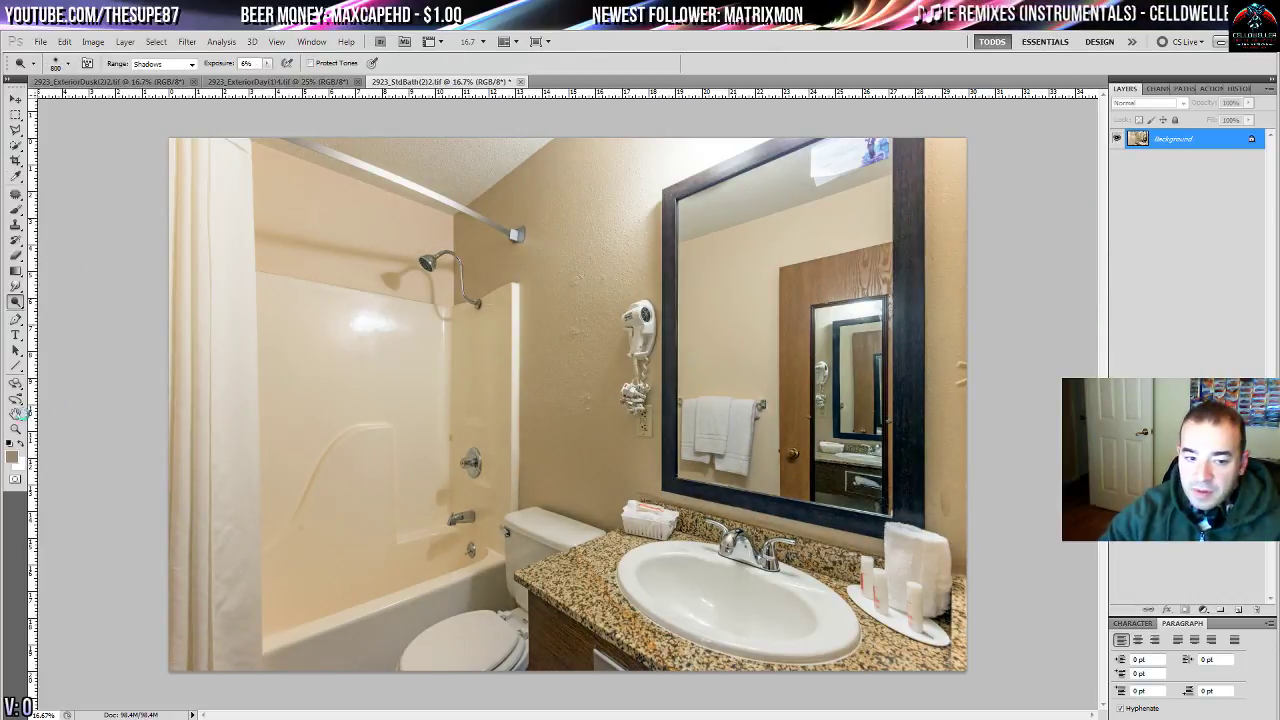
- Patch the bright flash reflection on the shower's back wall with clean wall below it, then deselect
{"action": "left_click", "coordinate": [16, 413]}
{"action": "left_click", "coordinate": [16, 428]}
{"action": "left_click", "coordinate": [324, 376]}
{"action": "left_click", "coordinate": [324, 376]}
{"action": "left_click", "coordinate": [324, 376]}
{"action": "left_click_drag", "start_coordinate": [345, 392], "coordinate": [520, 539]}
{"action": "left_click", "coordinate": [16, 194]}
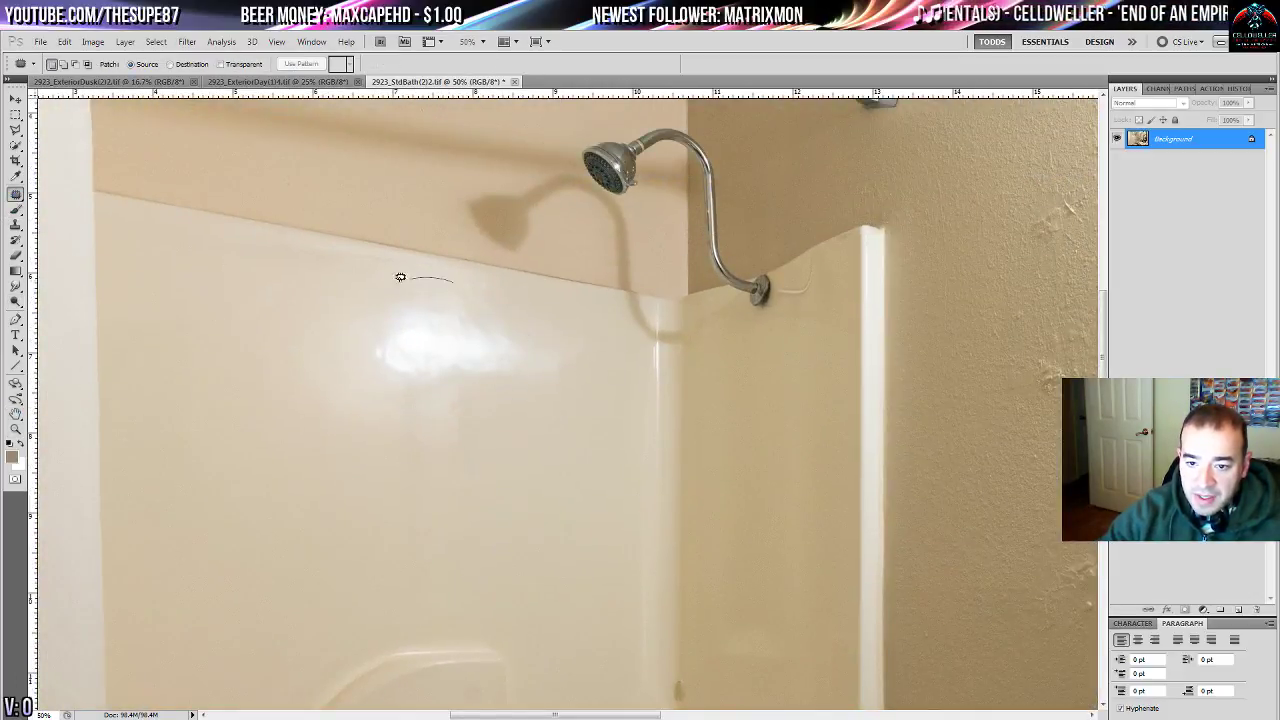
{"action": "mouse_move", "coordinate": [400, 277]}
{"action": "left_mouse_down"}
{"action": "mouse_move", "coordinate": [380, 417]}
{"action": "mouse_move", "coordinate": [551, 289]}
{"action": "mouse_move", "coordinate": [423, 277]}
{"action": "left_mouse_up"}
{"action": "mouse_move", "coordinate": [504, 347]}
{"action": "left_mouse_down"}
{"action": "mouse_move", "coordinate": [404, 507]}
{"action": "mouse_move", "coordinate": [454, 510]}
{"action": "left_mouse_up"}
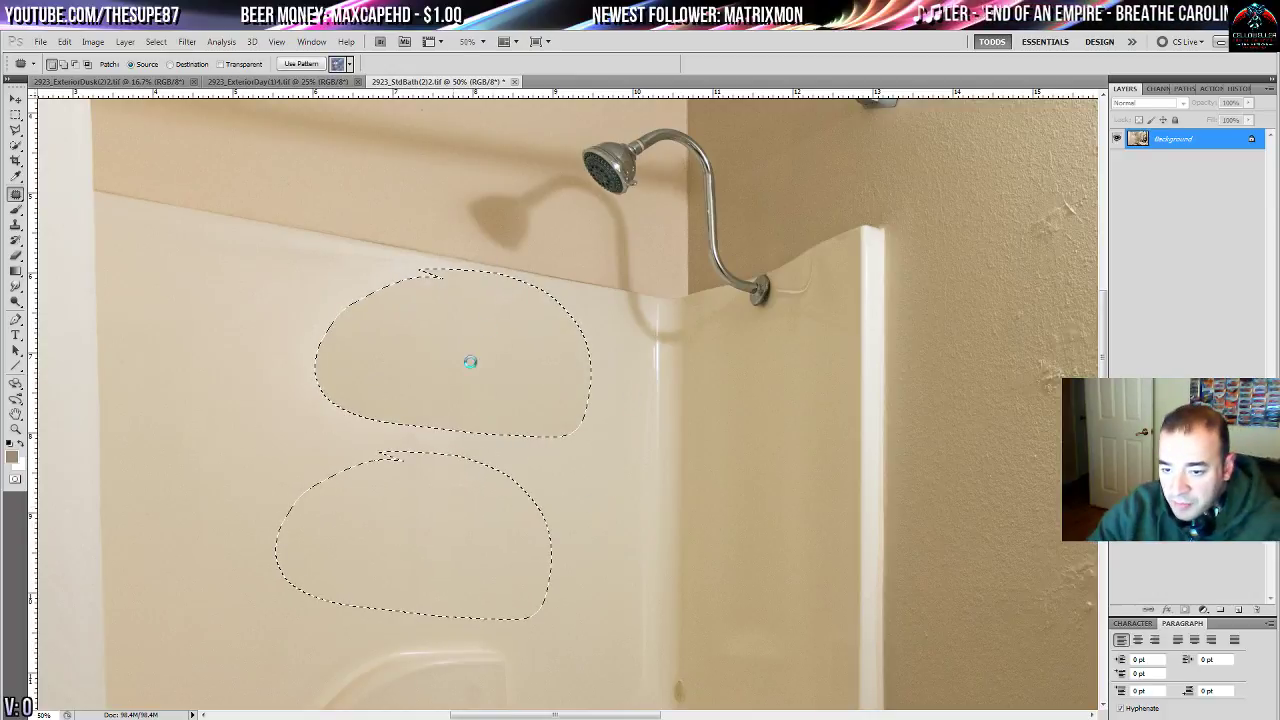
{"action": "left_click", "coordinate": [440, 441]}
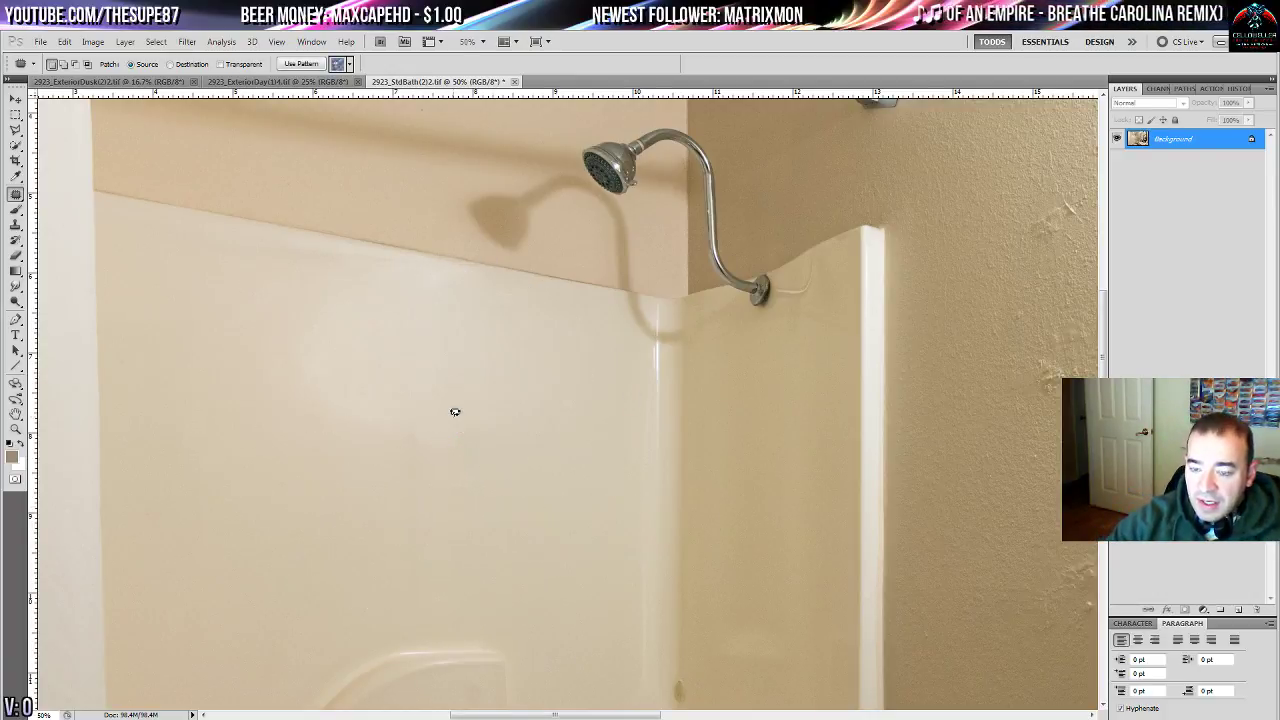
- Patch the leftover uneven area where the reflection was on the shower's back wall with clean wall below, then deselect
{"action": "mouse_move", "coordinate": [403, 368]}
{"action": "left_mouse_down"}
{"action": "mouse_move", "coordinate": [328, 345]}
{"action": "mouse_move", "coordinate": [376, 444]}
{"action": "mouse_move", "coordinate": [500, 383]}
{"action": "left_mouse_up"}
{"action": "left_click_drag", "start_coordinate": [469, 418], "coordinate": [432, 540]}
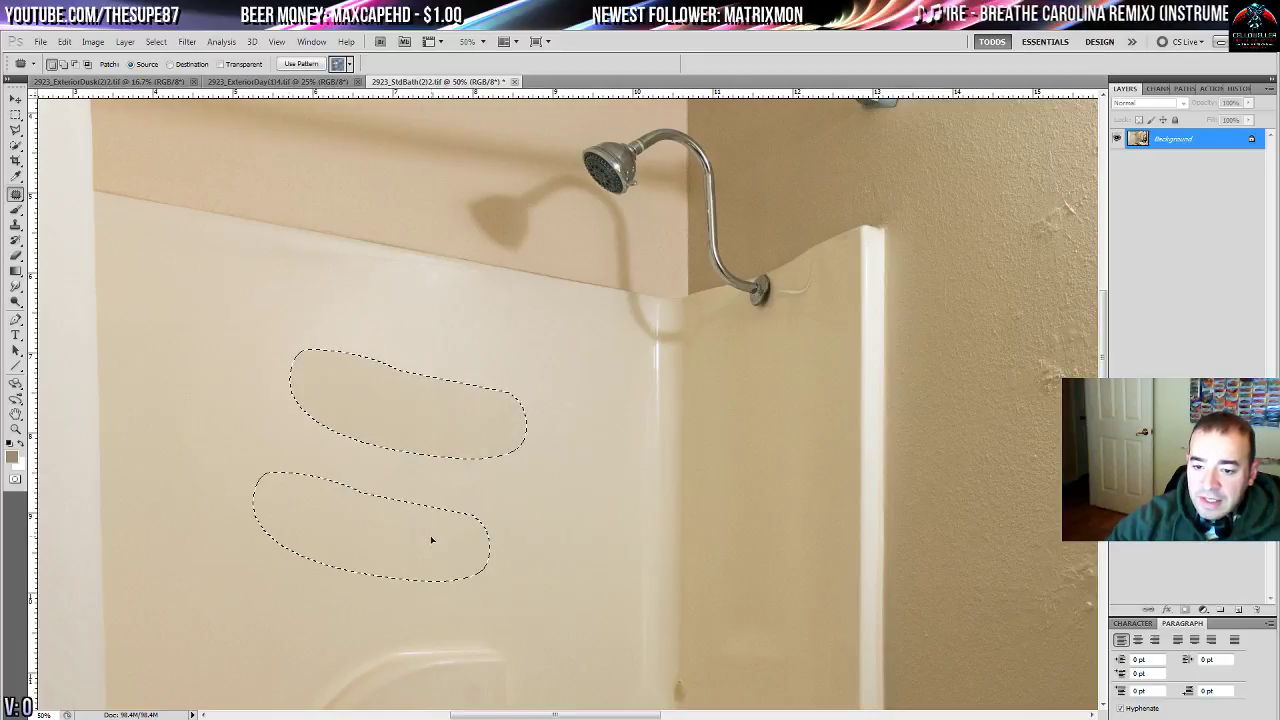
{"action": "left_click", "coordinate": [300, 233]}
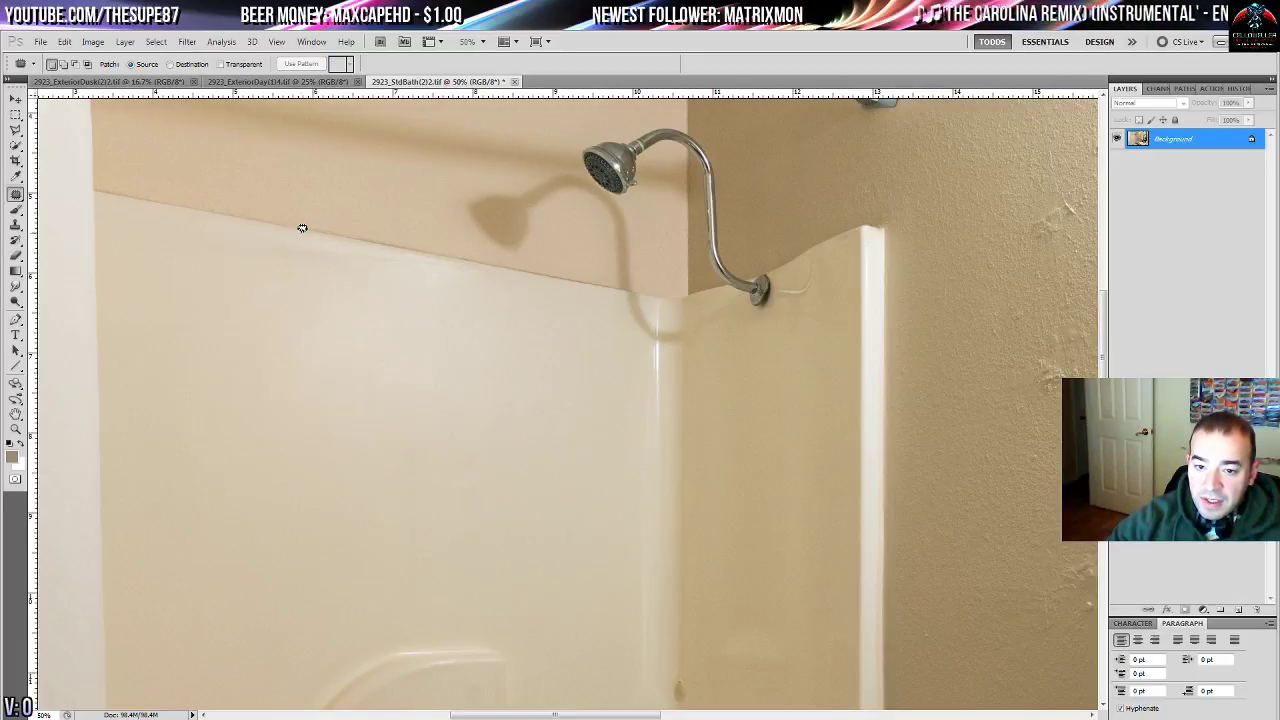
{"action": "mouse_move", "coordinate": [300, 233]}
{"action": "left_mouse_down"}
{"action": "mouse_move", "coordinate": [203, 297]}
{"action": "mouse_move", "coordinate": [249, 346]}
{"action": "mouse_move", "coordinate": [352, 280]}
{"action": "mouse_move", "coordinate": [453, 287]}
{"action": "mouse_move", "coordinate": [458, 254]}
{"action": "mouse_move", "coordinate": [318, 211]}
{"action": "mouse_move", "coordinate": [288, 219]}
{"action": "mouse_move", "coordinate": [382, 234]}
{"action": "mouse_move", "coordinate": [360, 211]}
{"action": "mouse_move", "coordinate": [288, 211]}
{"action": "mouse_move", "coordinate": [331, 232]}
{"action": "mouse_move", "coordinate": [411, 238]}
{"action": "mouse_move", "coordinate": [350, 212]}
{"action": "mouse_move", "coordinate": [285, 213]}
{"action": "mouse_move", "coordinate": [306, 233]}
{"action": "mouse_move", "coordinate": [466, 265]}
{"action": "mouse_move", "coordinate": [490, 238]}
{"action": "mouse_move", "coordinate": [427, 364]}
{"action": "mouse_move", "coordinate": [435, 398]}
{"action": "mouse_move", "coordinate": [517, 364]}
{"action": "mouse_move", "coordinate": [489, 415]}
{"action": "mouse_move", "coordinate": [505, 422]}
{"action": "mouse_move", "coordinate": [399, 303]}
{"action": "left_mouse_up"}
{"action": "key", "text": "ctrl+d"}
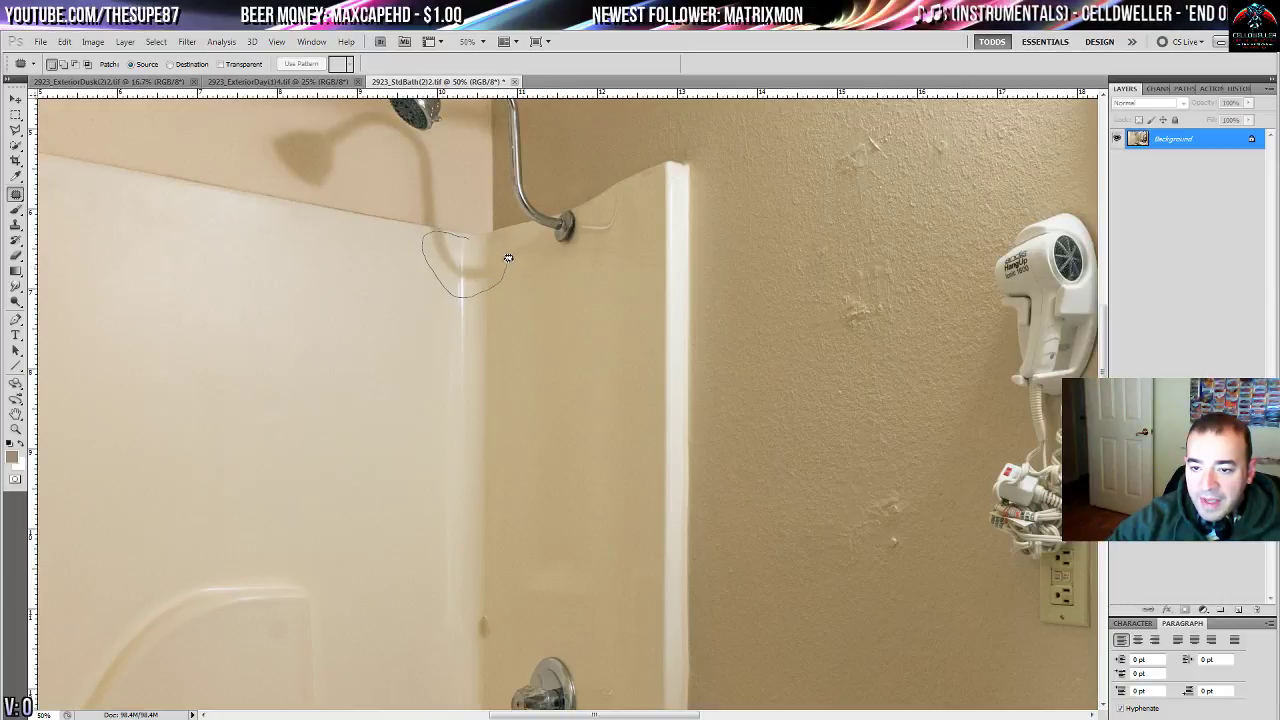
- Patch the shadow end and bright streak at the shower's inside corner with clean wall, and smooth the area below, deselecting after each patch
{"action": "left_click_drag", "start_coordinate": [476, 251], "coordinate": [470, 242]}
{"action": "left_click_drag", "start_coordinate": [463, 273], "coordinate": [463, 421]}
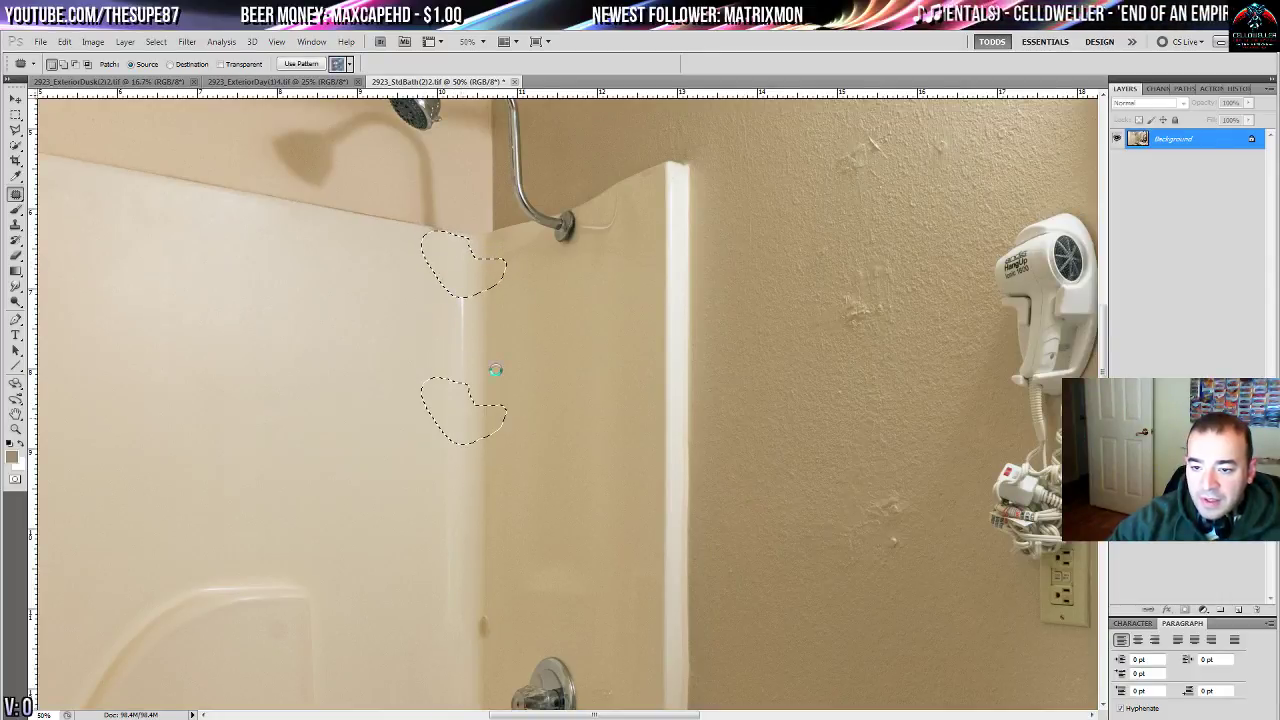
{"action": "key", "text": "ctrl+d"}
{"action": "mouse_move", "coordinate": [441, 247]}
{"action": "left_mouse_down"}
{"action": "mouse_move", "coordinate": [443, 394]}
{"action": "mouse_move", "coordinate": [471, 354]}
{"action": "mouse_move", "coordinate": [372, 400]}
{"action": "mouse_move", "coordinate": [379, 418]}
{"action": "mouse_move", "coordinate": [346, 300]}
{"action": "left_mouse_up"}
{"action": "key", "text": "ctrl+d"}
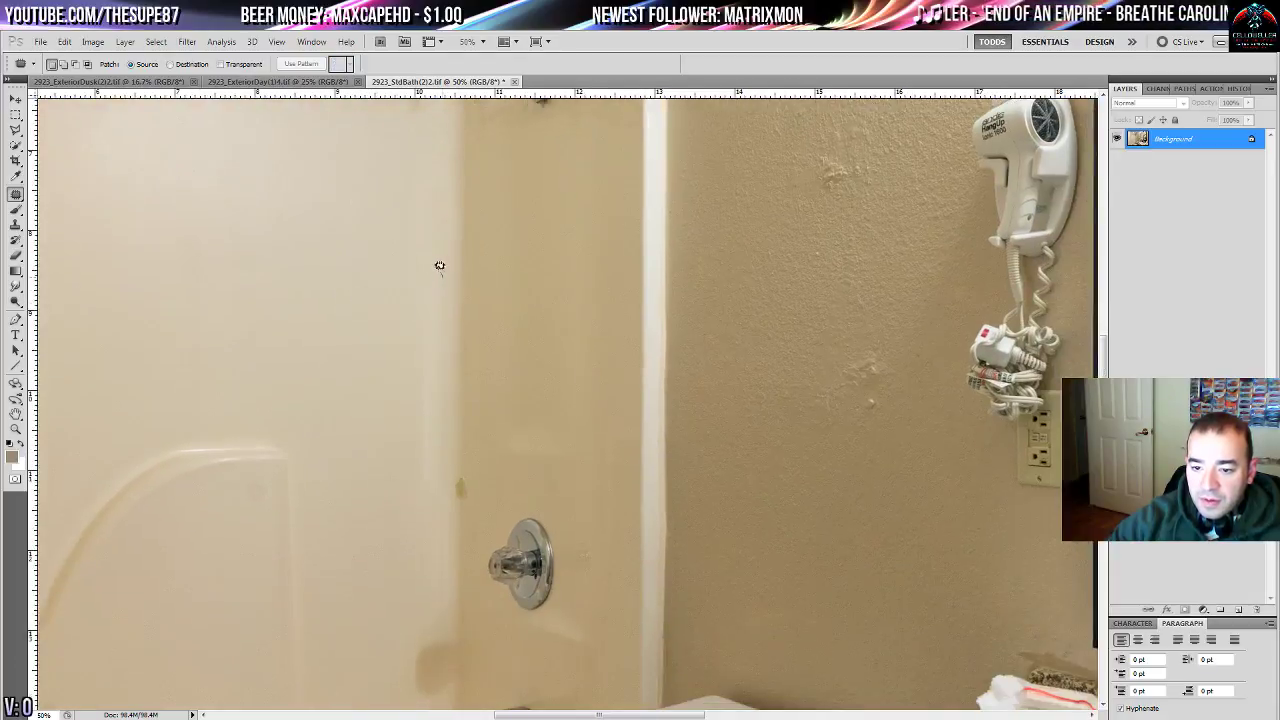
{"action": "mouse_move", "coordinate": [437, 268]}
{"action": "left_mouse_down"}
{"action": "mouse_move", "coordinate": [418, 322]}
{"action": "mouse_move", "coordinate": [410, 449]}
{"action": "mouse_move", "coordinate": [430, 486]}
{"action": "mouse_move", "coordinate": [449, 315]}
{"action": "mouse_move", "coordinate": [381, 311]}
{"action": "left_mouse_up"}
{"action": "key", "text": "ctrl+d"}
- Patch the dark spot in the shower corner above the valve and a faint mark on the end wall with clean surface nearby
{"action": "mouse_move", "coordinate": [477, 464]}
{"action": "left_mouse_down"}
{"action": "mouse_move", "coordinate": [457, 518]}
{"action": "mouse_move", "coordinate": [480, 466]}
{"action": "left_mouse_up"}
{"action": "left_click_drag", "start_coordinate": [469, 498], "coordinate": [470, 424]}
{"action": "key", "text": "ctrl+d"}
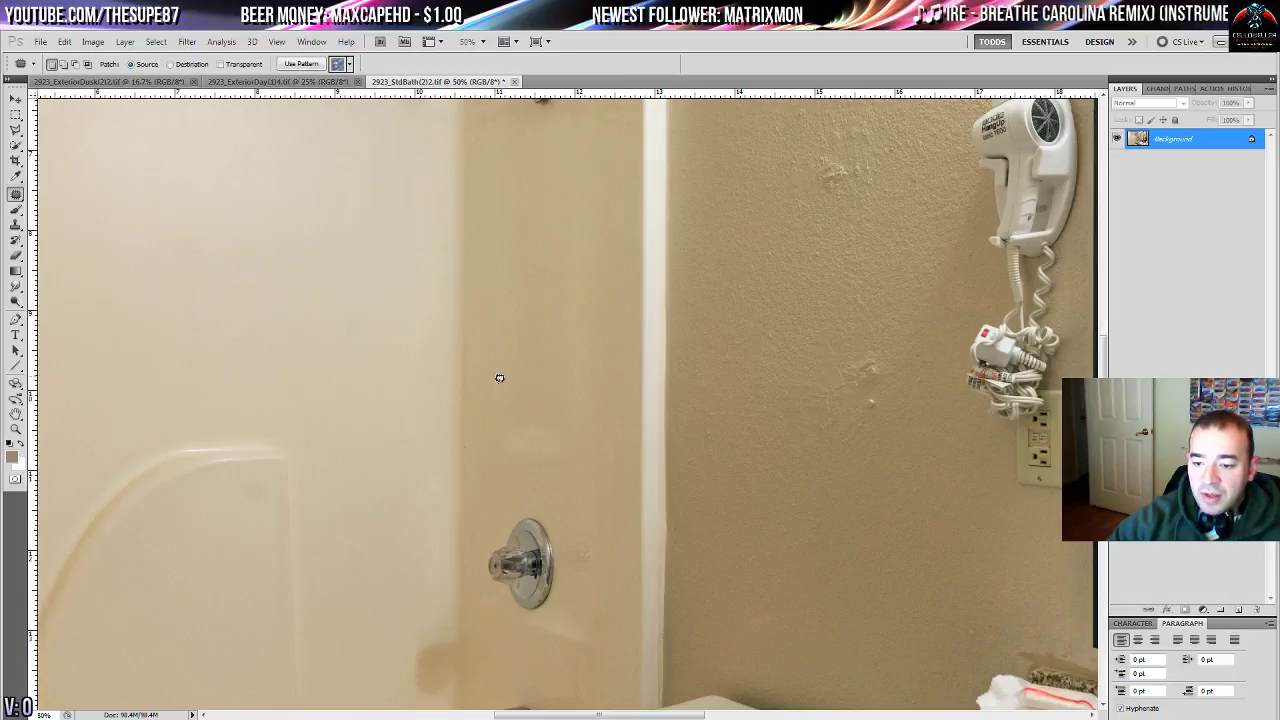
{"action": "mouse_move", "coordinate": [558, 422]}
{"action": "left_mouse_down"}
{"action": "mouse_move", "coordinate": [500, 436]}
{"action": "mouse_move", "coordinate": [566, 428]}
{"action": "left_mouse_up"}
{"action": "left_click_drag", "start_coordinate": [546, 433], "coordinate": [546, 381]}
{"action": "key", "text": "ctrl+d"}
- Patch the faint spots inside the molded arch and below its lower end on the tub's back wall with clean surface
{"action": "left_click_drag", "start_coordinate": [272, 472], "coordinate": [538, 382]}
{"action": "left_click_drag", "start_coordinate": [532, 400], "coordinate": [509, 449]}
{"action": "key", "text": "ctrl+d"}
{"action": "left_click_drag", "start_coordinate": [406, 624], "coordinate": [516, 364]}
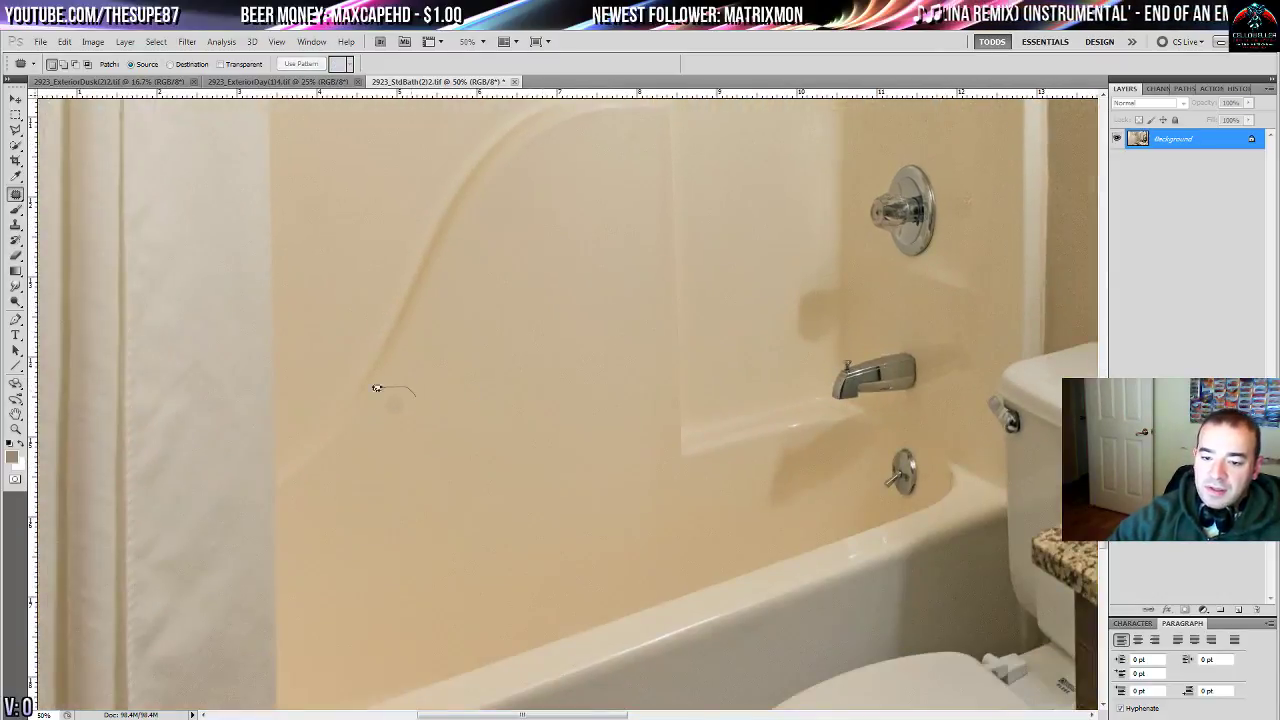
{"action": "left_click_drag", "start_coordinate": [377, 388], "coordinate": [418, 402]}
{"action": "left_click_drag", "start_coordinate": [402, 426], "coordinate": [488, 441]}
{"action": "key", "text": "ctrl+d"}
- Patch the dark shadow in the shower corner above the tub spout with clean corner wall above it, then deselect
{"action": "left_click_drag", "start_coordinate": [511, 396], "coordinate": [483, 549]}
{"action": "left_click_drag", "start_coordinate": [559, 403], "coordinate": [287, 328]}
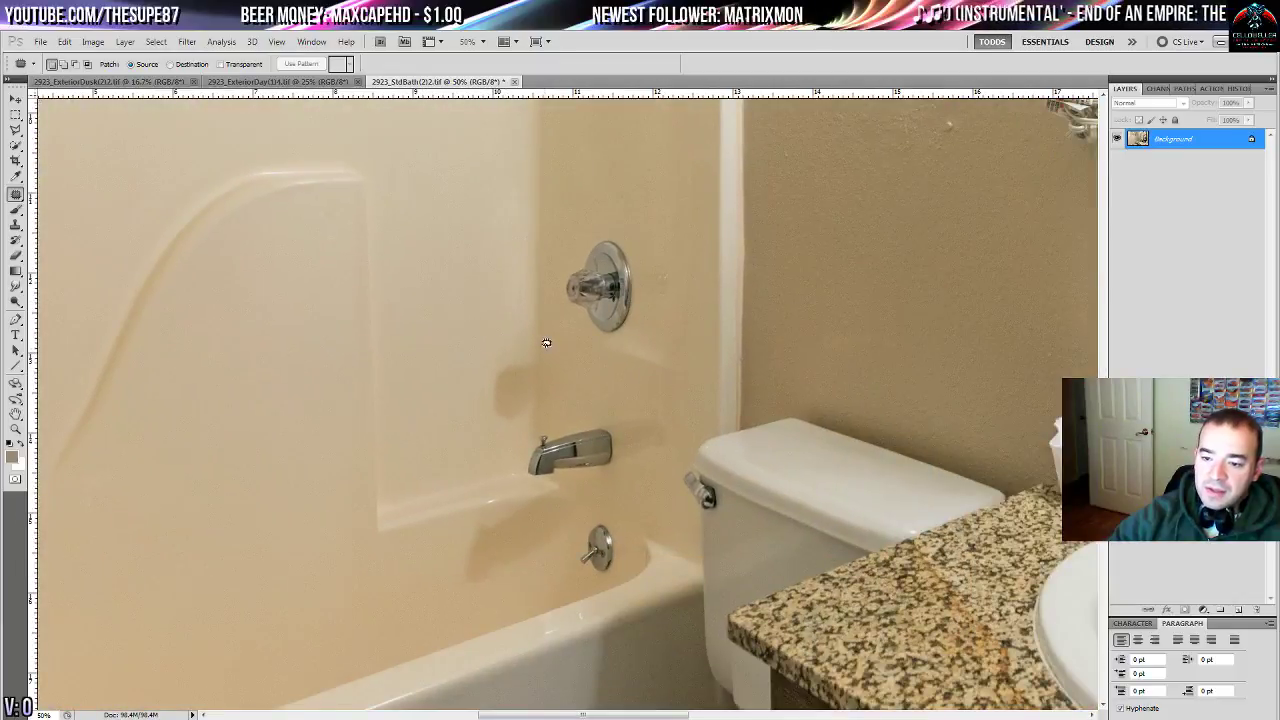
{"action": "left_click_drag", "start_coordinate": [500, 422], "coordinate": [529, 184]}
{"action": "key", "text": "ctrl+d"}
- Smooth the uneven corner edge beside the shower valve with two more patches from clean corner above, deselecting after each
{"action": "left_click_drag", "start_coordinate": [629, 177], "coordinate": [470, 455]}
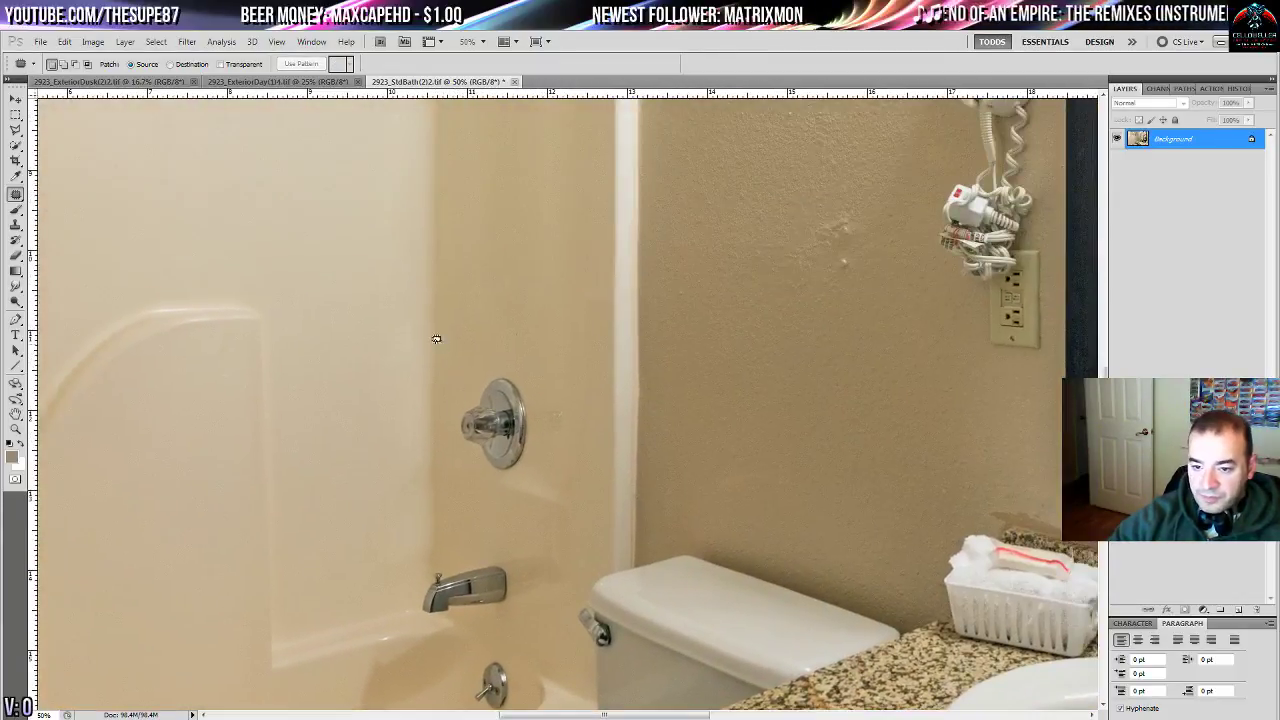
{"action": "mouse_move", "coordinate": [436, 339]}
{"action": "left_mouse_down"}
{"action": "mouse_move", "coordinate": [478, 325]}
{"action": "mouse_move", "coordinate": [436, 330]}
{"action": "left_mouse_up"}
{"action": "left_click_drag", "start_coordinate": [449, 354], "coordinate": [449, 263]}
{"action": "key", "text": "ctrl+d"}
{"action": "mouse_move", "coordinate": [415, 453]}
{"action": "left_mouse_down"}
{"action": "mouse_move", "coordinate": [376, 470]}
{"action": "mouse_move", "coordinate": [430, 455]}
{"action": "mouse_move", "coordinate": [450, 308]}
{"action": "left_mouse_up"}
{"action": "key", "text": "ctrl+d"}
- Patch the shadow below the tub spout with clean tub wall farther along the back wall, then deselect
{"action": "left_click_drag", "start_coordinate": [474, 586], "coordinate": [484, 394]}
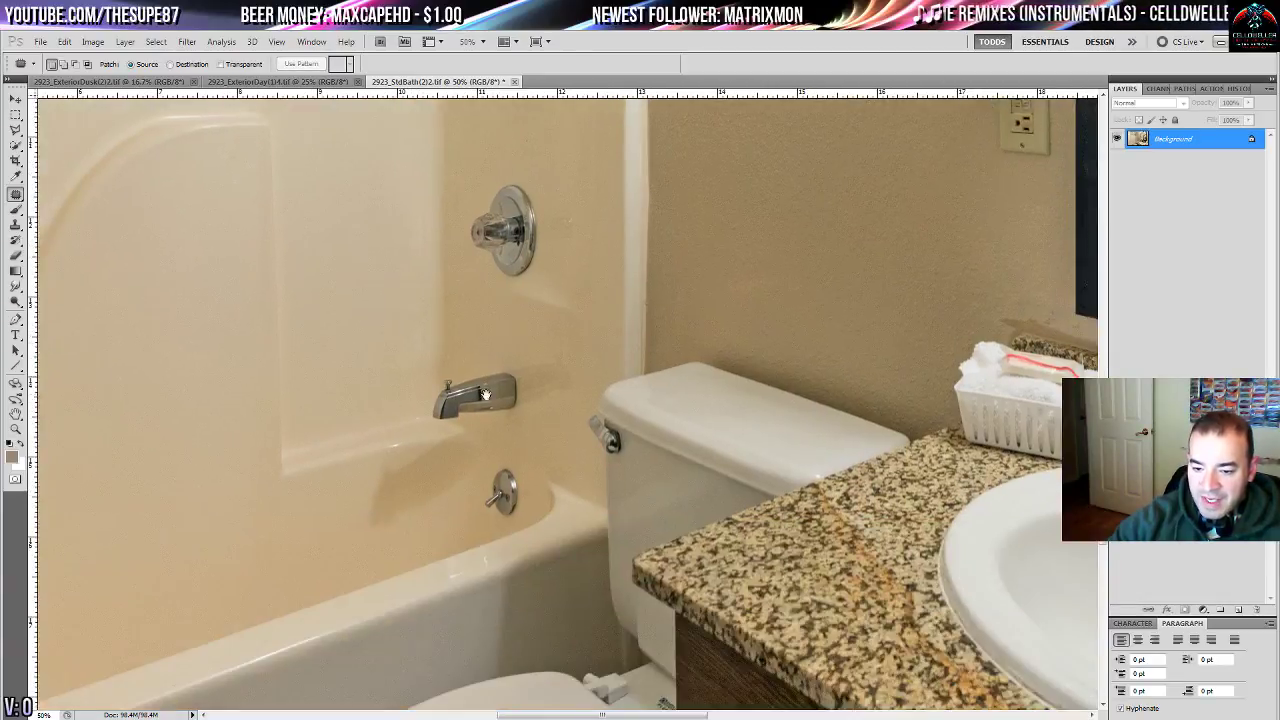
{"action": "mouse_move", "coordinate": [370, 472]}
{"action": "left_mouse_down"}
{"action": "mouse_move", "coordinate": [355, 522]}
{"action": "mouse_move", "coordinate": [445, 500]}
{"action": "left_mouse_up"}
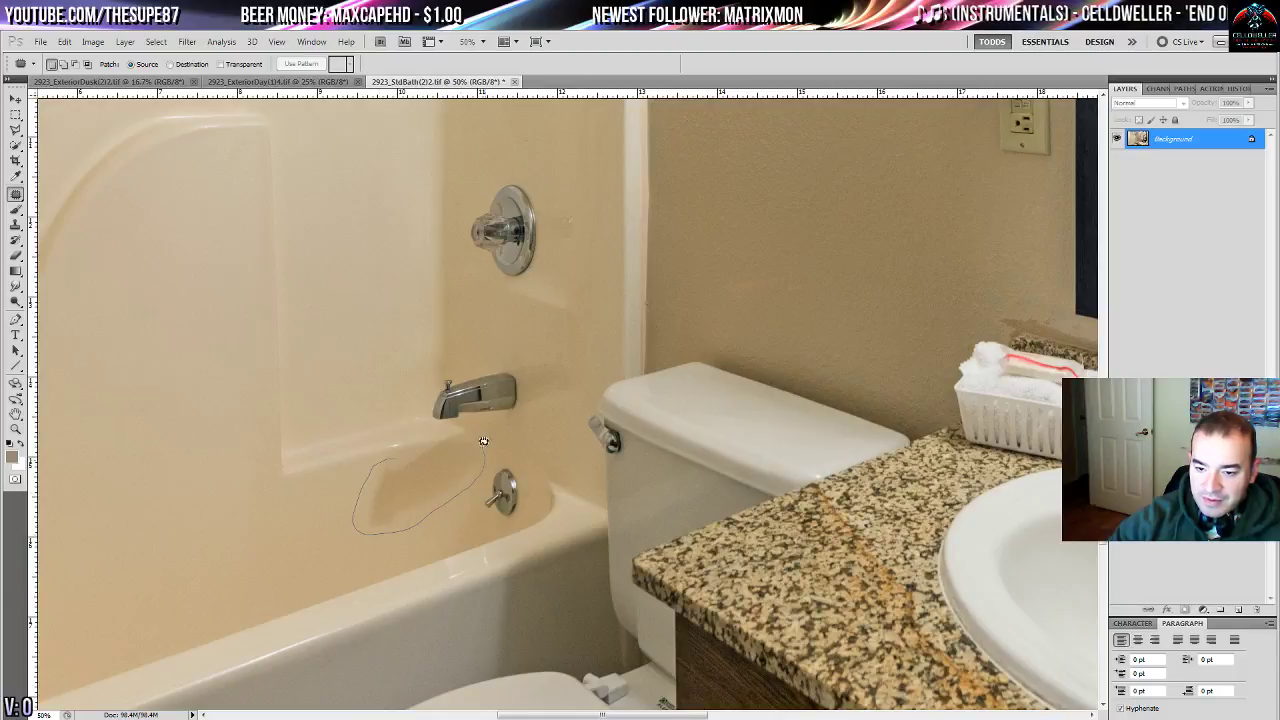
{"action": "left_click_drag", "start_coordinate": [411, 452], "coordinate": [394, 458]}
{"action": "left_click_drag", "start_coordinate": [474, 462], "coordinate": [261, 535]}
{"action": "key", "text": "ctrl+d"}
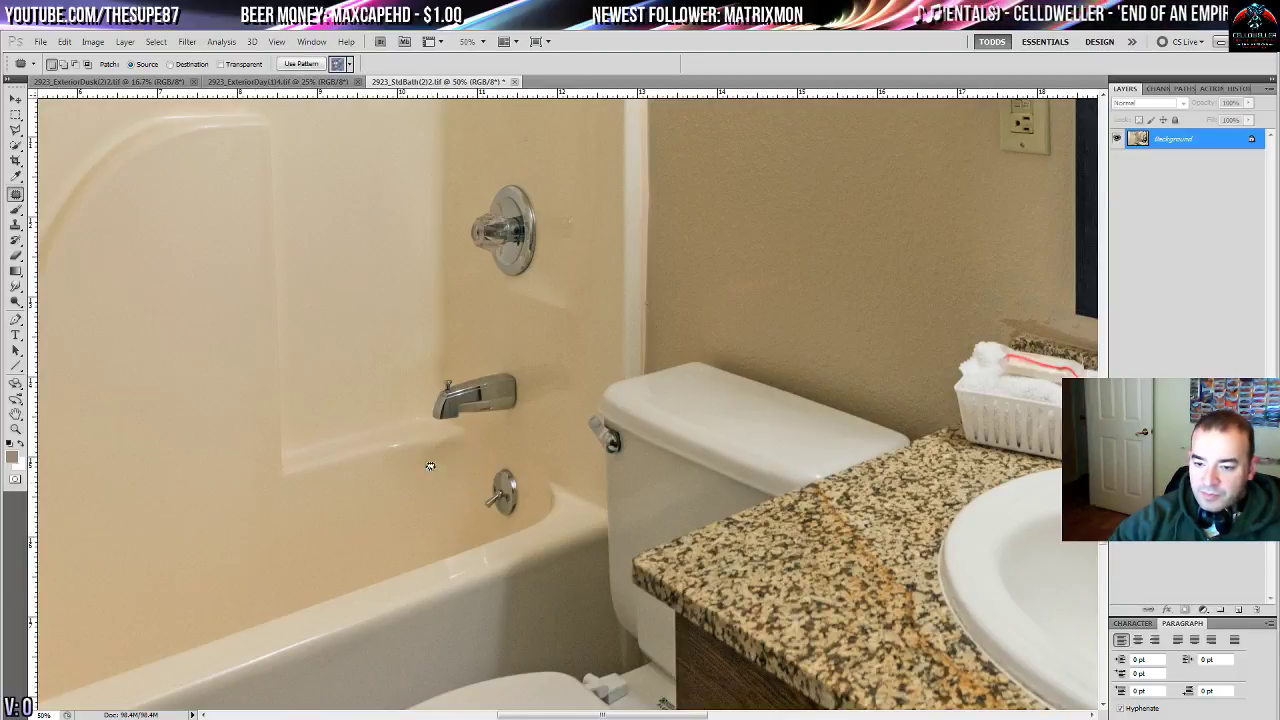
- Patch the rough blemish on the textured wall beside the hair dryer with clean wall texture above it, then deselect
{"action": "left_click_drag", "start_coordinate": [520, 456], "coordinate": [548, 584]}
{"action": "left_click_drag", "start_coordinate": [551, 378], "coordinate": [528, 568]}
{"action": "left_click_drag", "start_coordinate": [736, 394], "coordinate": [421, 462]}
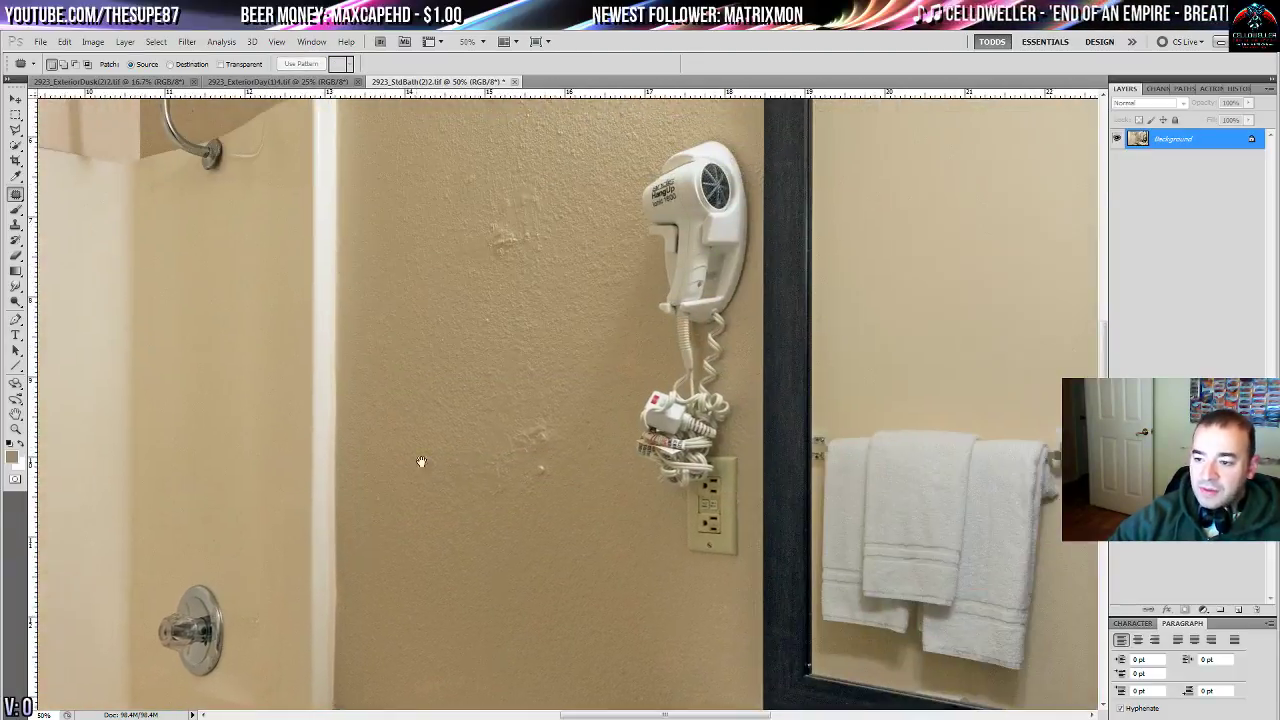
{"action": "mouse_move", "coordinate": [497, 428]}
{"action": "left_mouse_down"}
{"action": "mouse_move", "coordinate": [565, 471]}
{"action": "mouse_move", "coordinate": [540, 563]}
{"action": "left_mouse_up"}
{"action": "mouse_move", "coordinate": [535, 271]}
{"action": "left_mouse_down"}
{"action": "mouse_move", "coordinate": [534, 214]}
{"action": "mouse_move", "coordinate": [511, 273]}
{"action": "mouse_move", "coordinate": [573, 191]}
{"action": "left_mouse_up"}
{"action": "scroll", "coordinate": [526, 354], "scroll_direction": "up", "scroll_amount": 6}
{"action": "left_click_drag", "start_coordinate": [525, 451], "coordinate": [521, 222]}
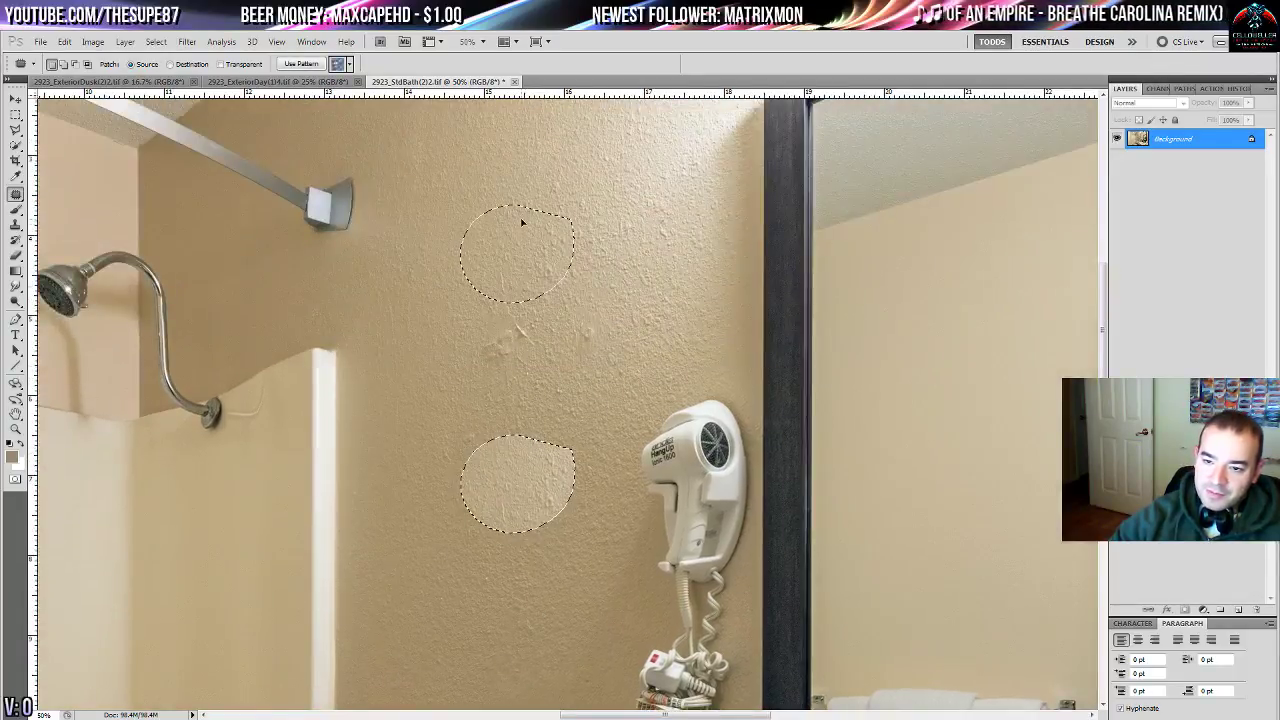
{"action": "key", "text": "ctrl+d"}
- Patch the upper wall blemish with texture above it and the uneven area beside the hair dryer with texture below it
{"action": "left_click_drag", "start_coordinate": [501, 306], "coordinate": [506, 308]}
{"action": "left_click_drag", "start_coordinate": [523, 322], "coordinate": [521, 228]}
{"action": "key", "text": "ctrl+d"}
{"action": "left_click_drag", "start_coordinate": [547, 436], "coordinate": [560, 440]}
{"action": "left_click_drag", "start_coordinate": [534, 487], "coordinate": [517, 597]}
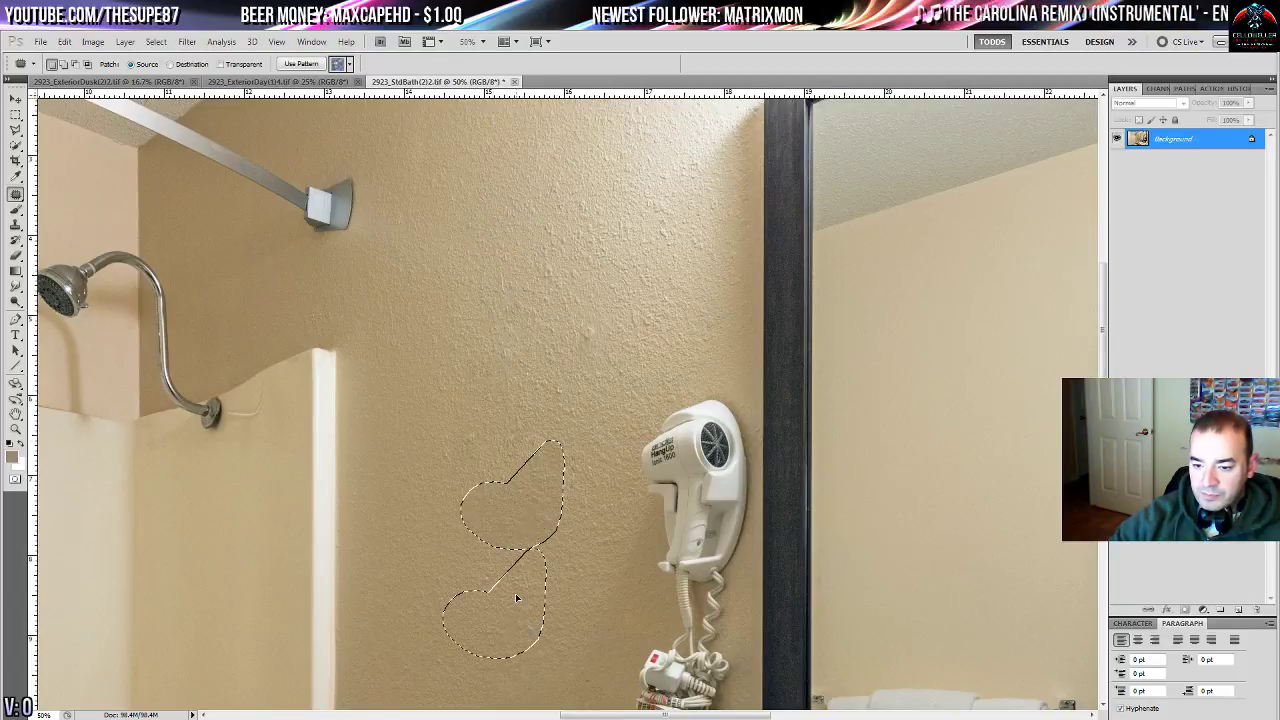
{"action": "key", "text": "ctrl+d"}
- Patch the two small bumps on the textured wall above the hair dryer with nearby clean texture, deselecting after each
{"action": "left_click_drag", "start_coordinate": [569, 321], "coordinate": [603, 304]}
{"action": "left_click_drag", "start_coordinate": [594, 350], "coordinate": [606, 289]}
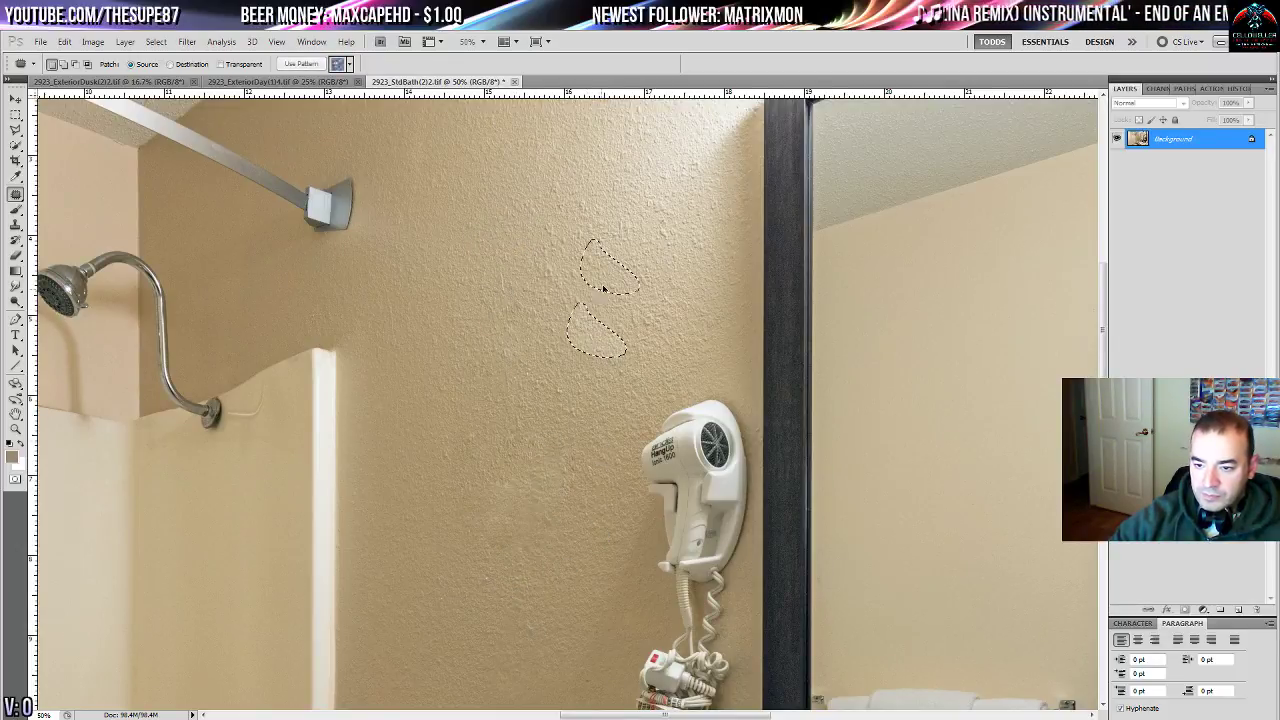
{"action": "key", "text": "ctrl+d"}
{"action": "left_click_drag", "start_coordinate": [563, 443], "coordinate": [704, 396]}
{"action": "mouse_move", "coordinate": [743, 258]}
{"action": "left_mouse_down"}
{"action": "mouse_move", "coordinate": [776, 280]}
{"action": "mouse_move", "coordinate": [752, 262]}
{"action": "left_mouse_up"}
{"action": "left_click_drag", "start_coordinate": [757, 275], "coordinate": [757, 251]}
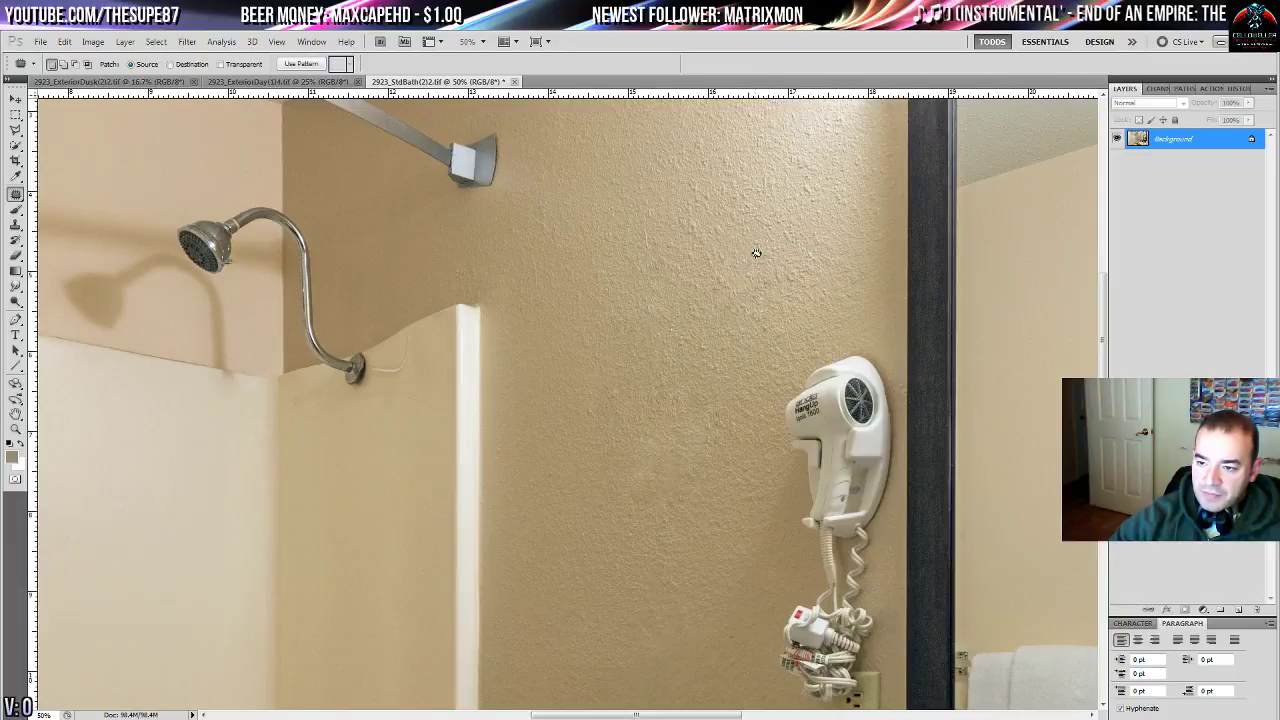
{"action": "key", "text": "ctrl+d"}
- Patch the remaining small marks on the textured wall between the shower edge and the hair dryer, deselecting after each
{"action": "left_click_drag", "start_coordinate": [664, 449], "coordinate": [686, 501]}
{"action": "left_click_drag", "start_coordinate": [661, 568], "coordinate": [674, 532]}
{"action": "left_click_drag", "start_coordinate": [668, 542], "coordinate": [656, 617]}
{"action": "key", "text": "ctrl+d"}
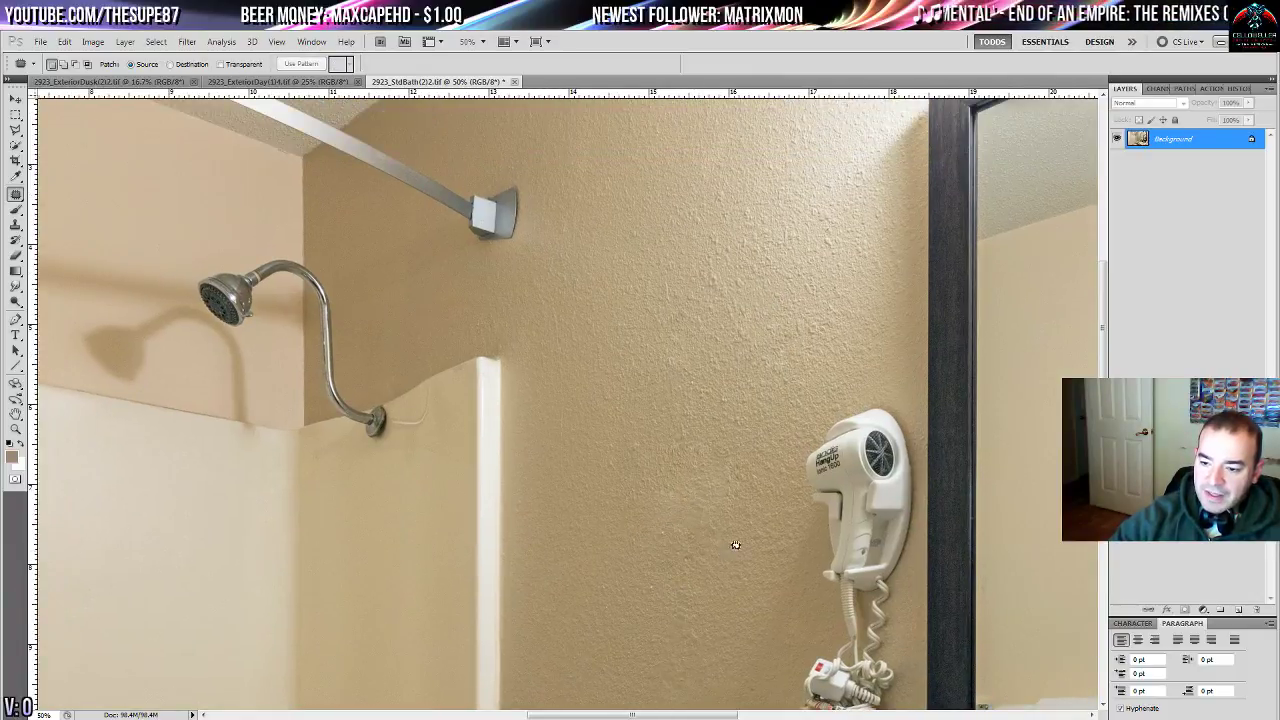
{"action": "left_click_drag", "start_coordinate": [733, 549], "coordinate": [555, 517]}
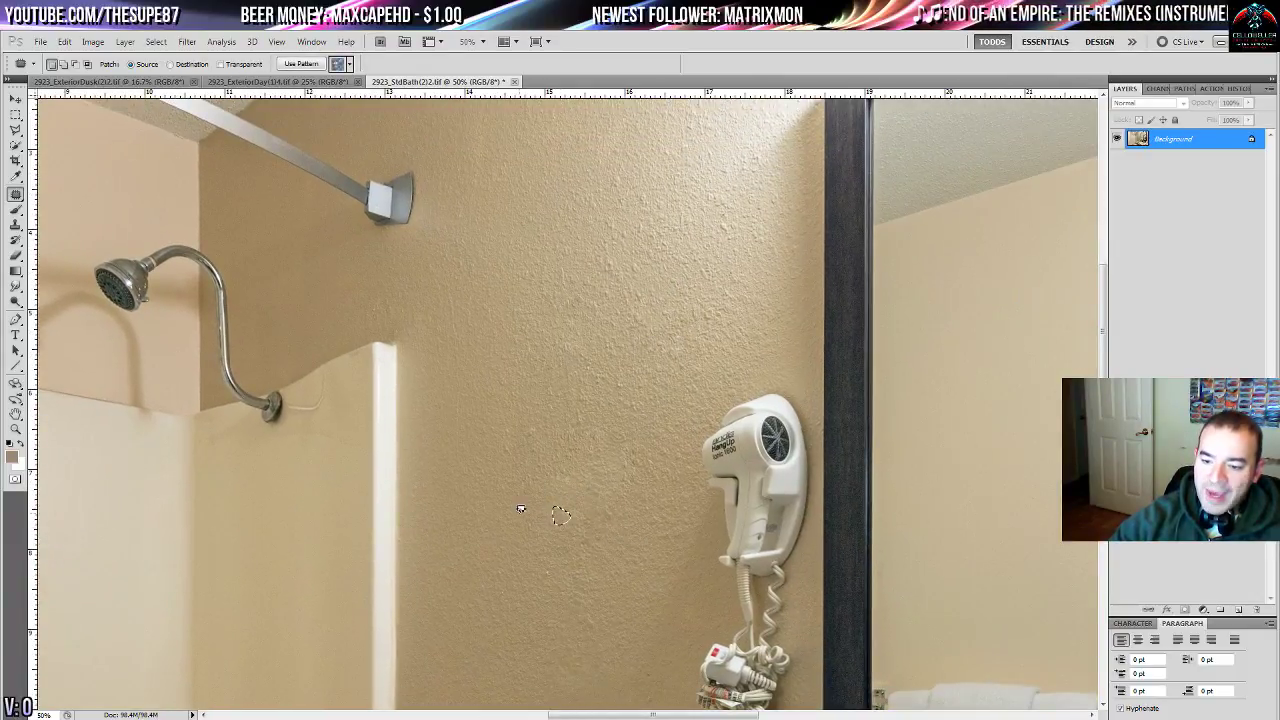
{"action": "left_click_drag", "start_coordinate": [547, 430], "coordinate": [517, 386]}
{"action": "key", "text": "ctrl+d"}
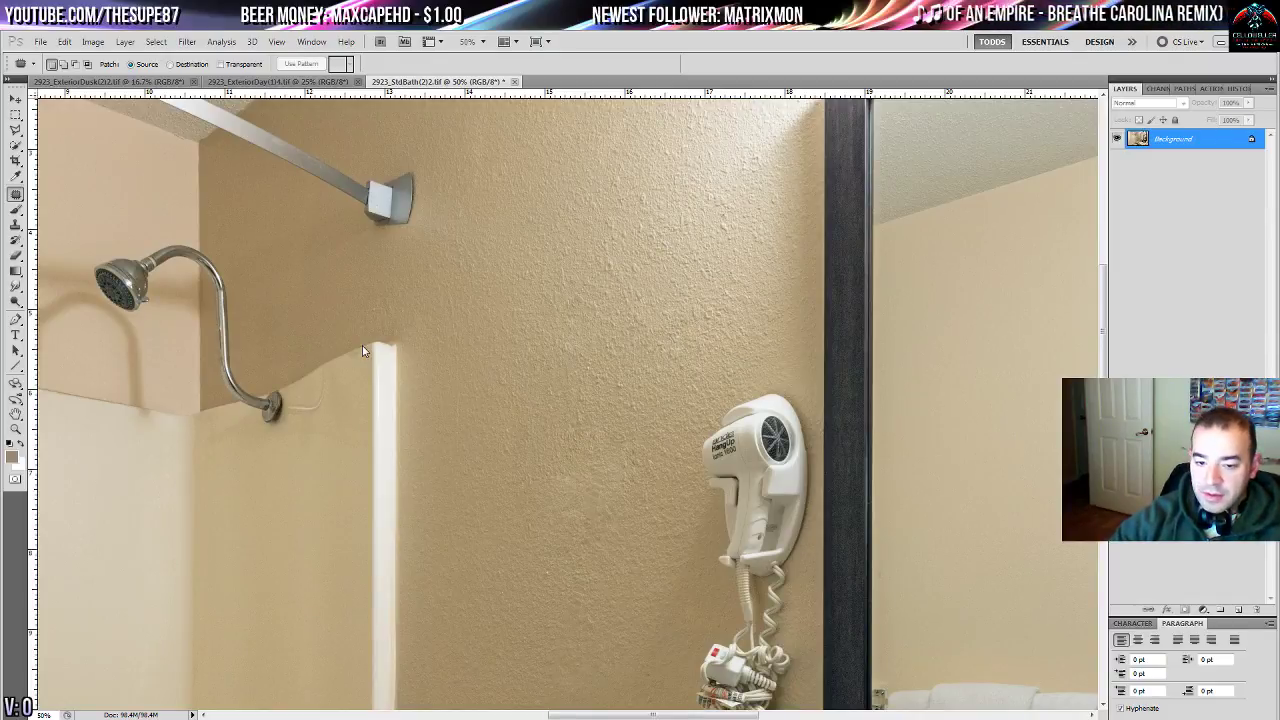
- Patch the curved marks beside the shower arm's wall flange with clean surface, then deselect
{"action": "left_click_drag", "start_coordinate": [324, 443], "coordinate": [597, 333]}
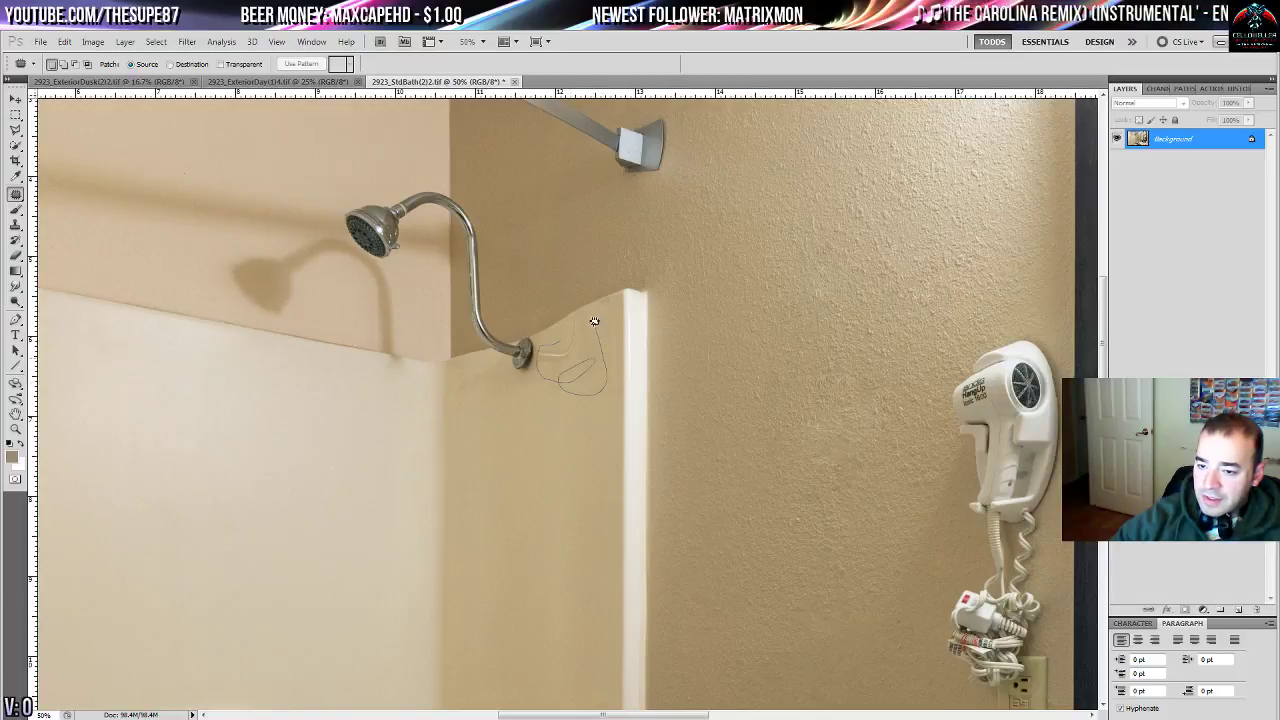
{"action": "left_click_drag", "start_coordinate": [569, 316], "coordinate": [542, 338]}
{"action": "mouse_move", "coordinate": [562, 354]}
{"action": "left_mouse_down"}
{"action": "mouse_move", "coordinate": [549, 457]}
{"action": "mouse_move", "coordinate": [666, 557]}
{"action": "mouse_move", "coordinate": [830, 628]}
{"action": "left_mouse_up"}
{"action": "key", "text": "ctrl+d"}
- Patch the long curtain rod shadow on the wall above the shower surround with clean wall above it, then deselect
{"action": "left_click_drag", "start_coordinate": [409, 305], "coordinate": [174, 280]}
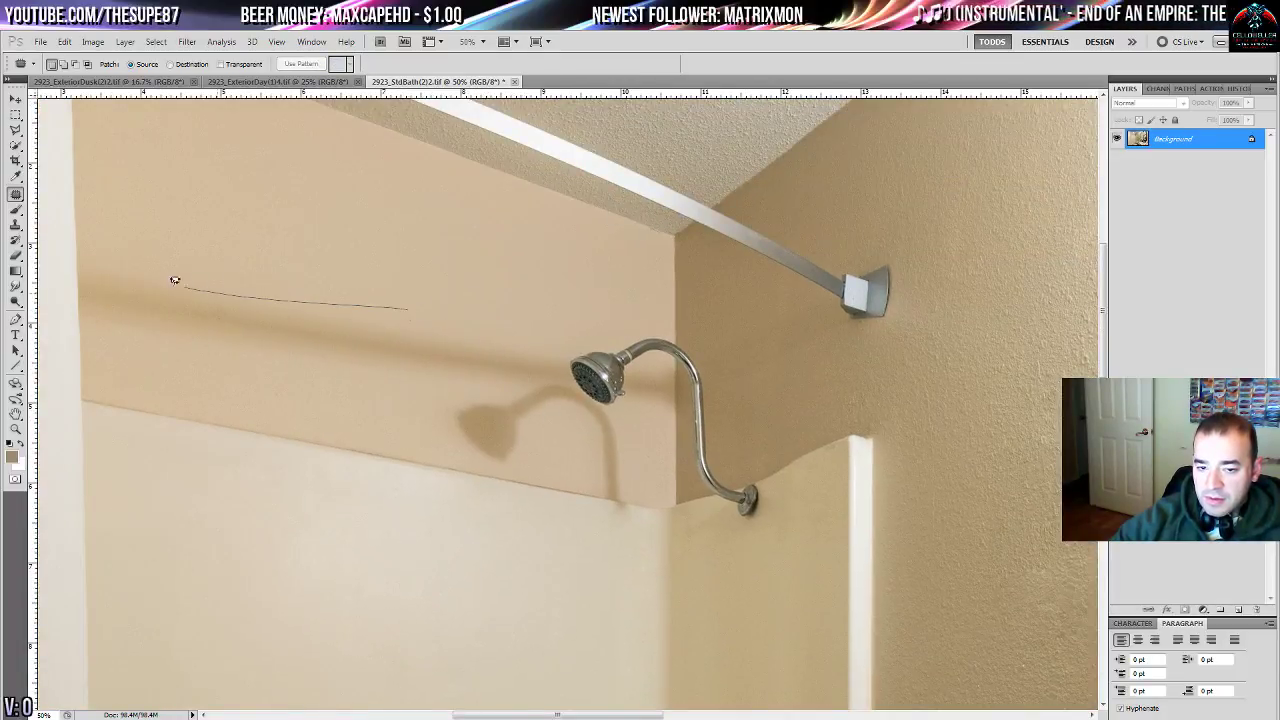
{"action": "mouse_move", "coordinate": [54, 272]}
{"action": "left_mouse_down"}
{"action": "mouse_move", "coordinate": [217, 331]}
{"action": "mouse_move", "coordinate": [480, 380]}
{"action": "mouse_move", "coordinate": [530, 308]}
{"action": "left_mouse_up"}
{"action": "mouse_move", "coordinate": [431, 354]}
{"action": "left_mouse_down"}
{"action": "mouse_move", "coordinate": [467, 264]}
{"action": "mouse_move", "coordinate": [430, 259]}
{"action": "left_mouse_up"}
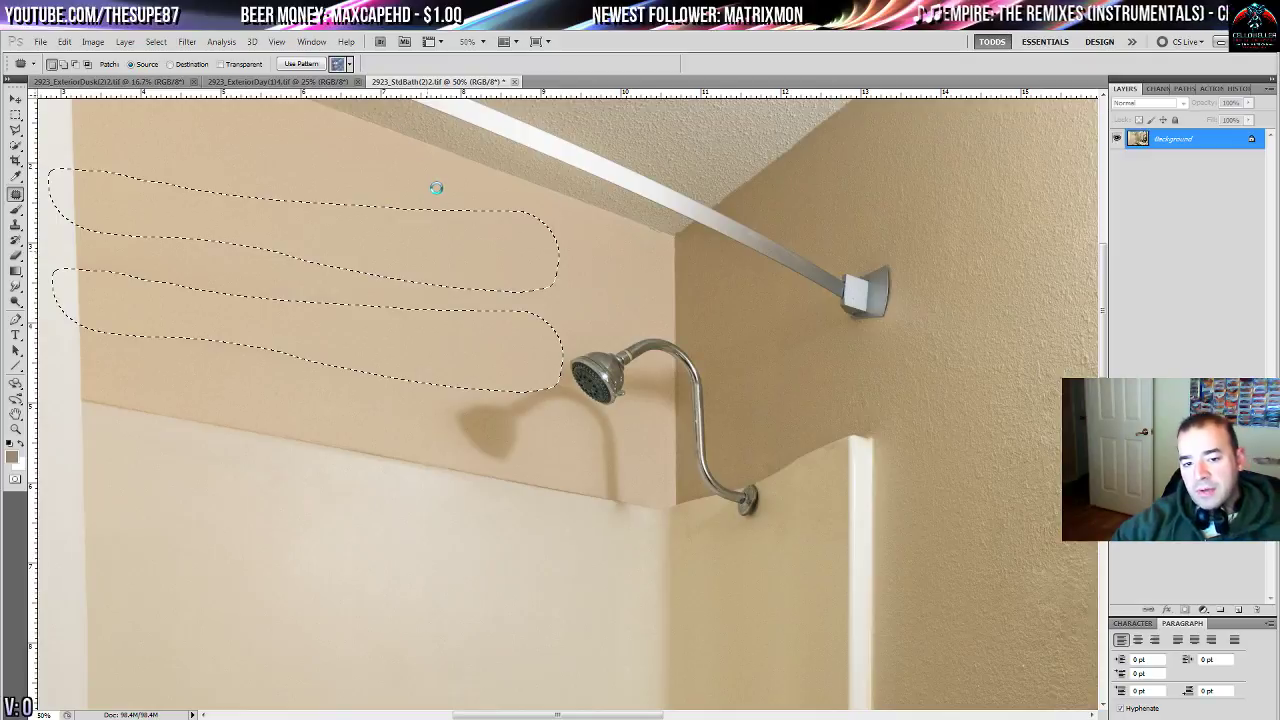
{"action": "key", "text": "ctrl+d"}
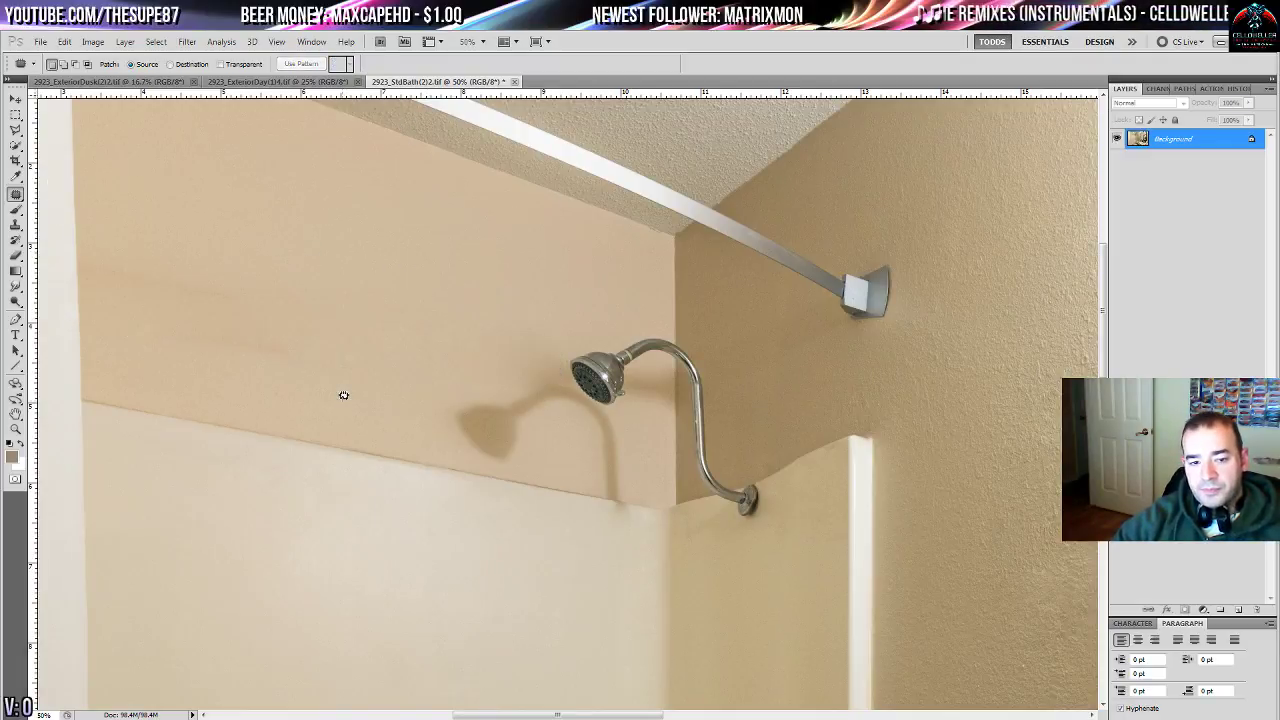
- Patch the leftover rod shadow near the shower curtain with clean wall above it
{"action": "left_click_drag", "start_coordinate": [343, 389], "coordinate": [677, 393]}
{"action": "mouse_move", "coordinate": [413, 300]}
{"action": "left_mouse_down"}
{"action": "mouse_move", "coordinate": [628, 300]}
{"action": "mouse_move", "coordinate": [659, 218]}
{"action": "left_mouse_up"}
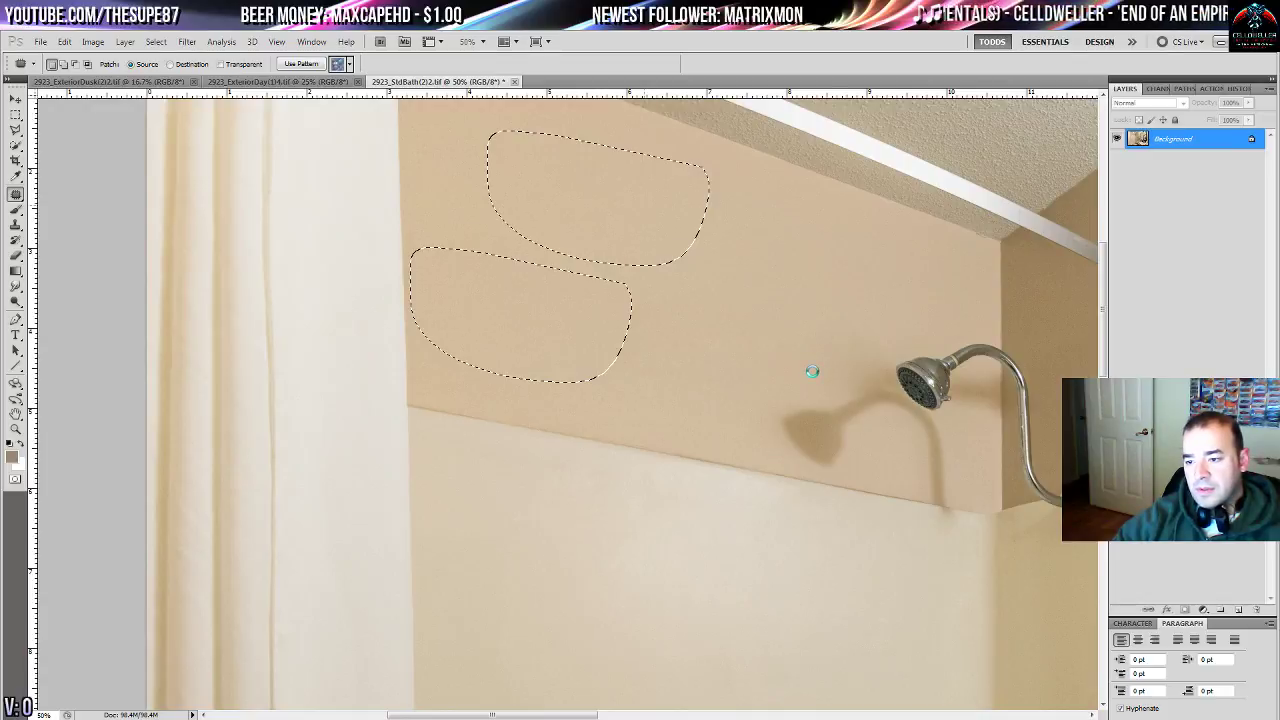
{"action": "mouse_move", "coordinate": [812, 370]}
{"action": "left_mouse_down"}
{"action": "mouse_move", "coordinate": [666, 289]}
{"action": "mouse_move", "coordinate": [554, 286]}
{"action": "mouse_move", "coordinate": [467, 338]}
{"action": "mouse_move", "coordinate": [567, 381]}
{"action": "left_mouse_up"}
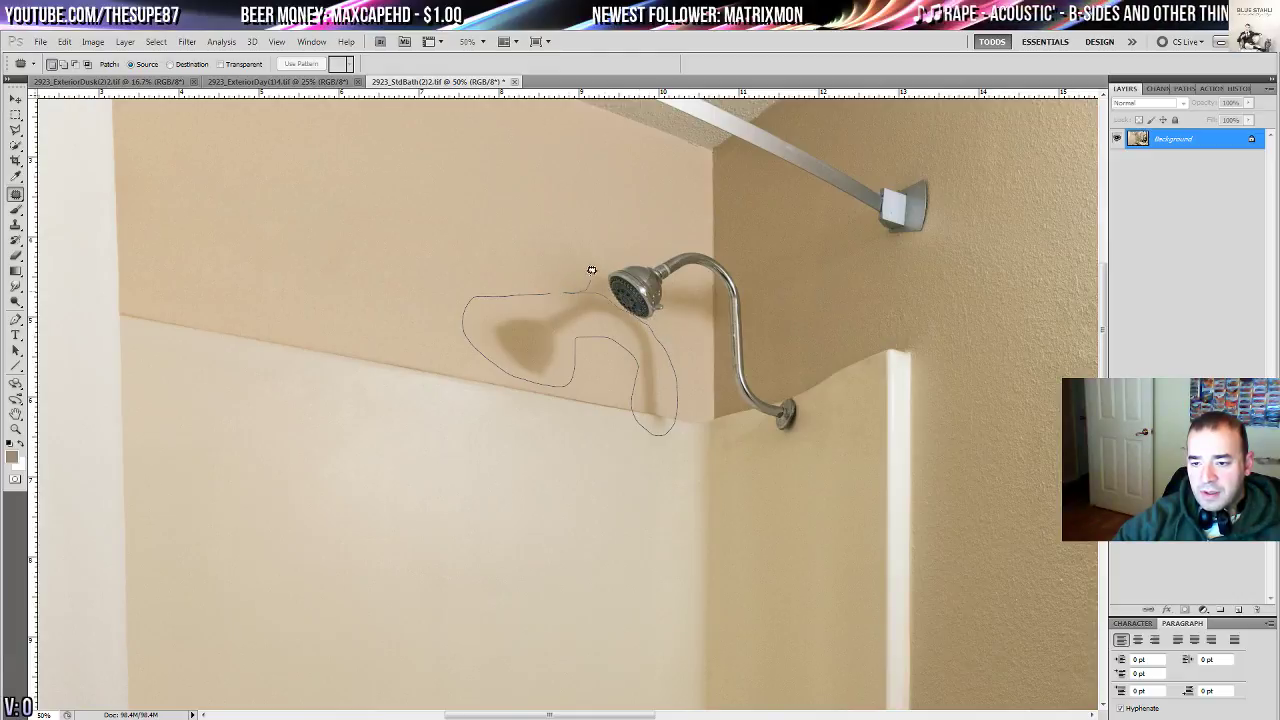
- Patch the shower head's shadow with clean wall nearer the curtain, redoing the first try, and patch the remnant beside the shower head
{"action": "left_click_drag", "start_coordinate": [592, 270], "coordinate": [546, 291]}
{"action": "mouse_move", "coordinate": [572, 348]}
{"action": "left_mouse_down"}
{"action": "mouse_move", "coordinate": [266, 282]}
{"action": "mouse_move", "coordinate": [500, 330]}
{"action": "mouse_move", "coordinate": [400, 294]}
{"action": "left_mouse_up"}
{"action": "key", "text": "ctrl+z"}
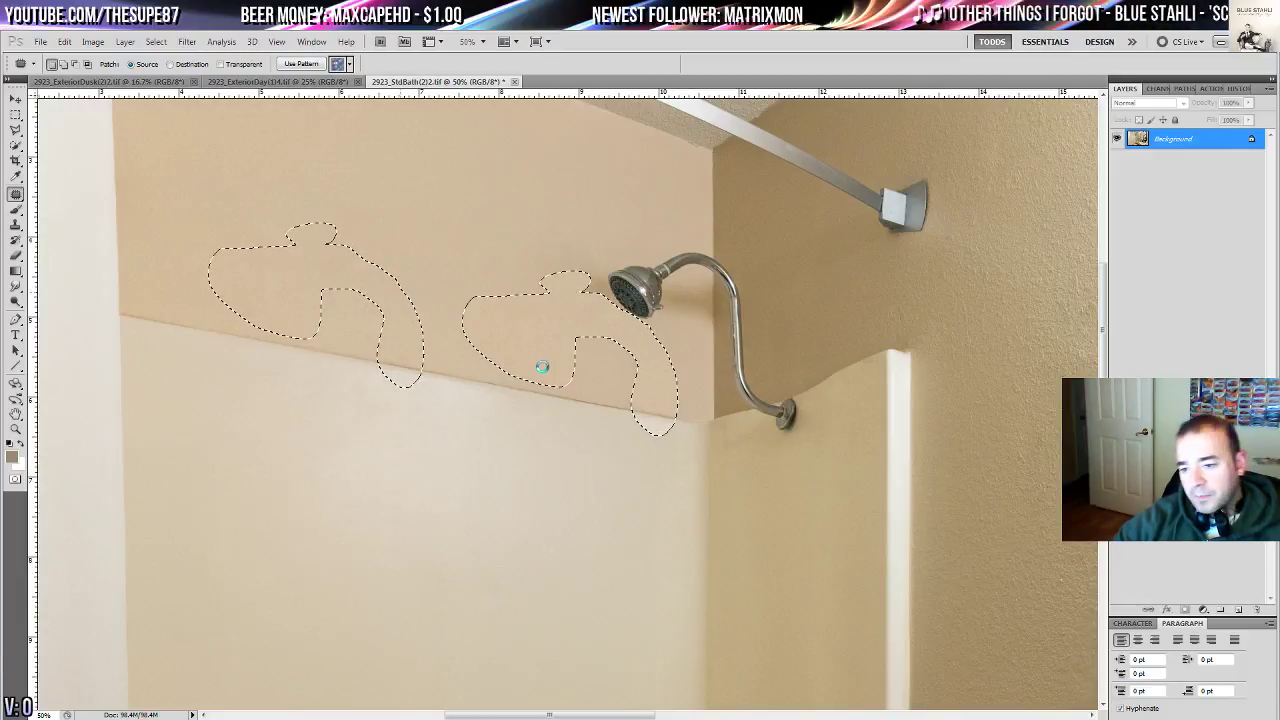
{"action": "key", "text": "ctrl+d"}
{"action": "mouse_move", "coordinate": [609, 300]}
{"action": "left_mouse_down"}
{"action": "mouse_move", "coordinate": [538, 388]}
{"action": "mouse_move", "coordinate": [510, 360]}
{"action": "mouse_move", "coordinate": [430, 374]}
{"action": "left_mouse_up"}
{"action": "key", "text": "ctrl+d"}
- Clone wall texture over the wall-mounted hair dryer beside the mirror with the Clone Stamp at 26% flow
{"action": "left_click_drag", "start_coordinate": [705, 440], "coordinate": [311, 491]}
{"action": "left_click_drag", "start_coordinate": [541, 316], "coordinate": [371, 276]}
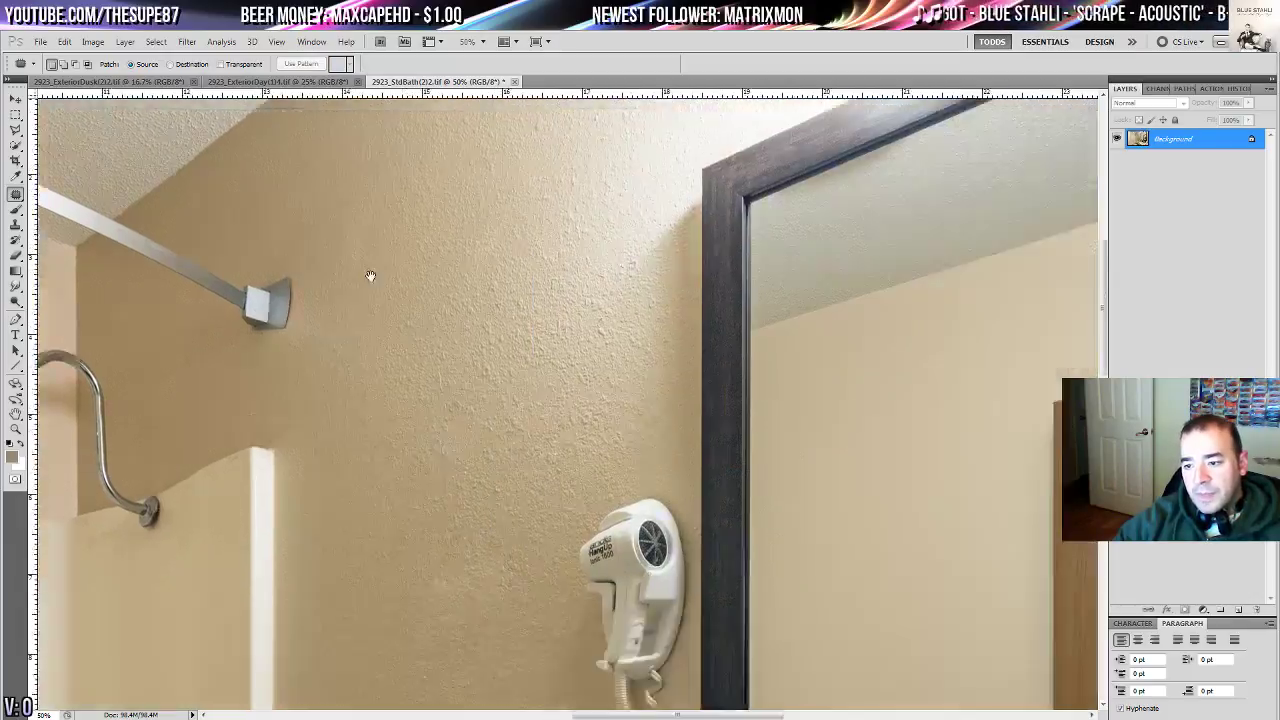
{"action": "left_click_drag", "start_coordinate": [826, 464], "coordinate": [332, 330]}
{"action": "left_click_drag", "start_coordinate": [438, 513], "coordinate": [856, 278]}
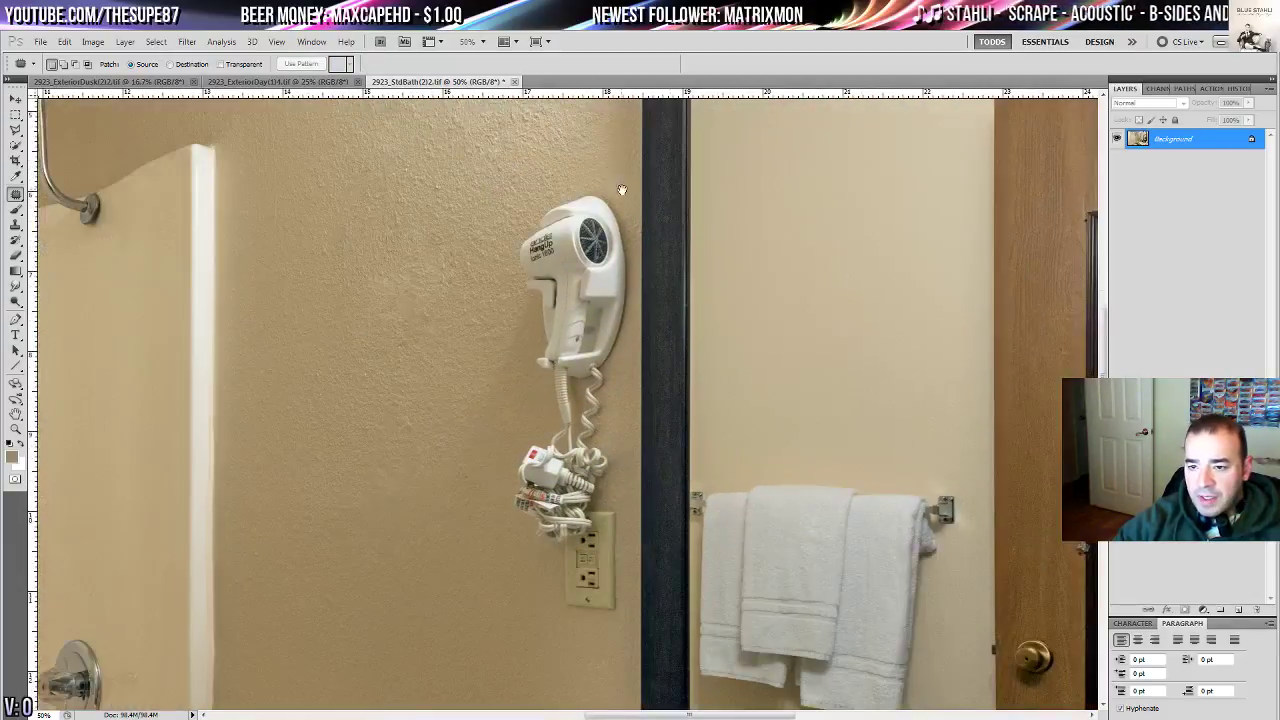
{"action": "left_click_drag", "start_coordinate": [622, 194], "coordinate": [593, 389]}
{"action": "left_click", "coordinate": [16, 225]}
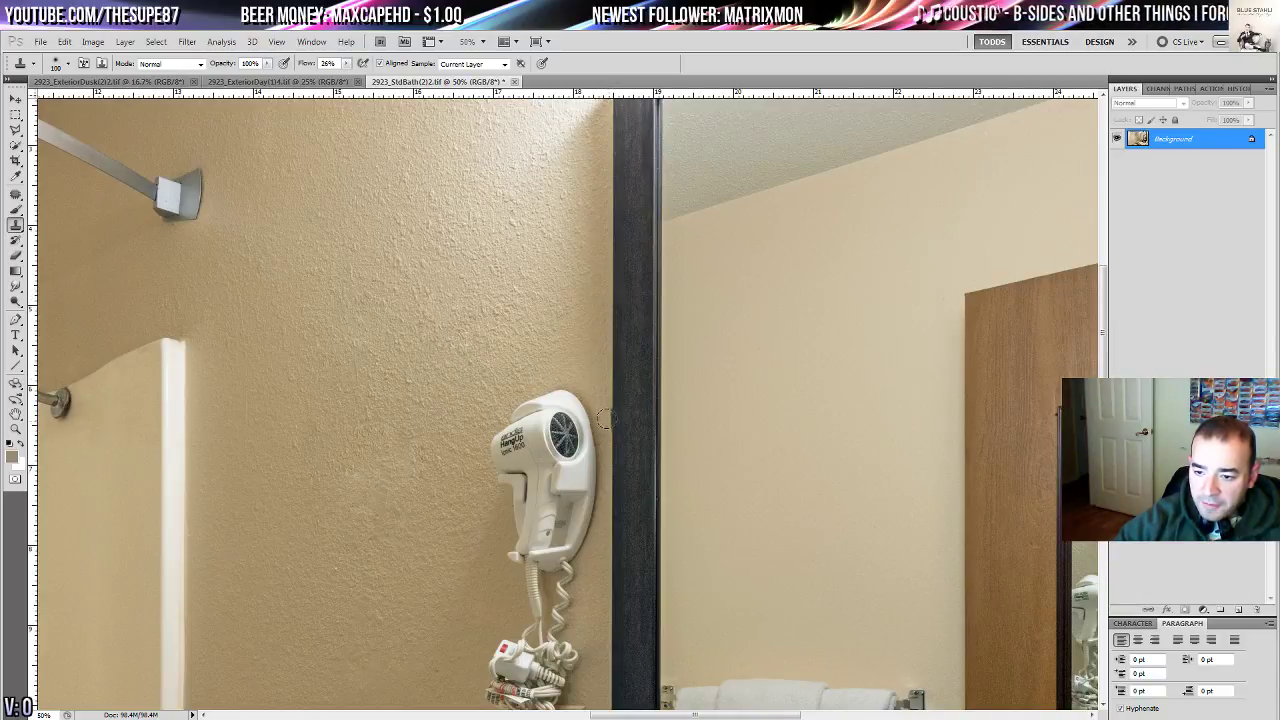
{"action": "mouse_move", "coordinate": [595, 435]}
{"action": "left_mouse_down"}
{"action": "mouse_move", "coordinate": [578, 450]}
{"action": "mouse_move", "coordinate": [562, 420]}
{"action": "mouse_move", "coordinate": [535, 460]}
{"action": "mouse_move", "coordinate": [530, 420]}
{"action": "mouse_move", "coordinate": [490, 425]}
{"action": "mouse_move", "coordinate": [565, 505]}
{"action": "mouse_move", "coordinate": [553, 527]}
{"action": "mouse_move", "coordinate": [500, 545]}
{"action": "mouse_move", "coordinate": [530, 540]}
{"action": "mouse_move", "coordinate": [560, 575]}
{"action": "mouse_move", "coordinate": [521, 306]}
{"action": "left_mouse_up"}
- Clone wall texture over the dangling hair dryer cord, its plug and the electrical outlet beside the mirror
{"action": "mouse_move", "coordinate": [555, 371]}
{"action": "left_mouse_down"}
{"action": "mouse_move", "coordinate": [550, 434]}
{"action": "mouse_move", "coordinate": [473, 431]}
{"action": "mouse_move", "coordinate": [530, 472]}
{"action": "mouse_move", "coordinate": [547, 499]}
{"action": "mouse_move", "coordinate": [530, 510]}
{"action": "left_mouse_up"}
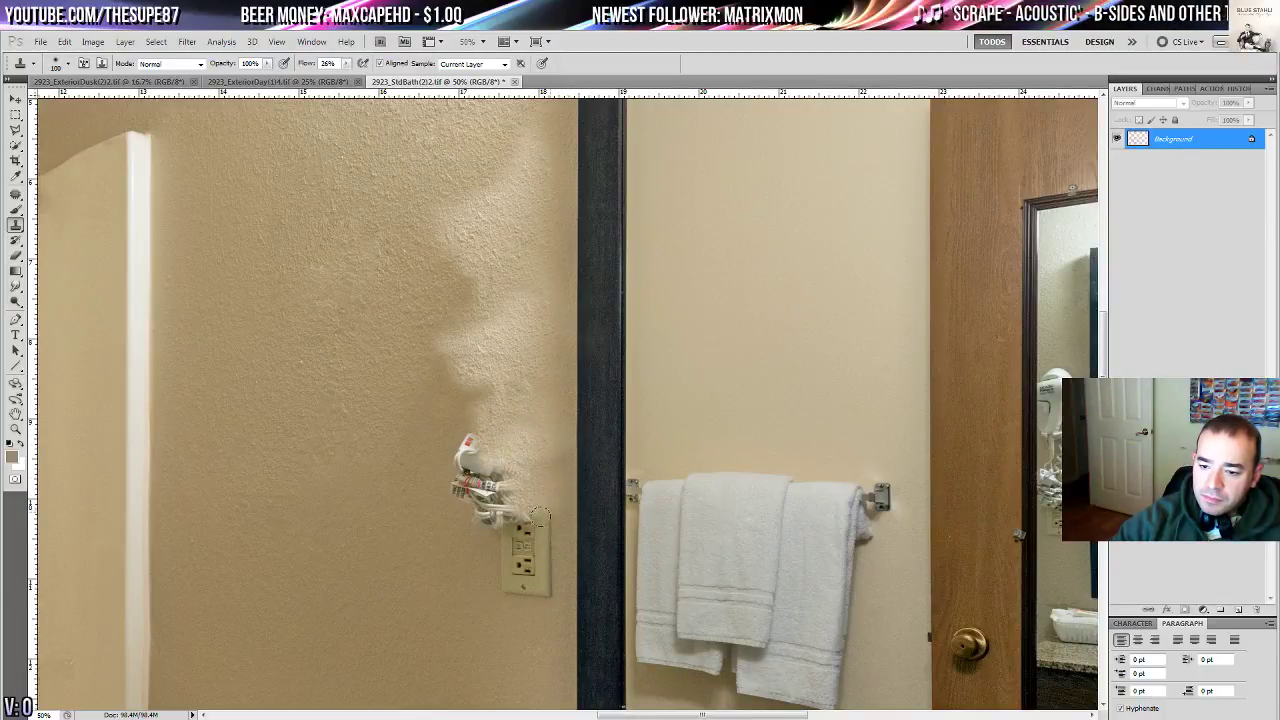
{"action": "left_click_drag", "start_coordinate": [554, 607], "coordinate": [531, 405]}
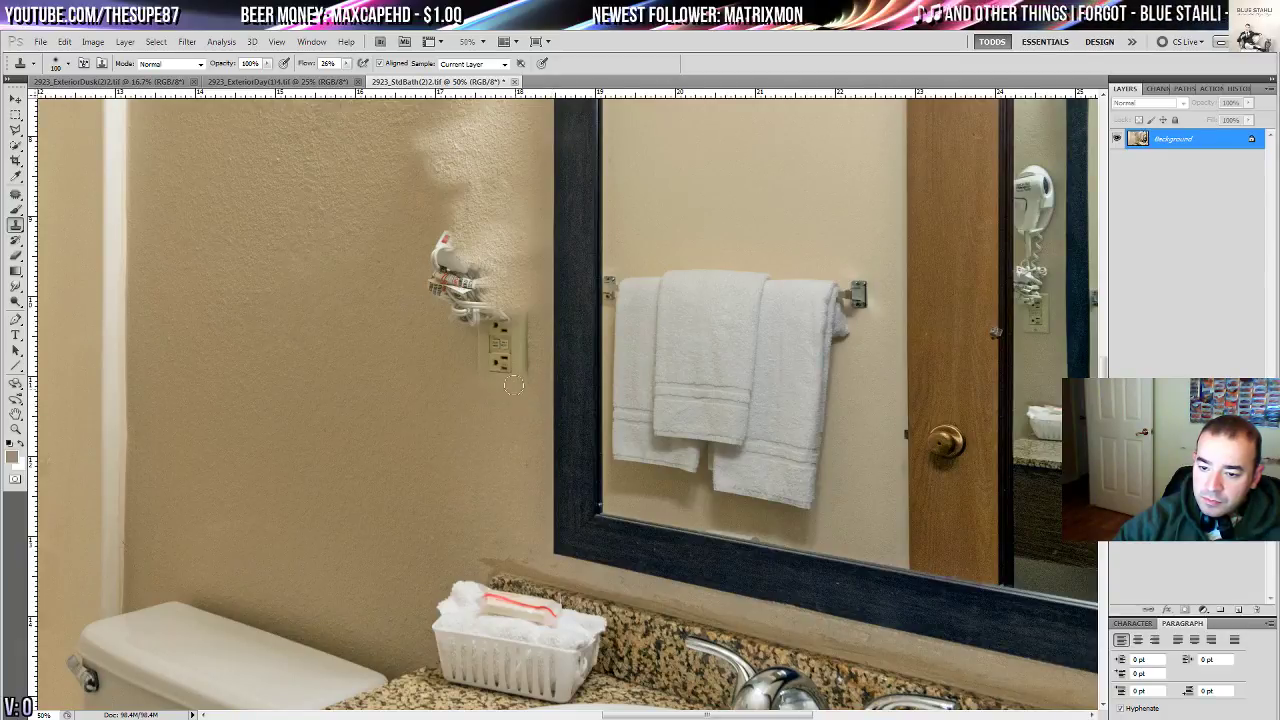
{"action": "mouse_move", "coordinate": [512, 366]}
{"action": "left_mouse_down"}
{"action": "mouse_move", "coordinate": [498, 338]}
{"action": "mouse_move", "coordinate": [445, 305]}
{"action": "mouse_move", "coordinate": [450, 316]}
{"action": "mouse_move", "coordinate": [470, 286]}
{"action": "mouse_move", "coordinate": [476, 246]}
{"action": "mouse_move", "coordinate": [455, 238]}
{"action": "mouse_move", "coordinate": [515, 275]}
{"action": "mouse_move", "coordinate": [505, 240]}
{"action": "mouse_move", "coordinate": [462, 200]}
{"action": "mouse_move", "coordinate": [432, 210]}
{"action": "left_mouse_up"}
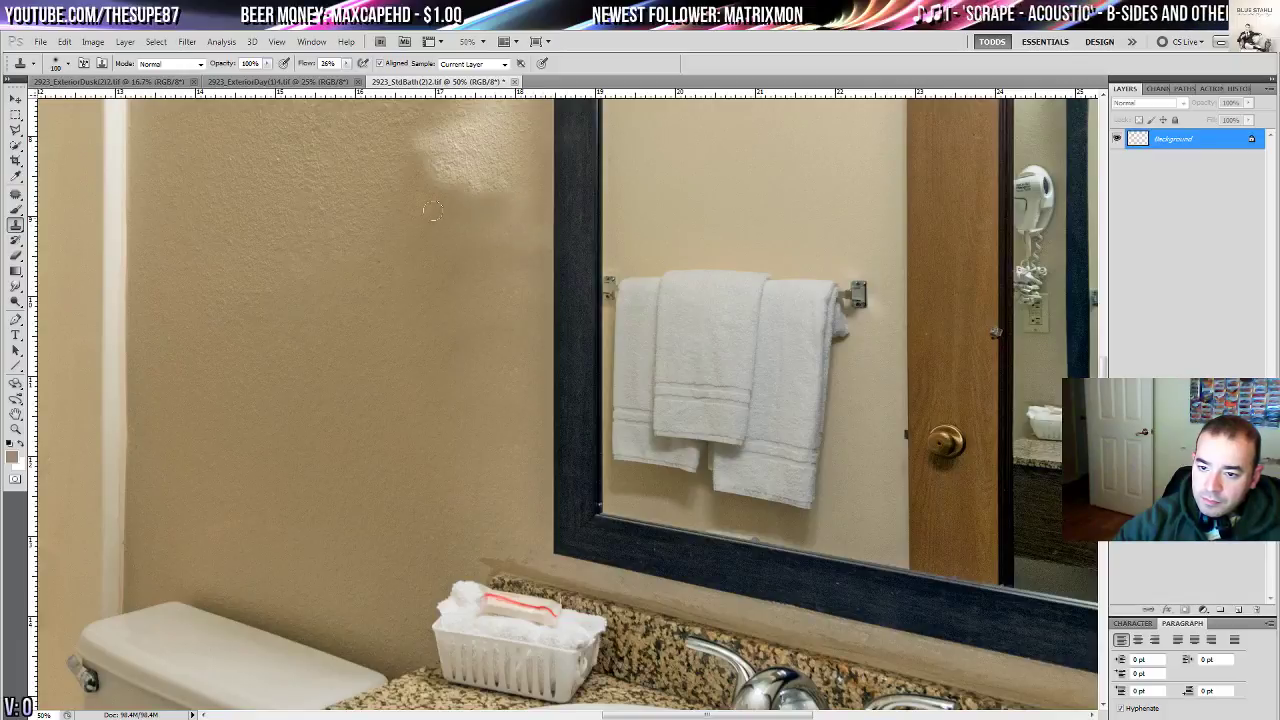
- Patch the large uneven bright area left by cloning beside the mirror frame with even wall texture, then deselect
{"action": "left_click_drag", "start_coordinate": [261, 184], "coordinate": [207, 382]}
{"action": "left_click", "coordinate": [15, 196]}
{"action": "left_click_drag", "start_coordinate": [270, 271], "coordinate": [236, 459]}
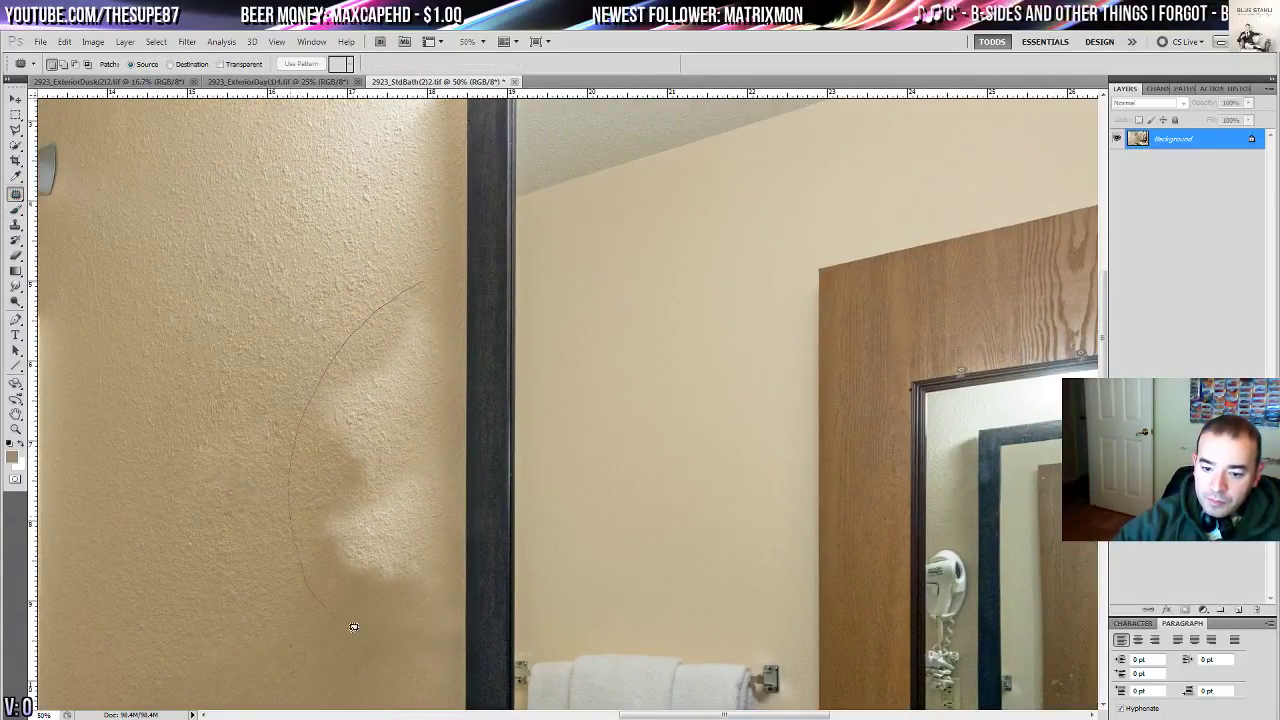
{"action": "left_click_drag", "start_coordinate": [448, 338], "coordinate": [436, 274]}
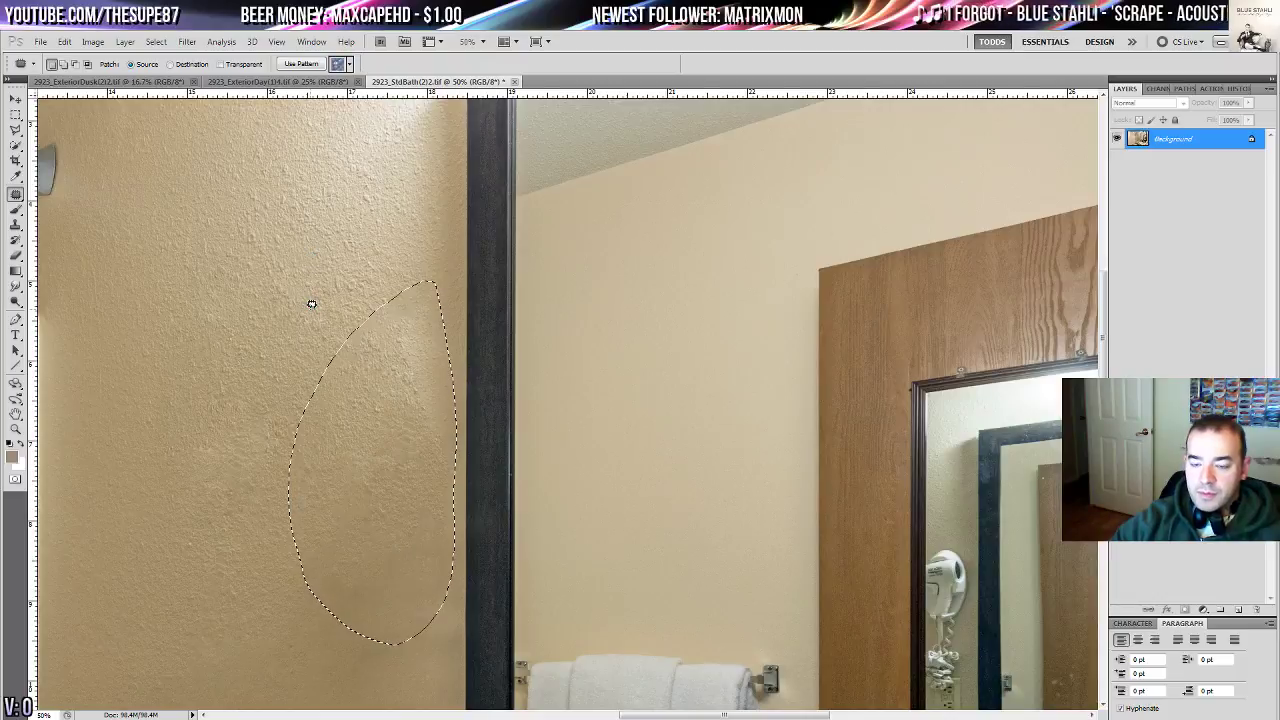
{"action": "key", "text": "ctrl+d"}
- Outline the remaining bright patch on the wall beside the mirror frame, fill the selection and deselect
{"action": "left_click_drag", "start_coordinate": [308, 302], "coordinate": [560, 354]}
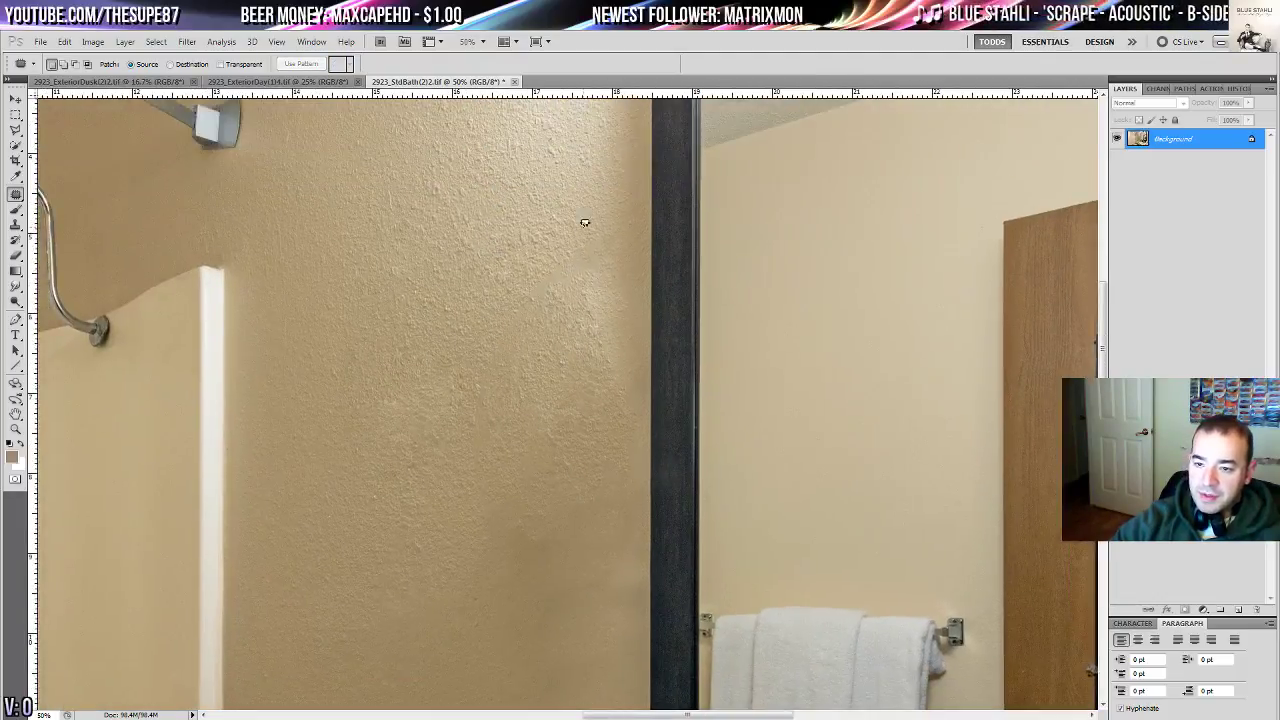
{"action": "left_click_drag", "start_coordinate": [611, 202], "coordinate": [552, 216]}
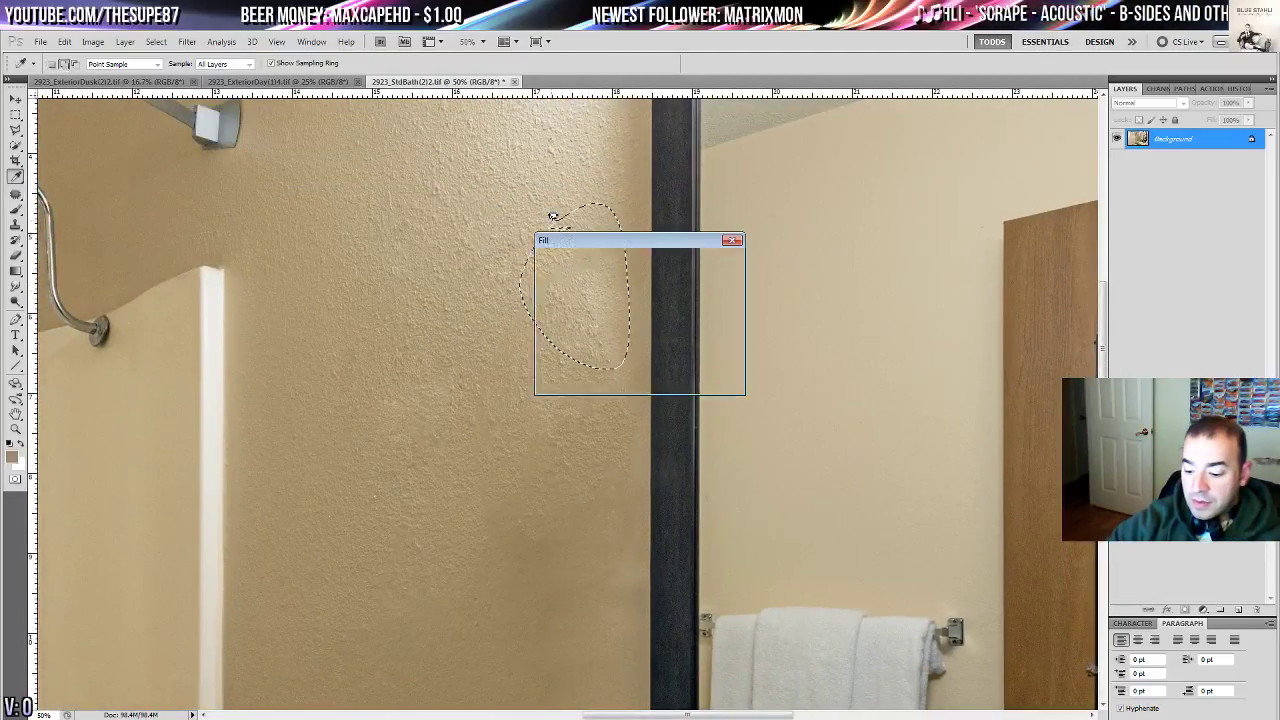
{"action": "key", "text": "ctrl+d"}
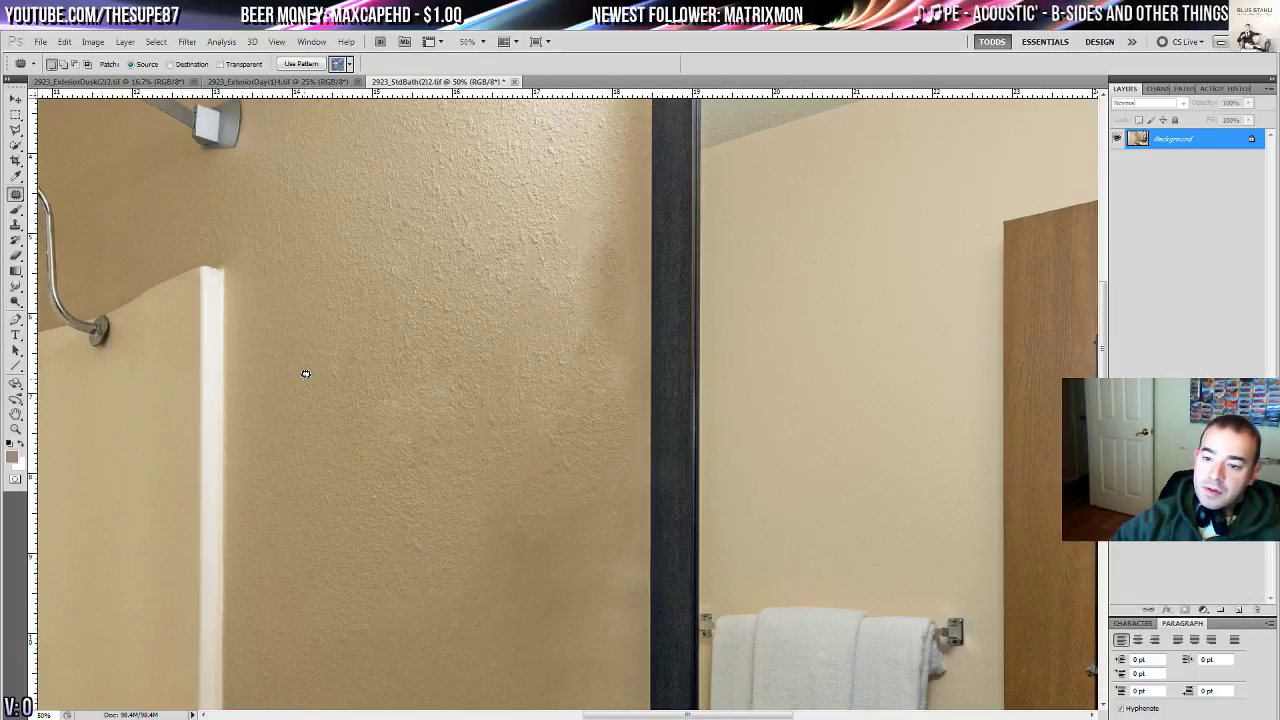
- Patch the uneven bright area and the tall strip of wall beside the mirror frame with even wall texture, deselecting after each
{"action": "left_click_drag", "start_coordinate": [382, 356], "coordinate": [280, 426]}
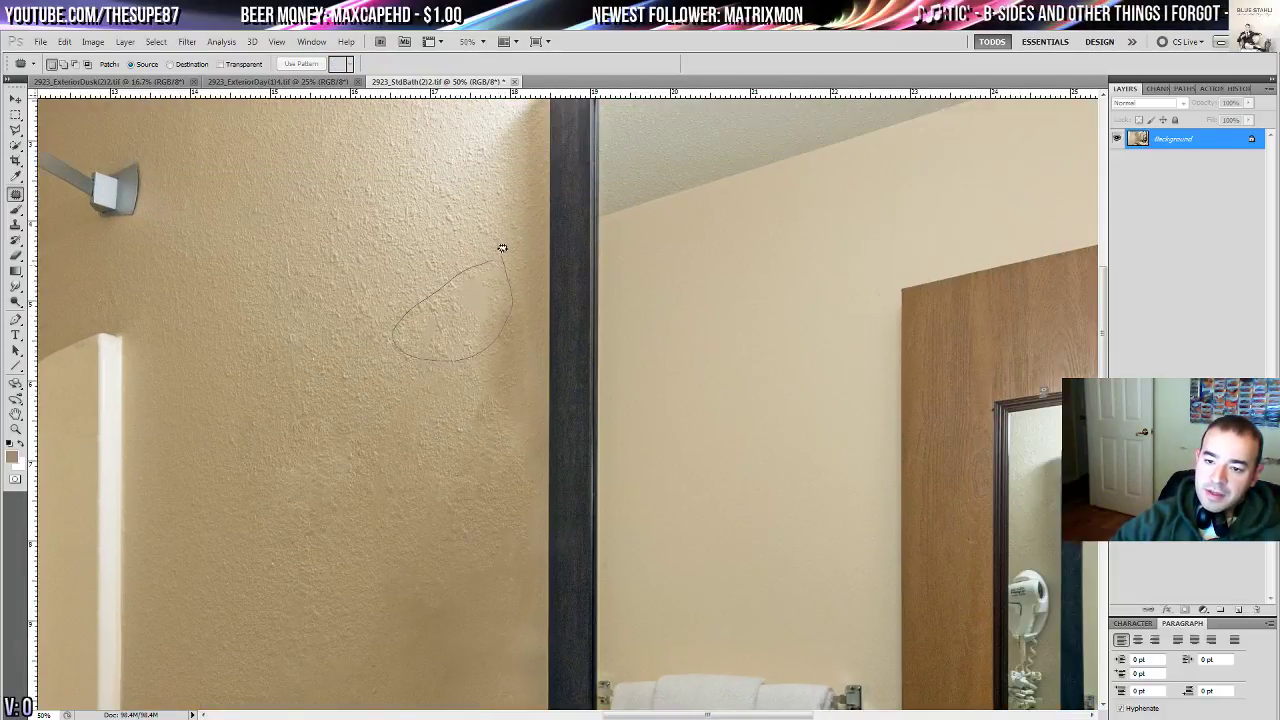
{"action": "mouse_move", "coordinate": [502, 247]}
{"action": "left_mouse_down"}
{"action": "mouse_move", "coordinate": [406, 277]}
{"action": "mouse_move", "coordinate": [433, 293]}
{"action": "left_mouse_up"}
{"action": "key", "text": "ctrl+d"}
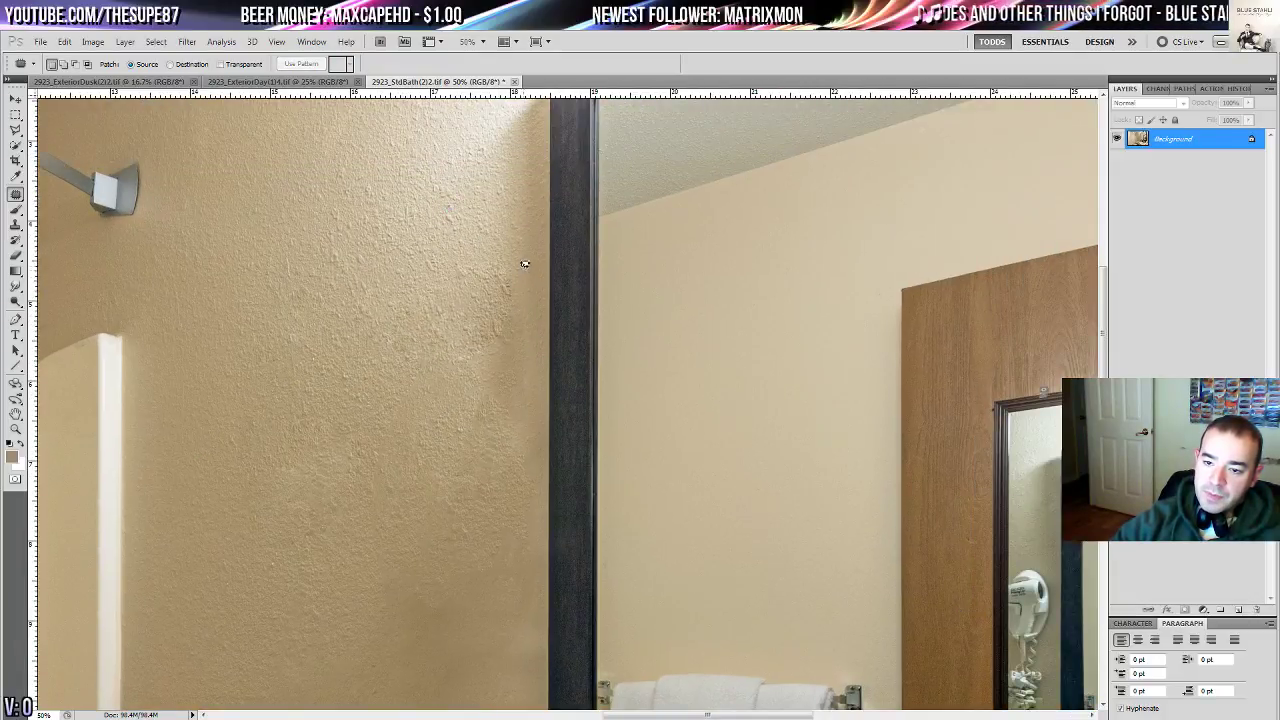
{"action": "left_click_drag", "start_coordinate": [527, 327], "coordinate": [278, 393]}
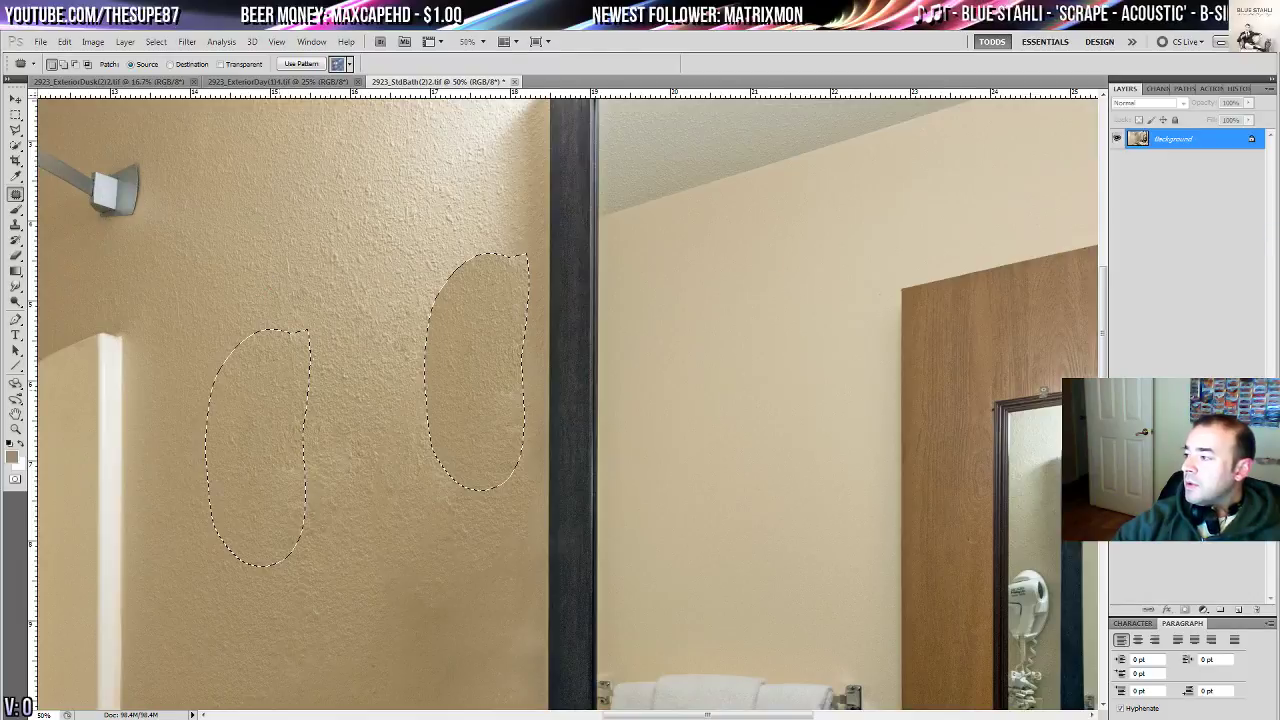
{"action": "key", "text": "ctrl+d"}
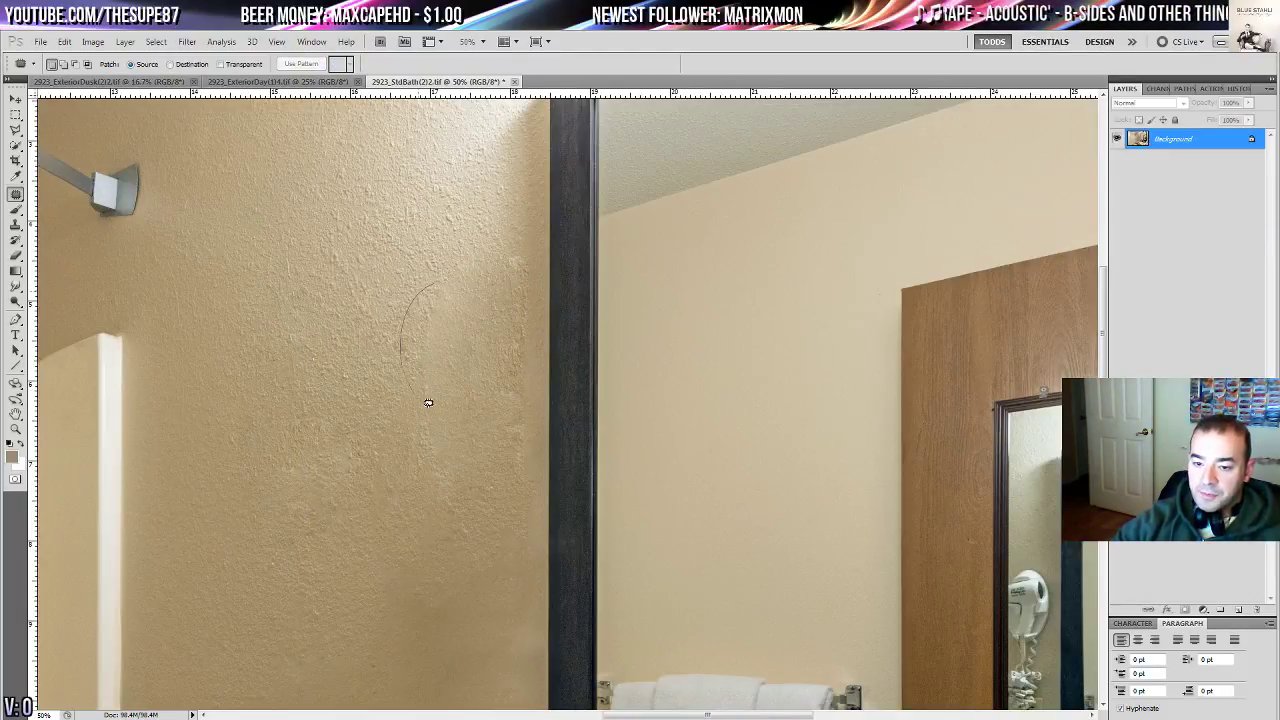
- Patch the remaining wall seam and the narrow vertical strip along the mirror frame with clean texture, then deselect
{"action": "mouse_move", "coordinate": [428, 402]}
{"action": "left_mouse_down"}
{"action": "mouse_move", "coordinate": [383, 354]}
{"action": "mouse_move", "coordinate": [409, 285]}
{"action": "left_mouse_up"}
{"action": "key", "text": "ctrl+d"}
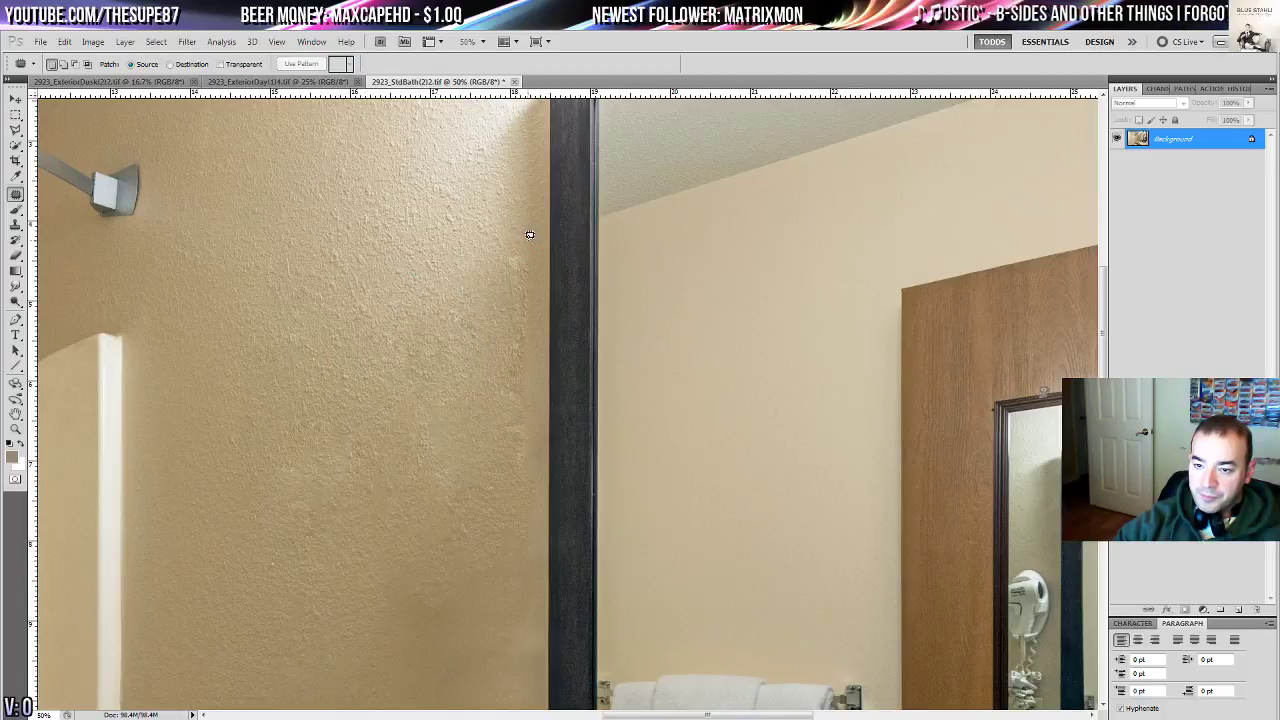
{"action": "left_click_drag", "start_coordinate": [536, 278], "coordinate": [531, 232]}
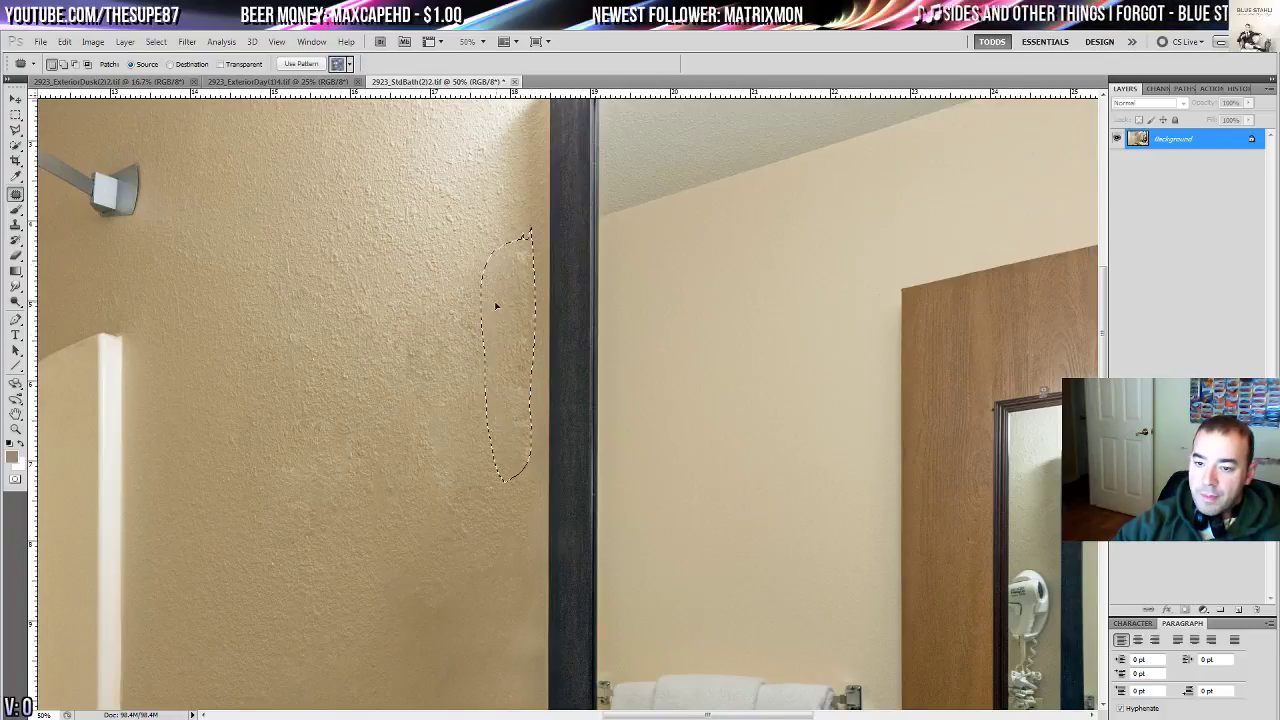
{"action": "left_click_drag", "start_coordinate": [509, 297], "coordinate": [230, 385]}
{"action": "key", "text": "ctrl+d"}
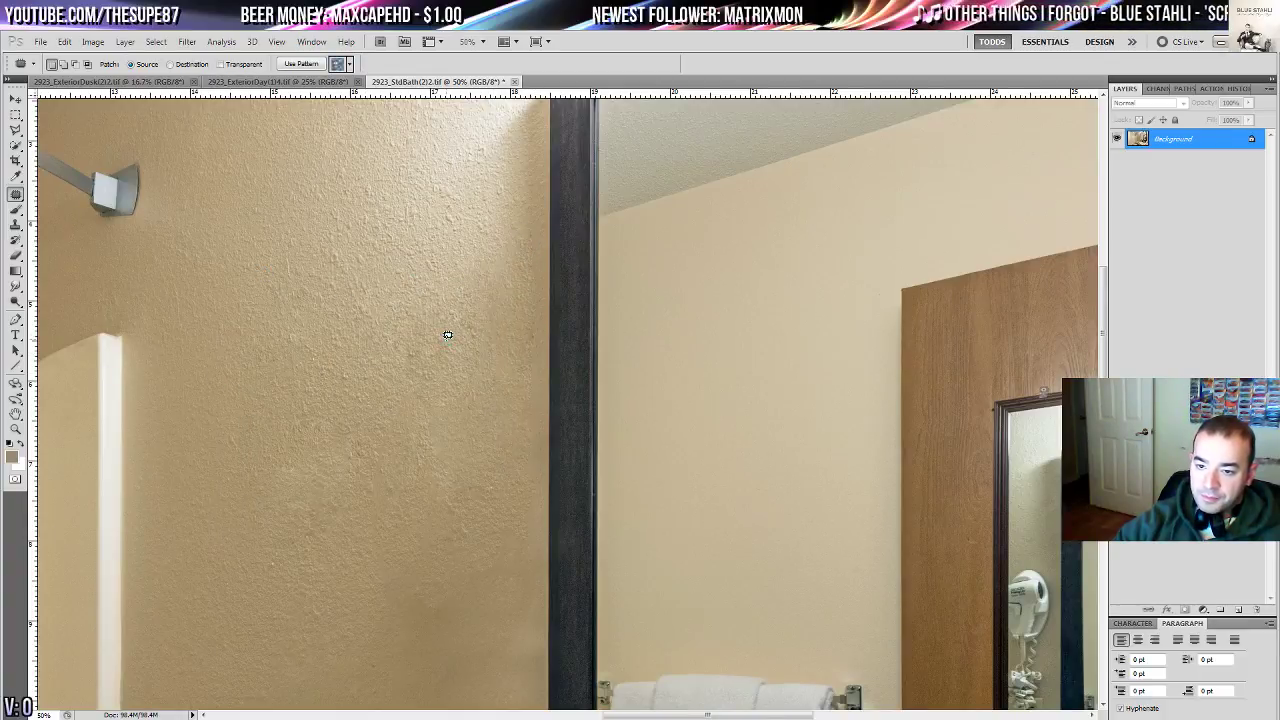
- Patch the small uneven spots in the middle of the textured wall with neighbouring texture, then deselect
{"action": "left_click_drag", "start_coordinate": [419, 466], "coordinate": [364, 358]}
{"action": "left_click_drag", "start_coordinate": [390, 275], "coordinate": [370, 221]}
{"action": "left_click_drag", "start_coordinate": [366, 262], "coordinate": [310, 284]}
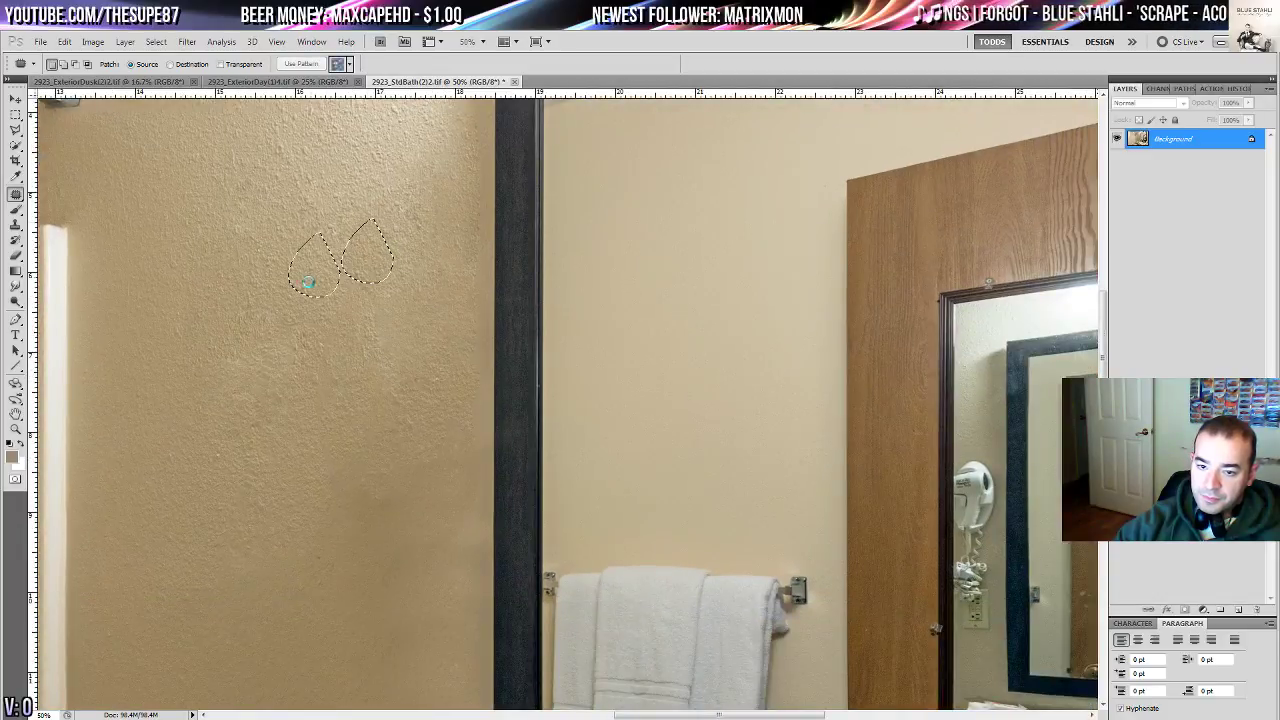
{"action": "key", "text": "ctrl+d"}
{"action": "left_click_drag", "start_coordinate": [314, 446], "coordinate": [400, 400]}
{"action": "mouse_move", "coordinate": [470, 214]}
{"action": "left_mouse_down"}
{"action": "mouse_move", "coordinate": [466, 287]}
{"action": "mouse_move", "coordinate": [428, 284]}
{"action": "mouse_move", "coordinate": [354, 344]}
{"action": "left_mouse_up"}
{"action": "key", "text": "ctrl+d"}
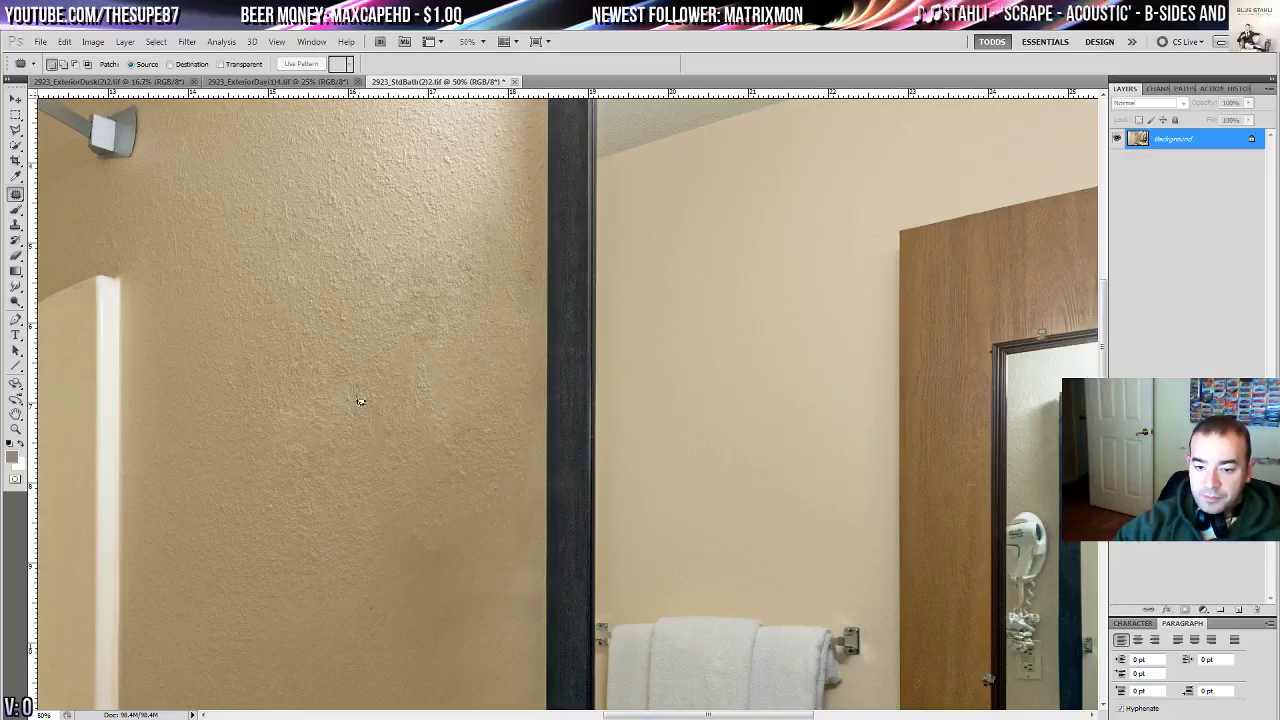
- Patch the large smooth dark area low on the wall beside the mirror frame with nearby texture, then deselect
{"action": "left_click_drag", "start_coordinate": [482, 500], "coordinate": [524, 374]}
{"action": "left_click_drag", "start_coordinate": [613, 434], "coordinate": [598, 292]}
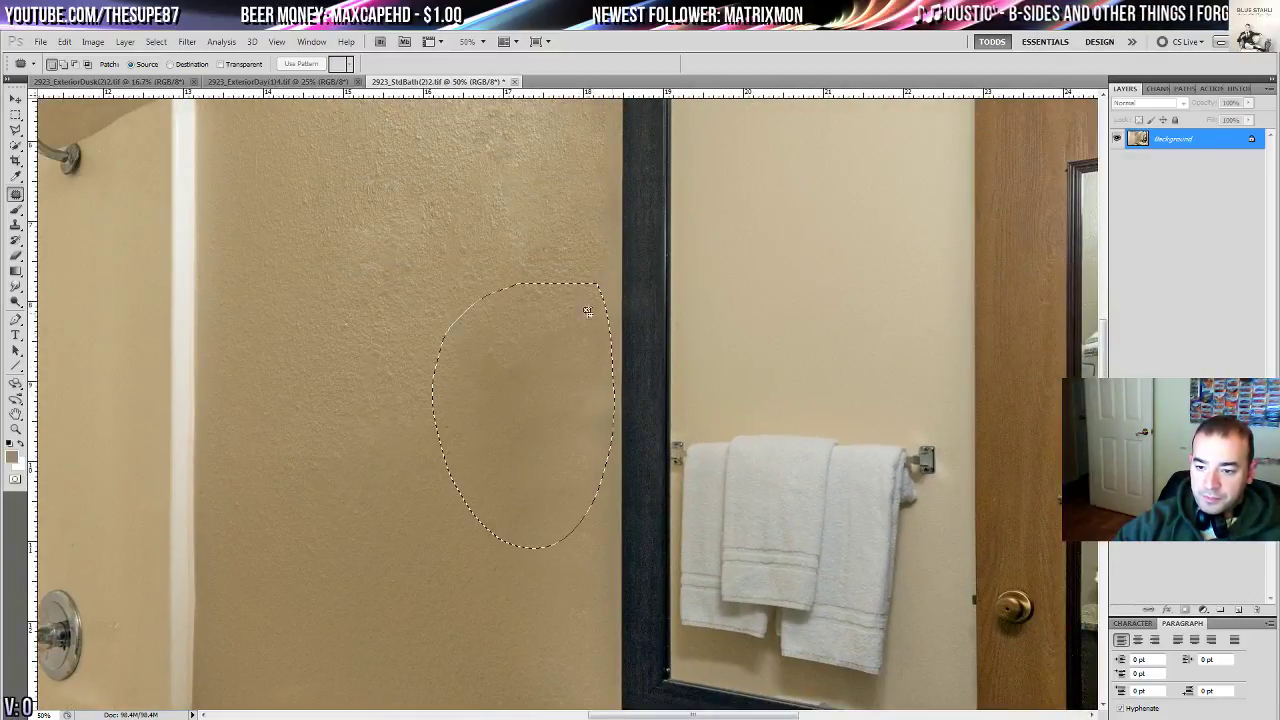
{"action": "mouse_move", "coordinate": [545, 368]}
{"action": "left_mouse_down"}
{"action": "mouse_move", "coordinate": [368, 460]}
{"action": "mouse_move", "coordinate": [360, 430]}
{"action": "left_mouse_up"}
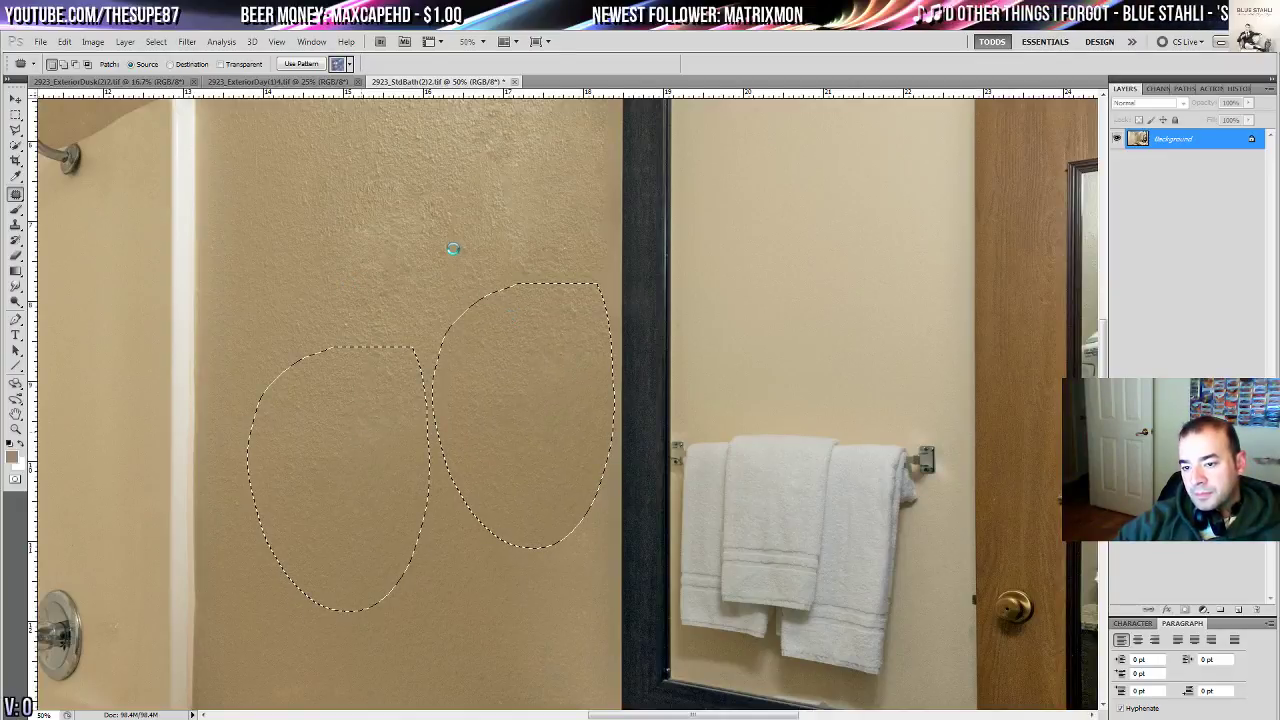
{"action": "key", "text": "ctrl+d"}
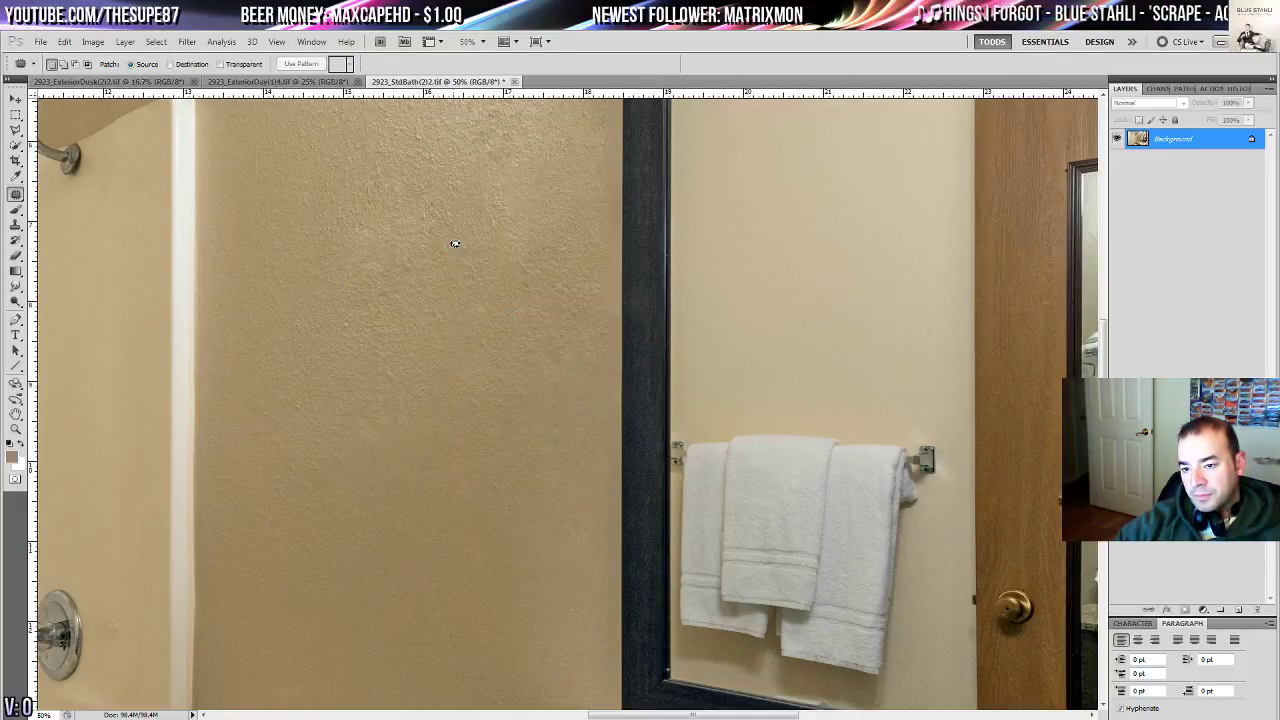
- Patch the small wall area just above the towel basket near the mirror's lower corner, then deselect
{"action": "left_click_drag", "start_coordinate": [451, 240], "coordinate": [323, 375]}
{"action": "left_click_drag", "start_coordinate": [422, 393], "coordinate": [476, 120]}
{"action": "left_click_drag", "start_coordinate": [424, 535], "coordinate": [297, 312]}
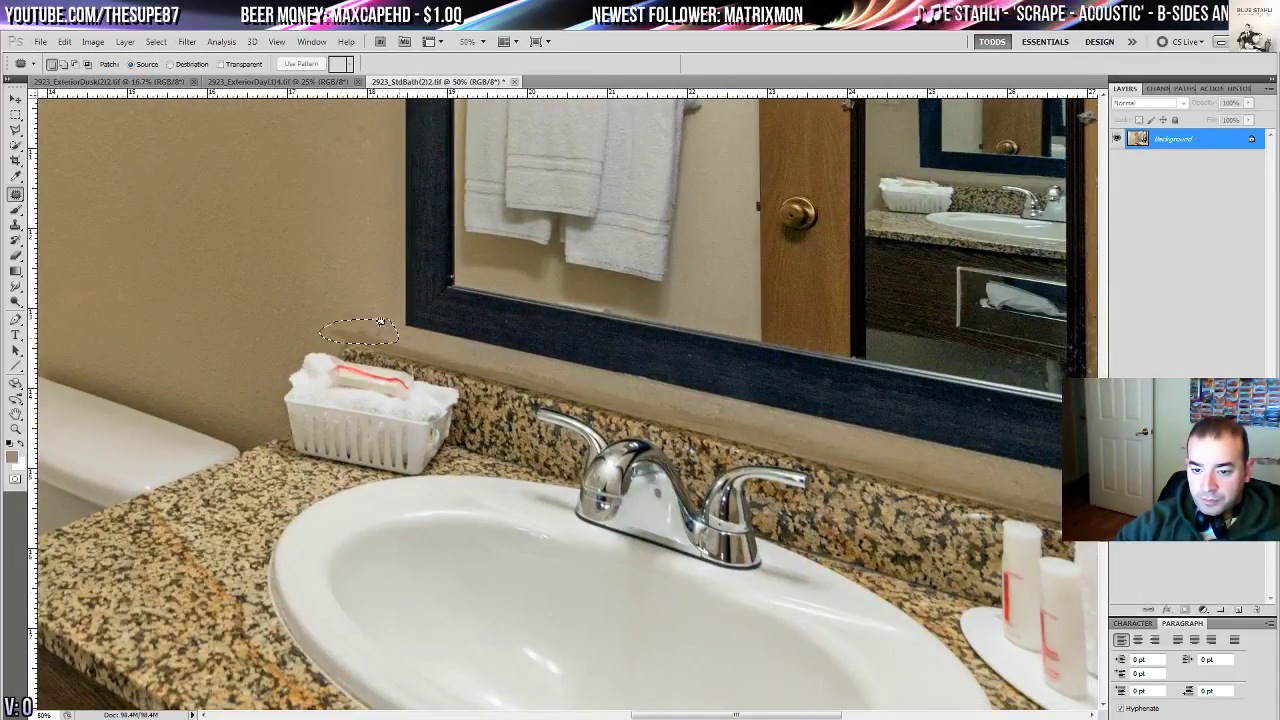
{"action": "left_click_drag", "start_coordinate": [381, 321], "coordinate": [346, 285]}
{"action": "key", "text": "ctrl+d"}
- Patch the vertical brown stain on the wall strip above the rolled towel with clean wall from higher up
{"action": "left_click_drag", "start_coordinate": [562, 363], "coordinate": [198, 429]}
{"action": "left_click_drag", "start_coordinate": [492, 310], "coordinate": [284, 335]}
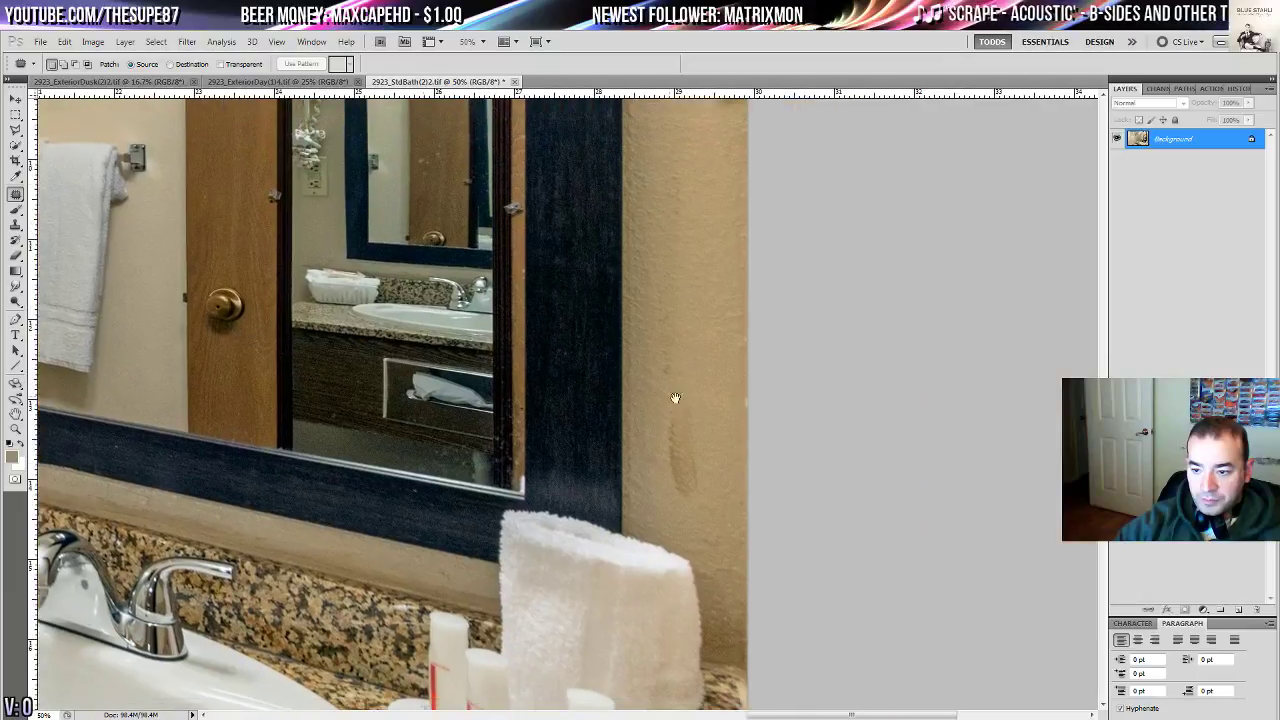
{"action": "left_click_drag", "start_coordinate": [703, 433], "coordinate": [682, 400]}
{"action": "left_click_drag", "start_coordinate": [686, 438], "coordinate": [714, 296]}
- Outline the two light marks at the photo's edge on the wall strip, fill them with Content-Aware and deselect
{"action": "left_click_drag", "start_coordinate": [711, 208], "coordinate": [653, 603]}
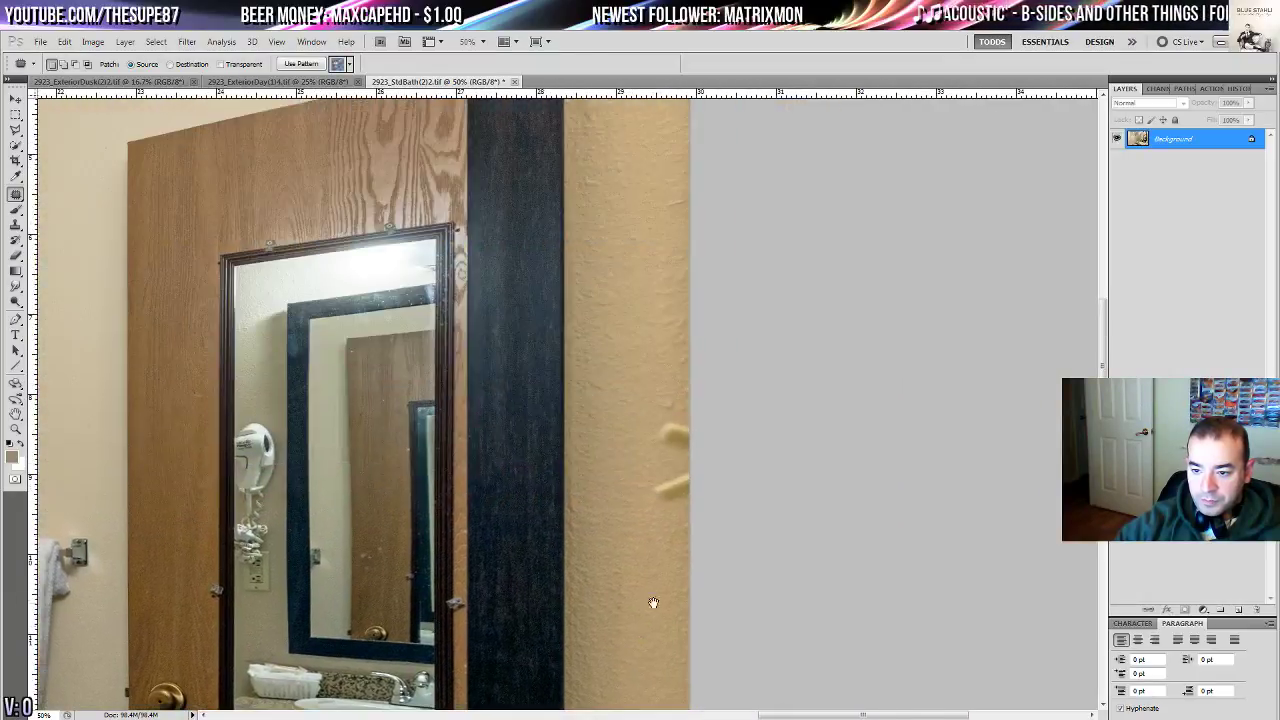
{"action": "mouse_move", "coordinate": [690, 407]}
{"action": "left_mouse_down"}
{"action": "mouse_move", "coordinate": [630, 492]}
{"action": "mouse_move", "coordinate": [714, 465]}
{"action": "left_mouse_up"}
{"action": "key", "text": "shift+F5"}
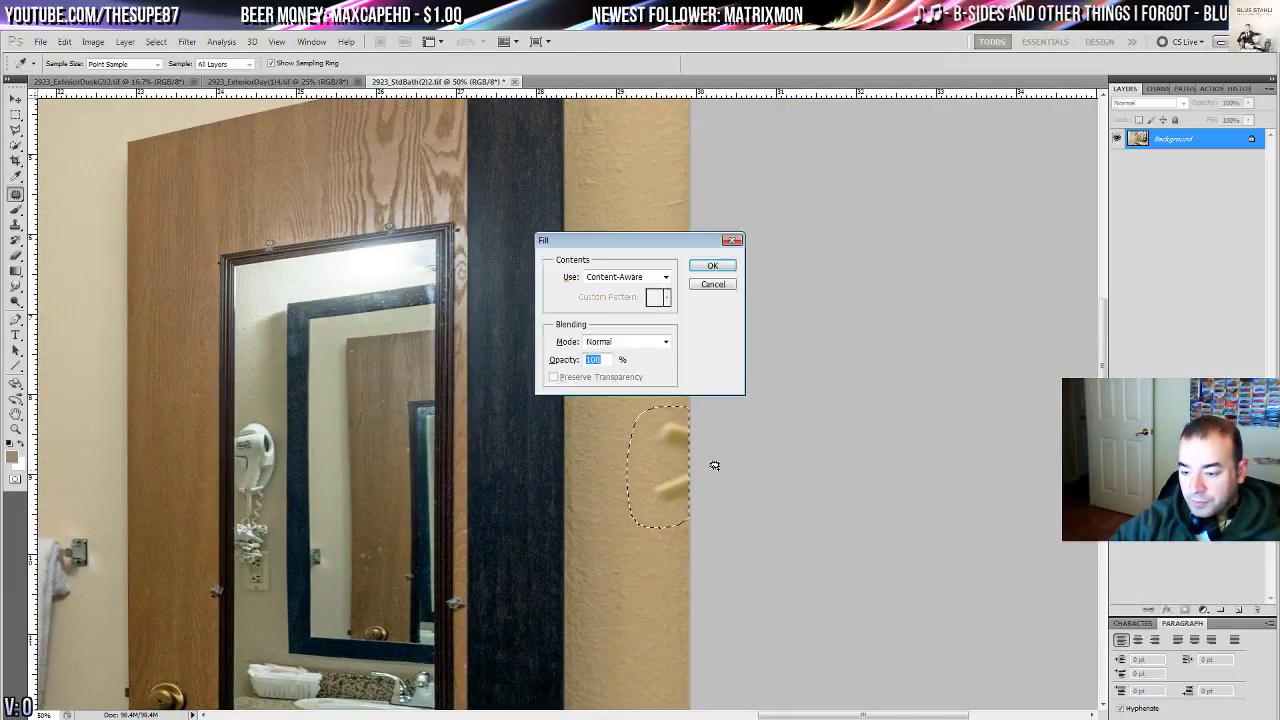
{"action": "key", "text": "Return"}
{"action": "key", "text": "ctrl+d"}
- Outline the paper reflected at the top of the mirror with the Polygonal Lasso and fill it with Content-Aware
{"action": "left_click_drag", "start_coordinate": [628, 234], "coordinate": [605, 550]}
{"action": "left_click_drag", "start_coordinate": [592, 136], "coordinate": [657, 466]}
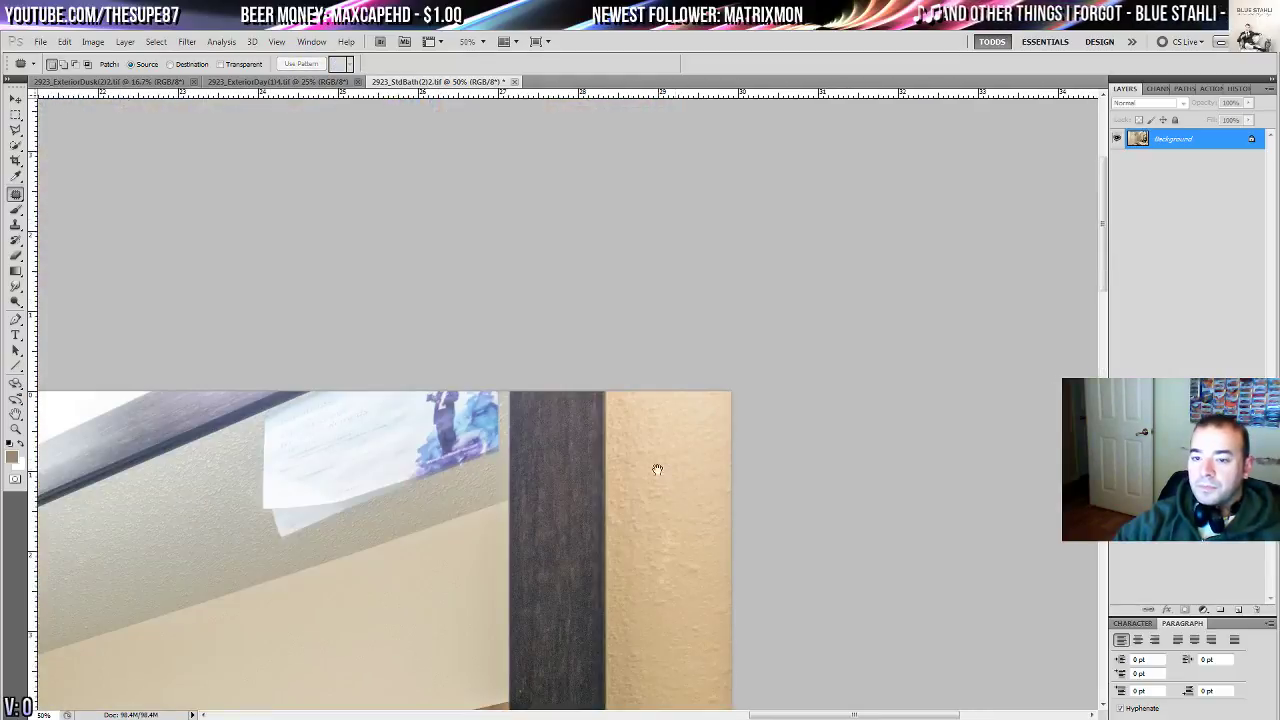
{"action": "left_click_drag", "start_coordinate": [478, 507], "coordinate": [752, 433]}
{"action": "left_click", "coordinate": [18, 130]}
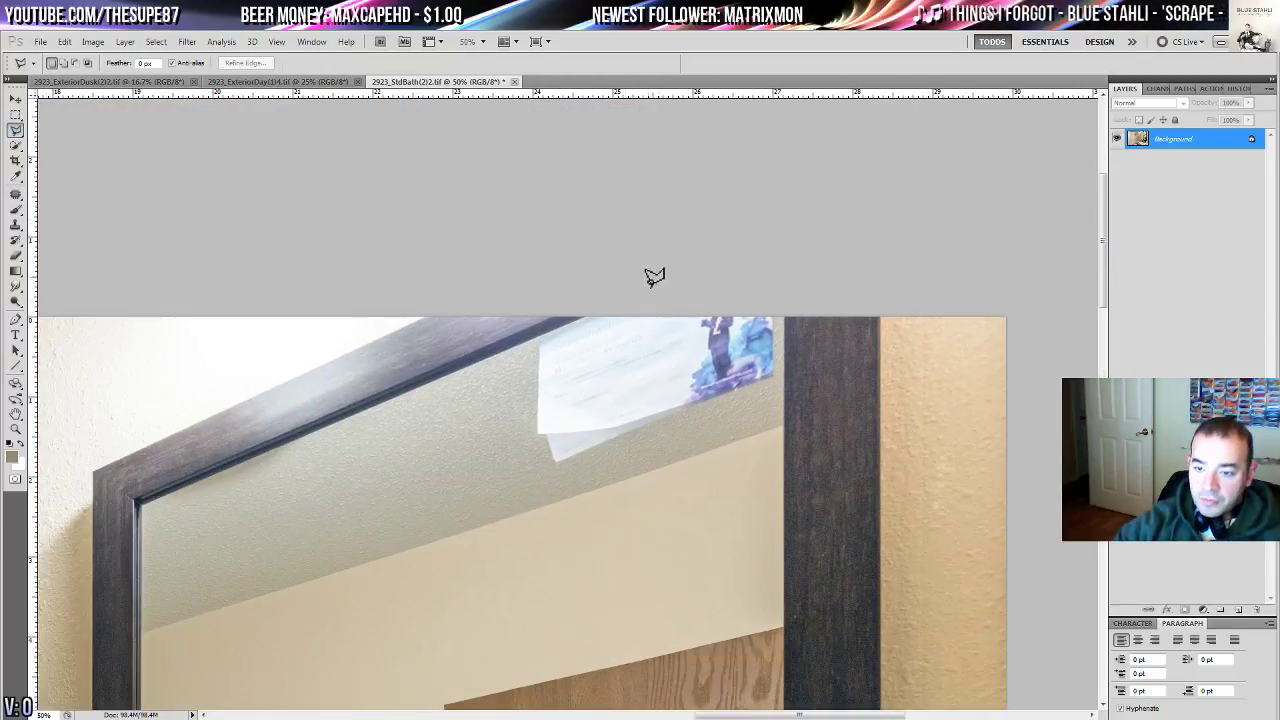
{"action": "mouse_move", "coordinate": [600, 314]}
{"action": "left_mouse_down"}
{"action": "mouse_move", "coordinate": [535, 351]}
{"action": "mouse_move", "coordinate": [532, 468]}
{"action": "mouse_move", "coordinate": [534, 447]}
{"action": "mouse_move", "coordinate": [558, 470]}
{"action": "mouse_move", "coordinate": [649, 458]}
{"action": "mouse_move", "coordinate": [783, 380]}
{"action": "left_mouse_up"}
{"action": "double_click", "coordinate": [779, 306]}
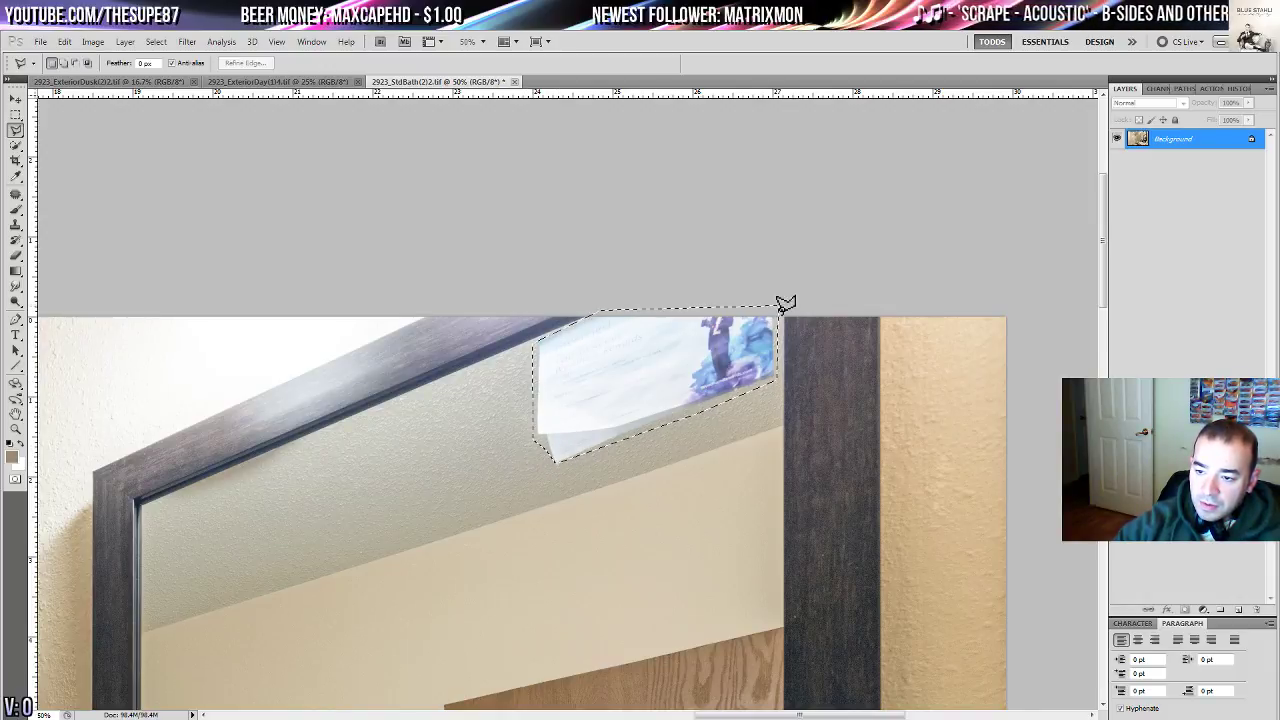
{"action": "key", "text": "shift+BackSpace"}
{"action": "key", "text": "Return"}
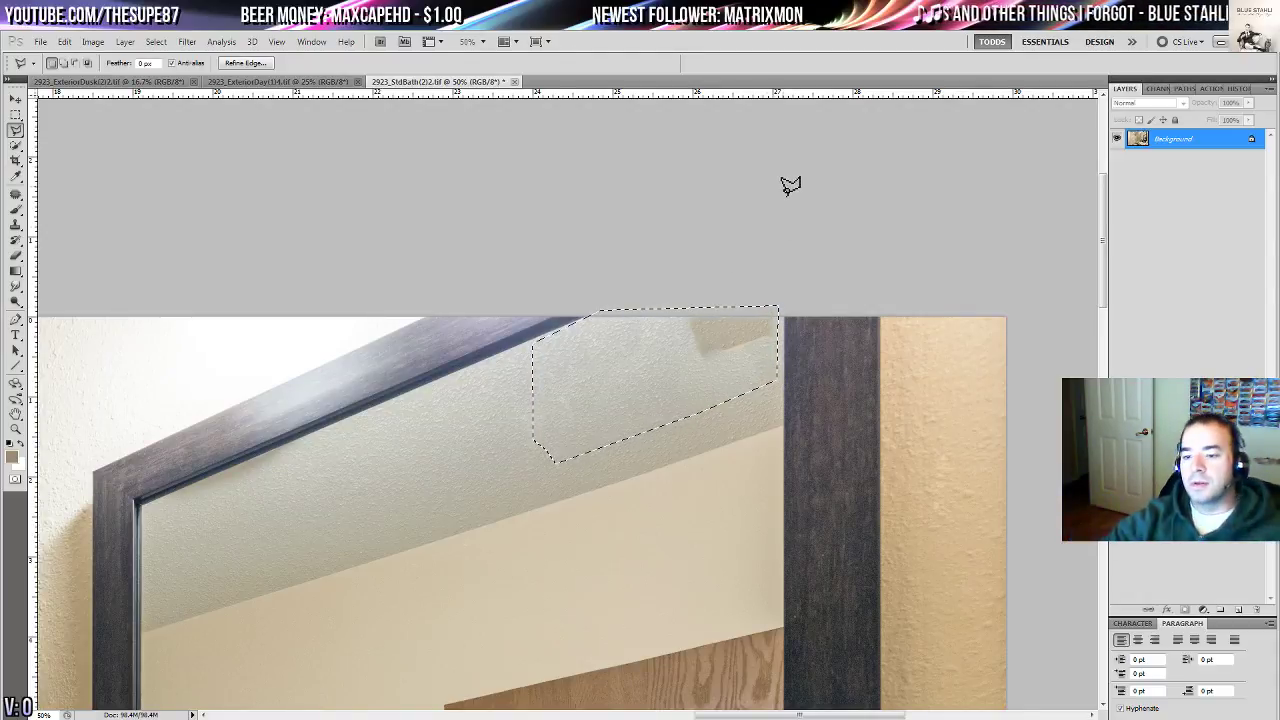
- Outline the leftover beige patch in the mirror's reflected ceiling, fill the selection and deselect
{"action": "mouse_move", "coordinate": [690, 284]}
{"action": "left_mouse_down"}
{"action": "mouse_move", "coordinate": [682, 313]}
{"action": "mouse_move", "coordinate": [698, 370]}
{"action": "mouse_move", "coordinate": [767, 351]}
{"action": "left_mouse_up"}
{"action": "double_click", "coordinate": [783, 311]}
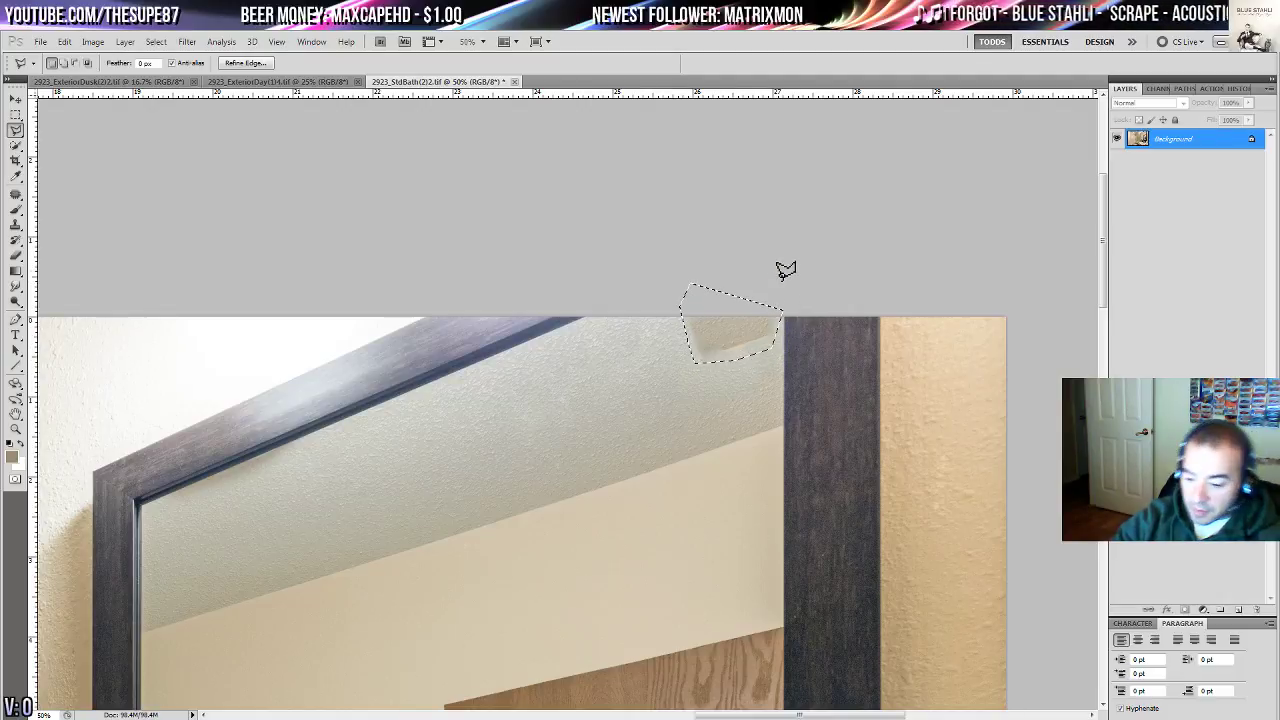
{"action": "key", "text": "shift+F5"}
{"action": "key", "text": "Return"}
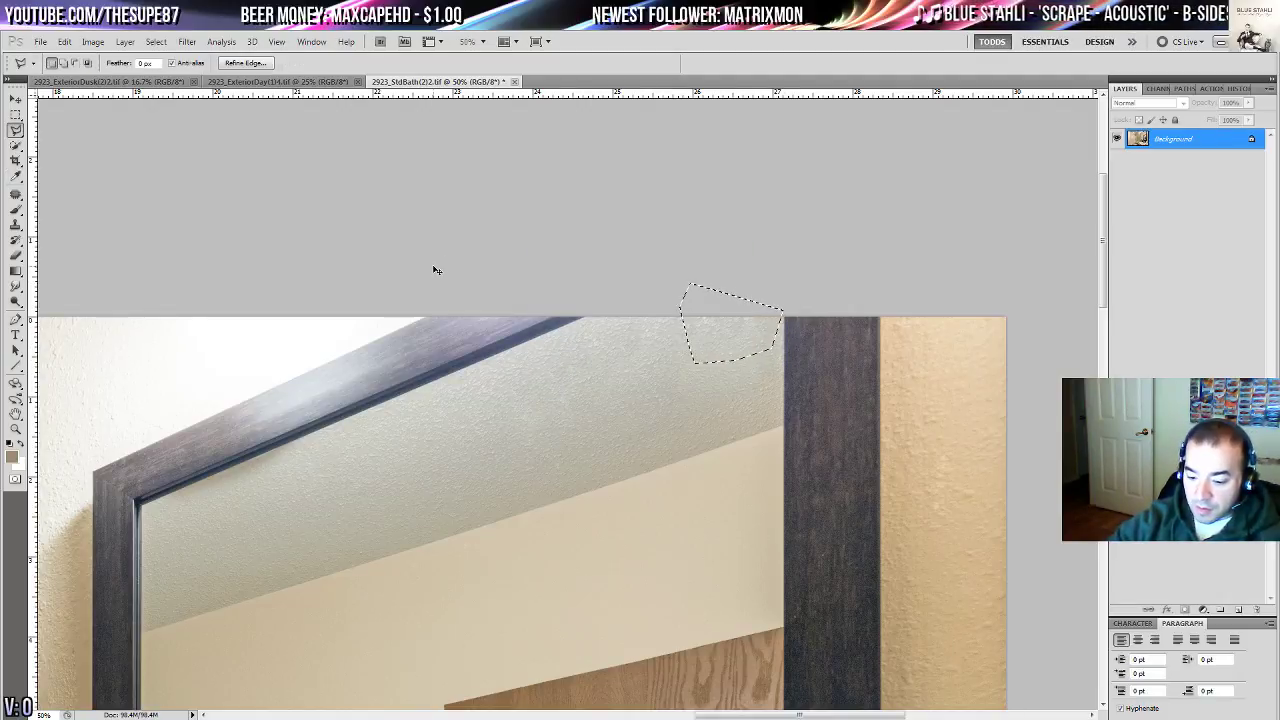
{"action": "key", "text": "ctrl+d"}
{"action": "left_click_drag", "start_coordinate": [309, 401], "coordinate": [330, 234]}
{"action": "left_click_drag", "start_coordinate": [272, 286], "coordinate": [657, 400]}
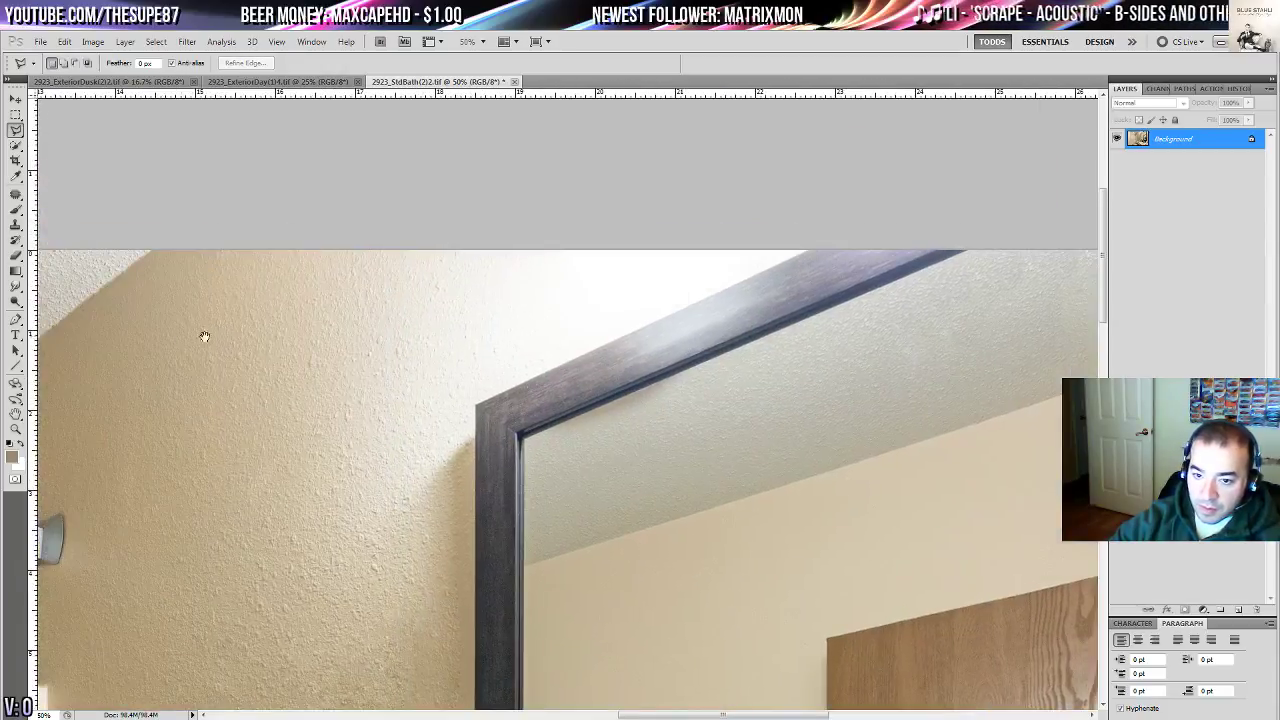
{"action": "left_click_drag", "start_coordinate": [544, 368], "coordinate": [408, 266]}
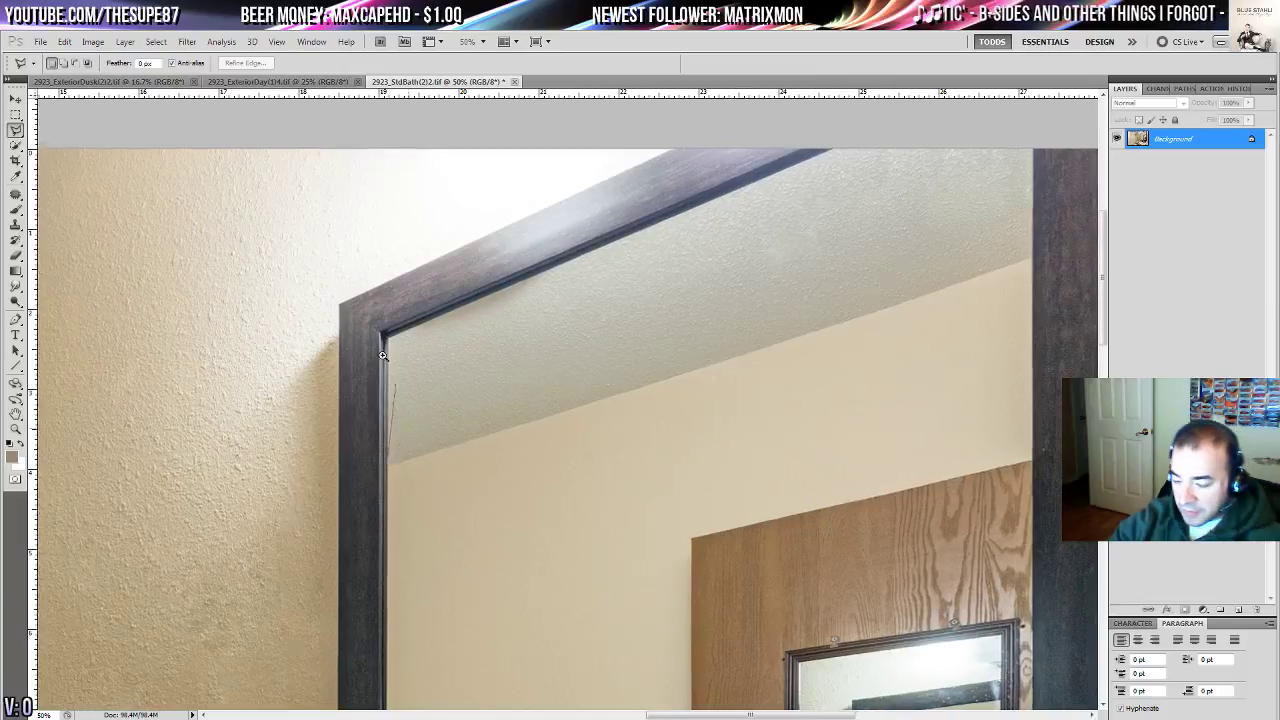
{"action": "scroll", "coordinate": [390, 400], "scroll_direction": "up", "scroll_amount": 1}
{"action": "left_click", "coordinate": [486, 472]}
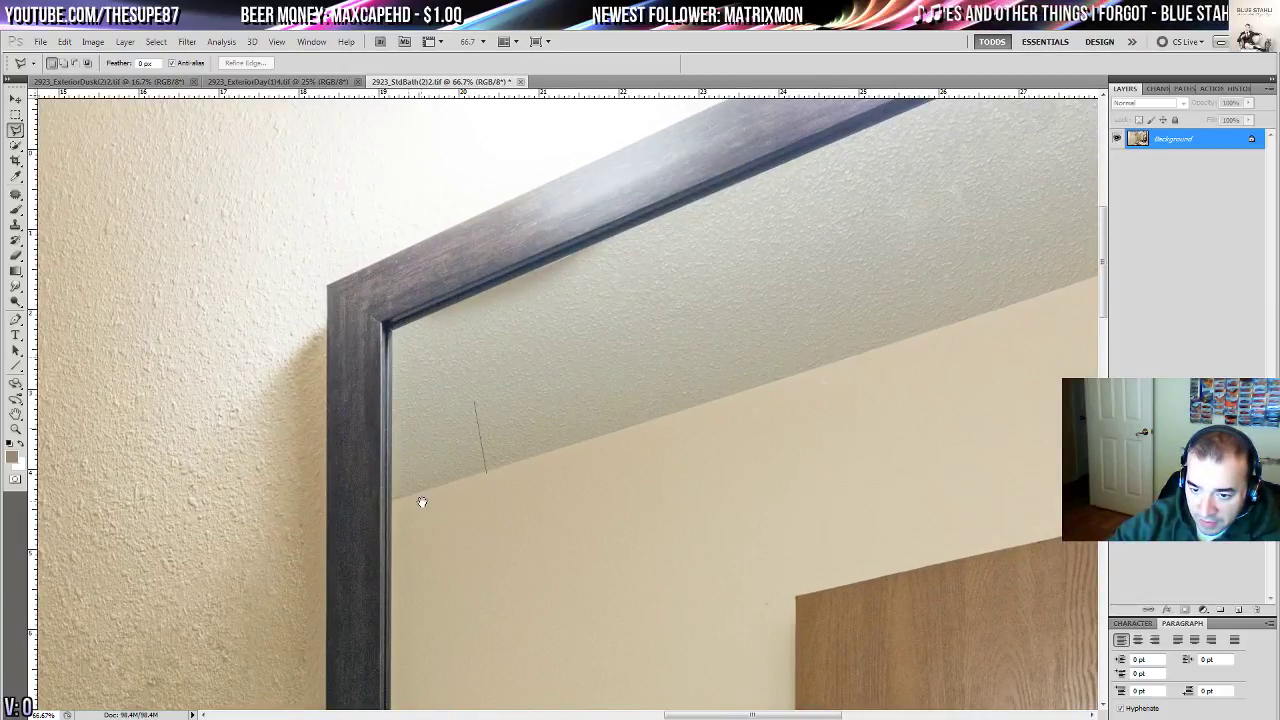
{"action": "left_click", "coordinate": [559, 447]}
{"action": "double_click", "coordinate": [550, 406]}
{"action": "left_click_drag", "start_coordinate": [481, 525], "coordinate": [608, 563]}
{"action": "key", "text": "ctrl+plus"}
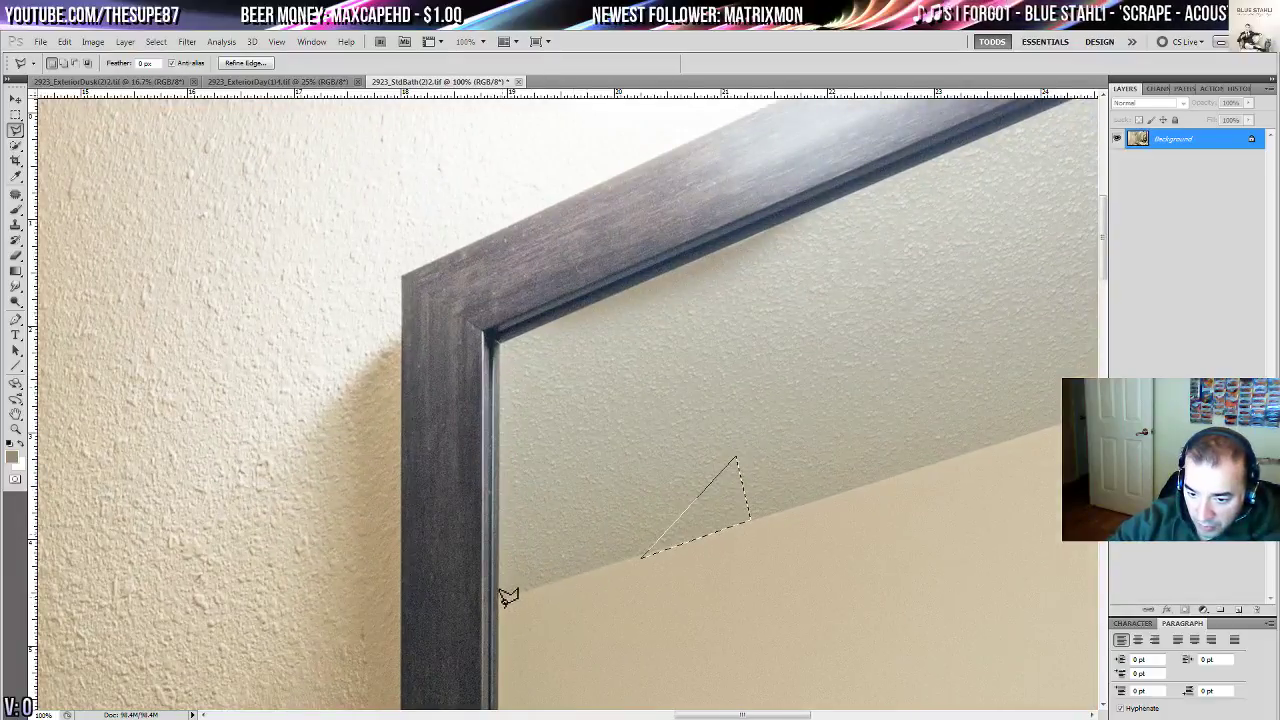
- Select the whole reflected ceiling in the mirror with the Polygonal Lasso, following the frame and the ceiling-wall line
{"action": "left_click", "coordinate": [503, 594]}
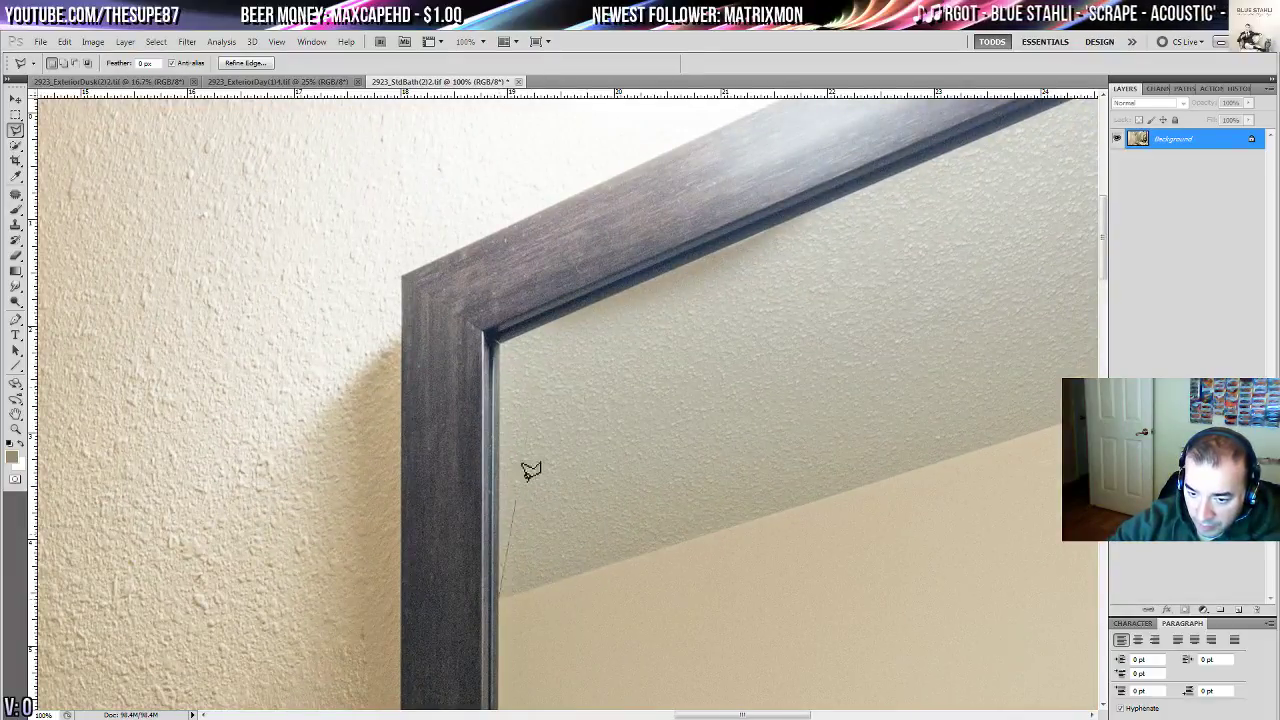
{"action": "left_click", "coordinate": [505, 343]}
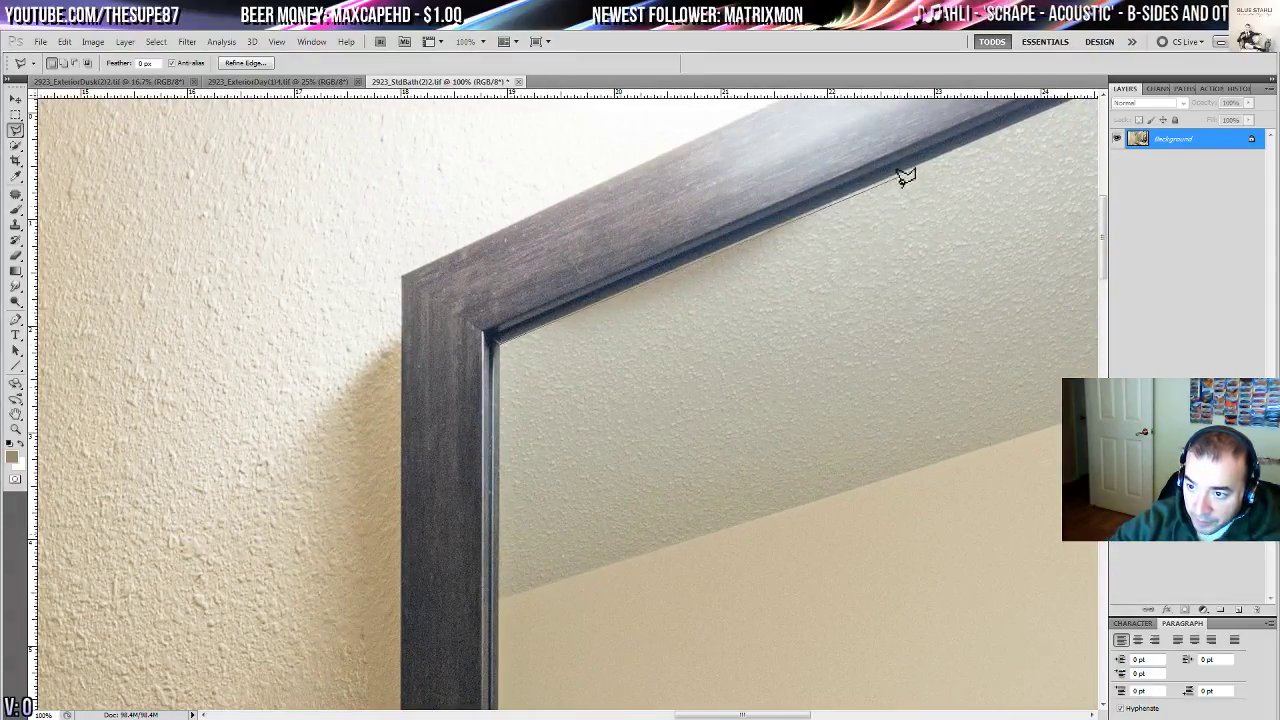
{"action": "left_click_drag", "start_coordinate": [912, 172], "coordinate": [148, 459]}
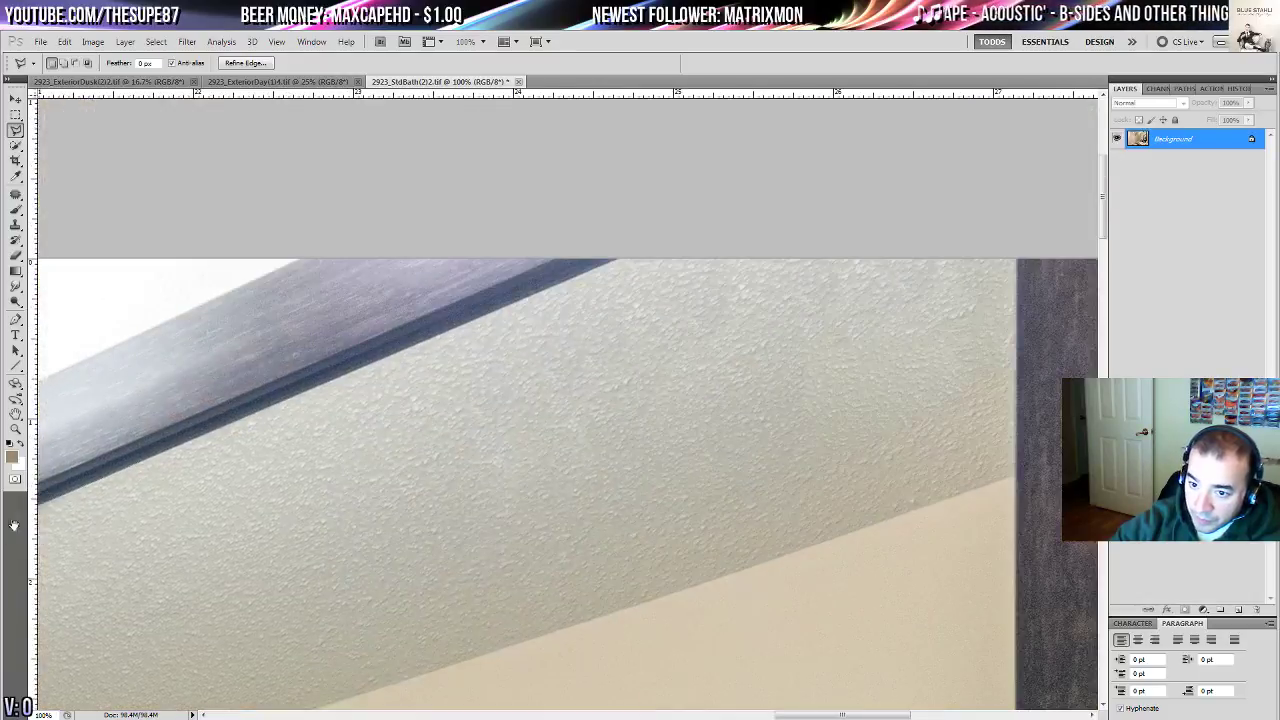
{"action": "left_click", "coordinate": [705, 226]}
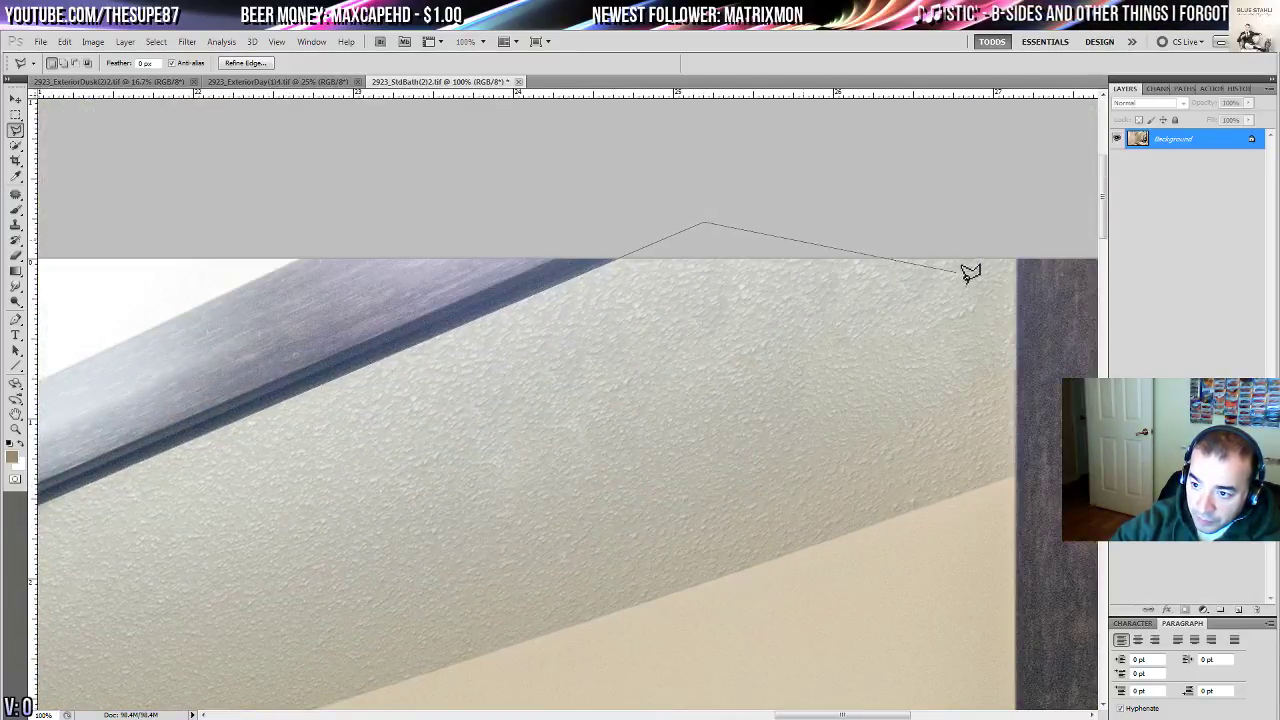
{"action": "left_click", "coordinate": [1014, 259]}
{"action": "scroll", "coordinate": [998, 330], "scroll_direction": "down", "scroll_amount": 3}
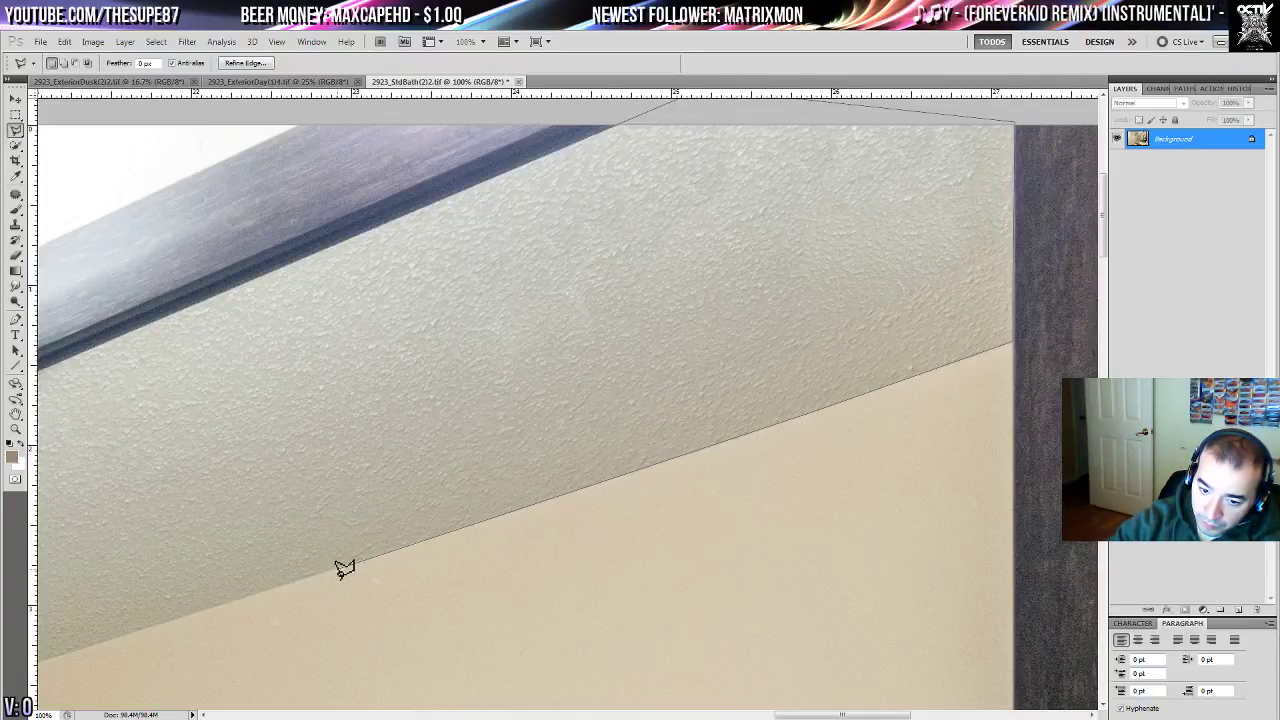
{"action": "mouse_move", "coordinate": [294, 574]}
{"action": "left_mouse_down"}
{"action": "mouse_move", "coordinate": [801, 395]}
{"action": "mouse_move", "coordinate": [904, 344]}
{"action": "left_mouse_up"}
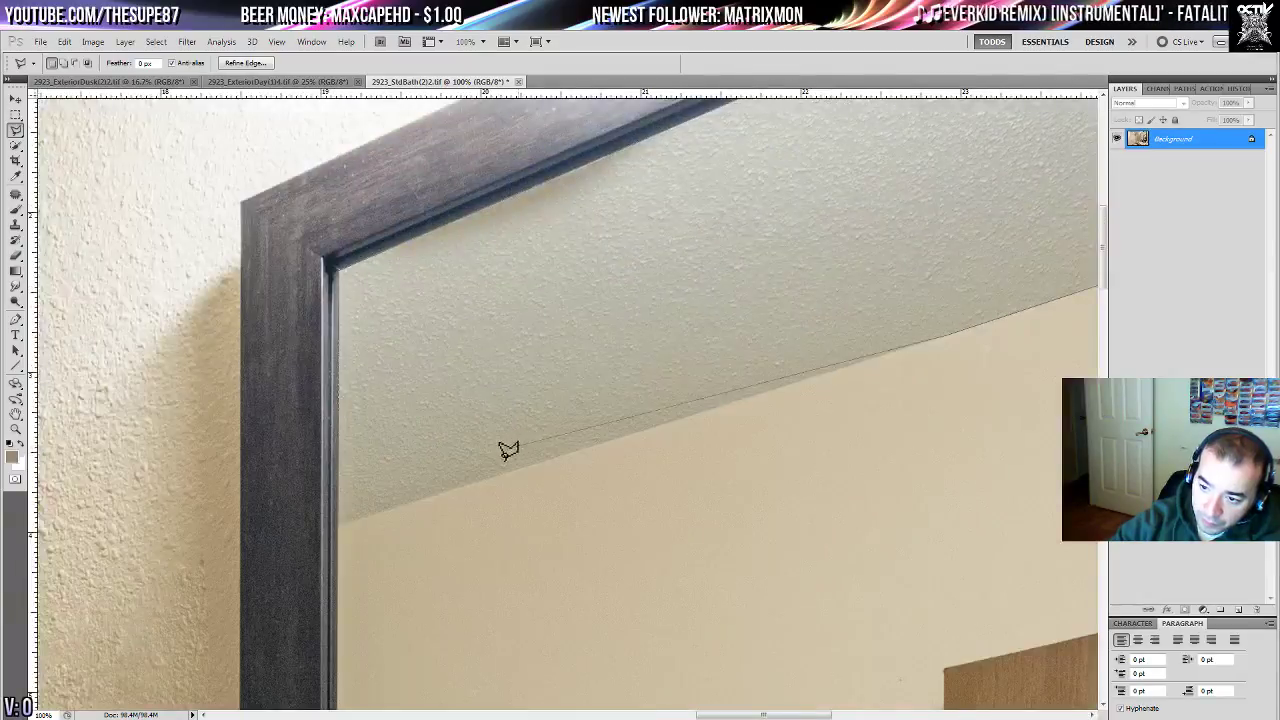
{"action": "double_click", "coordinate": [444, 494]}
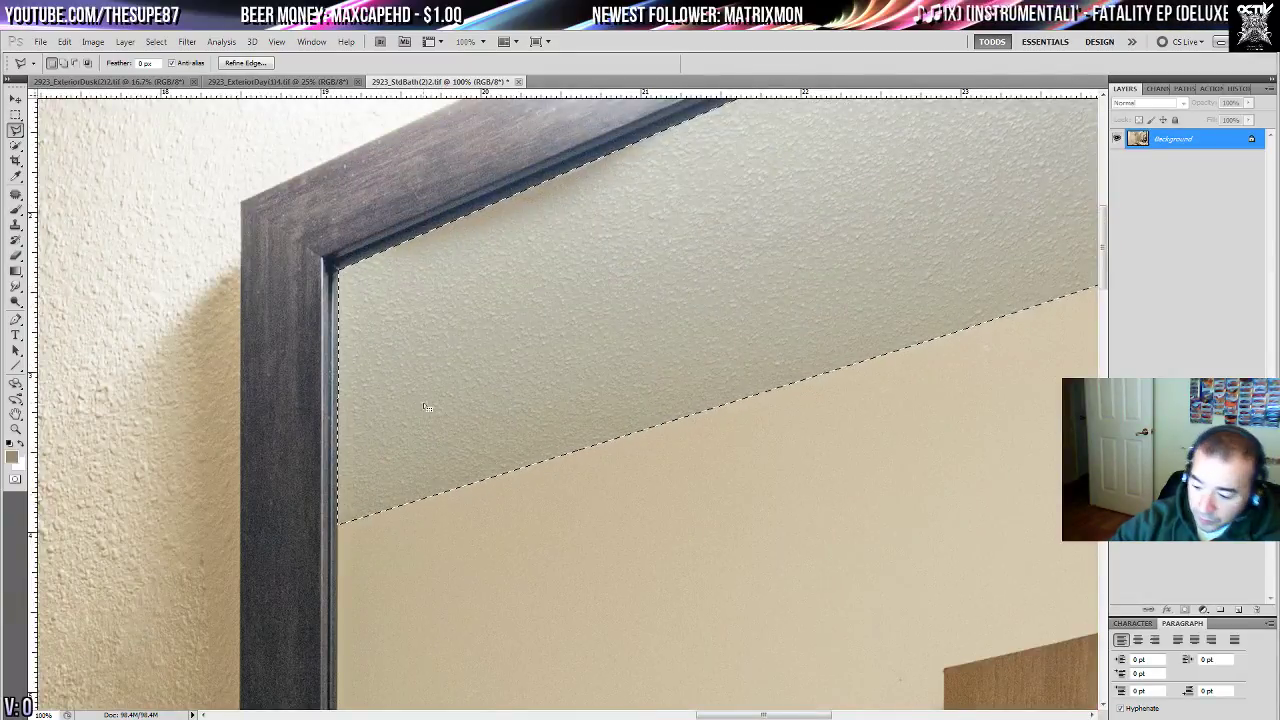
- Add a new layer, fill the selected ceiling area on it with the white background colour and deselect
{"action": "left_click", "coordinate": [1240, 610]}
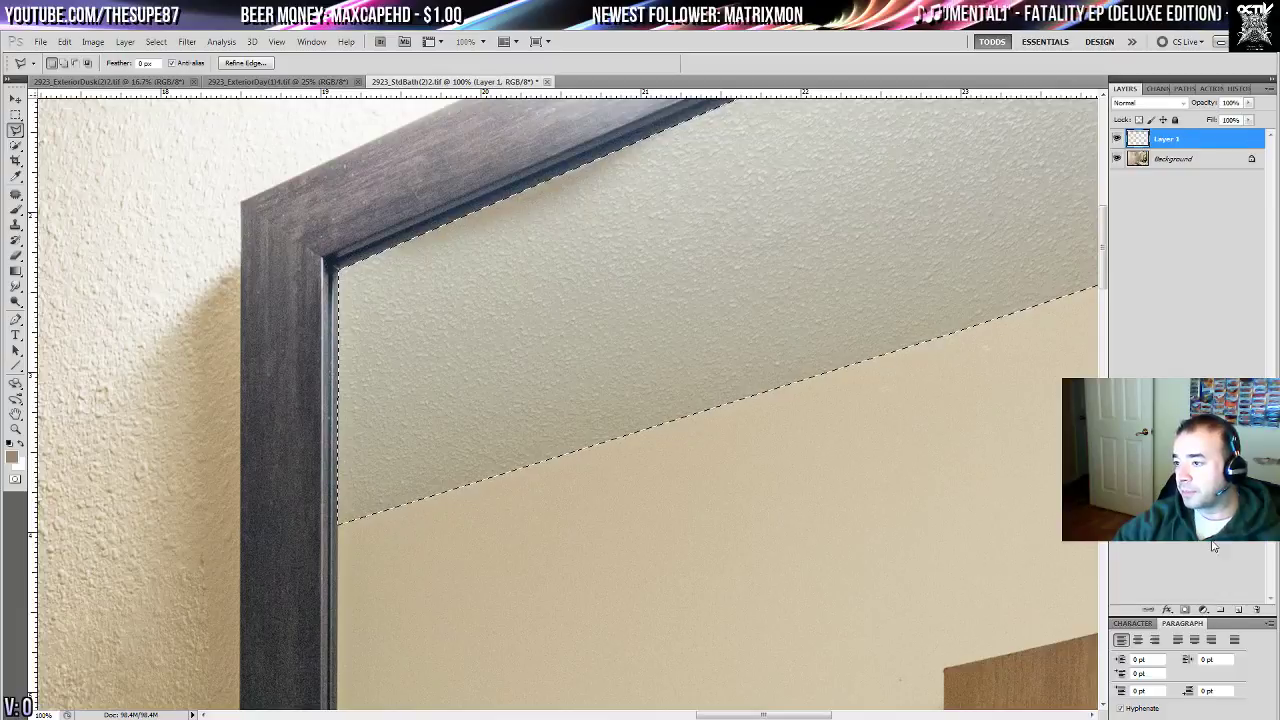
{"action": "key", "text": "ctrl+BackSpace"}
{"action": "key", "text": "ctrl+d"}
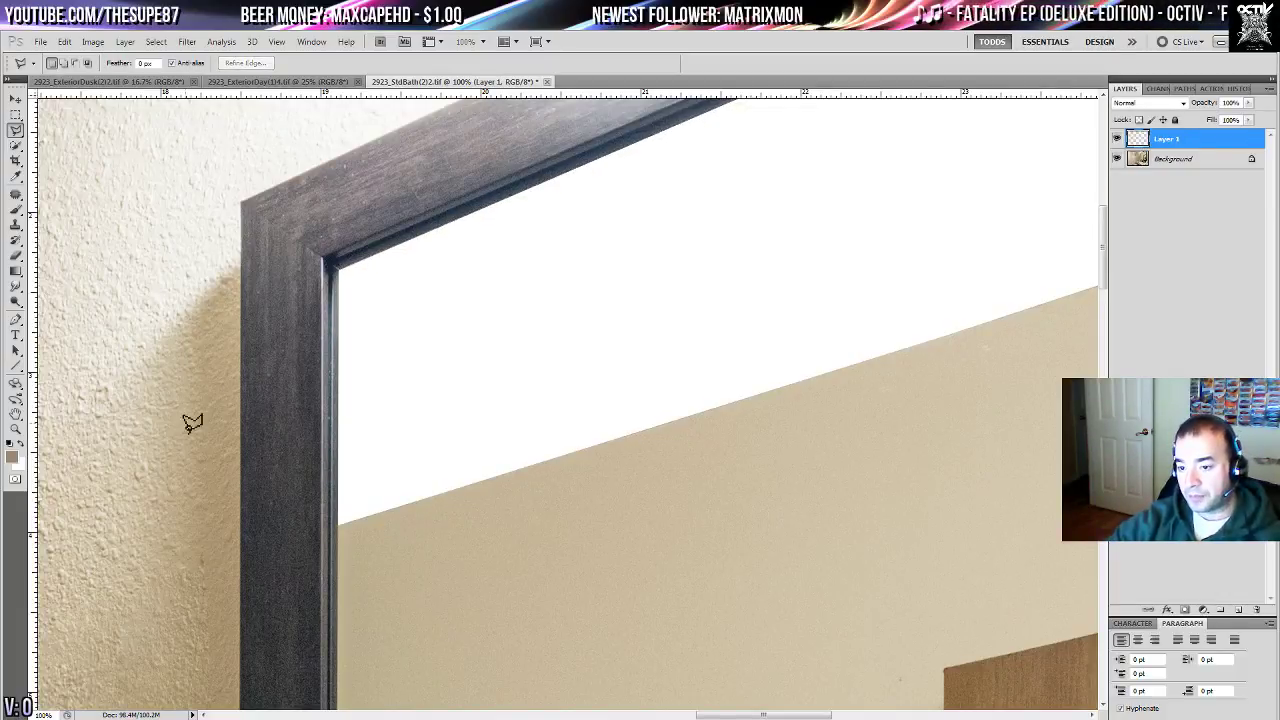
- Select the ceiling area above the shower rod with the Polygonal Lasso, following the ceiling-wall line and the rod's upper edge
{"action": "mouse_move", "coordinate": [45, 200]}
{"action": "left_mouse_down"}
{"action": "mouse_move", "coordinate": [654, 516]}
{"action": "mouse_move", "coordinate": [1100, 674]}
{"action": "left_mouse_up"}
{"action": "mouse_move", "coordinate": [505, 498]}
{"action": "left_mouse_down"}
{"action": "mouse_move", "coordinate": [571, 466]}
{"action": "mouse_move", "coordinate": [865, 383]}
{"action": "left_mouse_up"}
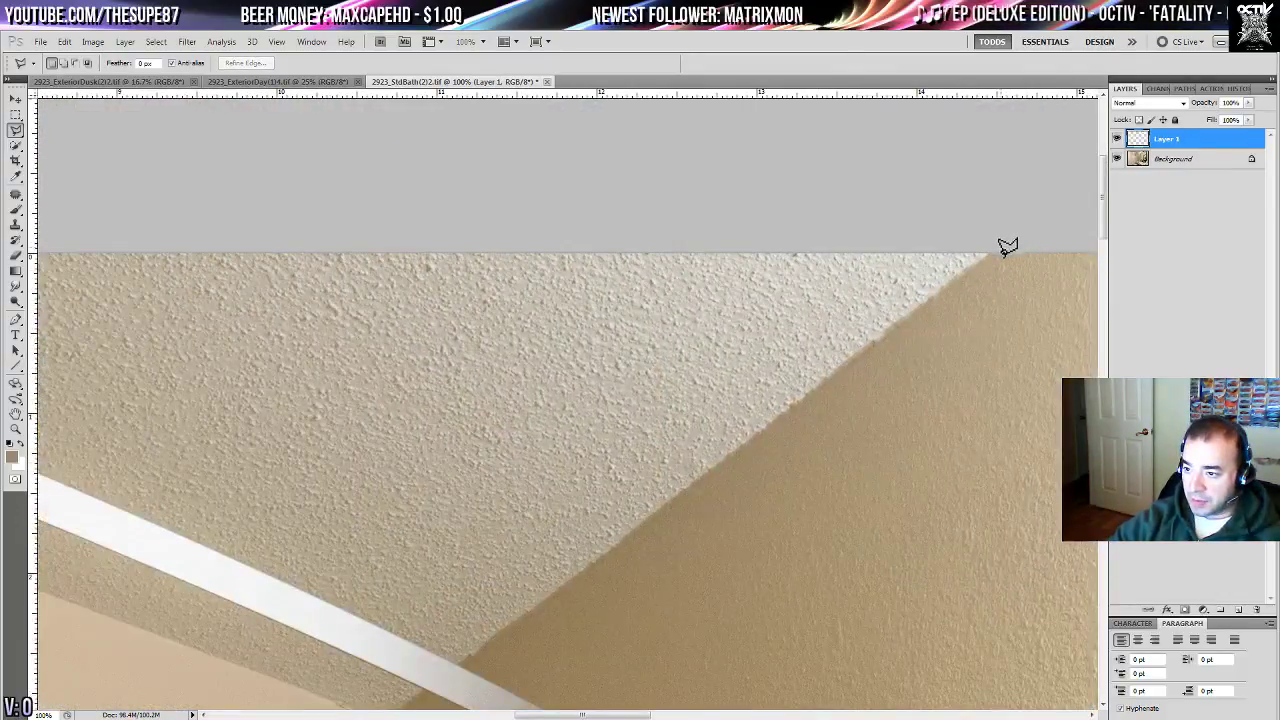
{"action": "left_click", "coordinate": [1001, 251]}
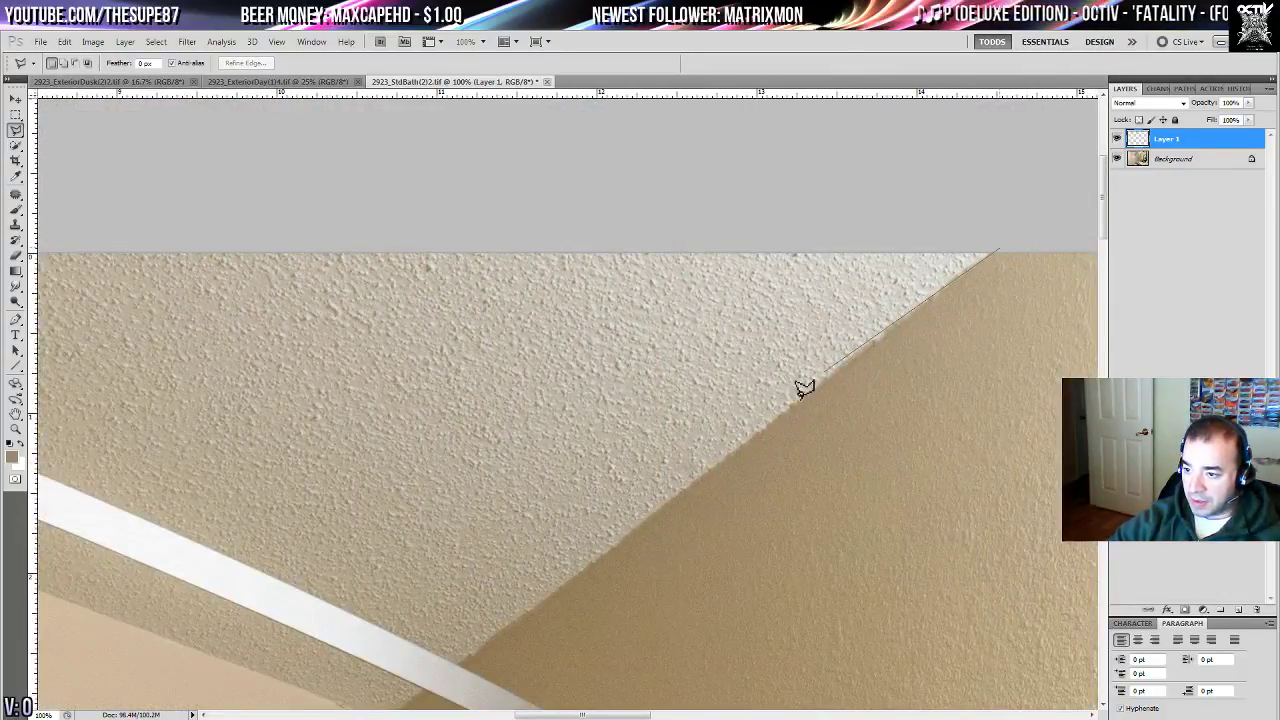
{"action": "left_click", "coordinate": [462, 666]}
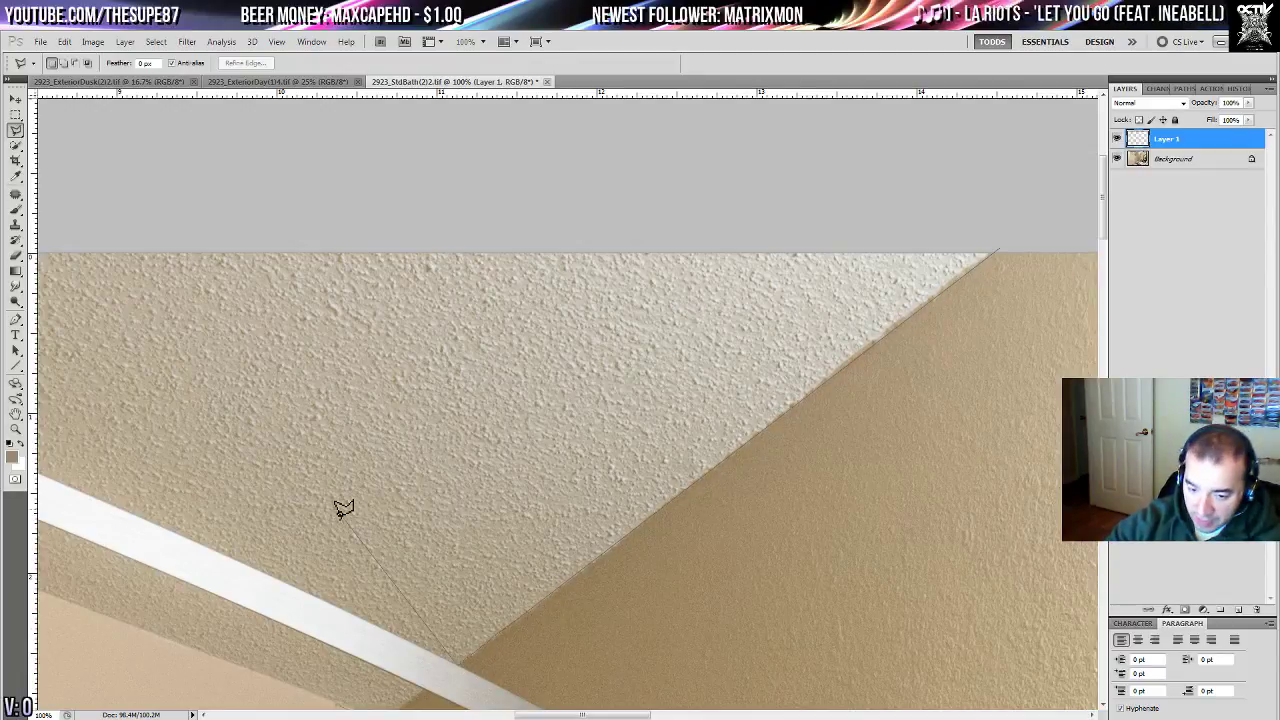
{"action": "left_click_drag", "start_coordinate": [272, 572], "coordinate": [951, 600]}
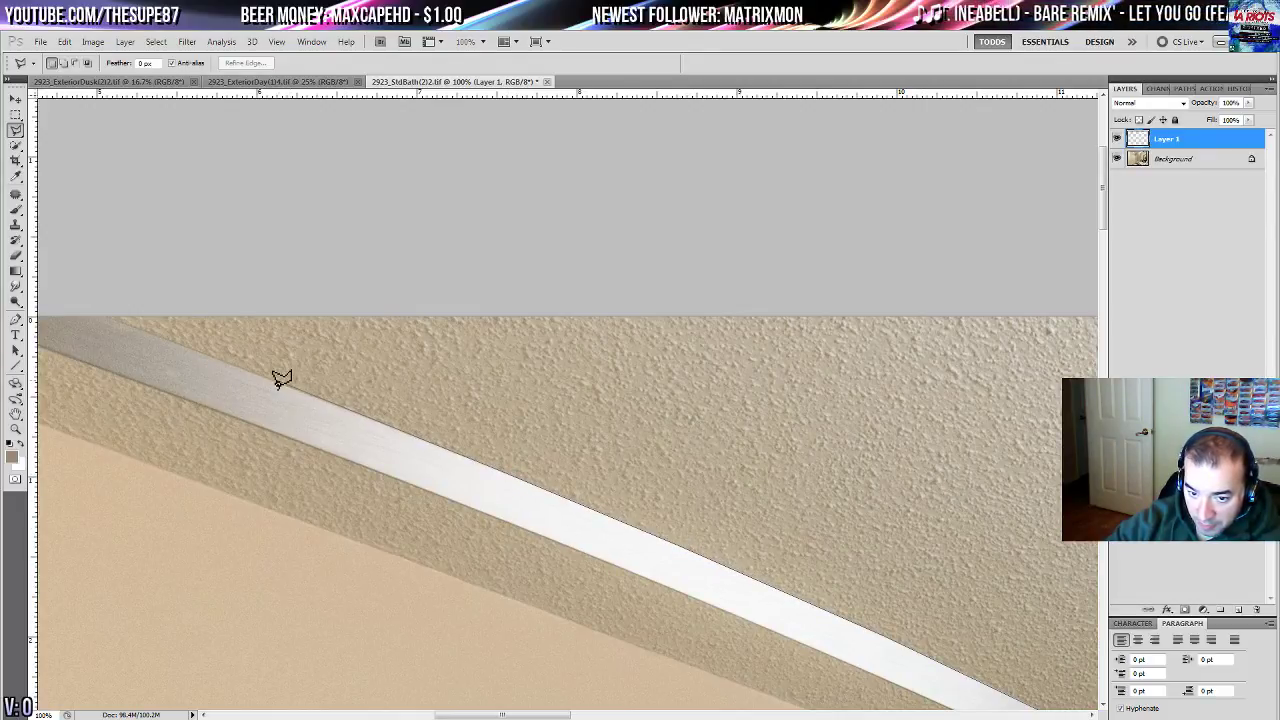
{"action": "left_click_drag", "start_coordinate": [250, 369], "coordinate": [290, 441]}
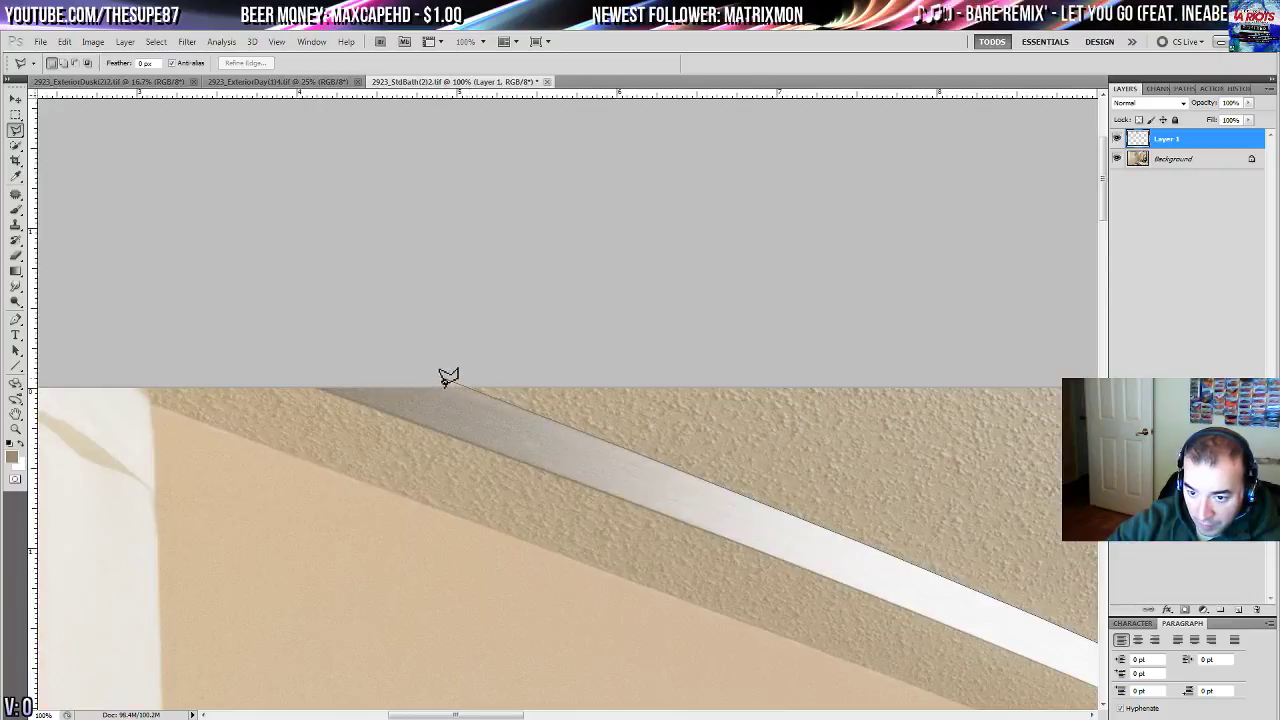
{"action": "left_click", "coordinate": [480, 363]}
{"action": "left_click_drag", "start_coordinate": [918, 356], "coordinate": [430, 349]}
{"action": "double_click", "coordinate": [838, 348]}
{"action": "left_click_drag", "start_coordinate": [798, 341], "coordinate": [345, 326]}
{"action": "left_click_drag", "start_coordinate": [291, 514], "coordinate": [324, 382]}
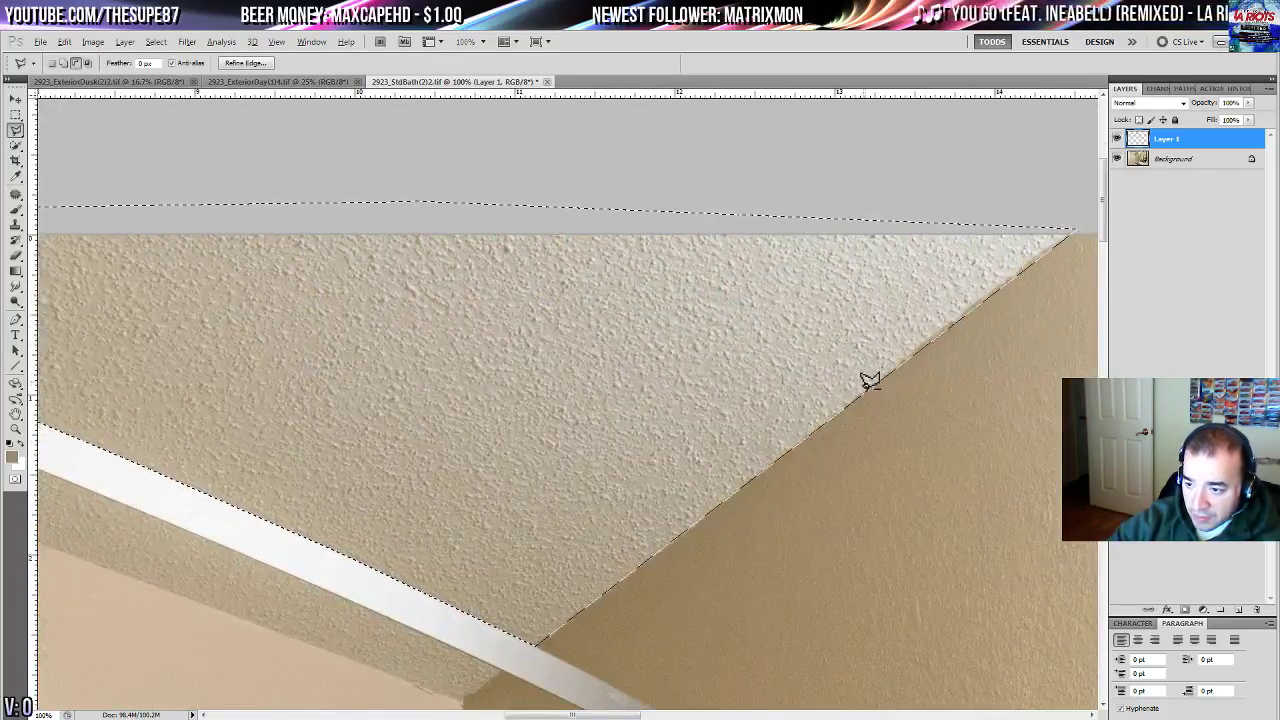
- Subtract the sliver of wall along the ceiling-wall line from the selection, fill the ceiling with the white background colour and deselect
{"action": "left_click_drag", "start_coordinate": [849, 403], "coordinate": [560, 450]}
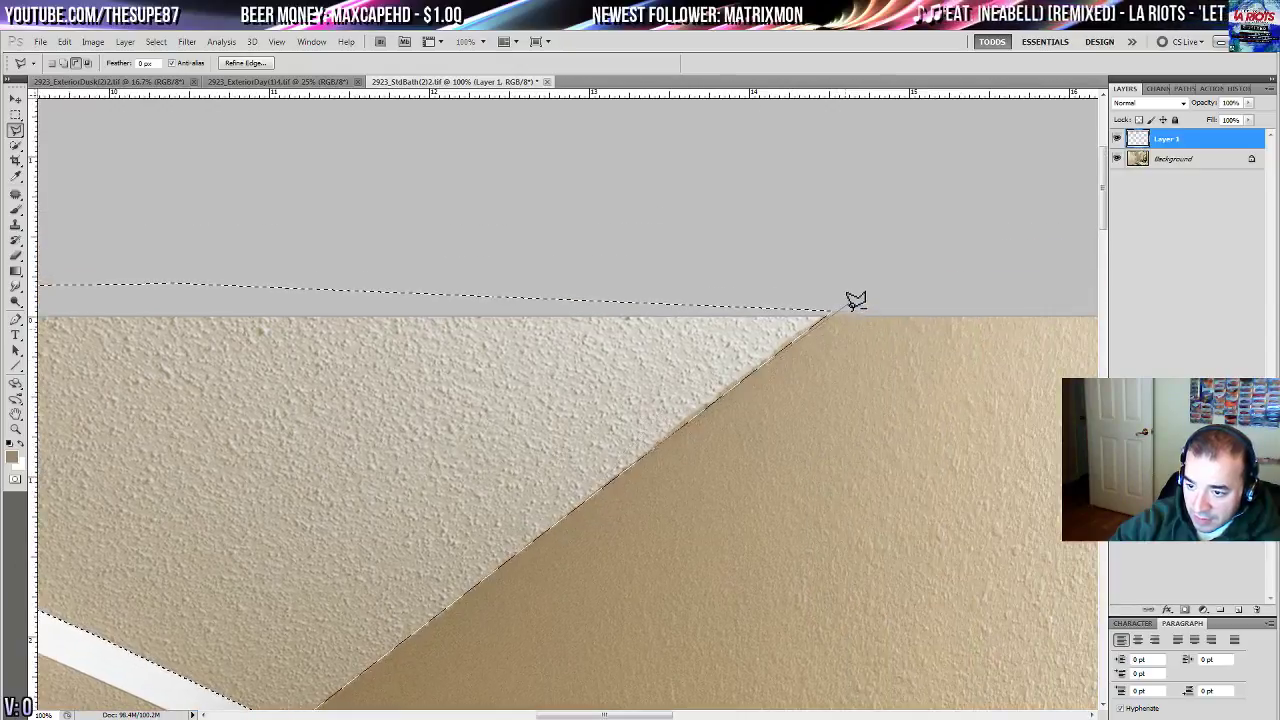
{"action": "left_click", "coordinate": [857, 293]}
{"action": "left_click", "coordinate": [884, 318]}
{"action": "left_click", "coordinate": [796, 415]}
{"action": "double_click", "coordinate": [643, 497]}
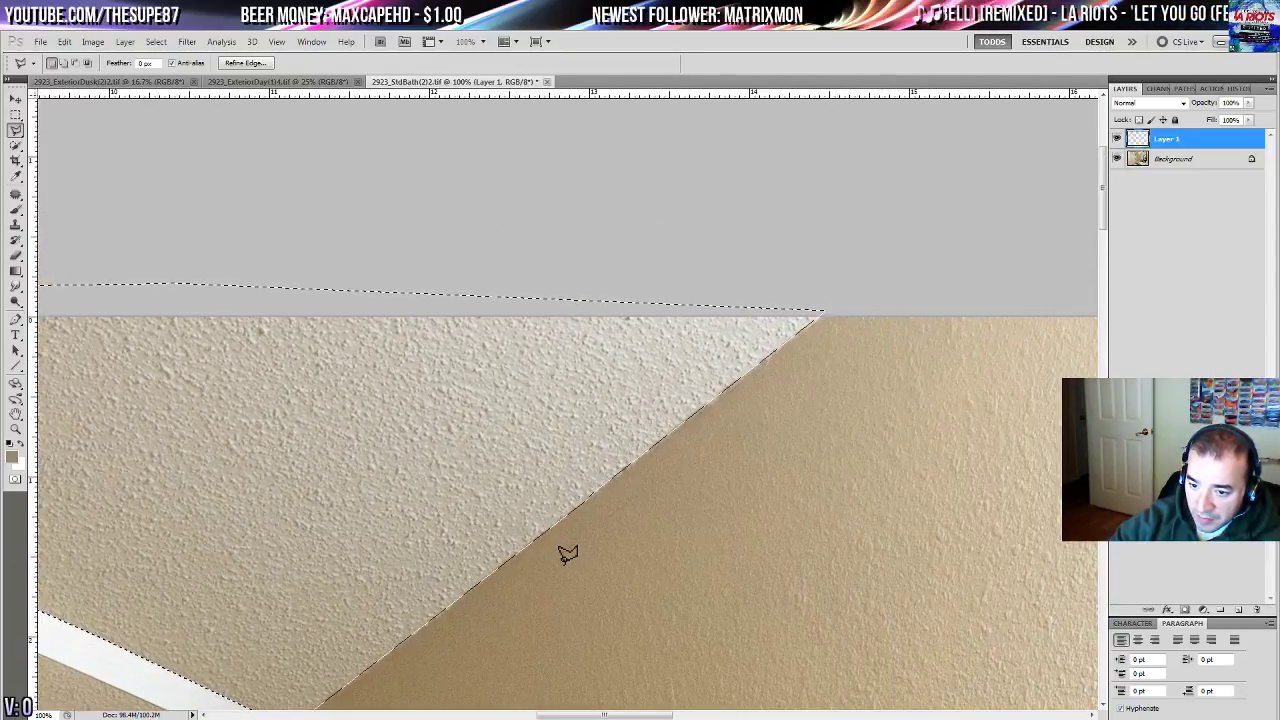
{"action": "key", "text": "ctrl+BackSpace"}
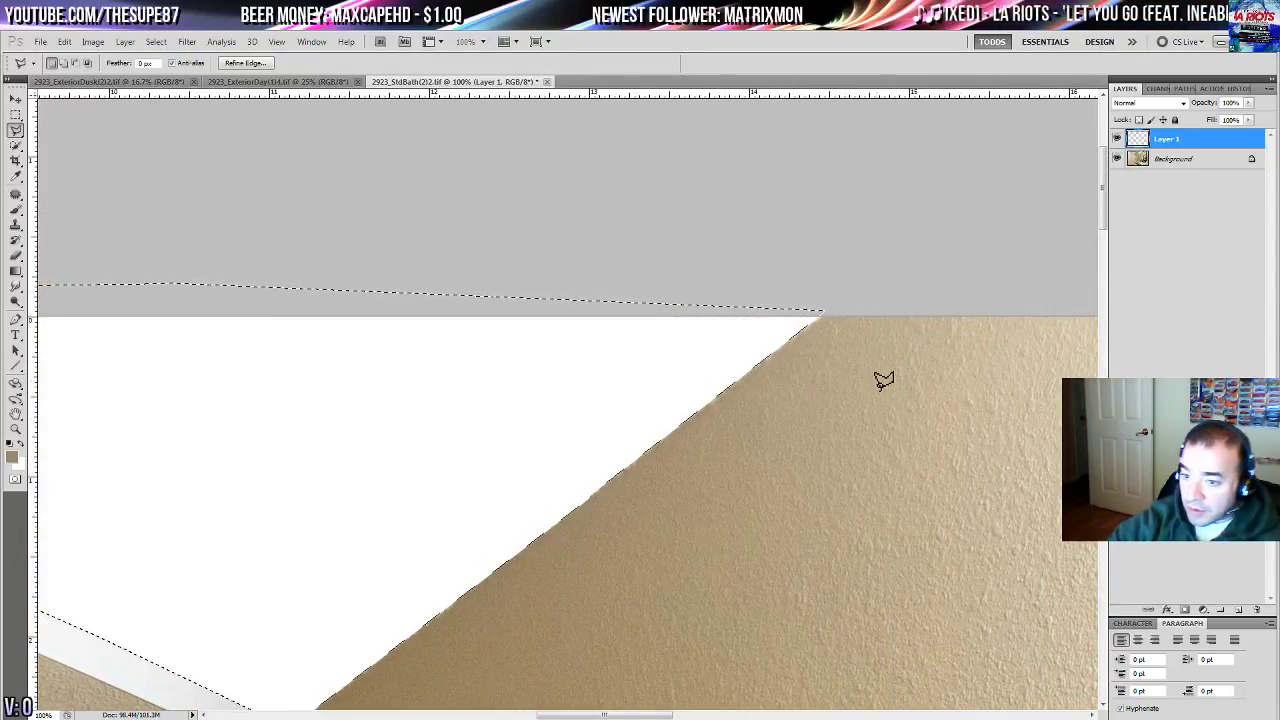
{"action": "left_click_drag", "start_coordinate": [463, 549], "coordinate": [674, 346]}
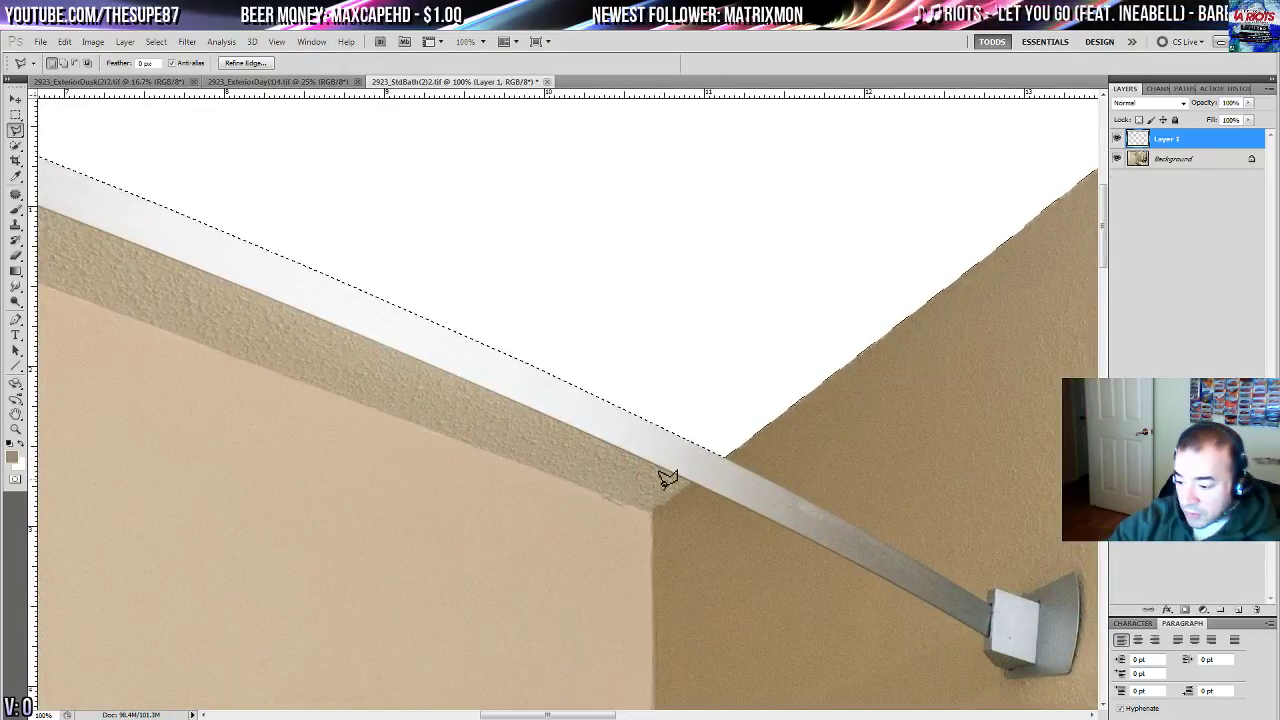
{"action": "key", "text": "ctrl+plus"}
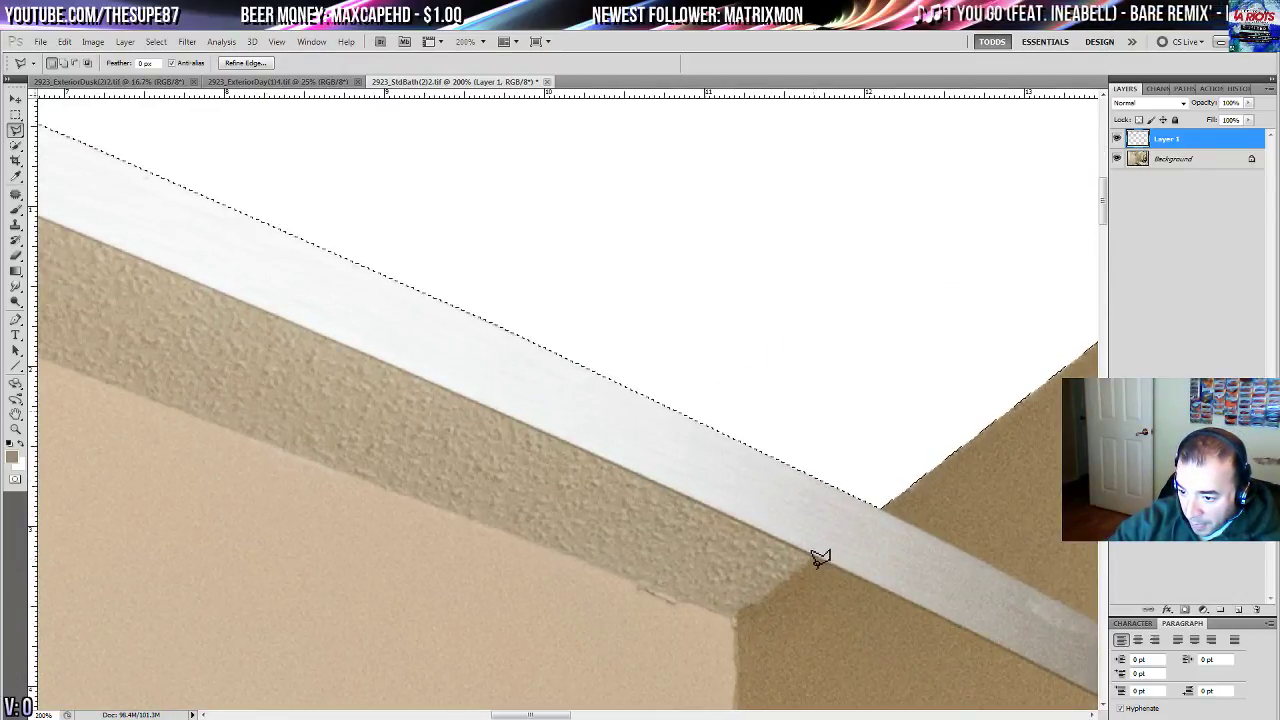
{"action": "key", "text": "ctrl+d"}
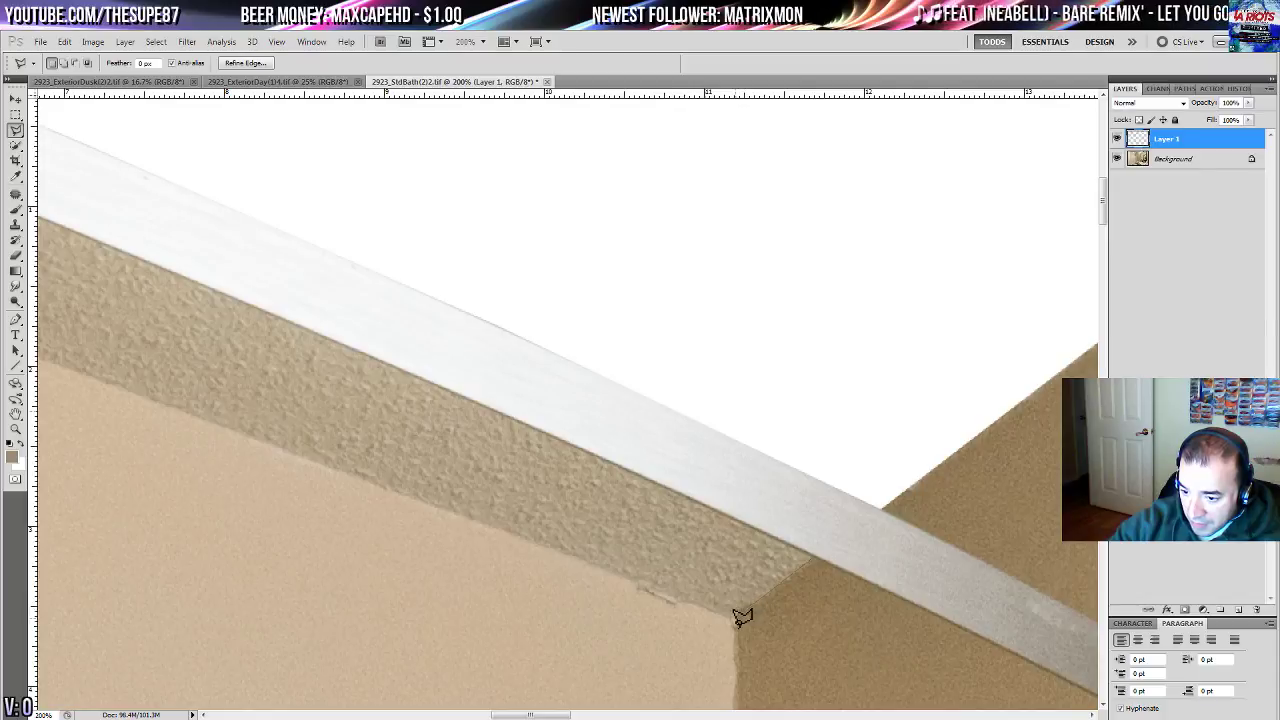
- Outline the ceiling strip below the shower rod with the Polygonal Lasso, from wall corner to curtain, and fill it with white
{"action": "left_click", "coordinate": [737, 617]}
{"action": "left_click_drag", "start_coordinate": [64, 348], "coordinate": [1139, 556]}
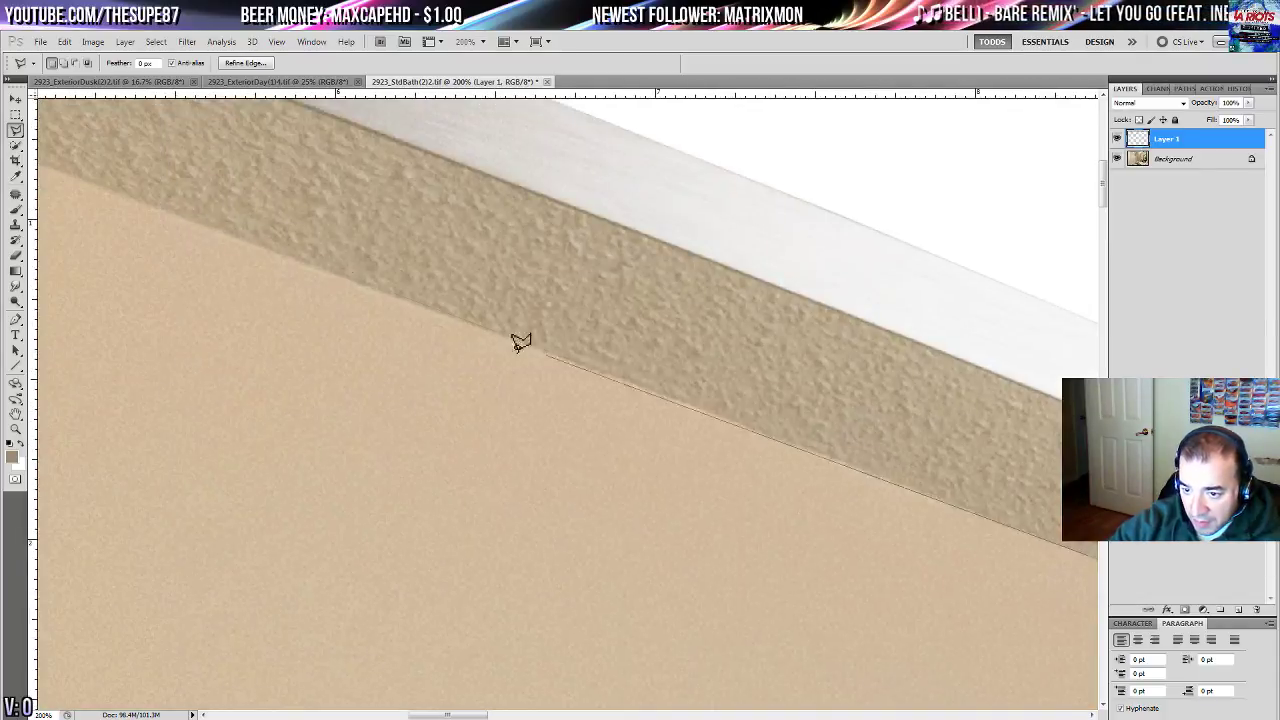
{"action": "left_click_drag", "start_coordinate": [50, 165], "coordinate": [600, 351]}
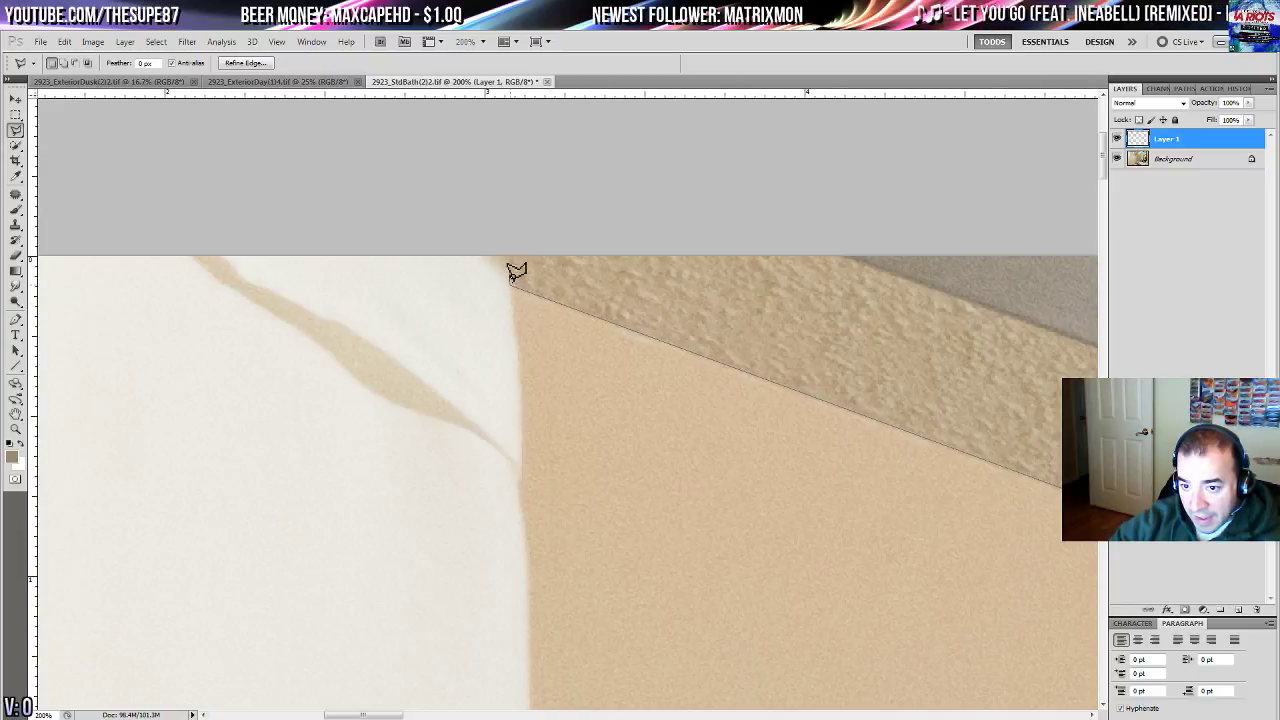
{"action": "left_click", "coordinate": [474, 242]}
{"action": "left_click", "coordinate": [740, 244]}
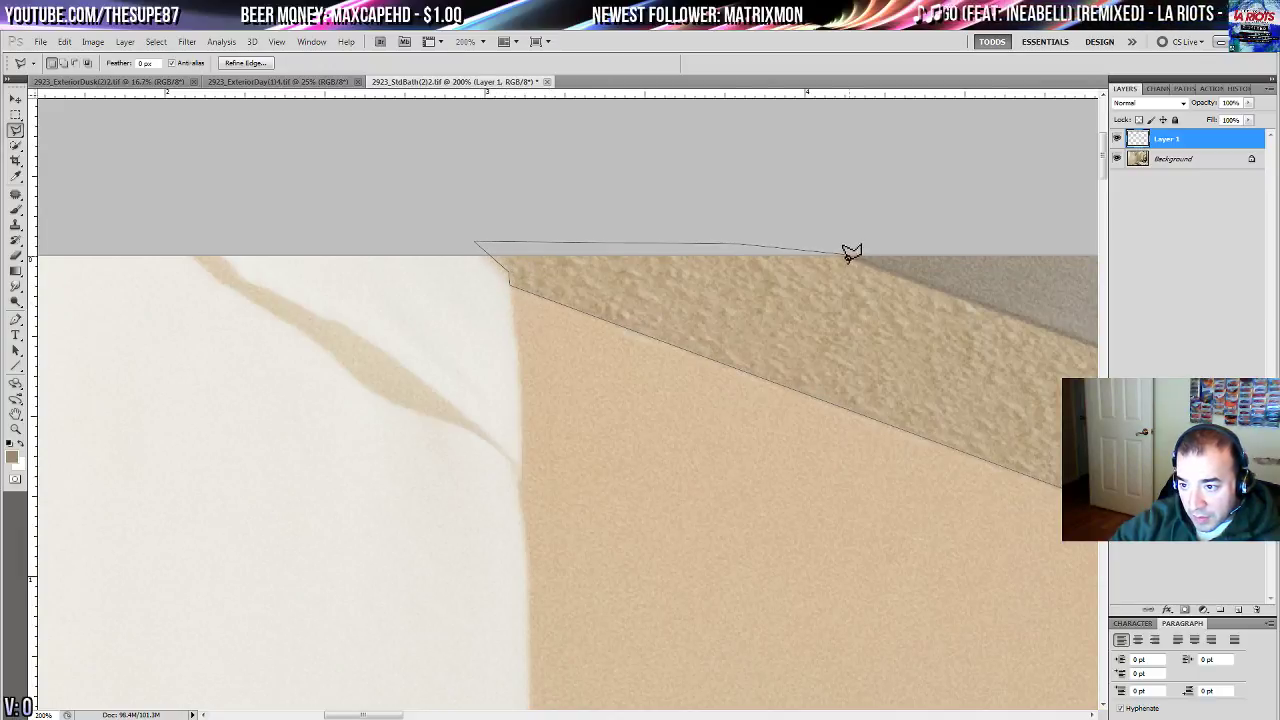
{"action": "left_click", "coordinate": [838, 253]}
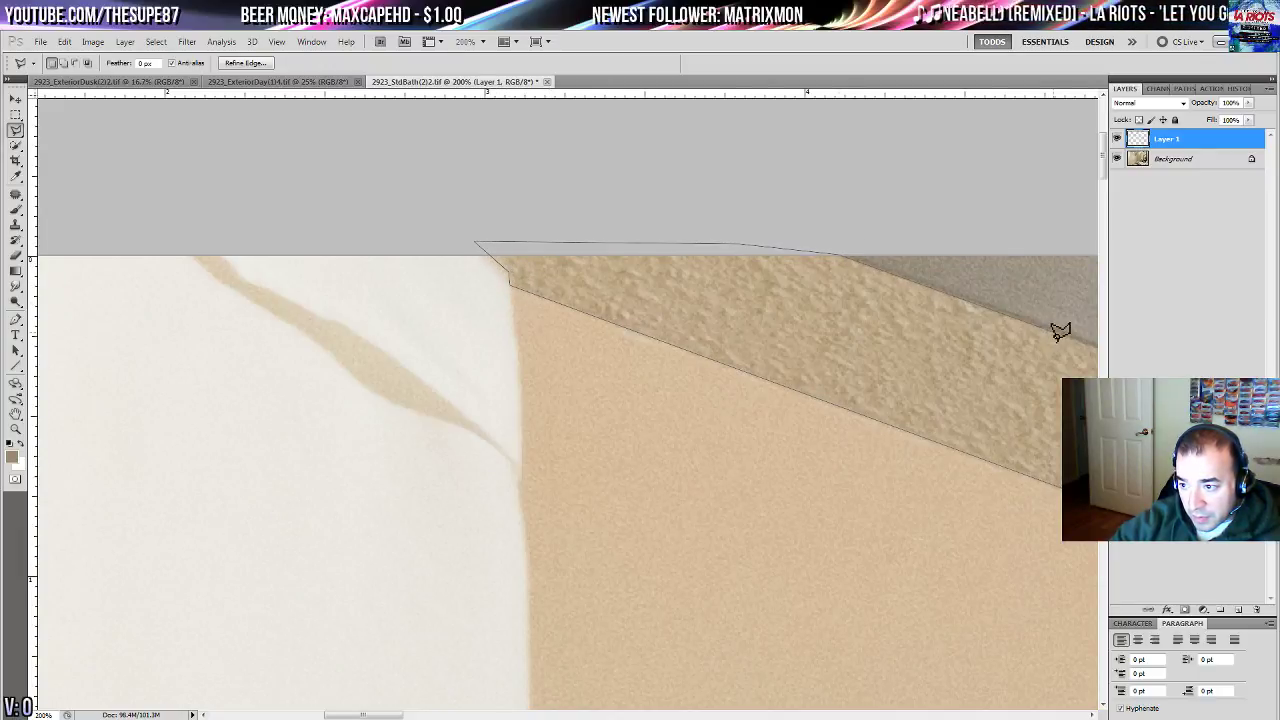
{"action": "left_click_drag", "start_coordinate": [1058, 331], "coordinate": [236, 169]}
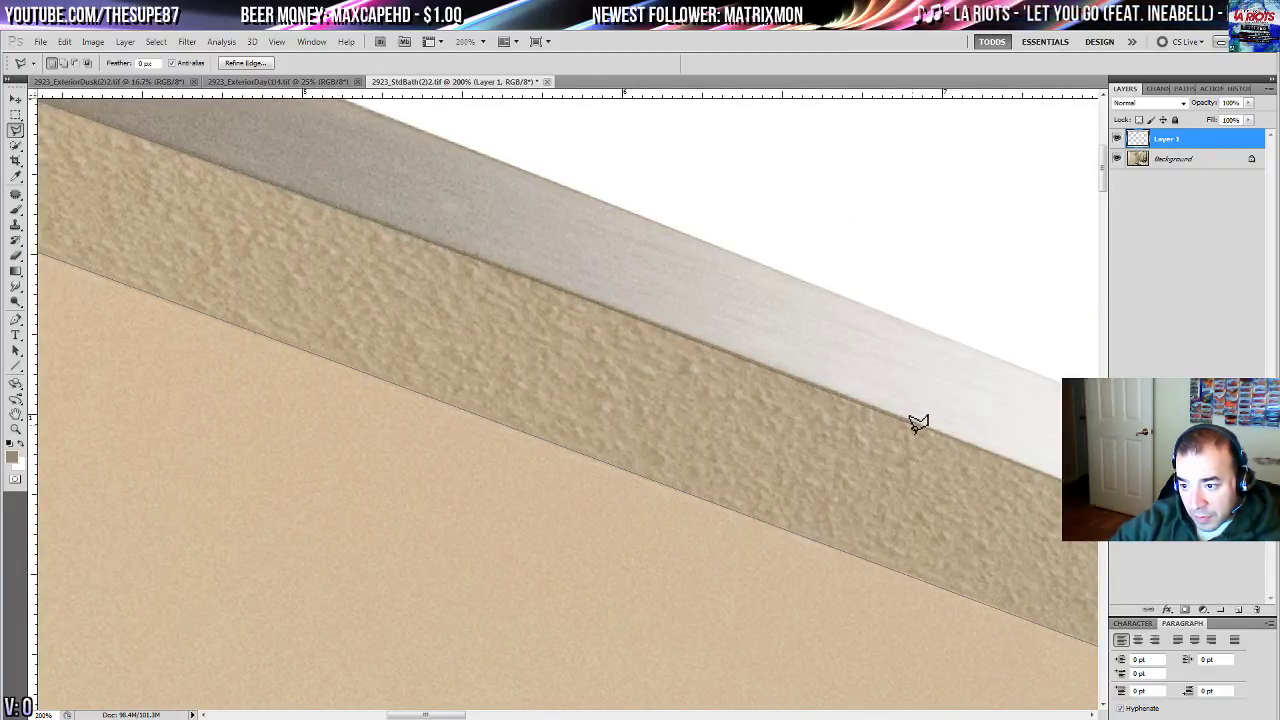
{"action": "left_click_drag", "start_coordinate": [937, 431], "coordinate": [351, 245]}
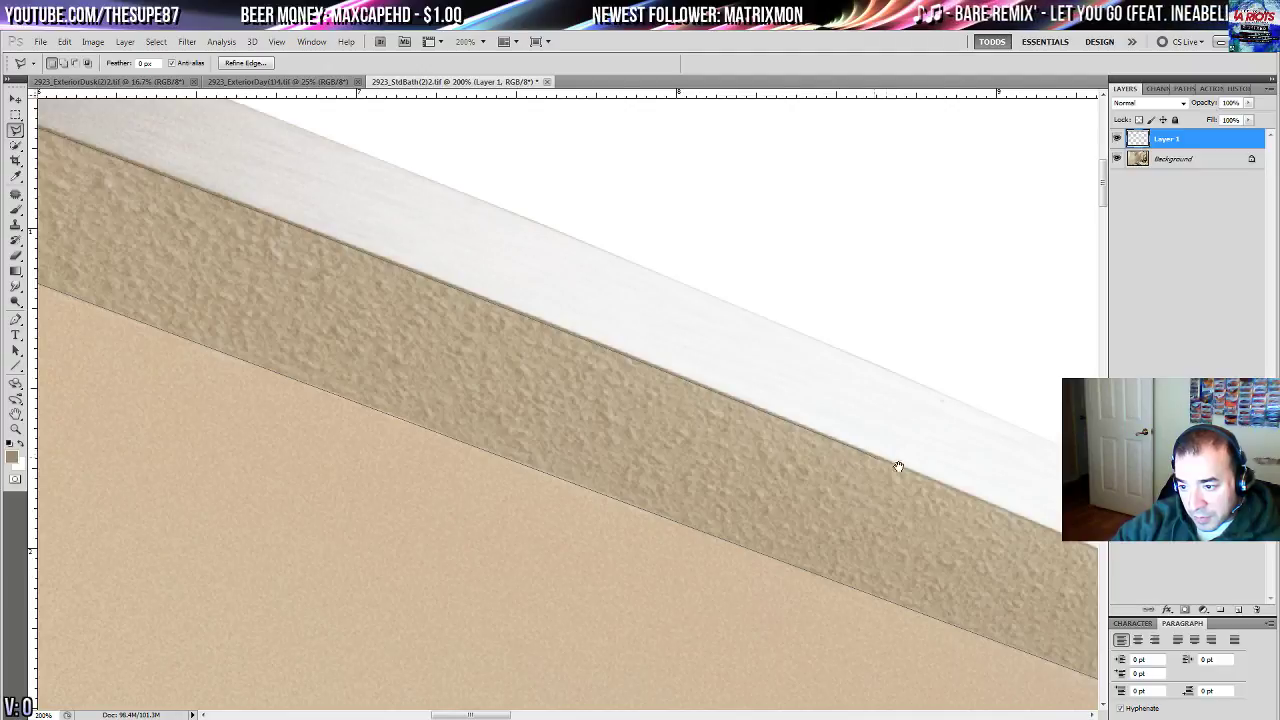
{"action": "left_click_drag", "start_coordinate": [899, 467], "coordinate": [524, 329]}
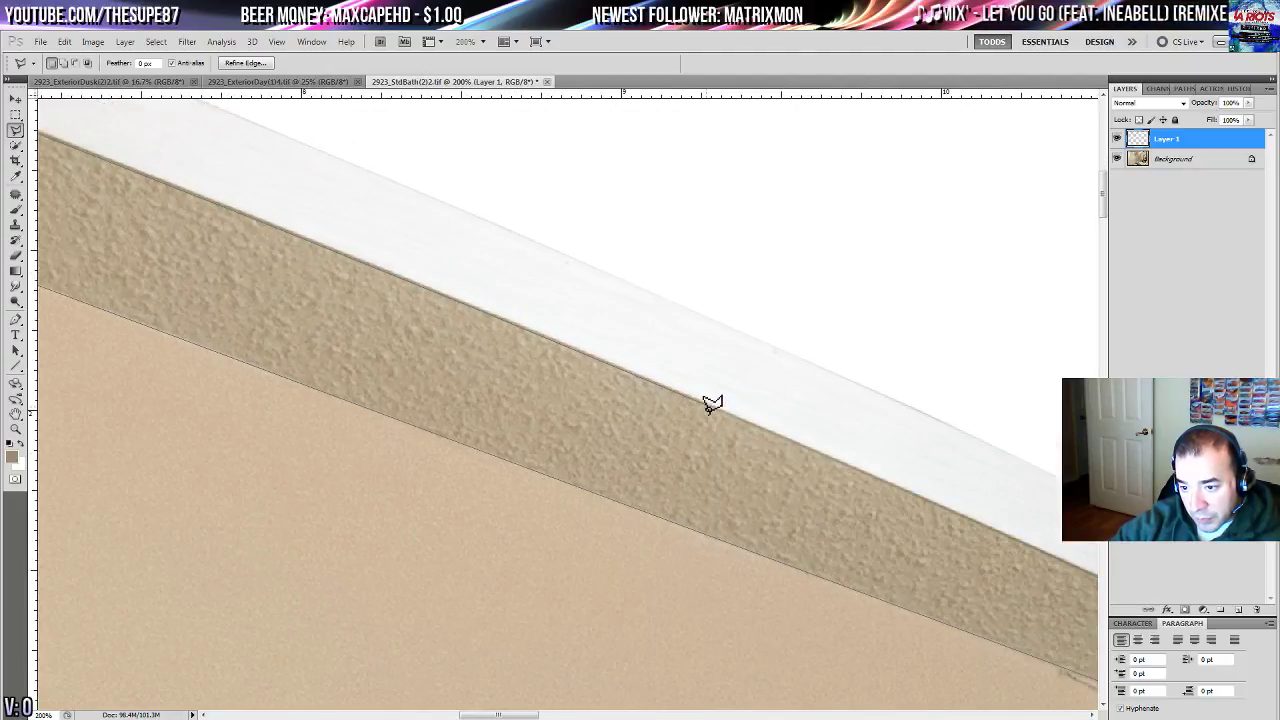
{"action": "left_click", "coordinate": [908, 498]}
{"action": "left_click_drag", "start_coordinate": [908, 498], "coordinate": [633, 379]}
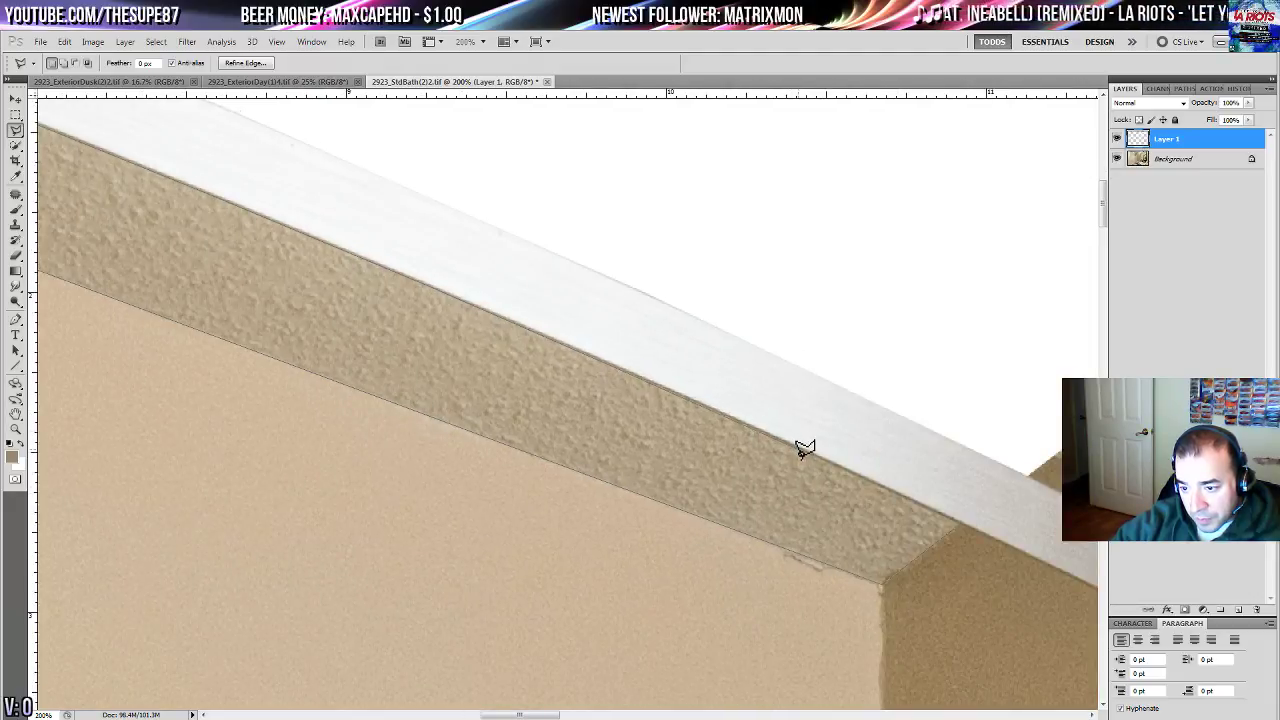
{"action": "double_click", "coordinate": [953, 517]}
- Deselect the filled ceiling strip and lower the opacity of Layer 1 to 58%
{"action": "key", "text": "ctrl+0"}
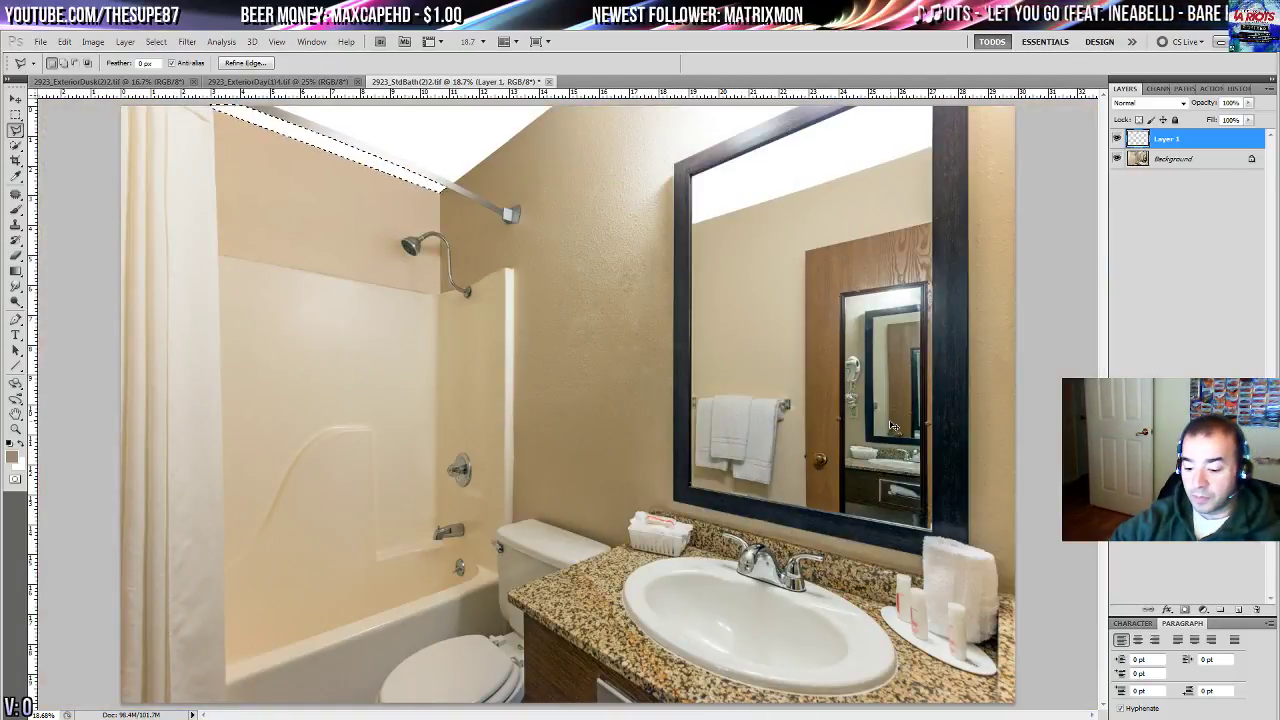
{"action": "key", "text": "ctrl+d"}
{"action": "left_click", "coordinate": [1248, 102]}
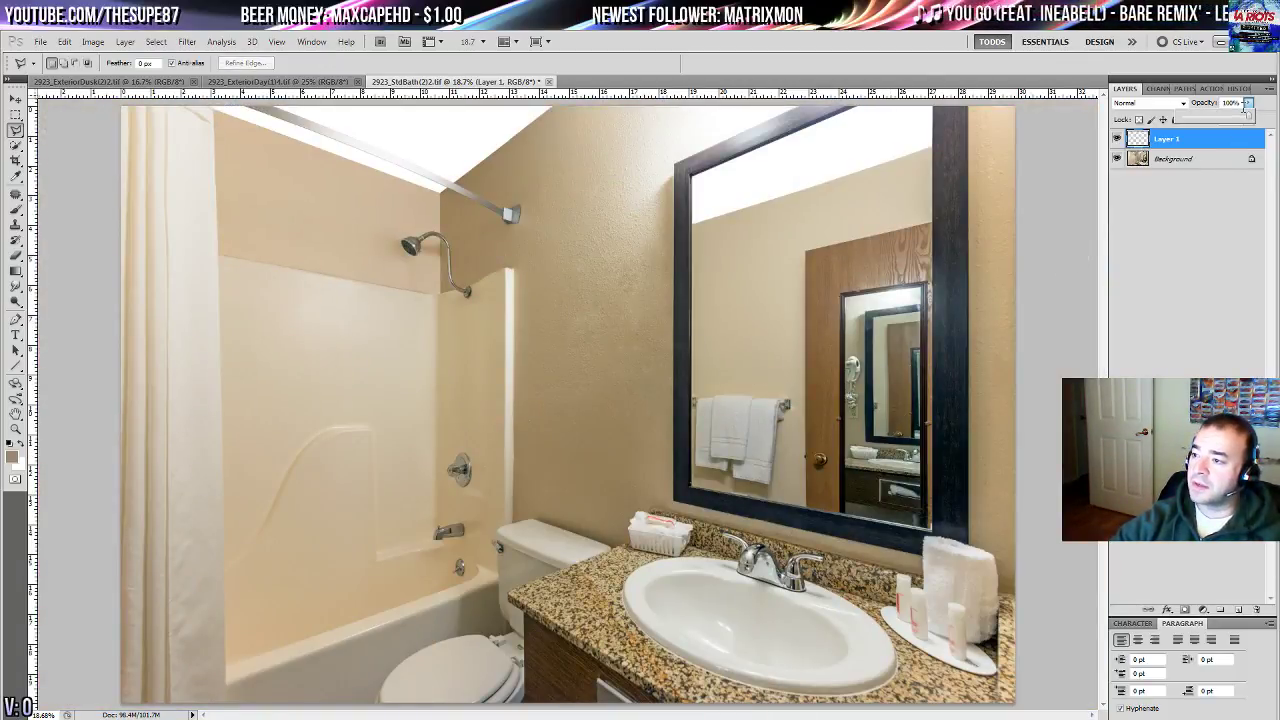
{"action": "left_click_drag", "start_coordinate": [1250, 118], "coordinate": [1222, 124]}
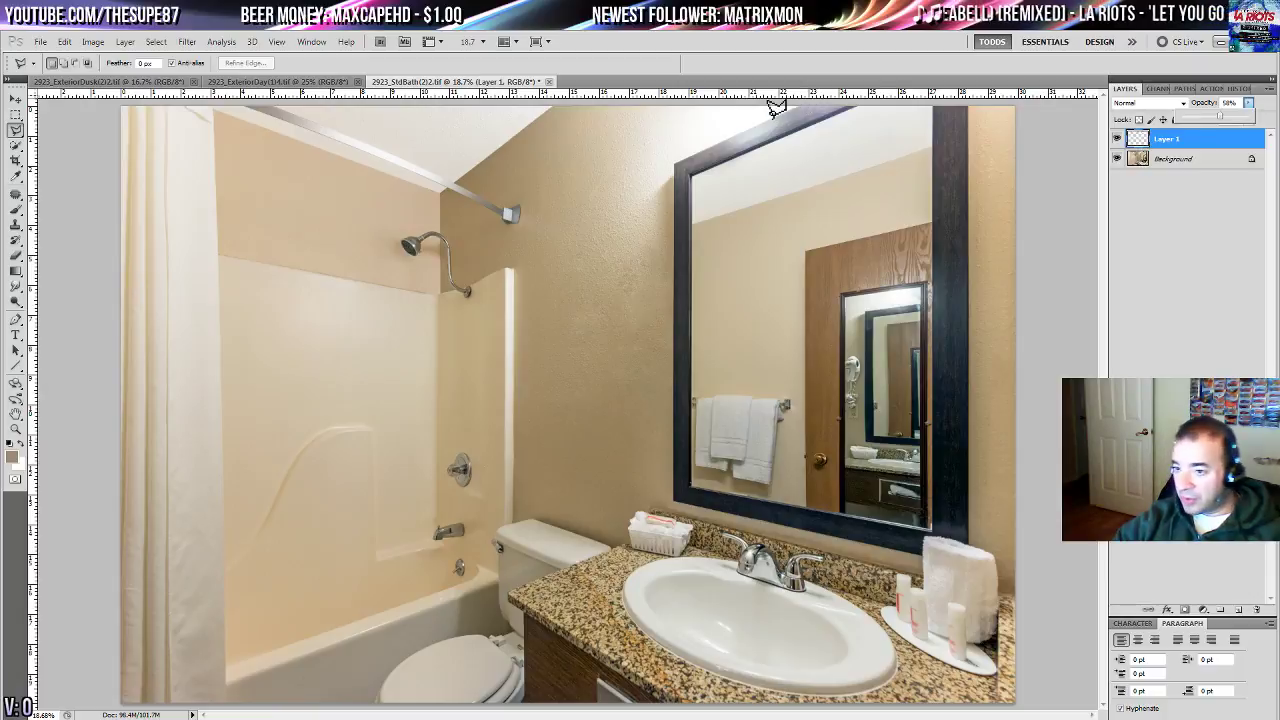
- Select the textured wall between the shower and the mirror with the Polygonal Lasso, following the mirror frame's outer edge
{"action": "left_click", "coordinate": [15, 430]}
{"action": "left_click", "coordinate": [672, 178]}
{"action": "left_click", "coordinate": [686, 172]}
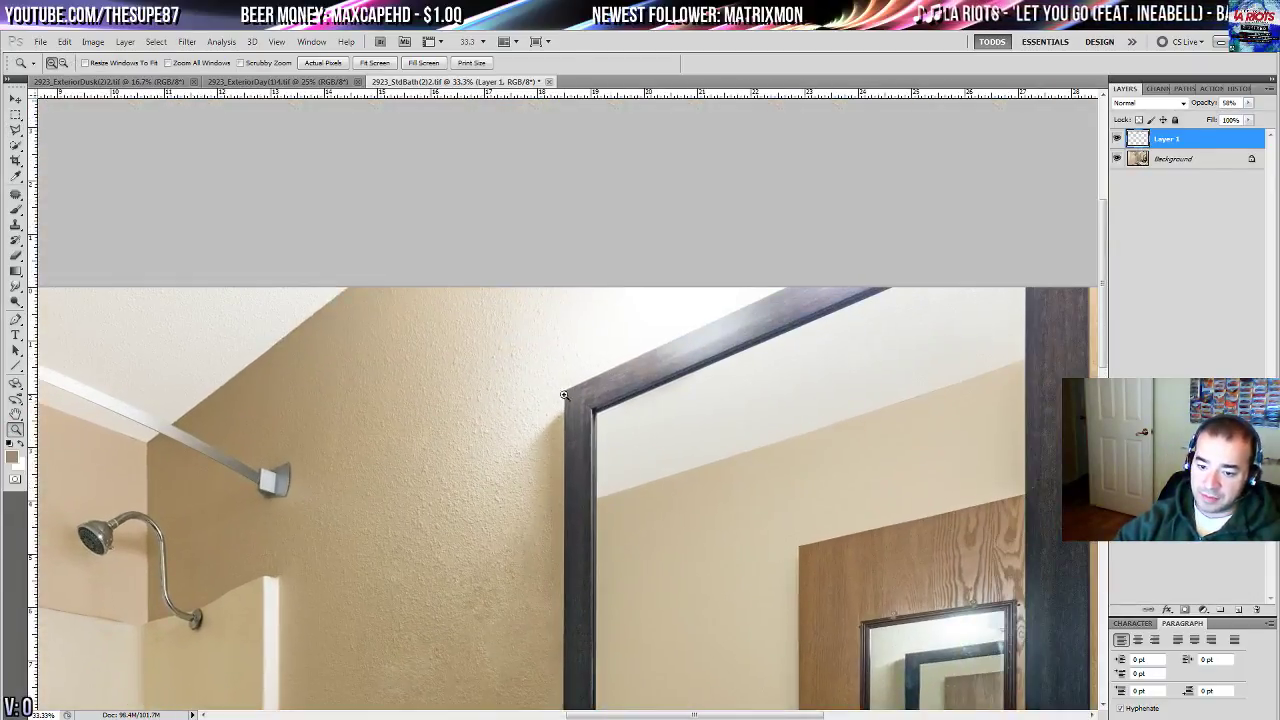
{"action": "left_click_drag", "start_coordinate": [645, 350], "coordinate": [434, 366]}
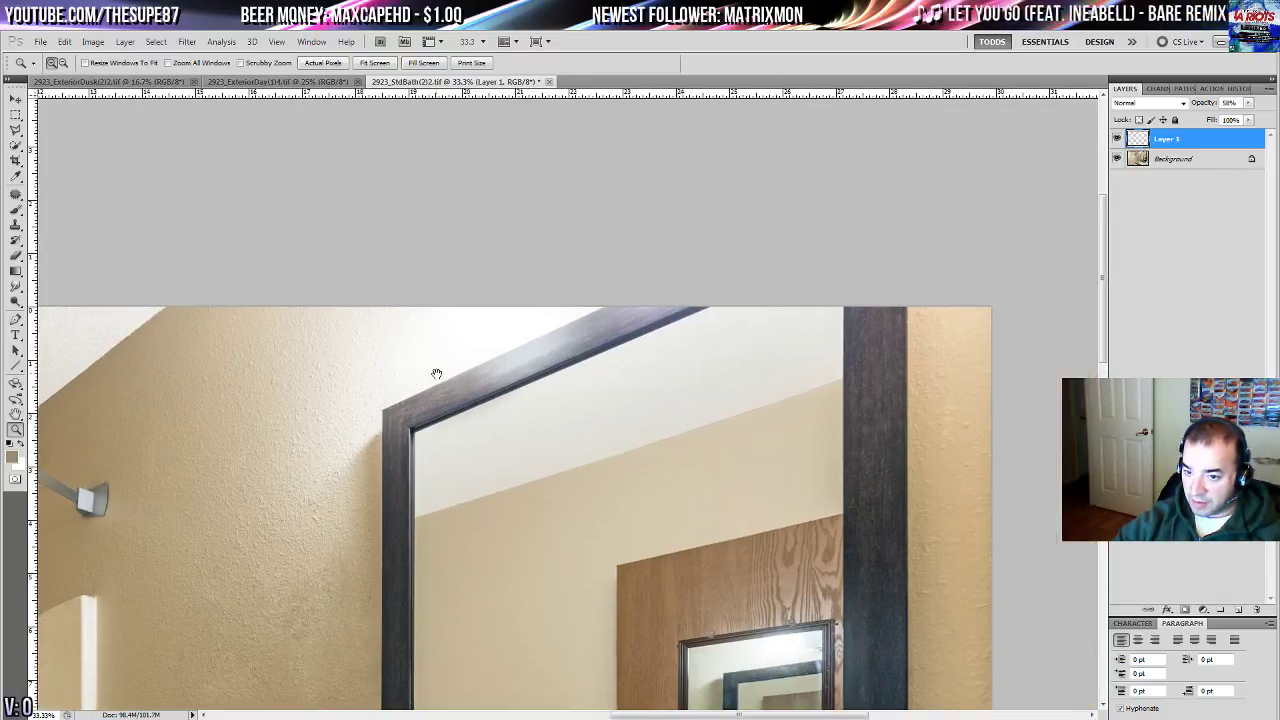
{"action": "left_click_drag", "start_coordinate": [503, 409], "coordinate": [810, 300]}
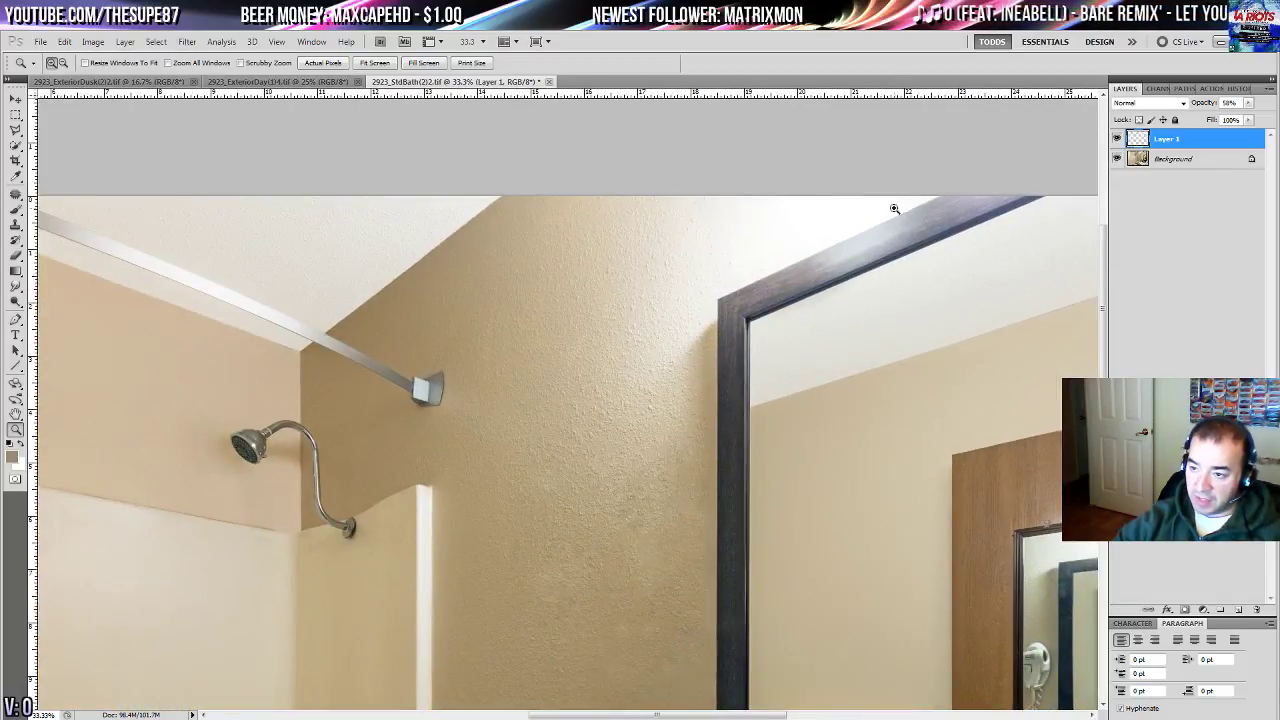
{"action": "left_click", "coordinate": [15, 130]}
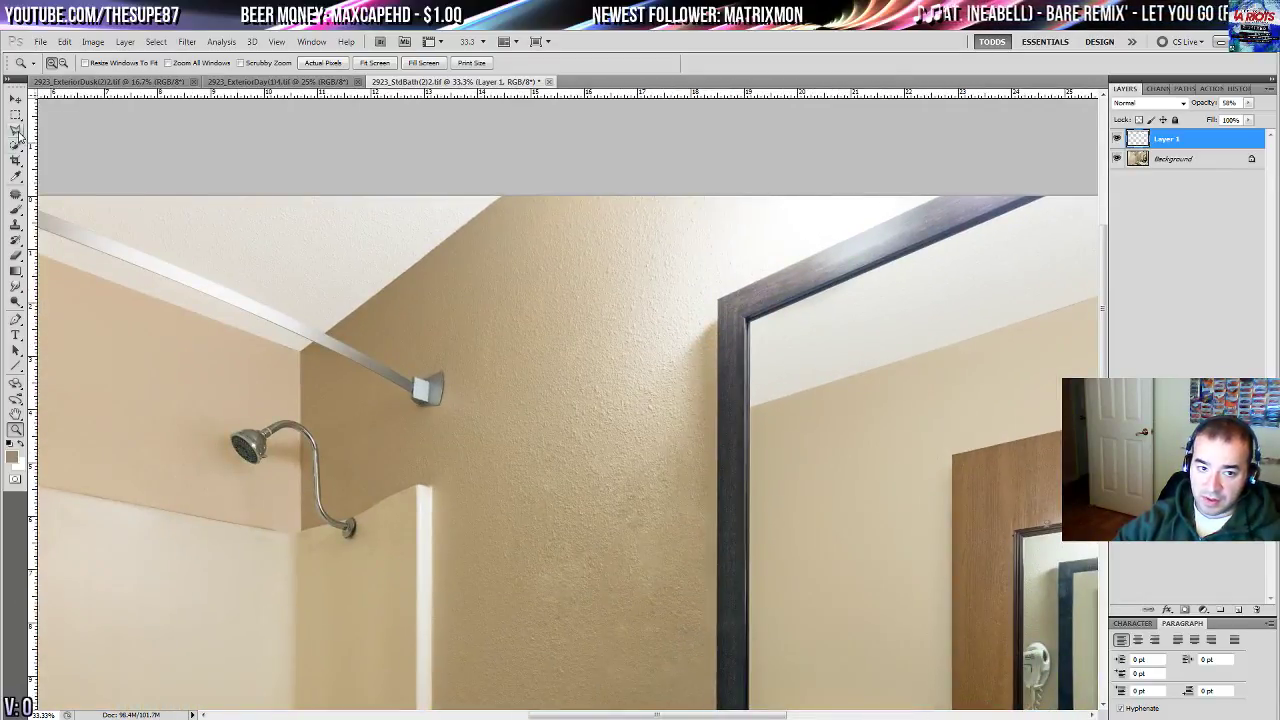
{"action": "left_click", "coordinate": [947, 193]}
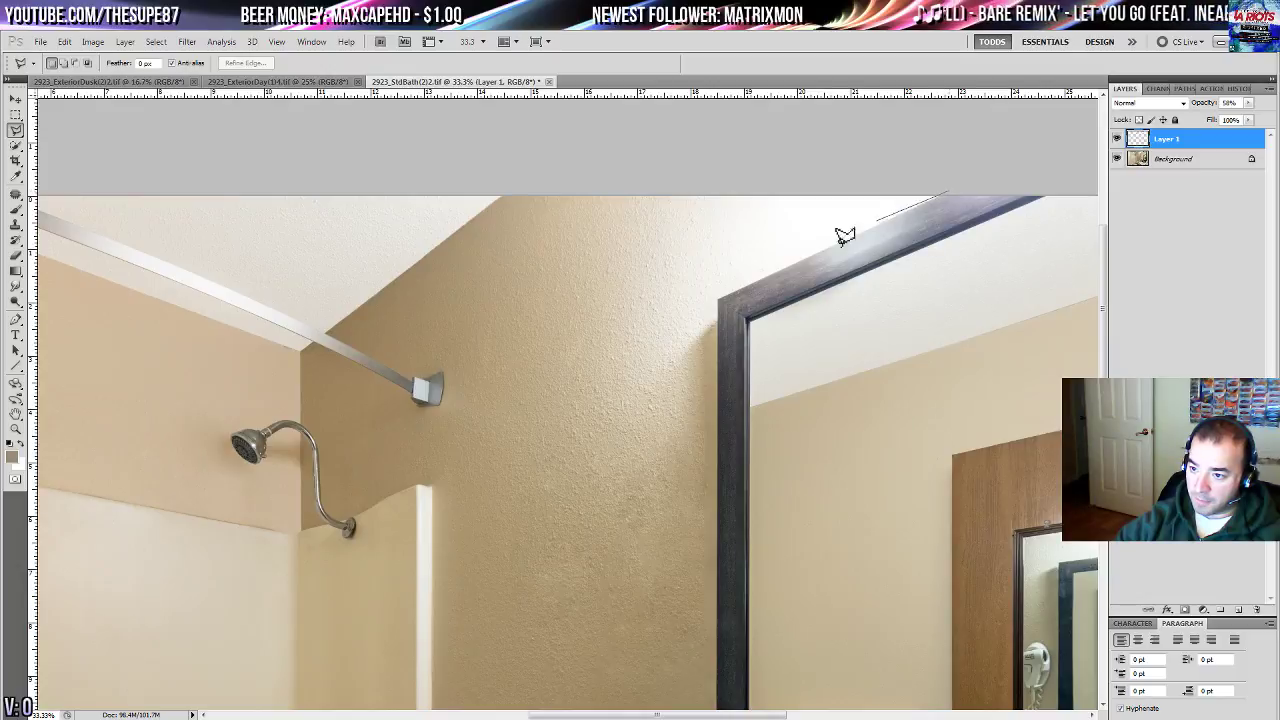
{"action": "left_click", "coordinate": [718, 297]}
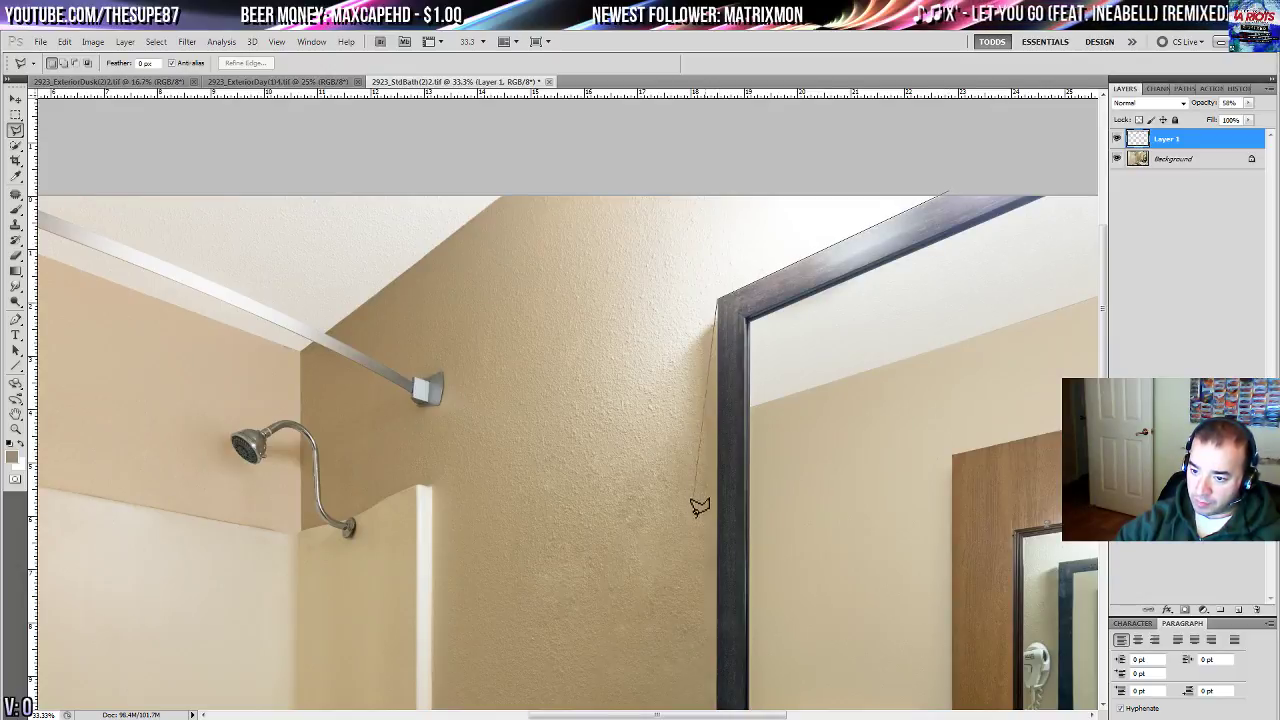
{"action": "left_click_drag", "start_coordinate": [724, 645], "coordinate": [718, 405]}
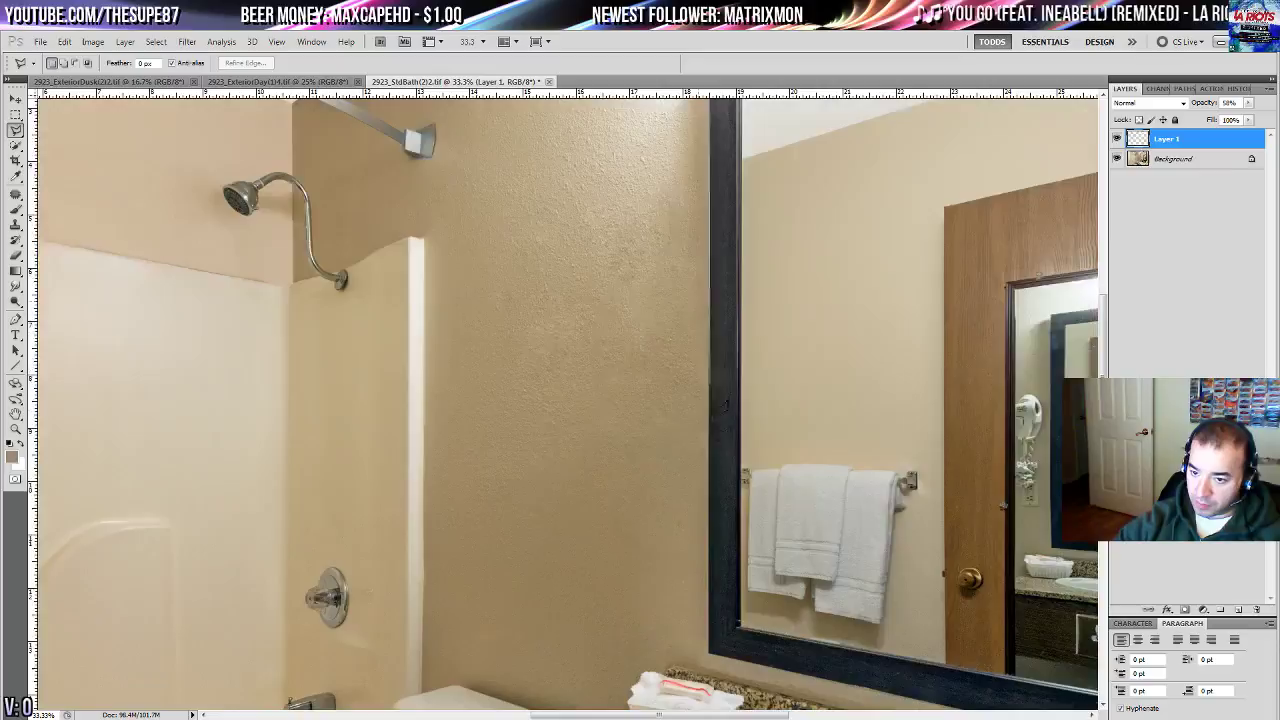
{"action": "left_click", "coordinate": [707, 507]}
{"action": "left_click", "coordinate": [454, 503]}
{"action": "left_click_drag", "start_coordinate": [447, 248], "coordinate": [464, 527]}
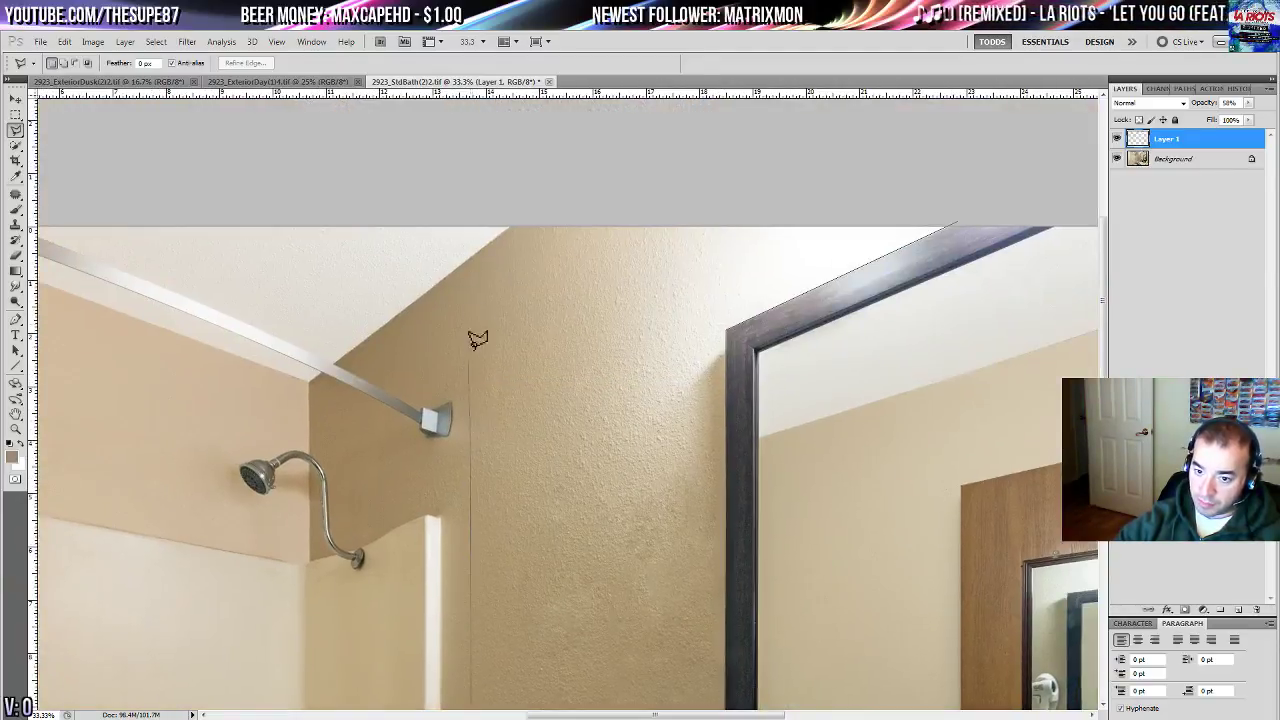
{"action": "double_click", "coordinate": [458, 271]}
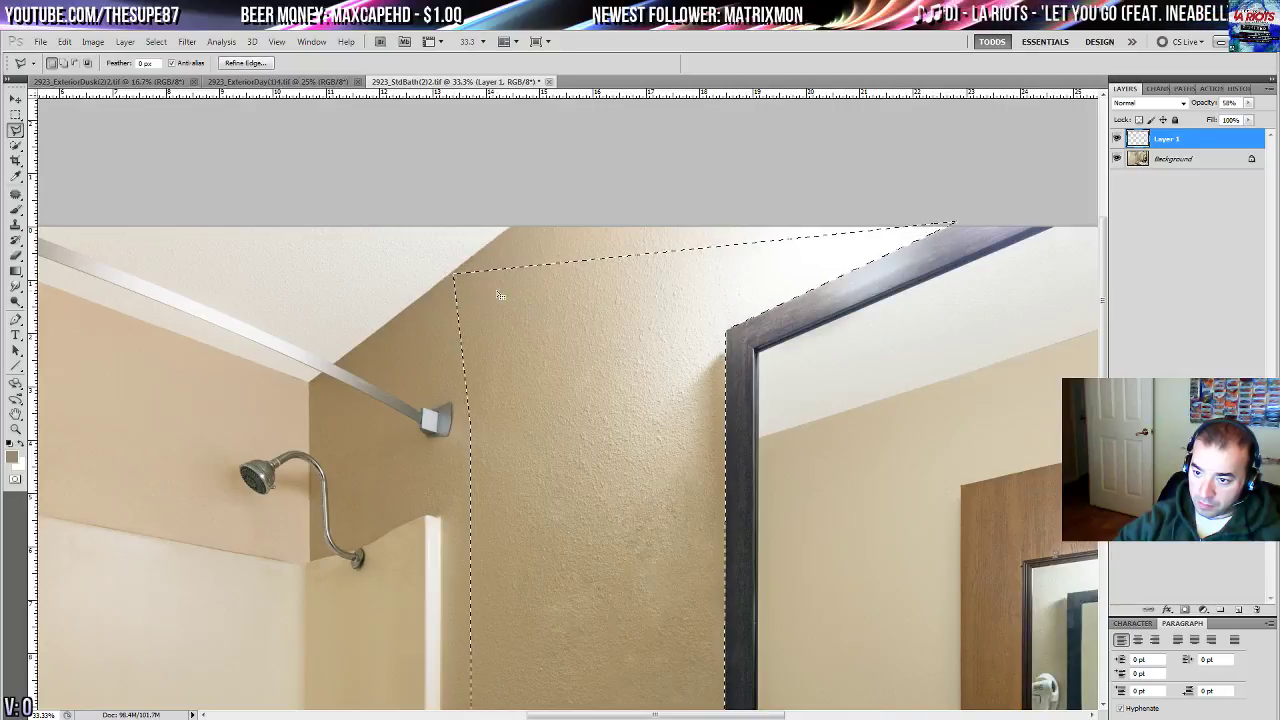
- Add the remaining upper part of the wall, up to the image's top edge and the ceiling line, to the selection
{"action": "left_click", "coordinate": [498, 290], "text": "shift"}
{"action": "left_click", "coordinate": [888, 238]}
{"action": "left_click", "coordinate": [947, 206]}
{"action": "left_click", "coordinate": [514, 217]}
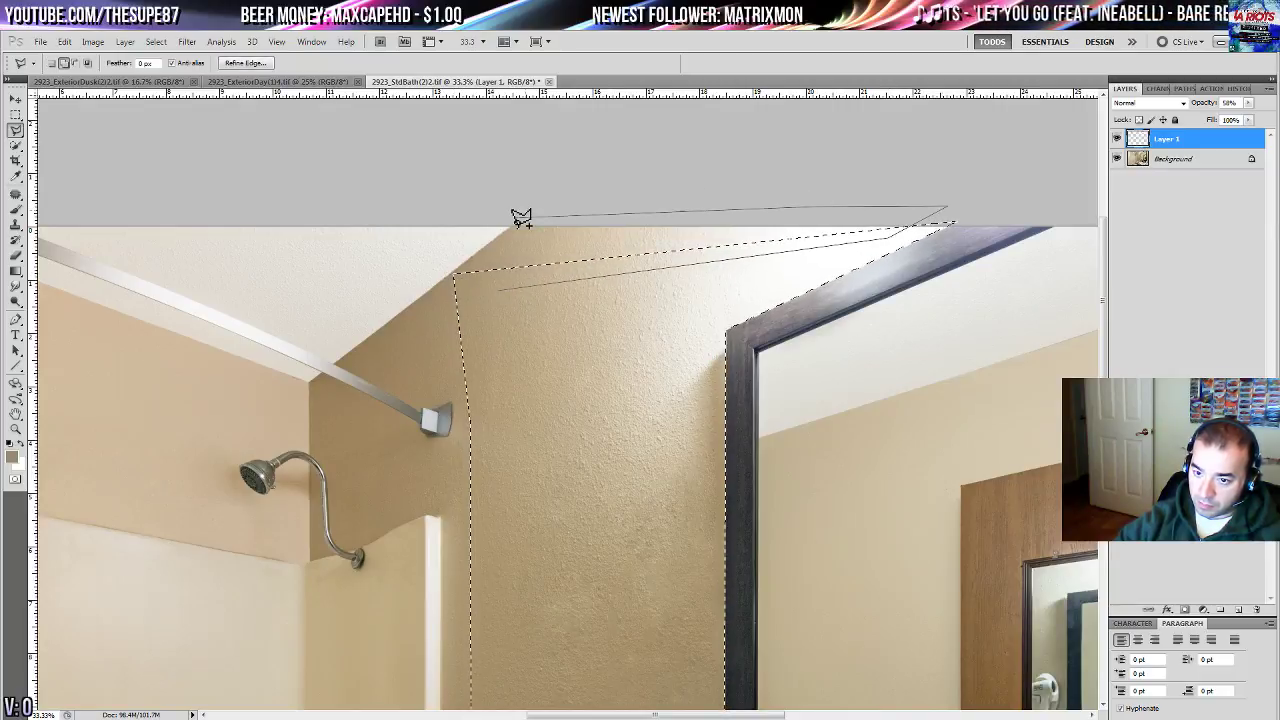
{"action": "left_click", "coordinate": [515, 239]}
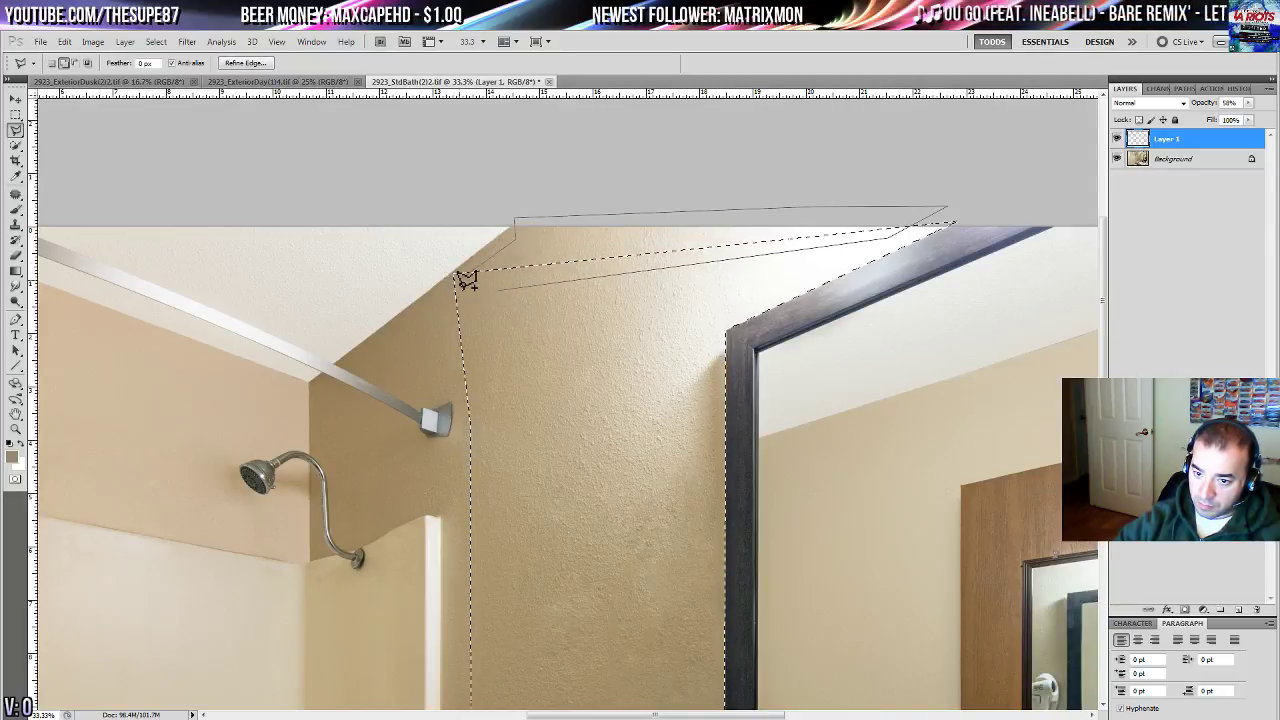
{"action": "double_click", "coordinate": [464, 276]}
- Sample the light wall colour near the mirror and brush it over the selected wall on a new layer
{"action": "left_click_drag", "start_coordinate": [751, 330], "coordinate": [521, 259]}
{"action": "key", "text": "i"}
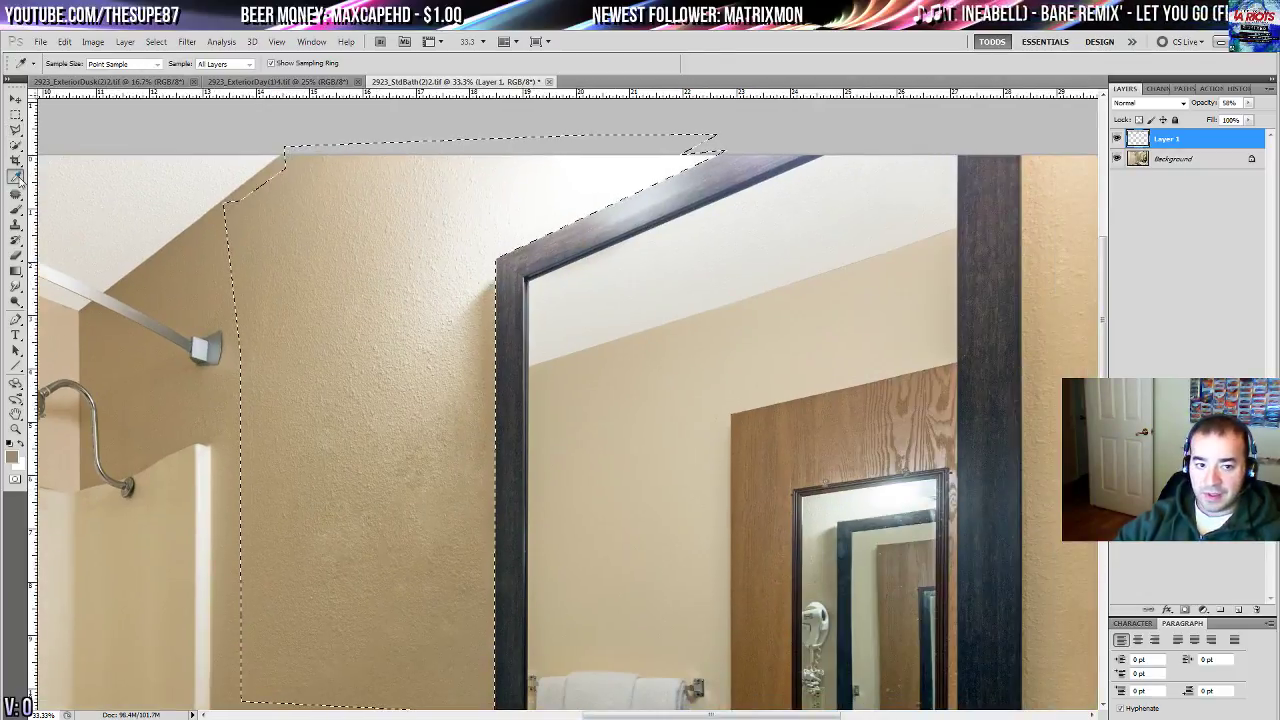
{"action": "left_click", "coordinate": [408, 177]}
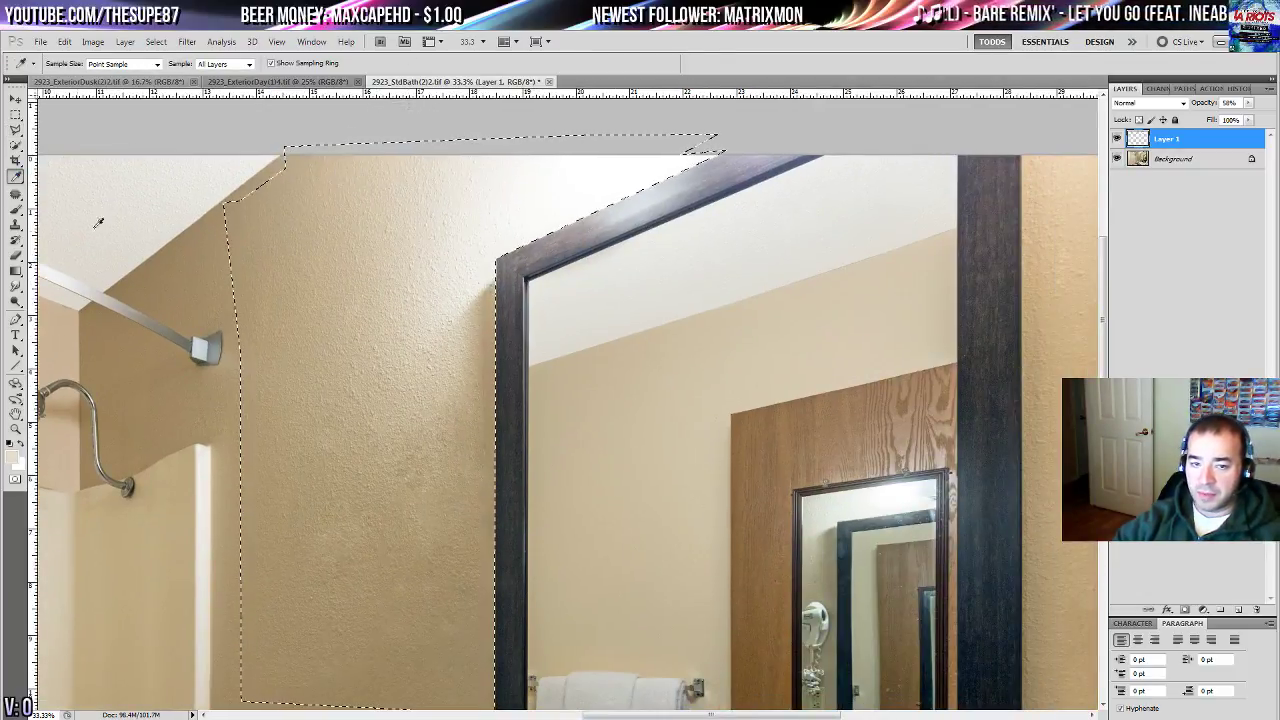
{"action": "left_click", "coordinate": [15, 209]}
{"action": "left_click", "coordinate": [1238, 609]}
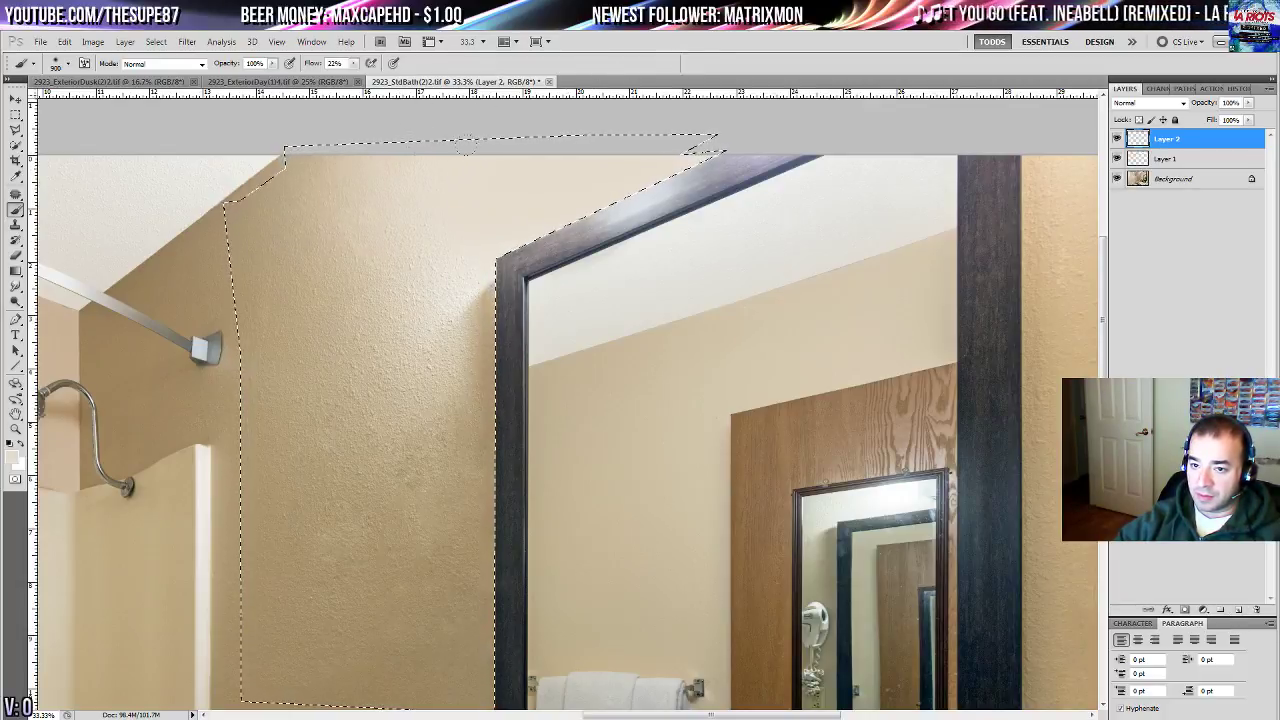
{"action": "mouse_move", "coordinate": [300, 170]}
{"action": "left_mouse_down"}
{"action": "mouse_move", "coordinate": [408, 188]}
{"action": "mouse_move", "coordinate": [363, 243]}
{"action": "mouse_move", "coordinate": [334, 320]}
{"action": "mouse_move", "coordinate": [440, 251]}
{"action": "mouse_move", "coordinate": [404, 334]}
{"action": "mouse_move", "coordinate": [445, 610]}
{"action": "mouse_move", "coordinate": [428, 560]}
{"action": "mouse_move", "coordinate": [370, 525]}
{"action": "left_mouse_up"}
{"action": "left_click_drag", "start_coordinate": [467, 563], "coordinate": [449, 282]}
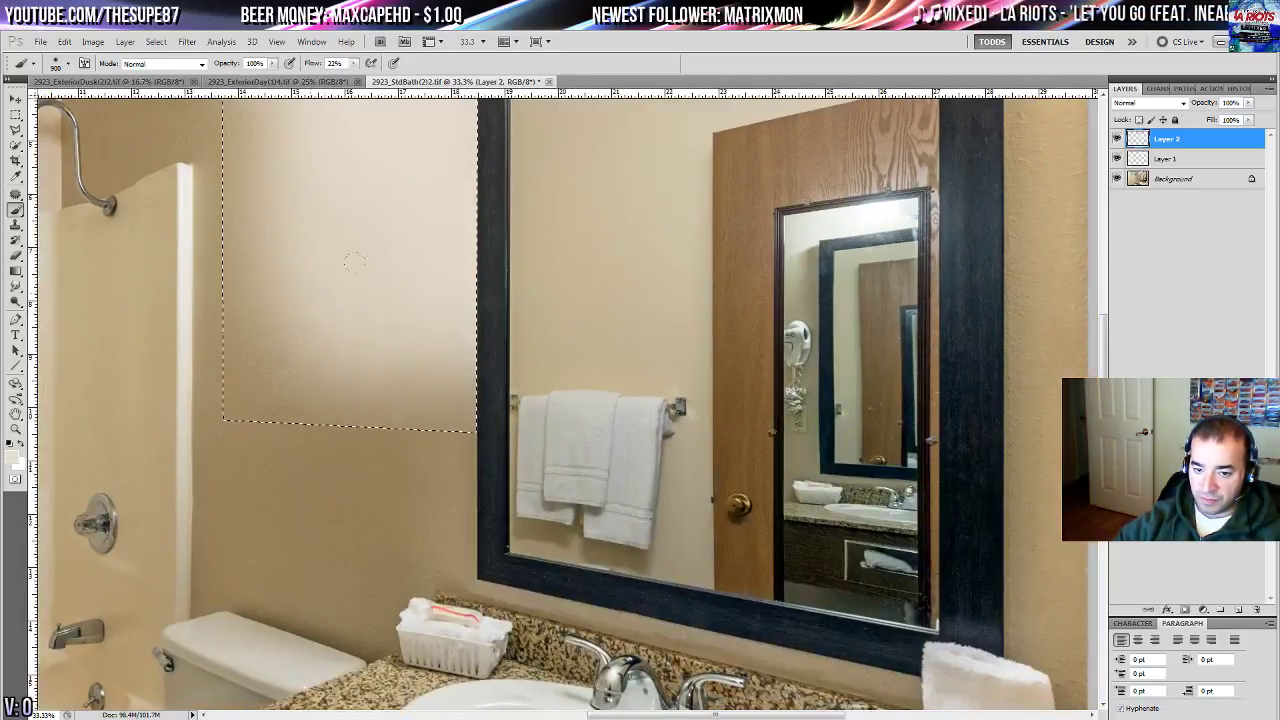
- Deselect the painted wall area and lower the opacity of Layer 2 to 52%
{"action": "left_click_drag", "start_coordinate": [508, 140], "coordinate": [525, 390]}
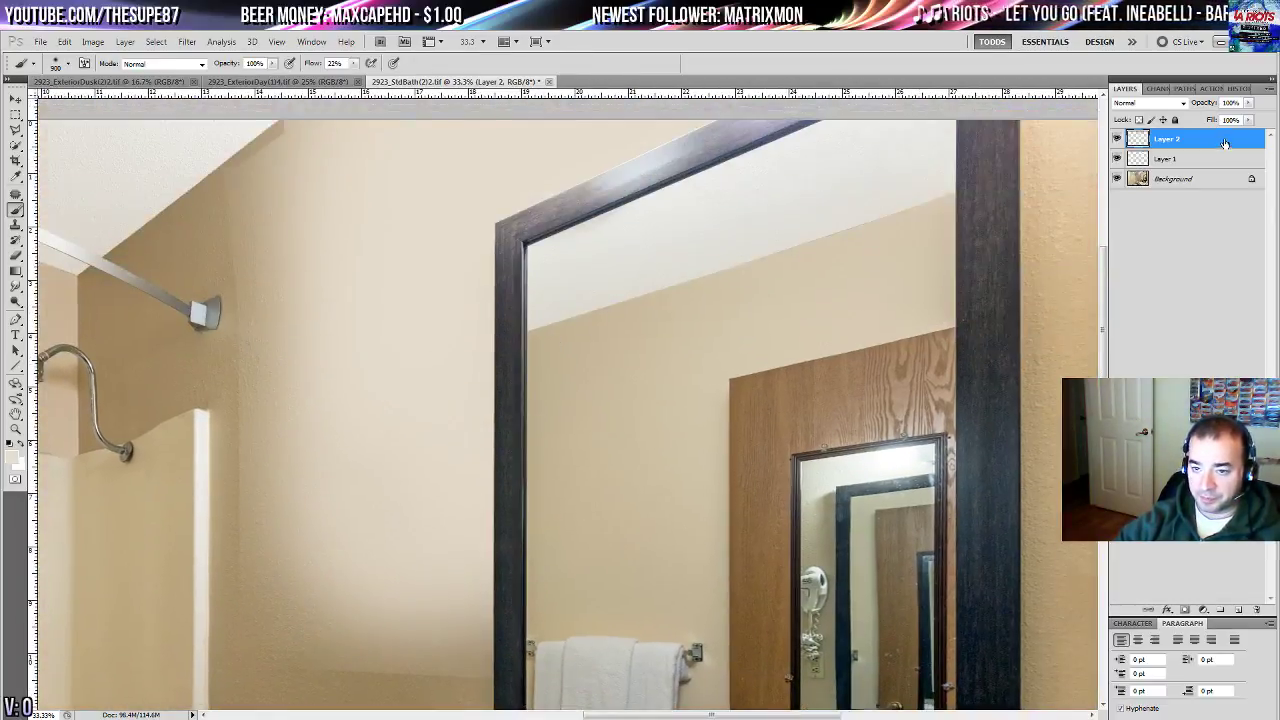
{"action": "left_click", "coordinate": [1248, 103]}
{"action": "mouse_move", "coordinate": [1240, 119]}
{"action": "left_mouse_down"}
{"action": "mouse_move", "coordinate": [1204, 120]}
{"action": "mouse_move", "coordinate": [1218, 122]}
{"action": "left_mouse_up"}
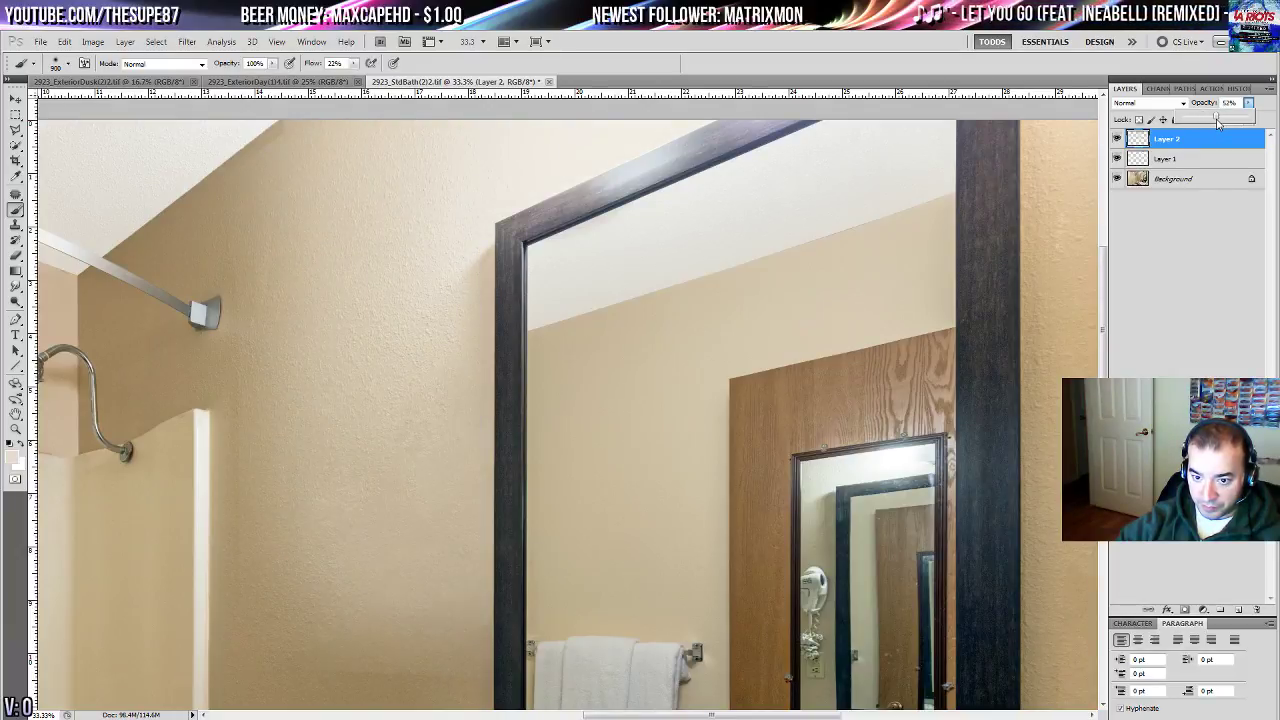
- Soften the lower and shower-side edges of the wall paint on Layer 2 with a large Eraser at 12% flow
{"action": "key", "text": "e"}
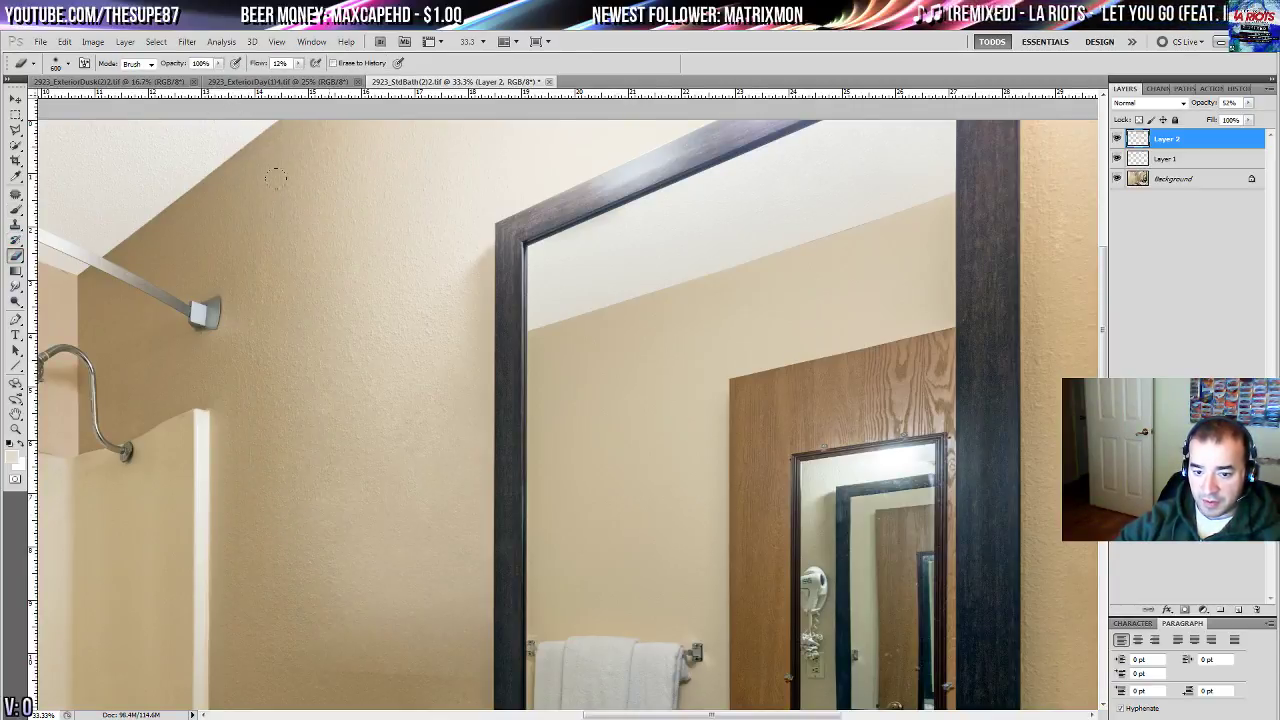
{"action": "scroll", "coordinate": [276, 178], "scroll_direction": "down", "scroll_amount": 3}
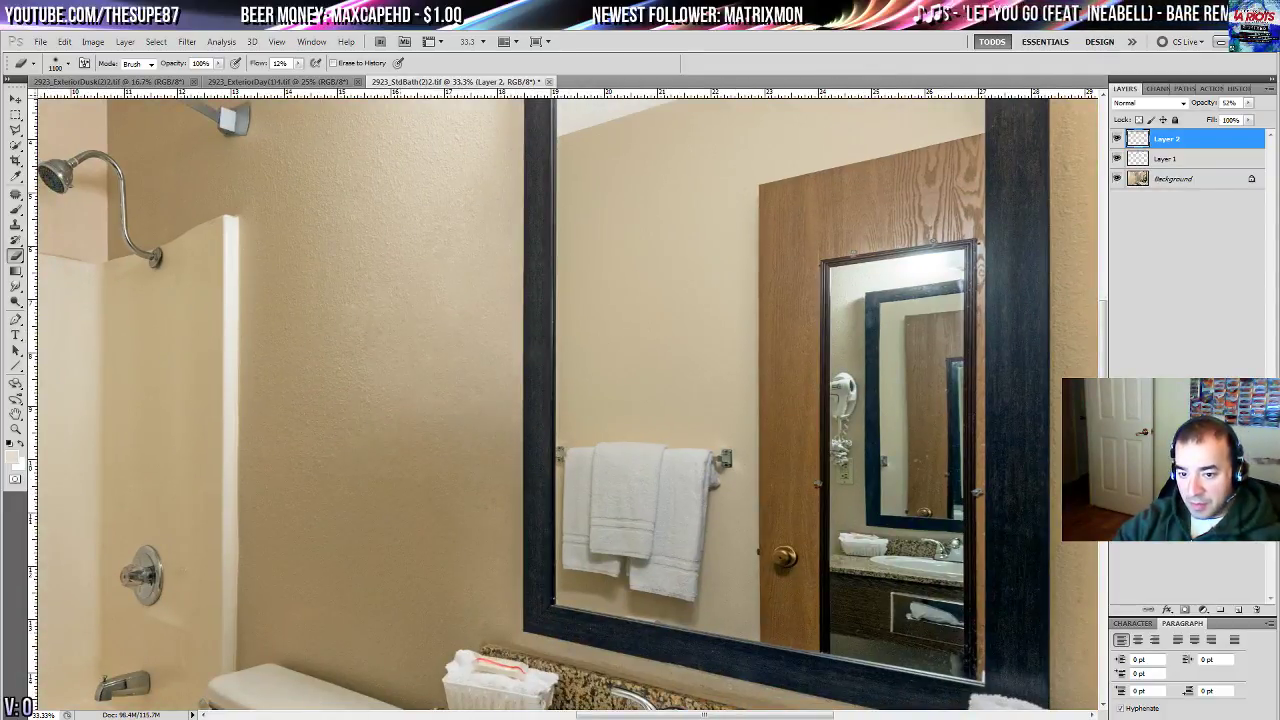
{"action": "left_click_drag", "start_coordinate": [343, 470], "coordinate": [335, 586]}
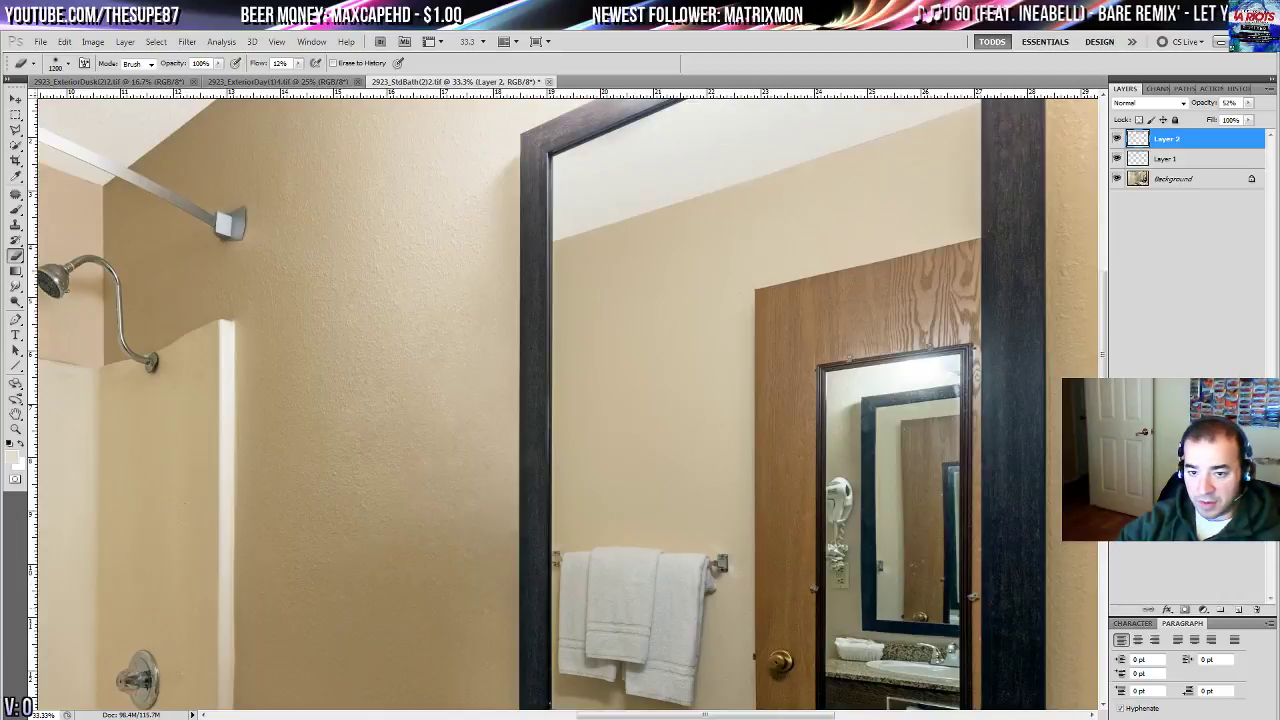
{"action": "left_click_drag", "start_coordinate": [252, 192], "coordinate": [210, 478]}
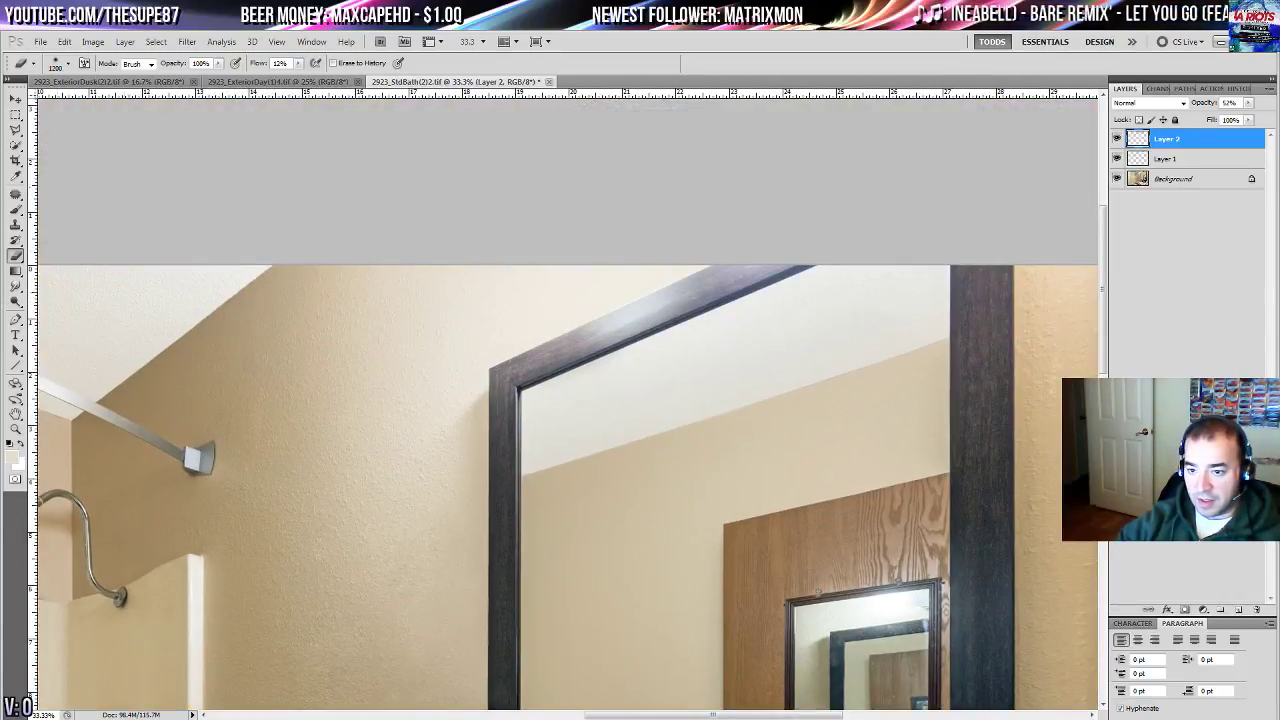
{"action": "left_click_drag", "start_coordinate": [292, 182], "coordinate": [92, 117]}
- Outline the glare-covered upper rail of the mirror frame with the Polygonal Lasso, from the frame's corner to beyond the image's top edge
{"action": "left_click", "coordinate": [16, 430]}
{"action": "left_click_drag", "start_coordinate": [205, 497], "coordinate": [155, 252]}
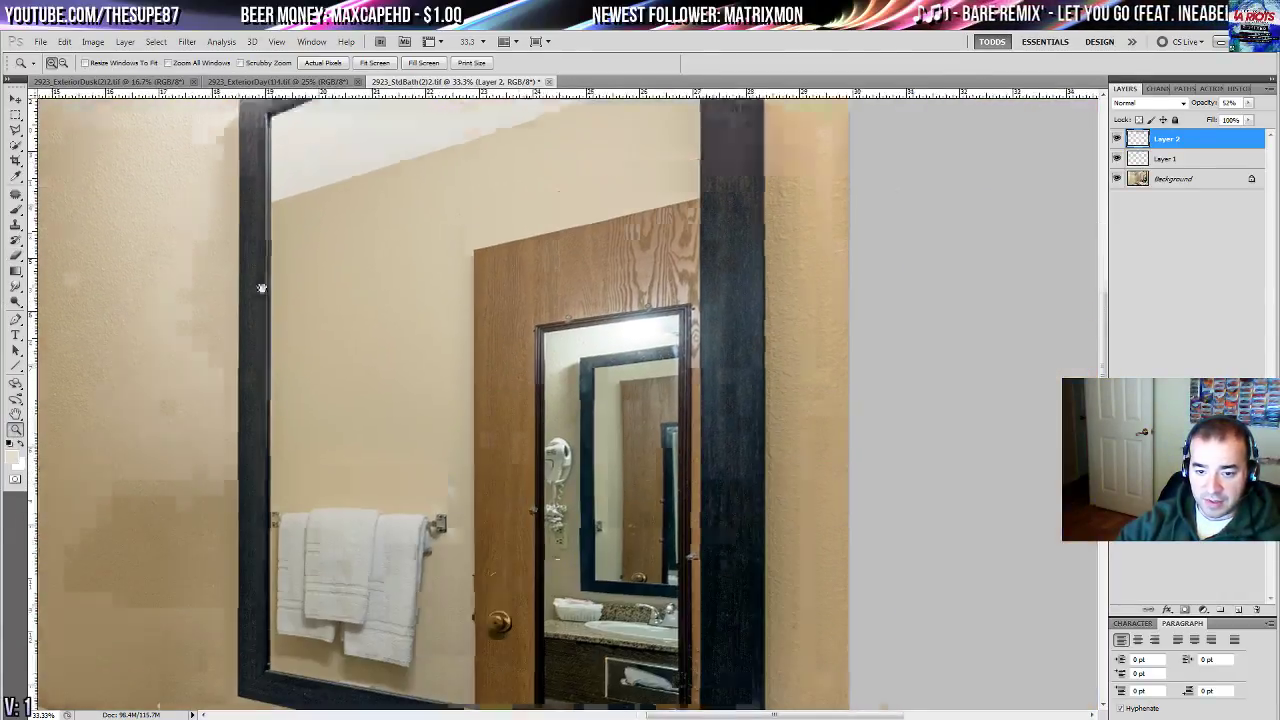
{"action": "left_click_drag", "start_coordinate": [356, 226], "coordinate": [350, 481]}
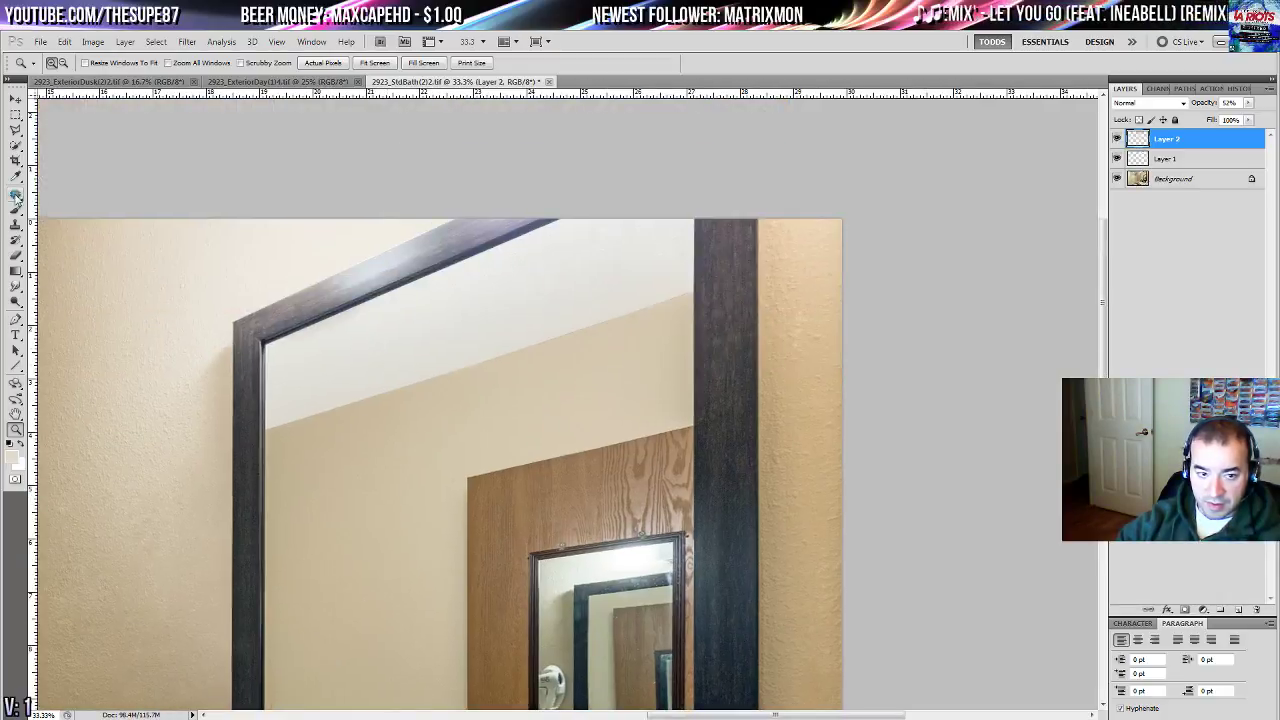
{"action": "left_click", "coordinate": [349, 300]}
{"action": "left_click", "coordinate": [15, 132]}
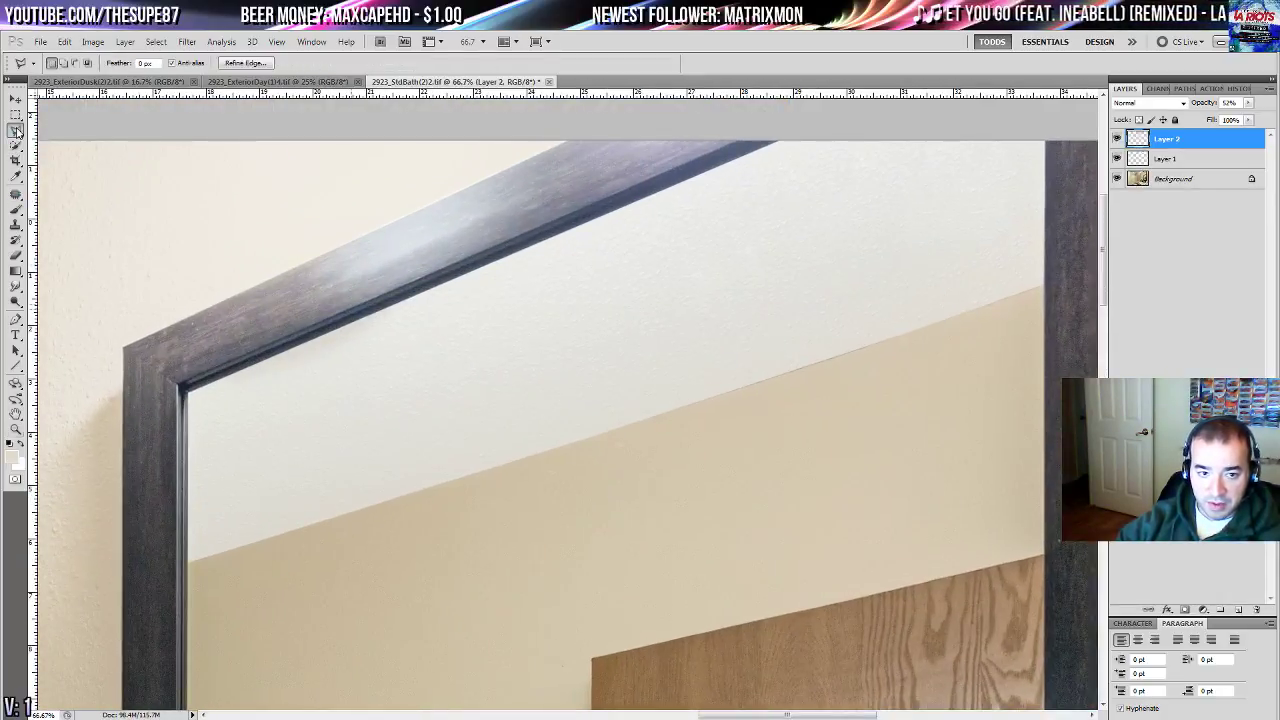
{"action": "left_click", "coordinate": [125, 347]}
{"action": "left_click", "coordinate": [674, 104]}
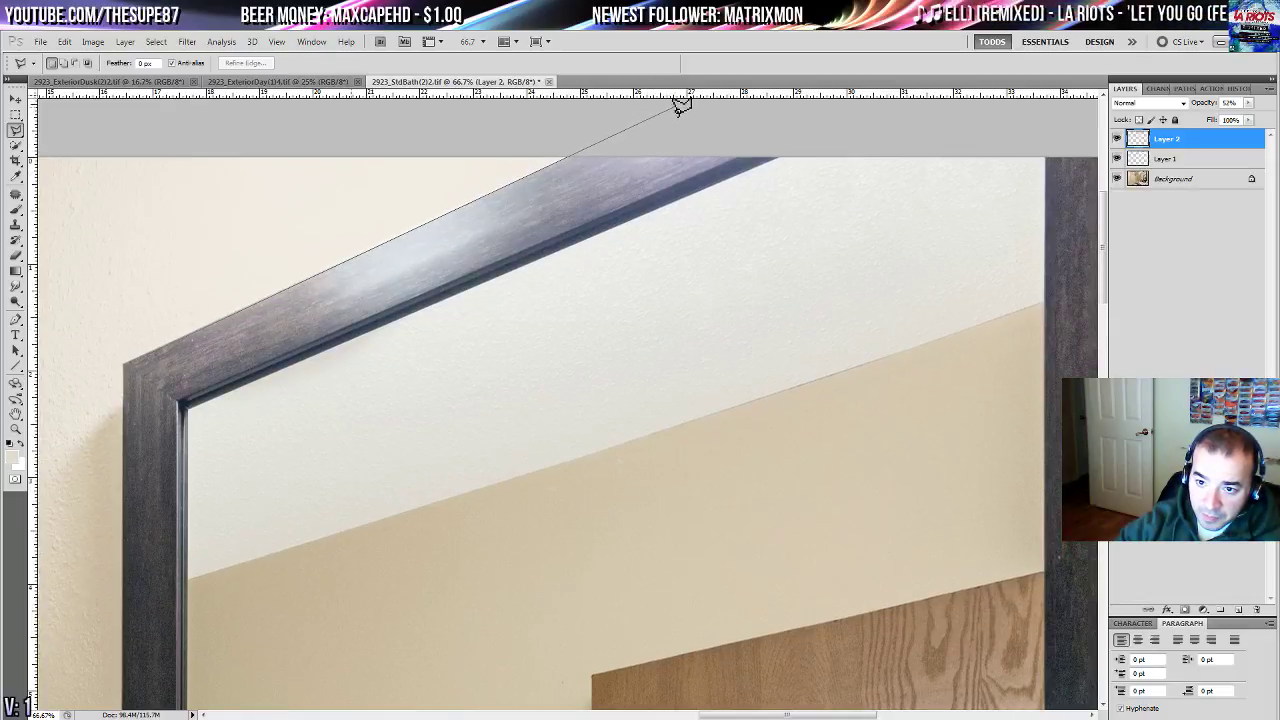
{"action": "left_click", "coordinate": [750, 155]}
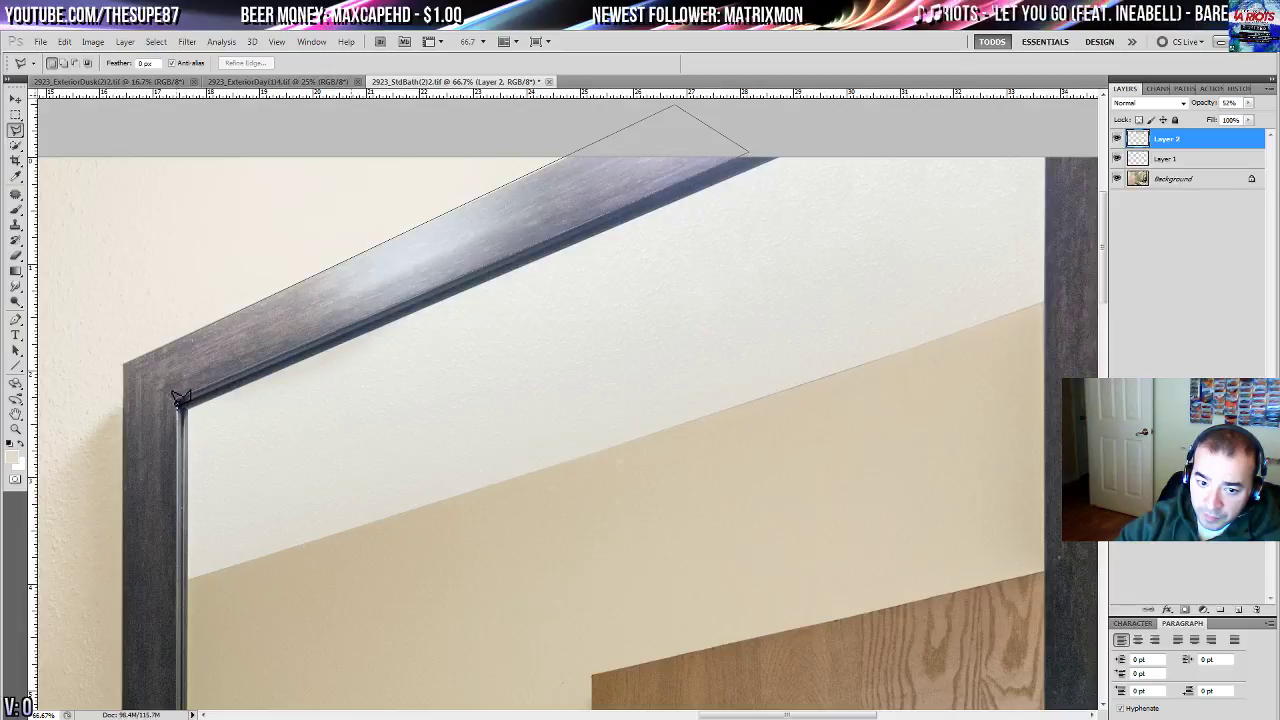
{"action": "left_click", "coordinate": [122, 350]}
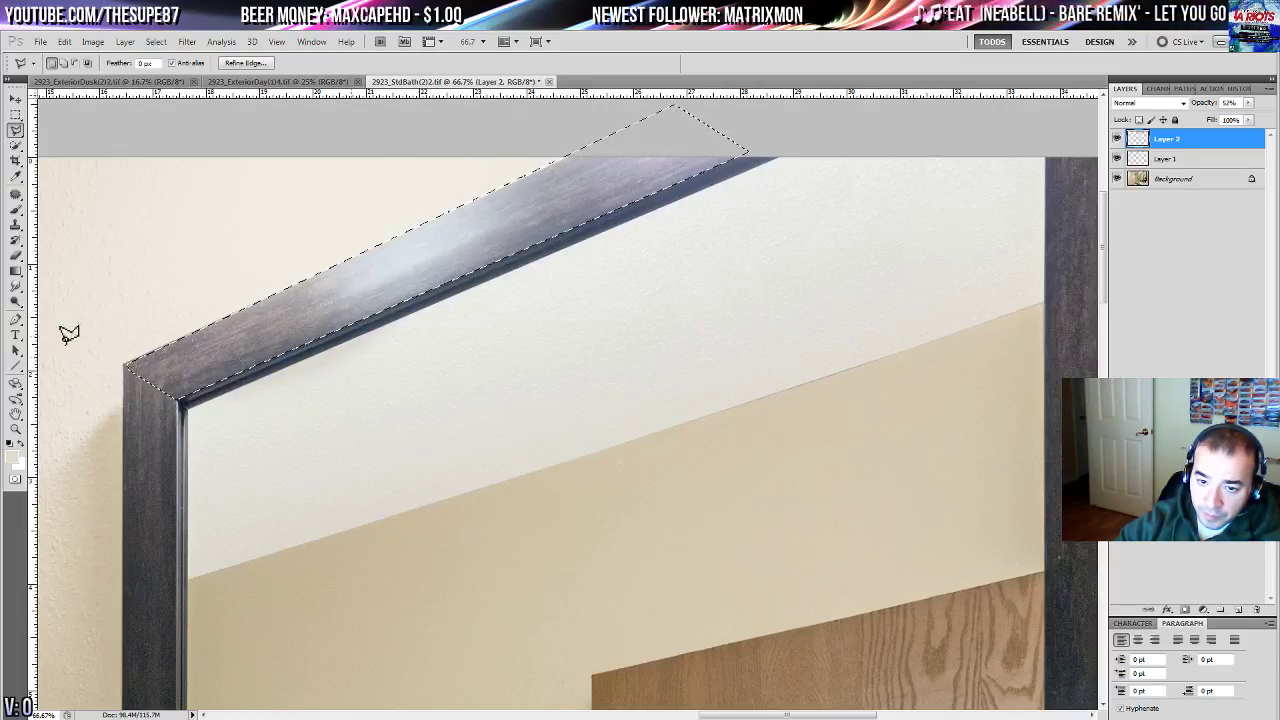
- Sample the dark colour of the frame's vertical side, brush it over the glare in the selected rail, and deselect
{"action": "left_click", "coordinate": [17, 209]}
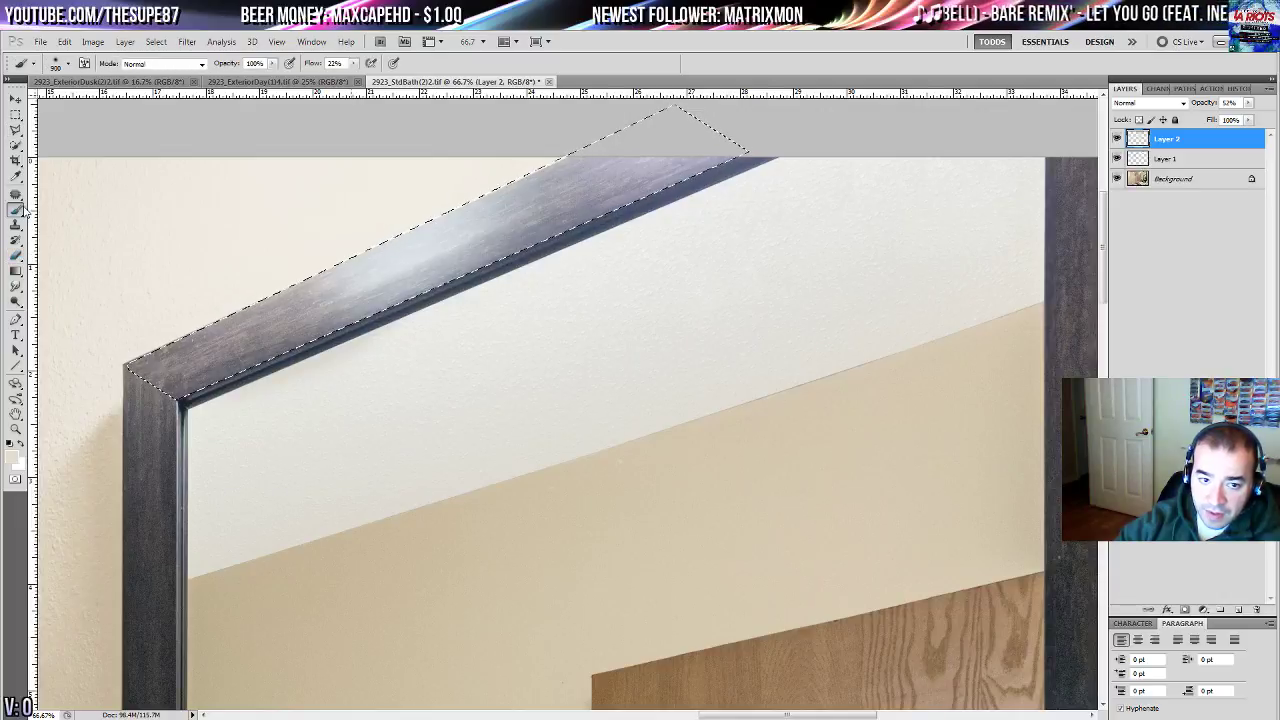
{"action": "left_click", "coordinate": [16, 176]}
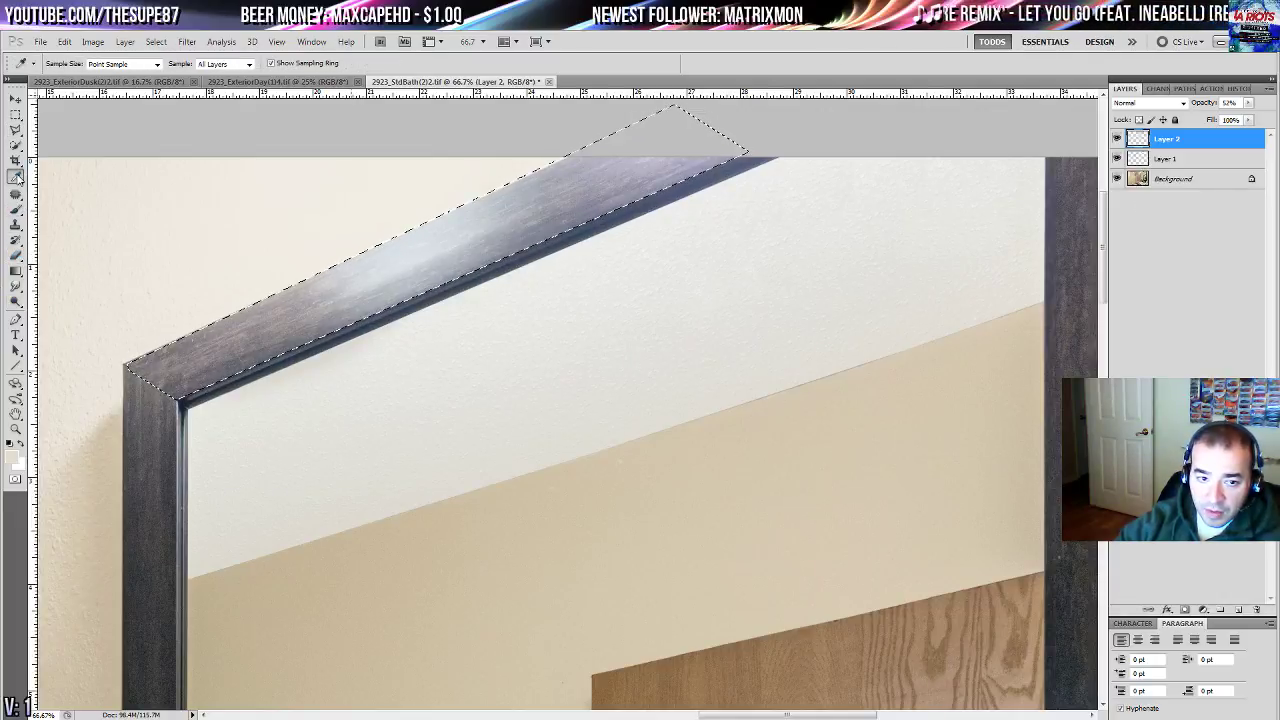
{"action": "left_click", "coordinate": [160, 567]}
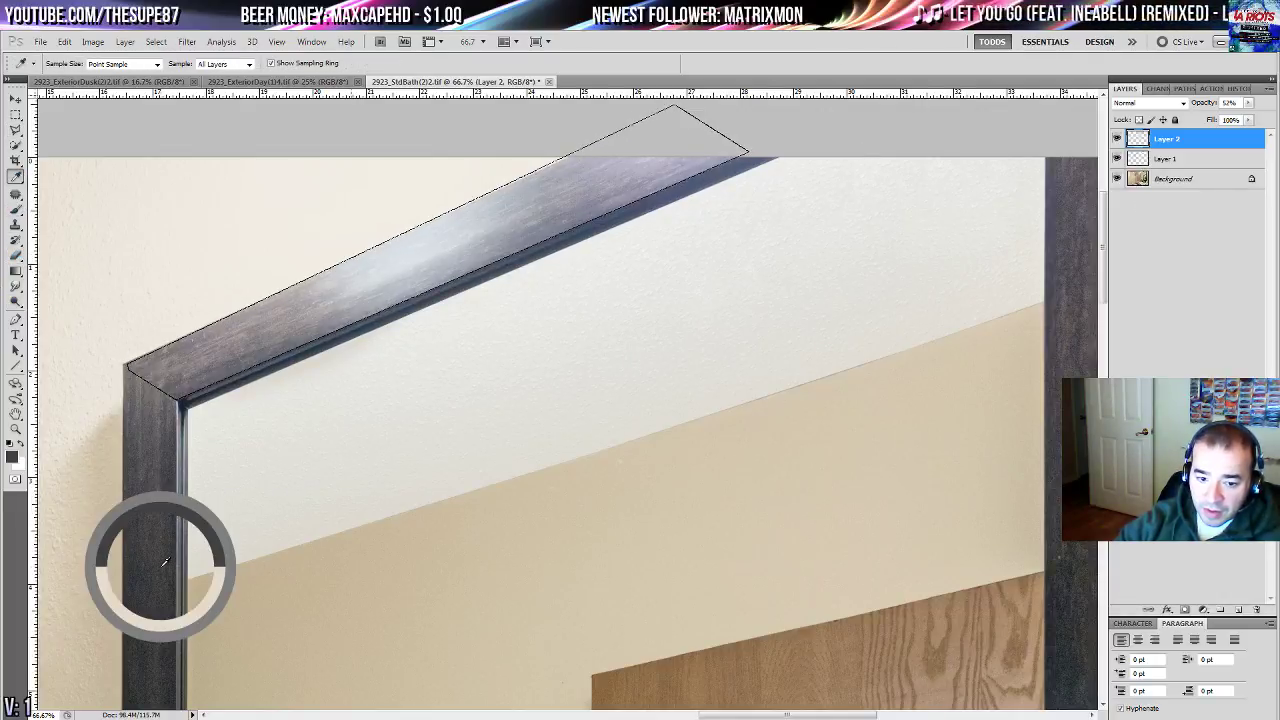
{"action": "left_click", "coordinate": [17, 210]}
{"action": "mouse_move", "coordinate": [501, 186]}
{"action": "left_mouse_down"}
{"action": "mouse_move", "coordinate": [239, 311]}
{"action": "mouse_move", "coordinate": [517, 179]}
{"action": "left_mouse_up"}
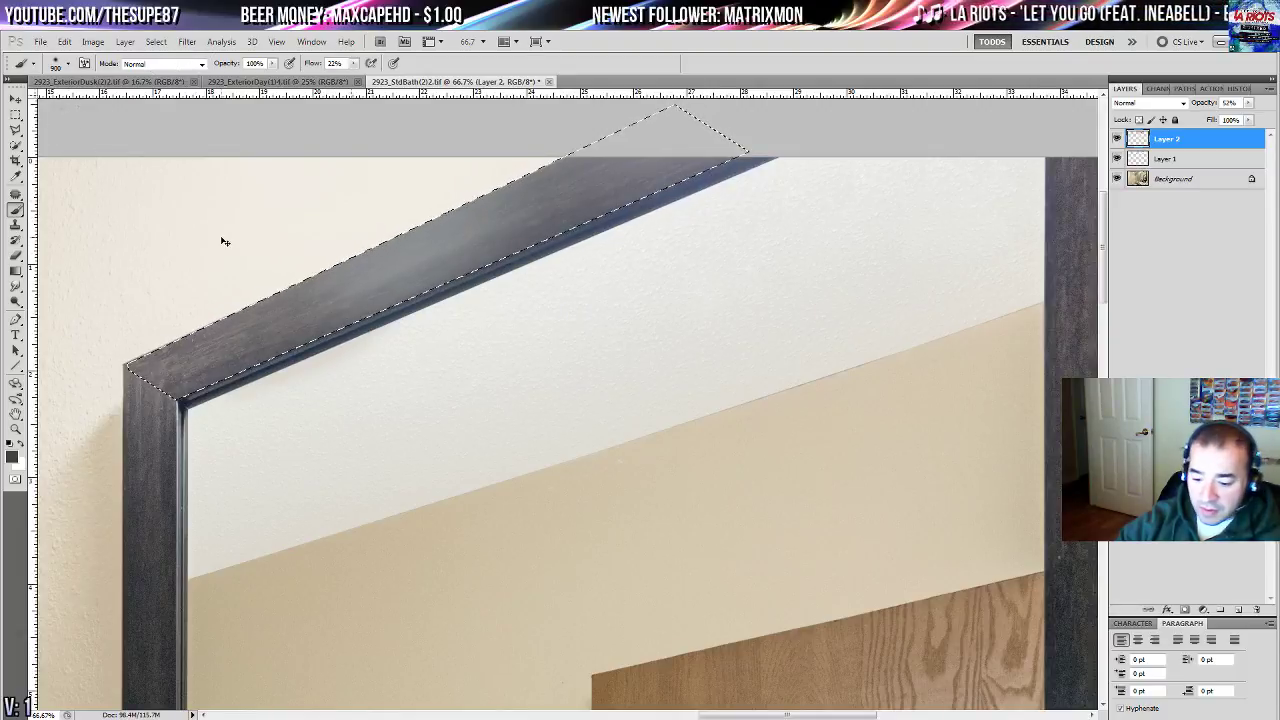
{"action": "key", "text": "ctrl+d"}
{"action": "left_click_drag", "start_coordinate": [340, 307], "coordinate": [460, 306]}
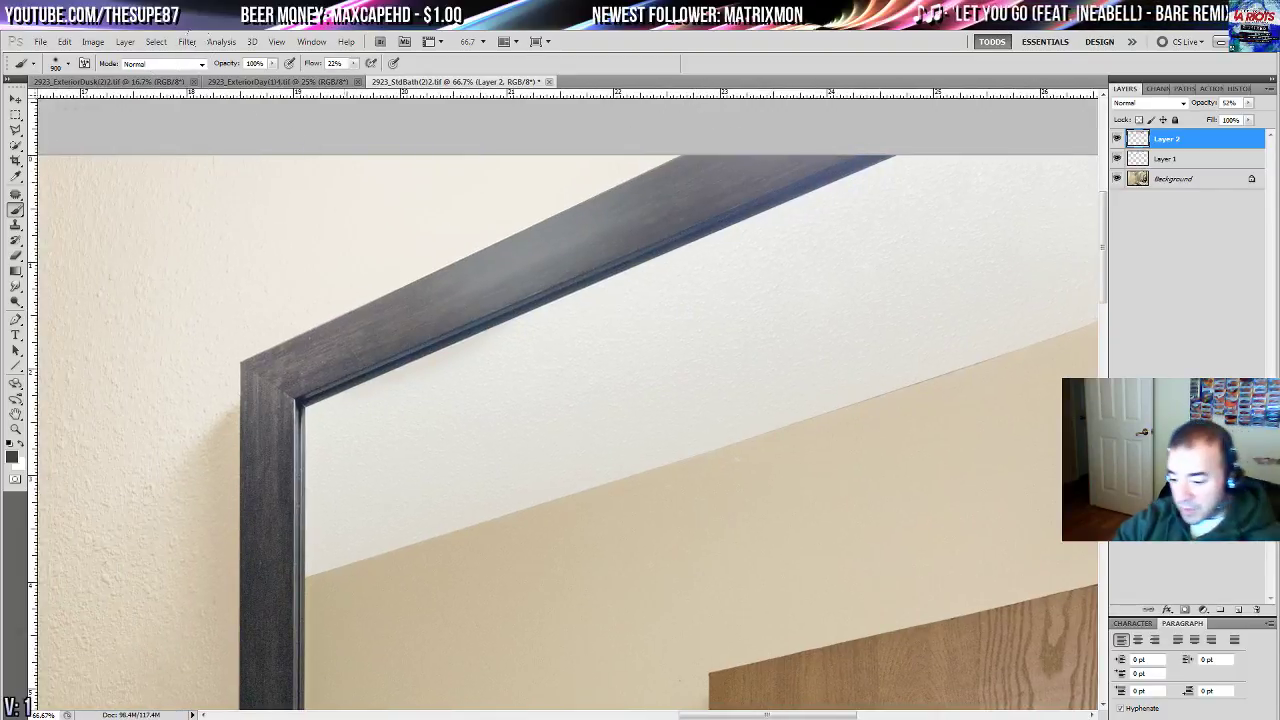
- View the whole photo and compare the wall and mirror frame with Layer 2 hidden and shown
{"action": "key", "text": "ctrl+0"}
{"action": "left_click", "coordinate": [1118, 139]}
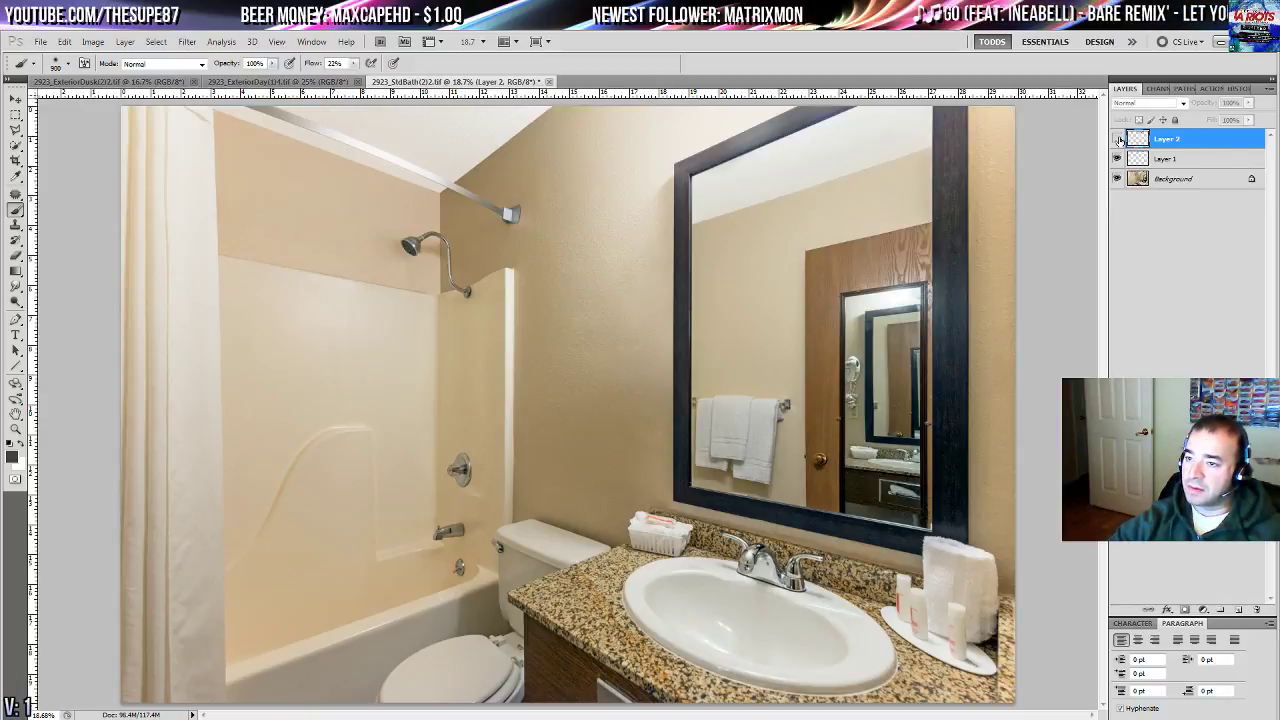
{"action": "left_click", "coordinate": [1118, 139]}
{"action": "left_click", "coordinate": [1118, 139]}
{"action": "left_click", "coordinate": [1118, 139]}
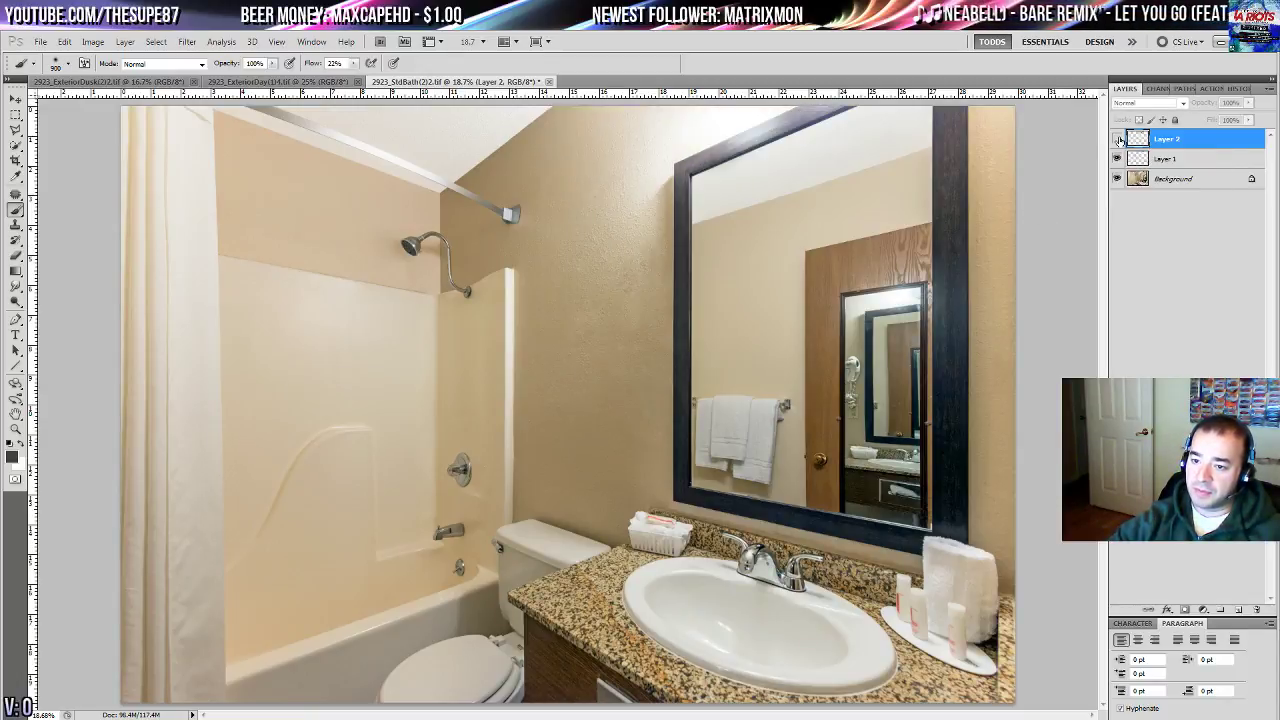
{"action": "left_click", "coordinate": [1118, 139]}
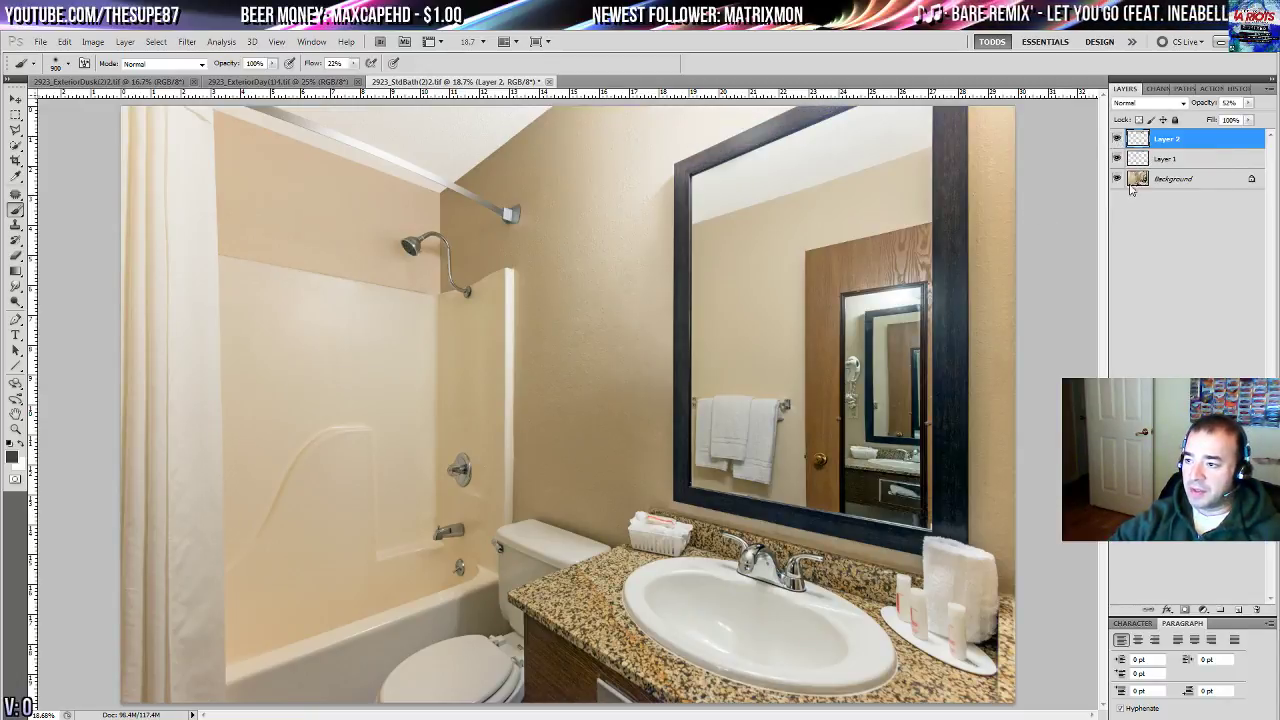
{"action": "left_click", "coordinate": [15, 255]}
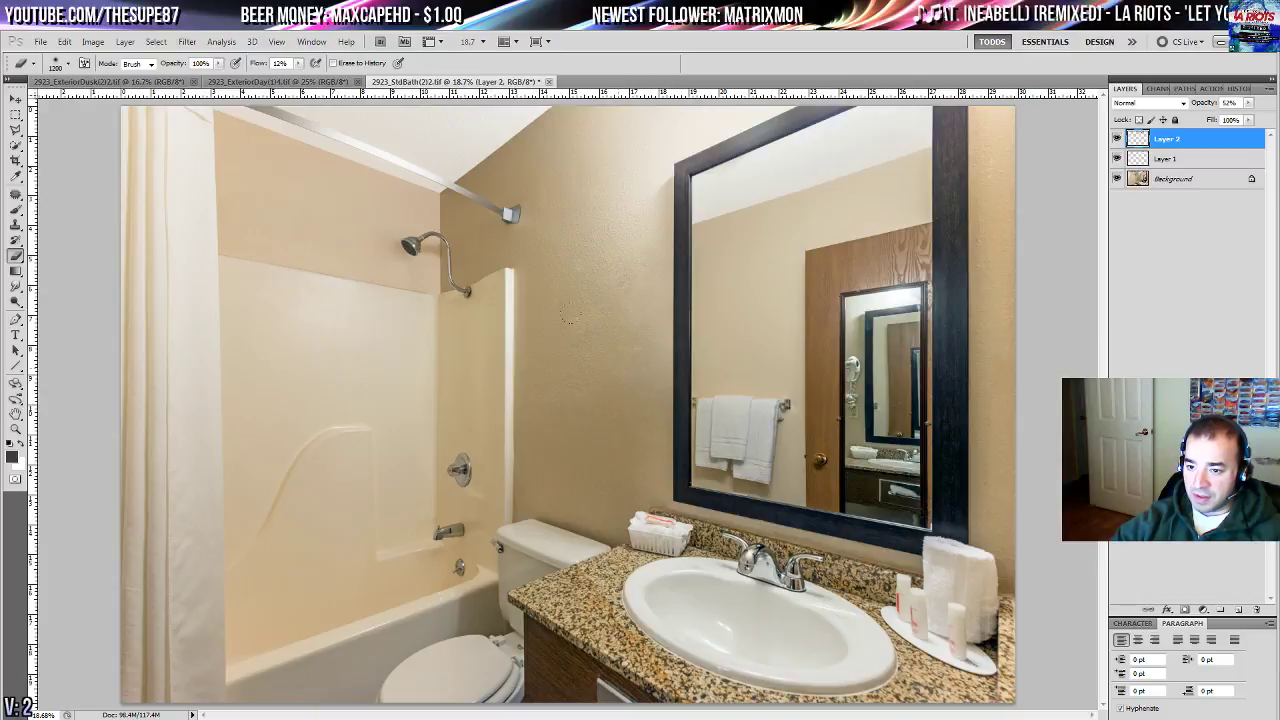
{"action": "left_click", "coordinate": [1117, 138]}
{"action": "left_click", "coordinate": [1117, 138]}
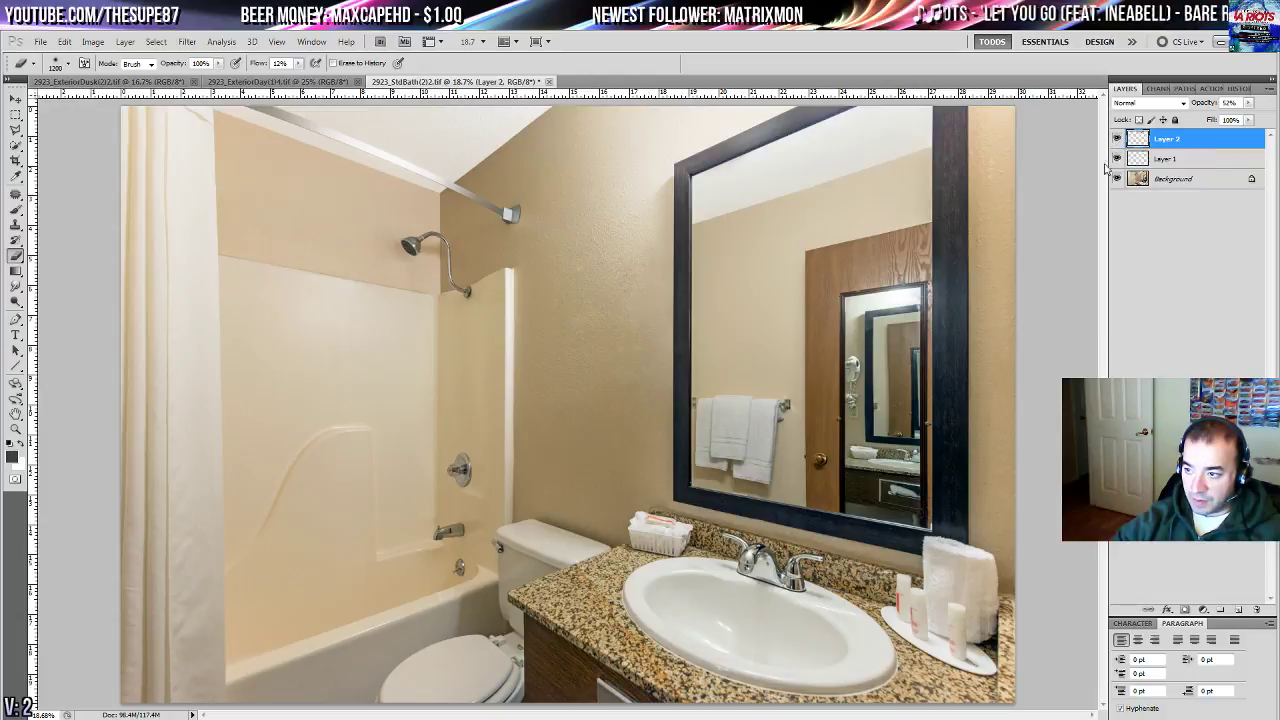
- Sample the tan of the wall beside the shower, brush it over the uneven wall on Layer 2, and compare with the layer hidden
{"action": "left_click", "coordinate": [15, 178]}
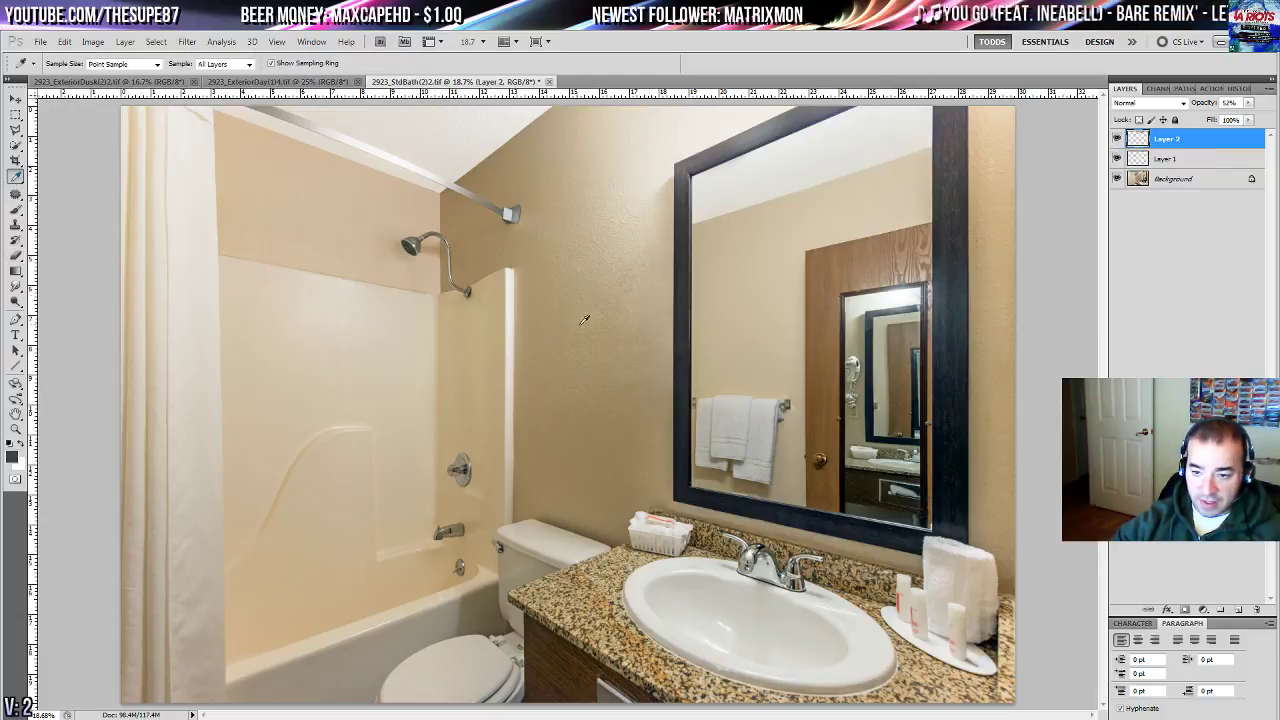
{"action": "left_click", "coordinate": [555, 370]}
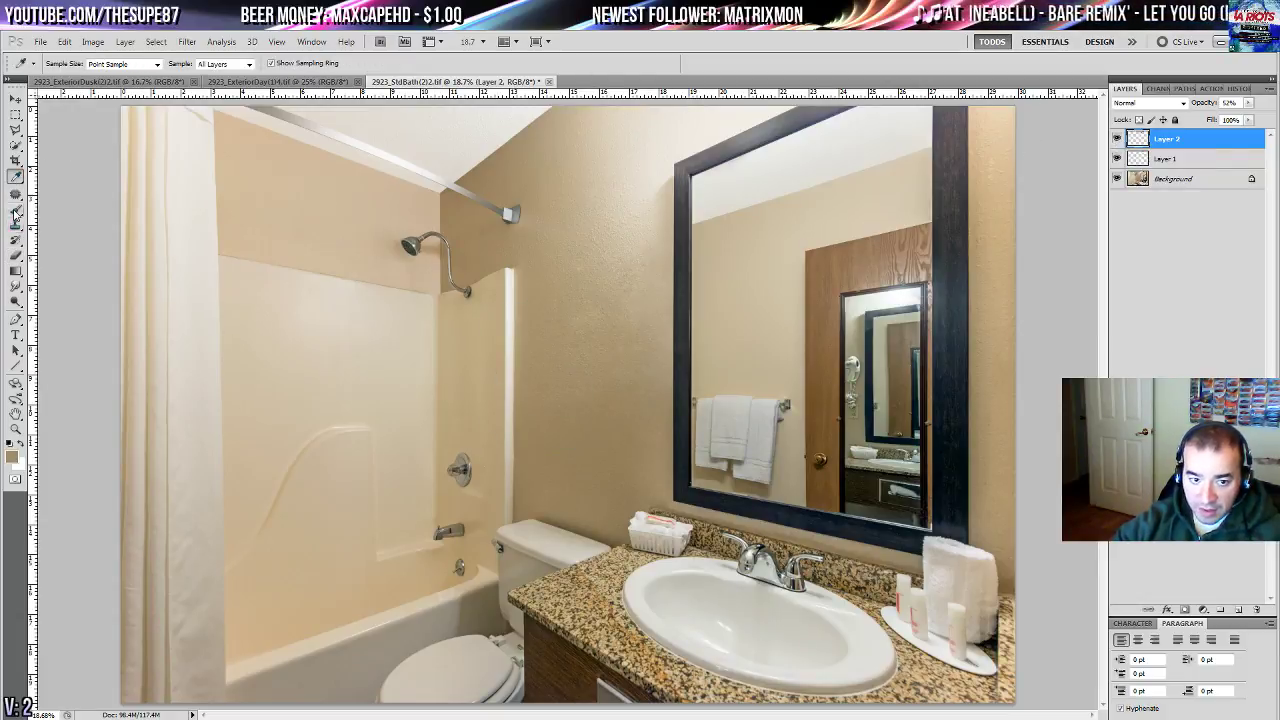
{"action": "left_click", "coordinate": [15, 208]}
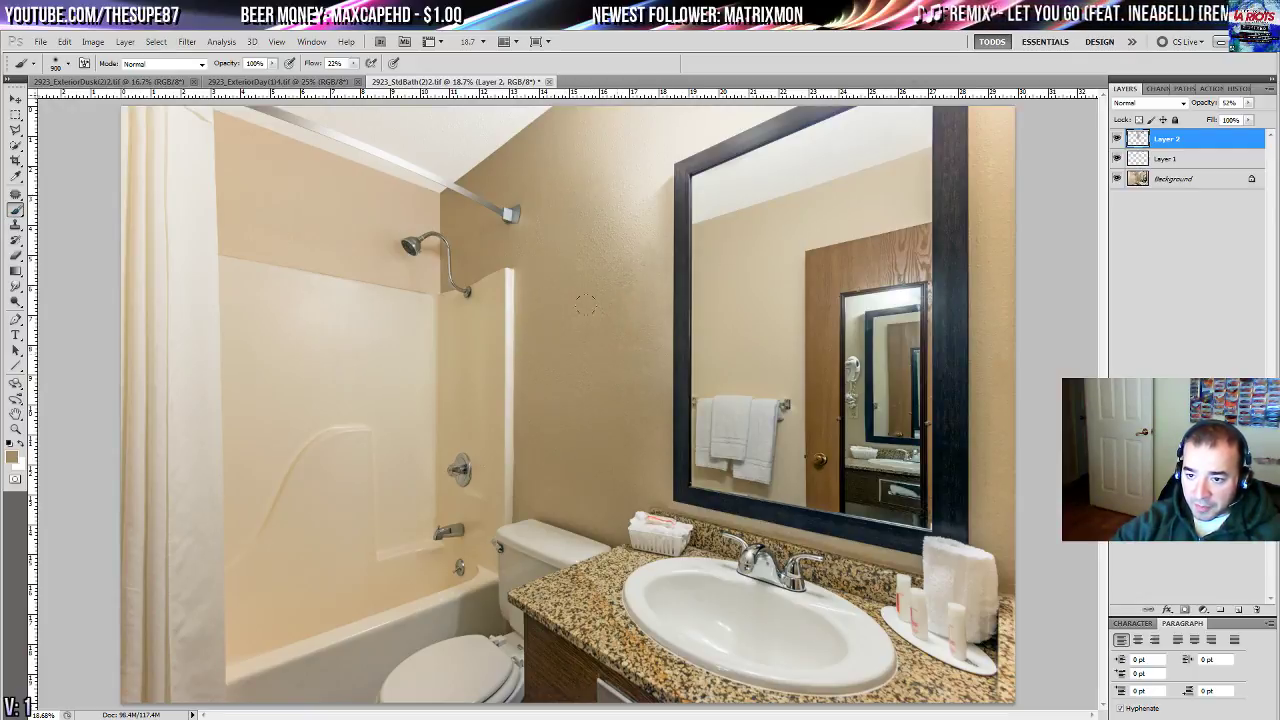
{"action": "mouse_move", "coordinate": [590, 205]}
{"action": "left_mouse_down"}
{"action": "mouse_move", "coordinate": [598, 135]}
{"action": "mouse_move", "coordinate": [566, 82]}
{"action": "left_mouse_up"}
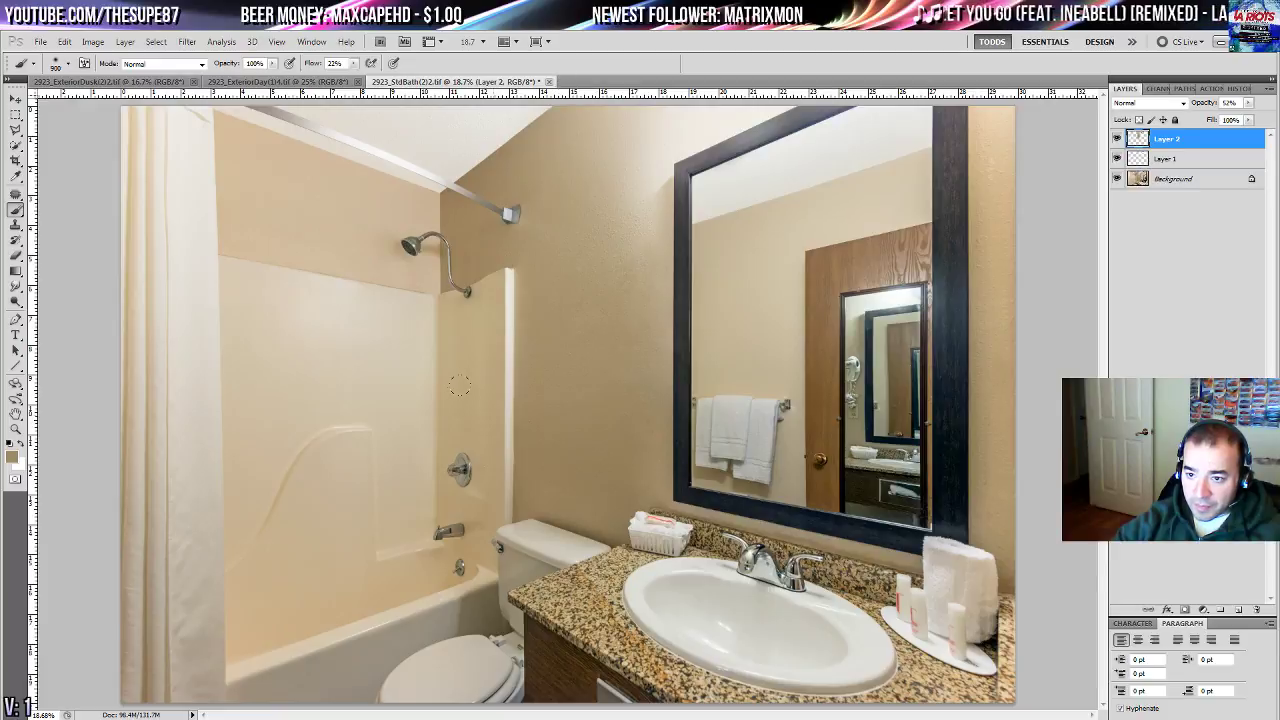
{"action": "left_click", "coordinate": [1117, 139]}
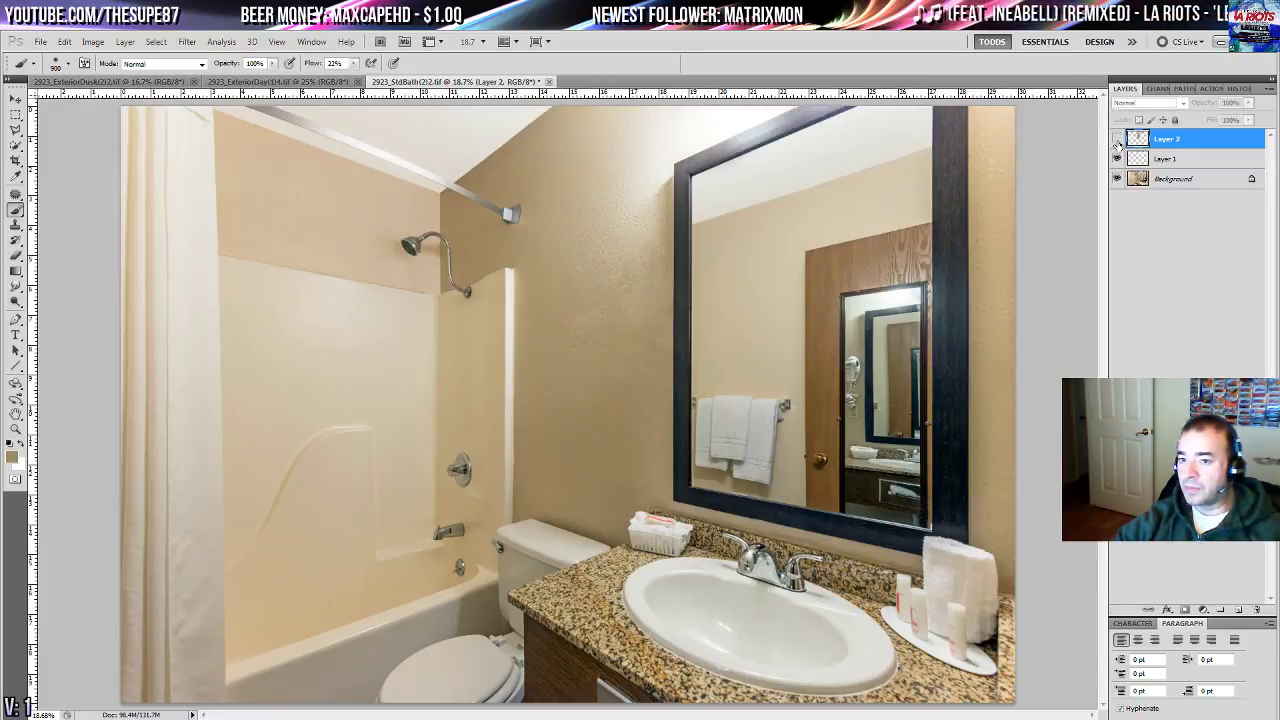
{"action": "left_click", "coordinate": [1117, 139]}
{"action": "left_click", "coordinate": [1117, 139]}
{"action": "left_click", "coordinate": [1117, 139]}
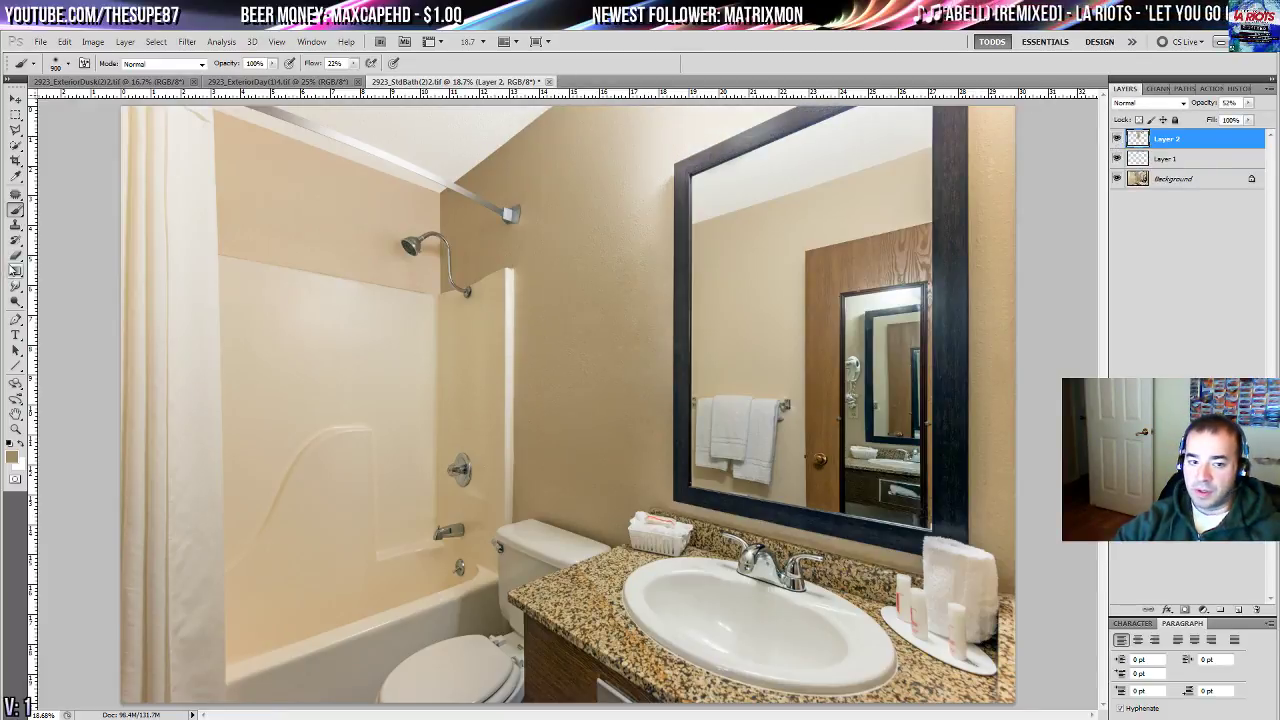
- Desaturate the yellowish shower curtain and granite countertop on the Background layer with the Sponge tool
{"action": "left_click", "coordinate": [16, 256]}
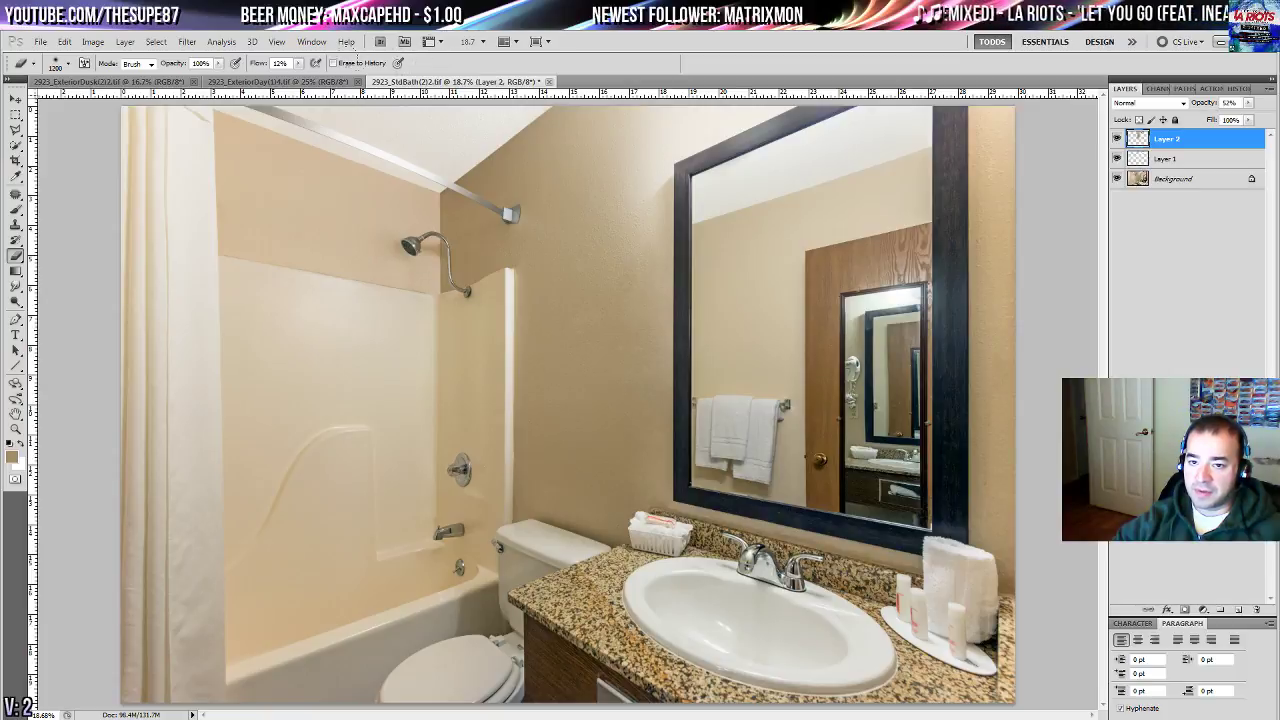
{"action": "left_click", "coordinate": [15, 303]}
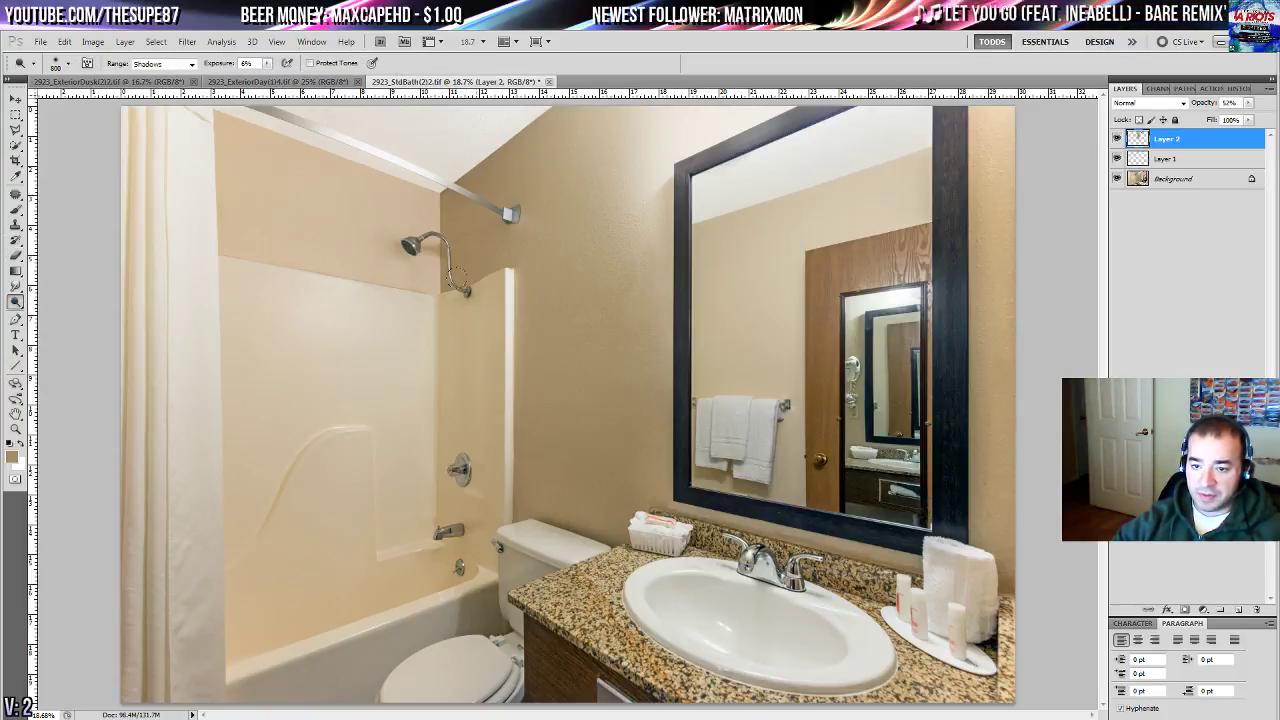
{"action": "left_click", "coordinate": [1175, 180]}
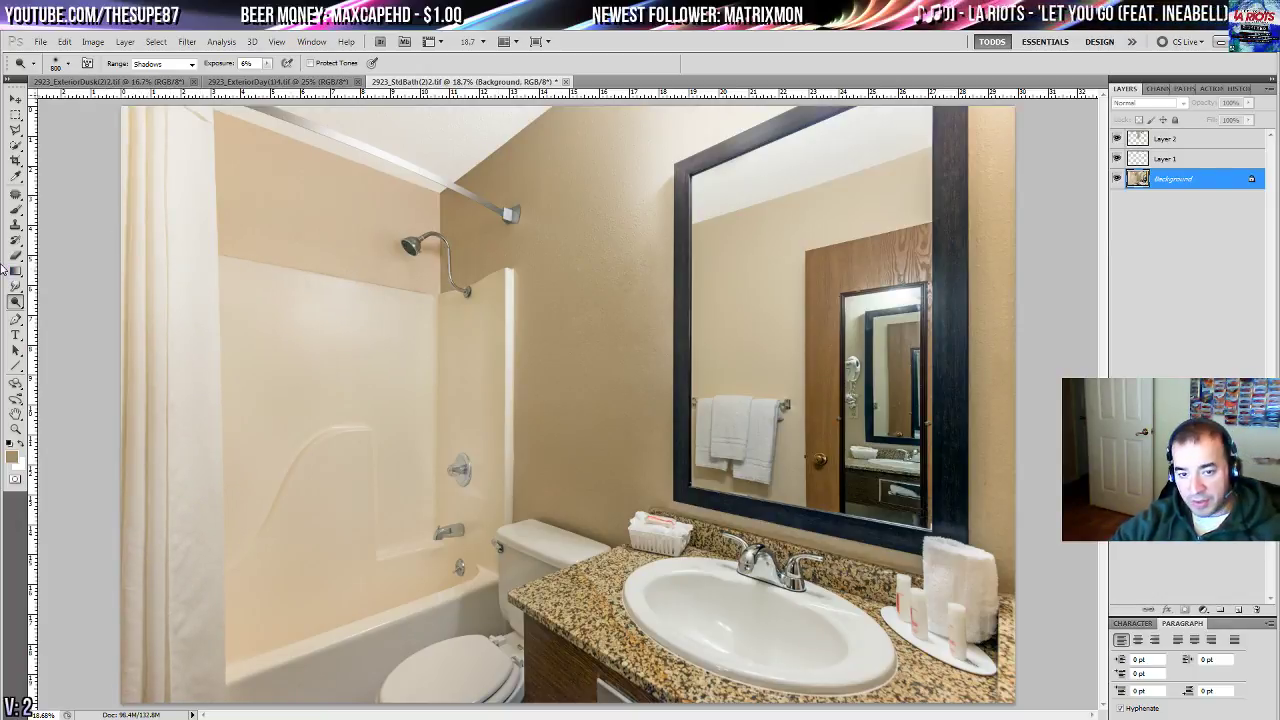
{"action": "right_click", "coordinate": [16, 302]}
{"action": "left_click", "coordinate": [55, 336]}
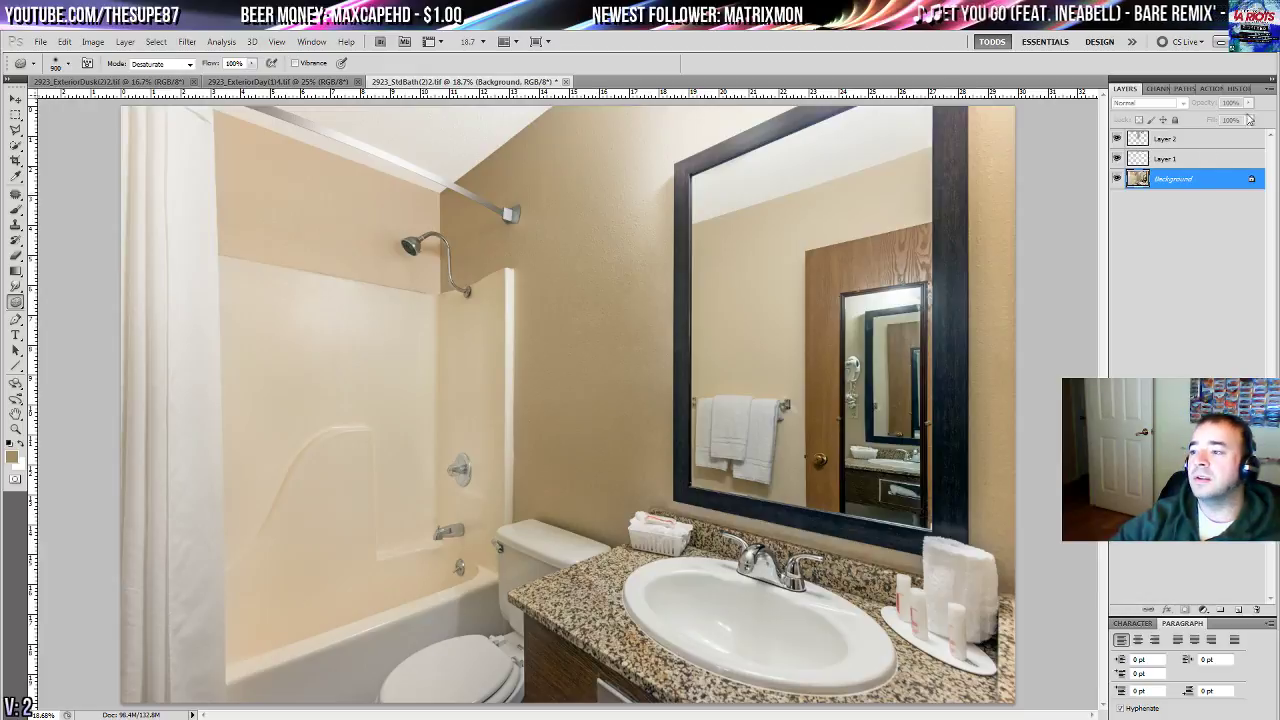
- Flatten the layers of the bathroom photo and close it, saving the changes
{"action": "key", "text": "ctrl+shift+n"}
{"action": "left_click", "coordinate": [741, 305]}
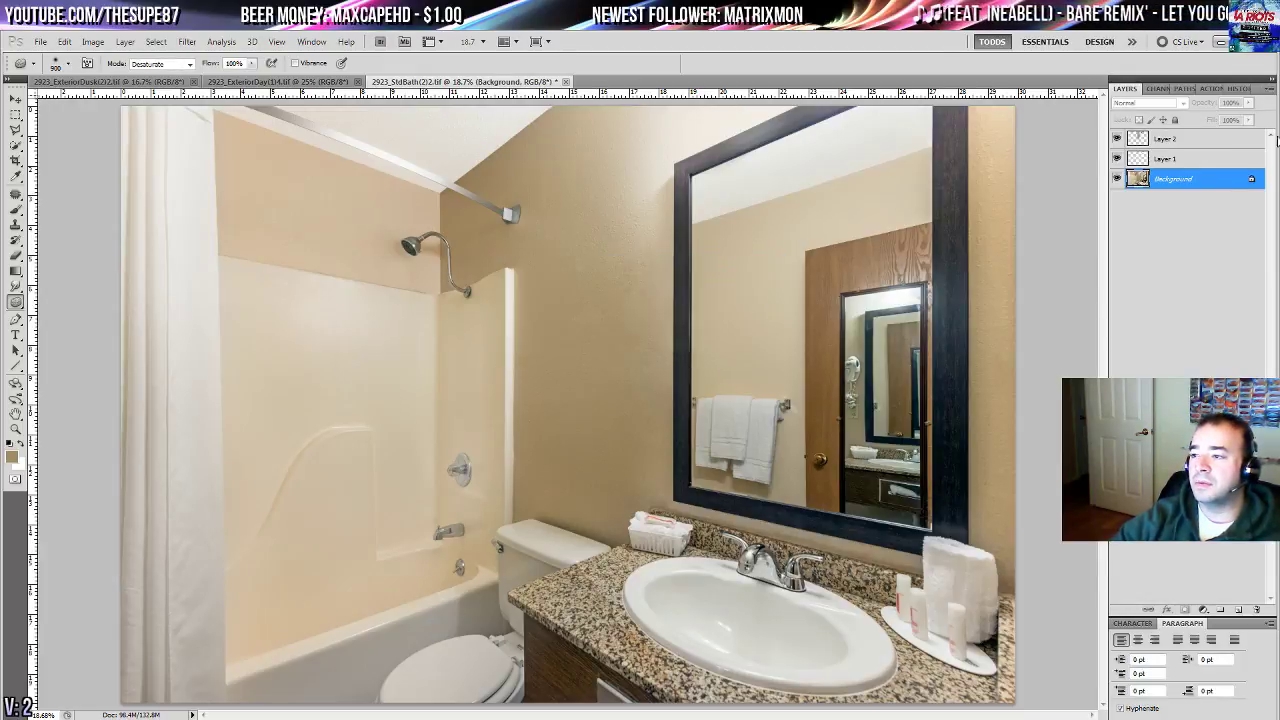
{"action": "left_click", "coordinate": [1270, 88]}
{"action": "left_click", "coordinate": [1178, 358]}
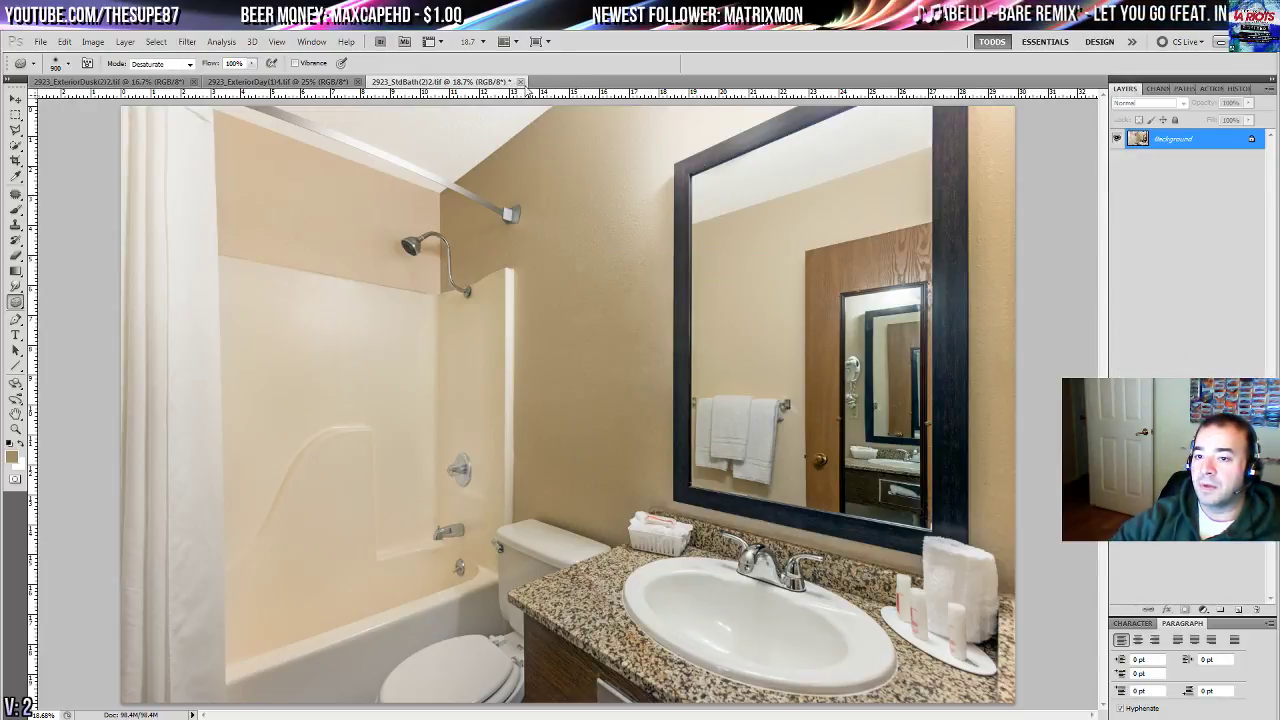
{"action": "left_click", "coordinate": [520, 81]}
{"action": "left_click", "coordinate": [588, 297]}
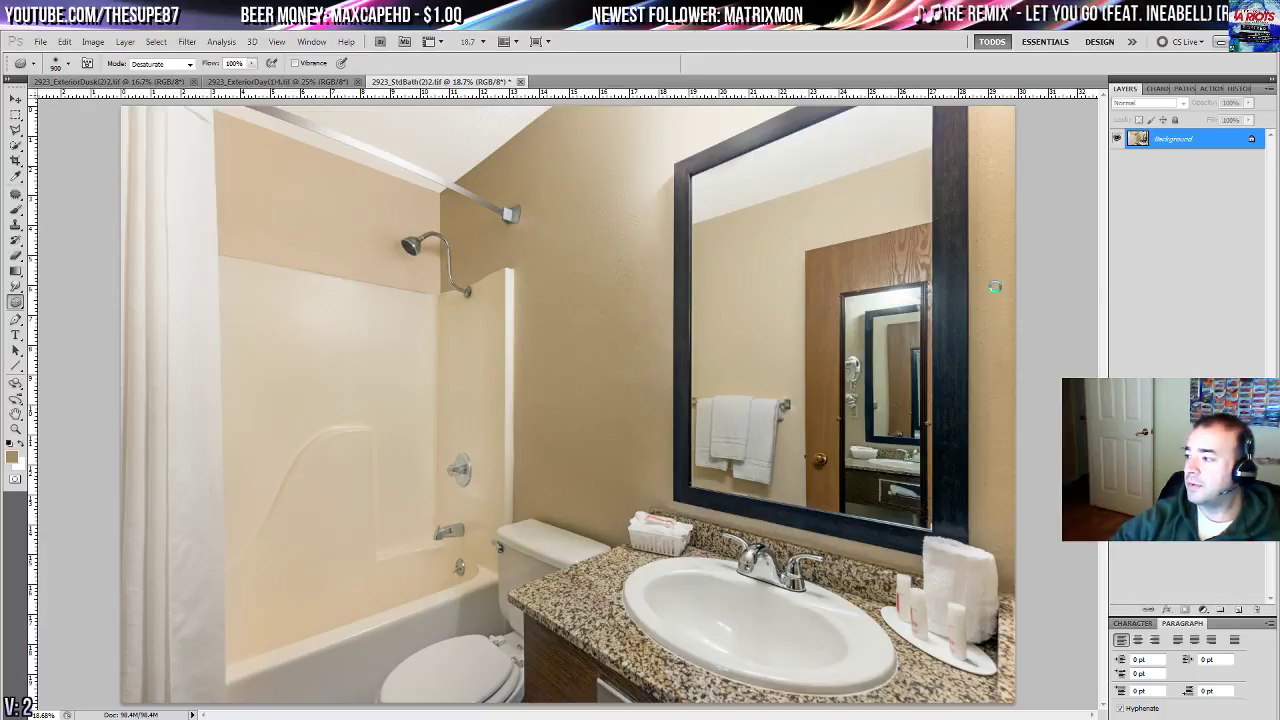